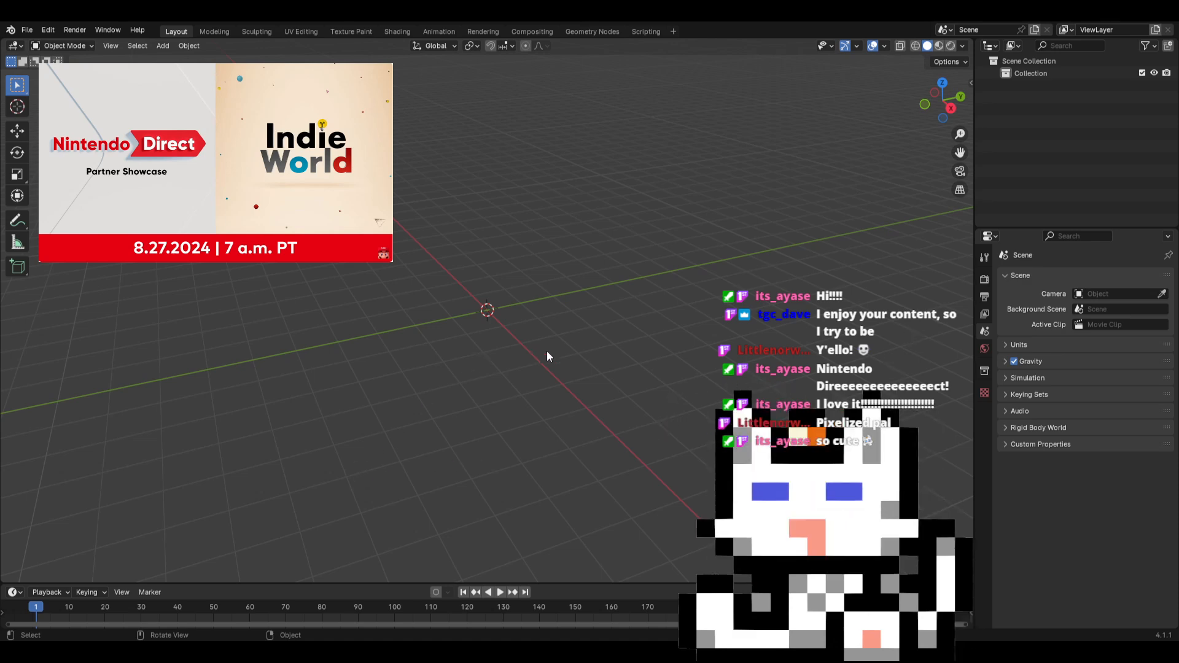
Add a cube mesh at the world origin, working in the front view
key(KP_1)
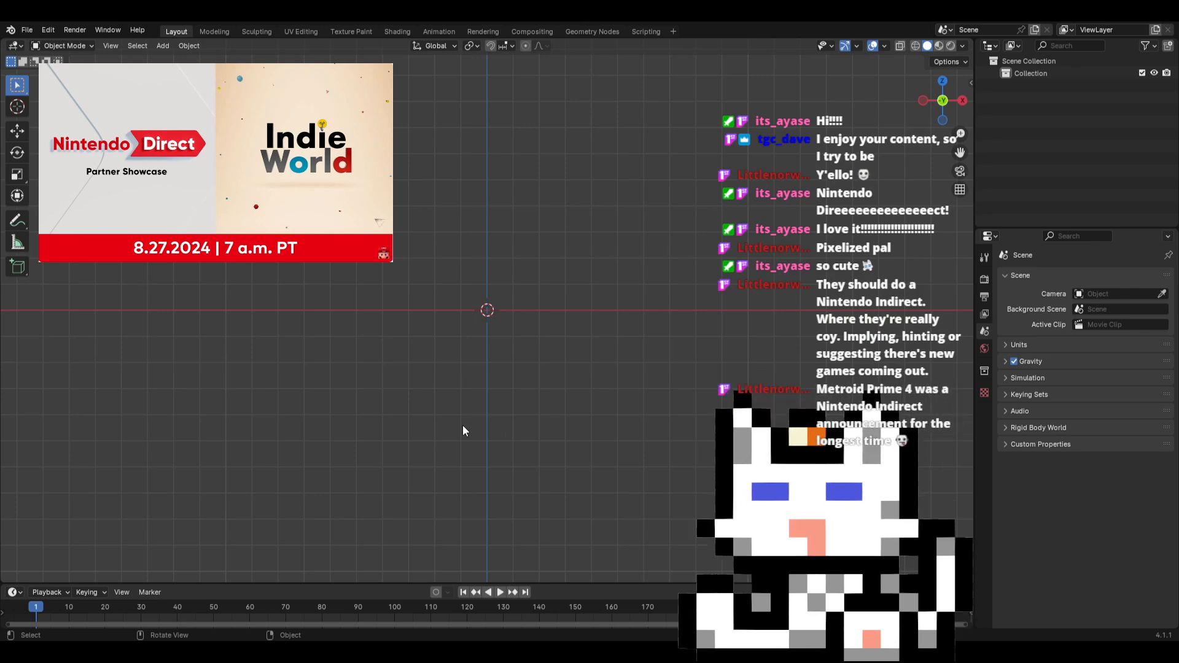
shift+middle_drag(507, 363, 514, 500)
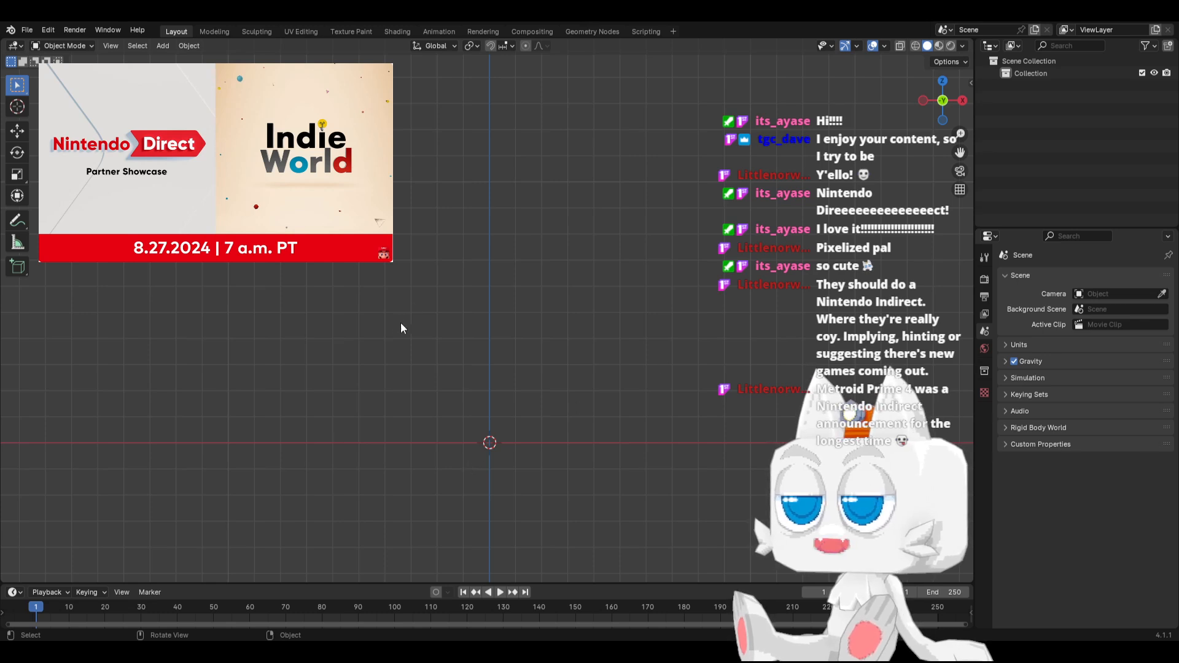
shift+middle_drag(474, 382, 499, 438)
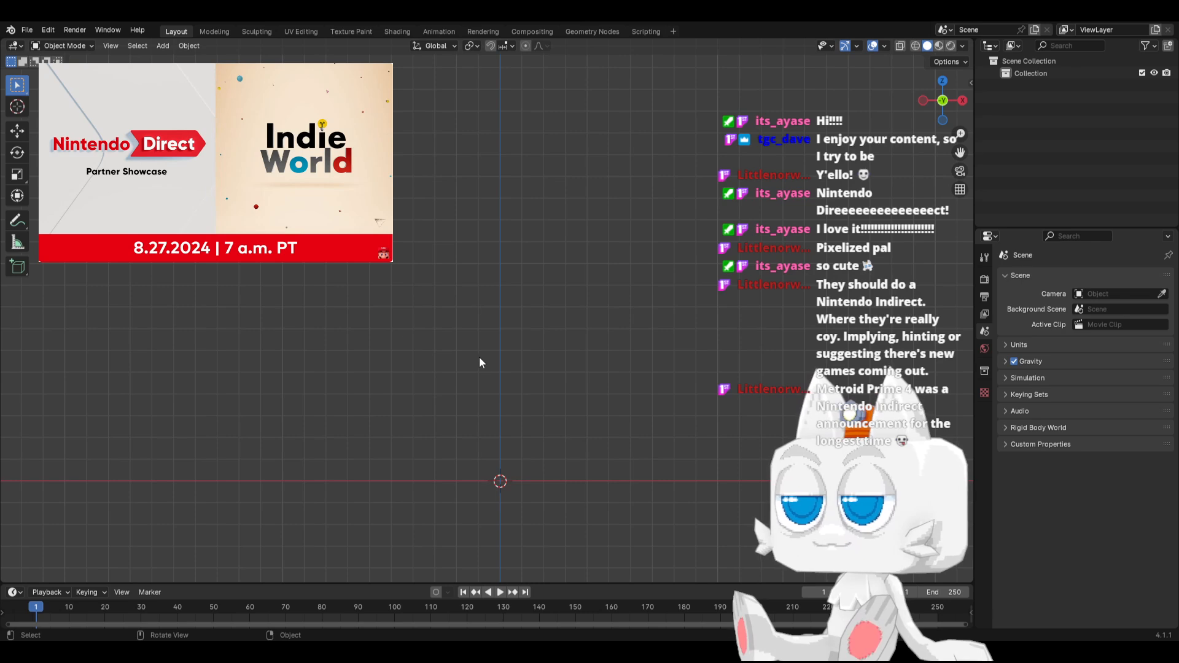
key(shift+a)
mouse_move(473, 376)
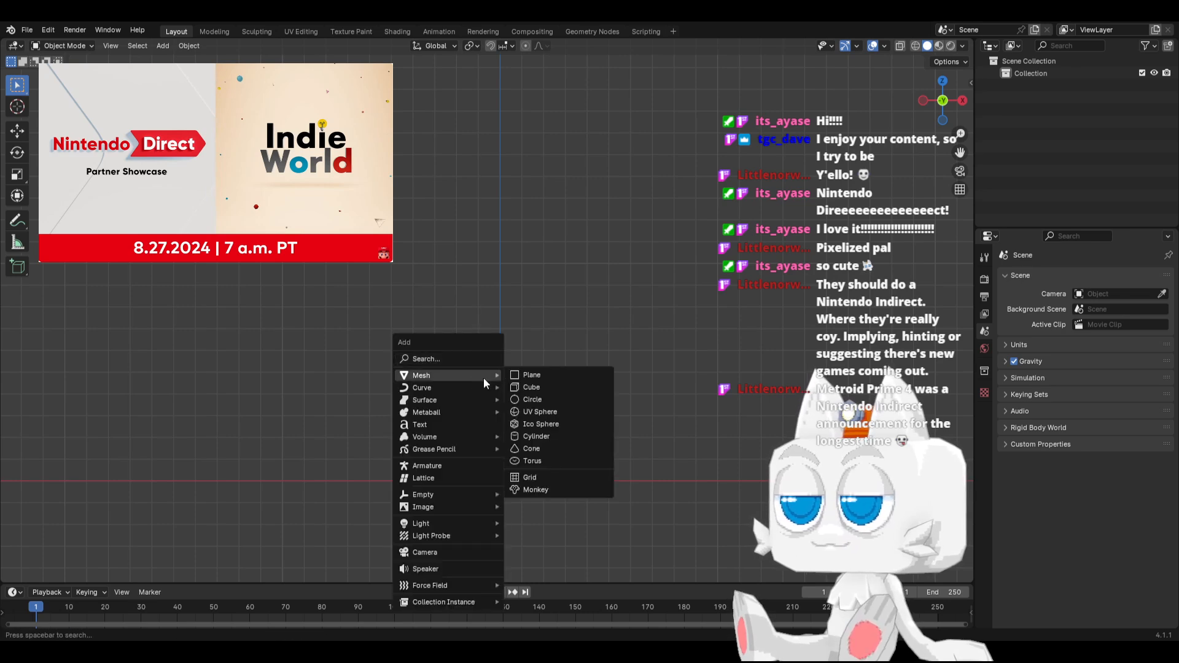
click(528, 386)
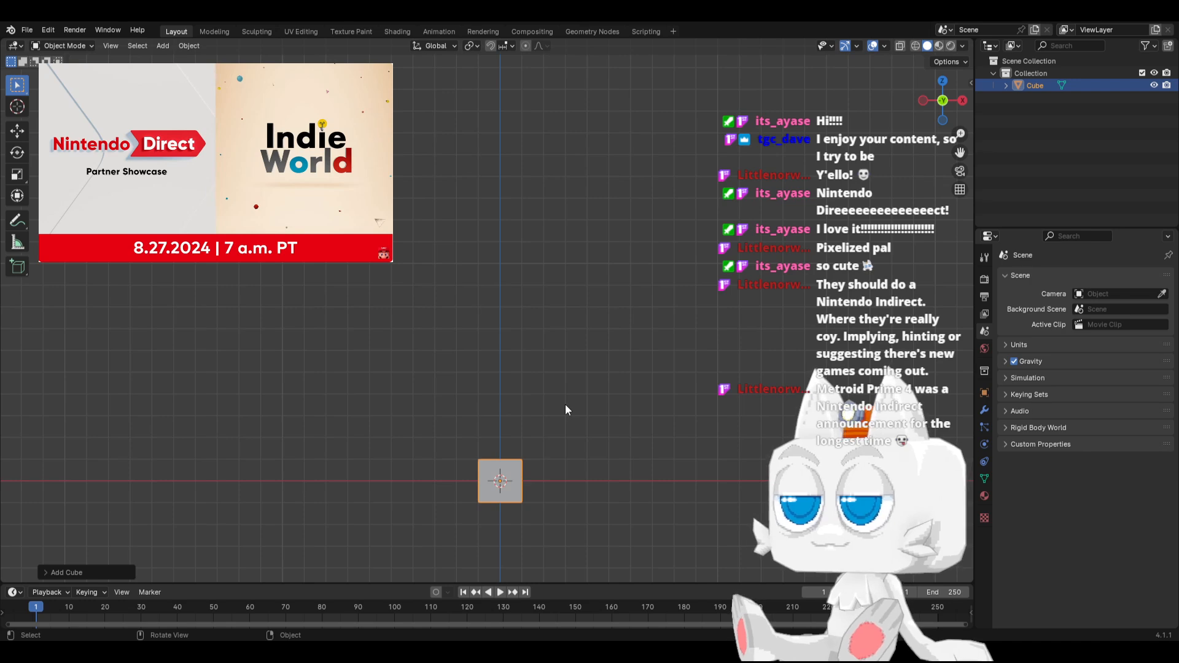
In Edit Mode with X-Ray enabled, move the whole cube up along Z so it sits well above the origin
key(Tab)
key(KP_5)
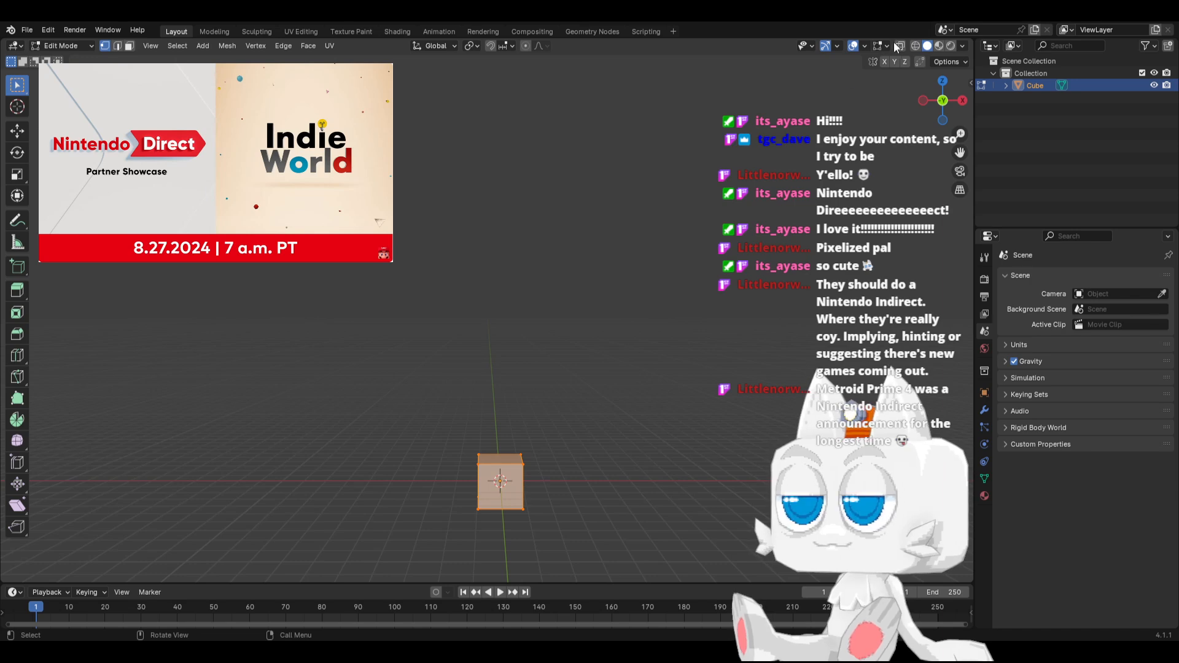
key(KP_5)
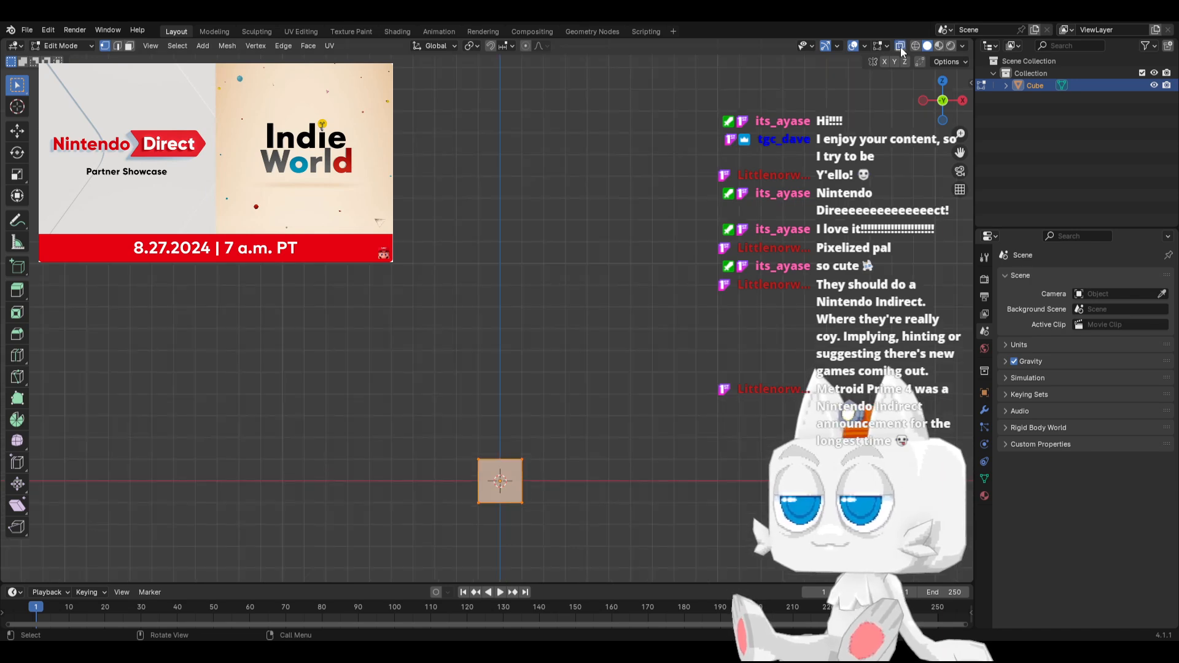
click(901, 49)
middle_drag(633, 282, 607, 405)
key(KP_1)
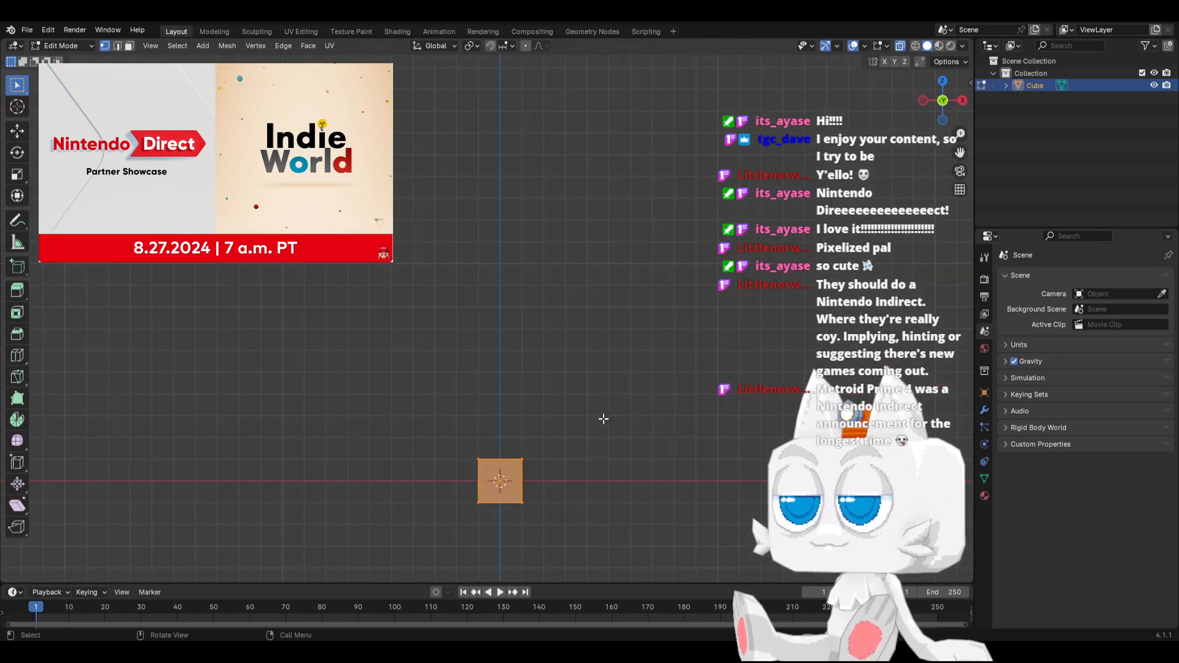
key(g)
key(z)
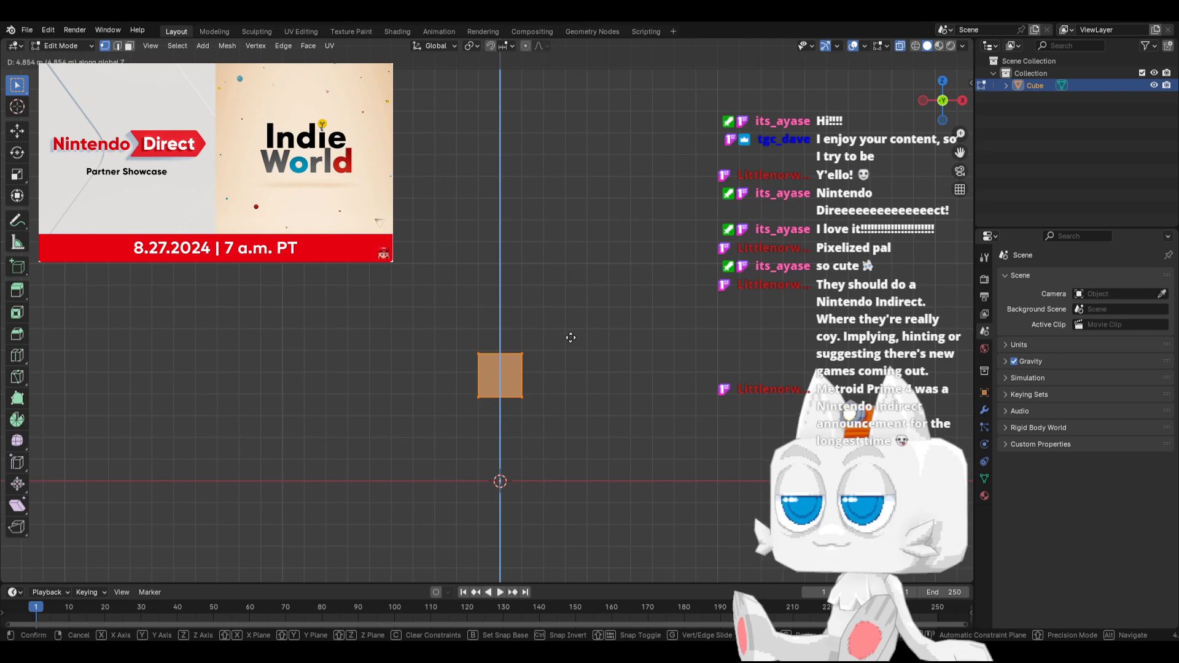
click(571, 348)
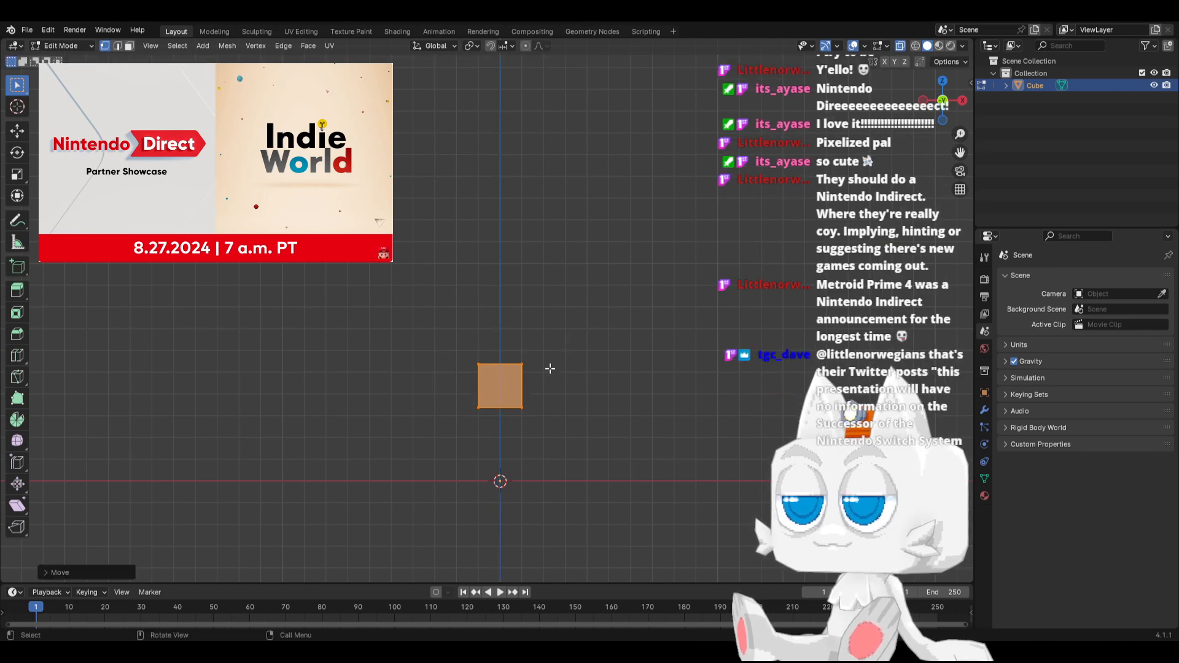
Scale up the cube's top face slightly so the block flares outward toward the top
click(482, 363)
key(b)
drag(437, 331, 571, 385)
key(s)
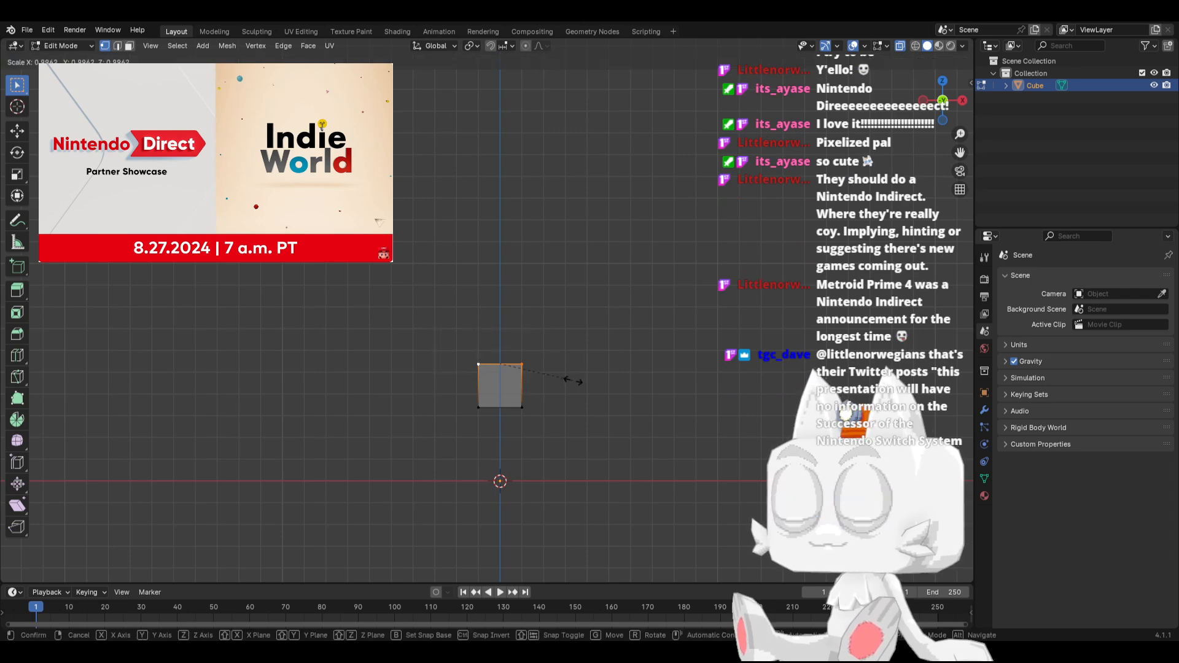
click(589, 378)
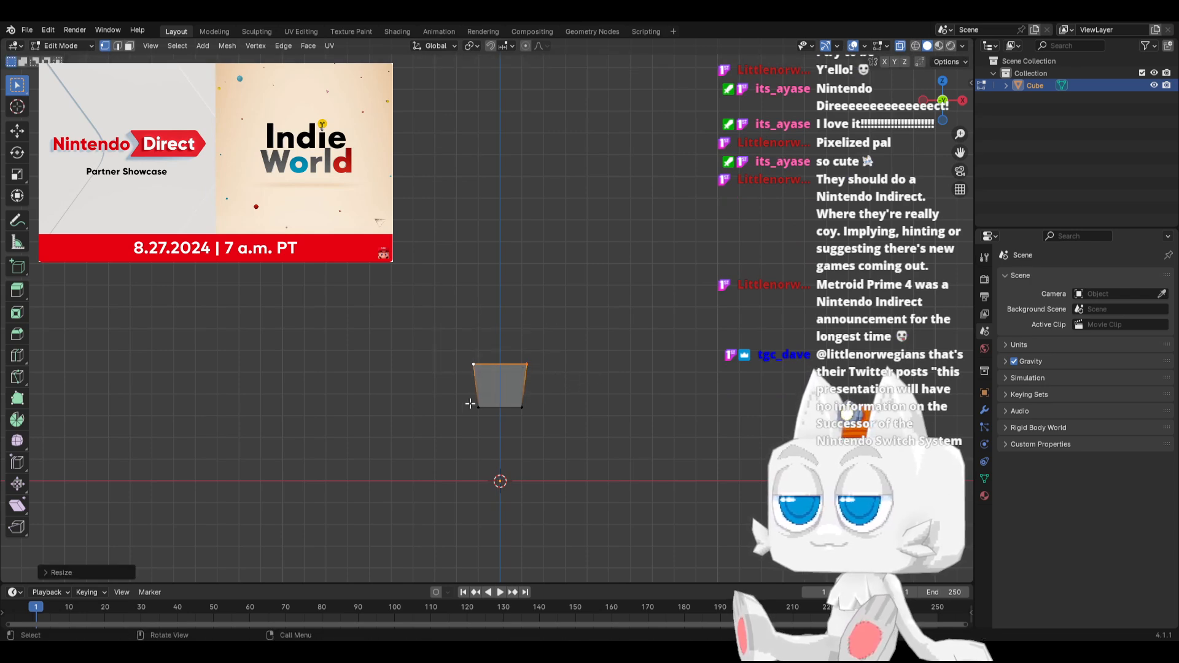
Extrude the bottom face down about 1.1 m and scale it slightly outward to form a waist above it
drag(453, 398, 580, 438)
key(e)
click(568, 436)
key(s)
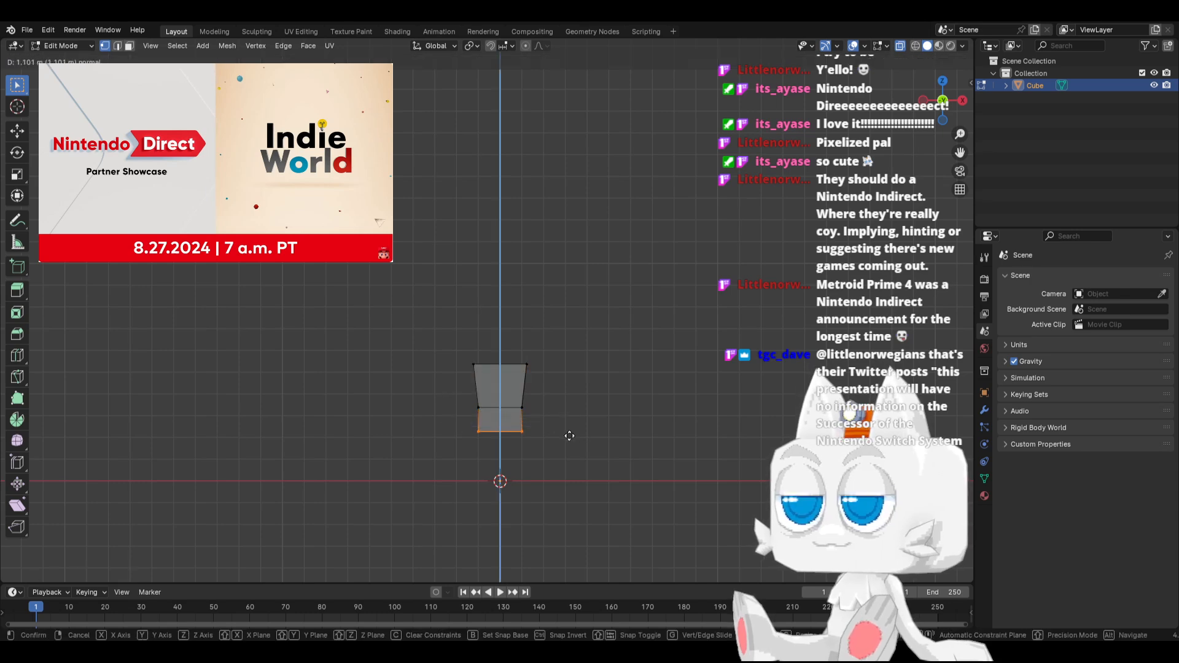
click(572, 435)
In side view, shift the waist loop about 0.25 m toward positive Y and edge-slide the bottom loop slightly
key(KP_3)
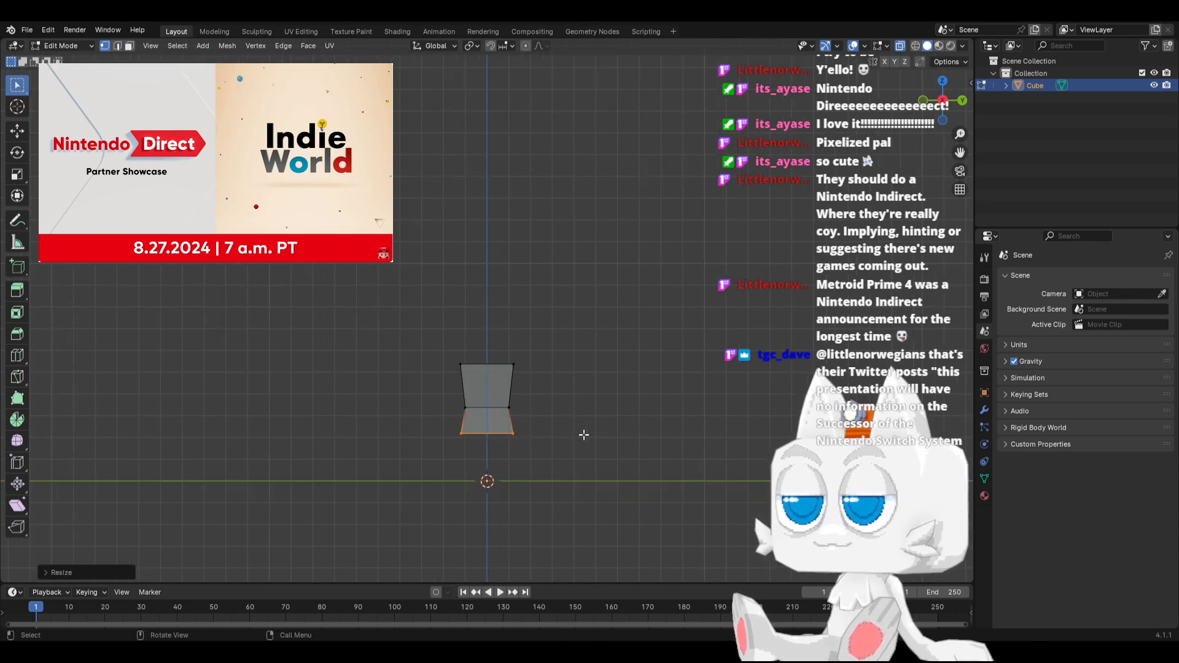
key(a)
key(alt+a)
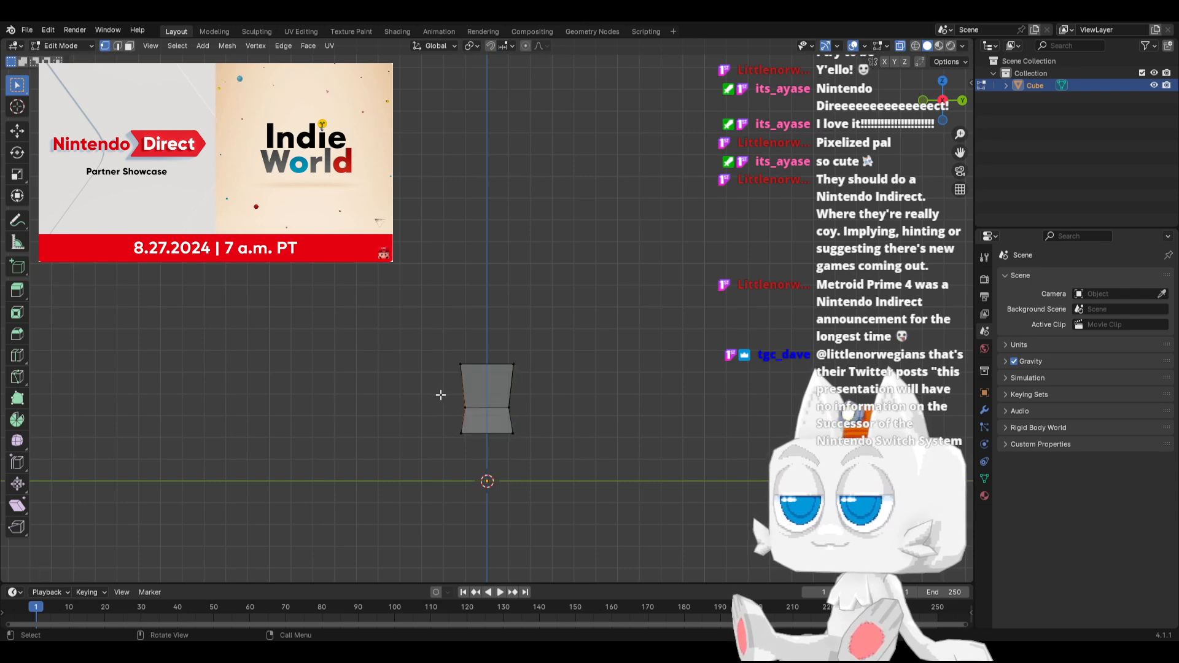
drag(436, 394, 555, 408)
key(g)
key(y)
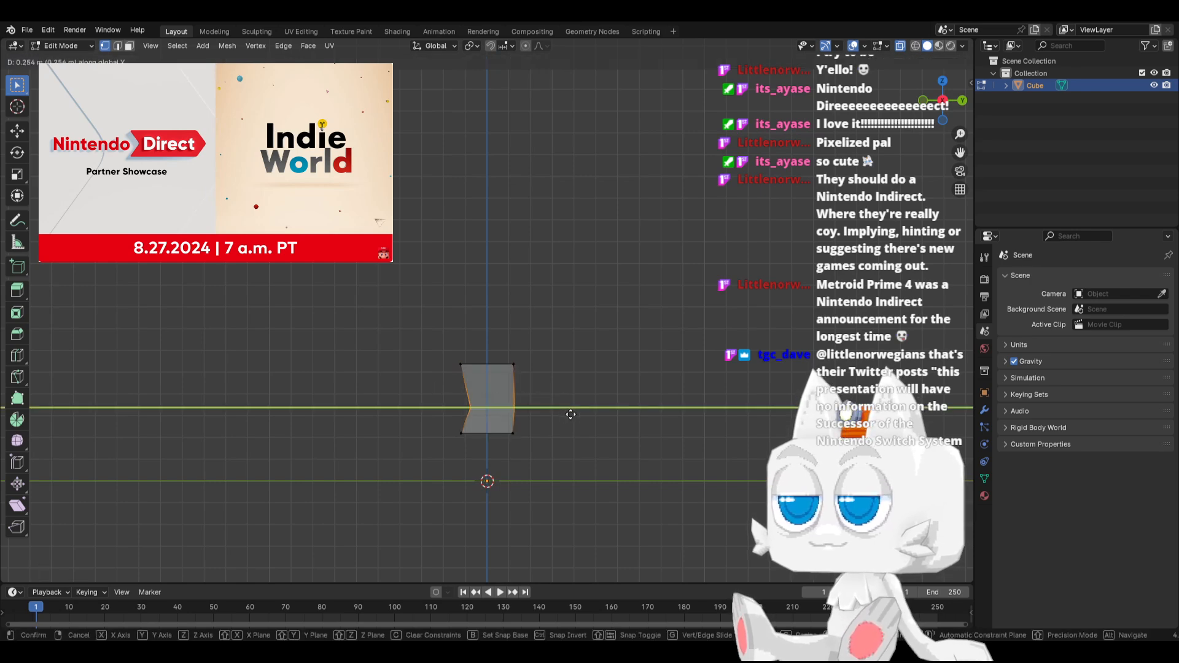
key(g)
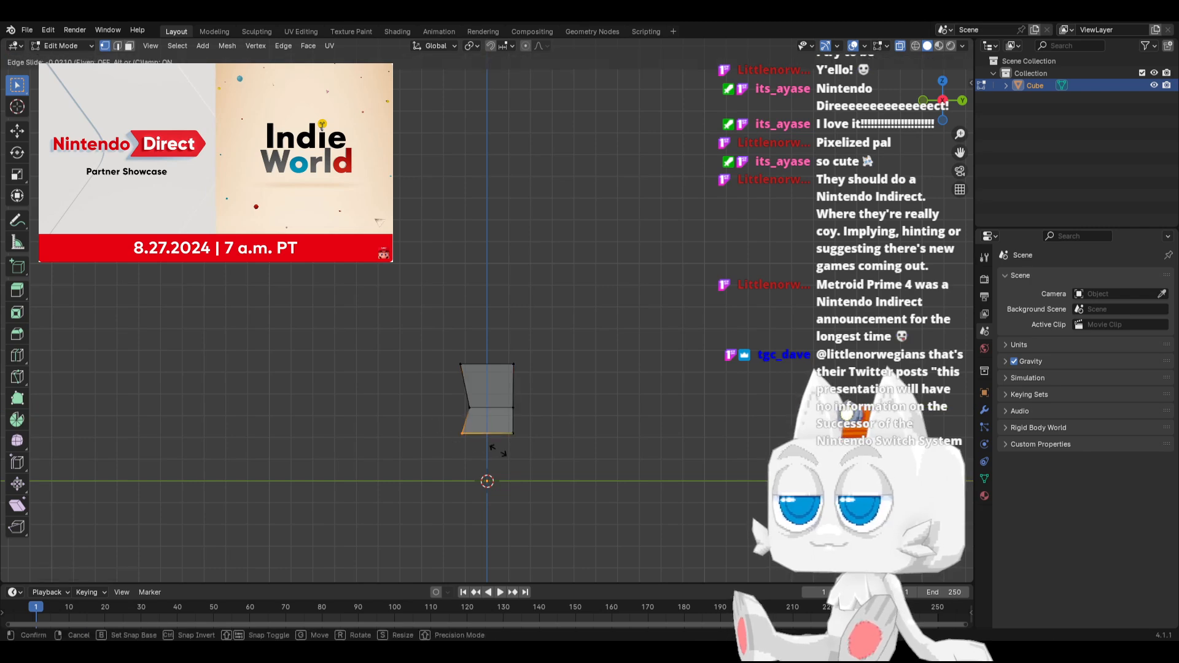
click(497, 450)
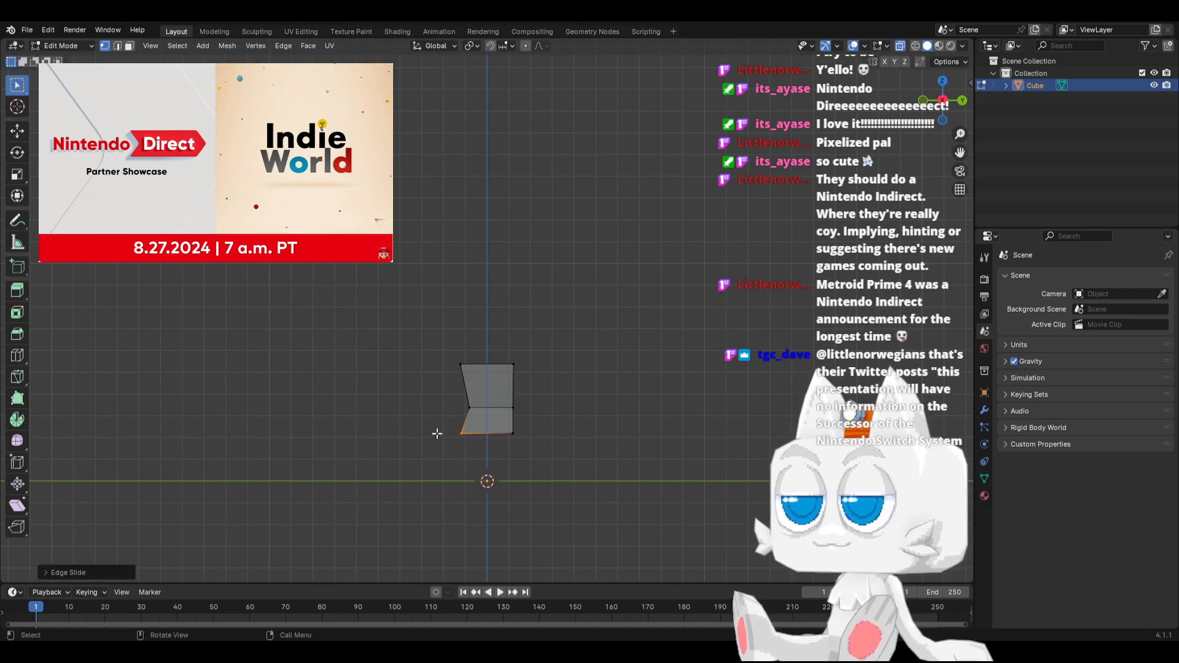
Extrude the bottom face downward, lower it a little further, and narrow it along X into a thin wedge
key(e)
click(519, 453)
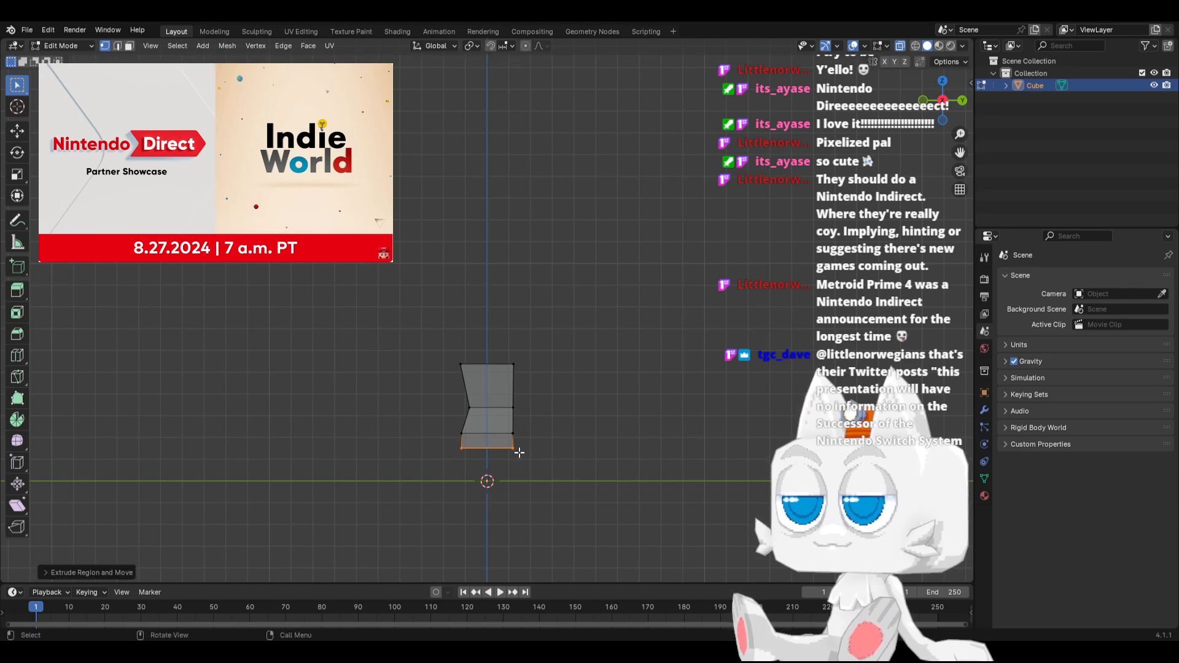
key(KP_1)
key(s)
key(x)
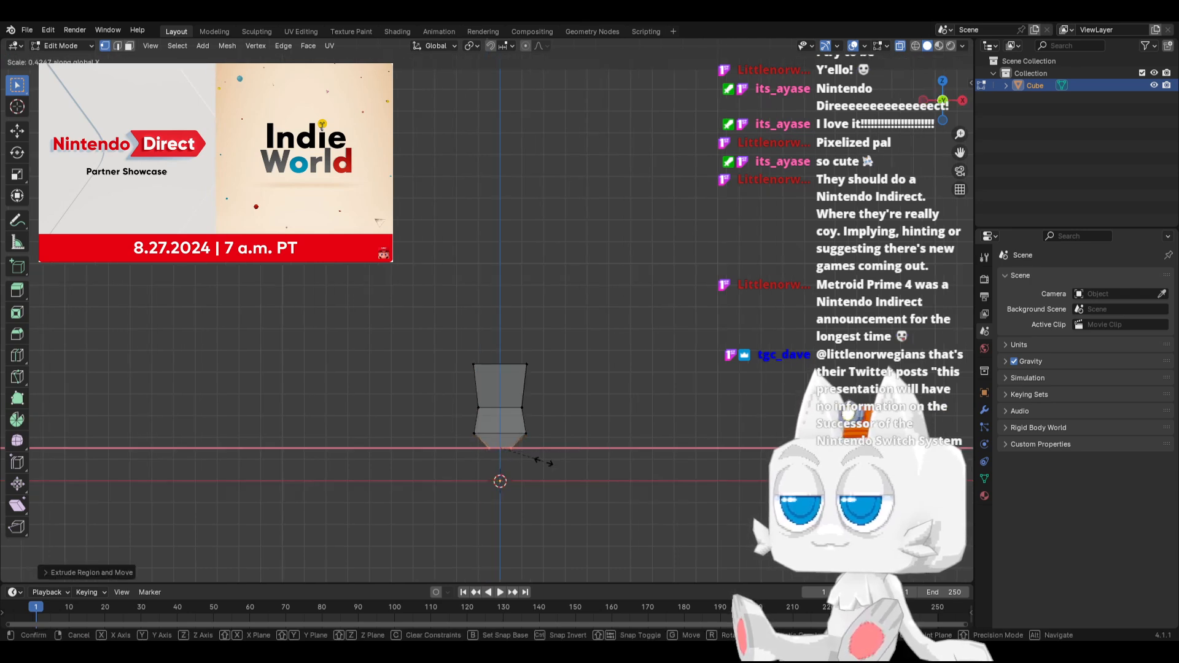
click(533, 462)
key(g)
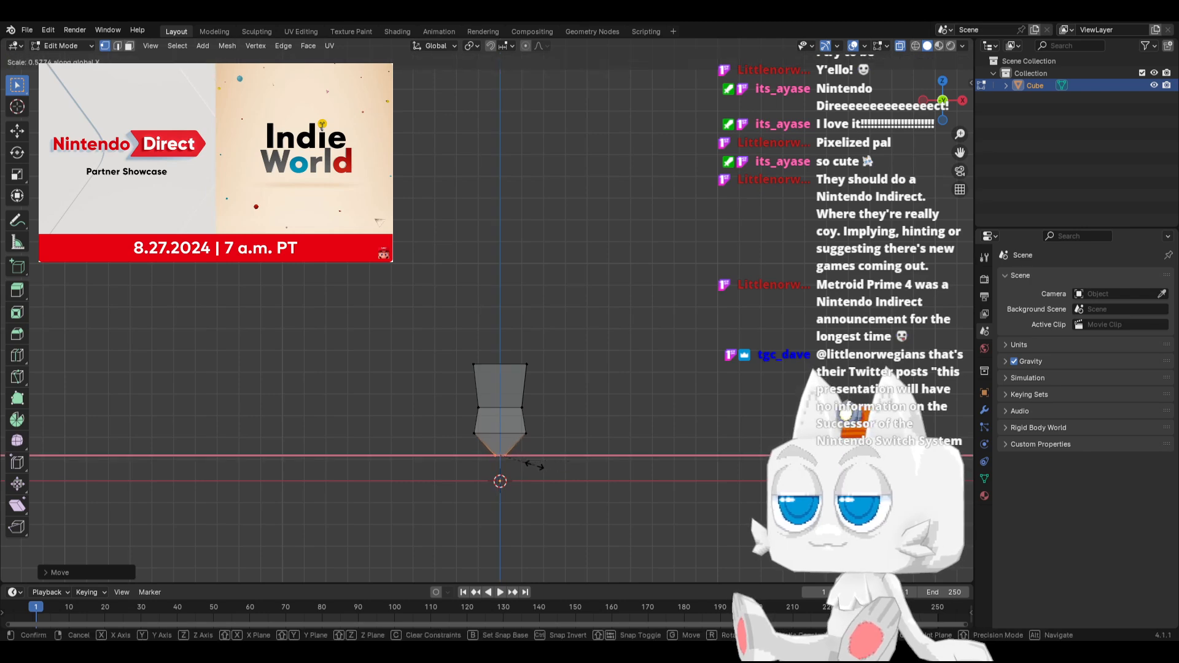
click(535, 466)
In side view, scale the lowest face along Y to about half its depth
key(KP_3)
key(s)
key(y)
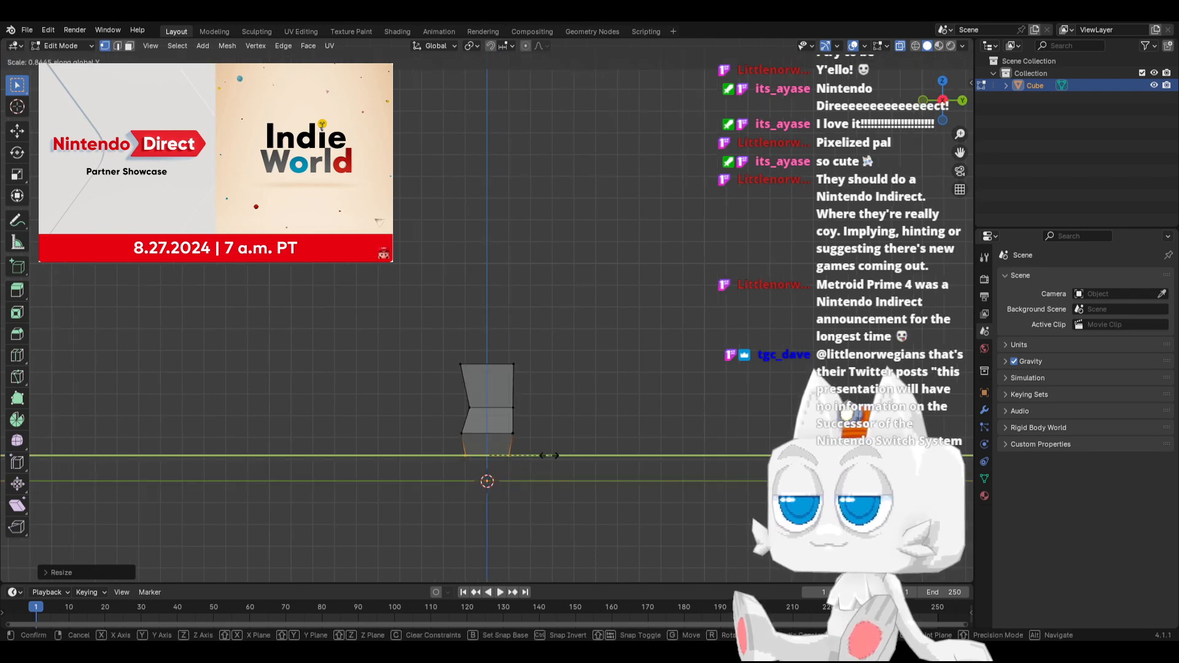
click(523, 457)
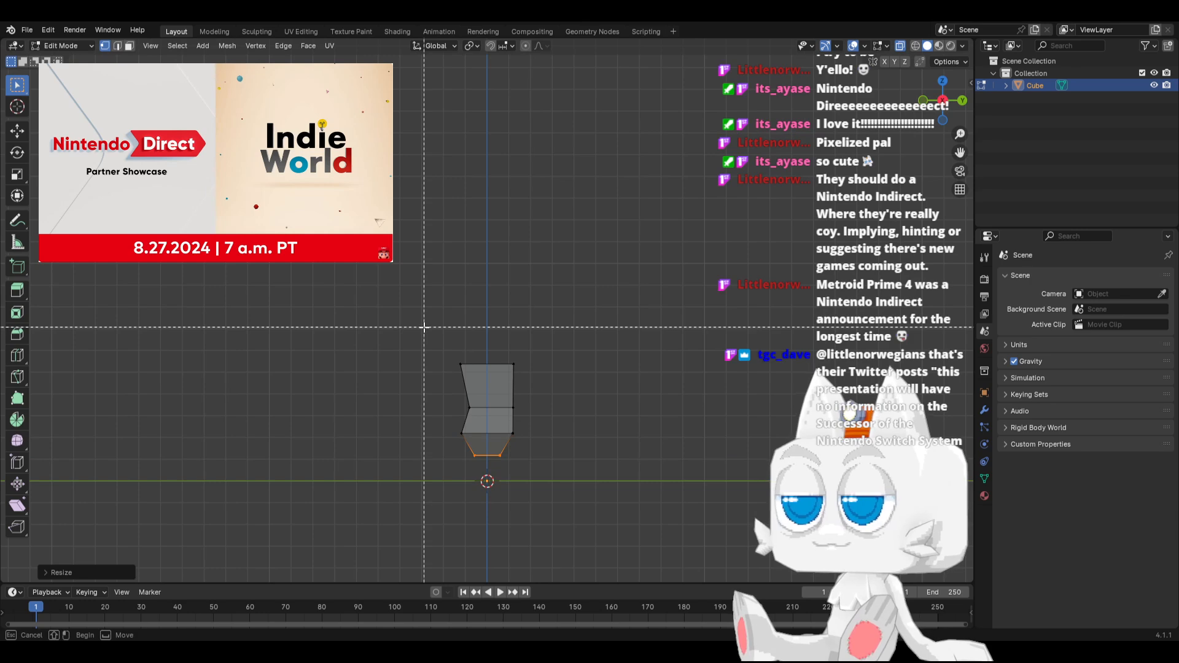
Shift the upper section slightly toward negative Y, and move the top face farther the same way to lean the body
drag(422, 327, 549, 417)
key(g)
key(y)
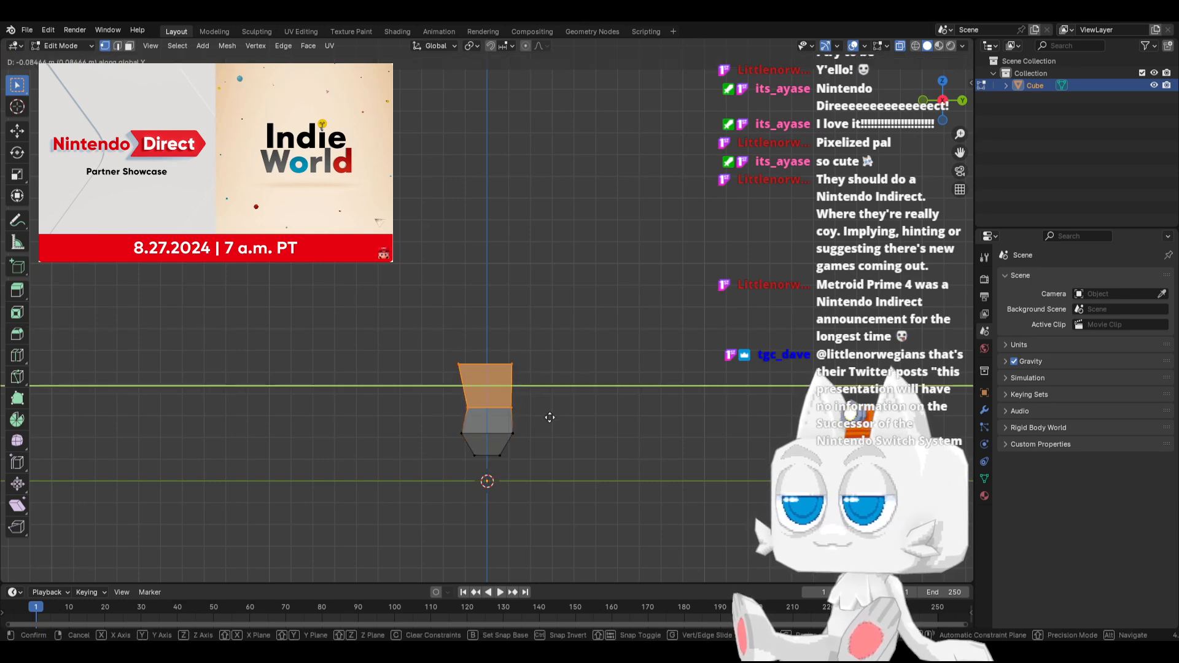
click(549, 417)
drag(440, 334, 536, 382)
key(g)
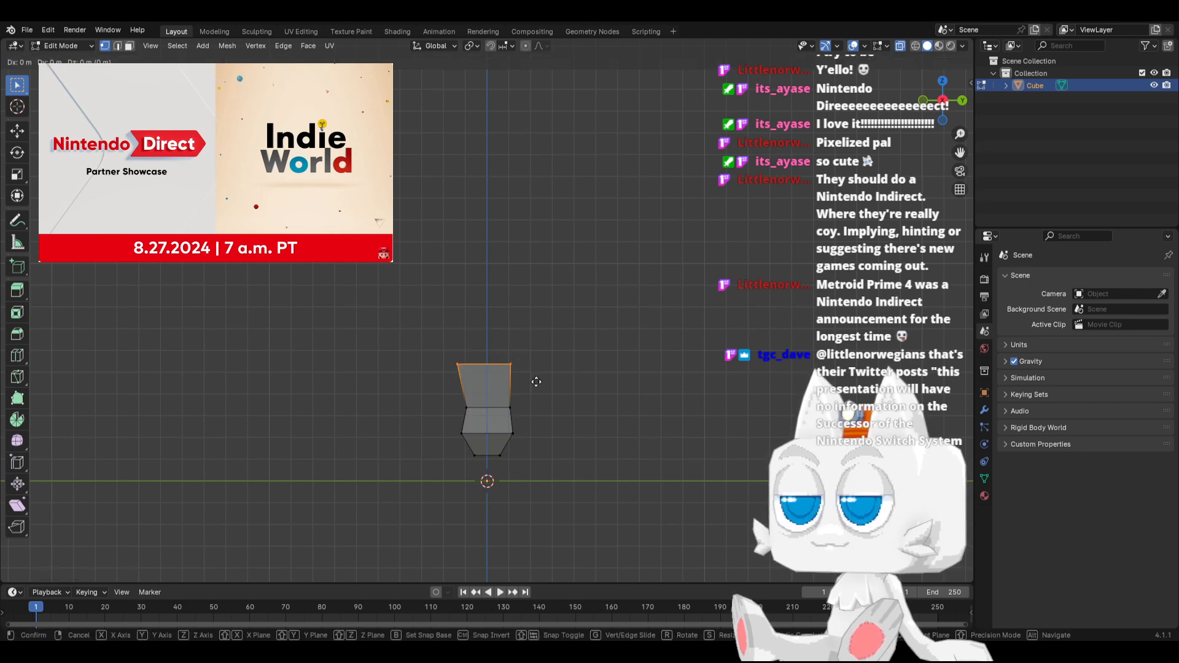
key(y)
click(532, 381)
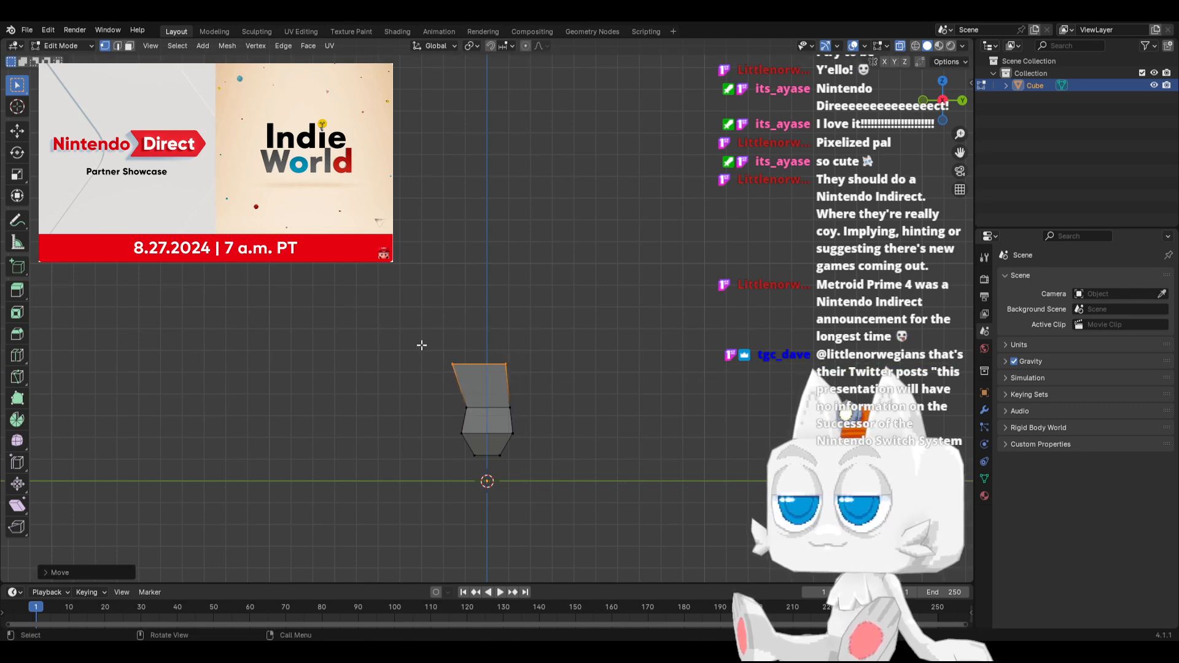
Lower the front edge of the top face slightly in side view so the top slopes toward negative Y
key(KP_1)
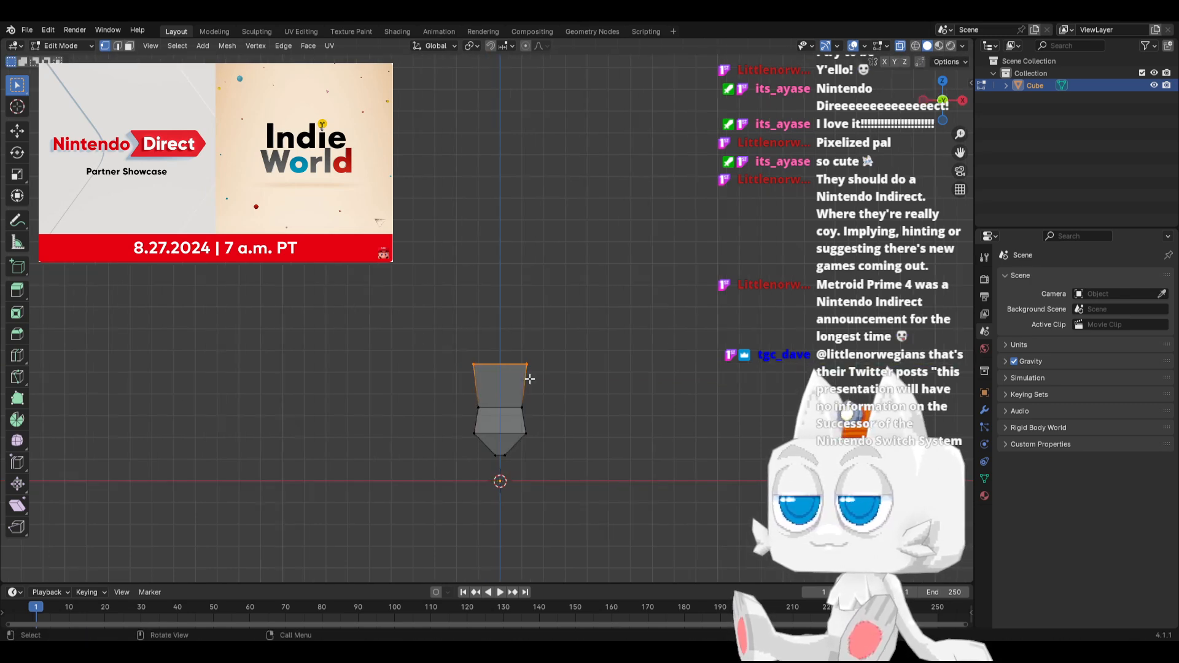
key(KP_3)
drag(407, 329, 535, 382)
key(g)
click(460, 385)
key(g)
click(536, 382)
Extrude the sloped top face upward and scale it up by about 1.28 to form a wider upper section
key(KP_1)
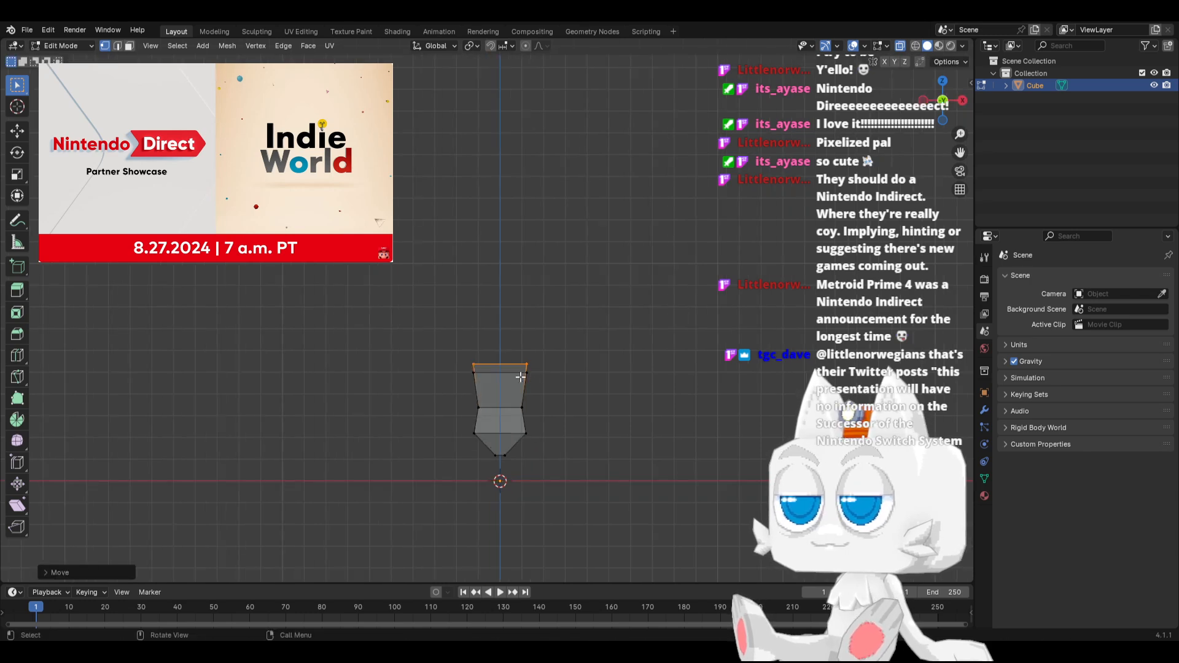
drag(440, 319, 515, 373)
key(e)
click(560, 363)
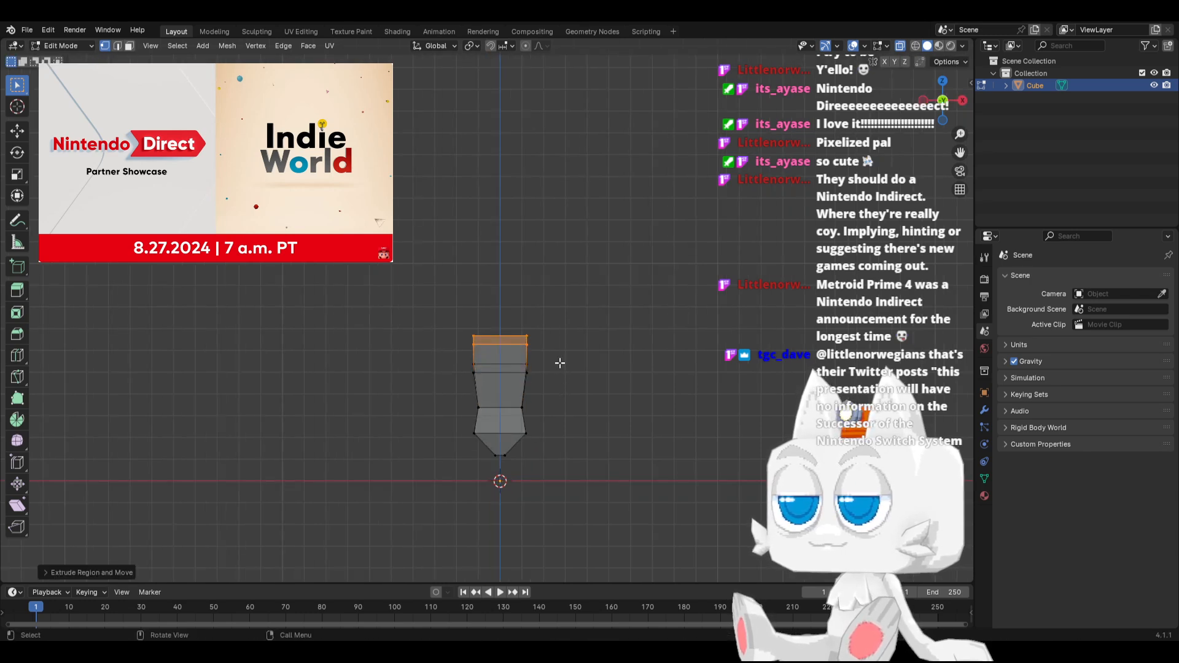
key(s)
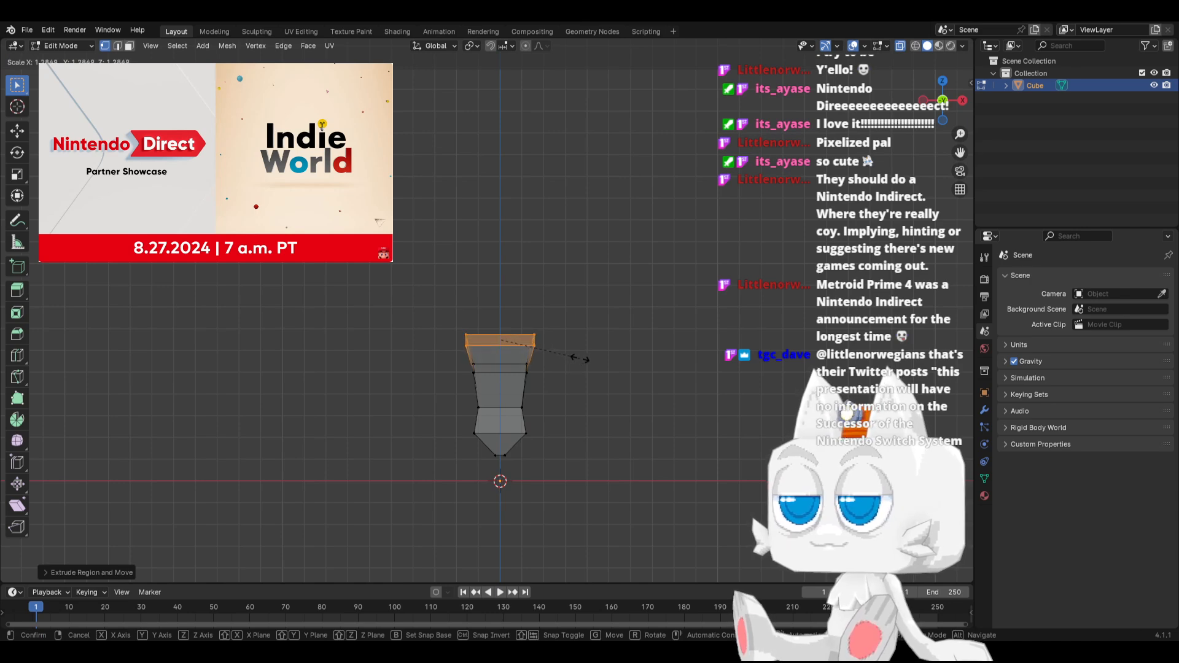
click(583, 359)
In side view, move the back vertices of the chest and waist loops slightly outward to round the back
middle_drag(579, 356, 439, 355)
drag(491, 350, 532, 383)
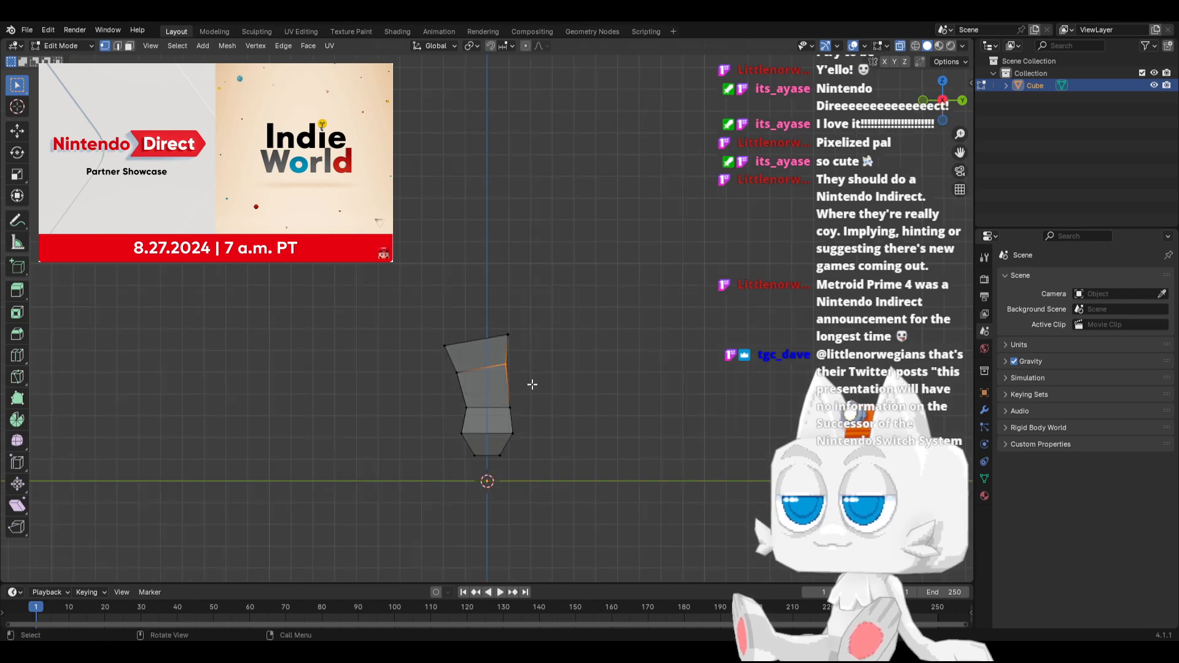
key(g)
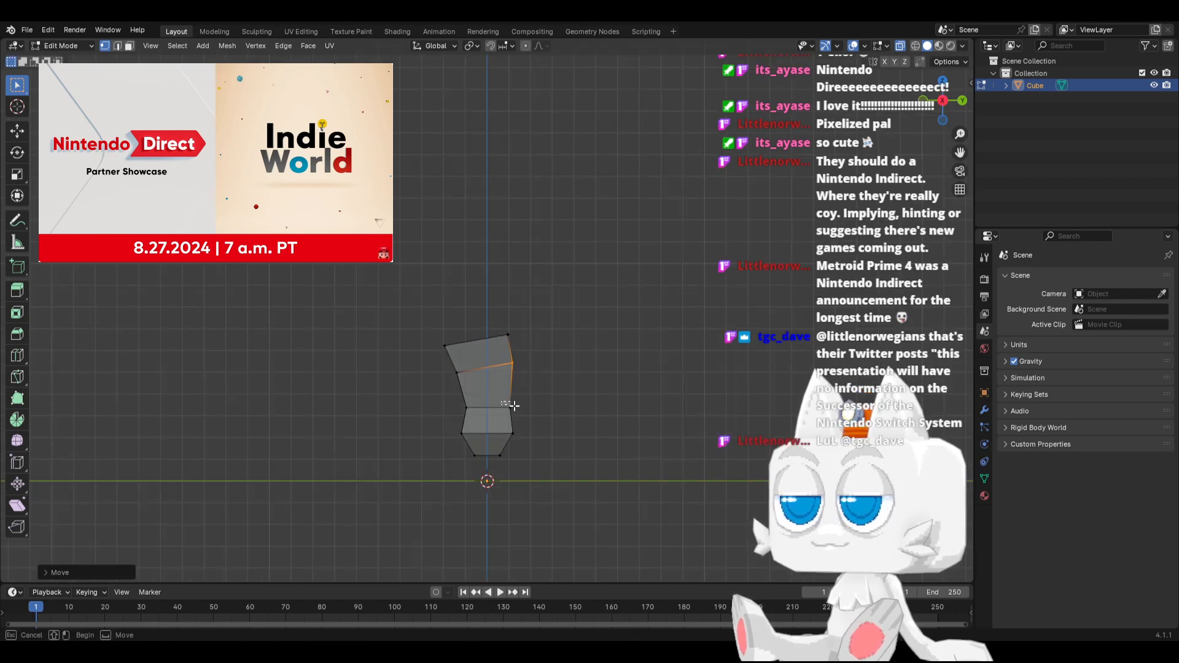
click(533, 412)
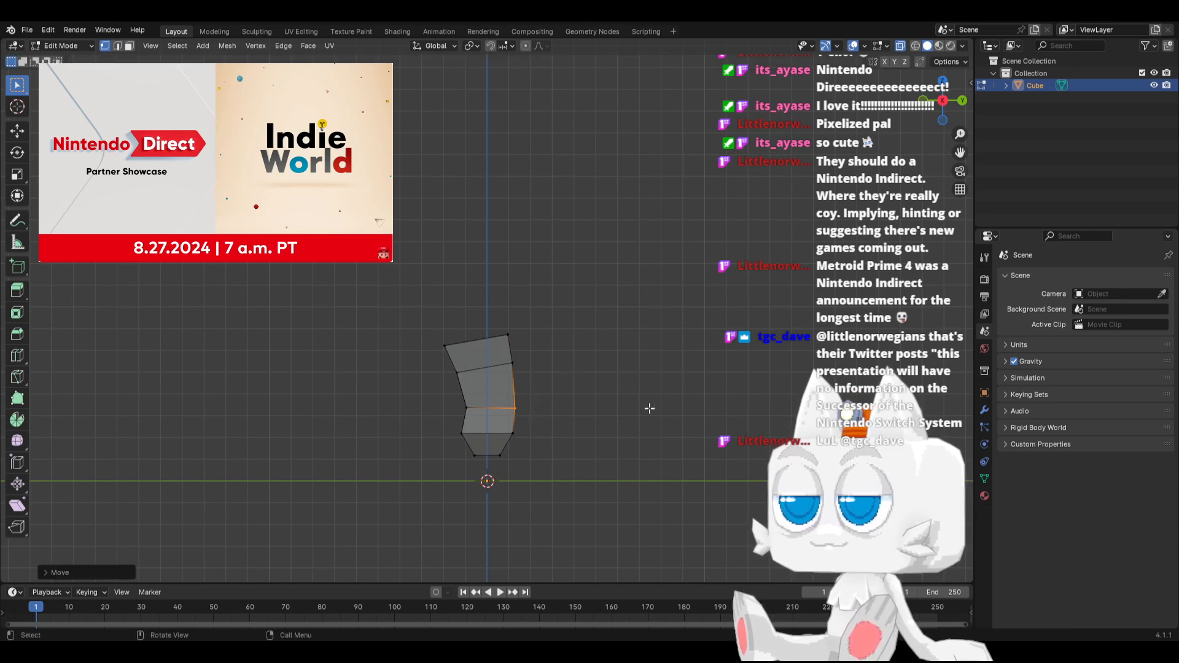
Raise the back edge of the top face and pull it slightly forward to steepen the top slope
drag(470, 293, 553, 345)
key(g)
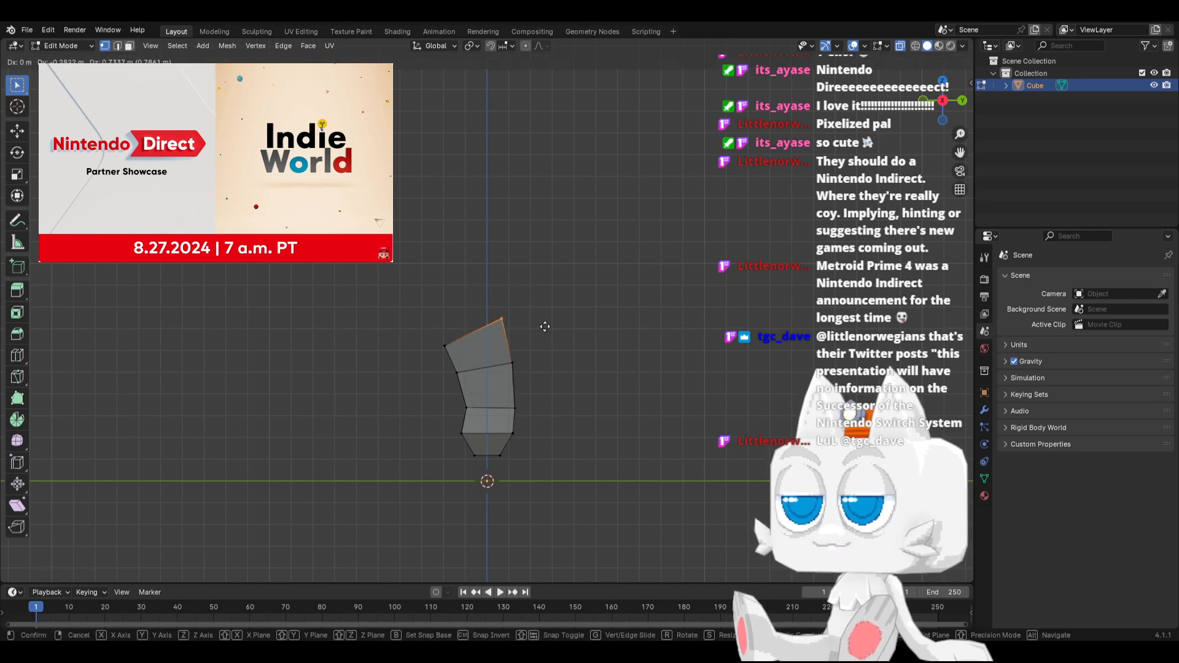
click(543, 320)
key(KP_1)
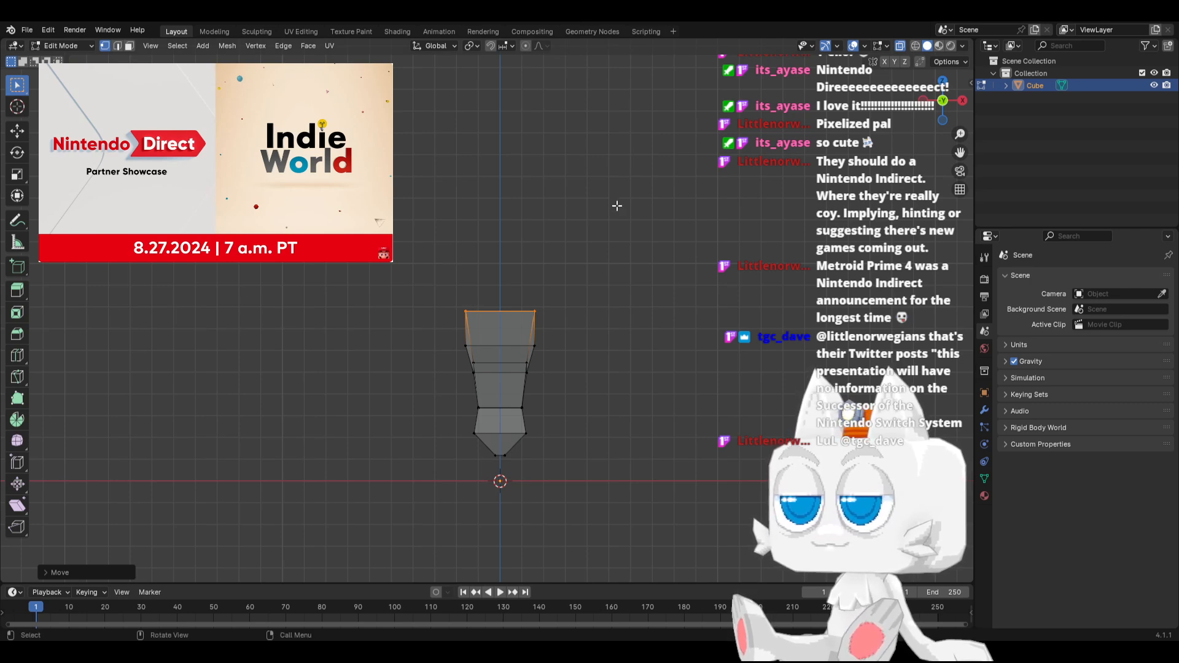
In side view, extrude the sloped top face upward, rotate it close to vertical and shift it toward negative Y
key(KP_3)
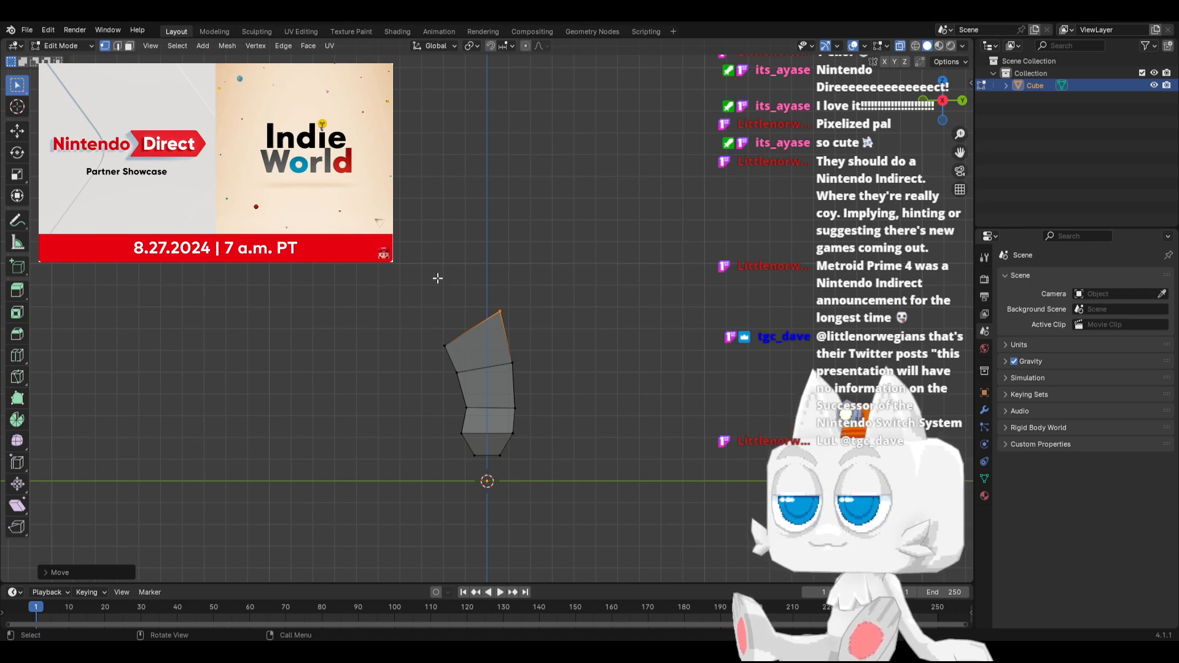
shift+click(442, 342)
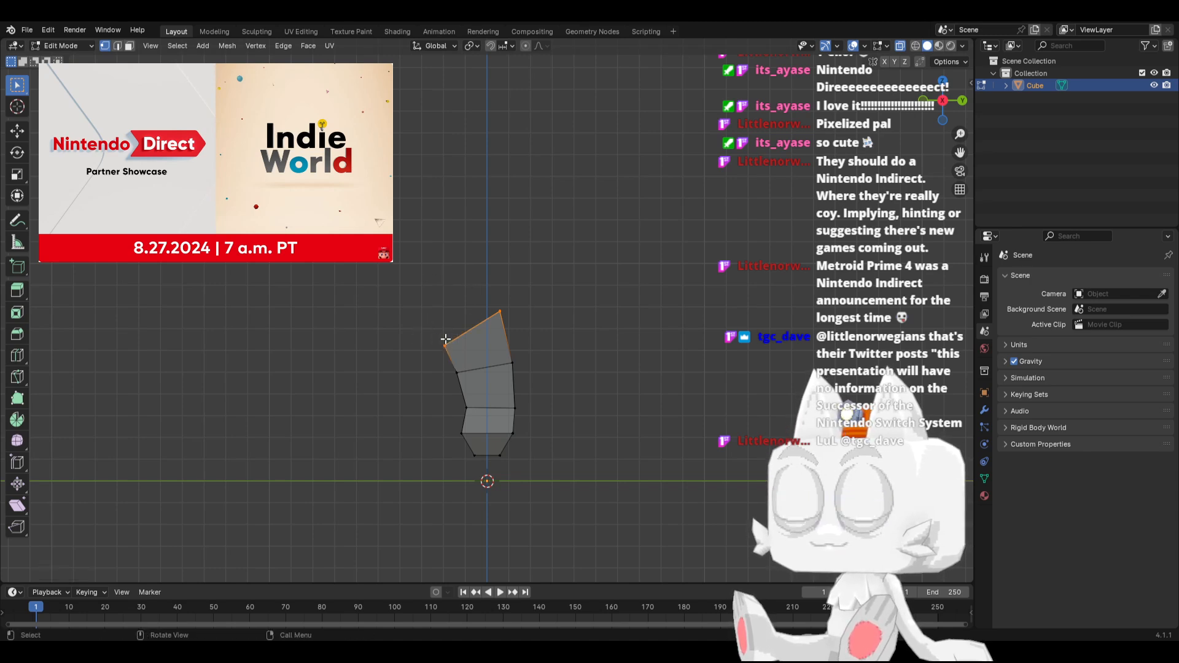
key(e)
click(559, 269)
key(r)
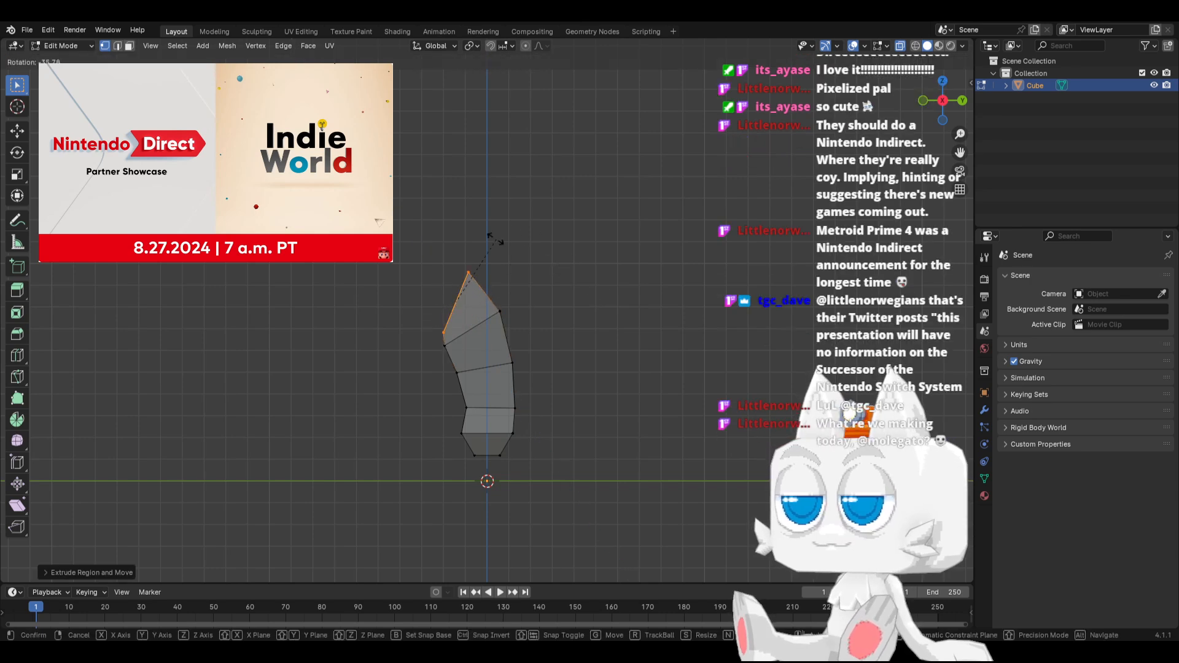
click(490, 247)
key(g)
click(488, 247)
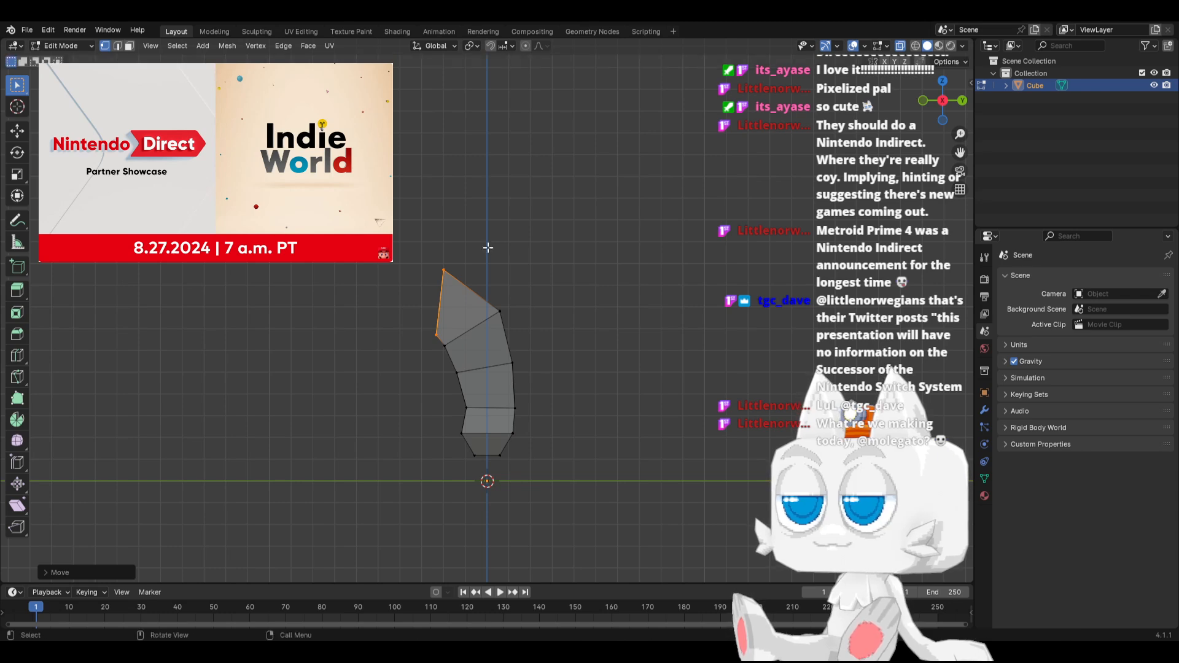
Edge-slide the lower edge of the new front face down onto the corner edge beneath it
key(KP_1)
key(KP_3)
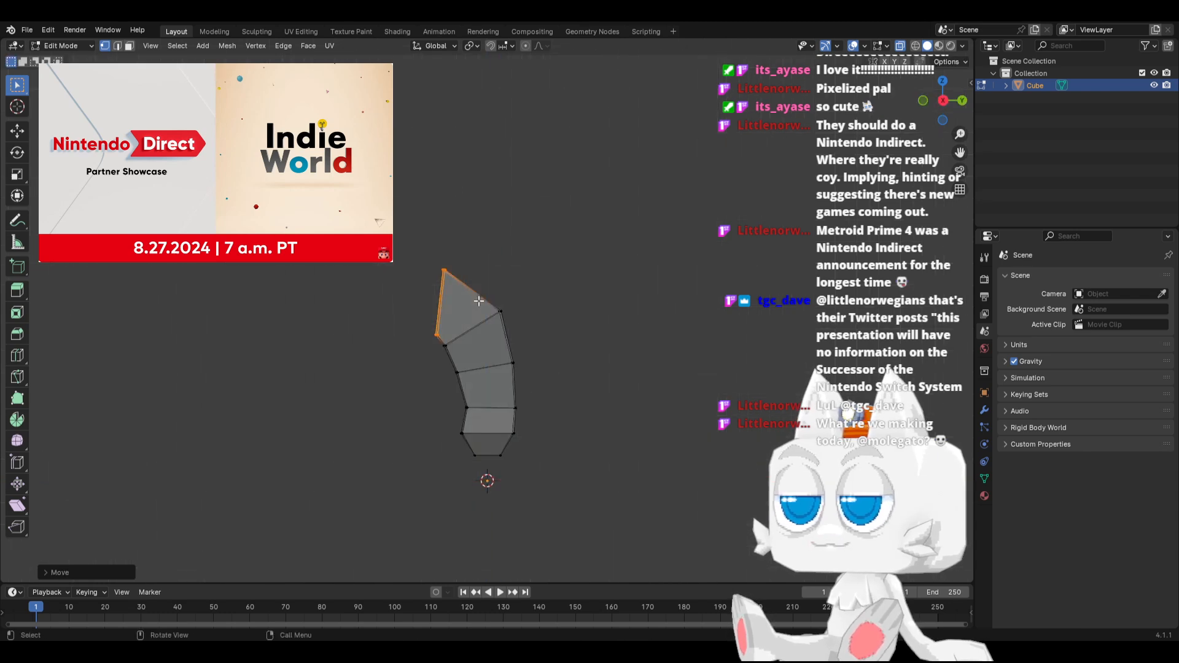
key(g)
key(g)
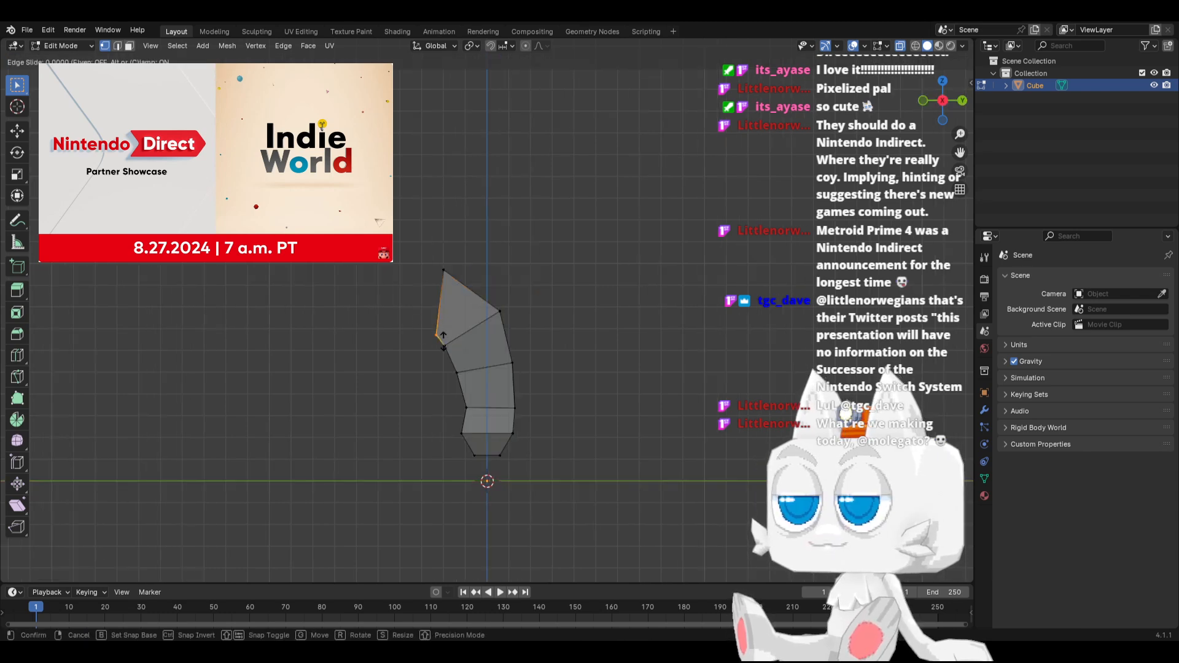
click(570, 398)
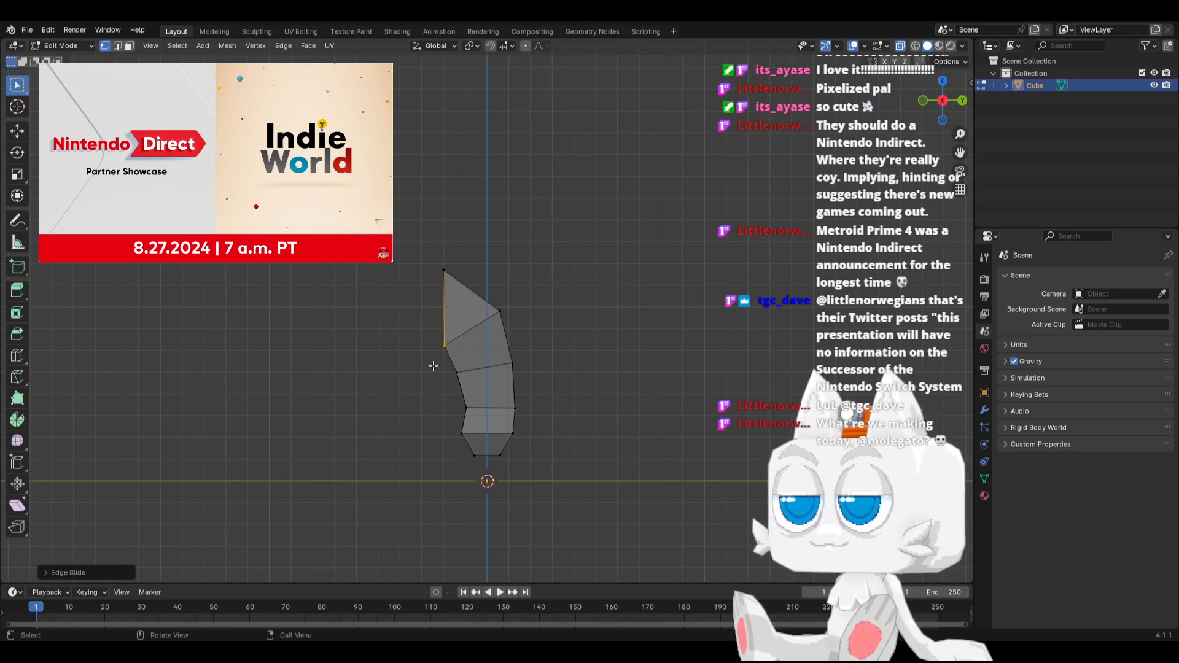
middle_drag(429, 366, 579, 370)
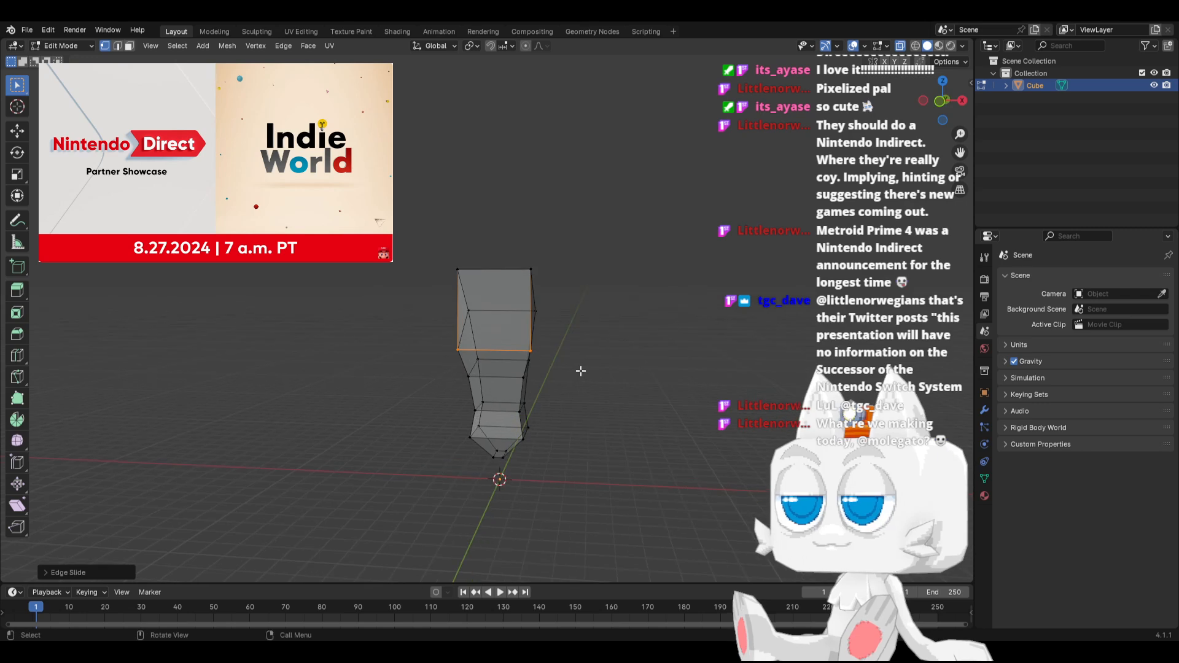
Select the whole mesh and merge its overlapping vertices by distance
middle_drag(467, 366, 400, 354)
key(a)
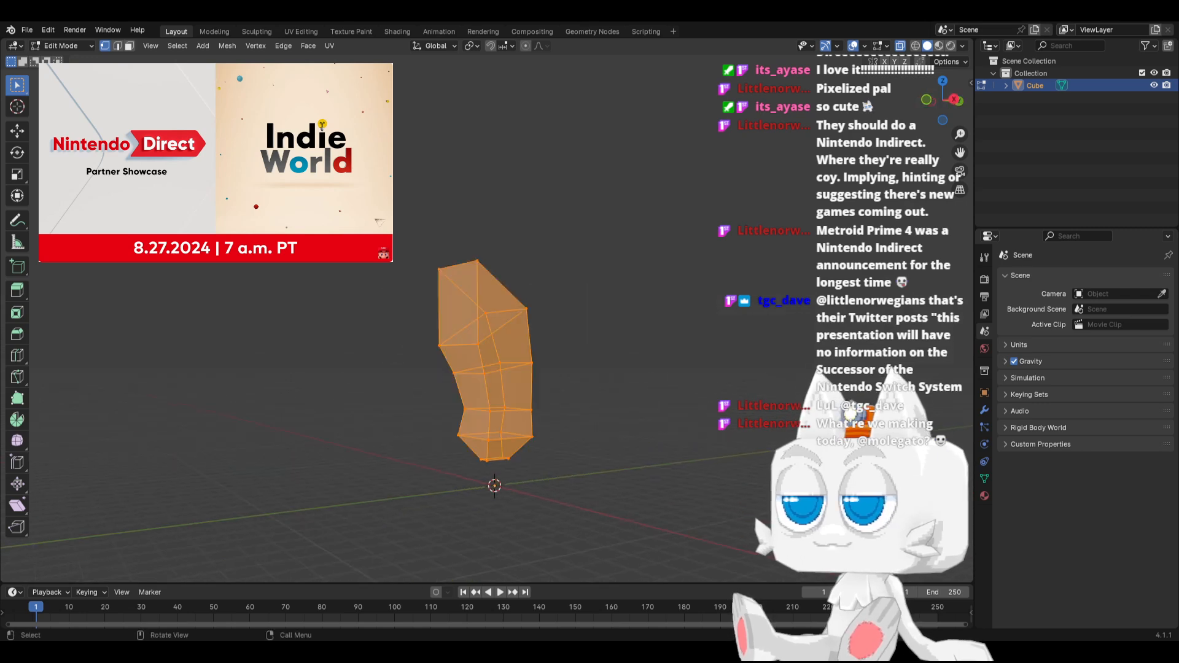
click(237, 47)
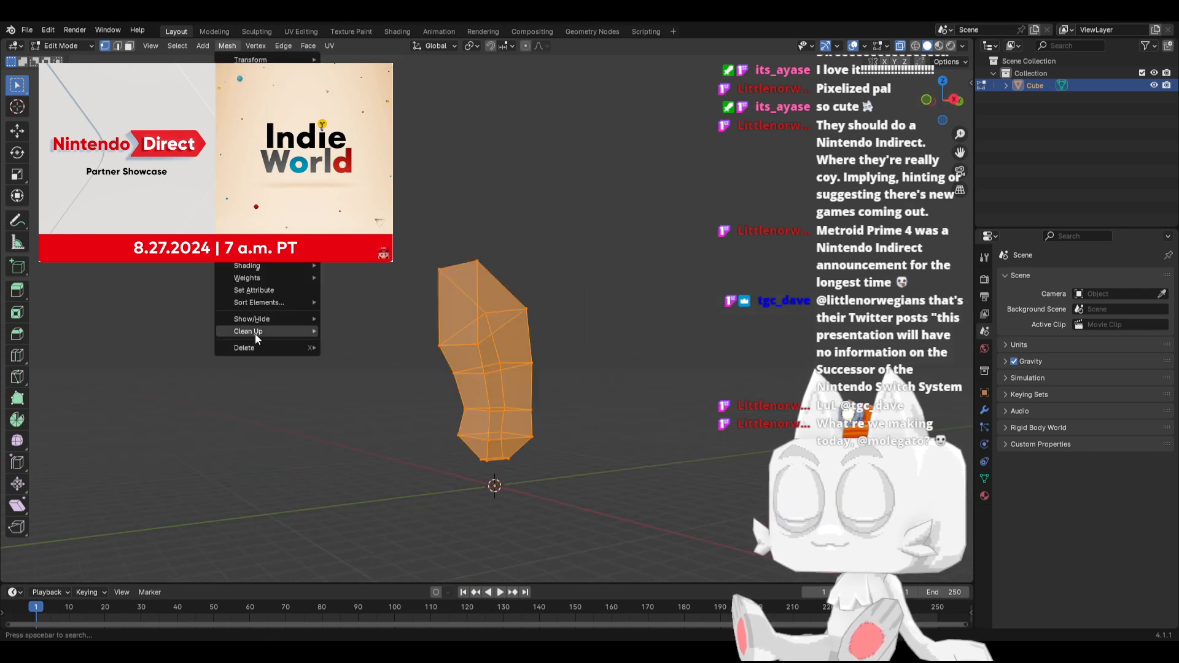
mouse_move(255, 332)
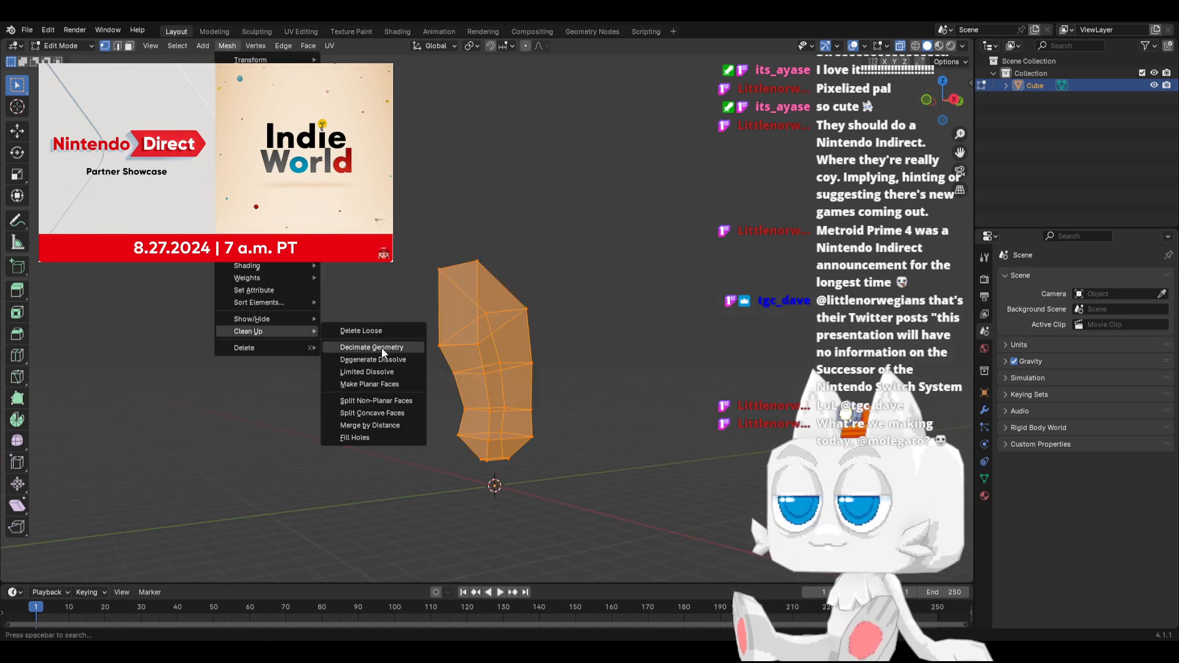
click(385, 424)
Select the lower edge of the front chest face, scale it slightly narrower and lower it about 0.5 m along Z
key(KP_1)
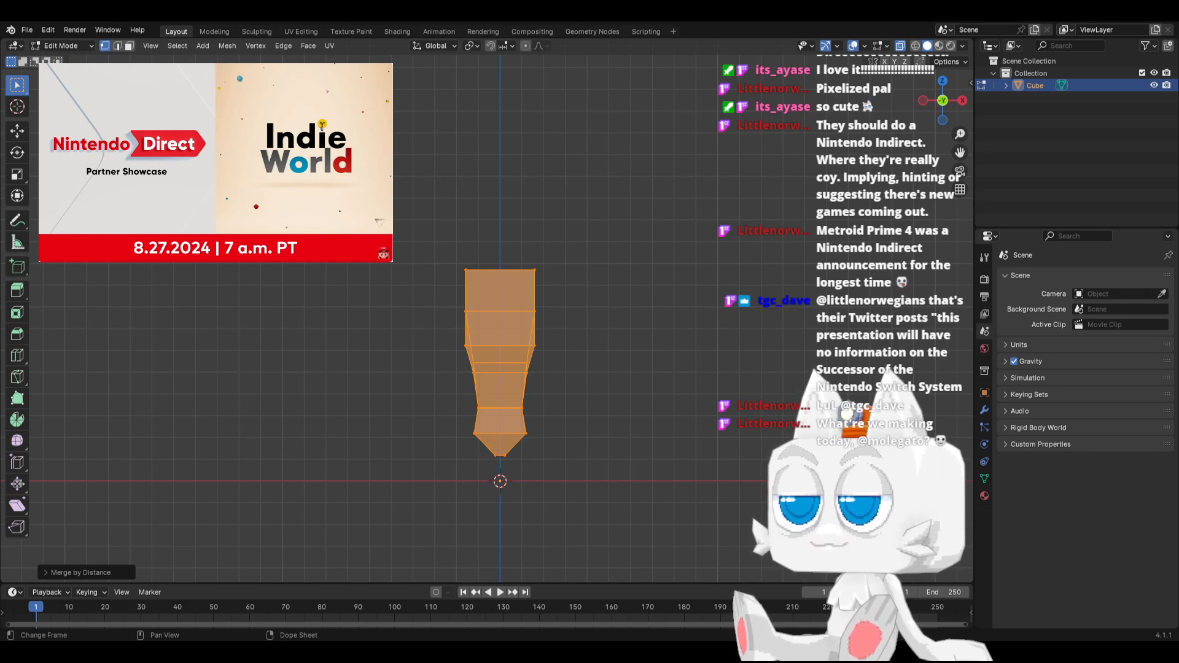
key(KP_3)
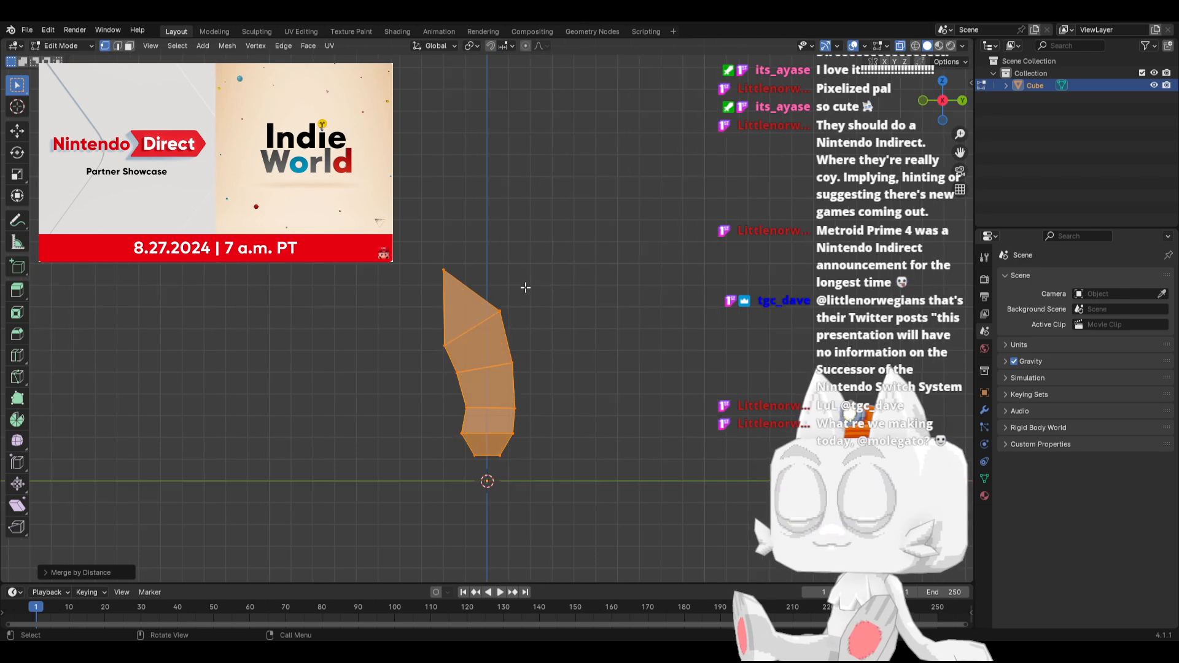
key(KP_7)
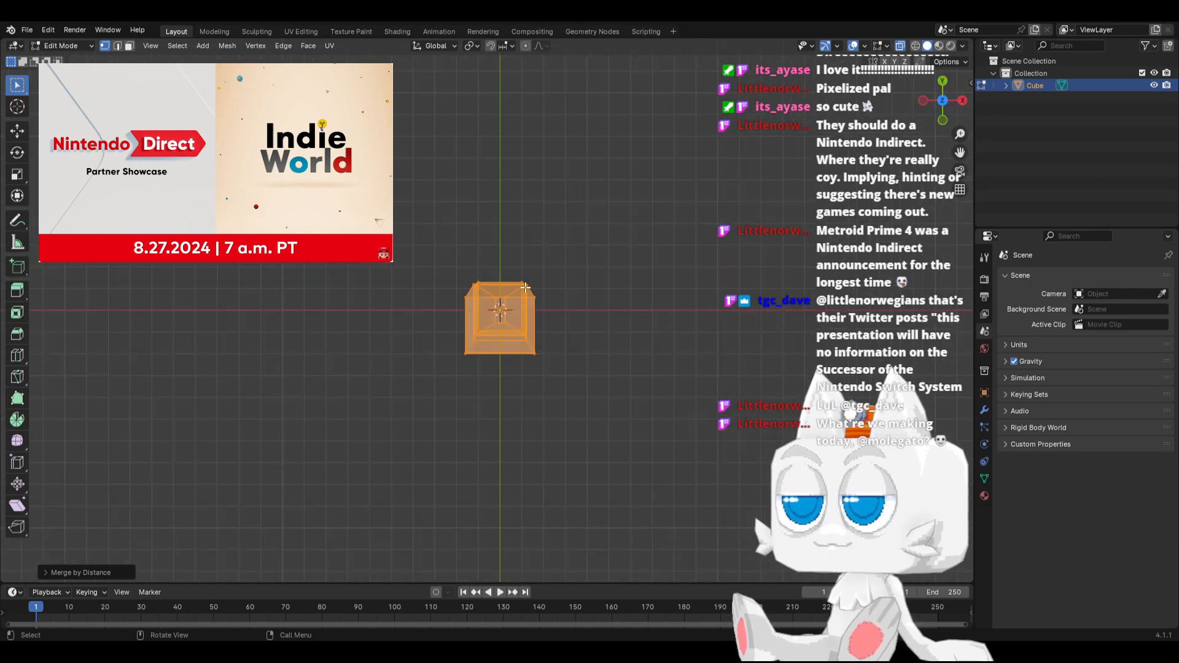
key(KP_3)
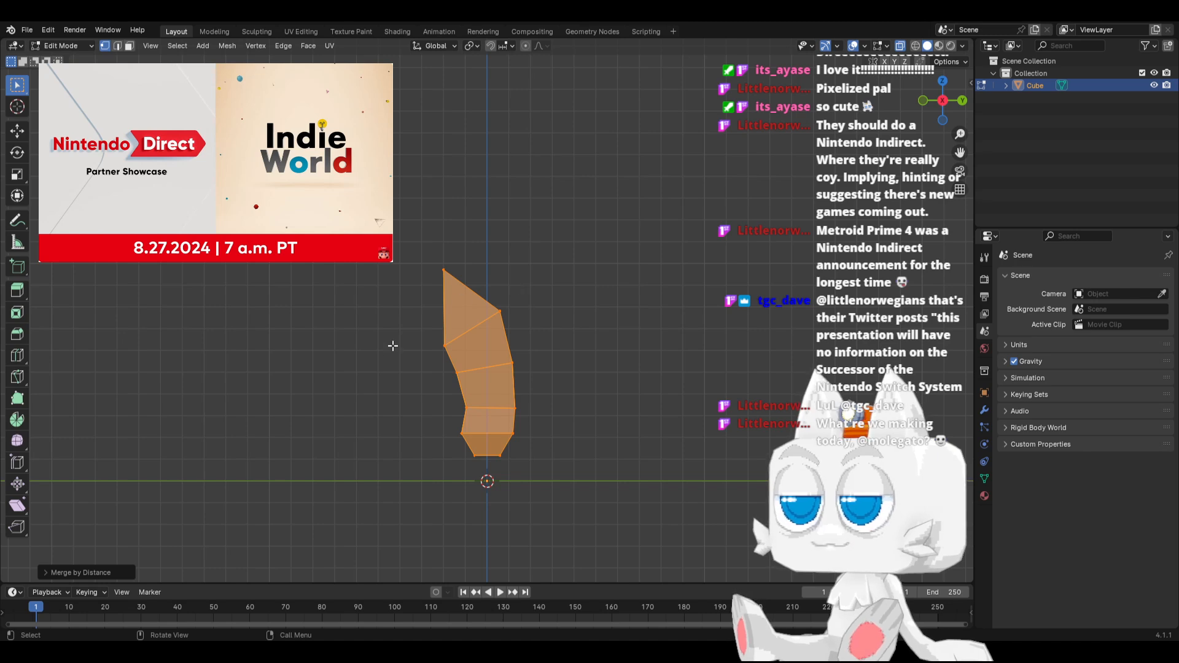
middle_drag(397, 356, 472, 353)
click(442, 343)
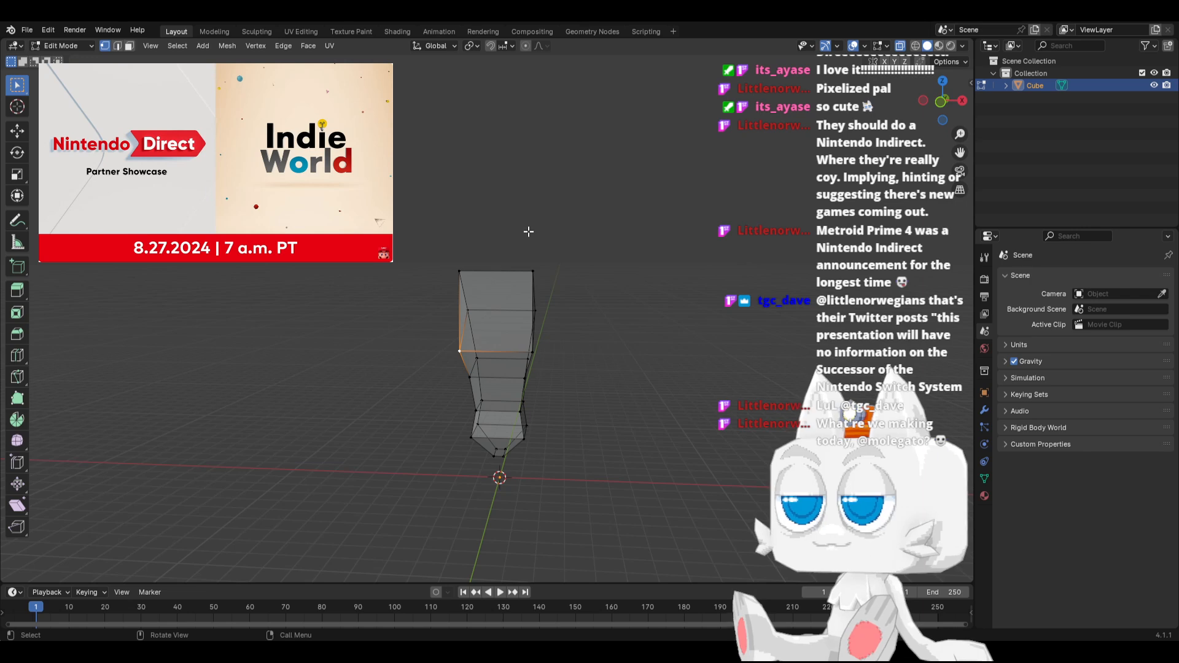
key(KP_3)
shift+drag(408, 337, 450, 359)
key(KP_1)
key(s)
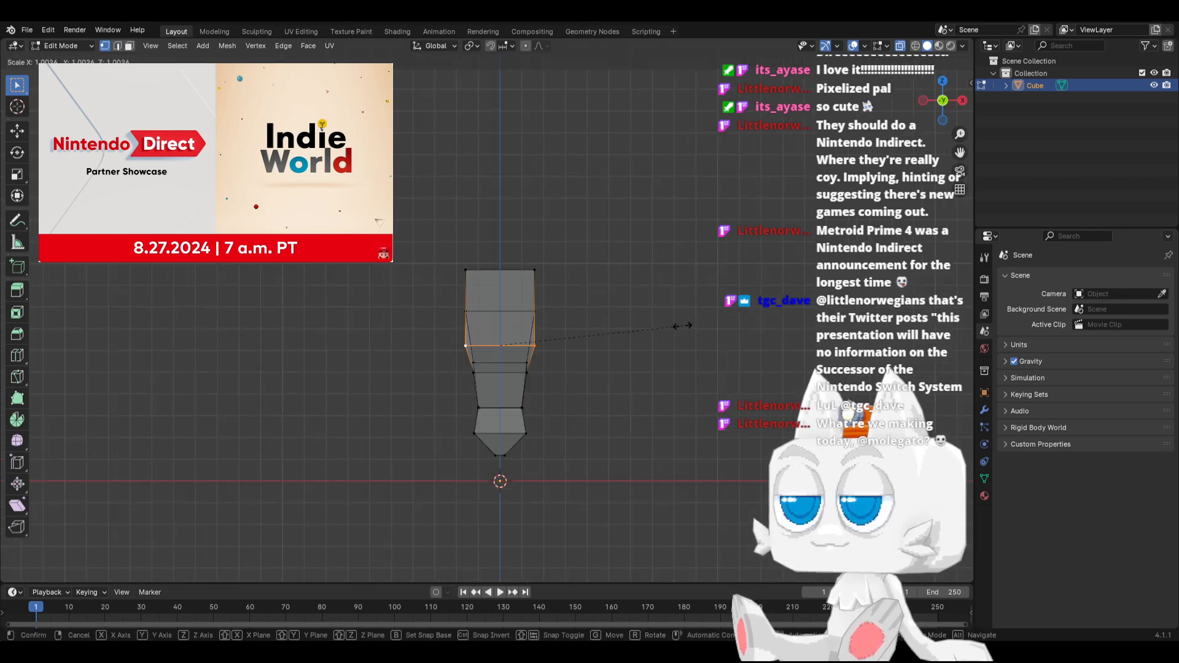
click(654, 338)
key(g)
key(z)
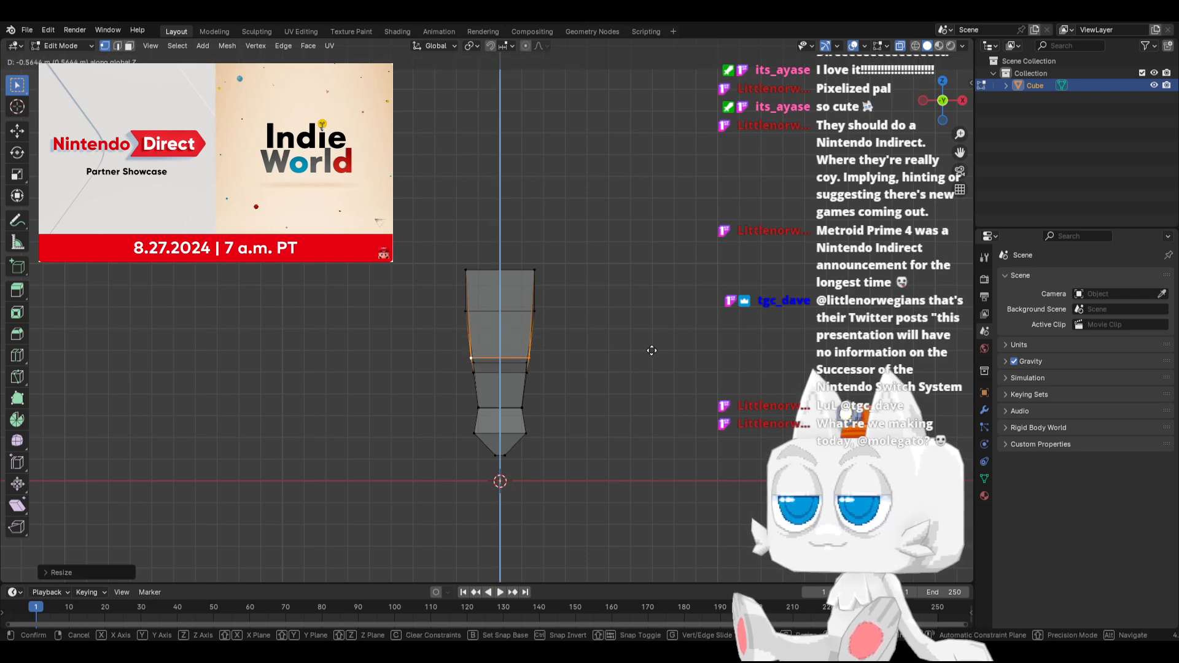
click(650, 348)
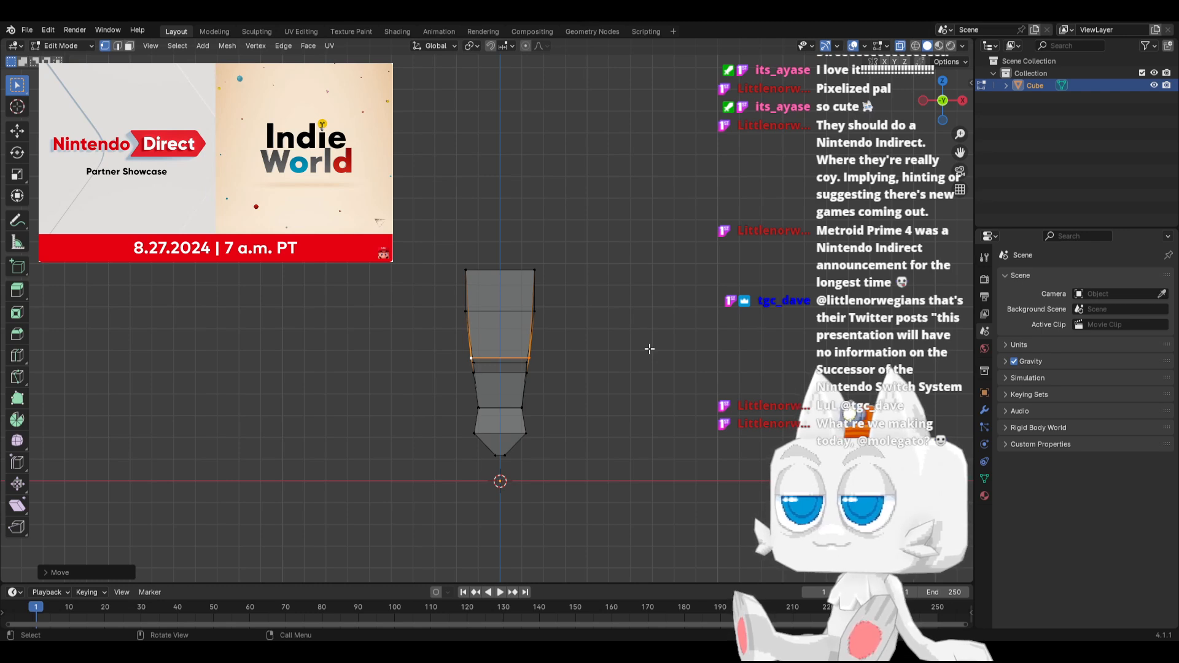
Add a vertical loop cut down the centre of the body, then return to the selection tool
click(17, 355)
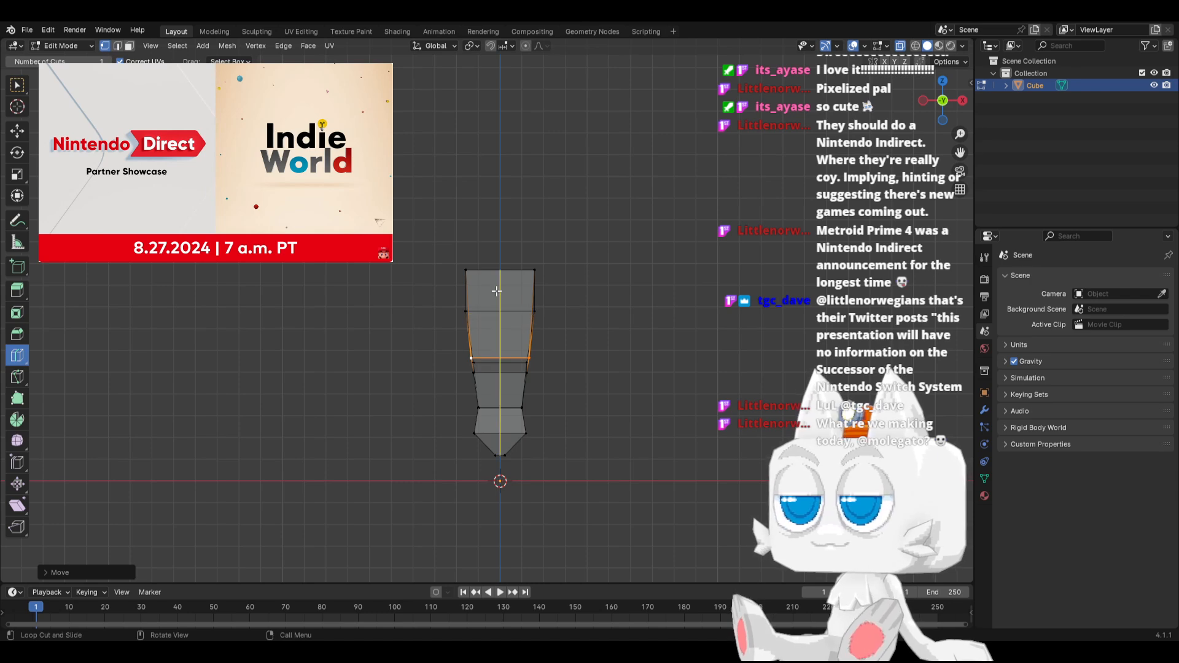
click(487, 283)
click(17, 85)
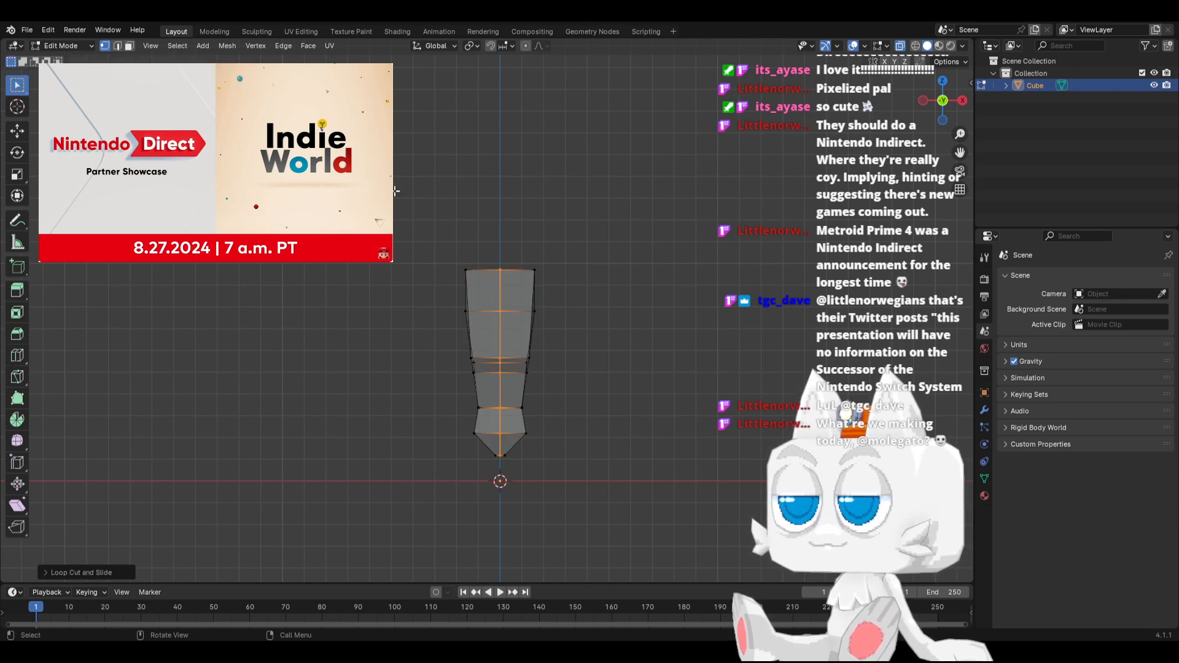
Select the centre vertices from the top edge down the back to the waist and move them slightly outward in side view
key(KP_3)
middle_drag(476, 258, 403, 298)
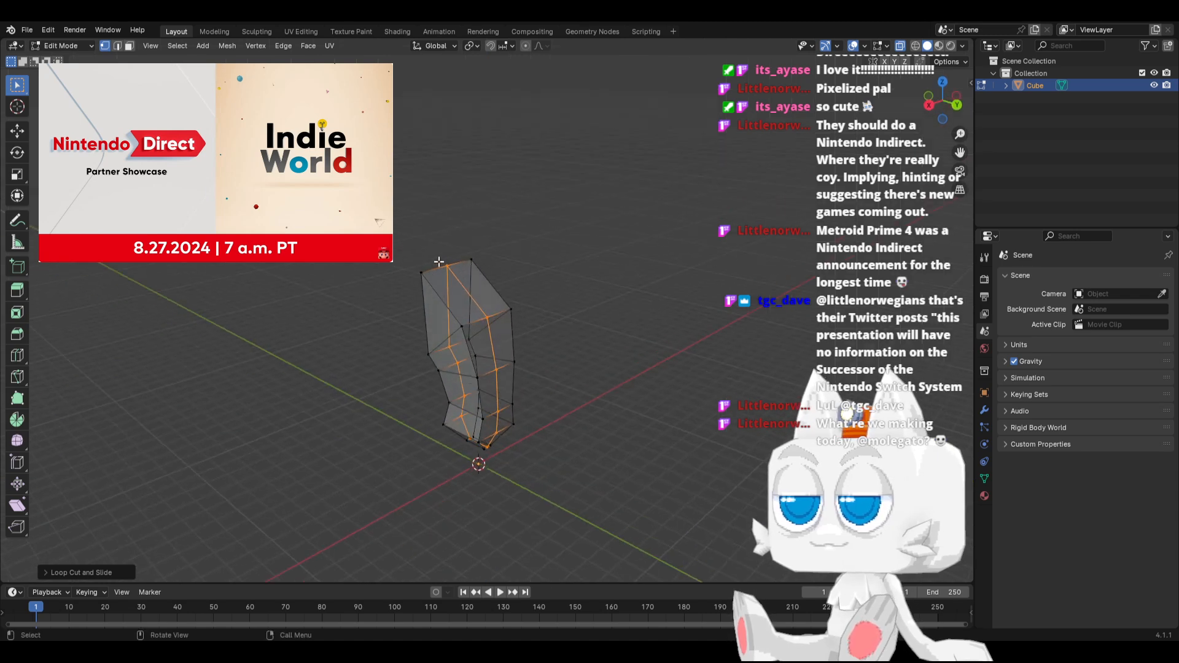
click(447, 265)
shift+click(487, 319)
shift+click(496, 370)
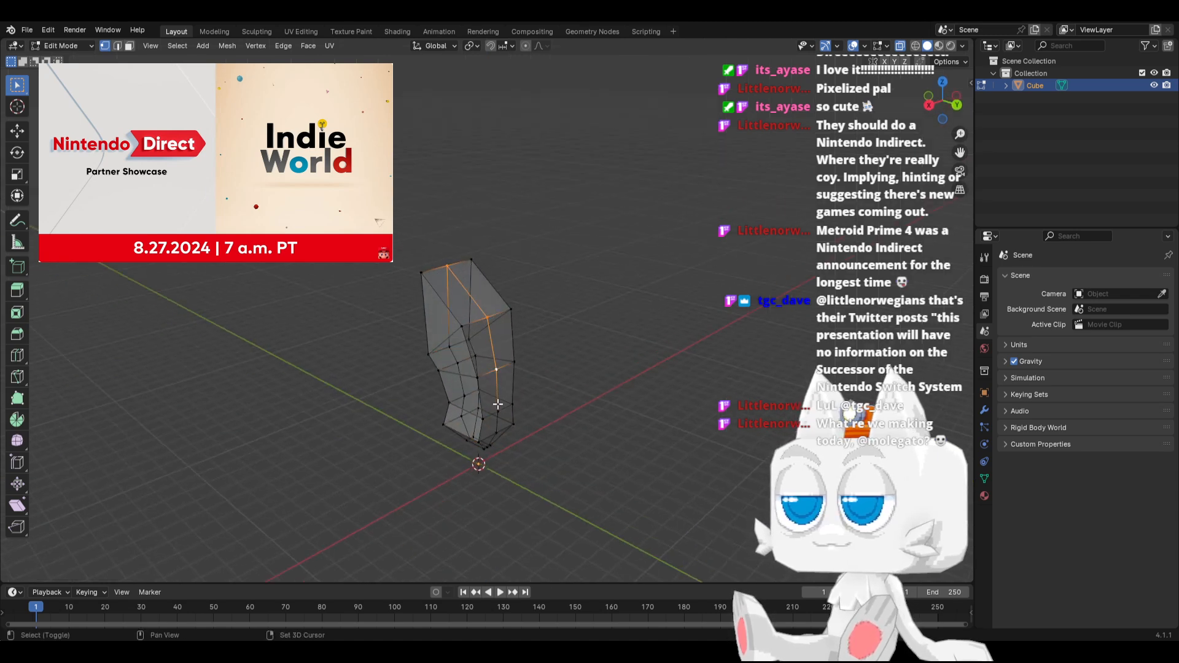
shift+click(498, 405)
key(KP_3)
key(s)
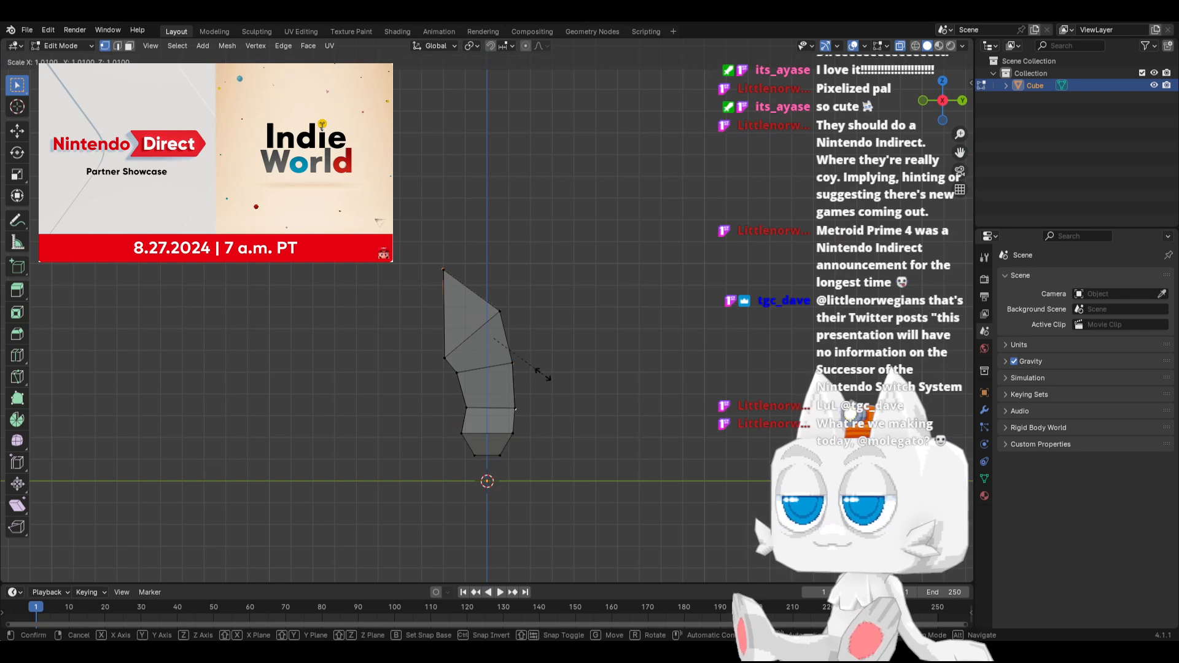
click(544, 375)
key(g)
click(546, 393)
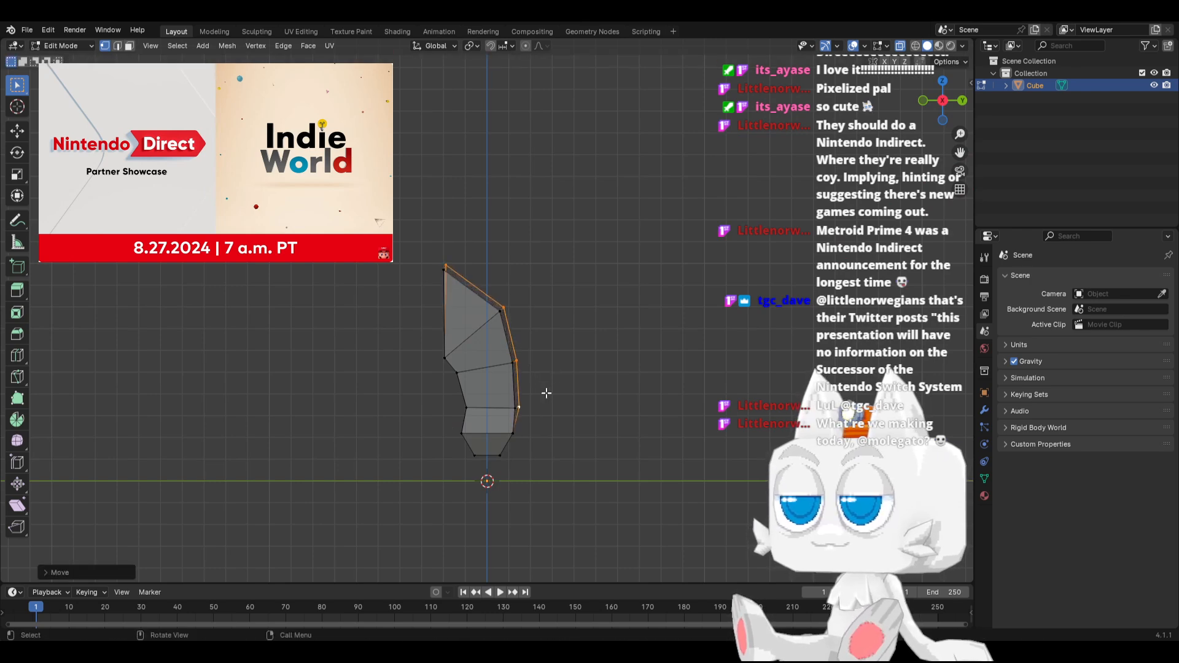
Move the back centre vertex of the hip loop about 0.1 m outward in side view
click(511, 432)
middle_drag(551, 433, 479, 440)
click(494, 442)
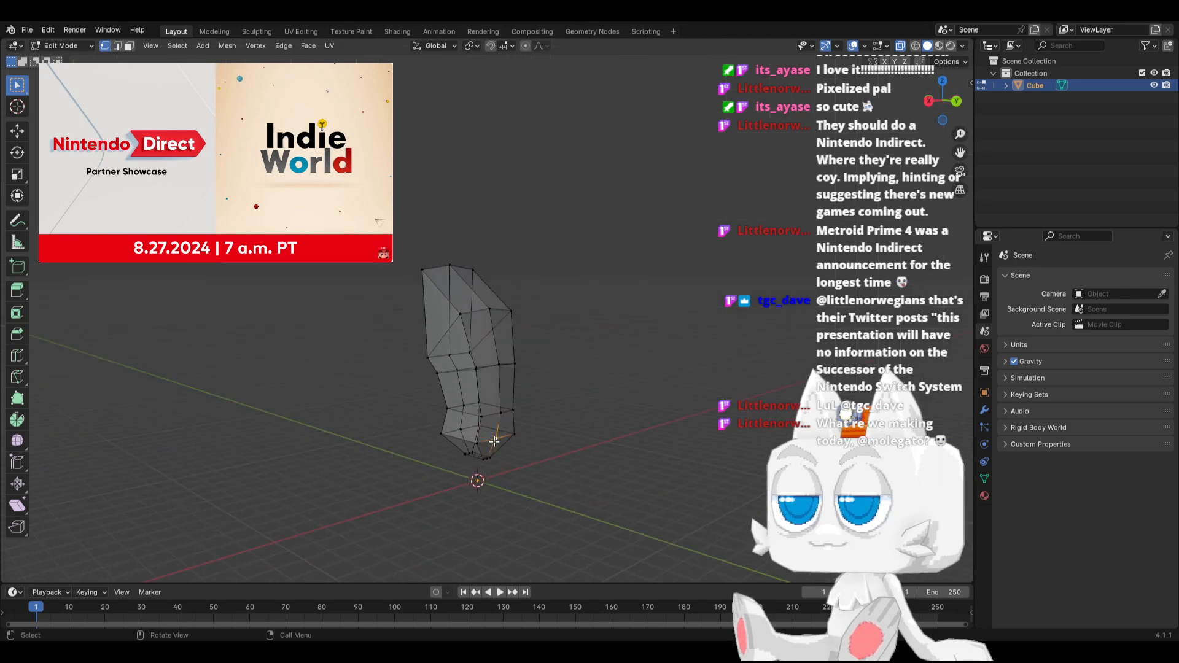
key(KP_3)
key(g)
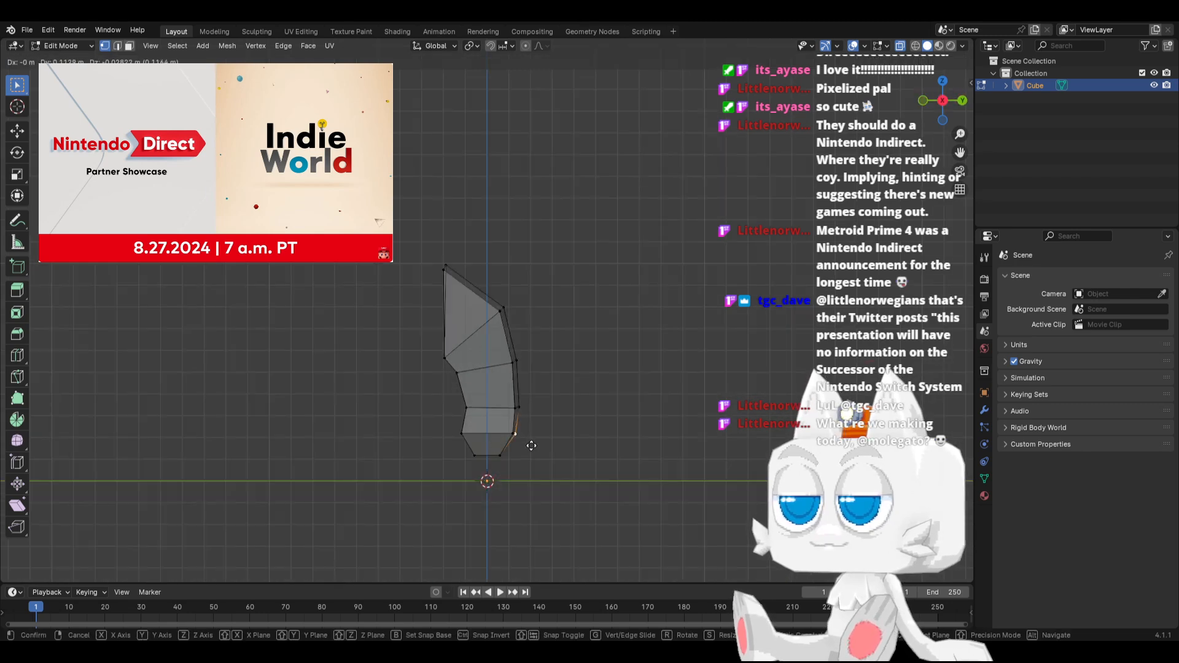
click(532, 445)
In front view, raise the centre vertices of the bottom face slightly along Z
key(KP_1)
scroll(503, 474, up, 4)
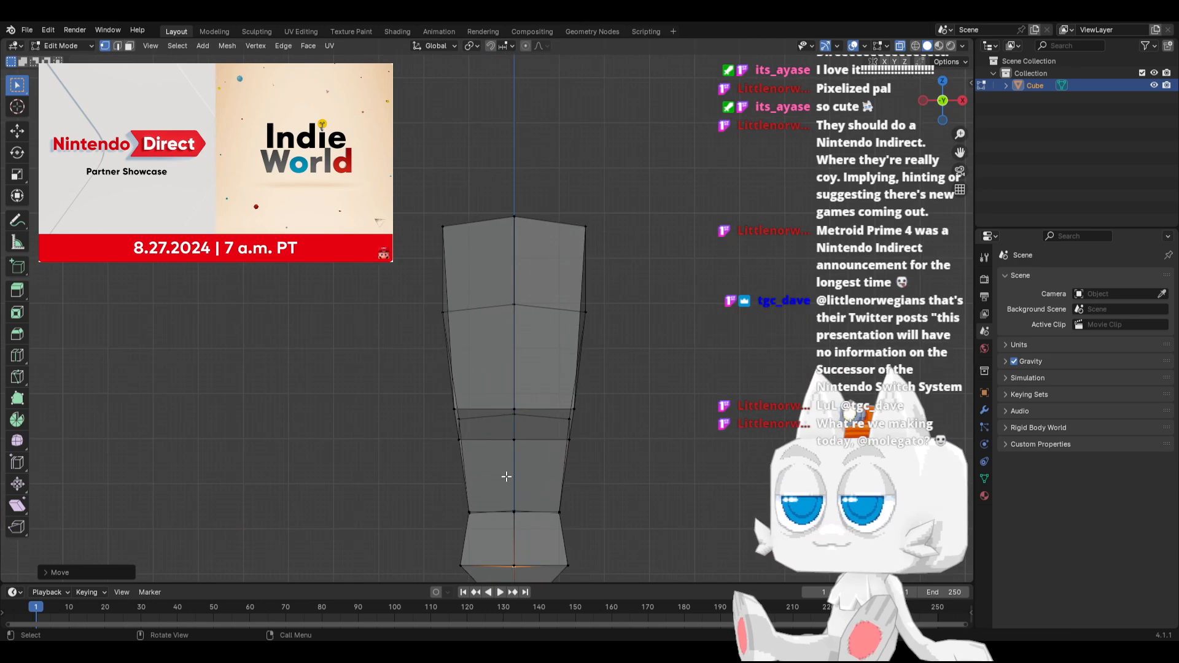
shift+middle_drag(507, 476, 454, 177)
scroll(454, 178, up, 3)
drag(400, 366, 421, 396)
key(g)
key(z)
click(420, 391)
scroll(437, 312, down, 2)
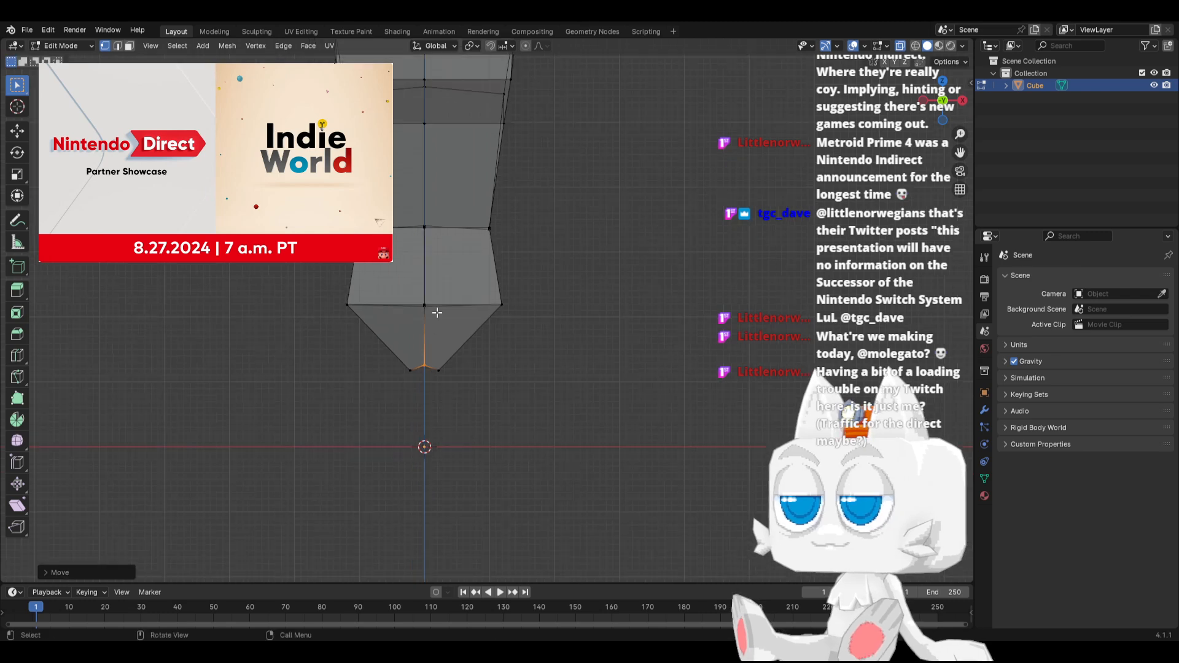
Move the front centre vertex of the hip loop slightly inward along Y
key(KP_3)
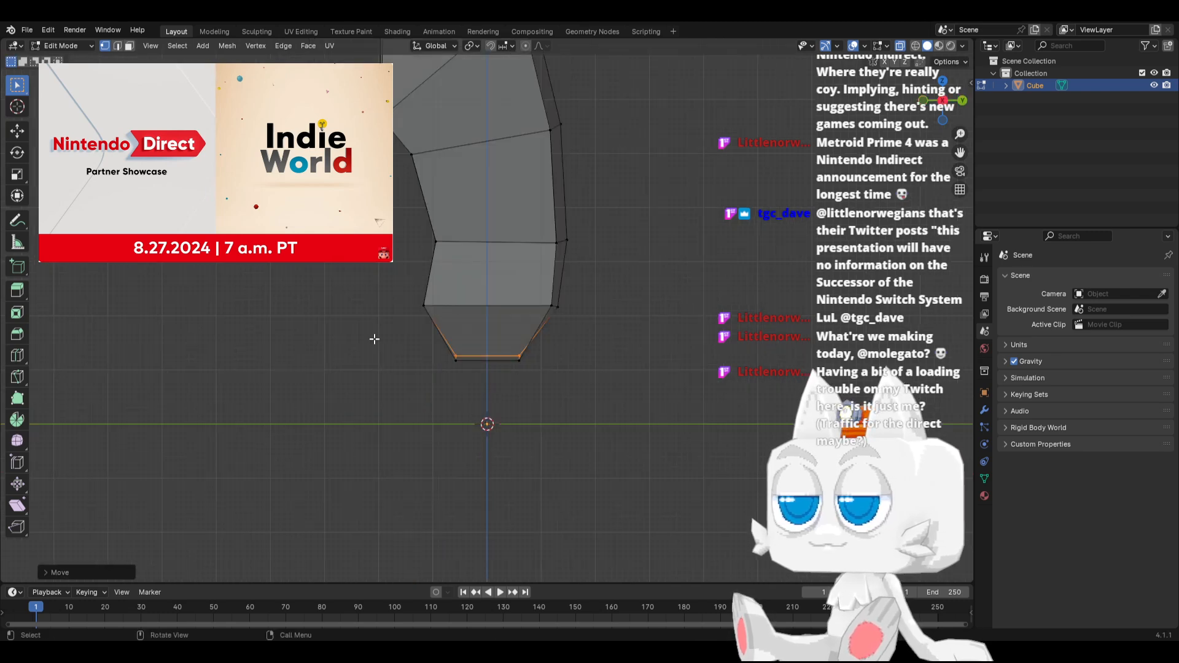
click(423, 305)
middle_drag(442, 311, 494, 314)
key(g)
key(KP_3)
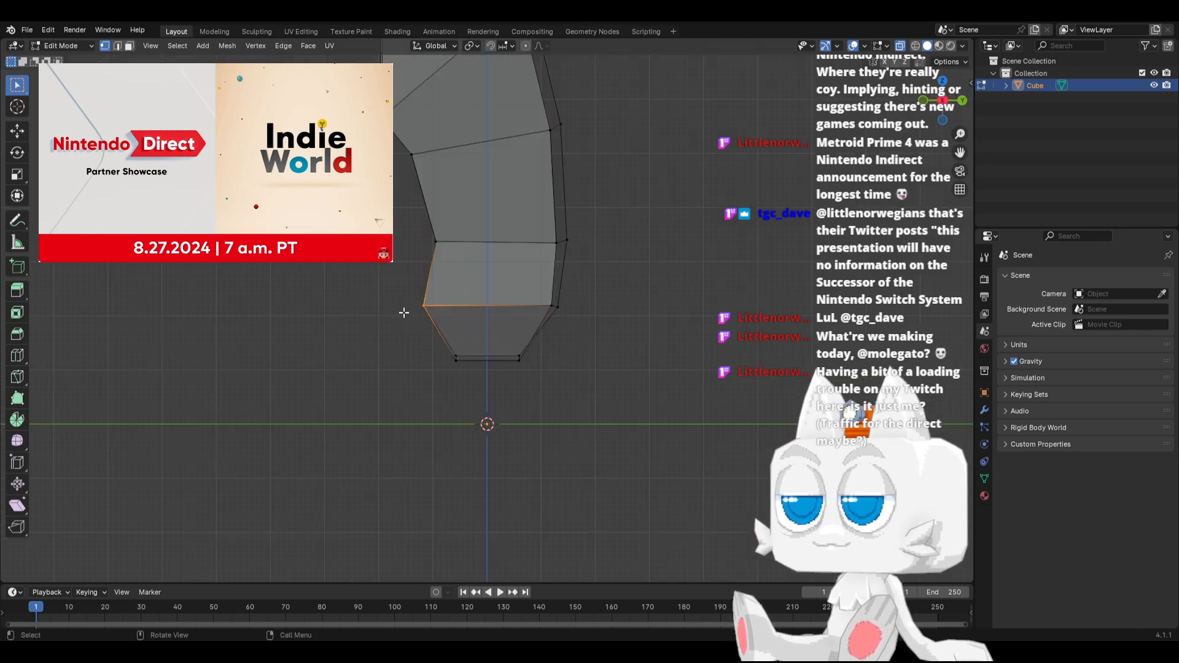
key(y)
click(403, 313)
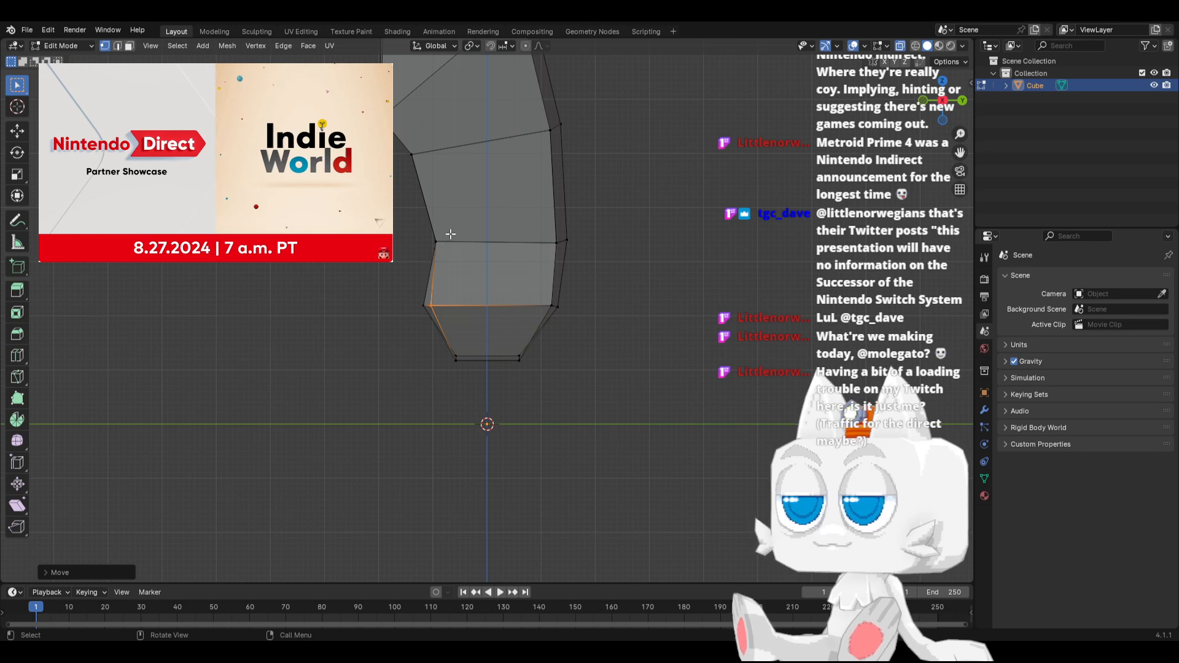
Move the front centre vertex of the waist loop slightly inward along Y
click(450, 244)
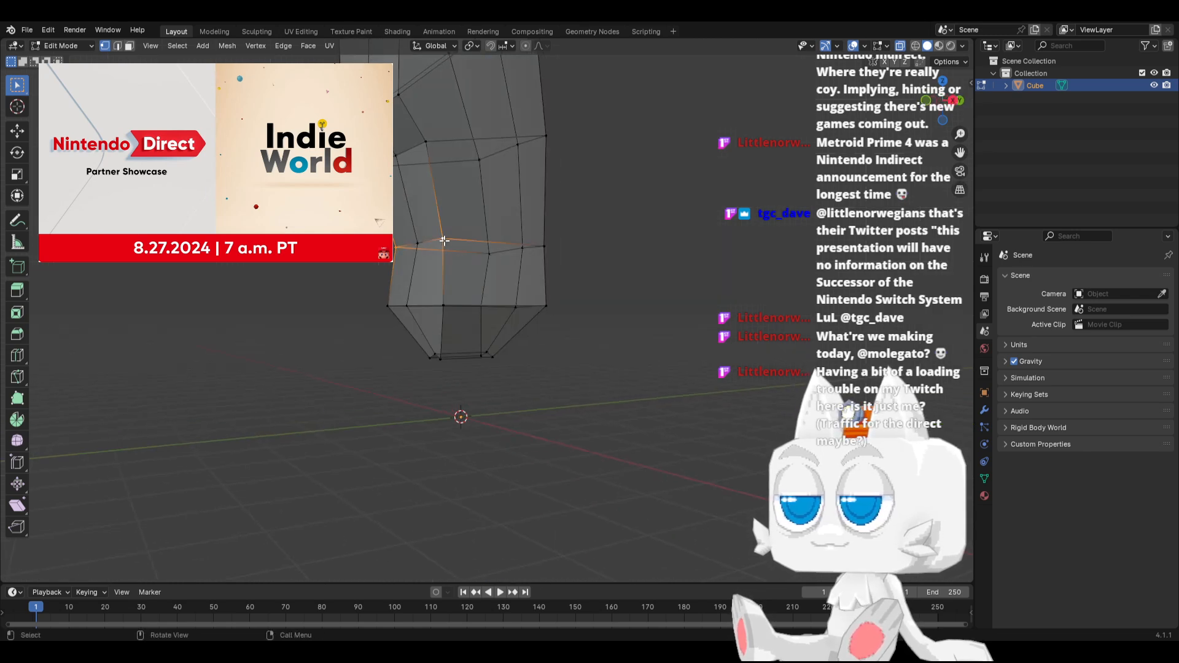
key(g)
key(y)
click(455, 241)
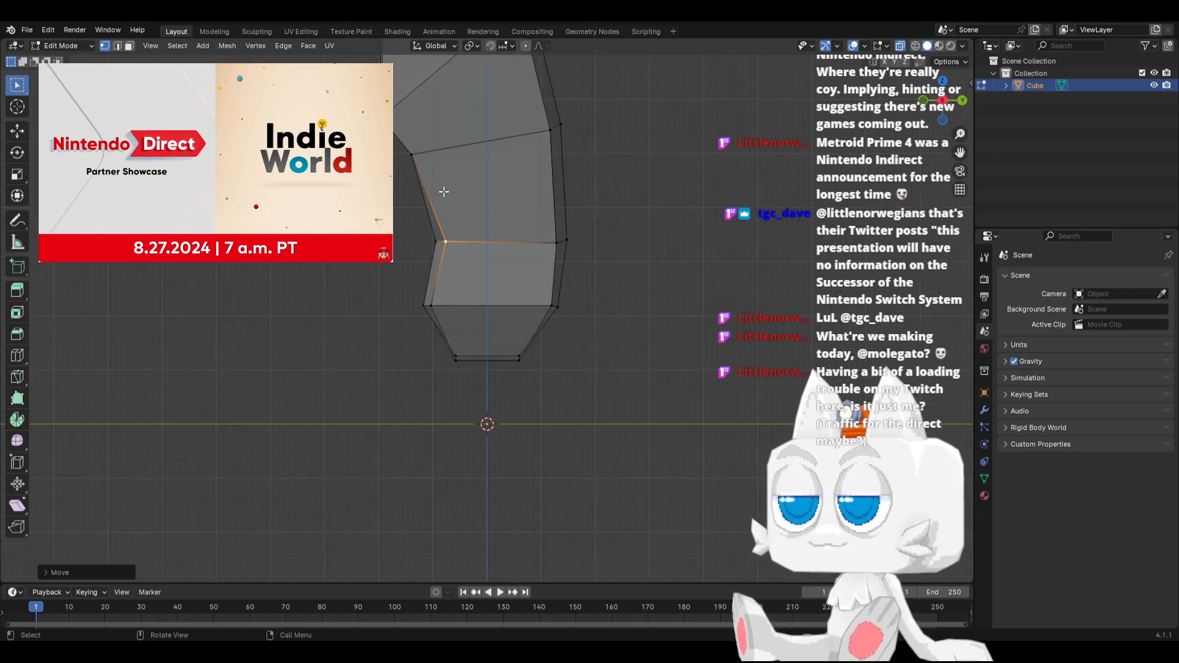
Move the front centre vertex of the loop above the waist about 0.15 m inward along Y in side view
middle_drag(444, 192, 396, 187)
click(433, 146)
shift+click(383, 172)
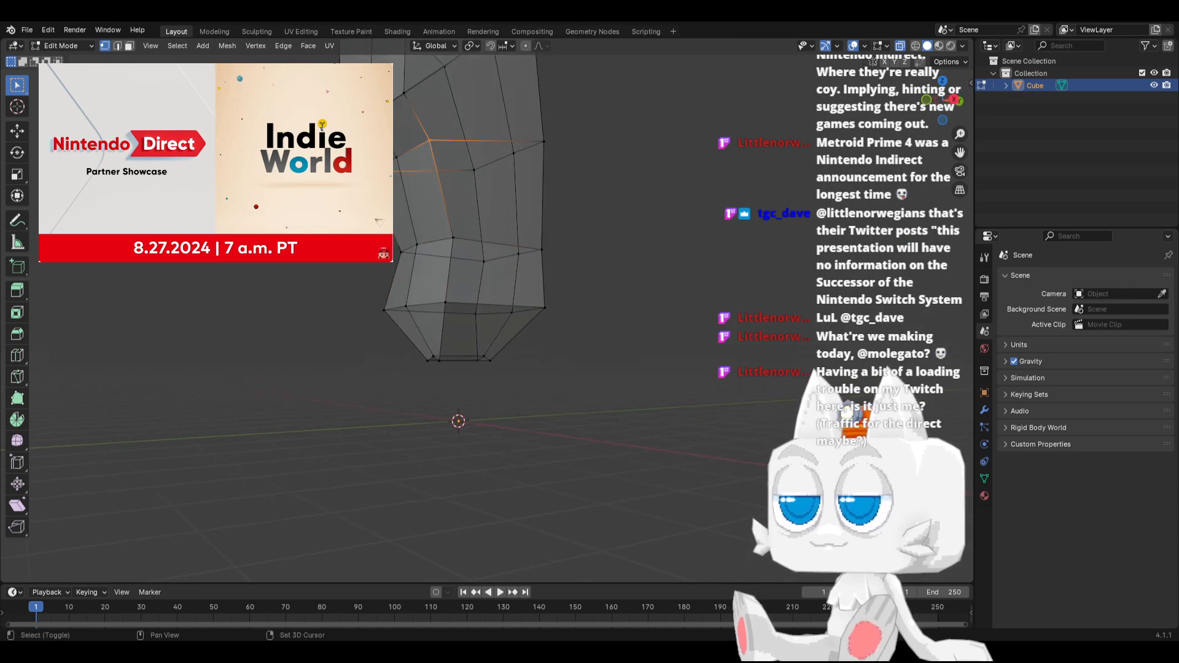
key(KP_3)
key(g)
key(y)
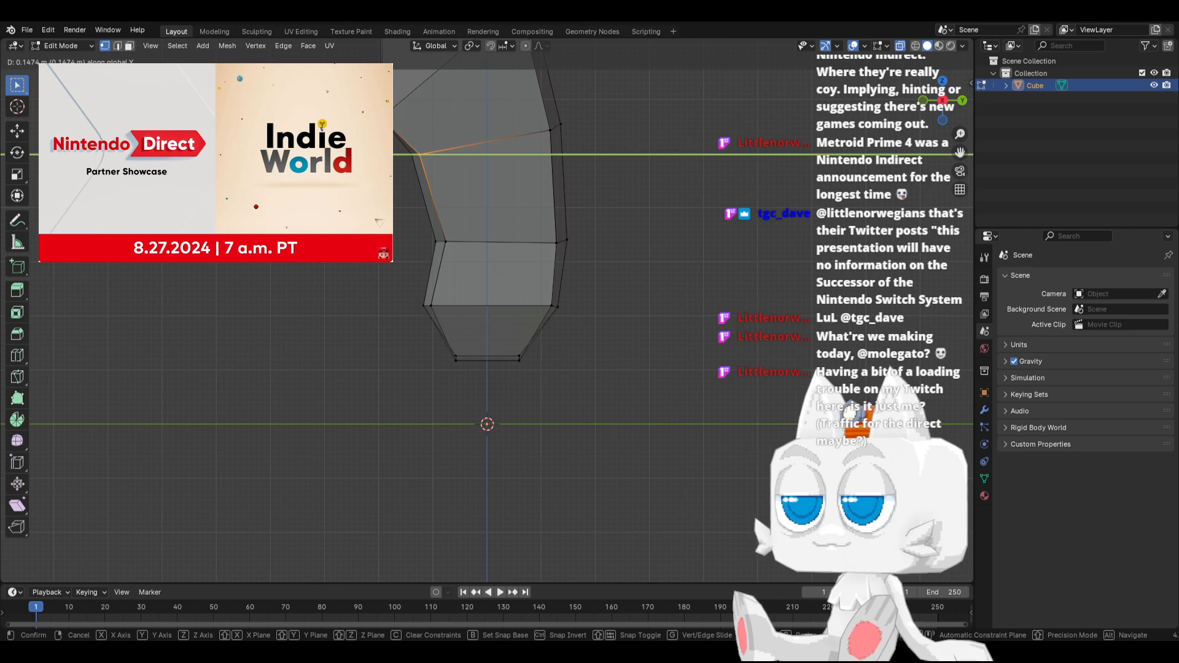
key(Return)
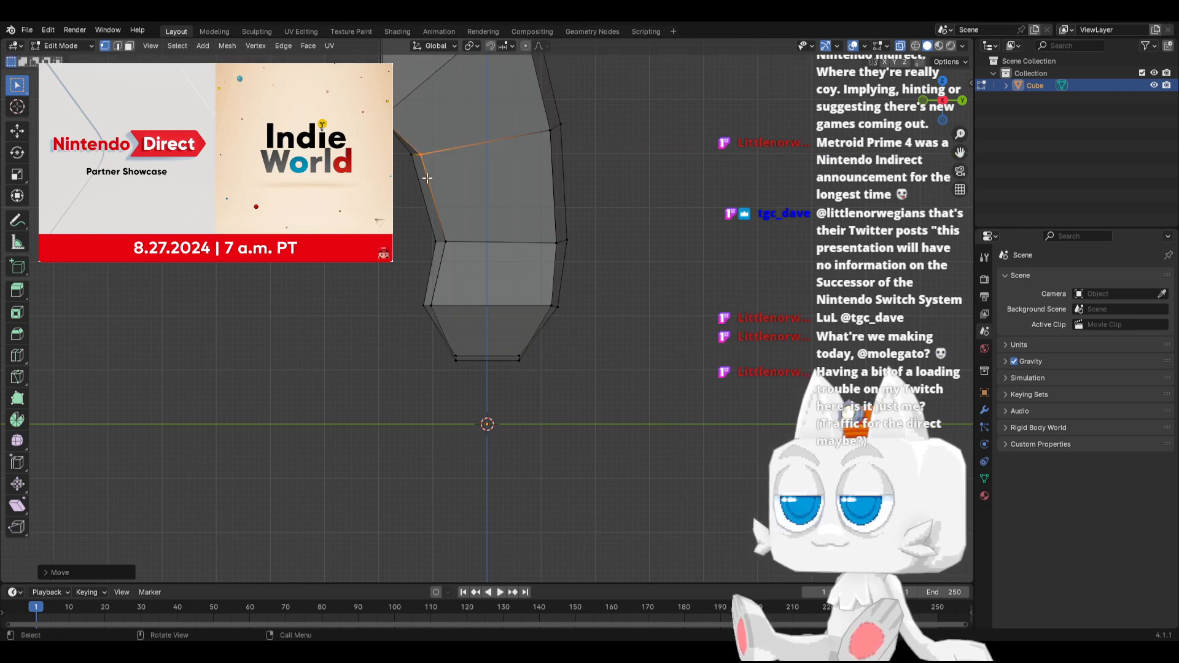
In front view, raise the two front outer corner vertices of the chest's lower edge about 0.1 m along Z
shift+middle_drag(435, 194, 378, 271)
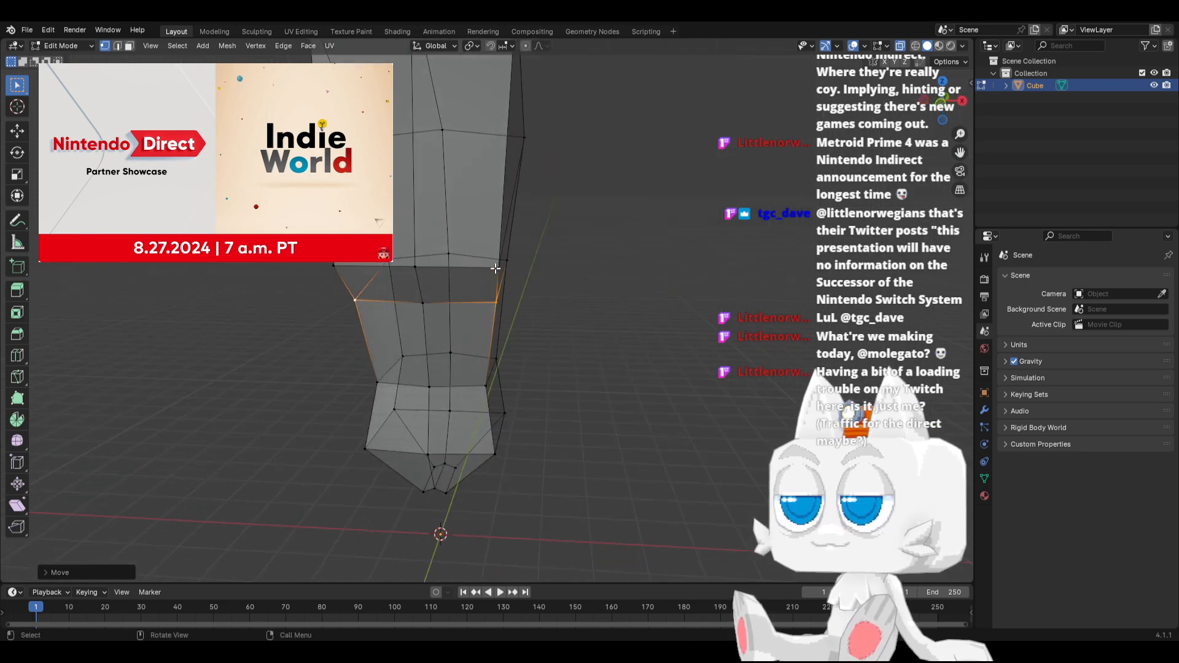
key(KP_1)
key(g)
key(z)
click(317, 277)
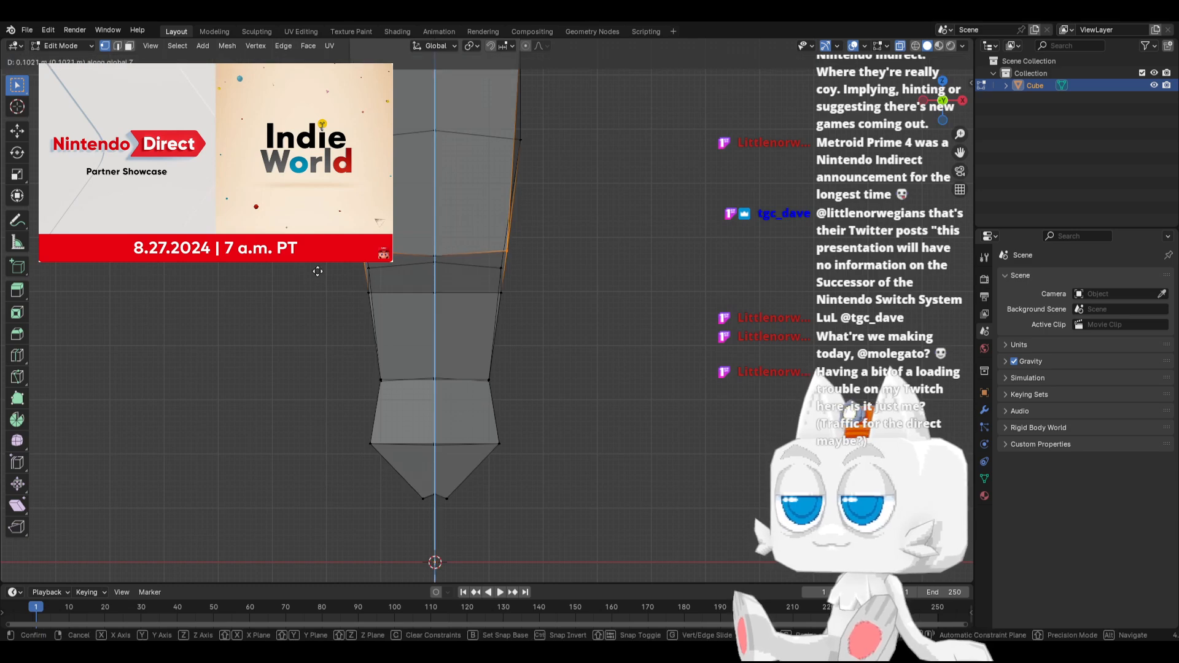
scroll(450, 286, down, 3)
middle_drag(450, 286, 445, 316)
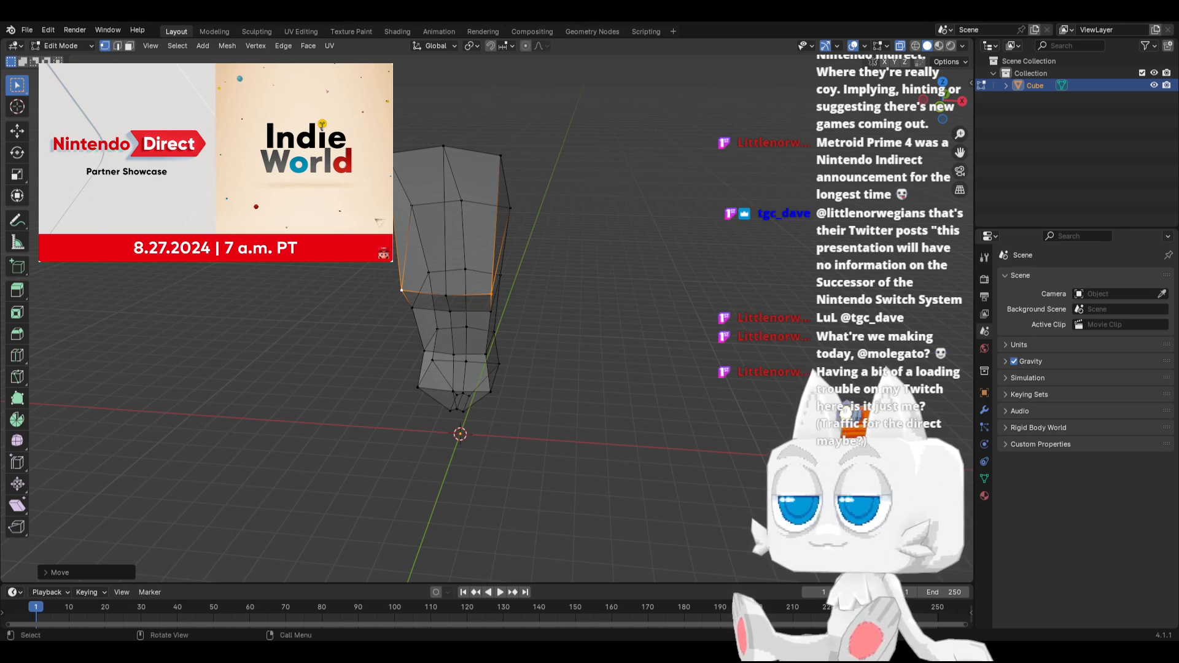
Knife-cut a horizontal line across the chest, from the side corner vertex through the midpoints of the front edges to the opposite side
key(KP_3)
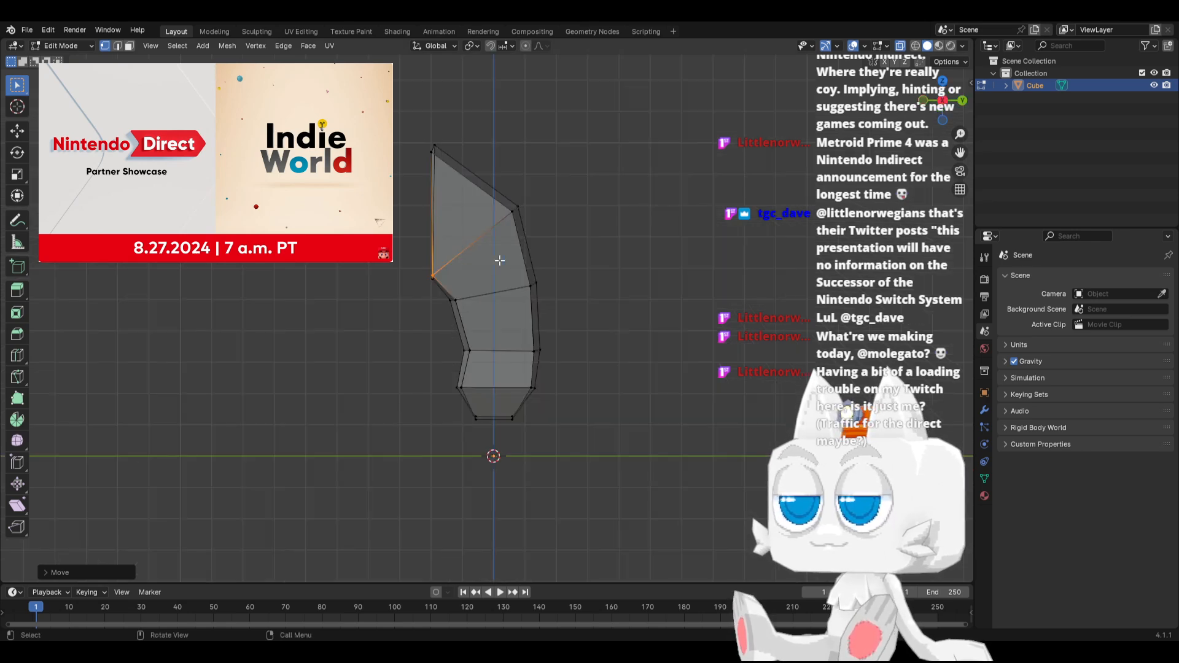
middle_drag(489, 264, 398, 331)
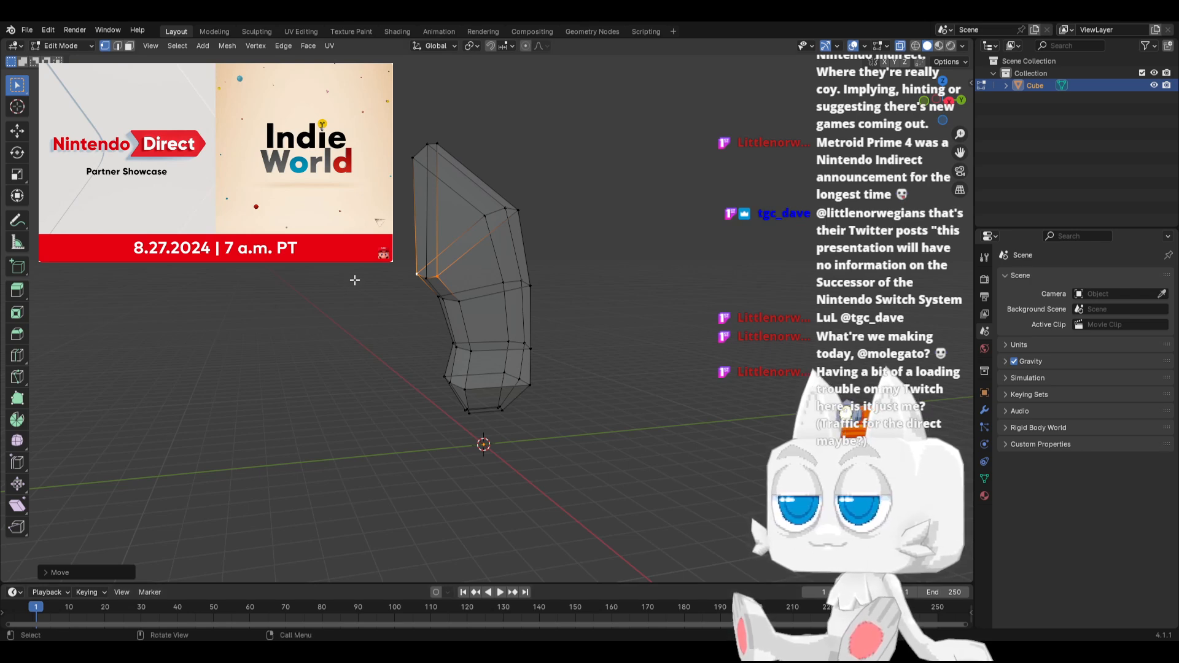
key(ctrl+l)
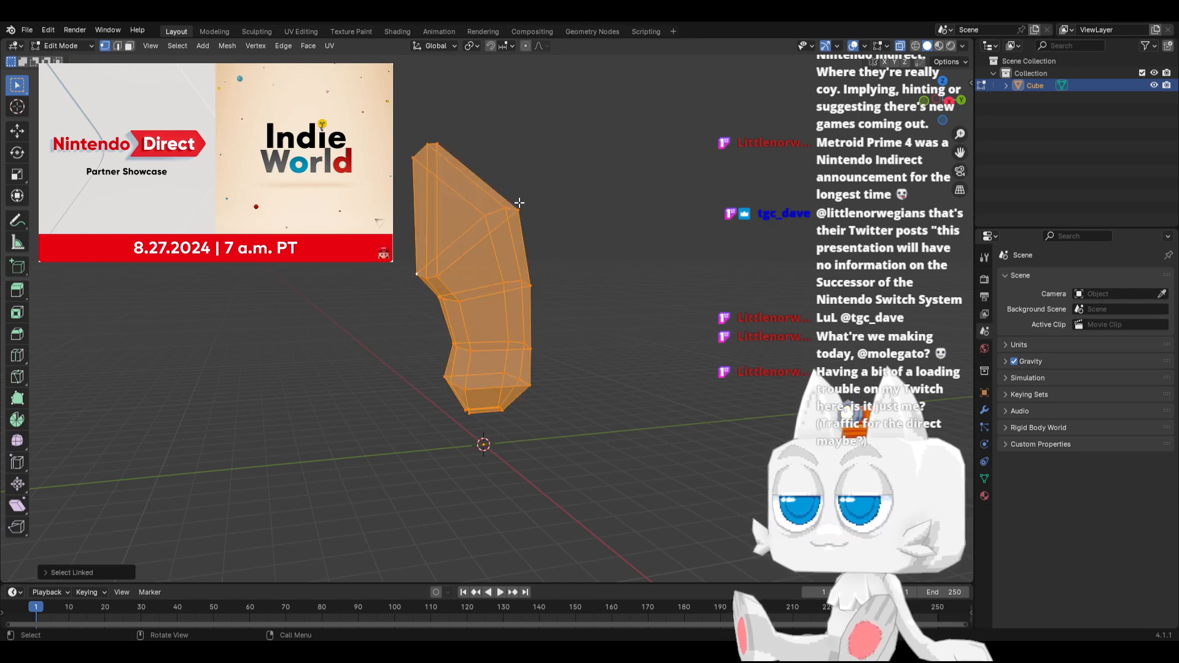
key(ctrl+z)
key(alt+a)
key(k)
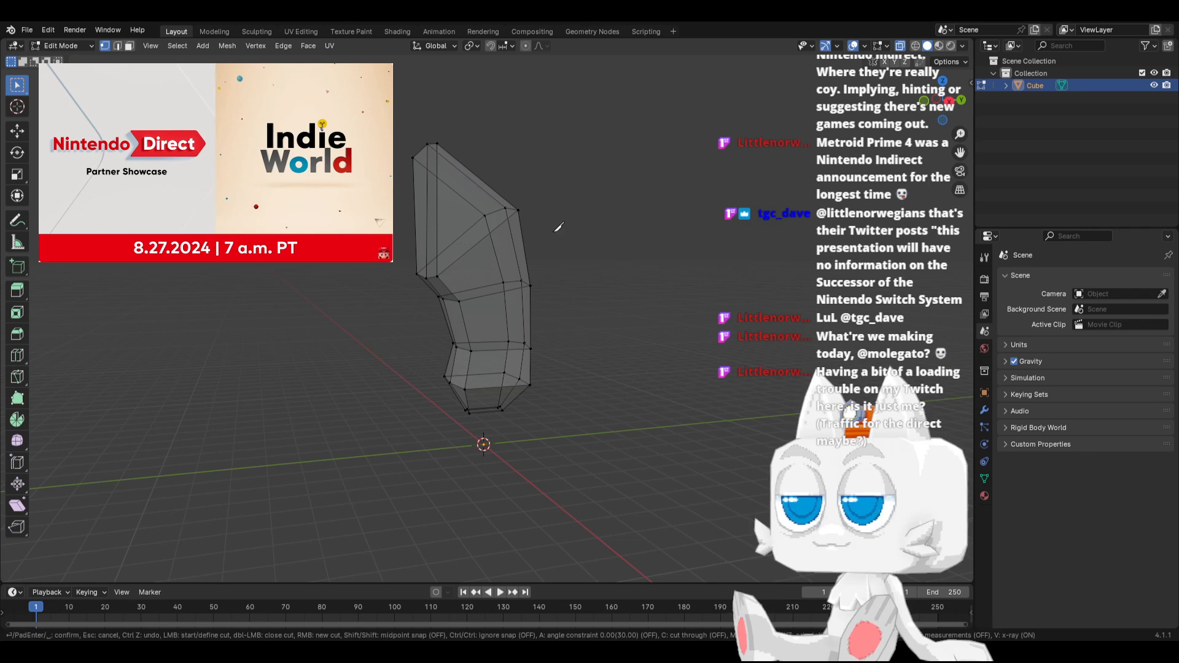
click(517, 210)
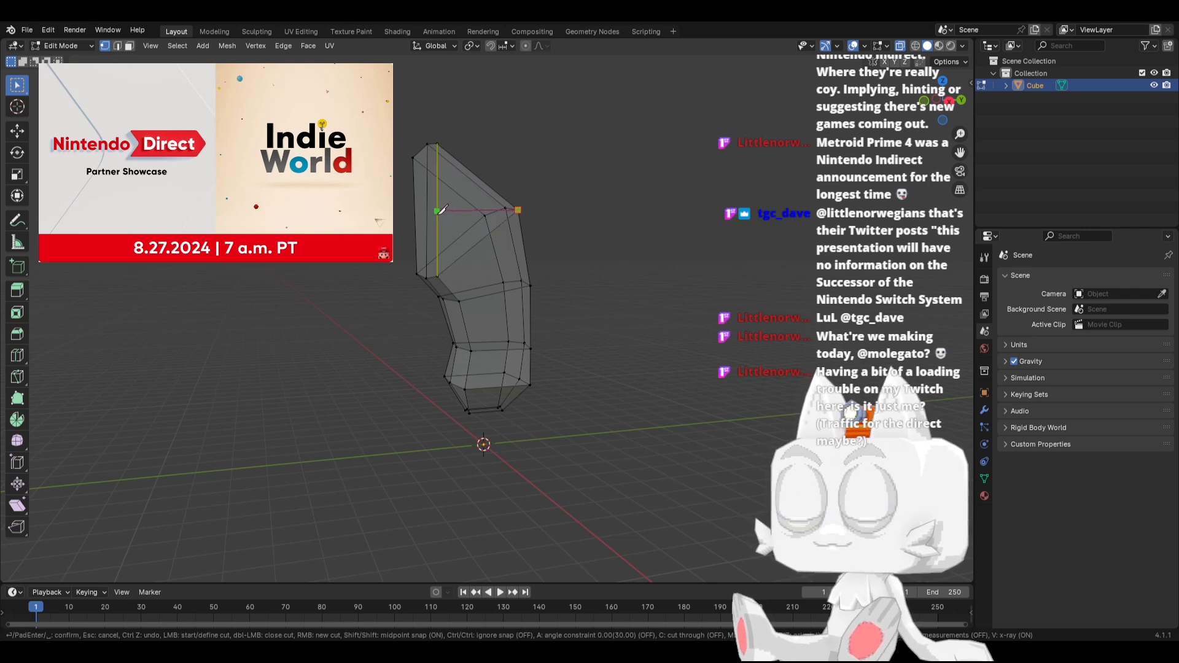
middle_drag(422, 205, 443, 225)
click(429, 234)
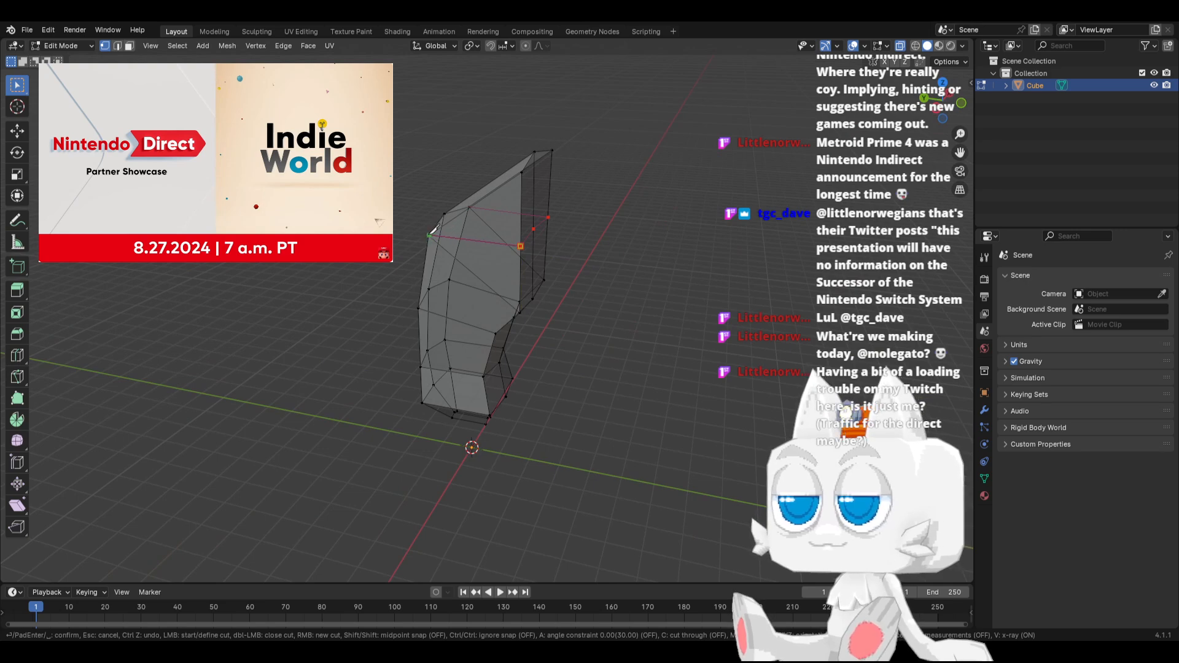
key(Return)
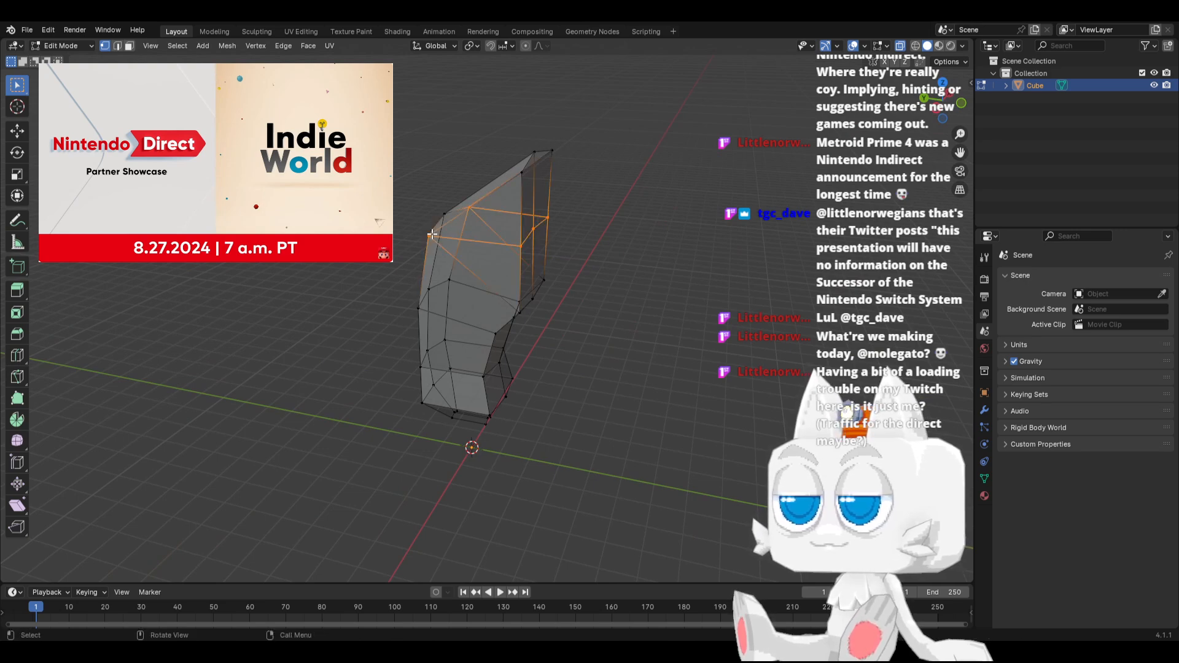
Flatten the new front vertex row with a Z scale of 0 and move it about 0.29 m outward
key(KP_3)
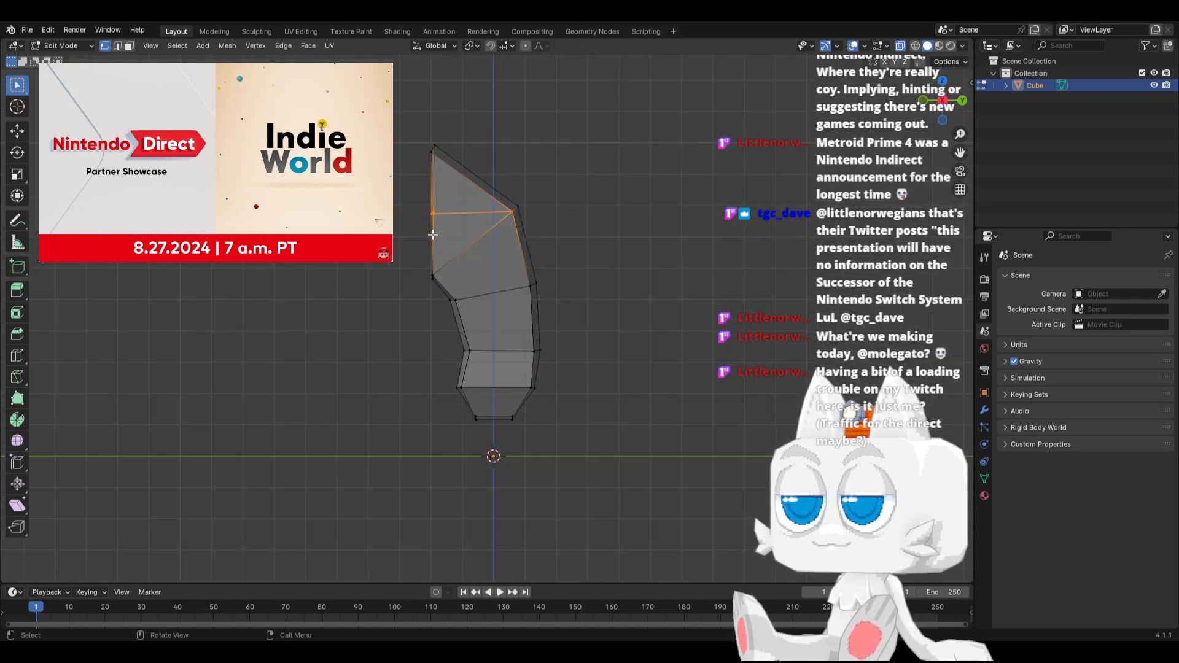
drag(403, 198, 444, 225)
key(s)
key(z)
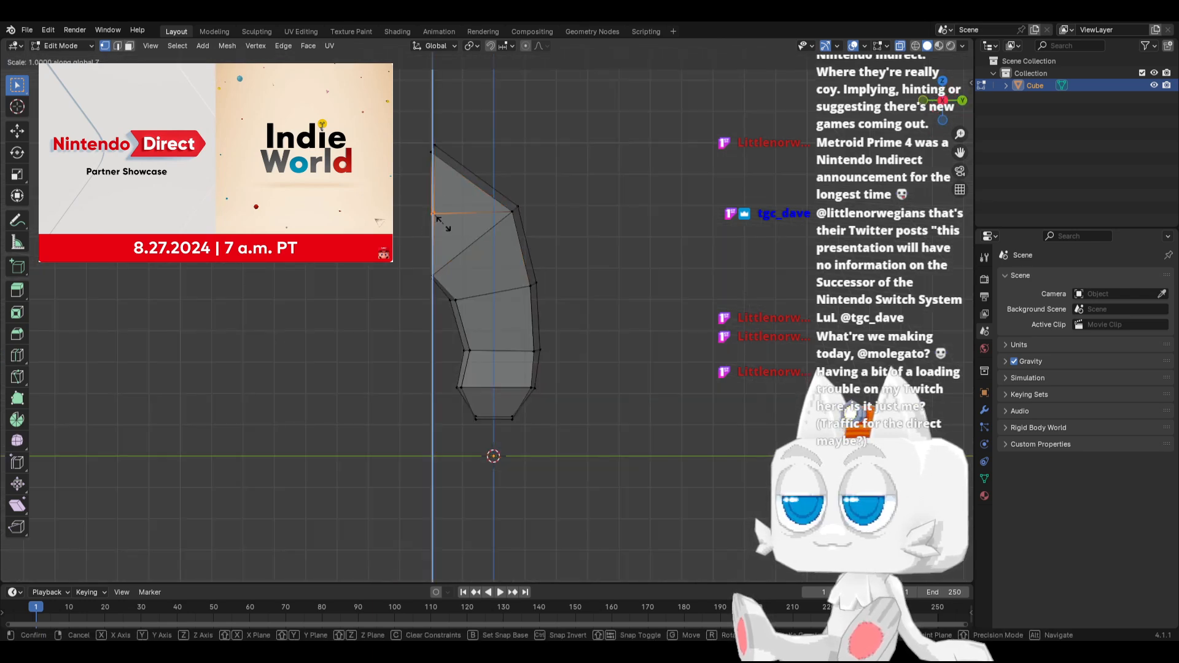
key(0)
key(Return)
key(g)
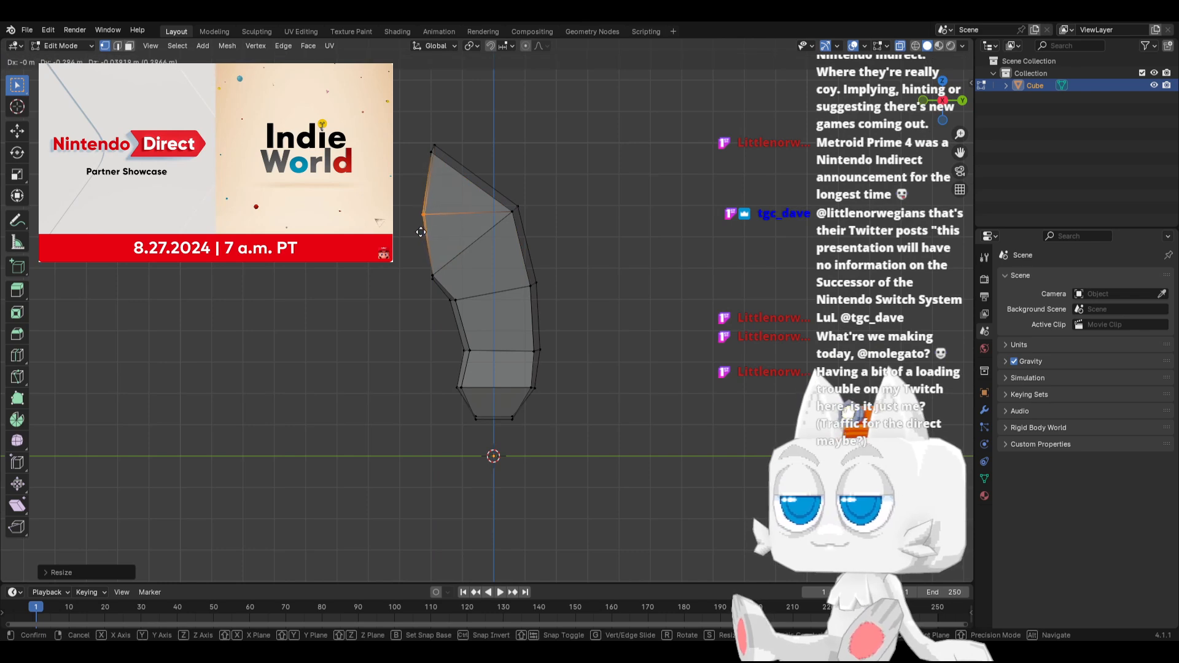
click(420, 232)
middle_drag(339, 309, 388, 328)
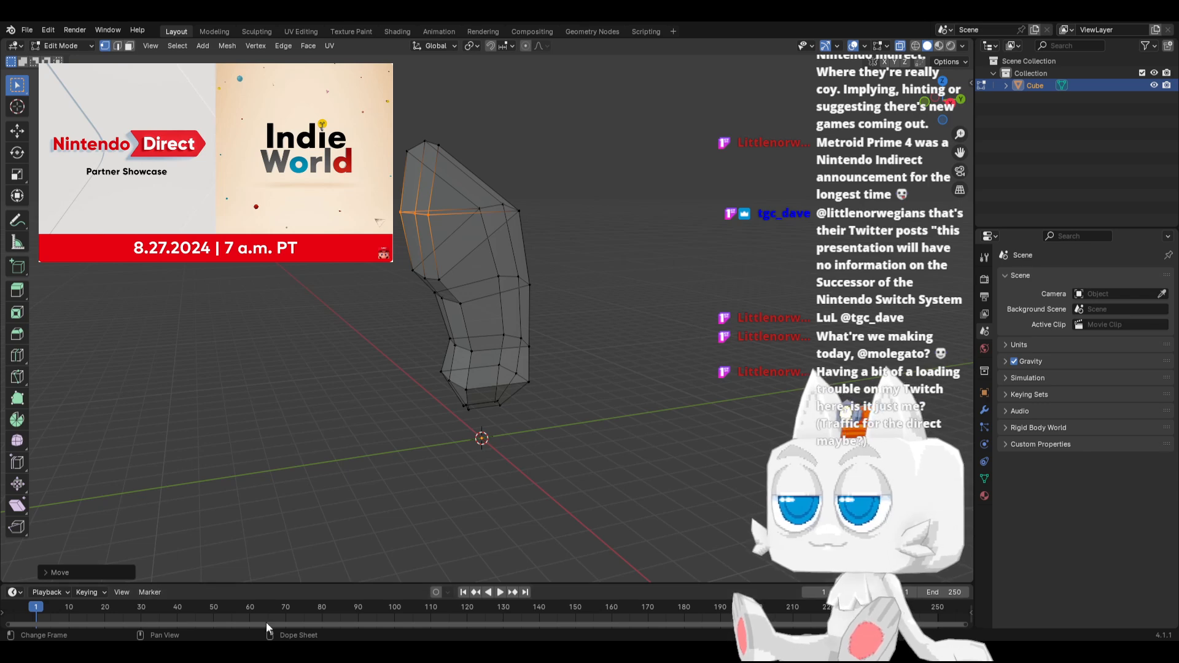
Raise the centre vertex of the new front chest row slightly along Z
key(KP_3)
shift+middle_drag(442, 164, 428, 289)
middle_drag(402, 348, 481, 377)
click(129, 46)
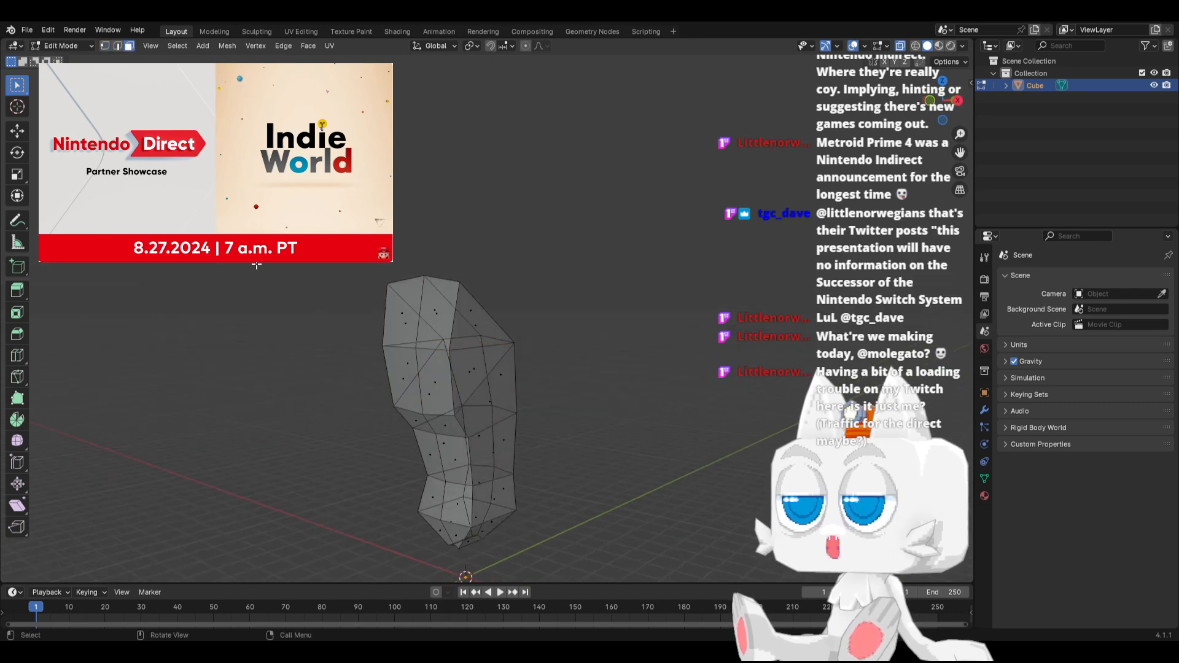
click(410, 347)
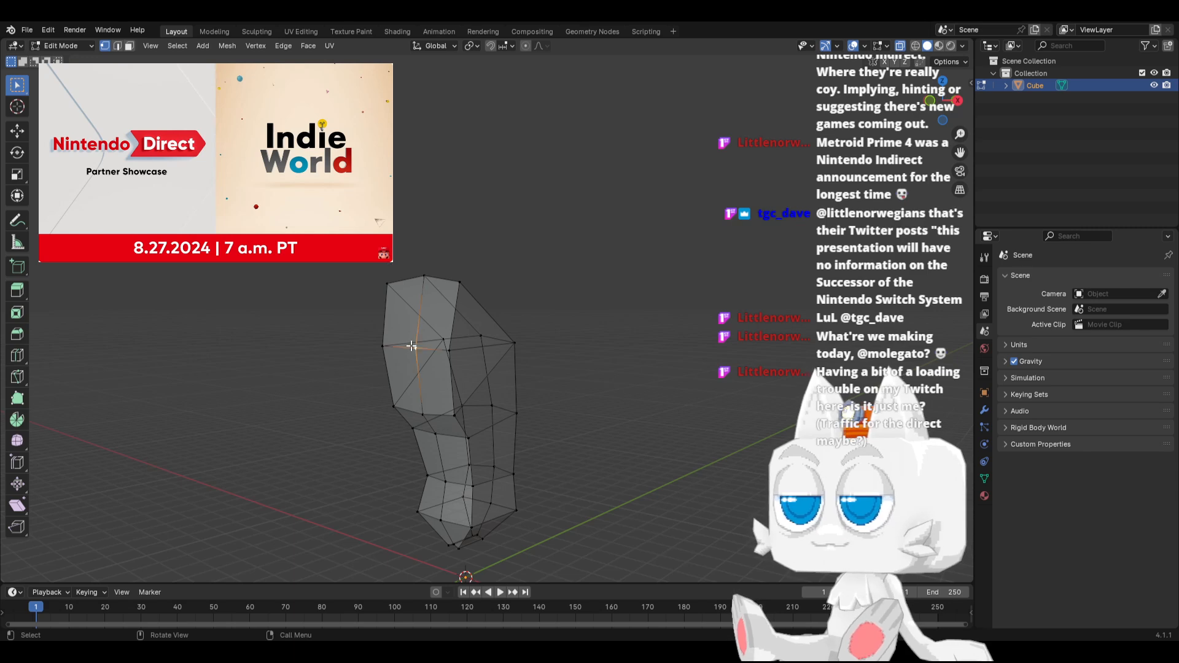
key(g)
key(z)
click(409, 339)
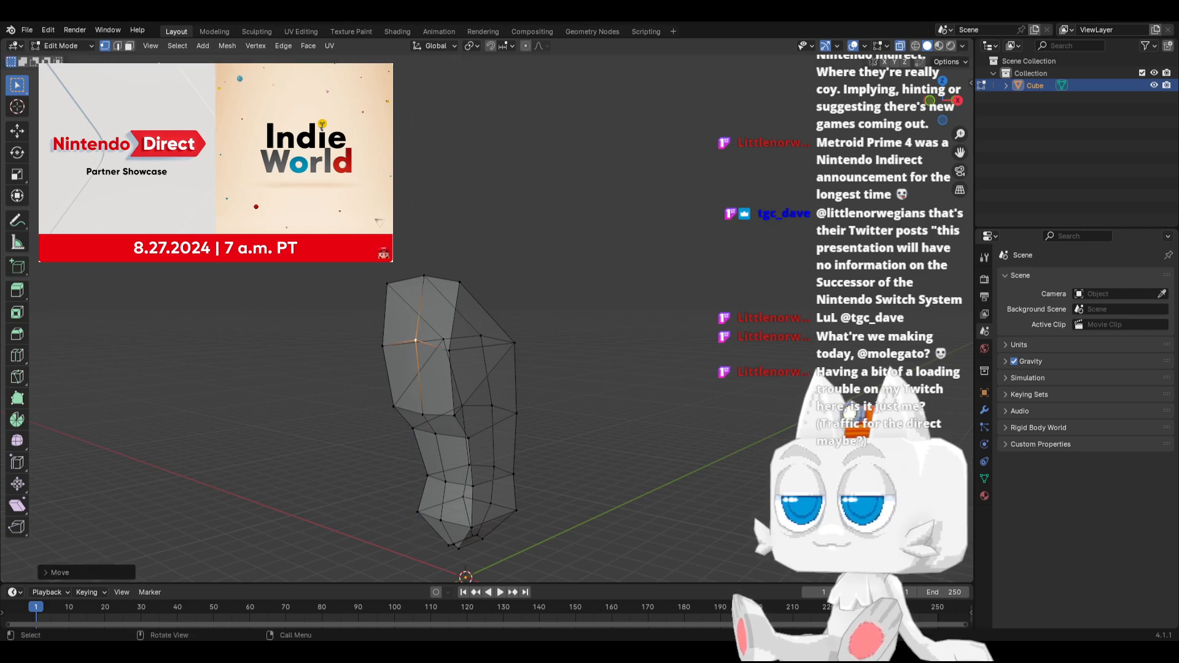
Extrude the two lower front chest faces about 0.46 m outward and scale the extruded faces down slightly
click(129, 46)
click(403, 377)
shift+click(433, 383)
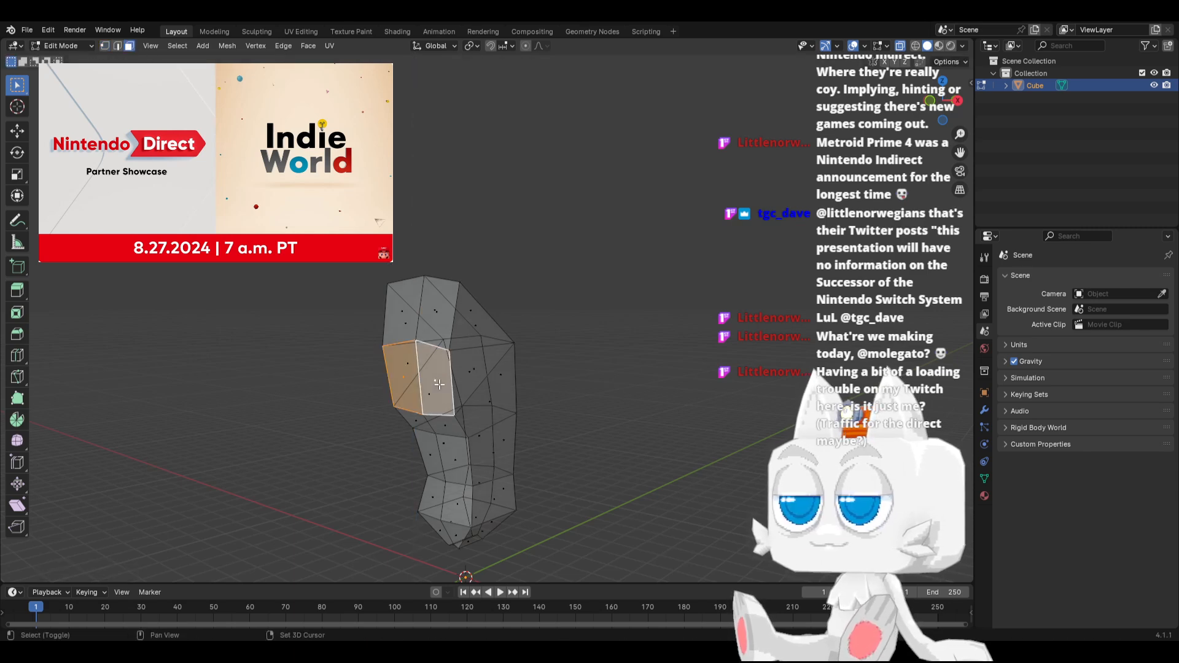
key(KP_3)
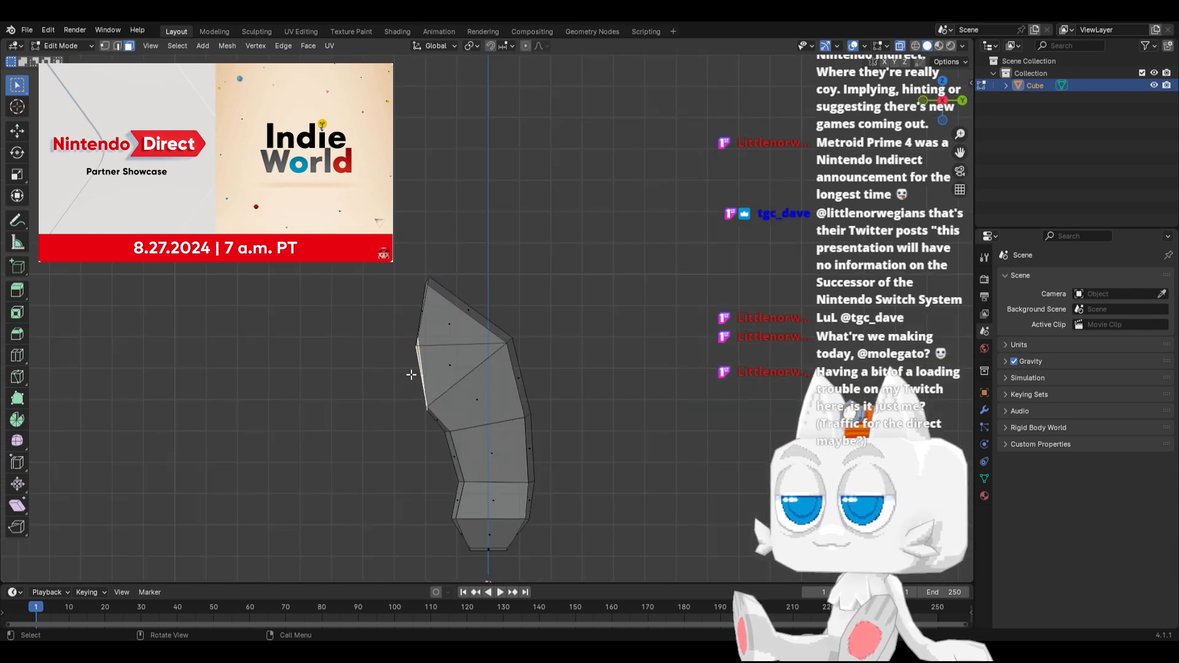
key(e)
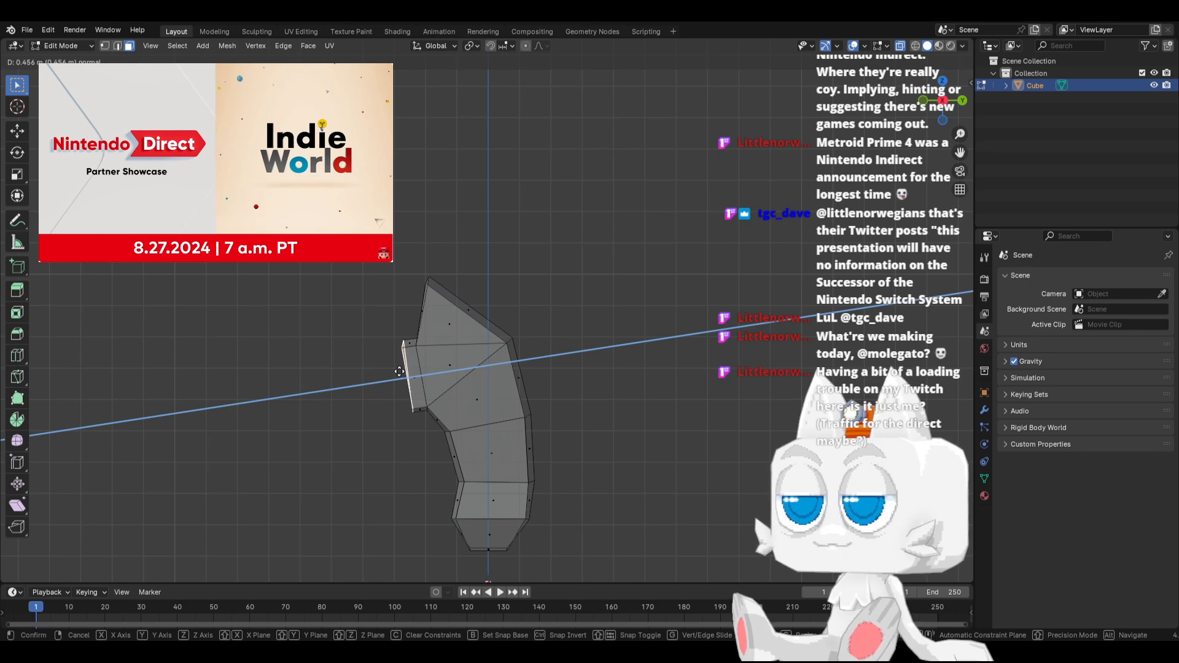
right_click(399, 372)
middle_drag(398, 371, 540, 393)
key(s)
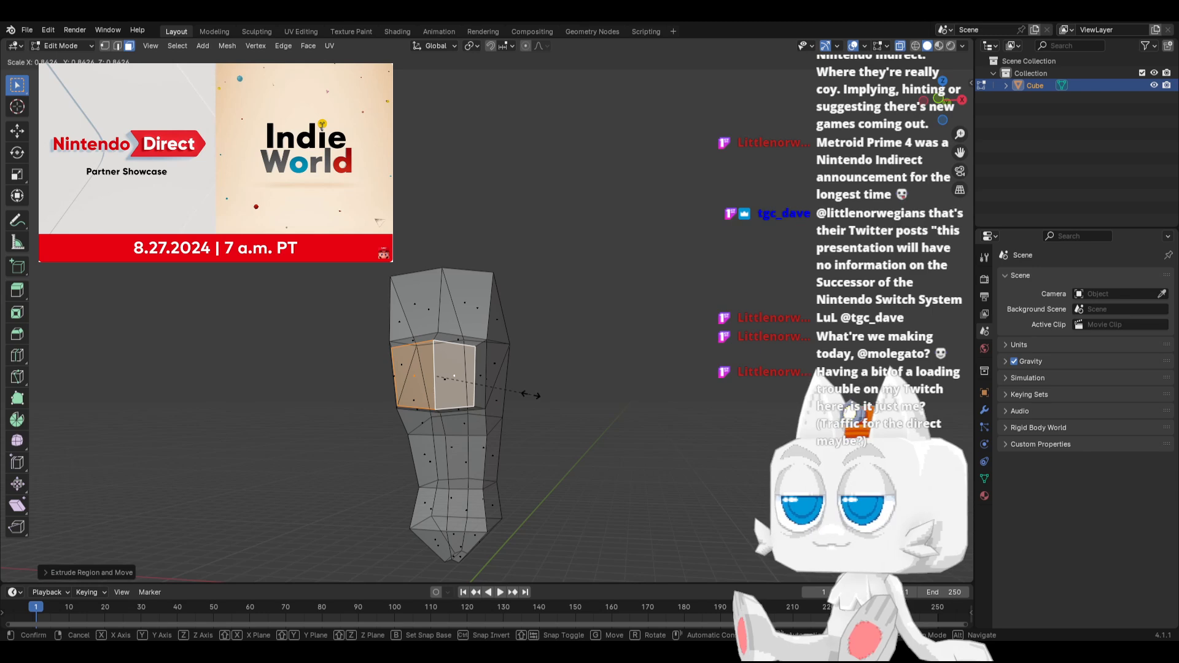
click(530, 395)
key(KP_3)
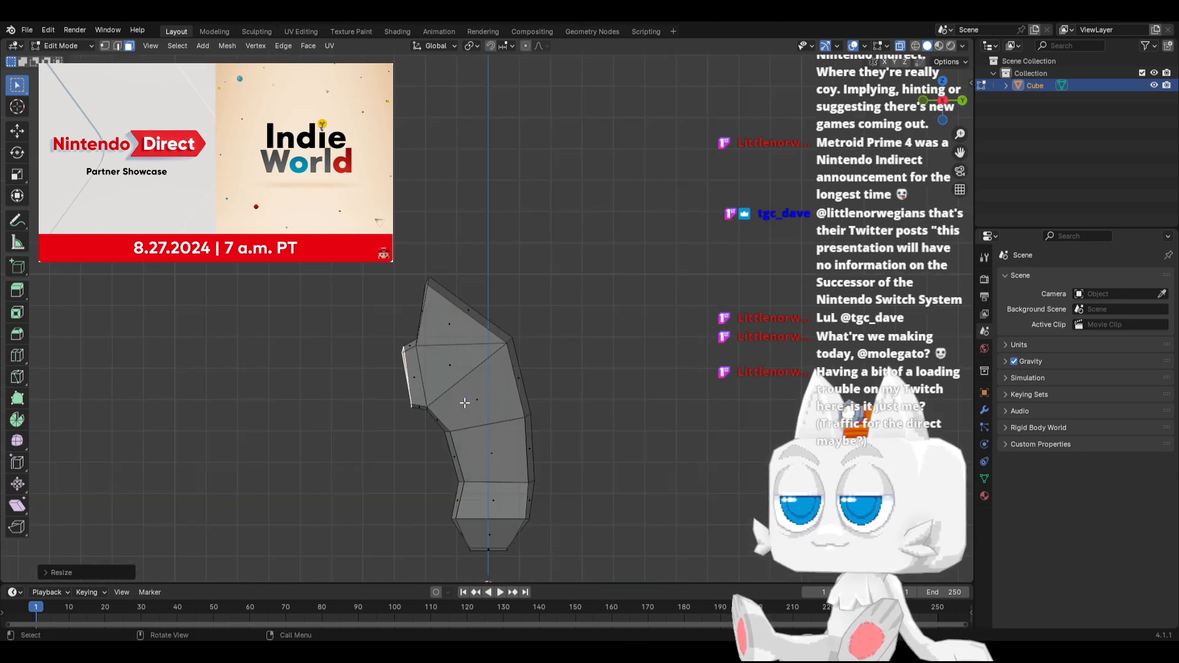
Extrude the front chest faces again in place and scale them down to form an inner face ring
scroll(462, 411, up, 2)
middle_drag(434, 426, 530, 424)
key(e)
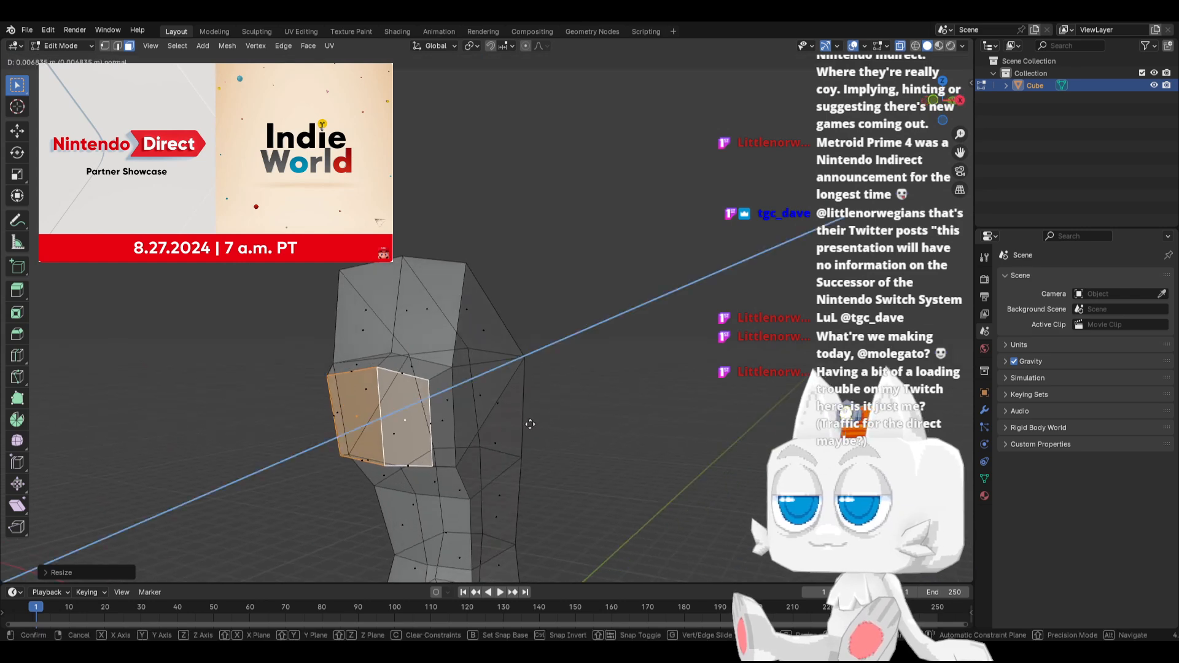
click(530, 424)
key(s)
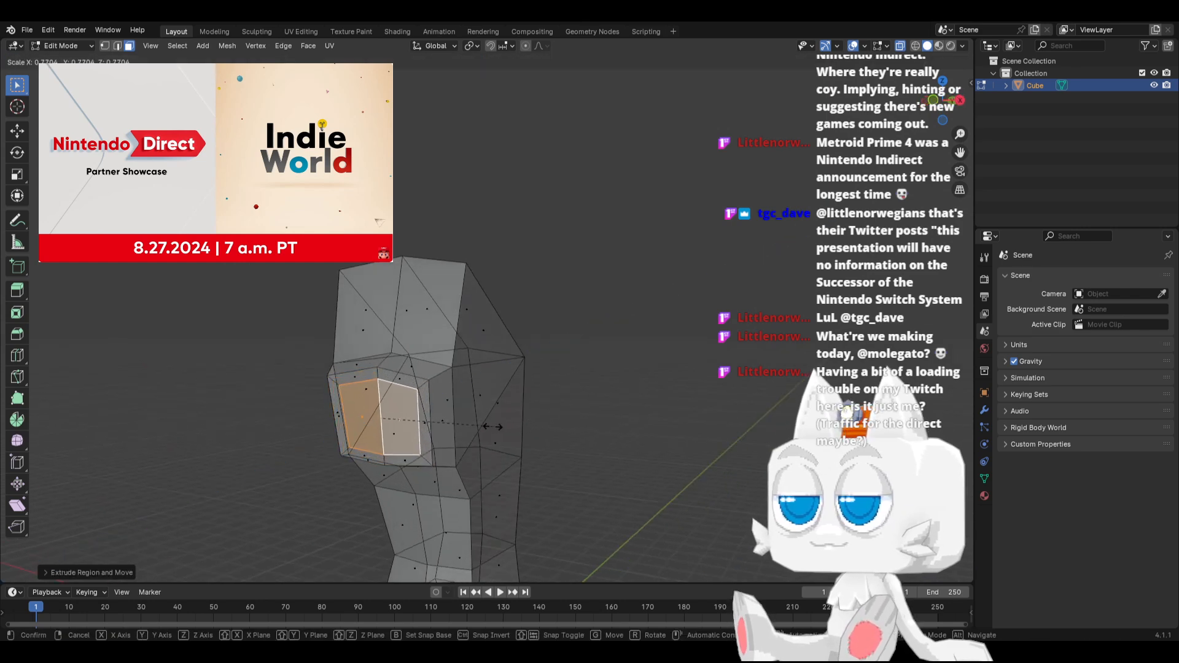
click(476, 426)
In side view, move the upper and lower outer vertices on one side of the chest bulge slightly inward
key(KP_3)
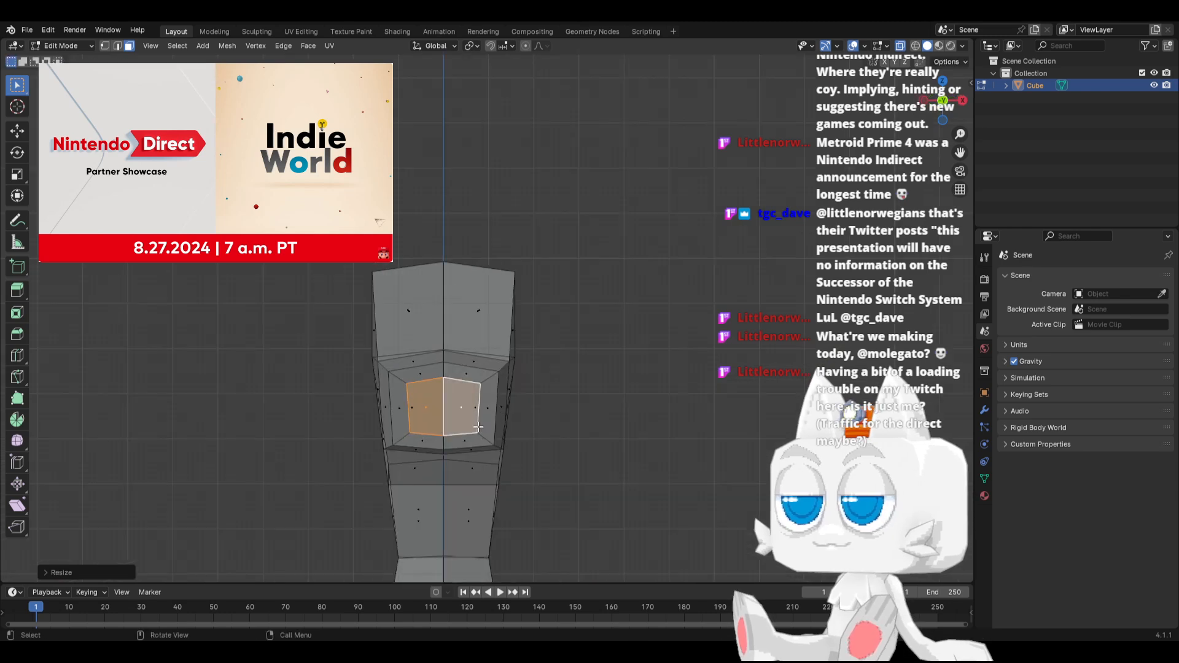
middle_drag(478, 426, 355, 419)
key(KP_3)
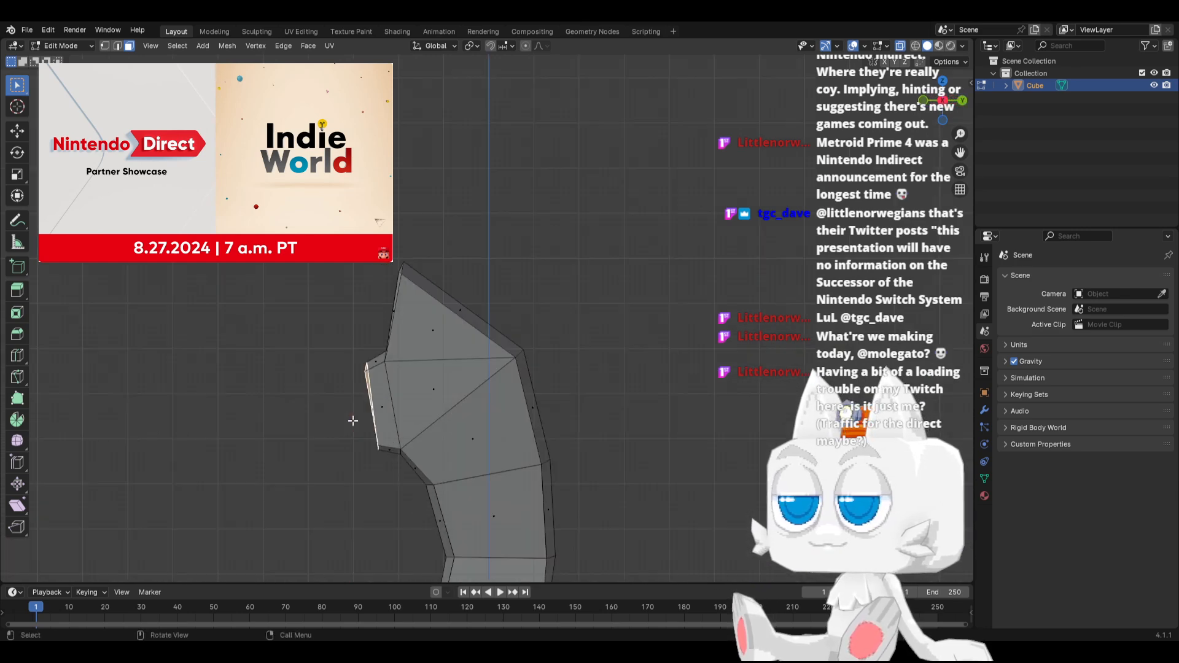
click(104, 46)
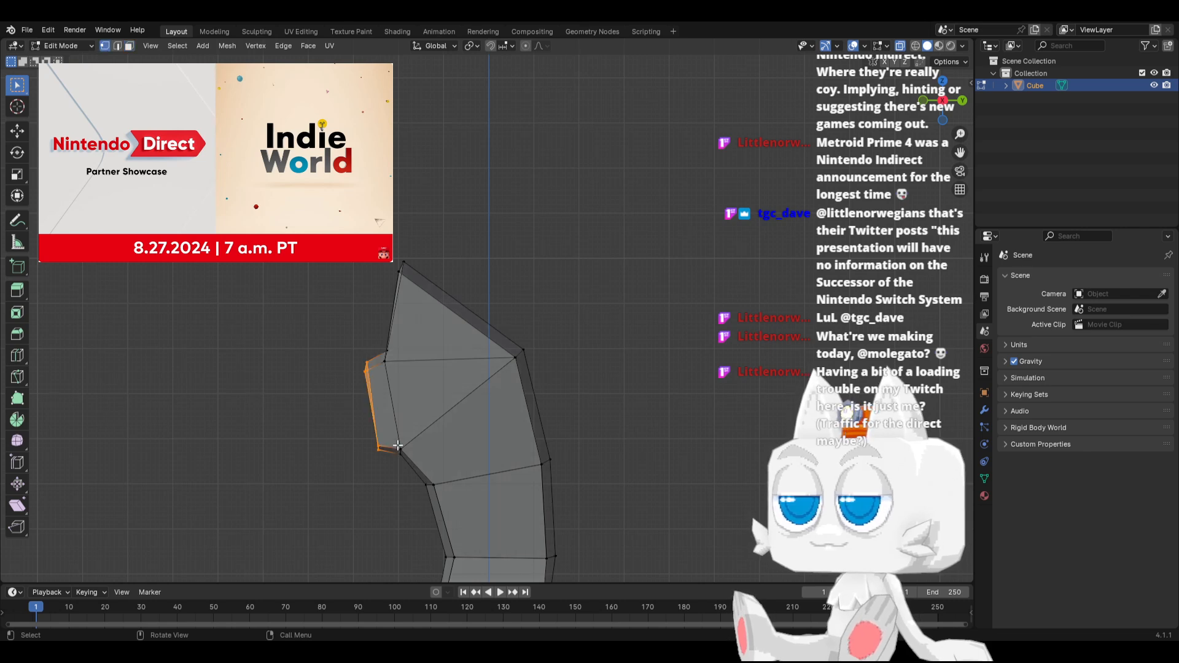
click(379, 445)
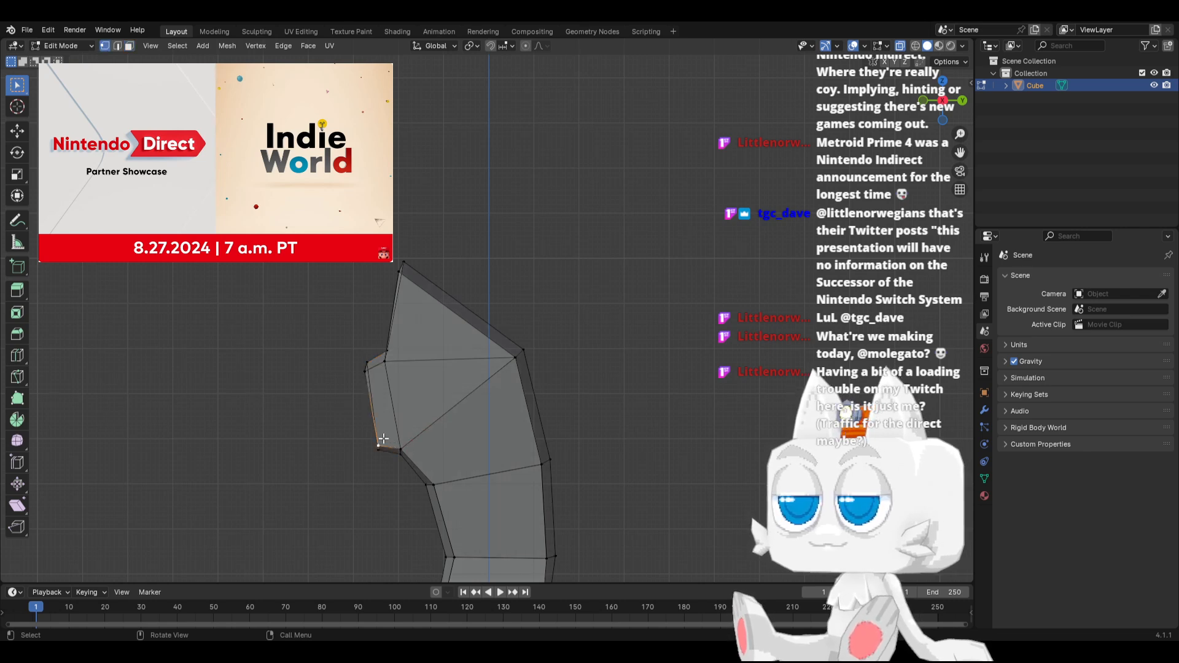
shift+click(368, 370)
key(g)
click(387, 384)
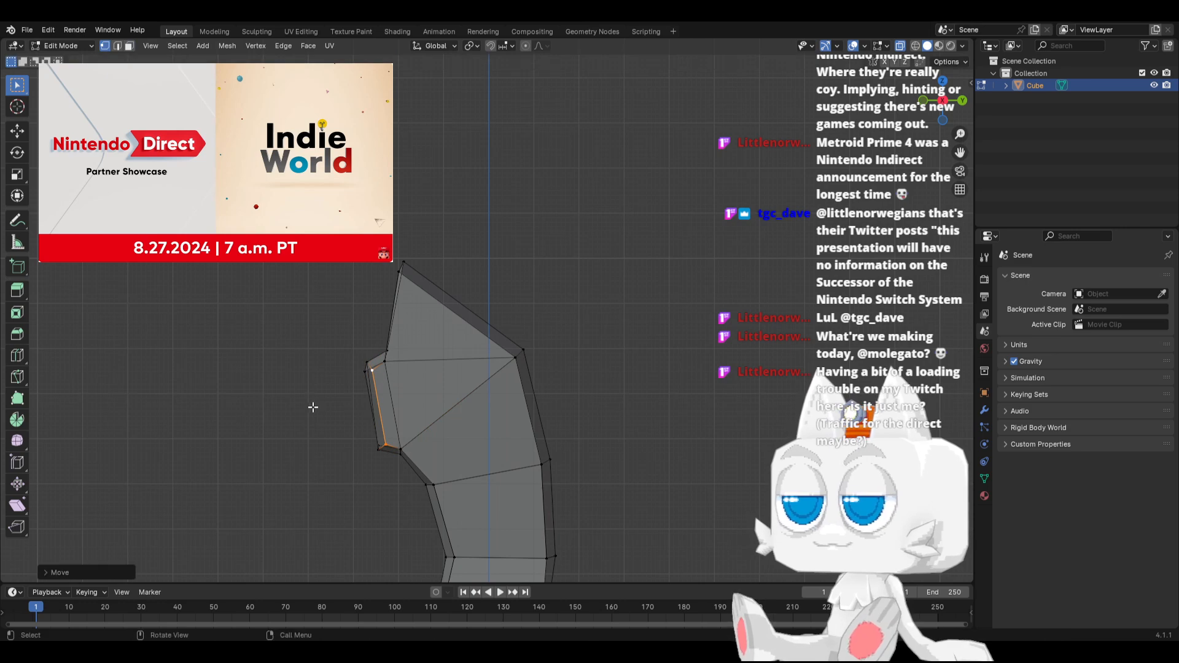
In front view, delete all vertices on the negative X half of the body, keeping the centre line
middle_drag(390, 383, 397, 411)
key(KP_1)
scroll(386, 359, down, 6)
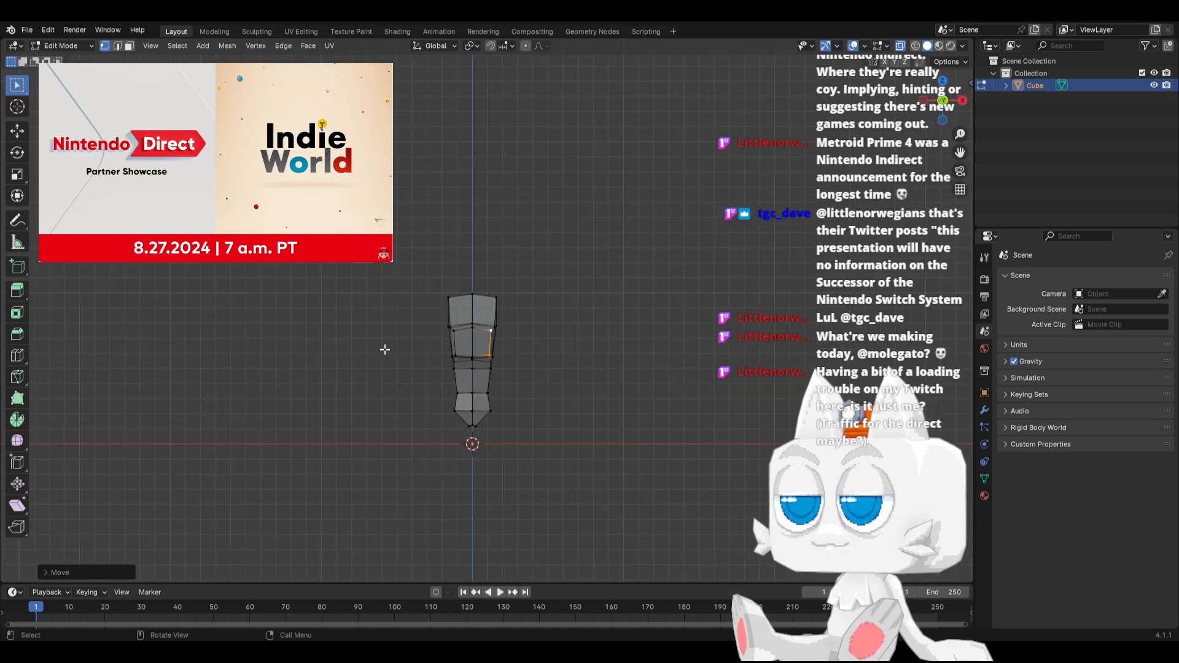
drag(367, 227, 470, 476)
key(x)
click(368, 326)
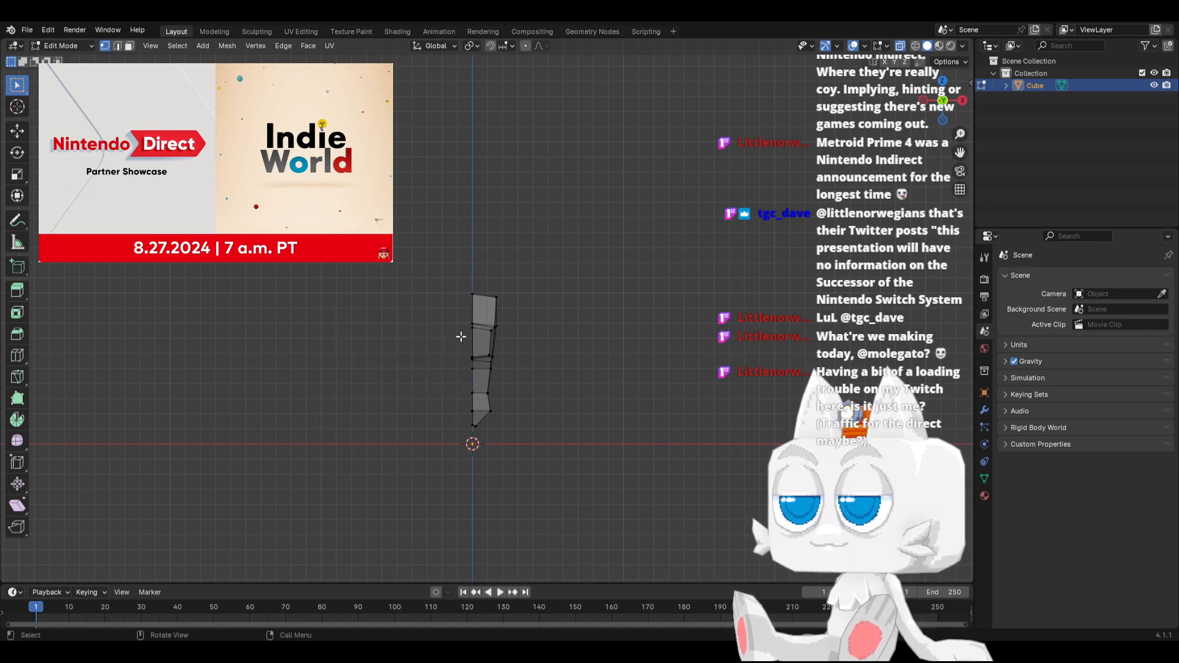
Add a Mirror modifier on the X axis to the half body and enable Clipping
key(Tab)
click(984, 409)
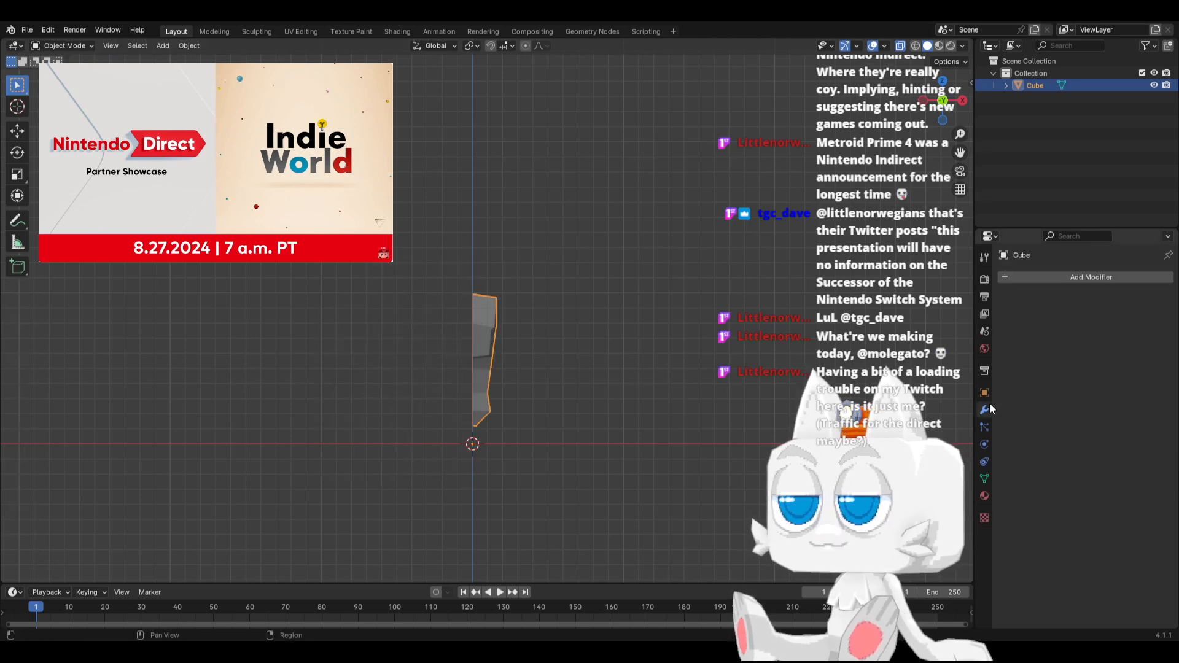
click(1032, 277)
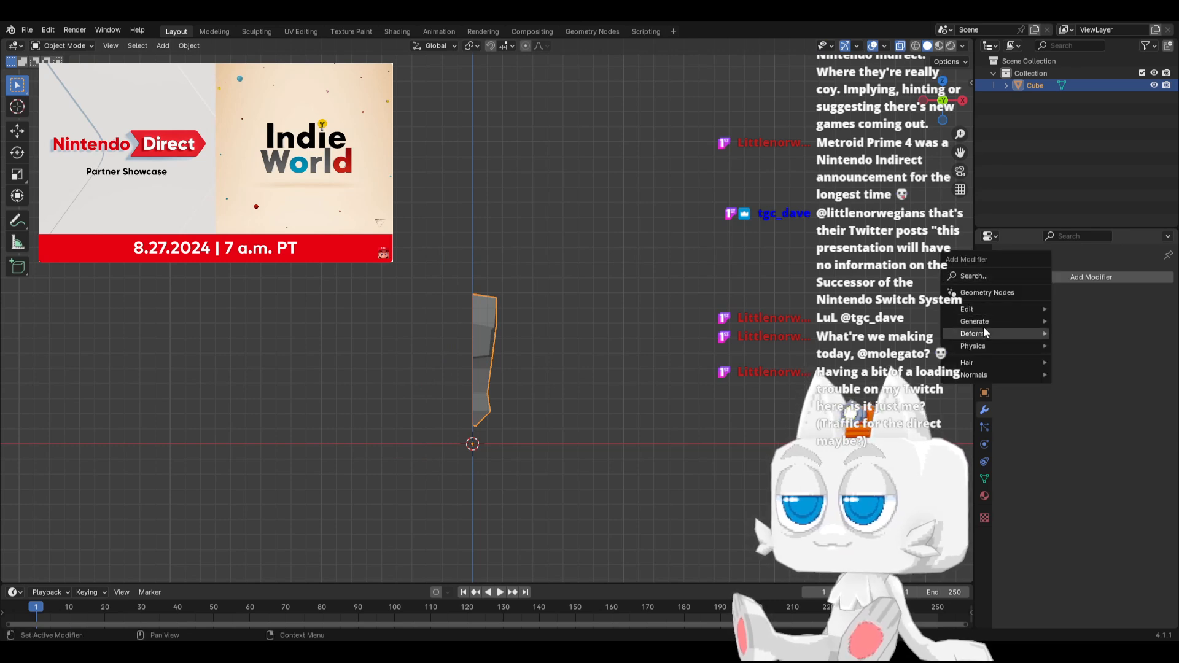
mouse_move(985, 322)
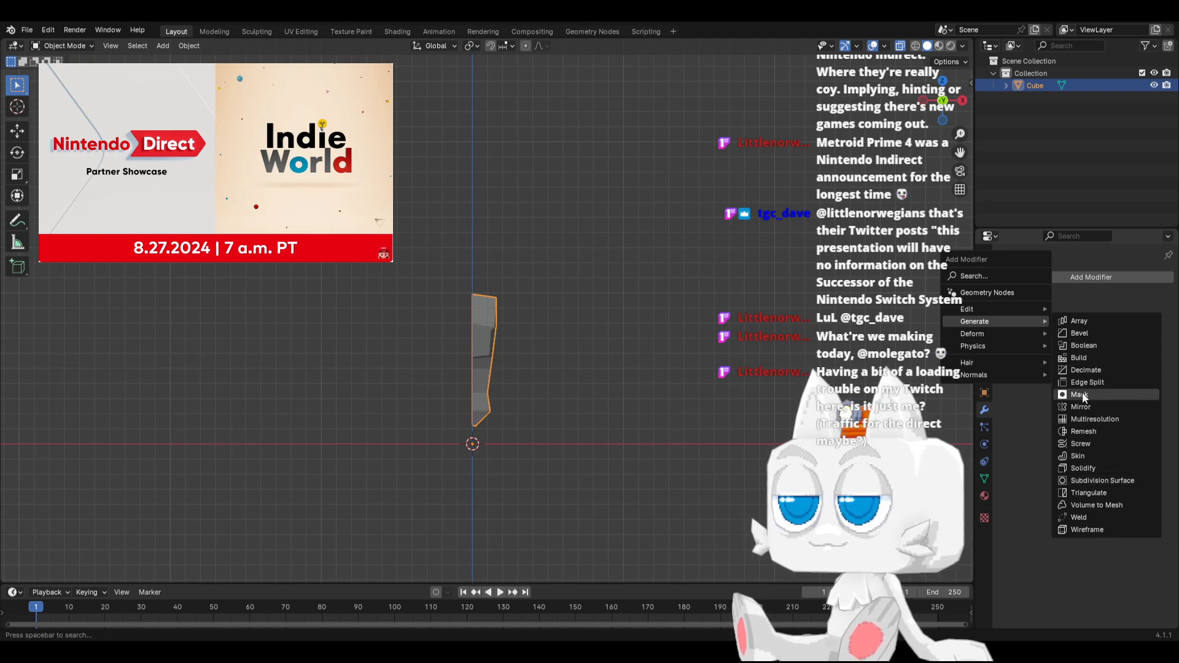
click(1080, 406)
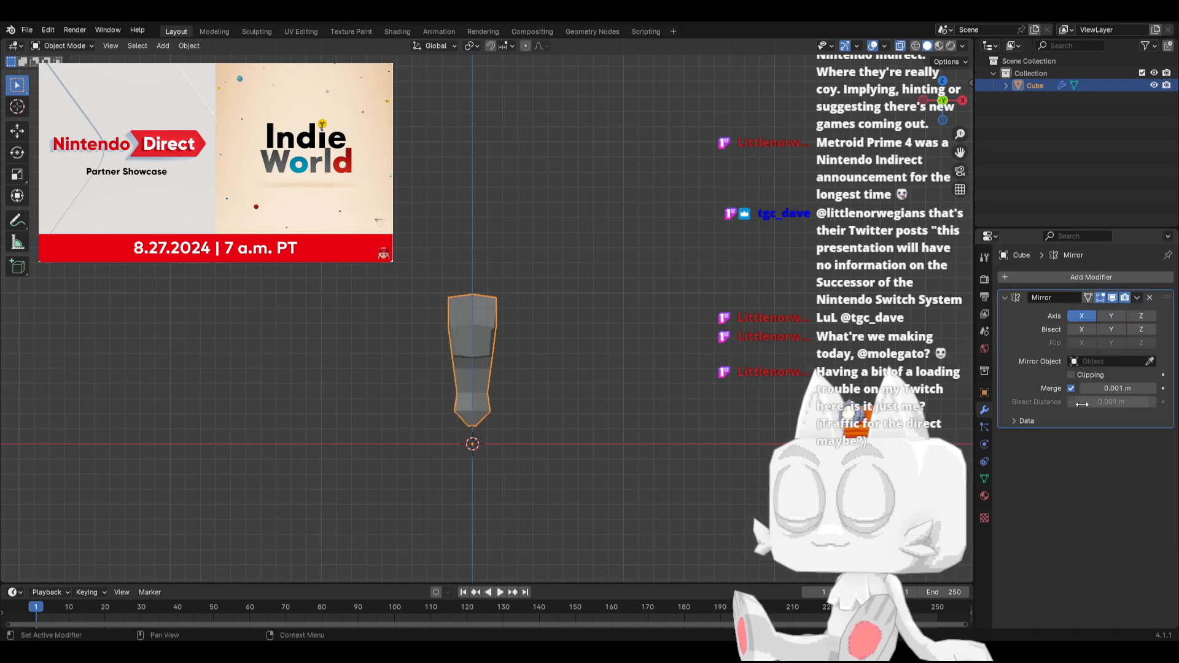
click(1071, 375)
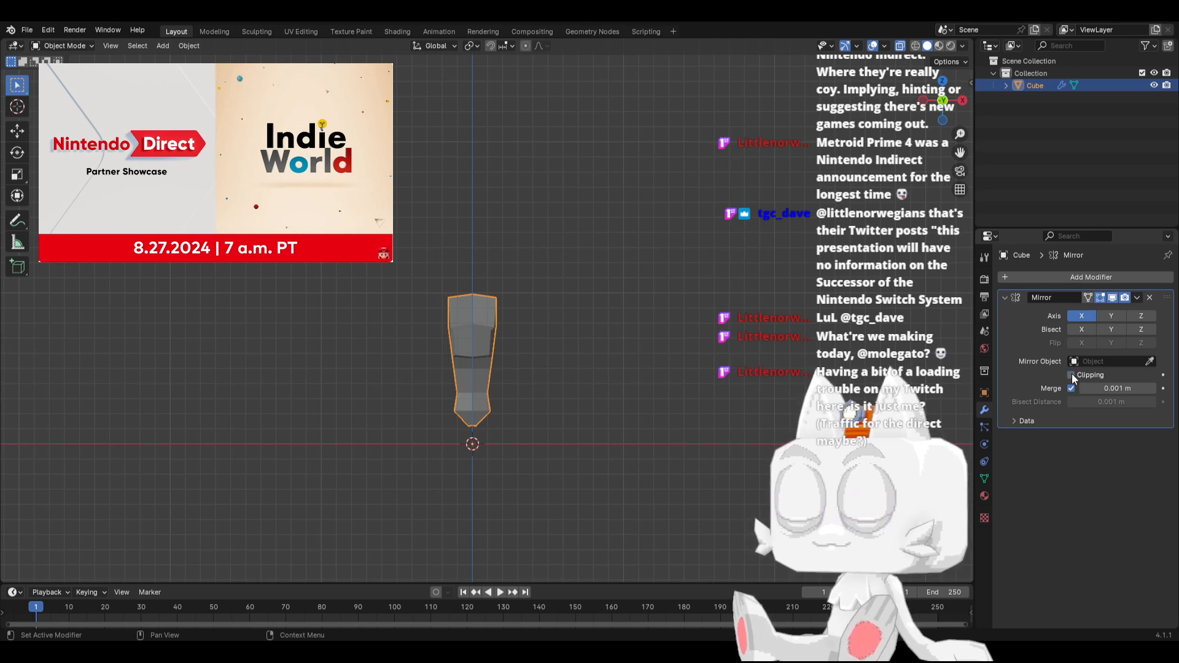
scroll(491, 381, up, 7)
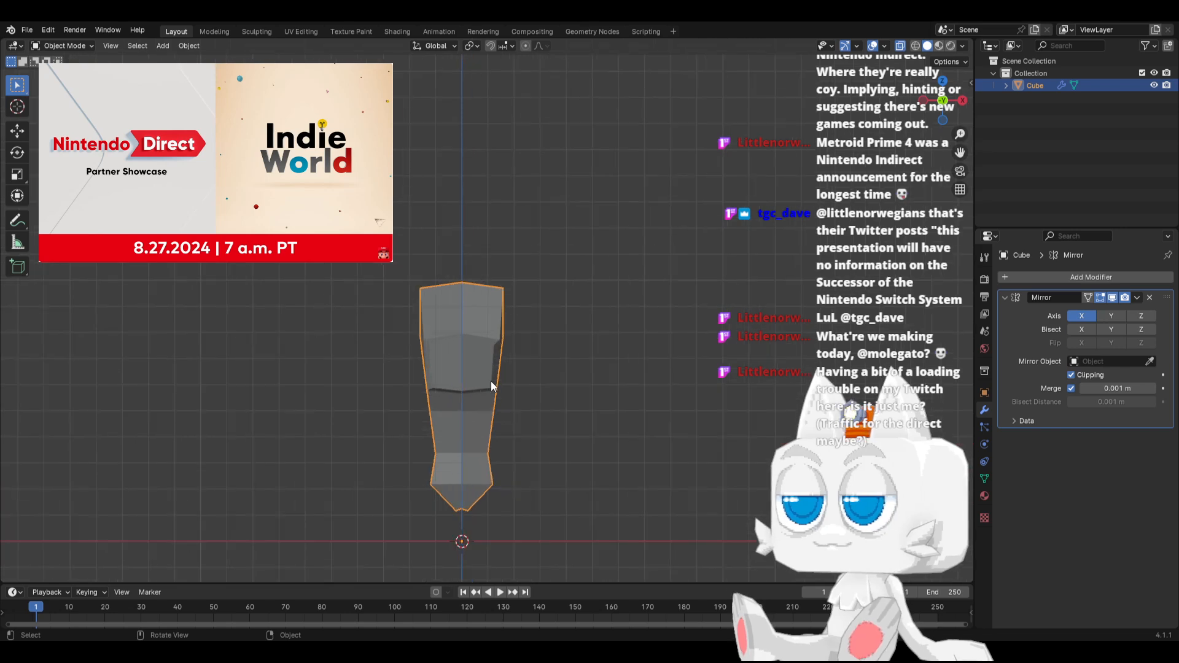
Move the upper back's outer vertex about 0.34 m outward along X in front view
key(Tab)
middle_drag(502, 380, 481, 384)
click(529, 365)
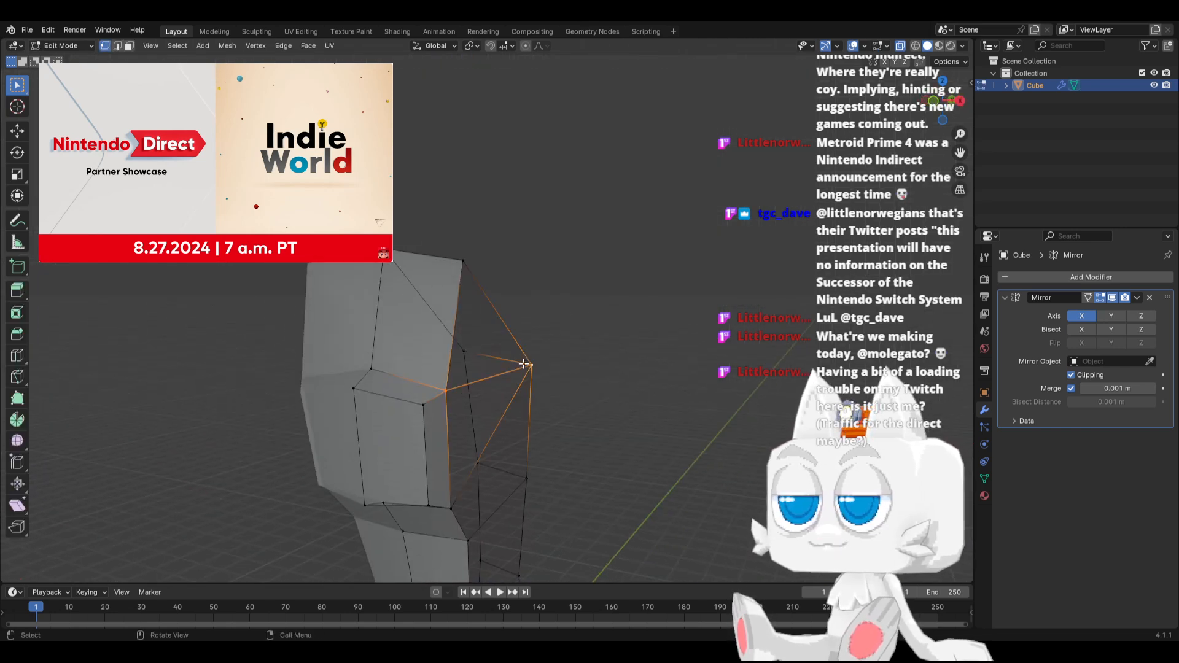
key(KP_1)
key(g)
key(x)
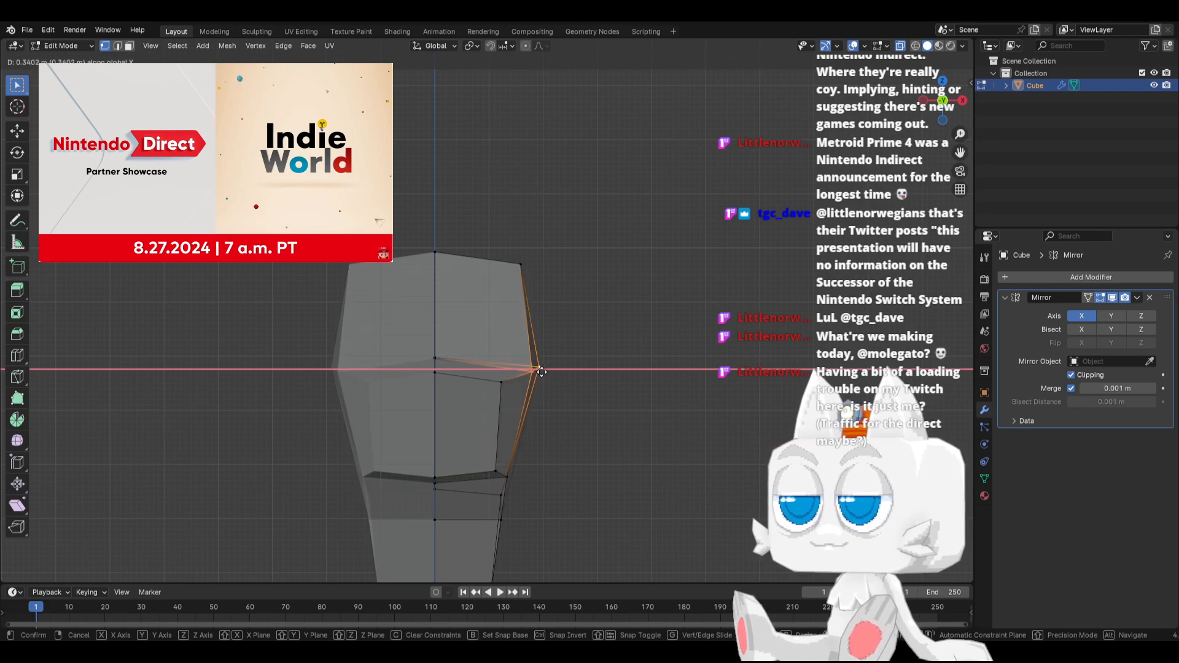
click(540, 378)
In side view, move the chest bulge's upper front centre vertex about 0.35 m forward and down, then the vertex above it about 0.3 m forward
middle_drag(559, 448, 391, 447)
key(KP_1)
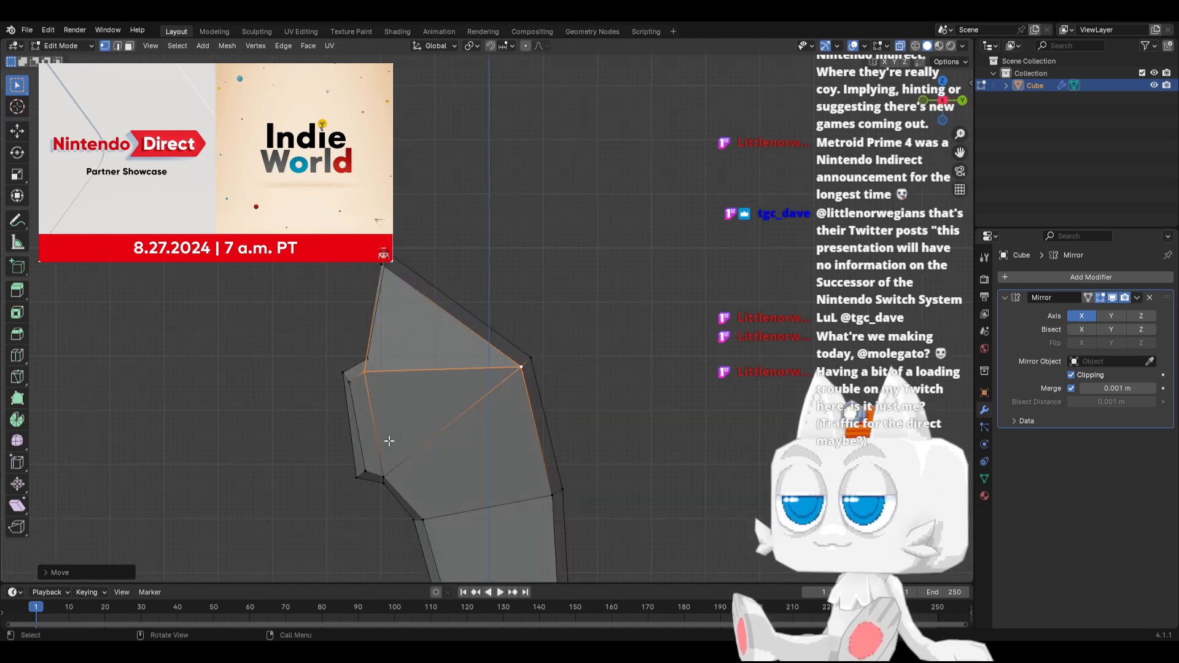
click(322, 368)
key(g)
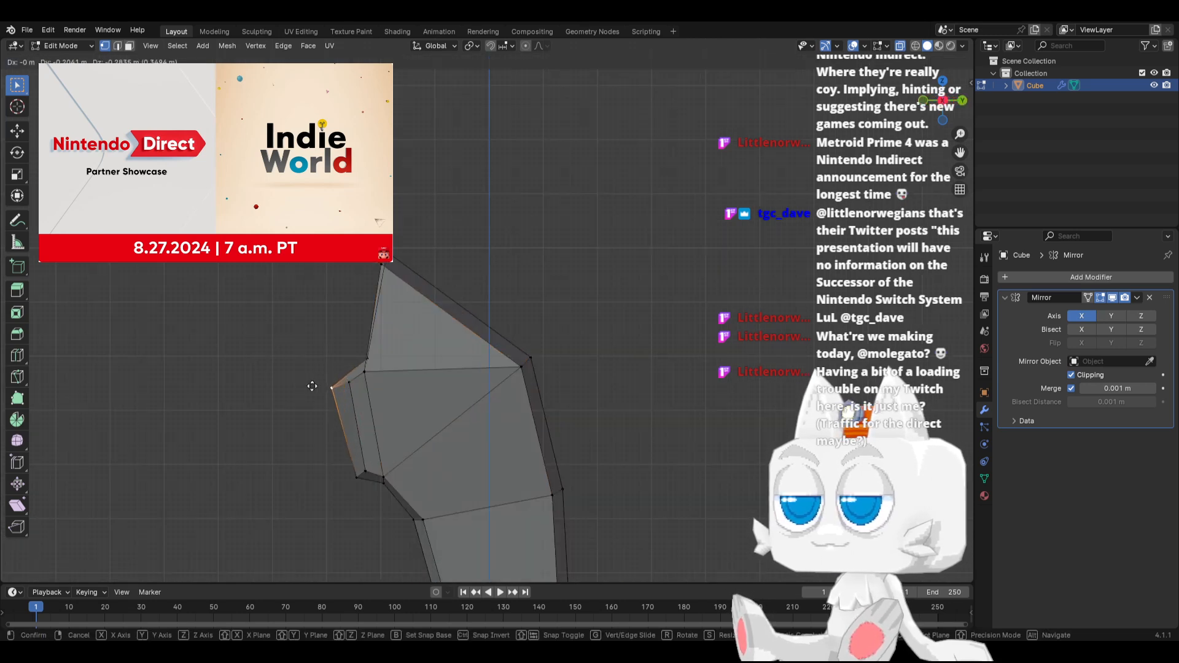
click(311, 387)
key(g)
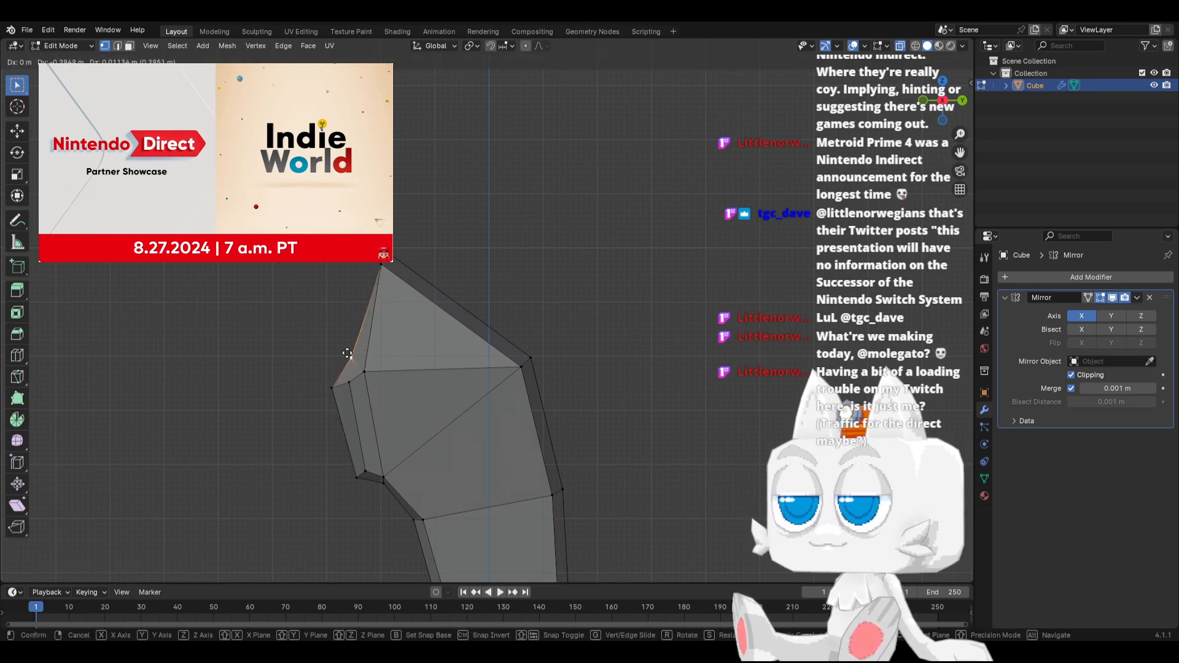
click(347, 356)
click(349, 382)
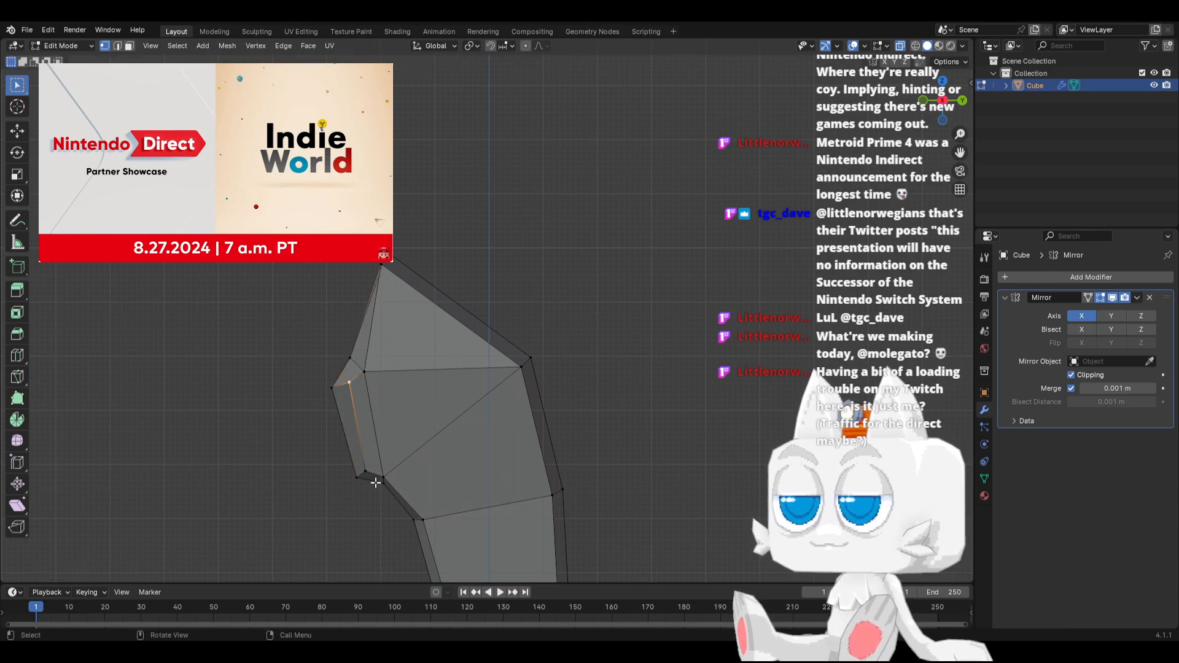
middle_drag(376, 483, 365, 440)
key(KP_3)
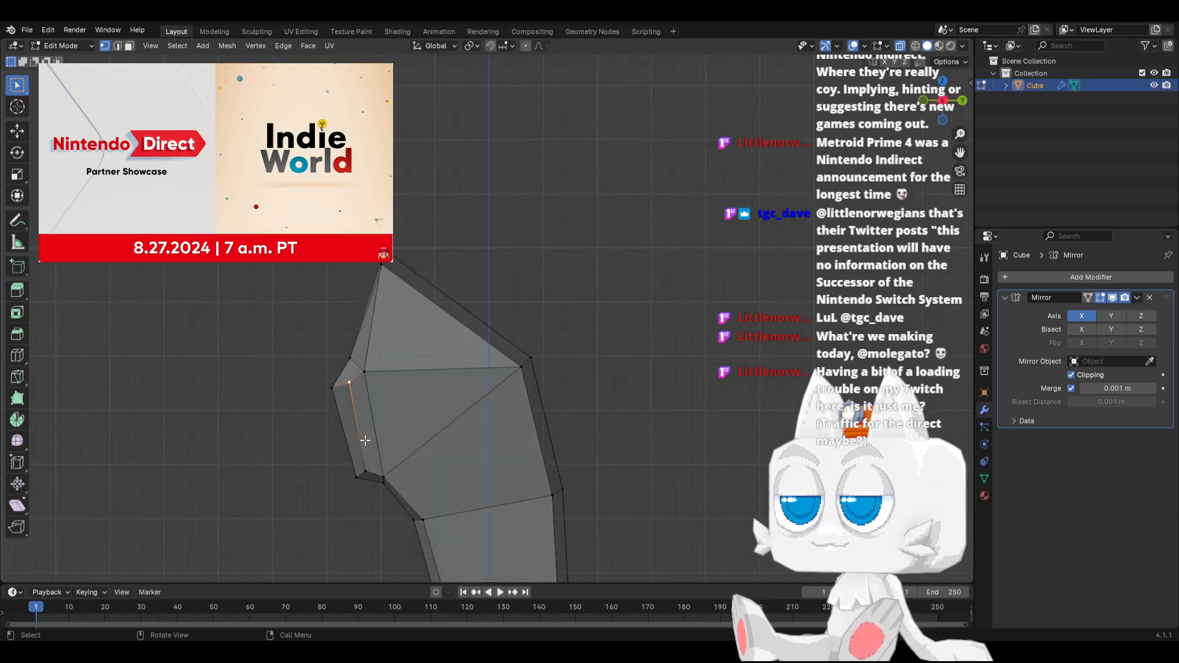
key(k)
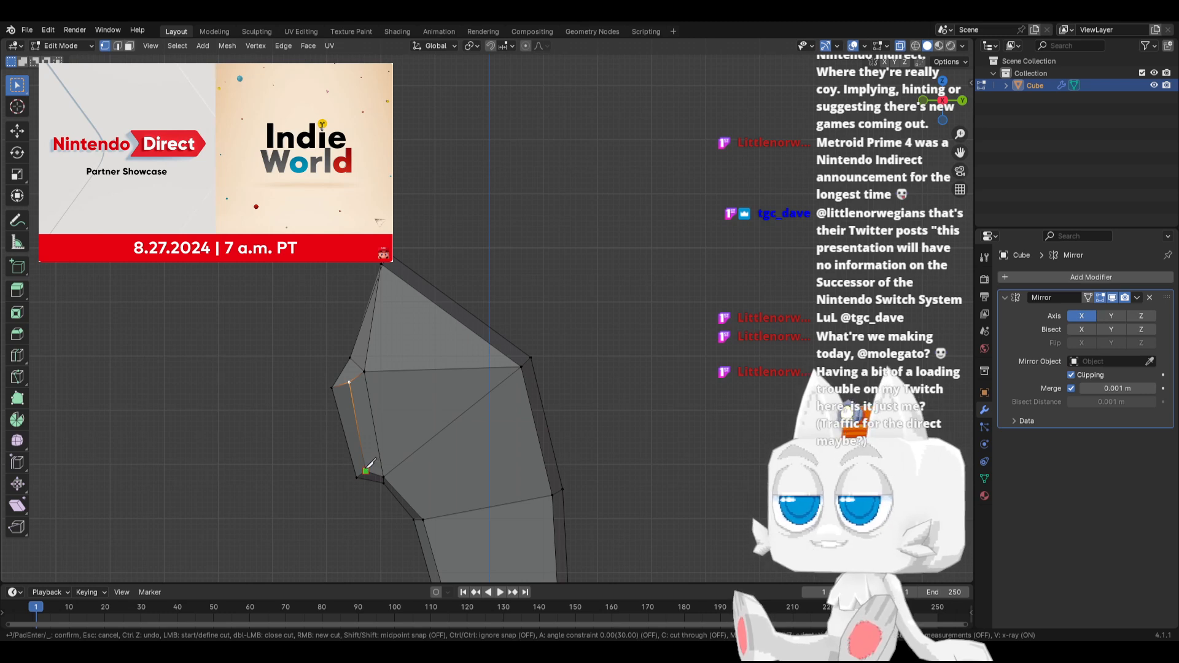
key(Escape)
key(k)
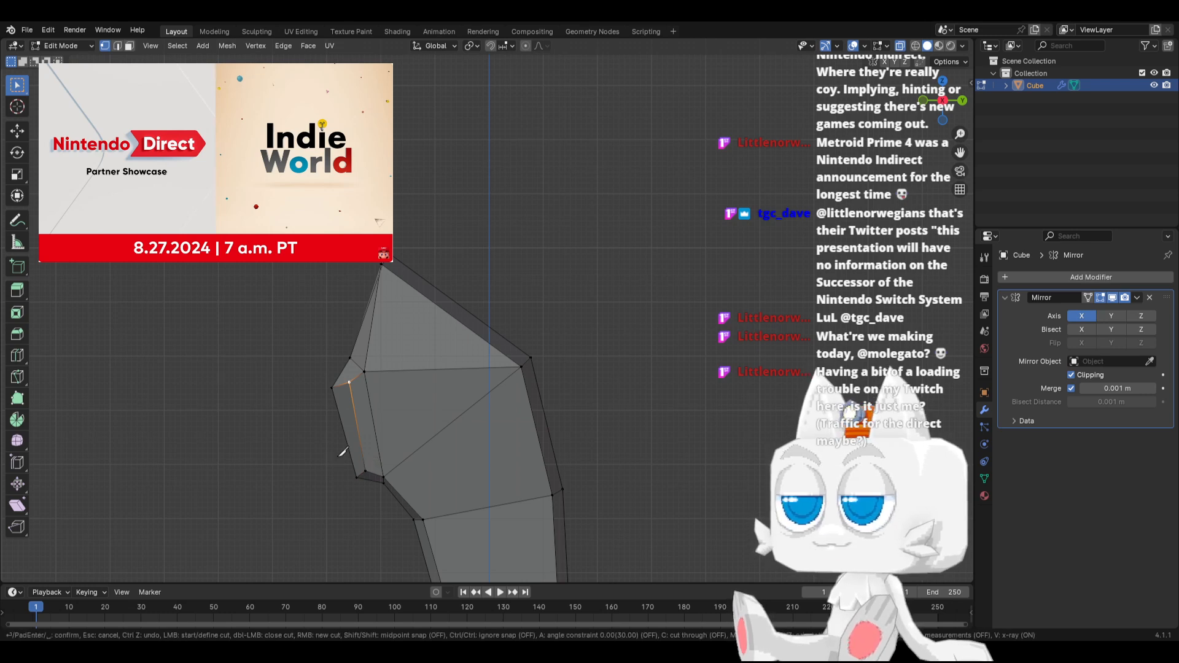
click(334, 398)
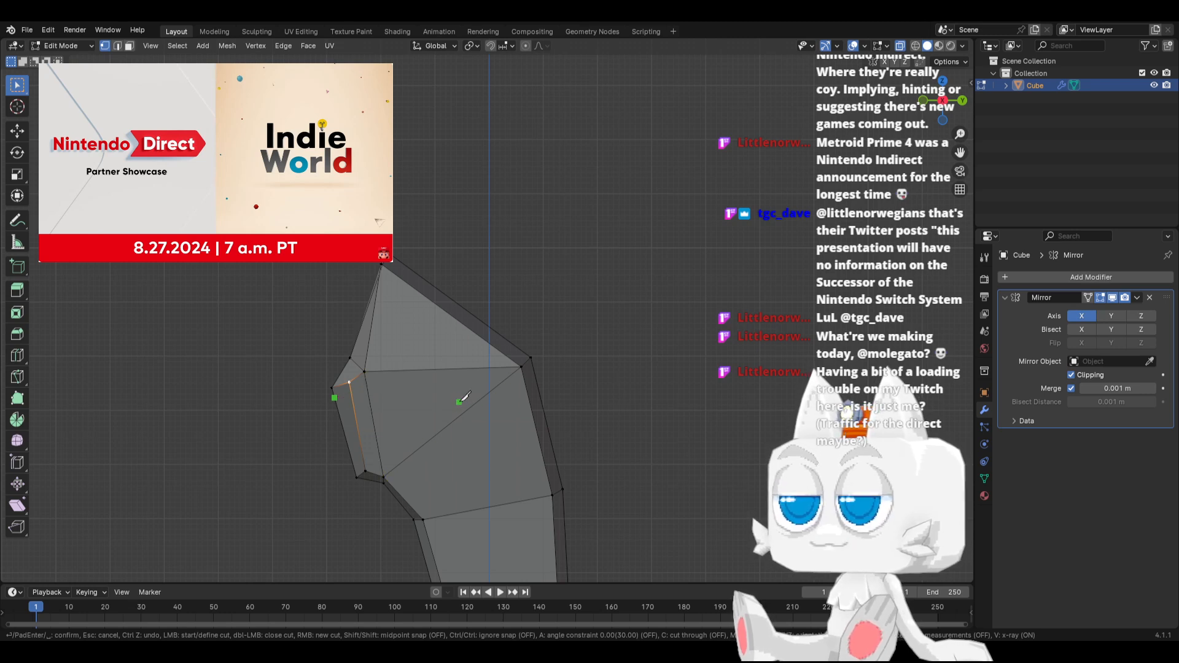
key(Return)
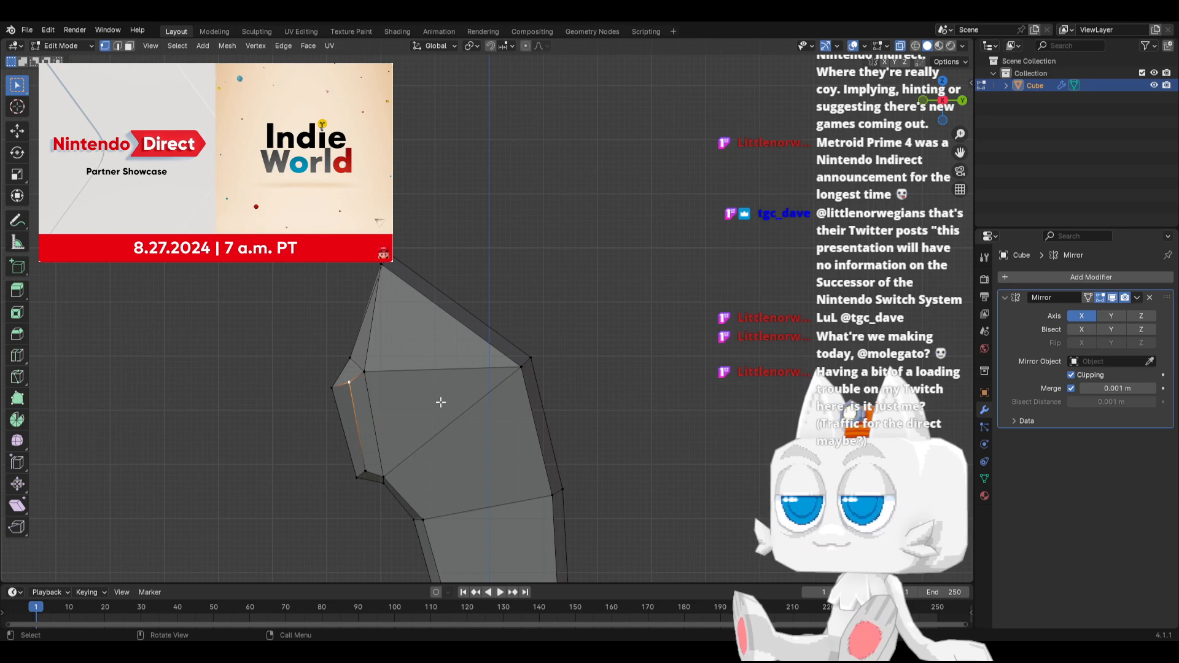
Knife-cut the body in side view from the midpoint of its bottom edge up the flank and forward across the upper chest's front edge
scroll(436, 410, down, 2)
scroll(474, 451, down, 2)
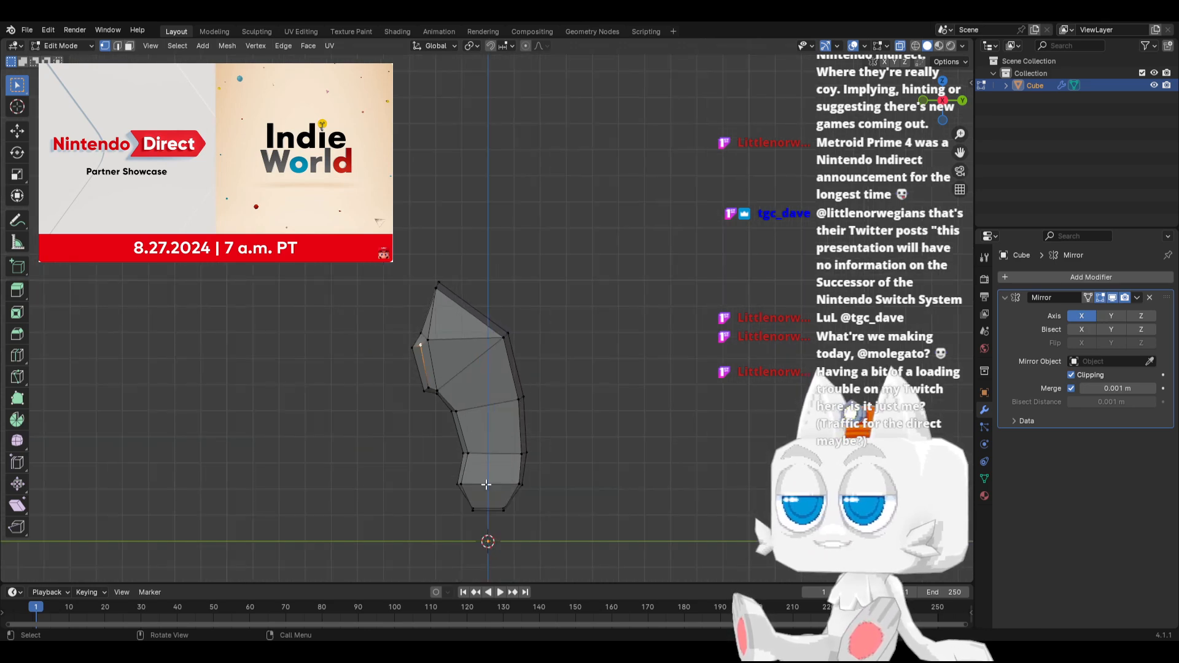
key(k)
click(489, 511)
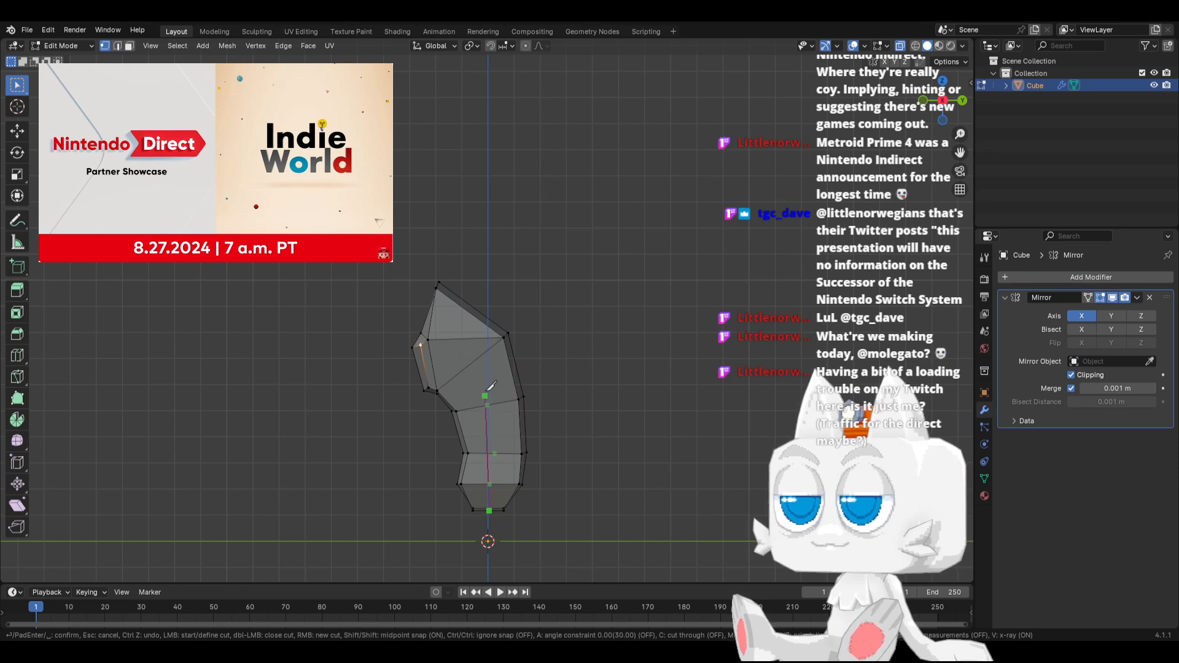
click(477, 357)
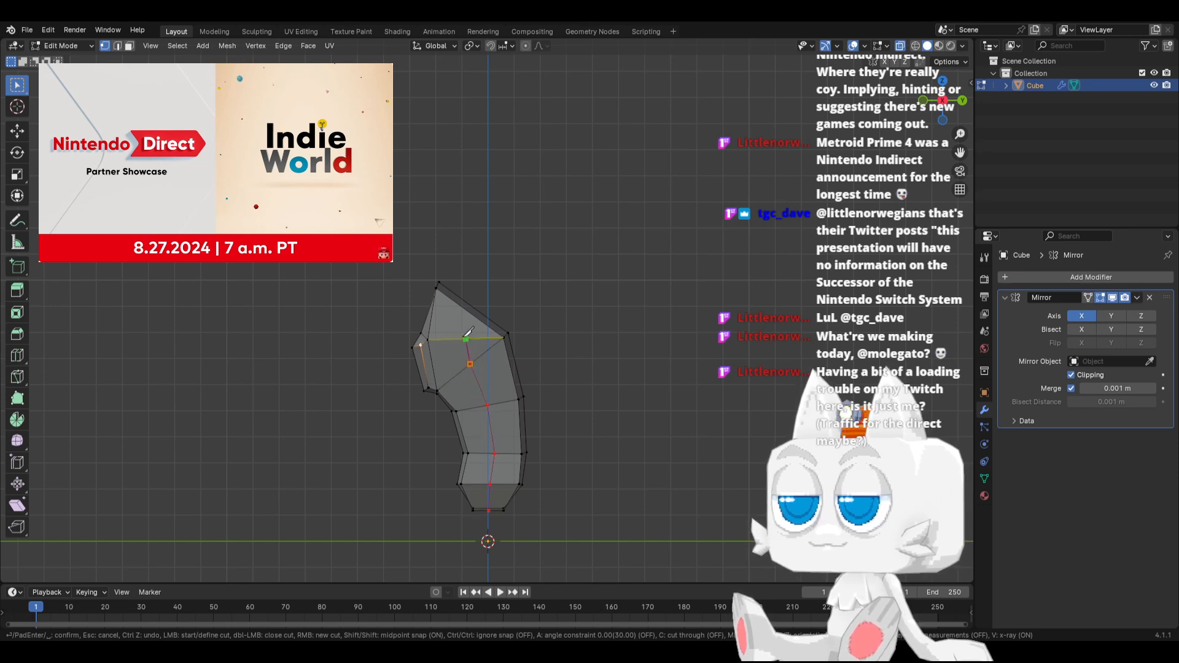
click(465, 338)
click(430, 309)
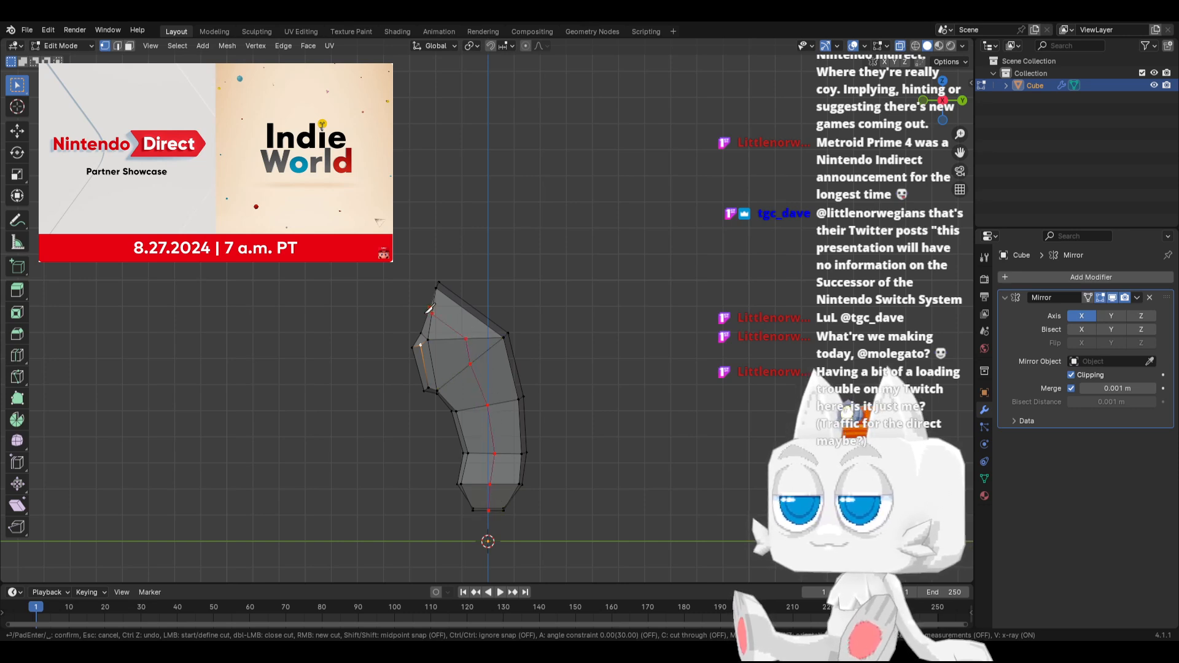
key(Return)
Move the cut's centre vertex on the upper chest about 0.31 m forward and shift its outer neighbour slightly forward and up
scroll(398, 304, up, 2)
click(397, 304)
key(g)
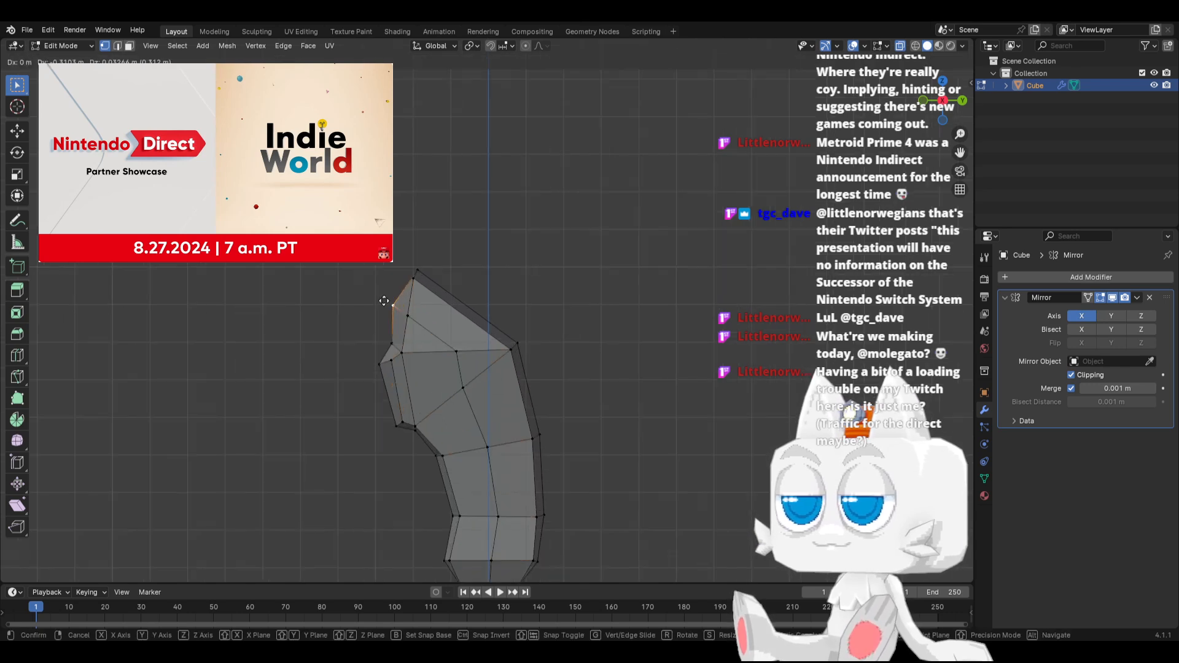
click(385, 301)
click(415, 312)
key(g)
click(409, 307)
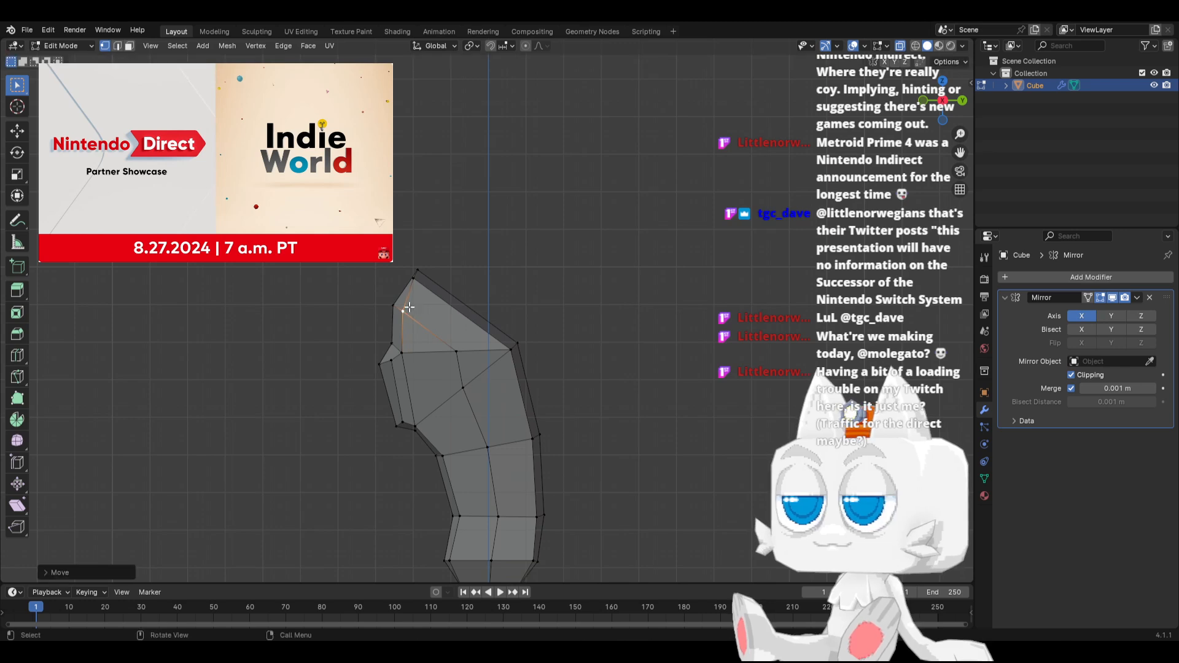
In side view, nudge the cut's two upper flank vertices slightly to smooth the new edge line
click(469, 385)
key(g)
click(476, 381)
click(456, 350)
key(g)
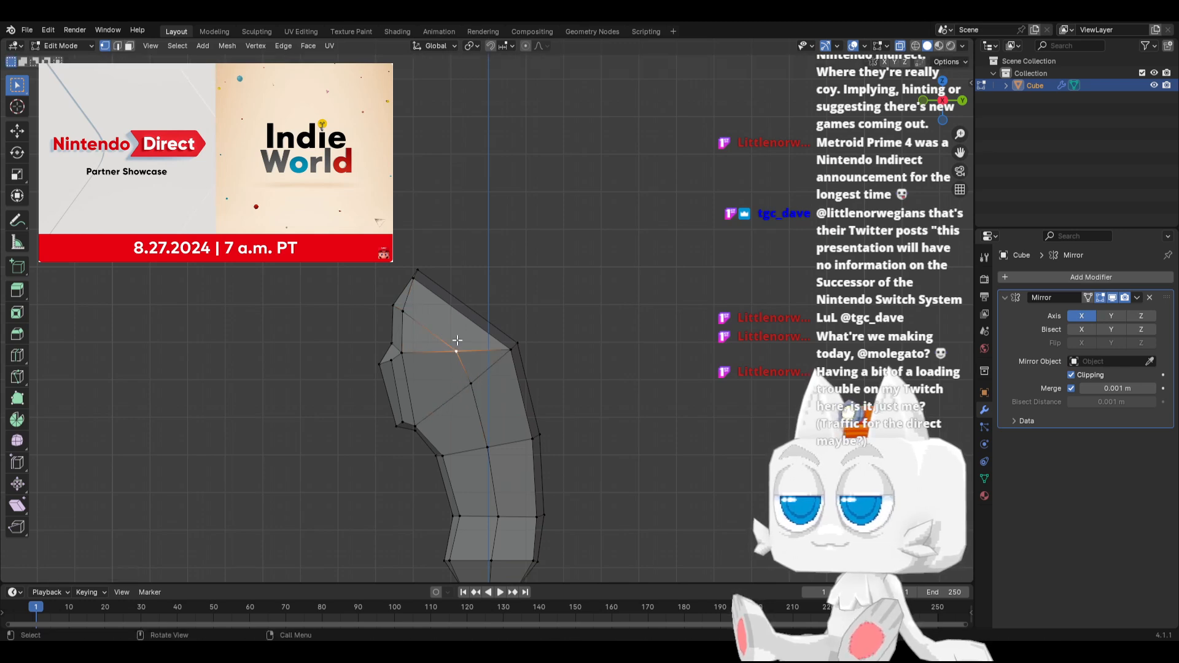
click(453, 344)
In front view, move the cut vertex on the flank's diagonal edge slightly outward from the body
click(468, 382)
key(KP_1)
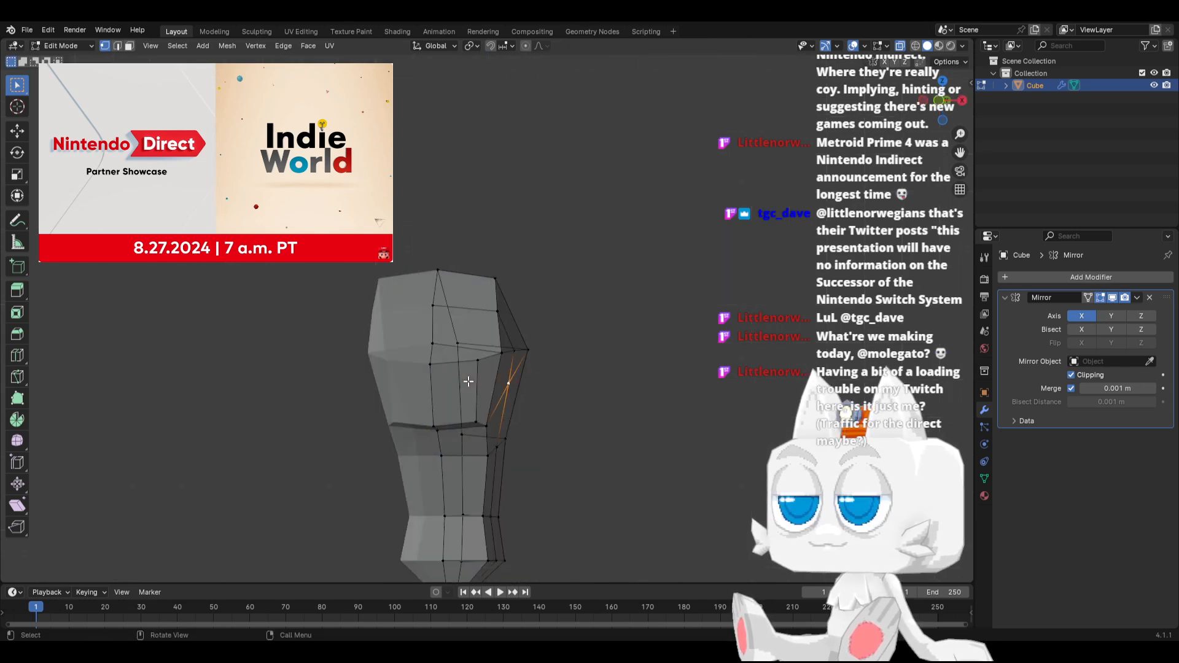
scroll(468, 381, up, 1)
key(g)
click(555, 406)
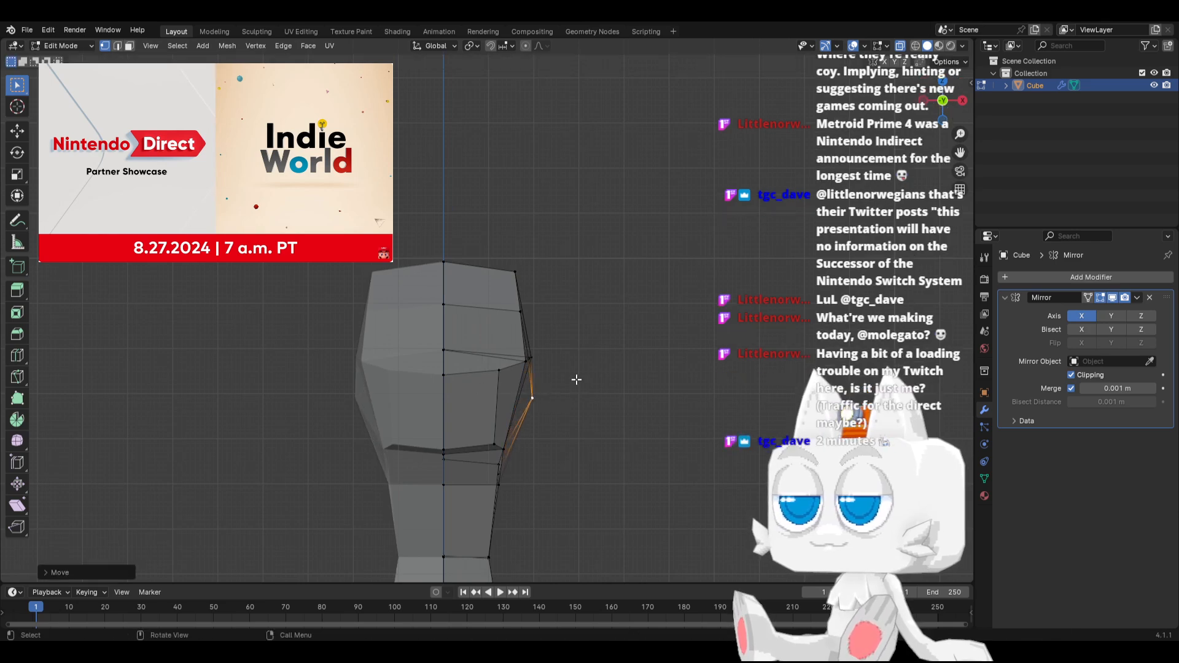
Select the topmost flank vertex of the cut and move it slightly outward along X in front view
middle_drag(576, 379, 473, 412)
click(468, 385)
key(KP_1)
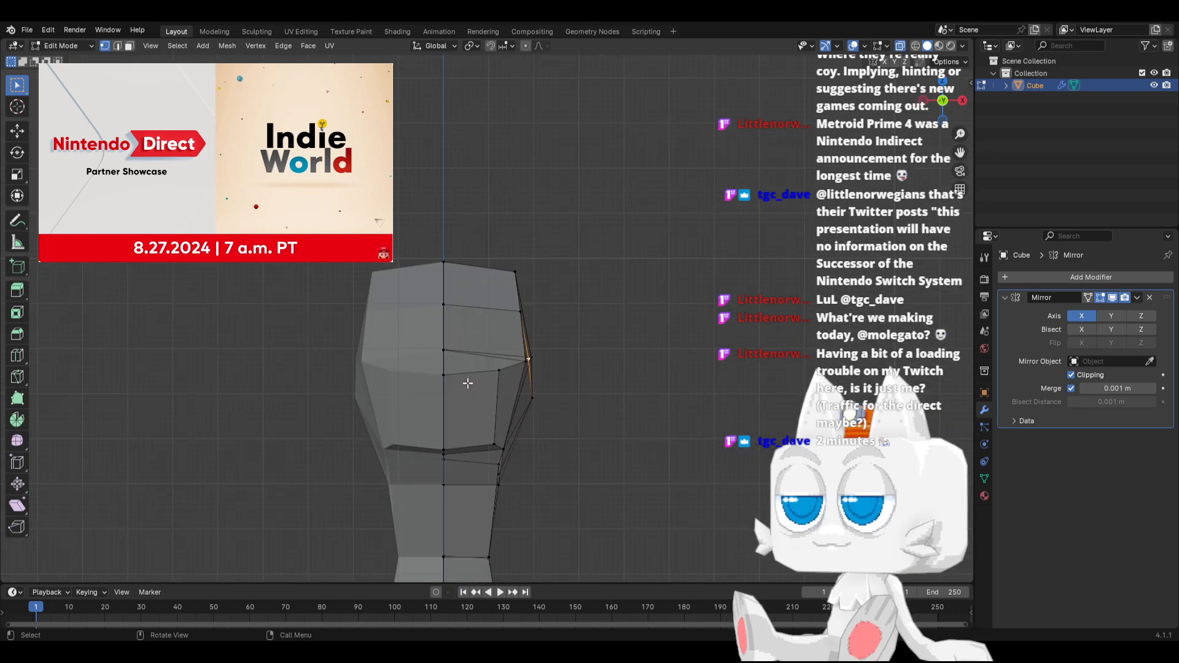
key(g)
key(x)
click(551, 317)
Move the cut vertex on the edge ring just below the chest about 0.16 m outward along X
middle_drag(551, 317, 463, 434)
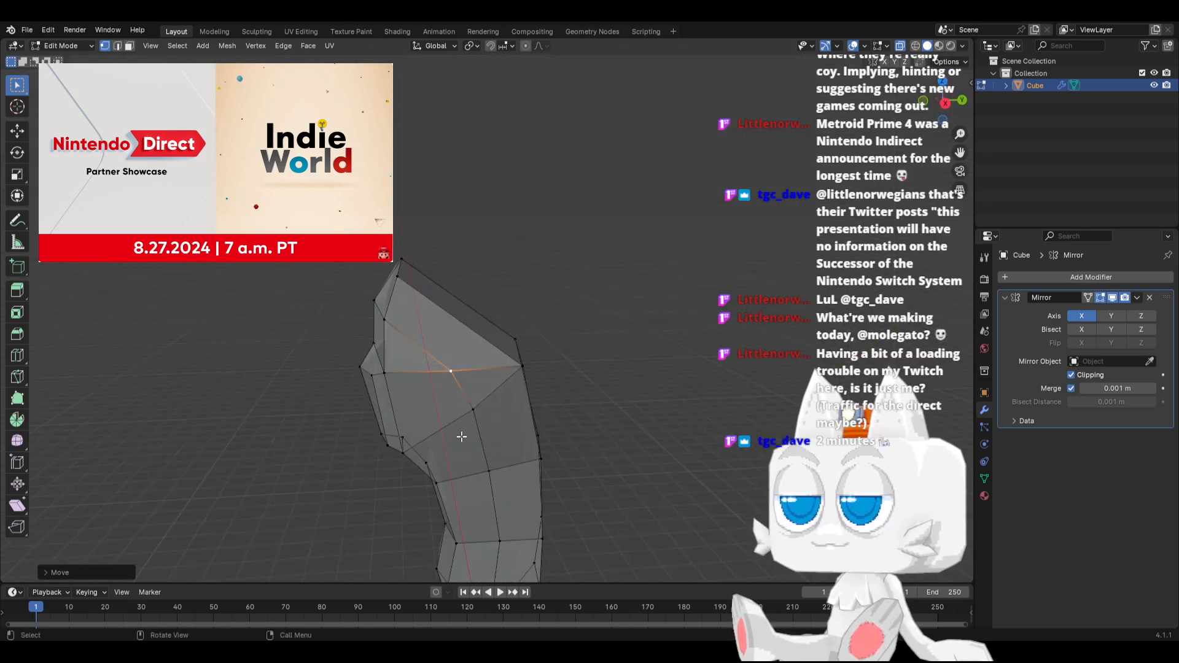
click(489, 468)
key(KP_1)
key(g)
key(x)
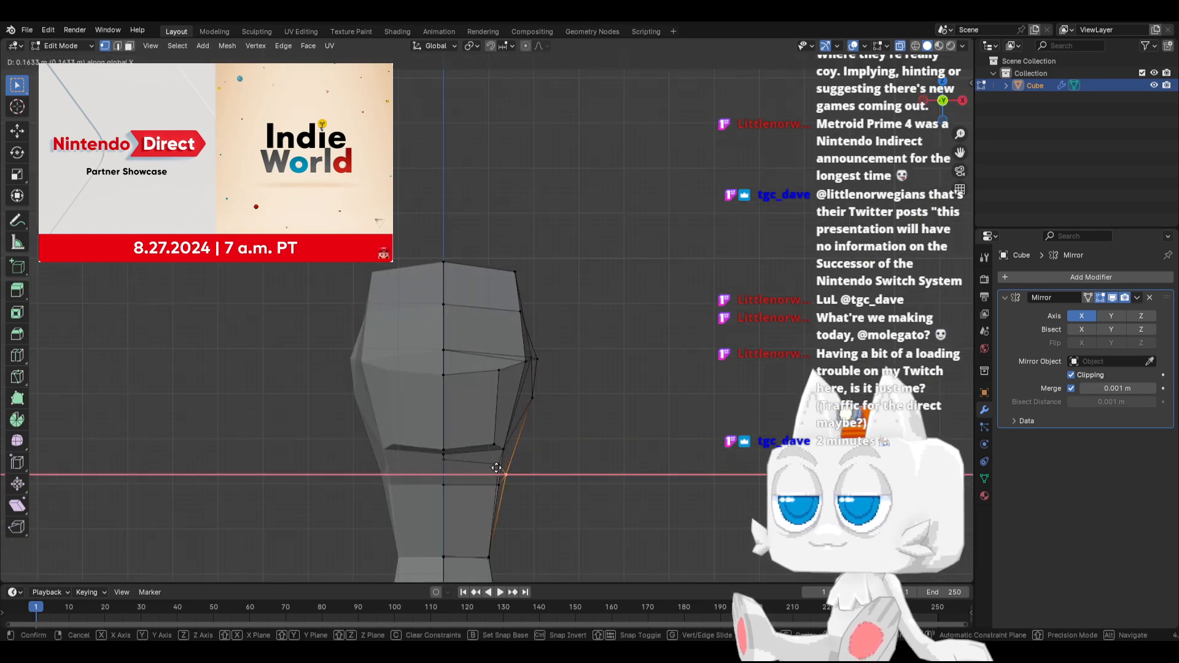
click(498, 467)
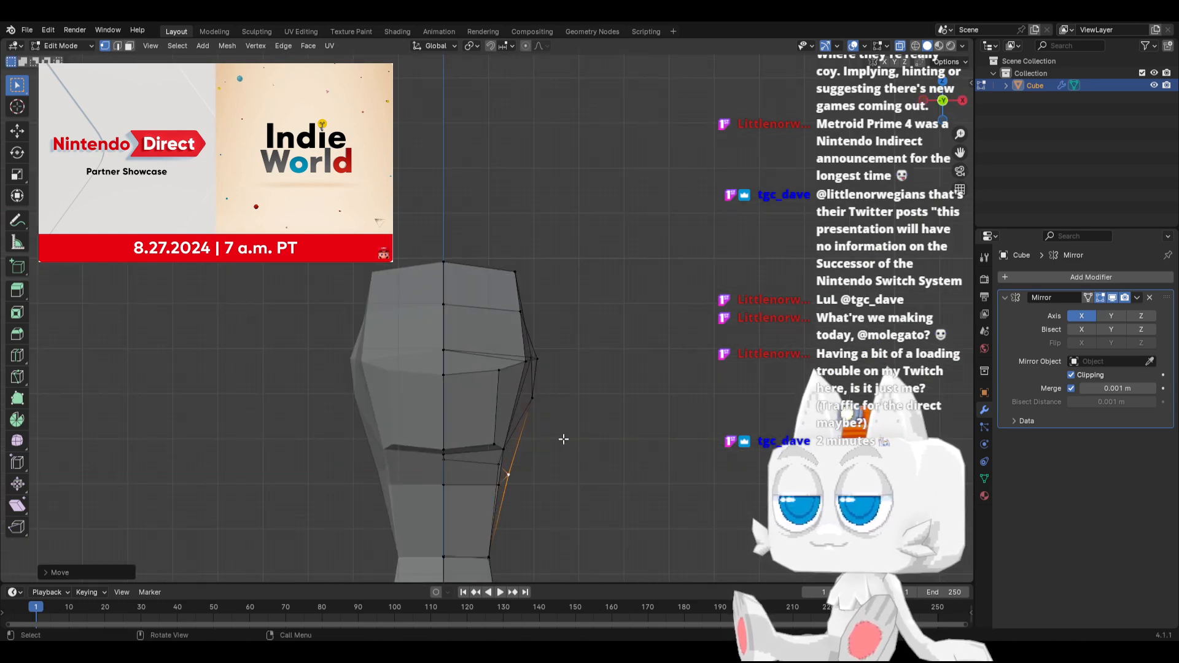
Move the cut vertex at the side of the waist slightly outward along X in front view
middle_drag(592, 419, 493, 488)
click(492, 488)
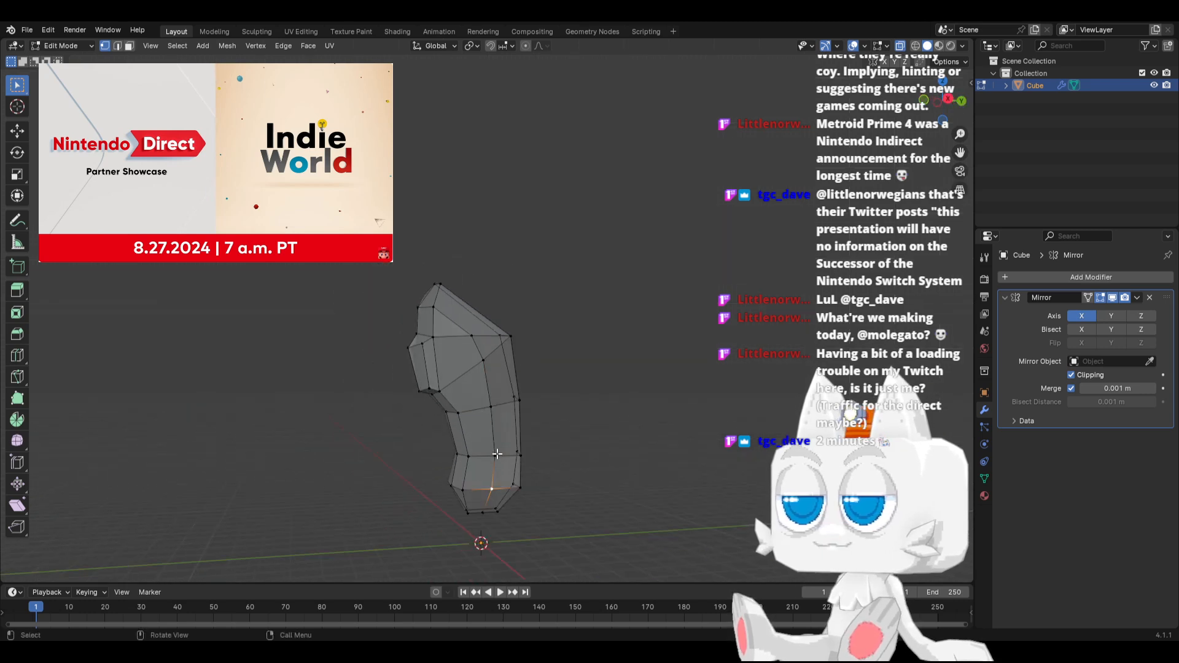
key(KP_1)
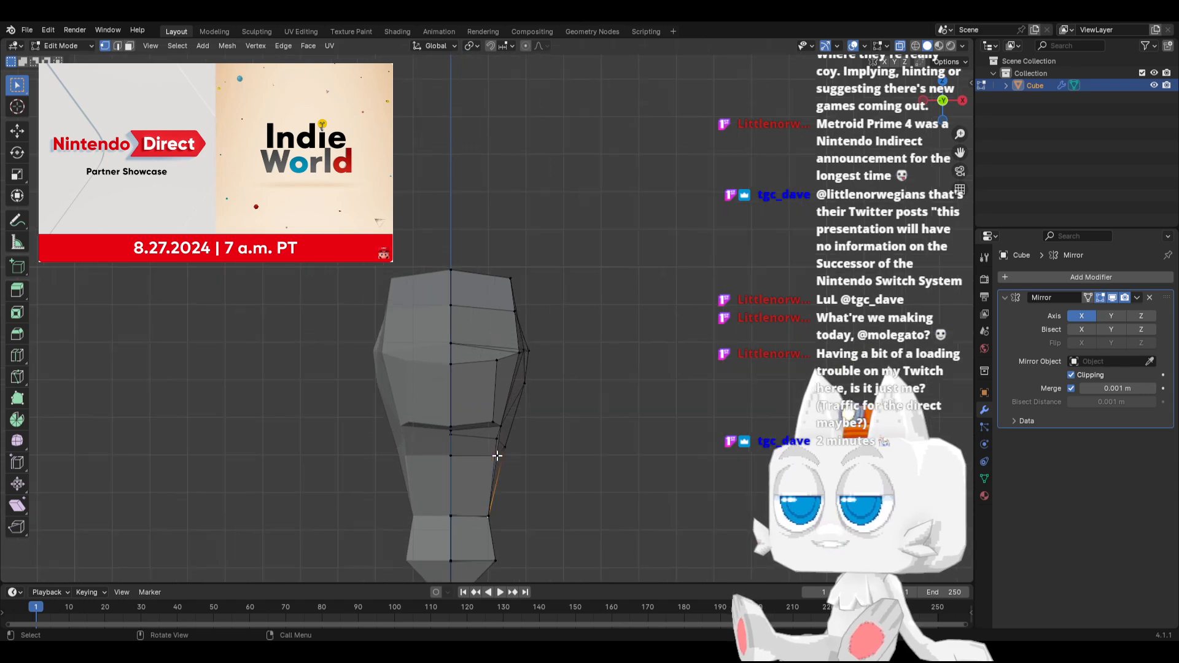
key(g)
key(x)
click(504, 455)
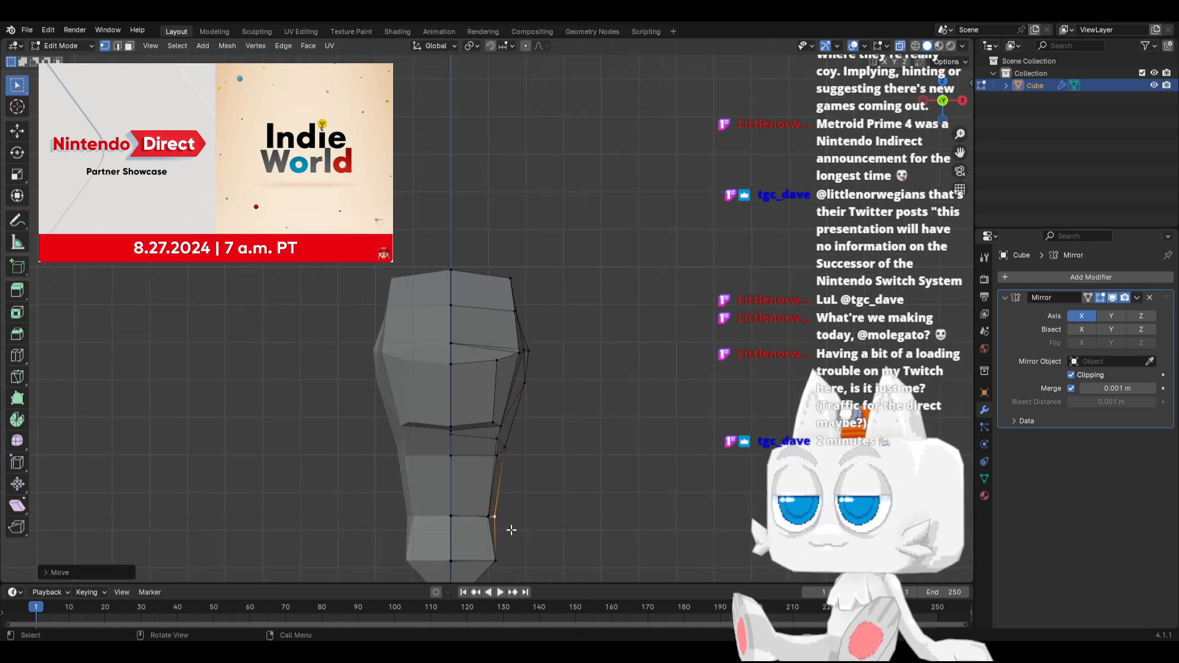
In front view, move the side vertex at the hips outward along X and adjust its height slightly
middle_drag(512, 529, 534, 544)
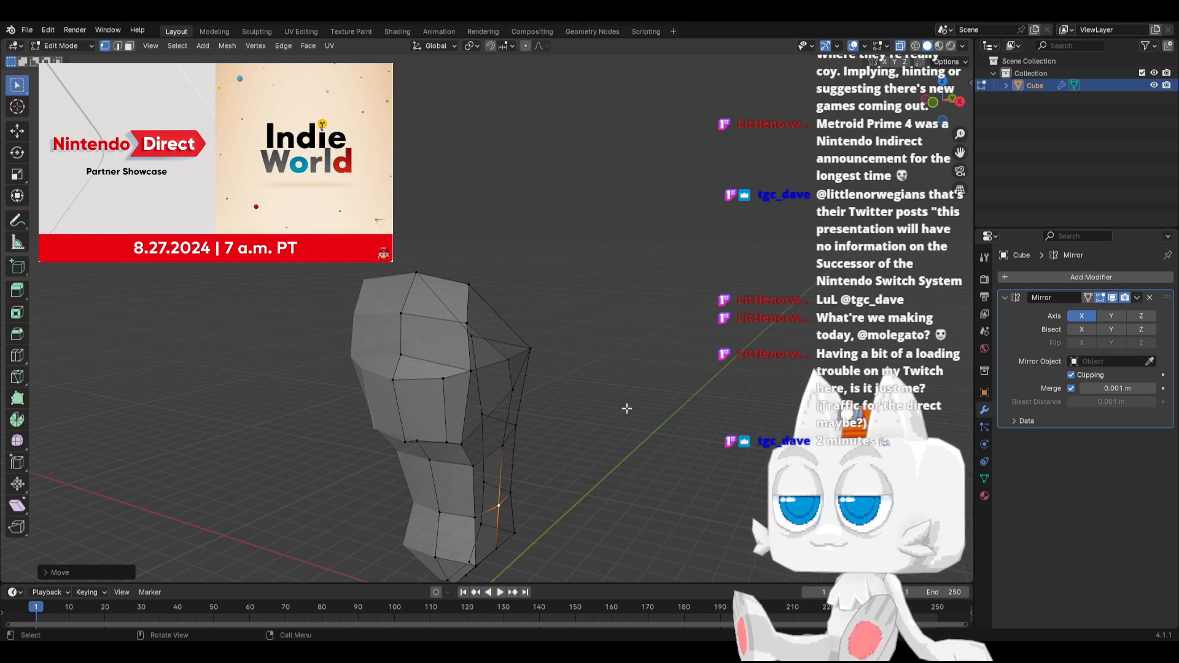
click(502, 551)
key(KP_1)
key(g)
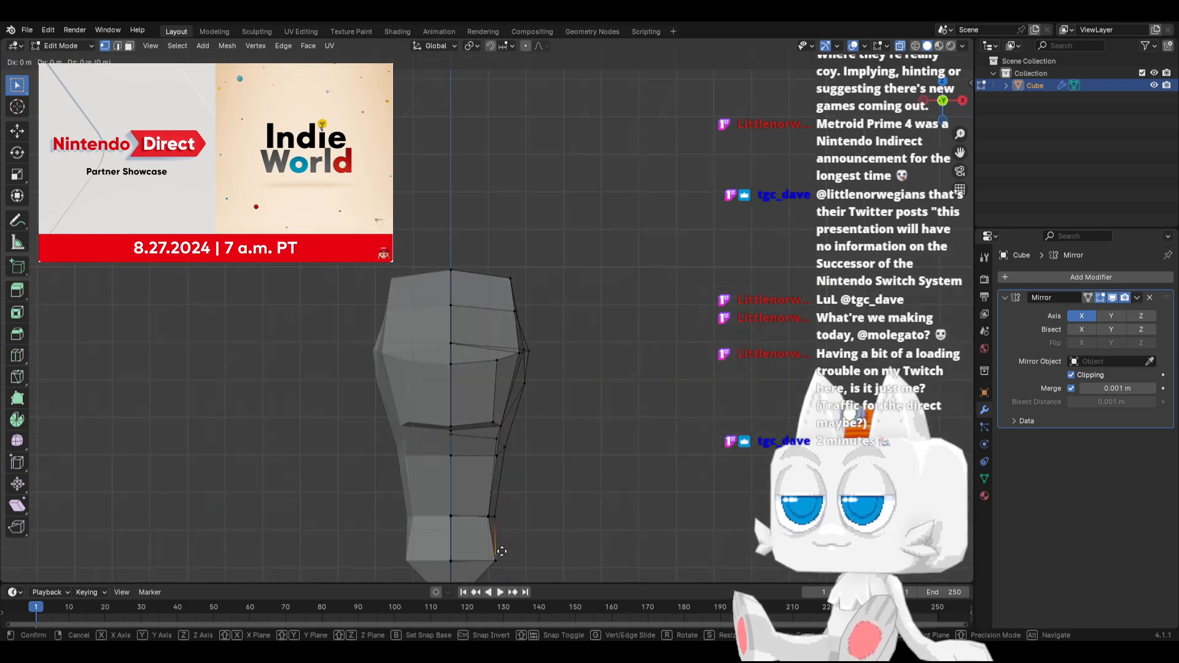
key(x)
click(509, 553)
key(g)
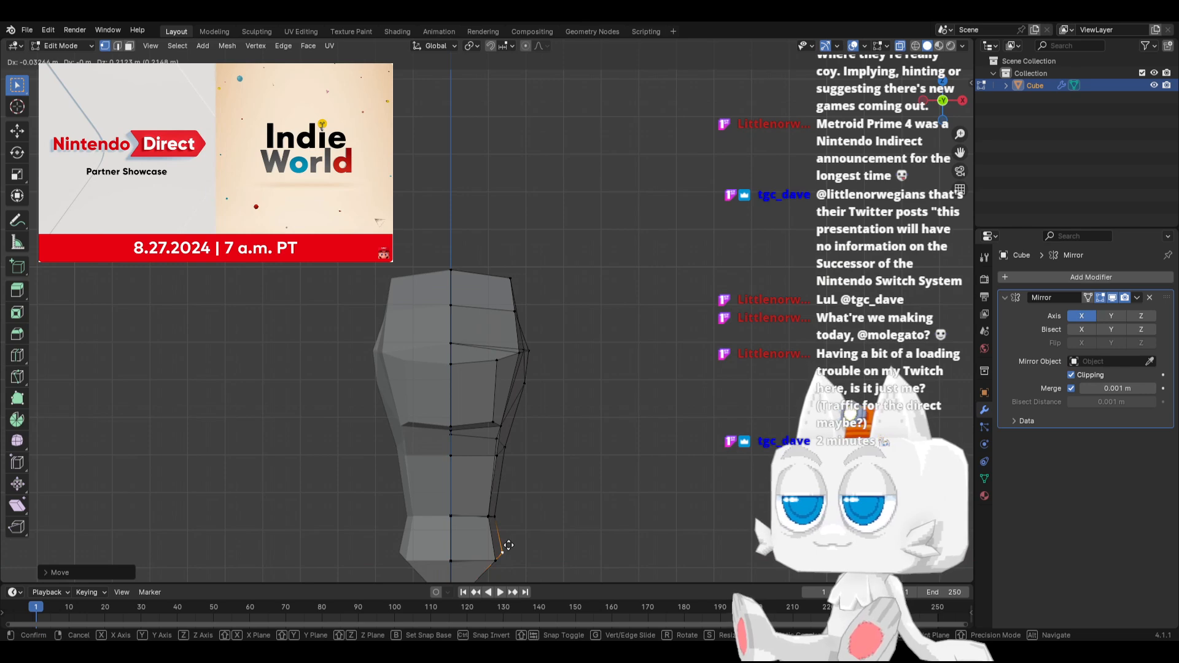
click(509, 545)
middle_drag(507, 545, 368, 485)
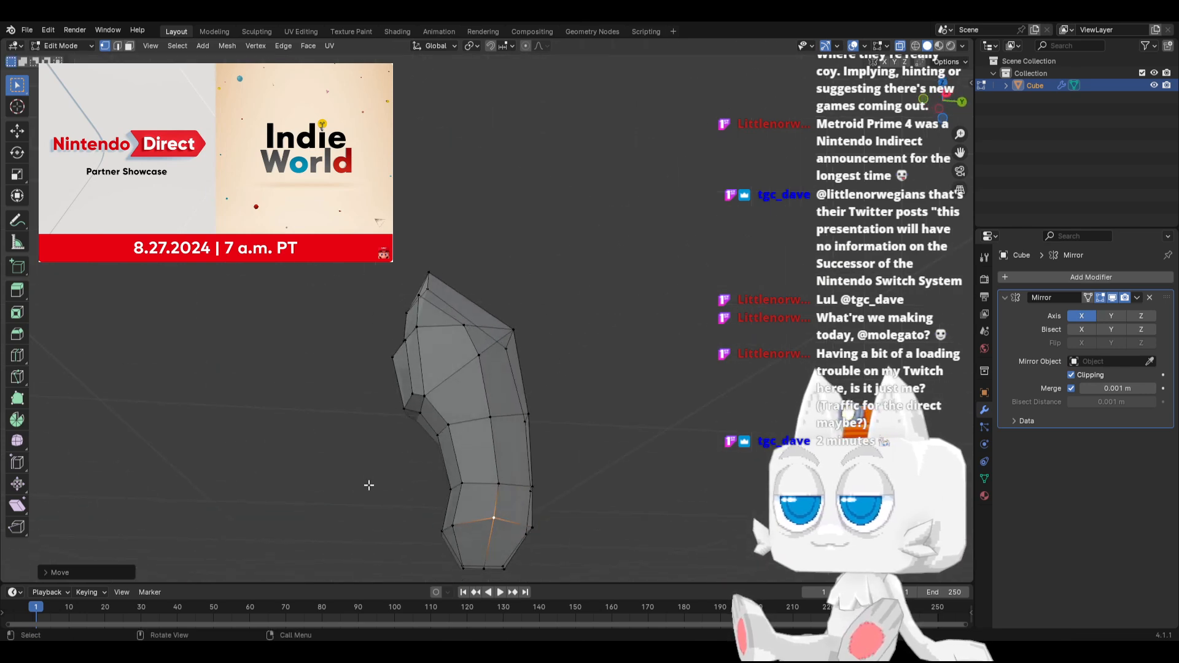
Knife-cut an edge from the hip's side vertex across the underside to the body's centre line
middle_drag(454, 528, 550, 416)
key(k)
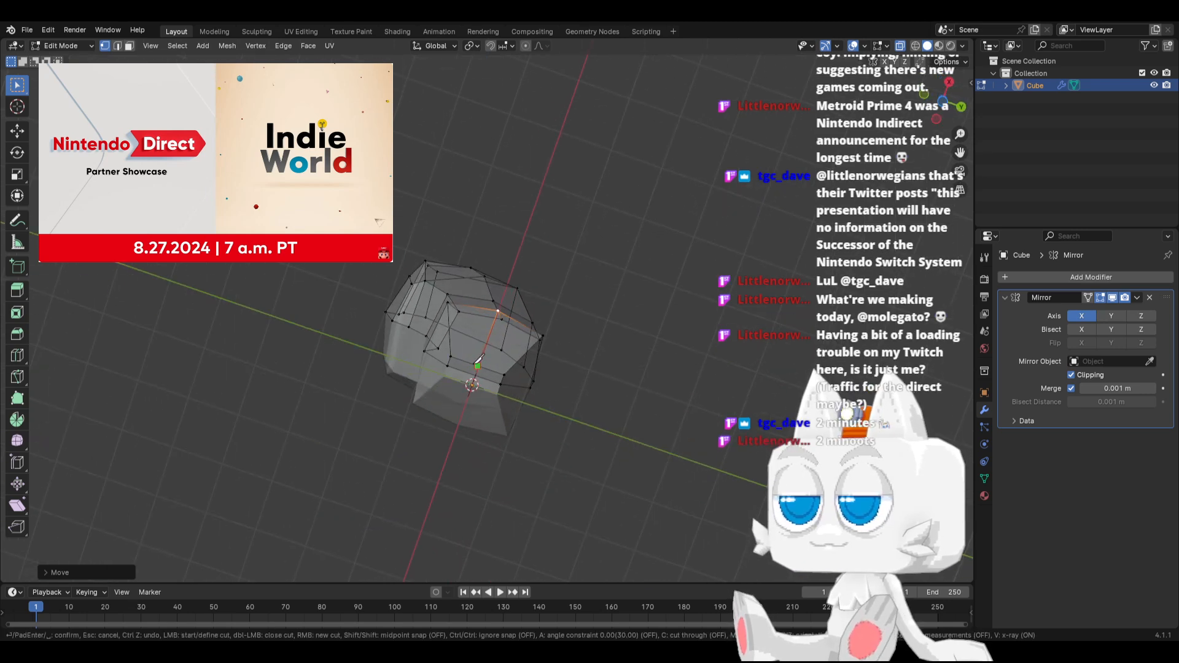
key(shift)
click(477, 368)
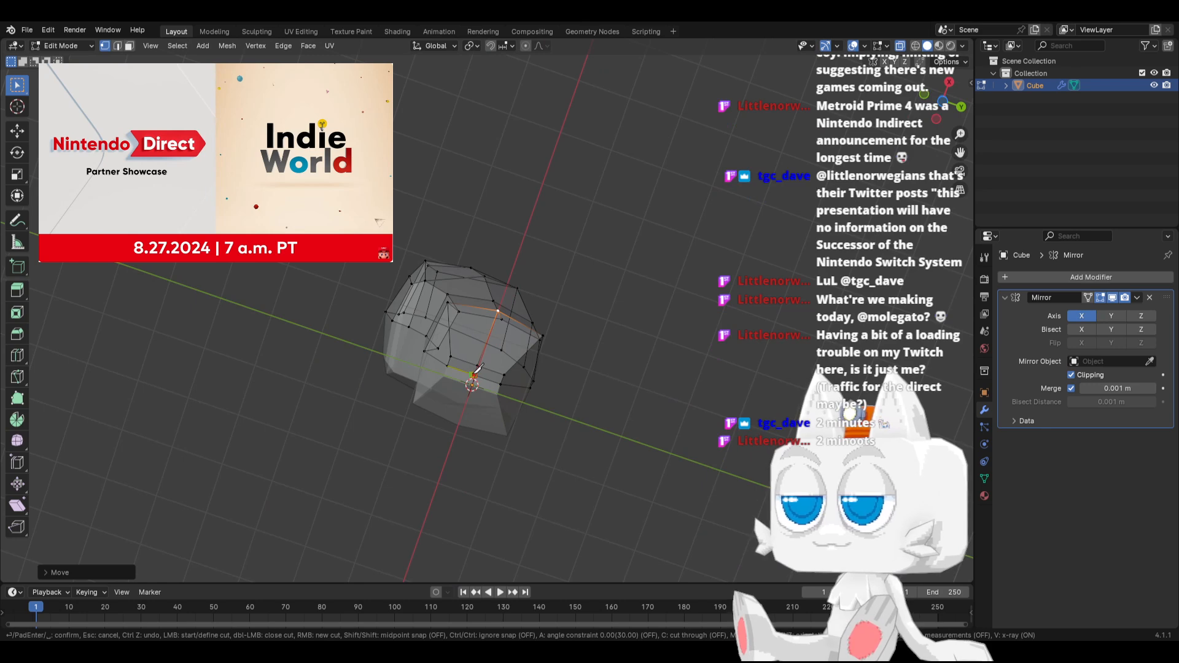
key(Return)
In side view, select the new cut vertices on the underside and move them about 0.1 m down along Z
key(KP_3)
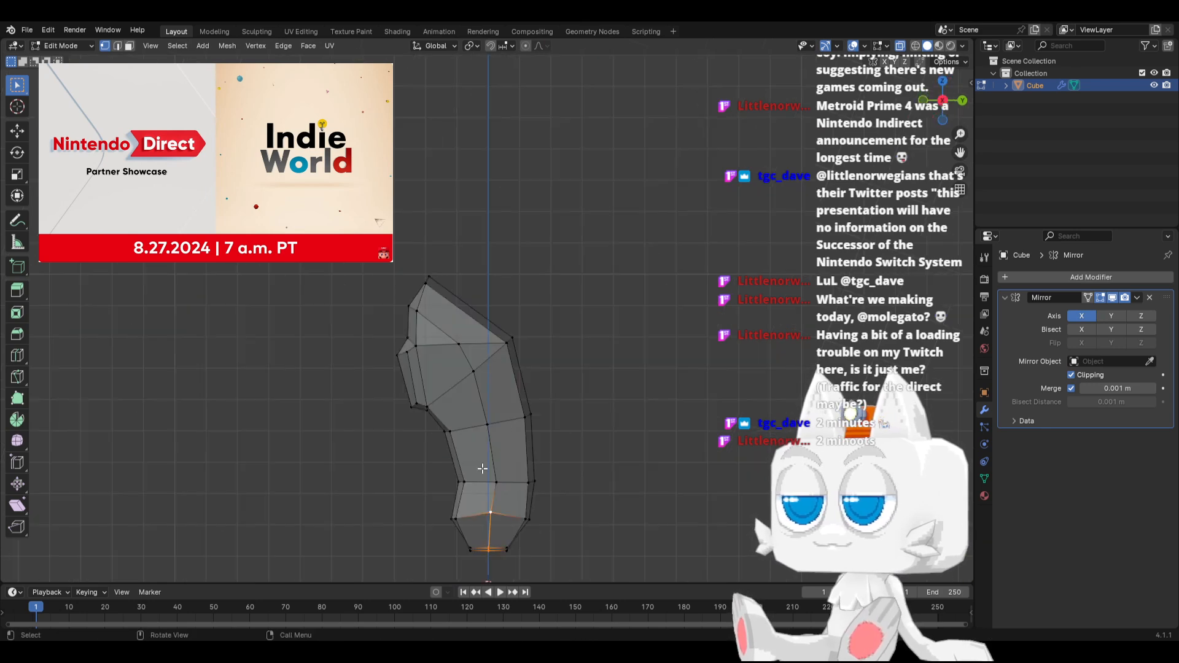
click(484, 544)
key(g)
key(z)
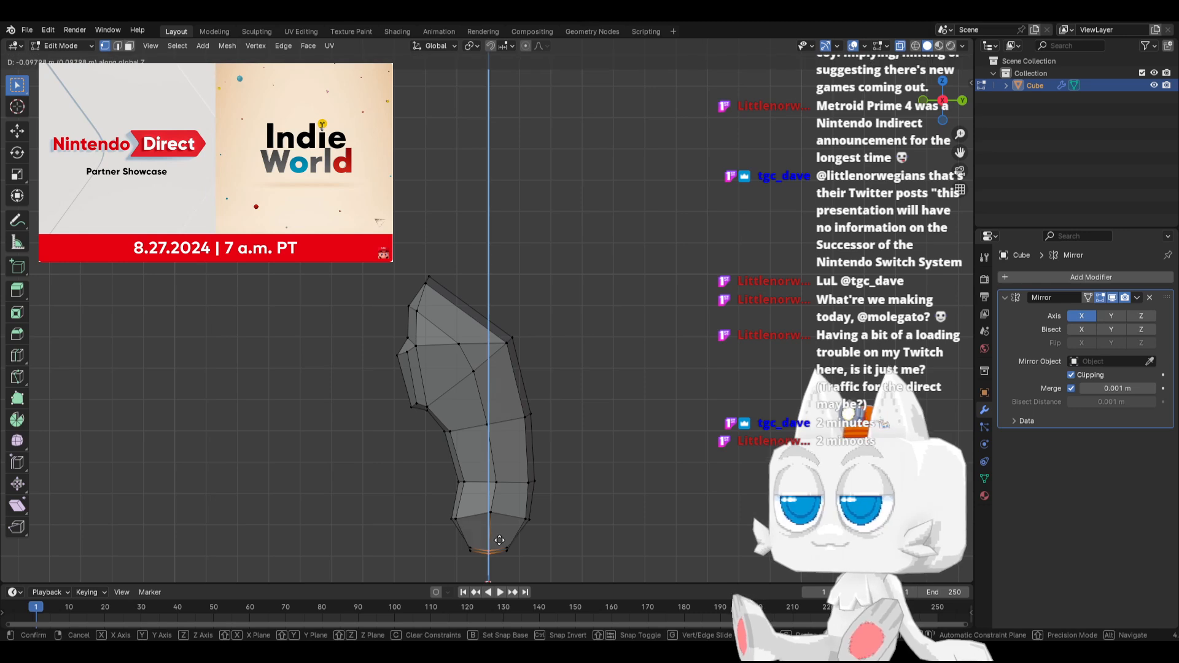
click(499, 540)
key(KP_1)
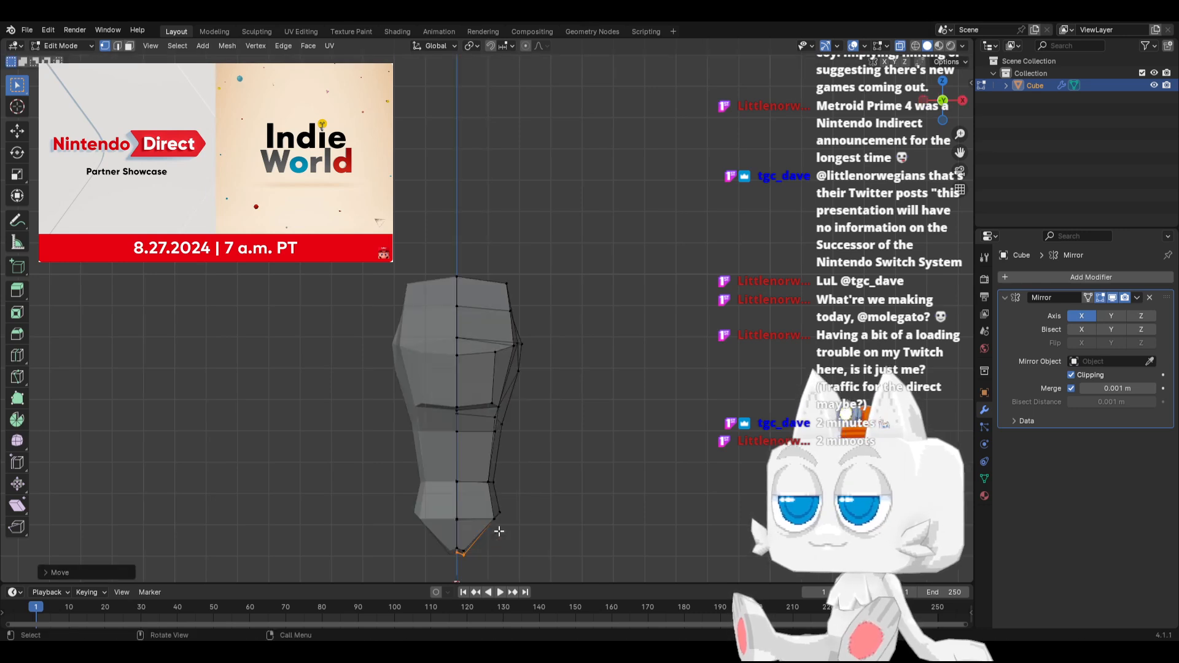
In side view, knife-cut from the lower chest edge up to the flank vertex and forward below the top of the chest bulge
middle_drag(474, 503, 490, 440)
scroll(490, 440, up, 2)
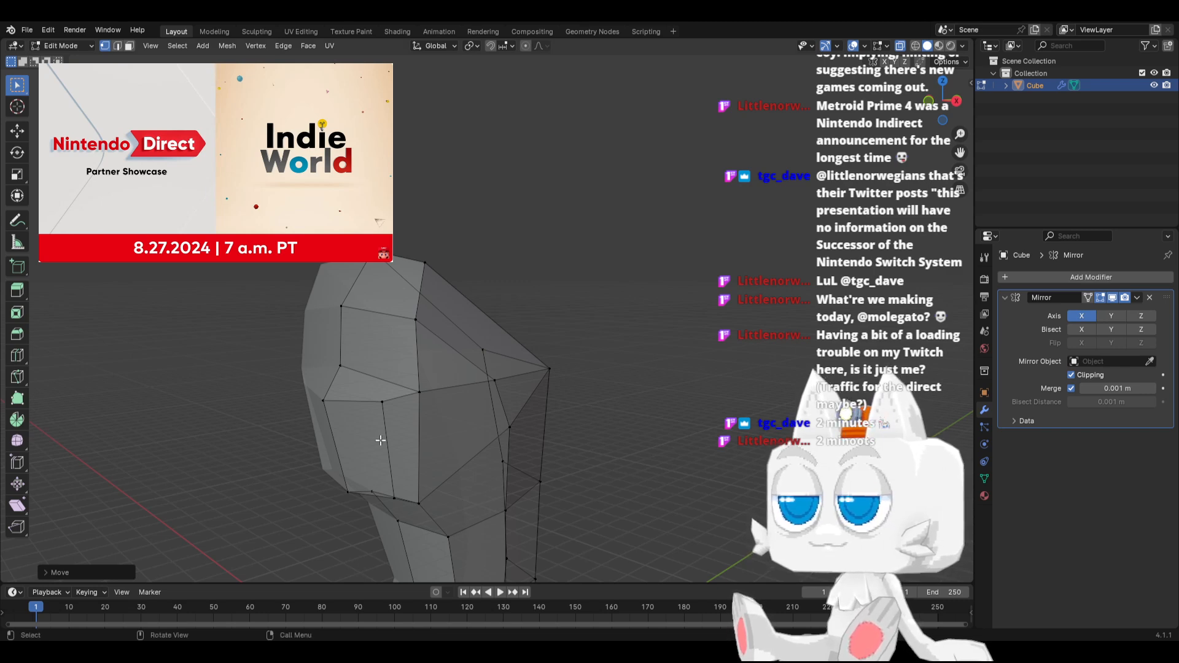
key(KP_3)
key(k)
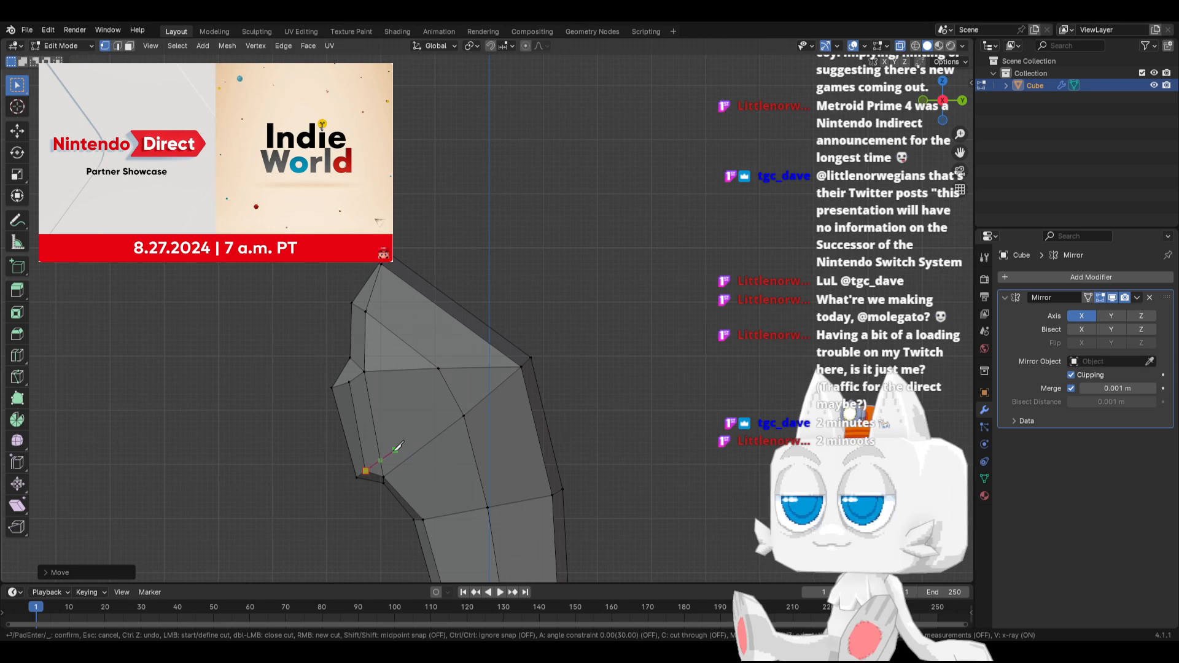
click(439, 367)
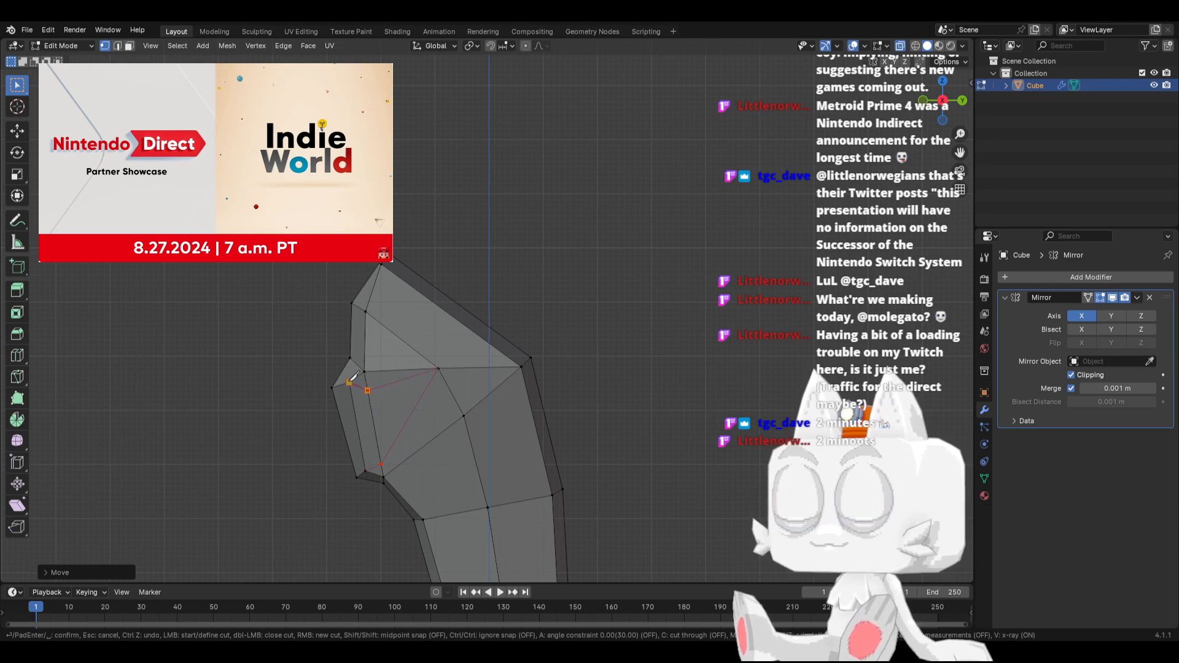
key(Return)
In side view, move the foremost chest vertex slightly forward and adjust the corner vertex beneath the chest
click(348, 382)
key(g)
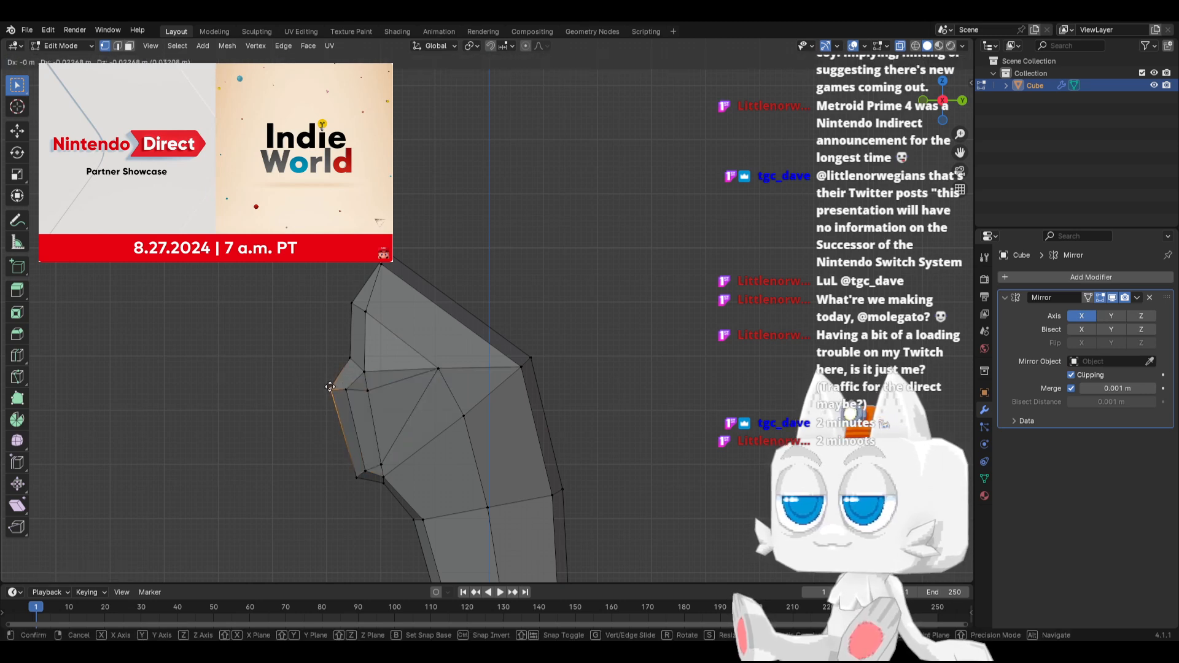
click(330, 387)
click(385, 491)
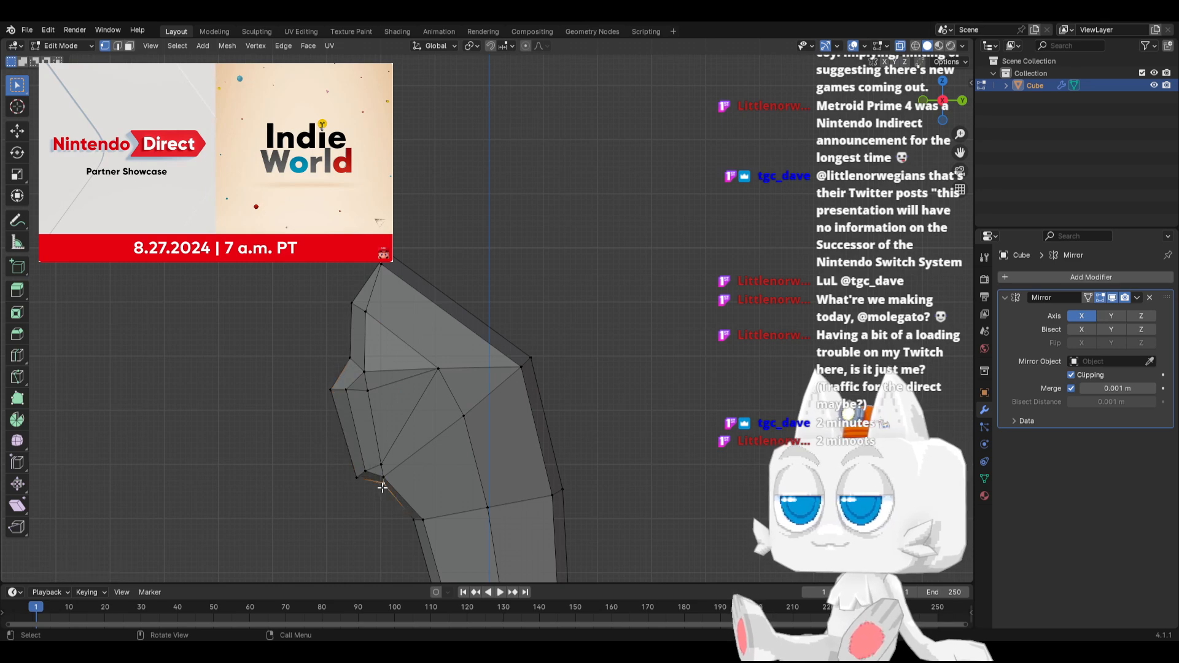
key(g)
click(384, 475)
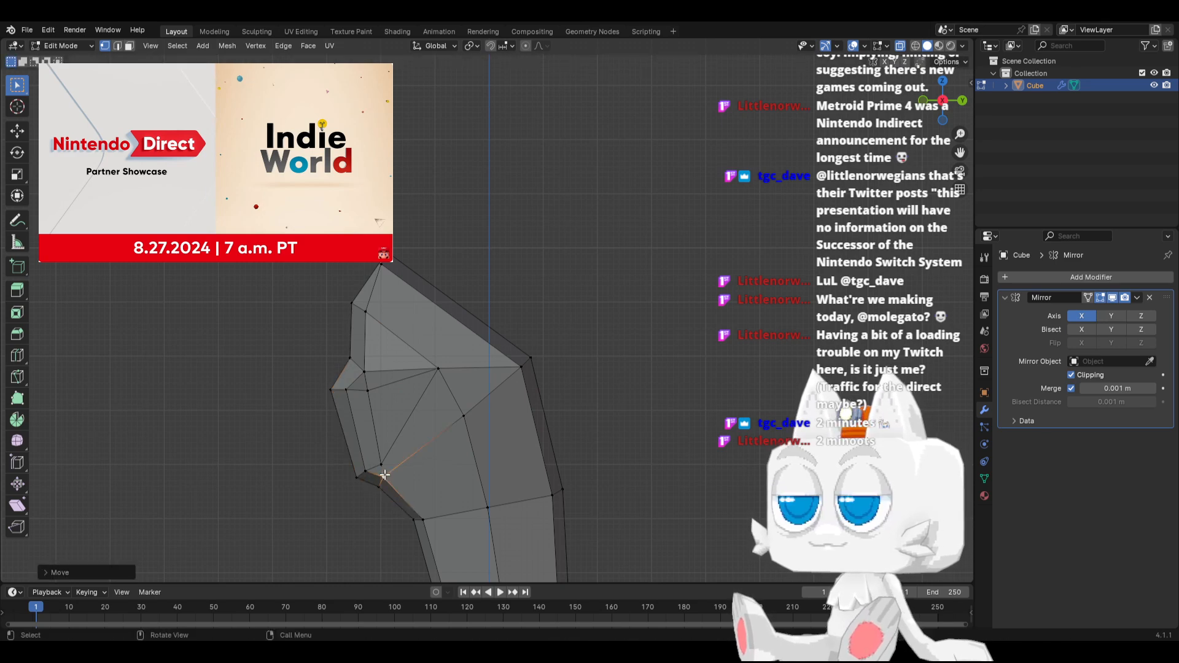
Slide the lower cut vertex on the side of the chest slightly upward along its edge
click(380, 464)
key(g)
key(g)
click(379, 456)
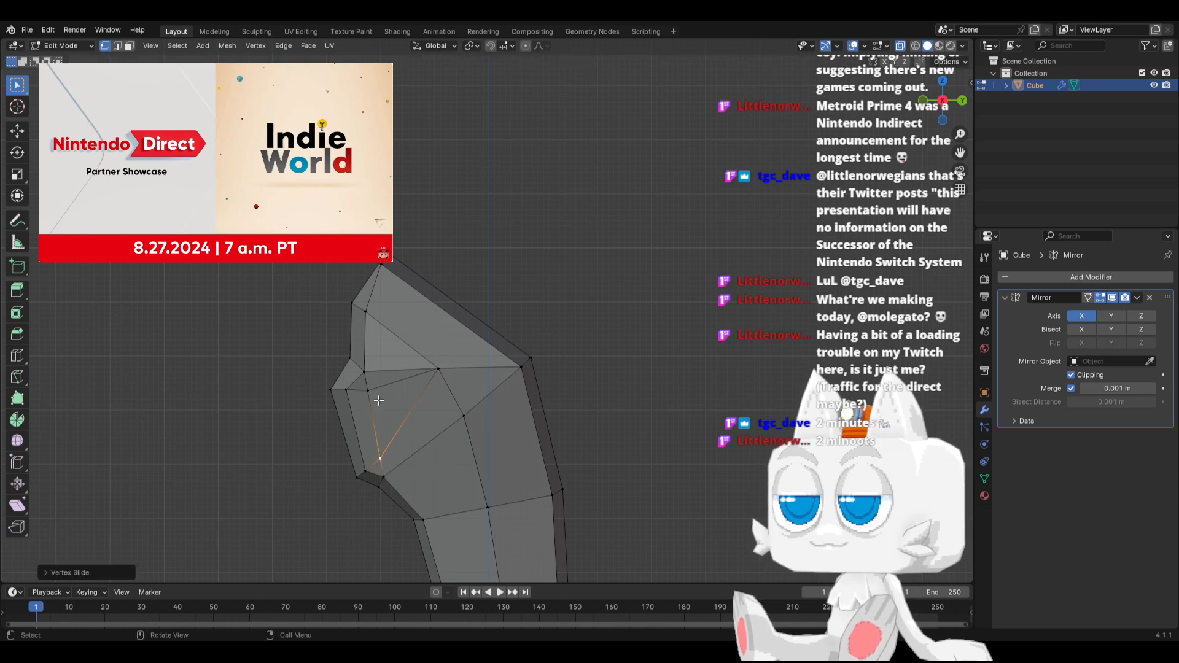
middle_drag(343, 397, 391, 423)
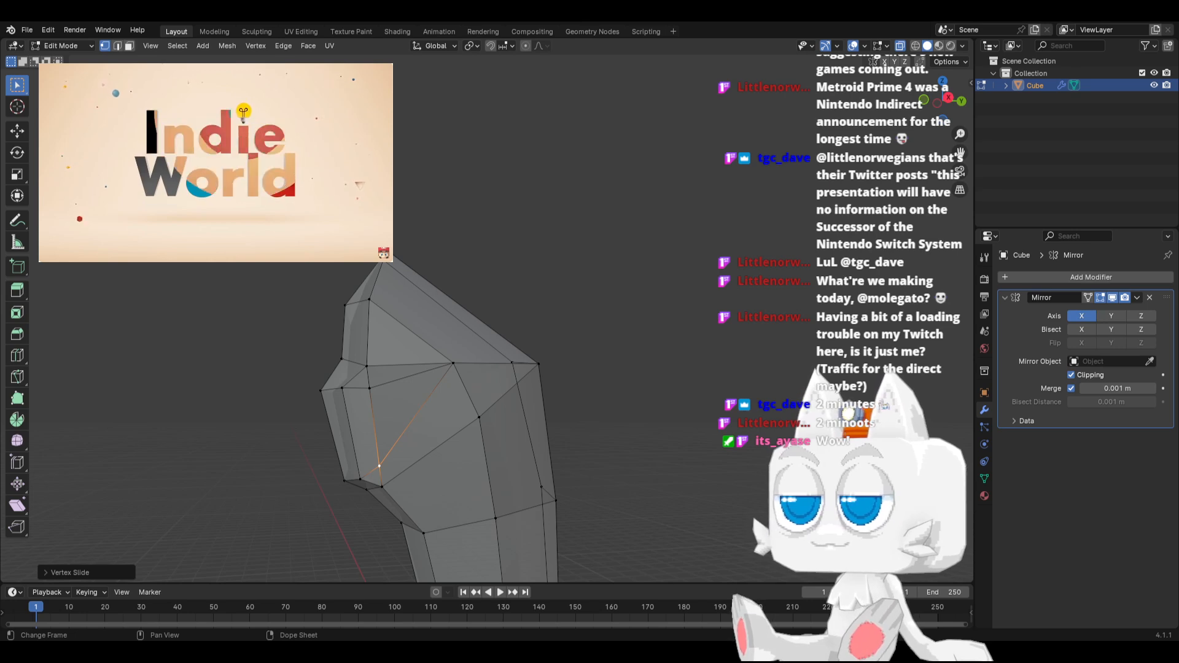
Slide the side vertex above the chest bulge slightly along its edge, and move the neighbouring centre-line vertex slightly forward
key(KP_3)
middle_drag(336, 412, 368, 401)
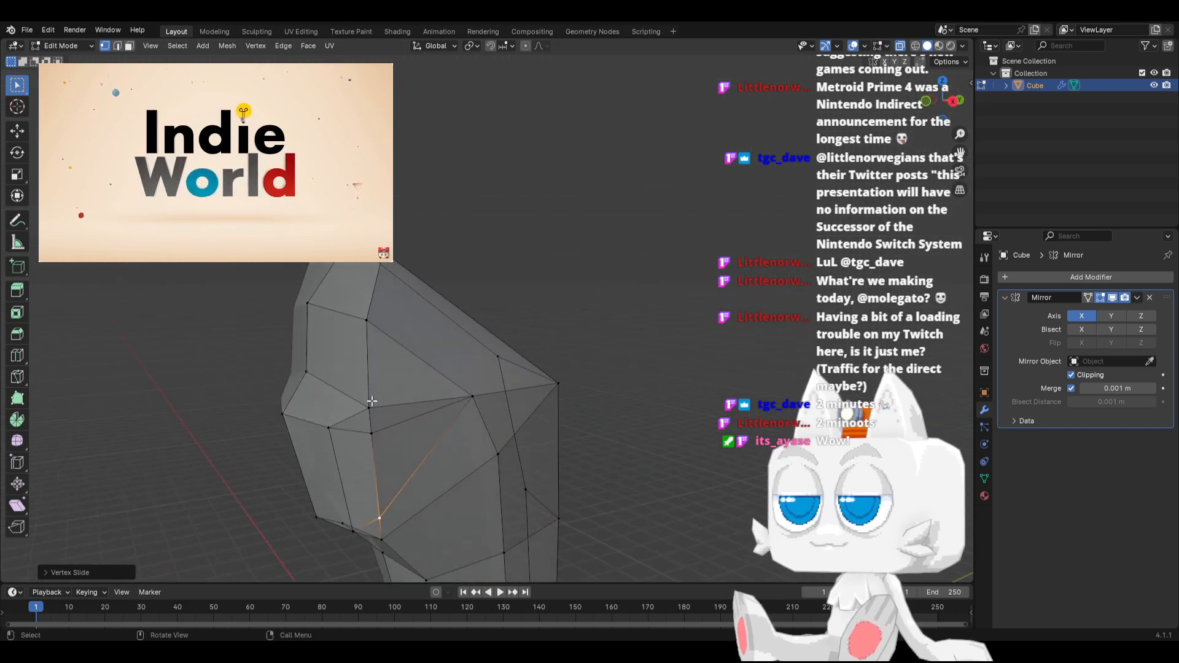
key(KP_3)
key(g)
key(g)
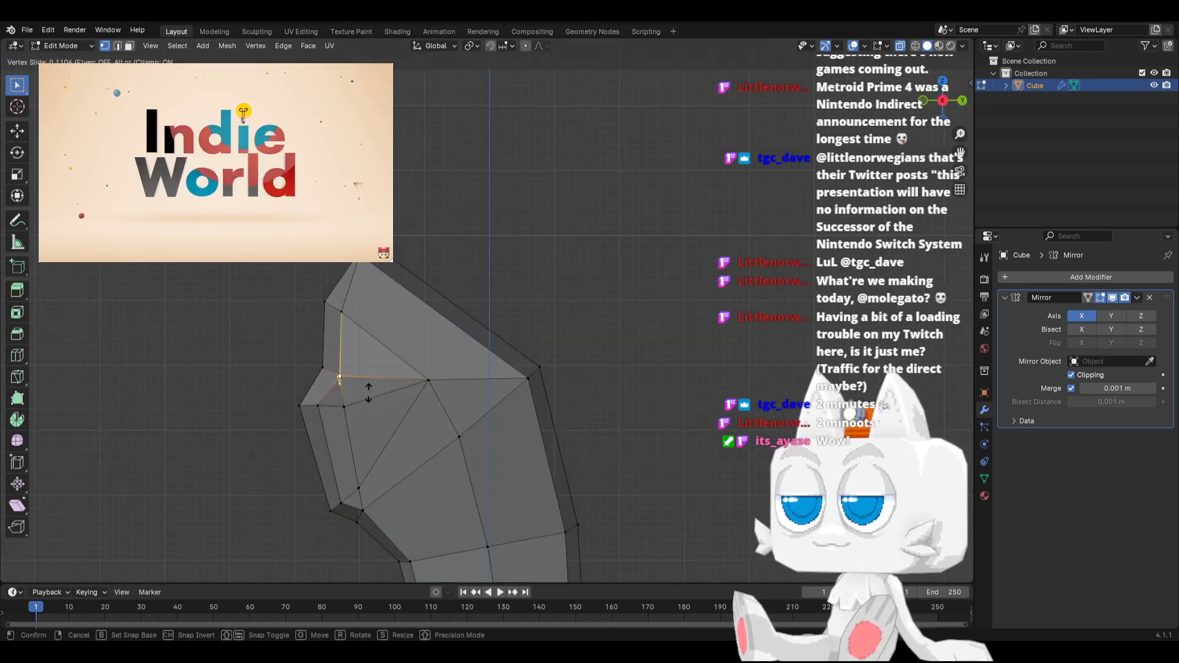
click(368, 393)
key(g)
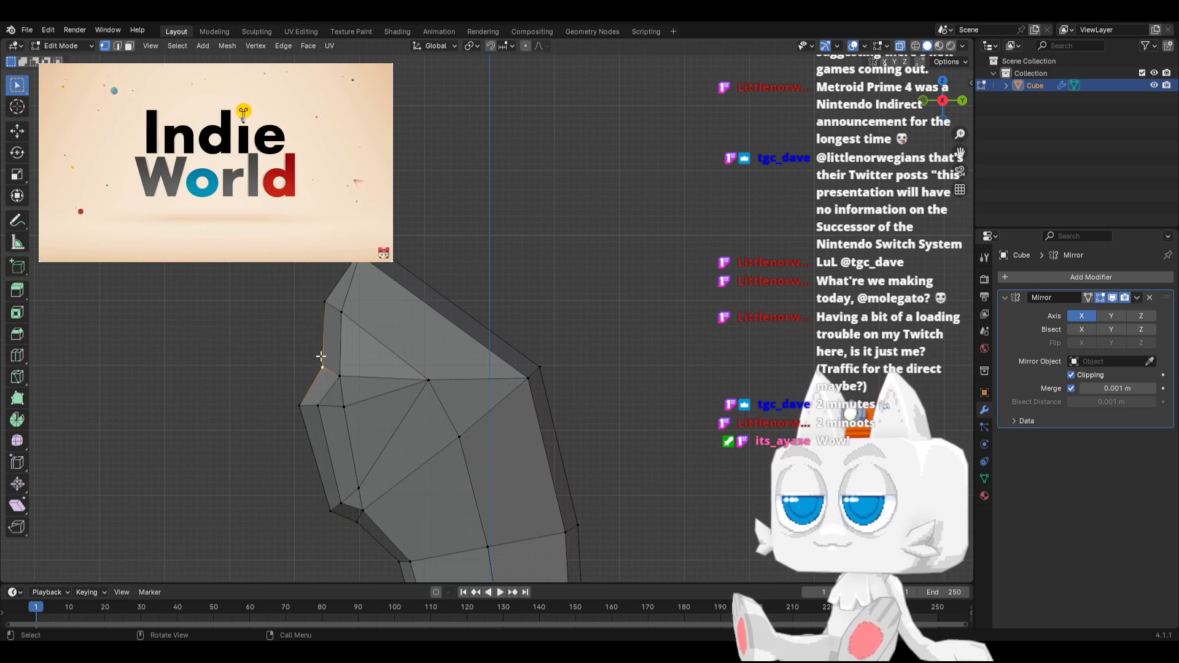
click(315, 356)
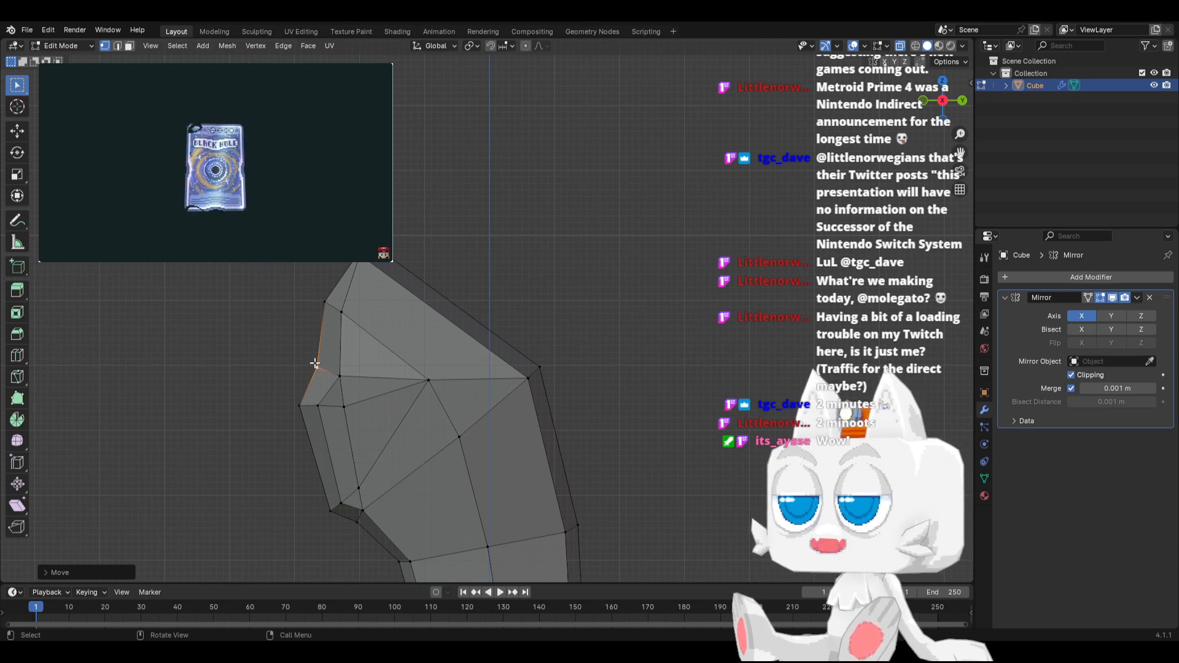
Select the two sloping faces on top of the chest bulge and extrude them forward in side view
click(129, 46)
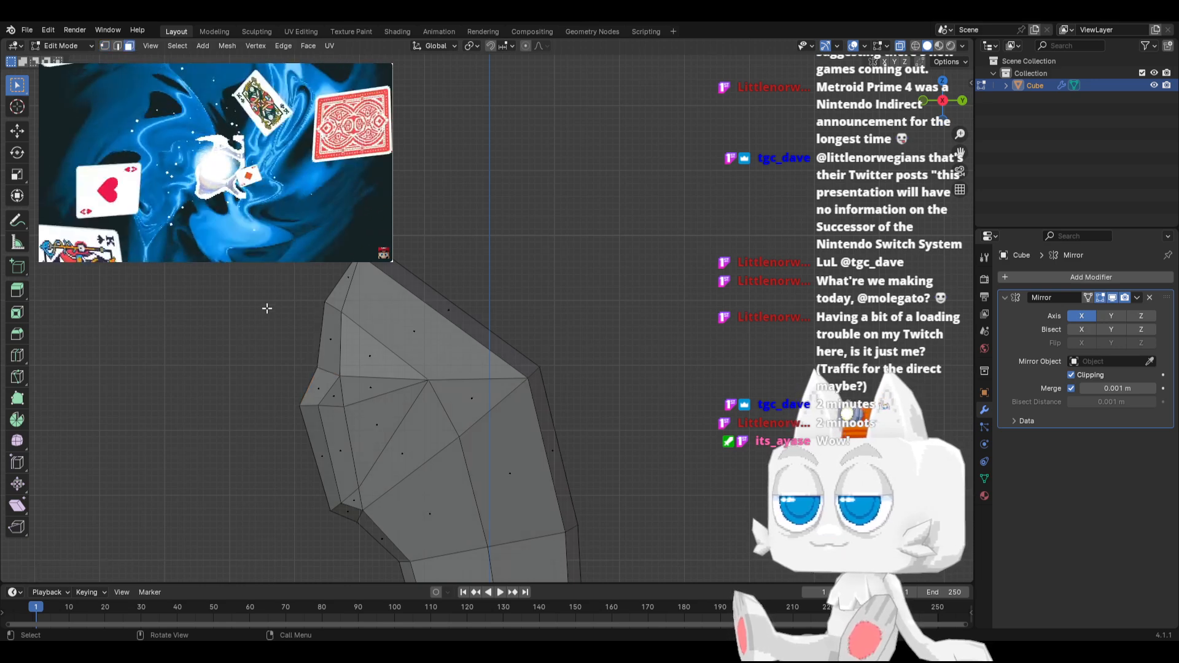
click(318, 386)
shift+click(337, 393)
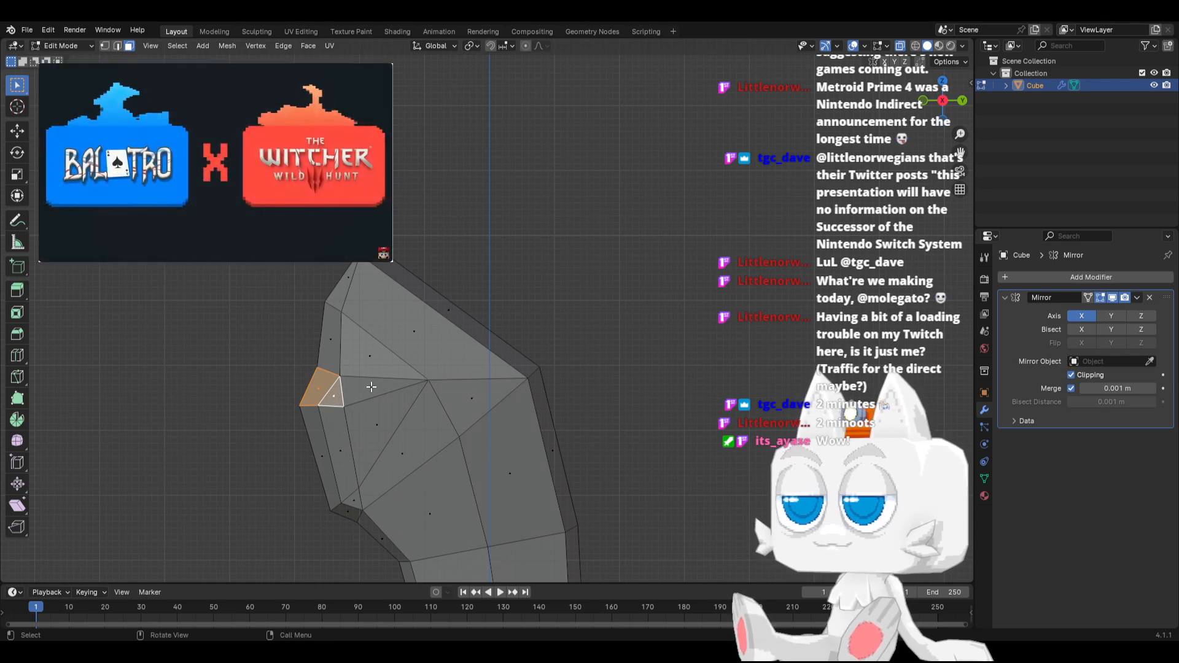
key(e)
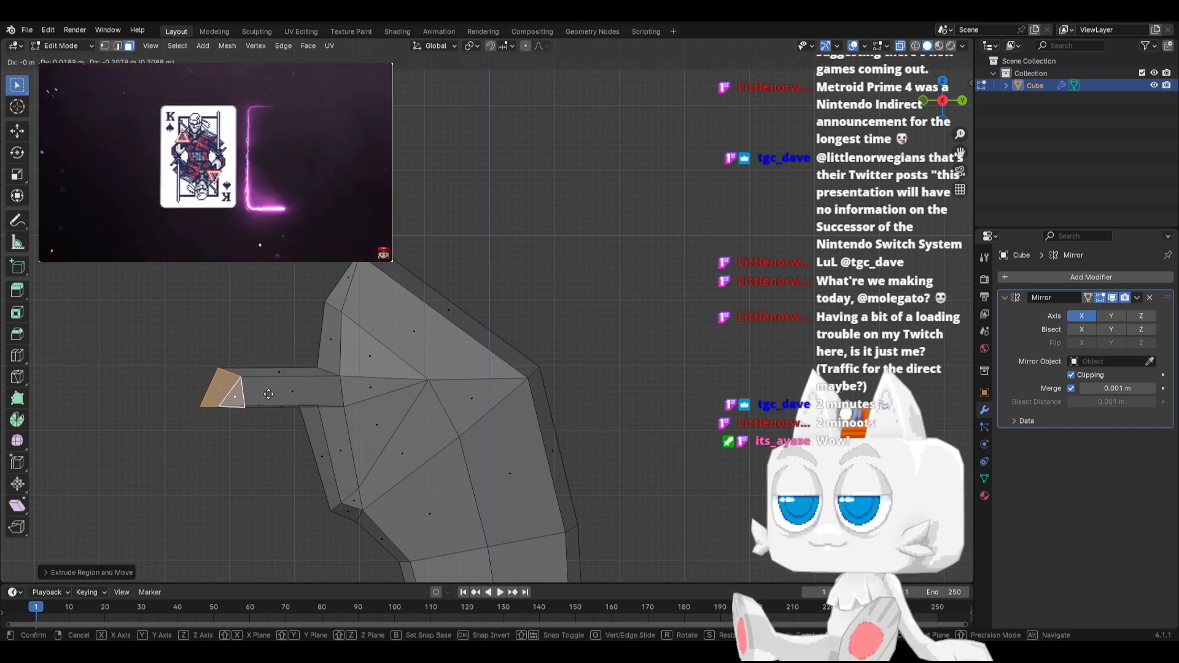
click(272, 397)
Lower the vertices beneath the root of the chest extrusion slightly, including the one at the side of the chest
click(104, 46)
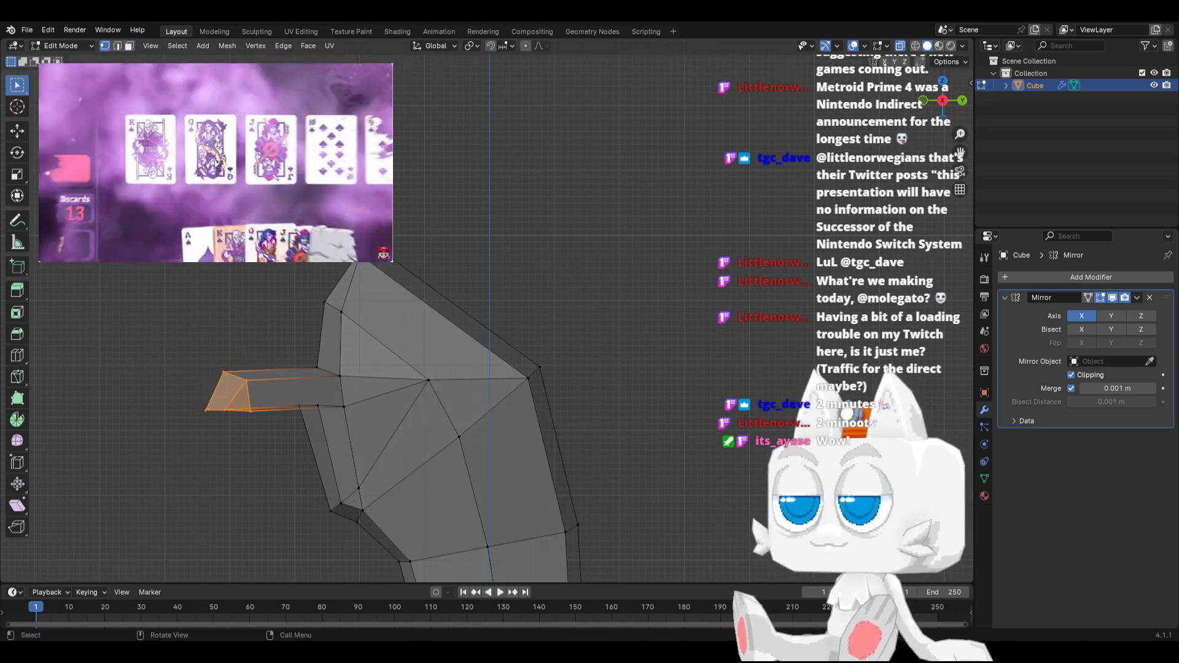
click(302, 400)
shift+click(315, 405)
key(g)
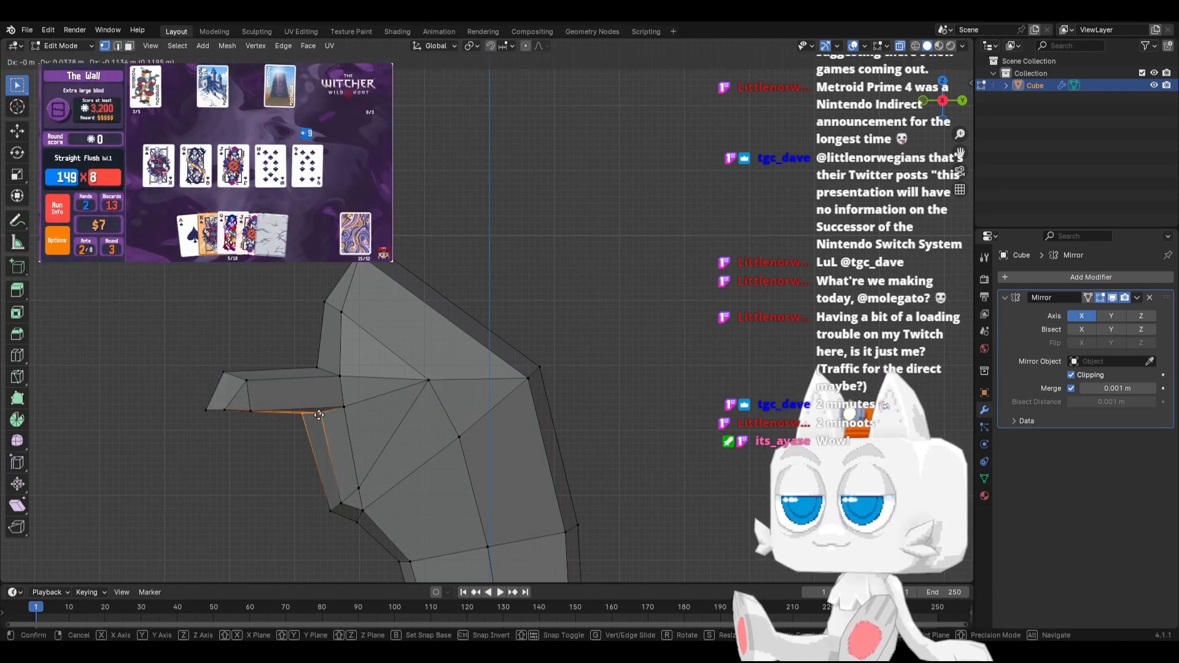
click(280, 417)
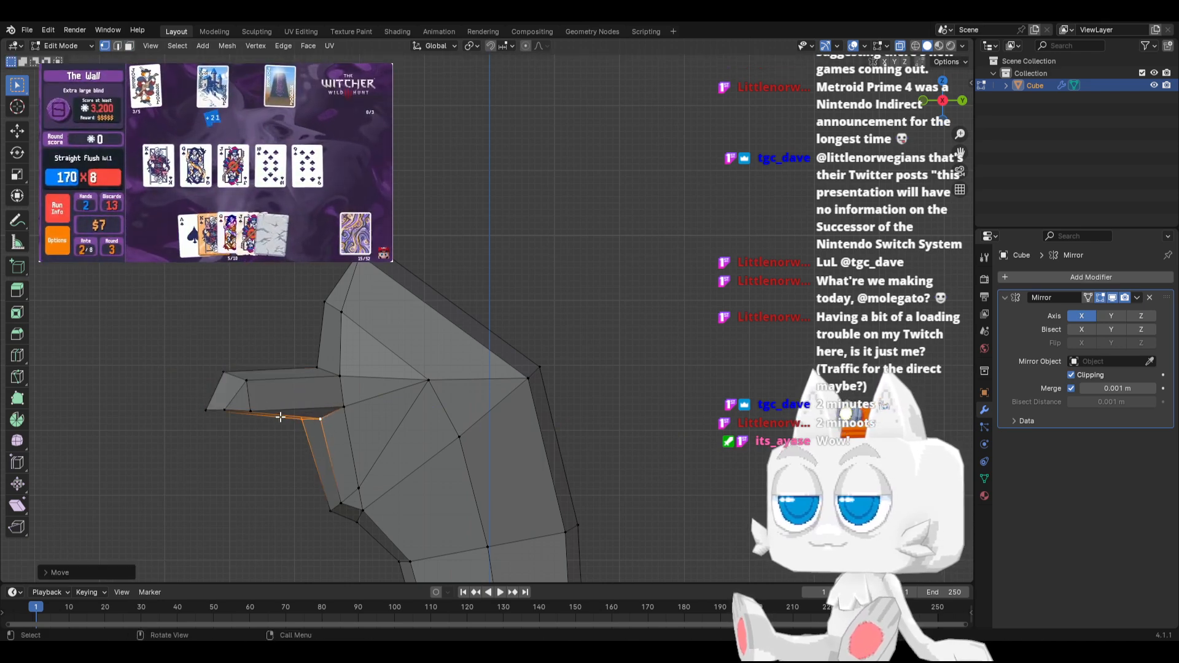
click(350, 408)
key(g)
click(349, 410)
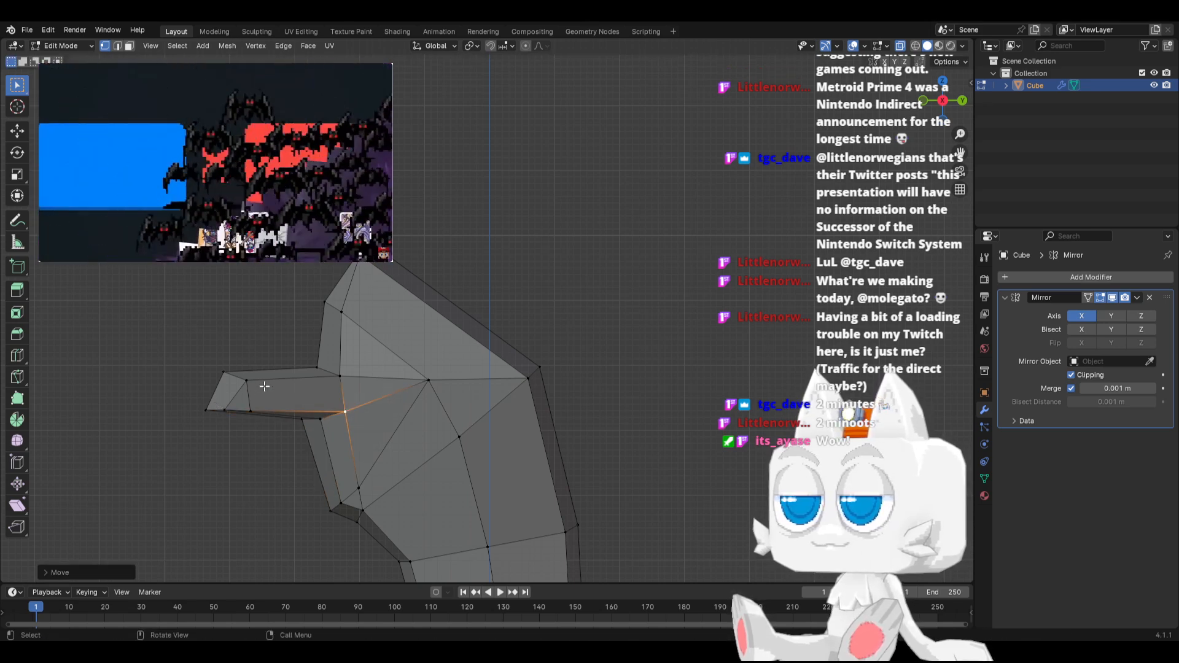
Slide the outer corner vertices at the tip of the extrusion inward along its front edges
middle_drag(264, 386, 348, 365)
key(g)
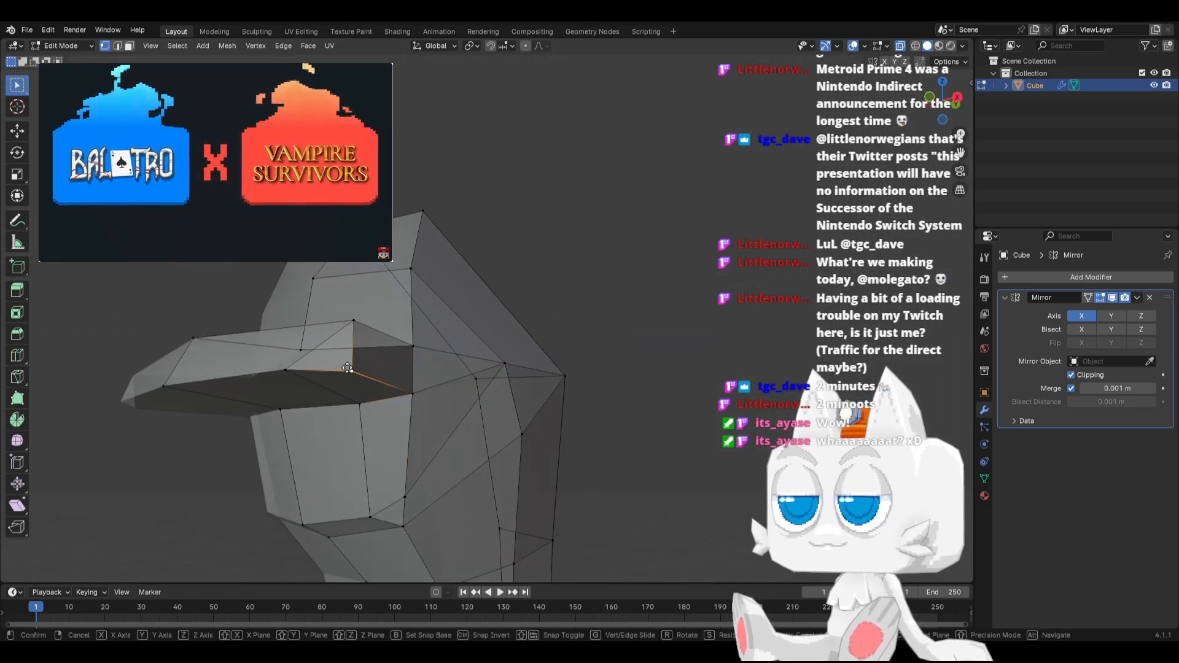
key(g)
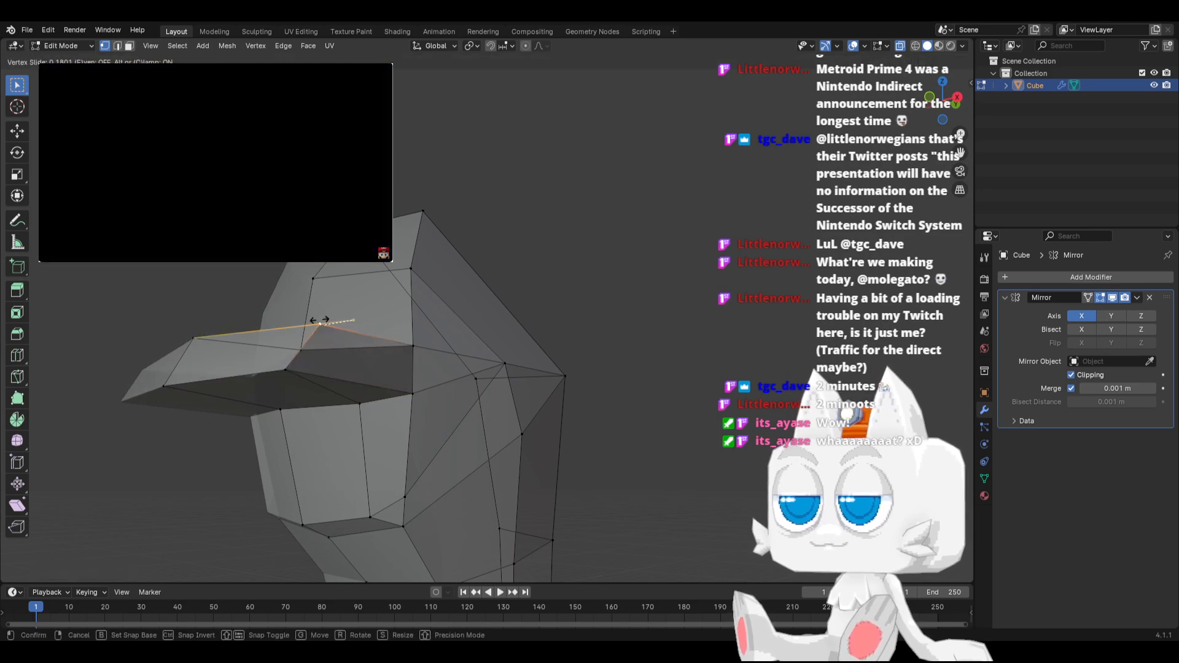
click(297, 329)
middle_drag(297, 330, 293, 396)
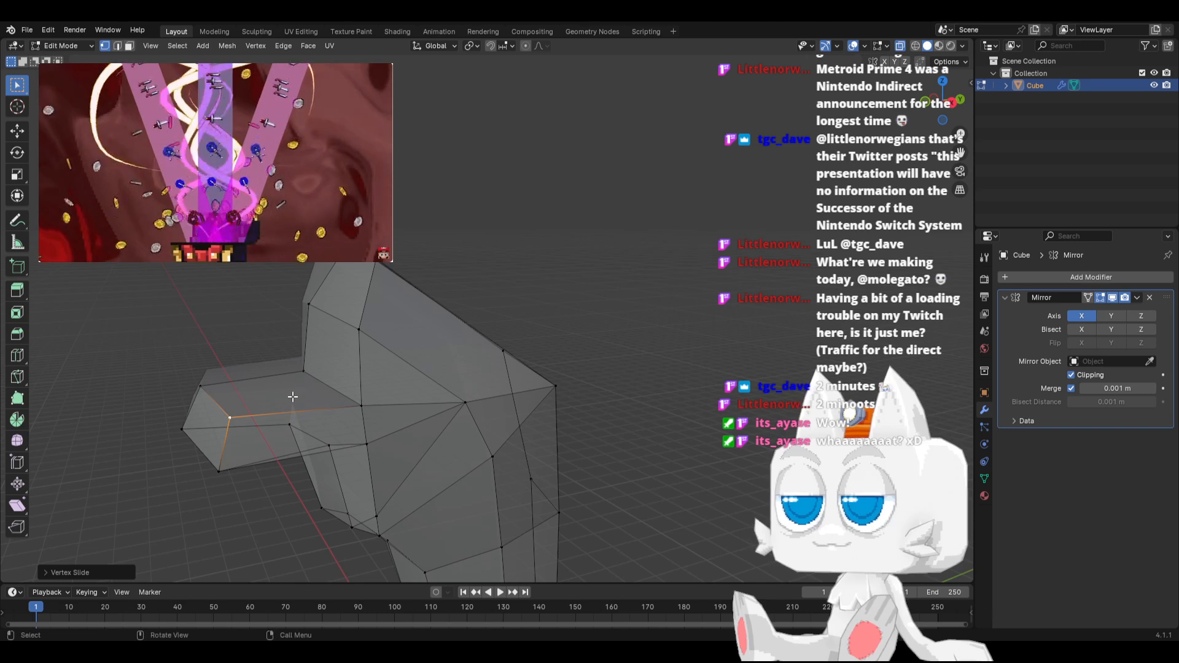
In side view, move the lower edge of the extrusion's tip back toward the body
key(KP_3)
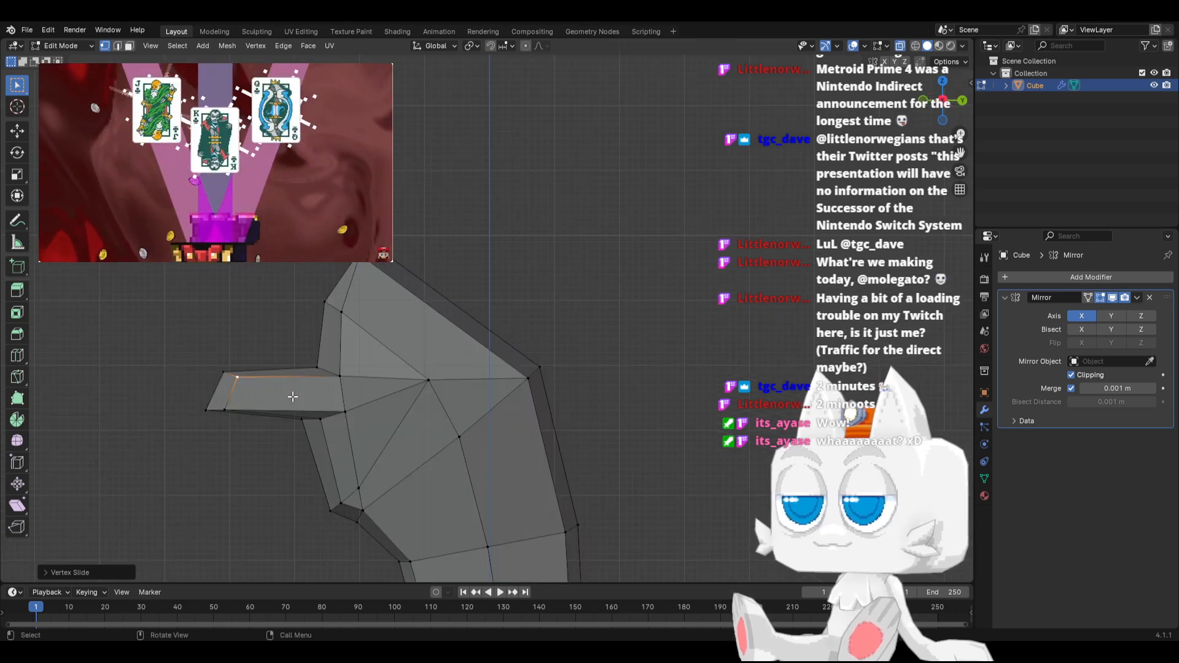
scroll(208, 366, up, 1)
key(g)
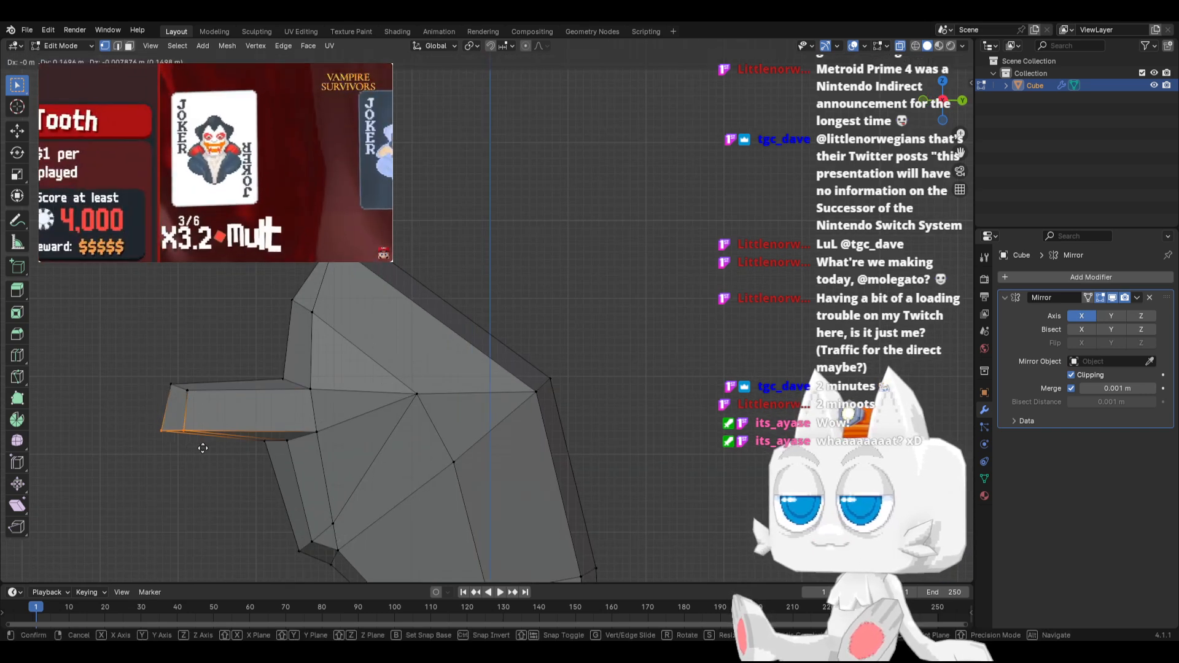
click(209, 447)
Move the lower outer corner of the chest extrusion's tip inward along the X axis
middle_drag(213, 409, 381, 463)
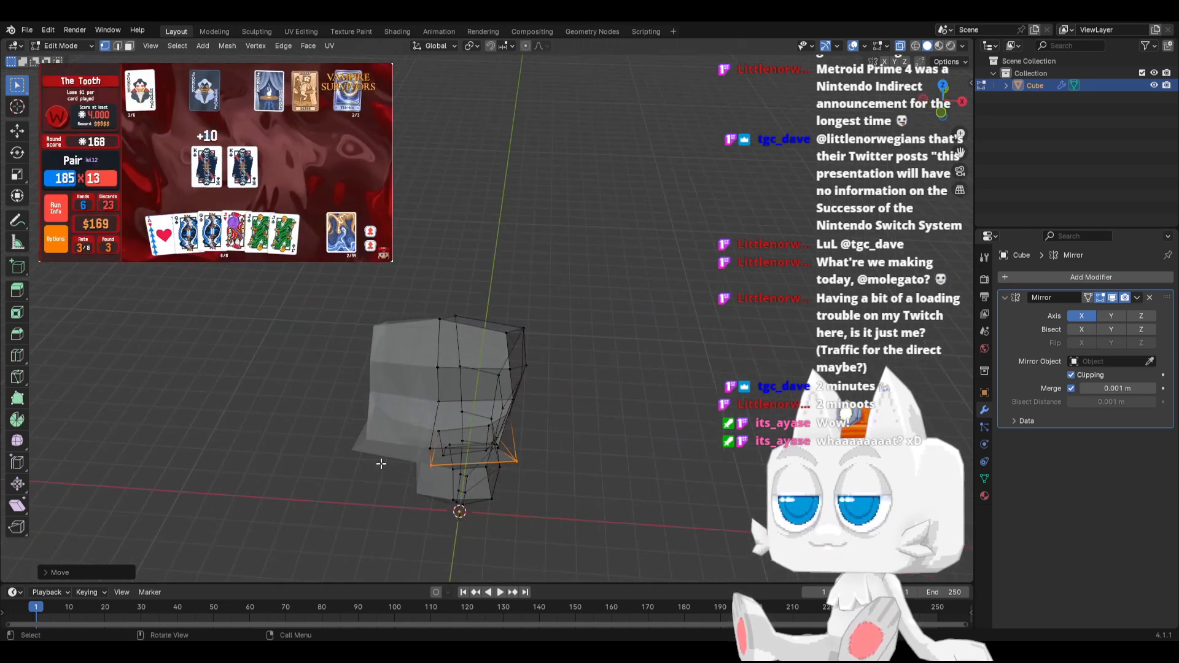
middle_drag(527, 458, 555, 484)
key(g)
key(x)
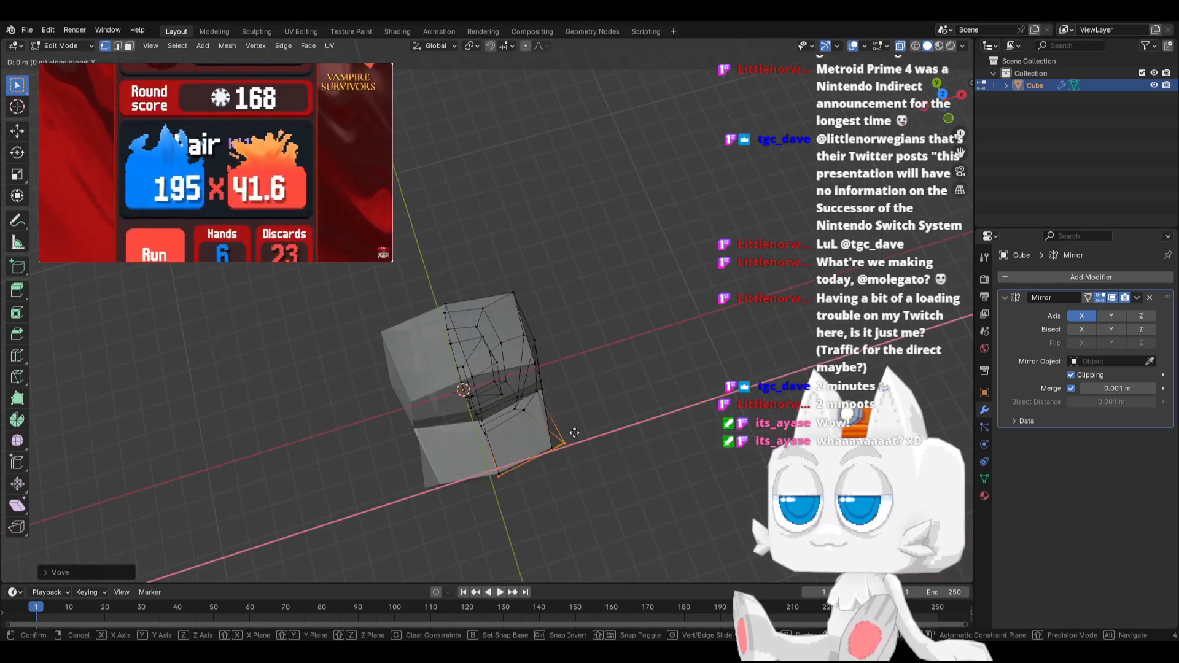
click(563, 440)
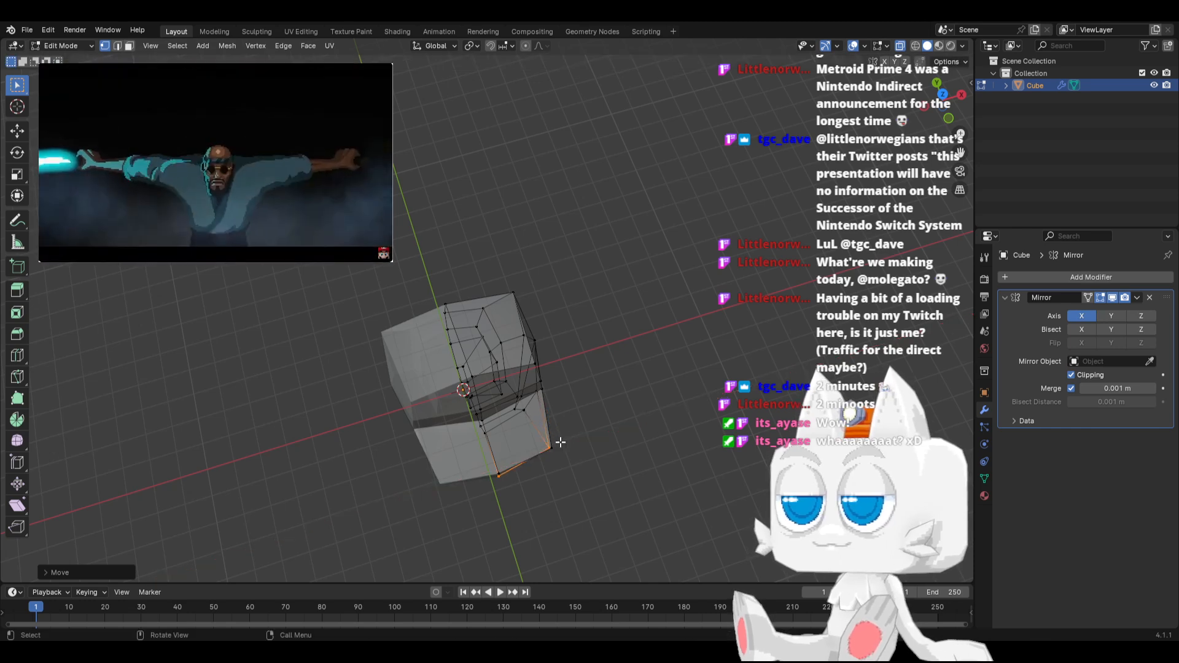
In top view, pull the outer corner vertices of the extrusion's tip farther toward the mid-plane to narrow it
key(KP_7)
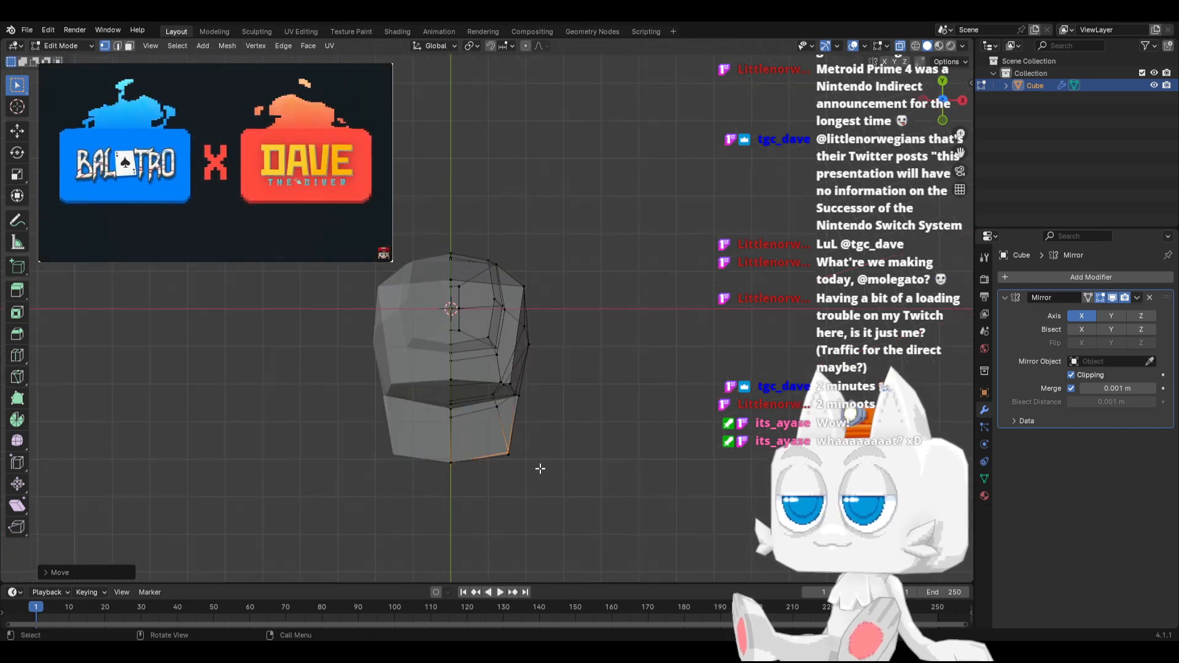
key(g)
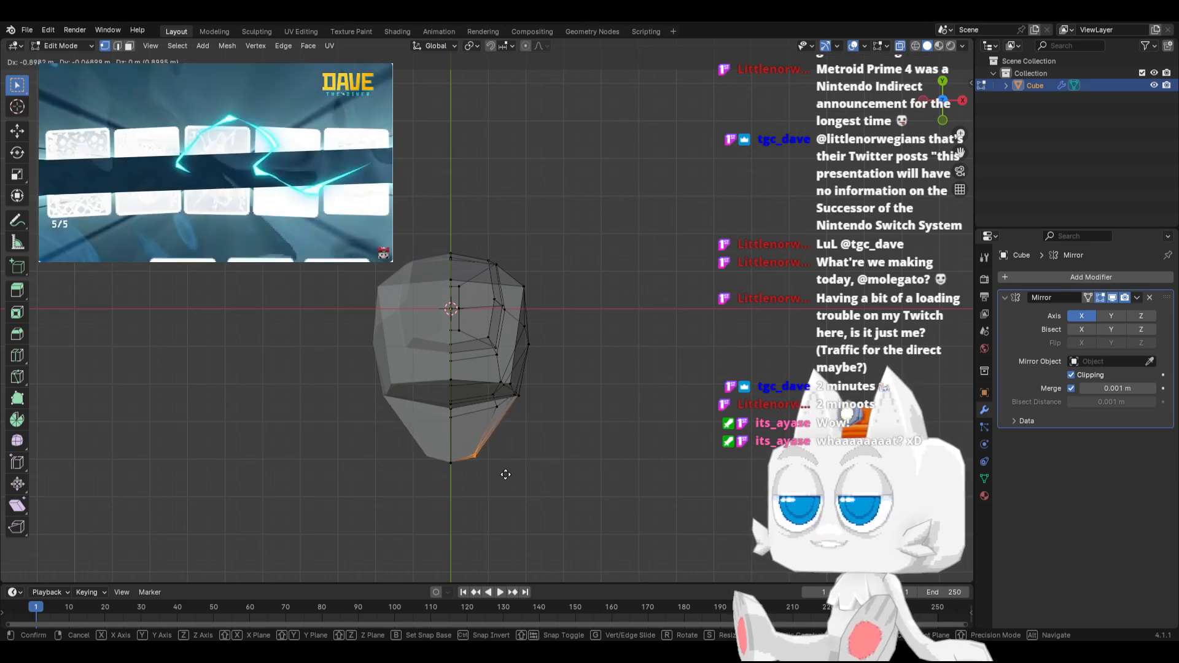
click(505, 474)
In side view, move the centre vertices of the extrusion's tip slightly back toward the body and rotate them
key(KP_3)
scroll(399, 376, up, 2)
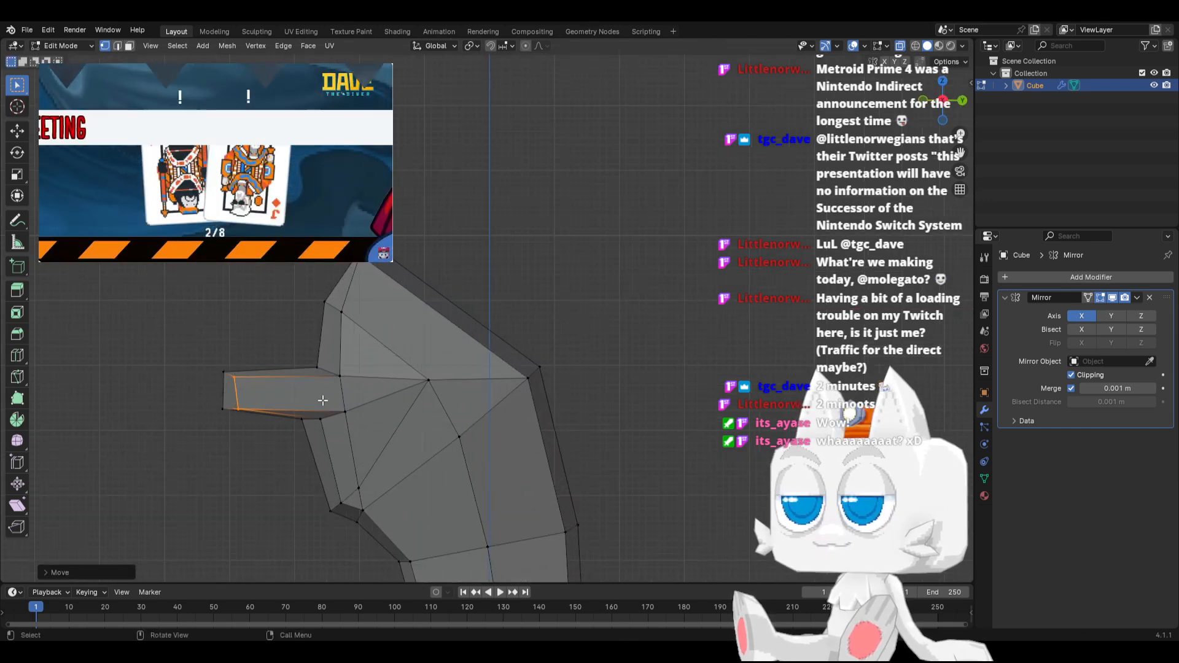
key(g)
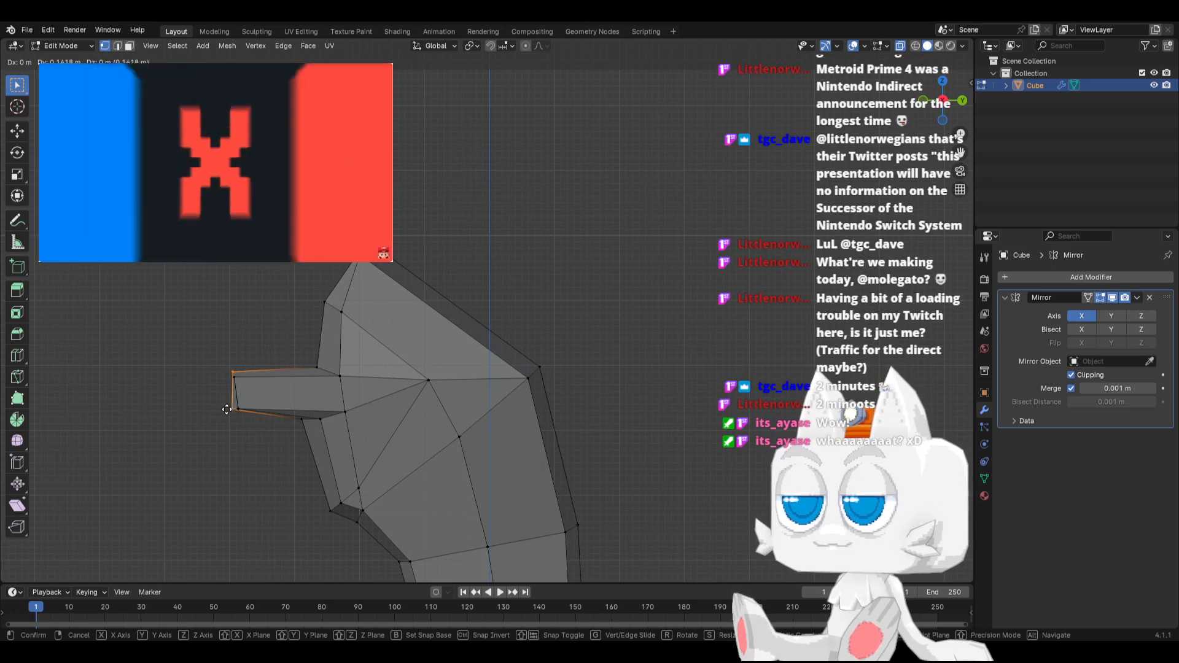
click(228, 409)
key(r)
click(295, 385)
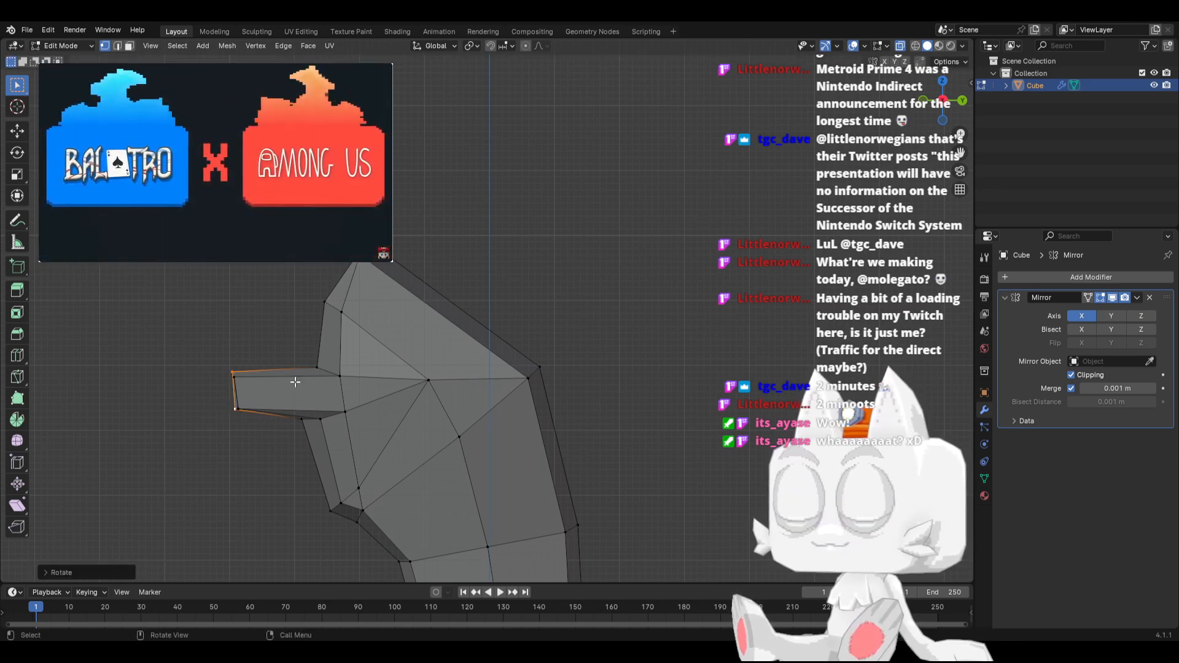
Extrude the whole tip of the chest extrusion forward and scale the new end down
drag(172, 350, 264, 442)
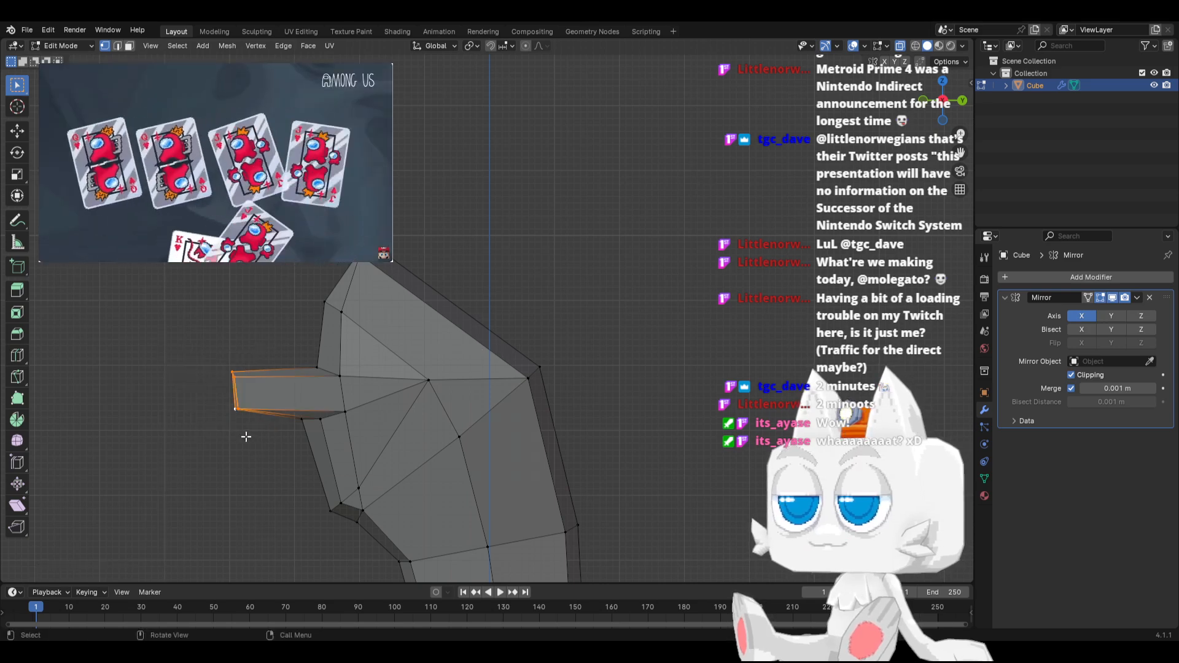
key(e)
click(214, 414)
key(s)
click(266, 395)
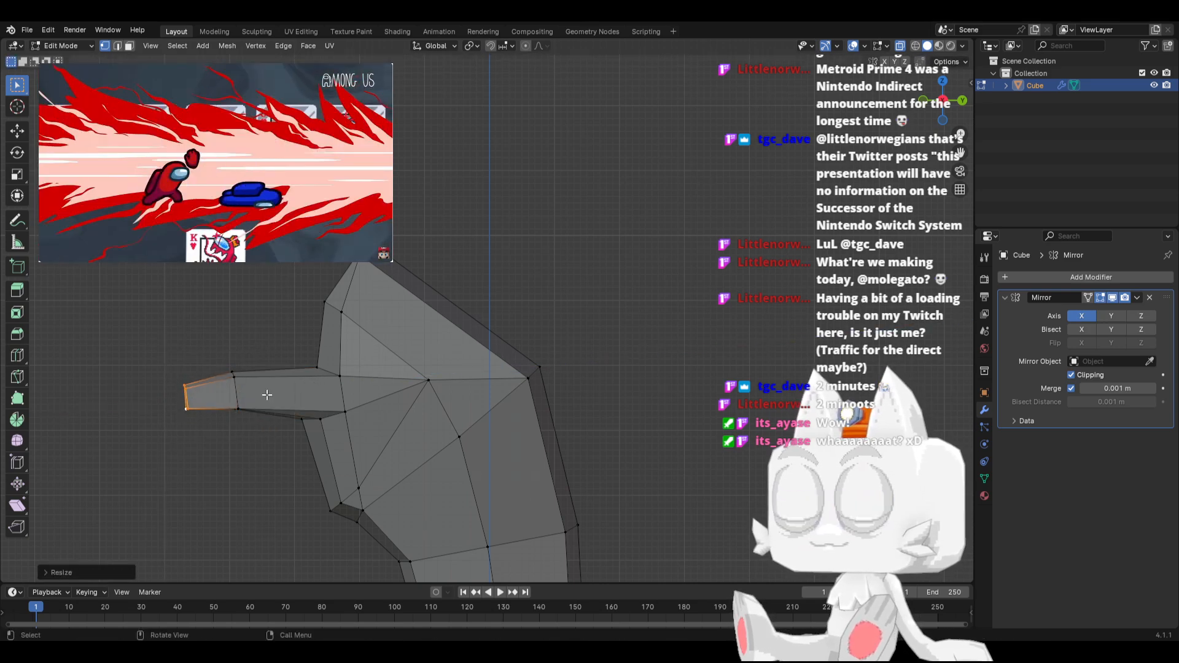
Raise the new end segment and rotate it so that it tilts upward
key(g)
click(271, 370)
key(r)
click(297, 394)
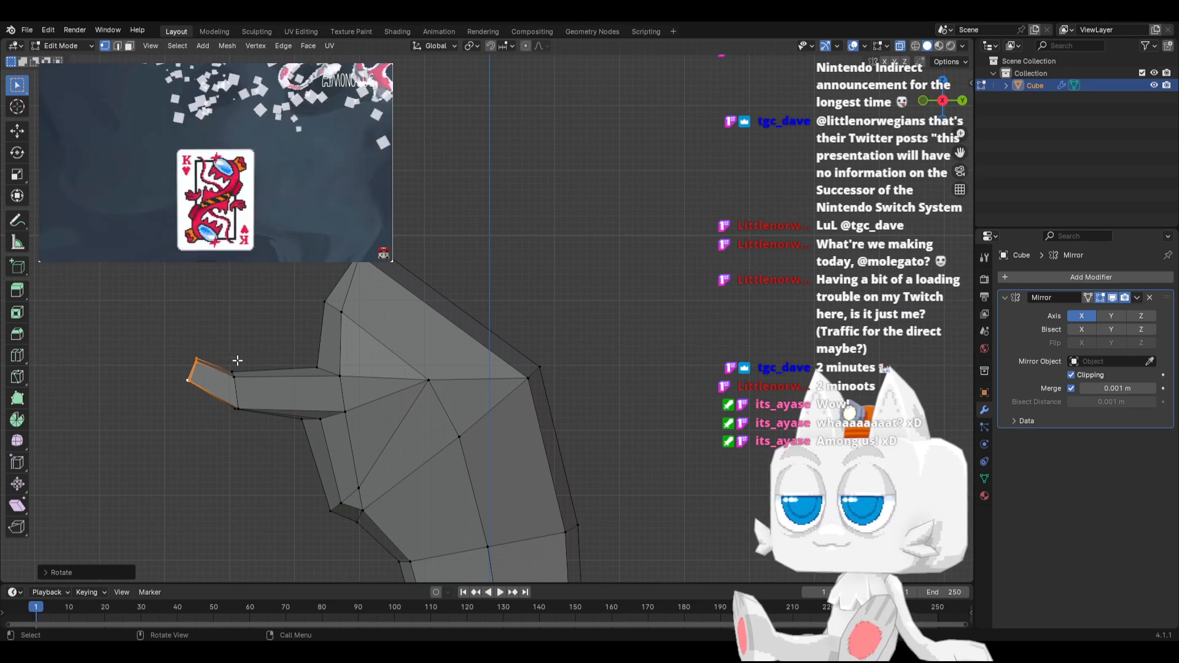
Move the end segment's vertices along the X axis toward the mid-plane so the extrusion tapers to a narrow tip
middle_drag(237, 360, 350, 454)
scroll(355, 451, down, 2)
key(g)
key(x)
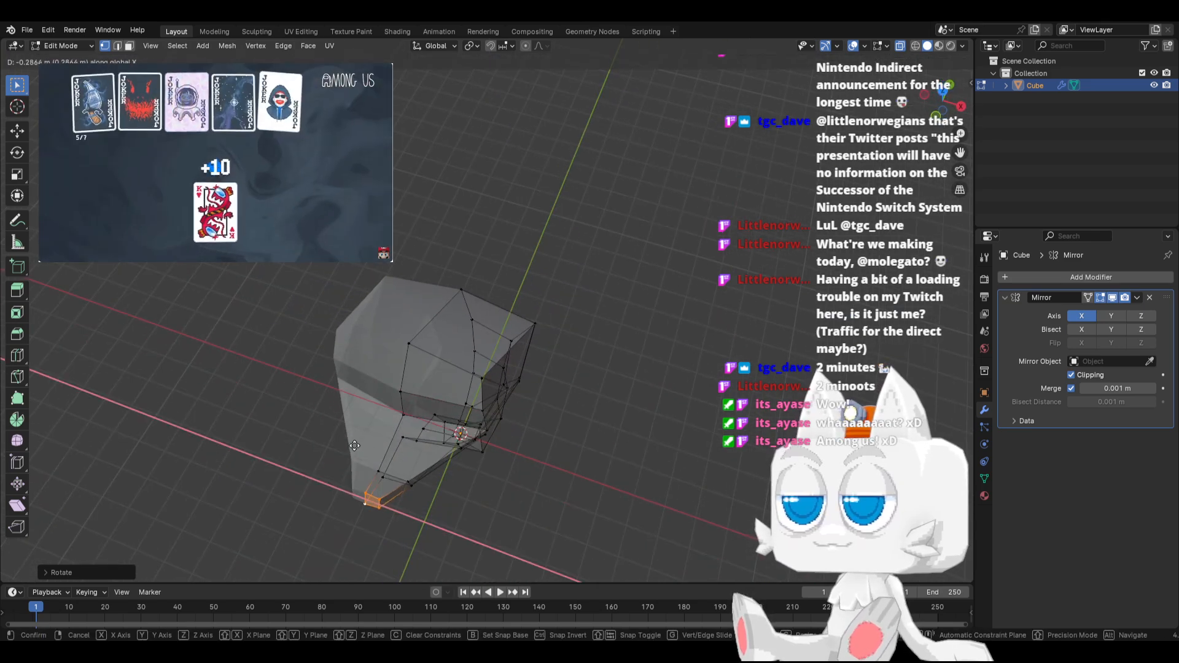
click(354, 446)
key(KP_7)
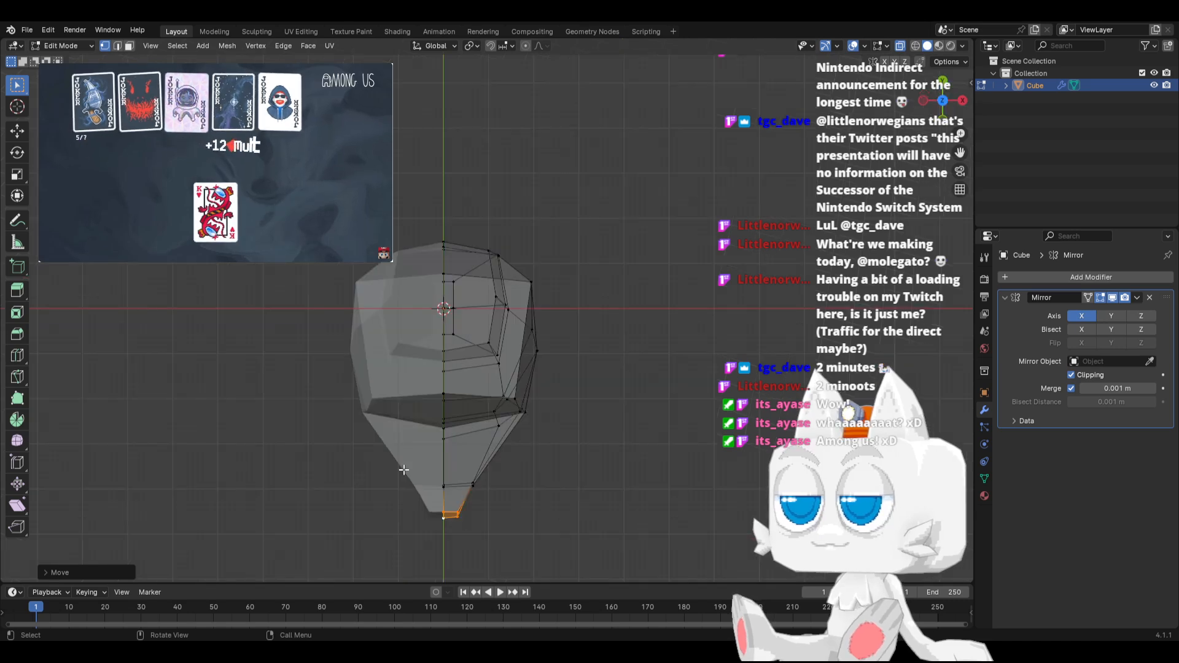
middle_drag(403, 470, 385, 381)
Slide the front centre vertex and the neighbouring outer vertex beneath the extrusion's root downward along the chest edges
click(364, 385)
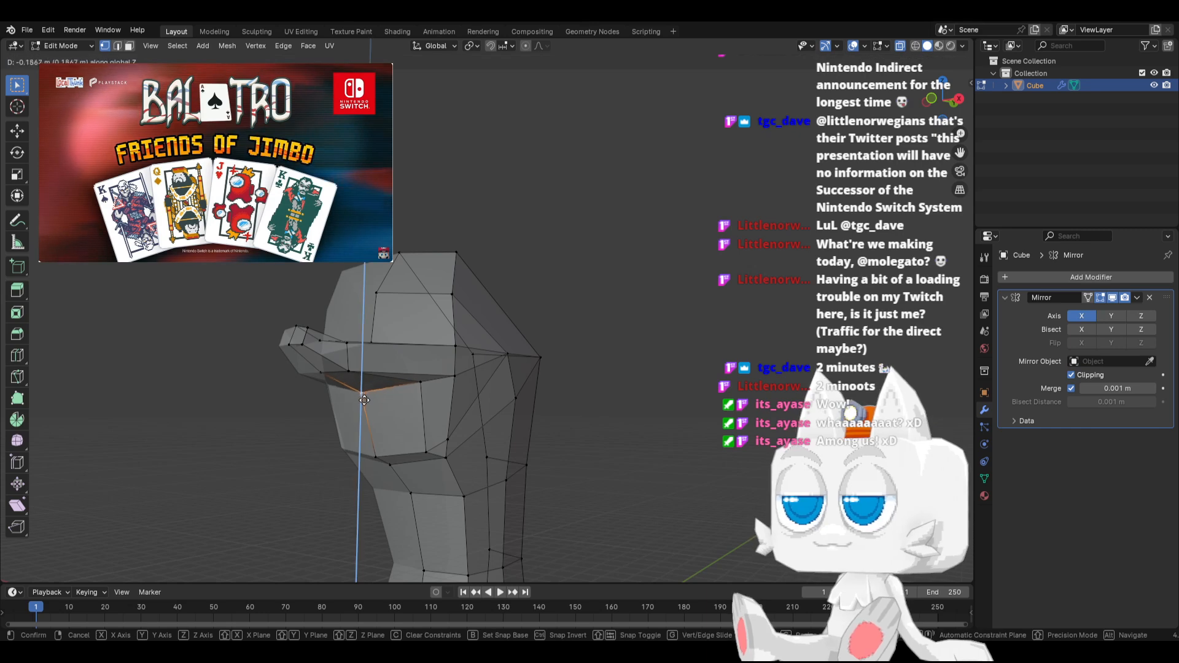
key(g)
key(g)
click(374, 413)
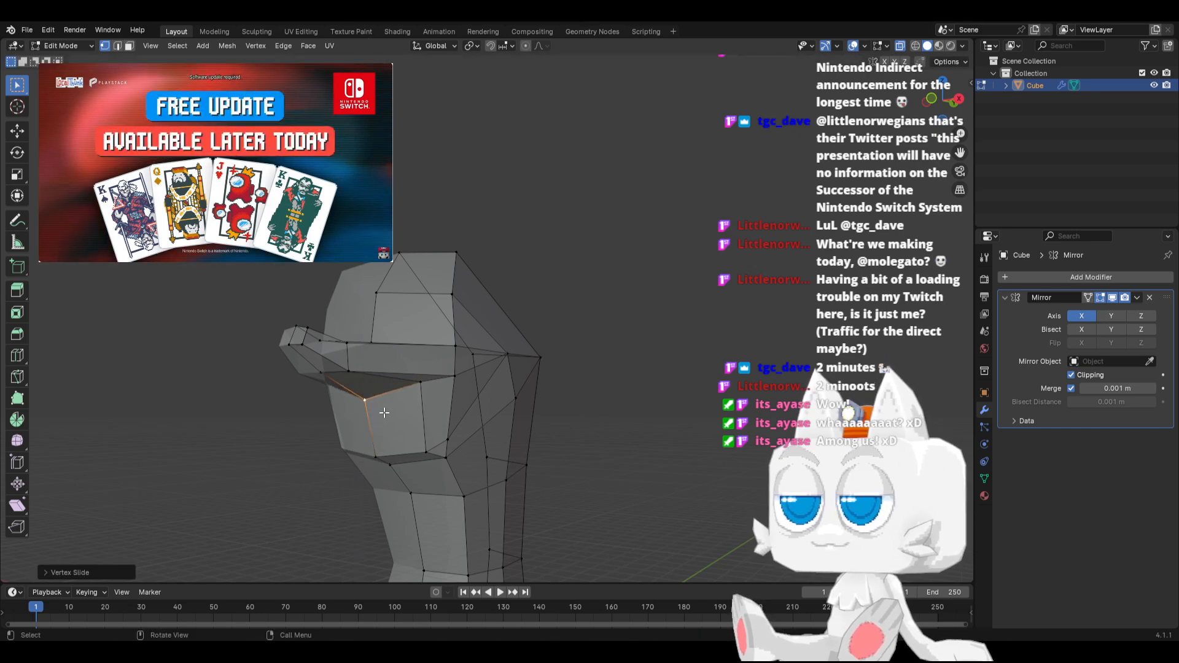
click(426, 379)
key(g)
key(g)
click(422, 388)
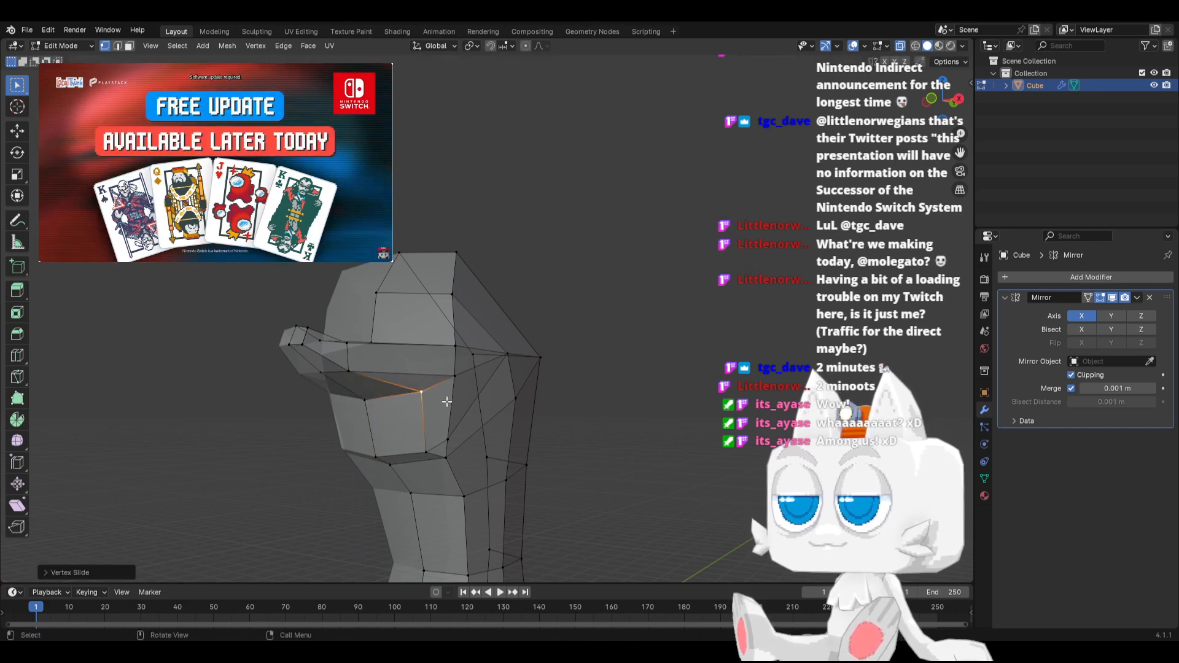
middle_drag(423, 388, 396, 416)
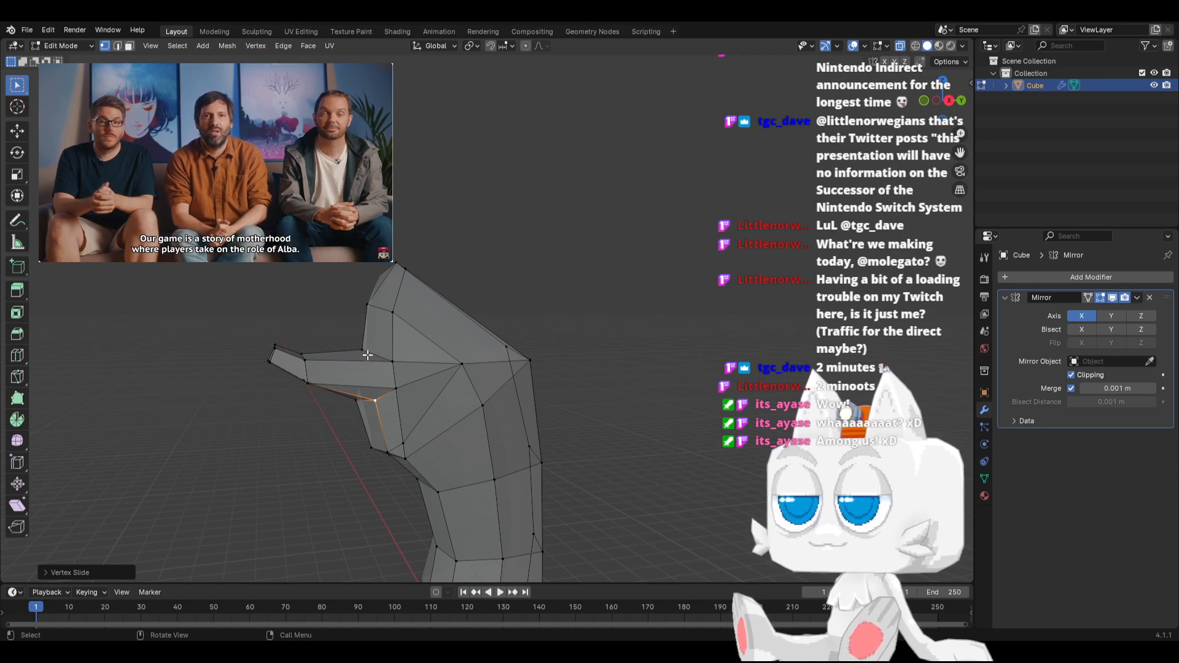
In side view, shift the two crease vertices beneath the chest bulge back toward the body, then fine-tune each separately
middle_drag(368, 355, 427, 365)
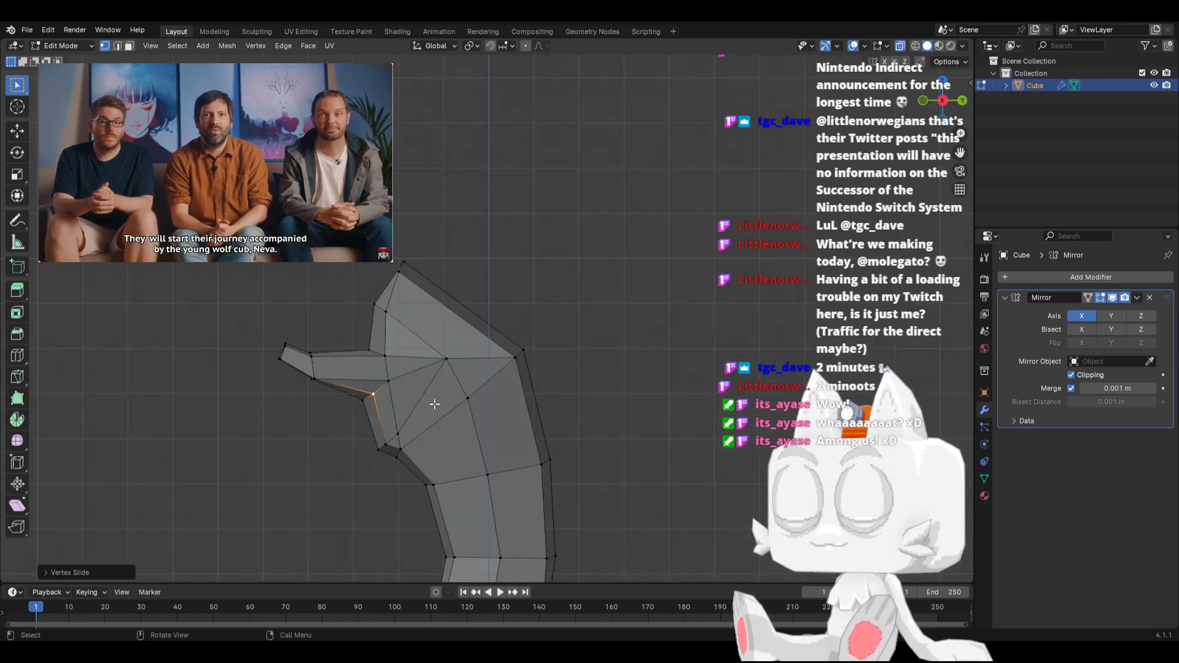
scroll(434, 404, up, 1)
click(382, 487)
shift+click(387, 477)
key(g)
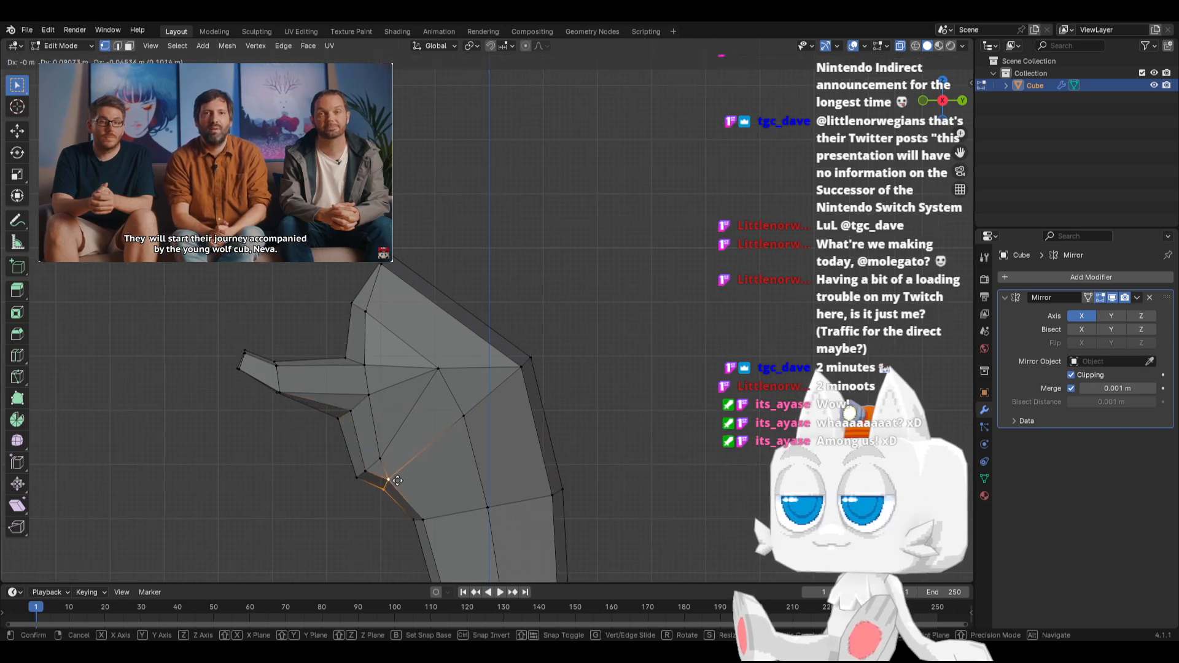
click(396, 484)
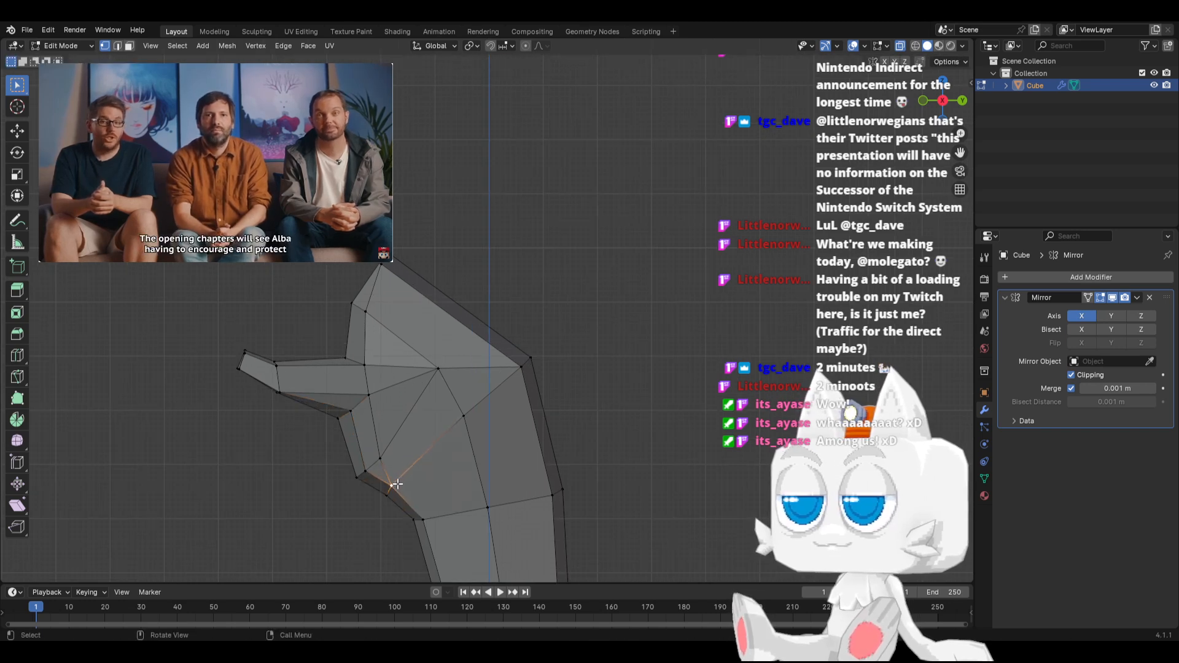
key(g)
click(398, 480)
click(378, 500)
key(g)
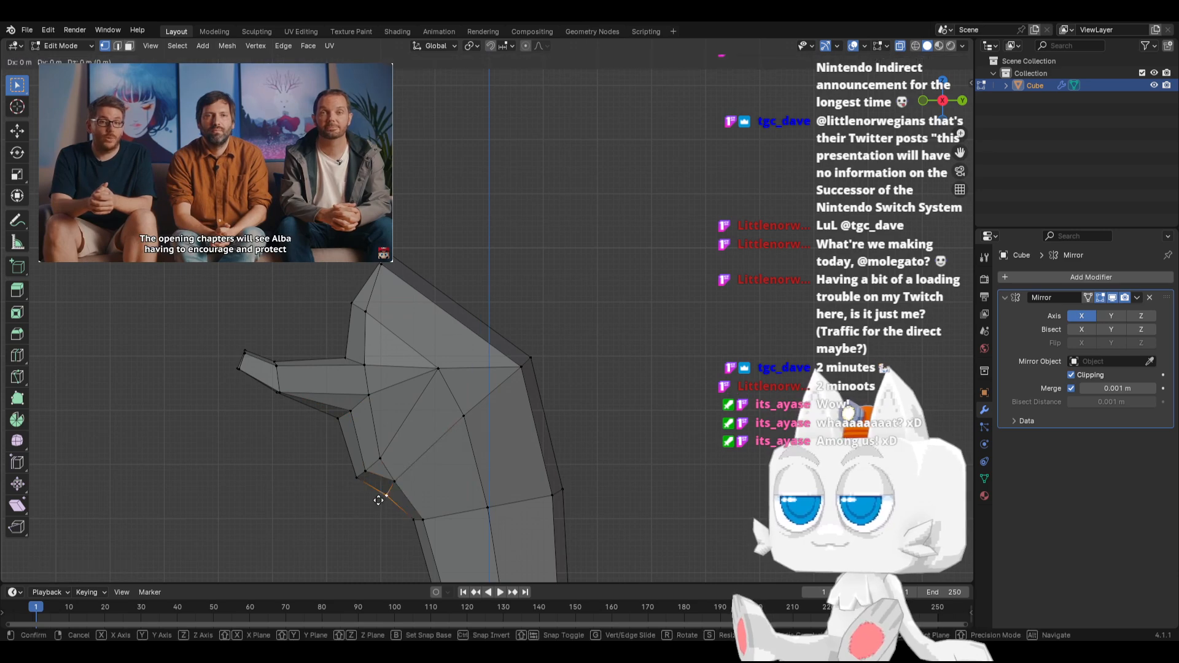
click(378, 495)
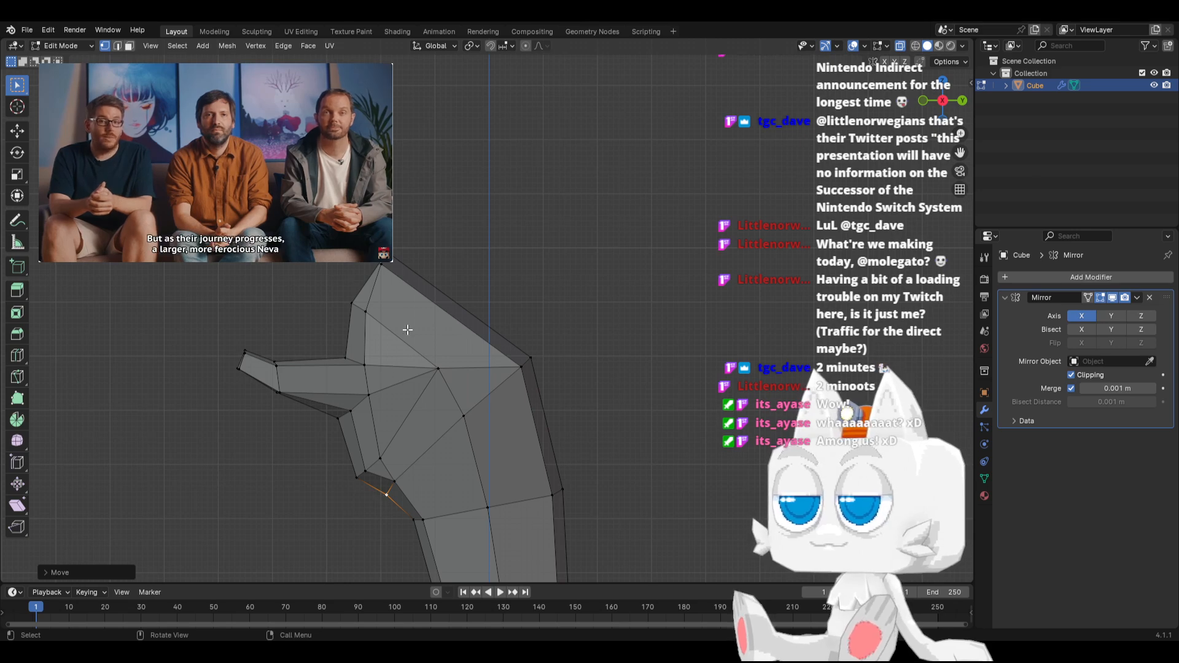
Knife a cut in side view from the extrusion's upper root vertex across the side to the sloping back edge
middle_drag(407, 330, 452, 361)
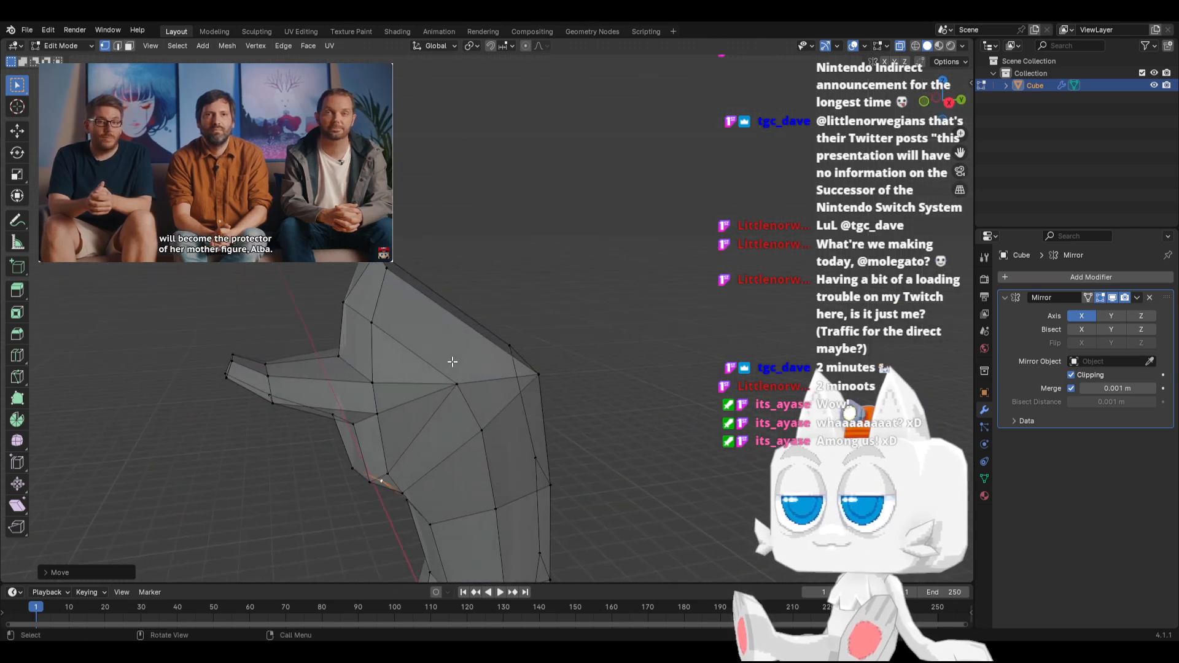
key(KP_3)
key(k)
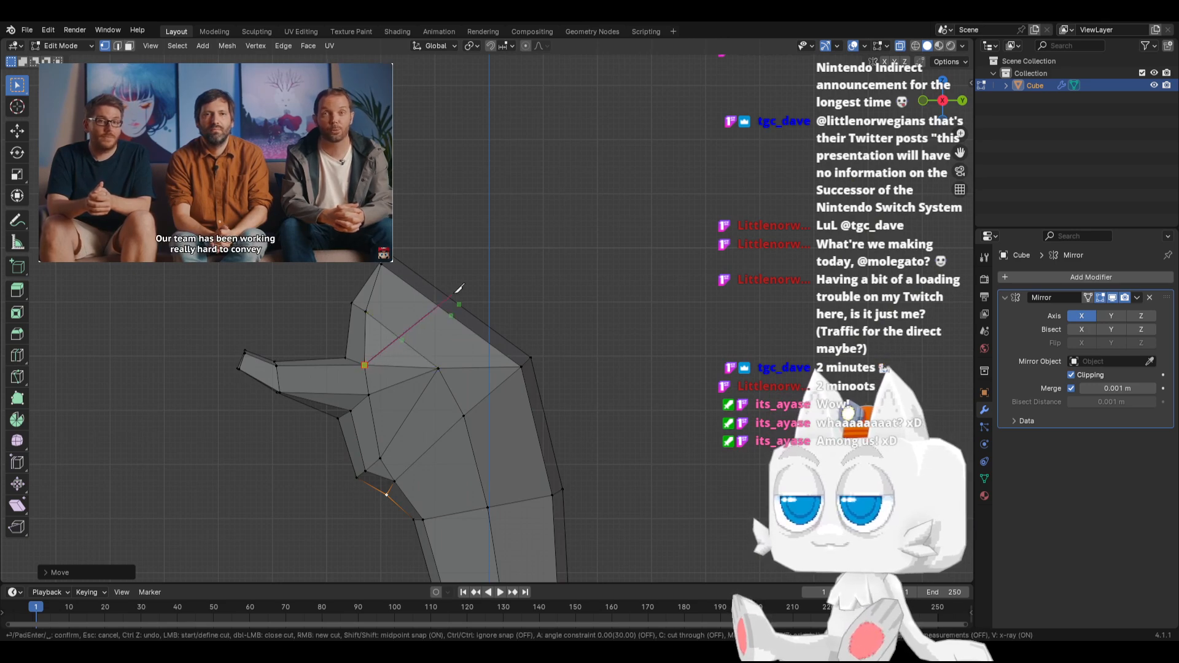
key(Return)
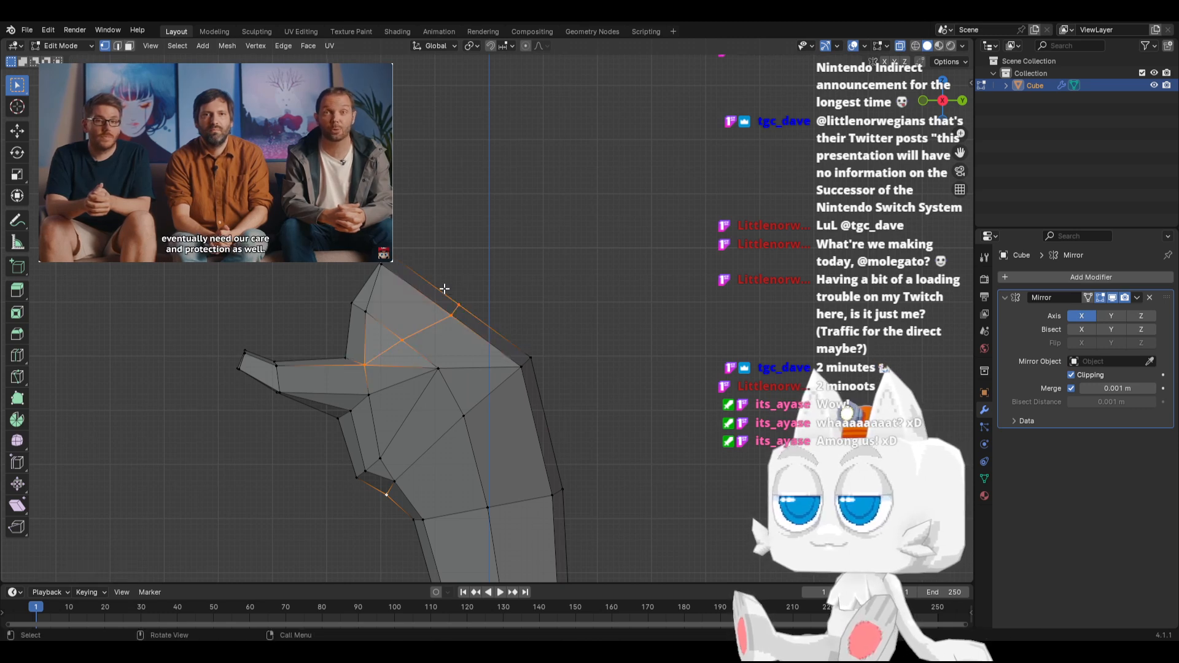
Pull the cut's vertices on the back edge up and outward, and move its middle side vertex to round the form
key(g)
drag(462, 317, 418, 347)
click(468, 299)
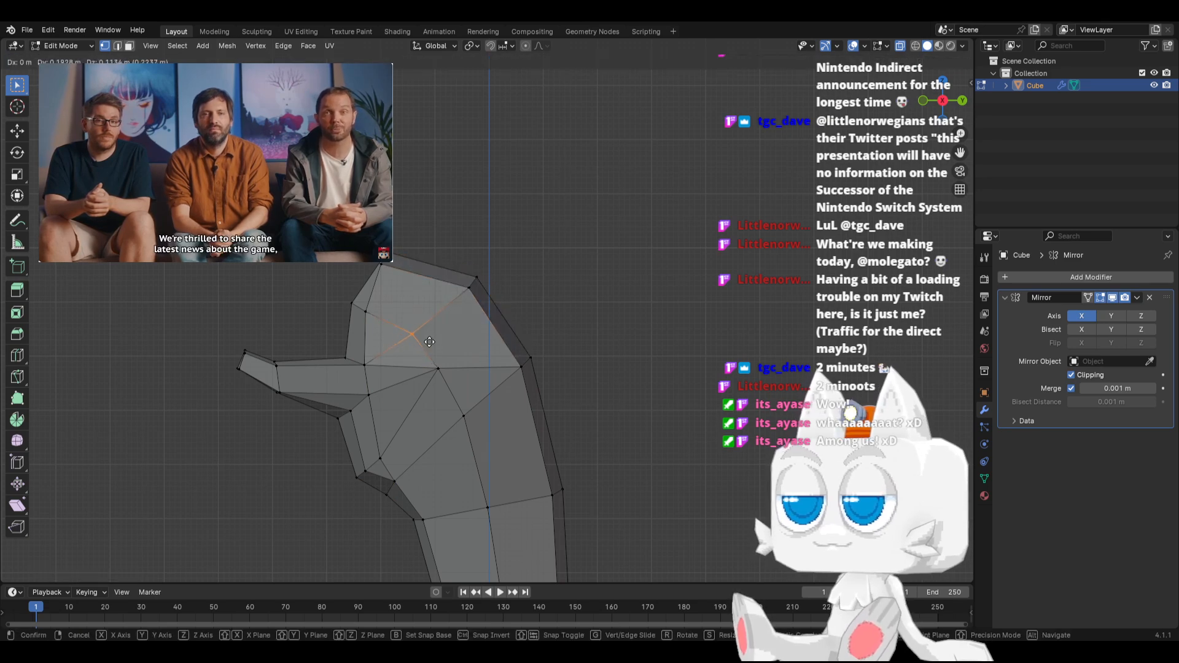
middle_drag(429, 337, 574, 374)
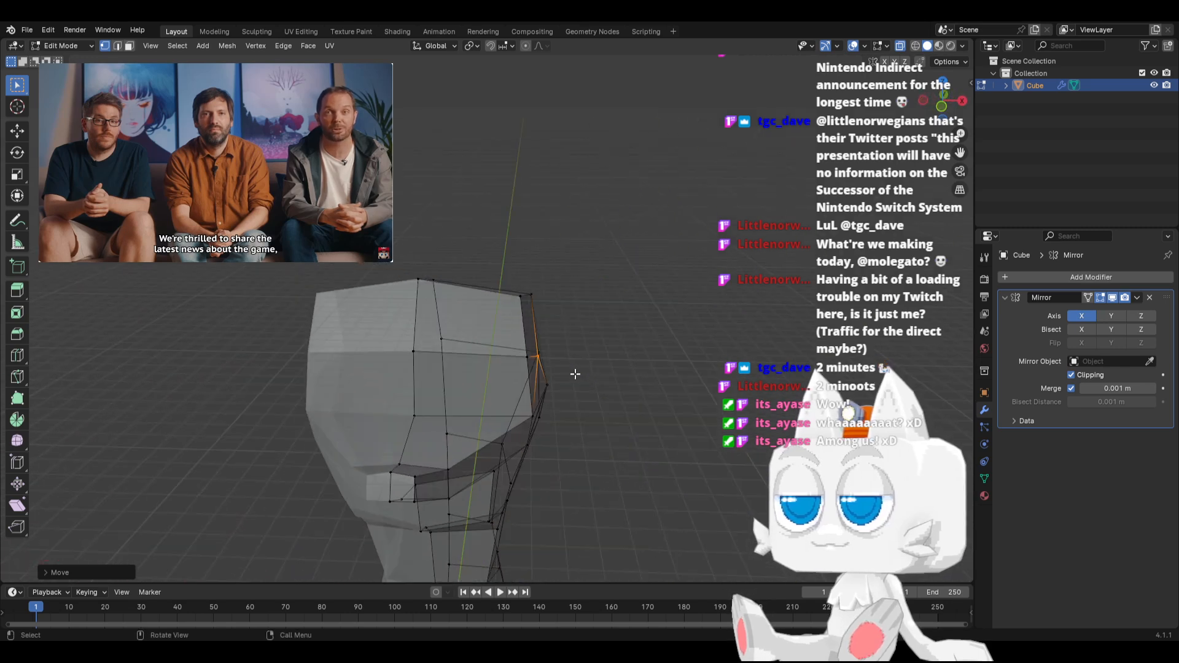
In front view, move the cut's middle side vertex outward along the X axis
key(KP_1)
key(g)
key(x)
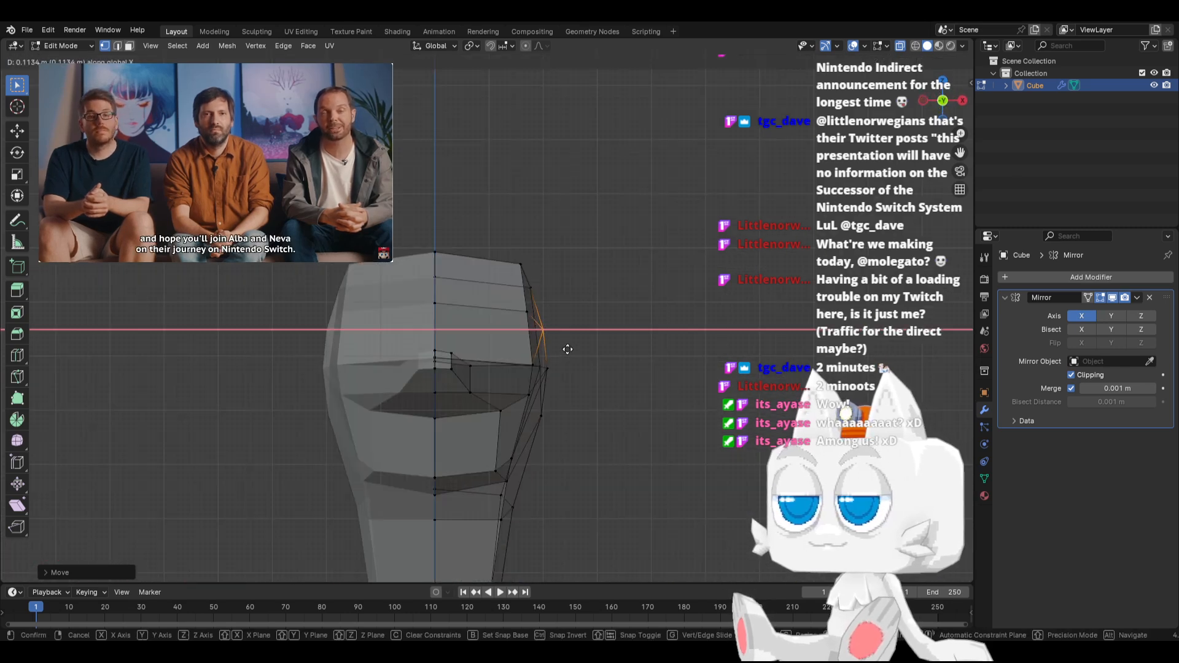
click(569, 348)
key(KP_3)
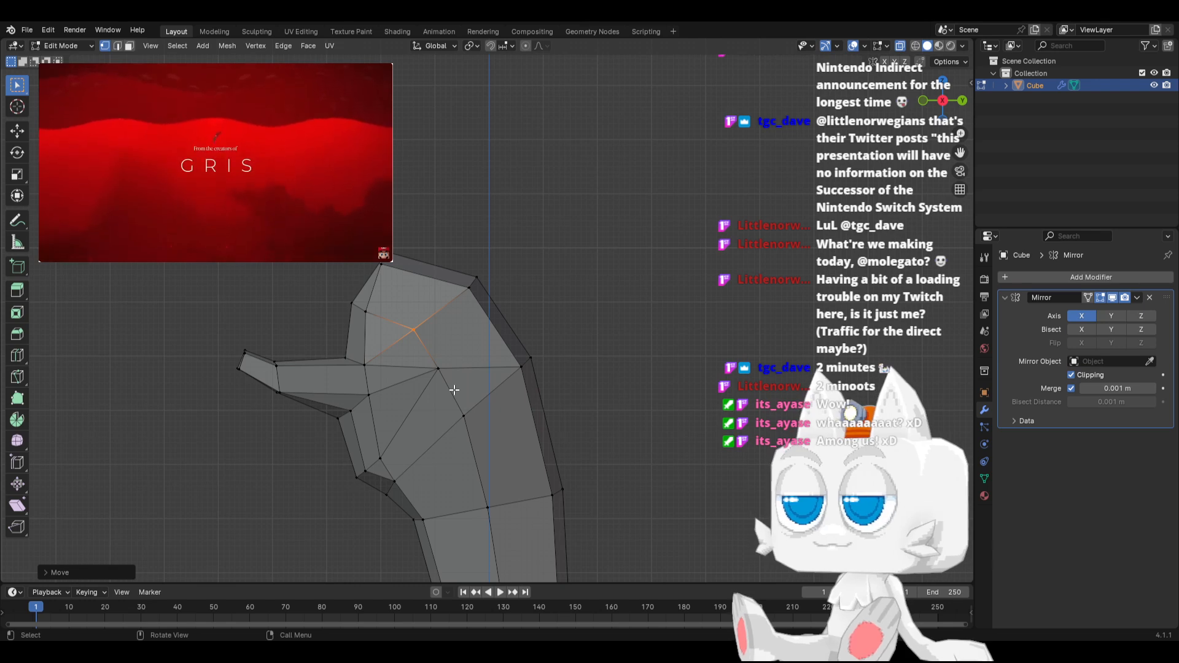
Slide the side vertex just below the central one upward along their shared edge
click(463, 415)
key(shift+v)
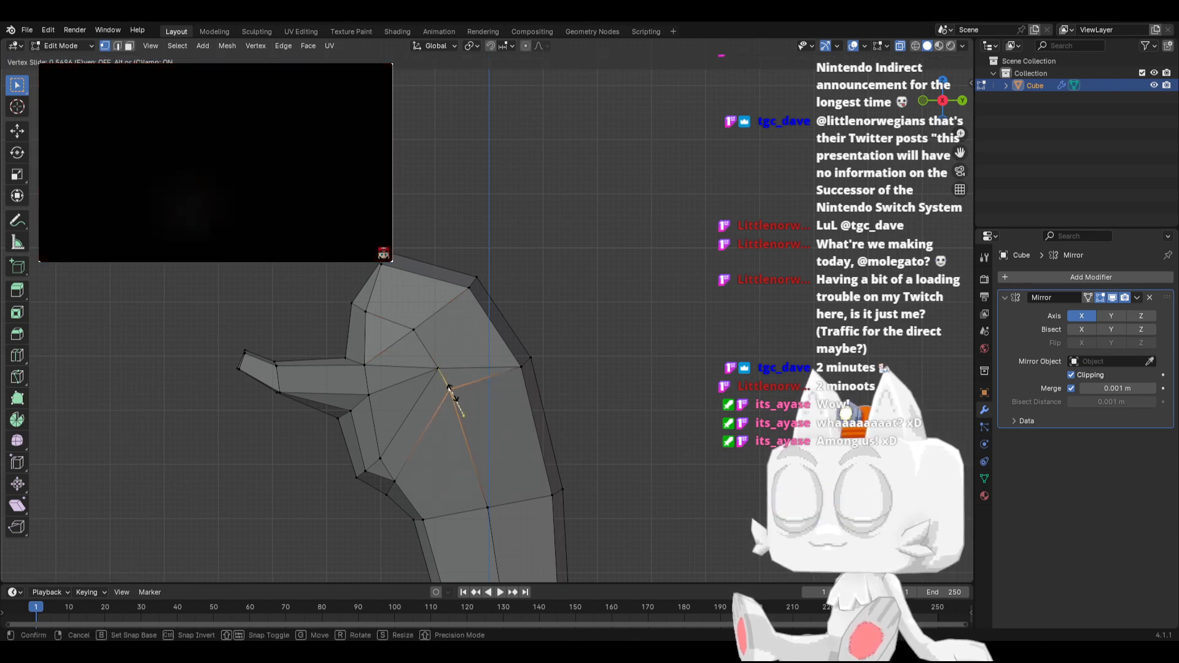
click(448, 388)
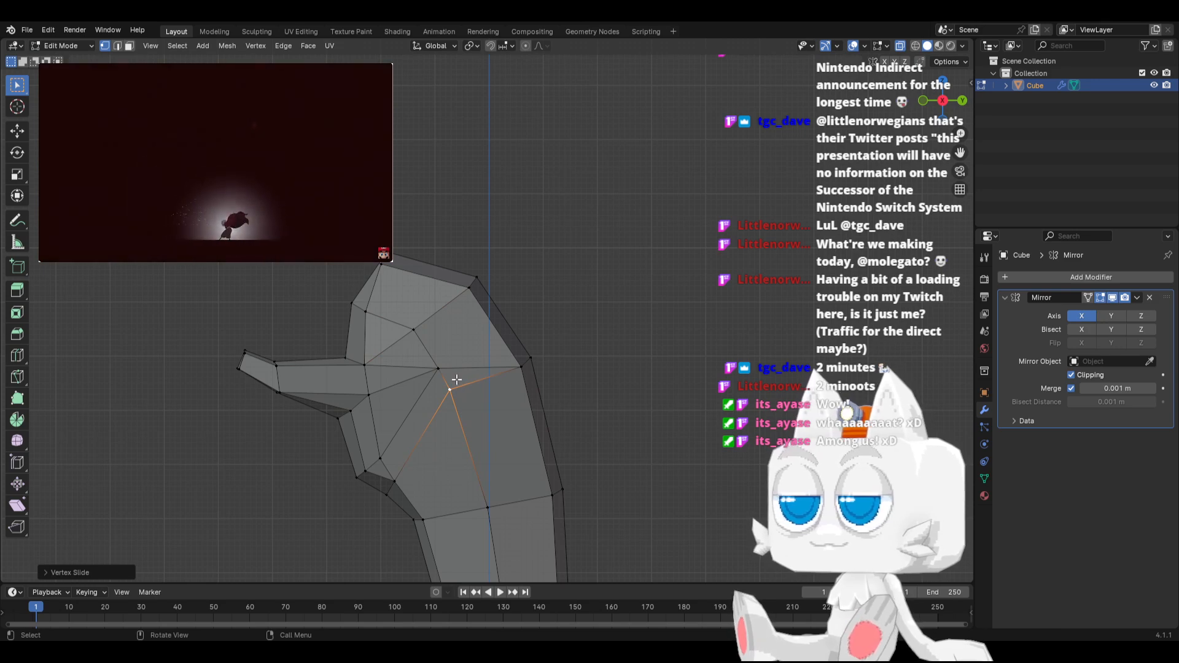
Knife a cut from the central side vertex to the upper back edge and move its back vertices outward
key(k)
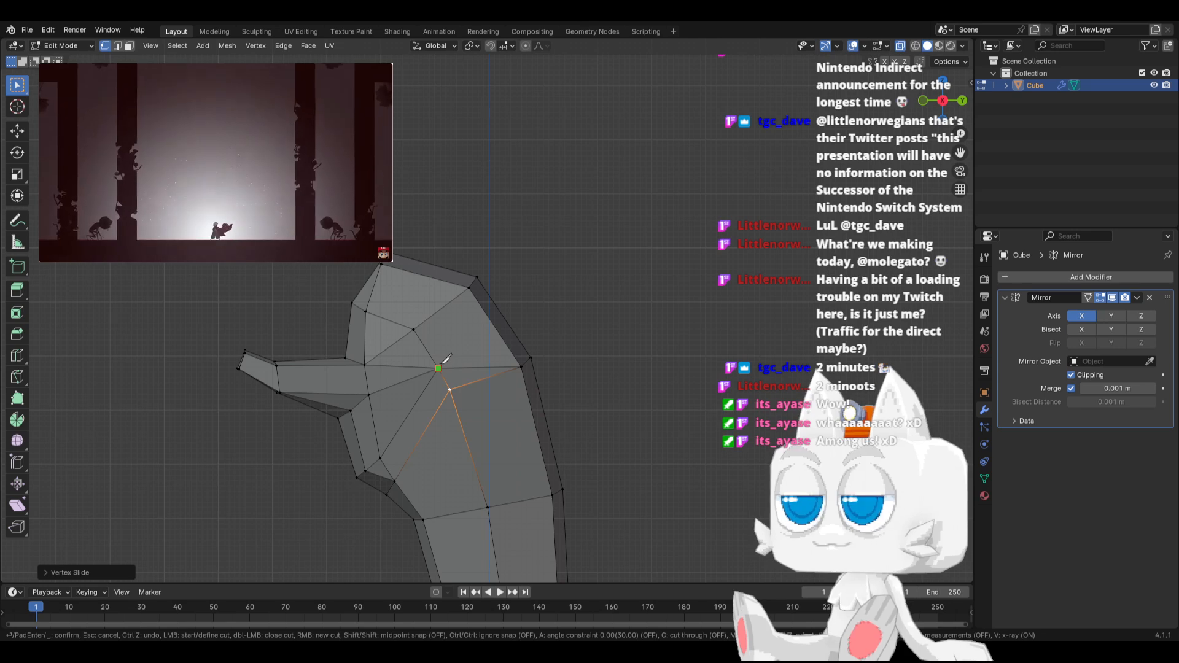
click(437, 368)
click(510, 318)
key(Return)
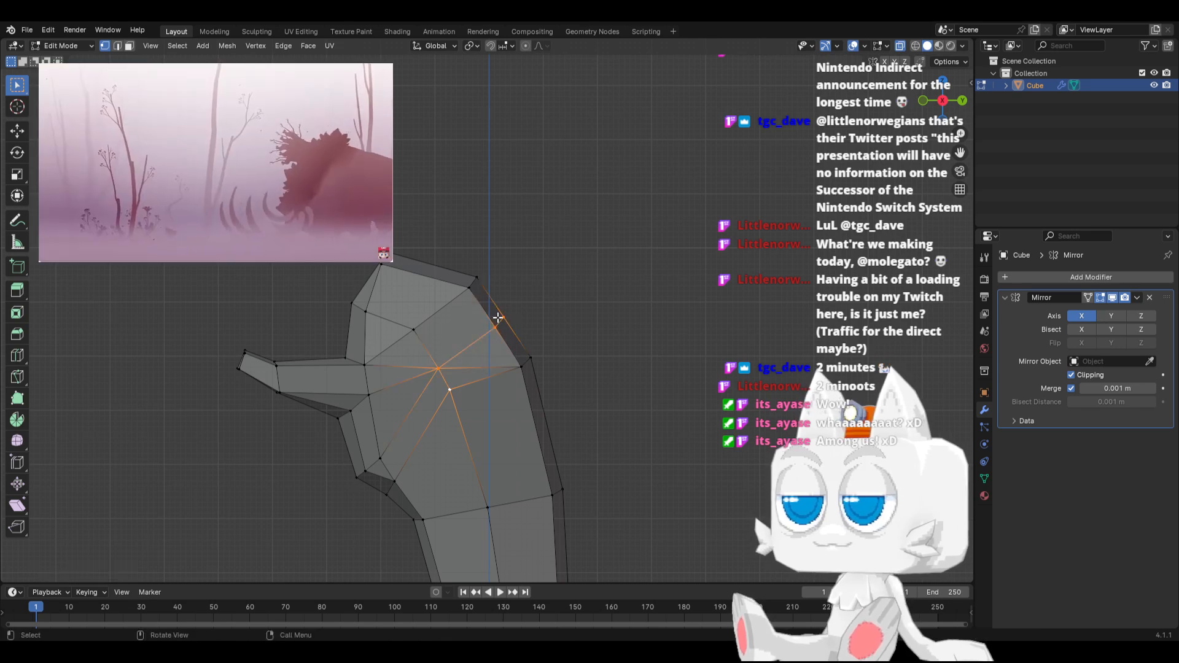
drag(483, 306, 513, 329)
key(g)
click(528, 331)
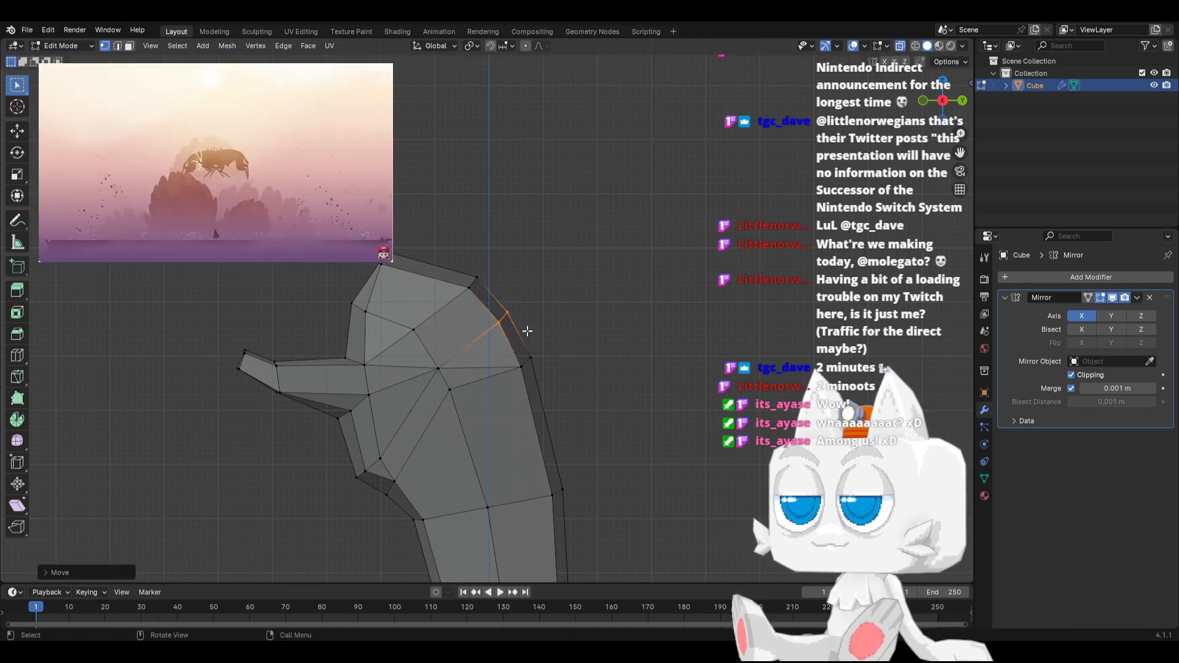
Rotate the cut's vertices at the top back of the head and move them forward and slightly up
drag(471, 278, 508, 299)
key(r)
click(525, 250)
key(g)
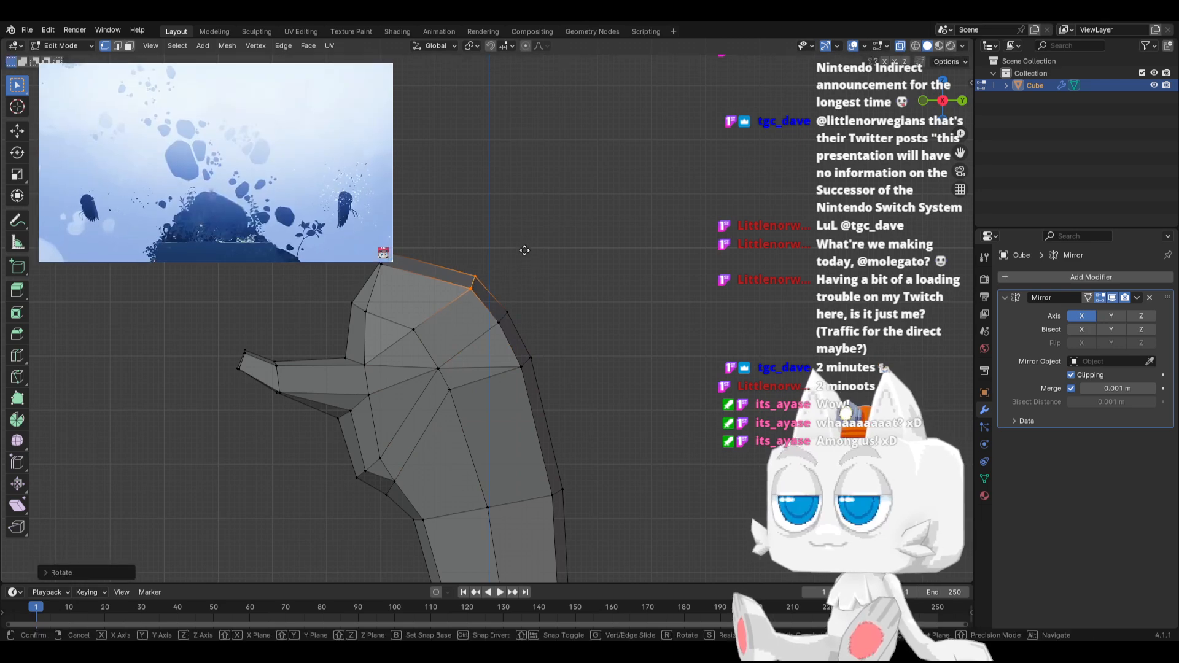
click(504, 239)
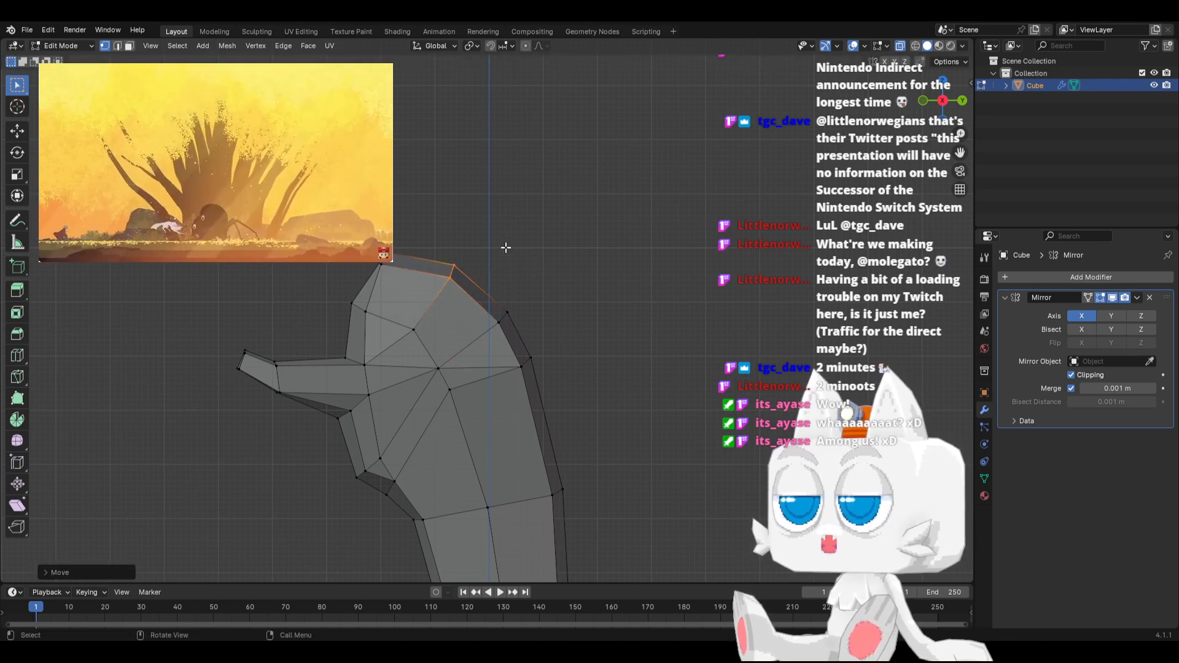
click(571, 302)
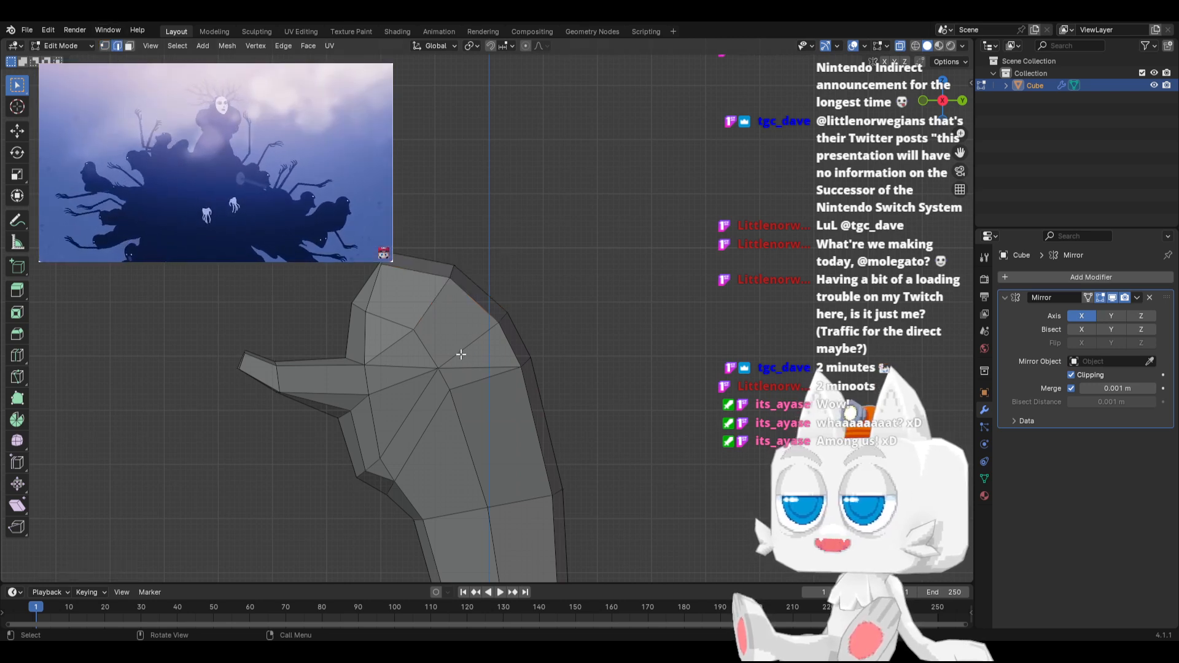
Dissolve the upper edge running from the central side vertex to the back side vertex
click(474, 366)
key(x)
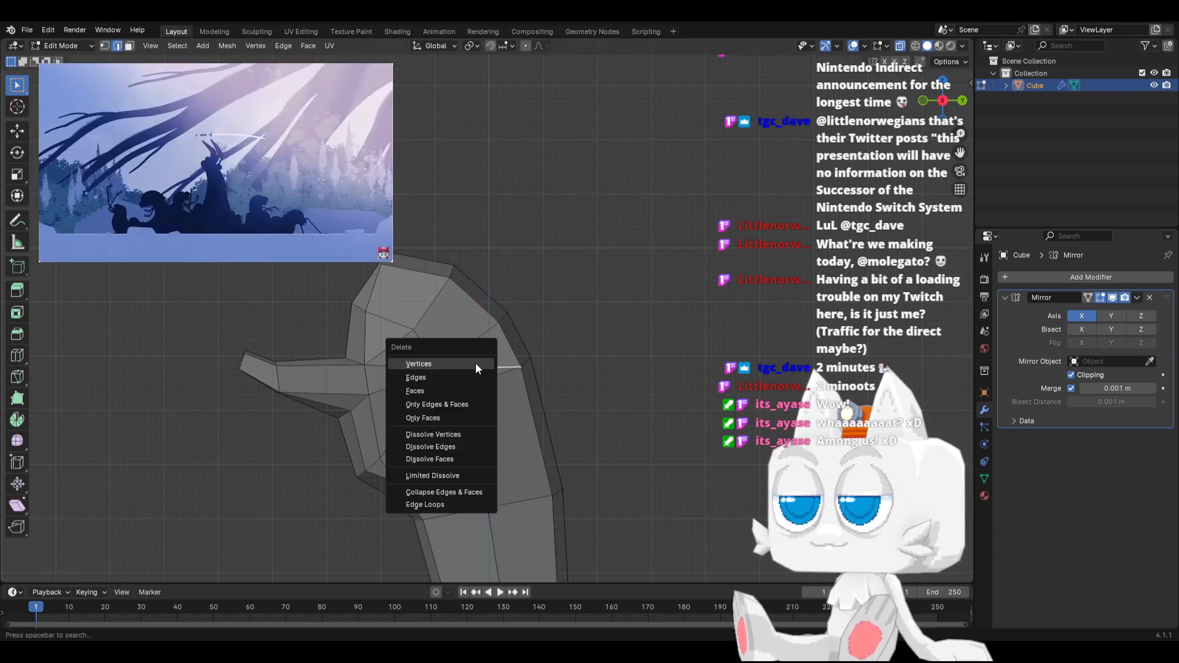
click(447, 446)
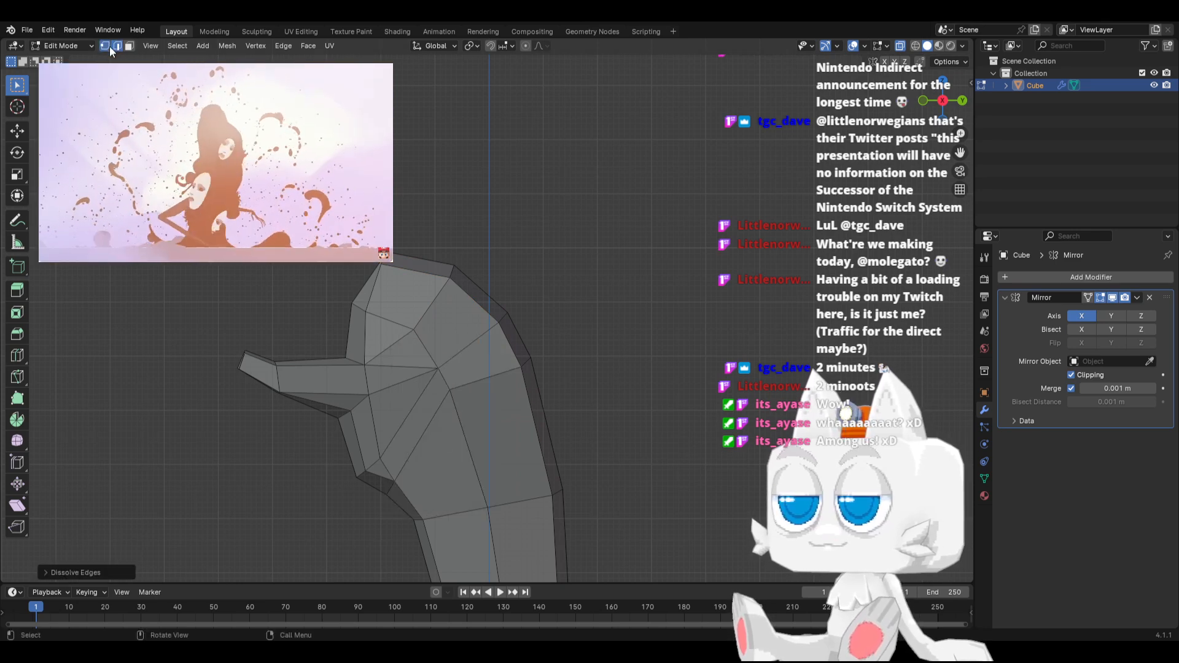
Knife a cut behind the central side vertex, linking the side vertices below and above it, and slide its middle vertex backward along the crossed edge
click(106, 46)
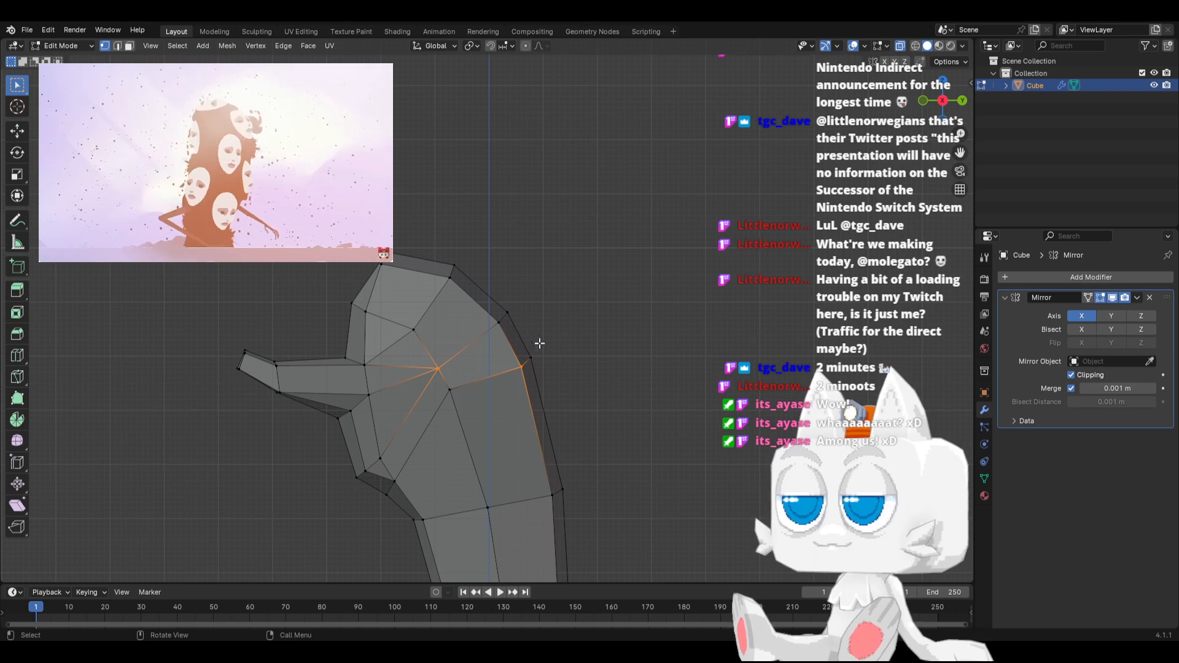
key(k)
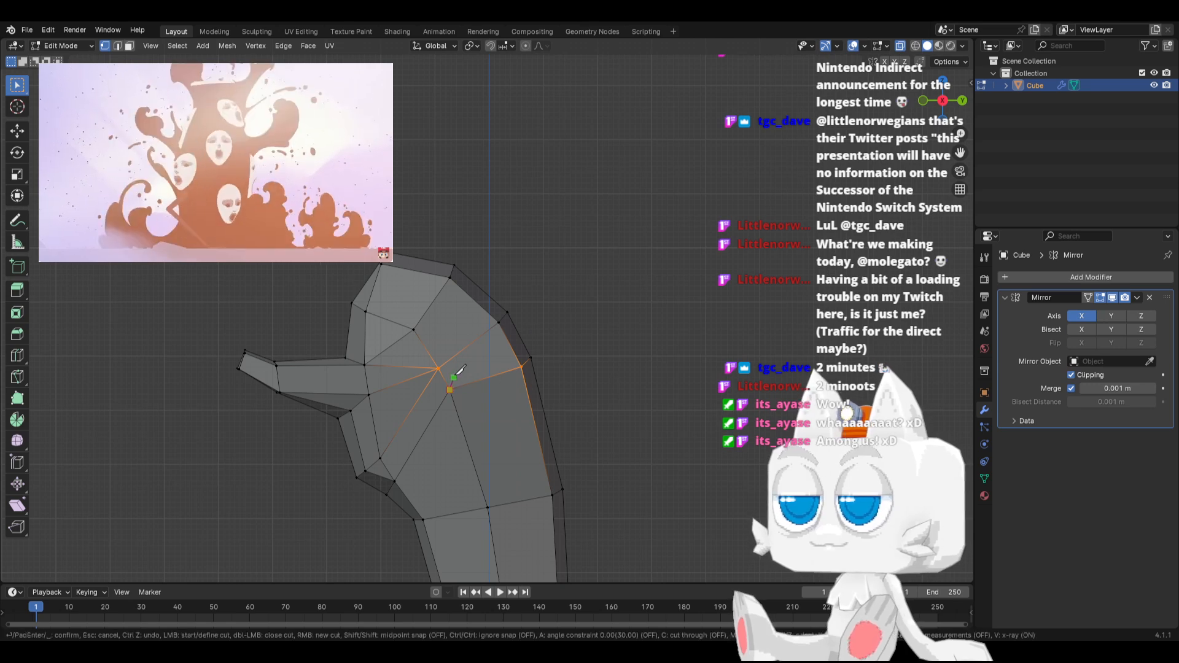
click(458, 354)
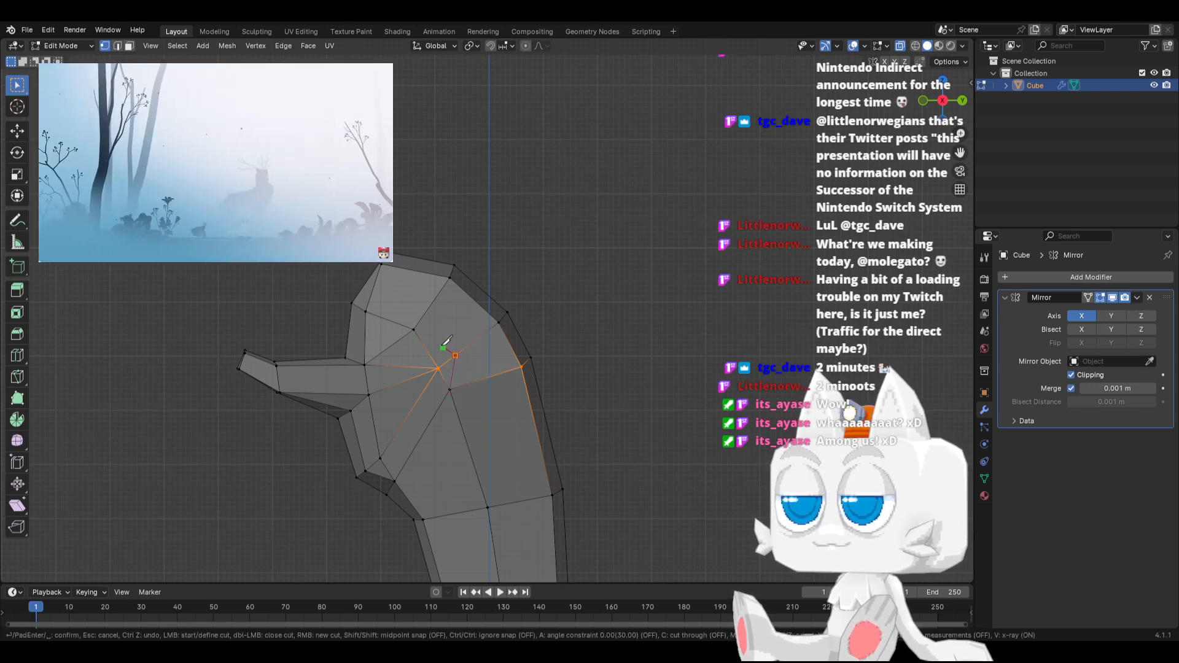
click(414, 329)
key(Return)
key(g)
key(g)
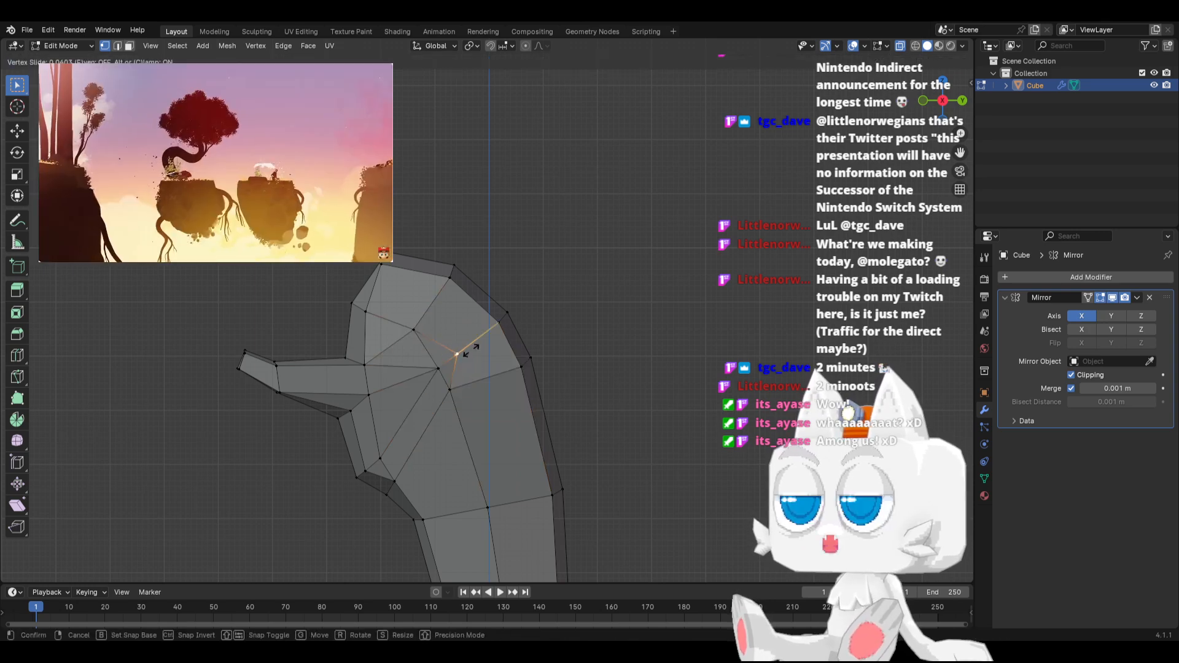
click(474, 350)
Select the three adjoining faces directly below the beak, extrude them in place and scale them down
middle_drag(430, 392, 483, 392)
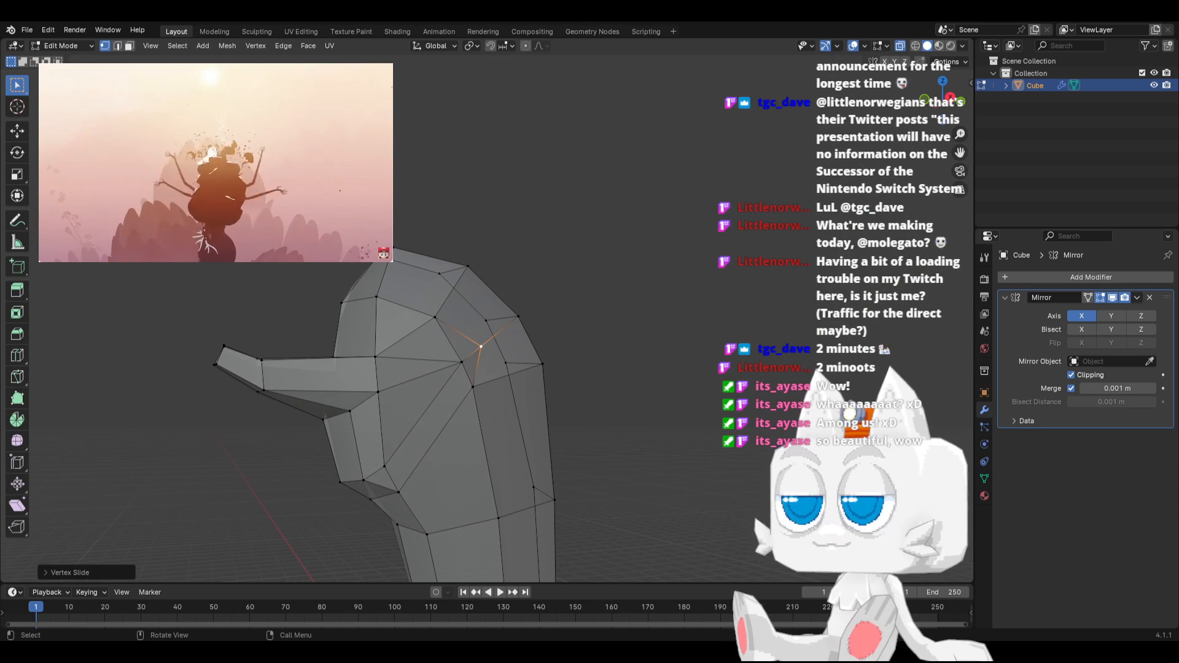
click(409, 412)
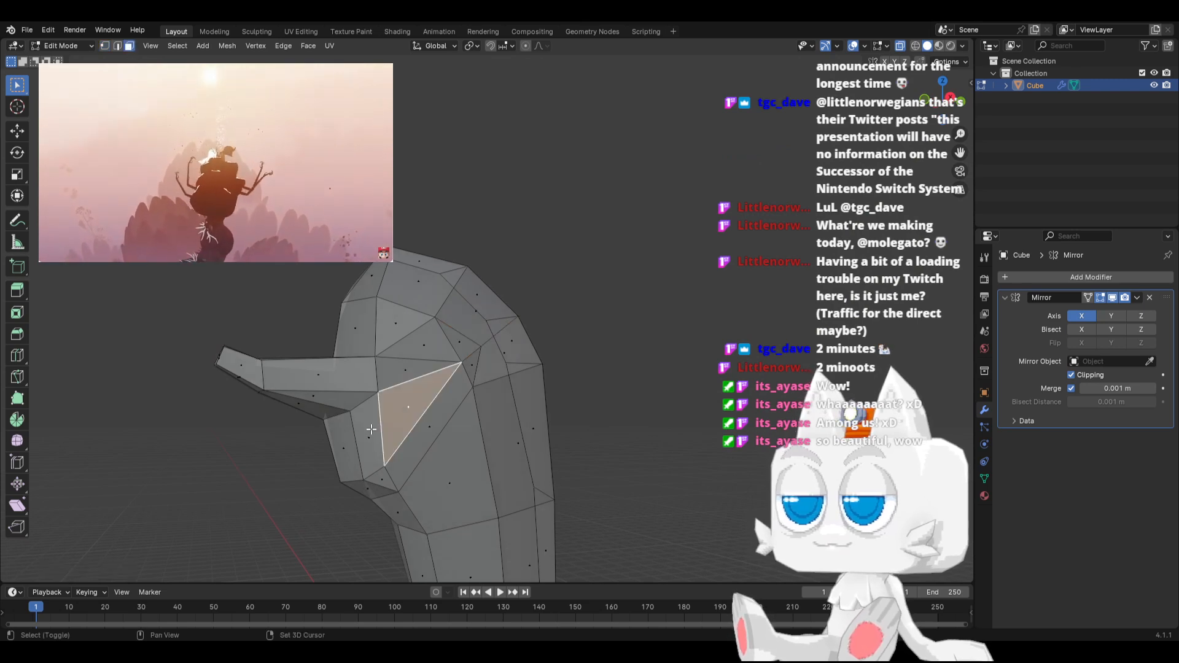
shift+click(368, 438)
shift+click(333, 435)
key(KP_3)
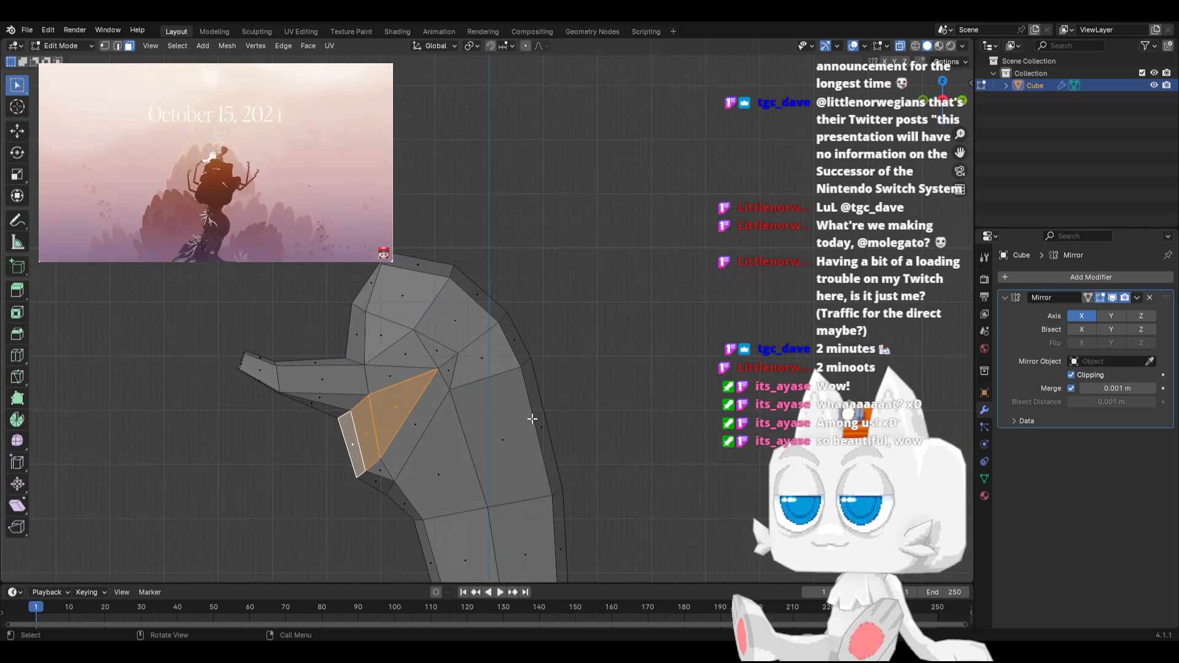
key(e)
key(s)
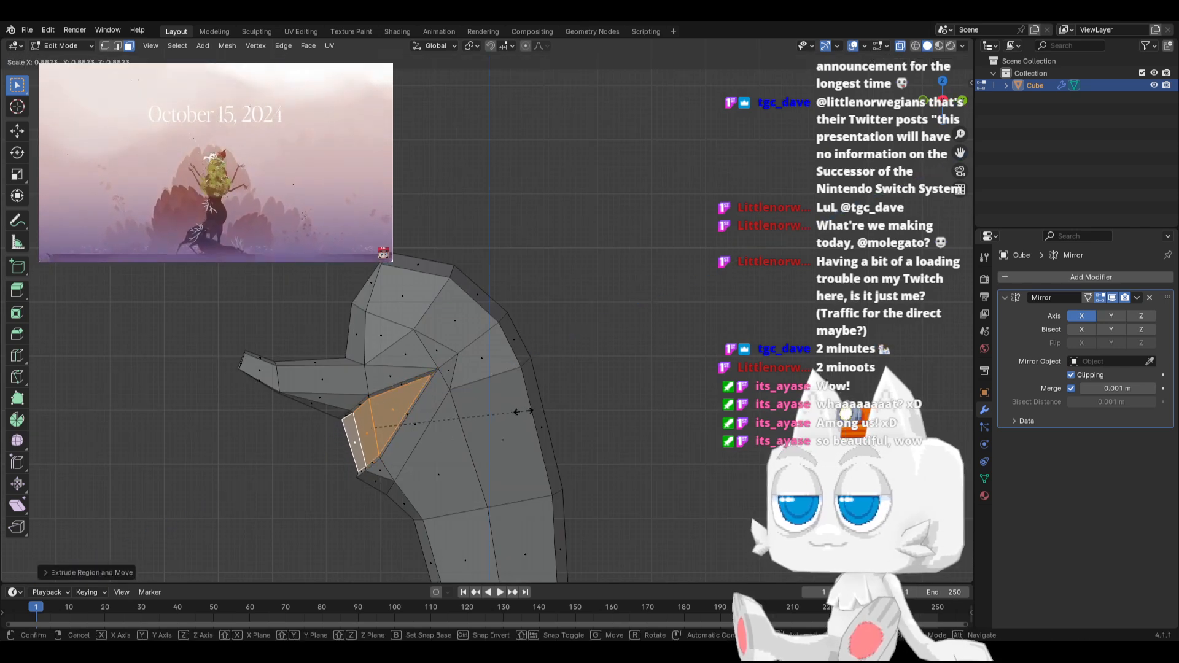
click(521, 410)
Move the extruded faces back into the body, rotating and shrinking them slightly to form a recess below the beak
key(g)
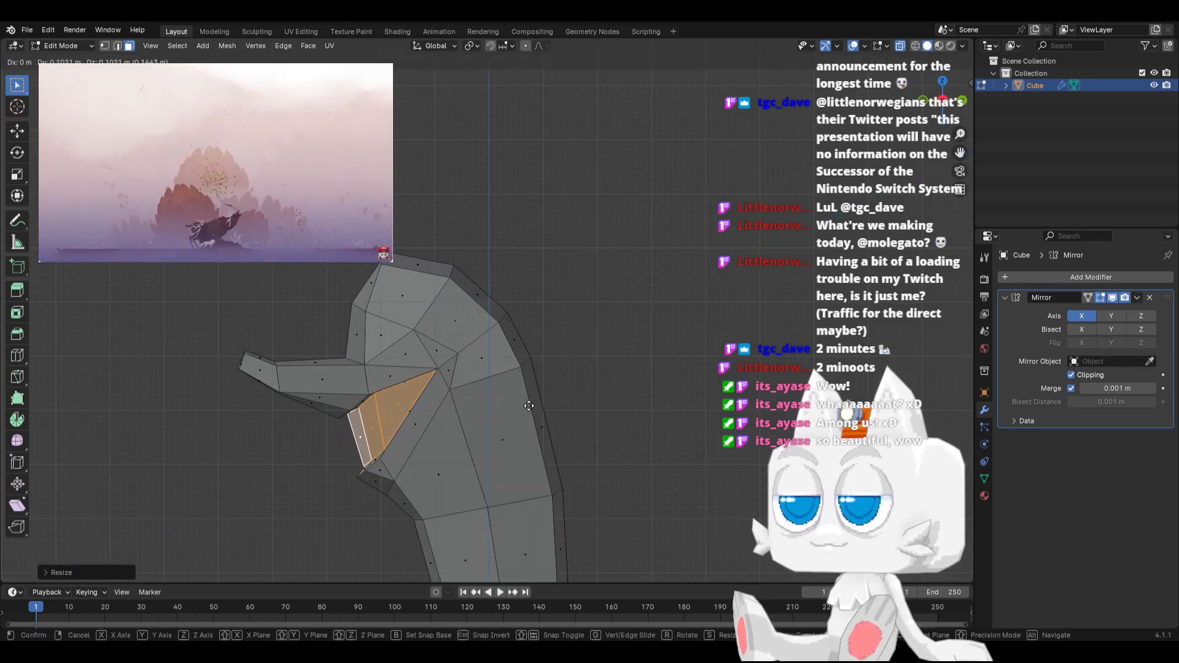
click(529, 406)
key(r)
click(547, 366)
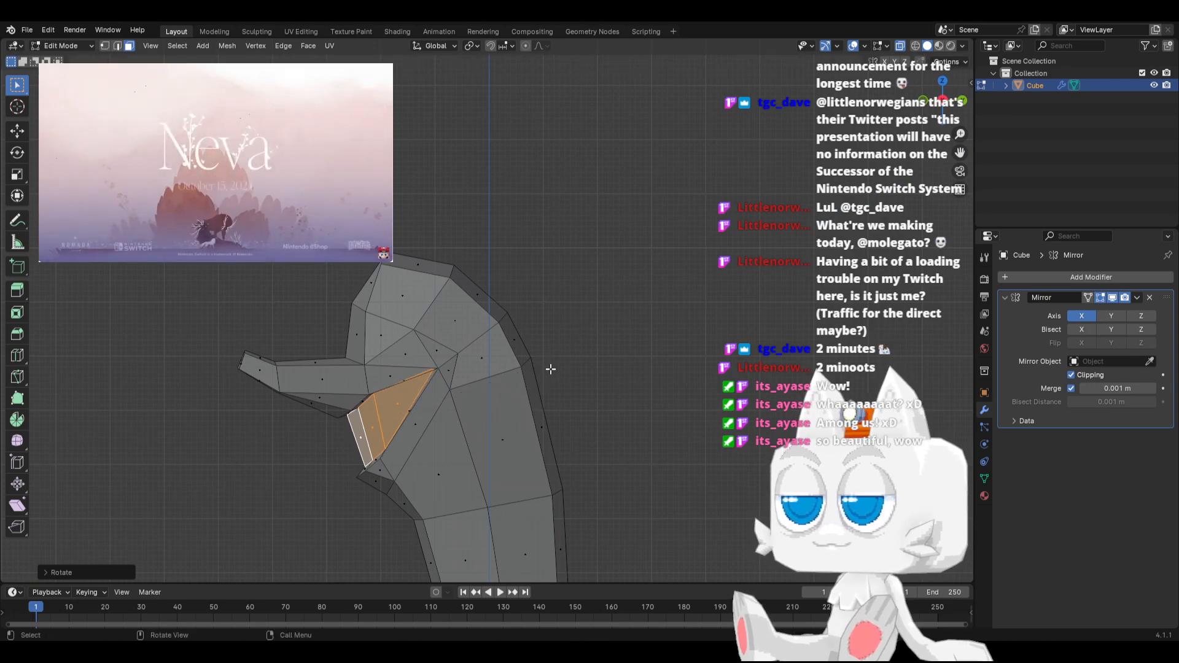
key(s)
click(542, 378)
key(g)
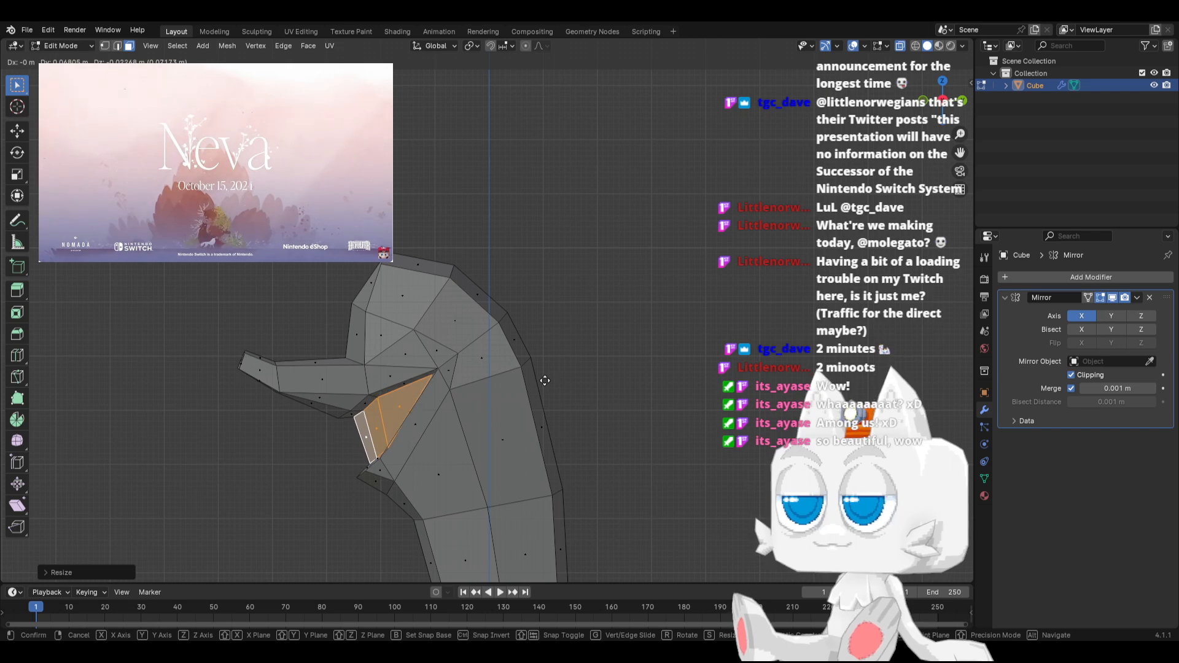
click(545, 381)
In front view, slide the outer vertical edge of the recess's front face toward the centre line
key(KP_1)
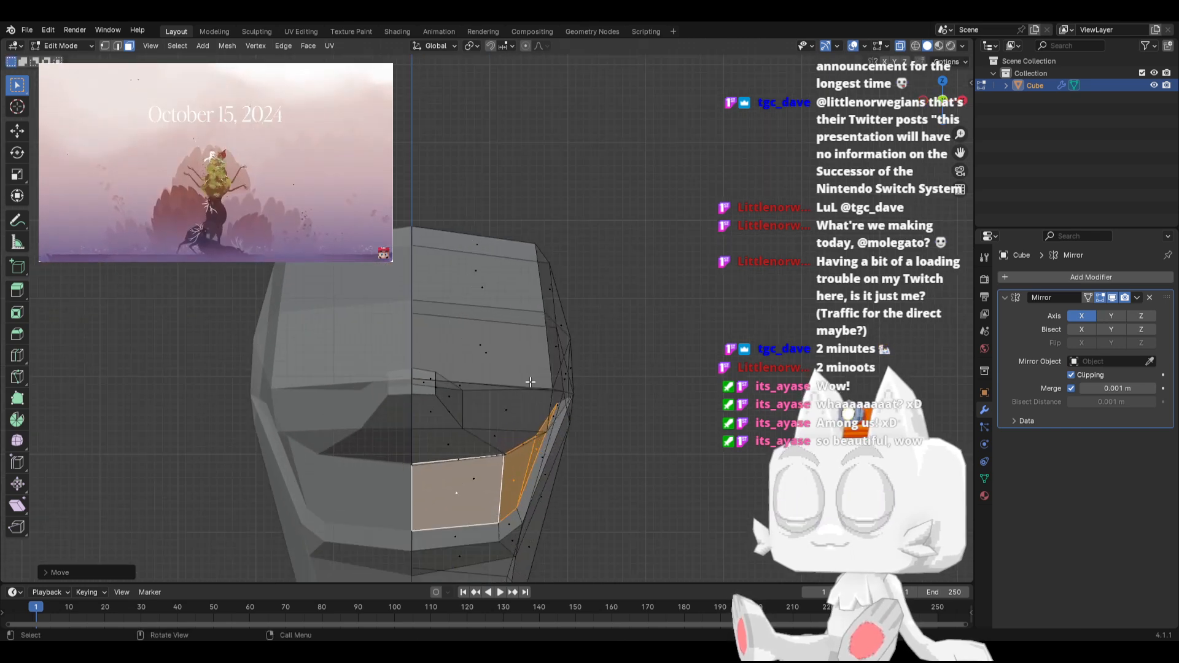
click(119, 46)
click(494, 484)
key(g)
key(g)
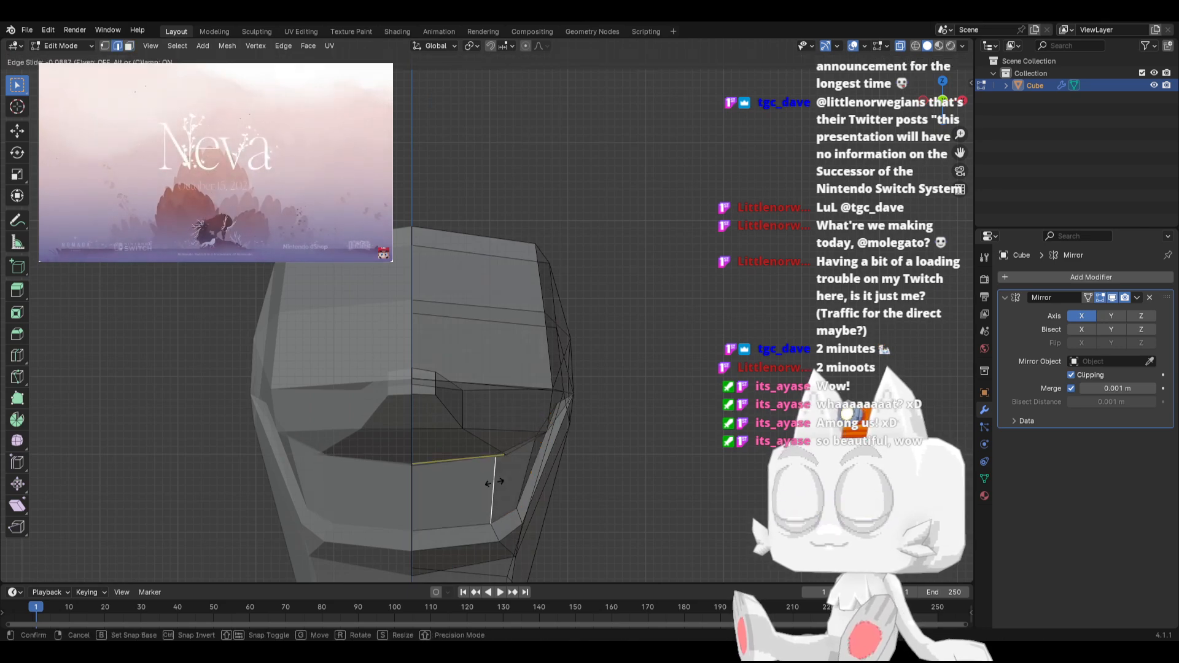
click(489, 481)
Slide the recess's side vertical edge toward the front and scale it down slightly
middle_drag(489, 481, 442, 452)
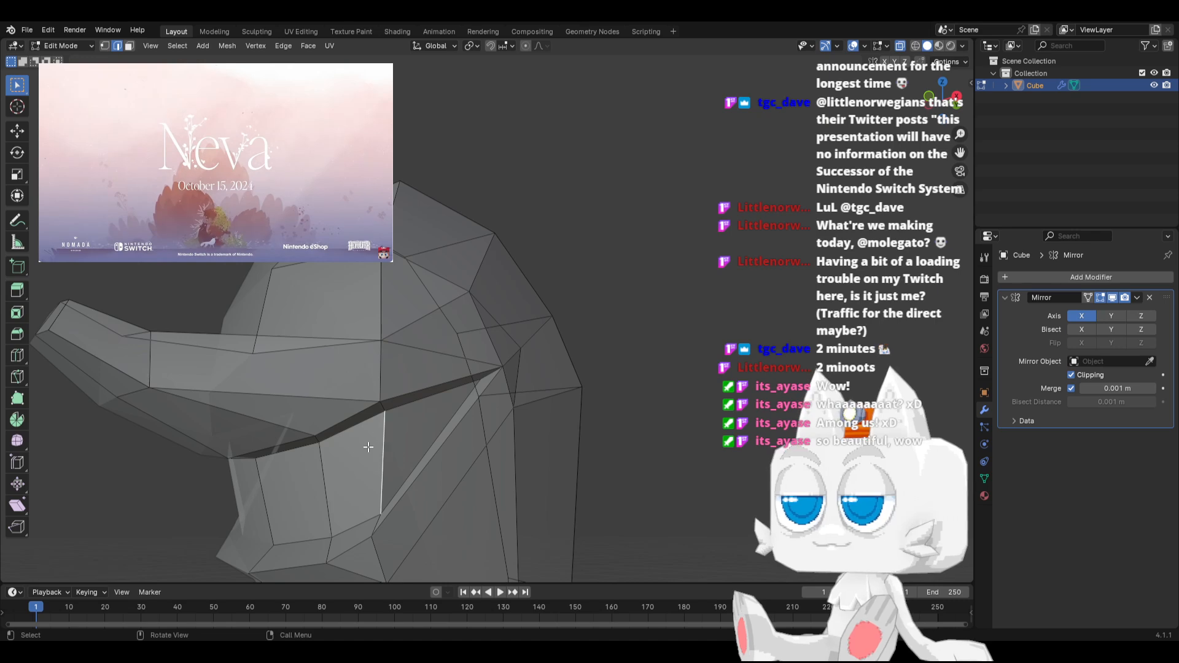
mouse_move(369, 447)
middle_down()
mouse_move(453, 442)
mouse_move(452, 421)
mouse_move(400, 429)
mouse_move(359, 461)
middle_up()
key(g)
key(g)
click(438, 451)
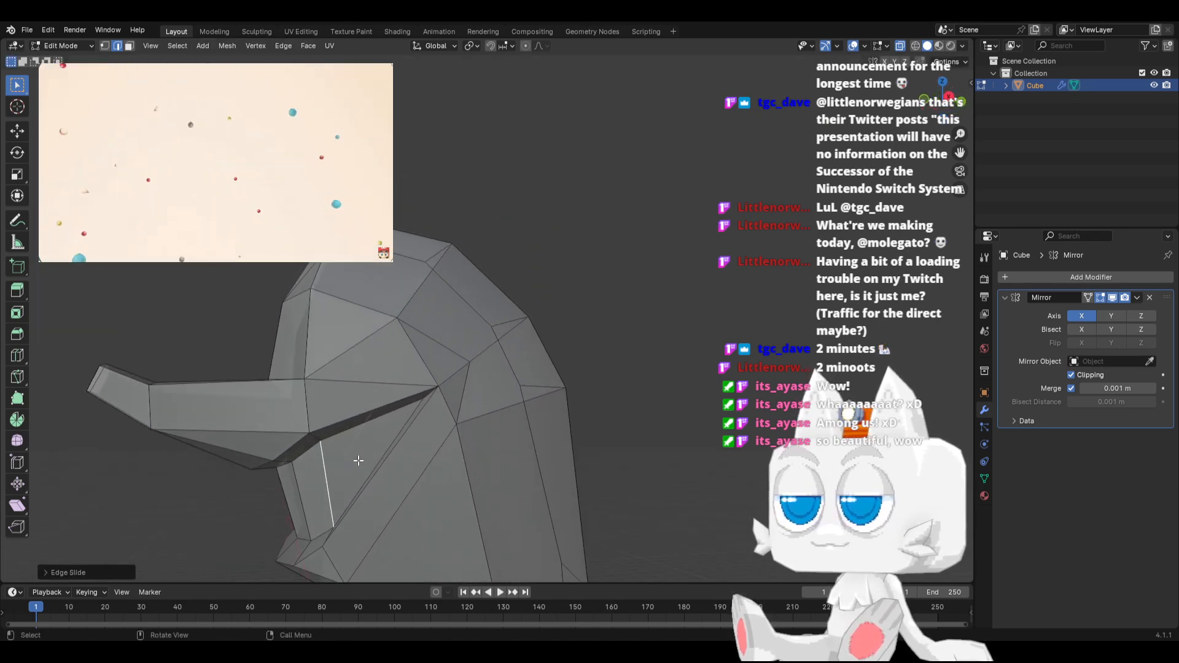
key(s)
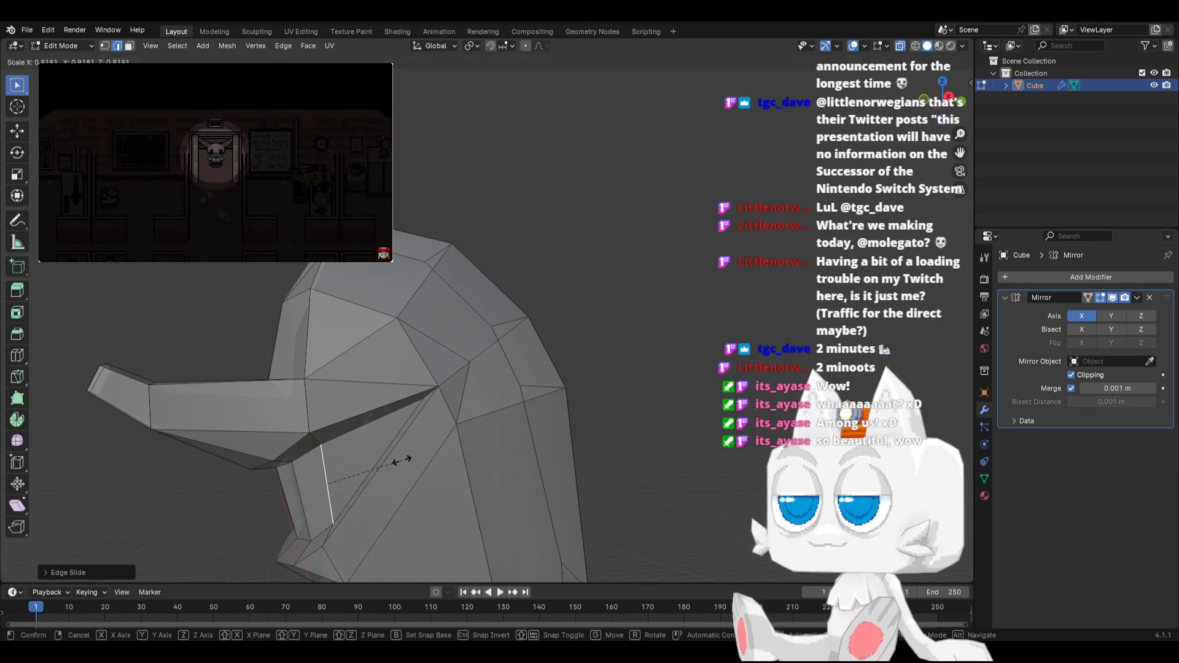
click(400, 462)
Examine the overall body shape from the front and side, including in Object Mode
key(KP_3)
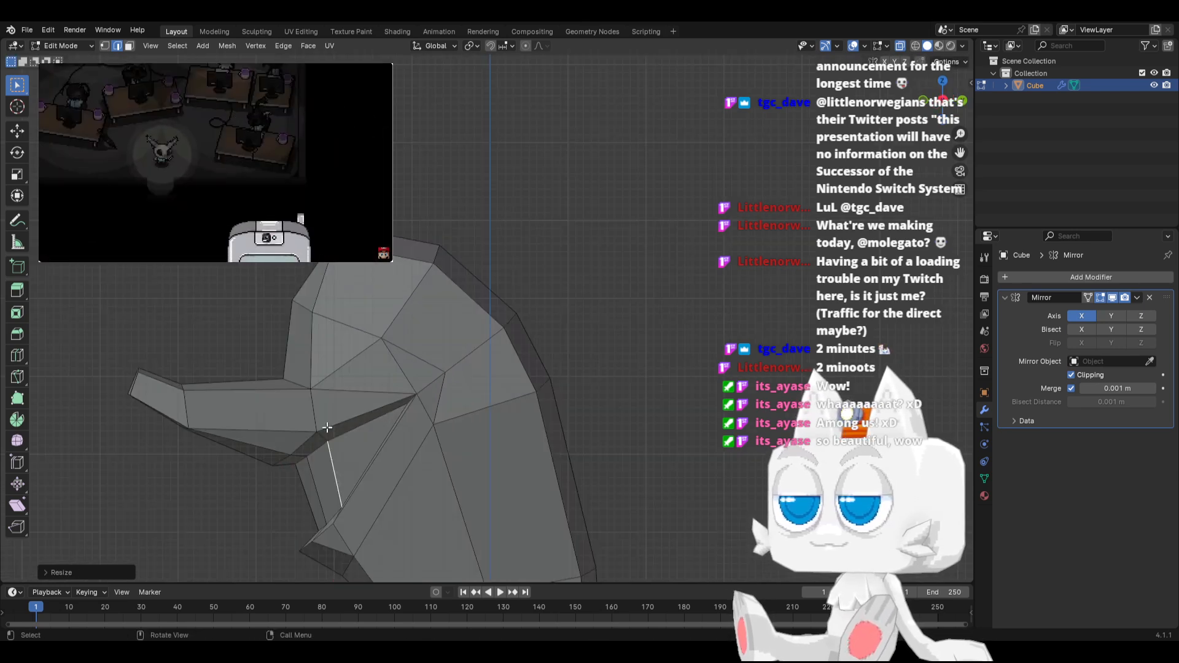
mouse_move(280, 457)
middle_down()
mouse_move(321, 486)
mouse_move(415, 448)
mouse_move(436, 452)
mouse_move(290, 447)
middle_up()
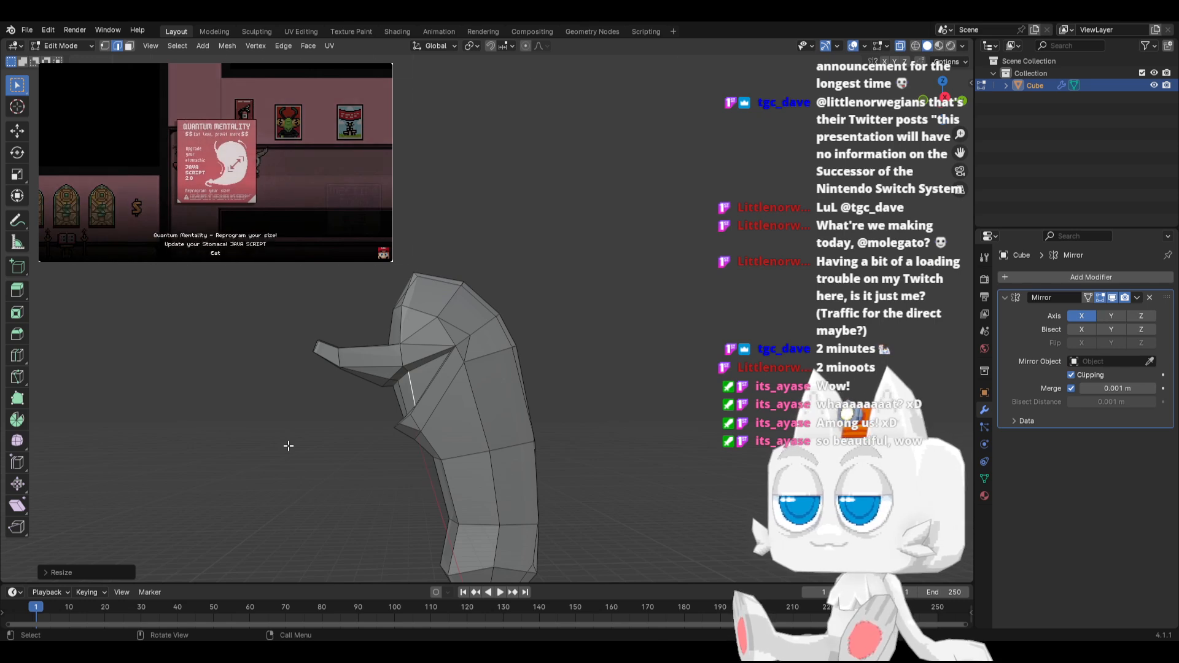
key(KP_1)
key(Tab)
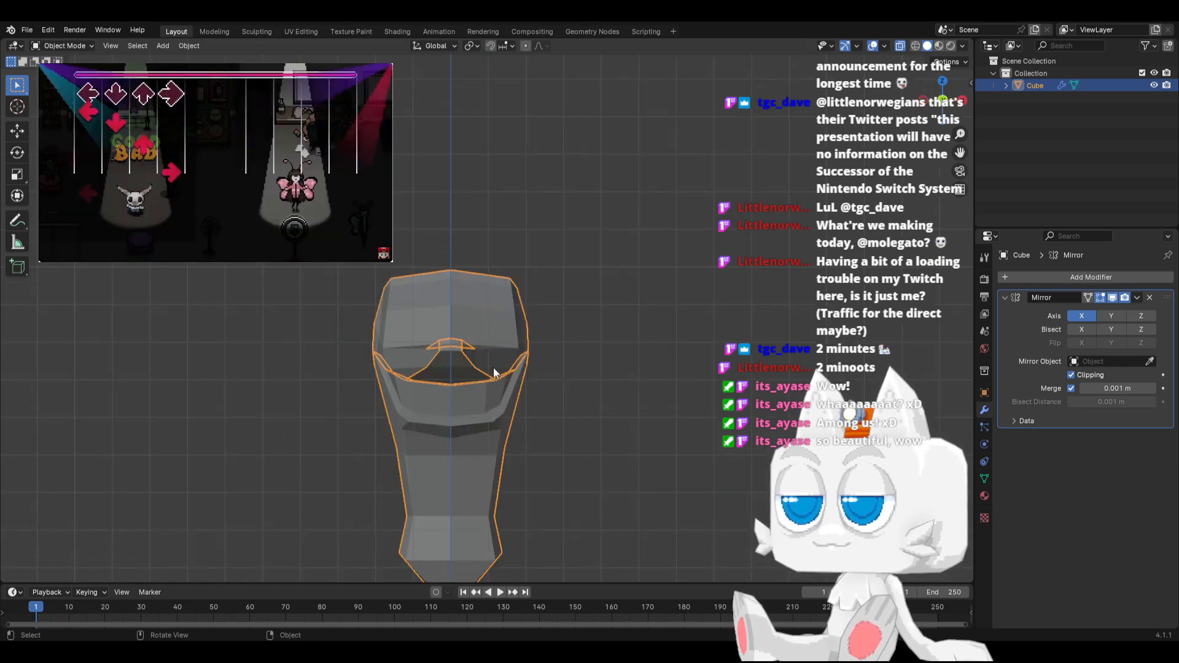
middle_drag(495, 373, 441, 403)
key(KP_3)
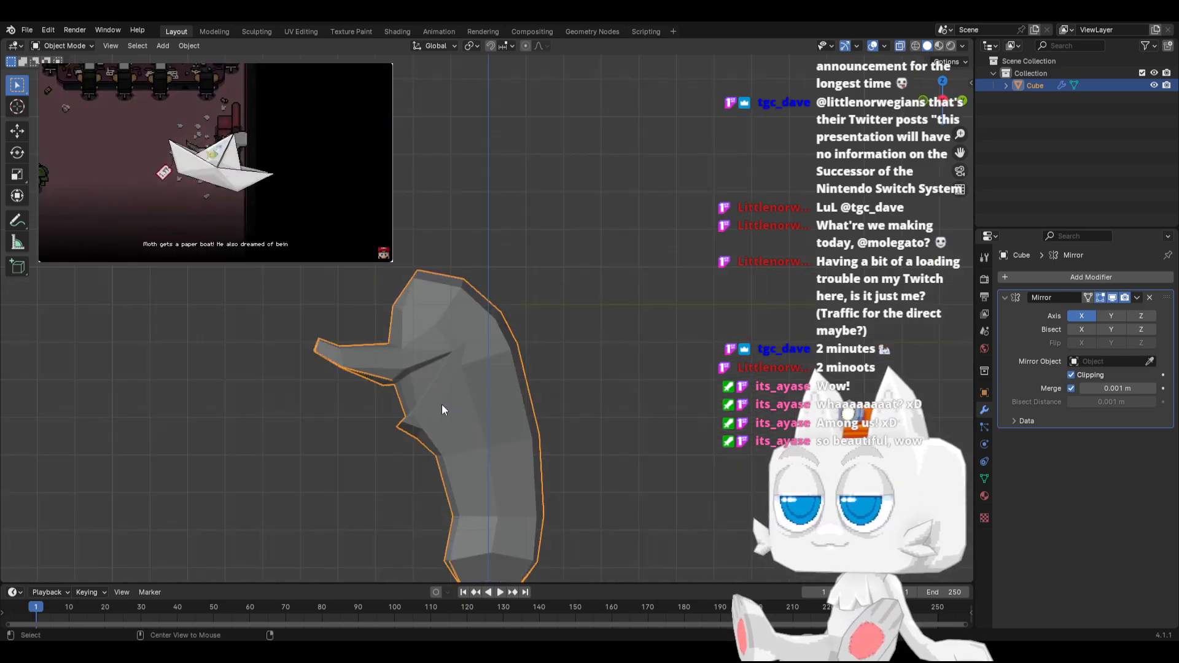
Return to Edit Mode in side view and slide the beak tip's lower vertex along its edge
key(Tab)
scroll(380, 341, up, 2)
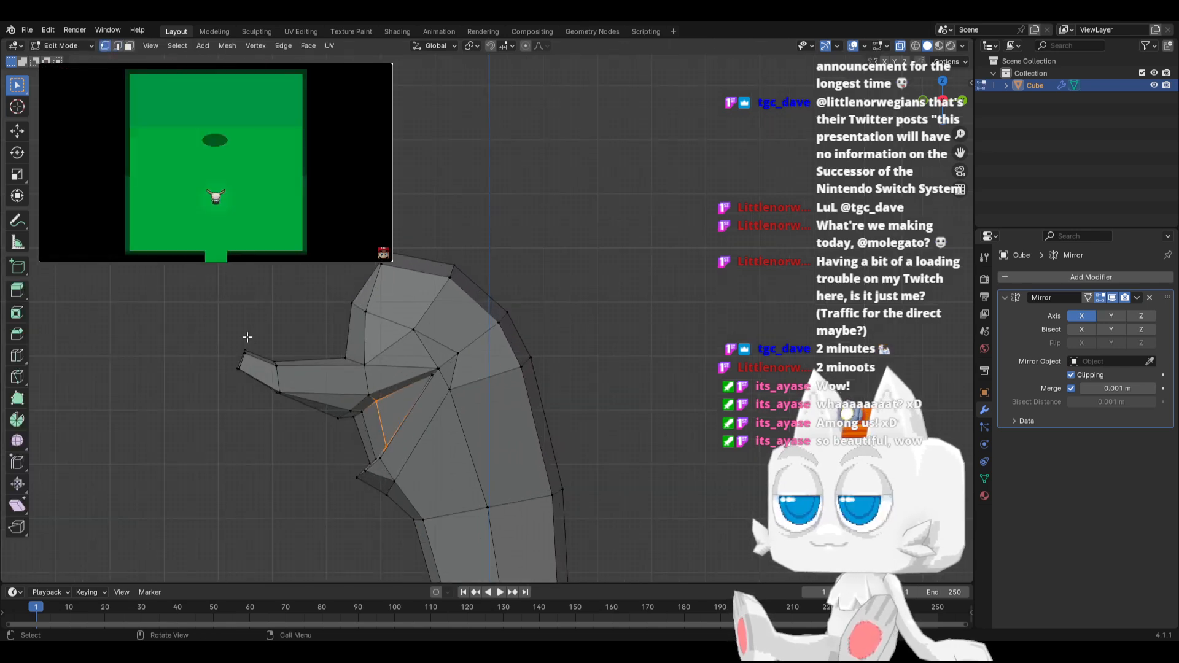
click(239, 373)
key(shift+v)
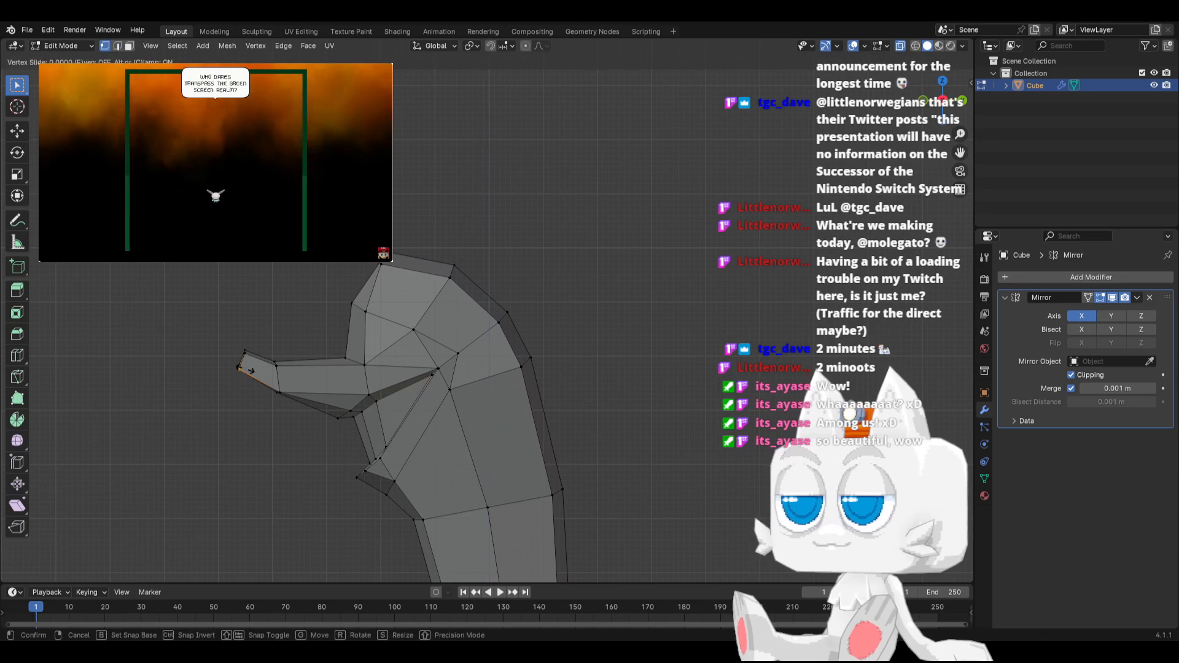
click(245, 366)
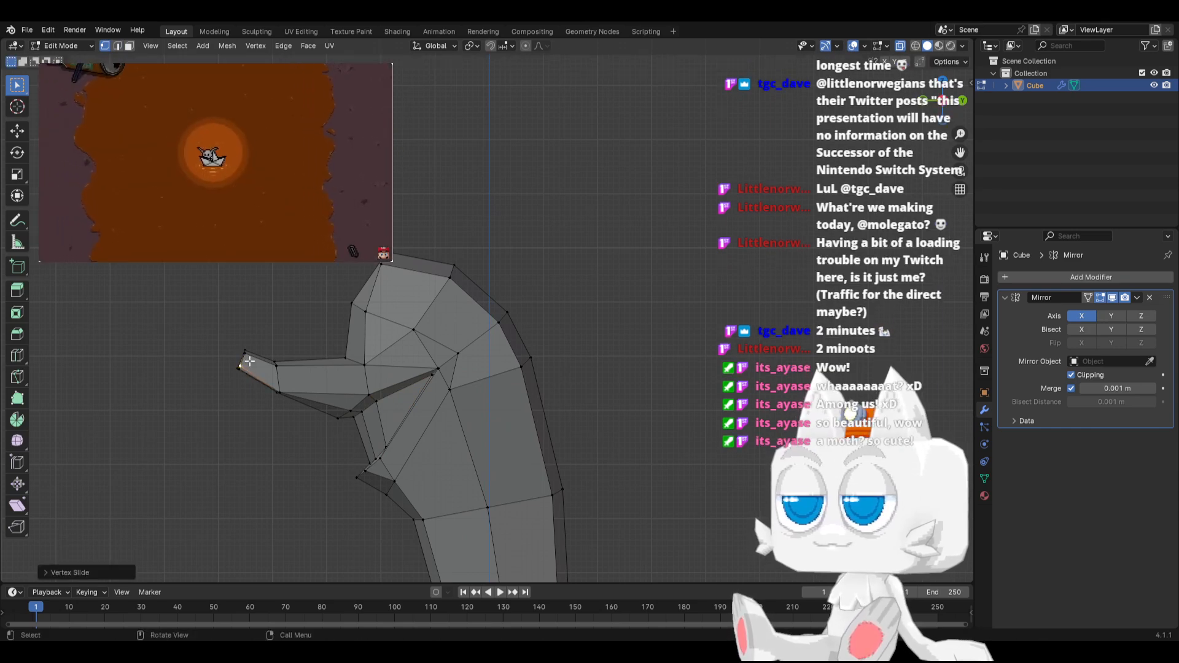
Select the whole mesh and merge its overlapping vertices by distance
middle_drag(249, 360, 278, 384)
key(a)
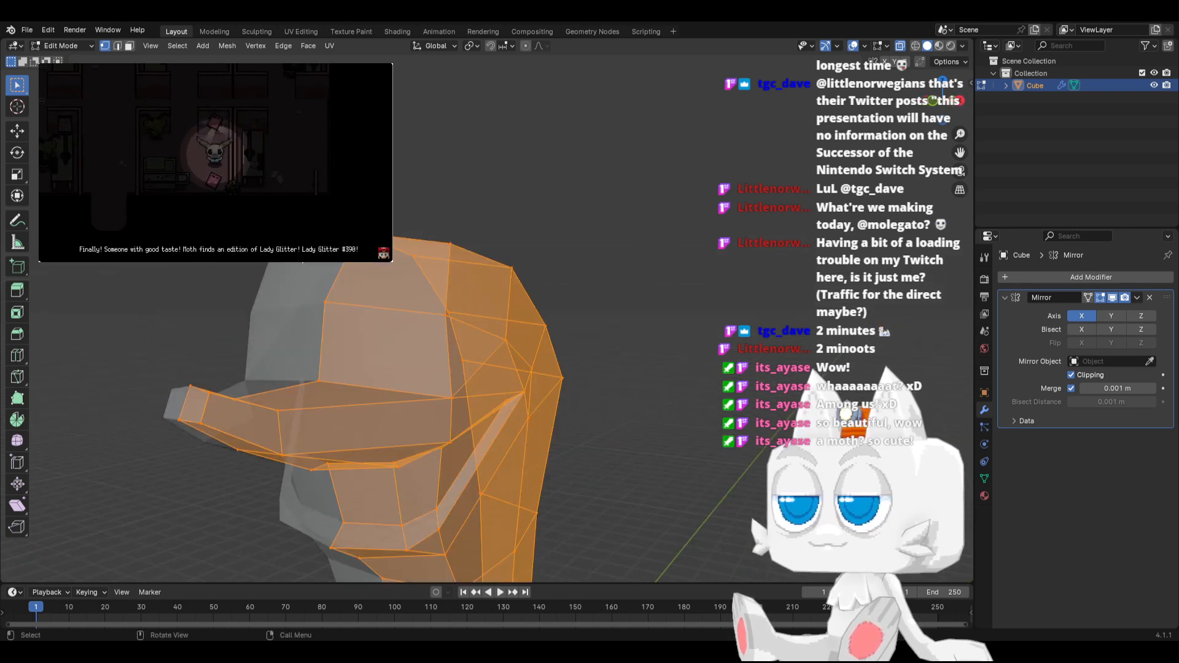
click(222, 47)
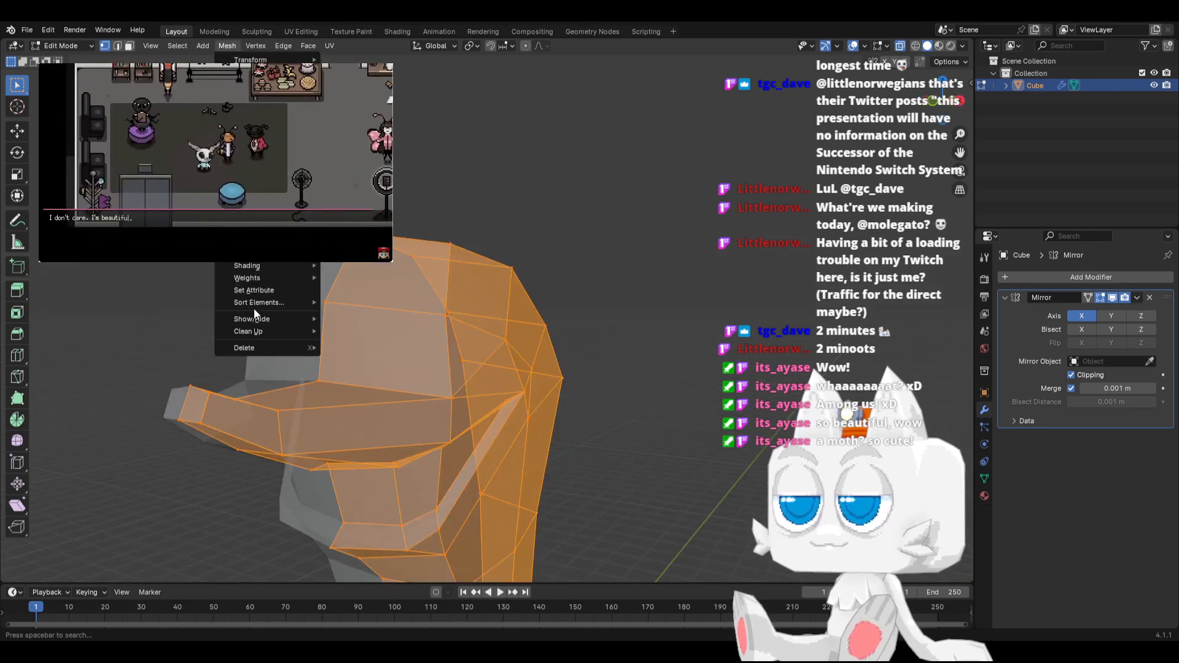
mouse_move(277, 335)
click(385, 425)
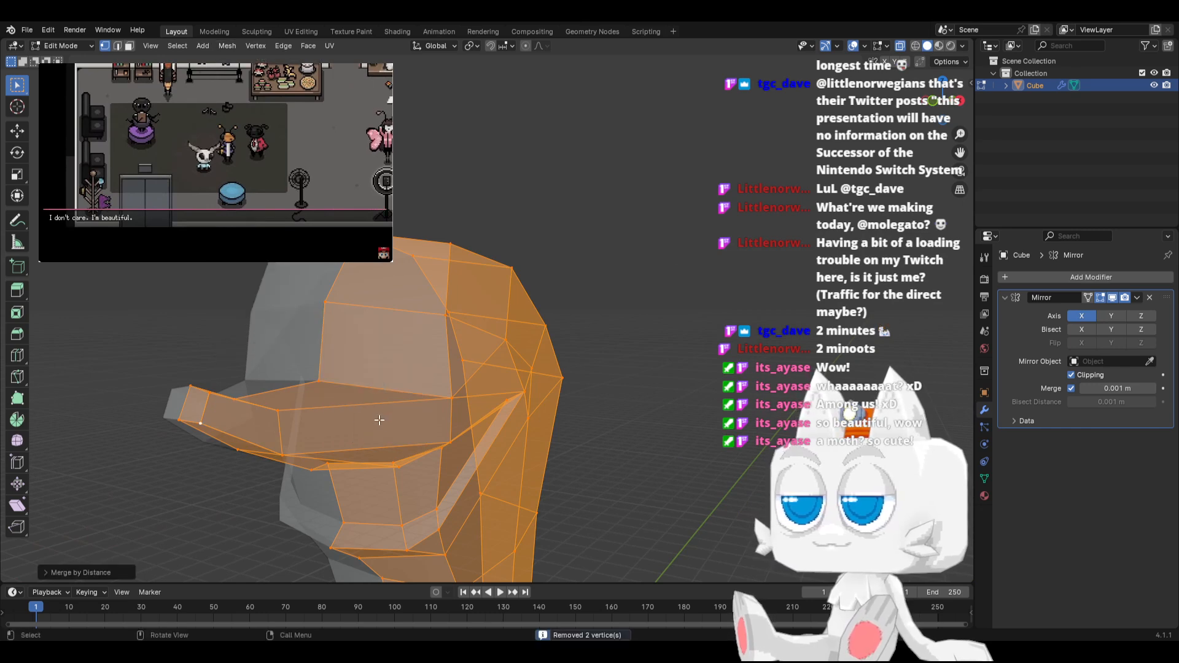
Scale down the beak tip's lower edge and slide it along the adjoining edges to refine the tip
key(KP_3)
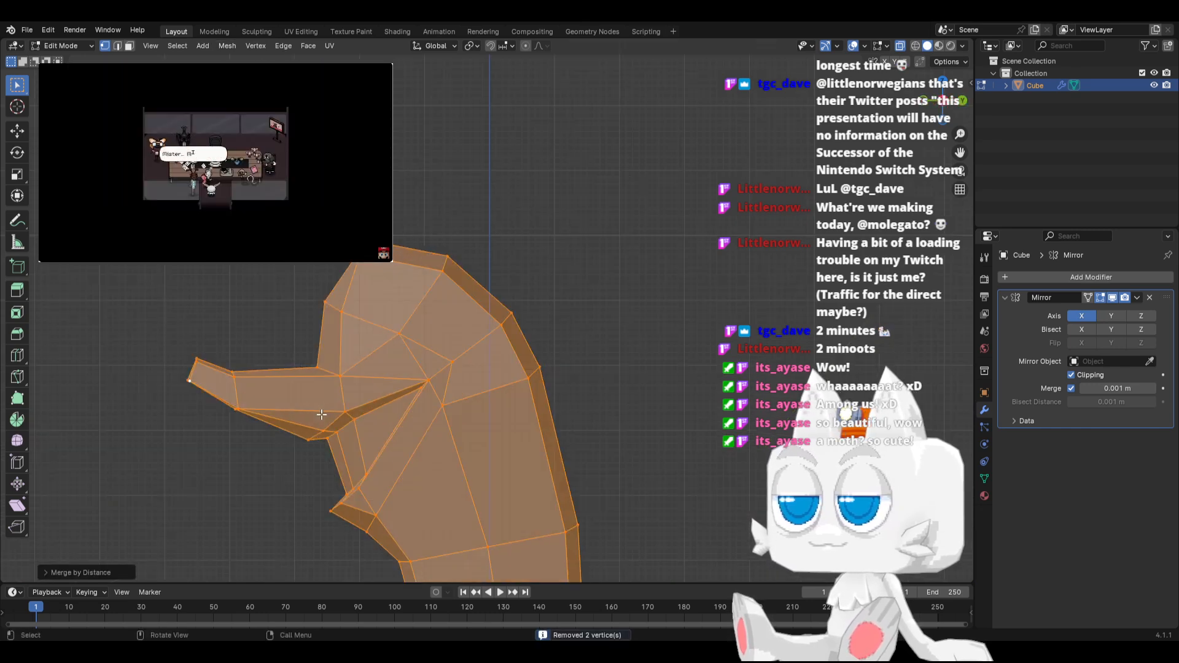
click(183, 385)
middle_drag(214, 398, 201, 407)
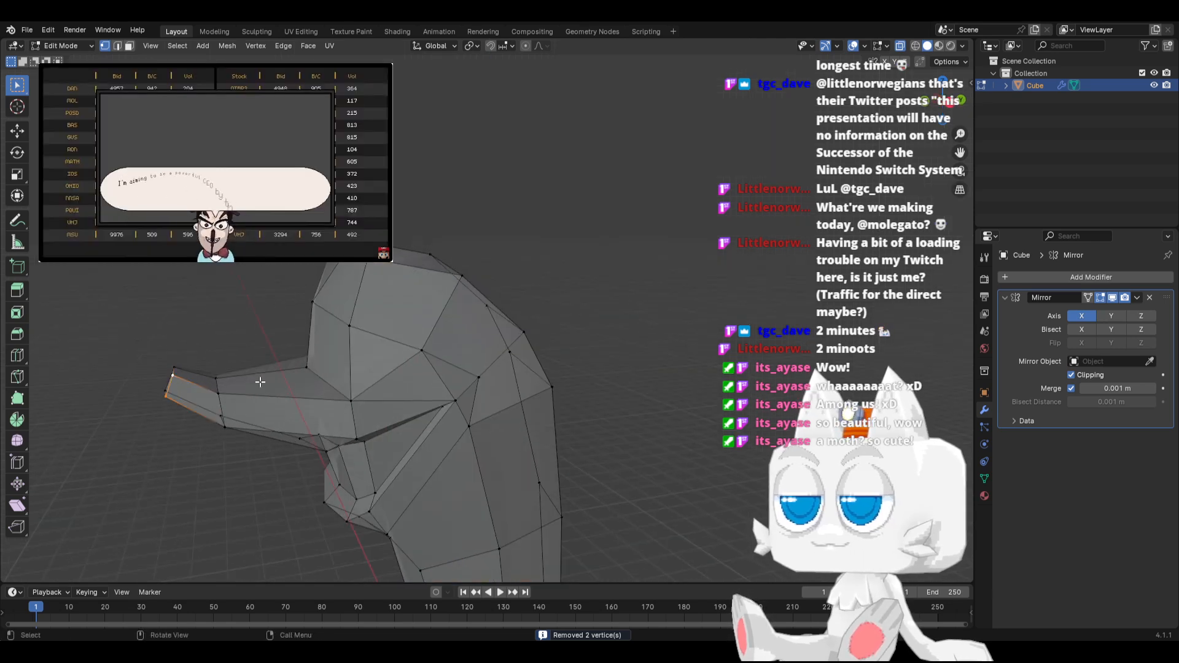
middle_drag(282, 382, 304, 393)
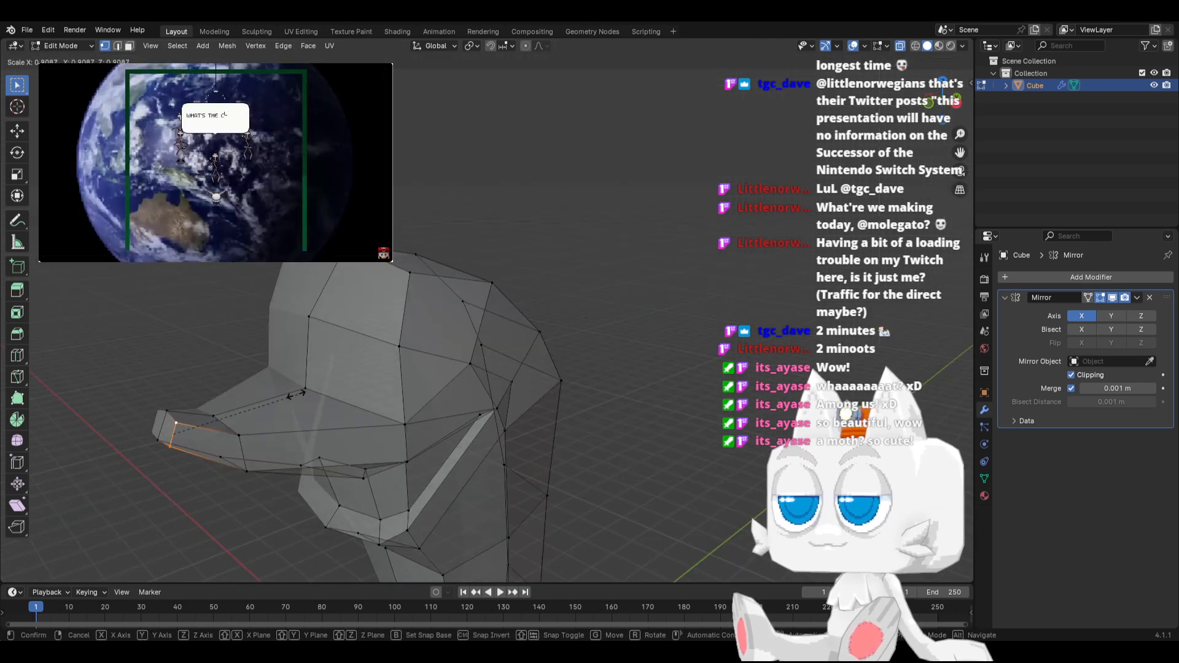
key(g)
key(g)
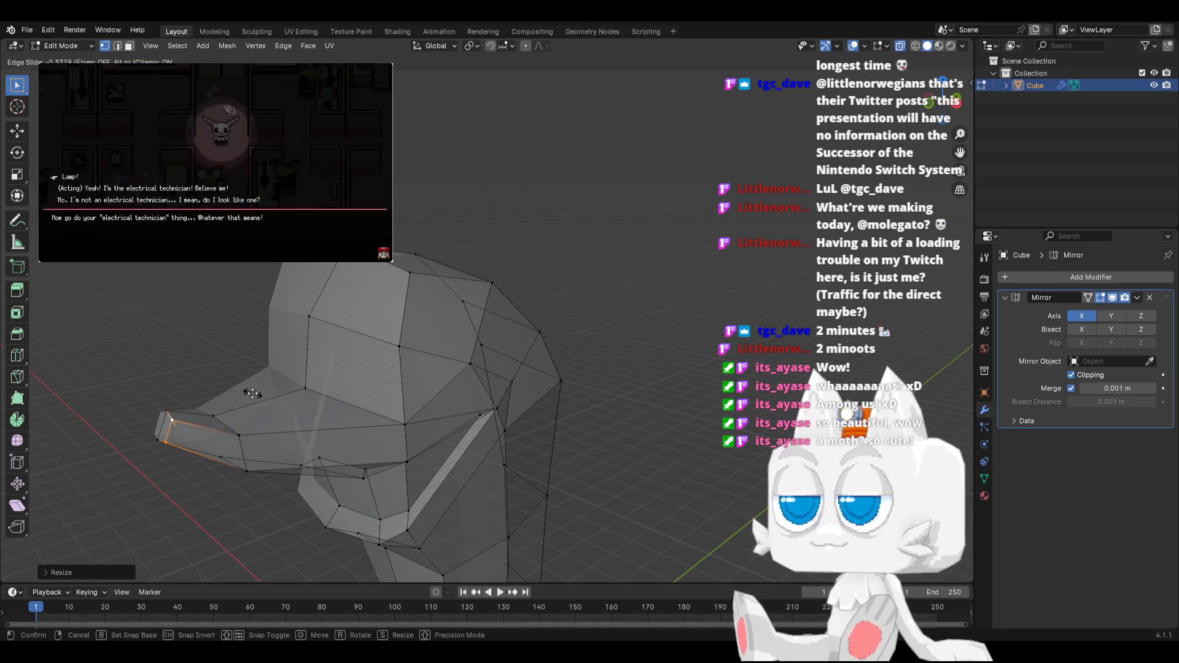
click(260, 396)
Slide the vertex on the beak's lower side edge upward along its edge, checking the result from above
key(KP_3)
click(237, 406)
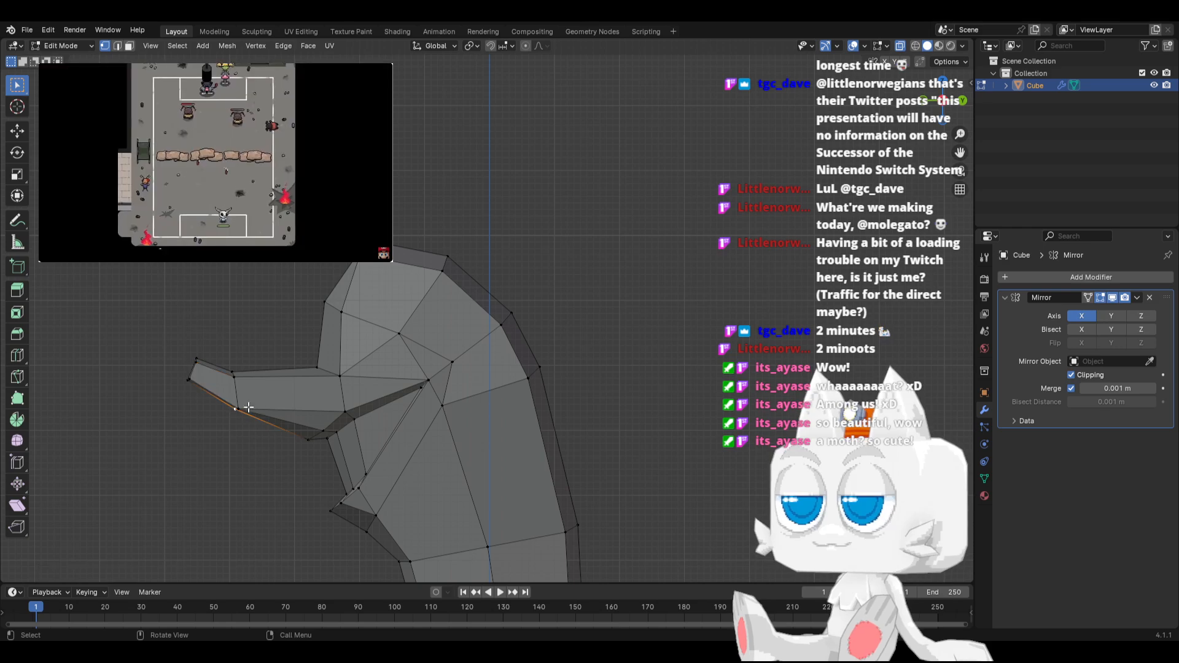
key(g)
key(g)
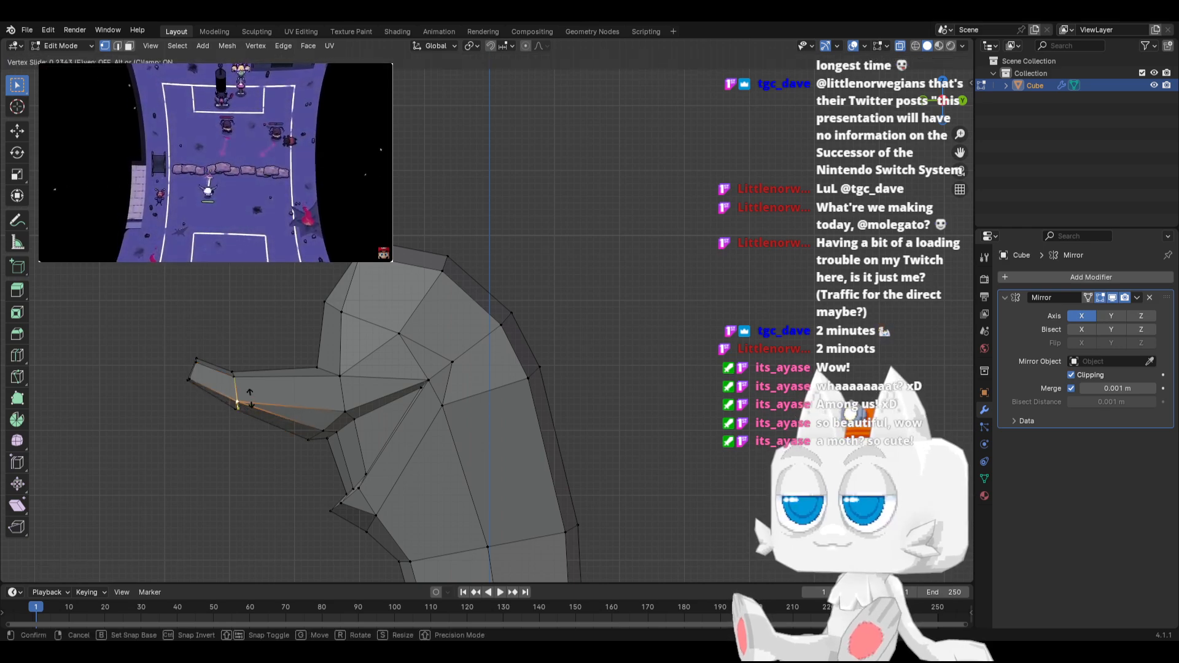
click(249, 398)
middle_drag(250, 397, 383, 409)
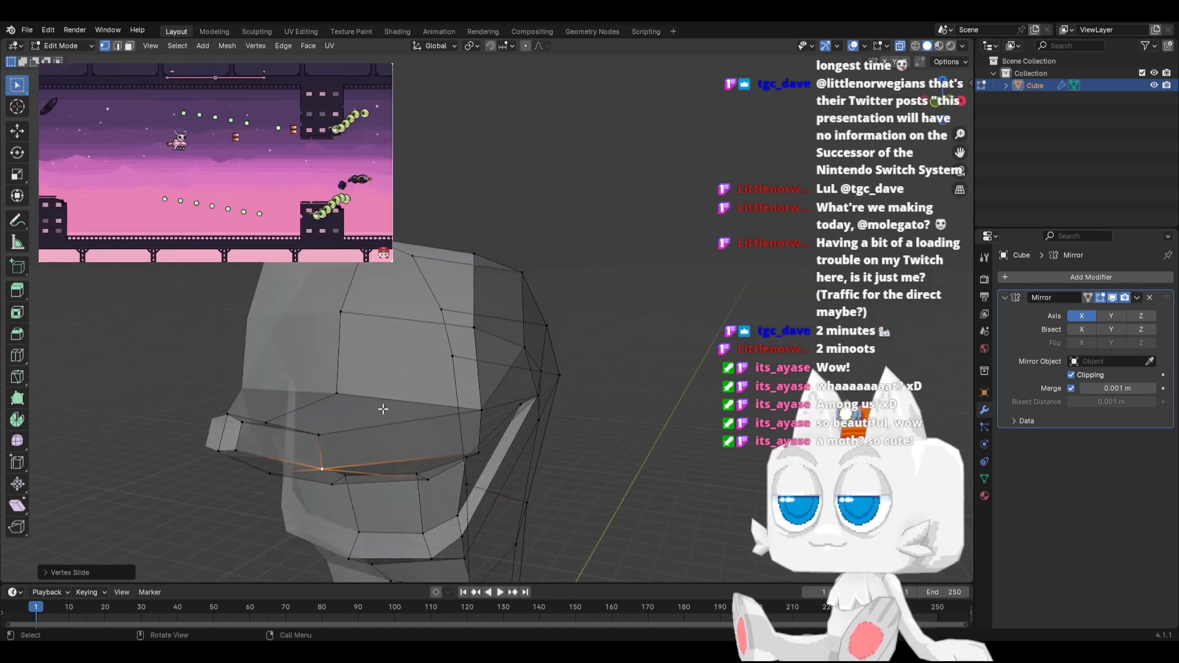
key(KP_1)
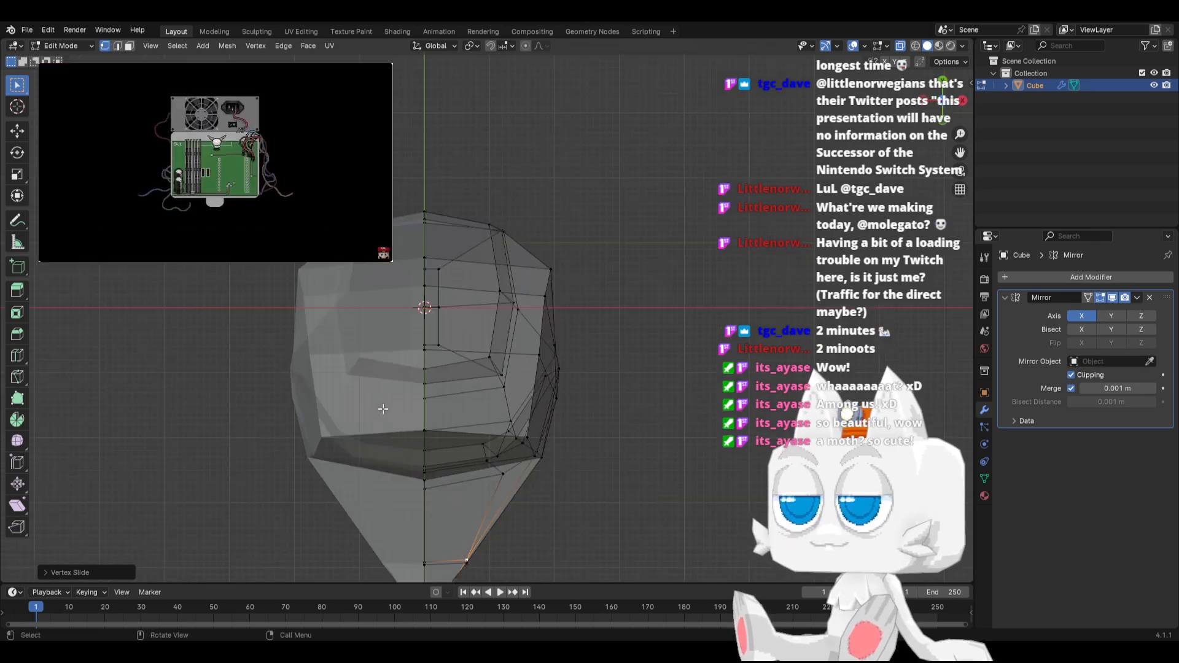
key(KP_7)
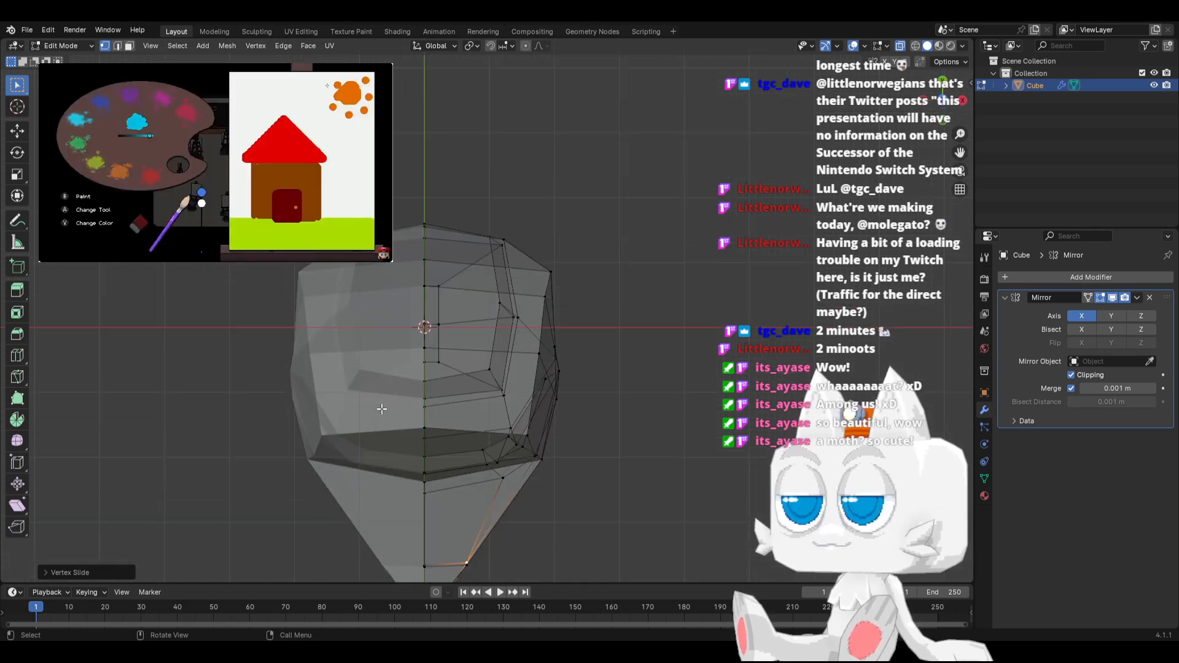
scroll(438, 408, down, 1)
shift+middle_drag(437, 408, 415, 288)
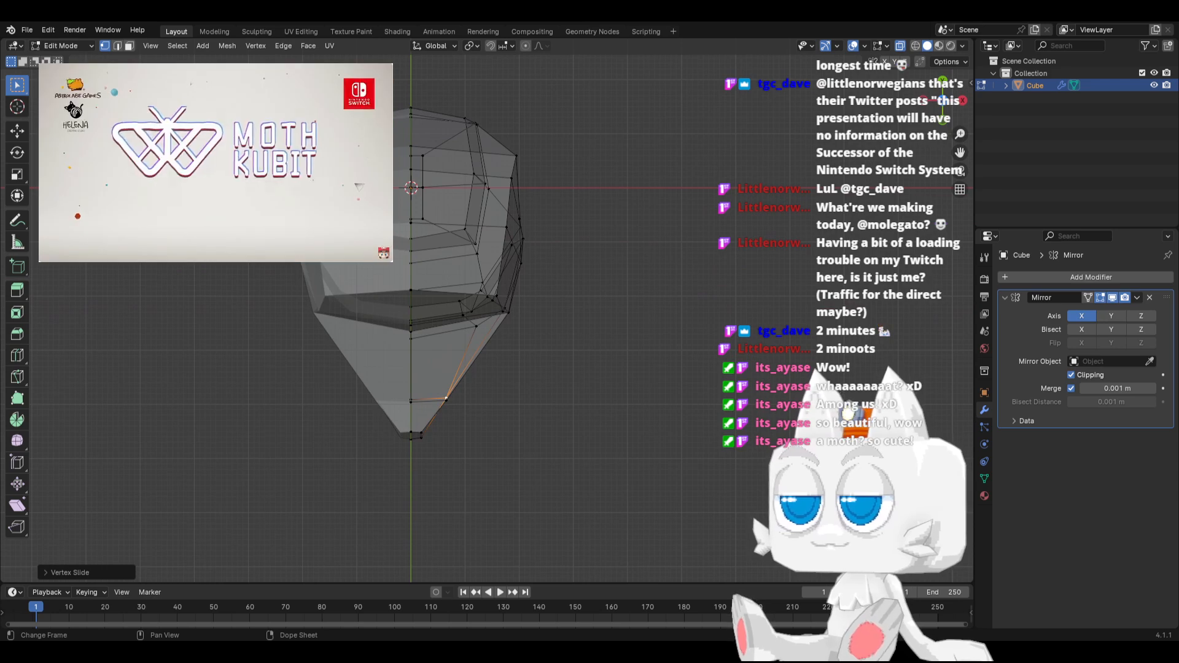
Reposition the vertex where the beak's top meets the forehead and the upper vertices midway along the beak
middle_drag(509, 420, 366, 366)
click(452, 358)
key(g)
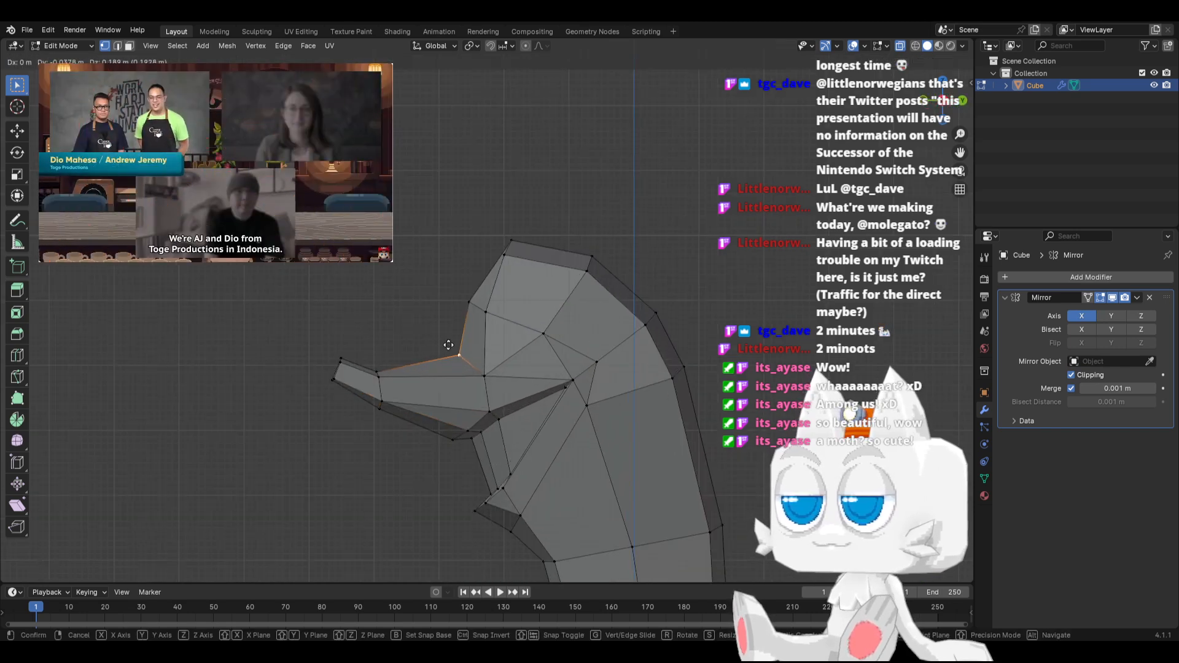
click(447, 350)
click(379, 370)
key(g)
click(385, 365)
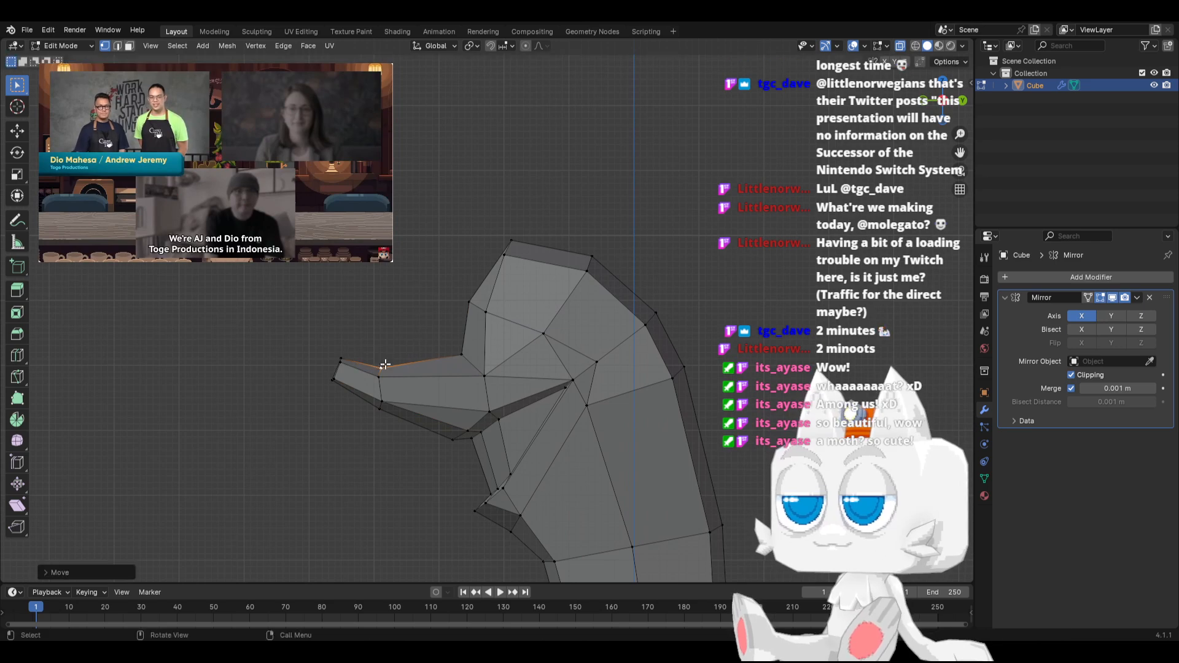
key(g)
click(384, 379)
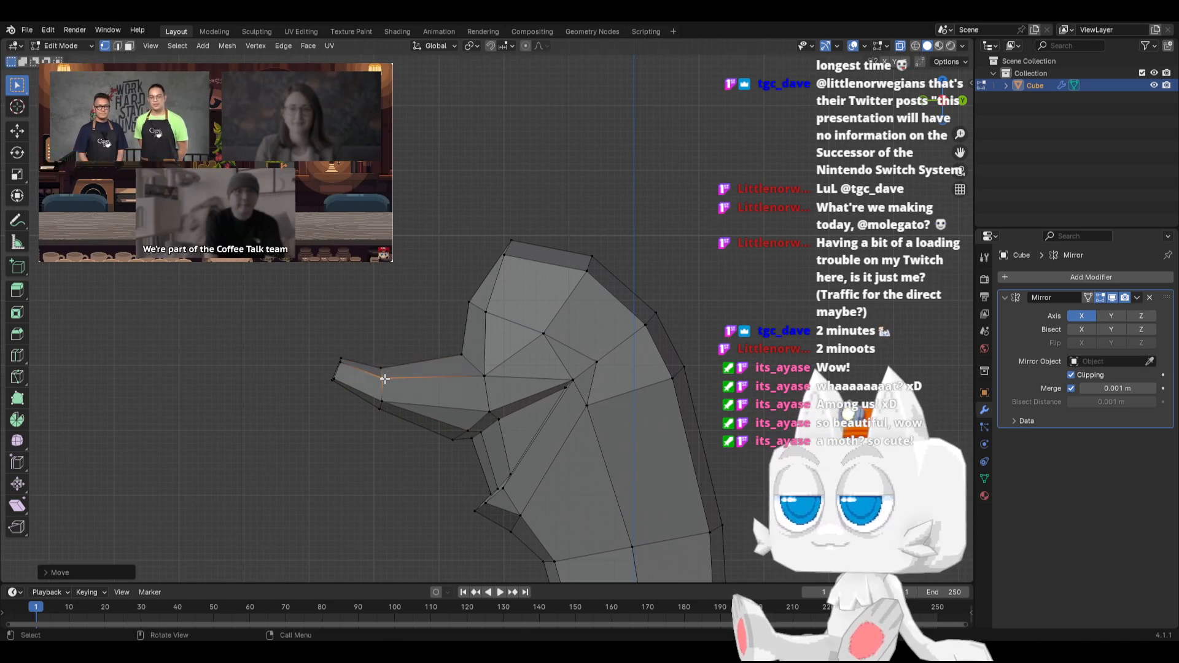
Move the two lower vertices midway along the beak to smooth the curve of its underside
click(376, 407)
key(g)
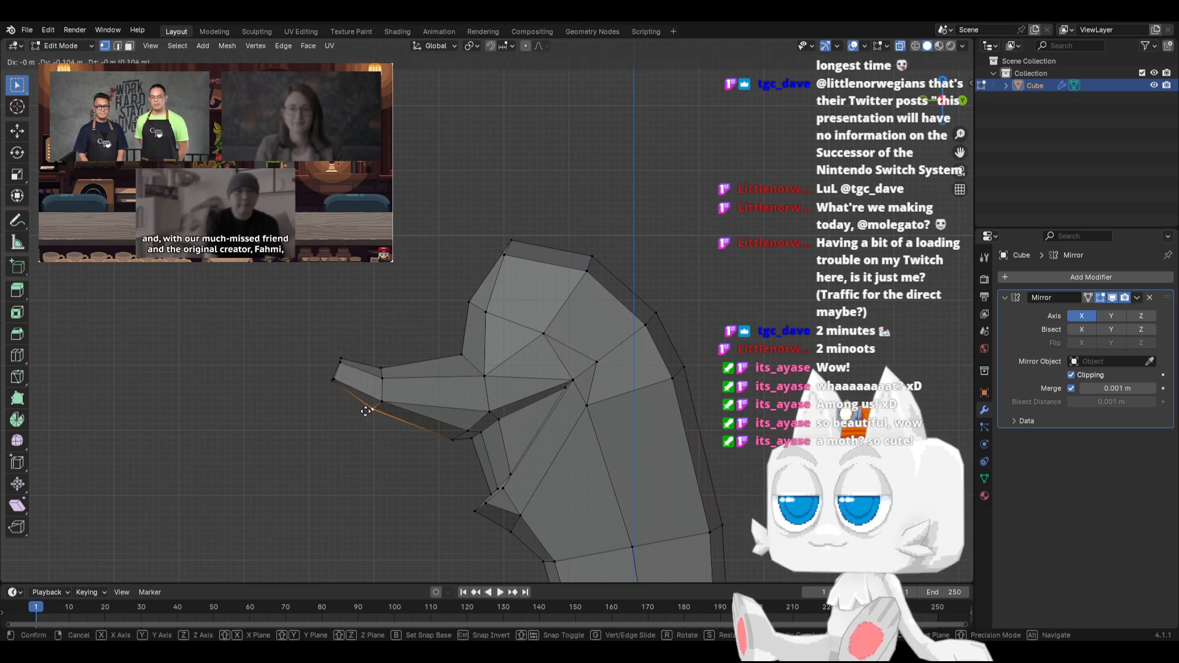
click(365, 411)
click(374, 400)
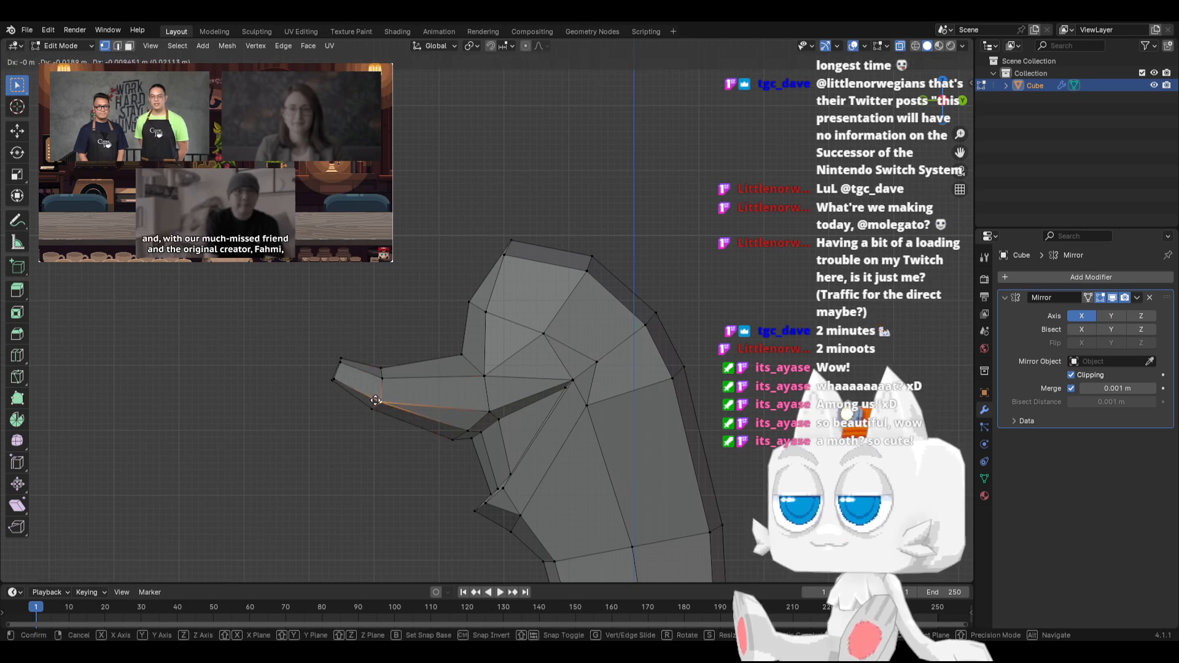
key(g)
click(376, 401)
Extrude the beak's end forward, then scale the new end up and move it to form a flare
middle_drag(304, 341, 333, 365)
drag(315, 338, 350, 389)
key(KP_3)
key(e)
click(315, 384)
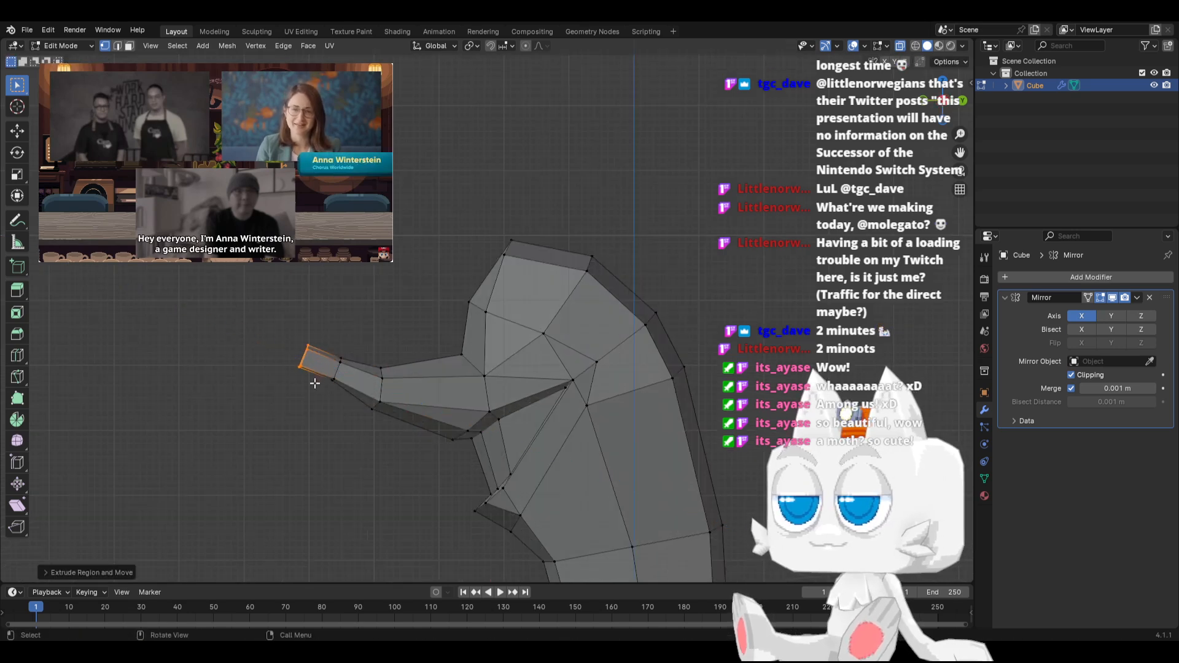
key(s)
click(506, 349)
key(g)
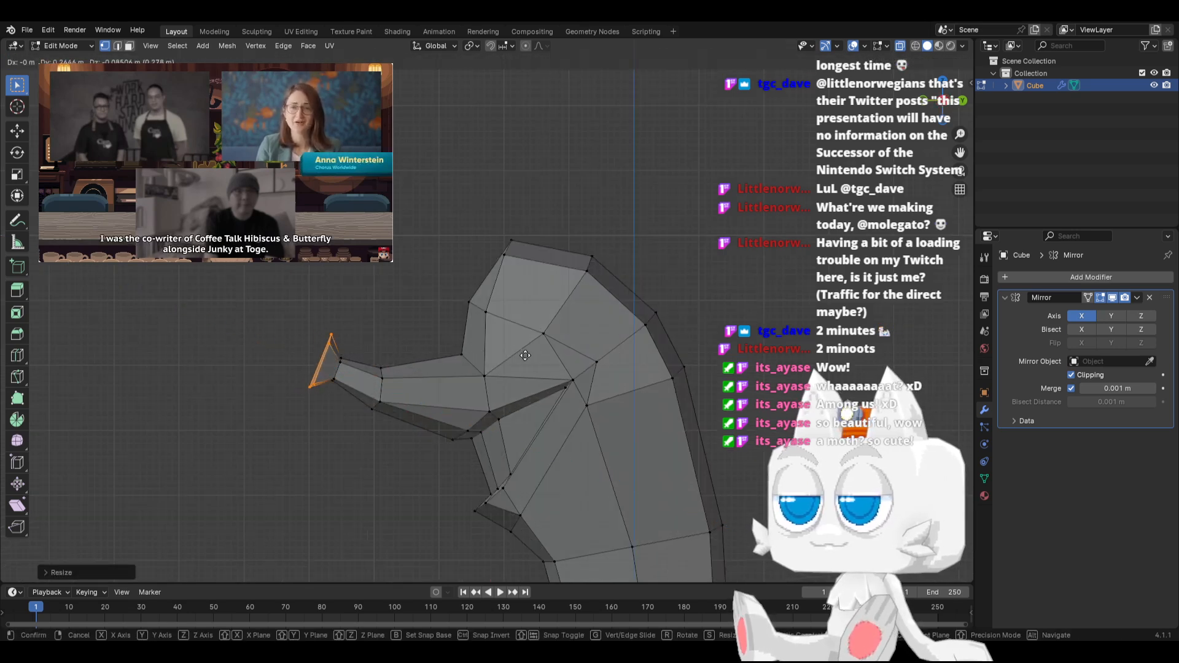
click(511, 353)
Extrude the flared end forward again and scale it down to about 0.7 to form a bulbous tip
key(e)
click(489, 347)
key(s)
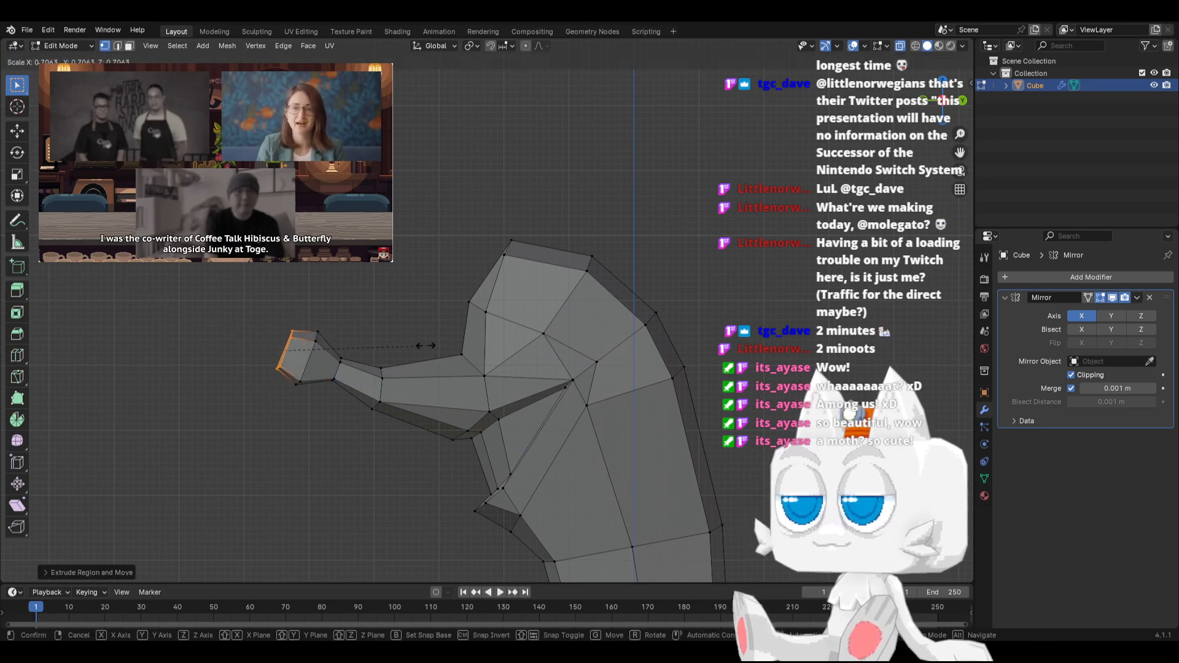
click(419, 346)
mouse_move(294, 393)
middle_down()
mouse_move(387, 416)
mouse_move(290, 401)
middle_up()
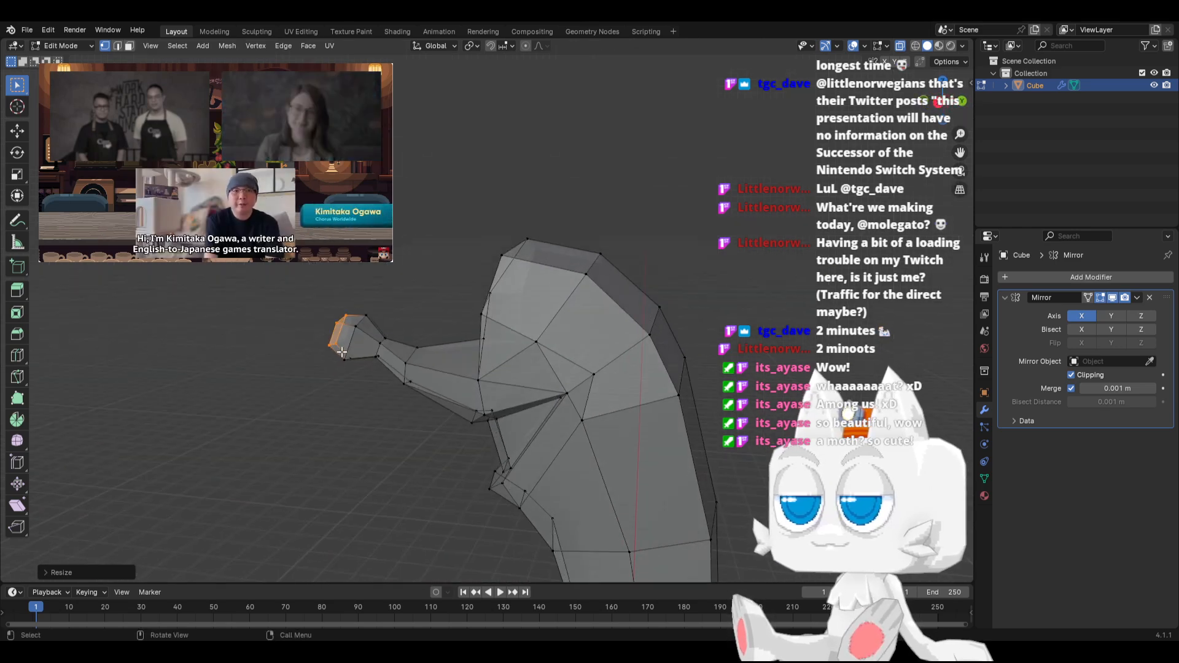
Move the bulbous tip's widest side vertices outward along the X axis
key(KP_7)
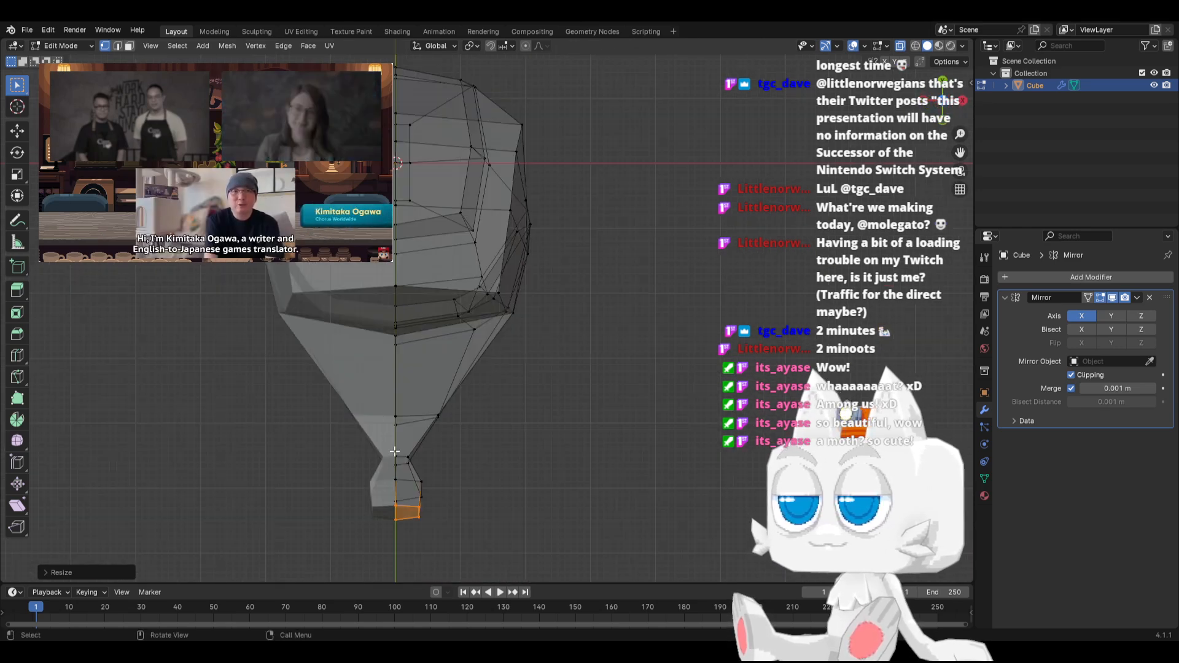
click(428, 490)
key(g)
key(x)
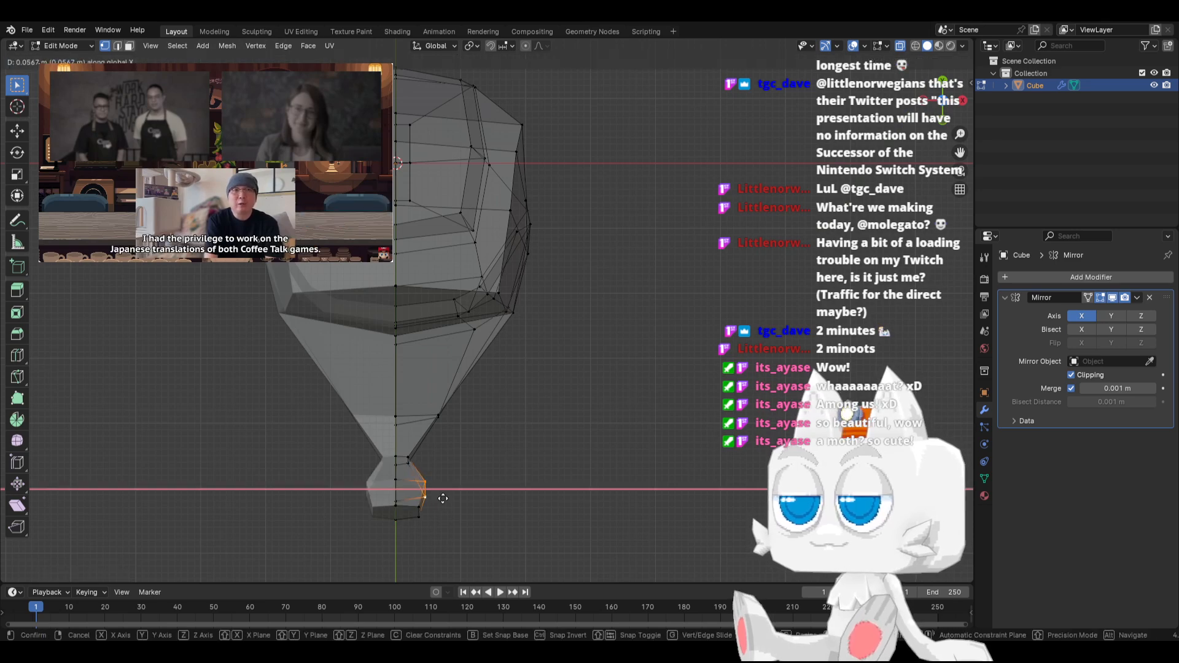
click(446, 496)
Select the whole bulbous tip in side view, rotate it upward and raise it slightly
middle_drag(447, 495, 371, 353)
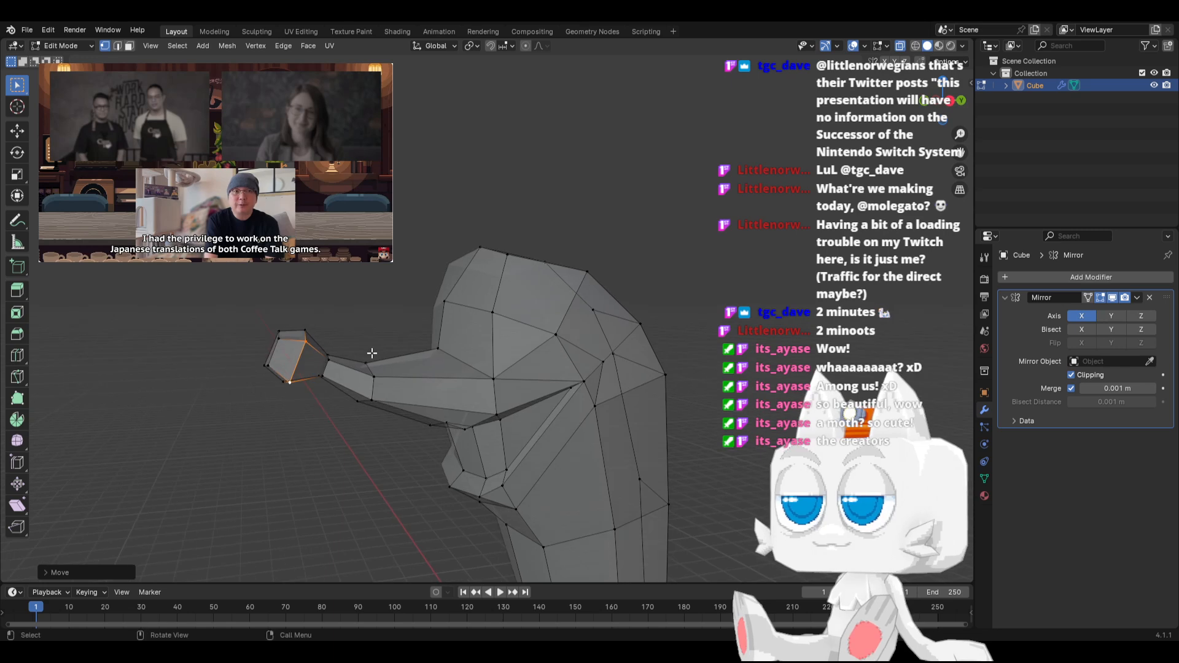
key(KP_3)
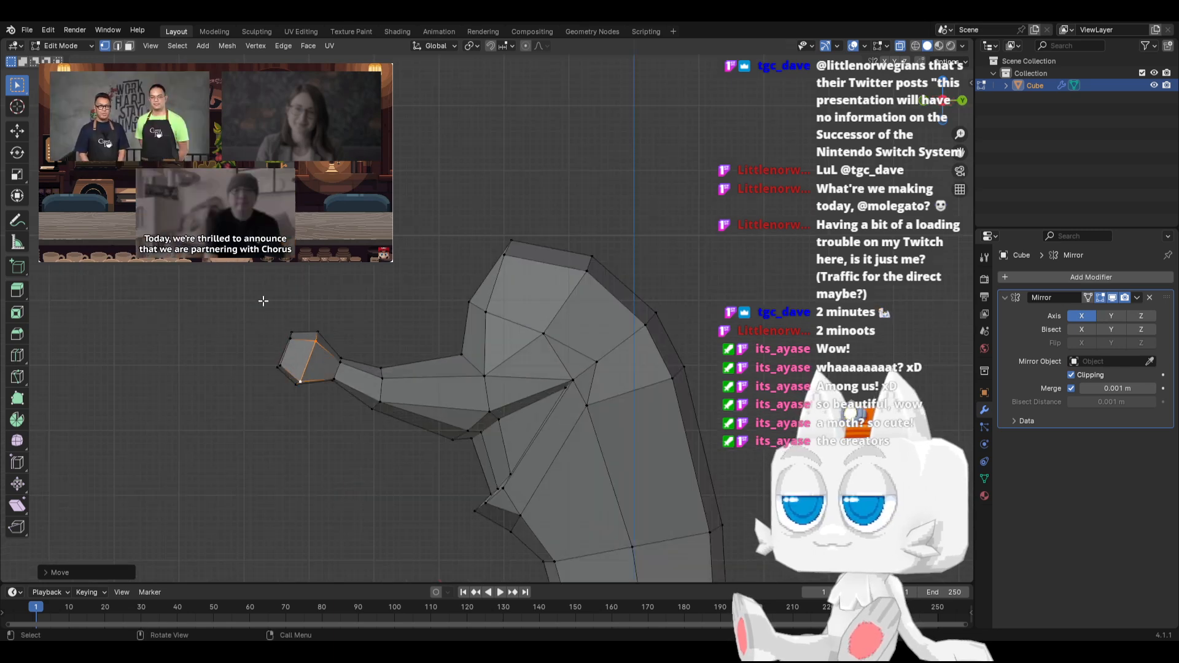
drag(263, 299, 325, 409)
key(r)
click(422, 326)
key(g)
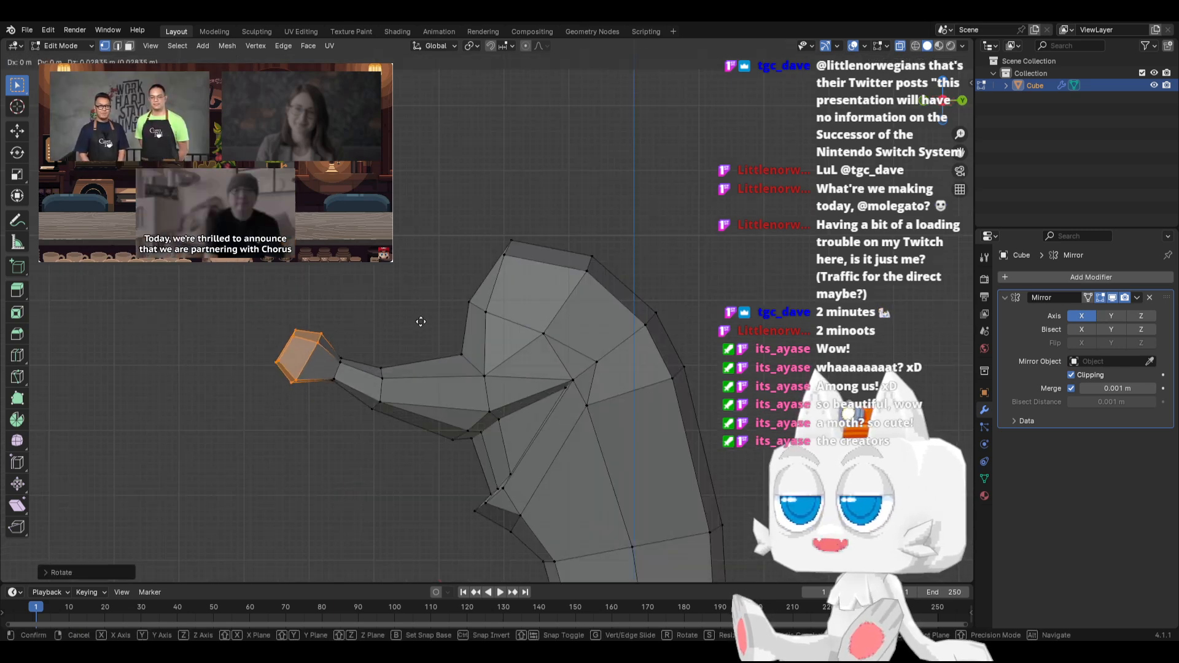
click(421, 318)
key(r)
click(426, 322)
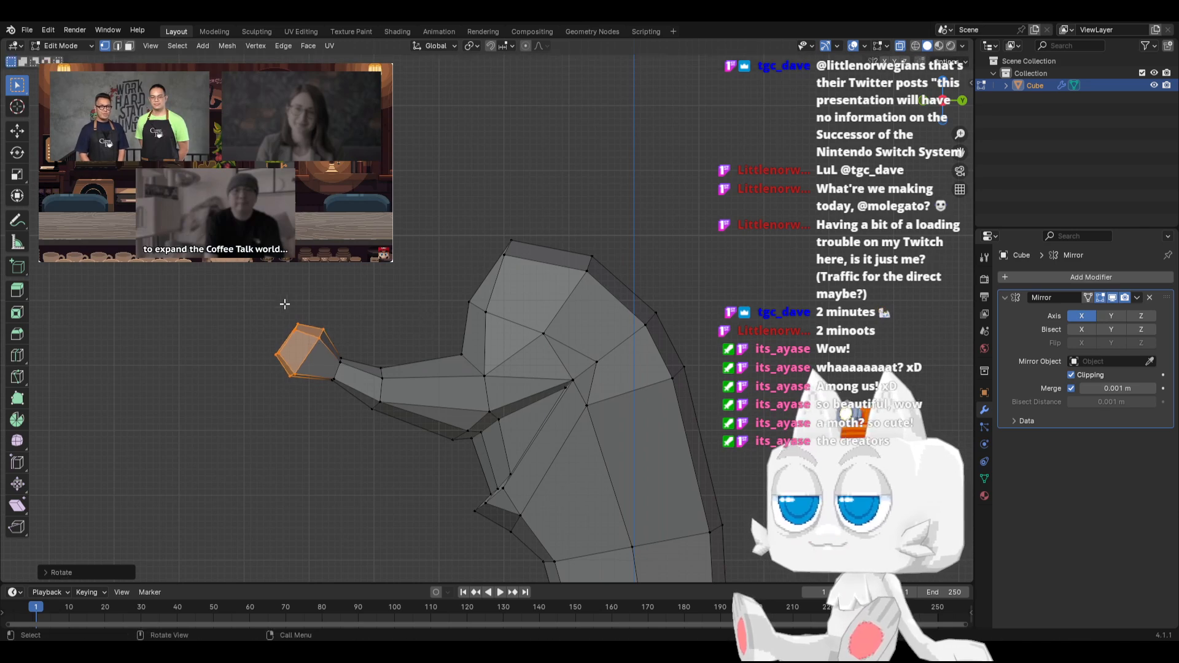
Pull the front centre vertices of the bulbous tip forward and check the shape in Object Mode
click(283, 305)
key(g)
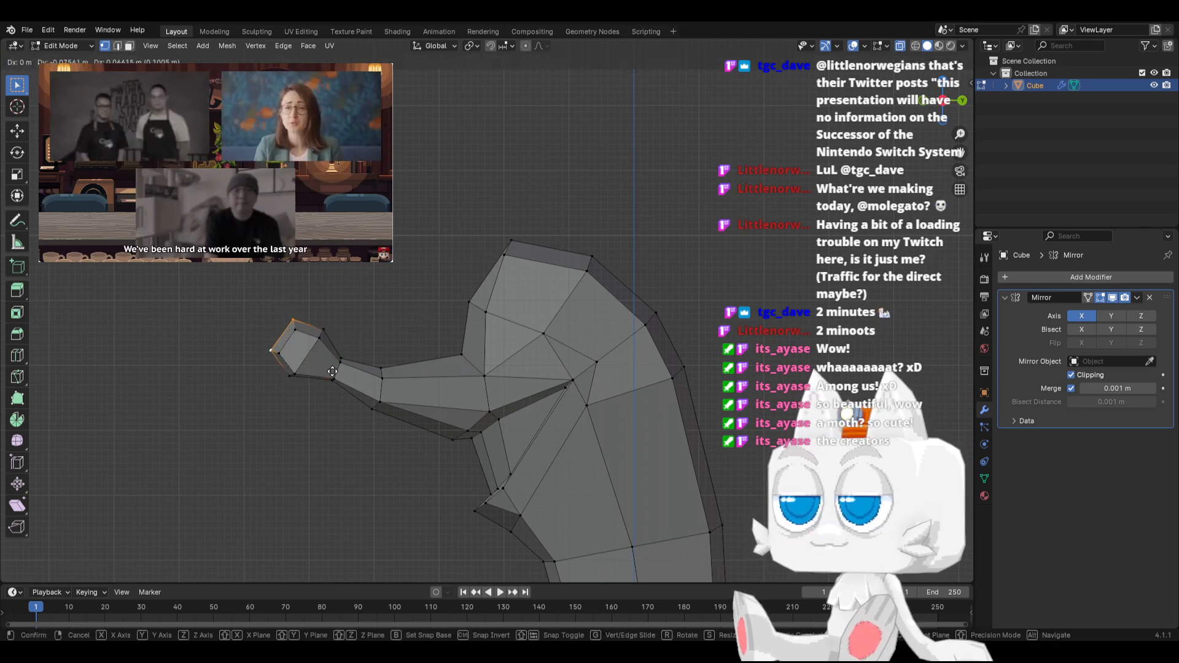
click(330, 372)
key(Tab)
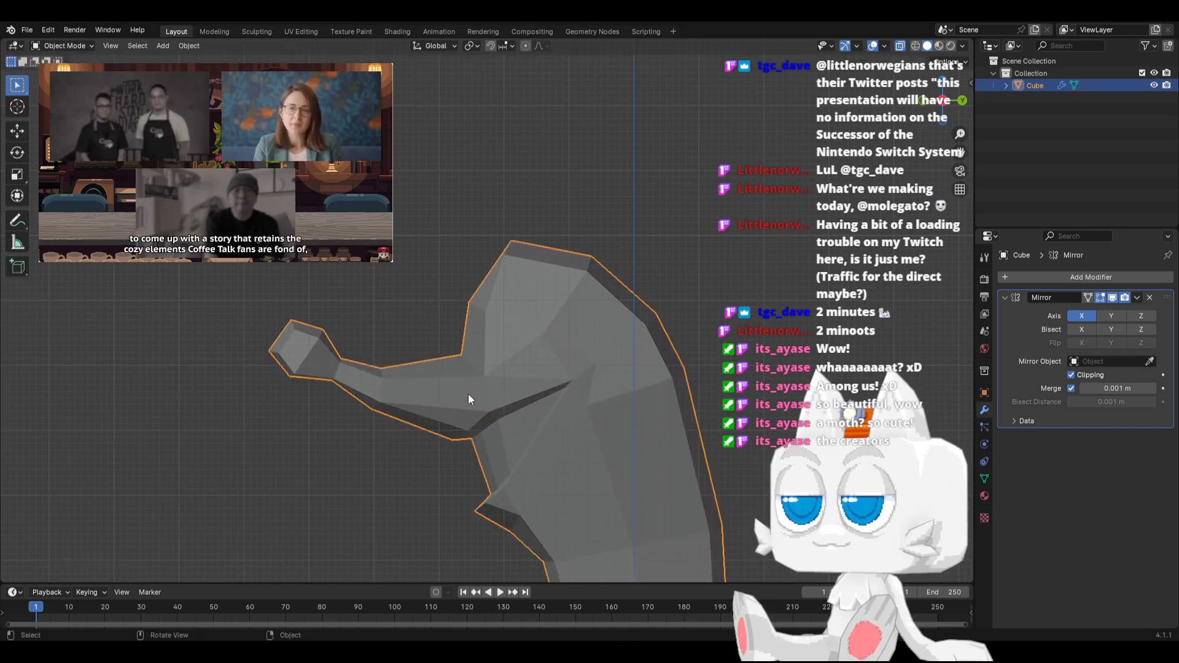
middle_drag(469, 326, 480, 404)
Return to Edit Mode and move the outer mouth corner's vertex outward along the X axis
key(Tab)
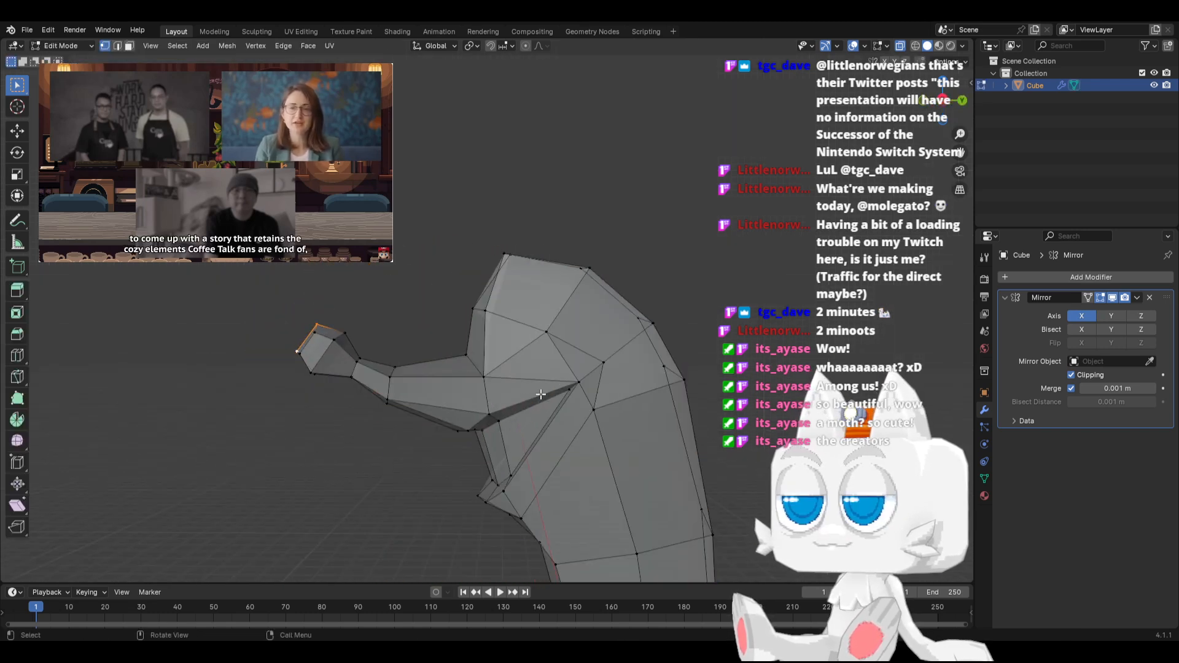
key(KP_1)
key(g)
key(x)
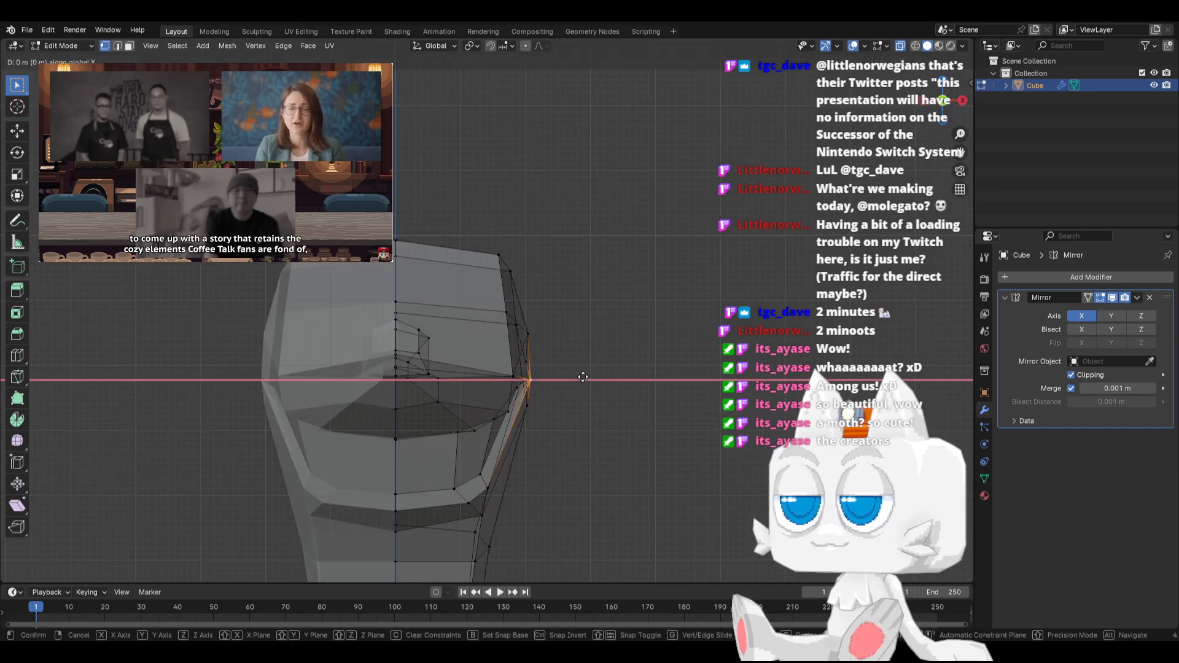
click(600, 375)
middle_drag(600, 374, 594, 405)
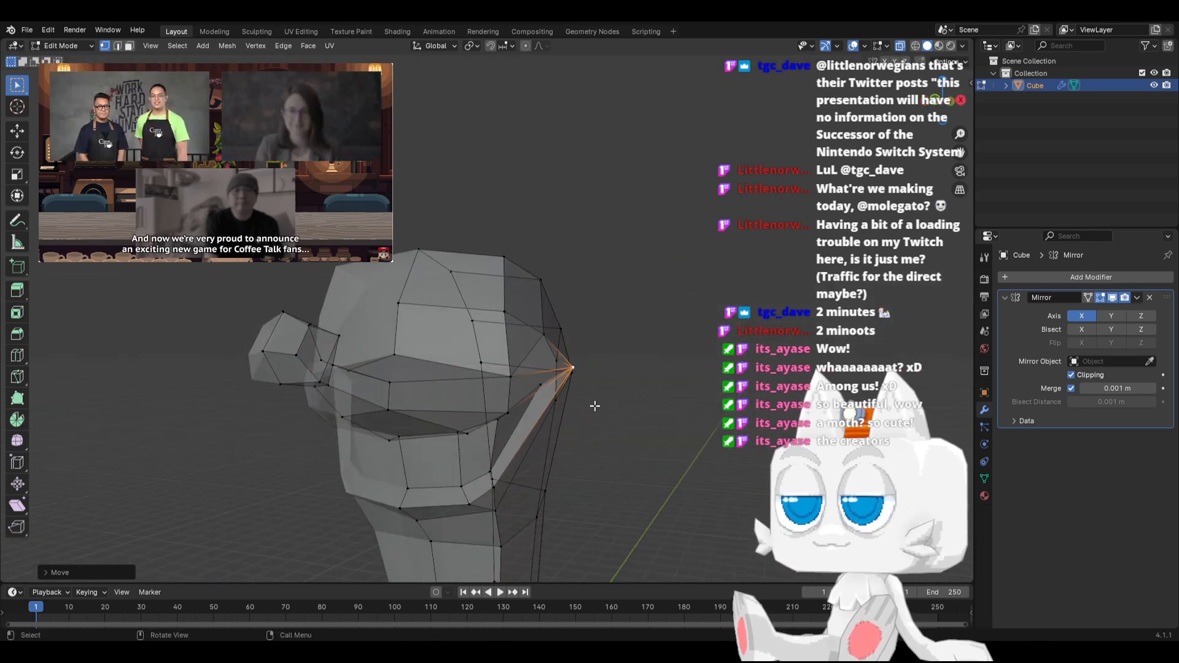
Slide the inner mouth corner's vertex forward along its edge and adjust its position in side view
click(539, 384)
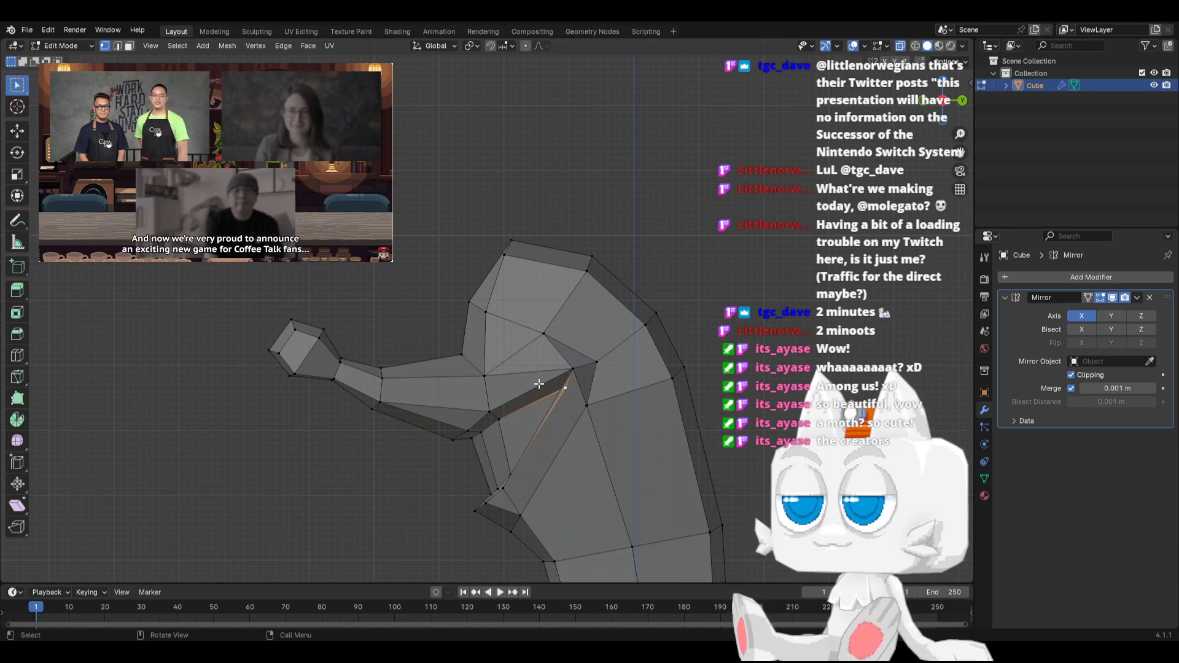
key(g)
key(g)
click(515, 394)
key(g)
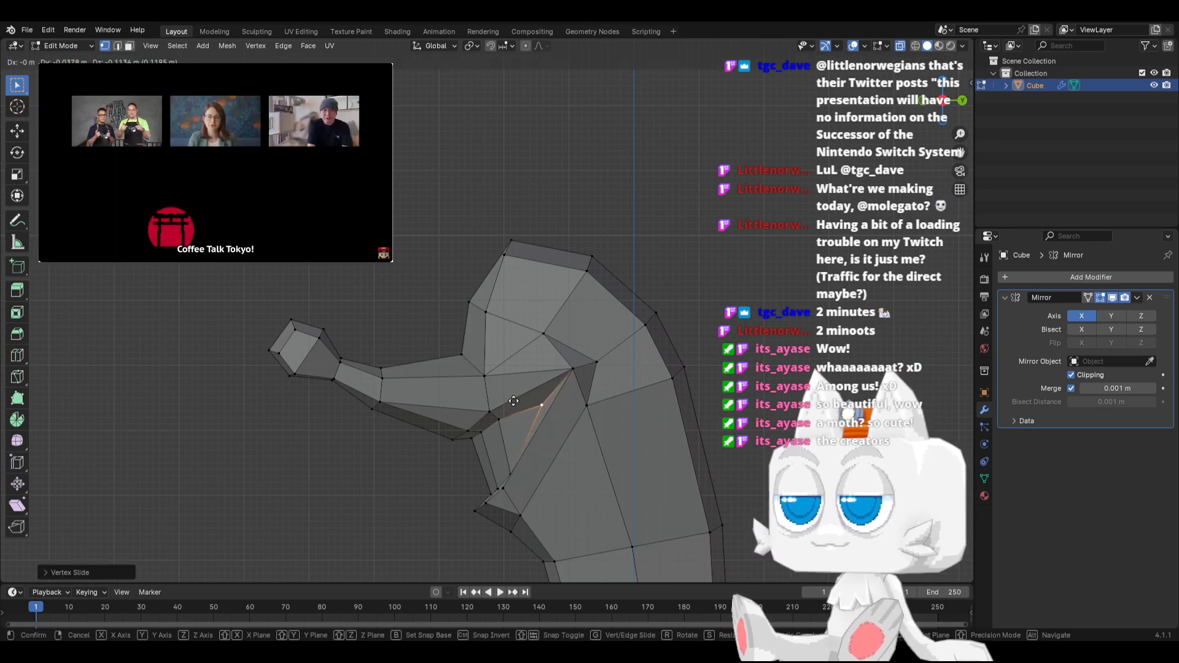
click(515, 395)
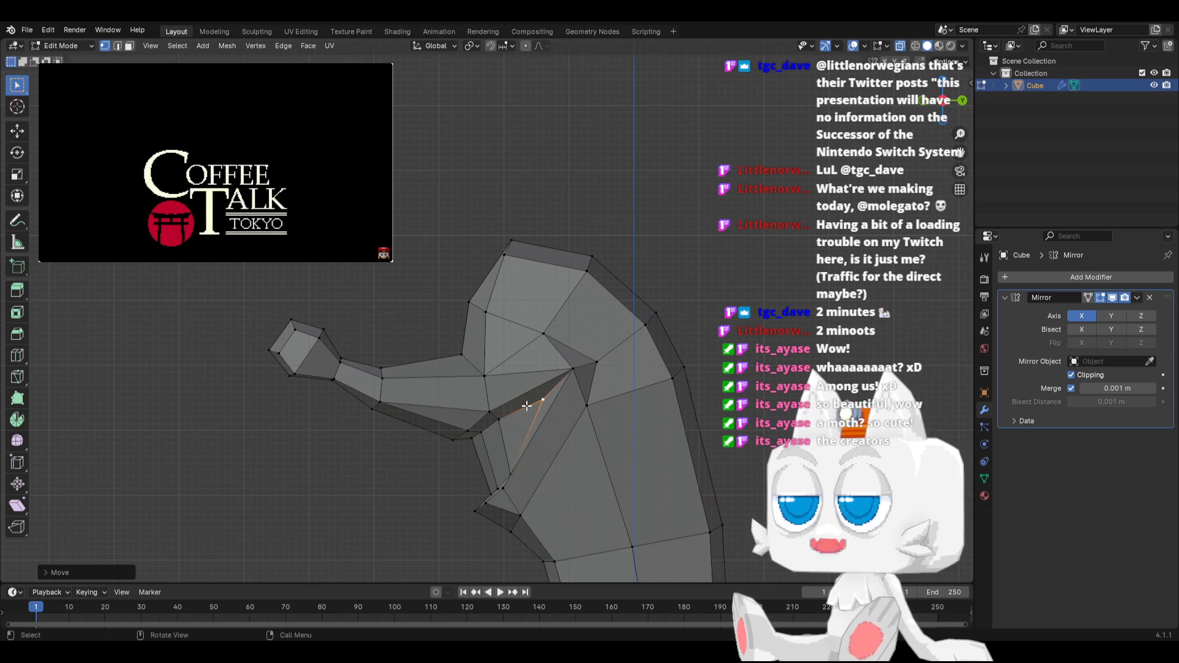
Move the inner mouth corner's vertex outward along the X axis
middle_drag(562, 403, 658, 400)
key(g)
key(x)
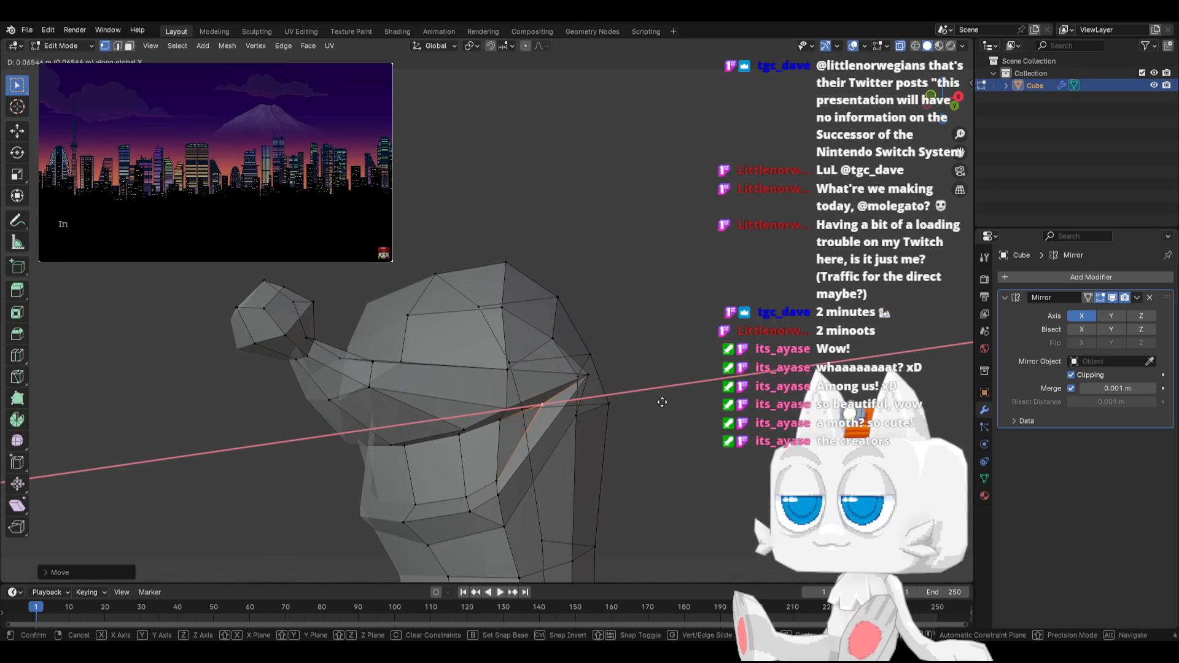
click(669, 402)
Knife a cut across the mouth's side from the beak's lower vertex to the vertex at the lower lip's corner
middle_drag(574, 426, 499, 450)
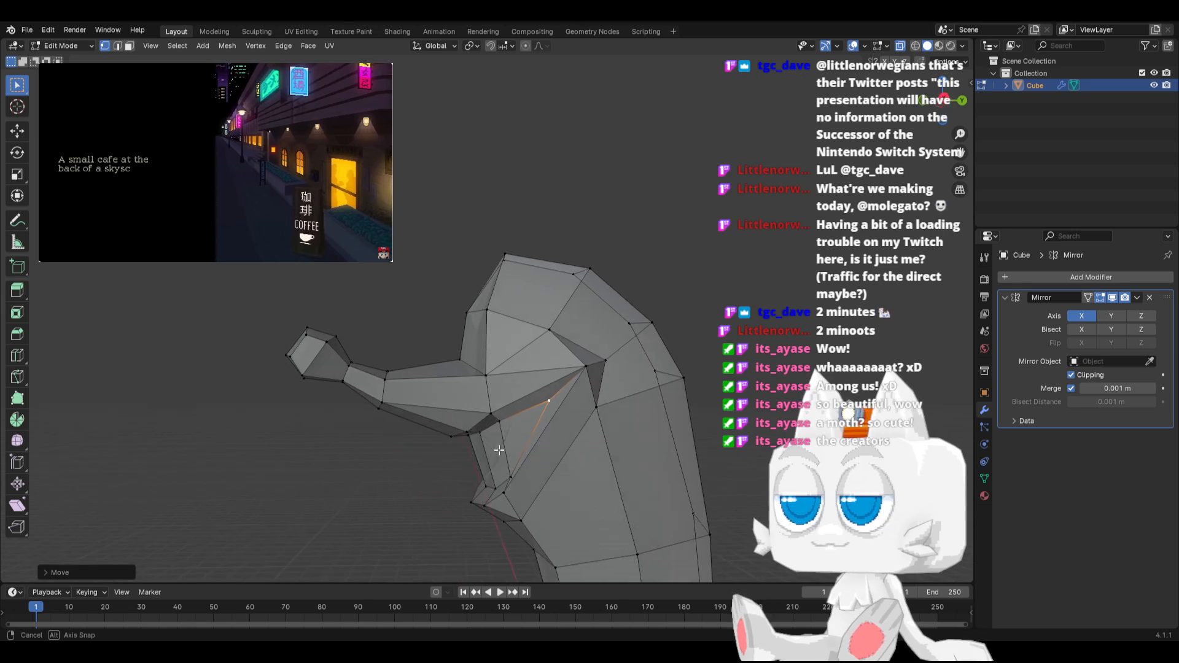
key(k)
click(490, 412)
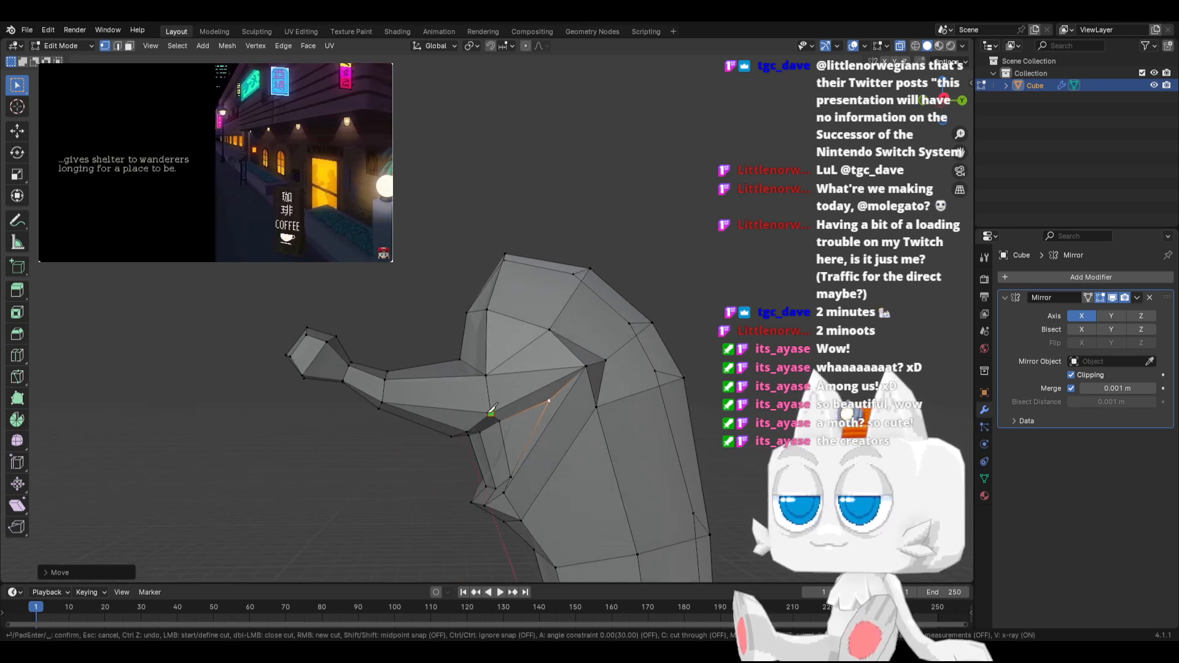
mouse_move(513, 483)
middle_down()
mouse_move(546, 486)
mouse_move(522, 476)
middle_up()
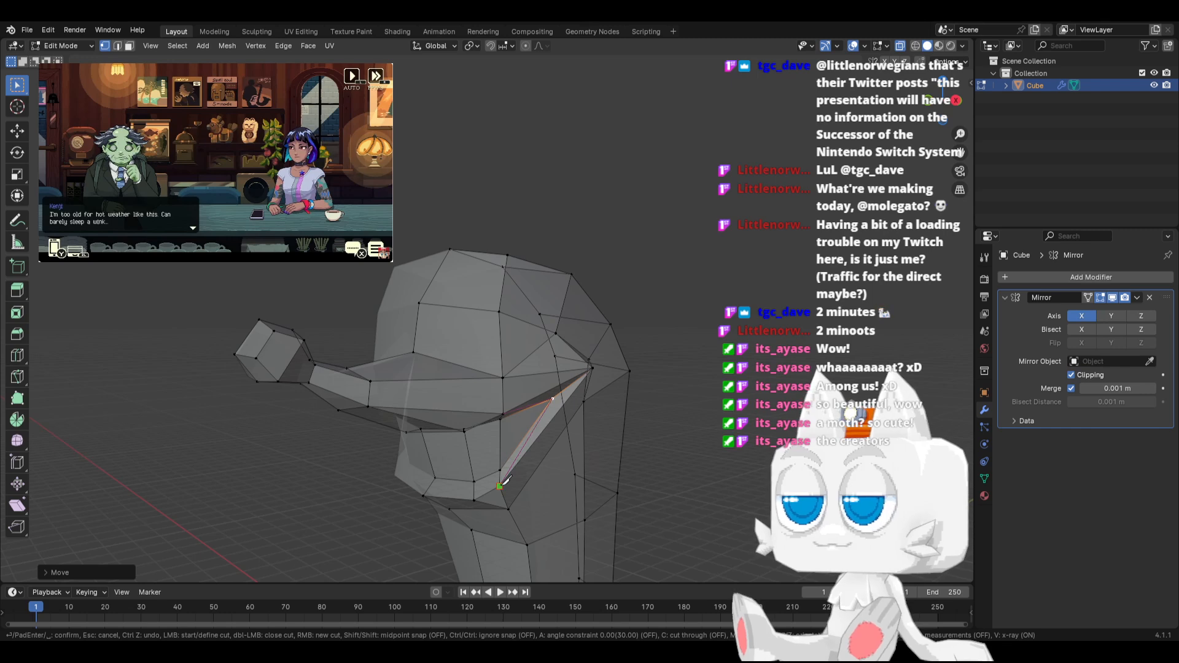
click(501, 484)
key(Return)
middle_drag(505, 480, 496, 444)
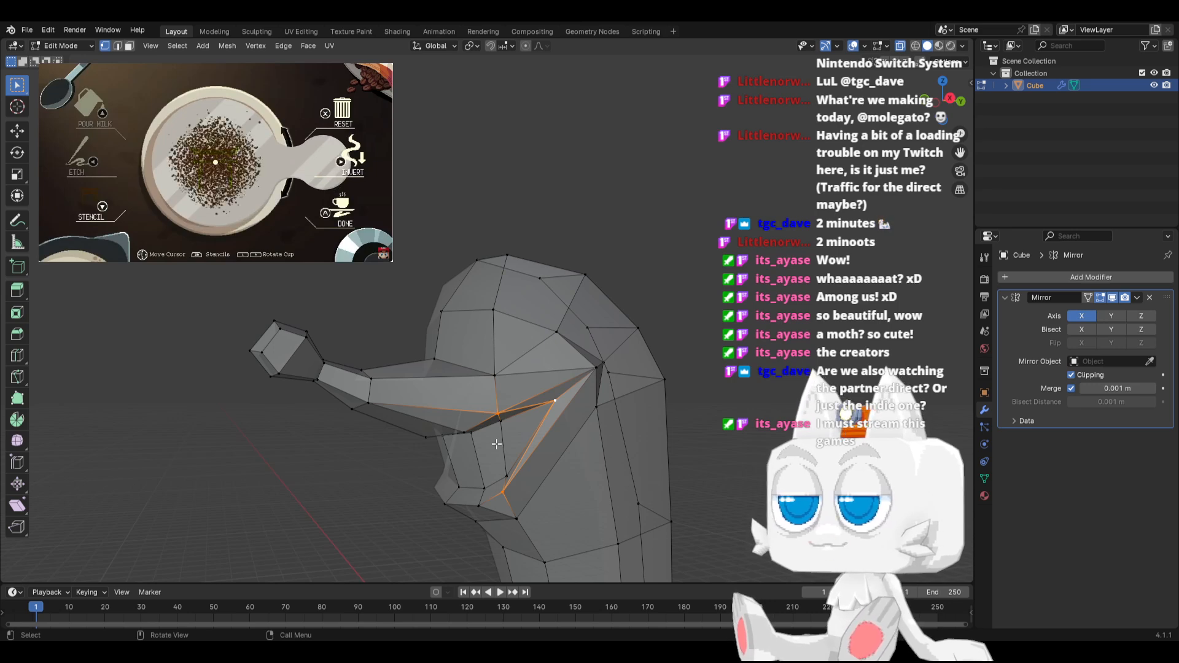
key(KP_3)
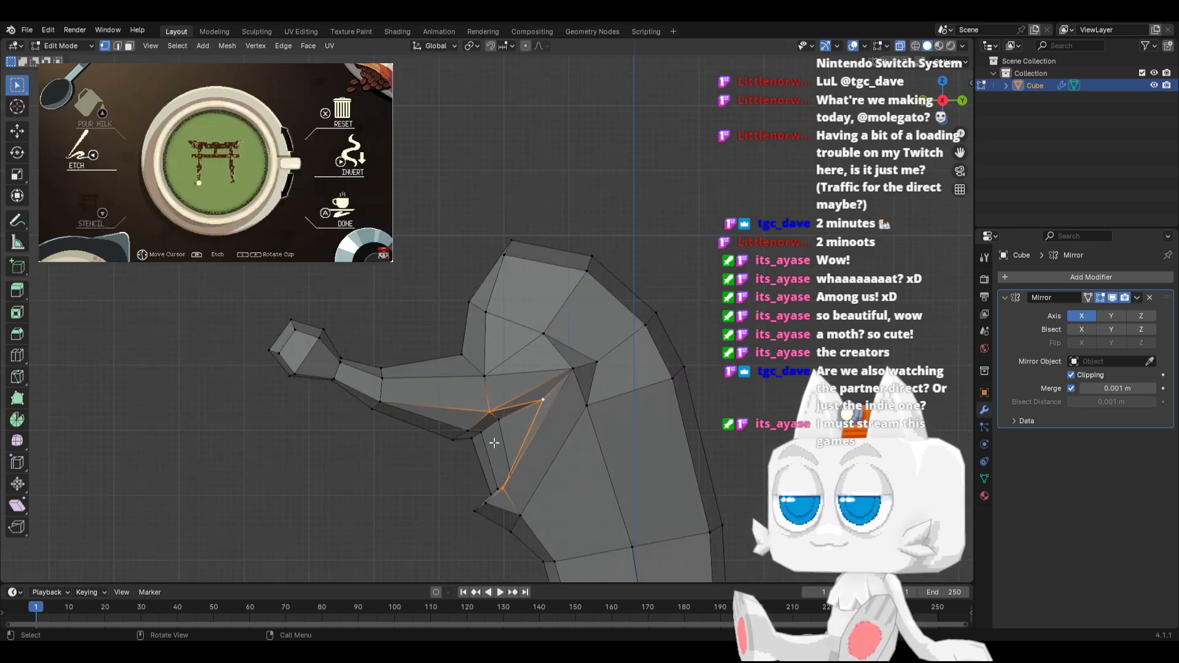
Check the solid mouth shape in Object Mode with X-ray off, and return to Edit Mode in side view
middle_drag(498, 397, 624, 384)
key(Tab)
middle_drag(548, 455, 488, 462)
key(alt+z)
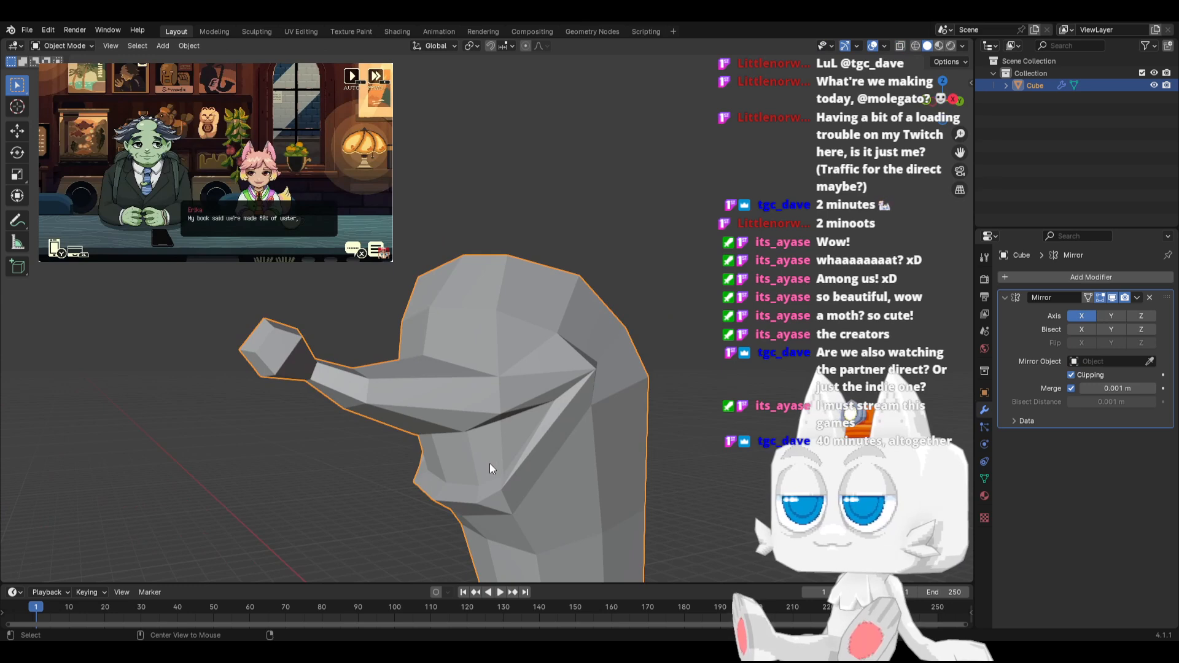
key(Tab)
alt+click(544, 428)
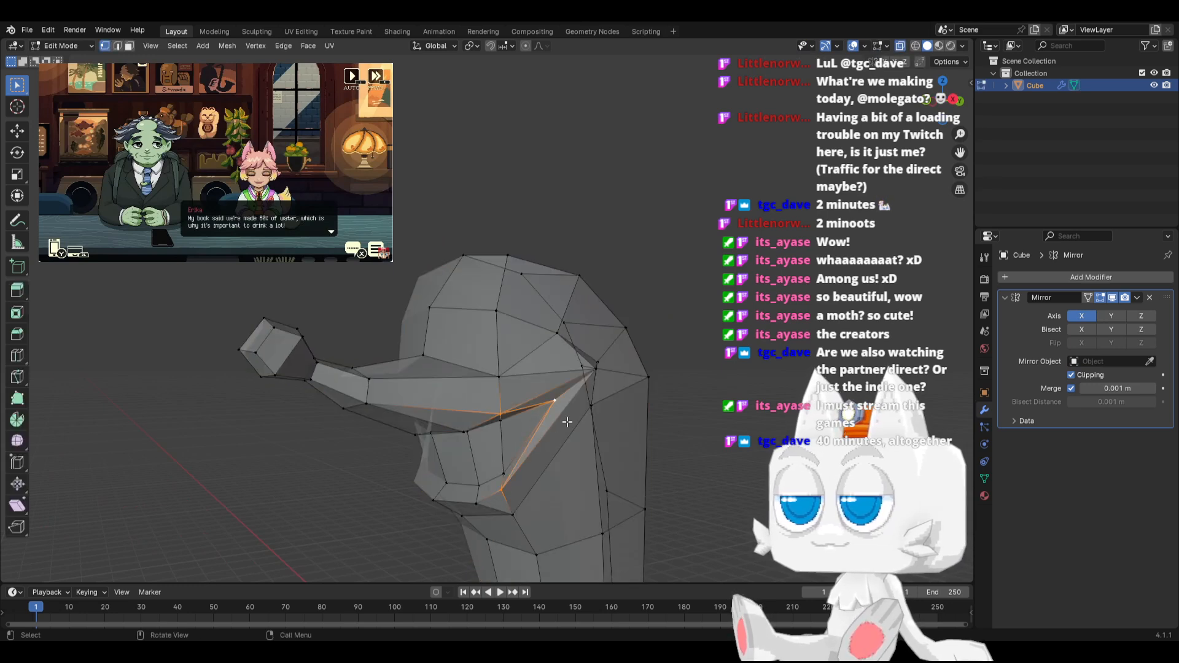
key(KP_3)
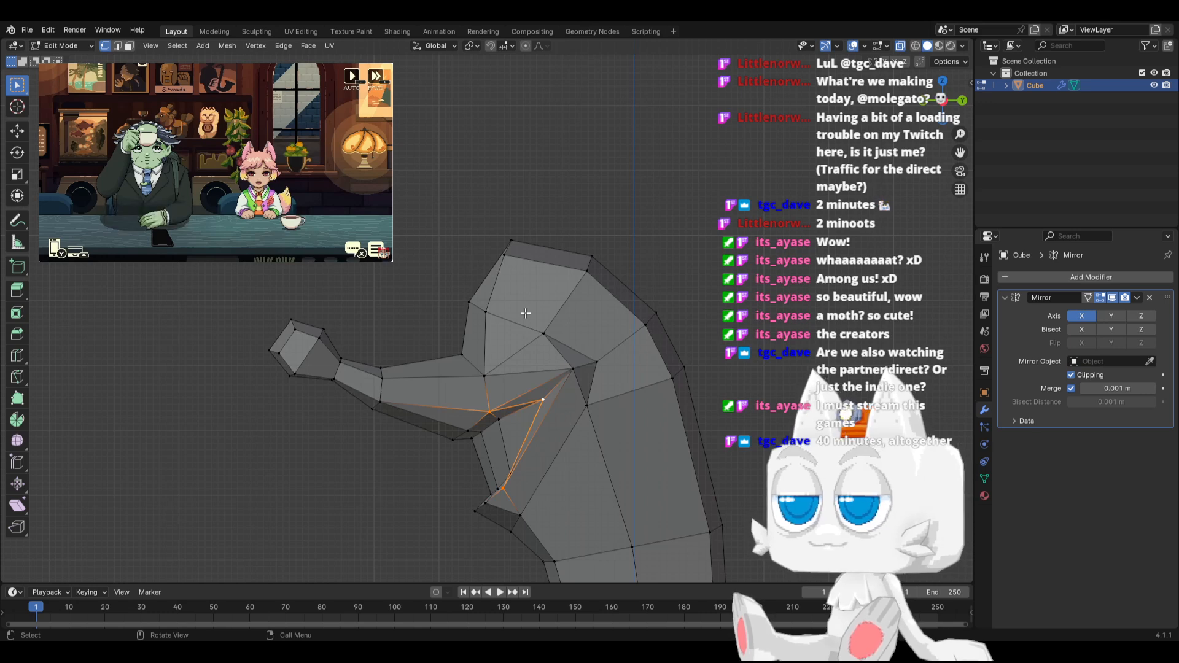
Move the head's top front centerline vertex up and forward, and shift the upper back vertices up and backward
key(g)
click(508, 203)
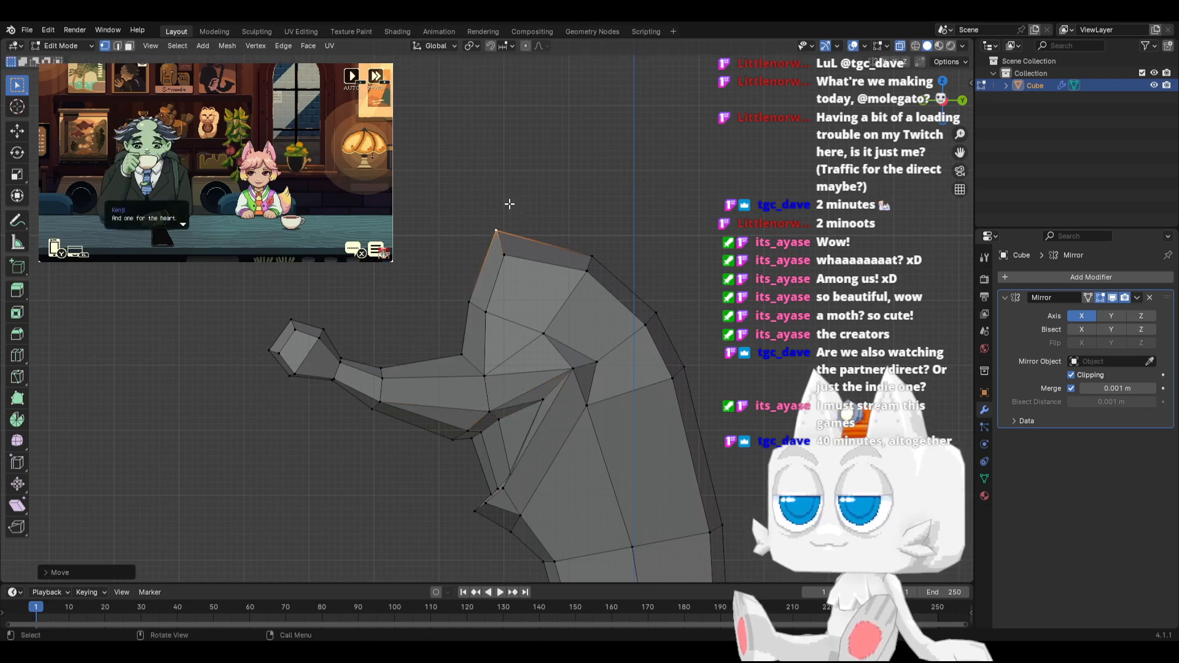
drag(572, 202, 690, 333)
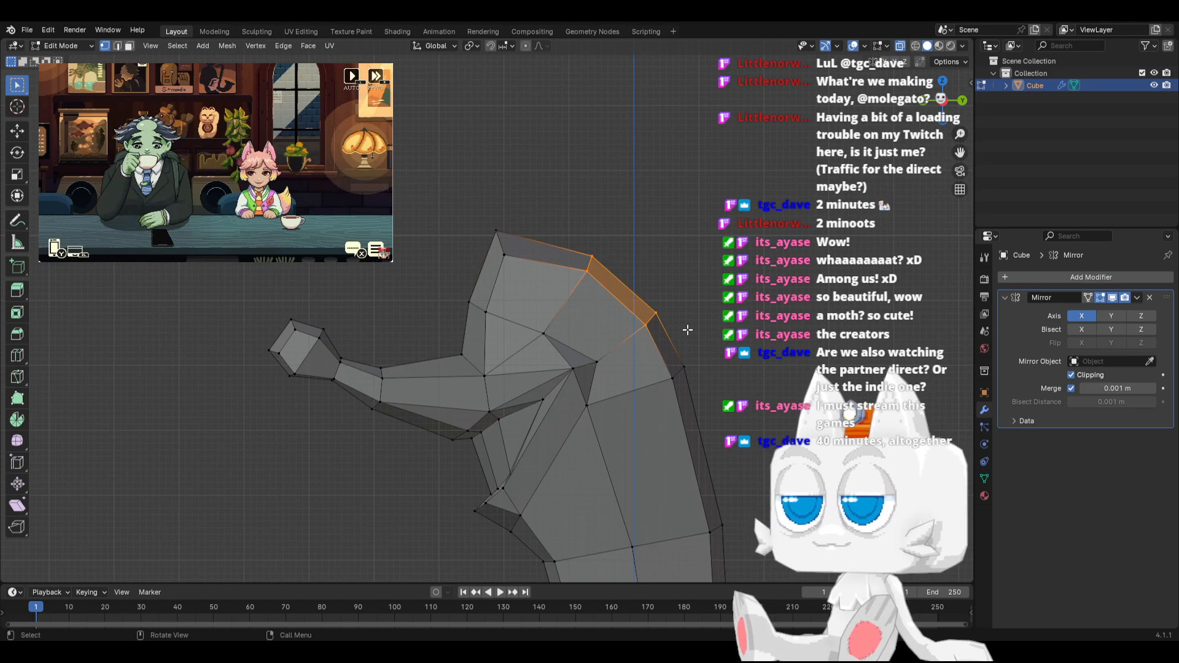
key(g)
click(698, 291)
Move the vertex pair at the back of the head slightly up and outward in side view
drag(712, 408, 714, 409)
key(g)
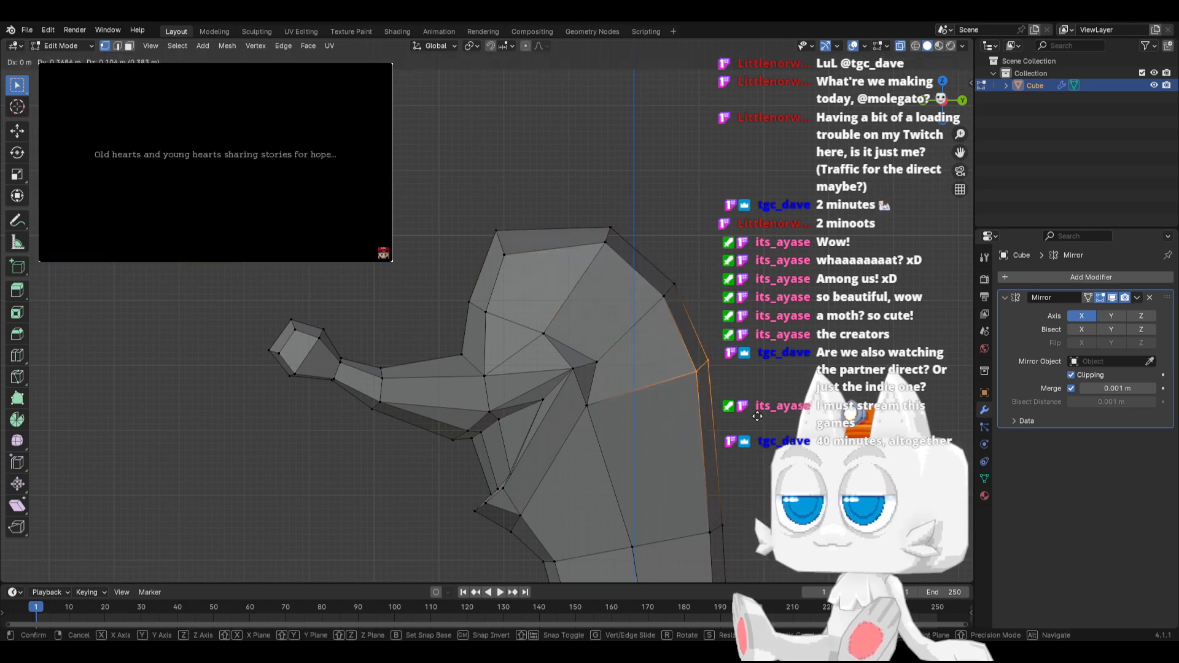
click(760, 416)
Raise the rear vertex pair on top of the head, and move the front pair up and slightly backward
scroll(552, 195, down, 2)
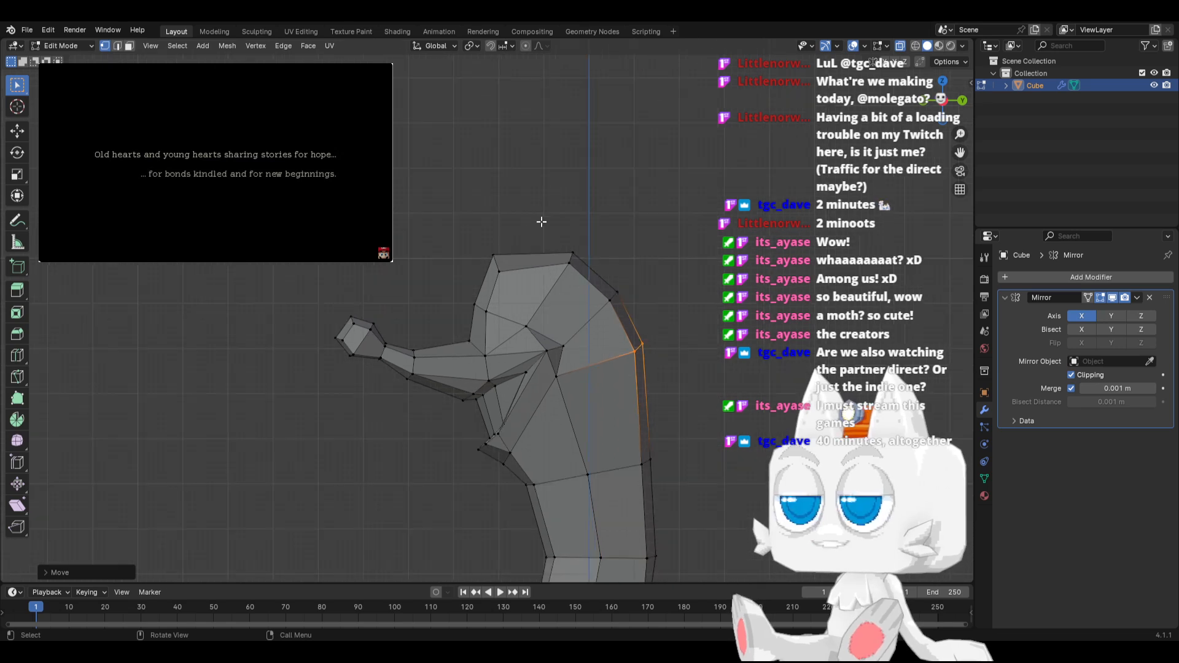
drag(579, 276, 579, 276)
key(g)
click(561, 224)
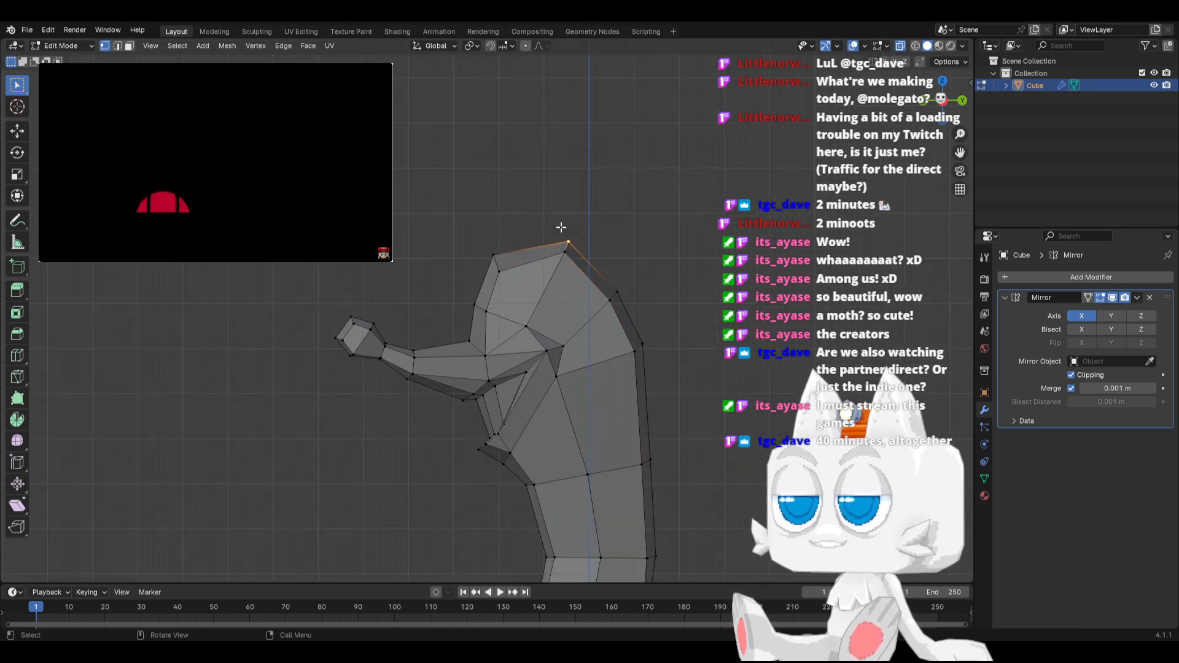
drag(497, 265, 498, 265)
key(g)
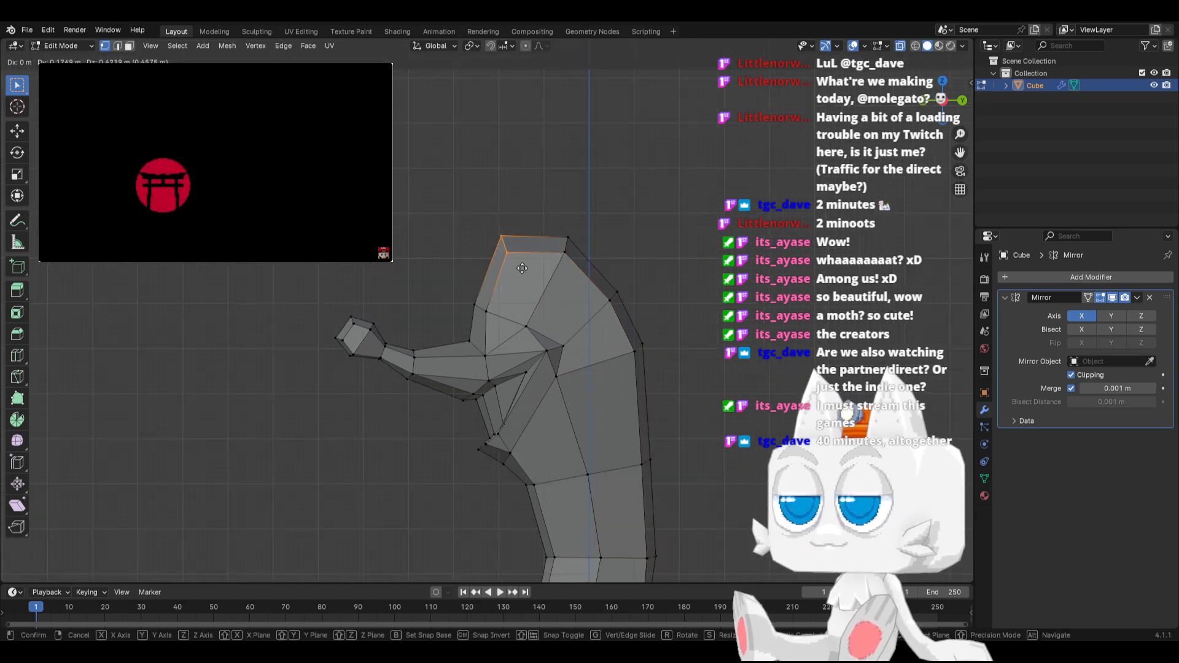
click(521, 268)
Move the outer vertices at the top of the head inward along the X axis in front view
middle_drag(579, 310, 668, 362)
drag(518, 253, 518, 254)
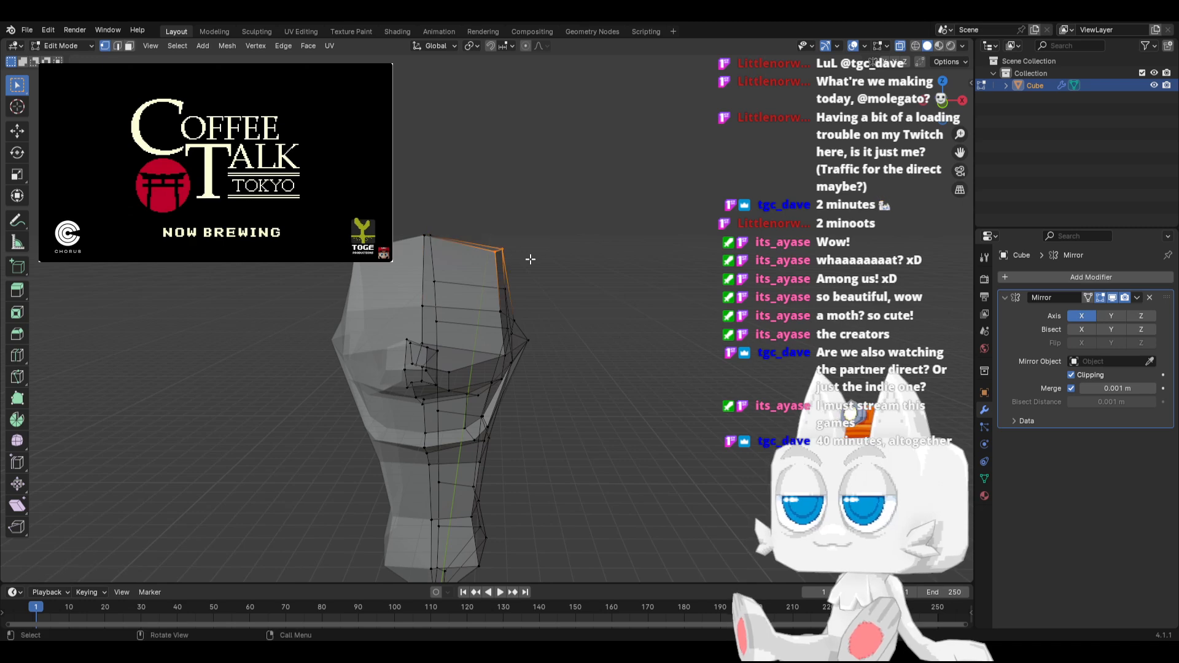
key(KP_1)
key(g)
key(x)
click(517, 260)
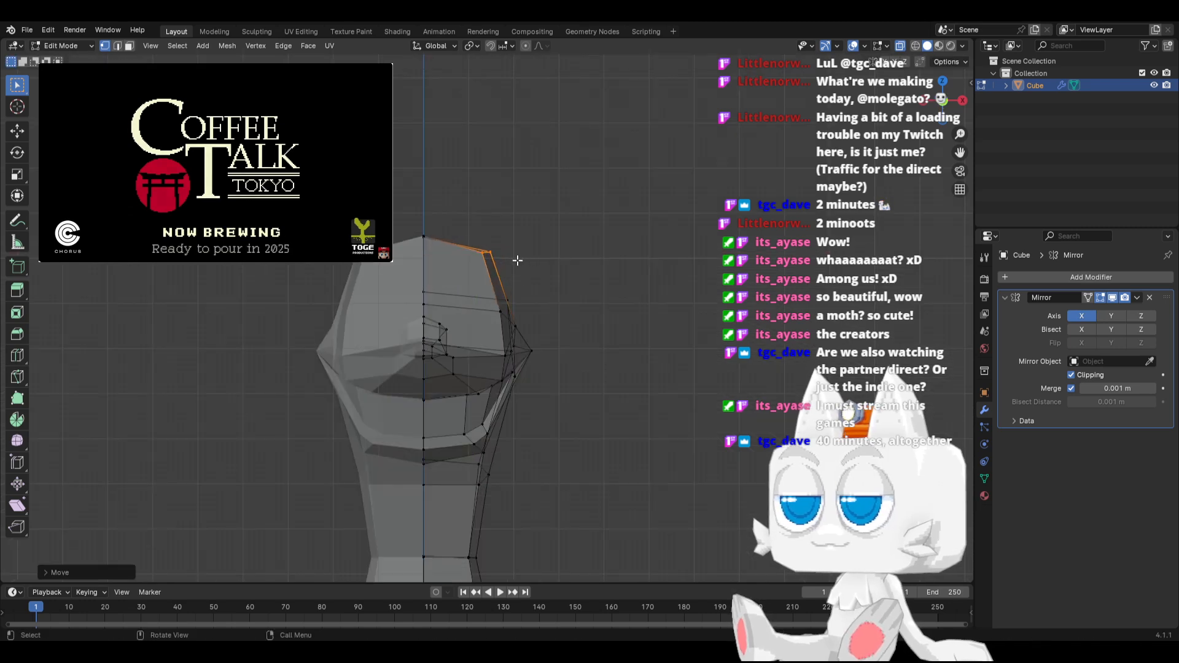
Inspect the narrowed head from the front and side, and select the outer vertex midway down its front
middle_drag(552, 327, 447, 365)
key(KP_1)
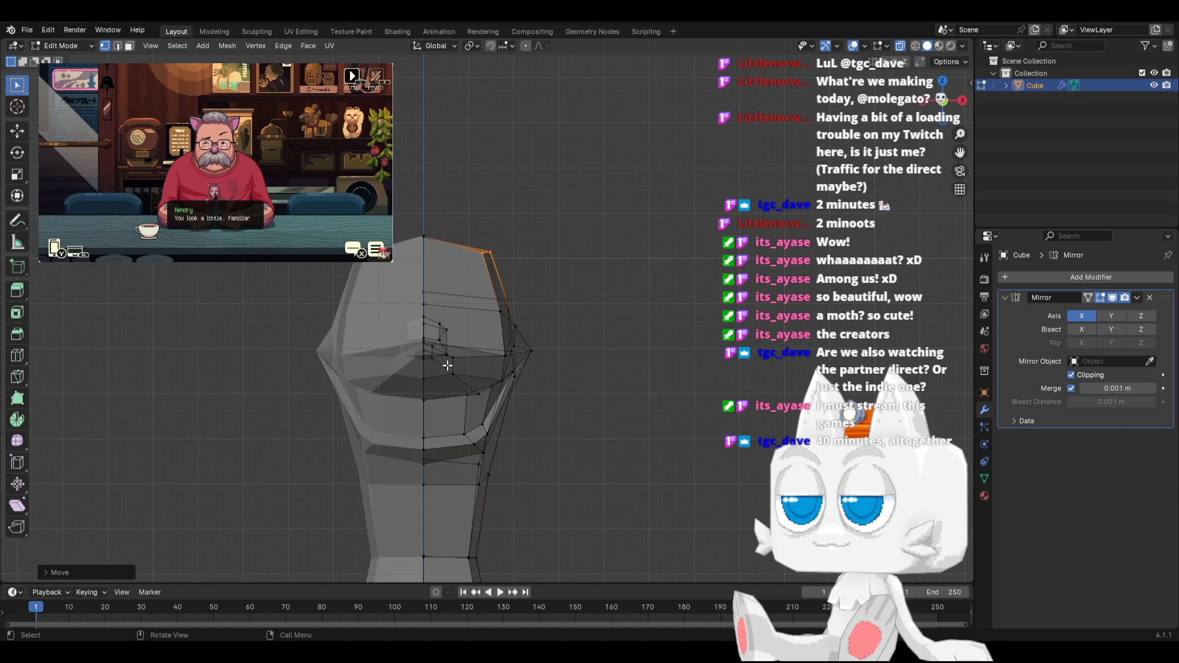
key(KP_3)
middle_drag(444, 335, 500, 347)
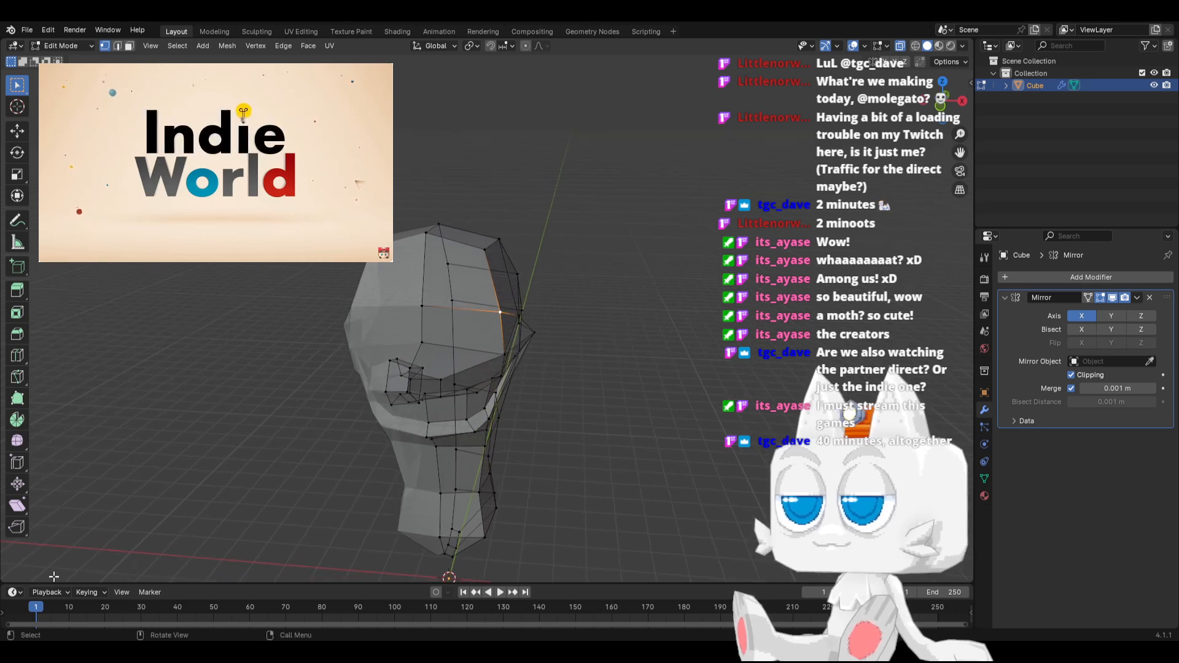
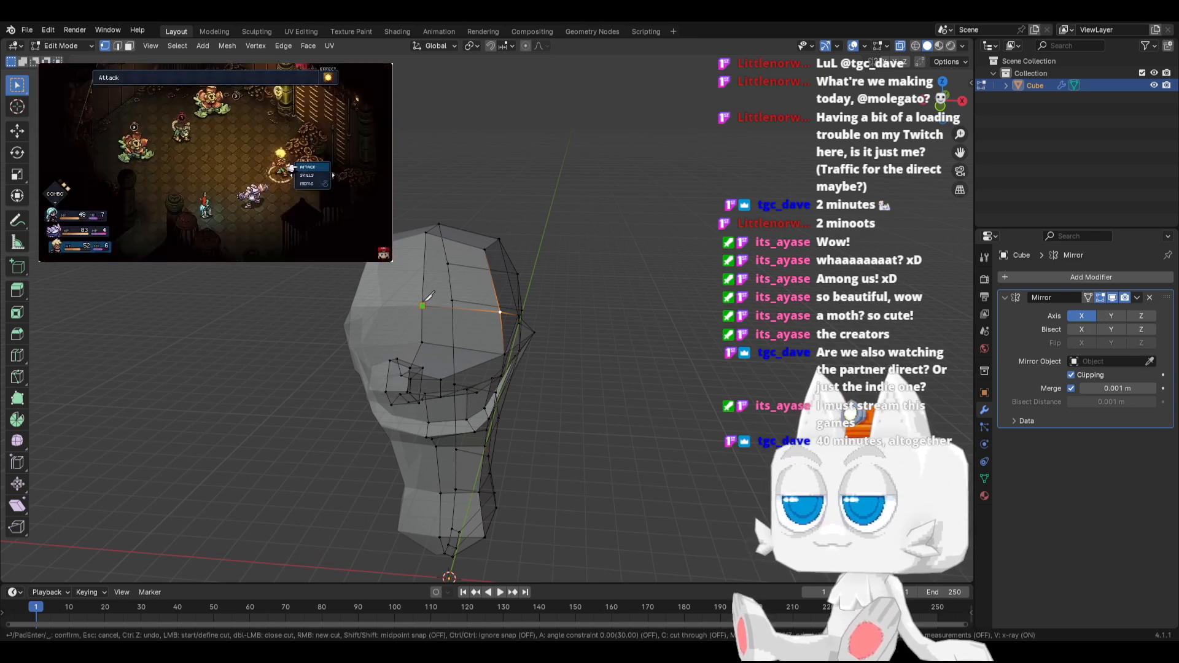
Finish a knife cut running from the front of the head up over the top and down its back
click(443, 237)
middle_drag(448, 233, 473, 215)
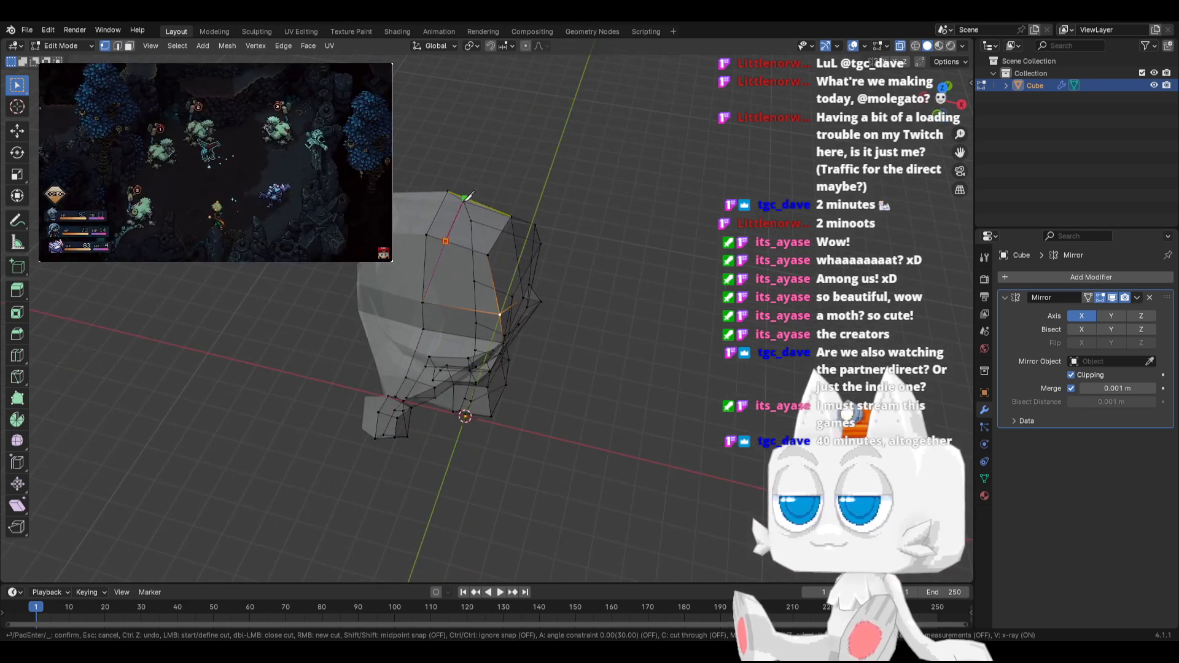
middle_drag(465, 200, 286, 176)
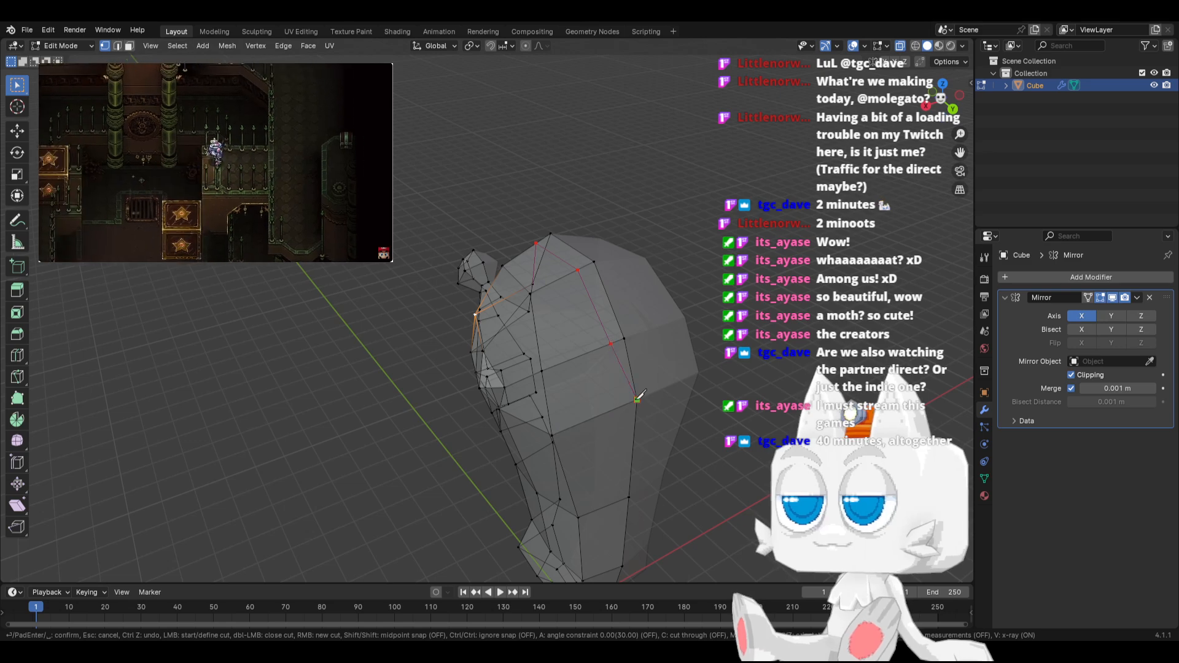
key(Return)
middle_drag(638, 394, 495, 338)
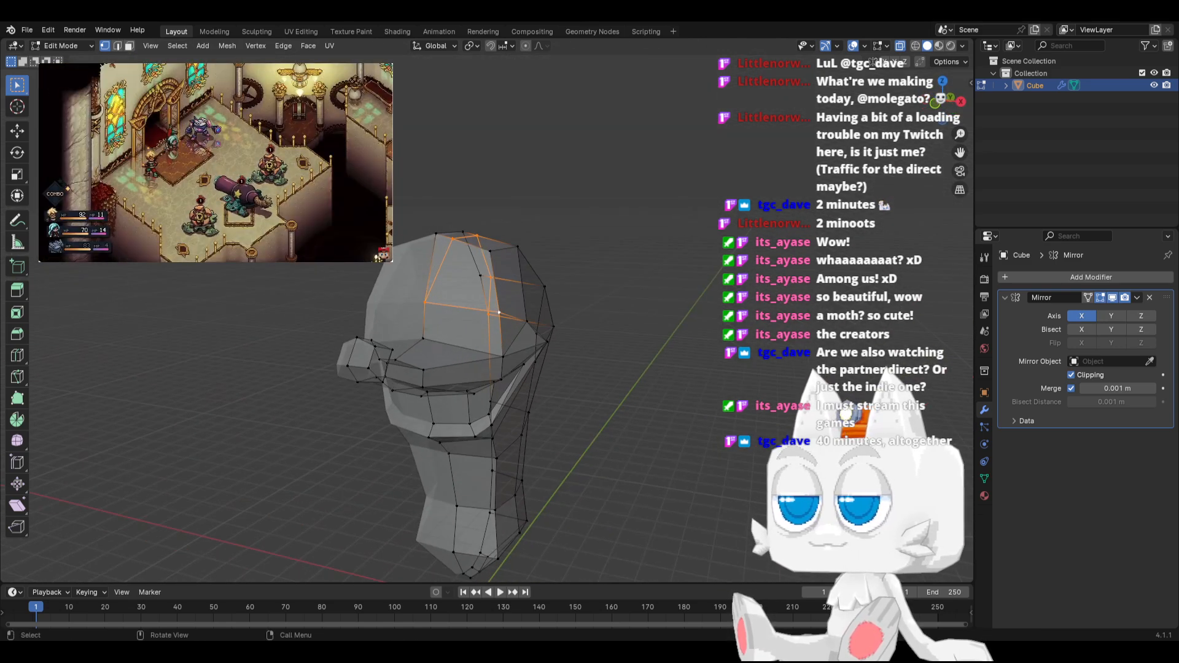
Select the two stacked faces on the upper front of the head and try to extrude and shrink them
click(129, 46)
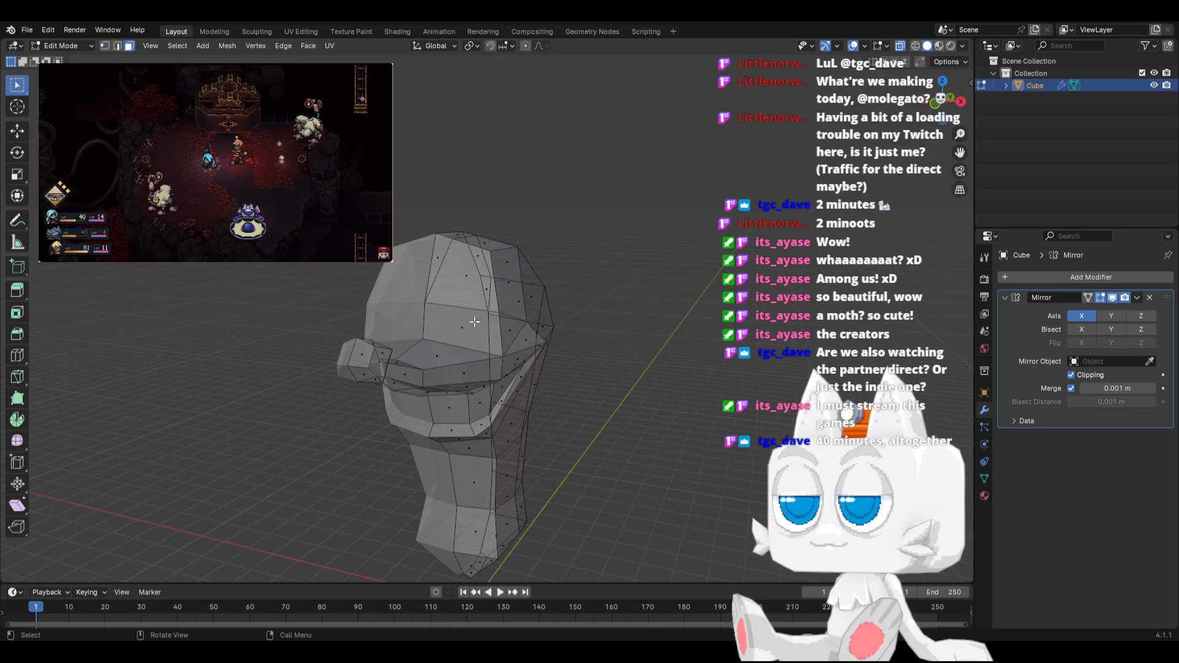
shift+click(470, 275)
key(s)
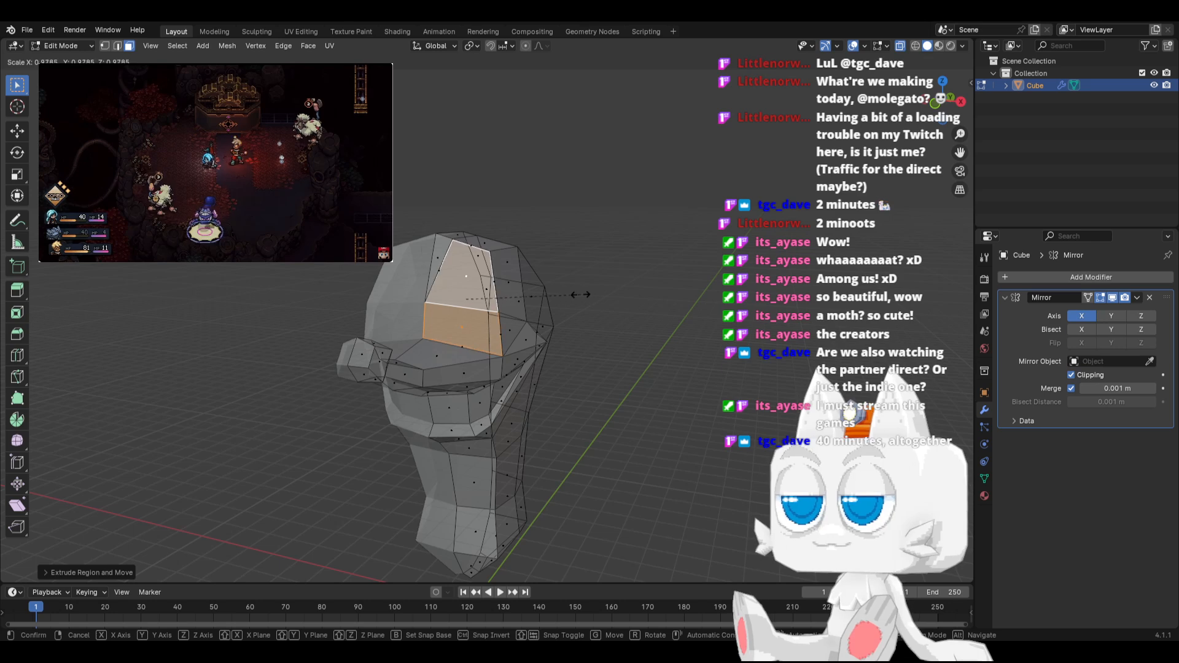
click(559, 299)
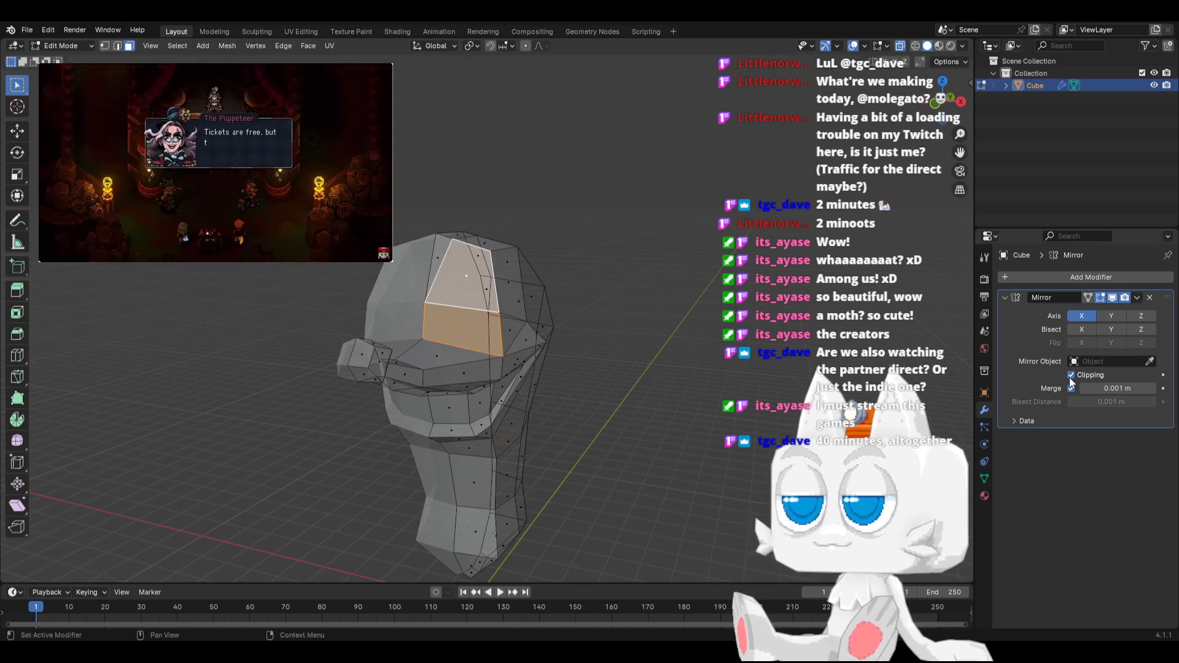
Disable the Mirror modifier's clipping and X axis, and inset the two front faces by extruding in place and scaling to about 0.88
click(1071, 375)
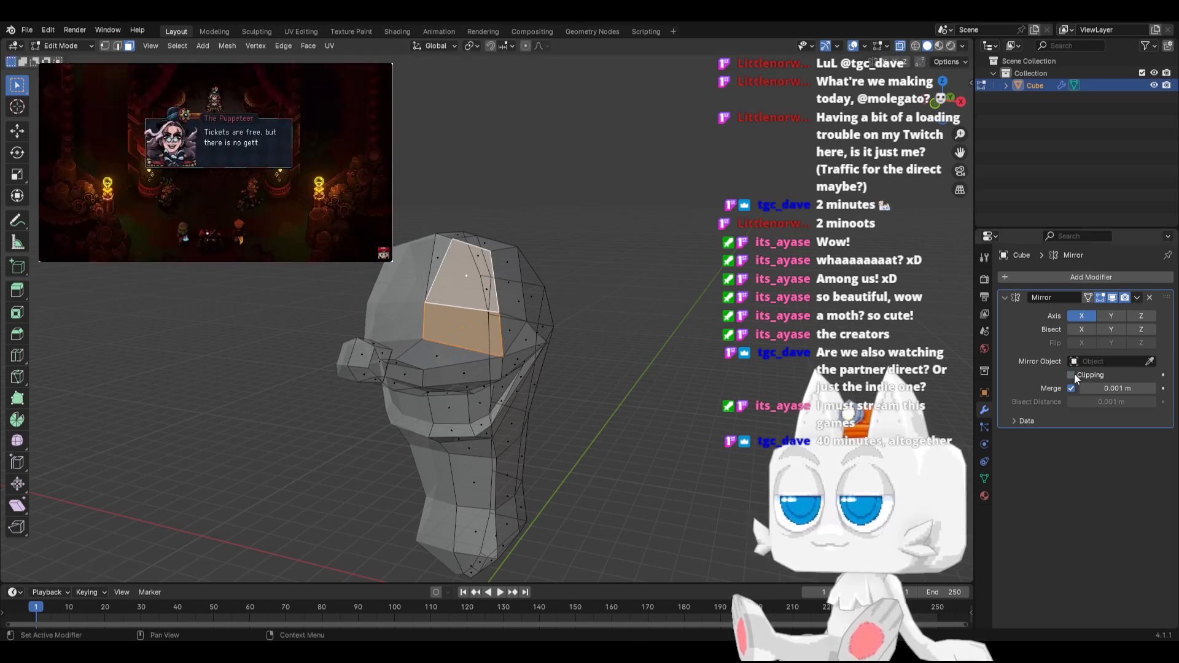
click(1083, 317)
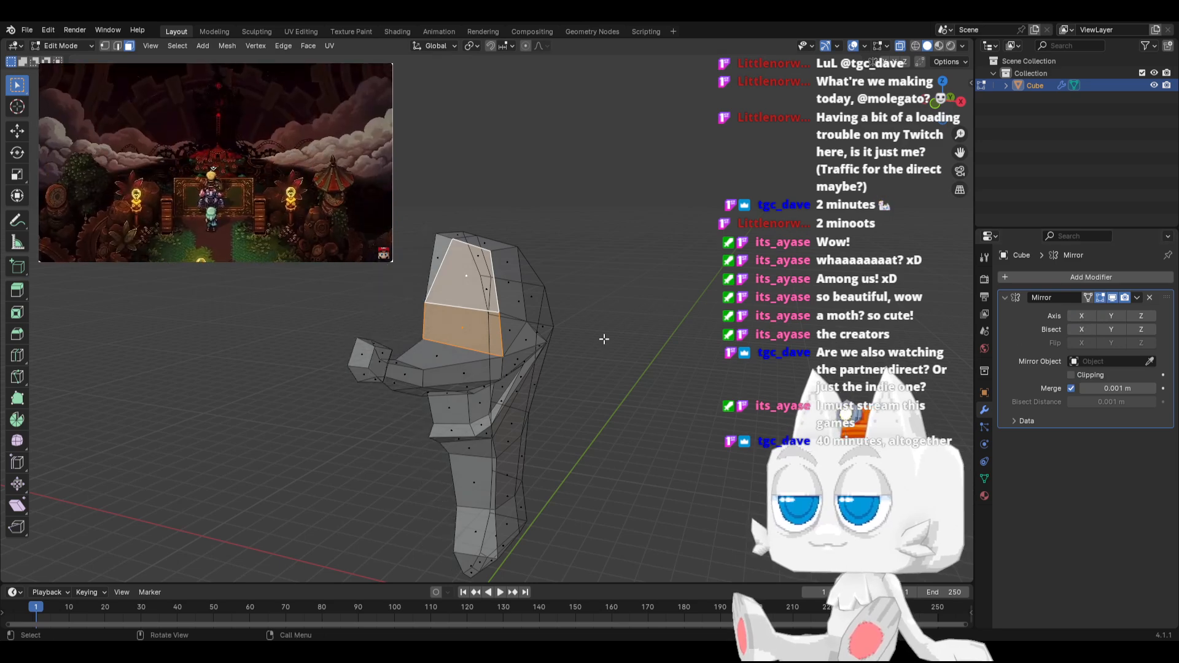
key(e)
key(Escape)
key(s)
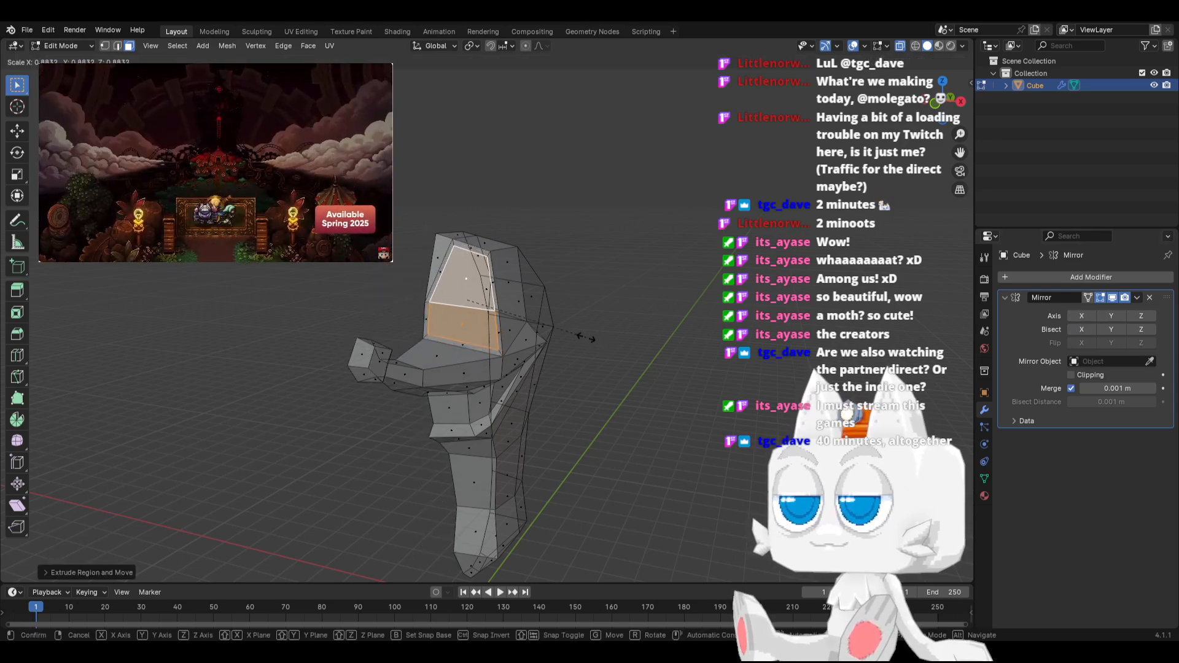
click(587, 337)
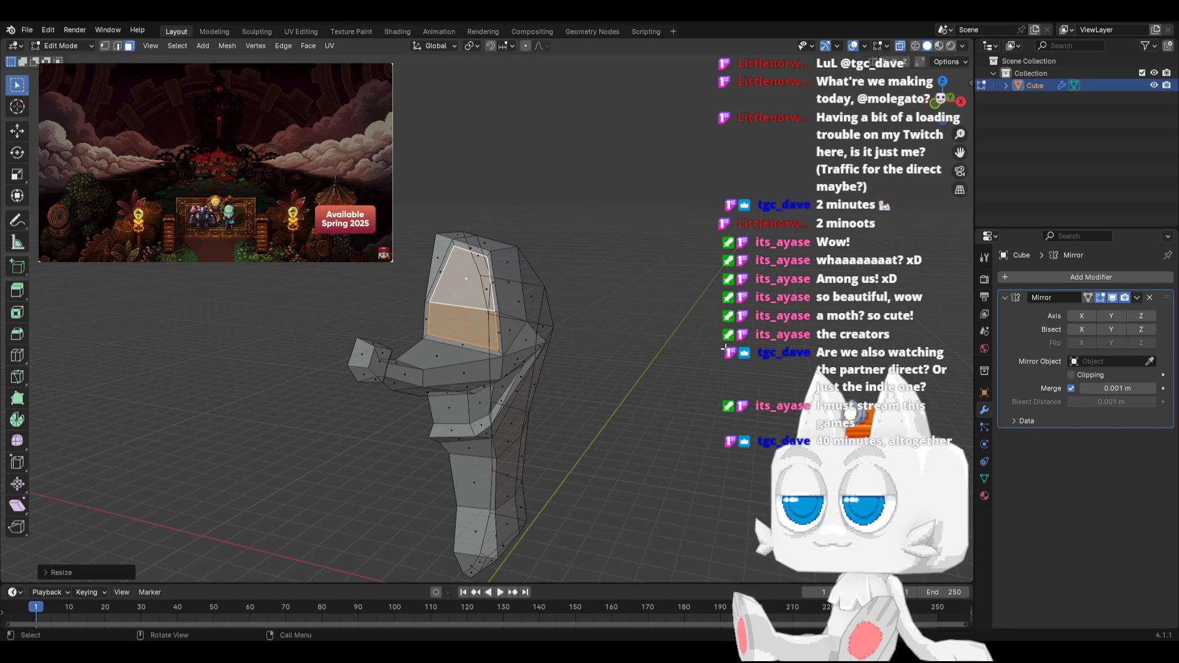
Re-enable the Mirror modifier's X axis and clipping, and move the inset faces slightly forward in side view
click(1081, 316)
click(1072, 374)
scroll(508, 326, up, 1)
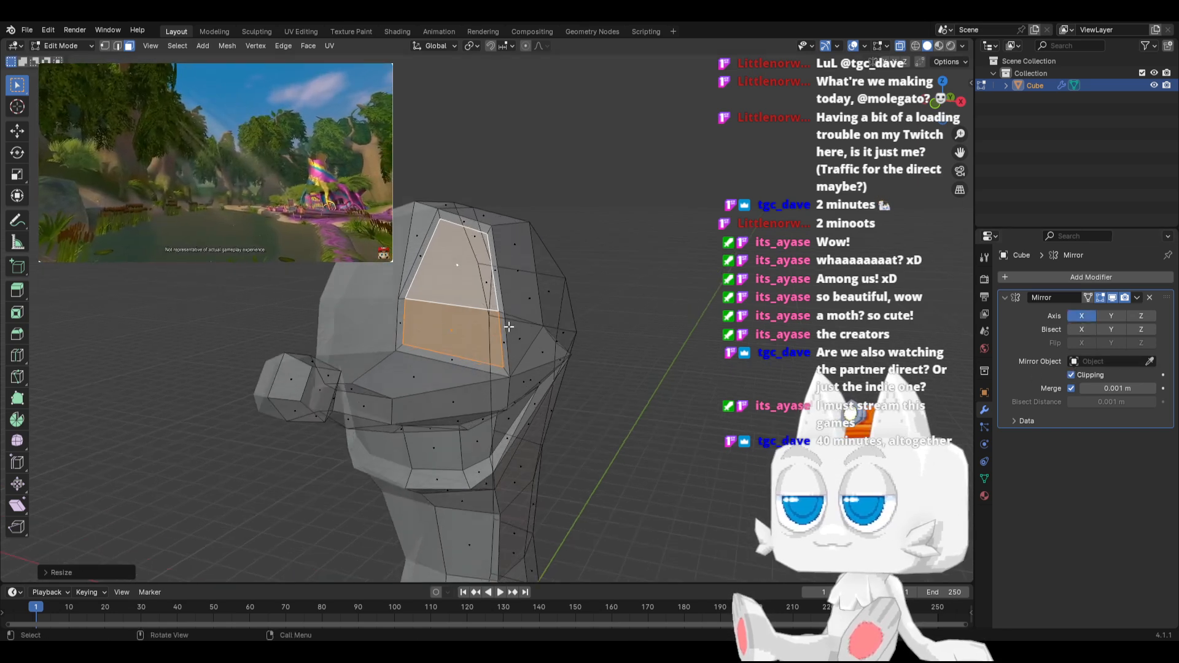
key(KP_3)
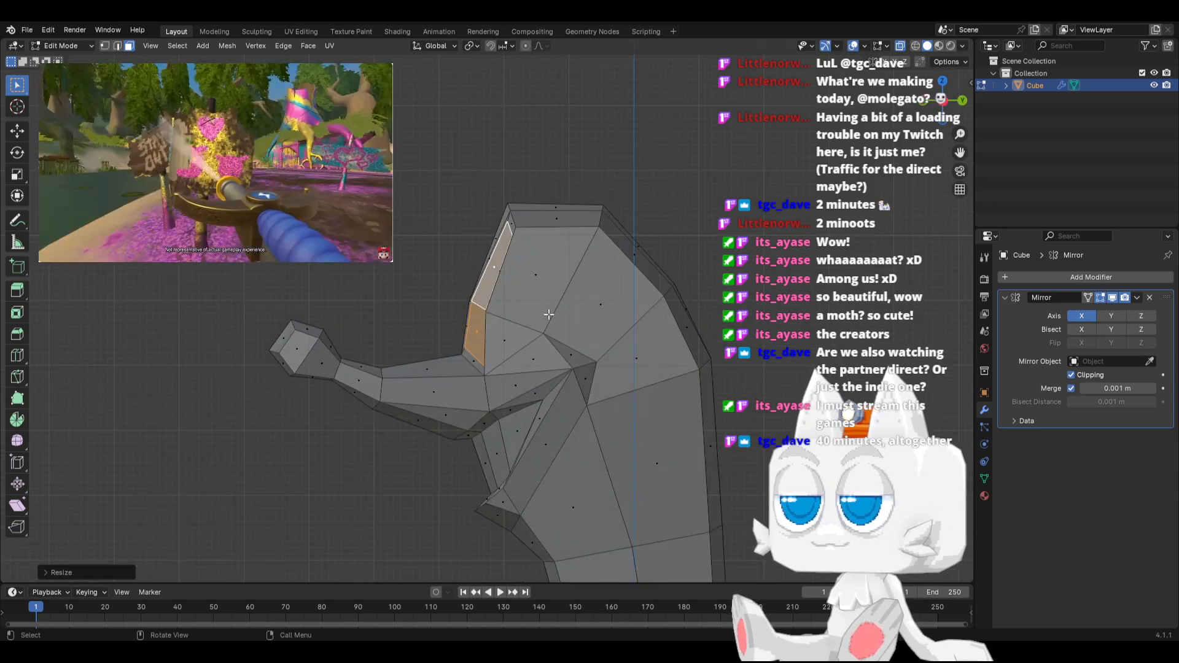
key(g)
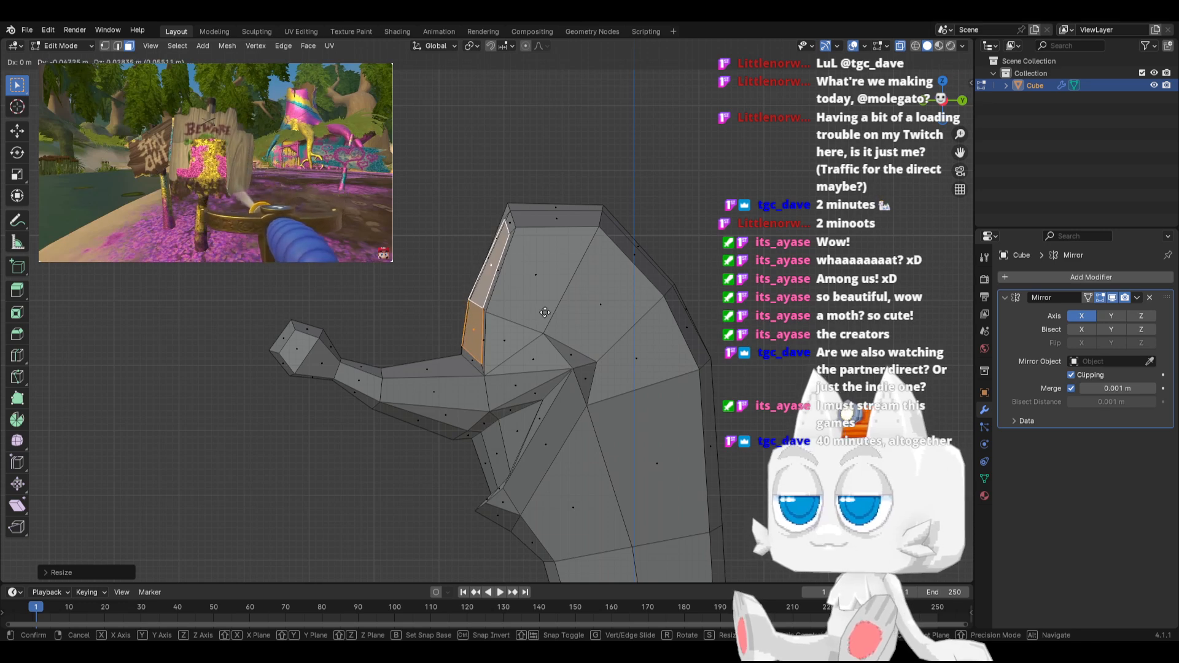
click(543, 314)
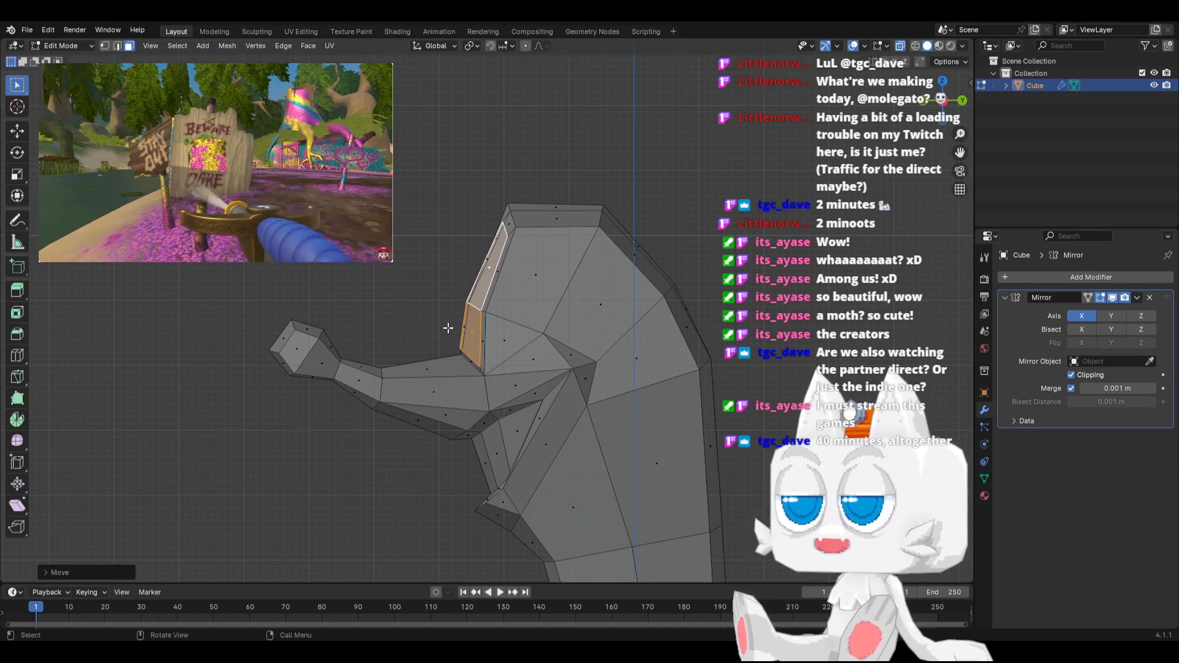
Extrude the two inset faces in place, scale them down, and move them about 0.15 m forward in side view
mouse_move(447, 328)
middle_down()
mouse_move(428, 309)
mouse_move(435, 325)
middle_up()
click(120, 48)
scroll(415, 362, up, 1)
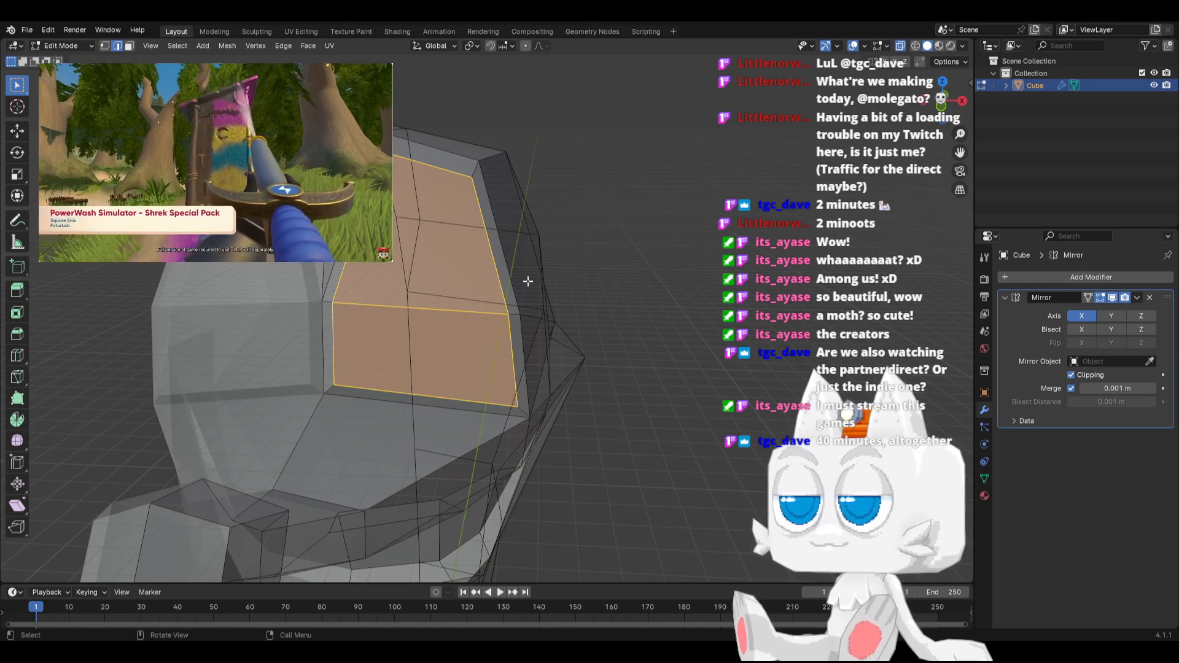
middle_drag(527, 281, 548, 278)
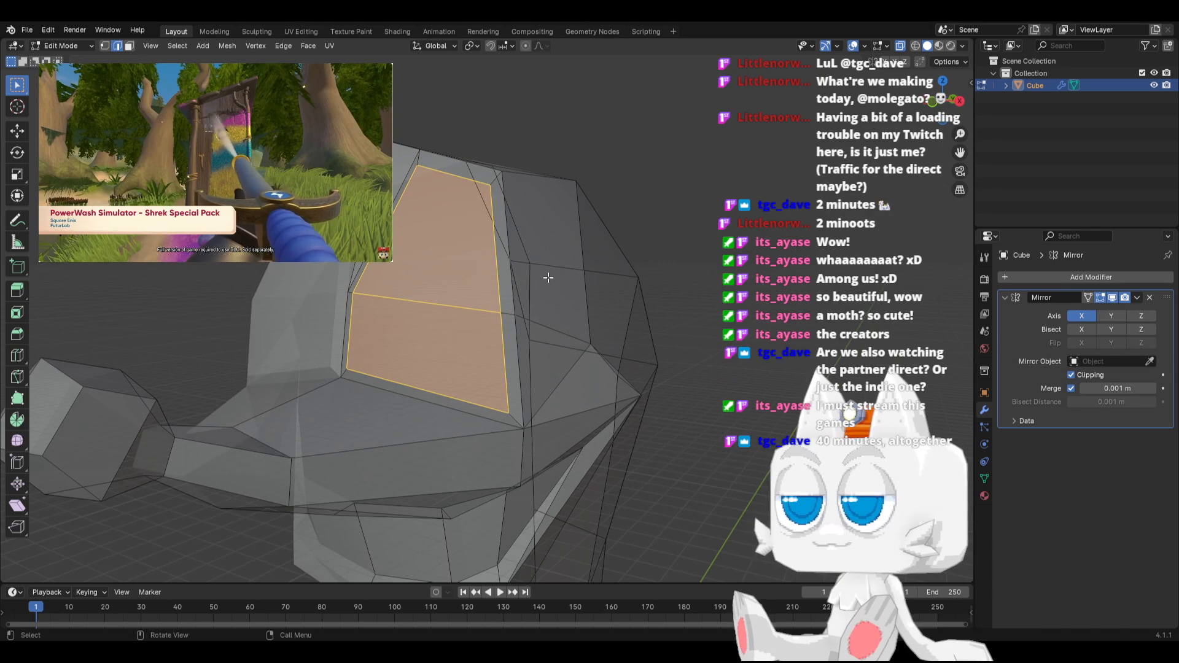
key(s)
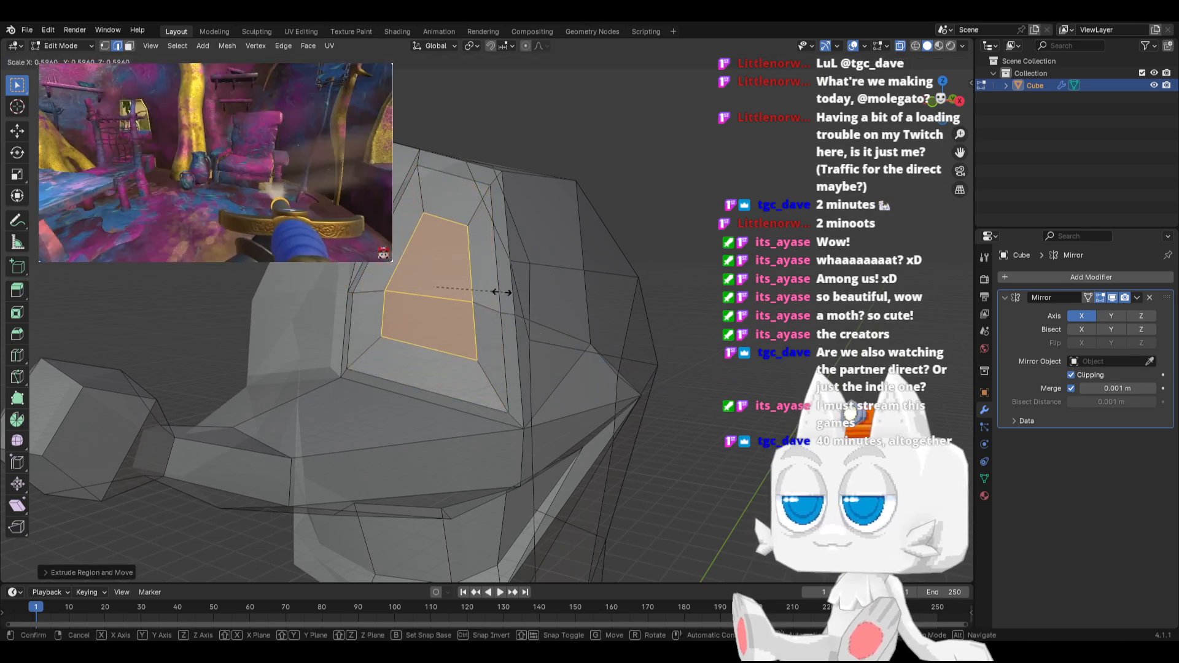
click(487, 294)
key(KP_3)
key(g)
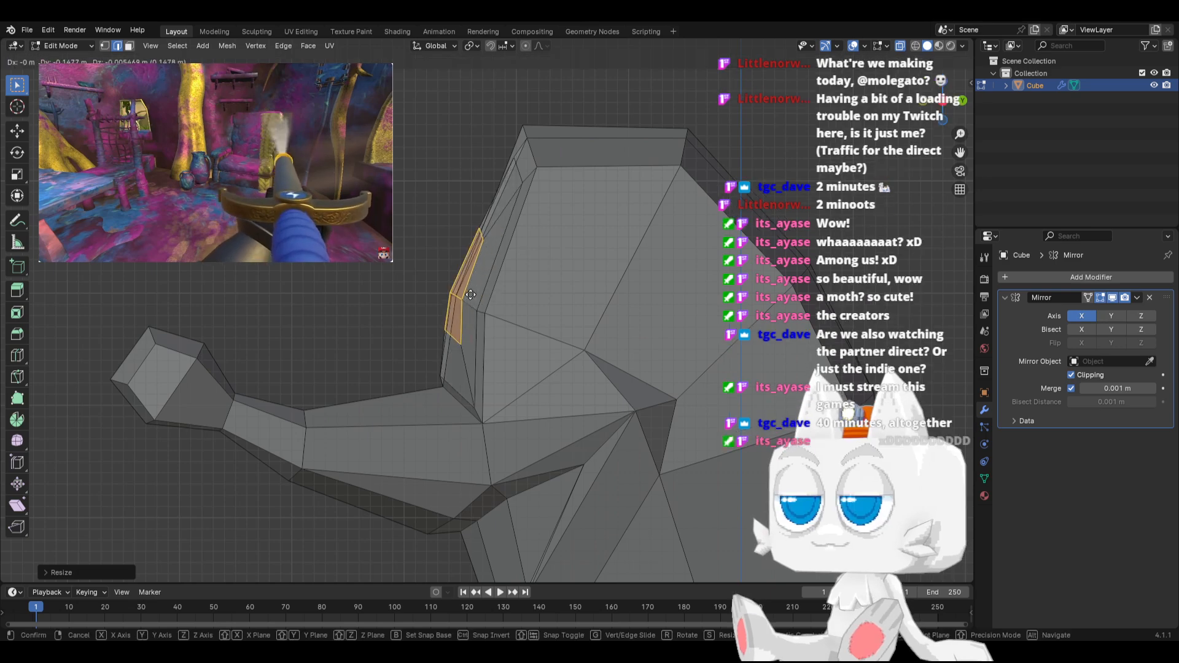
click(429, 276)
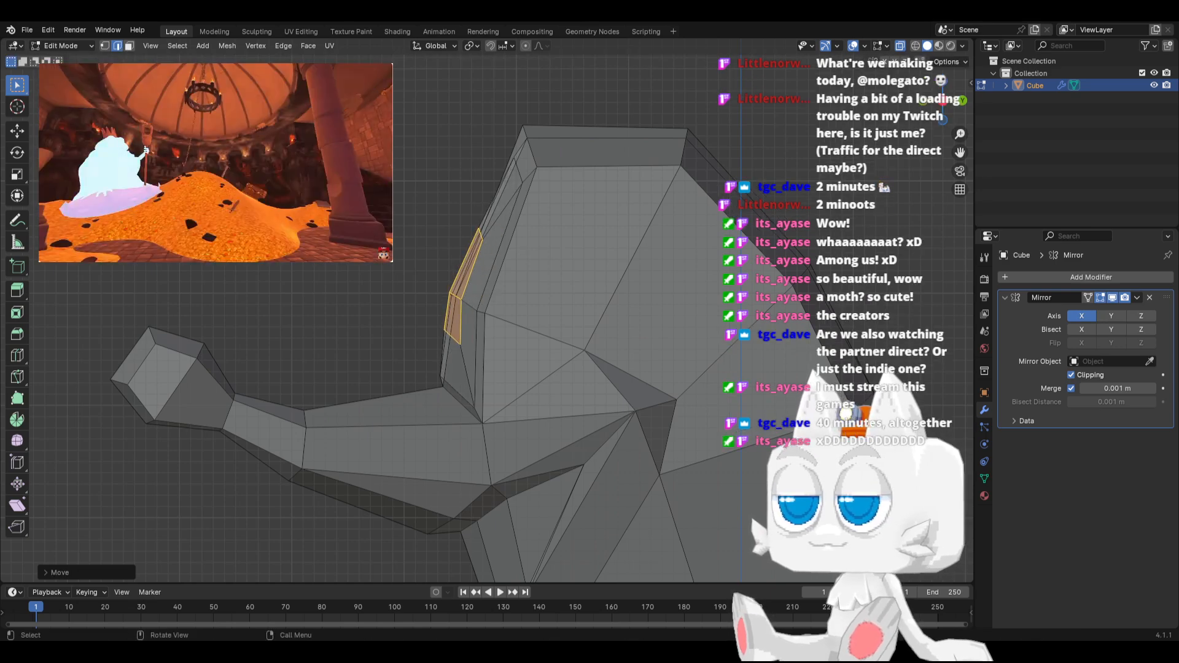
Narrow the lower edge of the raised inner faces by scaling it to about 0.53
middle_drag(429, 276, 421, 342)
click(422, 341)
key(s)
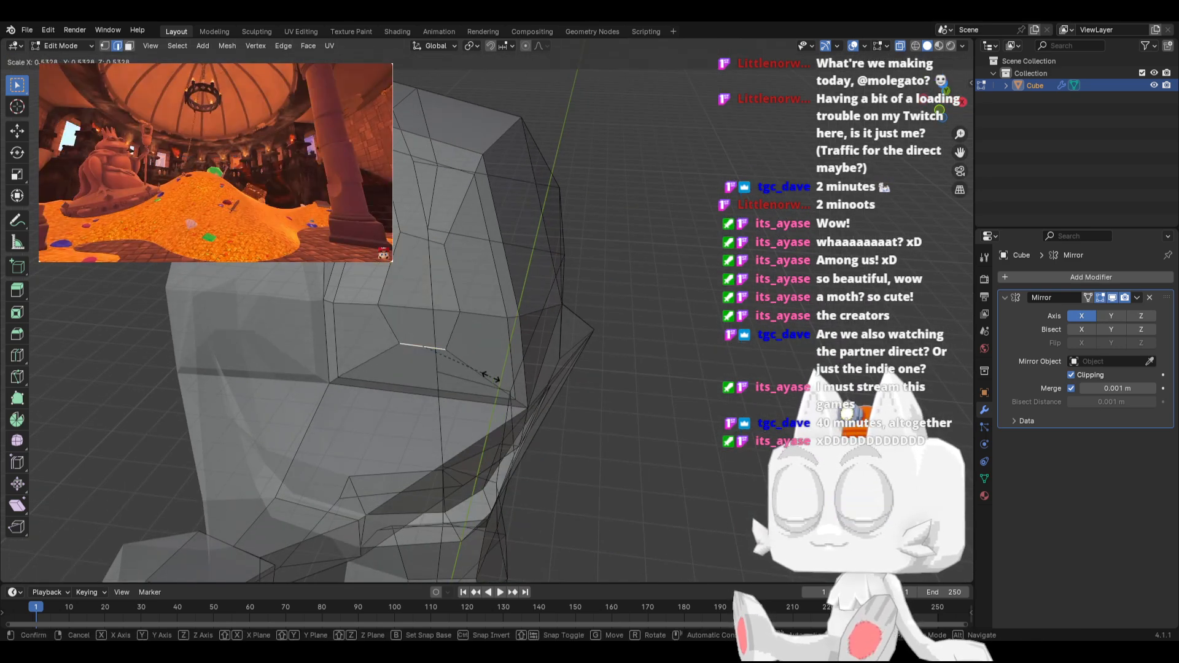
click(491, 376)
Rotate the upper edge of the raised inner faces slightly in front view, and move the lower edge a little downward
click(416, 236)
key(KP_1)
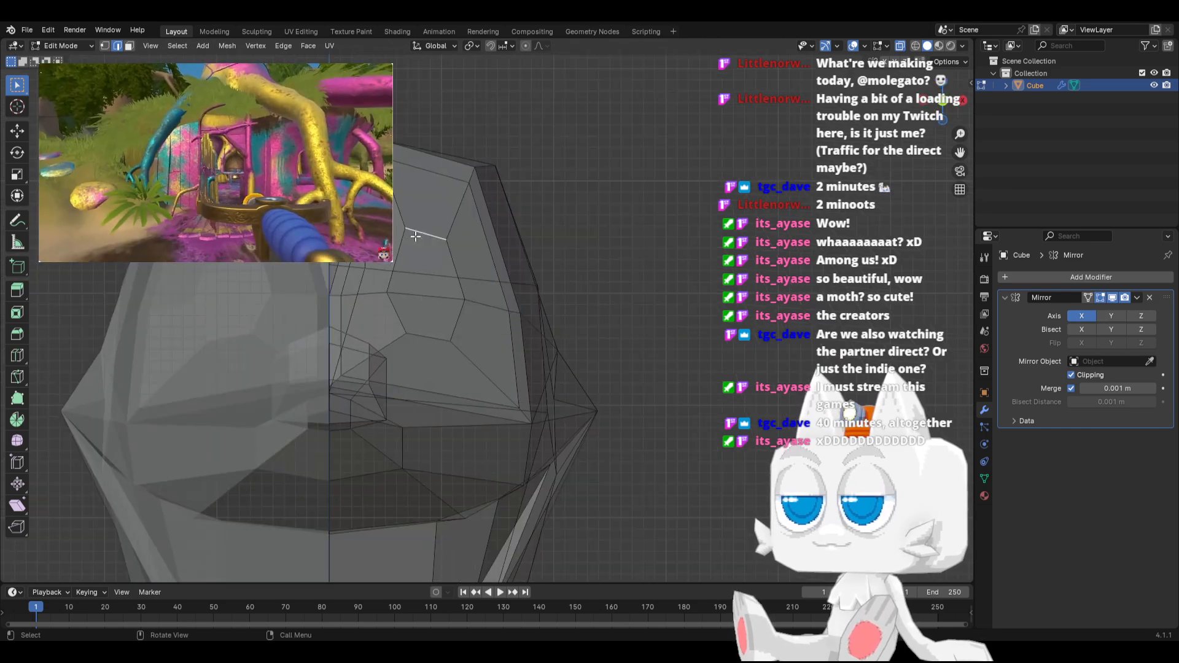
key(r)
click(484, 217)
key(s)
key(Escape)
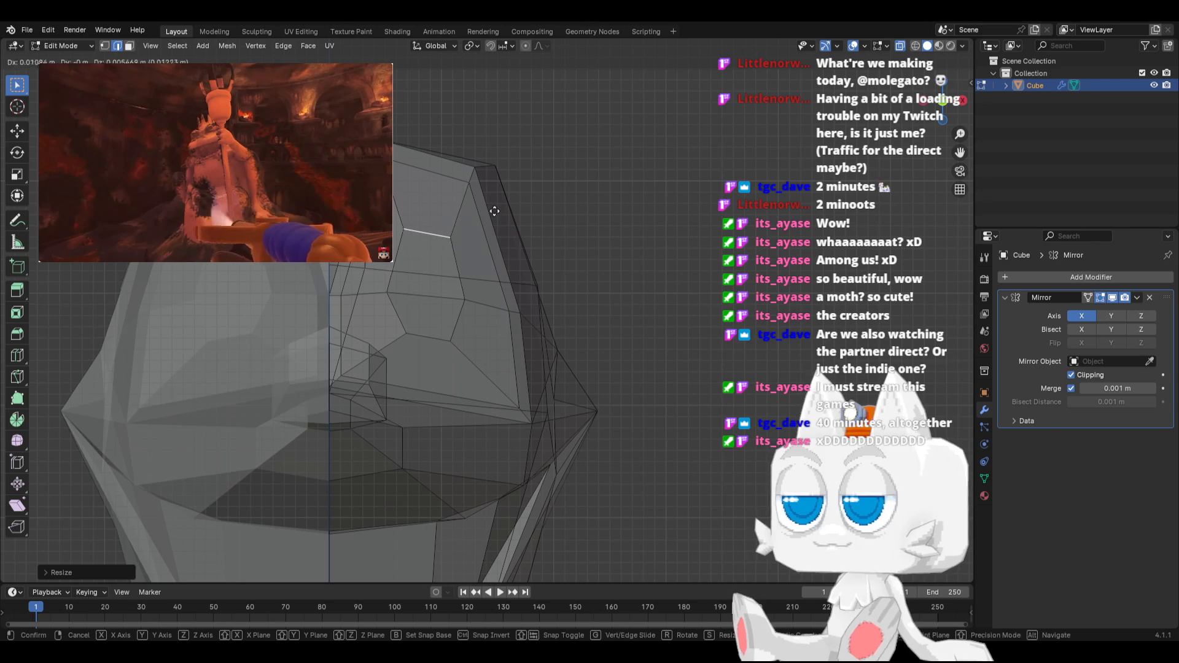
key(g)
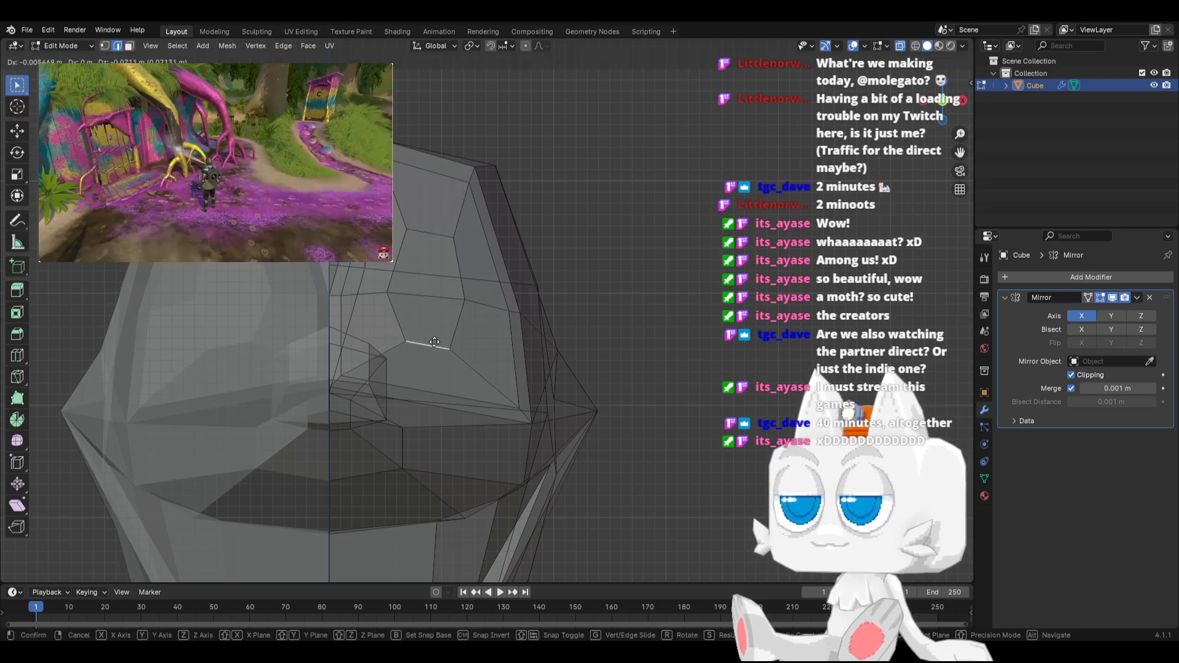
click(434, 342)
Check the head in Object Mode from several angles, with the whole mesh selected and X-ray turned off
middle_drag(434, 325, 542, 329)
key(Tab)
key(Tab)
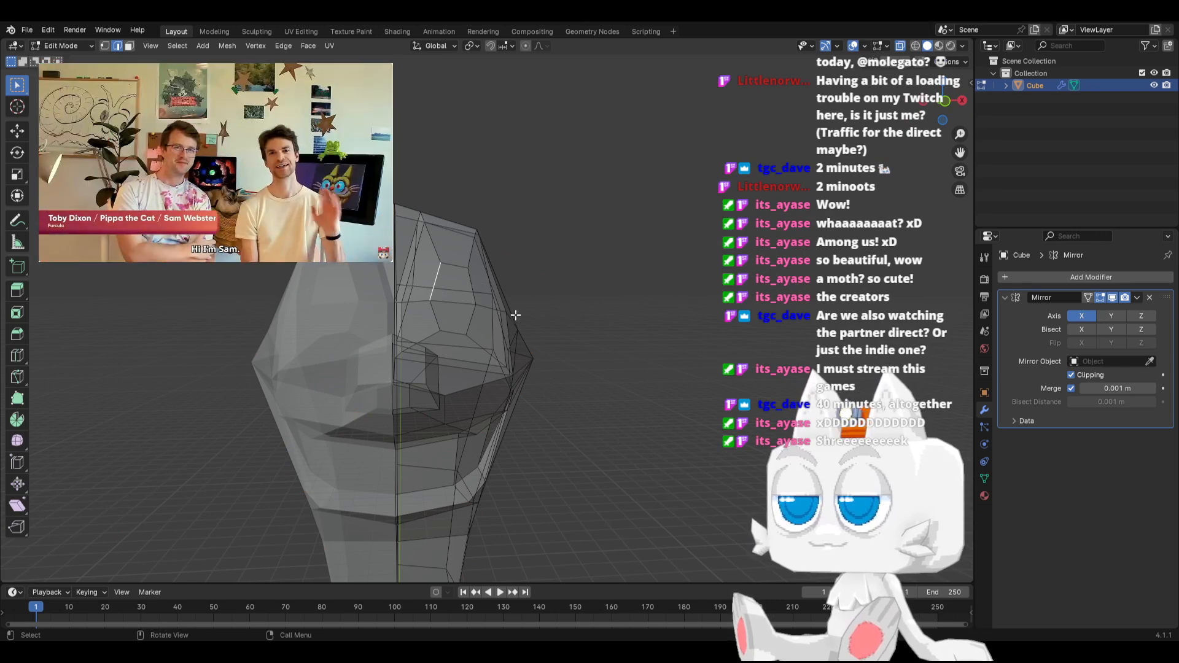
key(a)
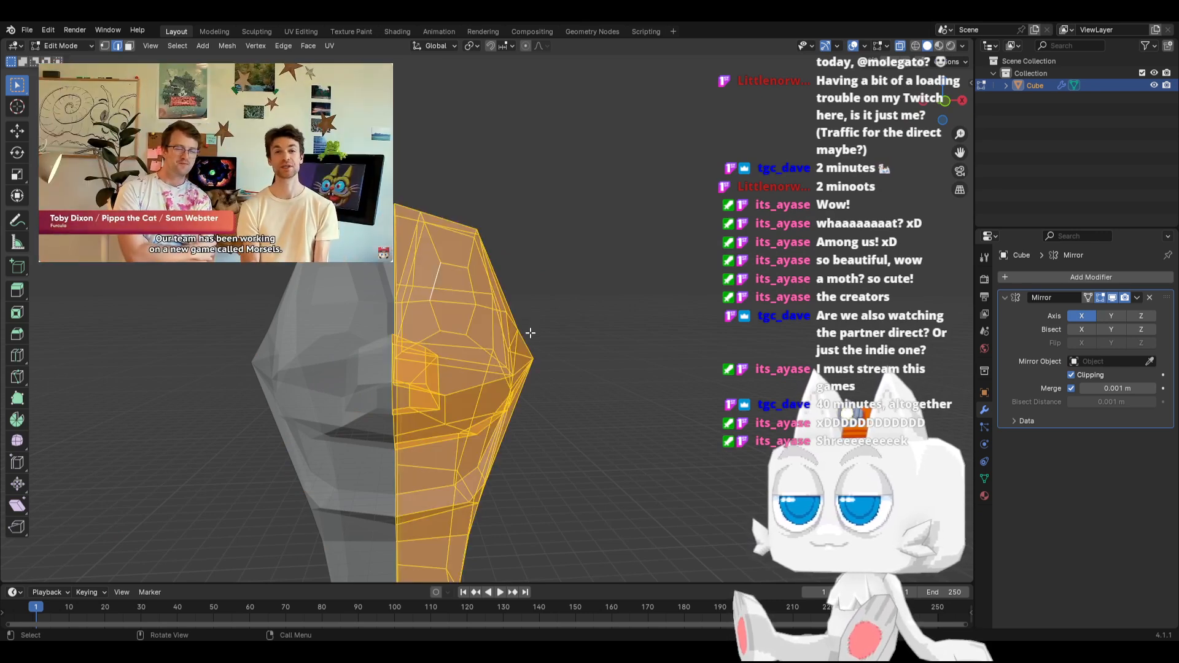
middle_drag(527, 332, 586, 376)
key(Tab)
scroll(410, 356, up, 5)
key(Tab)
middle_drag(387, 316, 396, 430)
Move the two inset border vertices nearest the centreline slightly outward and backward in top view
click(105, 46)
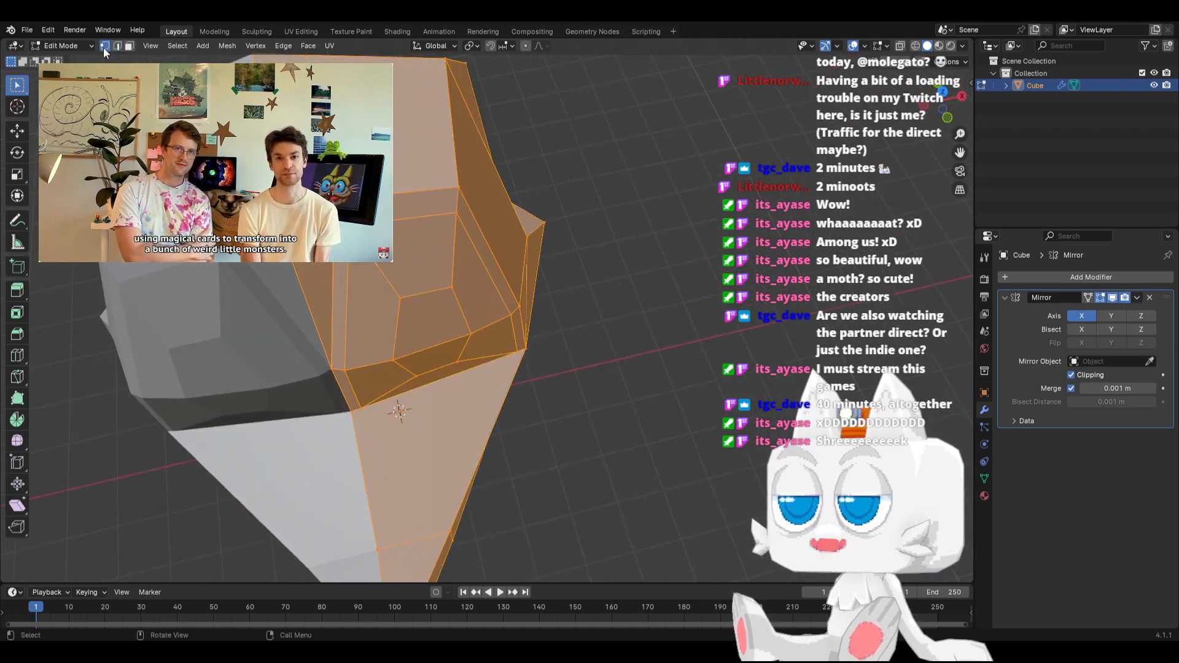
click(343, 368)
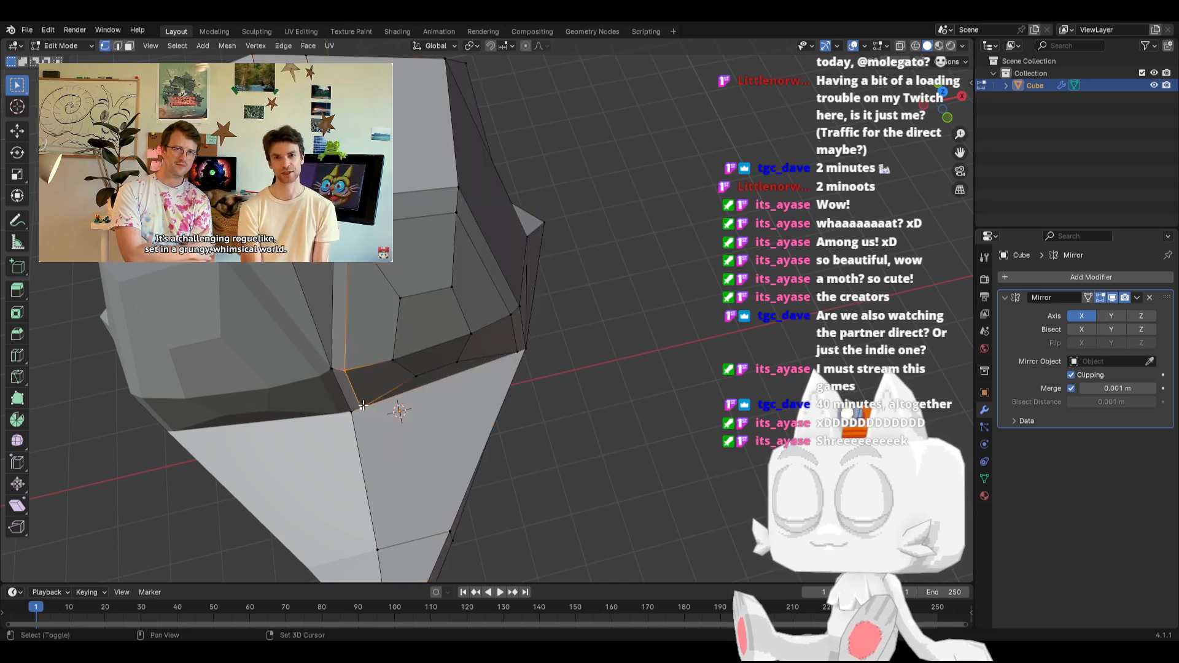
key(KP_7)
scroll(364, 405, up, 2)
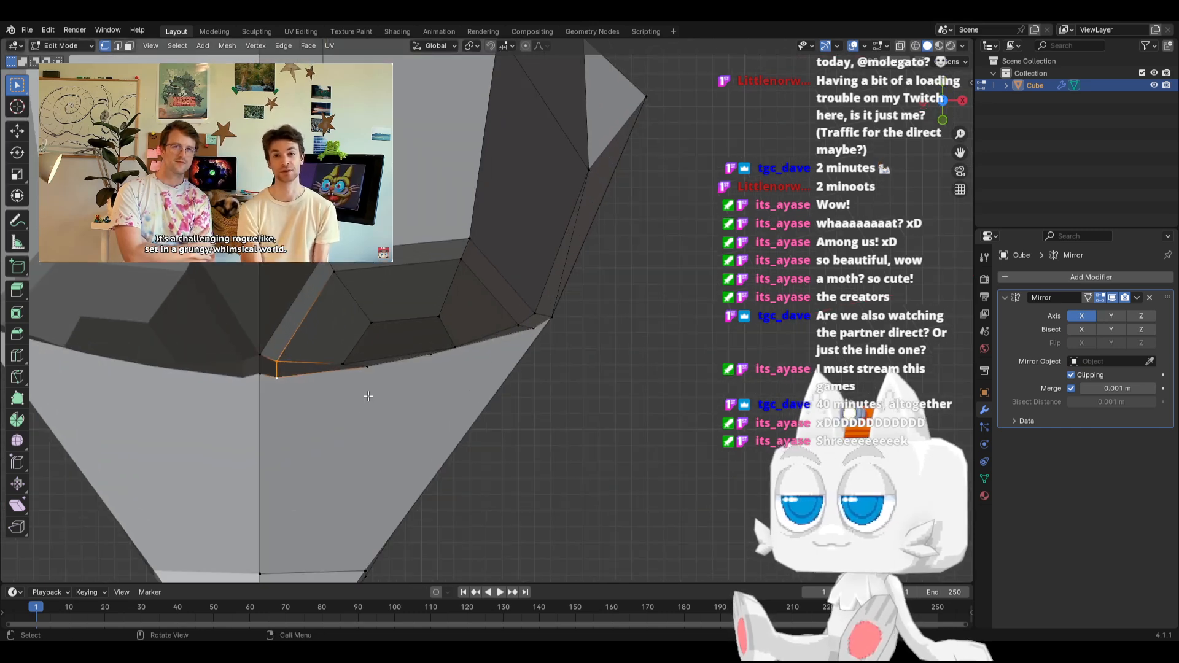
key(g)
click(373, 387)
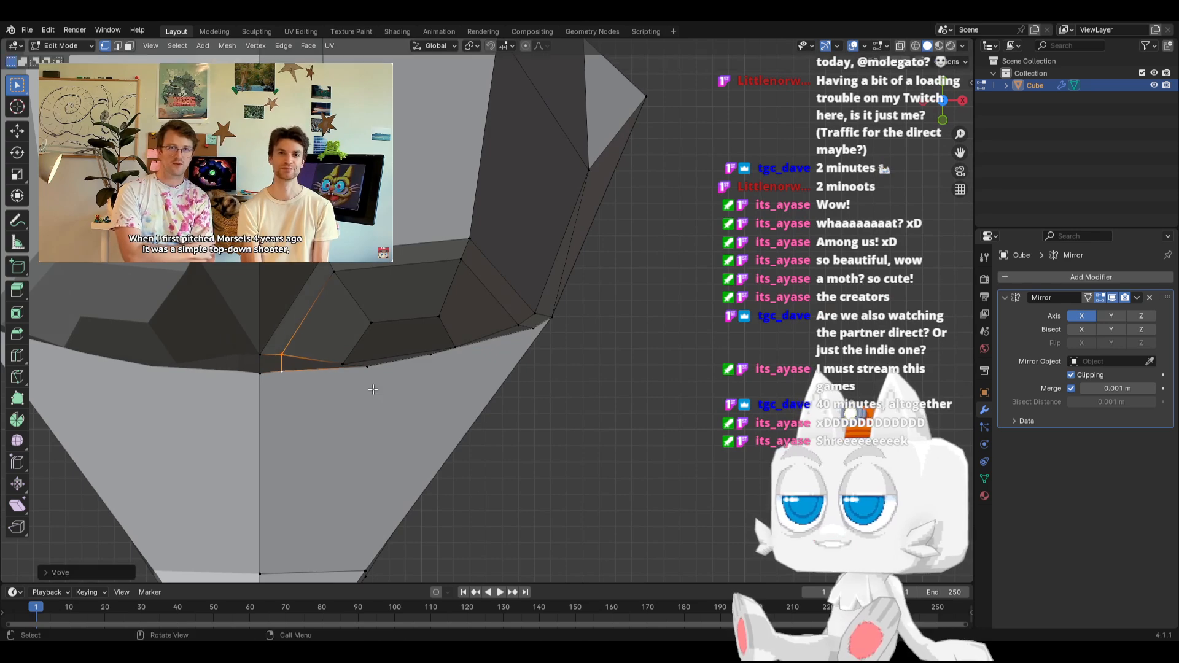
middle_drag(373, 387, 376, 276)
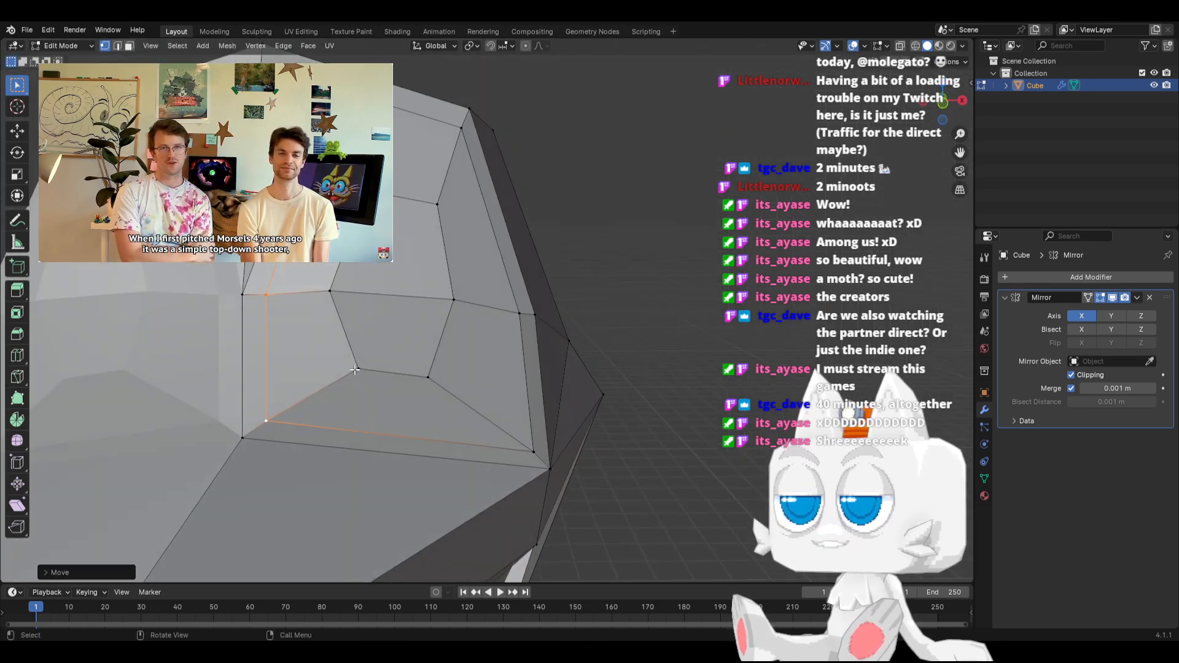
Slide the upper inner corner vertex of the inset faces slightly downward along its edge
scroll(360, 388, down, 4)
middle_drag(361, 389, 405, 389)
key(shift+v)
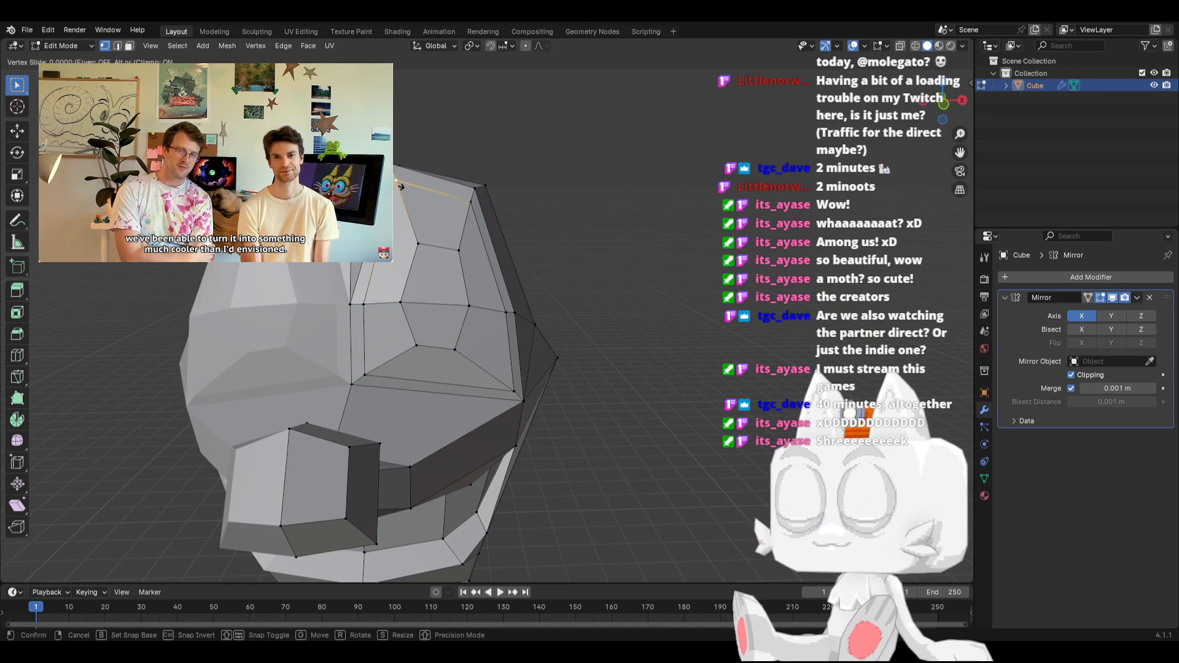
click(396, 202)
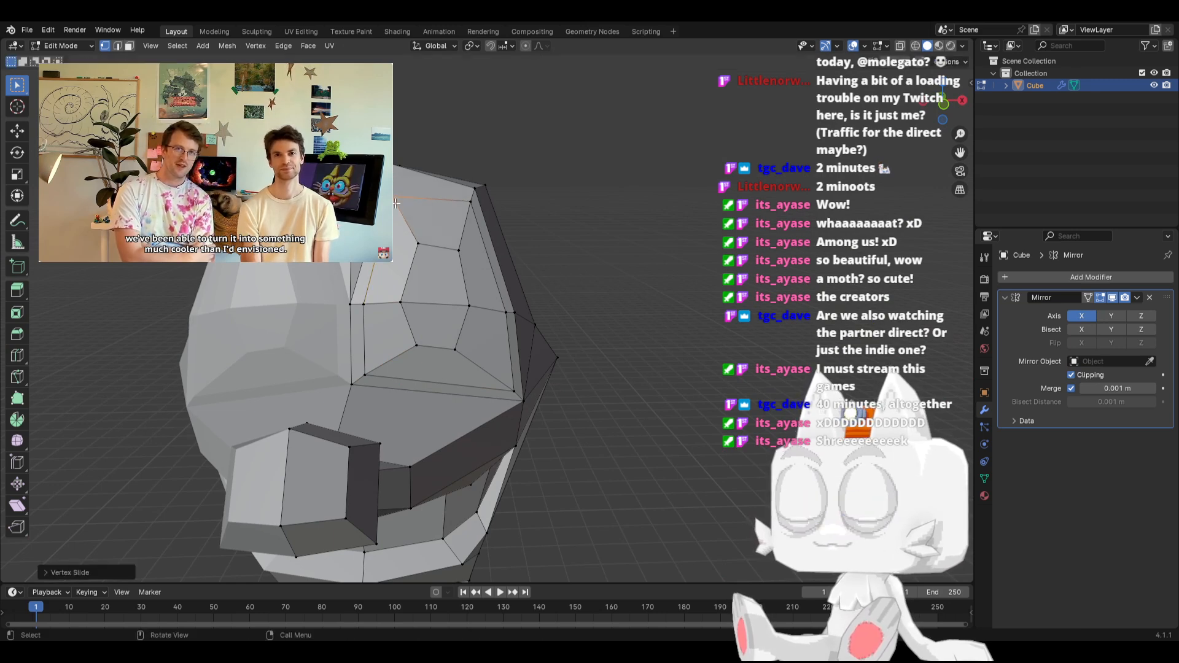
Move the vertex pair on top of the head above the inset slightly outward and up in front view
click(391, 169)
middle_drag(426, 182, 401, 207)
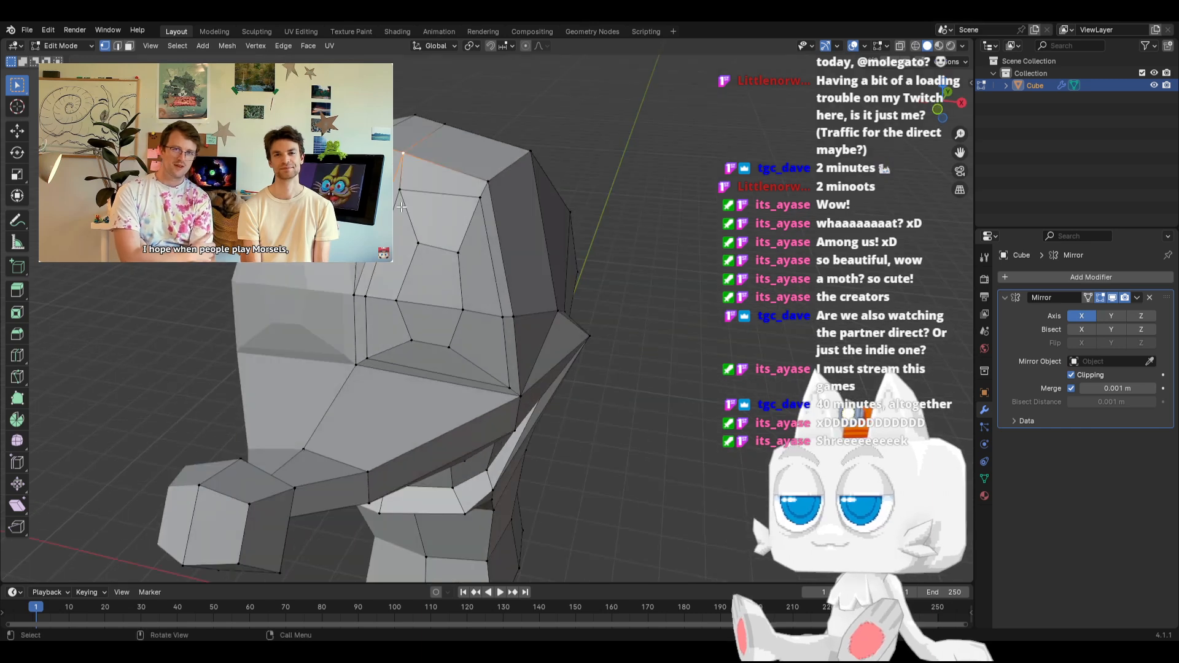
key(KP_1)
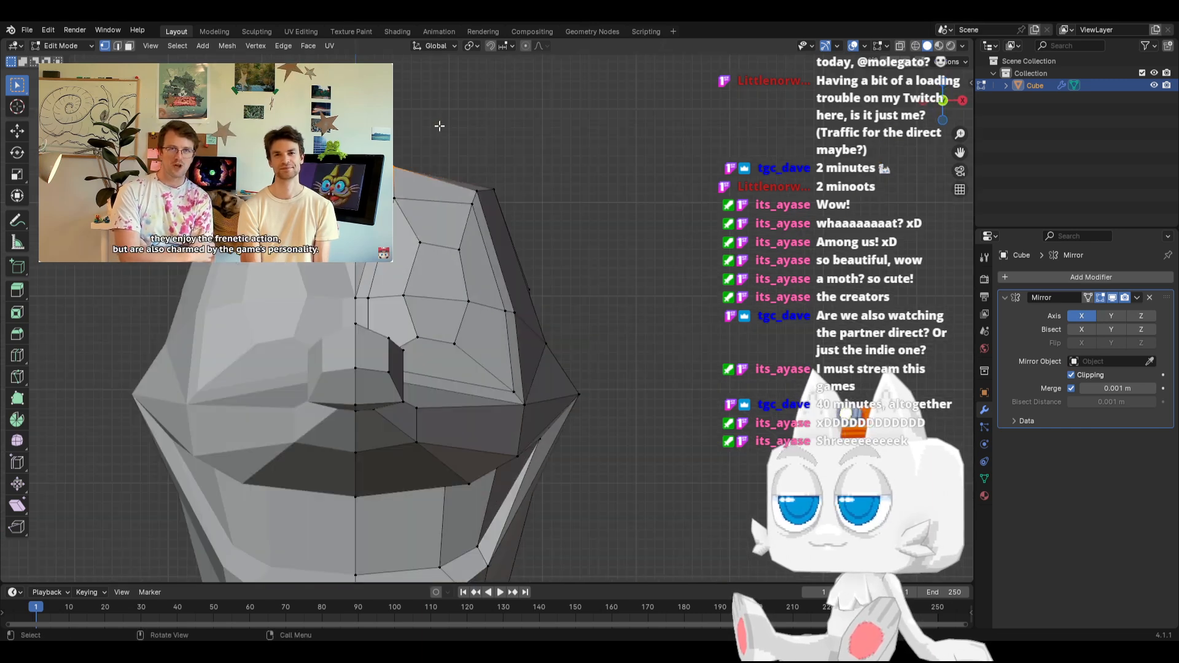
key(g)
click(443, 120)
middle_drag(442, 156, 482, 146)
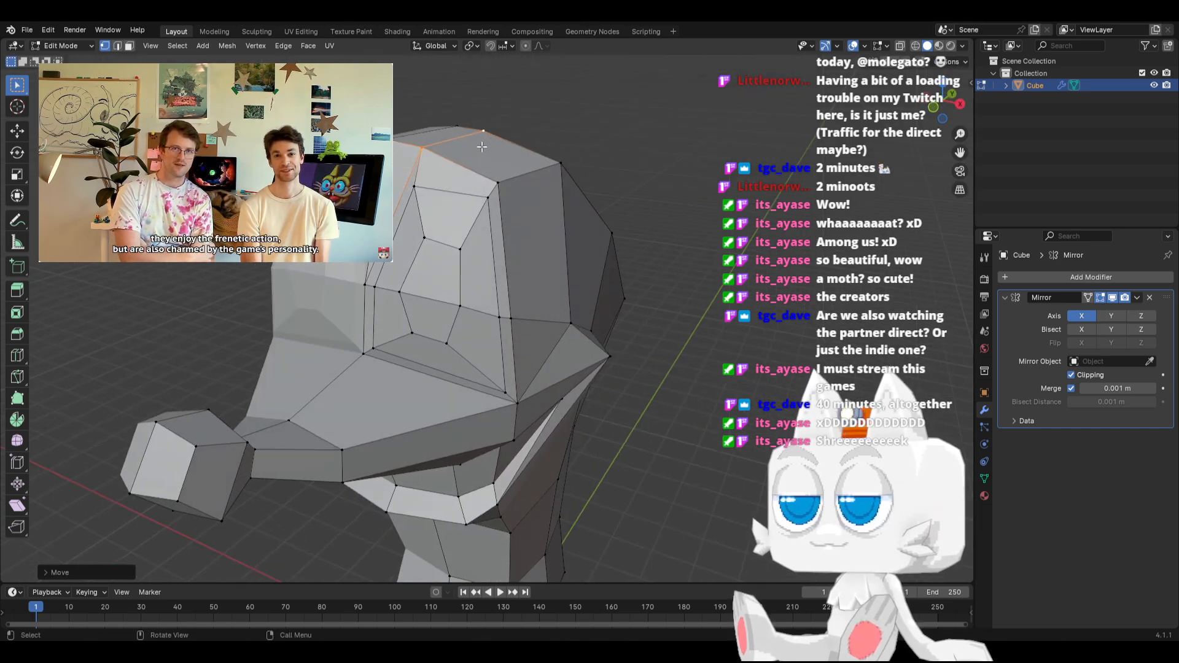
Try to slide the upper and outer border vertices of the inset faces outward onto the surrounding face corners
middle_drag(382, 328, 433, 197)
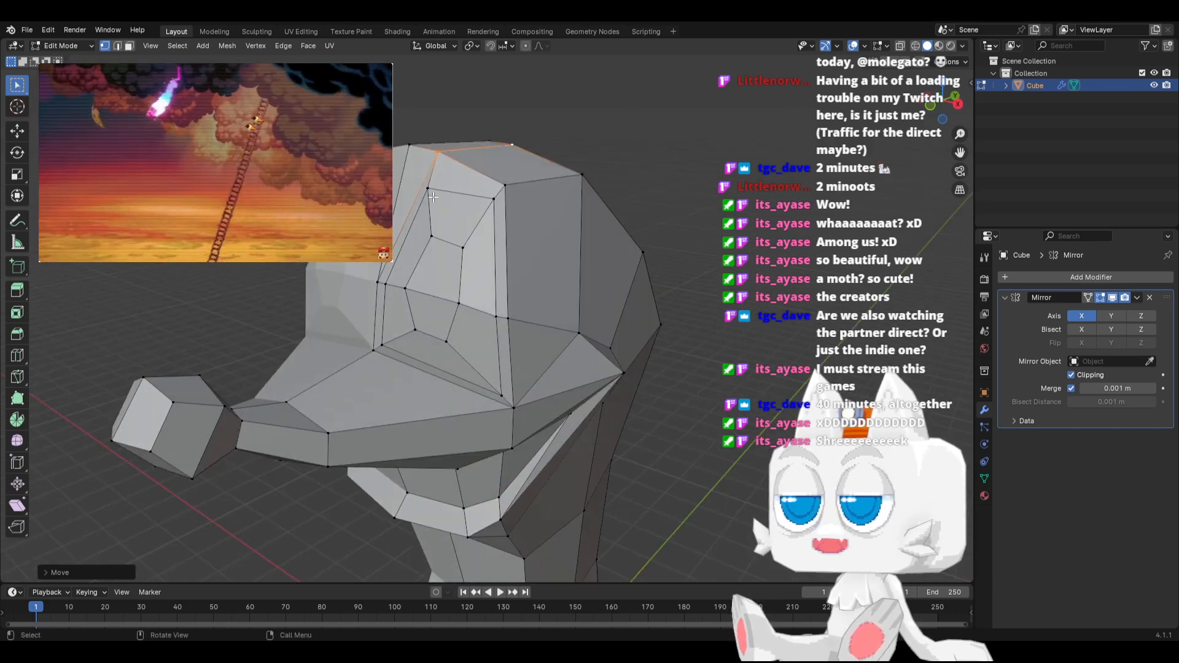
key(shift+v)
click(485, 216)
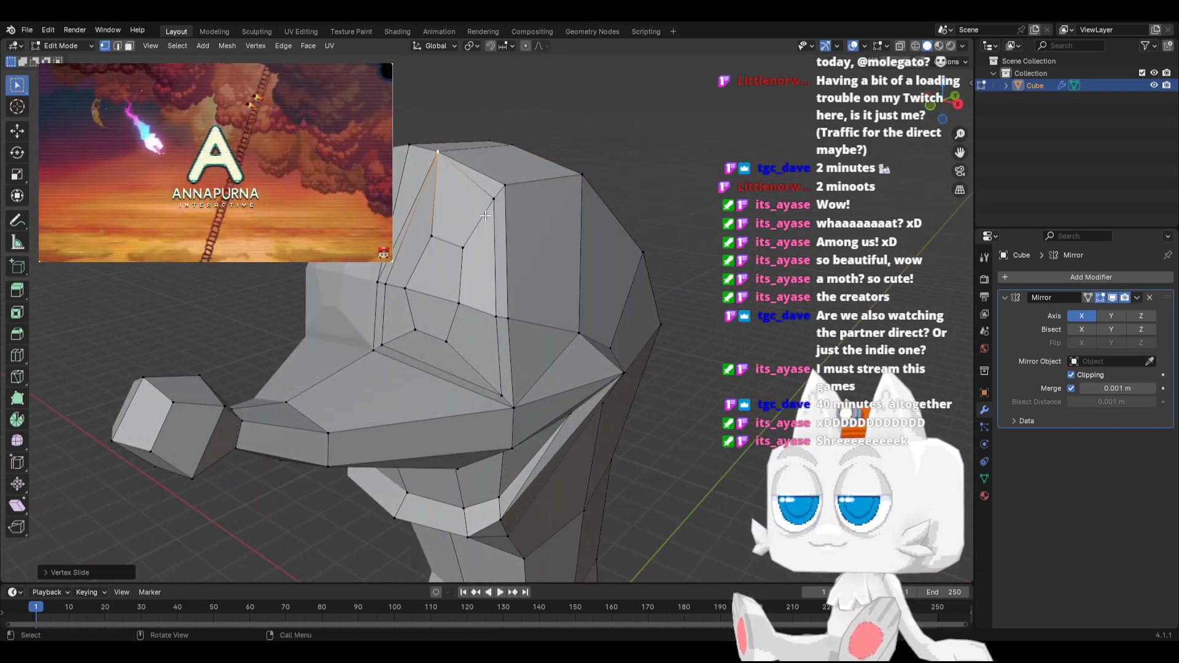
click(491, 201)
key(g)
key(g)
click(519, 181)
click(496, 318)
key(g)
key(g)
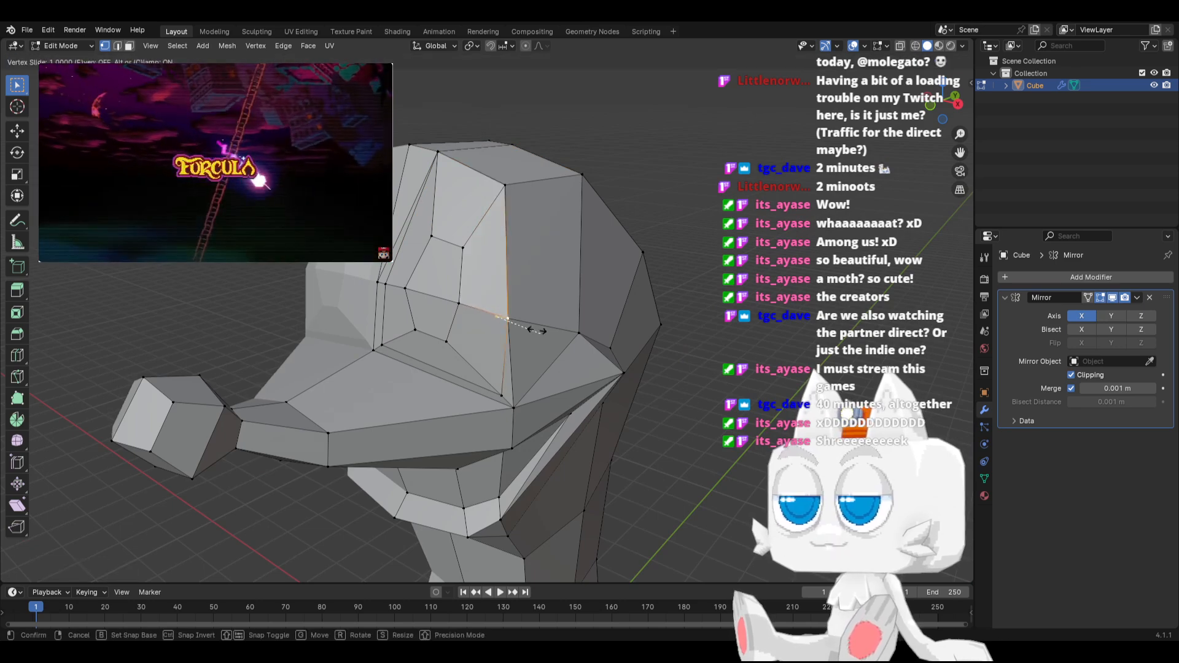
click(527, 429)
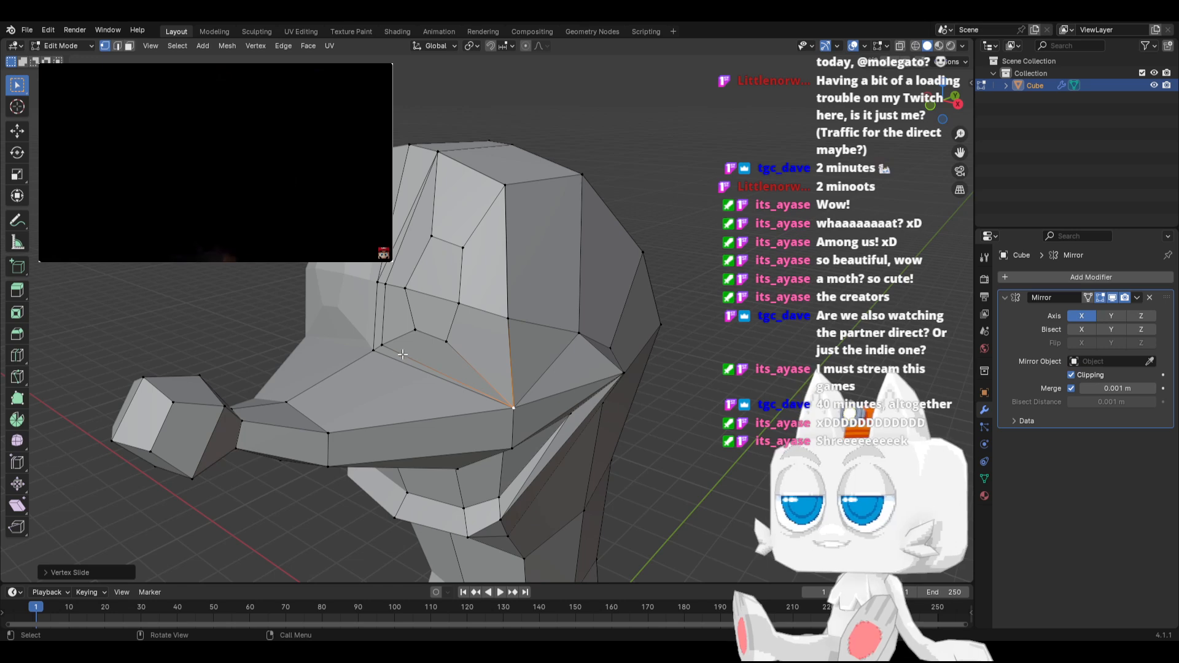
Try to slide the lower and middle inner border vertices of the inset faces onto the adjacent corners nearest the centreline
click(380, 343)
key(g)
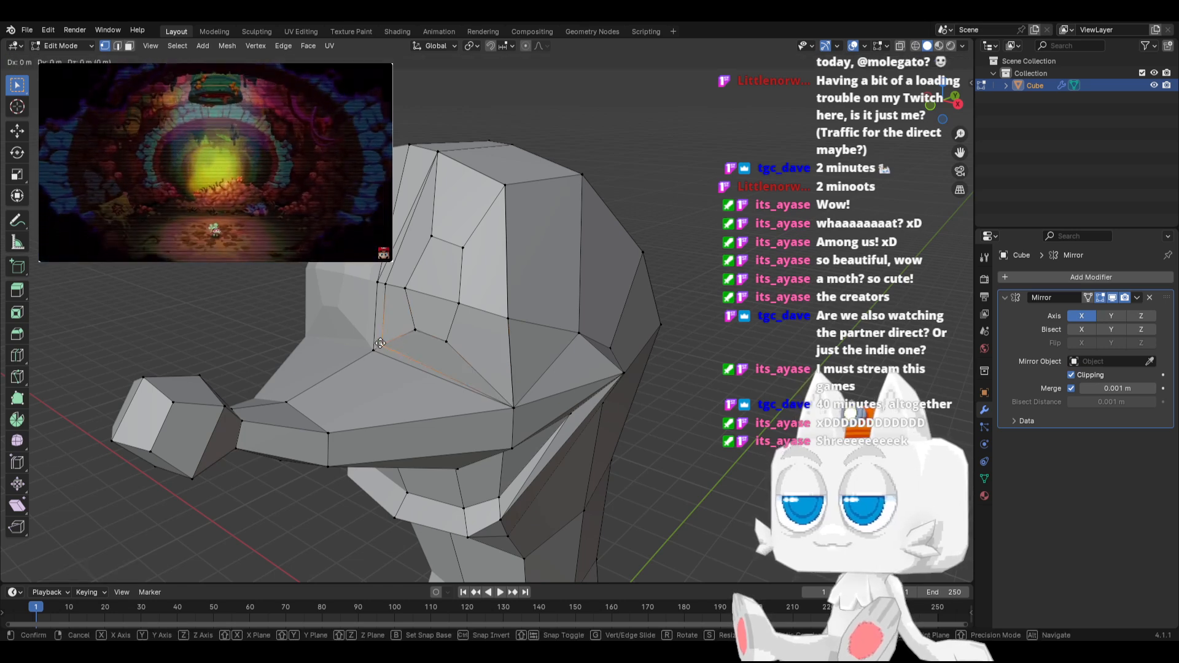
key(g)
click(290, 376)
click(384, 282)
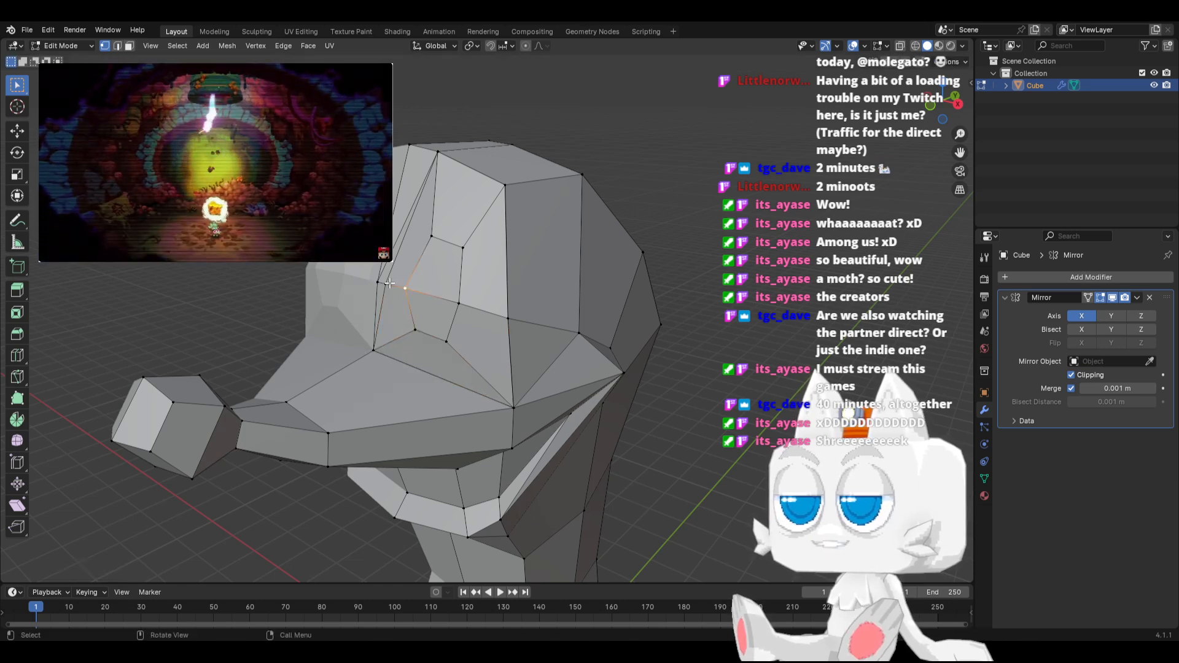
key(g)
key(g)
click(317, 283)
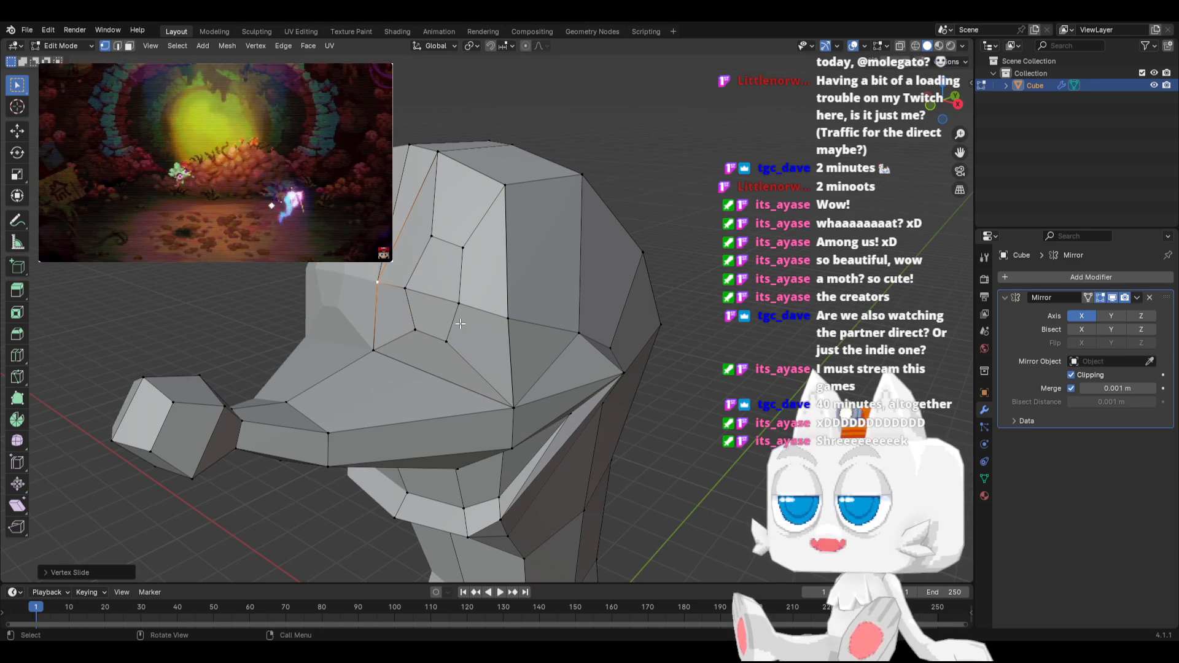
Undo the inset border vertex slides and the earlier vertex edits on the head
middle_drag(460, 324, 395, 297)
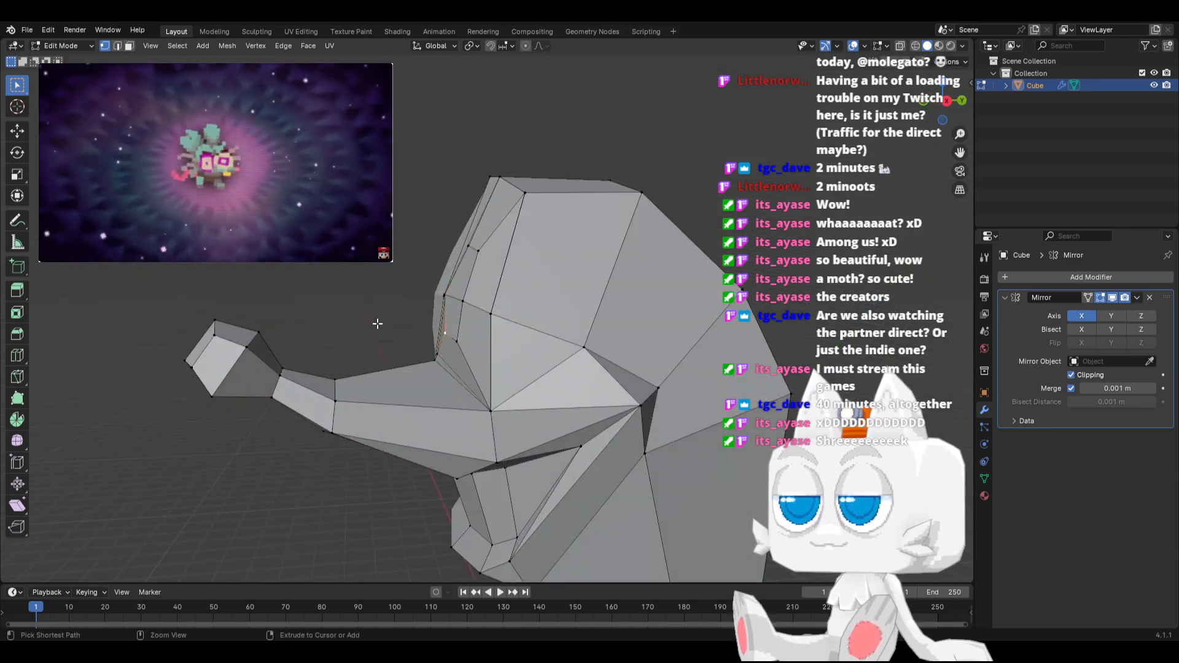
key(ctrl+z)
key(ctrl+z)
key(ctrl+z)
key(ctrl+z)
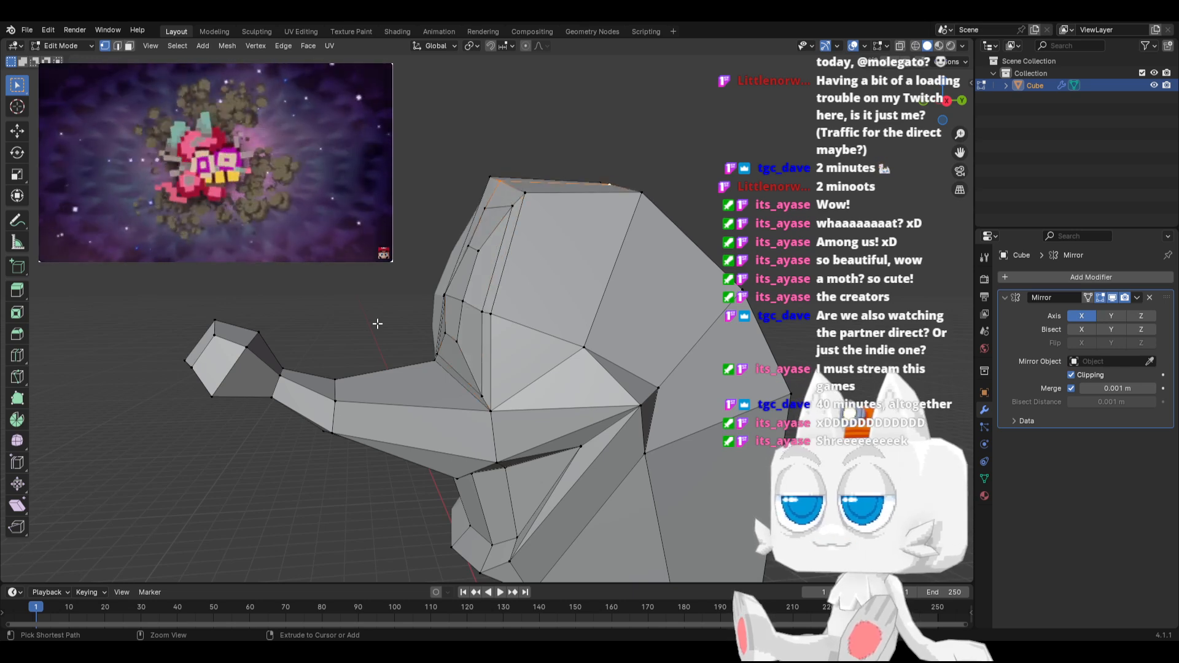
key(ctrl+z)
key(ctrl+z)
key(ctrl+z)
key(ctrl+z)
key(ctrl+z)
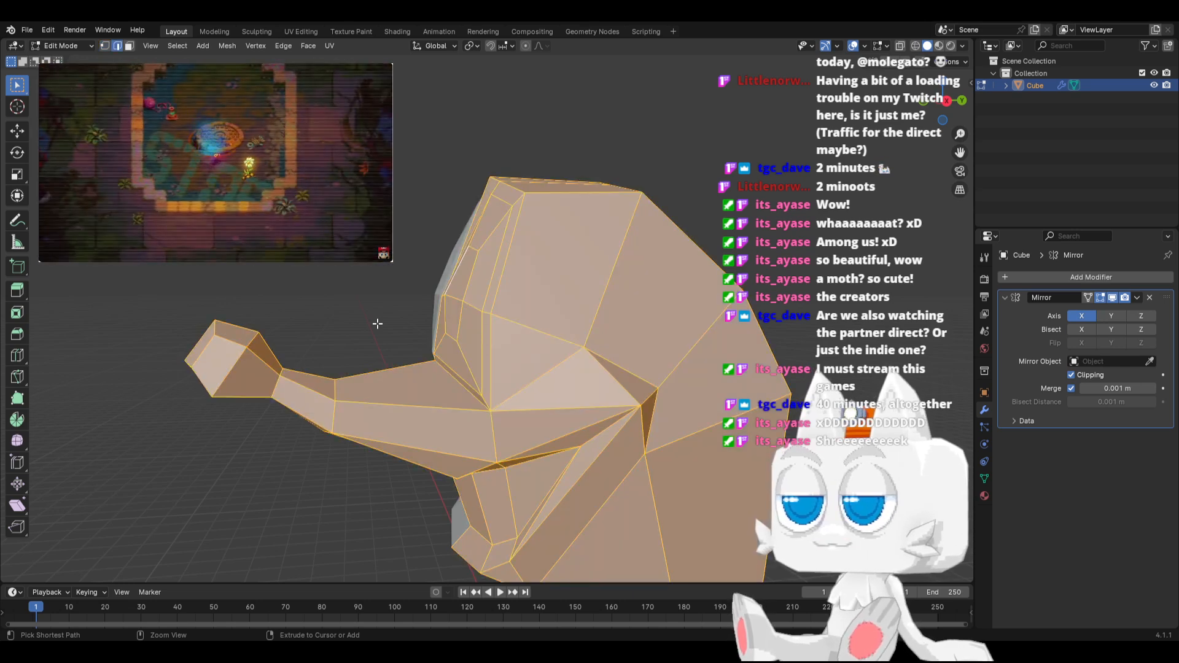
key(ctrl+z)
key(ctrl+z)
key(ctrl+z)
key(ctrl+z)
key(ctrl+z)
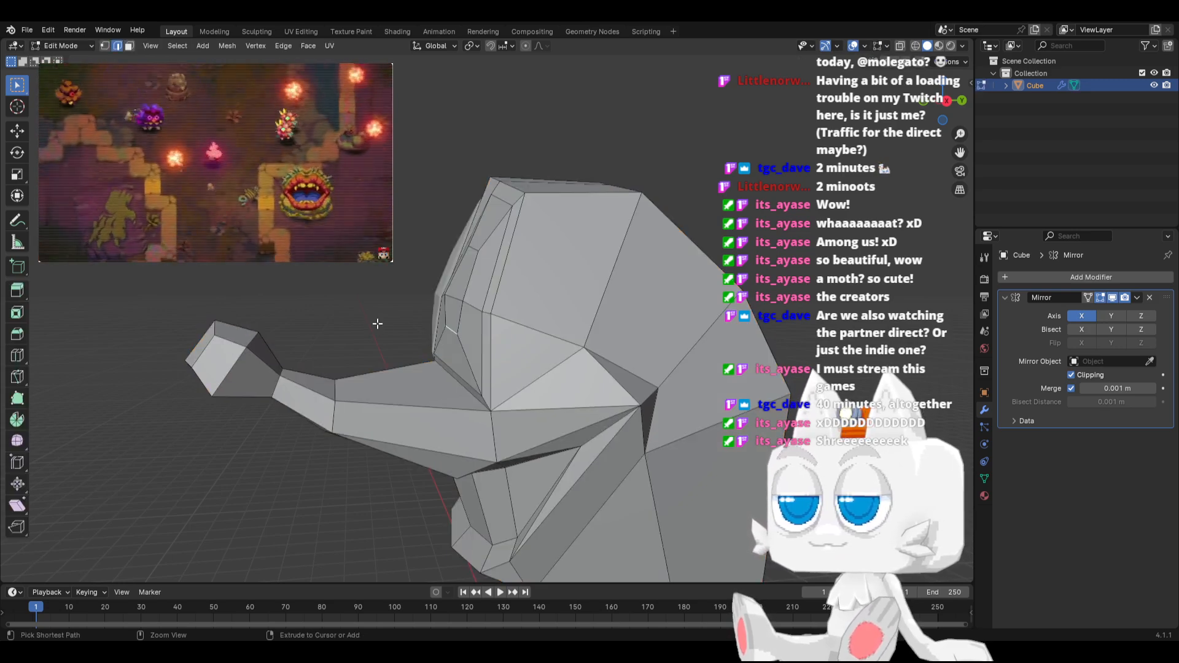
key(ctrl+z)
Dissolve the edges of the lower inset face on the front of the head
middle_drag(433, 337, 503, 368)
key(Tab)
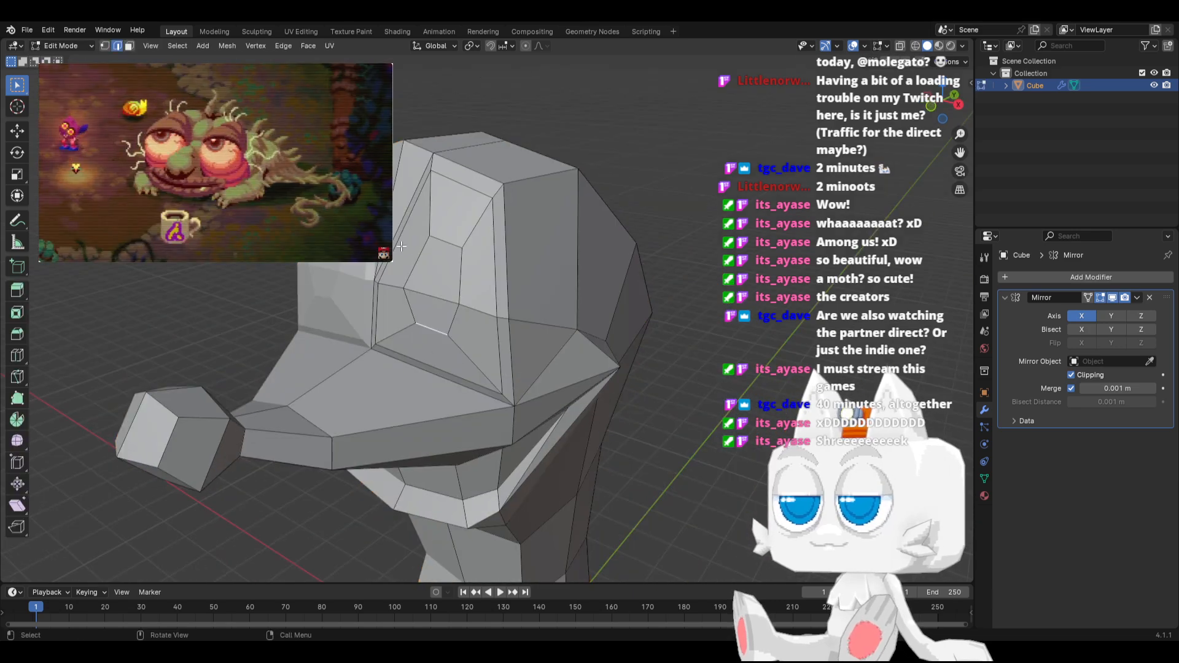
shift+click(441, 371)
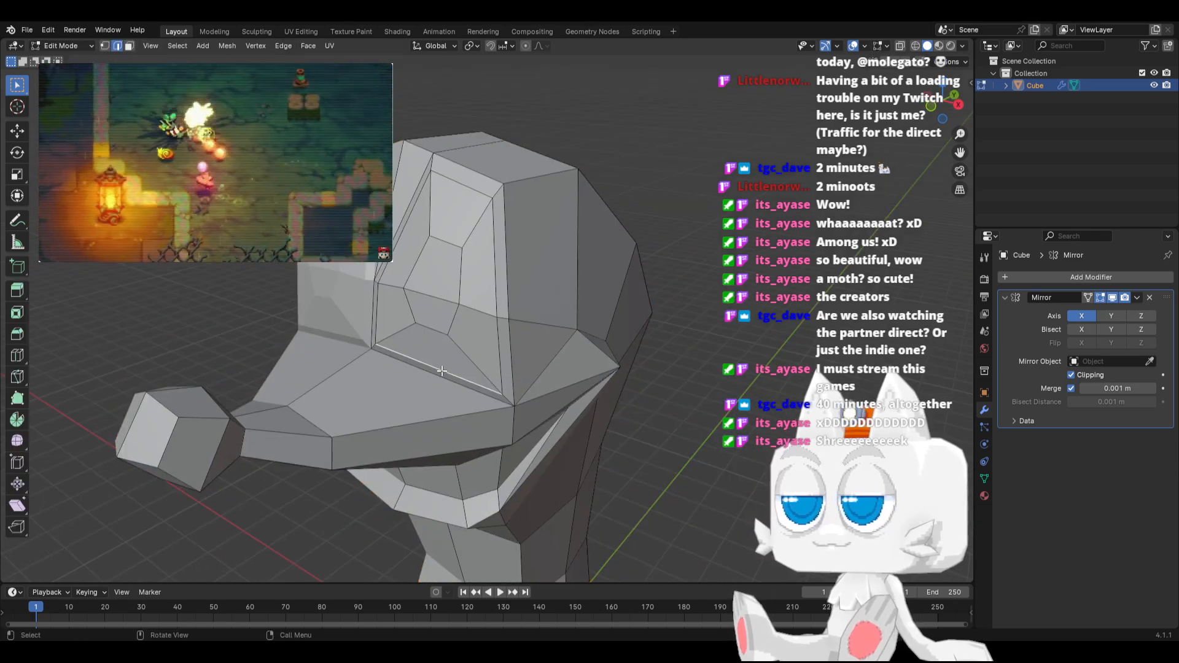
shift+click(471, 360)
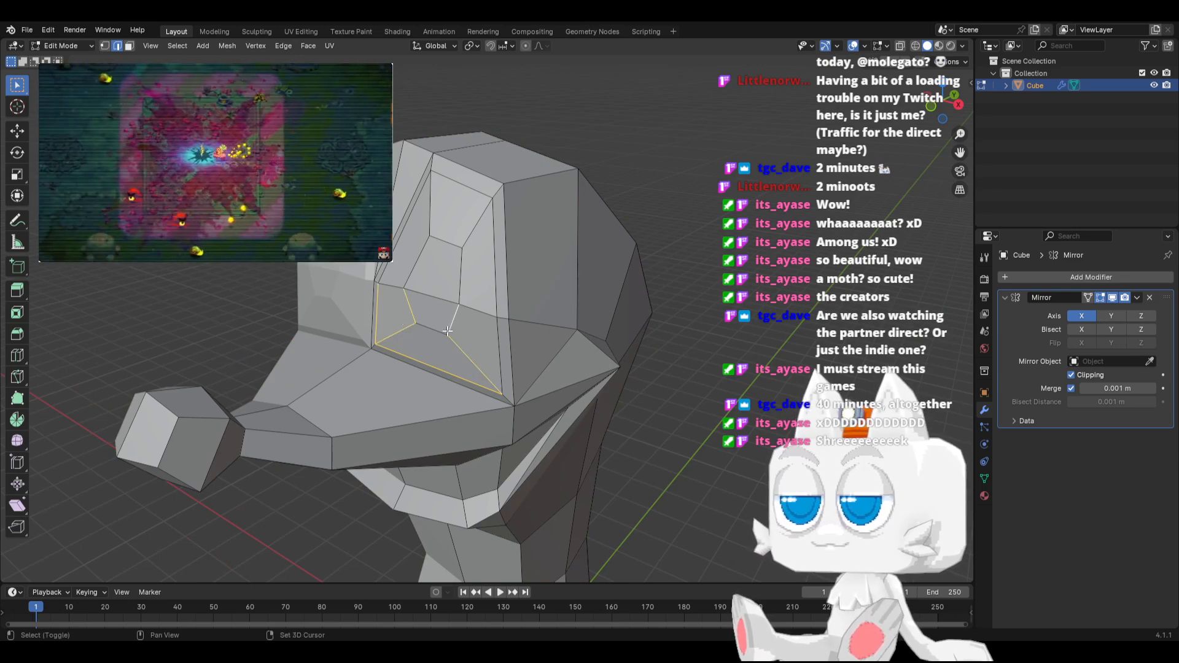
shift+click(430, 330)
key(x)
click(439, 333)
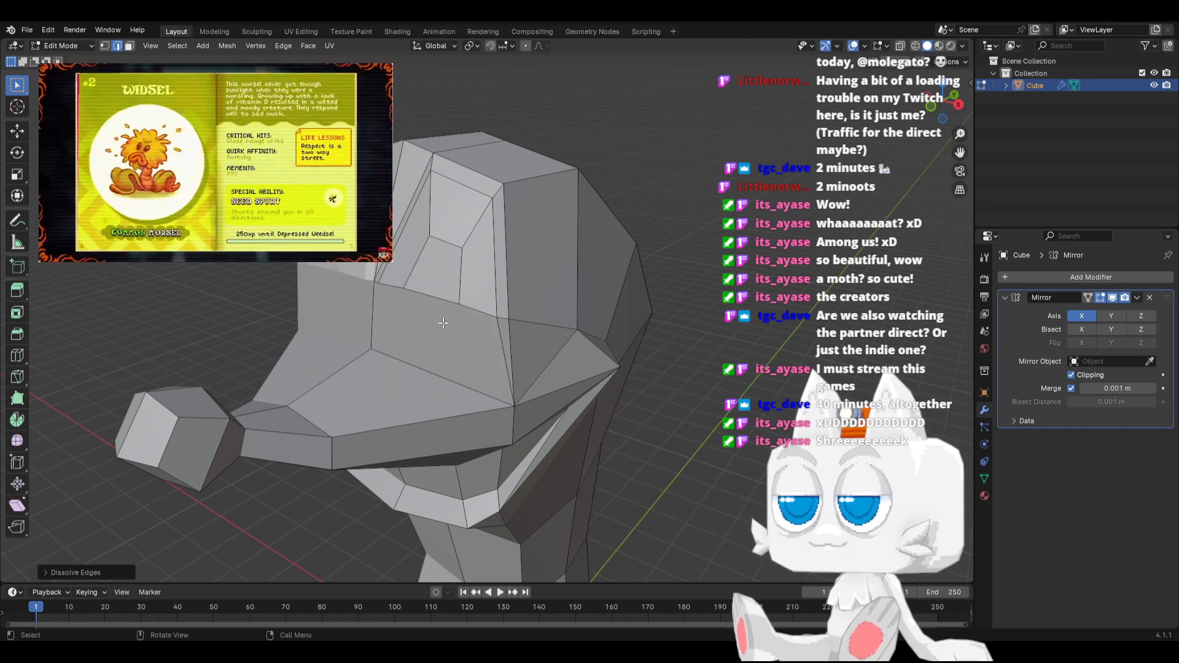
Dissolve the upper inset face's edges and the leftover outer border edges to restore plain front faces on the head
shift+click(466, 240)
shift+click(492, 235)
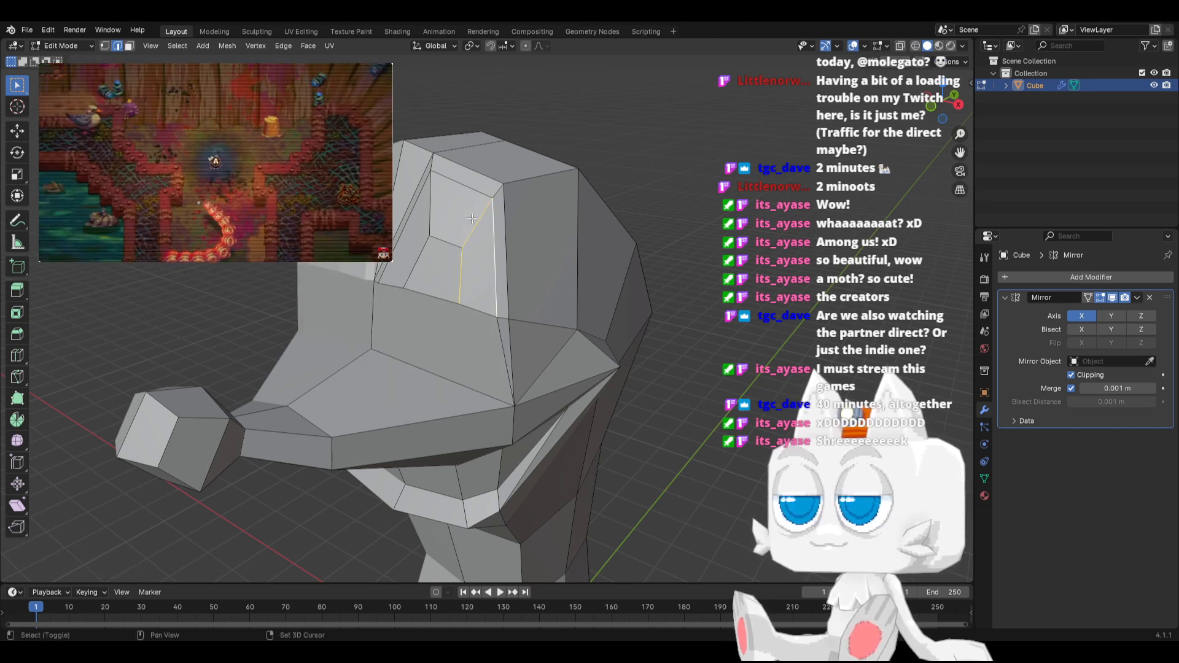
shift+click(464, 190)
shift+click(430, 204)
shift+click(419, 261)
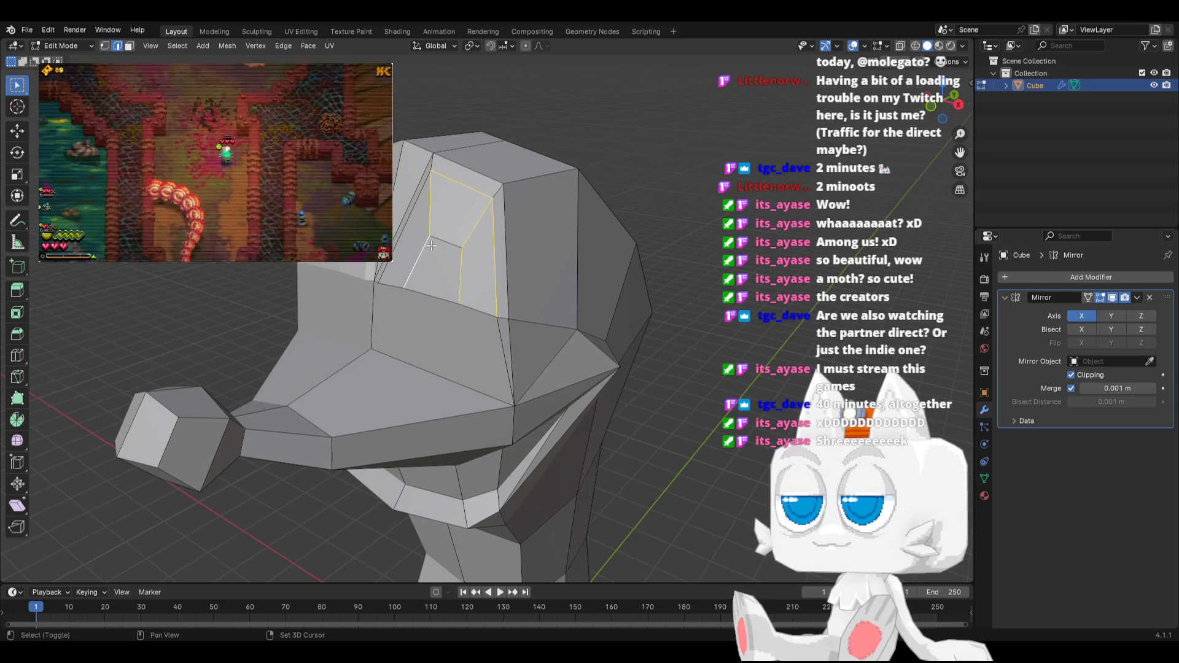
shift+click(445, 242)
shift+click(417, 215)
key(x)
click(417, 215)
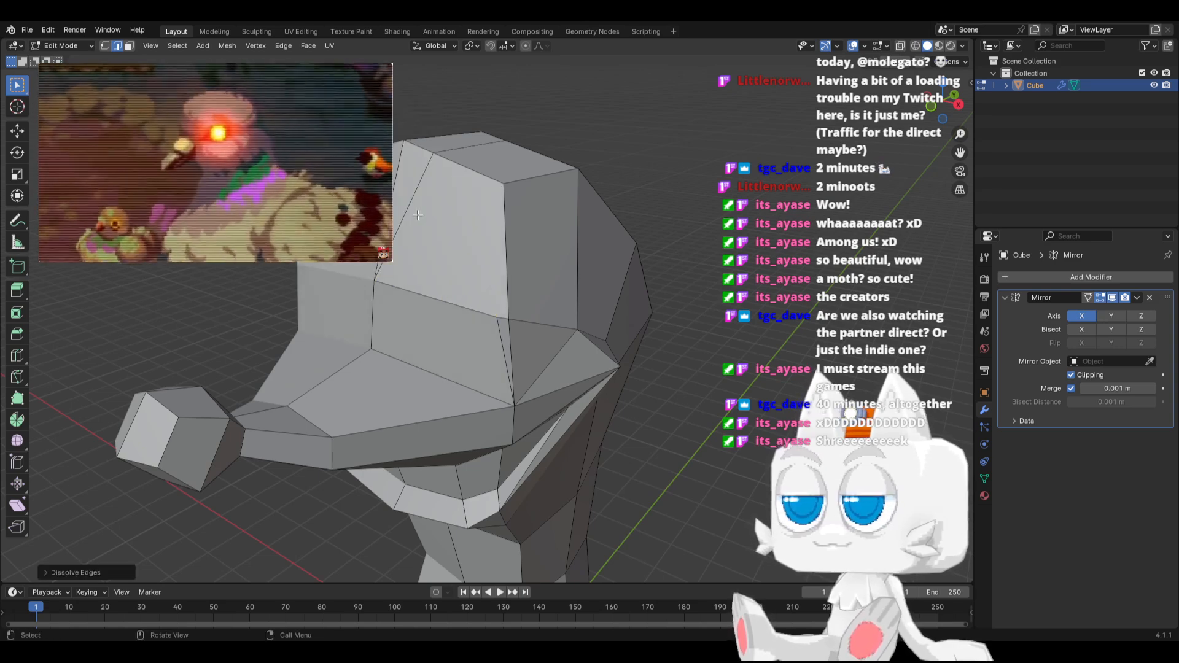
key(x)
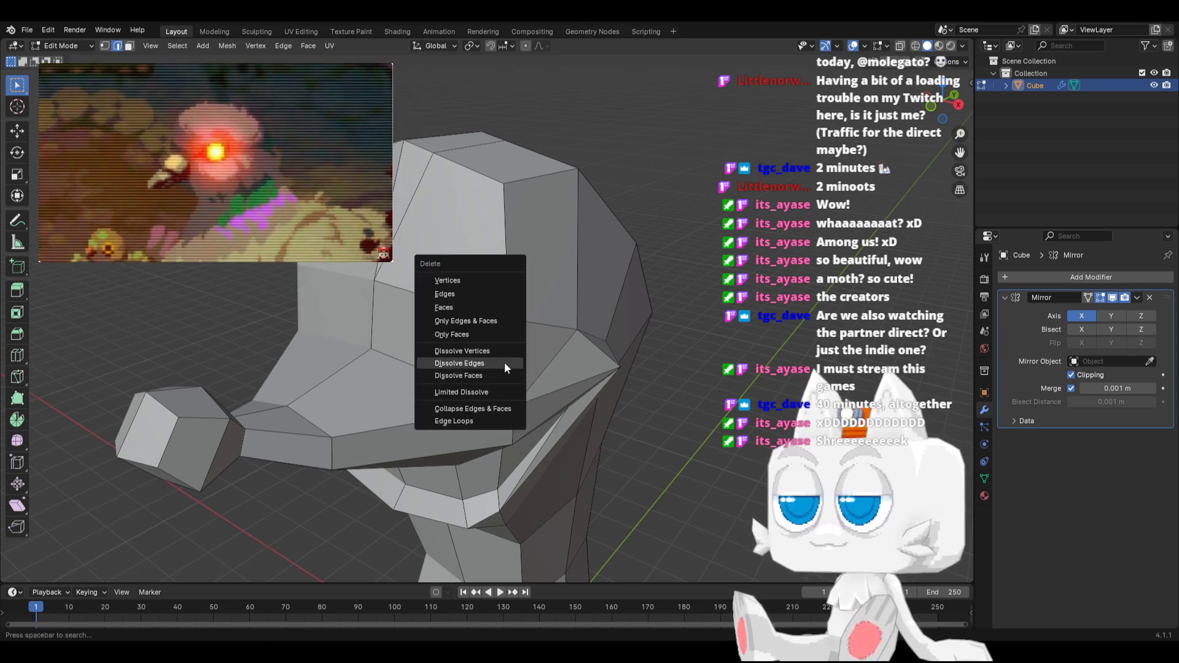
click(505, 364)
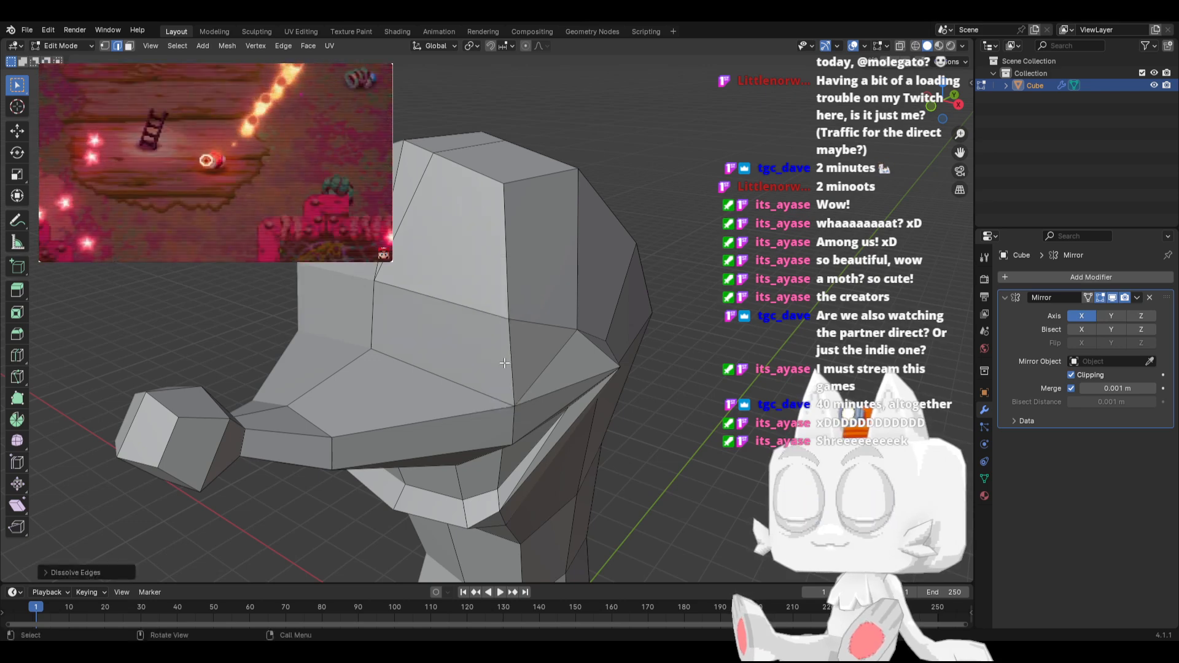
Move the outer side vertex near the body's lower end slightly downward in front view
mouse_move(440, 247)
middle_down()
mouse_move(515, 242)
mouse_move(444, 245)
middle_up()
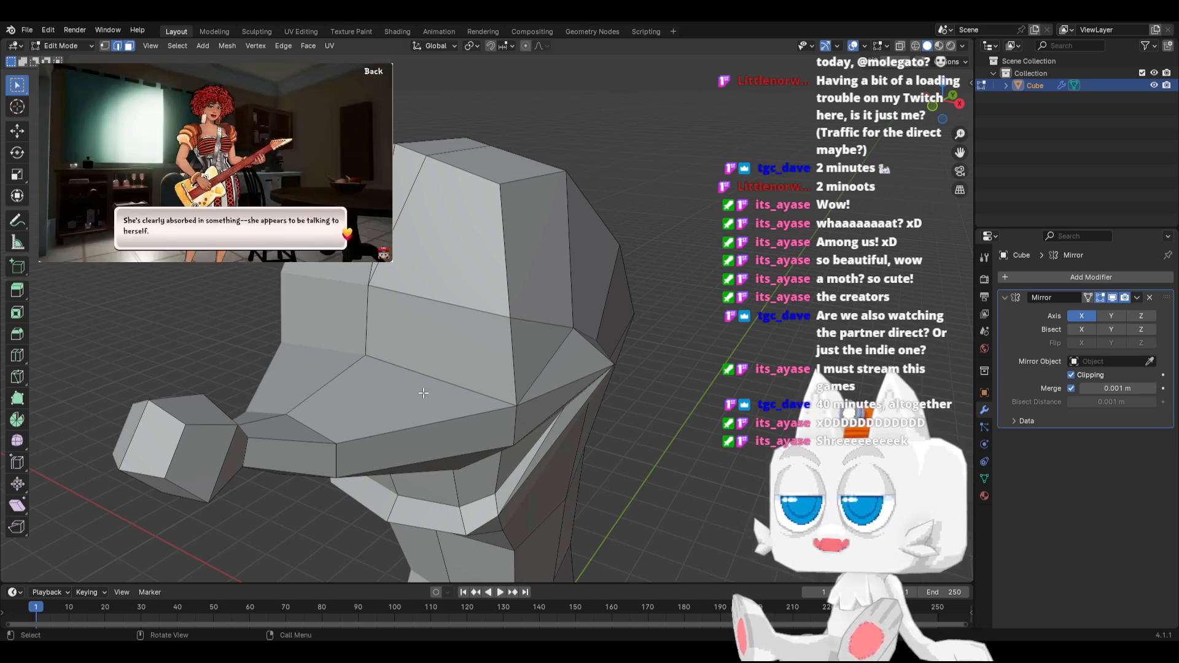
middle_drag(423, 393, 497, 350)
key(KP_1)
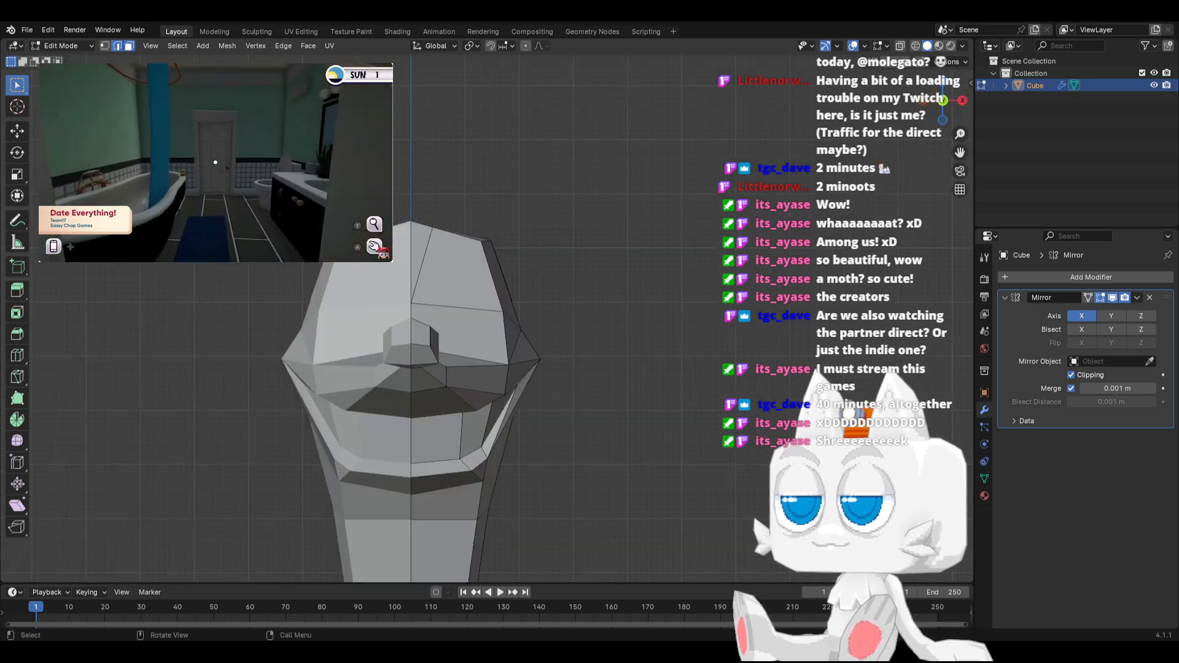
shift+middle_drag(407, 420, 384, 209)
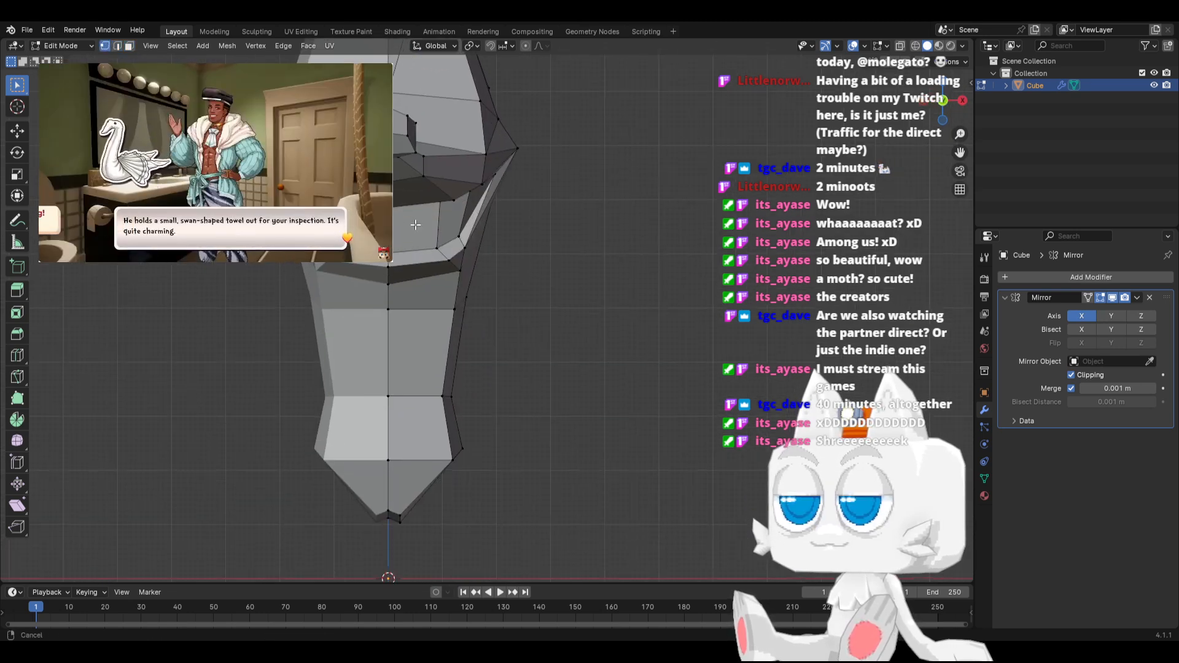
click(463, 447)
key(g)
click(462, 451)
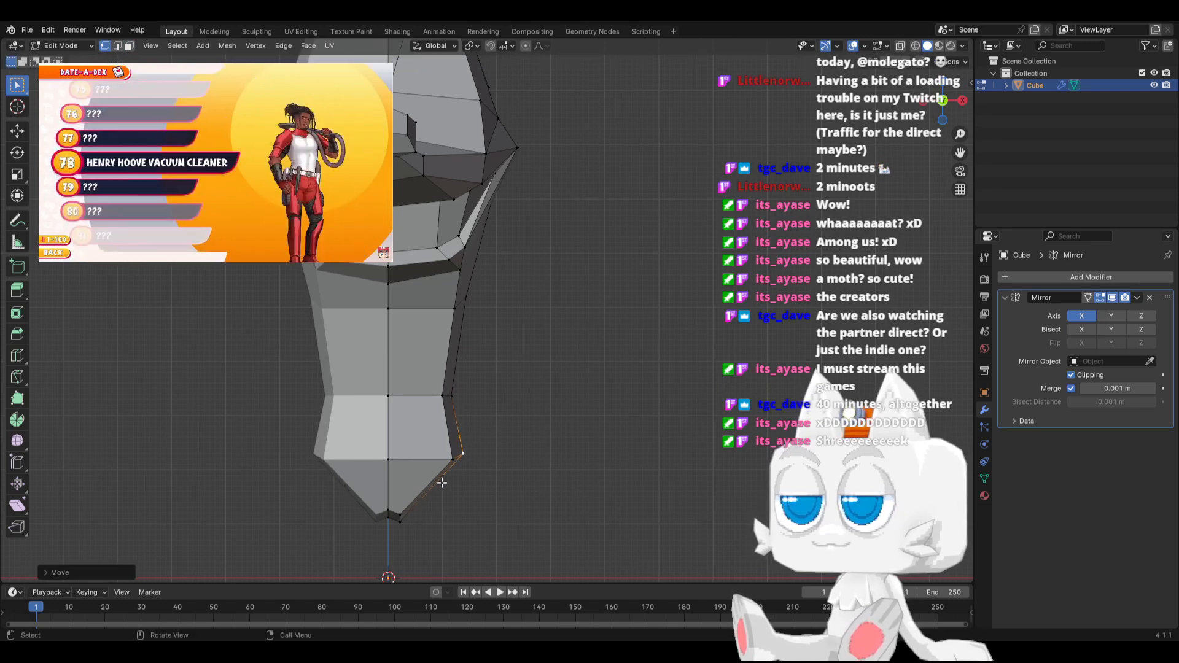
Extrude the sloping side faces at the body's lower end outward and down, and rotate them closer to horizontal in front view
shift+click(403, 518)
shift+click(453, 461)
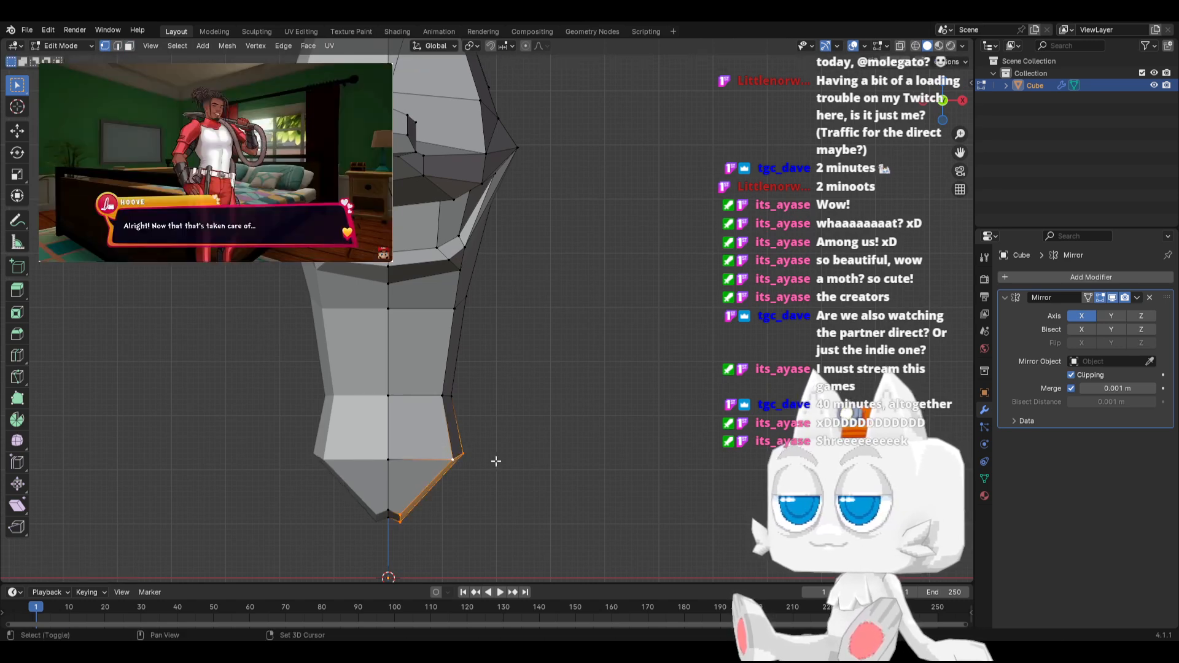
middle_drag(495, 460, 396, 434)
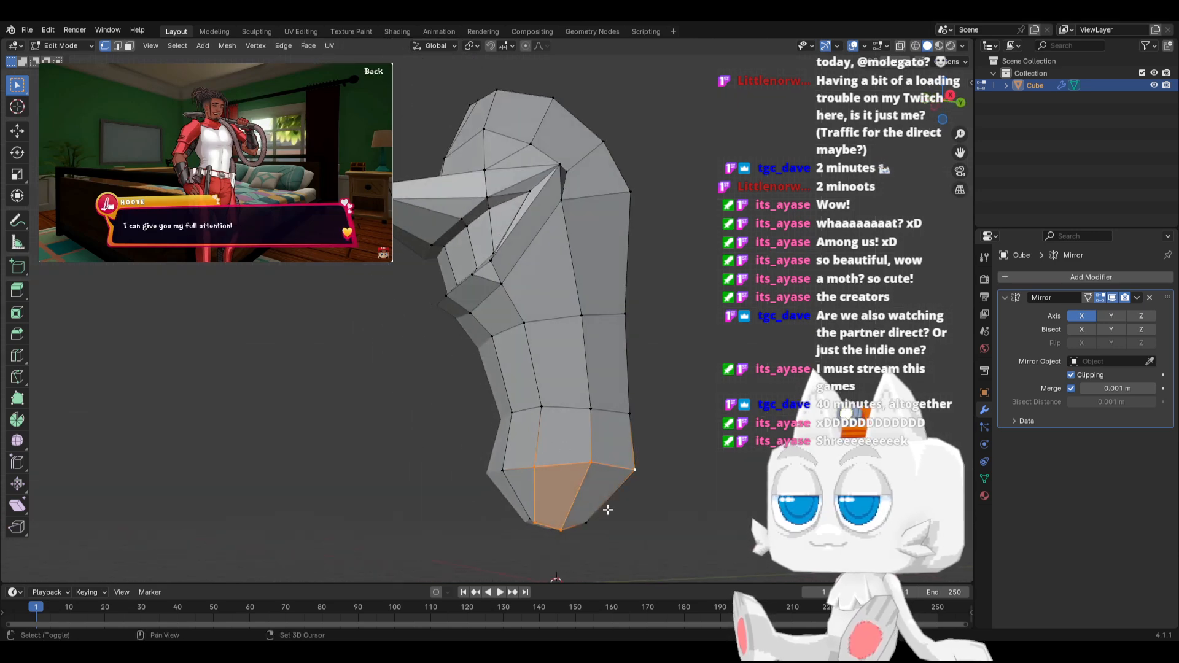
key(KP_1)
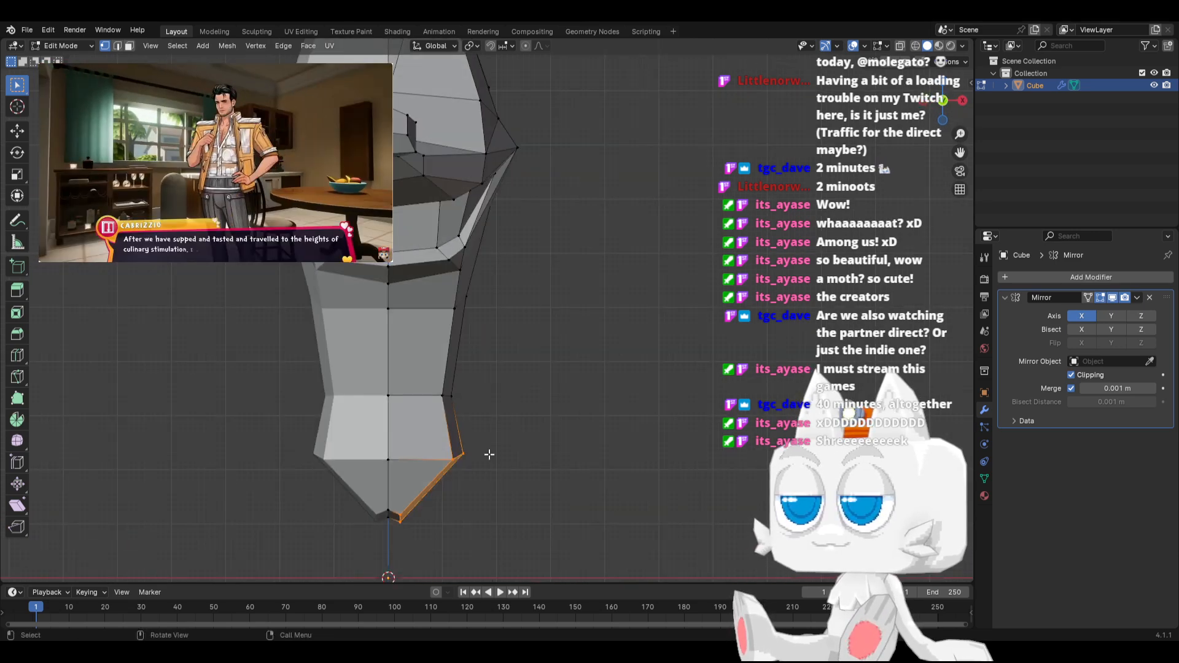
key(e)
click(515, 497)
key(r)
click(561, 501)
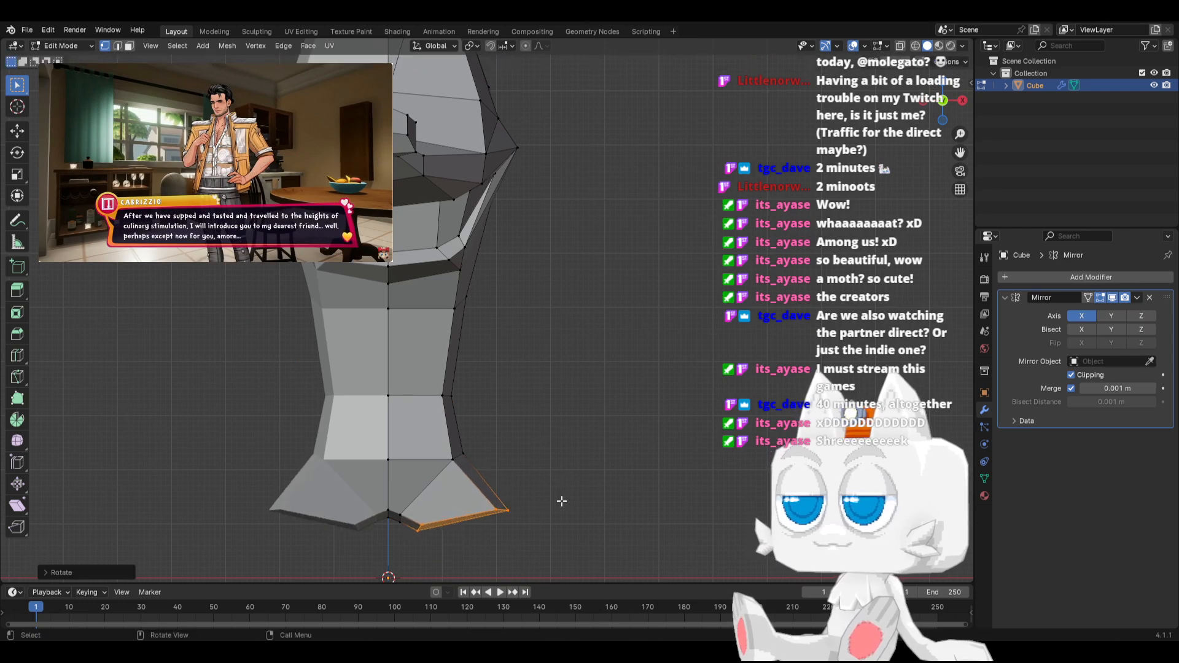
Move the extruded faces inward beneath the body, scale them down and nudge them slightly up
key(g)
click(520, 505)
key(s)
click(529, 502)
key(g)
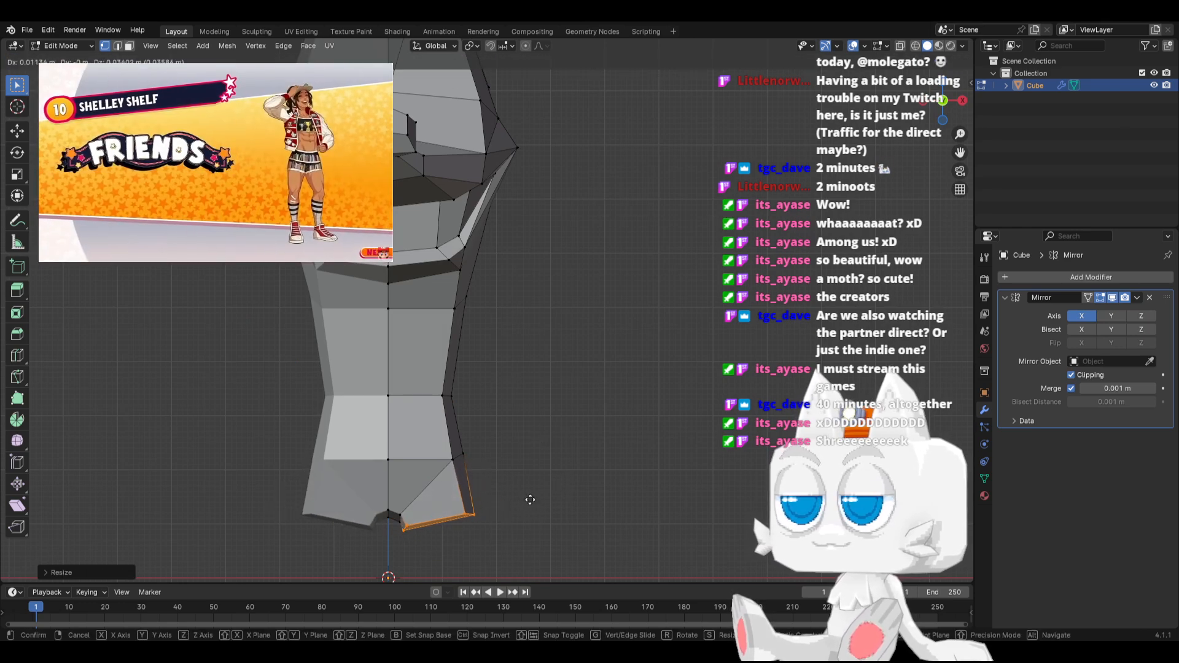
click(532, 496)
Slide the inner bottom edge of the extrusion inward to meet the body's original lower edge near the centreline
click(411, 521)
shift+click(401, 534)
key(g)
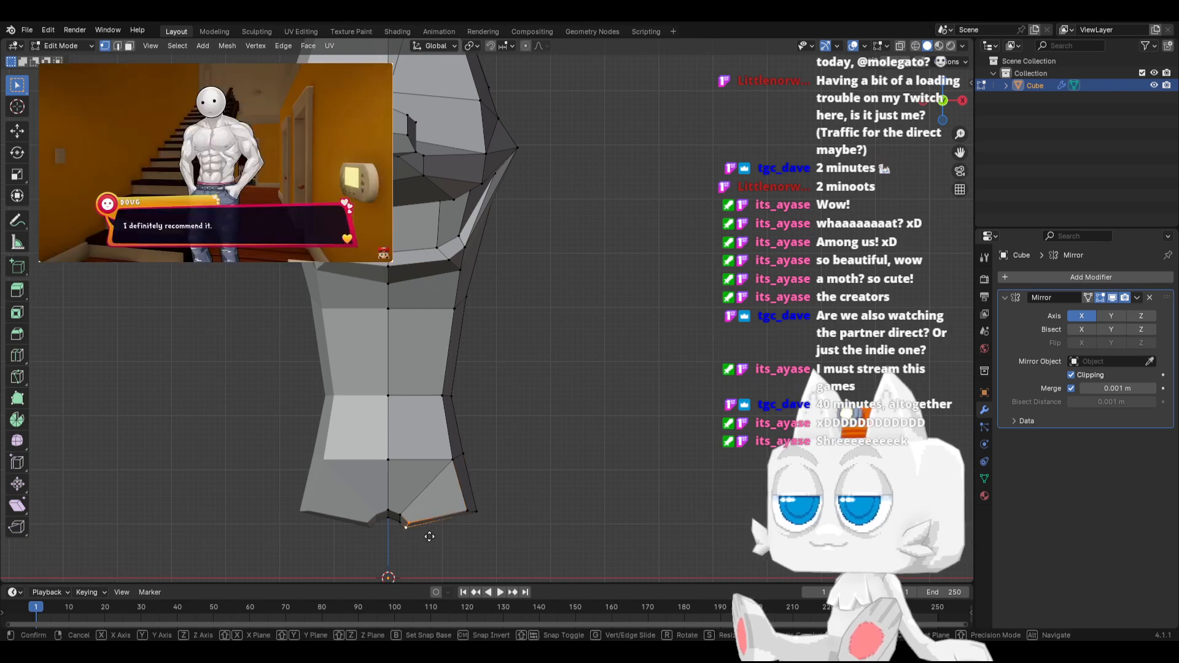
key(g)
click(354, 498)
middle_drag(463, 523, 498, 497)
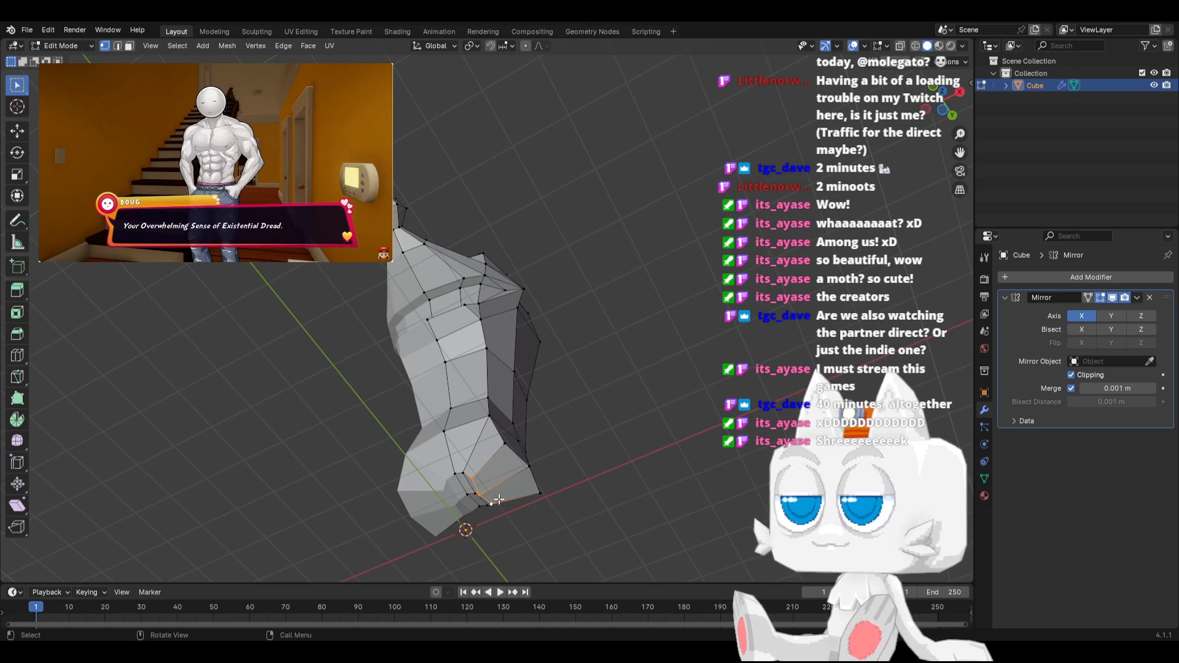
key(KP_1)
key(g)
key(g)
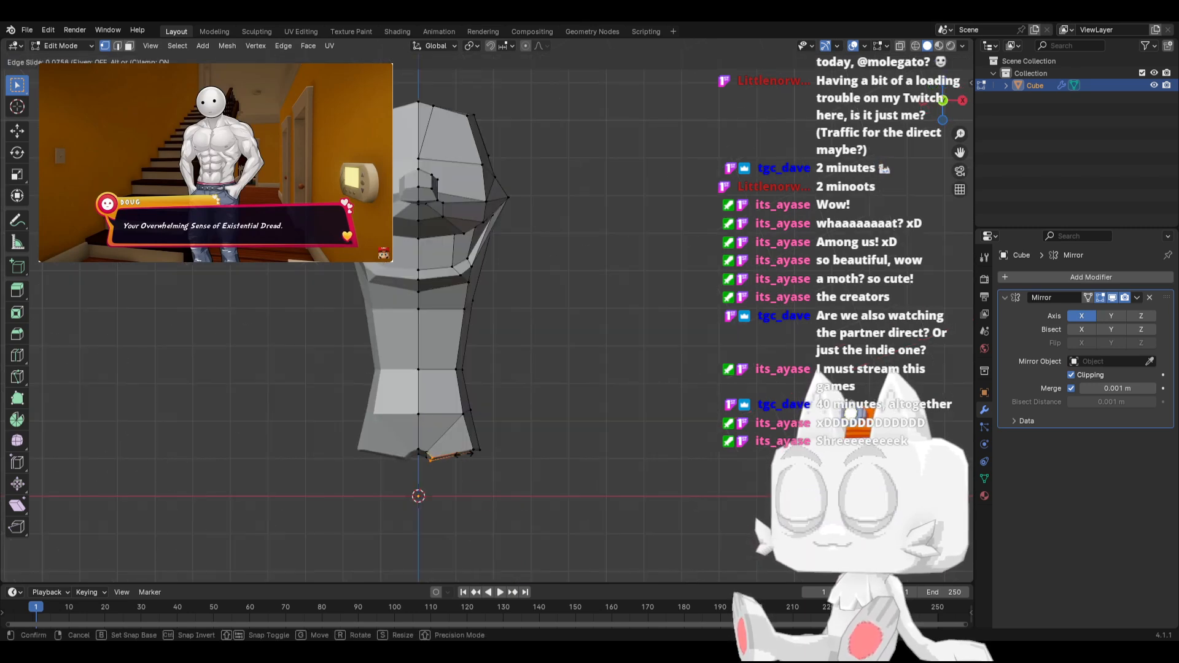
click(408, 371)
scroll(445, 487, up, 2)
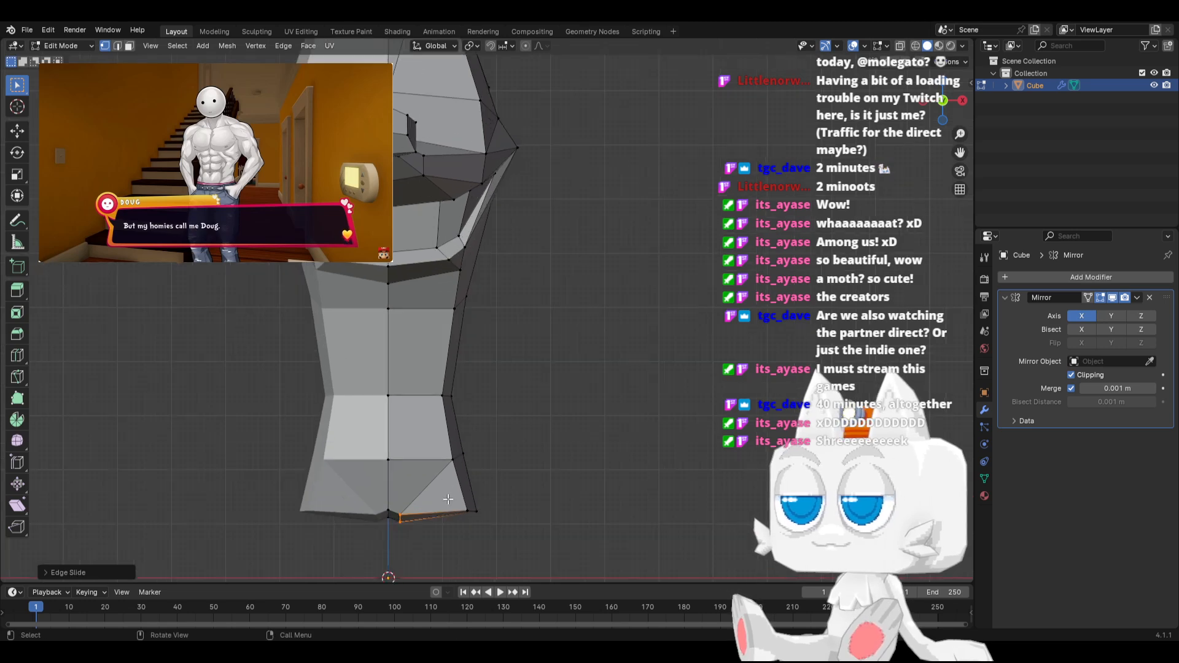
Move the outer bottom vertices of the extrusion slightly upward in front view, with X-ray turned on
drag(448, 499, 492, 524)
key(g)
key(g)
right_click(489, 515)
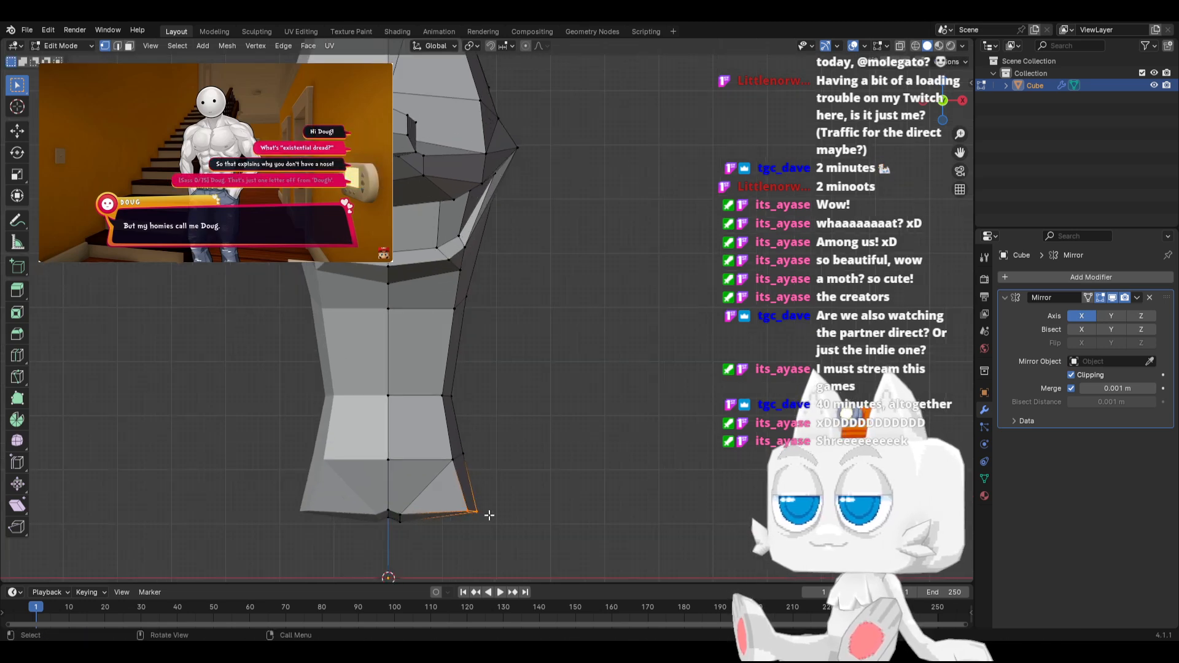
key(alt+z)
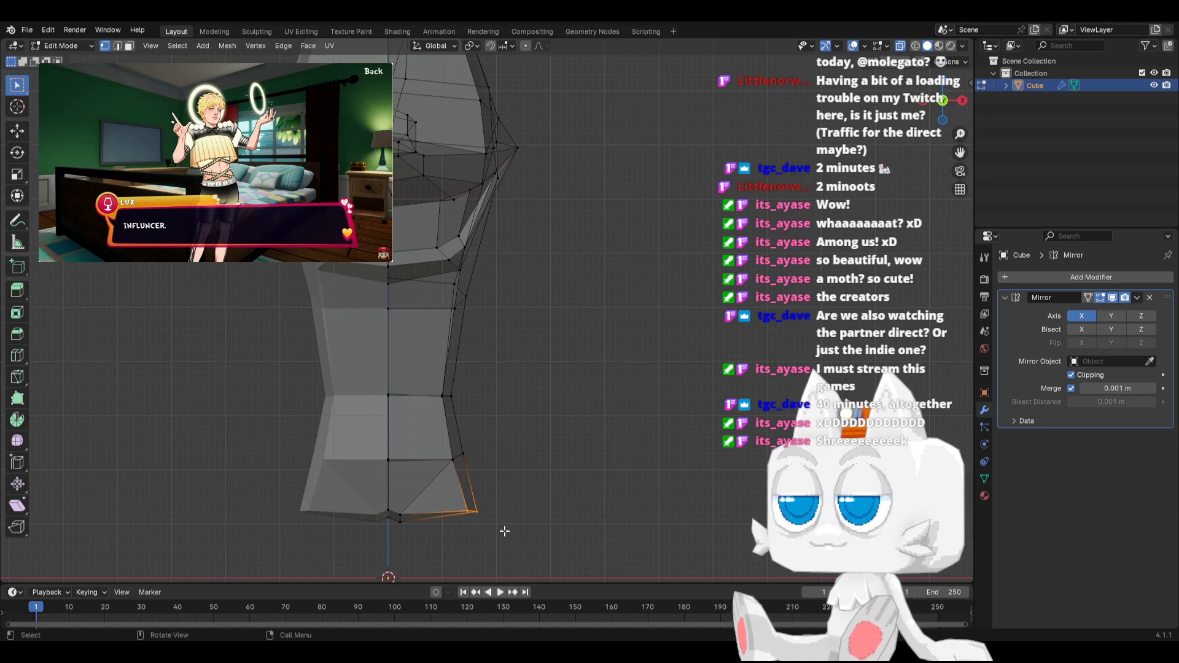
key(g)
click(501, 521)
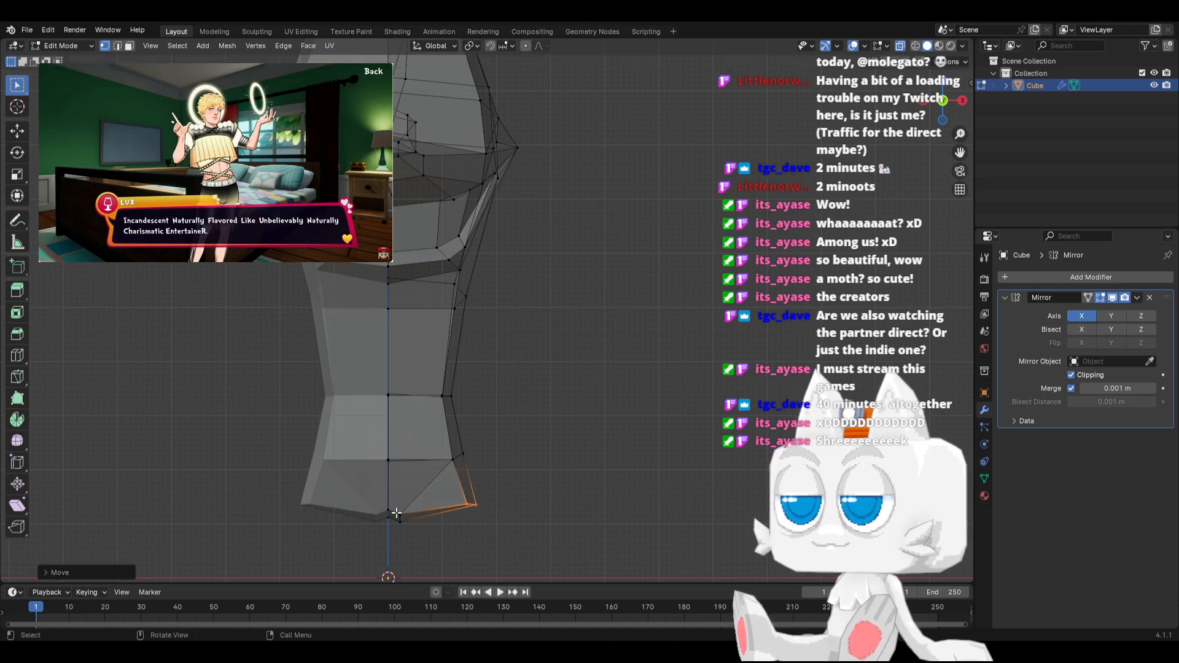
Select the whole mesh and merge its overlapping vertices by distance
key(a)
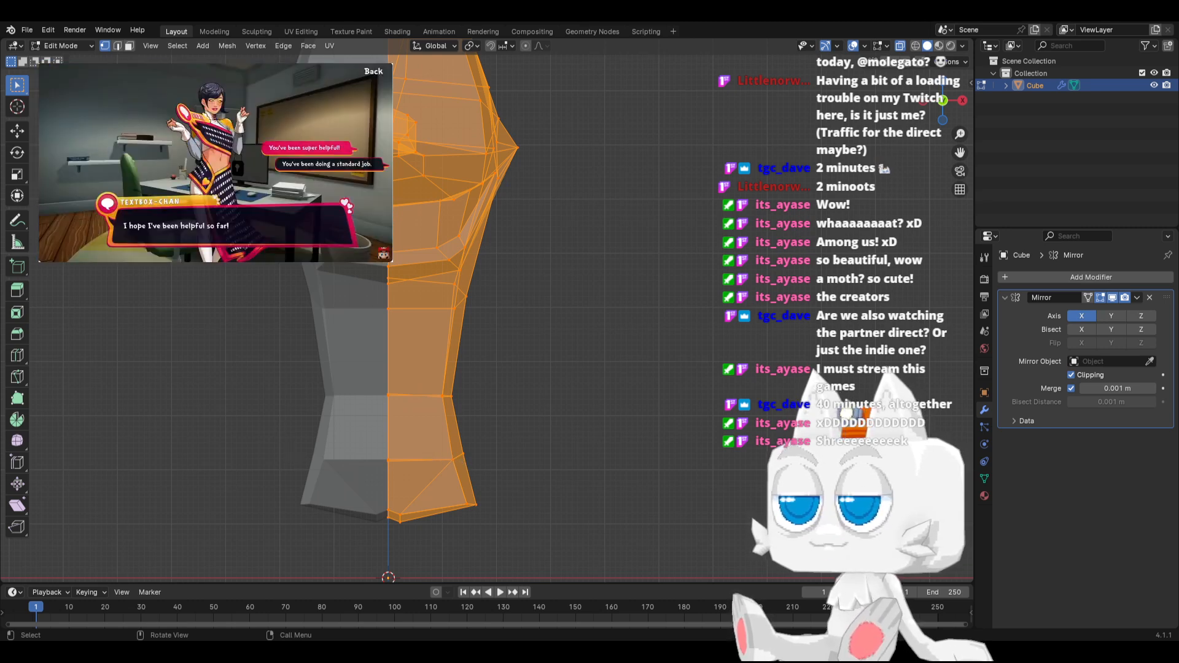
click(227, 46)
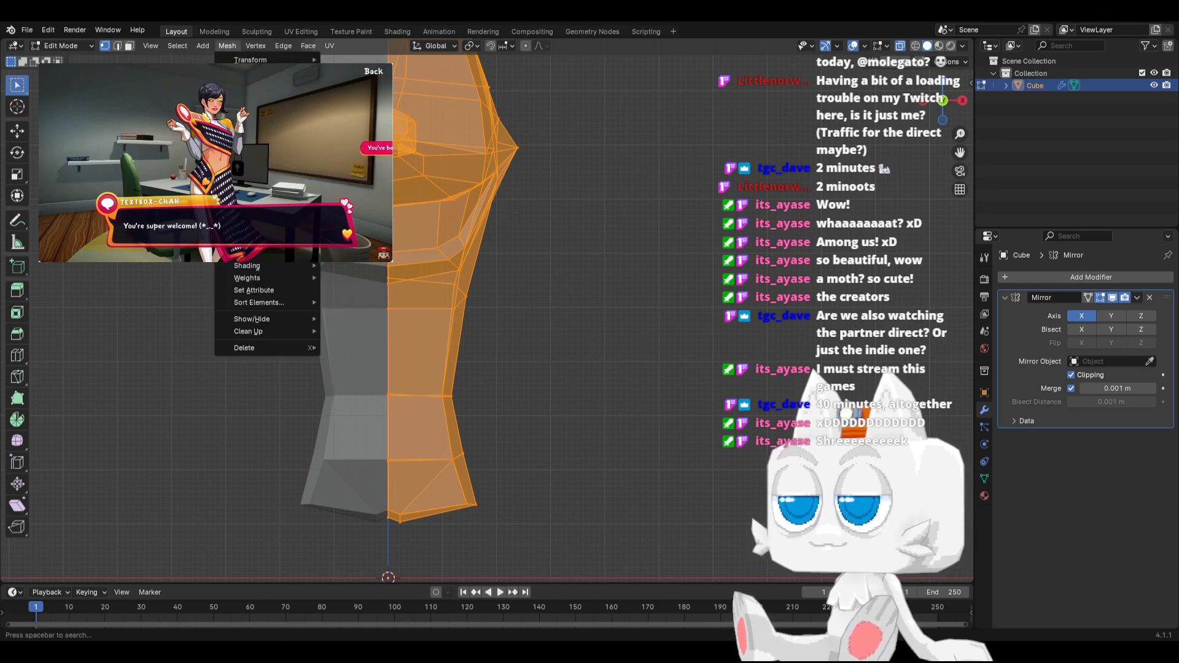
mouse_move(276, 331)
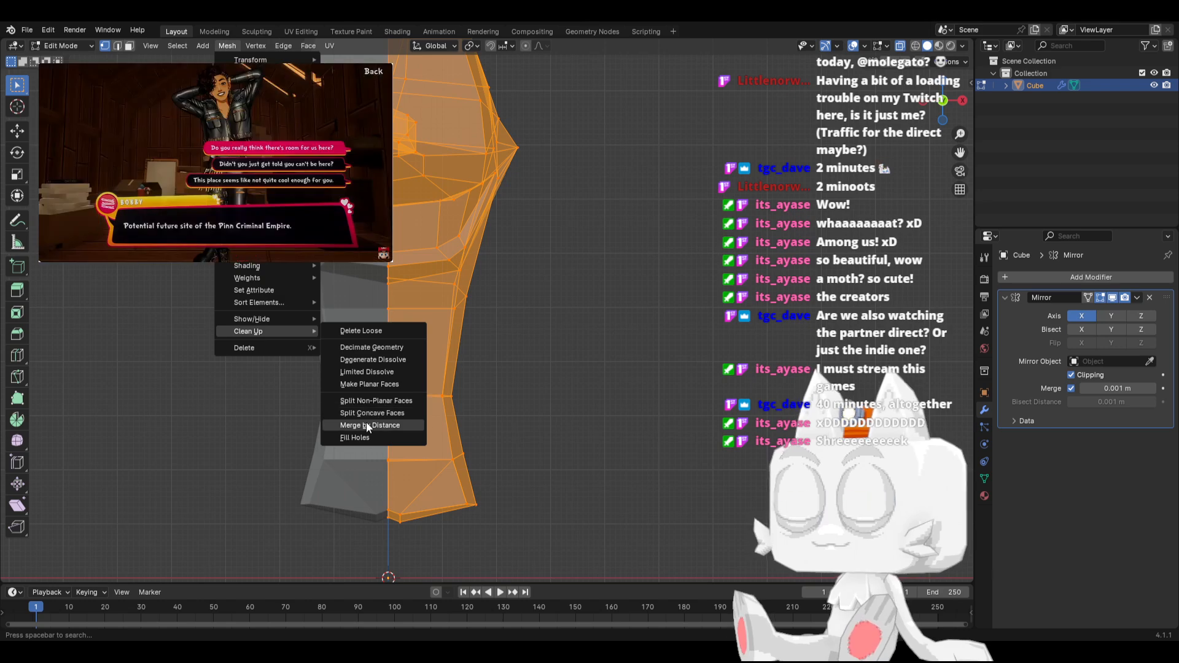
click(369, 425)
Select the faces on the underside of the body's lower end and extrude them downward along their normal to form a leg
click(129, 46)
middle_drag(467, 467, 491, 515)
click(491, 517)
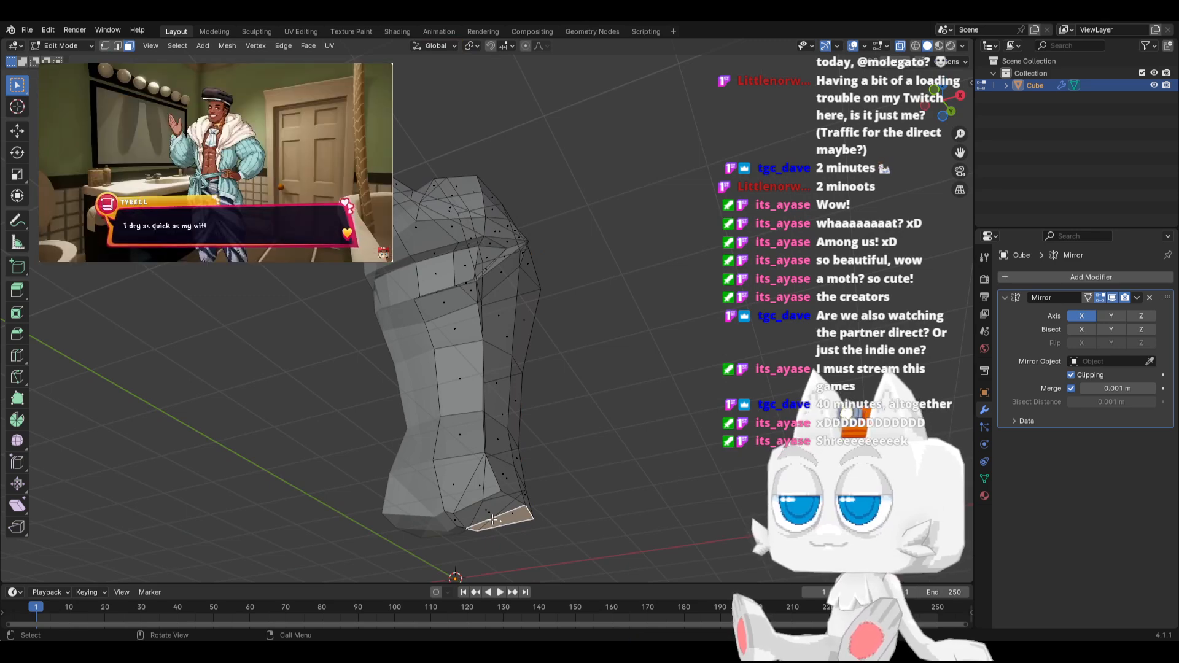
key(KP_3)
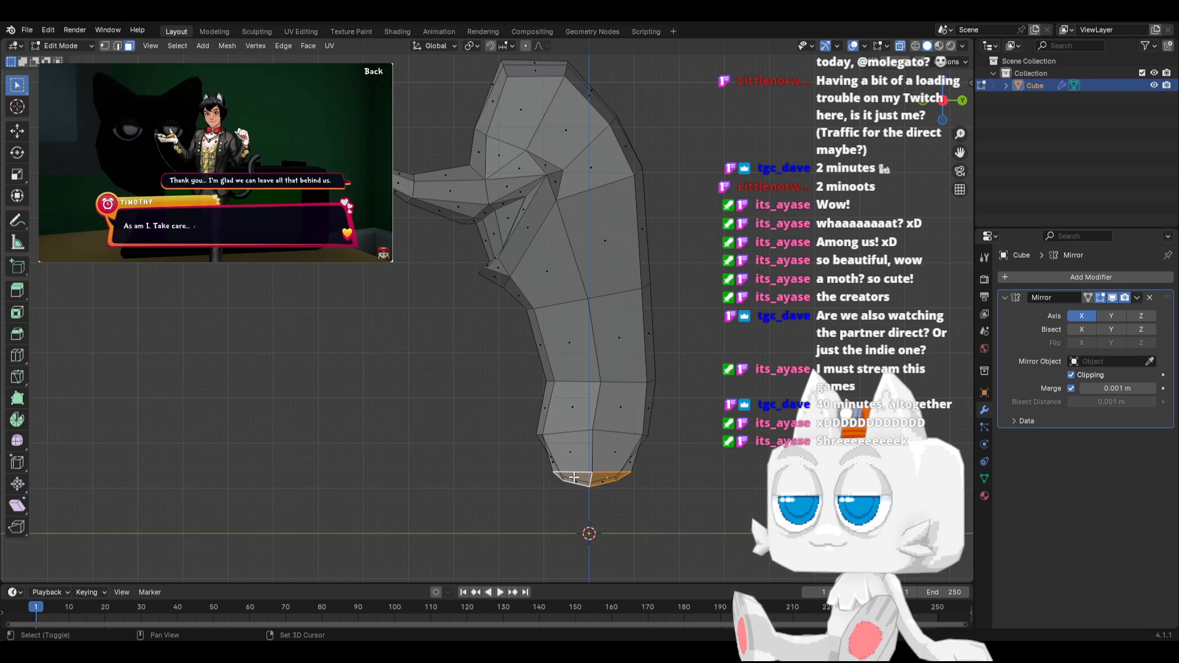
key(KP_1)
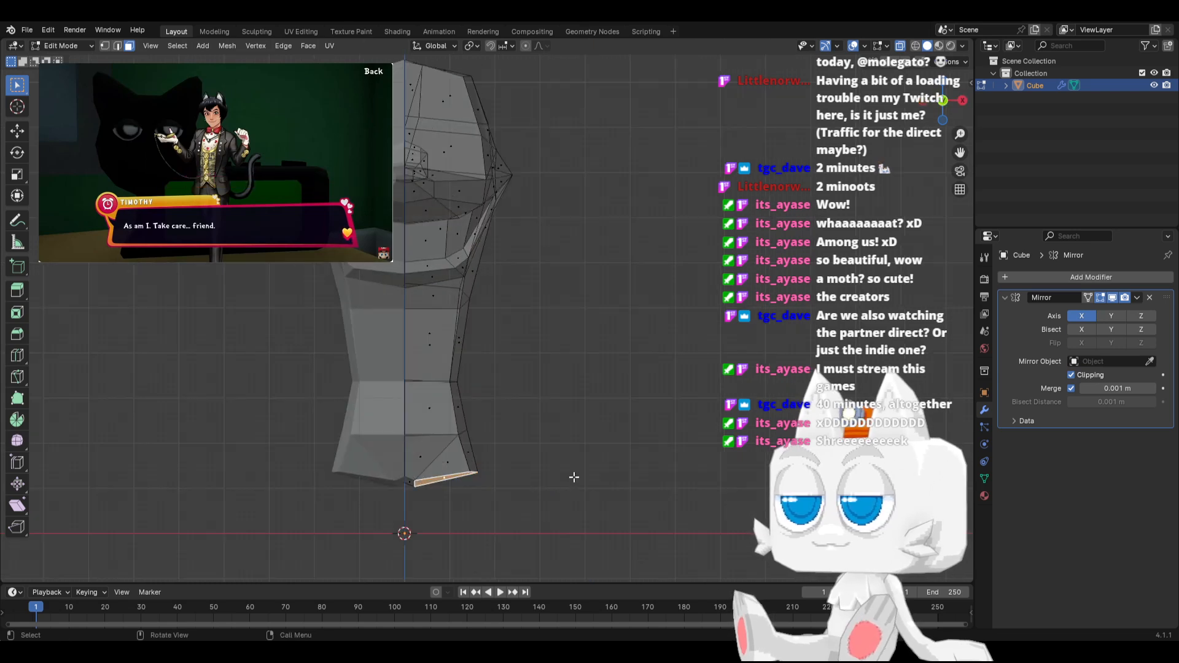
shift+middle_drag(519, 457, 539, 311)
key(e)
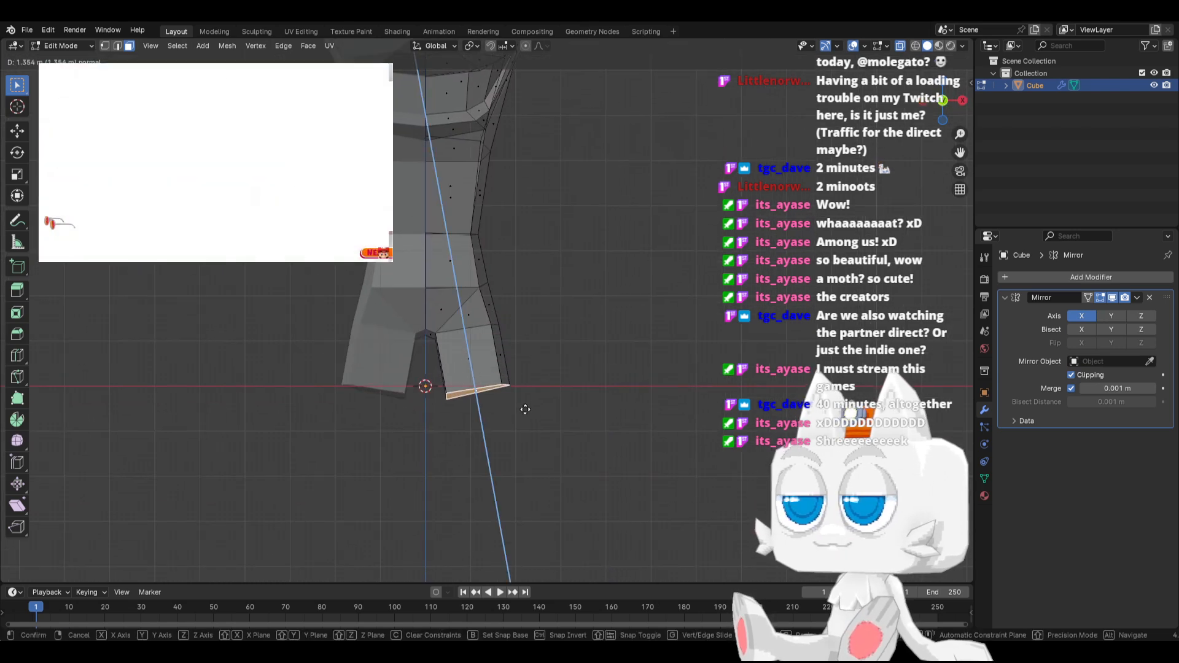
click(530, 434)
Flatten the leg's bottom end by scaling it to 0 along Z, and rotate it to a slight tilt in front view
key(r)
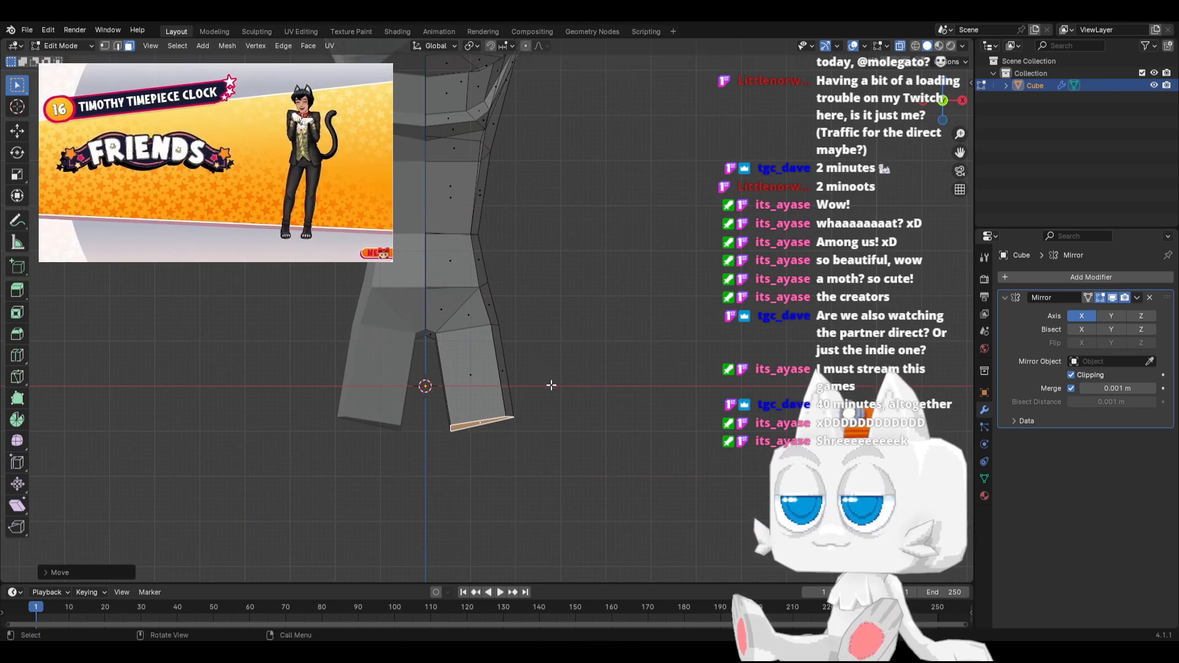
click(564, 392)
key(s)
key(z)
click(516, 416)
key(s)
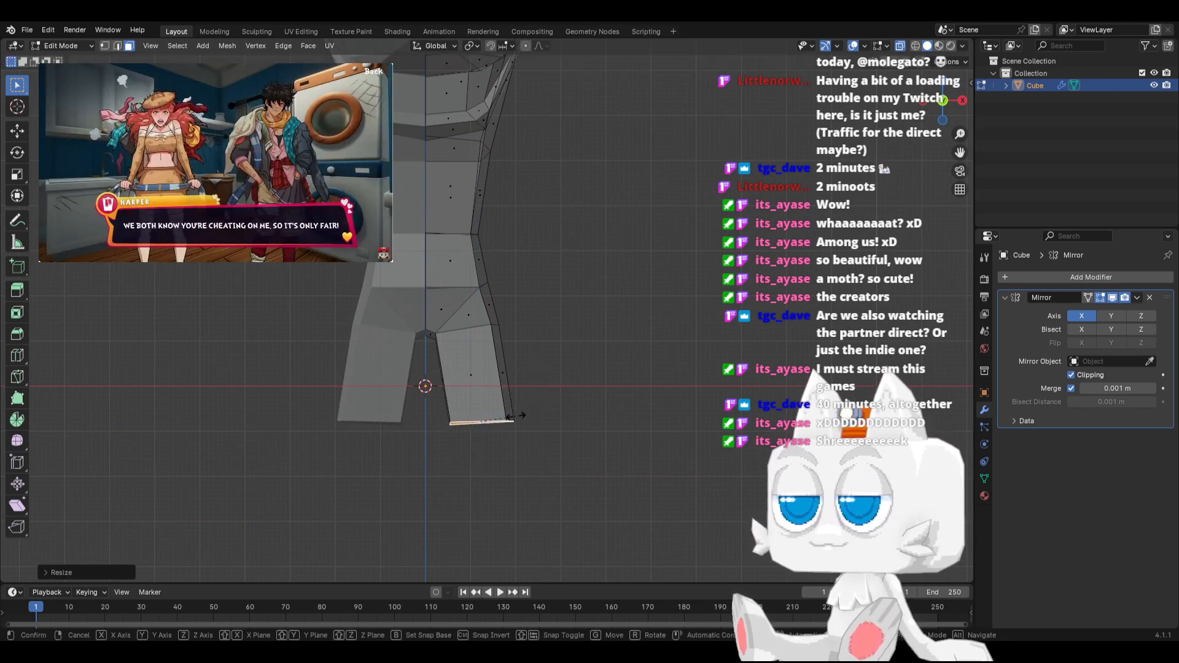
key(z)
key(0)
key(Return)
key(r)
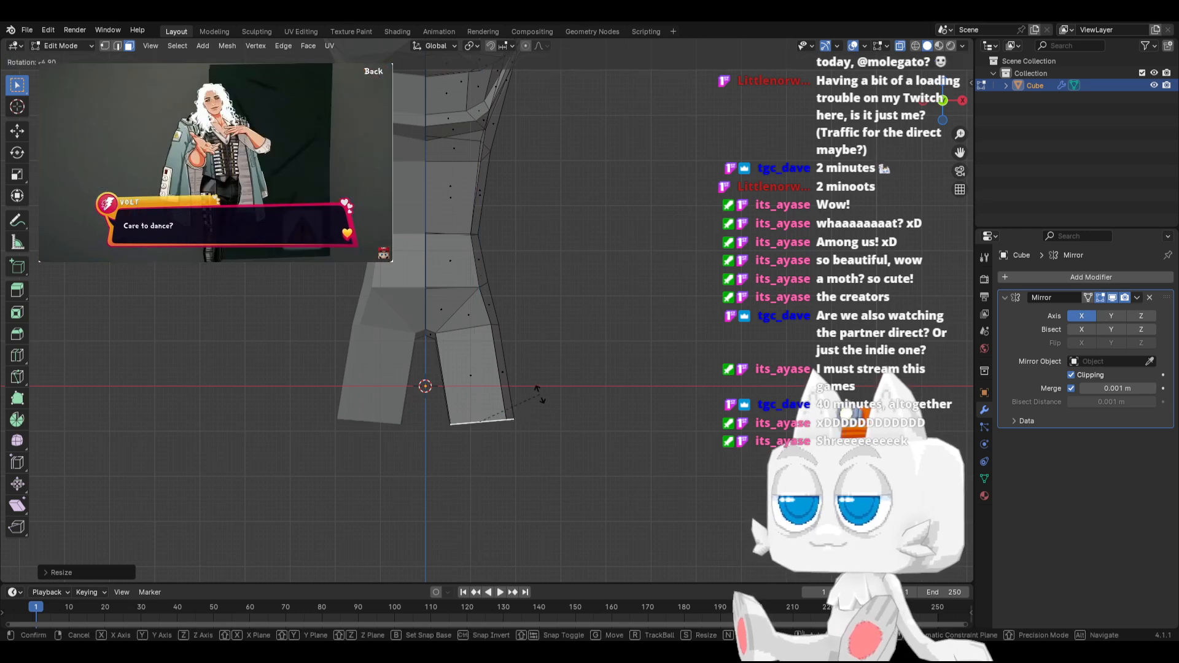
click(541, 388)
Select the hip vertices above the leg, scale them down slightly and move them inward along X
drag(336, 260, 538, 354)
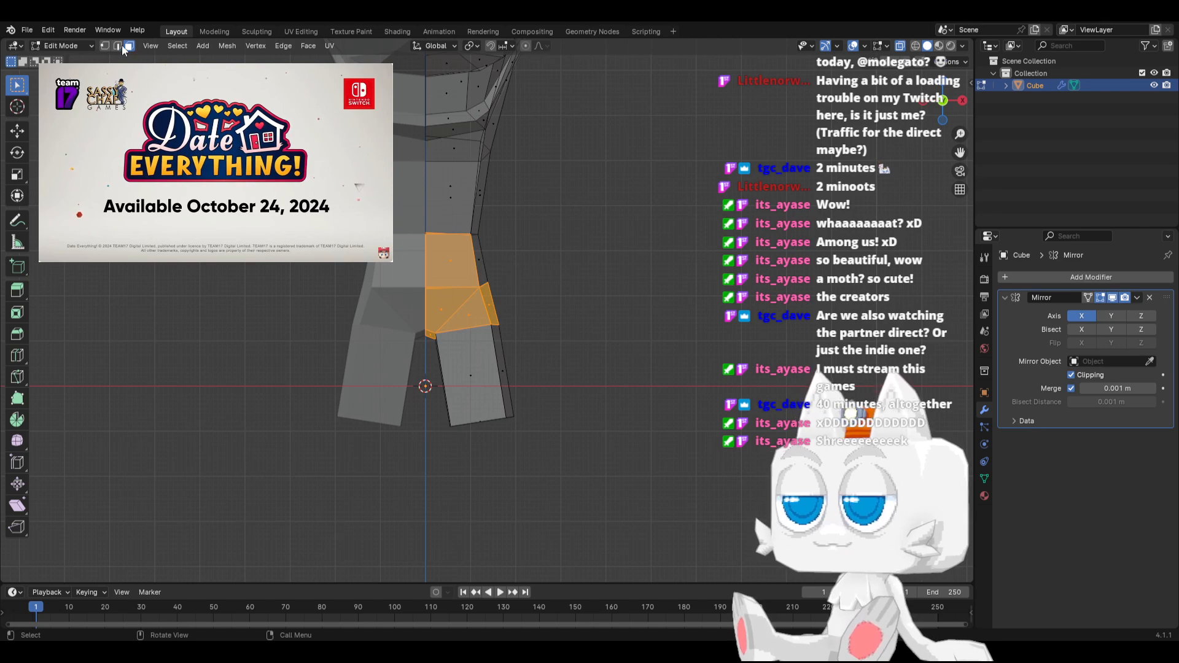
click(104, 46)
drag(390, 260, 563, 366)
key(s)
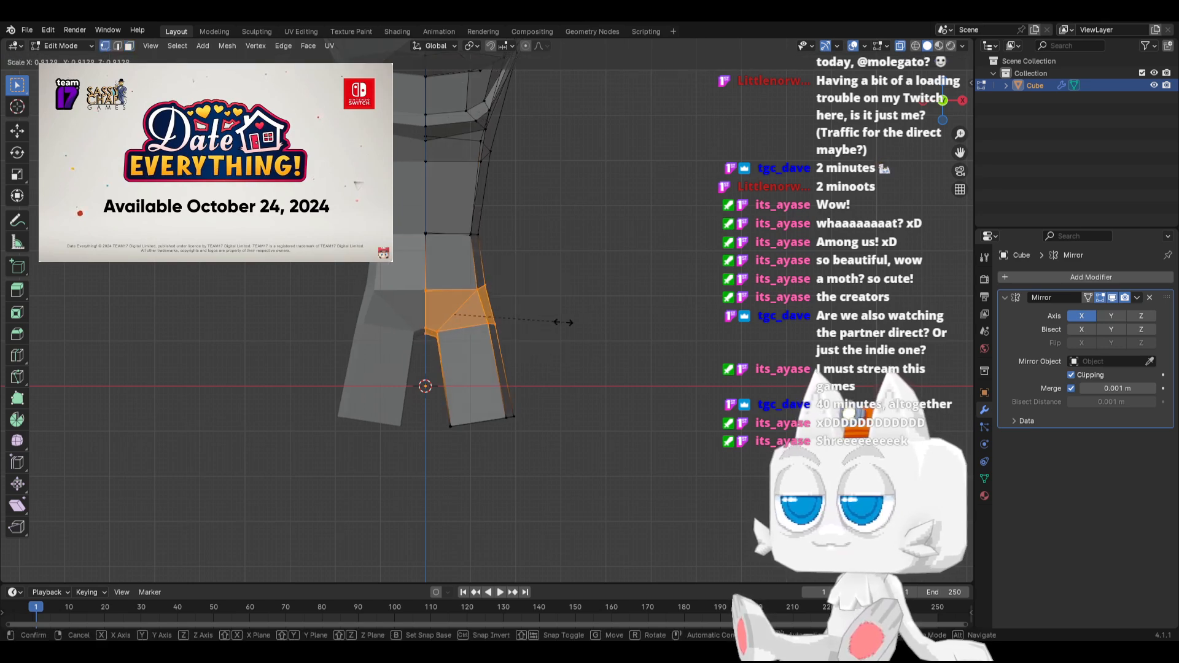
click(552, 321)
key(g)
key(x)
click(548, 321)
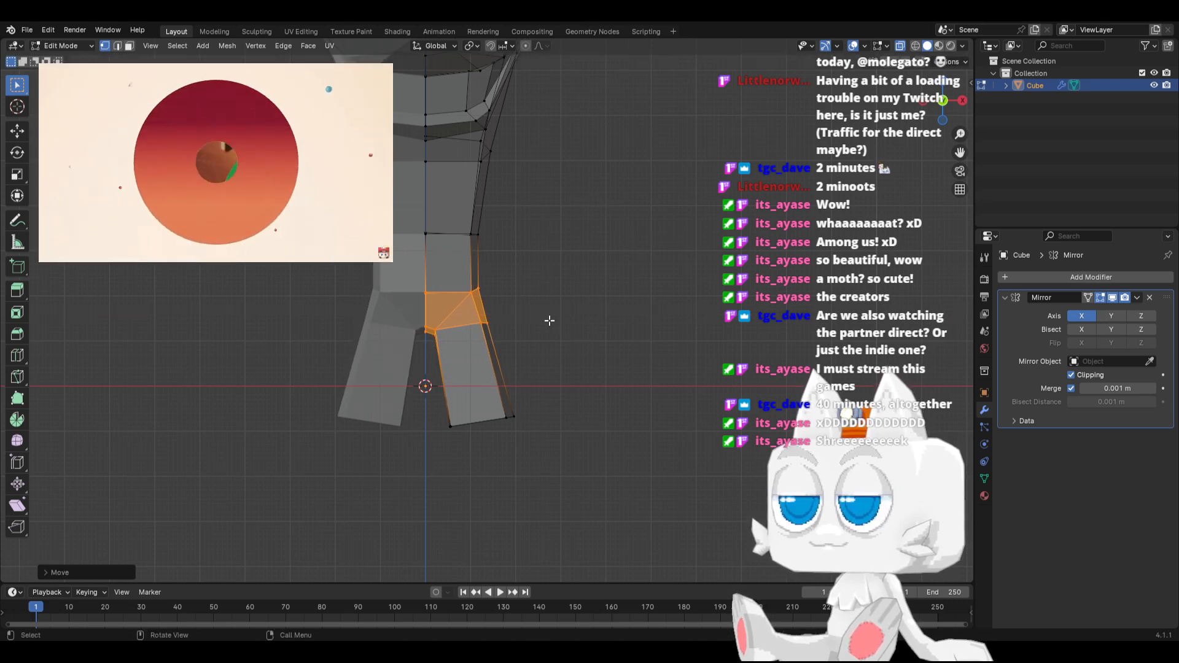
Lengthen the leg by moving its bottom vertices down and outward, rotate them slightly and scale them up a little
drag(436, 402, 580, 444)
key(r)
click(579, 408)
key(g)
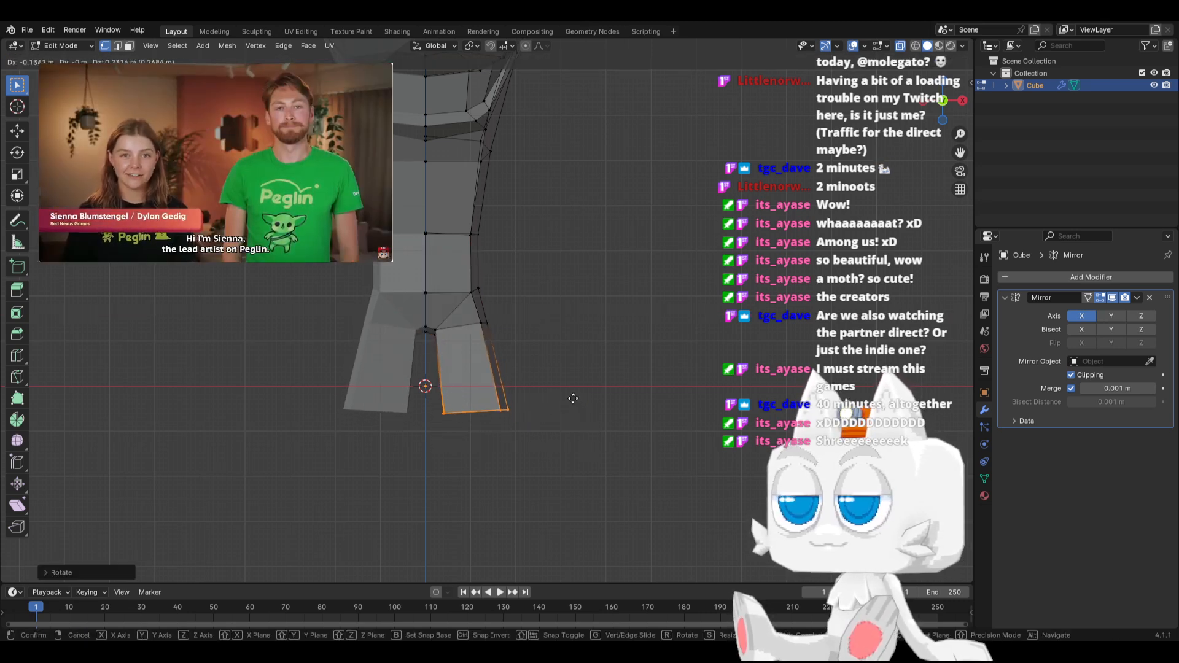
click(595, 447)
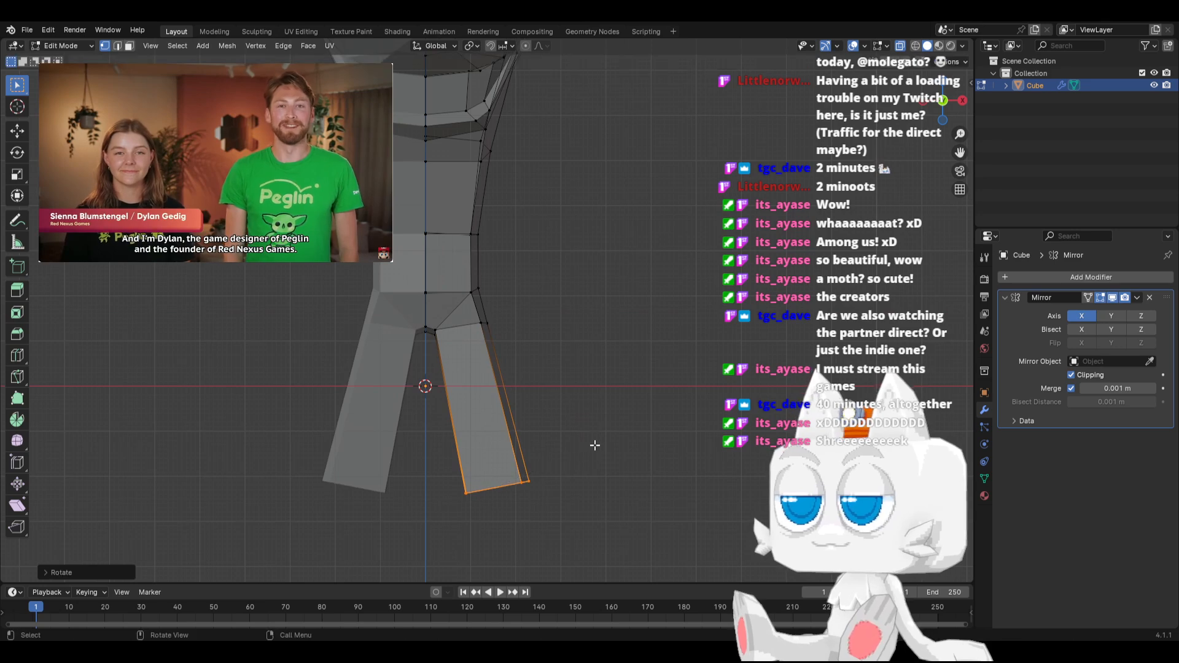
key(s)
click(601, 442)
Move the leg's inner bottom vertex toward the centreline, and slide the vertex at the top of the inner leg slightly inward
mouse_move(520, 403)
middle_down()
mouse_move(505, 413)
mouse_move(528, 400)
middle_up()
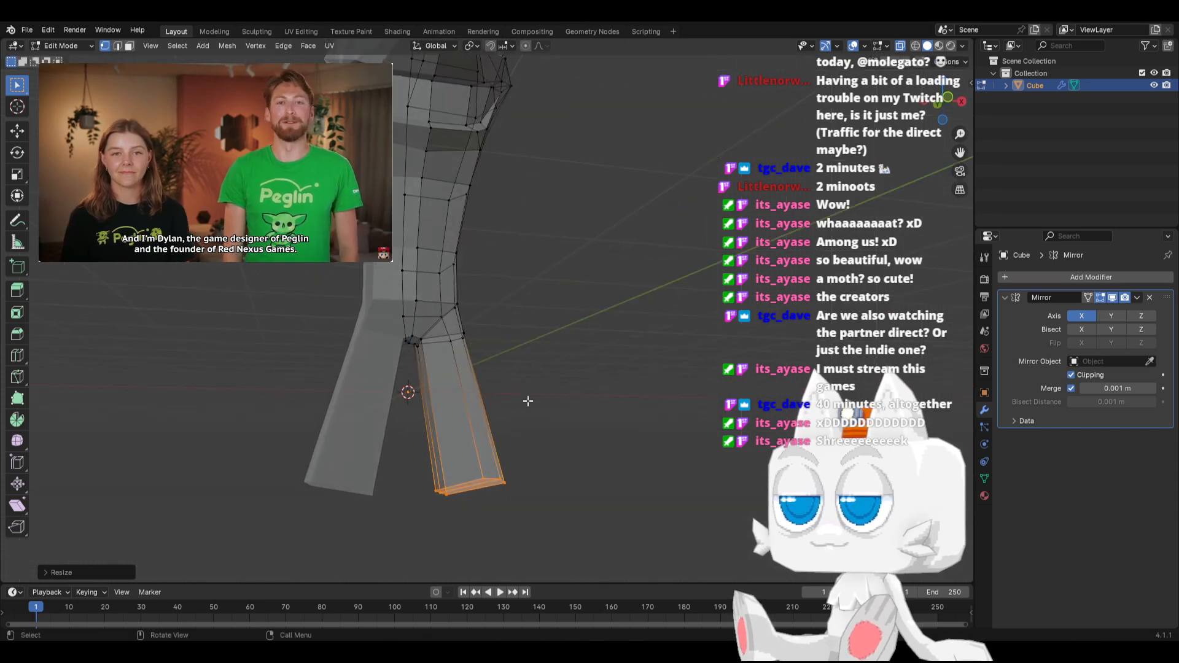
click(439, 491)
key(KP_1)
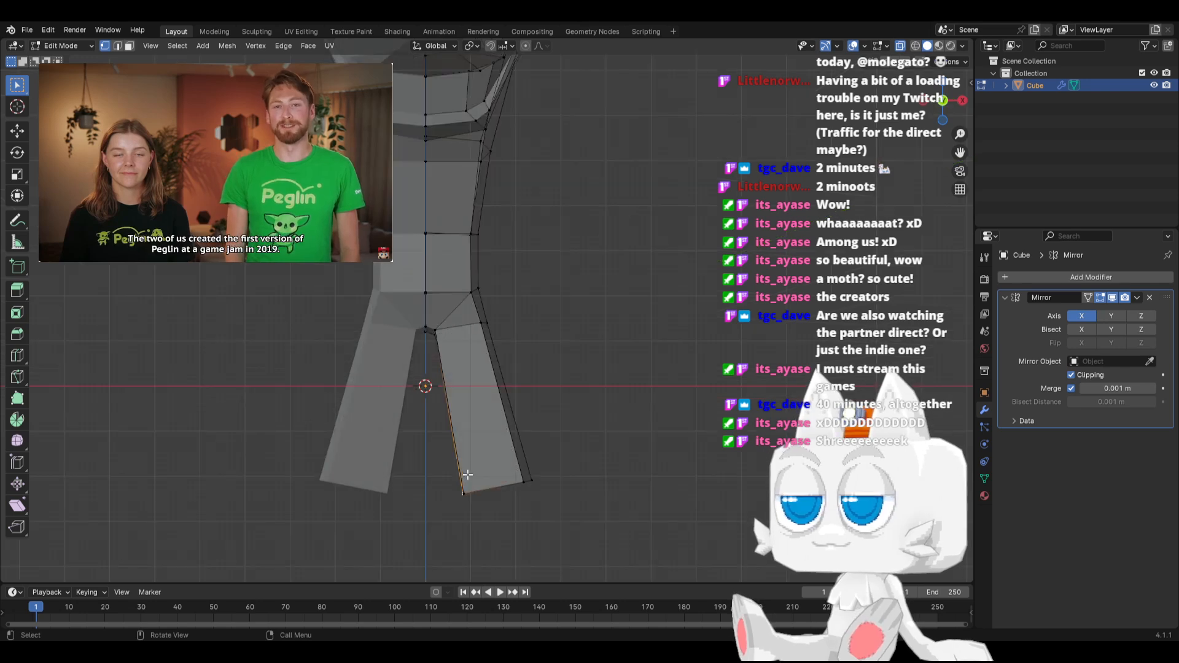
scroll(467, 475, up, 2)
shift+middle_drag(469, 465, 469, 405)
key(g)
key(x)
click(456, 405)
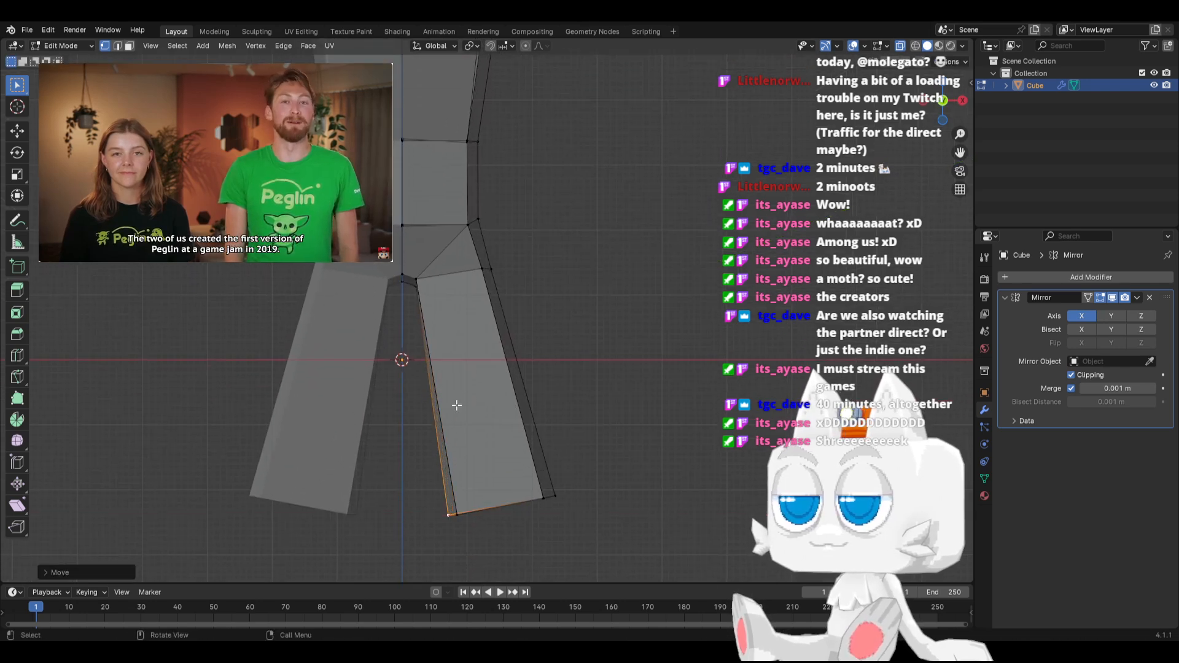
key(g)
click(453, 409)
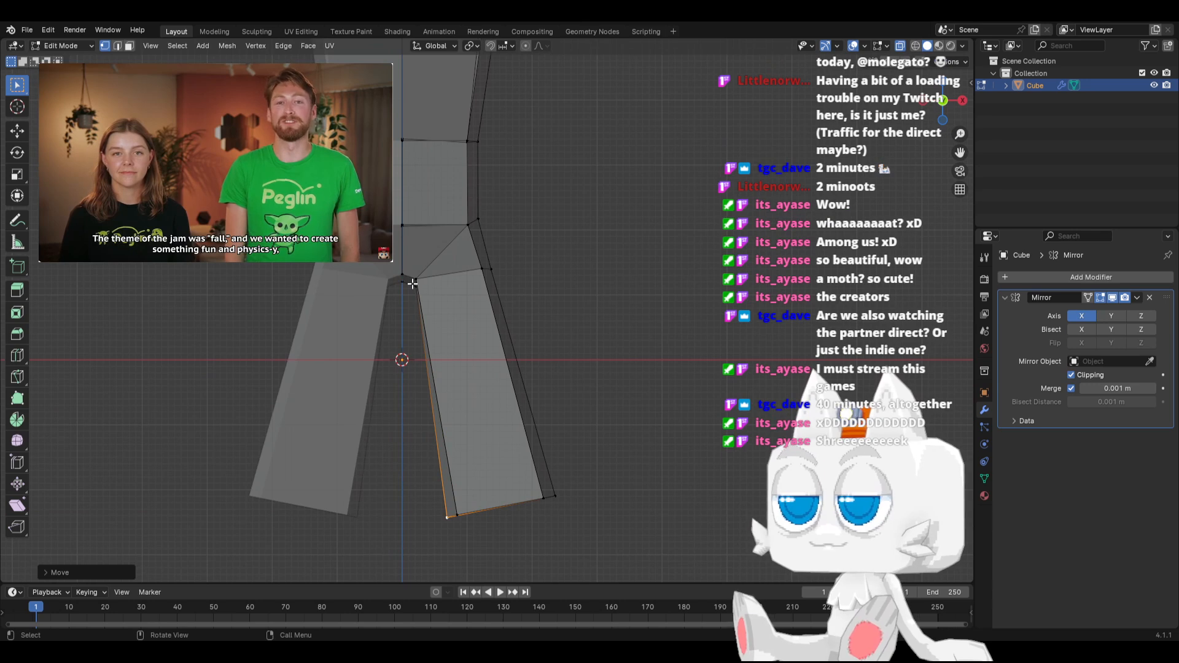
key(shift+v)
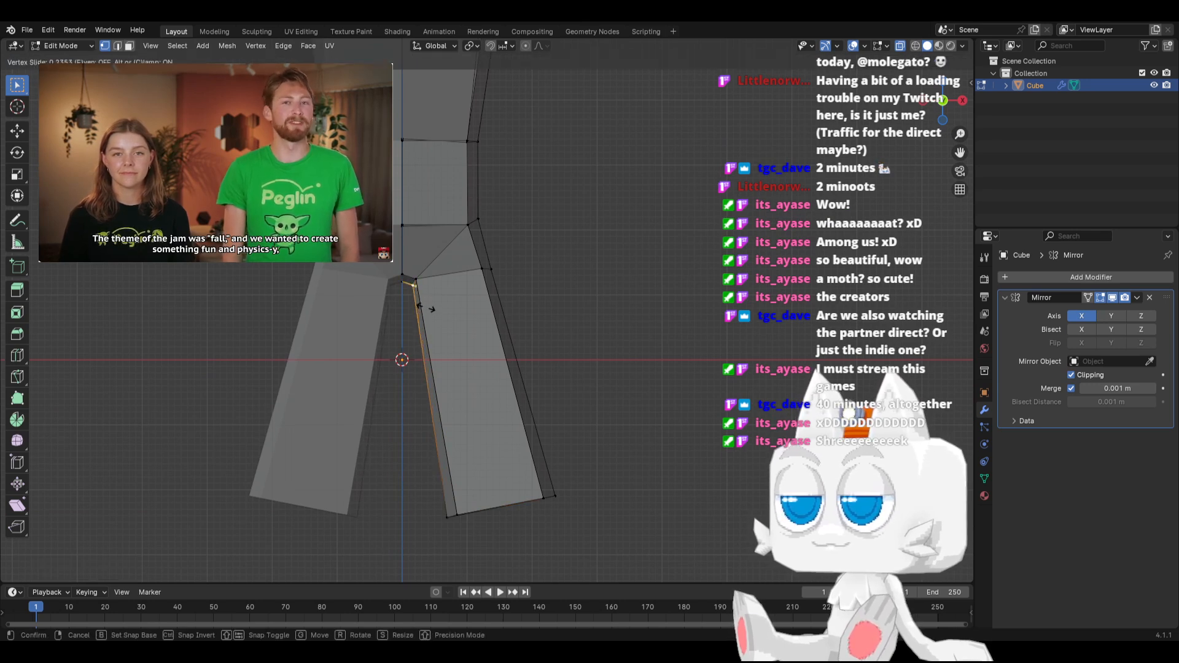
click(430, 309)
Rotate the leg's bottom end closer to horizontal and move it inward and slightly down in front view
drag(458, 483, 610, 557)
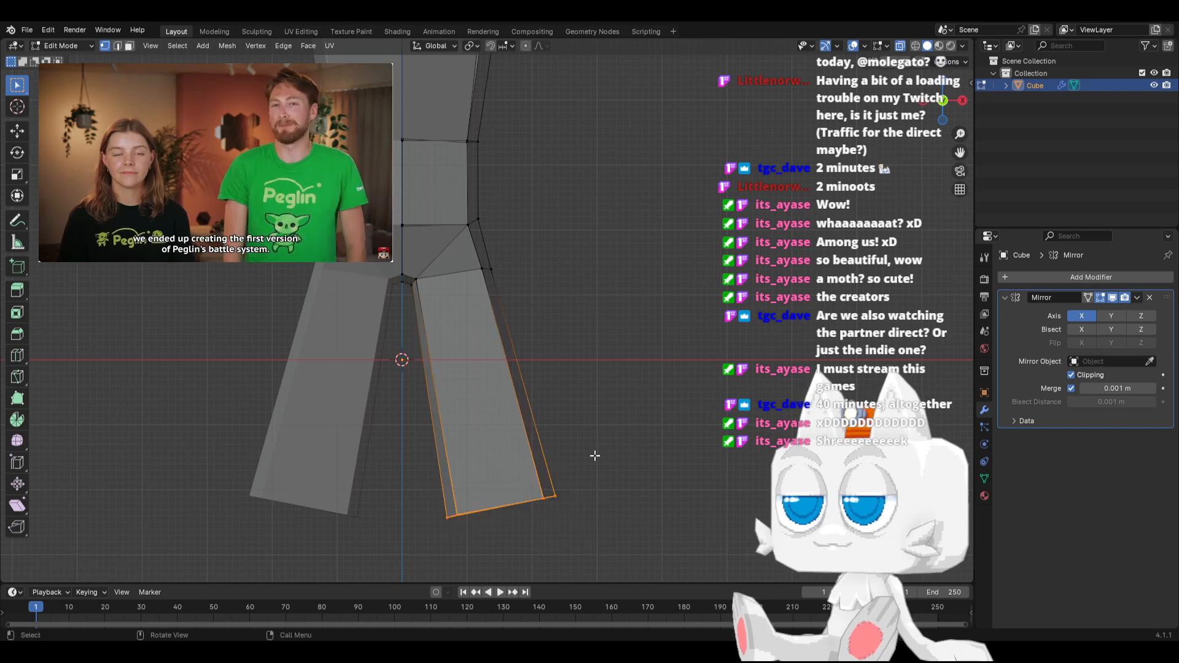
key(r)
click(604, 483)
key(r)
click(602, 446)
key(g)
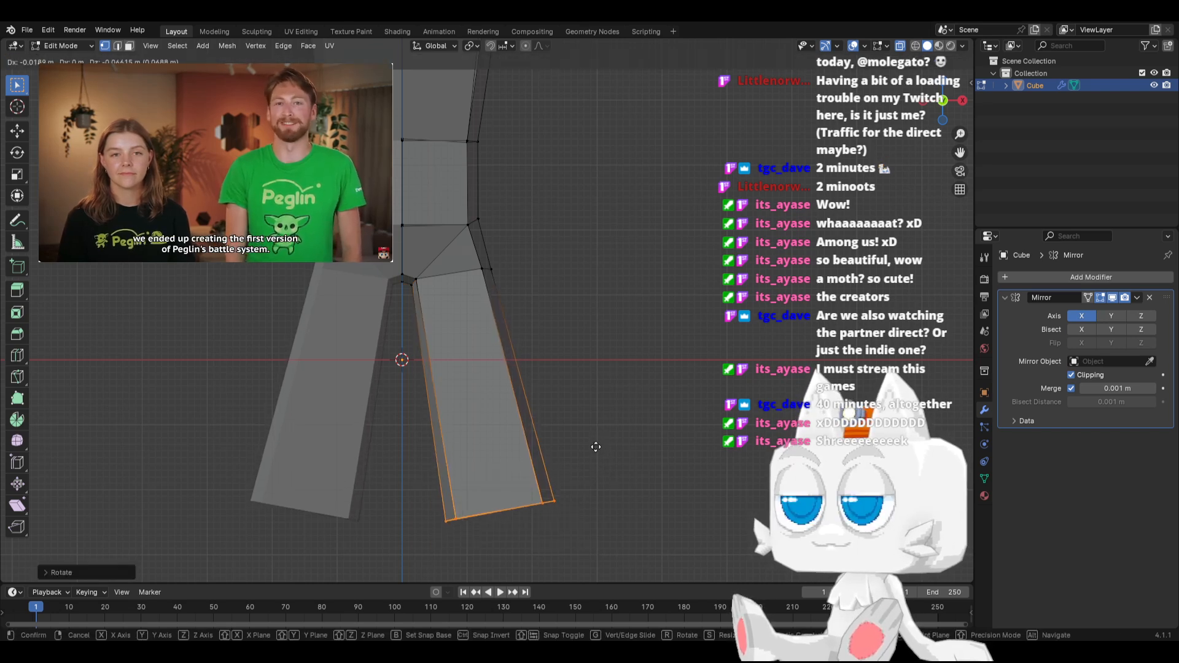
click(579, 460)
key(r)
right_click(591, 467)
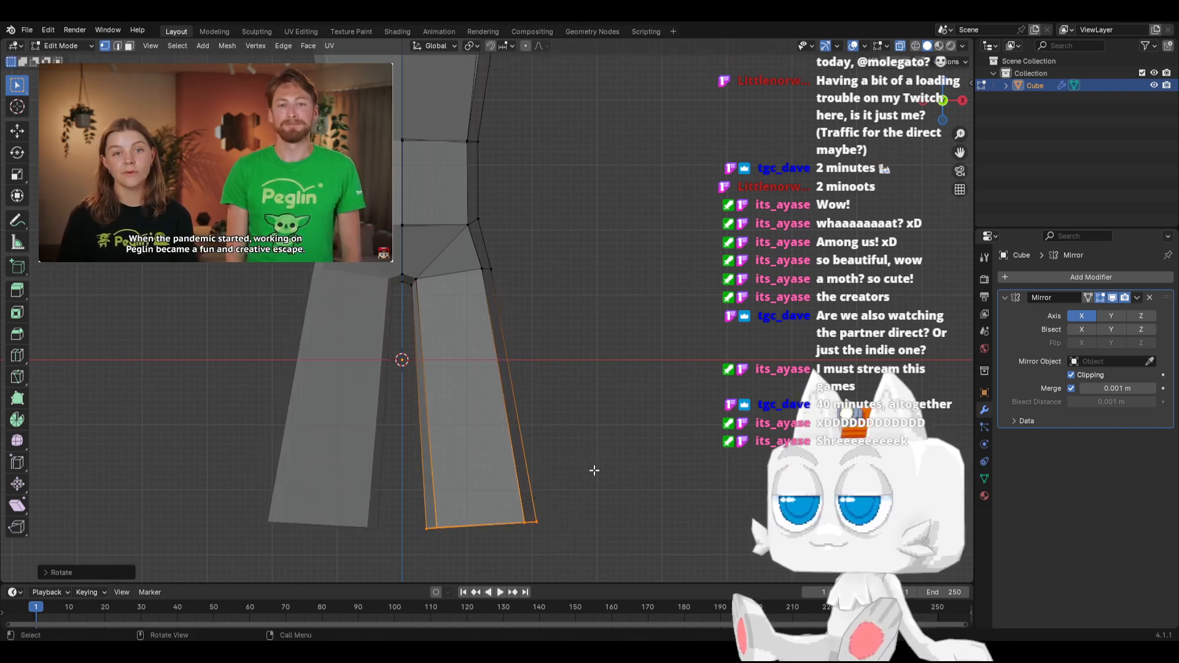
Select the whole mesh and raise it along Z until the leg ends sit just above the ground line
scroll(571, 418, down, 7)
key(a)
key(g)
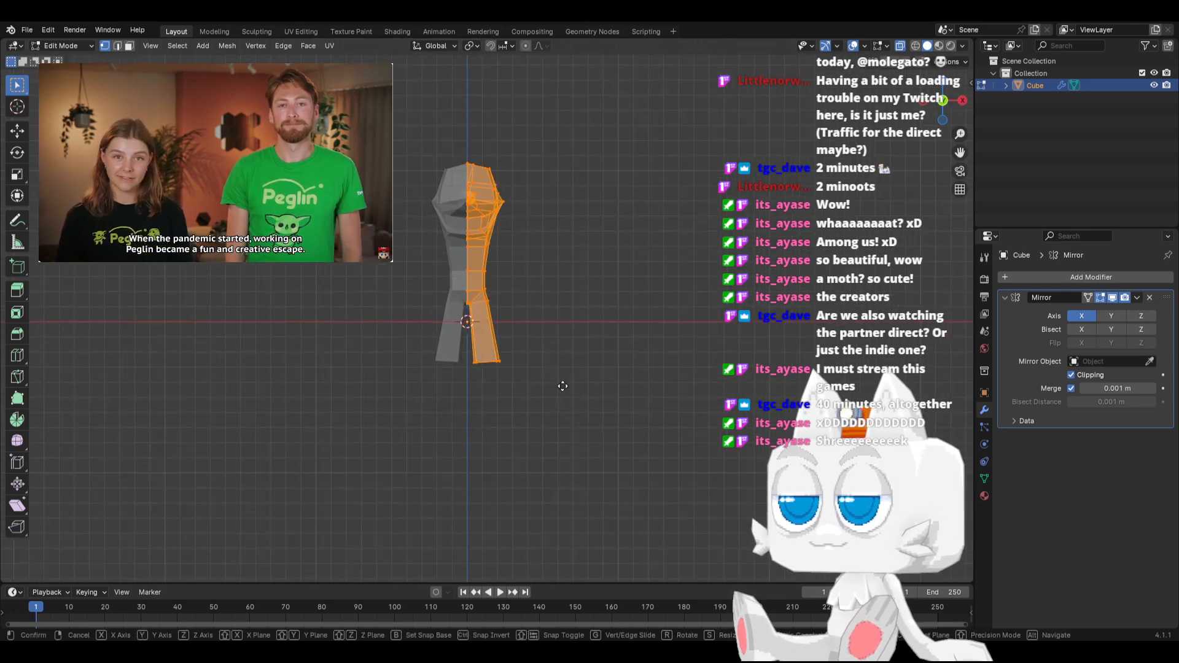
key(z)
click(560, 333)
Select the head and upper body in side view, rotate them slightly and shift them a little backward and down
key(KP_3)
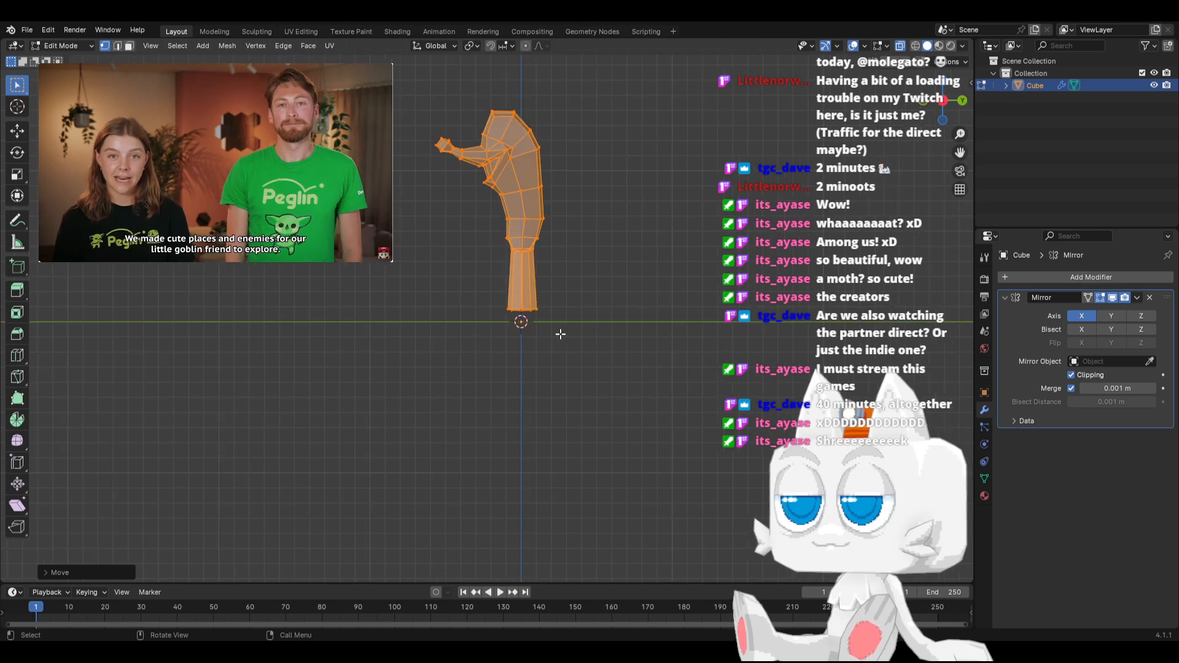
scroll(531, 260, up, 2)
scroll(437, 168, down, 1)
shift+middle_drag(437, 167, 434, 270)
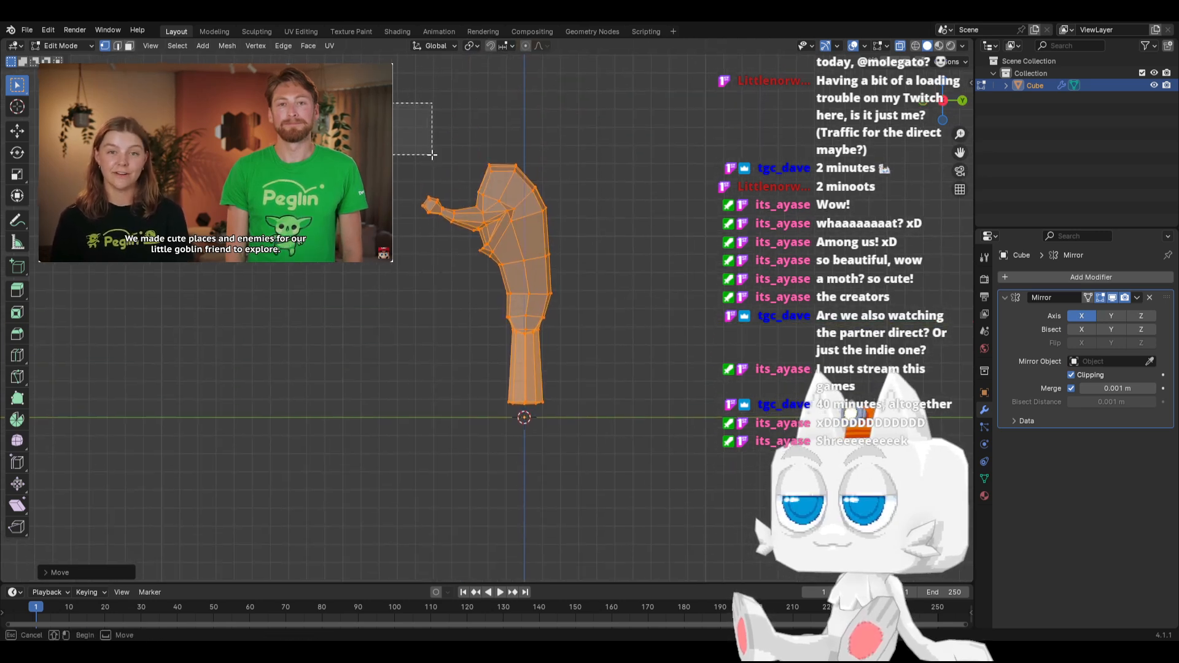
drag(432, 155, 602, 268)
key(g)
click(565, 257)
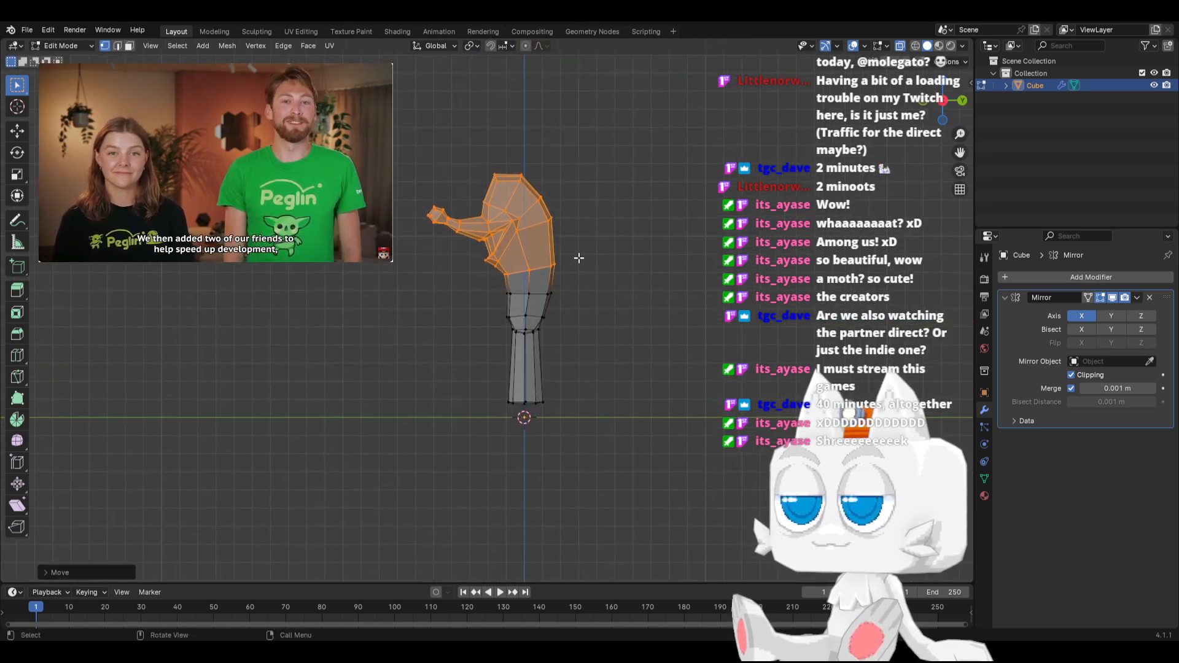
key(r)
click(613, 248)
key(g)
click(616, 251)
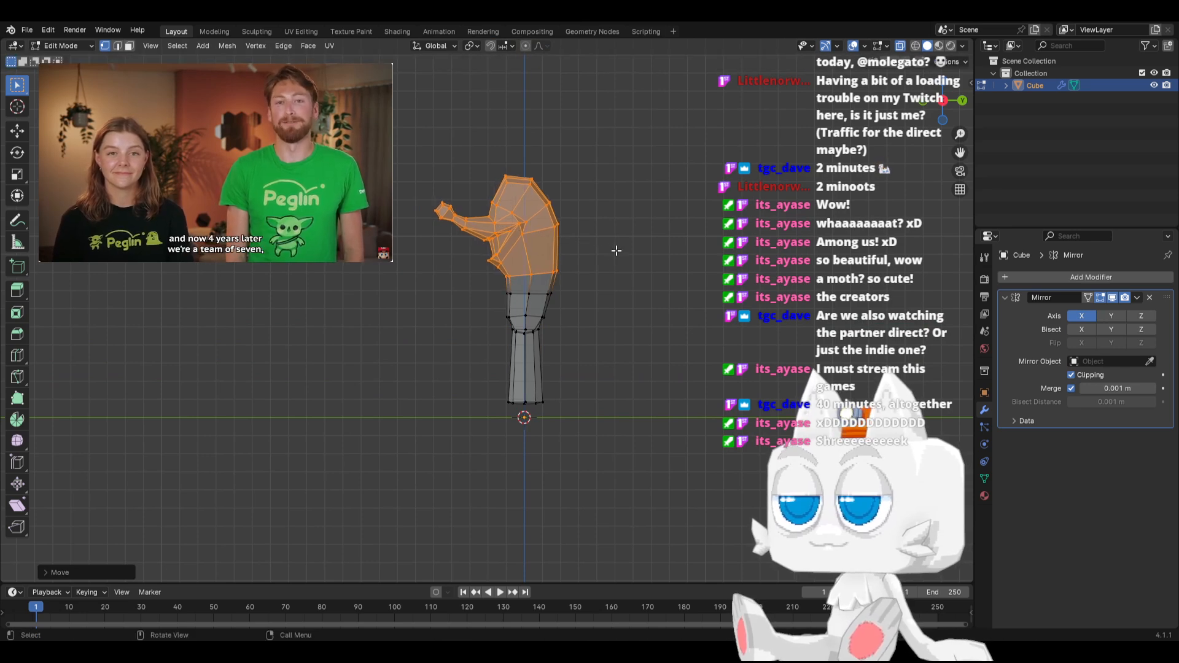
Slide the edge loop around the lower torso along its edges and shift it slightly backward in side view
drag(572, 301, 572, 301)
key(g)
key(g)
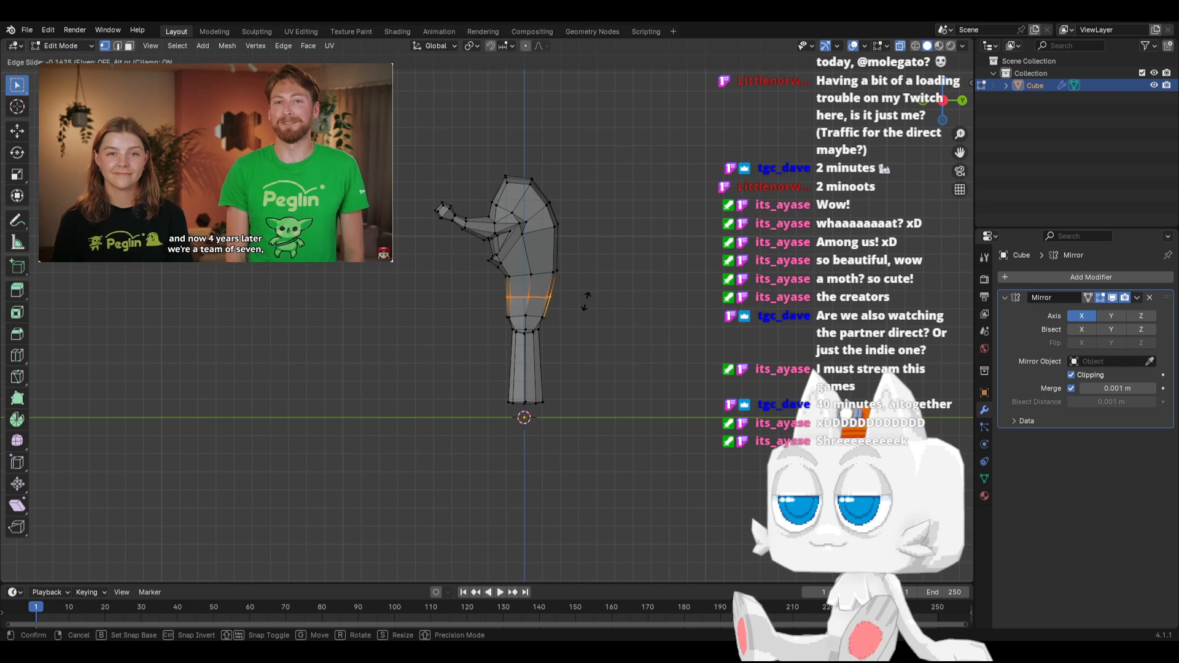
click(584, 302)
scroll(581, 304, up, 4)
key(g)
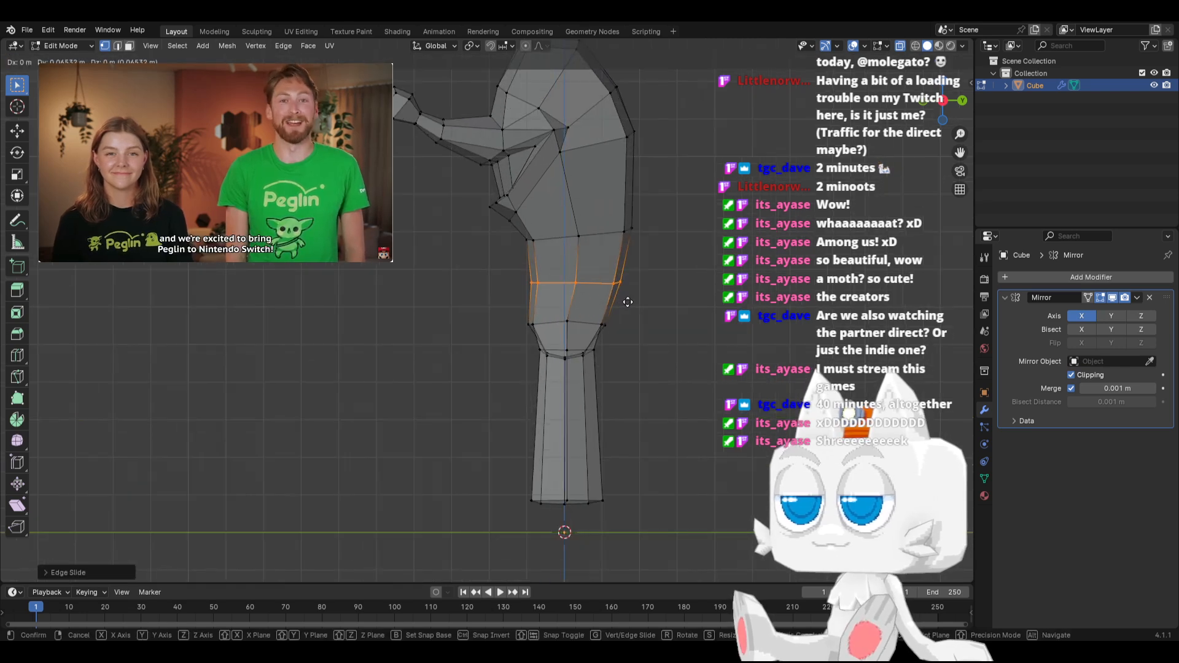
click(585, 303)
Move the front vertices of the hip loop slightly backward and up to straighten the front outline in side view
drag(549, 324, 538, 332)
key(r)
click(611, 324)
key(g)
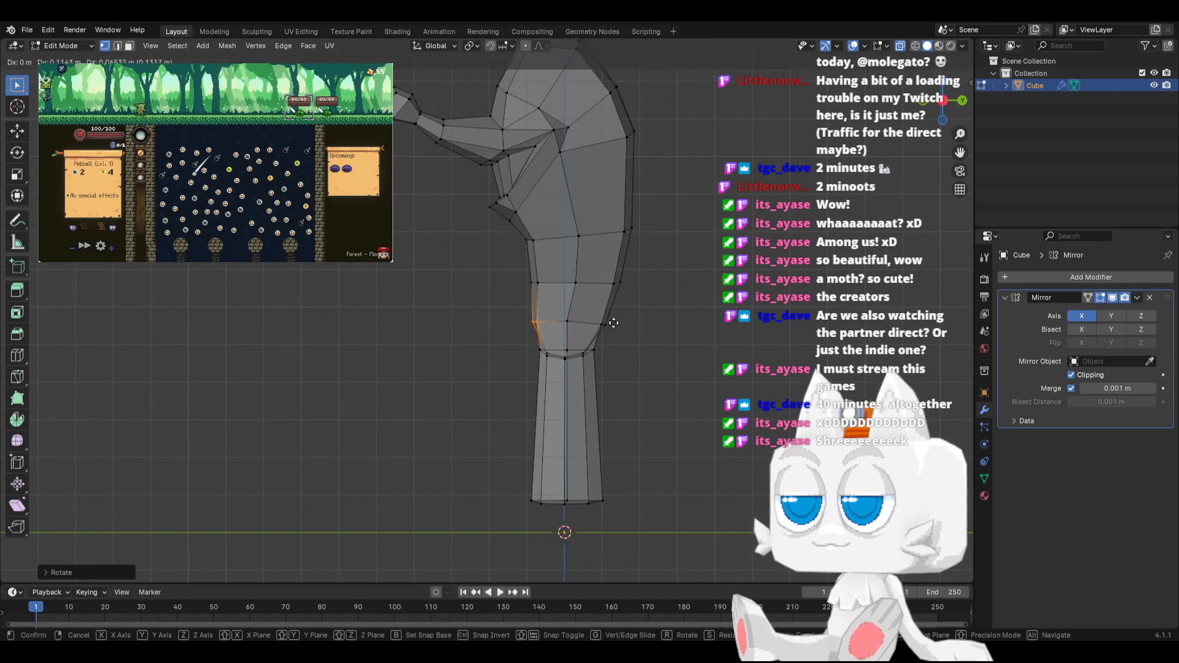
click(613, 323)
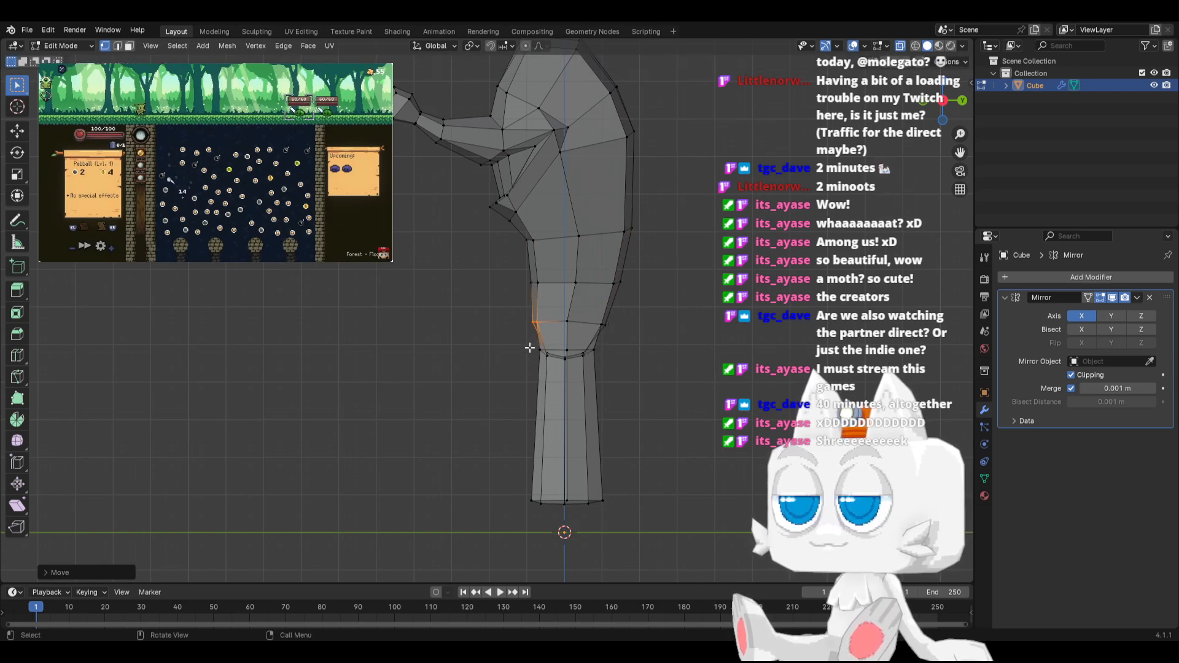
Widen the vertex loop at the top of the leg along Y and rotate it slightly in side view
drag(616, 366, 621, 370)
key(s)
key(y)
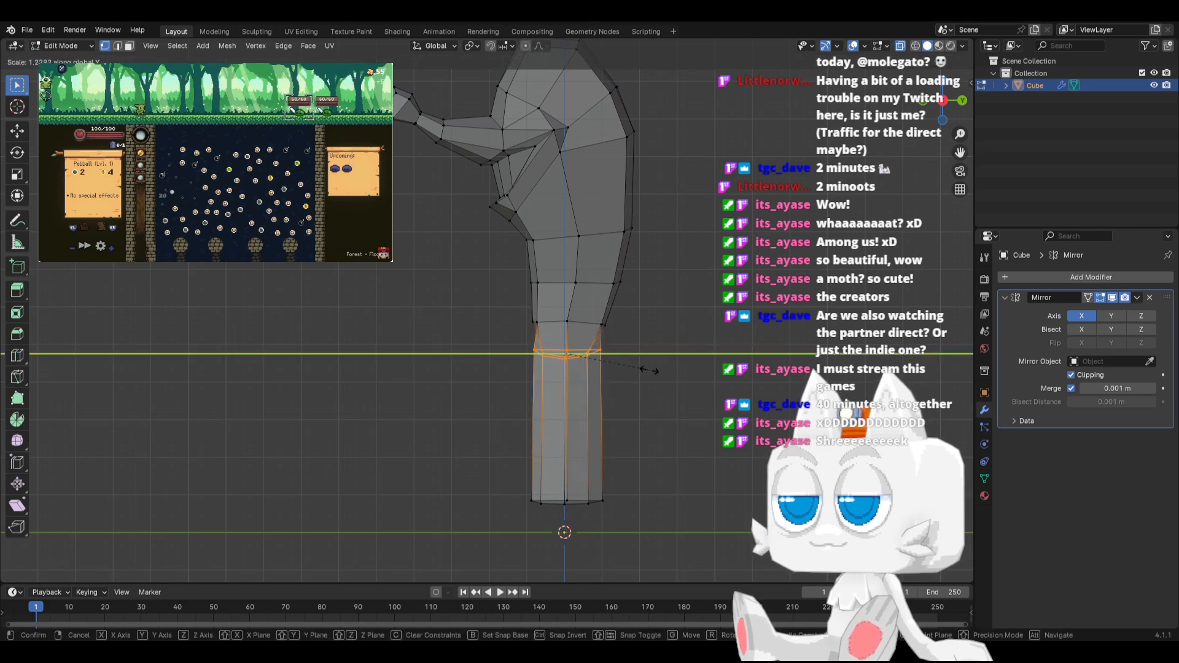
click(641, 370)
key(r)
click(667, 366)
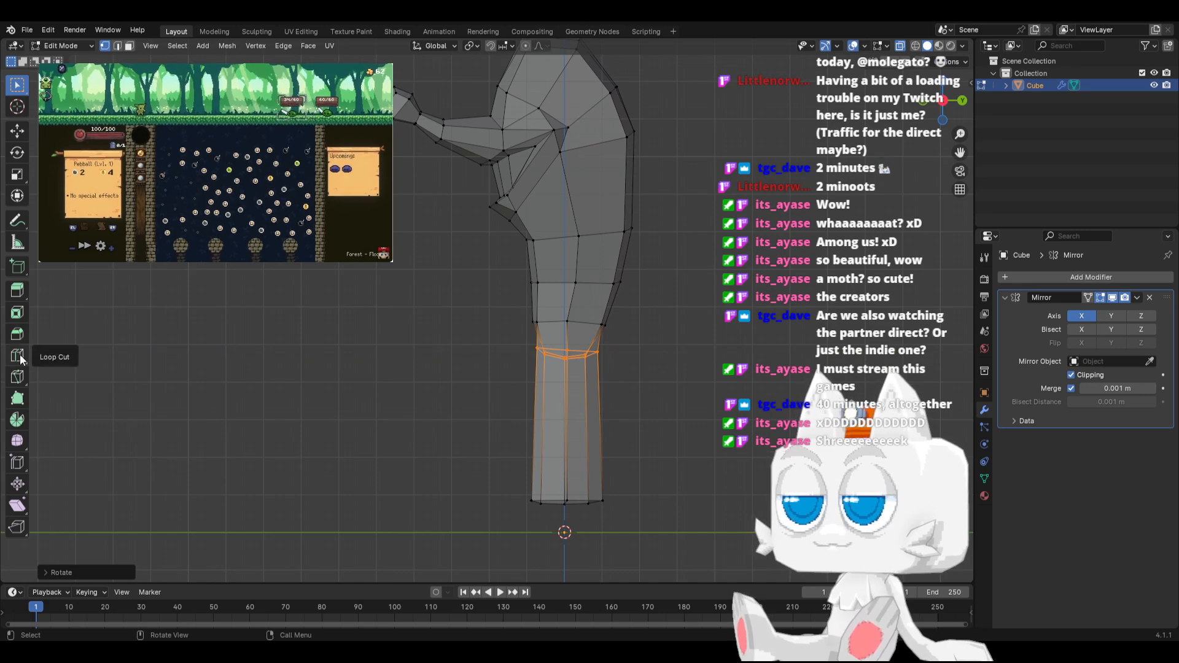
Subdivide the lengthwise edges of the leg with 3 cuts
click(118, 47)
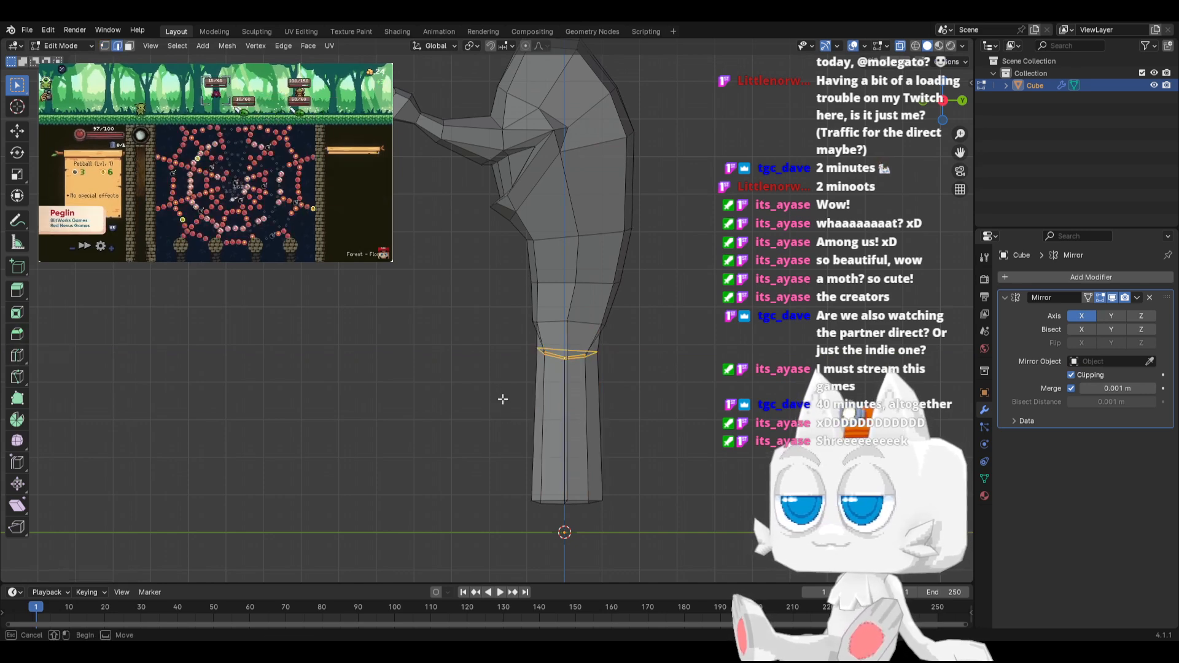
drag(502, 399, 641, 440)
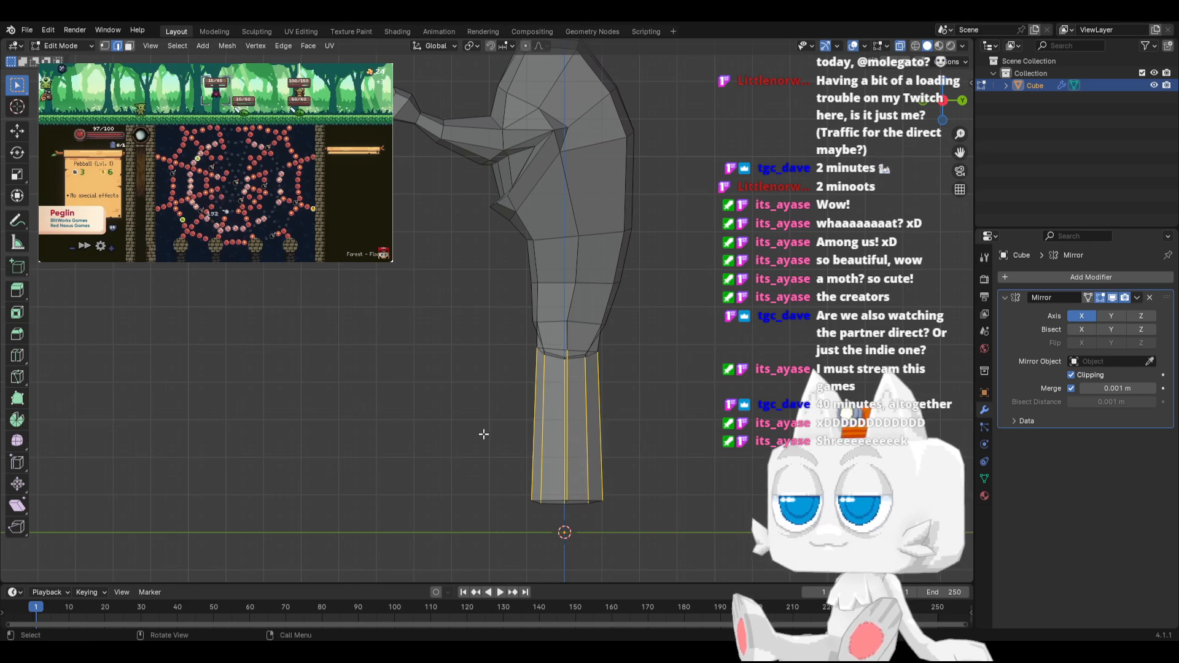
key(F3)
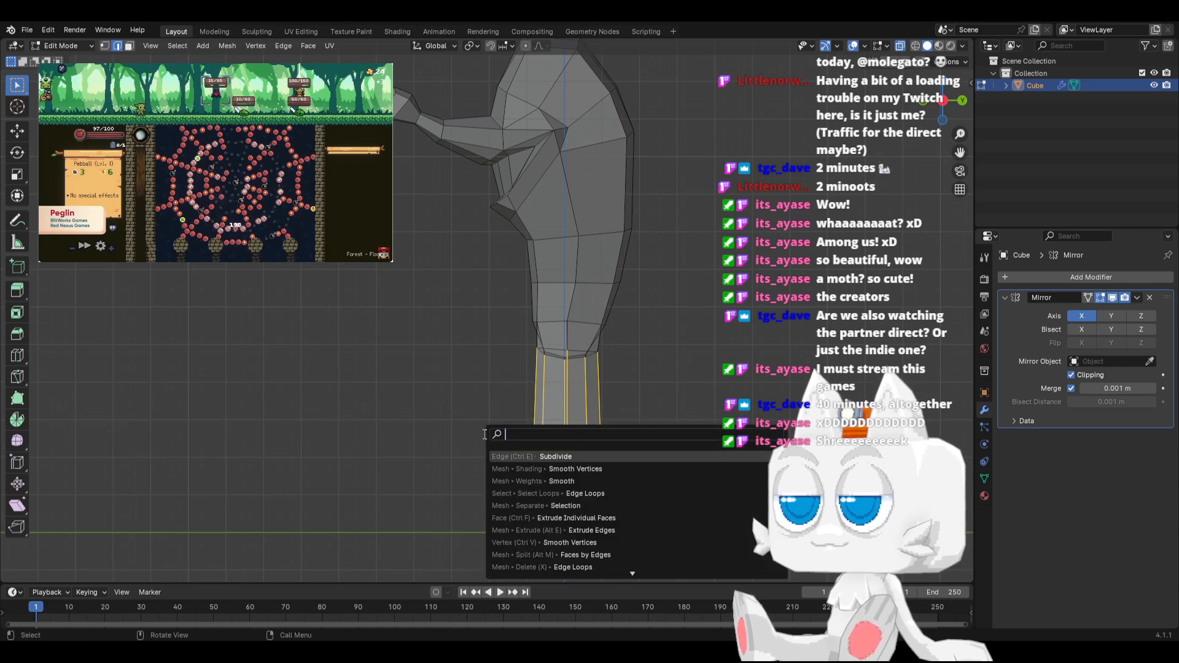
click(508, 456)
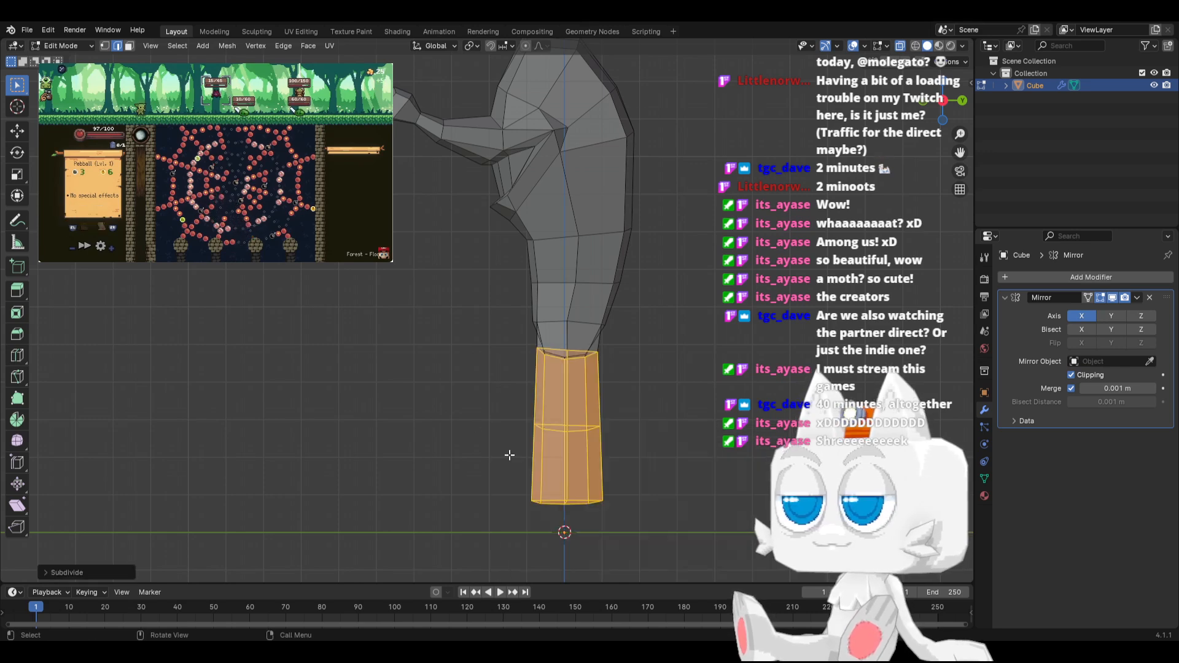
click(44, 571)
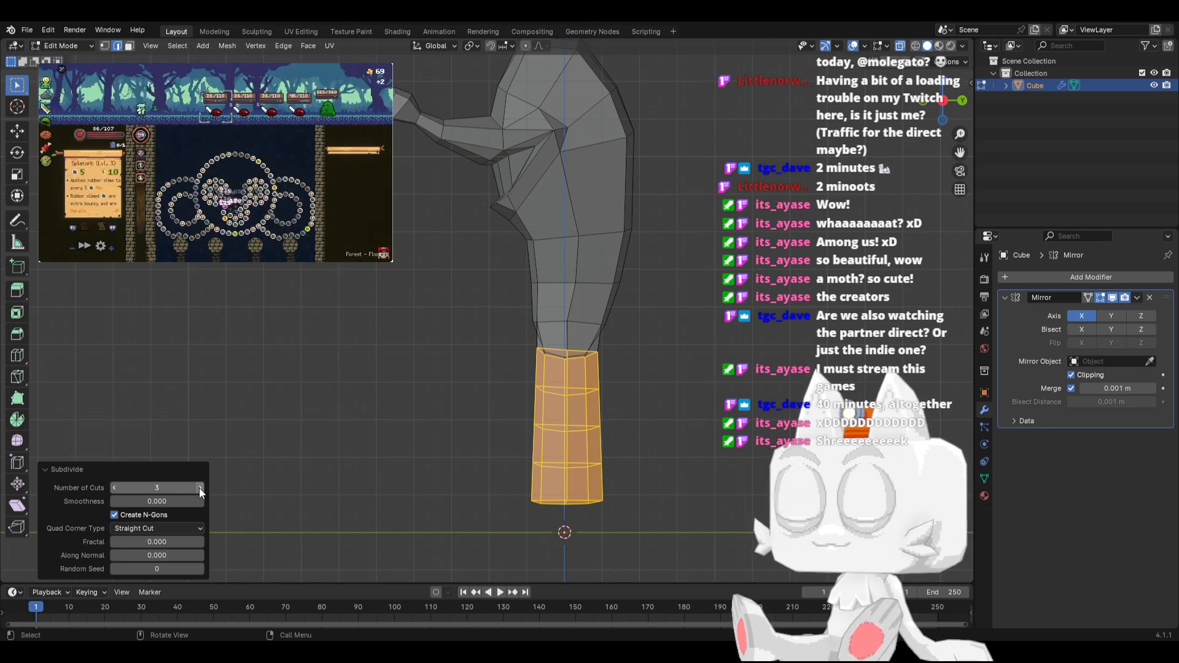
Move the middle vertex loop of the leg forward about 0.57 m and slightly up in side view to form the knee
click(105, 45)
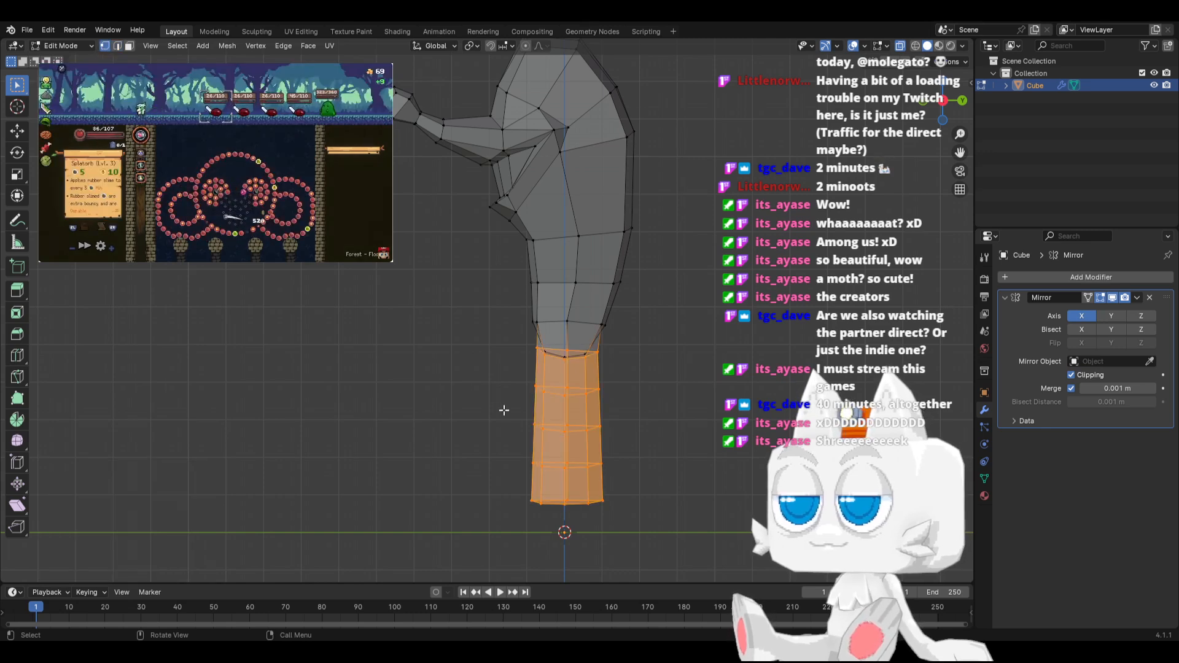
drag(503, 411, 634, 439)
key(g)
click(610, 435)
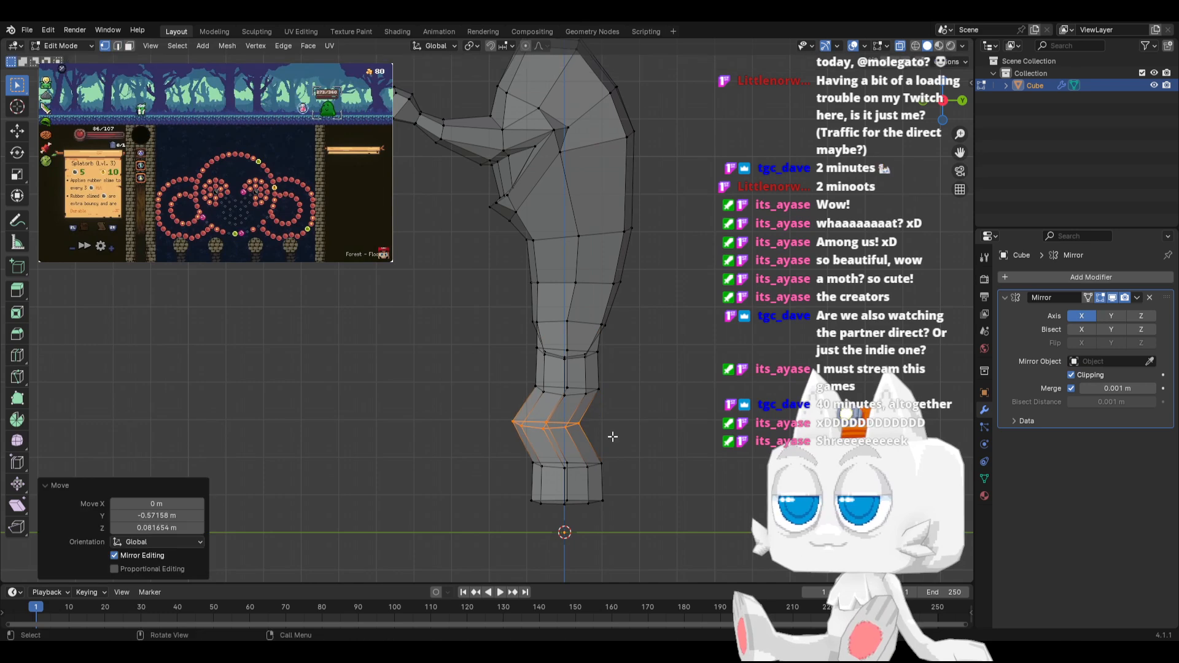
Rotate the vertex loop below the knee slightly and shift it forward in side view to follow the knee bend
drag(494, 458, 627, 482)
key(g)
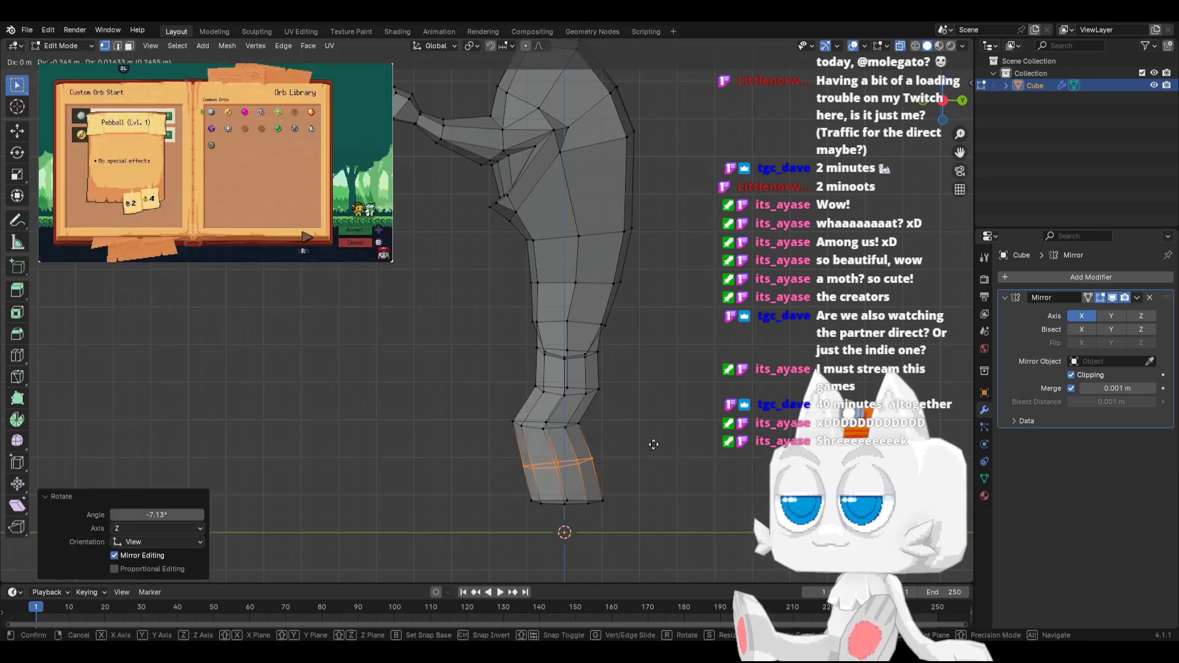
click(649, 444)
key(r)
click(663, 447)
key(g)
click(660, 448)
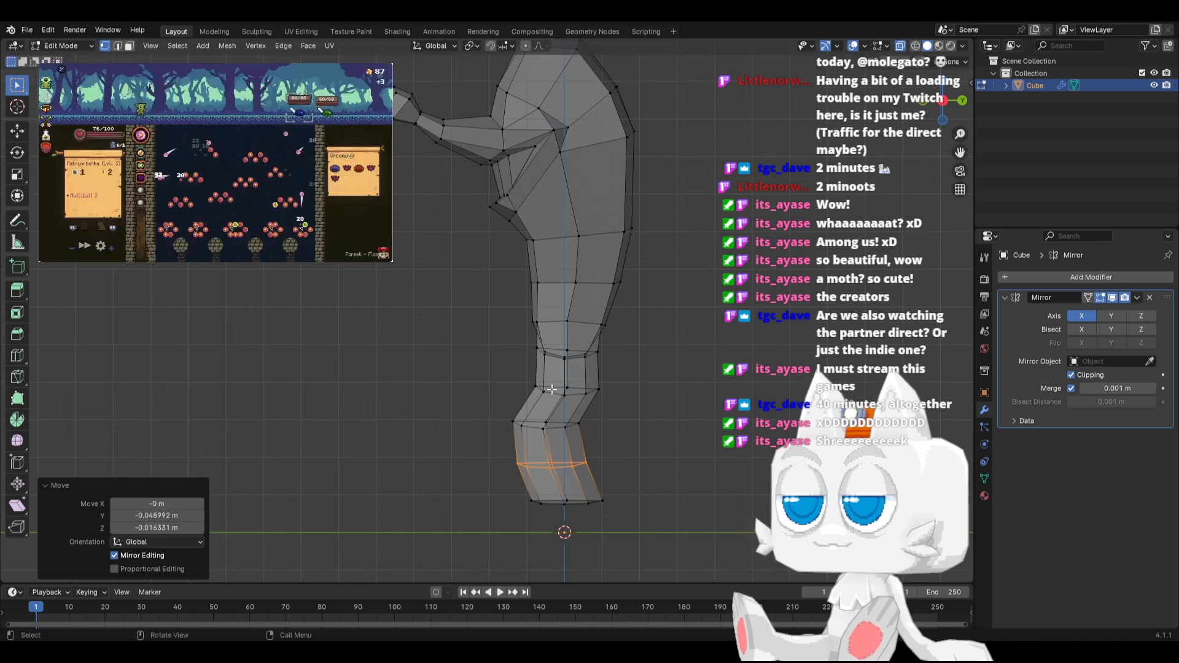
Rotate the vertex loop above the knee about 2.7° and move it forward about 0.39 m in side view
drag(559, 386, 560, 387)
key(r)
click(659, 399)
key(g)
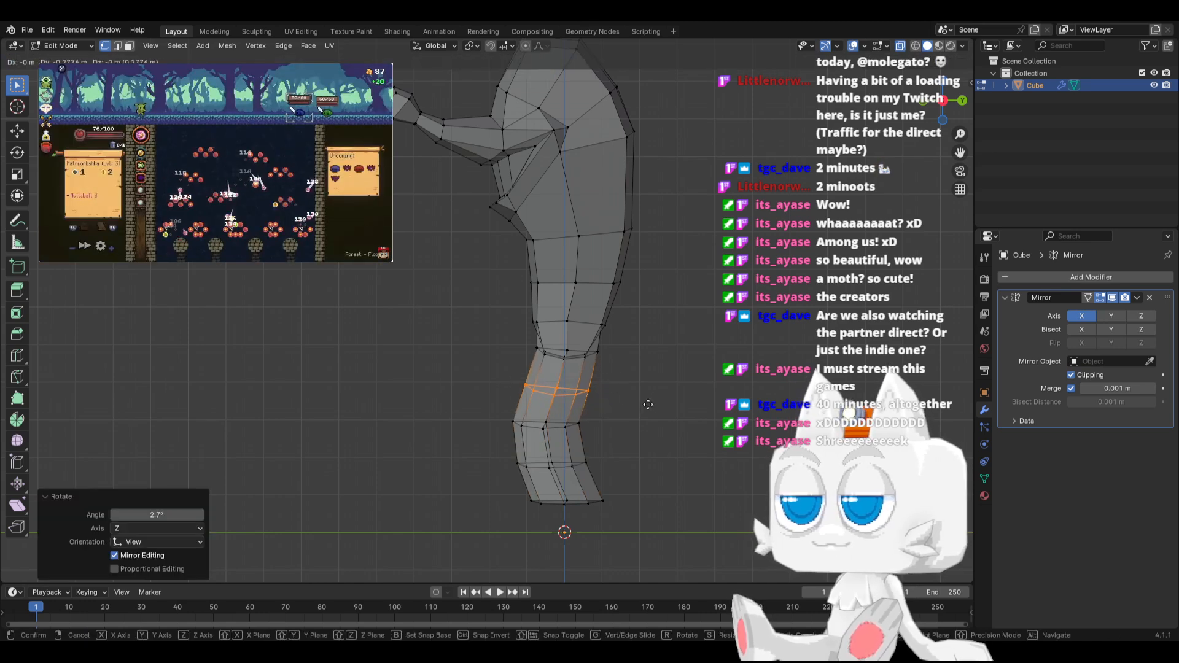
click(642, 403)
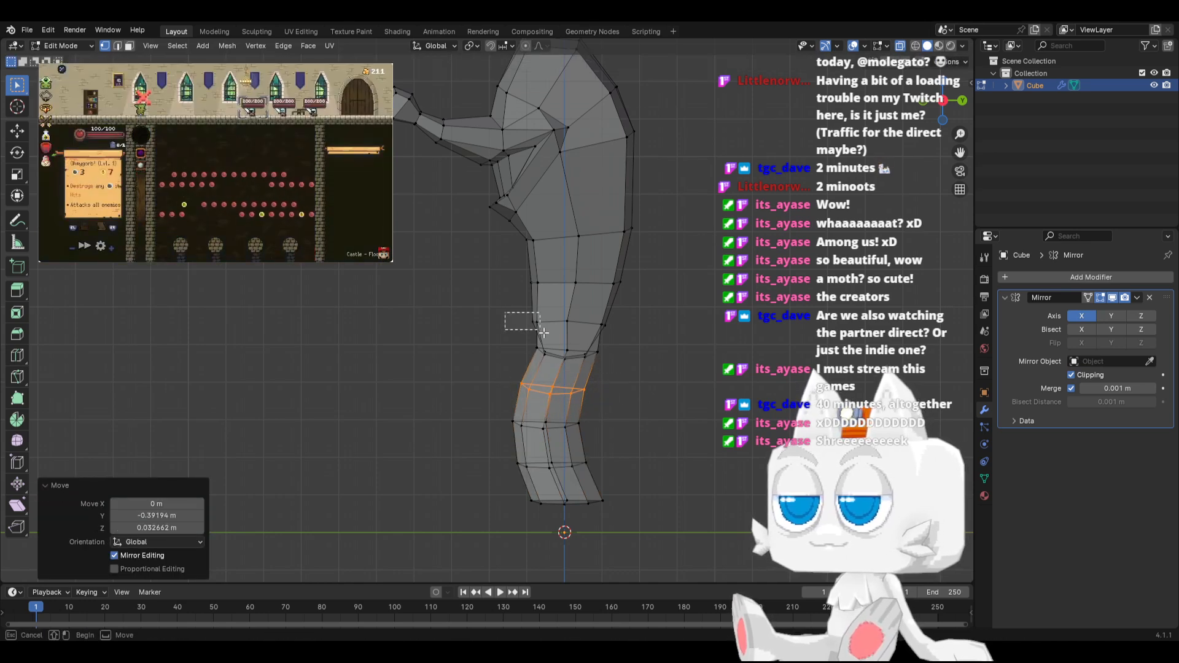
Rotate the two vertex loops at the hip and the top of the leg together by about 7.25° in side view
drag(504, 312, 621, 370)
key(r)
click(521, 339)
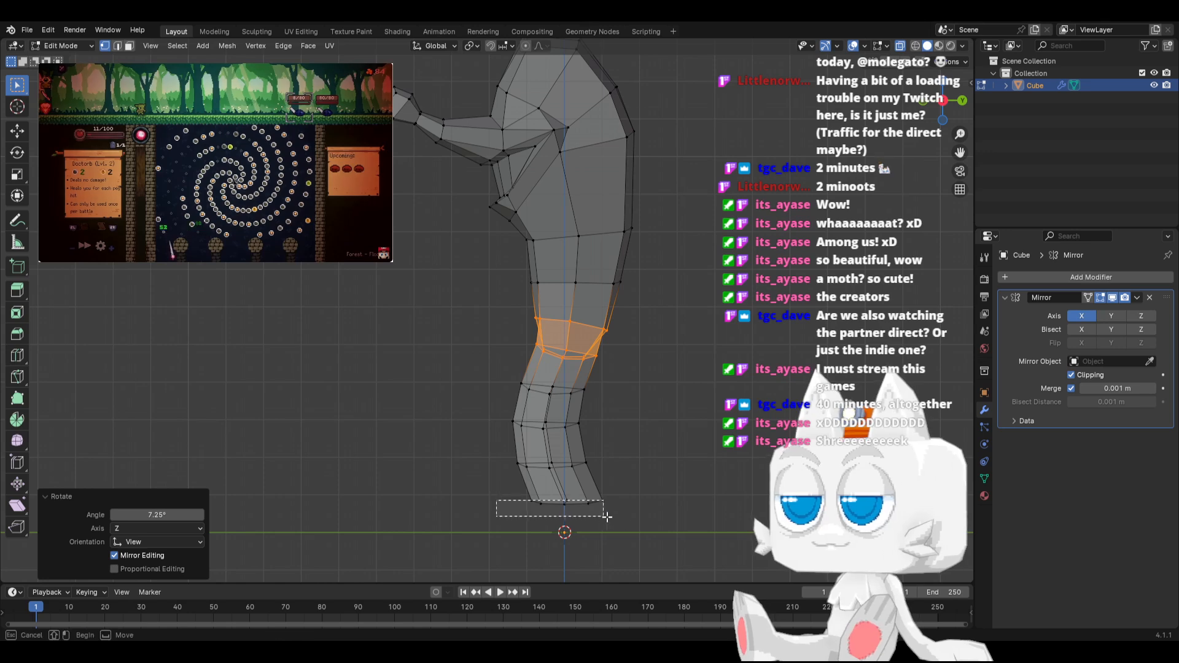
Rotate the vertex loop at the leg's bottom end by about -6.14° in side view and switch to front view
drag(607, 517, 601, 518)
key(b)
key(r)
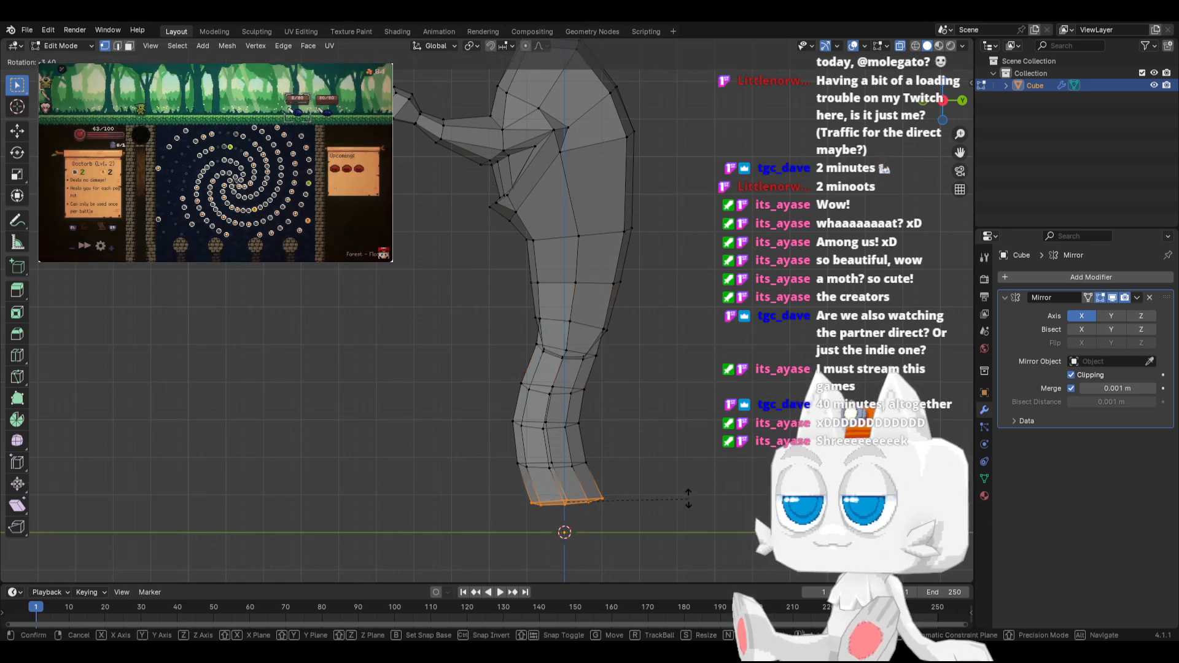
click(679, 492)
key(KP_1)
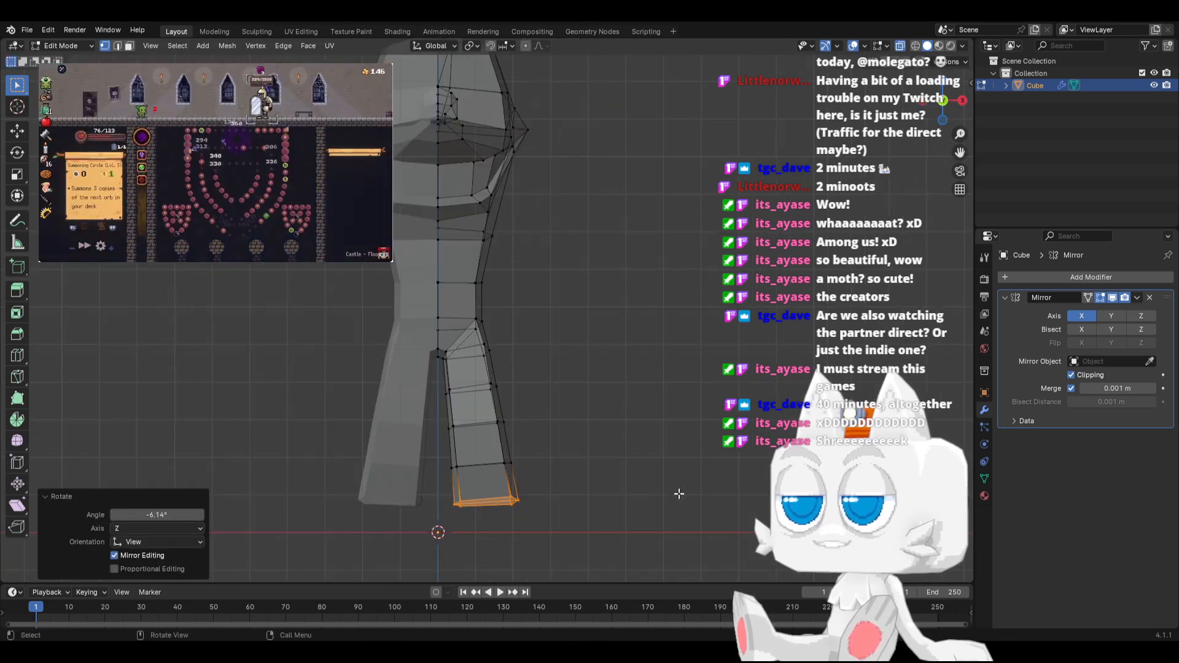
key(g)
key(x)
right_click(565, 450)
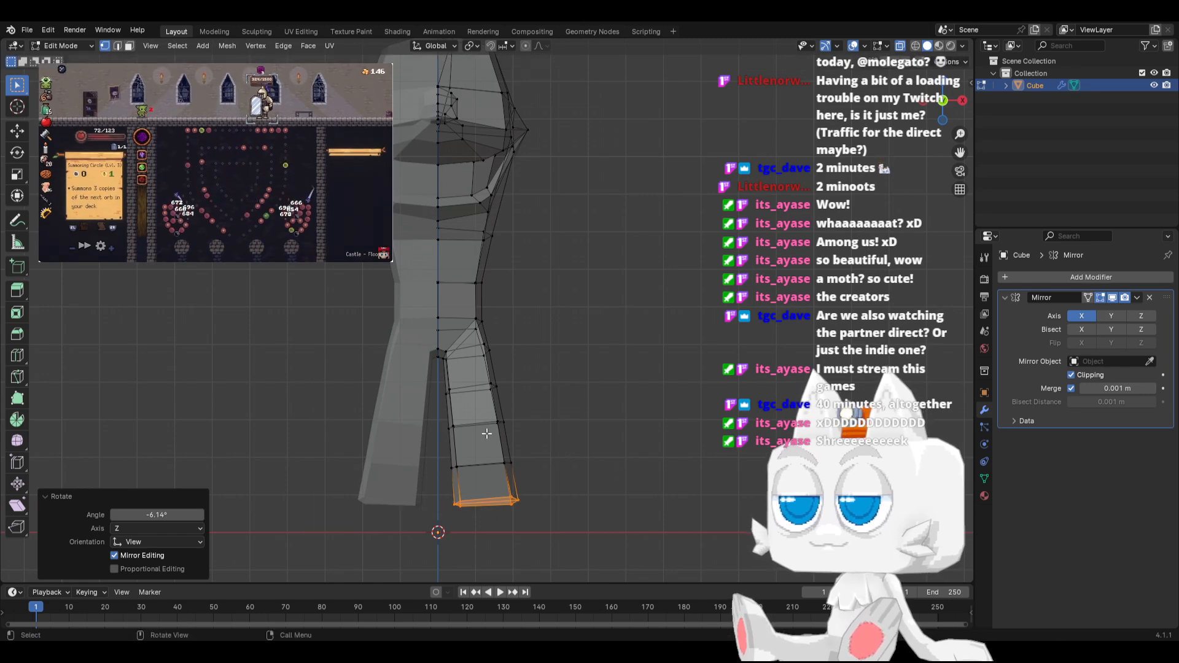
Move the knee loop outward about 0.13 m and the loop below it about 0.1 m along X in front view
drag(450, 415, 540, 442)
key(g)
key(x)
click(543, 442)
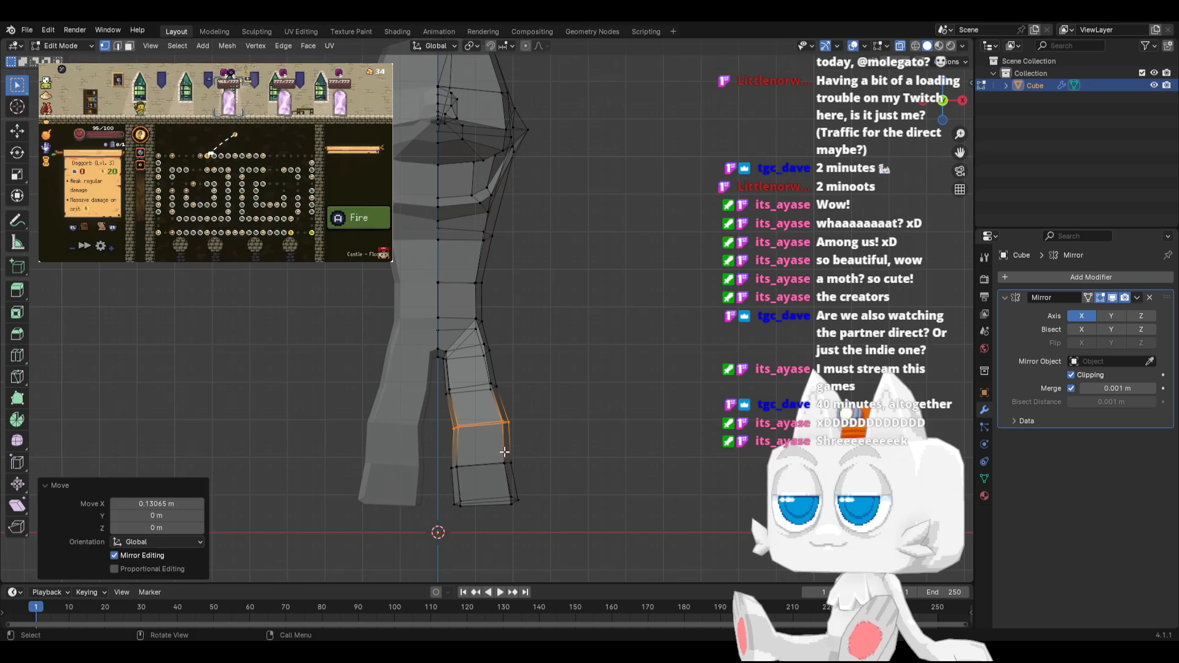
drag(423, 453, 556, 483)
key(g)
key(x)
click(560, 485)
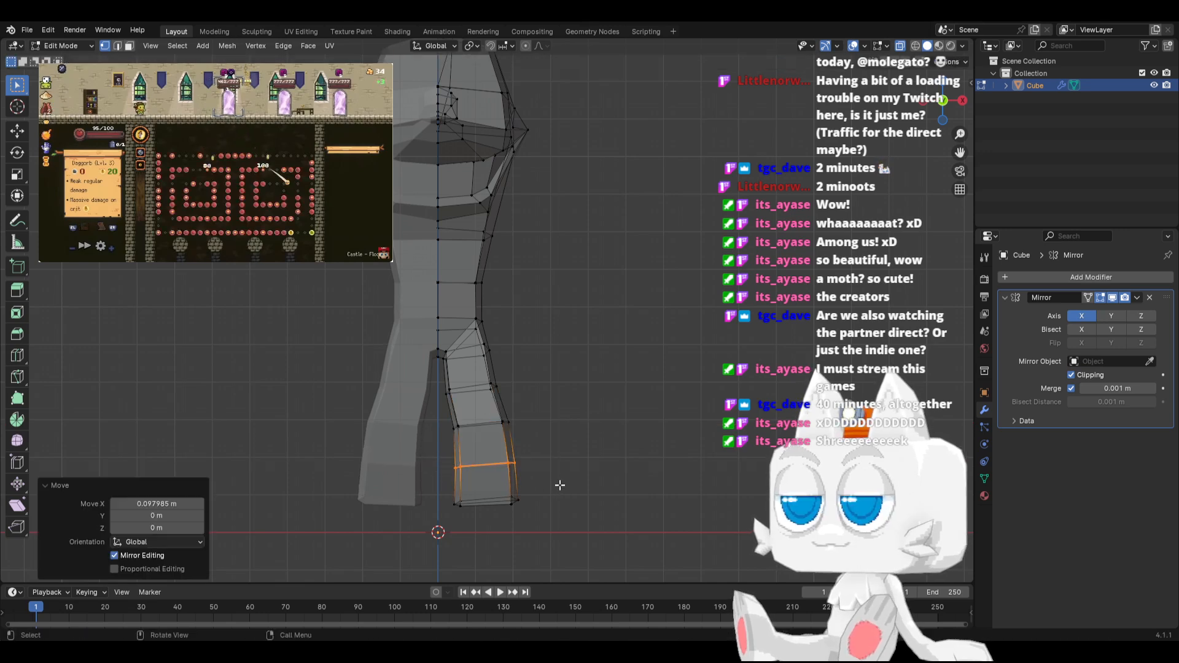
Move the vertex loop above the knee outward about 0.1 m along X in front view
drag(435, 372, 540, 406)
key(g)
key(x)
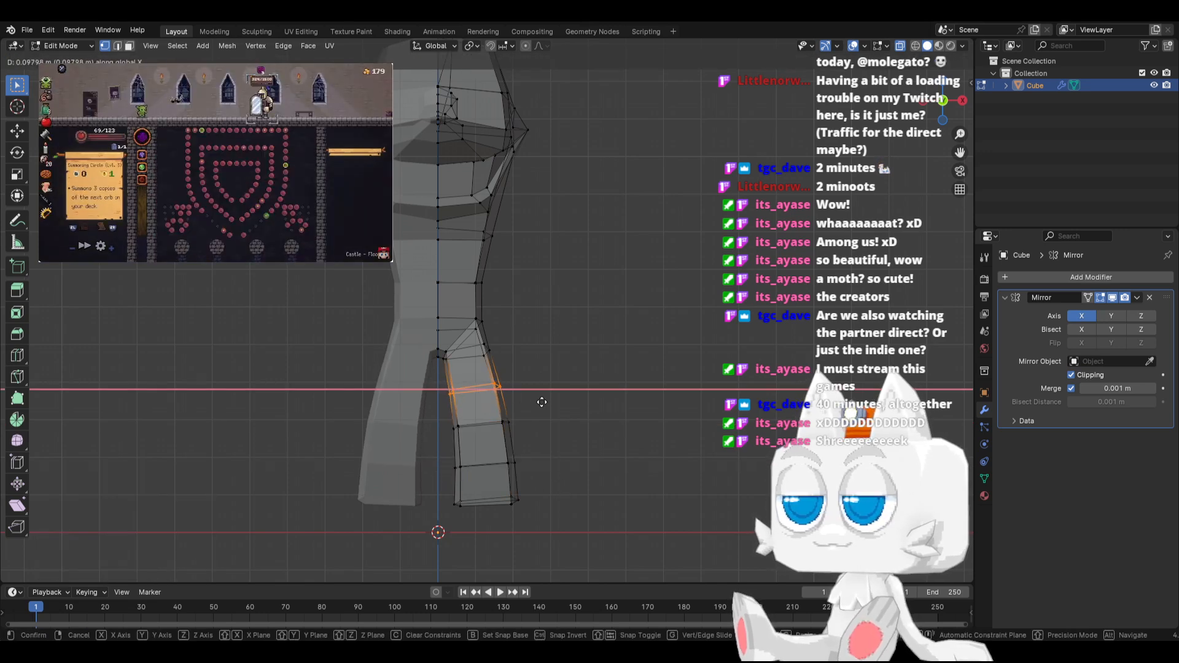
click(542, 402)
Examine the whole body shape and the leg silhouette in Object Mode, and return to editing the mesh in front view
scroll(517, 455, down, 5)
key(Tab)
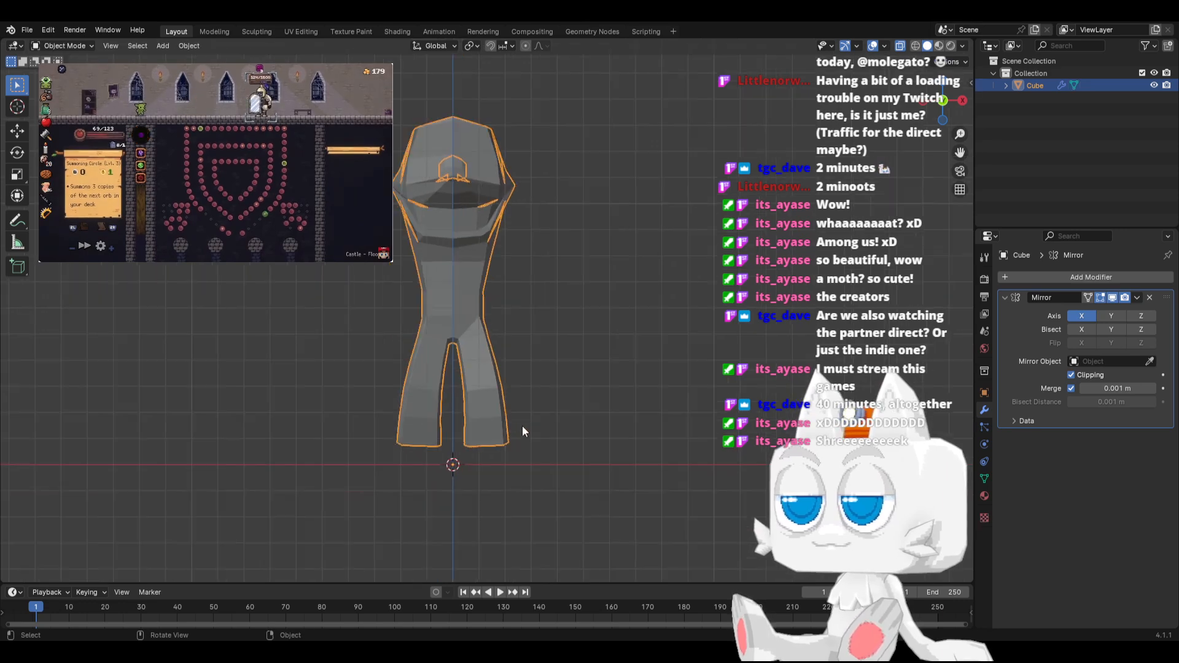
middle_drag(536, 408, 421, 371)
key(KP_3)
key(KP_1)
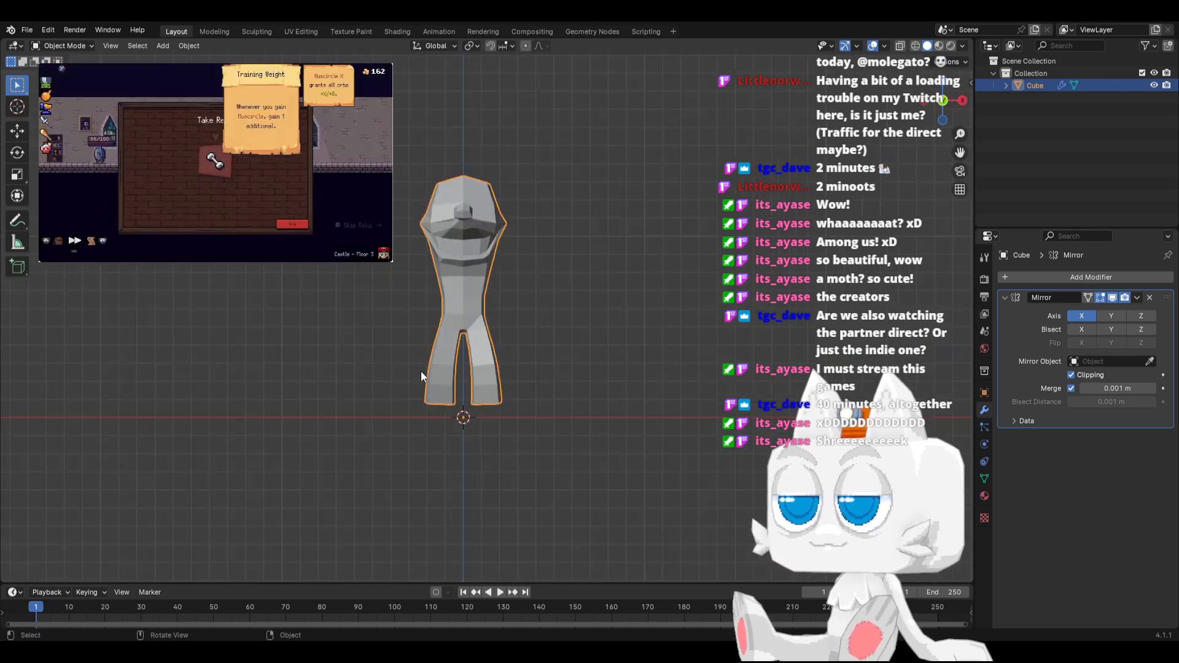
key(alt+z)
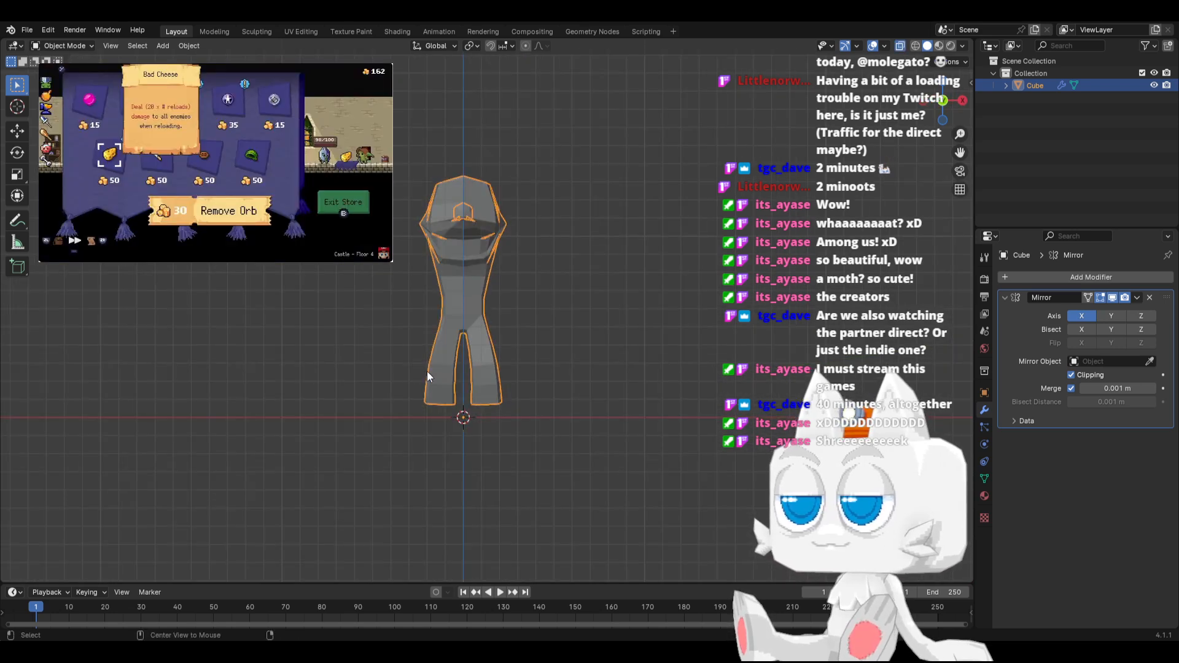
key(Tab)
scroll(462, 321, up, 5)
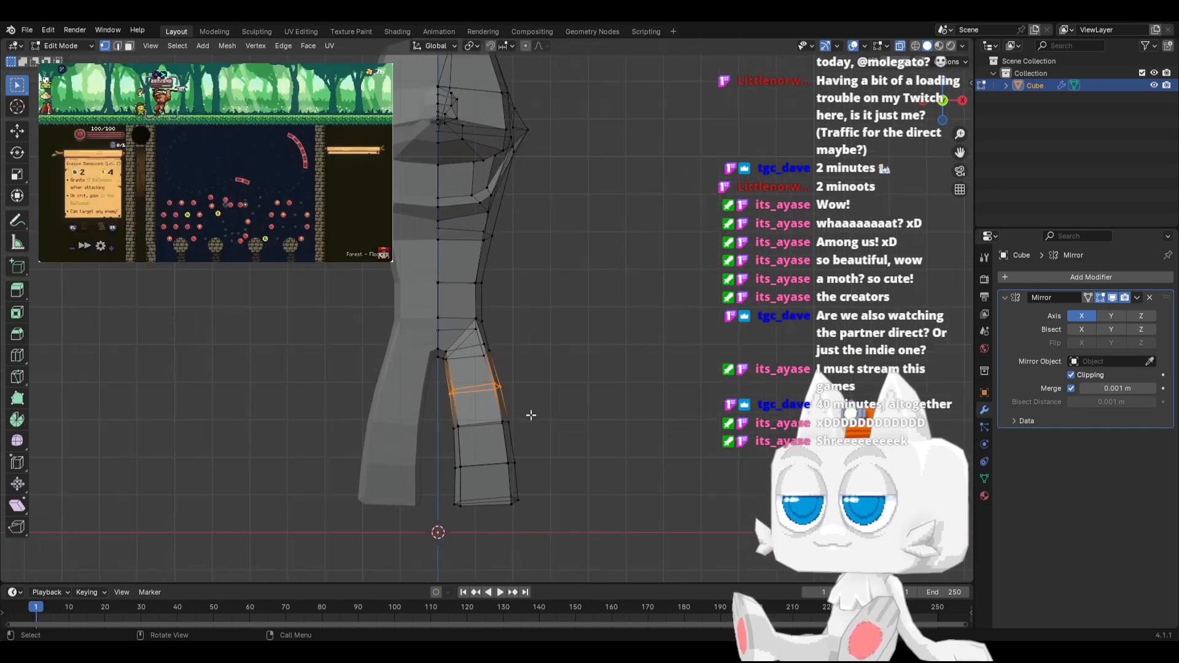
middle_drag(506, 405, 482, 421)
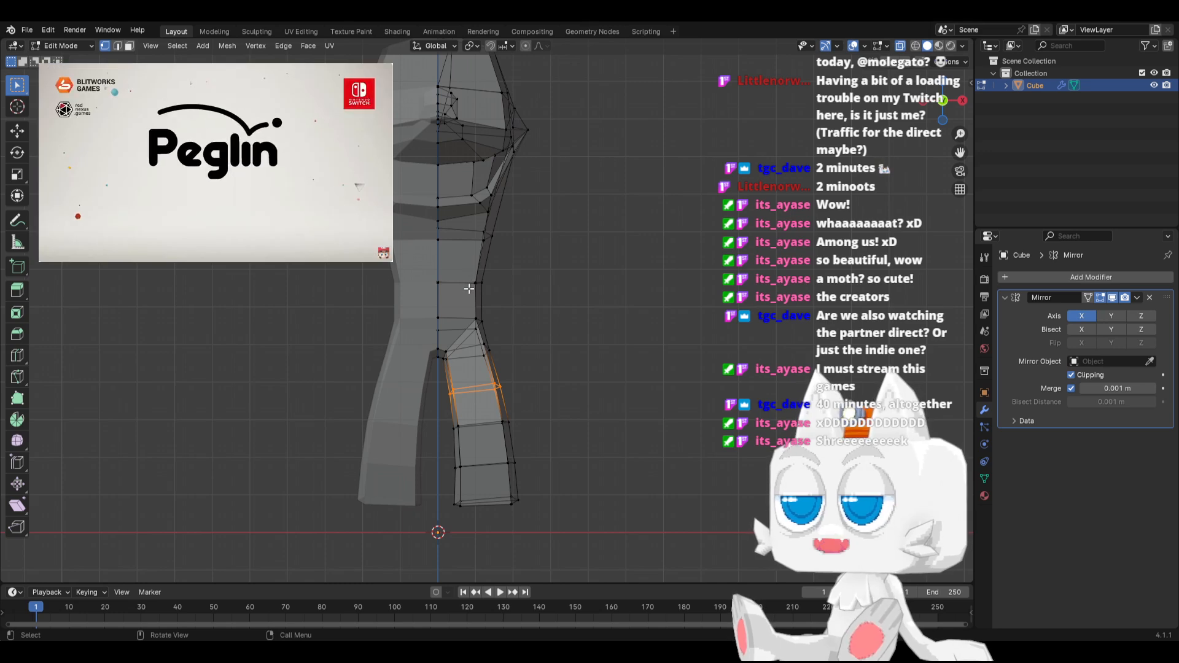
Select the entire linked mesh and move it up about 0.8 m along Z
key(ctrl+l)
key(g)
key(z)
click(461, 259)
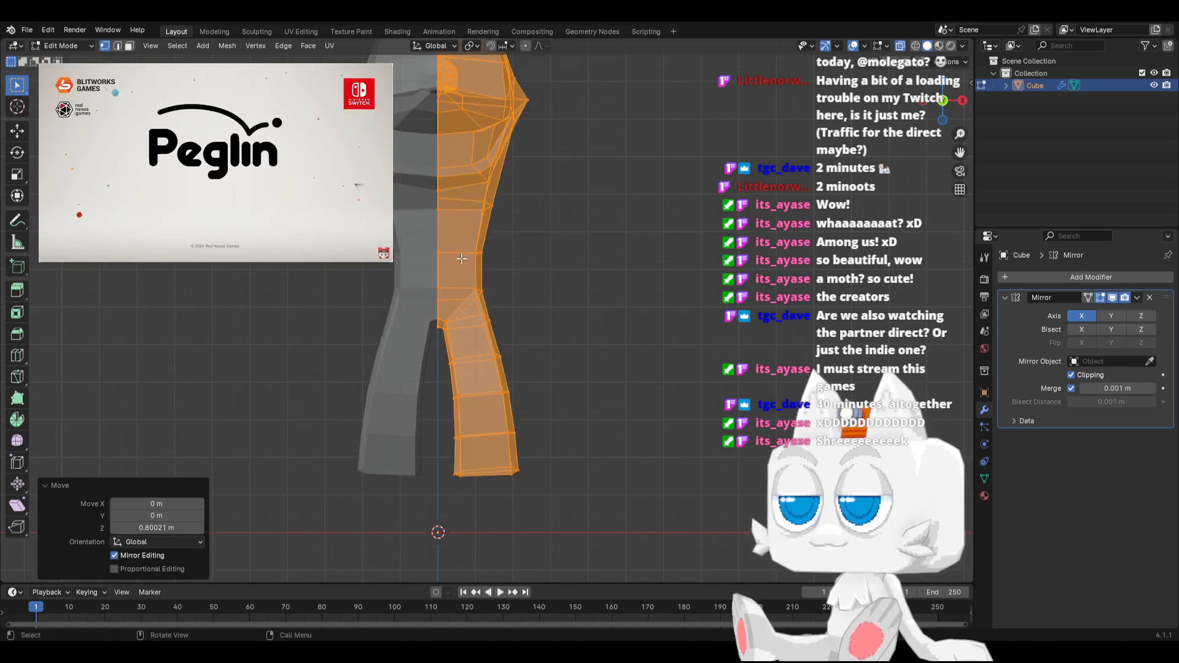
Duplicate the leg's bottom faces in place, scale the copy to about 0.49 and move it up about 0.28 m inside the leg
click(130, 46)
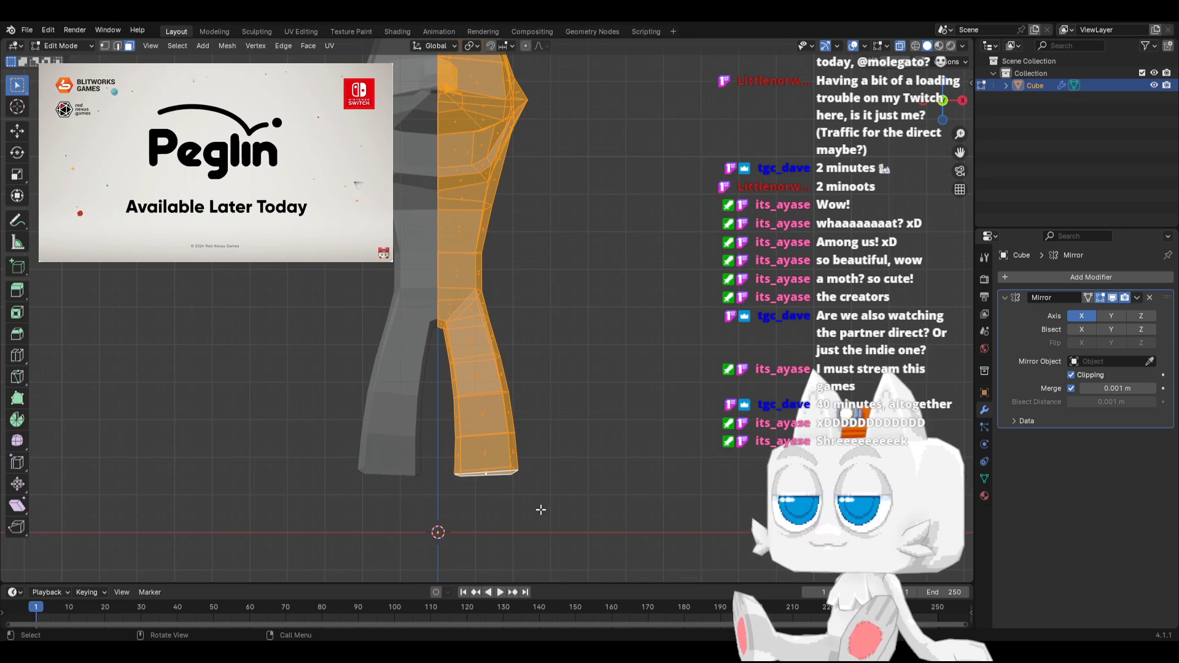
drag(494, 483, 496, 485)
key(shift+d)
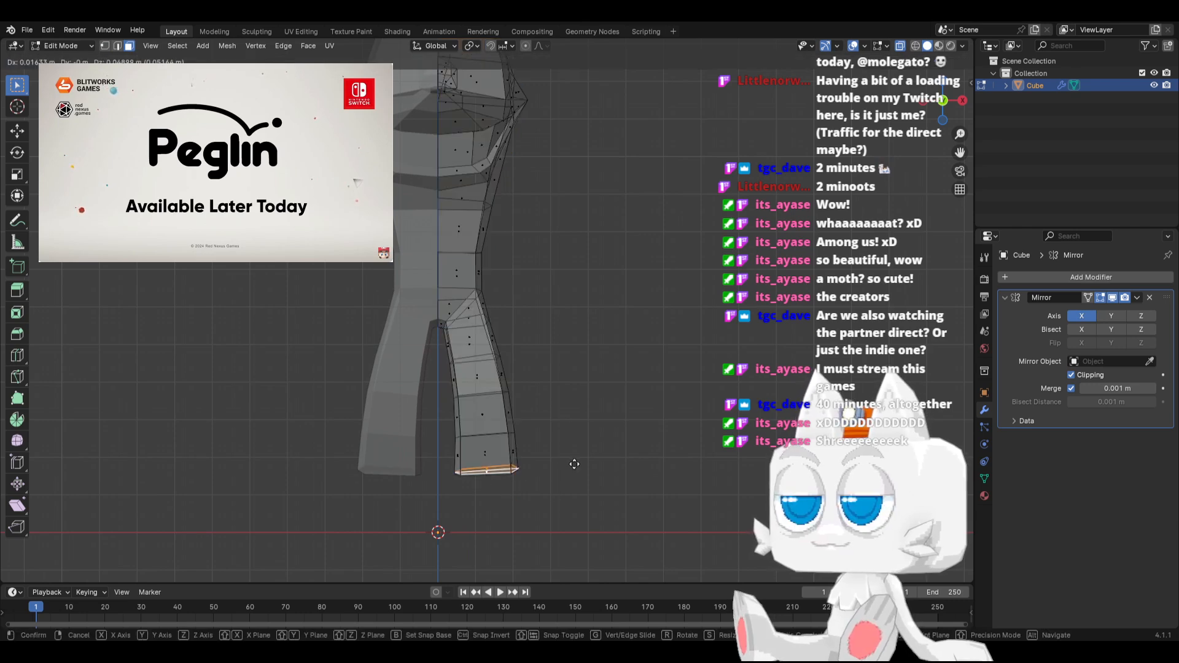
right_click(593, 463)
key(s)
click(541, 467)
key(g)
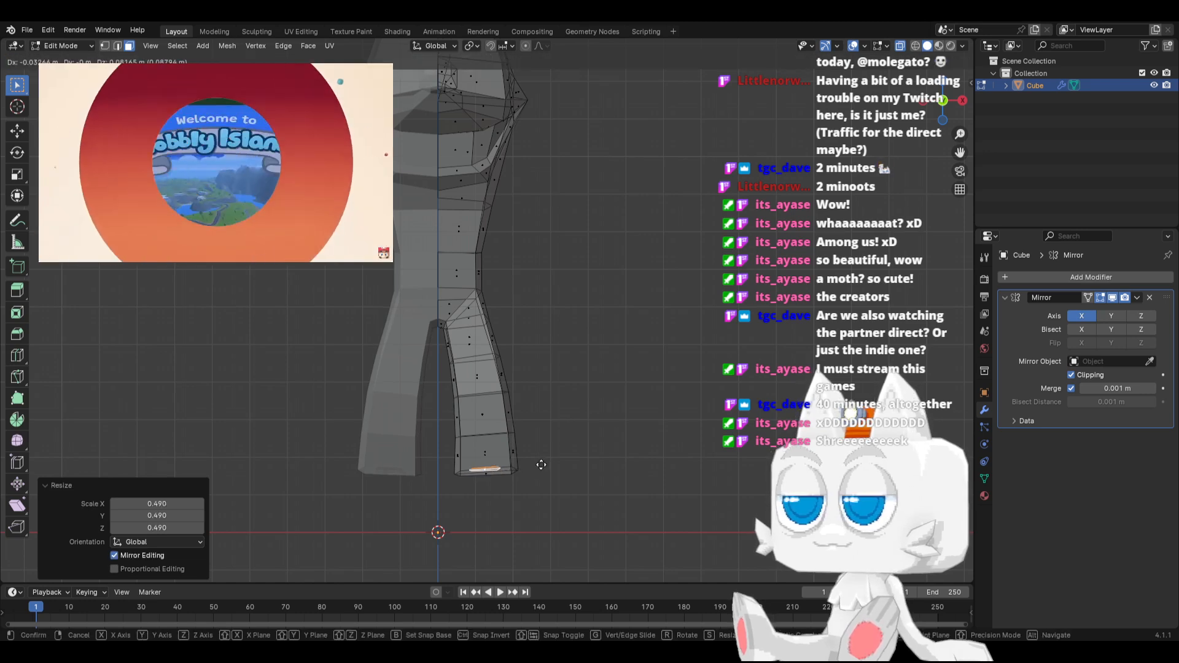
click(540, 457)
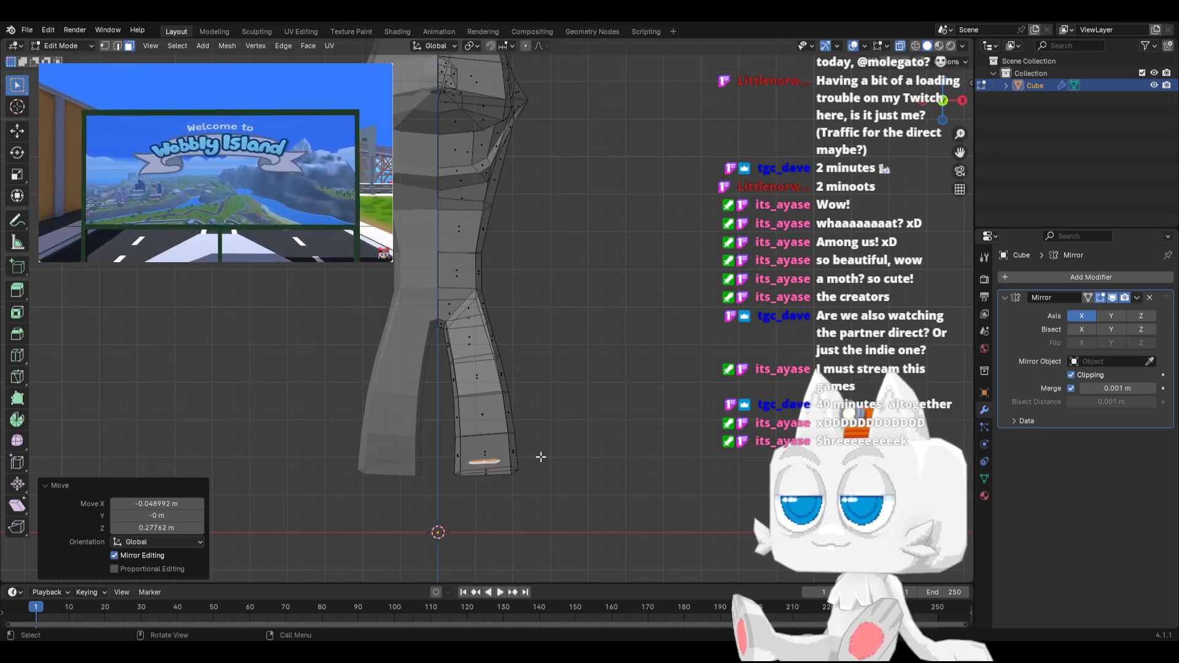
Extrude the duplicated faces downward about 1.49 m in side view and shift the lower end slightly backward
key(KP_3)
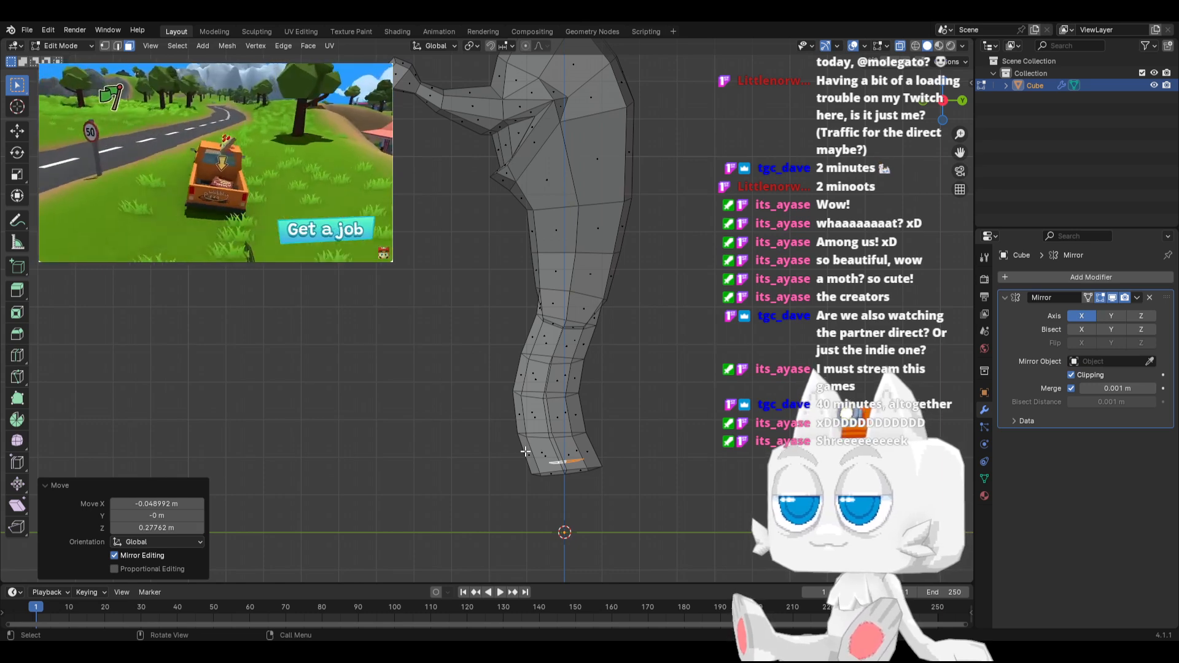
key(e)
click(556, 478)
key(g)
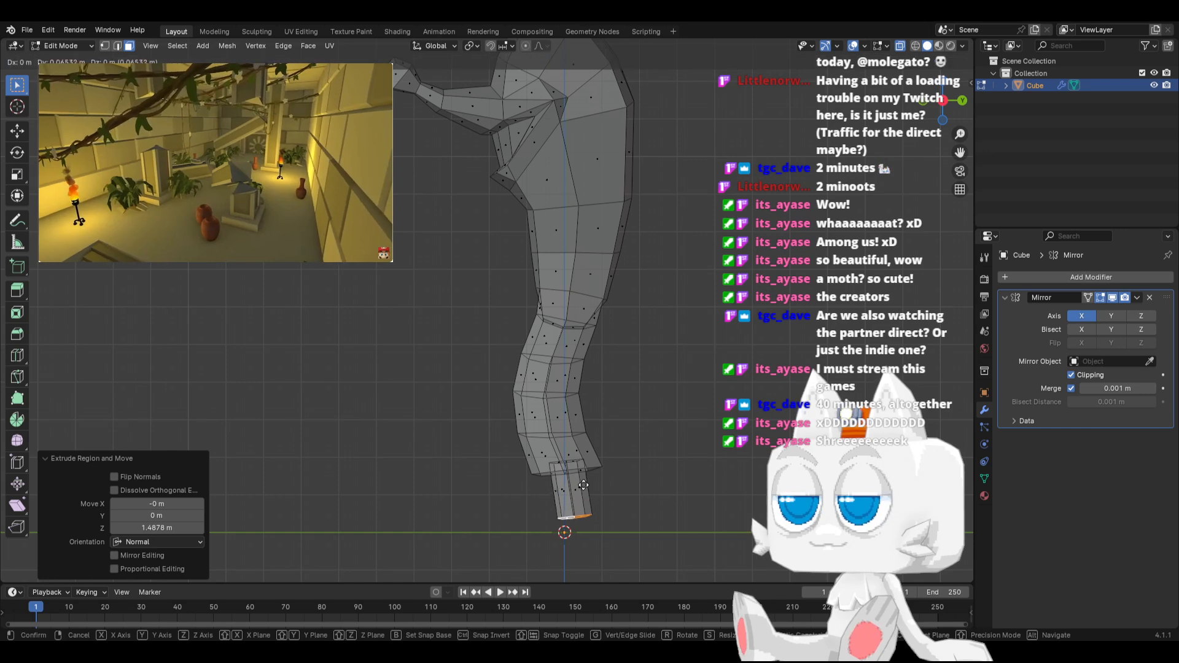
click(560, 479)
Move the ankle piece's top faces forward about 0.18 m inside the leg and delete those faces
click(574, 461)
shift+click(559, 461)
key(g)
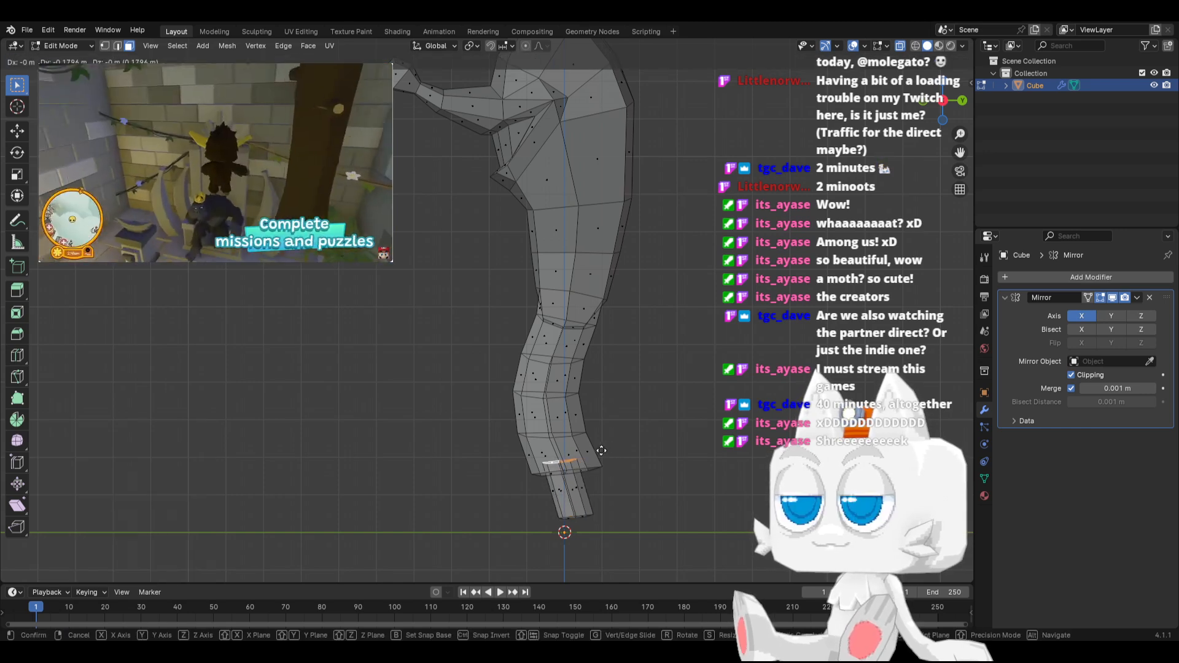
click(602, 451)
right_click(602, 451)
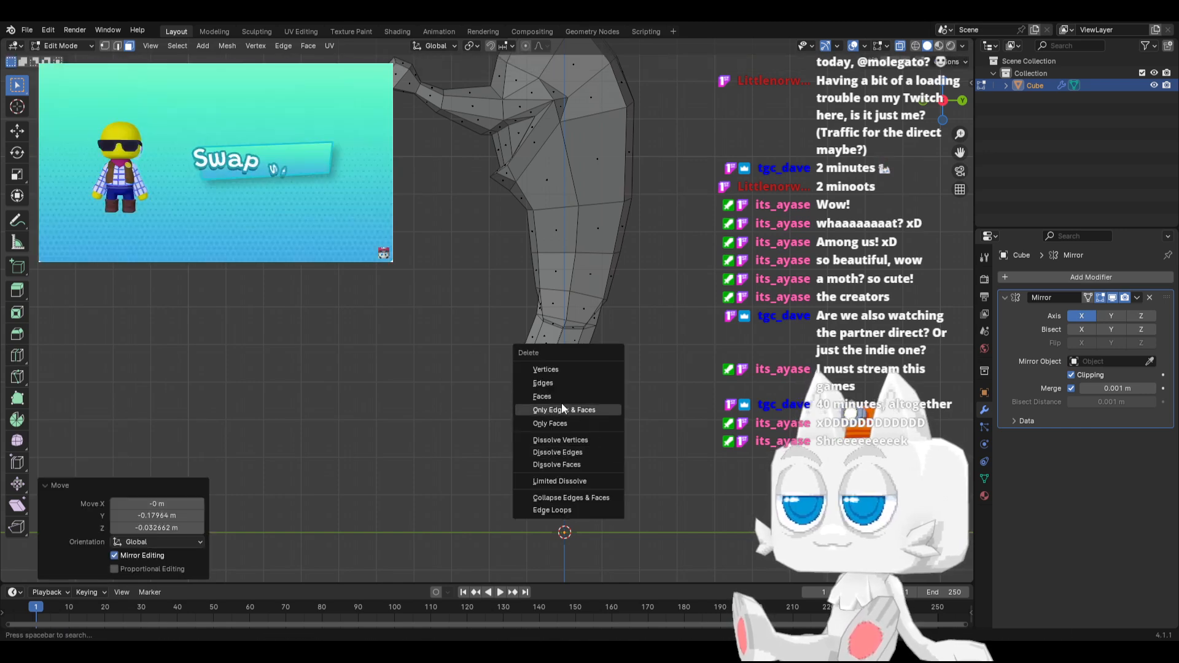
click(561, 403)
Enlarge the bottom faces of the ankle piece slightly and move them up about 0.26 m
drag(541, 499, 620, 534)
key(s)
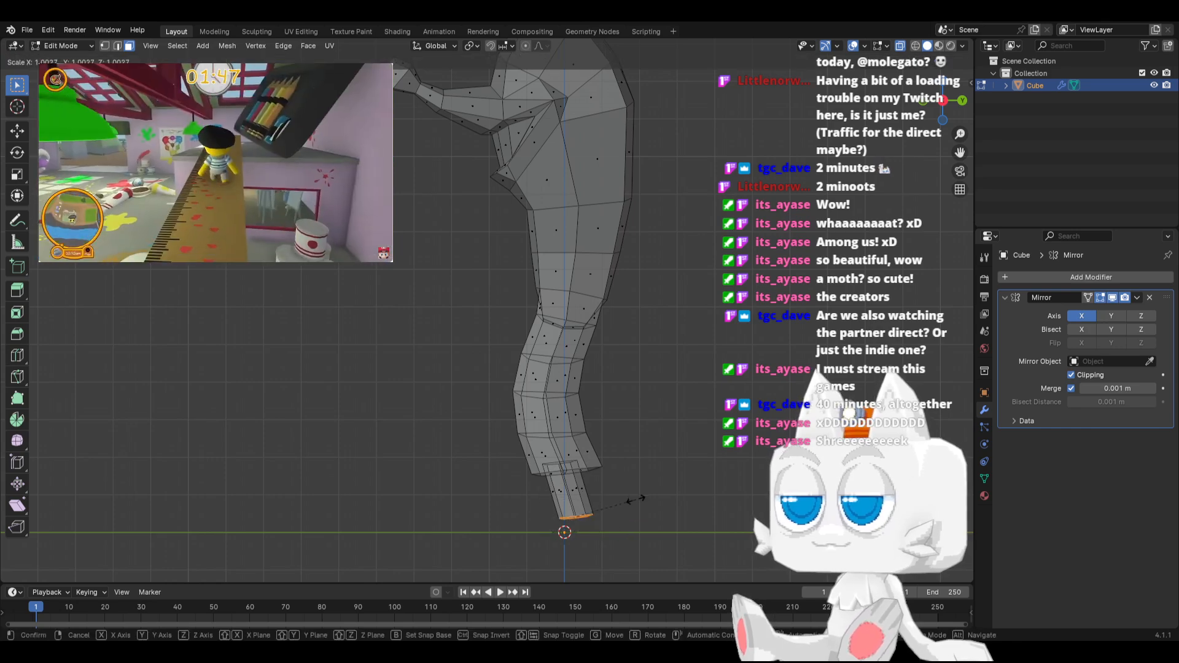
click(654, 495)
key(g)
click(654, 485)
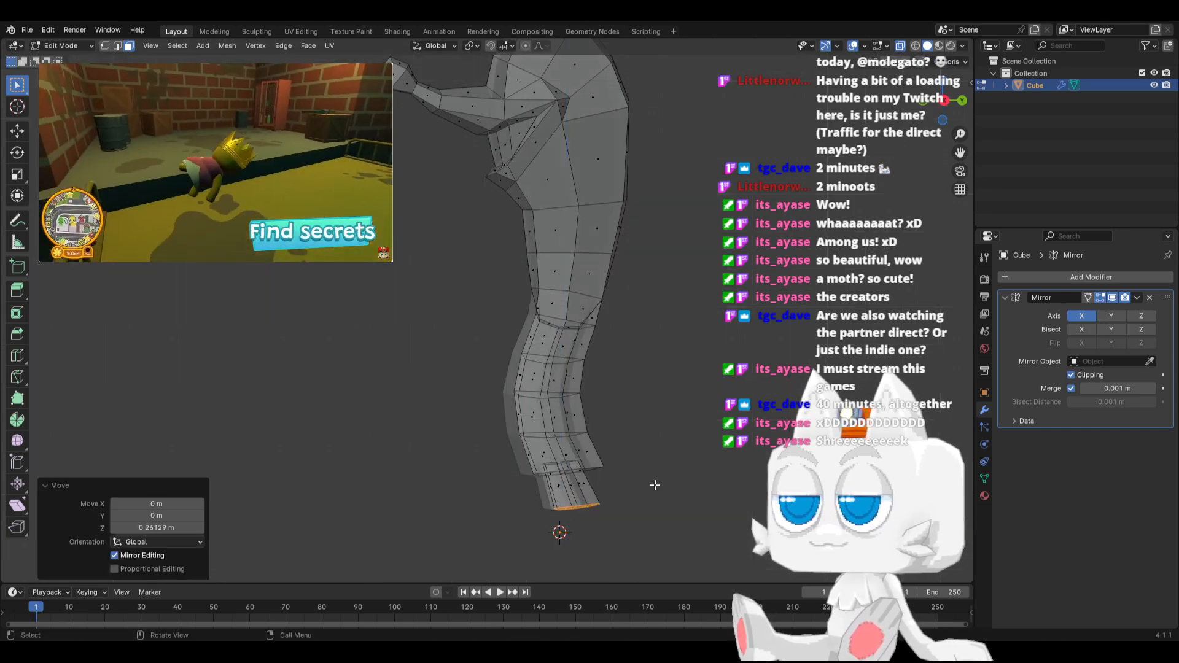
key(KP_1)
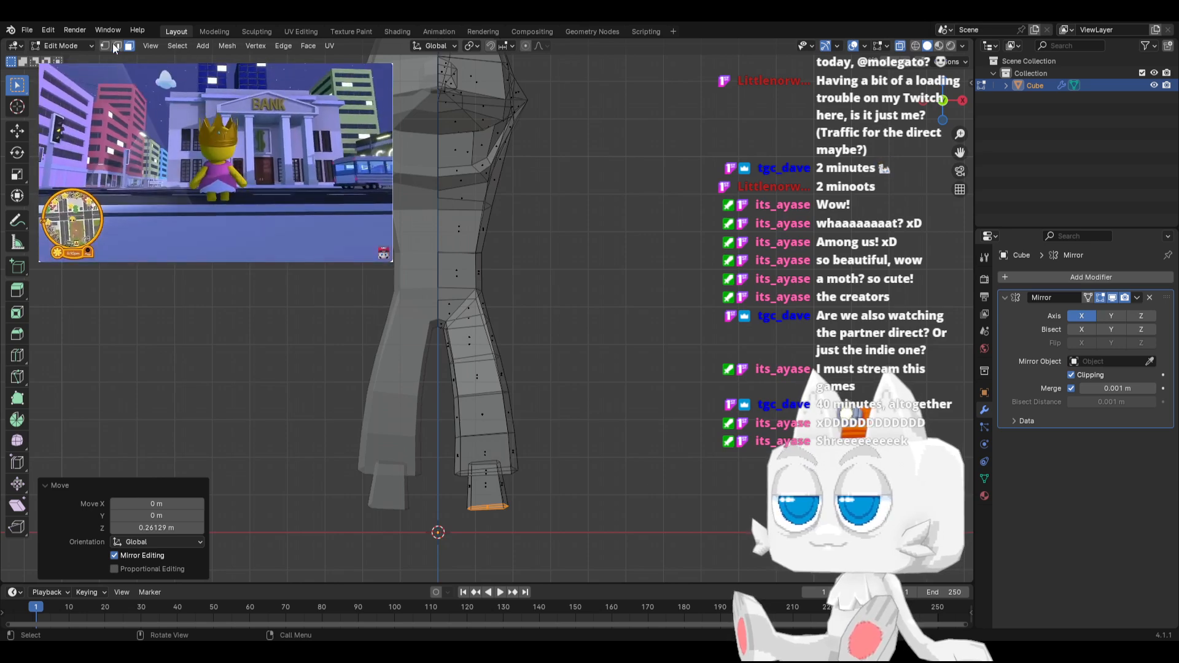
Shift the ankle piece's top vertices outward about 0.05 m along X in front view
key(1)
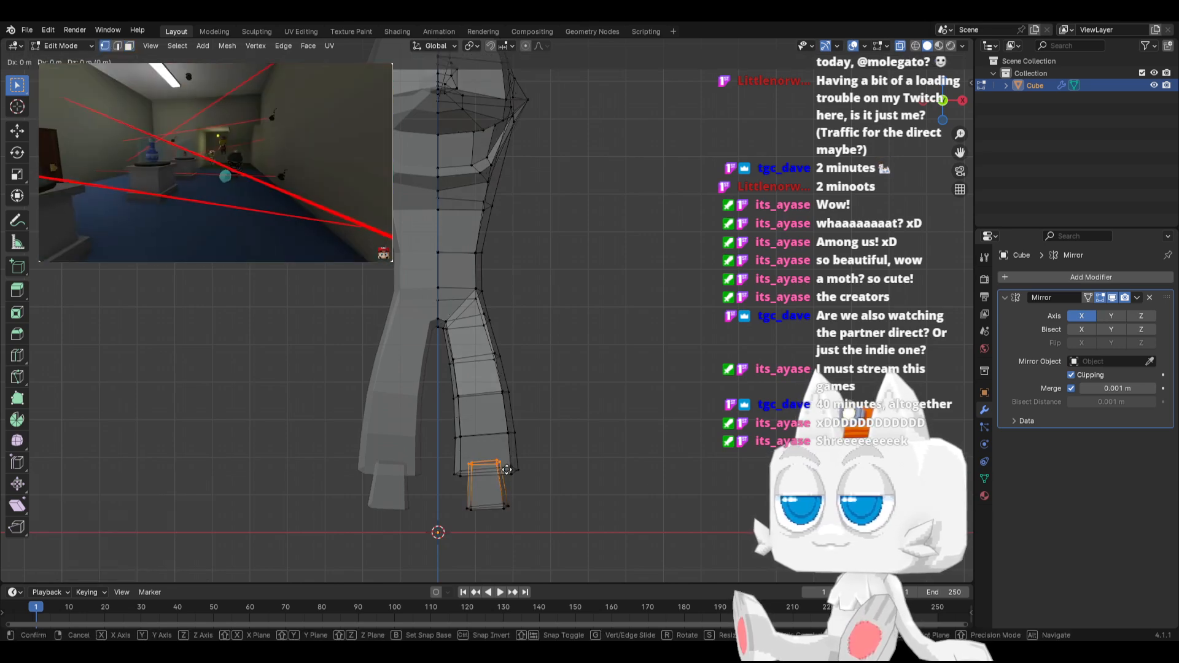
key(g)
key(x)
click(508, 470)
Edge-slide the vertical side edges on both sides of the ankle piece onto their neighbouring corners with factor 1
middle_drag(522, 527, 453, 558)
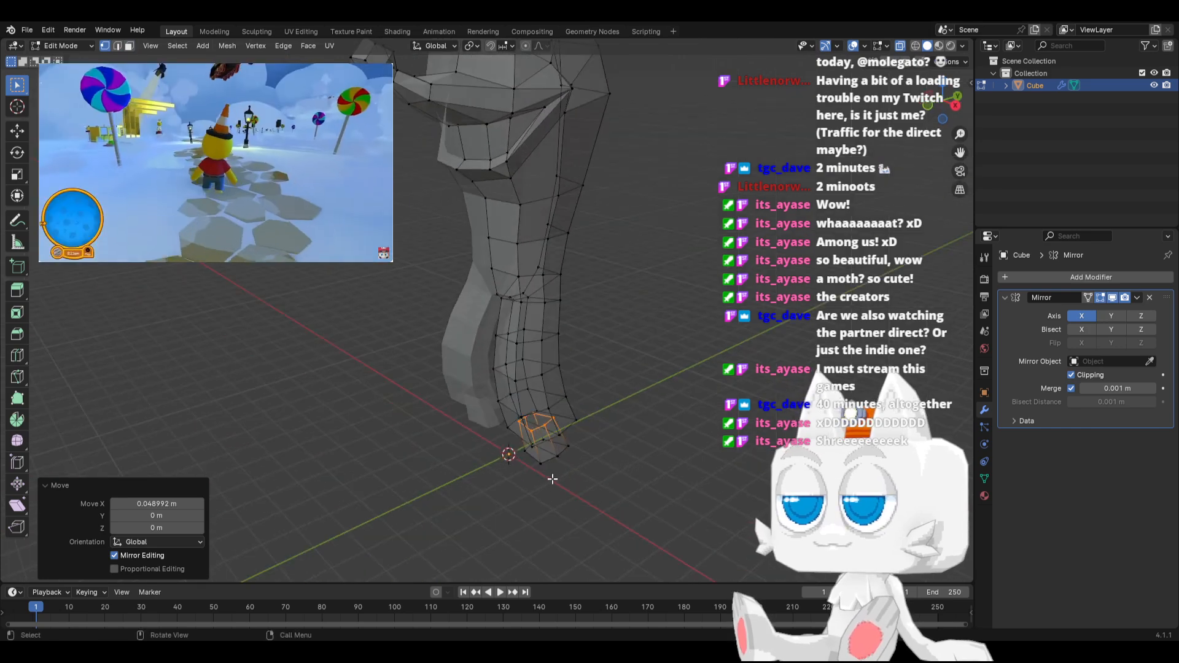
click(558, 456)
shift+click(541, 425)
key(g)
key(g)
click(618, 384)
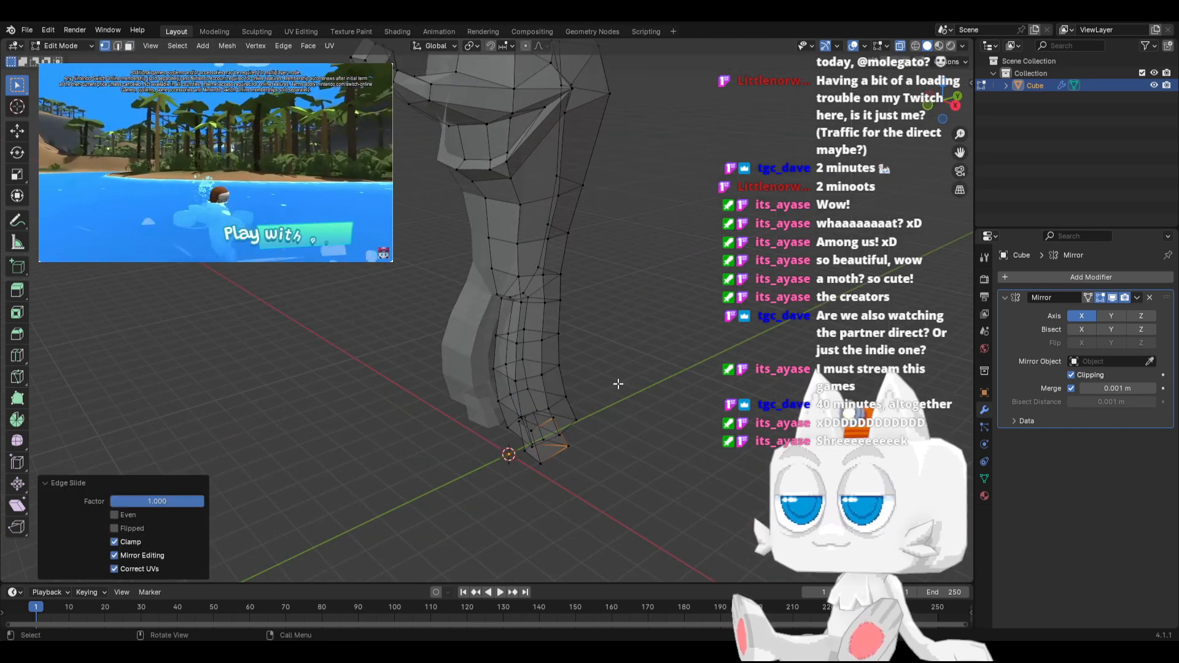
middle_drag(418, 455, 532, 458)
key(g)
key(g)
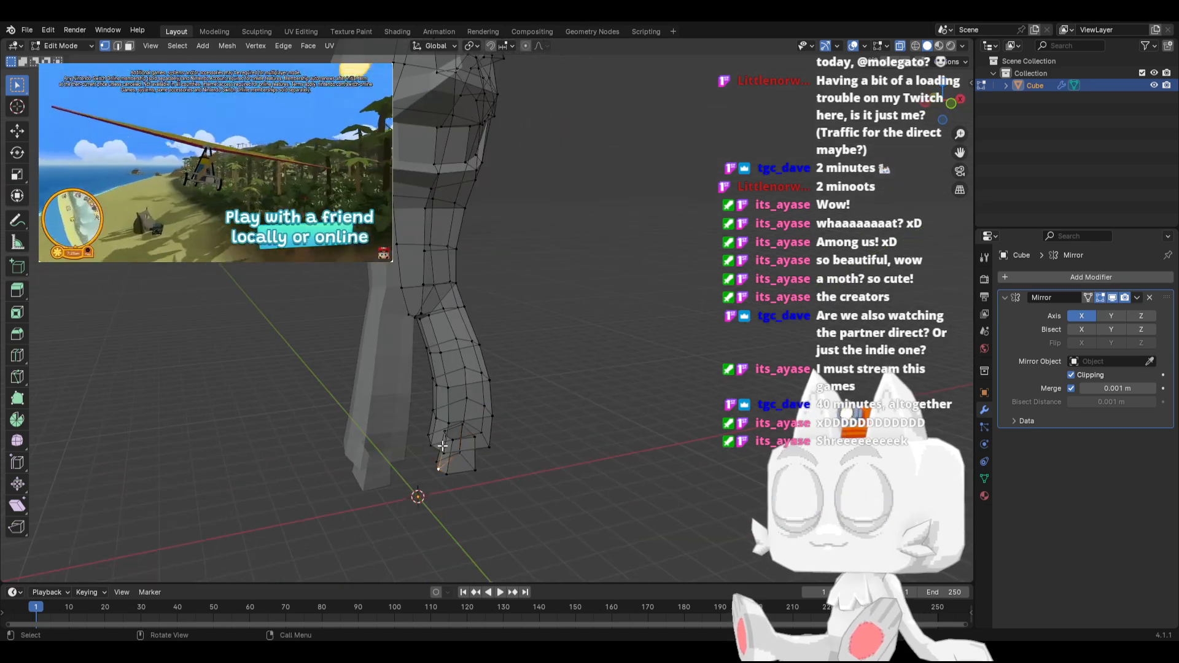
click(473, 438)
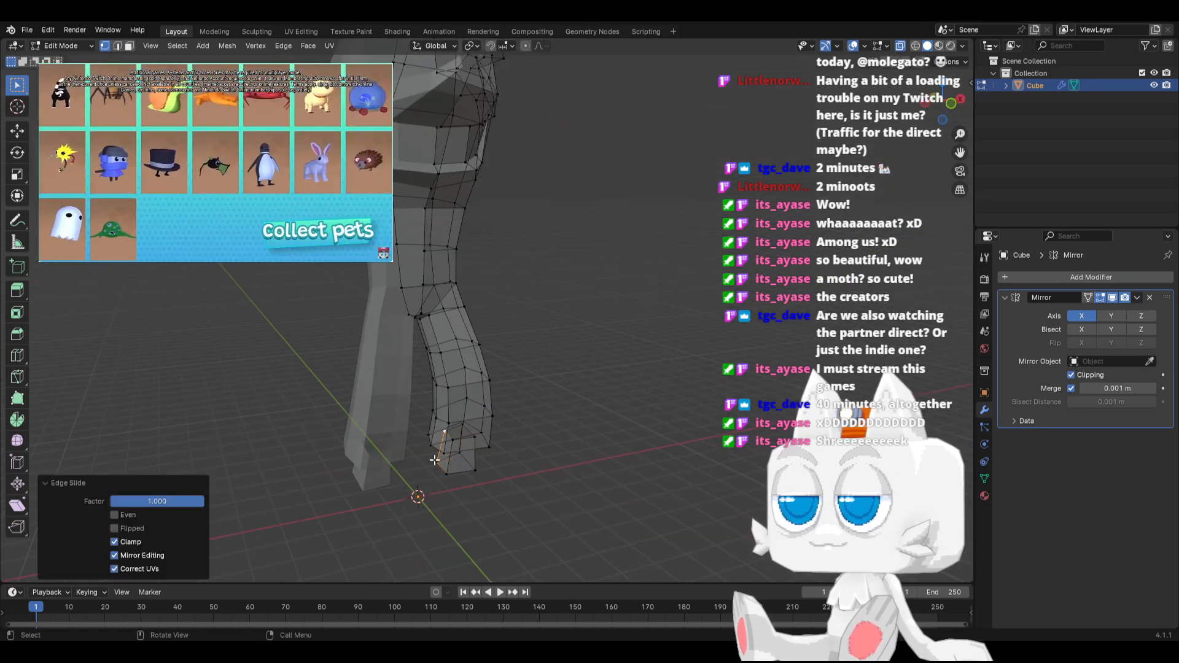
Select the whole linked ankle piece and merge its overlapping vertices by distance at 0.0001 m
key(ctrl+l)
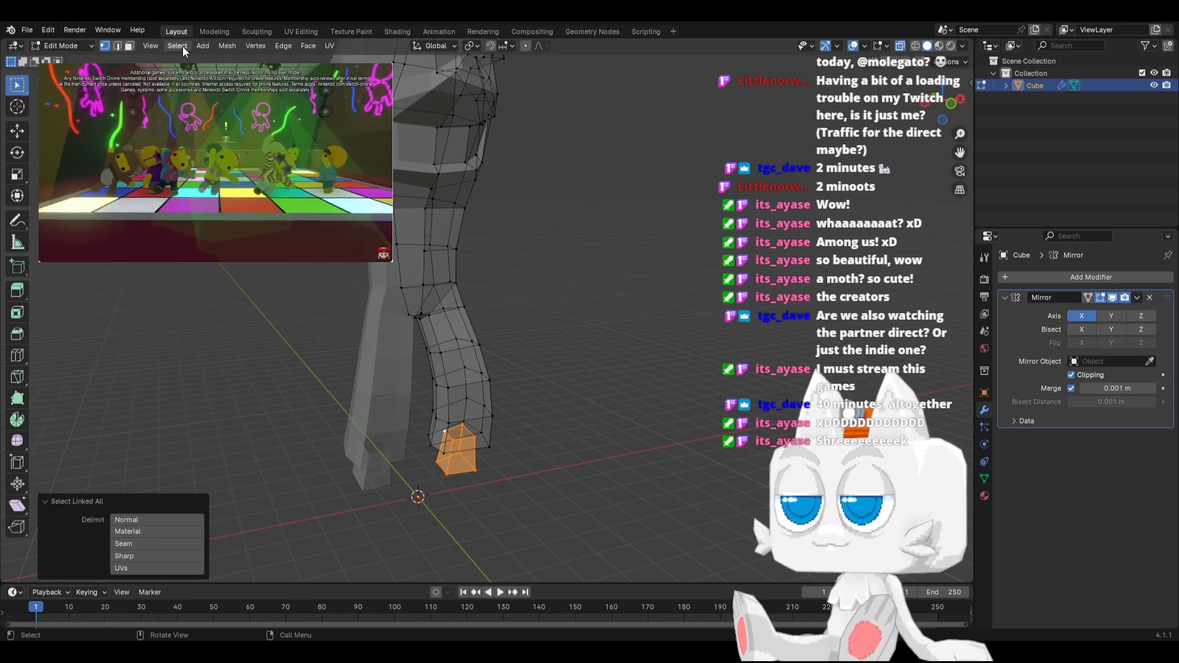
click(226, 46)
mouse_move(248, 332)
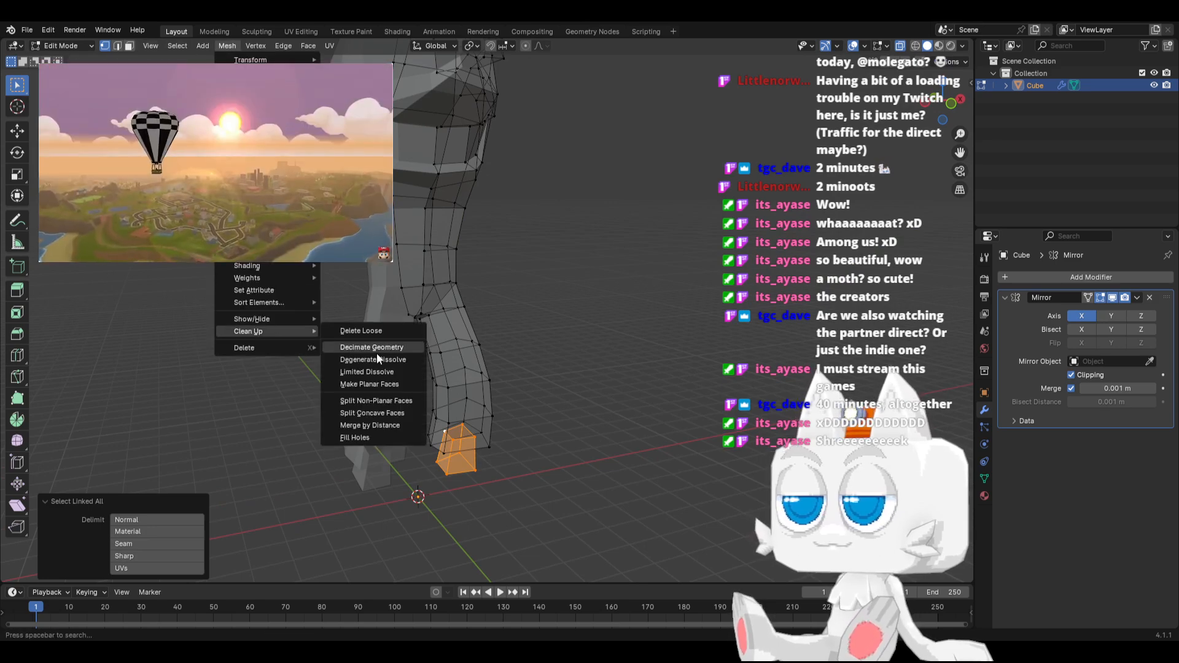
click(377, 425)
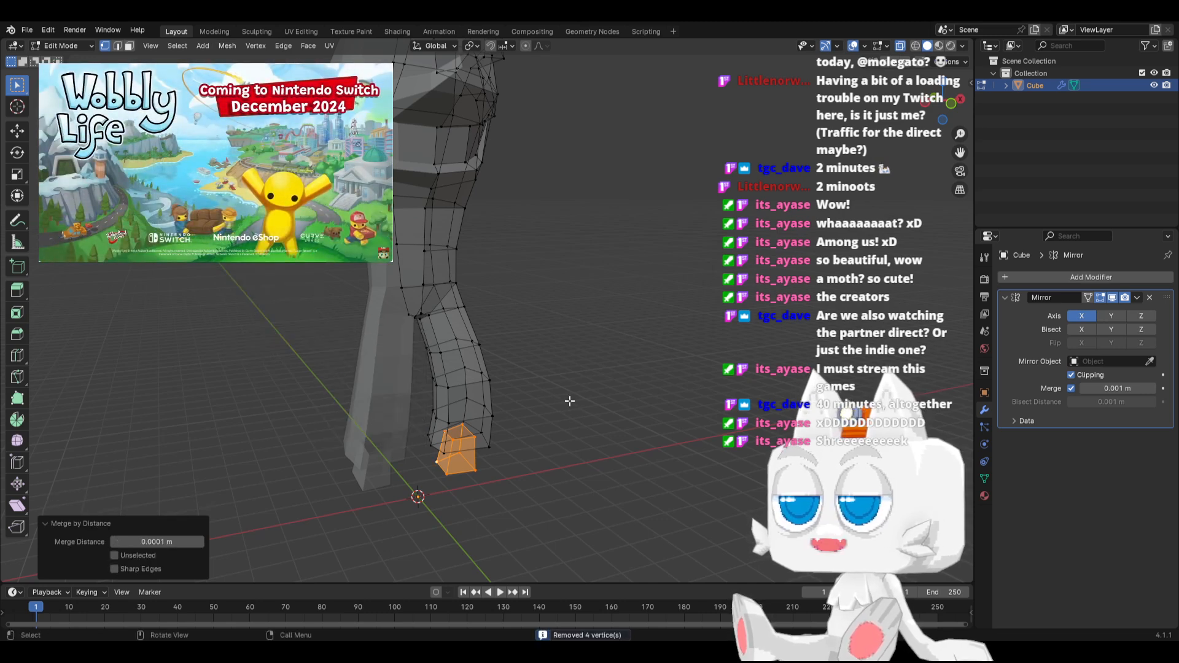
Reposition the ankle piece's back and front vertices separately in side view, moving the front ones forward about 0.11 m
key(KP_1)
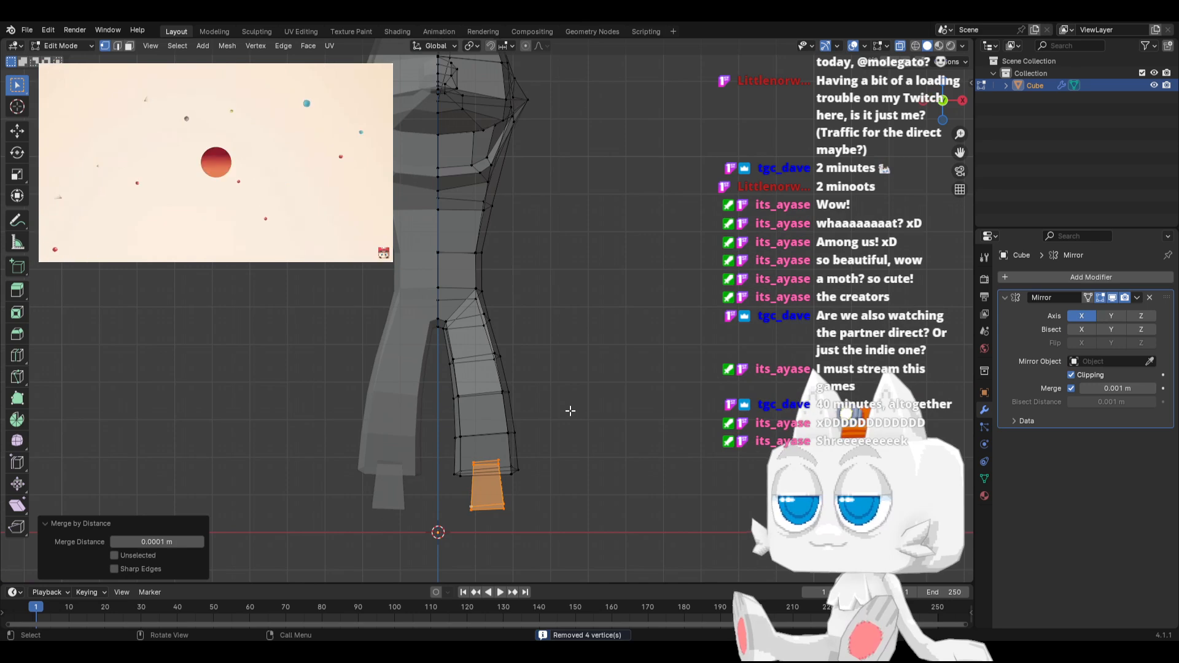
key(KP_3)
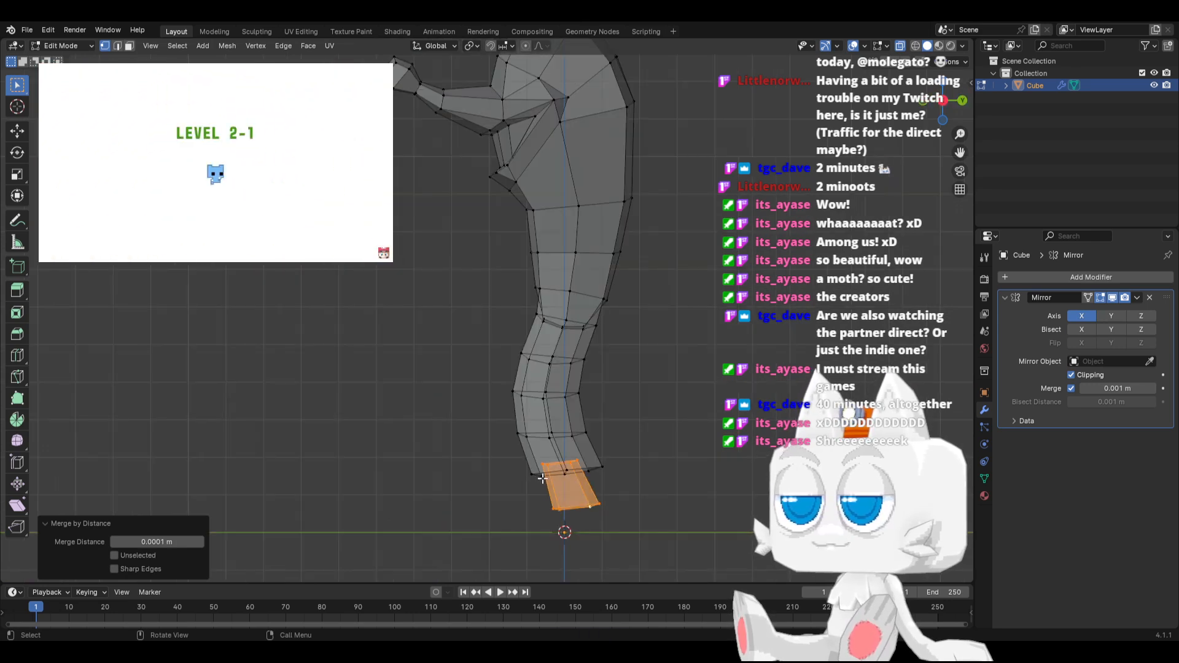
click(571, 460)
key(g)
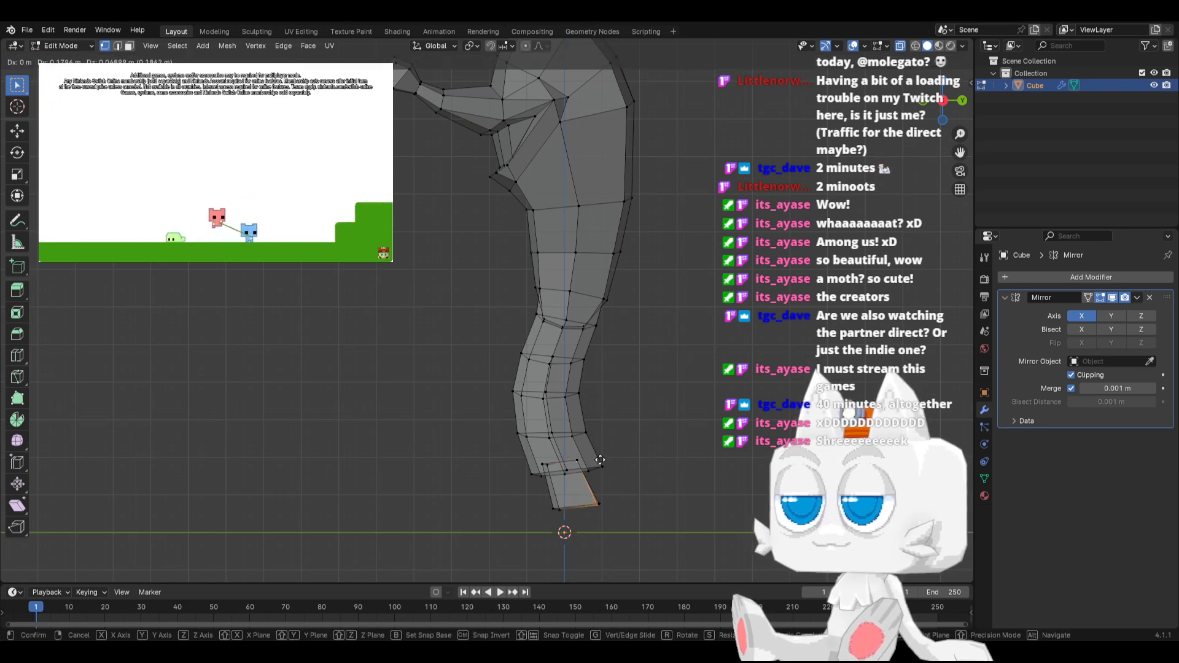
click(599, 461)
click(560, 469)
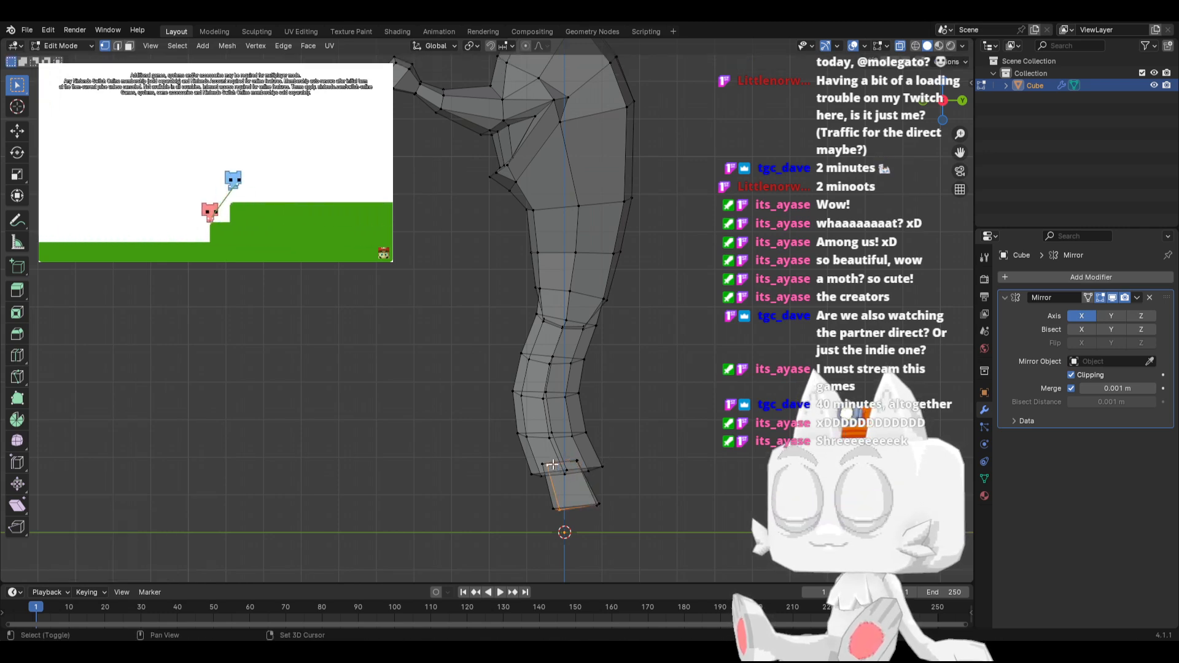
key(g)
click(544, 464)
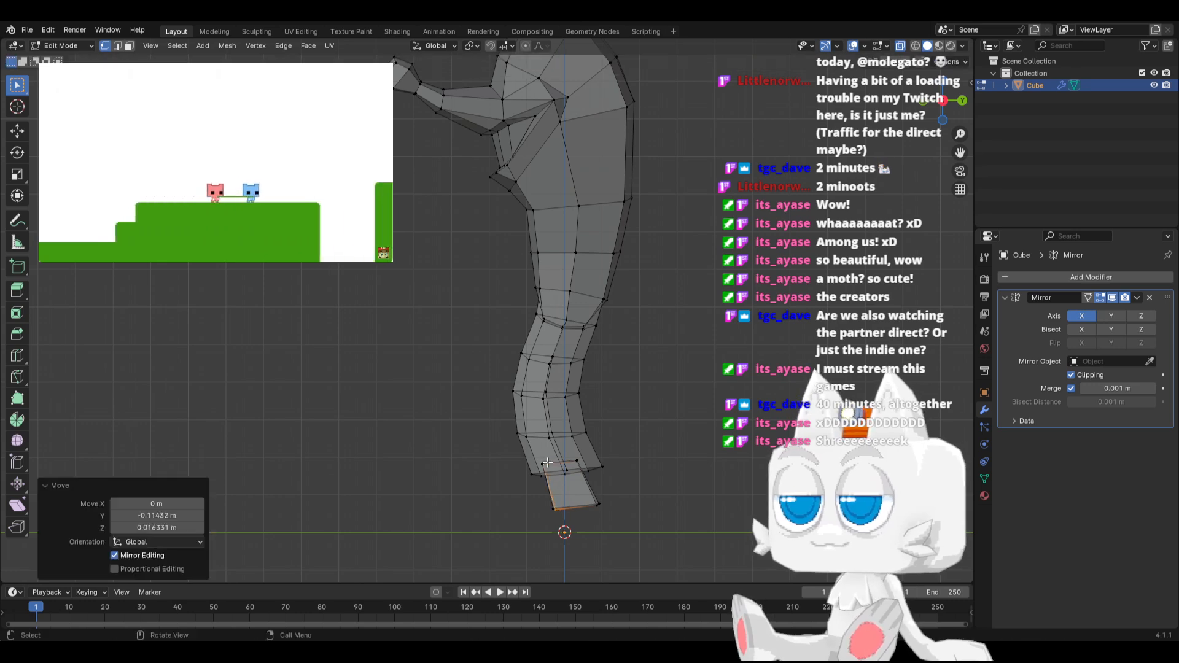
Shift the front vertices of the ankle piece slightly backward to slim it in side view
click(582, 468)
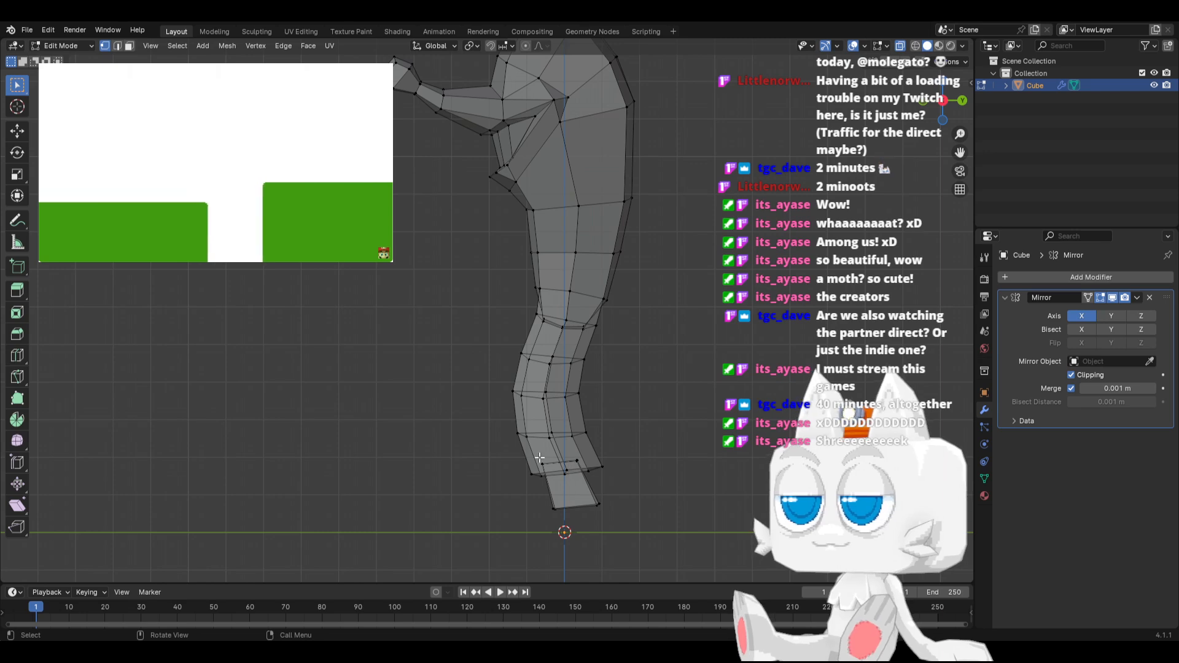
drag(548, 471, 609, 518)
key(g)
click(565, 502)
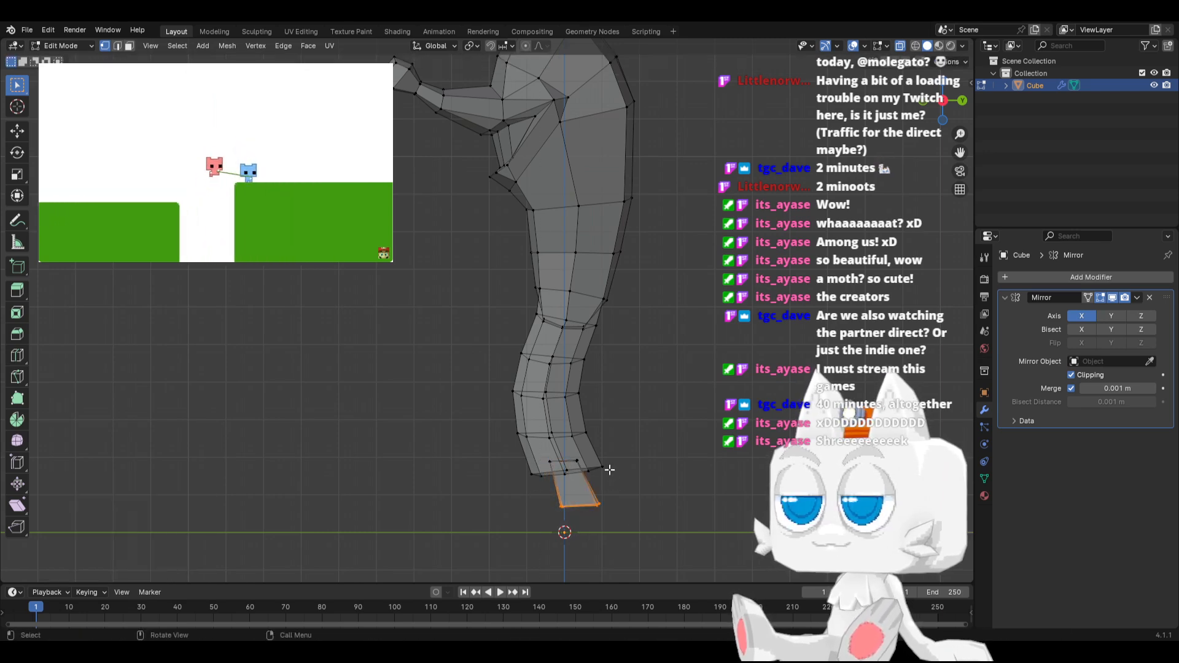
Extrude the ankle's bottom faces down about 0.65 m, enlarge them to about 1.66 and flatten them with Z scale 0
key(e)
click(627, 520)
key(s)
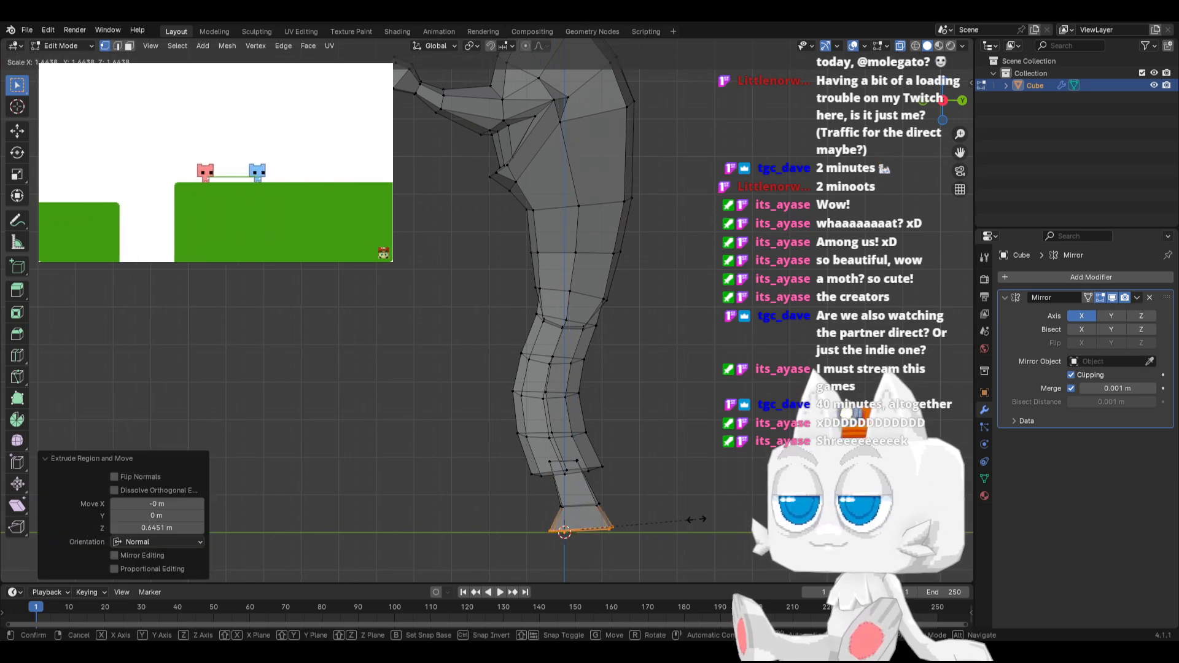
key(z)
key(0)
key(Return)
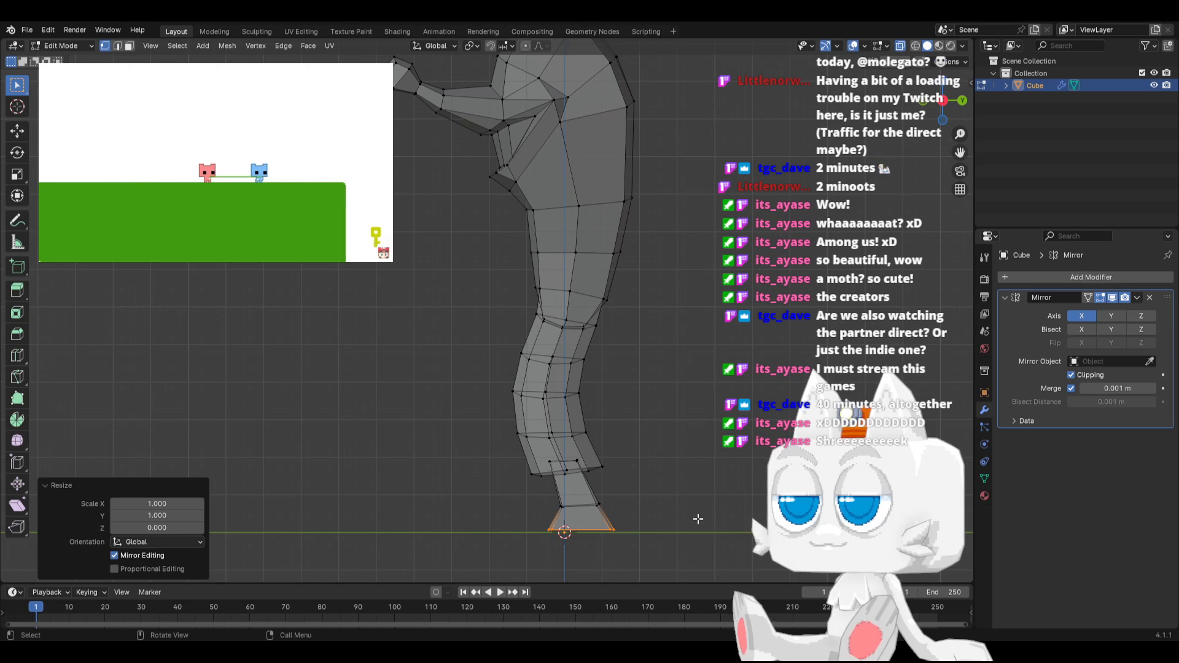
Move the foot's flattened bottom faces down about 0.72 m in front view
key(KP_1)
key(g)
key(z)
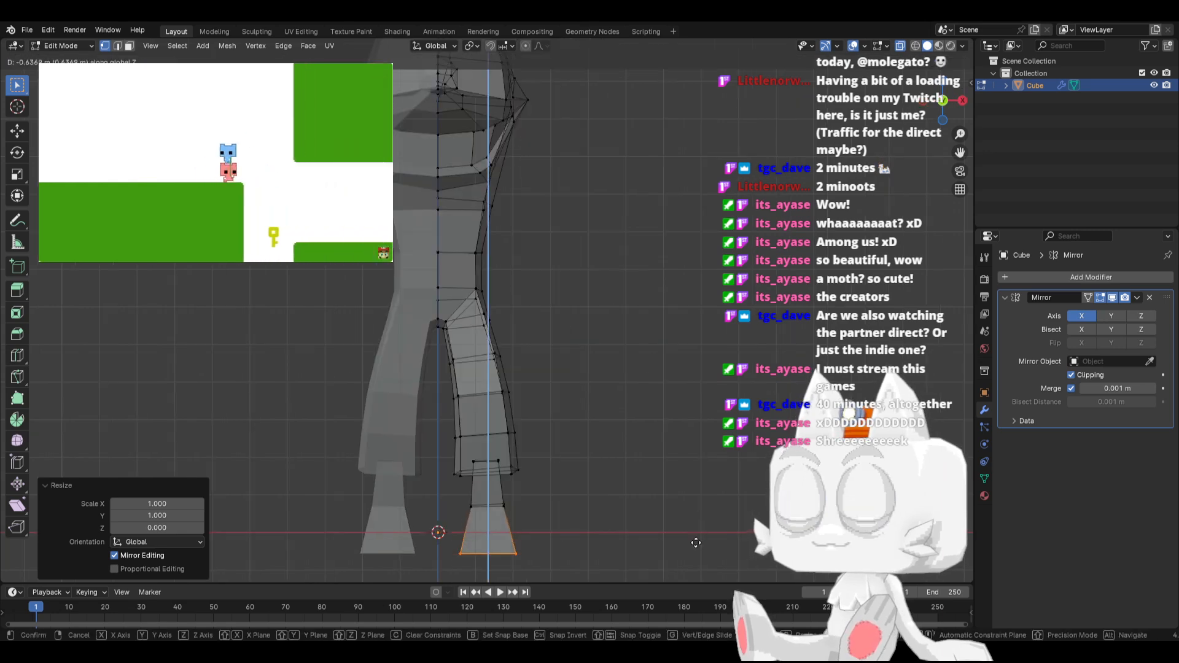
click(696, 546)
Raise the foot's bottom faces about 0.78 m in side view and extrude them downward about 0.83 m
key(KP_3)
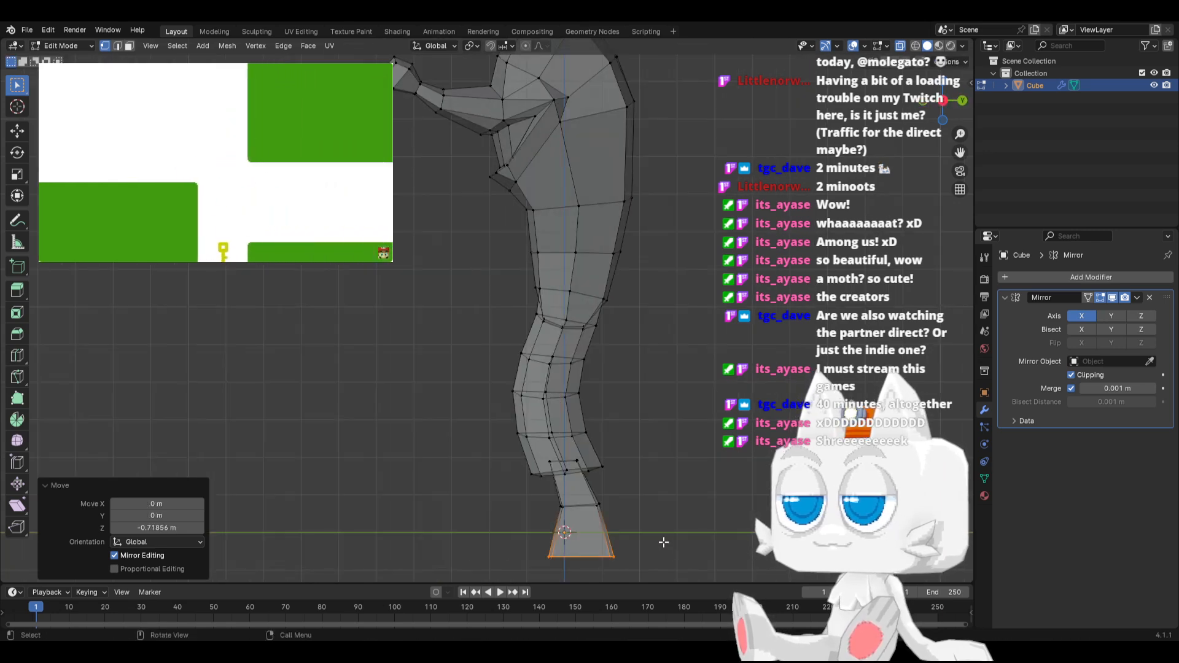
key(g)
key(z)
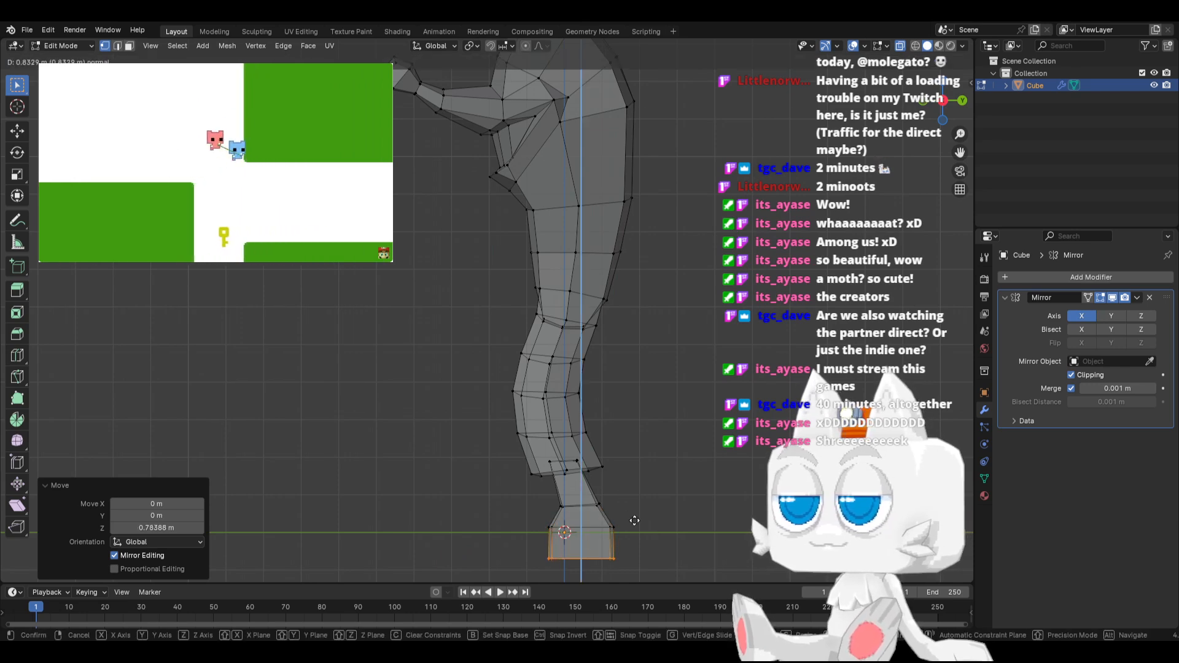
click(634, 521)
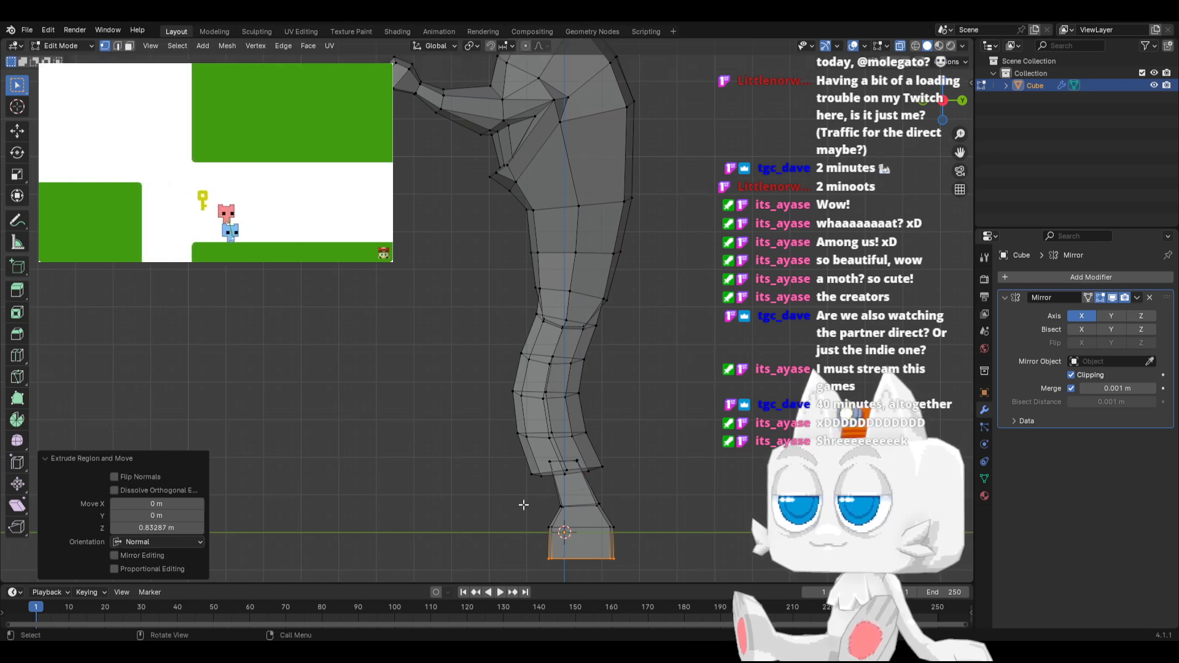
Extrude the foot's front faces forward about 2.14 m along Y and narrow them to about 0.66 along X
key(e)
key(y)
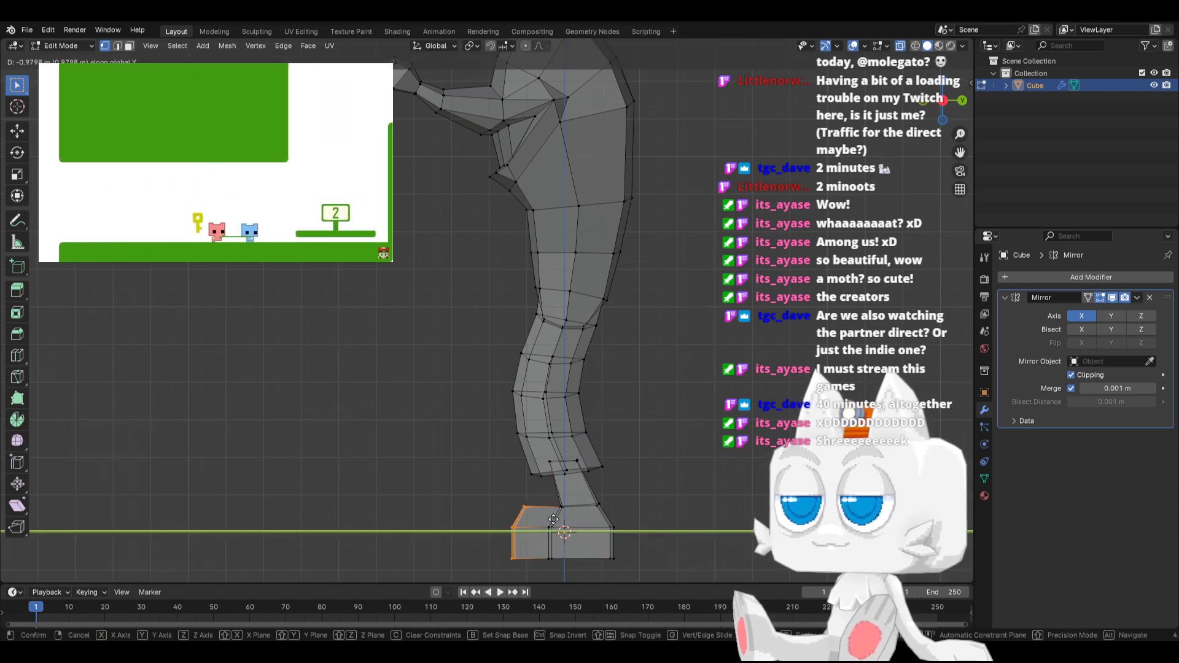
click(554, 519)
middle_drag(553, 519, 644, 507)
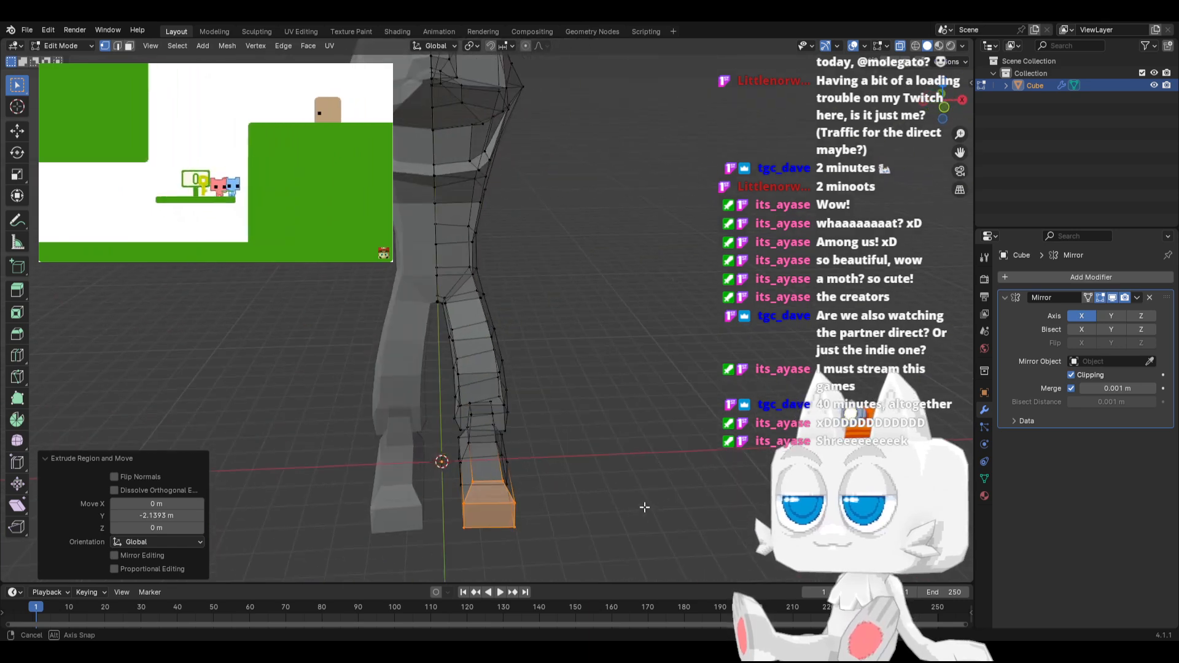
key(s)
key(x)
click(558, 493)
middle_drag(558, 493, 435, 446)
Move the toe end of the foot back about 0.82 m along Y in side view
key(KP_3)
key(g)
key(y)
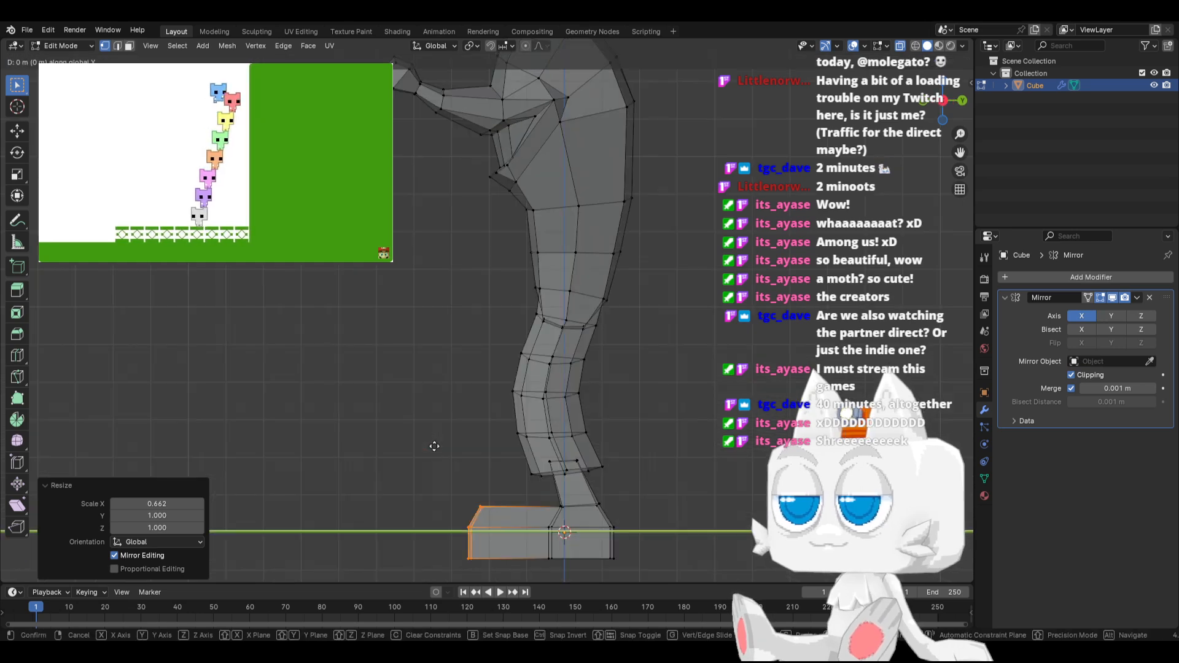
click(533, 455)
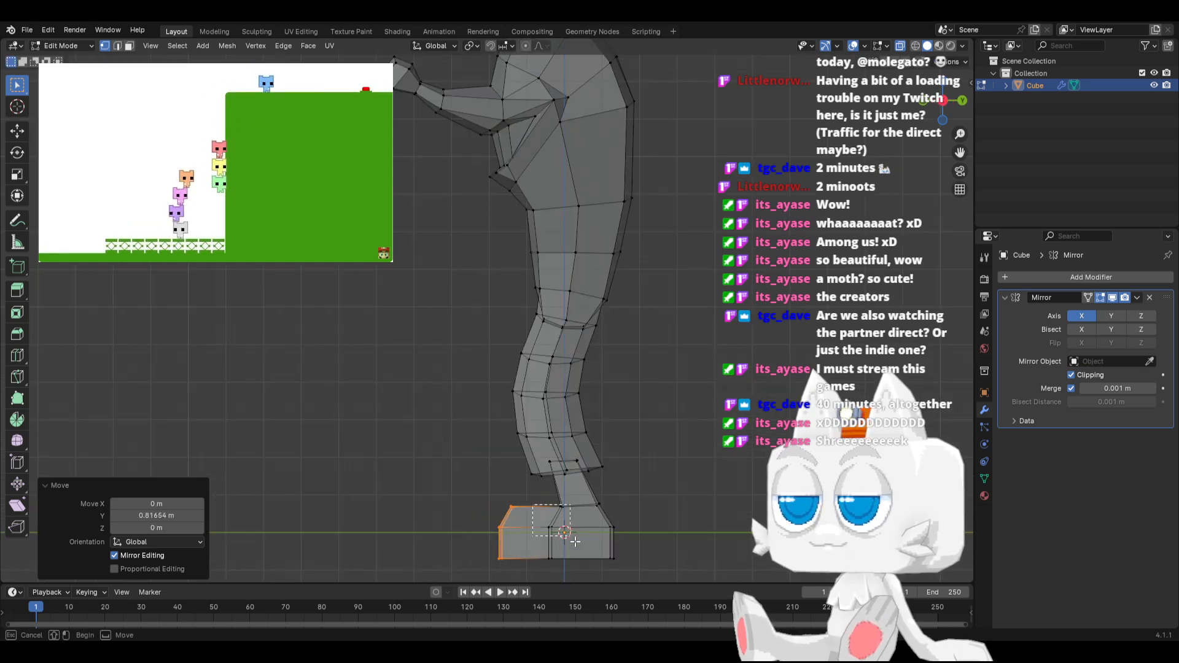
Align each row of vertices at the ankle-to-foot seam by scaling it to 0 along Y
click(582, 510)
click(580, 508)
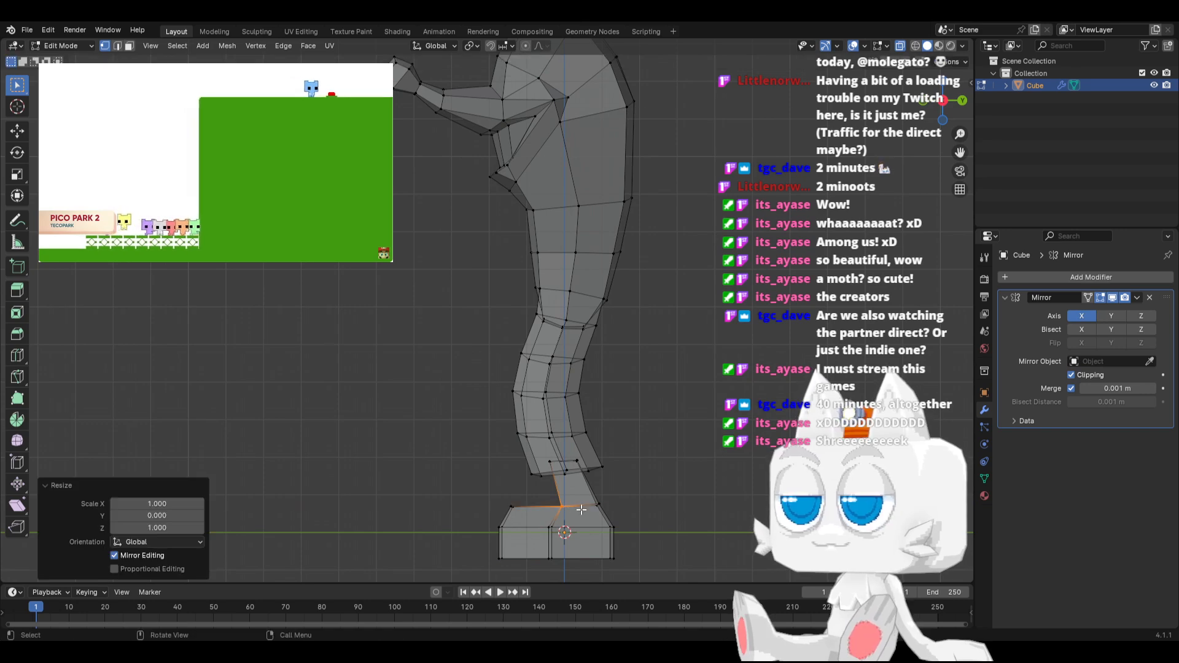
drag(573, 523, 573, 522)
key(s)
key(y)
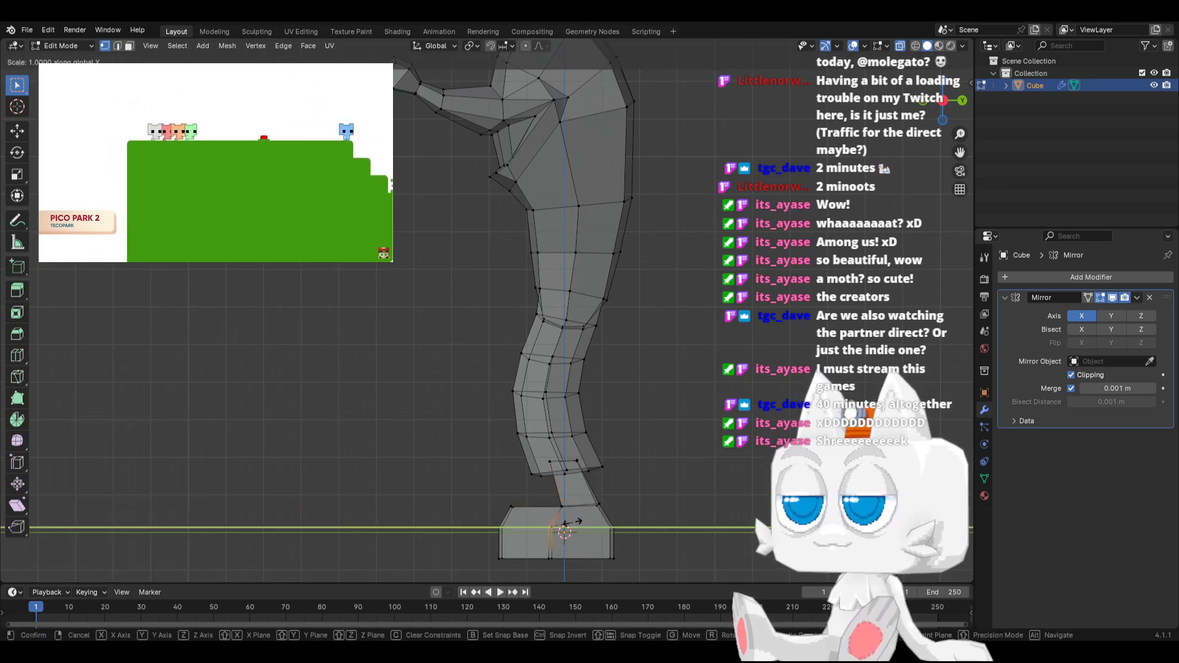
key(0)
click(556, 538)
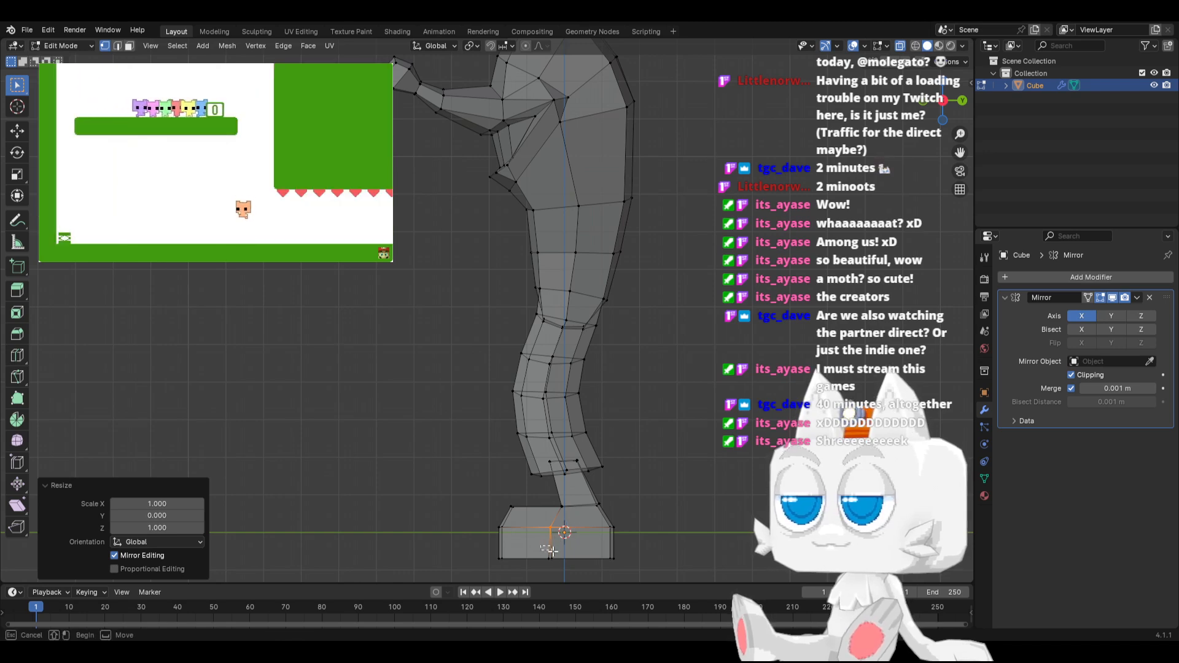
key(s)
key(y)
key(0)
click(565, 569)
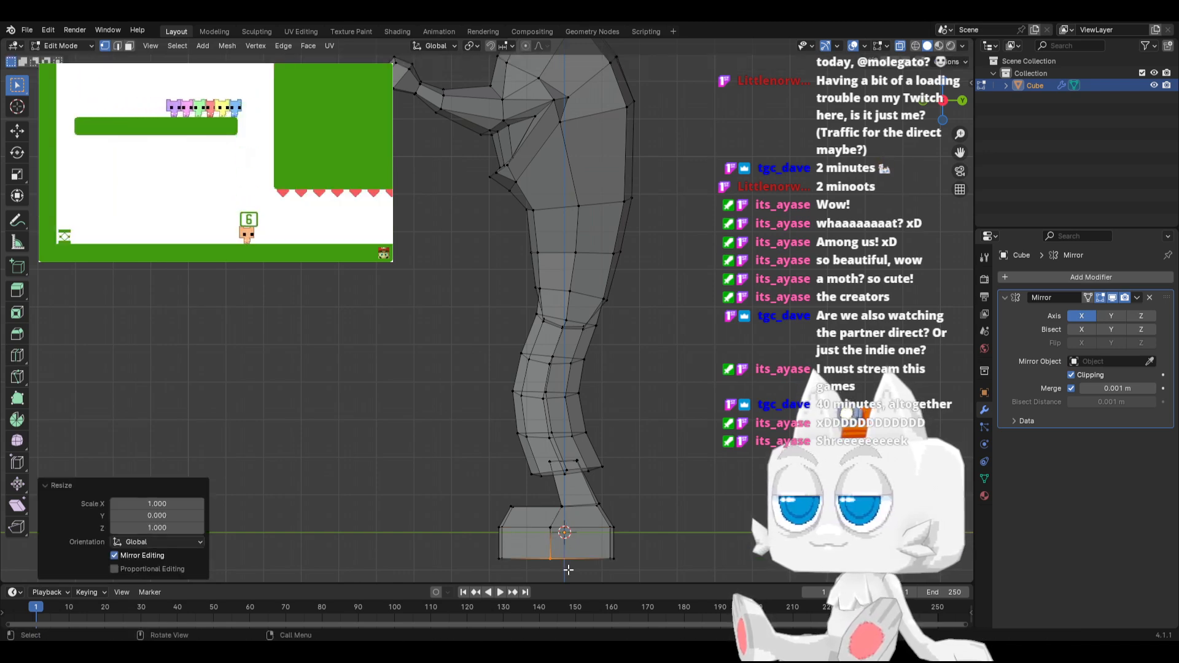
Straighten the toe end's vertex rows one at a time by scaling each to 0 along Y
drag(480, 489, 515, 565)
key(s)
key(y)
key(0)
click(529, 518)
key(s)
key(y)
key(0)
click(507, 538)
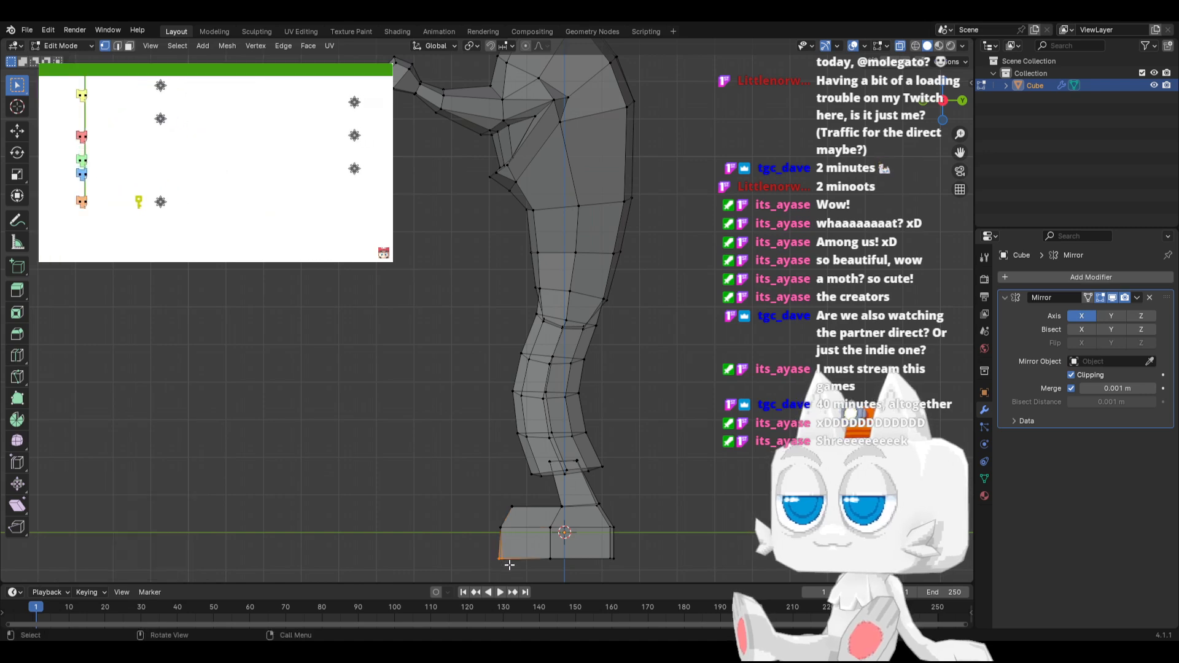
key(s)
key(y)
key(0)
click(516, 566)
Select the foot's middle seam vertices below the ankle and move them forward about 0.46 m along Y
middle_drag(516, 565, 505, 511)
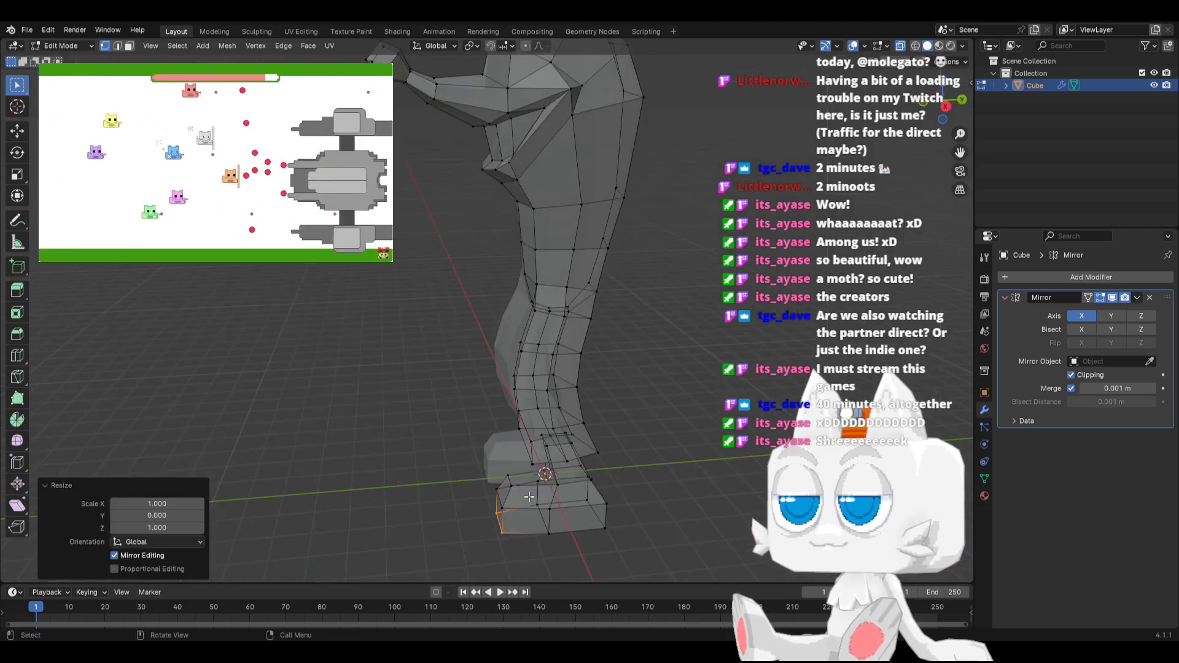
drag(530, 477, 582, 550)
key(KP_3)
key(g)
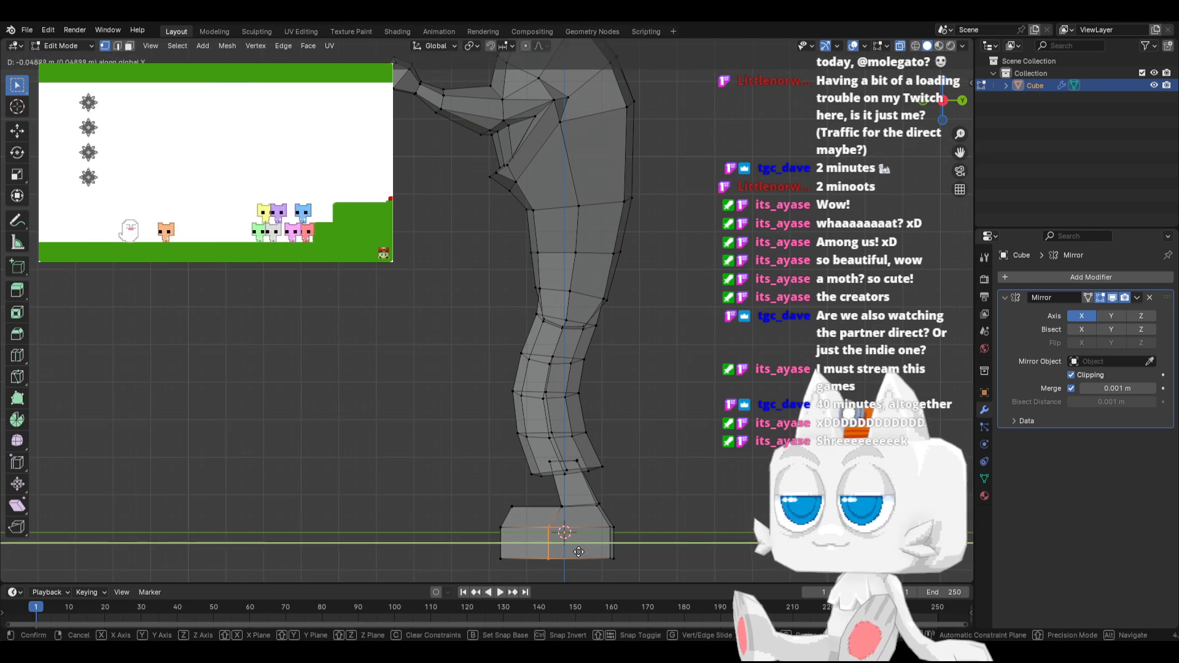
click(568, 551)
middle_drag(568, 551, 497, 495)
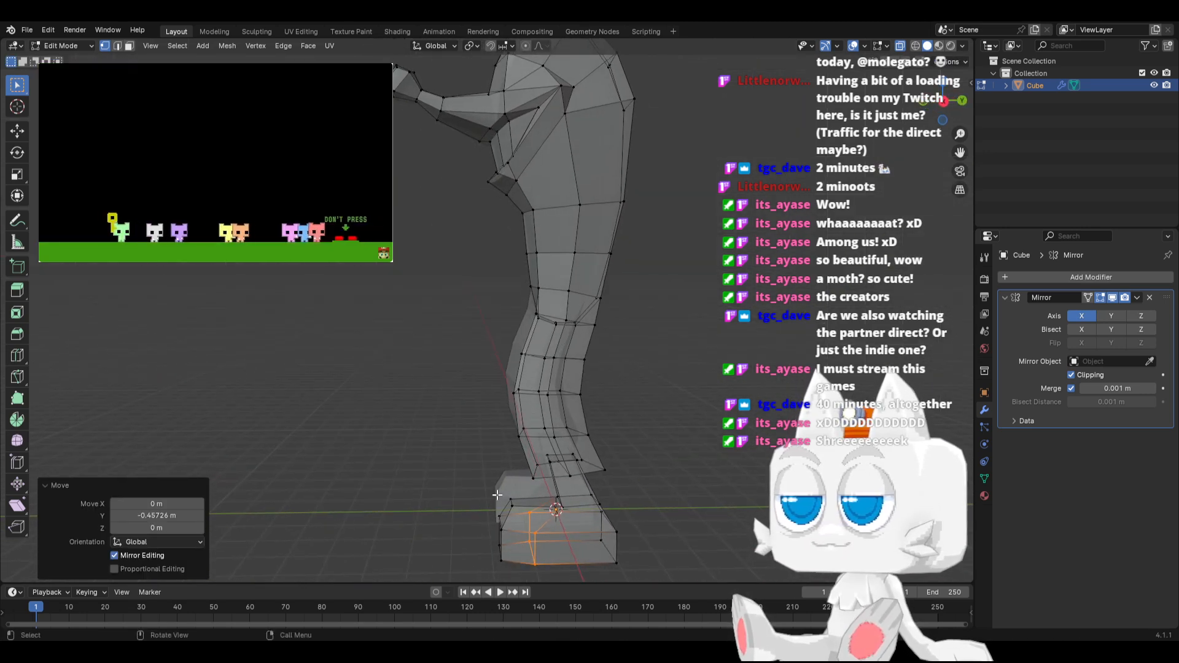
key(k)
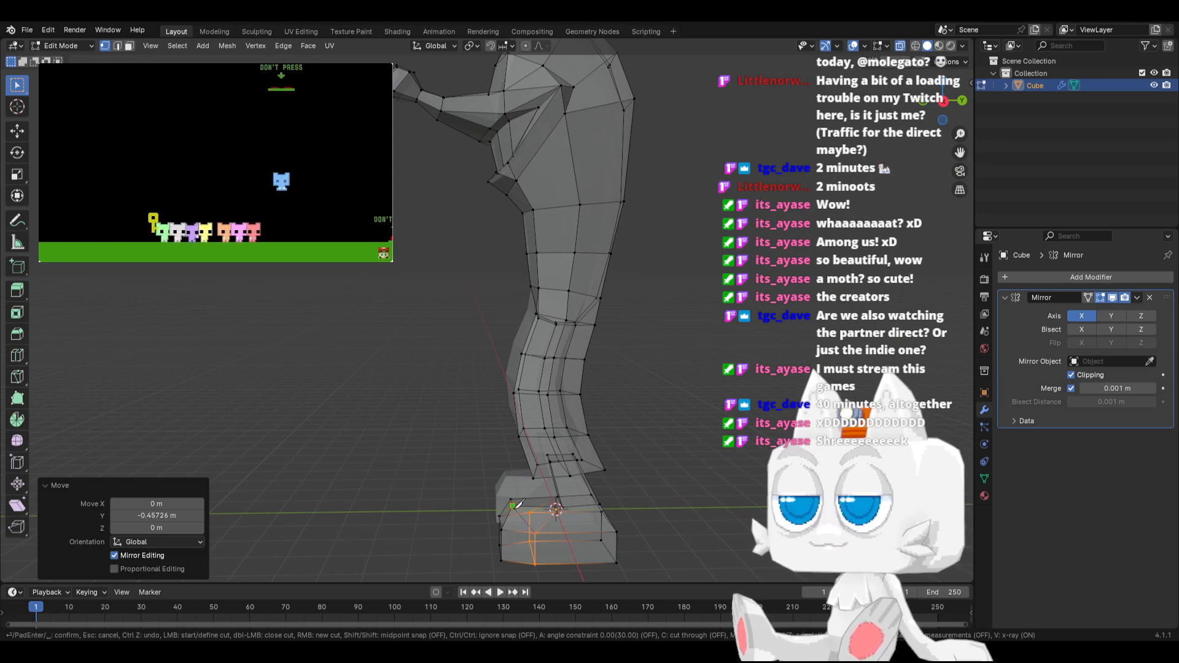
key(Escape)
middle_drag(429, 537, 454, 517)
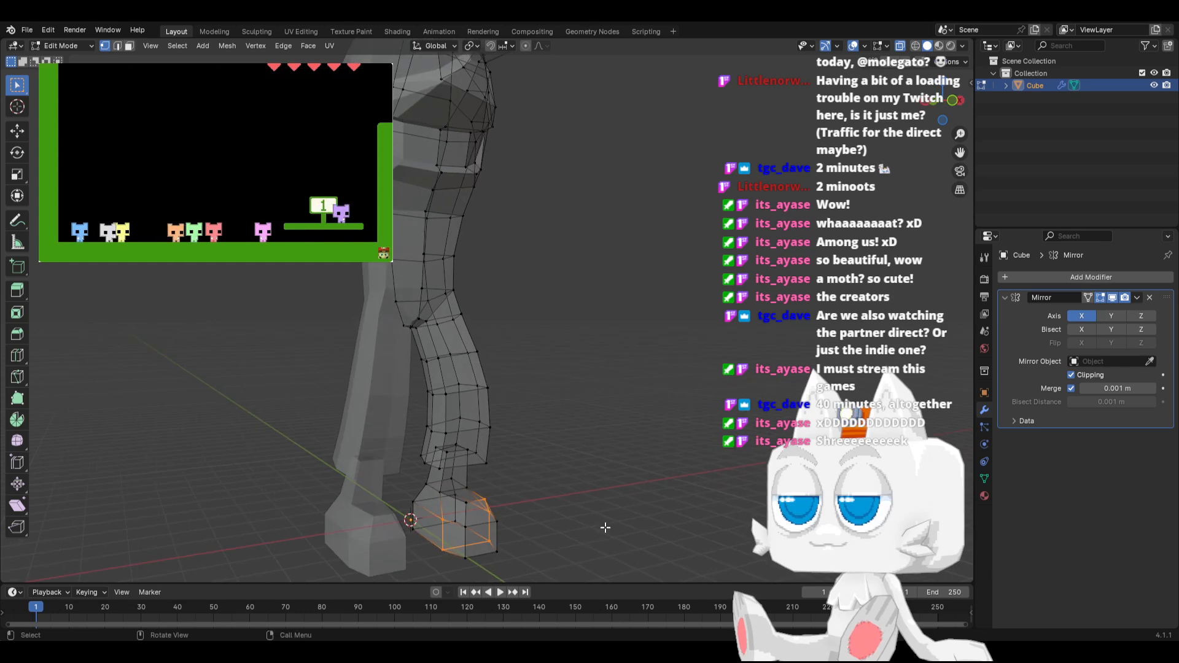
Knife-cut an edge on the foot from the middle seam's upper vertex to the front base of the ankle
key(k)
click(443, 520)
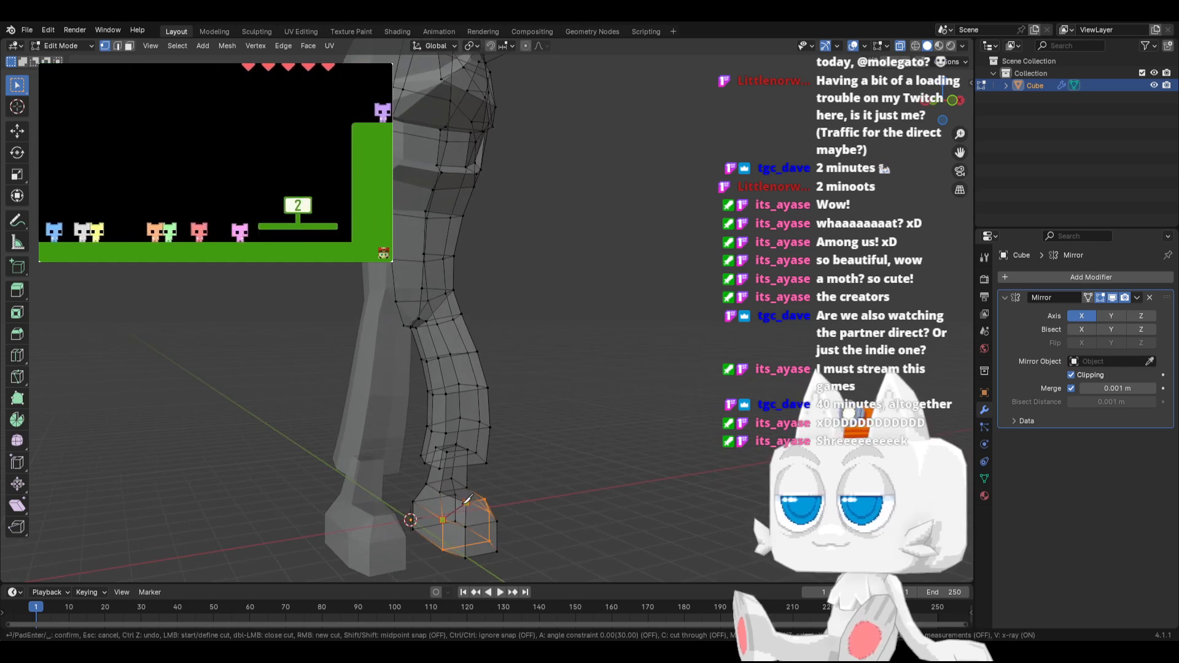
click(466, 500)
key(Return)
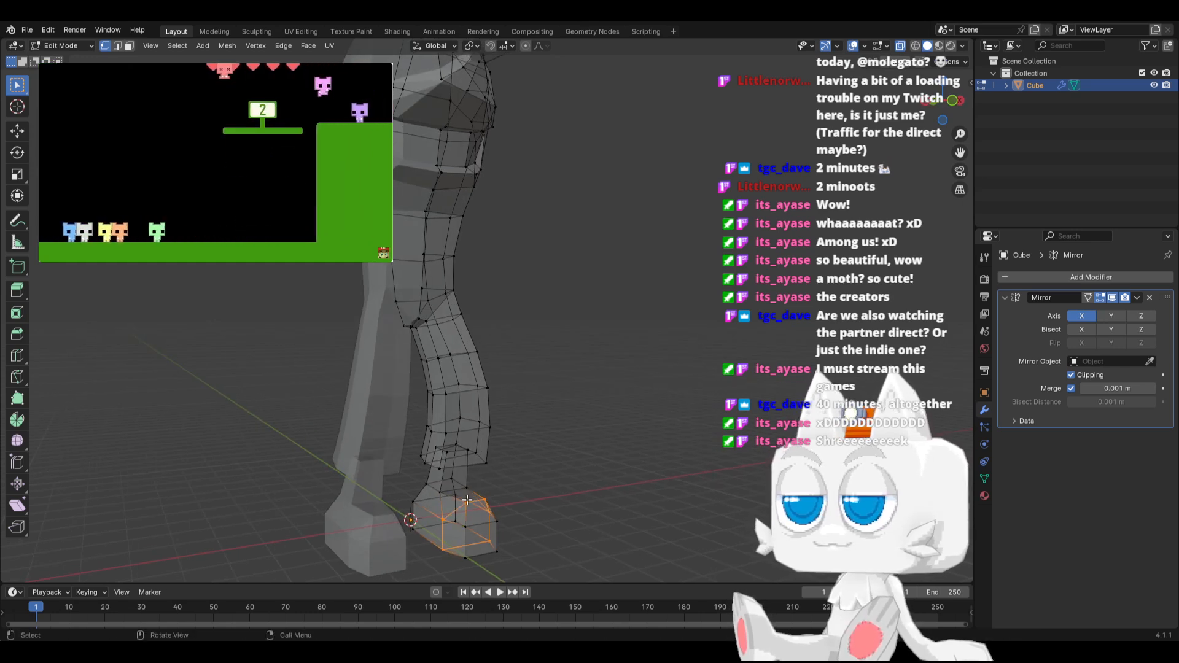
Isolate the foot and ankle piece by hiding all the rest of the mesh
key(ctrl+l)
key(ctrl+i)
key(h)
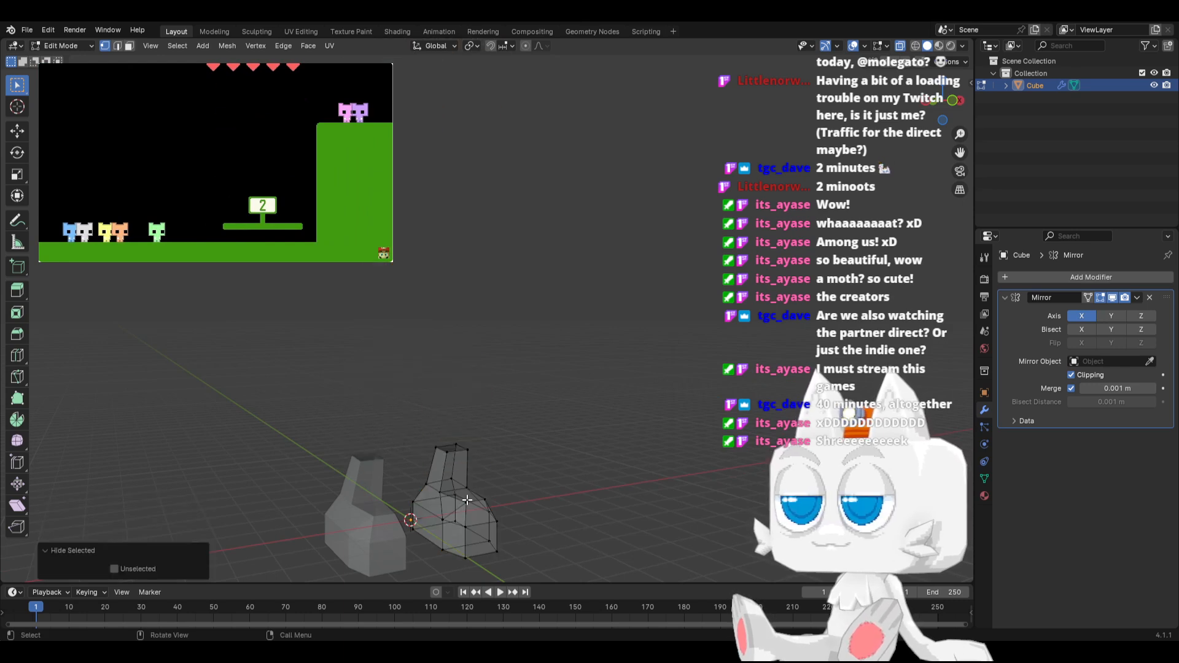
Straighten the heel end's vertices in top view by scaling them to 0 along Y, and scale them uniformly to about 0.81
key(KP_7)
drag(441, 167, 528, 194)
key(s)
key(y)
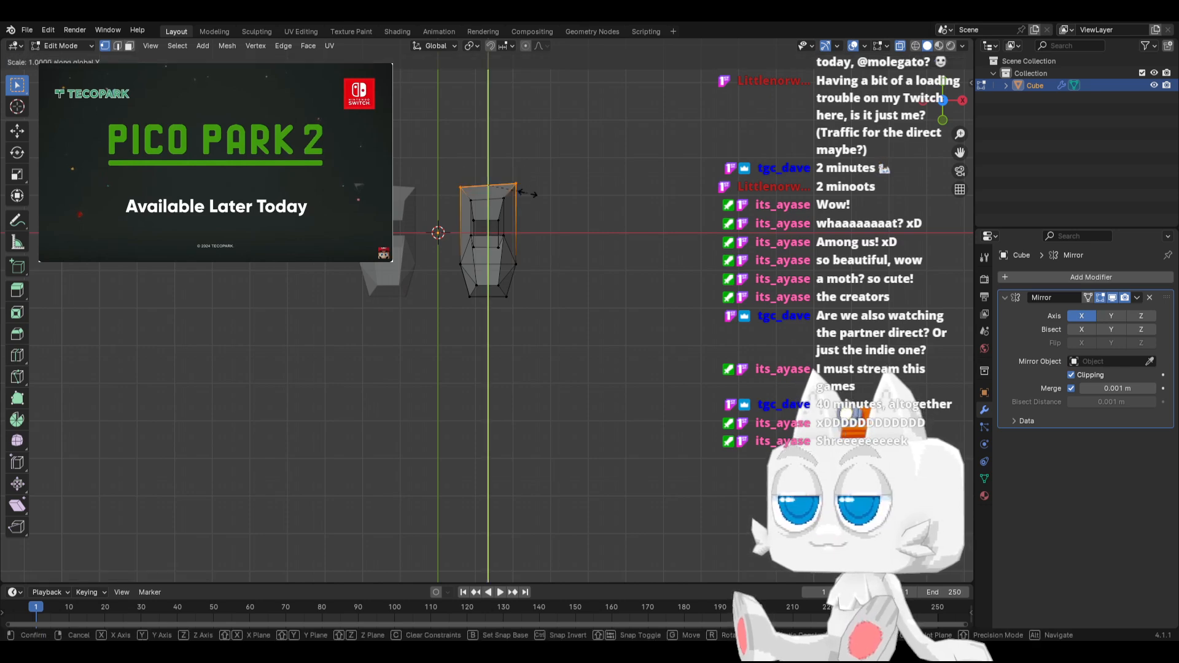
key(0)
key(Return)
text(s0.8101 Y: 0.8101 Z: 0.8101)
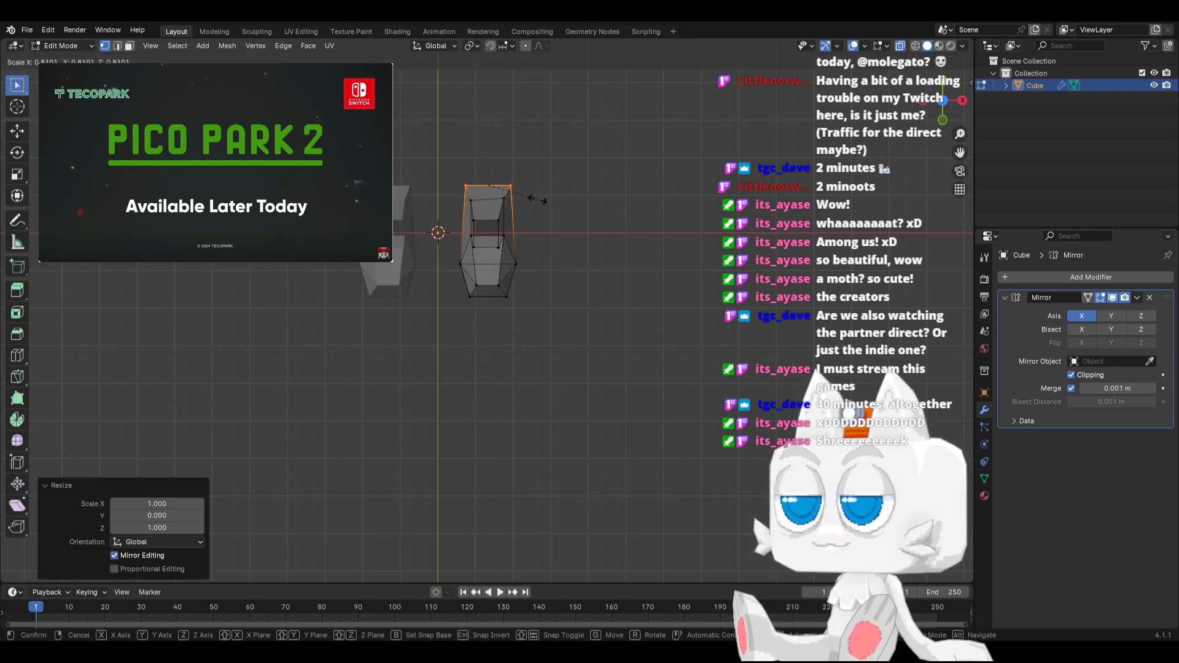
key(Return)
Widen the foot's middle seam by scaling its vertices to about 1.2 along X in top view
drag(440, 246, 560, 295)
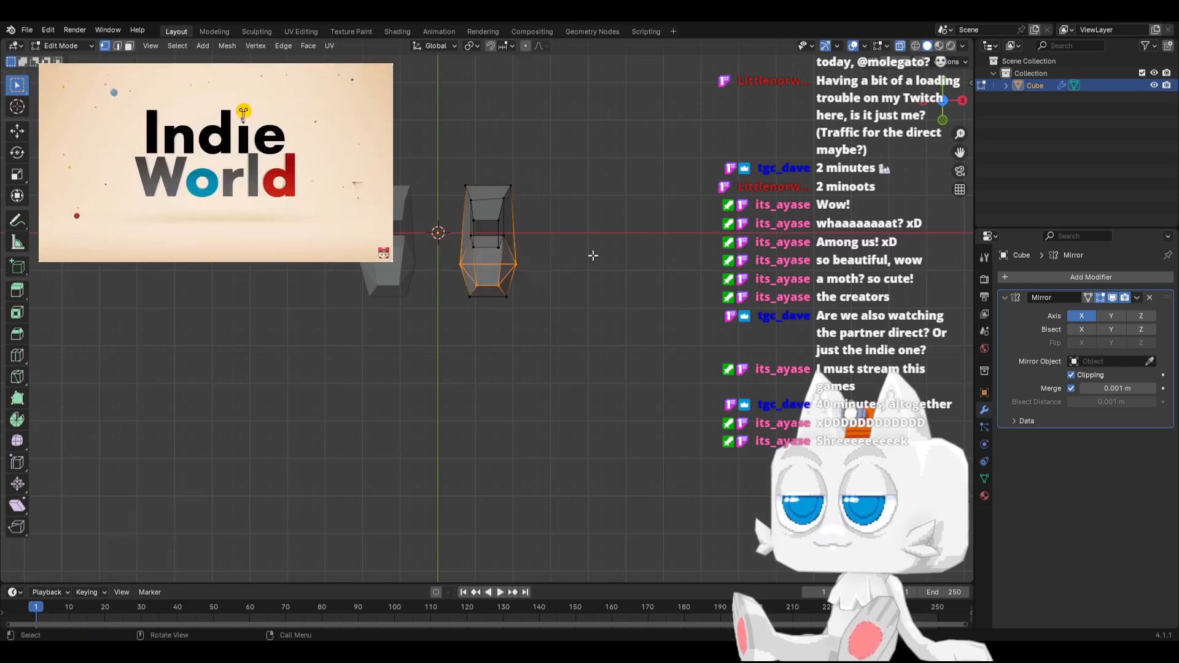
key(s)
key(x)
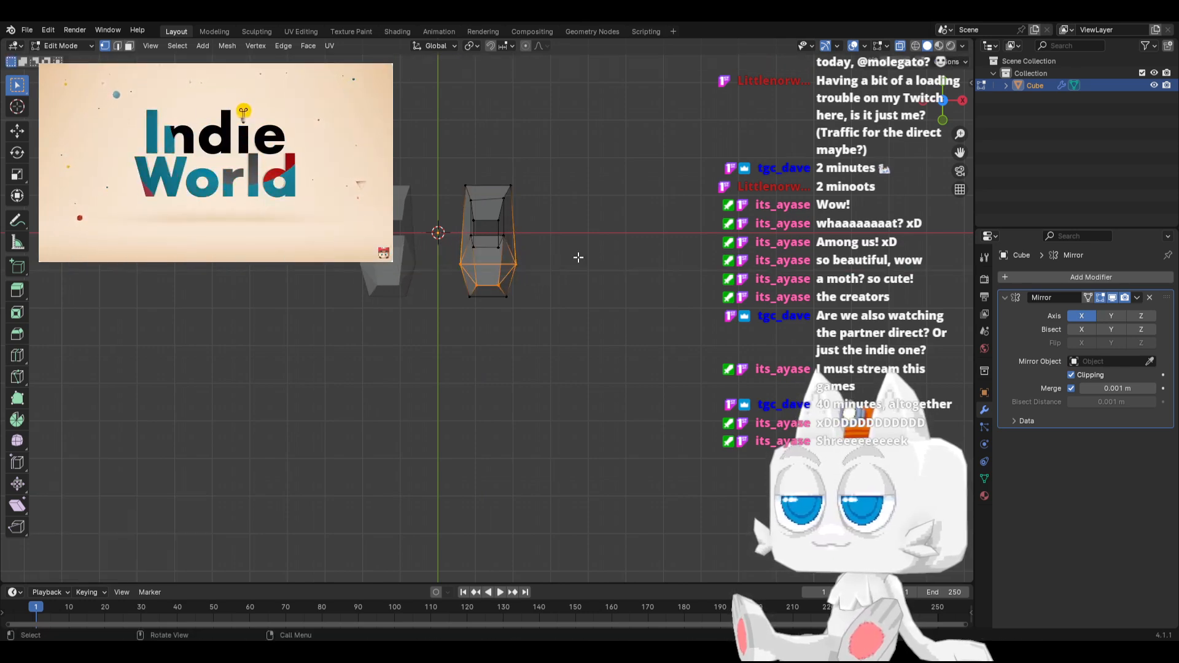
click(575, 260)
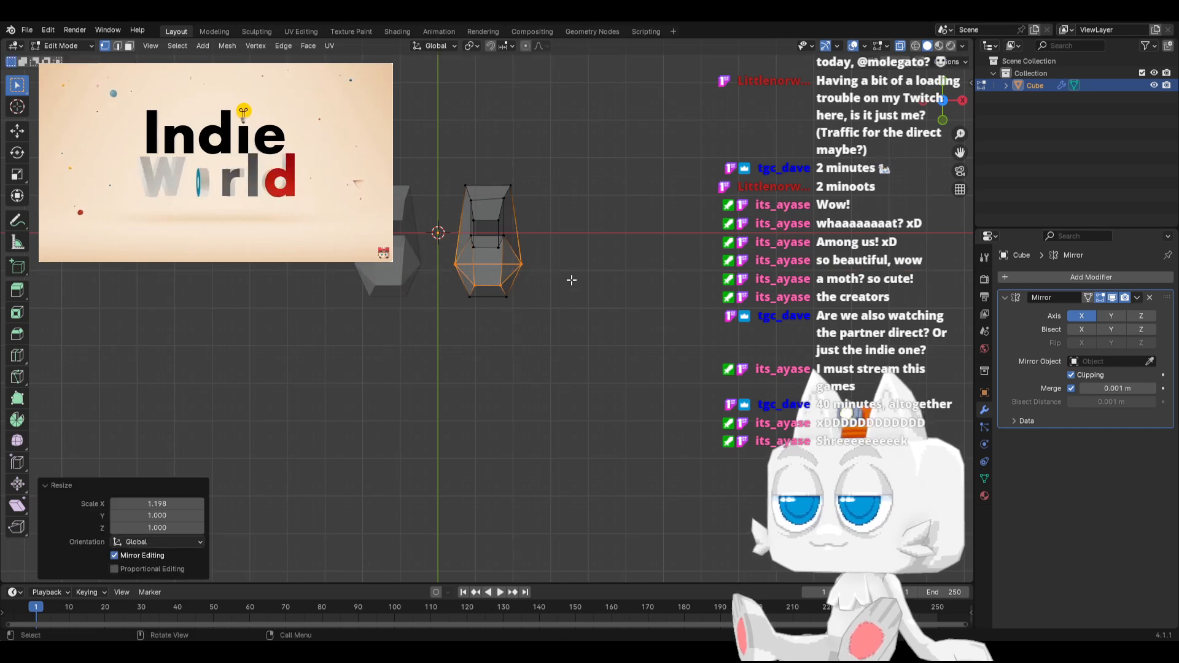
Flatten the foot's sole in side view by scaling its bottom vertices to 0 along Z
key(KP_3)
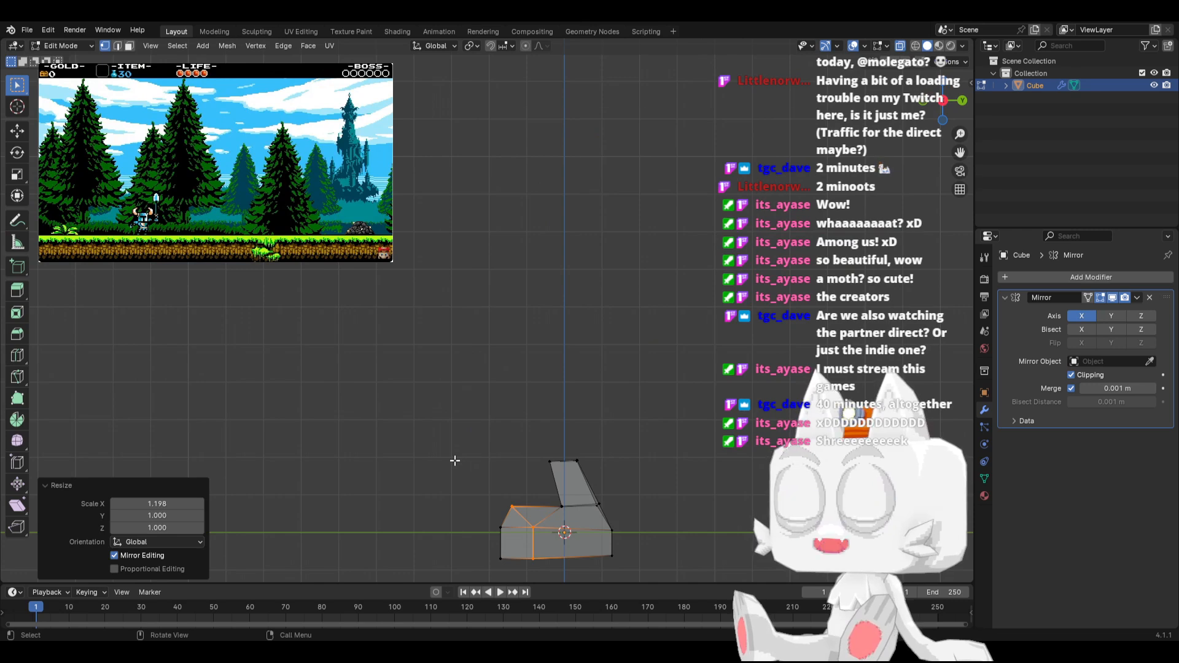
drag(494, 545, 538, 560)
key(s)
key(z)
key(0)
key(Return)
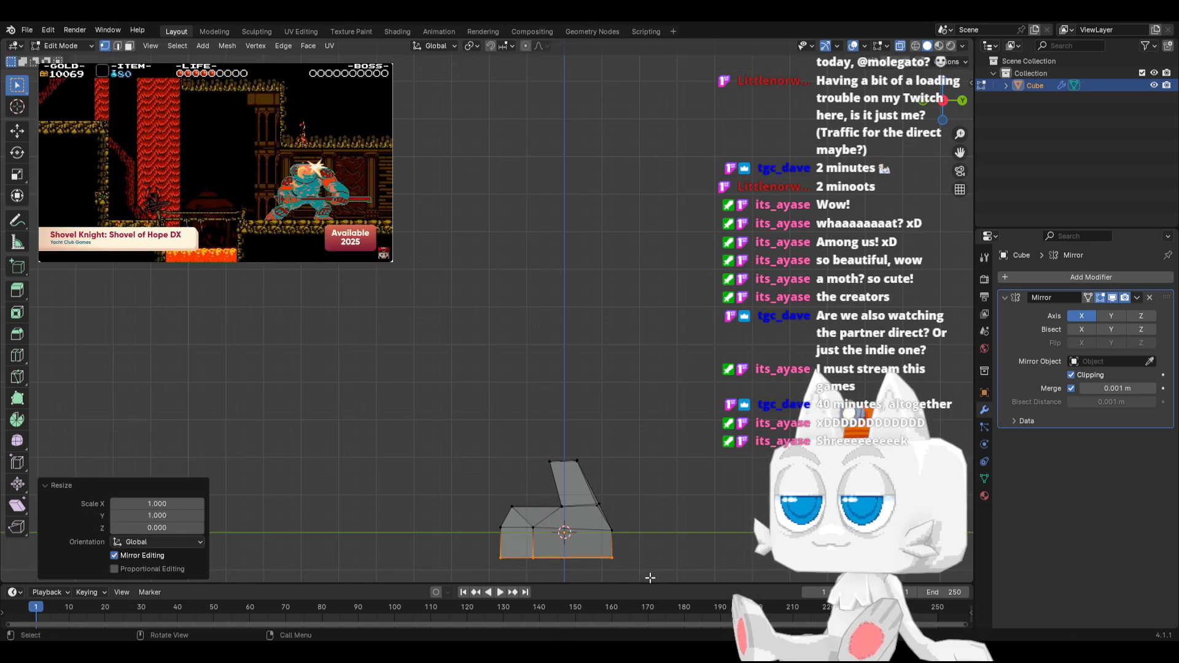
Unhide the body and raise the whole mesh about 0.69 m along Z so the soles rest on the ground line
key(alt+h)
key(a)
key(g)
key(z)
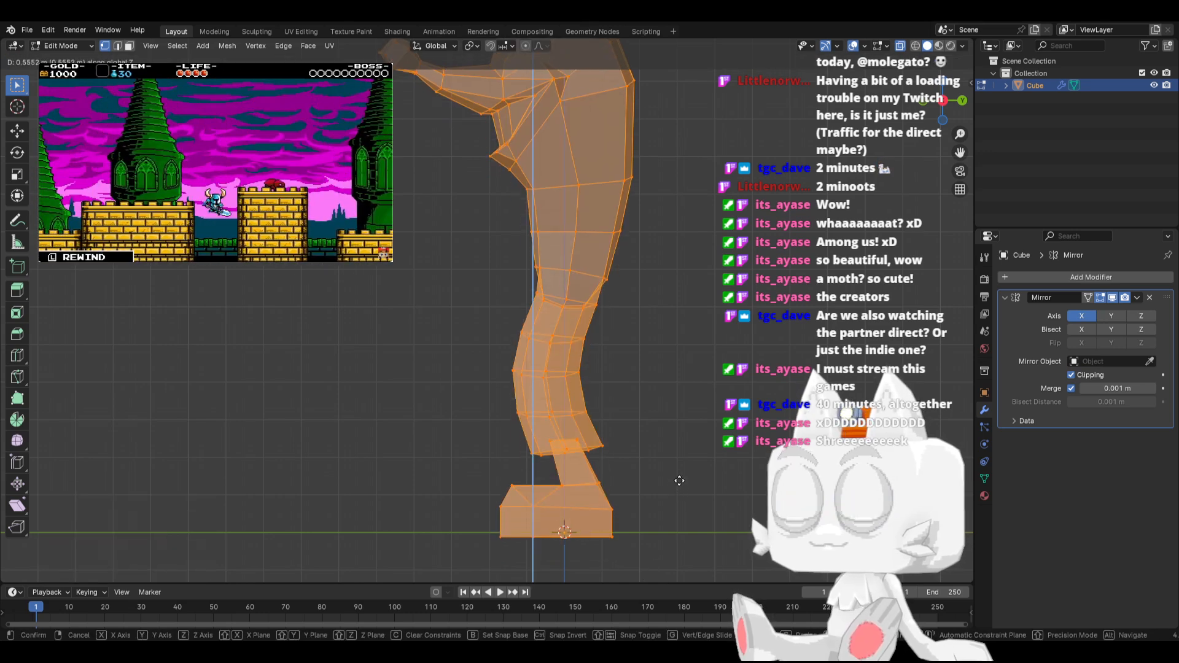
click(679, 478)
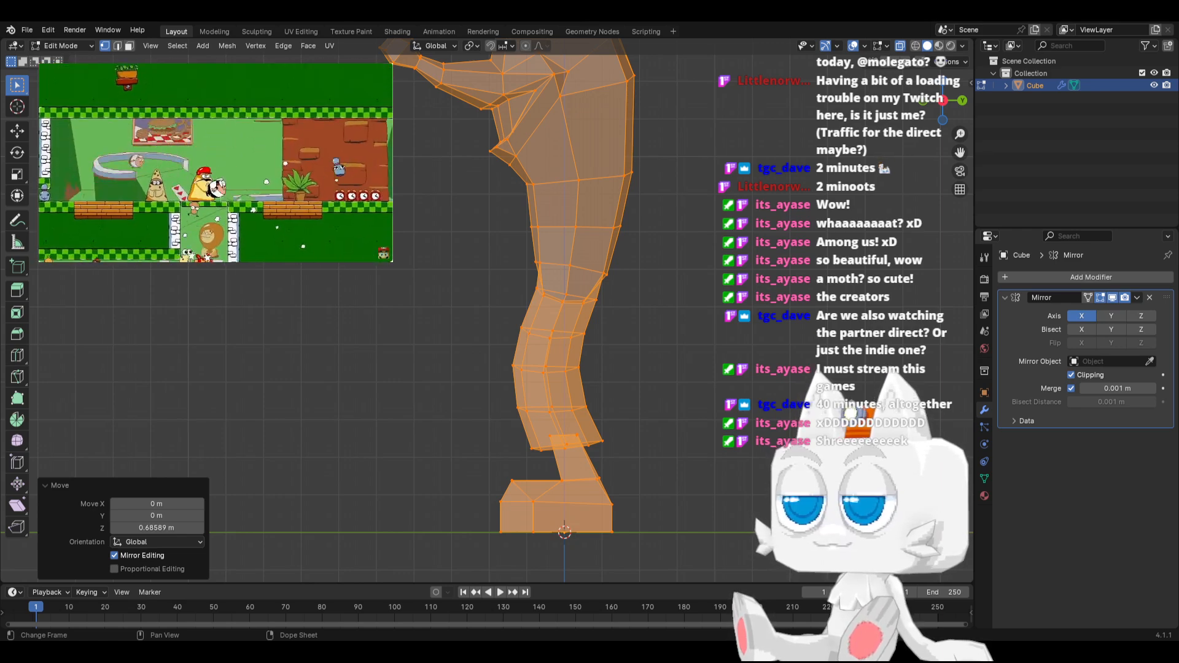
Lower the linked body and leg mesh about 0.47 m along Z onto the ankle and shift it about 0.18 m along Y
click(523, 428)
key(ctrl+l)
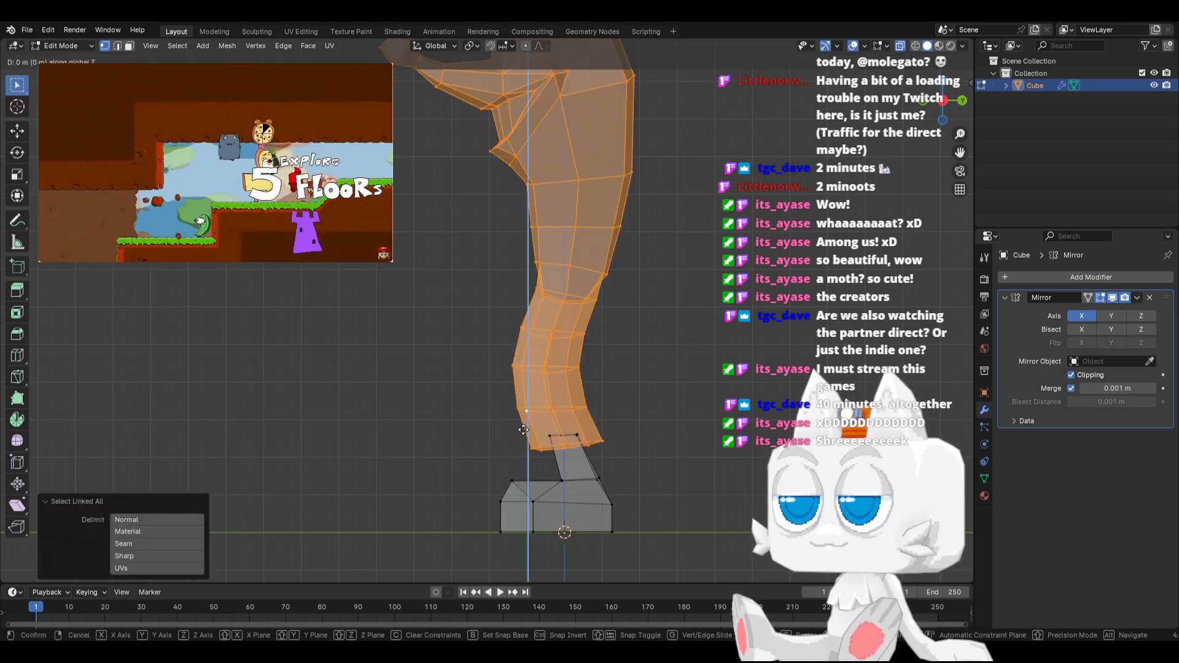
key(g)
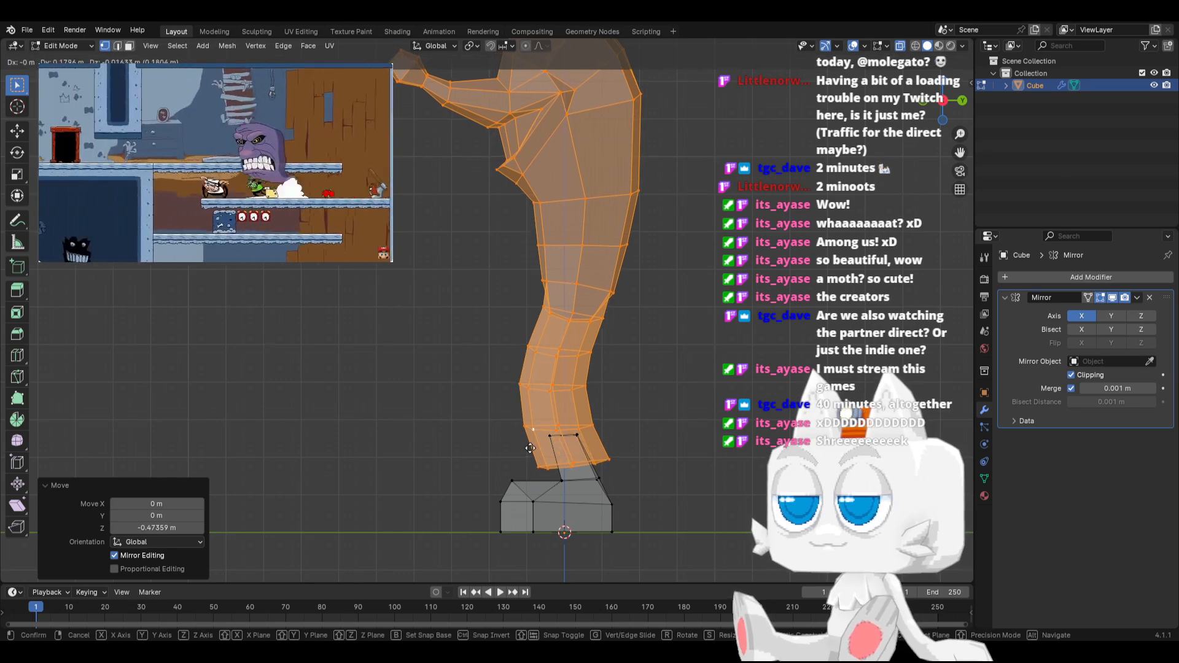
click(529, 448)
Edge-slide the three middle vertices on the lower torso's outer side fully onto the rear edge
middle_drag(480, 424, 547, 334)
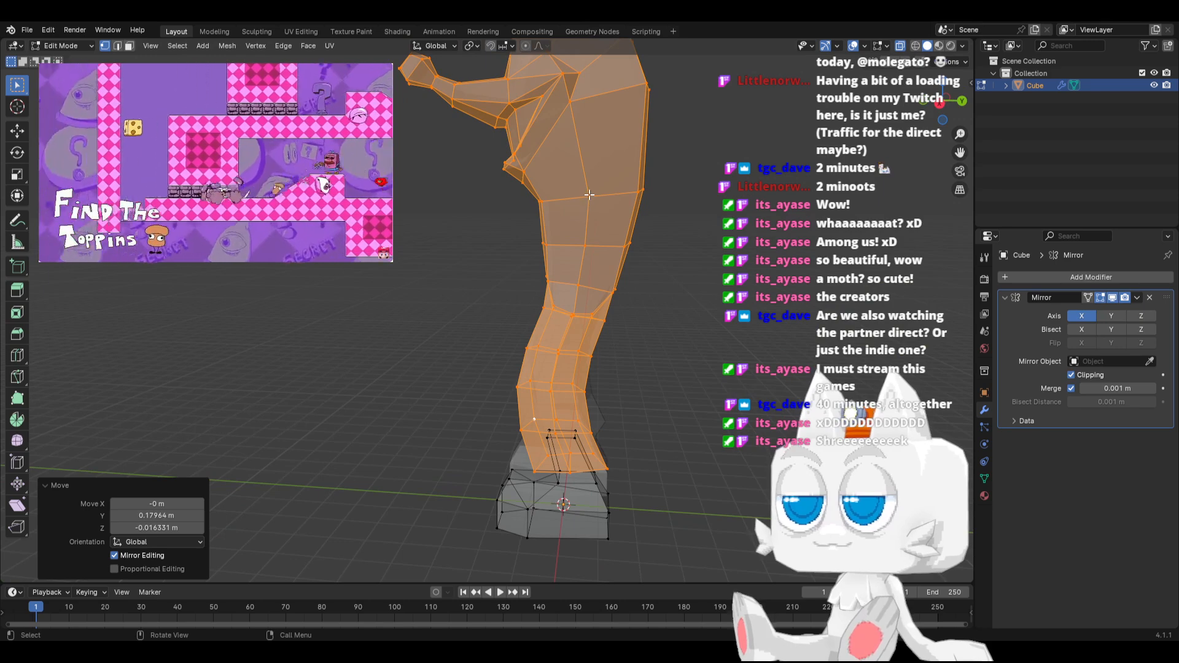
click(589, 195)
key(g)
key(g)
click(667, 196)
click(583, 244)
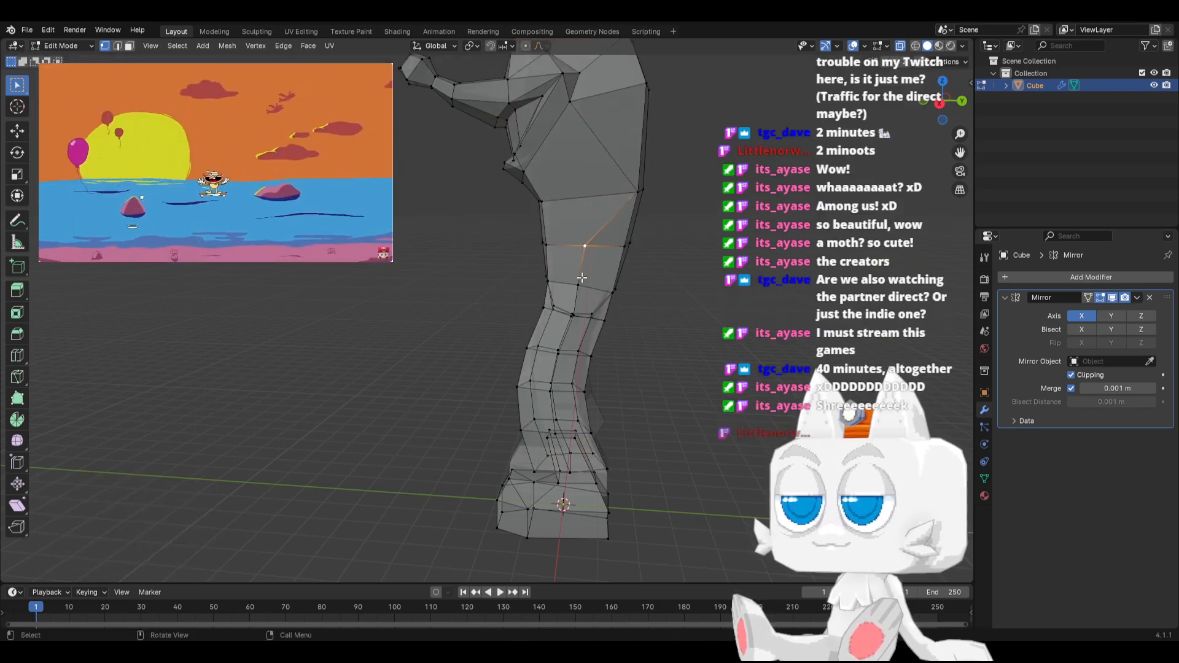
middle_drag(581, 278, 548, 332)
shift+click(530, 303)
key(g)
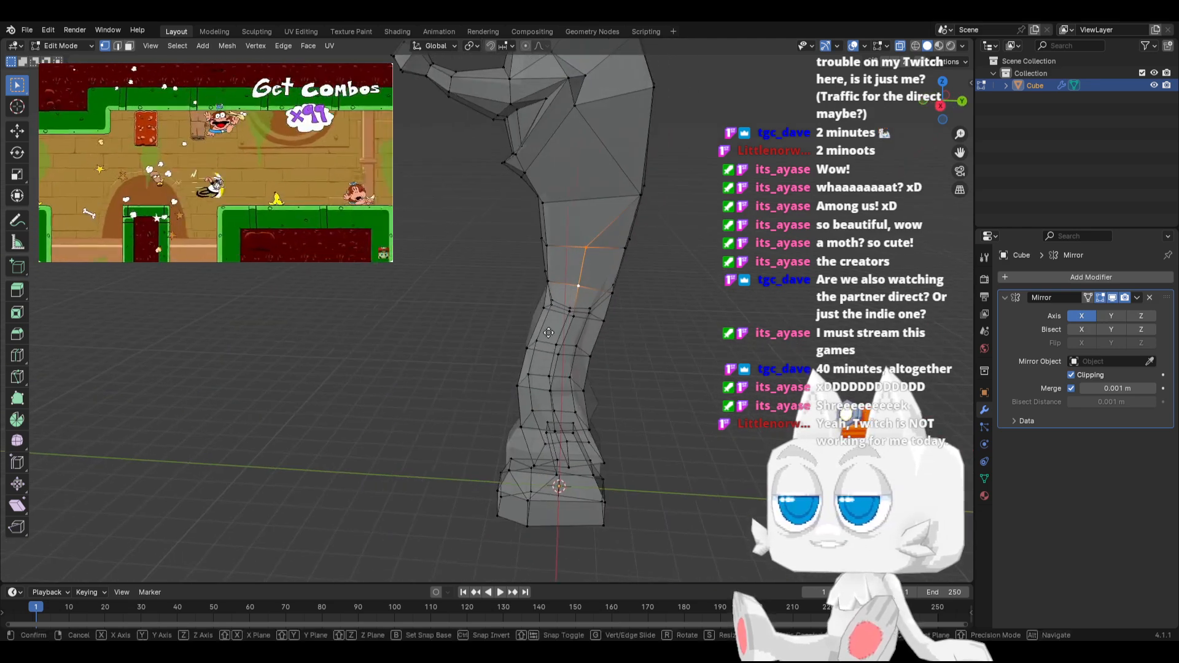
key(g)
click(620, 341)
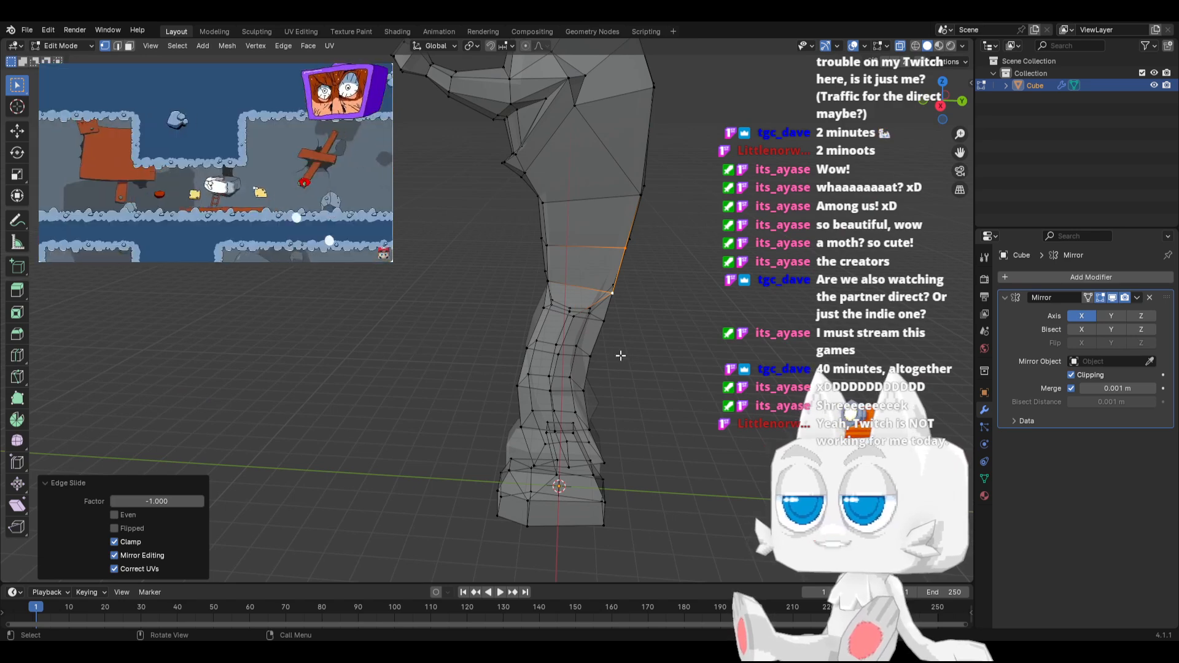
Select the upper three vertices of the shin's outer middle column below the knee
middle_drag(621, 355, 577, 347)
click(520, 324)
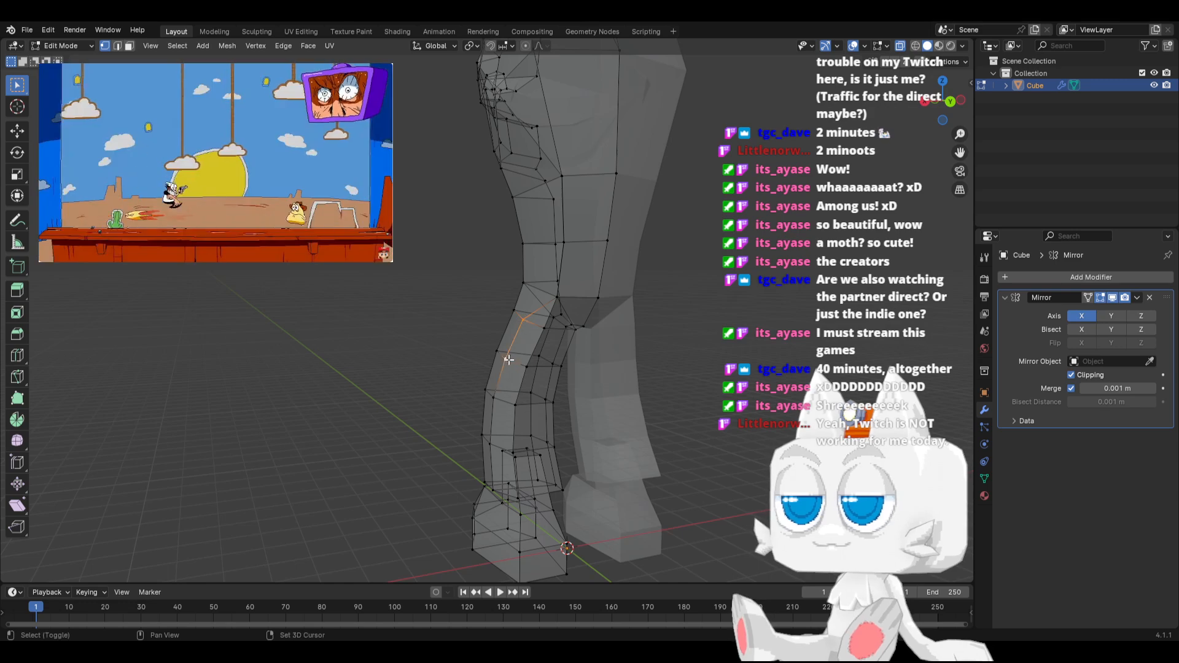
key(shift+v)
click(568, 400)
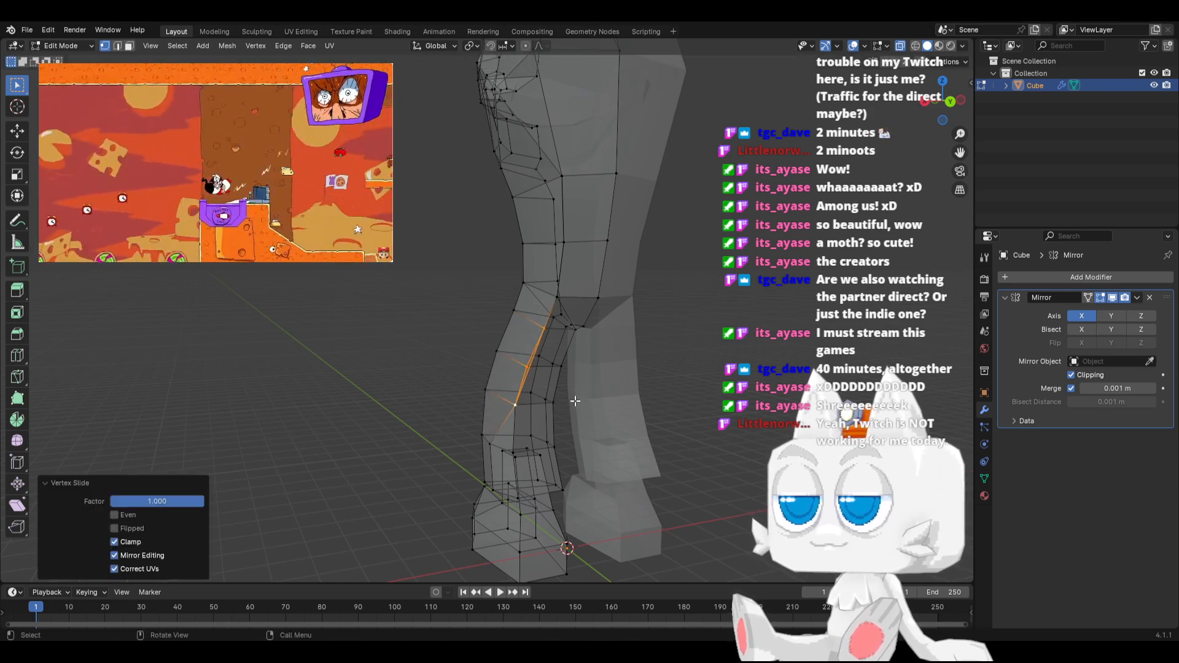
key(ctrl+z)
Edge-slide the selected upper shin vertices with factor 1, and the two lower vertices of that column with factor -1
key(g)
key(g)
click(515, 383)
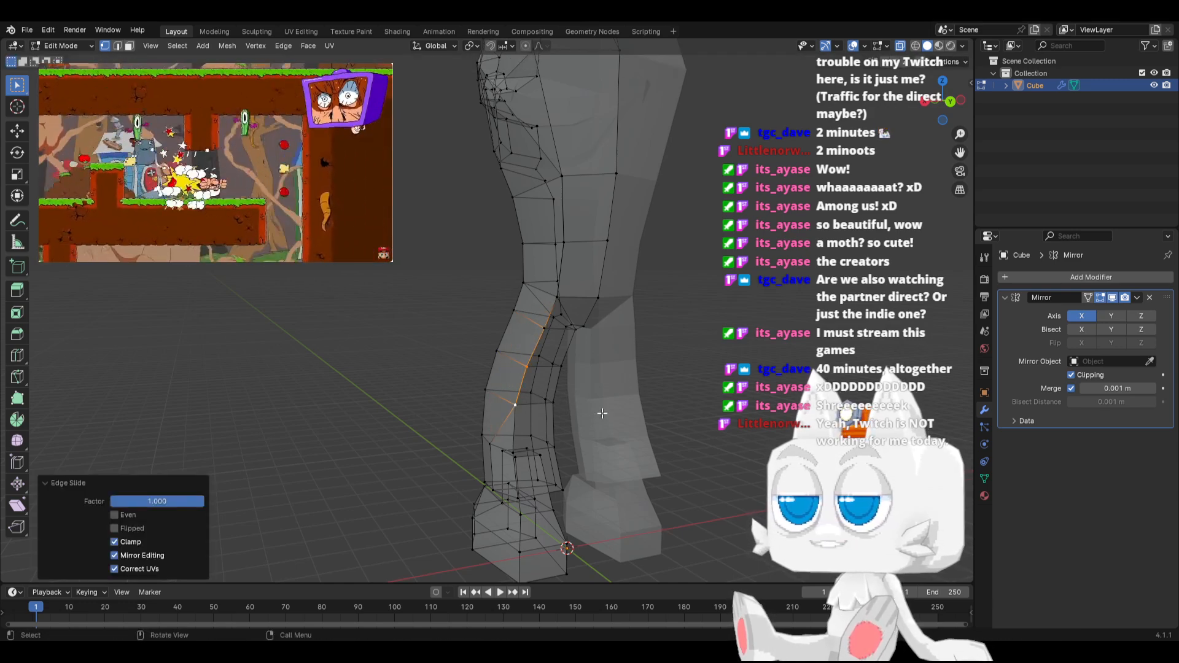
click(489, 443)
shift+click(502, 493)
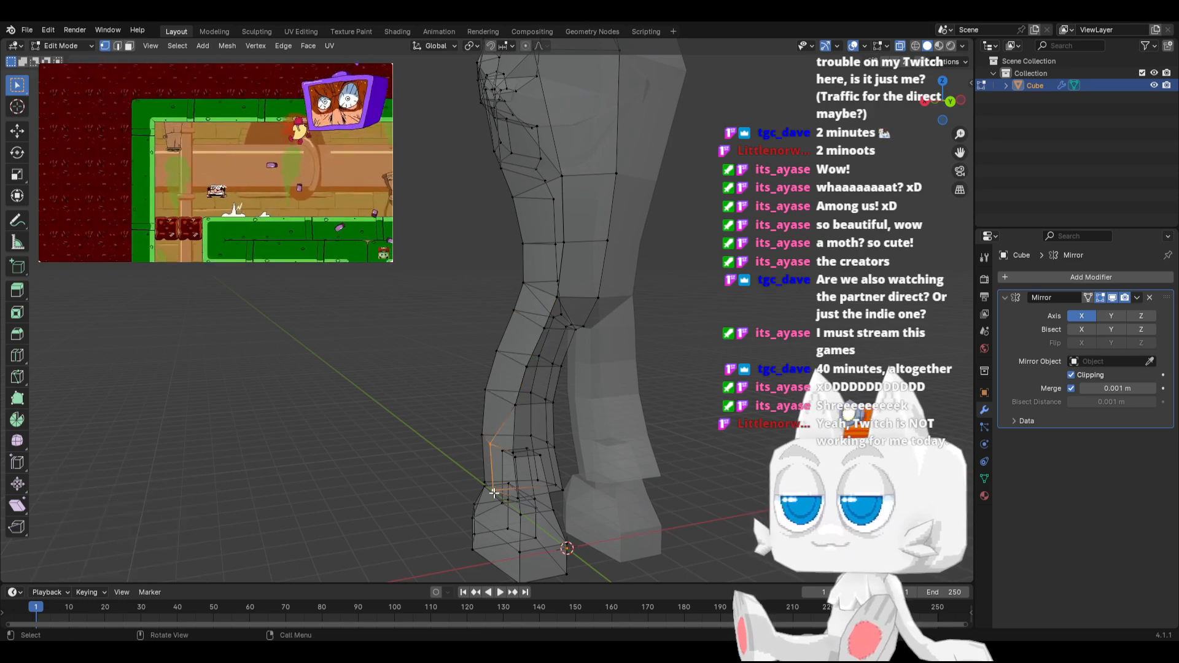
key(g)
key(g)
click(577, 476)
Select the inner shin's middle column of edges in edge mode and edge-slide it onto the neighbouring edge with factor 1
middle_drag(580, 475, 485, 478)
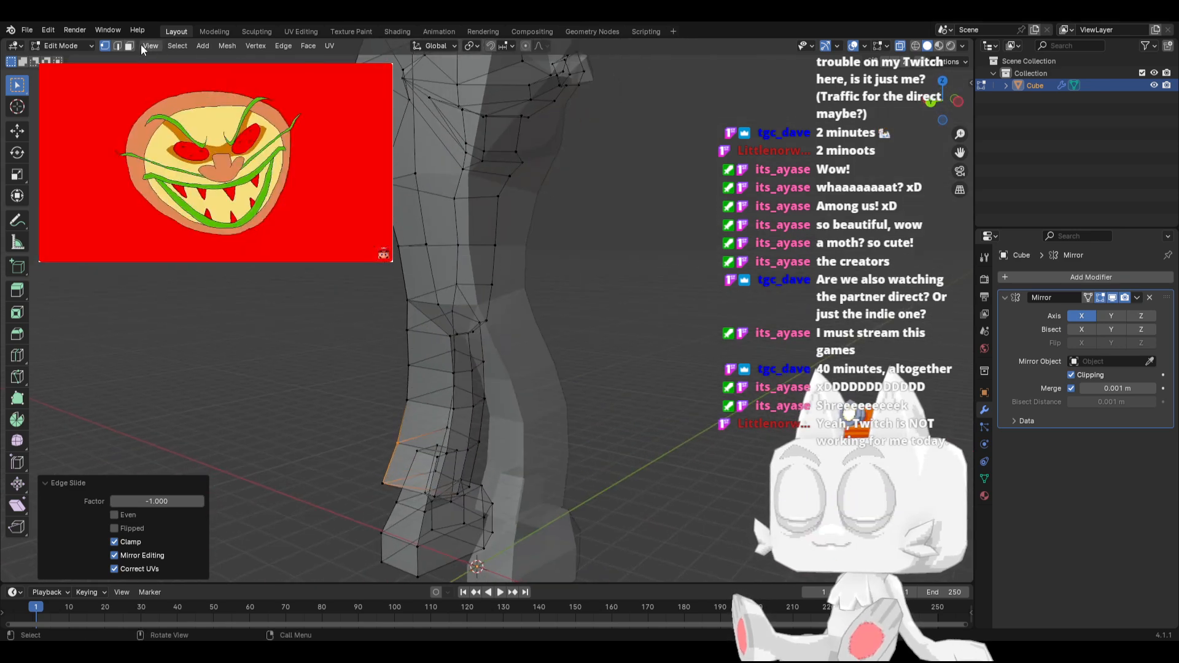
click(117, 46)
click(467, 454)
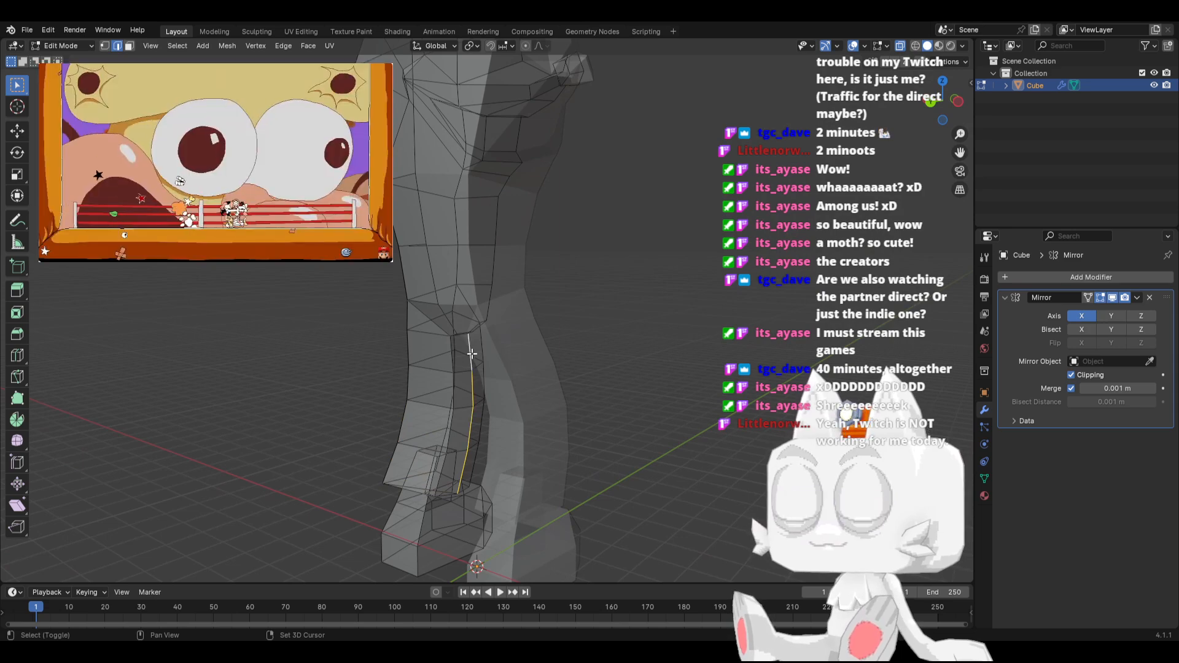
middle_drag(550, 418, 553, 391)
key(g)
key(g)
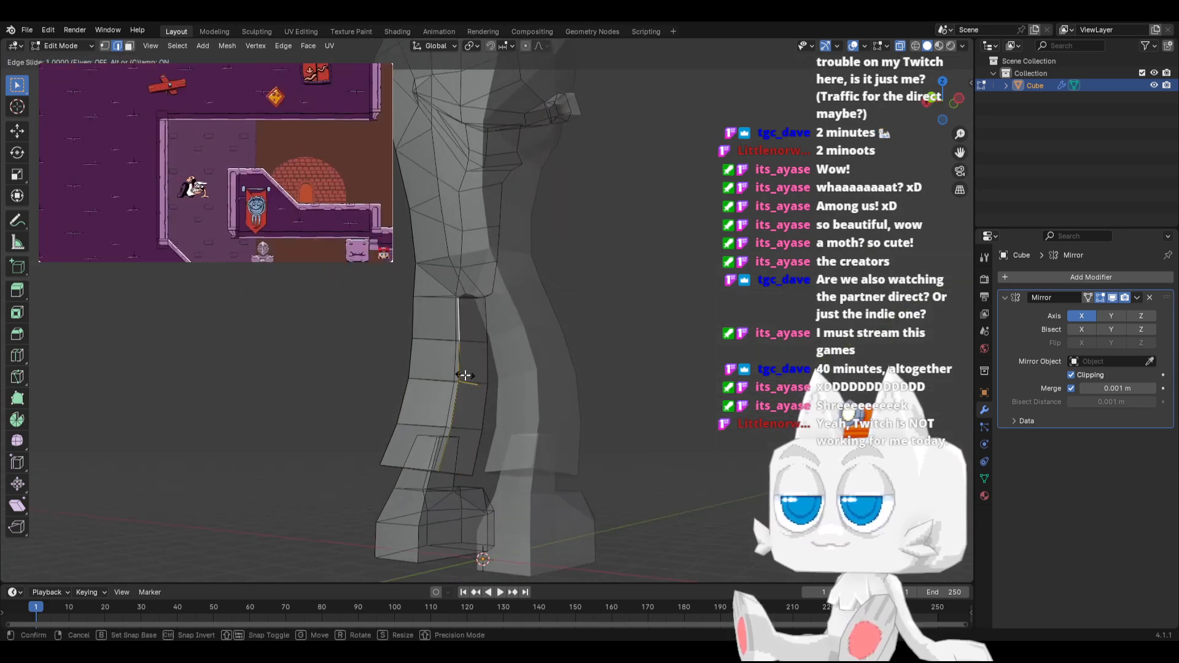
click(465, 375)
Merge the whole mesh's overlapping vertices by distance and view the mirrored body from the front in Object Mode
middle_drag(465, 375, 628, 373)
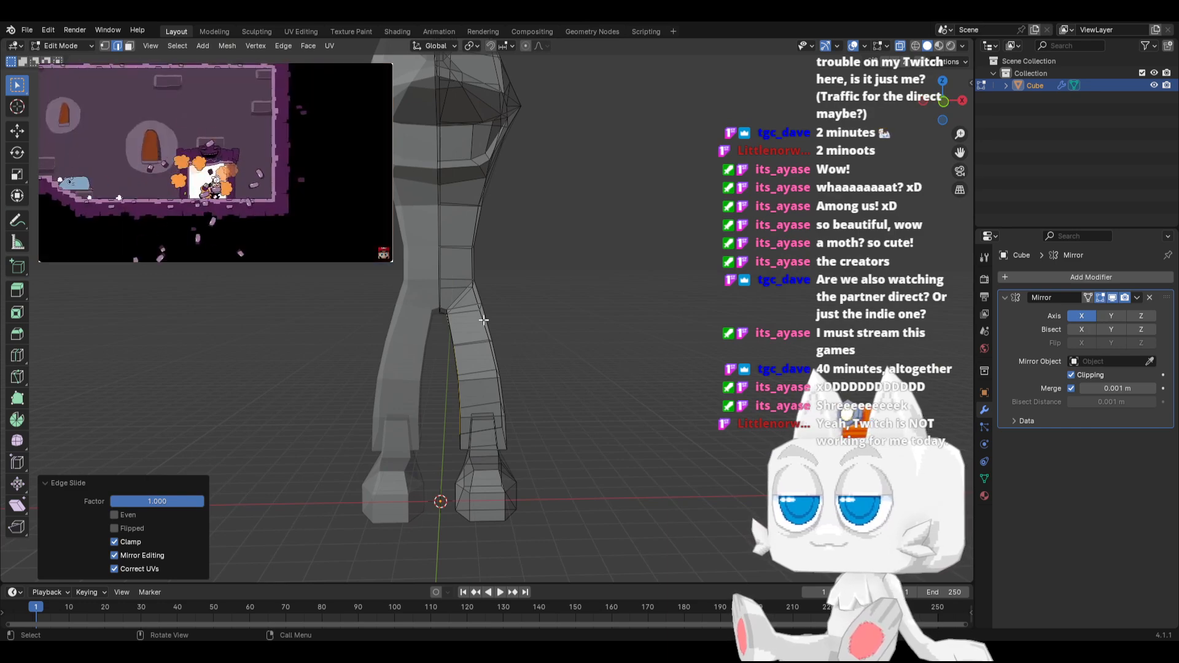
middle_drag(484, 319, 527, 314)
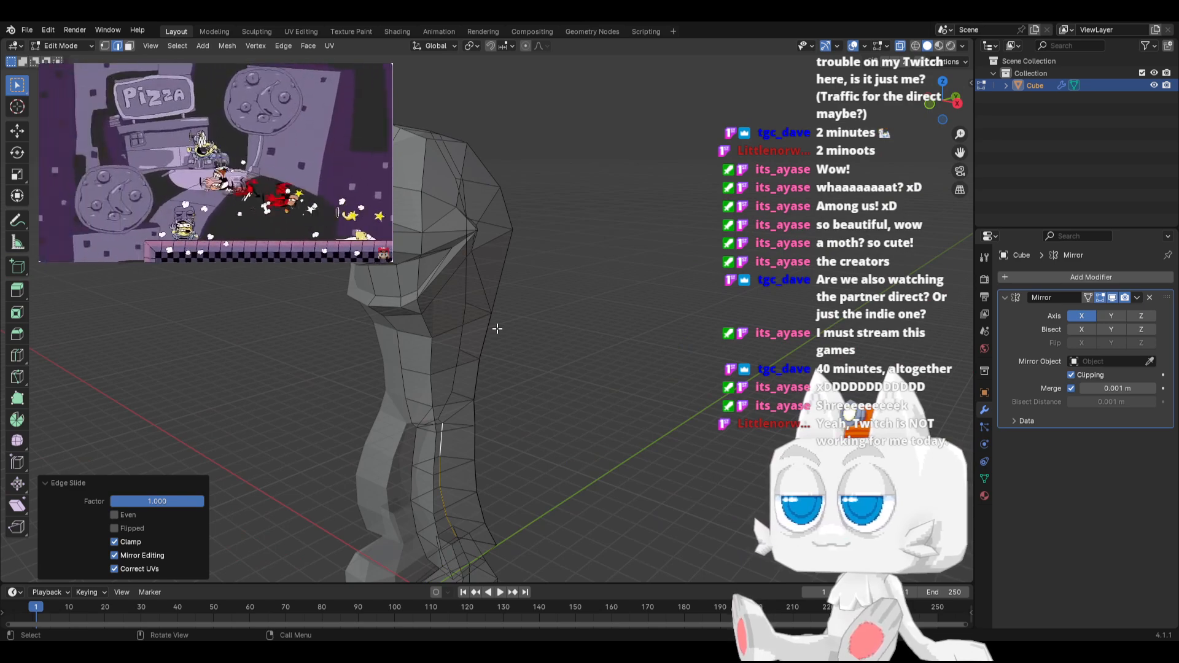
key(a)
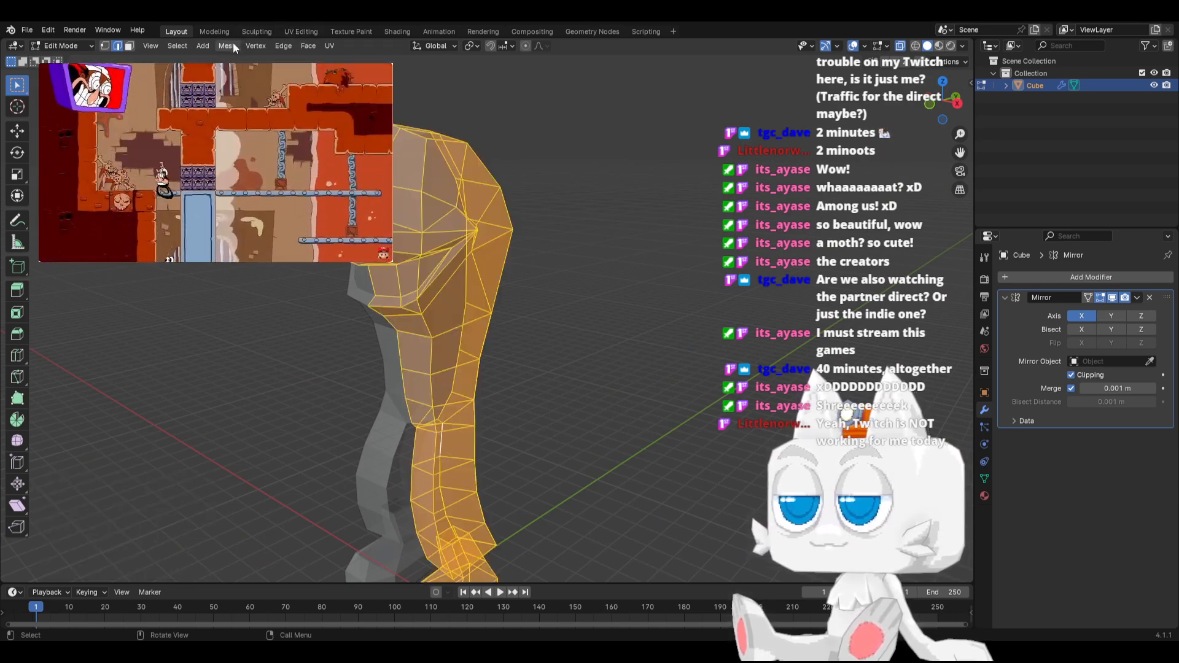
click(251, 45)
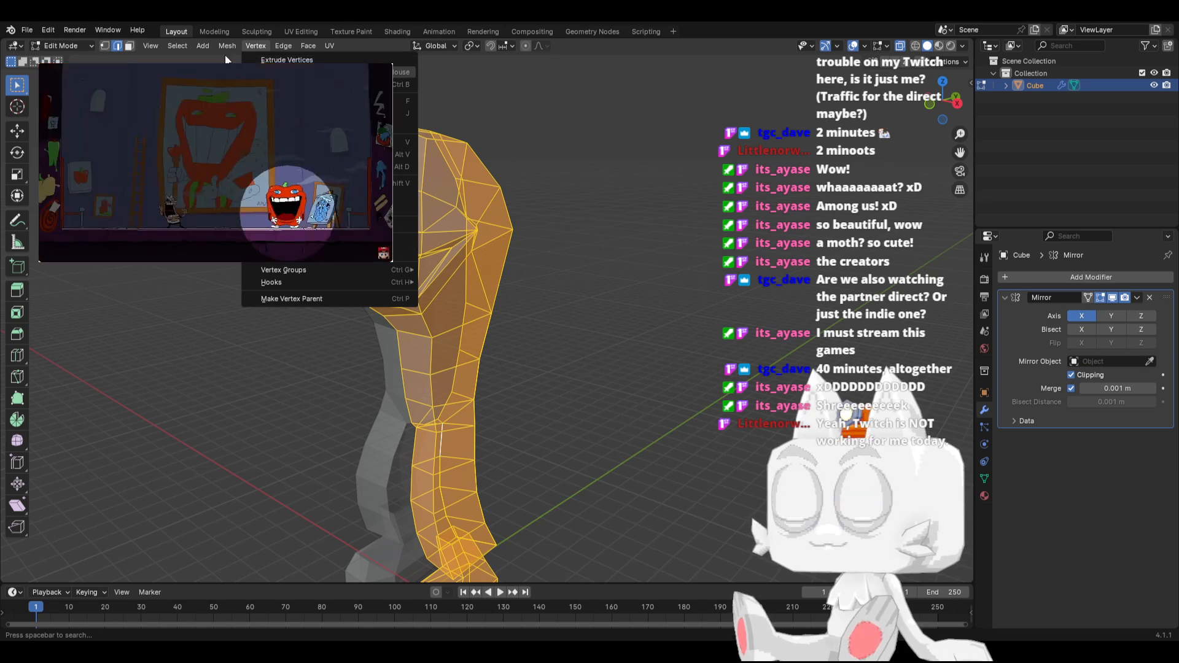
click(223, 42)
mouse_move(261, 329)
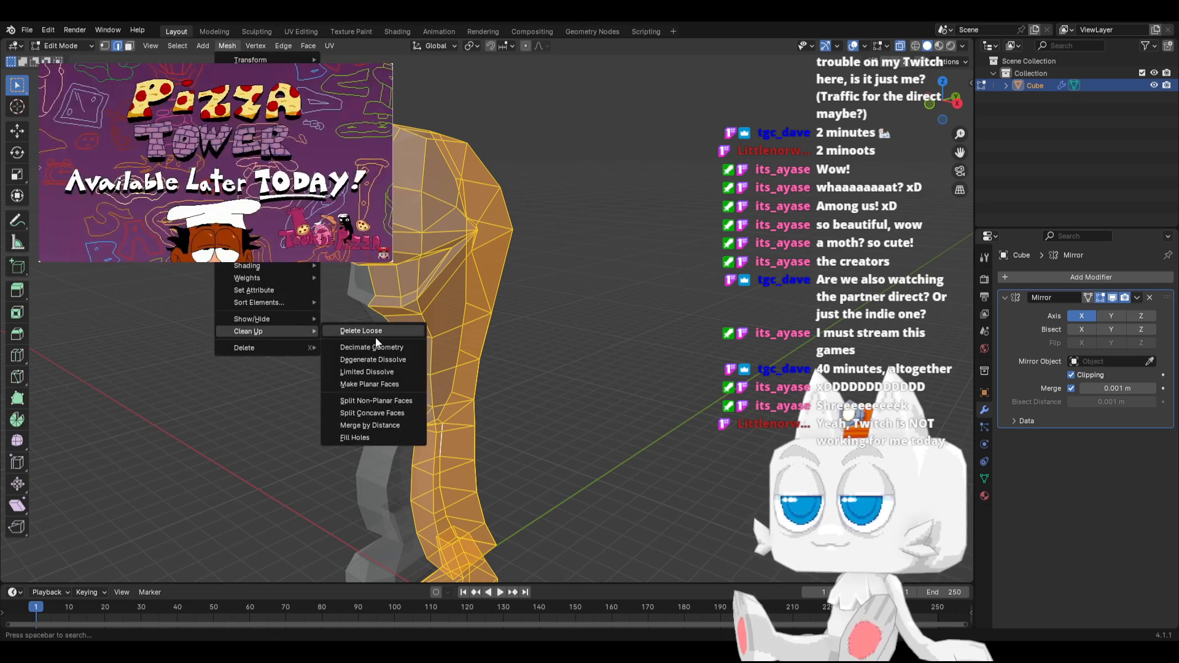
click(370, 425)
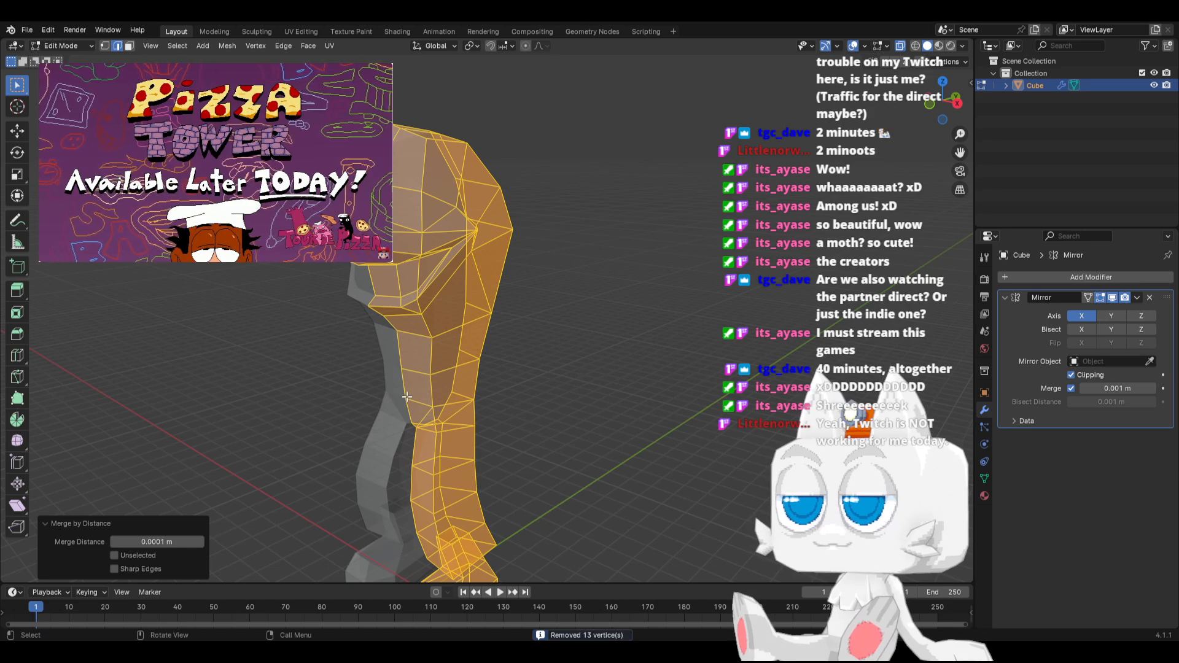
key(KP_1)
key(Tab)
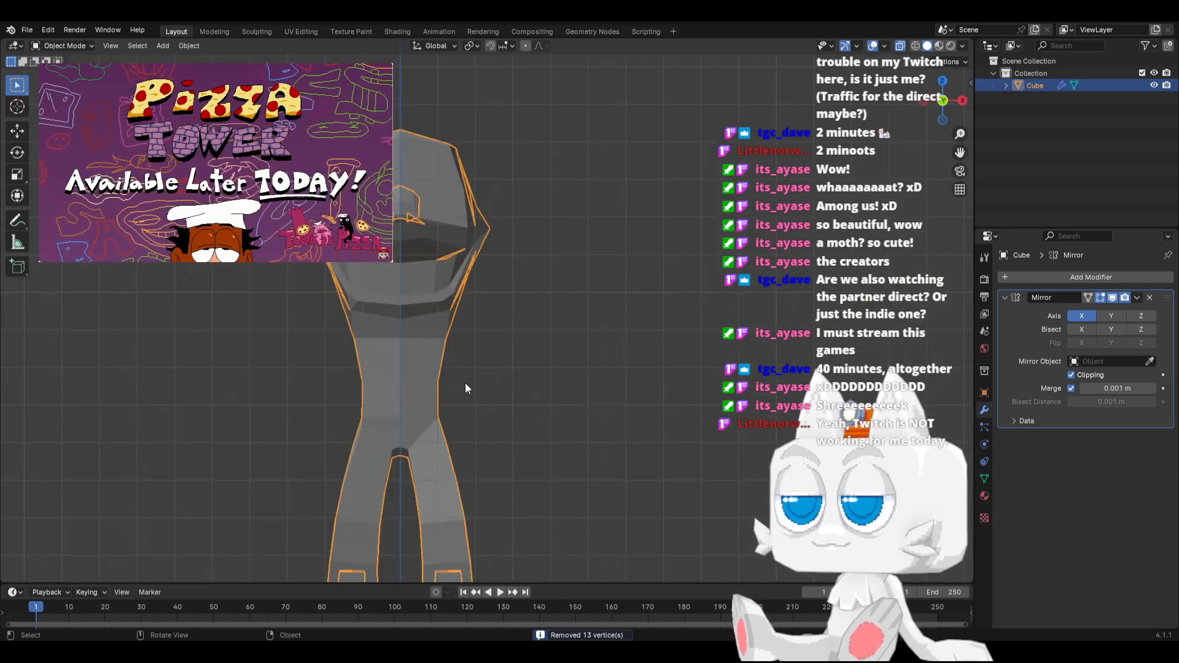
Dissolve the horizontal edge loop across the lower torso, working in Edit Mode from the side view
key(Tab)
middle_drag(475, 339, 362, 287)
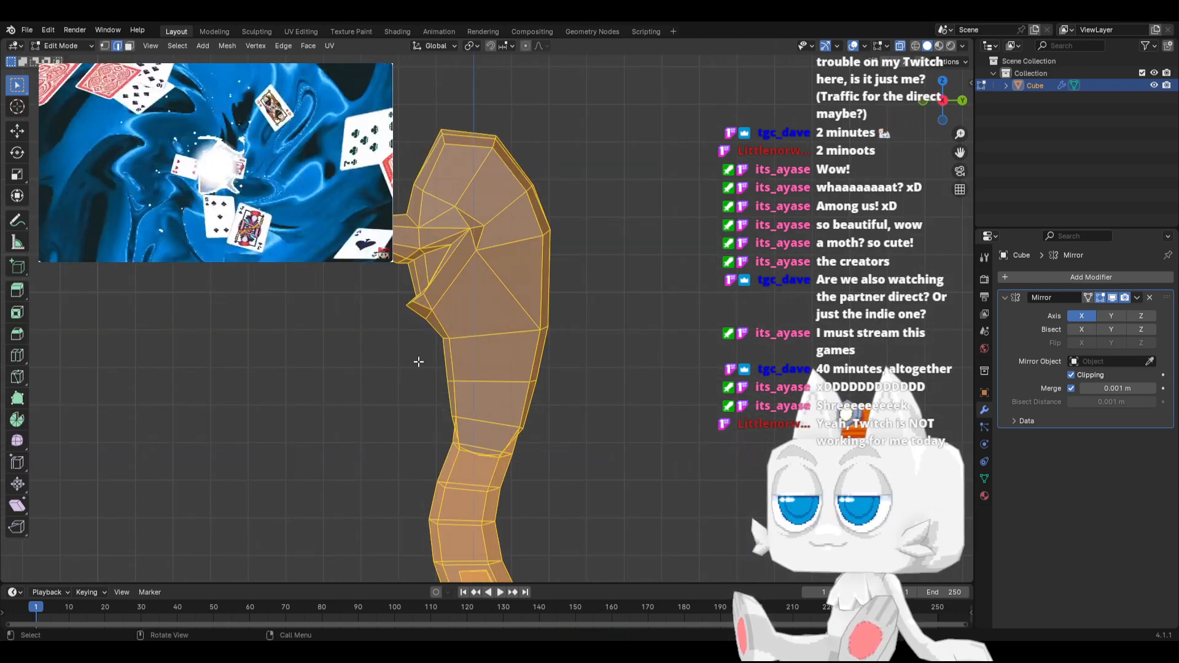
drag(421, 367, 576, 396)
key(x)
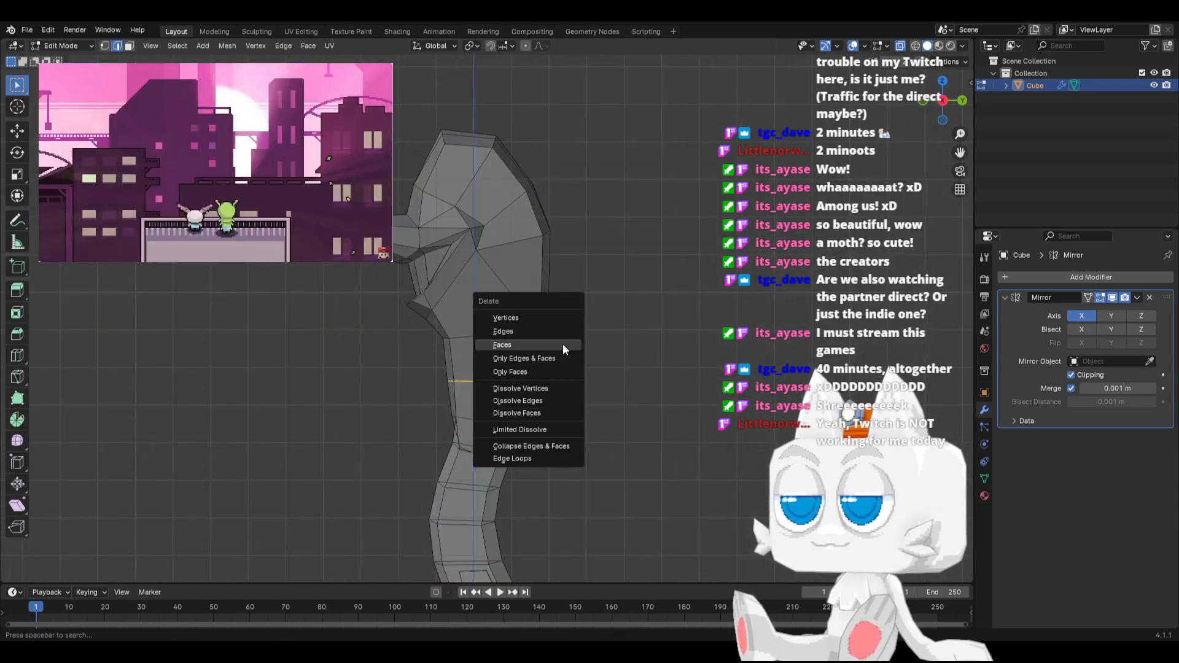
click(529, 405)
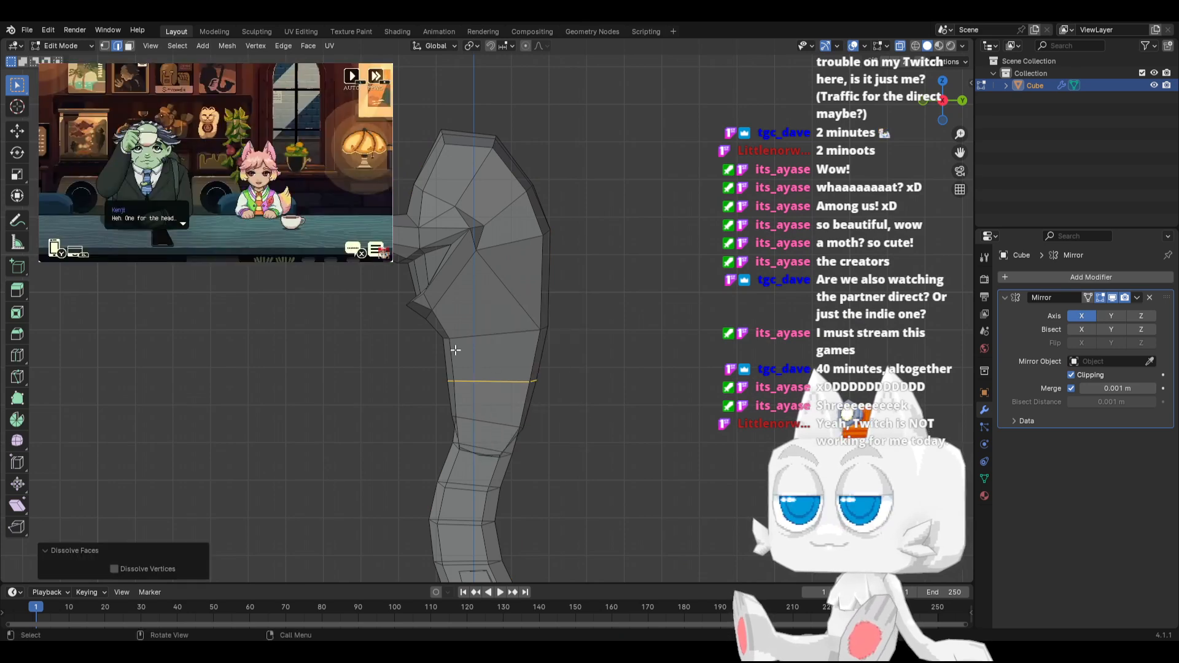
key(x)
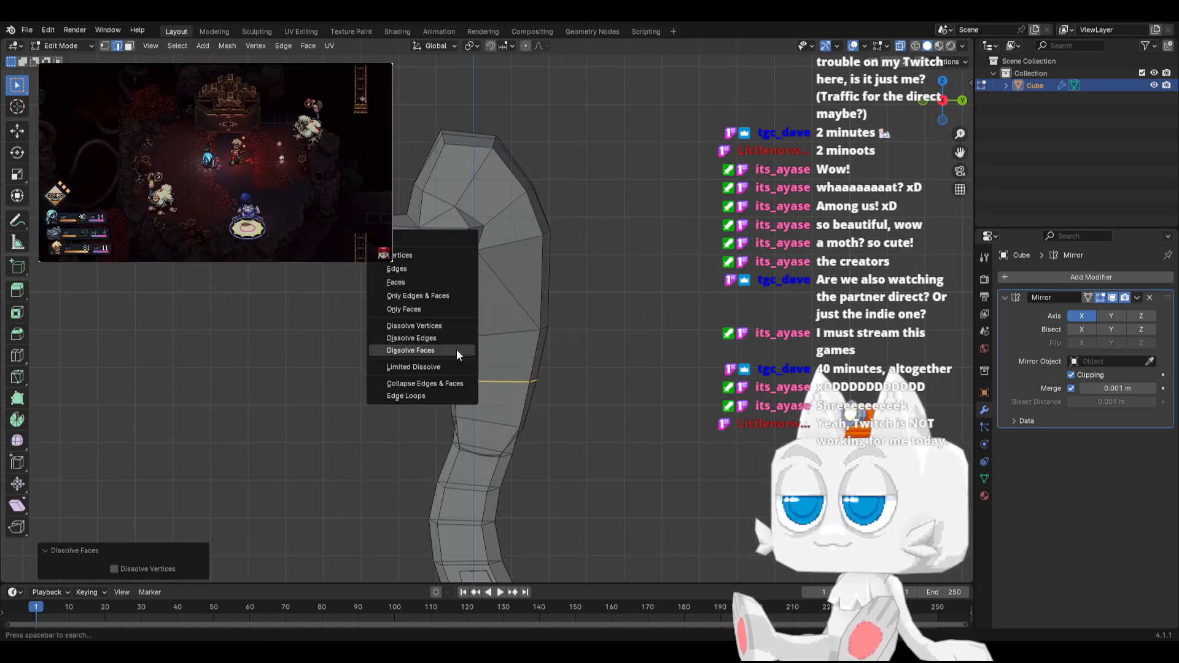
click(435, 339)
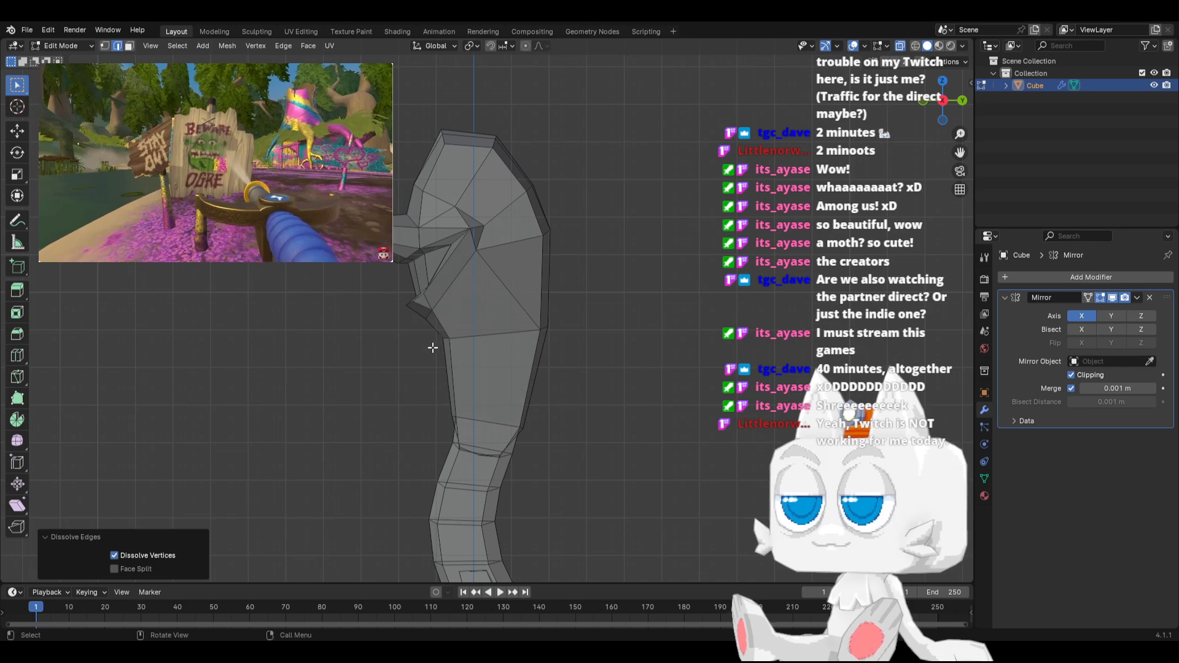
Edge-slide the horizontal edge loop under the chest down the torso with factor 0.274
key(b)
drag(435, 326, 593, 359)
key(g)
key(g)
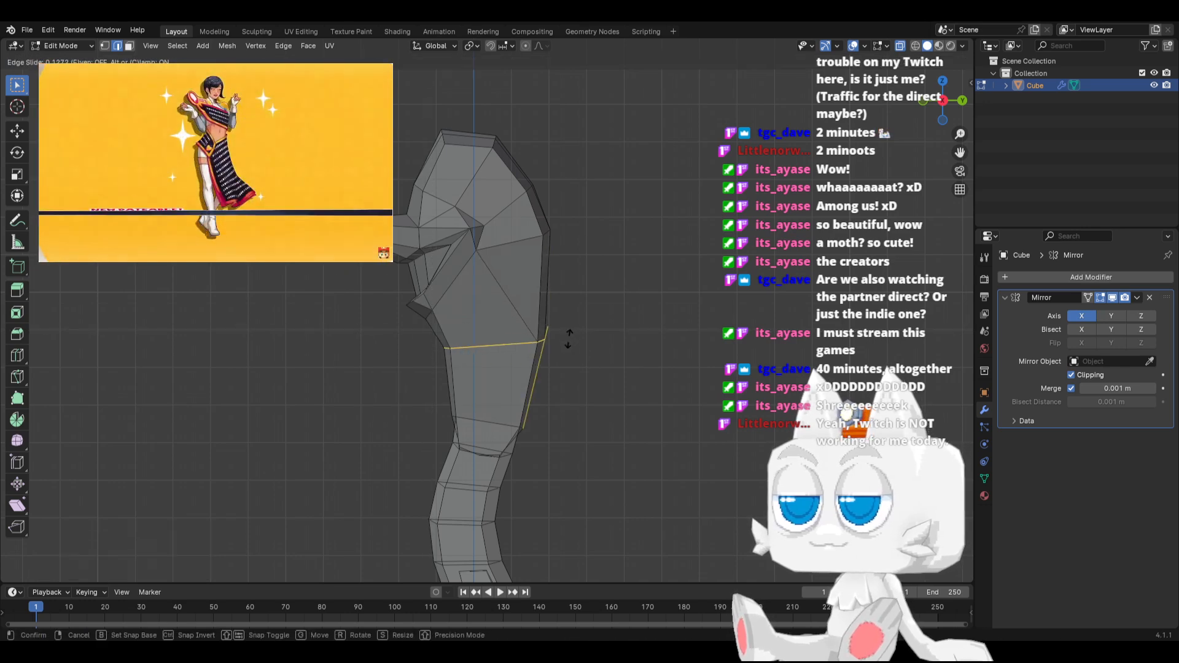
click(565, 351)
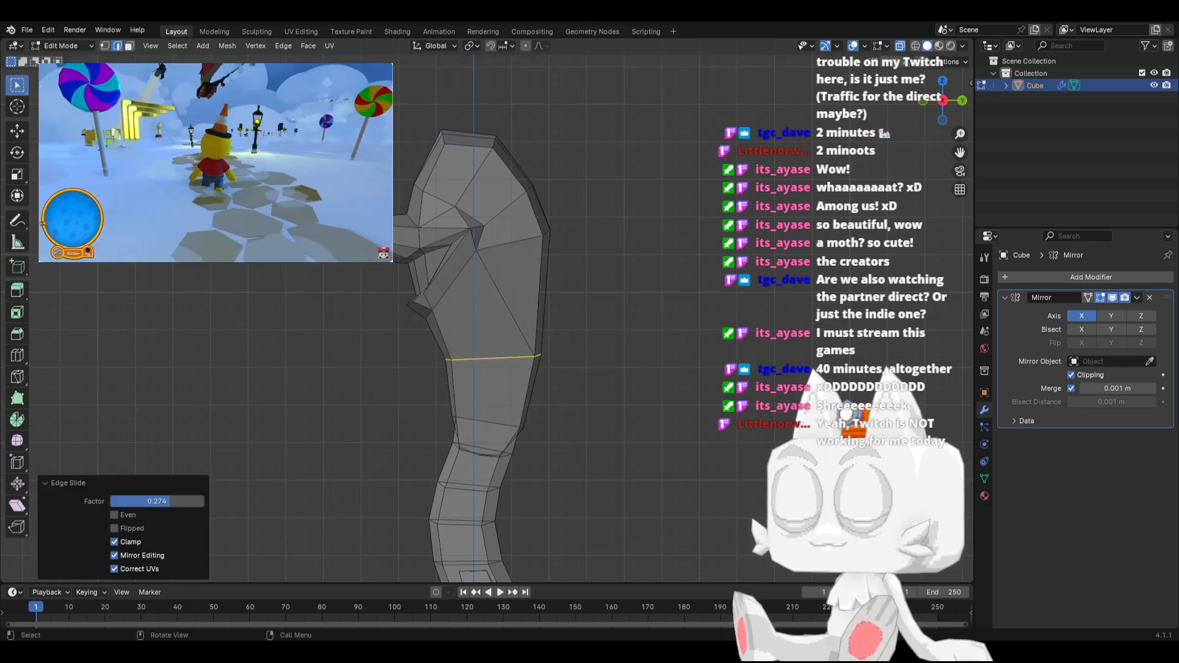
Lower the head and arms by 0.37561 m, then the whole upper body including the waist loop by 0.4246 m
drag(233, 79, 609, 325)
key(g)
click(614, 350)
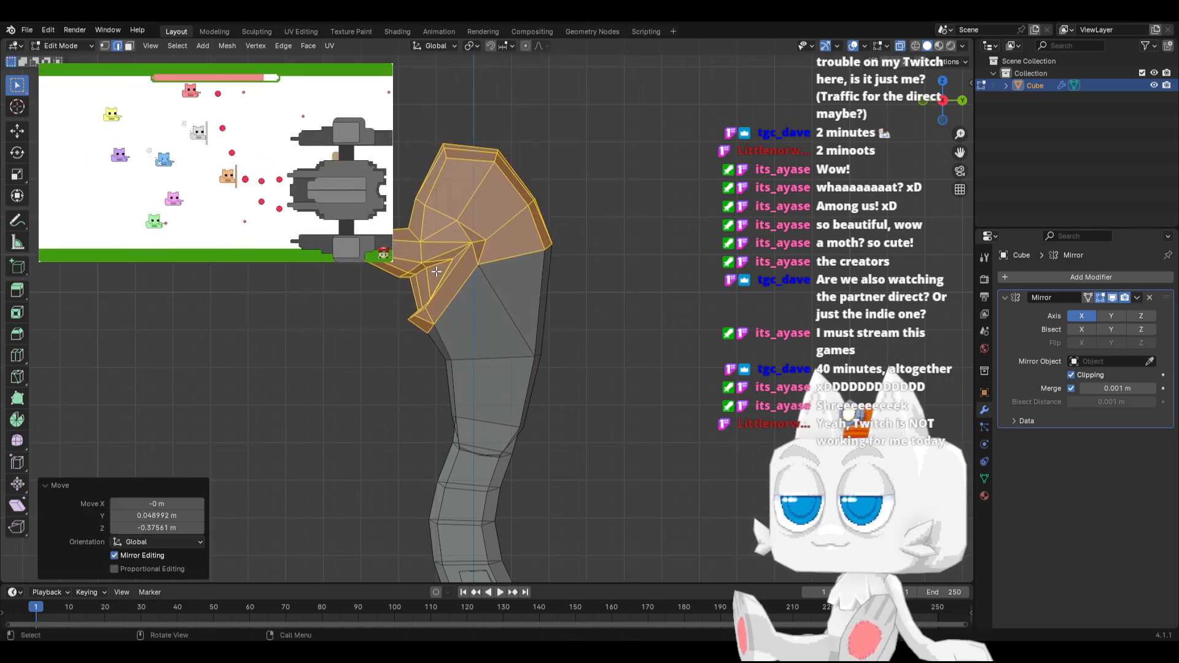
drag(212, 109, 615, 390)
key(g)
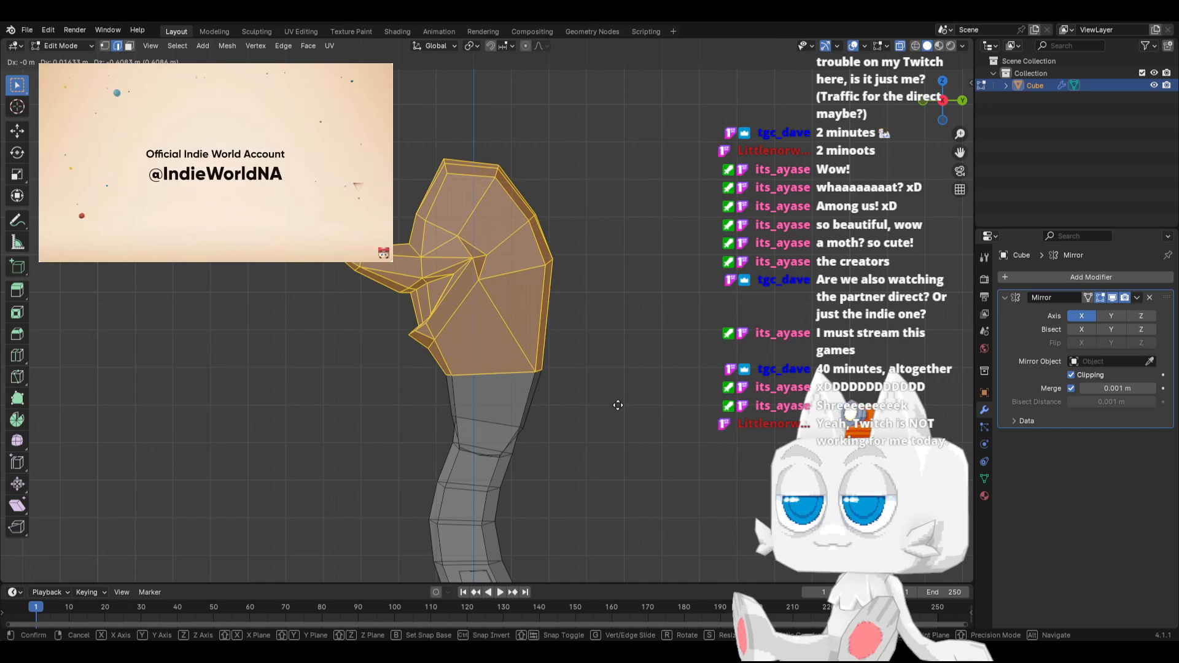
click(617, 402)
From the front view, shorten the leg's middle section along Z and move it up 0.50952 m
key(KP_1)
scroll(470, 448, up, 2)
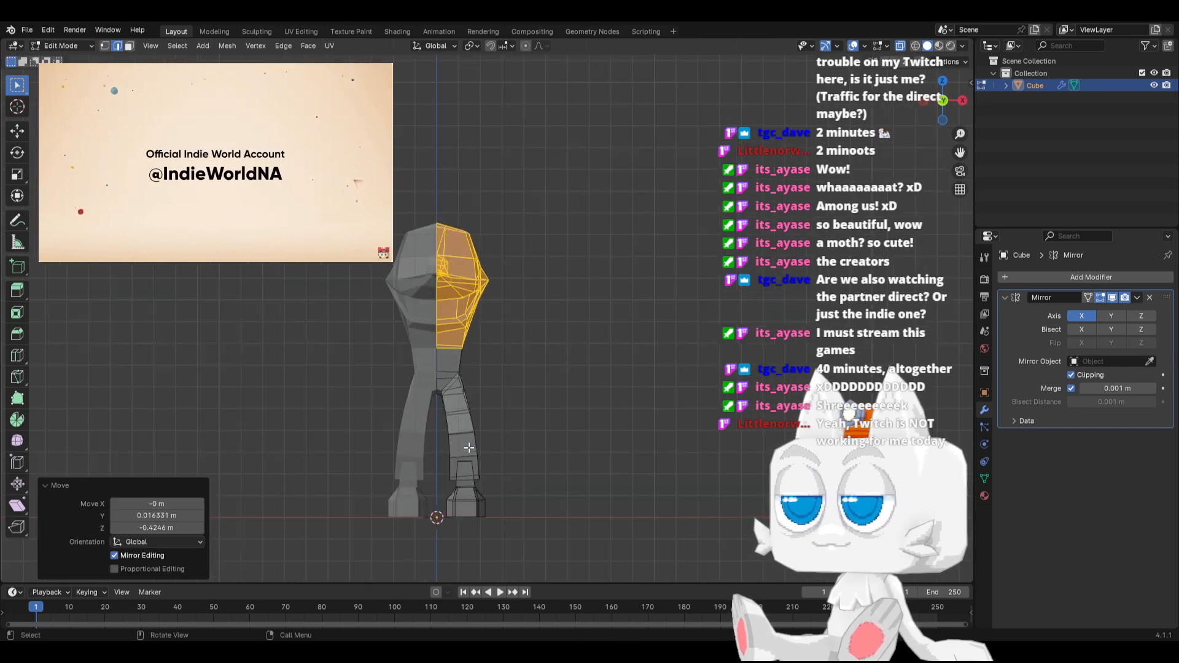
scroll(456, 413, up, 2)
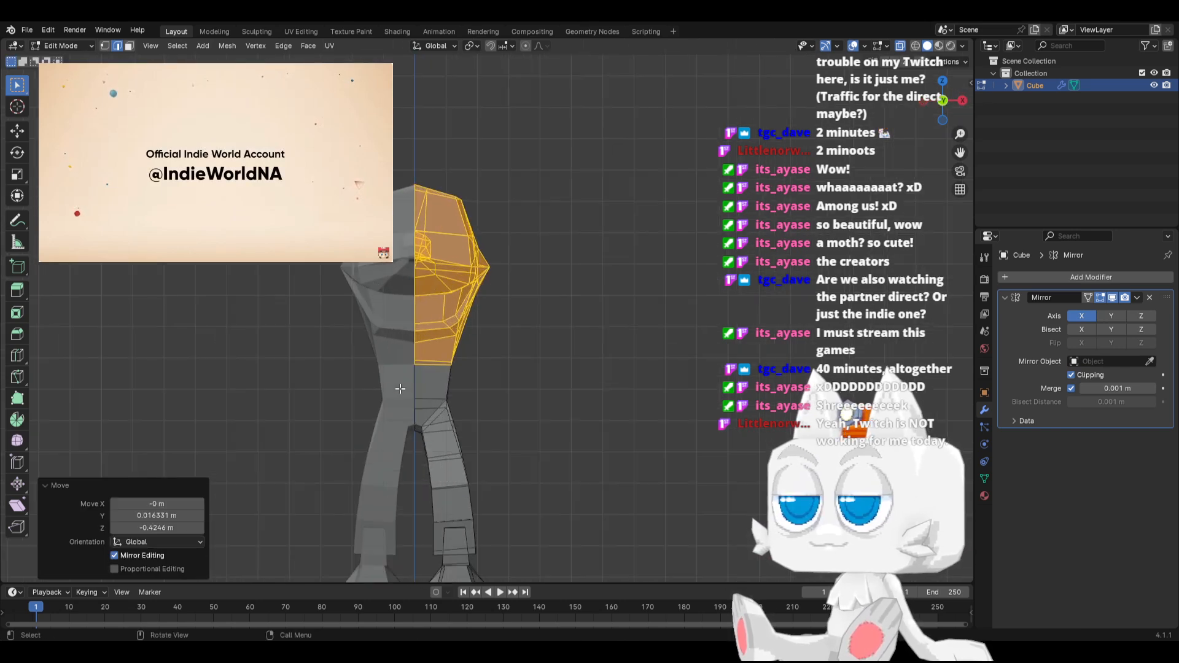
drag(414, 448, 489, 515)
key(s)
key(z)
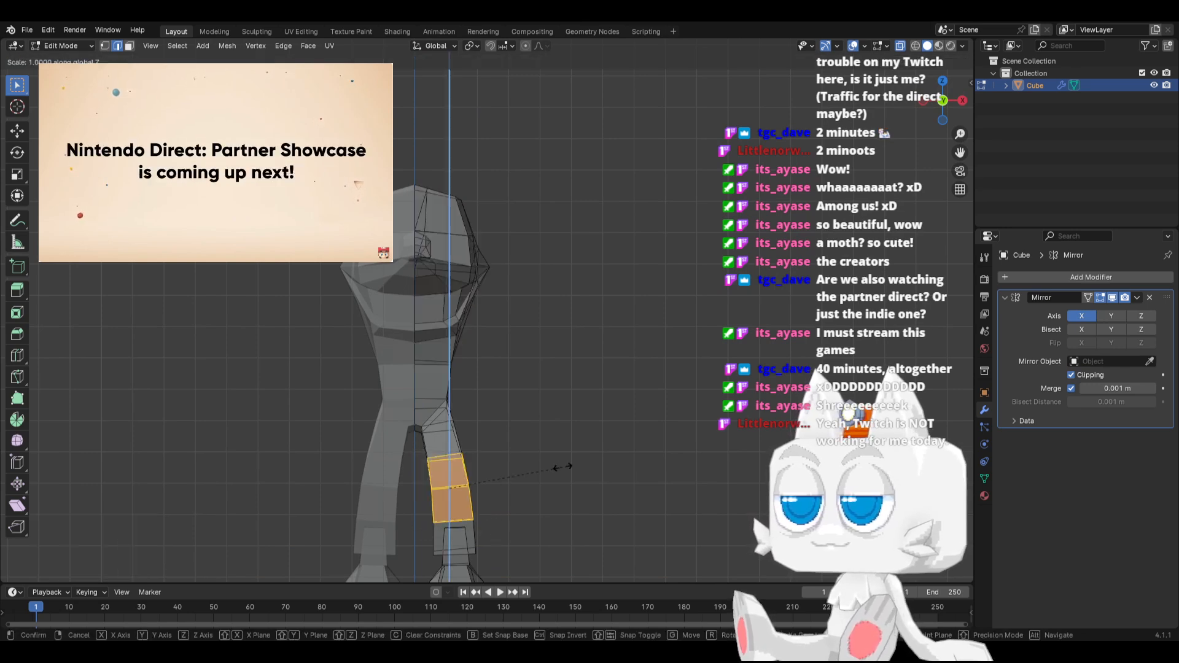
click(537, 471)
key(g)
click(534, 456)
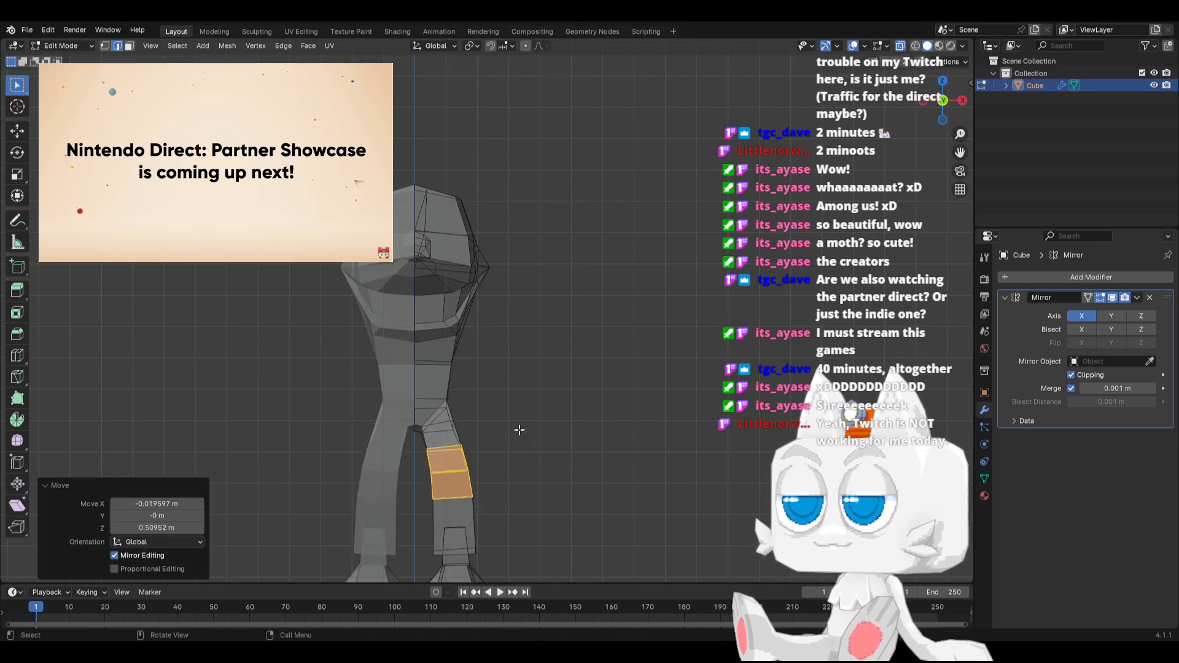
Move the upper body together with the leg's middle section down 0.84267 m along Z and check the proportions in Object Mode
drag(302, 119, 525, 442)
key(g)
key(z)
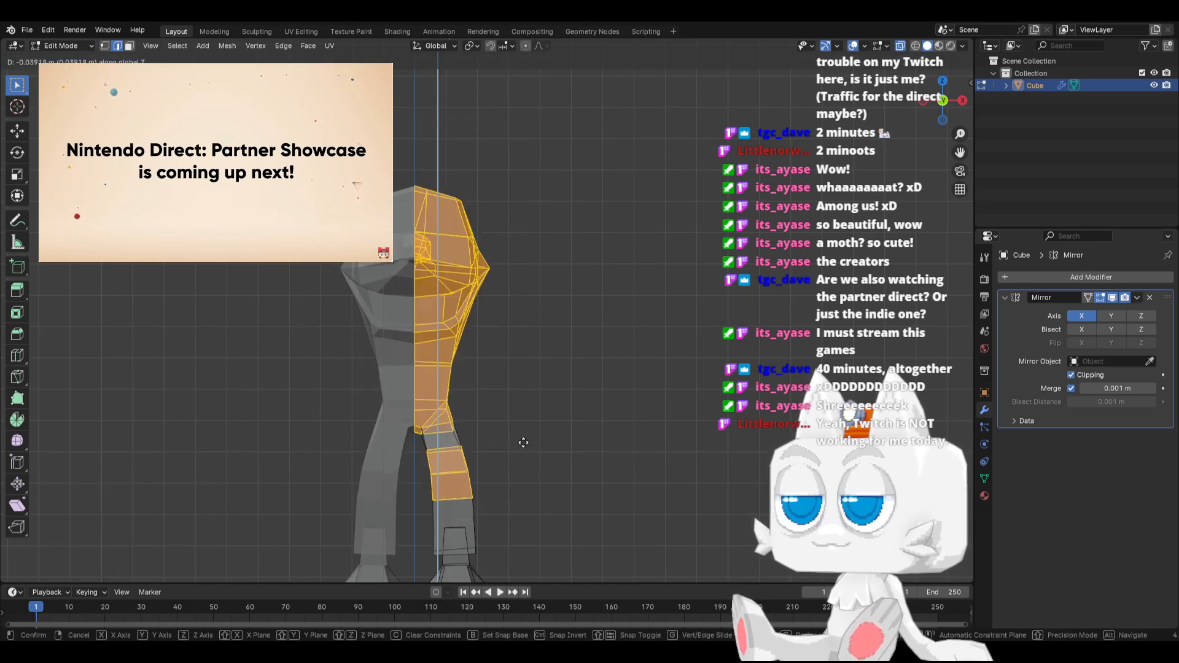
click(526, 465)
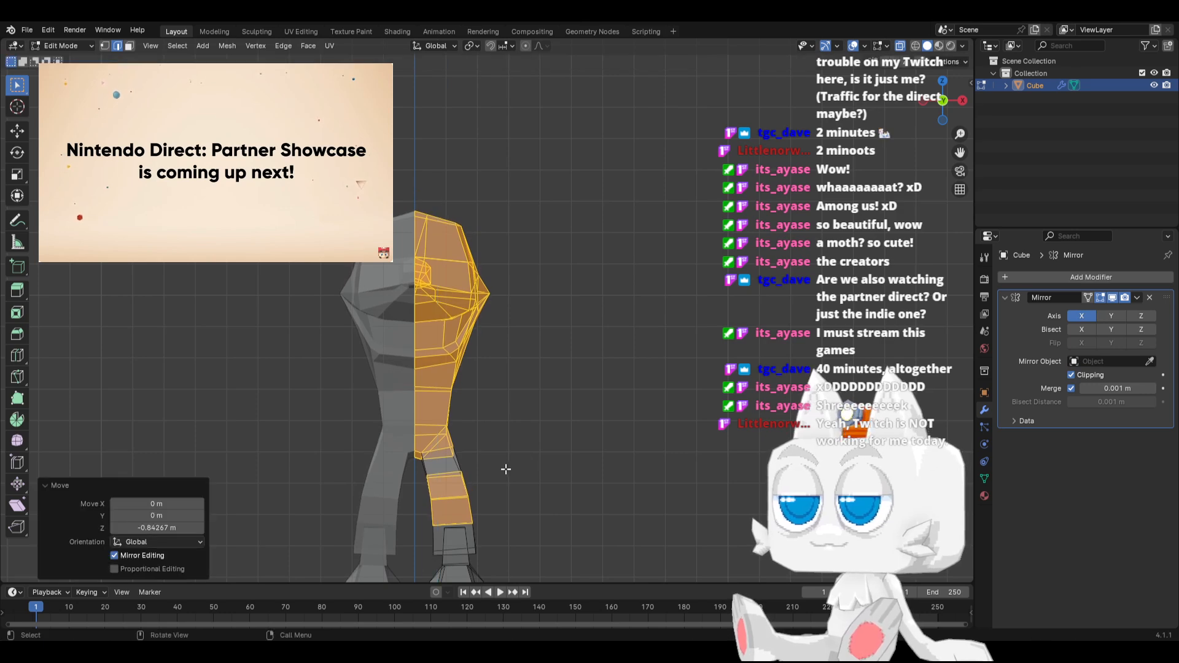
key(Tab)
middle_drag(532, 440, 411, 441)
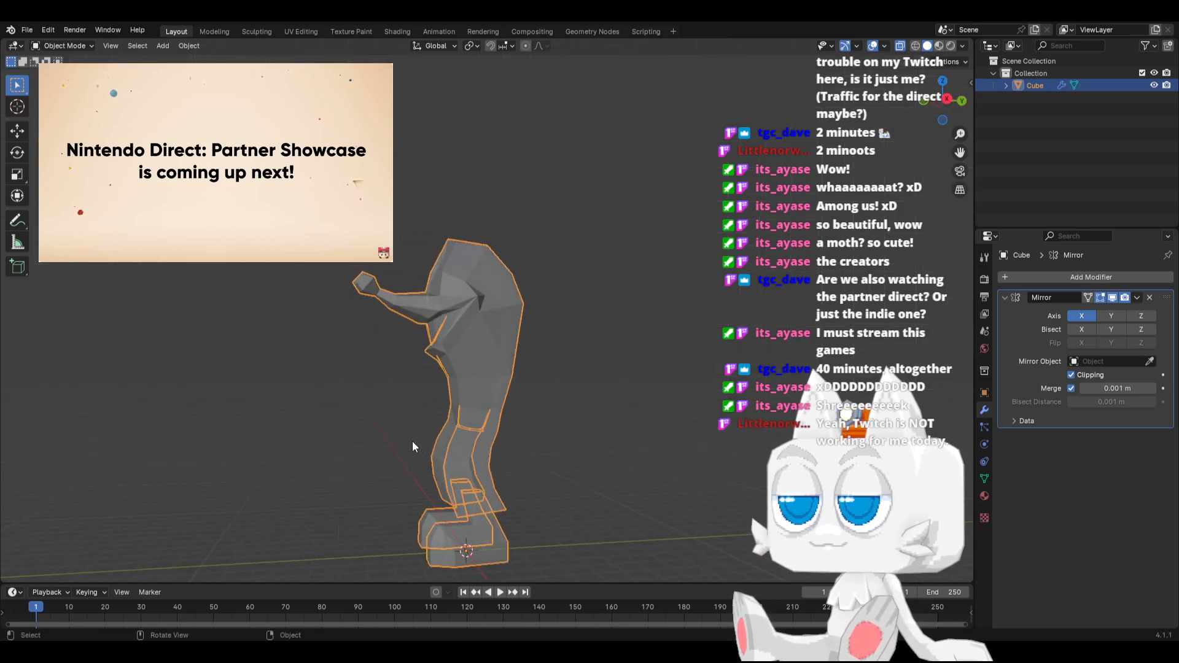
key(KP_3)
key(KP_1)
key(Tab)
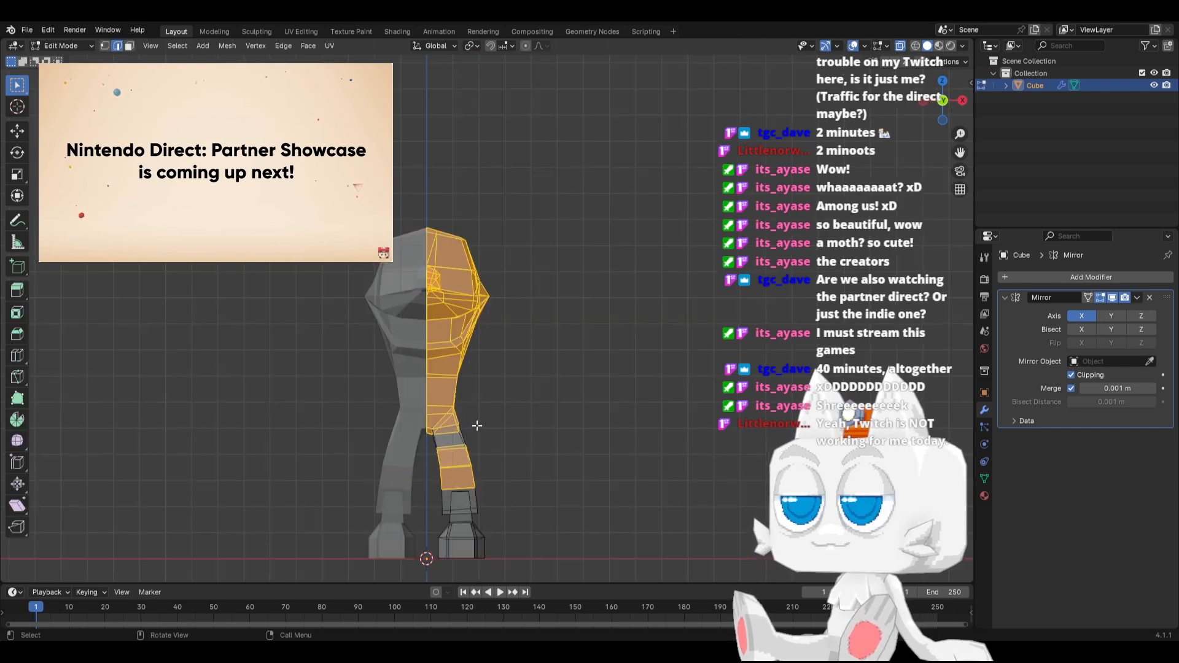
In vertex mode from the side, rotate the leg's topmost ring by -9.92°, narrow it along Y, and rotate it by 12.5°
scroll(472, 434, up, 3)
middle_drag(472, 435, 343, 437)
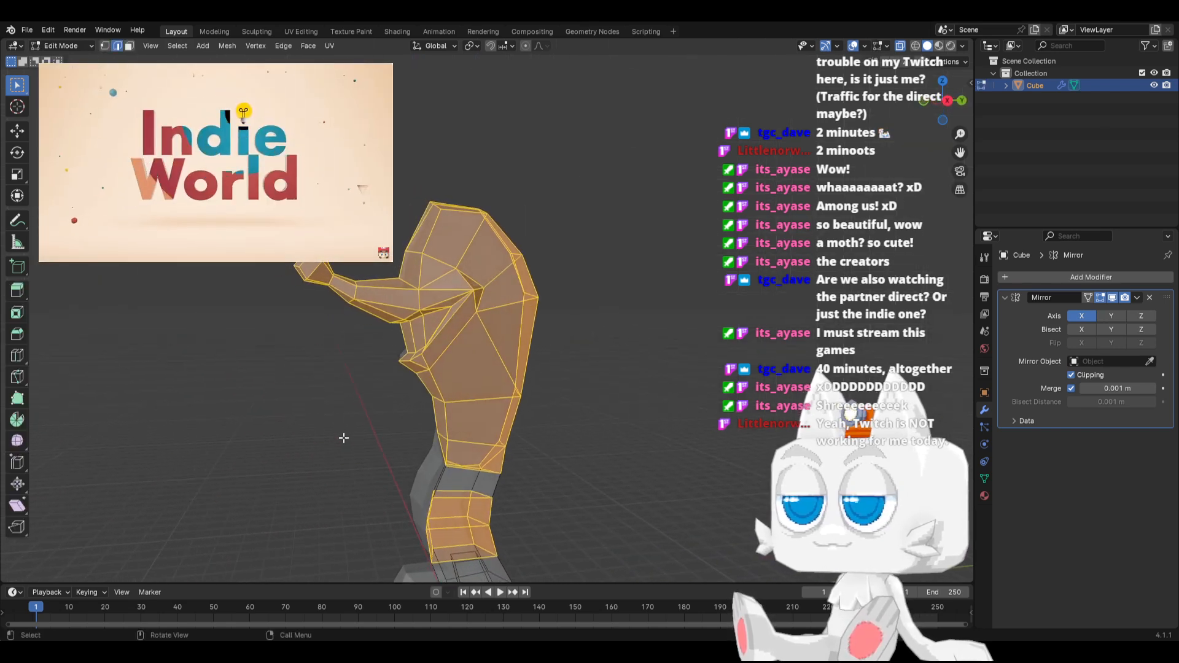
key(KP_3)
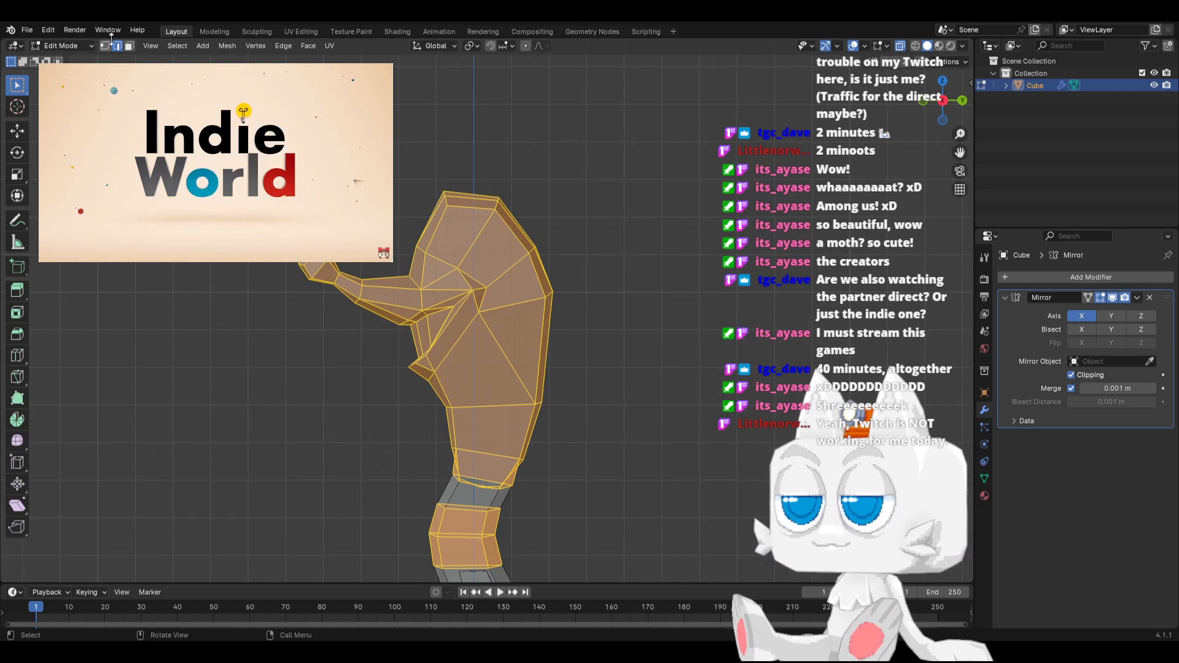
key(a)
drag(424, 467, 534, 500)
key(r)
click(604, 469)
key(s)
key(y)
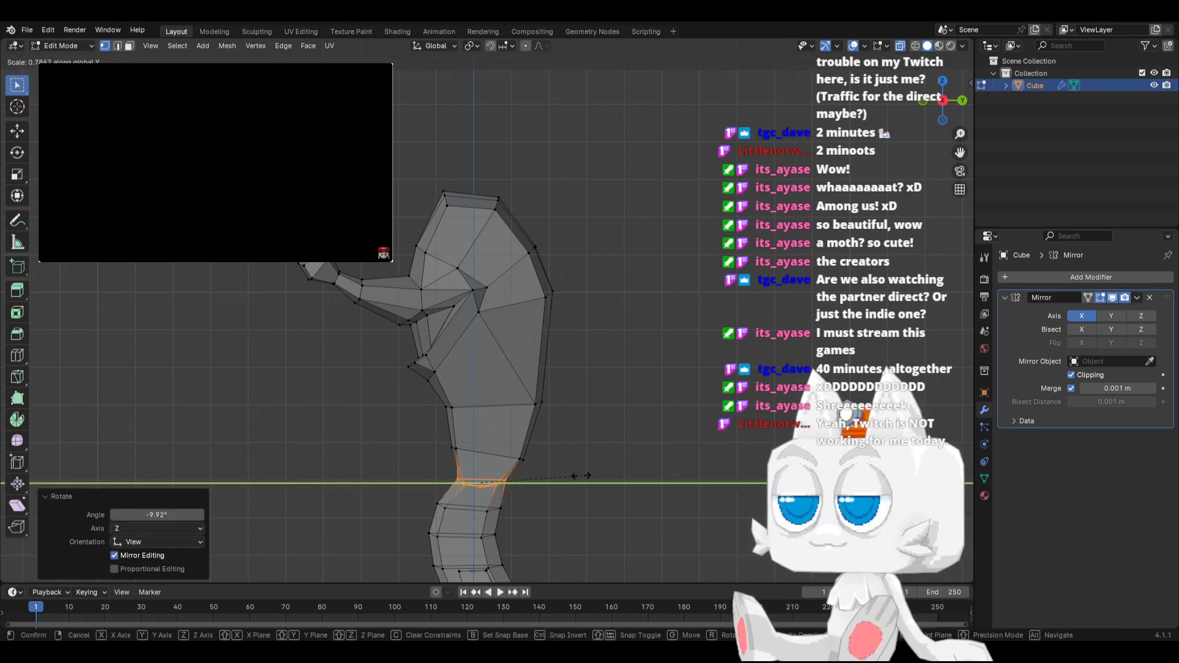
click(580, 481)
key(r)
click(584, 507)
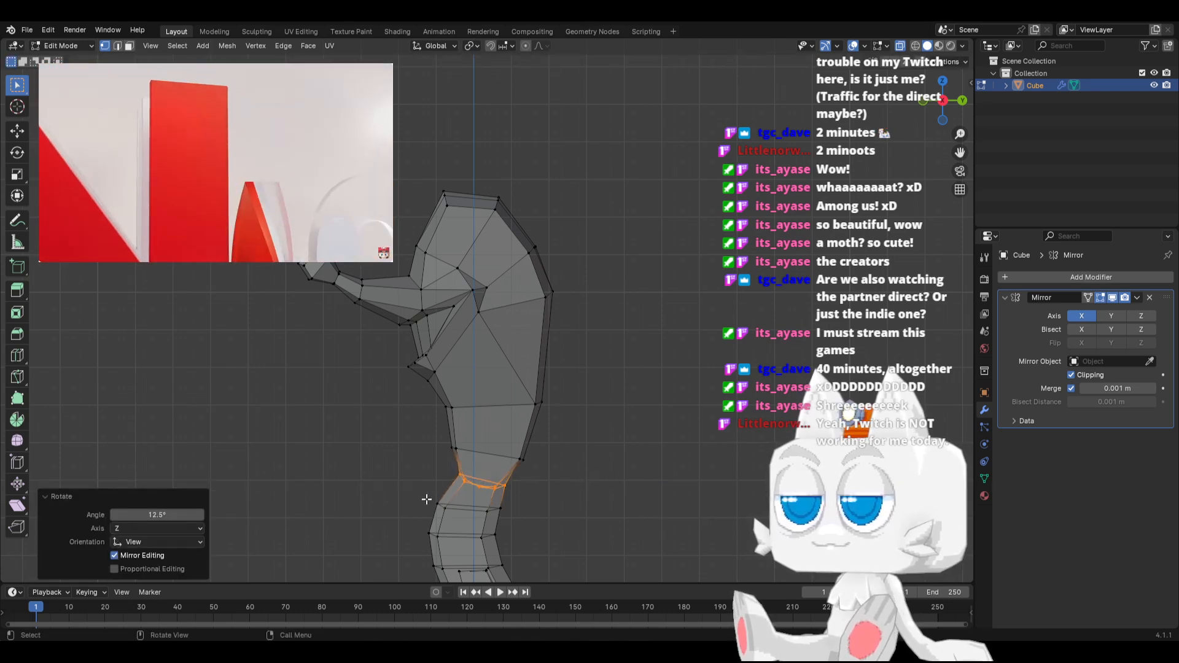
Rotate the second leg ring from the hip by -3.17°, narrow it along Y, and rotate it by 9.51°
drag(423, 497, 534, 519)
key(r)
click(553, 514)
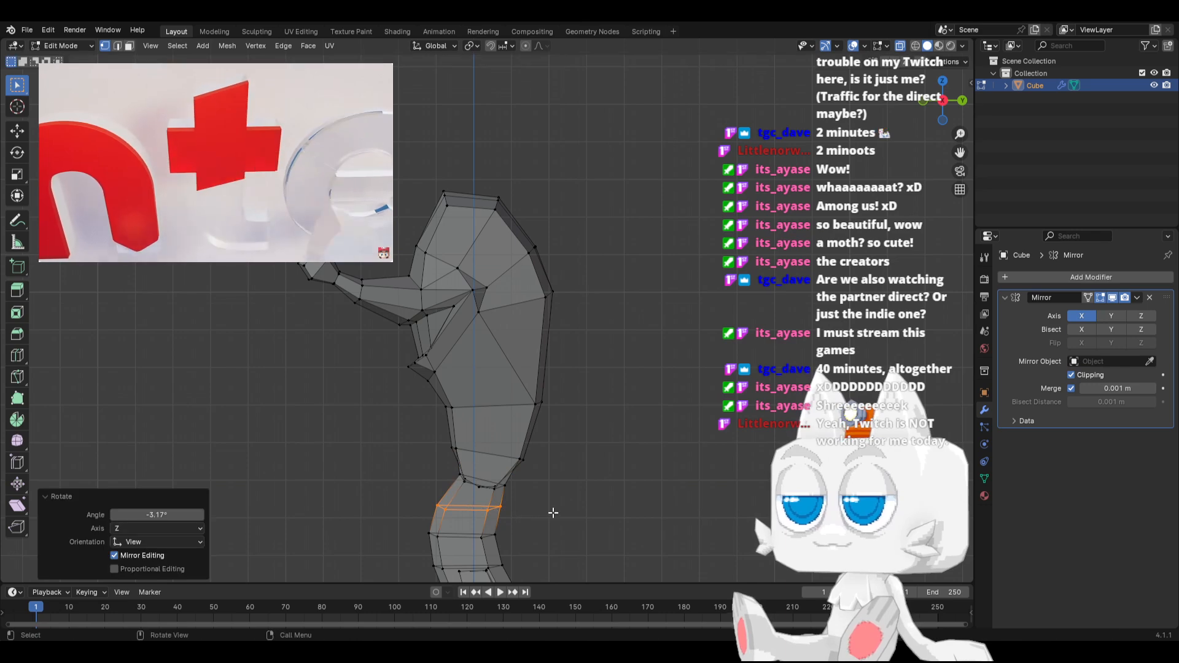
key(s)
key(y)
click(534, 511)
key(r)
click(549, 525)
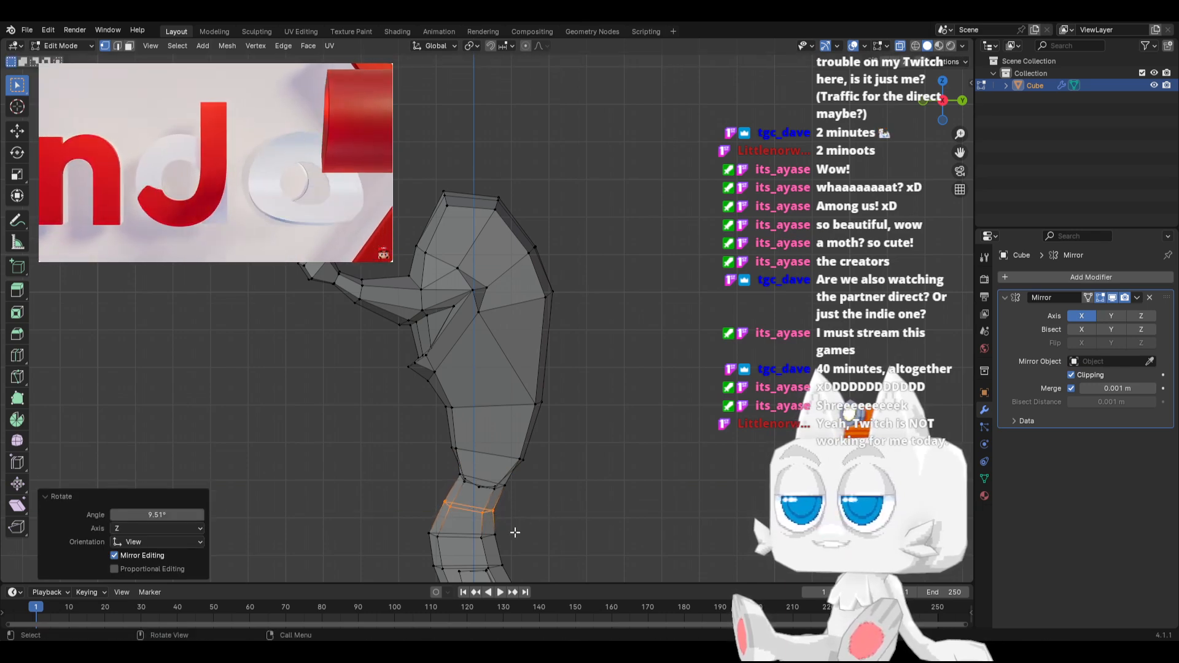
Narrow the third and fourth leg rings from the hip along Y, one after the other
drag(412, 533, 531, 548)
shift+middle_drag(531, 522, 536, 463)
key(s)
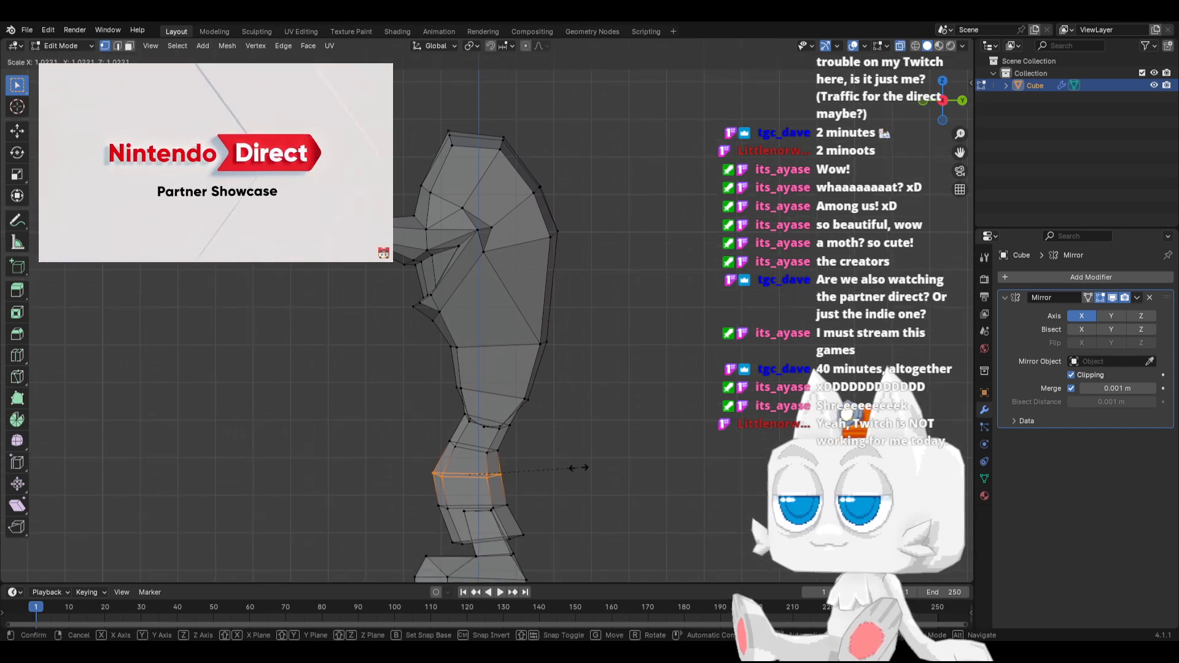
key(y)
click(552, 474)
drag(420, 497, 528, 509)
key(s)
key(y)
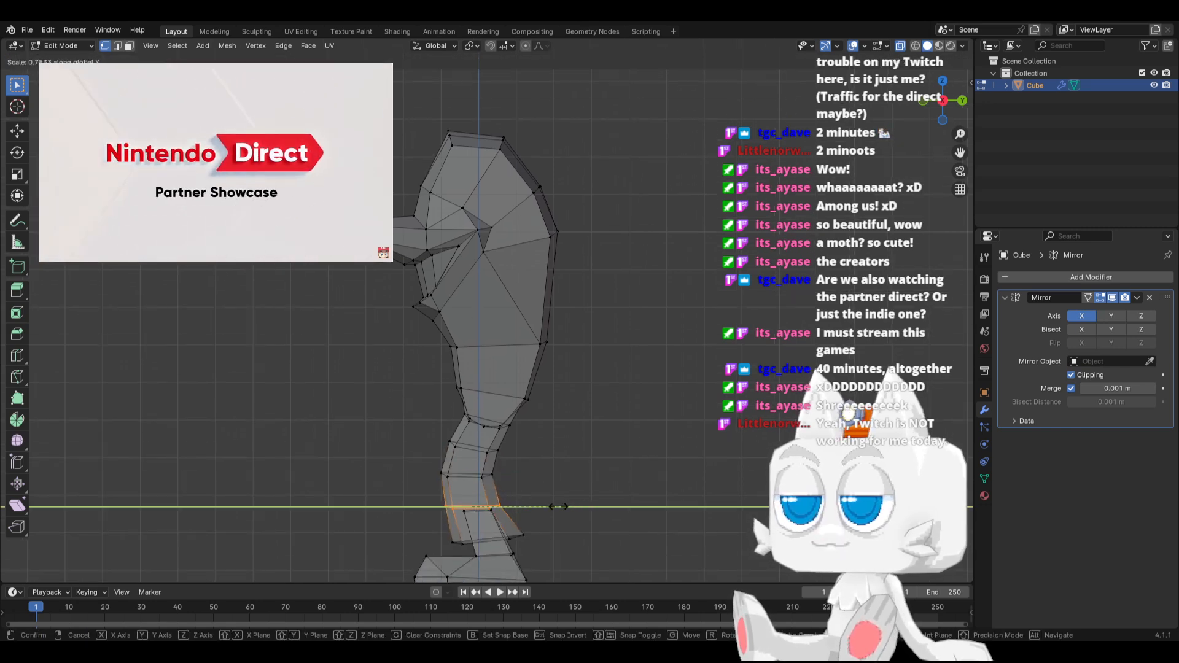
click(525, 517)
Scale the leg's bottom ring above the foot to 0.817 along Y
drag(438, 531, 555, 548)
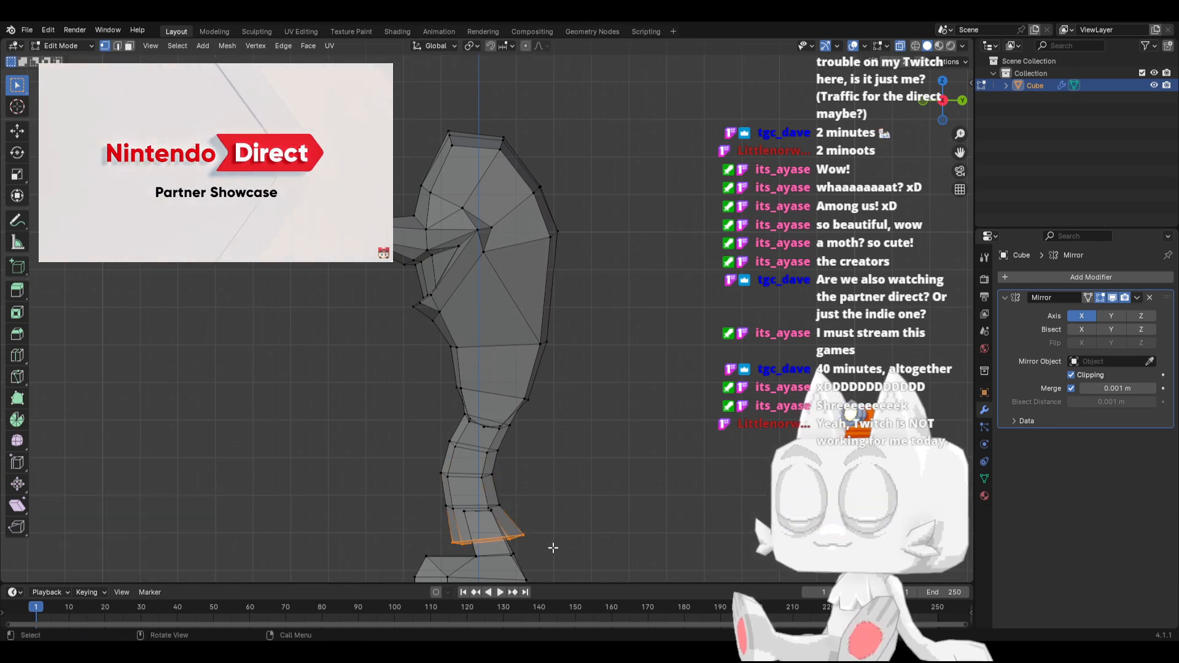
key(s)
key(y)
click(588, 513)
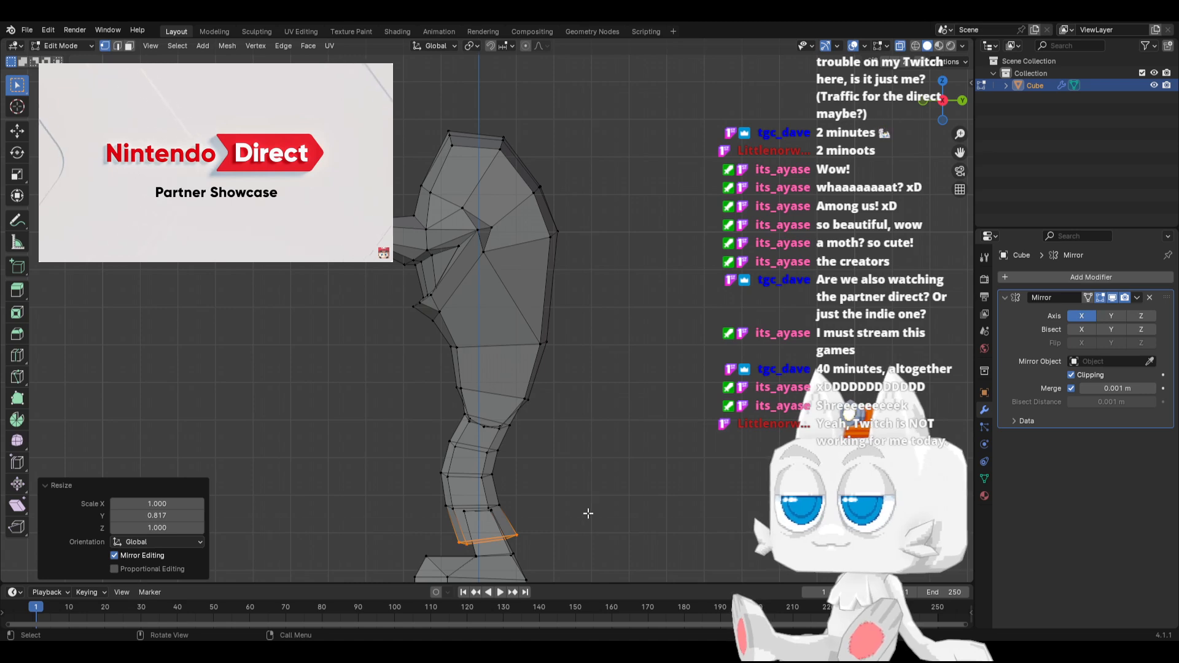
From the front, scale the leg's topmost ring to 0.826 along X and shift it inward about 0.13 m
key(KP_1)
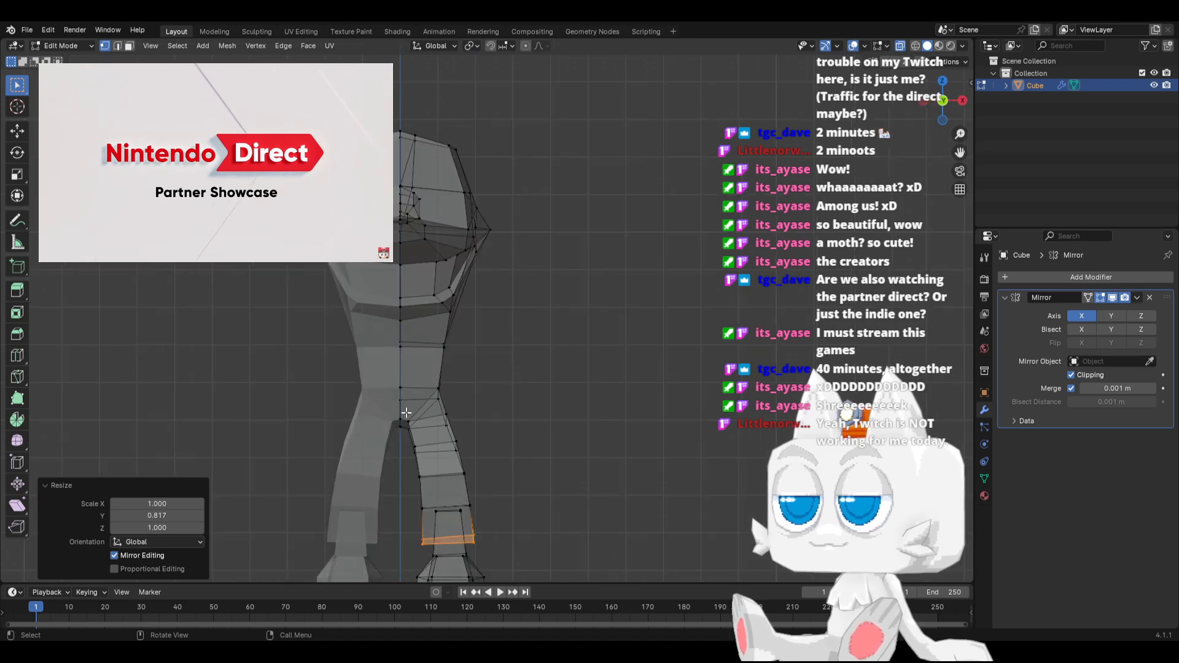
alt+click(405, 415)
key(s)
key(x)
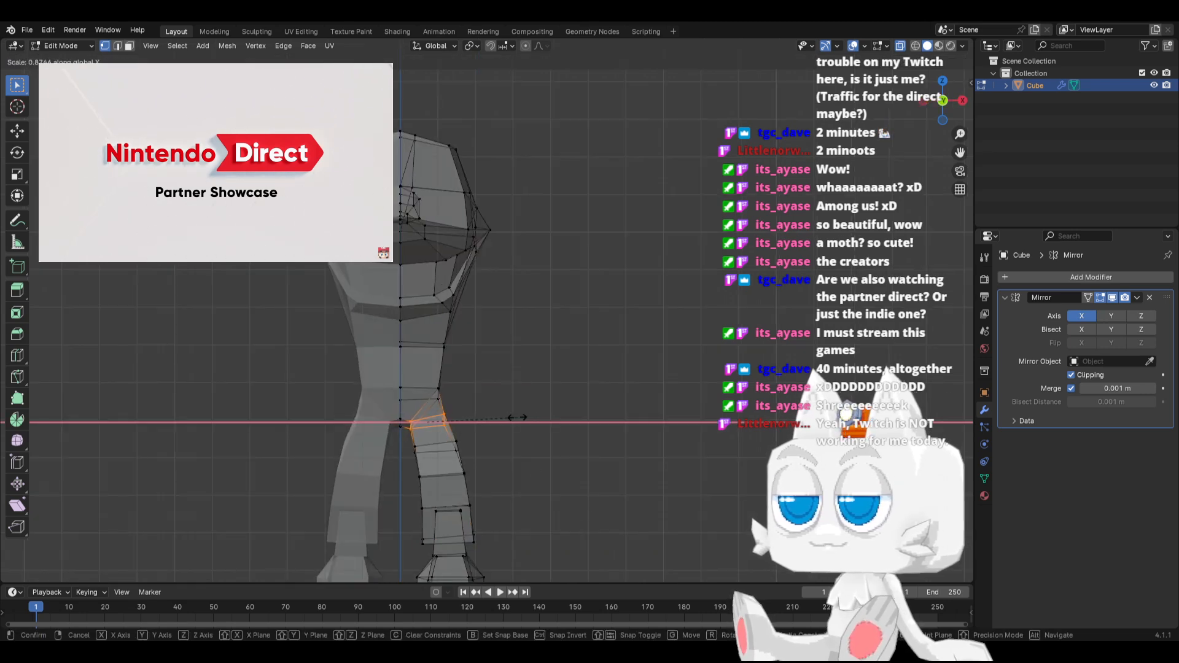
click(513, 419)
key(g)
key(x)
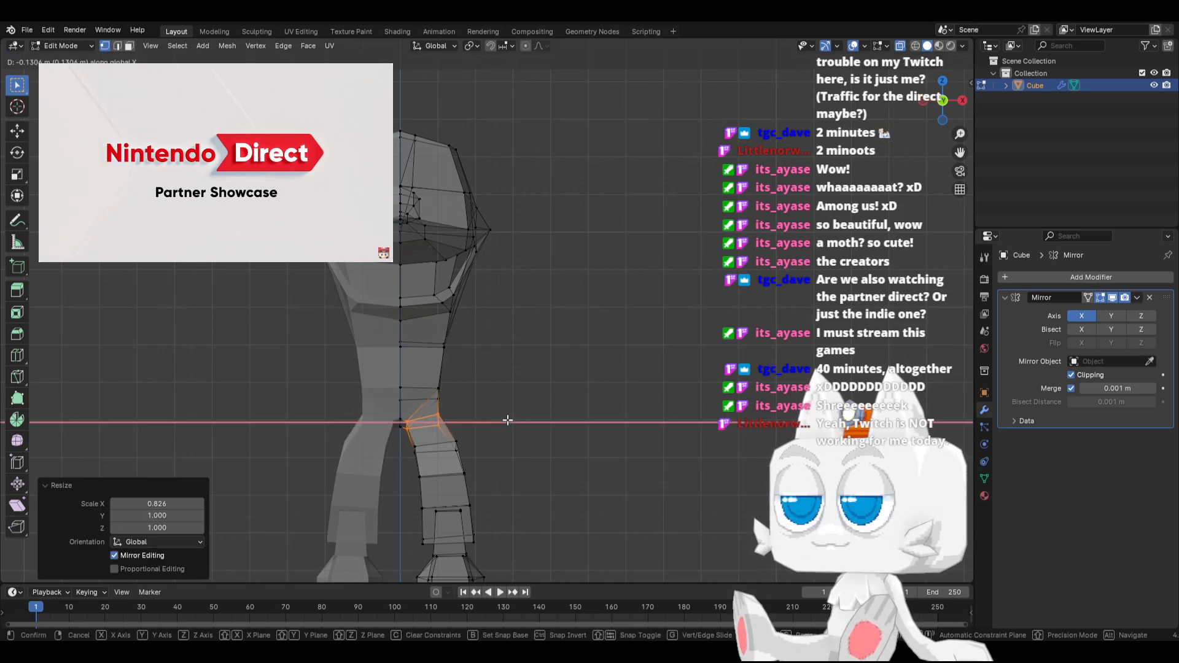
click(508, 420)
Move the second leg ring inward 0.065323 m along X and narrow it along X
alt+click(450, 446)
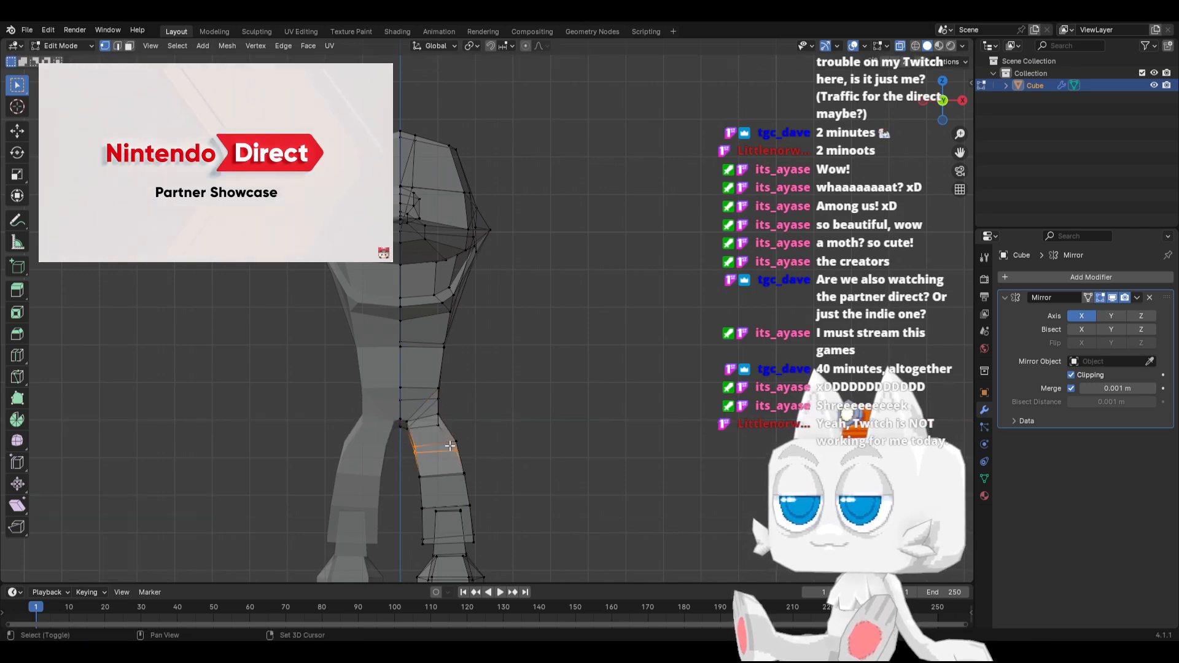
key(g)
key(x)
click(488, 447)
key(s)
key(x)
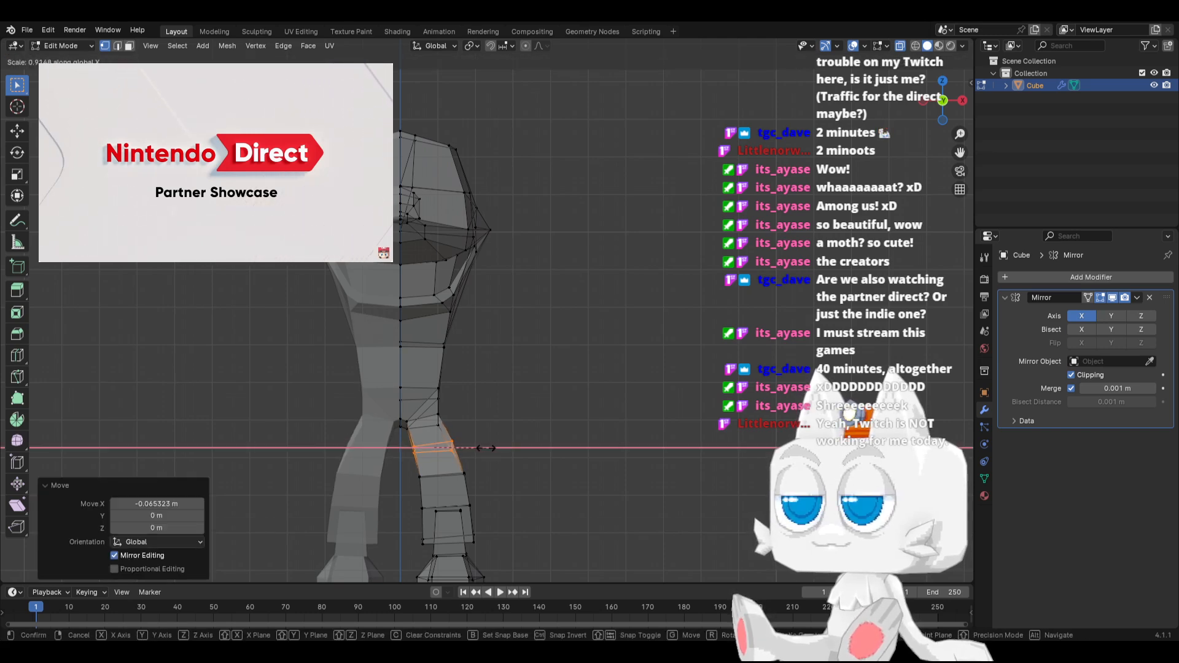
click(480, 448)
Scale the third leg ring to 0.933 along X, move it inward 0.016331 m, and return to the side view
alt+click(455, 475)
key(s)
key(x)
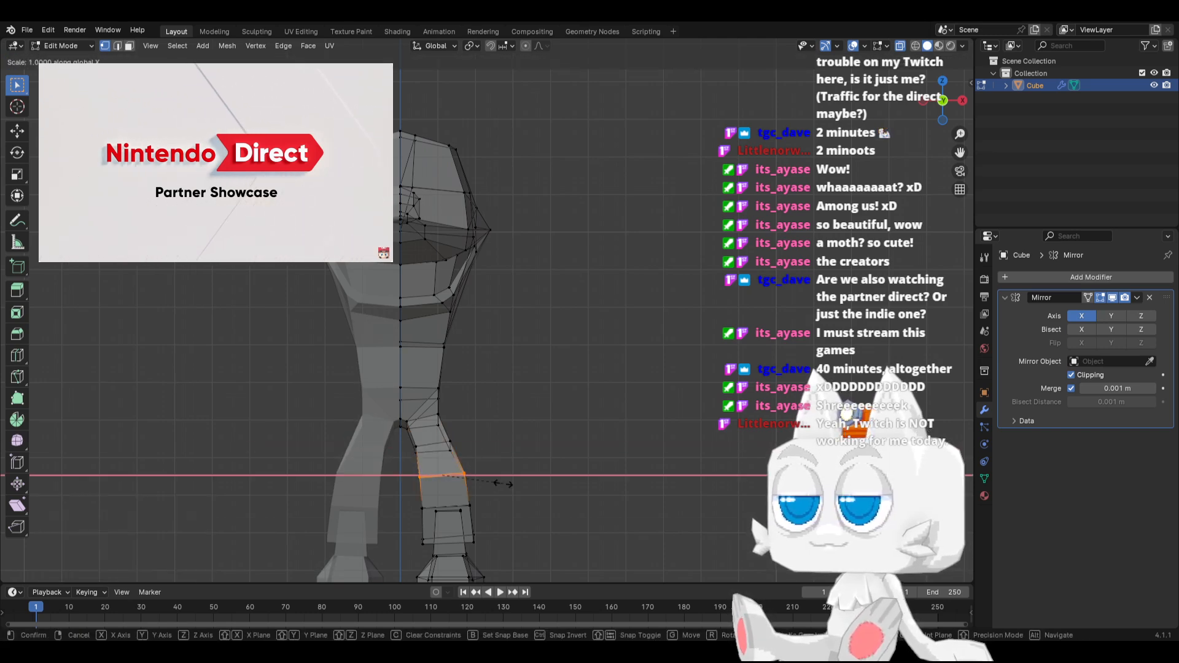
click(499, 485)
key(g)
key(x)
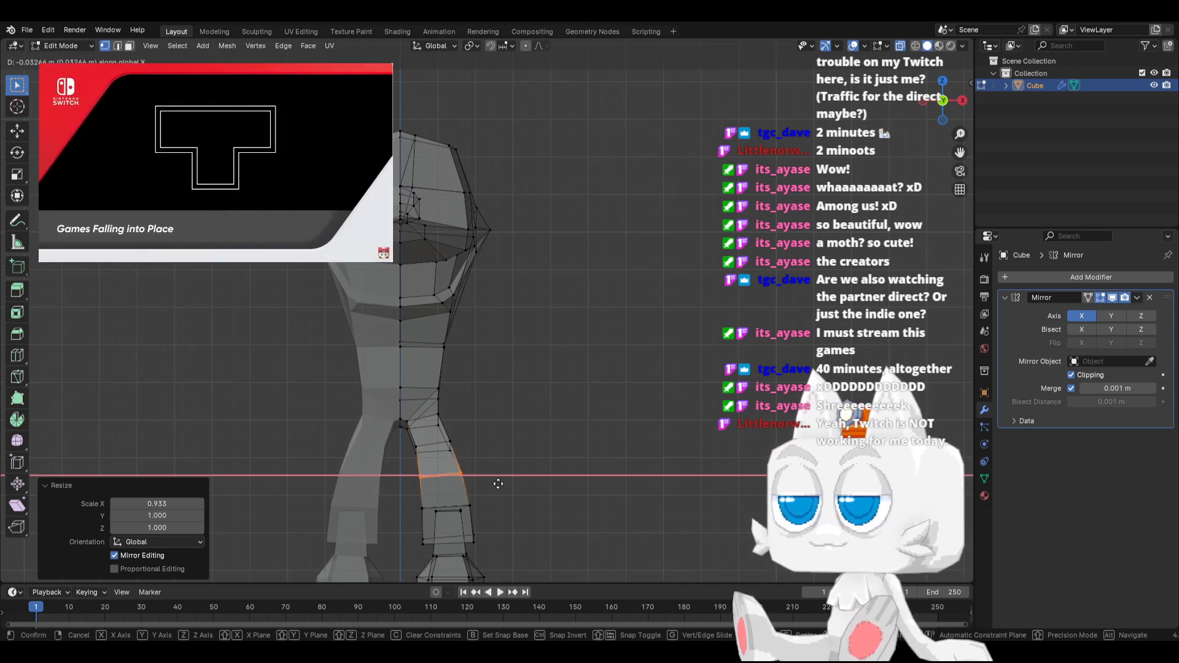
click(498, 482)
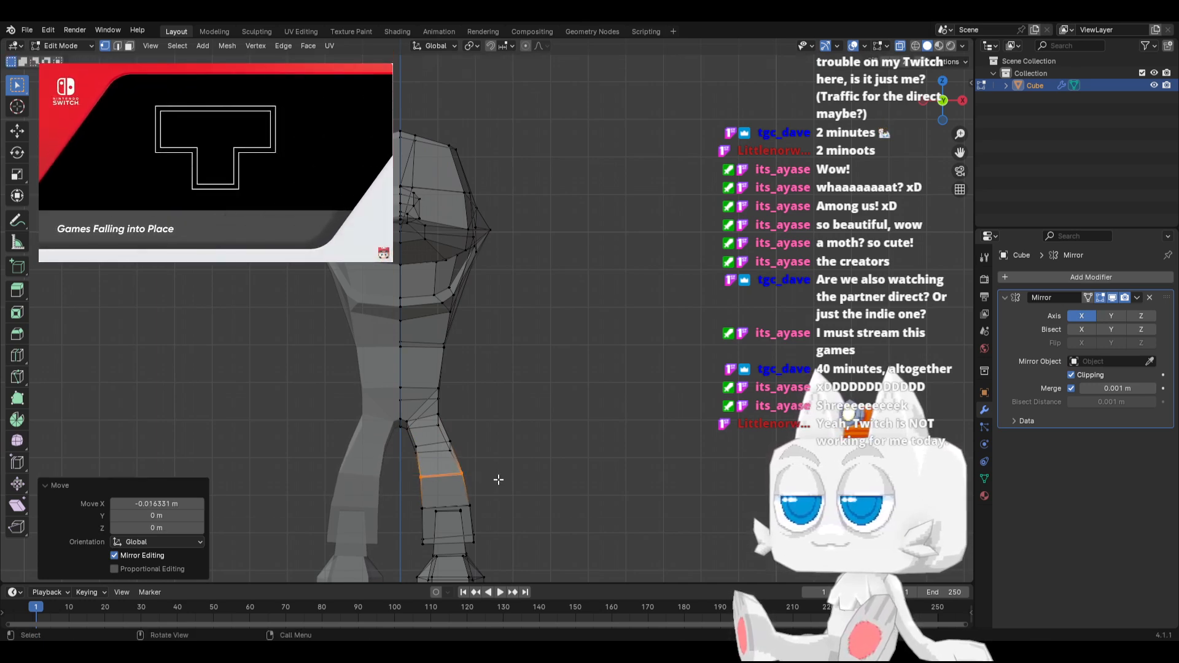
key(KP_3)
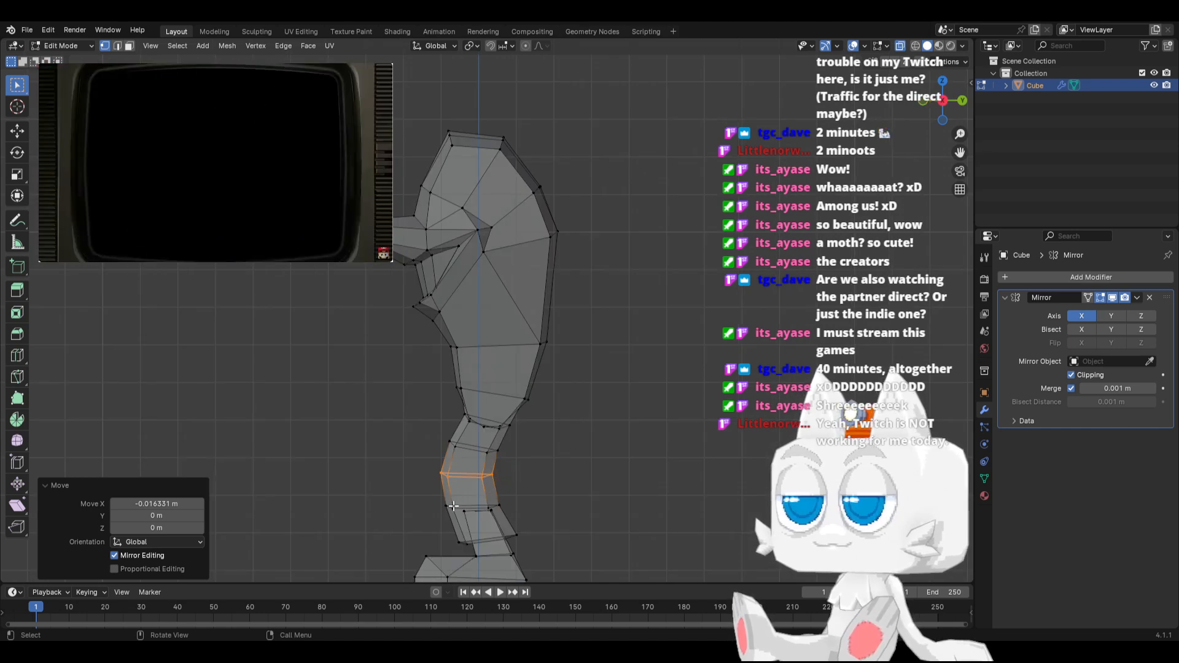
Move the leg's bottom ring 0.16331 m forward along Y and 0.016331 m down in the side view
drag(443, 529, 535, 550)
key(g)
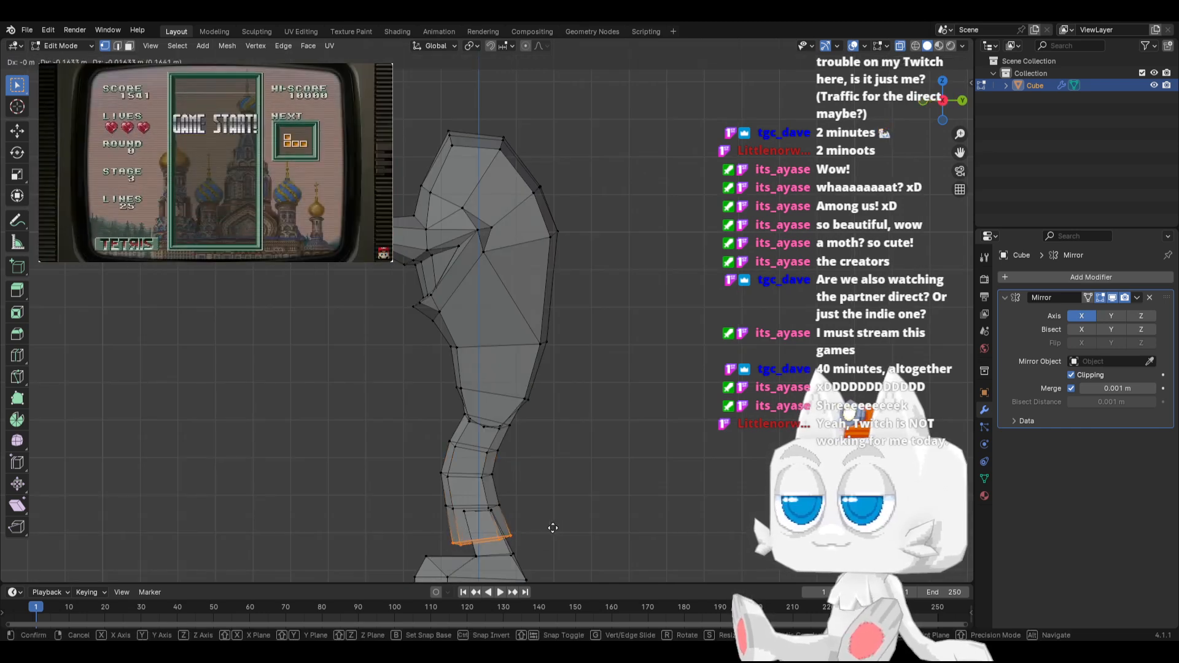
click(553, 528)
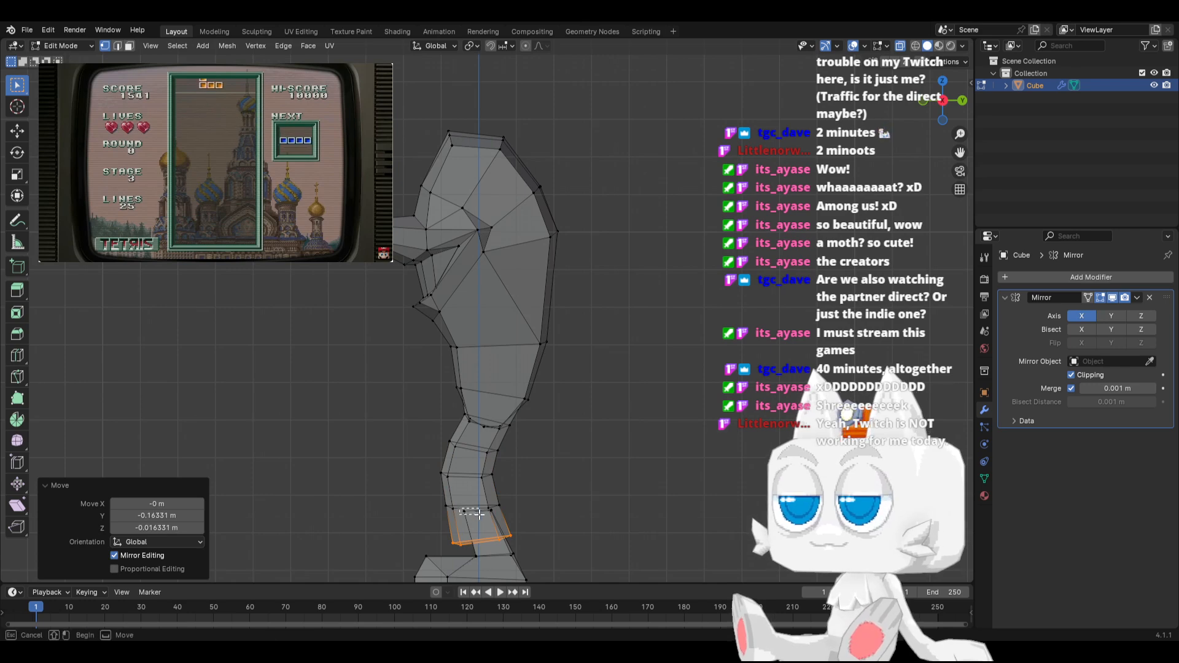
Reposition the top ring of the ankle stub inside the leg opening and scale it uniformly to 0.663
drag(479, 513, 501, 517)
key(g)
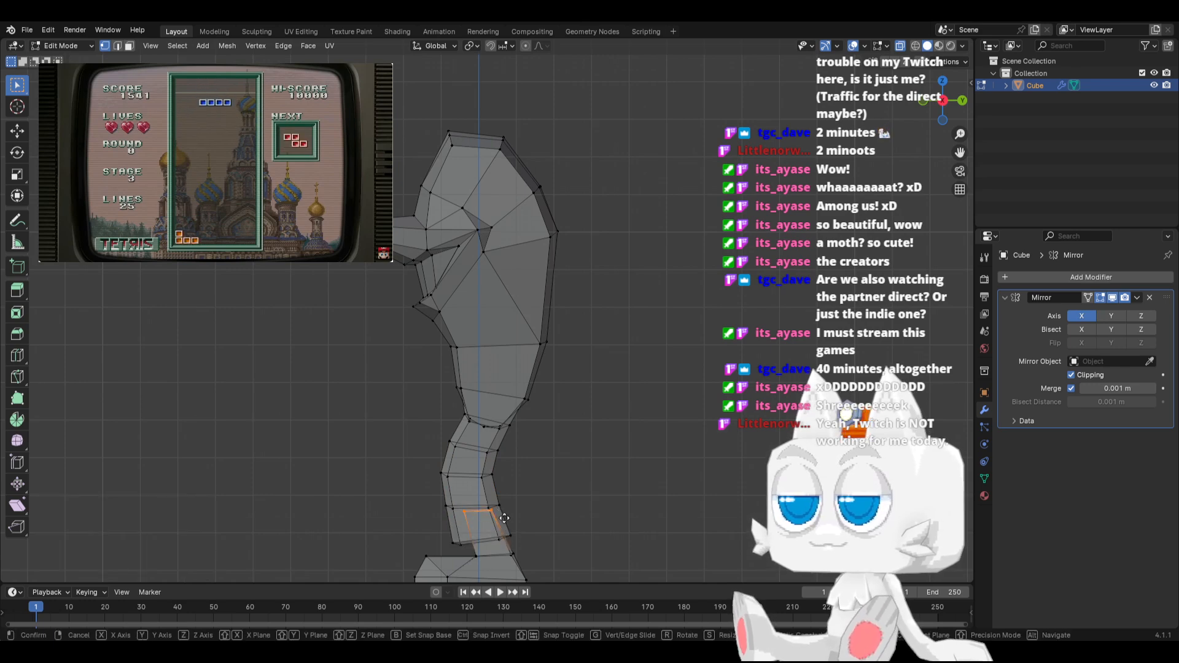
click(497, 526)
key(s)
click(513, 519)
Move the whole foot 0.37234 m forward along Y and scale it down uniformly to about 0.91
scroll(468, 526, down, 1)
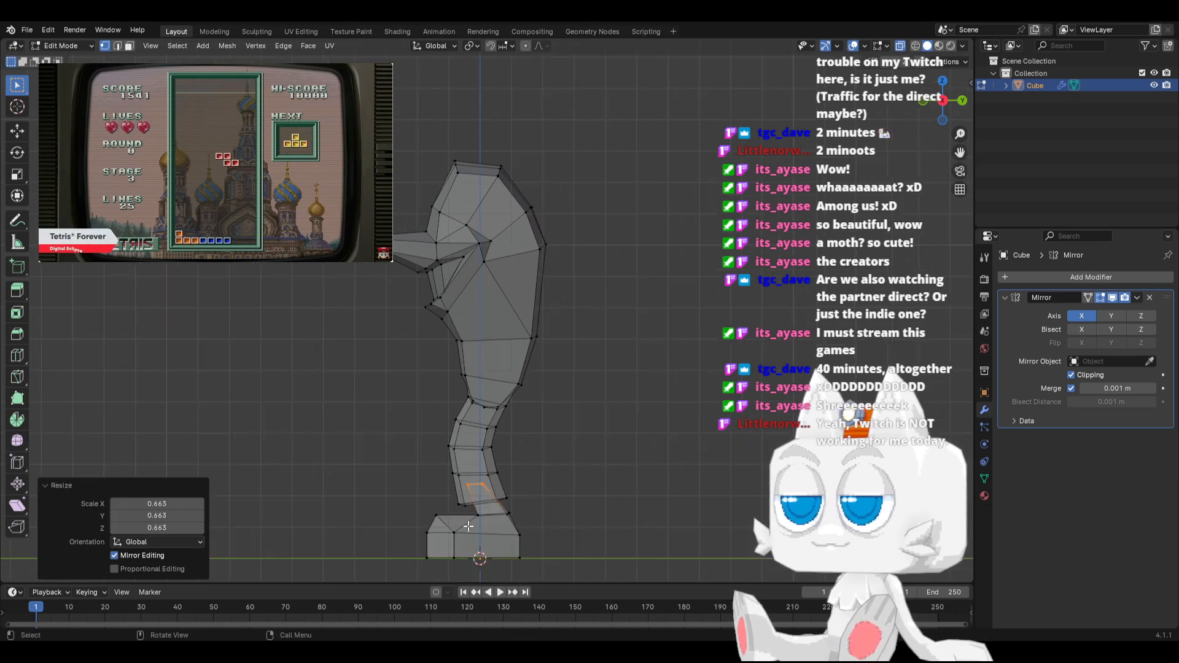
drag(419, 509, 569, 562)
key(g)
key(y)
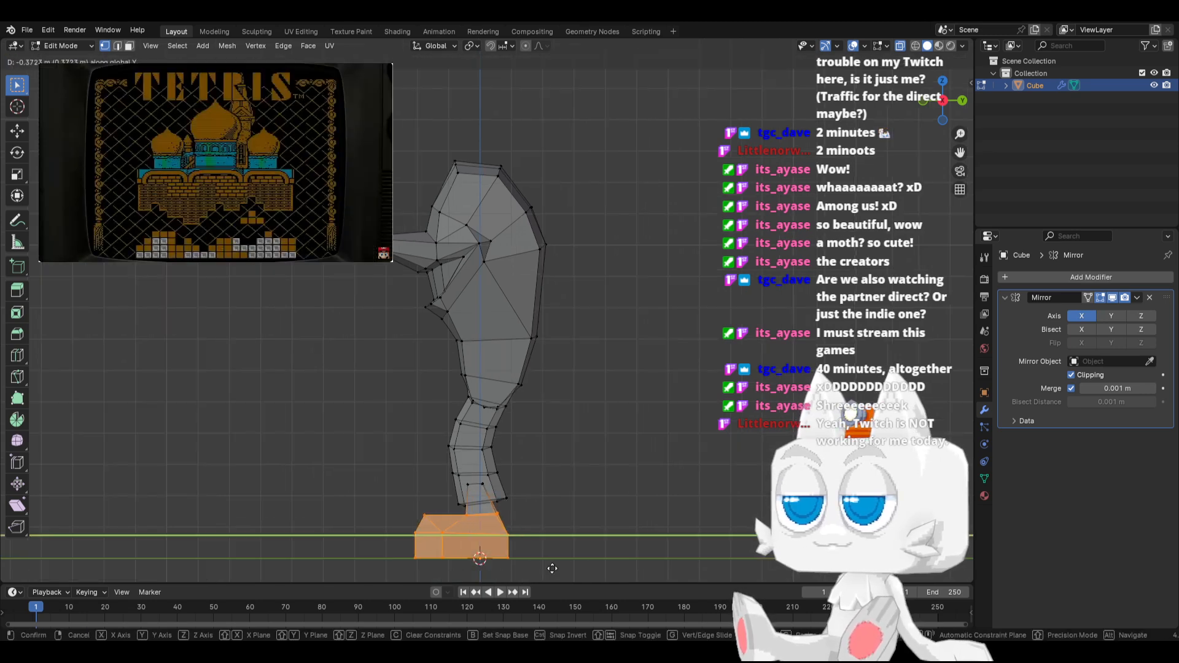
click(439, 527)
key(g)
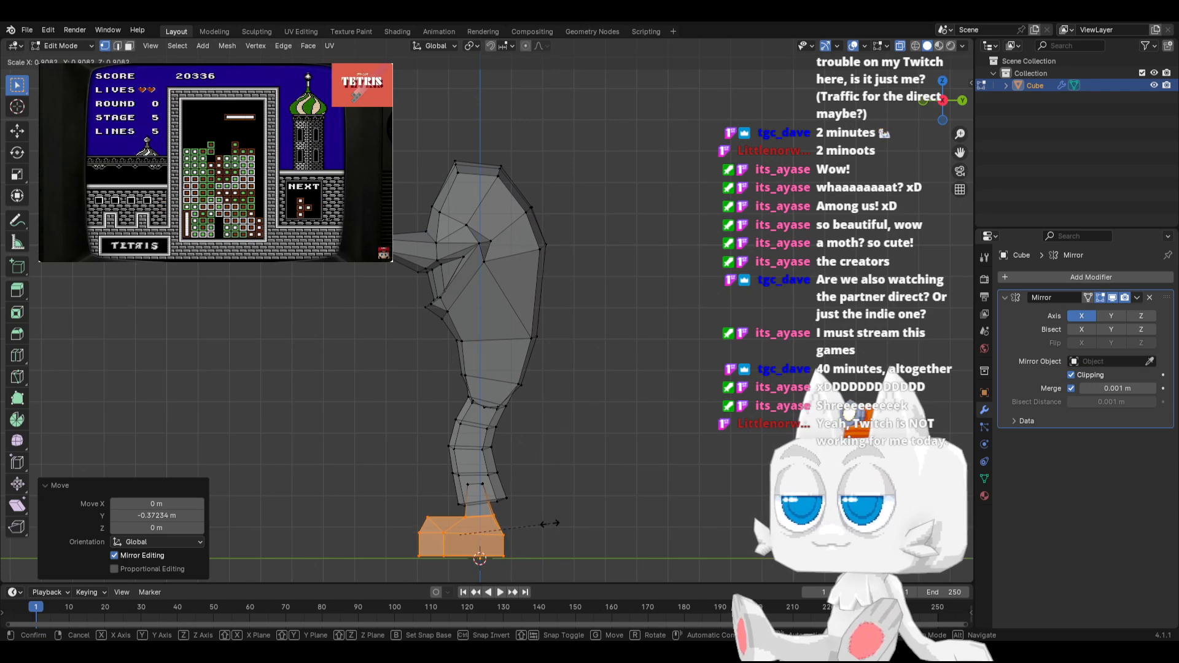
click(542, 522)
Adjust the foot's sole vertices vertically, and lower the entire mesh 0.29395 m along Z to the ground line
drag(398, 544, 537, 575)
key(g)
key(z)
click(536, 570)
key(a)
key(g)
key(z)
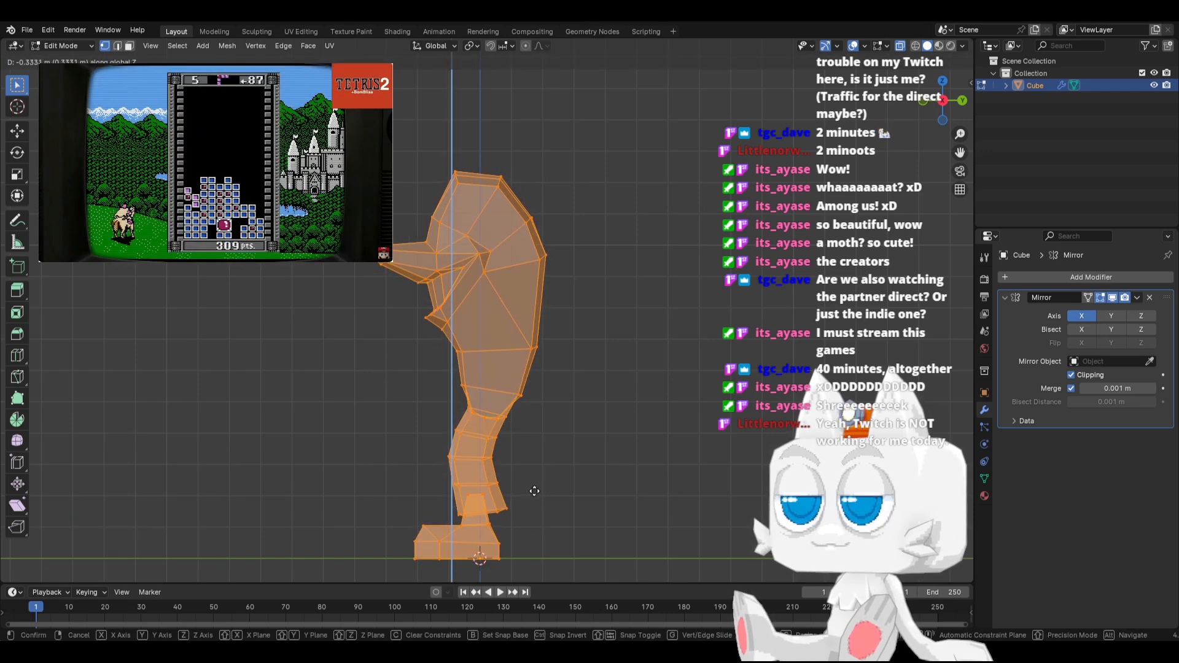
click(532, 488)
From the front, move the outer hip vertices 0.10887 m outward and 0.081654 m up, and the outer upper-thigh vertices 0.054436 m outward
key(KP_1)
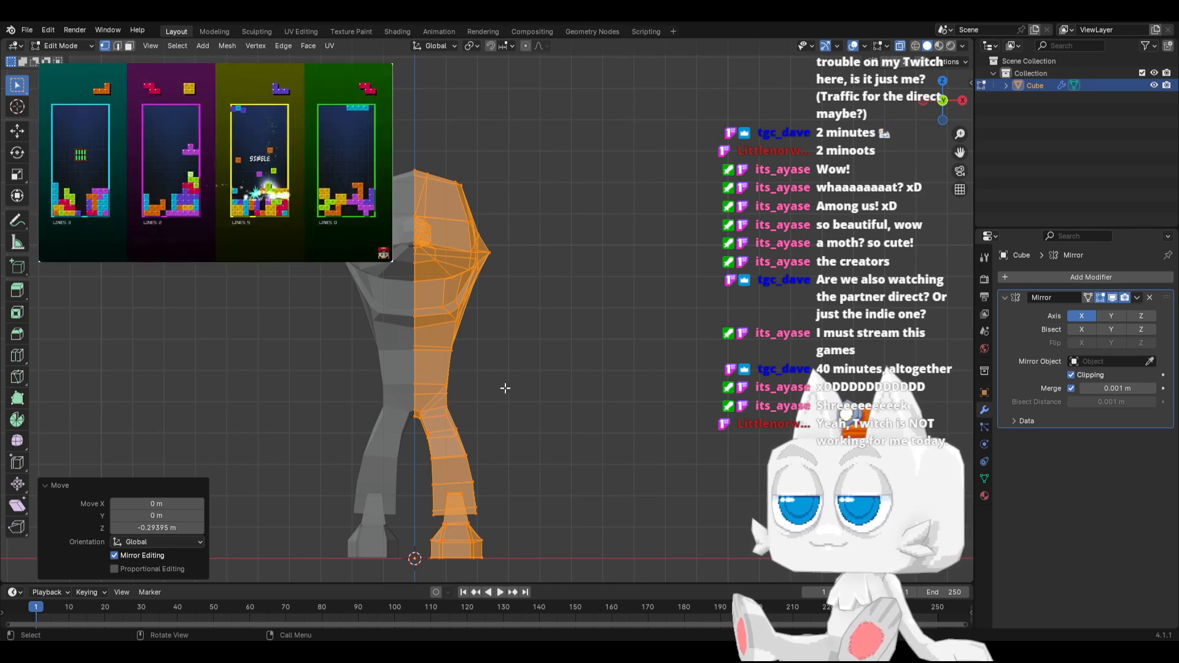
scroll(428, 422, up, 3)
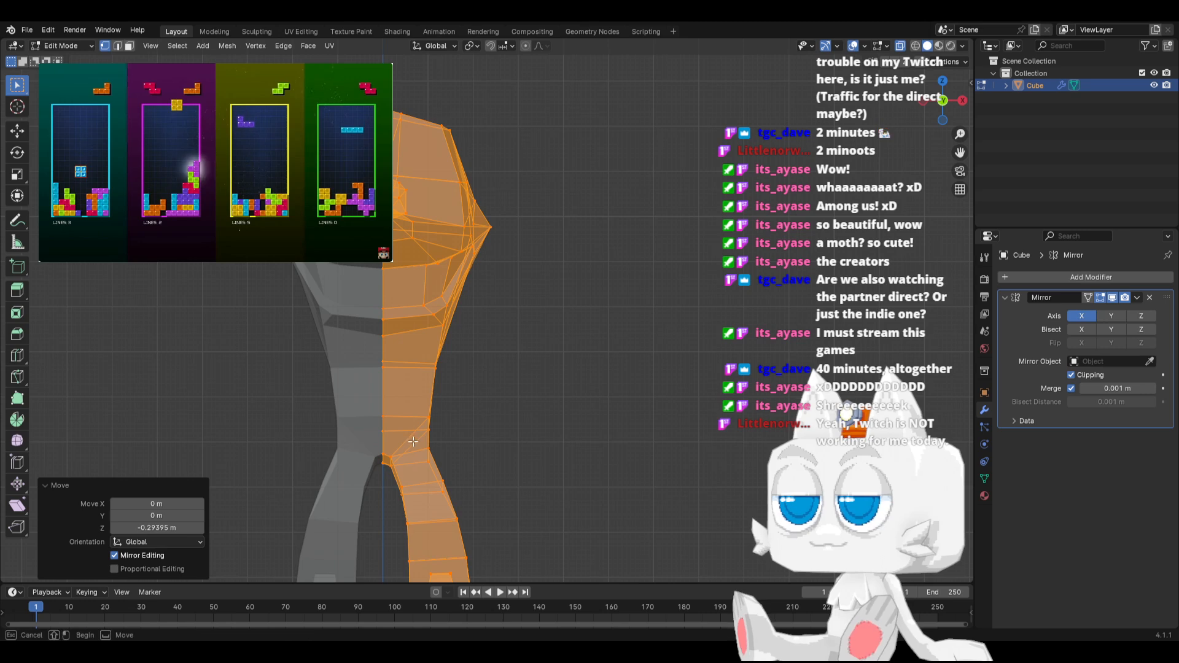
click(431, 455)
key(g)
click(444, 456)
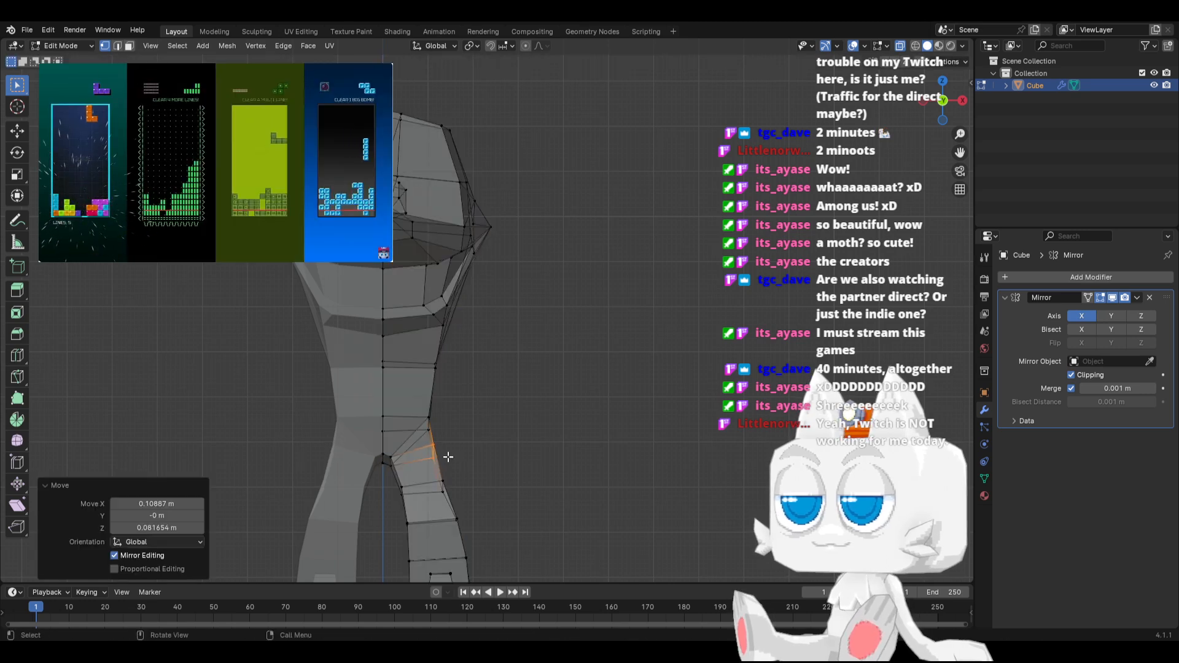
key(g)
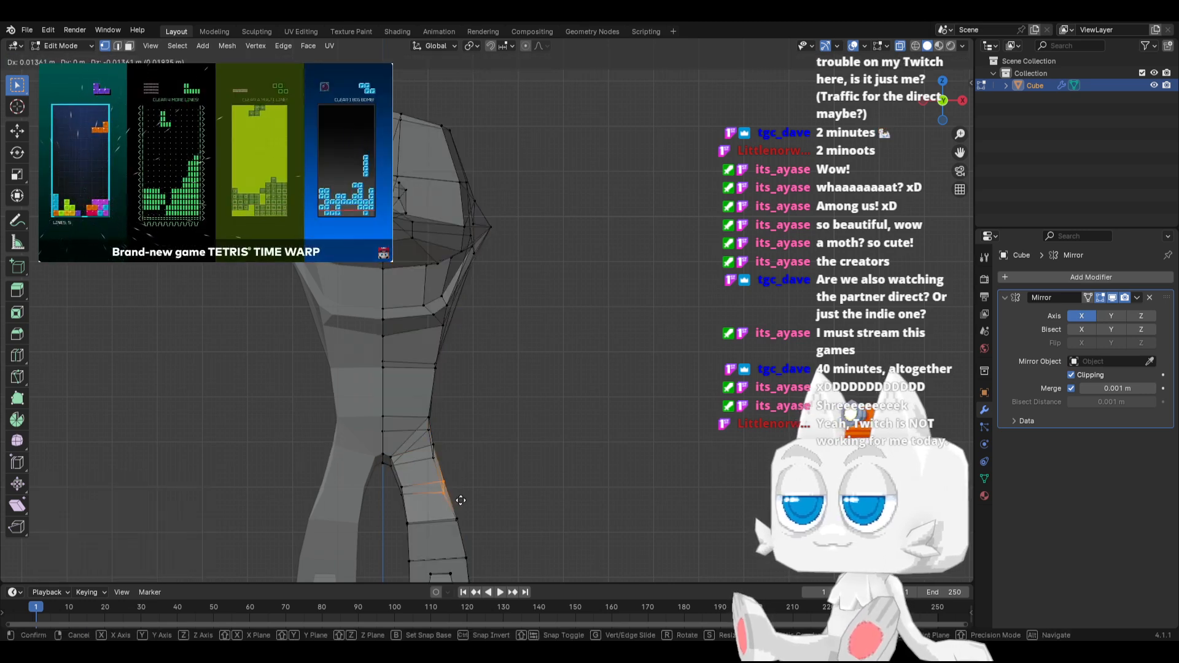
click(462, 496)
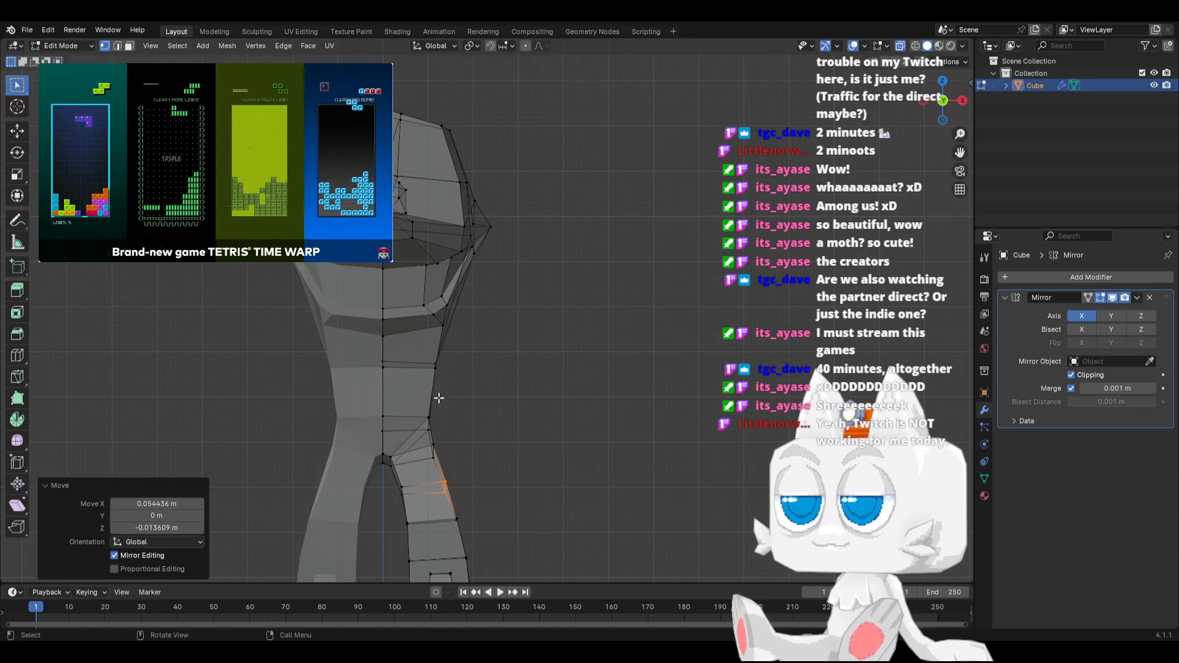
From the side, move the lower torso's front waist vertices 0.13609 m backward along Y and 0.013609 m up
key(KP_3)
drag(437, 403, 478, 431)
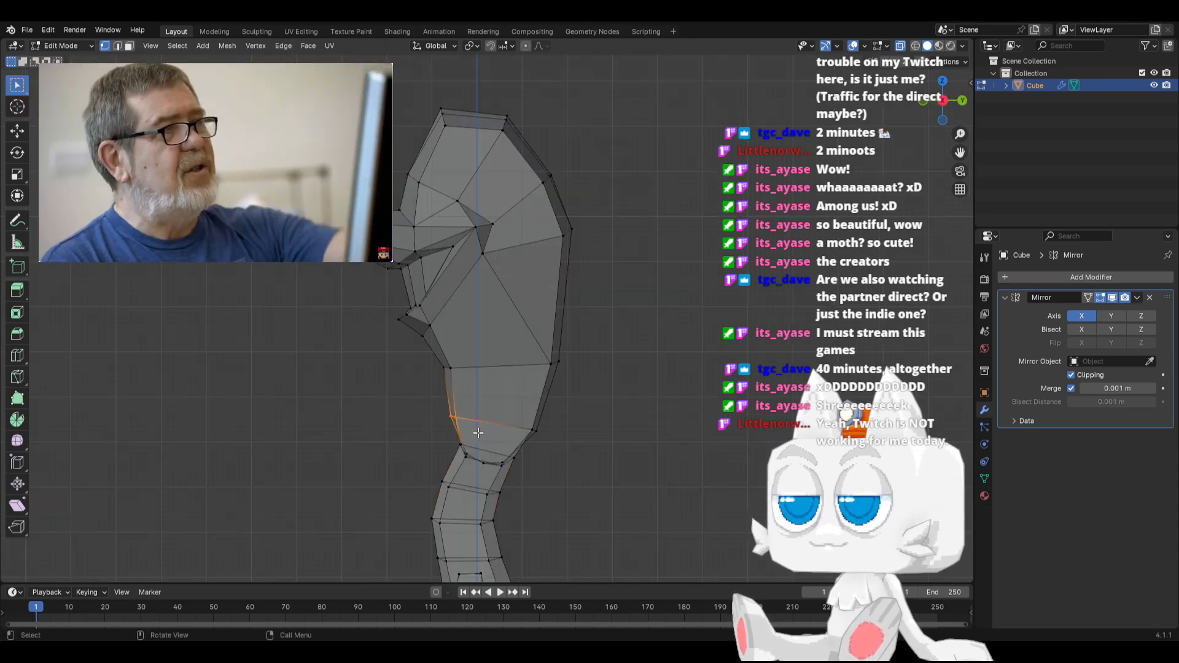
key(g)
click(485, 432)
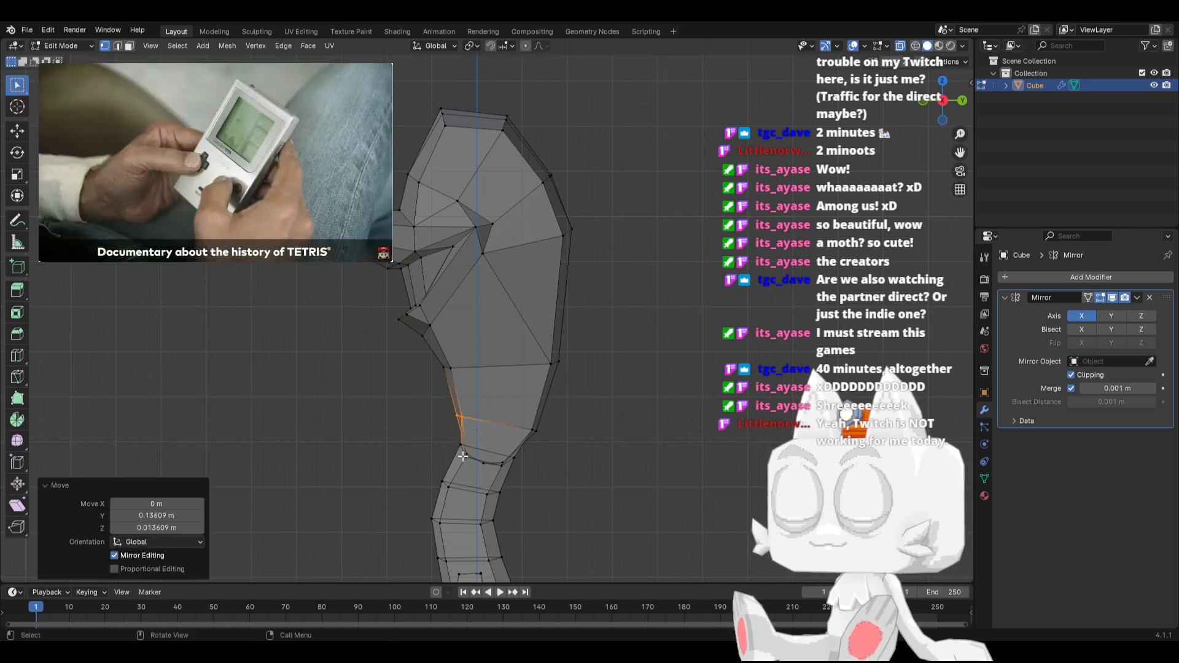
Reposition the front and rear vertices where the torso meets the leg to smooth the hip contour in the side view
click(466, 453)
key(g)
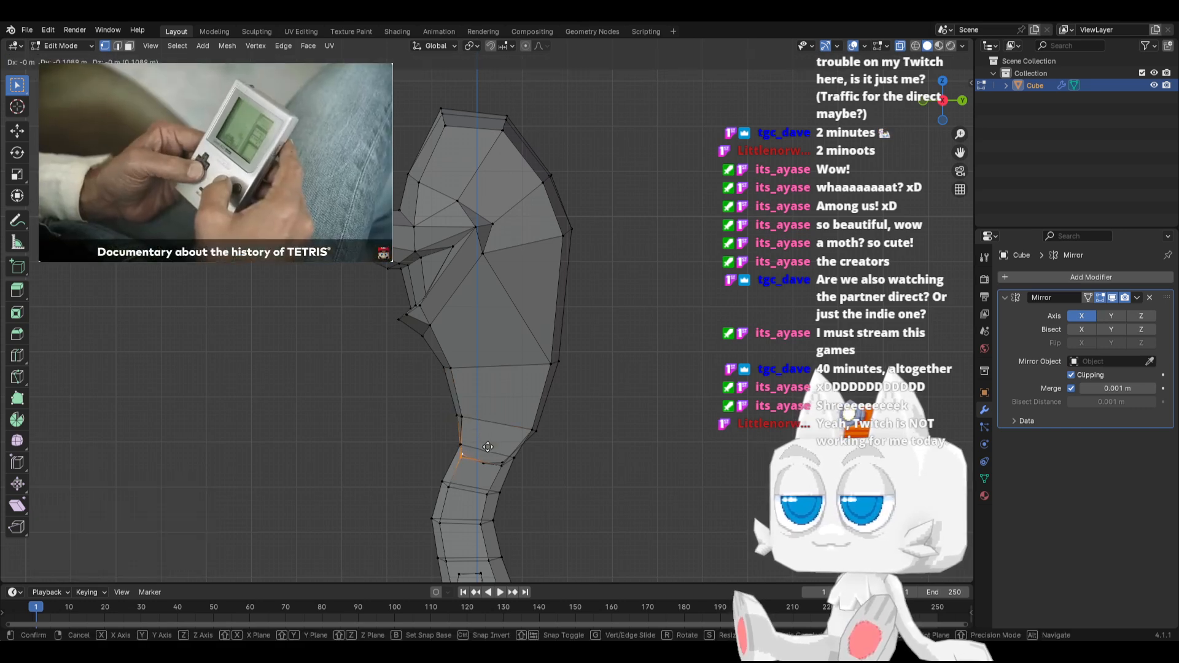
click(489, 450)
click(501, 461)
key(g)
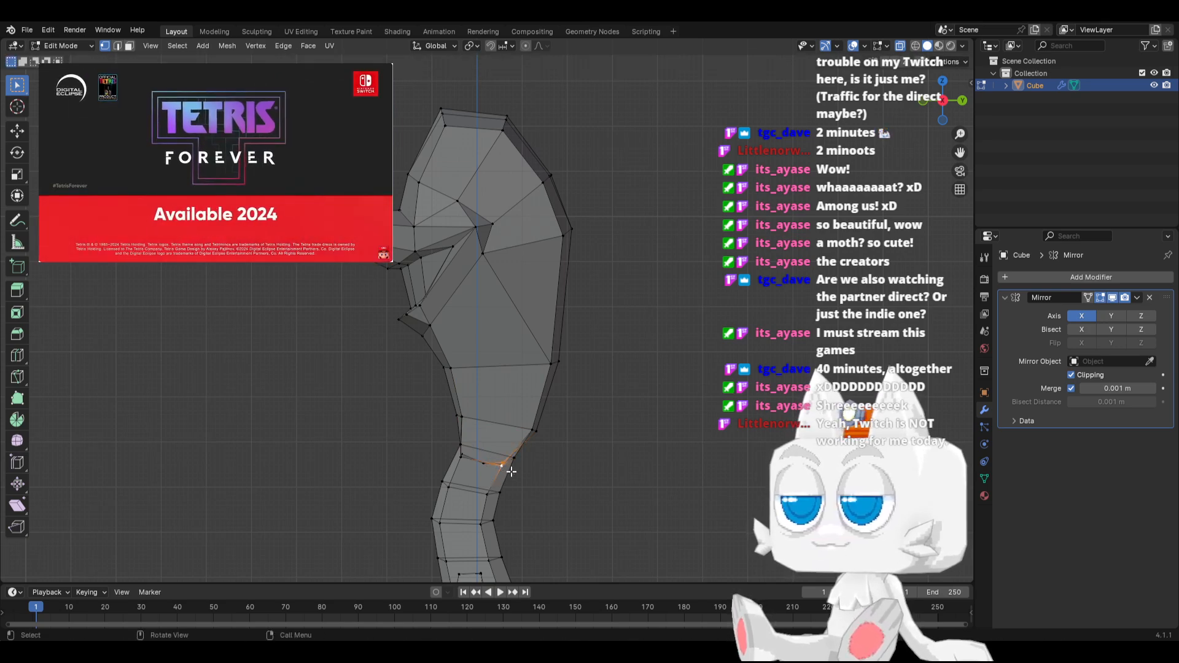
click(517, 474)
Pull the rear waist vertices slightly inward, and move the lower-back vertices 0.068045 m forward along Y and 0.013609 m up
drag(514, 405, 567, 444)
key(g)
click(563, 443)
drag(530, 332, 590, 380)
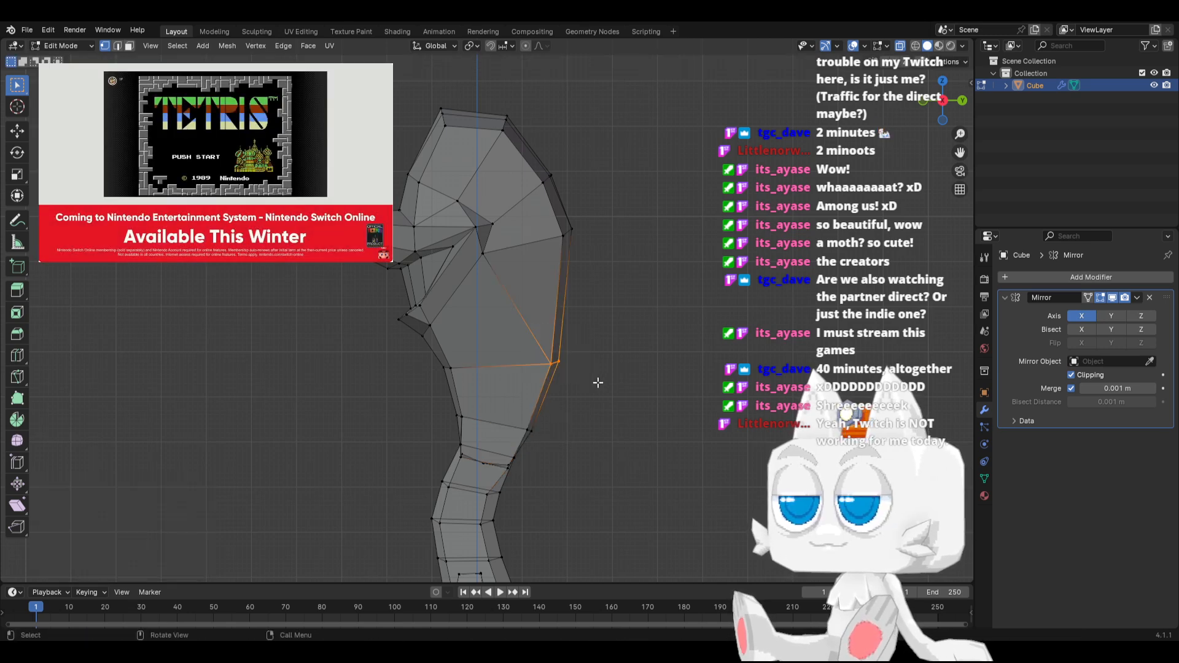
key(g)
click(592, 371)
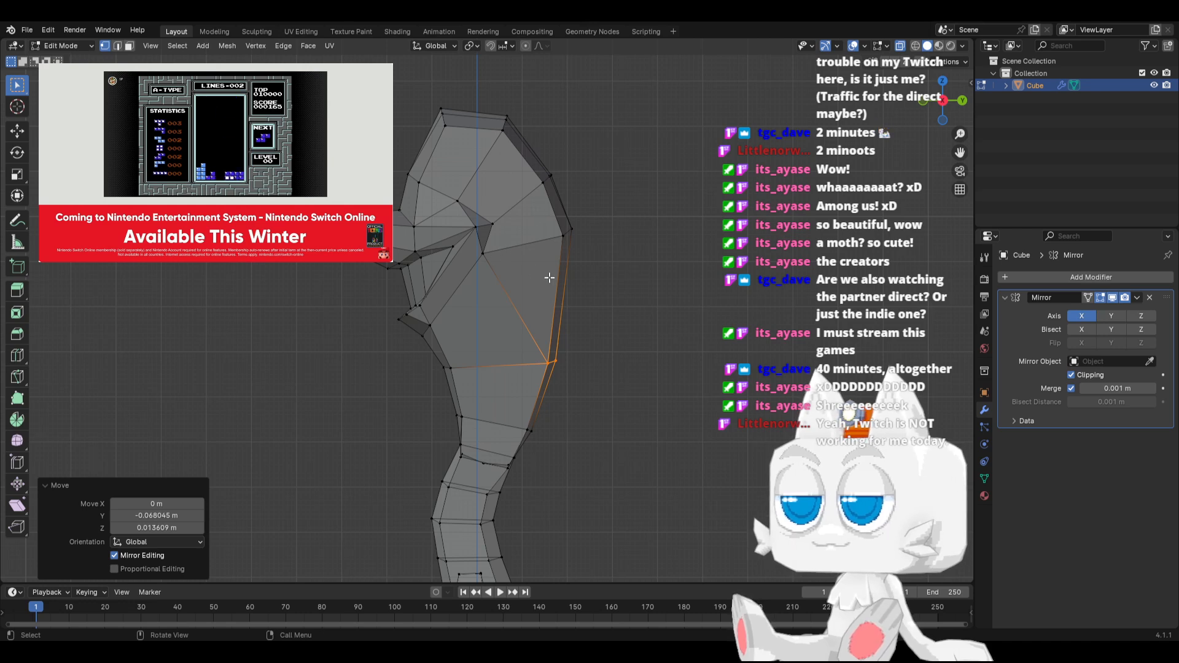
Knife-cut the torso's side diagonally from the lower front vertex across the existing diagonal edge to the upper back vertex
middle_drag(549, 277, 539, 290)
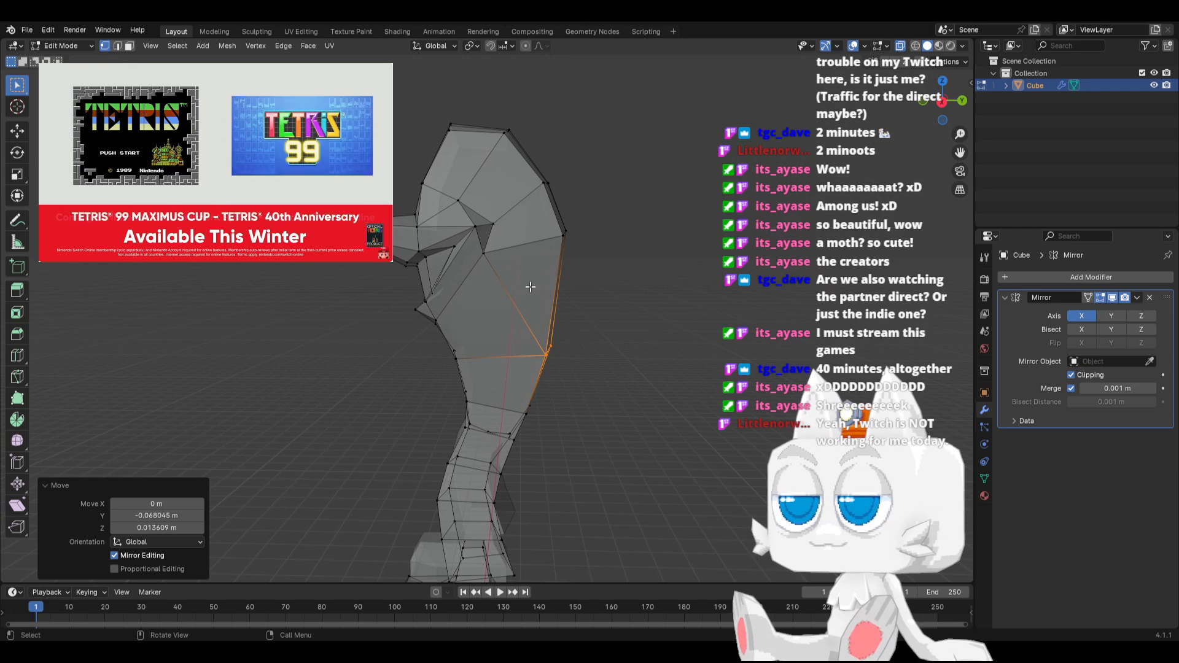
key(k)
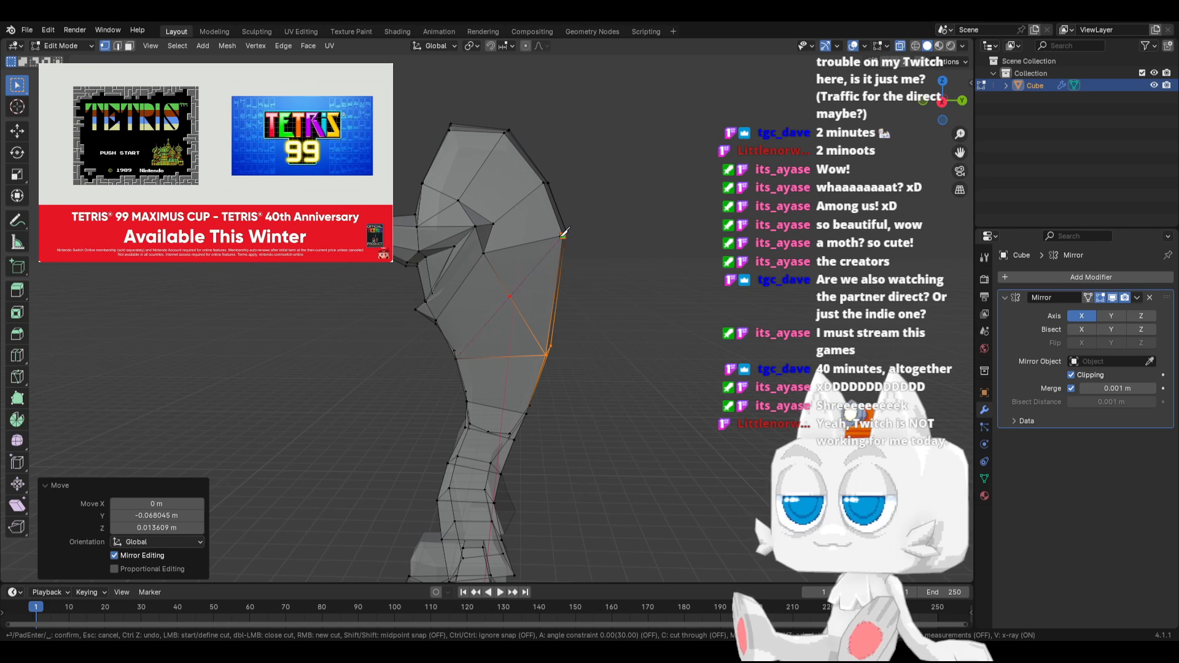
key(Return)
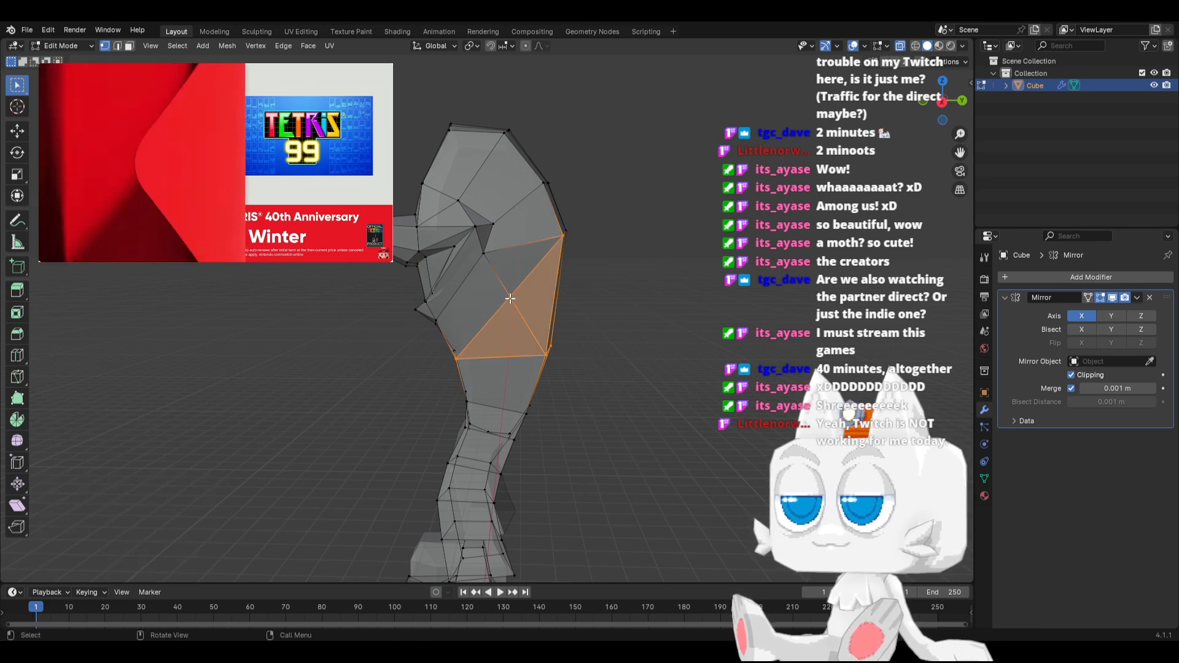
From the side, lower the widest back vertices about 0.26 m, shift them slightly backward, and rotate them 15.6°
click(563, 232)
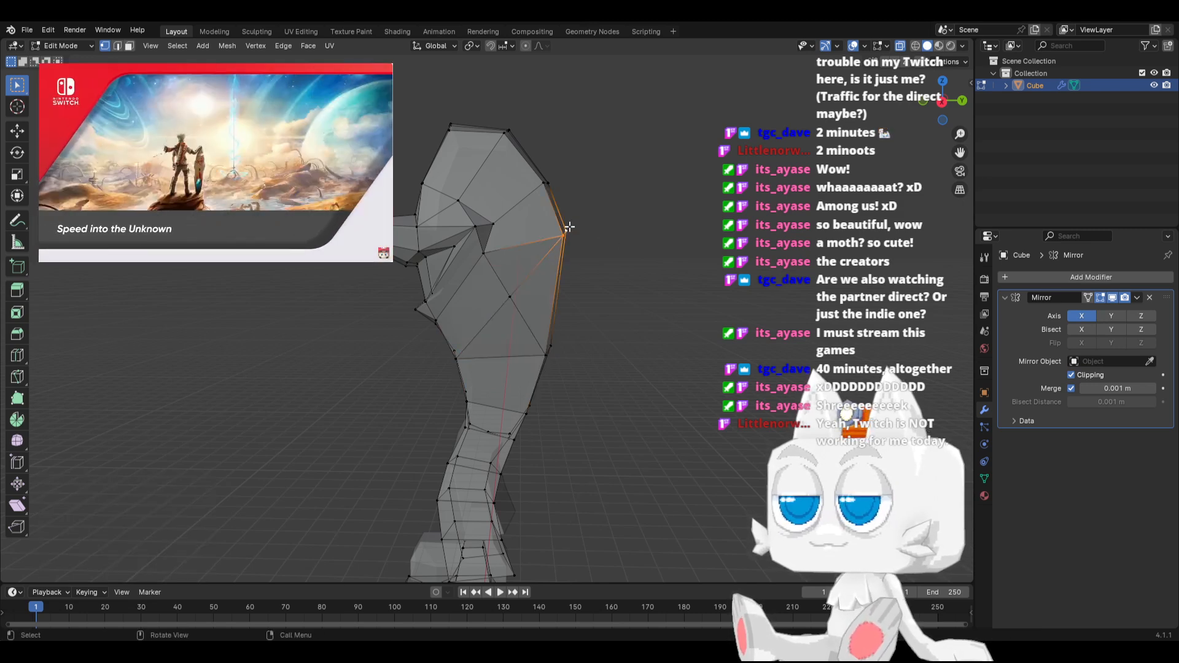
key(KP_3)
key(r)
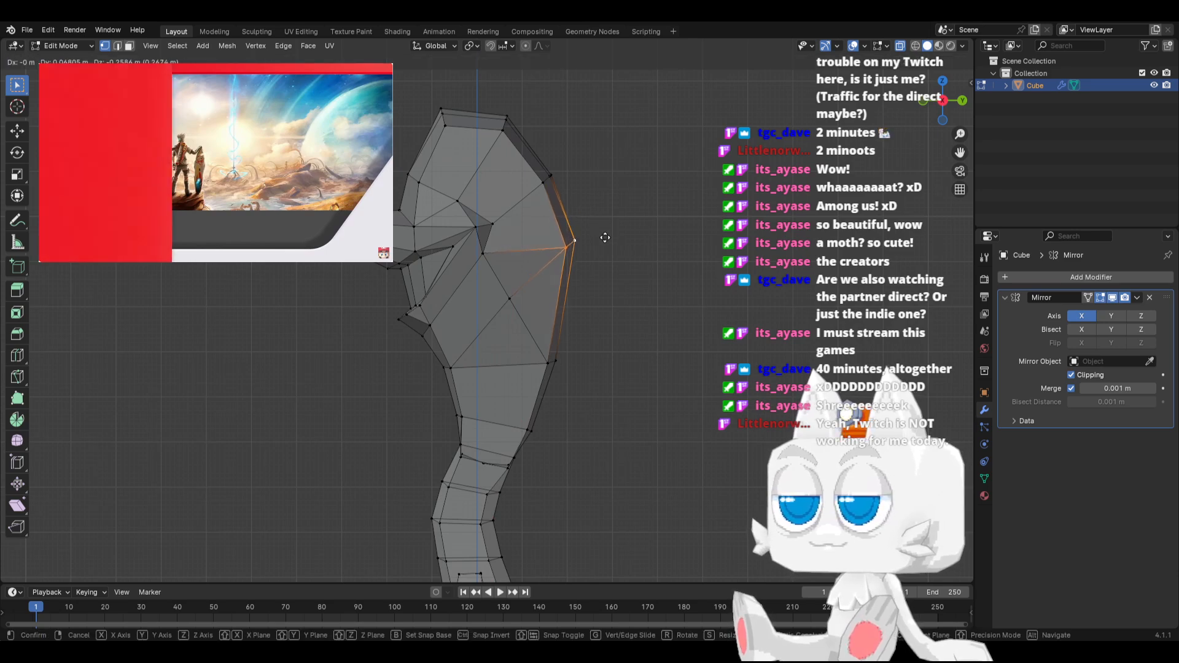
click(629, 252)
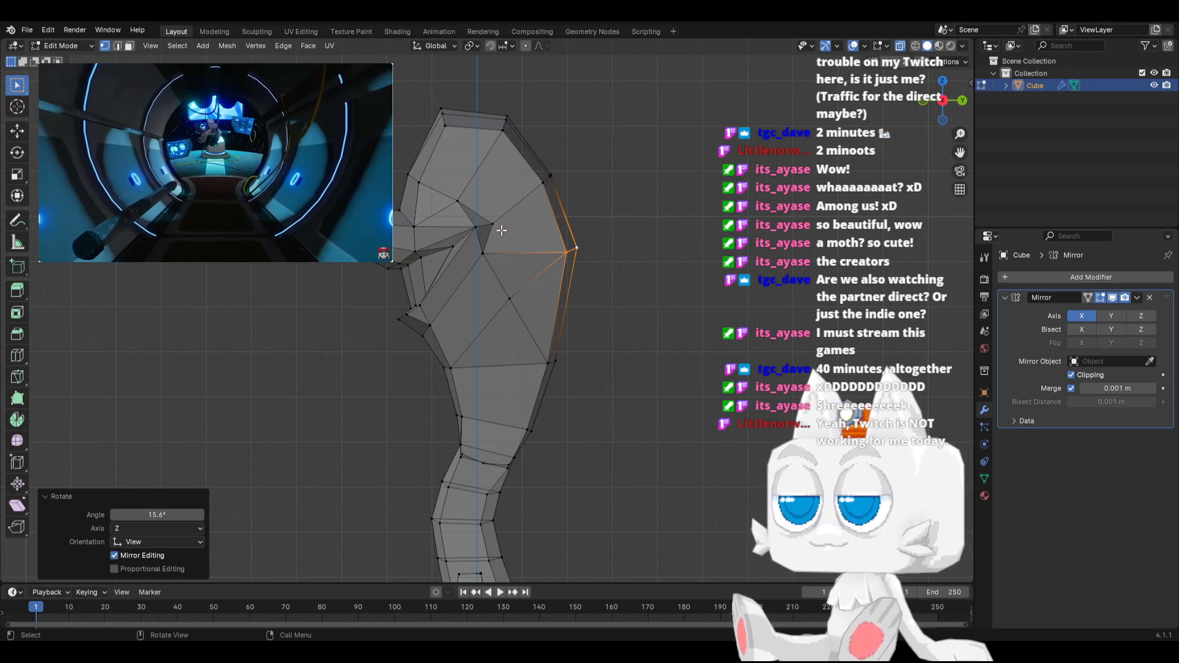
shift+middle_drag(545, 240, 512, 297)
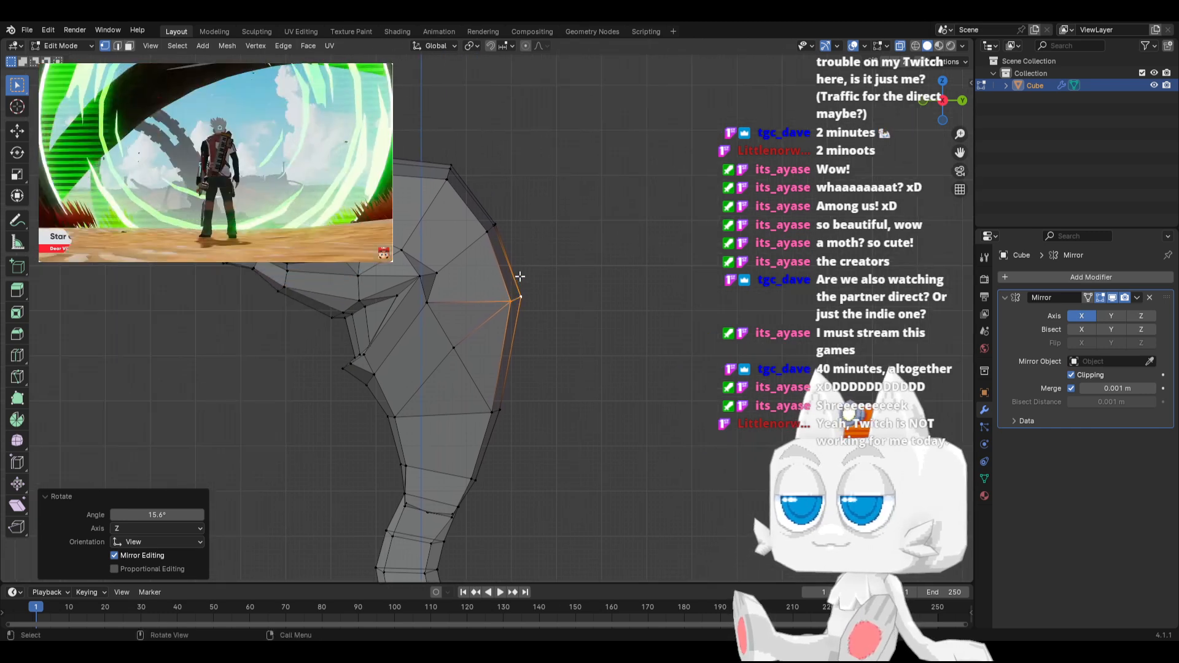
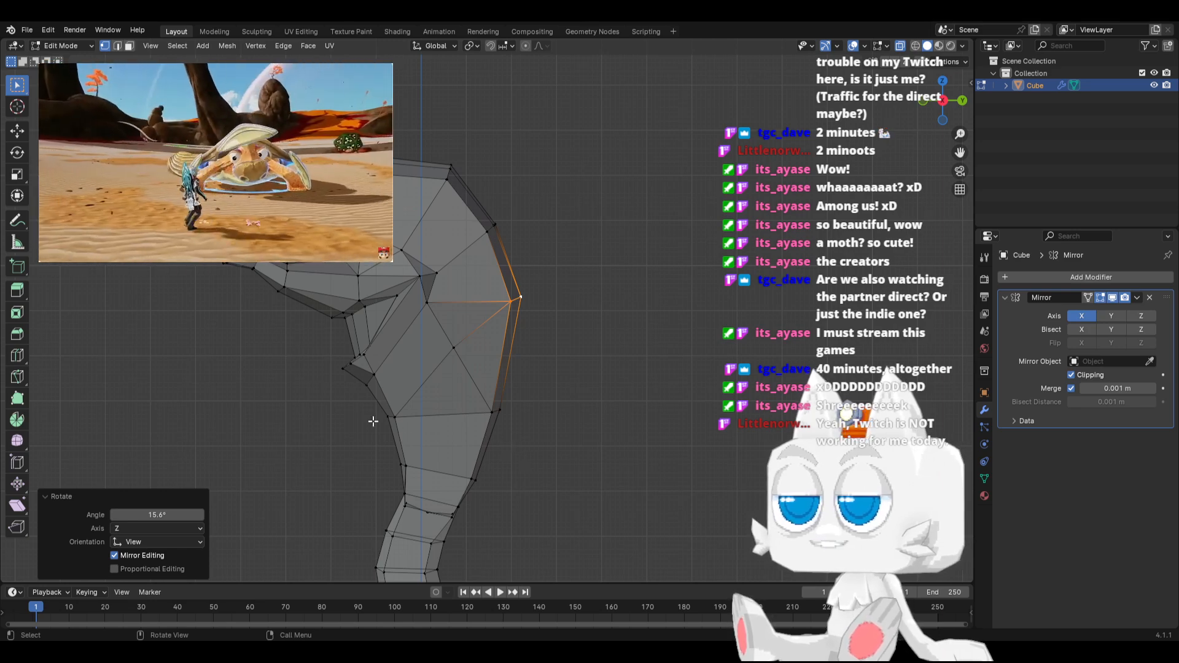
Move the upper shoulder vertex -0.11341 m in Y and 0.17011 m in Z, and shift the vertex below it 0.079386 m in Y
scroll(507, 381, up, 1)
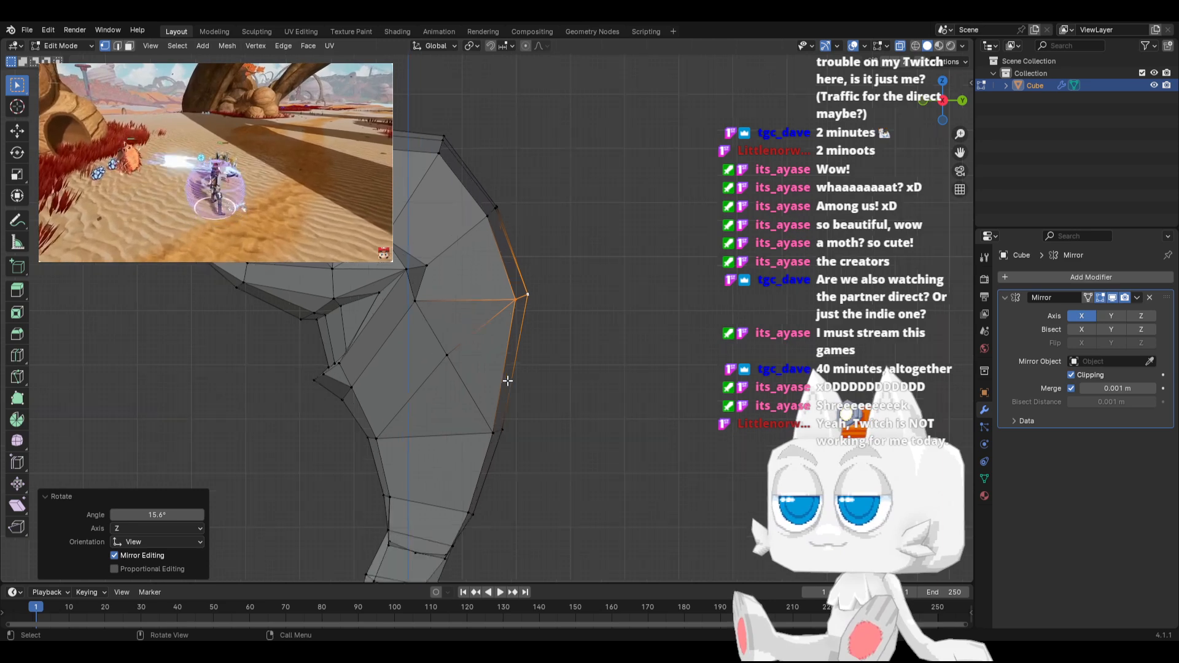
click(421, 300)
key(g)
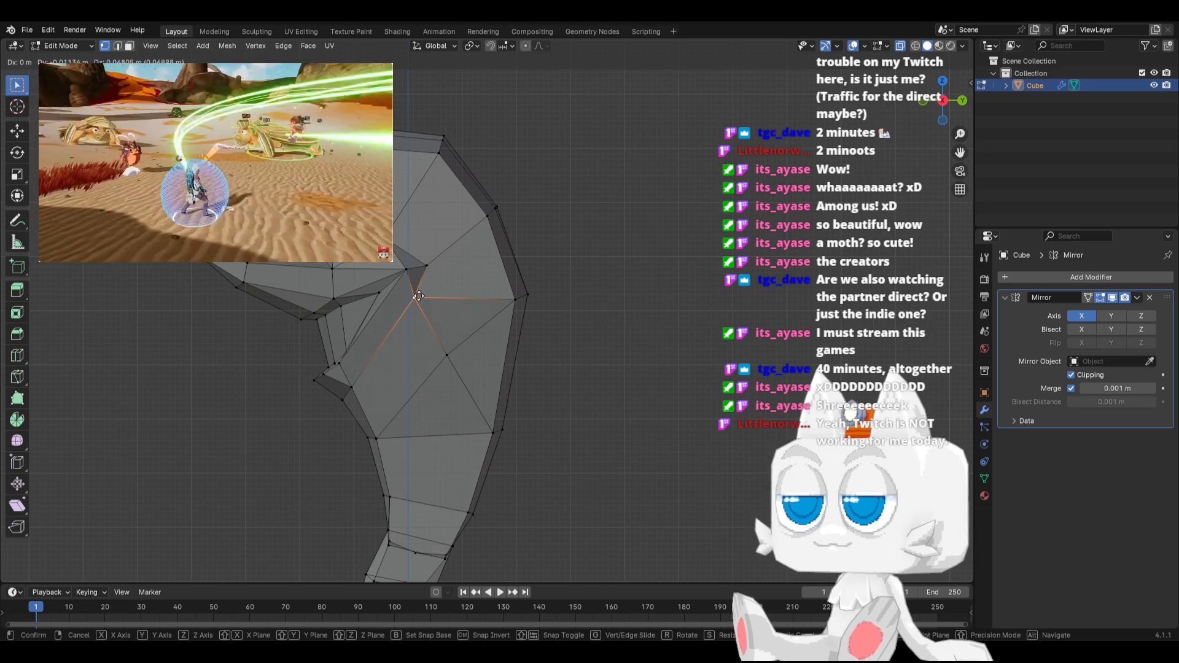
click(419, 296)
key(g)
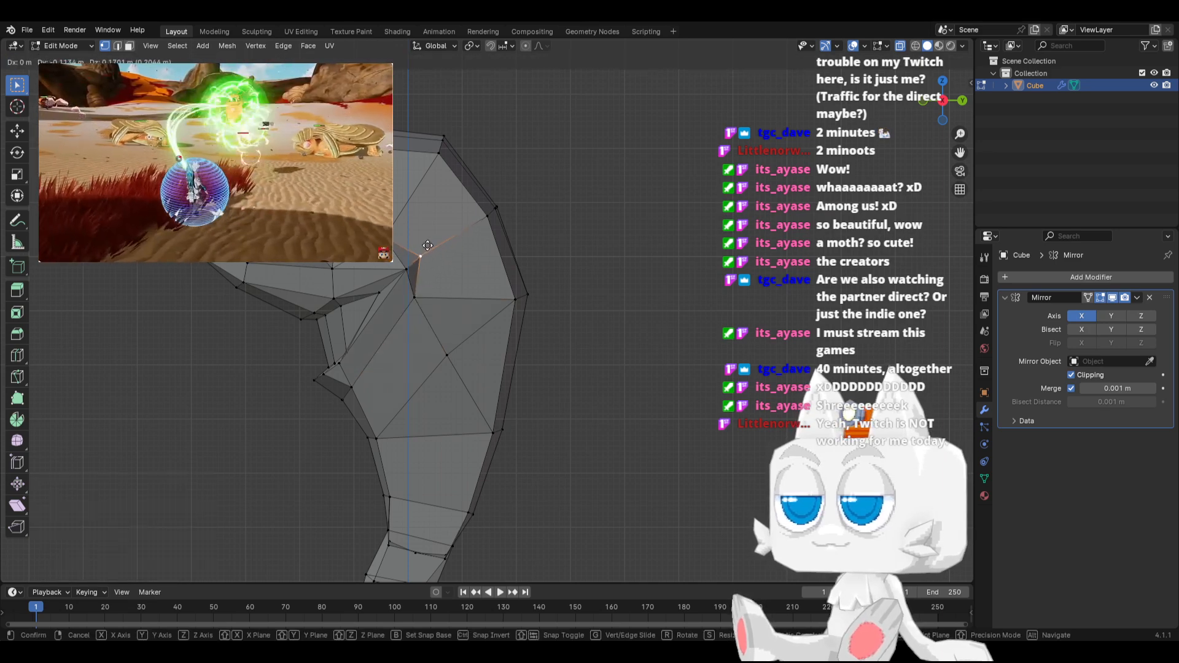
click(427, 245)
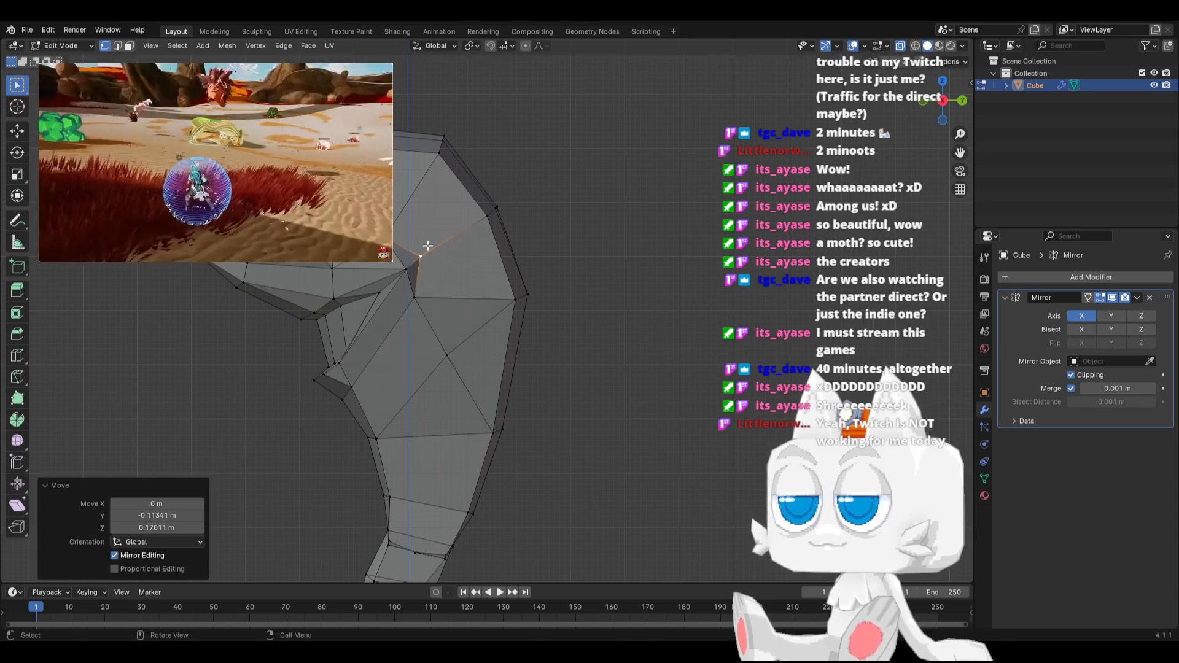
click(423, 292)
key(g)
click(428, 290)
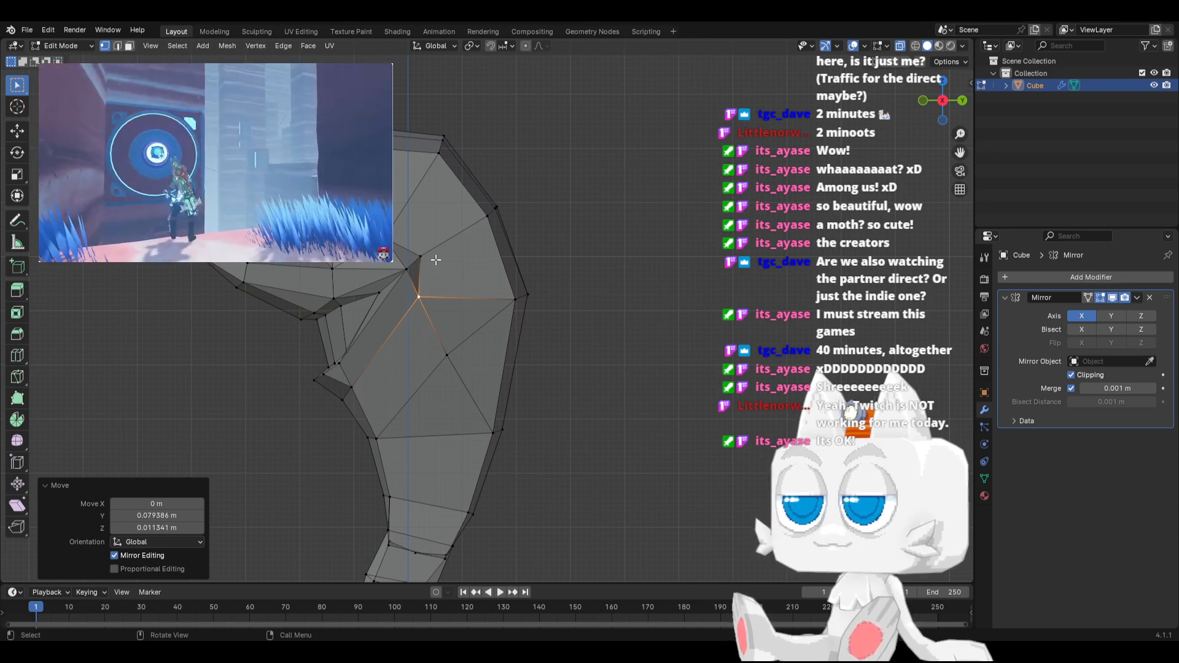
Extrude the two side faces behind the shoulder vertices 0.88825 m outward, tilt the new end downward, and scale it to 0.612
click(129, 46)
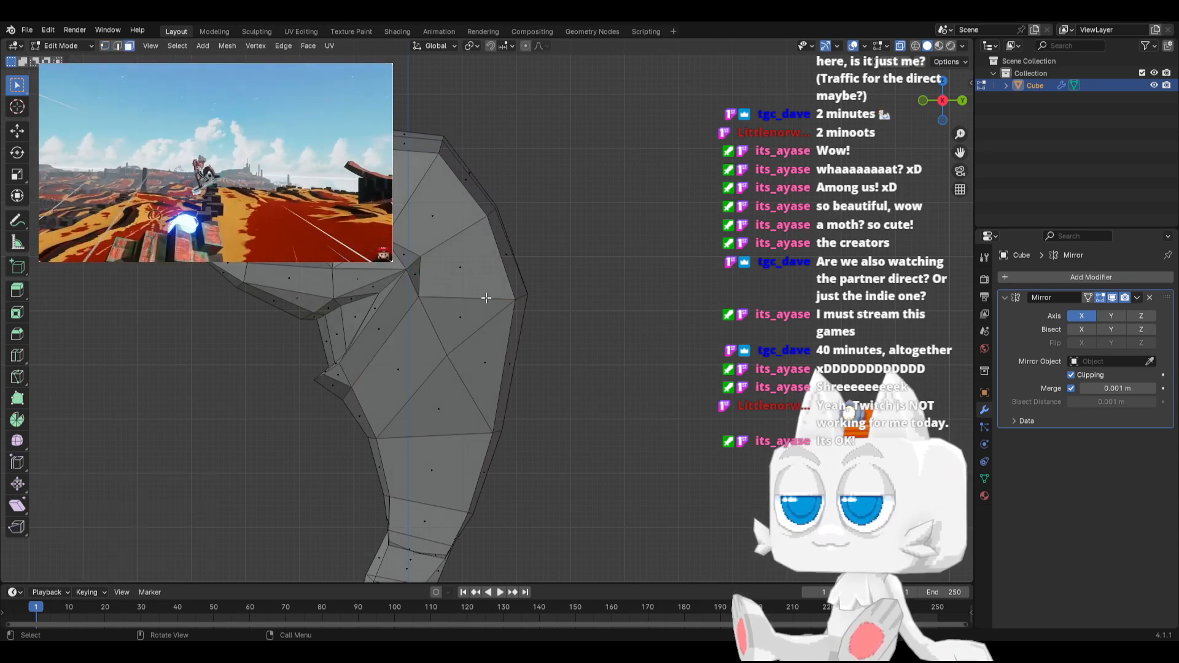
click(460, 318)
shift+click(459, 275)
key(KP_1)
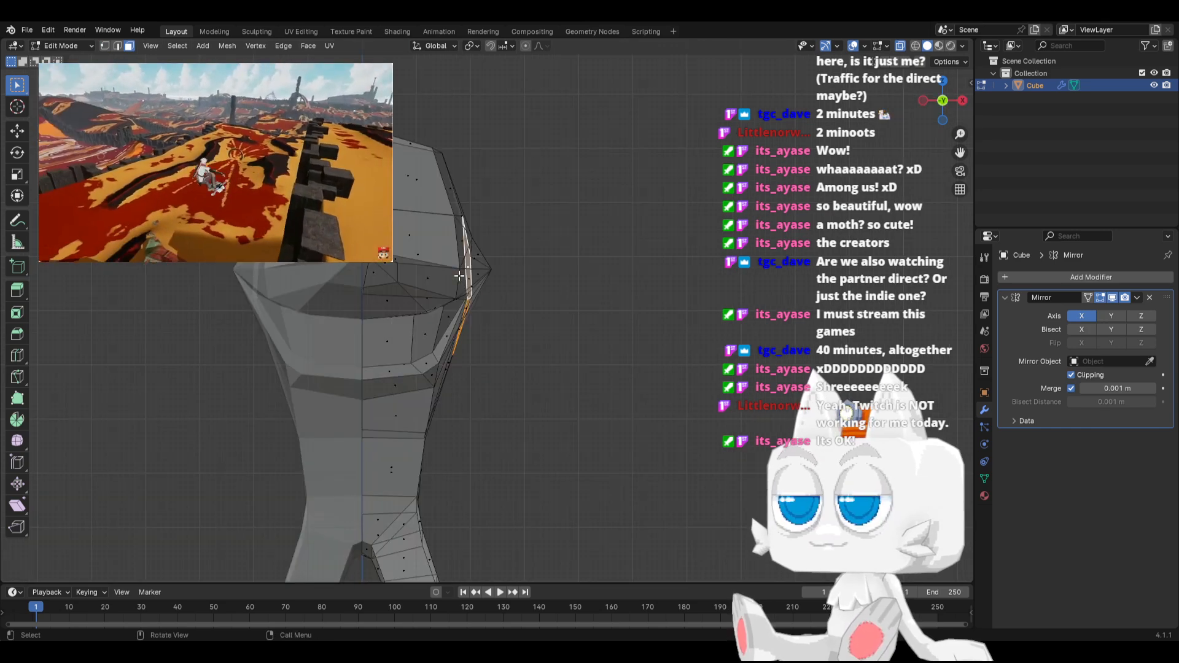
key(r)
click(593, 294)
key(s)
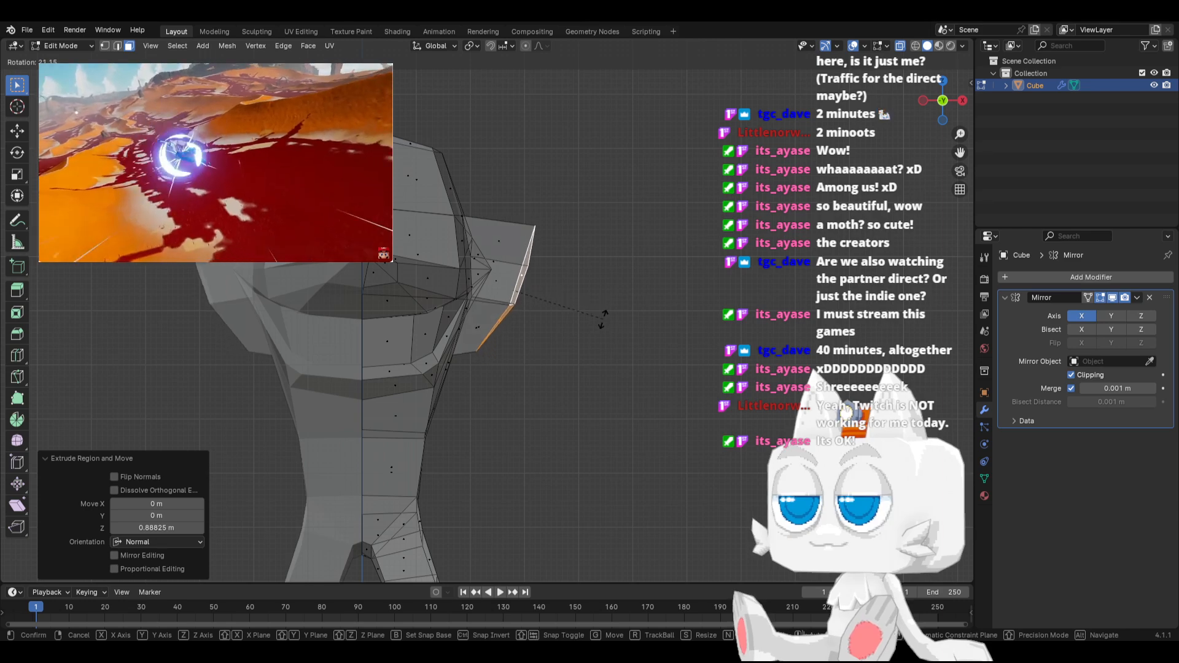
click(565, 314)
Lower the arm stump's end, rotate it 13.5°, and move it 0.022682 m in X and -0.2495 m in Z
key(g)
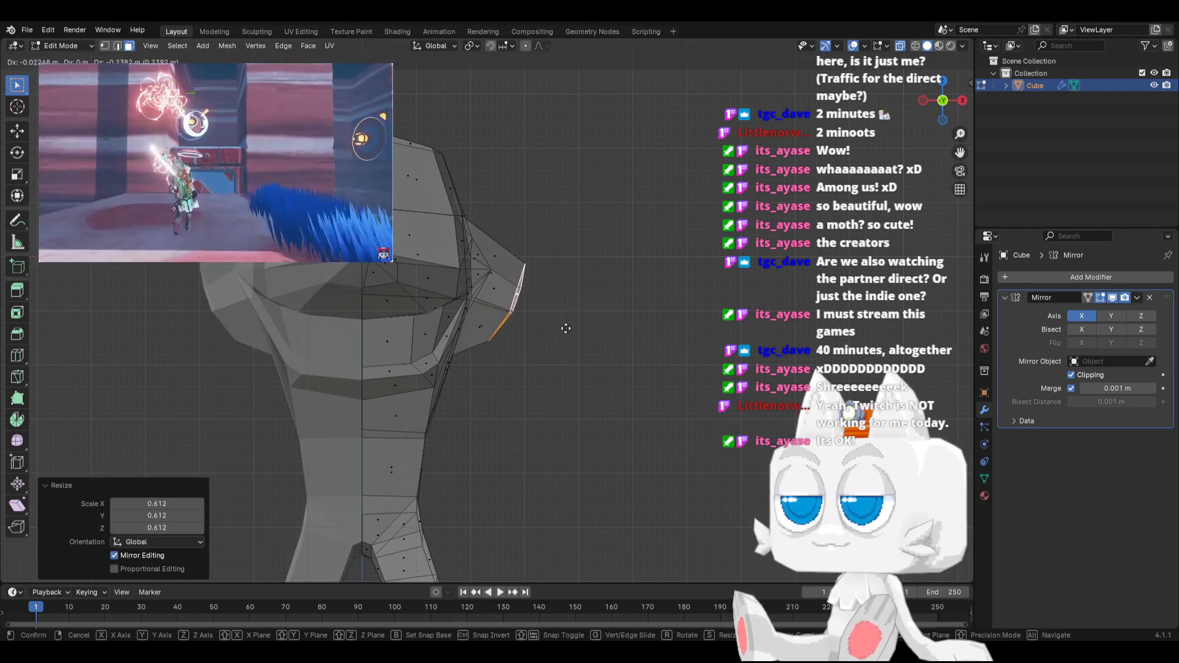
click(564, 332)
key(r)
click(589, 323)
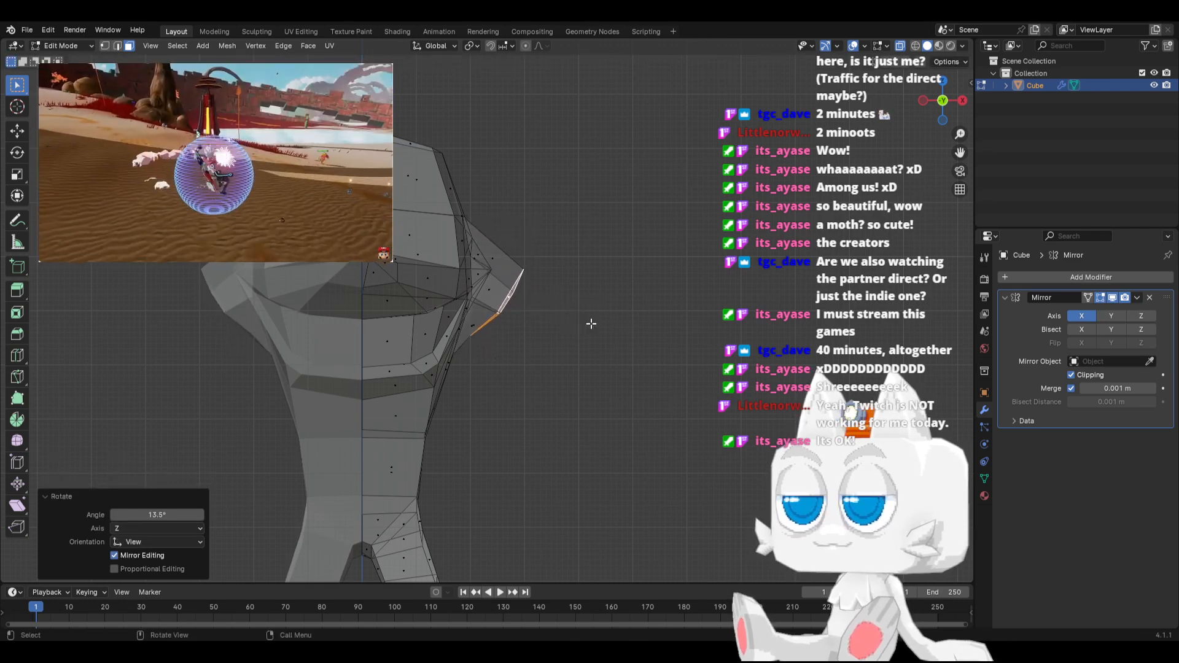
key(g)
click(615, 321)
Merge the two front vertices of the arm stump's end at their center
middle_drag(616, 321, 547, 314)
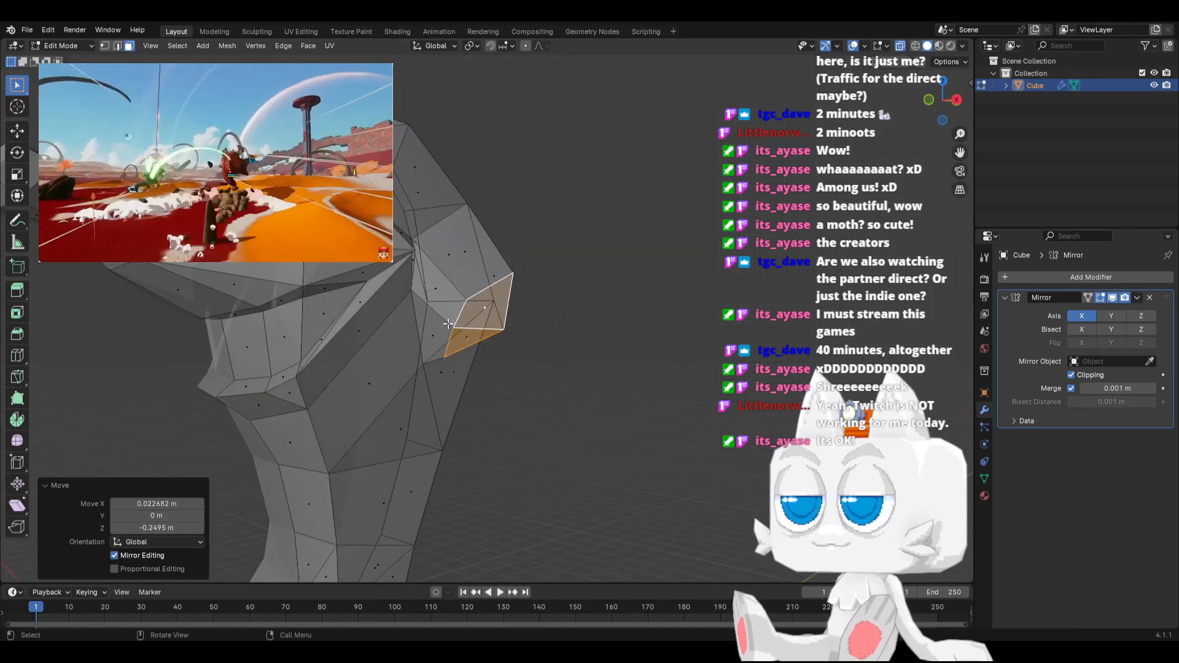
click(105, 46)
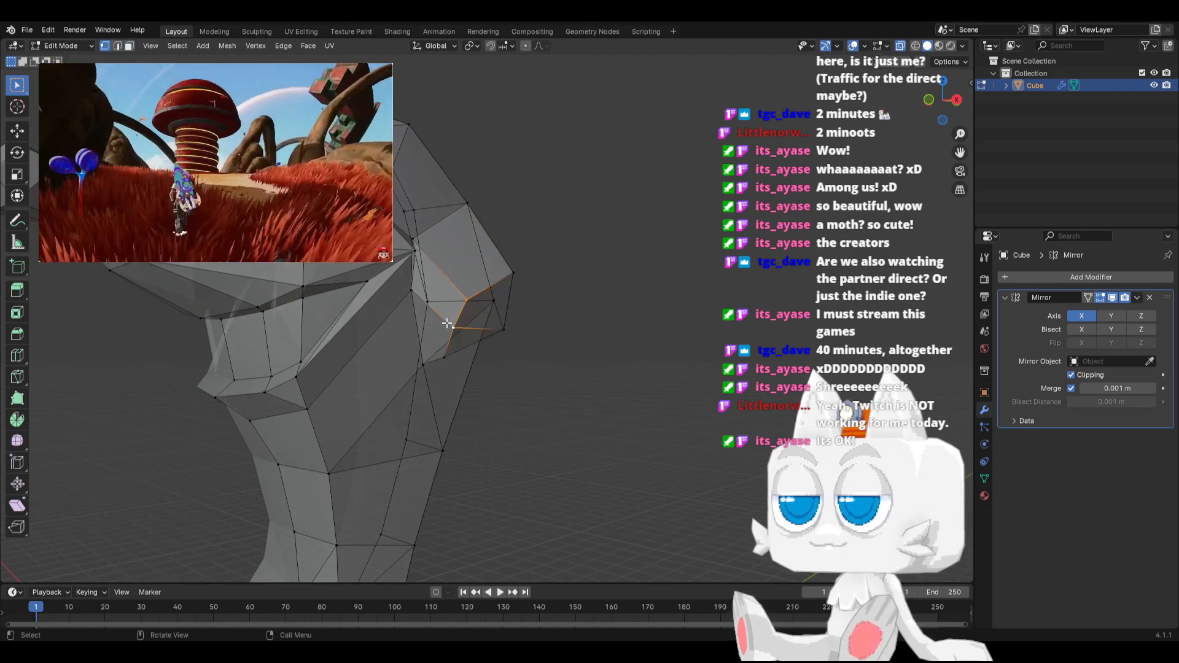
key(m)
click(447, 323)
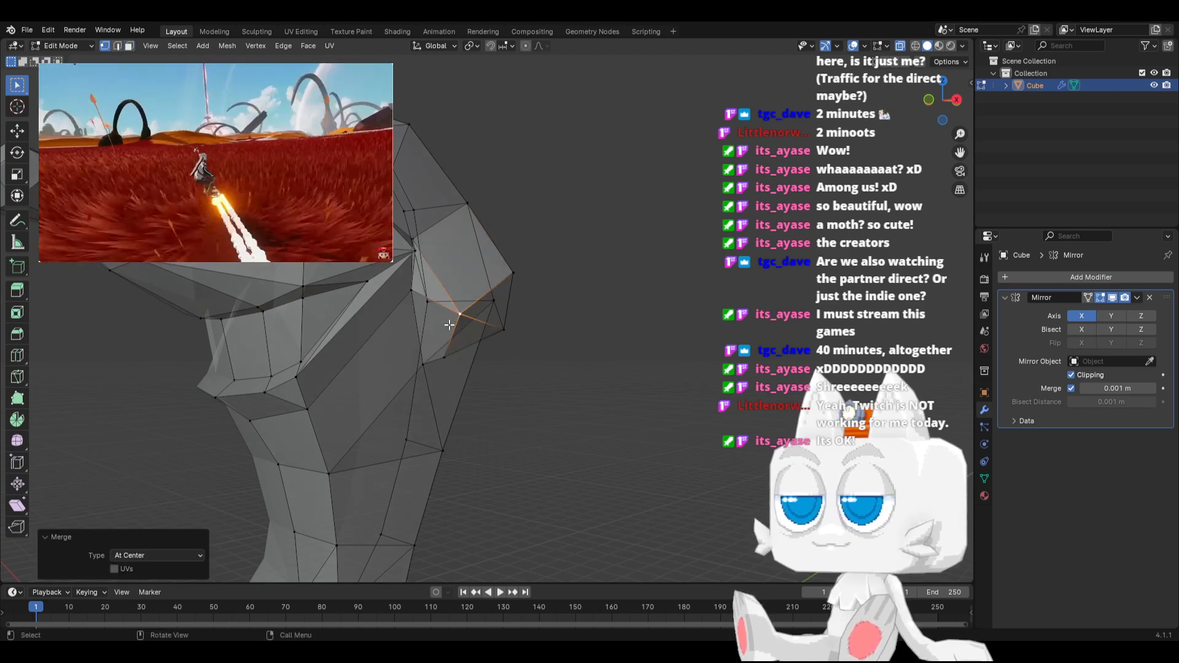
In the front view, move the two middle vertices of the arm stump's end inward to align with its slanted outline
shift+click(463, 317)
shift+click(514, 270)
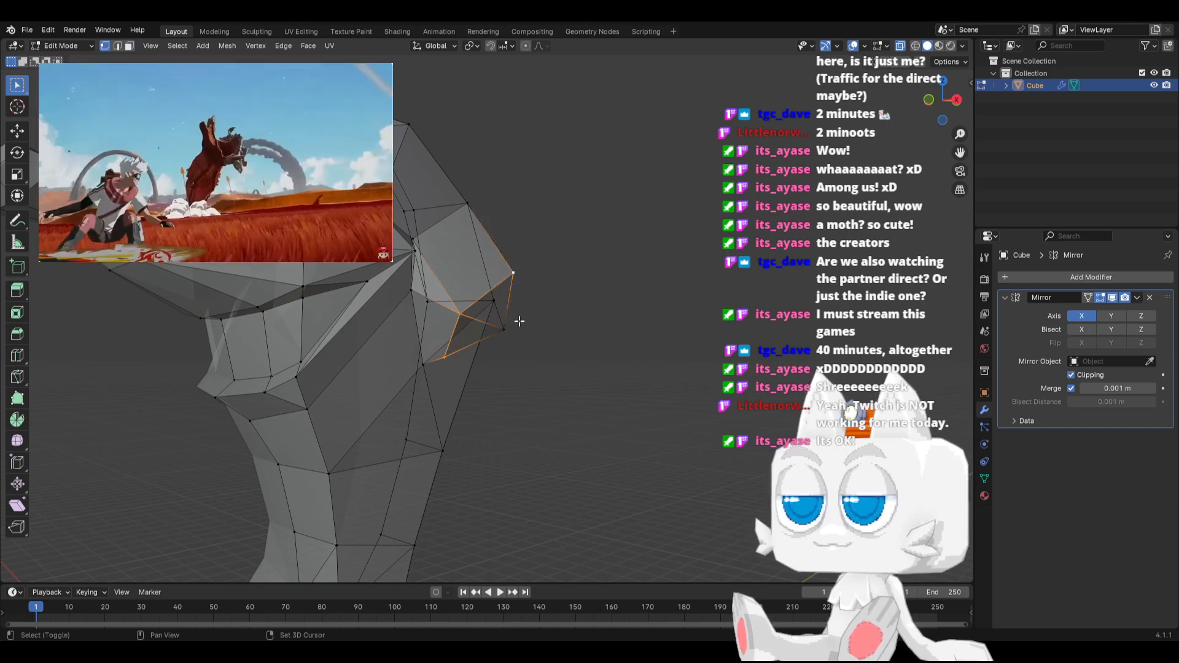
shift+click(506, 329)
key(KP_1)
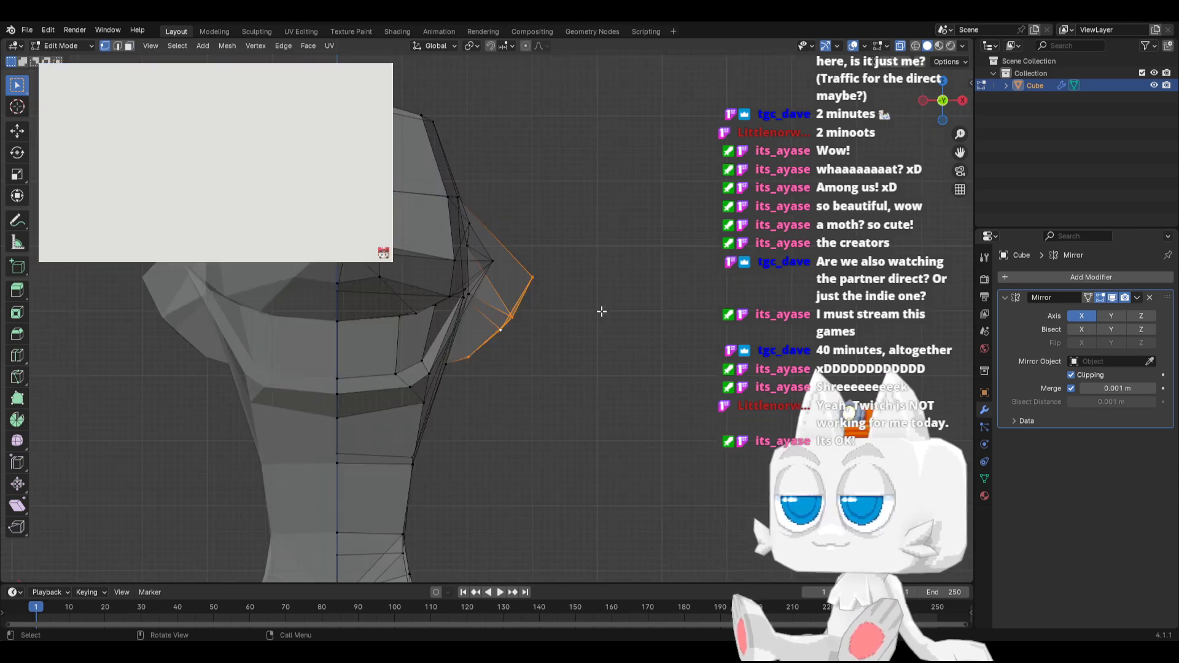
key(g)
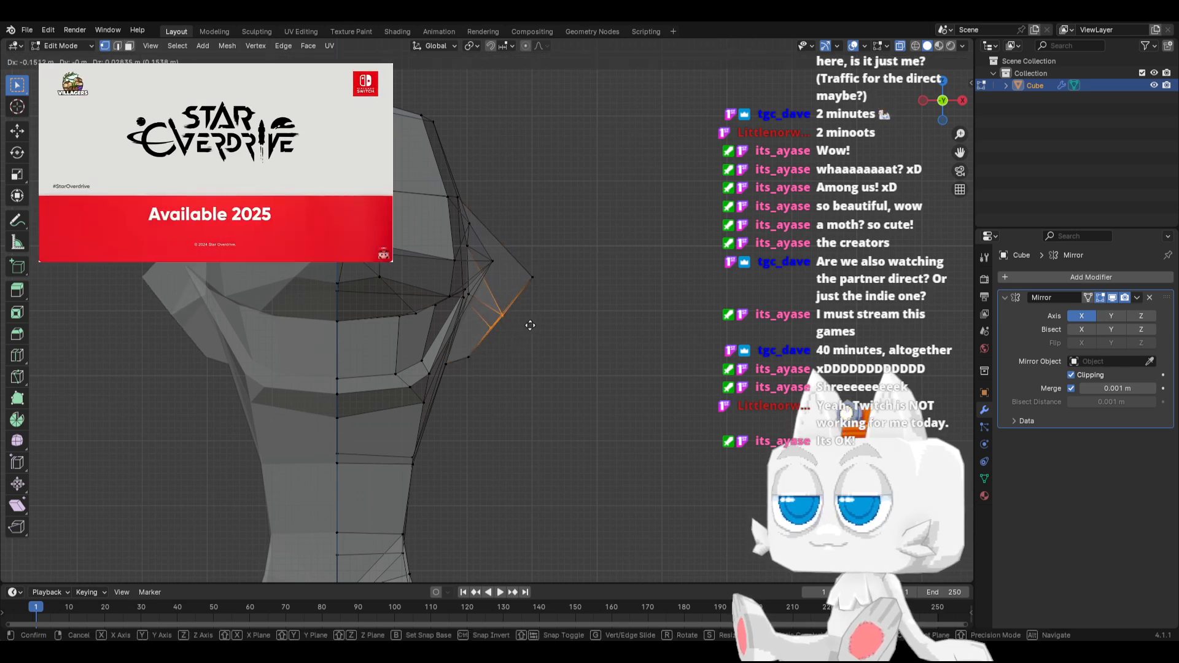
click(505, 337)
Scale all the vertices of the arm stump's end to 0.838
shift+click(478, 356)
shift+click(527, 274)
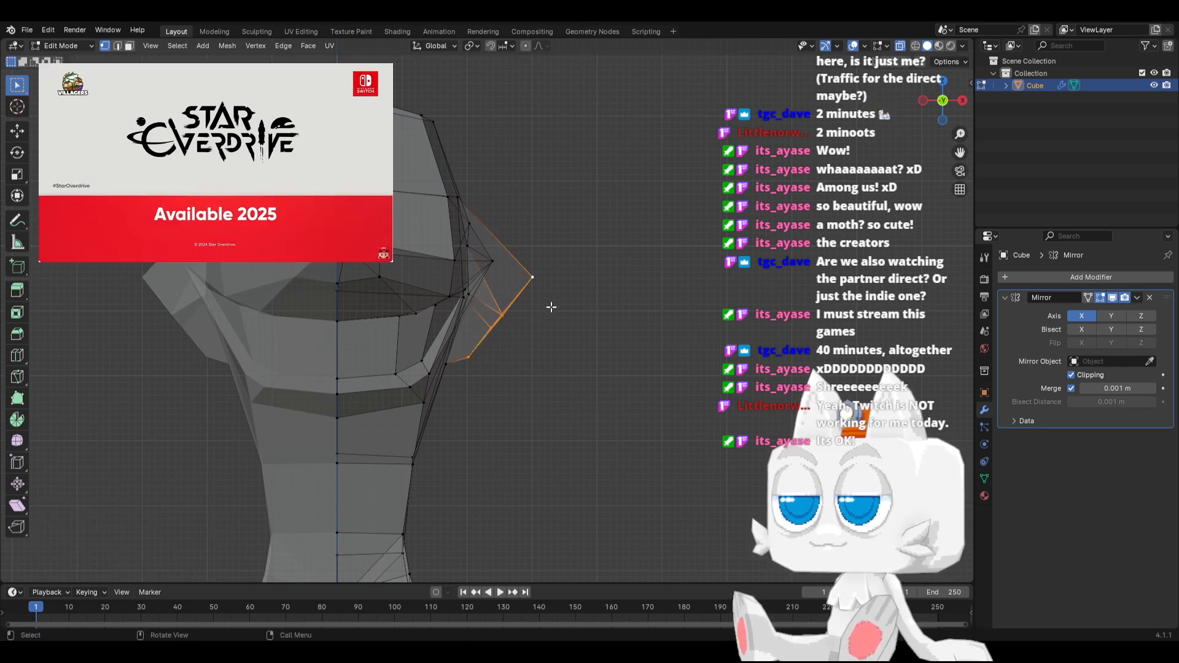
scroll(535, 322, down, 4)
key(s)
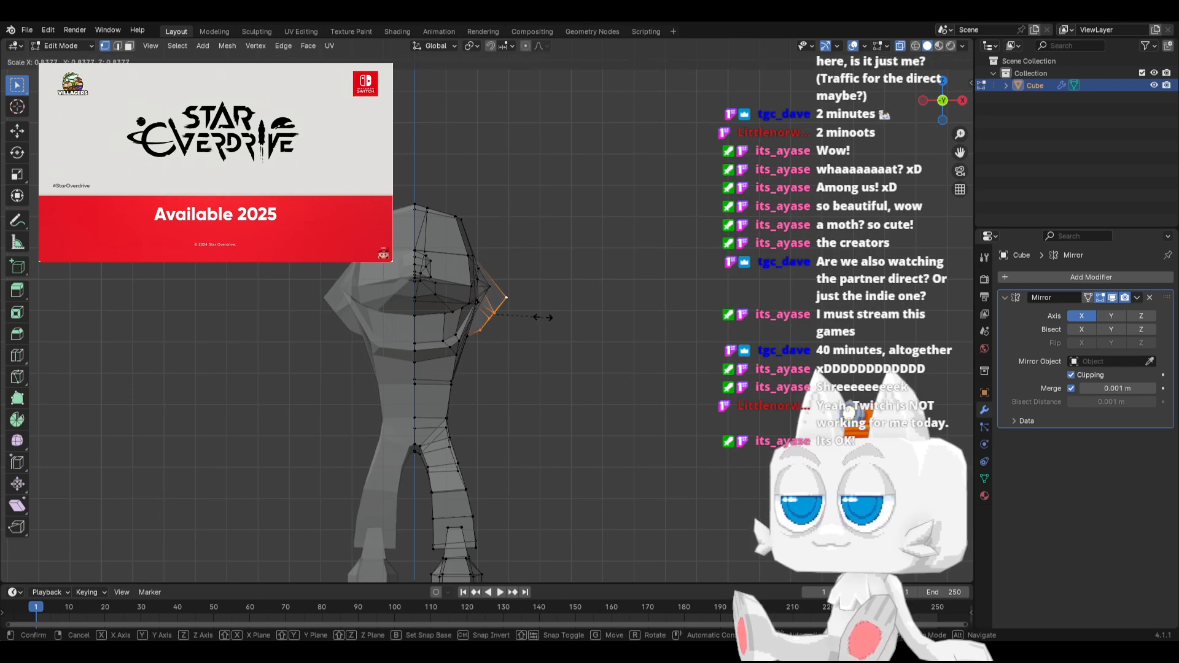
click(541, 316)
Extrude a tapered upper arm from the stump, rotating its narrowed end 22.4°, moving it 0.078388 m in X and -0.52912 m in Z, and rotating it another 14.1°
key(r)
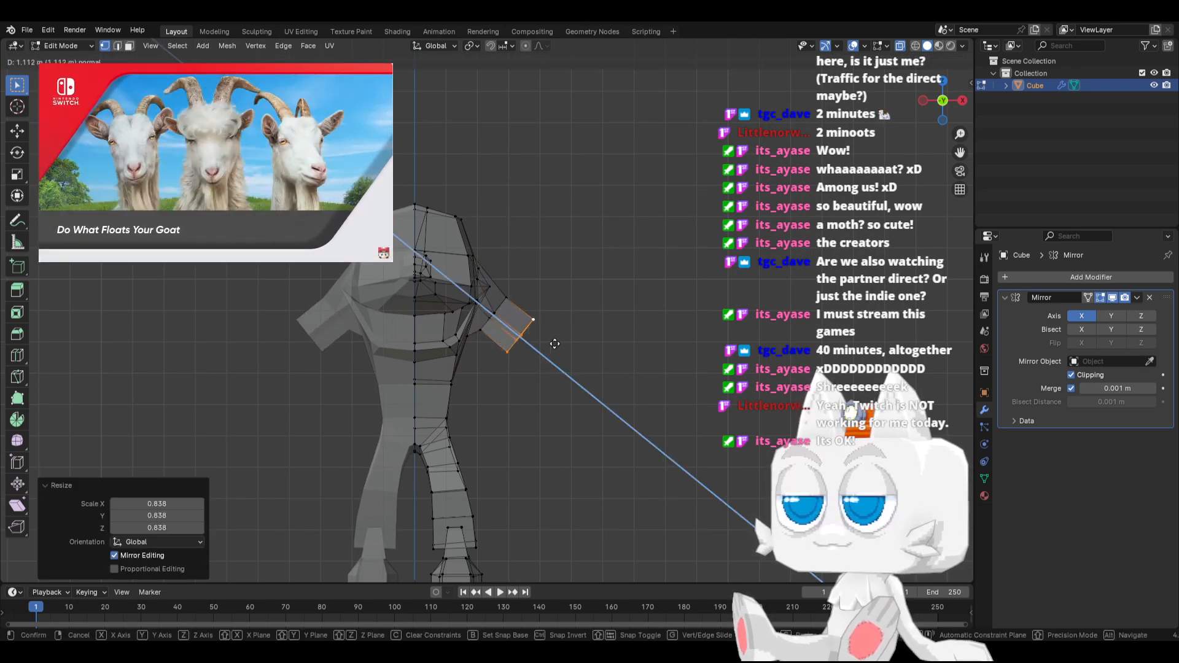
click(567, 345)
key(s)
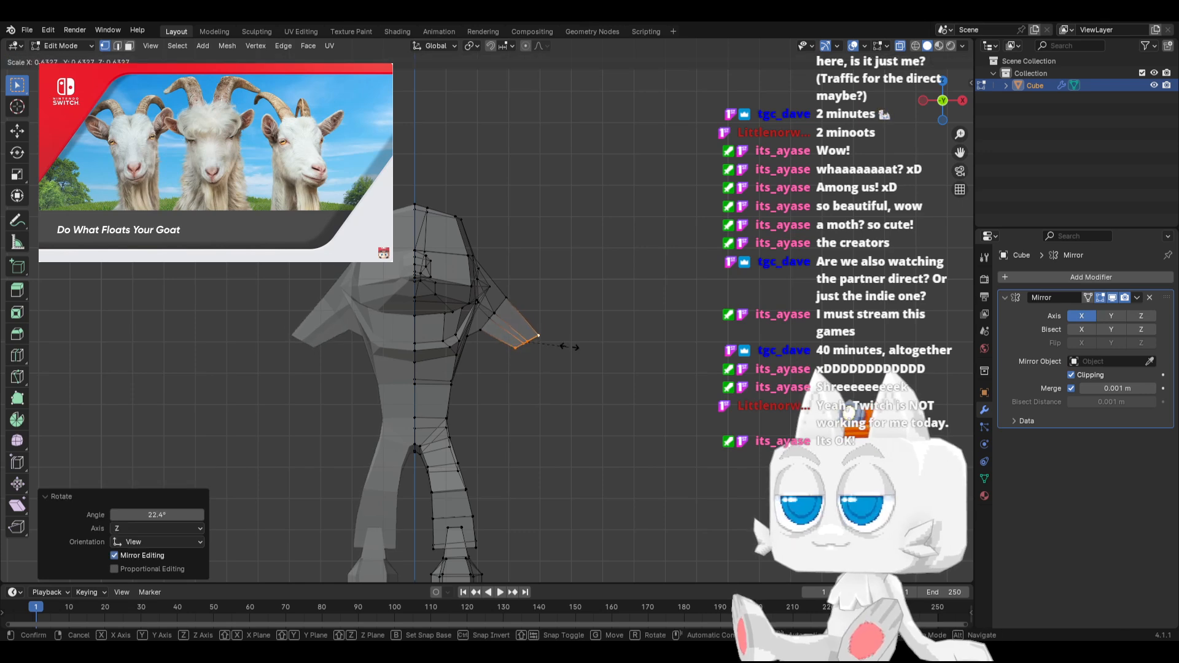
click(569, 347)
key(g)
click(554, 315)
key(r)
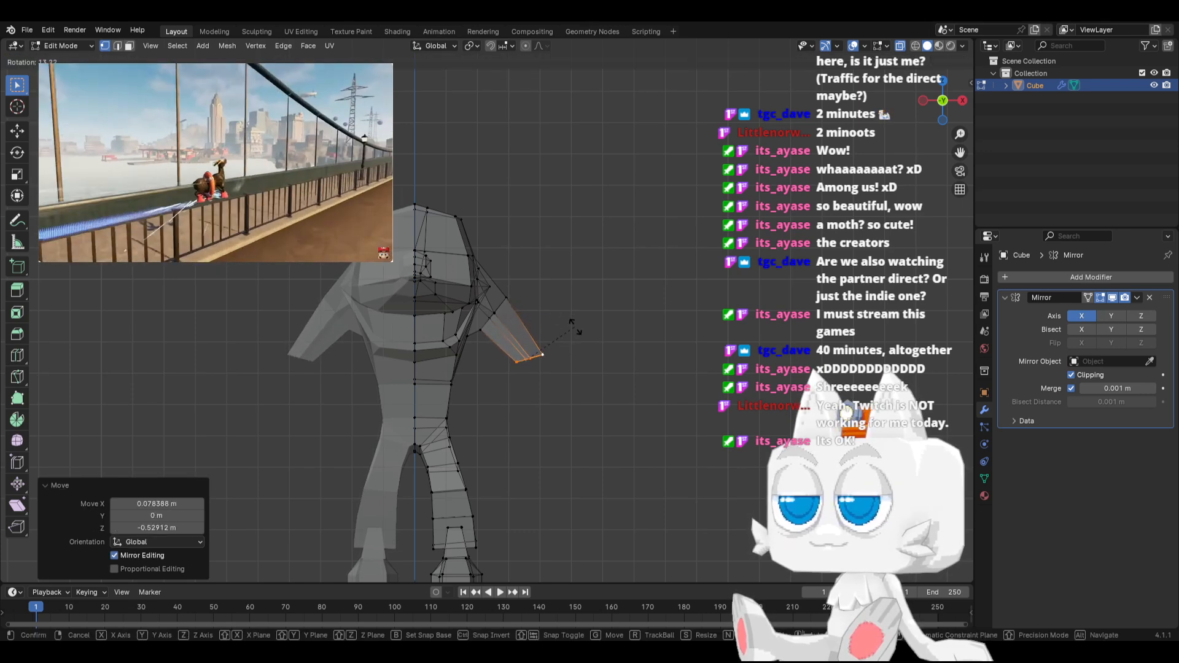
click(575, 330)
Move one middle vertex at the upper arm's lower end 0.10207 m in X and 0.034022 m in Z, and adjust the one beside it
scroll(556, 362, up, 4)
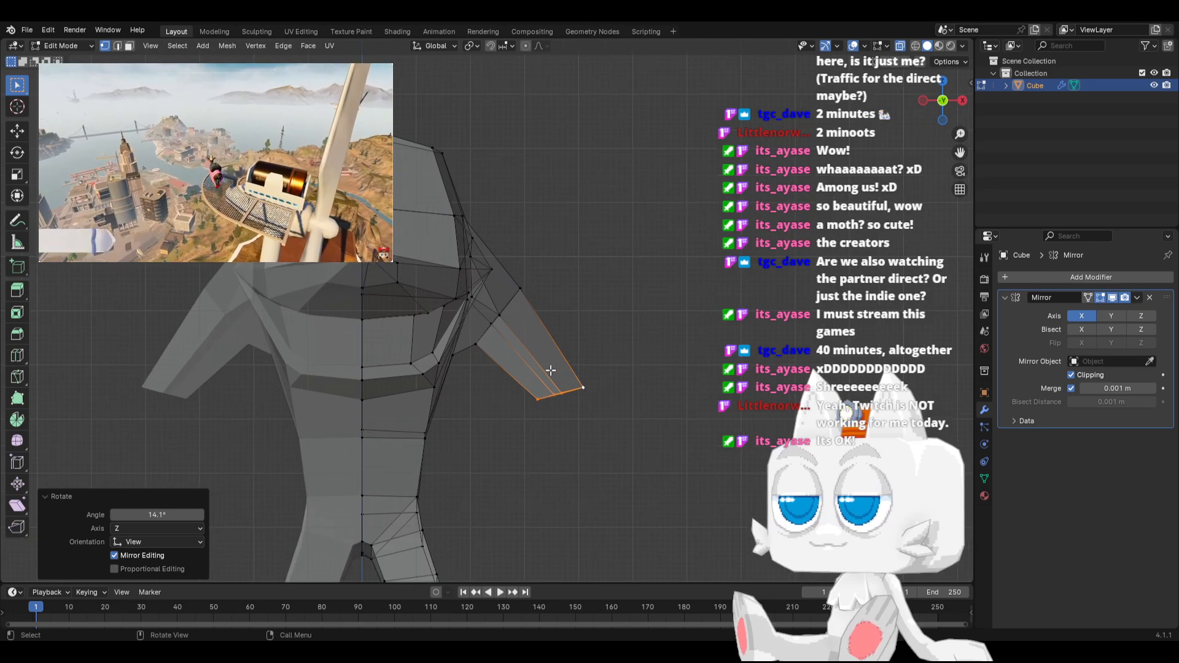
click(553, 384)
key(g)
click(560, 384)
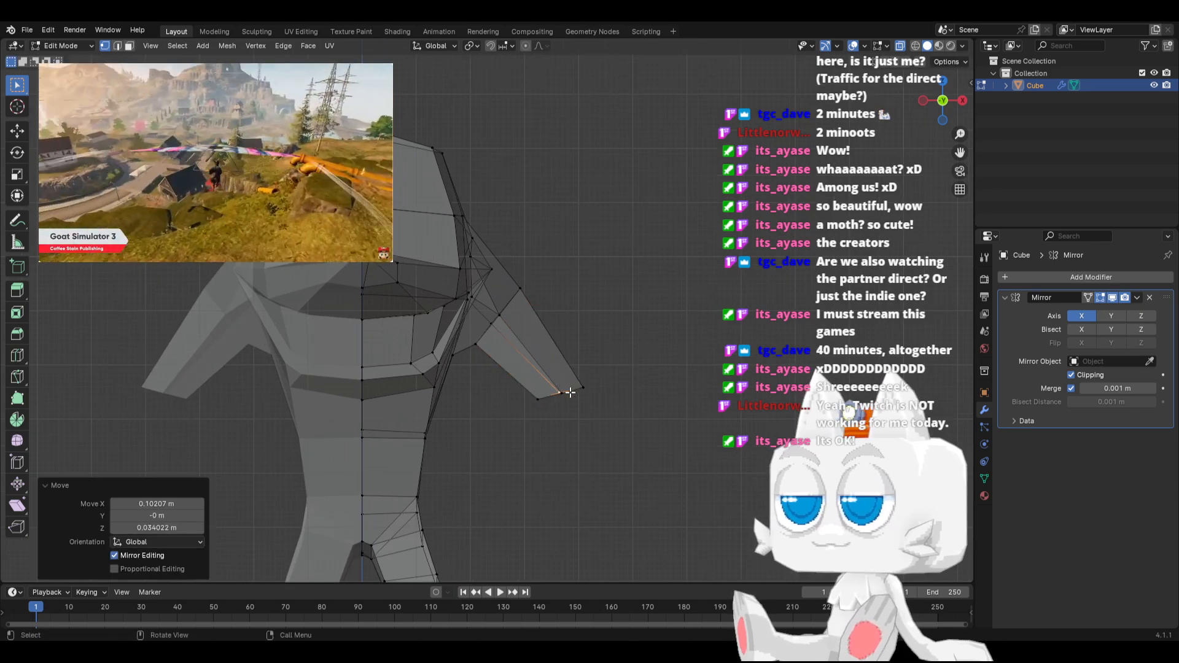
key(g)
click(567, 395)
Lengthen the upper arm by moving its whole lower end 0.6467 m down
drag(516, 377, 627, 425)
scroll(571, 372, down, 3)
key(g)
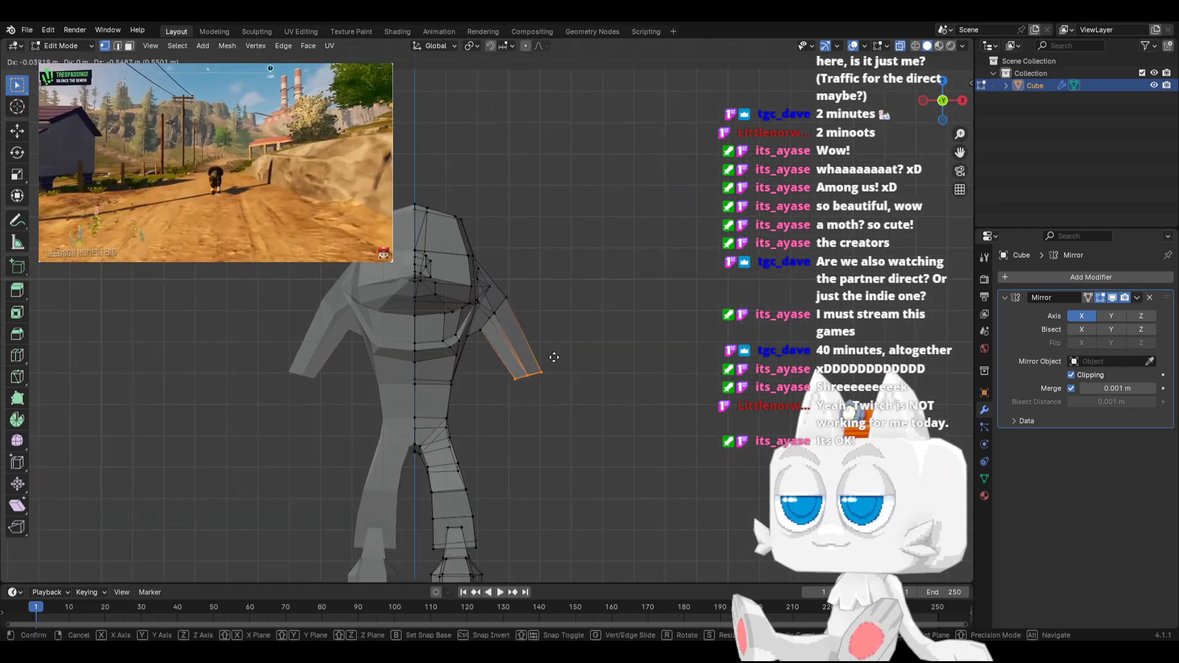
click(555, 359)
Extrude a forearm from the elbow, rotate its end level, scale it to 0.817, and lower it slightly inward
key(e)
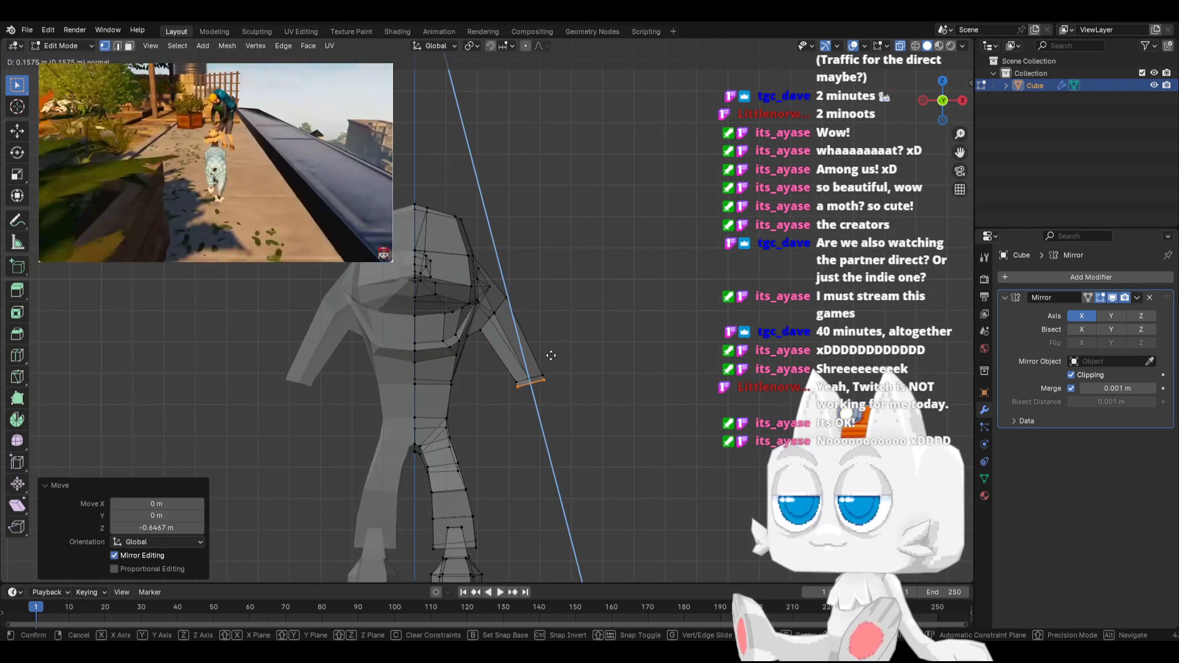
click(574, 402)
key(r)
click(626, 396)
key(s)
click(609, 404)
key(g)
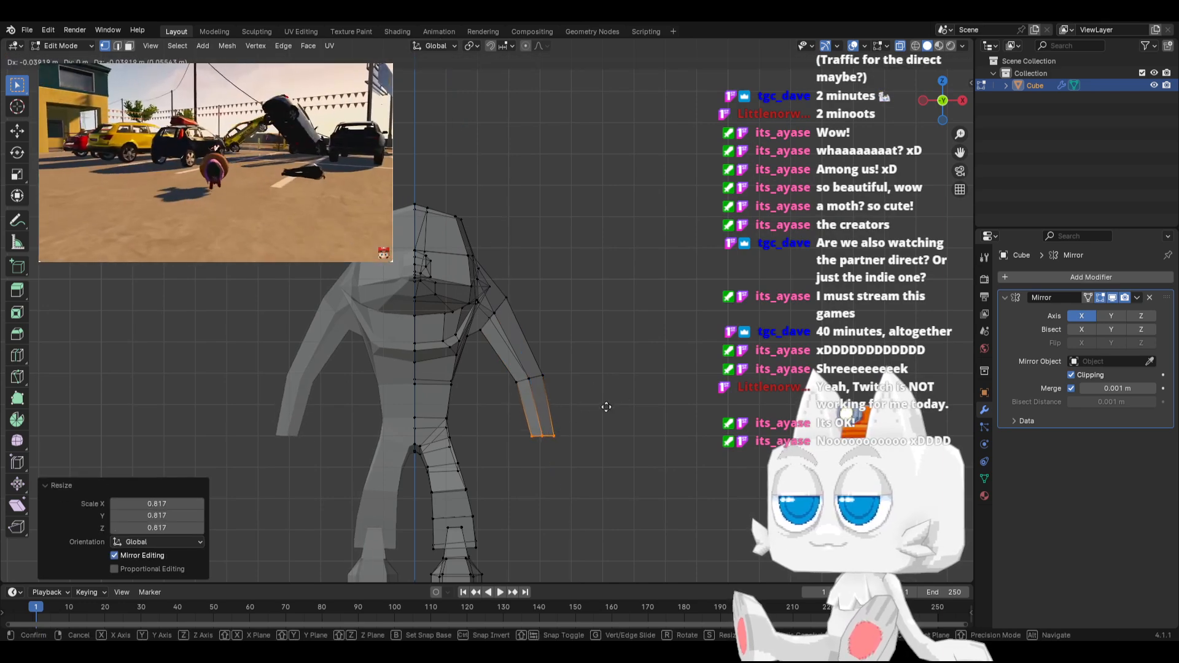
click(605, 415)
Move the whole forearm, including the elbow vertices, inward toward the body
drag(504, 362, 608, 464)
key(g)
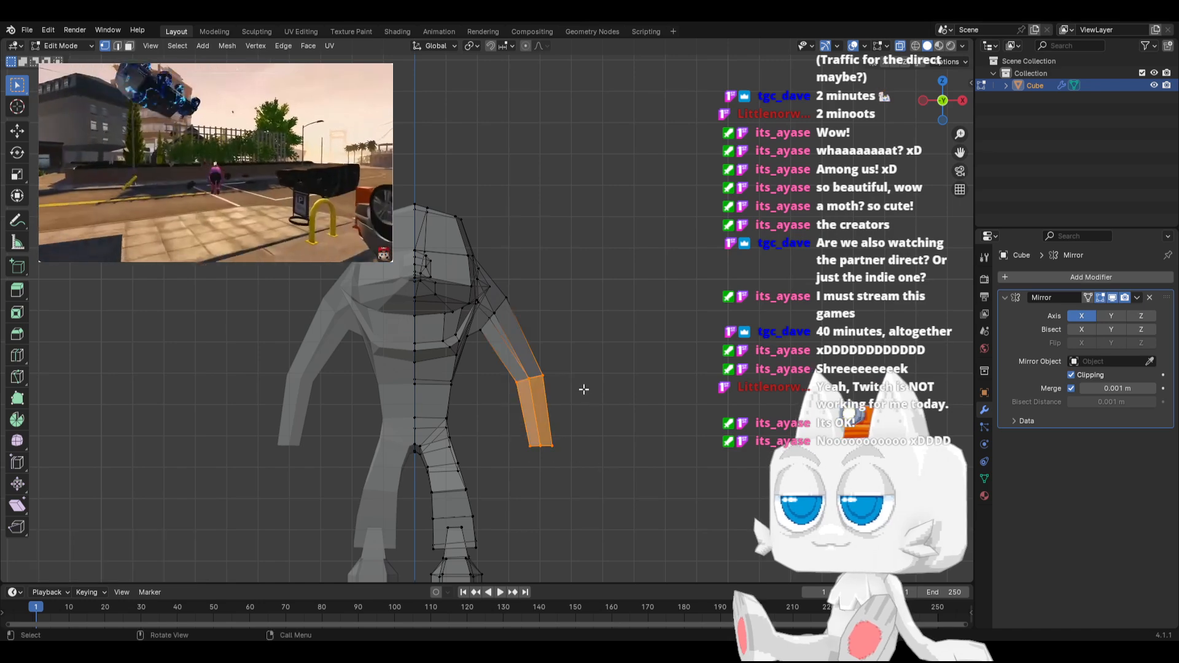
click(570, 391)
Edge-slide the vertex loop at the top of the upper arm toward the shoulder by a factor of -0.359
click(502, 309)
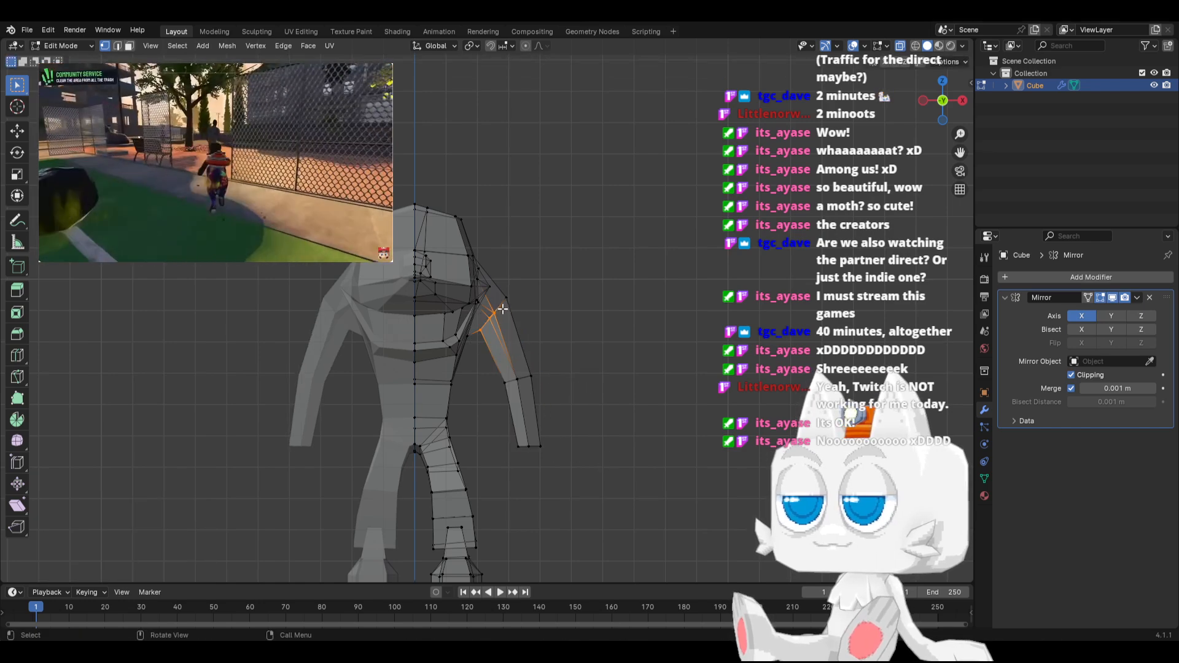
key(g)
key(g)
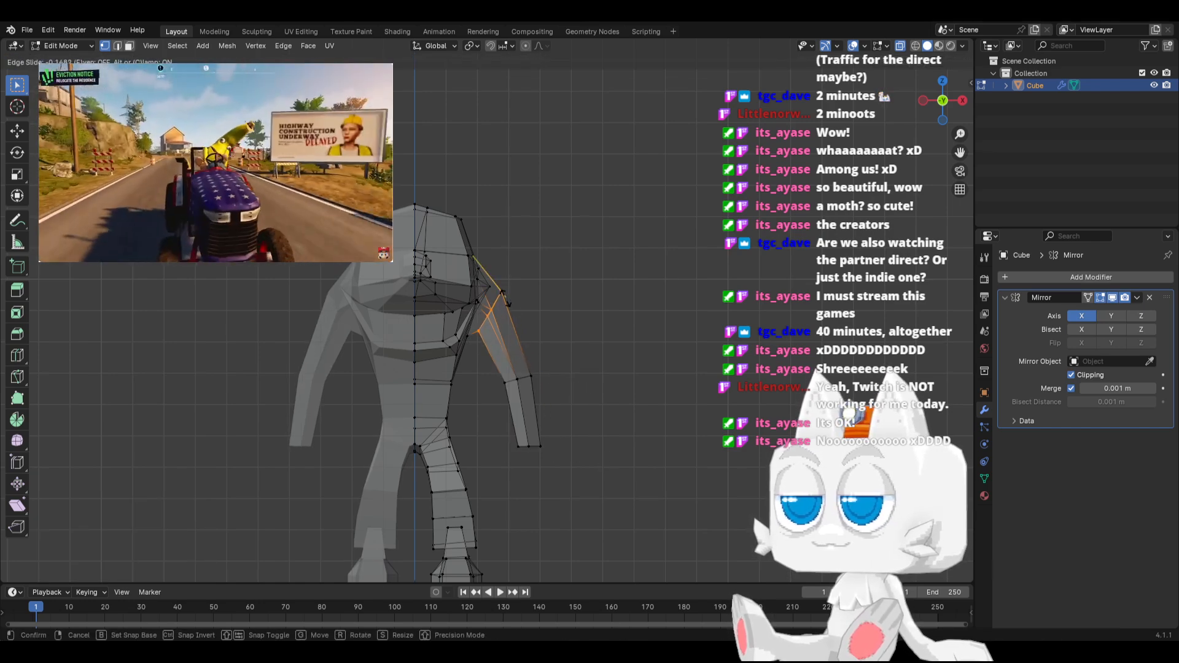
click(496, 292)
scroll(492, 295, up, 5)
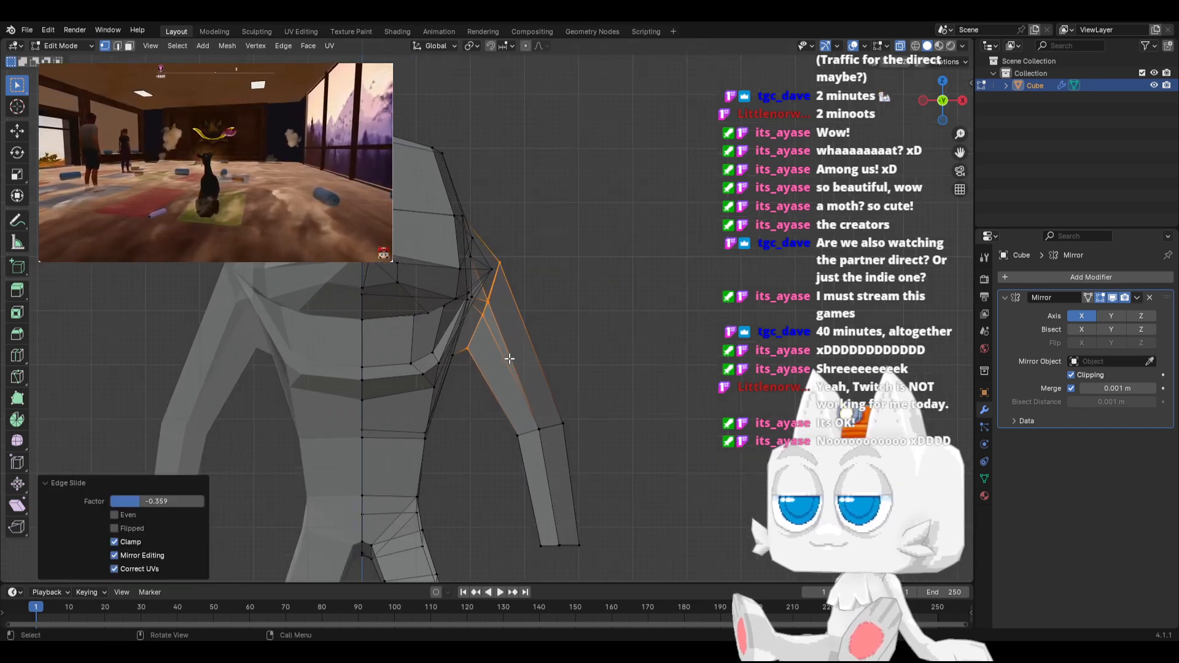
Vertex-slide the armpit vertex toward the torso with a factor of 1.000
key(g)
key(g)
click(434, 387)
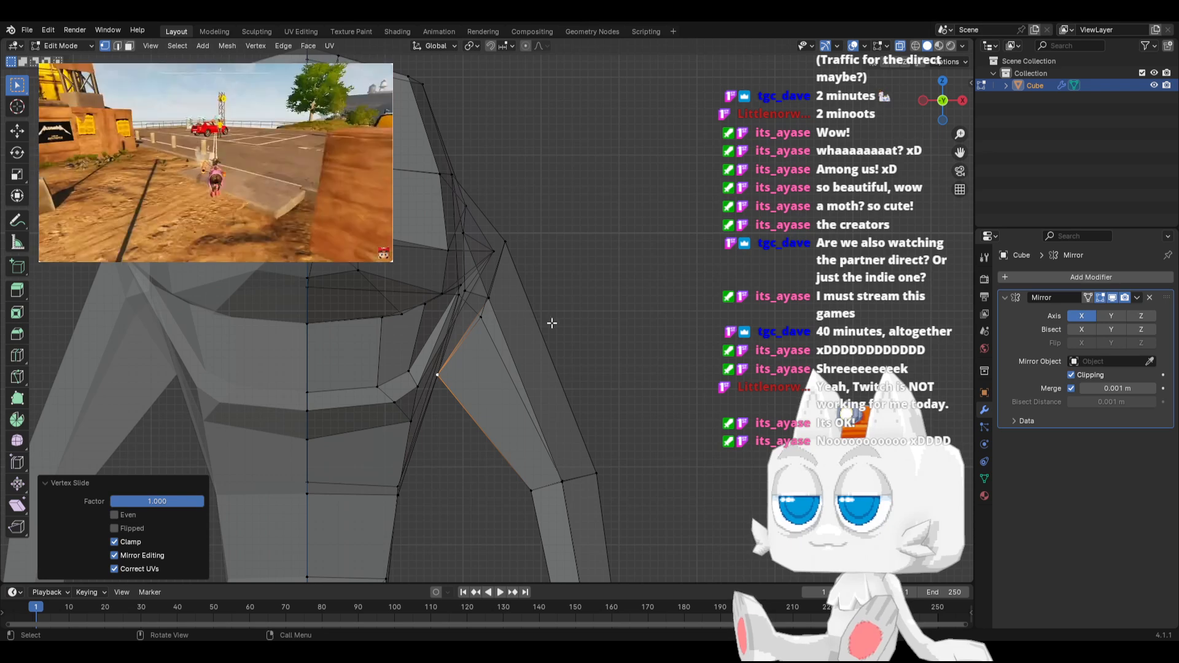
middle_drag(553, 323, 424, 294)
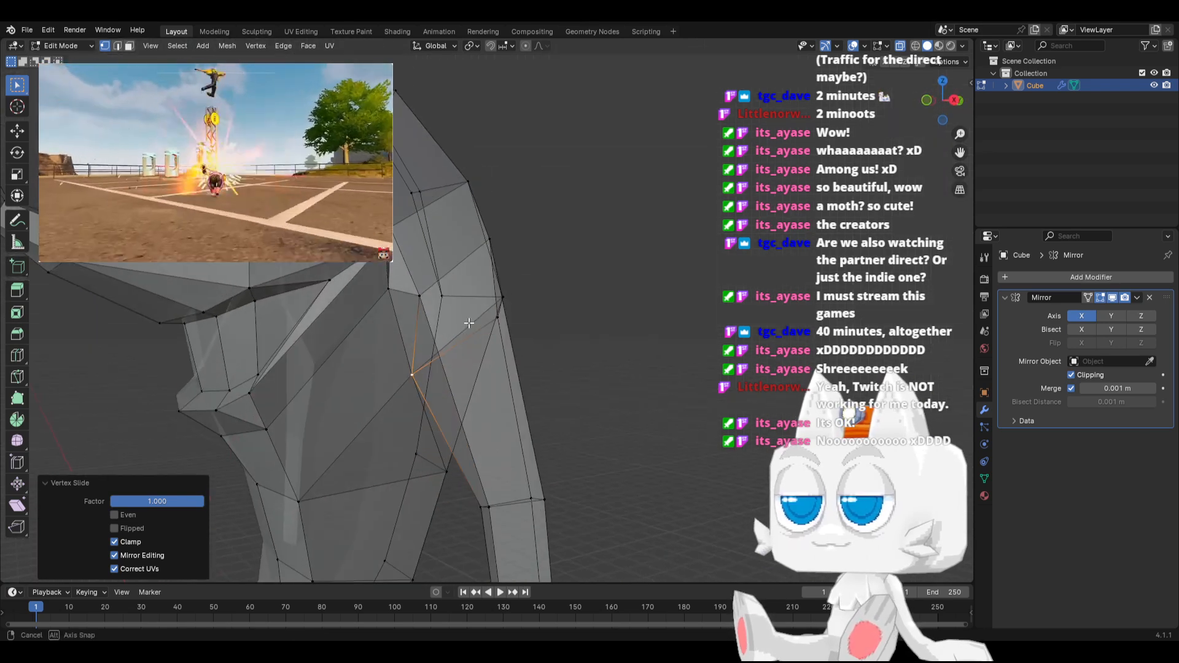
key(g)
key(g)
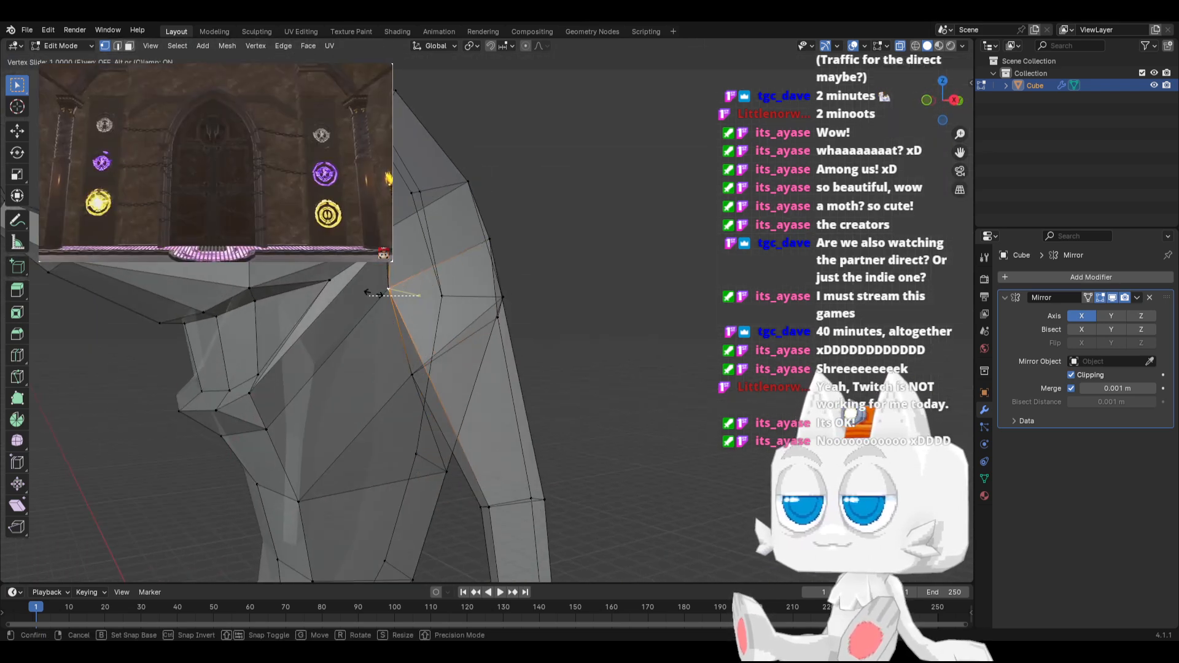
right_click(379, 294)
Vertex-slide the armpit vertex down along the edge toward the underside of the upper arm
middle_drag(380, 294, 410, 287)
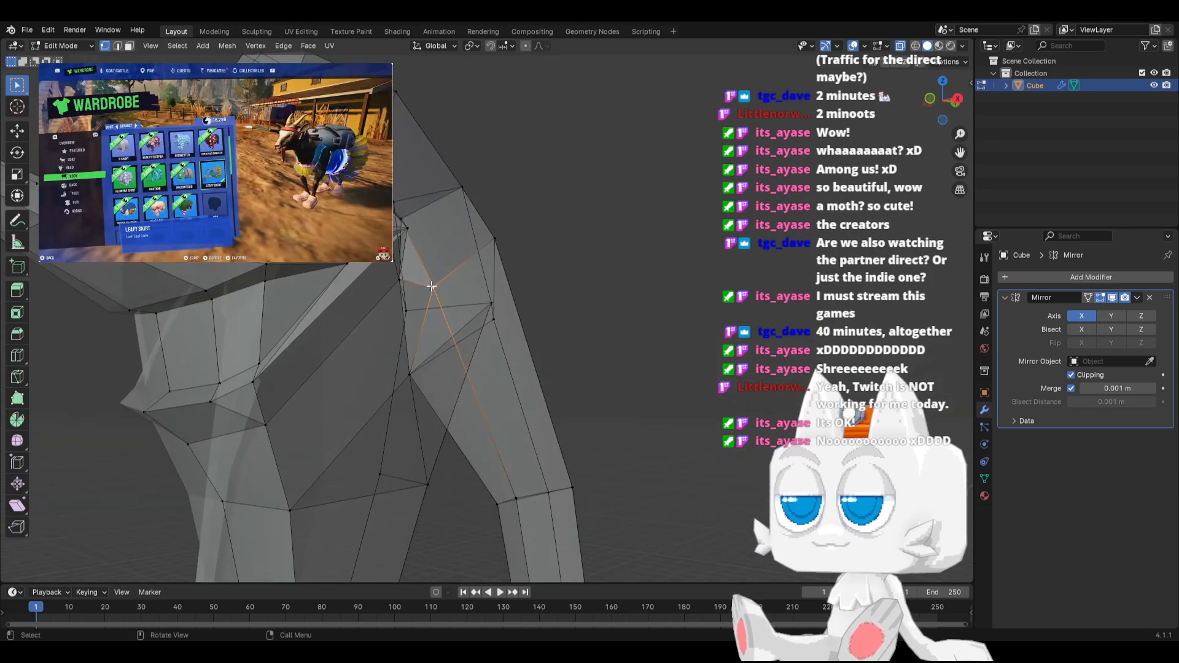
key(g)
key(g)
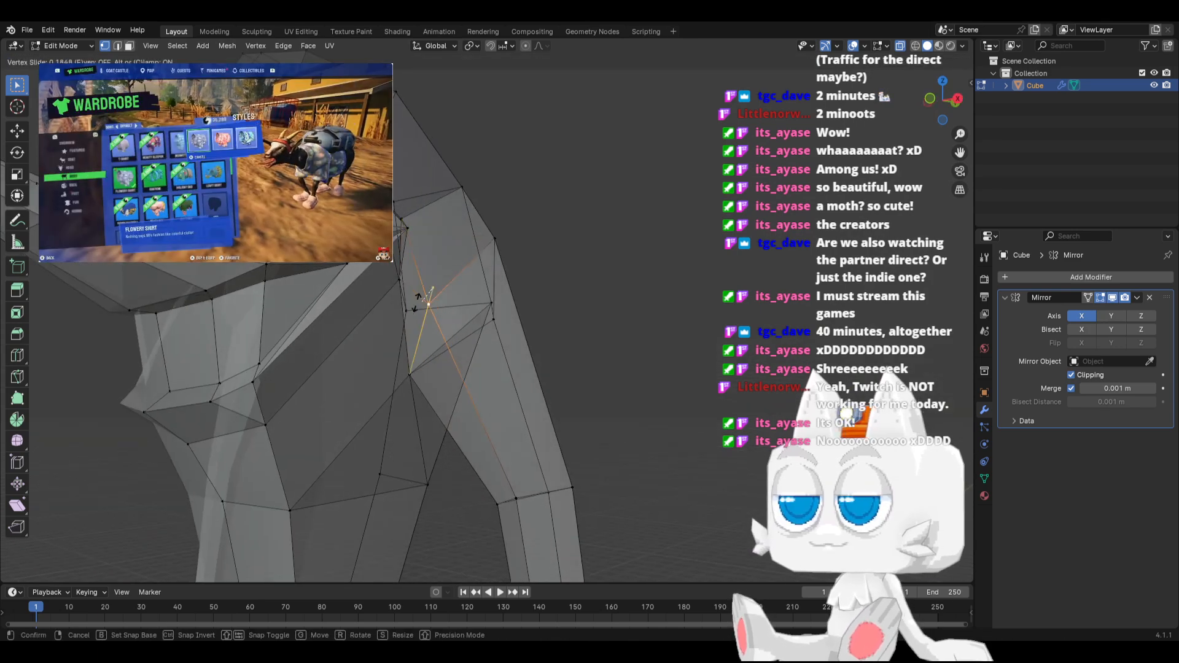
click(362, 288)
Select the two vertices across the upper back and move them lower in side view
middle_drag(363, 288, 526, 301)
click(533, 293)
shift+click(634, 308)
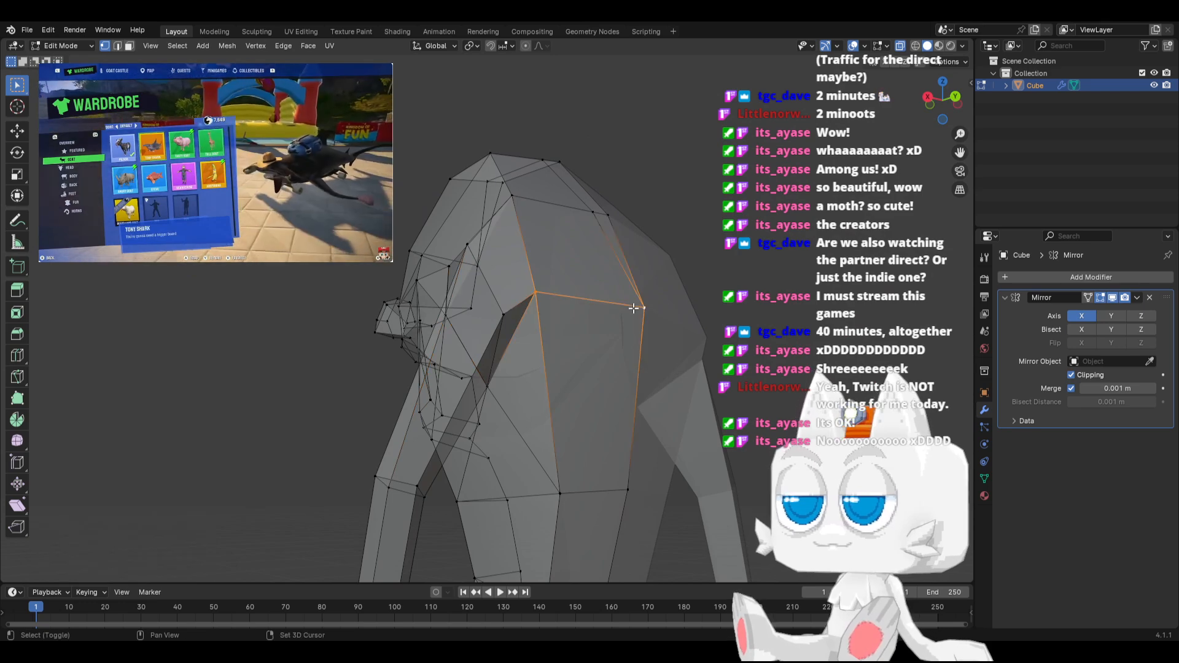
key(KP_3)
key(g)
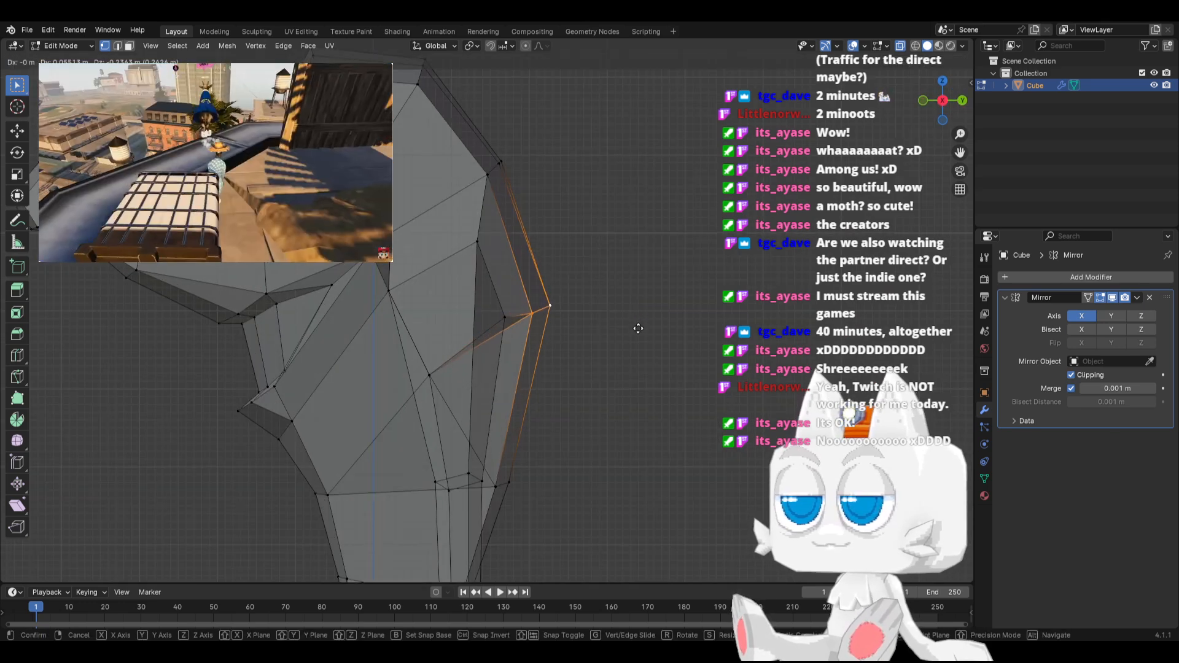
click(617, 332)
Move the single vertex behind the shoulder slightly backward to smooth the transition between back and arm
middle_drag(516, 355, 520, 361)
click(503, 306)
key(g)
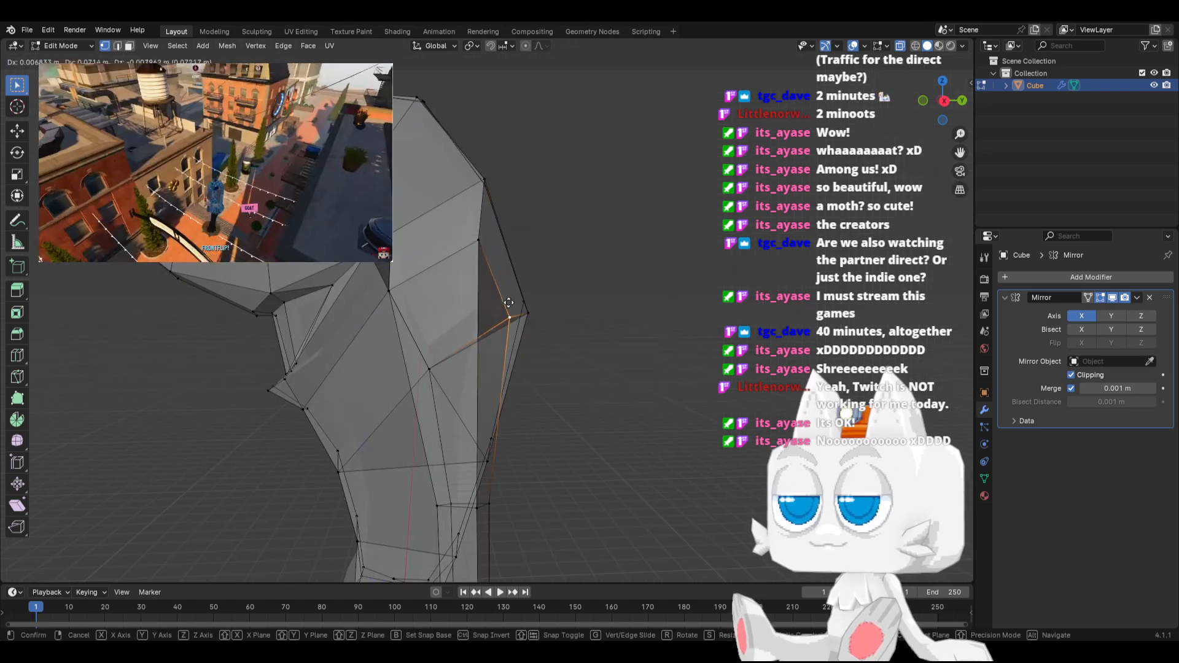
click(509, 305)
Select the whole mesh and merge overlapping vertices by distance with a 0.0001 m threshold
key(a)
key(KP_1)
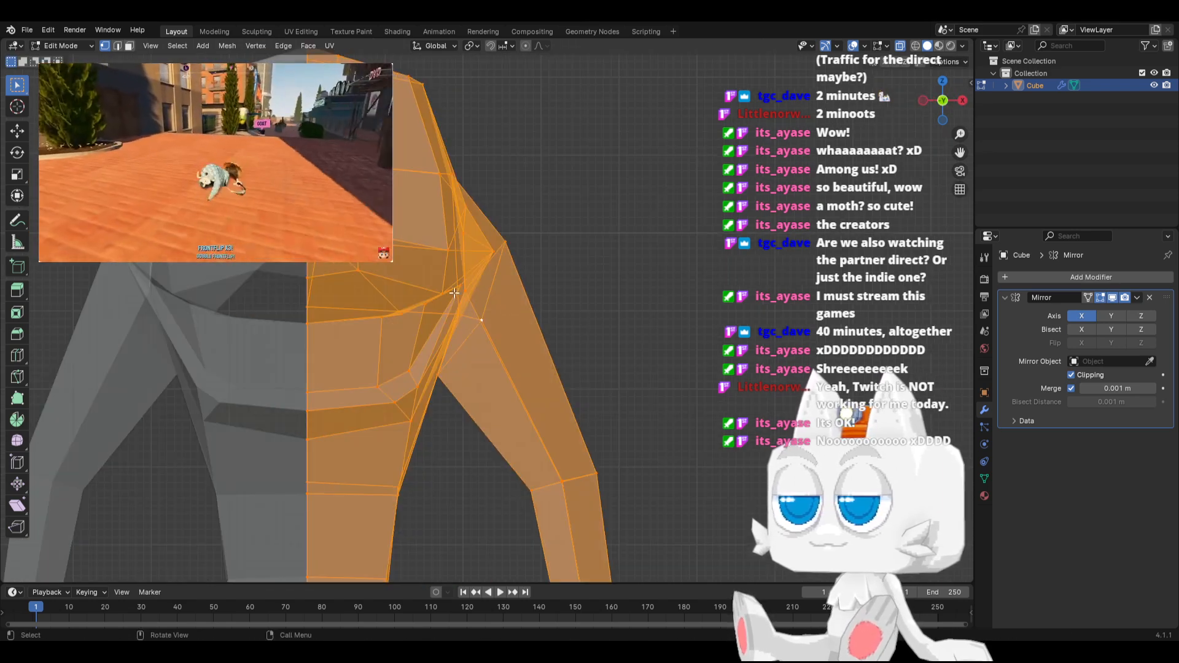
click(228, 46)
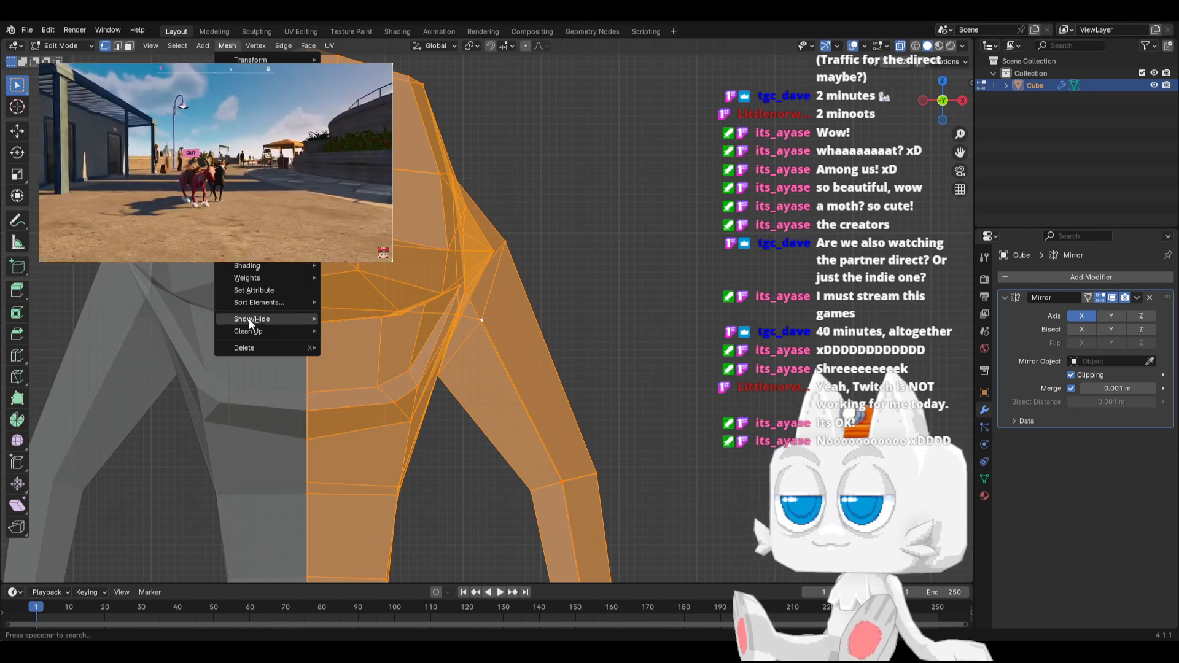
mouse_move(258, 331)
click(370, 425)
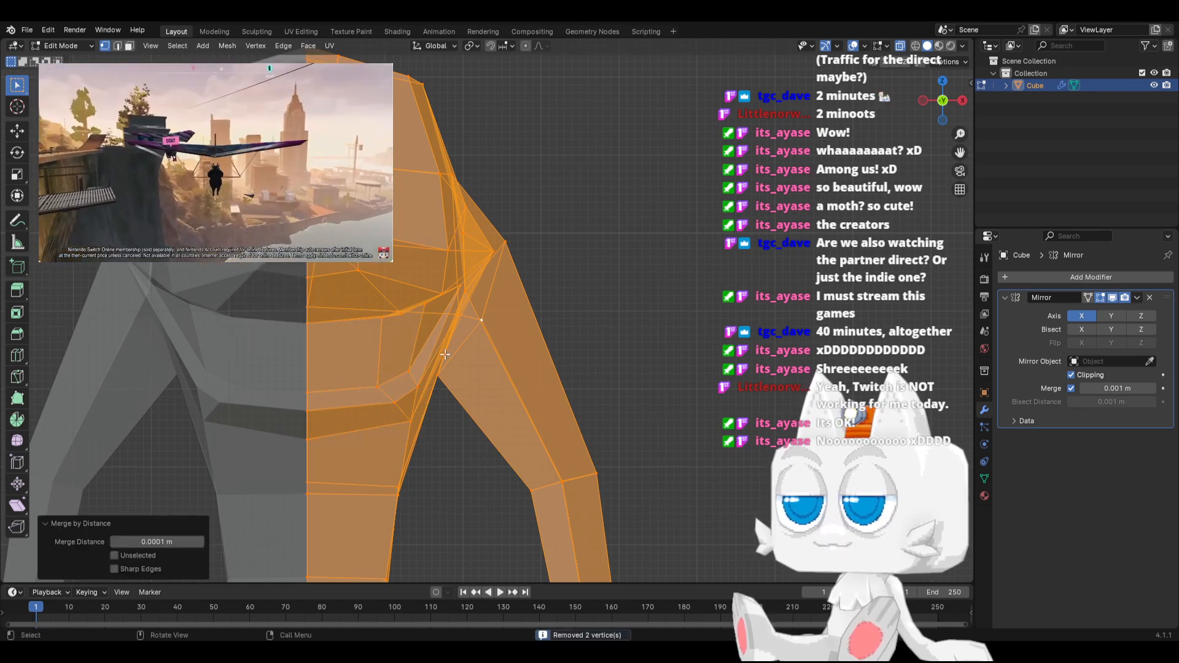
Move the elbow loop backward and slightly up in side view, and scale it by 1.440
scroll(565, 310, down, 3)
middle_drag(548, 299, 436, 313)
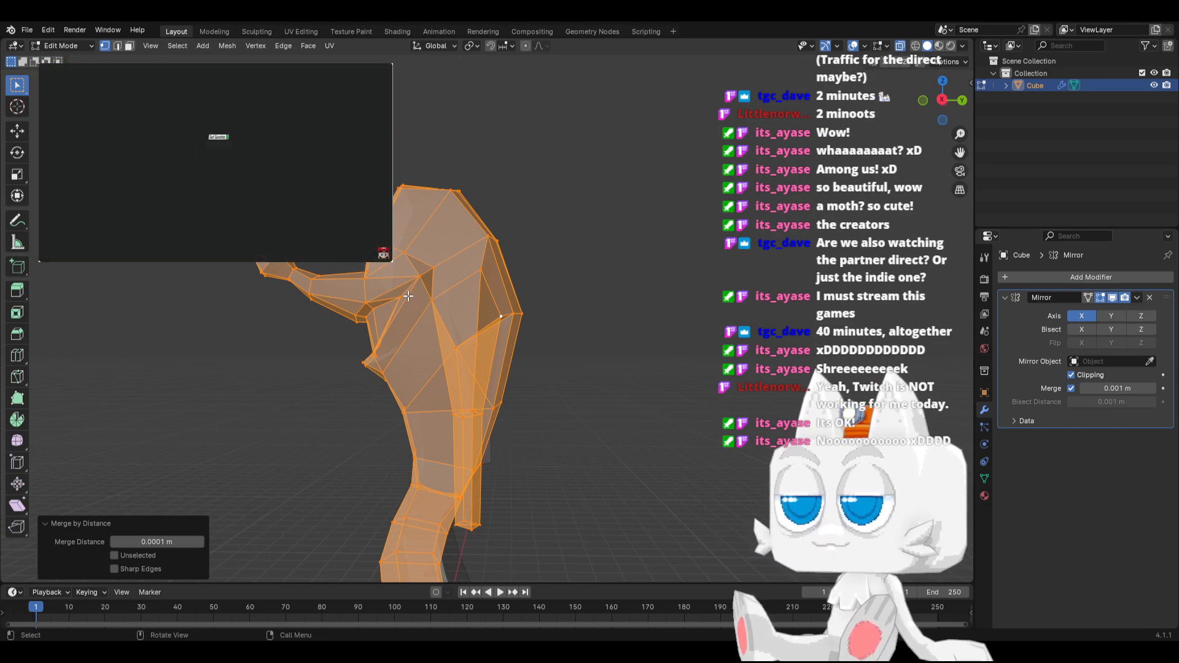
key(KP_1)
key(KP_3)
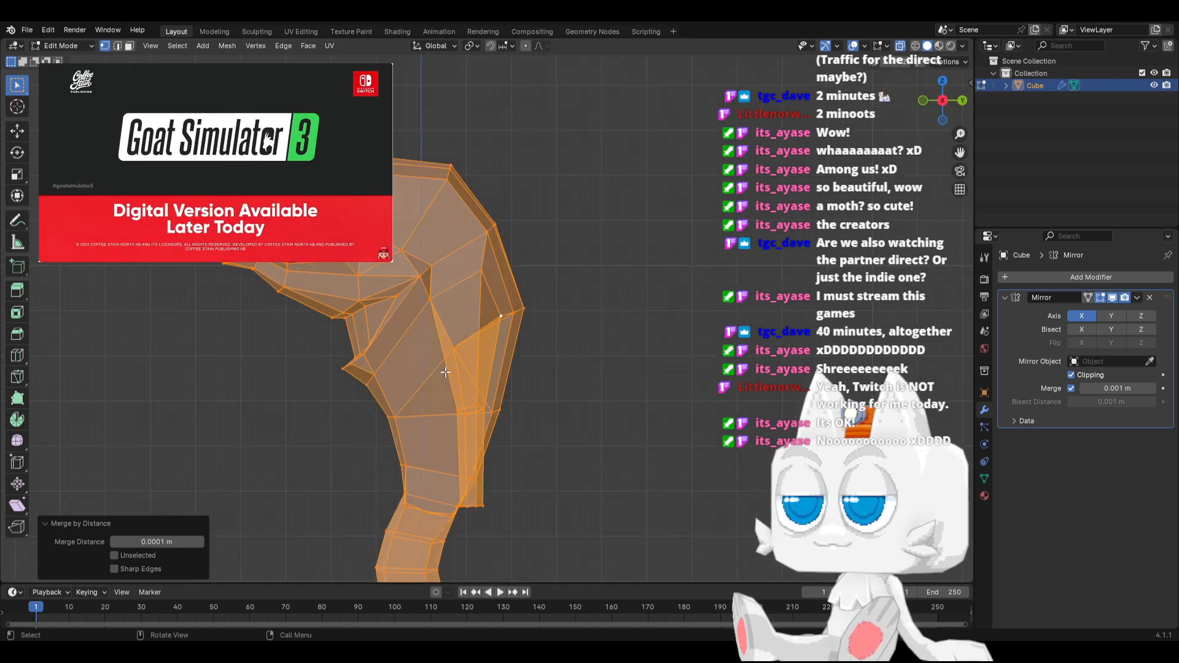
drag(446, 404, 488, 423)
key(g)
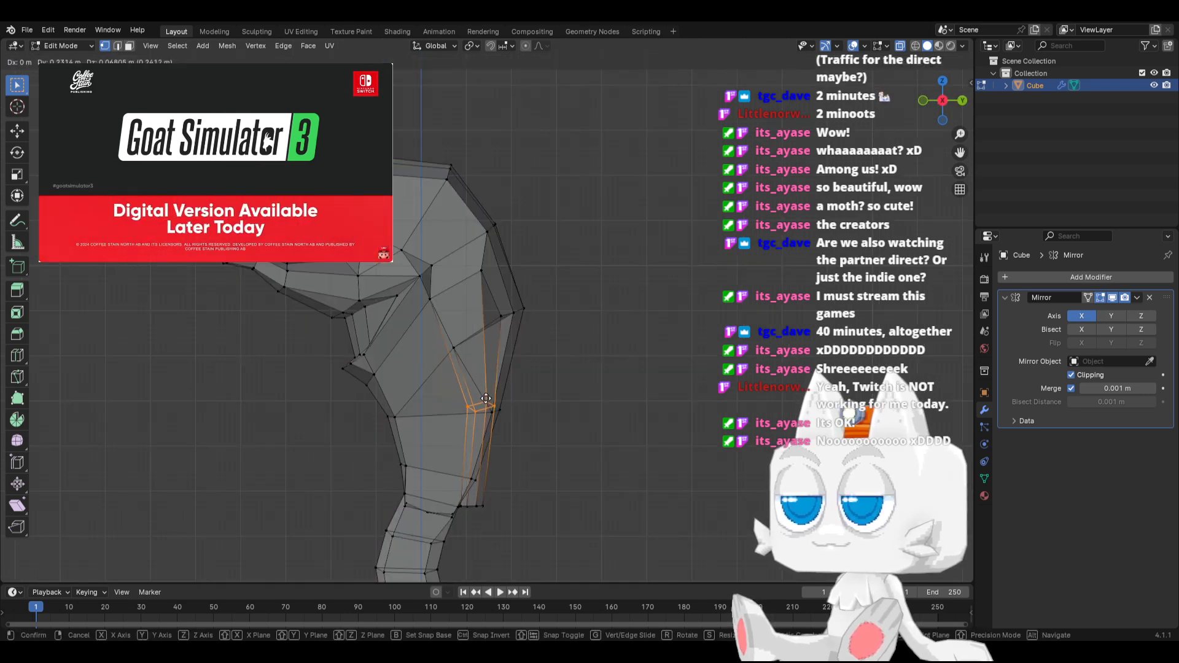
click(488, 398)
key(s)
click(589, 388)
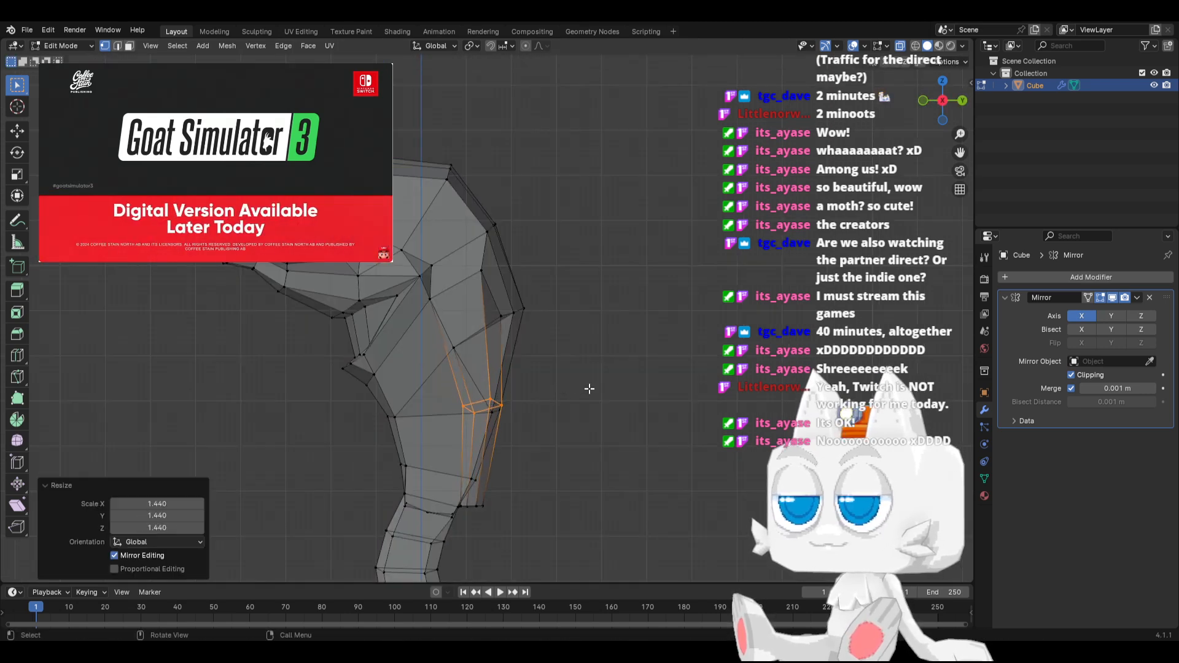
Narrow the elbow in front view by adjusting its inner vertices and moving its outer vertices inward
key(KP_1)
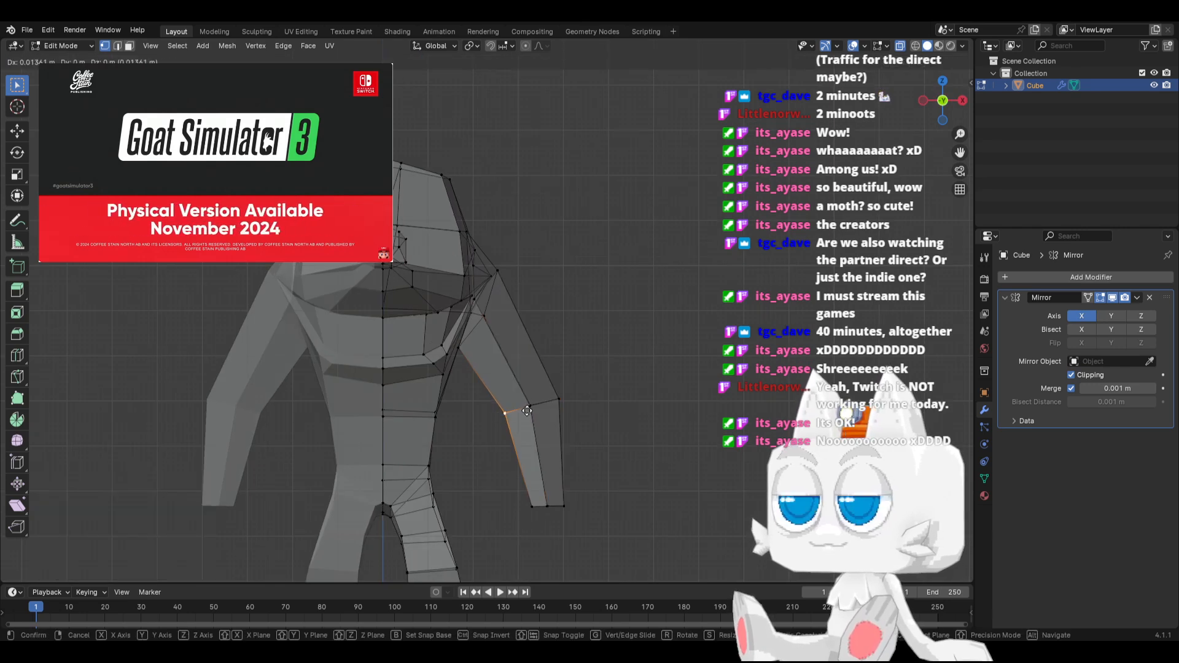
click(566, 395)
key(g)
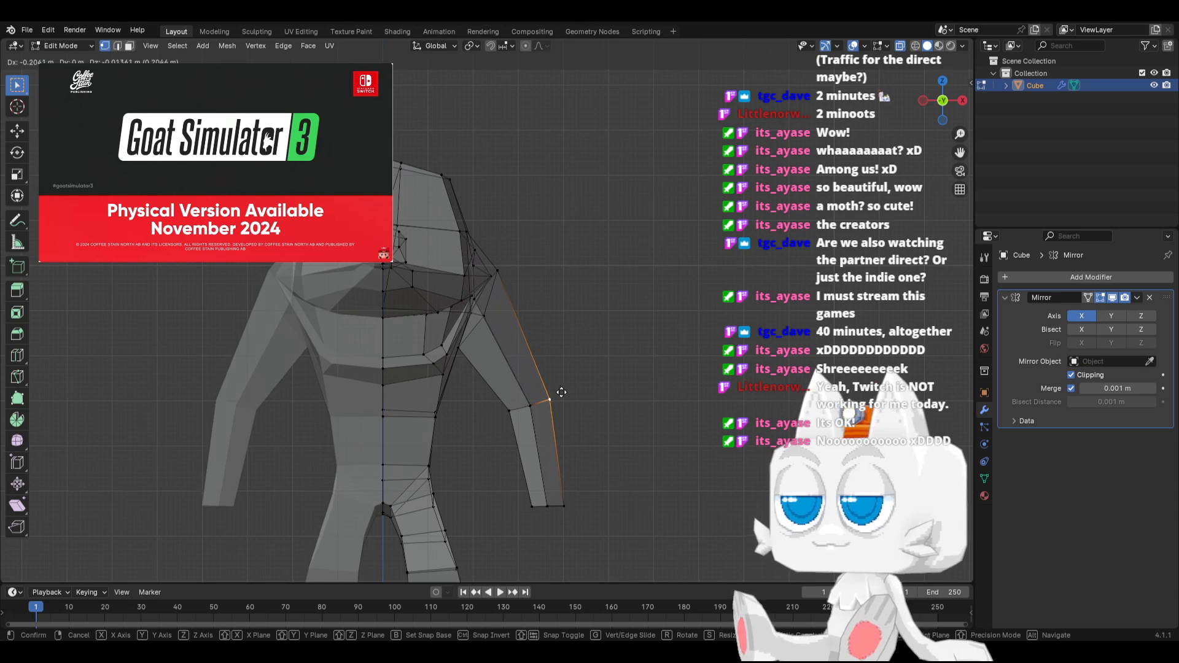
click(563, 391)
Rotate the forearm's end by -8.35°, scale it, raise it 0.43549 m with a -0.068045 m X offset, and fine-tune its rotation
drag(508, 481, 579, 518)
key(r)
click(603, 482)
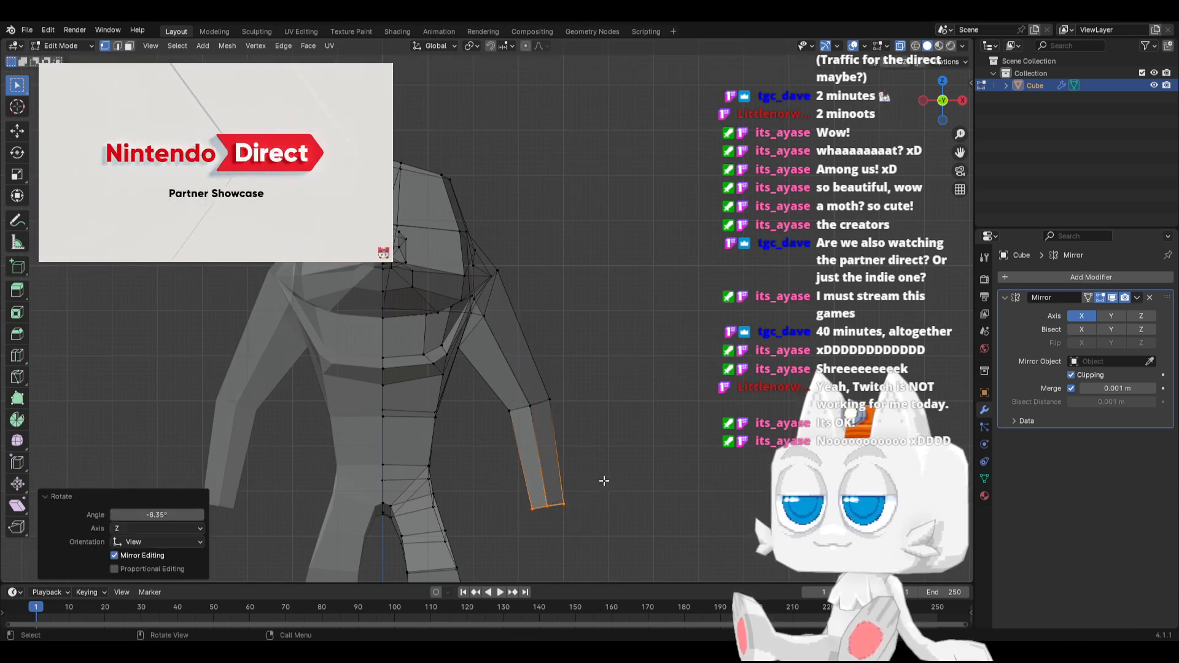
key(s)
click(588, 478)
key(g)
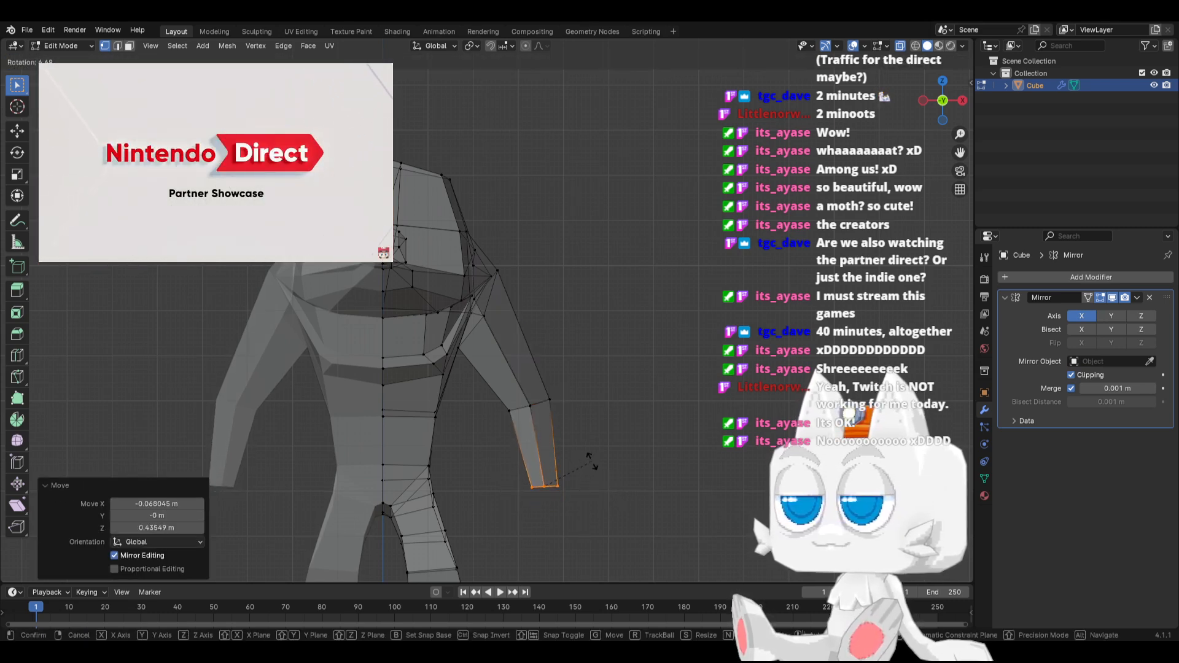
key(r)
click(589, 463)
Adjust the wrist end's rotation from an angled view and scale a pair of its vertices by 1.119
middle_drag(599, 475, 571, 514)
key(r)
click(555, 482)
click(515, 492)
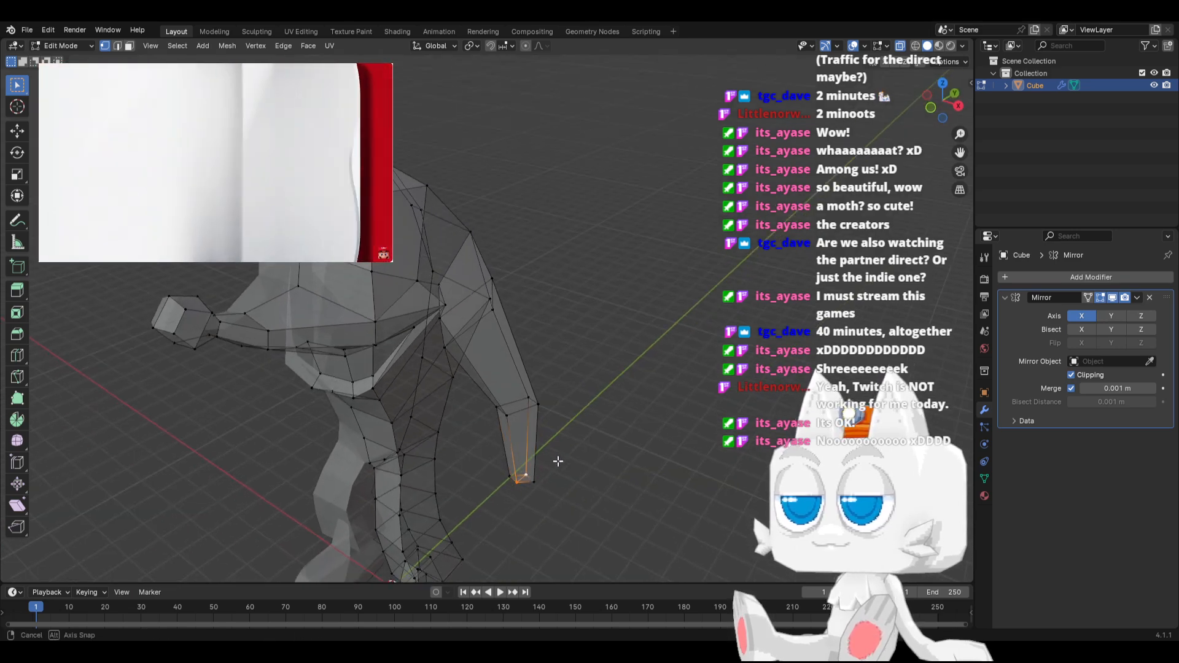
middle_drag(555, 469, 555, 424)
key(s)
click(600, 402)
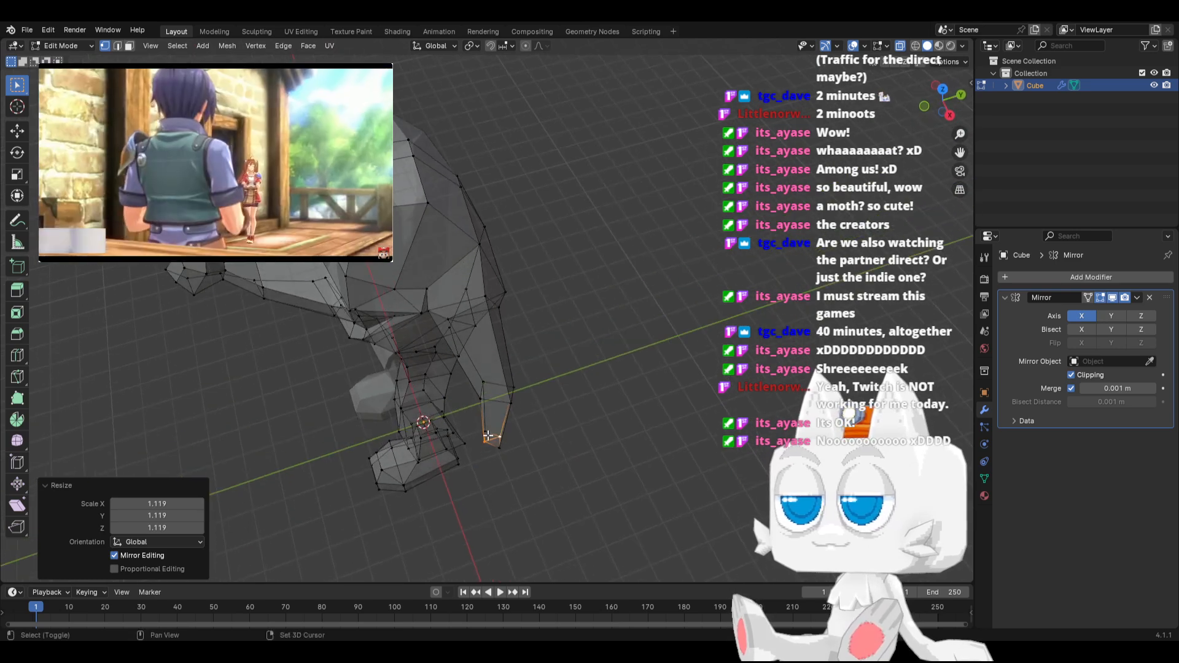
Extrude the wrist's end face 0.20631 m along its normal and scale it by 1.739 to flare the hand base
shift+click(485, 434)
middle_drag(502, 450, 562, 445)
key(g)
key(z)
key(z)
click(561, 460)
key(s)
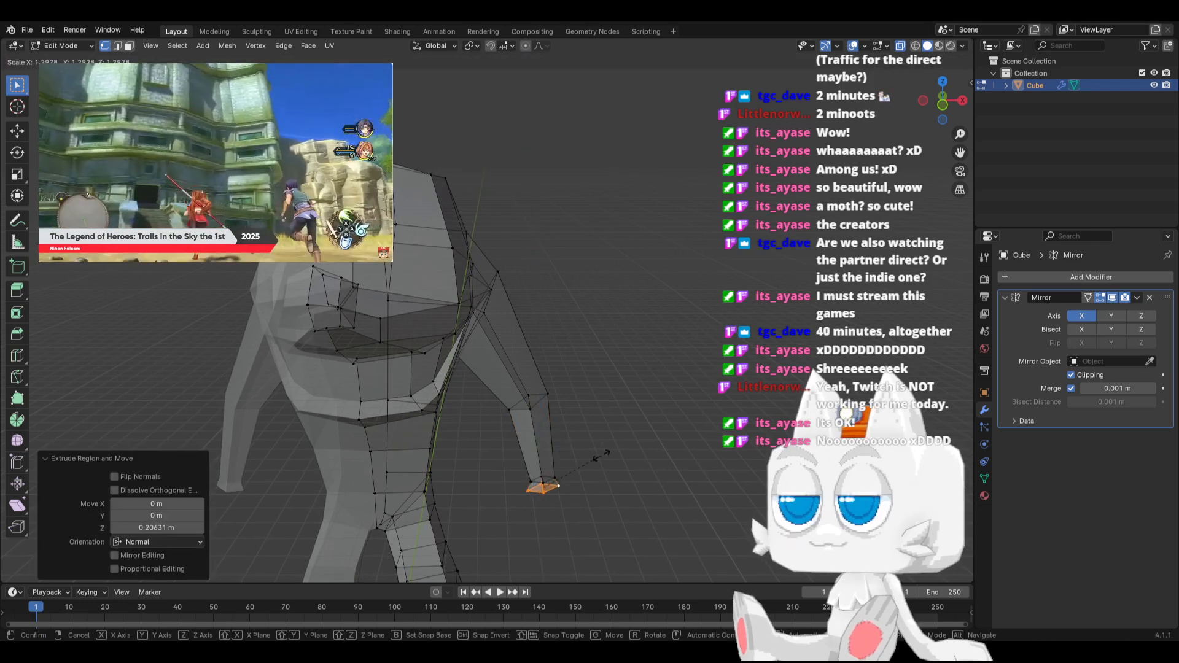
click(618, 449)
Reposition the wrist vertex at the back of the flared hand base in top view
key(KP_7)
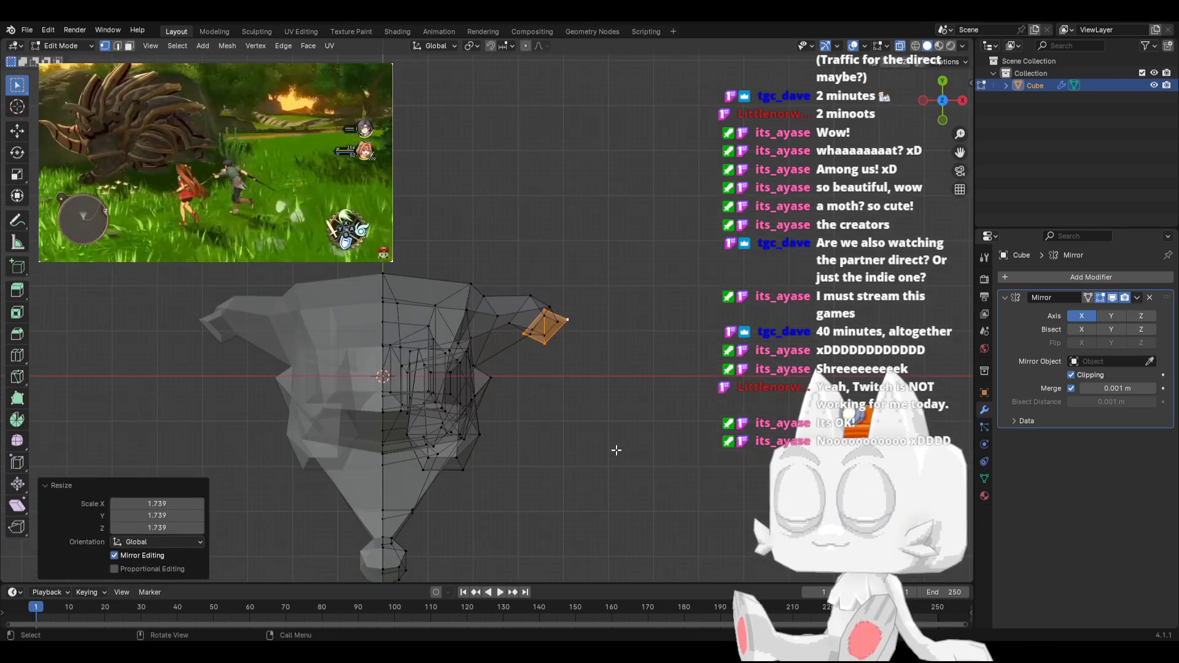
key(g)
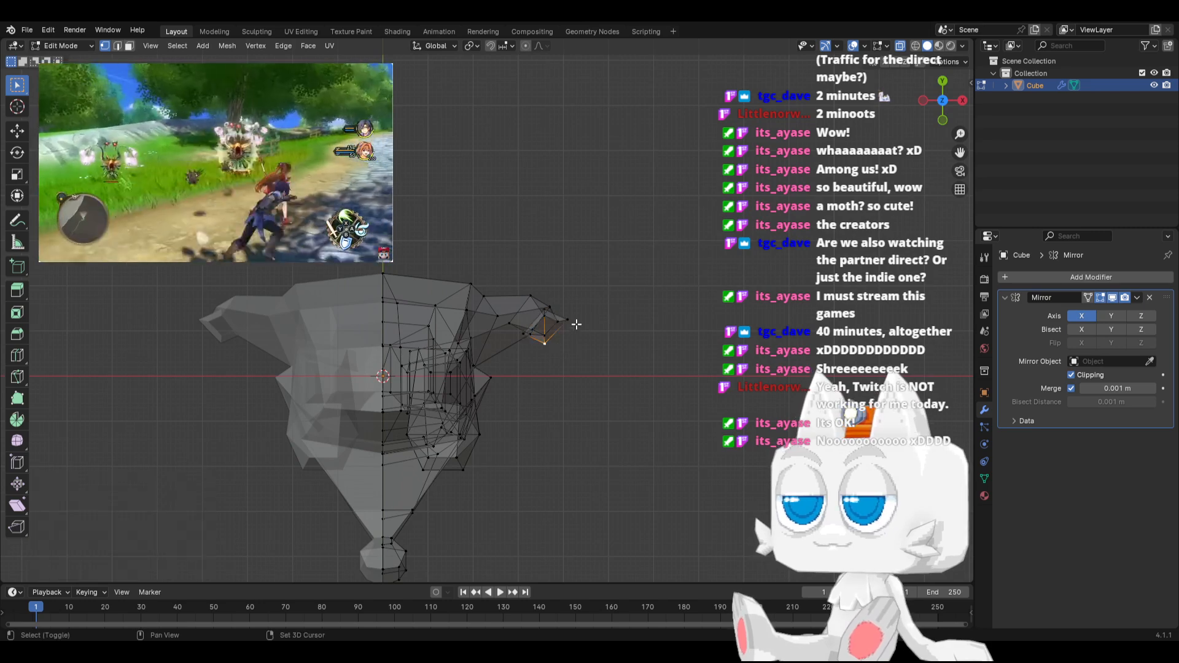
click(531, 338)
click(532, 326)
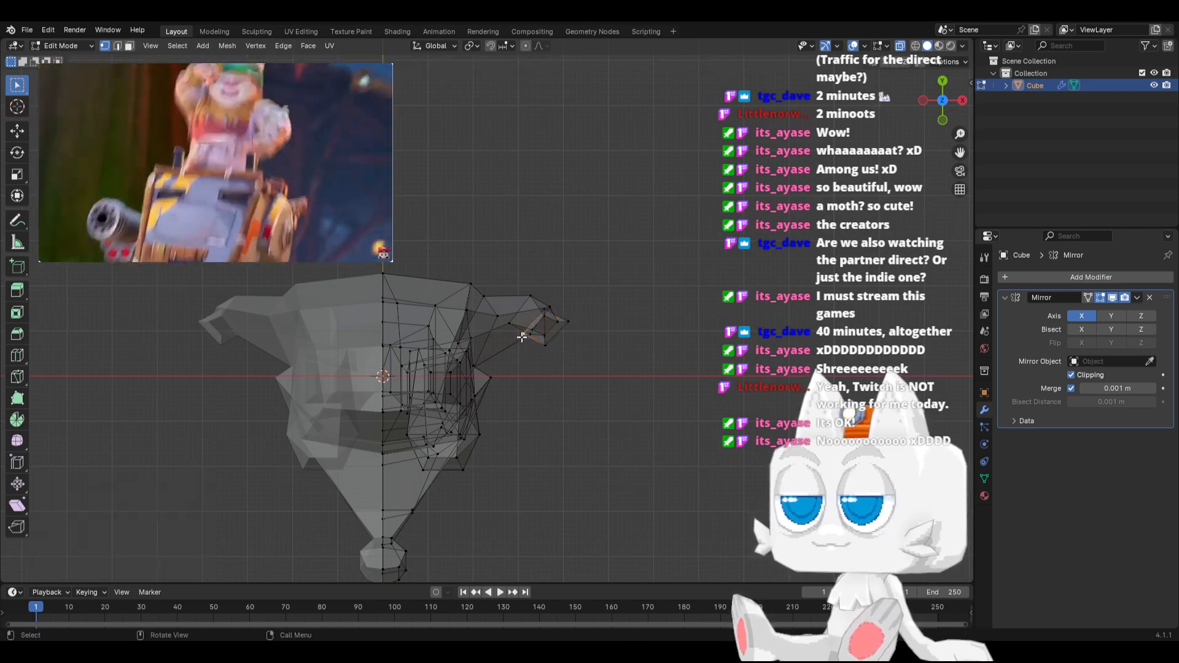
key(g)
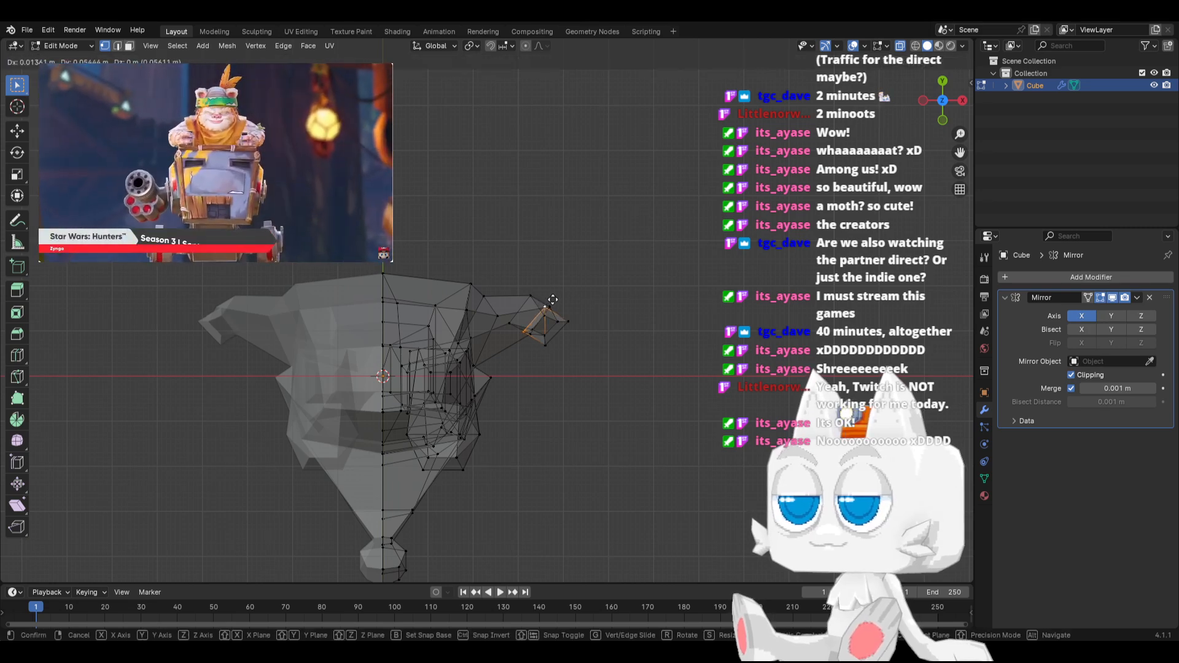
click(552, 301)
Move the inner wrist vertex 0.040827 m in X and 0.027218 m in Y, and vertex-slide the outer one by 0.095
click(535, 330)
key(g)
click(540, 325)
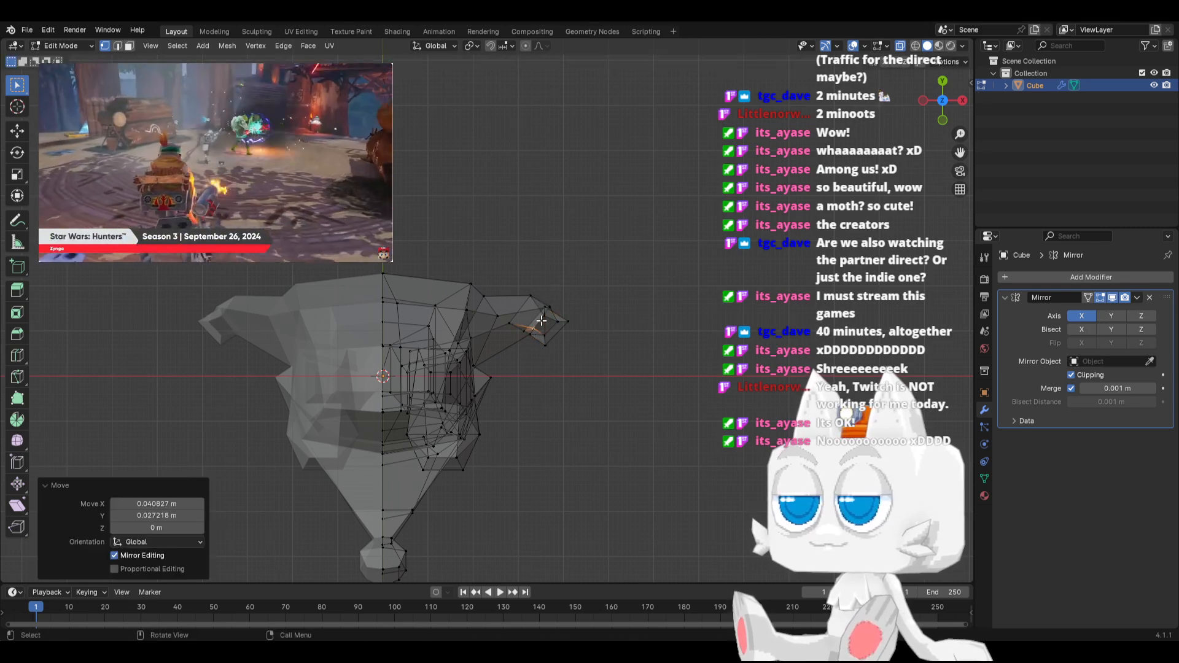
click(558, 318)
key(shift+v)
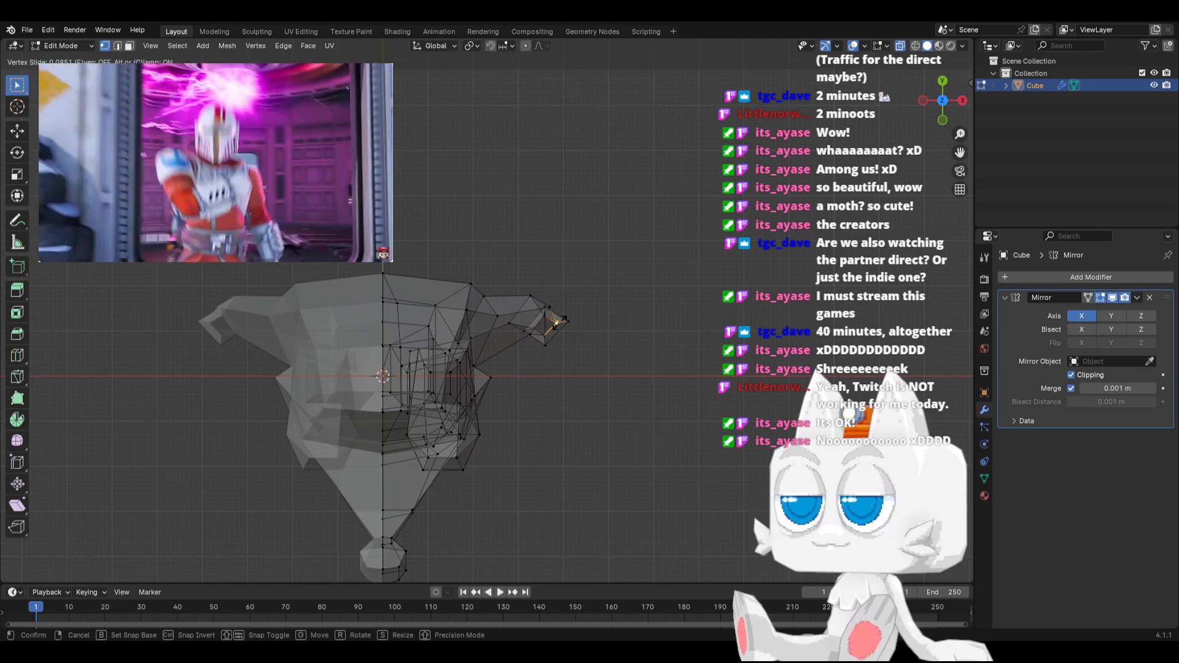
click(572, 296)
Select the hand base's bottom face and move it -0.048992 m in Y and -0.27762 m in Z
middle_drag(573, 297, 565, 221)
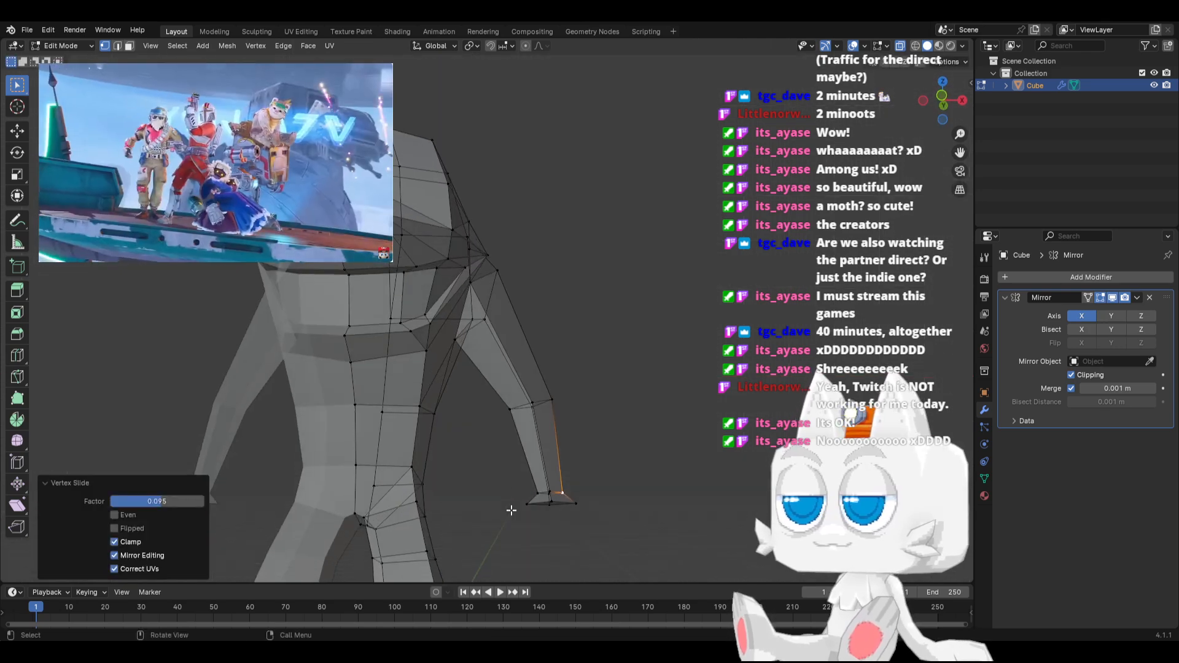
shift+click(548, 501)
shift+click(549, 502)
shift+click(570, 503)
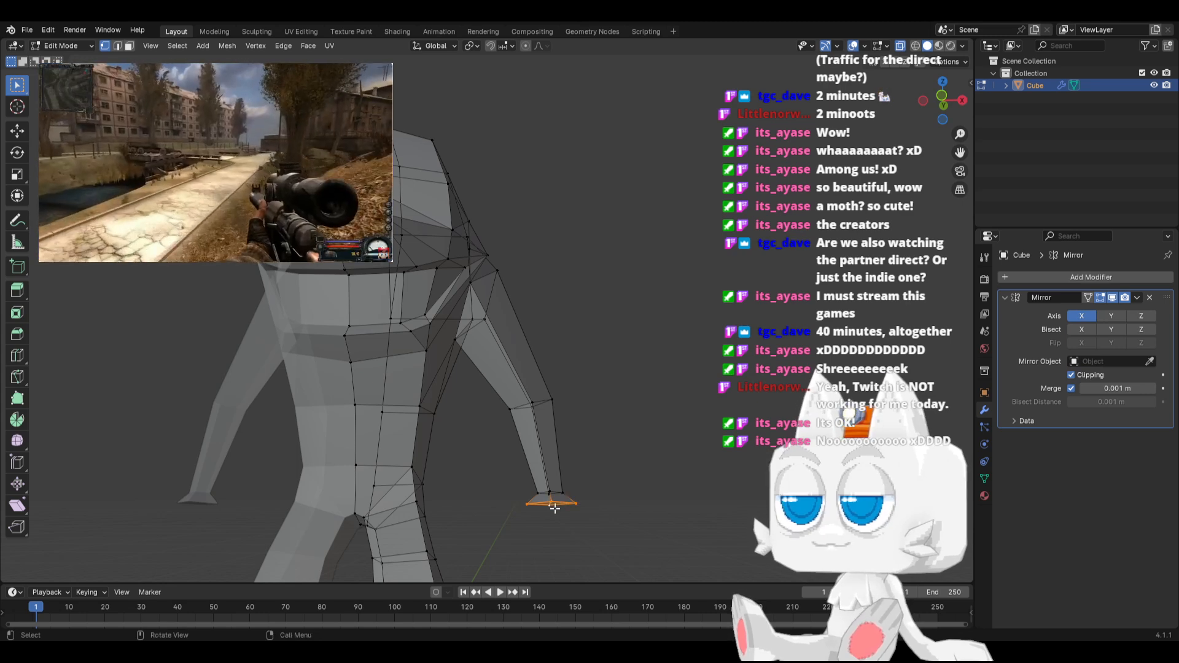
scroll(569, 499, down, 1)
key(KP_1)
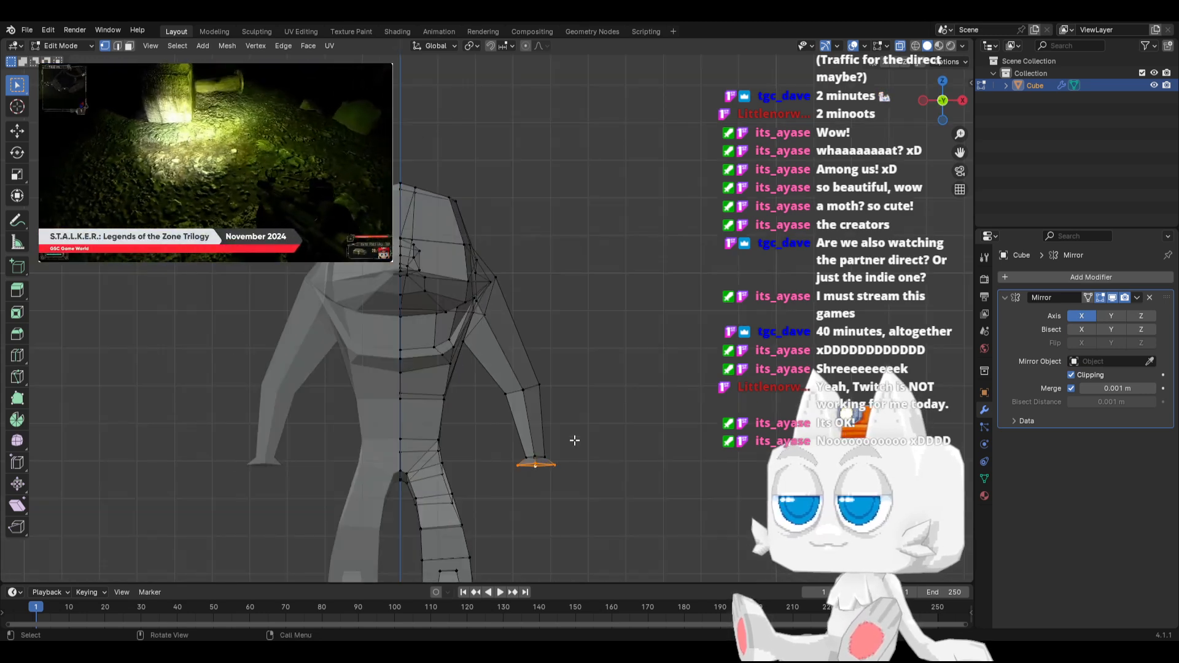
key(KP_3)
key(g)
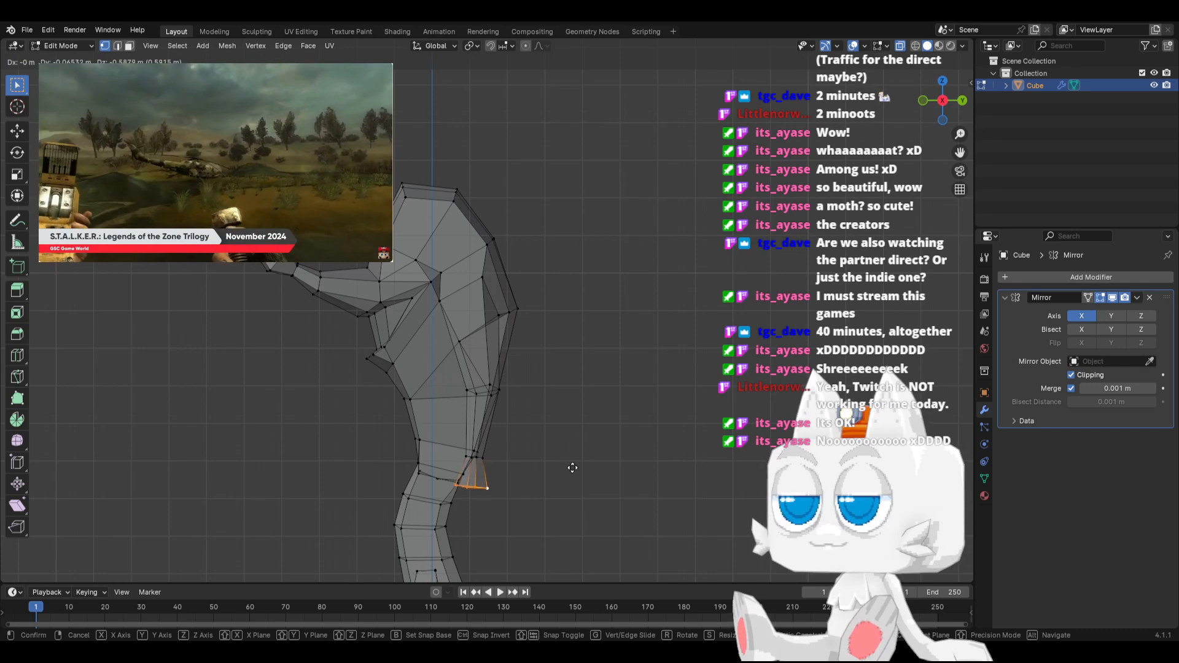
click(571, 451)
Extrude the bottom face of the hand base 1 m along its normal to form the hand block
key(g)
key(z)
key(z)
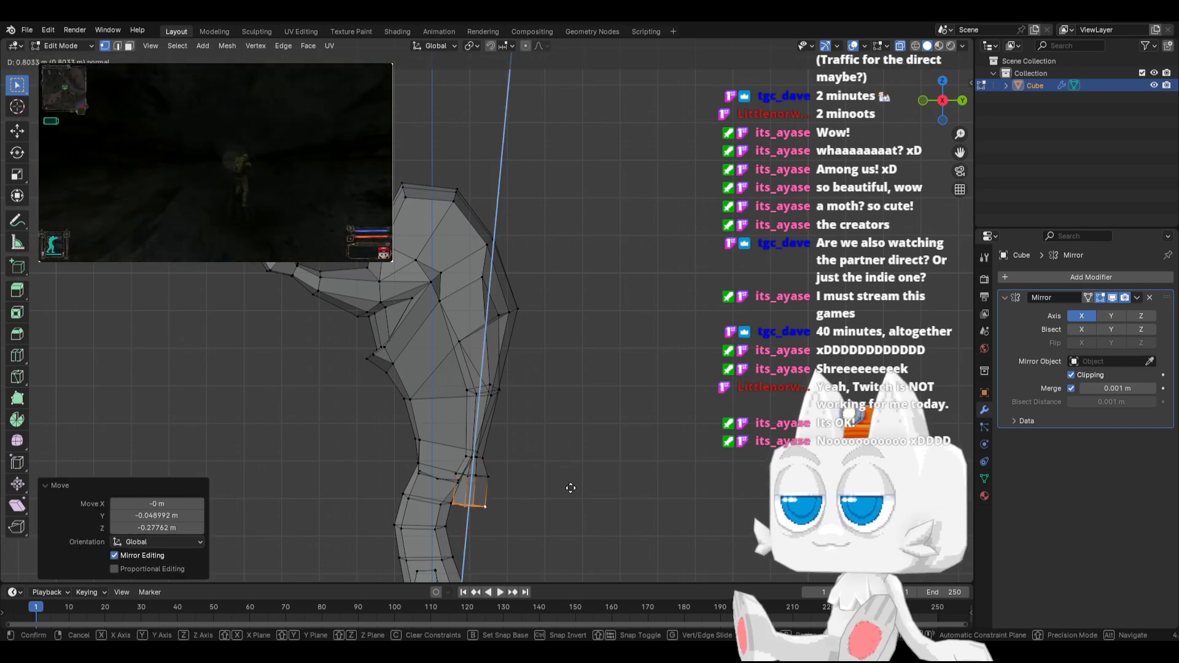
click(568, 494)
Scale the top and bottom width edges of the hand block to about 1.47 around their individual origins
middle_drag(420, 511, 490, 481)
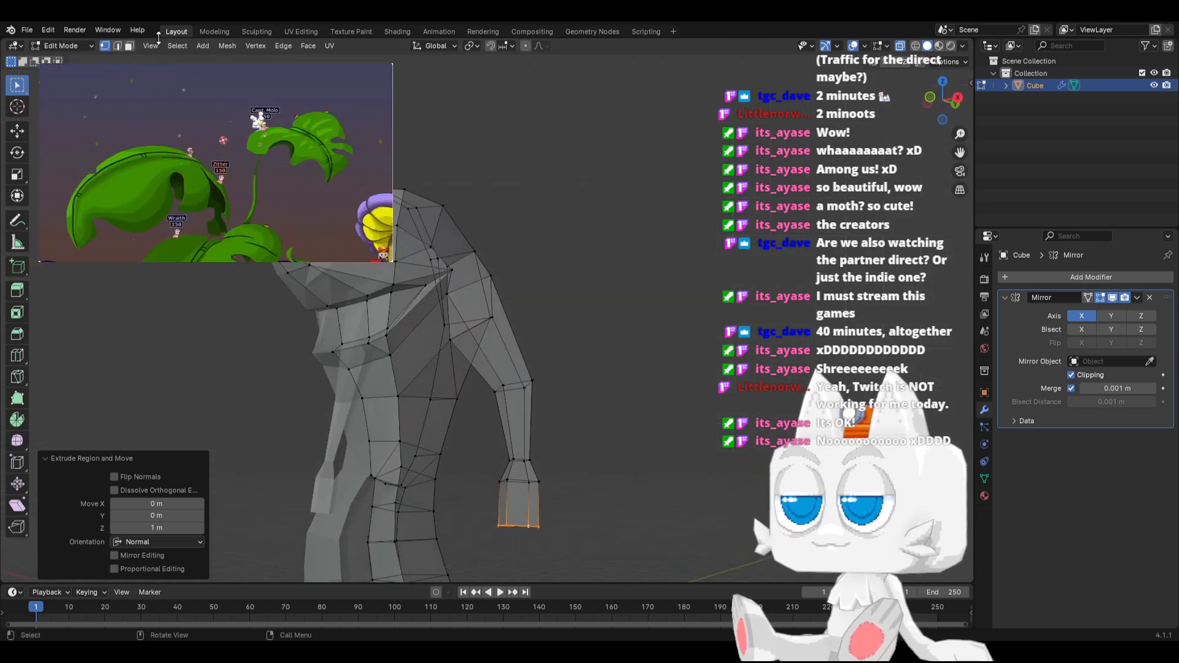
click(121, 46)
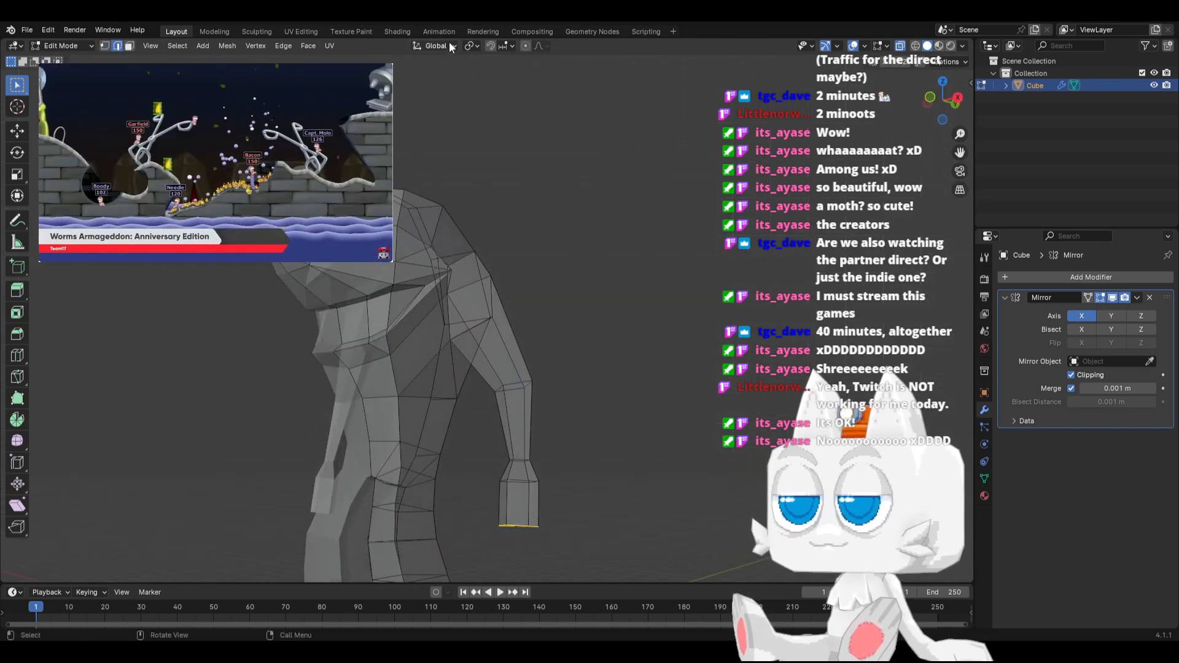
click(471, 46)
click(491, 103)
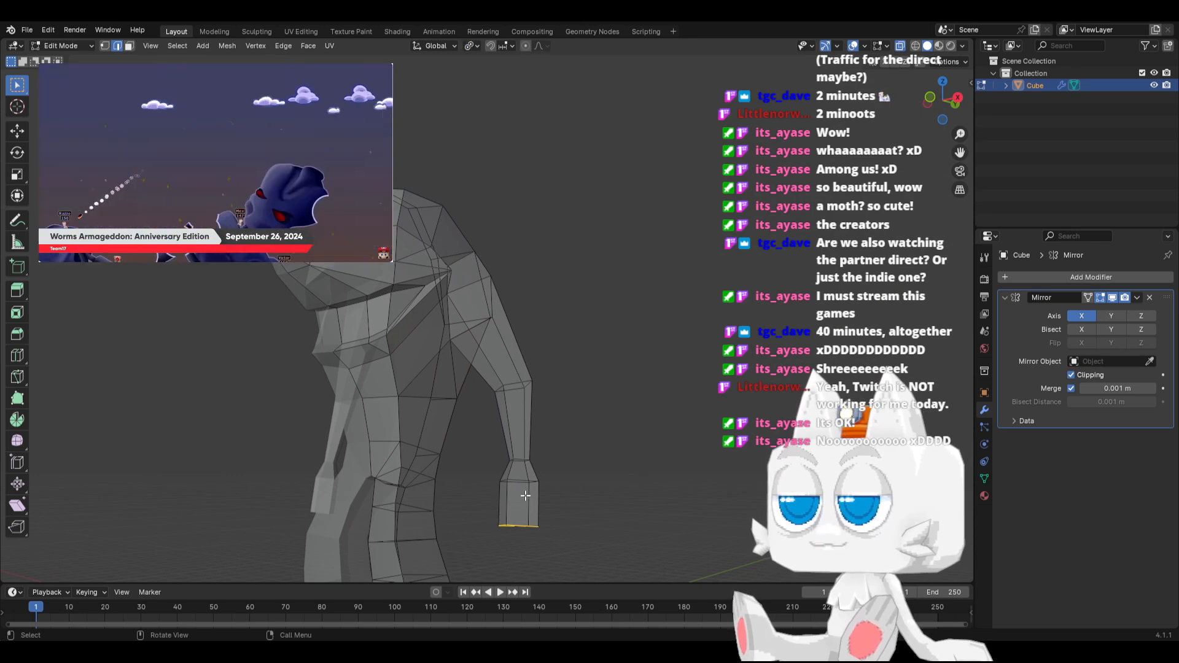
middle_drag(526, 492, 526, 499)
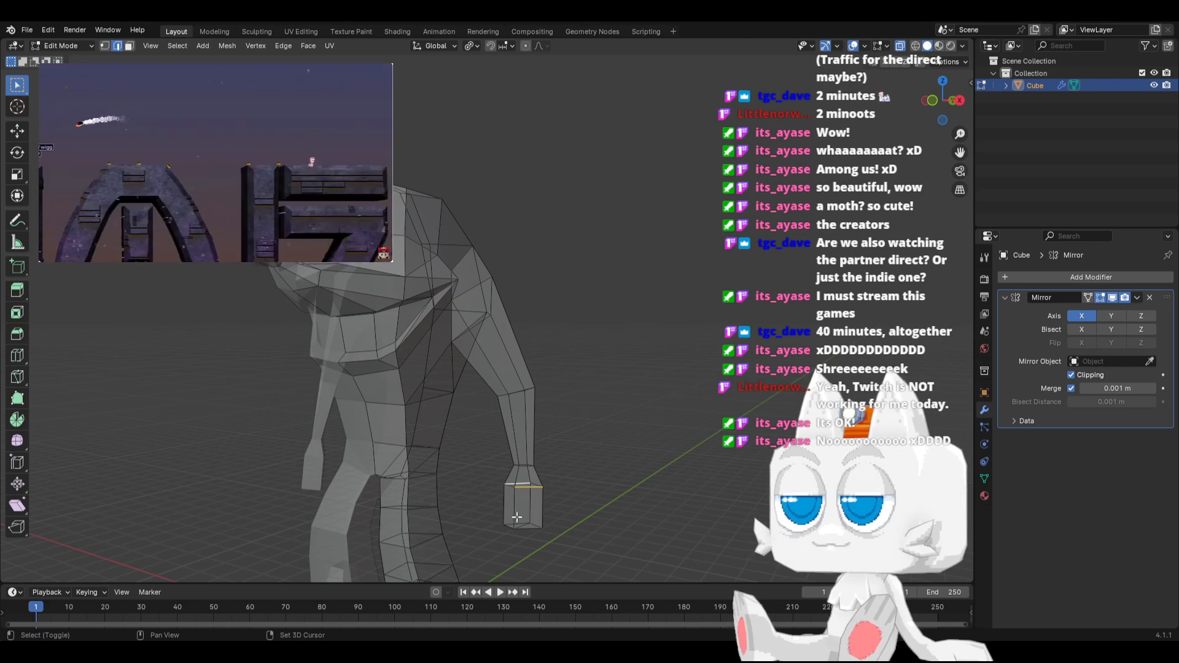
key(ctrl+z)
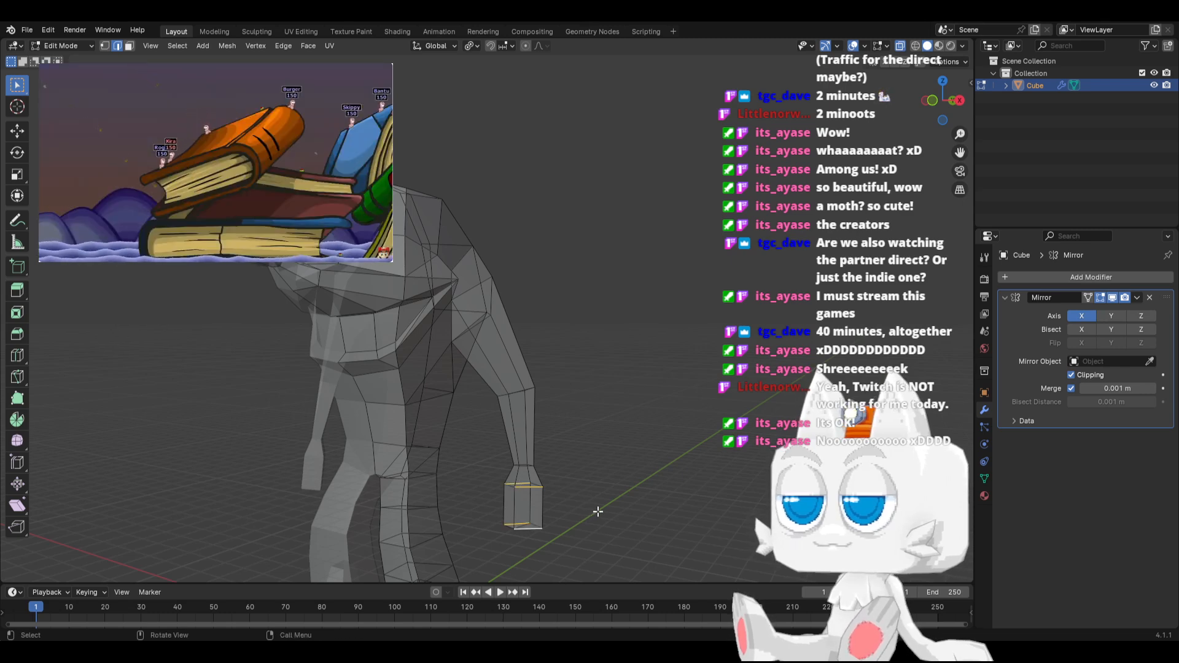
key(s)
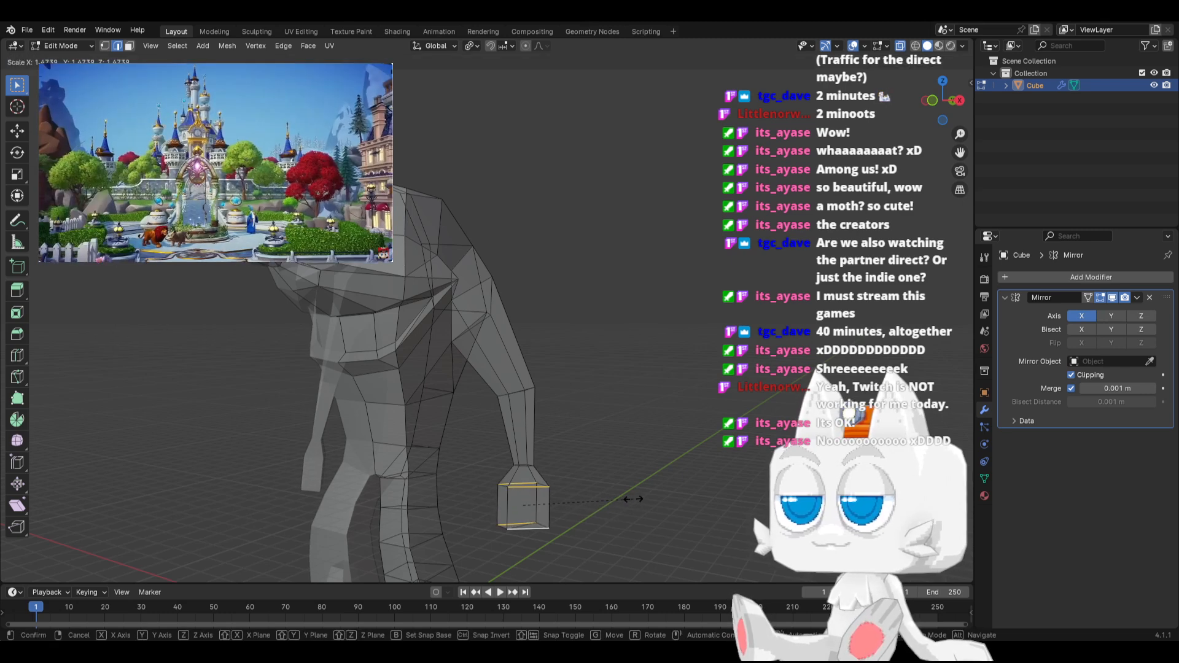
click(631, 496)
Dissolve the extra edges on the hand block and scale its bottom edges to about 1.16
middle_drag(632, 495, 514, 519)
right_click(514, 518)
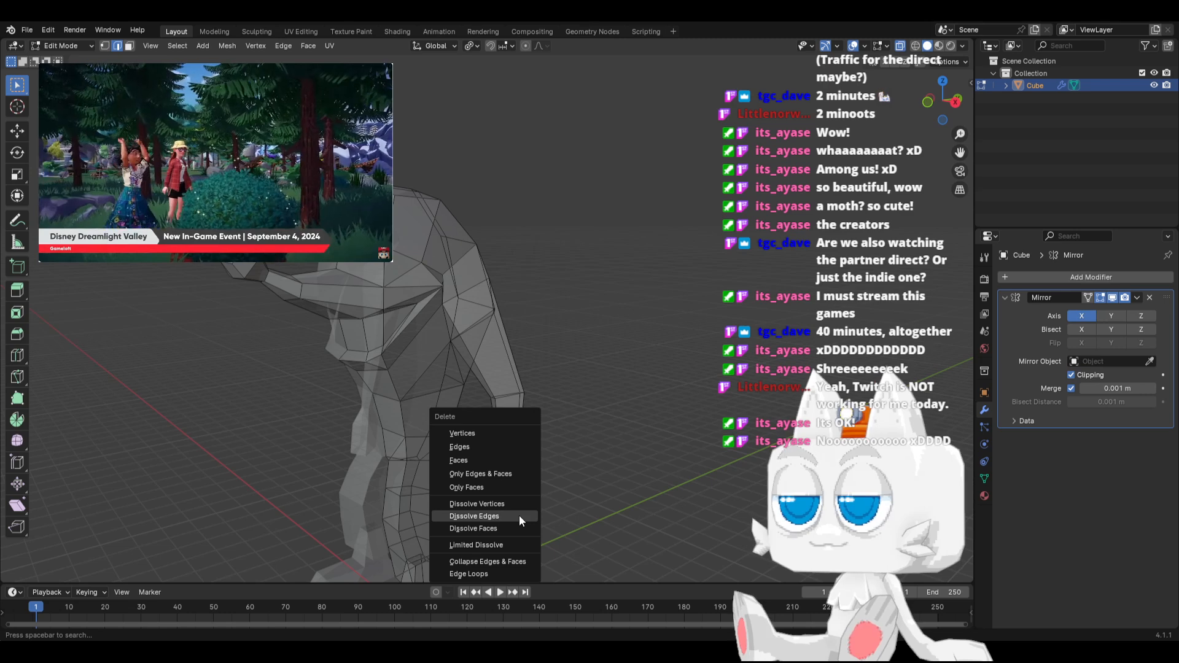
click(511, 517)
key(s)
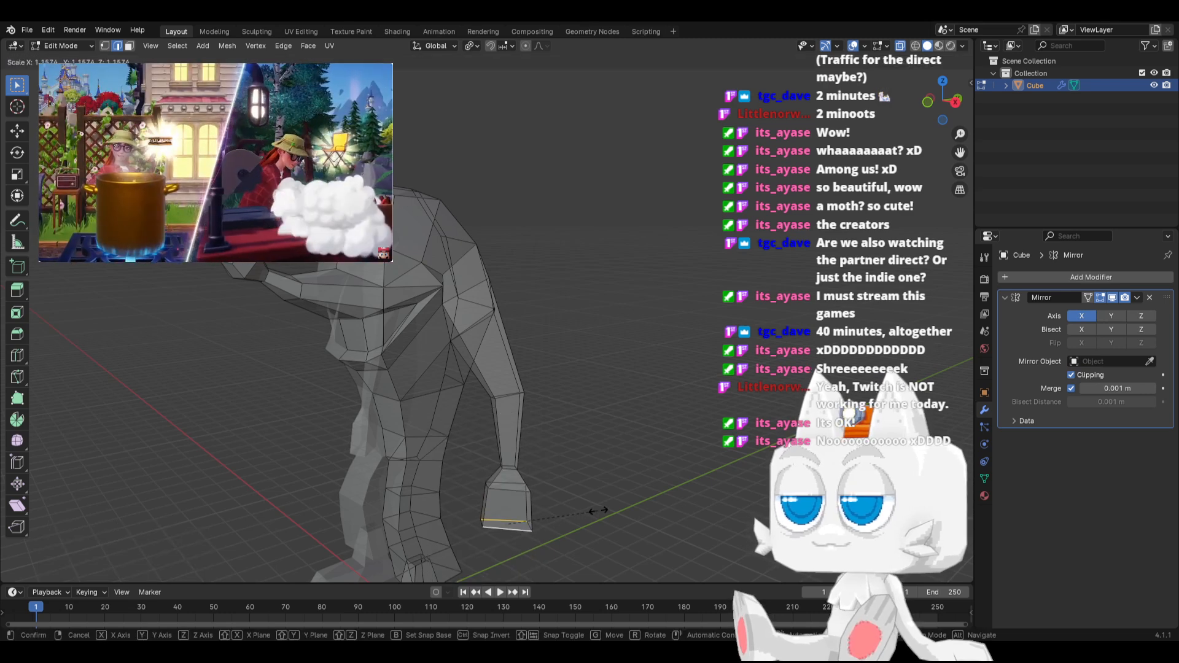
click(602, 509)
Extrude the hand block's bottom face 0.51694 m along its normal and scale the new end face down
key(3)
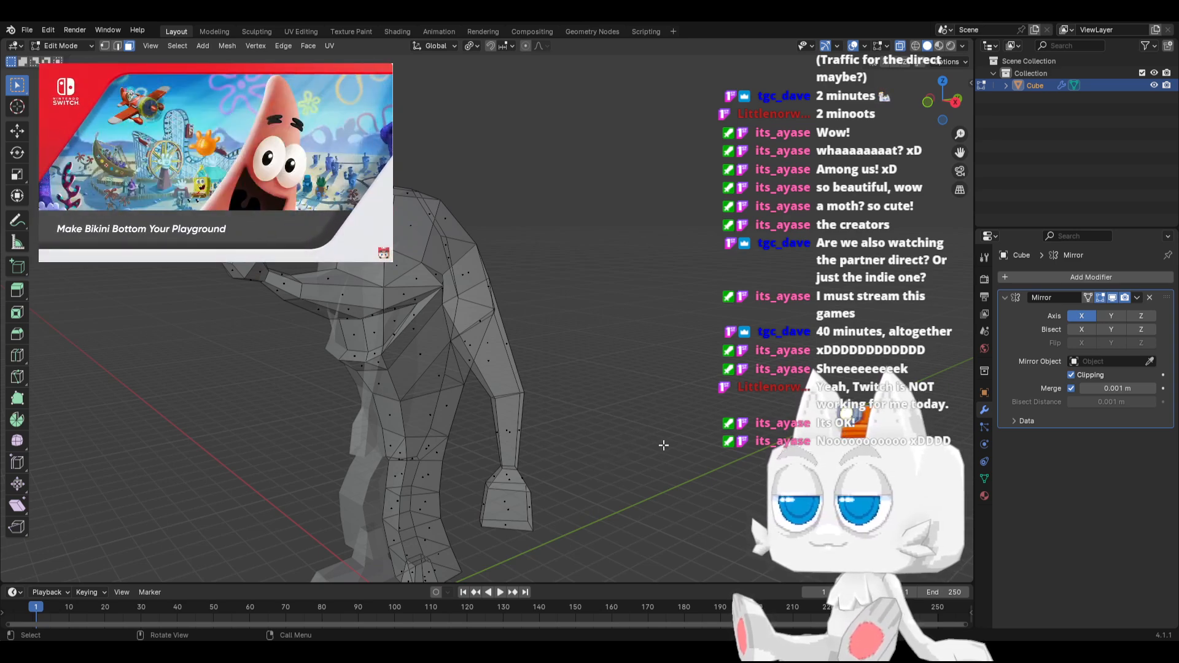
click(501, 522)
middle_drag(505, 522, 610, 490)
key(e)
click(588, 507)
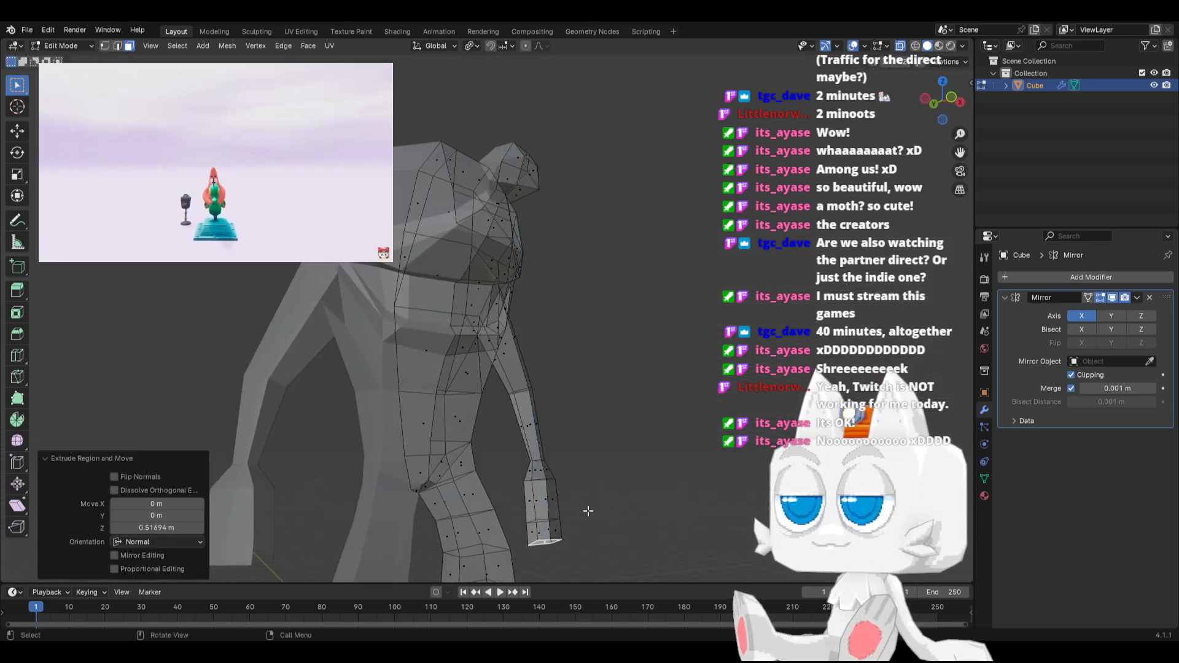
key(s)
click(605, 516)
Reposition the hand's end face and rotate it 28.4° in the view plane so the fingers curl inward
middle_drag(605, 516, 418, 471)
key(g)
click(613, 523)
key(r)
click(627, 540)
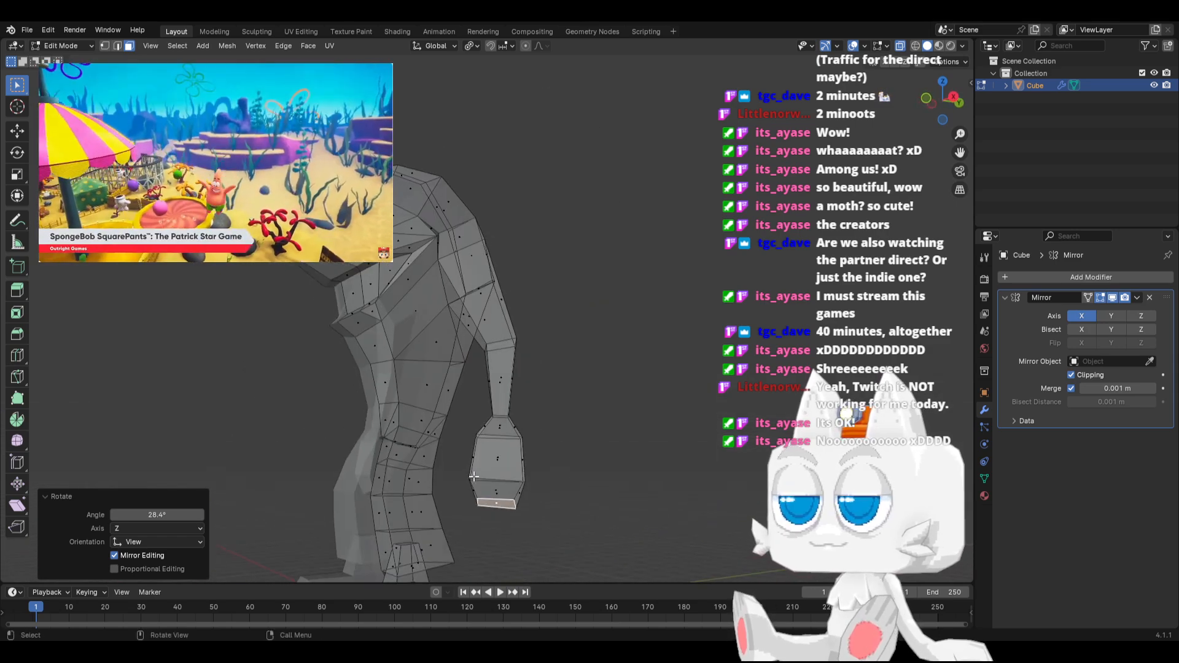
key(r)
click(563, 487)
Extrude the tilted end face of the hand 0.43516 m along its normal to lengthen the fingers
mouse_move(555, 487)
middle_down()
mouse_move(682, 492)
mouse_move(561, 482)
mouse_move(570, 478)
mouse_move(563, 486)
middle_up()
key(g)
key(z)
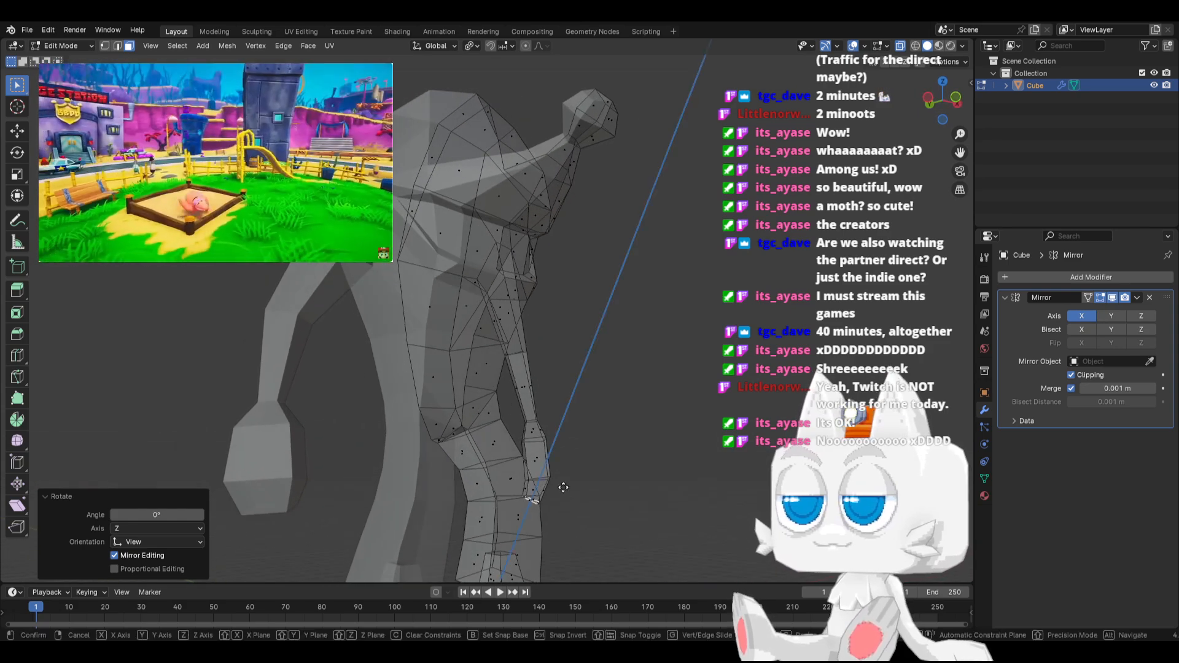
click(555, 497)
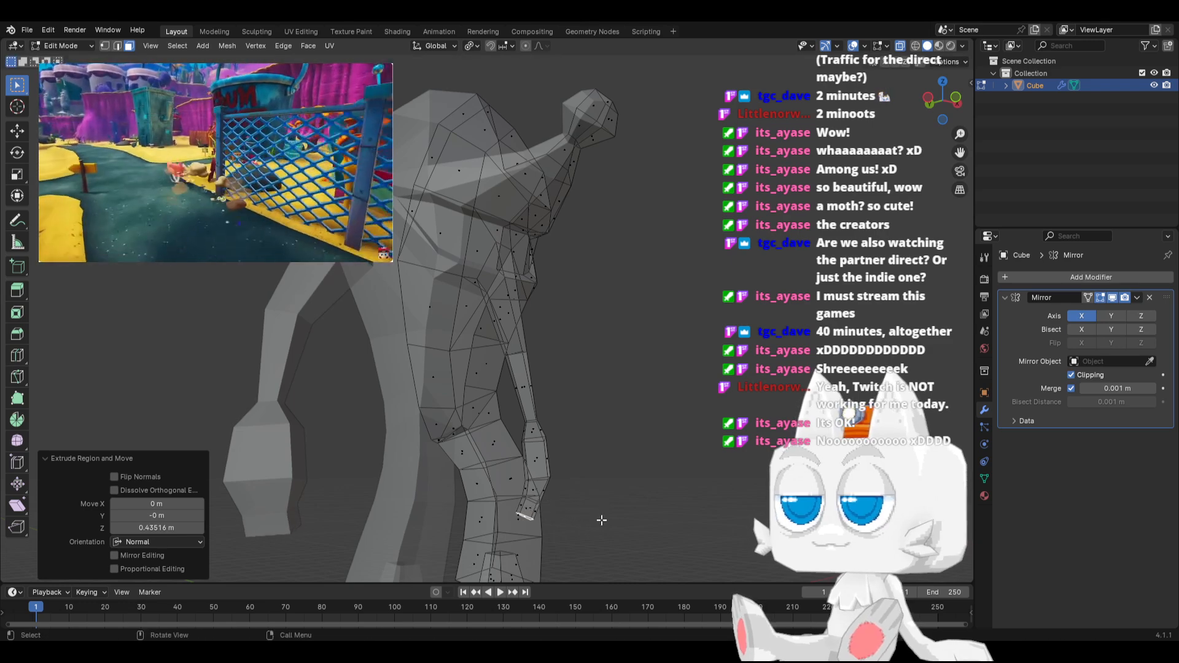
Using the median point as pivot, rotate the fingertip face 21.3° and move it -0.11562 m in X, 0.025007 m in Y and 0.19445 m in Z
click(471, 46)
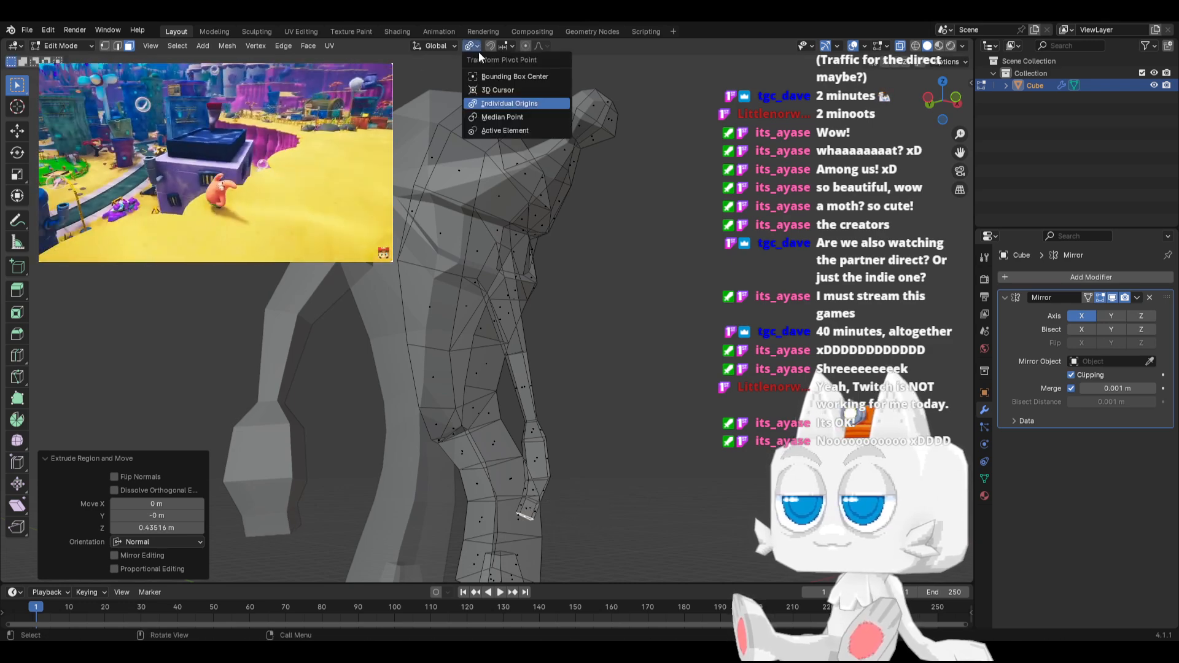
click(491, 116)
middle_drag(589, 417, 614, 442)
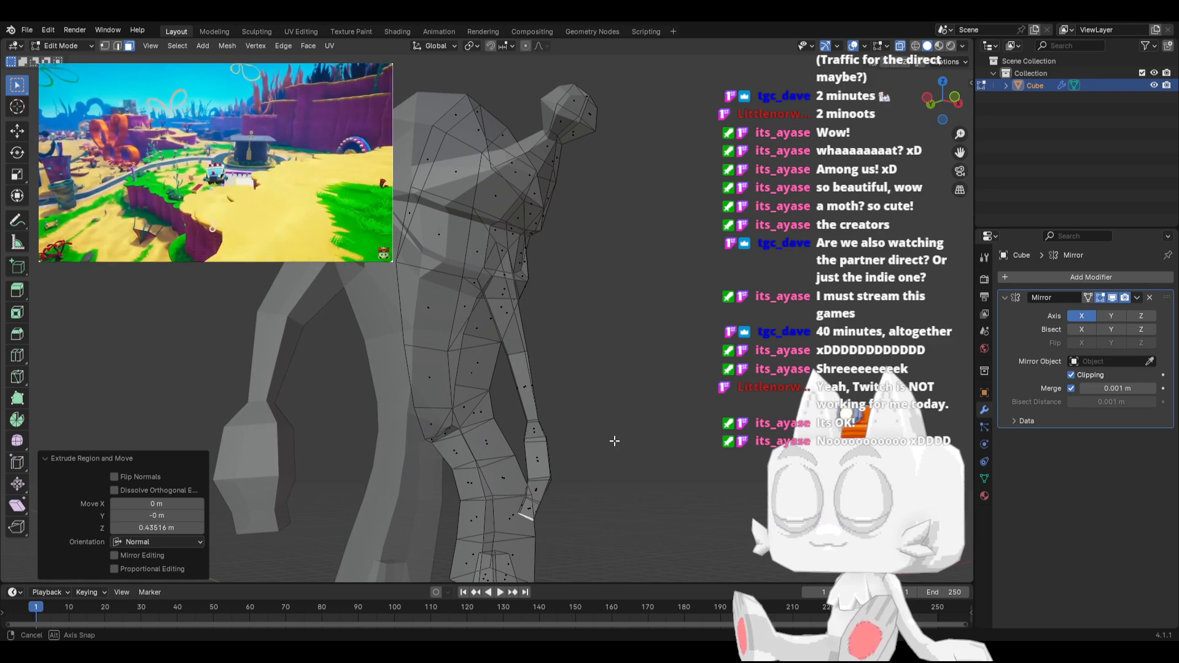
key(r)
click(619, 461)
key(g)
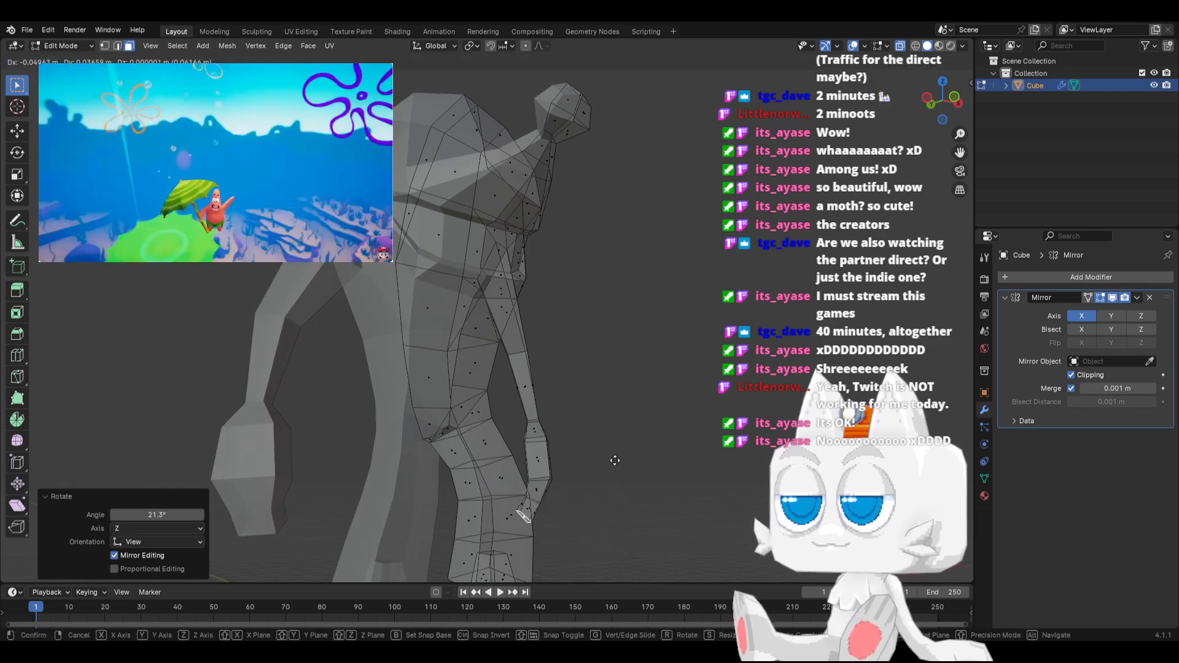
click(614, 455)
From below, rotate the fingertip face to align with the hand, scale it to 0.655 and adjust its position
middle_drag(614, 455, 558, 318)
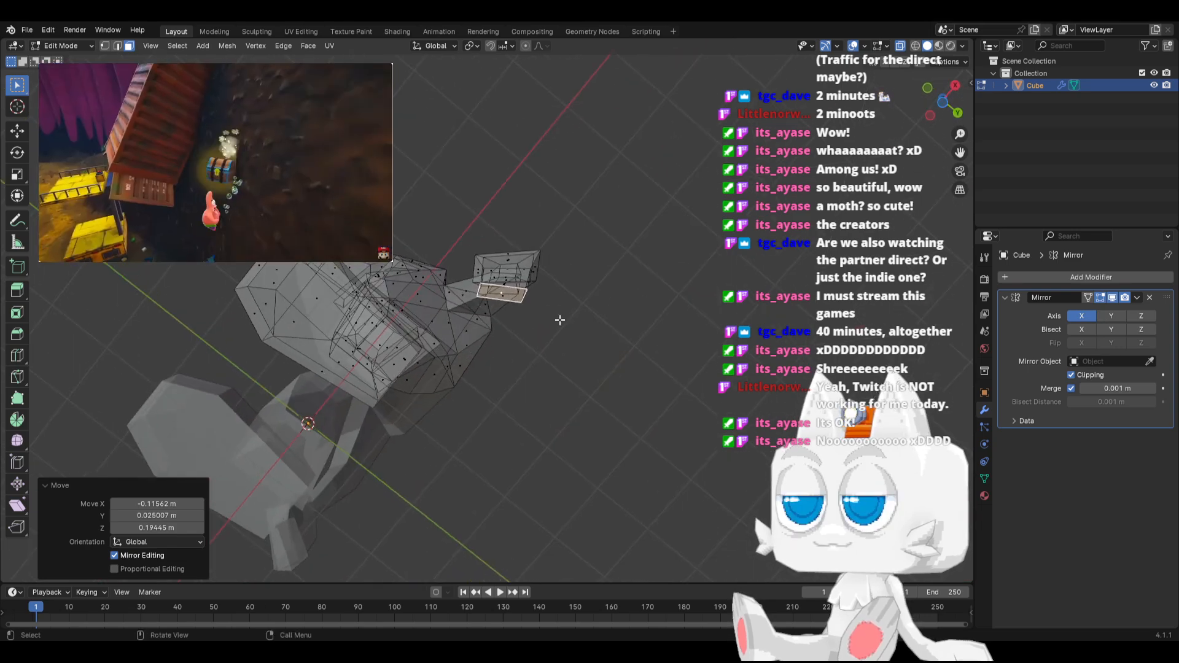
key(r)
click(585, 293)
key(s)
click(556, 295)
key(g)
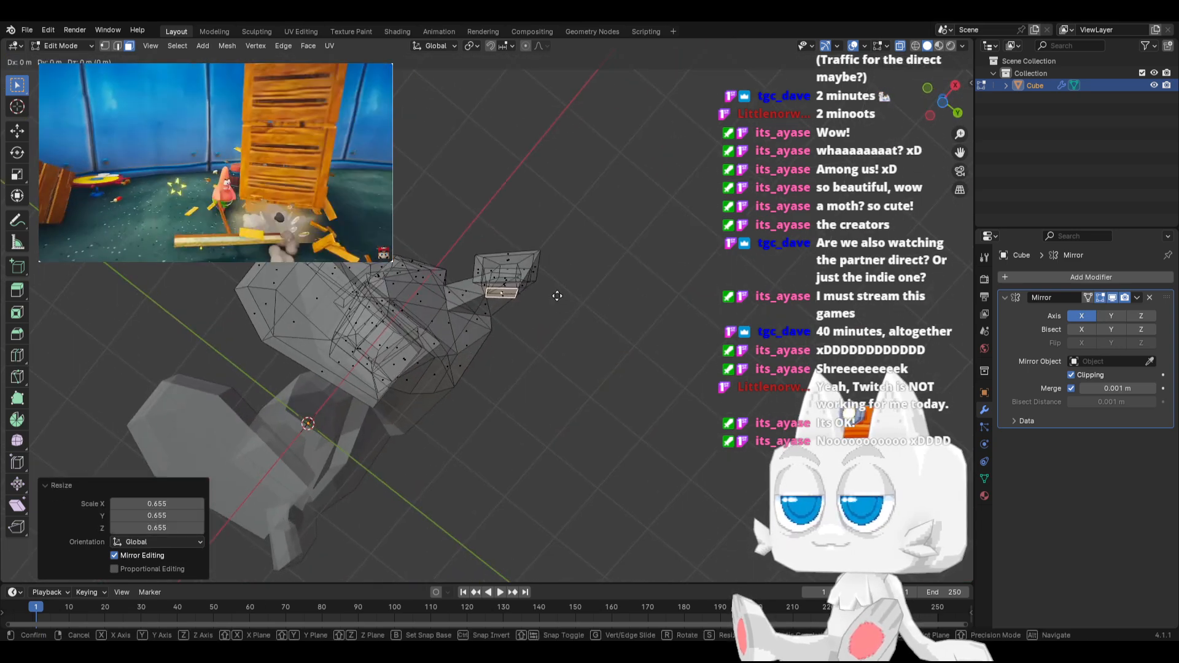
click(559, 294)
middle_drag(559, 294, 541, 421)
Scale the two width edges just above the fingertips to 1.196 around their individual origins
click(118, 46)
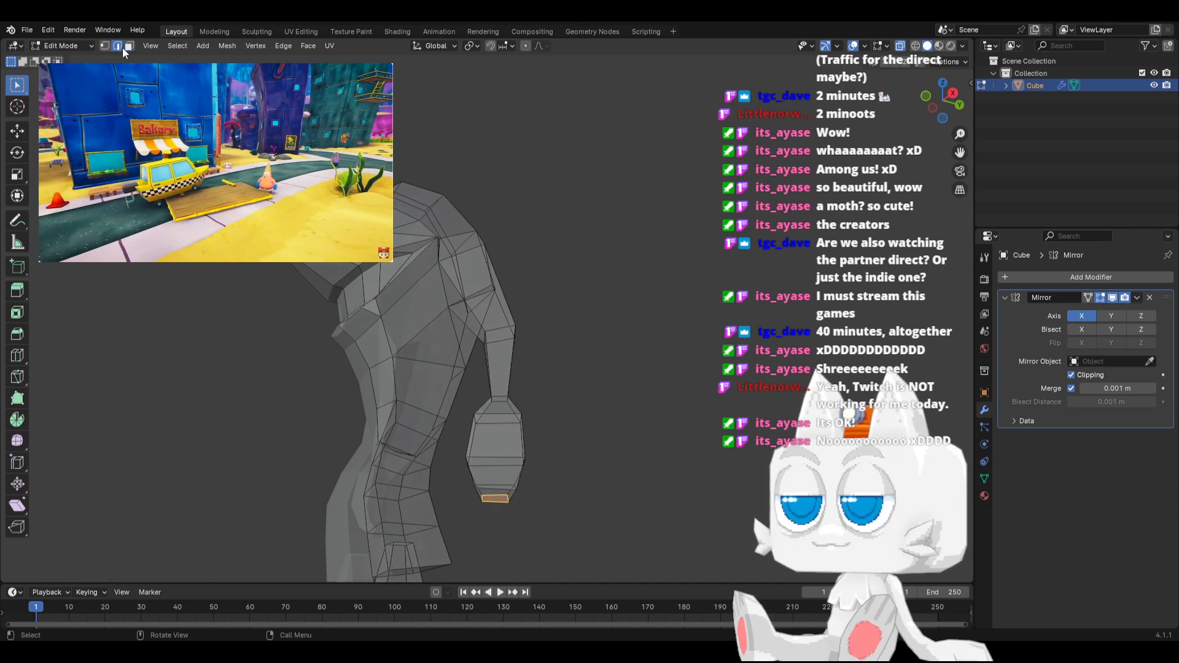
click(468, 46)
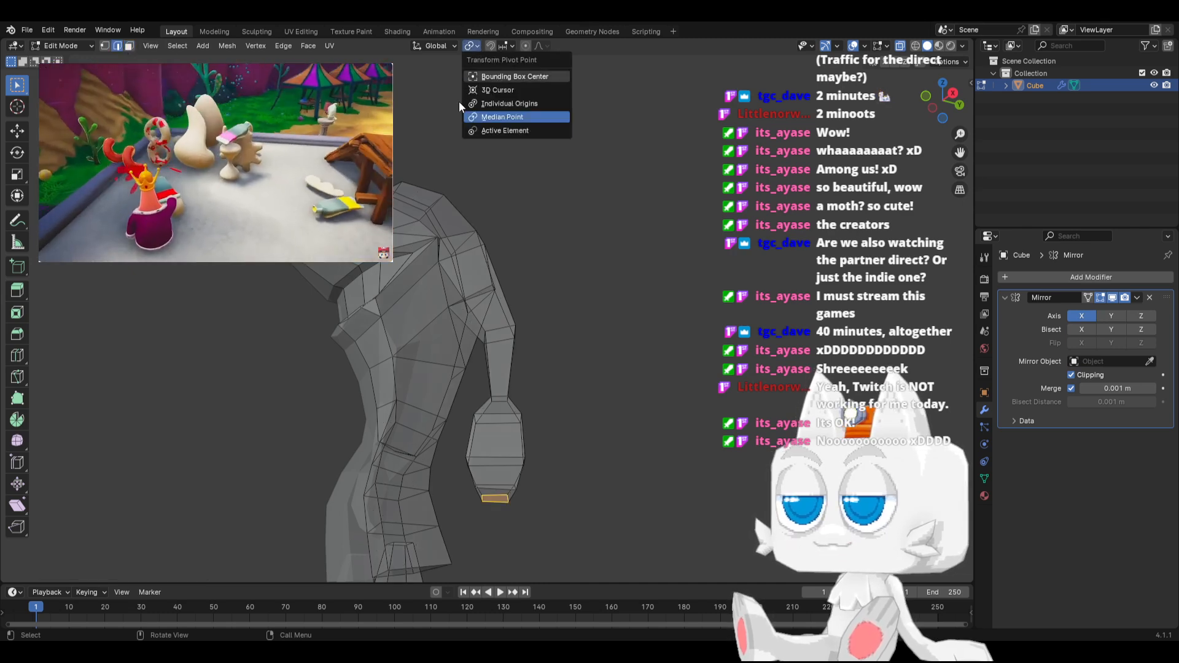
click(487, 103)
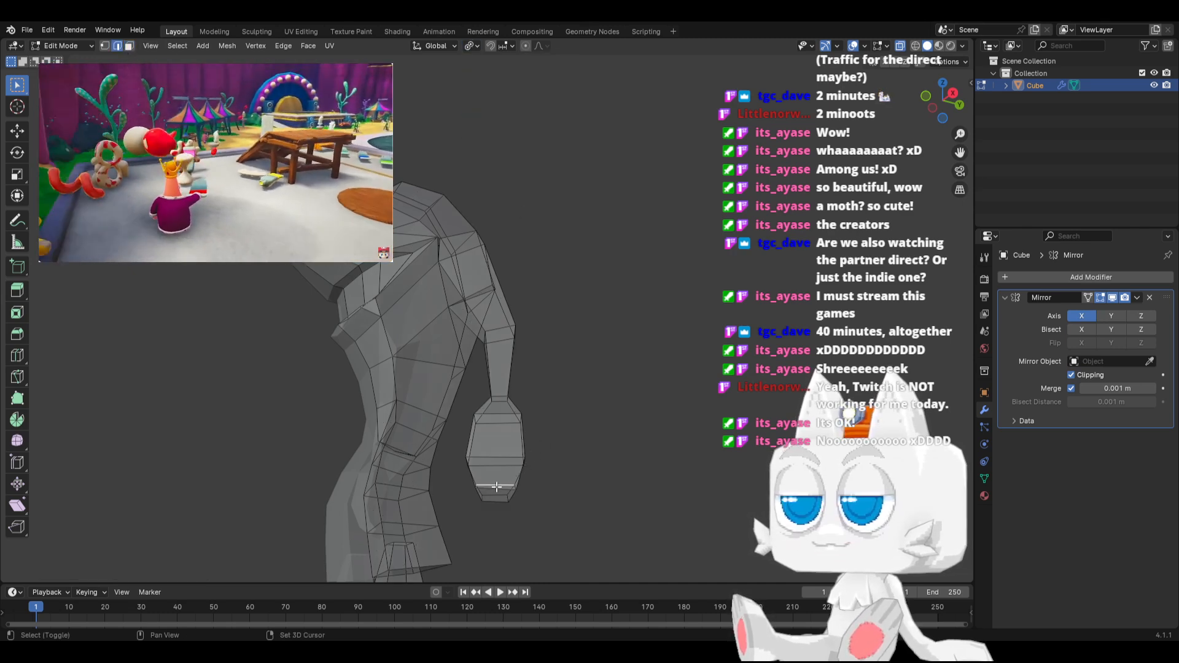
key(s)
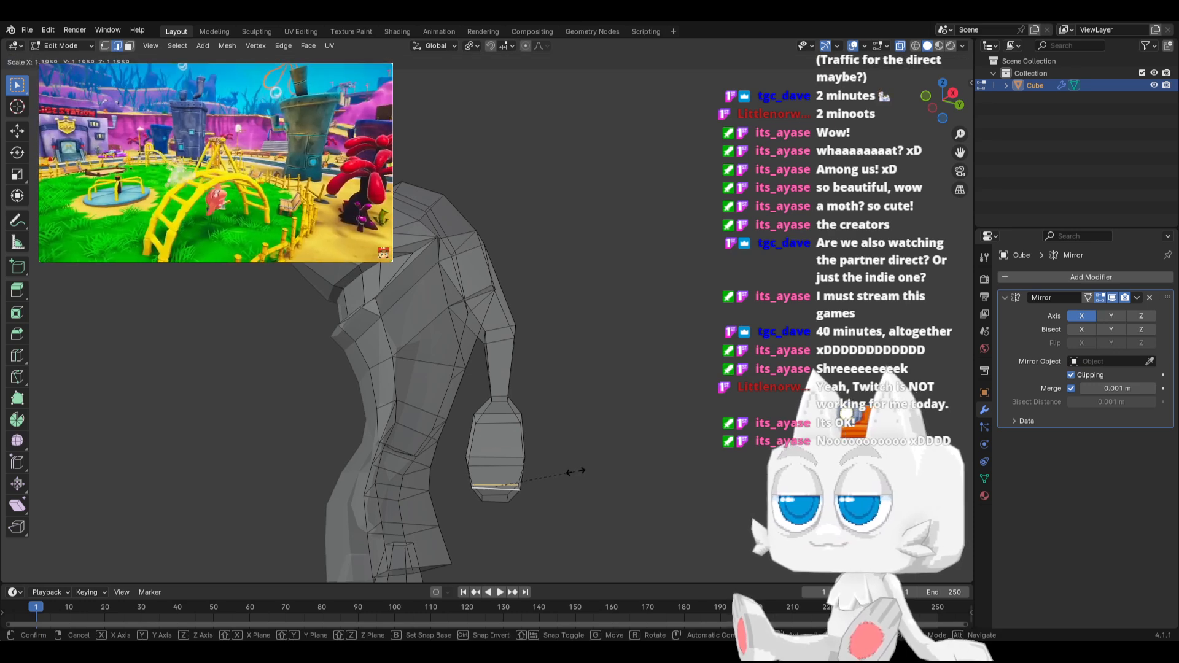
click(574, 472)
Rotate the near edge above the fingertips slightly to level it, and scale the edges across the hand's middle, the last to about 1.04
scroll(484, 478, up, 1)
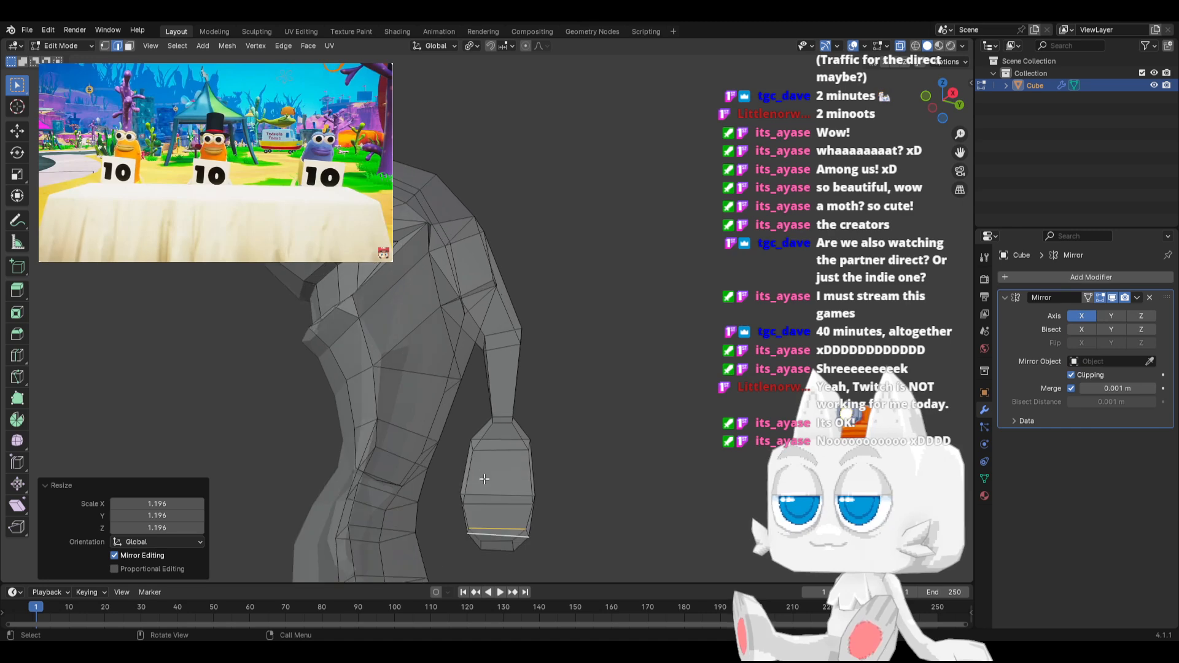
key(r)
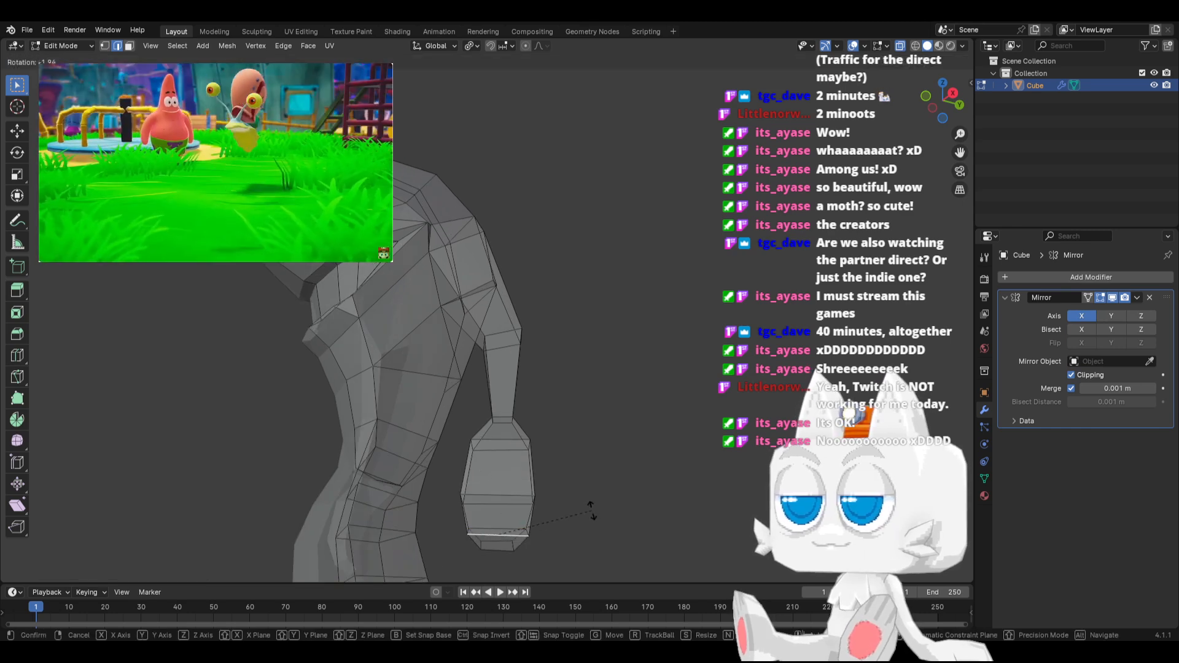
click(591, 510)
key(s)
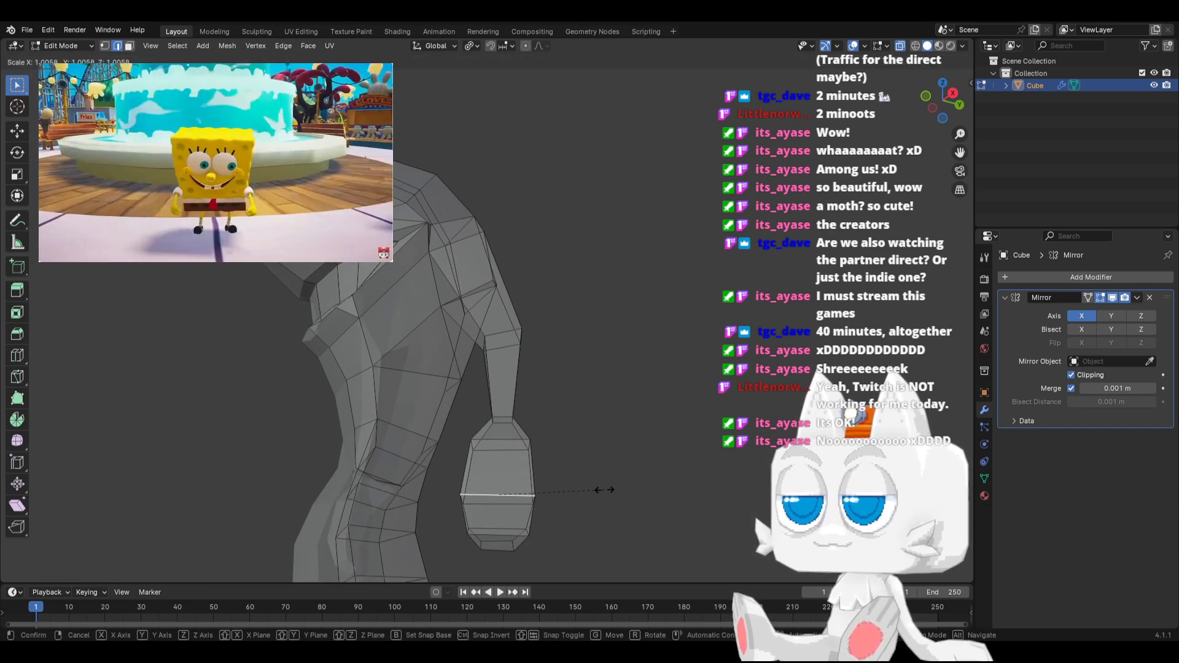
click(595, 490)
key(s)
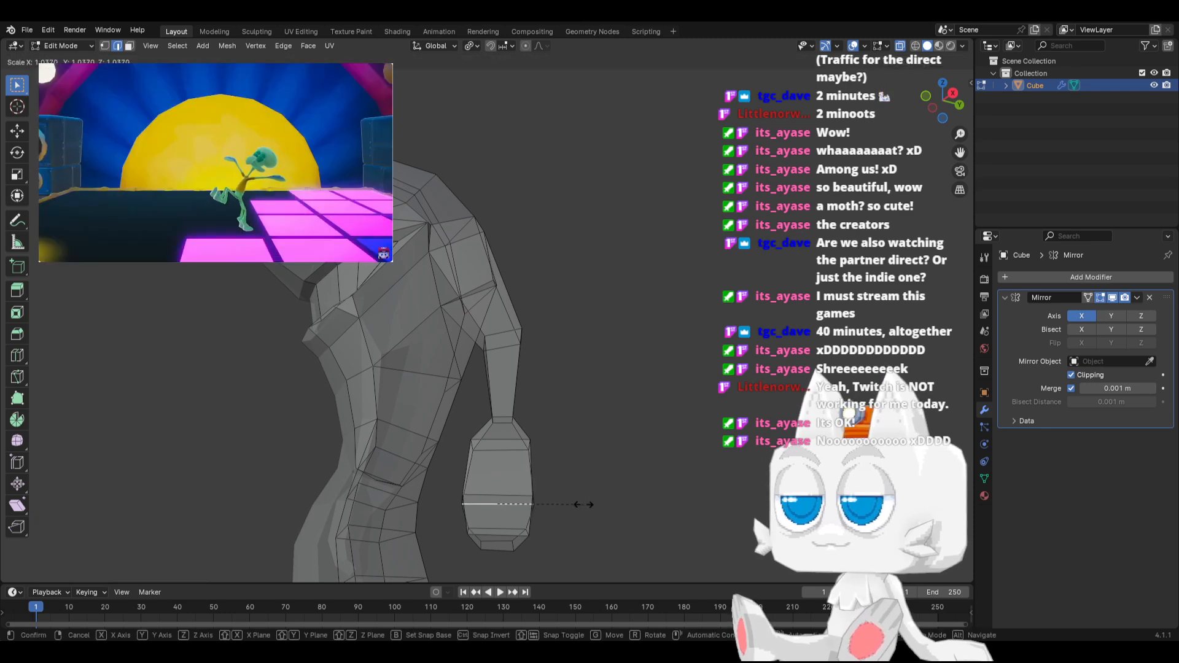
click(580, 498)
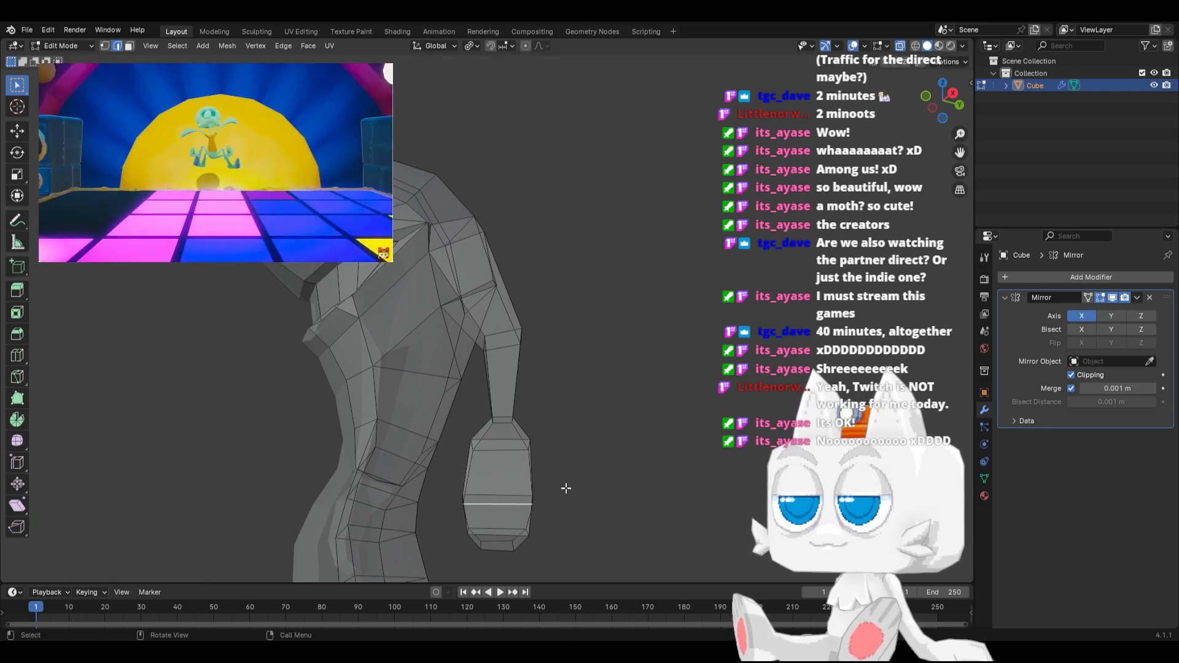
Examine the hand and overall character proportions from the front, back and sides, without X-ray and in Object Mode
middle_drag(566, 487, 595, 509)
middle_drag(504, 472, 562, 479)
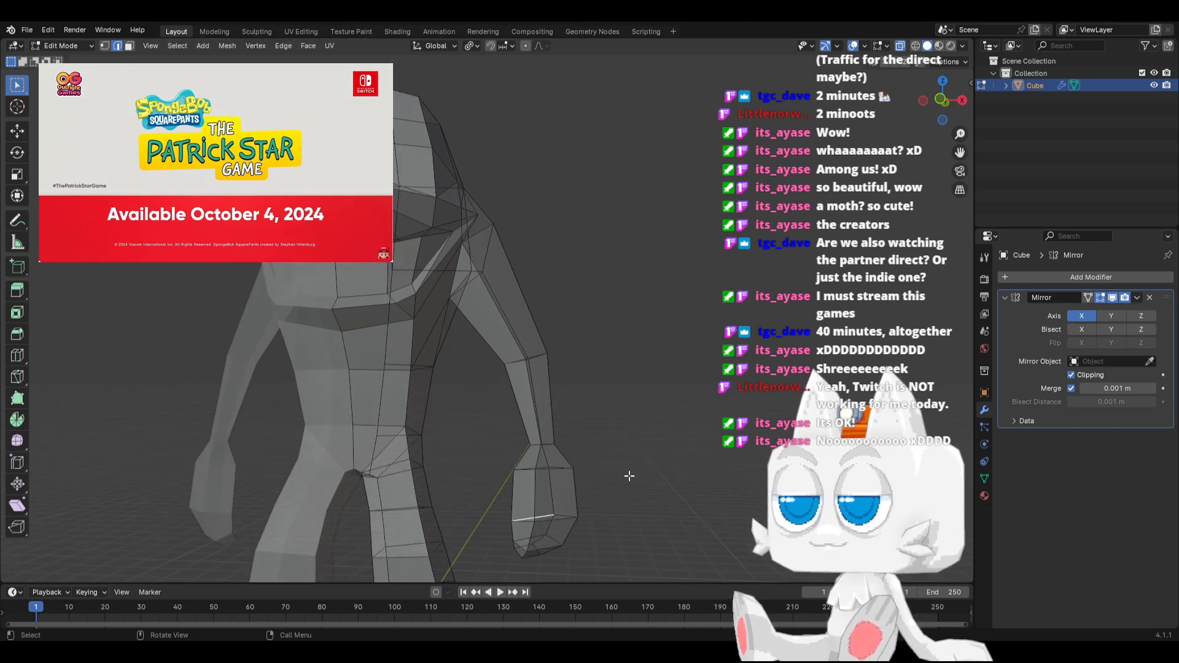
scroll(628, 476, down, 3)
mouse_move(564, 429)
middle_down()
mouse_move(579, 415)
mouse_move(614, 434)
mouse_move(292, 441)
mouse_move(545, 440)
middle_up()
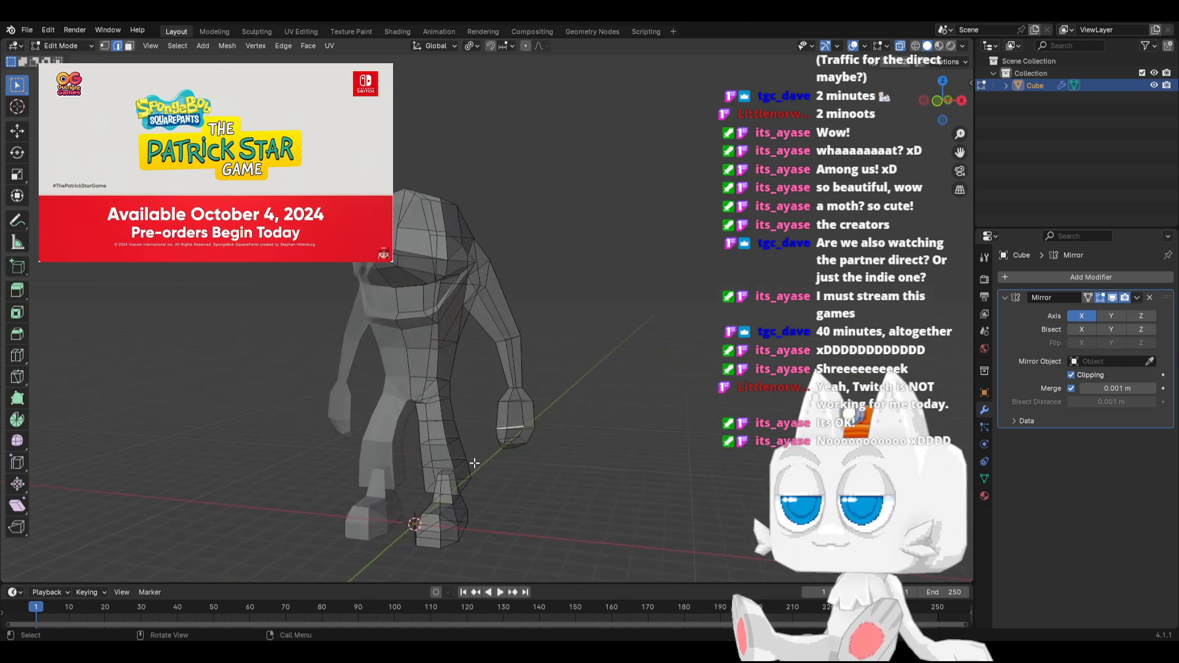
key(KP_1)
key(alt+z)
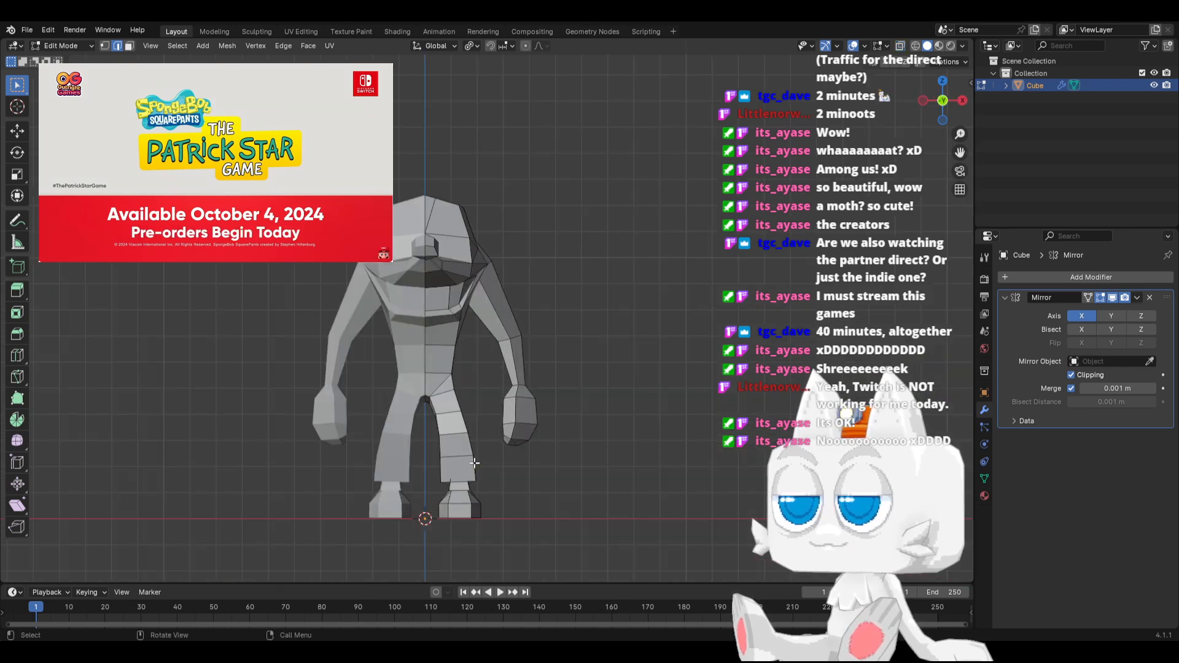
key(Tab)
middle_drag(535, 316, 352, 341)
scroll(355, 343, up, 2)
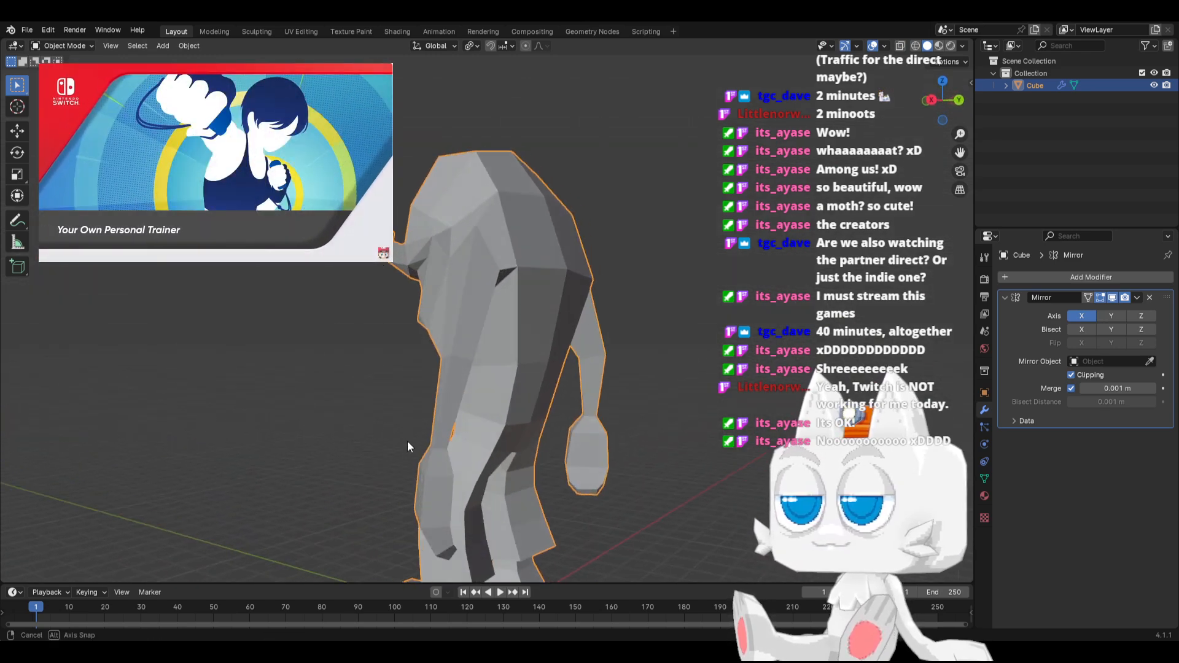
middle_drag(408, 441, 504, 443)
In Edit Mode, select the edge loop around the fingers above the fingertips and edge-slide it along the hand
key(Tab)
middle_drag(449, 521, 561, 541)
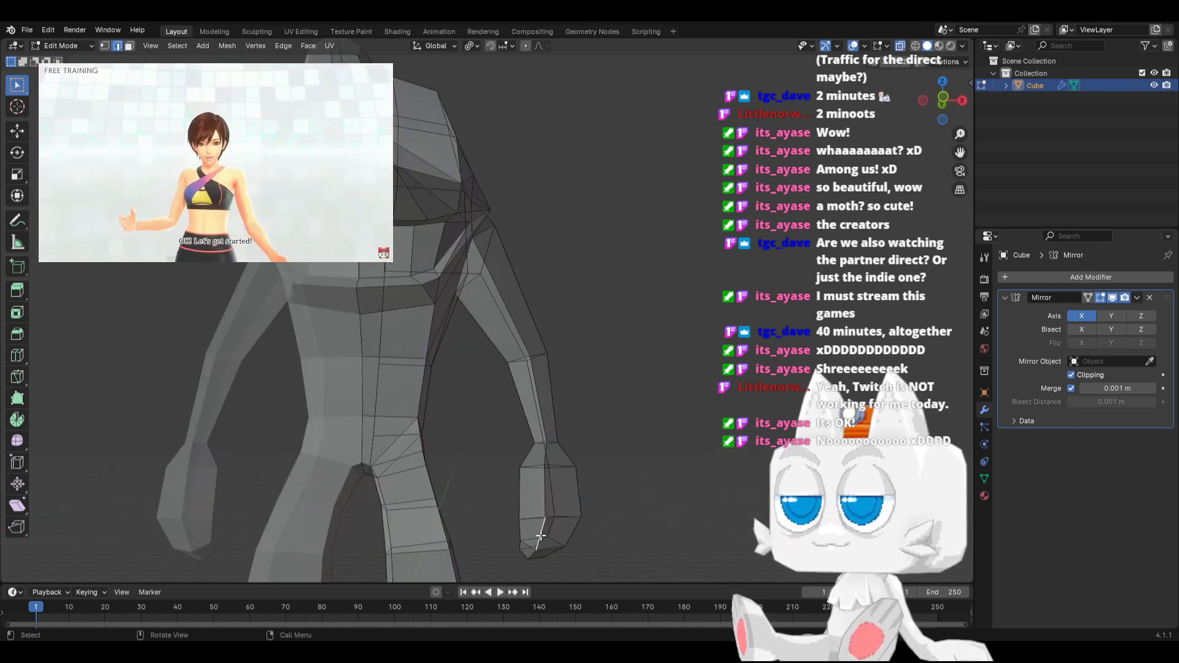
shift+click(551, 541)
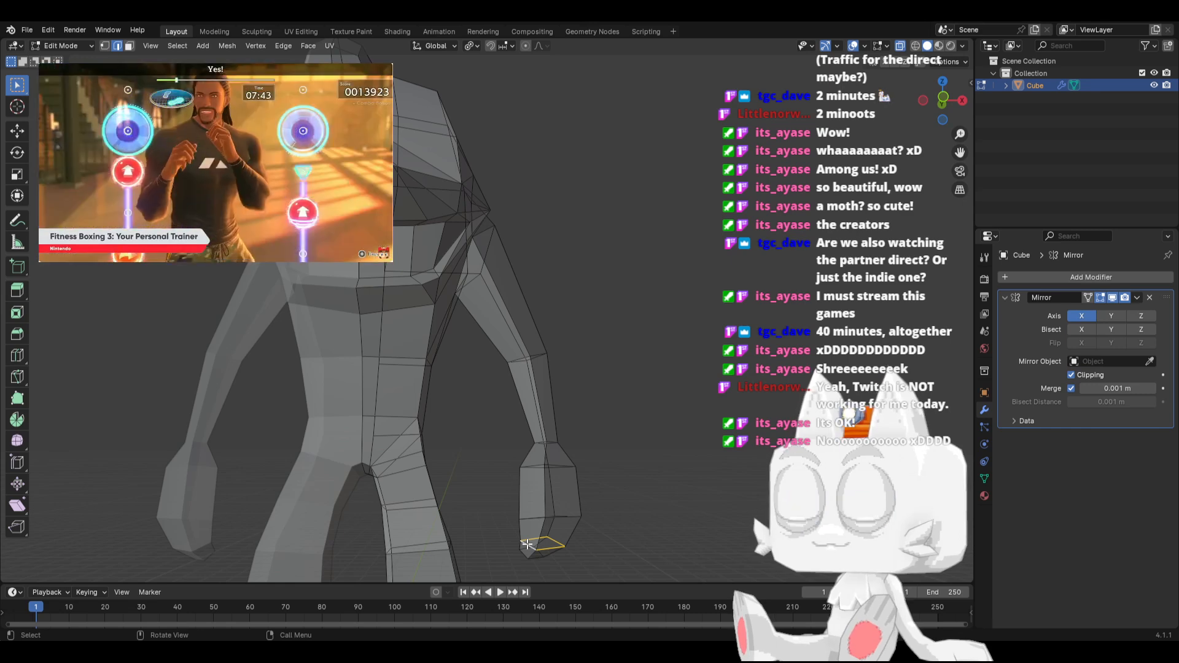
key(g)
key(g)
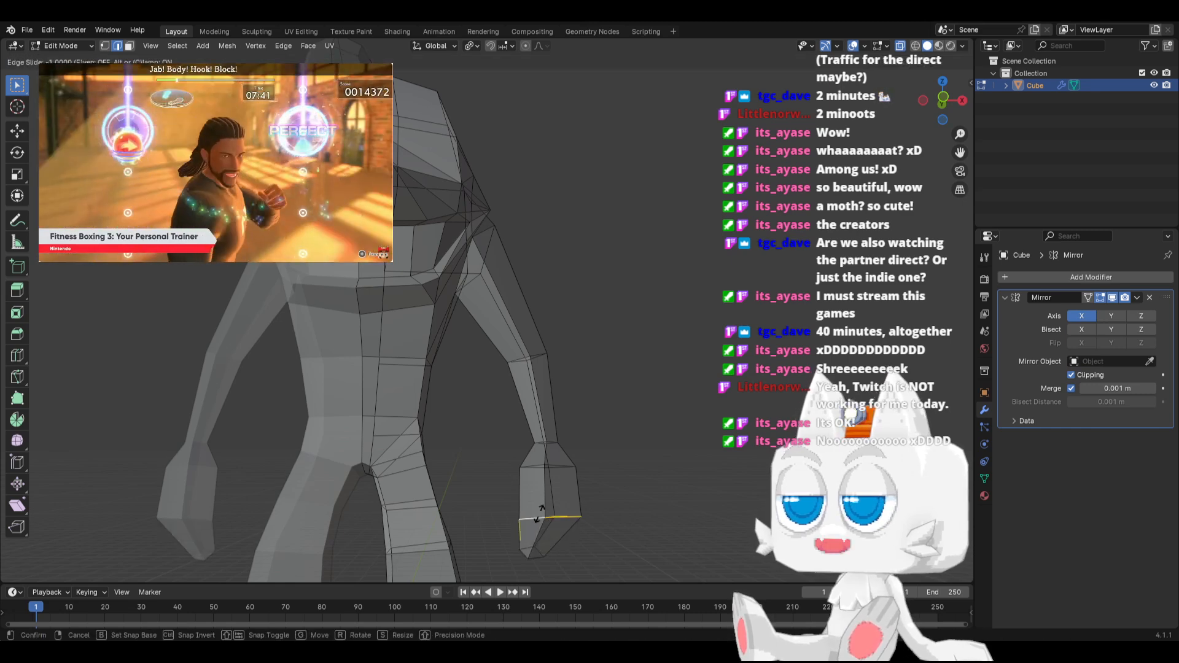
click(541, 513)
Move the selected finger edge loop about -0.093 m in X and 0.076 m in Y, and rotate and scale it to reshape the fingers
middle_drag(540, 514, 589, 543)
key(g)
click(575, 543)
key(r)
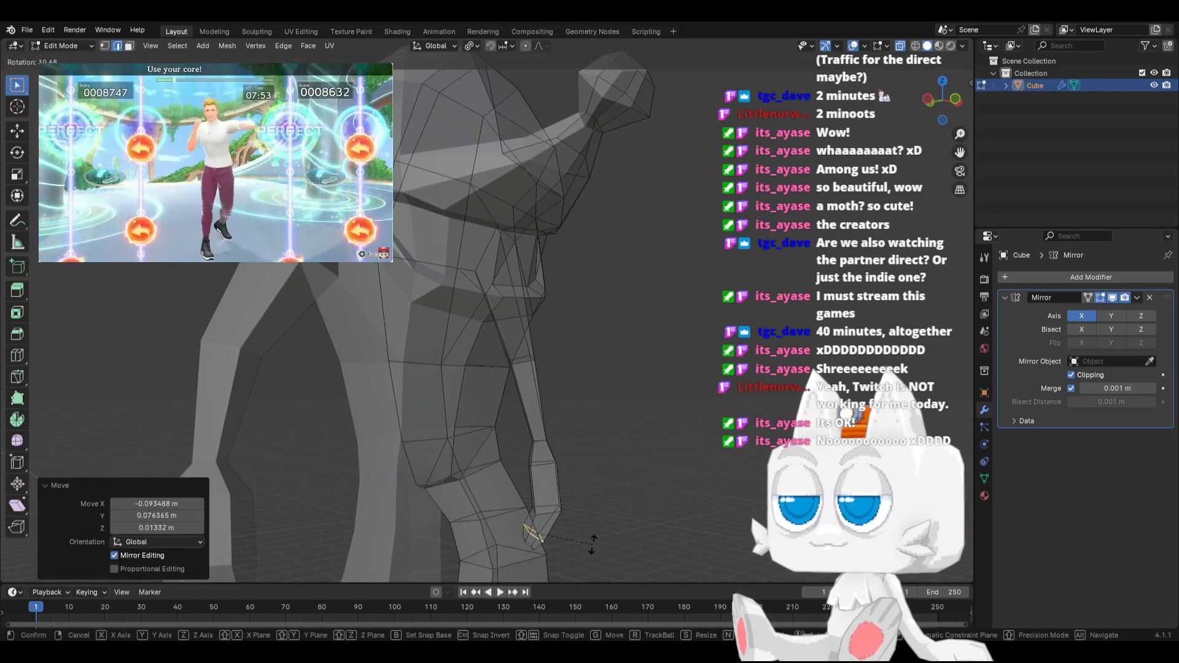
click(605, 523)
key(s)
click(606, 522)
middle_drag(605, 523, 514, 527)
key(r)
click(574, 494)
Select the extra edge across the hand's fingertip and dissolve it
middle_drag(574, 497, 514, 426)
drag(515, 505, 513, 503)
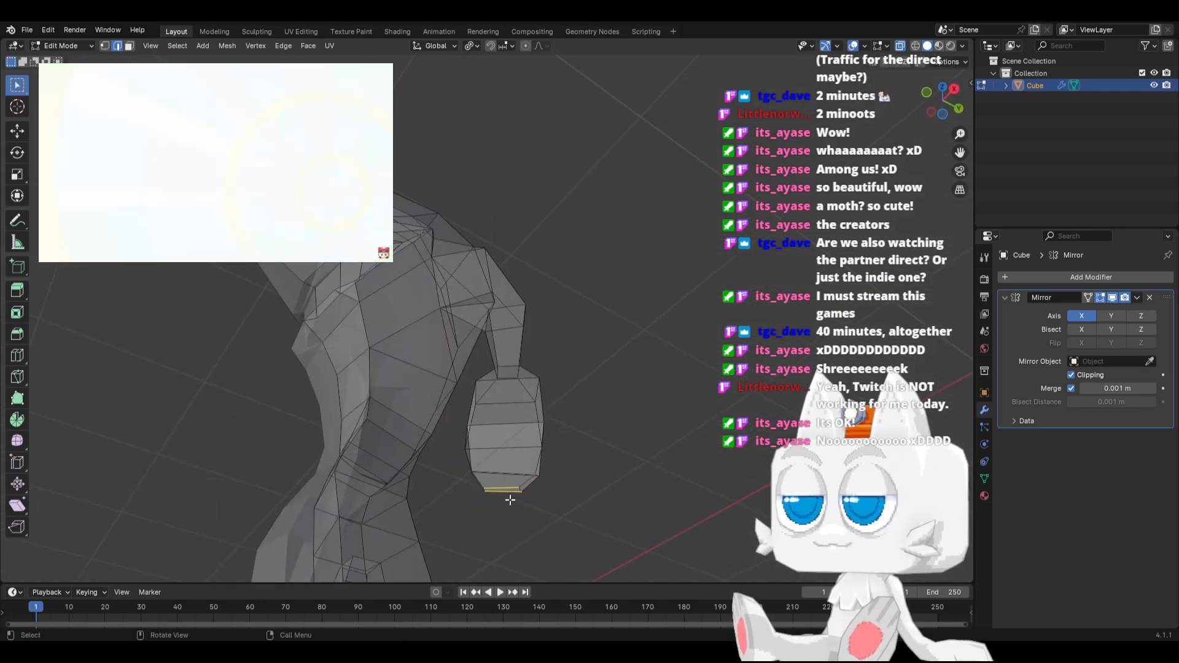
key(x)
click(509, 500)
middle_drag(509, 499, 615, 528)
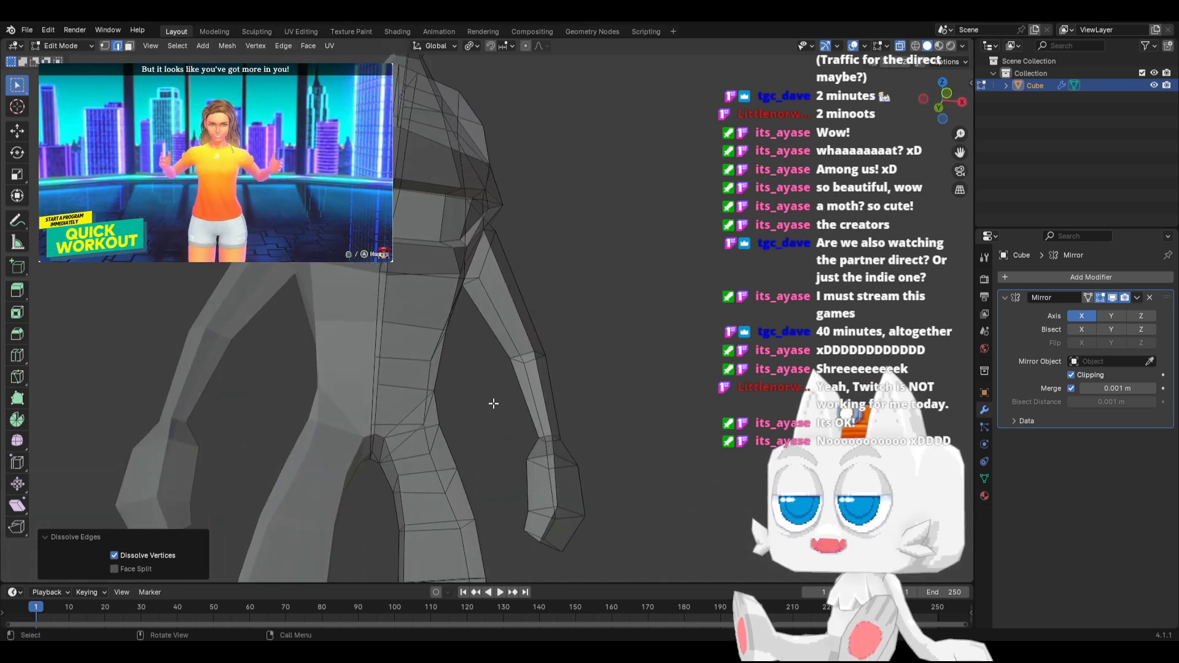
Switch to Object Mode with the character deselected, turn X-ray off and save the file
key(KP_1)
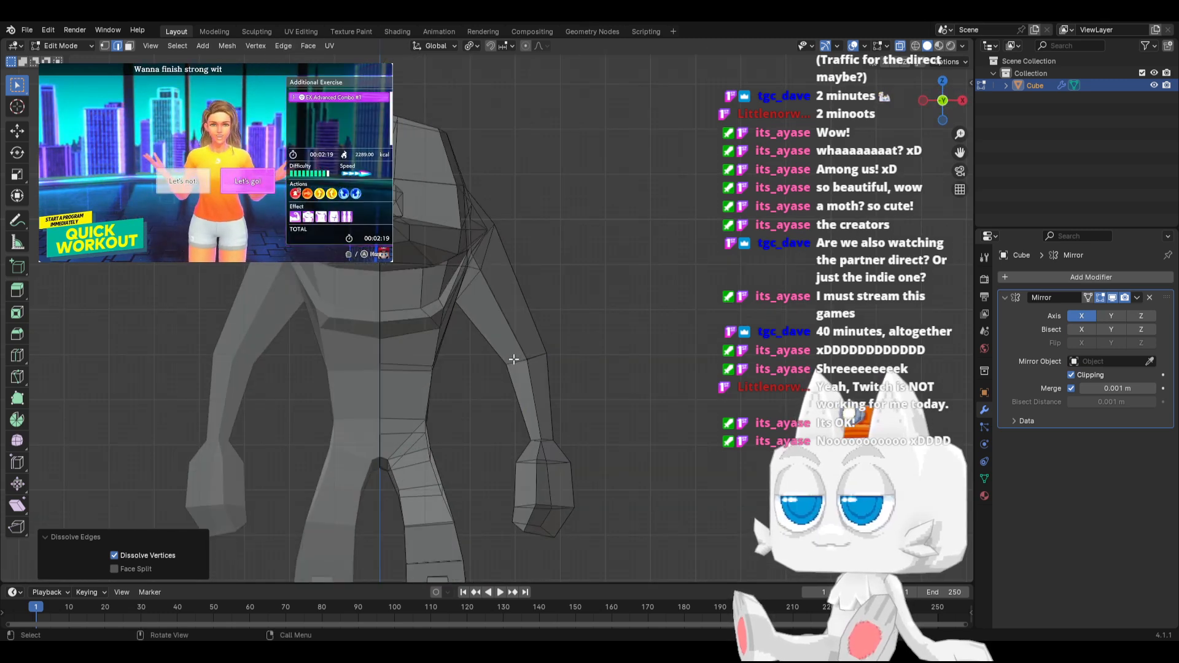
key(Tab)
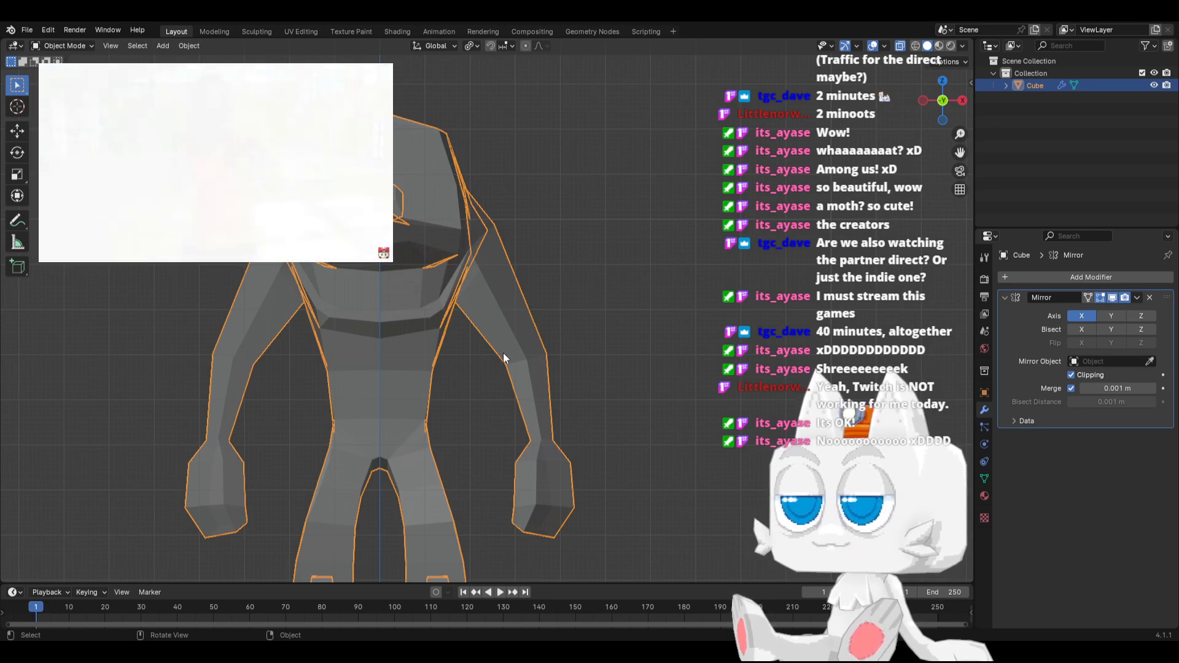
click(558, 293)
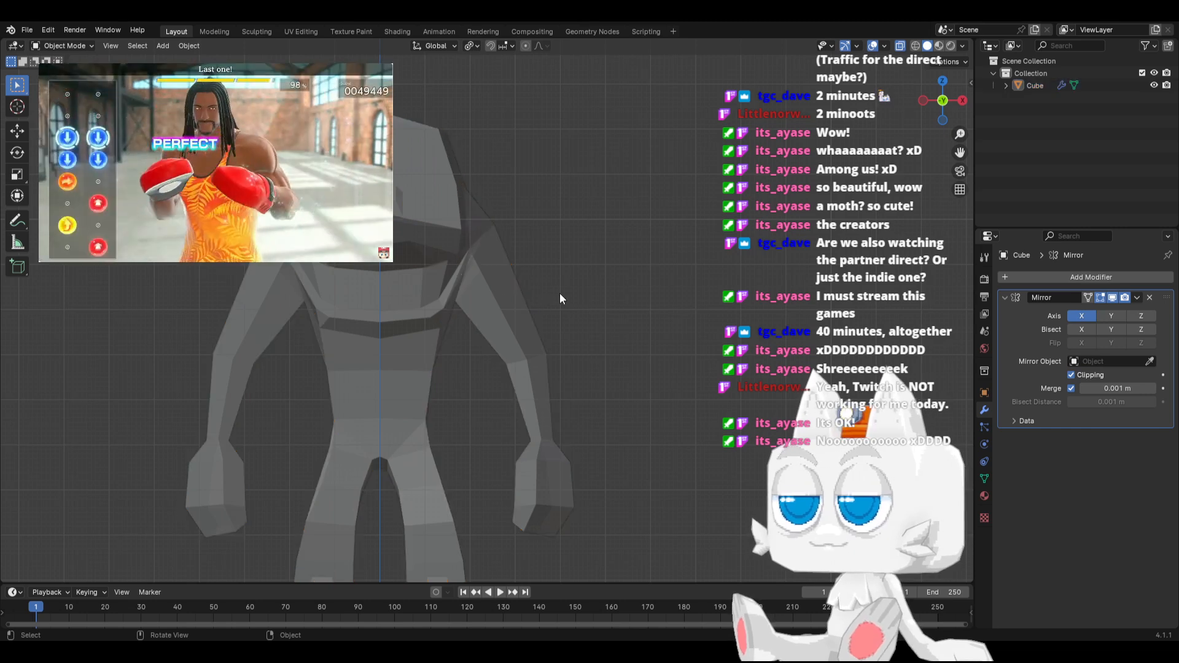
key(alt+z)
key(ctrl+s)
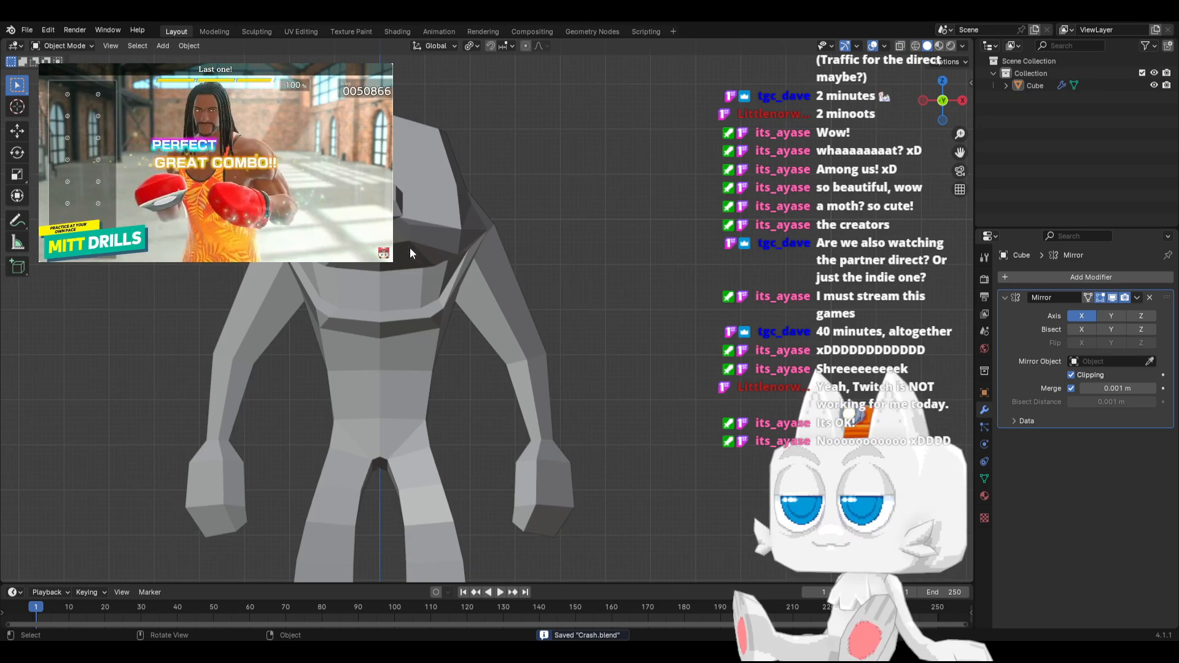
In Edit Mode with vertex selection, pull the centreline vertex at the upper back of the head outward in side view
key(KP_3)
key(Tab)
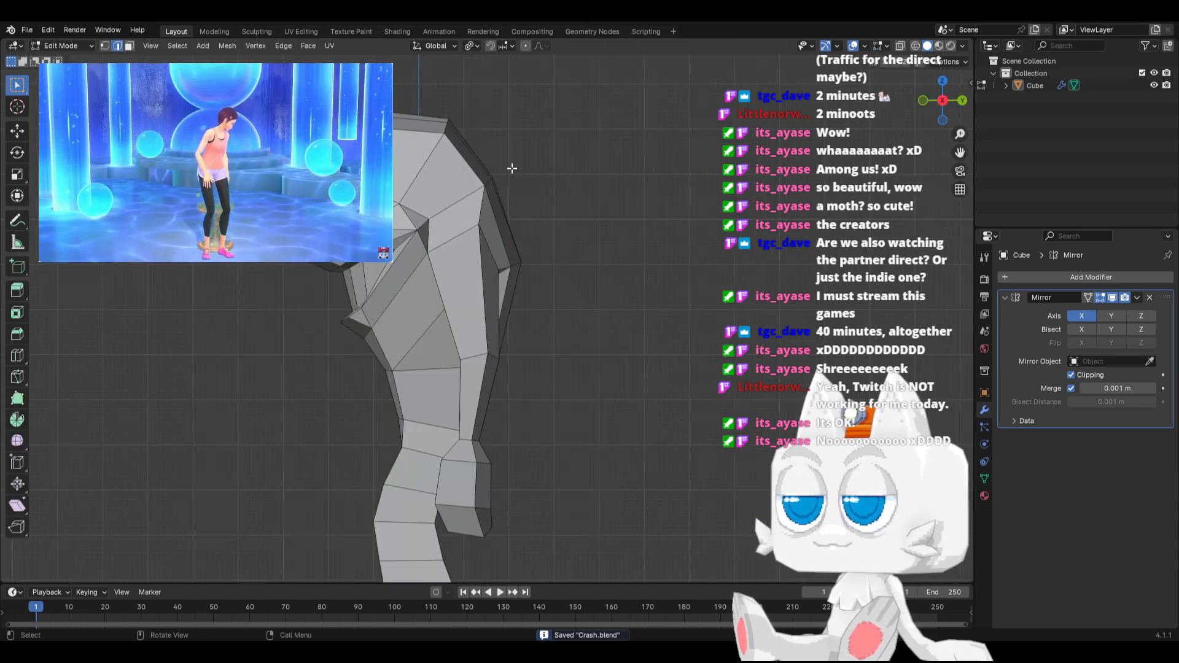
middle_drag(504, 173, 452, 304)
click(105, 45)
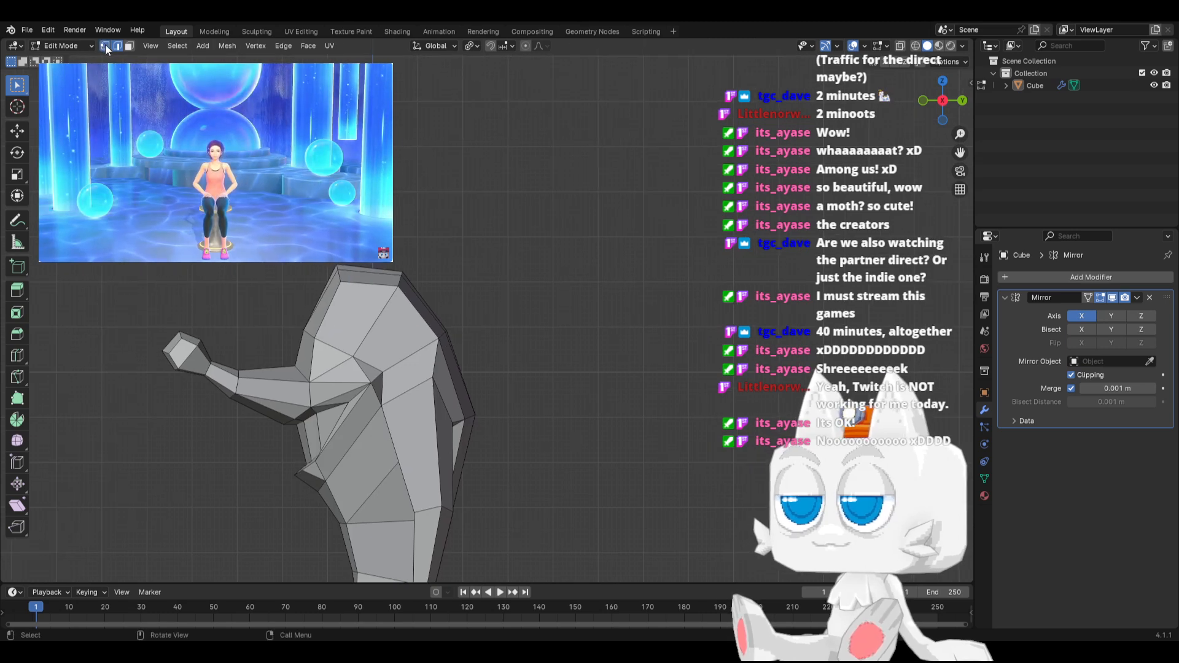
scroll(432, 353, up, 3)
drag(367, 312, 429, 354)
key(g)
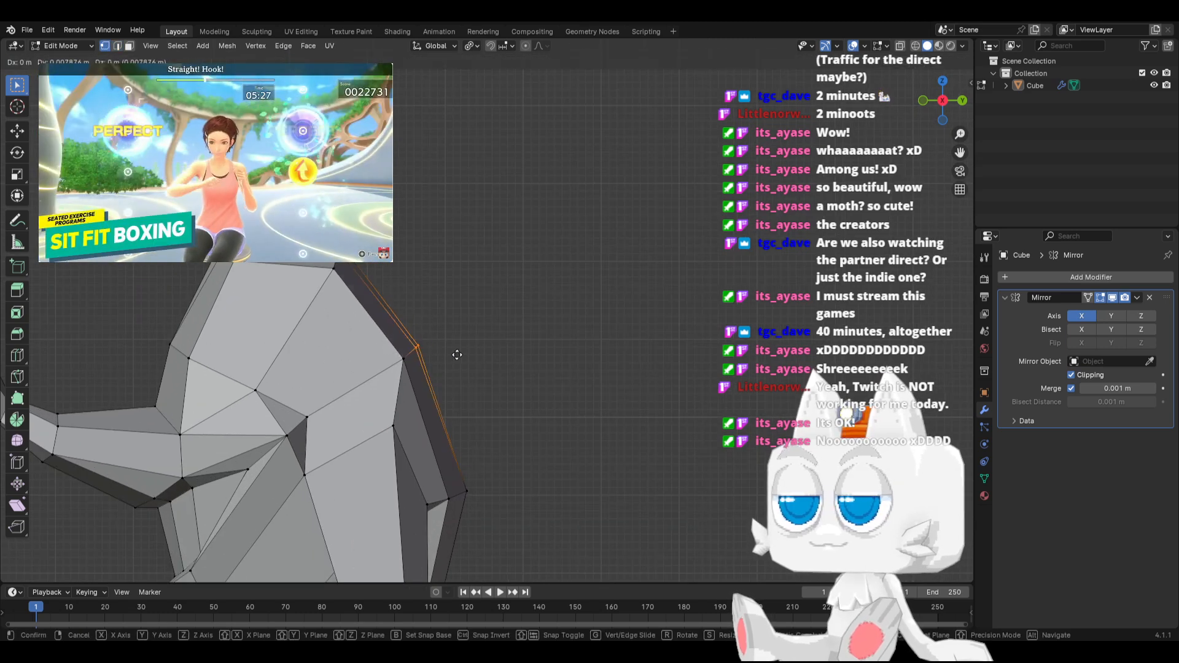
click(470, 337)
click(453, 338)
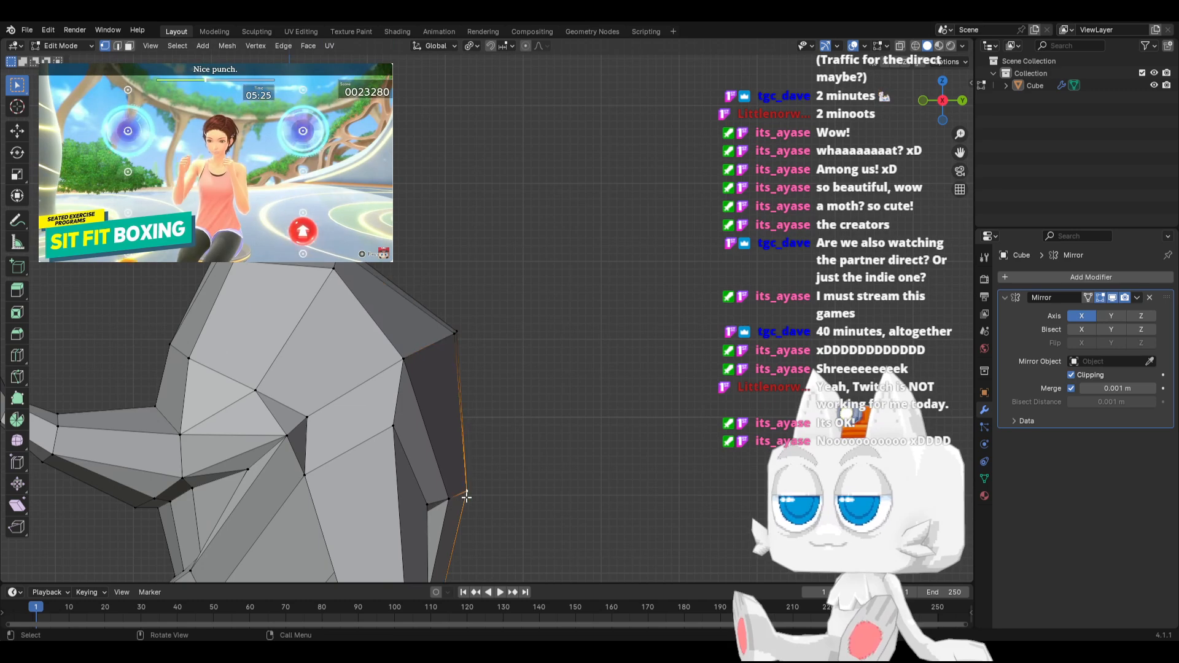
Move the next back vertex below outward 0.22052 m in Y, and the top-of-head vertex 0.094507 m in Y and 0.28352 m in Z
key(g)
click(485, 489)
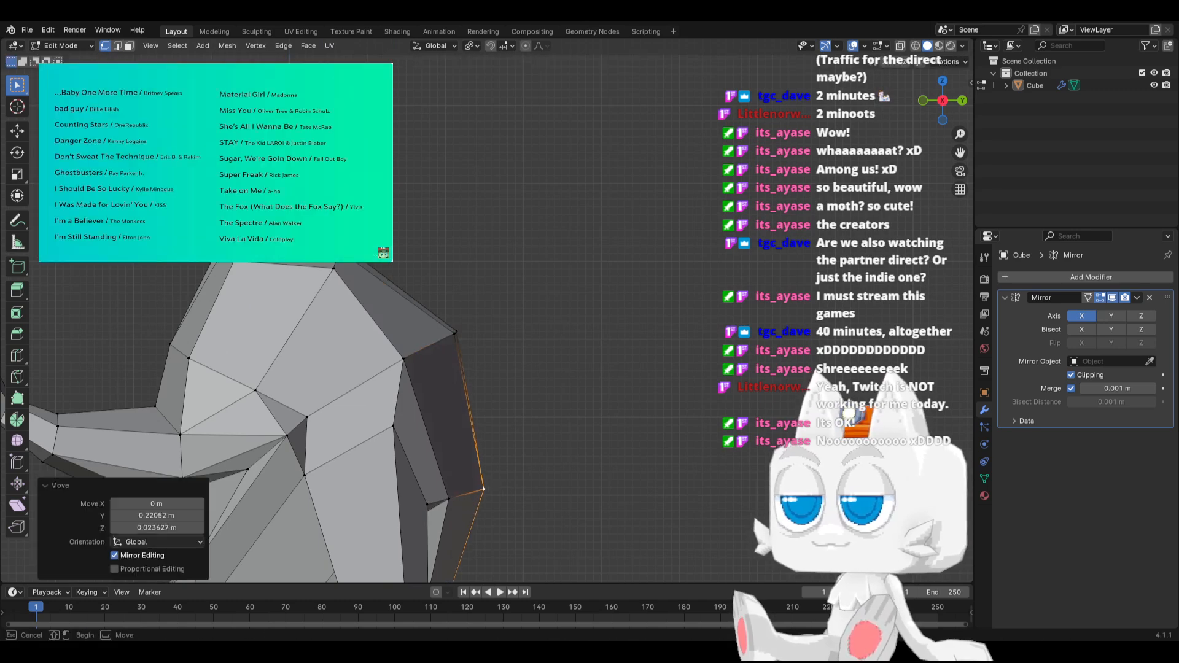
key(g)
key(Return)
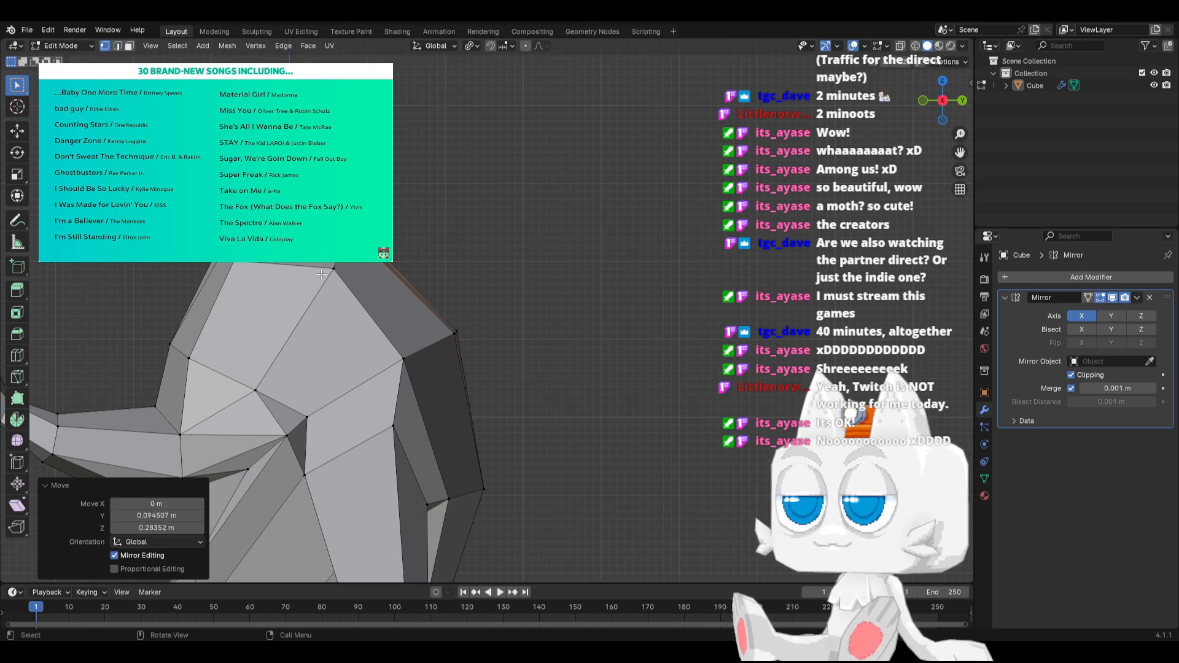
Move the vertices at the rear top corner of the head 0.034023 m in Y and -0.15877 m in Z, and rotate them 5.89°
scroll(336, 269, down, 4)
mouse_move(367, 306)
middle_down()
mouse_move(418, 347)
mouse_move(378, 321)
middle_up()
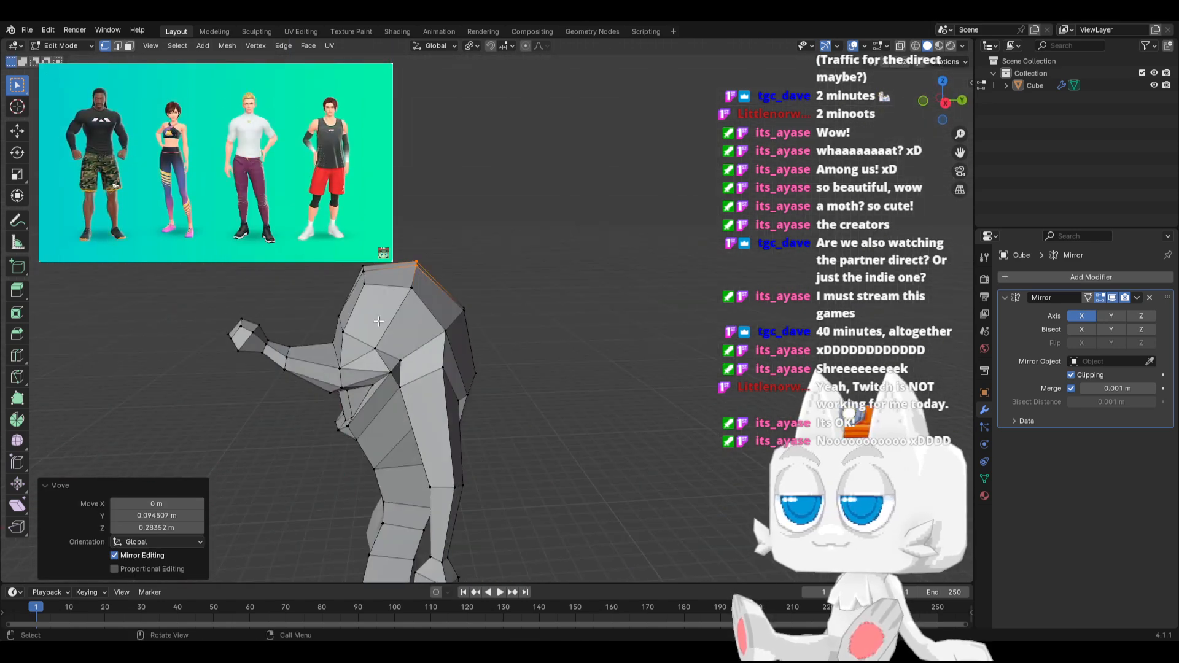
key(KP_3)
scroll(378, 321, up, 2)
drag(366, 239, 411, 286)
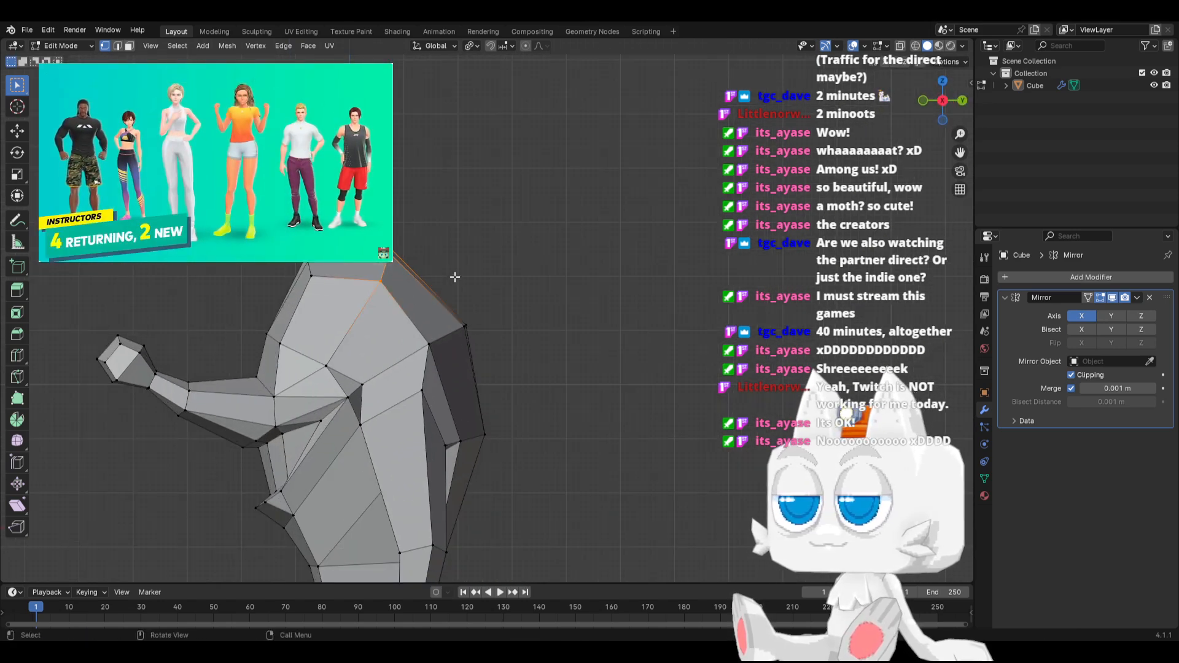
key(g)
click(455, 282)
key(r)
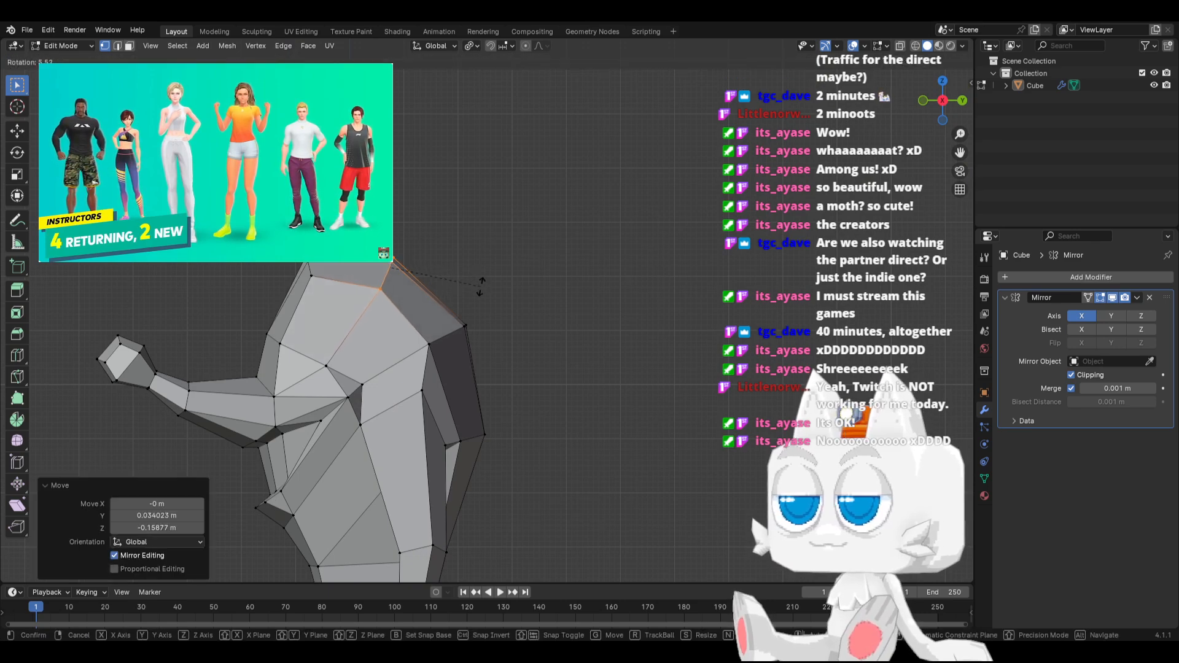
click(480, 286)
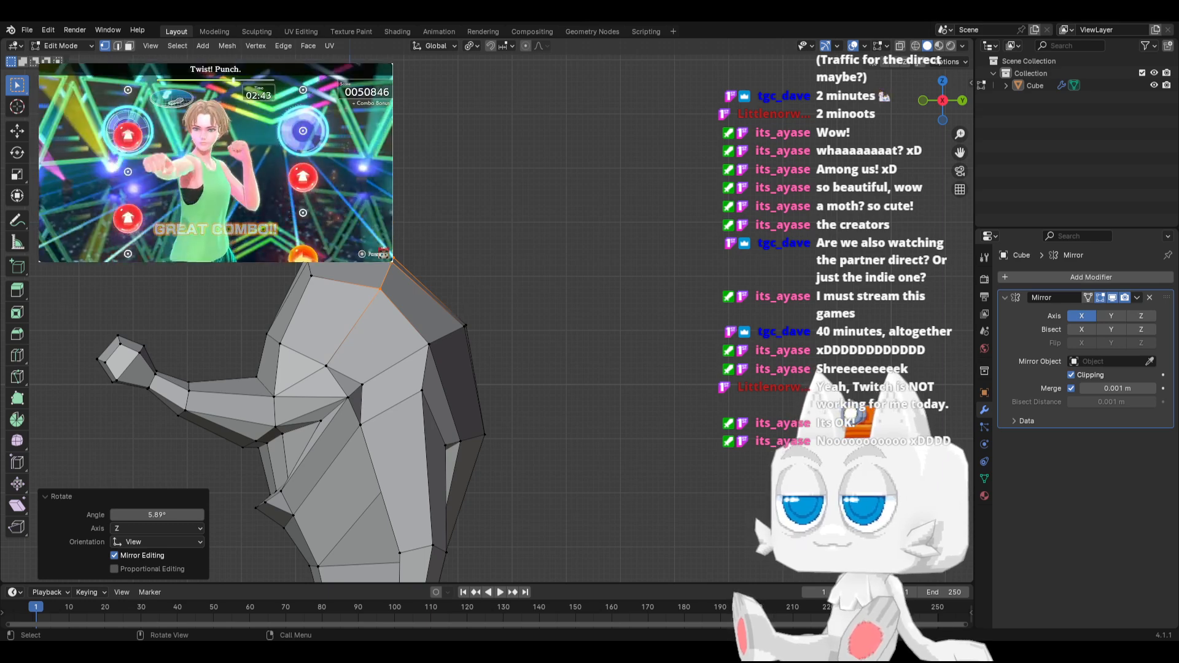
Extrude the narrow centreline faces over the head's top and back about 0.7 m into a crest, rotate them -3.79° and adjust their position
key(3)
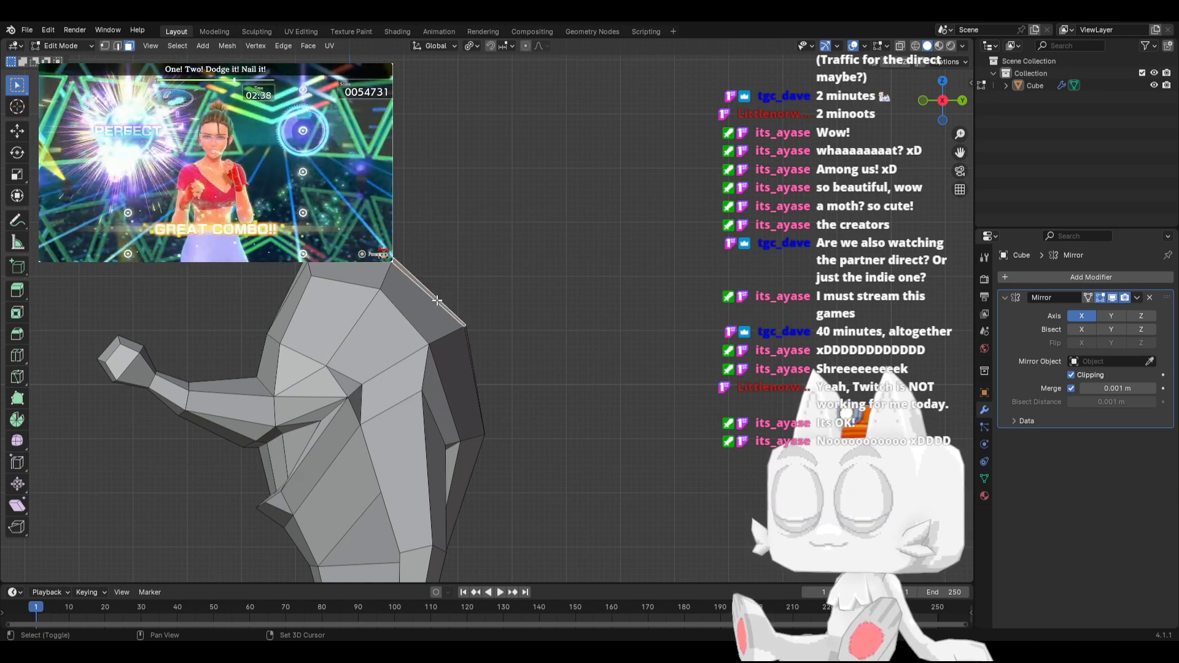
middle_drag(437, 300, 531, 344)
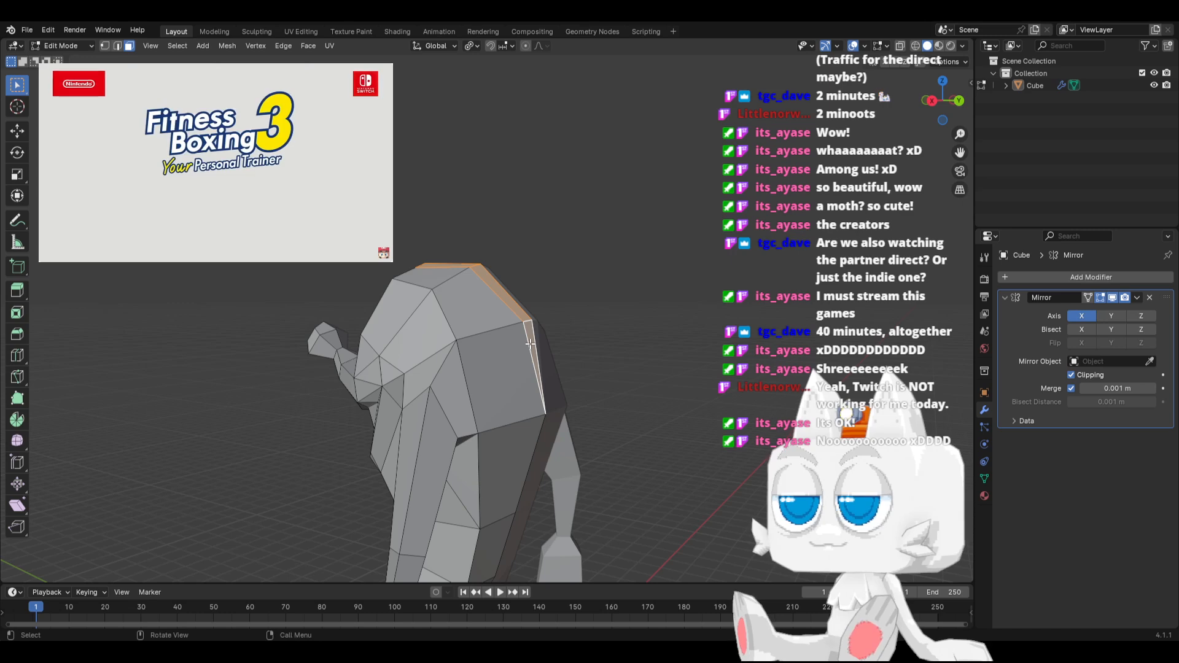
key(KP_3)
key(e)
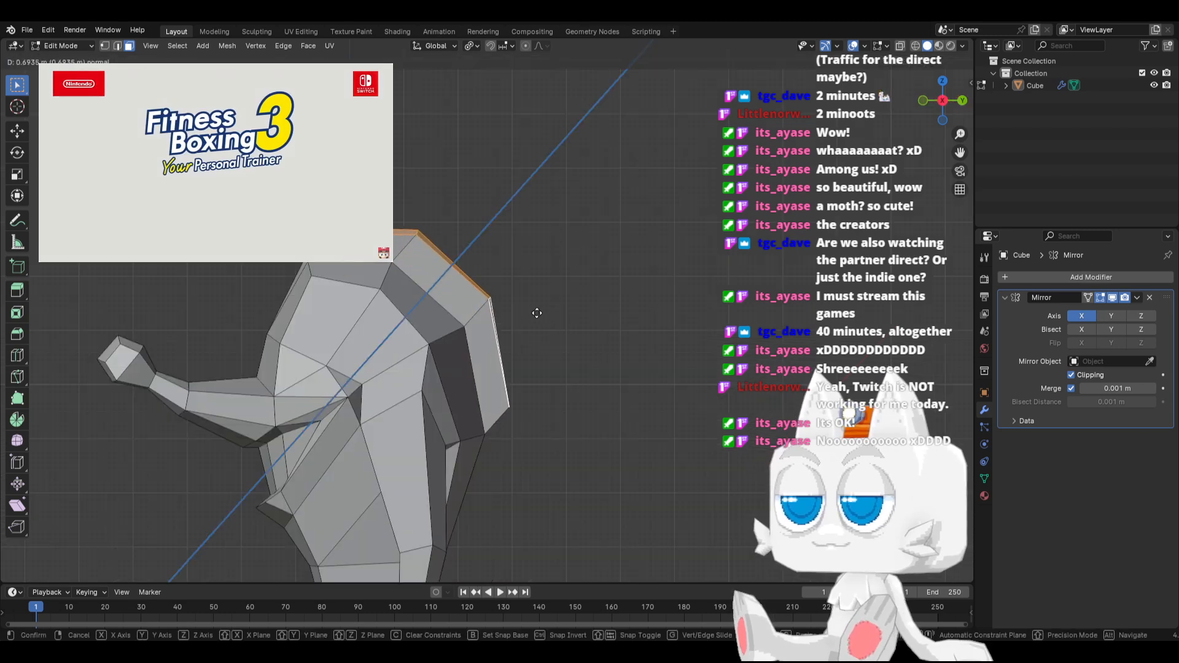
click(532, 307)
key(r)
click(517, 294)
key(g)
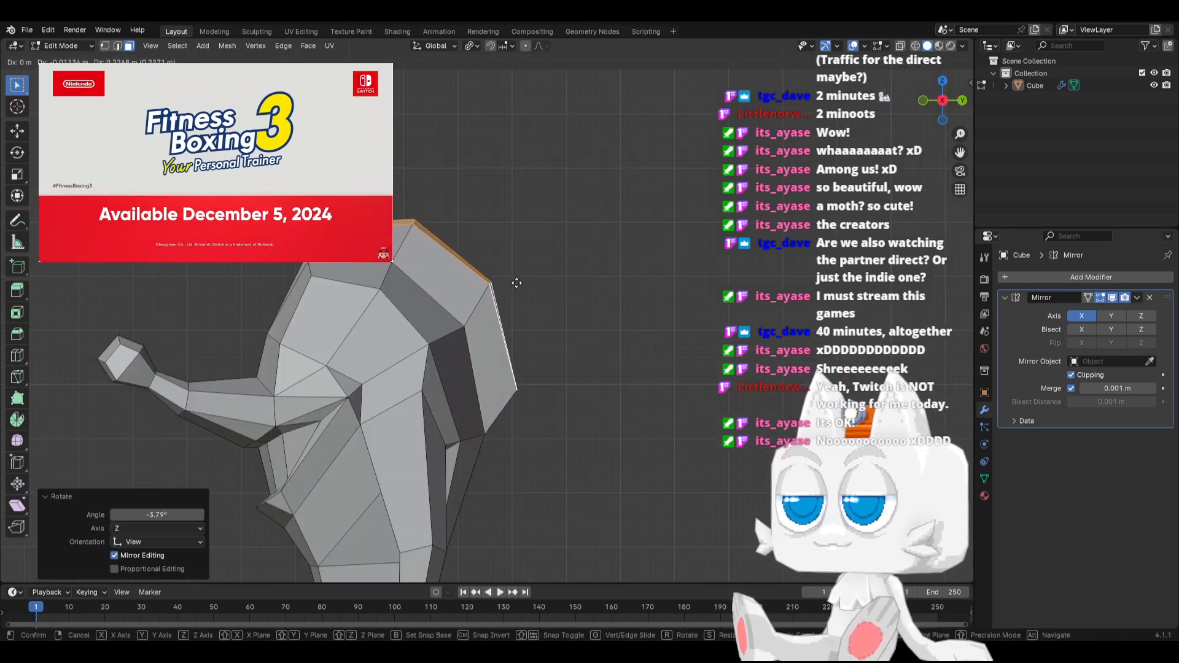
click(517, 282)
With vertex selection, move the crest's front top vertices -0.36291 m in Y and 0.10207 m in Z
click(105, 46)
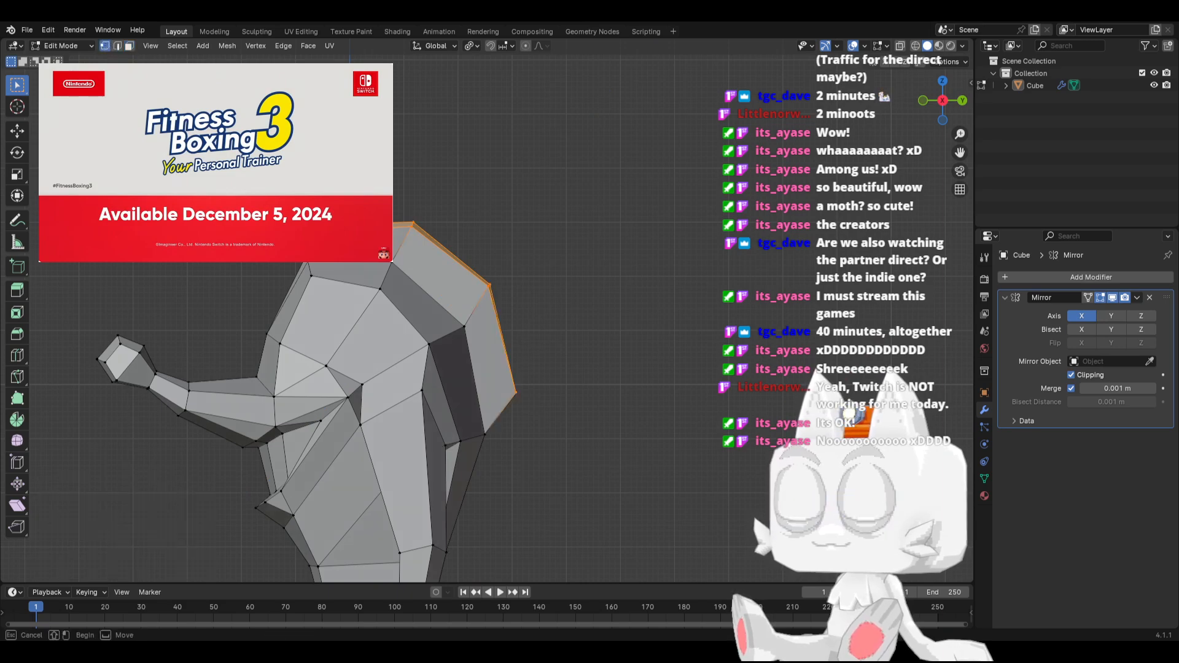
drag(301, 206, 347, 246)
key(g)
click(327, 240)
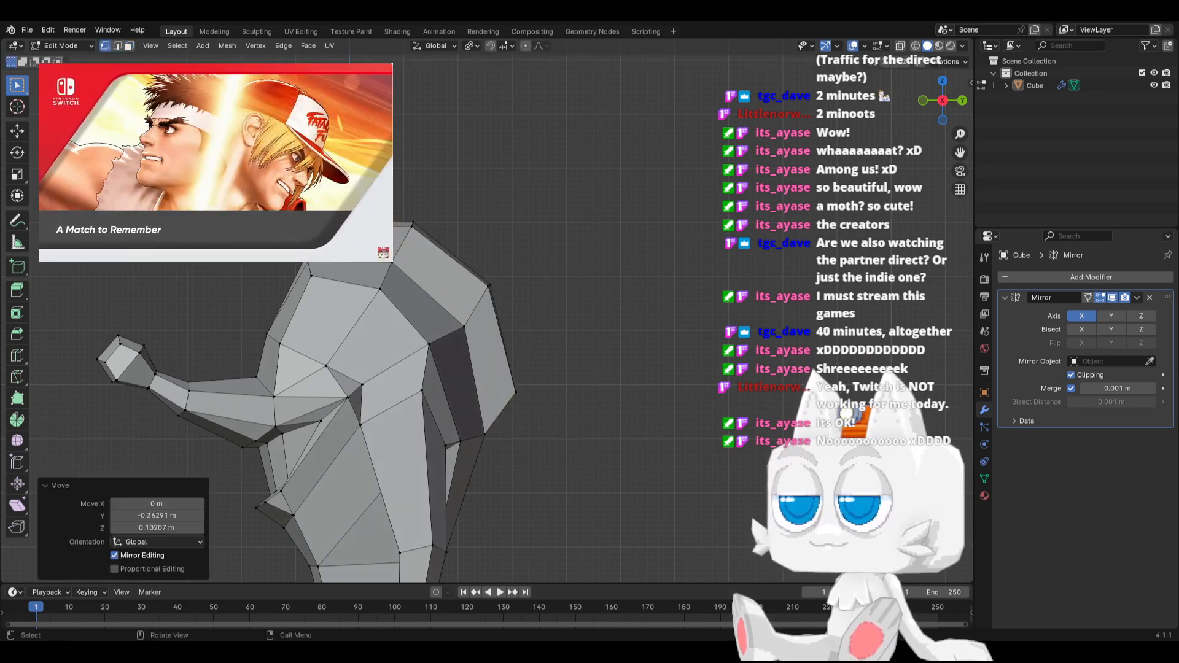
click(307, 259)
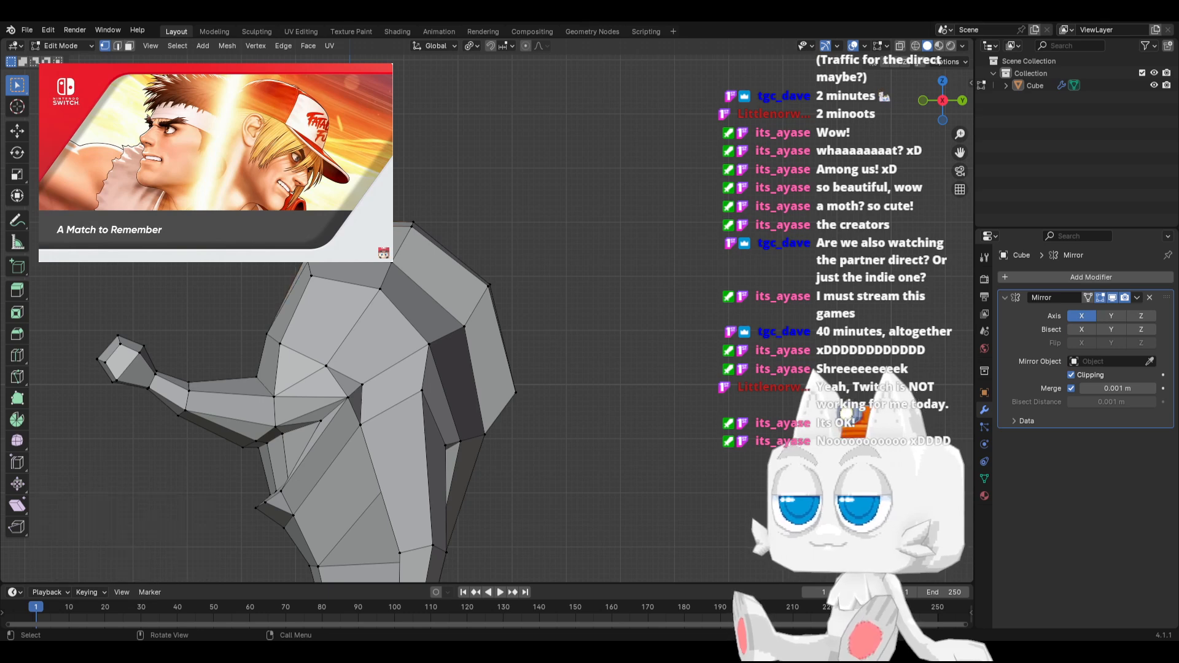
Move the crest's upper rear corner vertices 0.46308 m in Y and -0.22682 m in Z
scroll(354, 225, up, 1)
shift+middle_drag(355, 224, 388, 305)
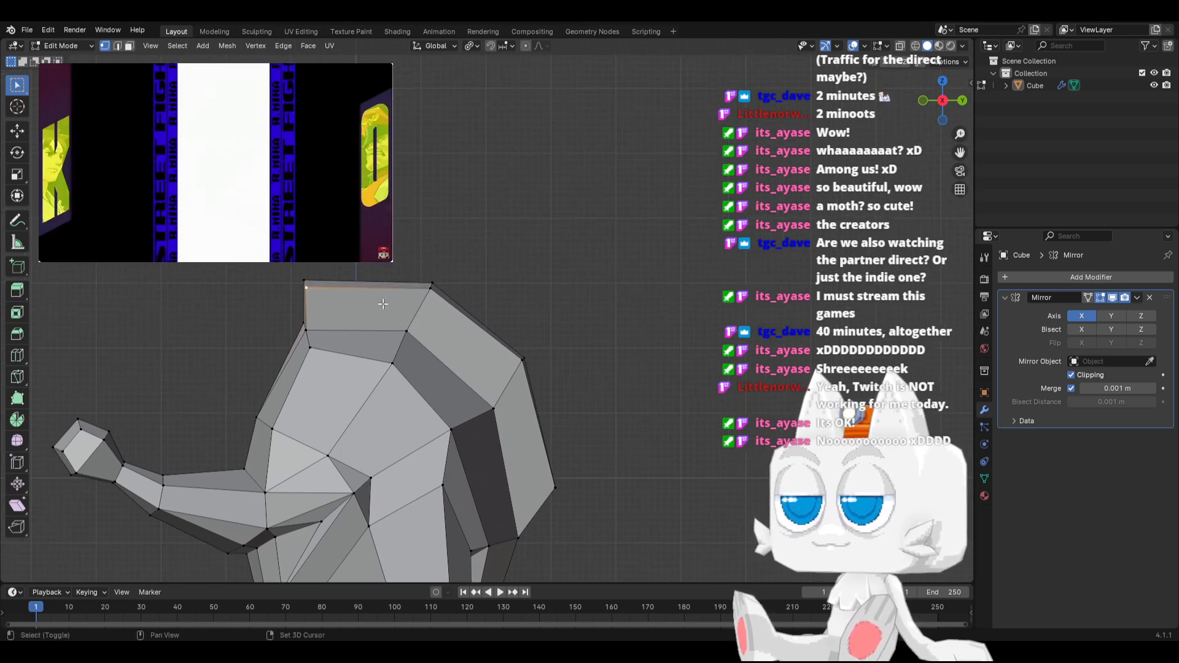
click(431, 283)
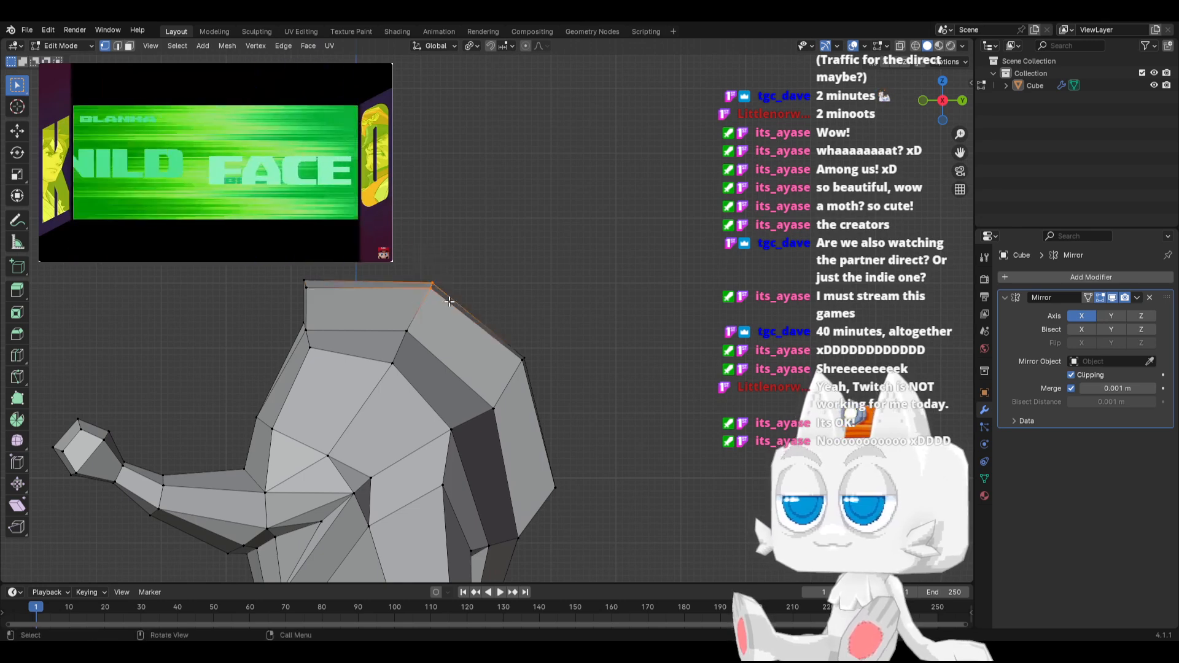
key(g)
click(479, 316)
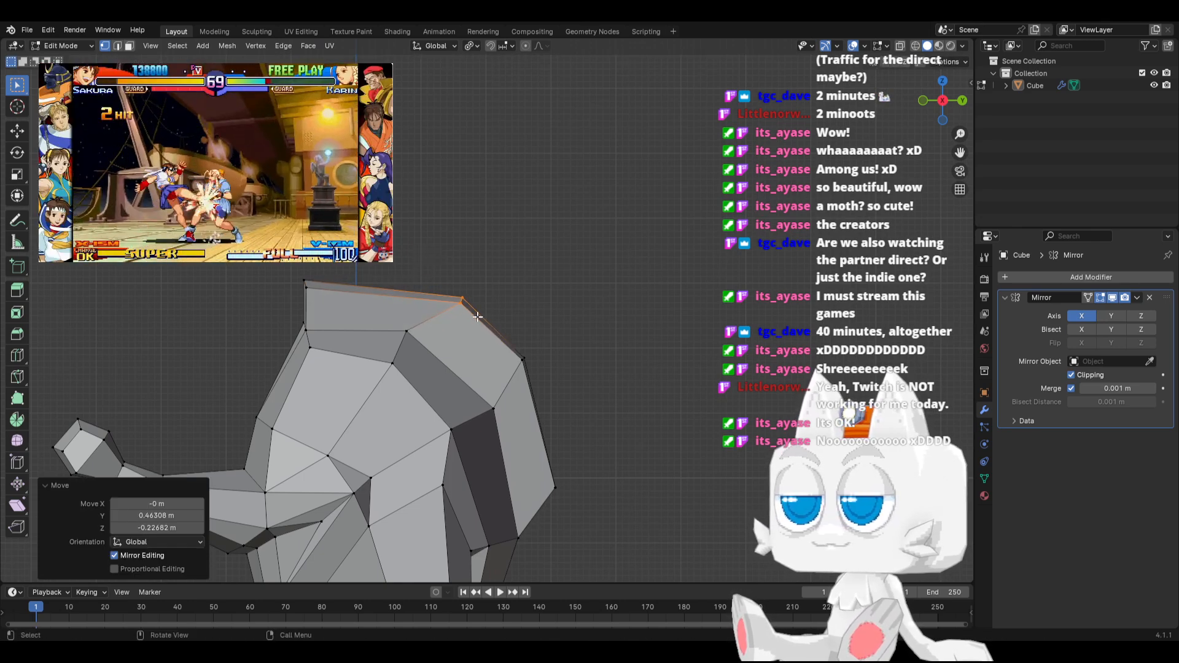
Knife a new edge across the crest's top section and raise its vertices 0.24572 m in Z and -0.085056 m in Y
key(k)
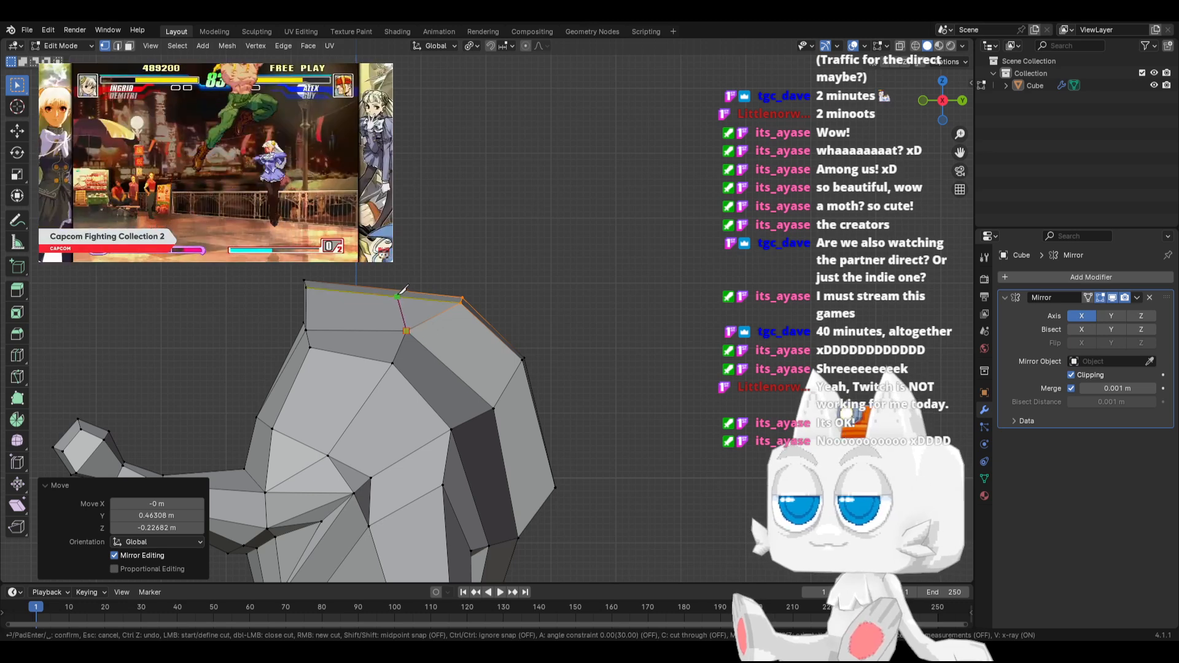
click(378, 271)
key(Return)
key(g)
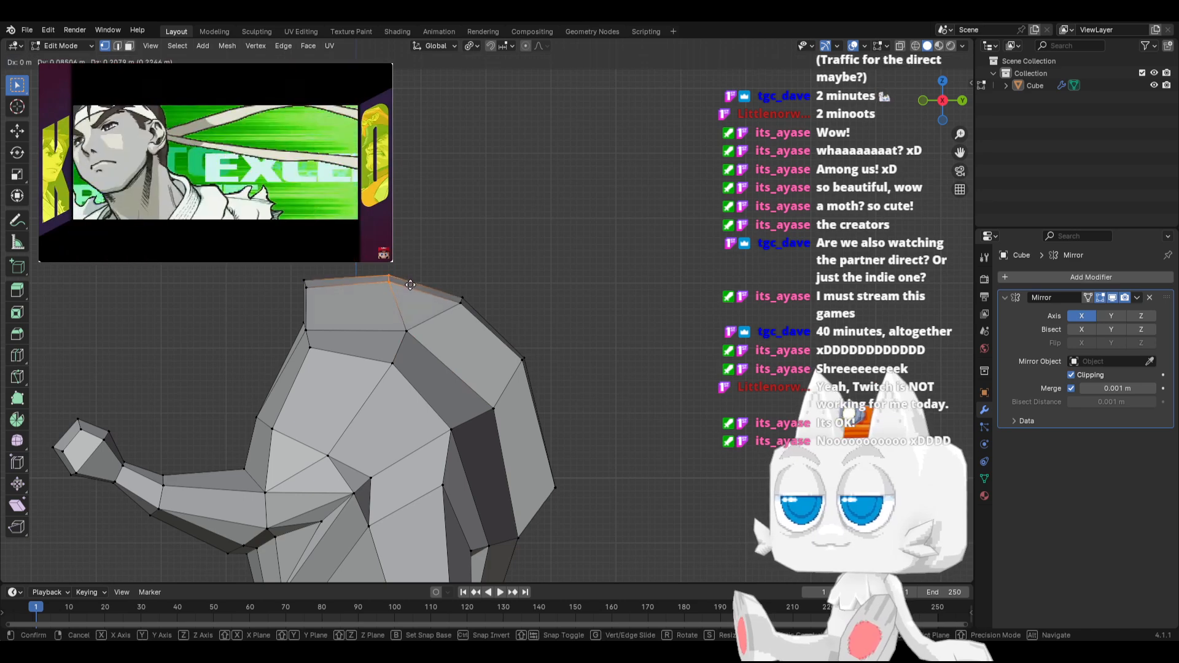
click(399, 282)
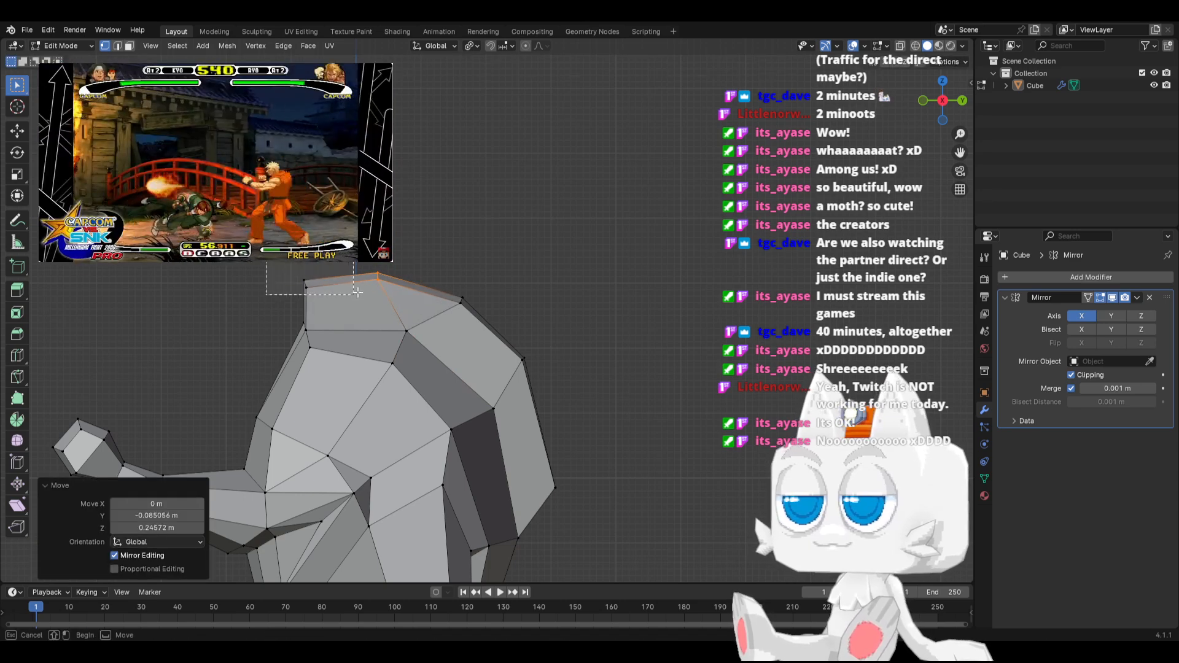
Extrude the crest's front top face 0.70335 m upward, merge its vertices at center and move the resulting tip forward
drag(357, 293, 358, 294)
key(e)
click(353, 249)
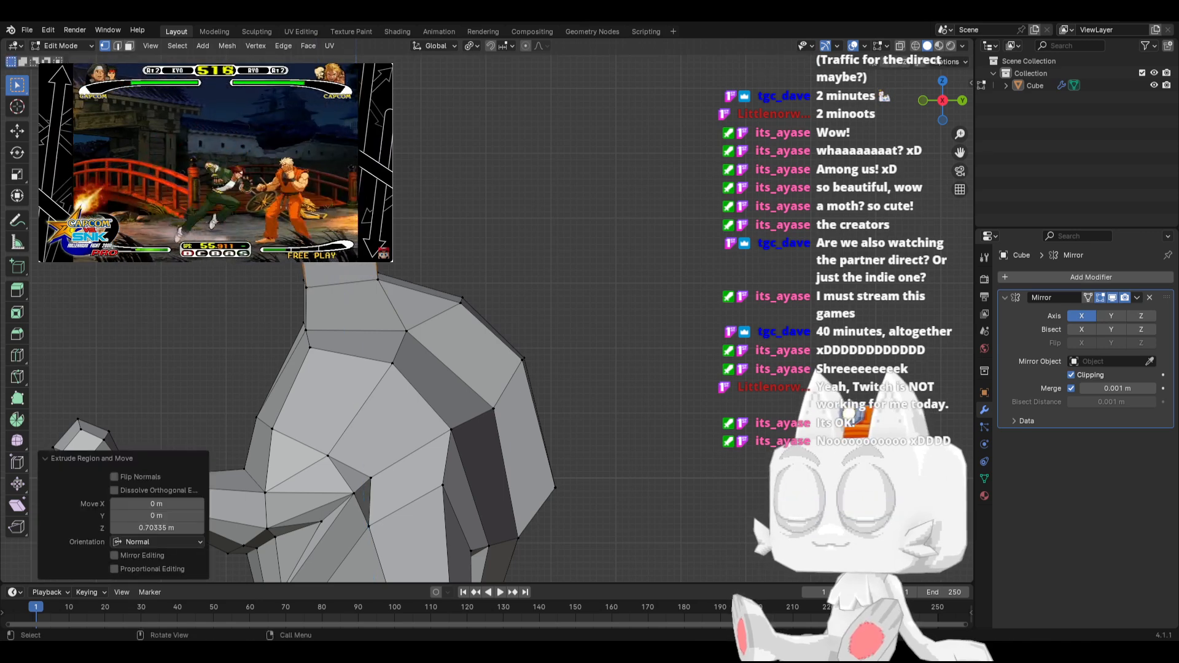
key(m)
click(347, 244)
key(g)
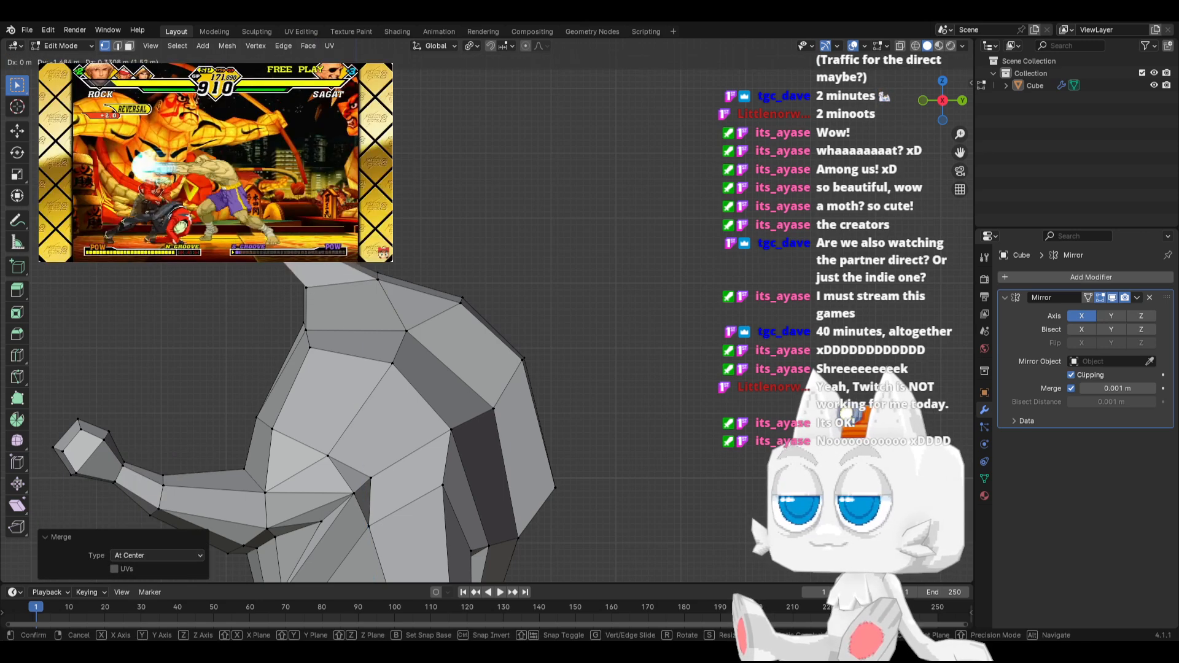
click(293, 275)
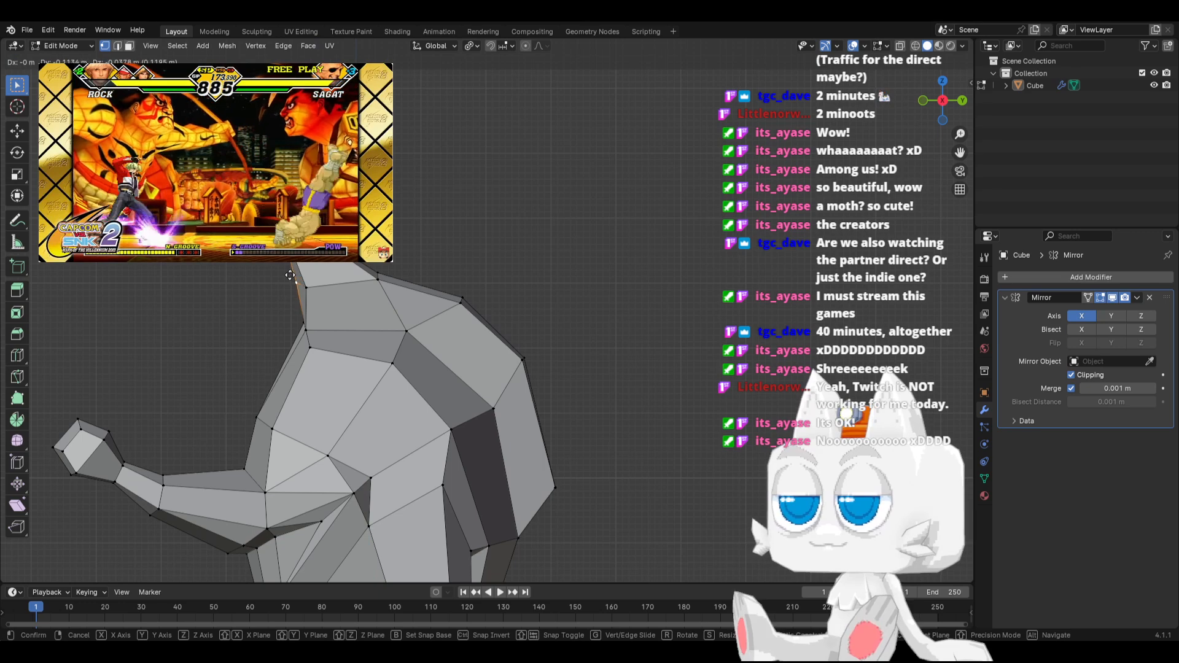
Move the crest's tip vertex along X by -1.6056 m onto the mirror plane
middle_drag(329, 287, 374, 291)
key(g)
key(x)
click(213, 260)
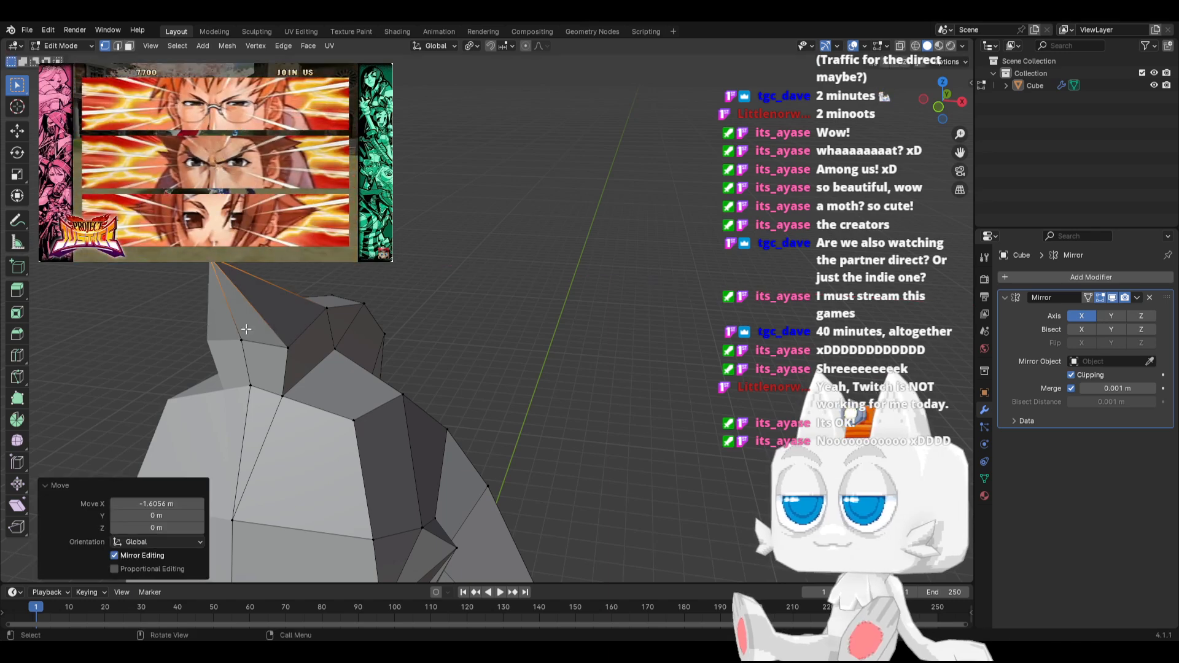
Narrow the front section of the crest by moving its side vertices inward along X, the last one by -0.14176 m
key(KP_1)
scroll(298, 317, up, 1)
click(344, 278)
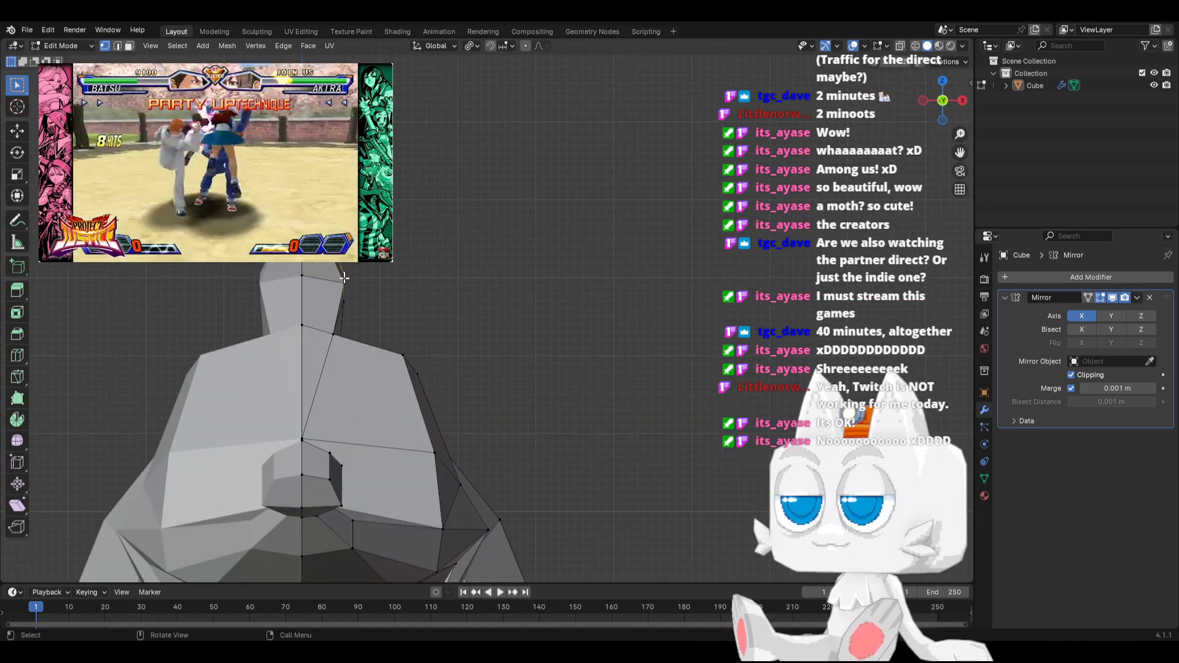
click(351, 284)
key(g)
key(x)
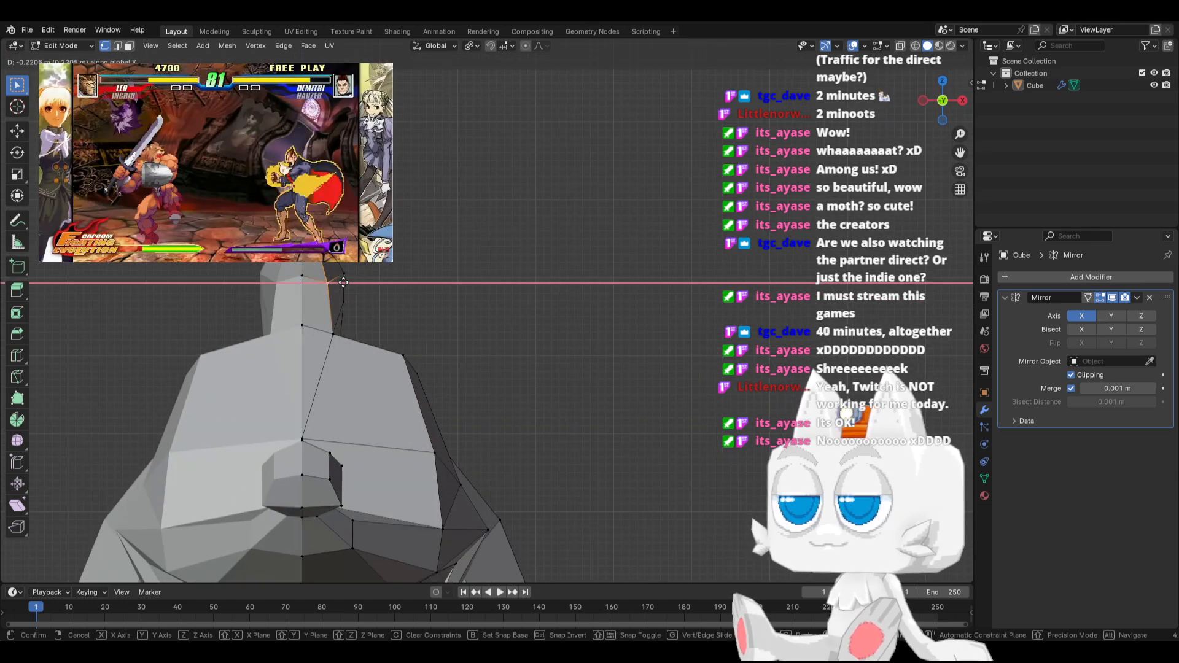
click(335, 283)
click(344, 271)
key(g)
key(x)
click(334, 269)
click(343, 301)
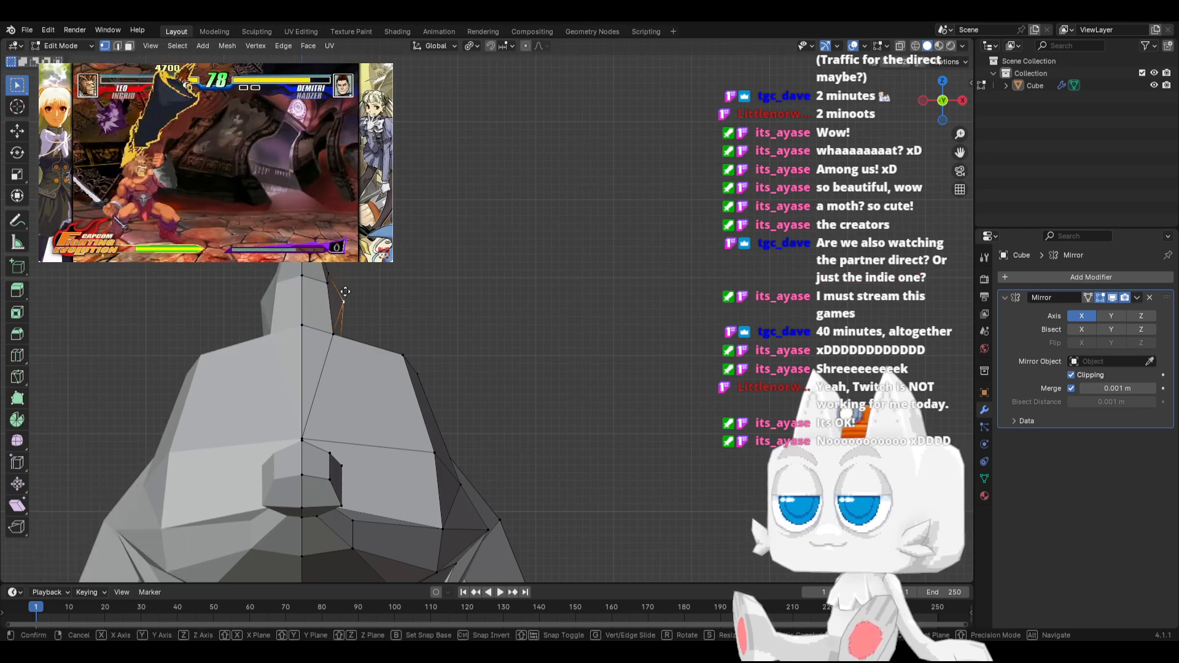
key(g)
key(x)
click(333, 292)
Extrude the crest's next top face behind the front spike upward and merge the extruded vertices at center
middle_drag(381, 289, 314, 322)
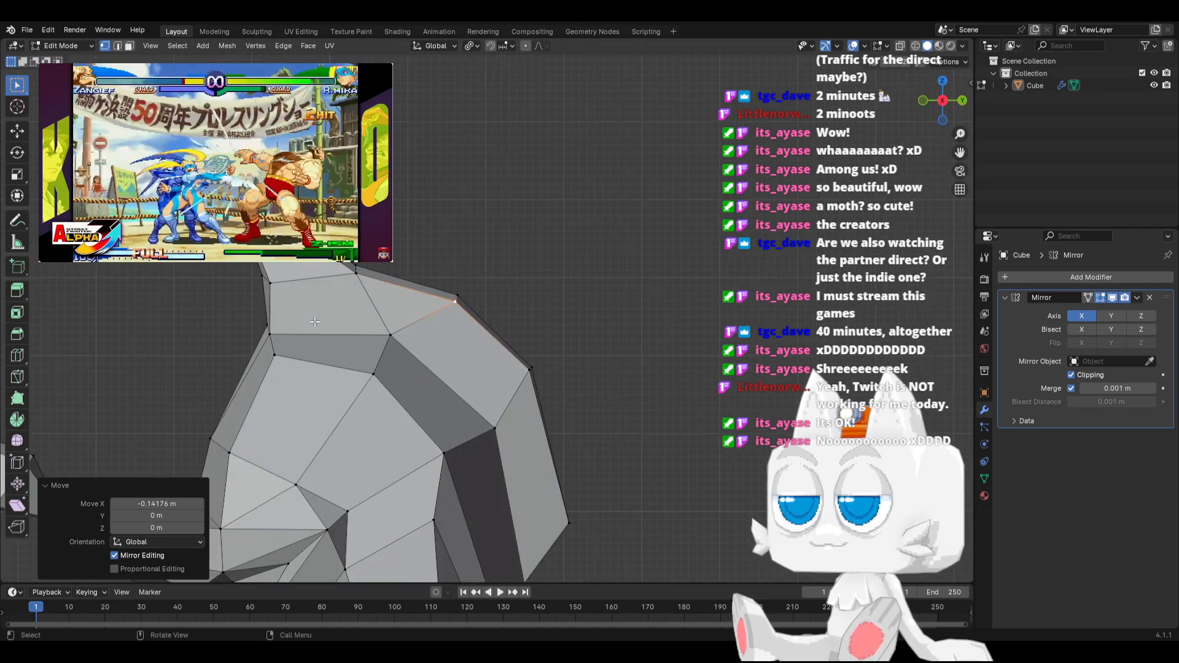
shift+click(354, 268)
key(e)
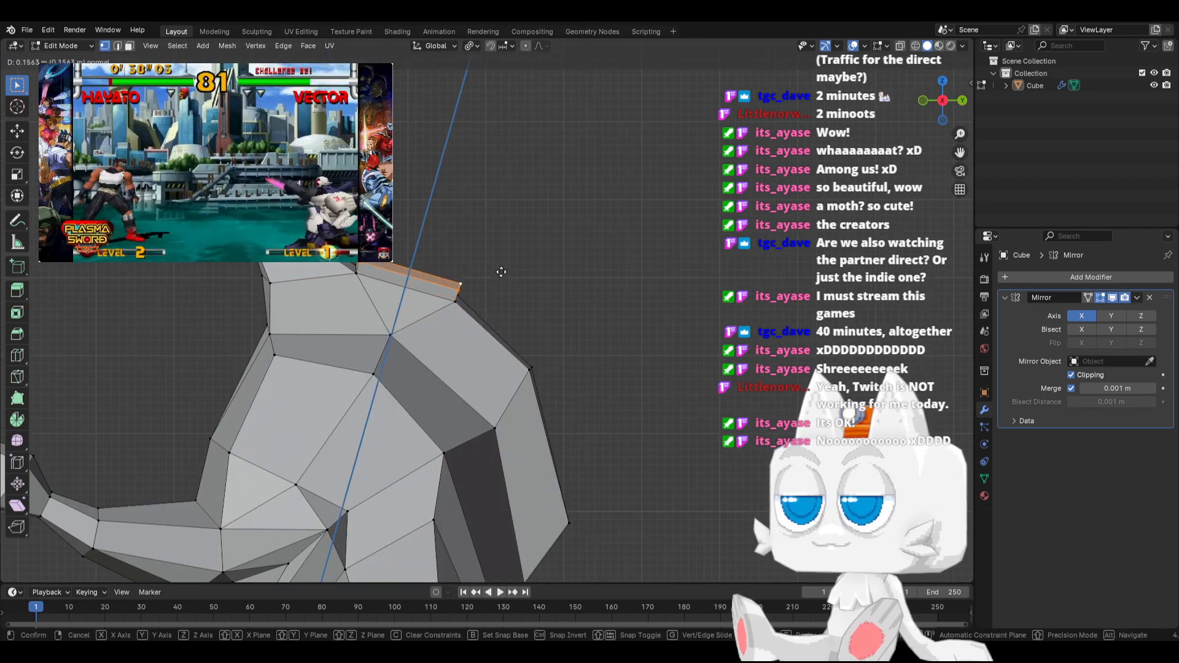
click(502, 227)
key(m)
click(504, 226)
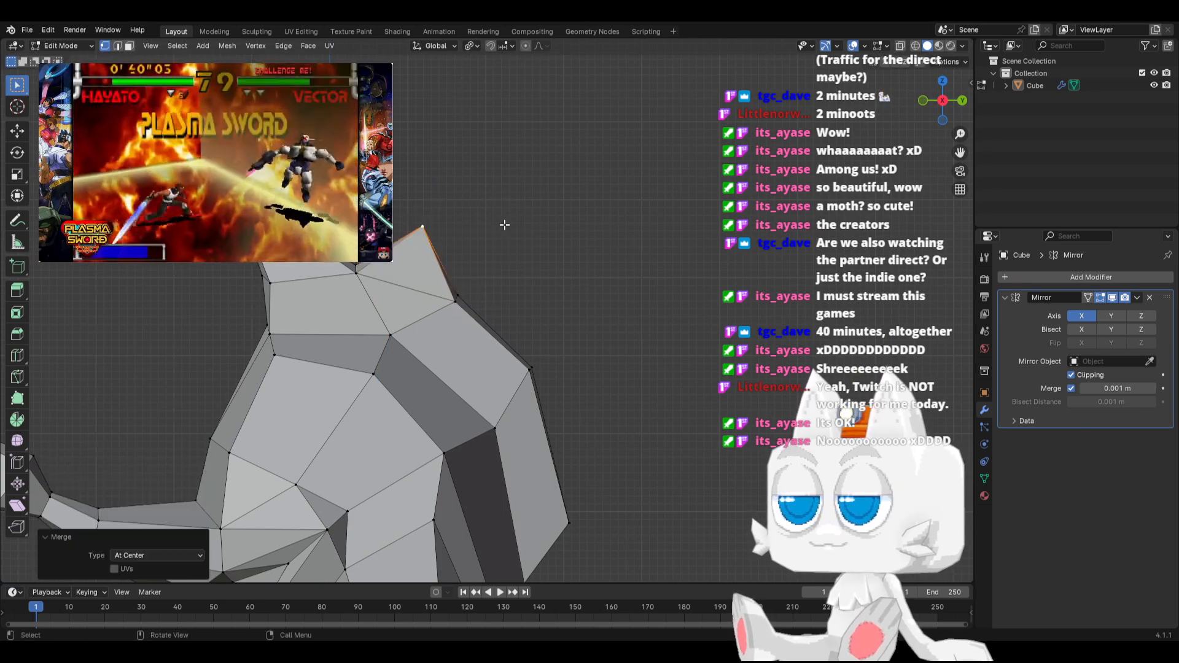
Move the second spike's tip -2.5563 m in X onto the mirror plane, and shift it -0.33077 m in Y and 0.37803 m in Z
middle_drag(490, 225, 548, 310)
key(g)
key(x)
click(442, 252)
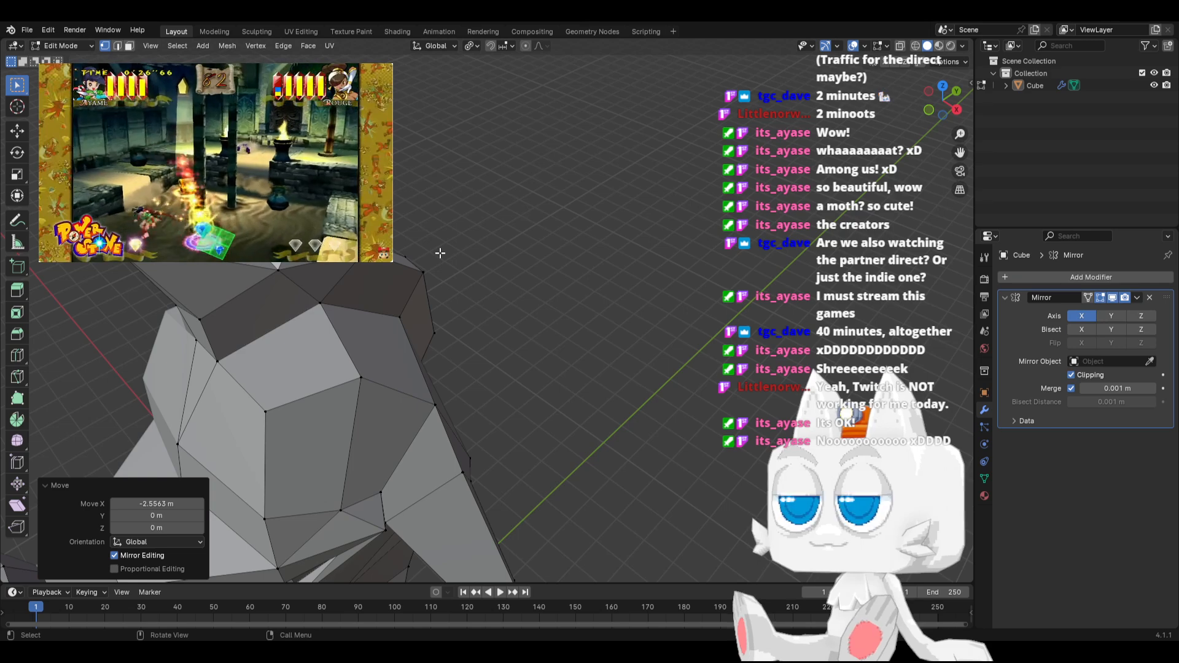
key(KP_3)
key(g)
click(413, 214)
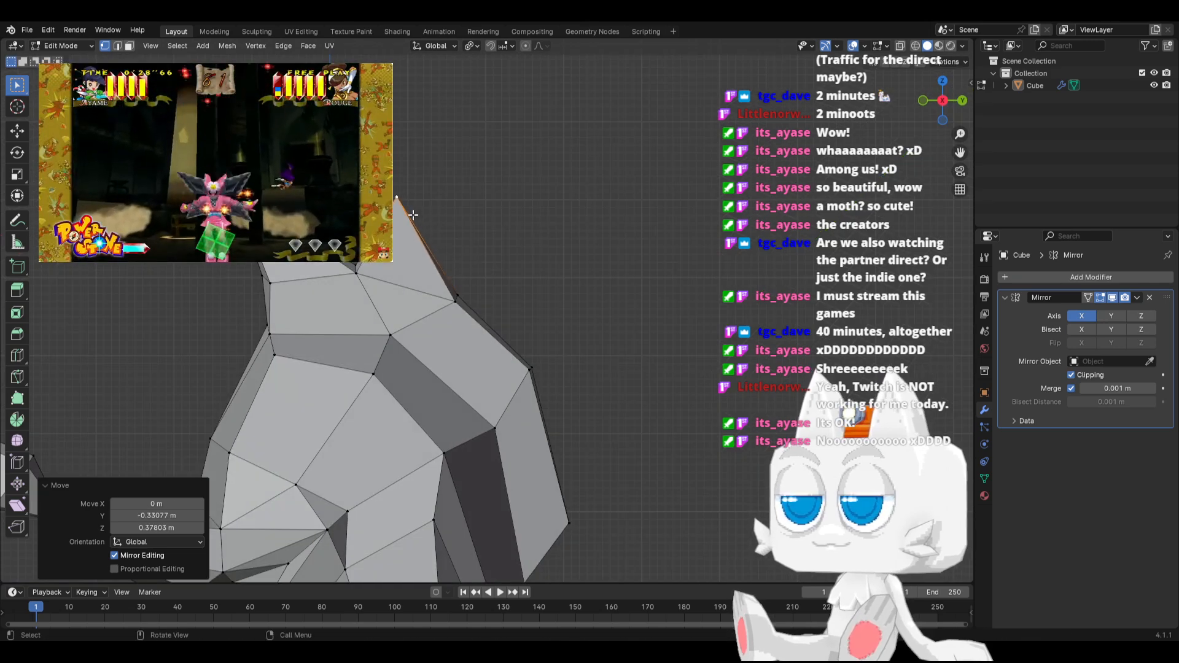
Slide the crest's upper rear corner down along its back edge by a factor of -0.393
click(529, 367)
key(g)
key(g)
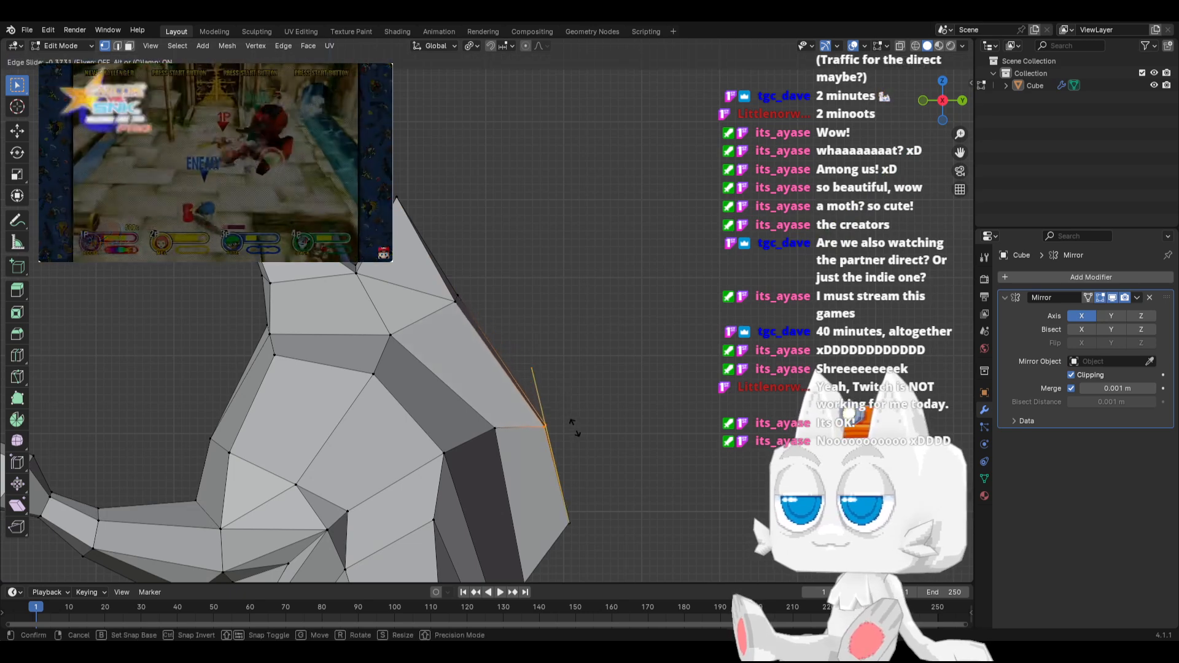
click(574, 428)
Knife an edge from the crest's side corner to its upper back edge, and move the new vertices 0.18901 m in Y and 0.086631 m in Z
key(k)
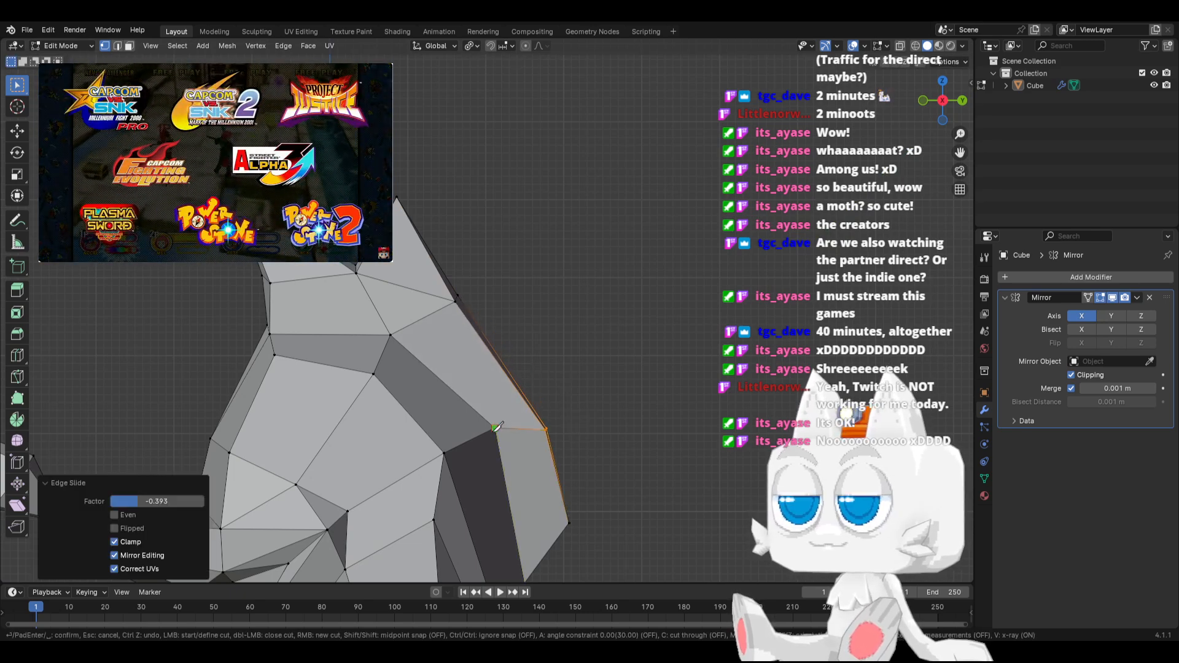
click(509, 364)
key(Return)
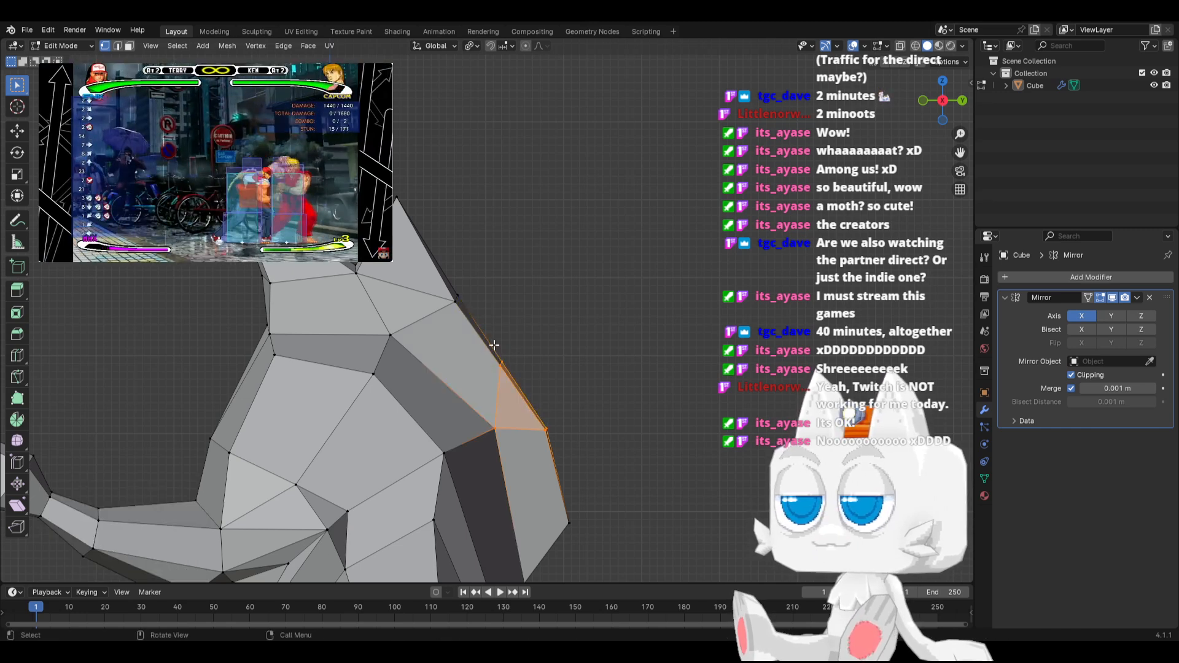
drag(492, 344, 519, 376)
key(g)
click(534, 370)
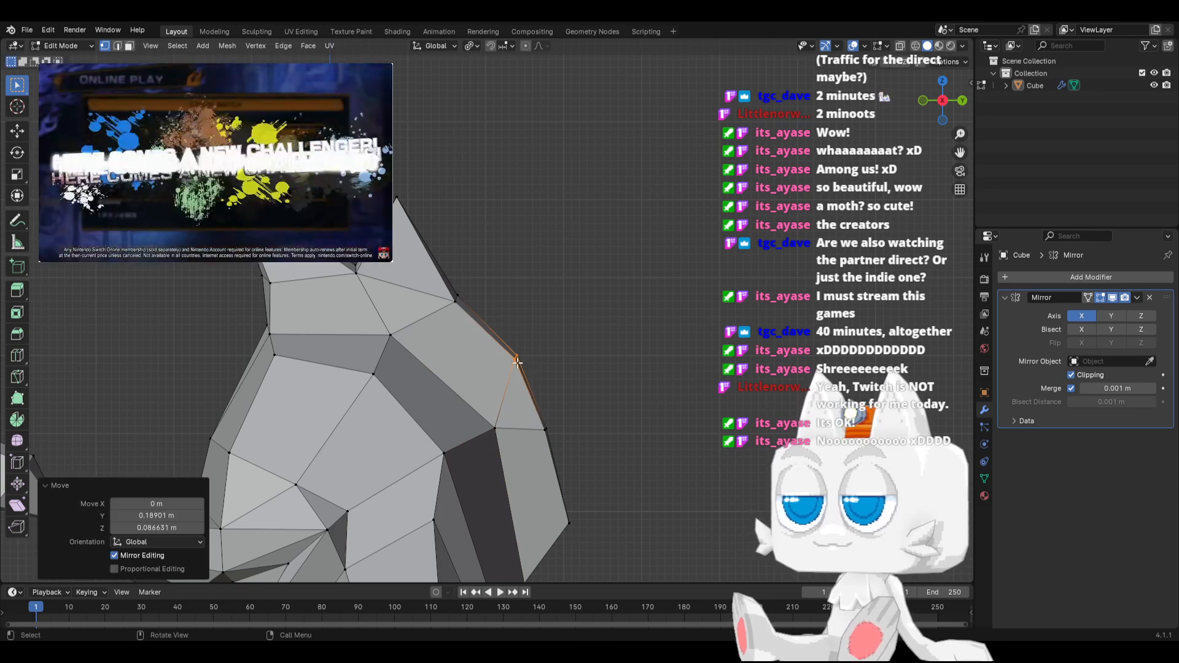
Slide the crest's lower rear vertex down its edge by a factor of 1.000, and lower the rear corner vertices above it along Z
drag(576, 443, 575, 446)
shift+middle_drag(576, 447, 558, 367)
click(571, 454)
key(g)
key(g)
click(507, 518)
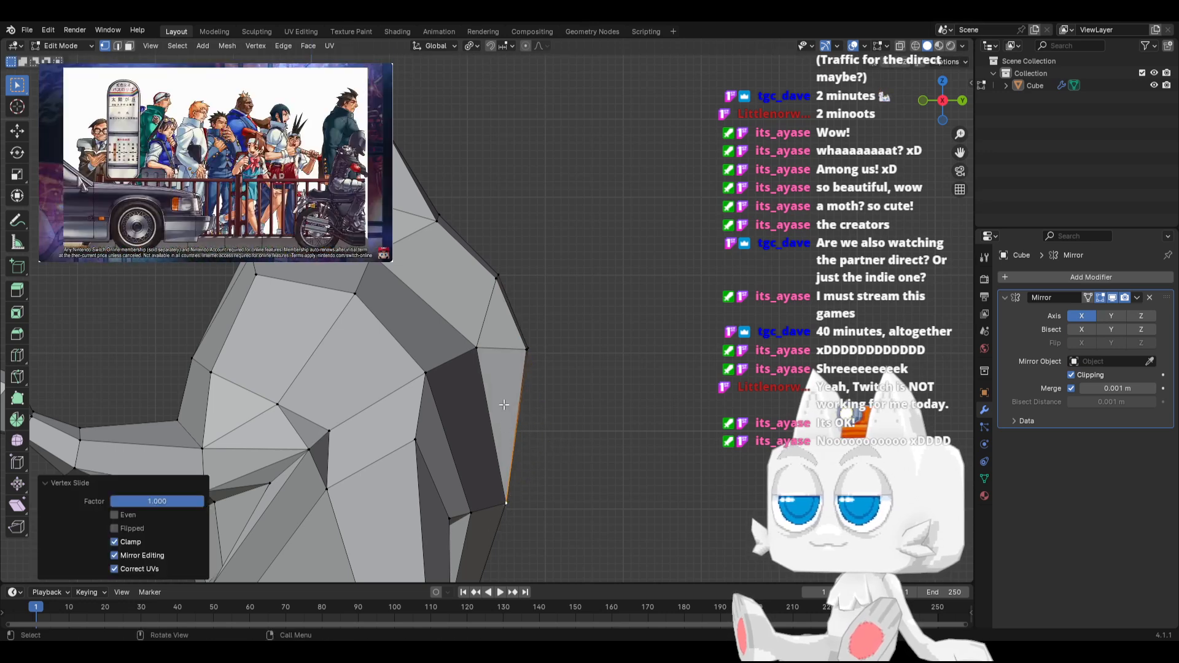
drag(512, 333, 557, 374)
key(g)
key(z)
click(562, 397)
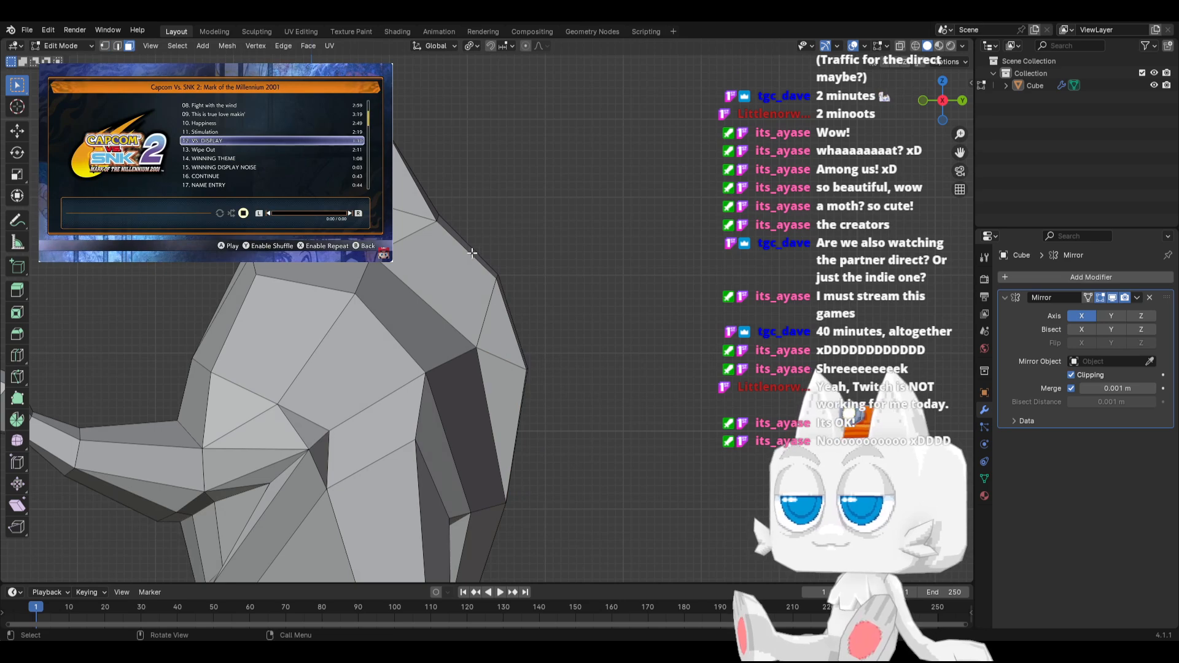
Extrude the crest's upper back face 0.66753 m along its normal and merge the result at center into a spike
key(e)
key(z)
click(514, 223)
key(m)
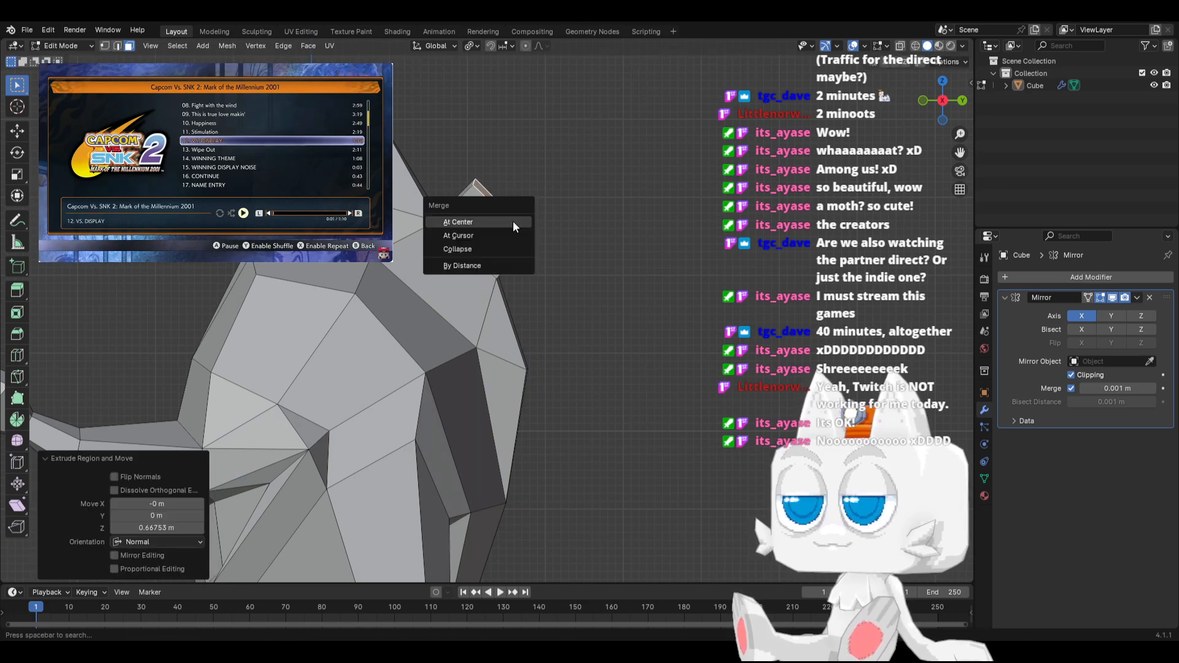
click(513, 222)
Extrude the small rear face below that spike 0.64466 m along its normal and merge the result at center
click(513, 331)
scroll(528, 331, down, 4)
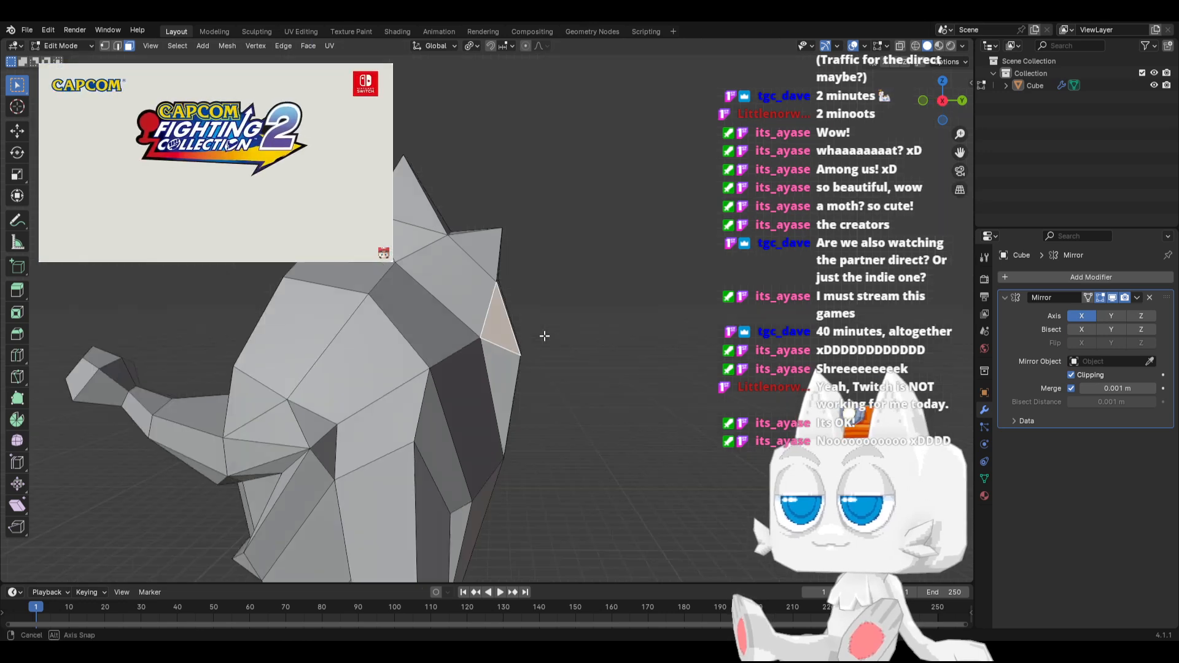
middle_drag(545, 334, 558, 309)
key(e)
click(605, 293)
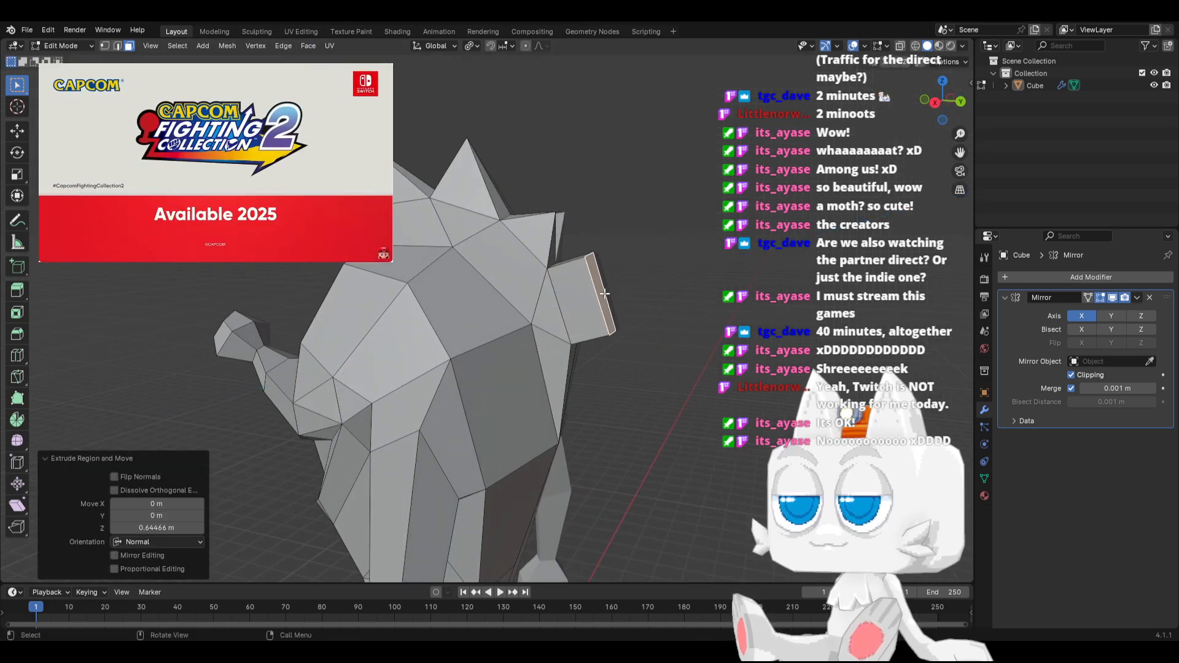
key(m)
click(604, 296)
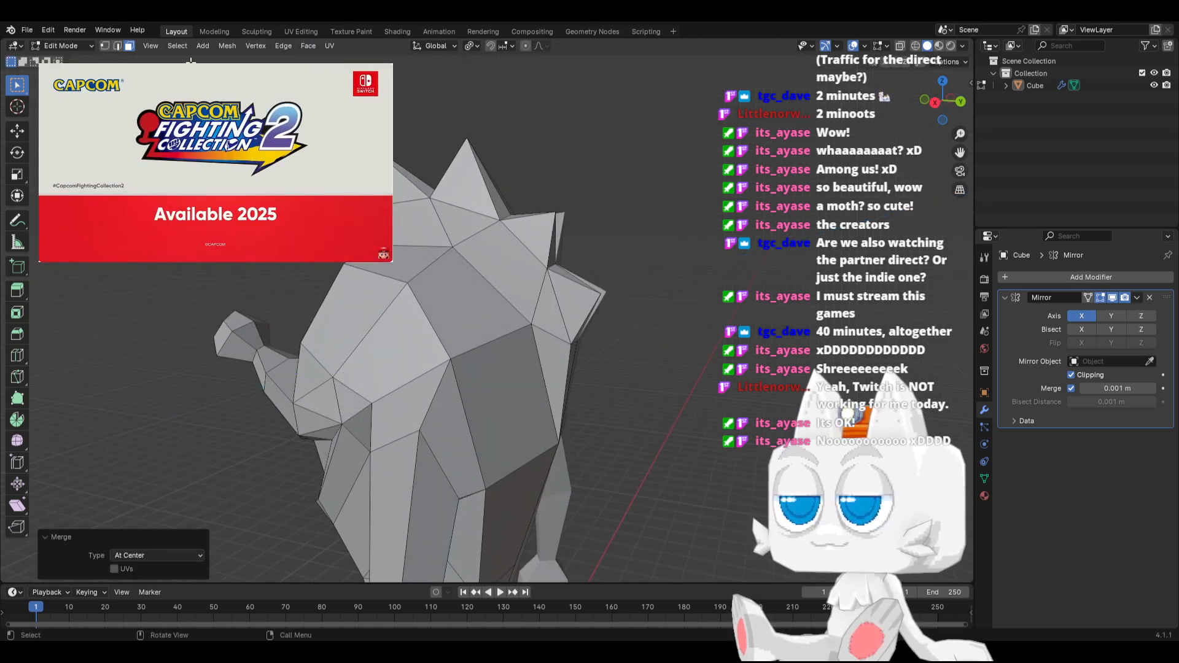
Move the tips of the two rear spikes along X onto the mirror plane, the lower one by -1.0938 m
click(104, 46)
middle_drag(571, 223, 522, 238)
key(g)
key(x)
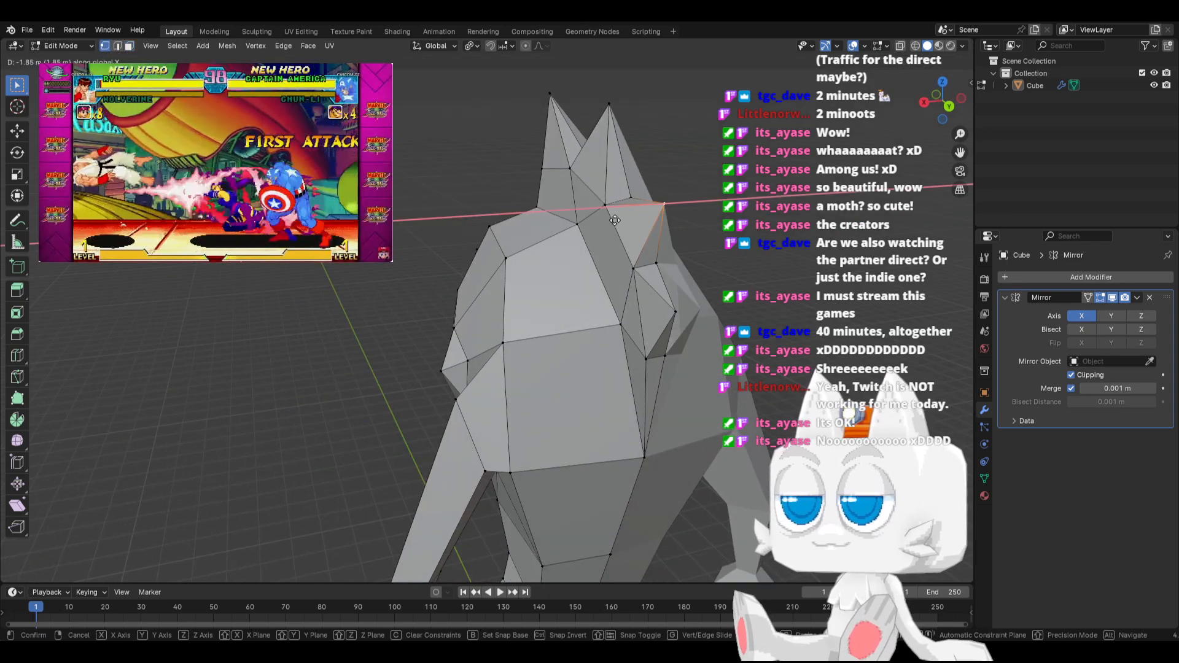
click(617, 223)
click(670, 312)
key(g)
key(x)
click(742, 303)
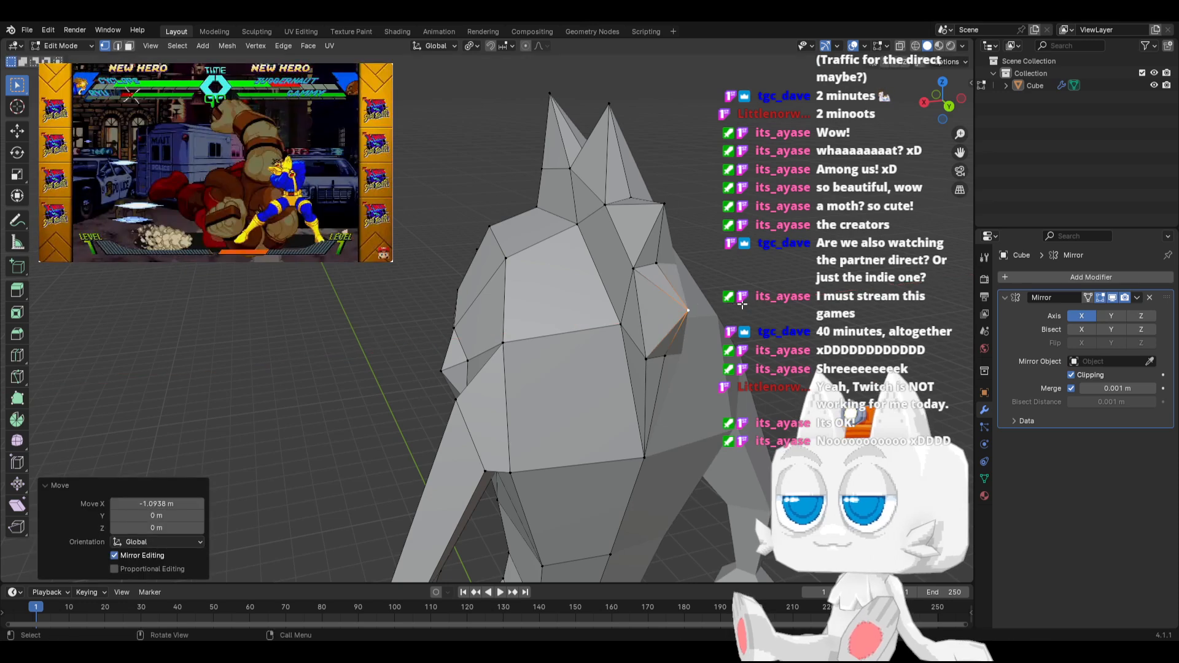
Thin the crest from above by moving three of its side vertices inward along X, the last one by -0.13388 m
key(KP_3)
key(KP_7)
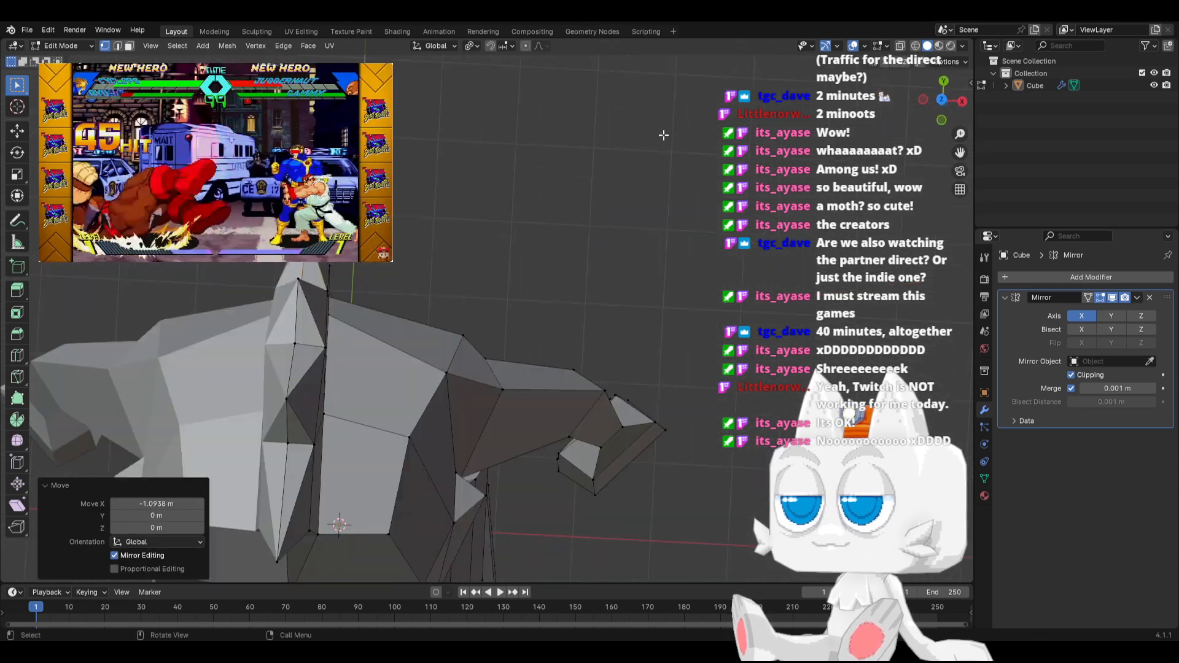
click(339, 356)
key(g)
key(x)
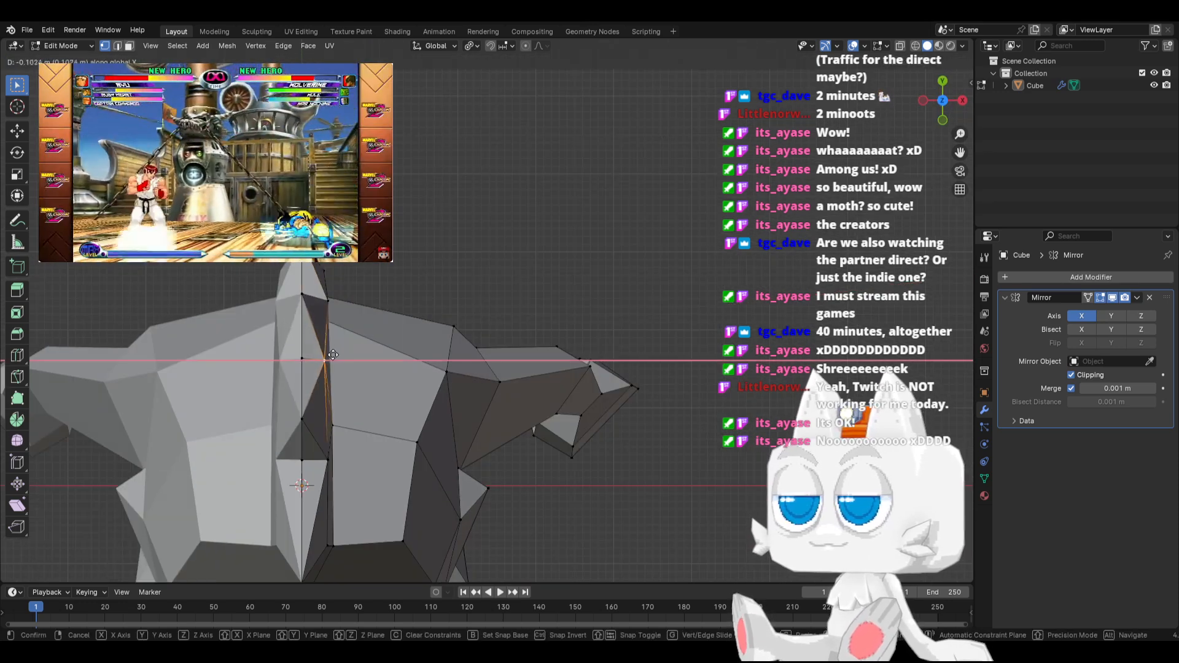
click(330, 351)
click(336, 295)
key(g)
key(x)
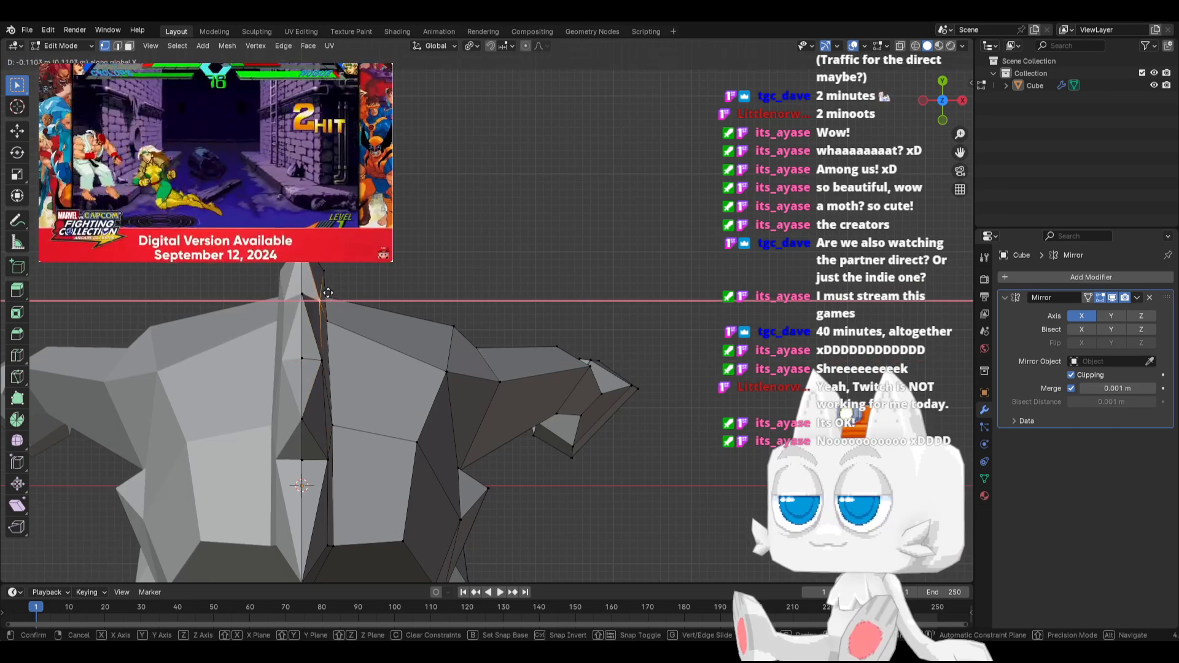
click(329, 293)
click(330, 271)
key(g)
key(x)
click(319, 270)
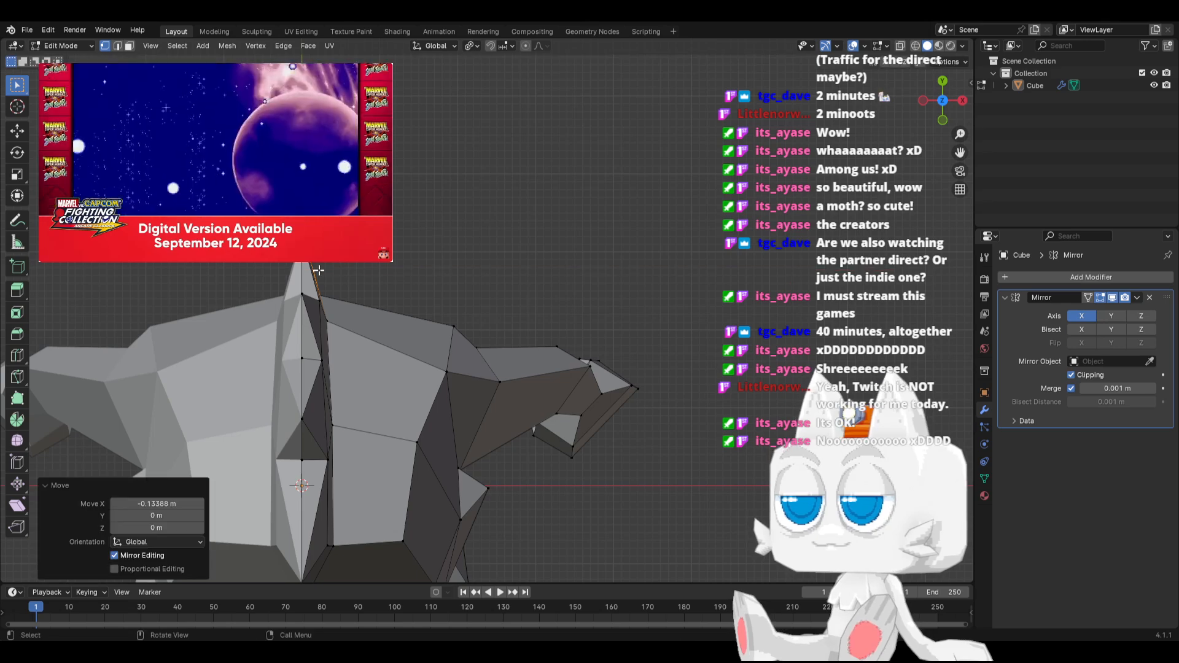
Examine the spiked crest and the whole character's silhouette from the side and front in Object Mode
key(KP_3)
middle_drag(593, 307, 628, 350)
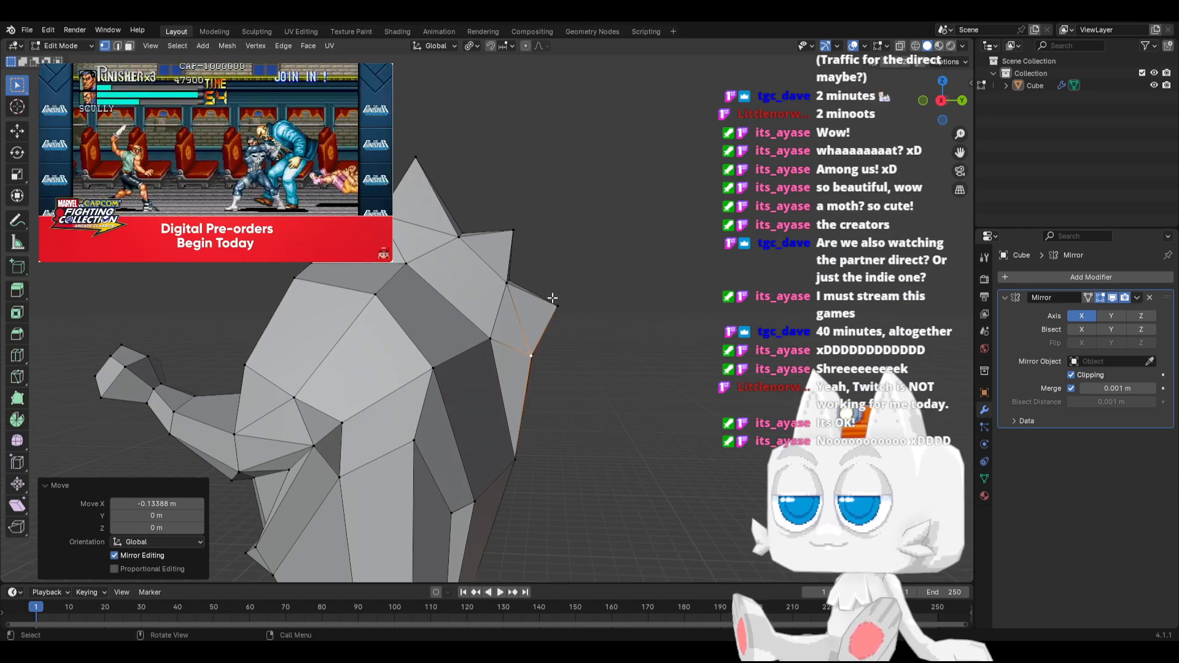
key(Tab)
middle_drag(400, 360, 560, 379)
key(KP_1)
key(KP_3)
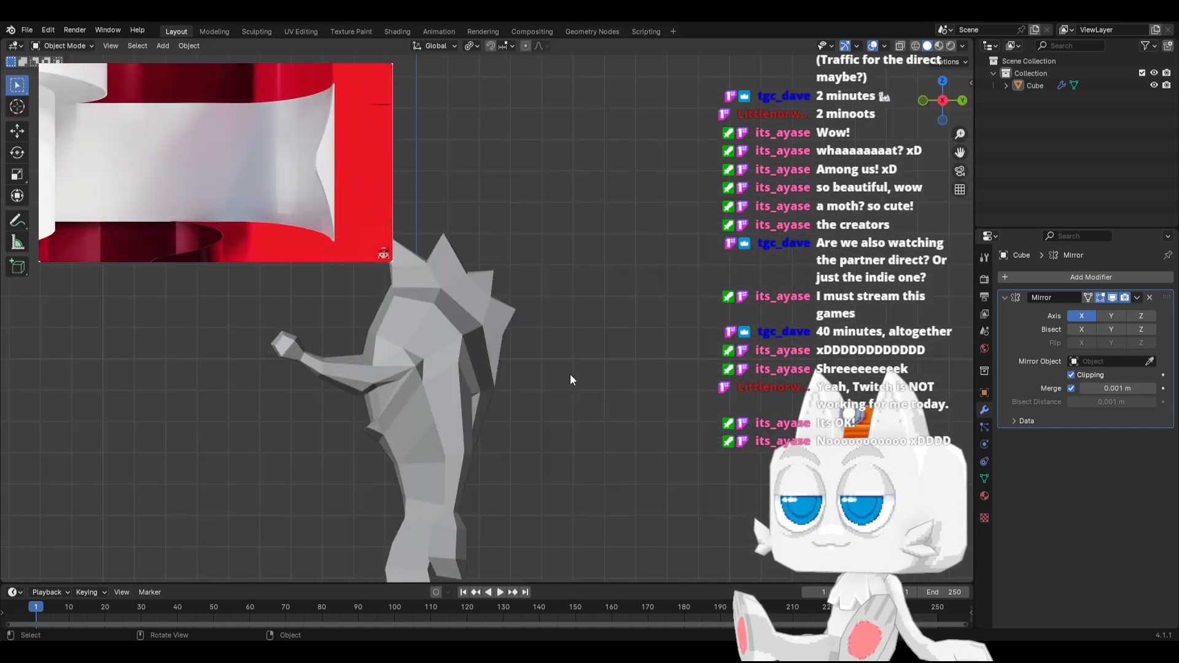
key(KP_1)
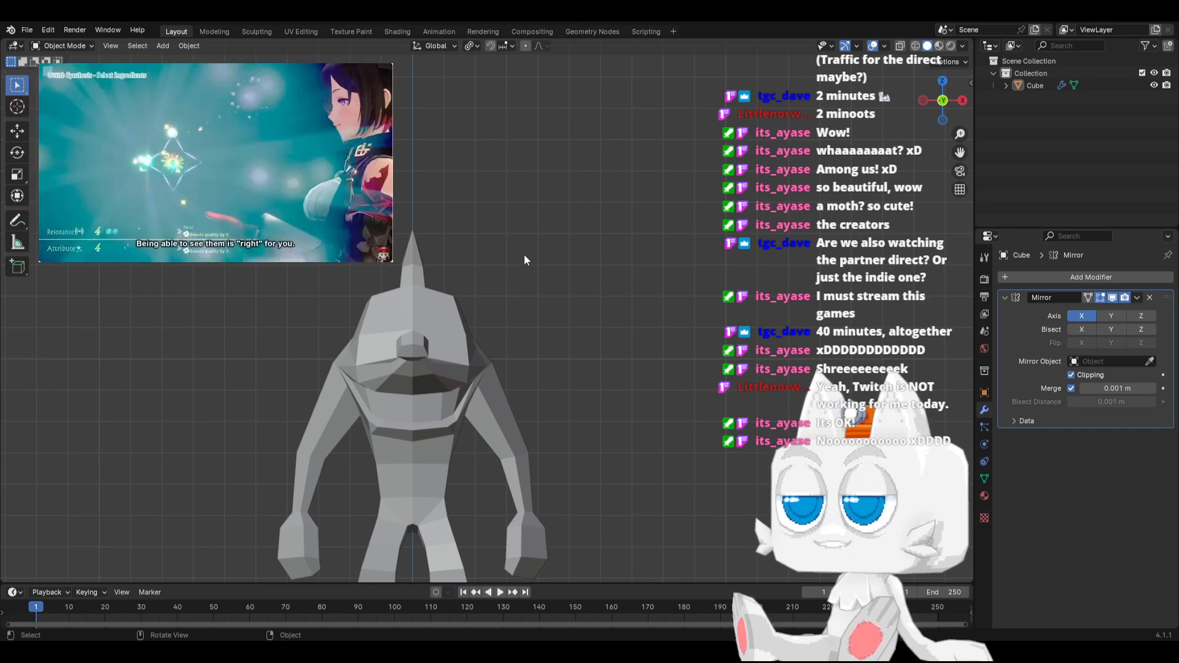
middle_drag(502, 337, 417, 356)
scroll(417, 356, up, 2)
Return to Edit Mode and knife a four-cornered outline into the side of the head, from the rear shoulder corner up below the crest
key(Tab)
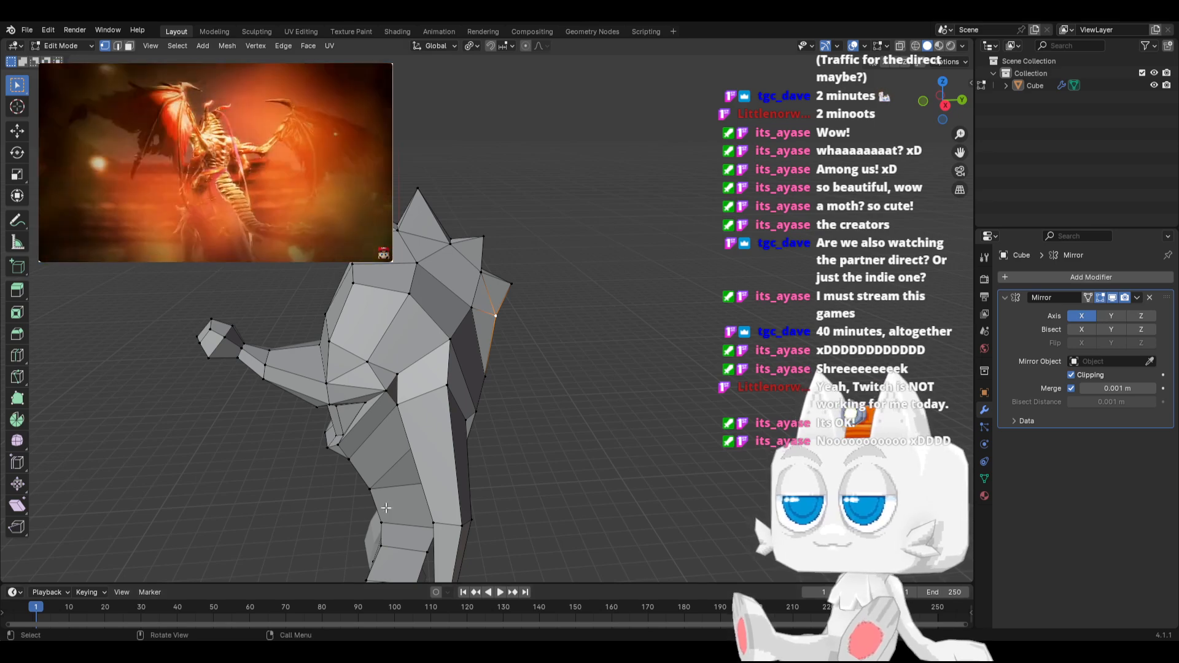
mouse_move(450, 325)
middle_down()
mouse_move(423, 329)
mouse_move(541, 331)
mouse_move(455, 344)
middle_up()
key(k)
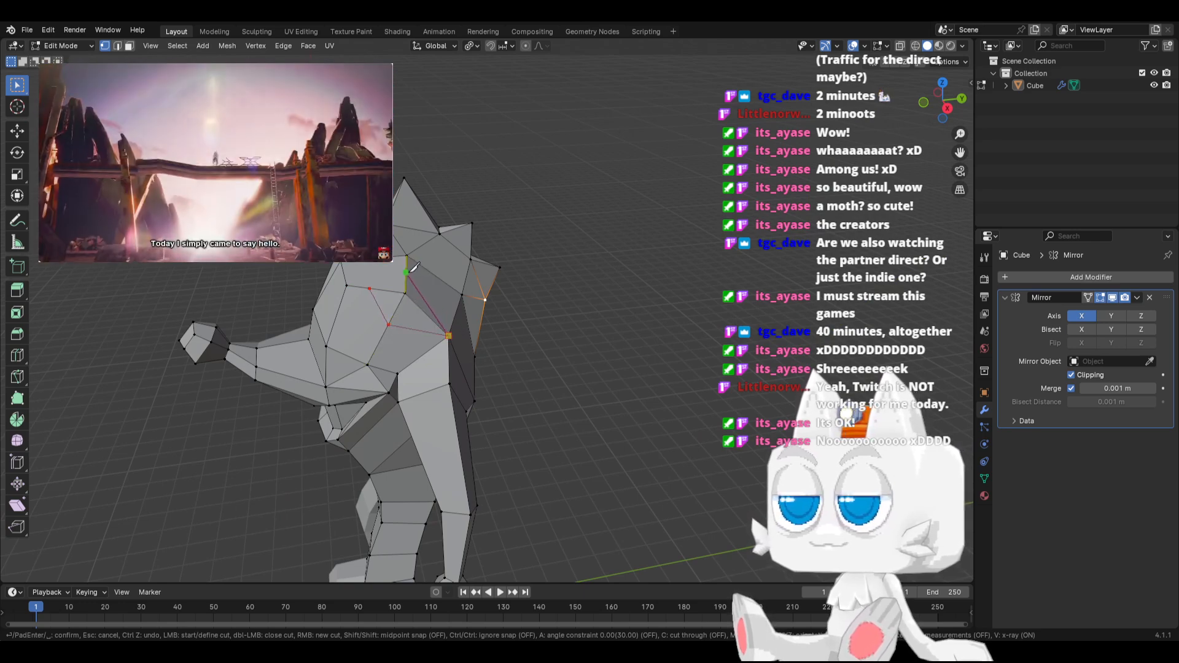
key(shift)
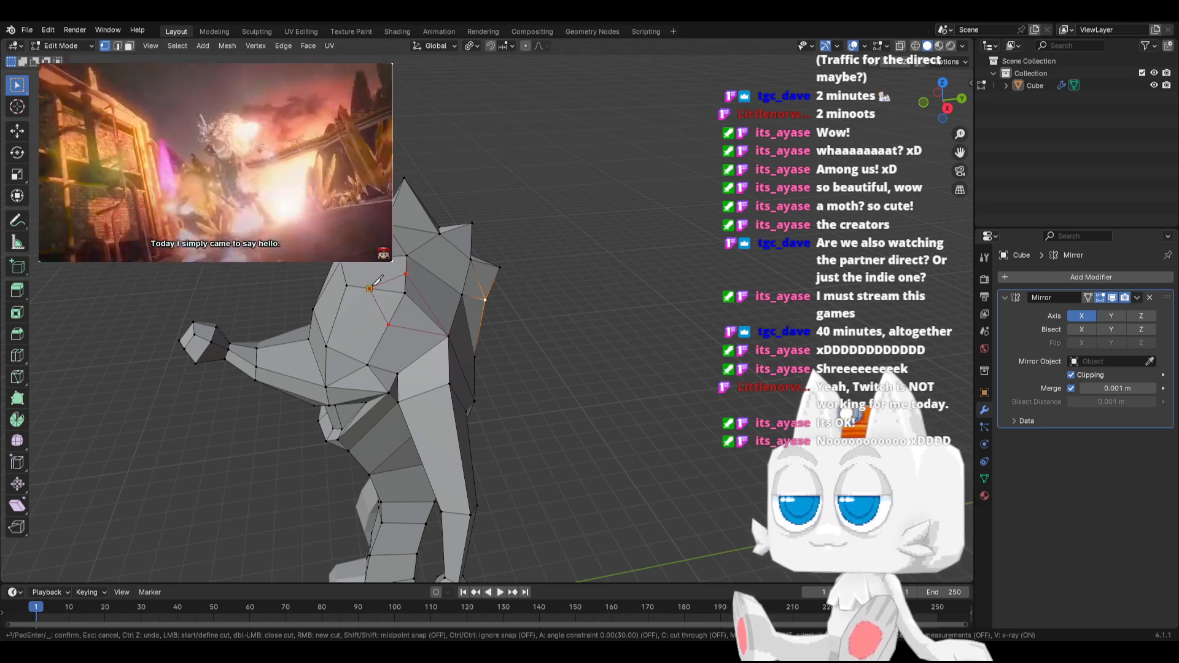
key(Return)
mouse_move(389, 312)
middle_down()
mouse_move(422, 314)
mouse_move(392, 289)
middle_up()
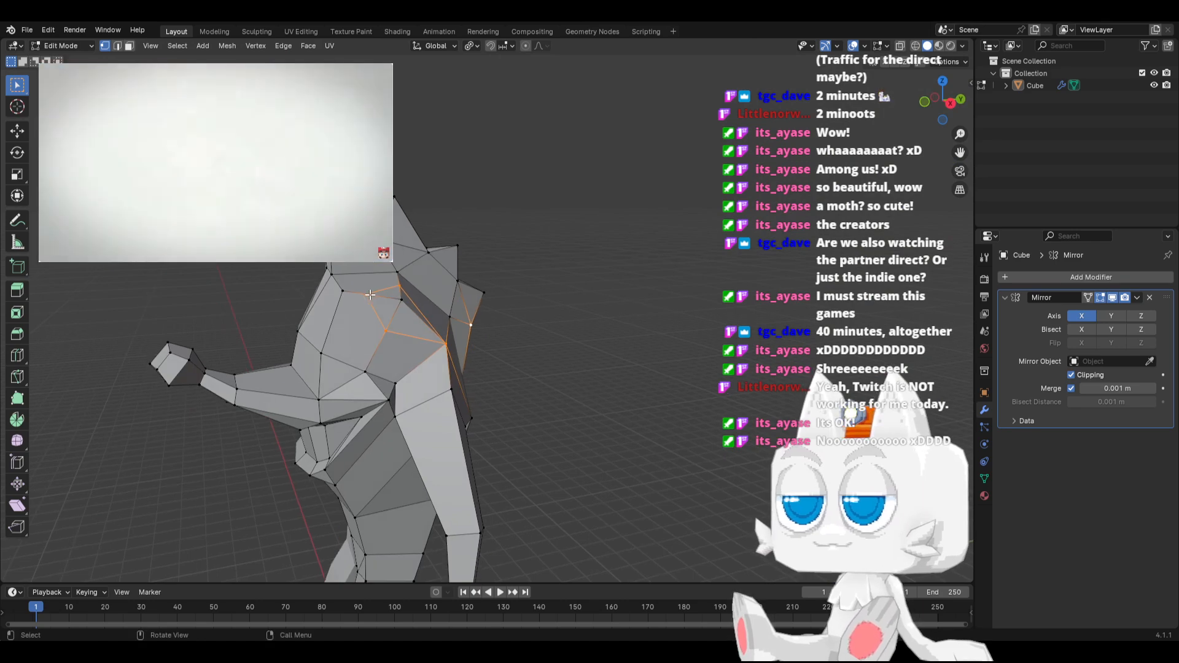
Slide the new cut's front vertex forward onto the neighbouring vertex, and merge the whole mesh by distance at 0.0001 m
click(370, 294)
key(shift+v)
click(336, 290)
middle_drag(469, 342, 492, 354)
key(a)
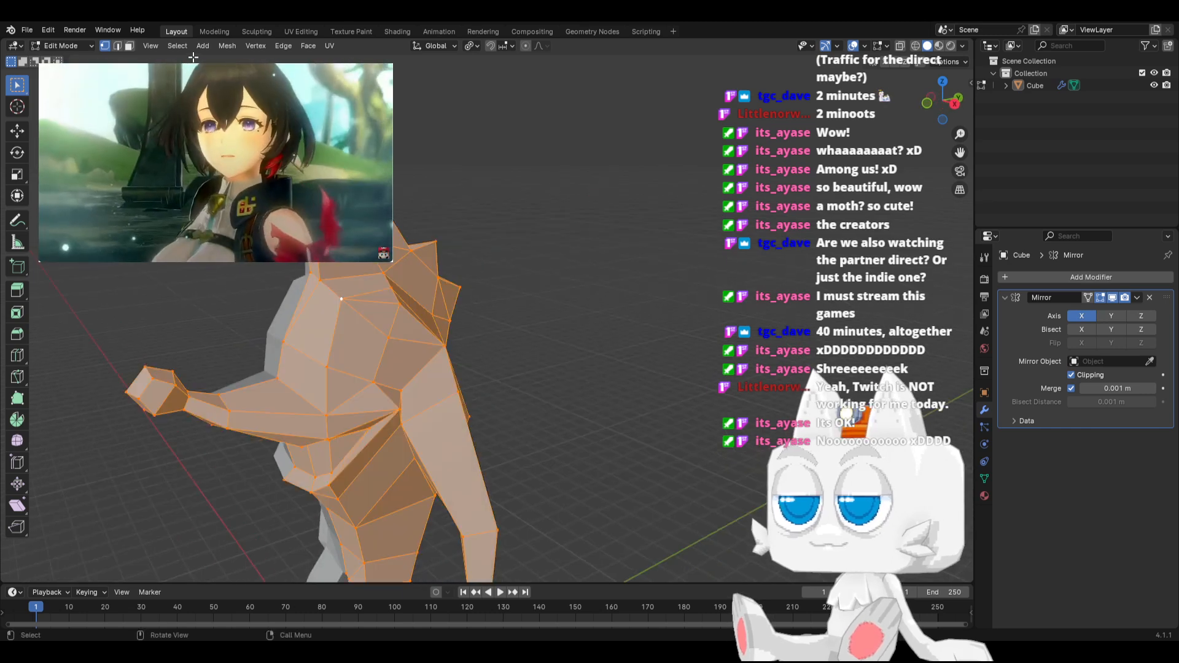
click(227, 46)
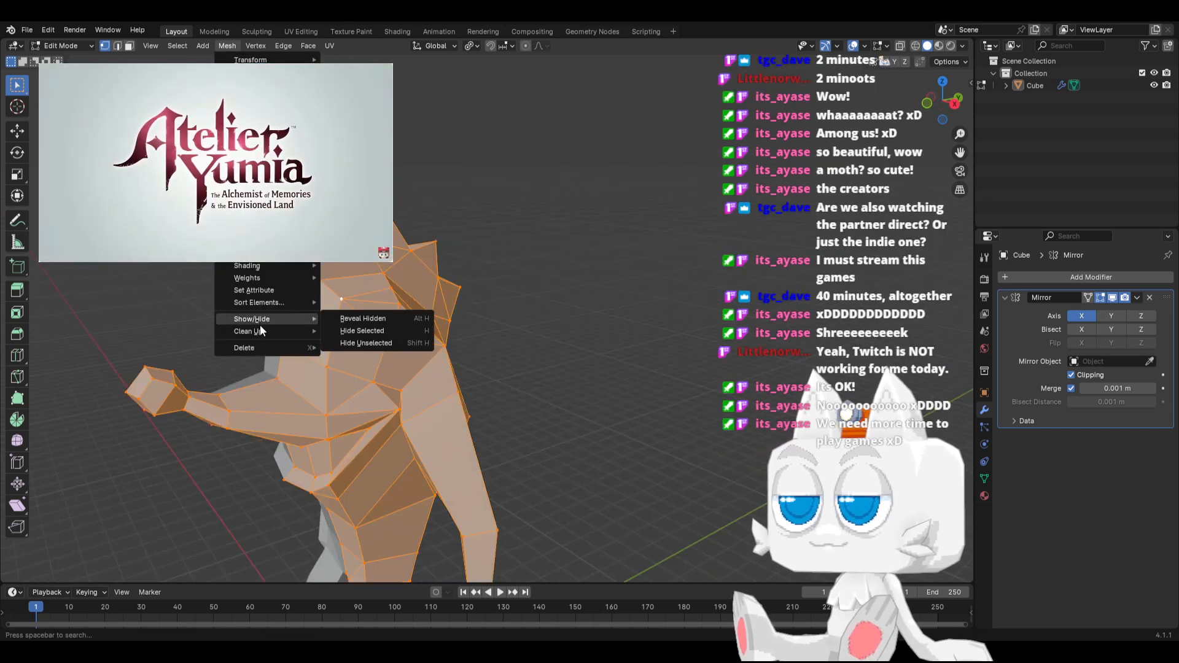
mouse_move(258, 331)
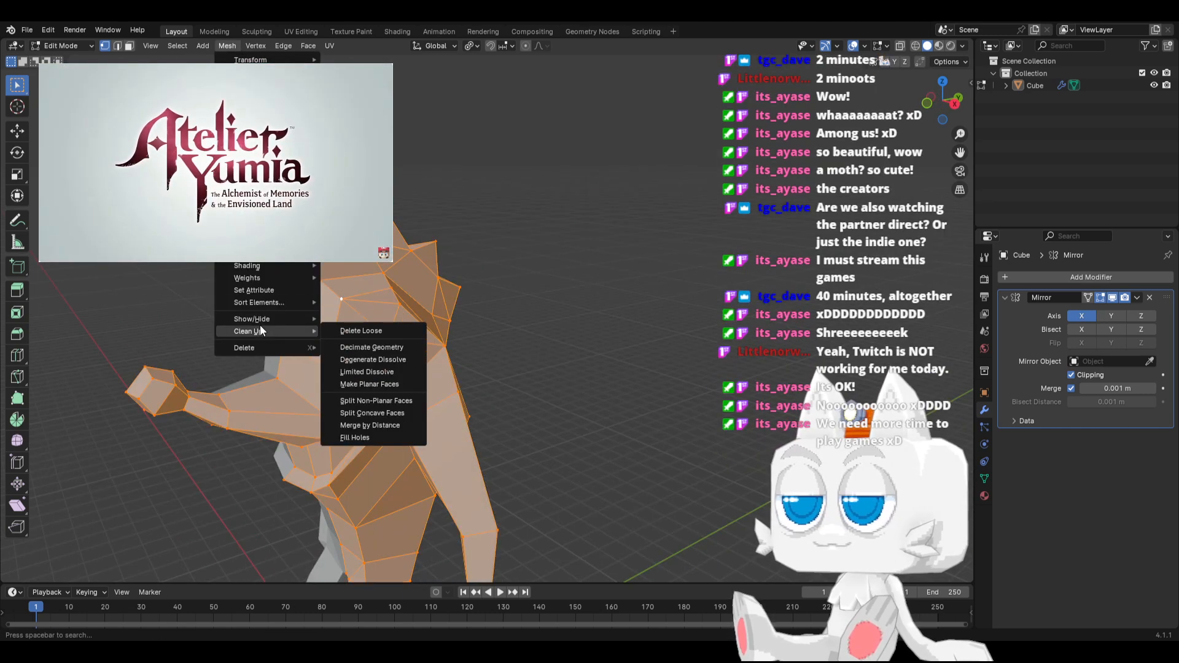
click(371, 425)
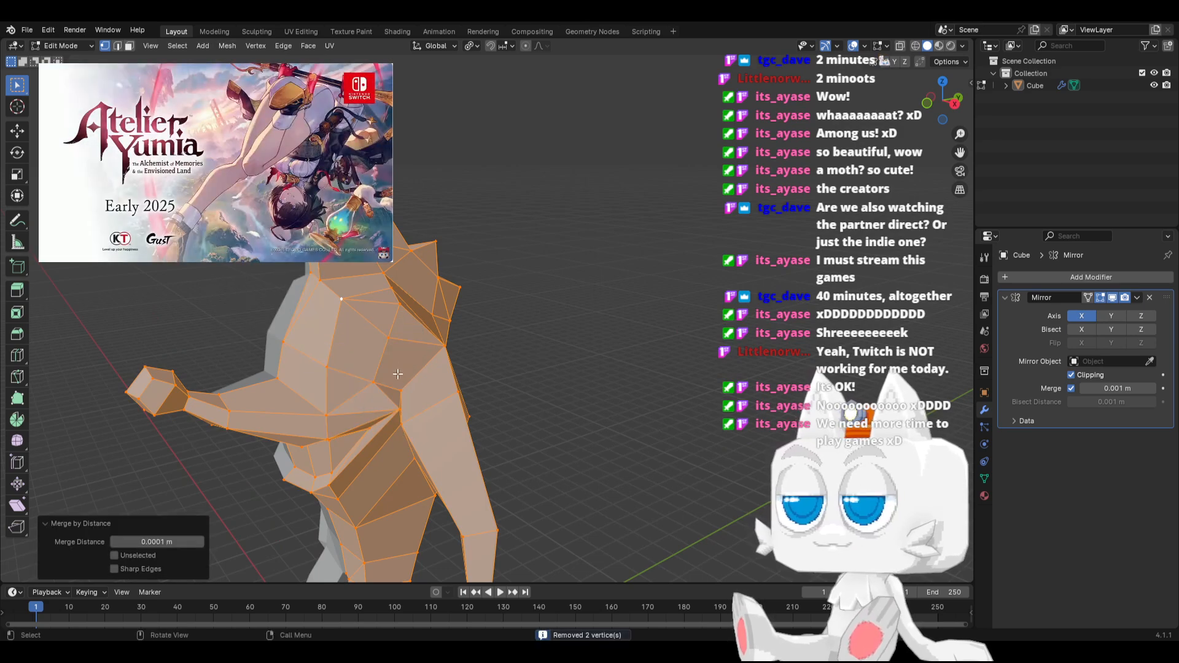
Pull the side-of-head vertex about 2.38 m along X and 1.66 m along Z to form a pointed ear
key(alt+a)
key(KP_1)
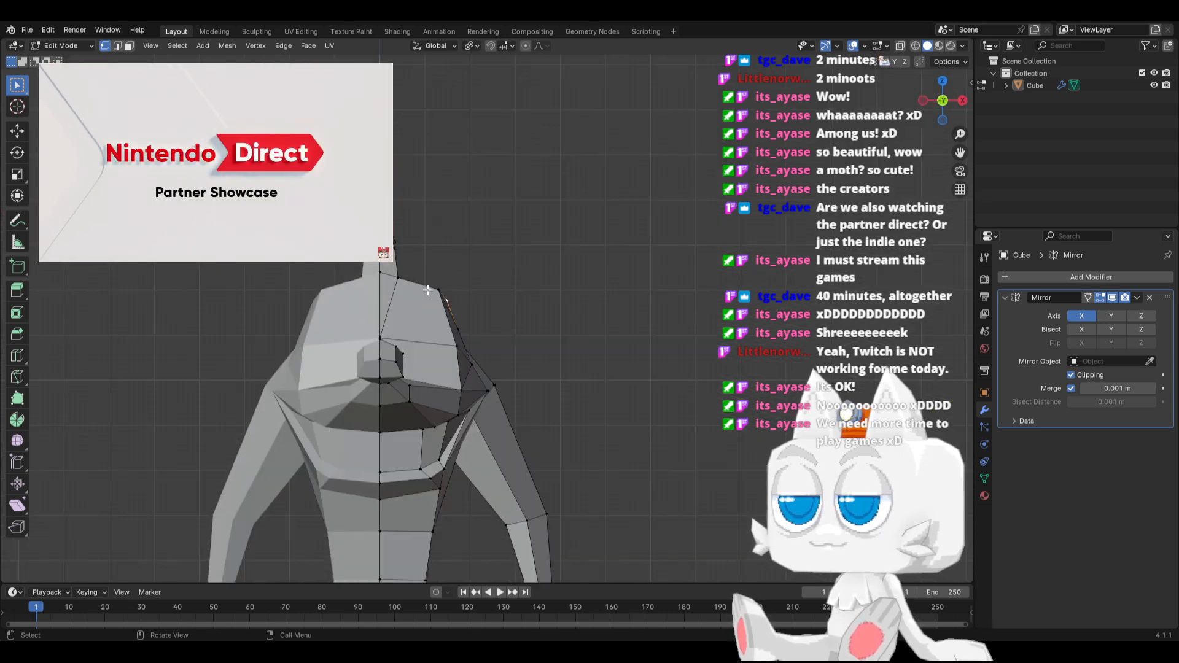
key(g)
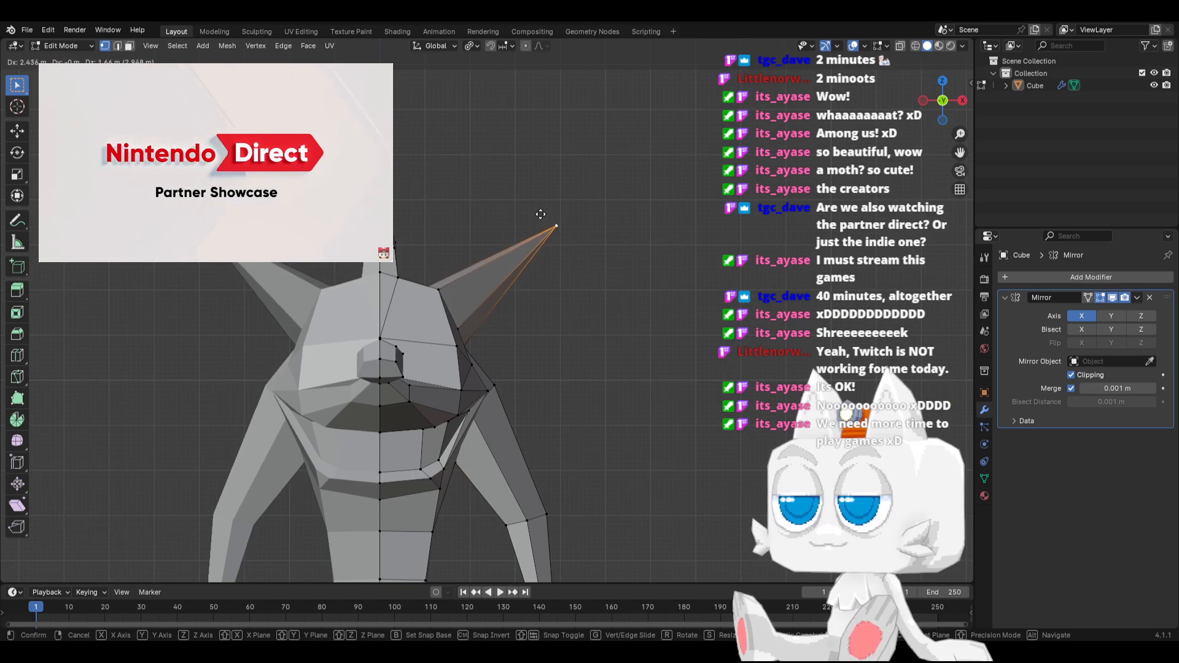
click(540, 213)
middle_drag(526, 223, 448, 349)
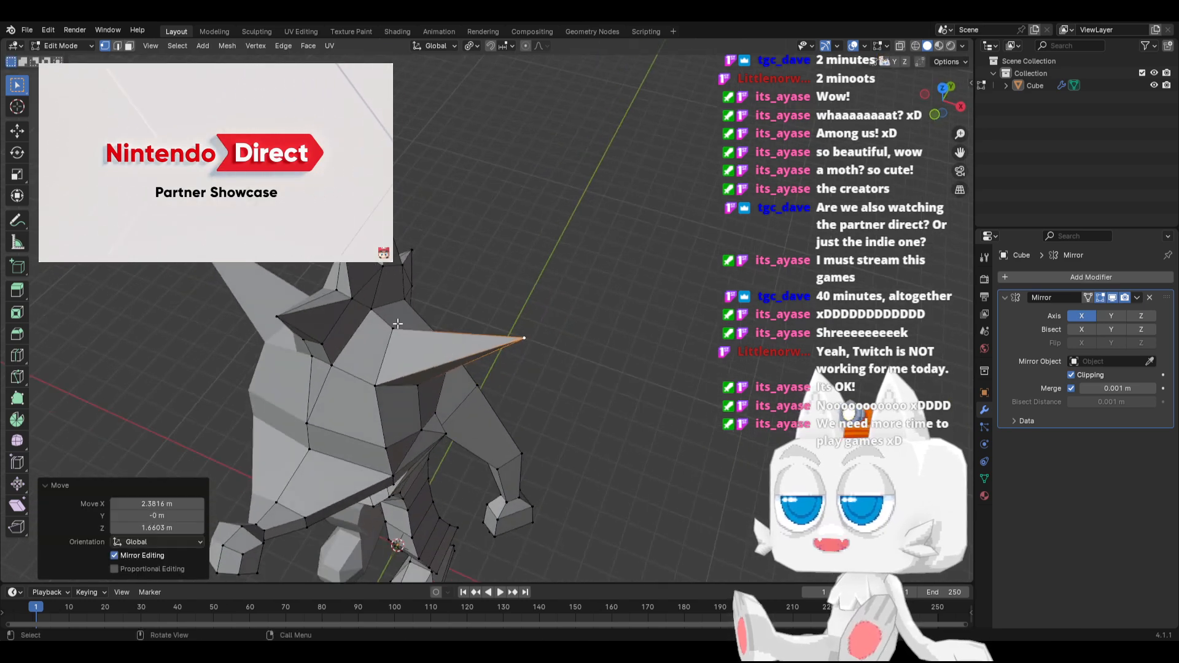
Select the ear's long edges in X-ray and subdivide them with one cut
key(KP_7)
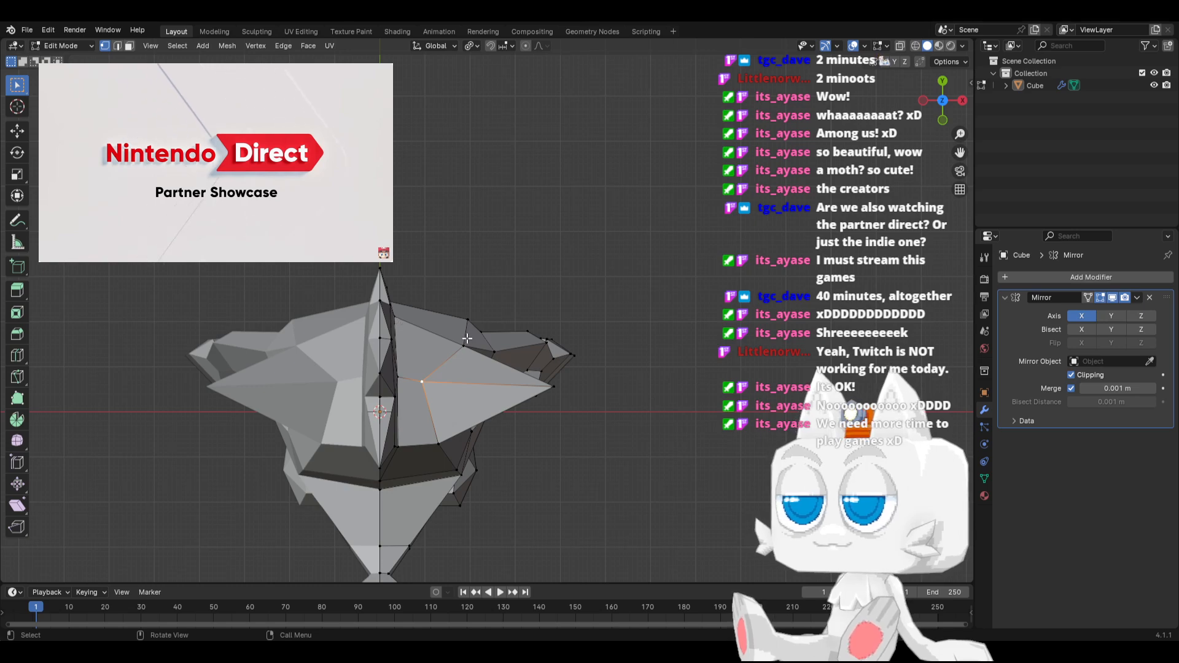
click(118, 47)
middle_drag(401, 247, 422, 130)
key(alt+z)
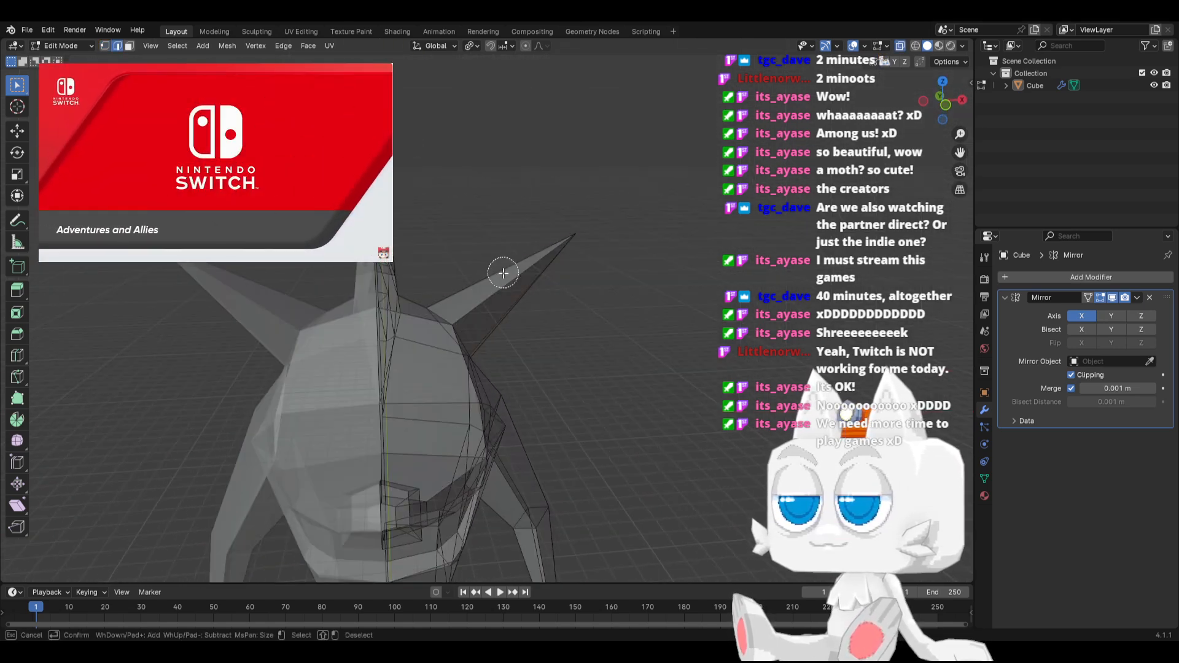
click(526, 297)
key(F3)
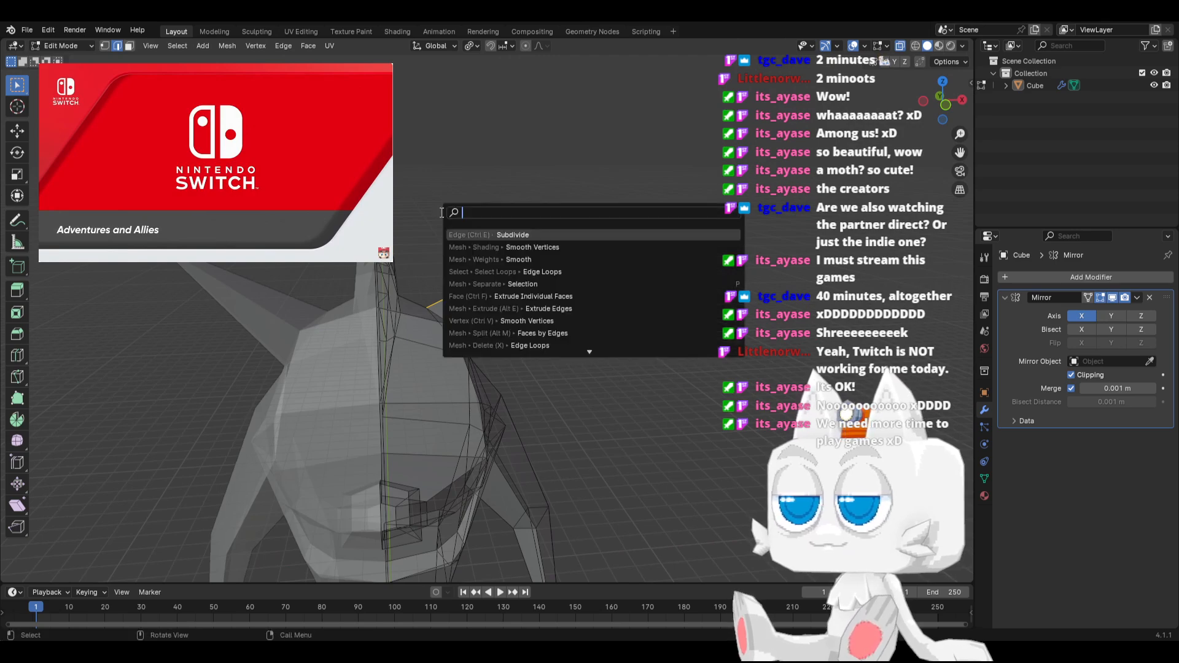
click(517, 235)
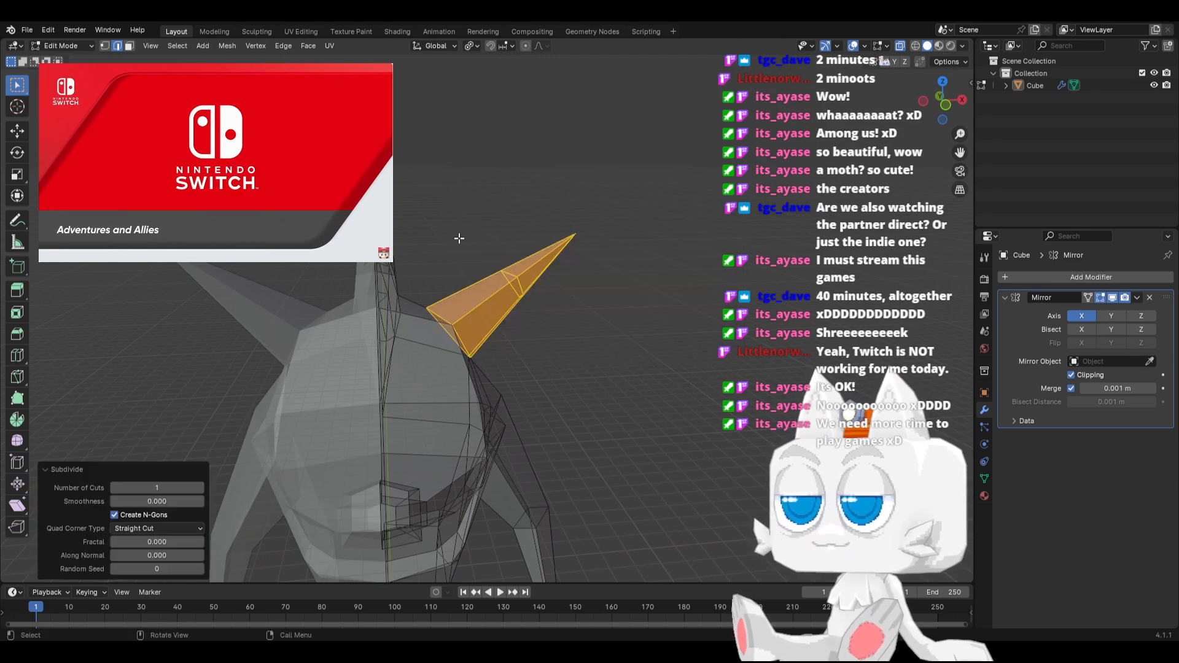
Widen the ear's middle by scaling two opposite mid vertices by about 1.896 around the Median Point pivot
click(104, 47)
click(497, 273)
key(KP_1)
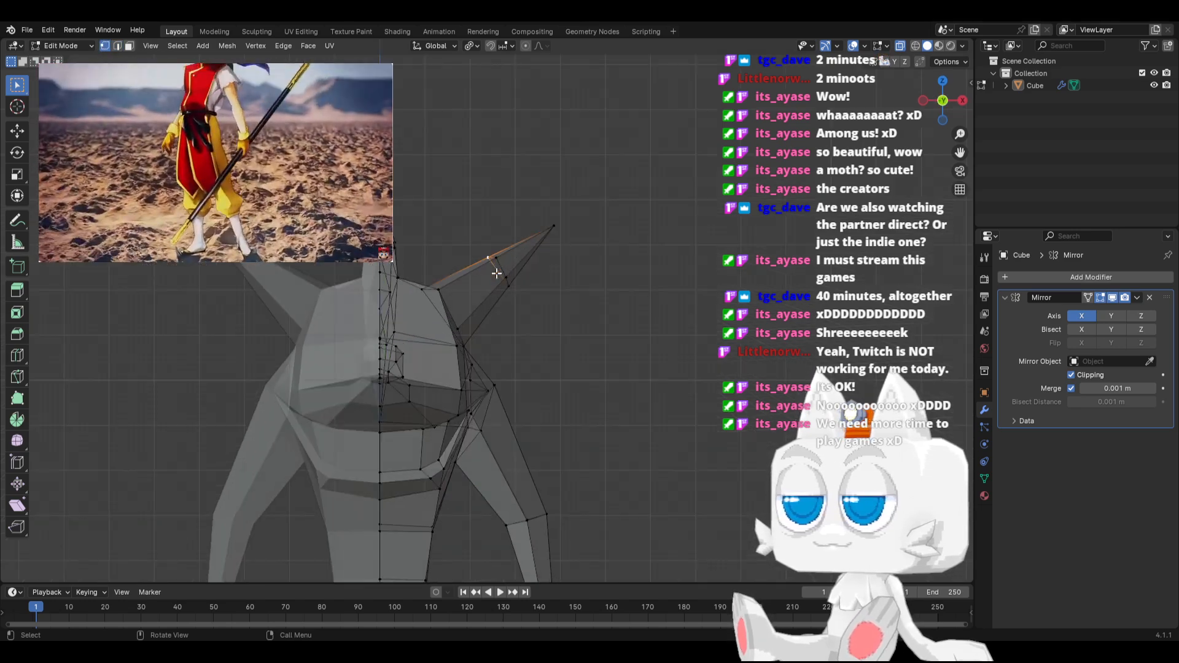
middle_drag(489, 265, 408, 318)
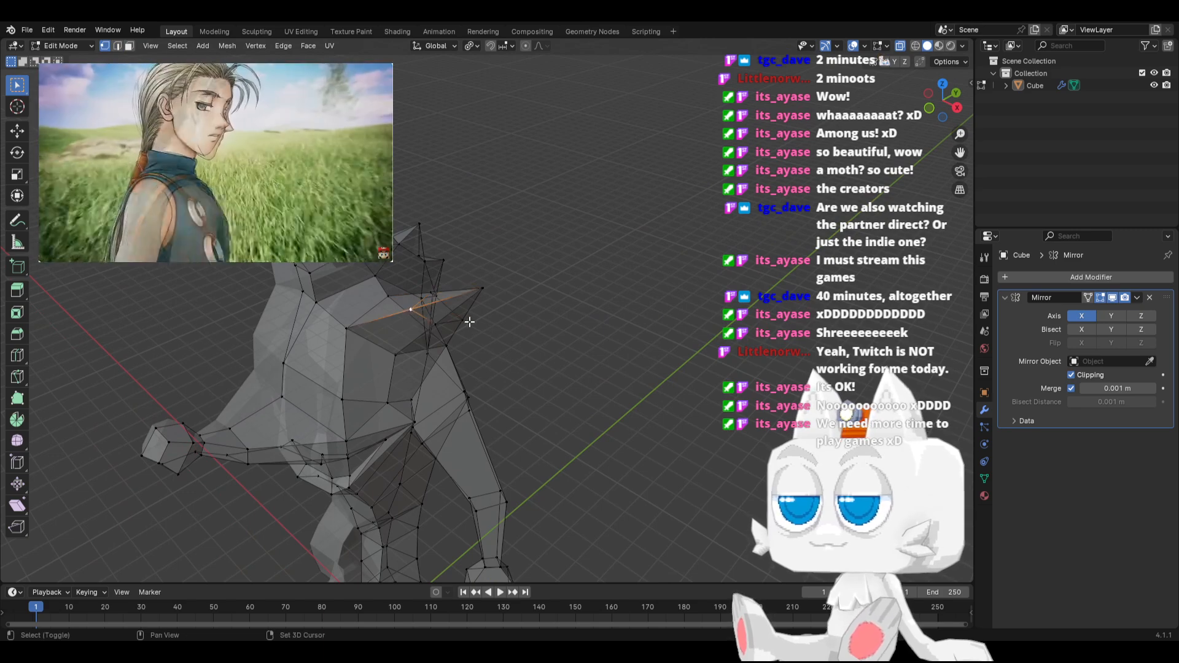
shift+click(464, 320)
click(472, 48)
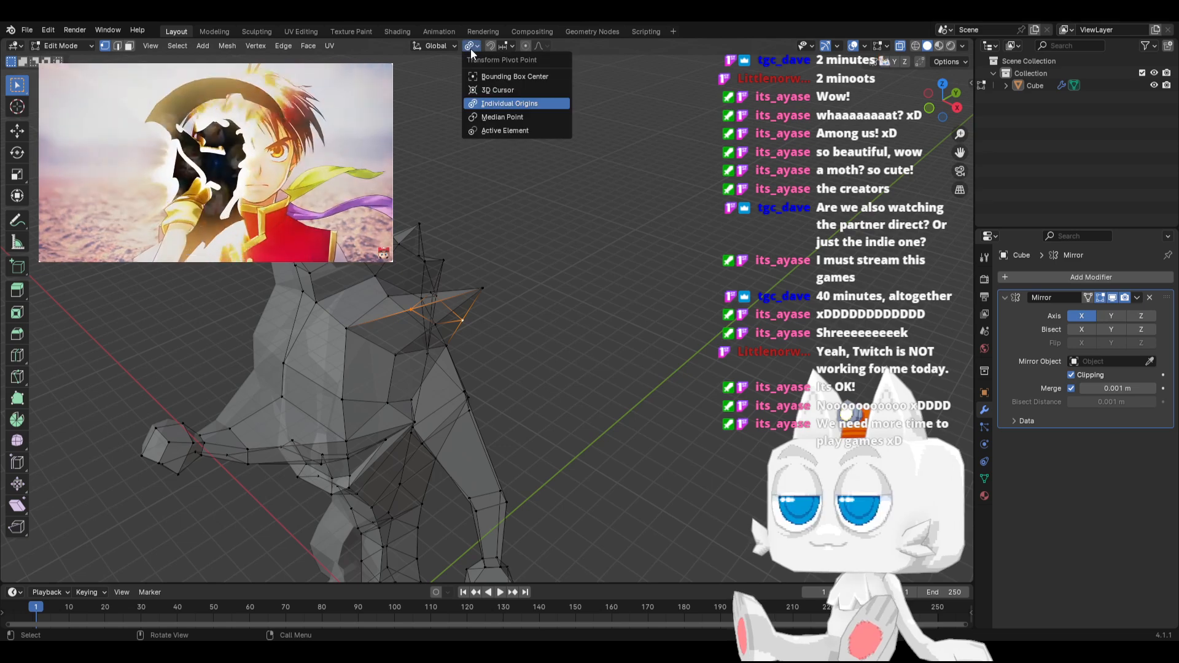
click(495, 116)
key(s)
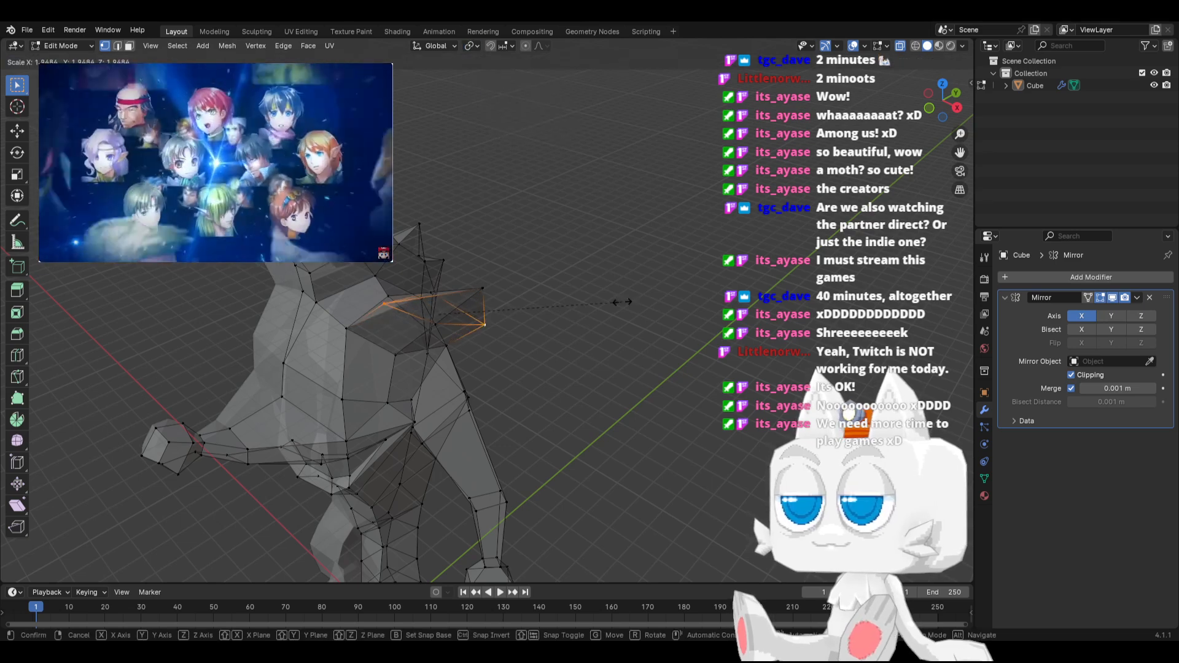
click(620, 297)
Reshape the ear by nudging its upper mid vertex up and outward and repositioning the tip vertex
middle_drag(558, 305, 521, 296)
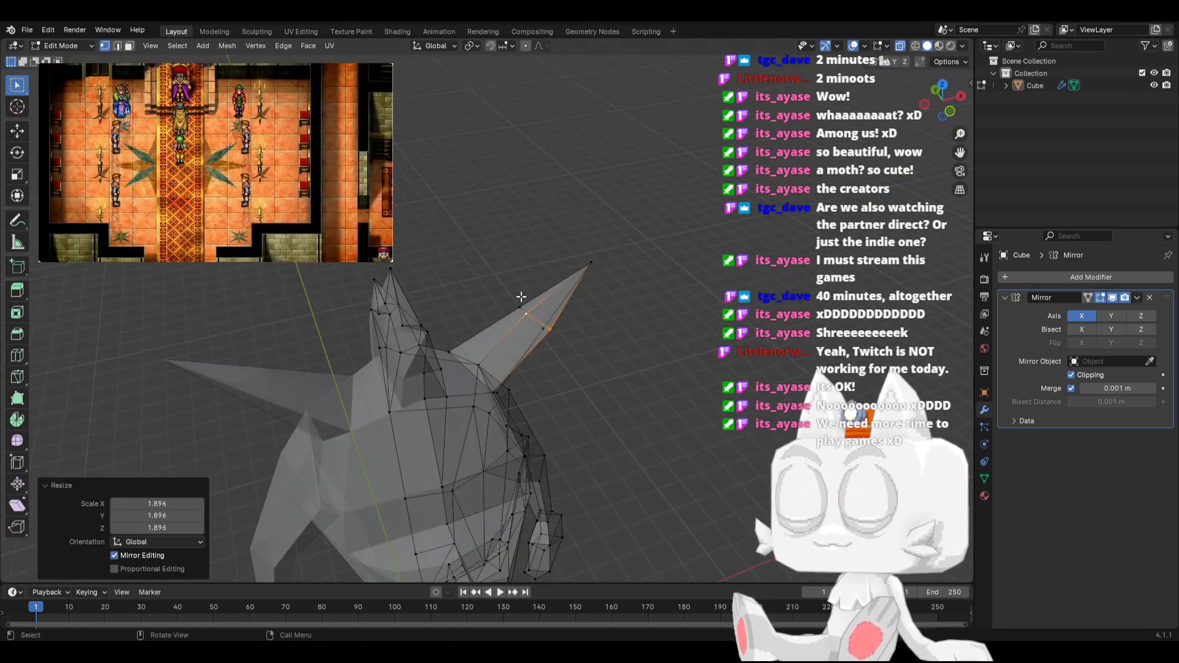
shift+click(515, 296)
key(g)
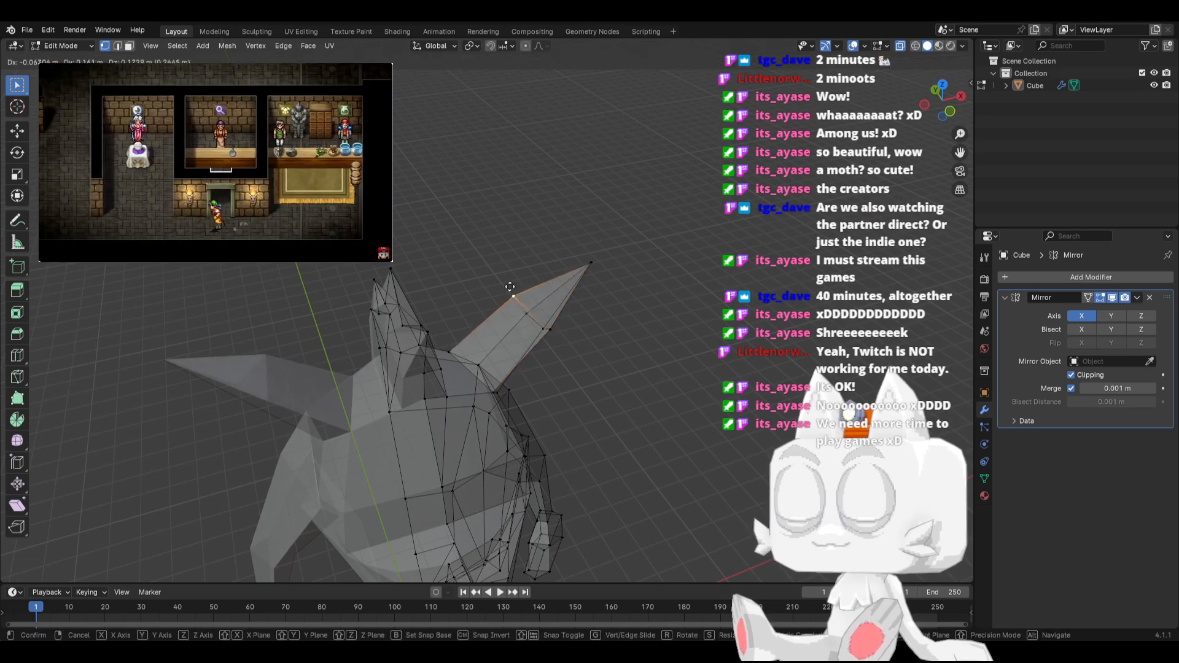
click(583, 270)
click(587, 265)
key(g)
click(605, 276)
Select the front and rear vertices at the ear's base and scale them closer together to about 0.84
middle_drag(580, 304, 428, 246)
click(436, 342)
middle_drag(436, 342, 340, 297)
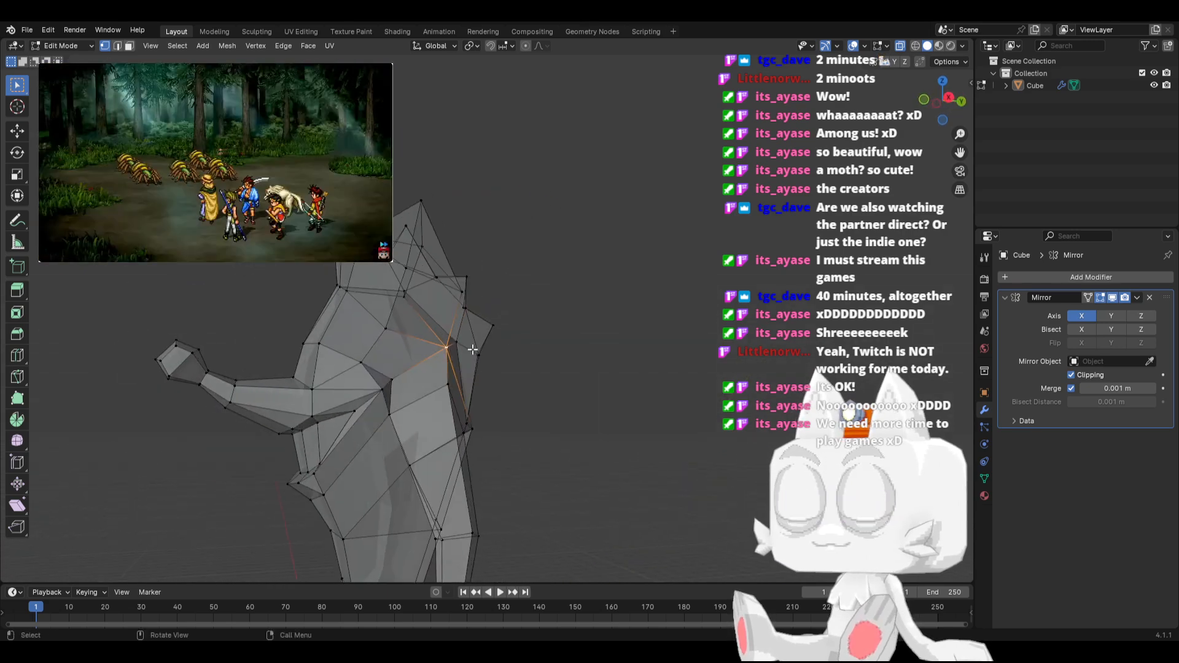
shift+click(348, 295)
key(s)
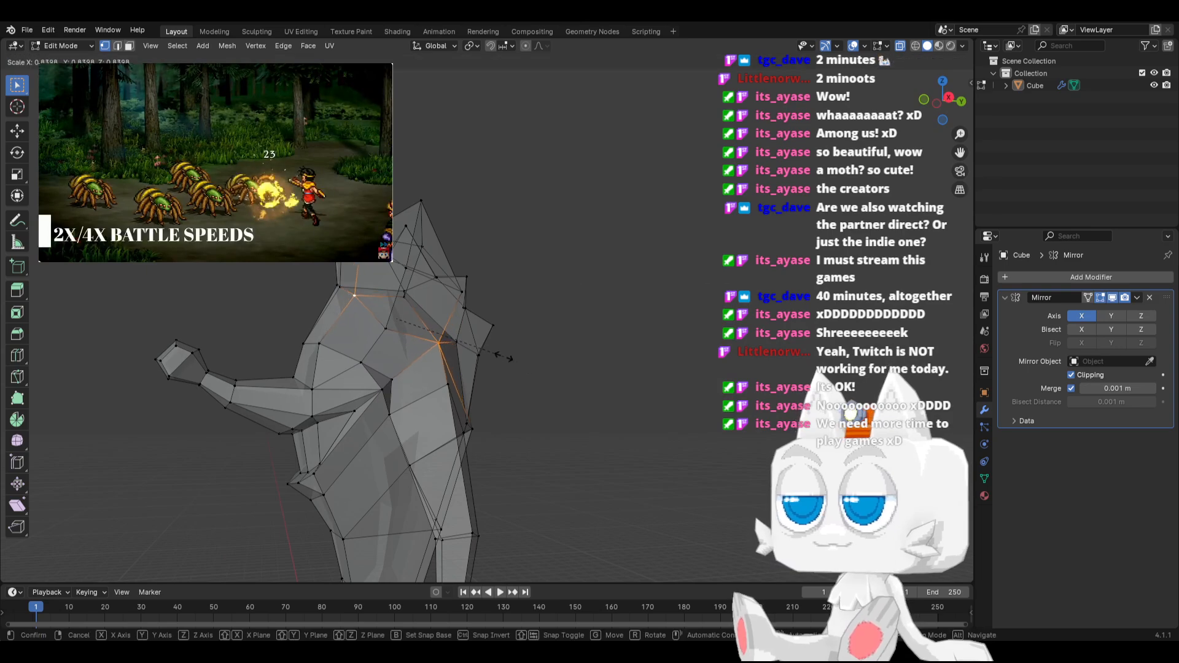
click(503, 355)
Slide the ear's lower base vertex back along its edge onto the rear shoulder corner with factor 1.000
middle_drag(499, 351, 403, 354)
scroll(481, 337, down, 4)
key(Tab)
key(Tab)
scroll(511, 344, up, 5)
click(381, 367)
key(g)
key(g)
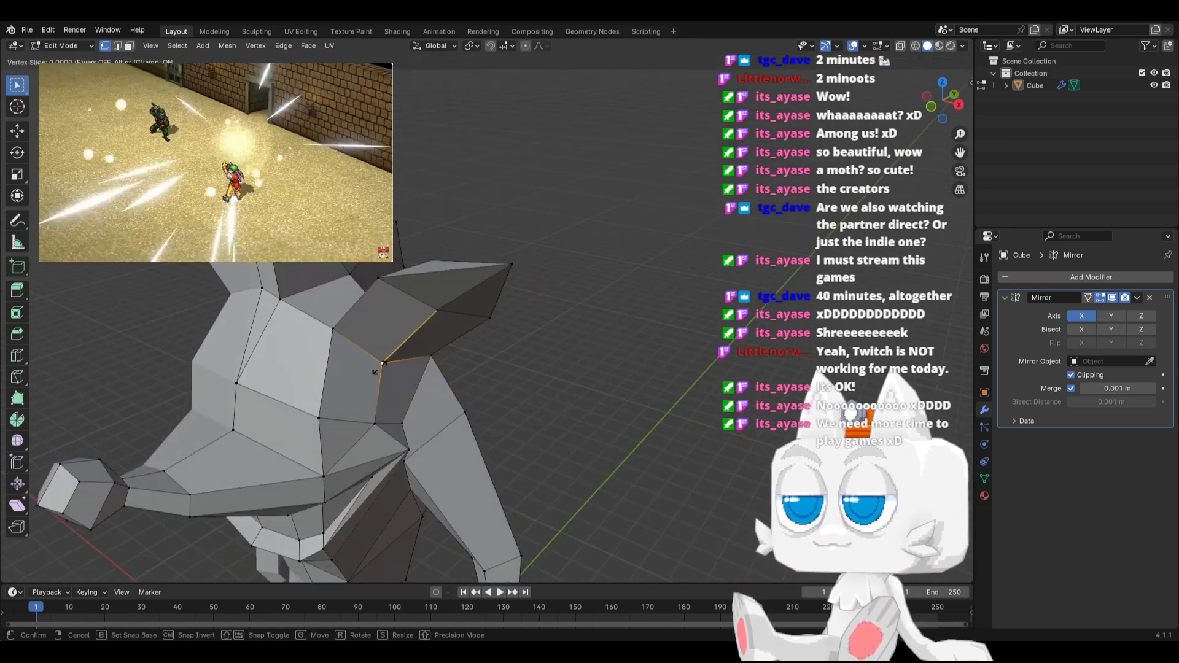
click(445, 354)
Slide the ear's inner mid vertex onto the outer one with factor 1.000, and merge the whole mesh by distance
middle_drag(446, 355, 377, 353)
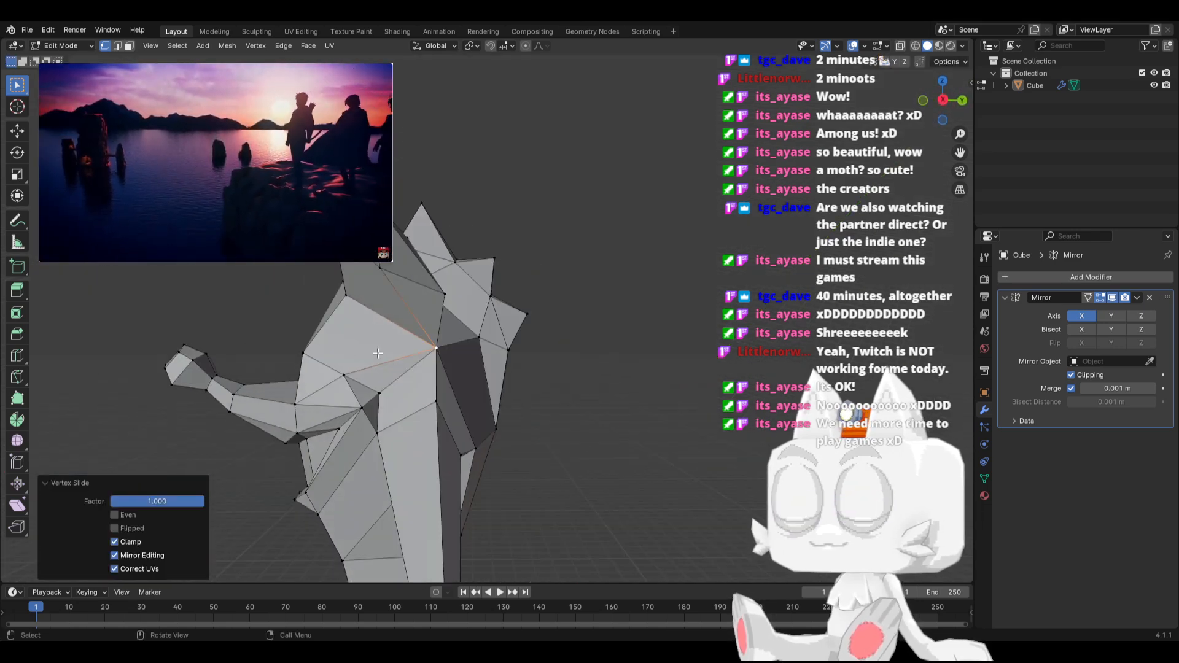
scroll(469, 389, up, 4)
middle_drag(468, 389, 342, 381)
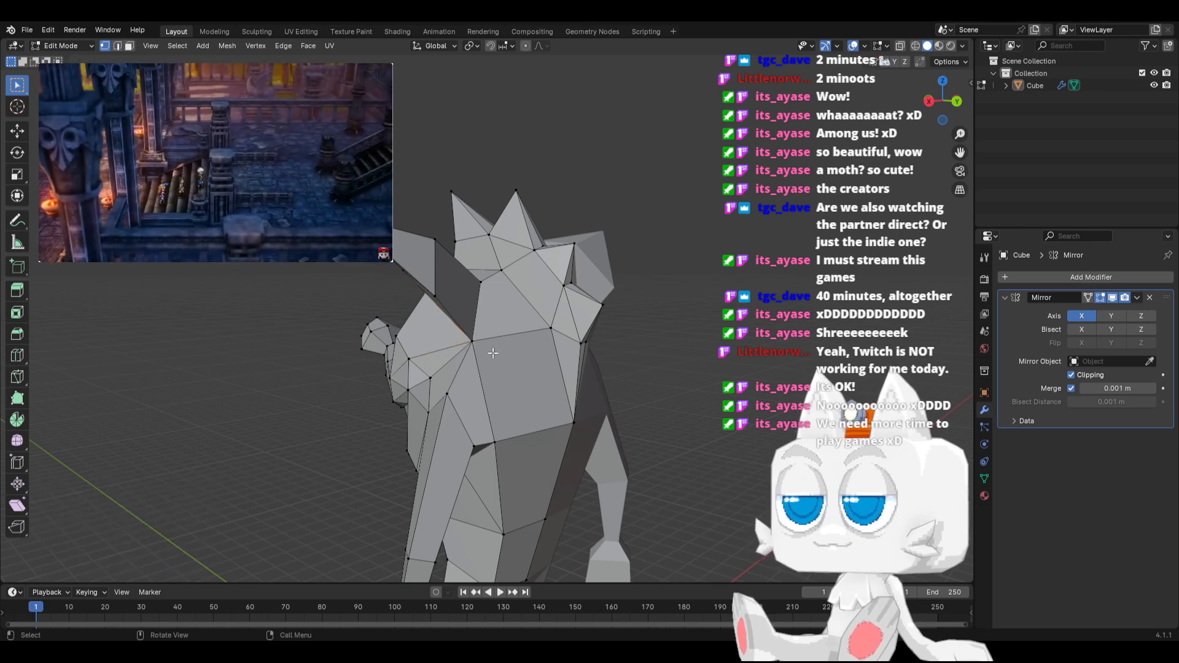
middle_drag(468, 338, 604, 349)
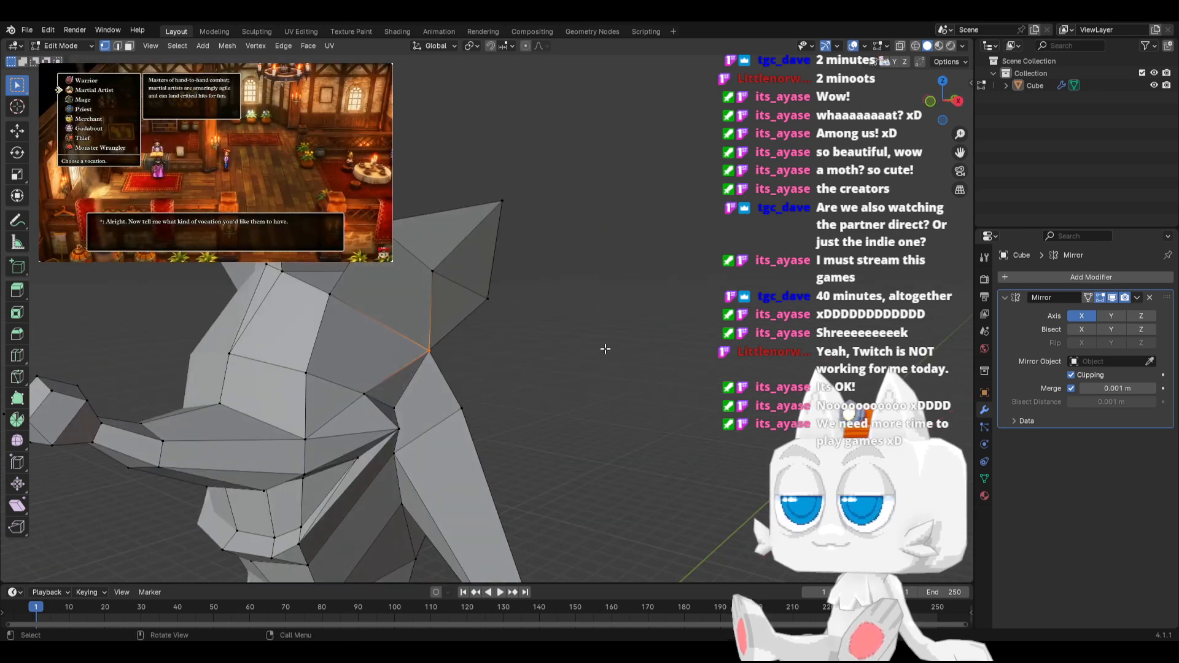
key(shift+v)
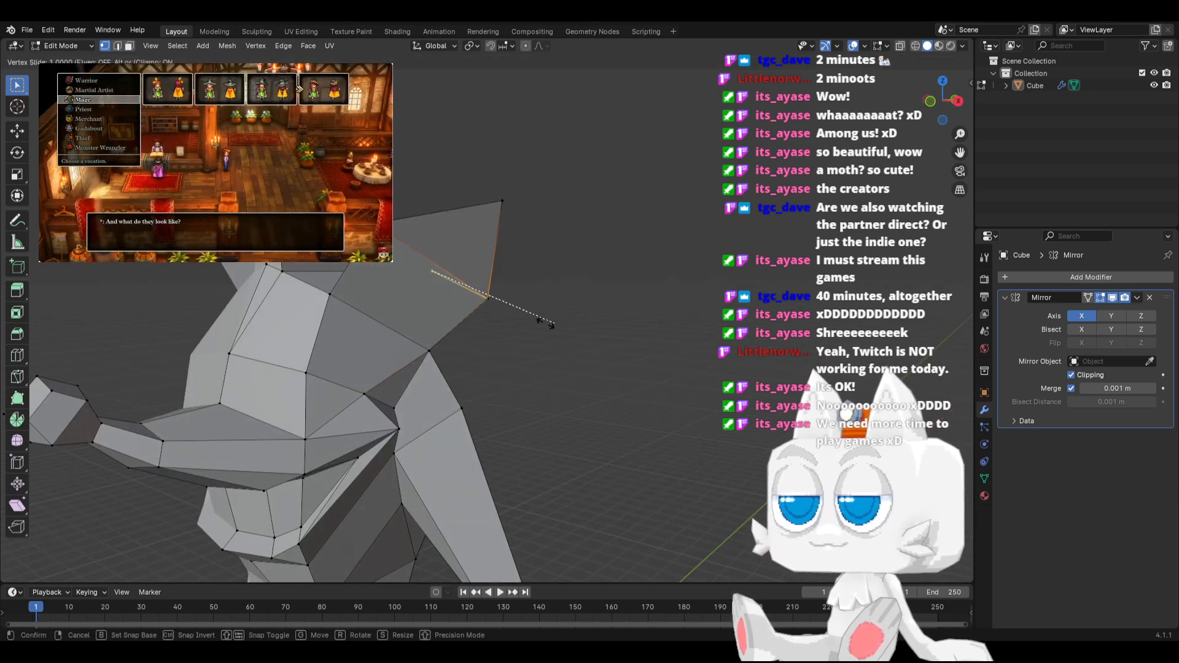
click(540, 319)
middle_drag(540, 320, 532, 289)
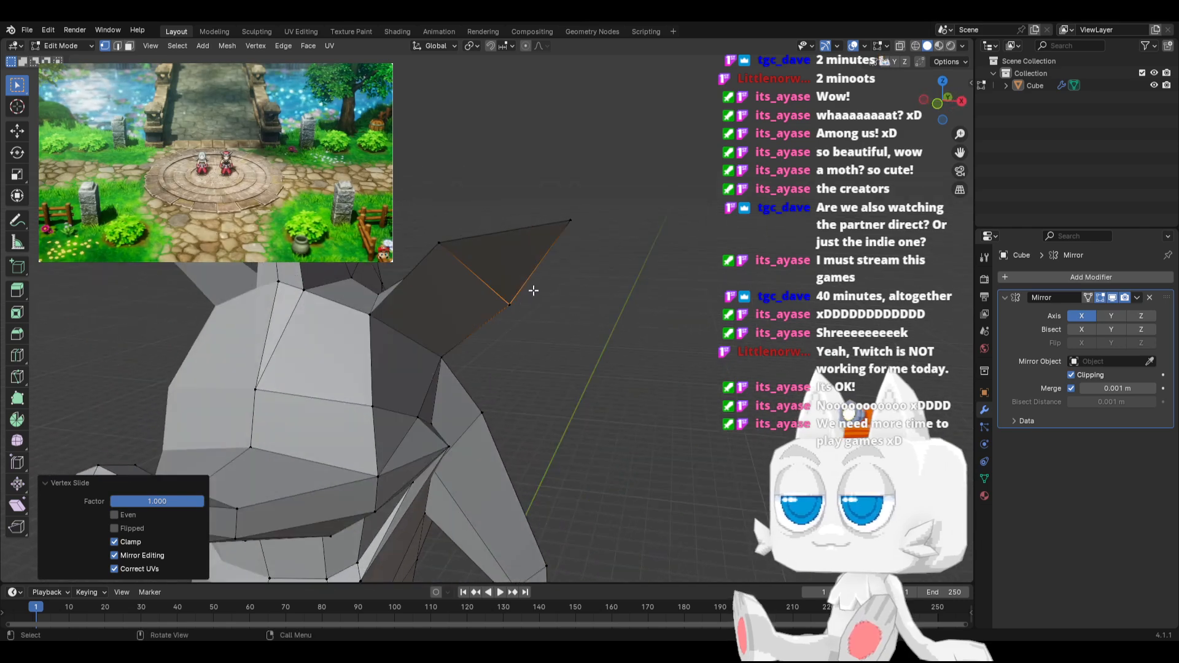
key(a)
click(226, 46)
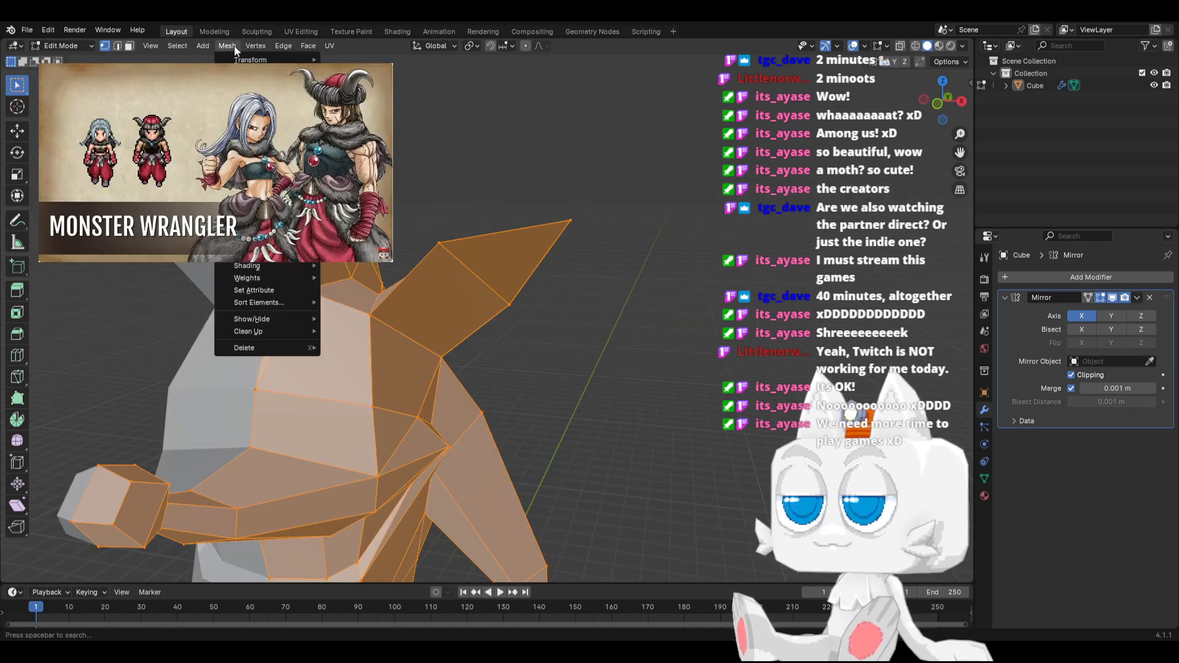
mouse_move(256, 332)
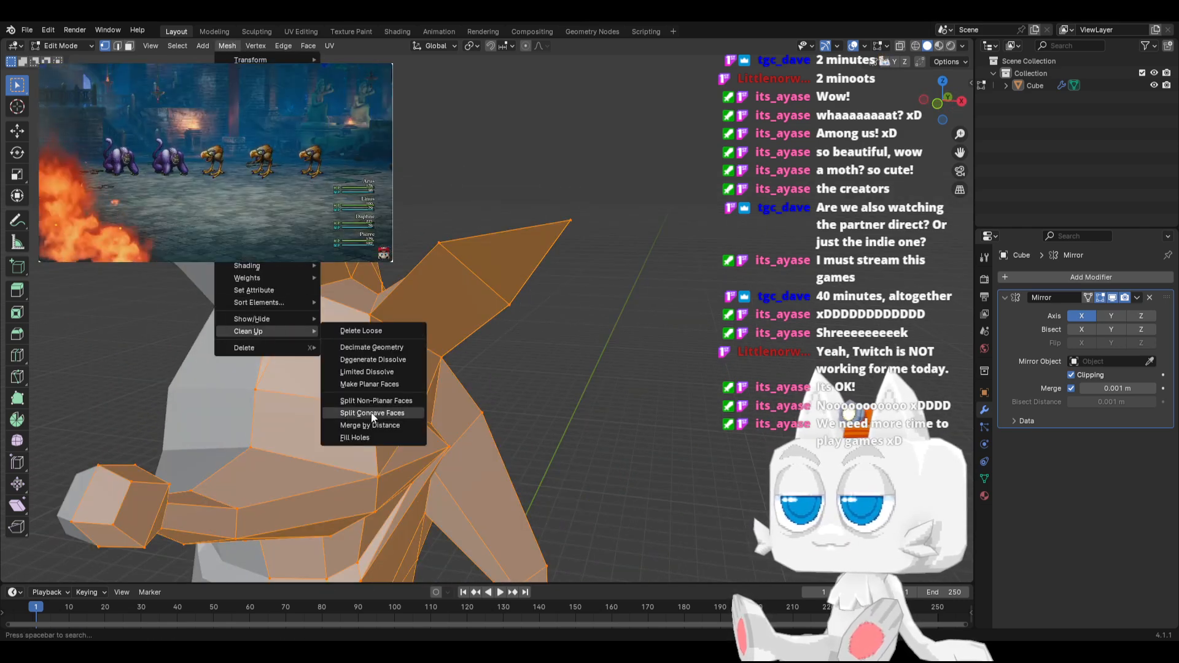
click(371, 425)
Move the head's front side vertex 0.10468 m along Y, and shift the ear's rear base and adjoining vertex forward about 0.35 m
middle_drag(356, 393, 307, 314)
click(302, 348)
key(g)
click(306, 348)
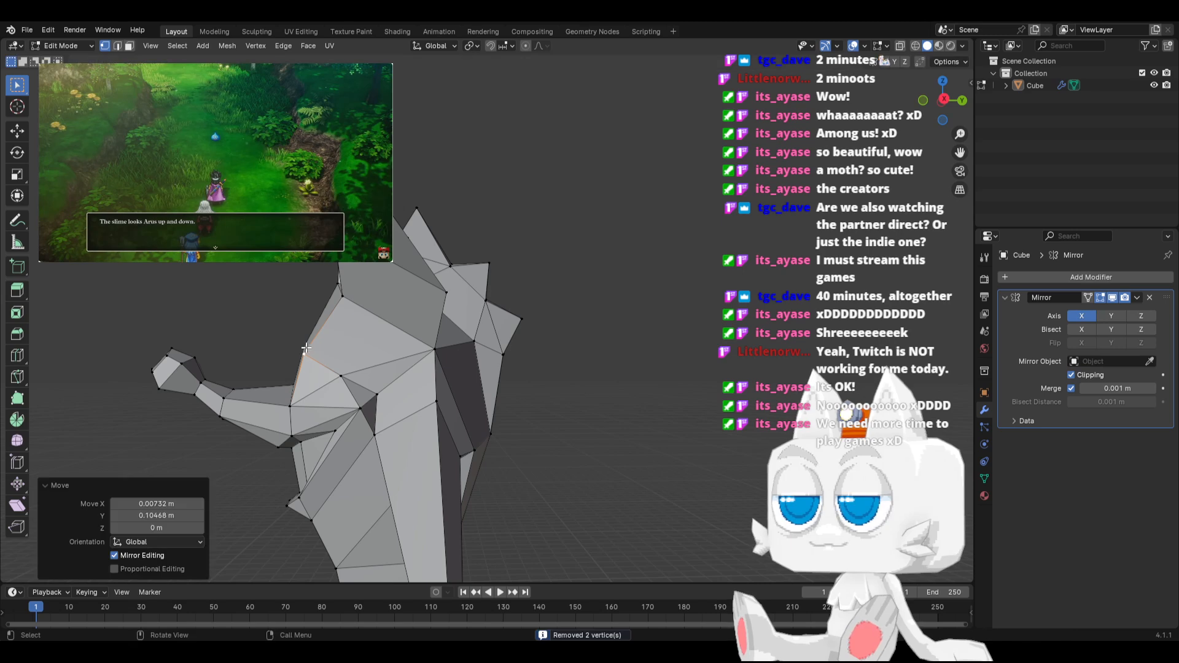
key(KP_3)
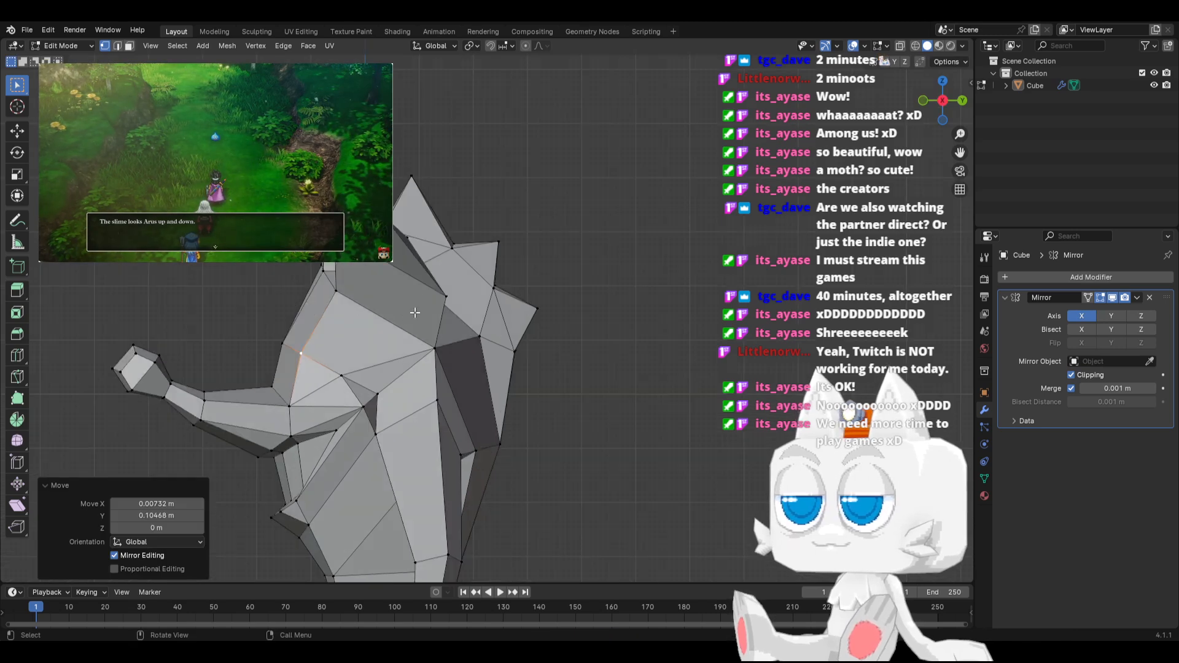
drag(414, 282, 466, 357)
key(g)
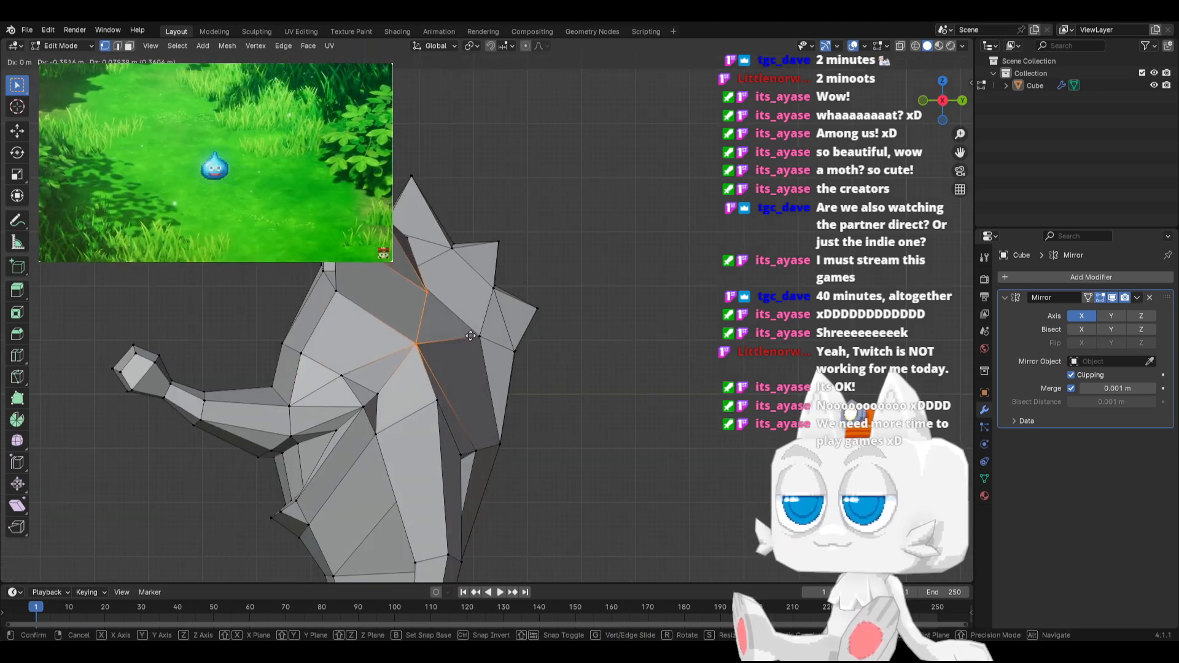
click(470, 335)
Slide the outer back vertex near the armpit onto its neighbour, and move the upper shoulder vertex forward about 0.31 m
middle_drag(470, 336, 370, 389)
key(g)
key(g)
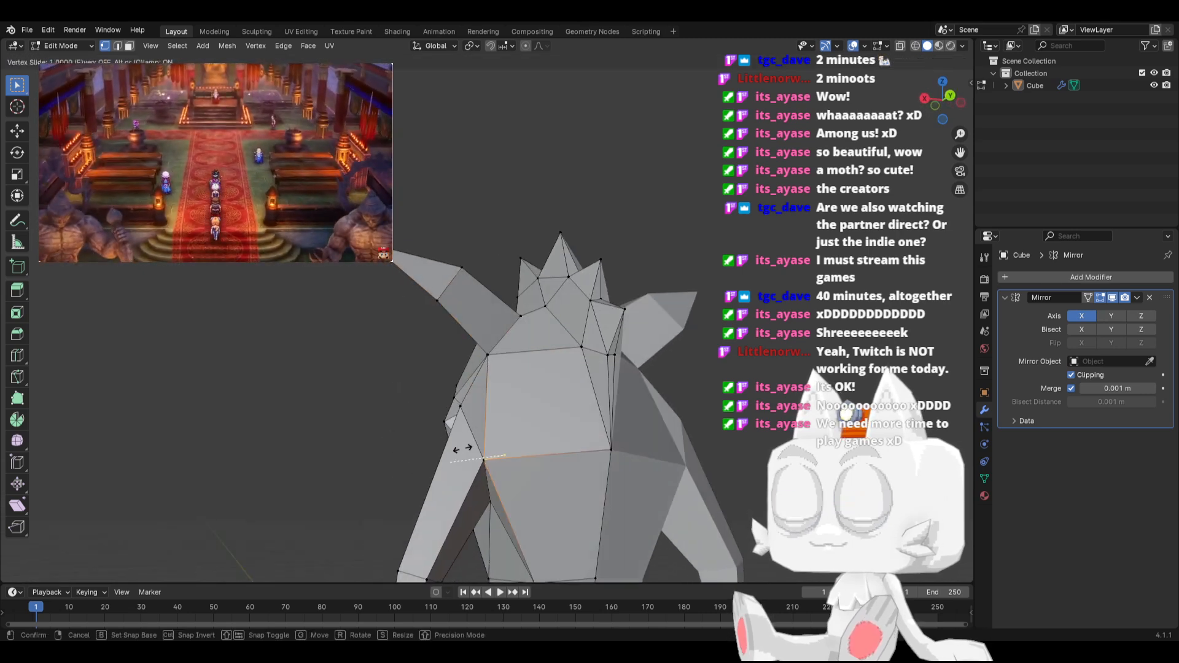
click(454, 448)
mouse_move(454, 447)
middle_down()
mouse_move(526, 407)
mouse_move(530, 474)
mouse_move(460, 454)
middle_up()
key(g)
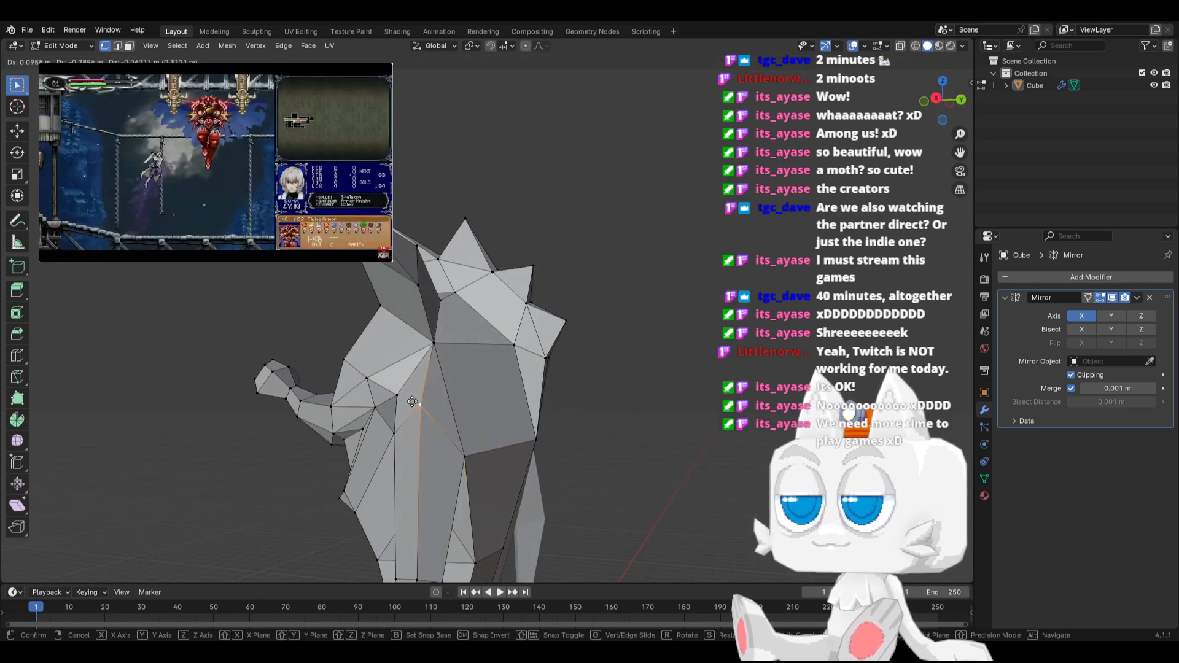
click(412, 401)
Move the head's side vertex above the shoulder slightly outward along X in front X-ray view
mouse_move(412, 402)
middle_down()
mouse_move(493, 434)
mouse_move(544, 429)
mouse_move(525, 389)
mouse_move(410, 410)
mouse_move(439, 416)
mouse_move(422, 426)
mouse_move(402, 401)
middle_up()
click(400, 393)
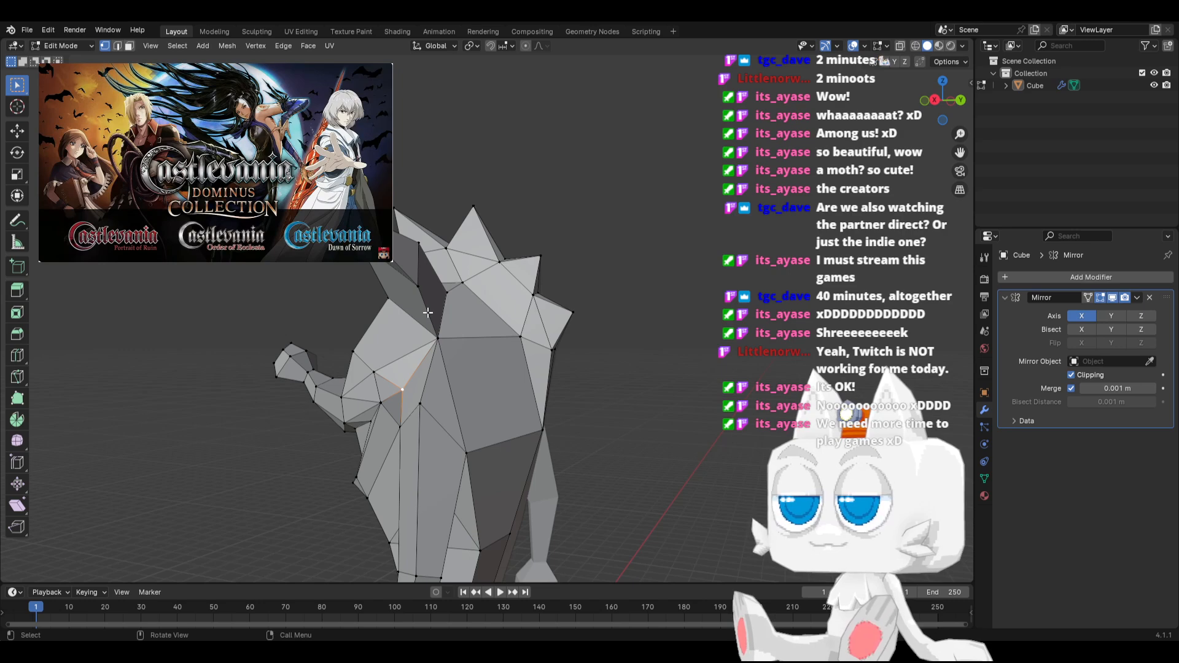
key(KP_1)
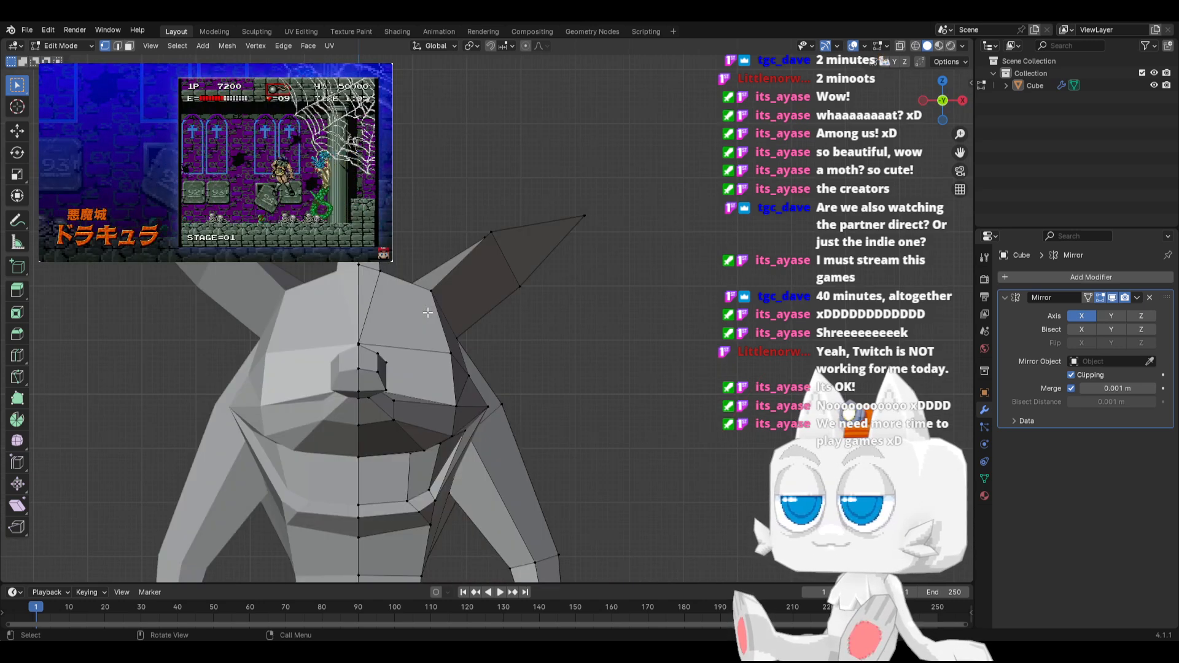
scroll(476, 374, up, 5)
key(alt+z)
key(g)
key(x)
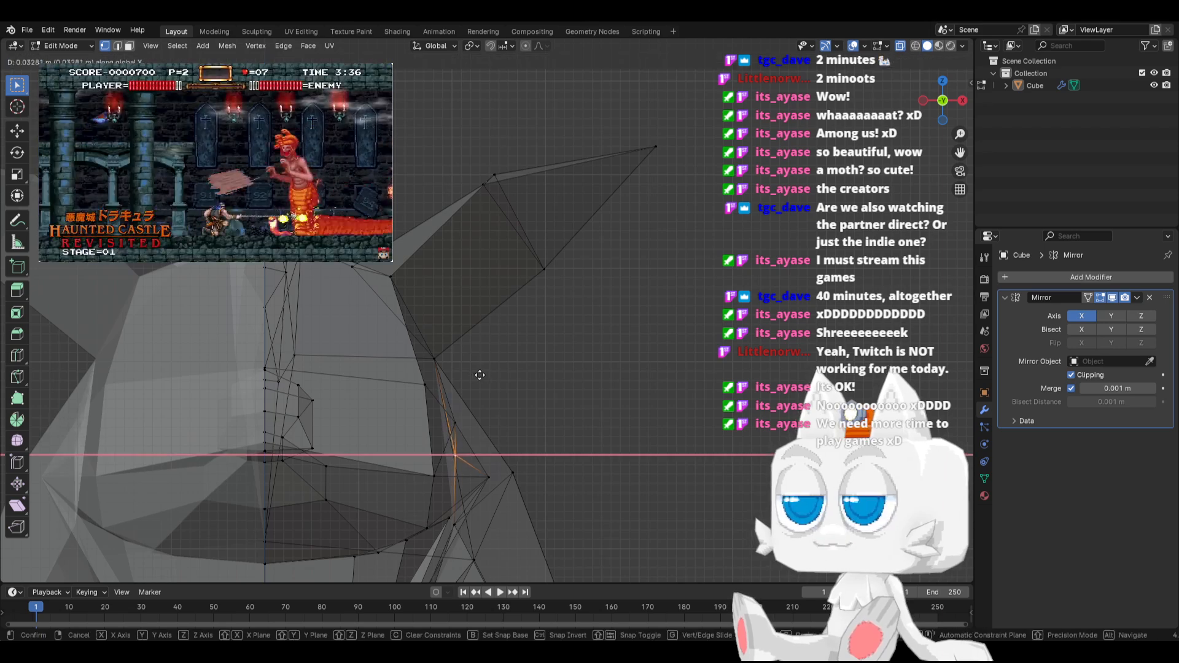
click(489, 371)
middle_drag(489, 371, 487, 435)
key(alt+z)
Adjust the outer shoulder vertex along Z, and move the back vertex beside the armpit about -0.26 m along X
click(345, 440)
click(421, 508)
middle_drag(360, 495, 434, 450)
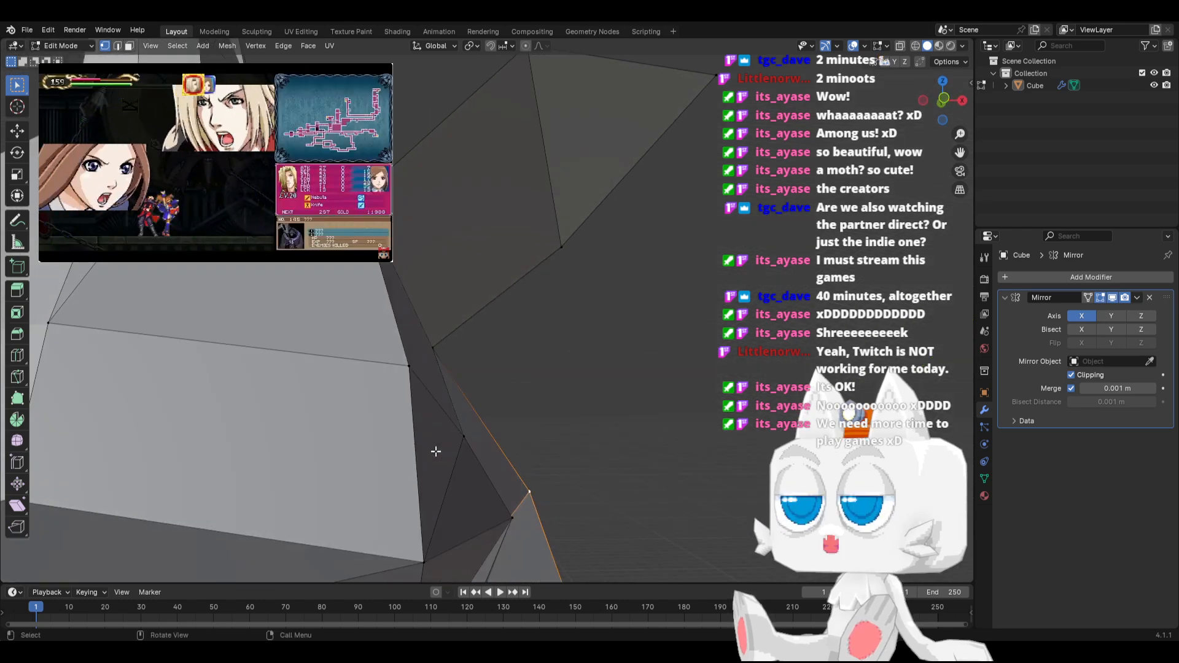
scroll(531, 434, down, 5)
key(KP_1)
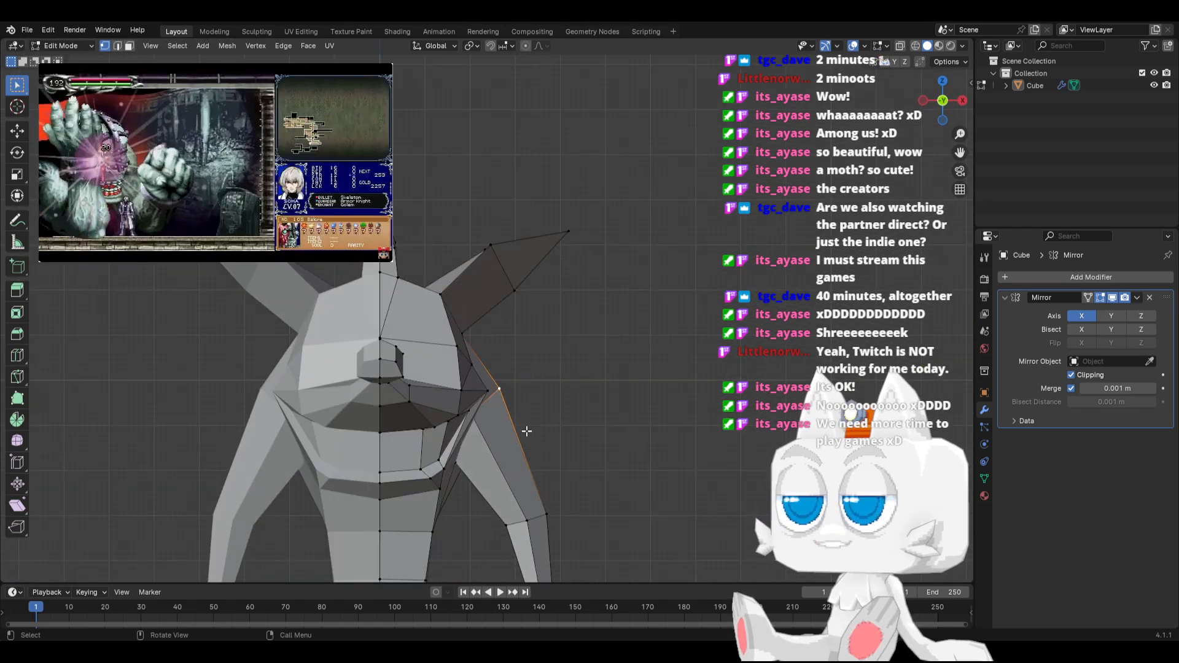
middle_drag(535, 426, 393, 455)
key(g)
key(z)
click(436, 492)
shift+click(489, 434)
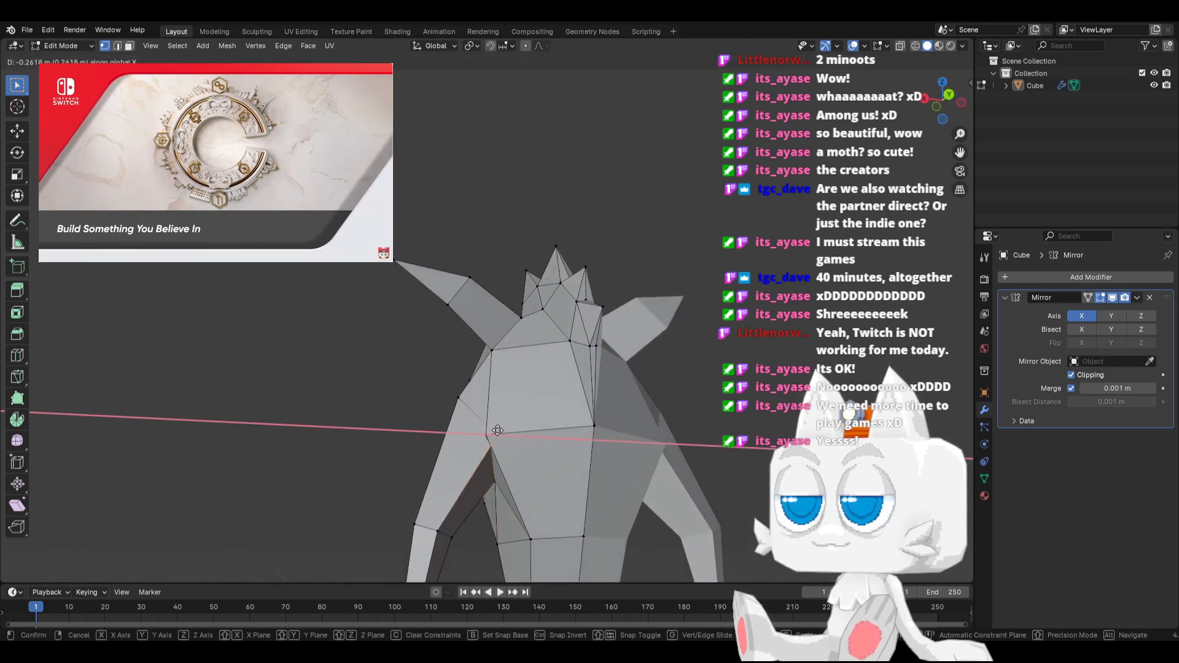
Merge all vertices of the character mesh by distance, using a merge distance of 0.0001 m
key(a)
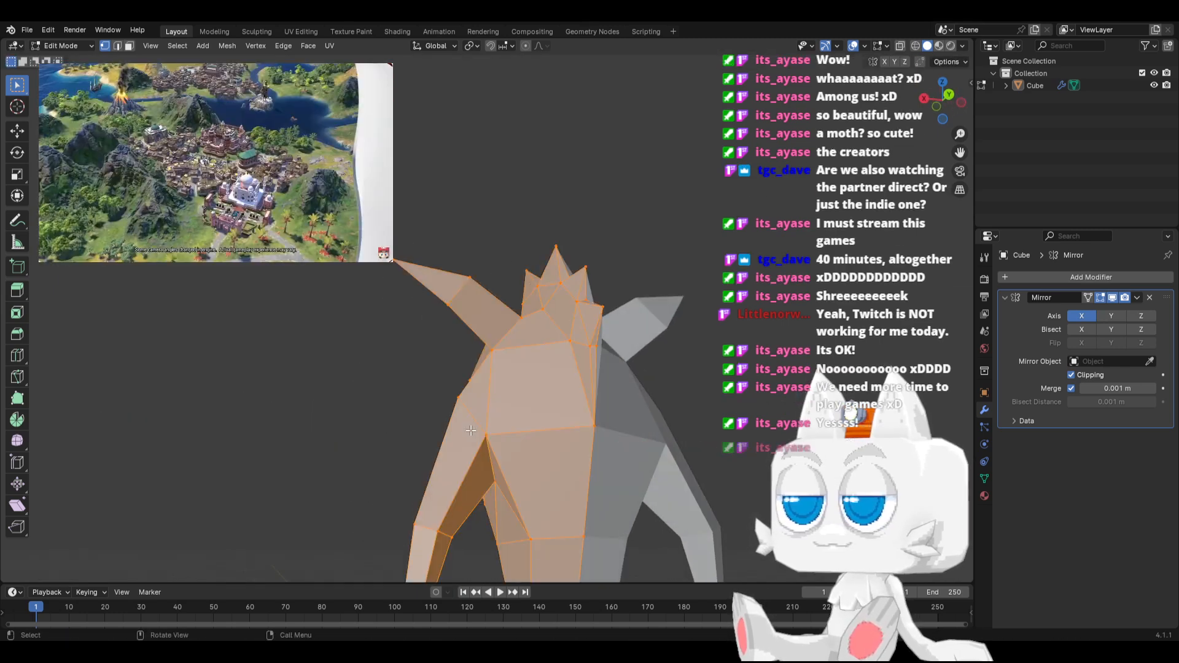
click(227, 46)
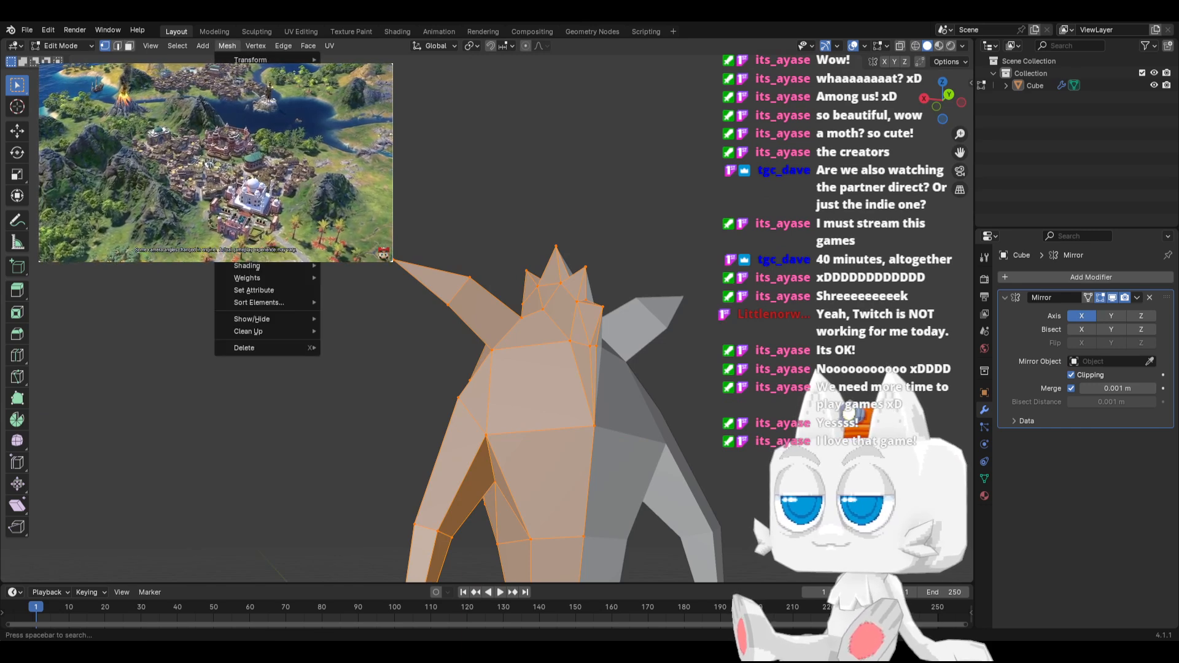
mouse_move(270, 331)
click(388, 426)
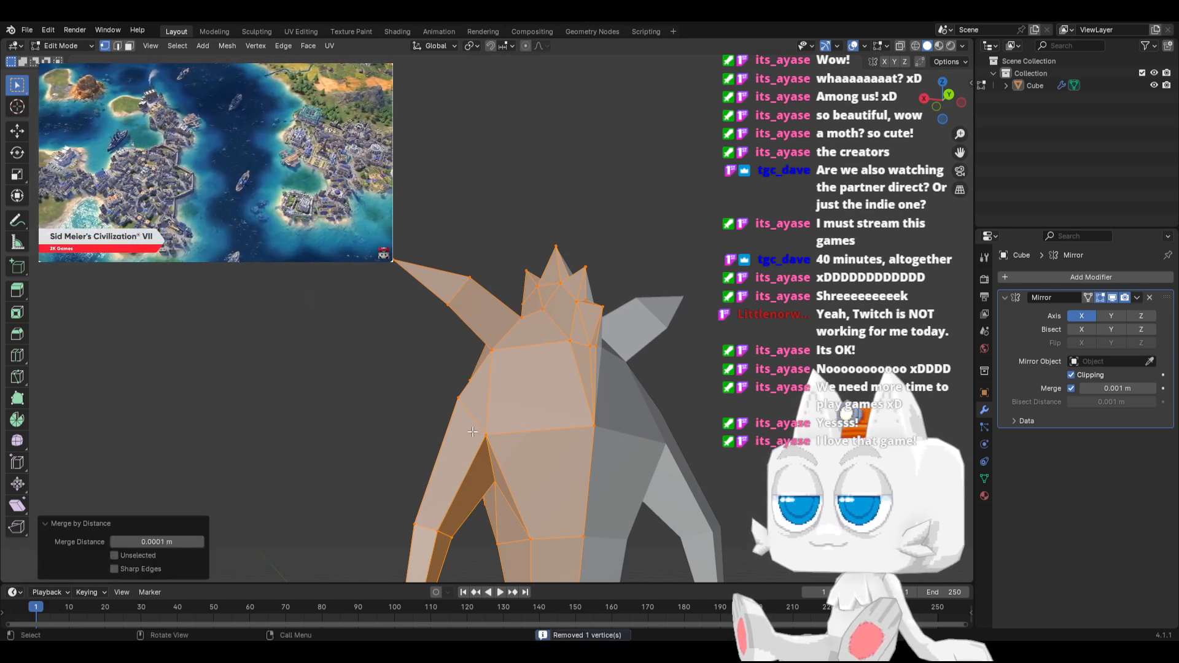
Move the back vertex beside the armpit -0.20612 m along X
click(475, 428)
key(g)
key(x)
click(498, 433)
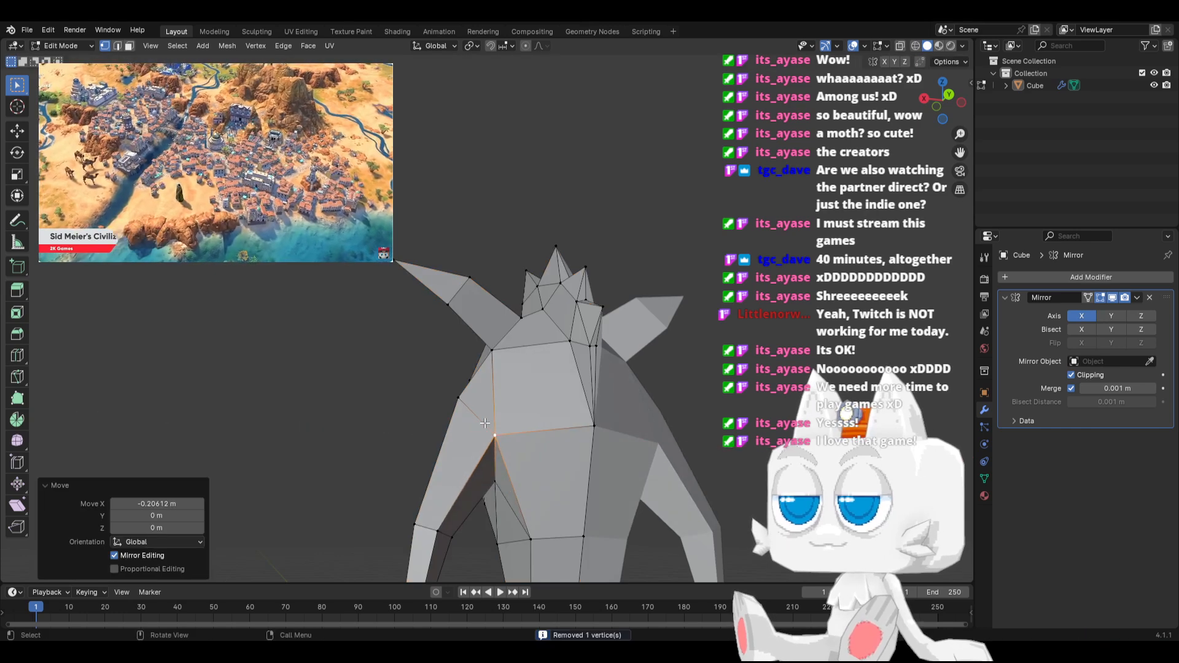
middle_drag(503, 439, 389, 387)
Slide the vertex beneath the rear crest spike along its edge with factor 1.000
middle_drag(550, 367, 625, 367)
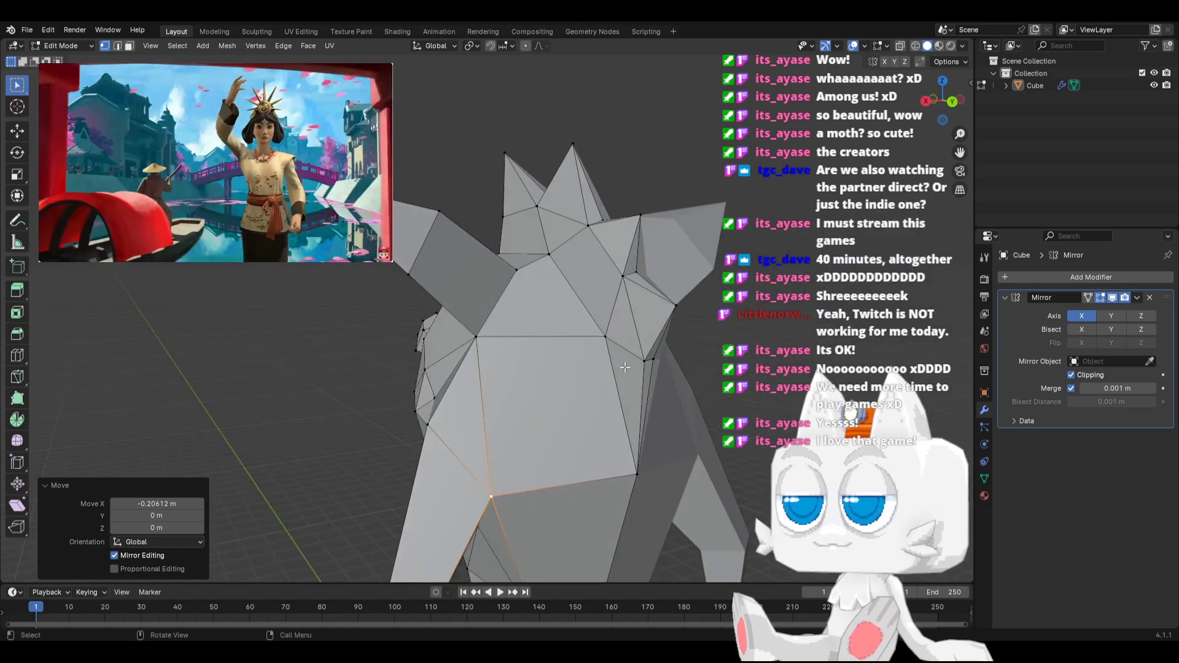
click(649, 361)
key(g)
key(g)
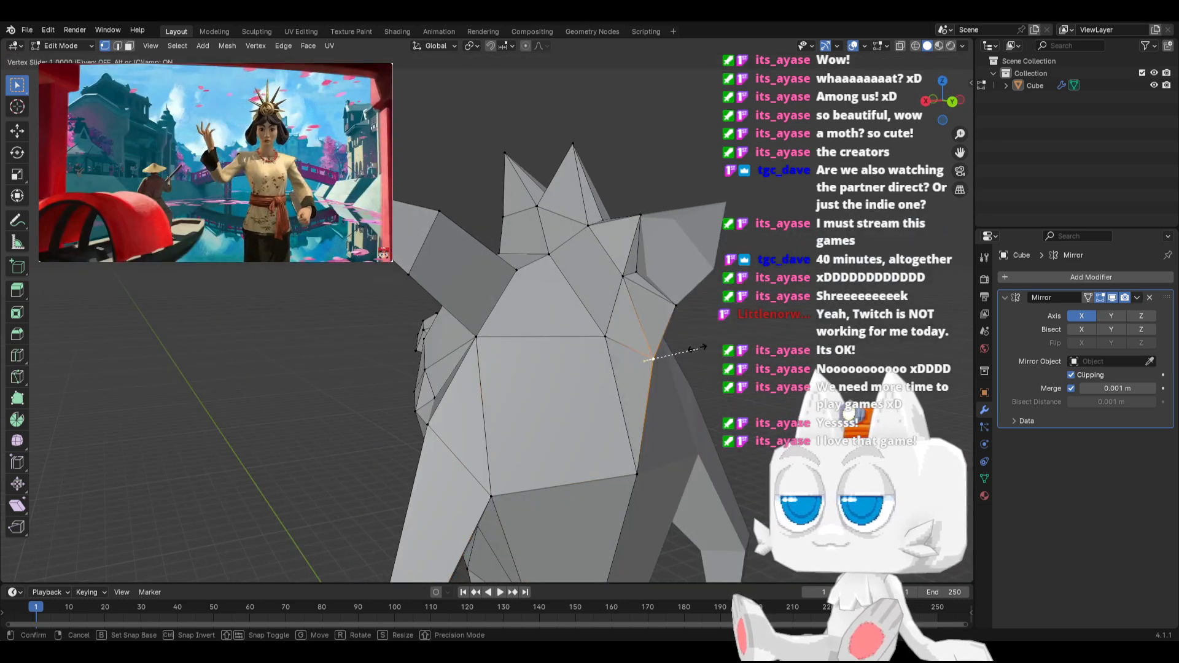
click(661, 372)
Duplicate the large forehead face beside the centre line in place to start a brow piece
middle_drag(654, 359, 628, 360)
key(KP_3)
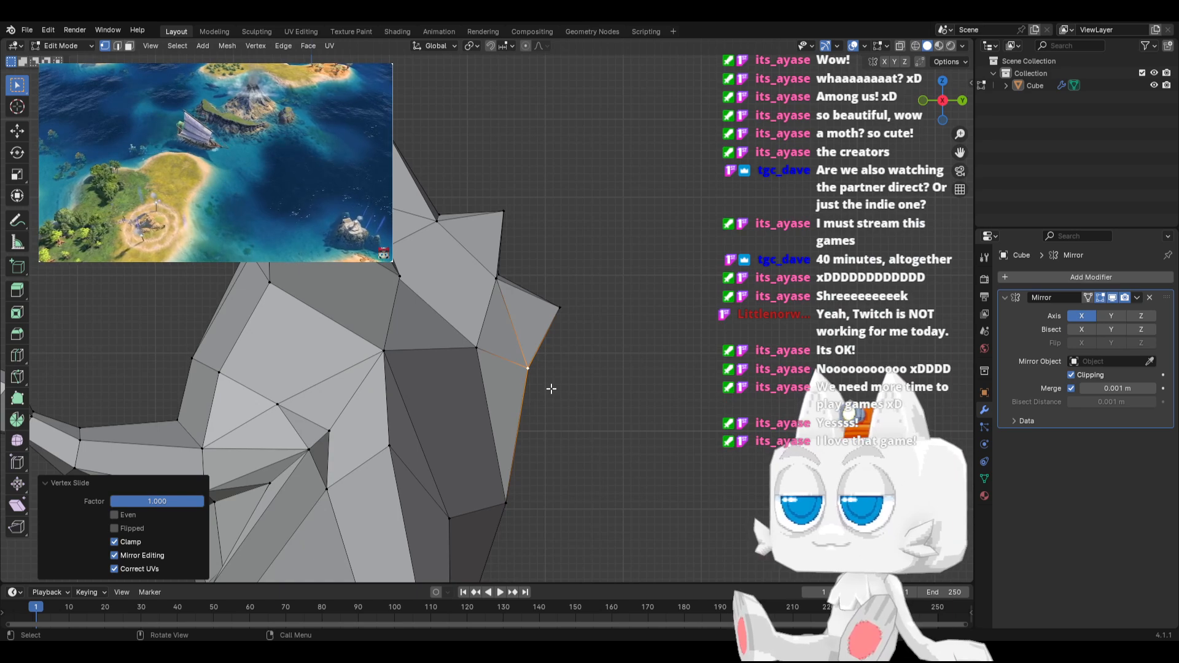
scroll(484, 305, down, 2)
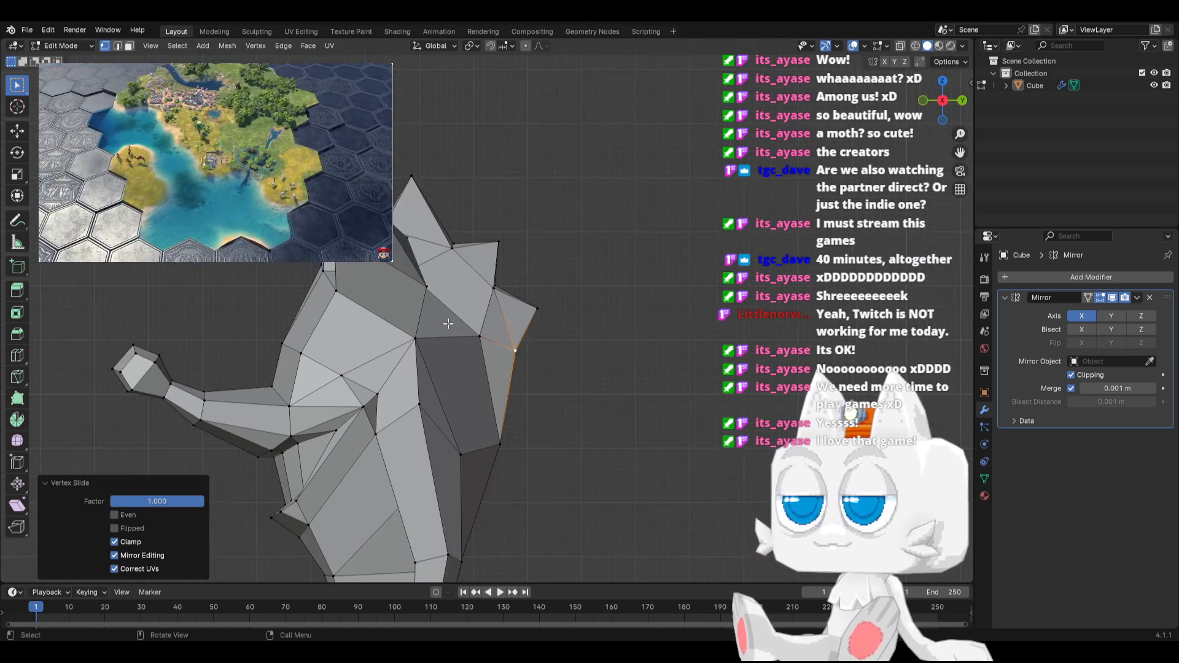
middle_drag(448, 324, 283, 307)
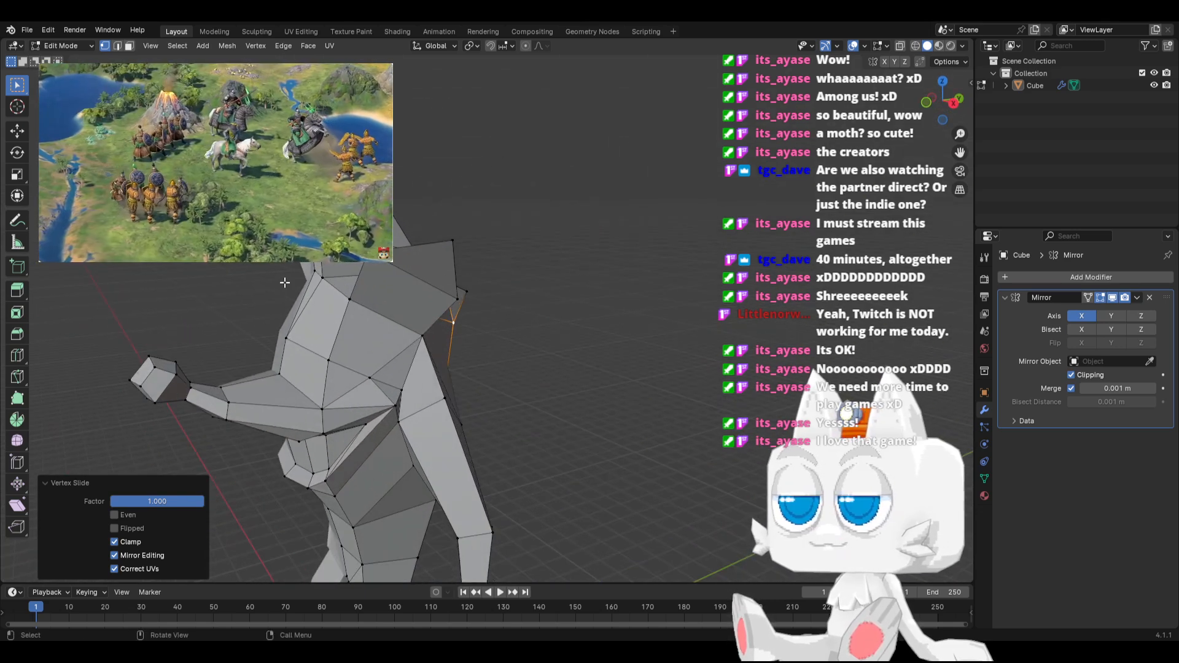
middle_drag(250, 358, 332, 357)
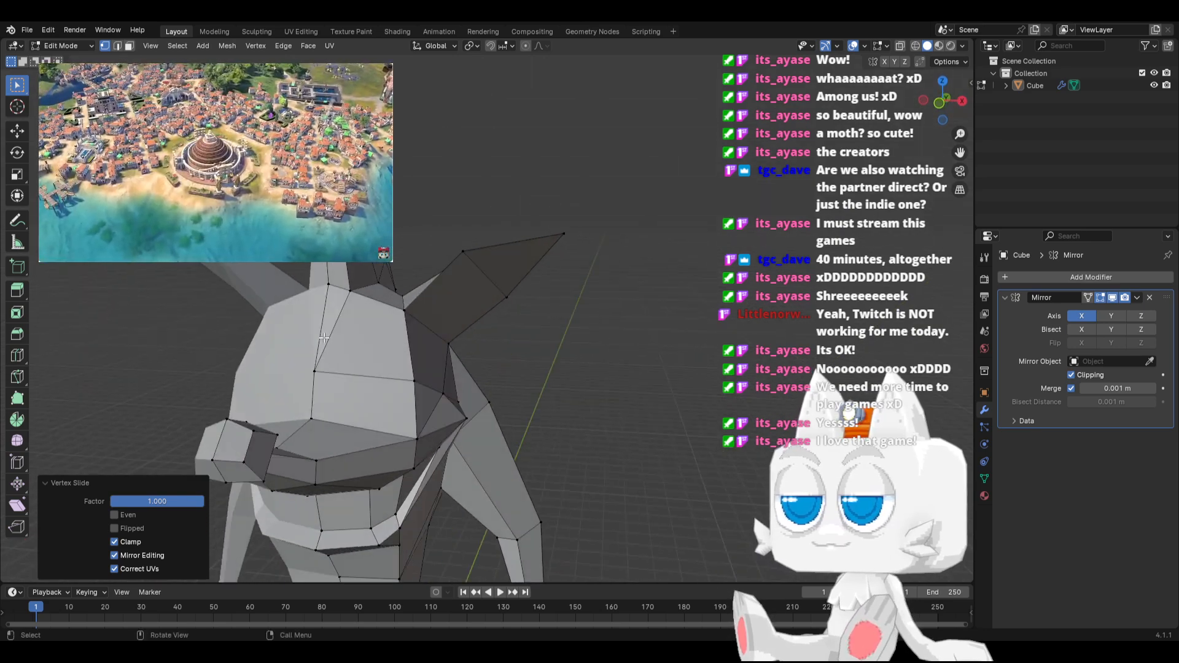
click(129, 46)
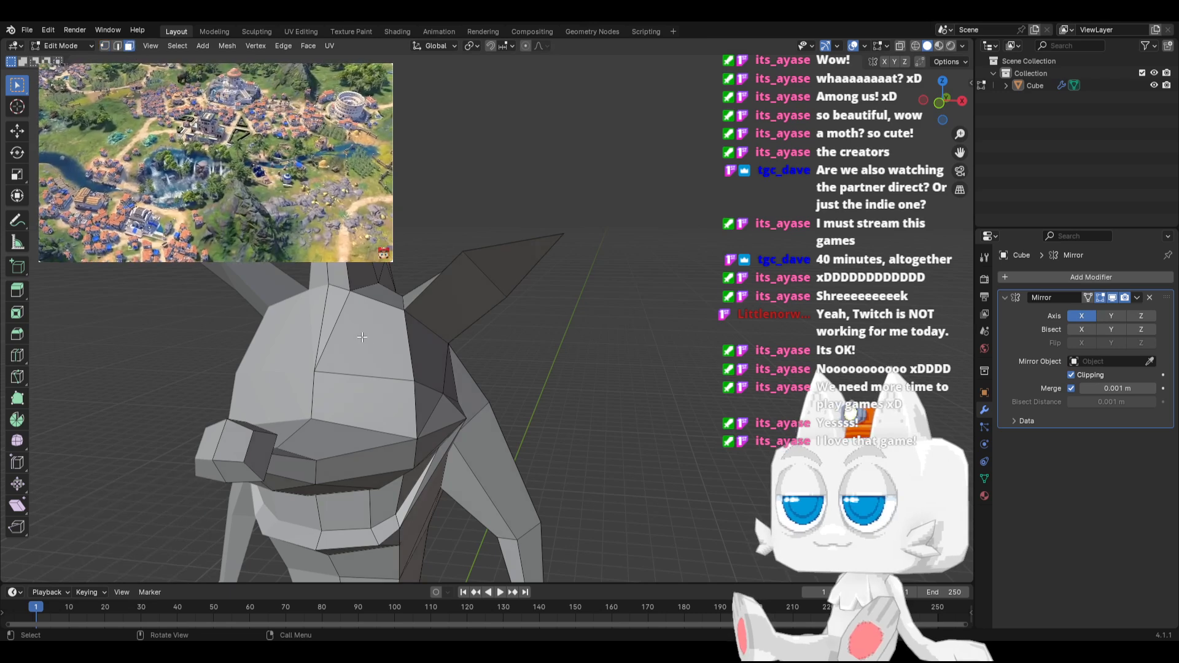
click(377, 353)
key(shift+d)
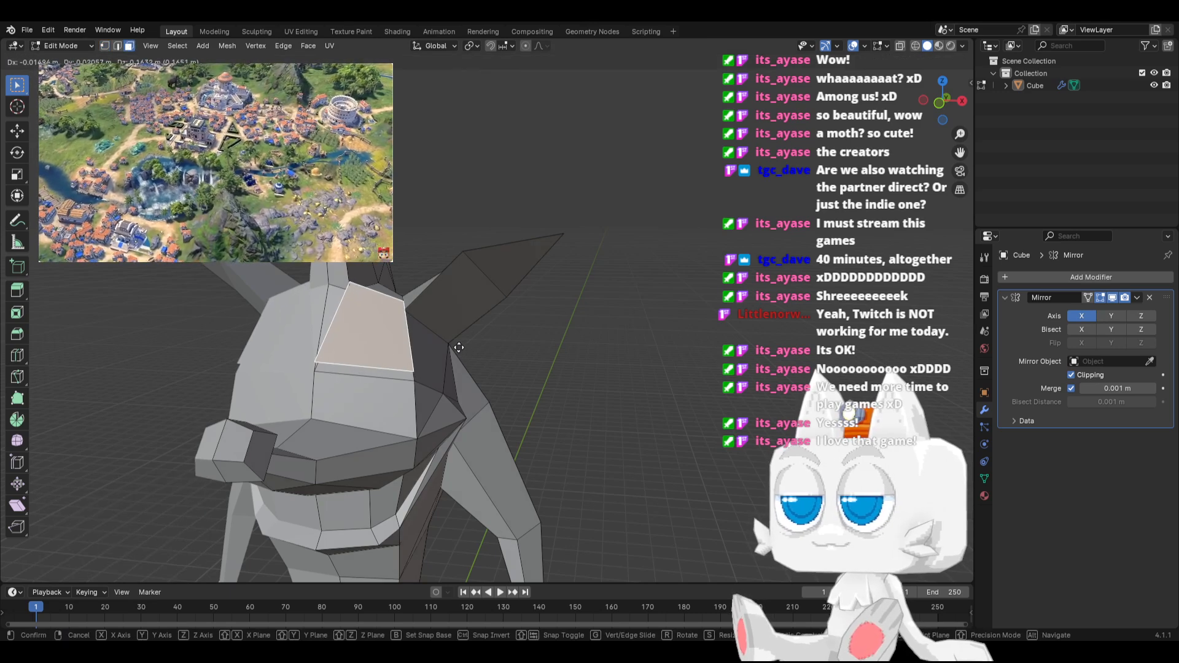
right_click(459, 348)
Shift the duplicated forehead face slightly outward along X, keep Mirror clipping on, and scale it by 1.047
key(g)
key(x)
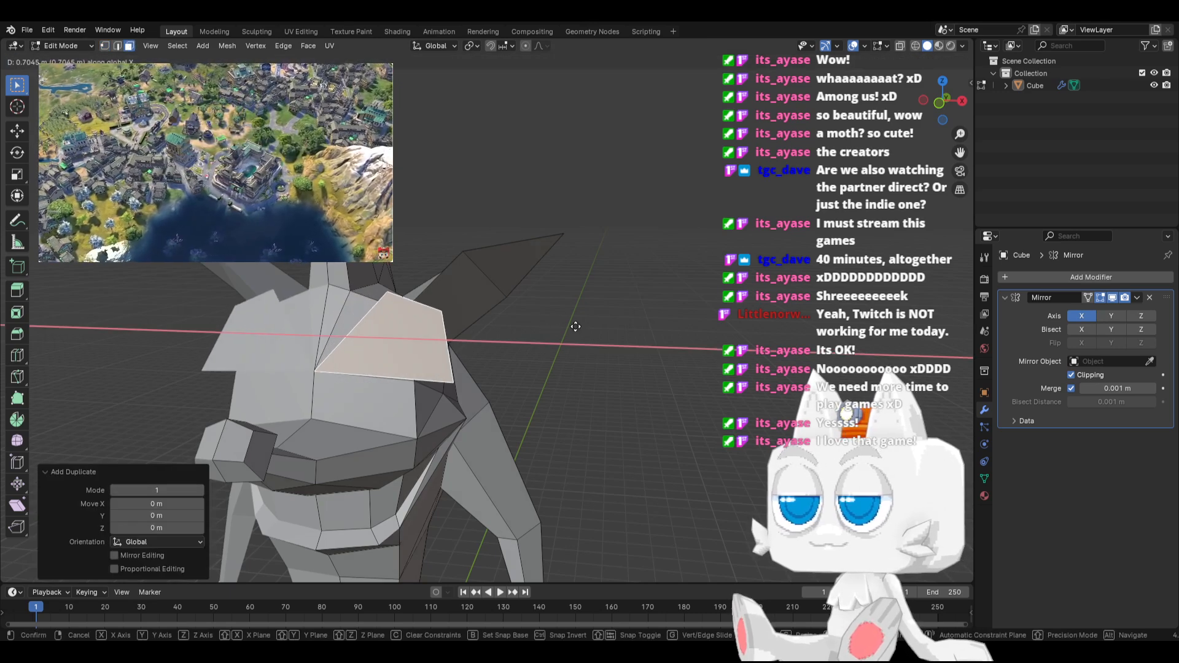
right_click(763, 339)
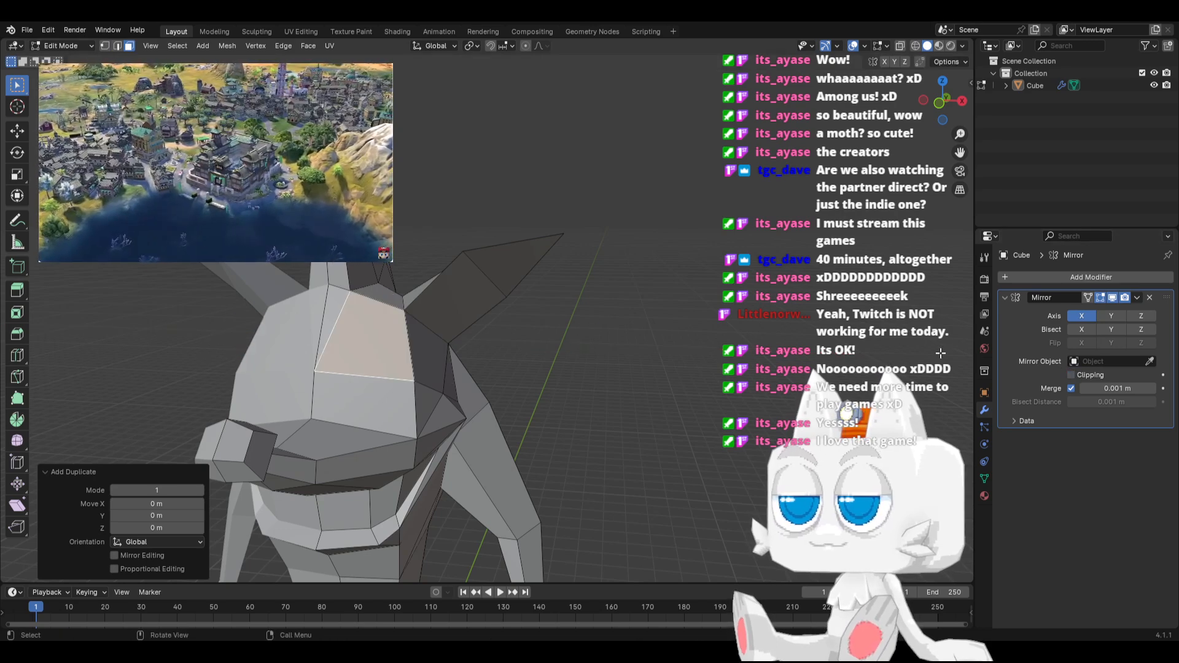
key(g)
key(x)
click(686, 357)
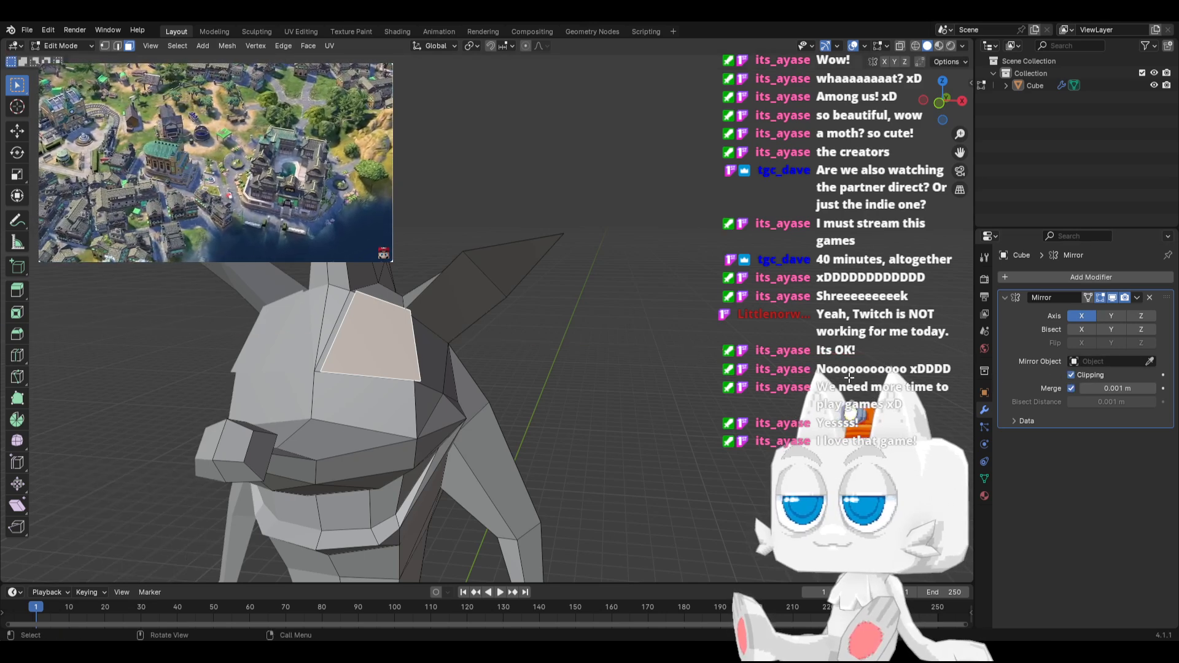
key(s)
click(548, 362)
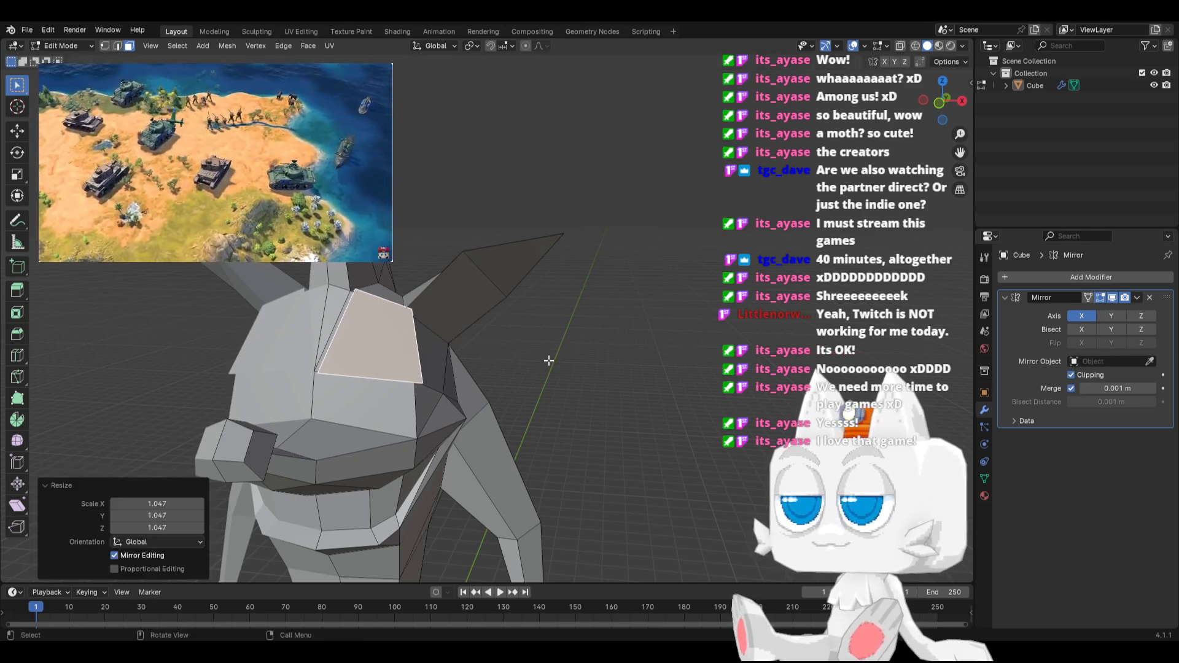
Slide the duplicated face's lower edge upward past its middle to form a narrow brow strip
click(118, 47)
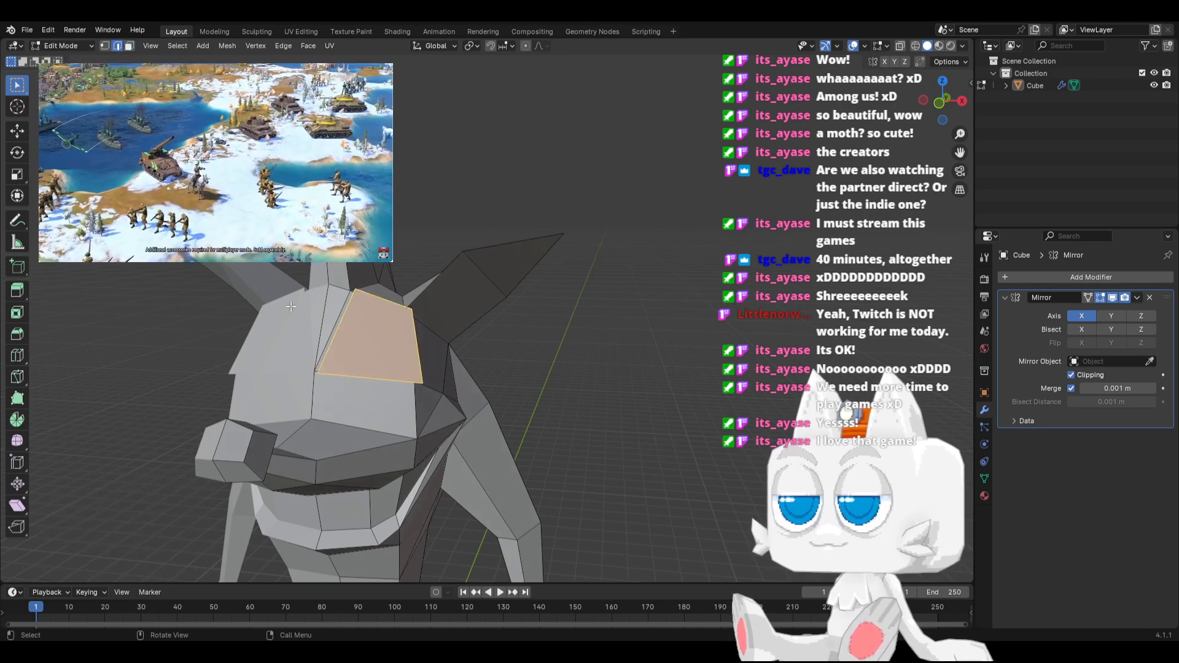
key(g)
key(g)
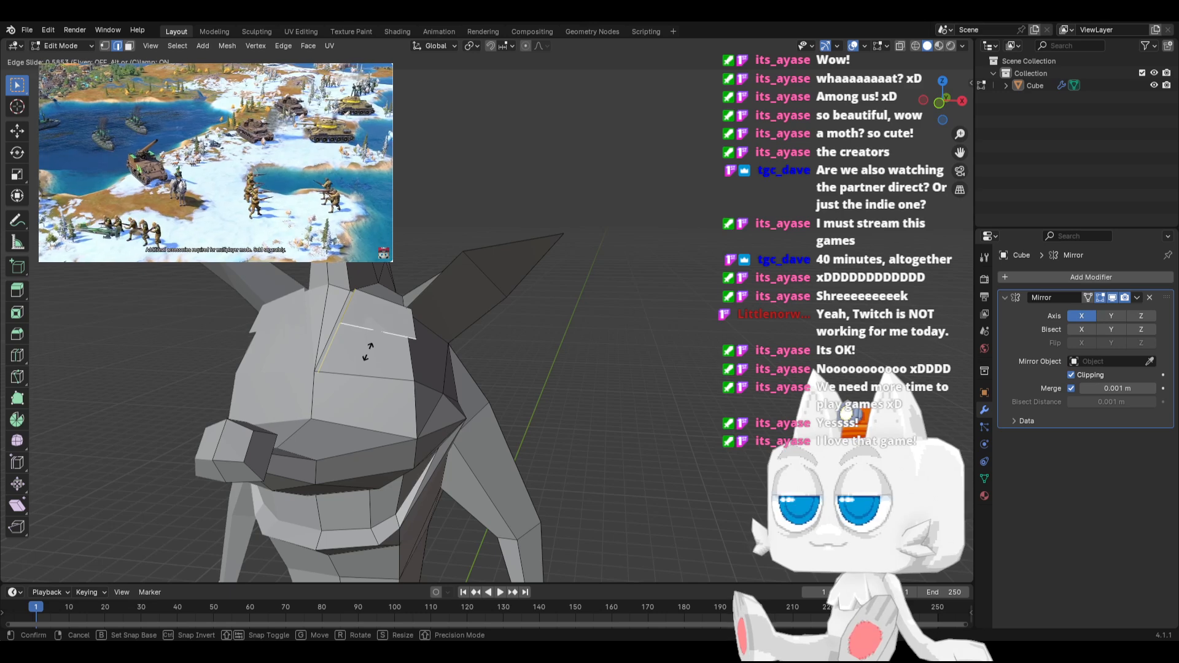
click(370, 349)
Select the whole brow strip, rotate it -9.95° about the view axis, and move it -0.16388 m along X
key(ctrl+l)
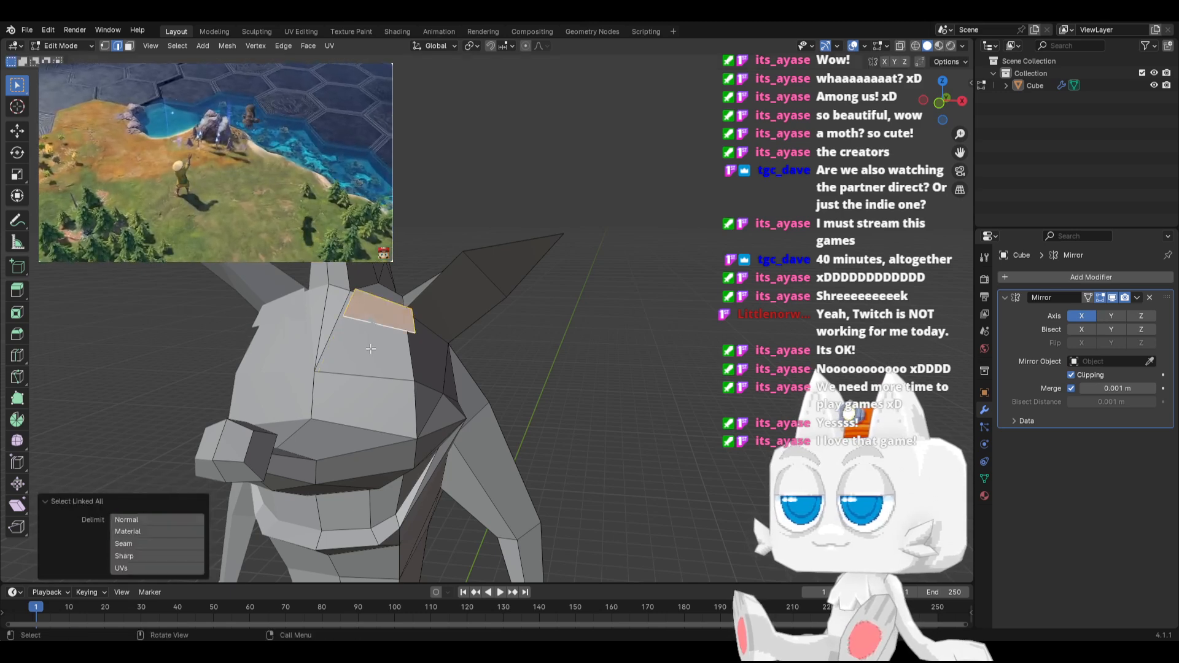
key(r)
click(516, 315)
key(g)
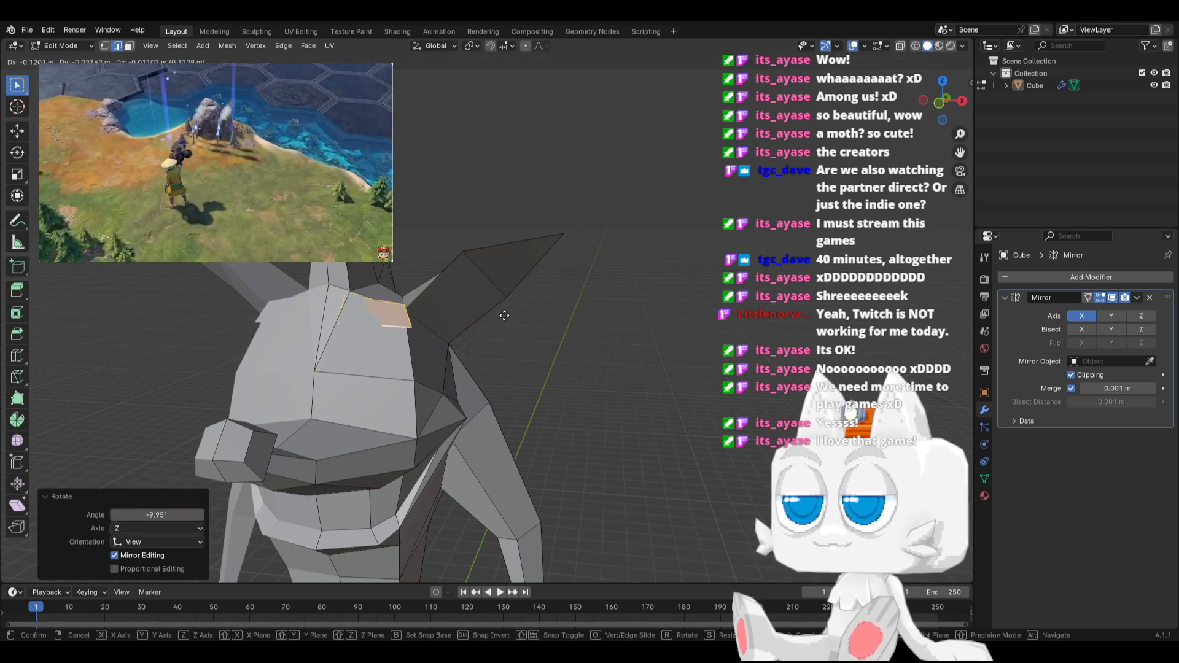
click(504, 316)
Reposition the brow strip in front of the forehead in top view and scale it by 1.541
key(KP_7)
key(g)
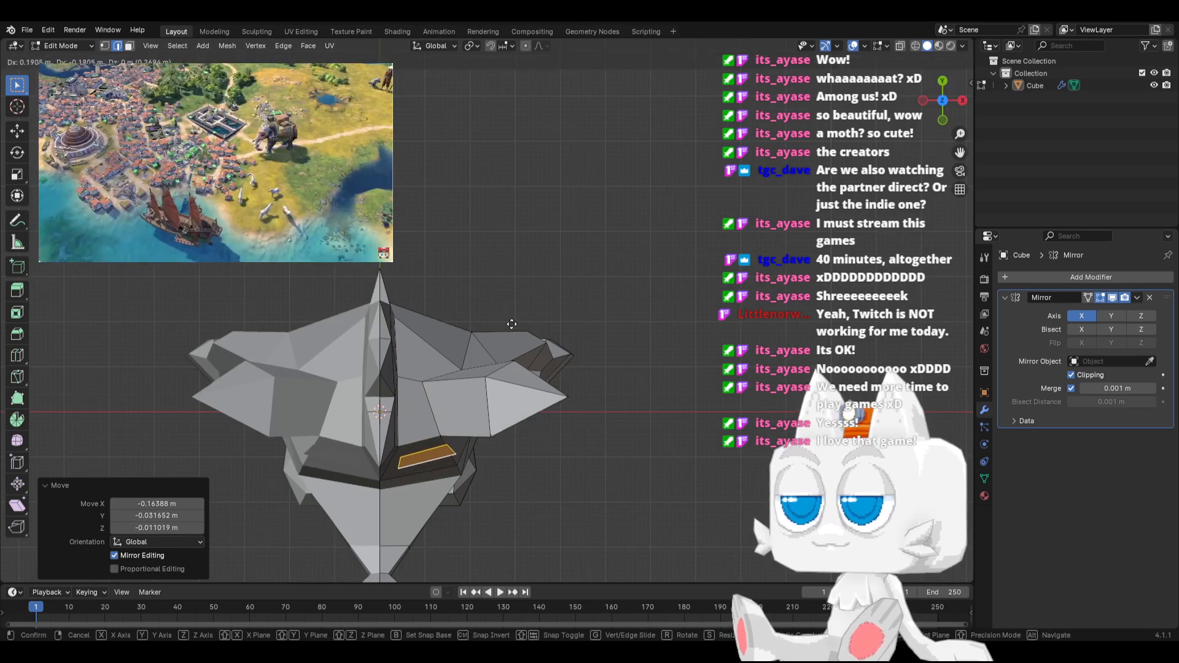
click(511, 324)
key(s)
click(606, 296)
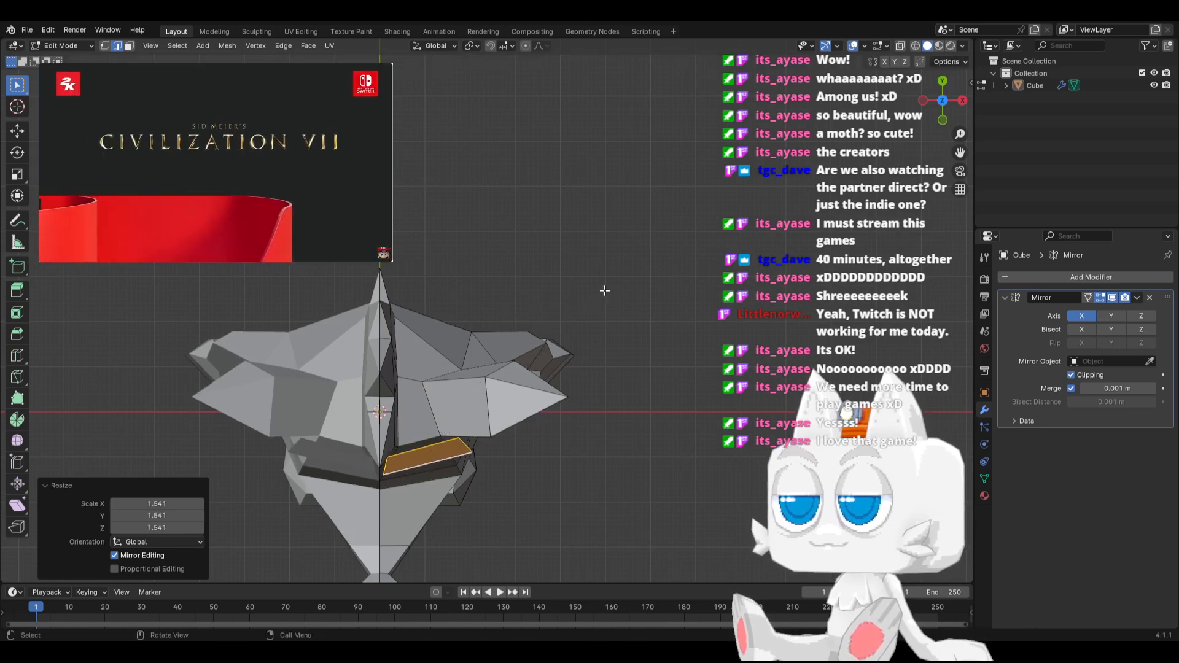
key(KP_1)
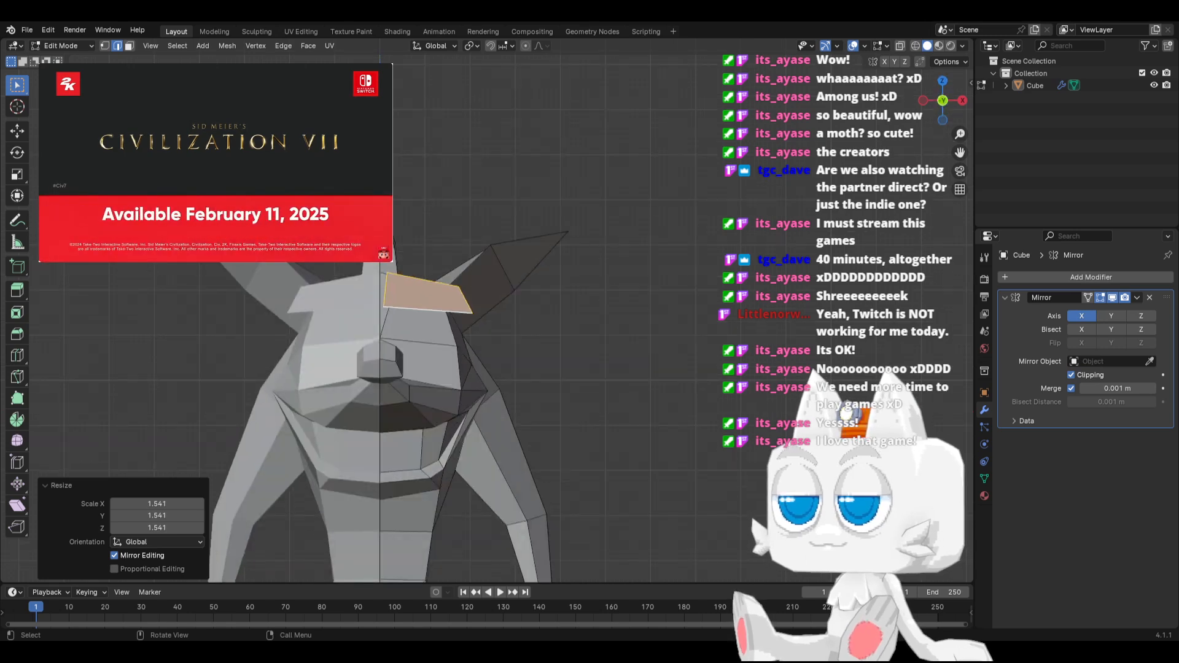
Move the brow's inner upper corner 0.28579 m along X and -0.20414 m along Z in front view
click(105, 46)
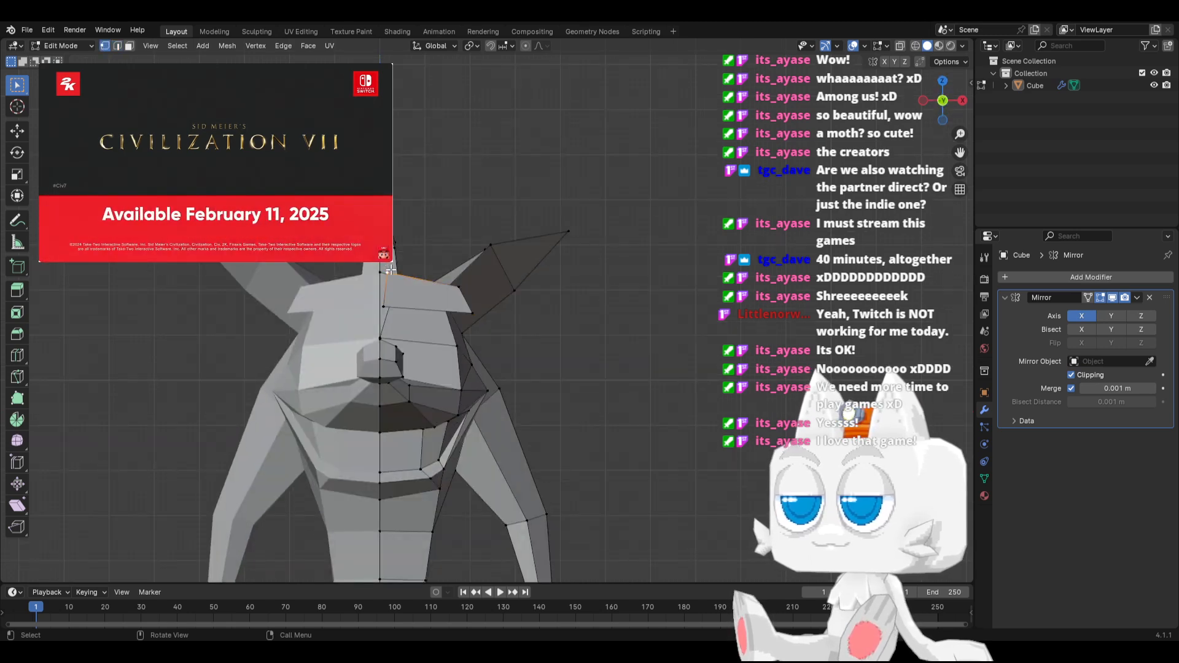
key(shift+v)
key(g)
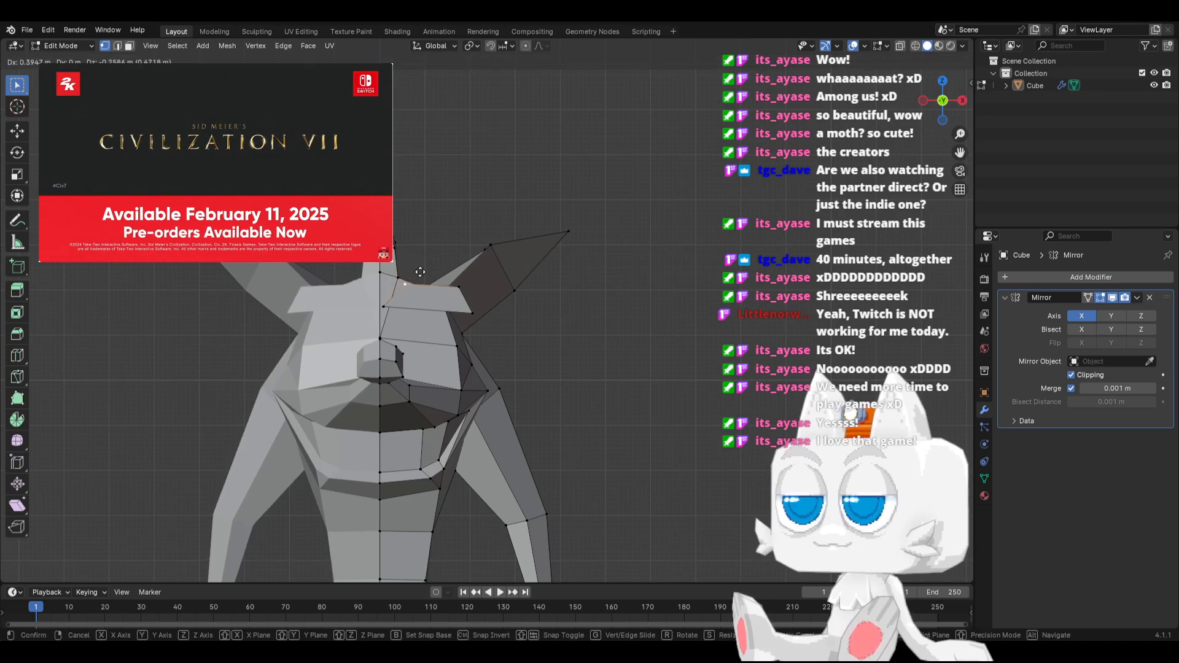
click(416, 269)
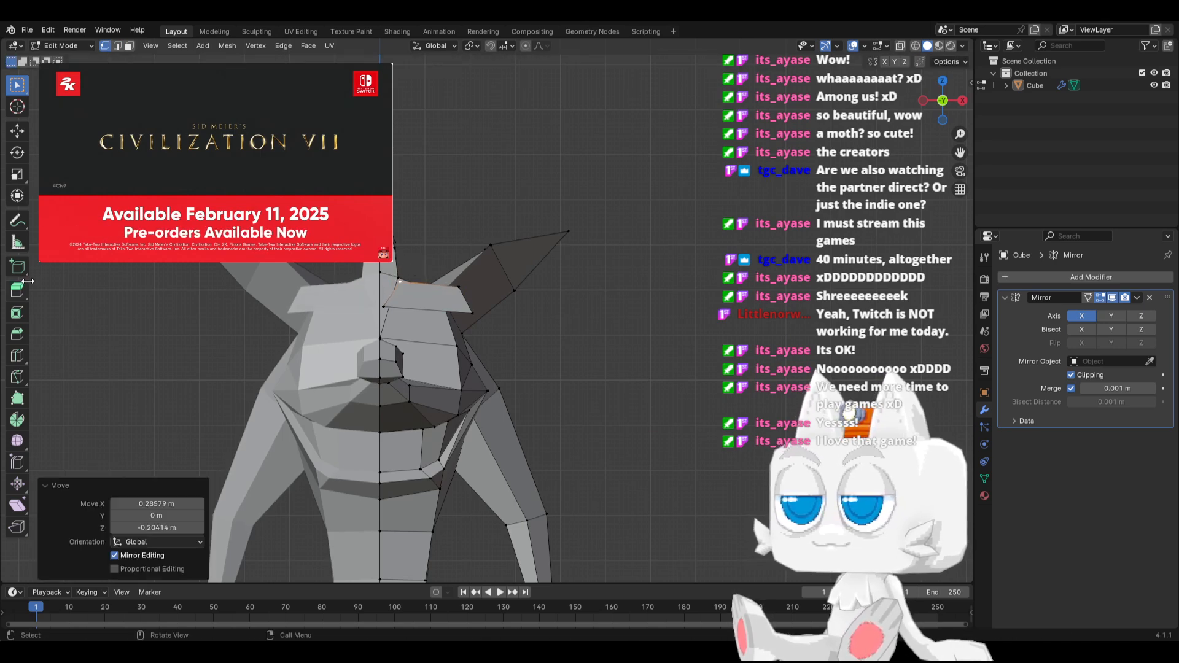
Add one centred vertical loop cut to the brow, raise it slightly, and pull the outer upper corner outward and up
click(432, 305)
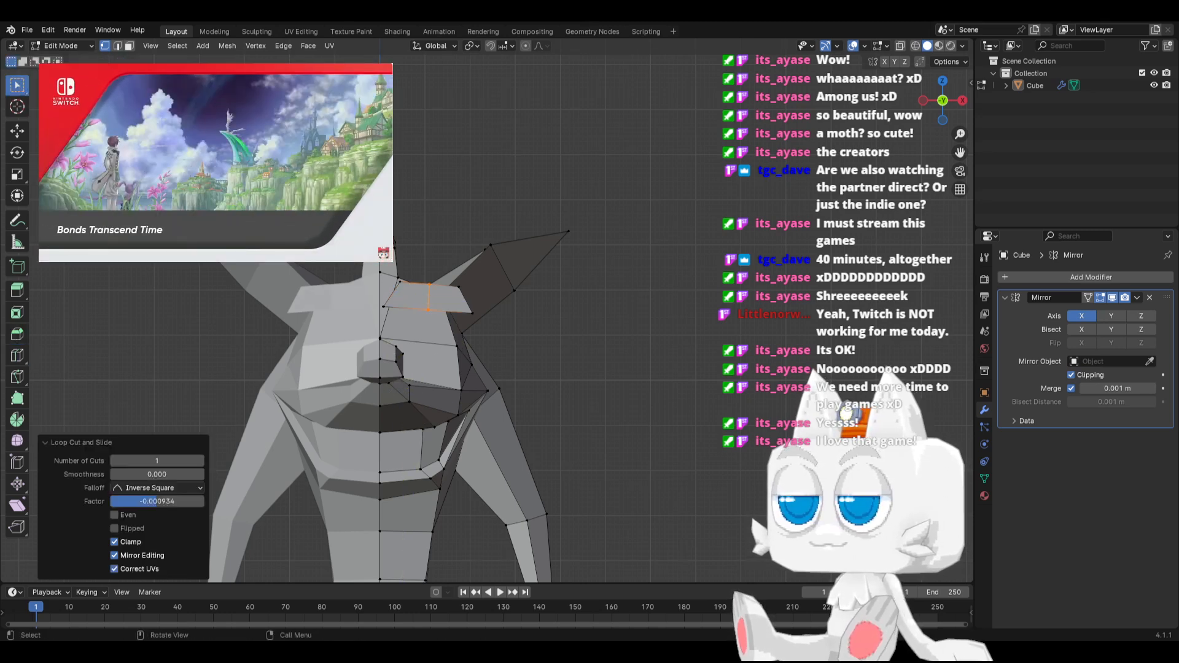
key(s)
click(459, 287)
key(g)
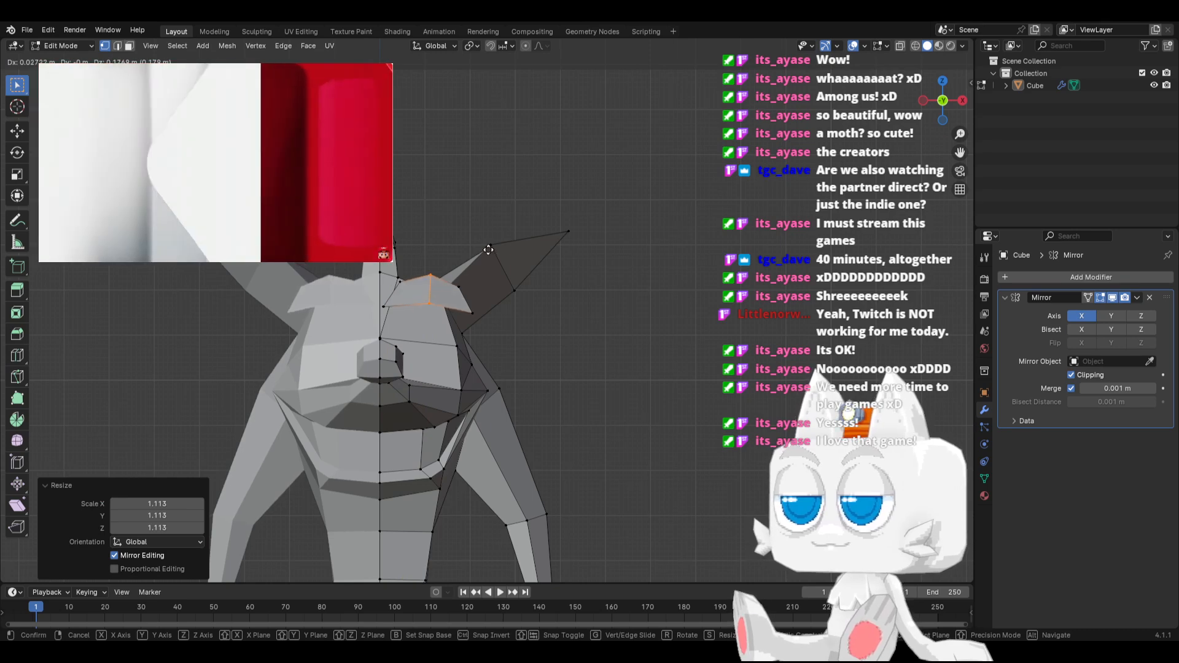
click(504, 278)
Adjust the whole brow's position in side view, and move its outer lower corner -0.027218 m along Y and 0.12248 m along Z
key(ctrl+l)
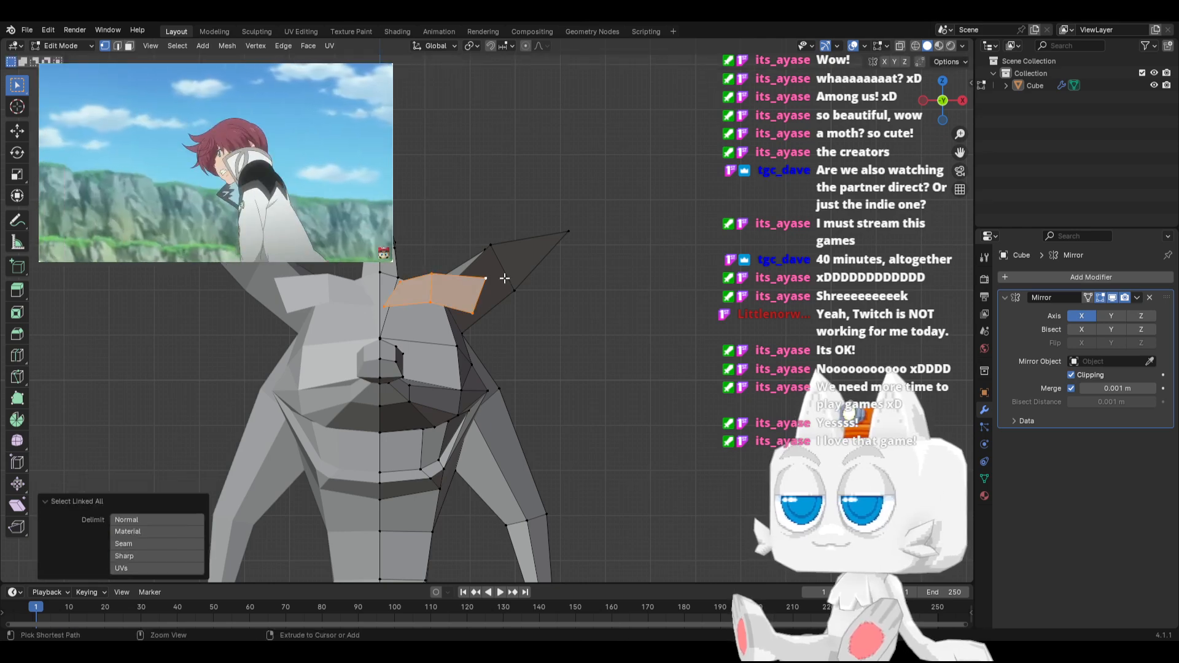
key(KP_3)
key(g)
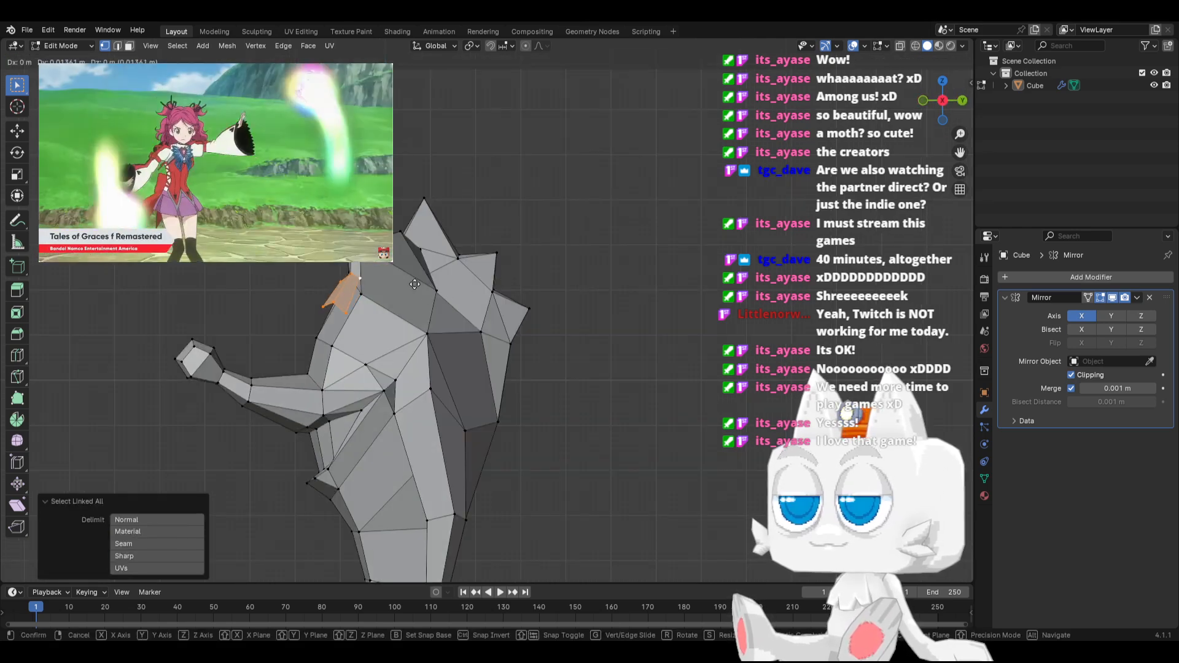
click(418, 282)
click(349, 312)
key(g)
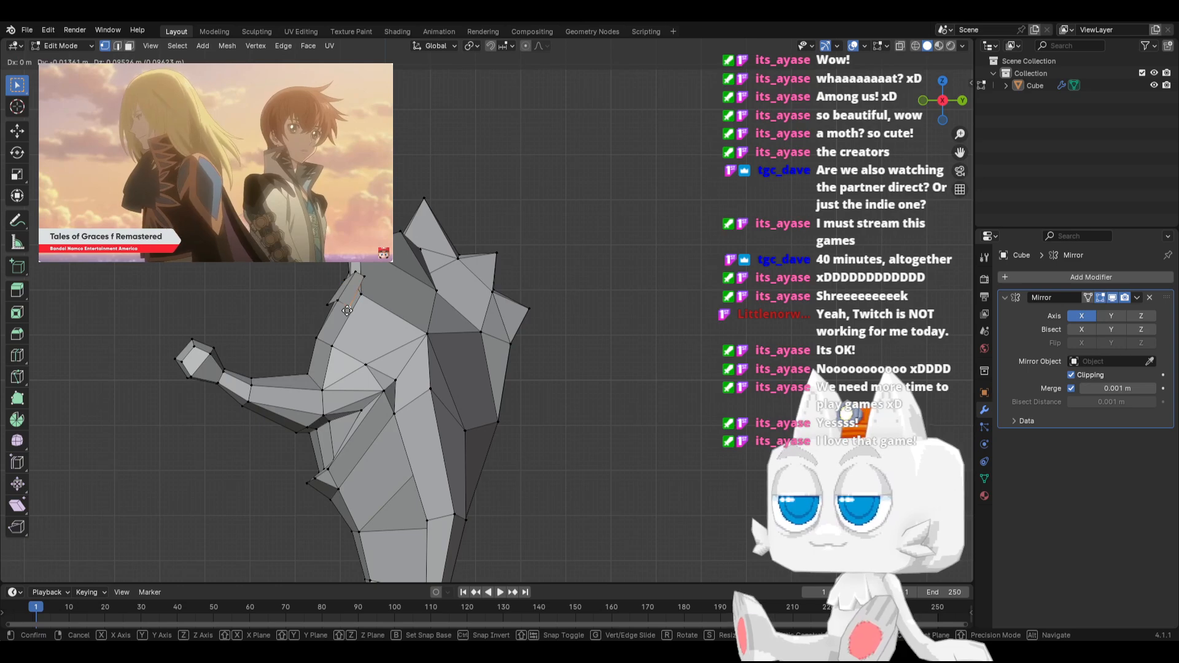
click(296, 318)
middle_drag(295, 318, 356, 370)
Reposition the brow's outer upper corner vertex near the base of the ear
key(KP_7)
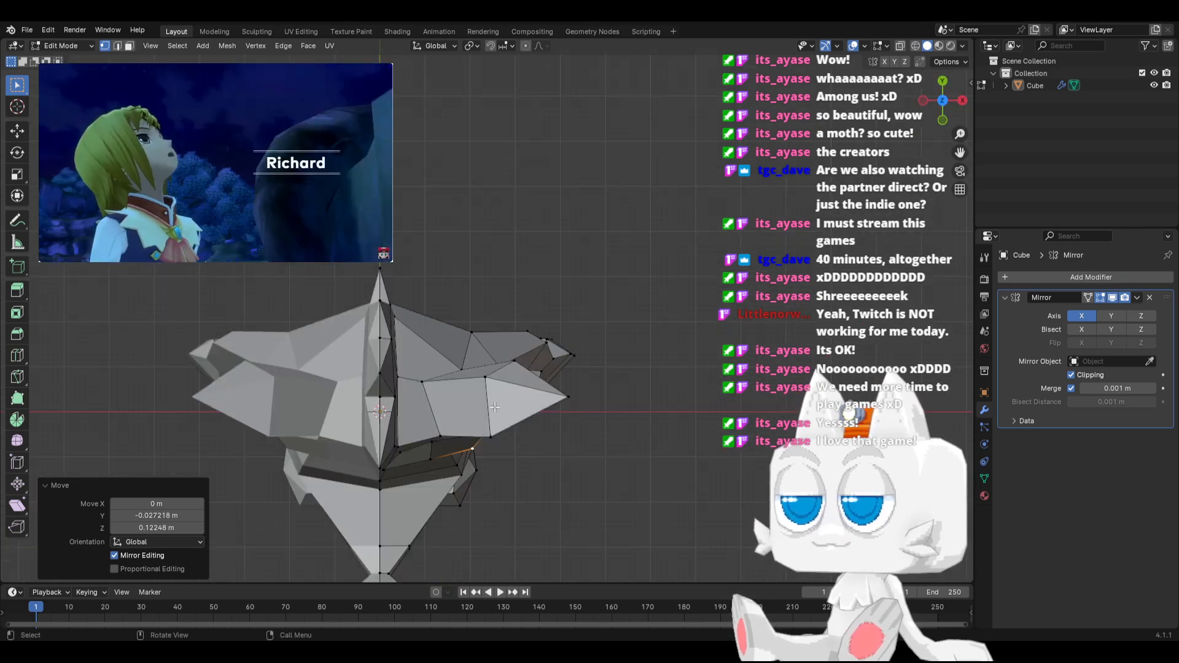
middle_drag(491, 391, 490, 398)
key(g)
key(g)
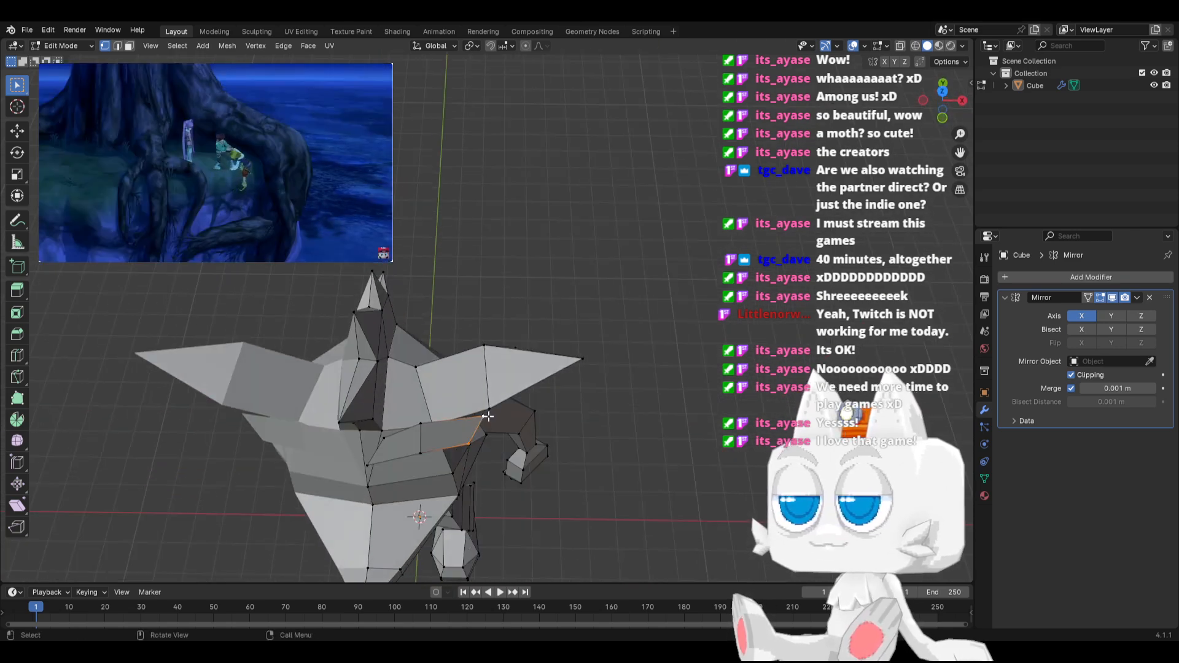
click(481, 417)
Reposition the three vertices along the brow's lower edge, shifting the inner, middle and outer points slightly in turn
middle_drag(396, 443, 378, 339)
click(329, 359)
key(g)
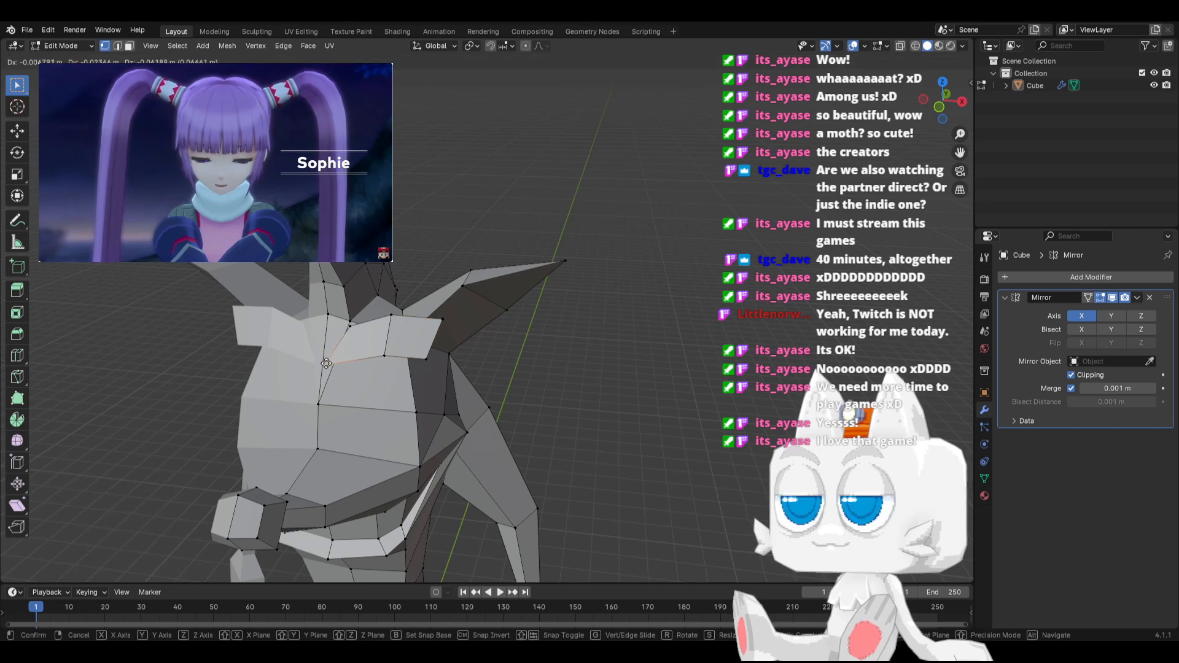
click(332, 364)
click(390, 352)
key(g)
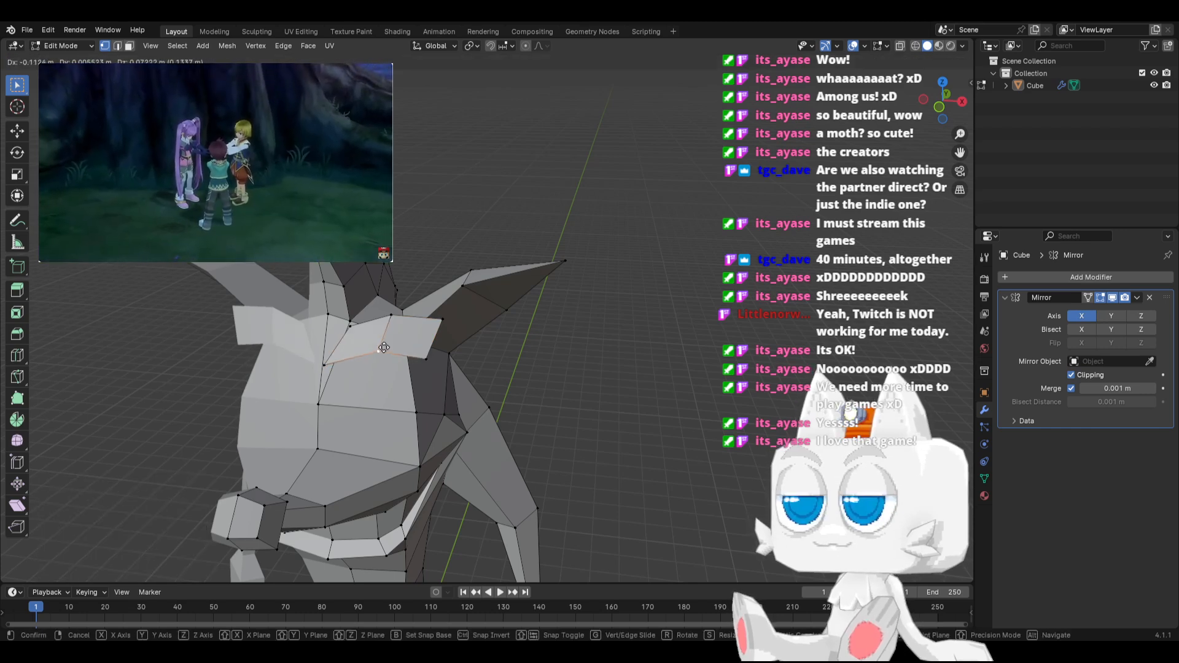
click(384, 346)
click(426, 357)
key(g)
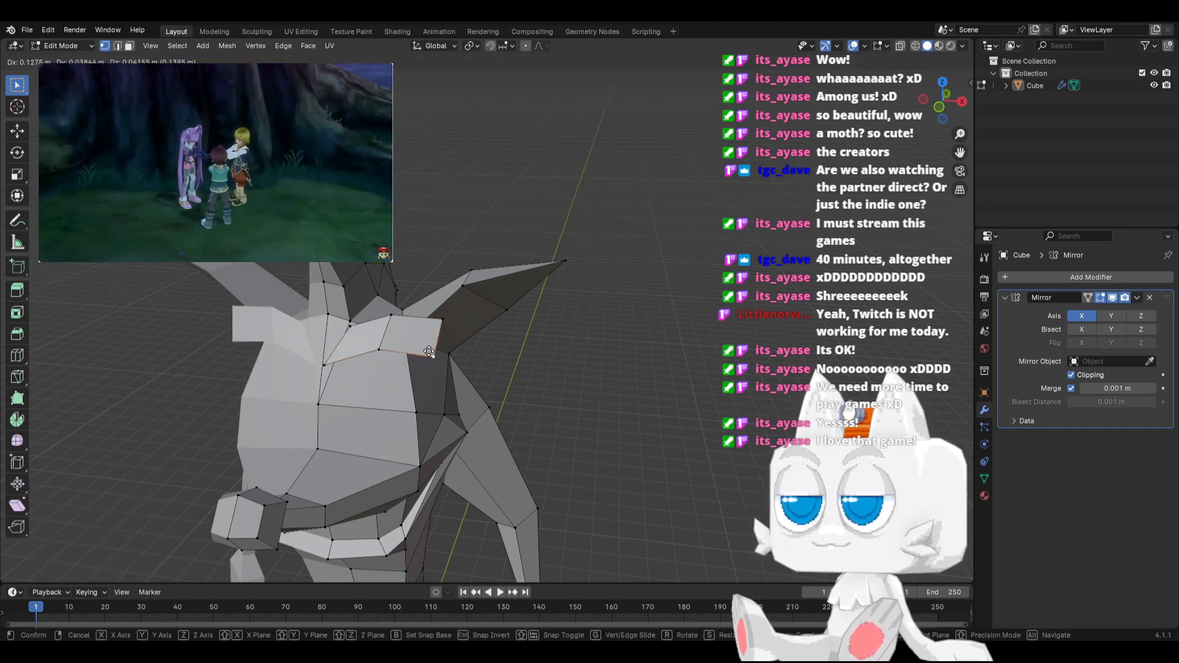
click(432, 350)
Vertex-slide the brow's outer upper corner inward by a factor of 0.155
click(438, 325)
key(g)
key(g)
click(430, 327)
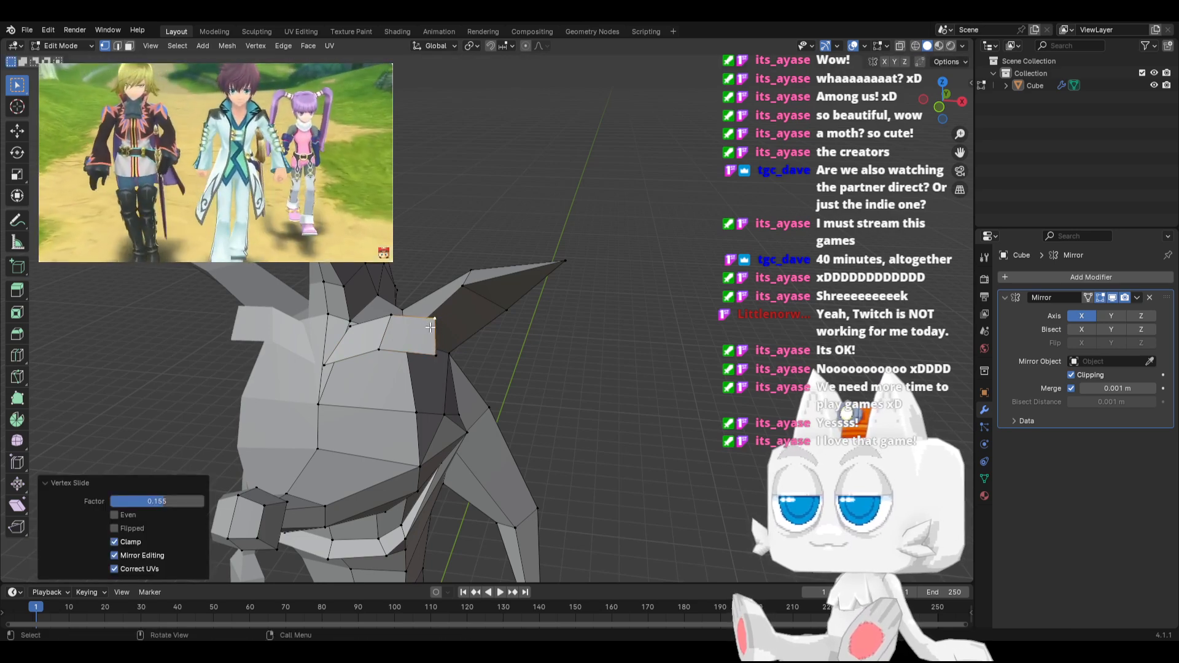
Adjust a vertex at the front of the head in side view, and check the whole model in Object Mode
middle_drag(430, 327, 298, 318)
click(354, 270)
key(g)
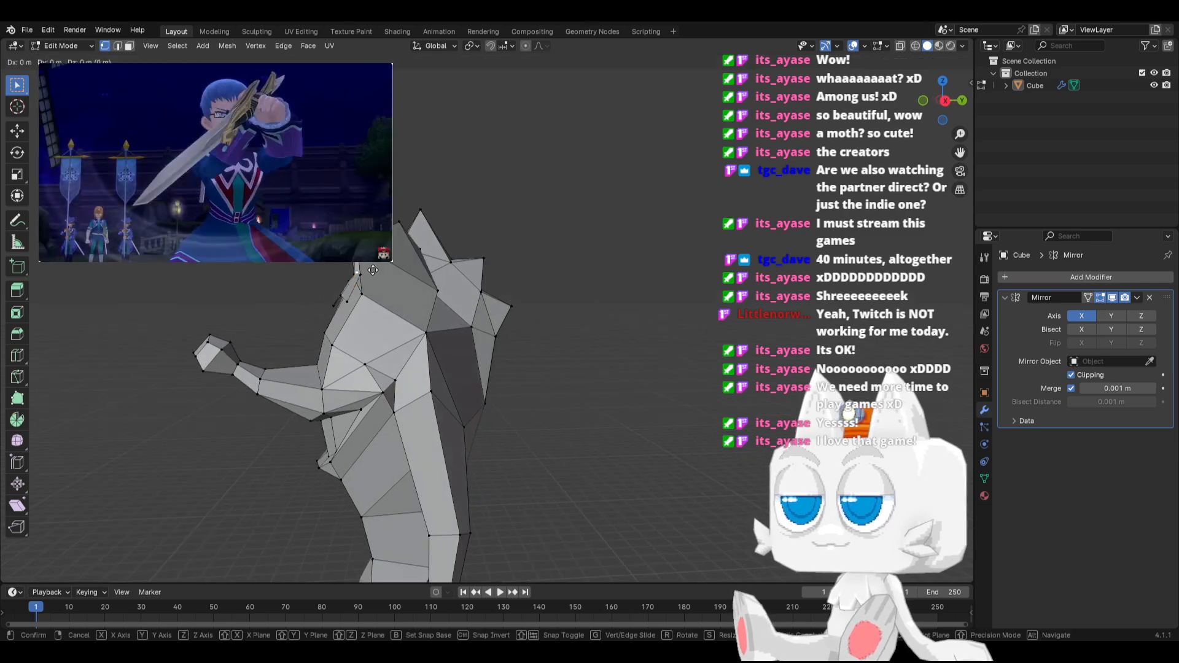
click(371, 270)
key(Tab)
middle_drag(262, 352, 425, 371)
key(alt+z)
key(alt+z)
key(Tab)
Knife-cut an edge to the tip of the lower back spike and dissolve the old edge crossing it
scroll(494, 376, up, 2)
middle_drag(547, 331, 463, 367)
key(k)
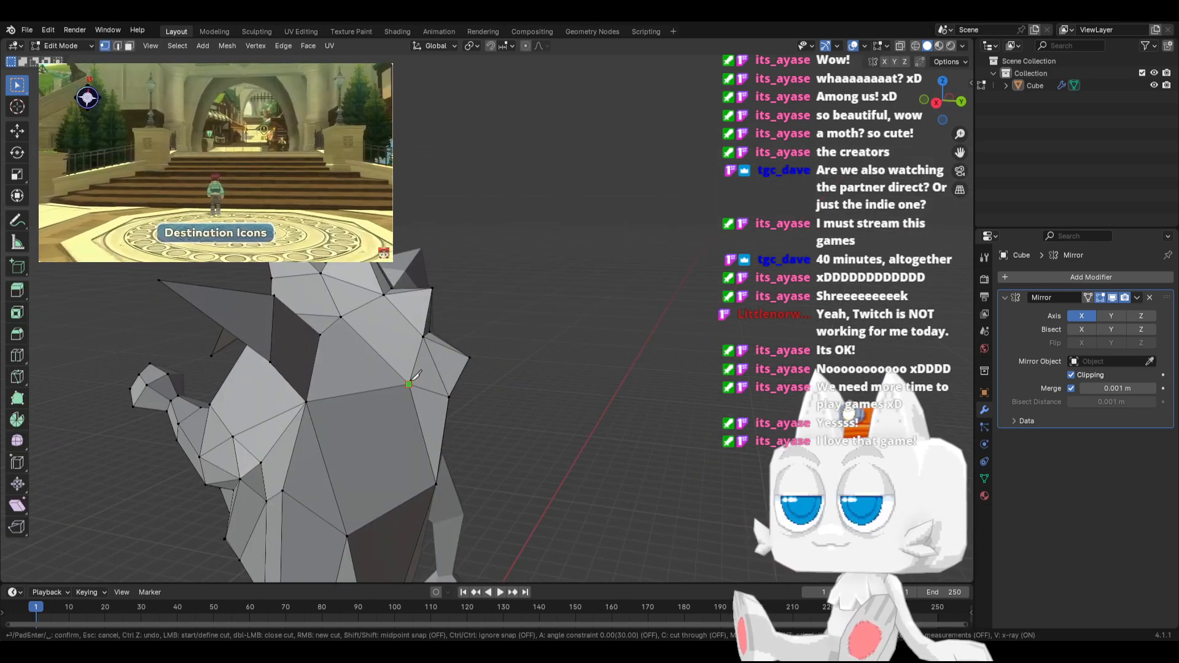
click(470, 355)
key(Return)
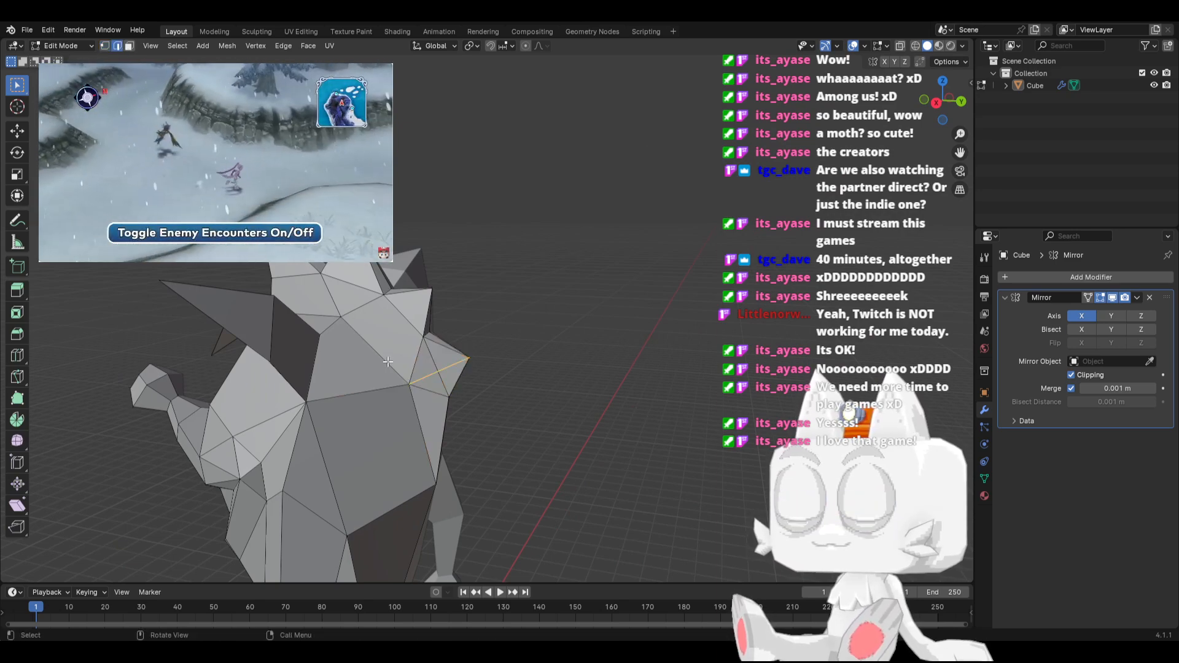
key(x)
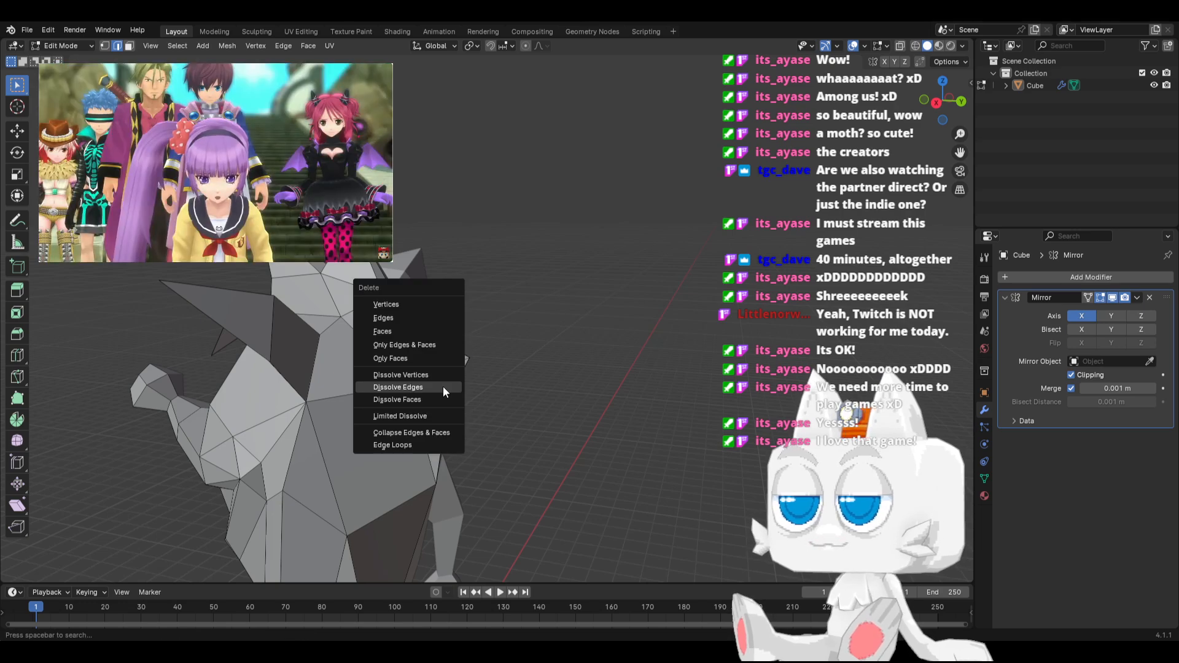
click(445, 385)
Knife-cut an edge from the middle head spike's tip down to its base and dissolve the old crossing edge
middle_drag(443, 385, 387, 395)
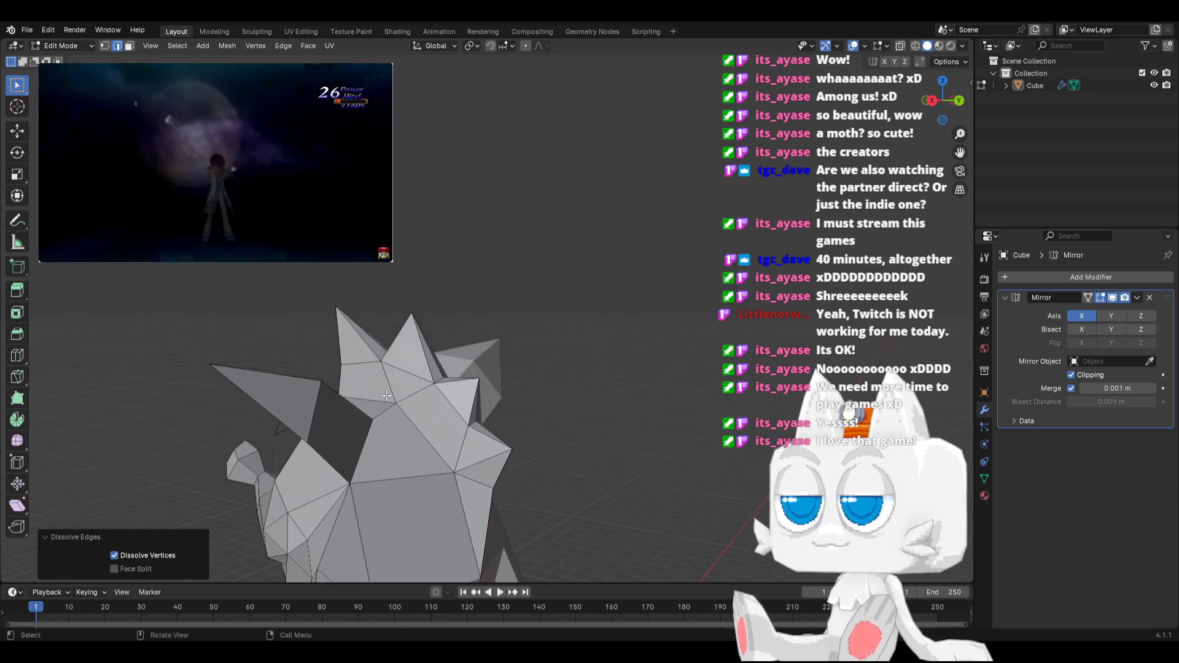
key(k)
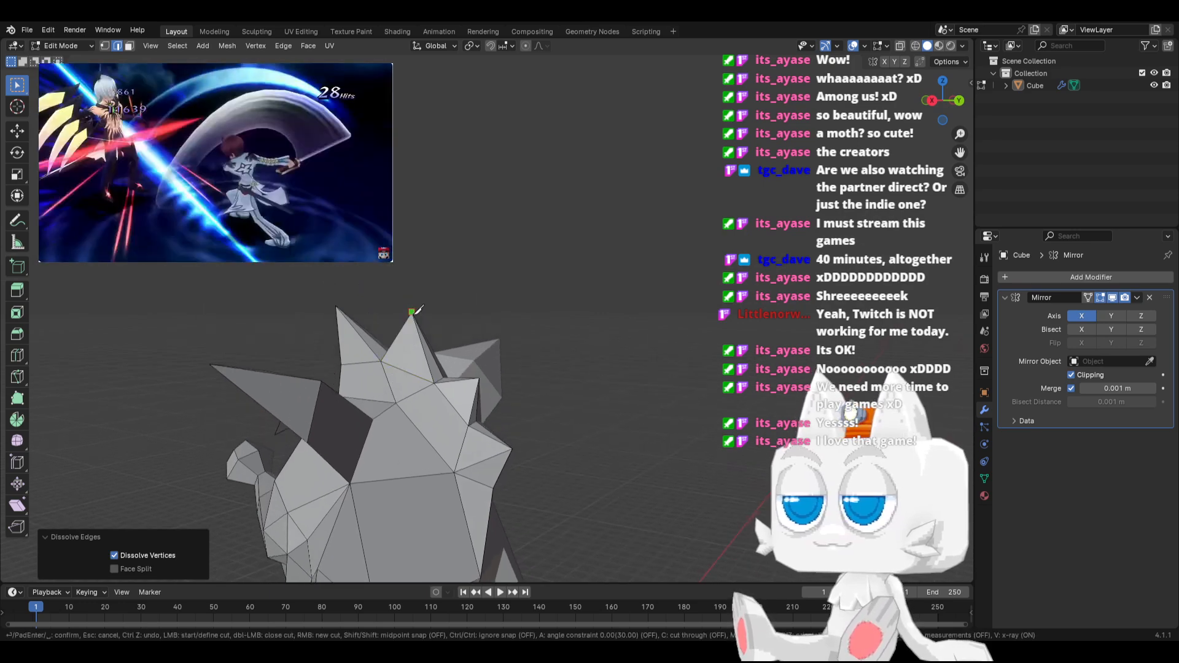
click(406, 397)
key(Return)
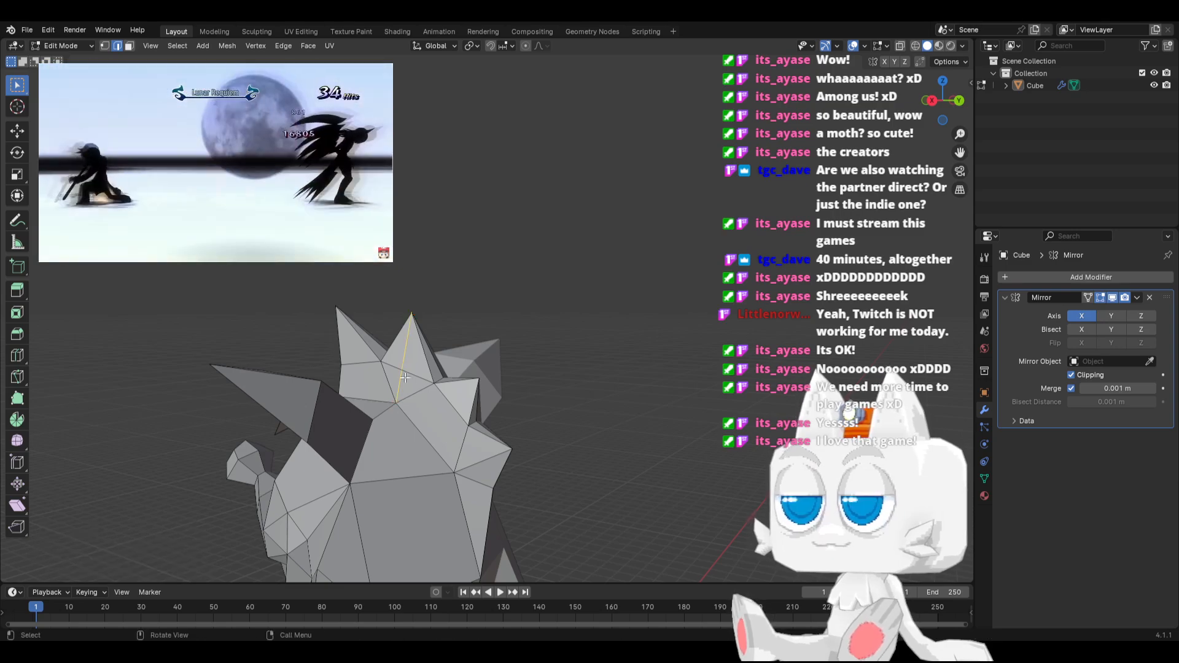
key(x)
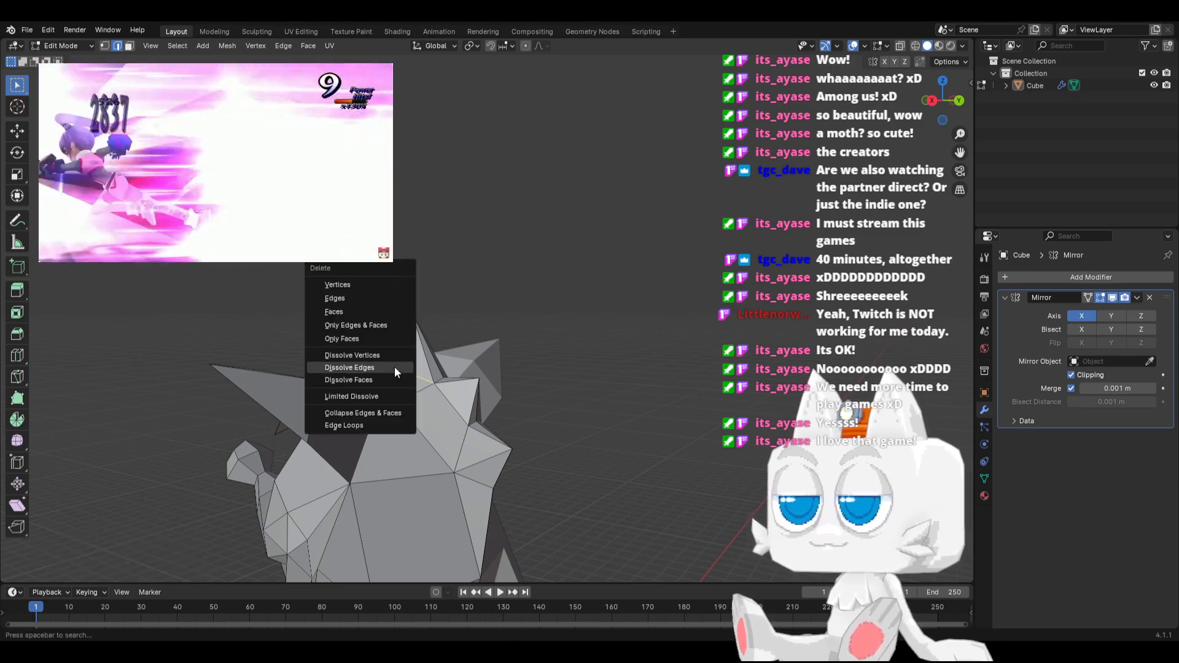
click(395, 367)
Move a head-ridge vertex along X, and vertex-slide the vertex behind the middle head spike by a factor of 1.000
middle_drag(390, 409, 371, 440)
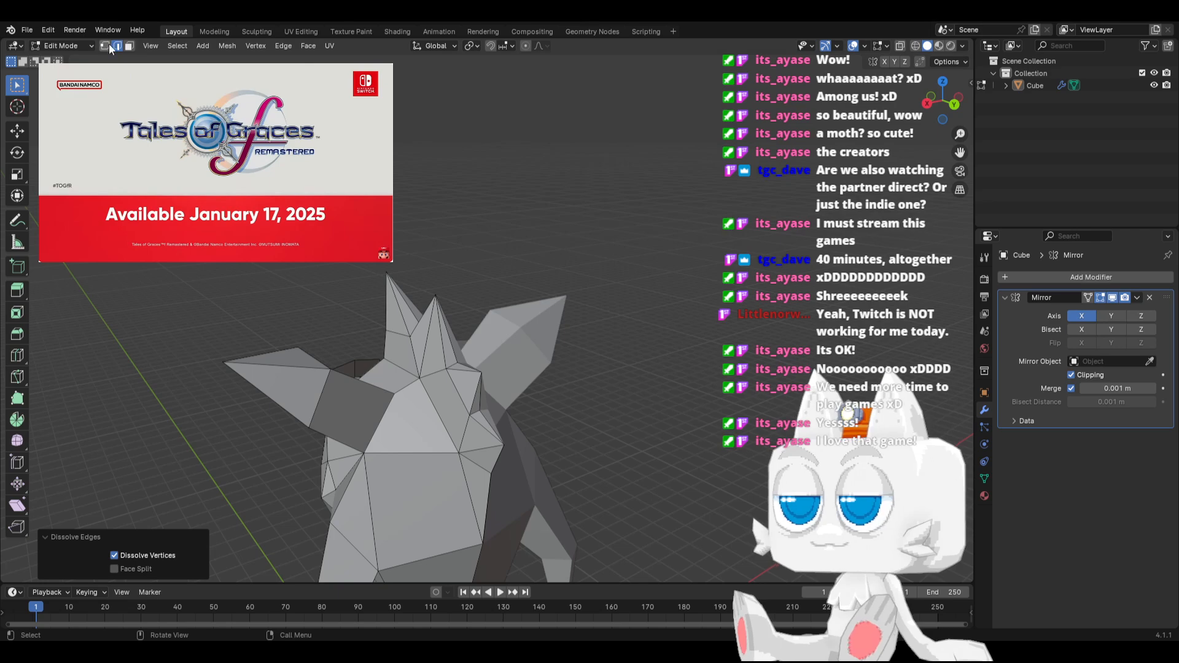
click(106, 46)
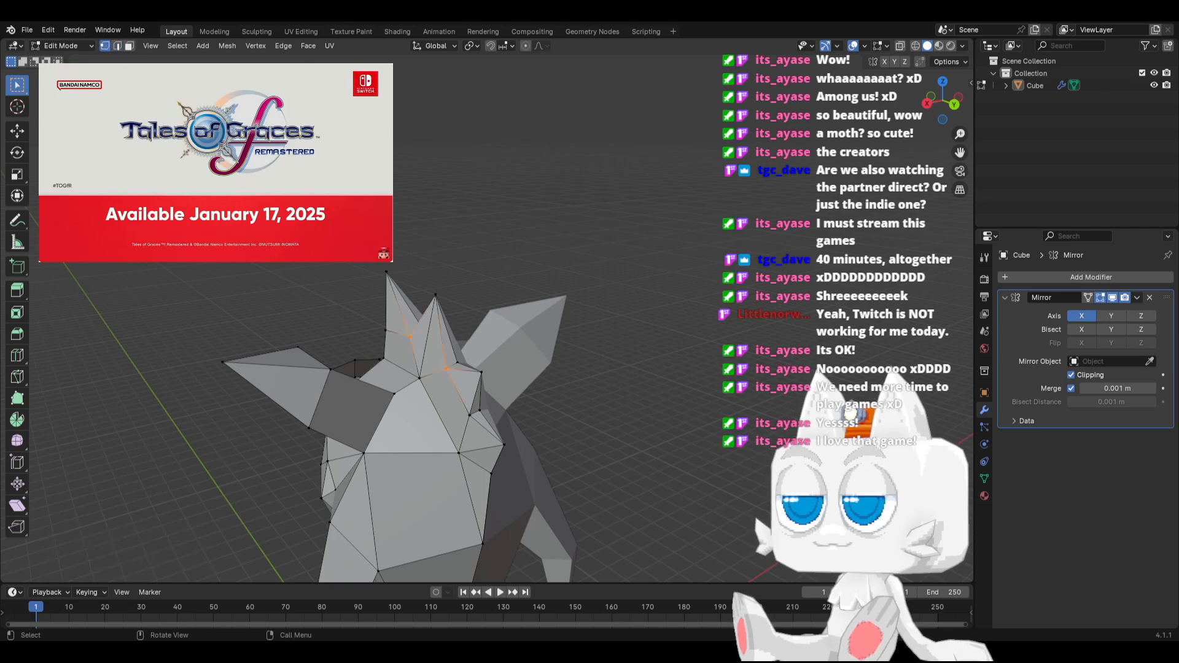
middle_drag(357, 331, 443, 314)
click(418, 326)
key(g)
key(x)
click(415, 330)
key(g)
key(g)
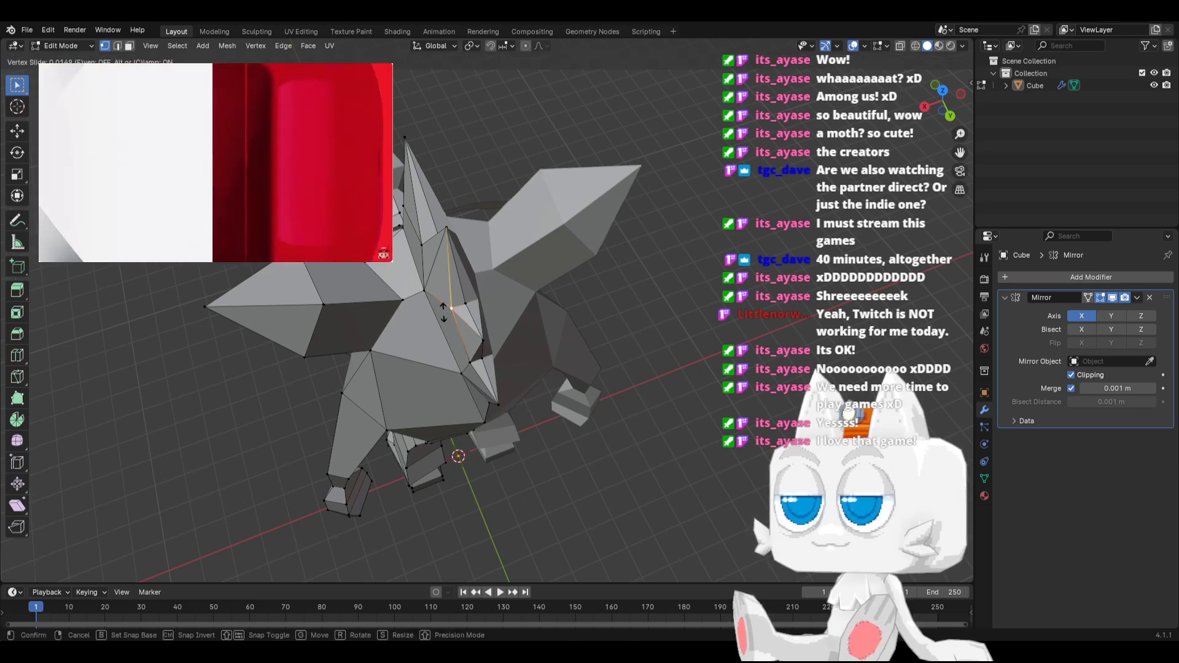
click(465, 300)
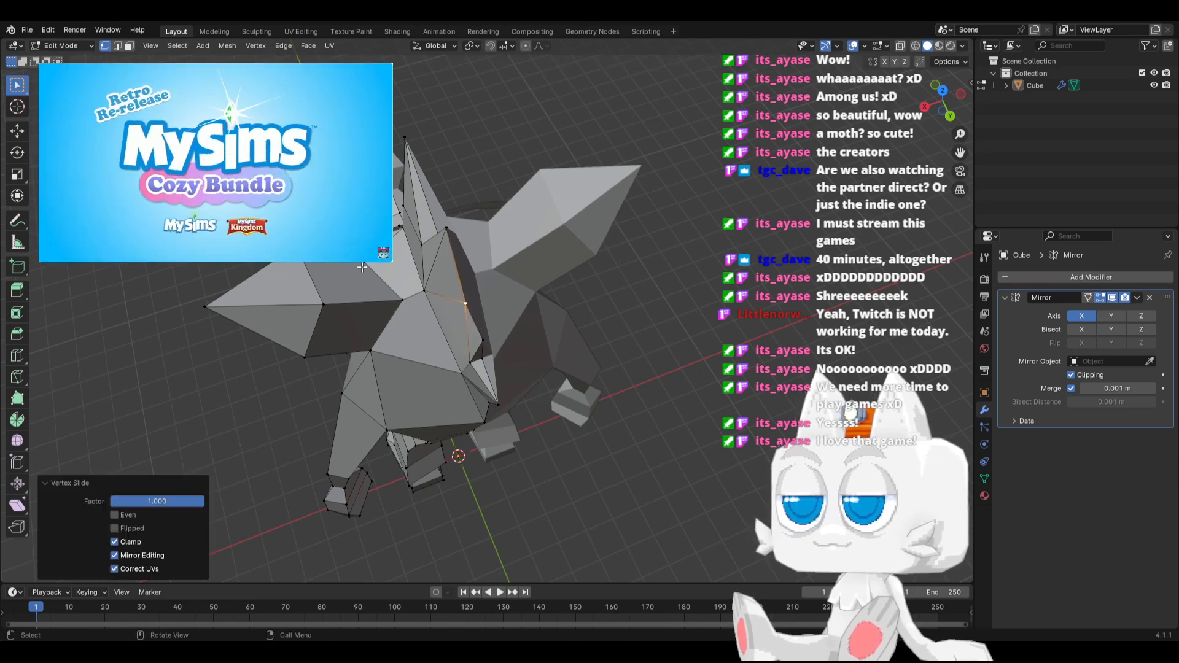
Vertex-slide the vertex between the front and middle head spikes by a factor of 1.000
middle_drag(363, 267, 477, 234)
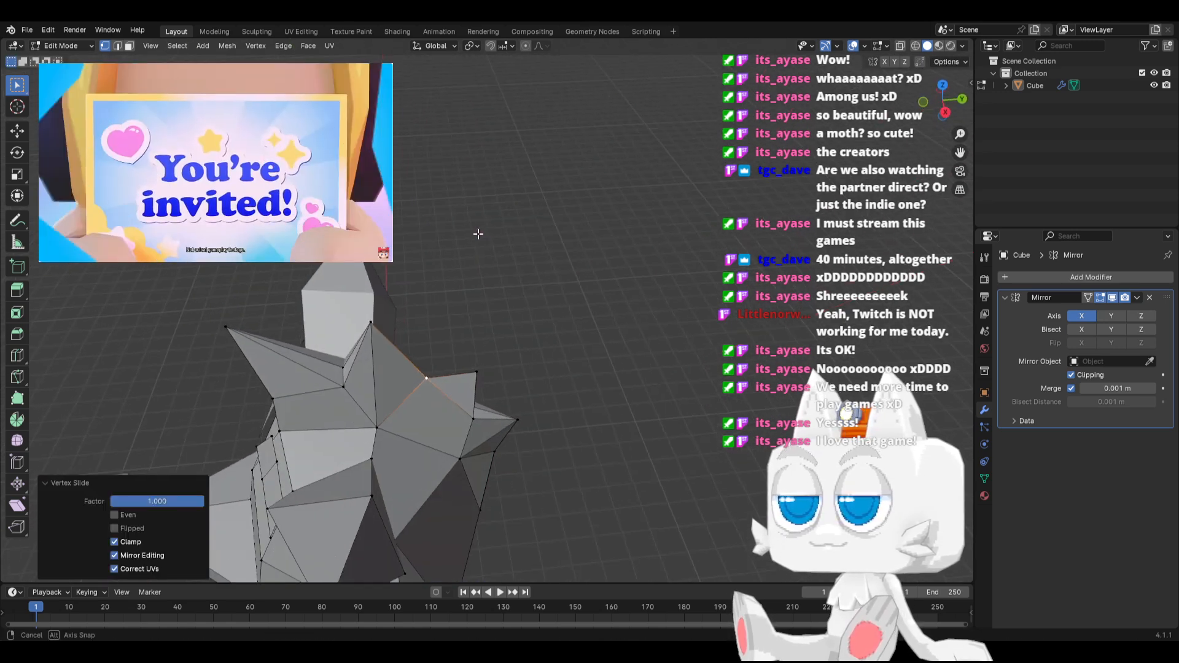
click(343, 369)
key(g)
key(g)
click(350, 335)
Move the outer vertex at the front spike's base -0.14932 m along X
middle_drag(351, 335, 501, 382)
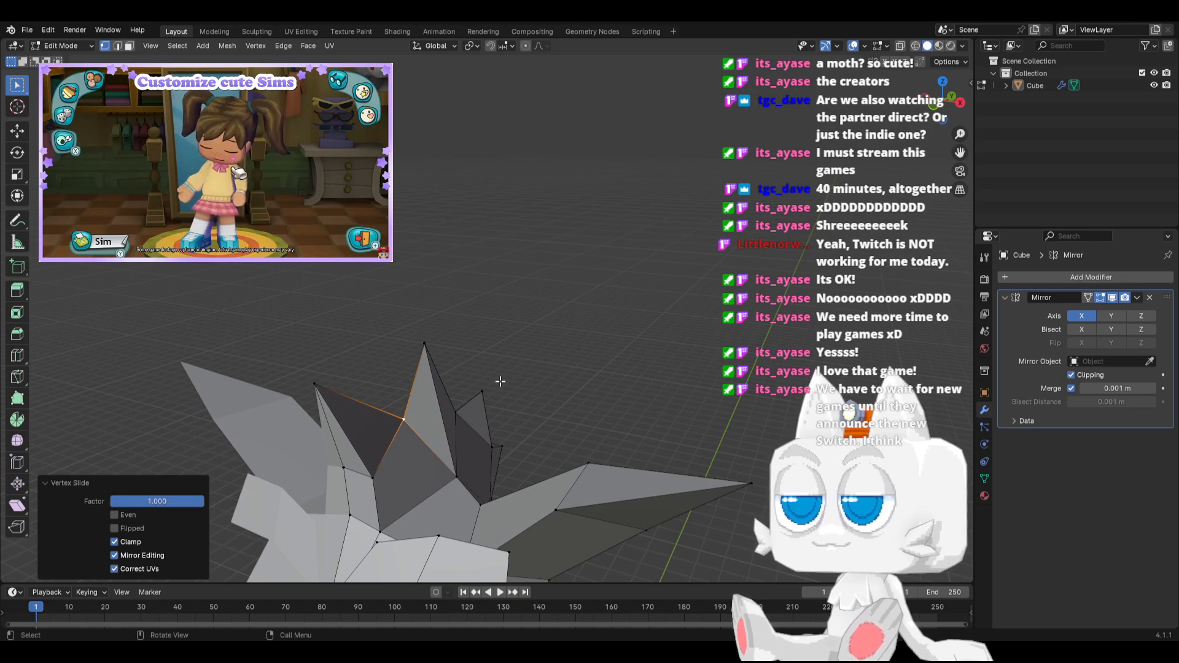
click(373, 475)
middle_drag(394, 479, 418, 452)
key(g)
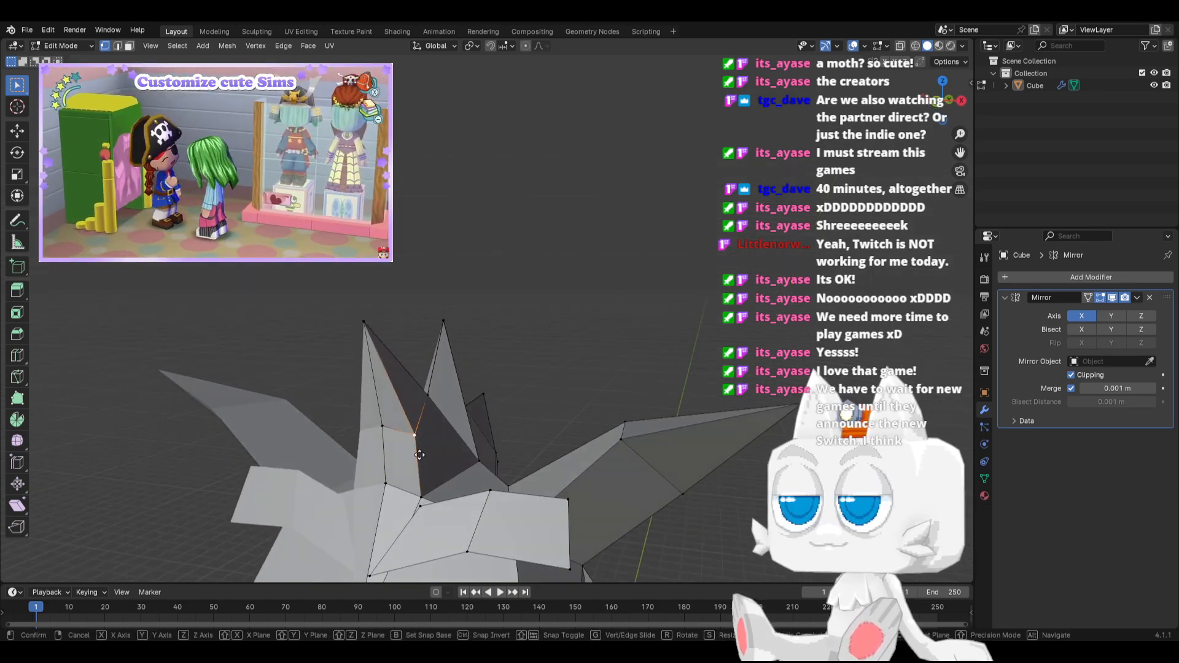
key(x)
click(407, 448)
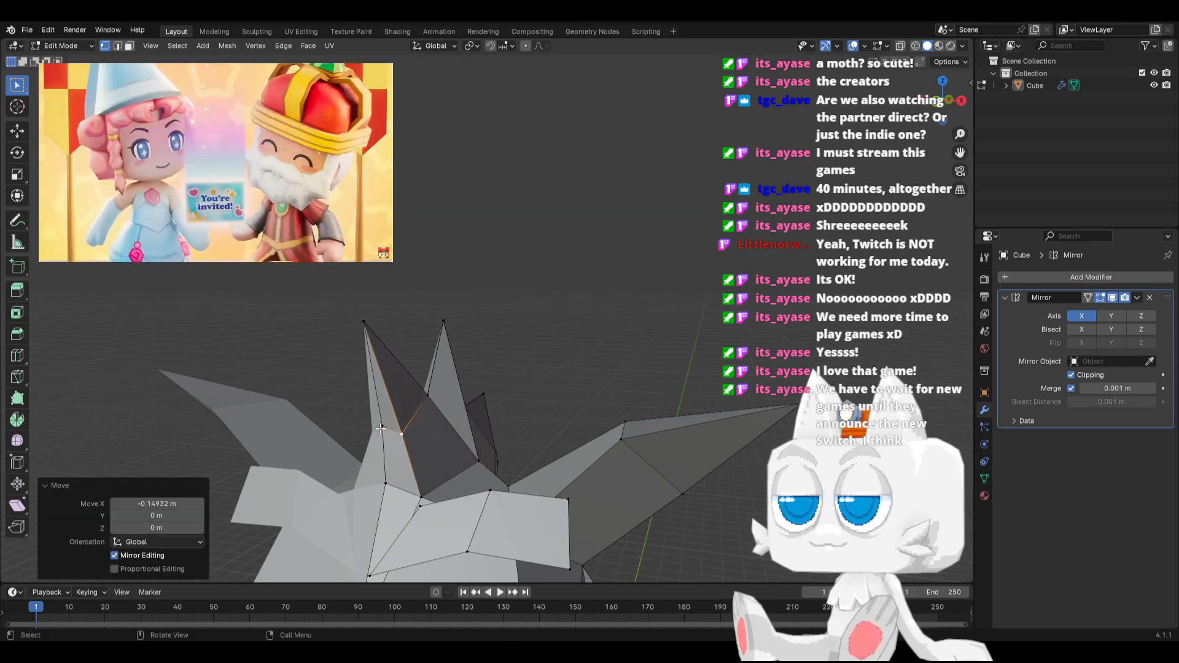
Lower the centre vertex at the front of the front spike's base in side view
middle_drag(407, 448, 380, 428)
key(g)
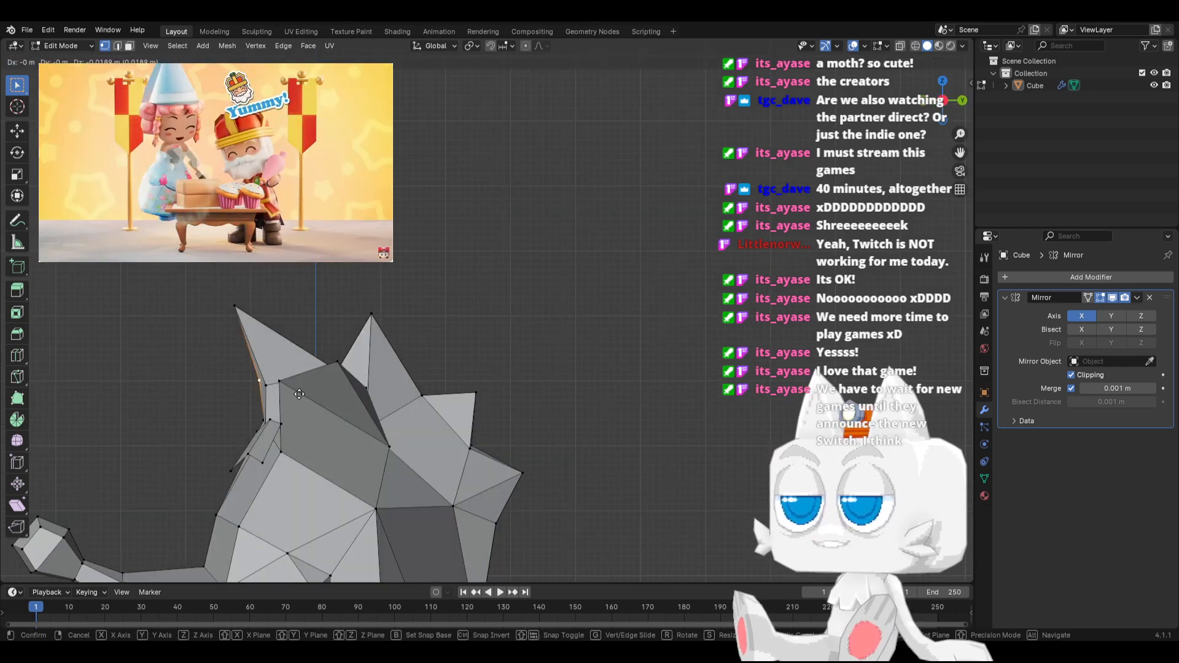
click(299, 403)
Move the forehead vertex below the front spike -0.032815 m along Y and -0.10501 m along Z in side view
middle_drag(299, 404, 347, 425)
click(272, 475)
key(KP_3)
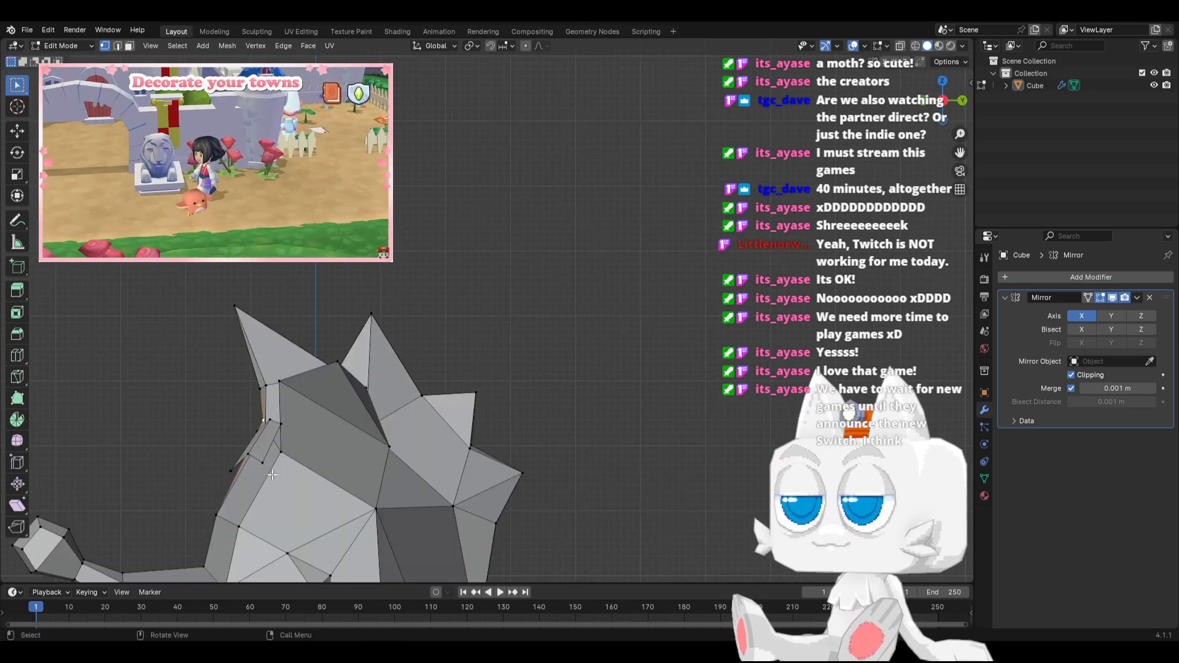
scroll(262, 480, up, 2)
key(g)
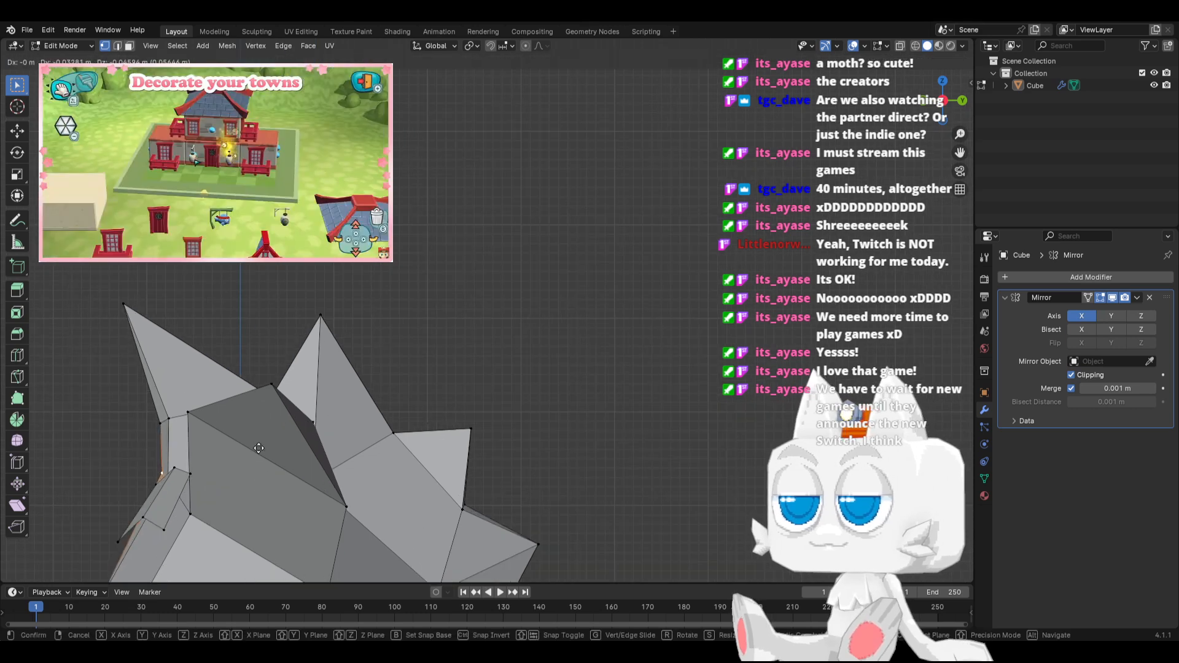
click(258, 453)
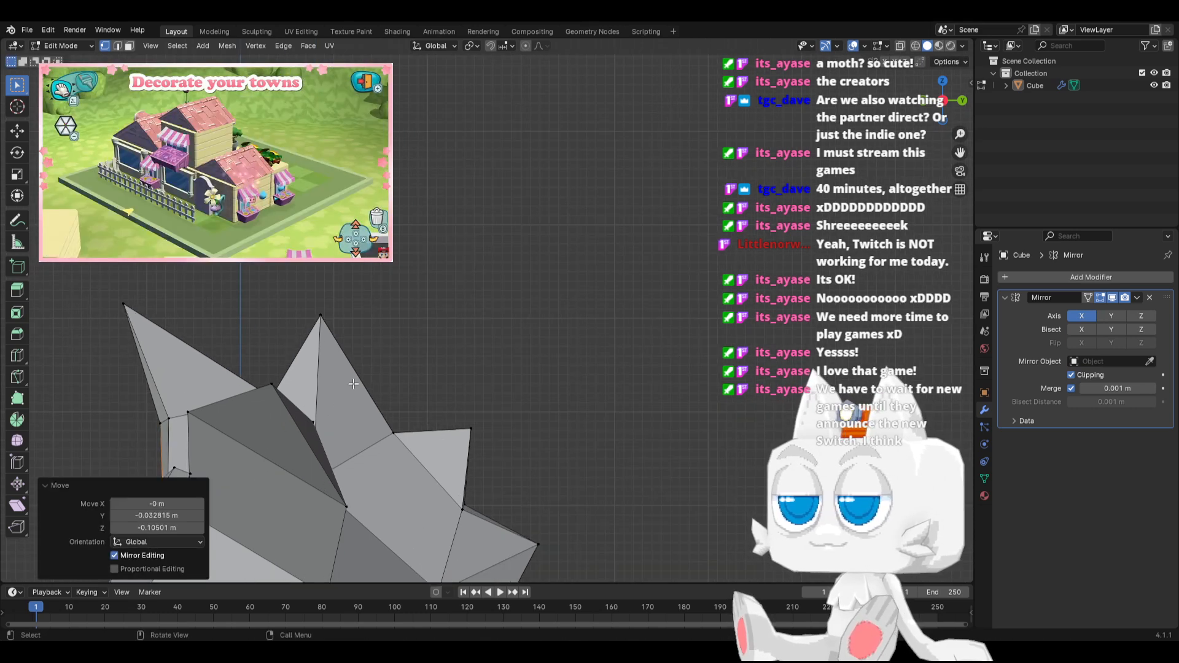
Select the whole mesh and merge its duplicate vertices by distance with a 0.0001 m threshold
key(a)
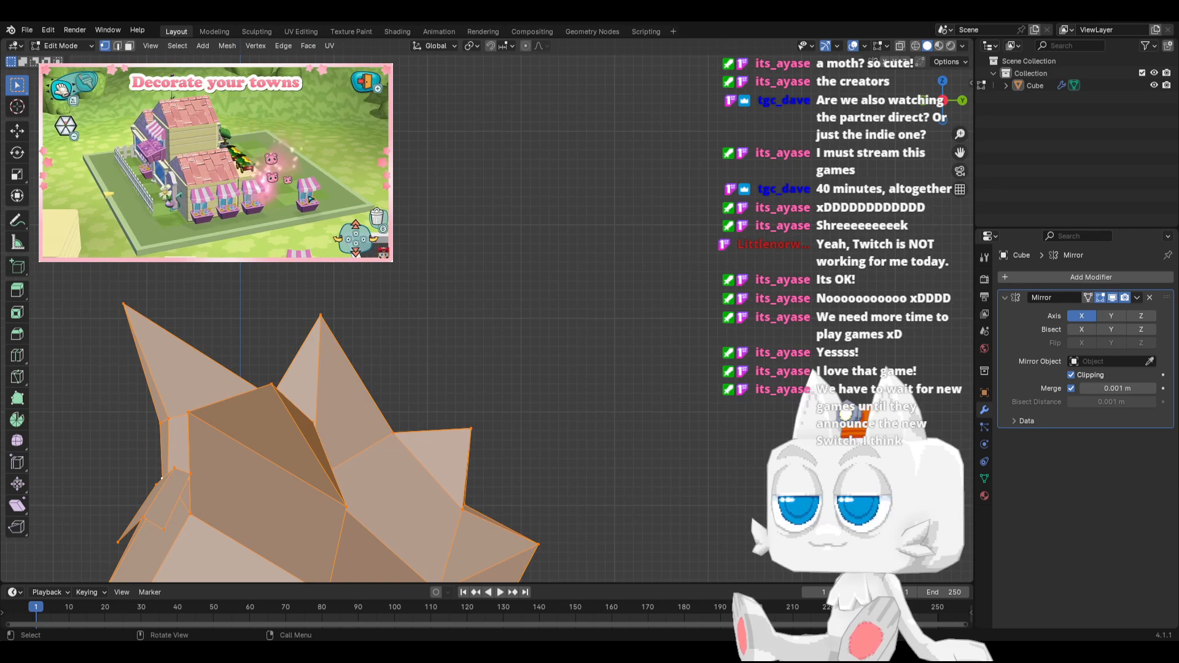
click(261, 47)
click(235, 47)
click(233, 47)
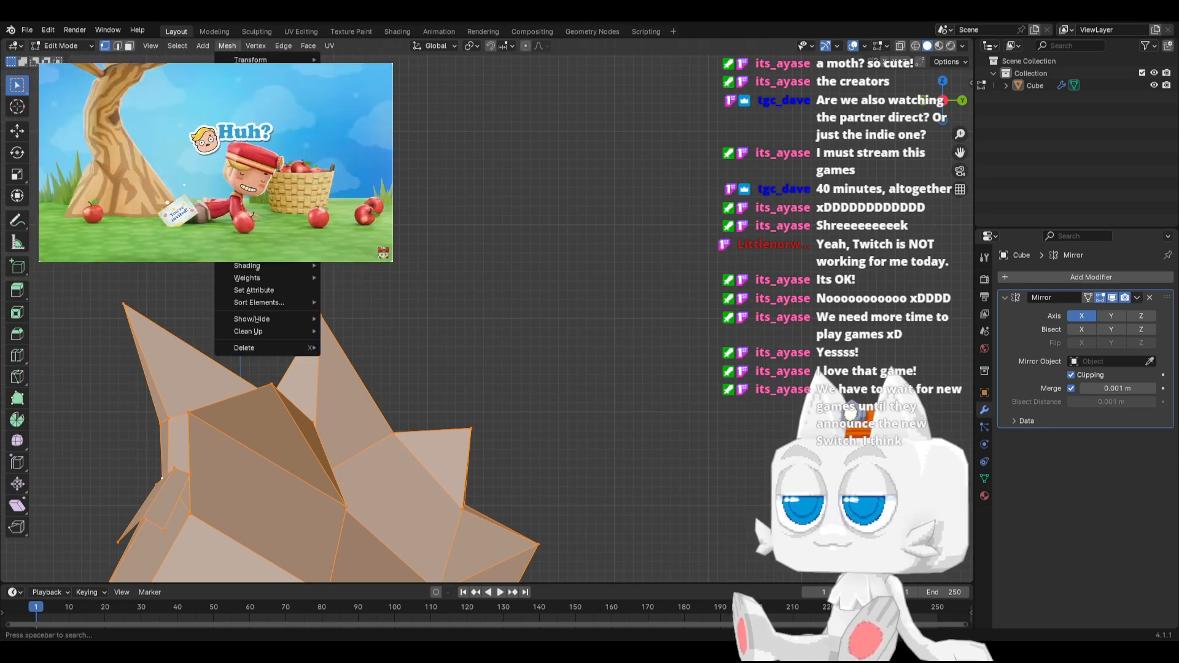
mouse_move(256, 331)
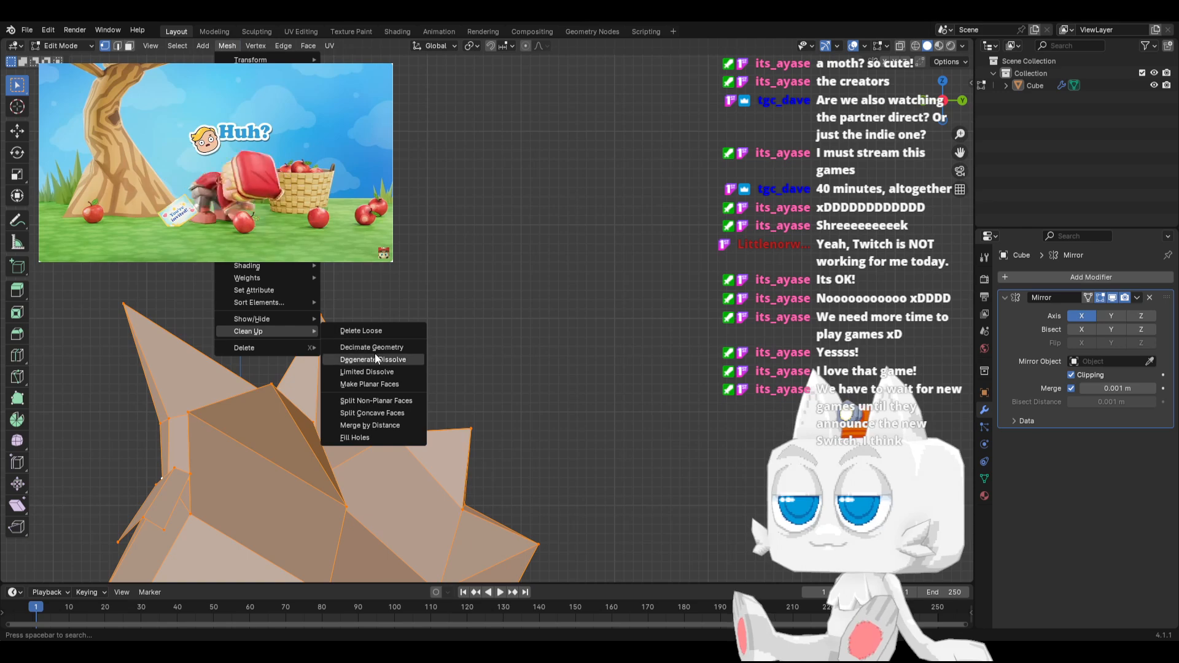
click(370, 423)
Knife-cut new edges from the wrist across the upper corner of the hand and diagonally over its side face
scroll(310, 358, down, 3)
scroll(310, 358, down, 1)
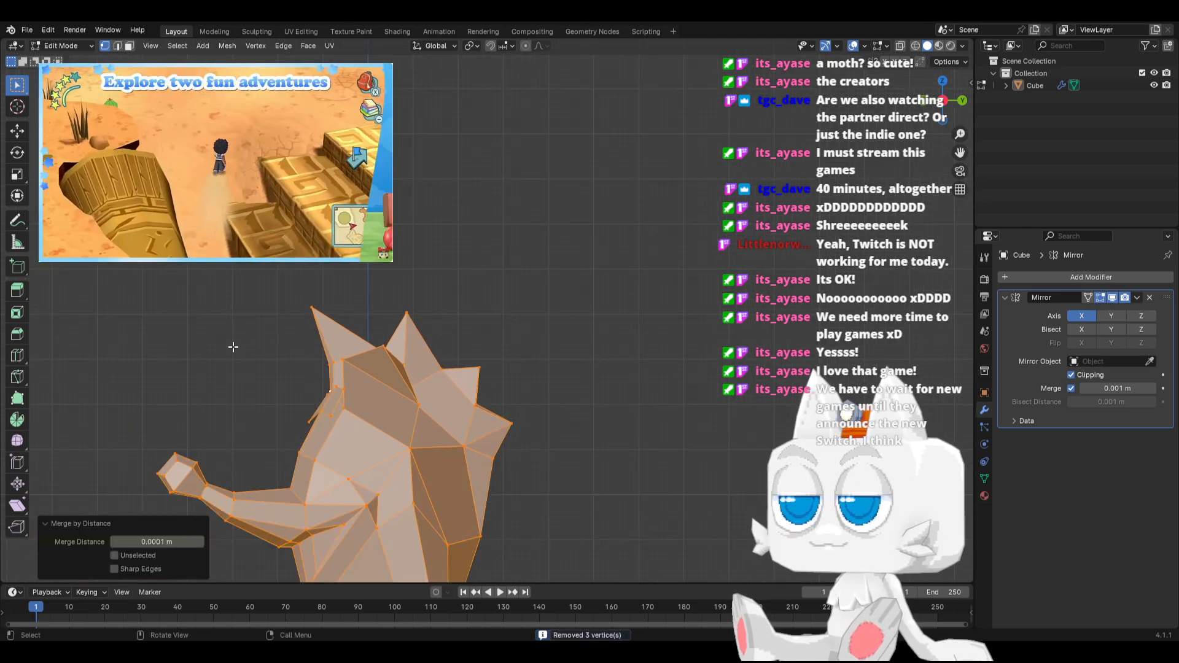
middle_drag(231, 345, 555, 419)
scroll(408, 370, down, 4)
scroll(408, 370, up, 6)
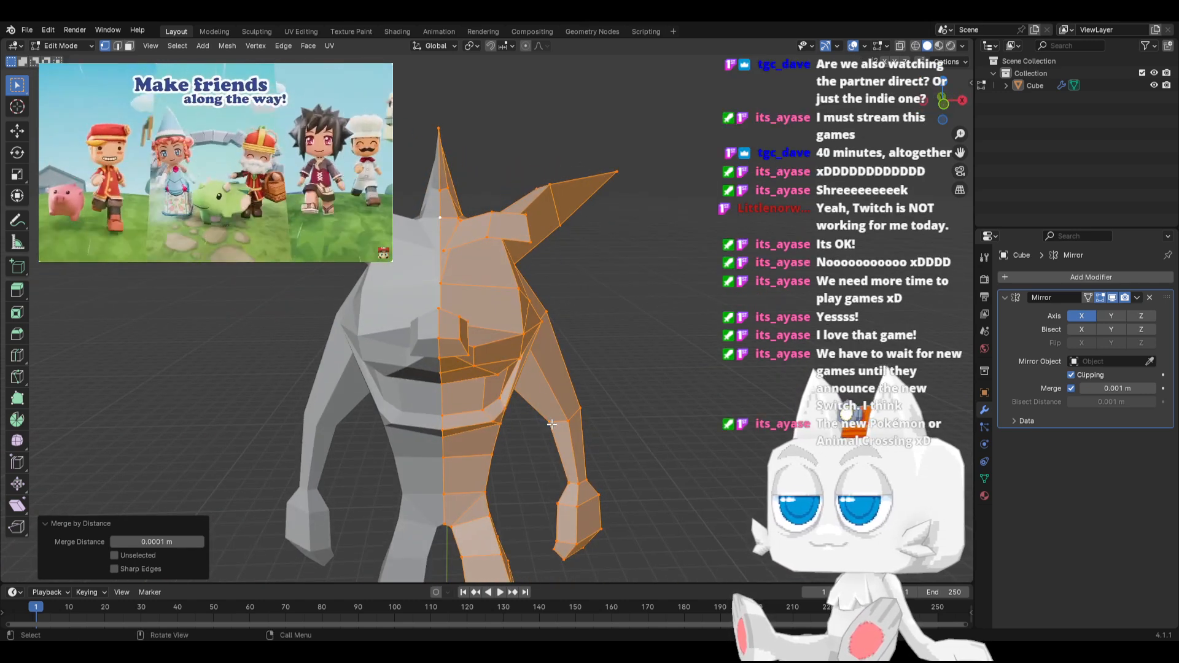
scroll(474, 274, up, 5)
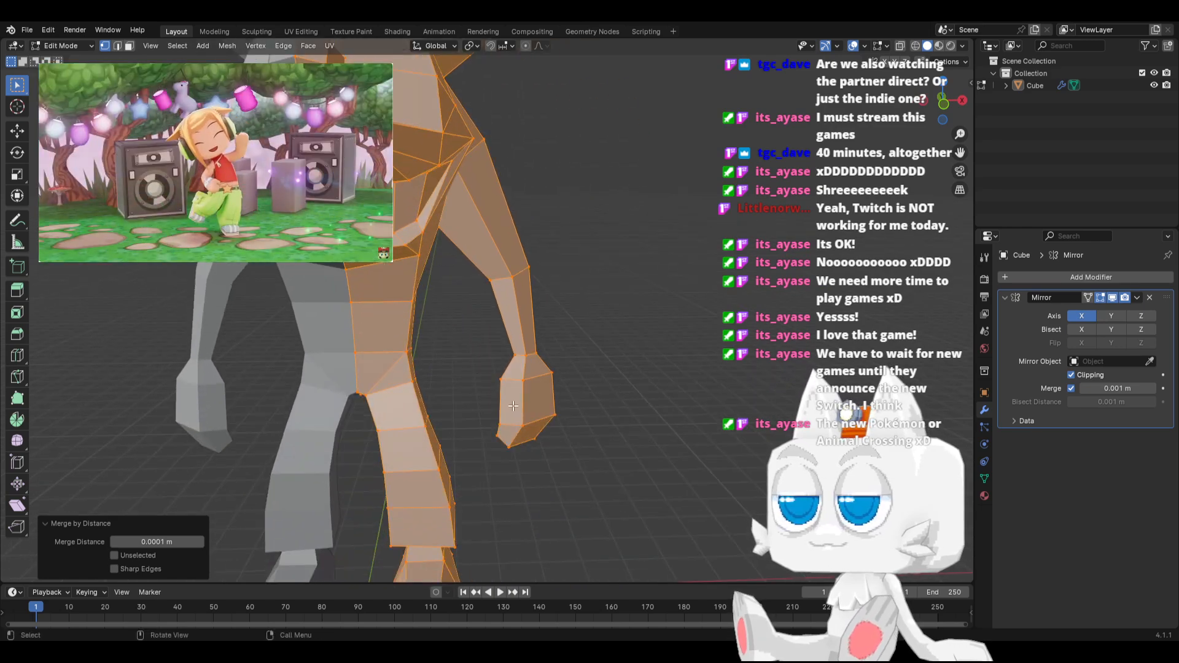
middle_drag(563, 443, 470, 420)
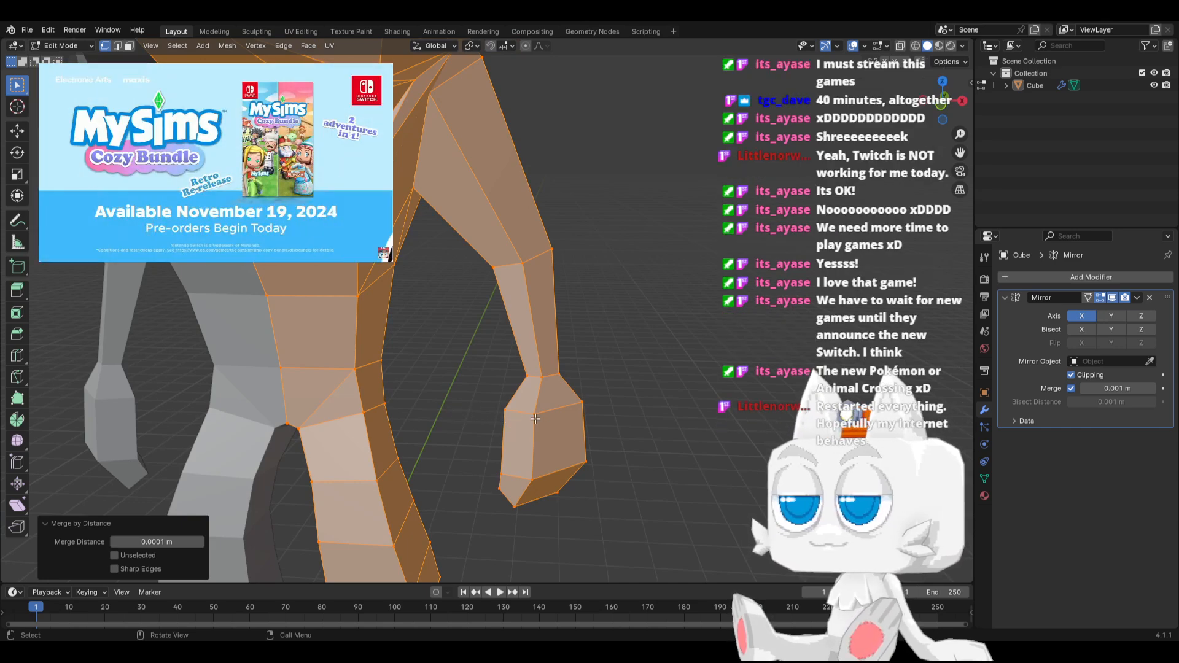
scroll(476, 433, up, 4)
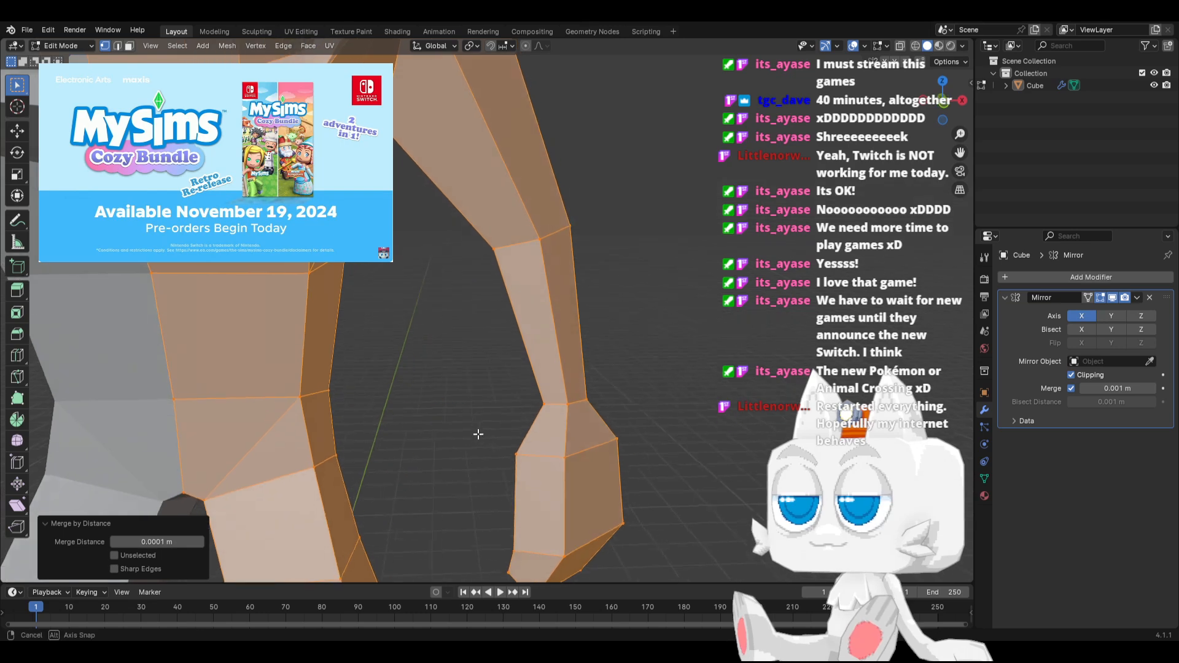
key(k)
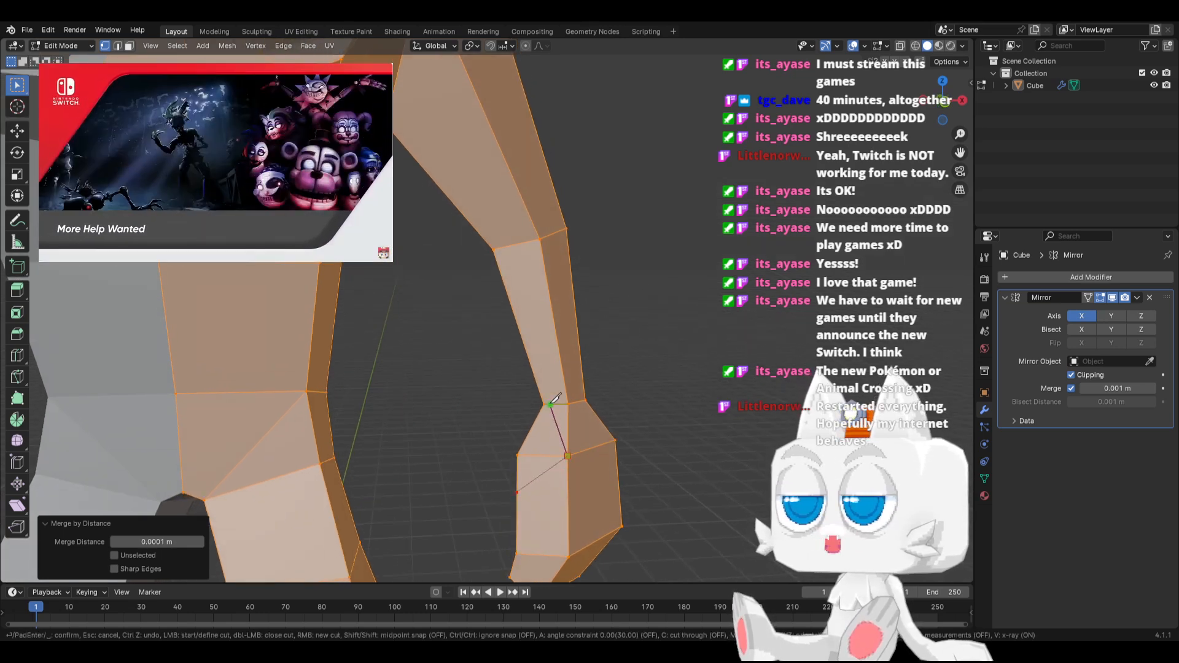
middle_drag(465, 433, 639, 418)
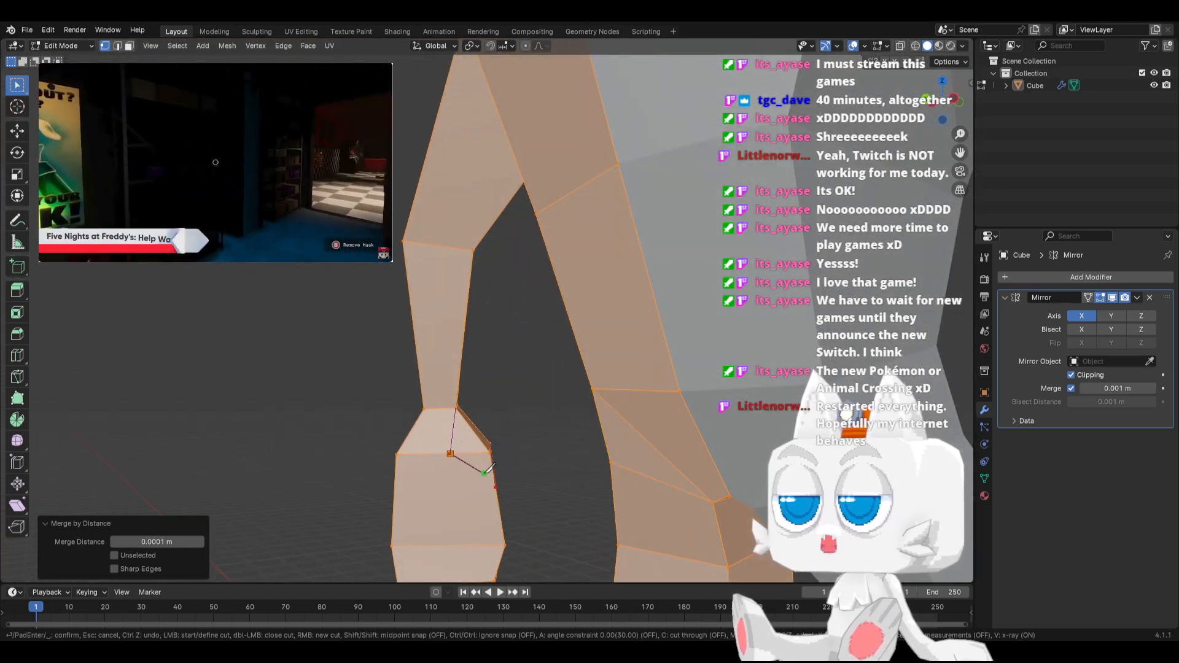
key(Return)
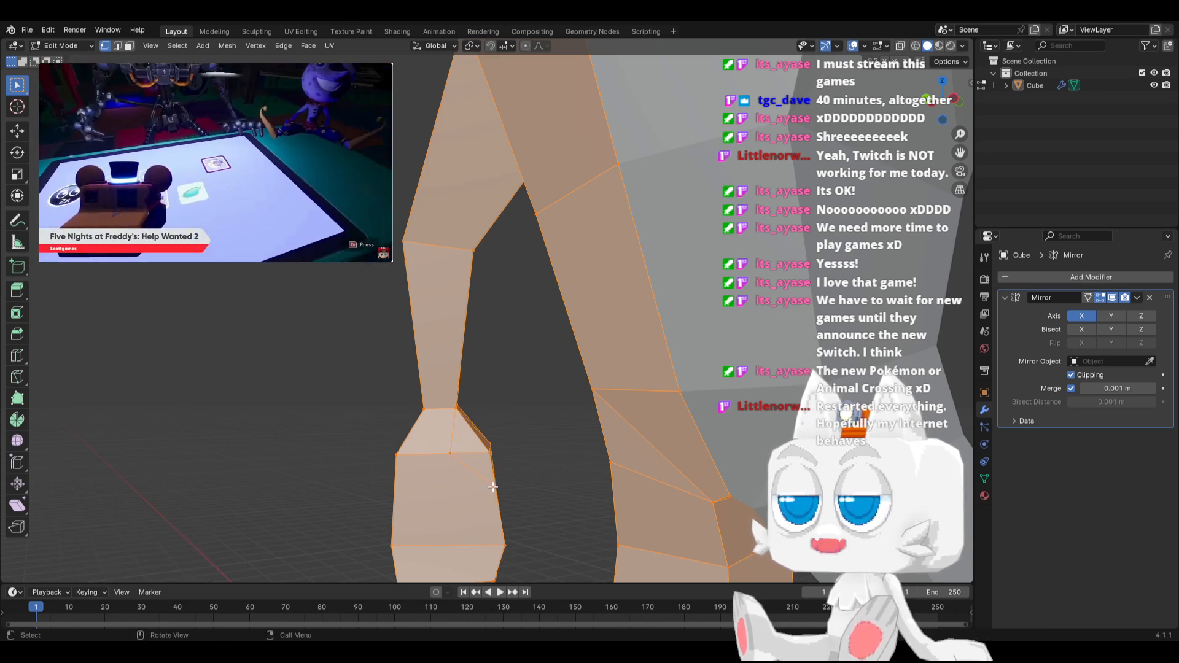
middle_drag(498, 482, 331, 457)
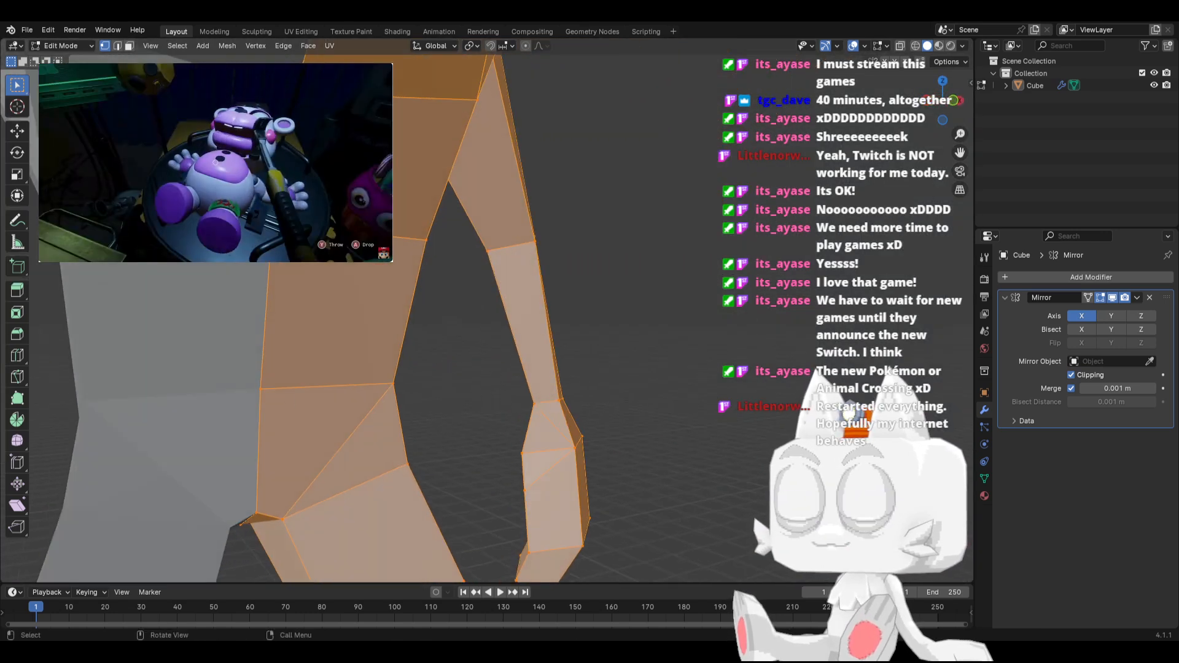
Extrude the two triangular faces at the hand's upper inner corner outward to start a thumb
click(540, 440)
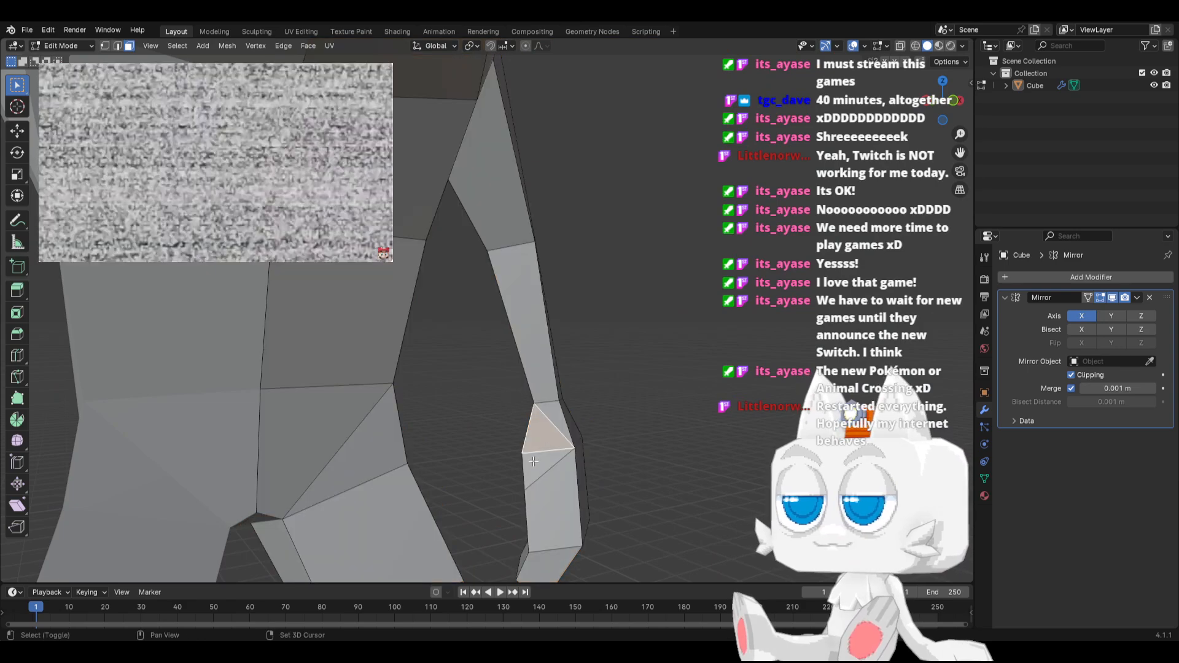
shift+click(538, 465)
middle_drag(445, 483, 571, 484)
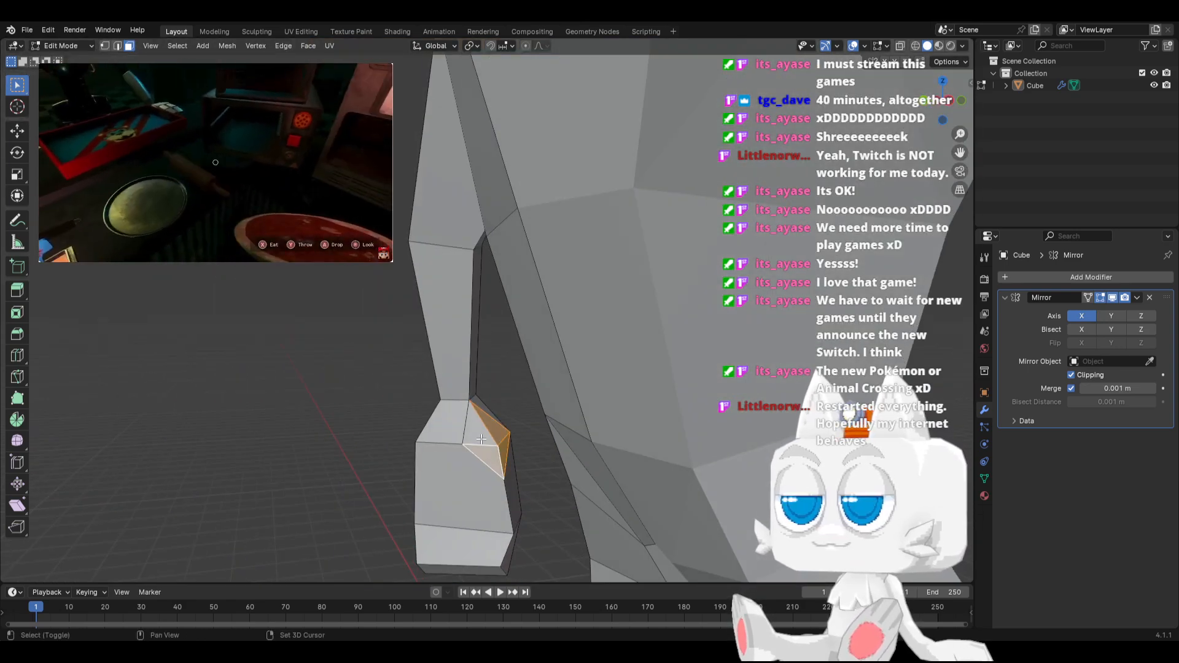
middle_drag(391, 480, 482, 465)
key(e)
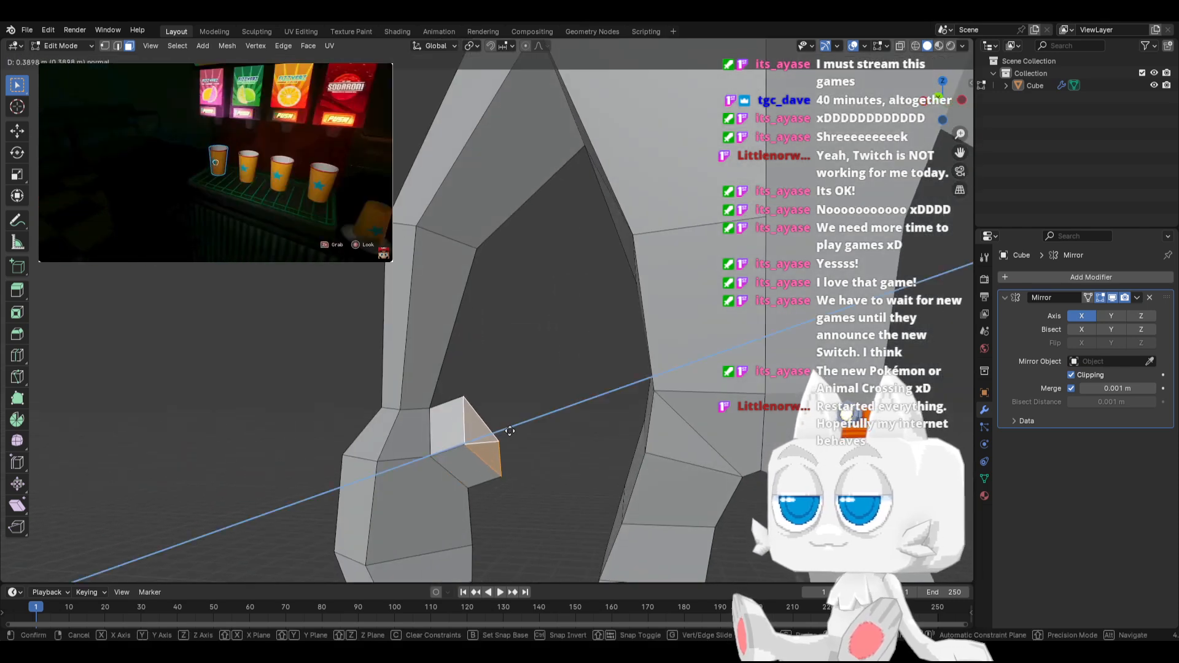
click(517, 431)
Rotate the thumb's end faces 21.1° in view, move them outward and down, and scale them to 0.548
key(r)
click(518, 418)
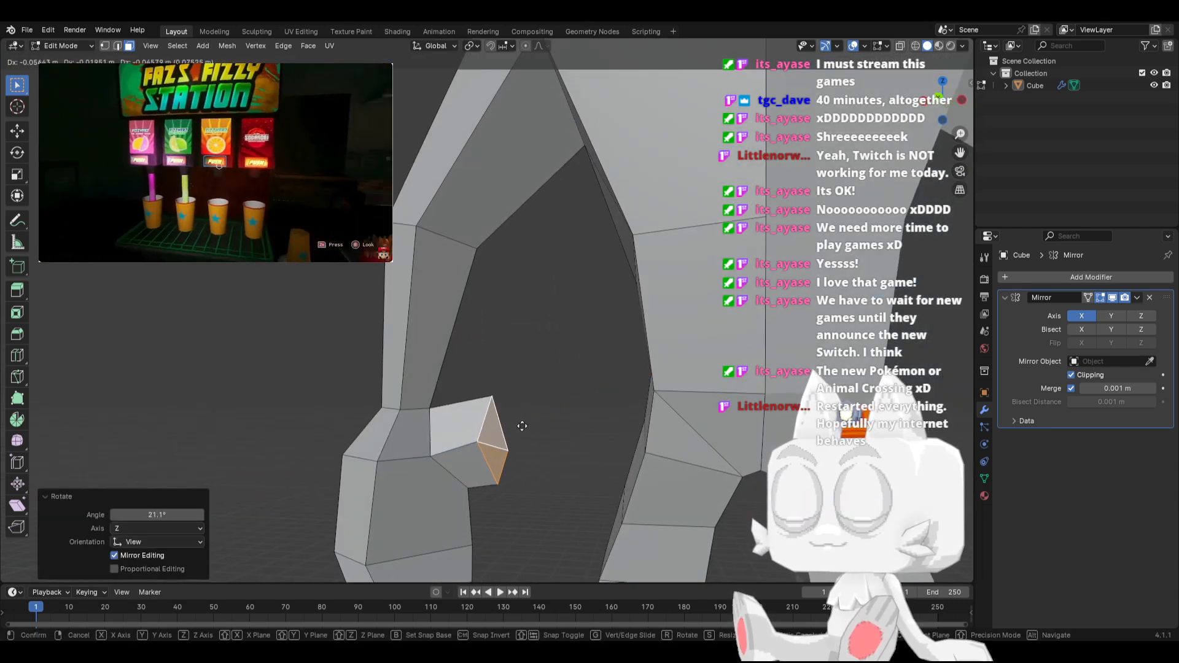
key(g)
click(540, 452)
key(s)
click(526, 453)
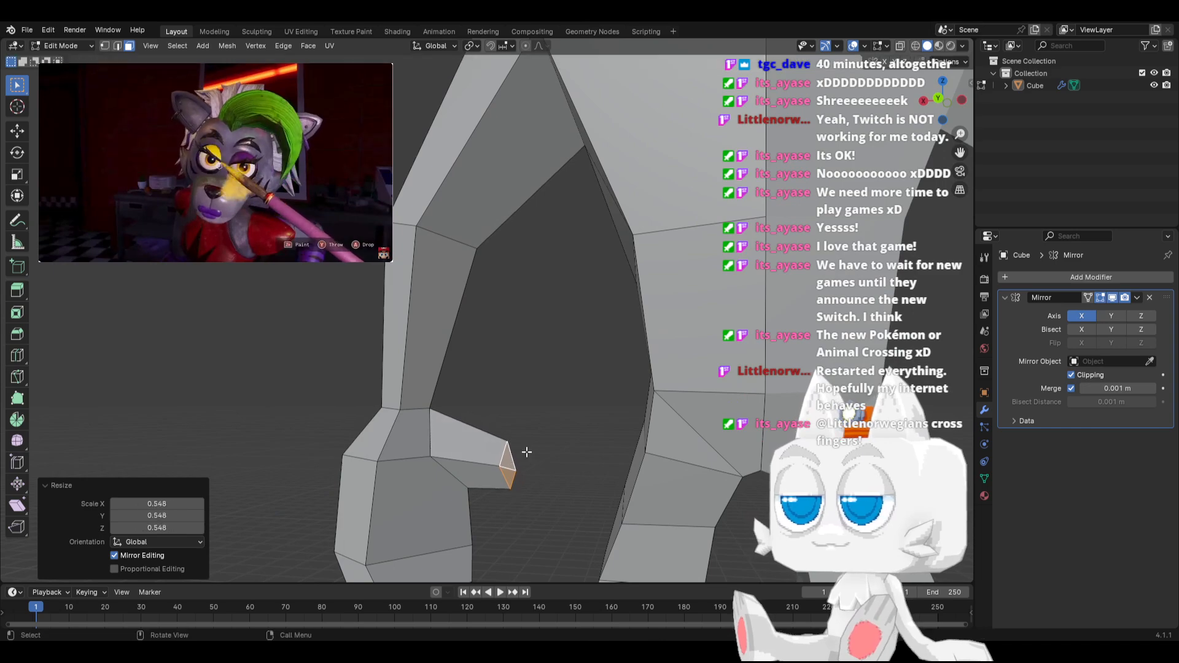
Dissolve the extra thumb-tip vertex and move the tip's outer vertices 0.1405 m along X, 0.03291 m along Y and 0.018791 m along Z
middle_drag(526, 453, 282, 448)
click(106, 47)
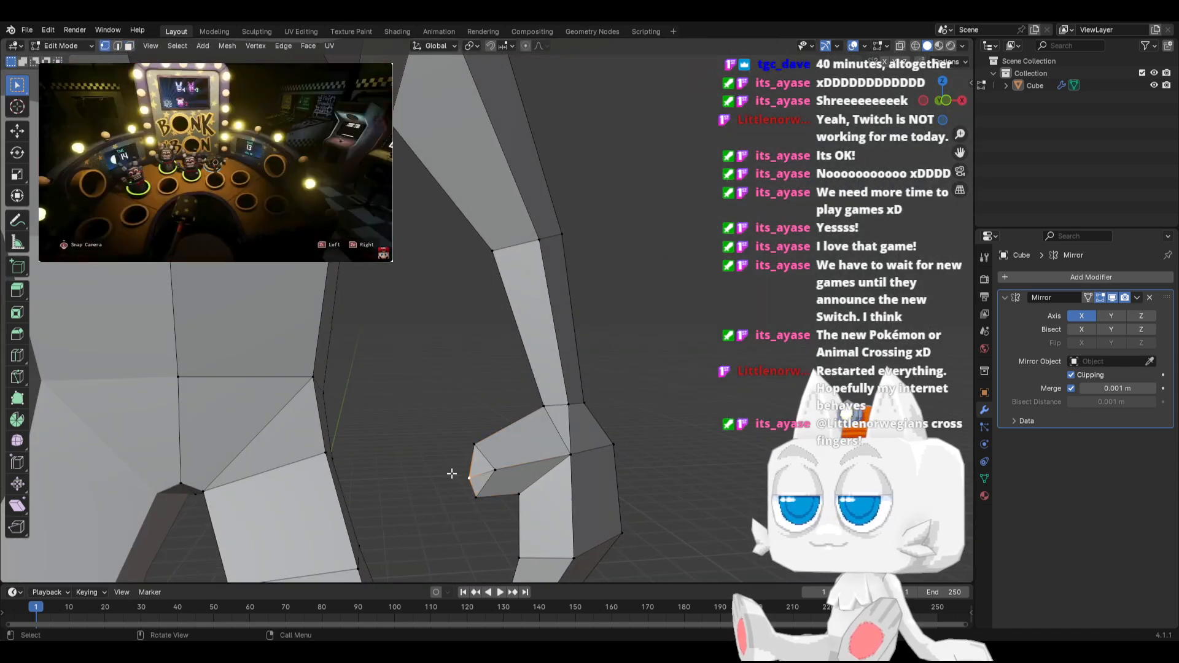
key(x)
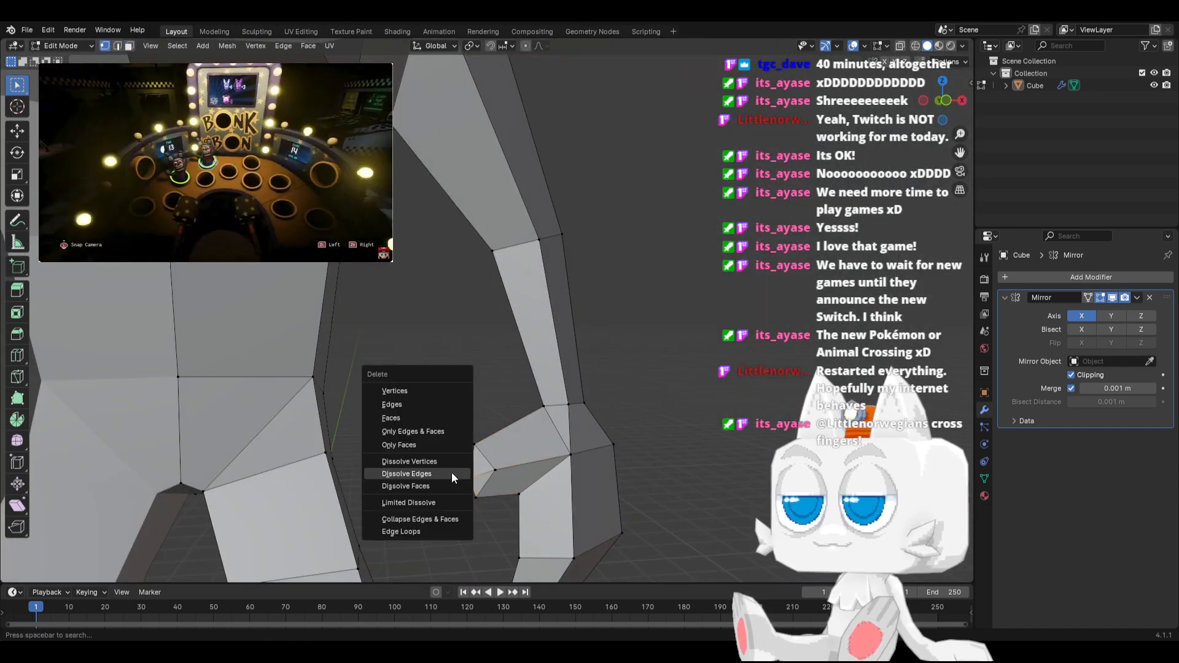
click(430, 473)
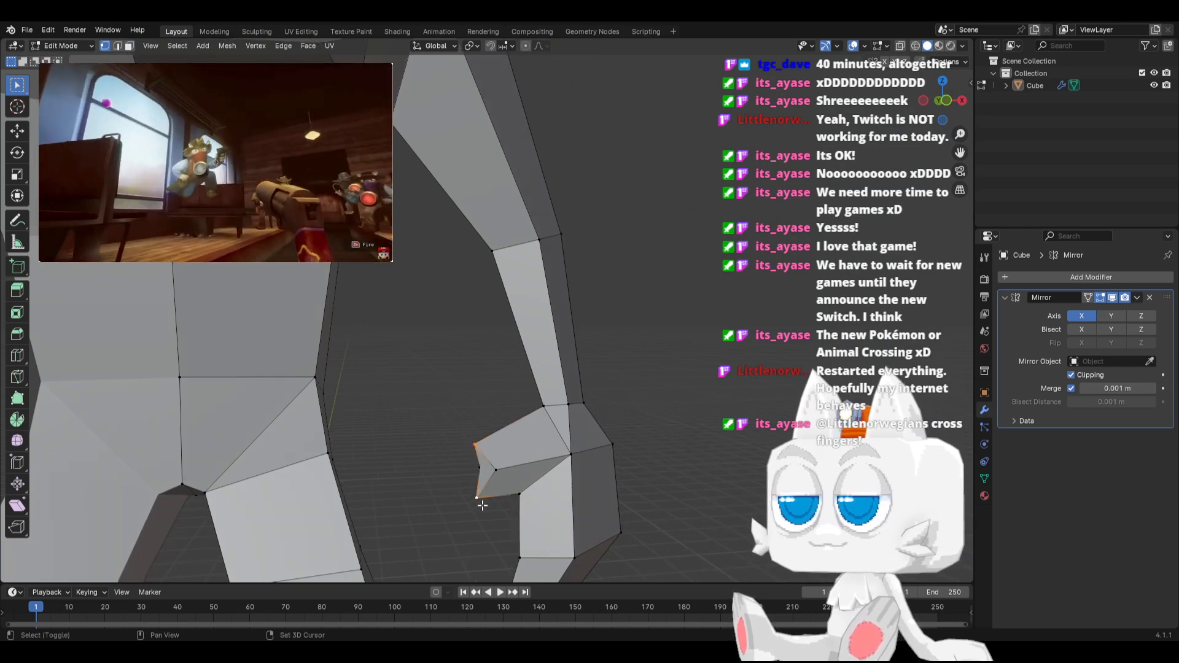
middle_drag(482, 505, 455, 502)
key(g)
click(485, 493)
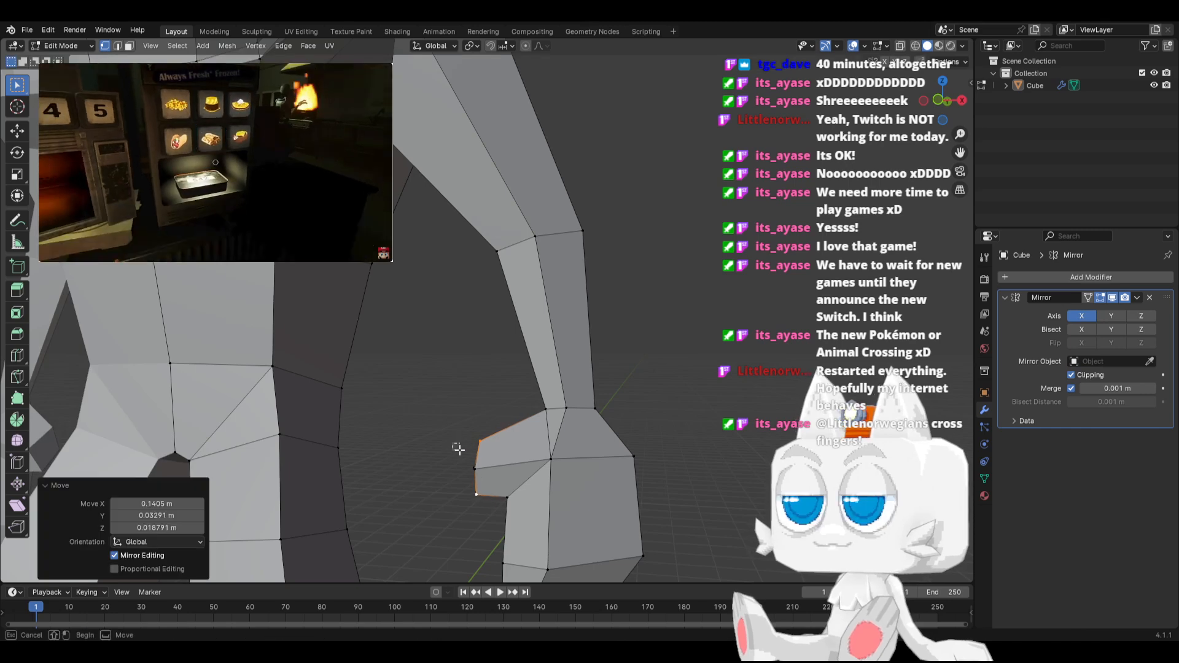
Select the thumb-tip vertices, rotate them, and move them -0.10468 m along X, -0.018867 m along Y and -0.11224 m along Z
click(471, 468)
key(r)
right_click(551, 428)
key(c)
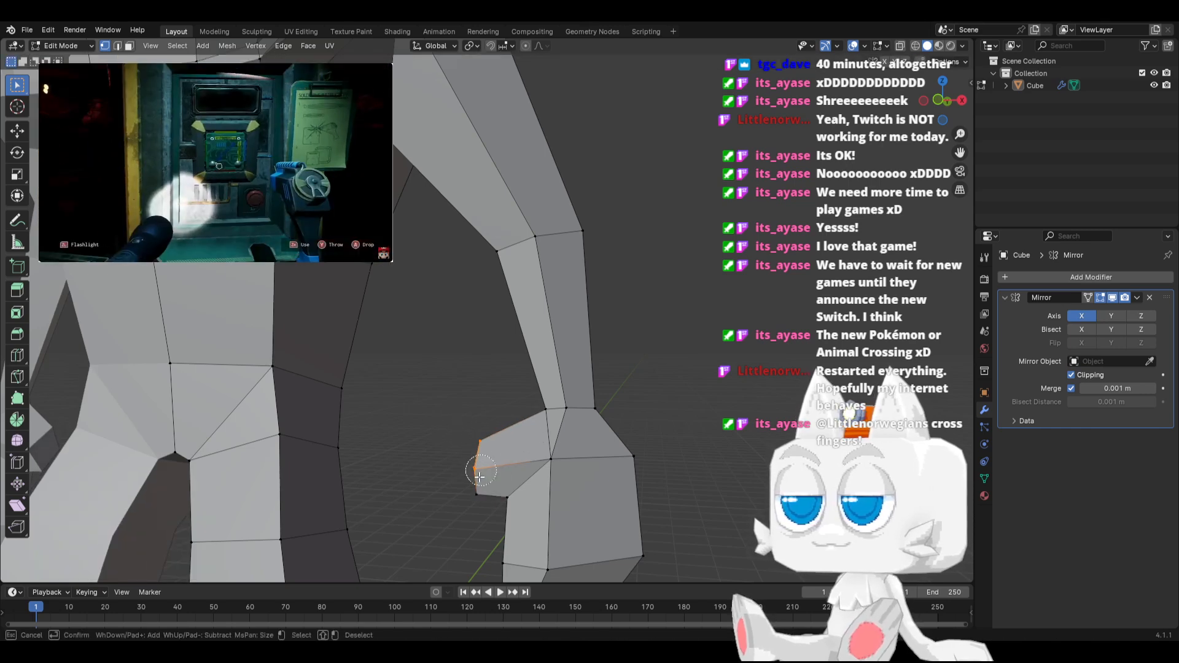
drag(480, 471, 478, 498)
right_click(478, 498)
key(r)
click(574, 458)
key(g)
click(563, 467)
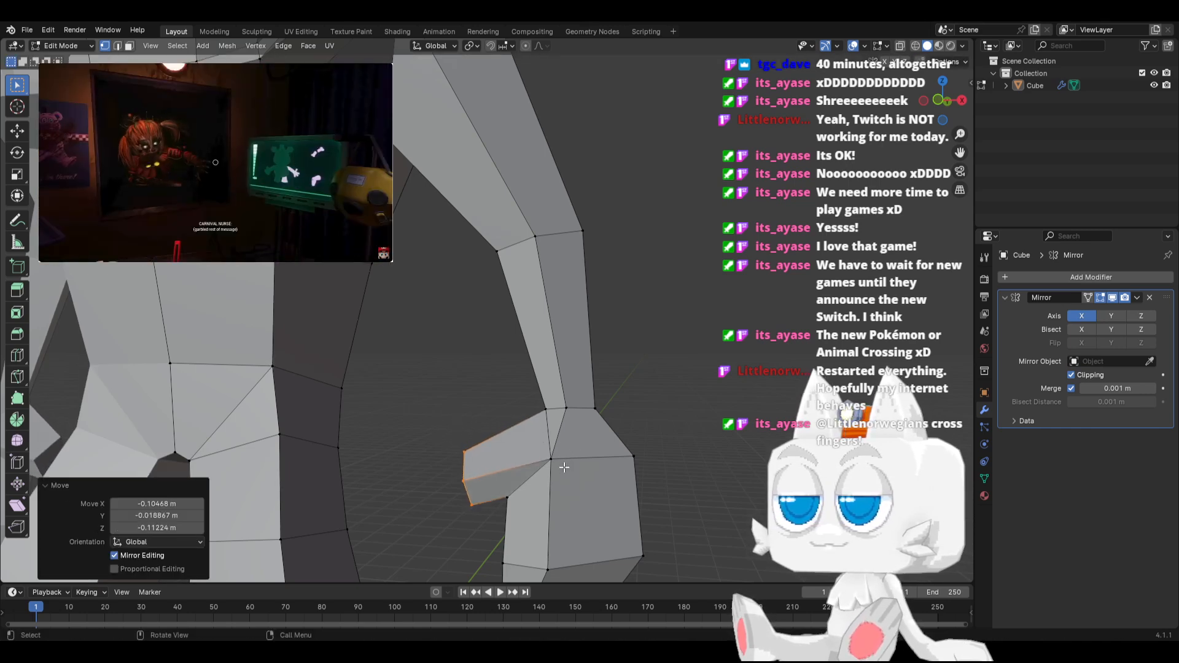
Raise the thumb tip's lower vertex by 0.086721 m in Z and lower its upper vertex by 0.076 m
key(g)
click(486, 502)
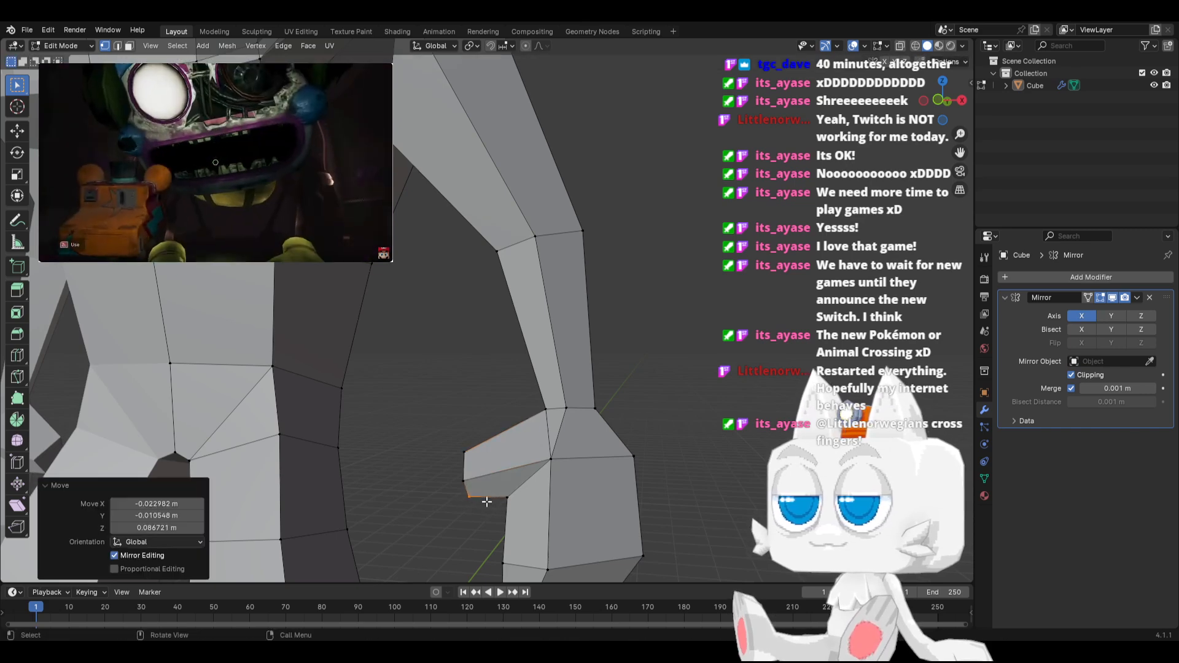
key(g)
click(495, 468)
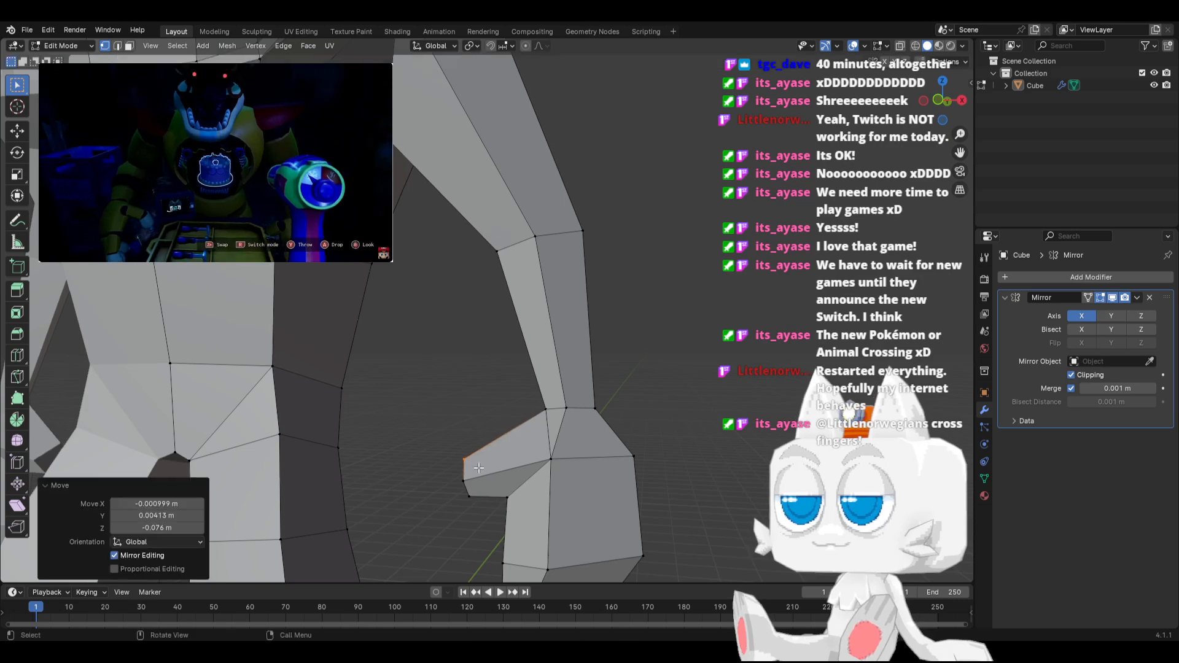
Slide the thumb-base vertex along the hand's upper edge to the hand's corner with a factor of 1.000
scroll(494, 469, down, 2)
middle_drag(494, 469, 232, 457)
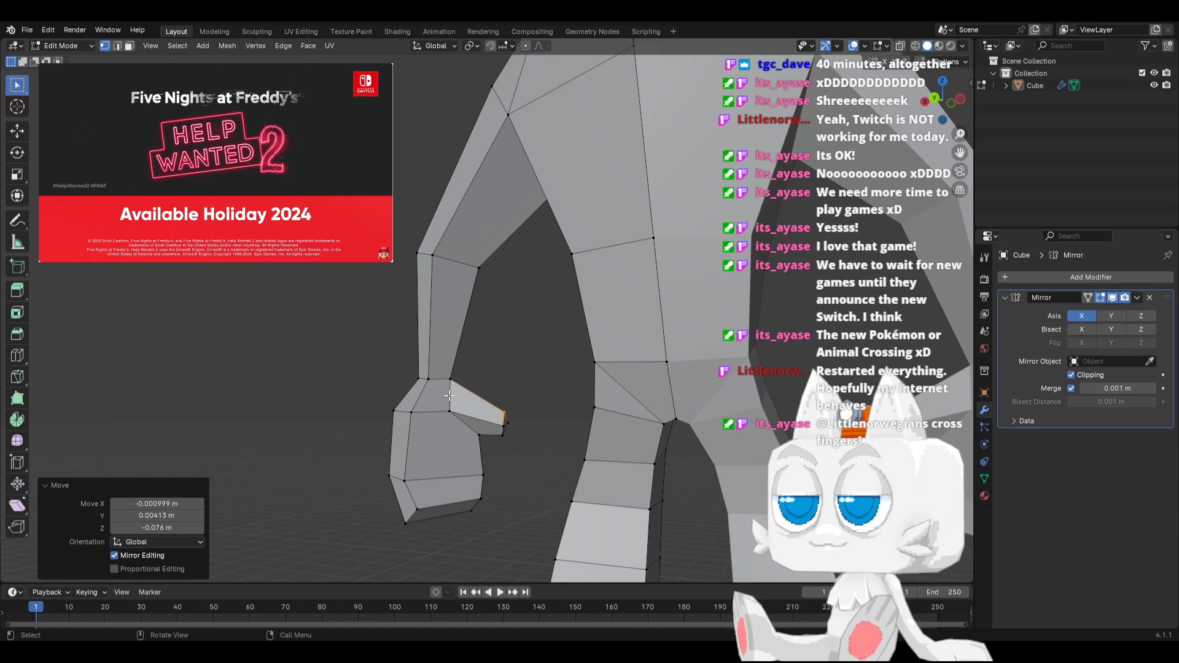
key(shift+v)
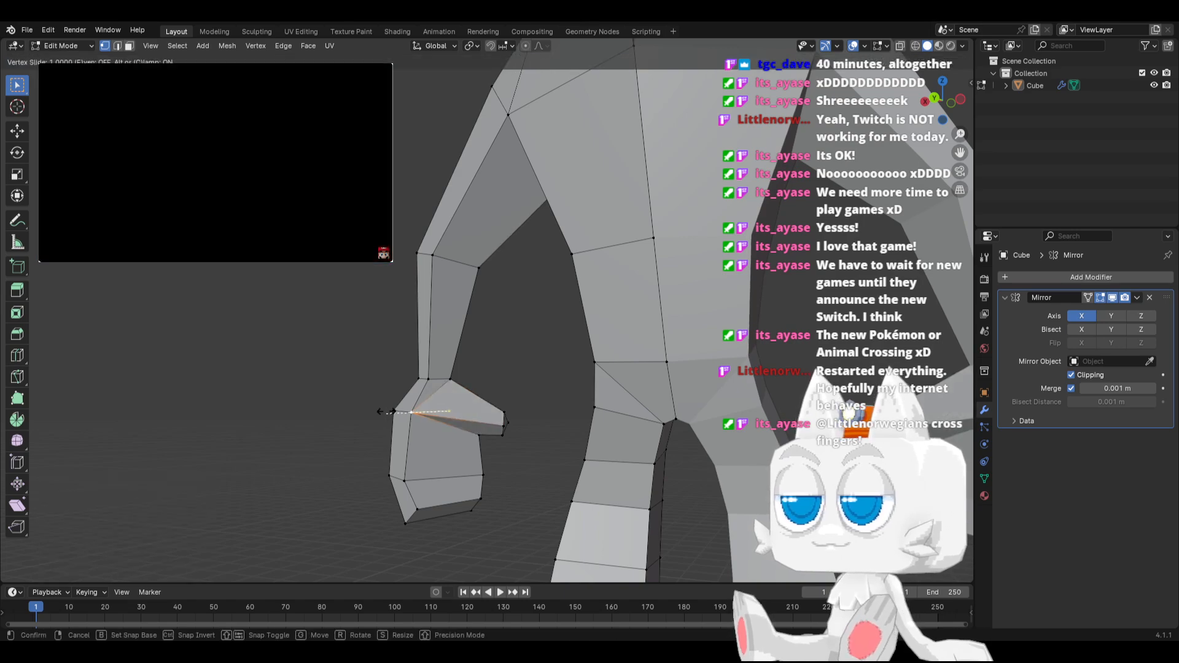
click(379, 411)
Knife-cut an edge from the thumb's upper tip to the wrist, and dissolve the selected edges across the thumb's base
middle_drag(379, 411, 416, 424)
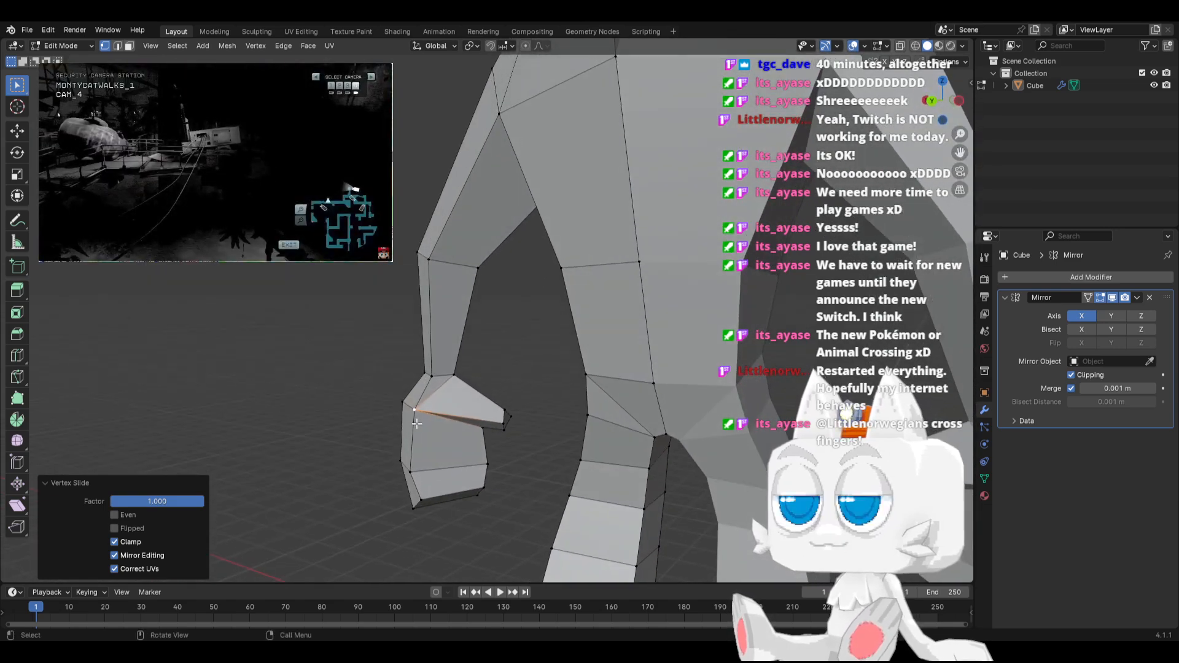
scroll(416, 424, up, 2)
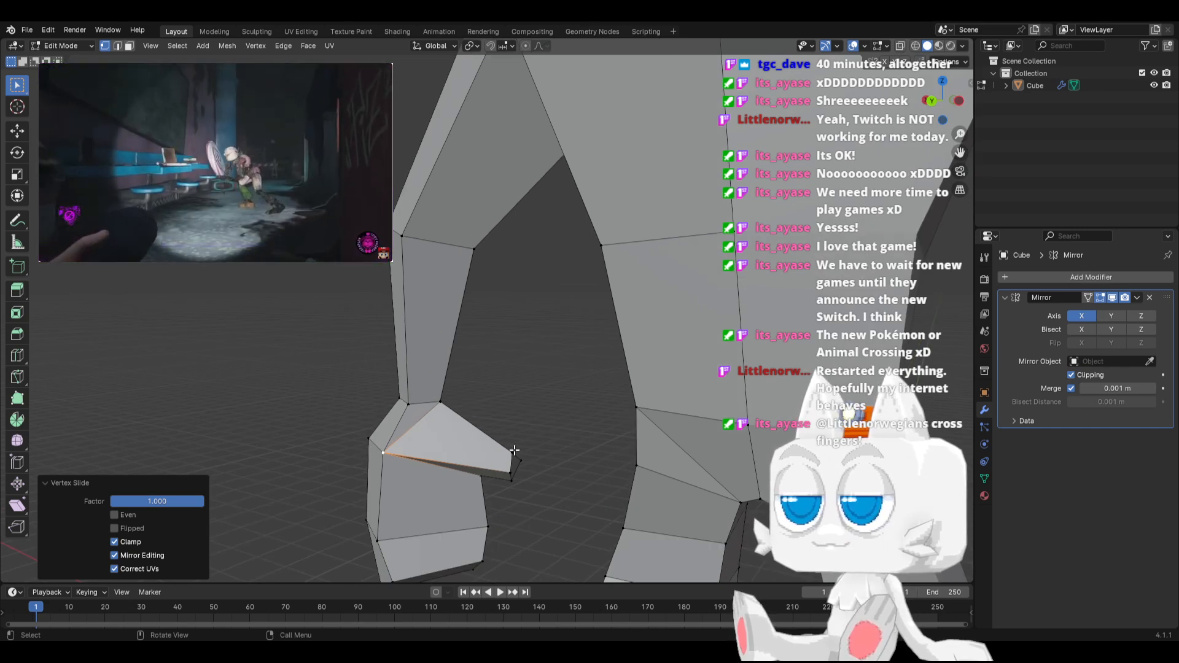
key(k)
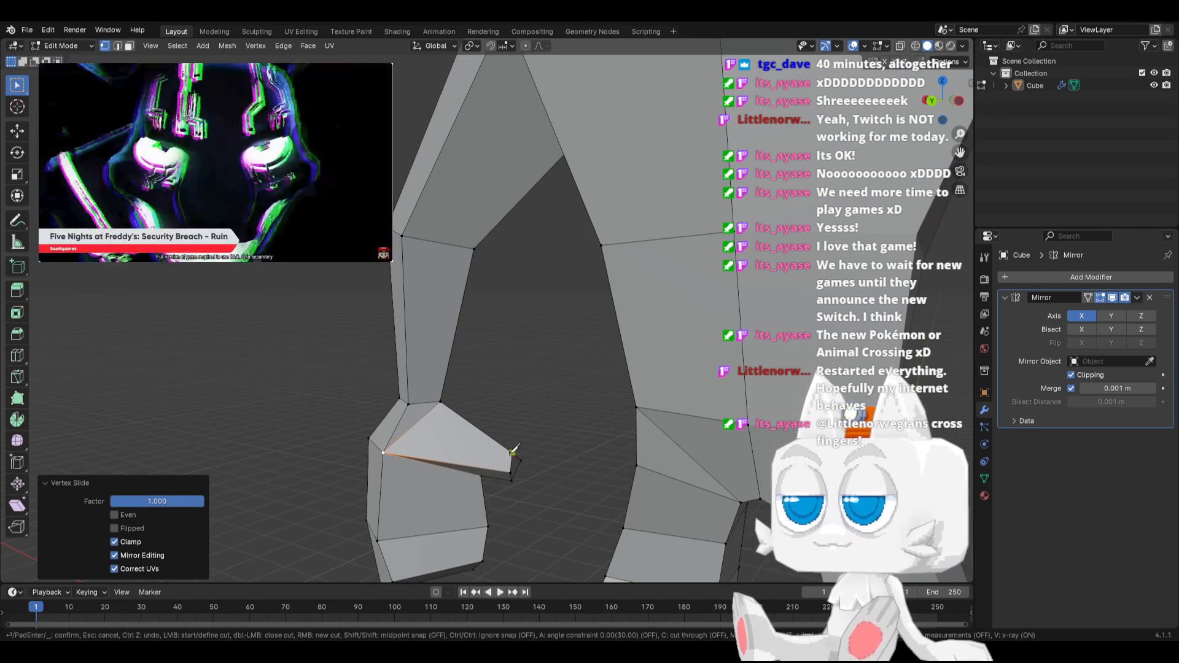
click(409, 402)
key(Return)
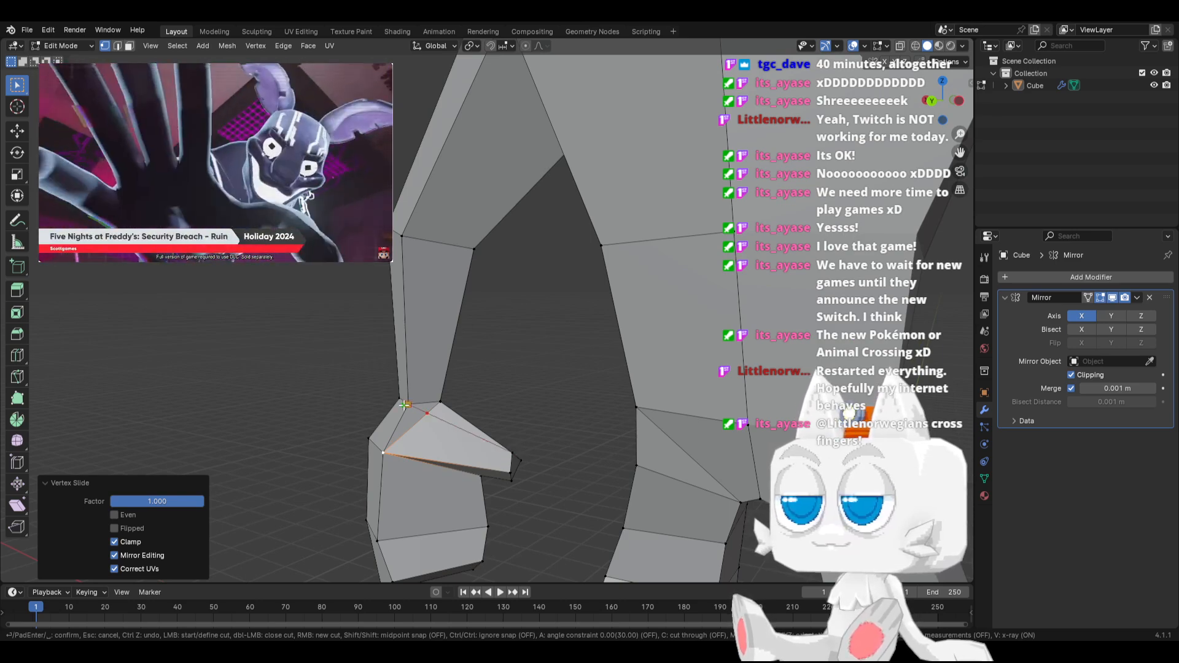
click(117, 45)
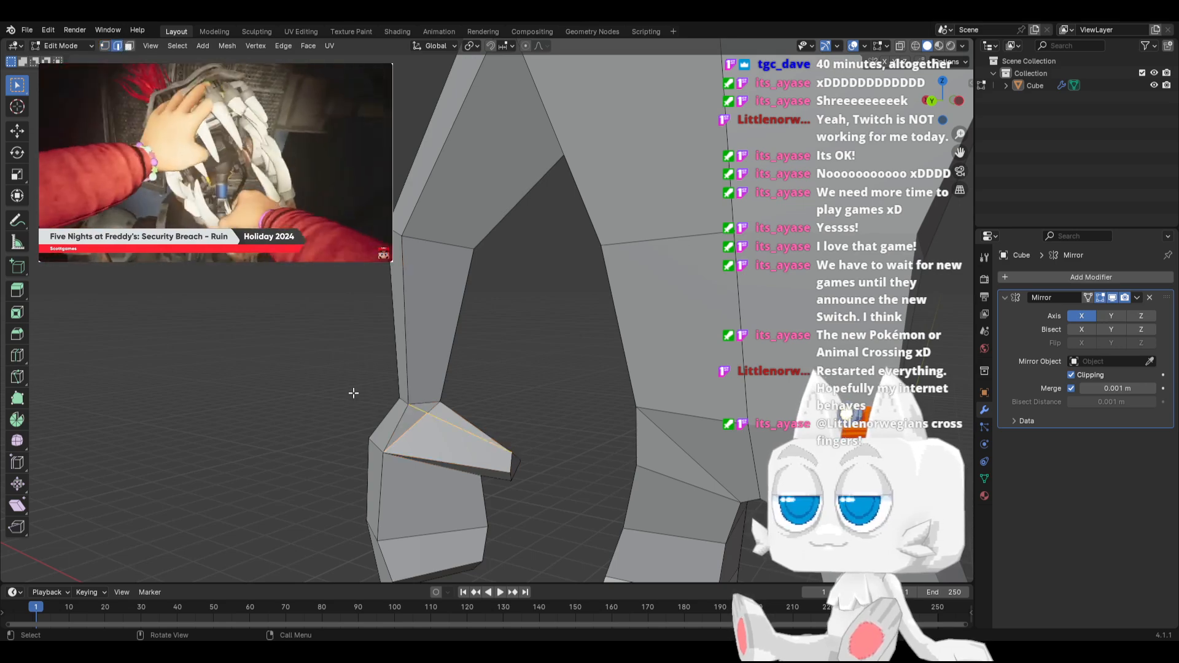
key(x)
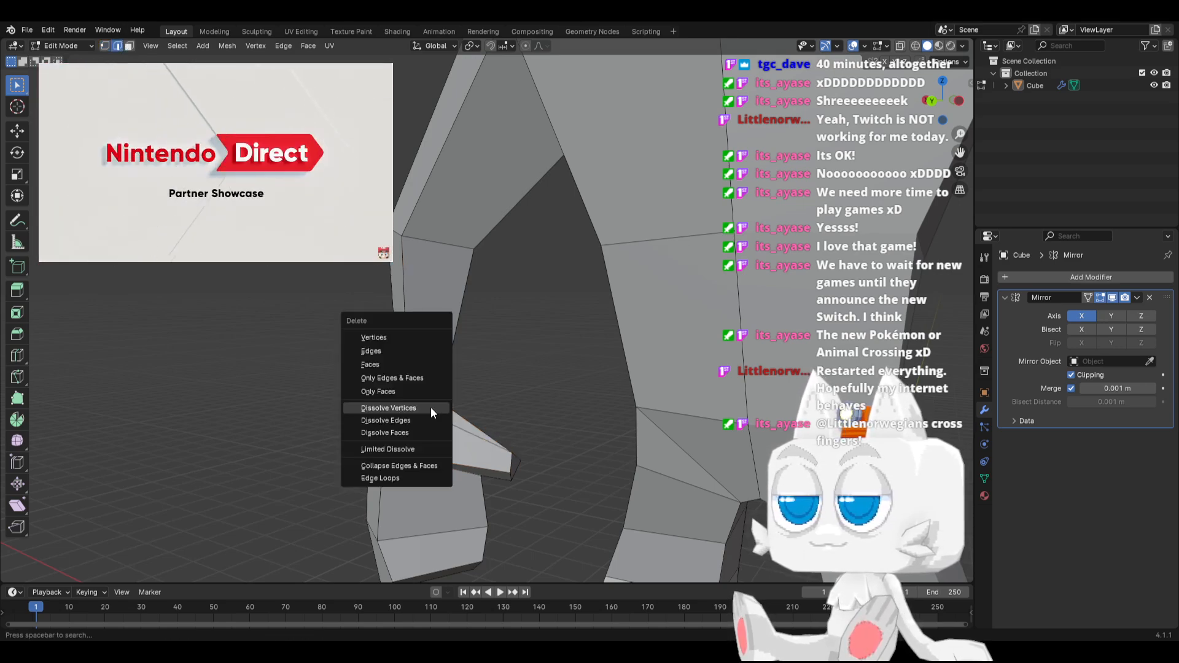
click(416, 420)
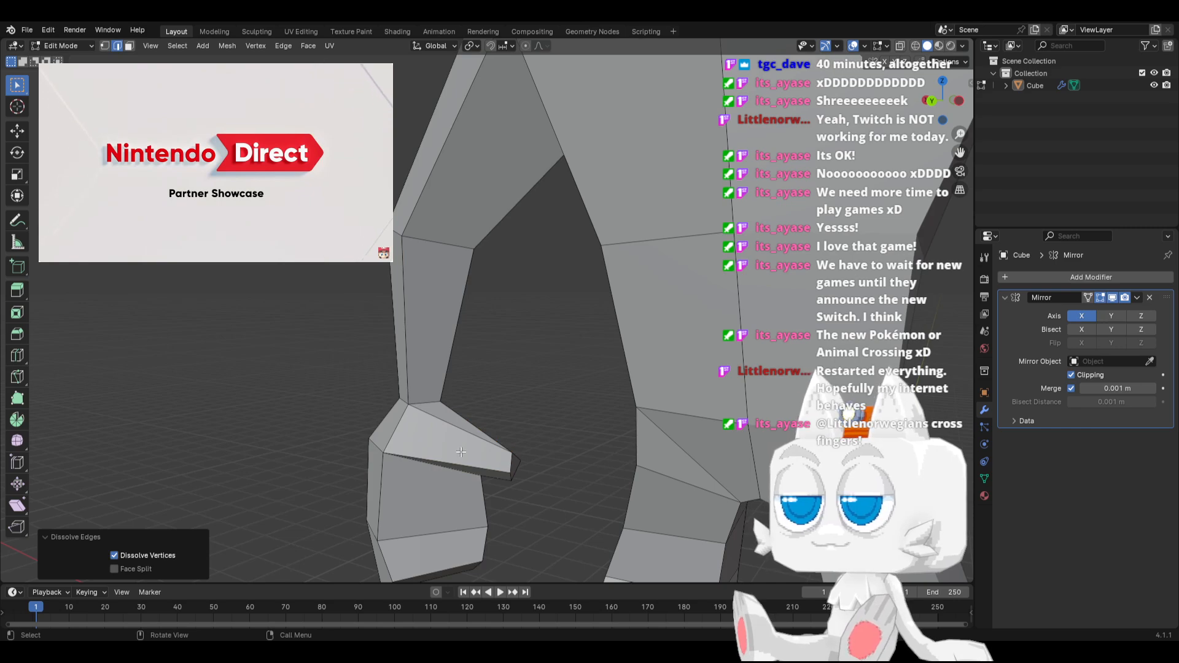
Merge the whole mesh's duplicate vertices by distance and leave Edit Mode
middle_drag(461, 452, 245, 534)
scroll(225, 542, down, 3)
key(a)
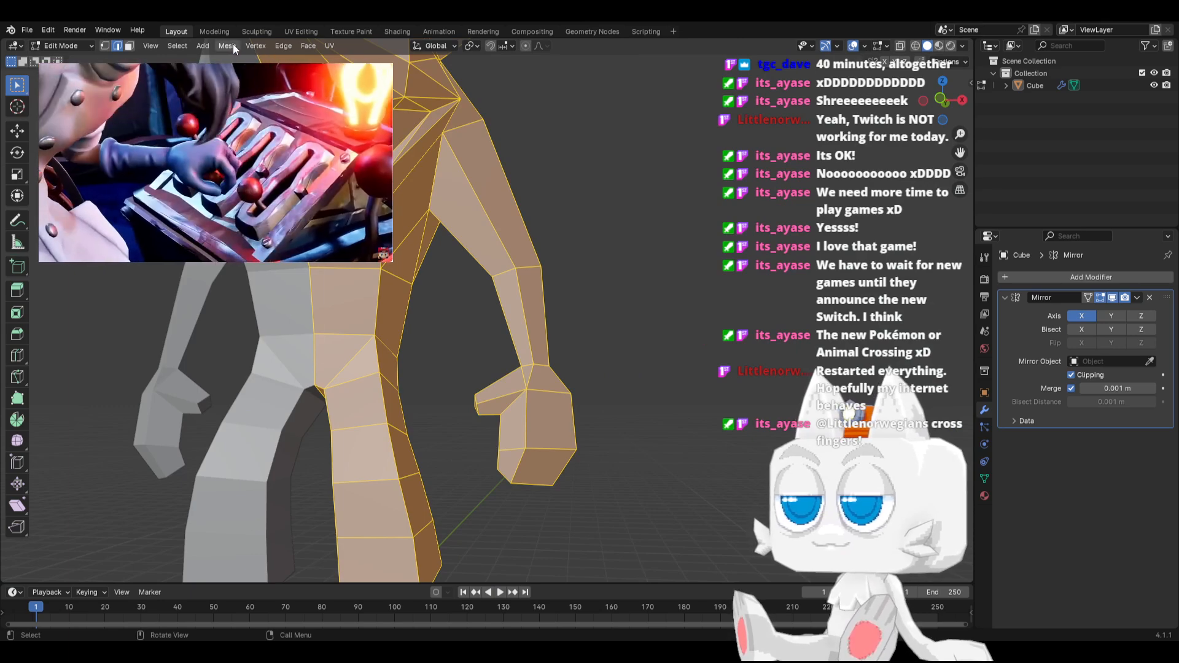
click(233, 44)
mouse_move(253, 331)
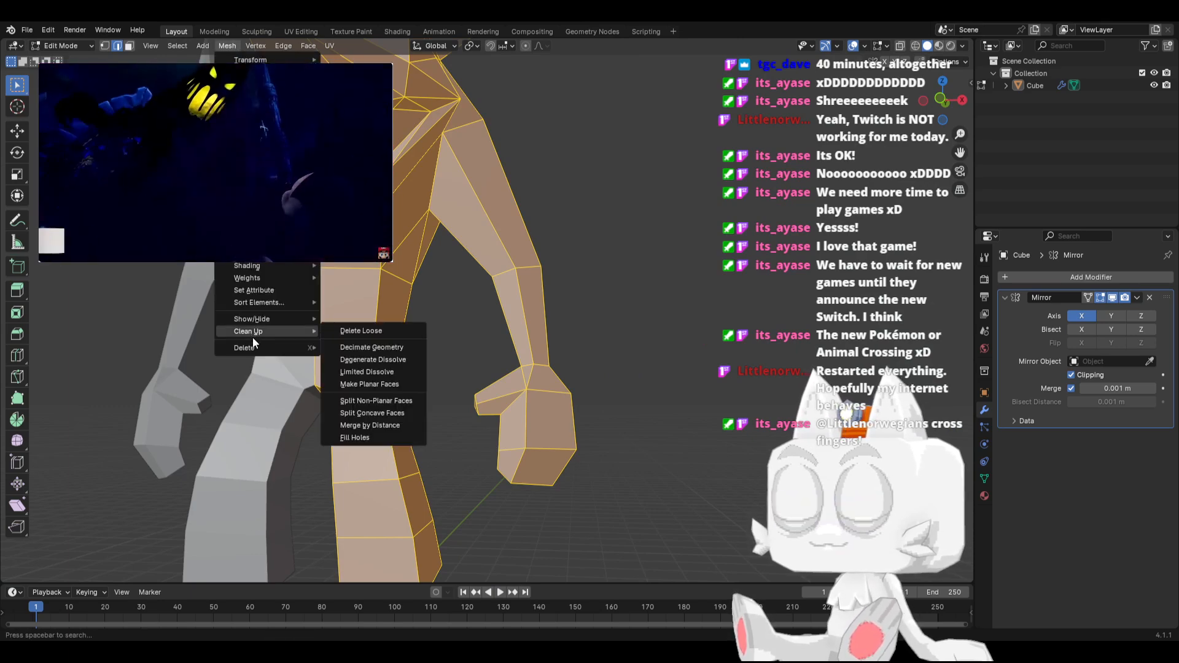
click(358, 422)
scroll(458, 355, down, 4)
key(Tab)
Select the head, upper torso, arm and hand vertices with X-ray enabled, leaving the lower body and leg out
middle_drag(376, 342, 406, 366)
key(KP_1)
key(KP_3)
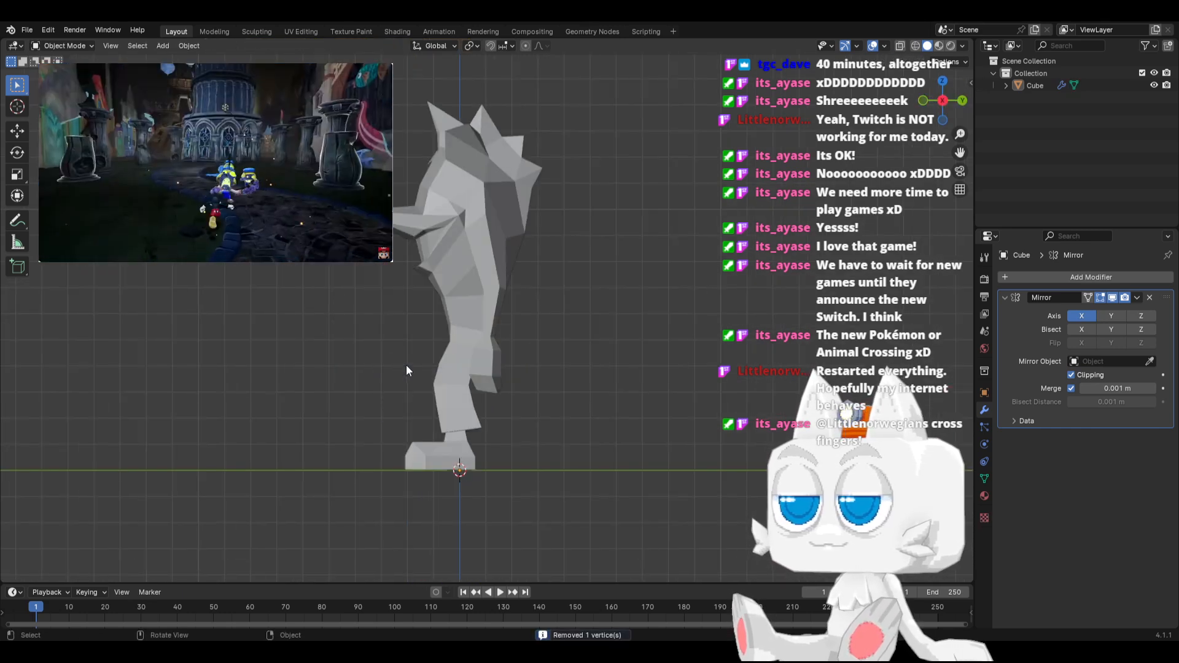
key(Tab)
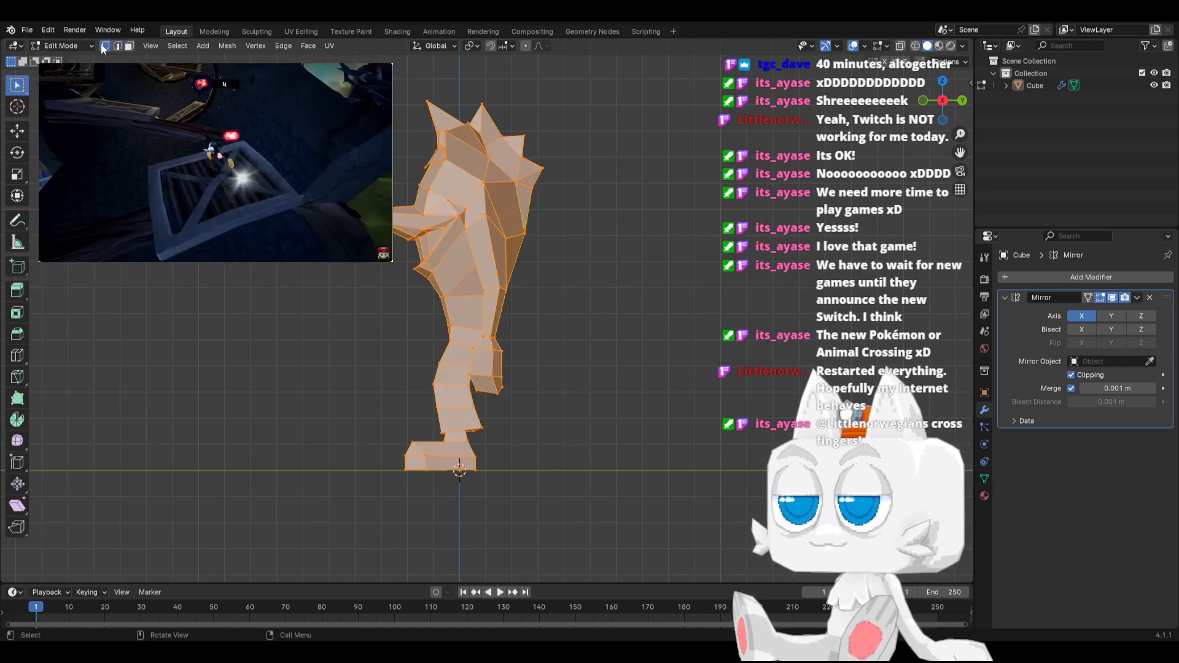
key(alt+z)
drag(356, 89, 556, 265)
middle_drag(422, 343, 485, 290)
key(b)
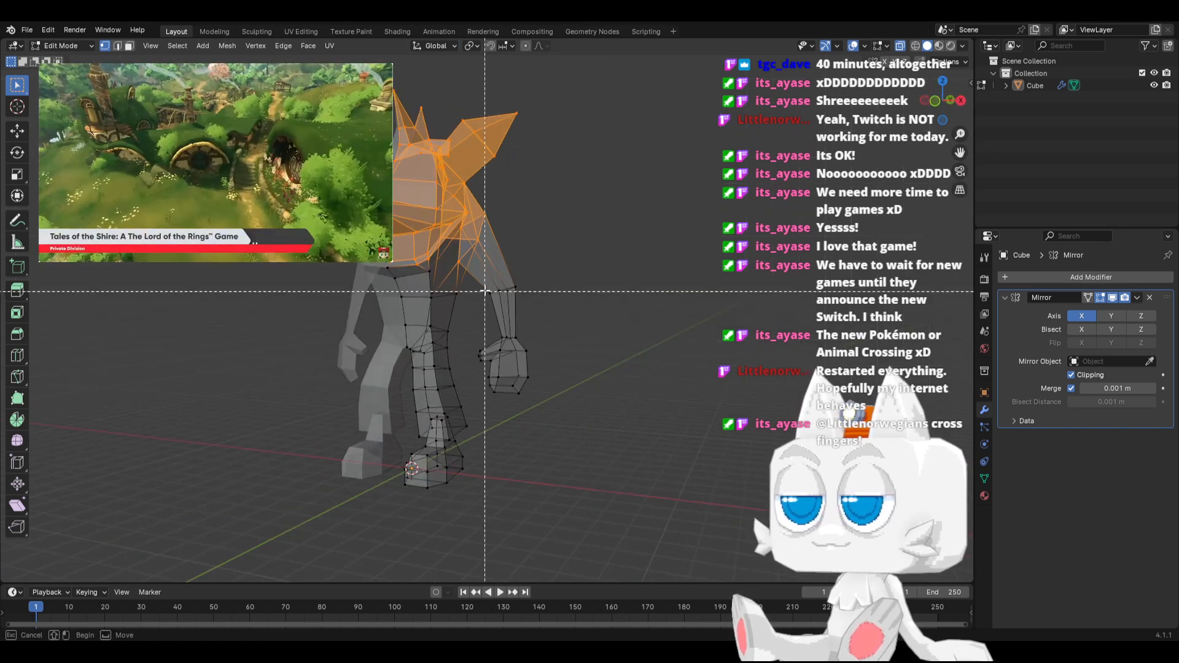
drag(474, 282, 577, 422)
key(KP_3)
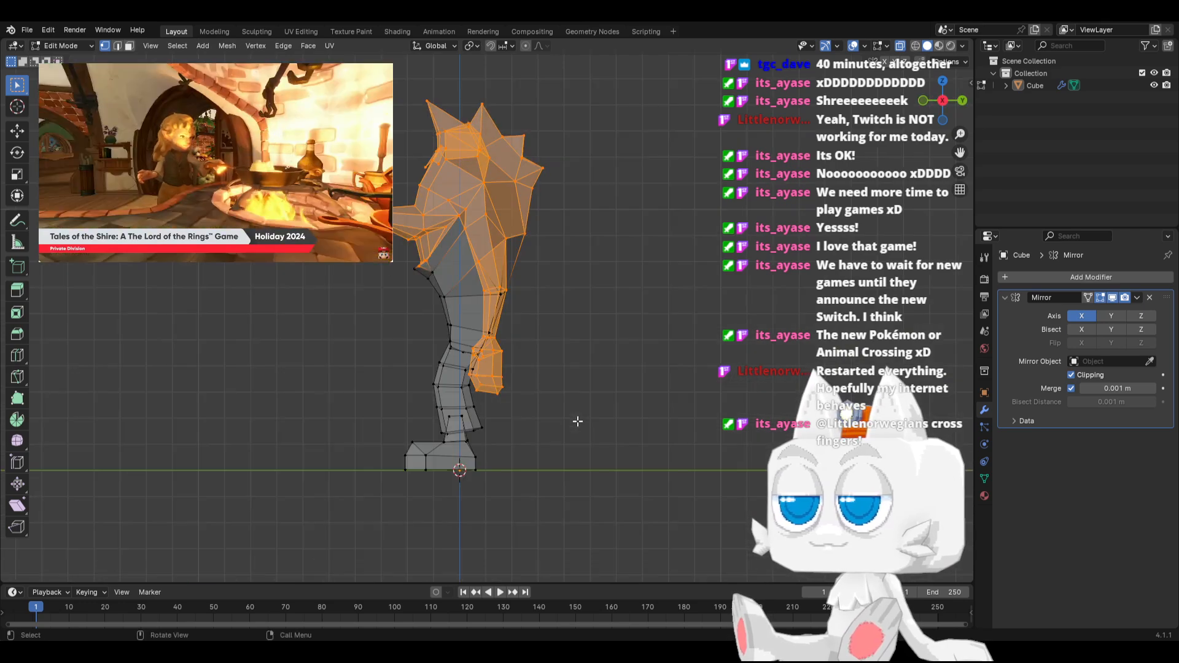
scroll(578, 421, up, 5)
key(c)
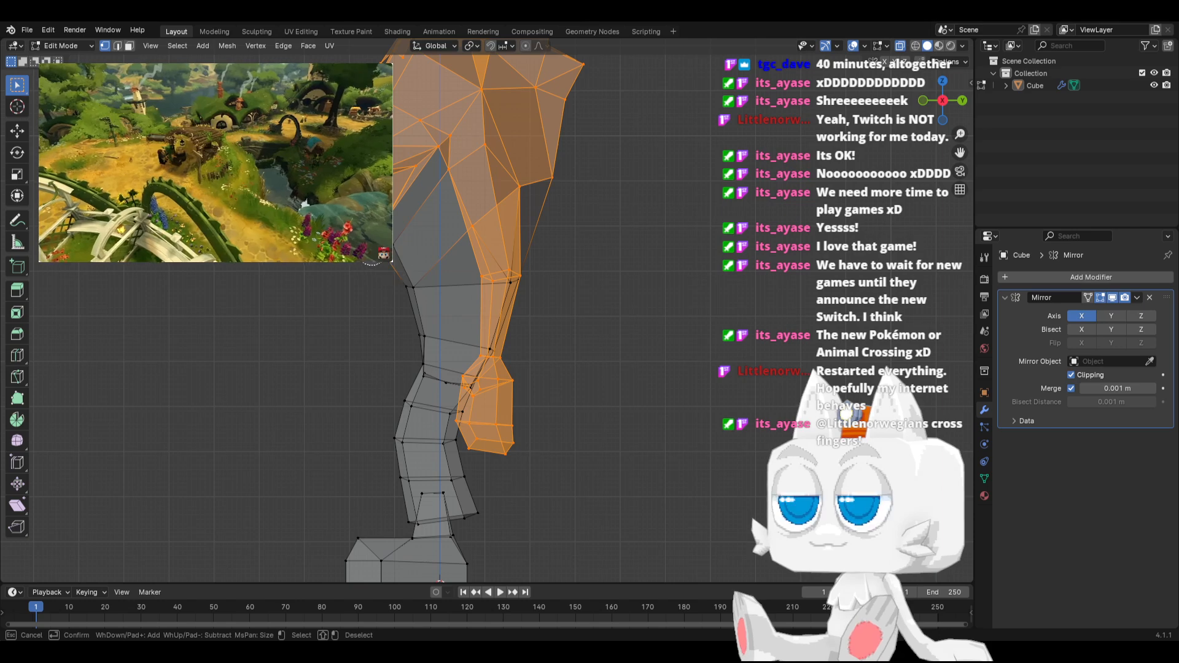
drag(372, 250, 388, 245)
key(Escape)
Rotate the selected upper body and arm -3.38° in side view and move them -0.25857 m along Y and -0.20414 m along Z
key(r)
click(583, 215)
key(g)
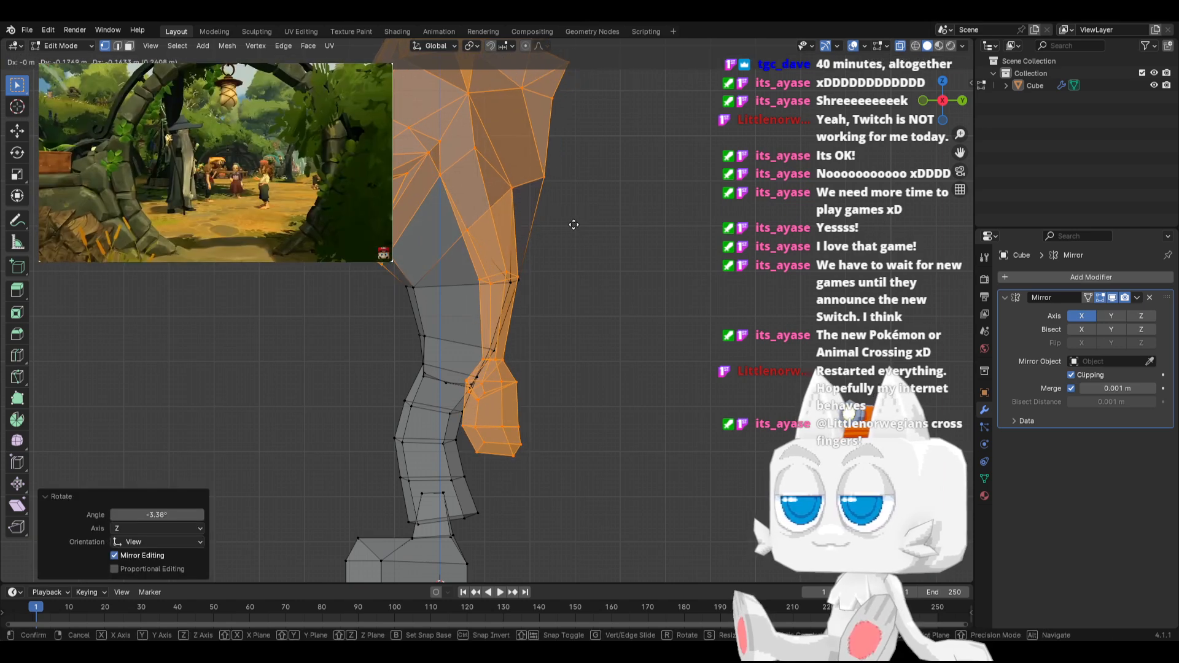
click(570, 226)
scroll(367, 367, down, 3)
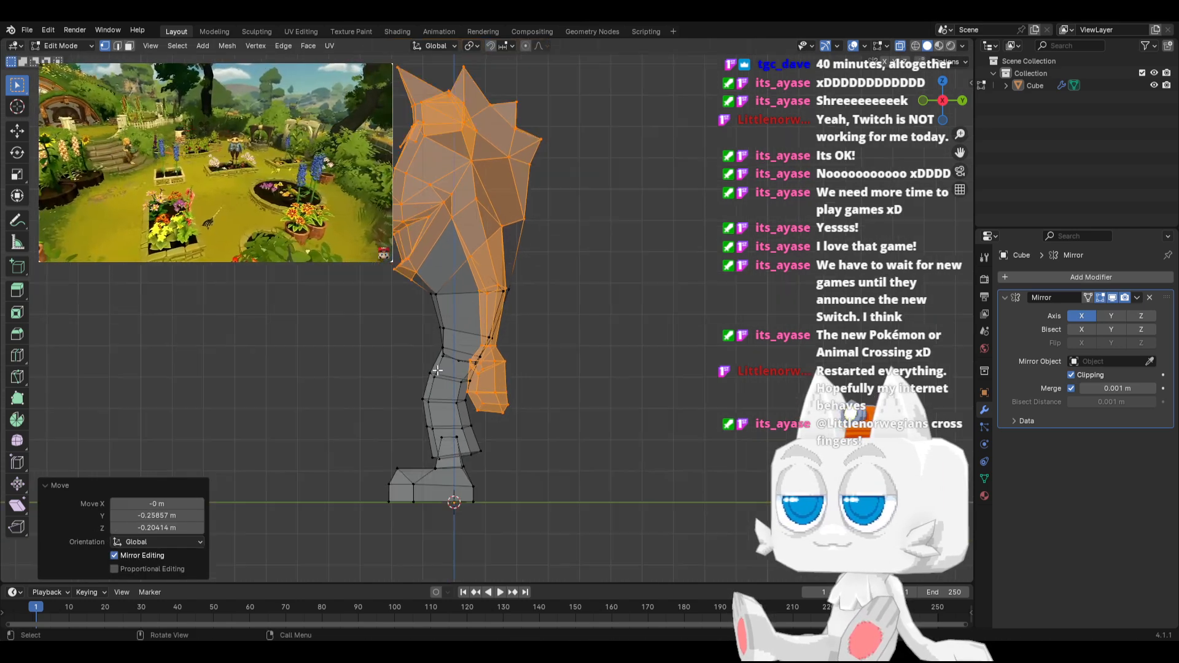
key(Tab)
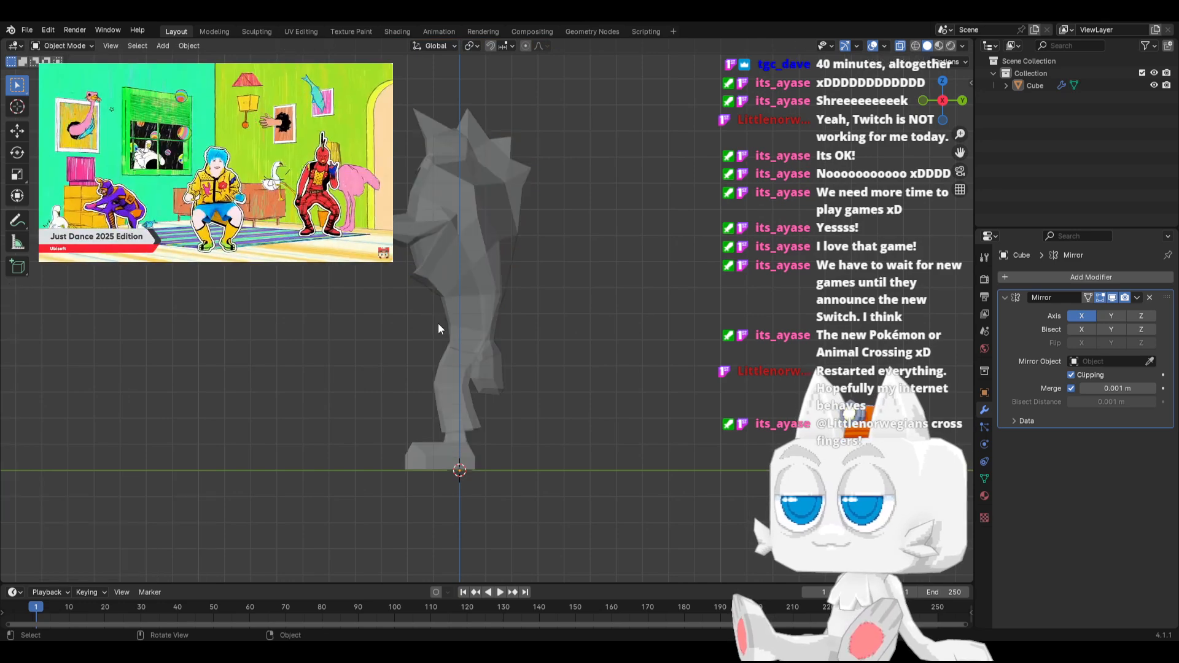
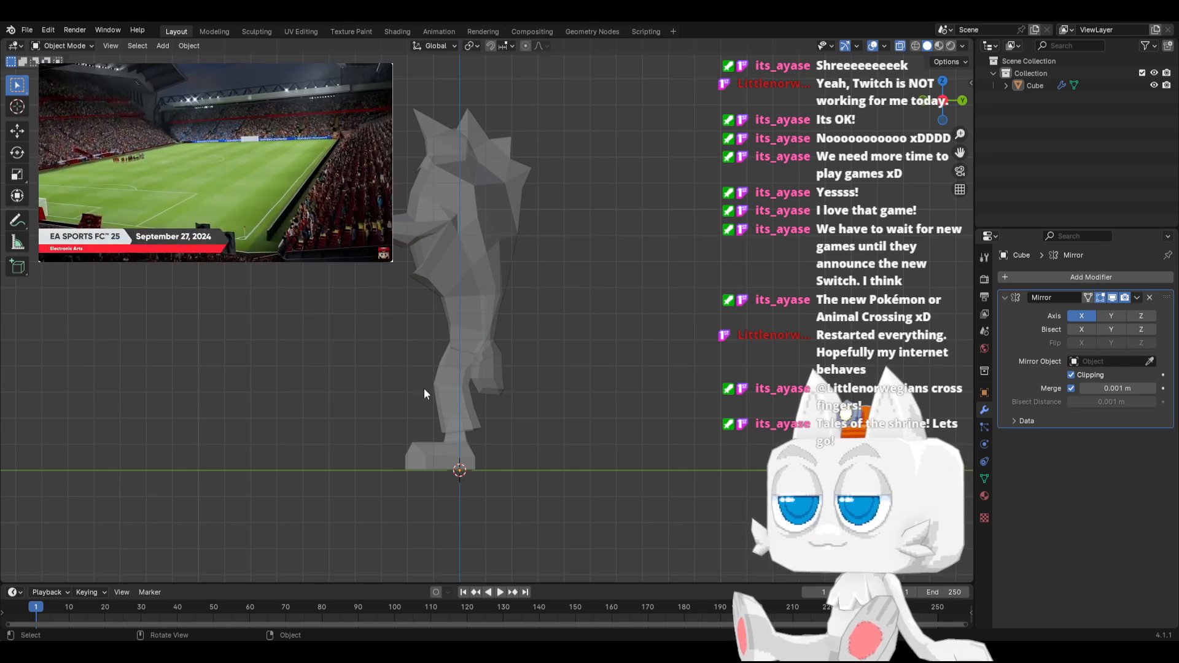
Move the lower-jaw corner vertex in Edit Mode, making the final move about 0.136 m in Y and -0.068 m in Z, and return to Object Mode
scroll(415, 368, up, 4)
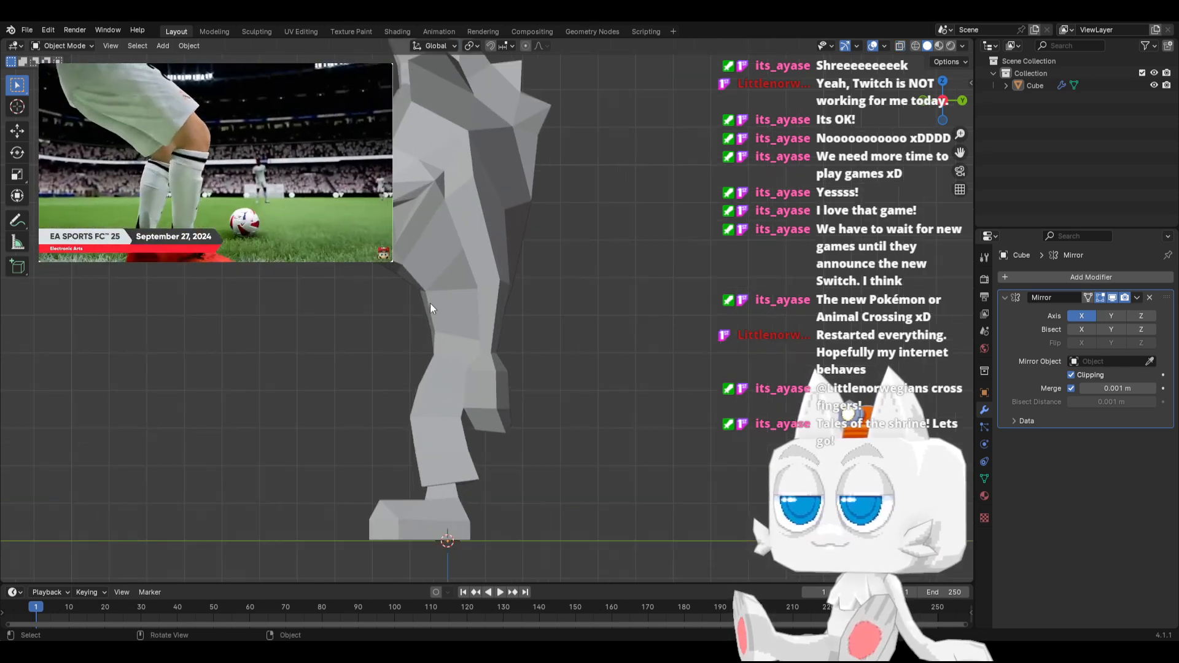
key(Tab)
scroll(348, 266, up, 2)
scroll(348, 265, up, 1)
key(alt+a)
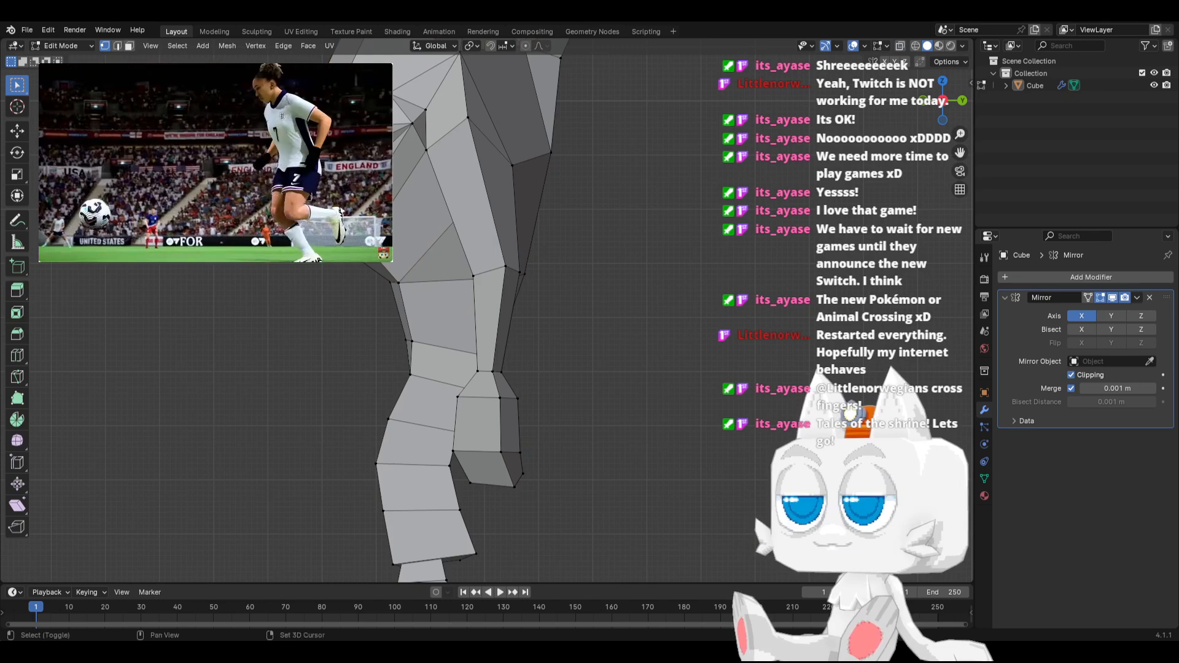
key(g)
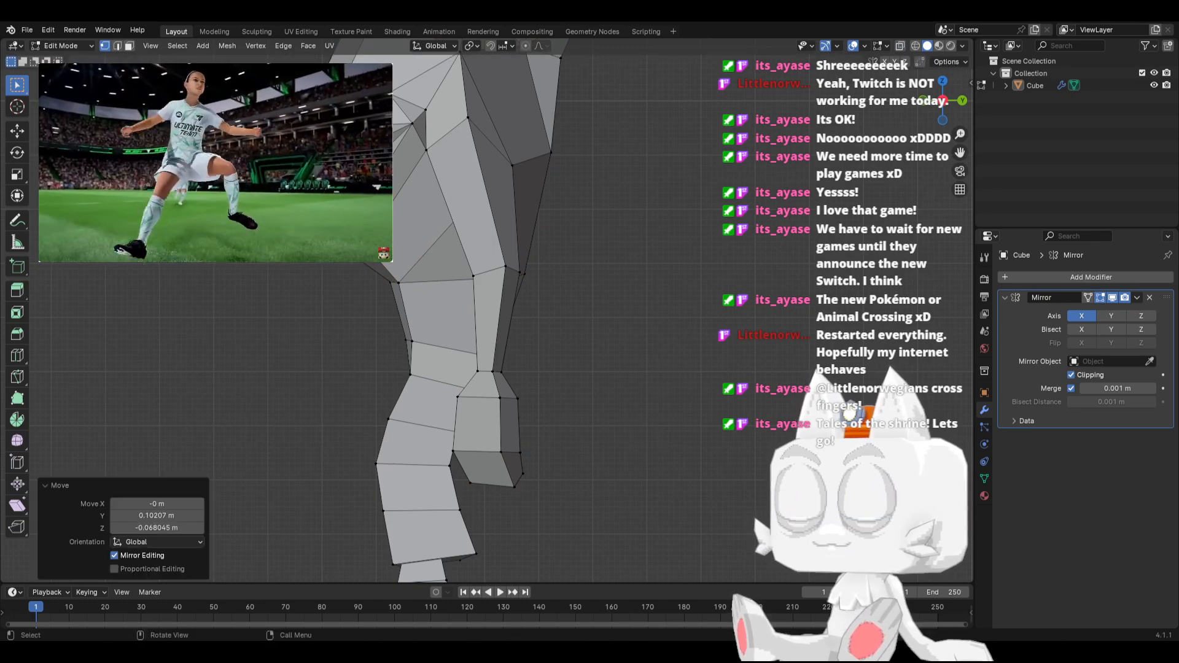
key(g)
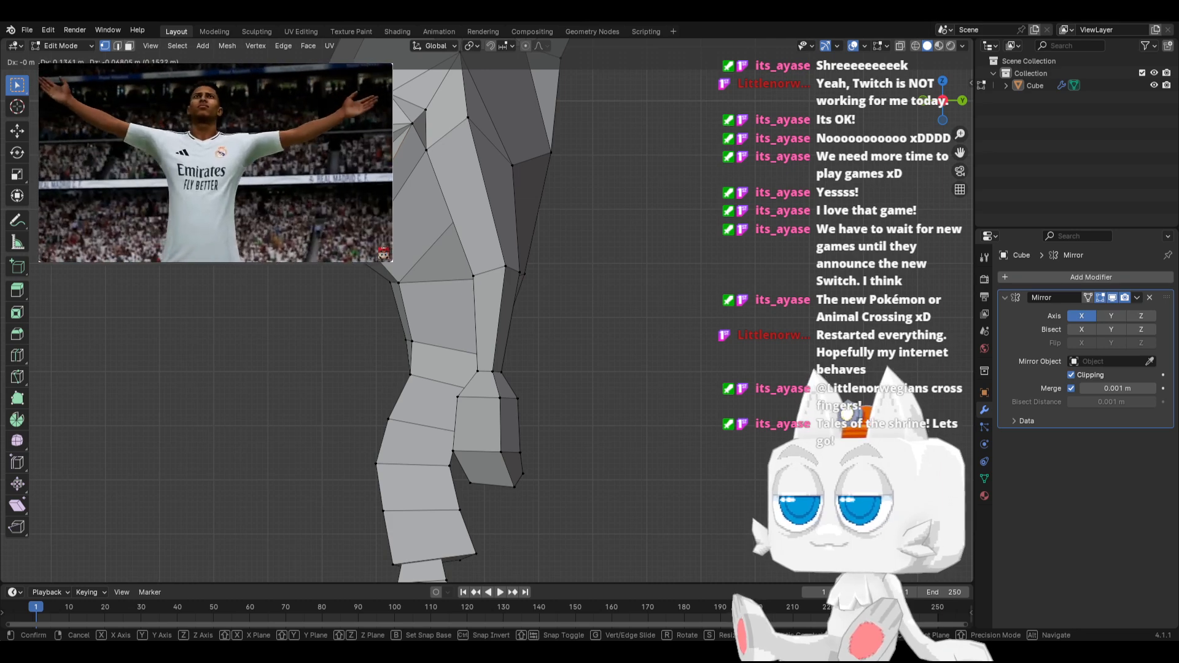
click(382, 210)
middle_drag(398, 216, 408, 261)
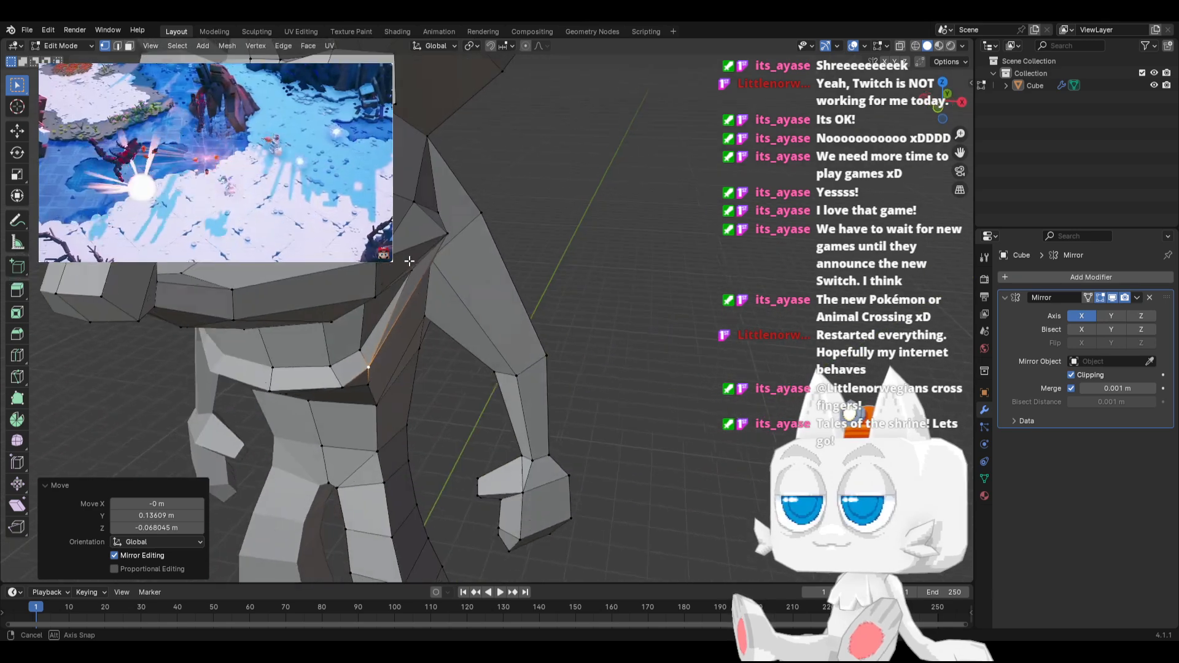
scroll(409, 261, down, 6)
key(Tab)
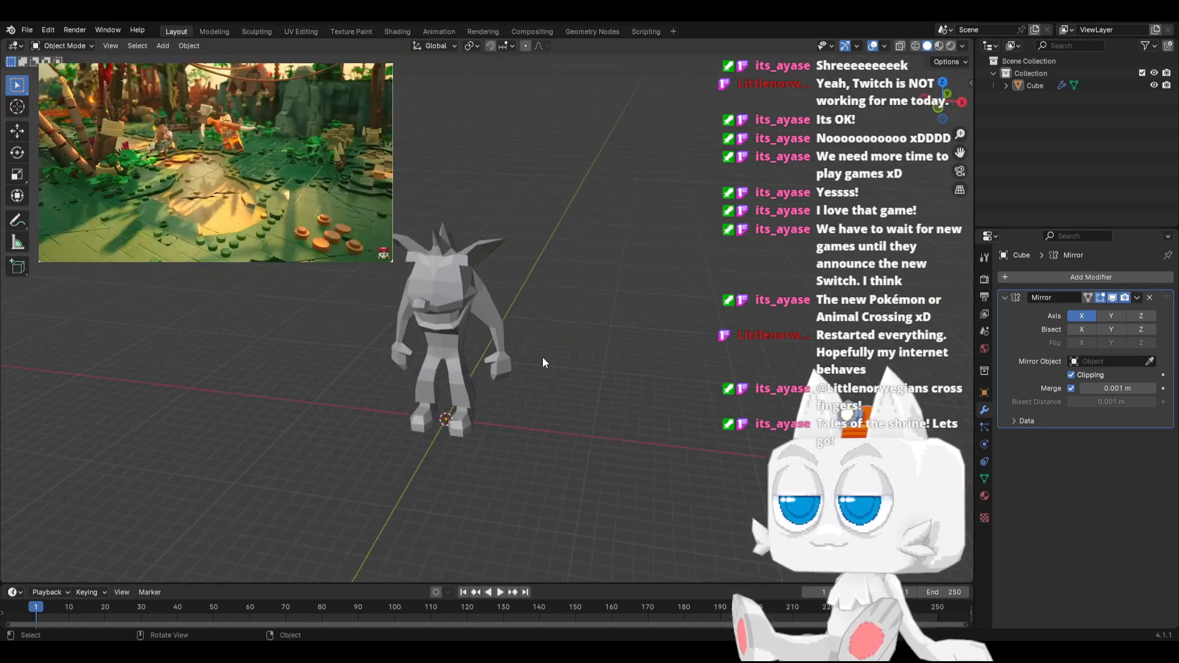
Check the whole character from the front and side, and save the file Crash.blend
key(KP_1)
middle_drag(543, 362, 538, 299)
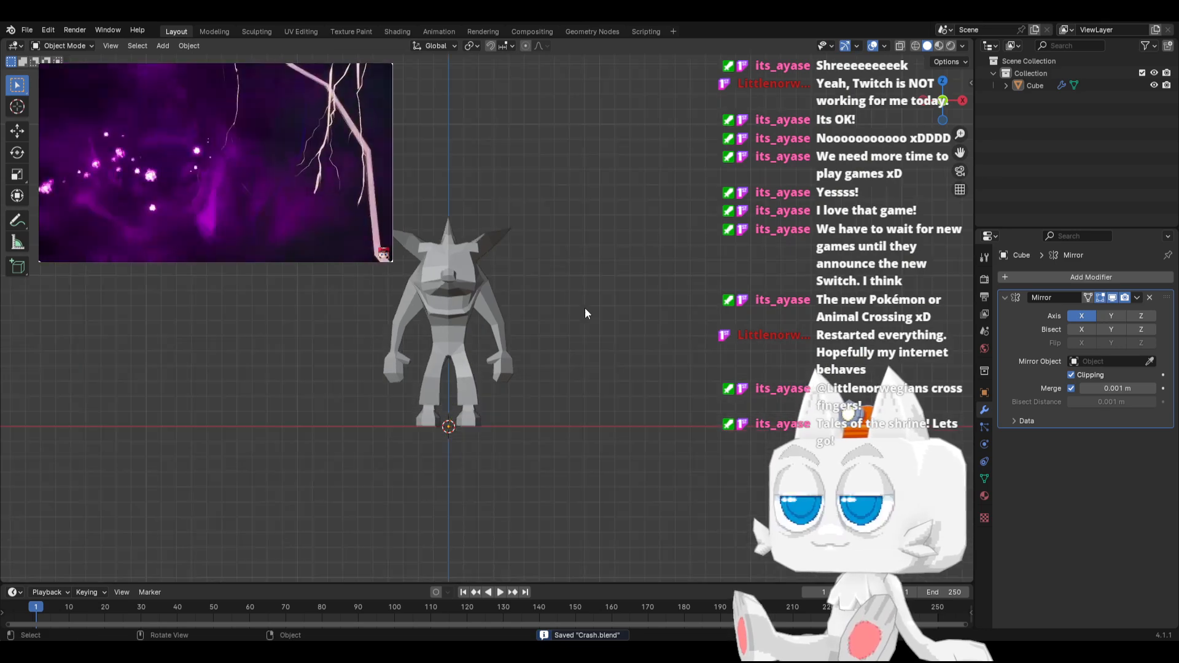
key(KP_3)
key(KP_1)
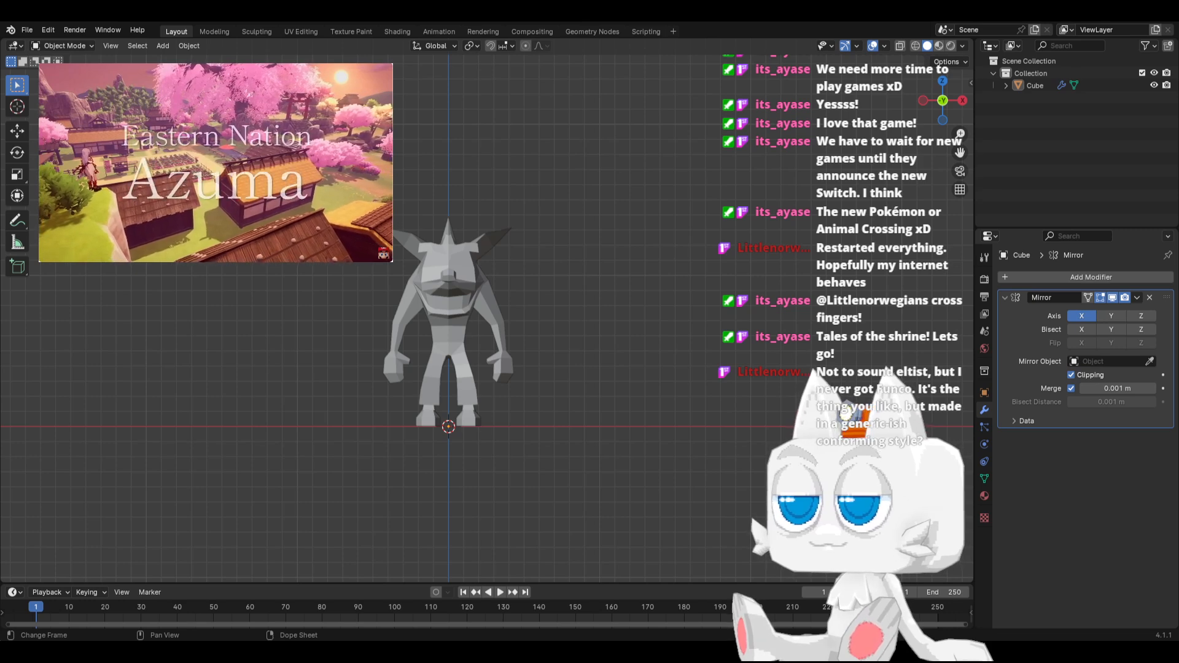
scroll(457, 381, up, 1)
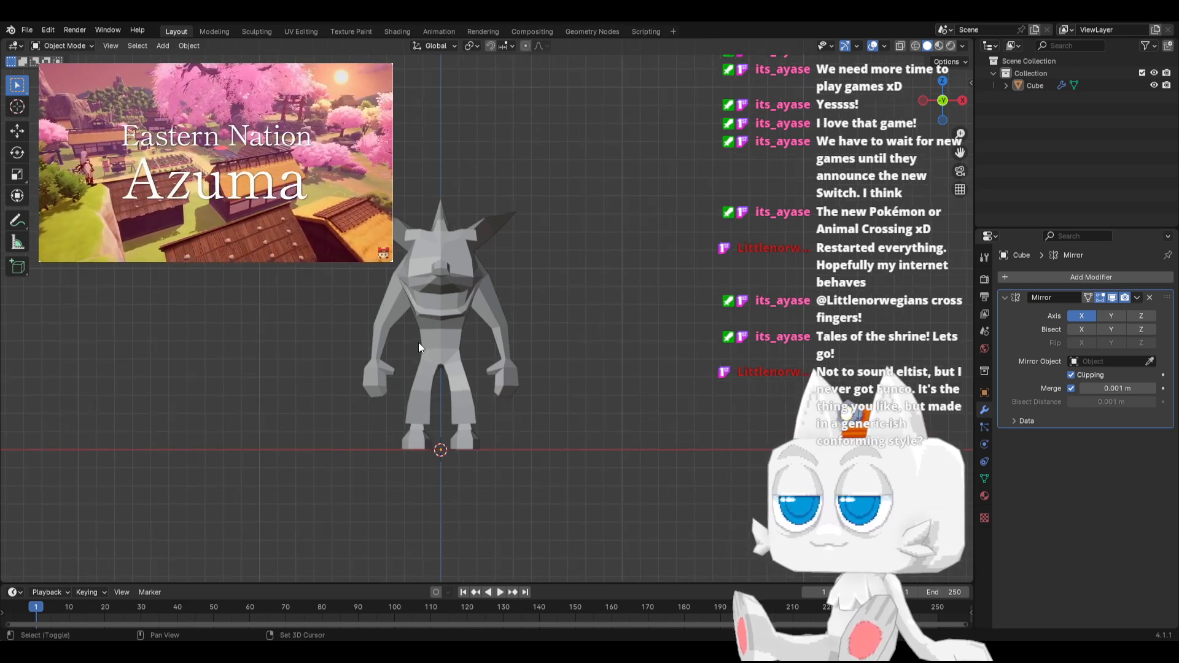
shift+middle_drag(418, 342, 451, 334)
scroll(500, 381, up, 1)
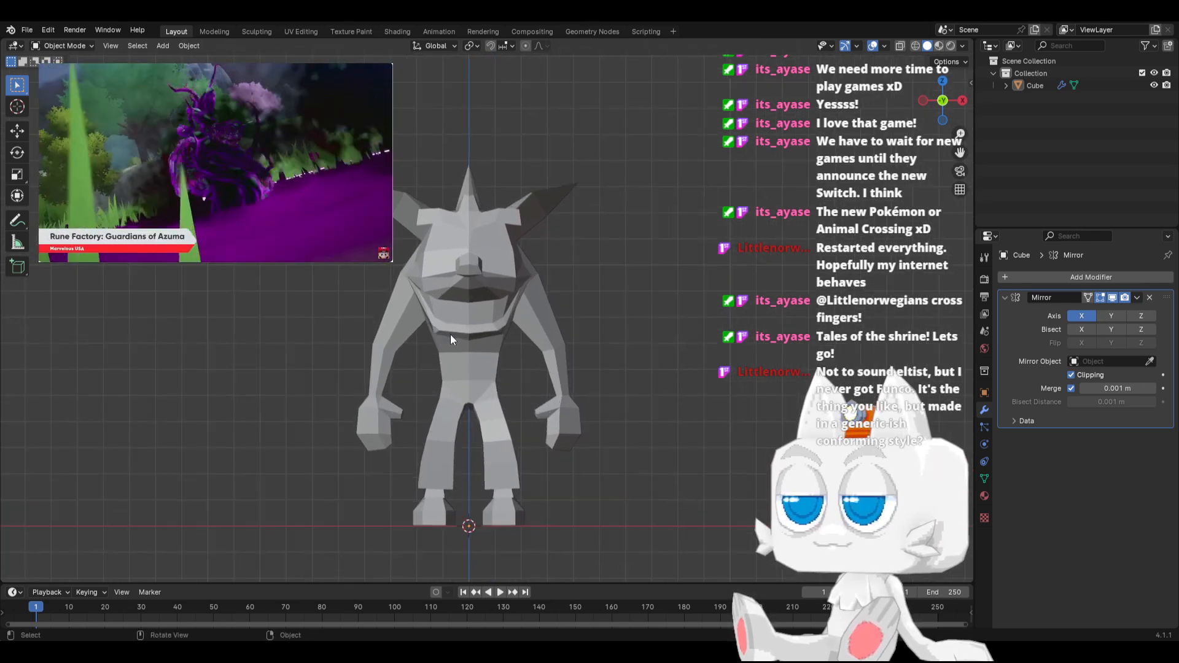
scroll(507, 370, up, 1)
shift+middle_drag(507, 369, 495, 342)
key(ctrl+s)
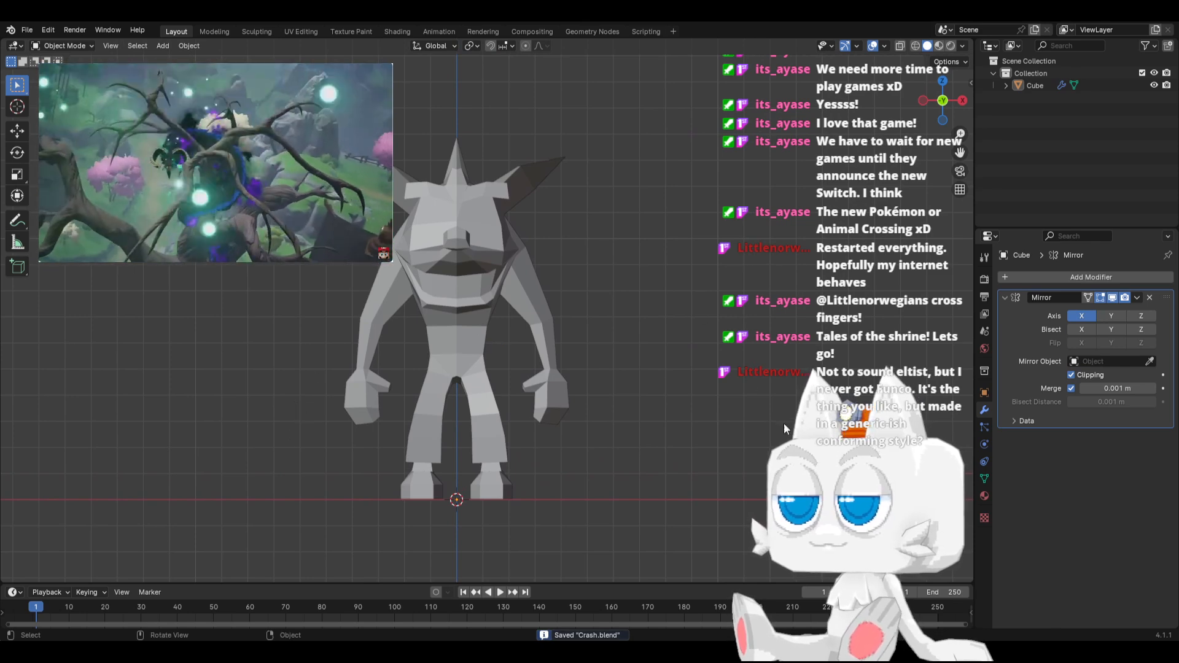
Assign the existing material named Material to the character and rename it Crash
click(984, 496)
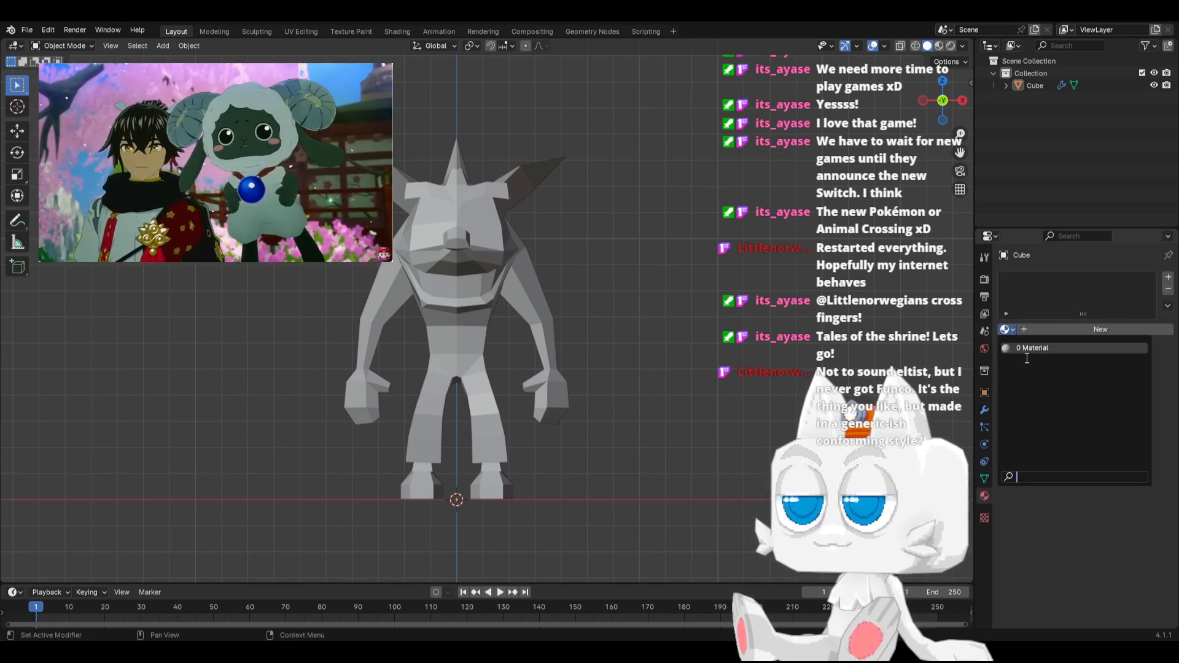
click(1026, 330)
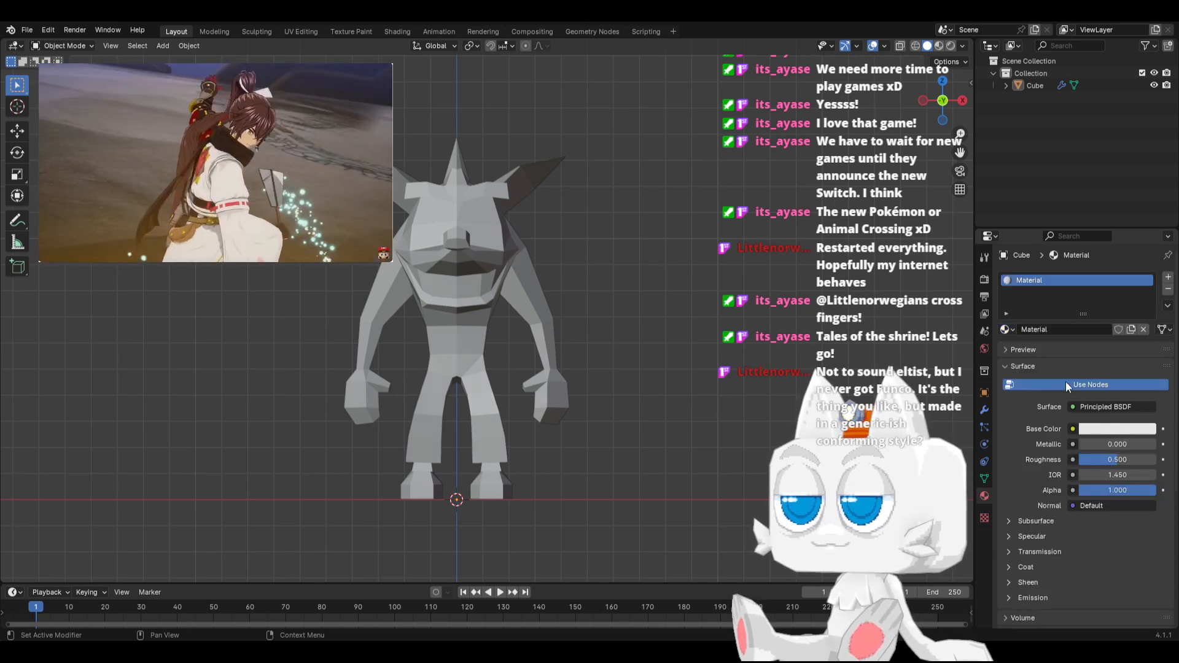
click(1070, 330)
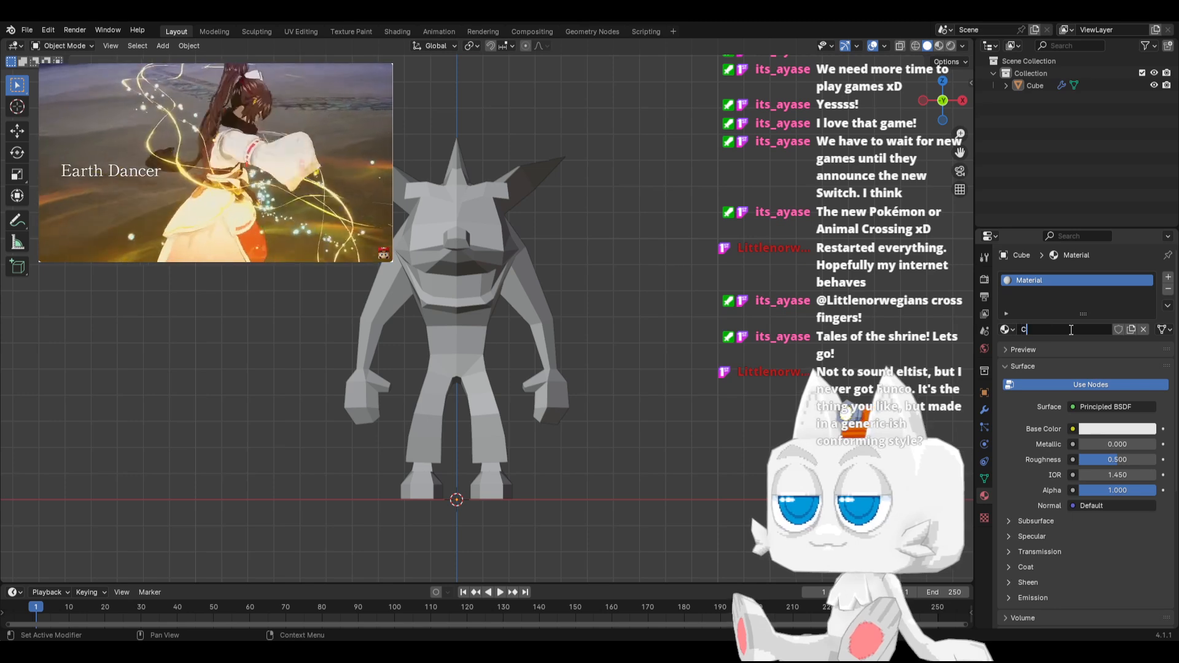
text(Crash)
key(Return)
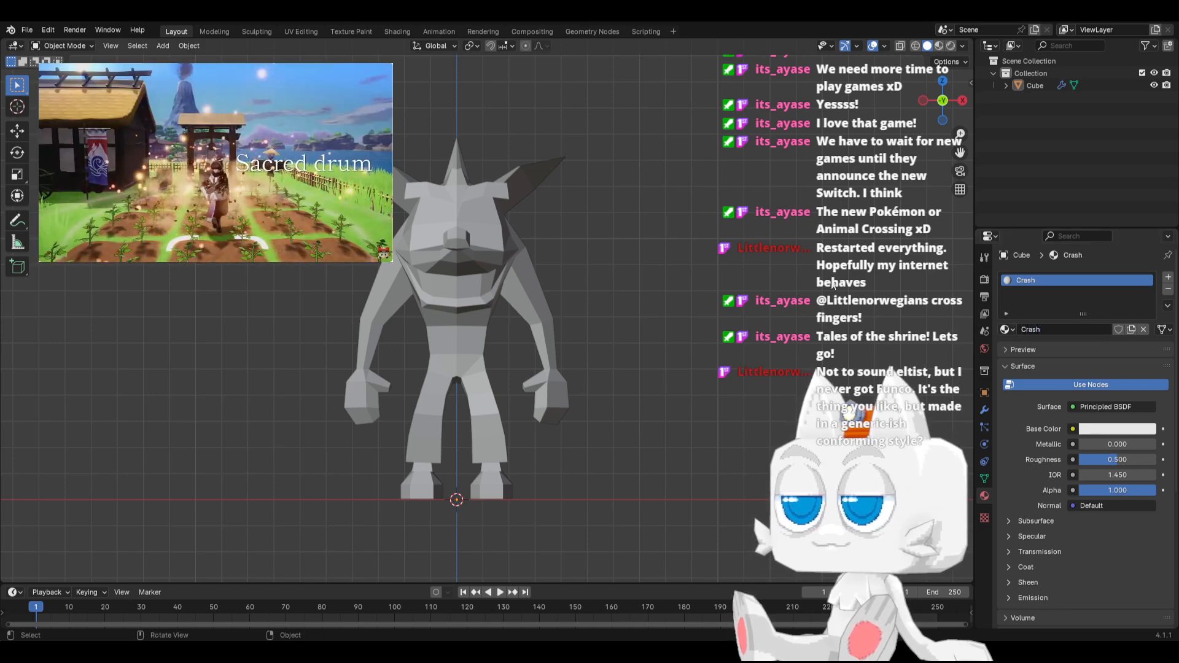
Set the Crash material's Base Color to an Image Texture and load Crash.png into it
click(1071, 428)
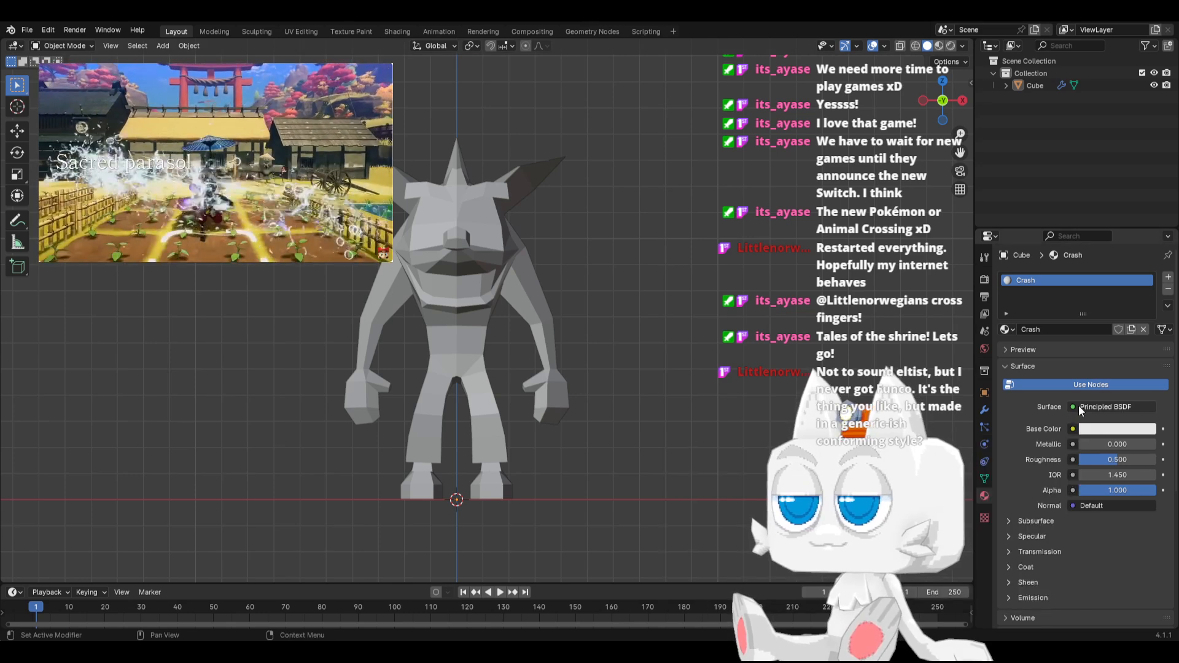
click(1073, 429)
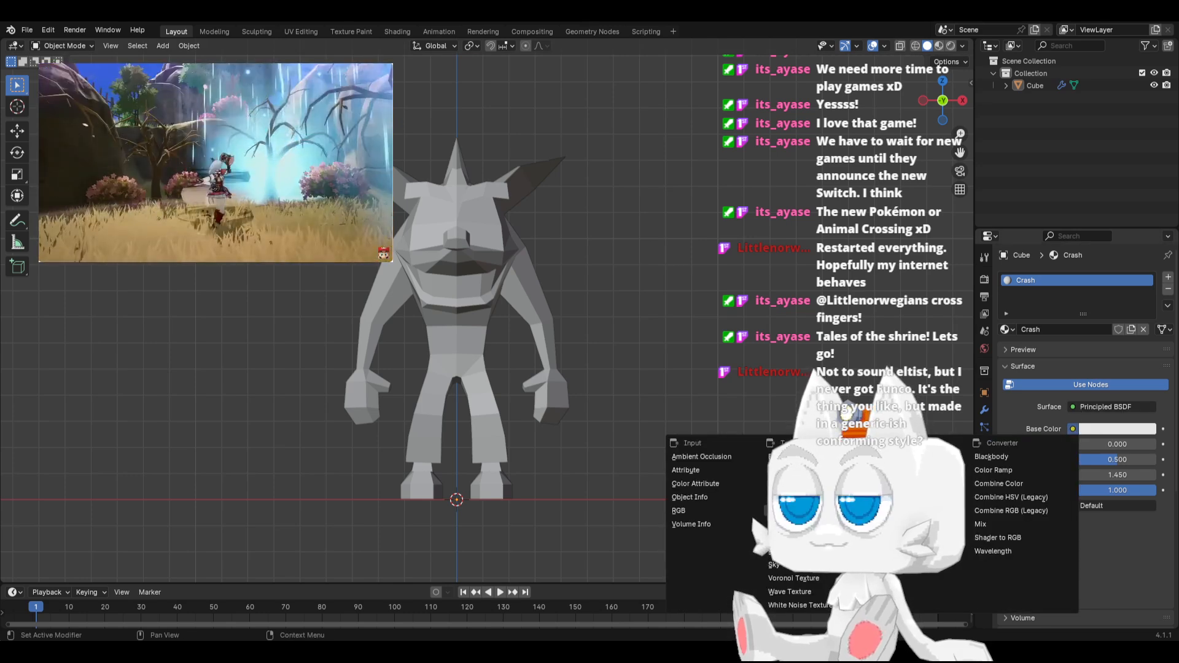
click(1063, 453)
click(1012, 445)
click(1022, 444)
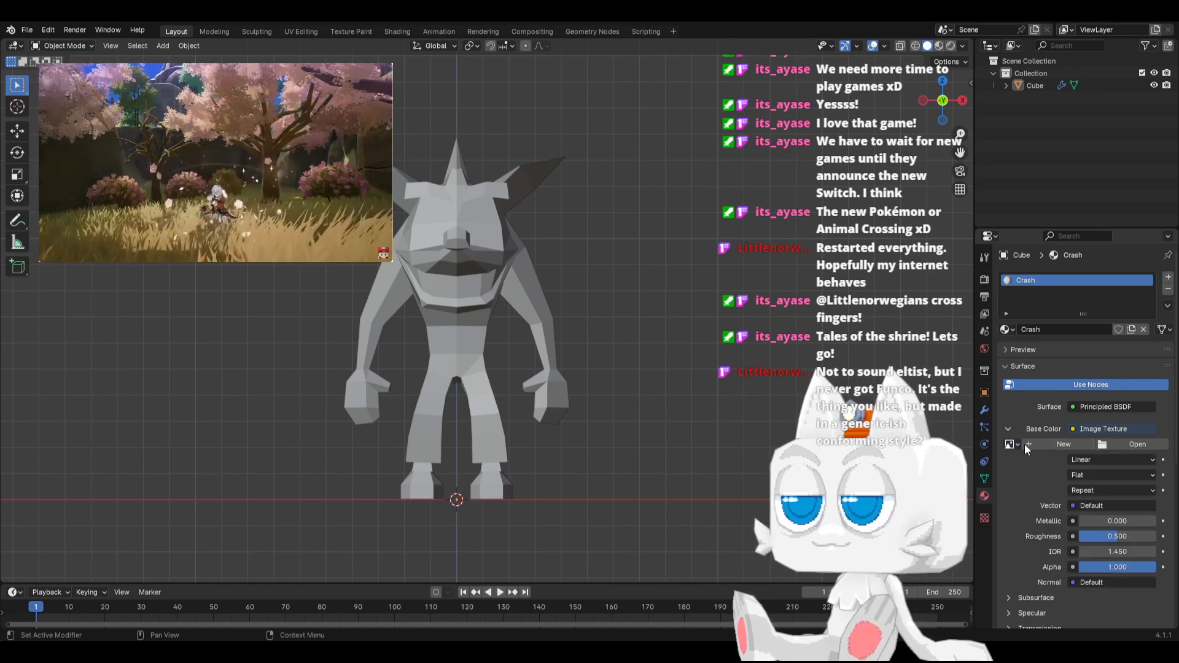
click(1139, 444)
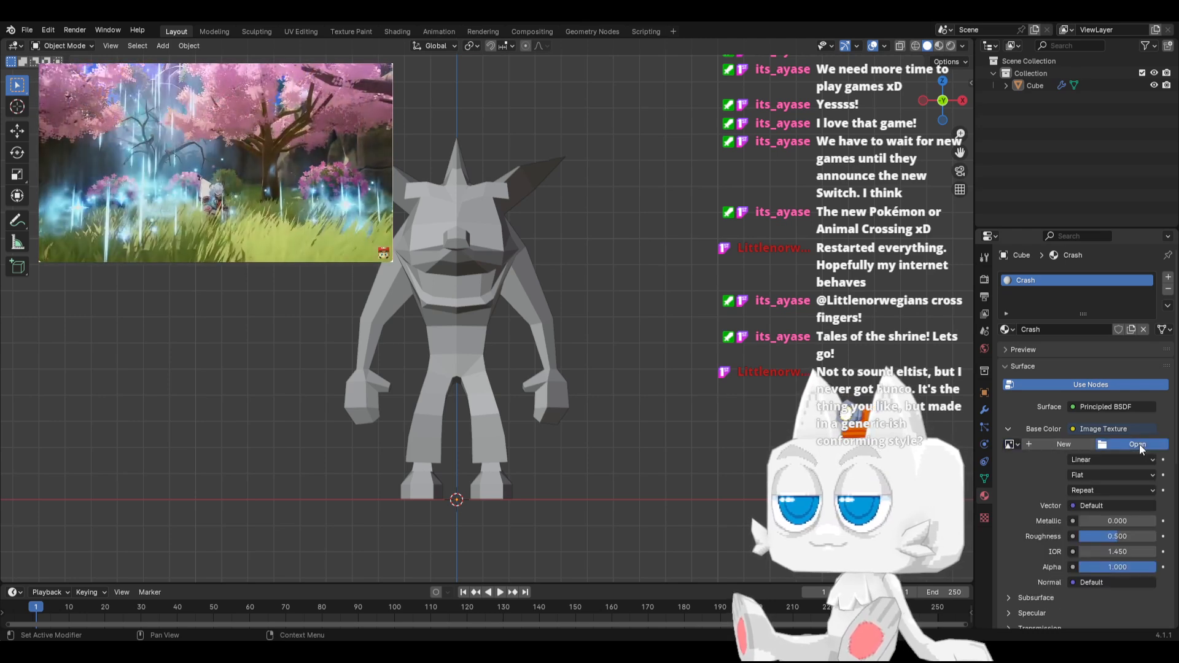
double_click(451, 199)
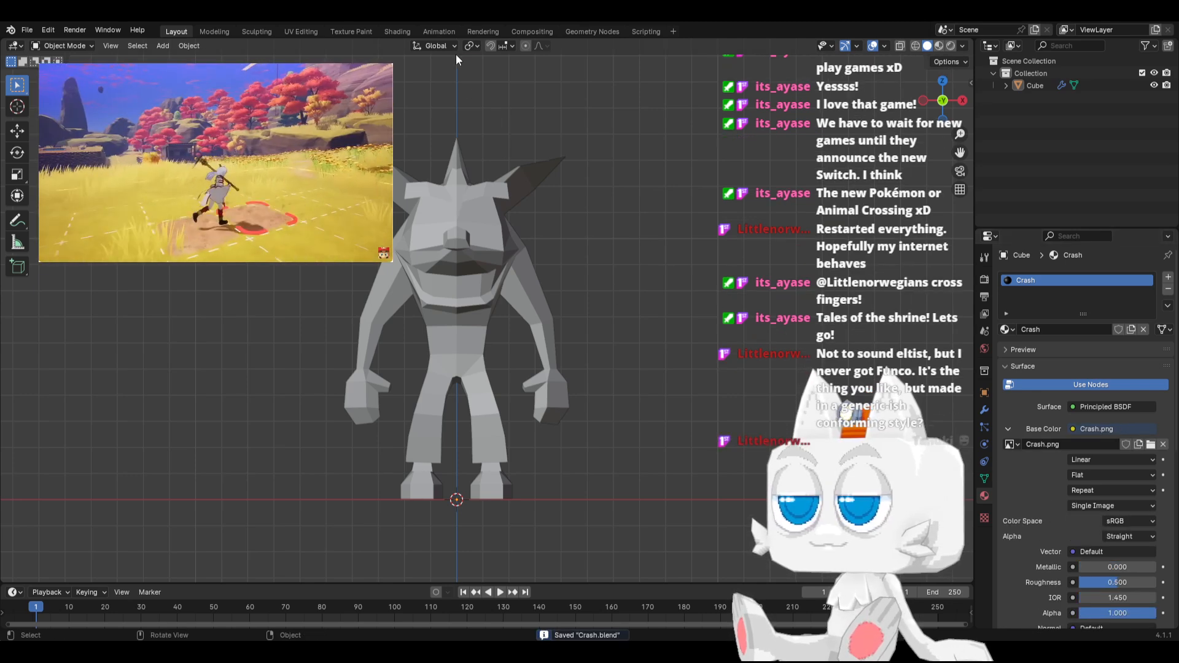
In the Shading workspace, delete the Principled BSDF node from the Crash material
click(396, 31)
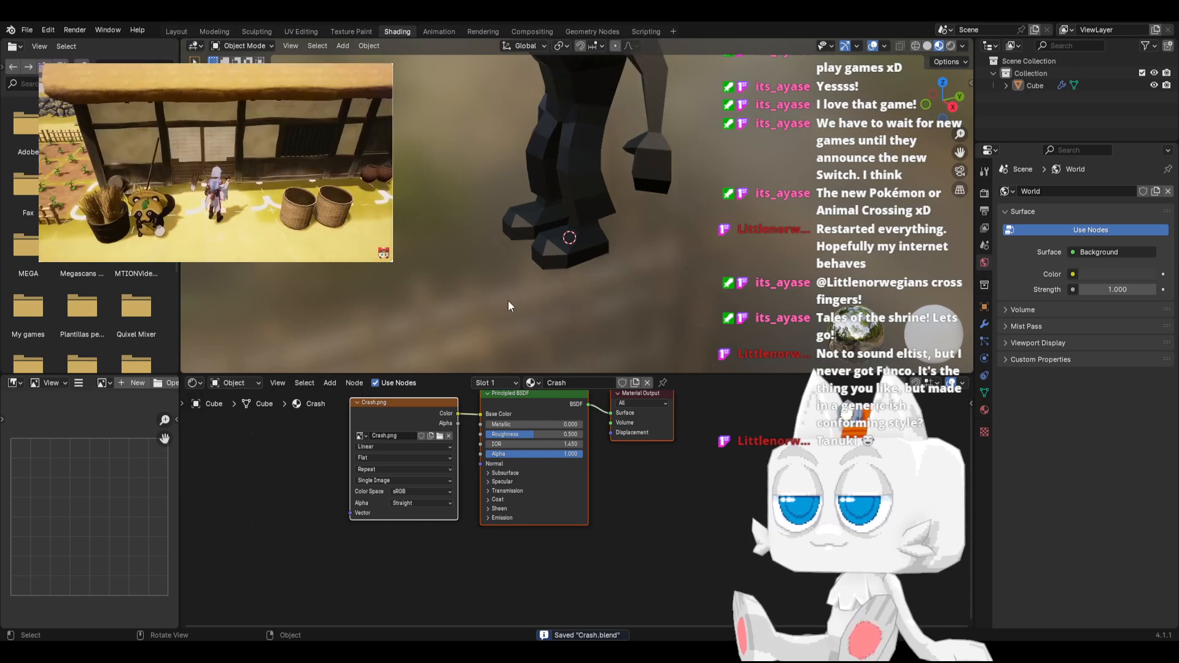
shift+middle_drag(541, 201, 521, 330)
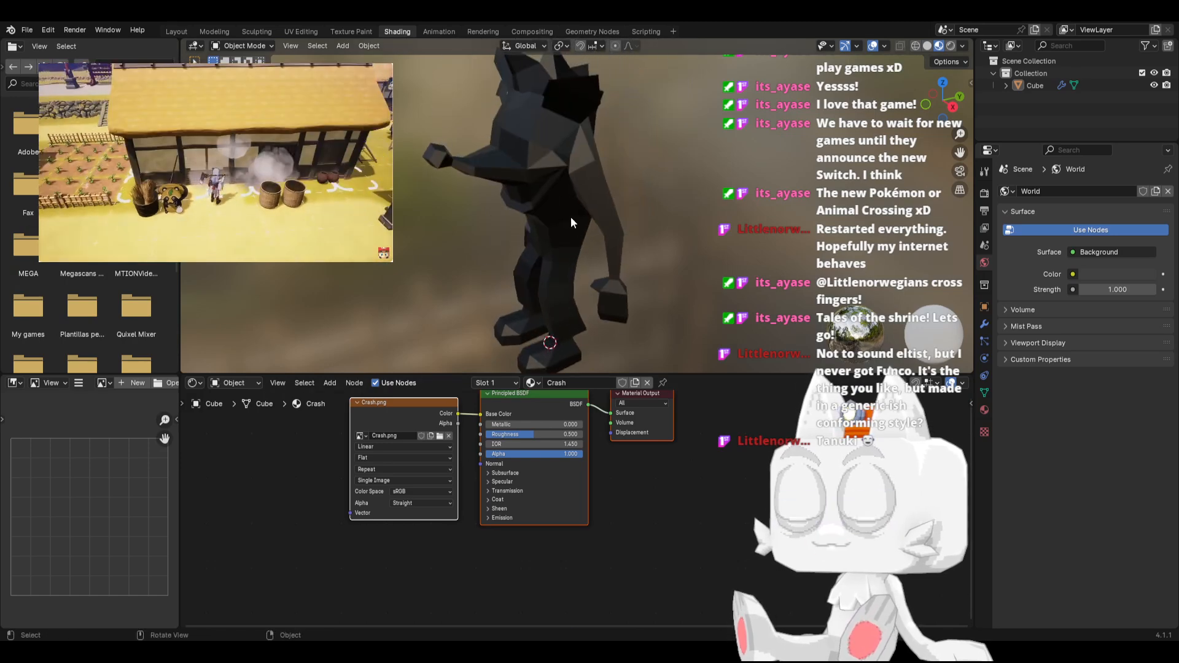
scroll(570, 219, down, 1)
middle_drag(560, 249, 565, 224)
scroll(571, 464, down, 1)
shift+middle_drag(559, 428, 585, 482)
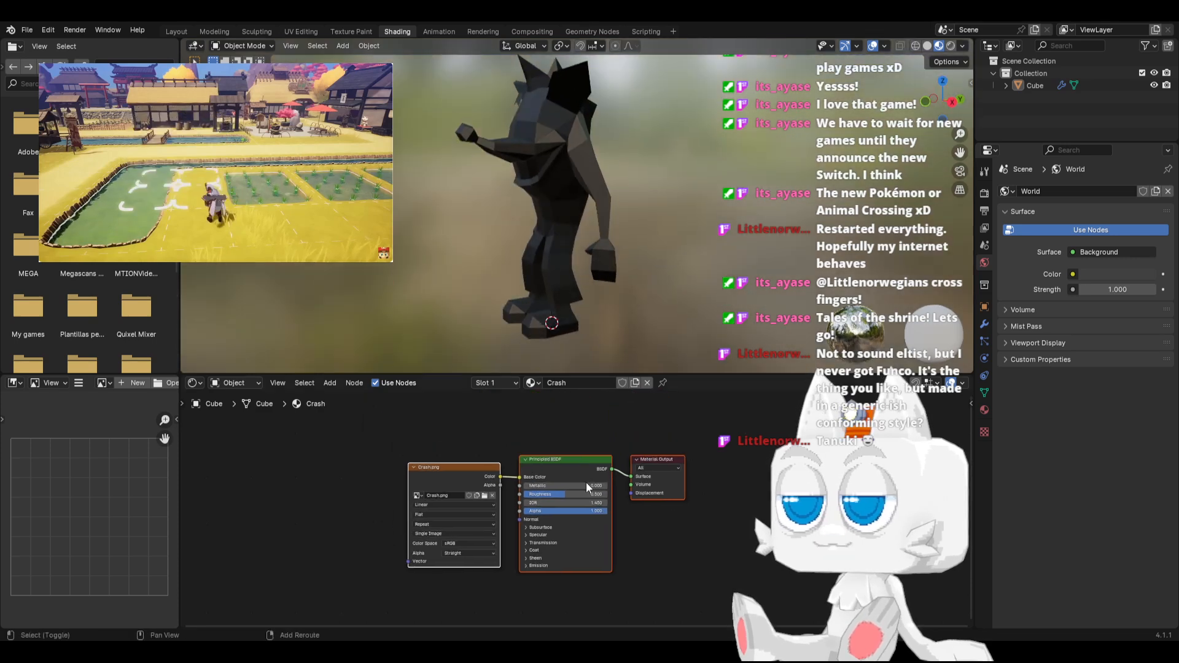
click(569, 451)
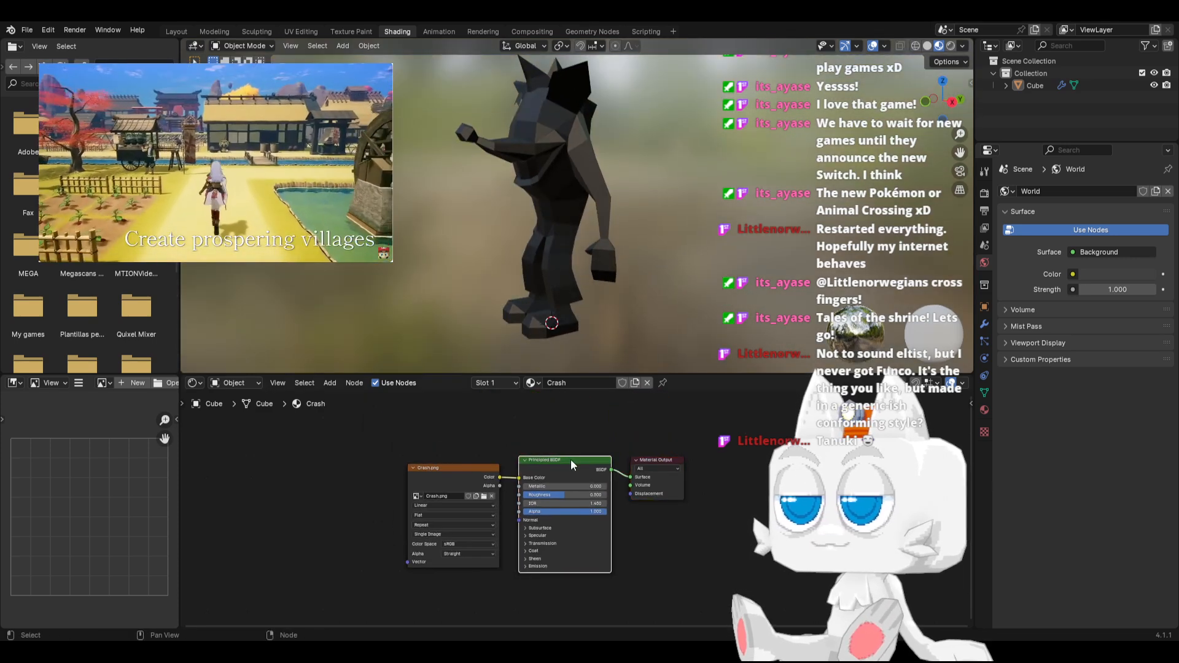
key(x)
Connect the Crash.png texture's Color output directly to the Material Output's Surface, return to the Layout workspace and save the file
middle_drag(554, 440, 560, 495)
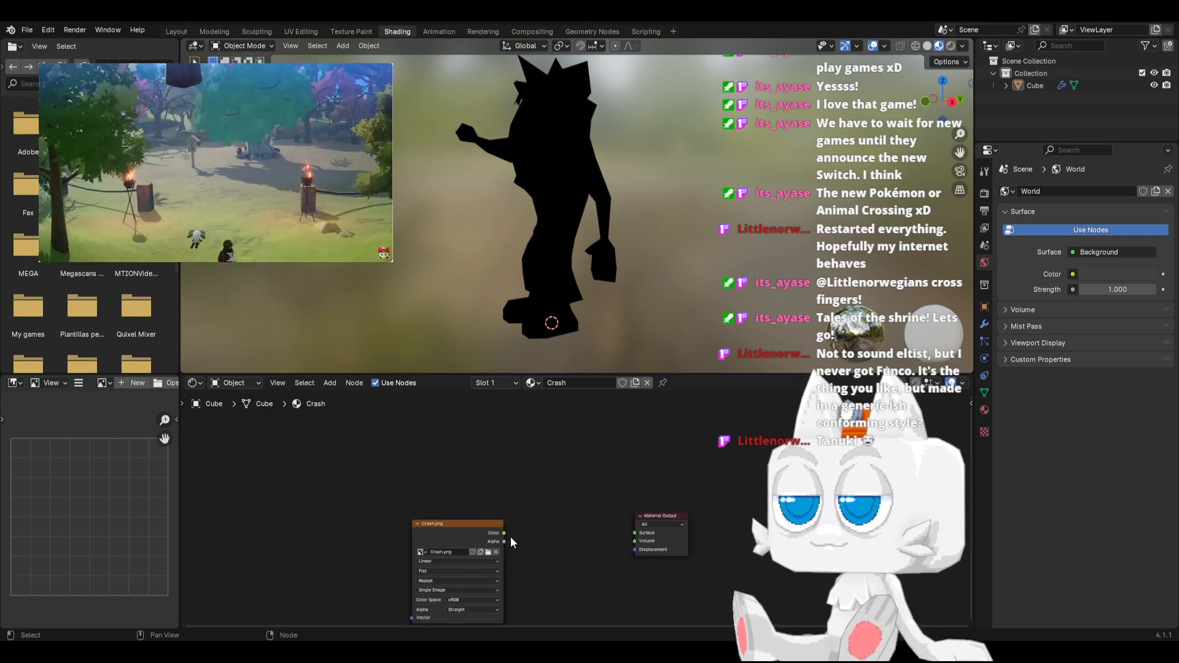
drag(504, 533, 633, 533)
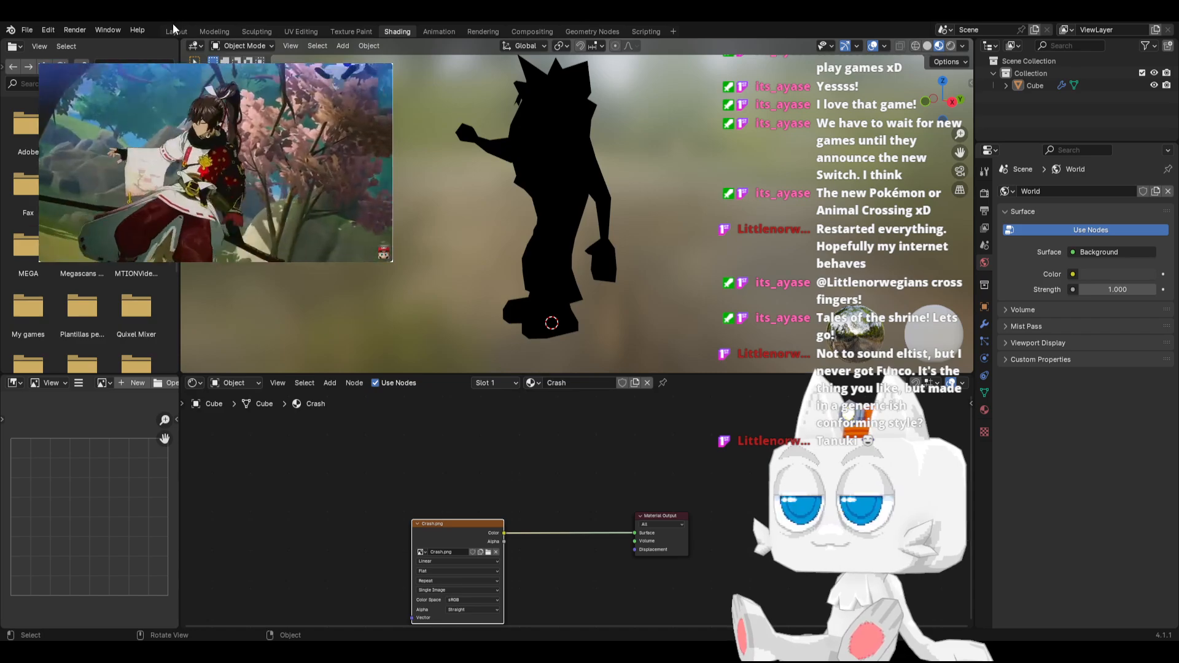
click(175, 31)
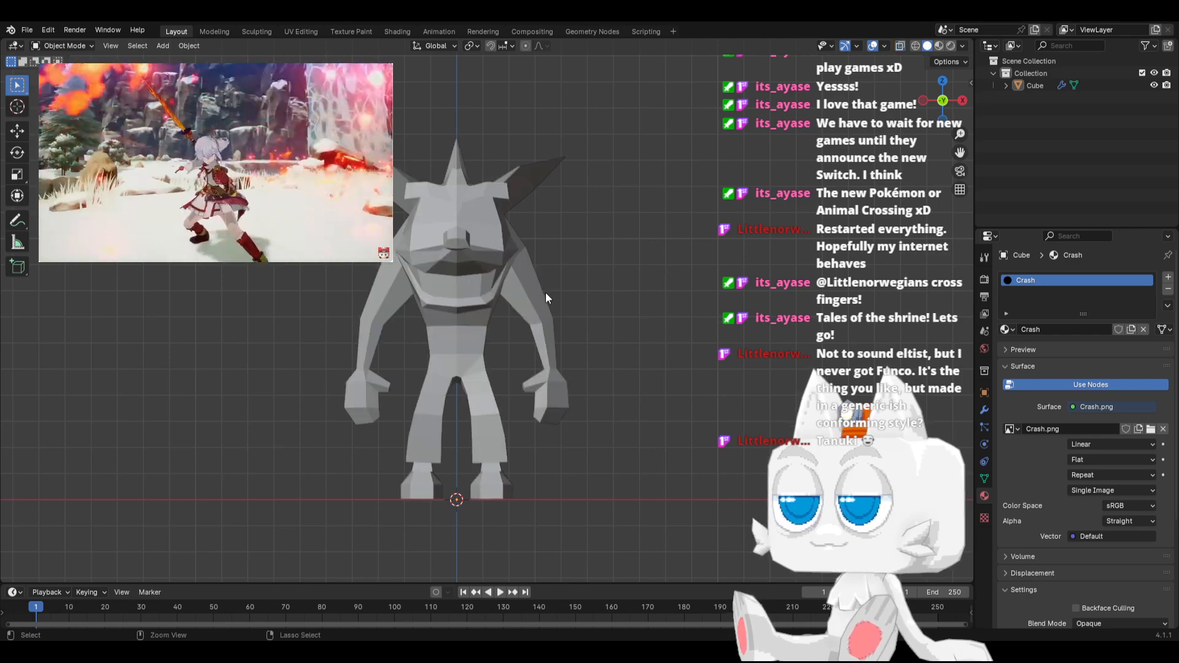
key(ctrl+s)
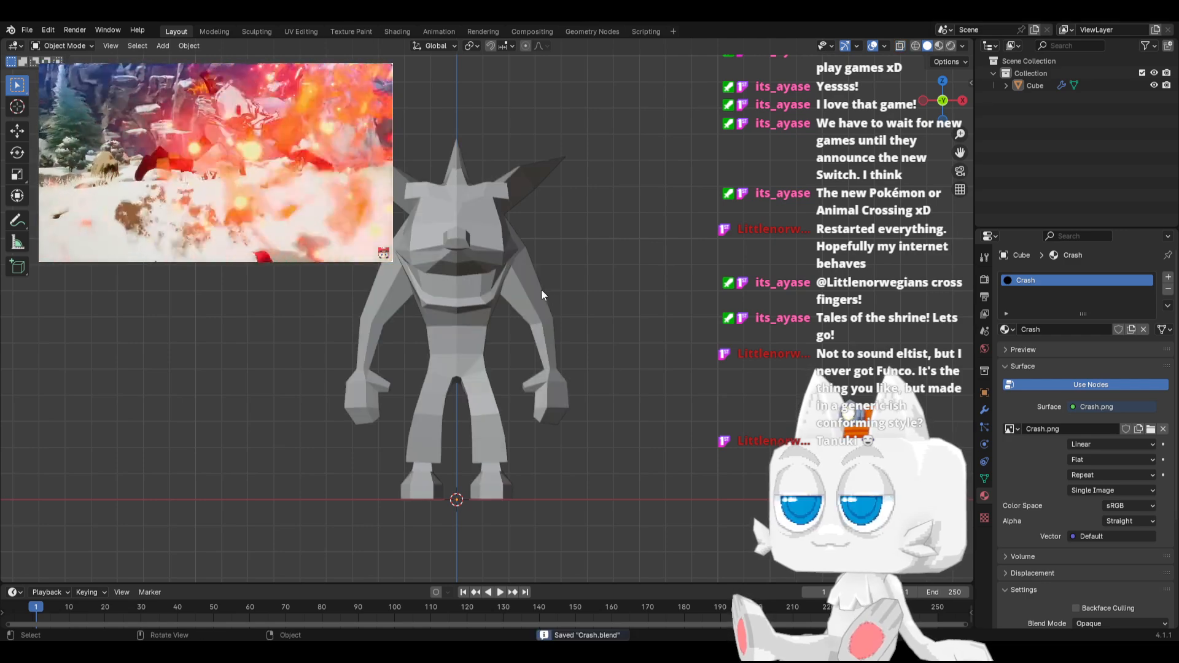
Open the character mesh in the UV Editing workspace in front view with edge selection mode
click(300, 31)
shift+middle_drag(730, 330, 665, 487)
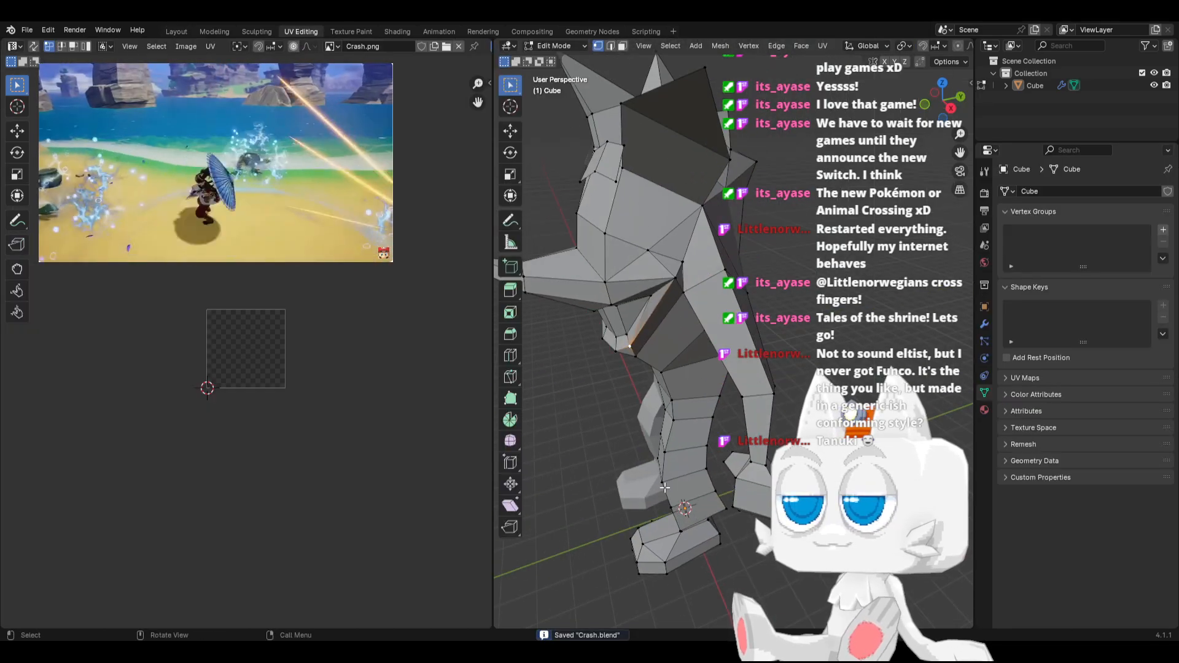
key(KP_1)
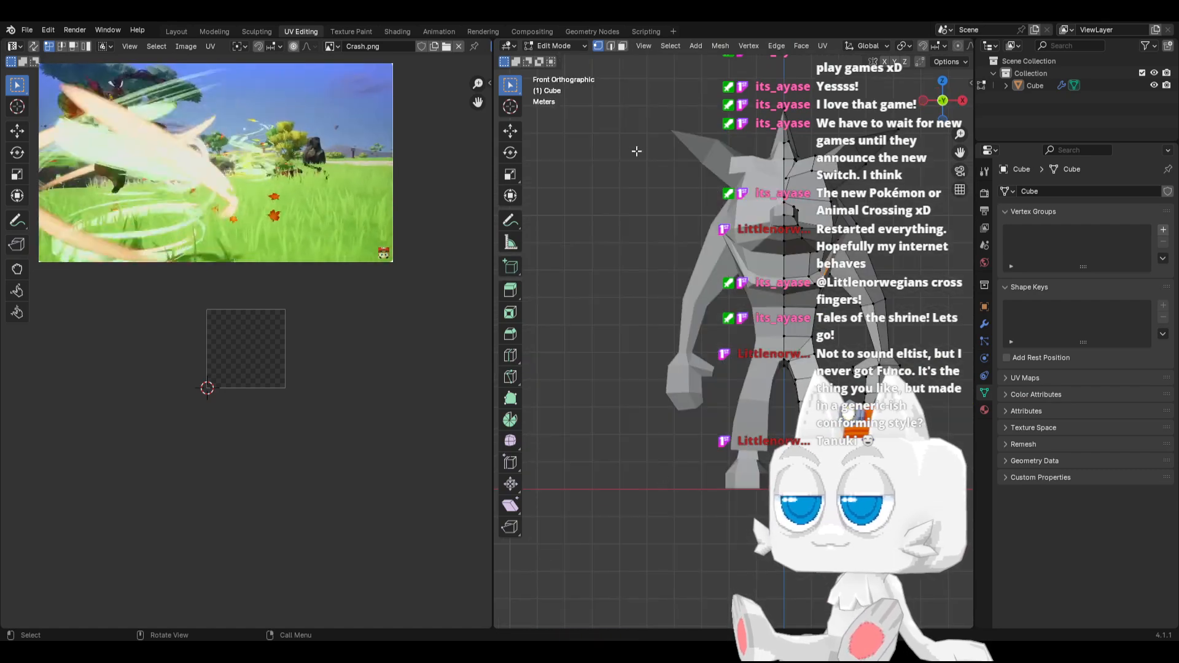
click(611, 46)
Mark seams along the character's lower lip, jaw line, cheek and the upper side of the snout
scroll(792, 294, up, 3)
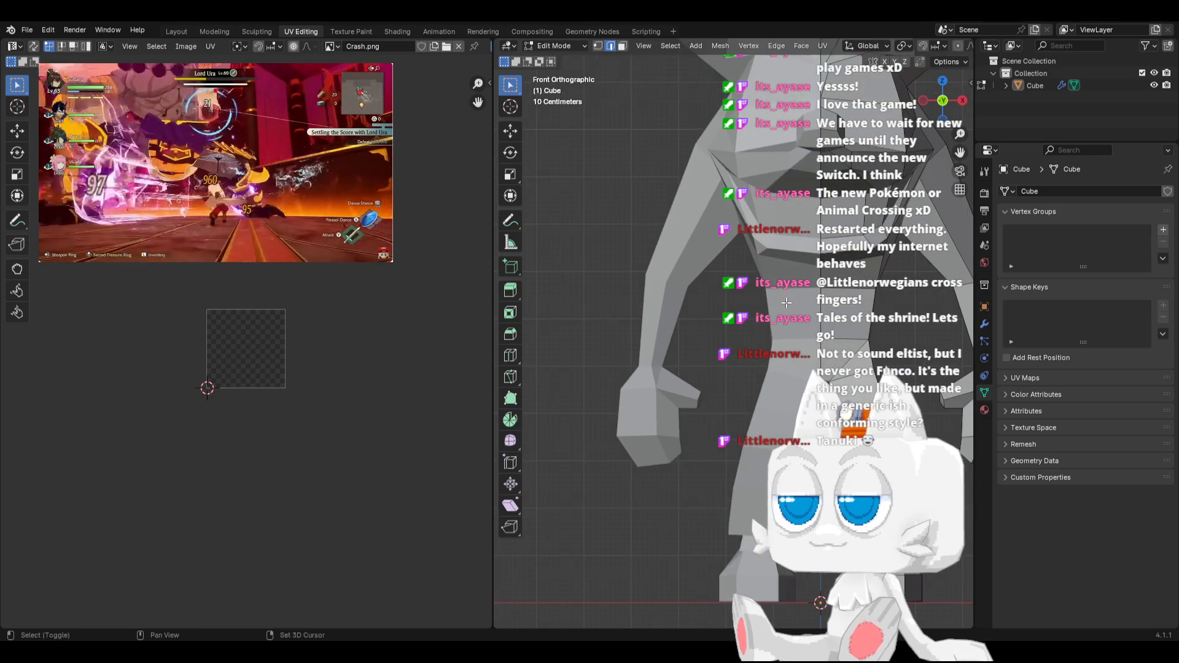
shift+middle_drag(801, 293, 605, 405)
click(625, 370)
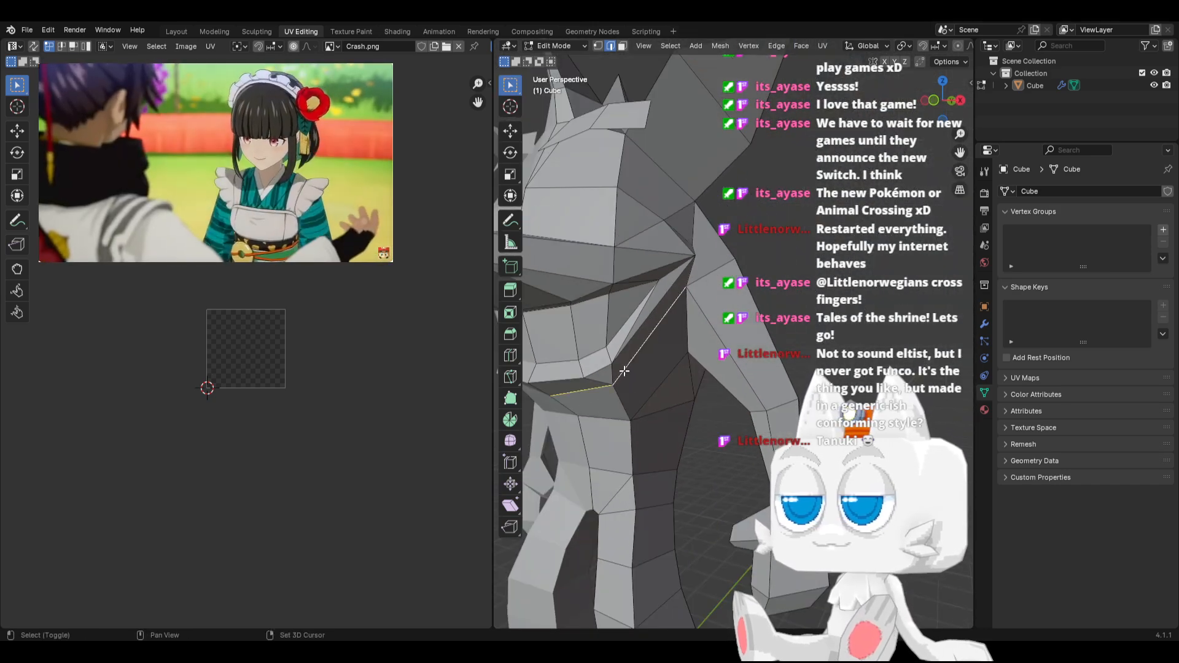
shift+click(587, 389)
shift+click(576, 360)
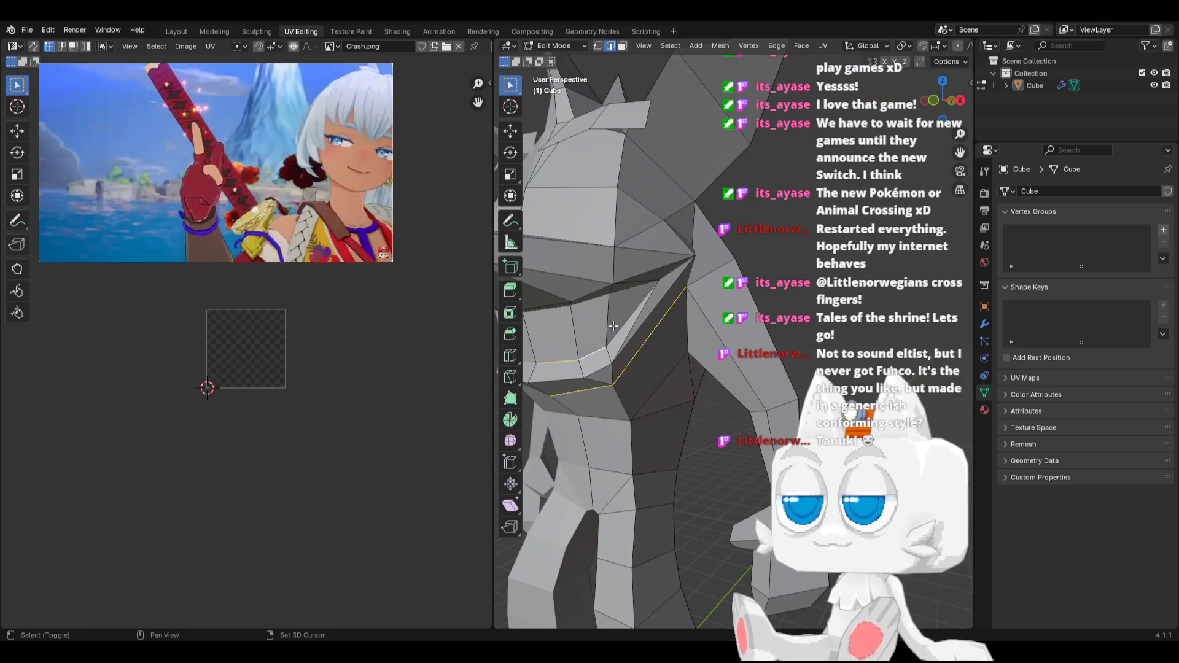
shift+click(640, 329)
middle_drag(640, 329, 614, 292)
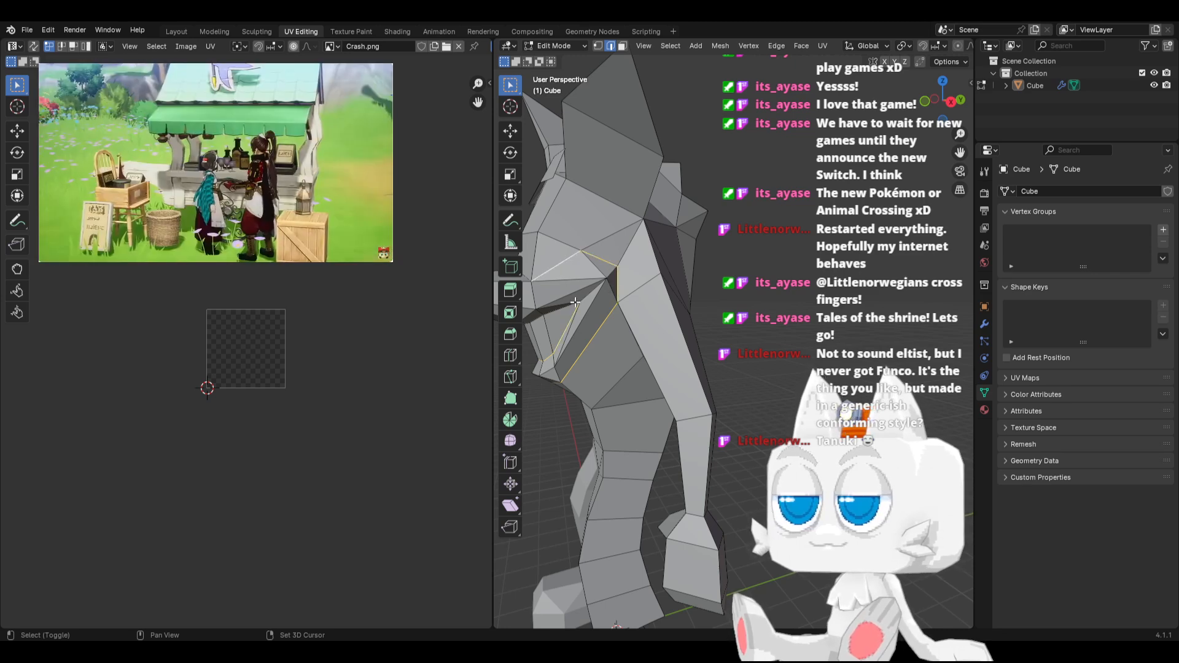
middle_drag(602, 258, 692, 331)
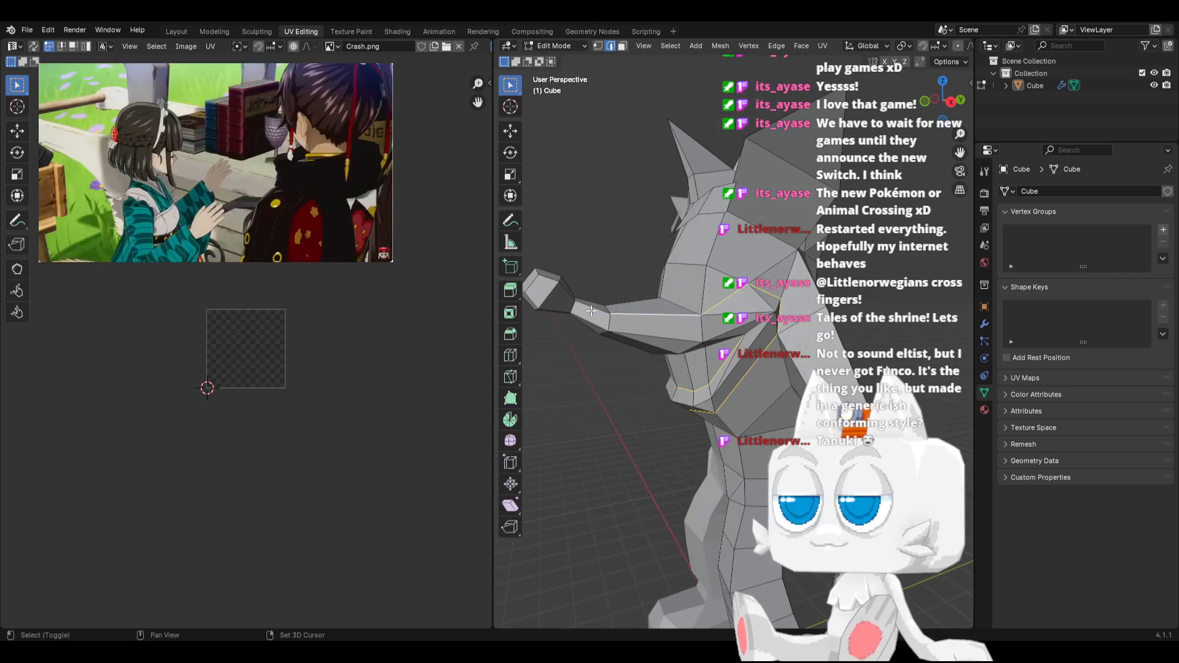
mouse_move(591, 314)
middle_down()
mouse_move(574, 352)
mouse_move(608, 339)
mouse_move(583, 331)
middle_up()
middle_drag(586, 284, 667, 302)
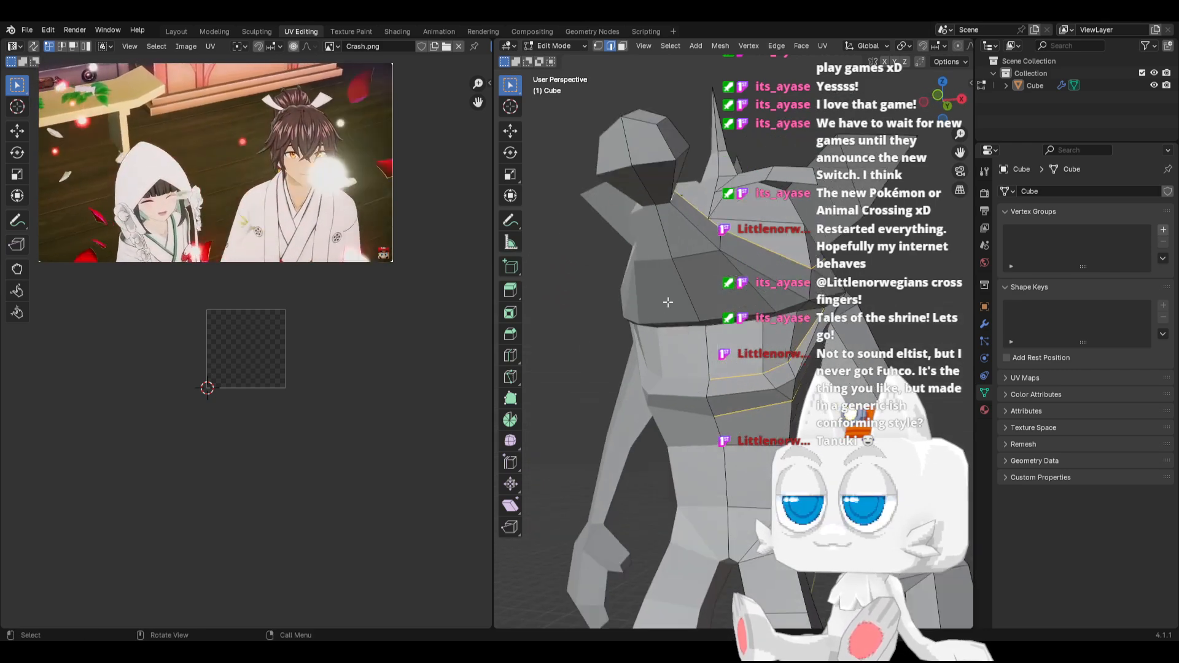
key(ctrl+e)
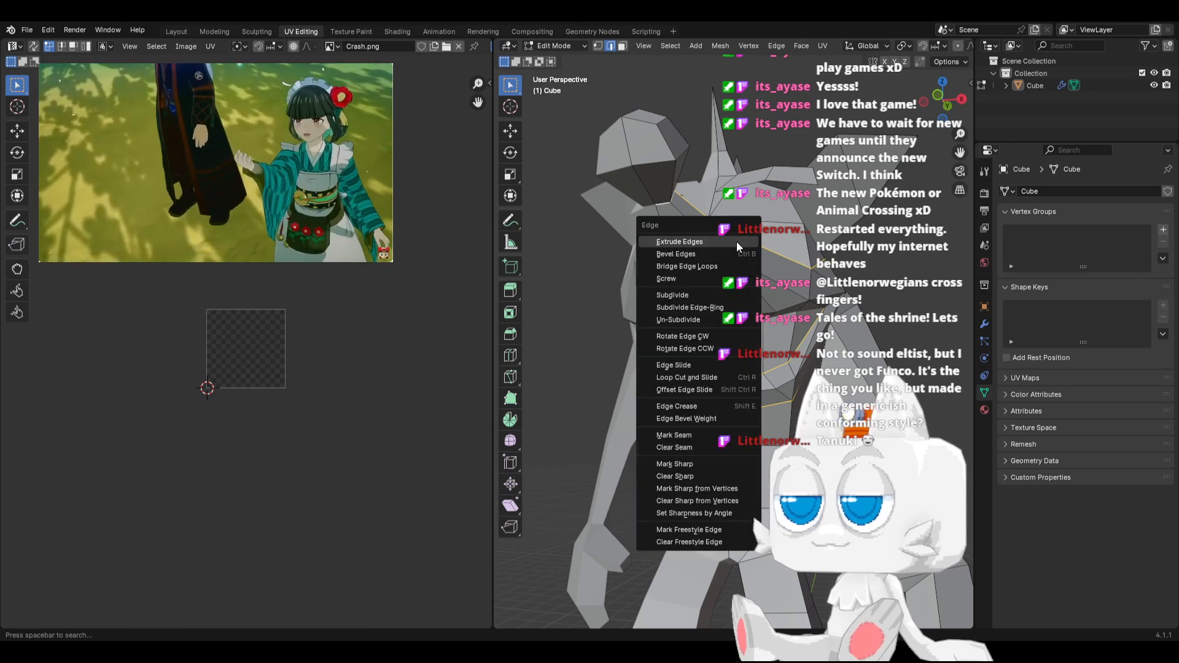
click(692, 436)
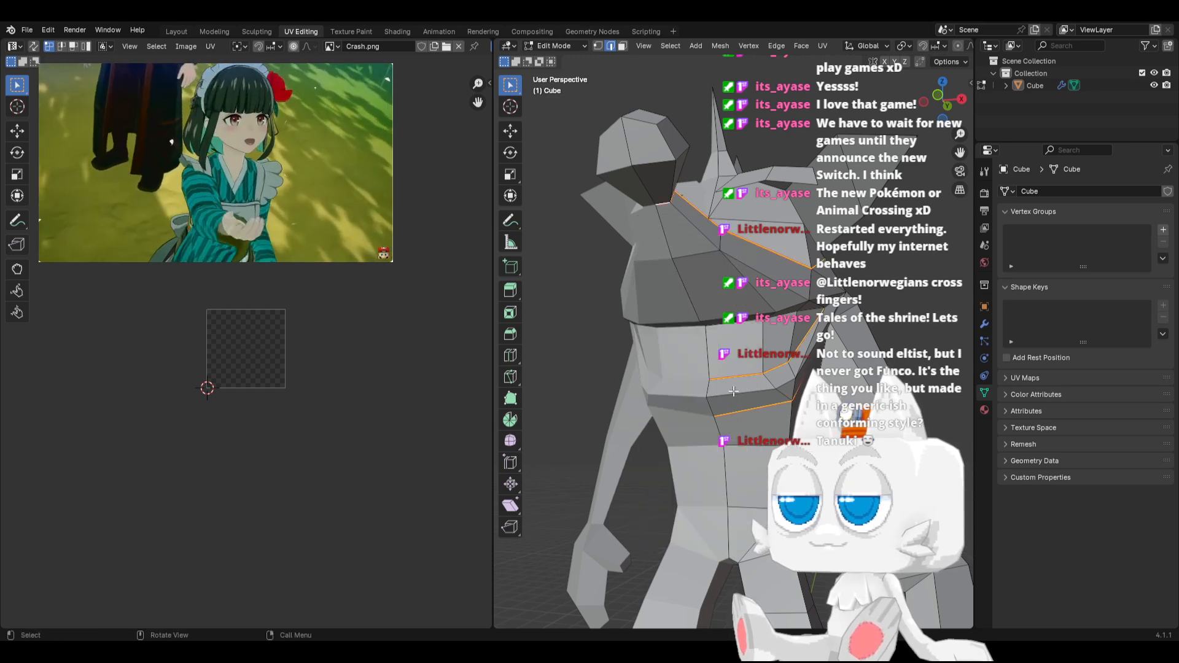
Mark the edges along the upper side of the mouth opening, under the snout, as a seam
middle_drag(732, 393, 697, 380)
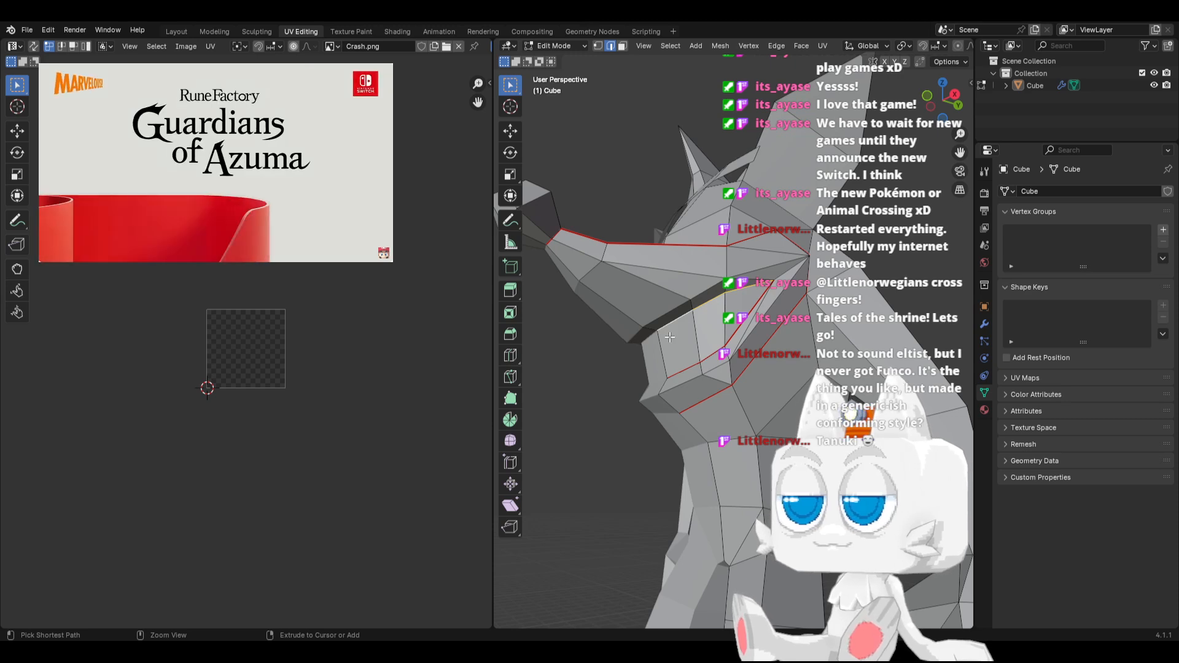
key(ctrl+e)
click(669, 336)
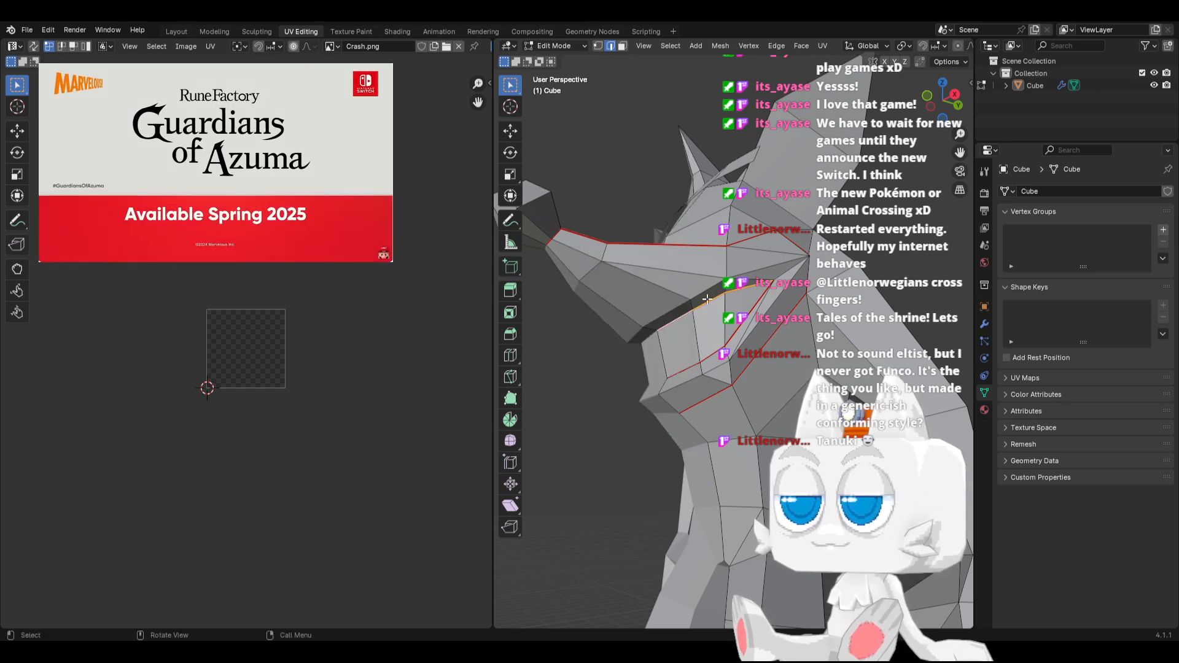
key(g)
right_click(705, 321)
Mark seams around the eye area, up its inner side, across the brow and down its outer side to the snout
middle_drag(705, 321, 681, 384)
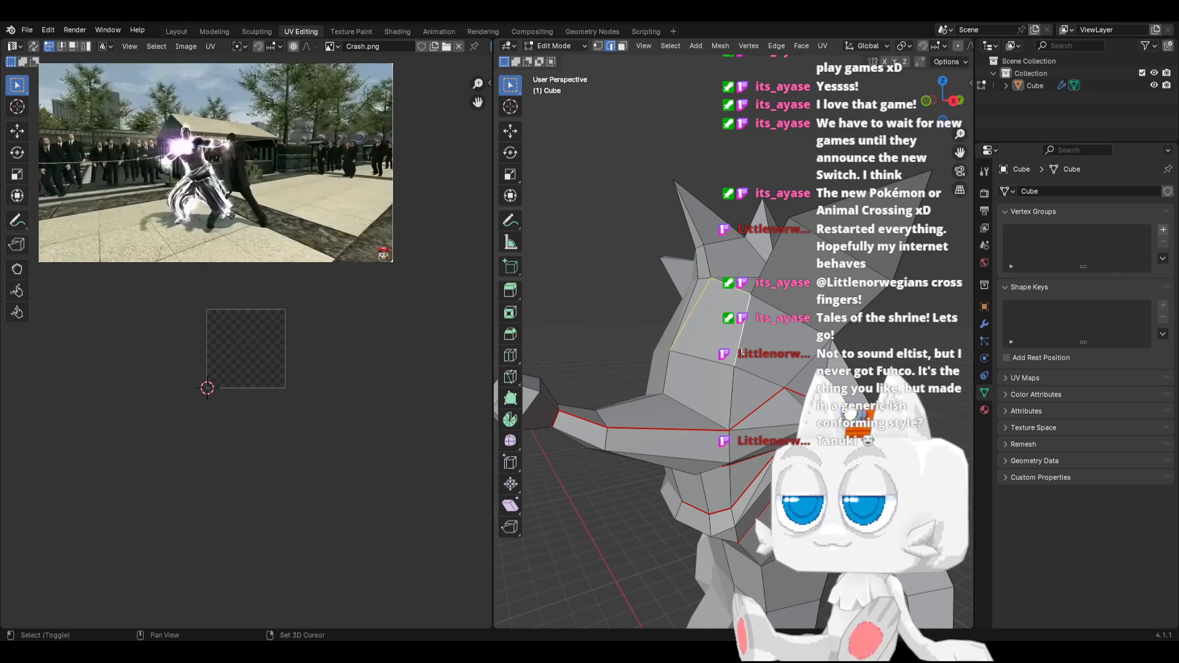
right_click(729, 390)
click(729, 390)
middle_drag(729, 390, 678, 334)
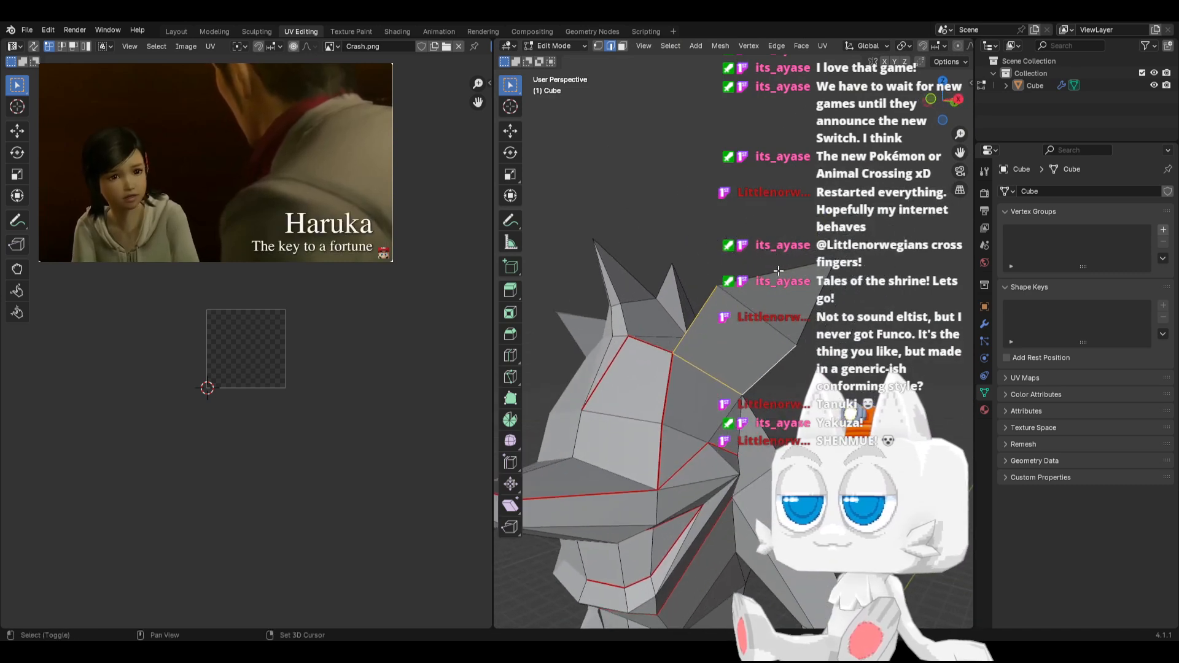
Mark seams around the outline of the ear and where its base meets the head
key(ctrl+e)
click(820, 302)
middle_drag(820, 302, 716, 345)
key(ctrl+e)
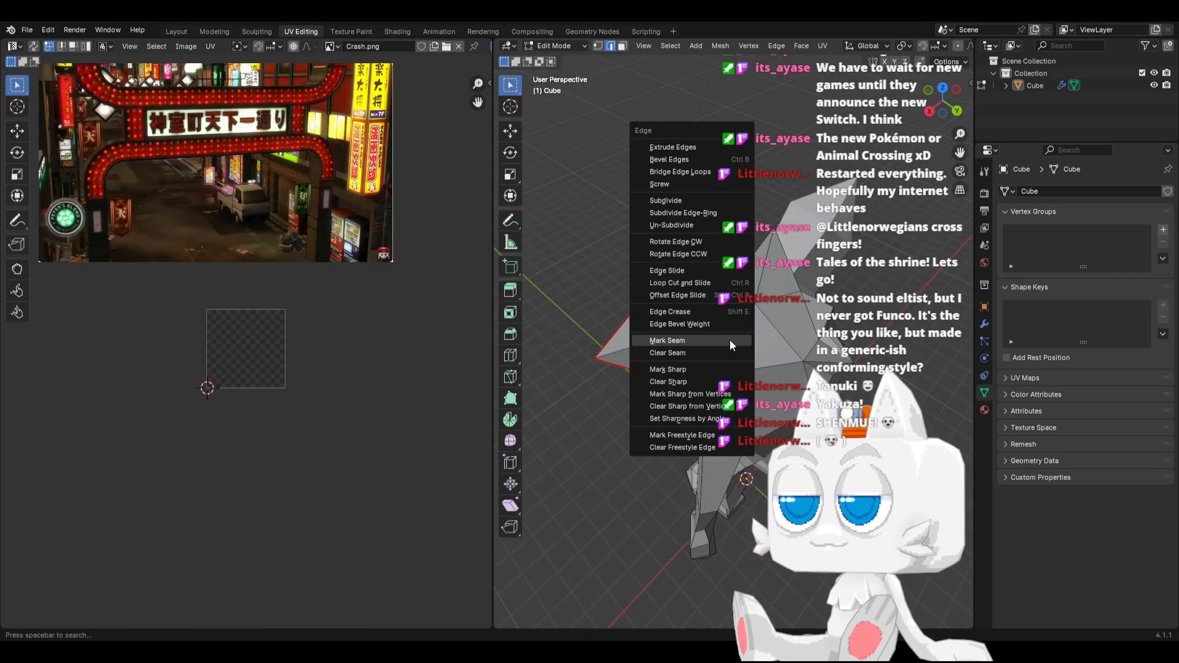
click(730, 340)
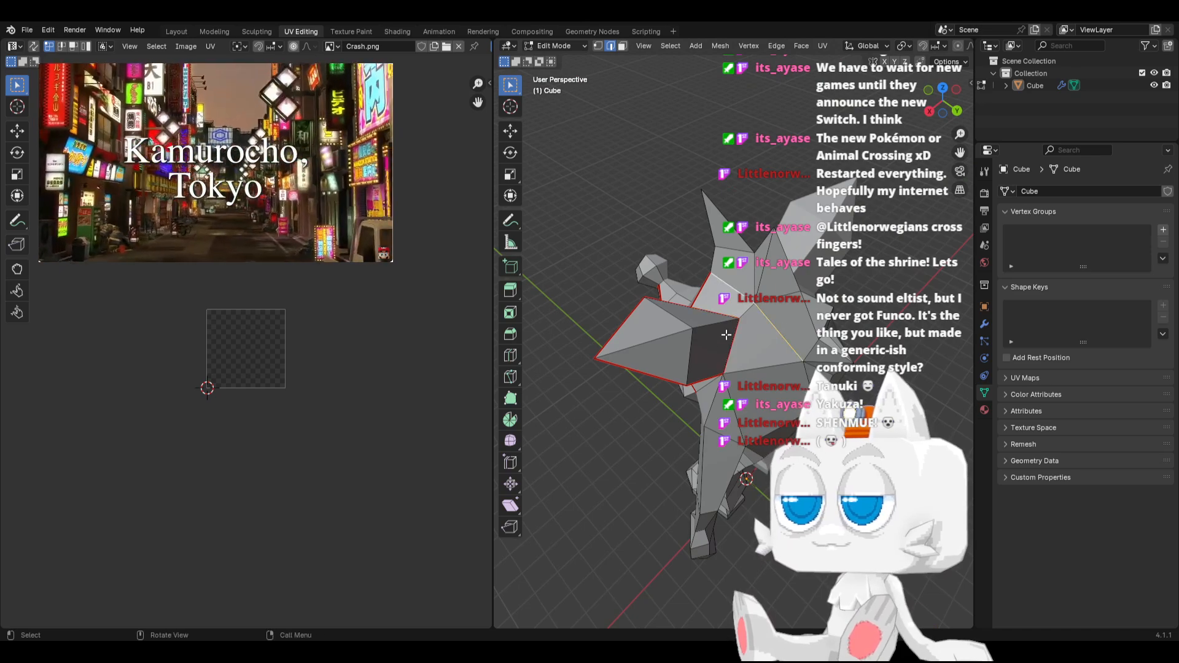
Mark seams along the base of the hair spikes, from the forehead over the top to the back of the head
middle_drag(725, 334, 763, 337)
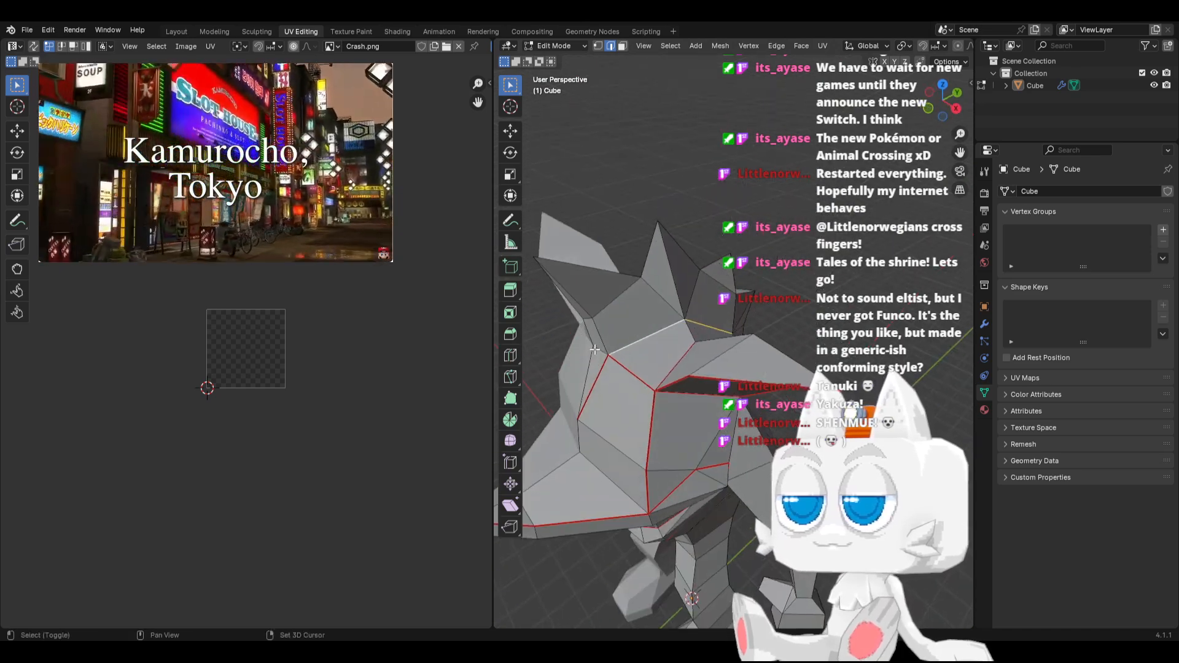
key(ctrl+e)
click(577, 434)
key(ctrl+e)
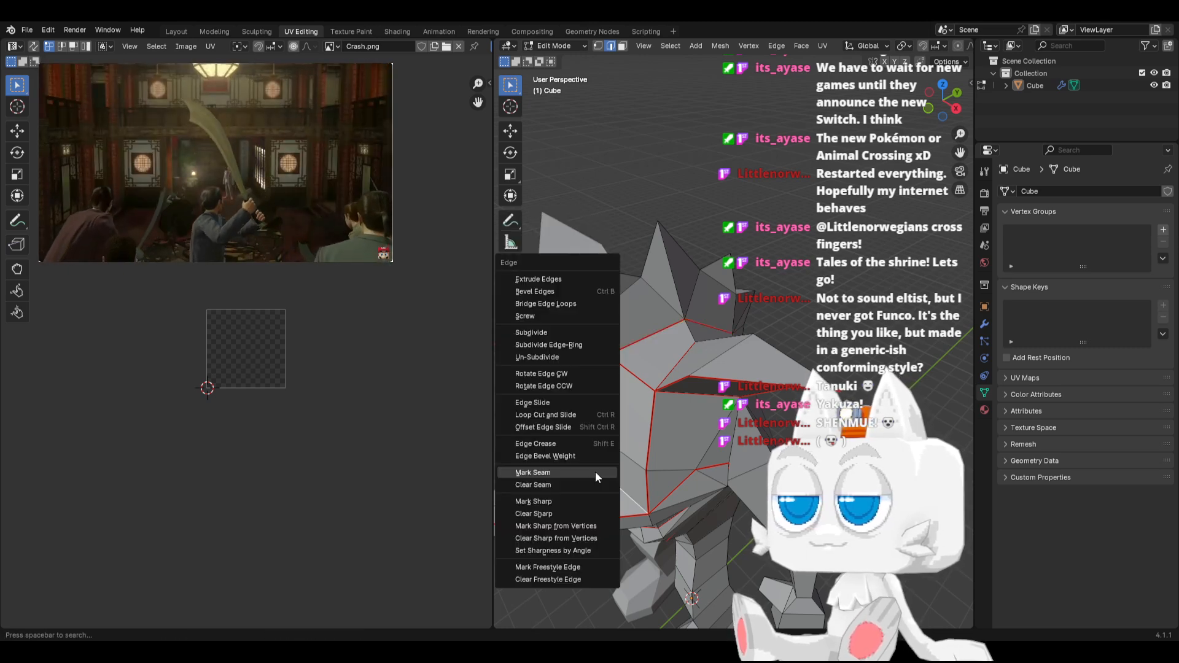
click(595, 470)
middle_drag(660, 403, 718, 393)
key(ctrl+e)
click(826, 427)
Mark seams along the shoulder edges below the ear, where the arm joins the body
middle_drag(830, 372, 731, 369)
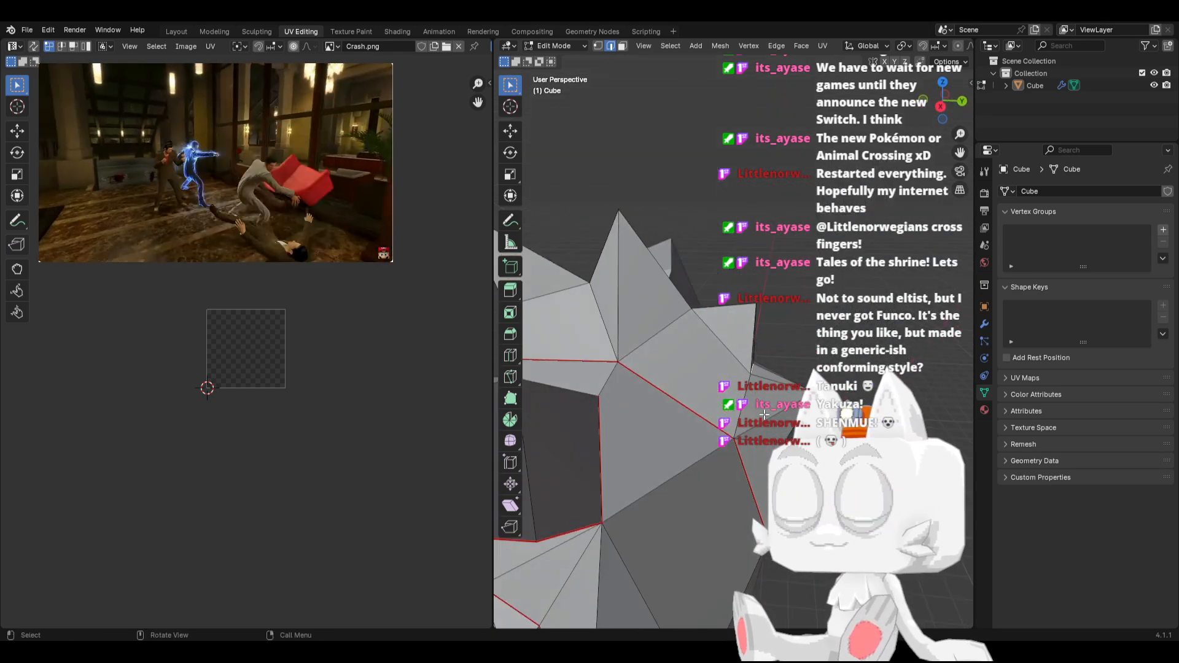
mouse_move(737, 469)
middle_down()
mouse_move(703, 433)
mouse_move(729, 480)
middle_up()
scroll(704, 434, down, 4)
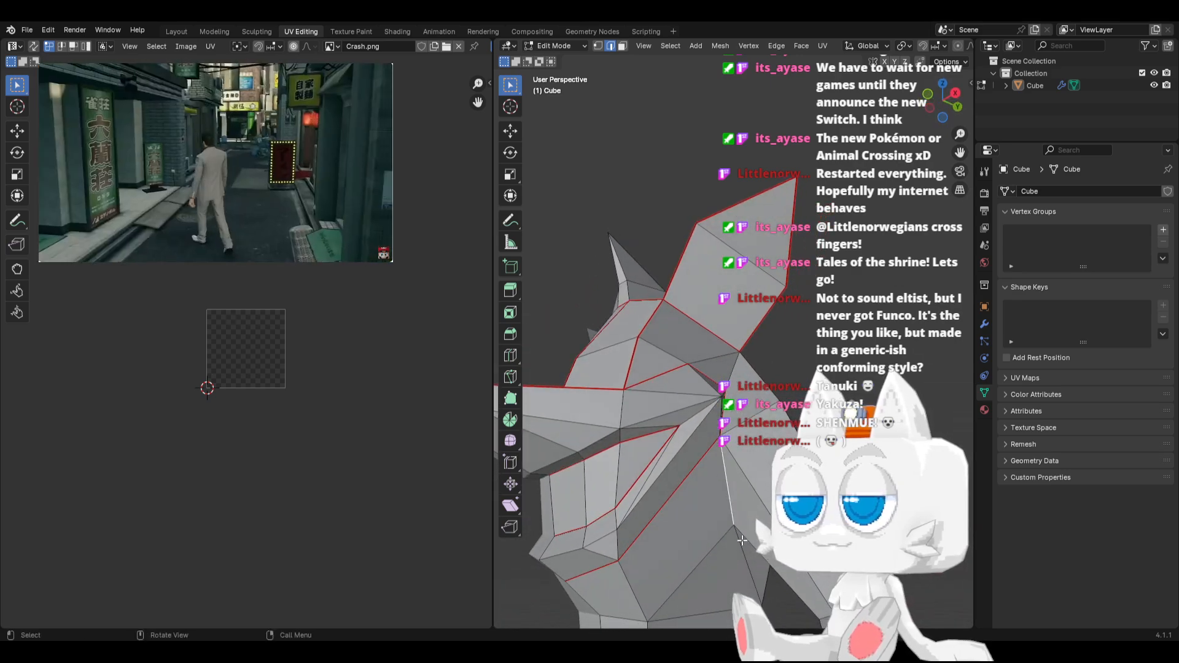
middle_drag(742, 541, 665, 558)
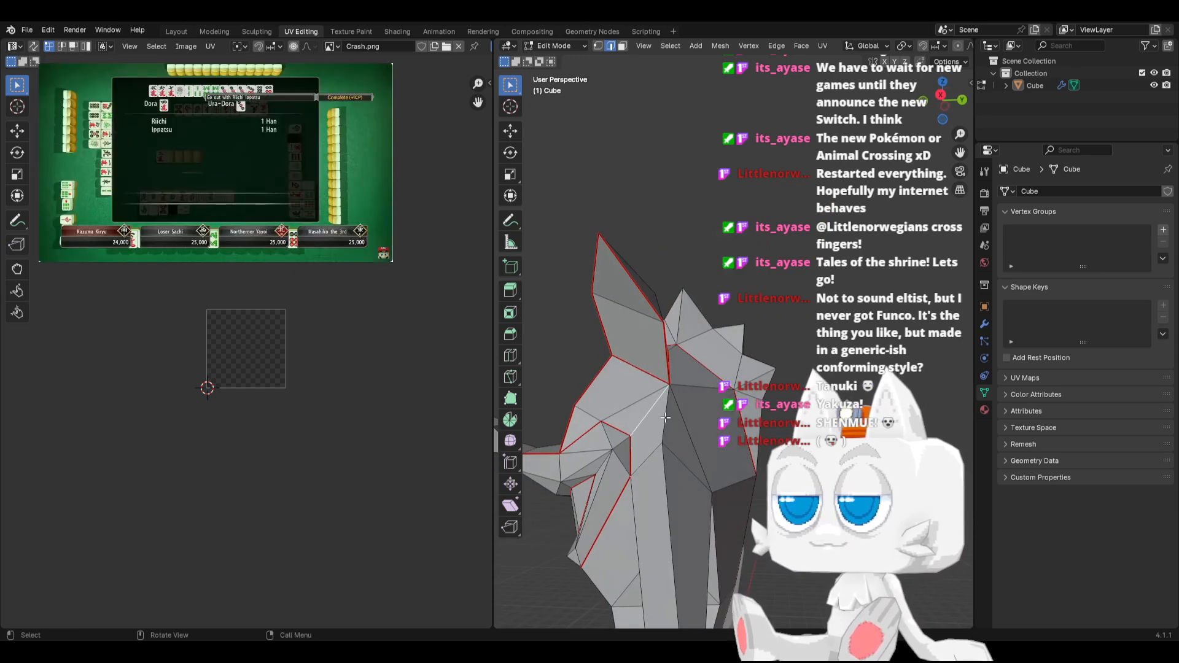
middle_drag(705, 472, 639, 448)
key(ctrl+e)
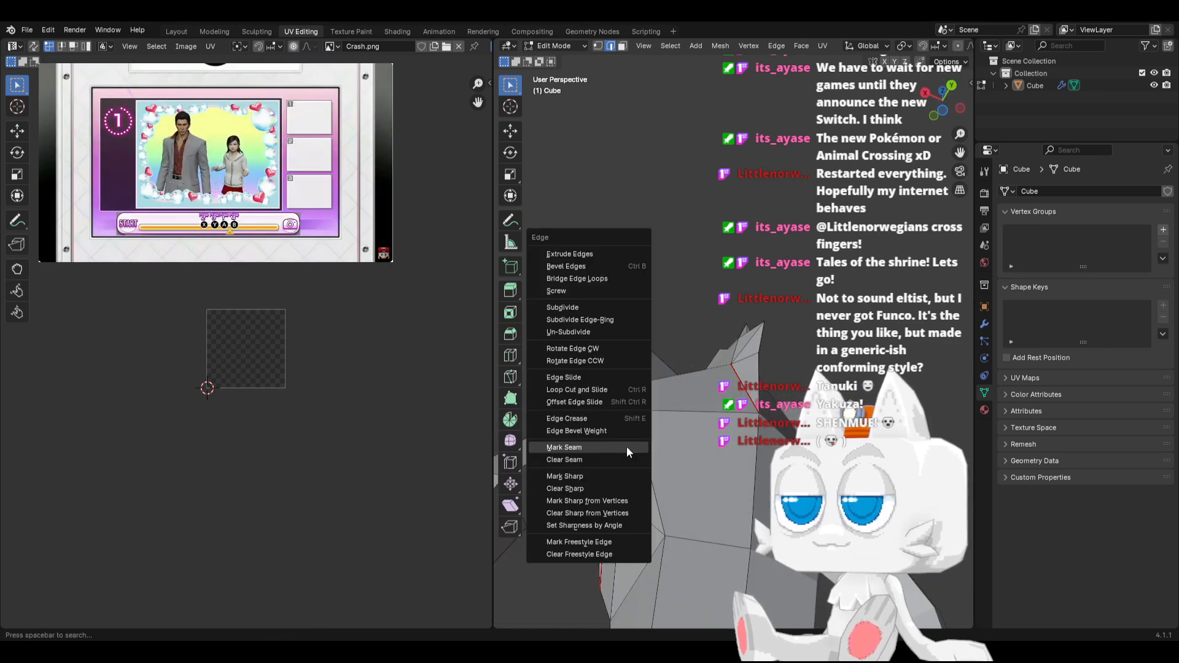
click(627, 449)
Mark the horizontal edges around the waist, front to back, as a seam
middle_drag(694, 432, 694, 481)
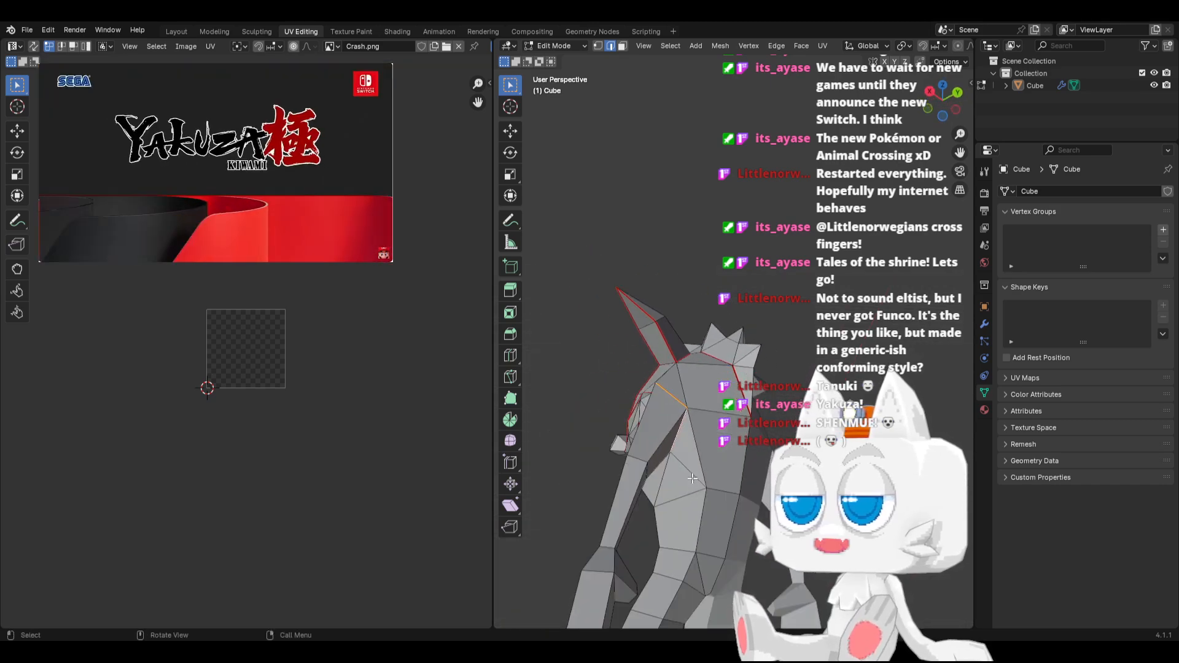
middle_drag(616, 530, 684, 528)
right_click(683, 528)
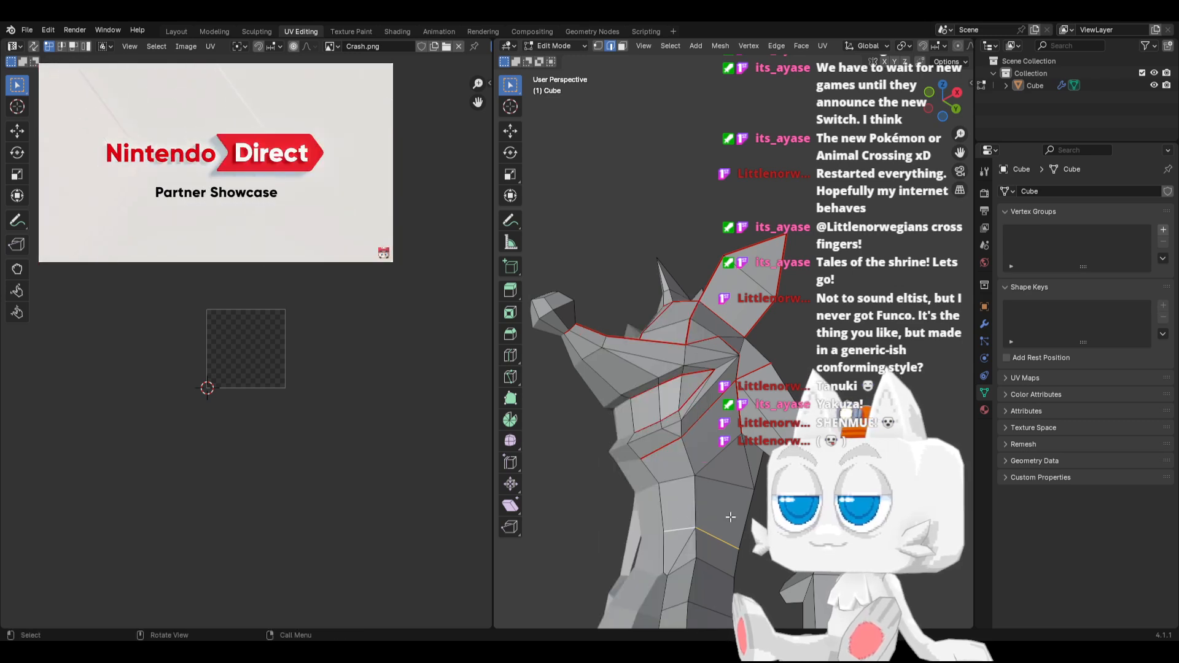
middle_drag(728, 515, 758, 530)
key(a)
click(757, 530)
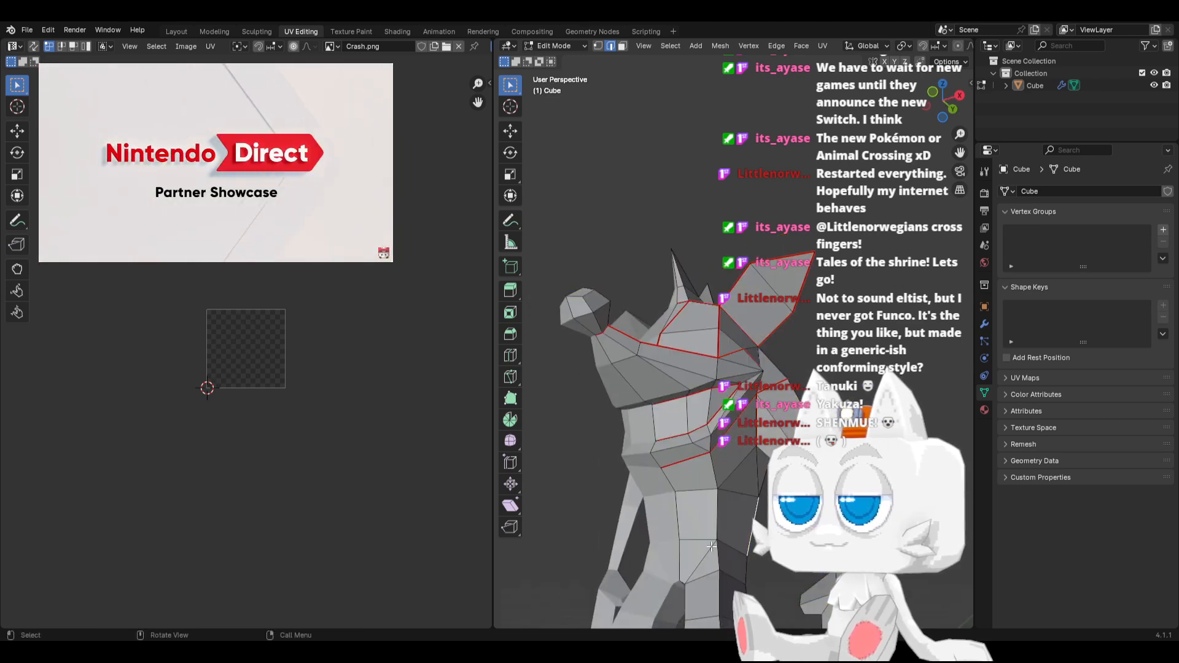
middle_drag(724, 540, 682, 548)
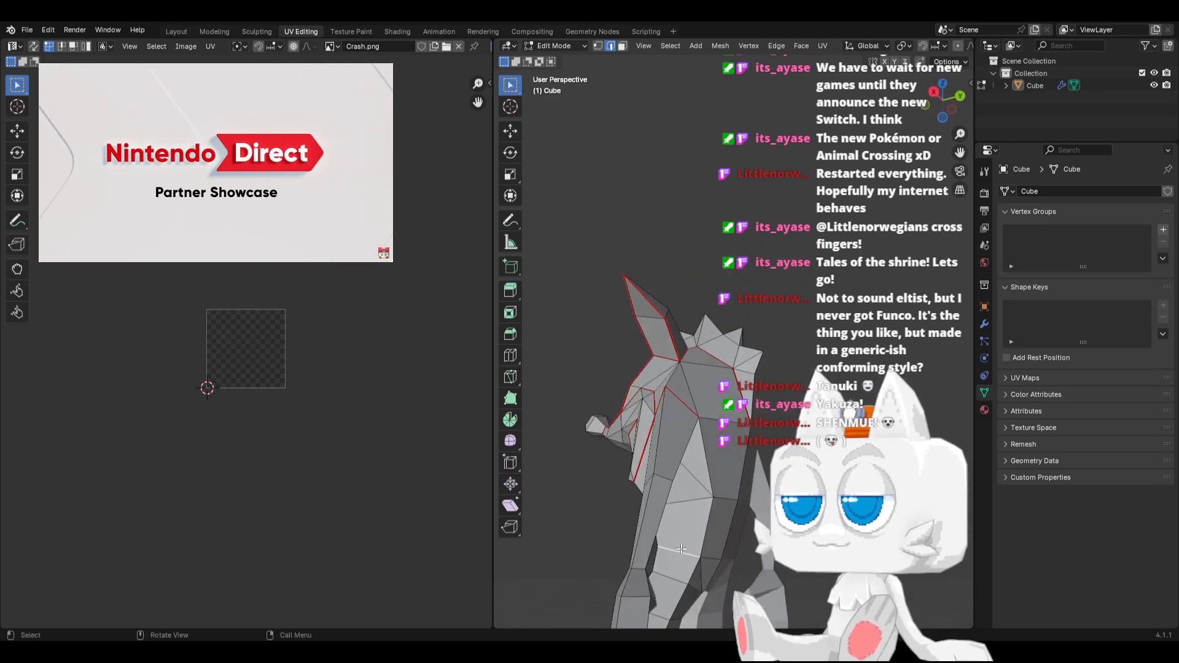
right_click(713, 556)
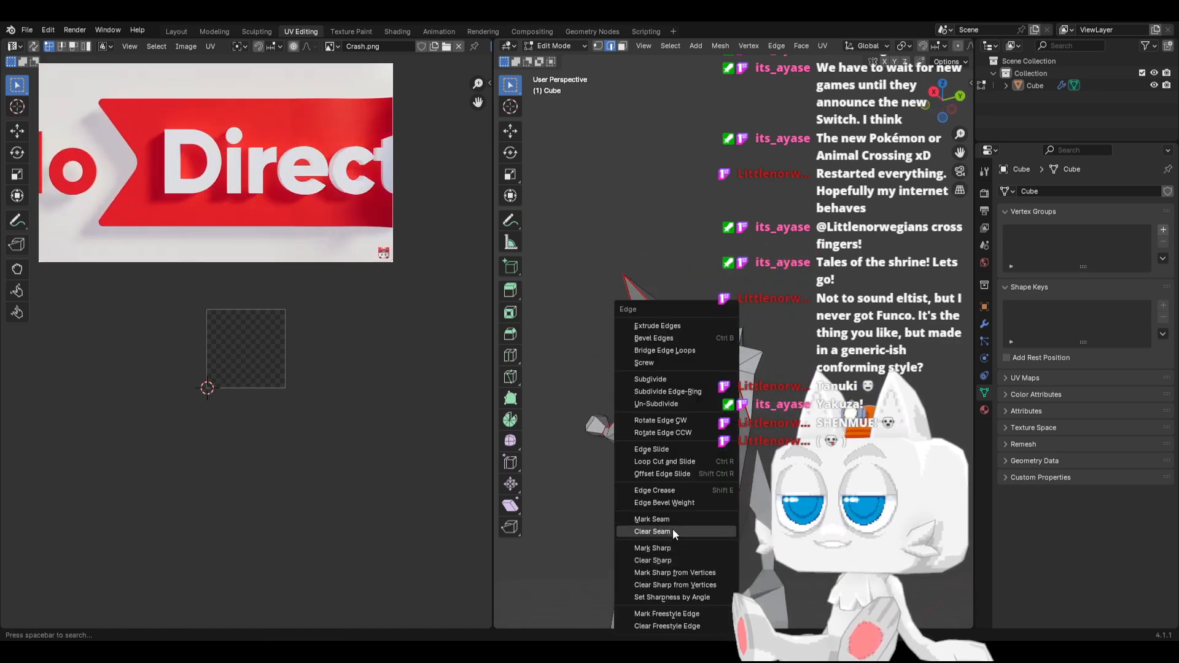
click(666, 521)
Mark the wrist edges on the back side of the arm as a seam
middle_drag(665, 521, 626, 503)
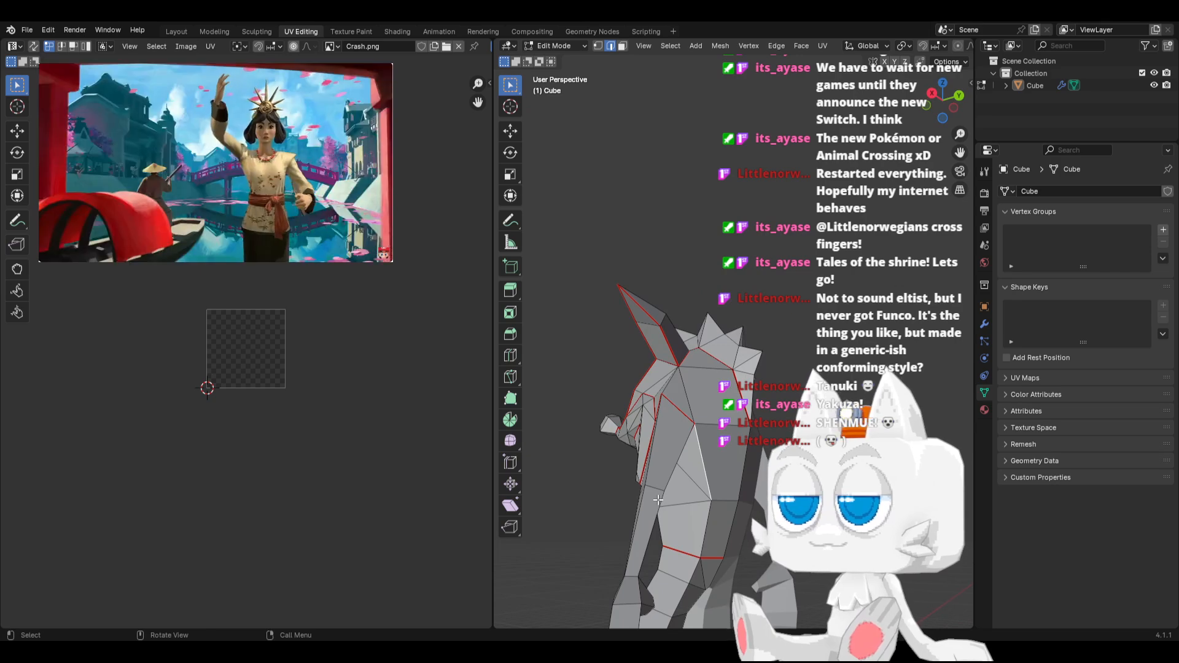
key(KP_3)
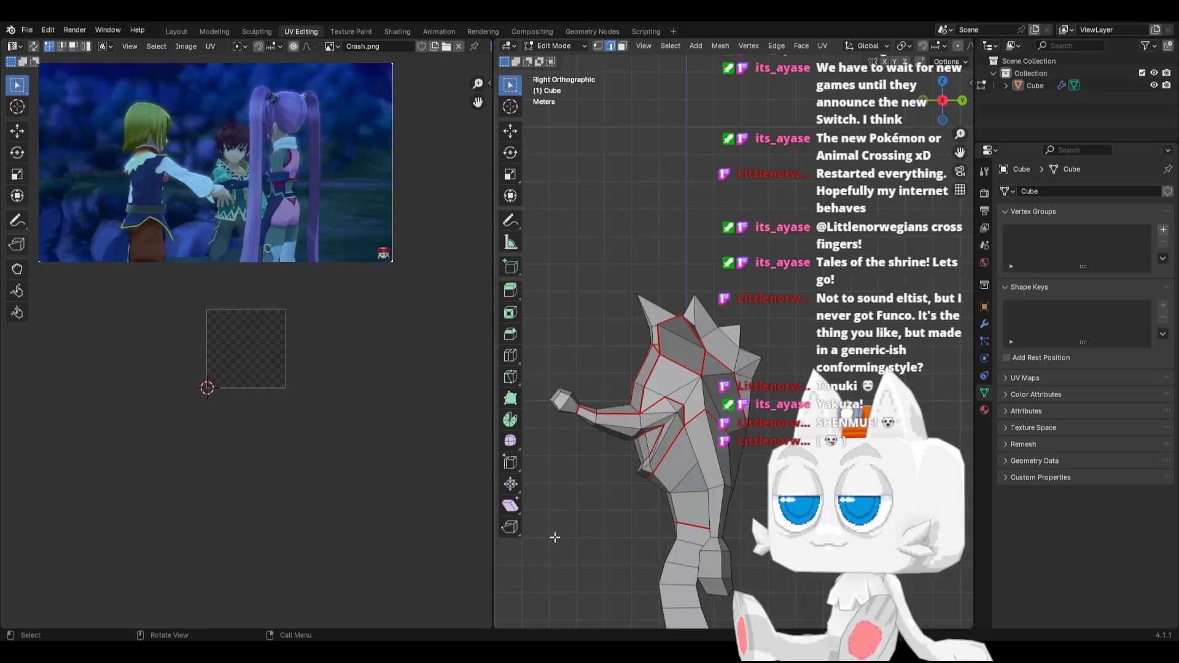
key(KP_1)
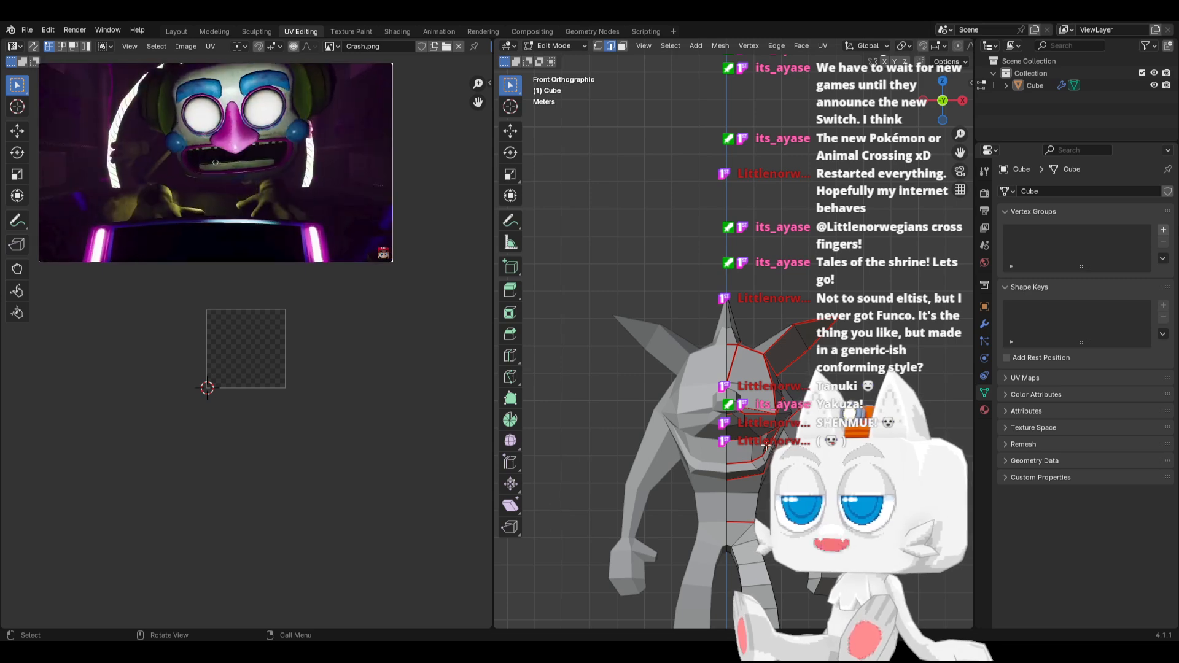
middle_drag(754, 424, 712, 264)
key(alt+h)
scroll(706, 369, up, 3)
middle_drag(705, 436, 731, 417)
scroll(725, 446, up, 3)
click(726, 446)
scroll(736, 445, down, 4)
key(ctrl+e)
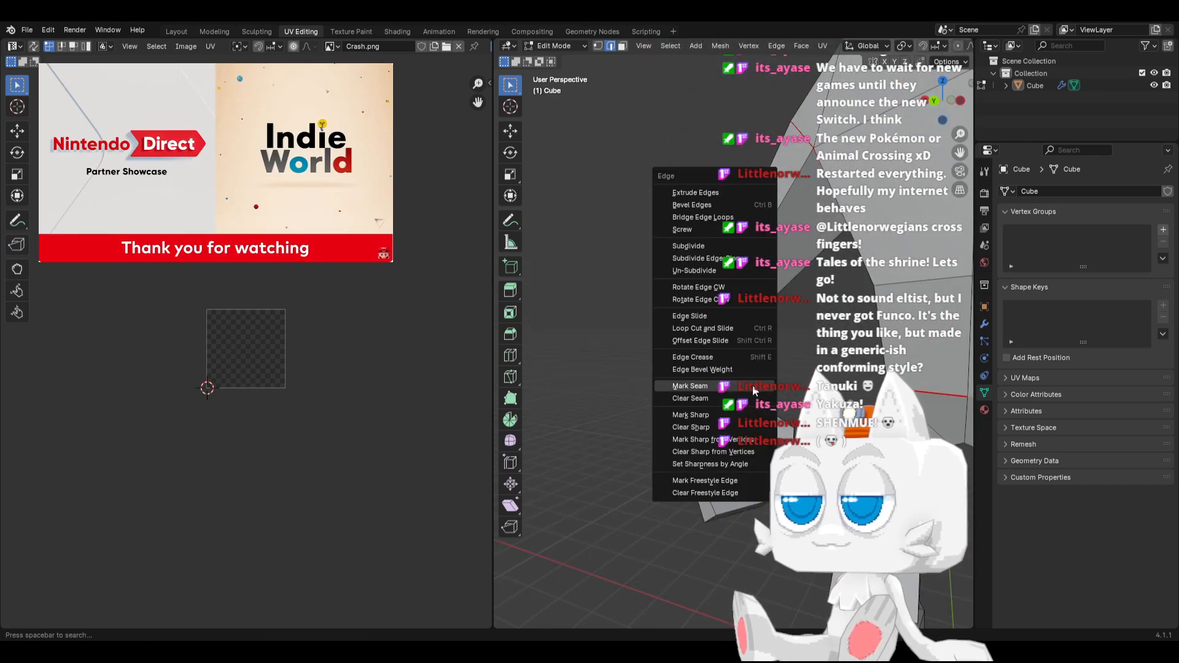
click(751, 392)
Mark the remaining wrist edges on the front side of the arm as a seam
scroll(683, 434, up, 2)
middle_drag(686, 443, 766, 505)
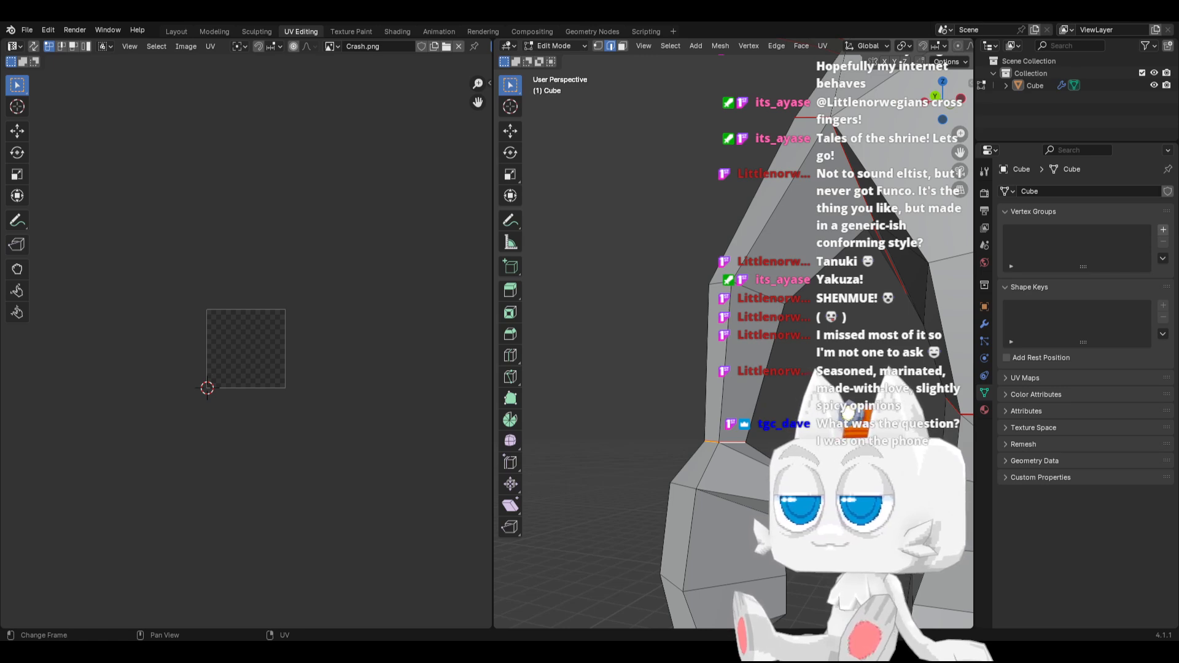
scroll(696, 396, down, 3)
middle_drag(696, 396, 604, 459)
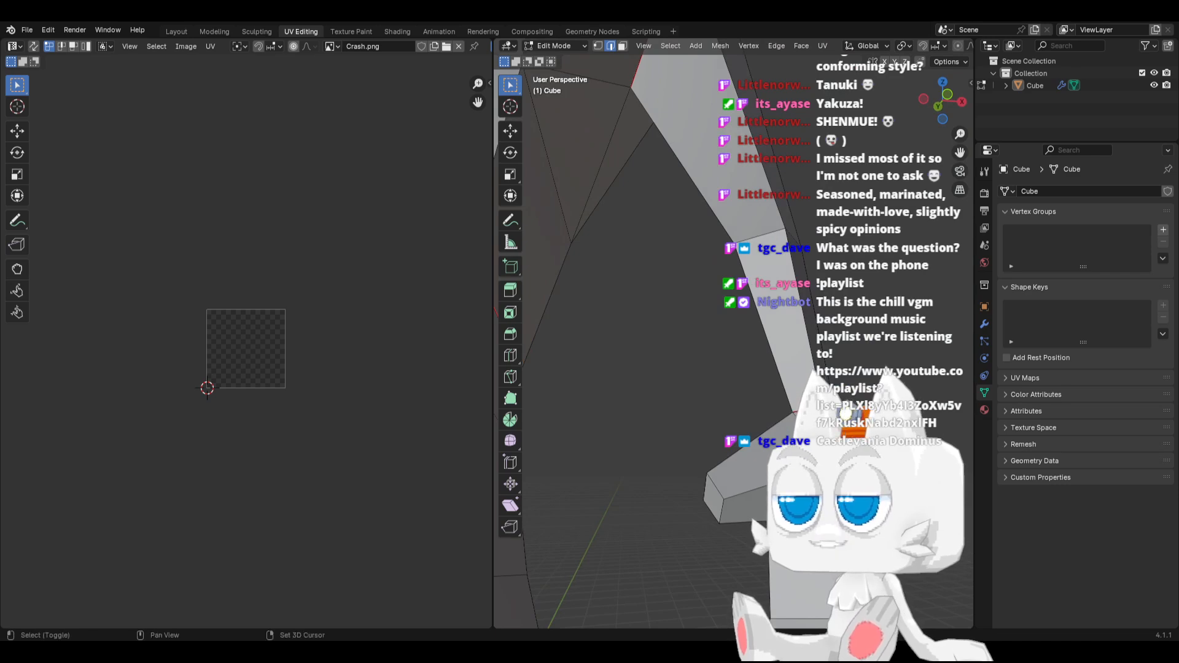
key(ctrl+e)
click(816, 444)
Mark the edges around the thumb tip of the hand as a seam
middle_drag(838, 488, 552, 522)
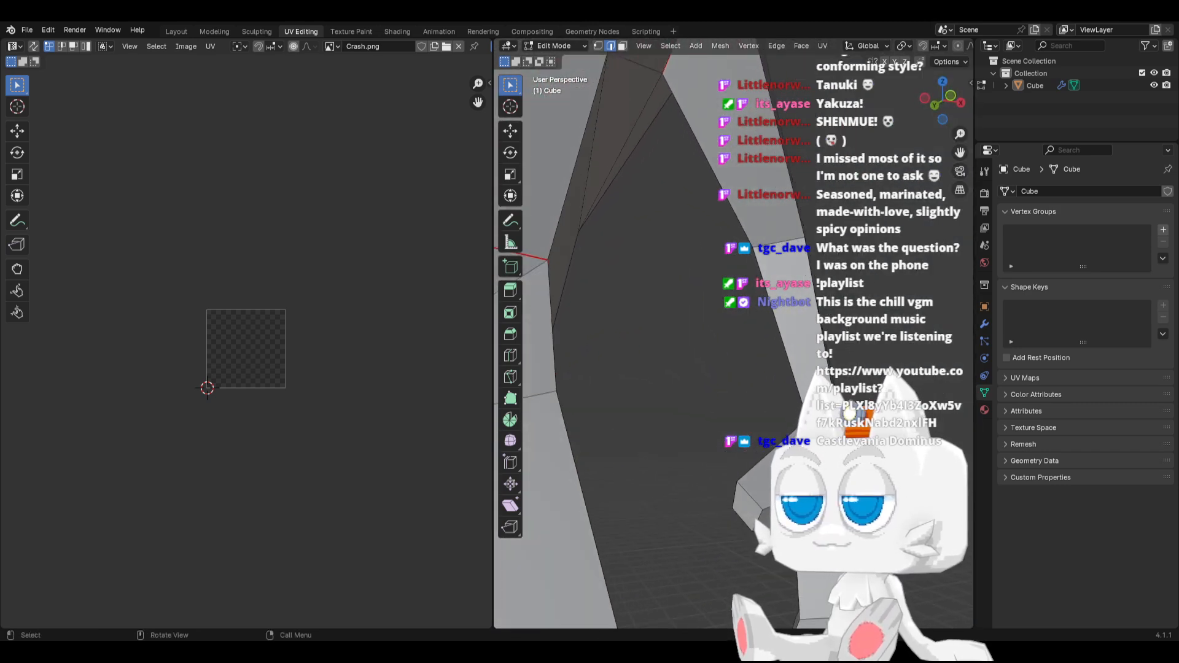
scroll(764, 556, up, 1)
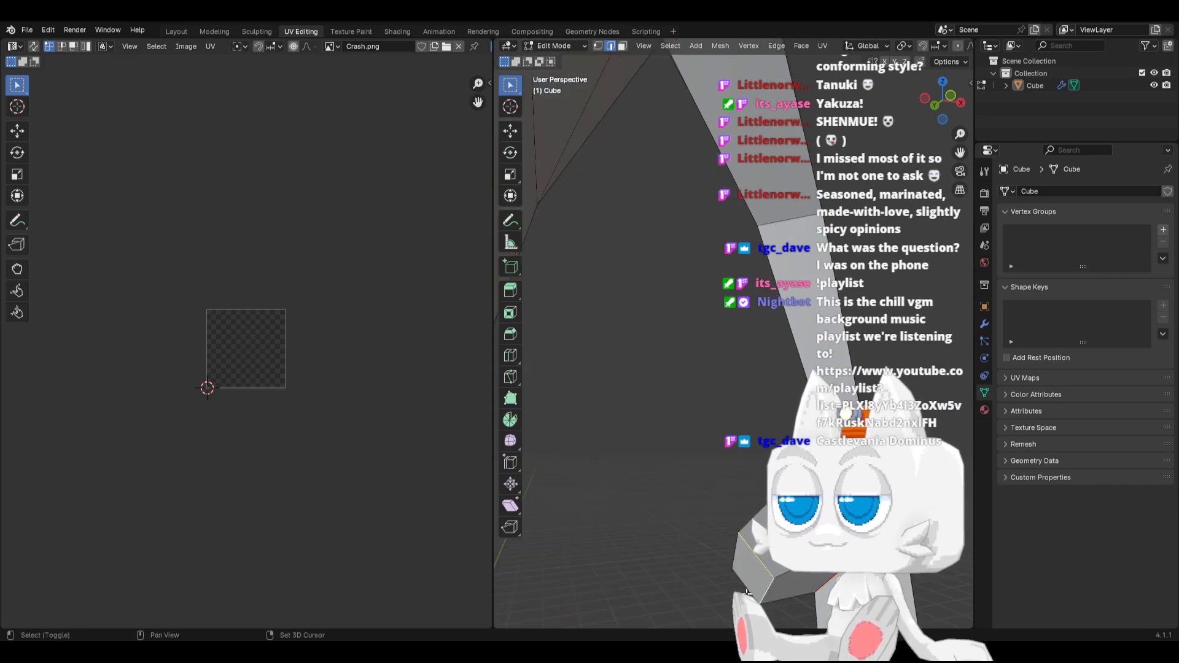
shift+click(739, 552)
right_click(738, 550)
click(739, 551)
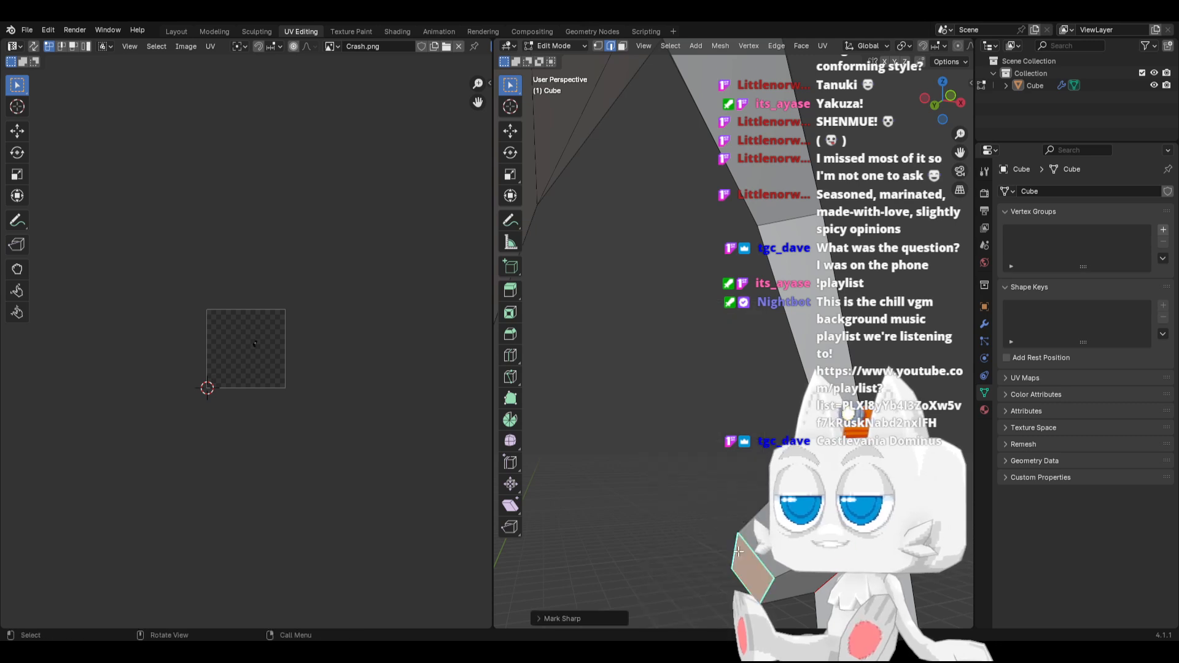
key(ctrl+e)
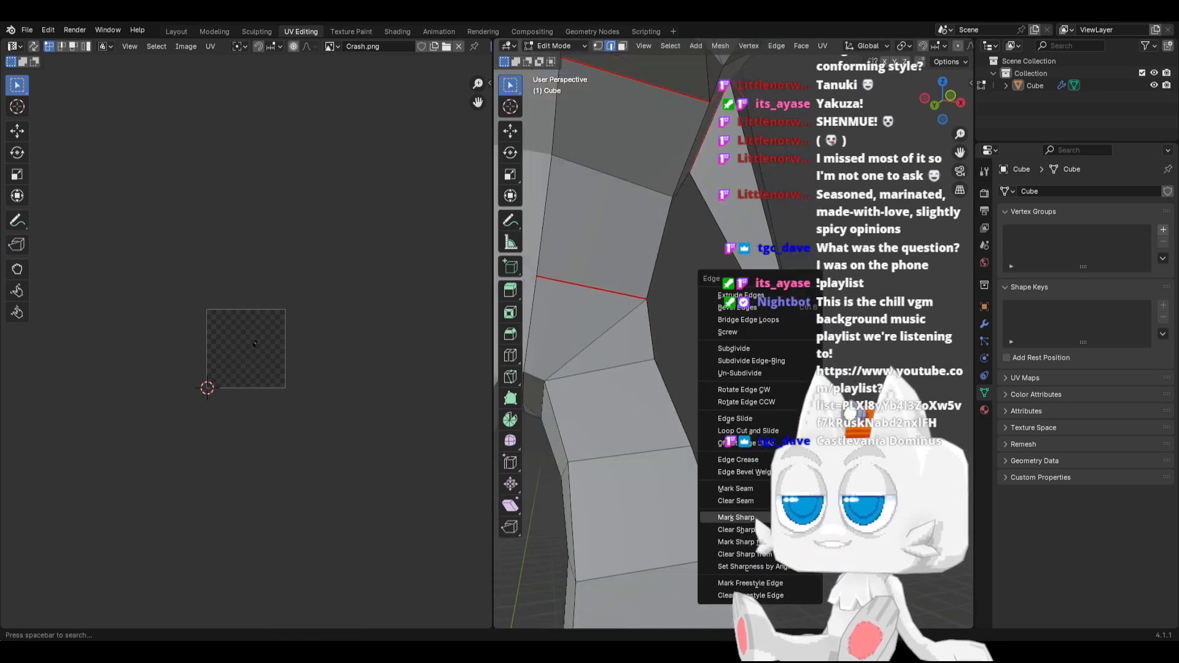
click(754, 489)
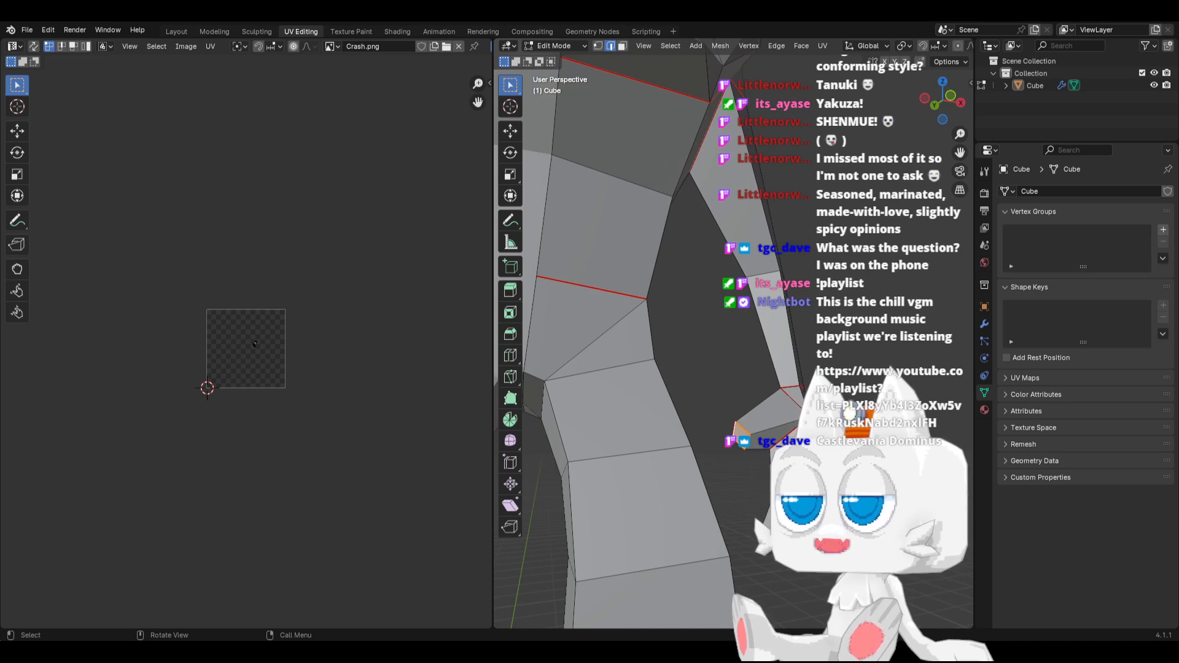
key(ctrl+e)
click(760, 453)
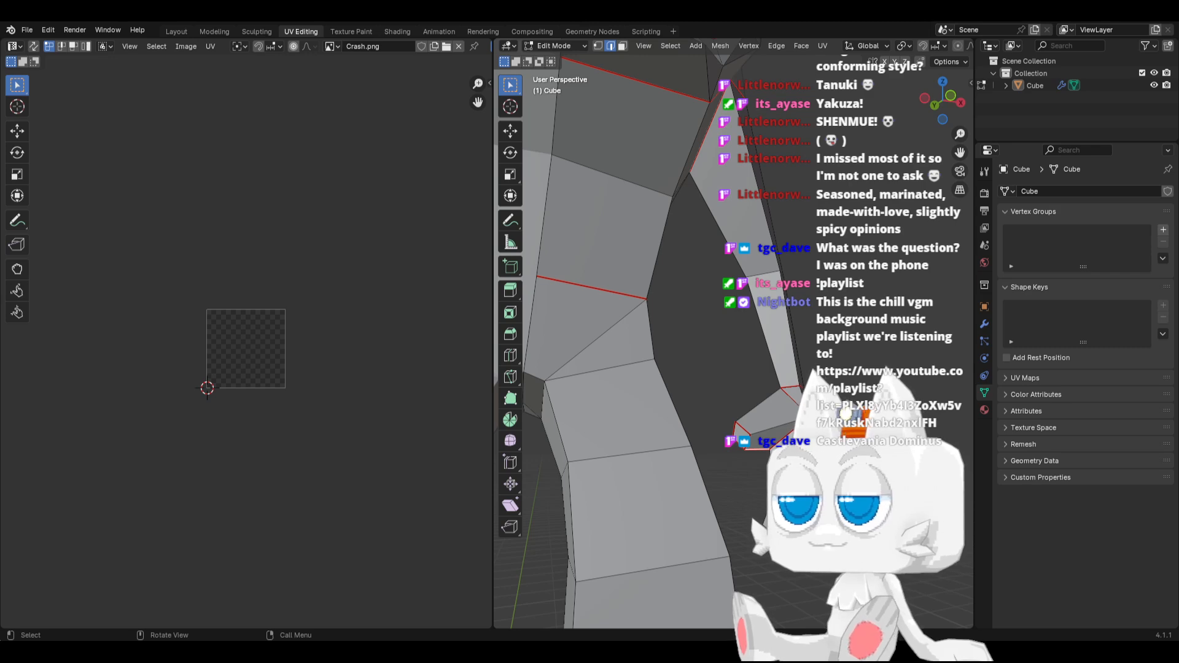
Mark the edges around the inner side of the fist, down to the fingertips, as a seam
middle_drag(760, 453, 749, 525)
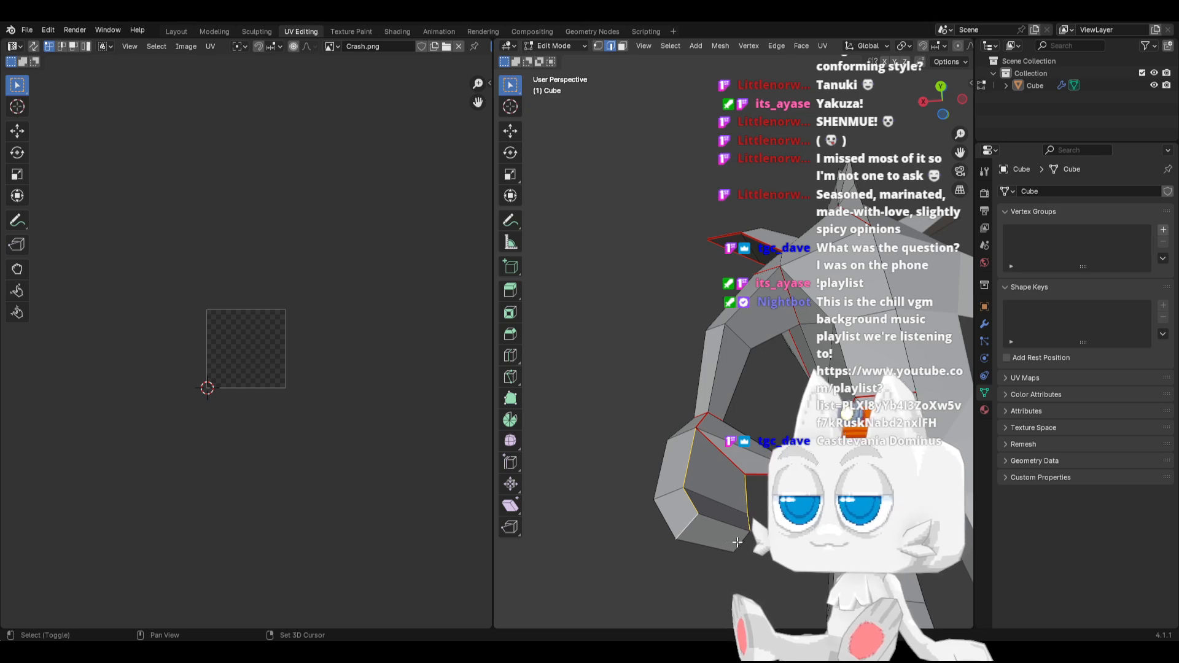
key(ctrl+e)
click(732, 520)
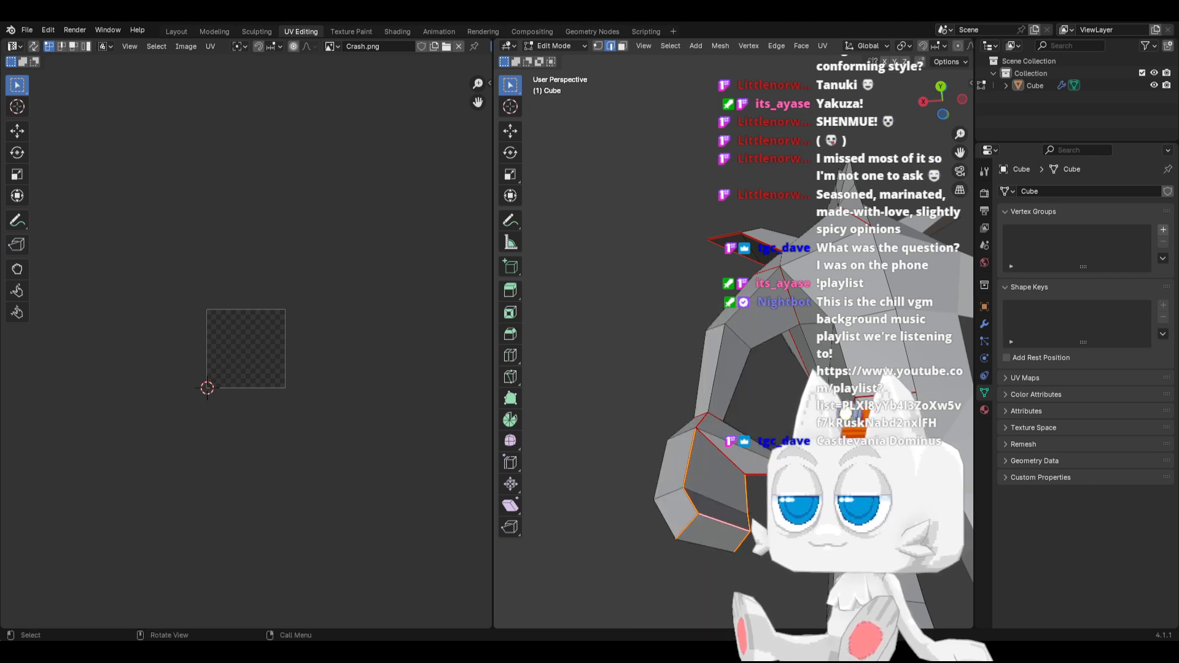
middle_drag(752, 508, 641, 491)
middle_drag(758, 496, 711, 514)
key(KP_1)
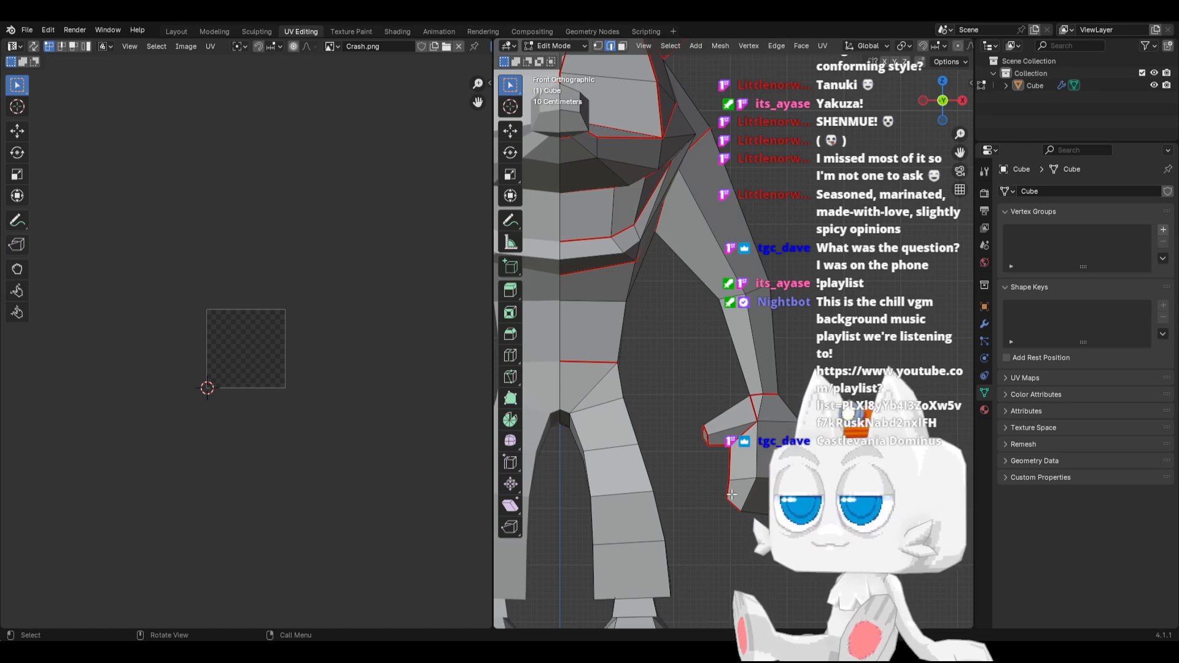
Mark the outer side edges of the leg, from the waist seam down to the shorts hem, as a seam
middle_drag(544, 488, 535, 427)
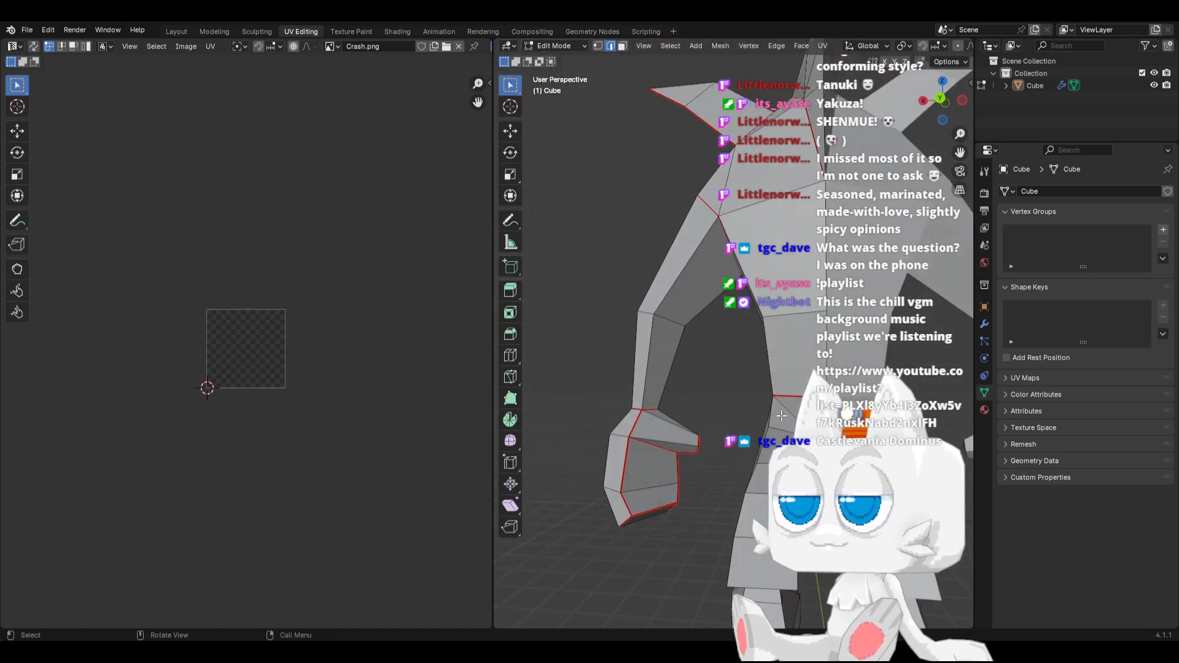
shift+click(775, 417)
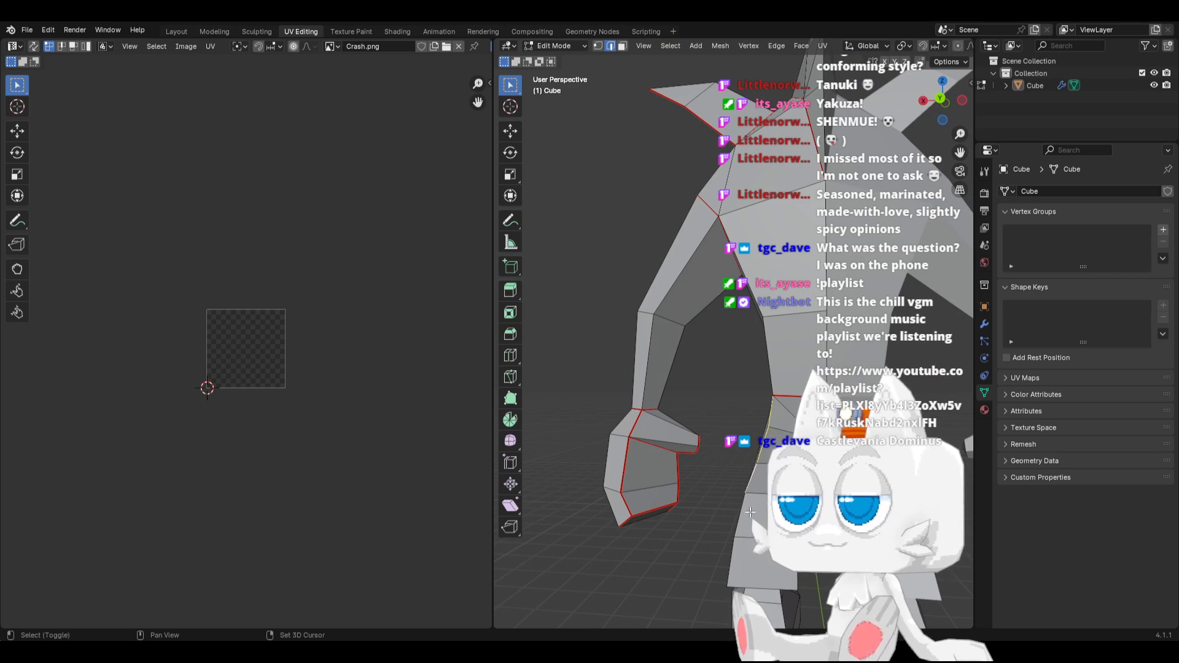
shift+click(722, 567)
middle_drag(724, 562, 783, 562)
key(ctrl+e)
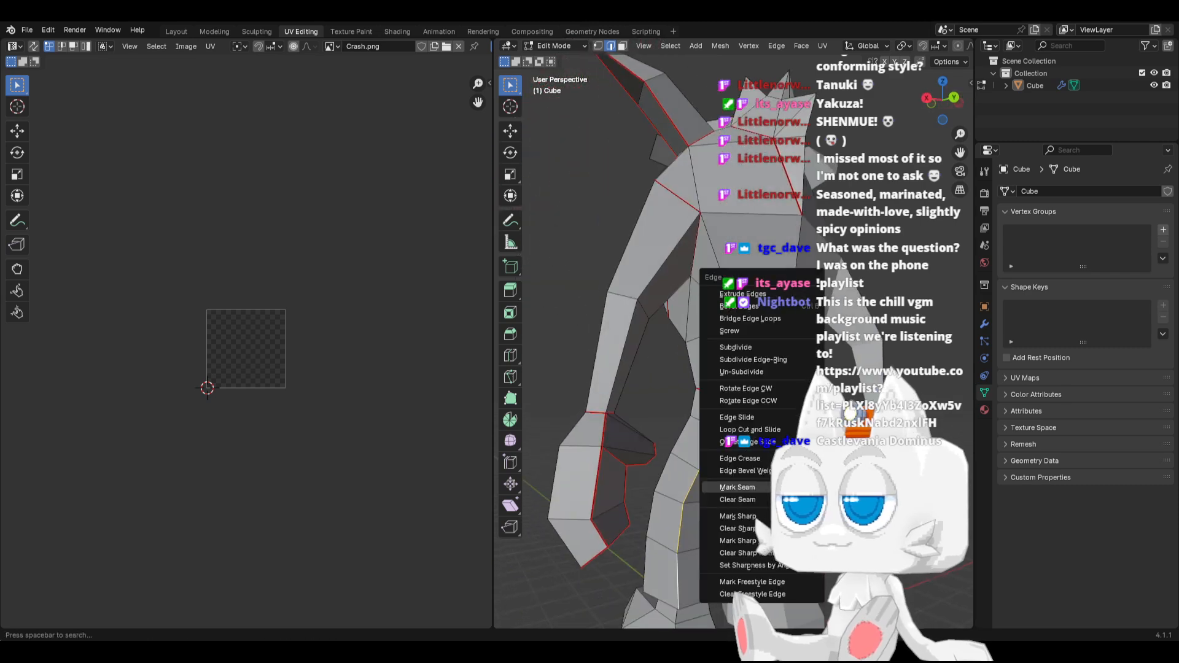
click(736, 487)
mouse_move(736, 487)
middle_down()
mouse_move(519, 484)
mouse_move(744, 486)
middle_up()
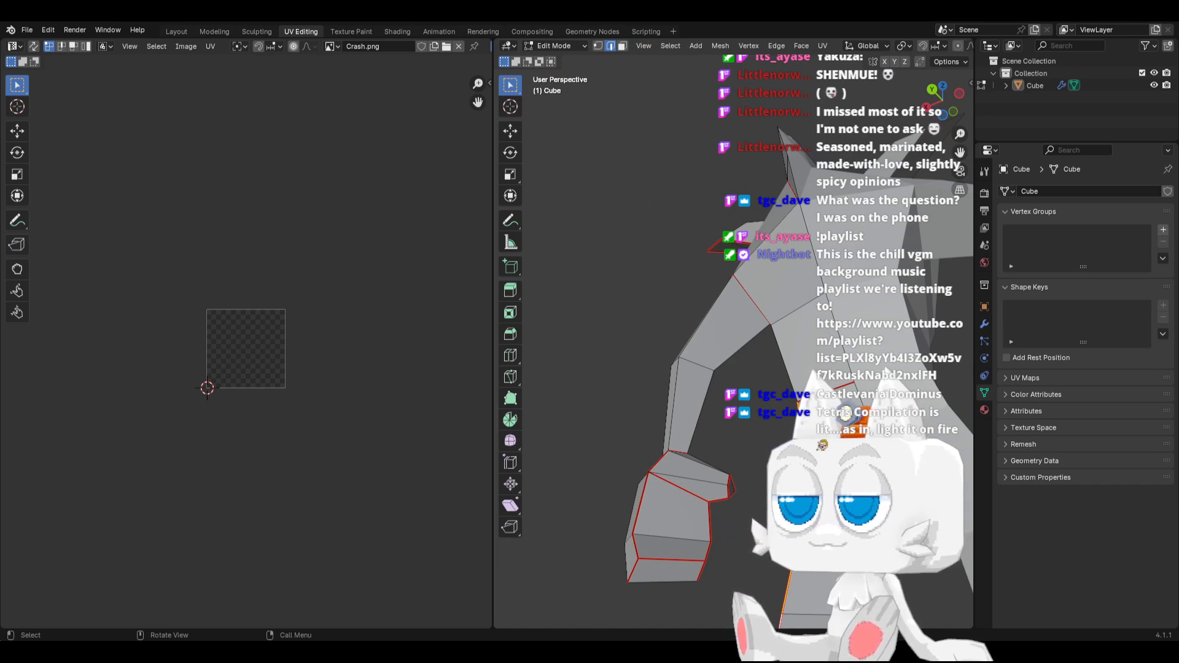
Slide the stray crotch vertex fully along its edge onto the neighbouring vertex and merge the whole mesh by distance
middle_drag(745, 486, 663, 489)
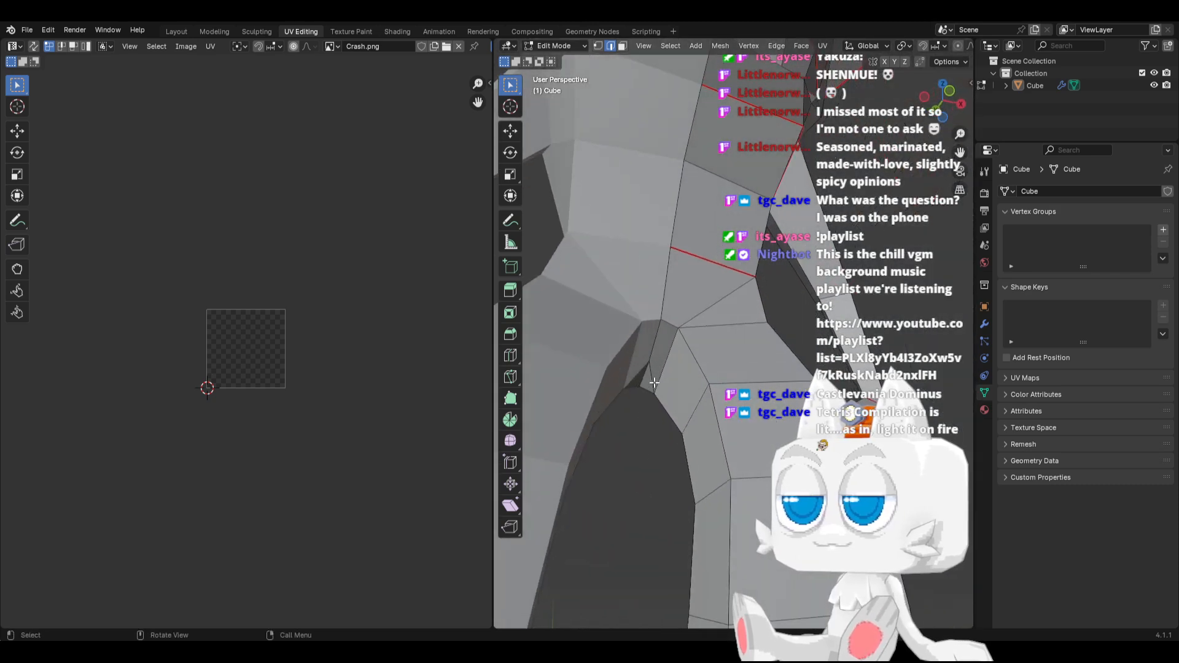
click(597, 46)
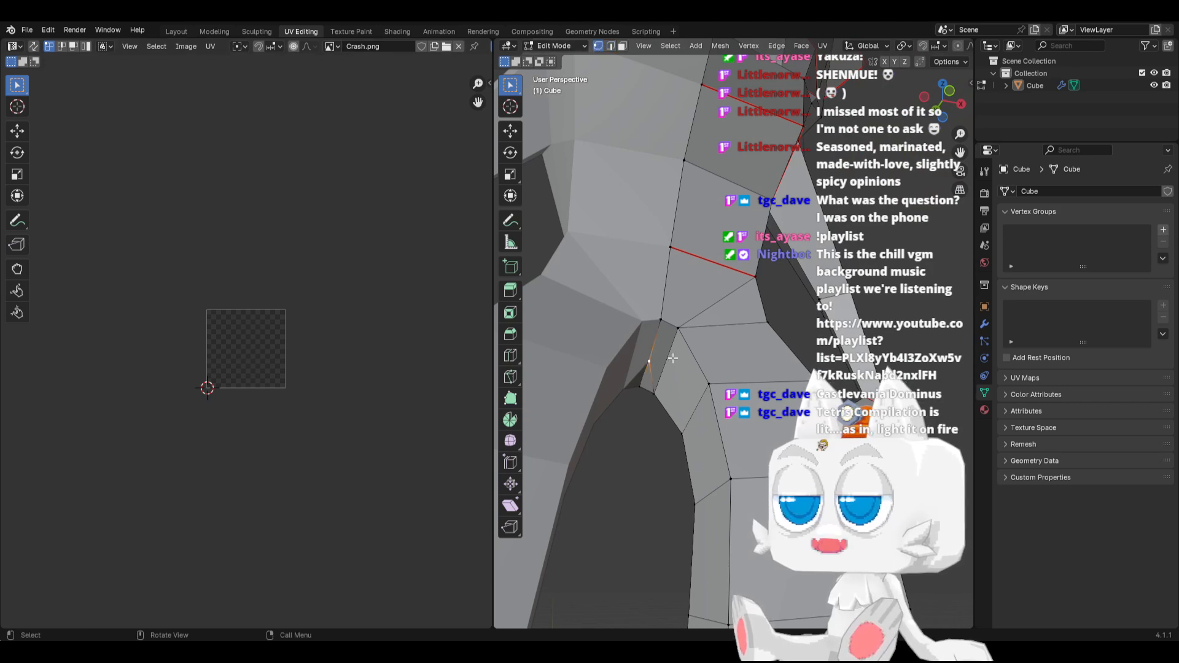
middle_drag(672, 359, 839, 336)
click(850, 345)
key(g)
key(g)
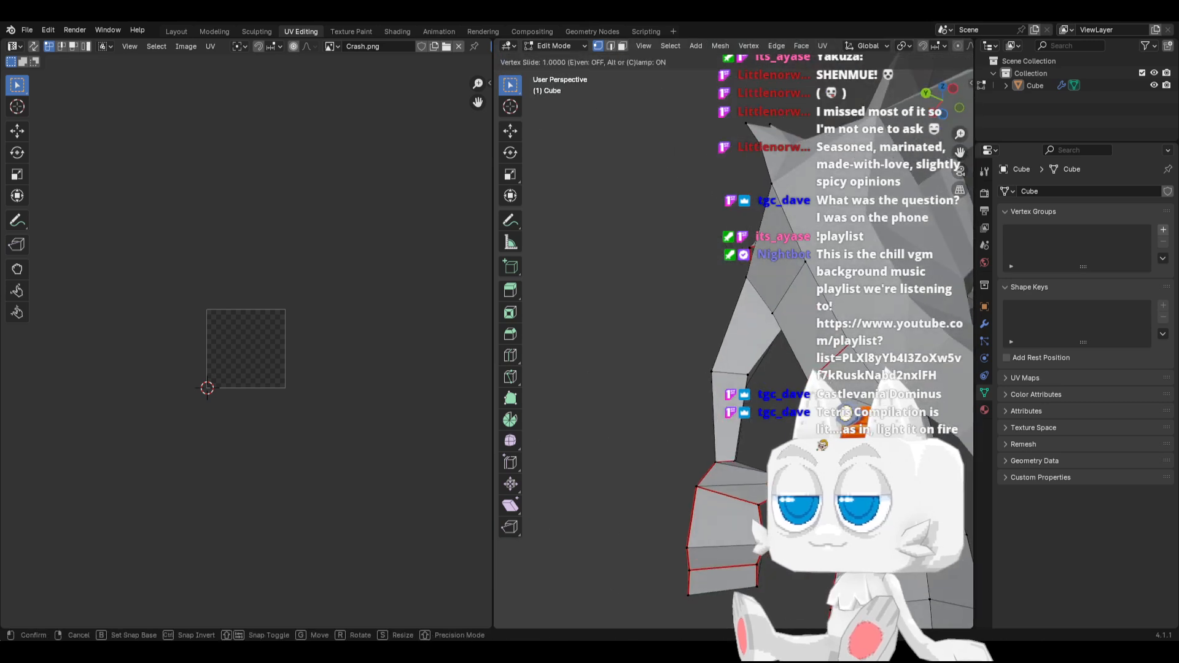
click(867, 382)
key(a)
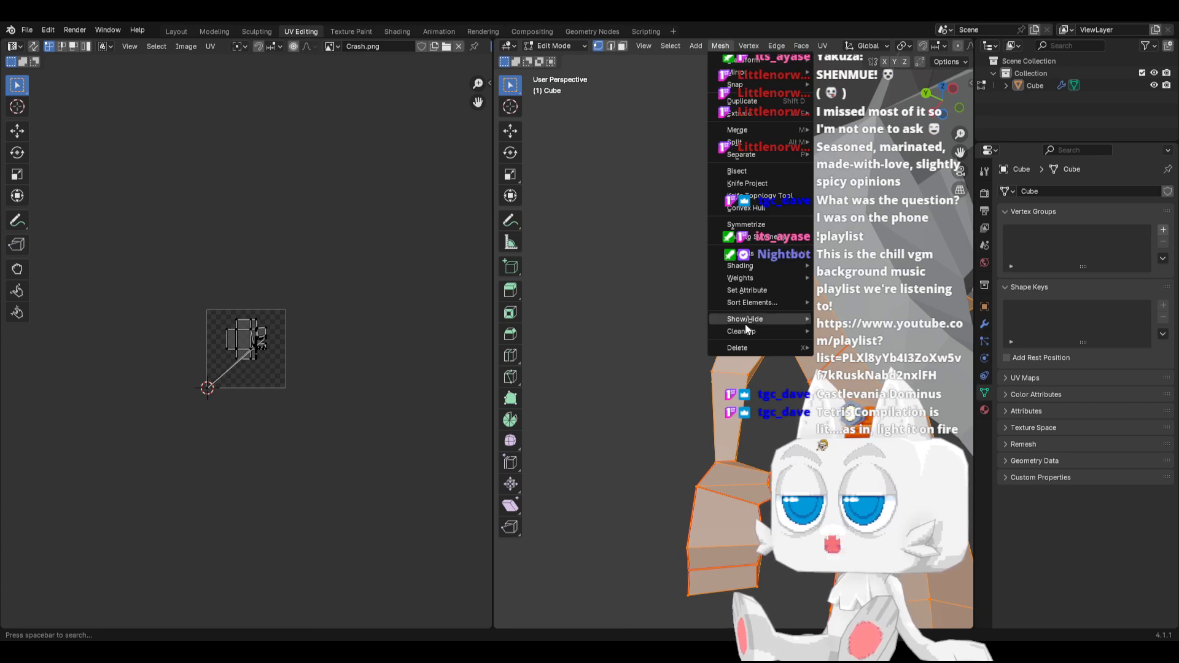
click(859, 425)
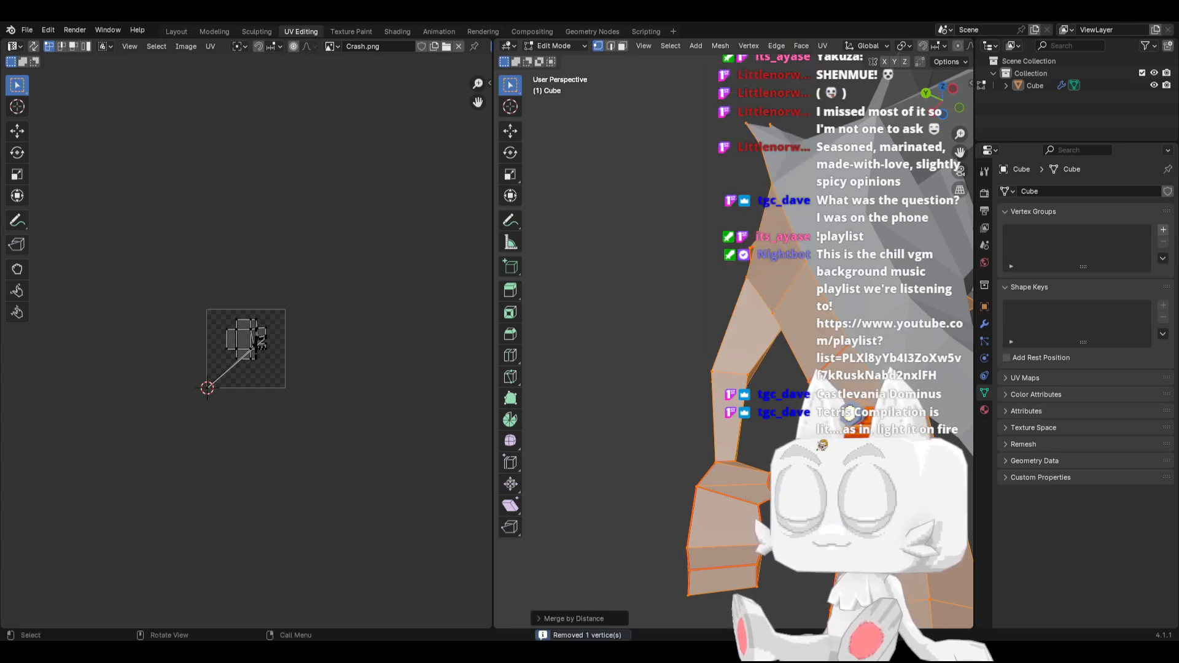
middle_drag(845, 383, 861, 389)
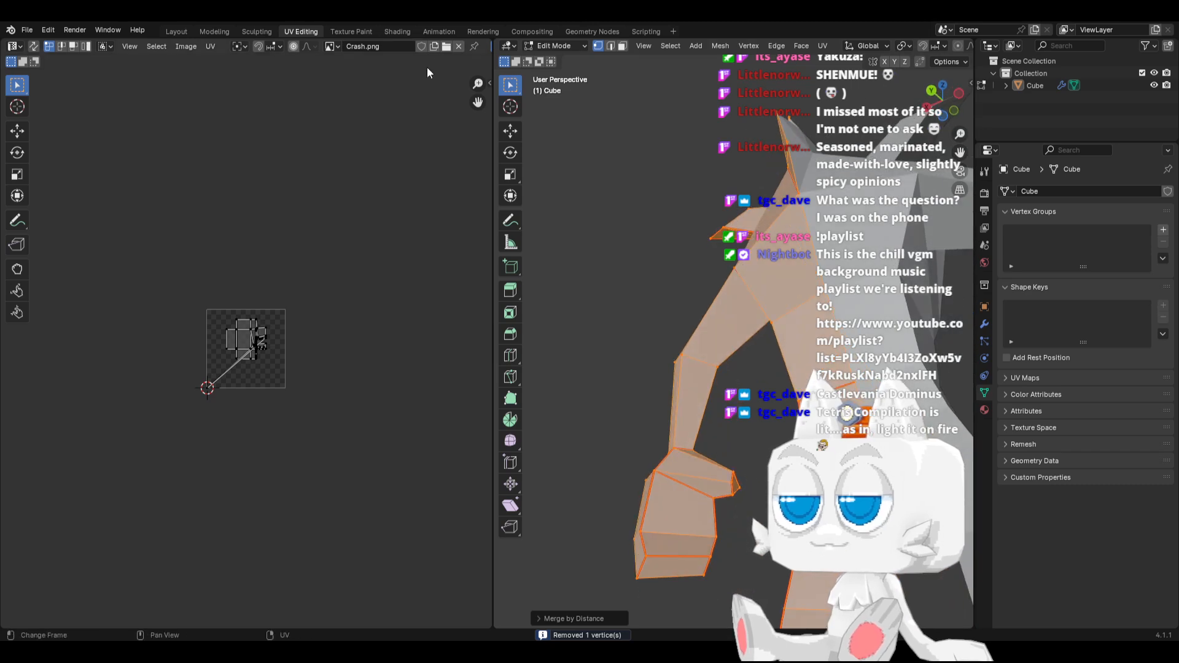
Mark the crotch edges and the edge across the front top of the leg as a seam
shift+click(610, 46)
scroll(692, 150, up, 5)
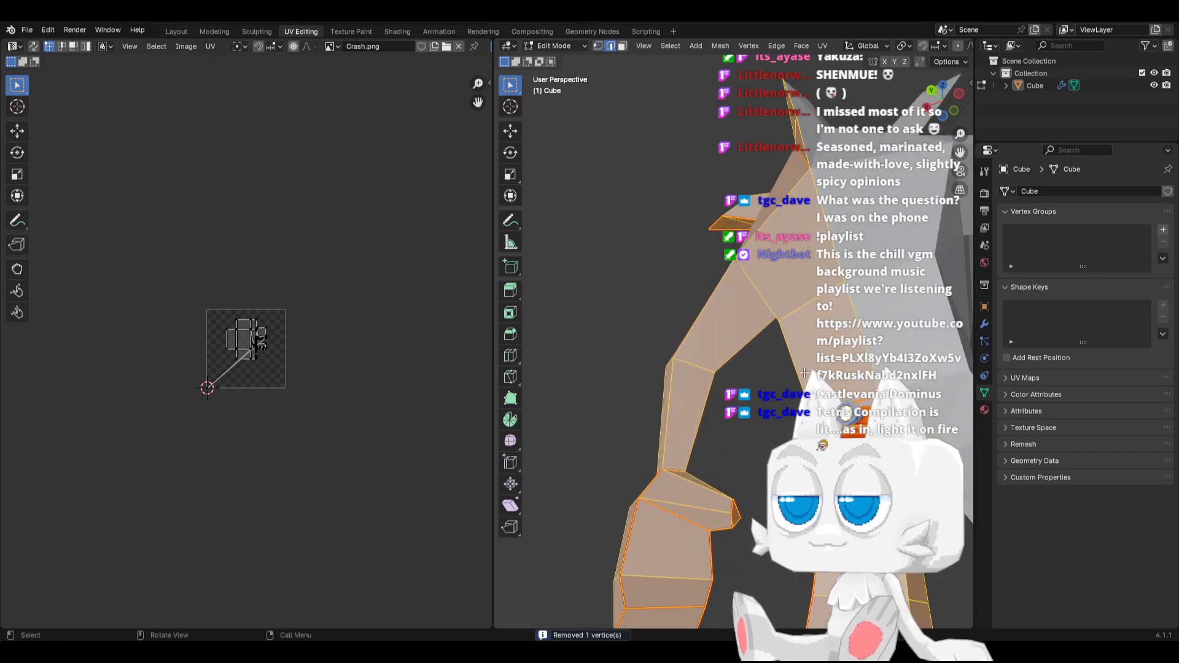
middle_drag(695, 283, 751, 390)
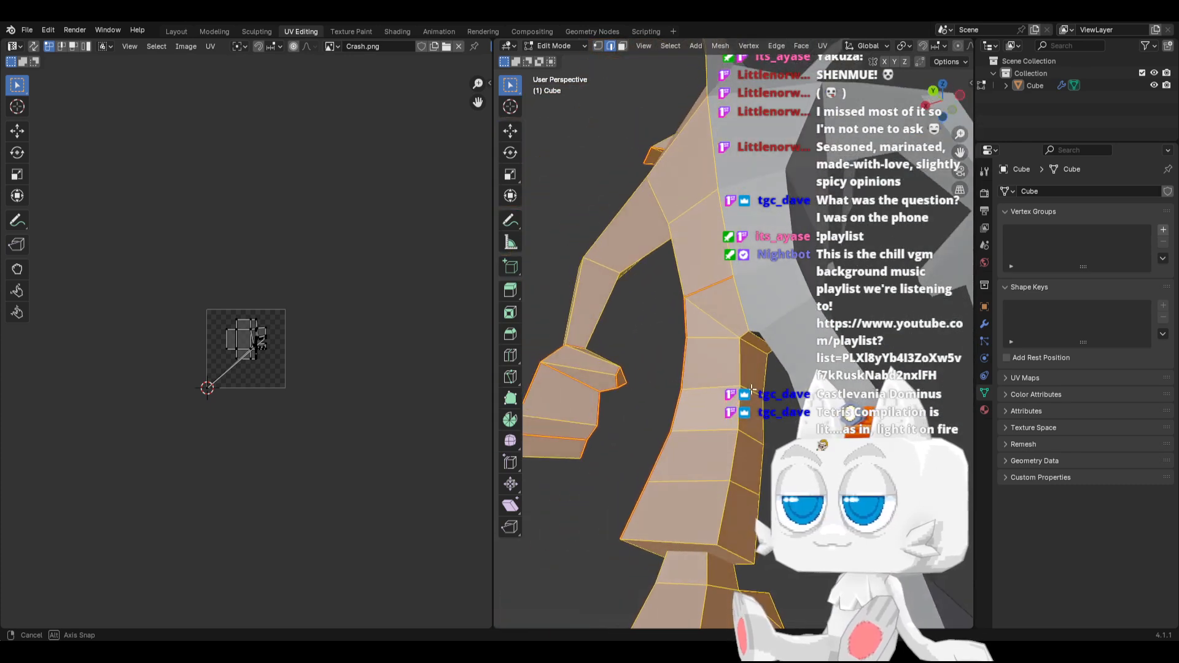
middle_drag(811, 362, 664, 412)
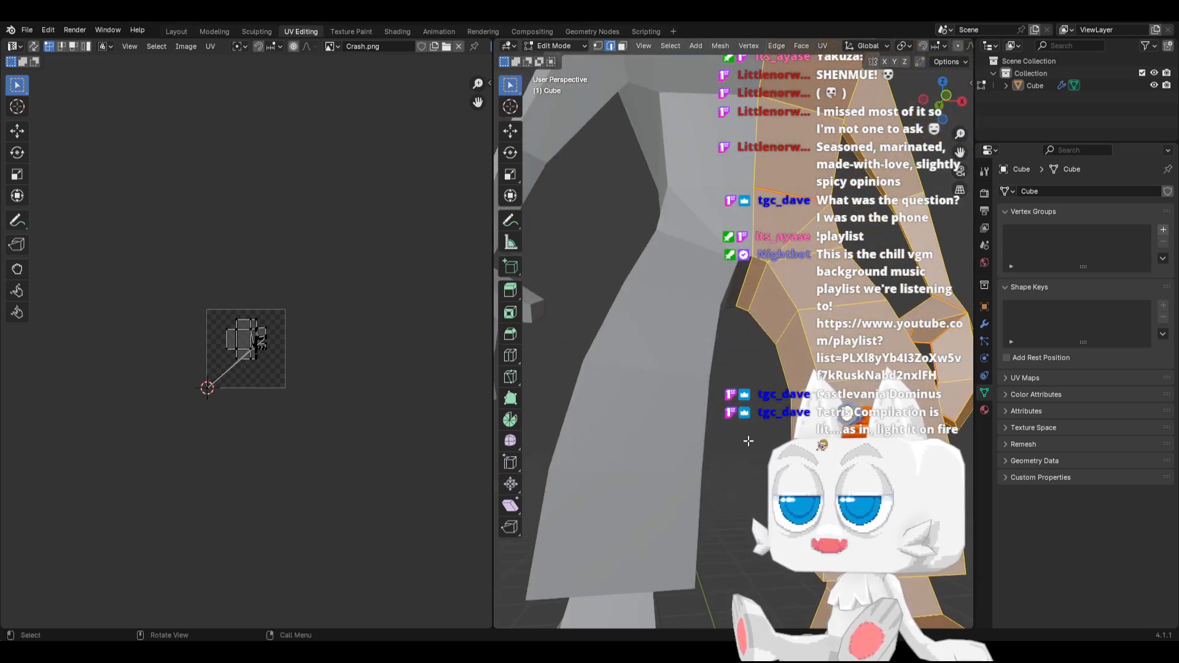
middle_drag(747, 441, 789, 426)
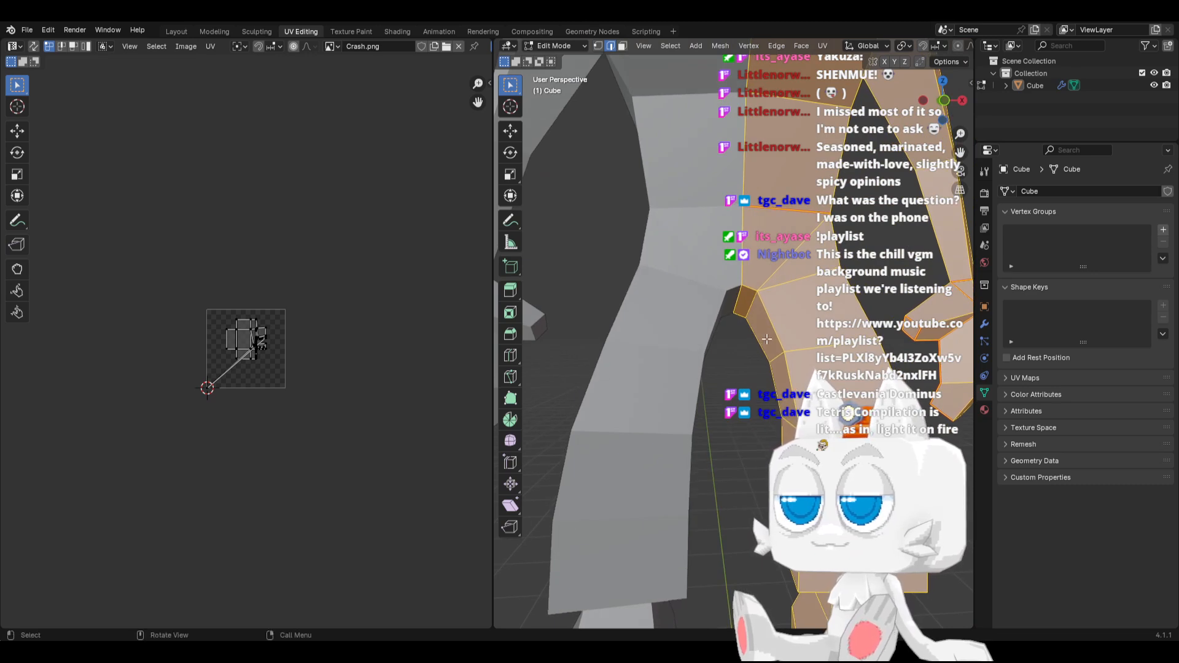
scroll(766, 339, down, 5)
key(alt+a)
scroll(700, 368, up, 4)
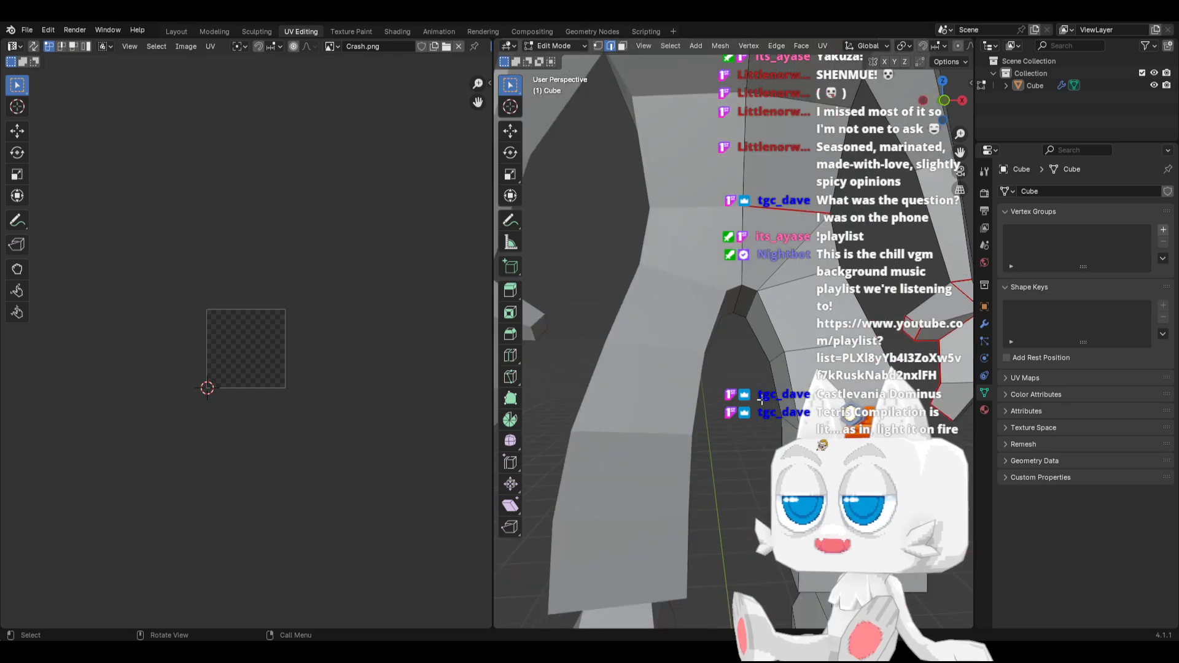
middle_drag(700, 368, 774, 376)
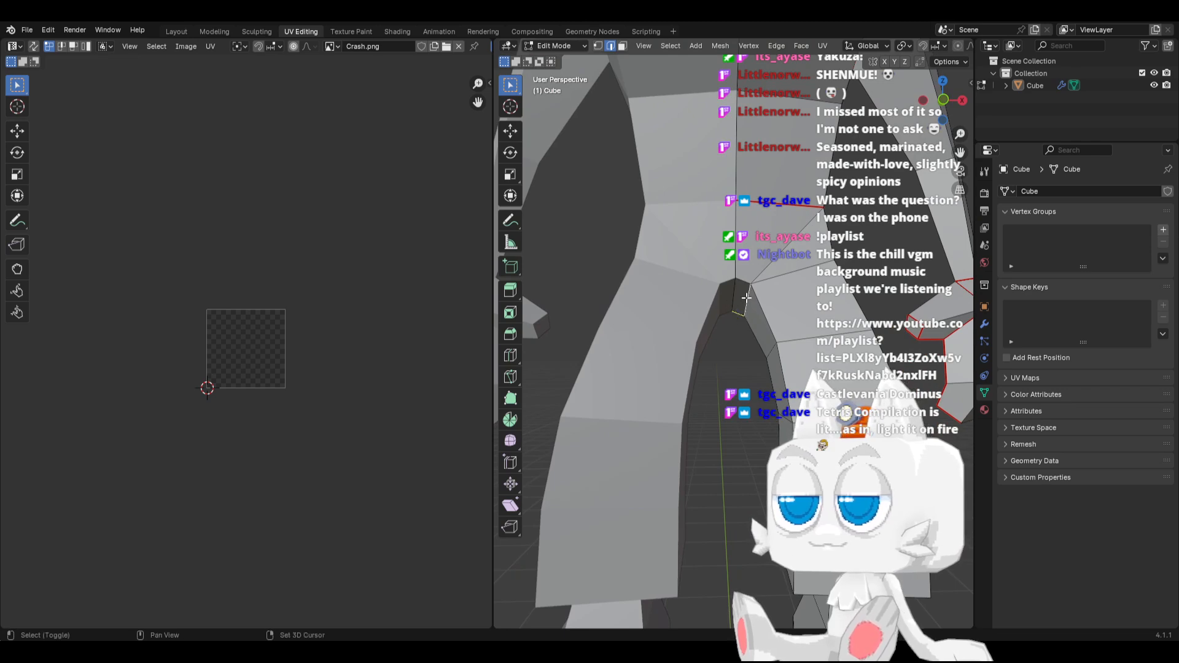
middle_drag(784, 272, 746, 303)
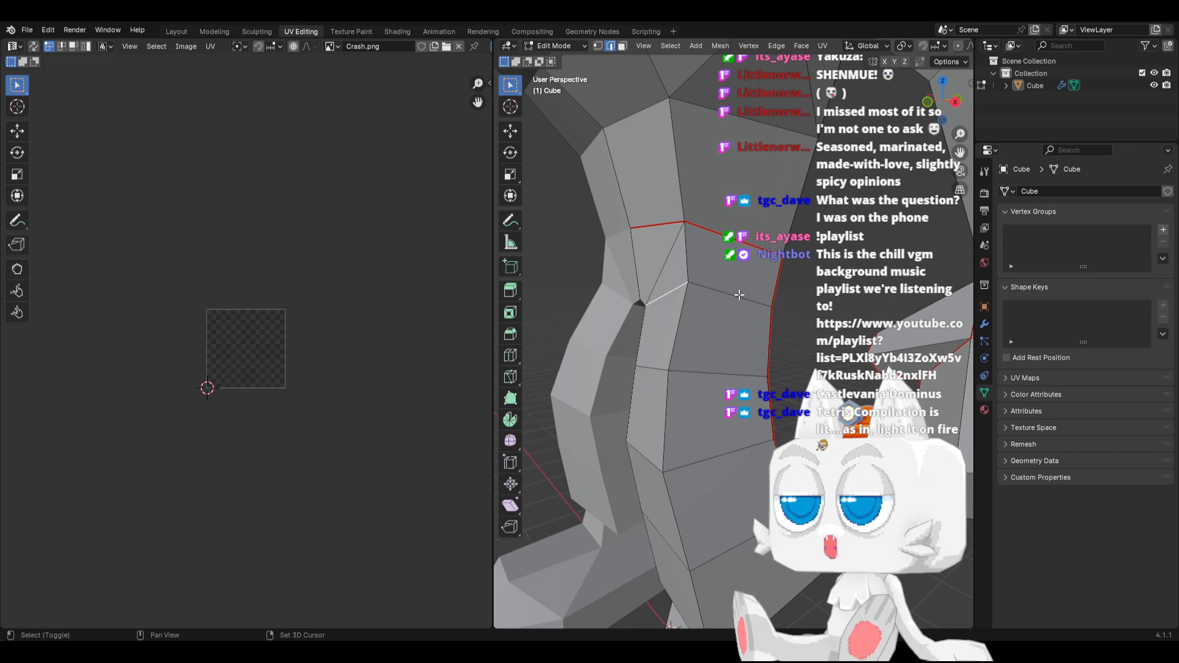
key(ctrl+e)
click(668, 367)
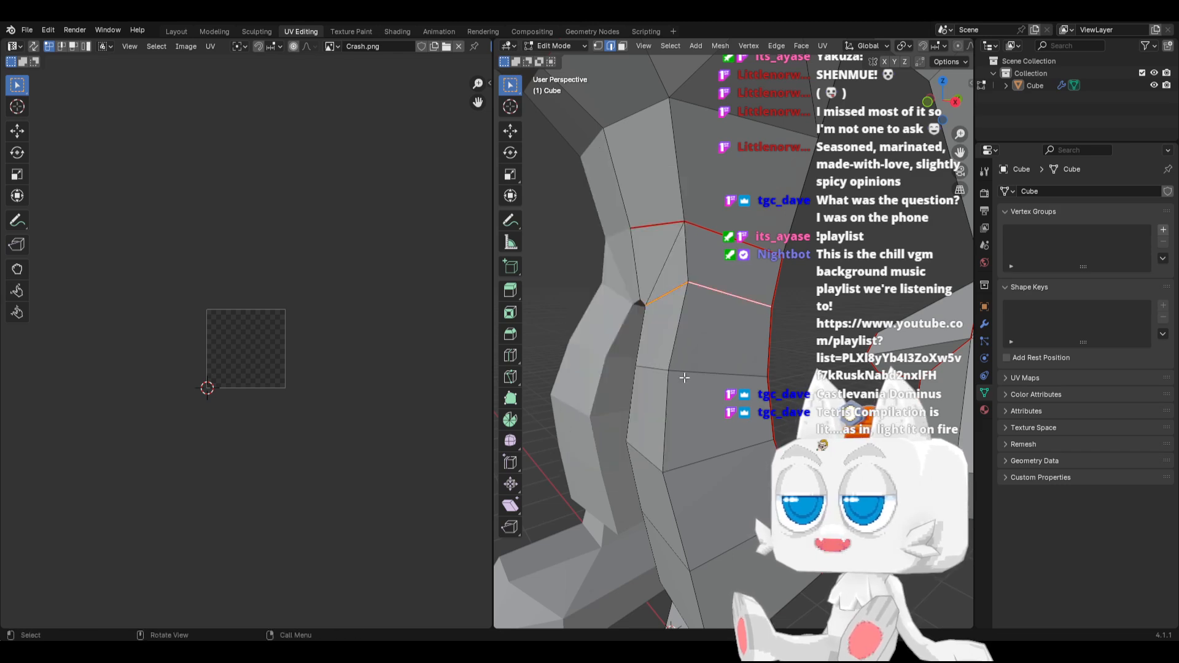
Mark the edge across the back top of the leg, from the outer seam to the crotch, as a seam
middle_drag(774, 384, 613, 390)
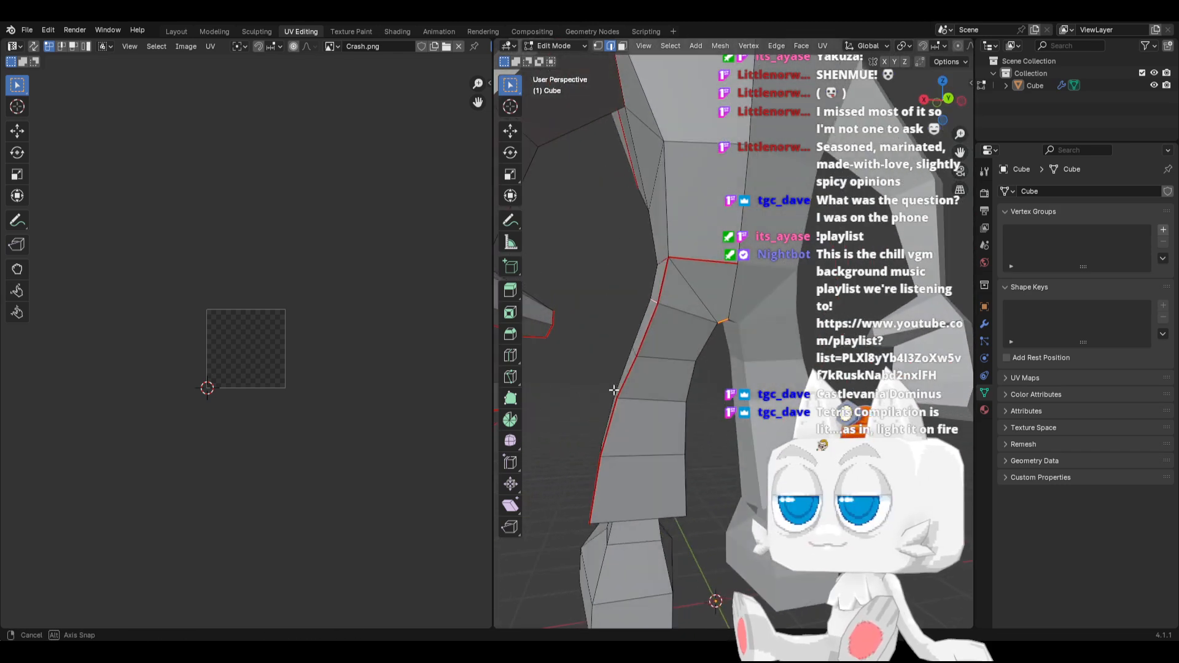
click(689, 315)
key(ctrl+e)
click(689, 315)
middle_drag(688, 315, 739, 335)
click(738, 335)
key(ctrl+e)
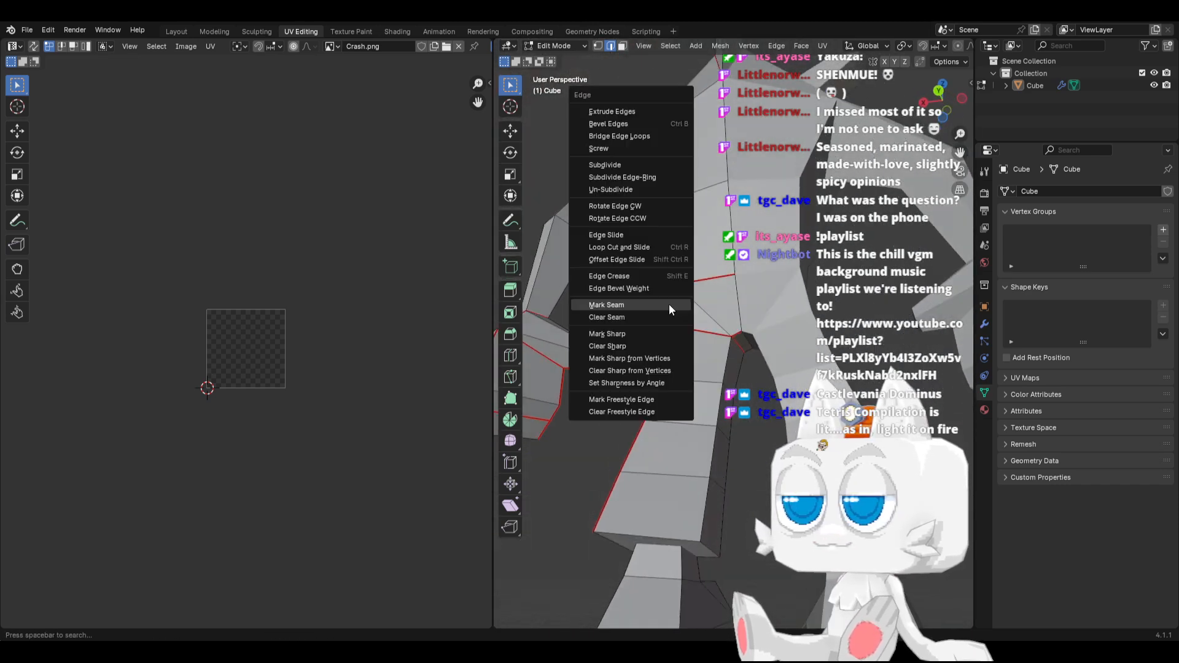
click(659, 317)
Mark the rear inner leg edges from crotch to shorts hem and the lowest outer leg edge as seams
middle_drag(627, 370, 650, 393)
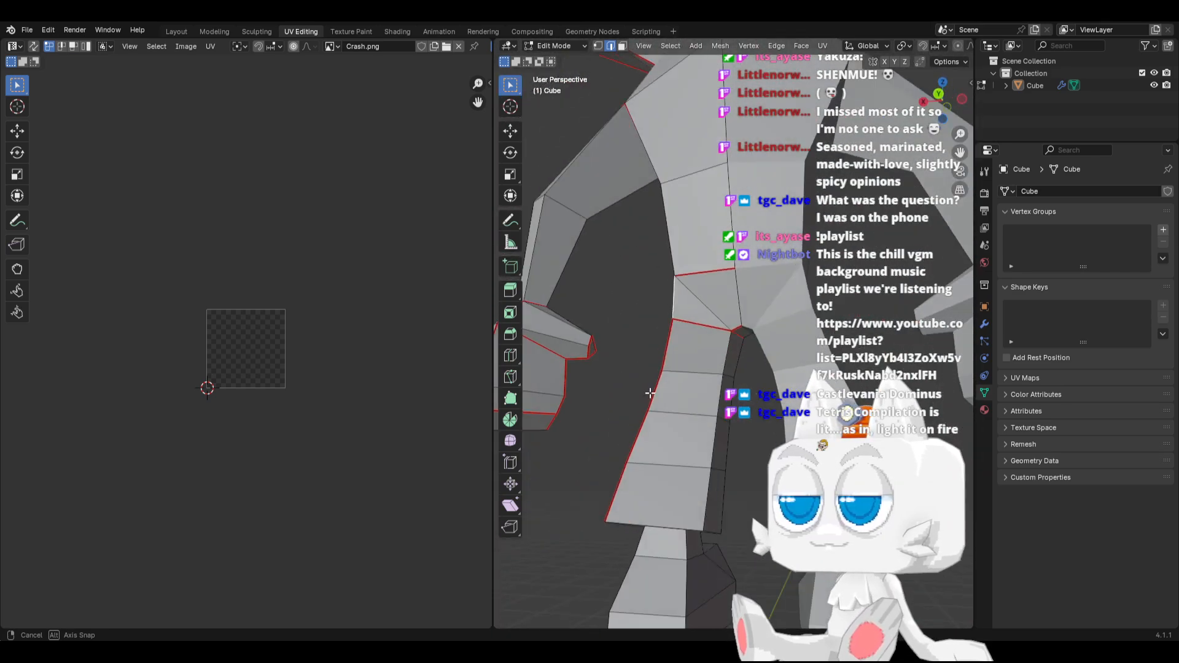
click(727, 354)
shift+click(719, 397)
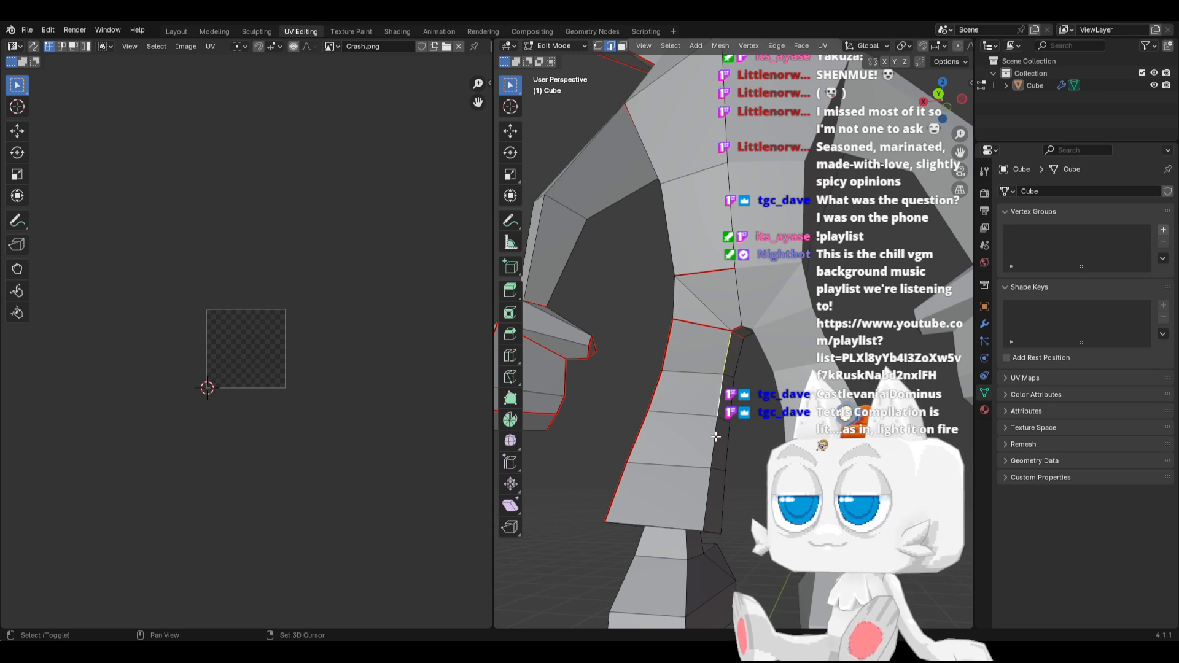
right_click(707, 496)
click(694, 489)
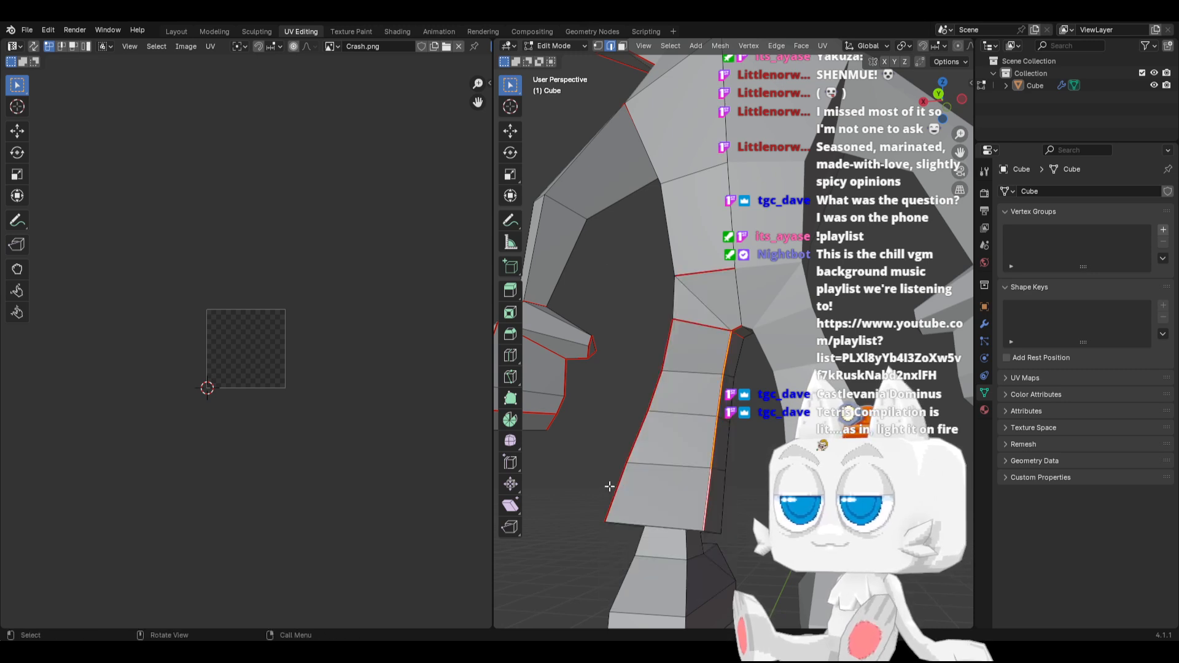
click(609, 486)
key(ctrl+e)
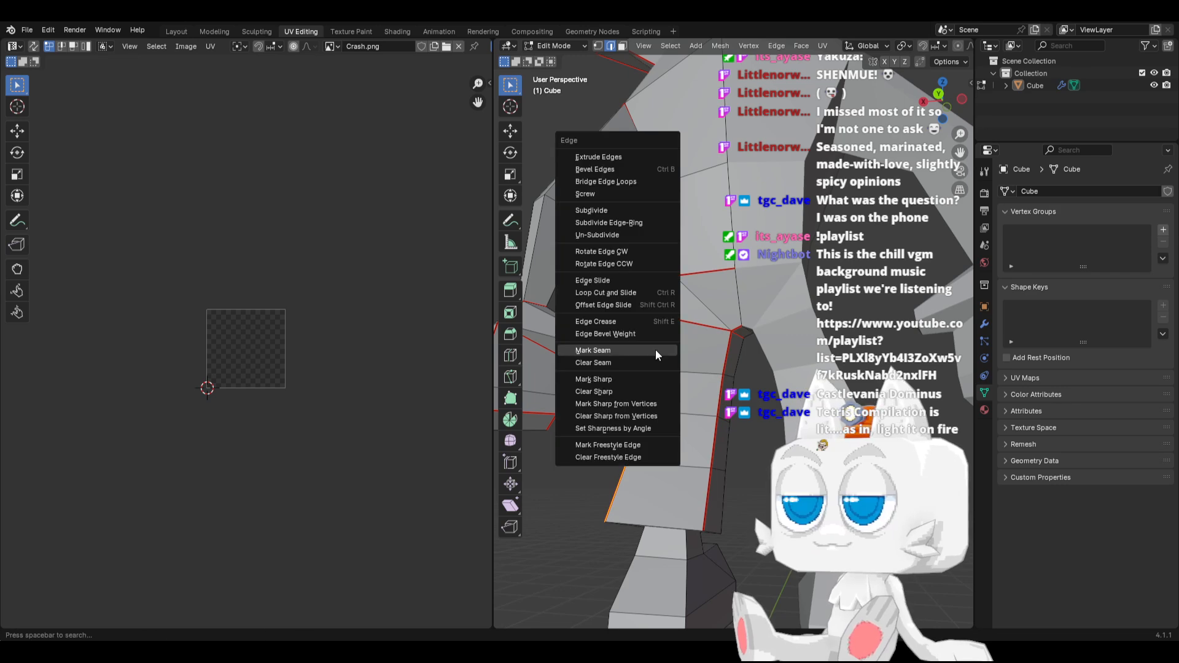
click(654, 349)
Mark the selected edges on the inner underside of the leg as a seam
middle_drag(706, 429, 511, 161)
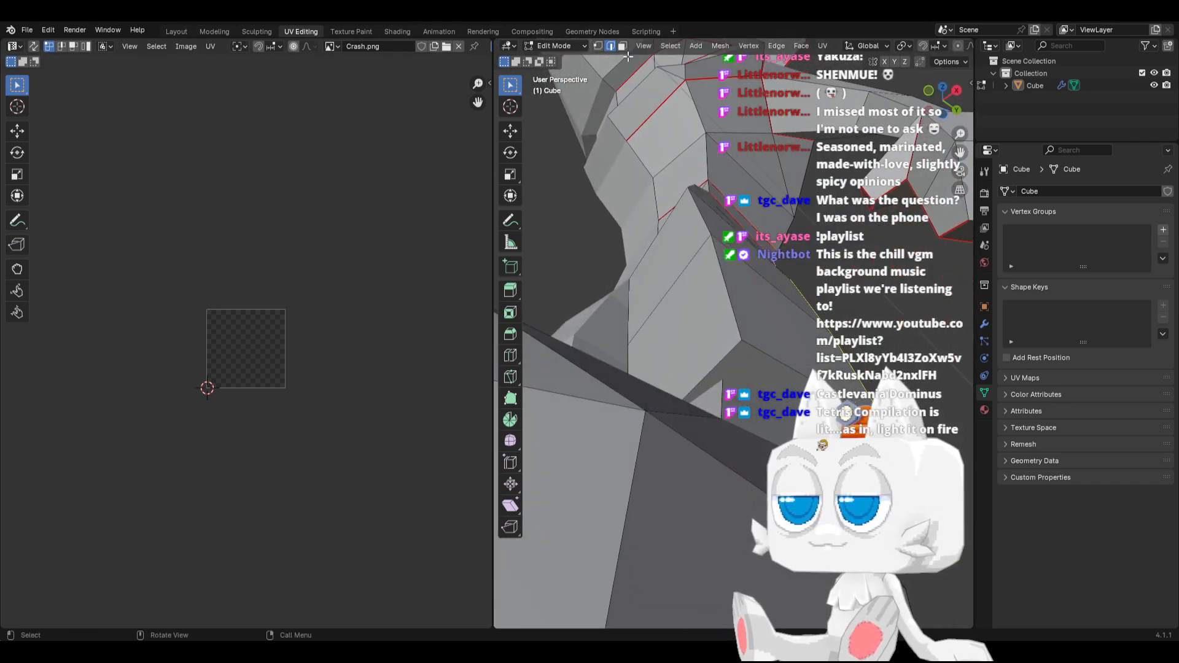
click(766, 363)
key(ctrl+e)
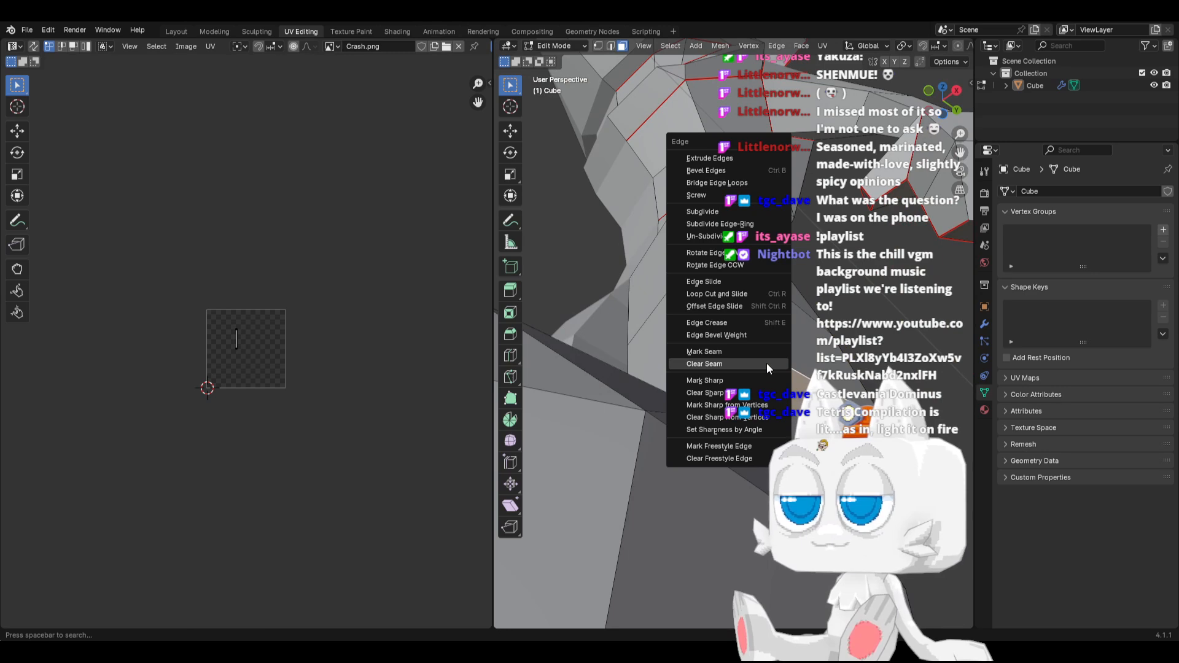
click(742, 349)
Select the connected body and leg mesh and hide it, leaving only the feet
scroll(737, 349, down, 7)
middle_drag(657, 313, 713, 381)
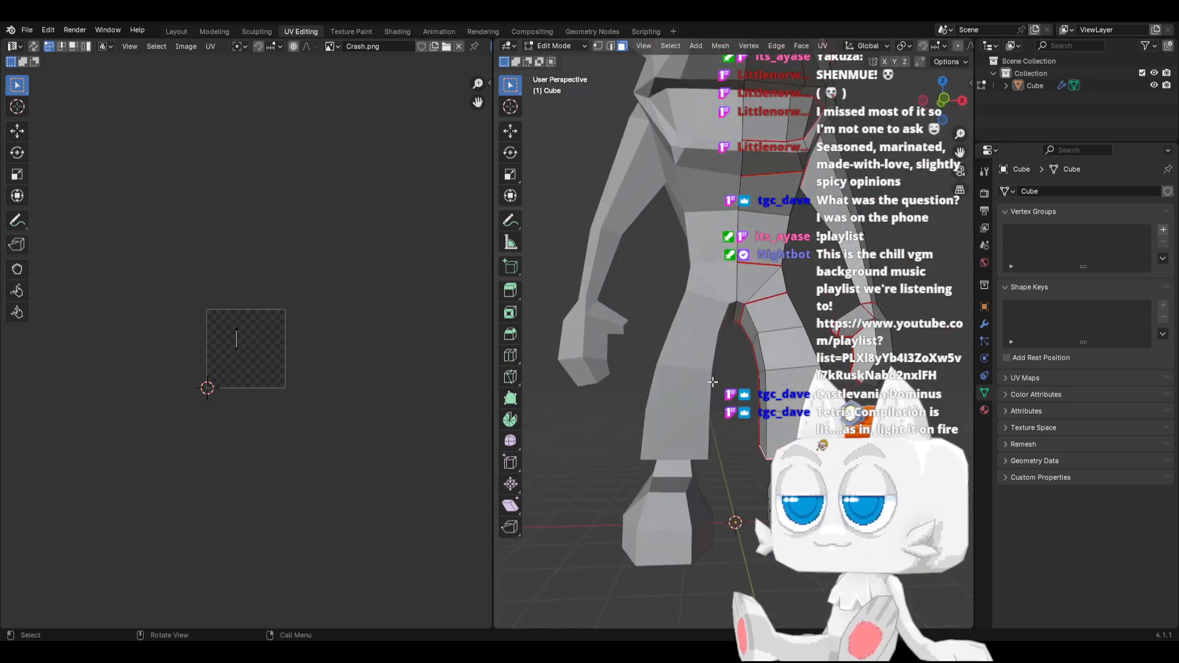
key(l)
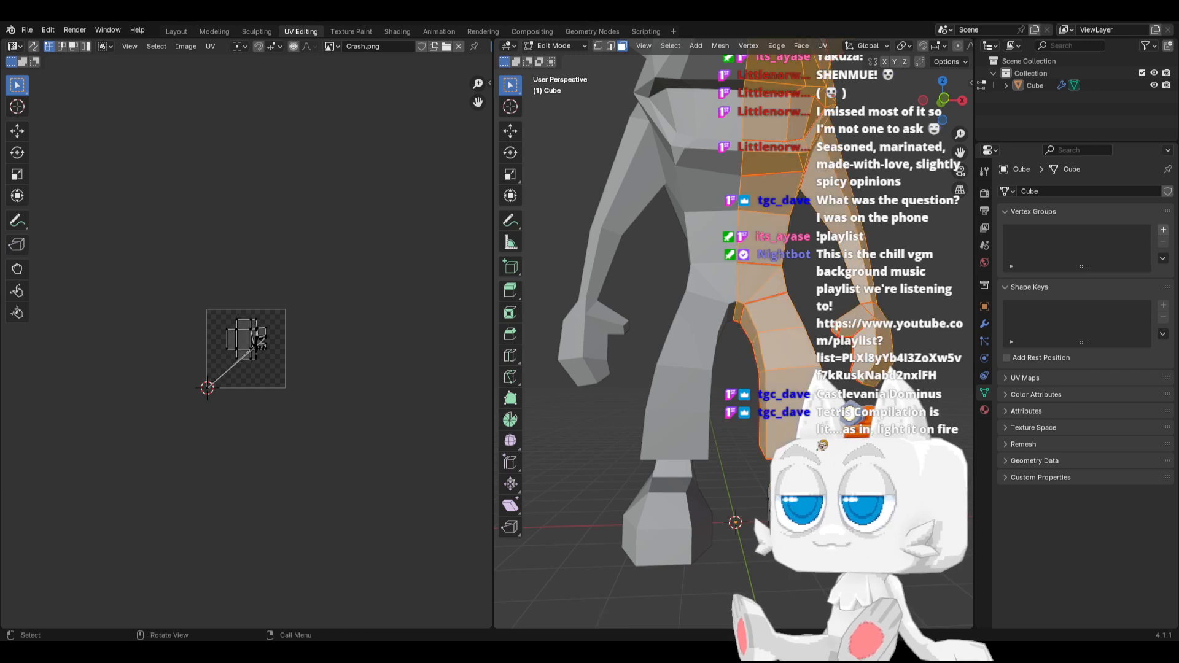
key(h)
Mark the edges down the front of the ankle, over the instep and down the toe of the shoe as seams
middle_drag(644, 442, 574, 217)
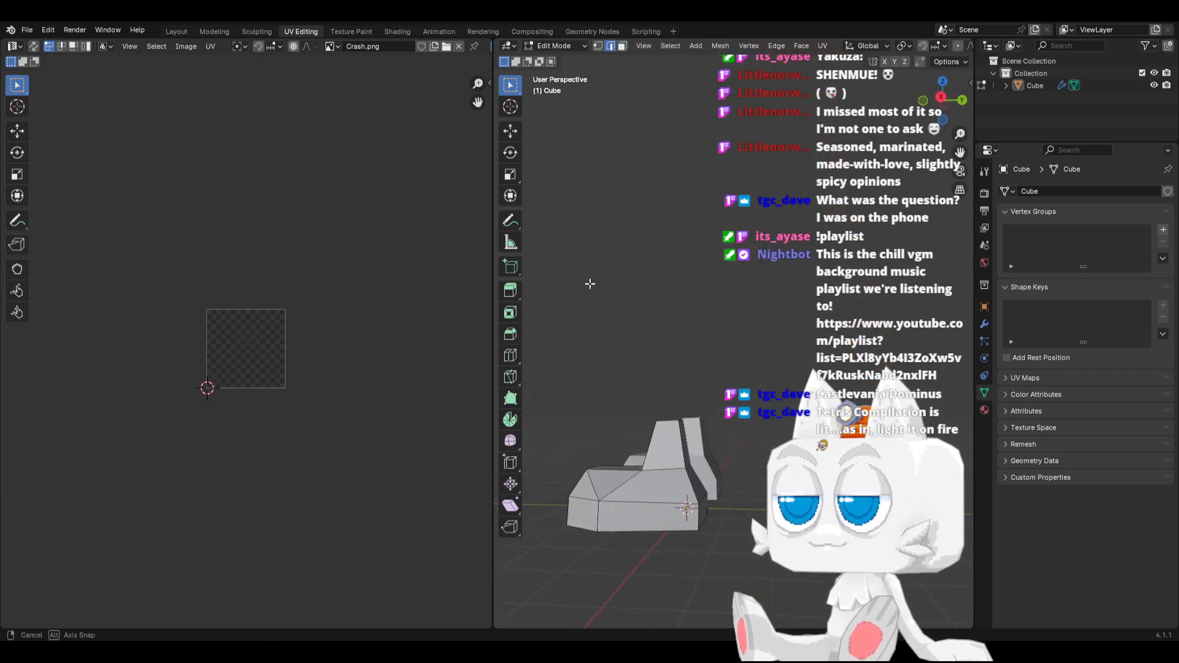
middle_drag(589, 281, 663, 488)
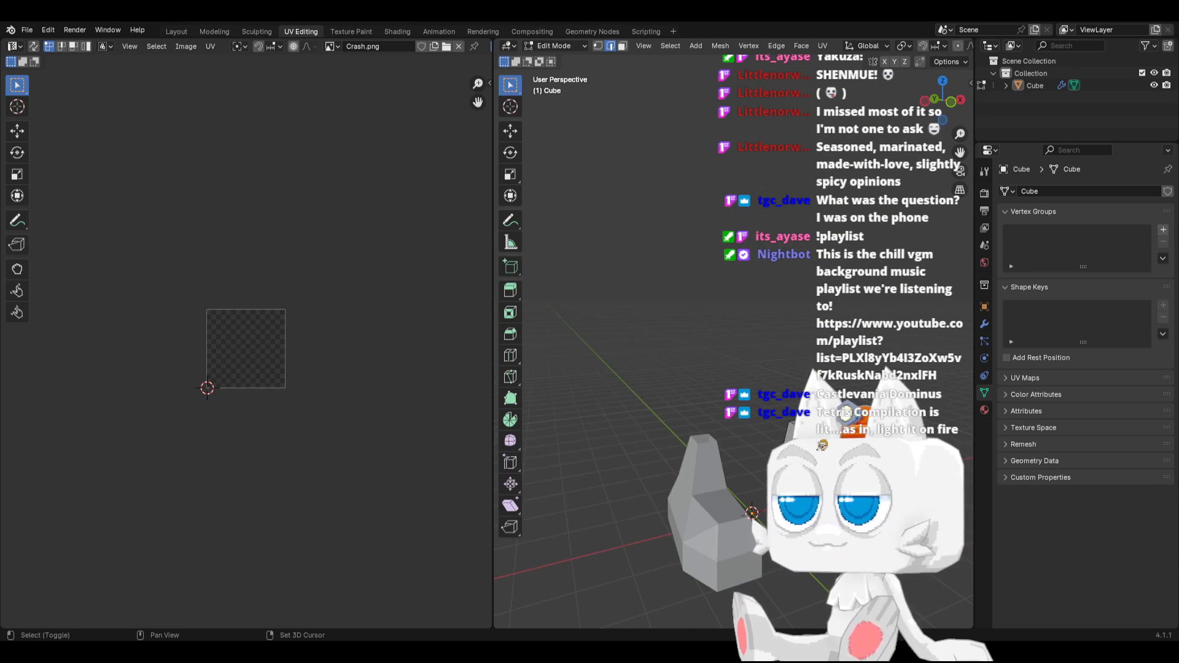
middle_drag(700, 467, 668, 571)
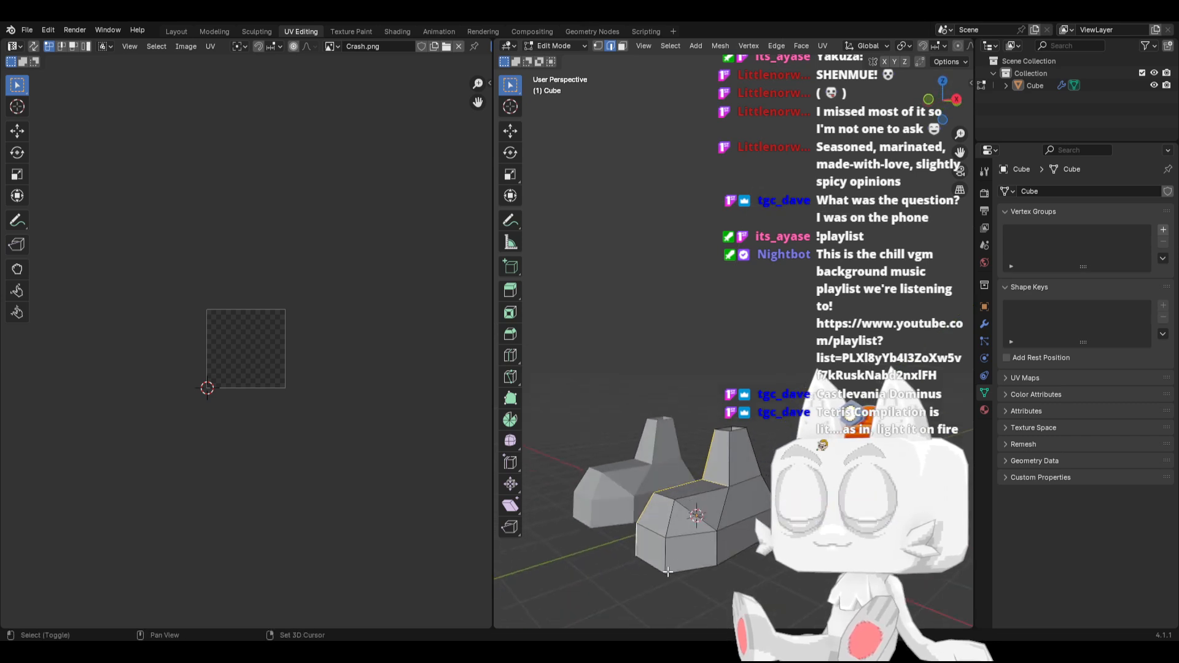
key(ctrl+e)
click(687, 496)
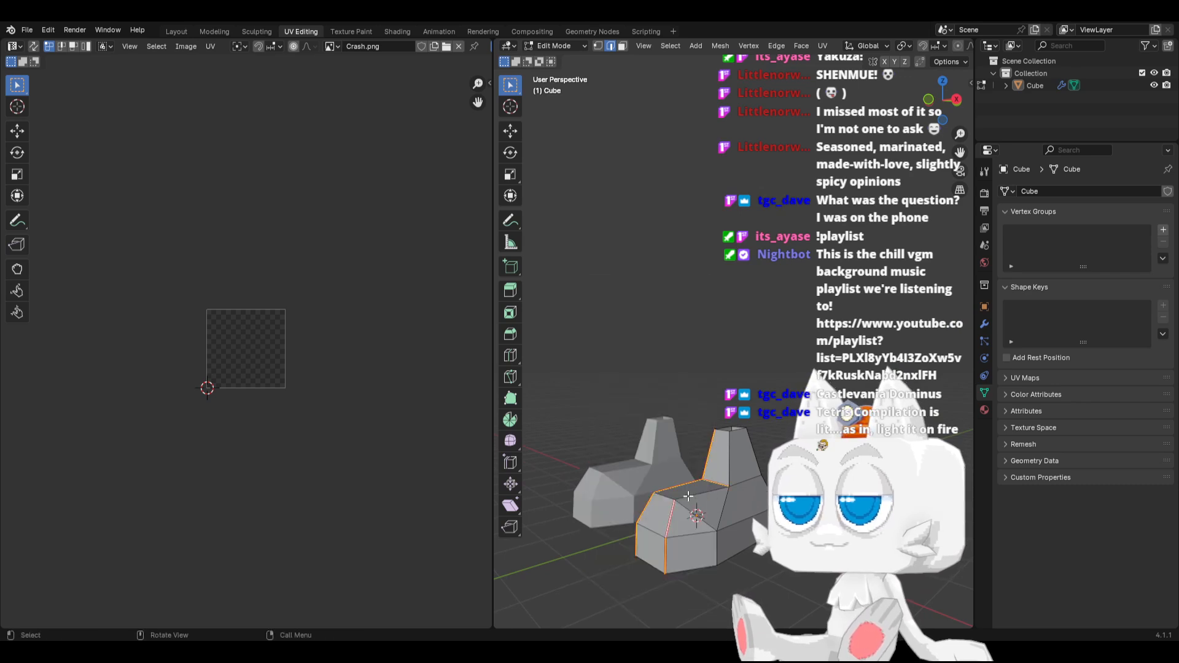
Mark the edges around the perimeter of the shoe's sole as a seam
middle_drag(699, 526, 719, 479)
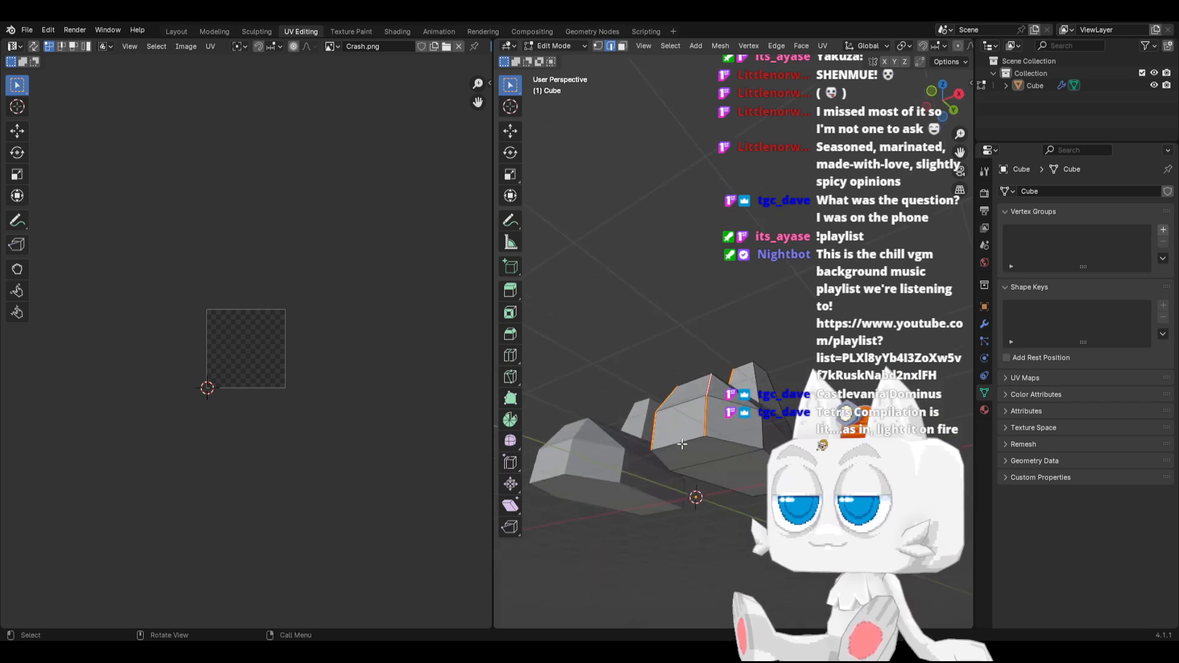
shift+click(710, 488)
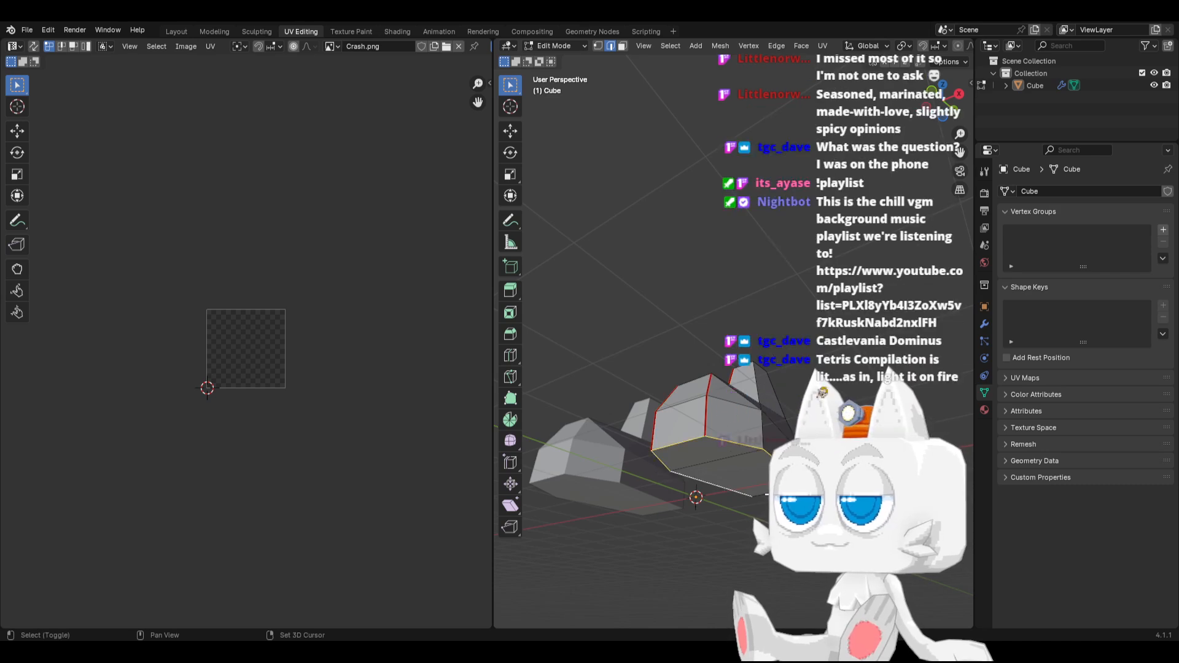
shift+click(783, 493)
key(ctrl+e)
click(783, 494)
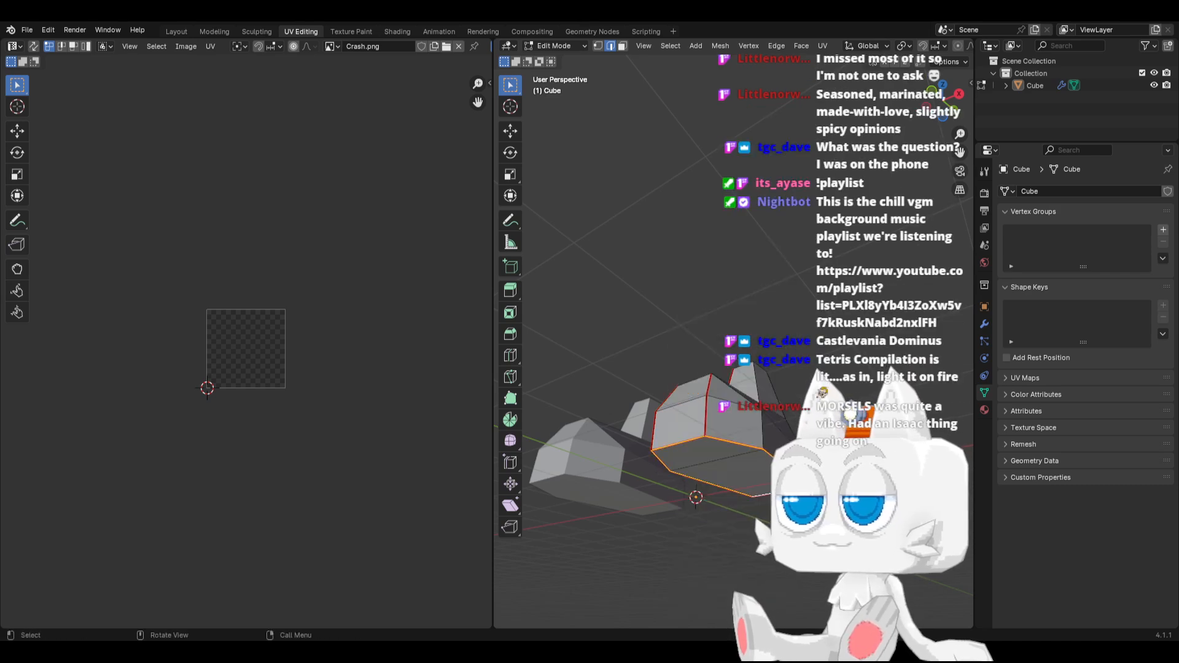
Mark the edges at the rear of the ankle above the heel as a seam
key(KP_3)
scroll(669, 491, up, 3)
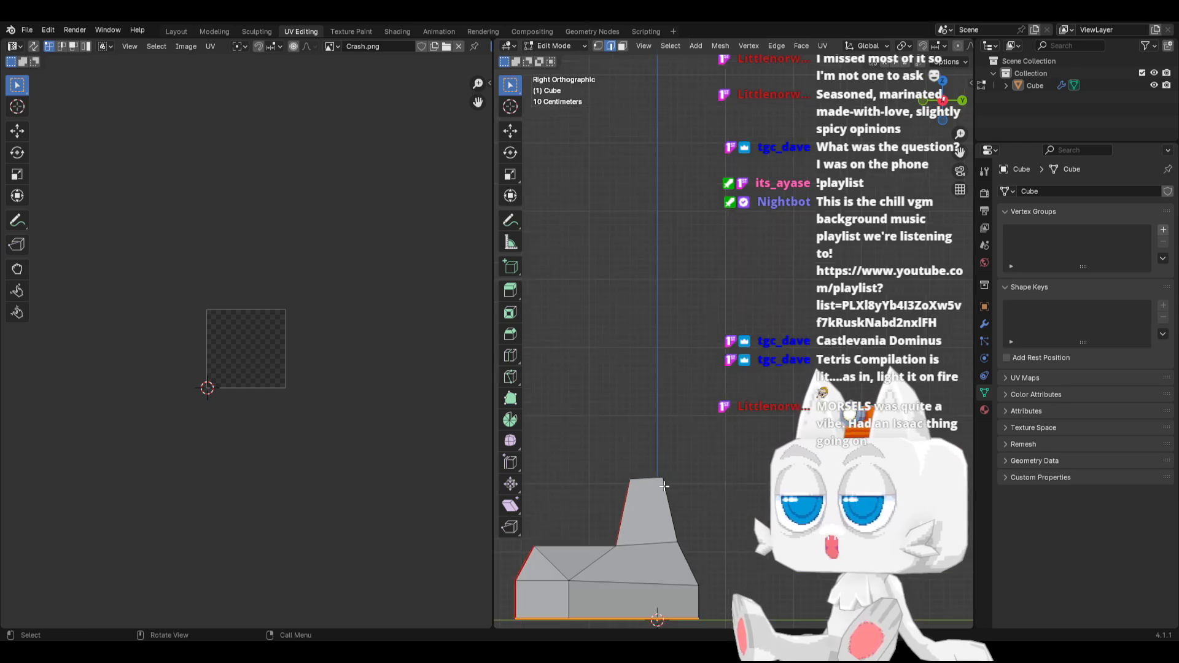
middle_drag(632, 491, 584, 452)
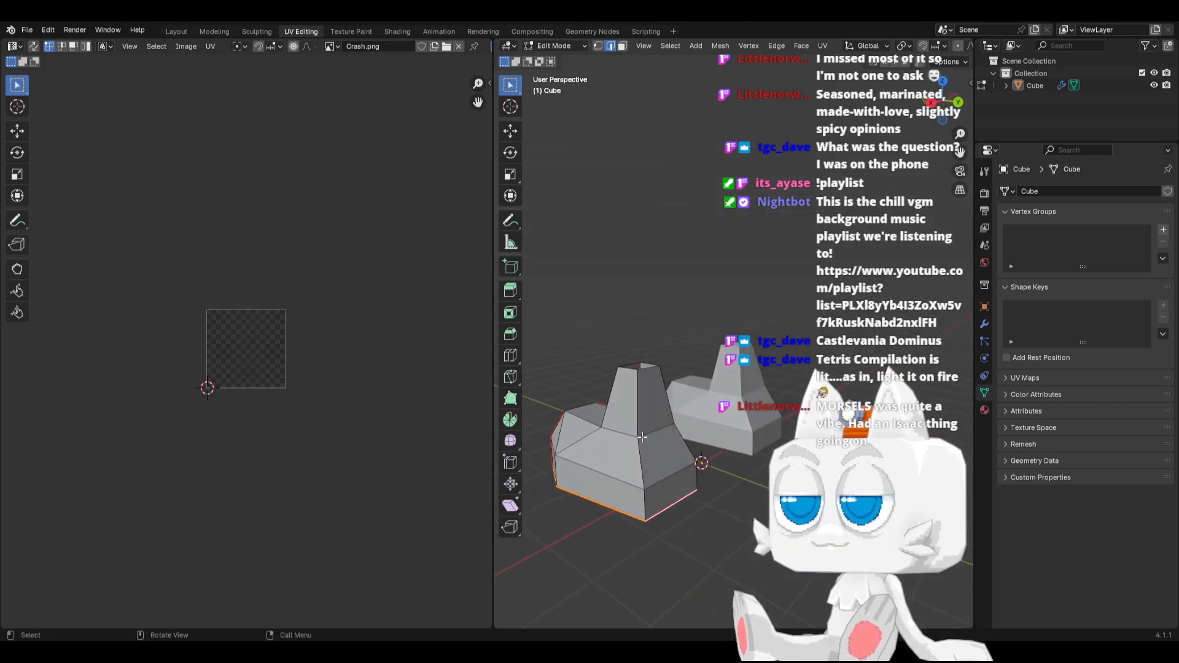
click(639, 418)
middle_drag(640, 418, 646, 391)
scroll(700, 392, up, 2)
shift+click(762, 392)
right_click(761, 391)
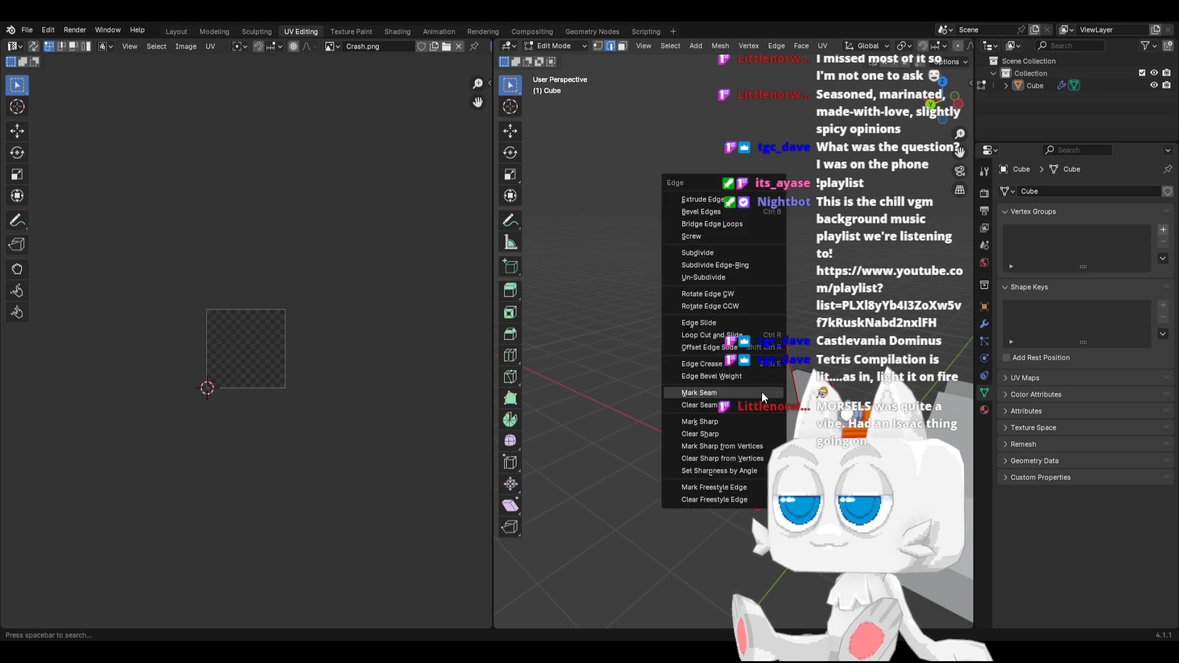
click(761, 392)
Mark the remaining selected shoe edges as a seam and reveal the hidden body mesh
middle_drag(762, 391, 736, 420)
key(ctrl+e)
click(701, 480)
key(alt+h)
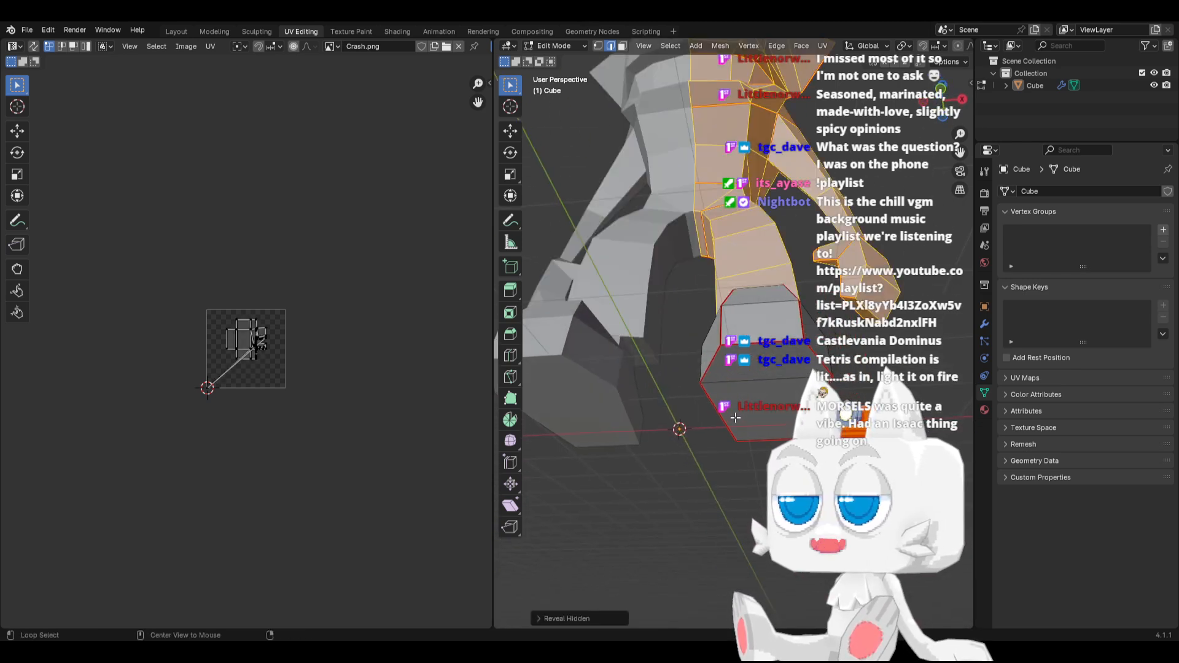
Mark the upper and lower edges of the nose tip running back toward the snout as seams
scroll(737, 420, down, 5)
middle_drag(794, 237, 754, 330)
scroll(753, 330, up, 2)
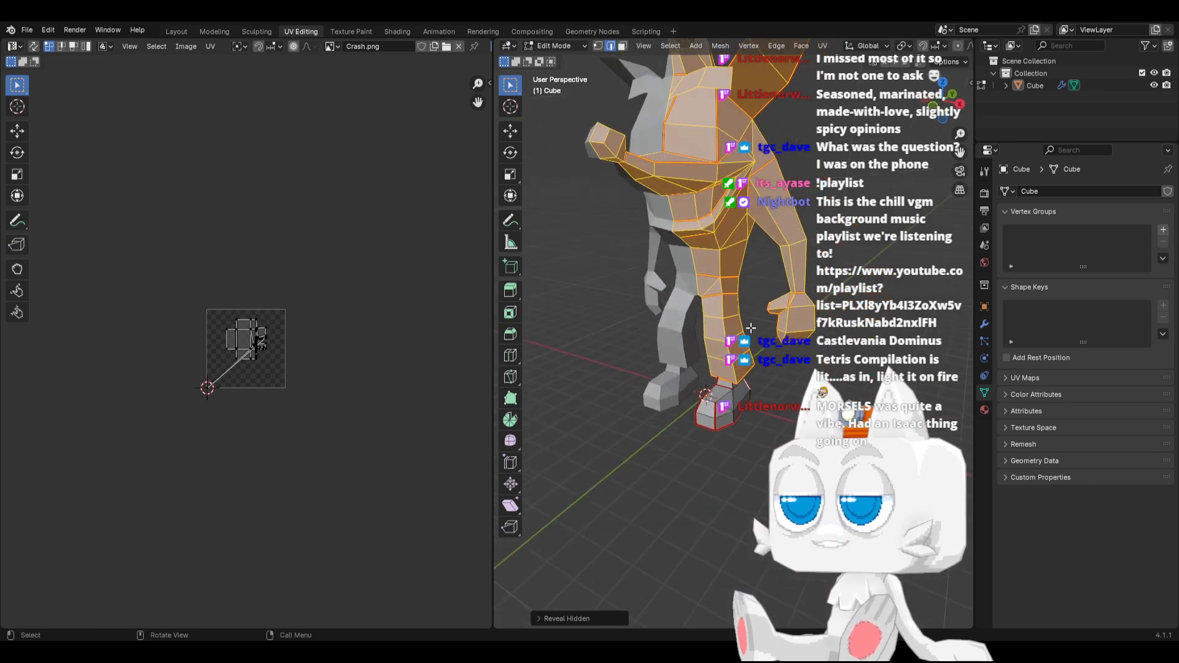
key(KP_1)
key(KP_3)
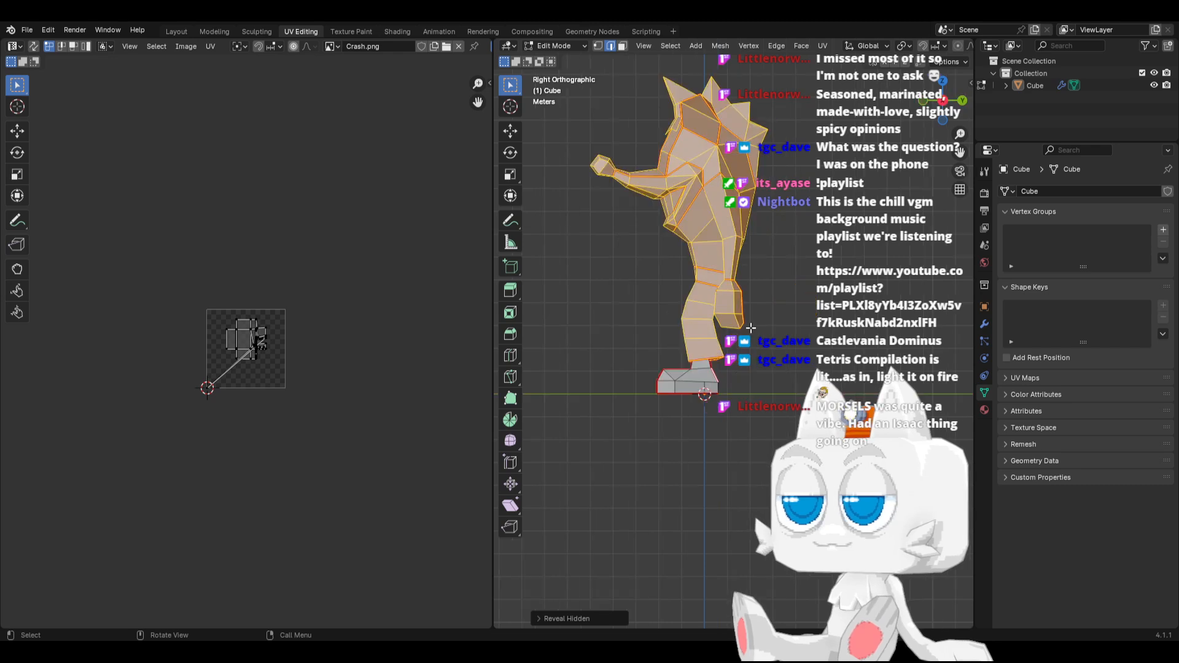
shift+middle_drag(769, 248, 864, 339)
scroll(671, 334, up, 6)
shift+middle_drag(663, 270, 665, 347)
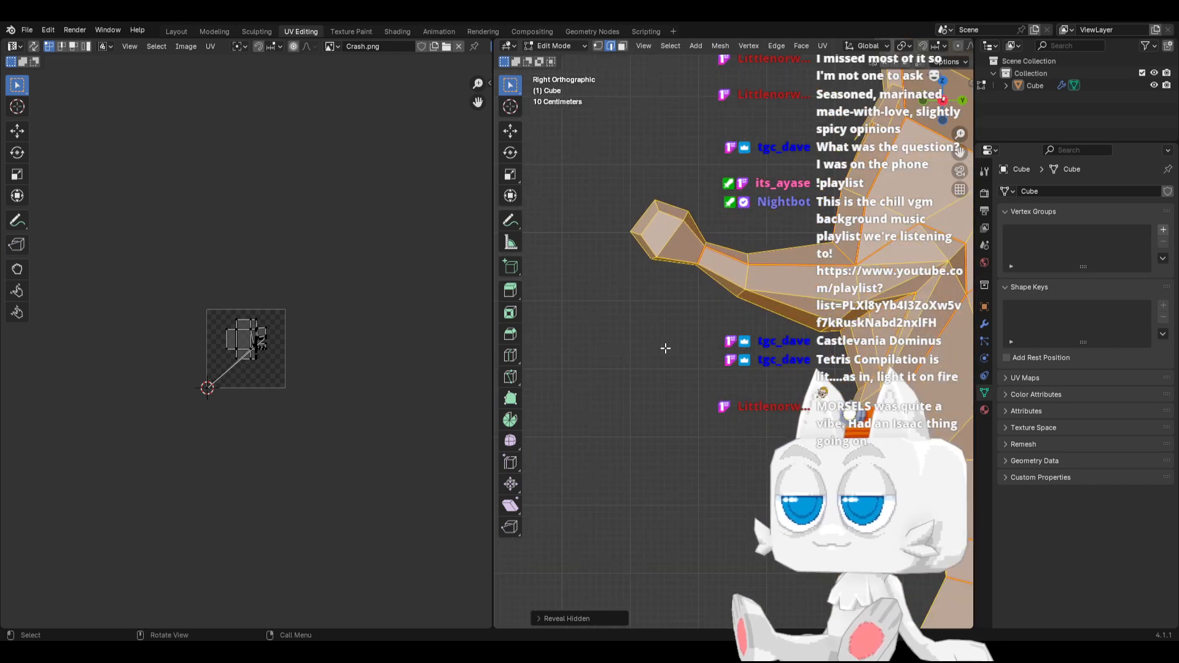
scroll(641, 251, up, 1)
shift+middle_drag(639, 248, 652, 381)
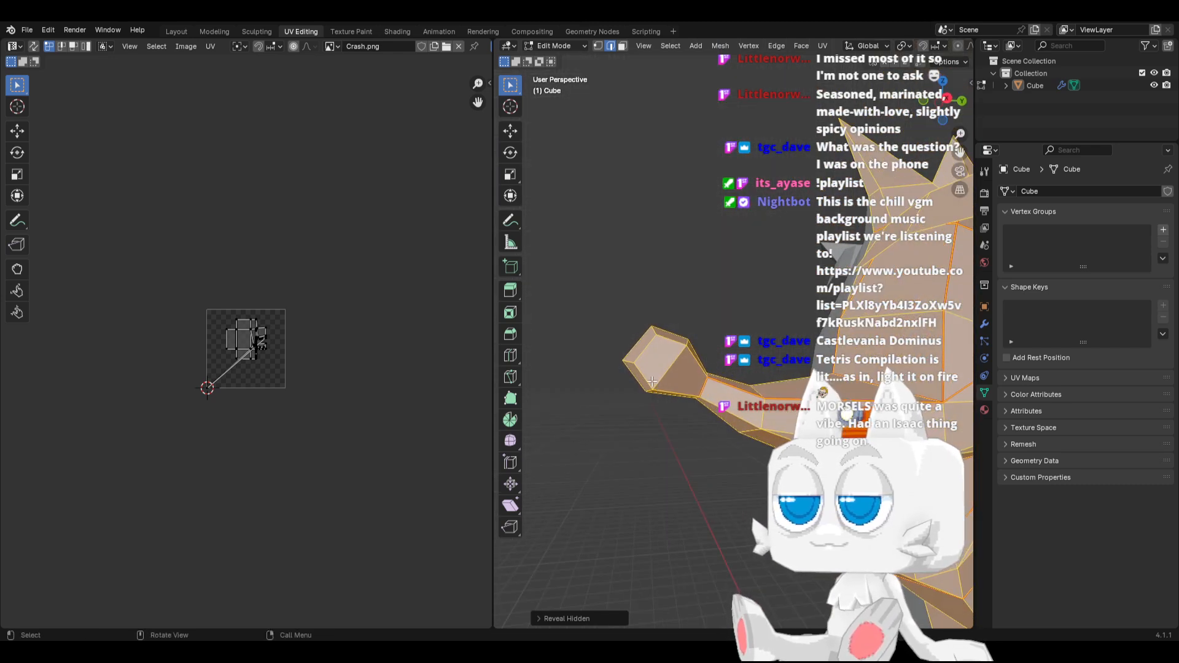
click(692, 354)
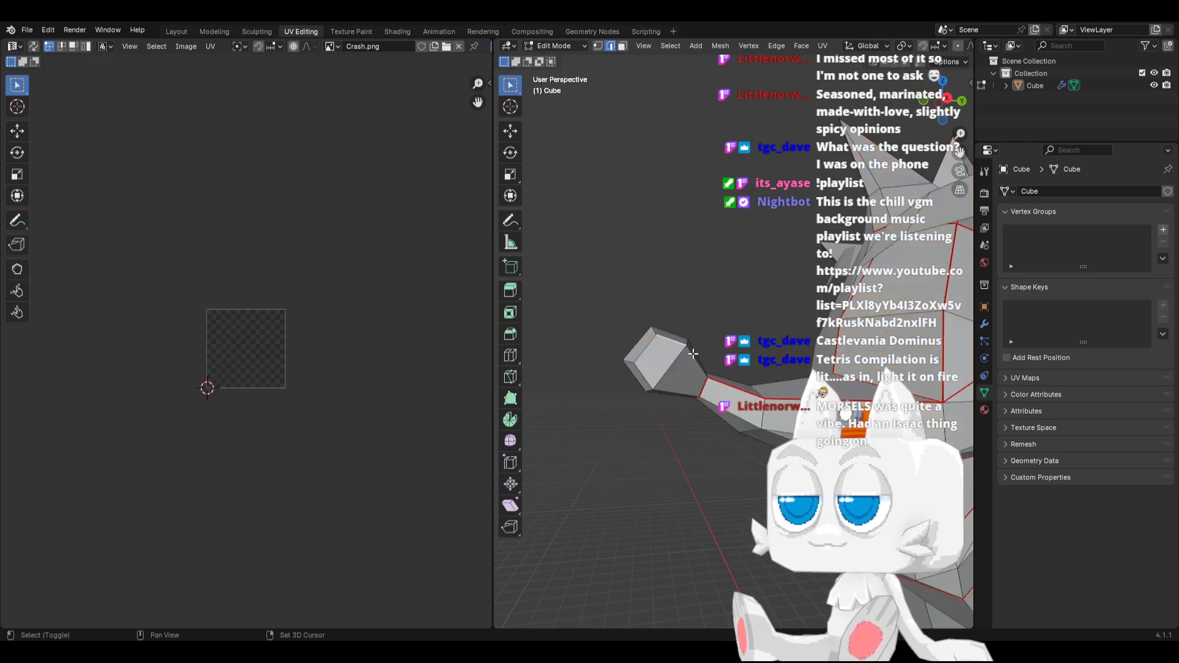
key(ctrl+e)
click(672, 392)
middle_drag(678, 397, 716, 407)
Select the whole mesh and UV unwrap it along the marked seams
scroll(792, 420, down, 3)
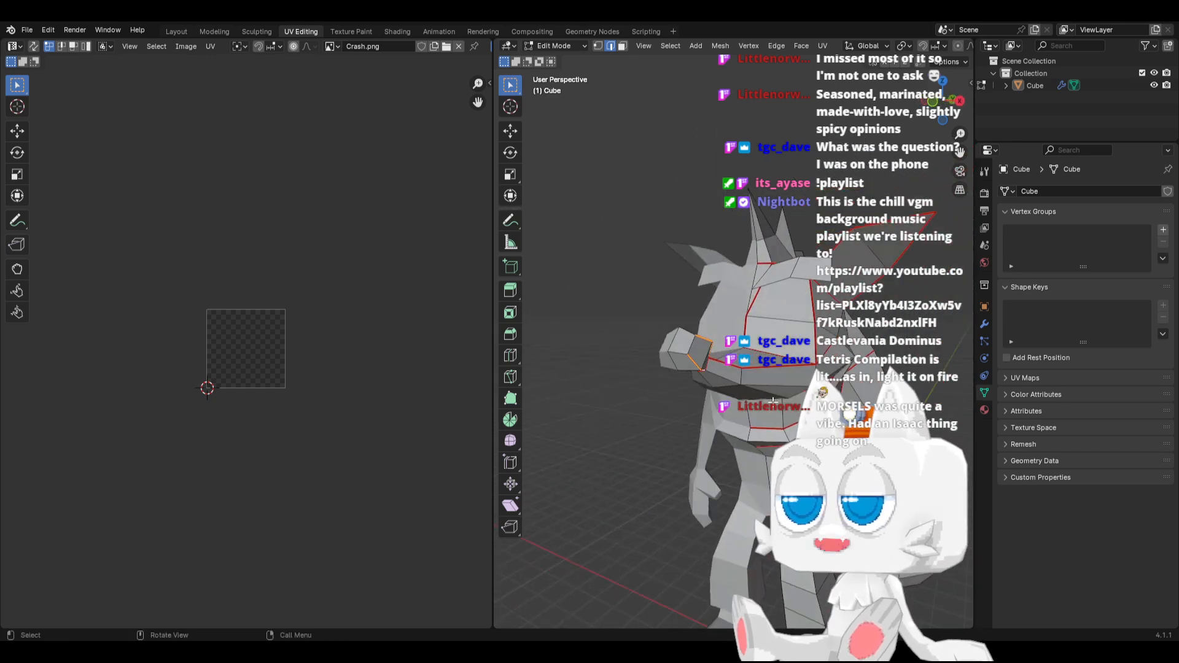
key(a)
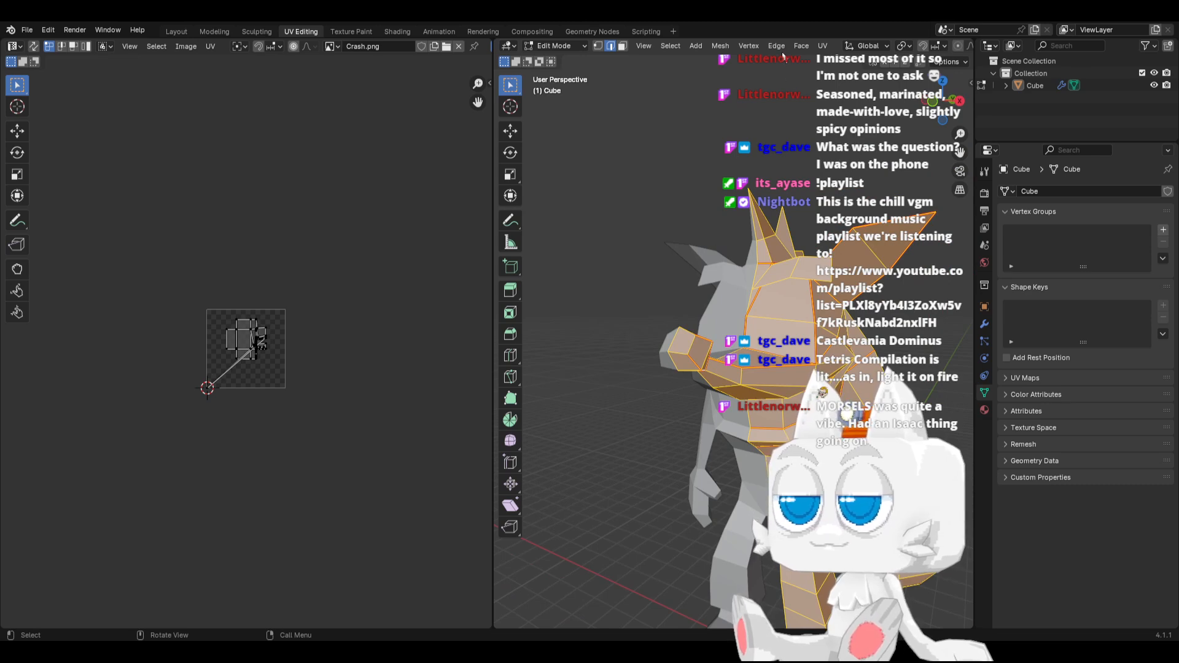
click(761, 47)
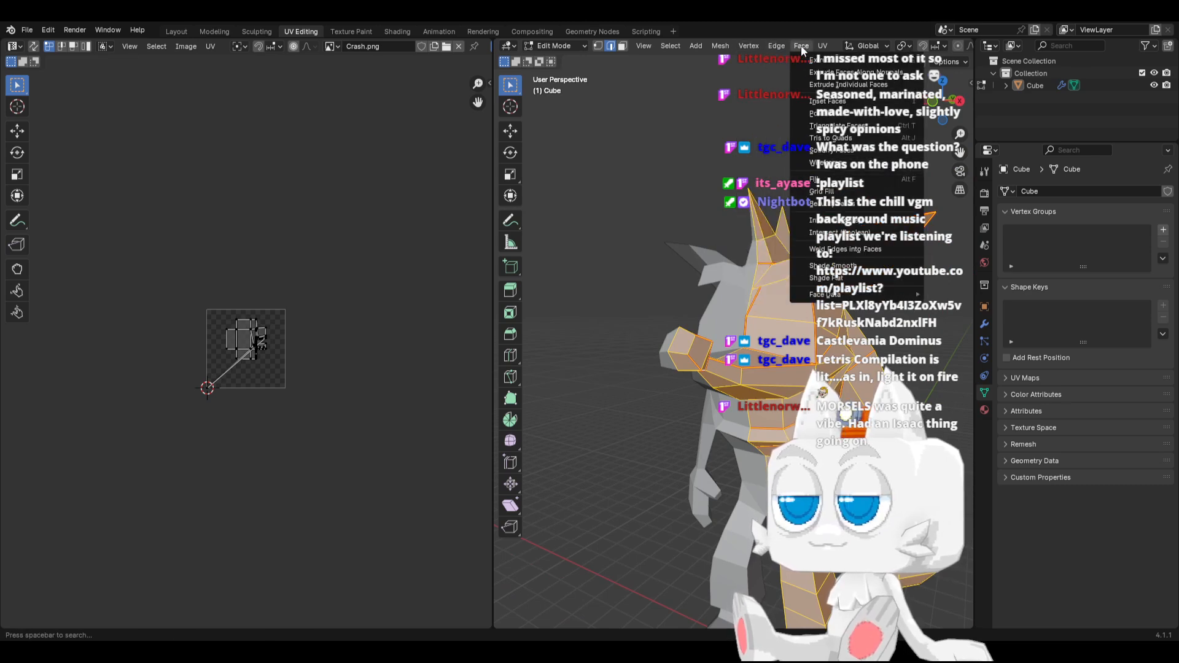
mouse_move(822, 46)
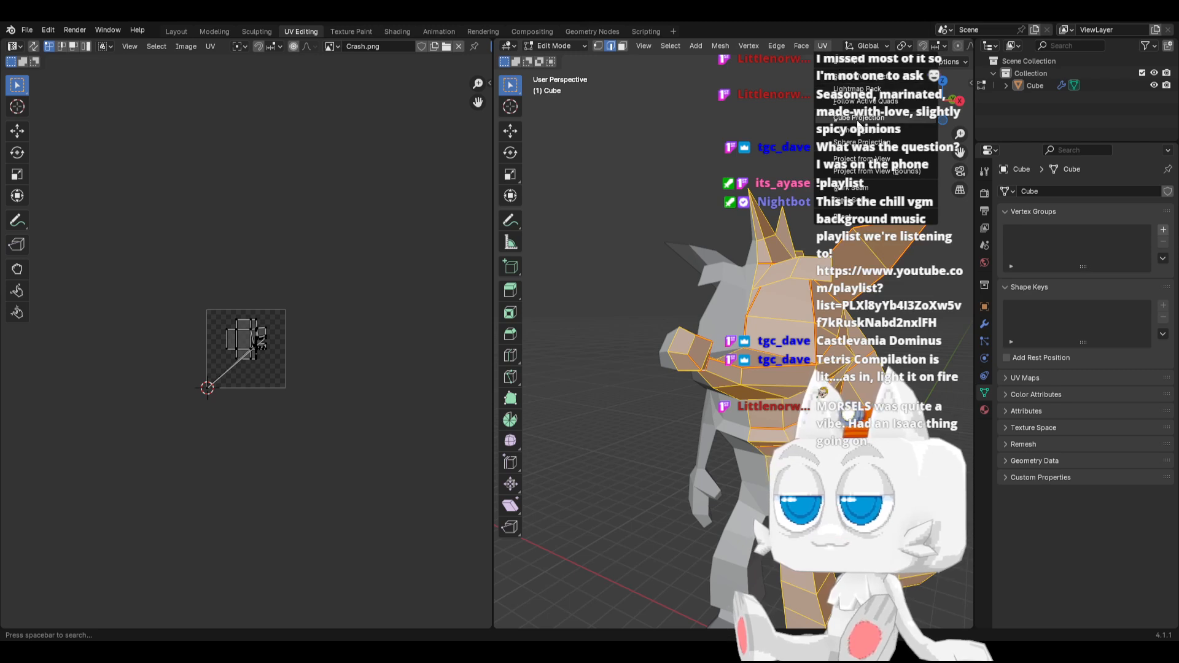
click(859, 61)
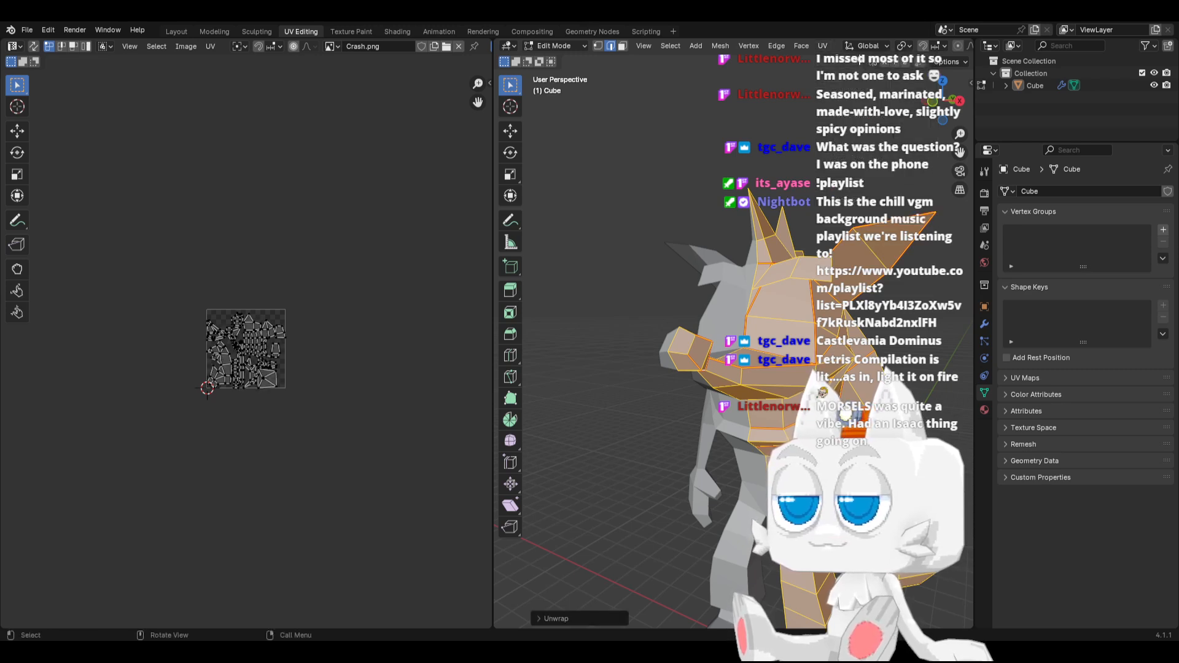
Set the unwrap margin to 0.066 to space the UV islands apart
click(535, 618)
scroll(280, 409, up, 4)
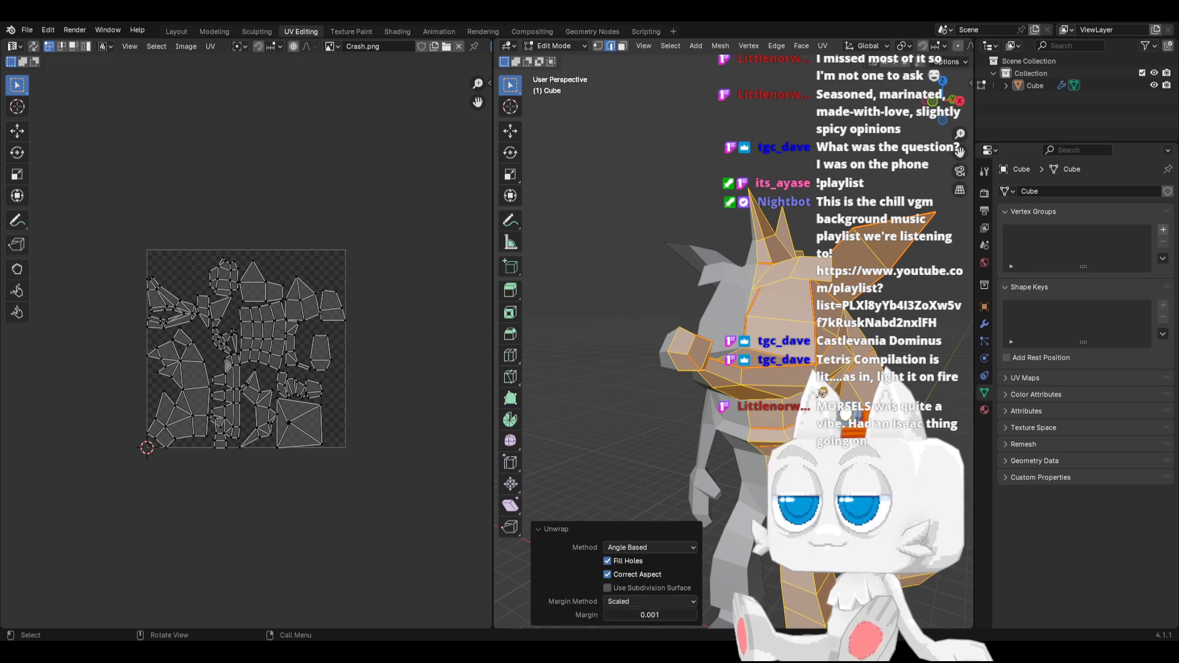
drag(649, 615, 657, 615)
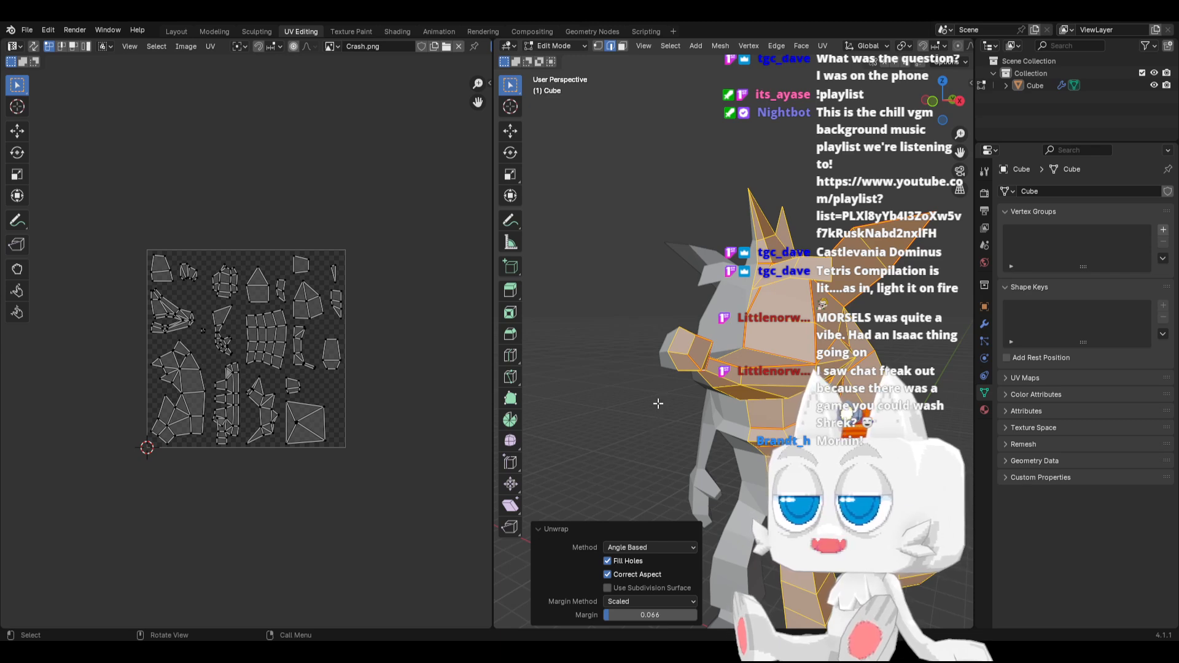
Deselect everything and mark the inner arm edges from the armpit through the elbow to the wrist as a seam
key(KP_3)
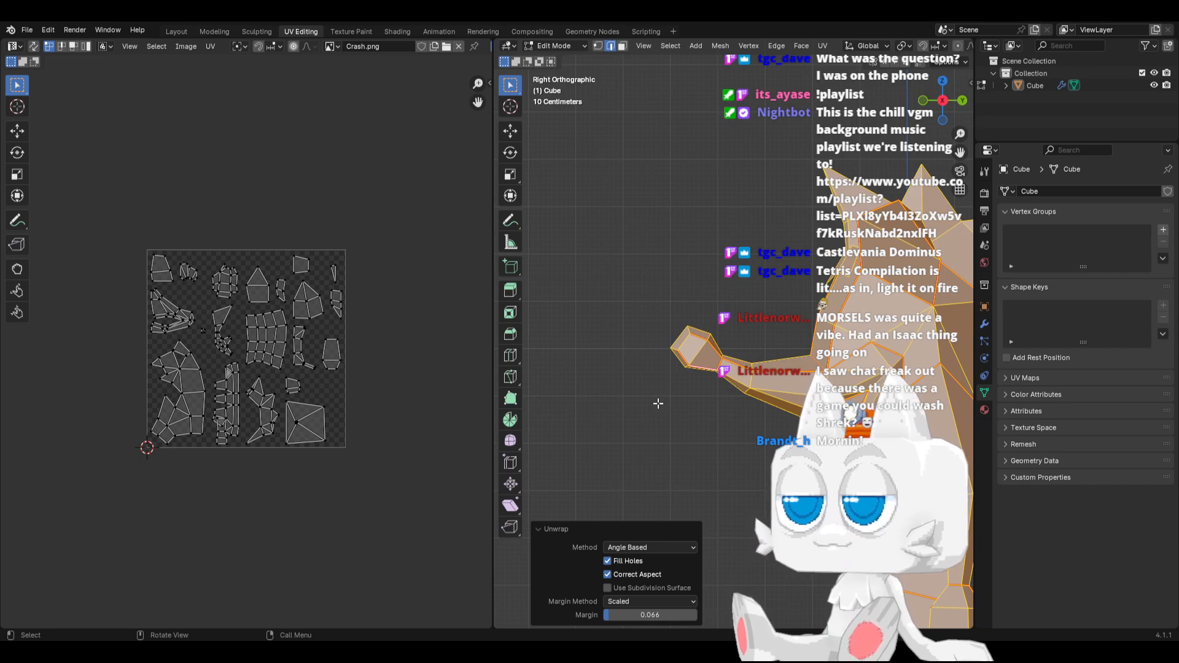
scroll(657, 407, down, 2)
shift+middle_drag(746, 403, 620, 460)
key(KP_1)
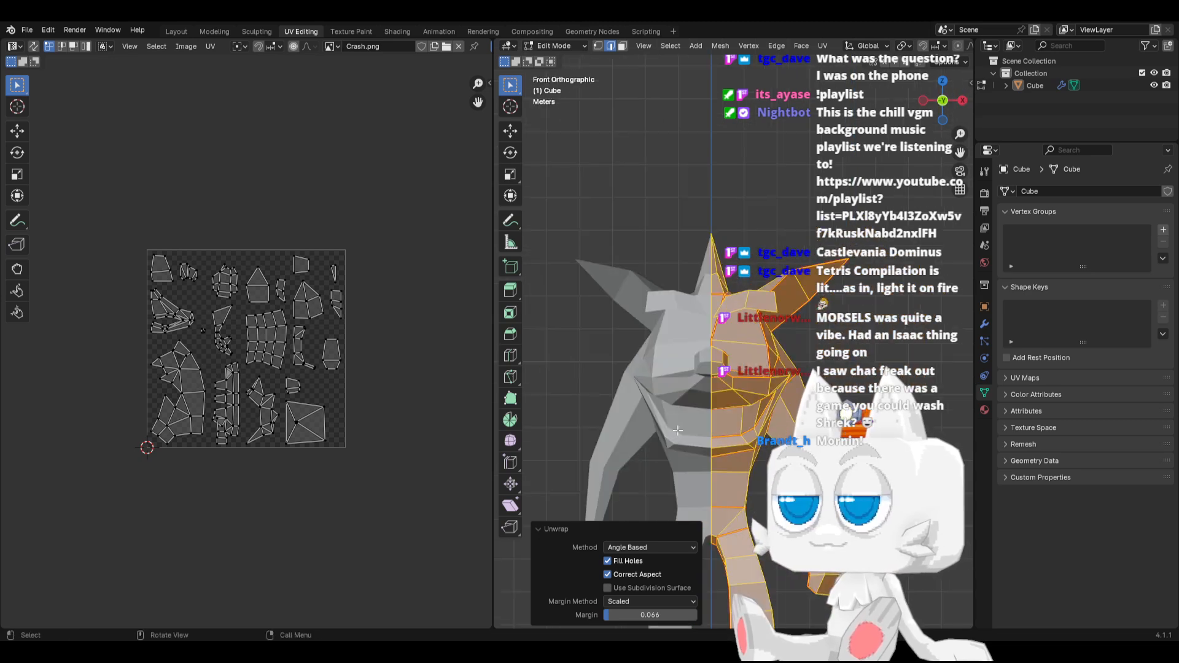
key(alt+a)
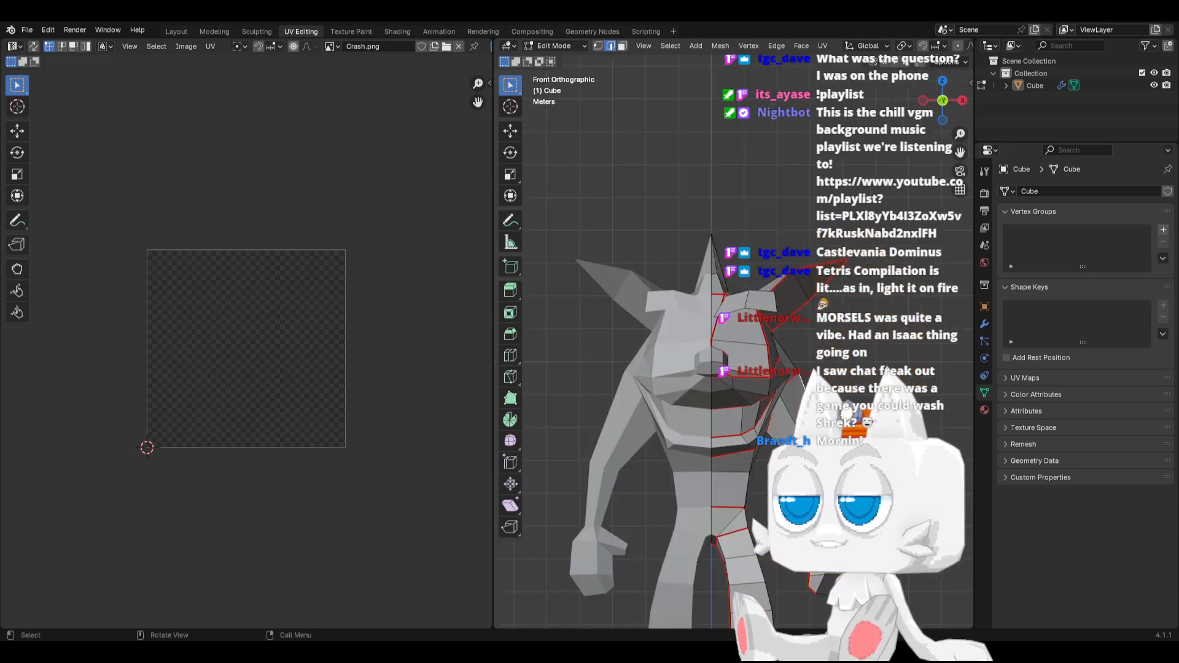
middle_drag(706, 412, 577, 408)
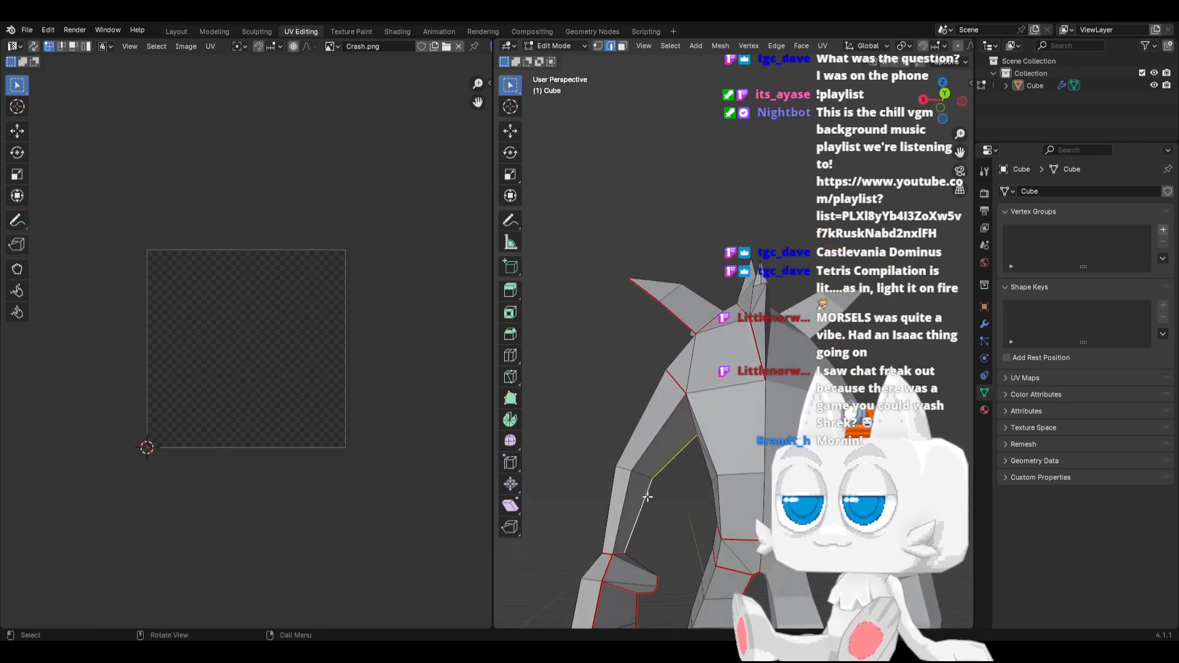
right_click(647, 497)
click(647, 497)
Return to the front view of the character and save the file
middle_drag(561, 495, 767, 510)
key(KP_1)
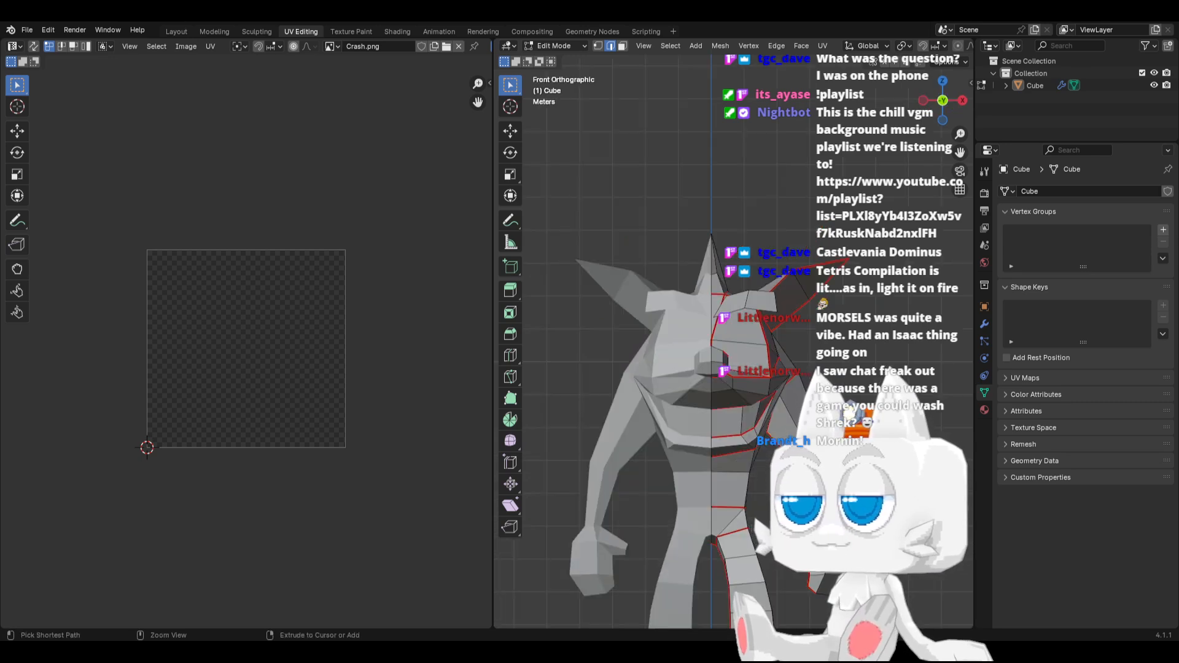
key(ctrl+s)
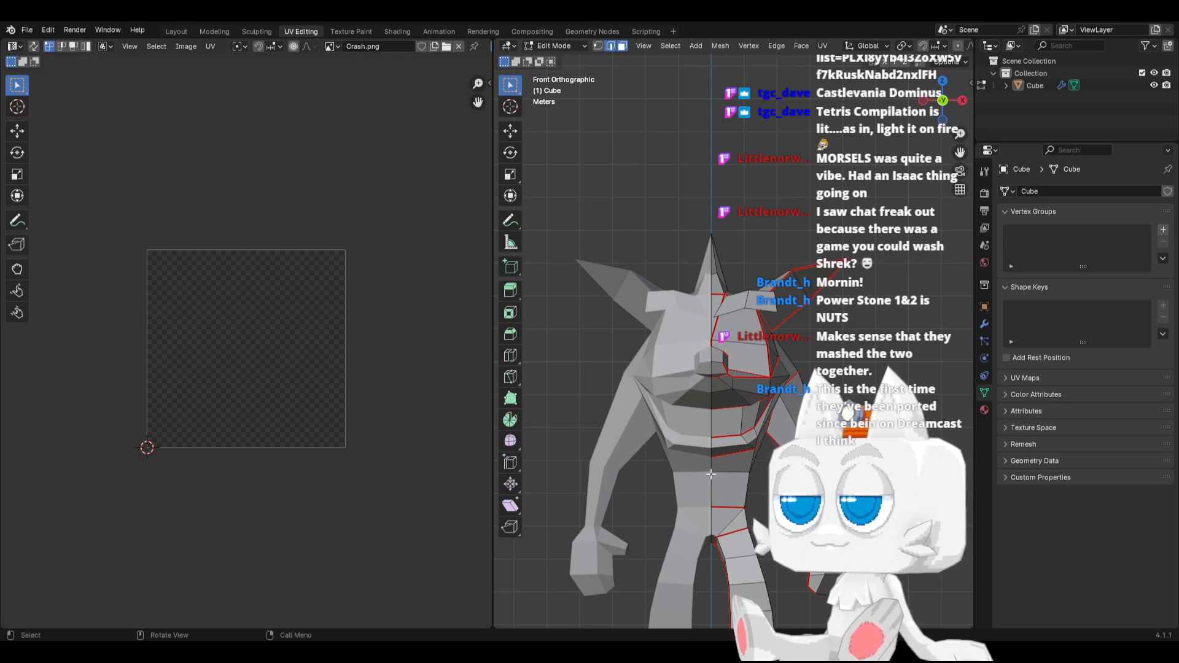
key(KP_3)
key(KP_1)
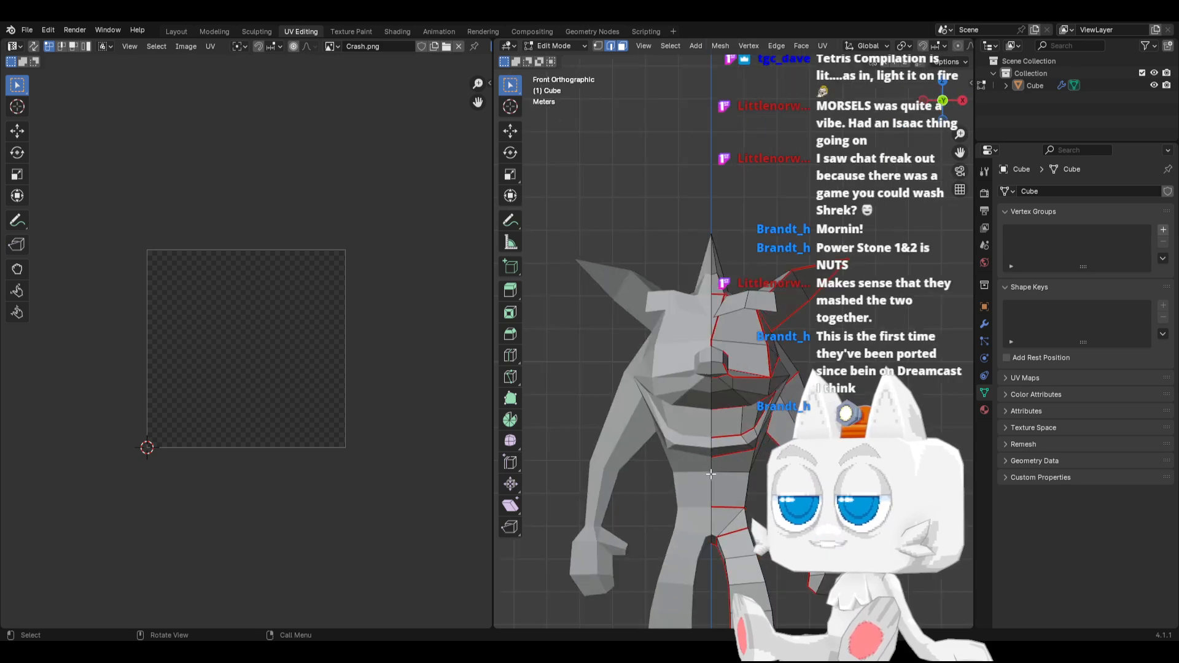
key(KP_3)
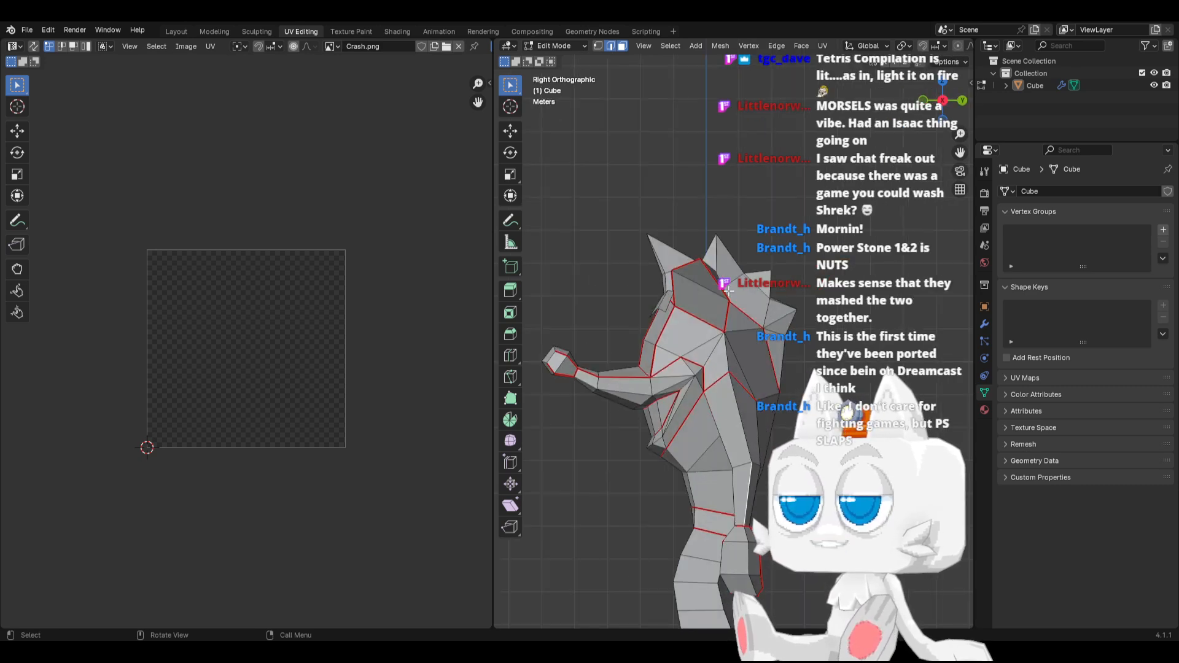
Merge the two neighbouring vertices at the lower mouth corner at center, and merge the two above them on the upper teeth edge at center
scroll(633, 432, up, 4)
middle_drag(633, 433, 712, 437)
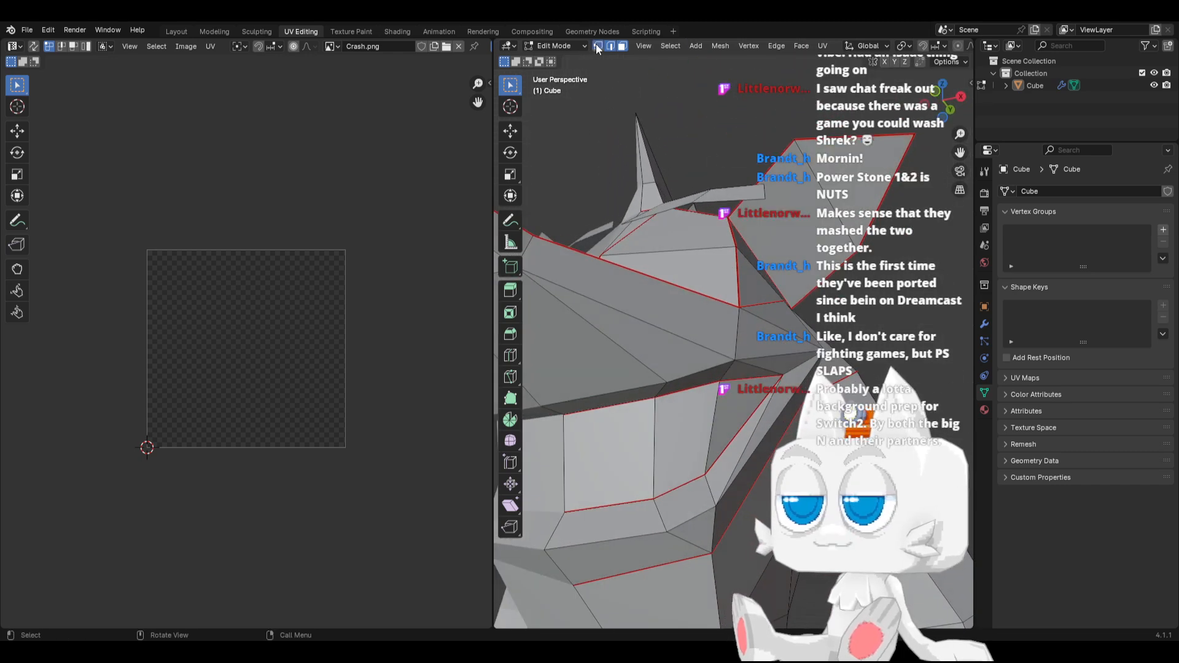
alt+click(697, 473)
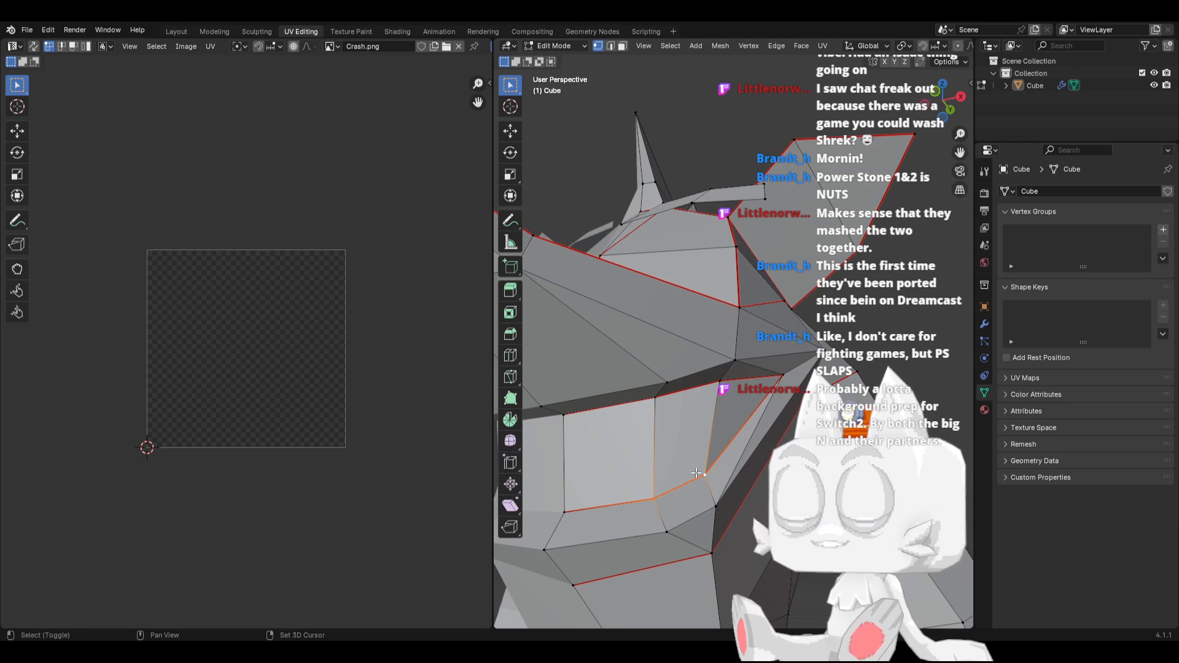
key(x)
click(697, 472)
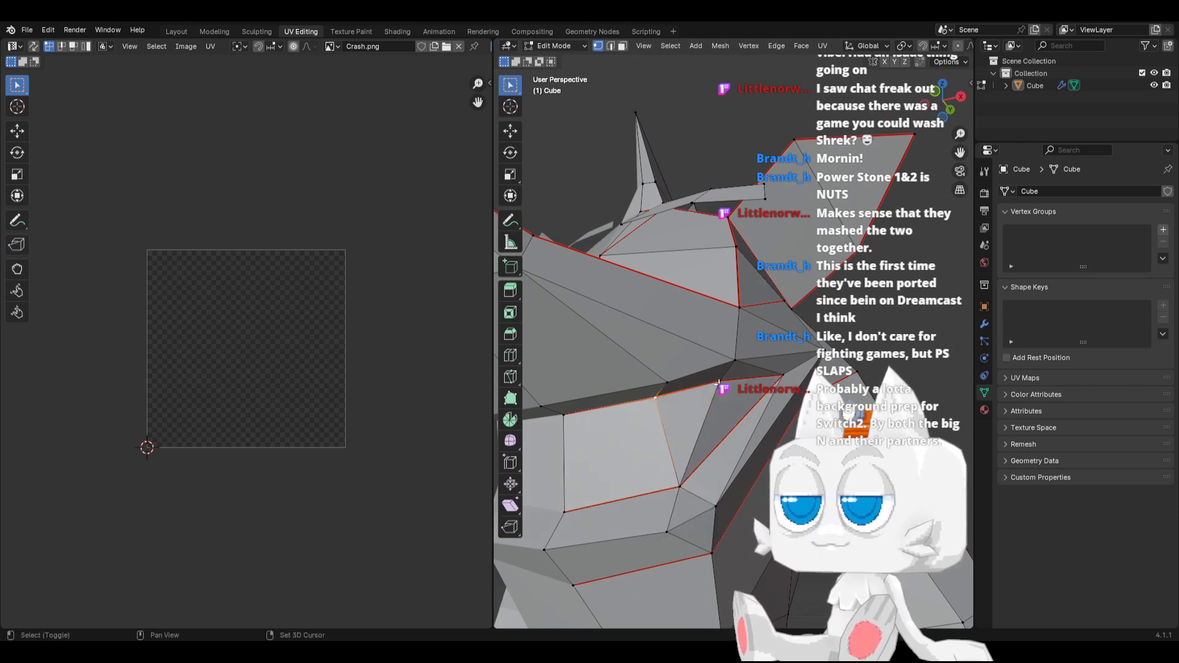
shift+click(718, 382)
key(m)
click(669, 385)
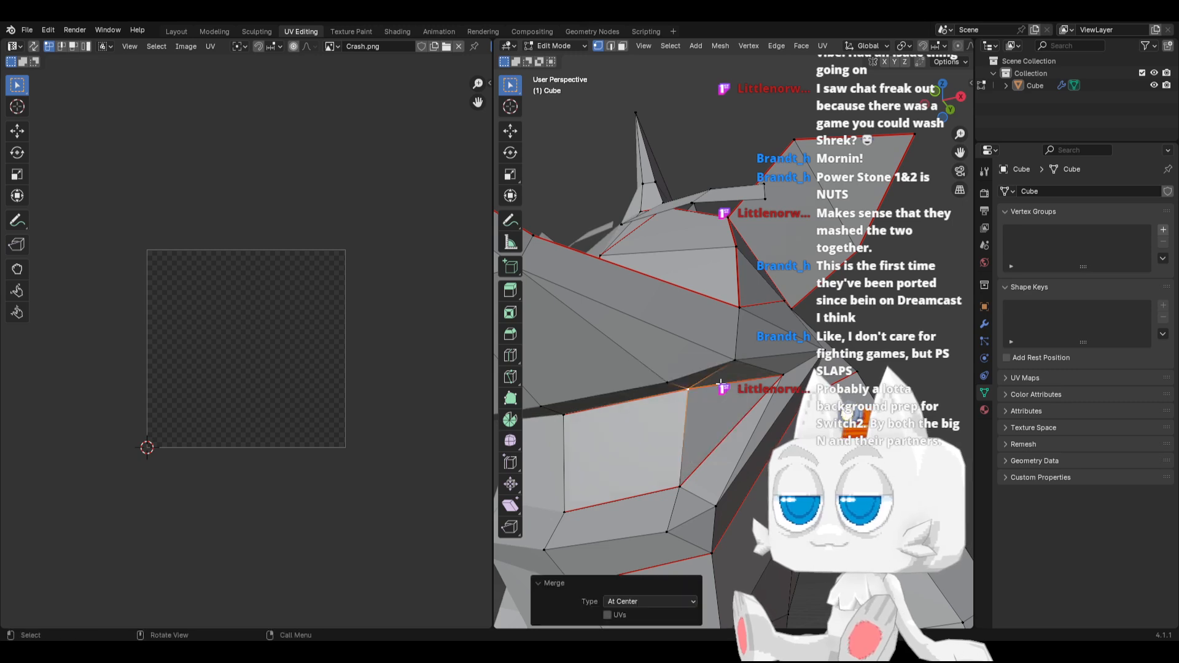
Slide the upper lip vertex beneath the cheek along its edge toward the nose
click(719, 359)
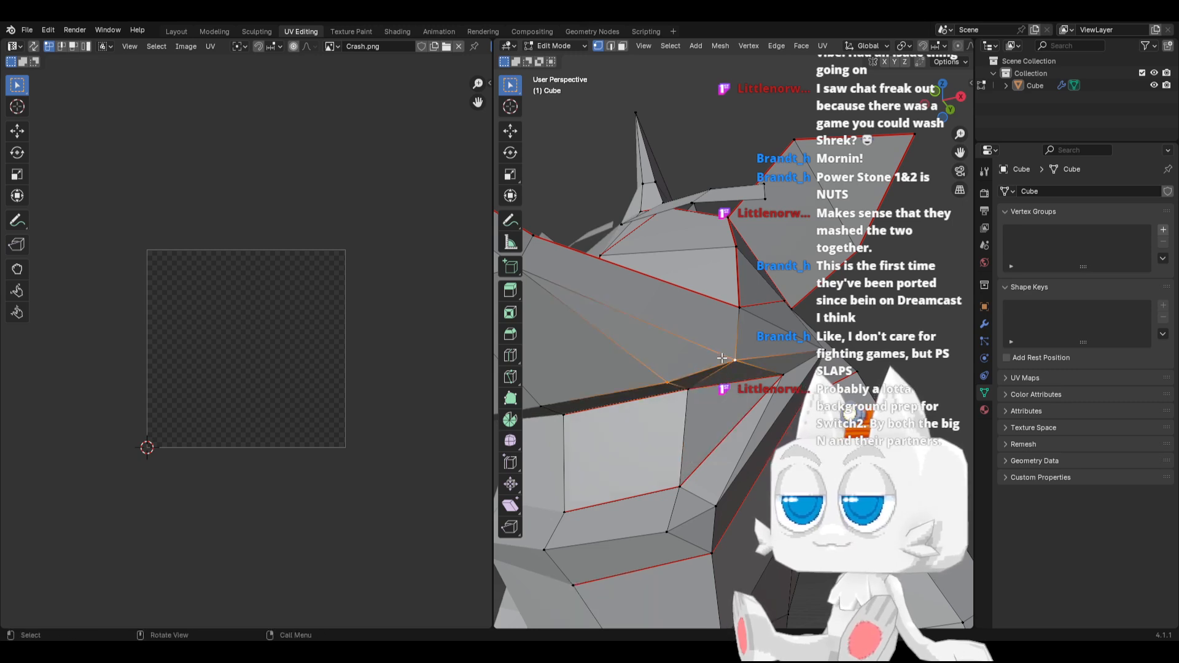
middle_drag(722, 358, 641, 434)
key(h)
key(ctrl+z)
key(g)
key(g)
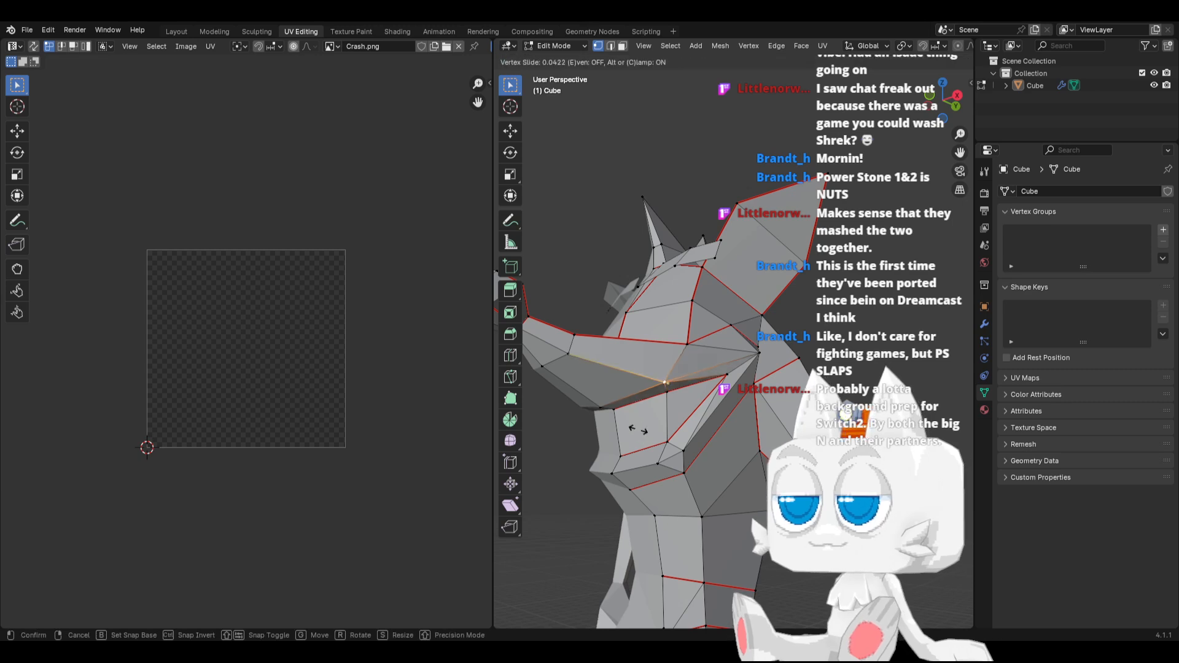
click(620, 426)
Slide the neighbouring upper lip vertex nearer the nose along its edge by a factor of about 0.24
click(588, 394)
key(g)
key(g)
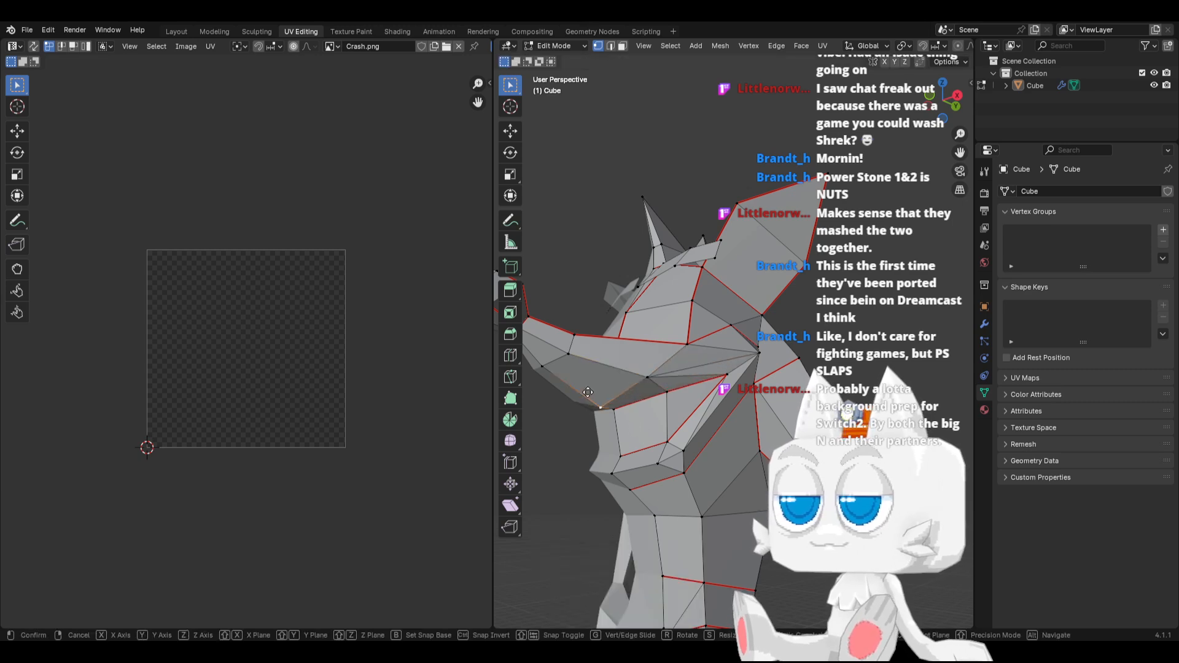
click(574, 384)
Knife-cut a new edge across the cheek, starting from the seam corner at the bottom of the eye area
key(KP_3)
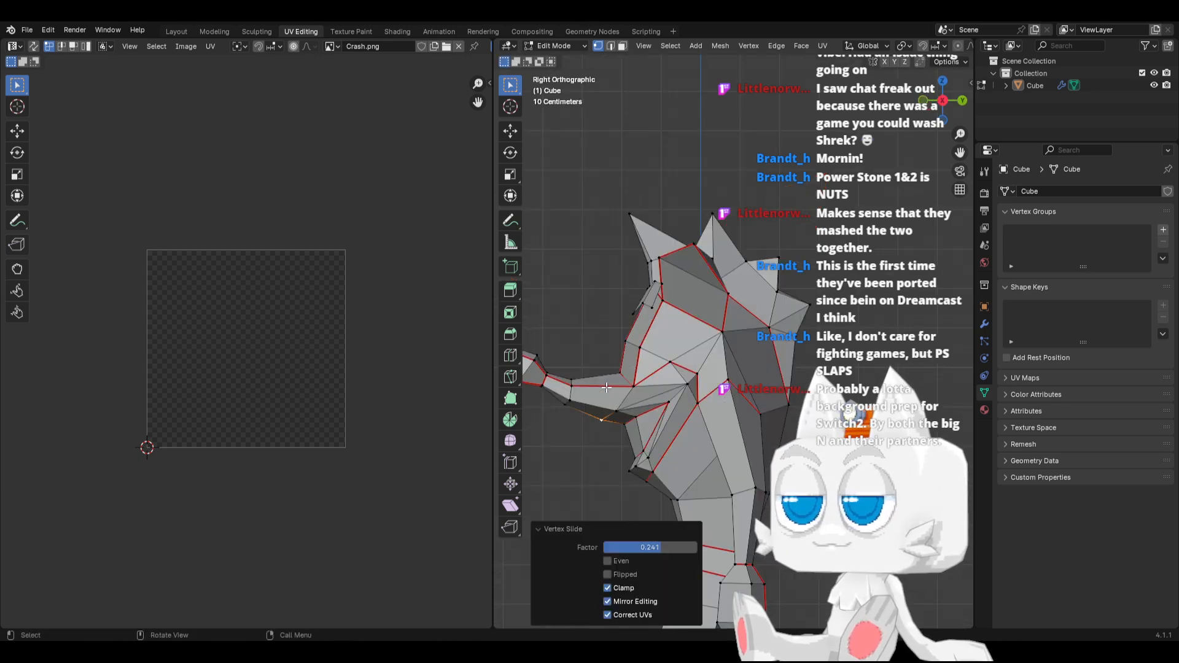
scroll(612, 395, up, 4)
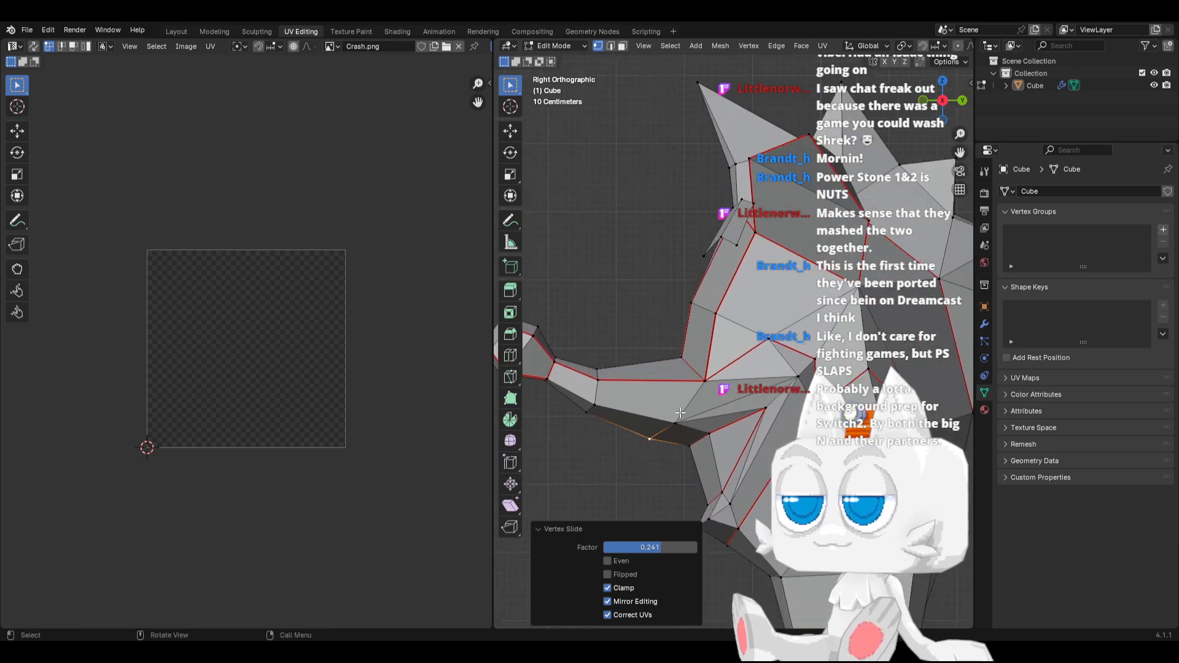
middle_drag(685, 416, 757, 394)
click(837, 403)
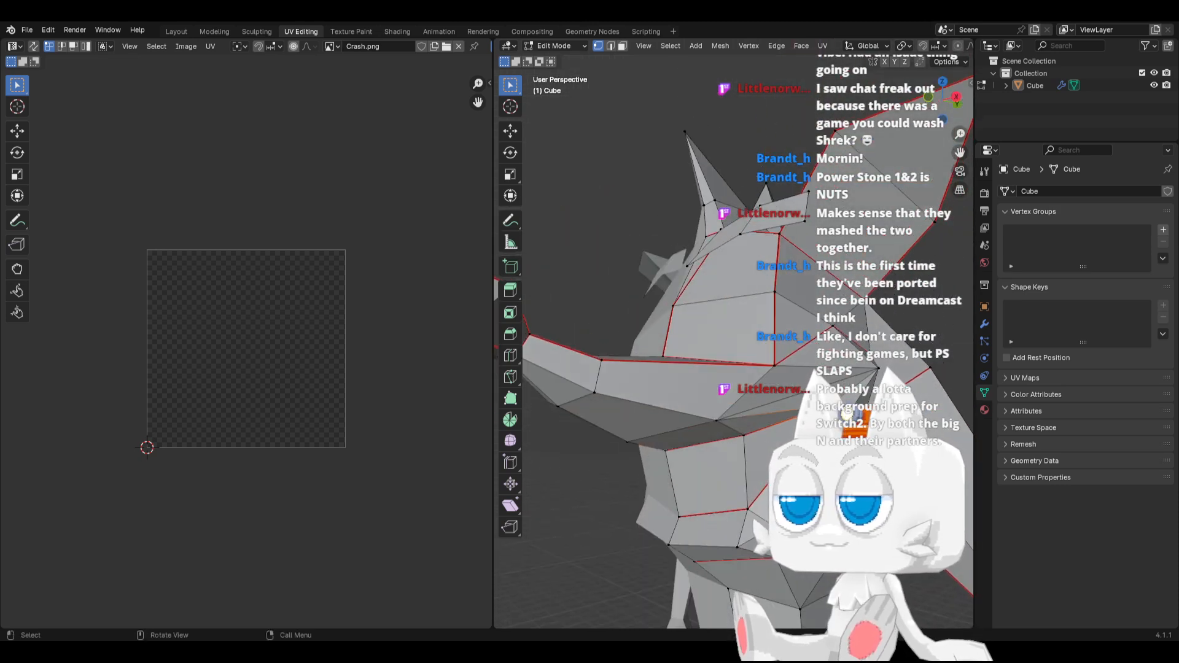
key(k)
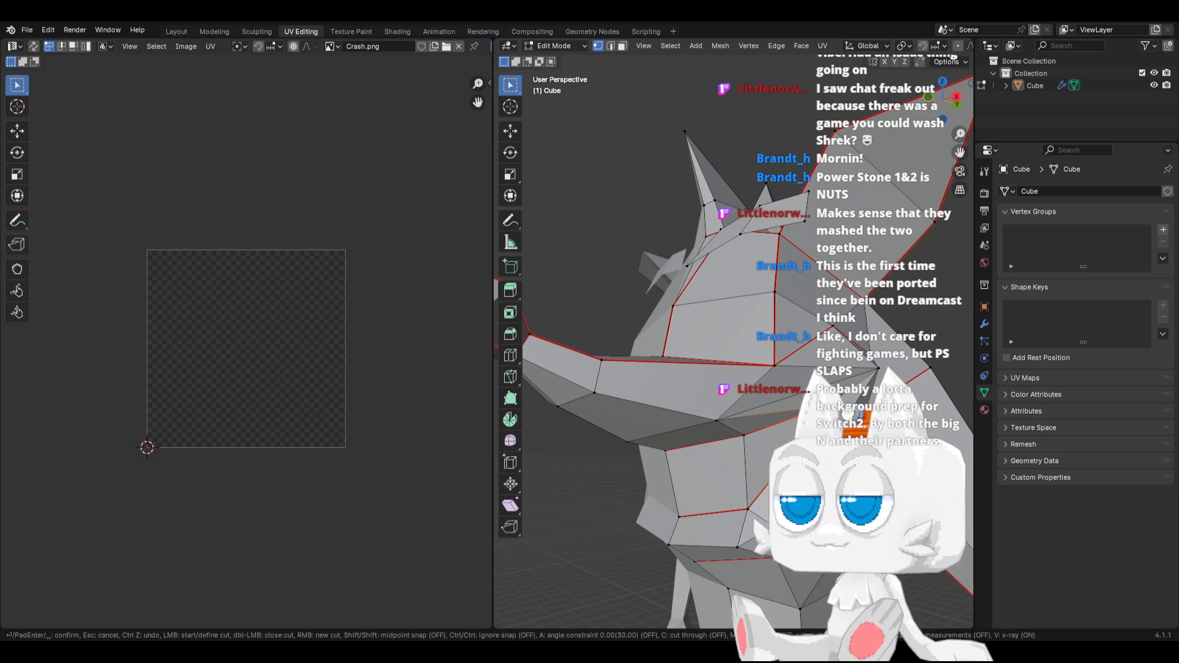
click(775, 367)
key(Return)
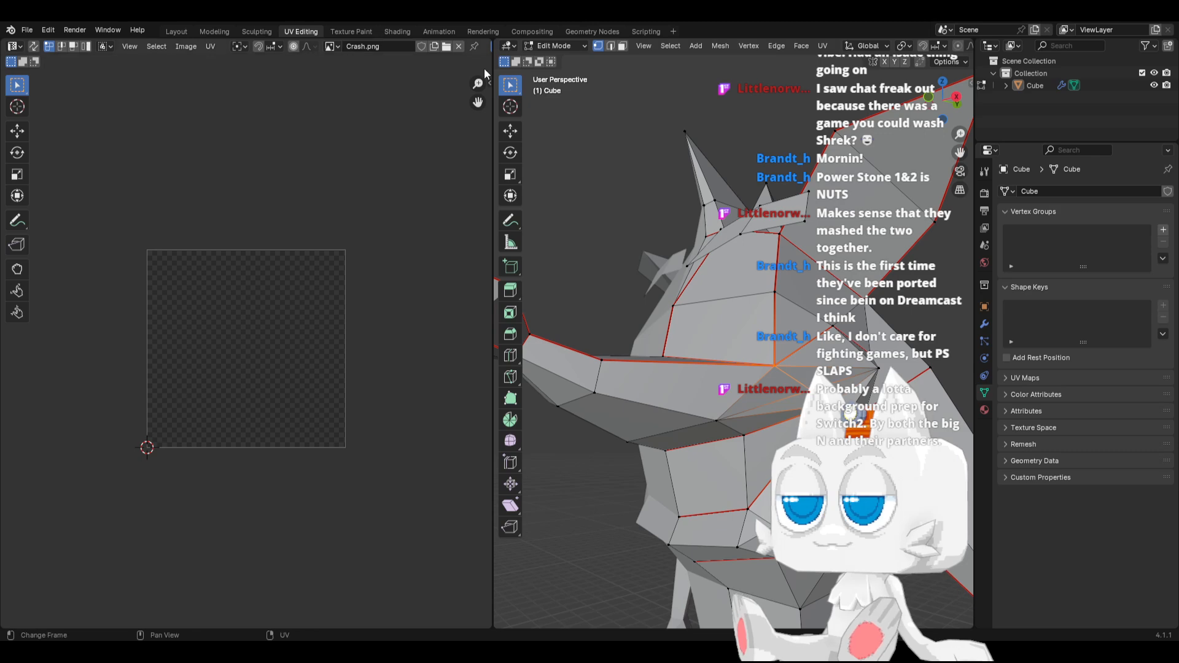
Remove the old diagonal edge running from the upper lip up into the cheek
shift+click(610, 47)
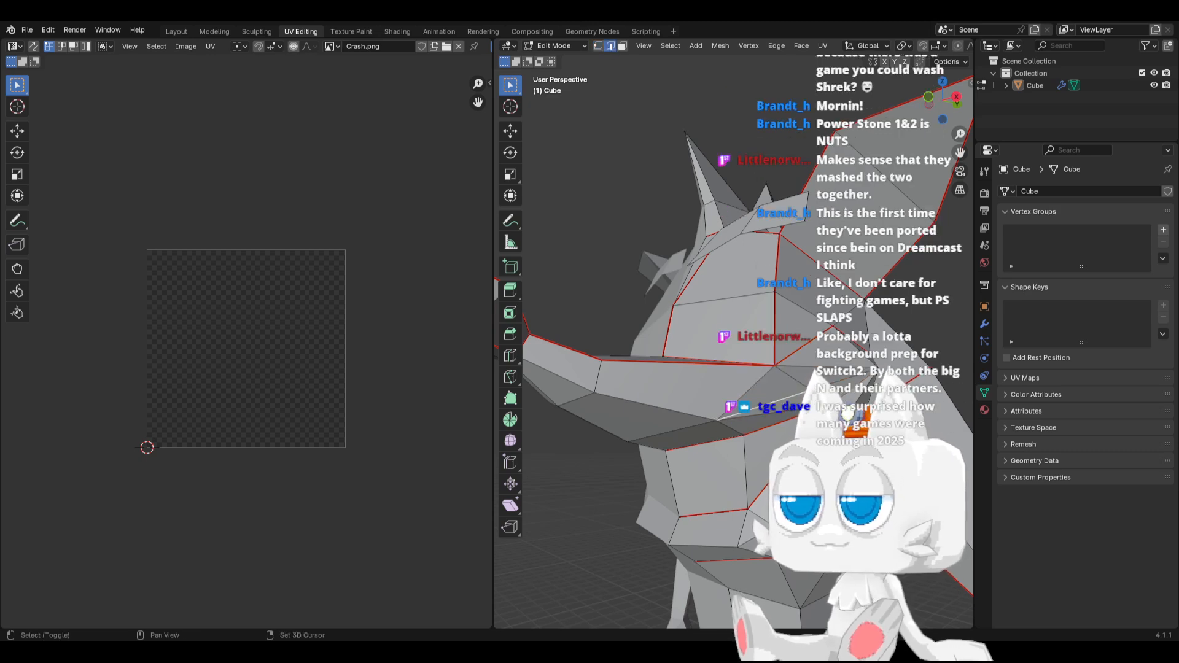
key(x)
click(833, 386)
middle_drag(789, 433, 503, 467)
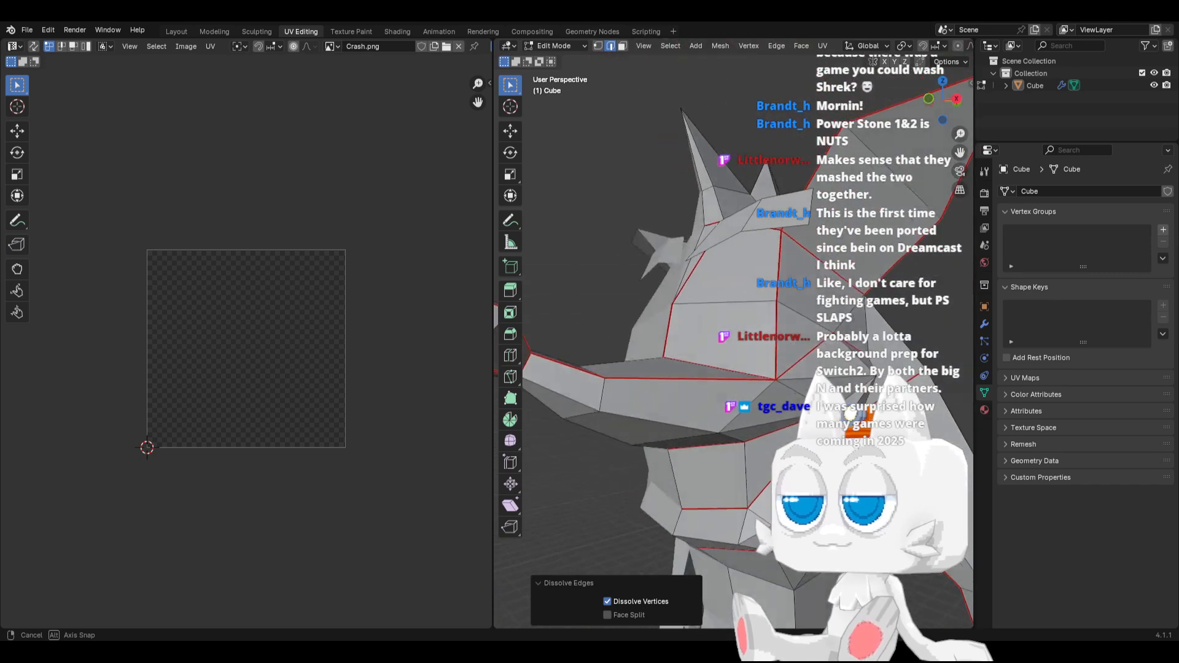
middle_drag(785, 391, 728, 420)
right_click(768, 416)
key(Escape)
Move the seam corner vertex below the eye about 0.07 m along X, and shift the adjacent cheek vertex along X
click(597, 46)
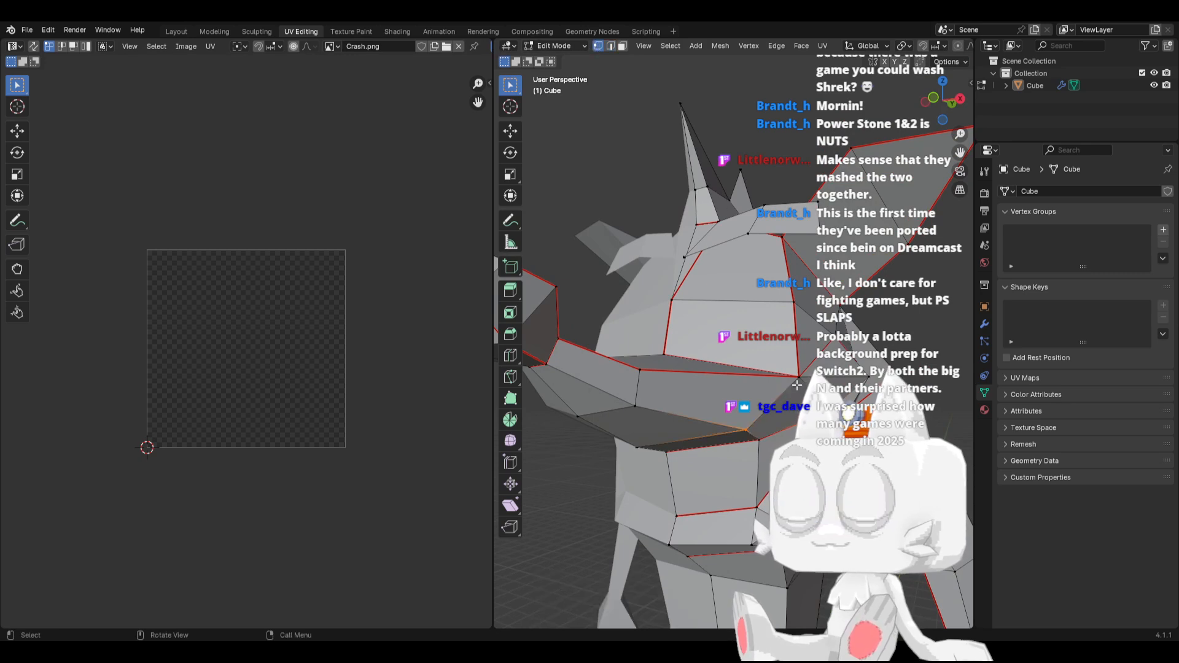
click(797, 381)
key(g)
key(x)
click(803, 382)
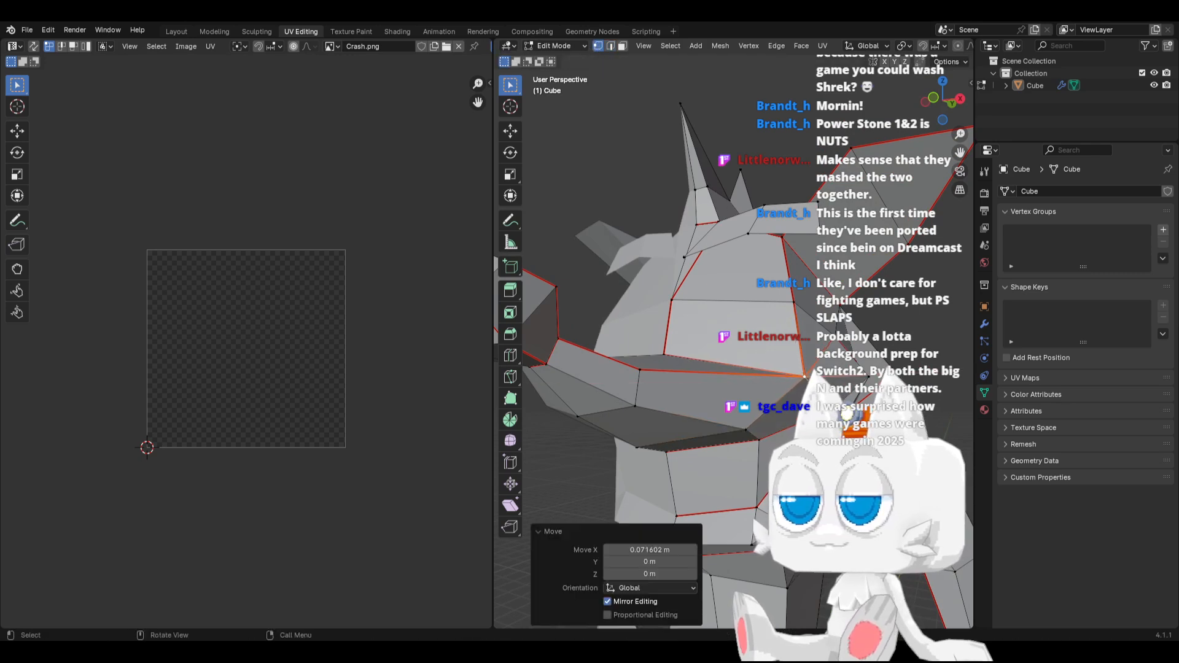
click(813, 418)
key(g)
key(x)
click(798, 439)
Move the cheek vertex behind the mouth corner about 0.25 m forward and 0.19 m down in the right side view
middle_drag(797, 440, 643, 480)
click(742, 406)
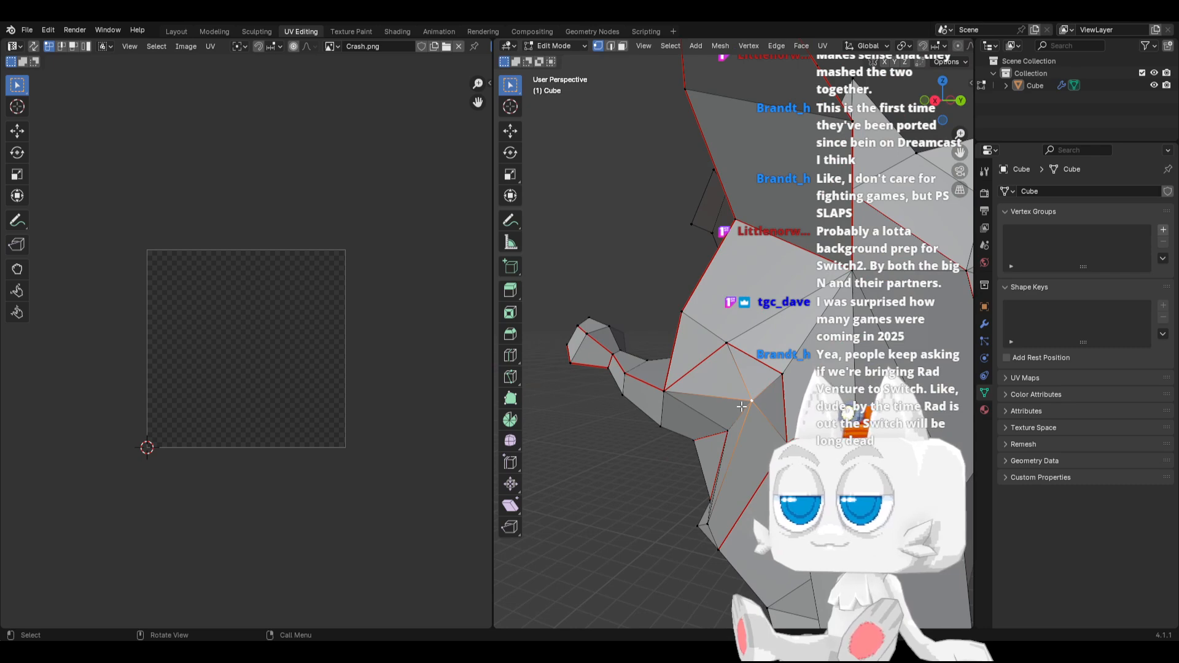
key(KP_3)
key(g)
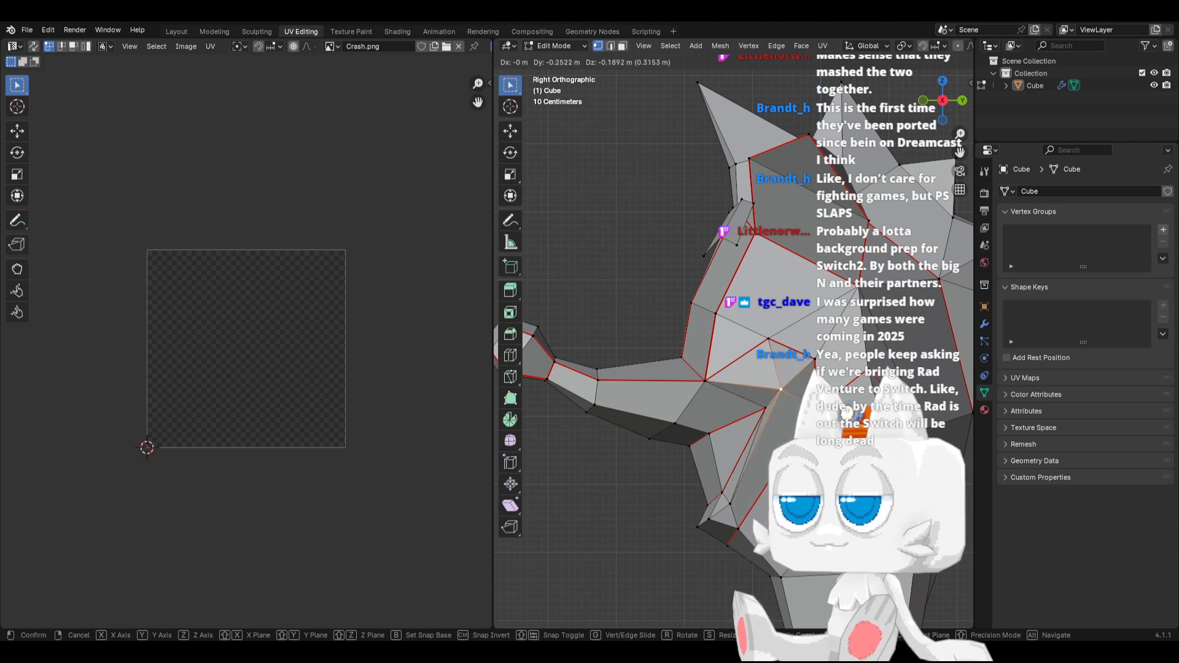
click(677, 449)
Slide the lower teeth corner vertex along its edge, and move the jaw seam vertex below it by about 0.09 m
middle_drag(677, 449, 714, 503)
click(718, 506)
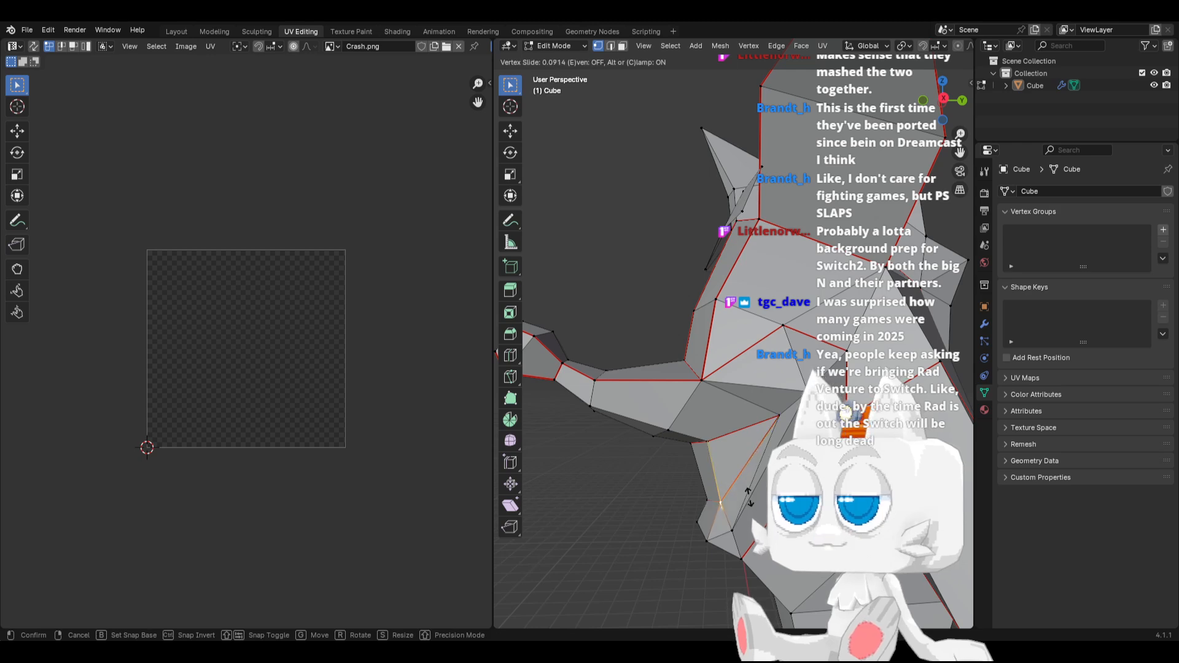
key(KP_3)
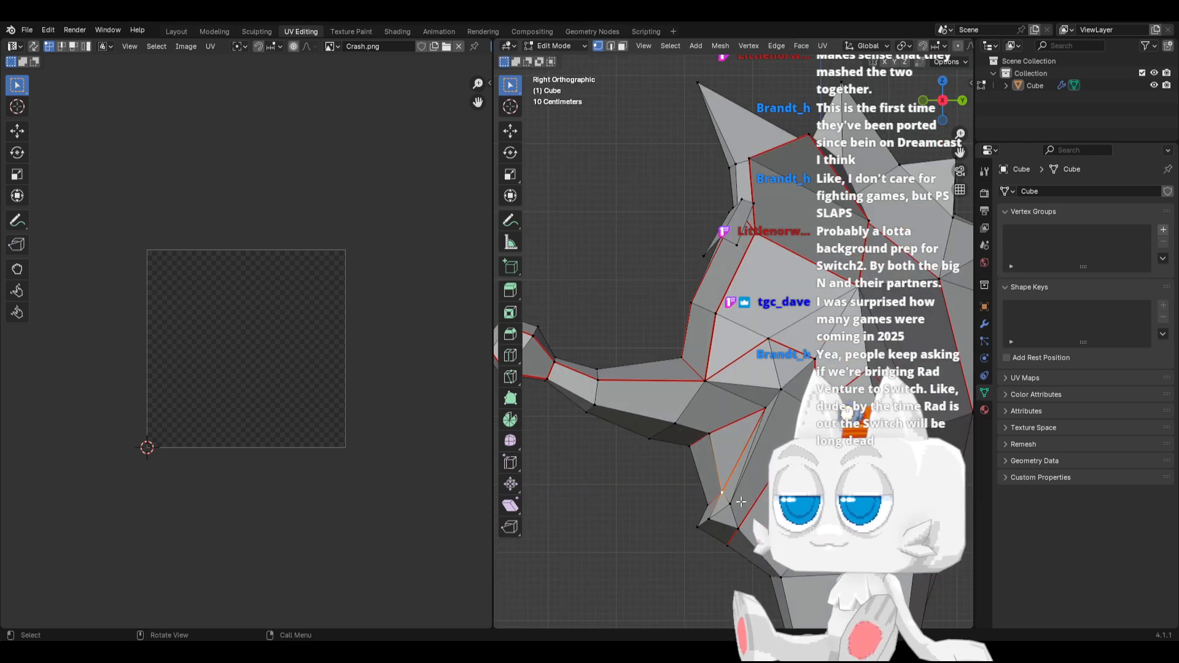
middle_drag(637, 518, 690, 555)
key(g)
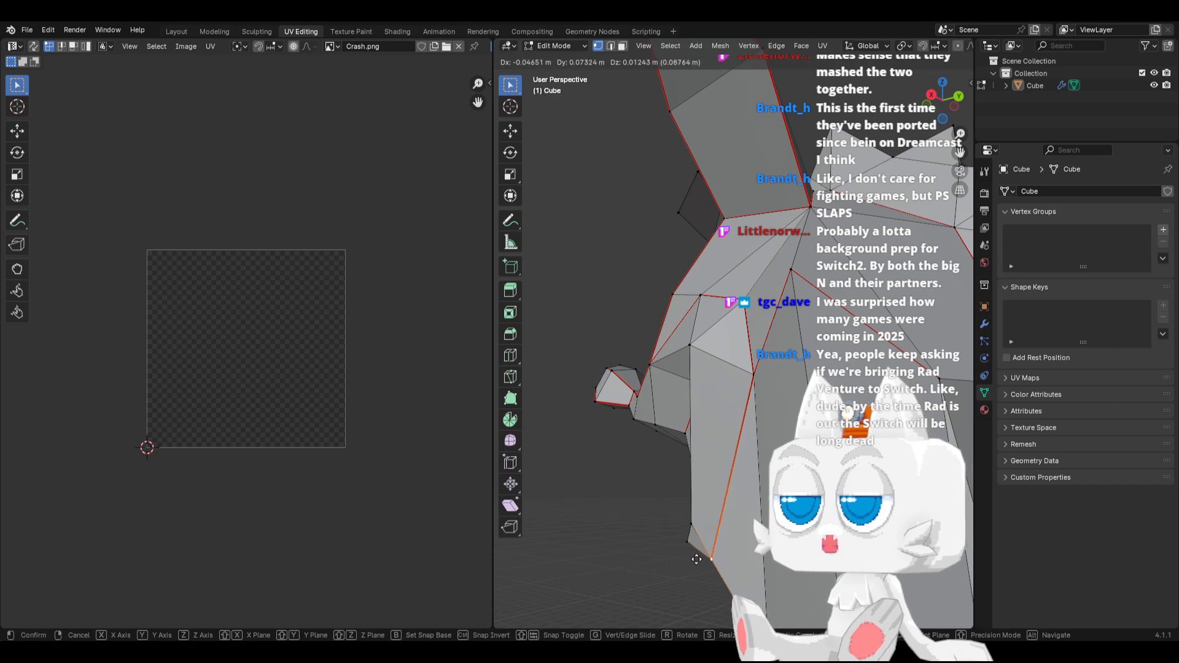
click(696, 559)
Merge the two neighbouring lower lip vertices below the teeth into one
middle_drag(620, 487, 787, 513)
shift+click(767, 550)
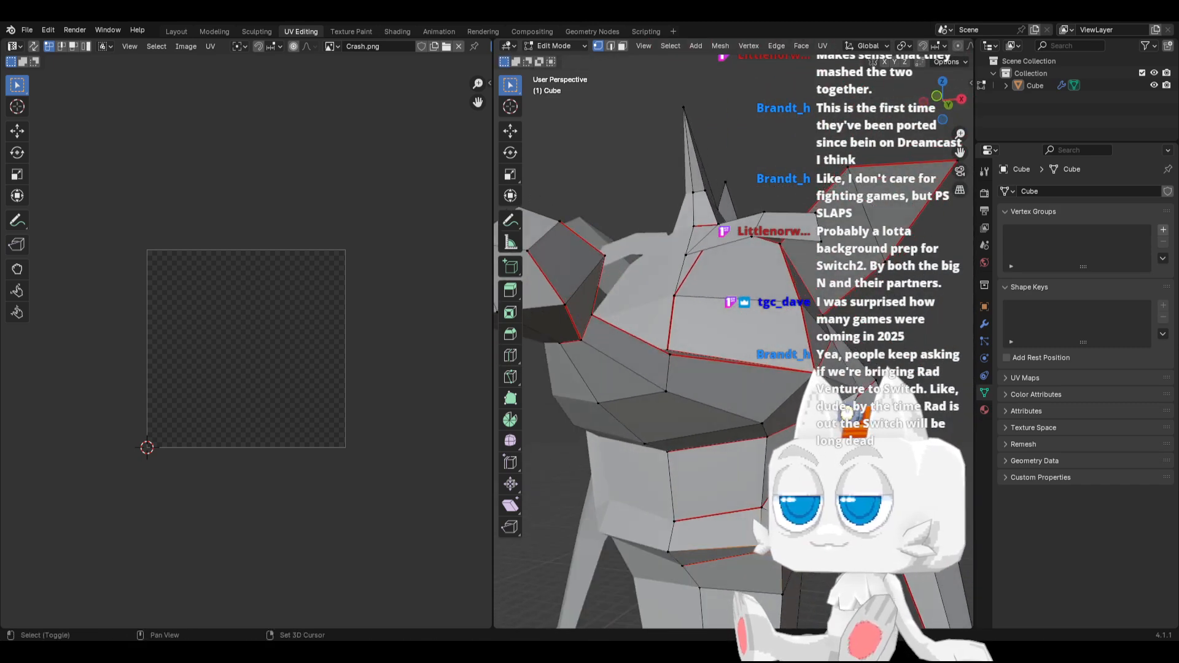
key(m)
click(722, 522)
Reposition the merged lower lip vertex, including a move of about -0.09 m along X
middle_drag(697, 552, 752, 491)
key(g)
click(669, 537)
key(g)
key(x)
click(743, 493)
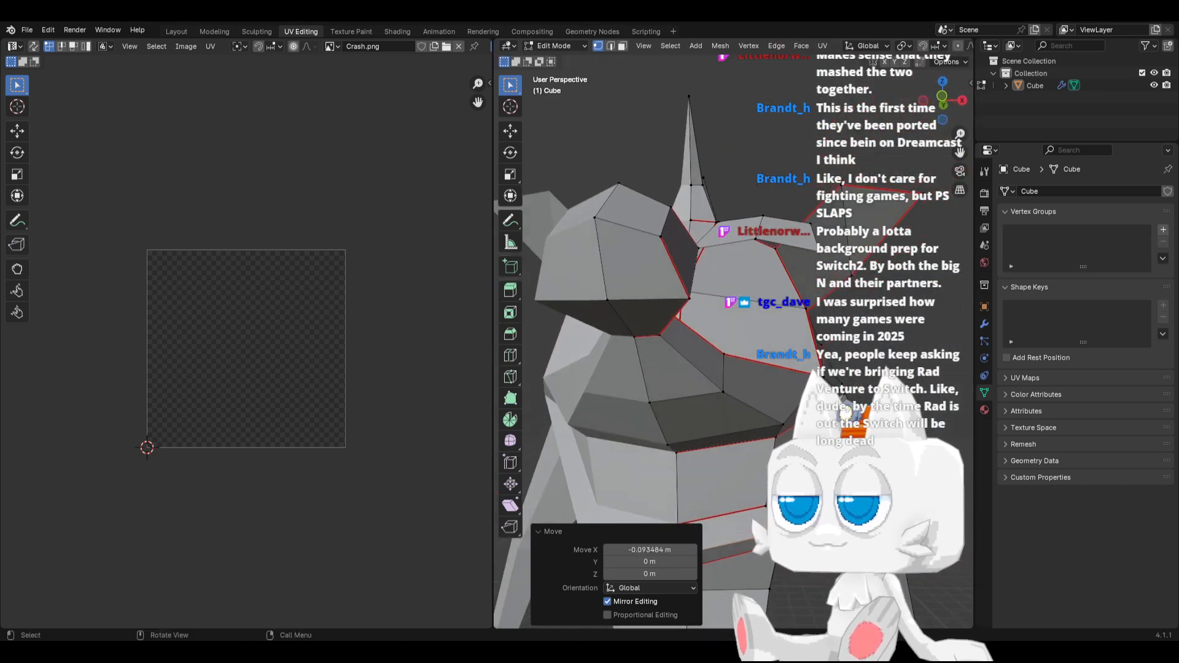
mouse_move(743, 493)
middle_down()
mouse_move(716, 490)
mouse_move(727, 483)
middle_up()
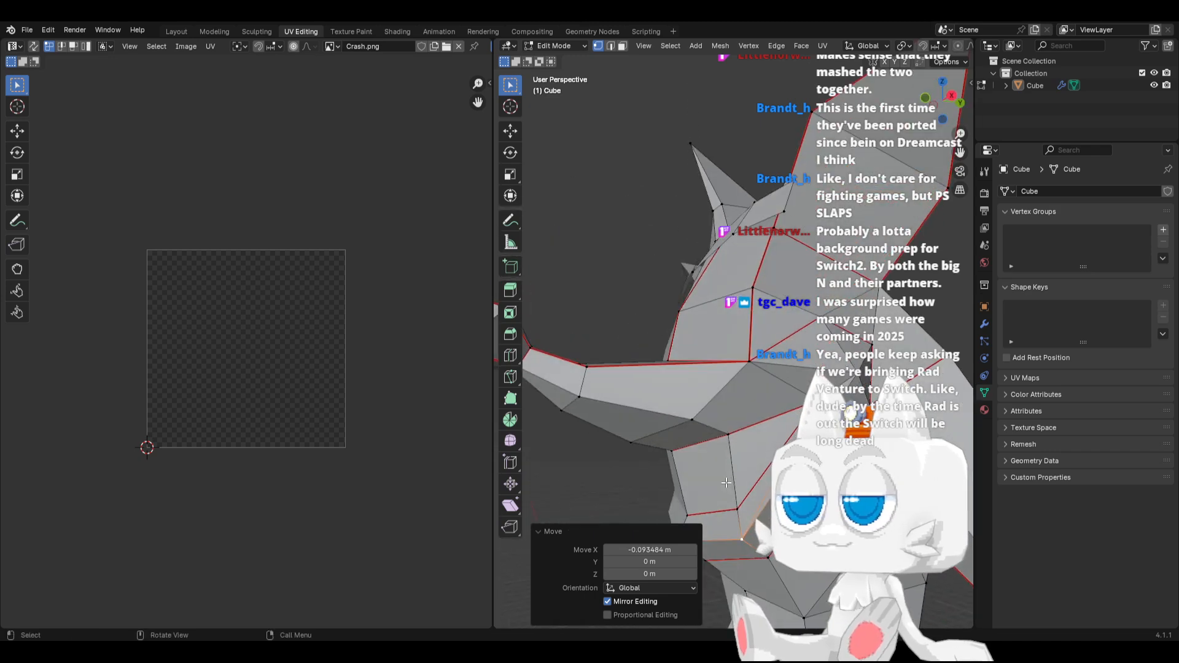
Select the whole mesh to show its UV islands, and widen the 3D viewport around the full character
key(KP_3)
key(a)
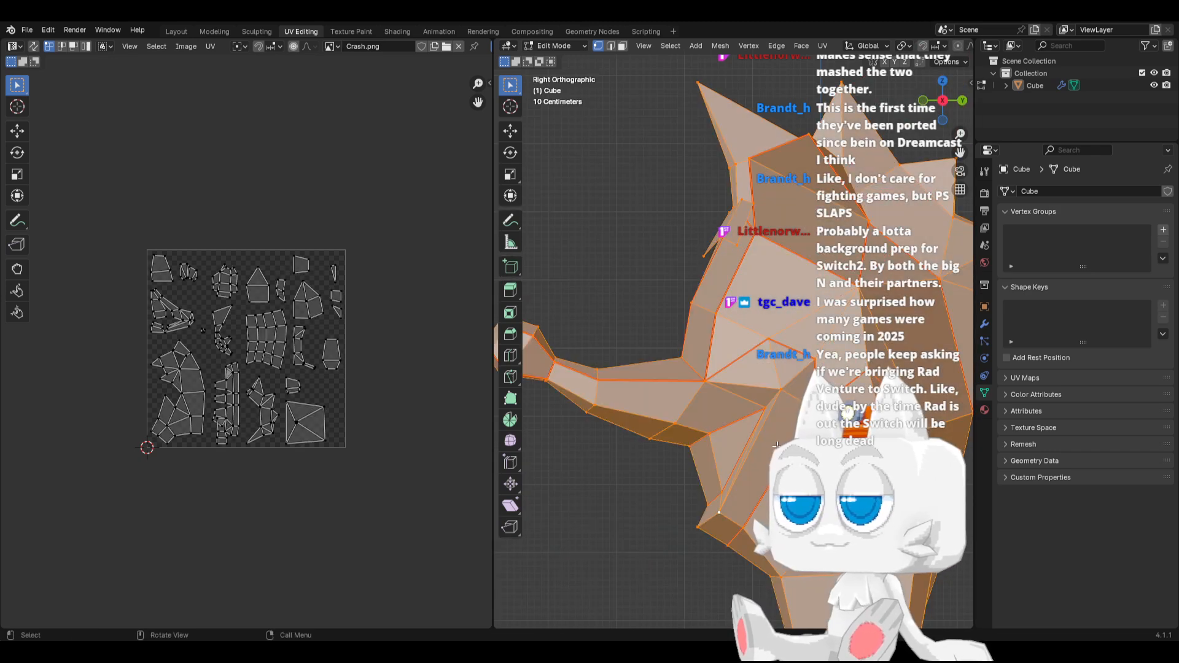
middle_drag(730, 457, 653, 468)
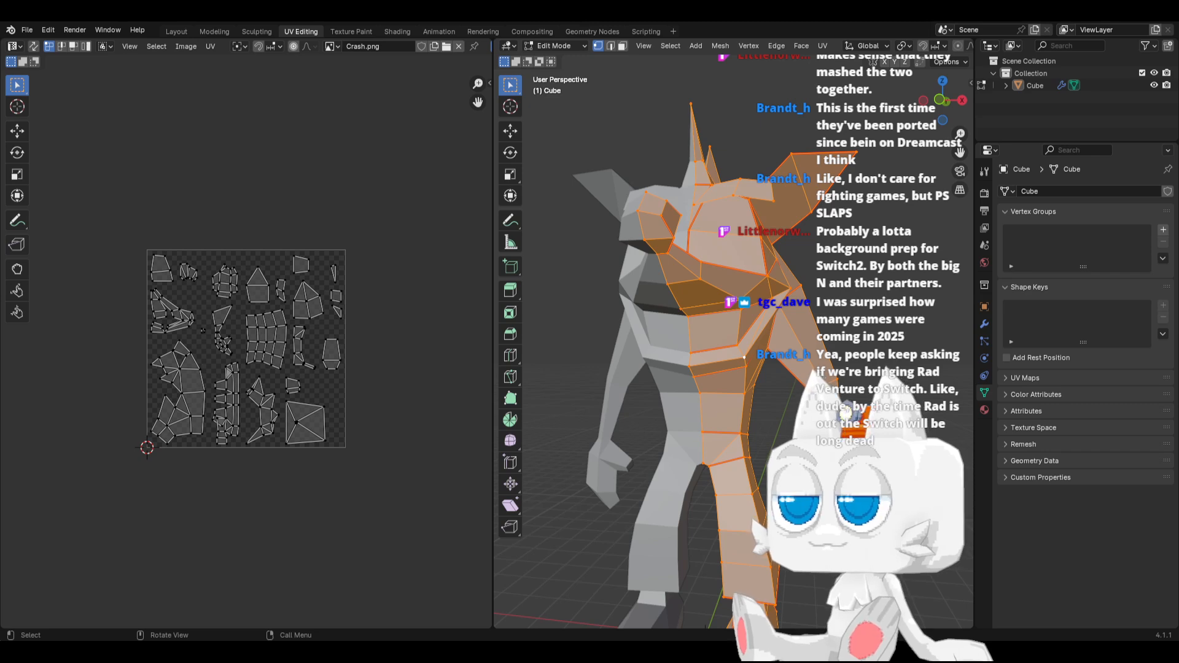
scroll(675, 450, down, 1)
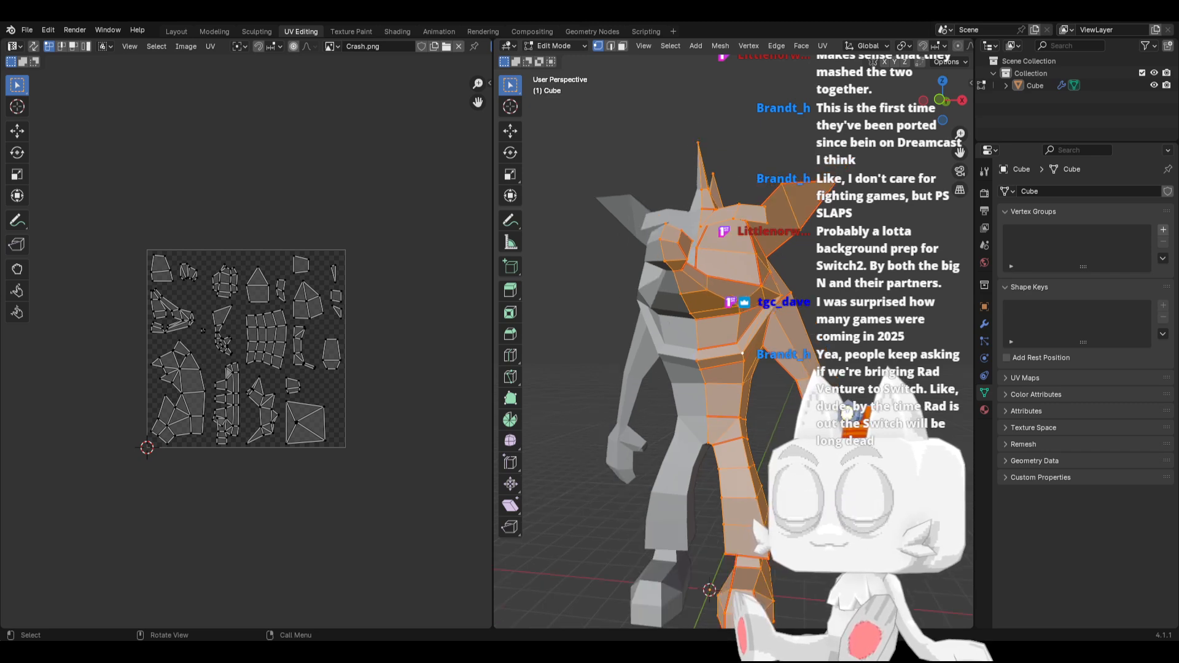
shift+middle_drag(675, 450, 646, 433)
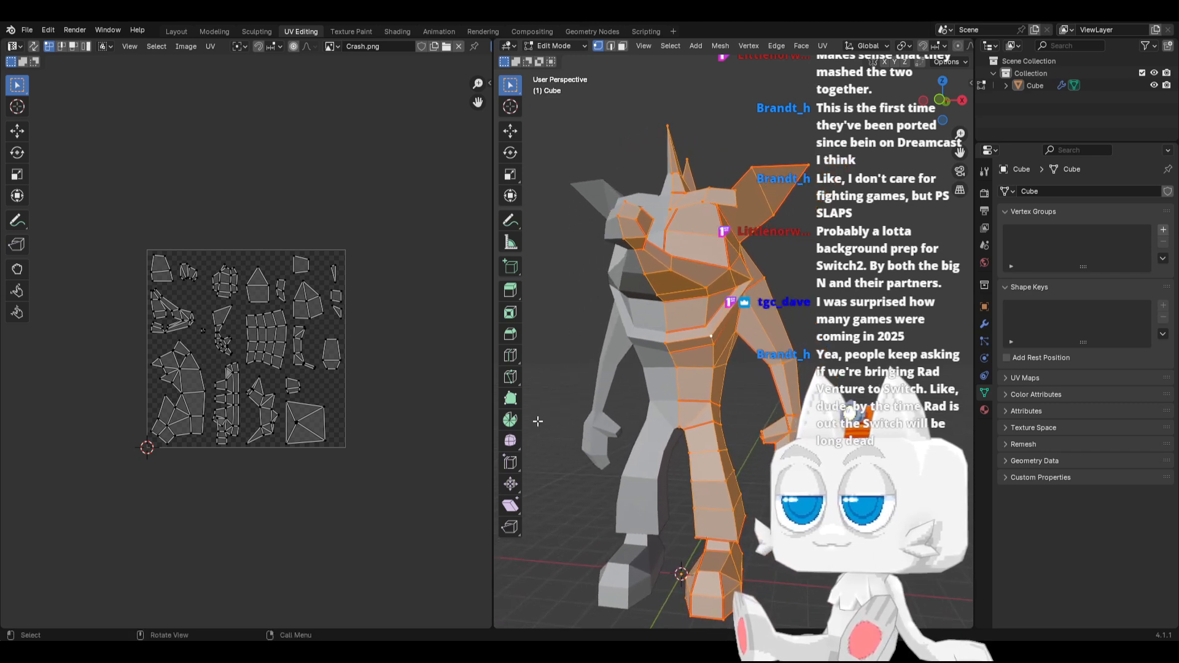
drag(494, 402, 352, 403)
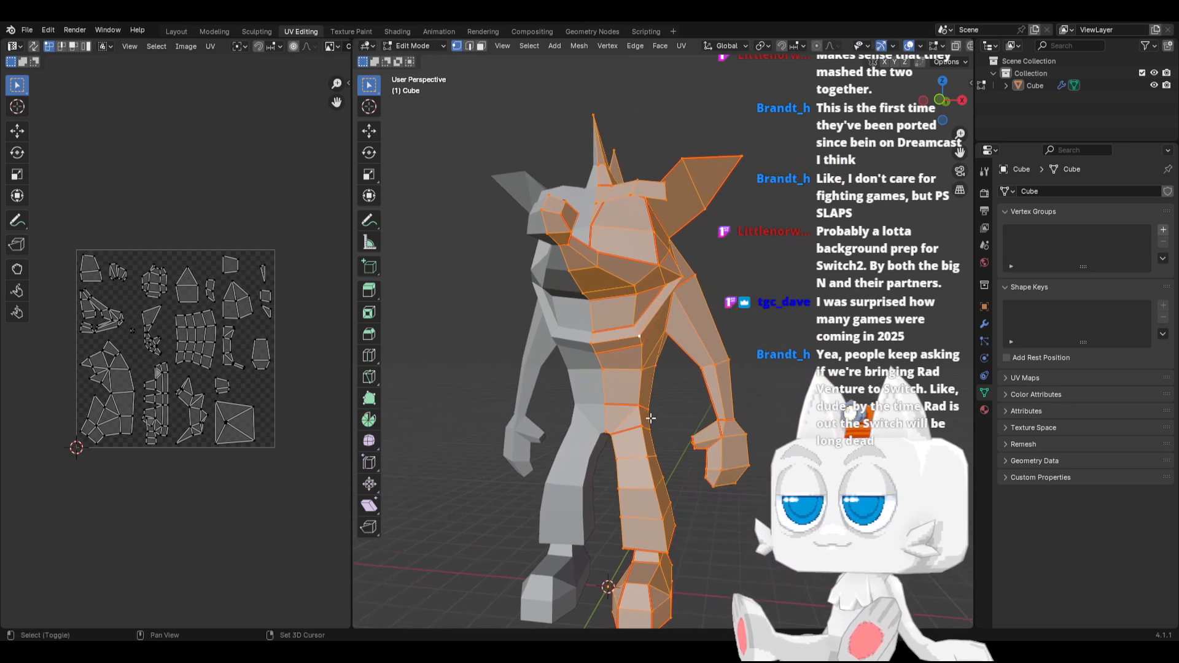
Return the character to Object Mode and save the file
middle_drag(675, 423, 647, 411)
key(Tab)
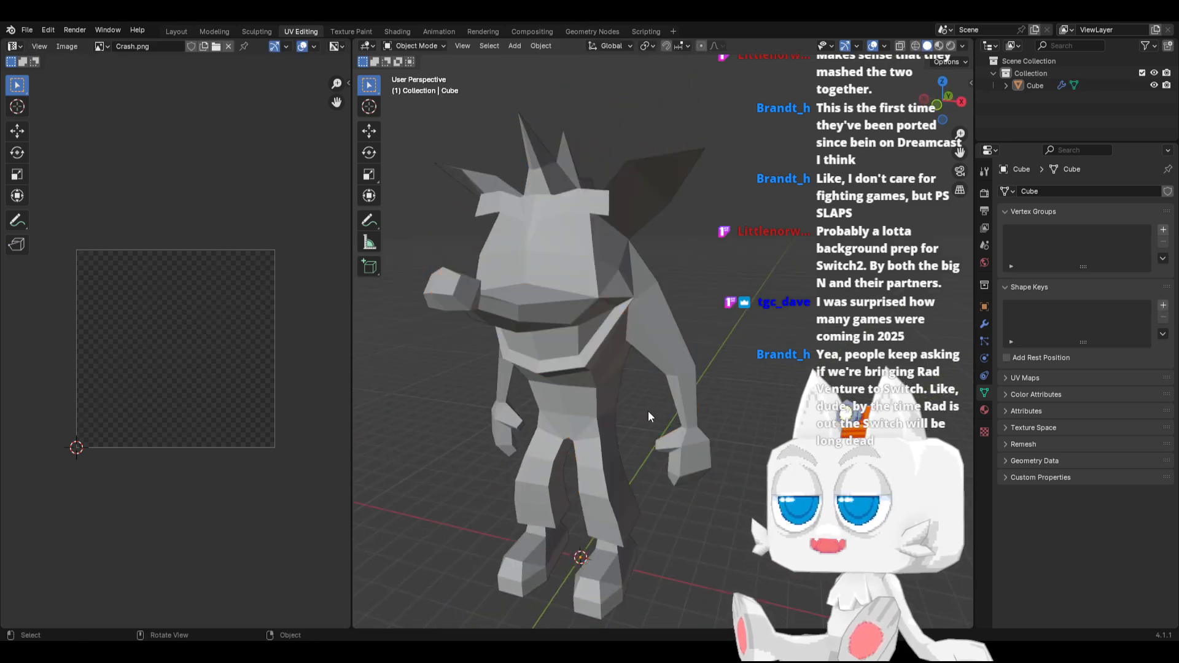
key(ctrl+s)
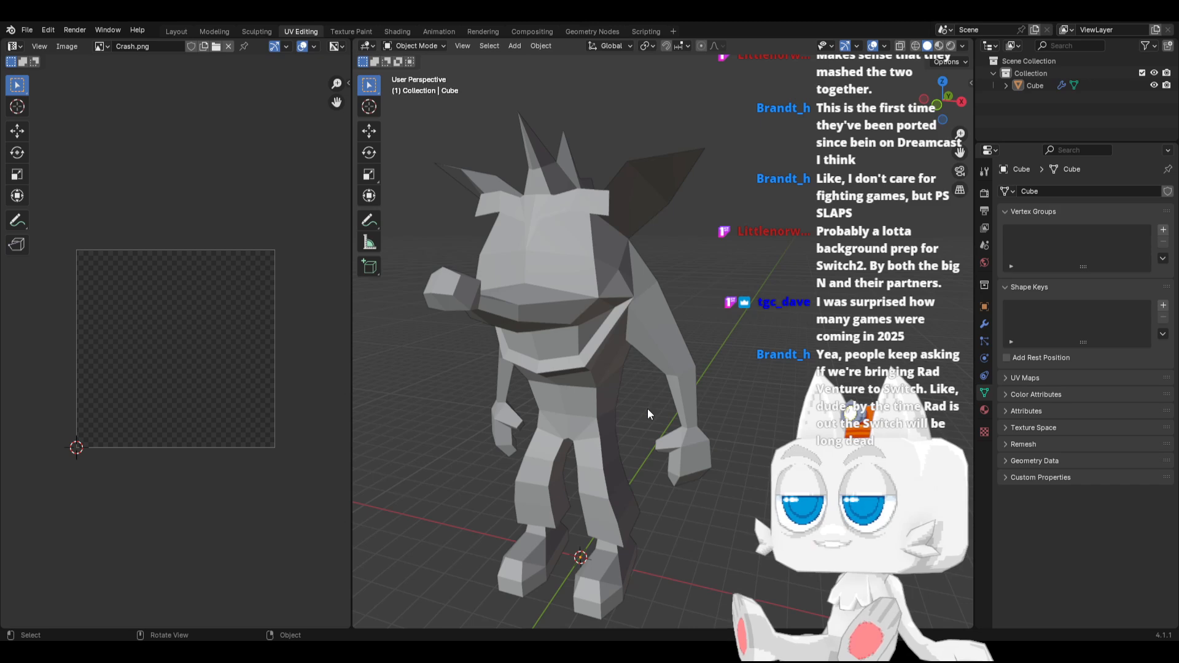
Examine the reshaped character's silhouette from the front and right side views
key(KP_3)
key(KP_1)
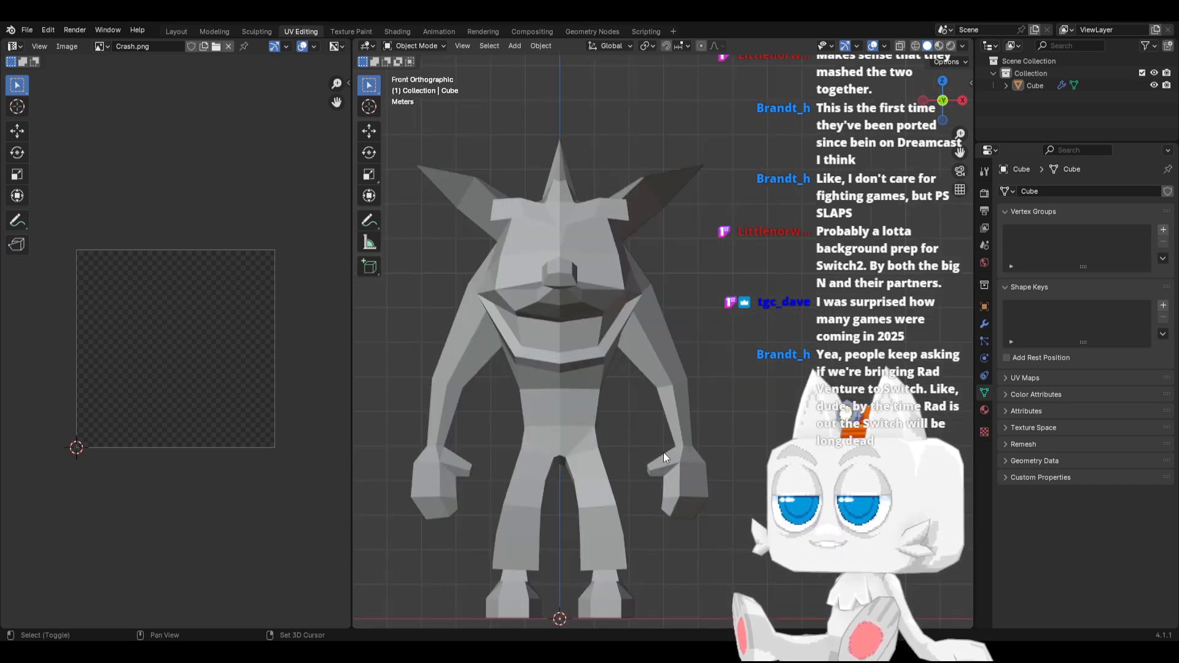
shift+middle_drag(663, 452, 666, 422)
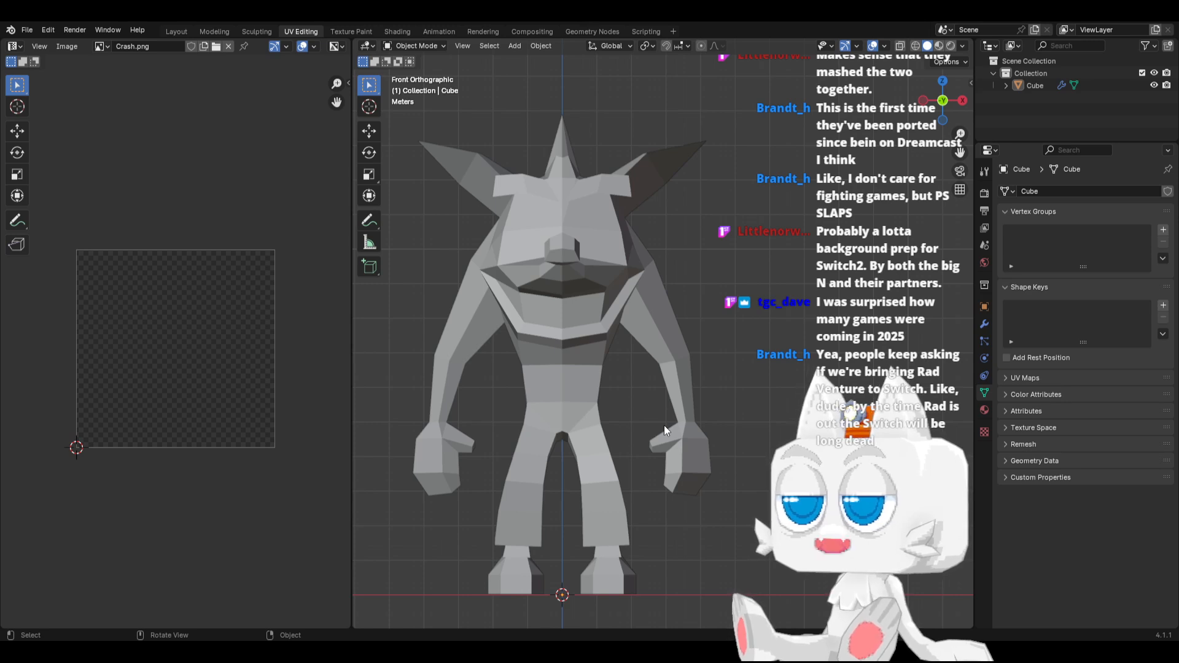
key(KP_3)
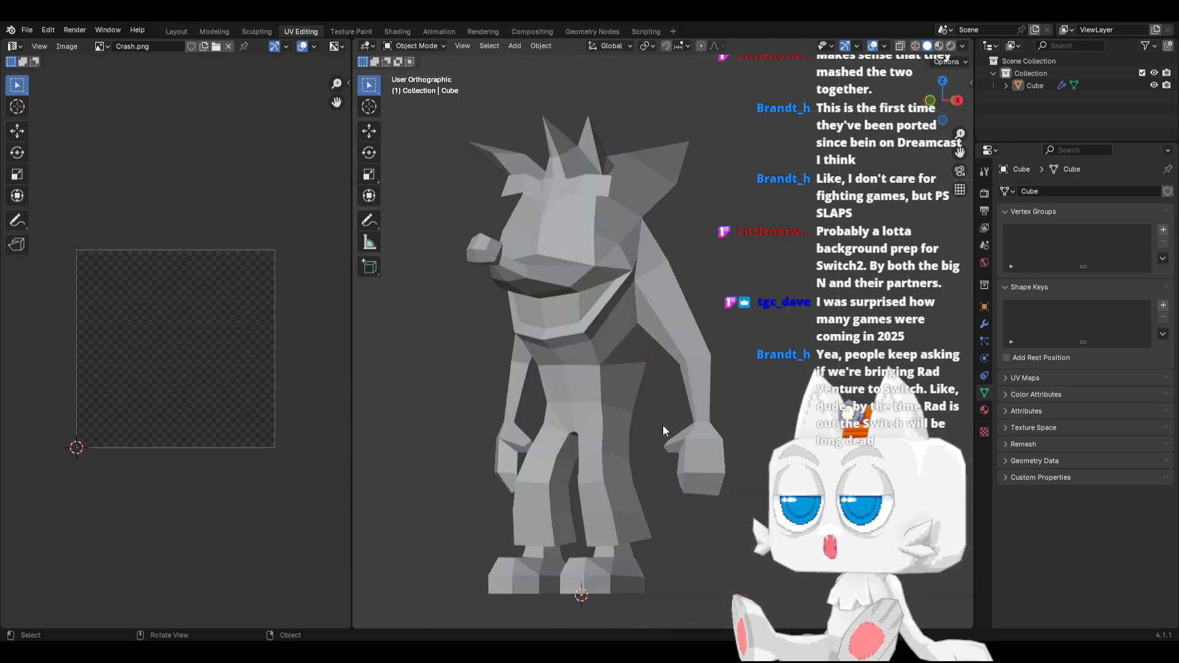
key(KP_1)
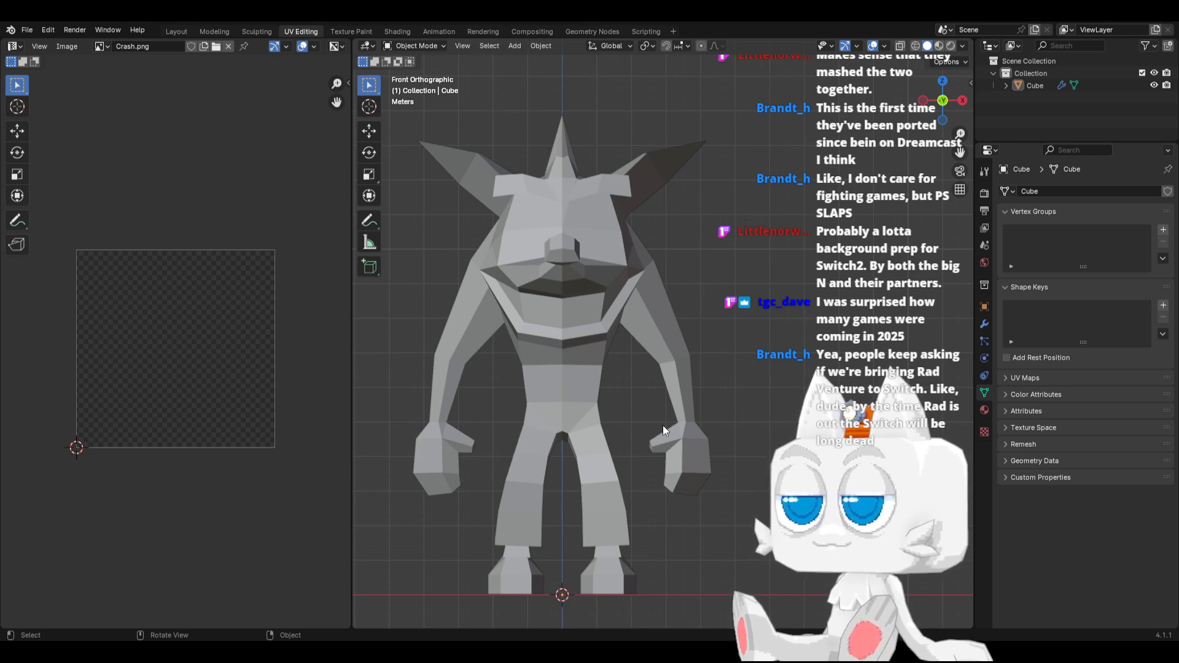
key(KP_3)
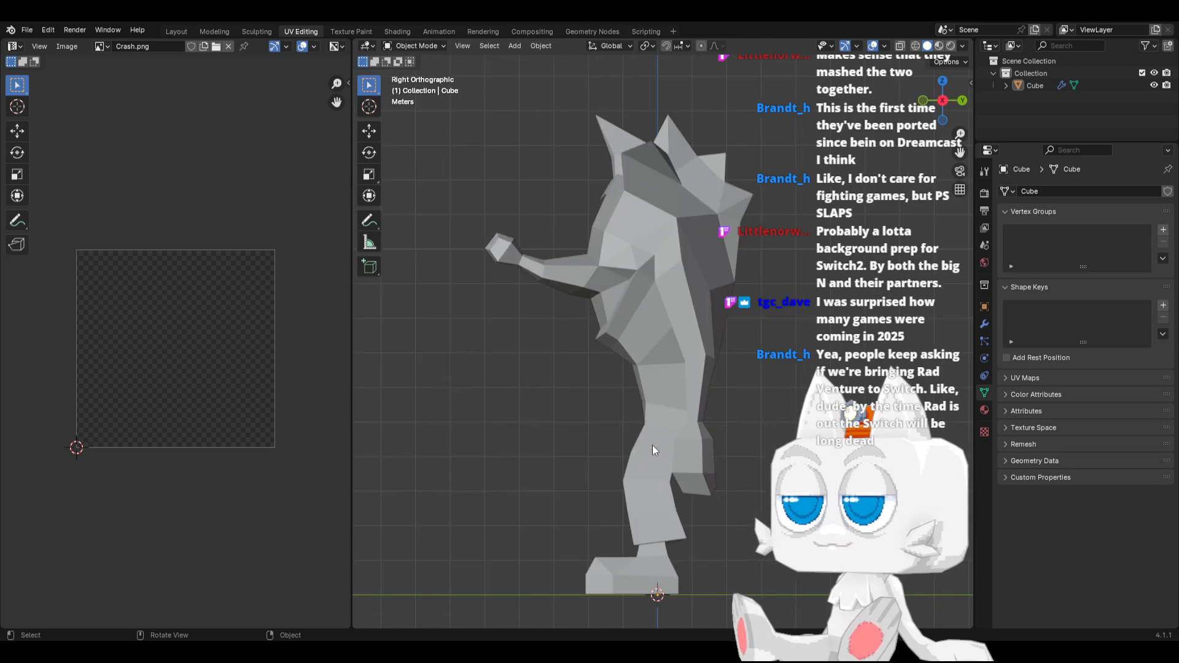
Raise the shoe's upper toe vertices about 0.30 m and shift them about 0.16 m along Y, with a small final adjustment
key(Tab)
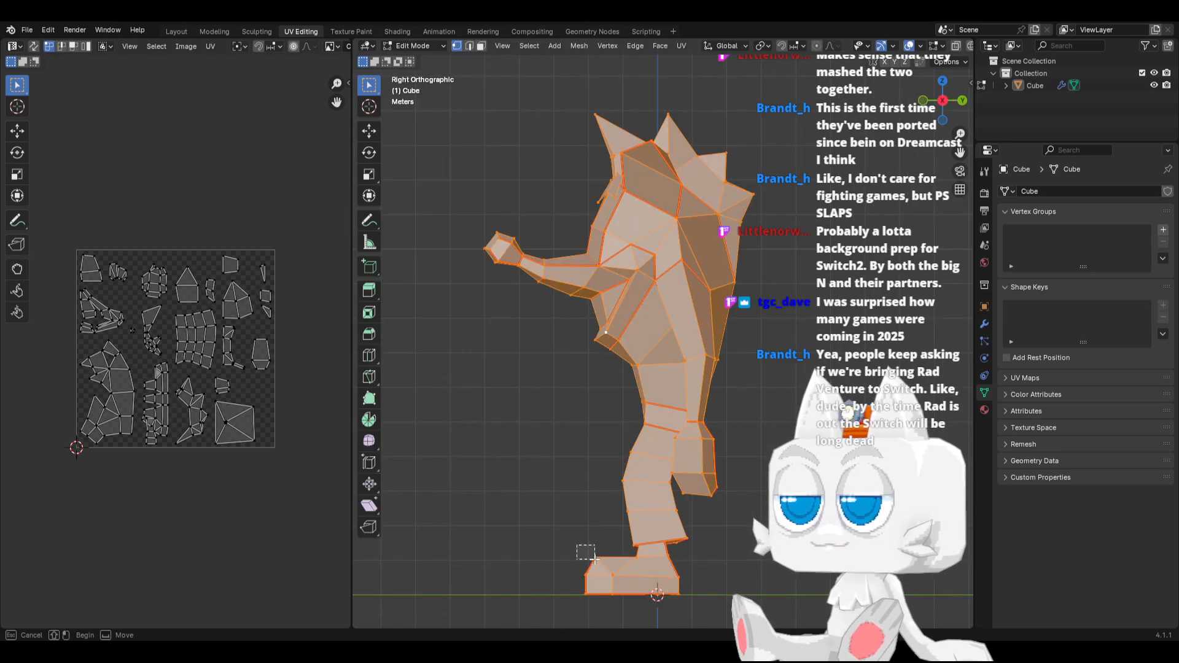
click(594, 555)
key(g)
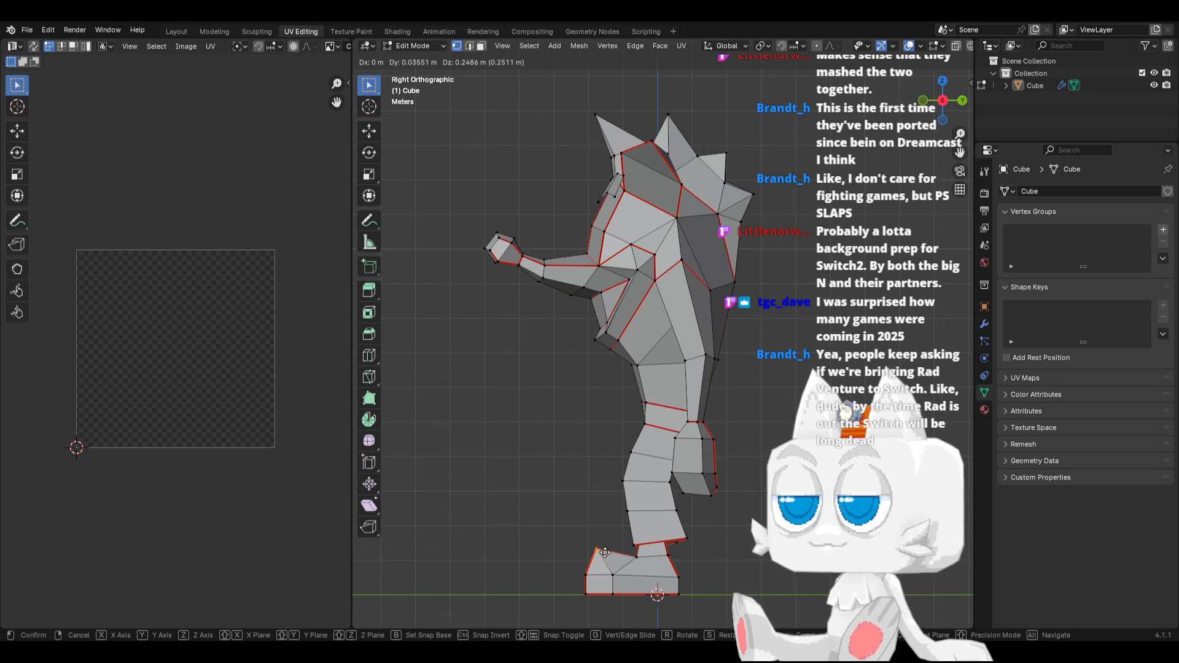
click(601, 548)
key(g)
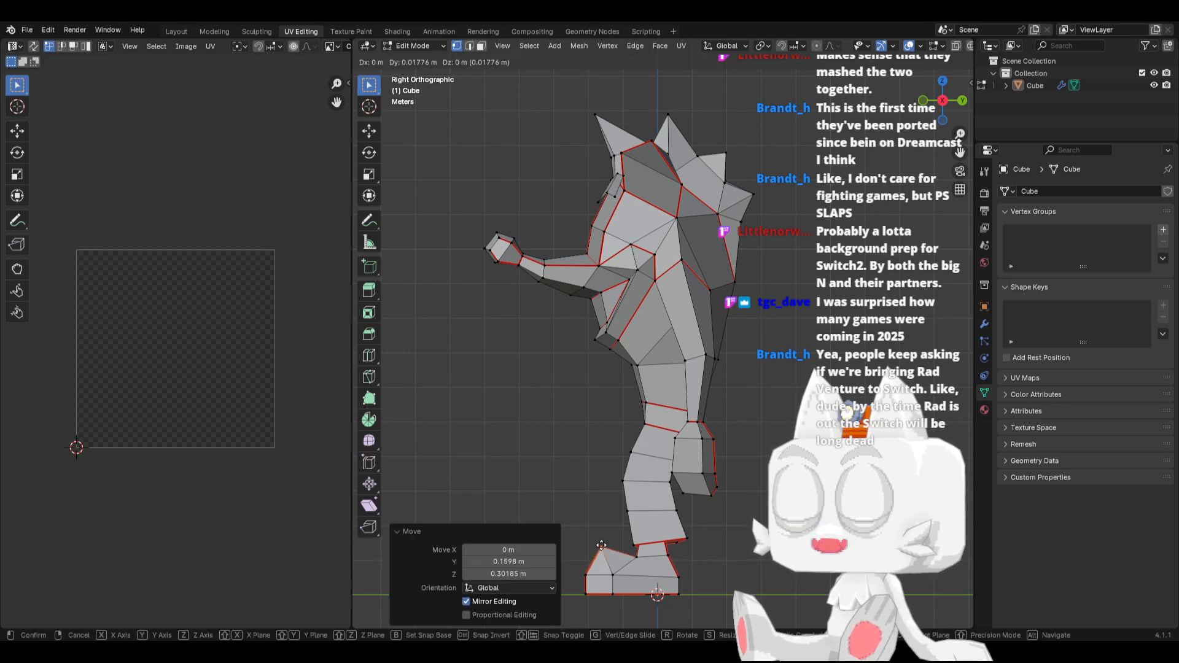
click(601, 546)
Move the middle vertices at the shoe's toe tip slightly forward and upward
drag(581, 565, 599, 584)
key(g)
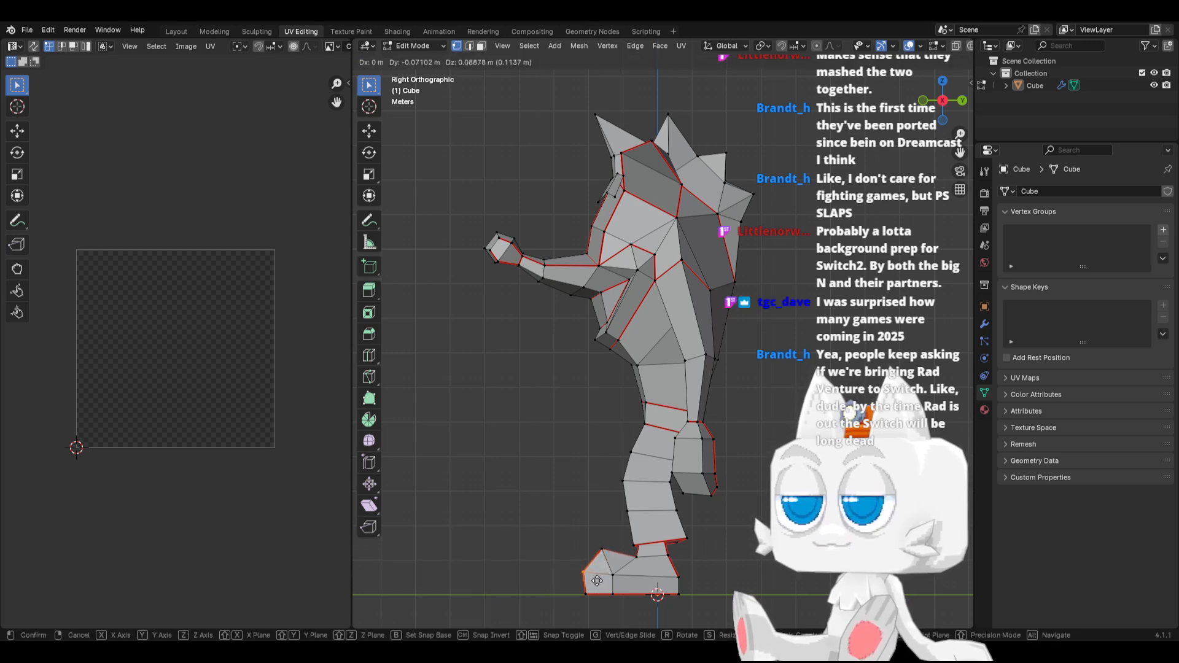
click(599, 574)
key(Tab)
key(Tab)
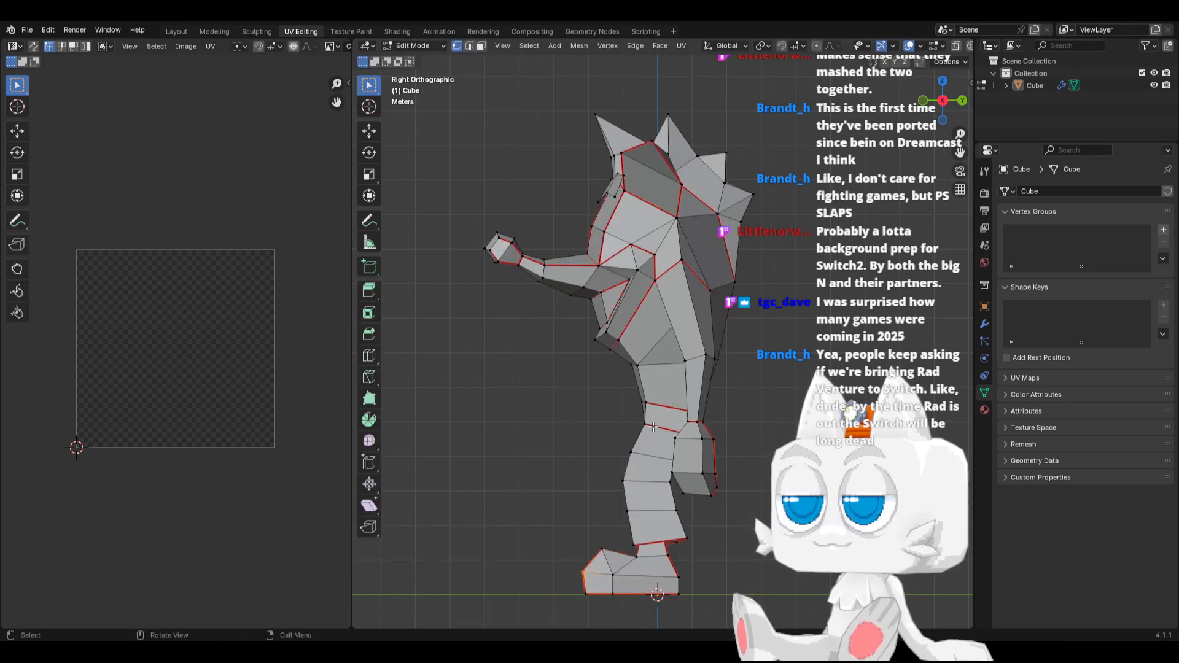
Slide the front edges of the waist seam down along the body by a factor of about -0.25
alt+click(642, 405)
key(g)
key(g)
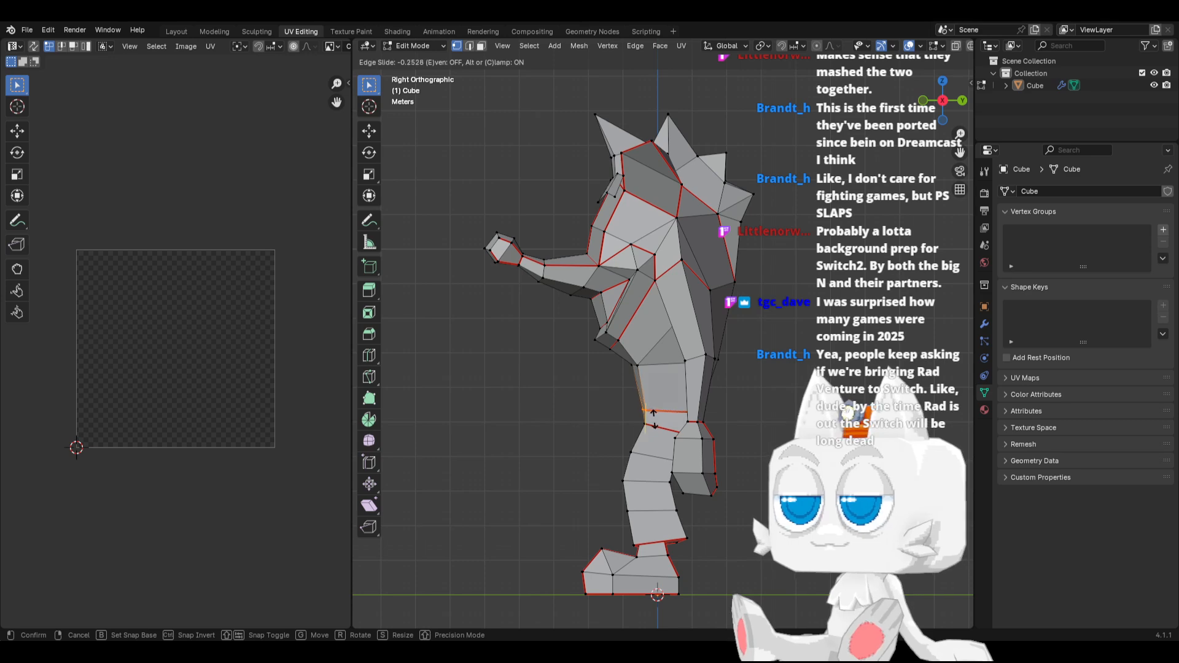
click(583, 432)
Slide the front centre vertex of the waist seam slightly down to line up with the neighbouring seam edges
middle_drag(583, 432, 678, 445)
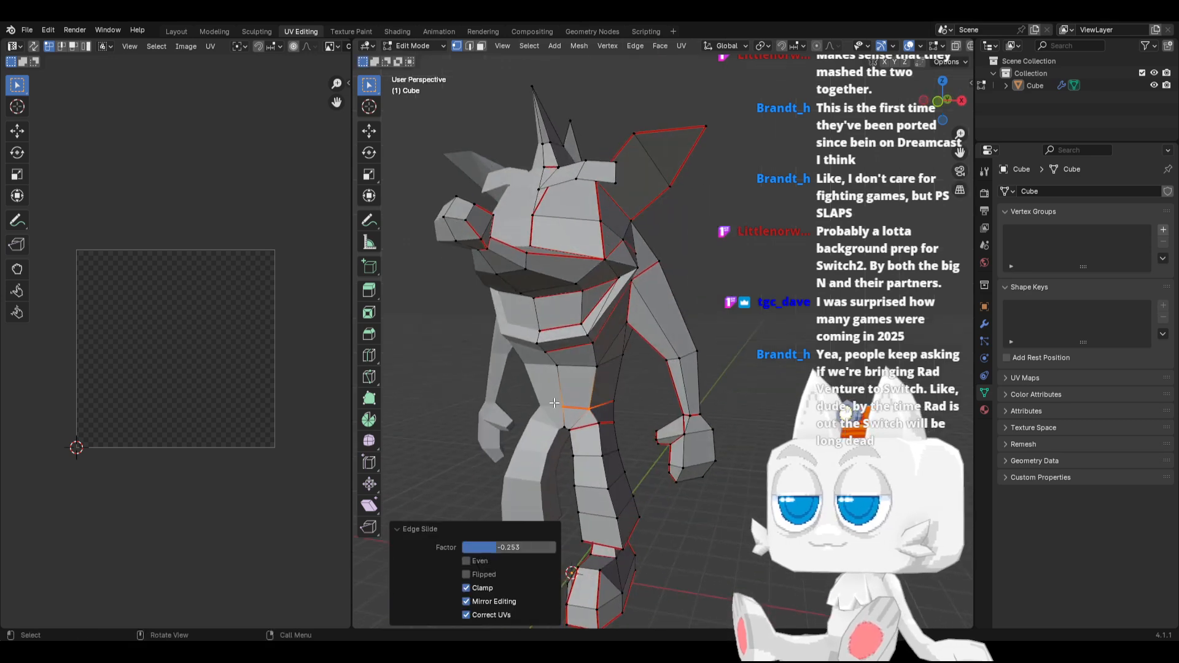
click(555, 403)
key(g)
key(g)
click(557, 409)
Select the whole mesh and examine its UV islands up close with the character in front view
key(a)
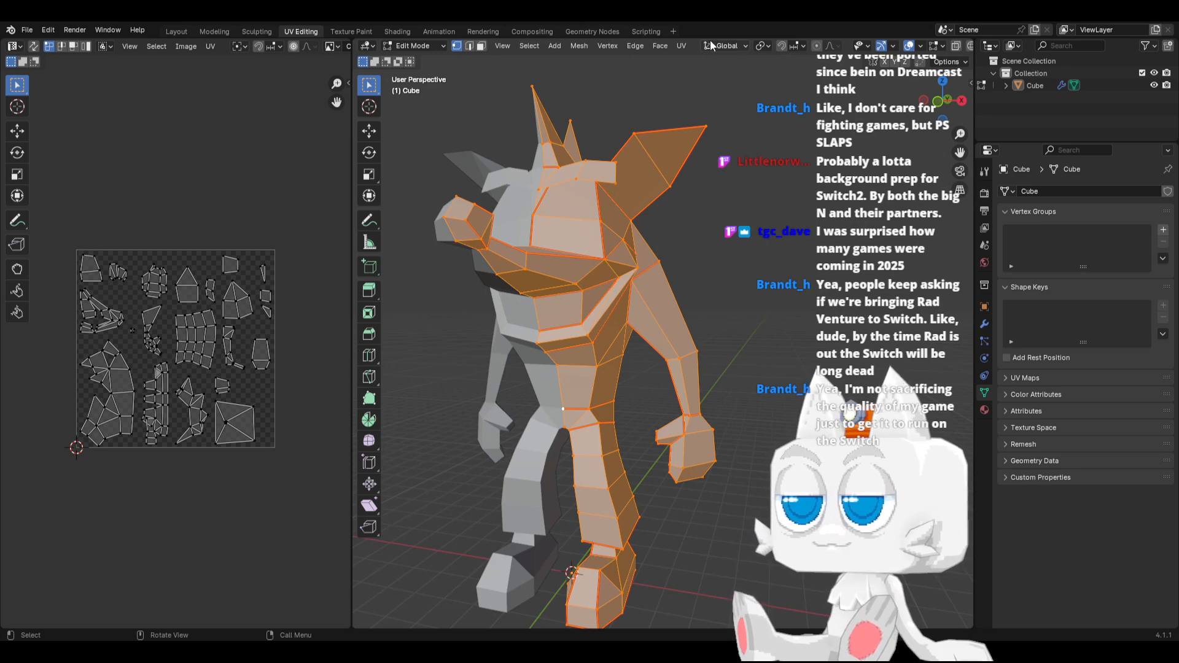
key(KP_1)
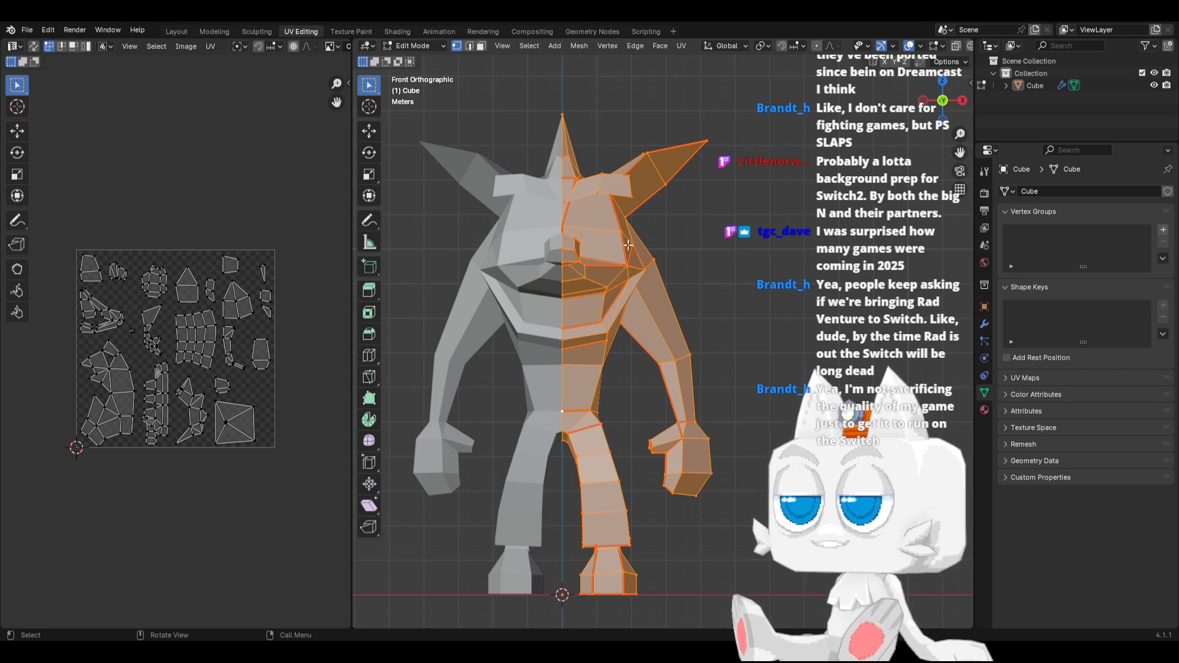
scroll(257, 438, up, 1)
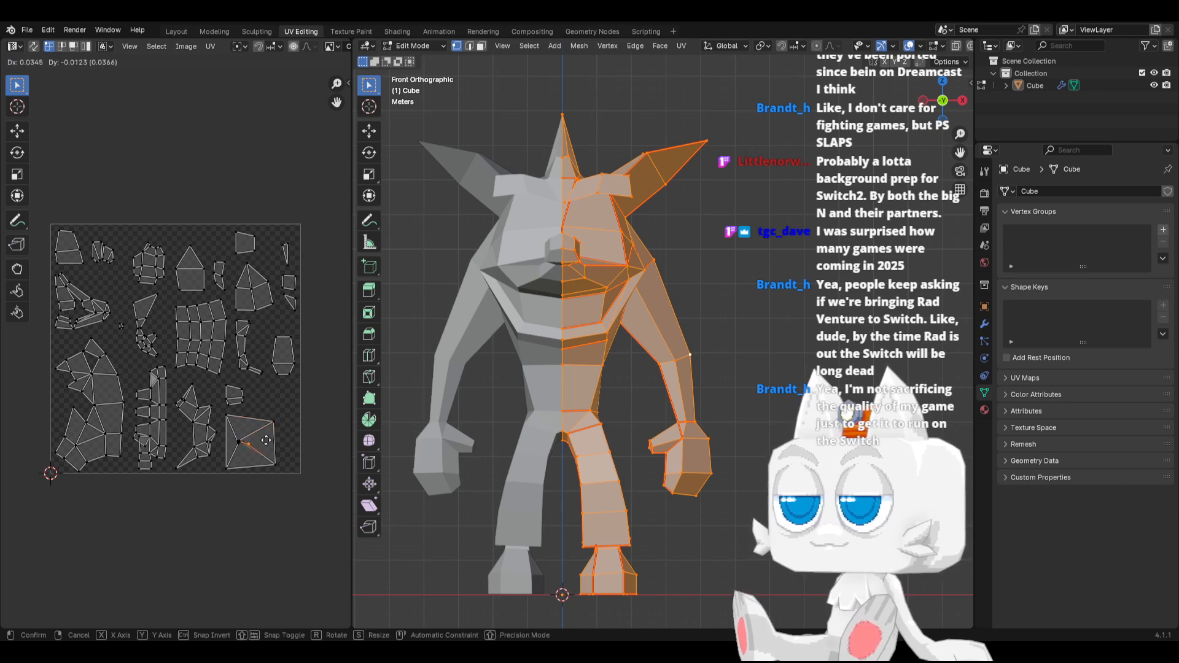
scroll(291, 434, up, 2)
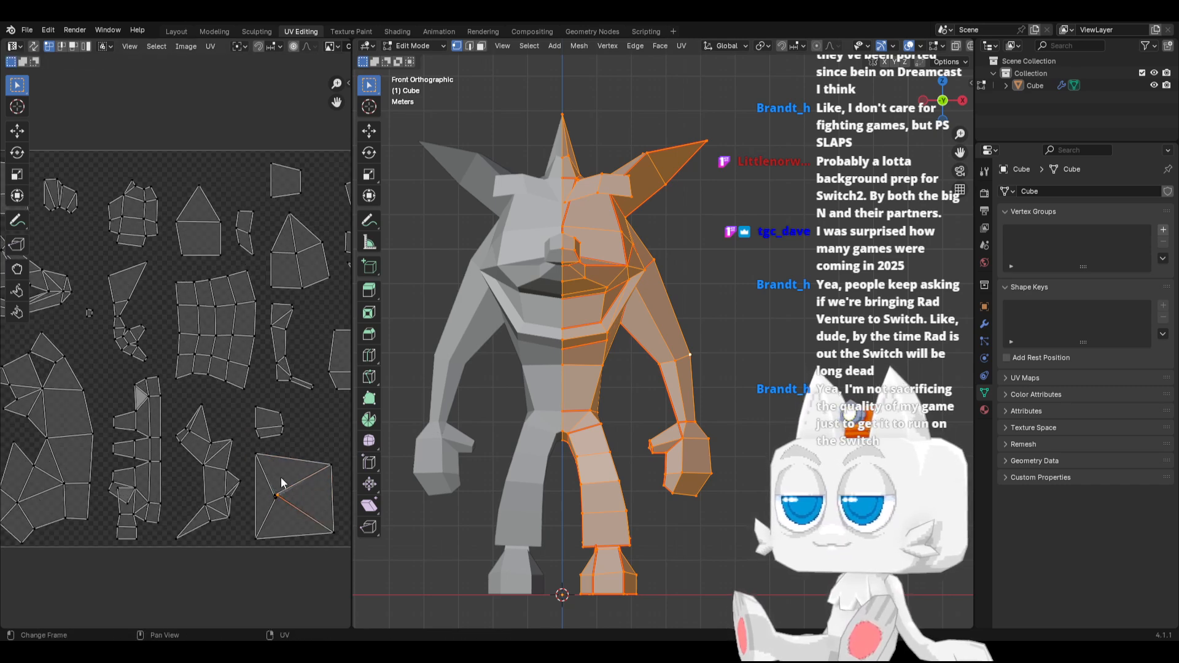
Identify the UV islands of the leg, hips, mouth and face by selecting each part's seam-linked faces in turn
click(480, 46)
click(590, 453)
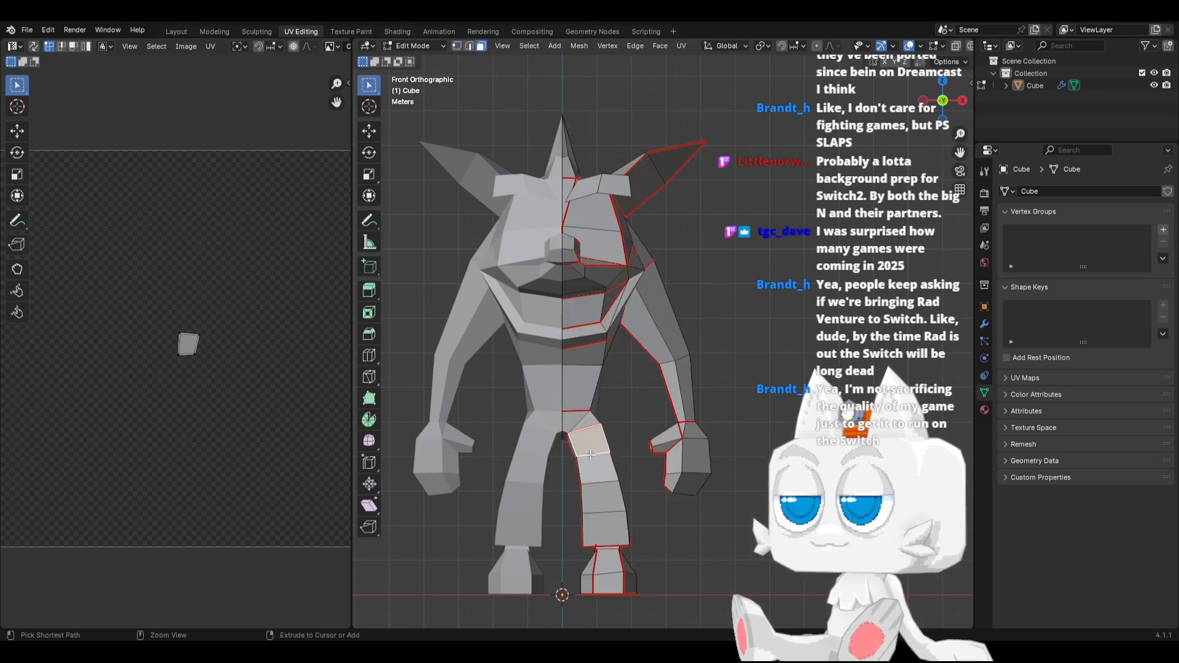
key(ctrl+l)
click(584, 422)
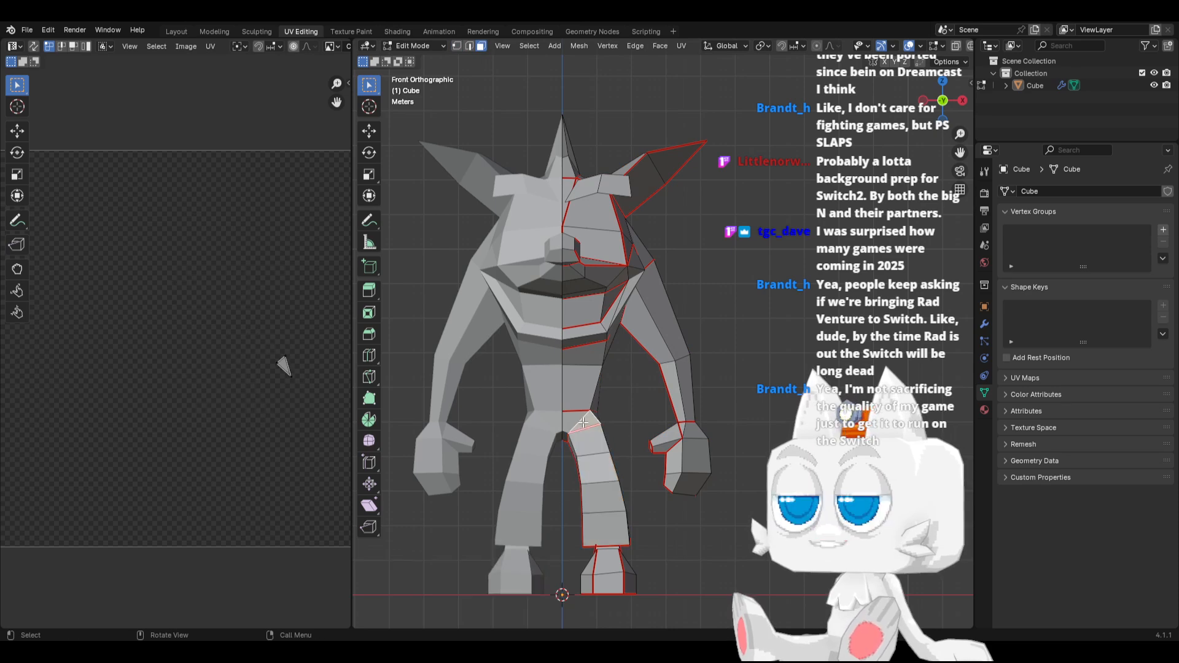
key(ctrl+l)
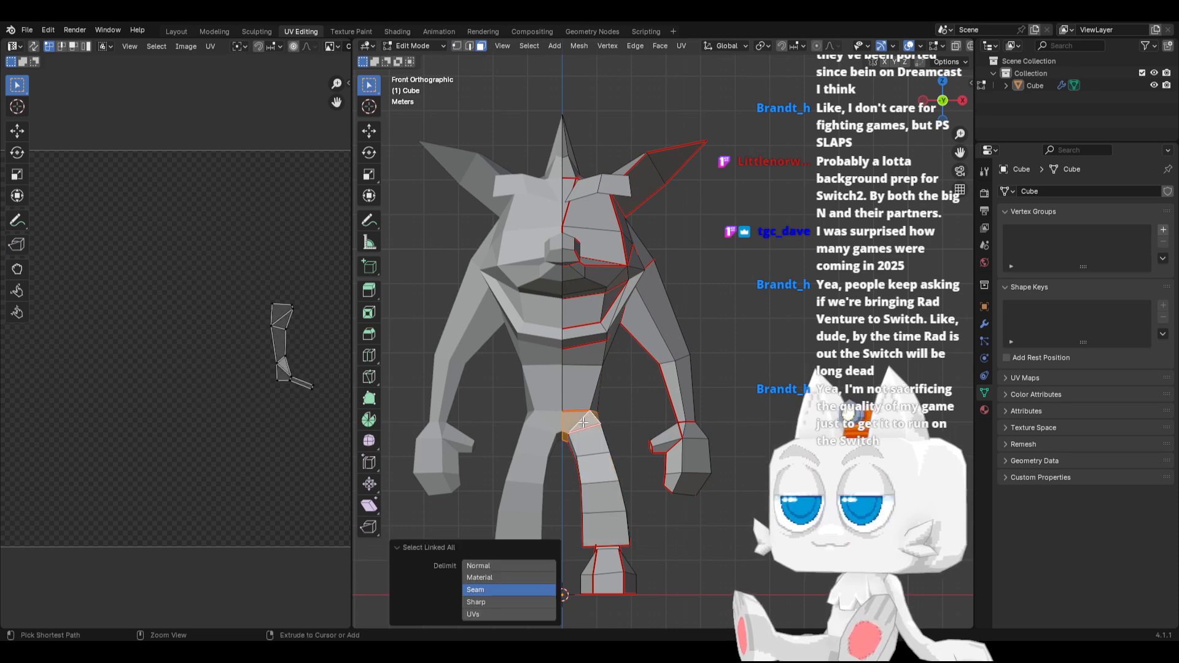
click(579, 332)
key(ctrl+l)
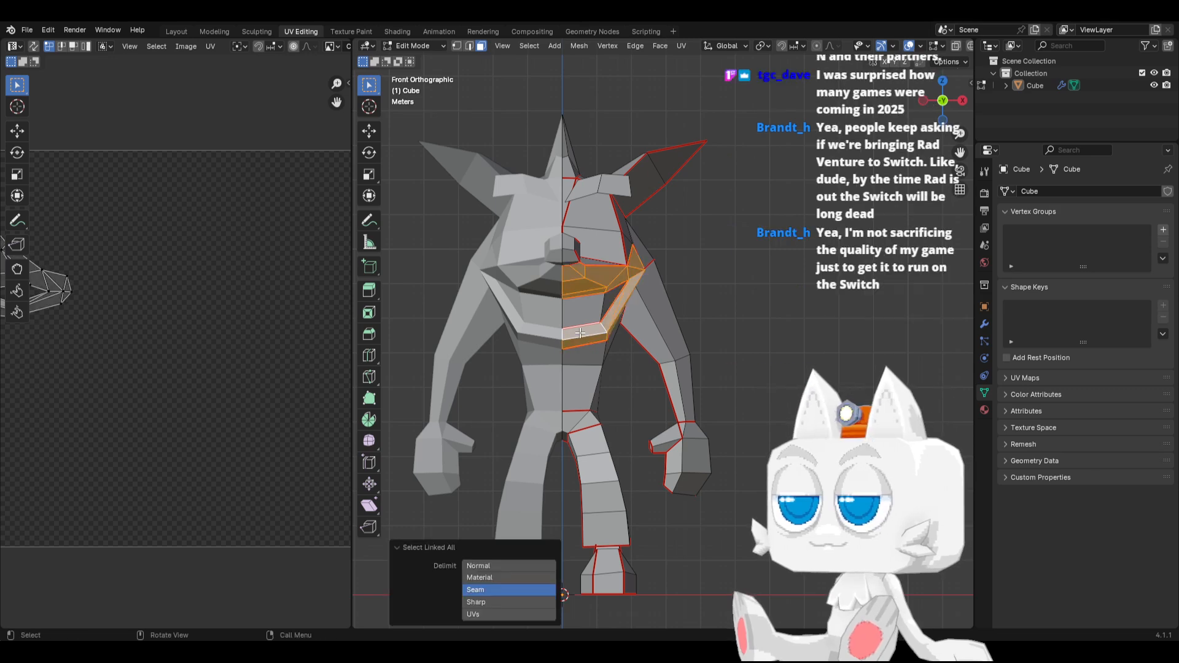
click(604, 239)
key(ctrl+l)
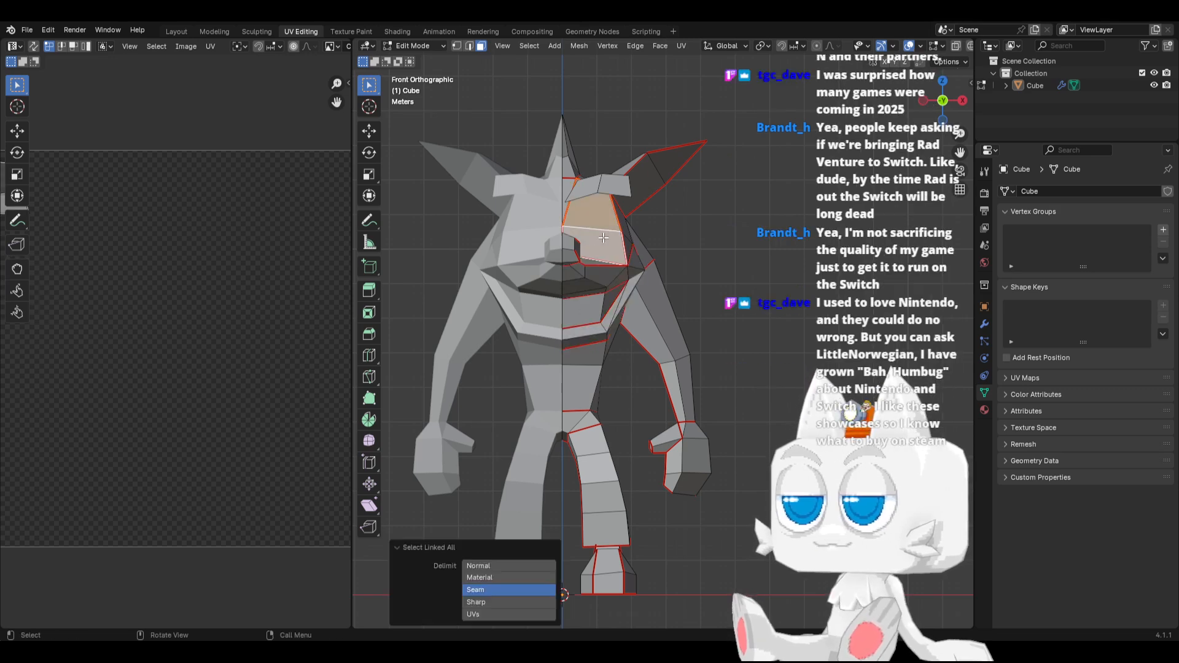
Trace the pyramid-shaped UV island on the model by narrowing the face selection down to the arm's seam-linked faces
scroll(652, 254, down, 3)
key(a)
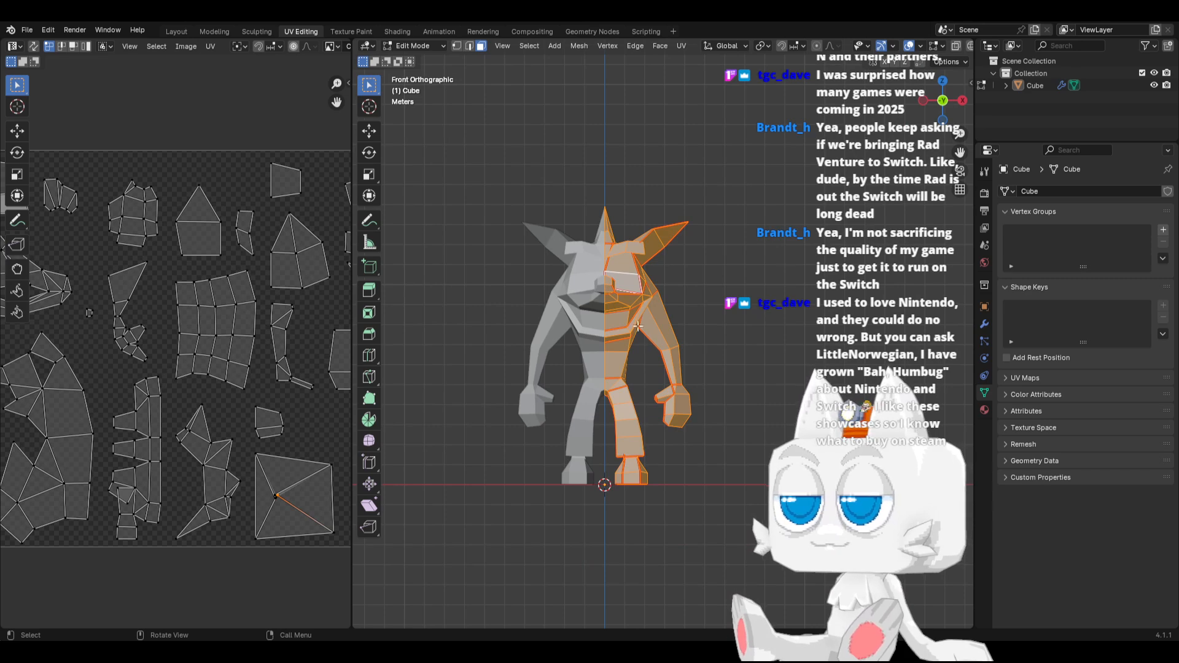
drag(495, 182, 728, 345)
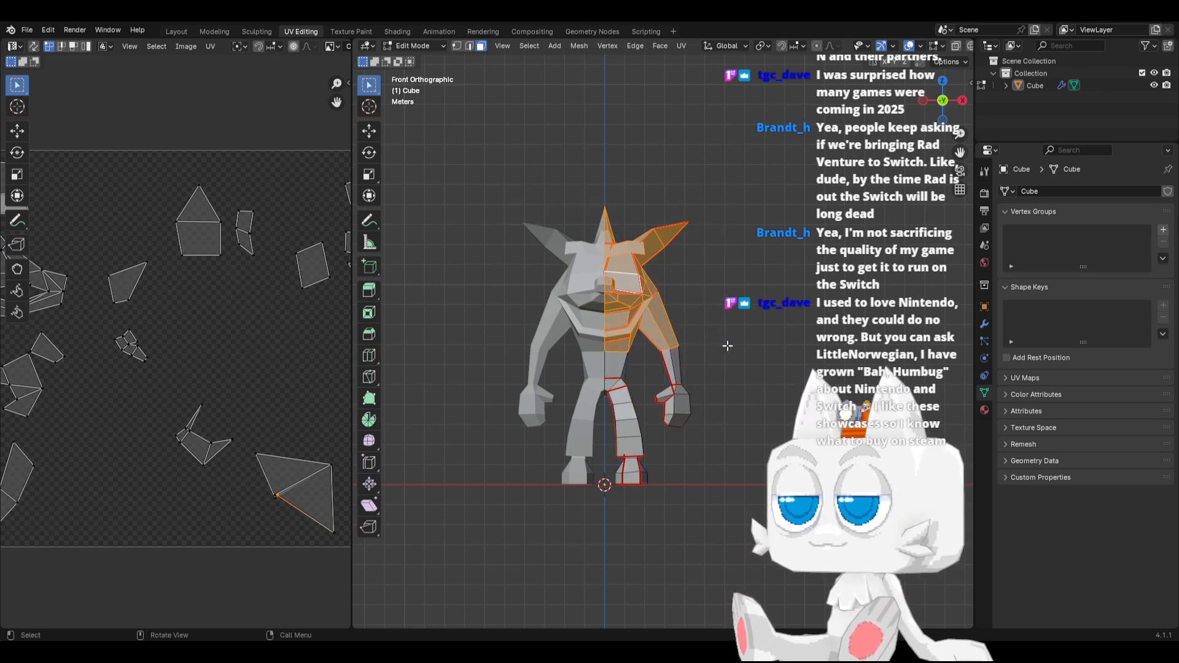
drag(521, 173, 698, 255)
drag(530, 274, 711, 317)
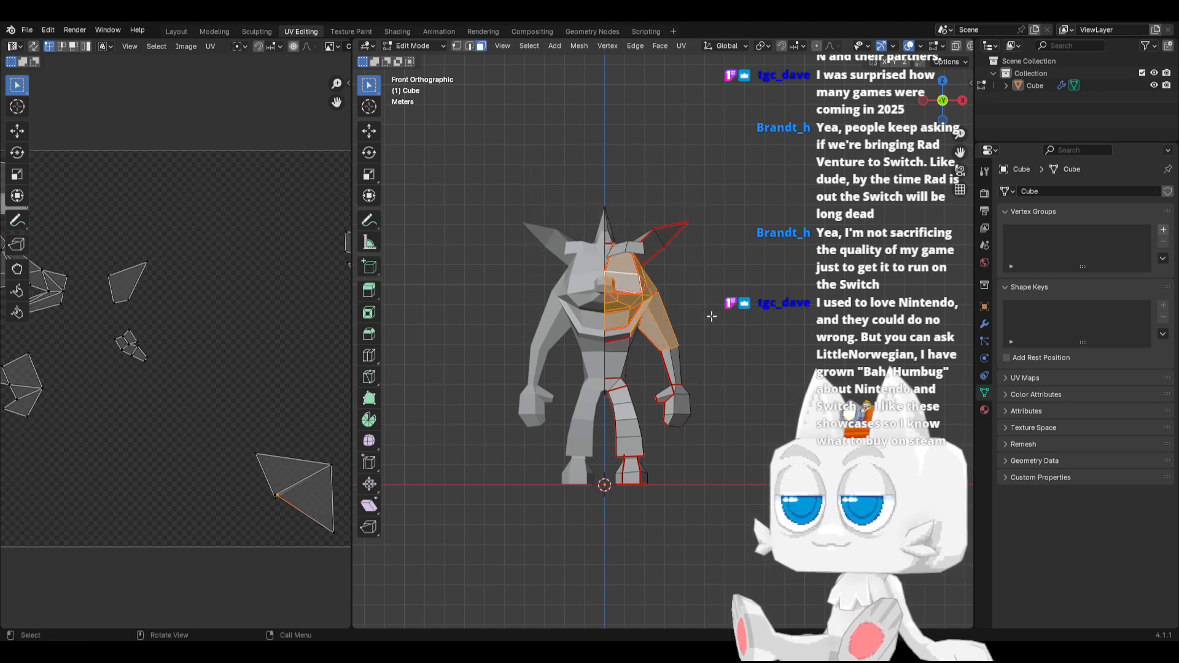
click(674, 318)
click(658, 325)
key(ctrl+l)
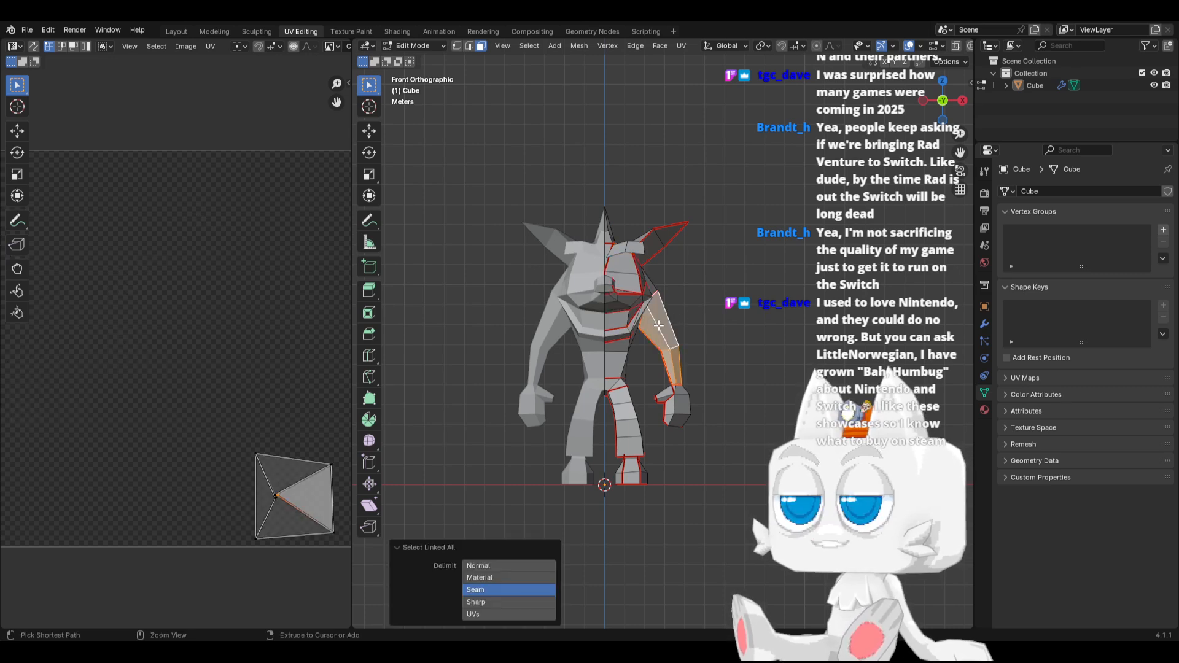
Examine the seam edges around the upper arm, the inner arm and the shoulder joint in edge select mode
scroll(658, 326, up, 7)
middle_drag(659, 325, 565, 355)
click(470, 47)
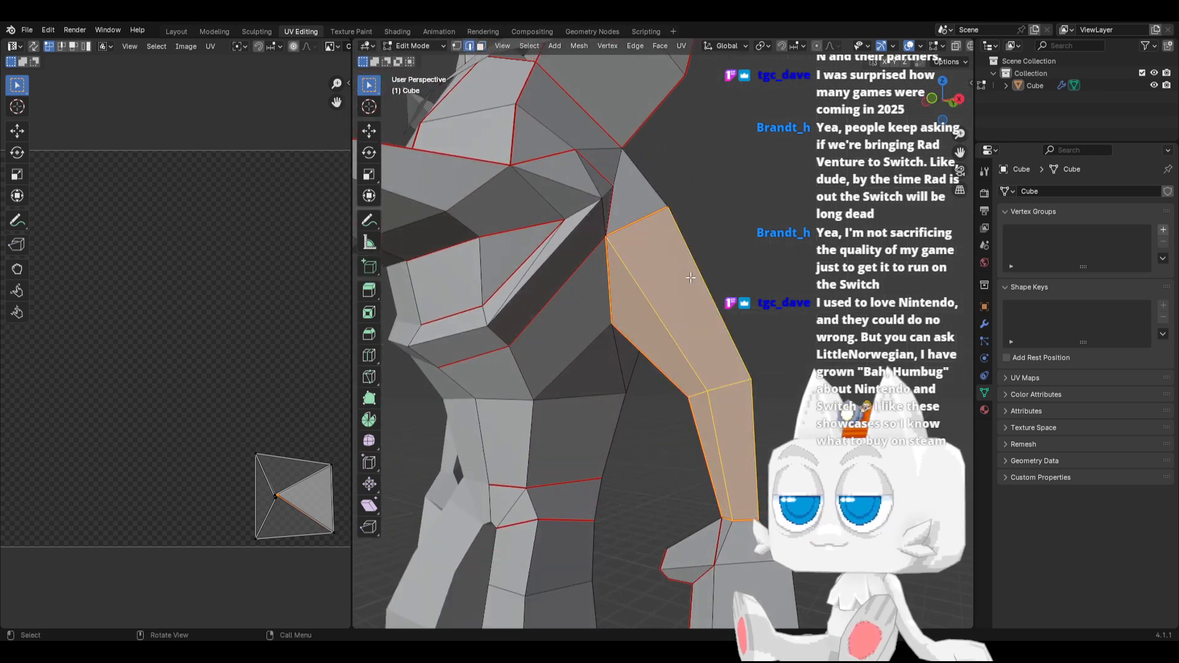
click(784, 264)
middle_drag(784, 264, 723, 328)
key(a)
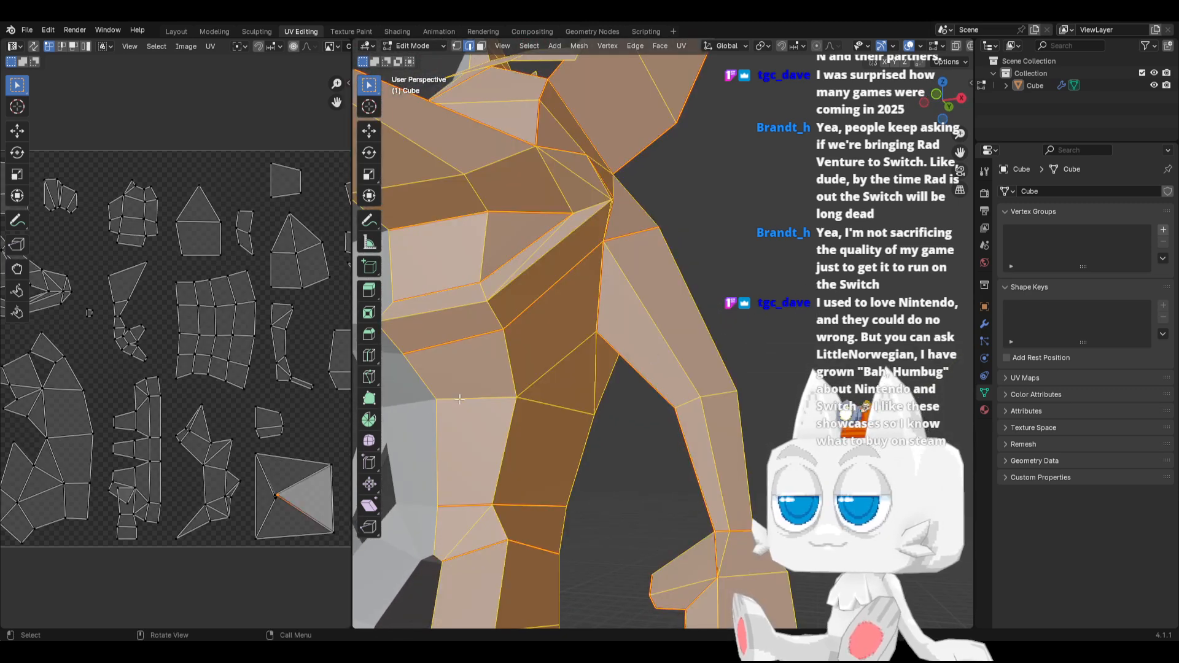
click(628, 377)
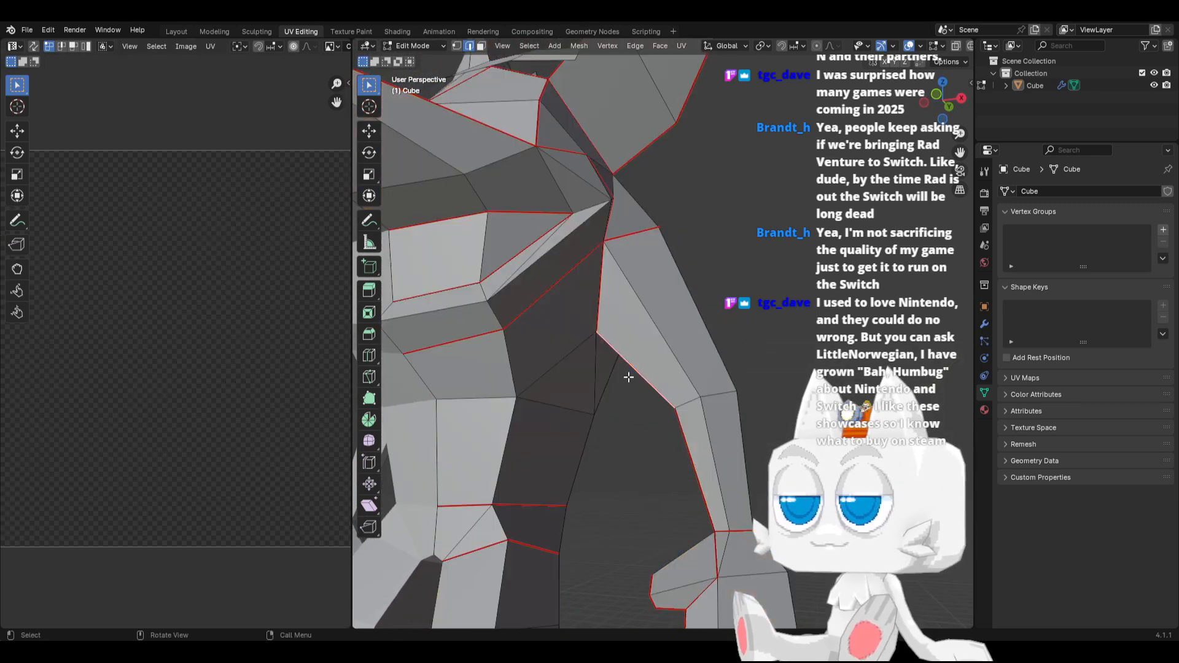
key(g)
right_click(636, 427)
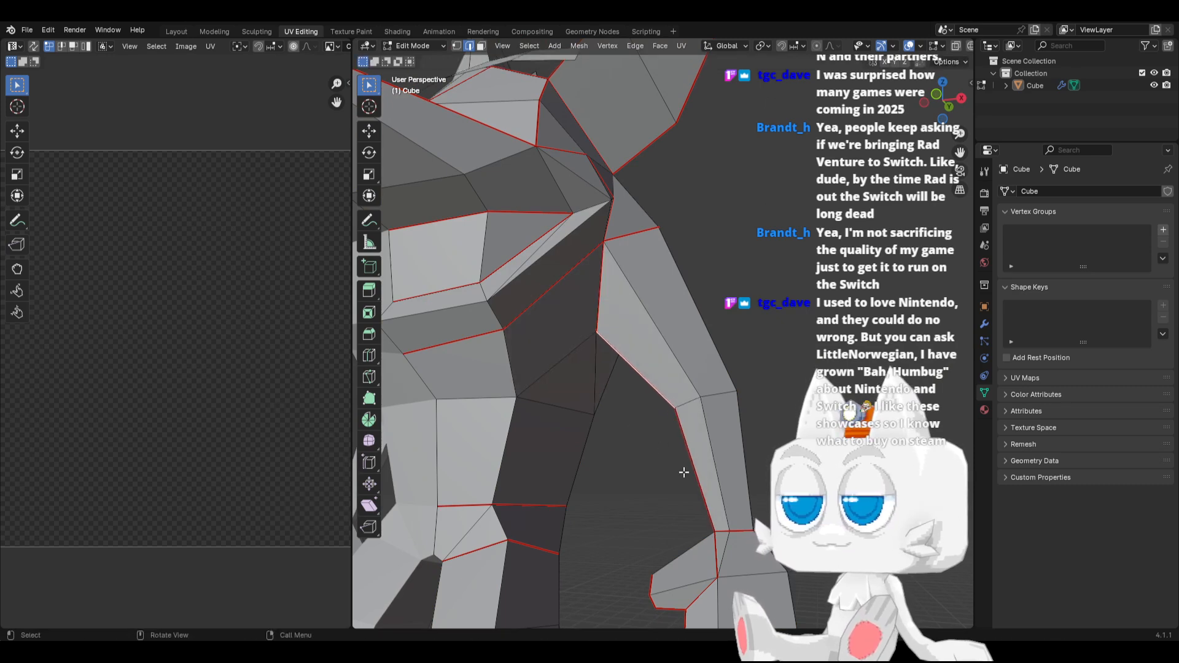
click(683, 473)
key(g)
right_click(664, 473)
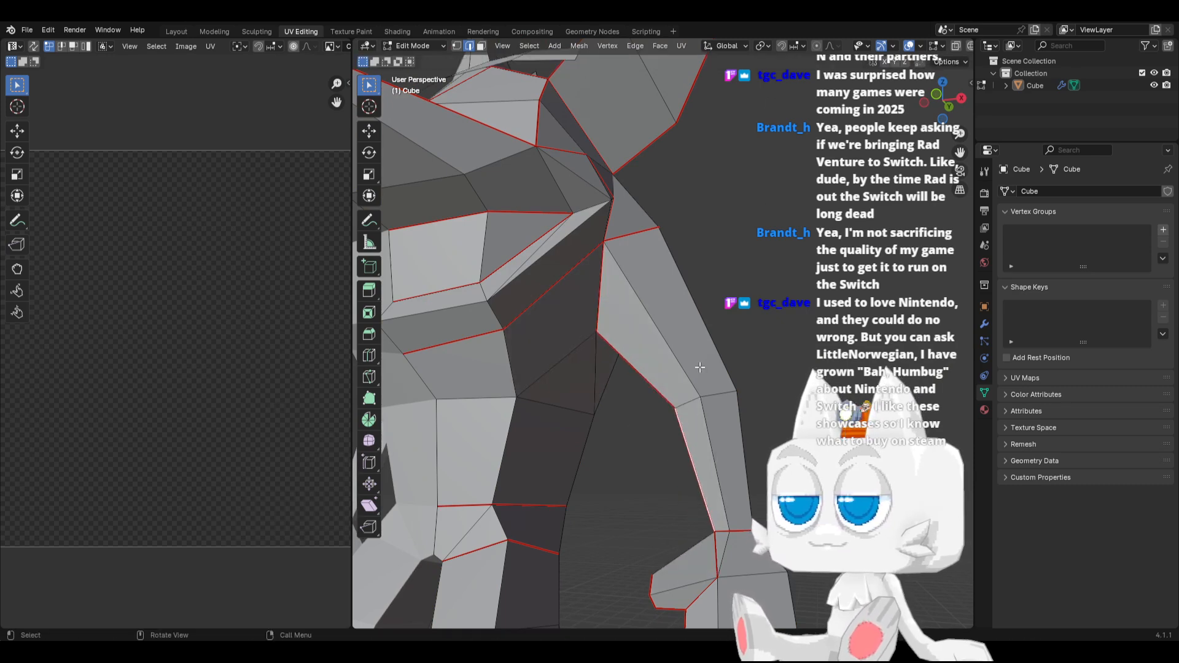
shift+click(615, 239)
shift+click(610, 264)
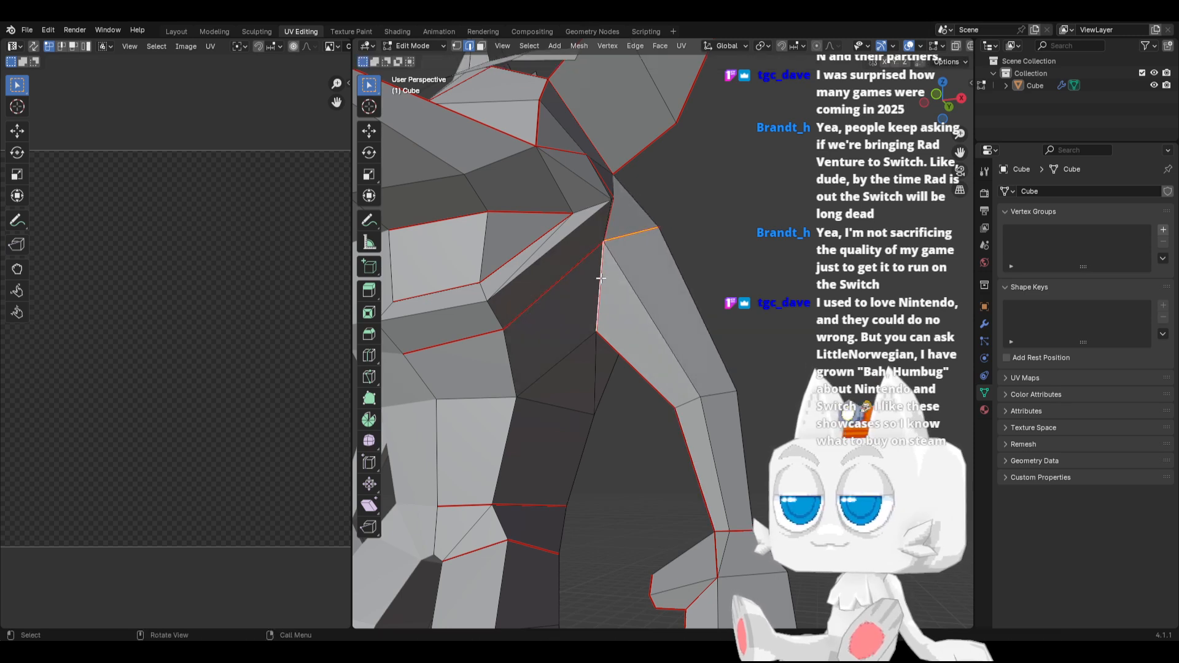
Select the arm's seam-linked faces and unwrap them on their own with the Angle Based method
click(485, 49)
click(629, 313)
key(ctrl+l)
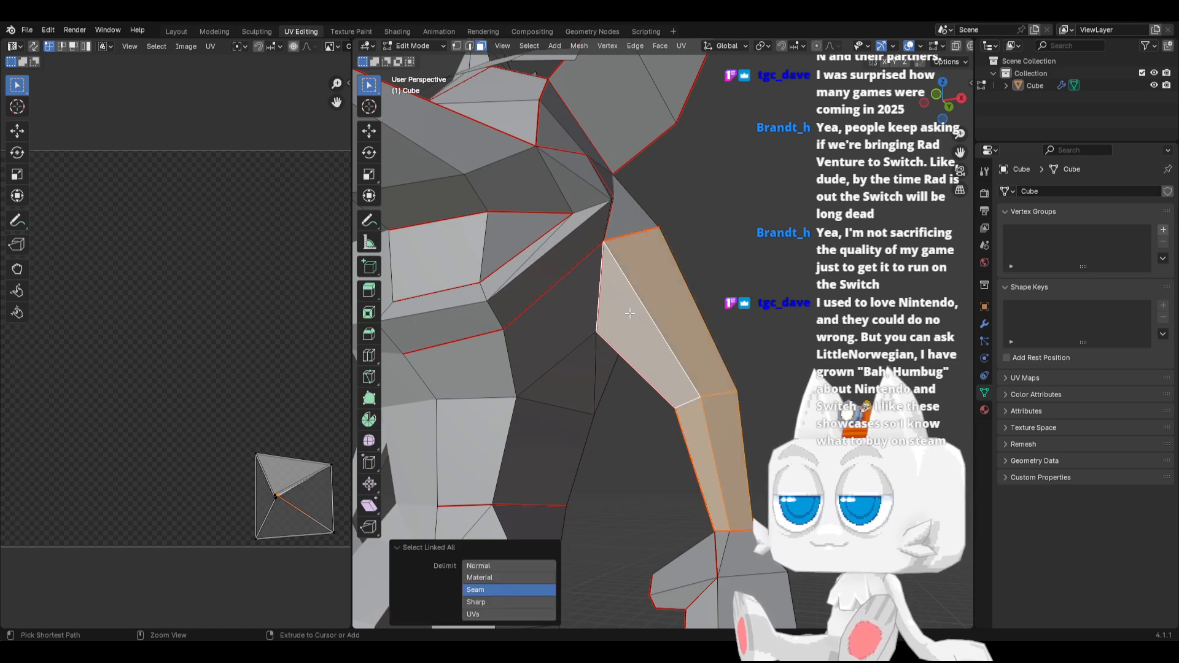
middle_drag(629, 313, 450, 343)
click(681, 45)
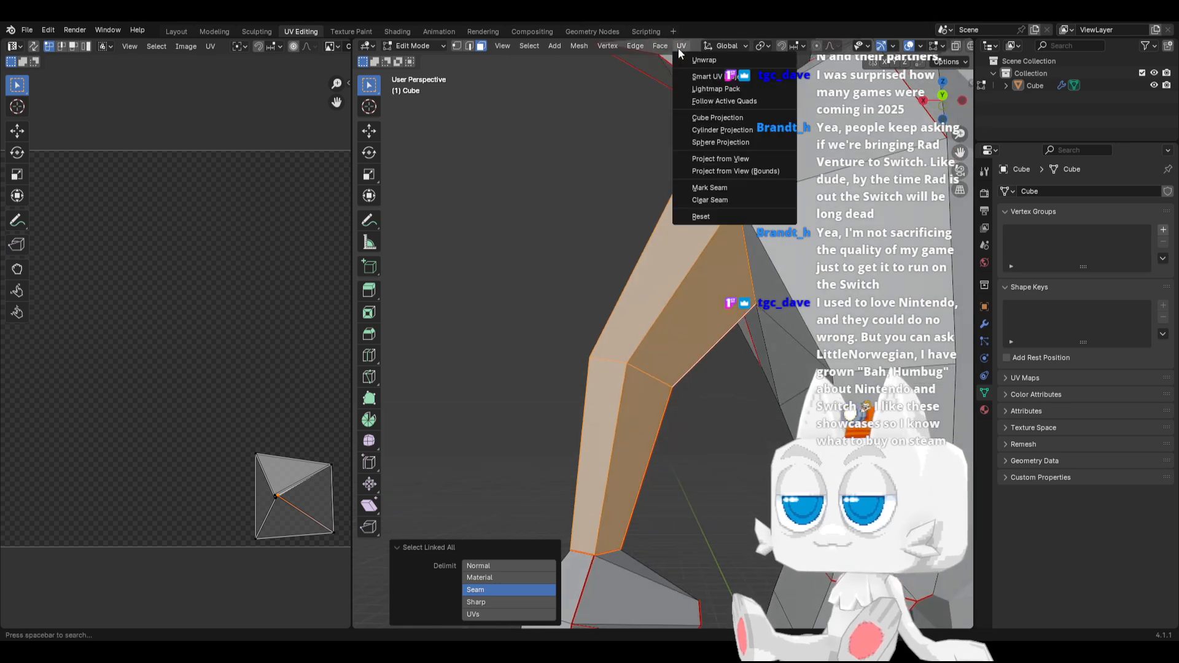
click(687, 60)
Unwrap the whole mesh again with the Angle Based method and a margin of 0.066
scroll(665, 335, down, 2)
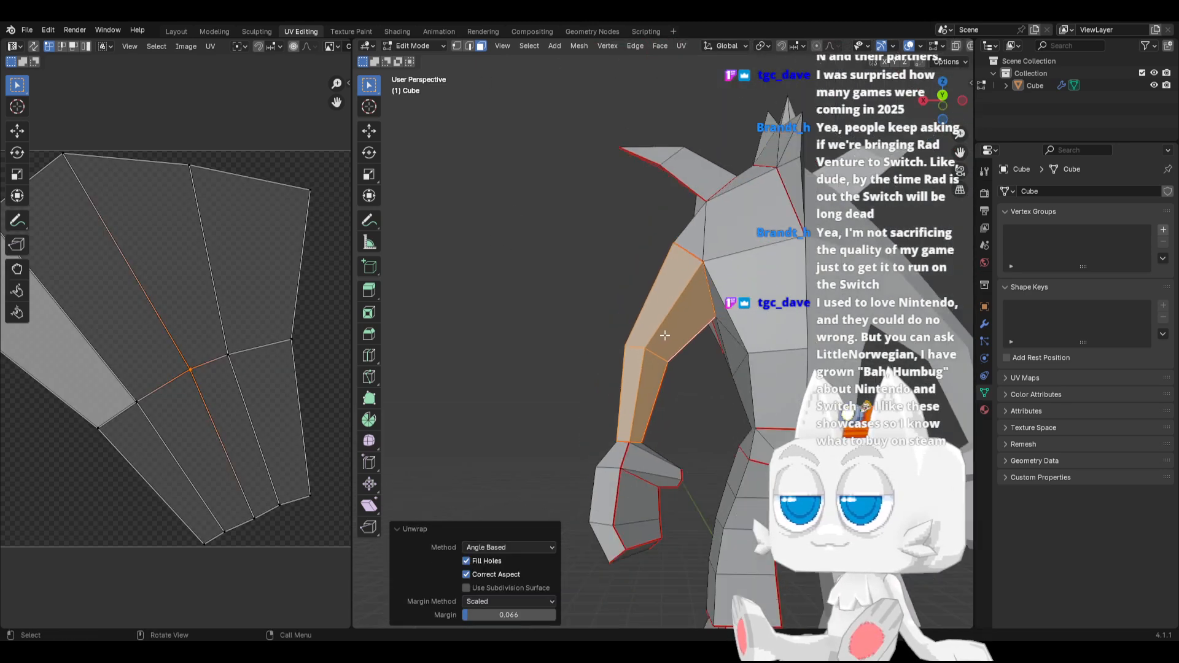
key(a)
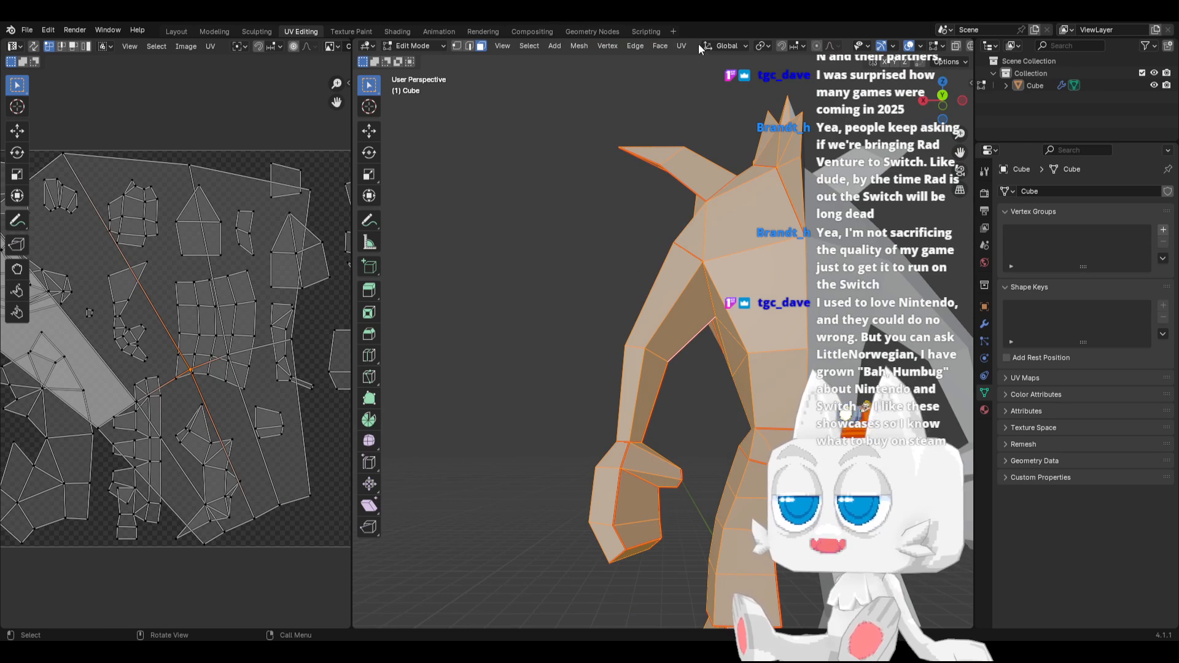
click(681, 46)
click(687, 58)
scroll(188, 342, down, 4)
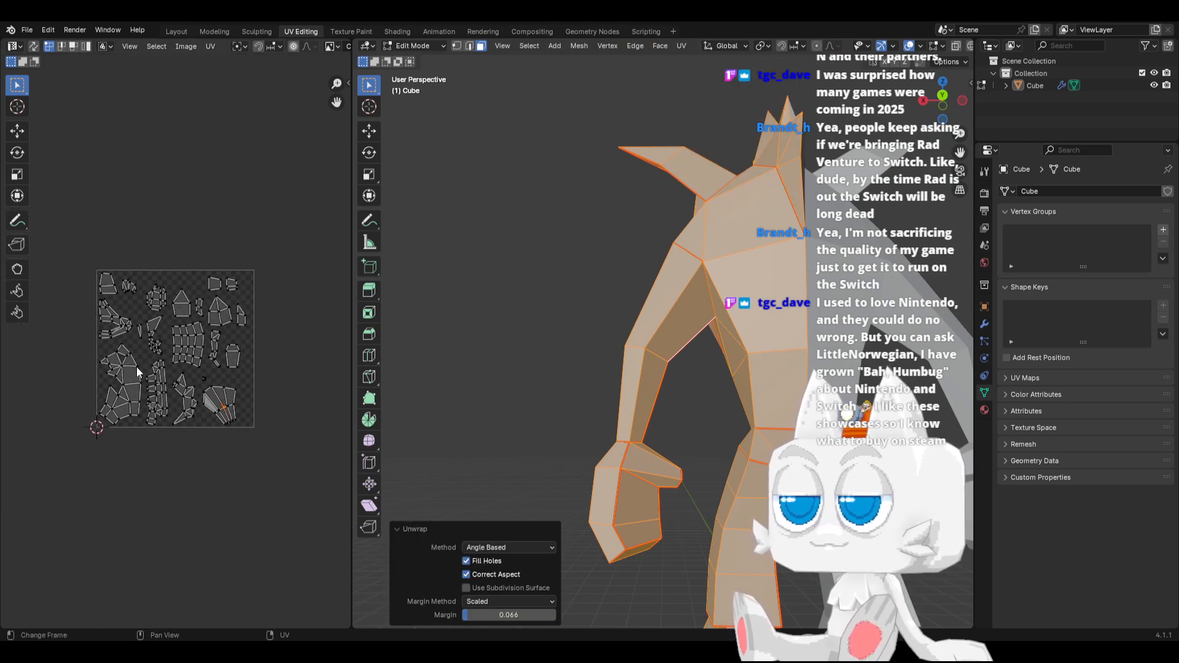
Examine the newly unwrapped UV islands alongside the character's side and front views
middle_drag(614, 332, 763, 328)
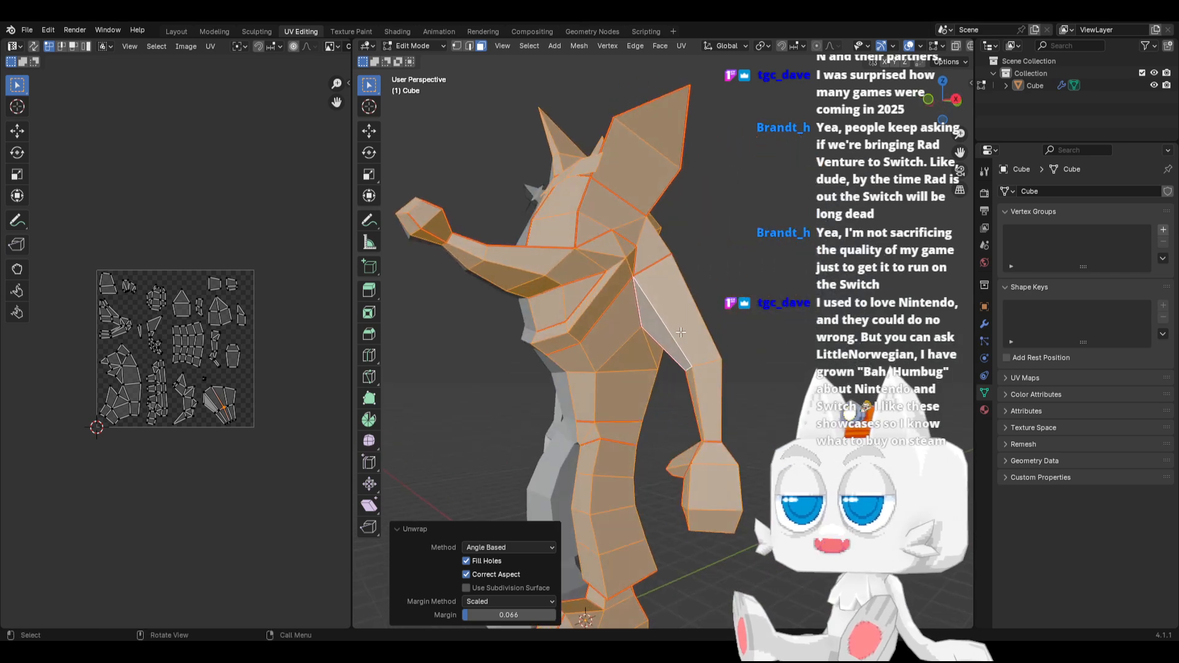
key(KP_1)
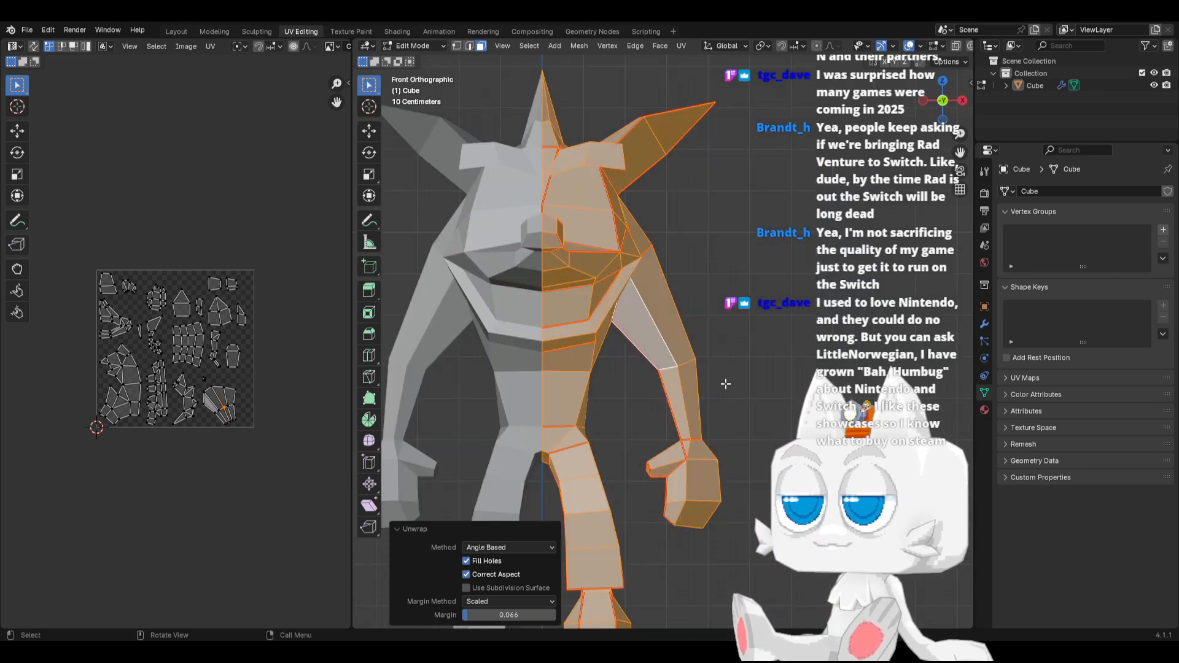
scroll(725, 384, down, 2)
scroll(192, 394, up, 3)
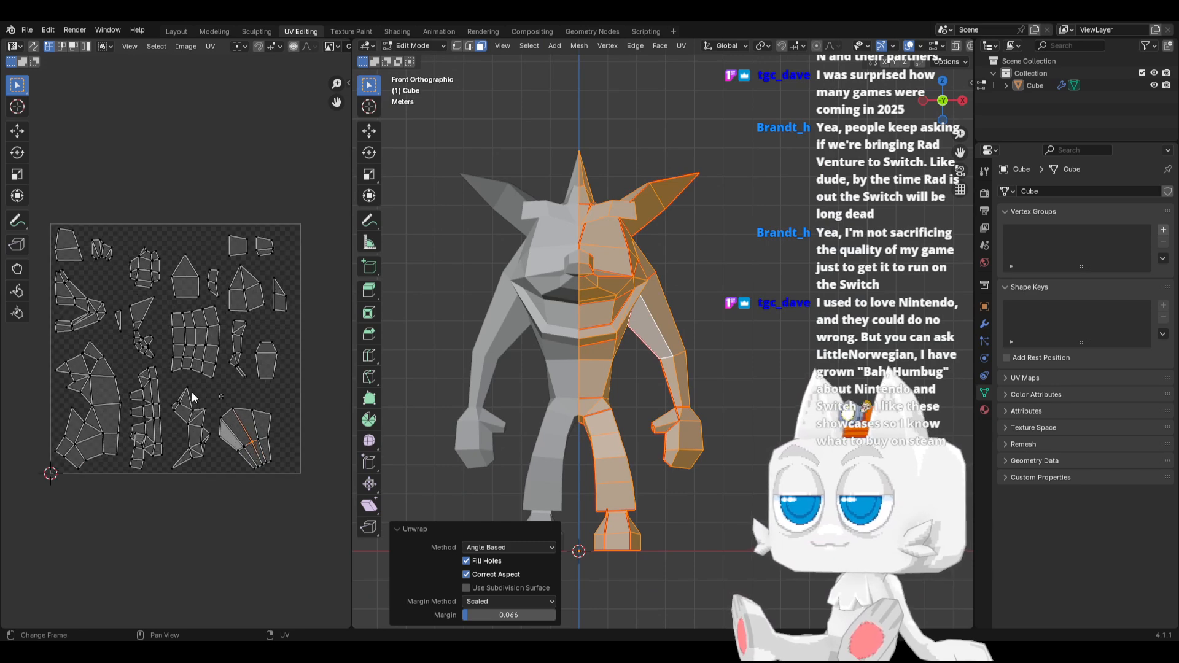
key(Tab)
key(Tab)
scroll(237, 389, down, 2)
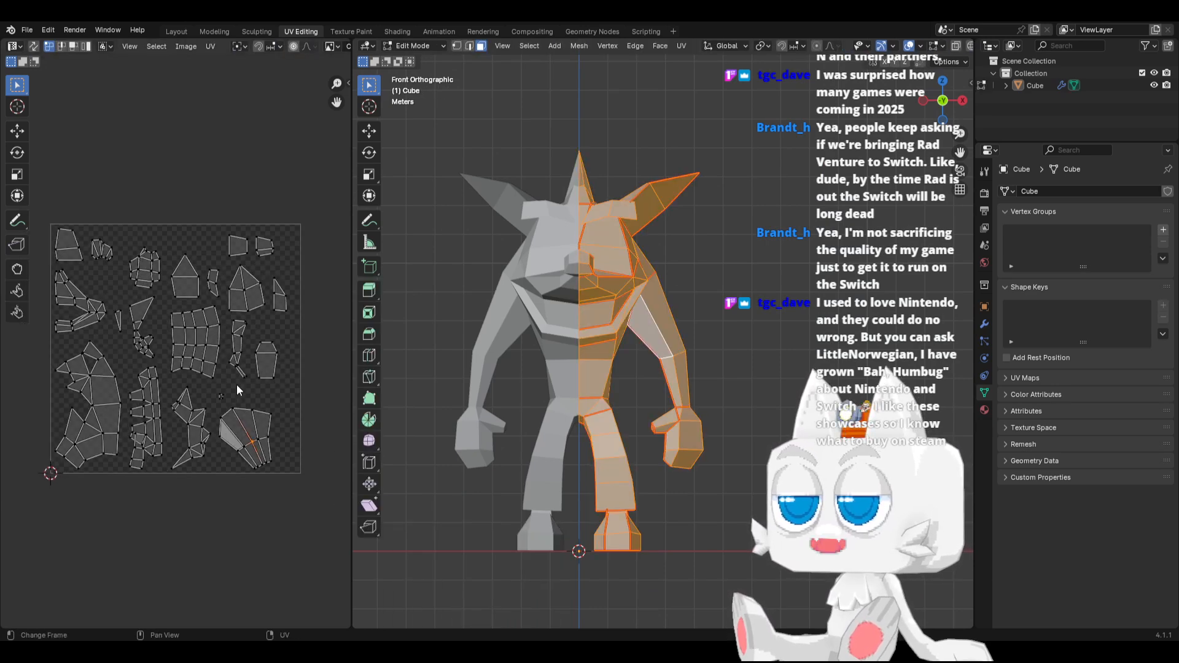
Scale the vertex loop at the top of the leg to about 0.816, selecting through the mesh in vertex mode
middle_drag(237, 389, 316, 406)
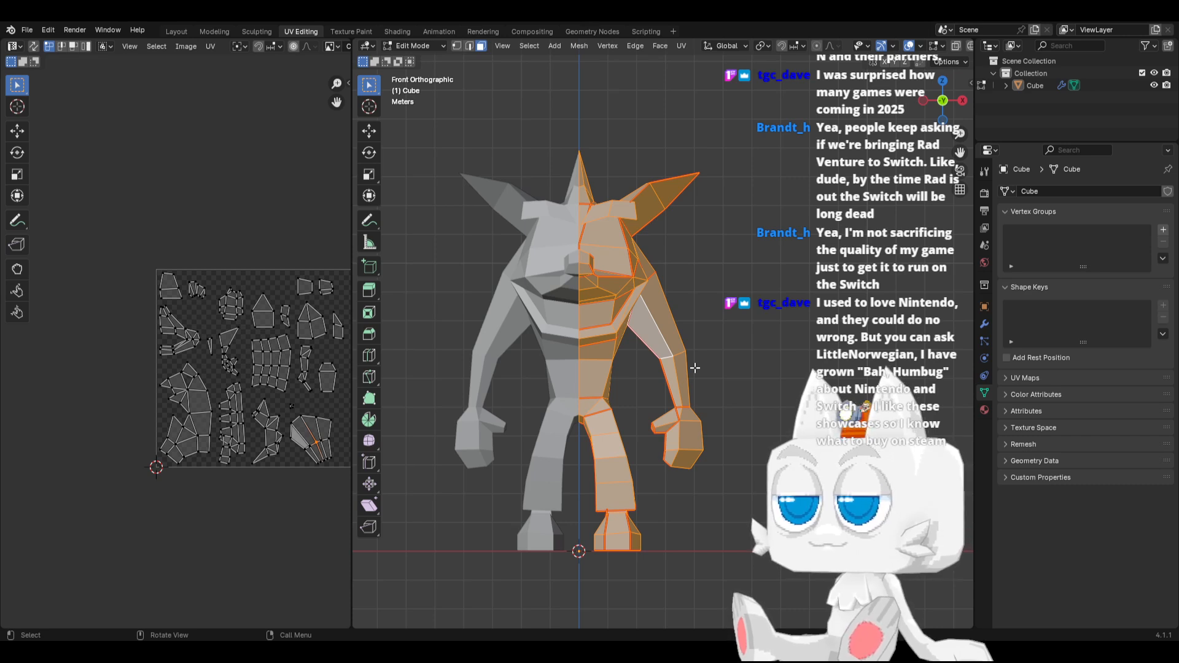
scroll(641, 455, up, 3)
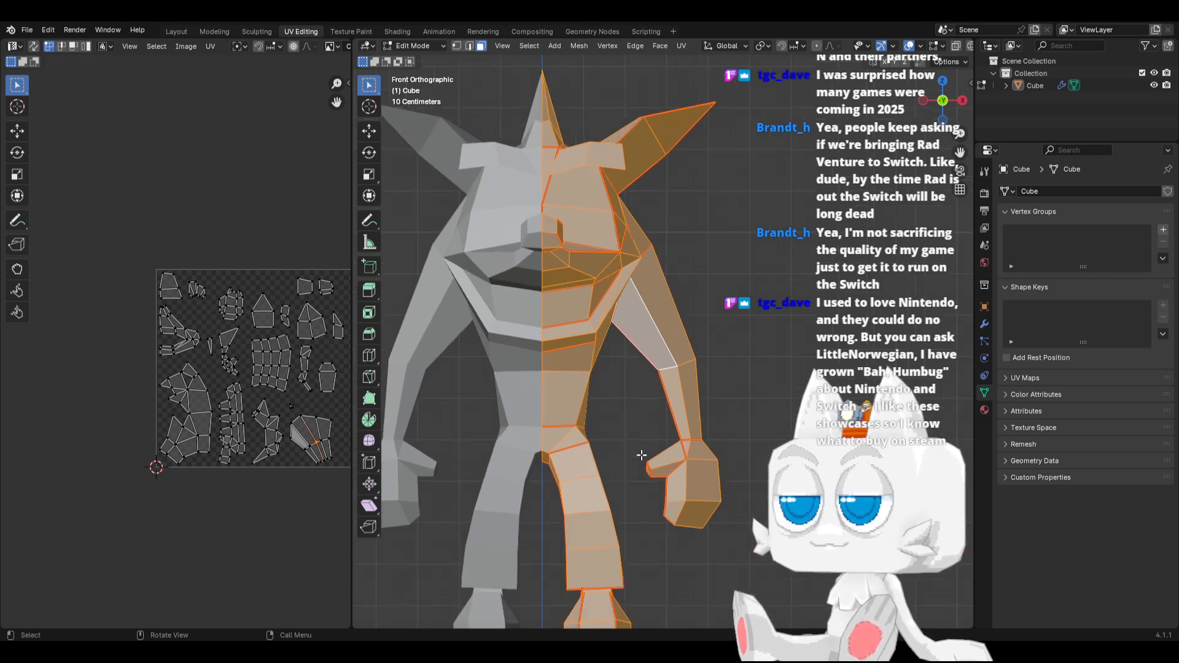
click(456, 46)
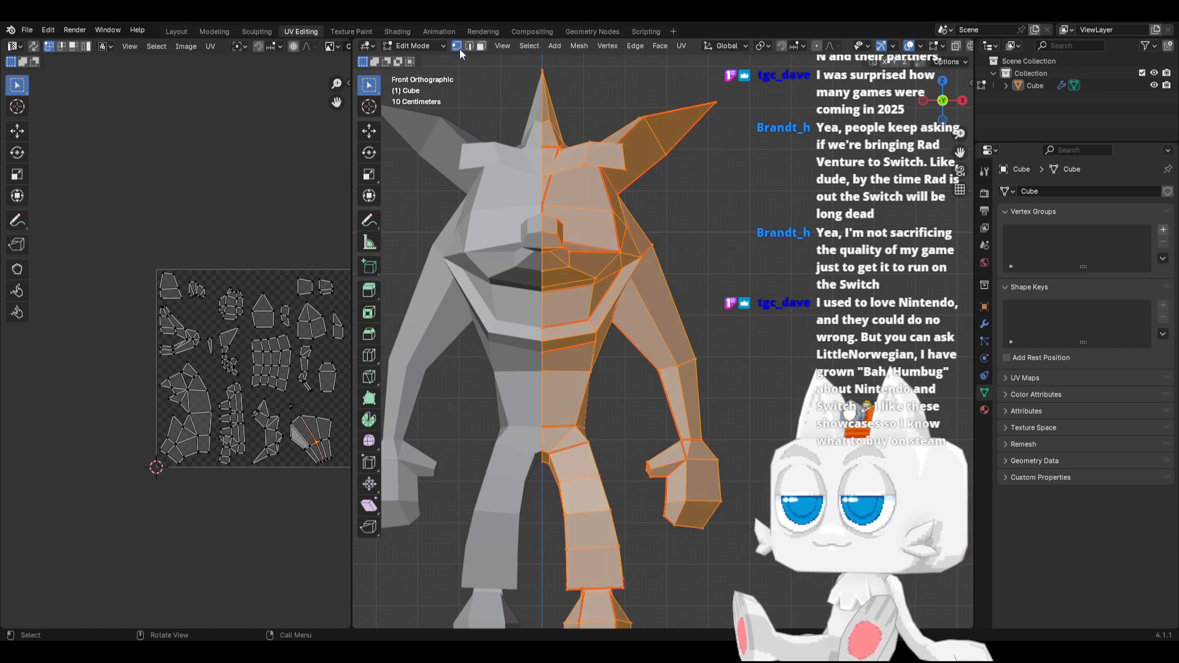
scroll(584, 395, up, 2)
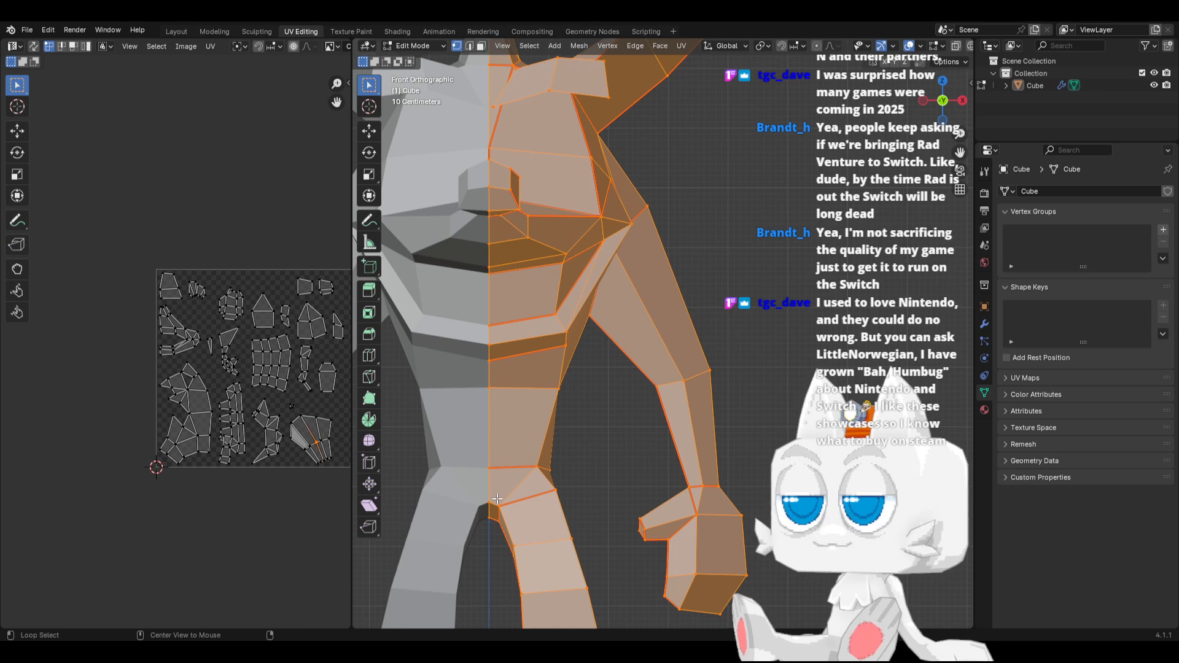
key(alt+z)
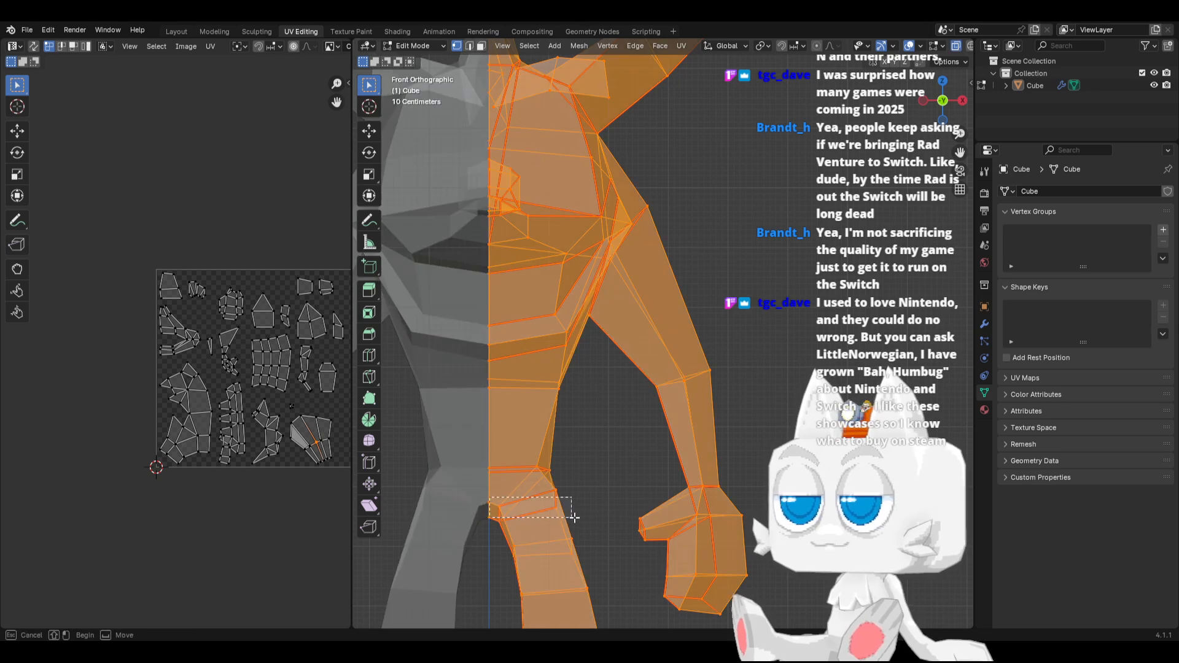
alt+click(561, 510)
key(s)
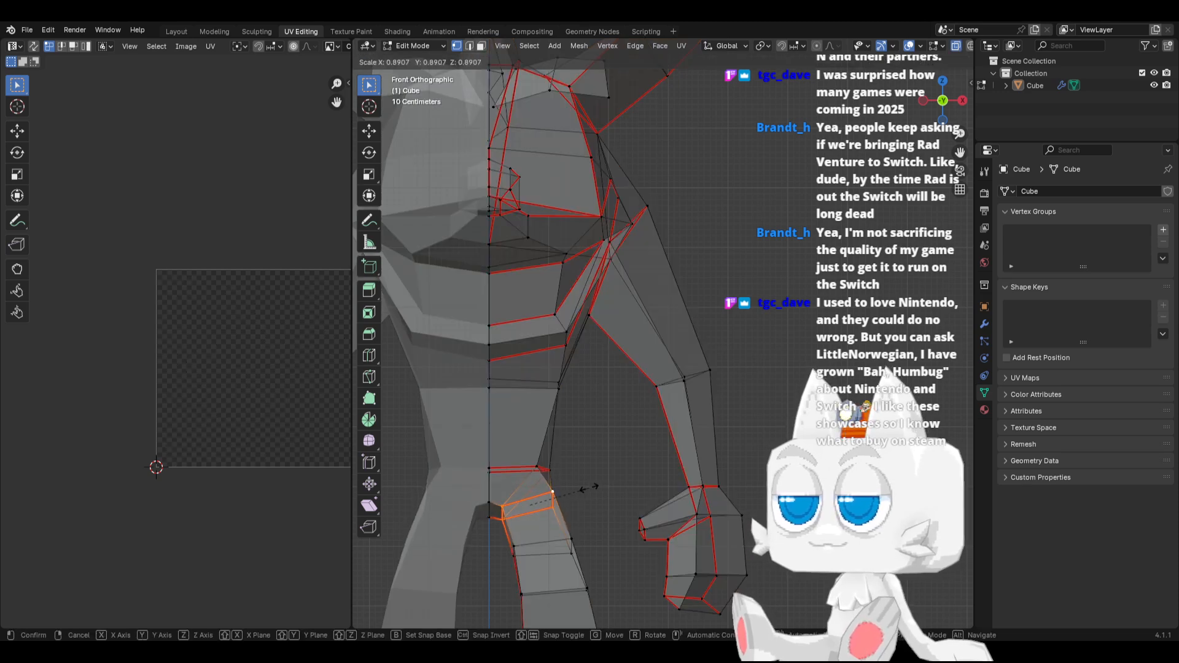
click(583, 491)
middle_drag(584, 477, 624, 471)
scroll(612, 469, down, 4)
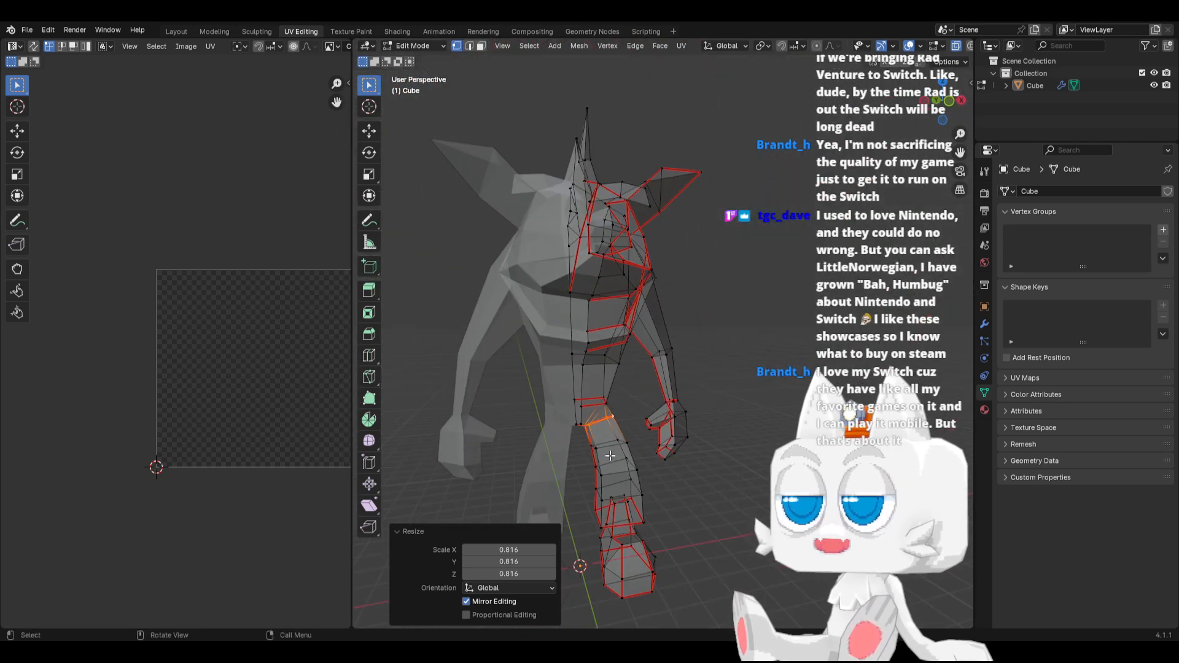
key(KP_7)
middle_drag(670, 378, 688, 199)
scroll(623, 374, up, 3)
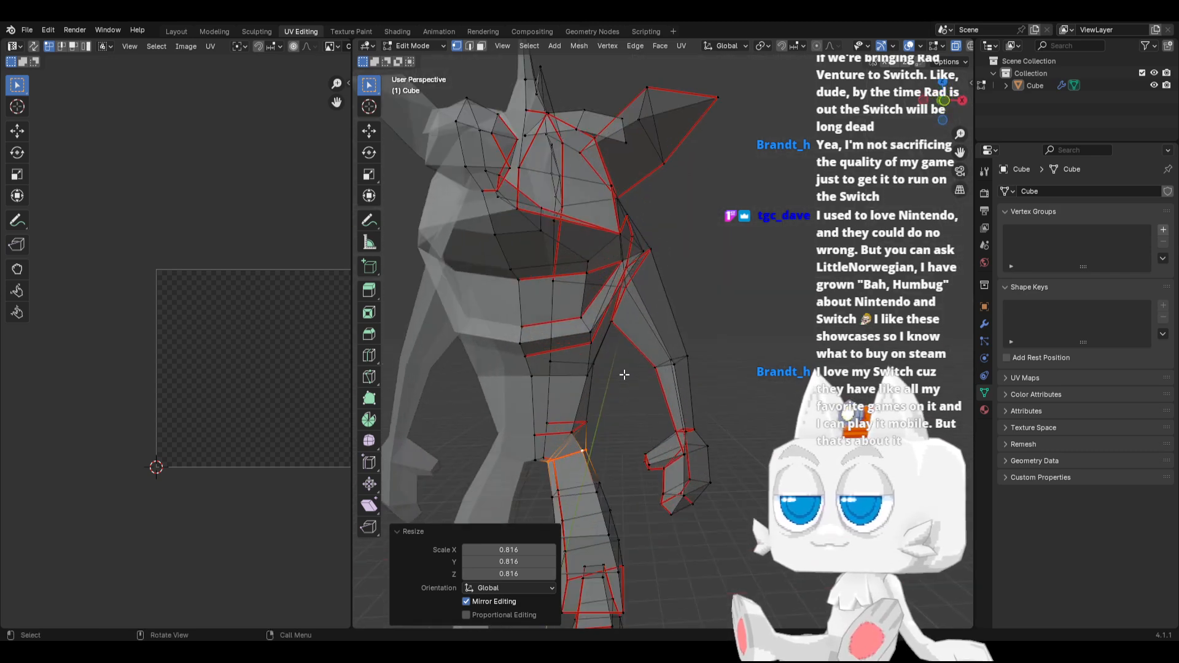
Adjust the hip corner along X in front view, moving one vertex about -0.099 m and the front waist vertex about 0.037 m
key(KP_1)
scroll(600, 426, up, 3)
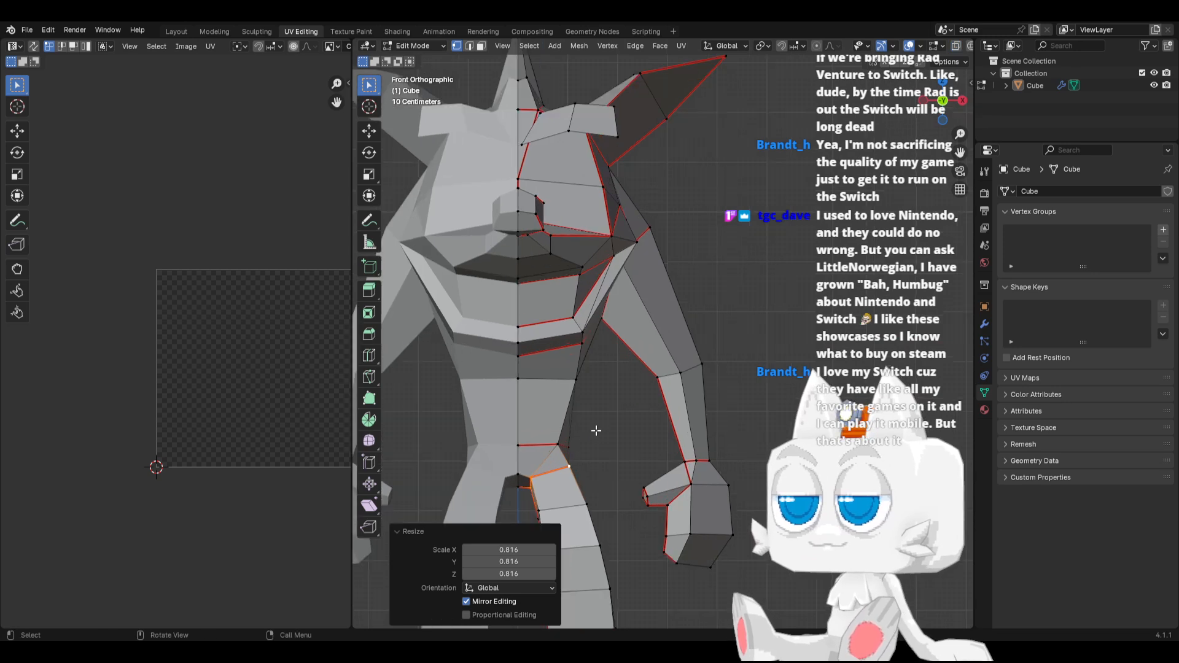
click(588, 436)
key(g)
click(584, 435)
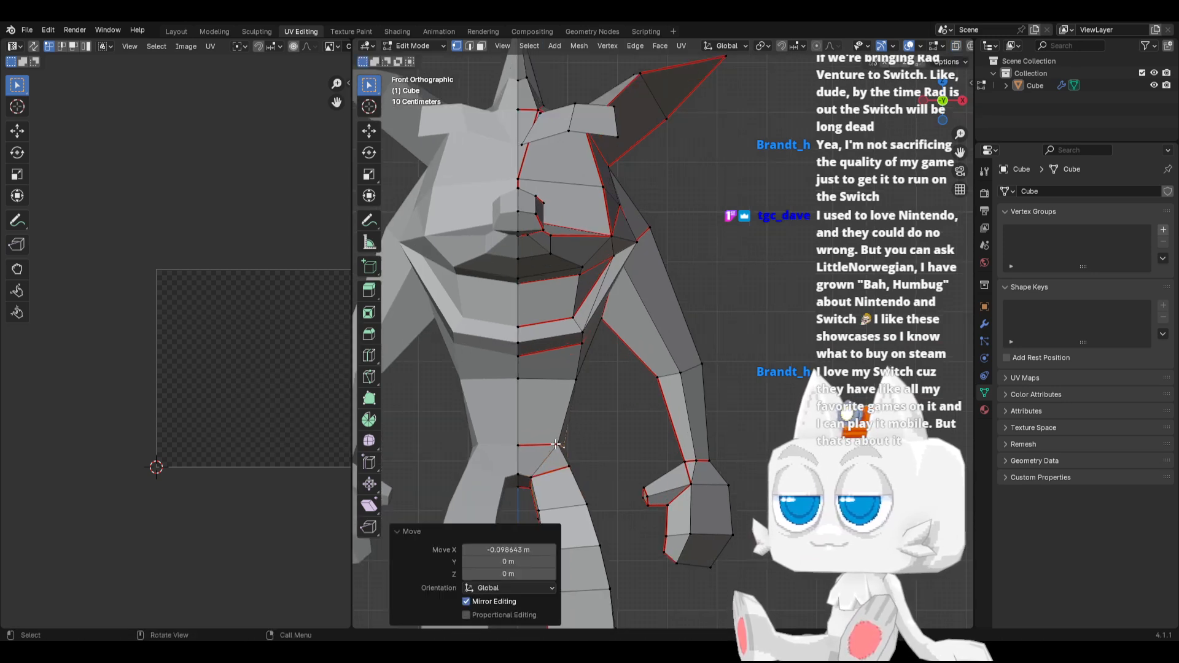
key(g)
click(558, 445)
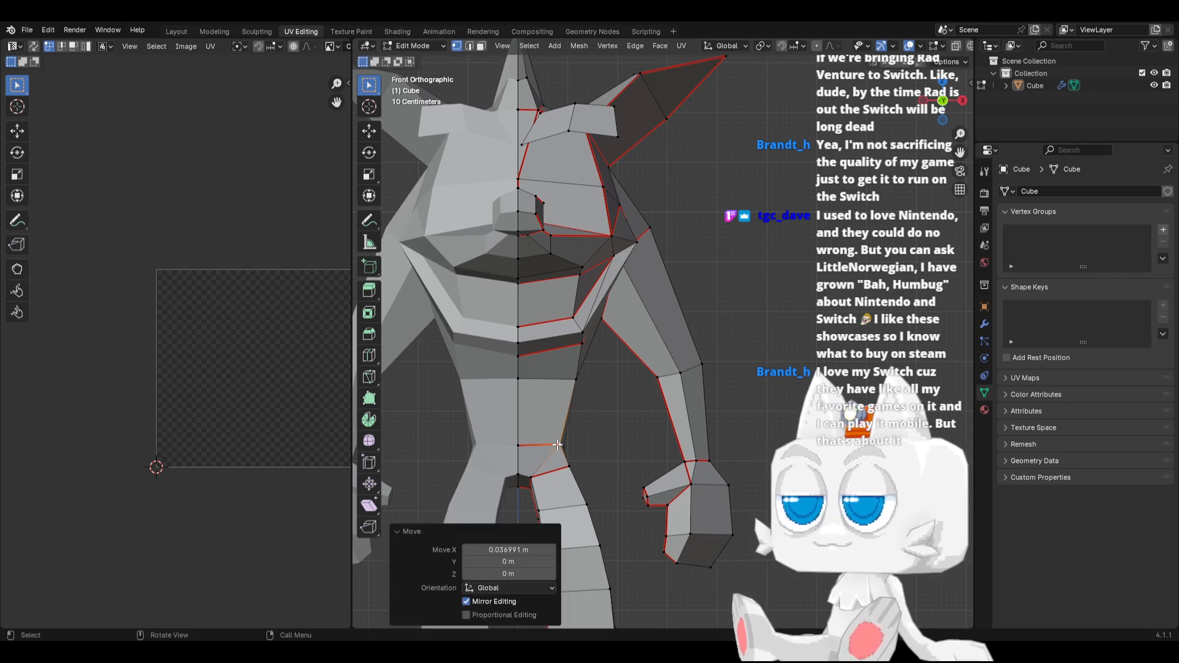
scroll(613, 432, down, 4)
key(Tab)
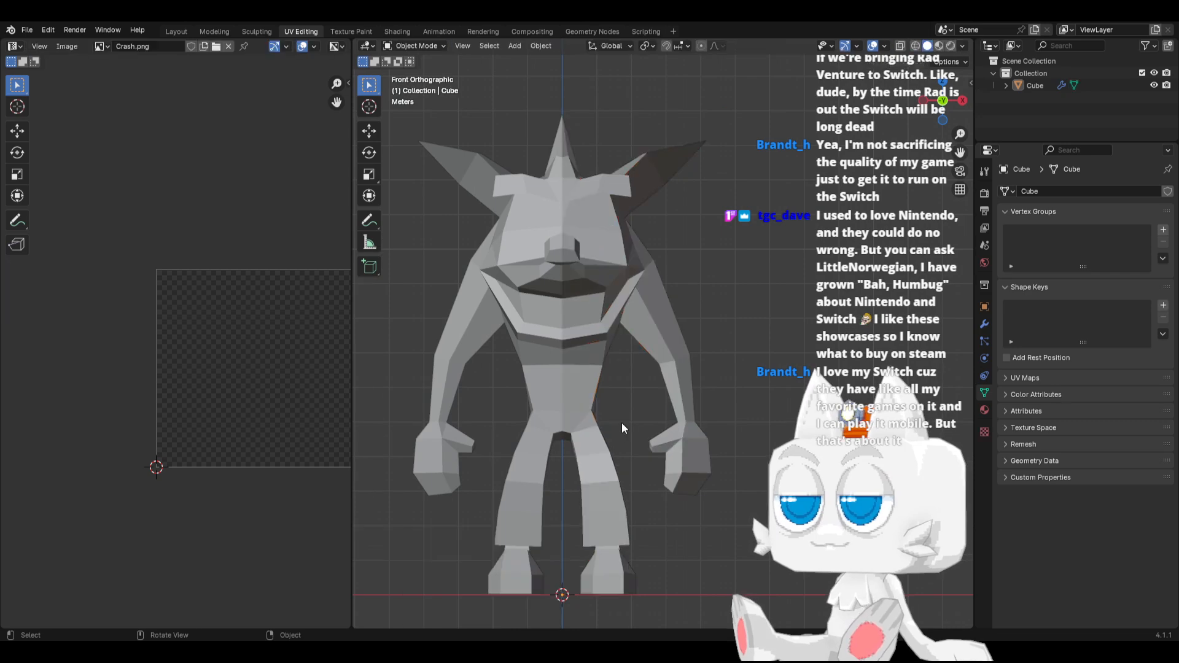
key(Tab)
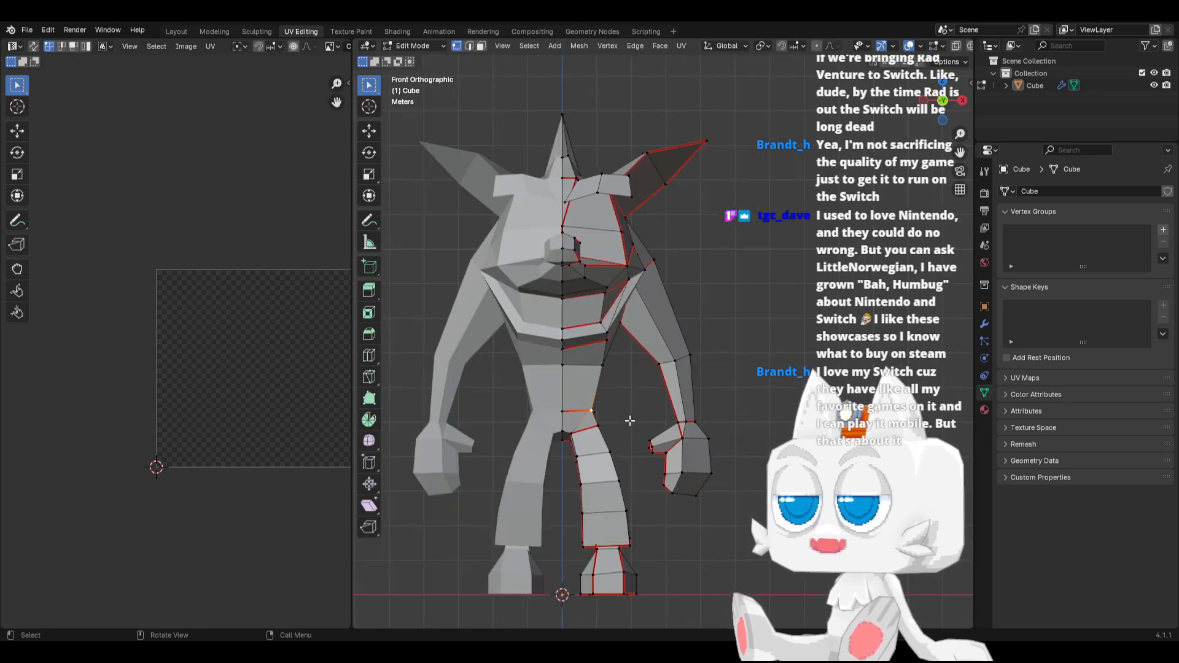
Move the inner vertices at the top of the leg about -0.077 m in X and 0.034 m in Z
scroll(590, 455, up, 2)
scroll(530, 476, up, 2)
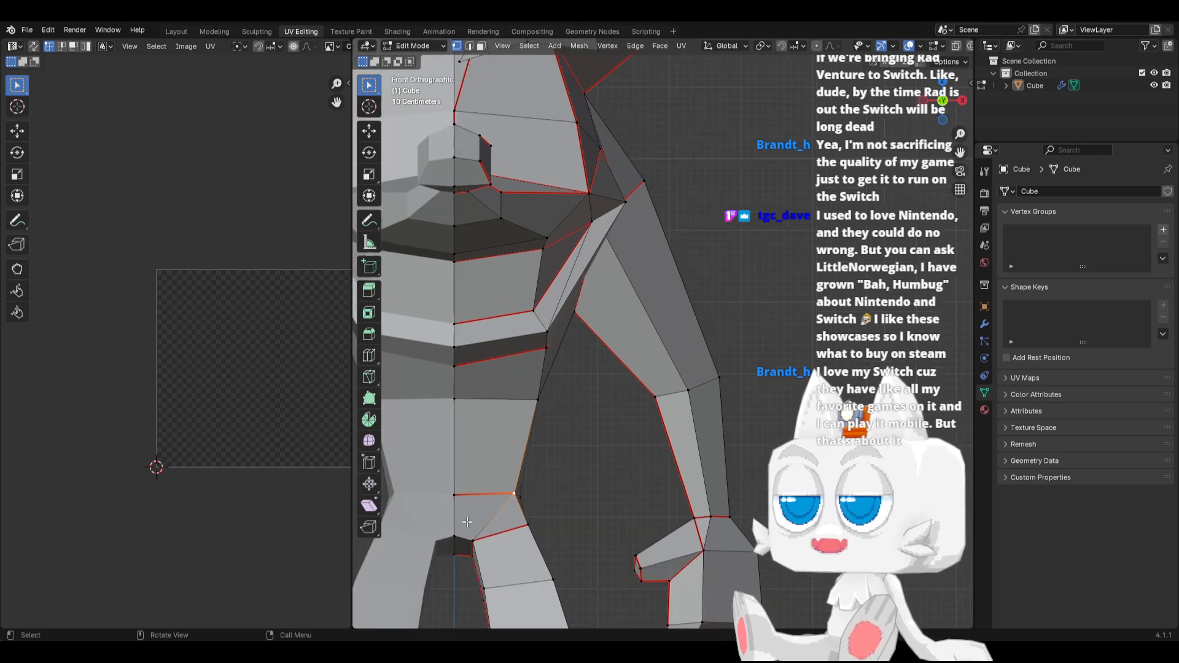
drag(466, 522, 488, 577)
key(g)
click(500, 541)
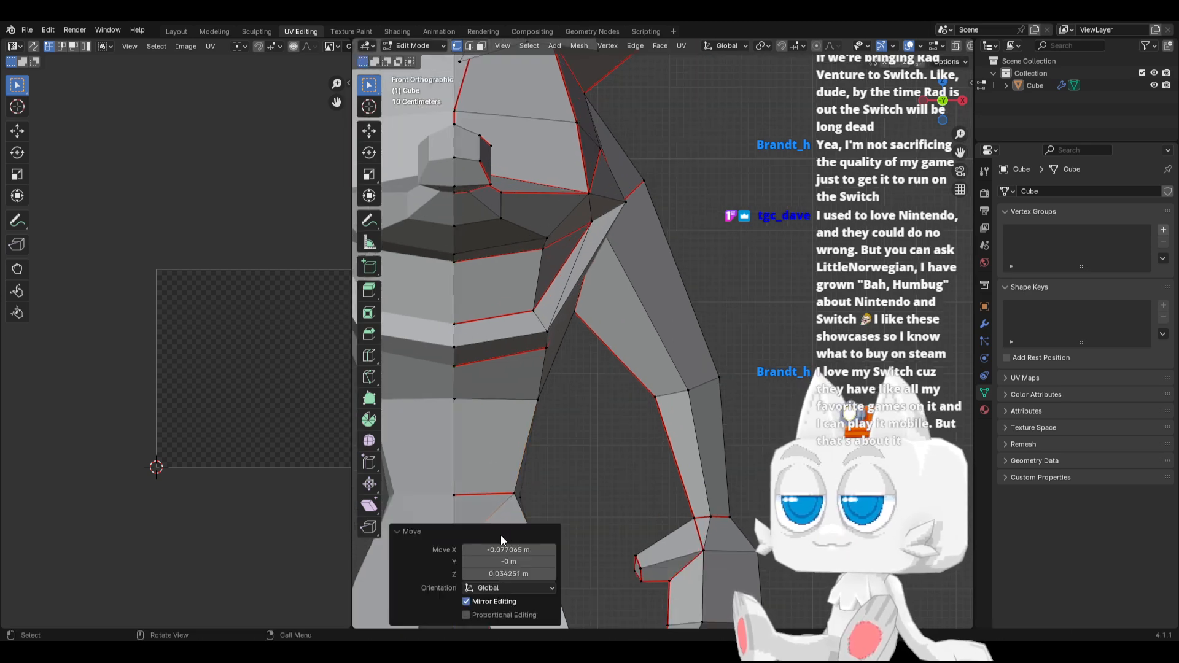
scroll(571, 445, down, 4)
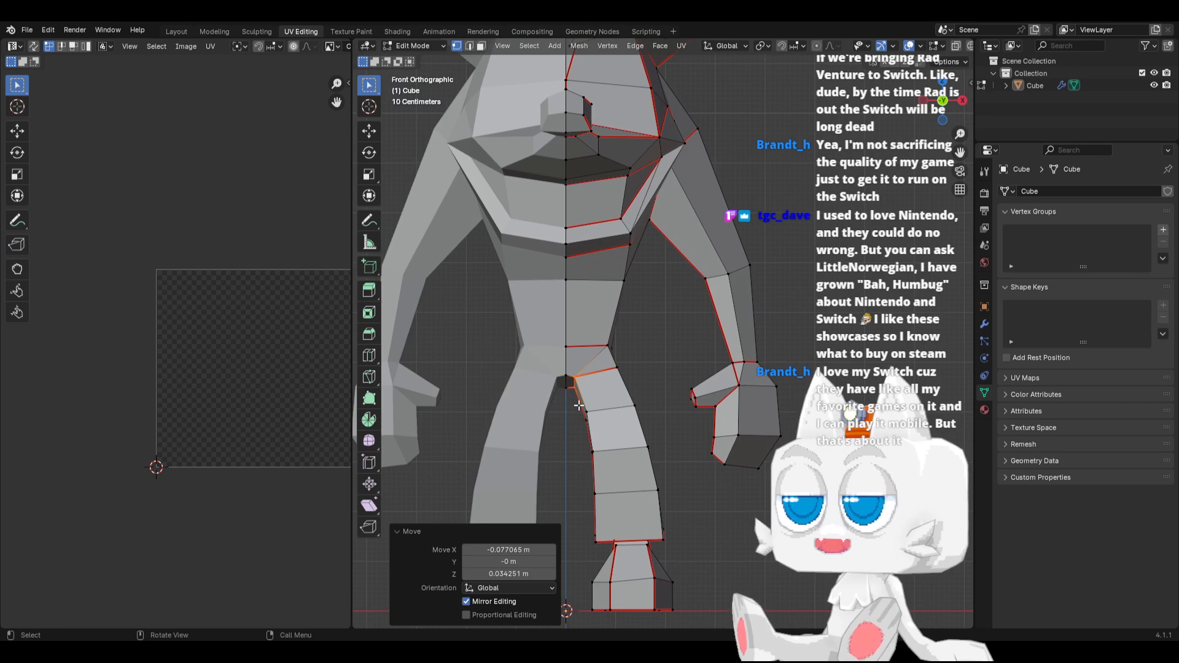
Shift the thigh loop about -0.062 m and the next loop below it about -0.074 m along X
key(alt+z)
key(b)
drag(568, 404, 663, 440)
key(g)
key(x)
click(668, 393)
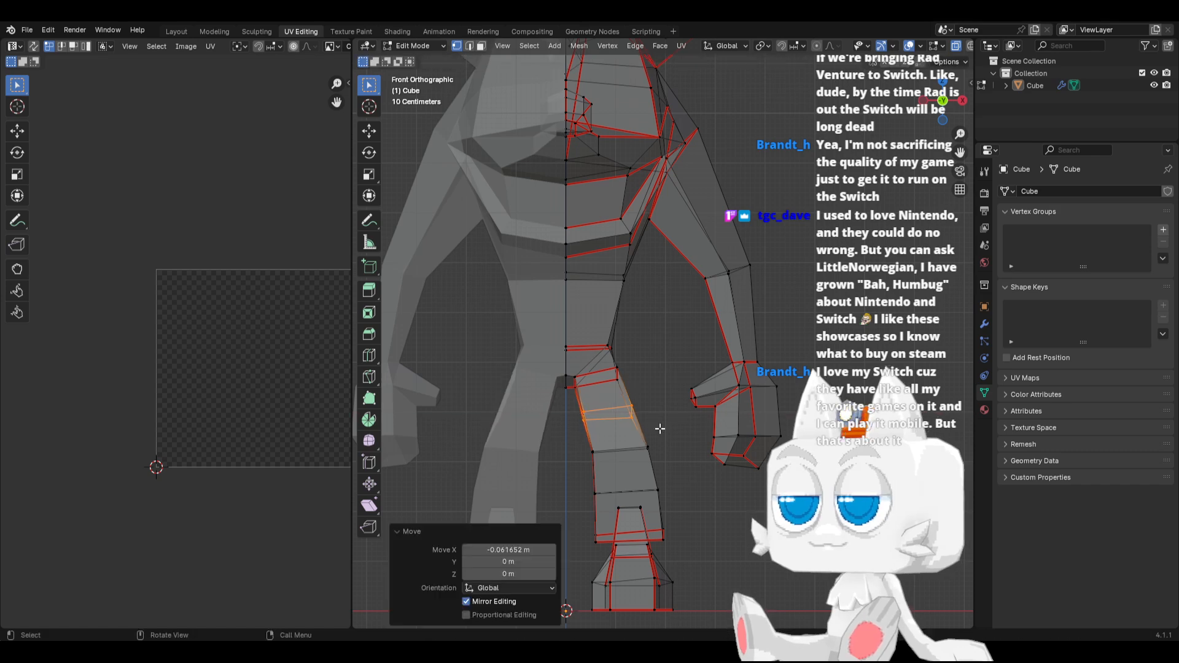
alt+click(641, 449)
key(g)
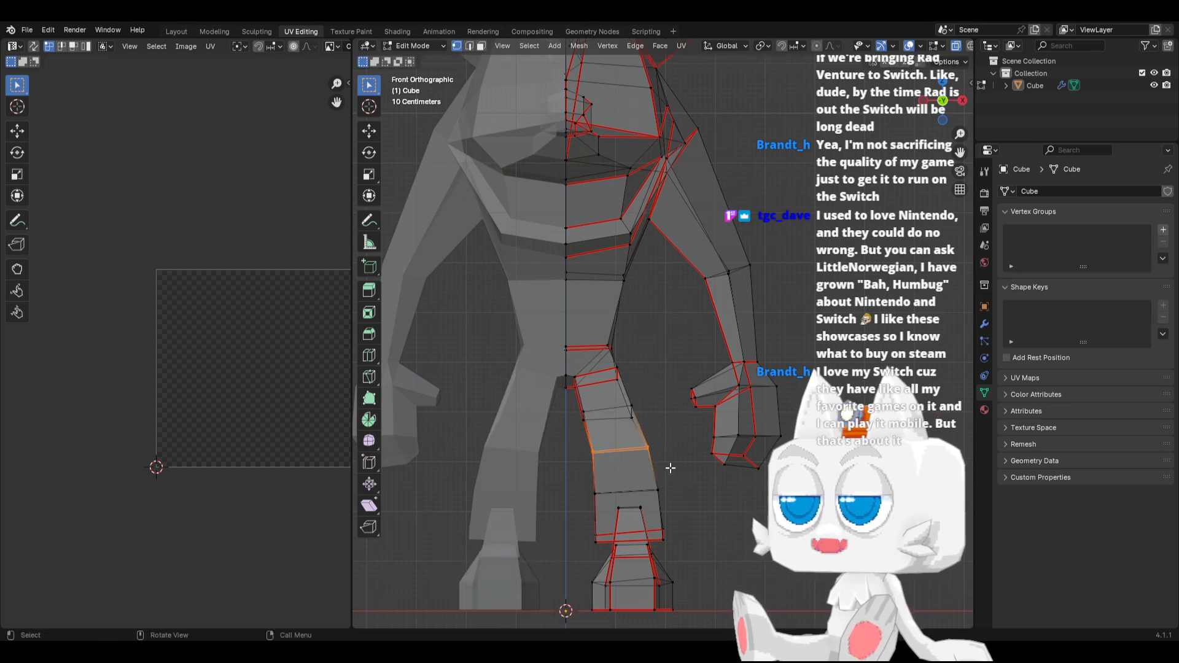
key(x)
click(666, 464)
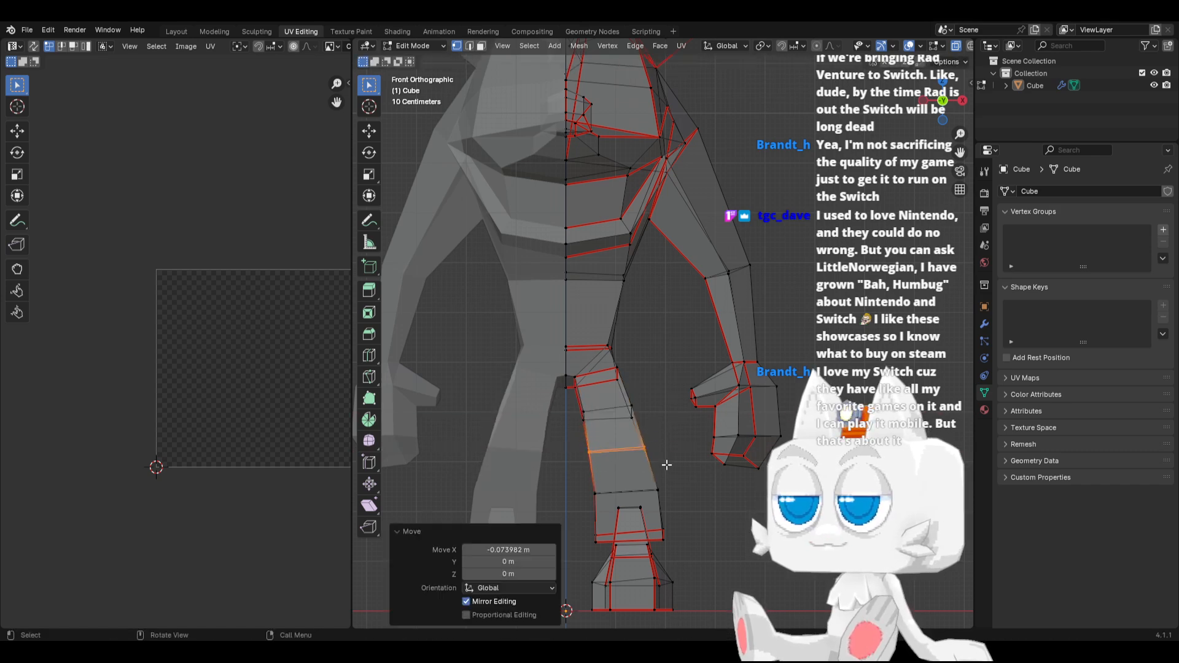
Pull the outer back-of-leg vertices forward in side view, moving the cuff vertex about -0.148 m in Y and -0.025 m in Z
alt+click(636, 419)
key(KP_3)
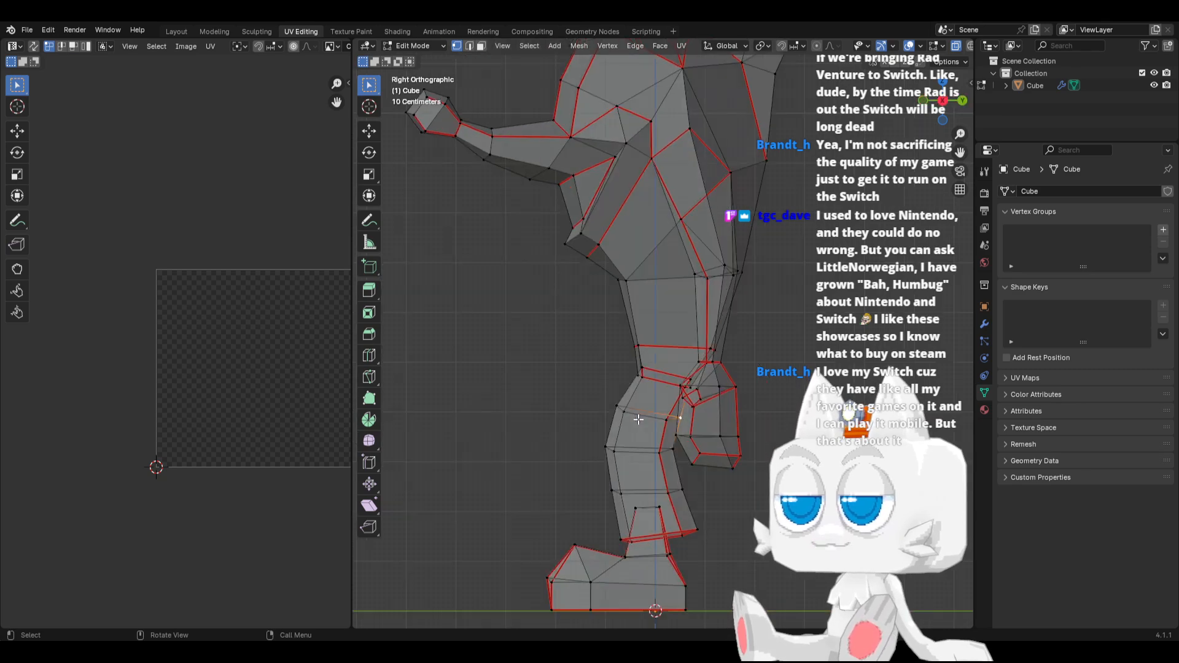
key(g)
click(682, 420)
key(g)
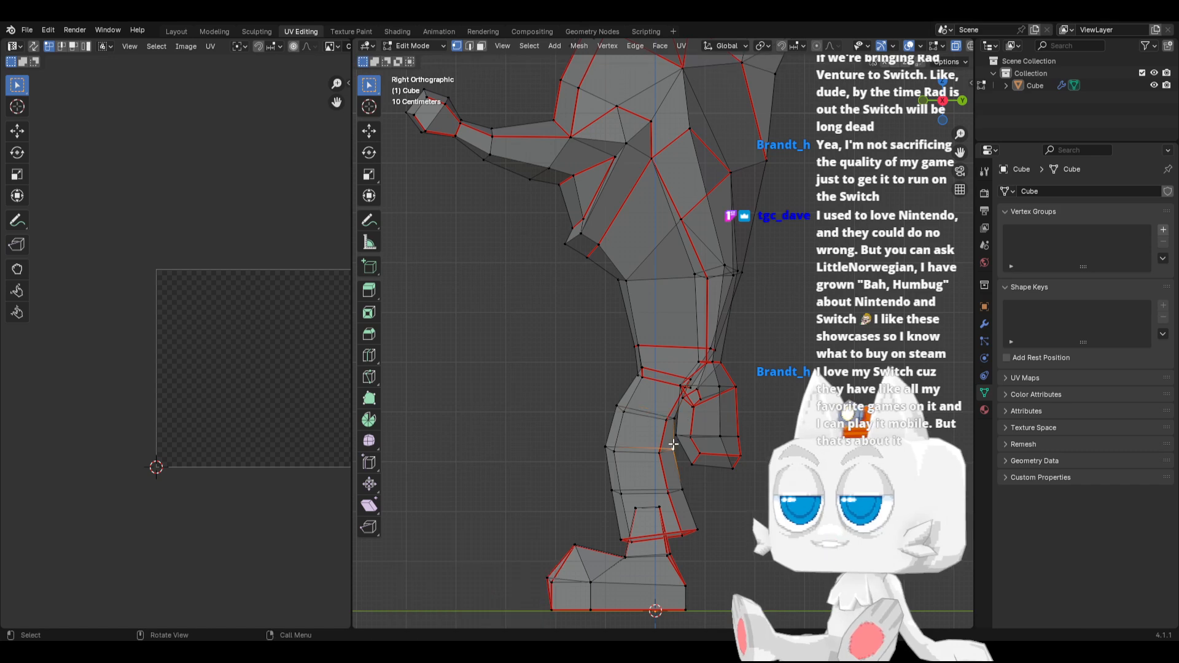
click(670, 448)
key(g)
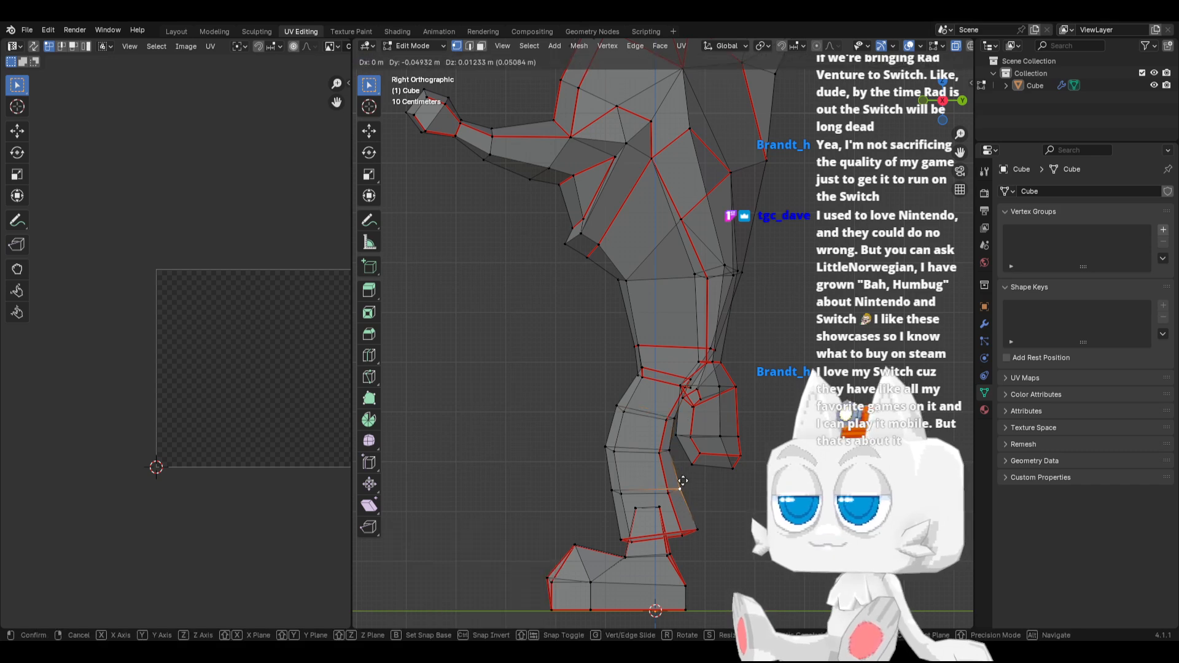
click(687, 505)
click(697, 527)
key(g)
click(688, 524)
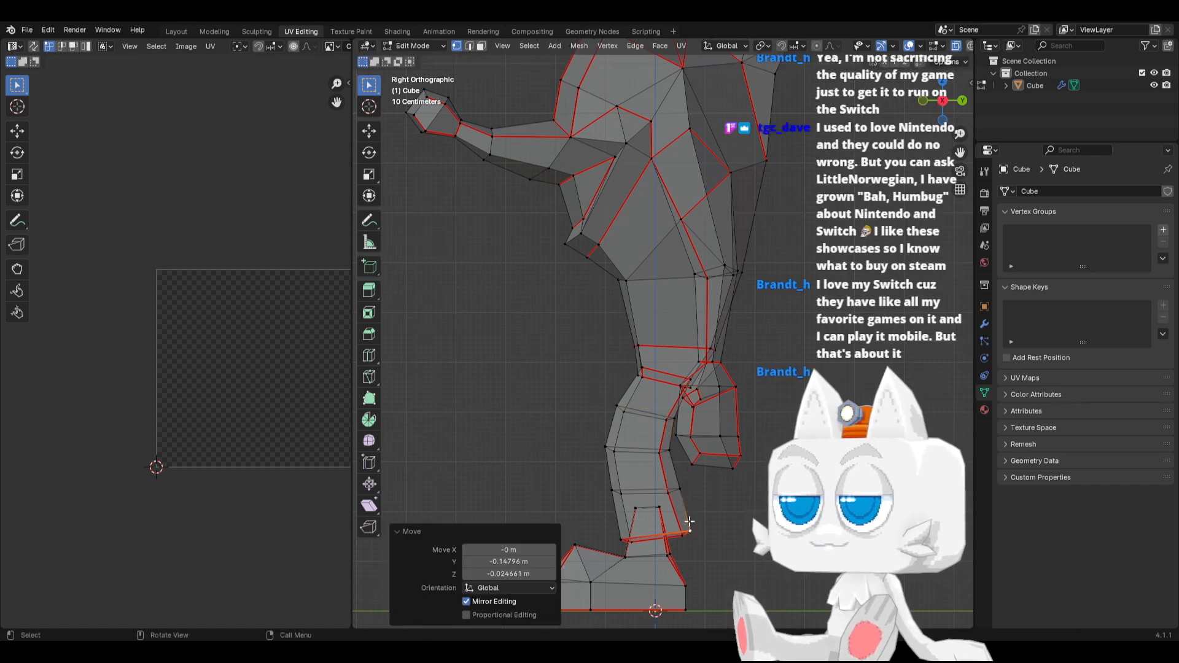
Move the trouser cuff's bottom vertex loop outward about 0.074 m along X in front view
key(Tab)
key(KP_1)
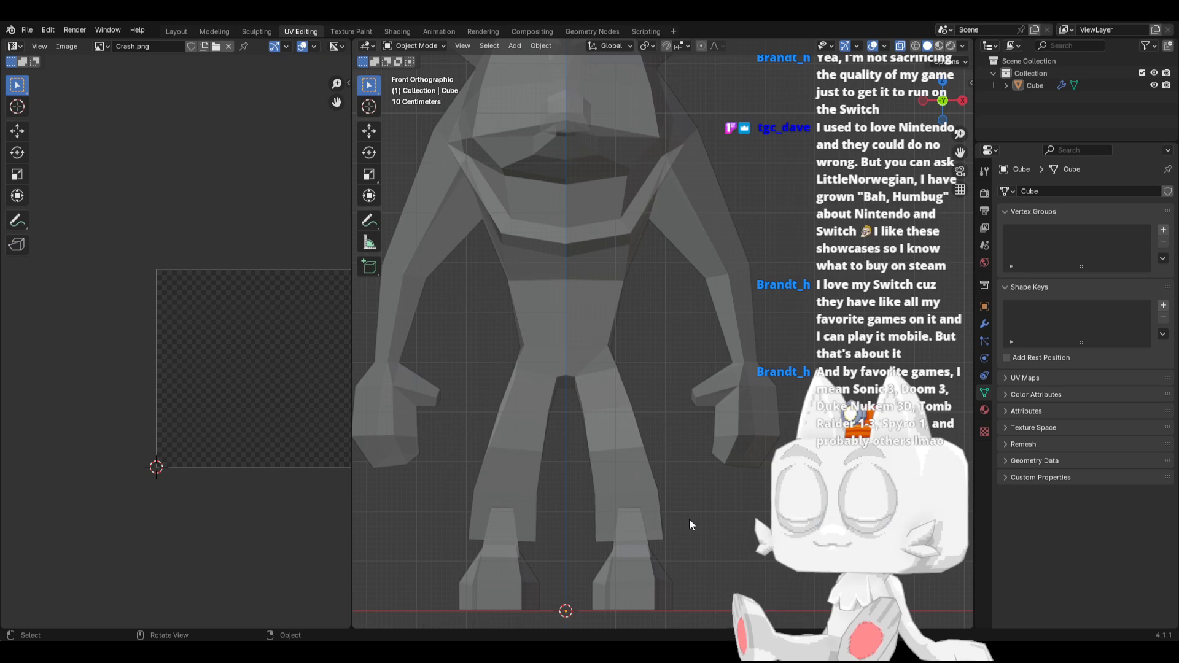
key(Tab)
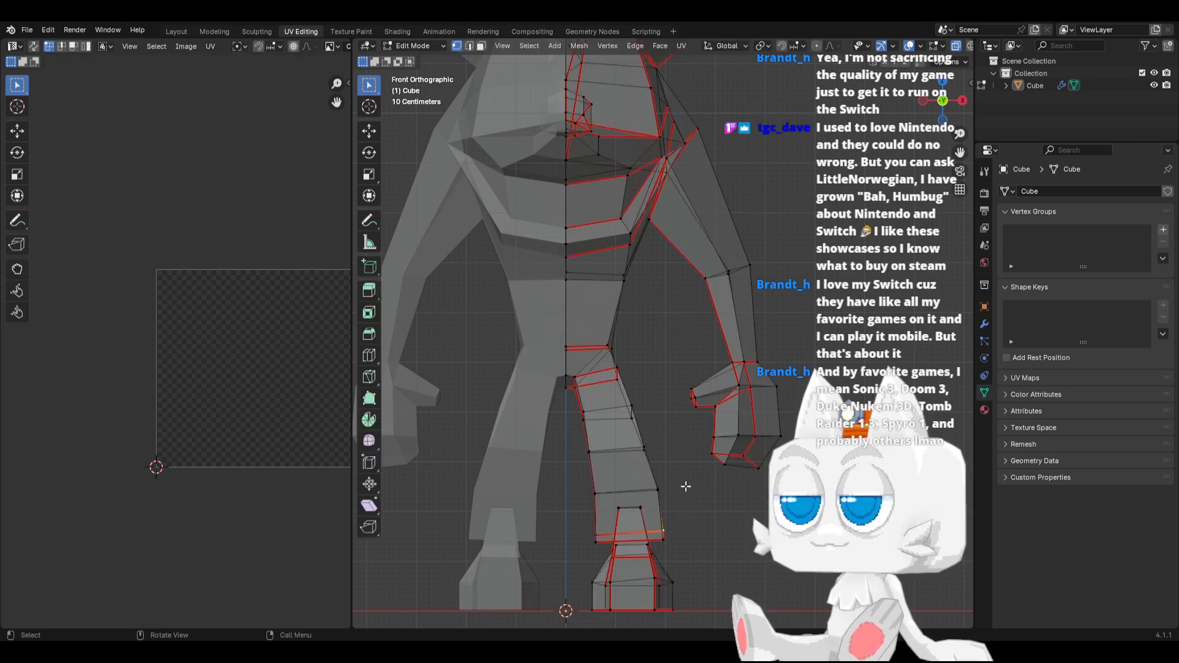
drag(580, 526, 660, 552)
key(g)
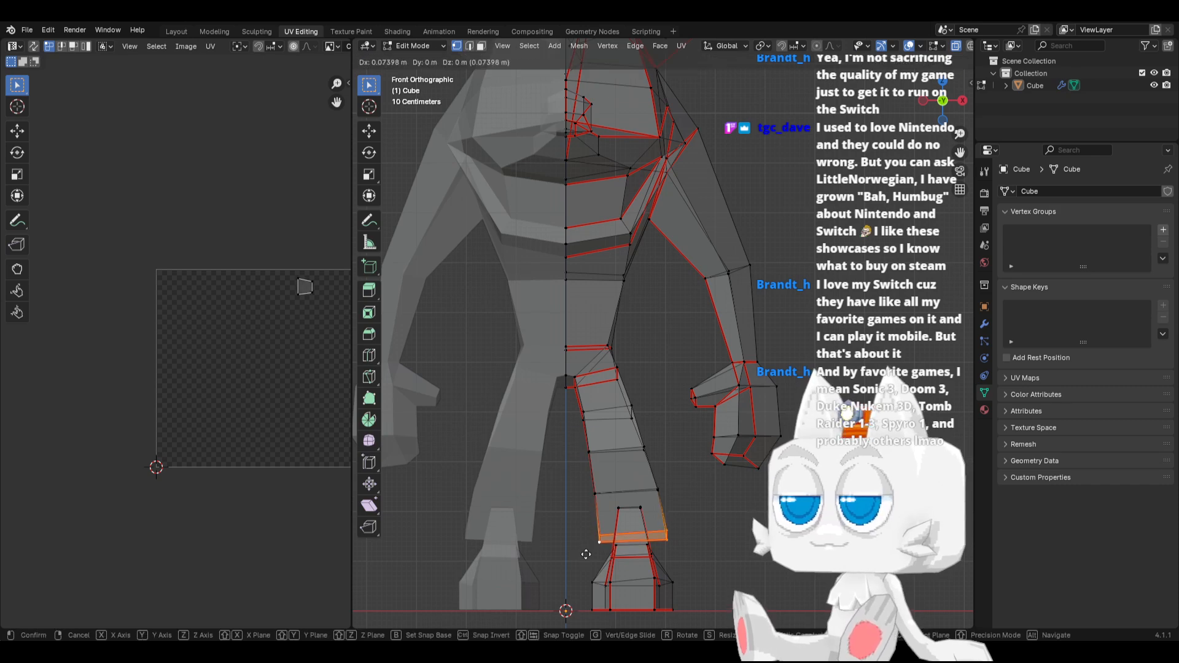
click(586, 554)
key(Tab)
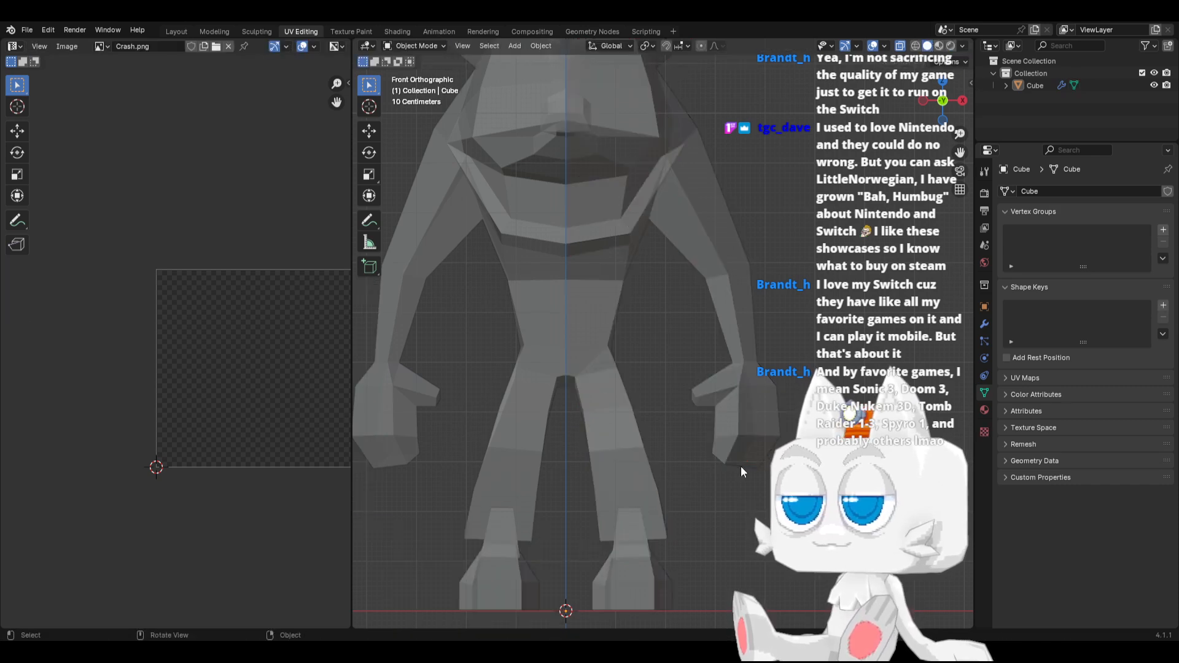
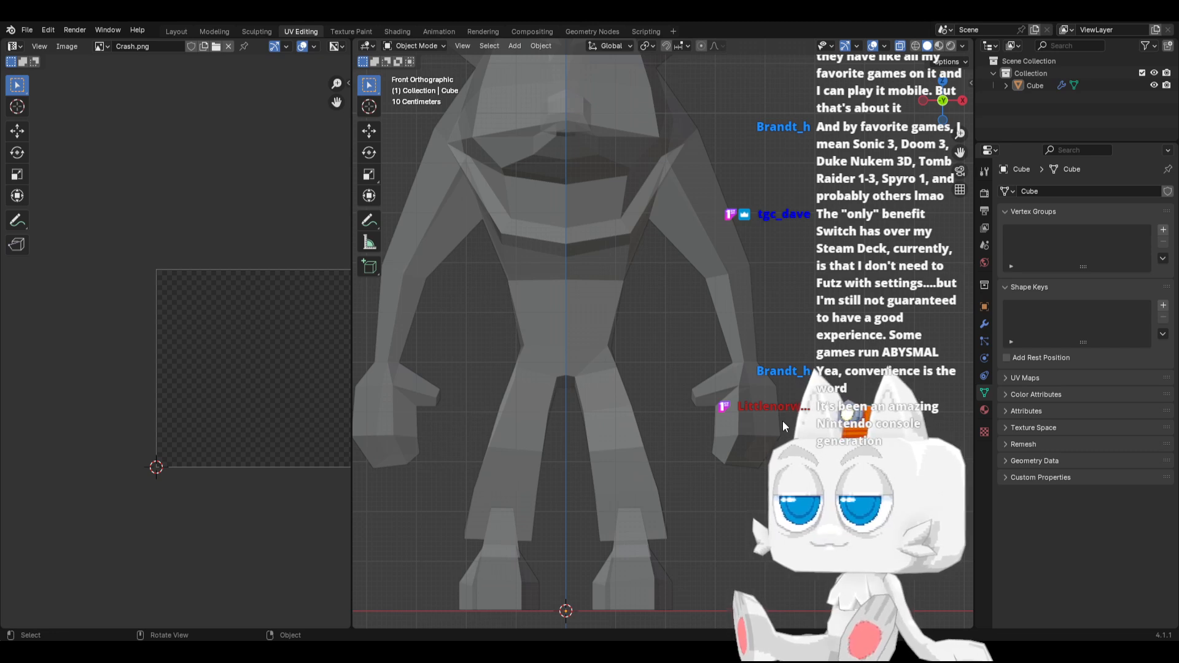
Move the vertex loop around the middle of the leg outward about 0.086 m along X in front view
scroll(533, 494, down, 1)
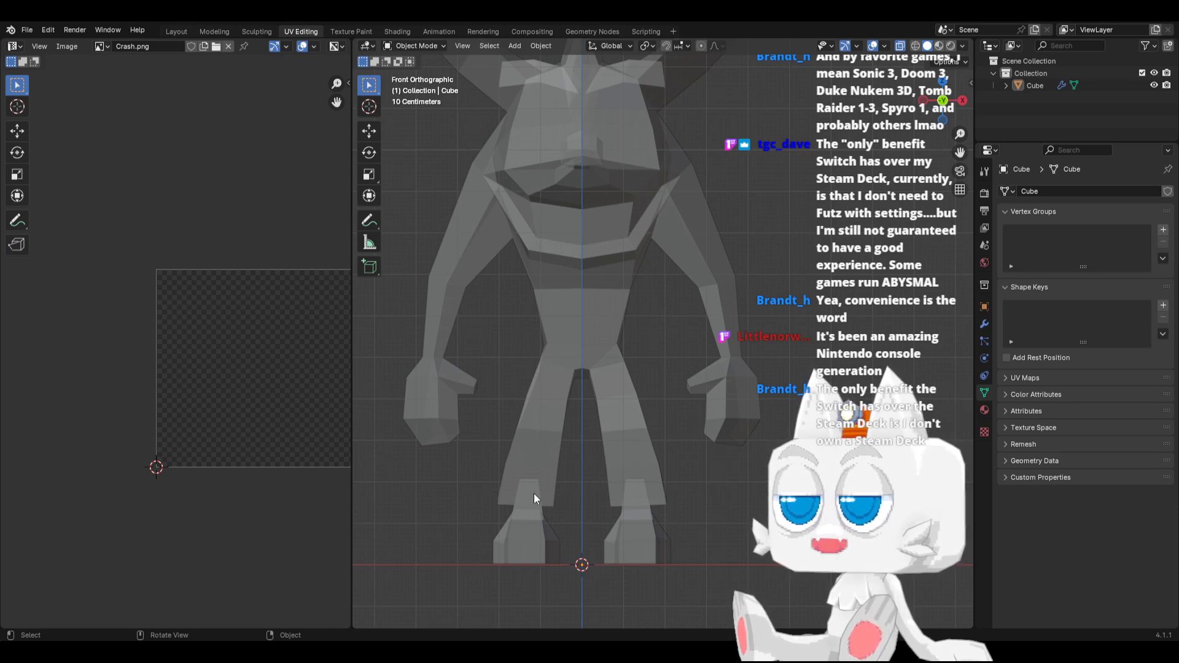
key(Tab)
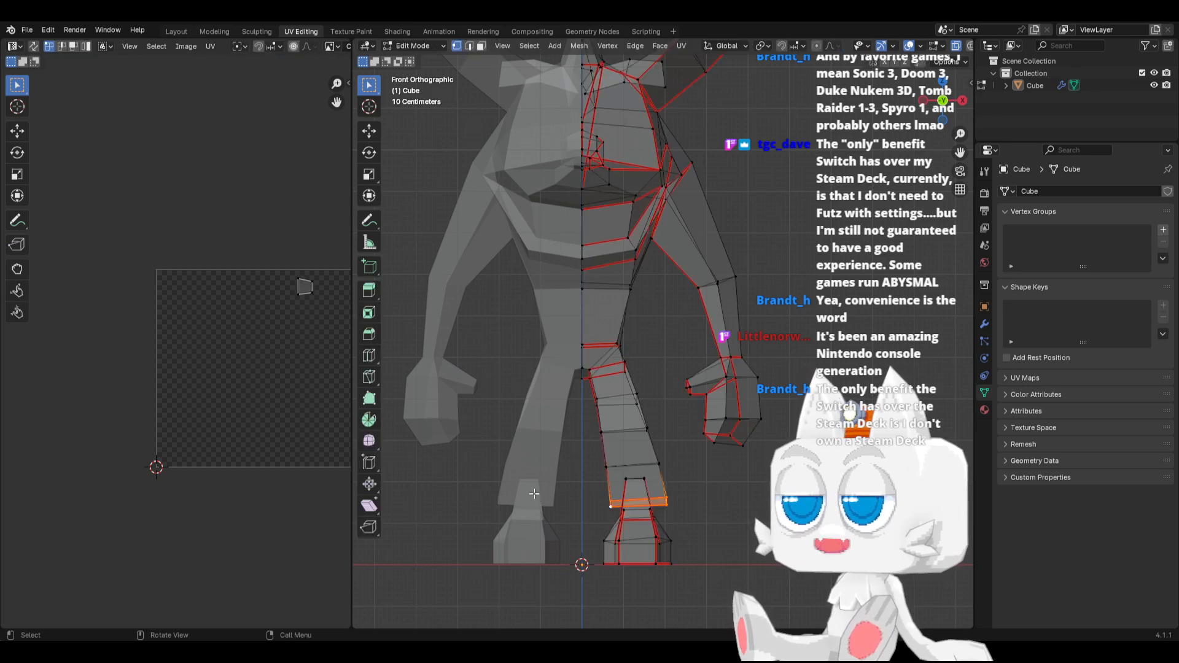
key(Tab)
key(Tab)
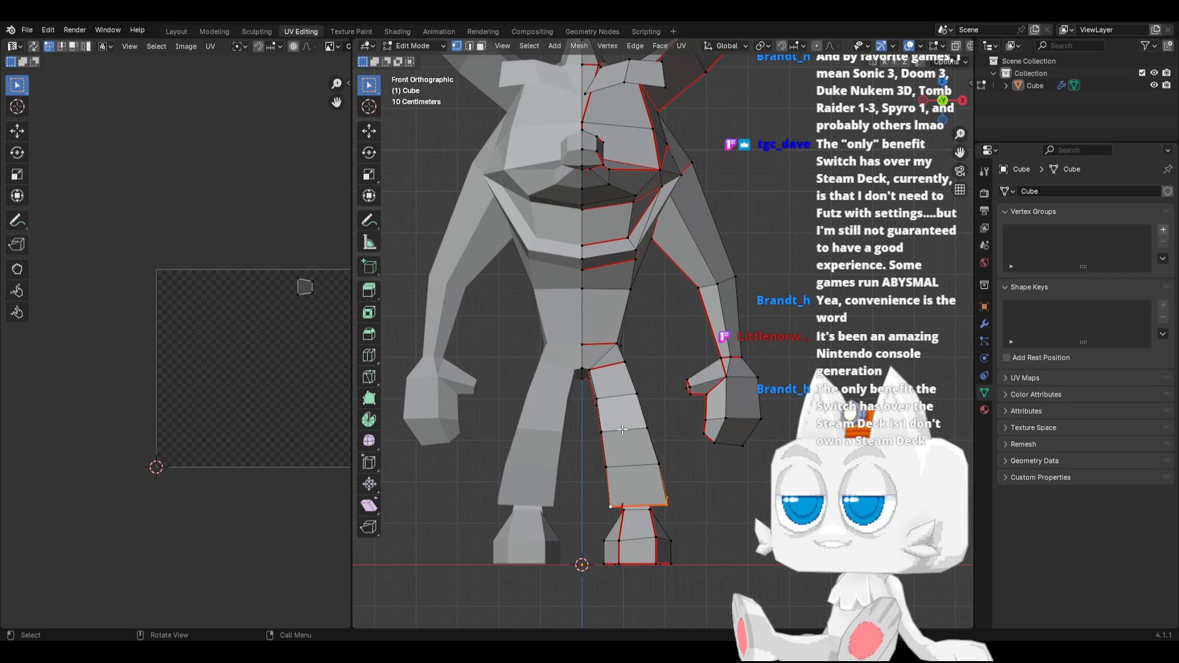
scroll(592, 450, up, 1)
drag(560, 437, 678, 463)
key(alt+z)
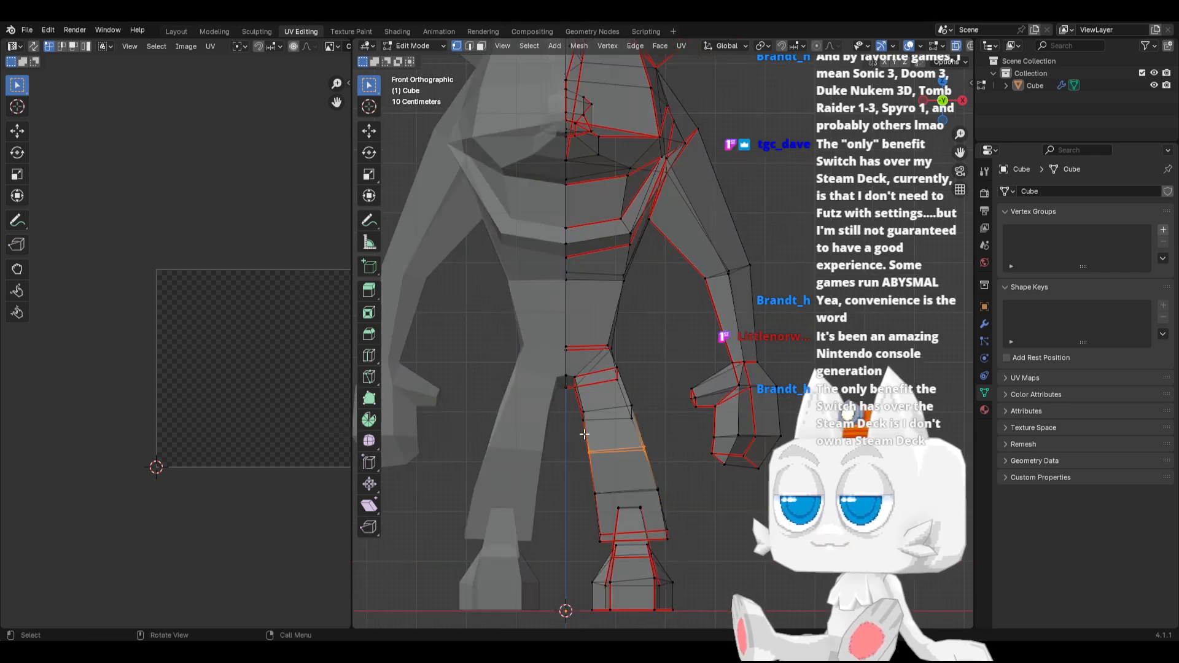
key(g)
key(x)
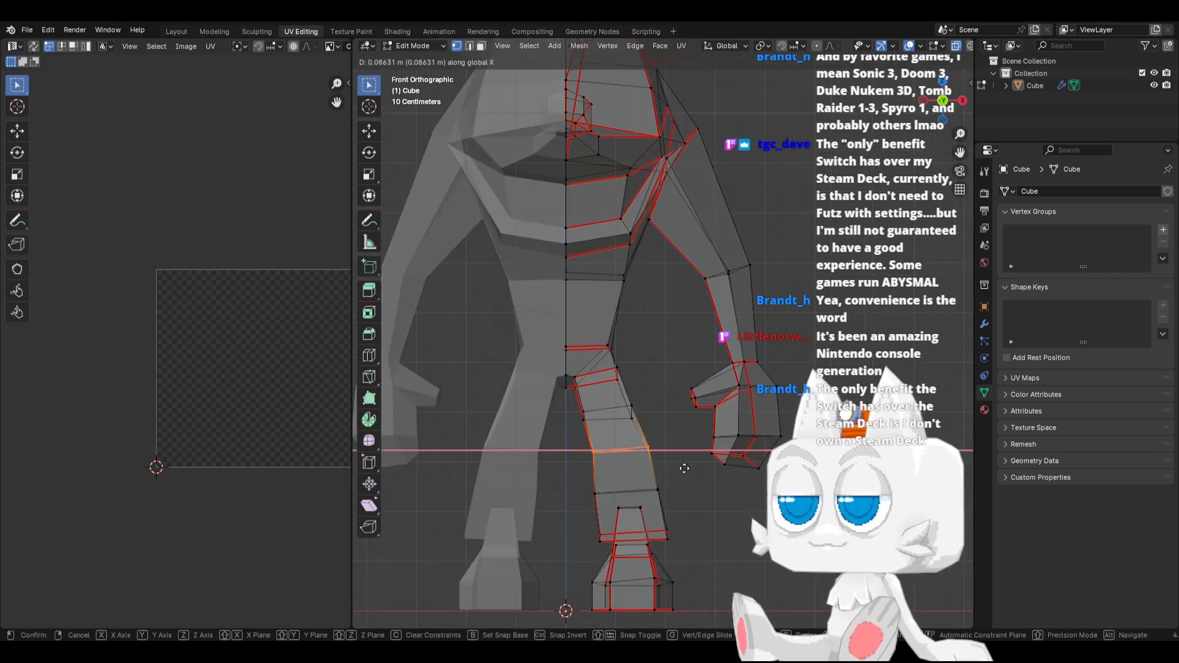
click(684, 468)
Shift the loop above the trouser cuff about 0.049 m and the thigh loop about 0.037 m along X
drag(584, 474, 681, 495)
key(g)
key(x)
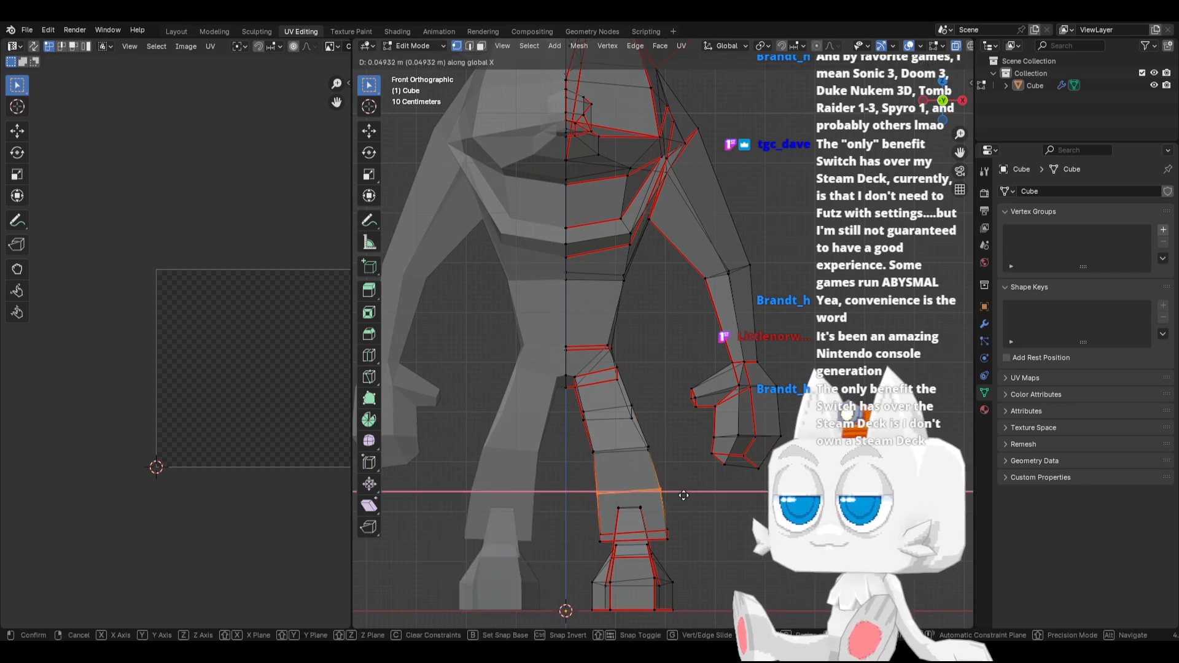
click(683, 495)
drag(569, 400, 636, 424)
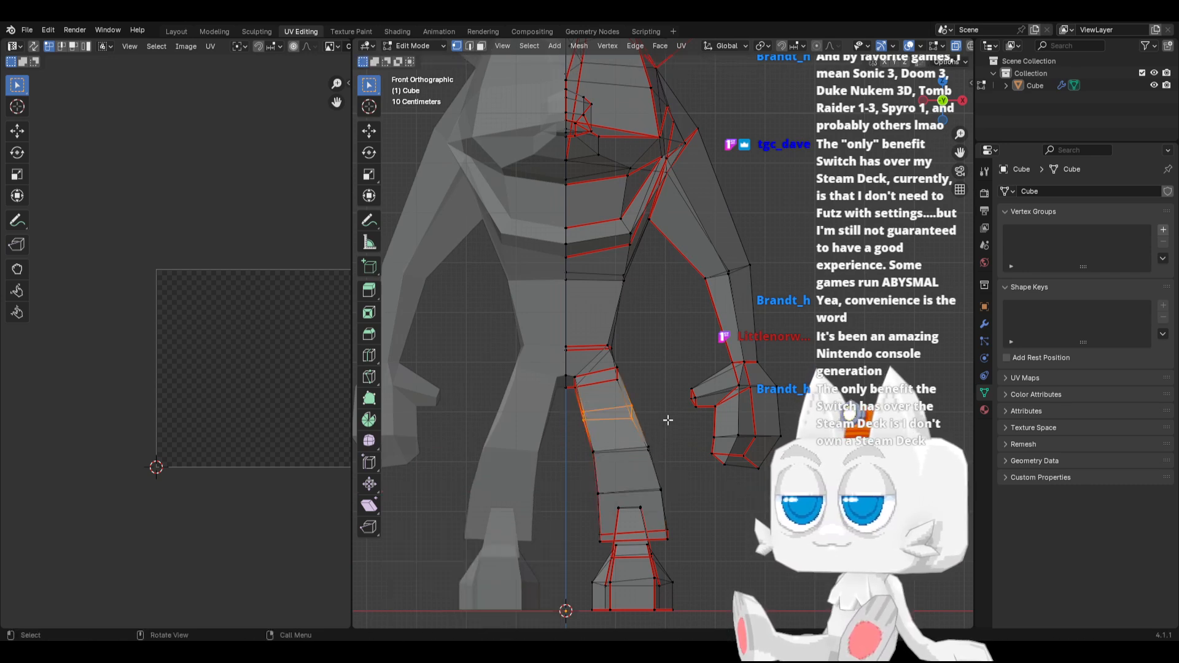
key(g)
key(x)
click(670, 414)
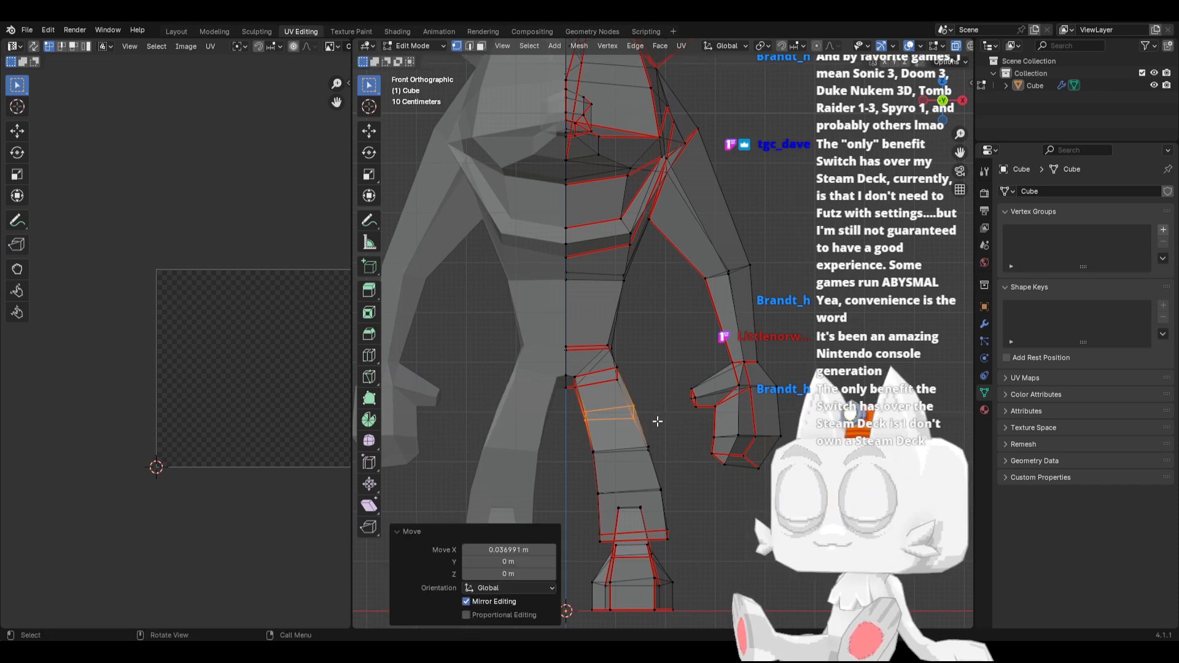
Check the reshaped leg on the solid model and select the entire mesh to examine its UV islands
key(Tab)
scroll(653, 429, down, 2)
key(alt+z)
key(Tab)
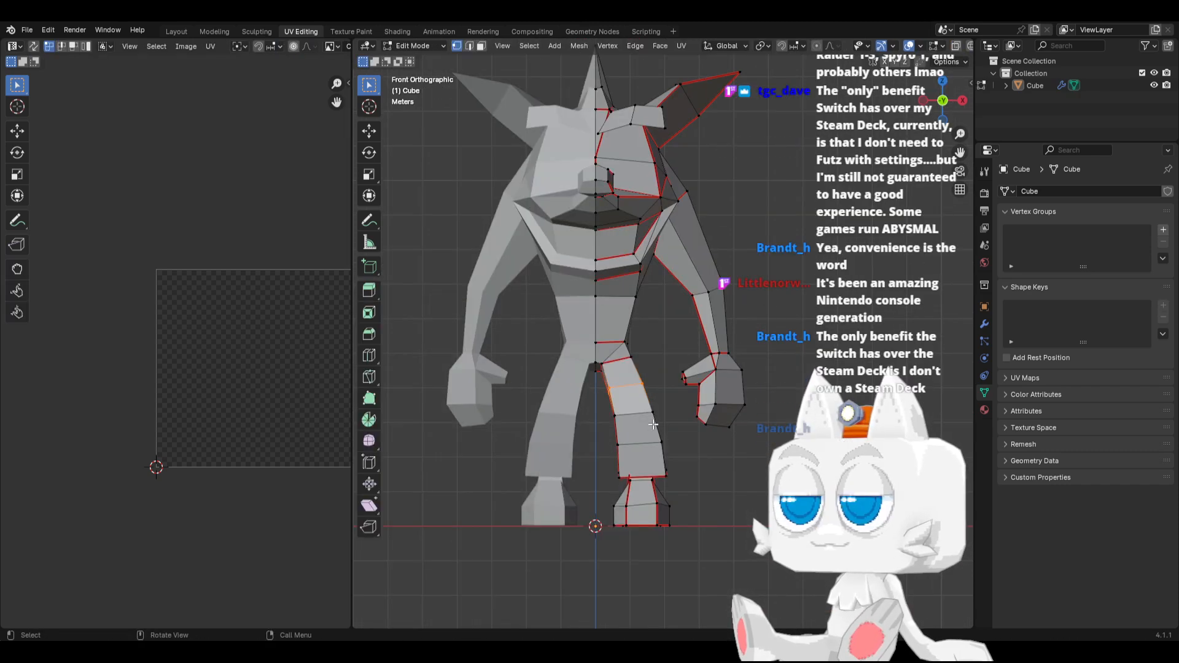
key(a)
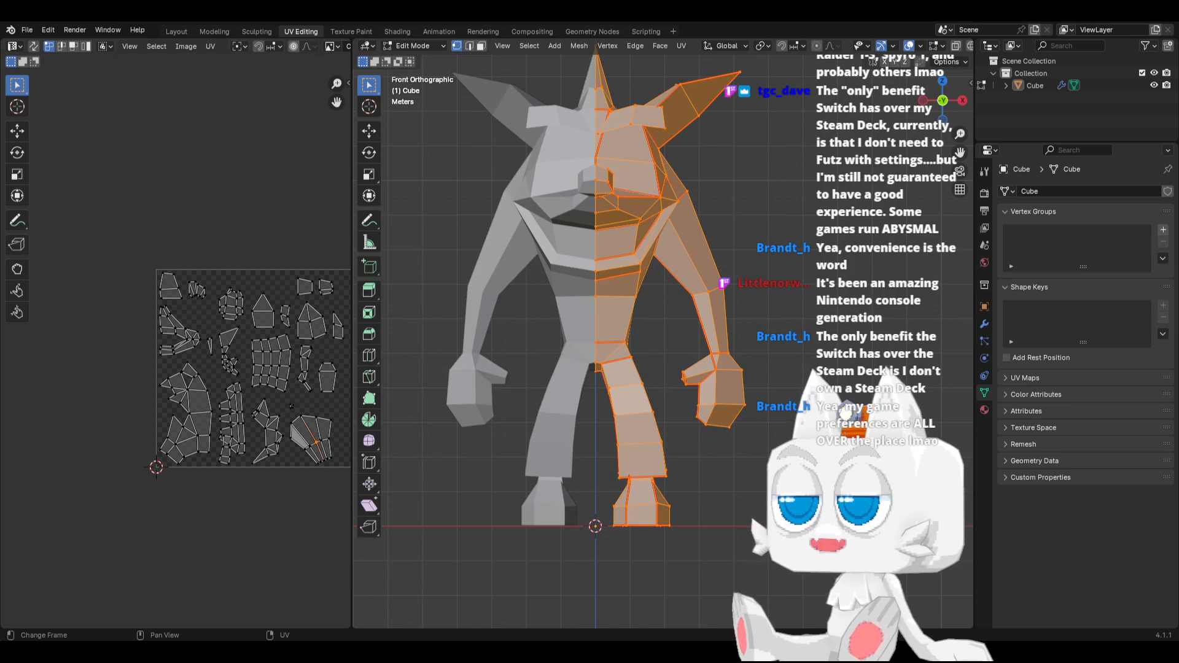
scroll(189, 332, up, 1)
middle_drag(202, 341, 95, 329)
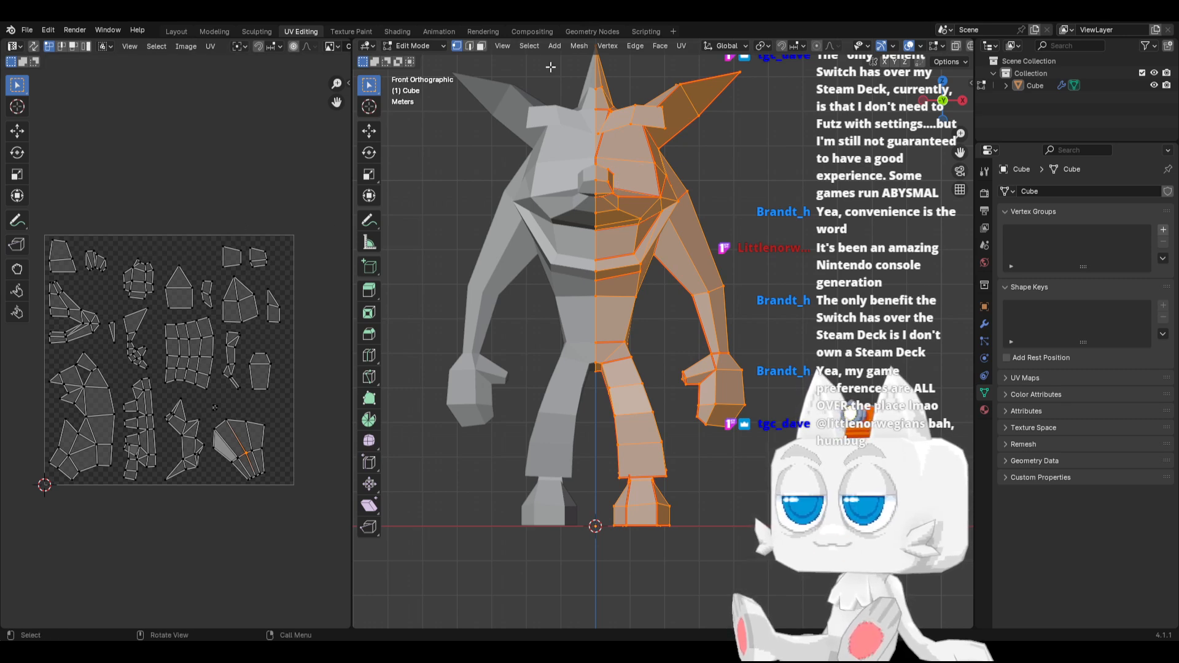
Select the nose faces and everything linked to them, delimited by seams, to inspect their UV island
key(3)
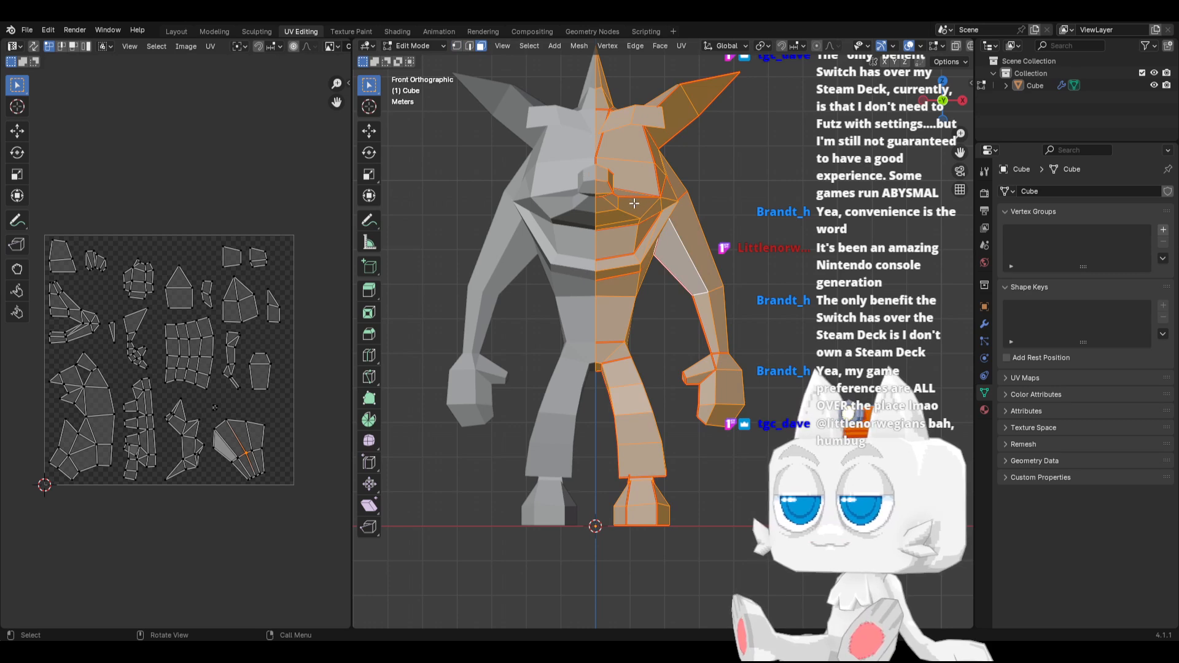
key(alt+a)
click(603, 186)
key(ctrl+l)
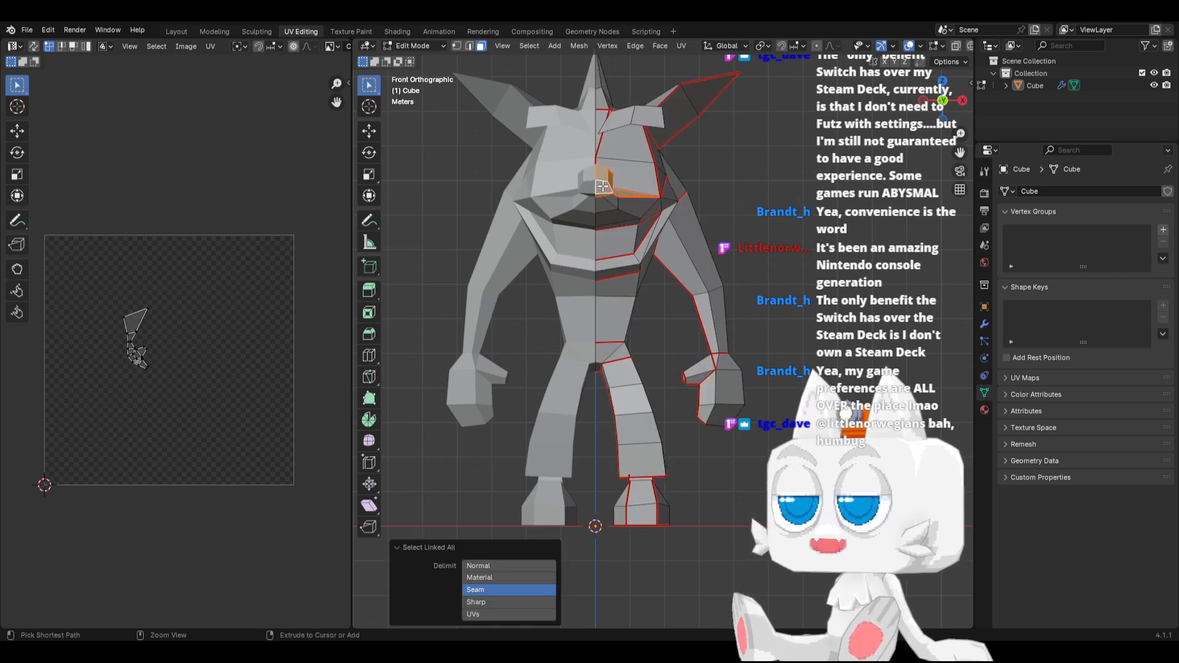
Mark a seam around the base of the nose where it joins the snout
middle_drag(626, 208, 572, 205)
key(2)
key(a)
scroll(488, 192, up, 2)
key(alt+a)
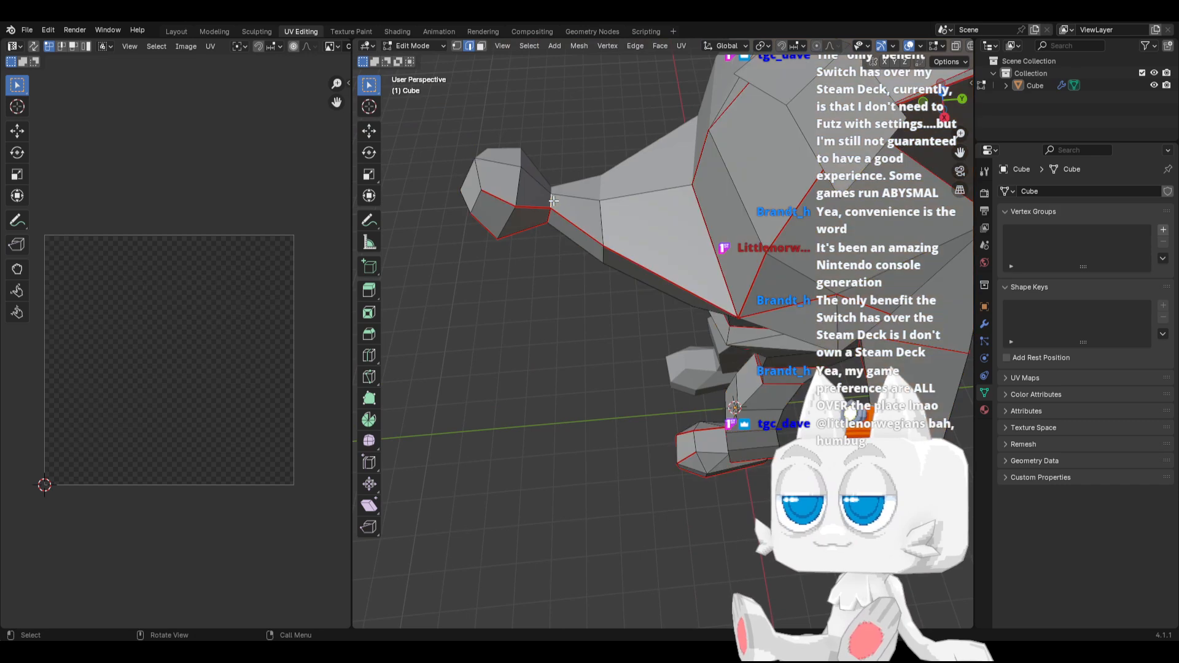
key(ctrl+e)
click(519, 252)
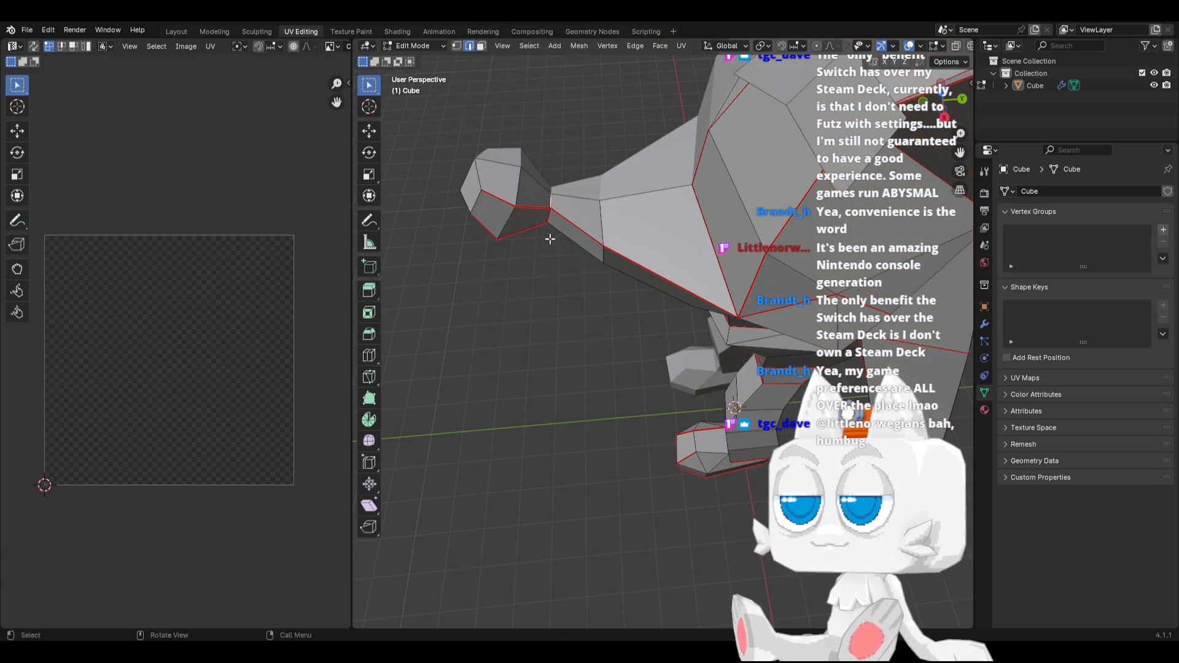
Unwrap the entire mesh again with the Angle Based method
key(a)
click(679, 46)
click(684, 60)
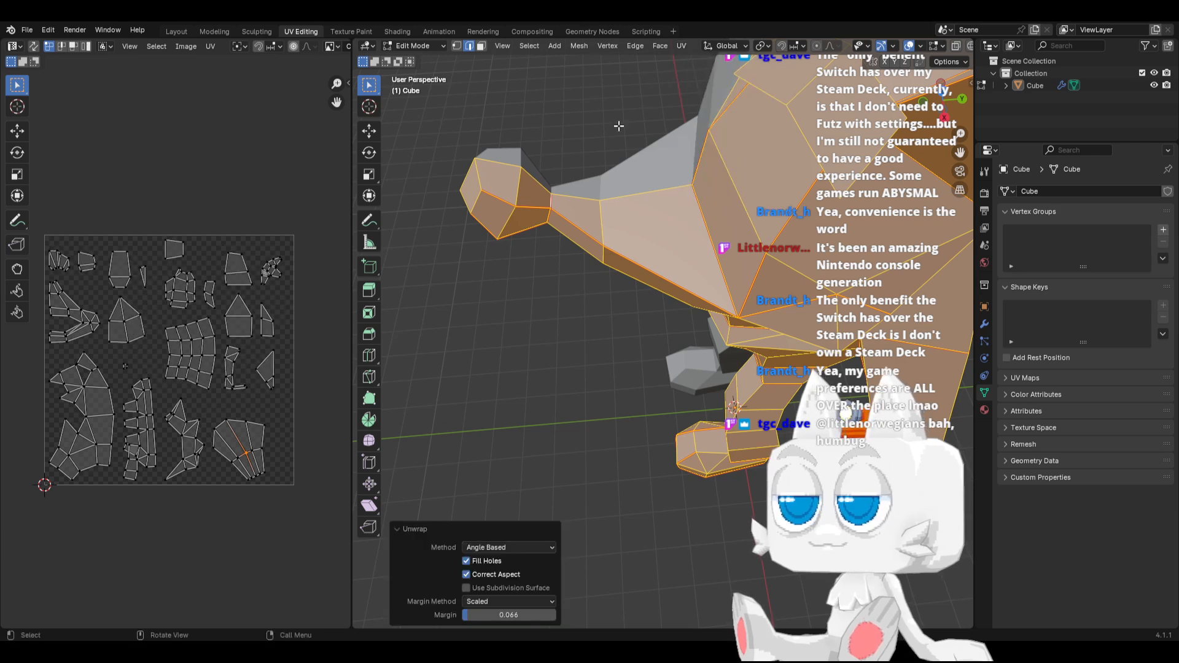
Select the seam-linked faces above the snout and move their UV island outside the UV square, above its top-left corner
middle_drag(636, 306, 626, 337)
key(alt+a)
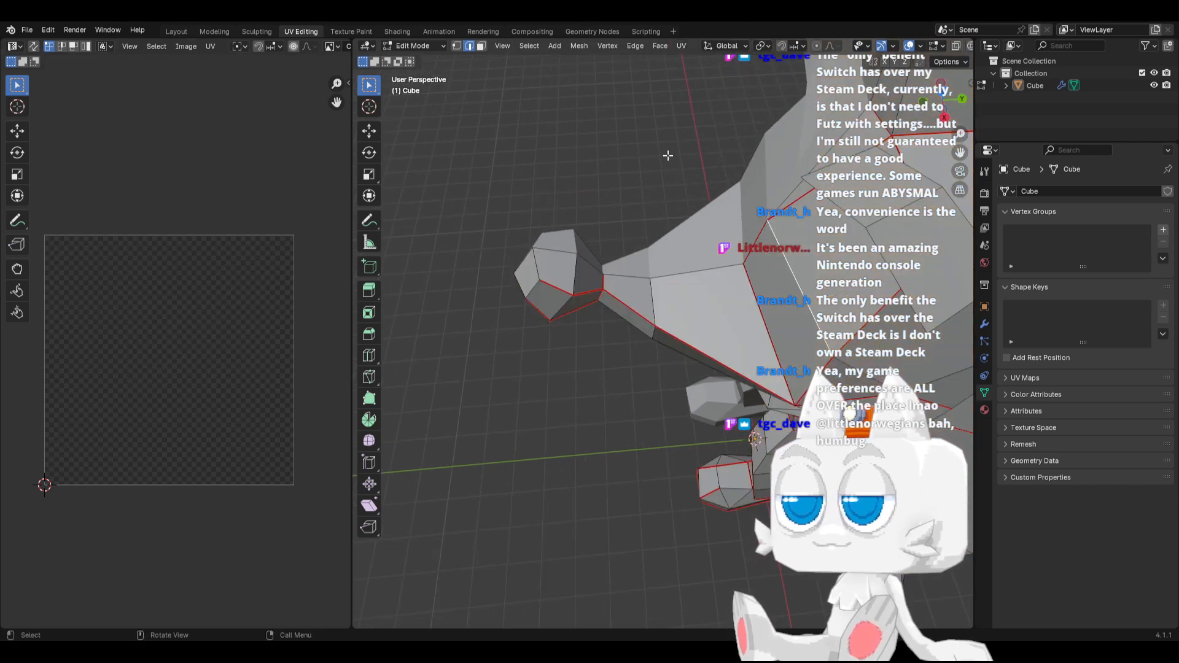
click(481, 46)
click(781, 280)
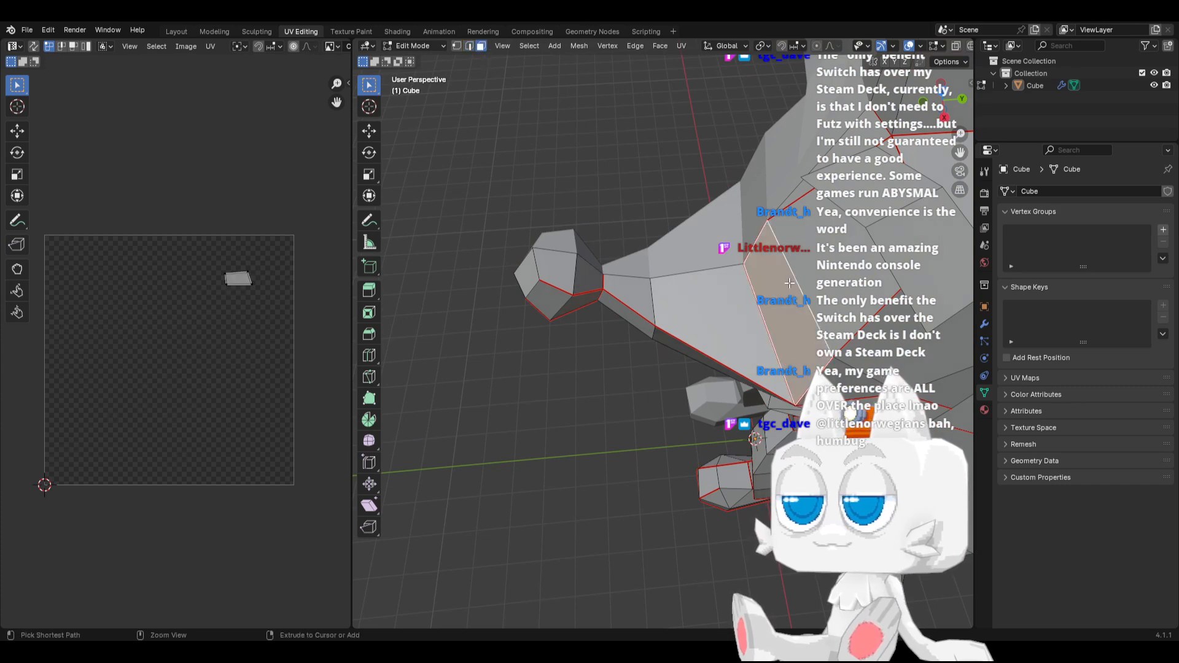
key(ctrl+l)
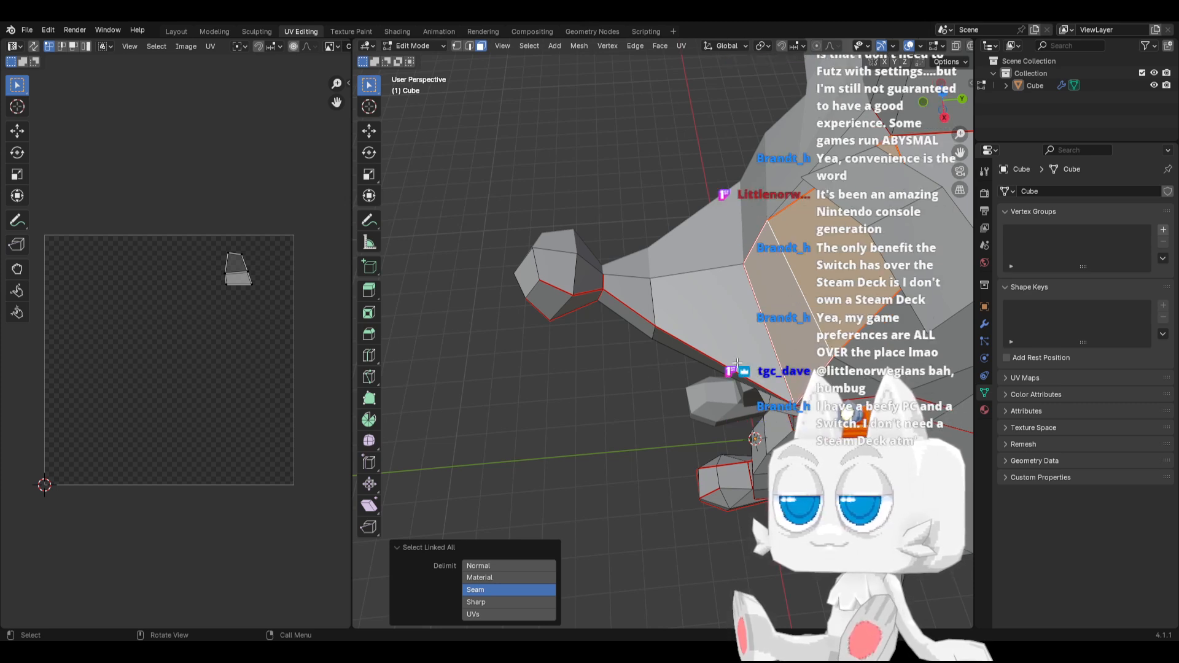
key(a)
key(g)
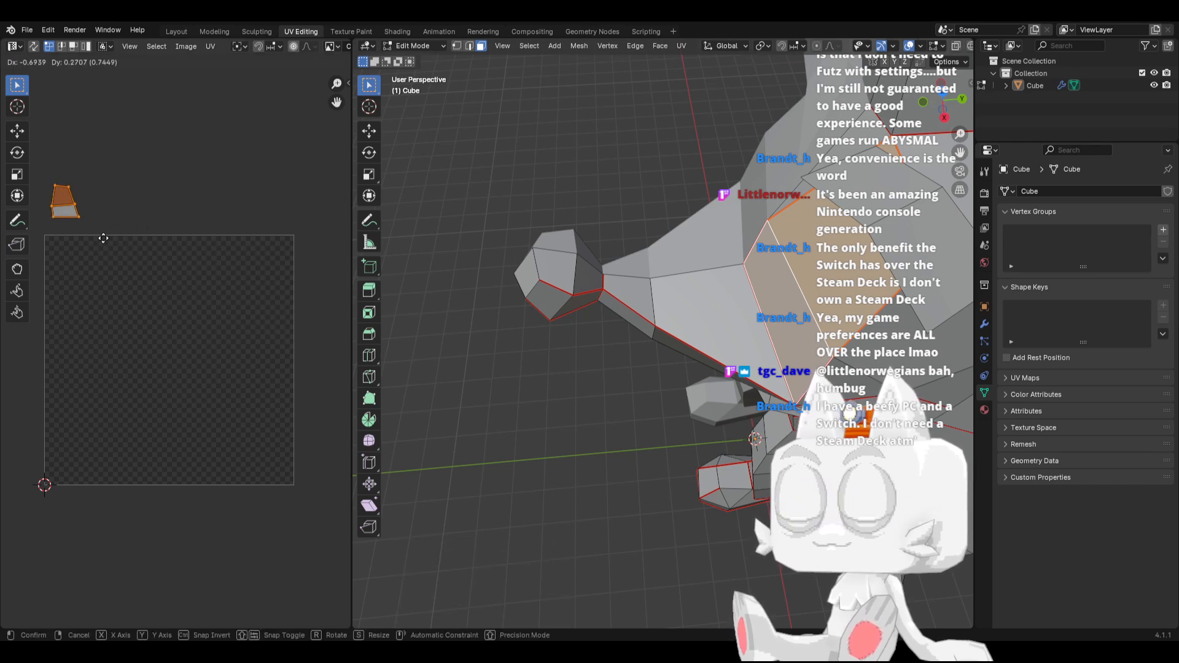
click(106, 239)
Display the UVs of the whole mesh and lower the separated face island to just above the UV square
key(a)
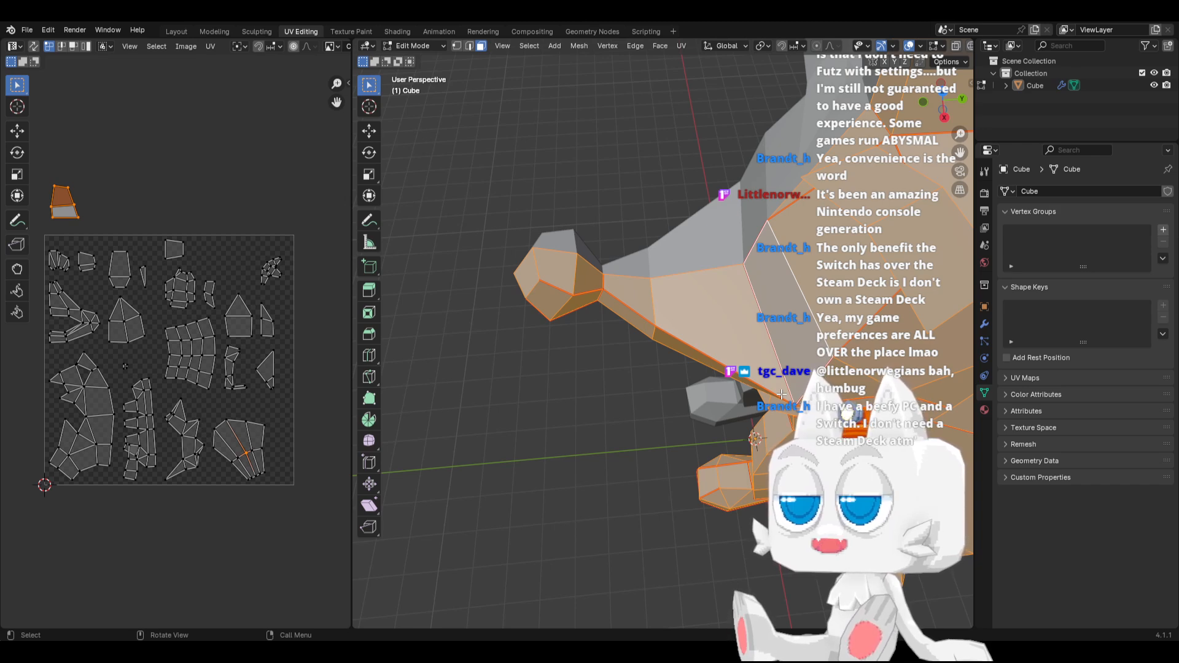
key(KP_3)
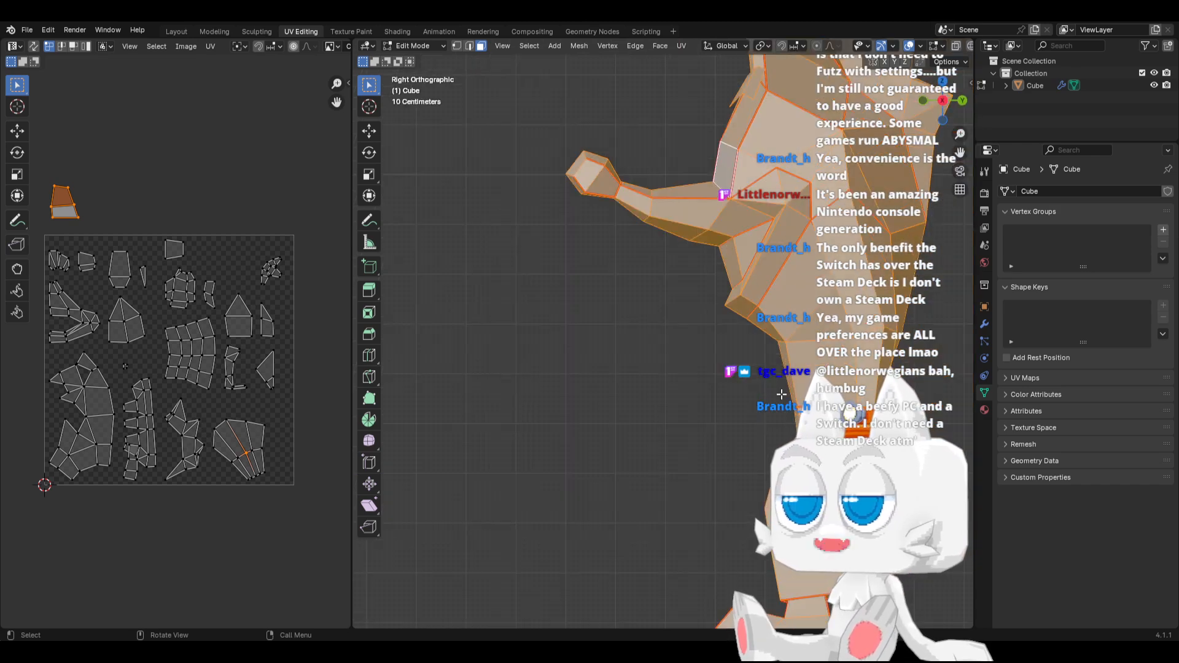
shift+middle_drag(128, 262, 175, 341)
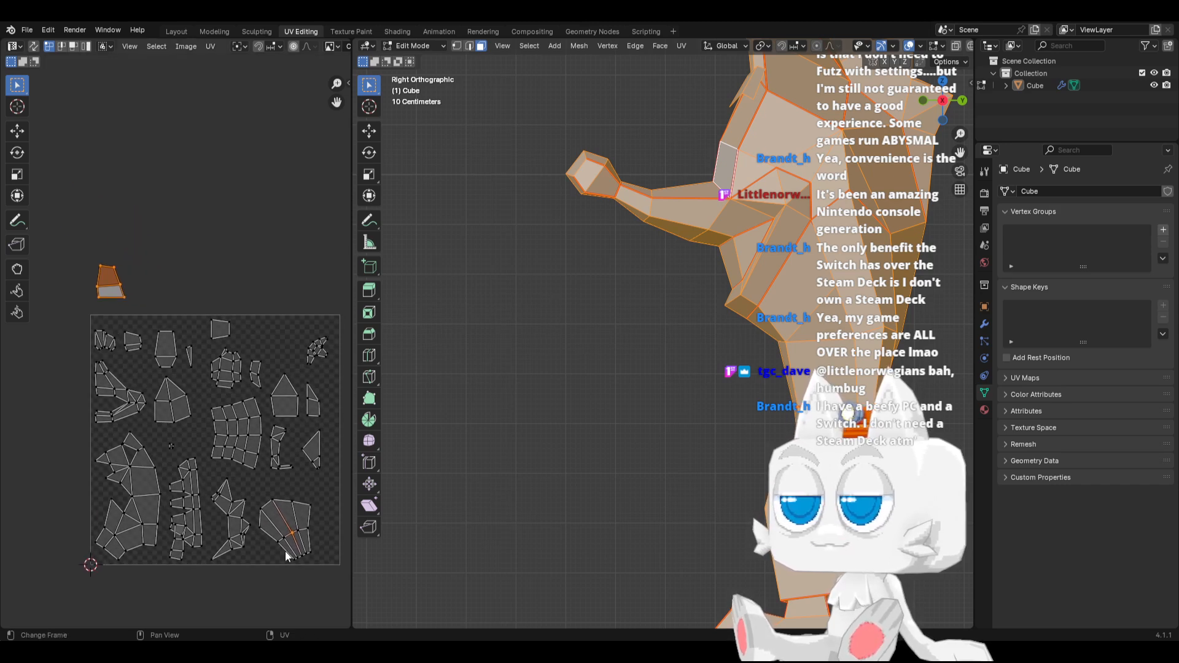
click(267, 559)
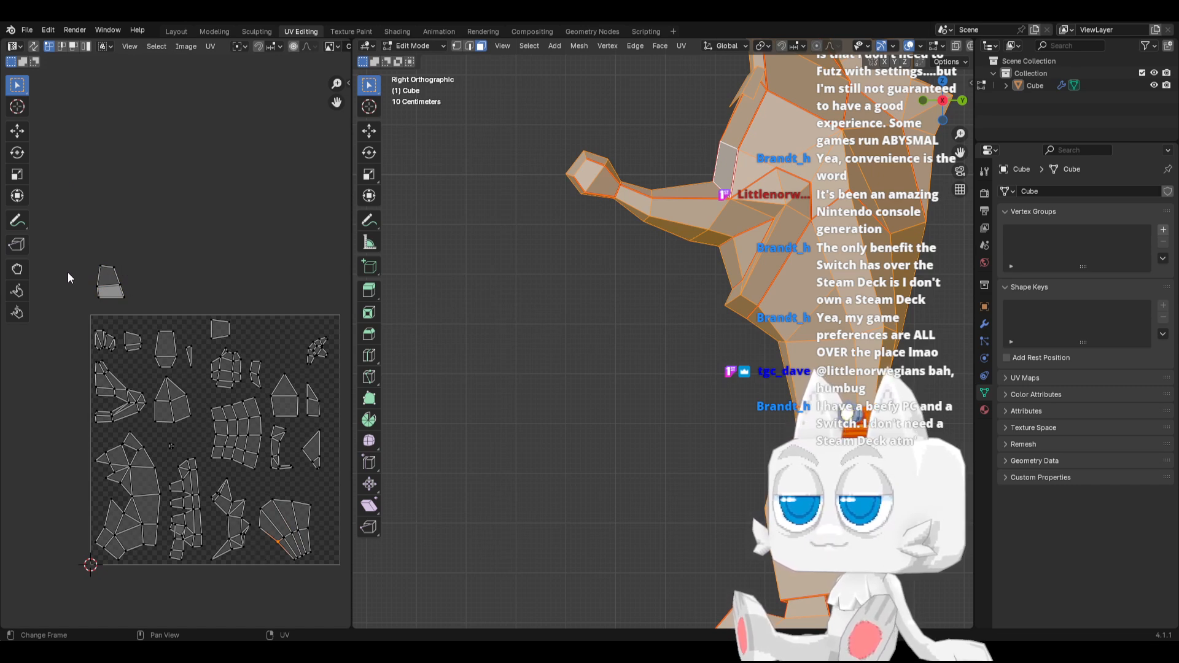
scroll(80, 307, down, 2)
drag(92, 324, 300, 536)
click(157, 271)
scroll(171, 348, up, 4)
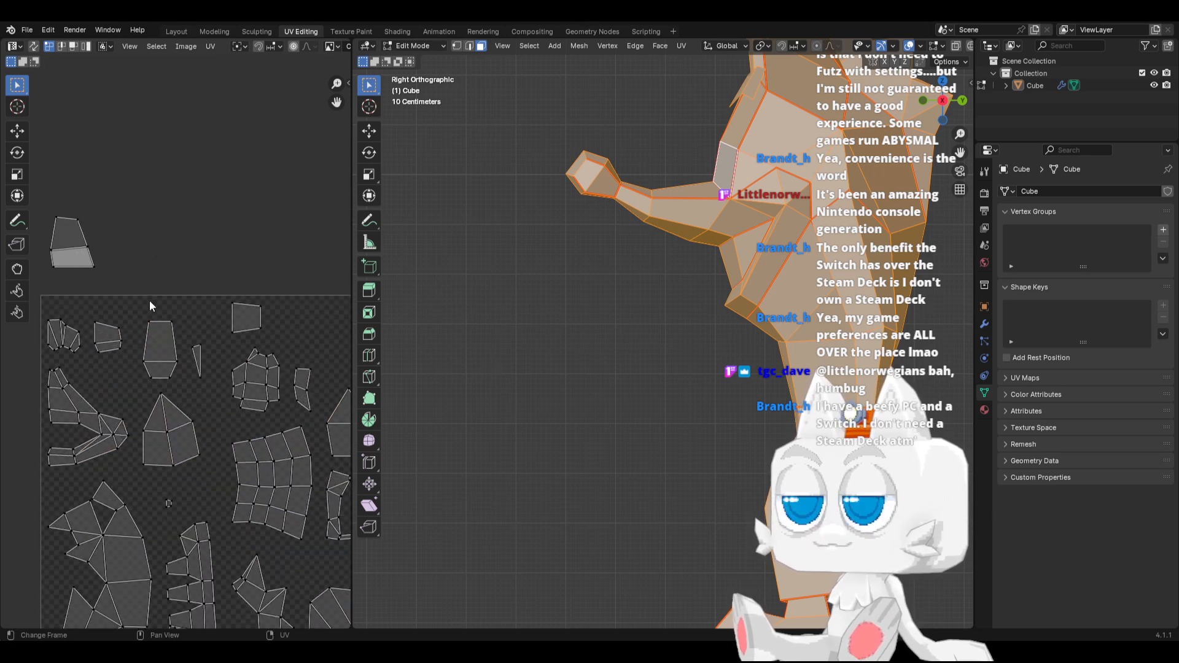
middle_drag(151, 279, 252, 324)
drag(131, 241, 221, 325)
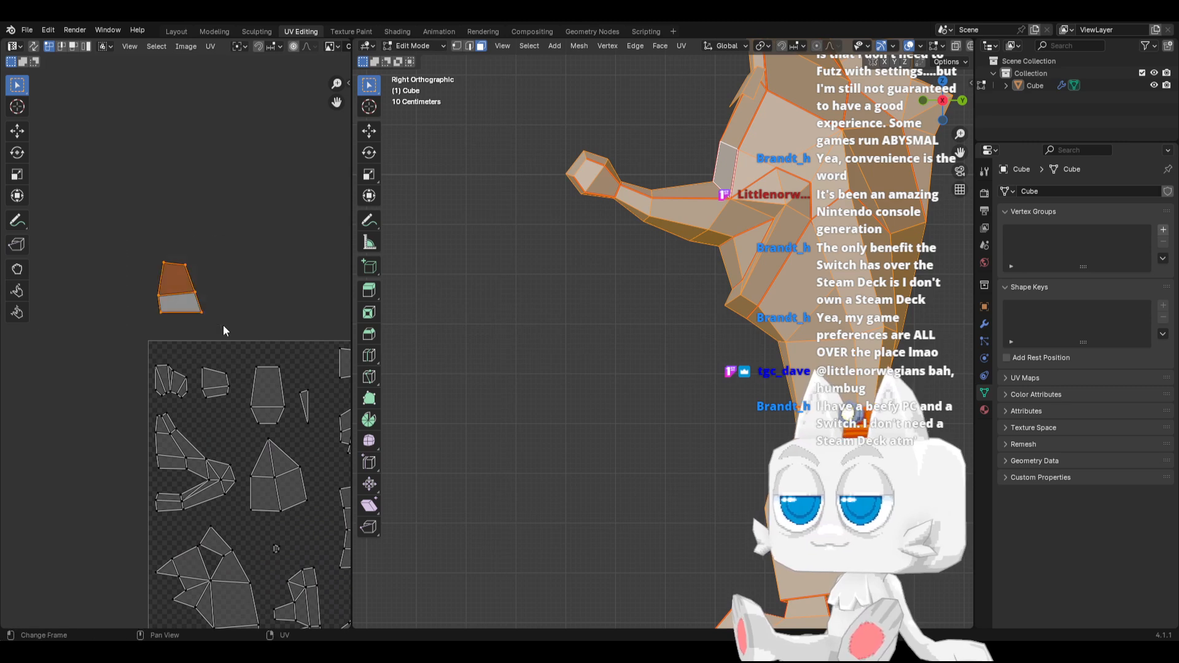
key(g)
click(223, 346)
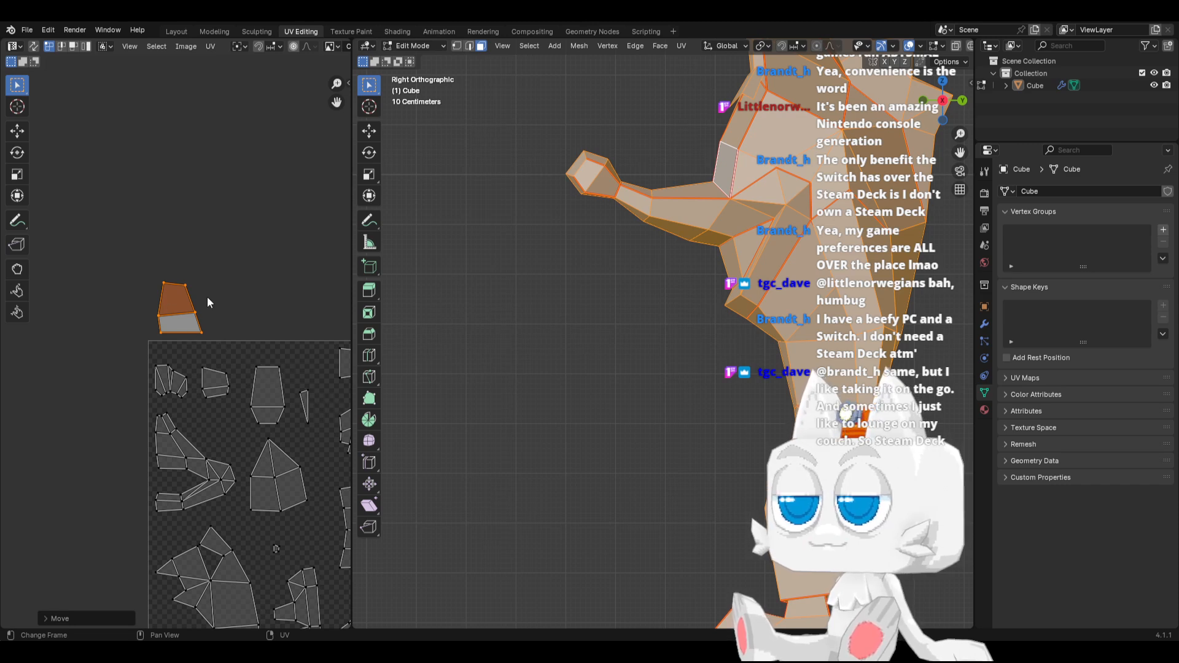
Nudge the bottom edge of the separated face island slightly along X in the UV layout
drag(142, 326, 219, 342)
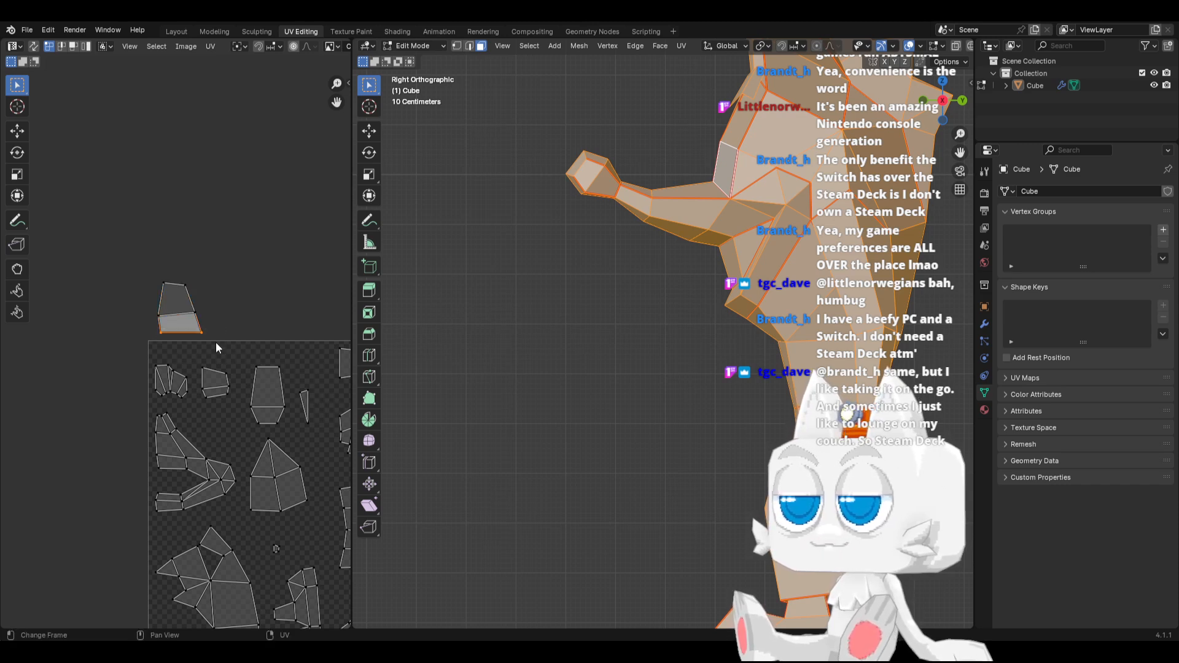
key(g)
key(x)
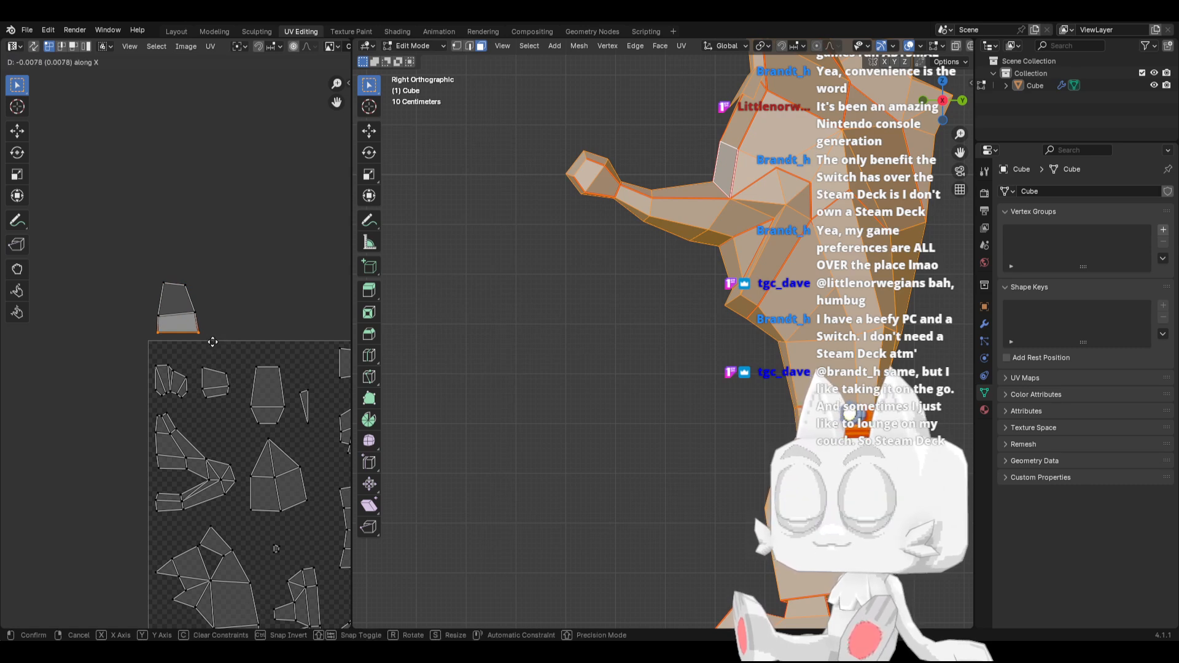
click(214, 348)
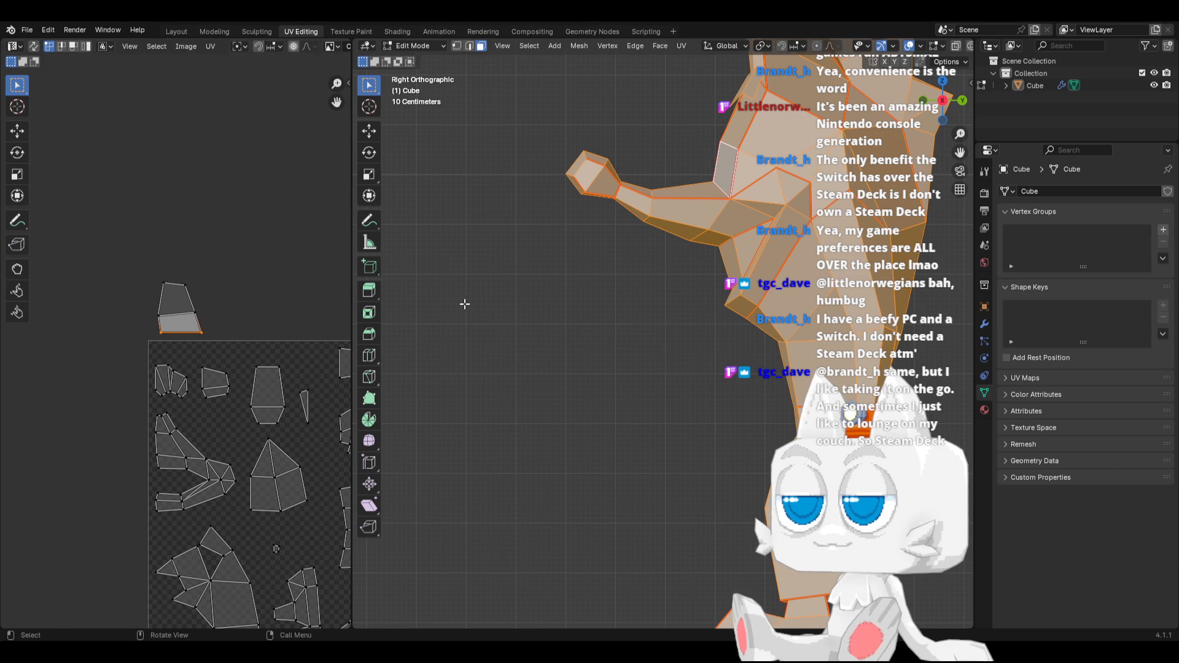
click(189, 307)
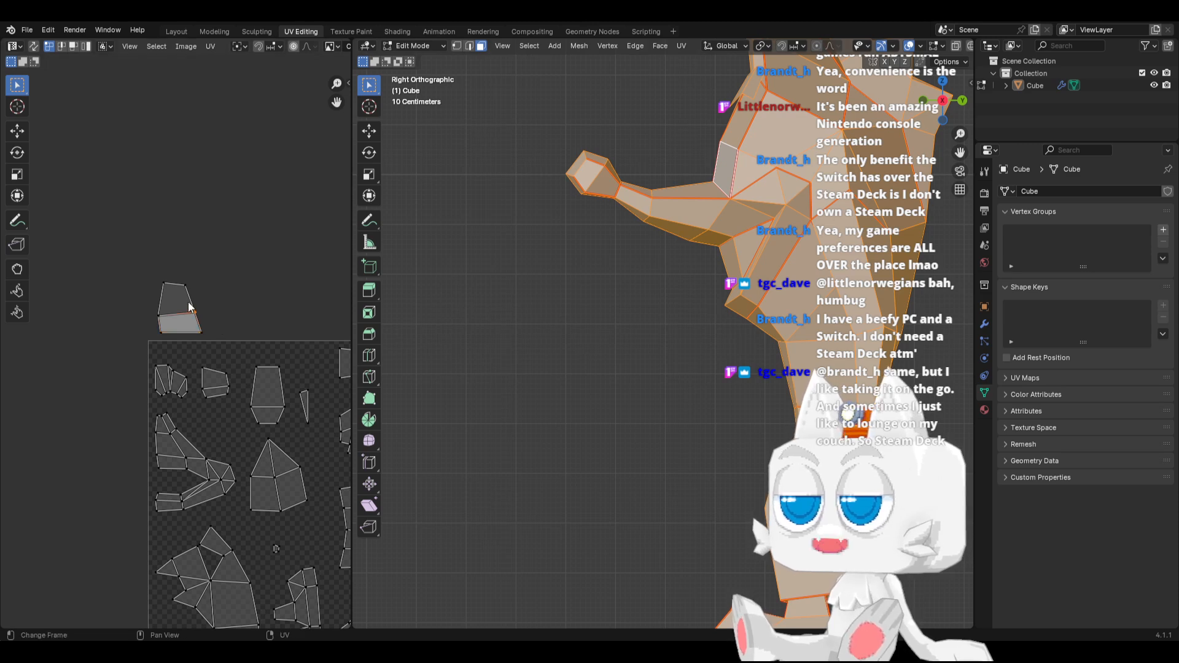
Move the small island from the UV square's top-left corner into the gap beside the pointed island
scroll(132, 370, down, 1)
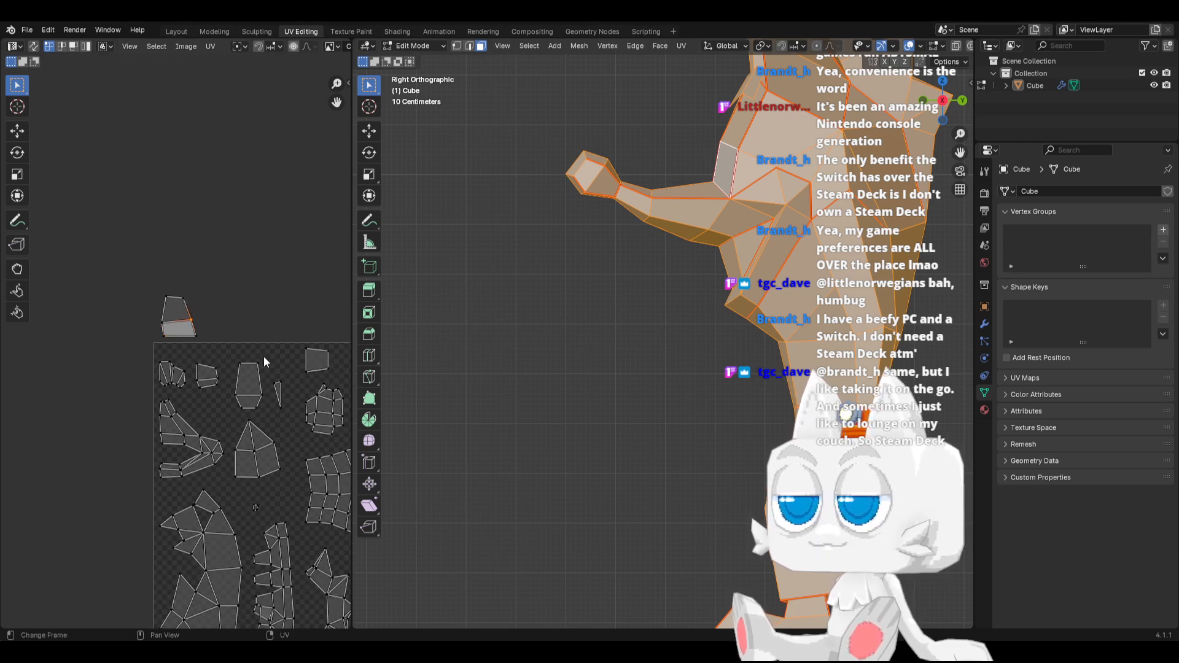
click(163, 367)
key(g)
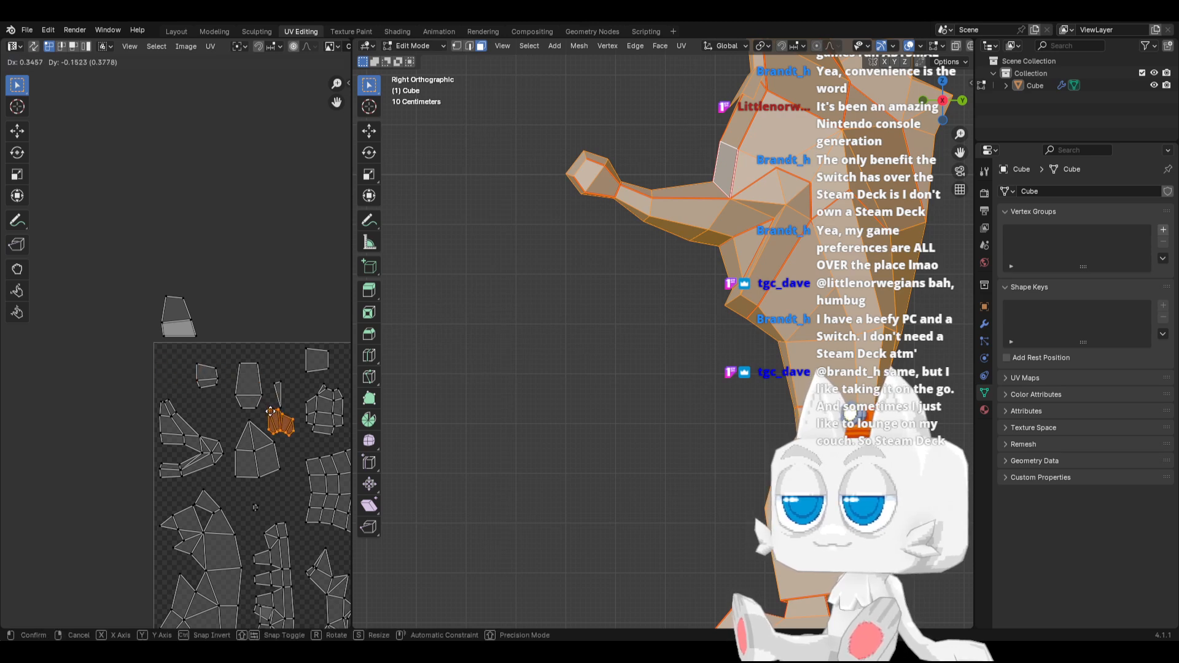
click(277, 418)
Select the seam-linked faces along the top of the snout and move their UV island outside the UV square's left edge
middle_drag(231, 379, 154, 382)
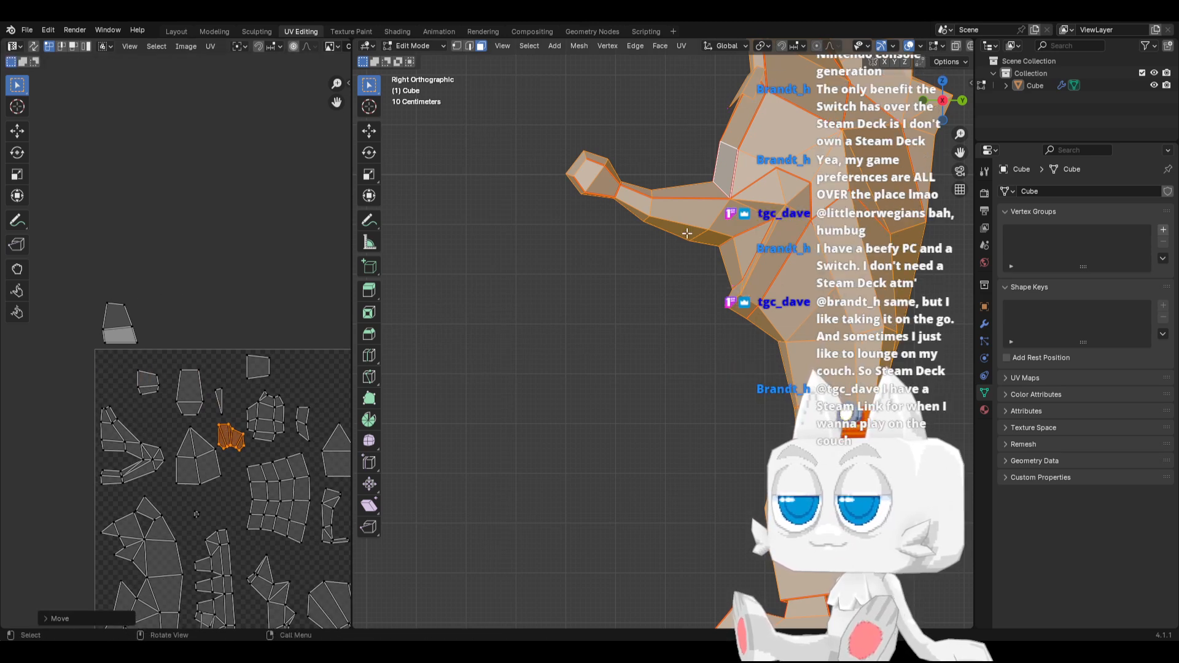
click(702, 192)
alt+click(701, 192)
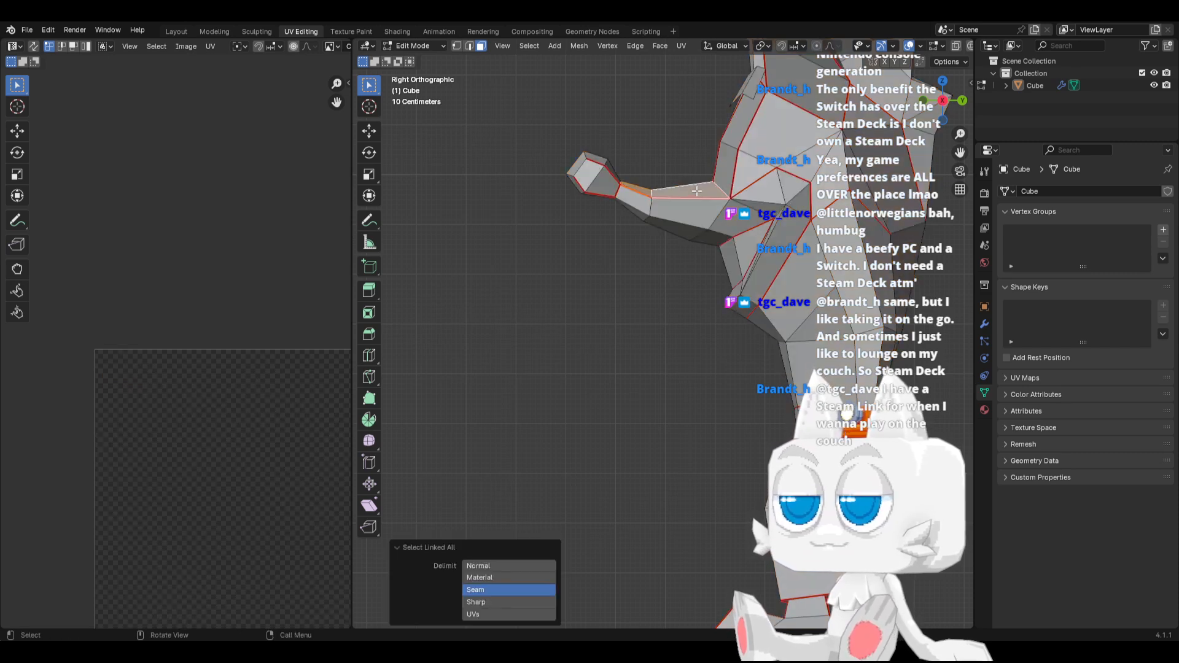
scroll(240, 464, down, 3)
key(g)
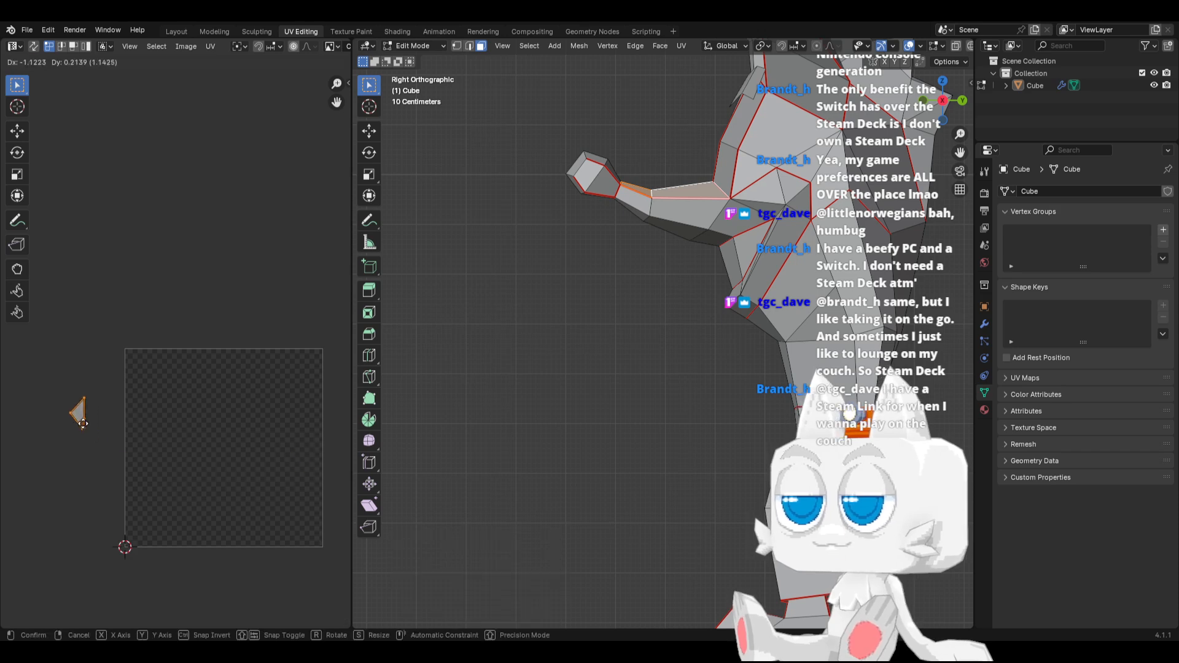
click(66, 423)
Display the whole mesh's UVs and place the separated triangular island just outside the UV square's upper-left edge, below the trapezoid island
key(a)
key(a)
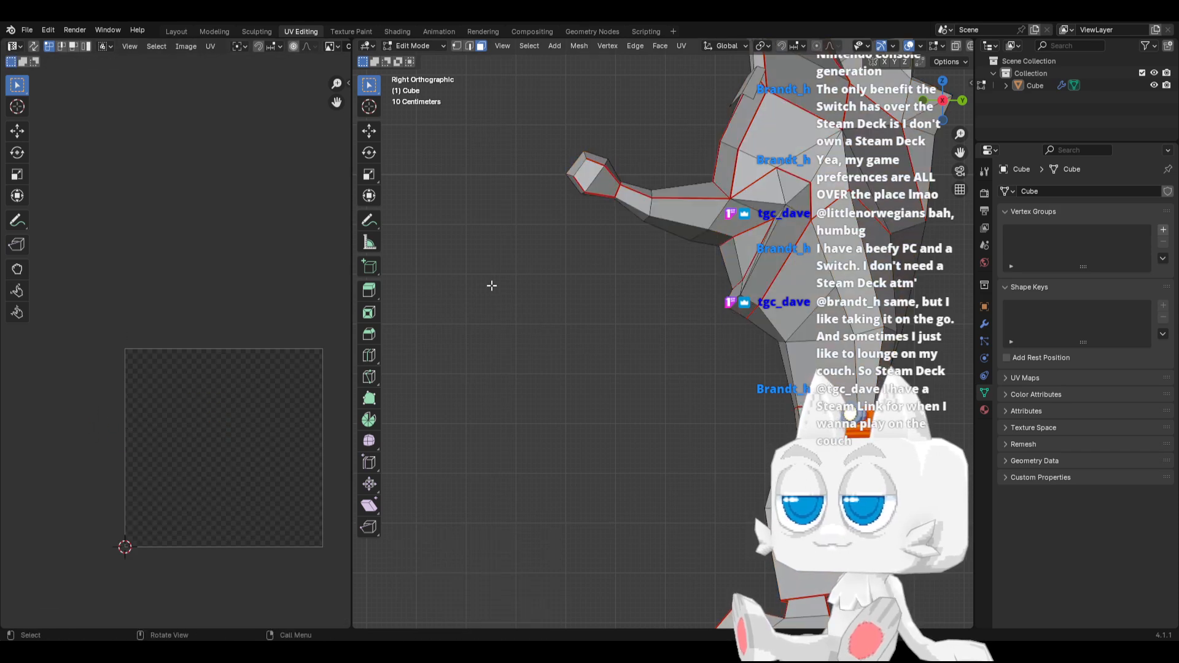
key(a)
scroll(87, 437, up, 2)
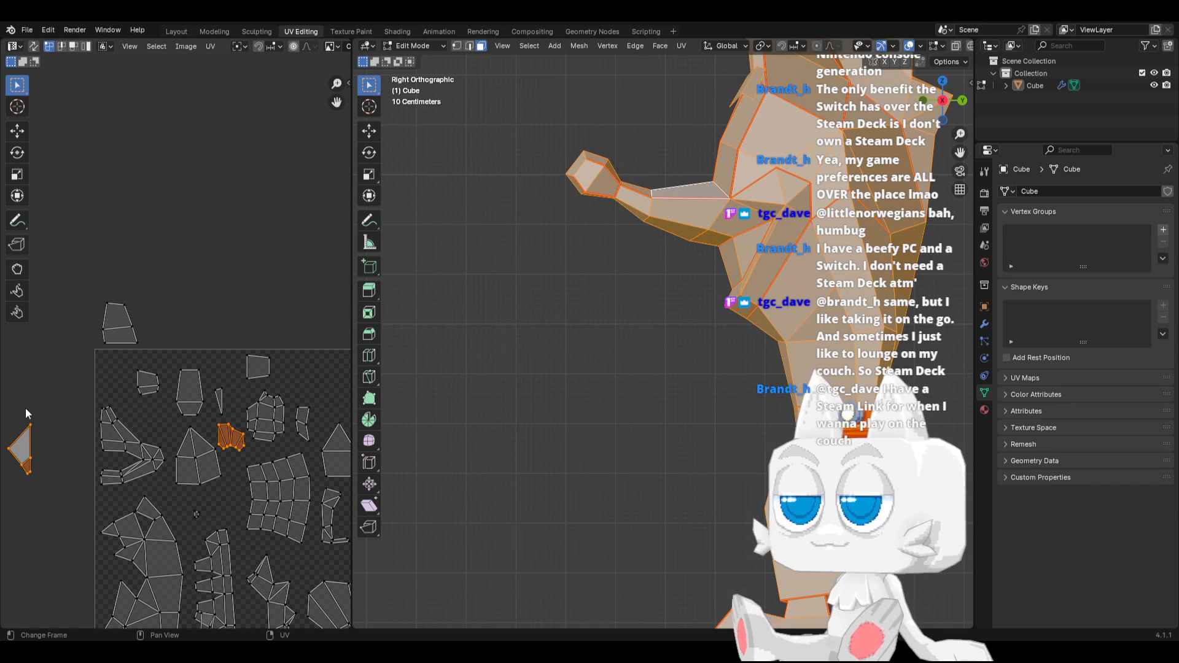
middle_drag(26, 412, 109, 432)
drag(57, 430, 124, 513)
key(g)
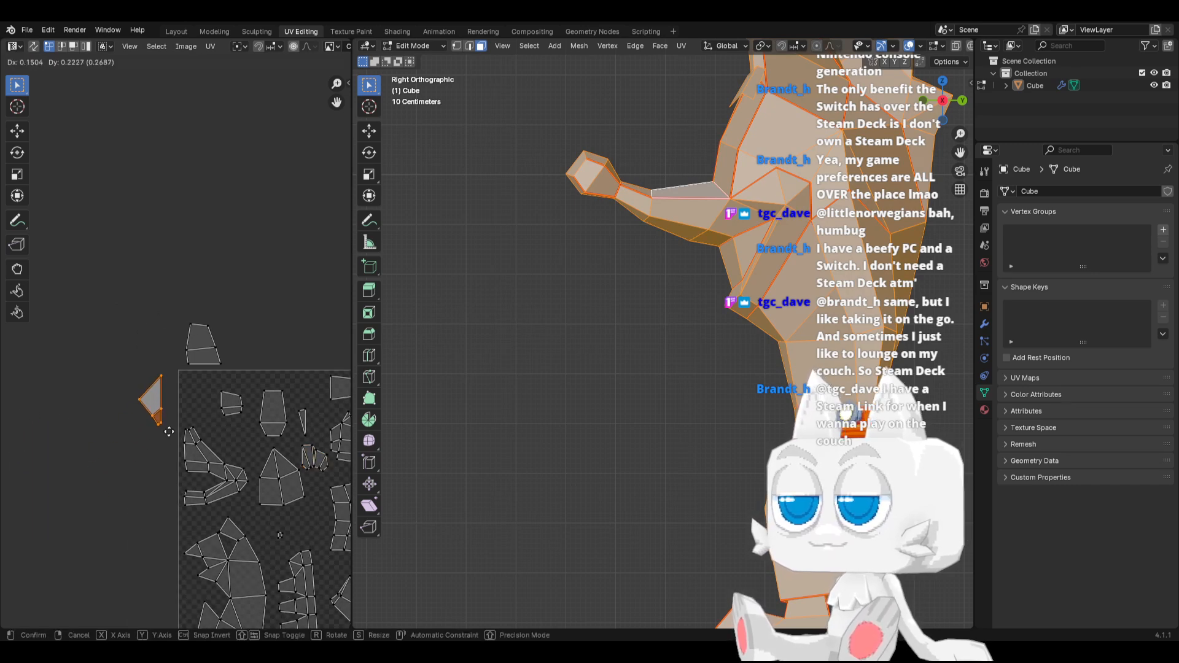
click(172, 428)
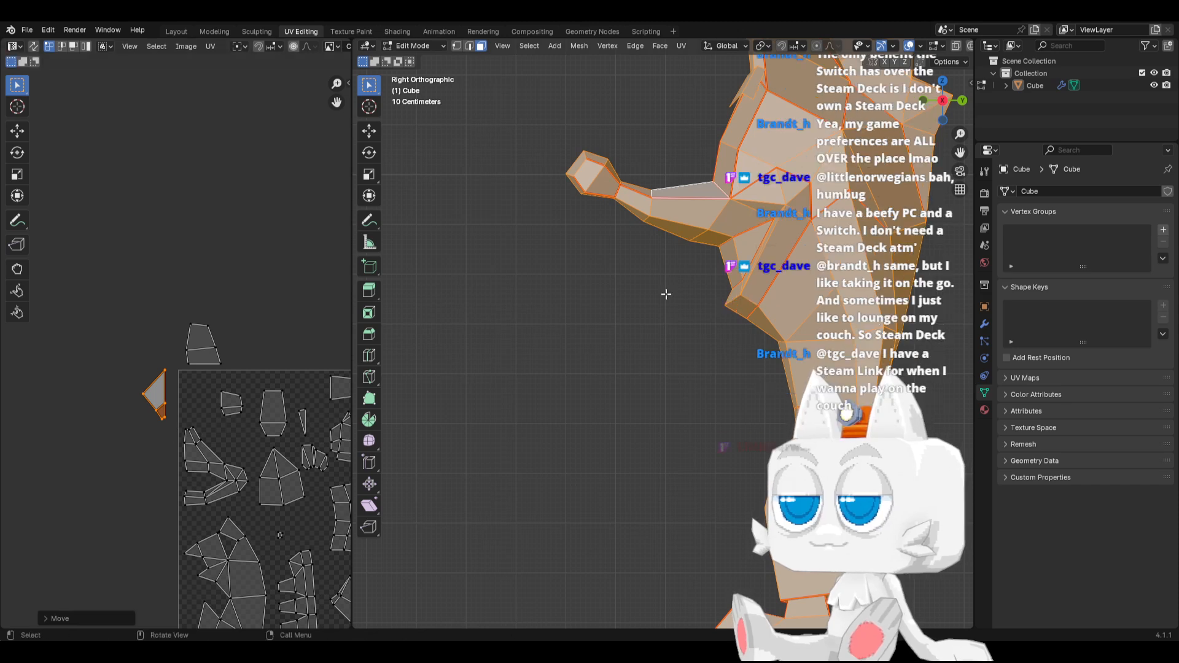
Select the seam-linked nose faces and move their UV island out of the UV square to its left
click(595, 179)
key(ctrl+l)
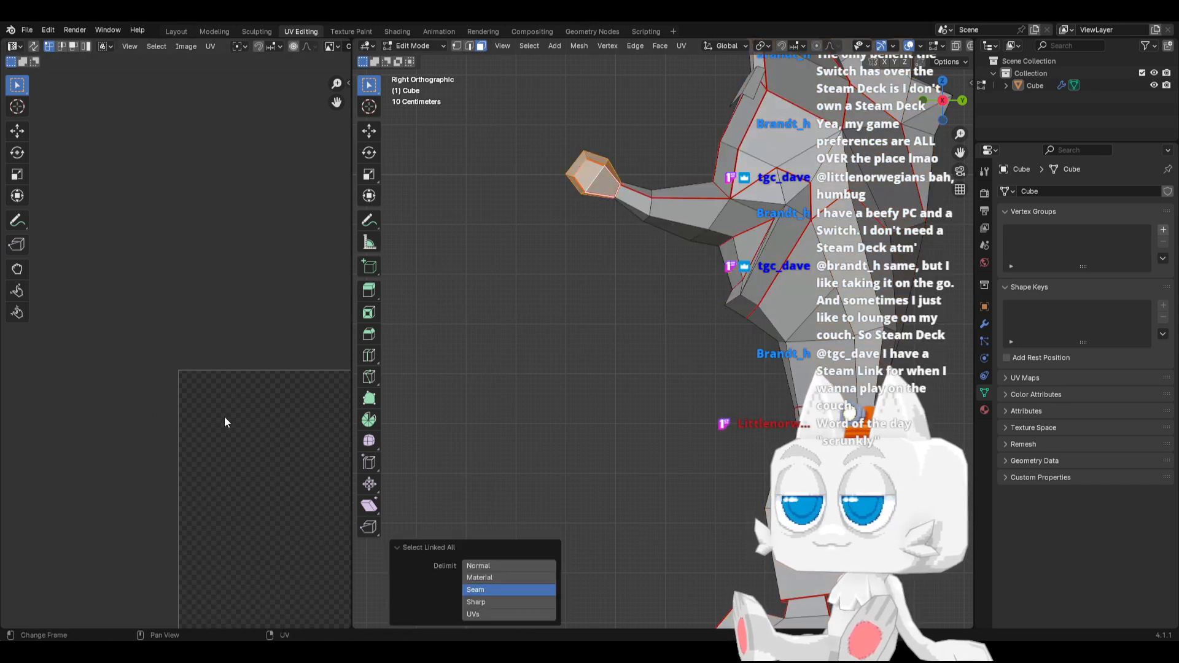
scroll(224, 423, down, 3)
key(a)
key(g)
click(81, 453)
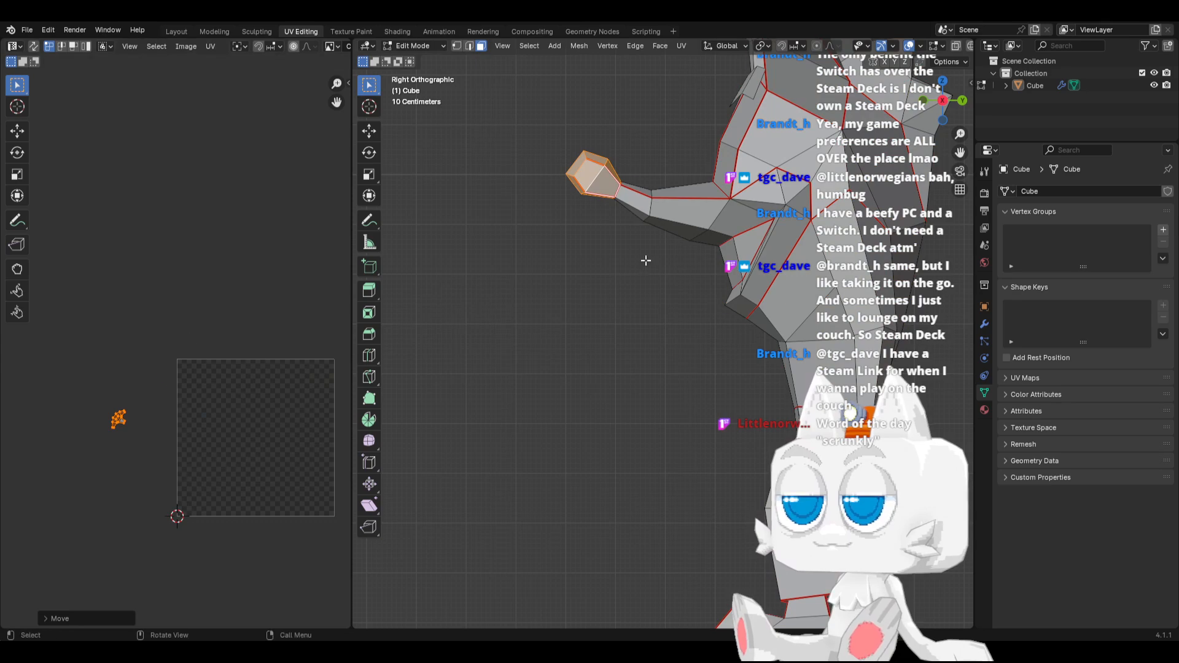
Display the whole mesh's UVs, place the nose island under the triangular island, and rotate it upright
key(a)
key(a)
key(a)
scroll(196, 389, up, 1)
drag(64, 410, 127, 473)
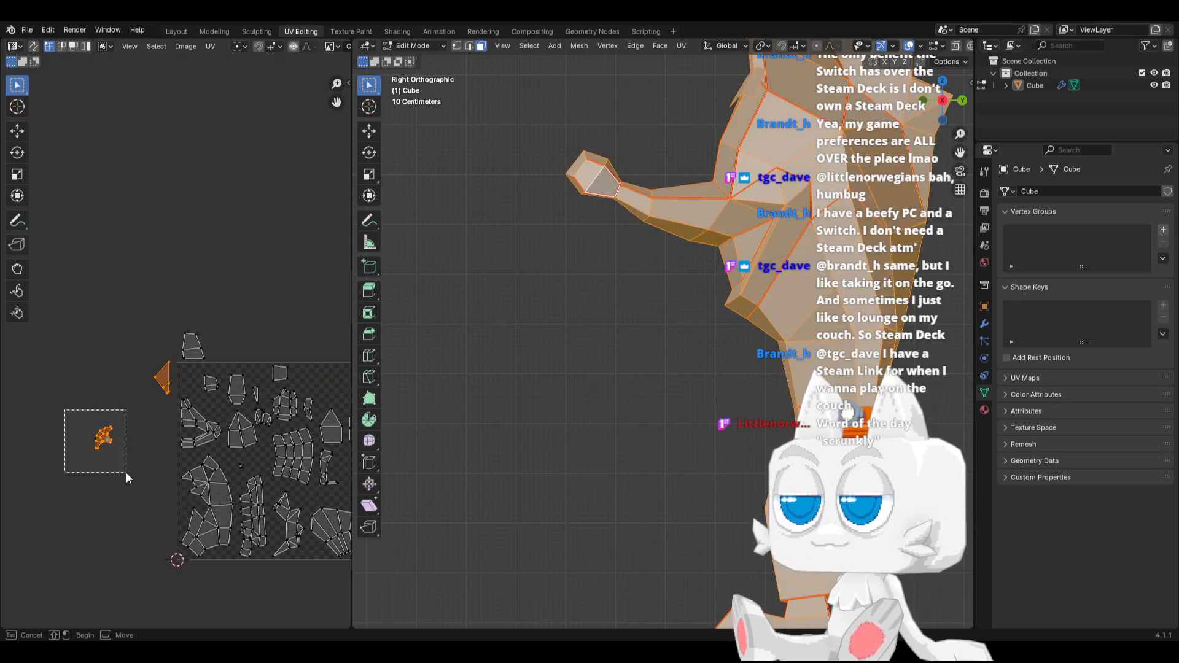
key(g)
click(178, 447)
key(r)
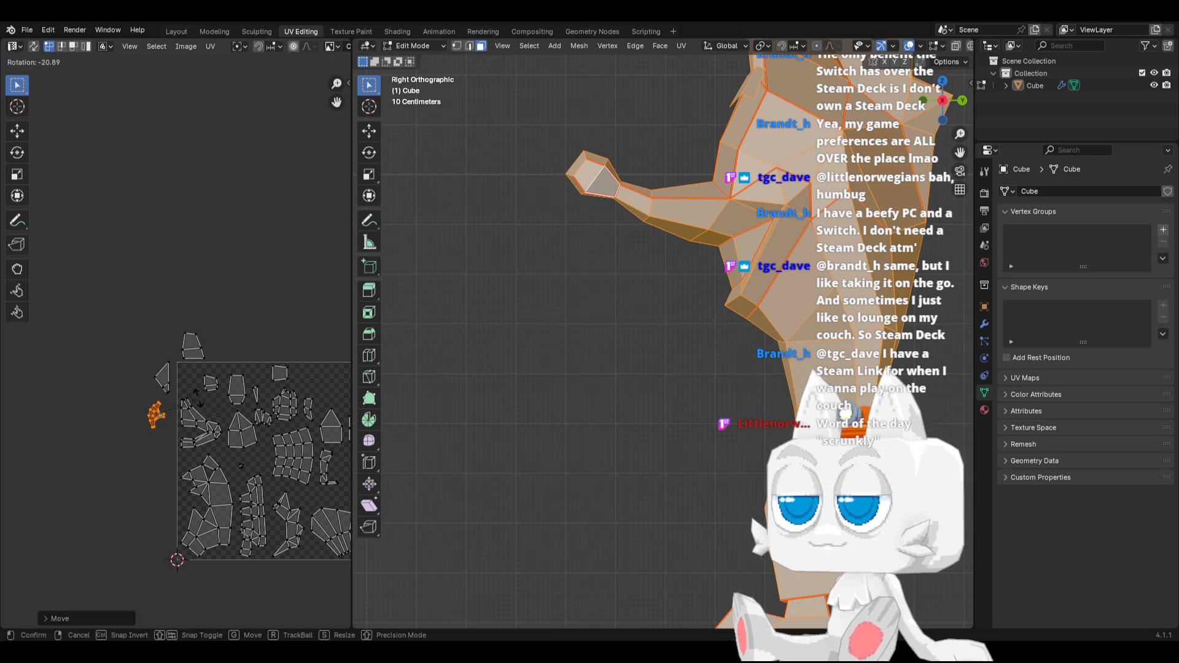
click(187, 395)
key(g)
click(189, 386)
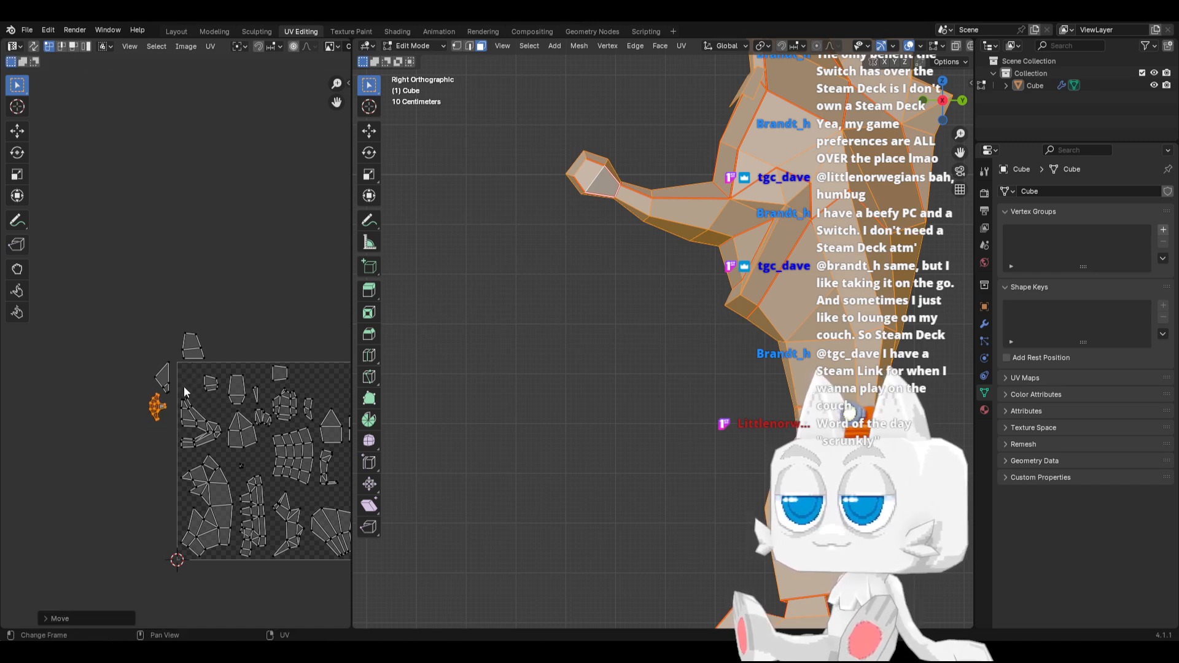
Shift the trapezoid island left over the other two separated islands, and move all three up clear of the UV square
drag(163, 329, 223, 361)
key(g)
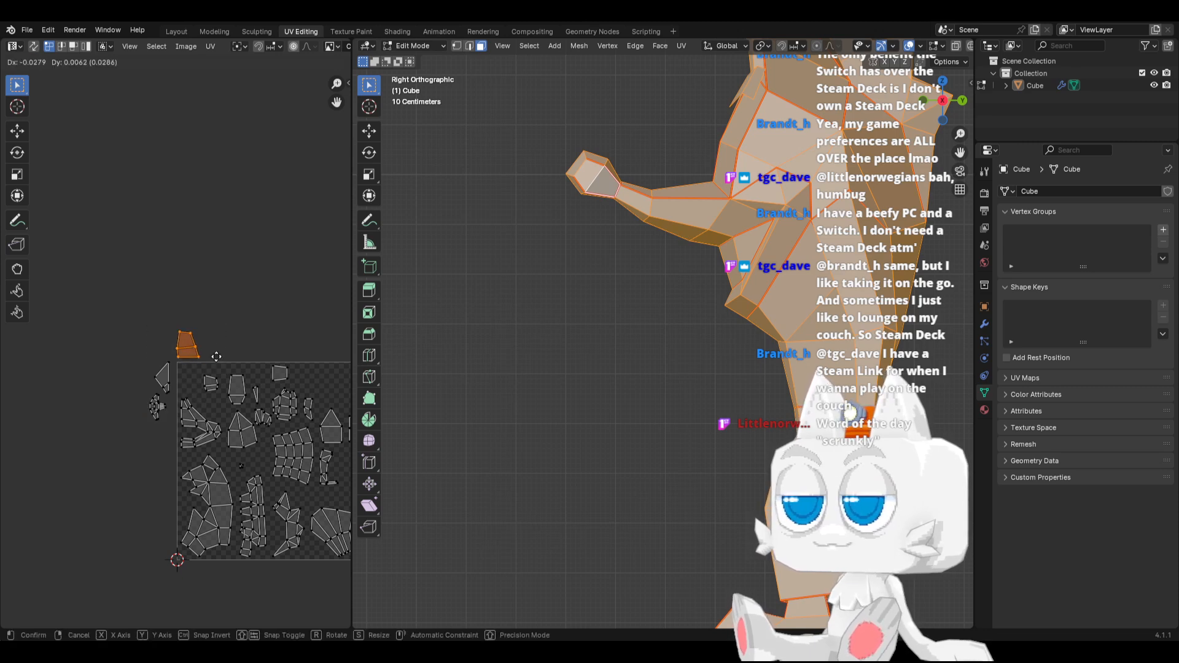
click(190, 359)
drag(91, 307, 172, 440)
key(g)
click(151, 345)
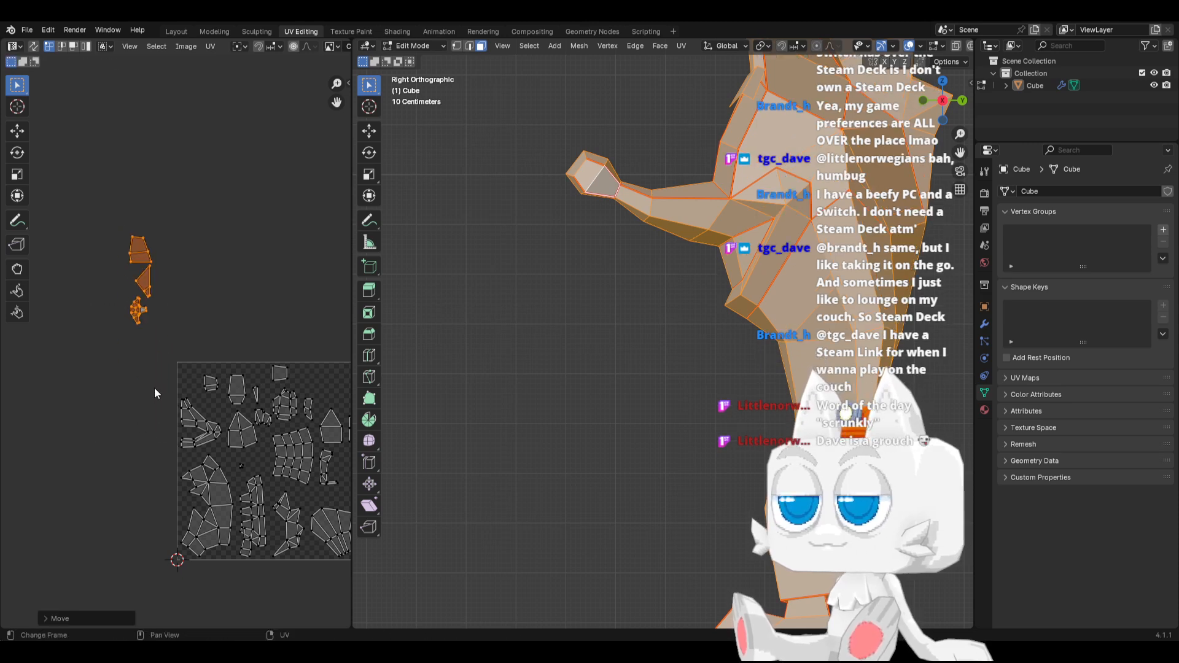
Move the forked island out of the UV square to sit beside the three separated islands, and widen the UV editor
drag(153, 388, 199, 452)
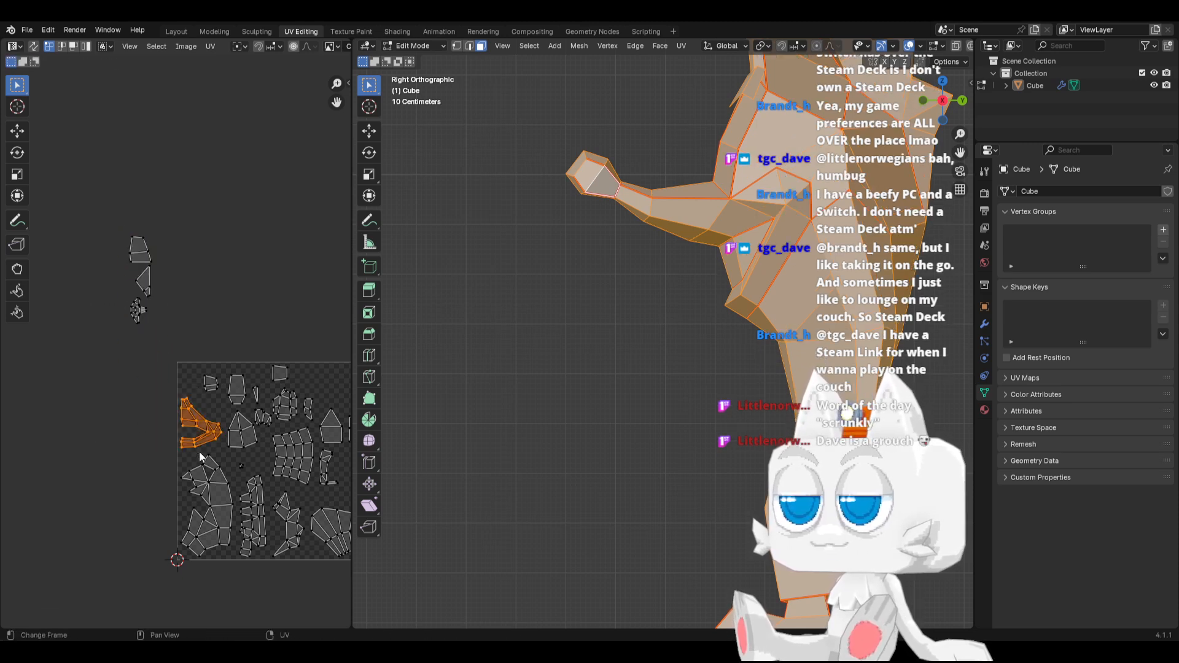
key(g)
click(178, 288)
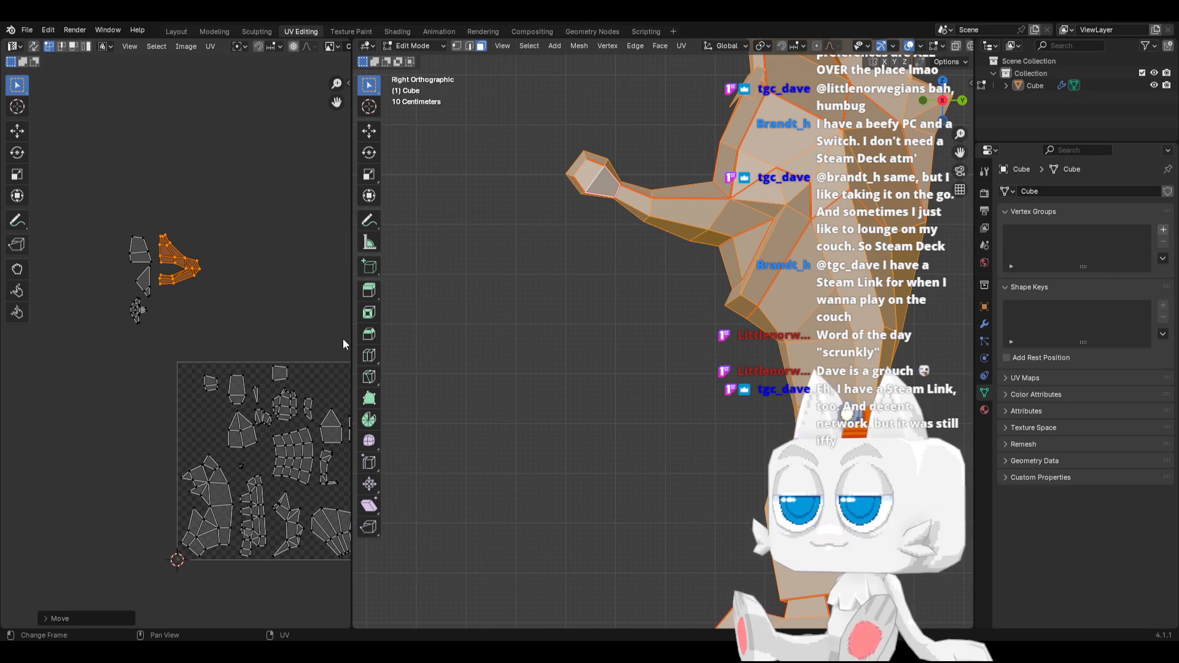
drag(350, 331, 546, 334)
scroll(375, 341, up, 1)
shift+middle_drag(382, 365, 322, 346)
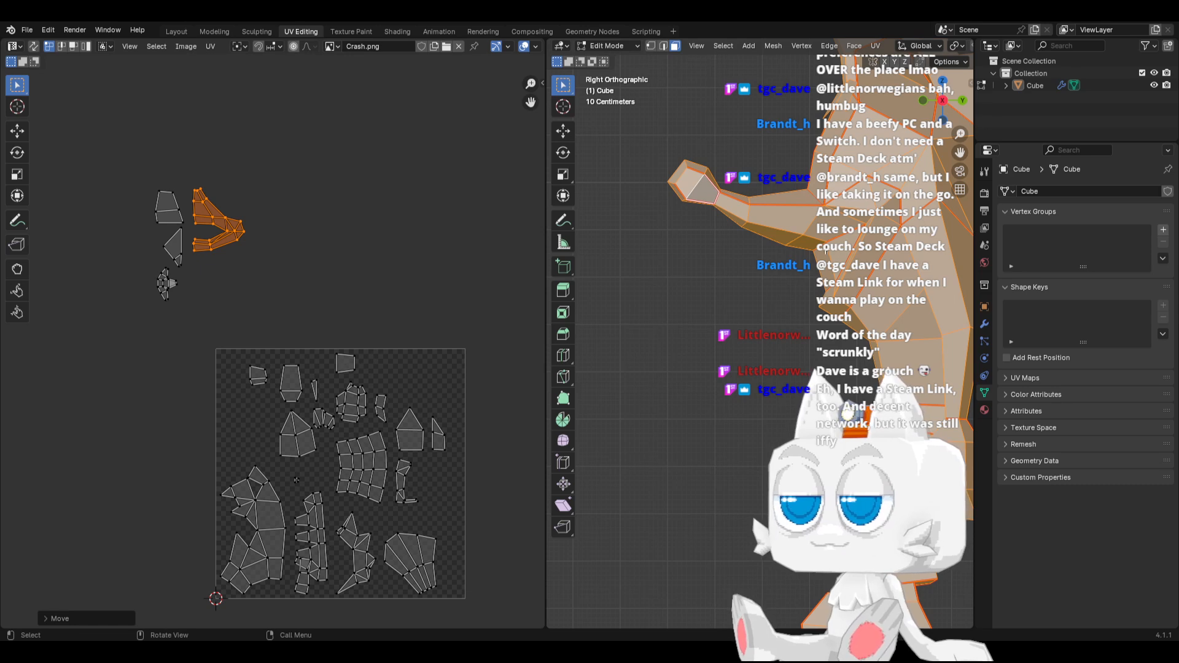
Select the seam-linked faces beneath the snout, rotate their UV island sideways, and move it above the UV square's top-left corner
click(821, 256)
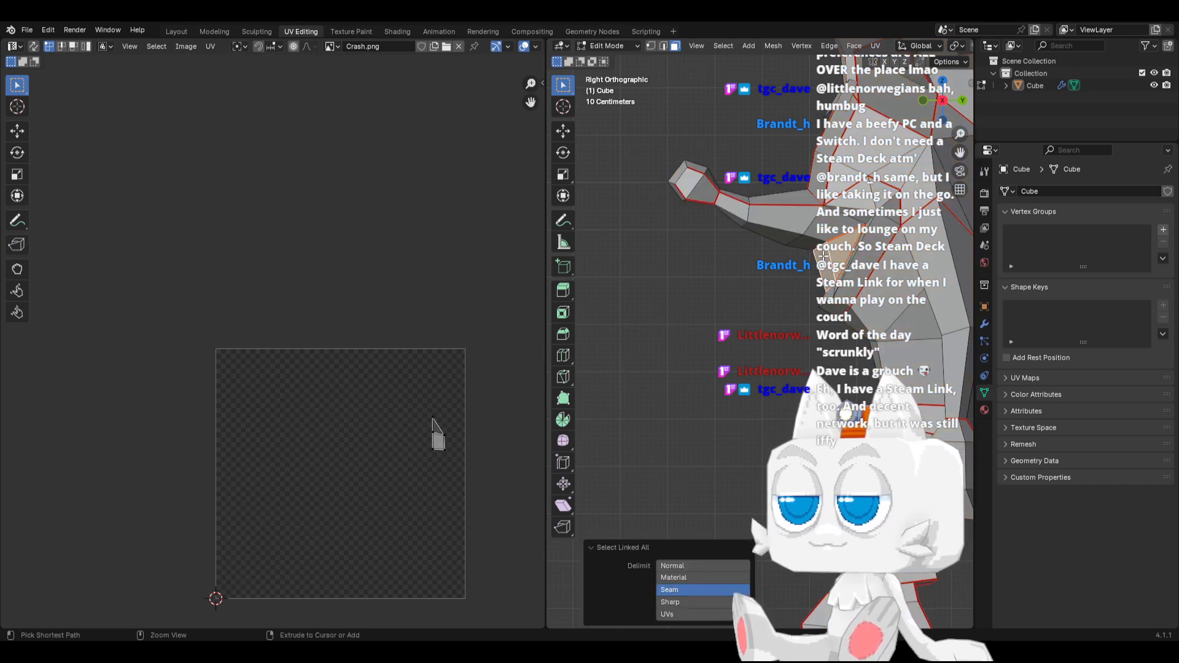
key(ctrl+l)
key(a)
key(r)
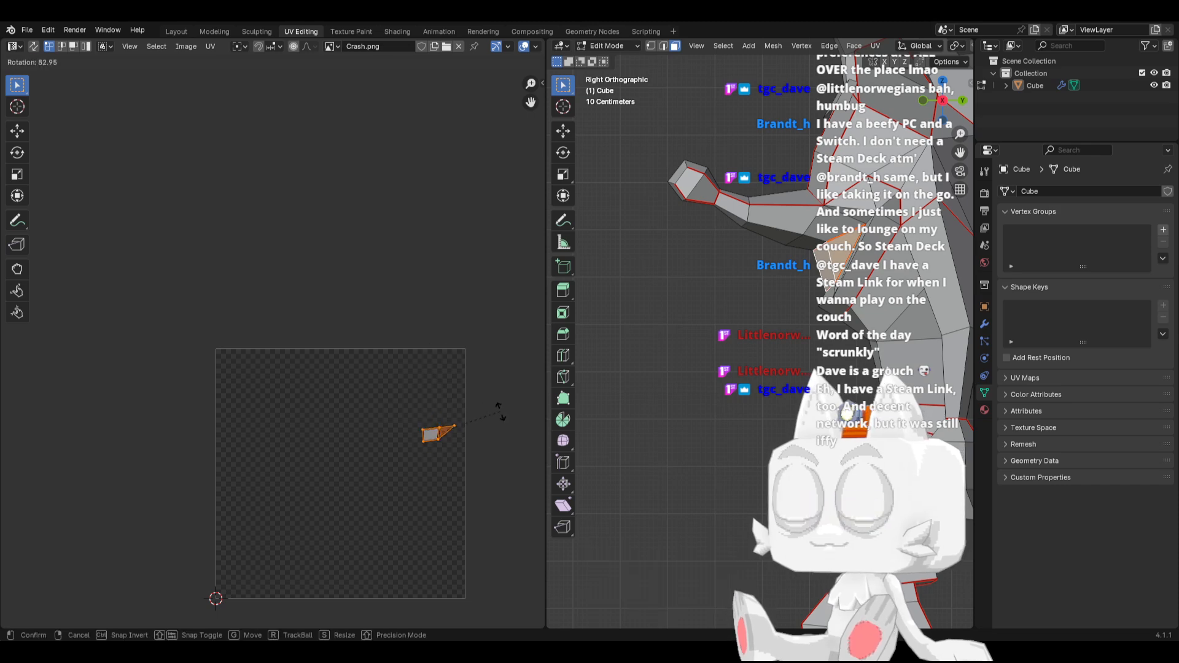
click(499, 423)
key(g)
click(239, 315)
Display the whole mesh's UVs, level the sideways pointed island, place it under the forked island, and enlarge it slightly
key(a)
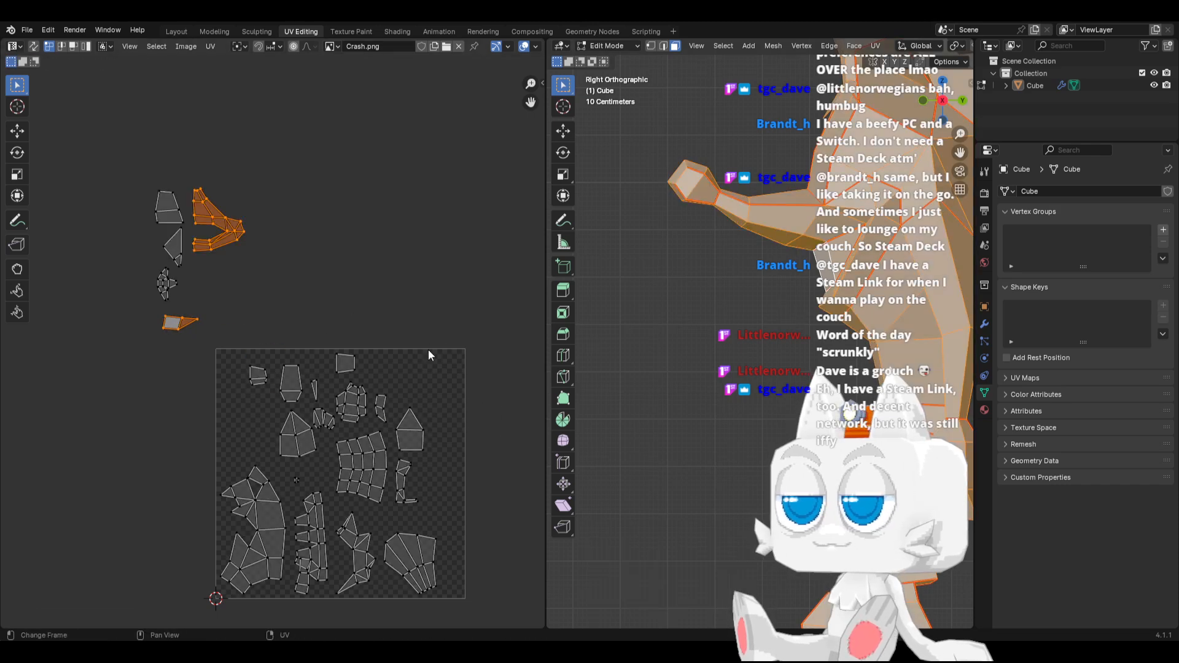
drag(145, 313, 216, 343)
key(r)
click(257, 303)
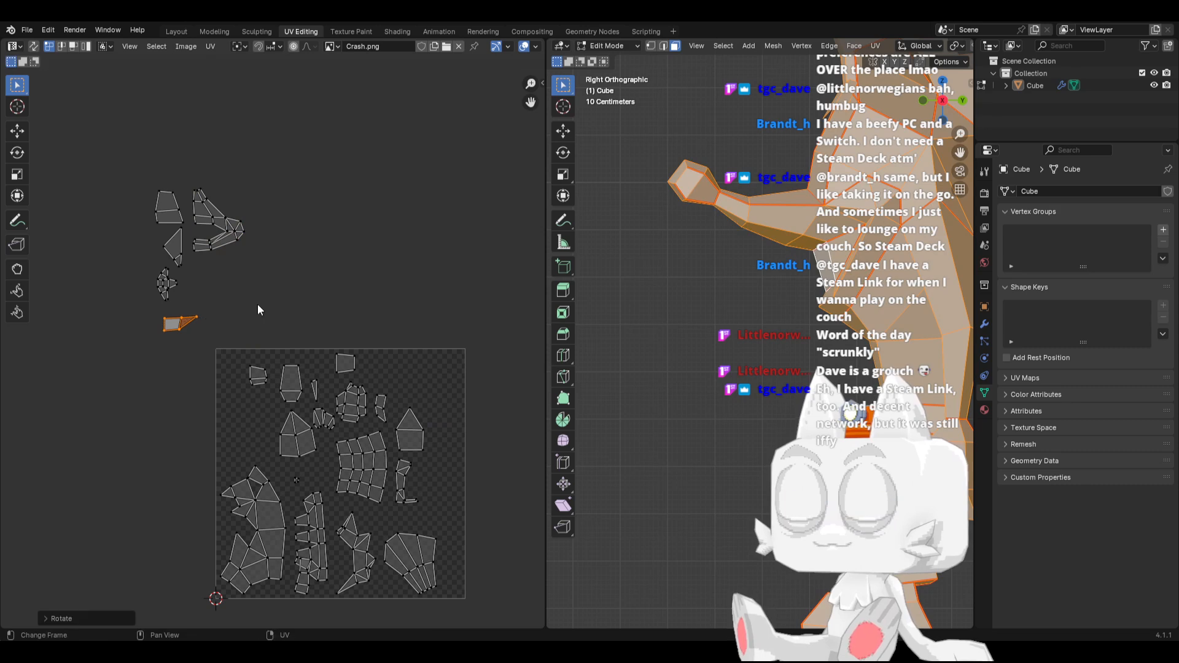
key(g)
click(289, 249)
key(s)
click(312, 249)
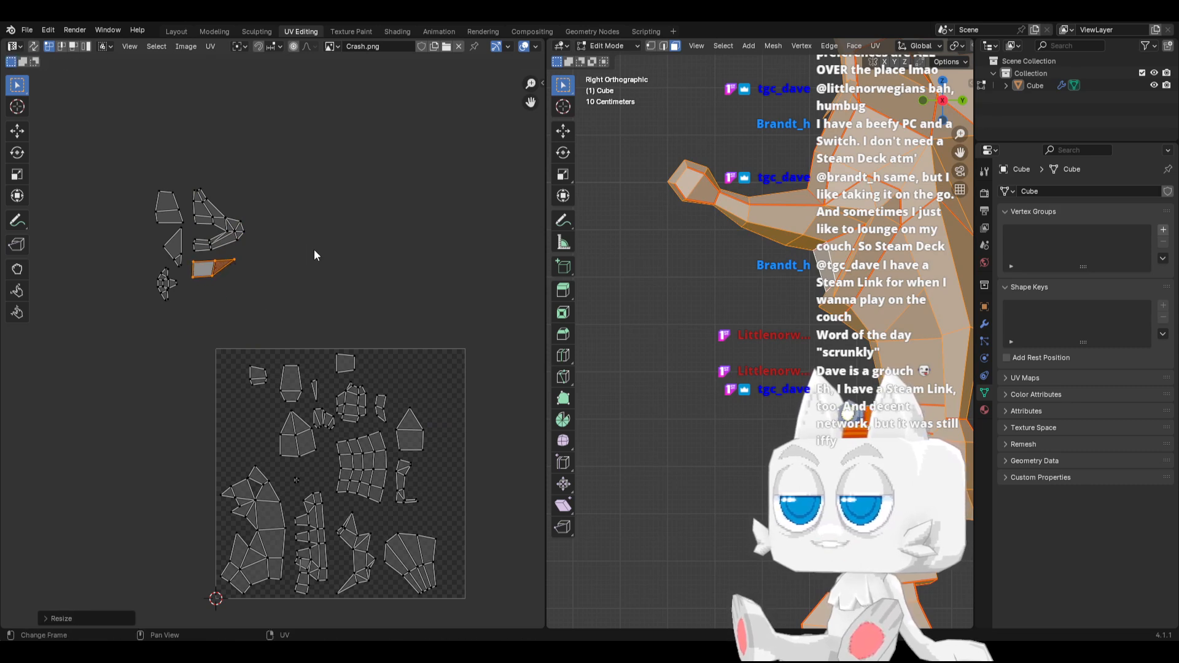
key(g)
click(315, 250)
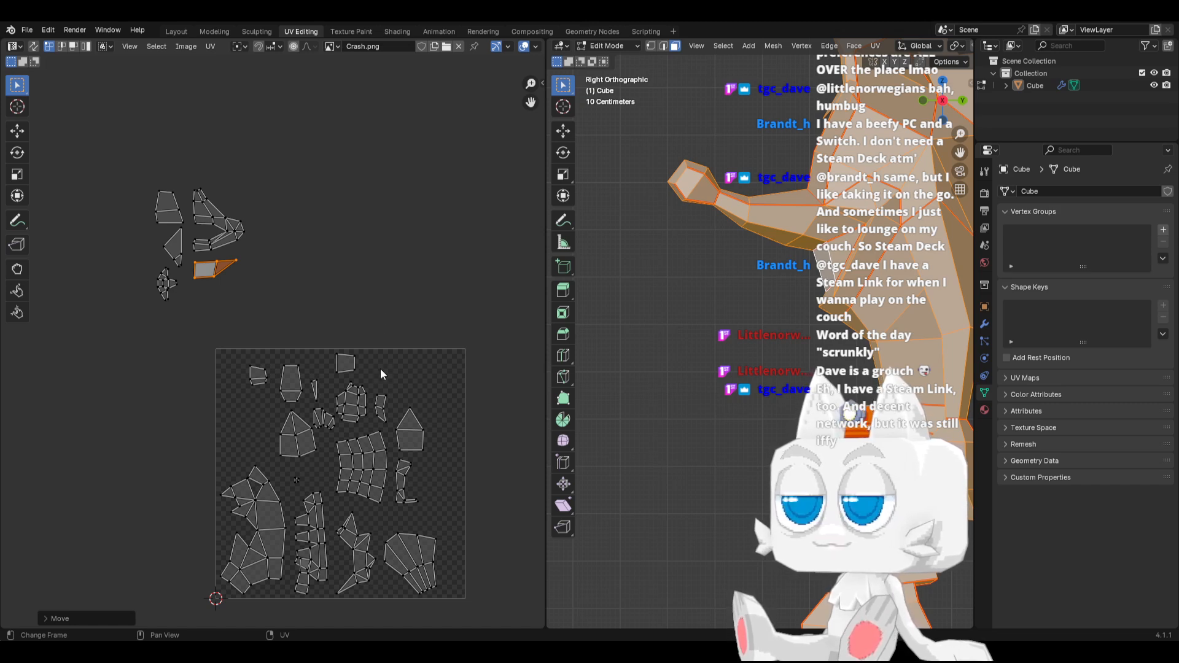
Select the seam-linked faces on the side of the face, rotate their large curved UV island, and move it left of the UV square
scroll(801, 203, up, 4)
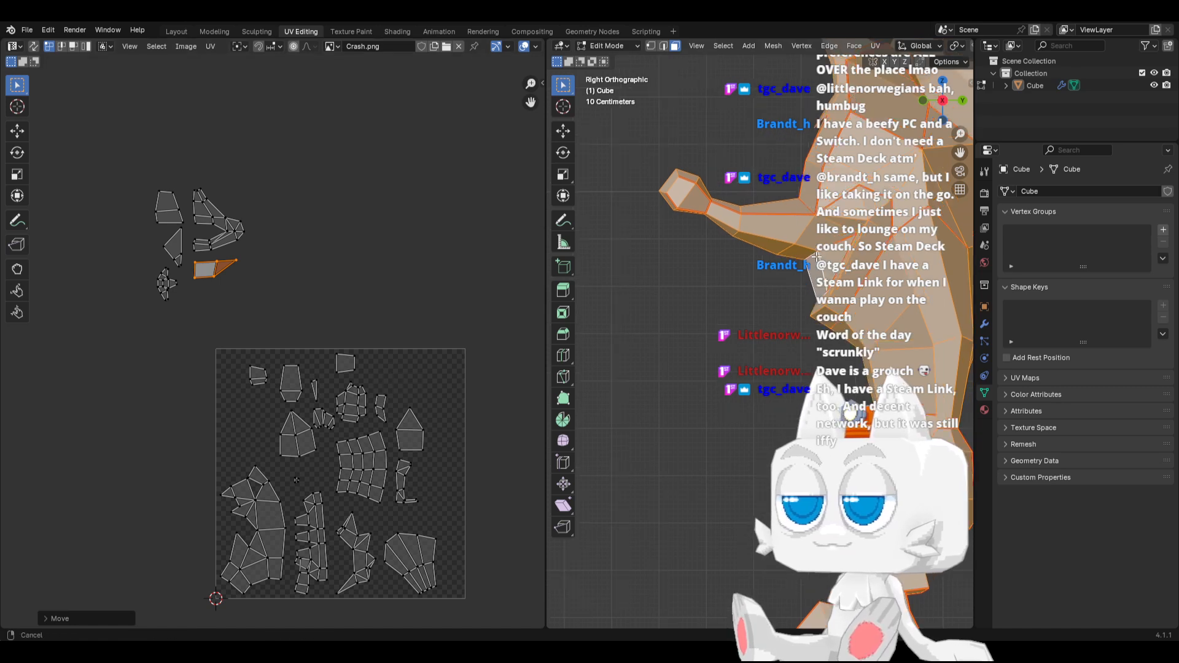
click(771, 329)
key(ctrl+l)
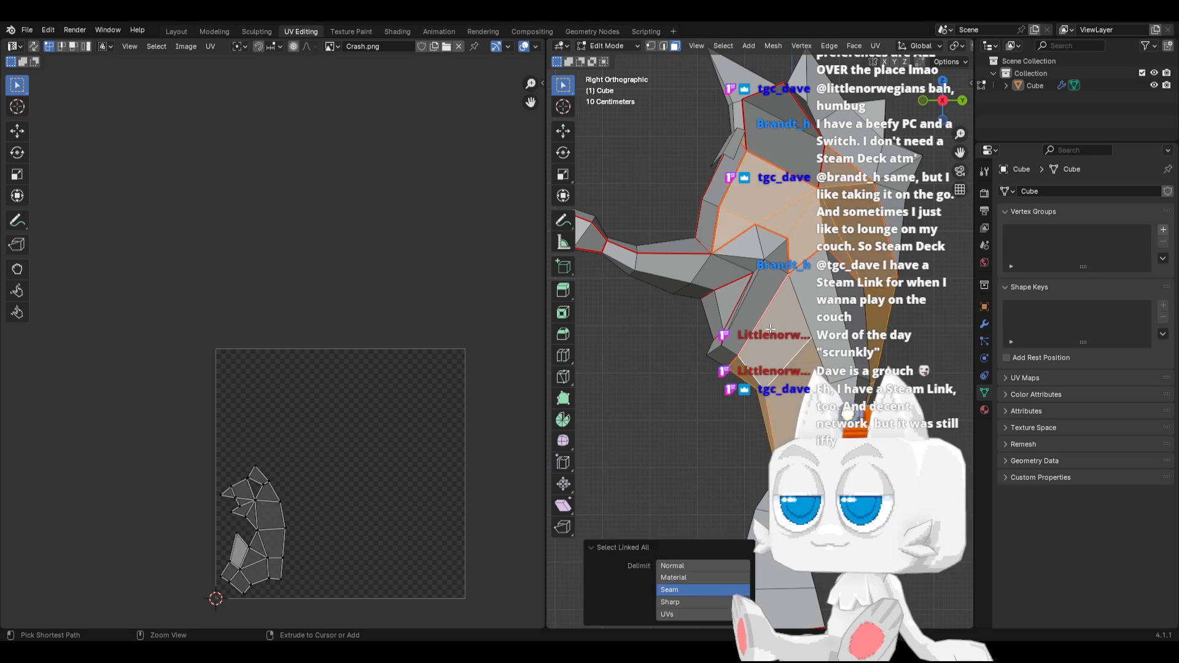
key(a)
key(s)
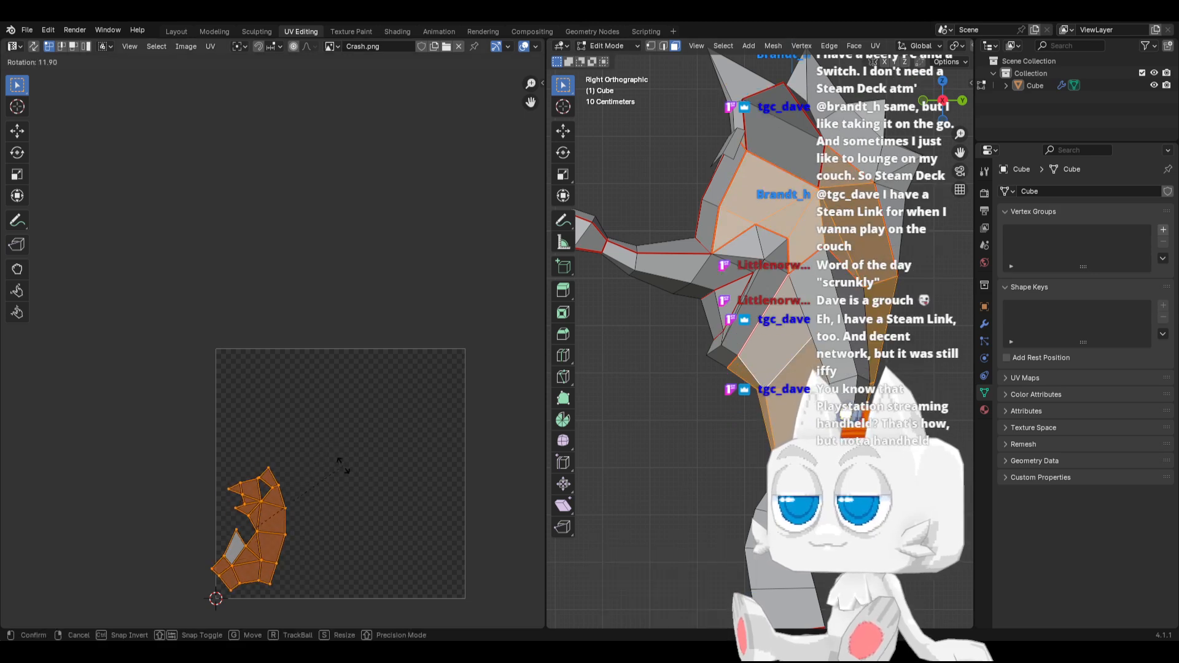
click(345, 491)
key(g)
click(232, 438)
Display the whole mesh's UVs and move the five small separated islands down to just above the large curved island
key(a)
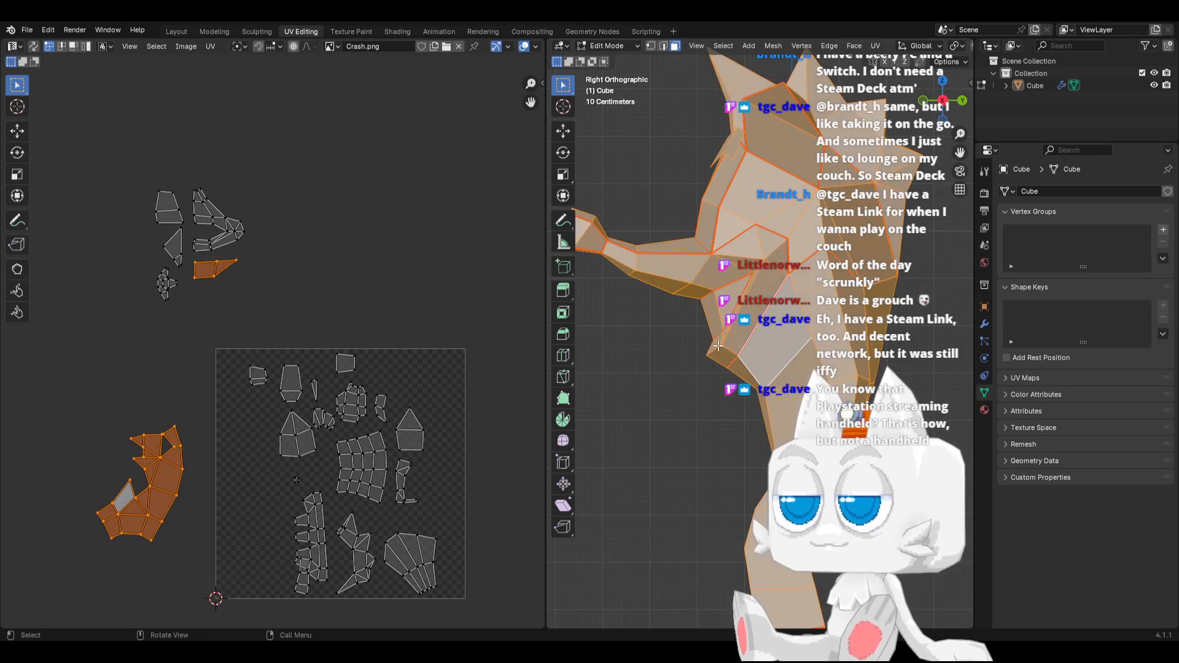
drag(111, 150, 258, 318)
key(g)
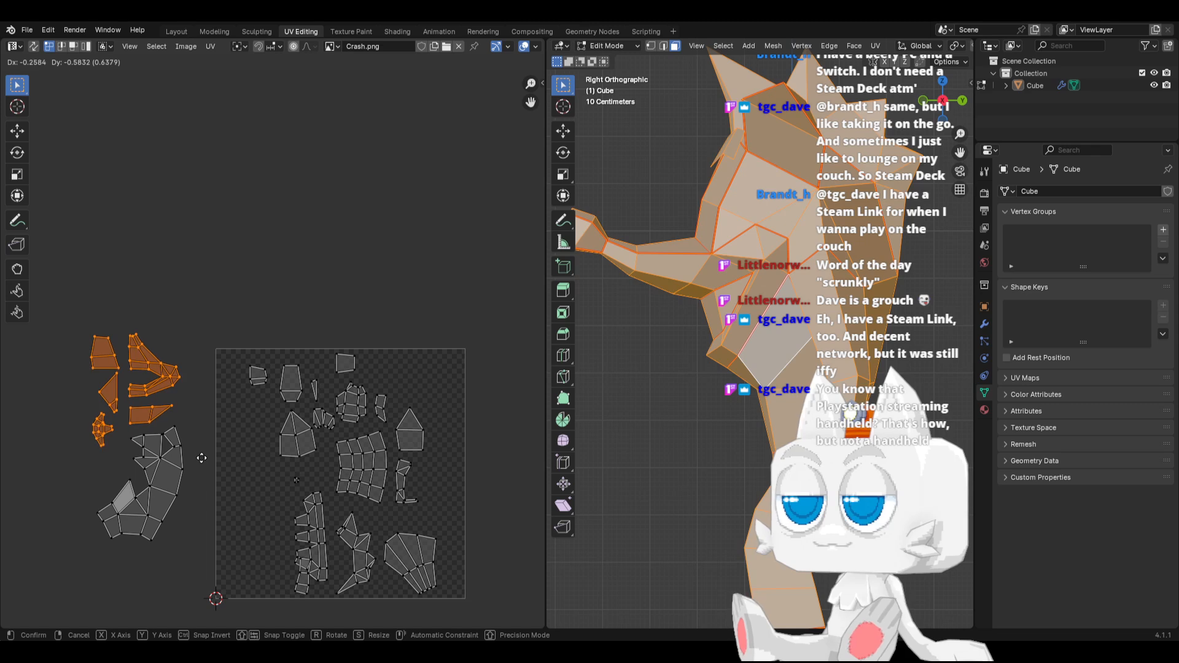
click(201, 457)
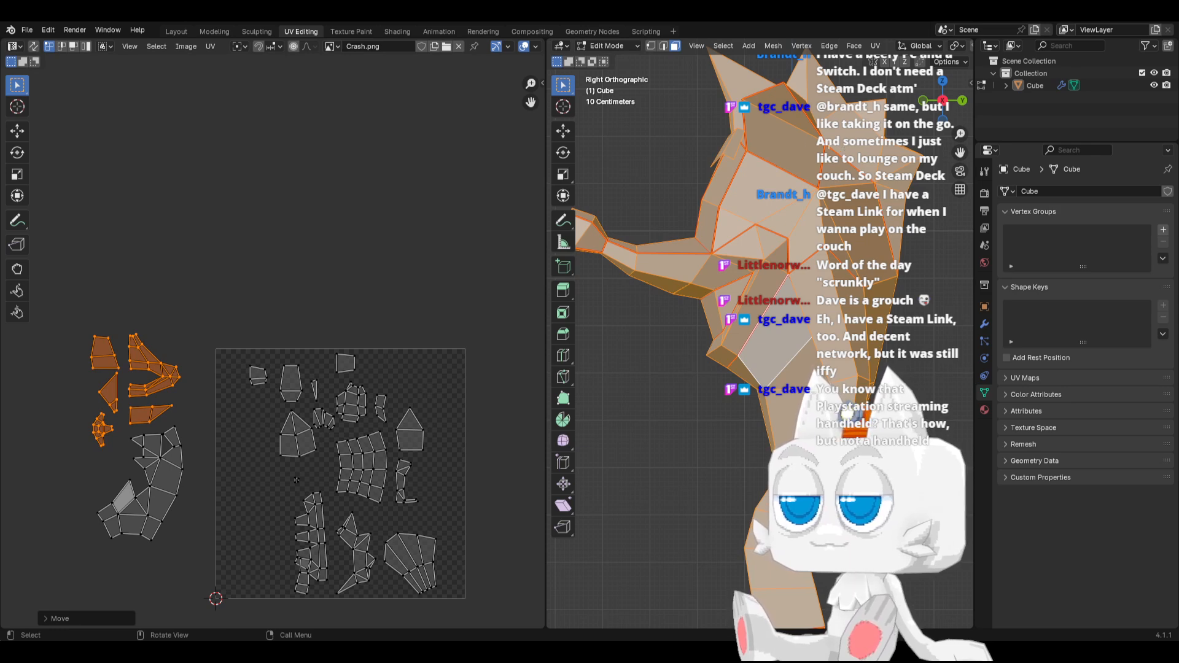
Select the seam-linked faces on the upper side of the head, move their pointed UV island above the UV square, and redisplay all UVs
click(799, 144)
key(ctrl+l)
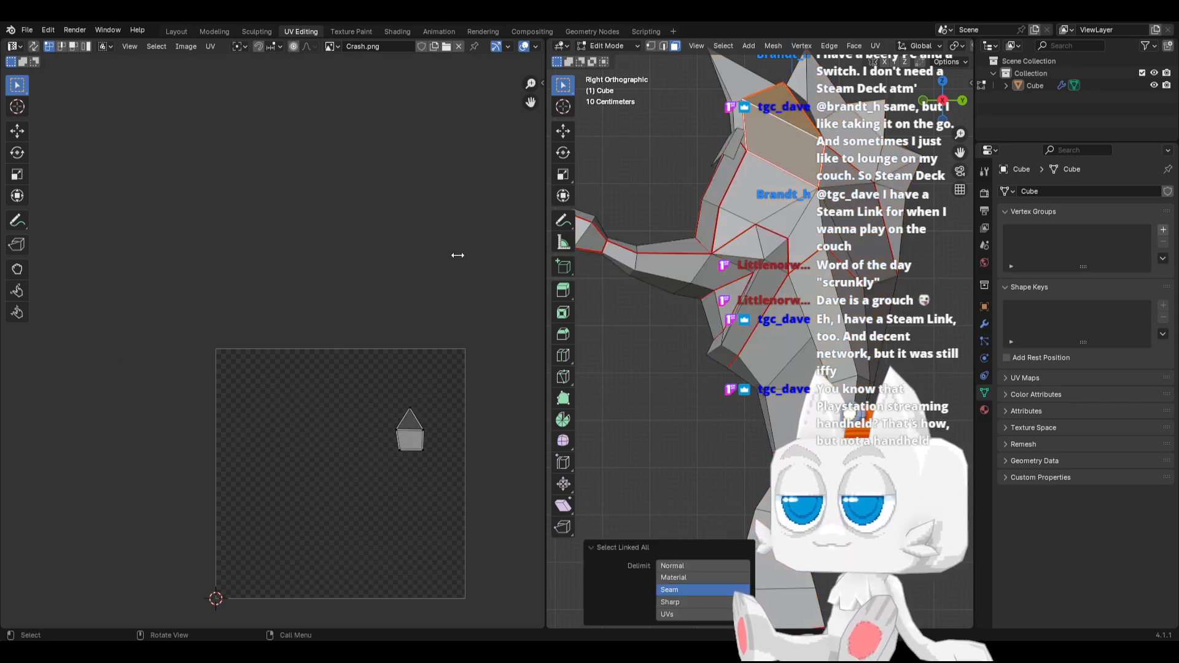
key(a)
key(g)
click(349, 312)
key(a)
key(a)
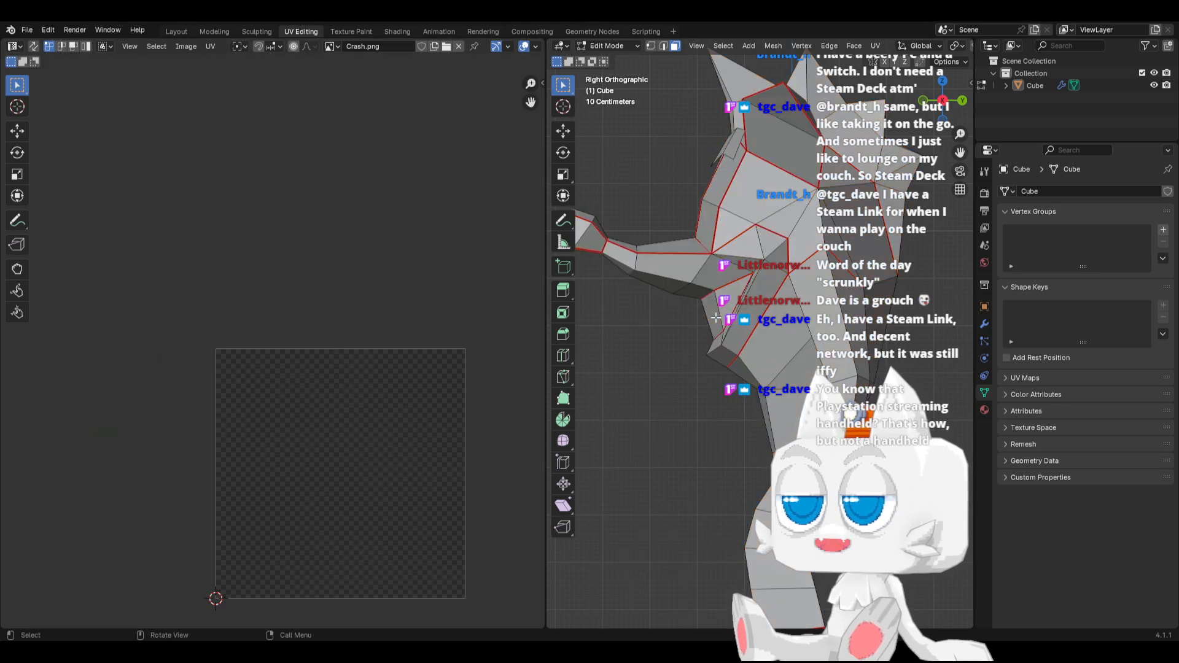
key(a)
Straighten the pointed island remaining in the UV square and move it beside the other pointed island above the square
click(275, 455)
key(ctrl+l)
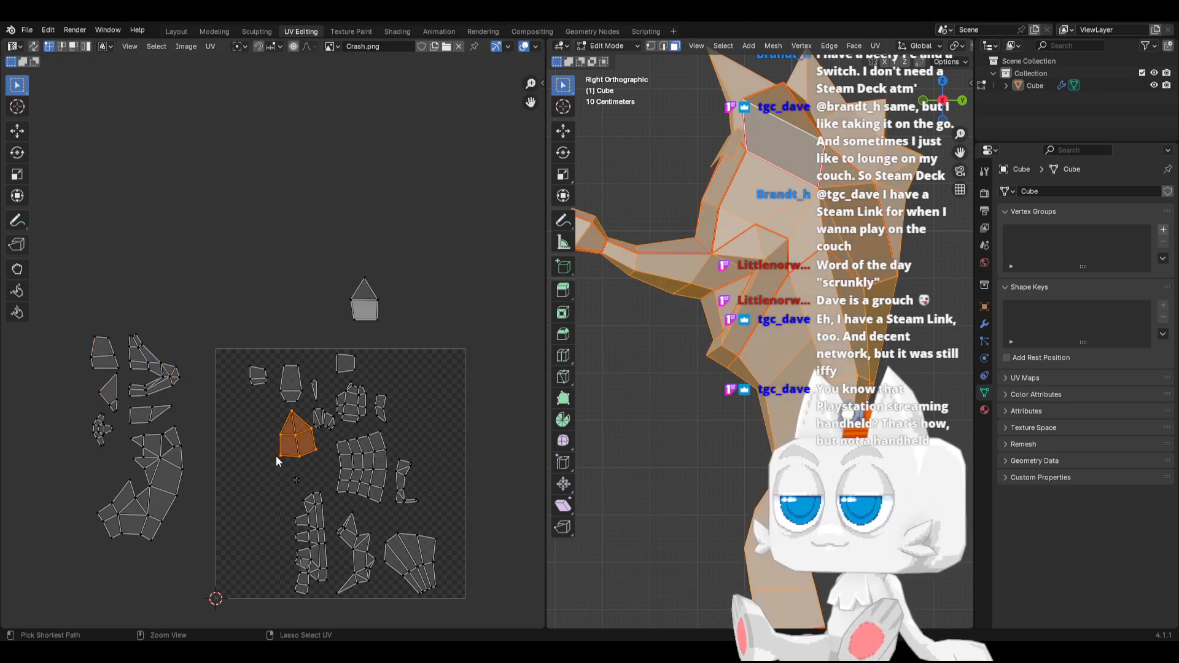
key(r)
click(362, 460)
key(g)
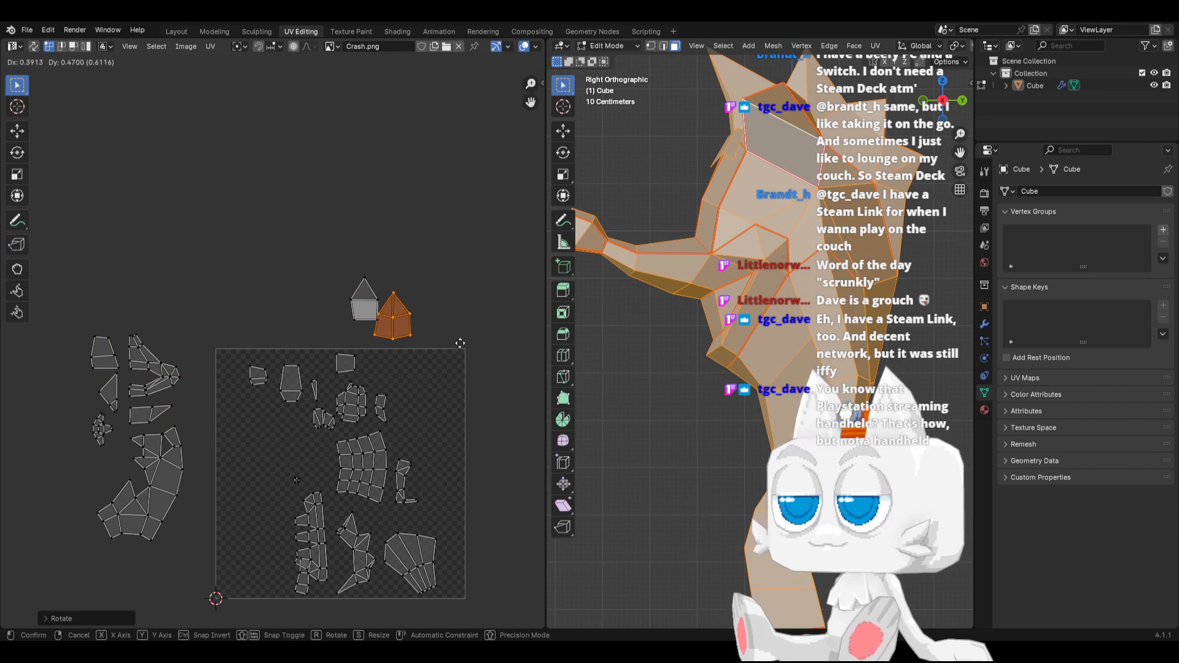
click(467, 332)
Move both pointed islands to the UV square's top-left corner, beside the forked island
drag(327, 266, 439, 334)
key(g)
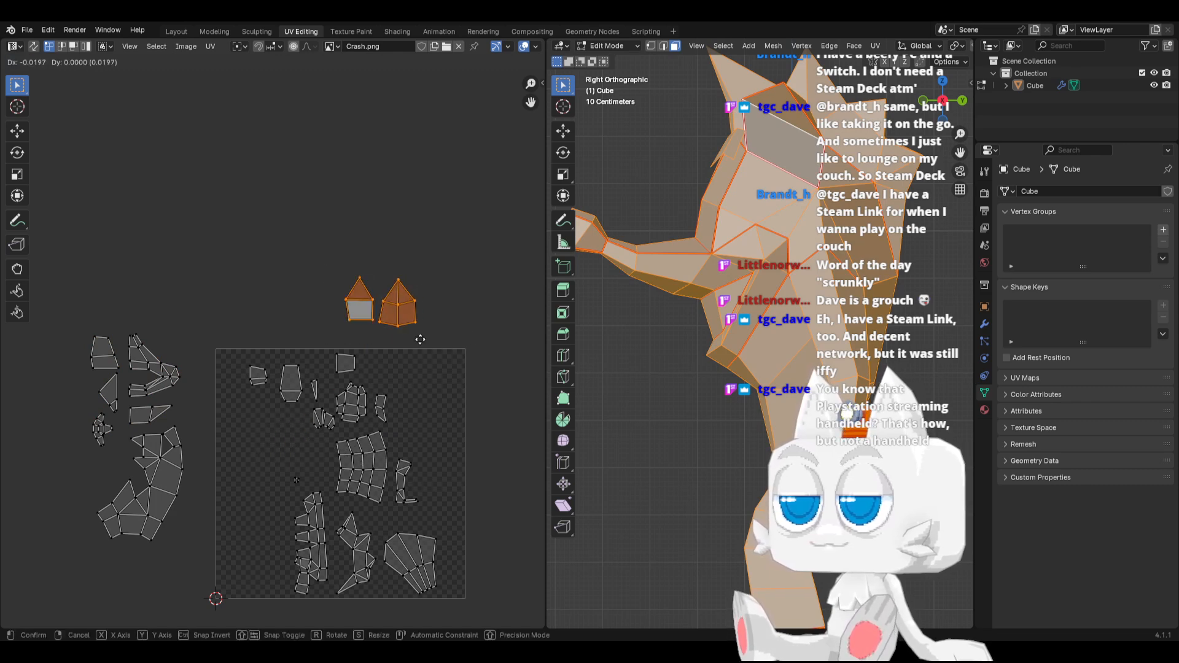
click(263, 379)
Add the islands beside the UV square to the two selected pointed islands and move the whole group above the square
key(b)
drag(36, 313, 200, 545)
key(g)
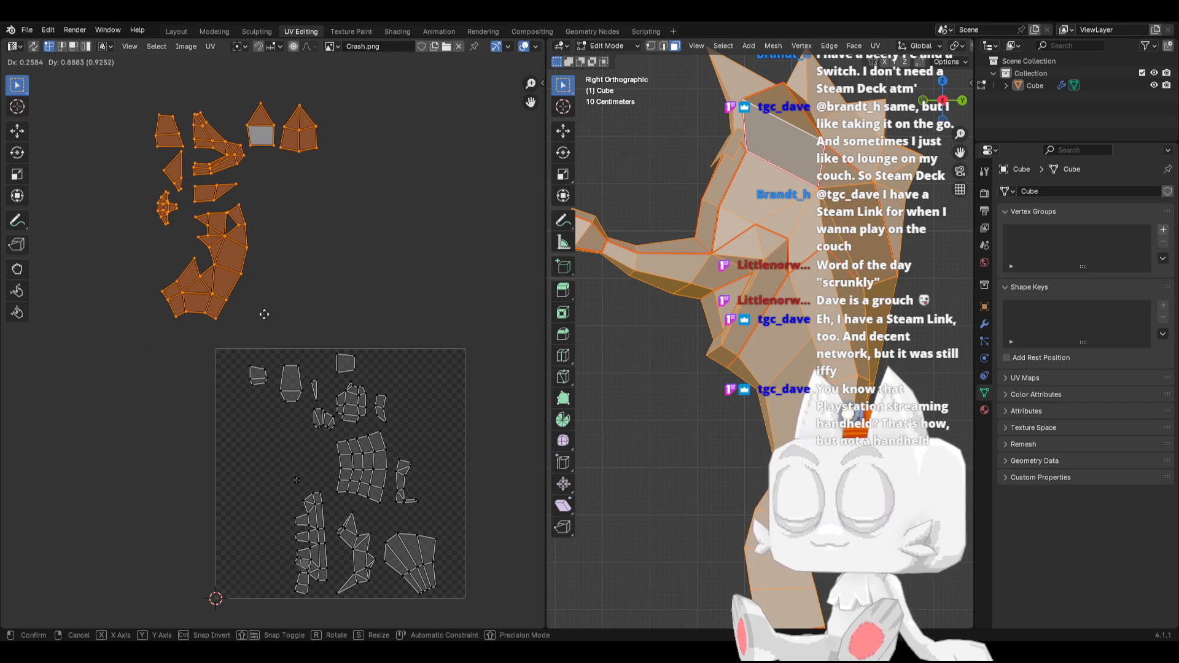
click(311, 342)
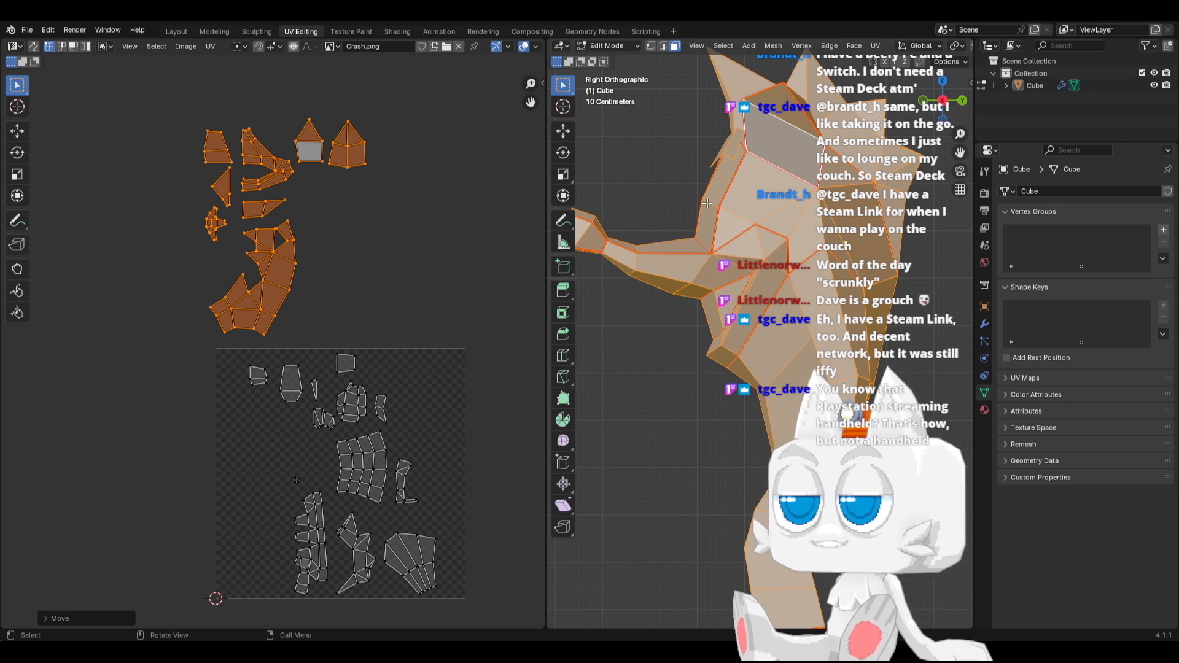
Select the seam-linked faces of the small piece on the front of the head, rotate their UV island horizontal, and move it above the UV square
click(734, 142)
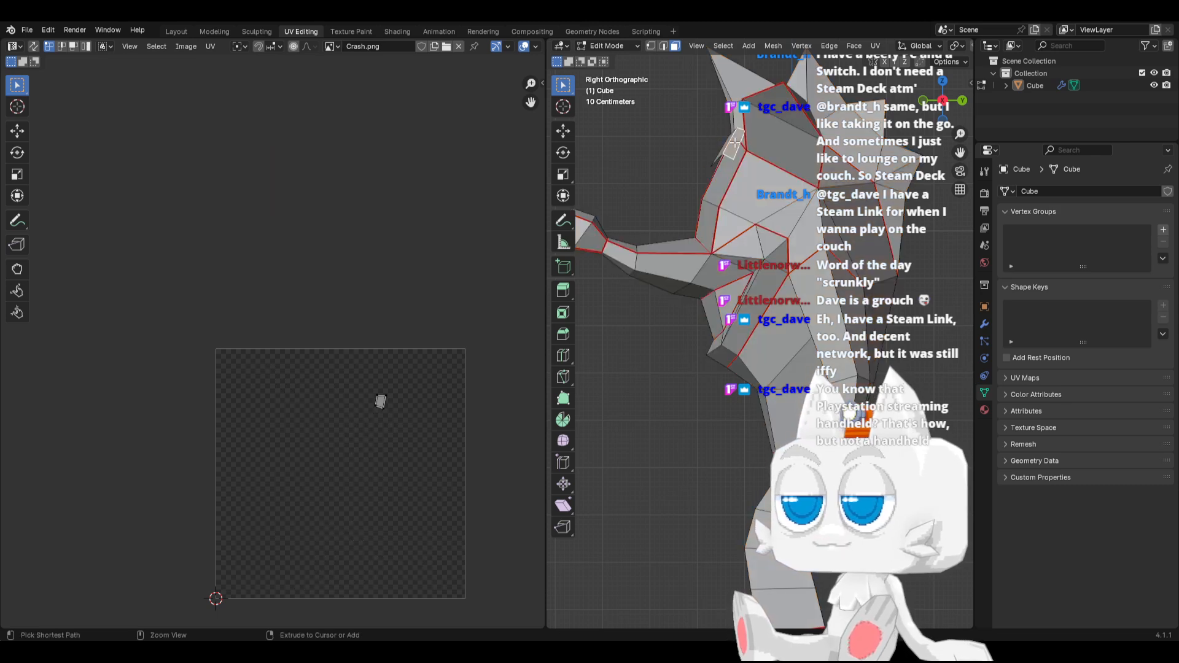
key(ctrl+l)
key(a)
key(r)
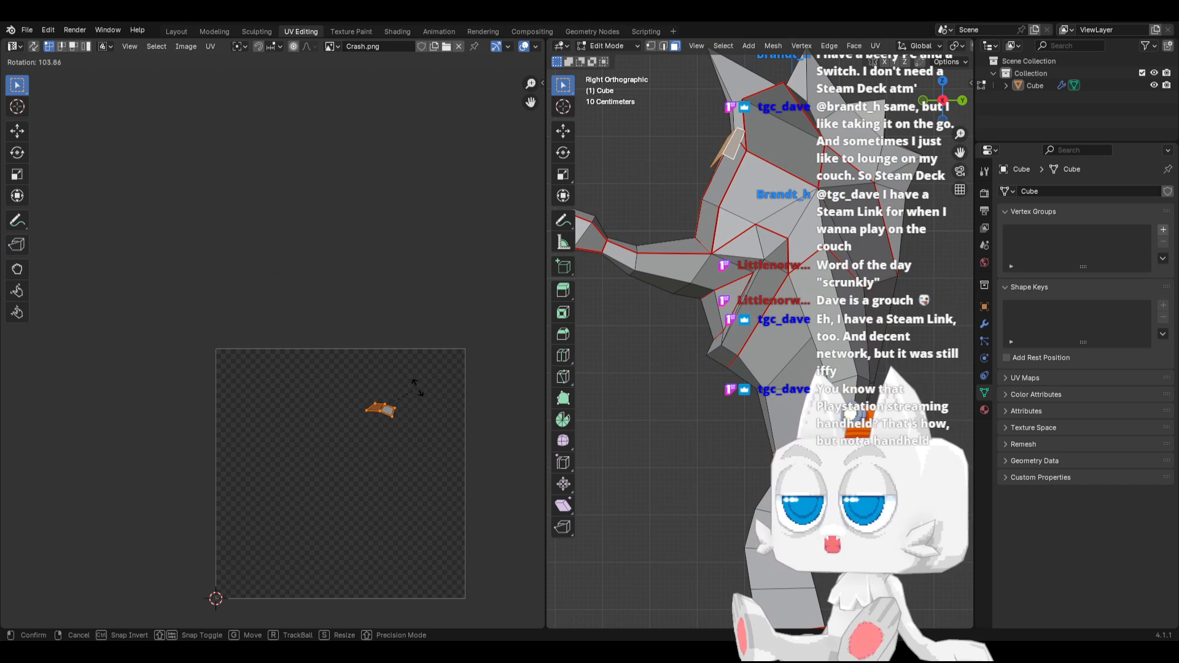
click(413, 373)
key(g)
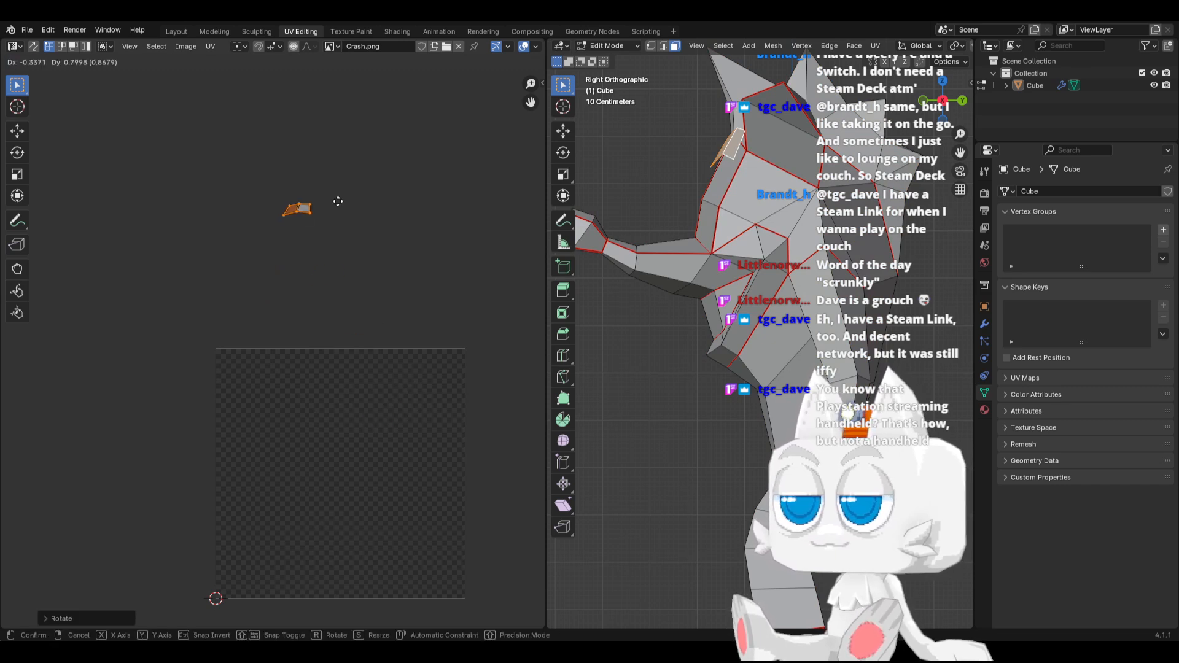
click(337, 201)
Redisplay all UVs and place the small horizontal island on top of the leftmost column of sorted islands
key(a)
click(323, 212)
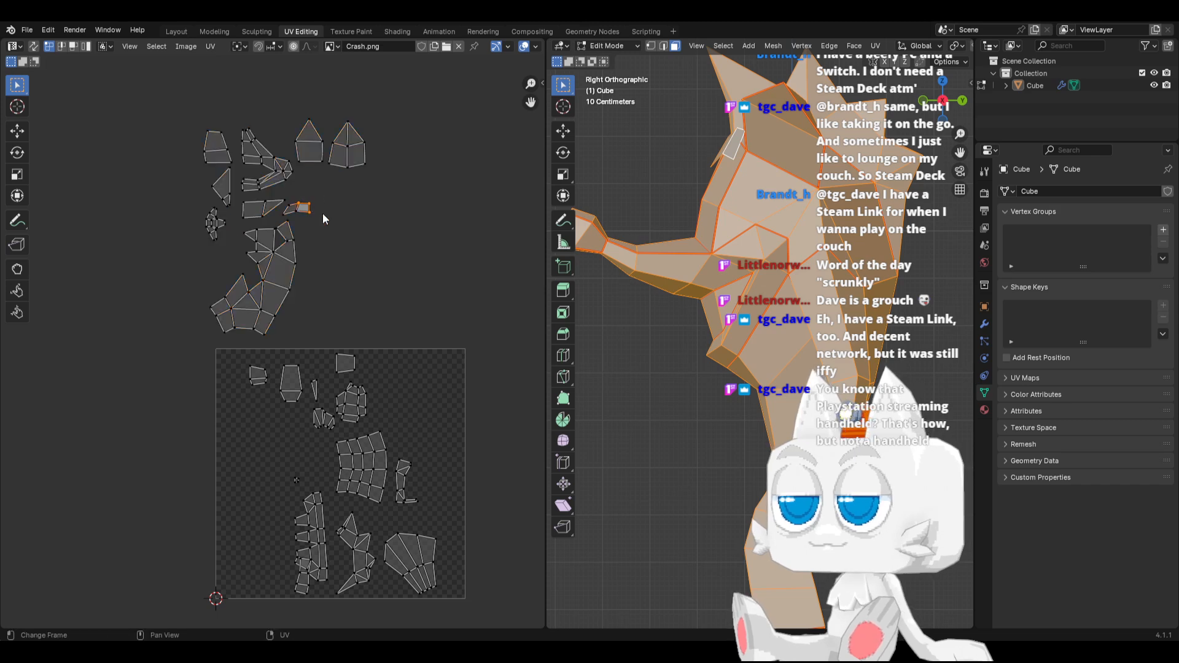
key(g)
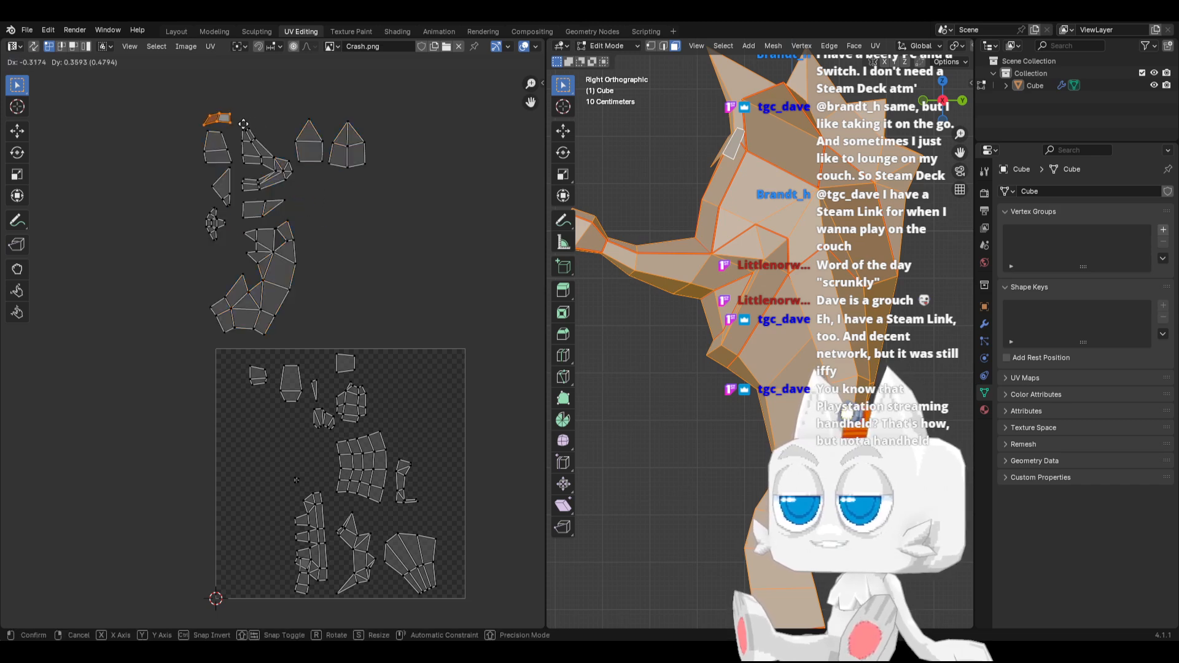
click(224, 118)
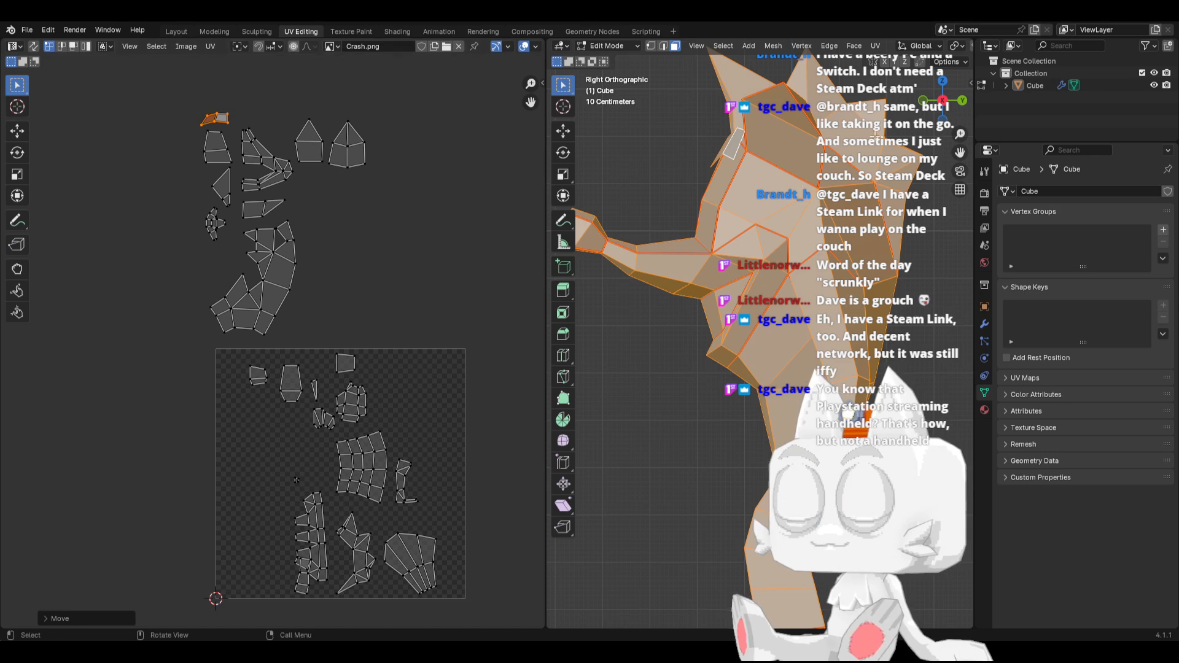
Select the seam-linked spiky faces around the head, rotate their UV island horizontal, move it above the UV square, and redisplay all UVs
click(882, 108)
key(ctrl+l)
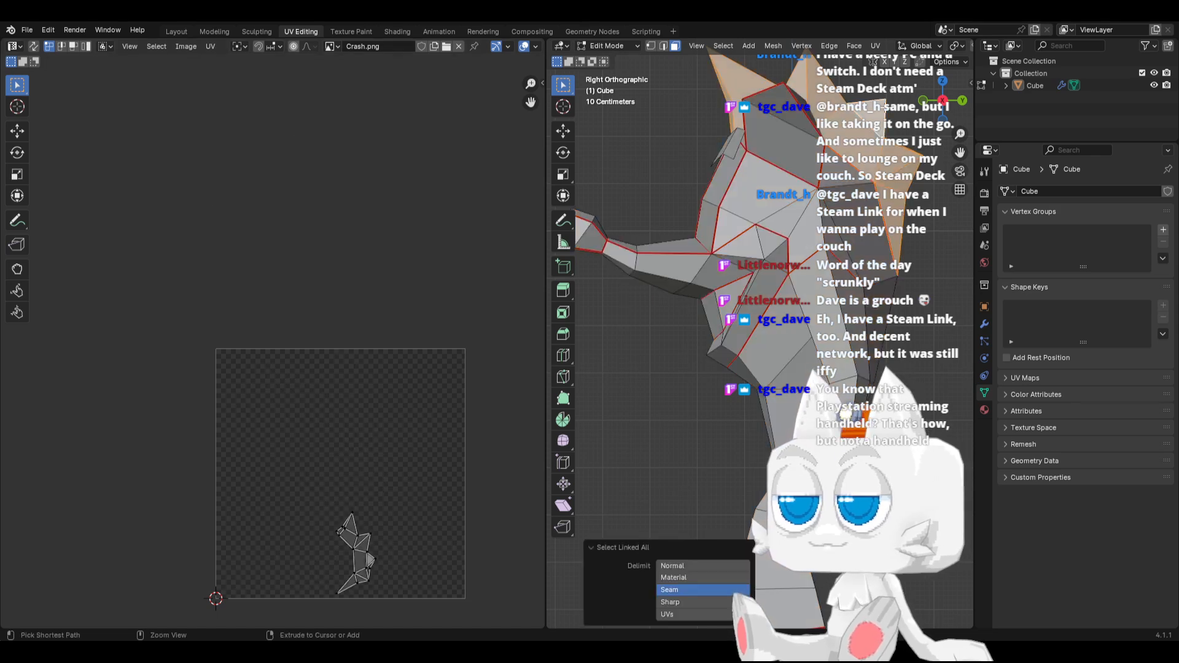
key(a)
key(r)
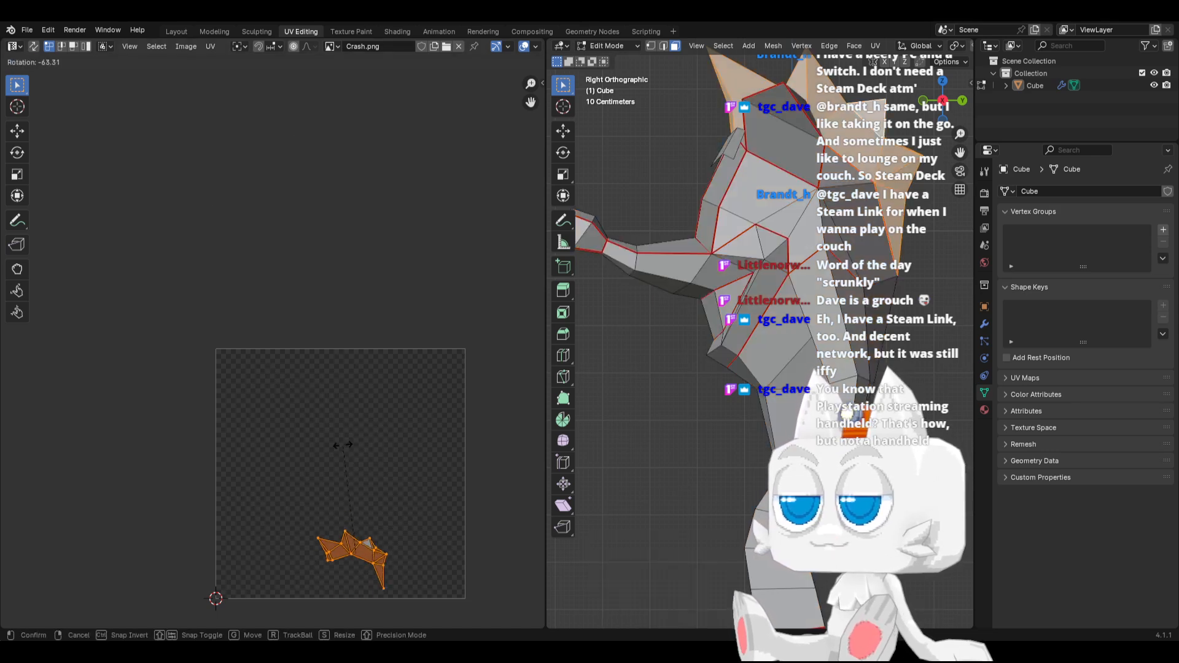
click(346, 435)
key(g)
click(386, 169)
key(a)
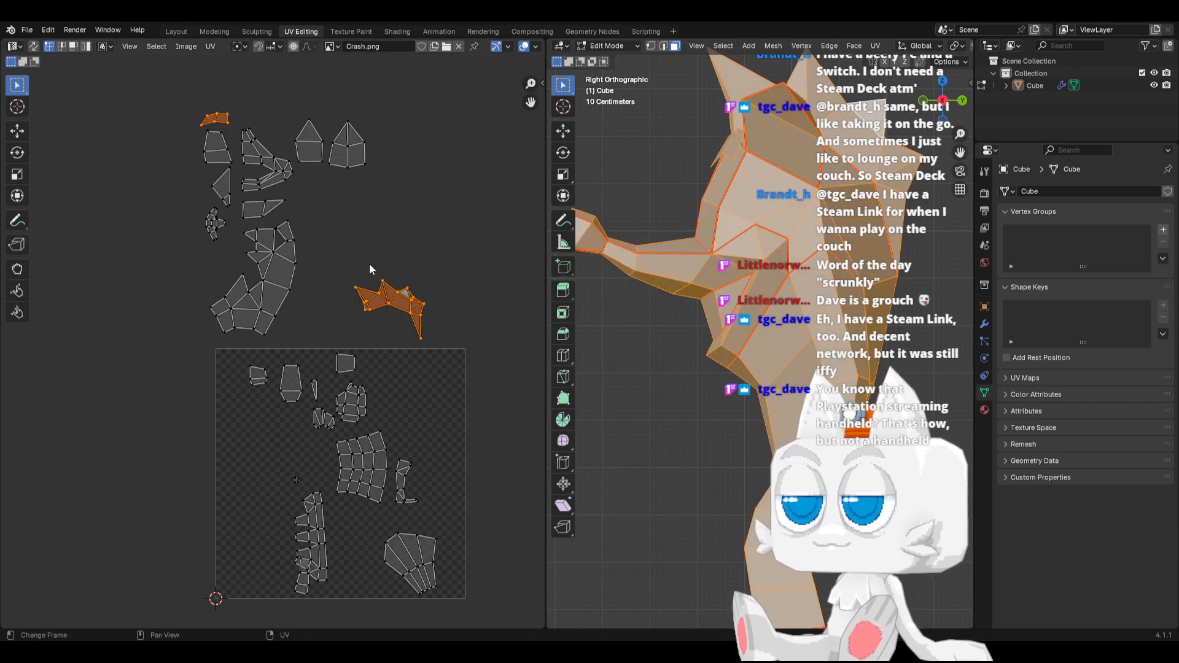
Place the spiky island just below the two pointed islands and adjust its rotation to fit there
drag(313, 258, 425, 331)
key(g)
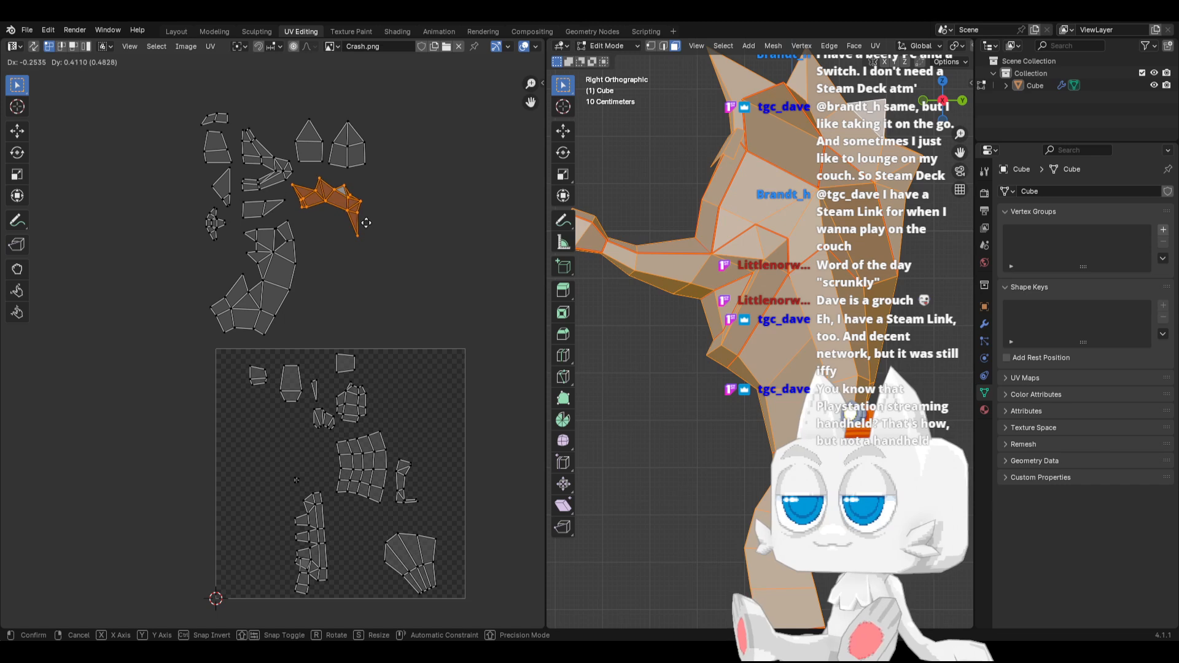
click(371, 219)
key(r)
click(382, 202)
key(g)
click(380, 201)
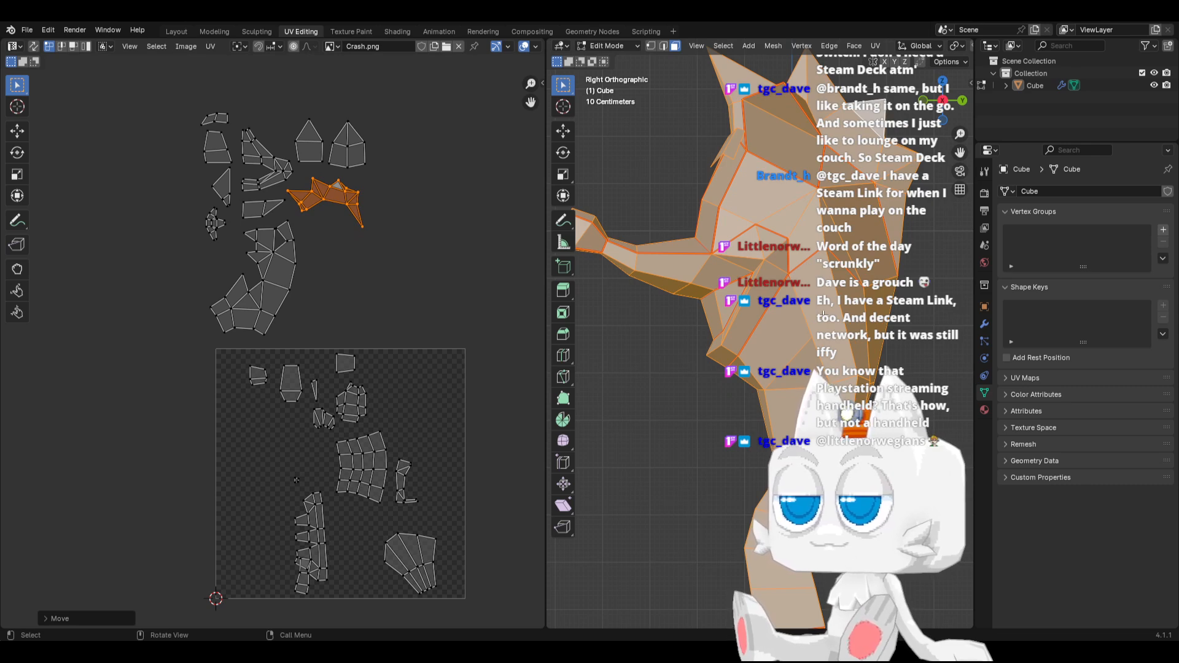
Select the seam-linked faces of the fan-shaped piece on the model's rear side, rotate their UV island upright, and move it above the UV square
click(824, 314)
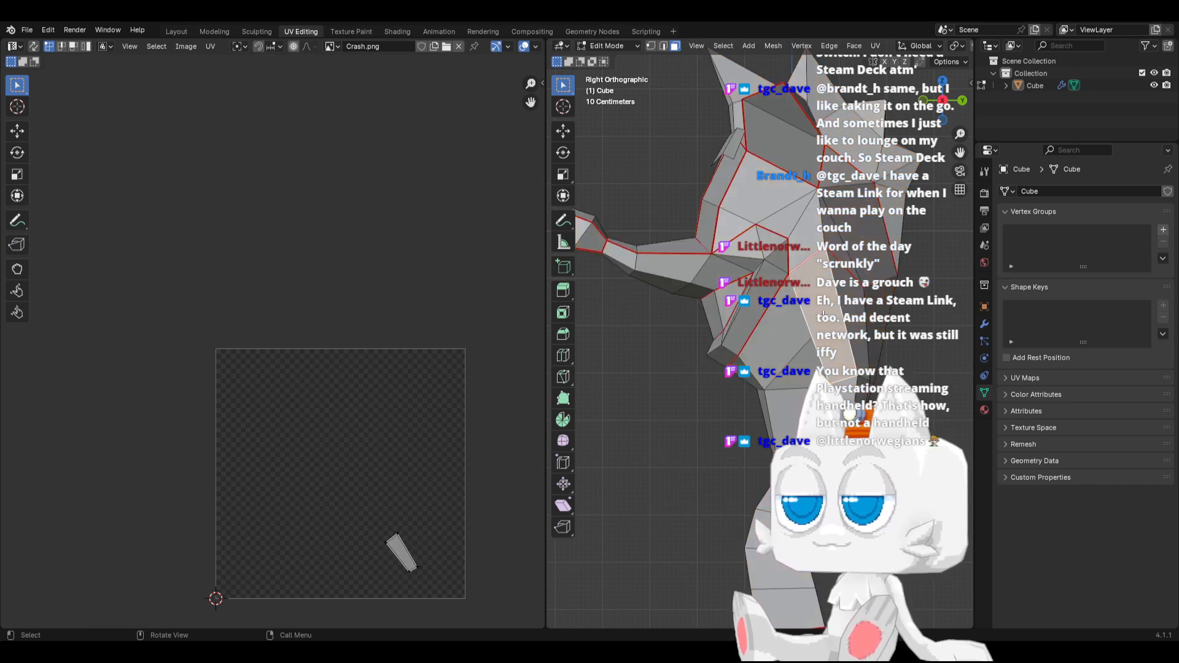
key(ctrl+l)
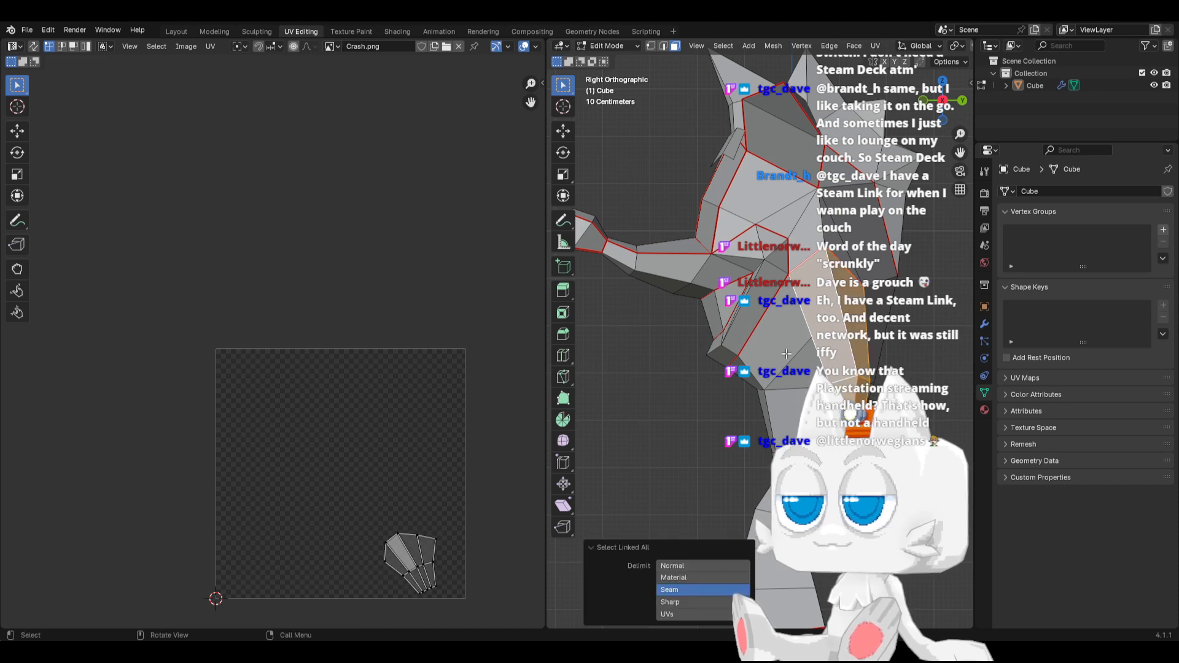
key(a)
key(r)
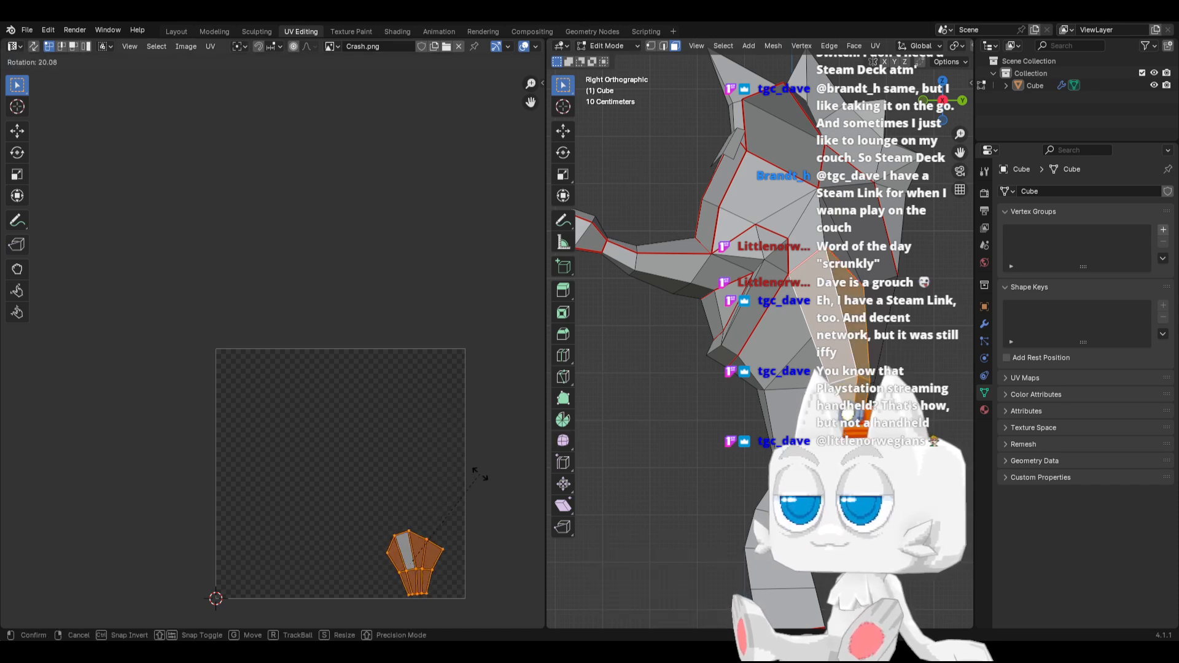
click(481, 481)
key(g)
click(473, 237)
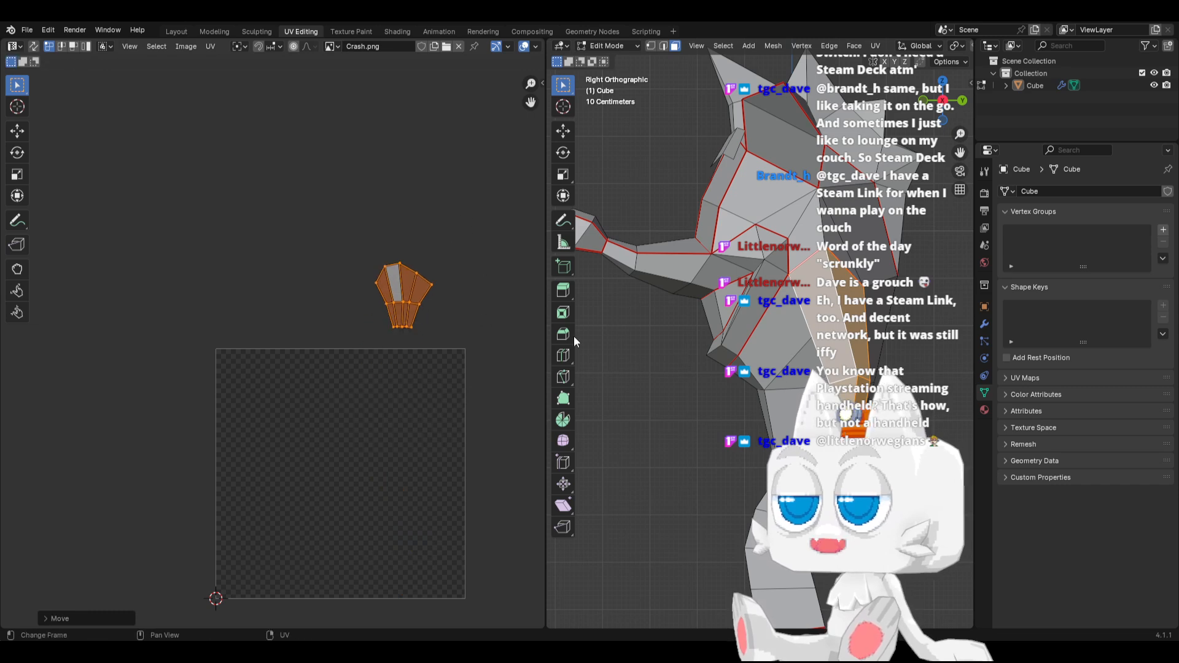
Redisplay all UVs and place the fan-shaped island below the spiky island, beside the large curved one
key(a)
drag(356, 249, 440, 333)
key(g)
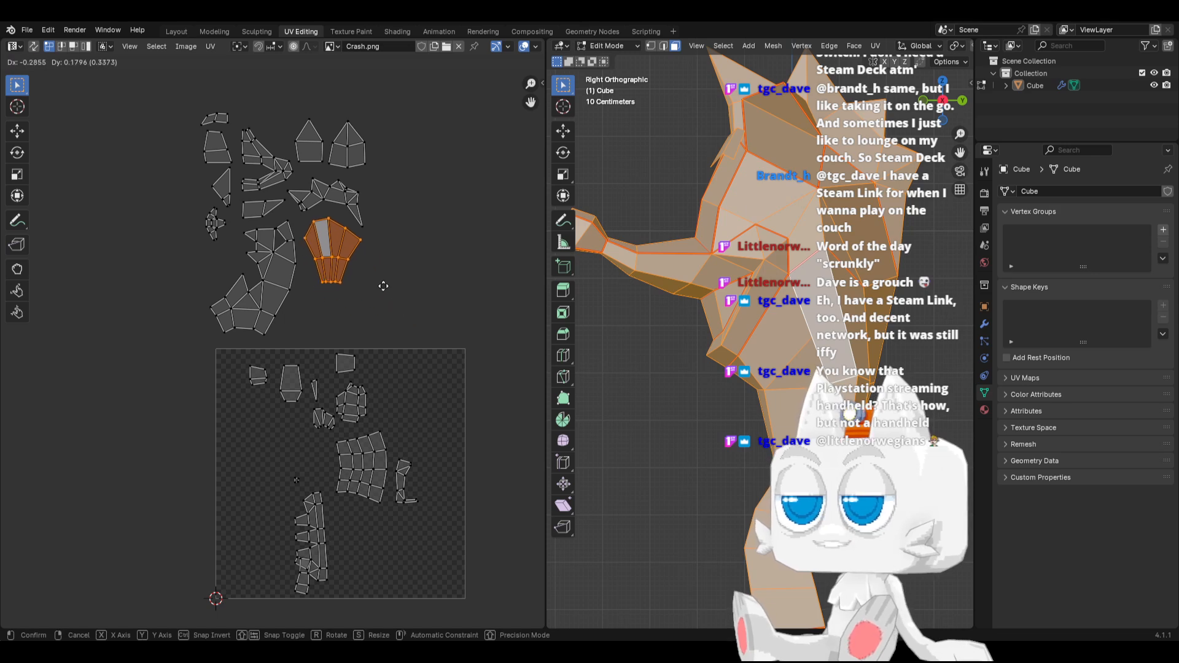
click(383, 285)
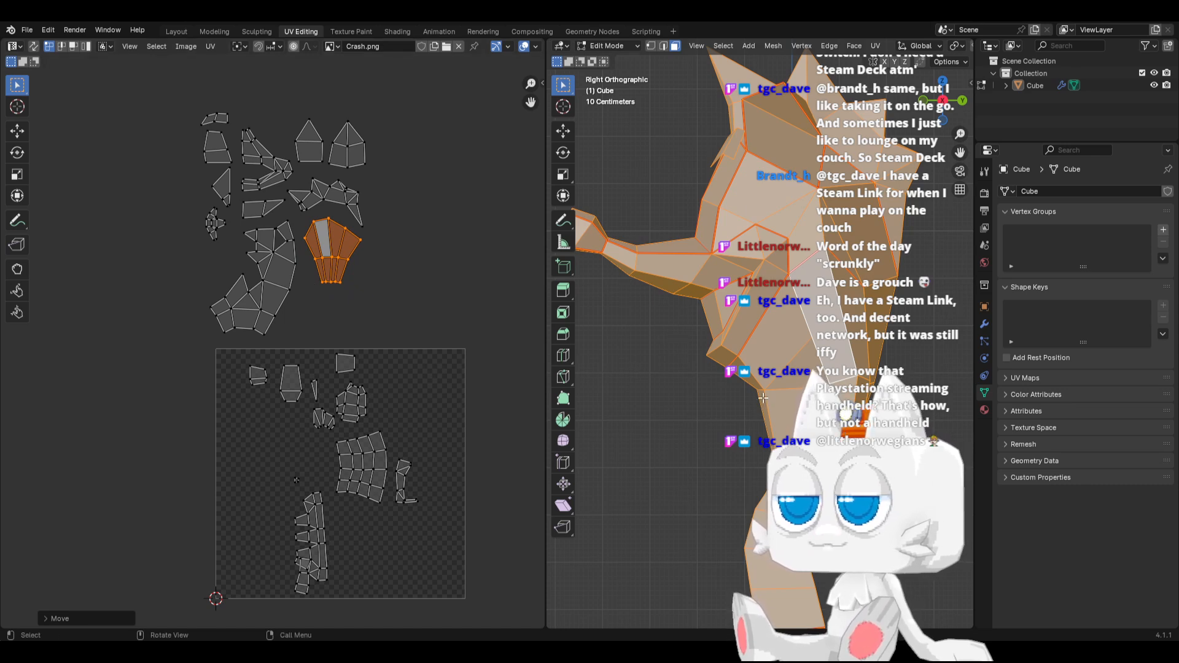
Select the seam-linked faces of the narrow hooked UV island, rotate it horizontal, move it outside the UV square, and redisplay all UVs
middle_drag(721, 418, 761, 431)
click(851, 430)
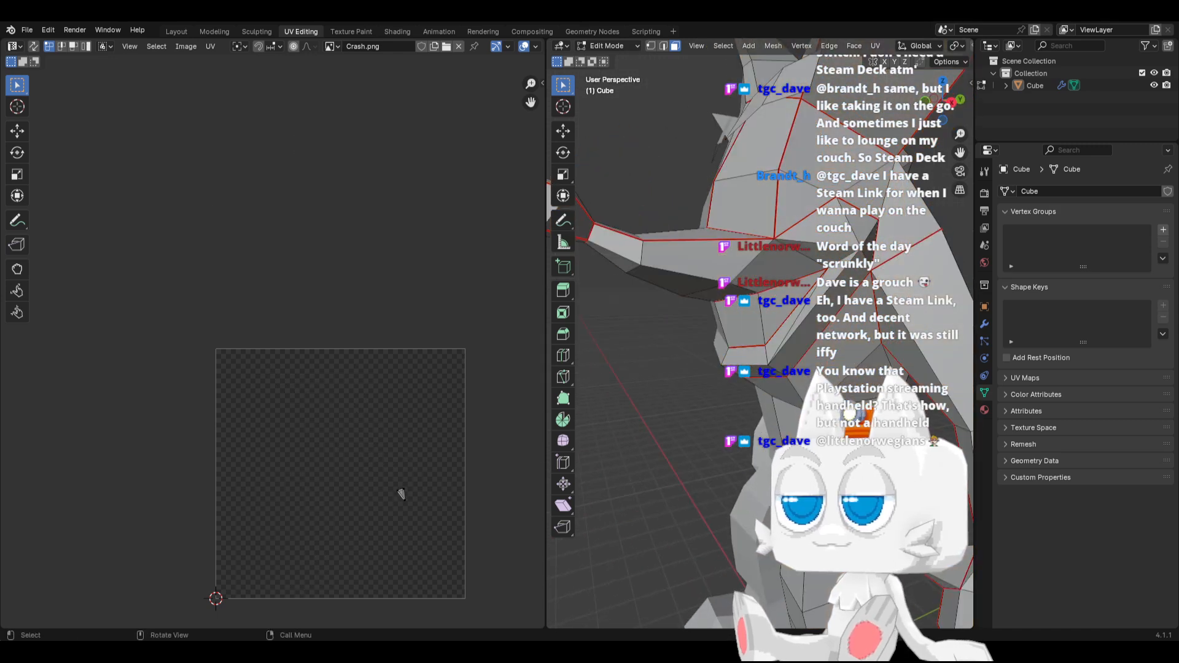
key(ctrl+l)
key(a)
key(r)
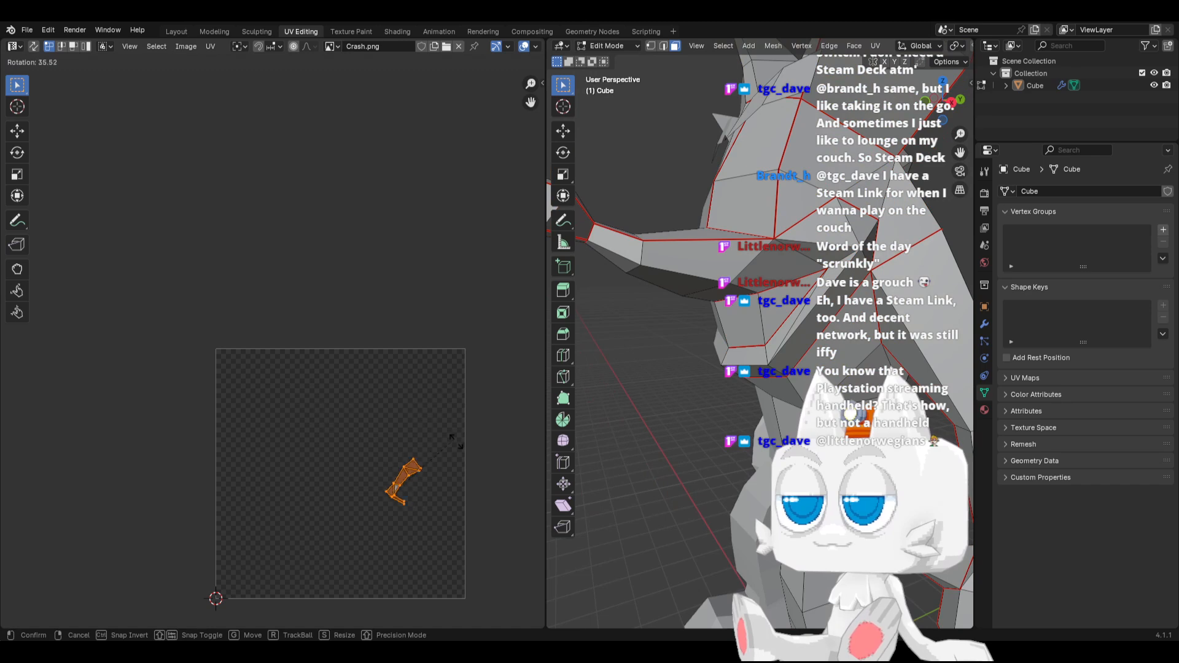
click(461, 481)
key(g)
click(184, 424)
key(a)
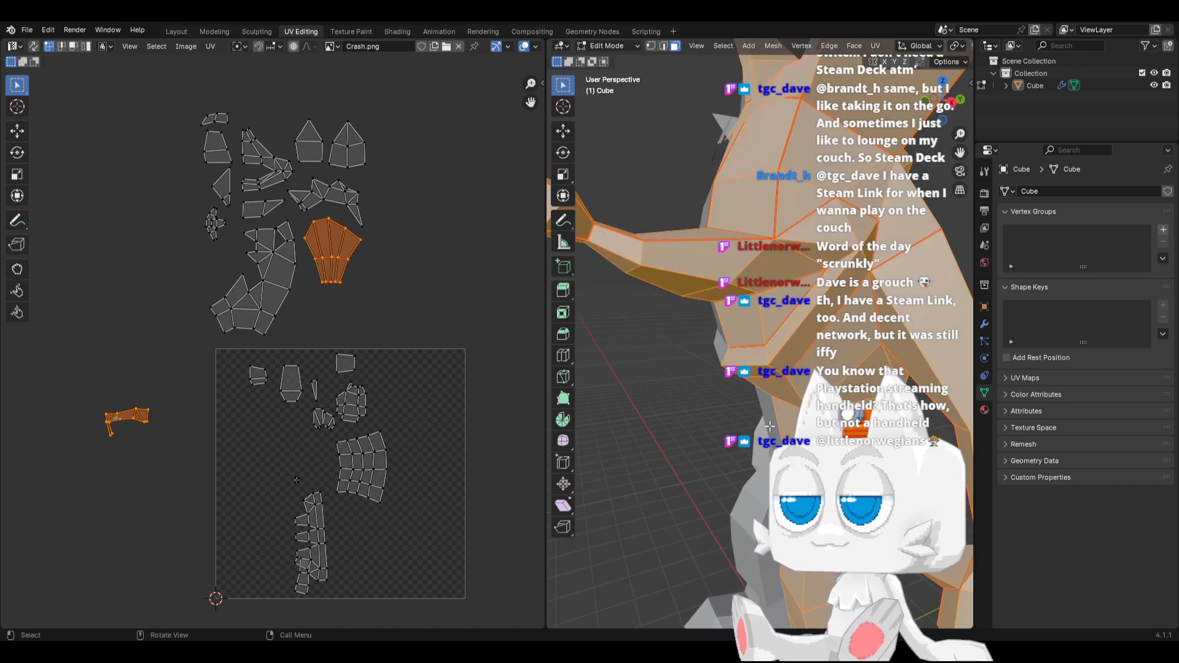
Place the narrow hooked island directly below the fan-shaped island and level its rotation
drag(88, 389, 161, 456)
key(g)
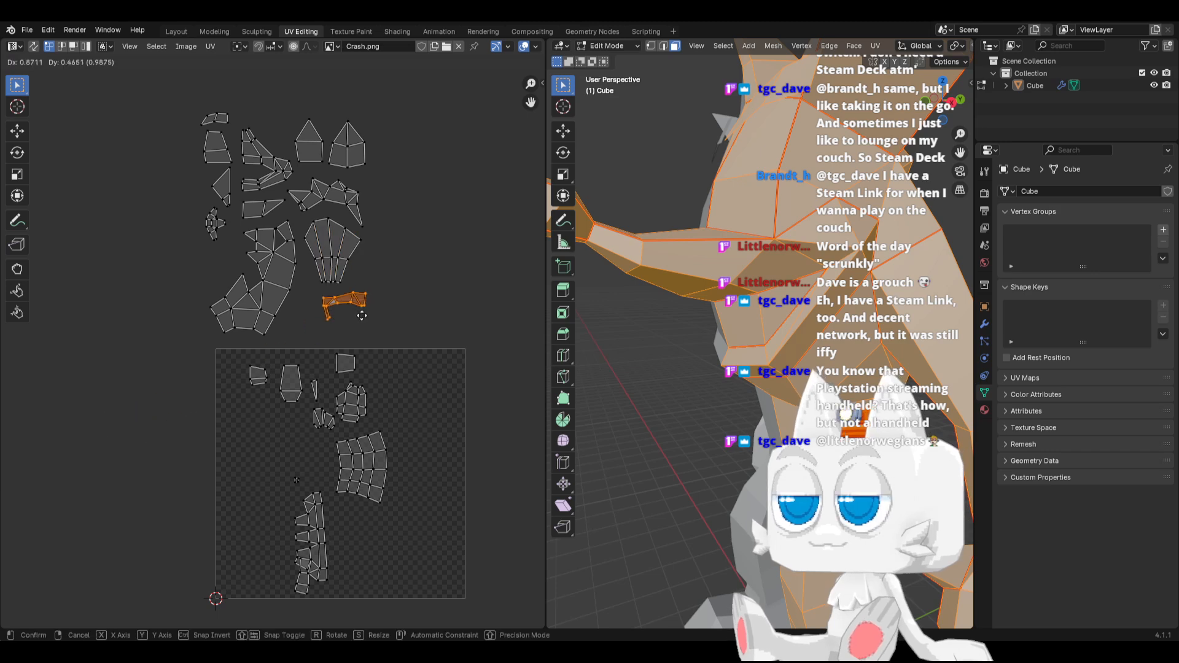
click(342, 312)
key(r)
click(397, 304)
key(g)
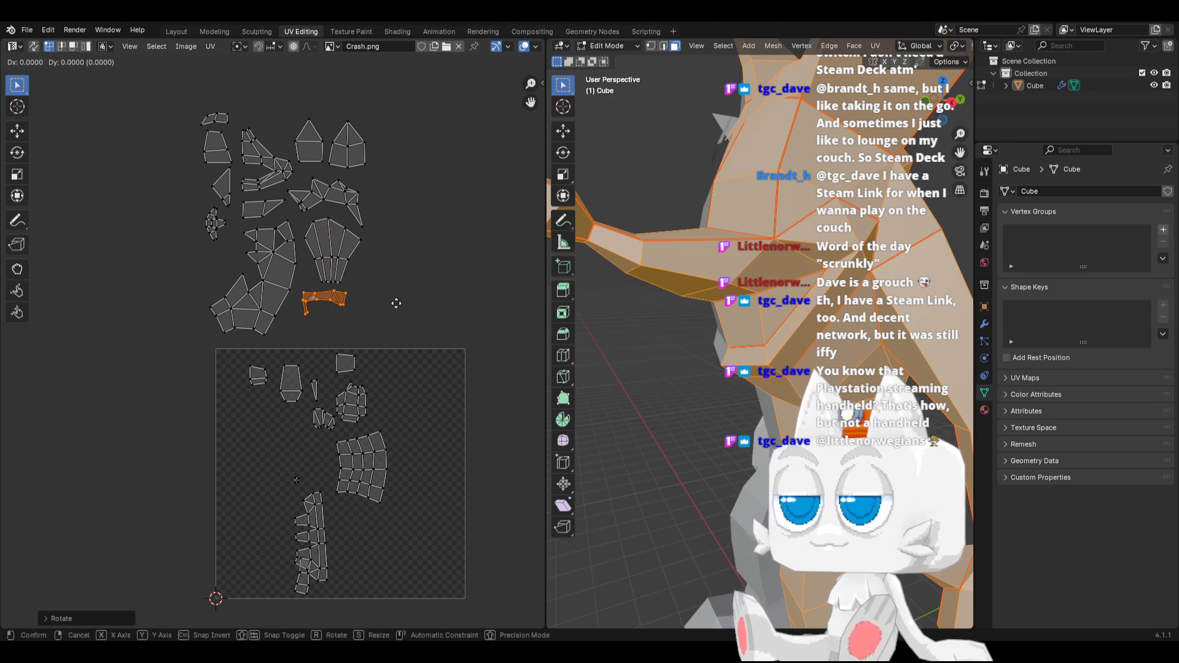
click(397, 303)
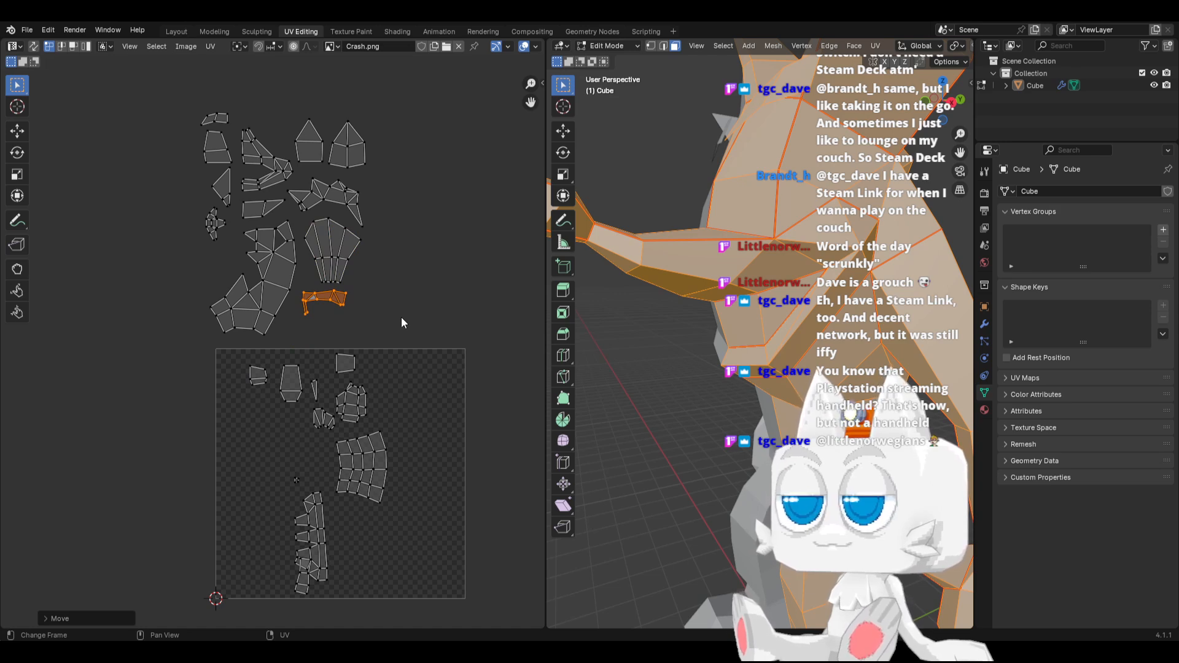
Select the rounded multi-face island in the UV square, move it beside the fan-shaped island, and straighten it
scroll(389, 316, up, 1)
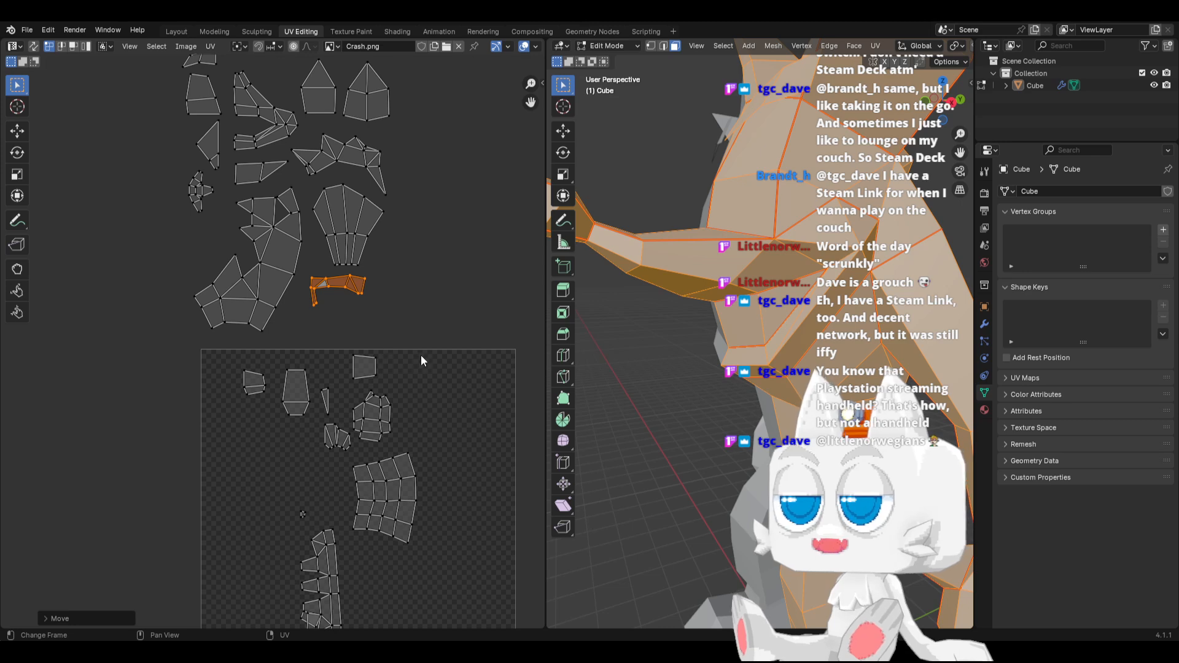
scroll(419, 354, down, 2)
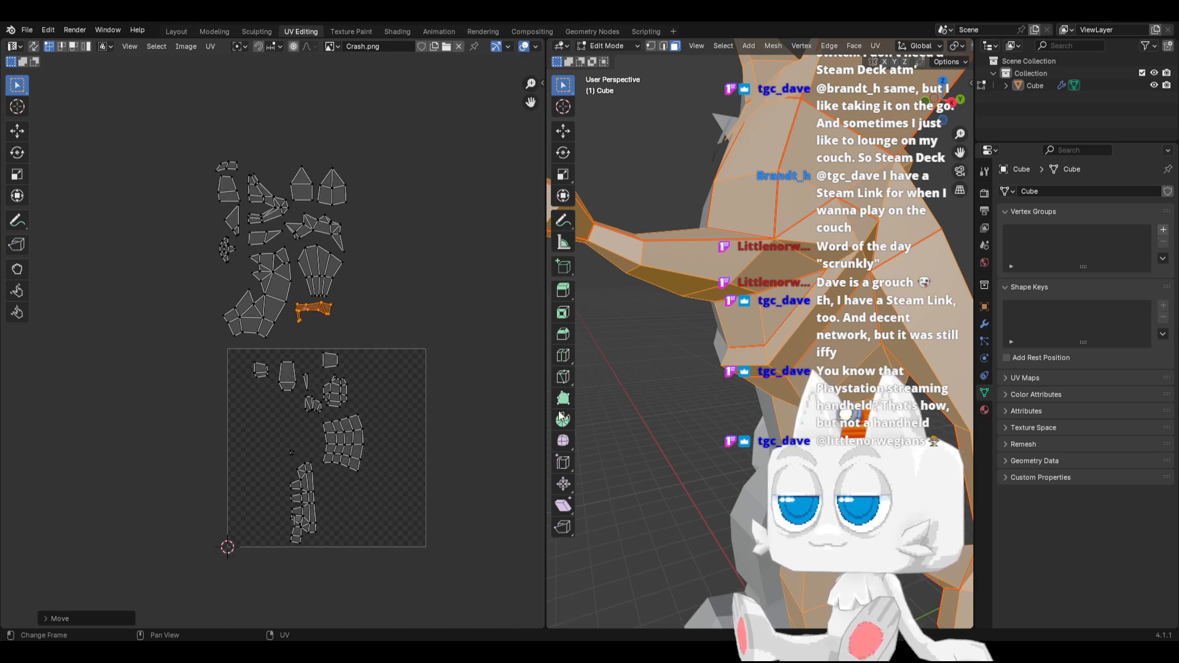
middle_drag(675, 424, 750, 432)
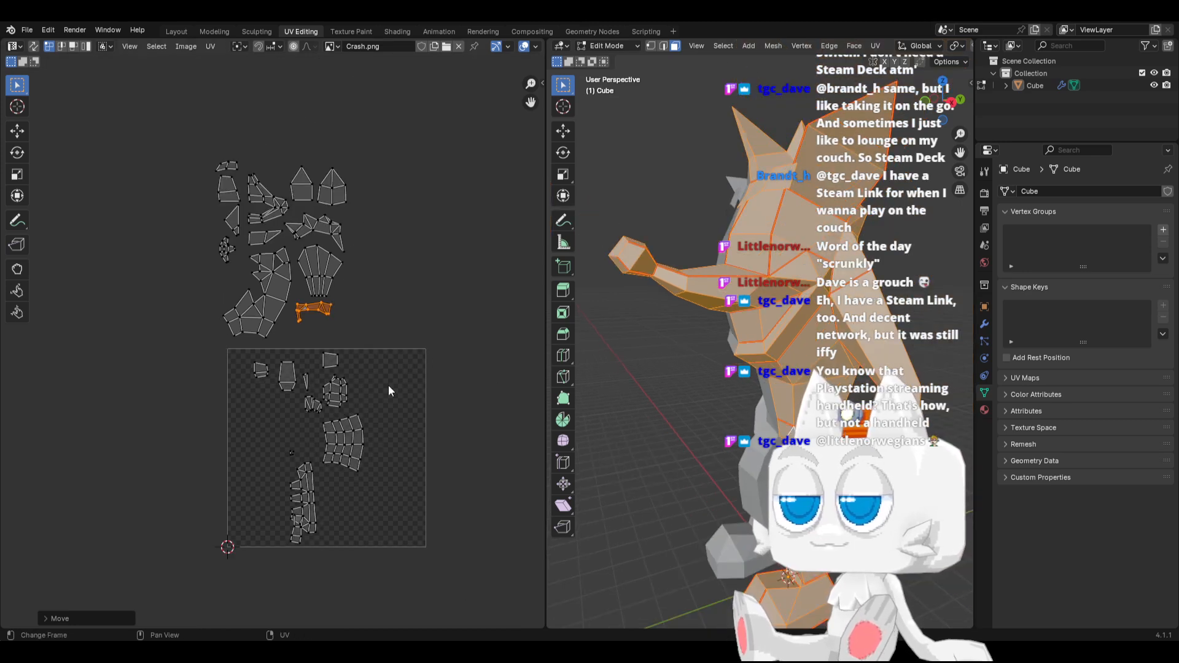
click(344, 385)
key(ctrl+l)
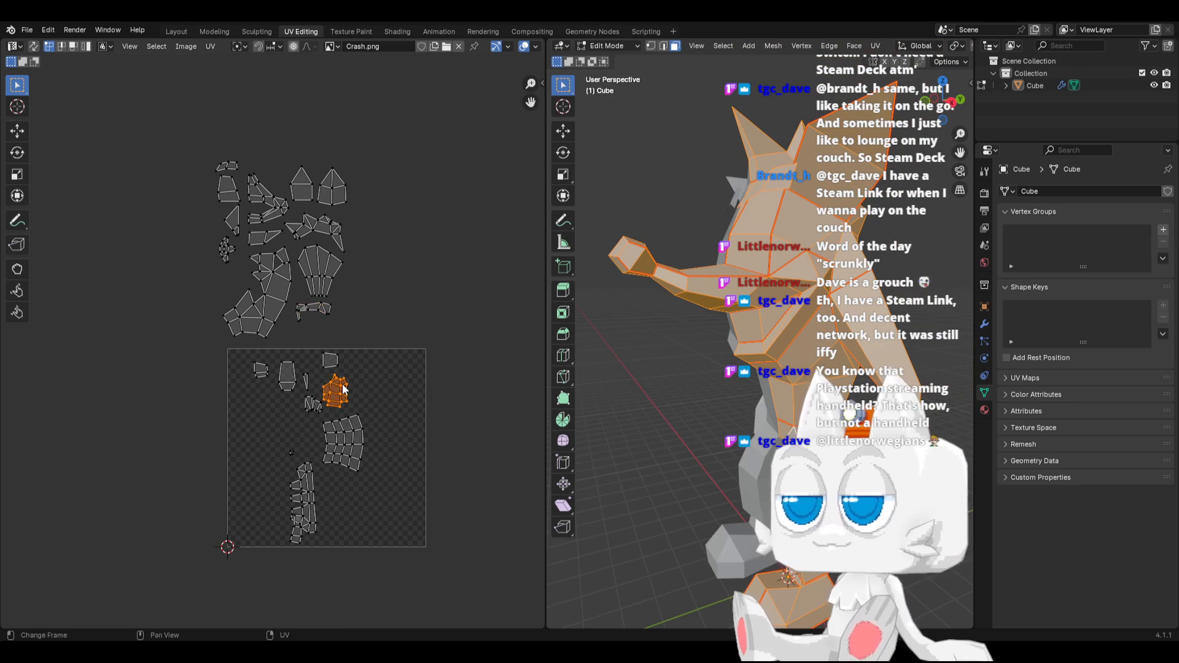
key(g)
click(427, 234)
key(r)
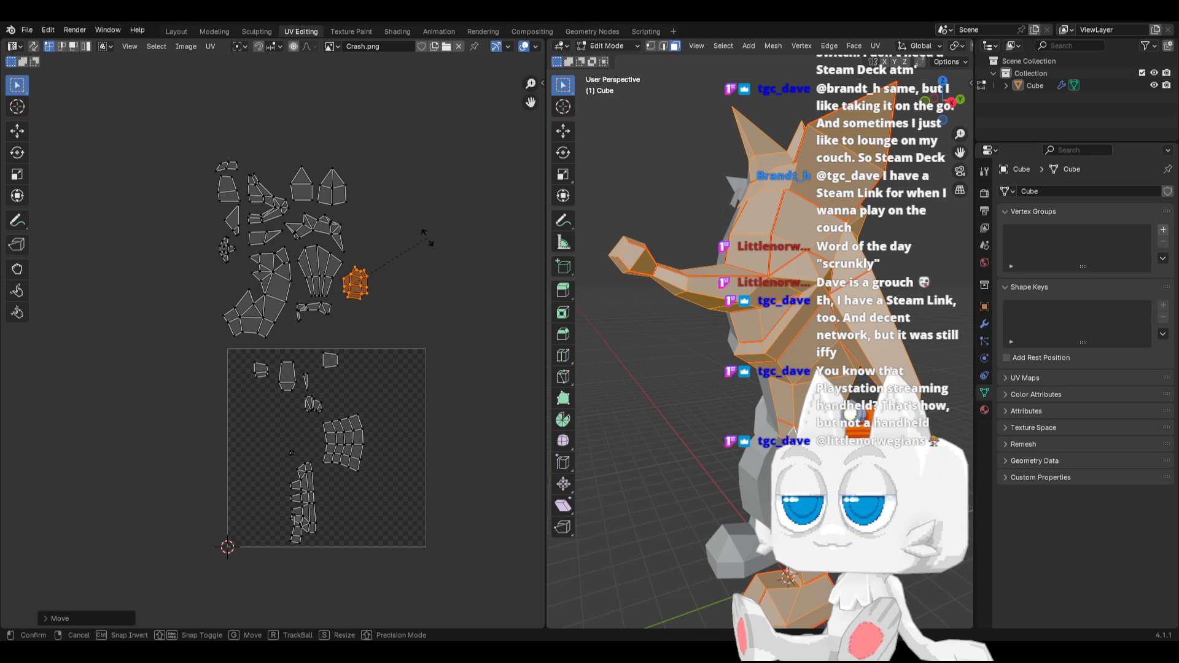
click(426, 233)
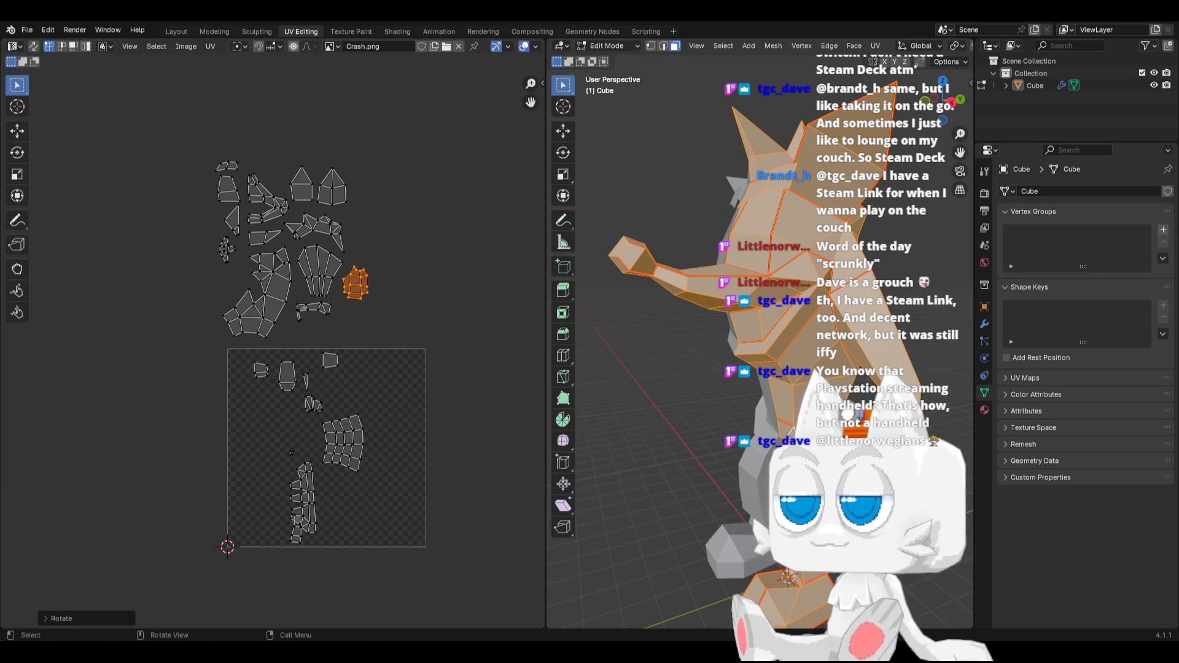
Select the seam-linked faces of the small cluster of thin UV strips and place their island directly below the rounded one above the square
click(859, 509)
key(ctrl+l)
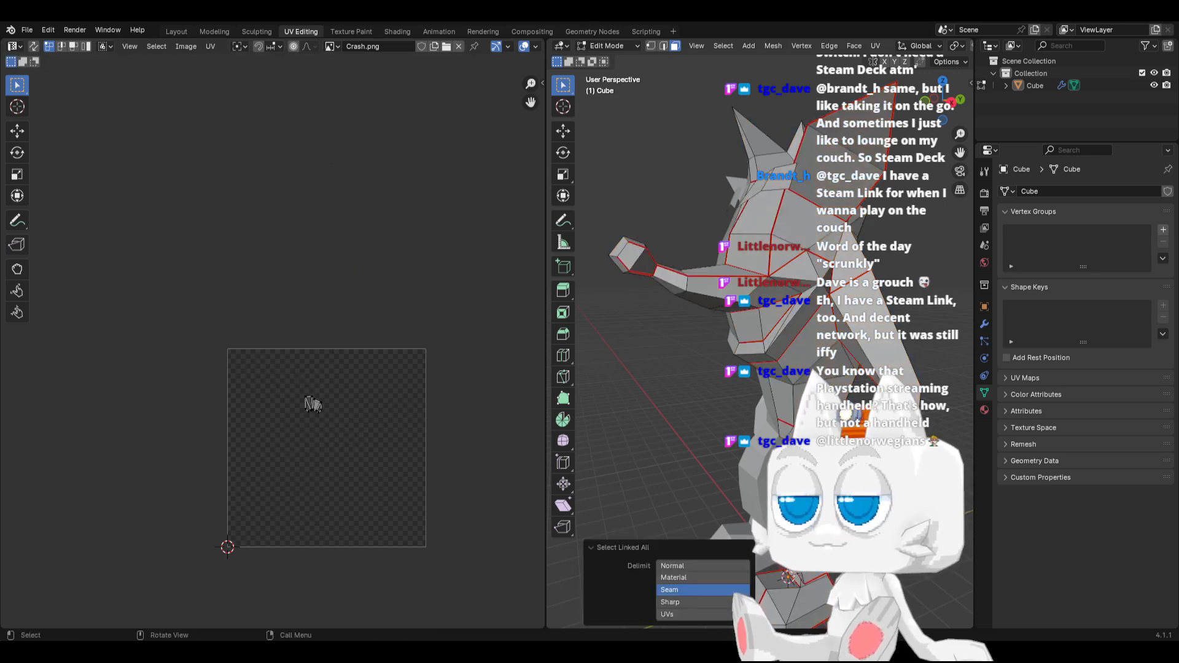
key(a)
key(g)
click(366, 315)
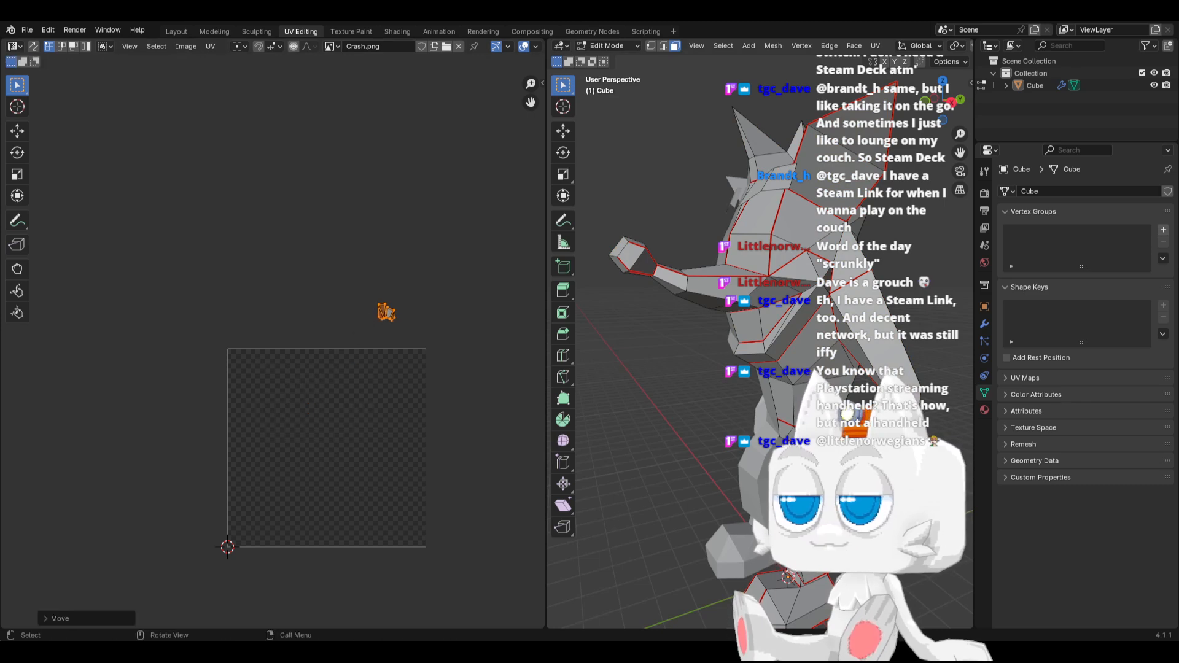
key(a)
drag(369, 305, 403, 324)
key(g)
click(368, 325)
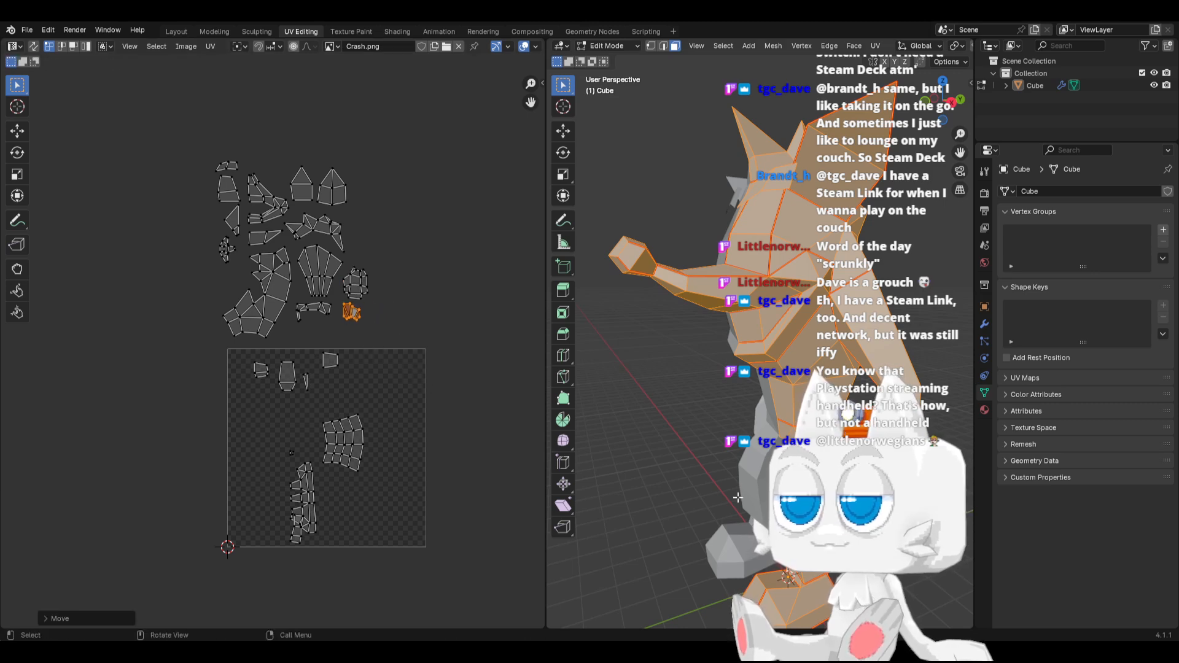
Place the tiny UV island directly below the thin-strip cluster above the square and straighten its rotation
scroll(737, 497, up, 3)
click(293, 454)
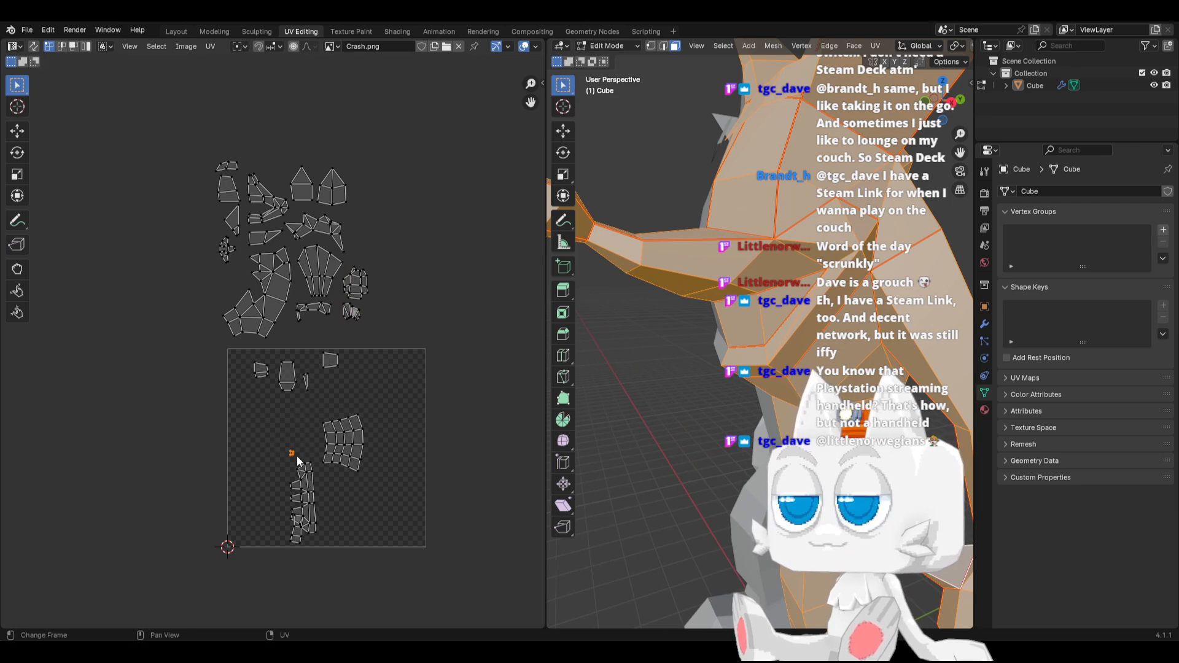
key(g)
click(360, 317)
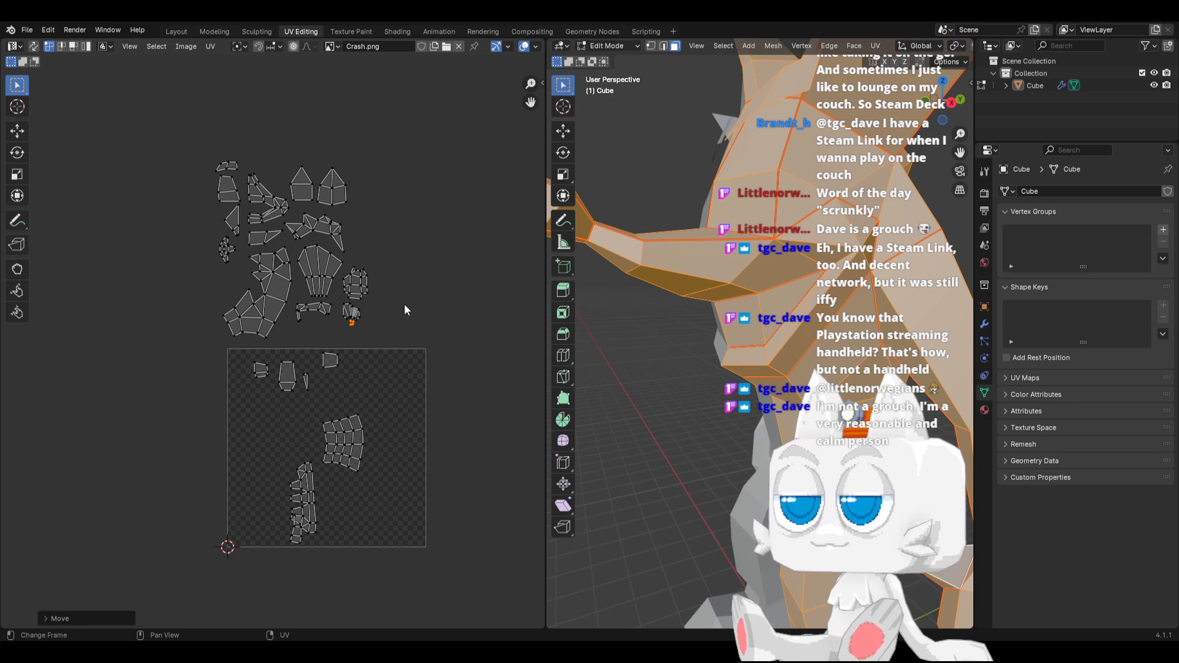
scroll(396, 318, up, 2)
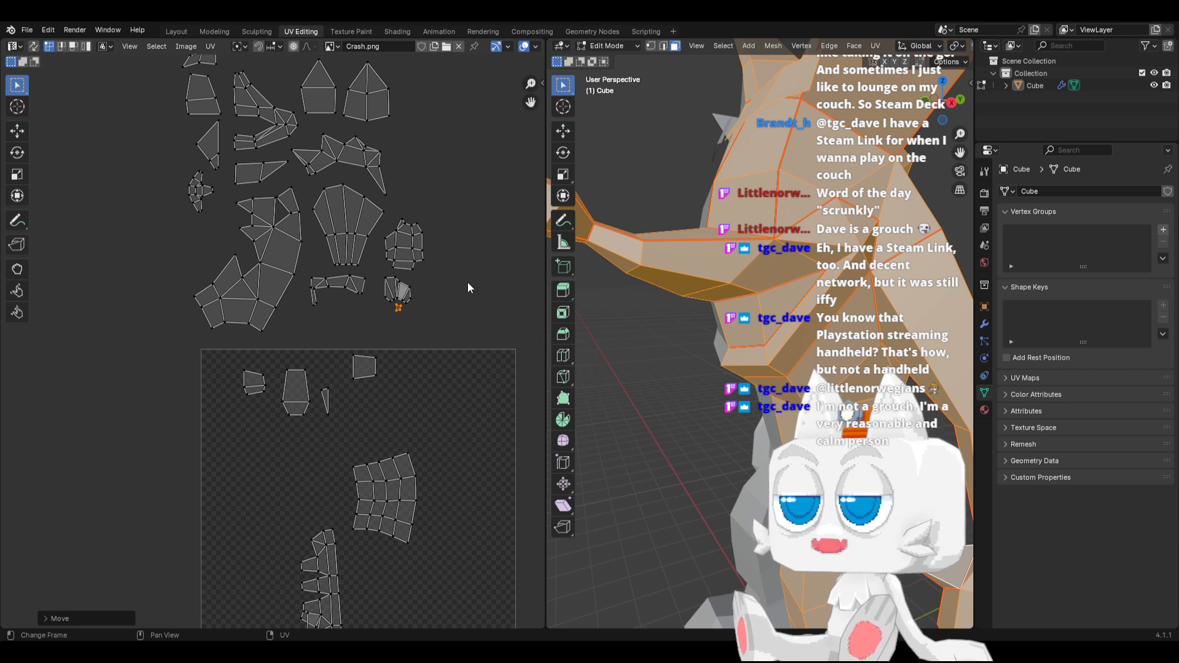
key(r)
click(415, 340)
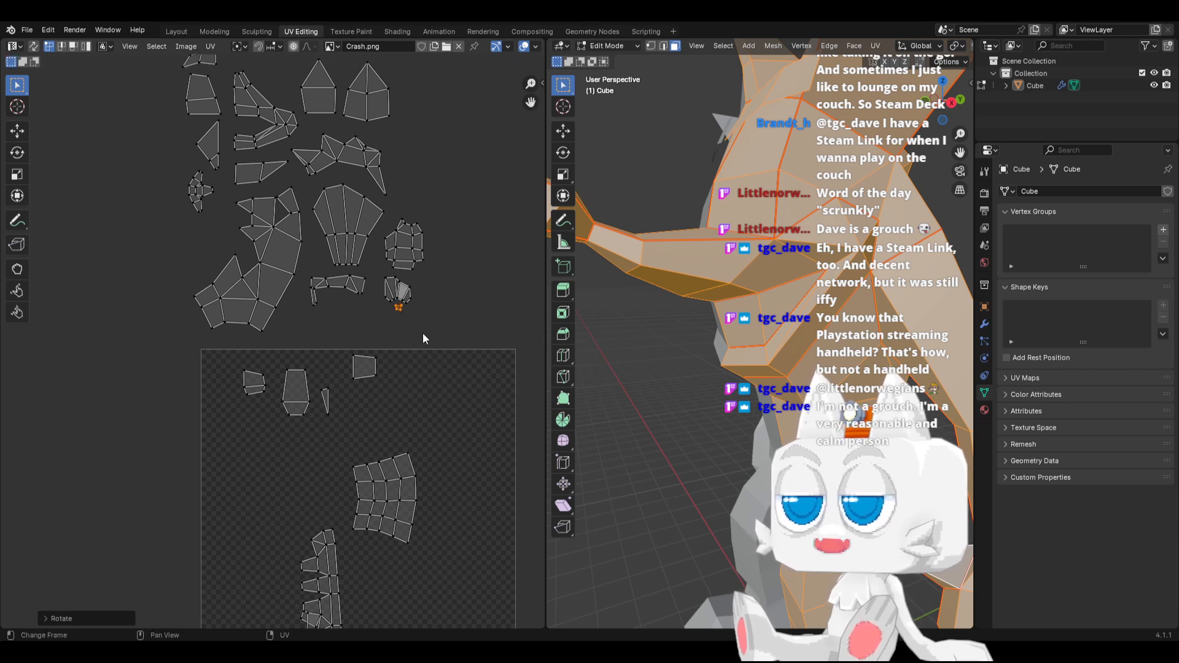
Select the seam-linked faces of the four-by-four grid UV island, turn it upright with its wide edge down, and move it outside the UV square
scroll(722, 457, down, 1)
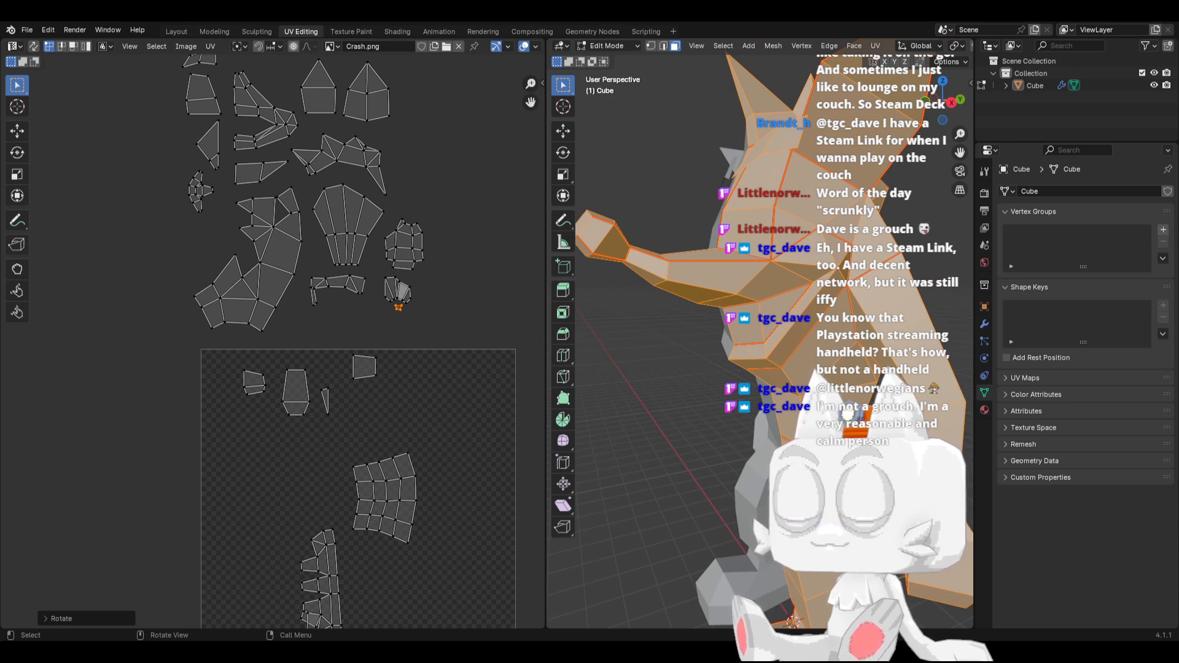
click(841, 552)
key(ctrl+l)
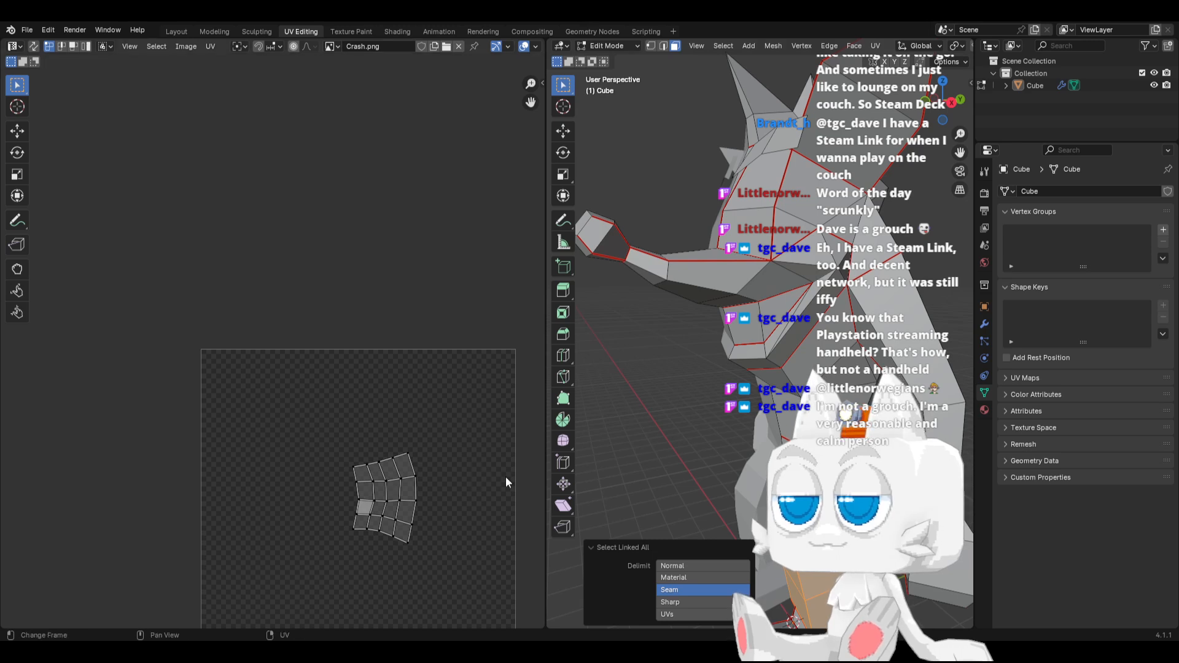
key(a)
key(r)
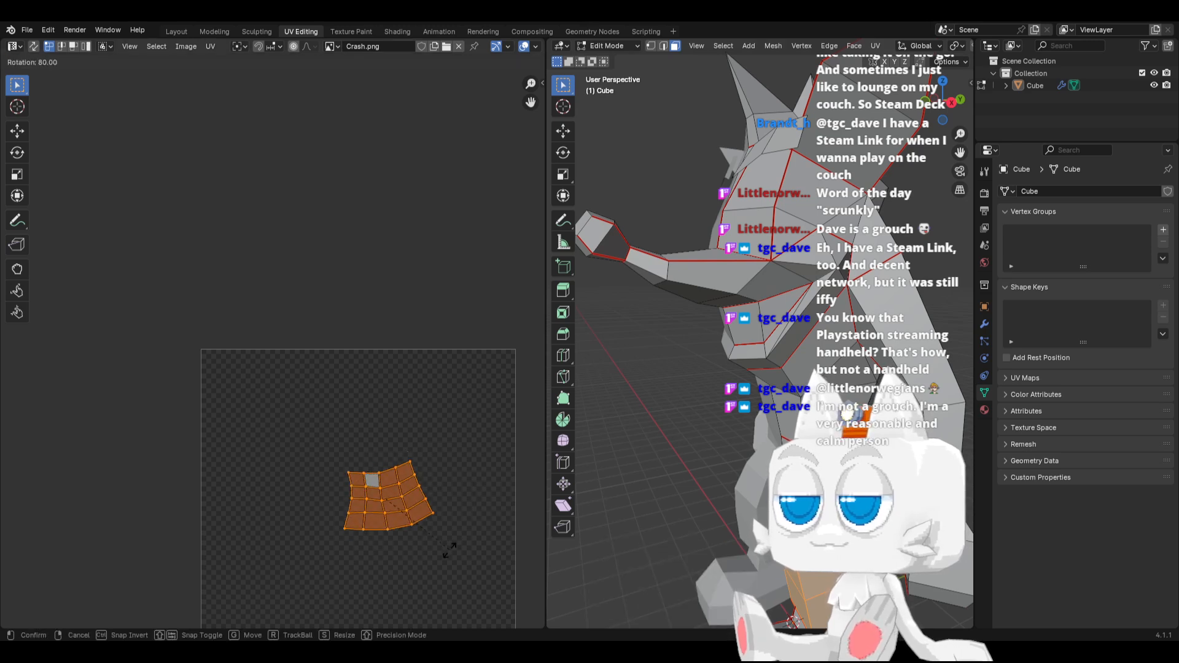
click(454, 557)
key(g)
click(178, 445)
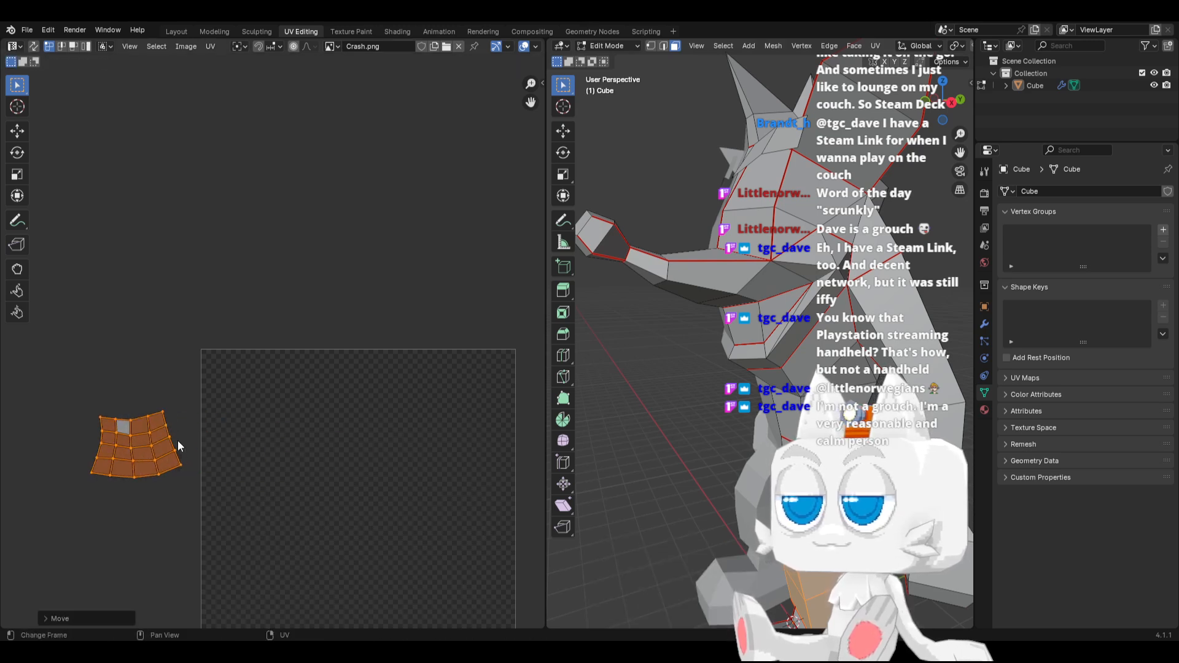
Redisplay all UVs and place the grid island beside the two pointed islands in the upper row
key(a)
drag(66, 395, 184, 512)
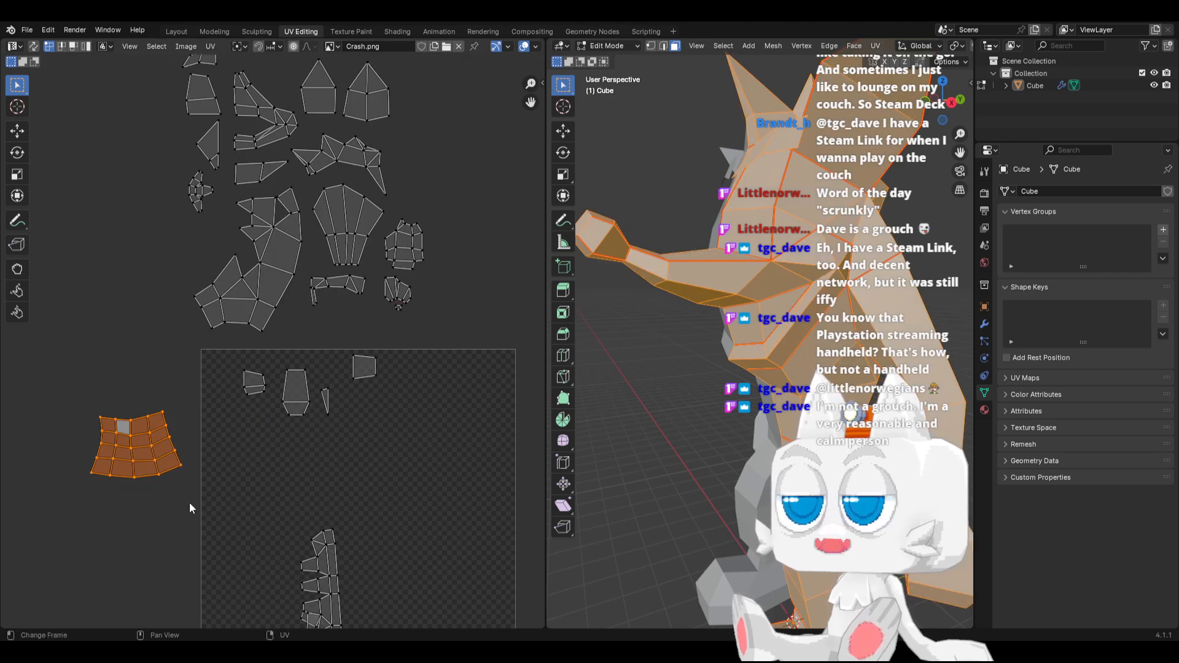
scroll(169, 400, down, 3)
key(g)
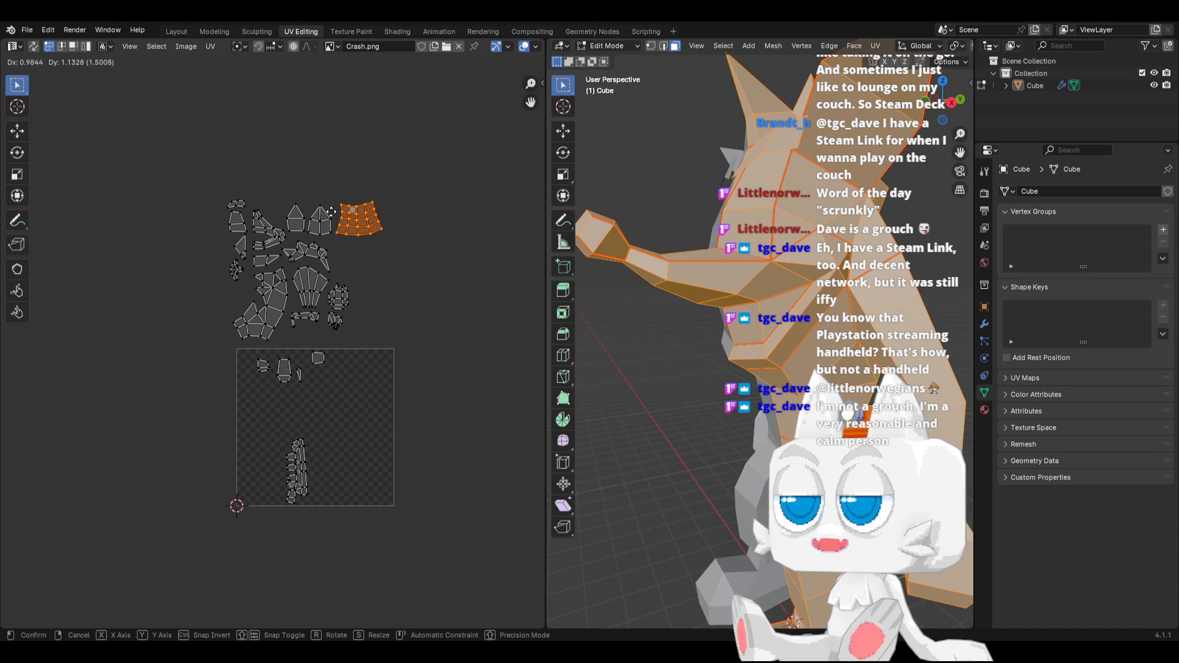
click(332, 217)
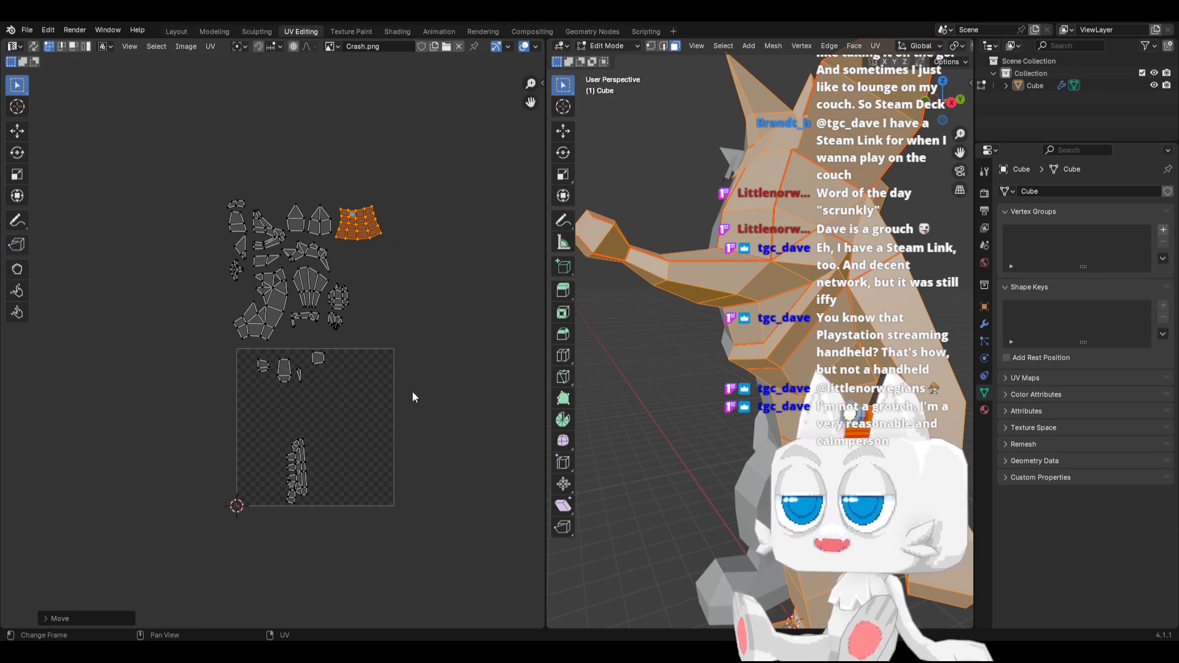
Move the four small islands and the toothed strip island out of the UV square to the free space beside the sorted group
drag(239, 343, 344, 393)
key(g)
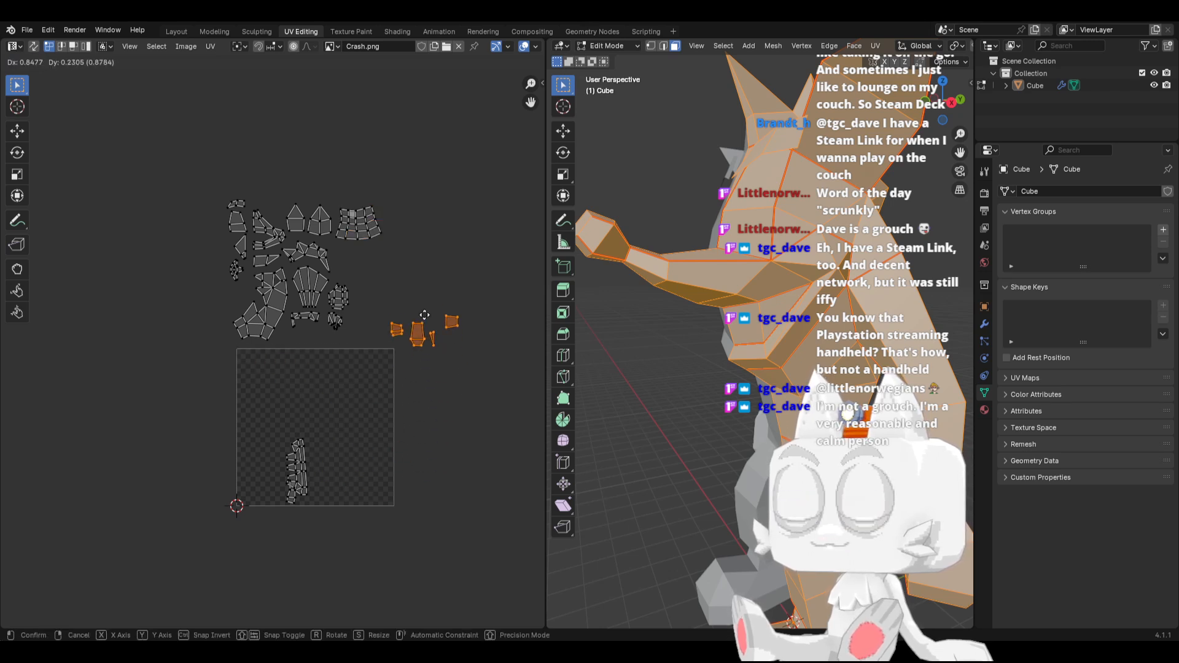
click(447, 312)
drag(259, 415, 336, 533)
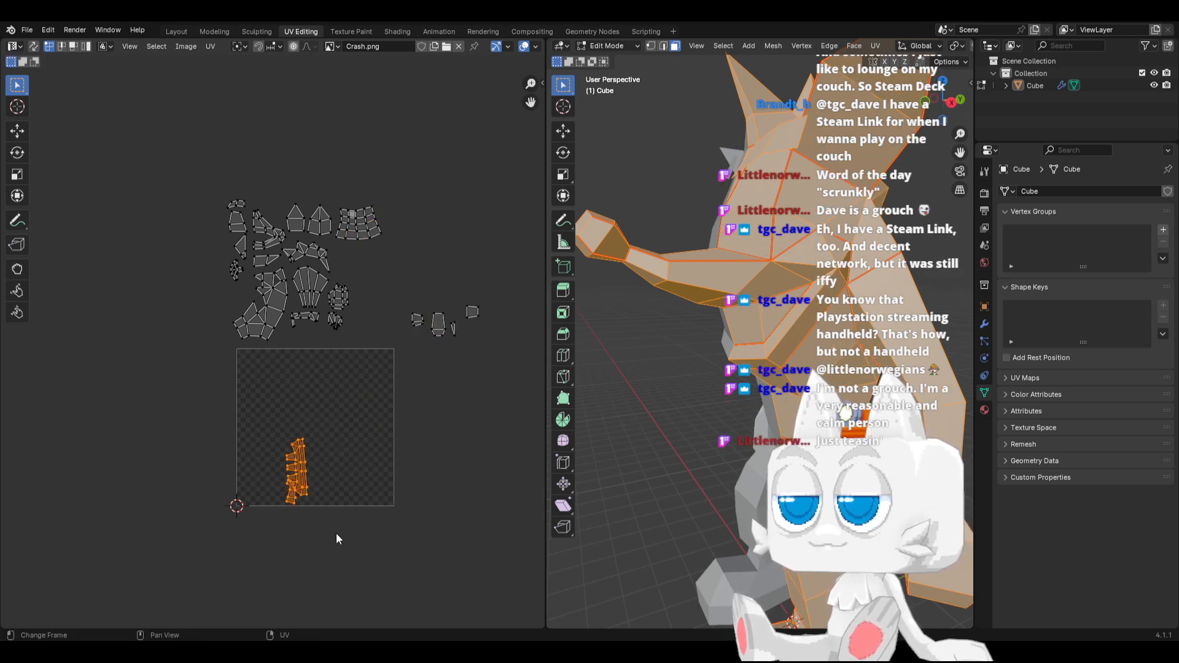
key(g)
click(455, 311)
Rotate the toothed strip island 90° so it lies horizontally
scroll(440, 333, up, 3)
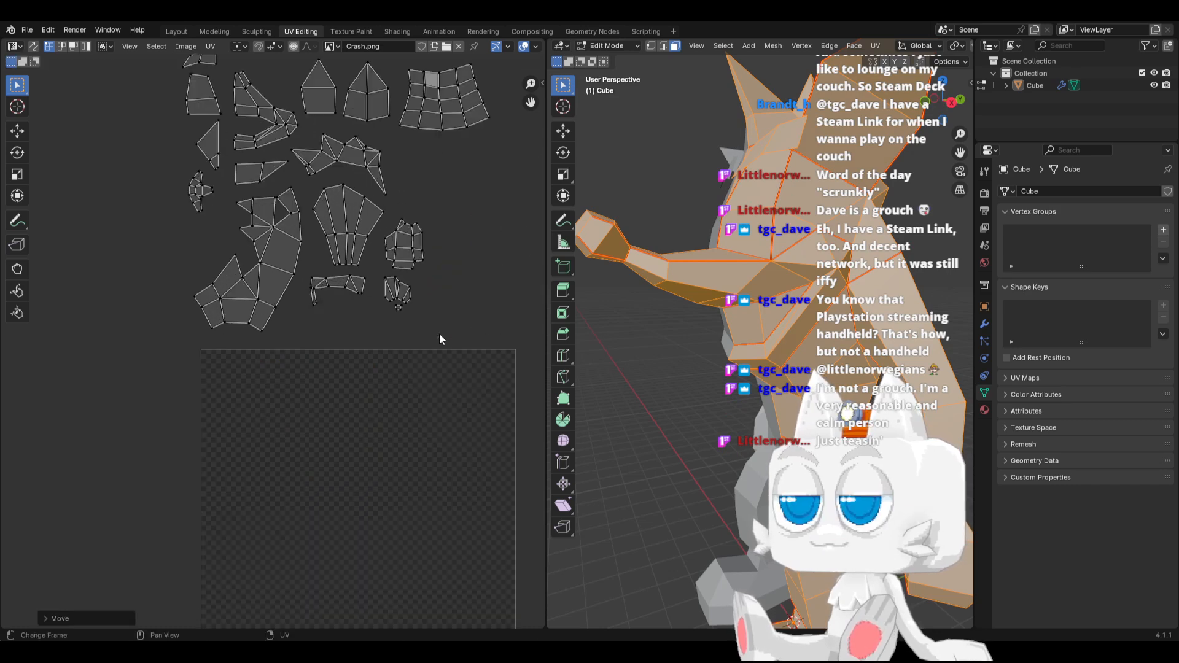
middle_drag(415, 278, 273, 422)
key(r)
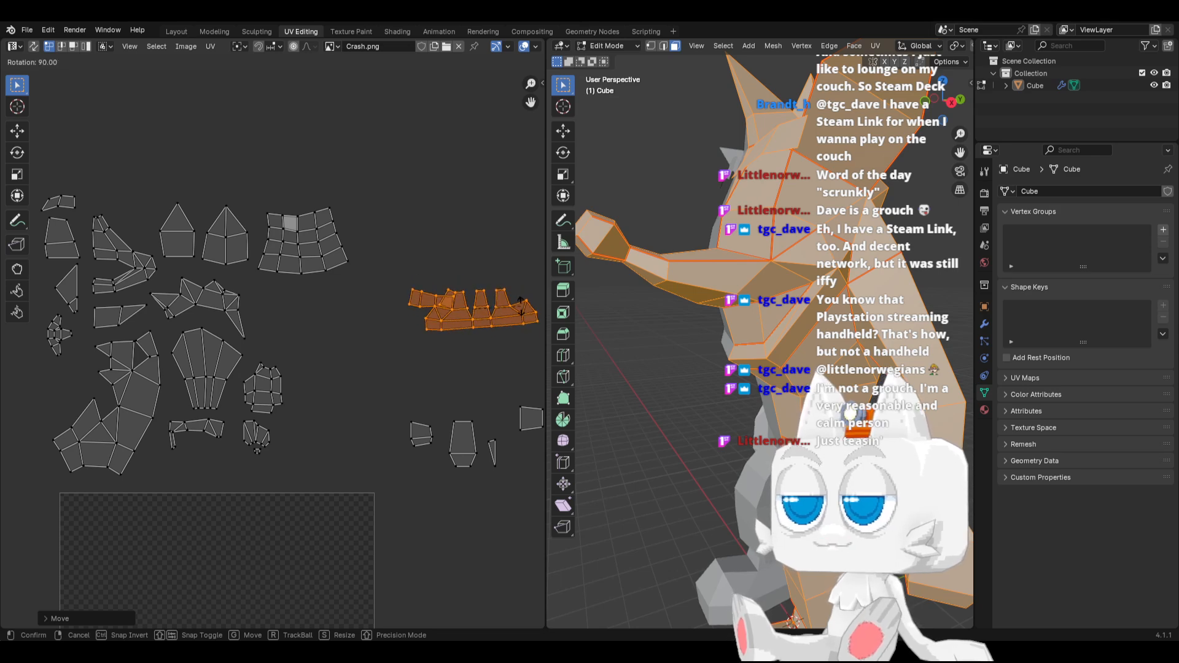
click(521, 304)
middle_drag(465, 301, 394, 349)
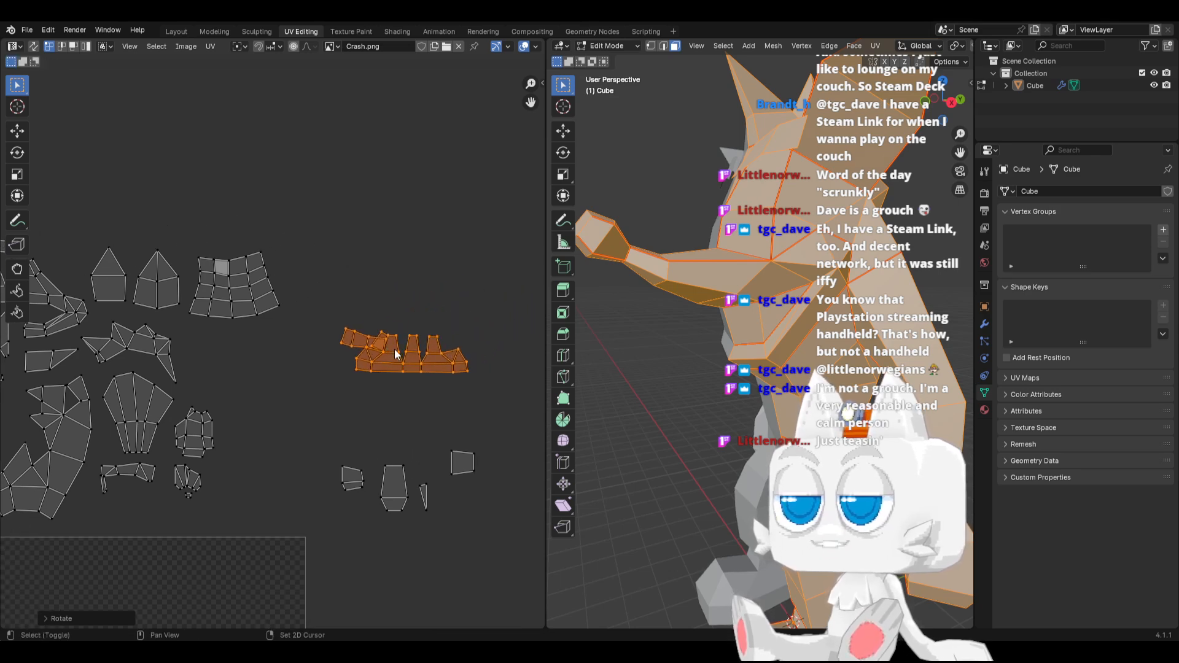
Disable sticky selection and switch the UV editor to face selection
scroll(394, 349, up, 1)
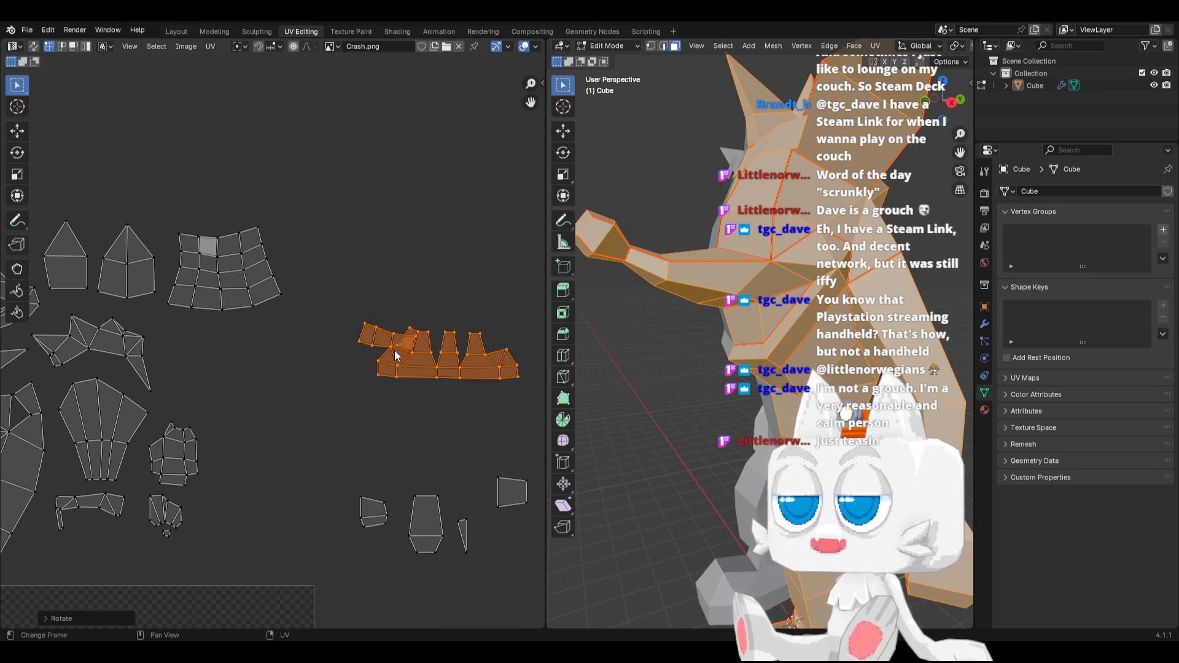
click(104, 47)
click(119, 77)
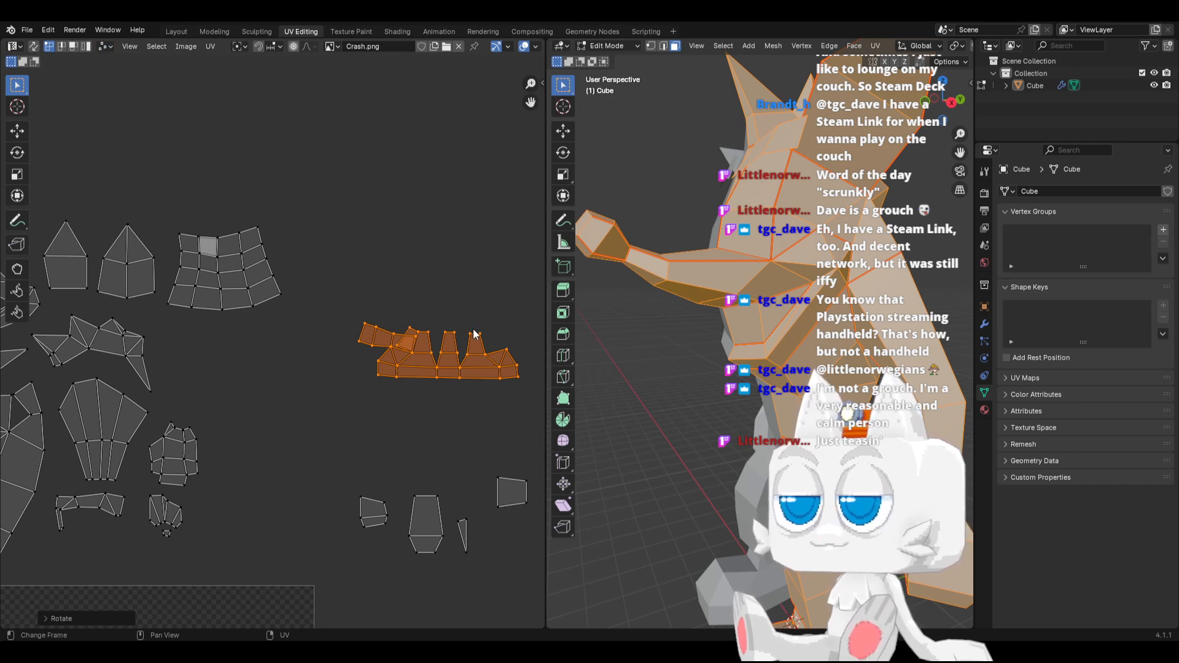
drag(462, 324, 536, 395)
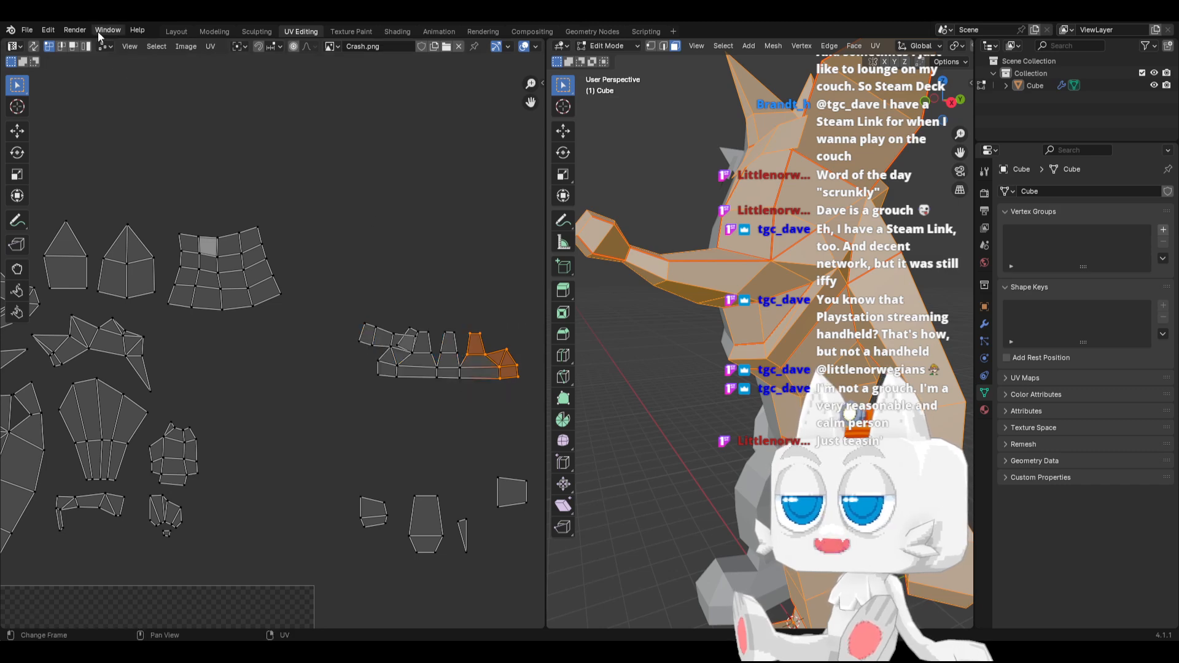
shift+click(466, 357)
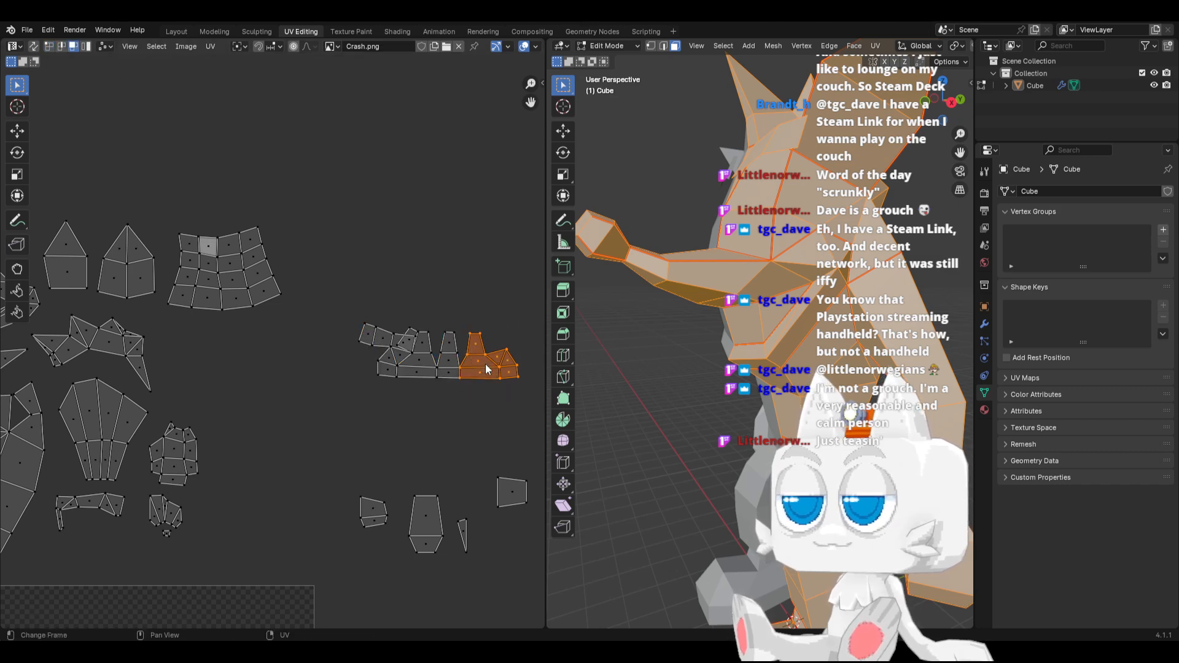
Detach the three end quads overlapping the toothed island, level their rotation, and place them just above it
click(402, 344)
shift+click(384, 339)
shift+click(364, 339)
key(r)
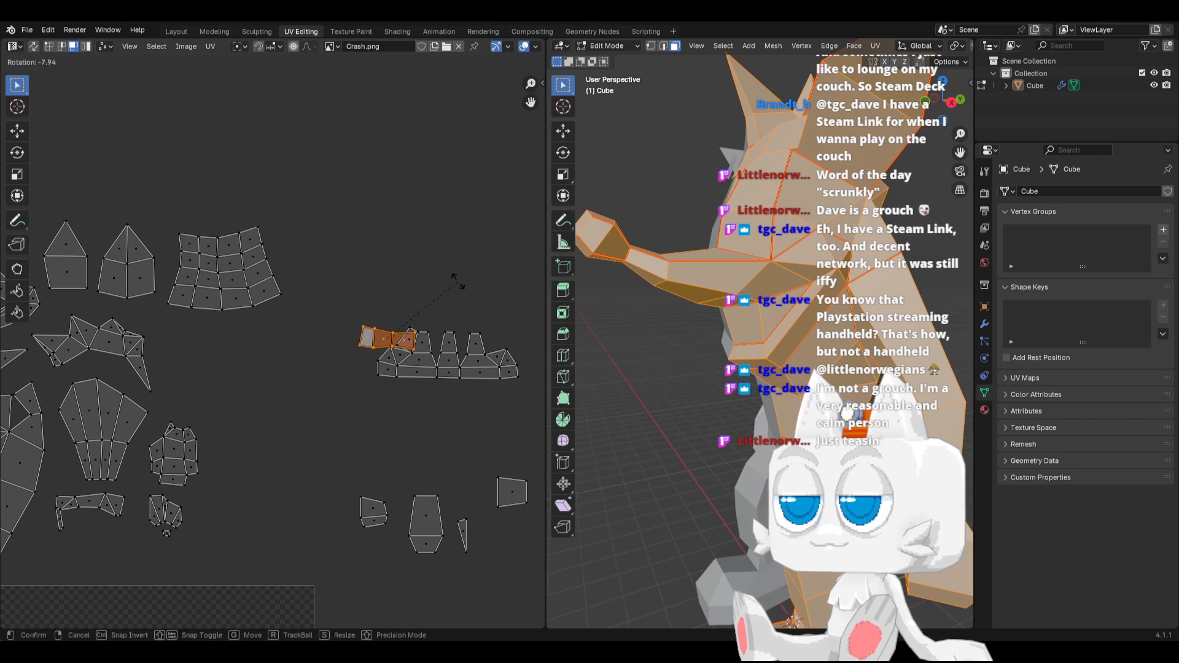
click(451, 282)
key(g)
click(445, 262)
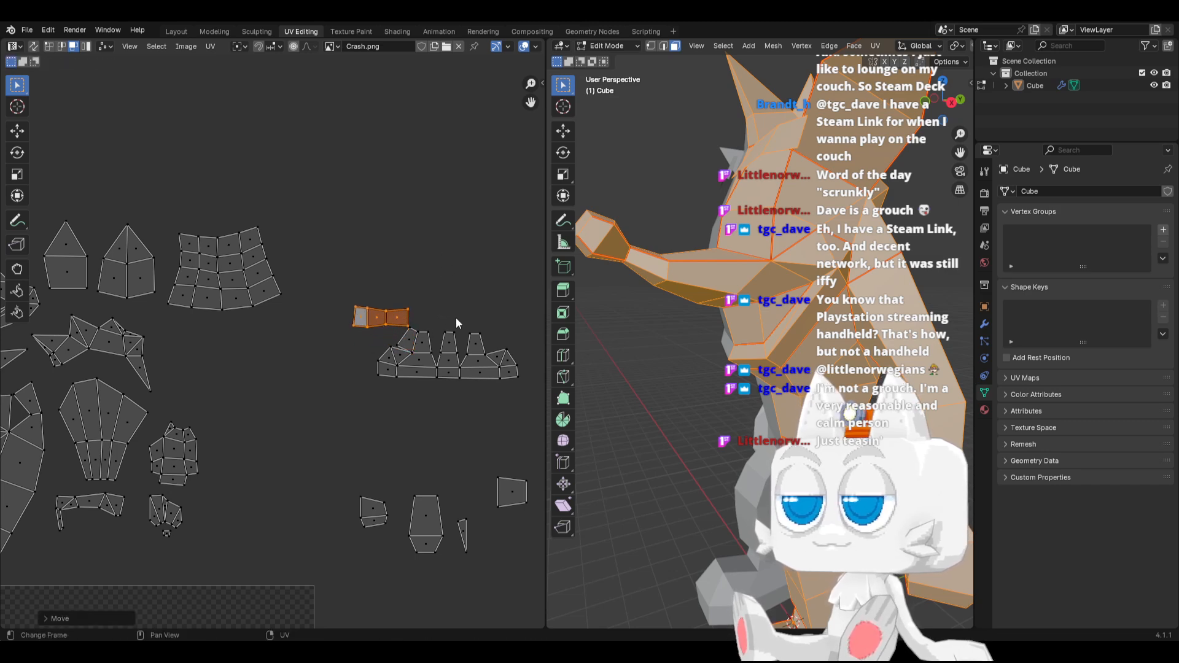
Select the faces at the toothed island's left end and snap the 2D cursor to them
drag(456, 314, 516, 392)
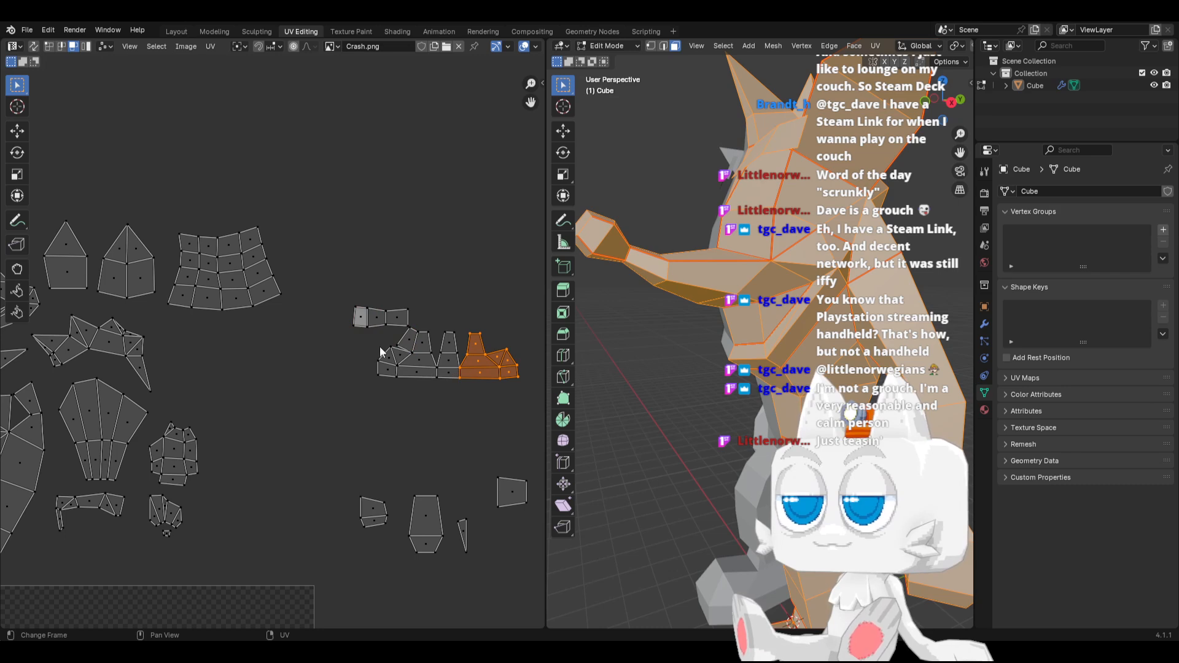
drag(379, 347, 430, 378)
key(shift+s)
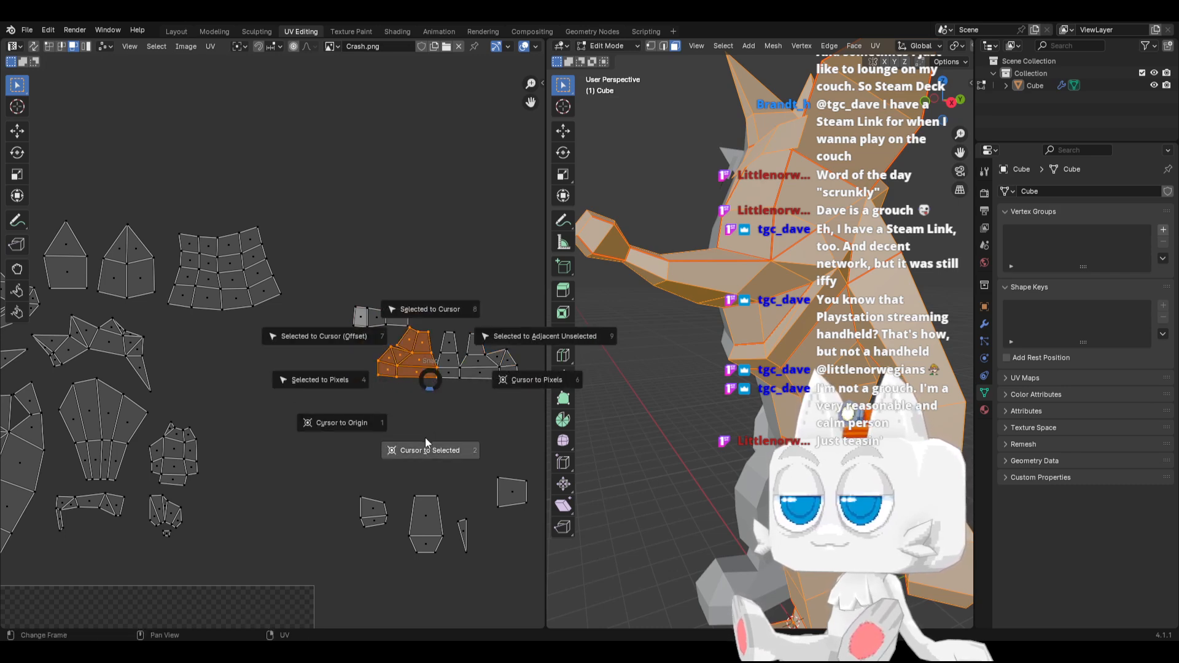
click(428, 447)
Snap the toothed island's right-end faces to the 2D cursor with offset and mirror them by scaling -1 along X
drag(461, 325, 528, 378)
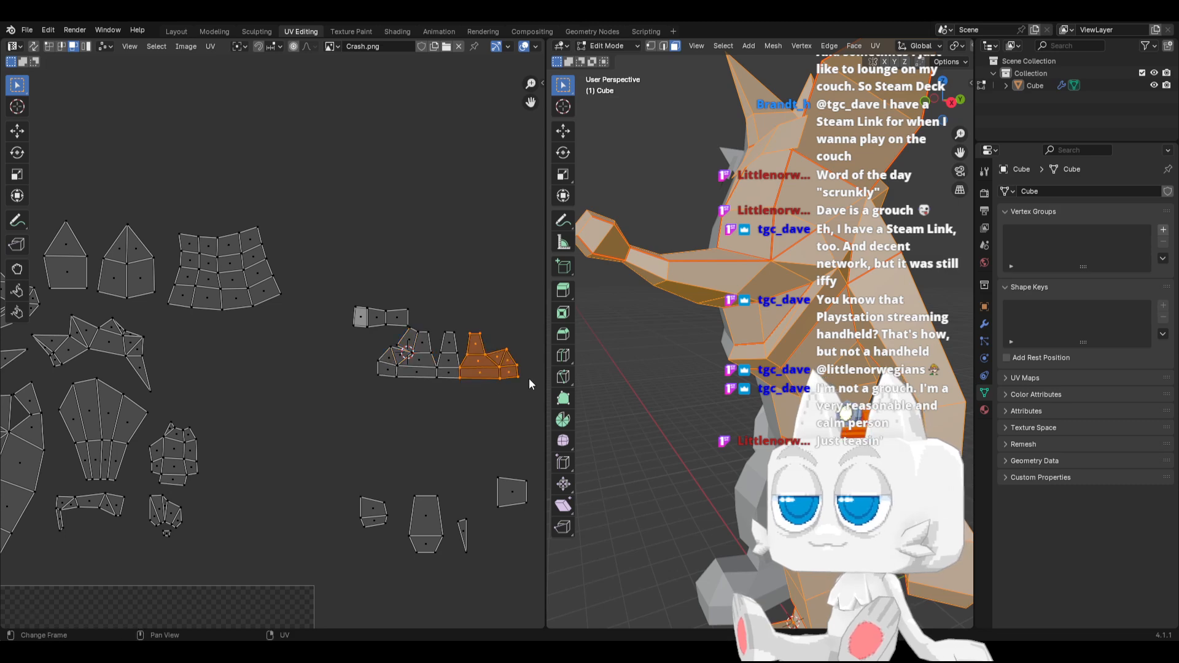
key(g)
right_click(532, 347)
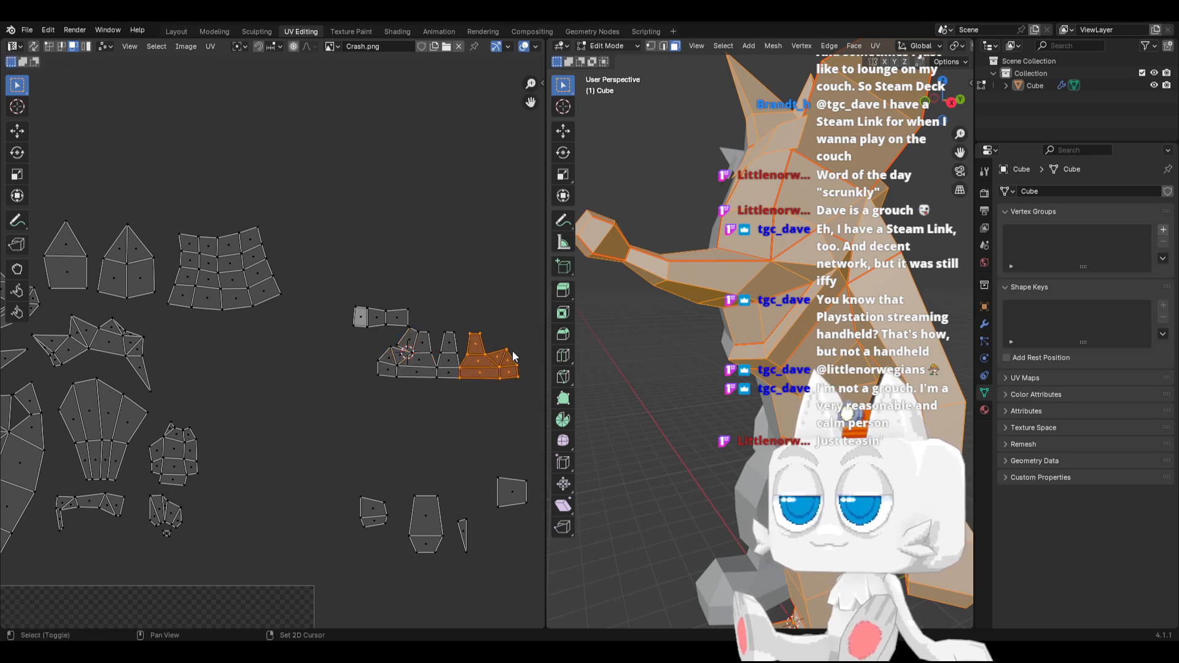
key(shift+s)
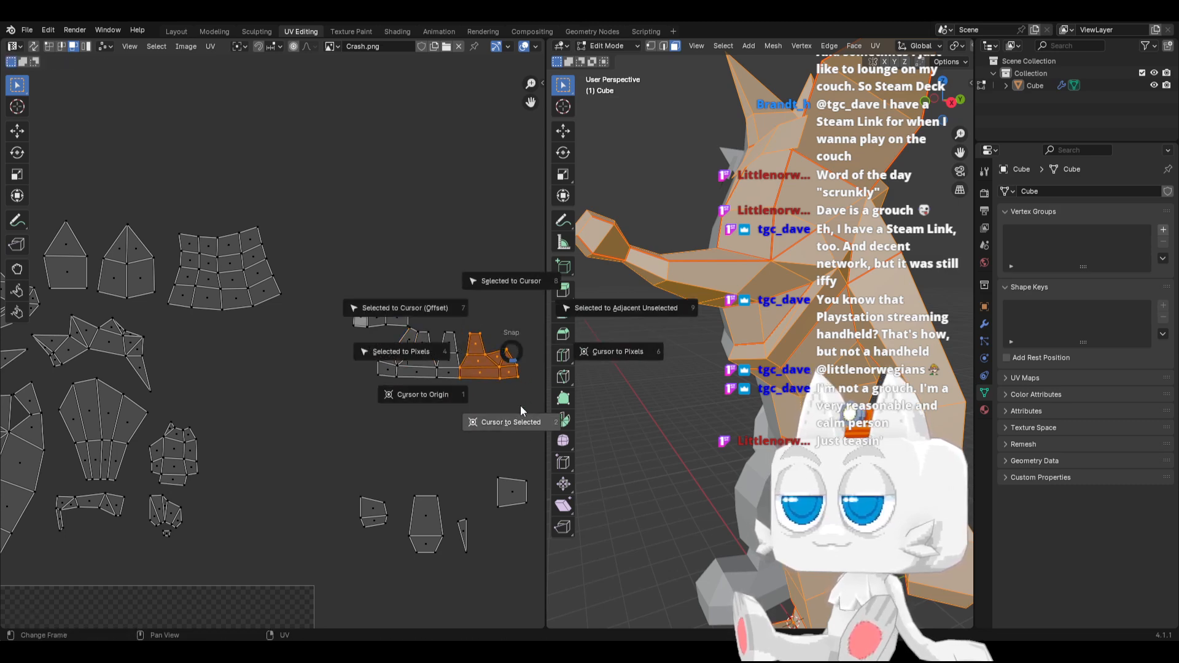
click(436, 310)
text(sx)
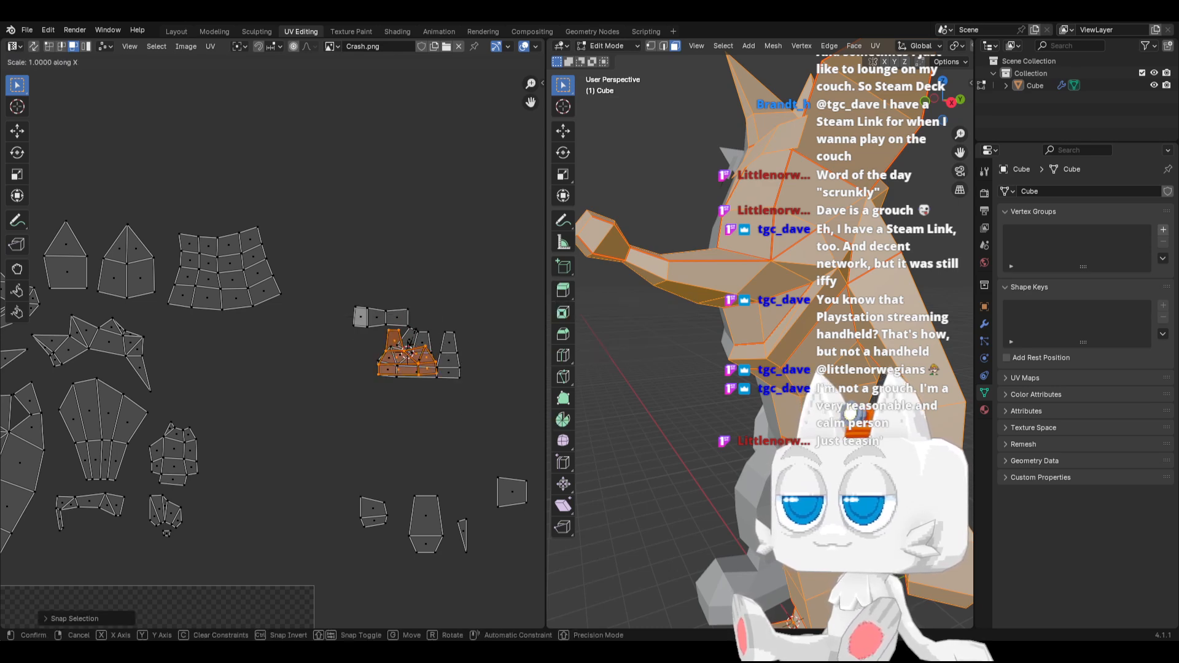
text(-1)
key(Return)
Rotate and nudge the mirrored faces so they line up over the matching left-end faces
scroll(407, 344, up, 3)
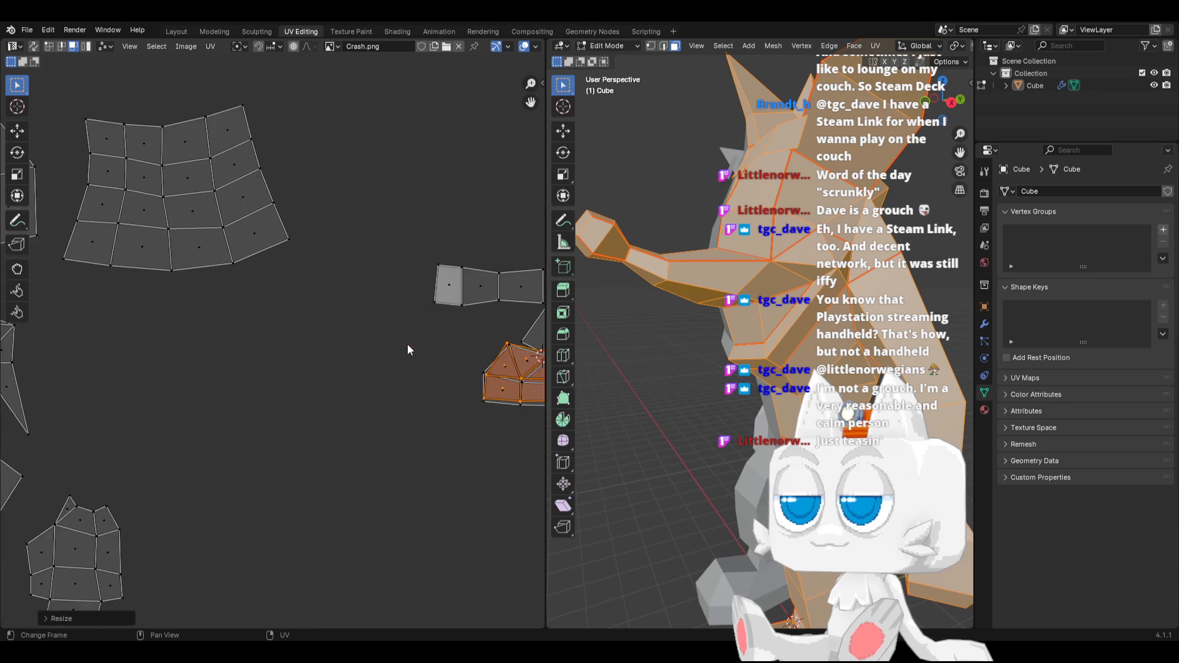
shift+middle_drag(439, 328, 313, 363)
key(r)
click(469, 289)
key(g)
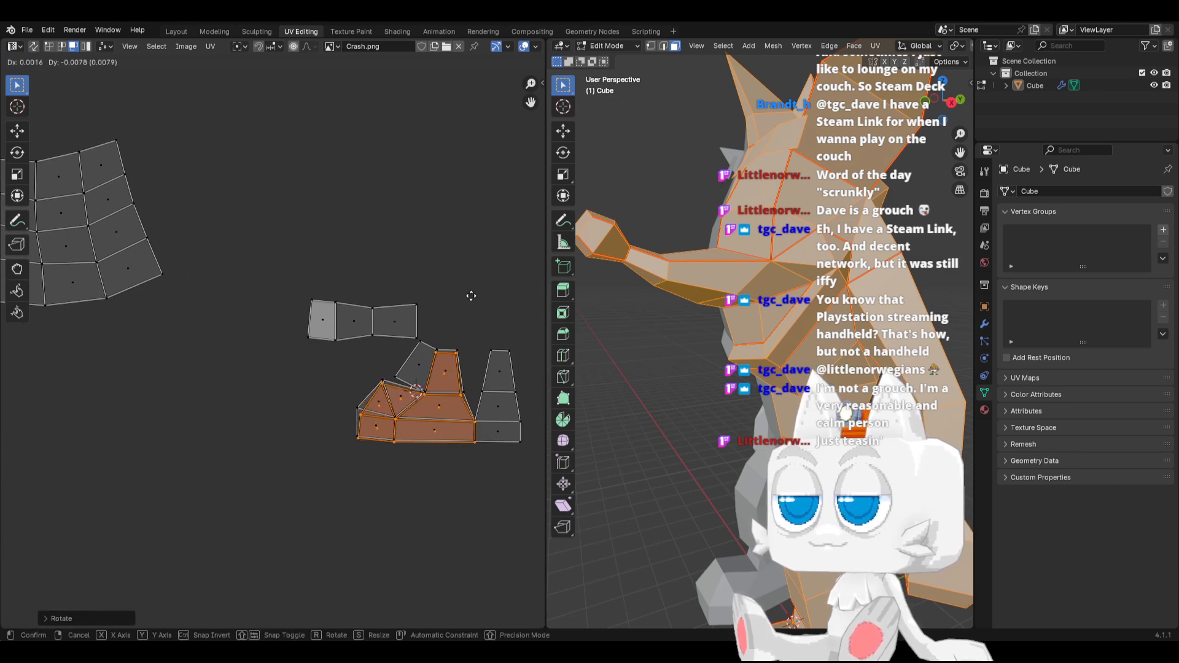
click(470, 293)
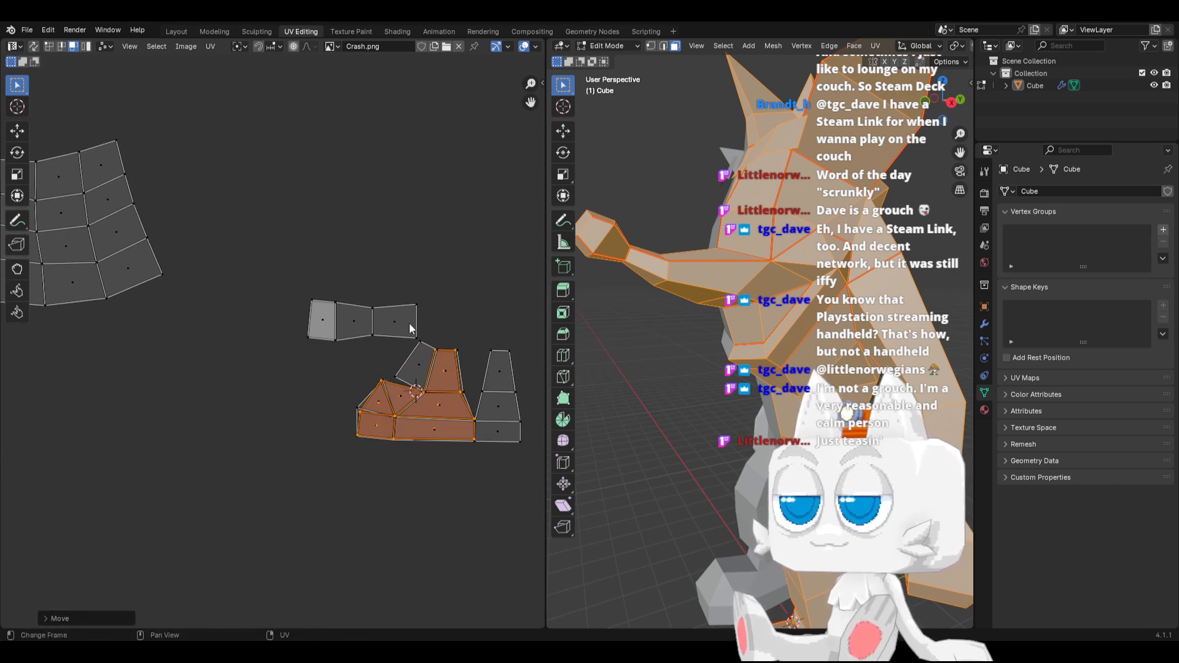
Switch to vertex selection and collapse the overlapping vertices on the stacked faces' left edge by scaling them to 0
click(54, 46)
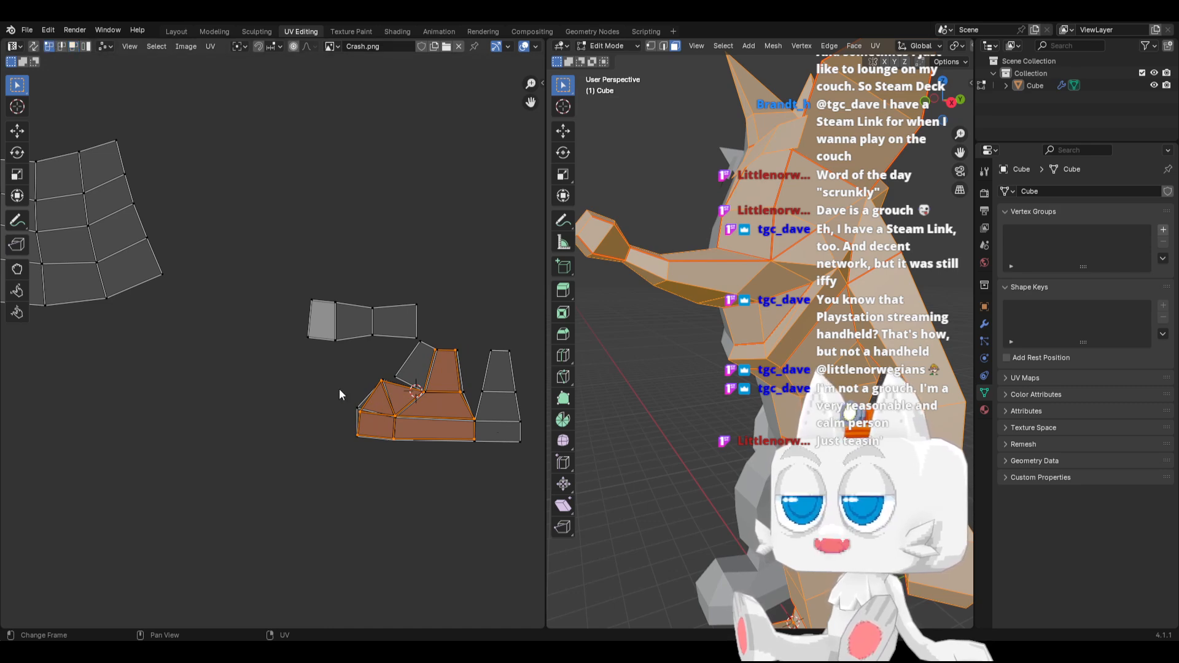
drag(338, 389, 371, 448)
key(s)
key(0)
key(Return)
key(s)
key(0)
key(Return)
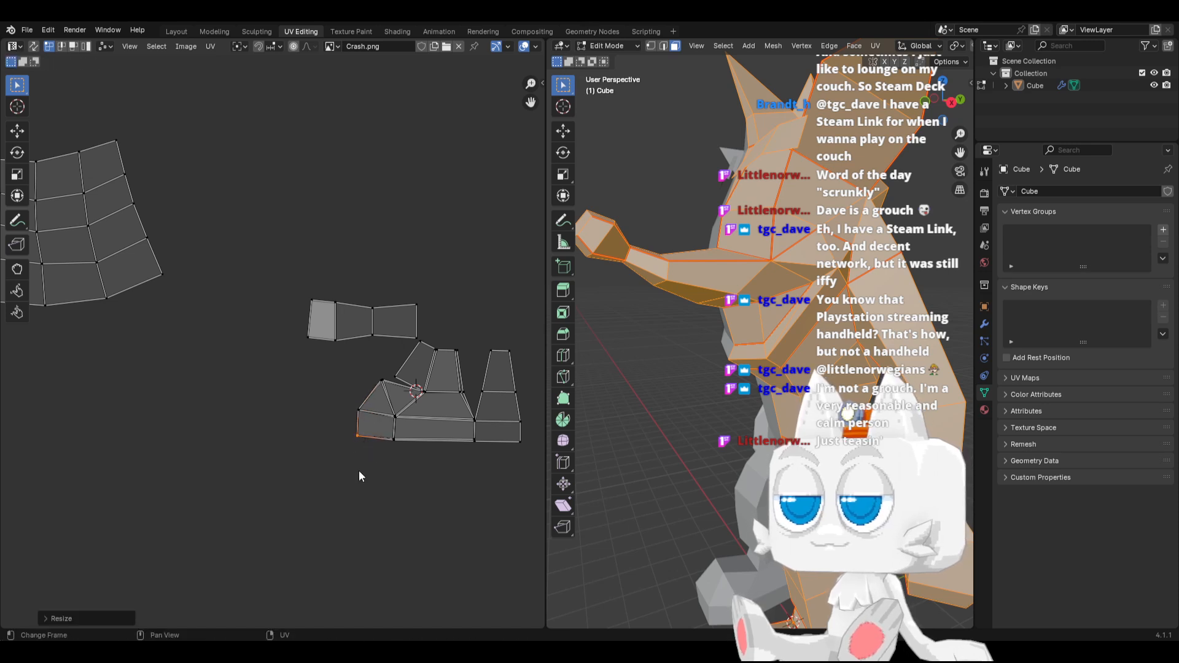
Collapse the overlapping vertices along the stacked faces' lower strip, ending at the bottom junction with the remaining tooth, by scaling them to 0
drag(373, 402, 495, 462)
key(s)
key(0)
key(Return)
key(s)
key(0)
key(Return)
key(s)
key(0)
key(Return)
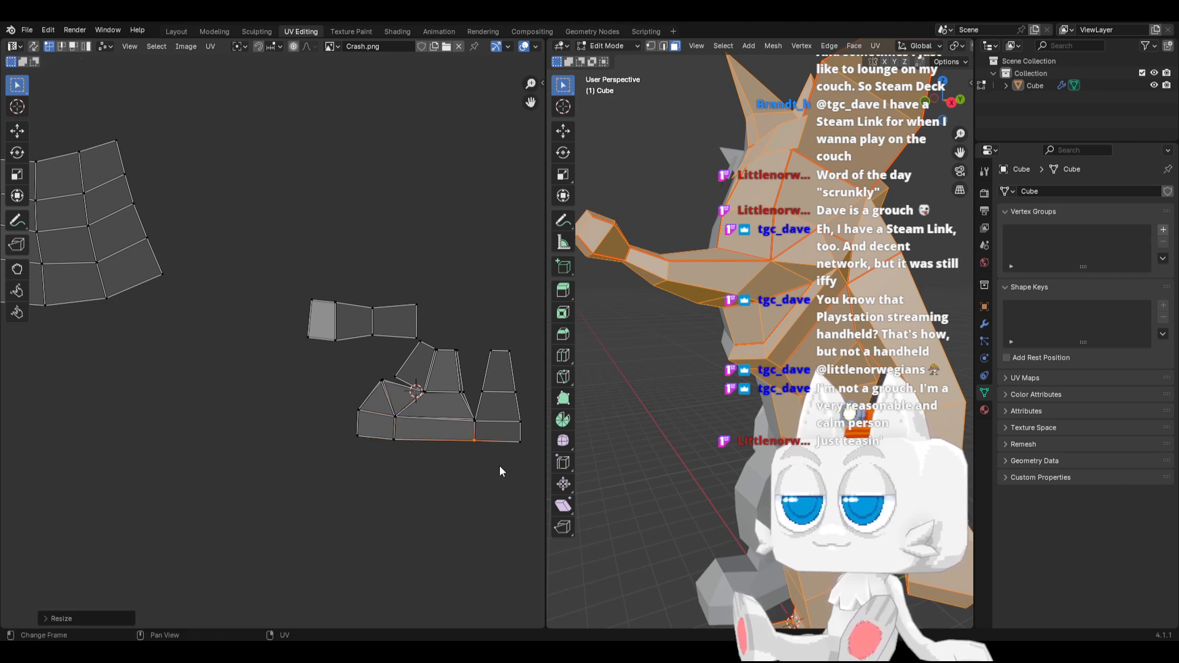
Scale the vertices just above the bottom junction with the remaining tooth to 0, bringing them to one point
drag(452, 418, 484, 433)
key(s)
key(0)
key(Return)
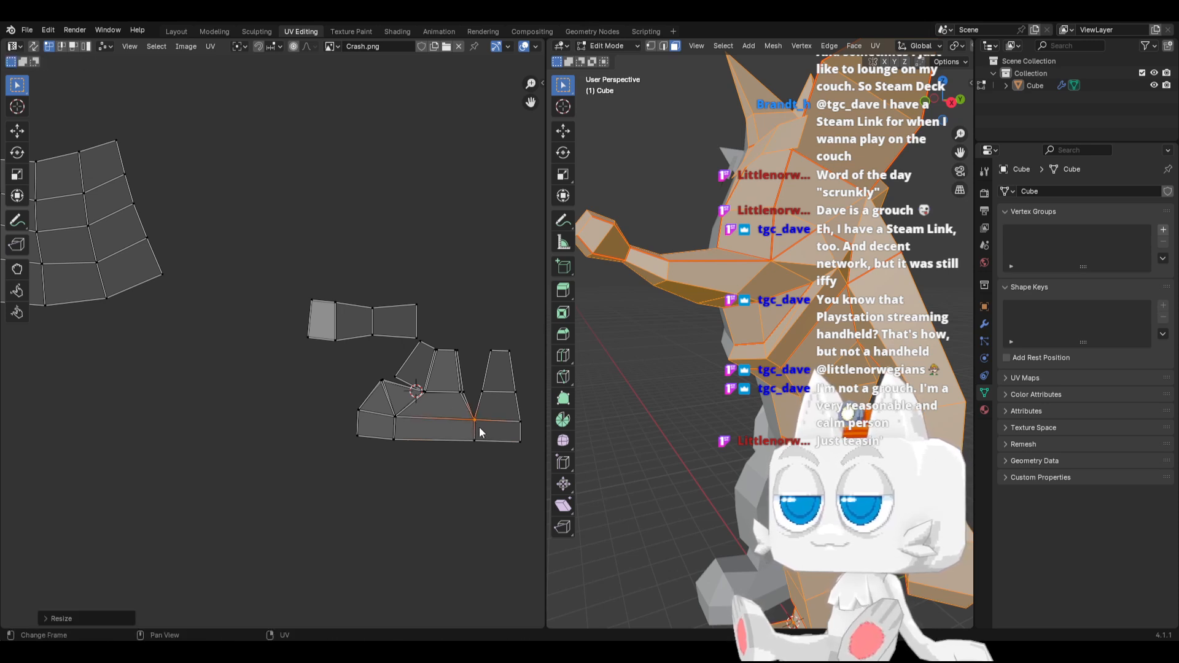
Collapse the overlapping vertices at both base corners of the stacked faces' middle tooth by scaling each group to 0
drag(446, 383, 470, 398)
key(s)
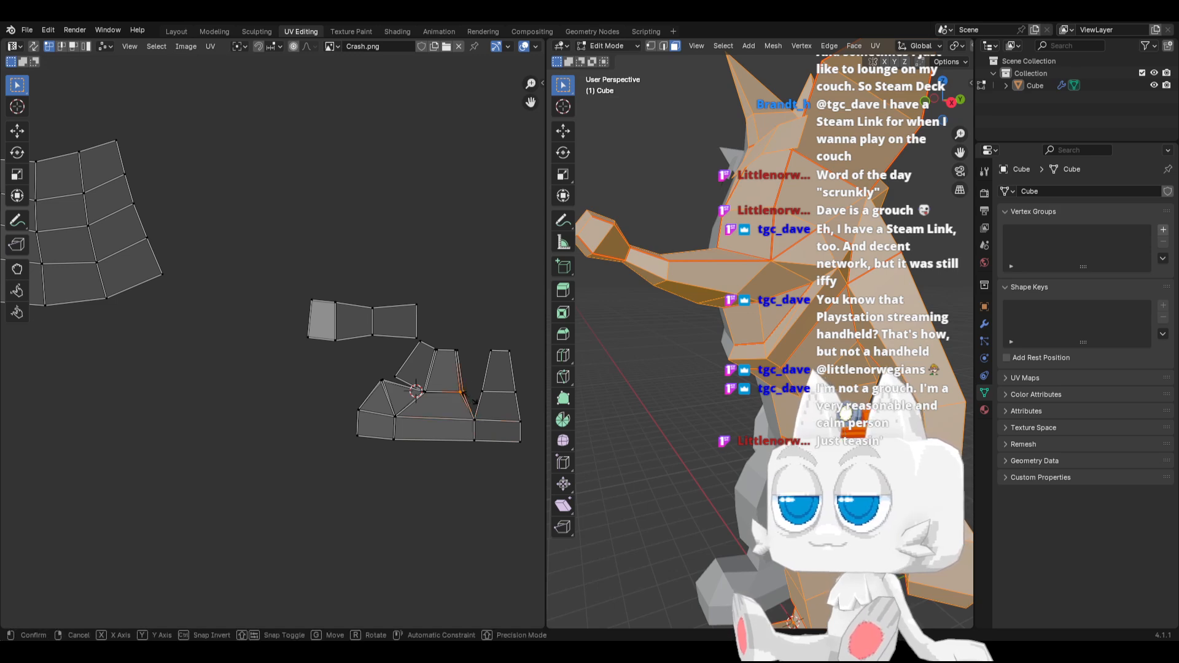
key(0)
key(Return)
click(418, 389)
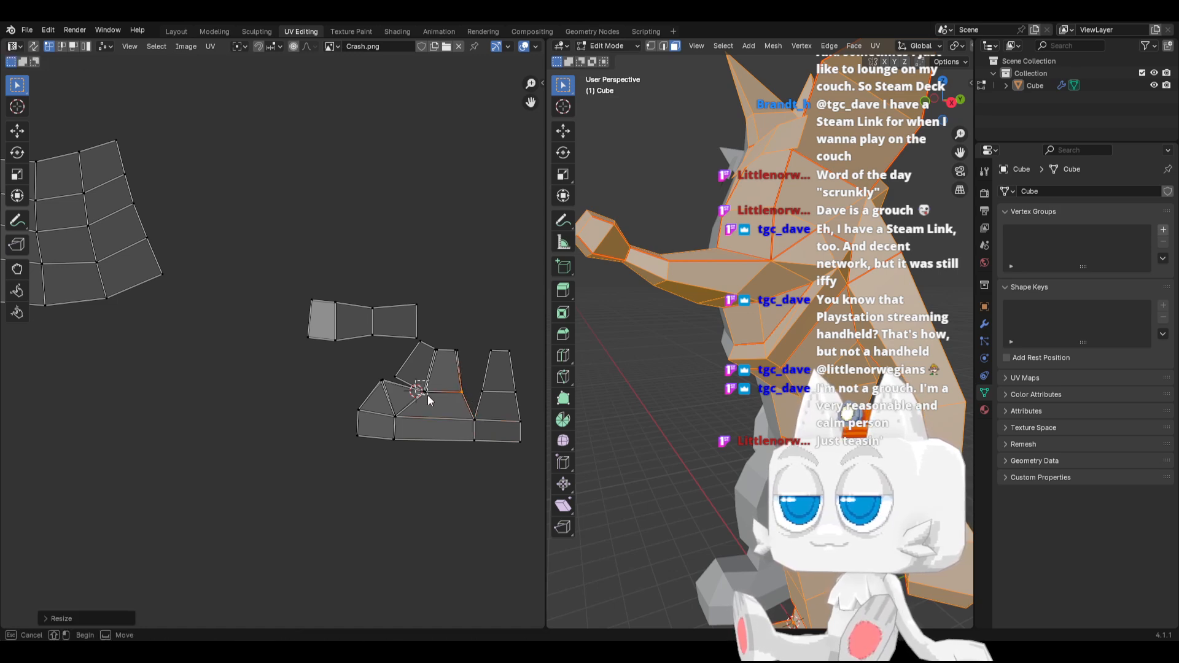
key(s)
key(0)
key(Return)
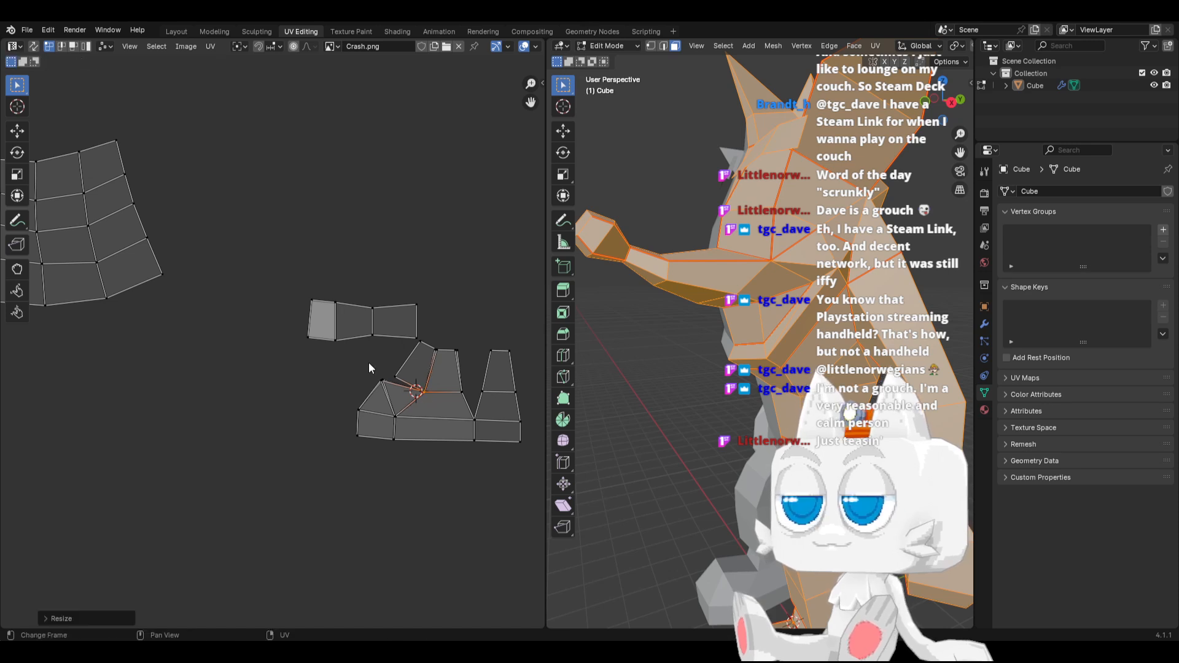
Collapse the overlapping vertices at the left peak and at the middle tooth's top corners by scaling them to 0
click(382, 382)
key(s)
key(0)
key(Return)
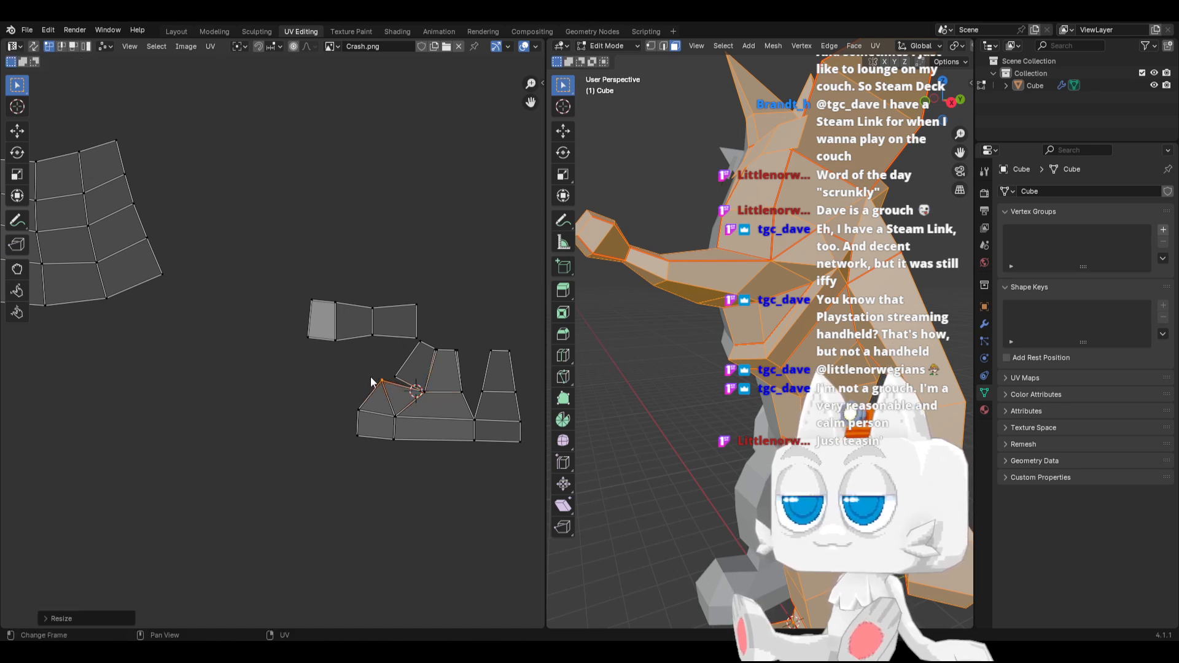
click(455, 350)
key(s)
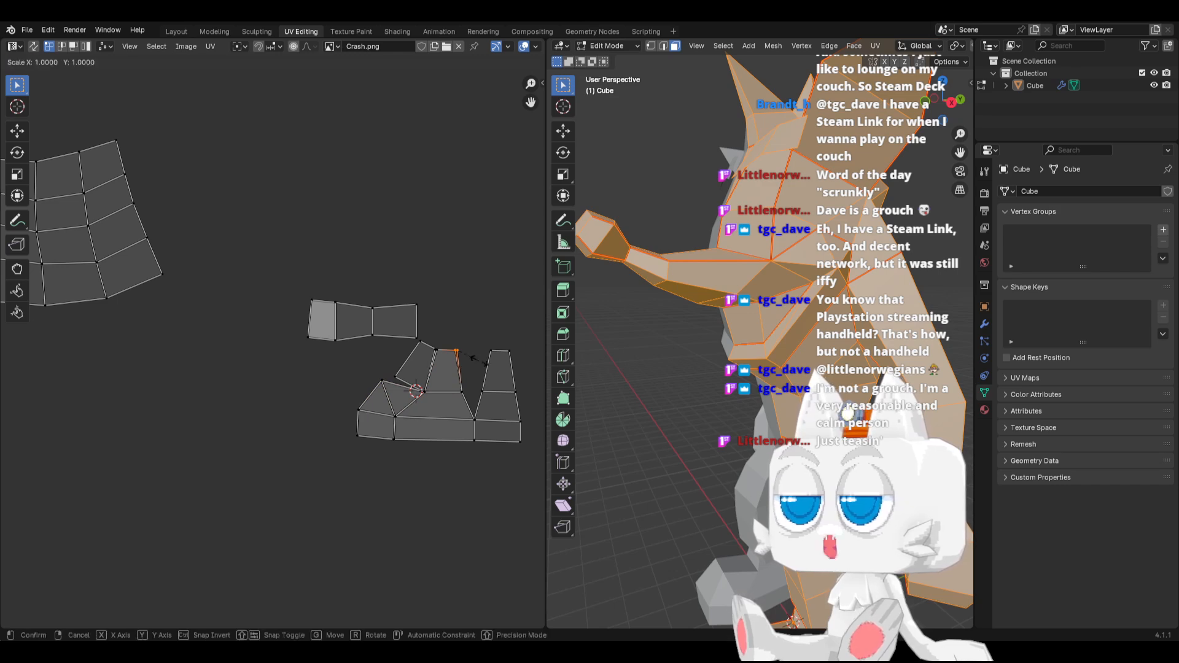
key(0)
key(Return)
scroll(472, 359, up, 2)
middle_drag(482, 358, 305, 410)
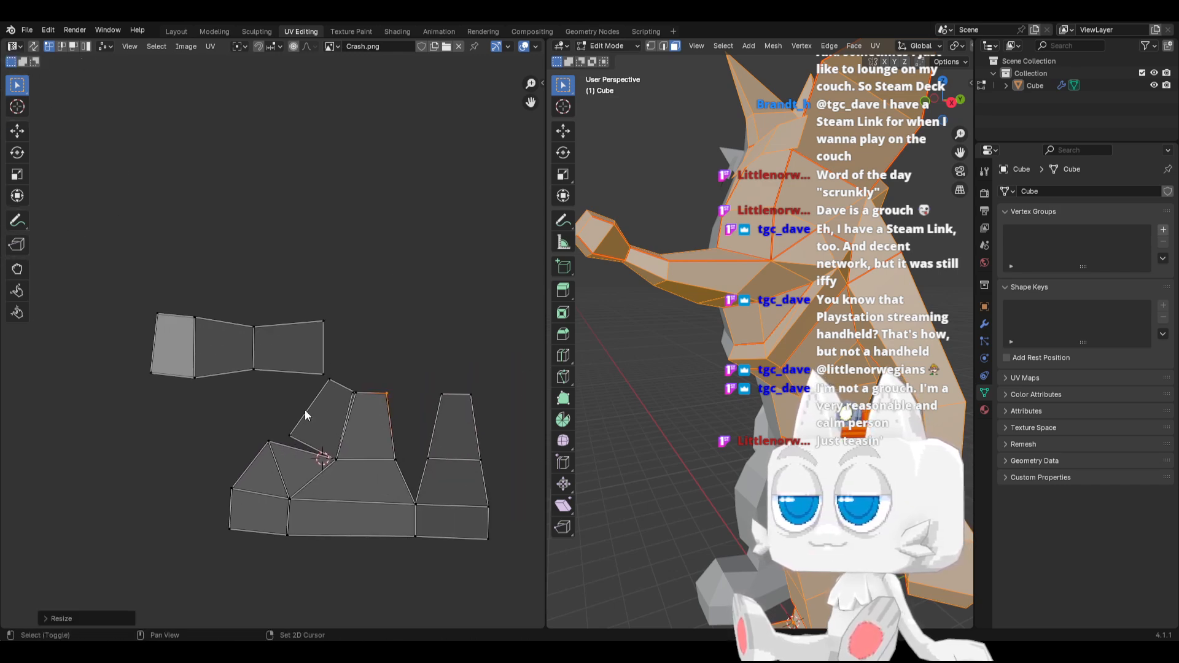
drag(345, 388, 366, 404)
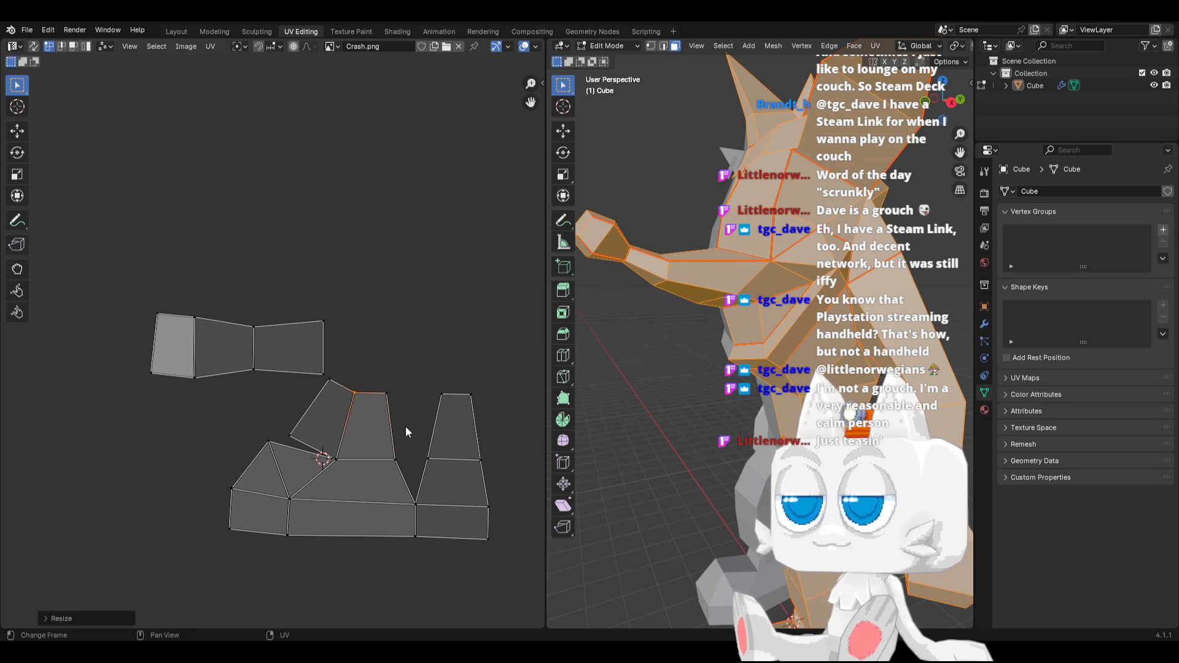
Select the whole toothed island and rotate it slightly so its bottom strip sits level
scroll(406, 426, down, 1)
key(b)
drag(210, 431, 461, 517)
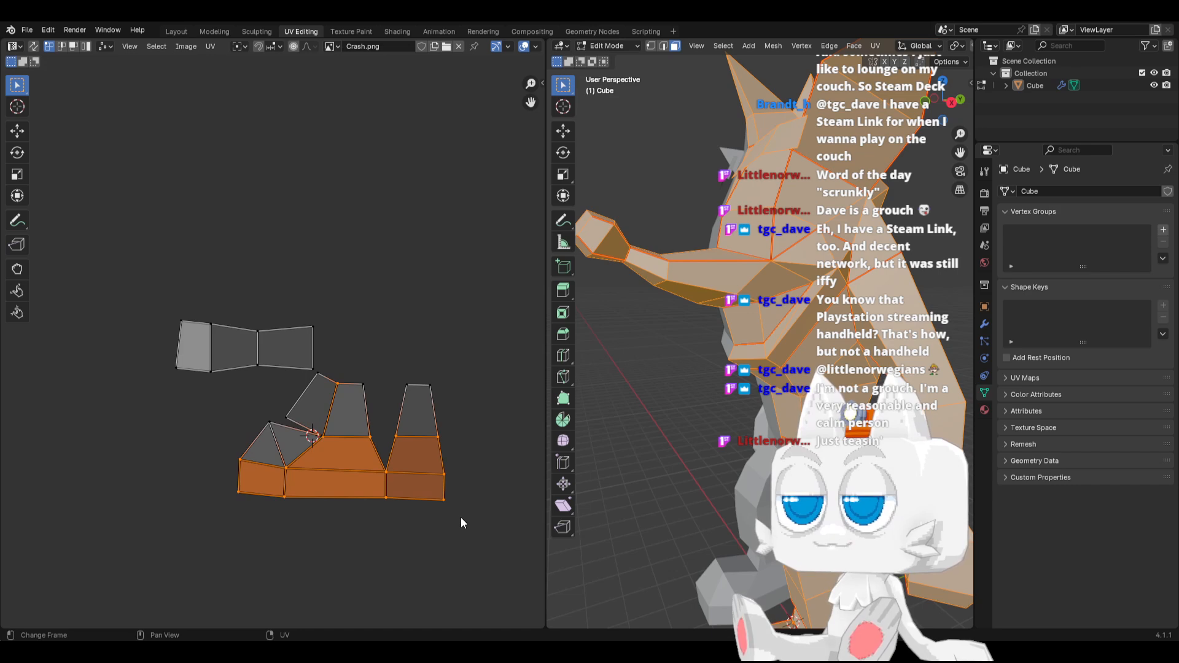
key(ctrl+l)
key(r)
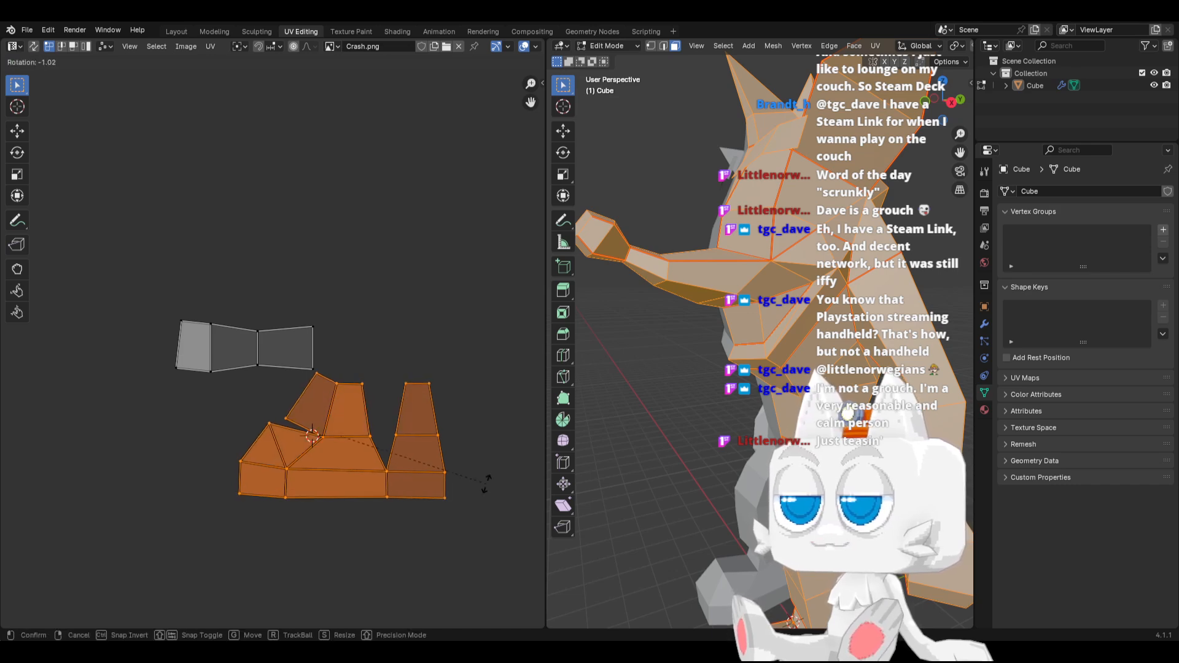
click(374, 388)
Move the toothed island and the small three-face strip together to the free space beneath the grid-shaped island
scroll(261, 404, down, 2)
scroll(254, 414, down, 1)
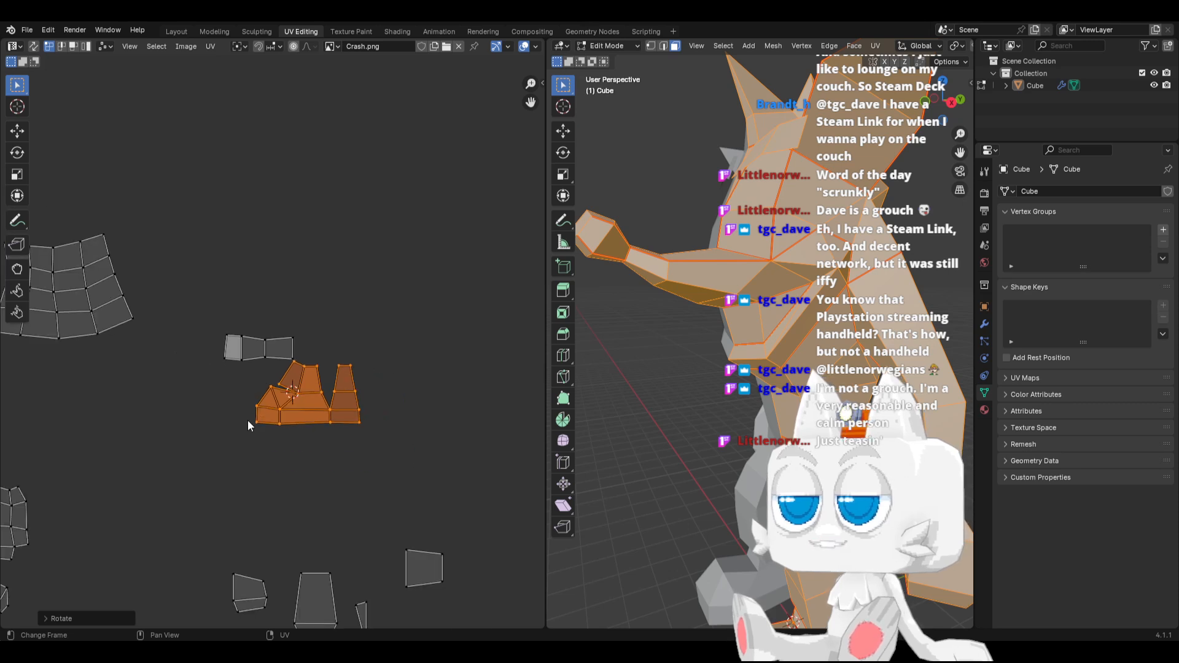
scroll(212, 323, down, 2)
drag(212, 323, 364, 408)
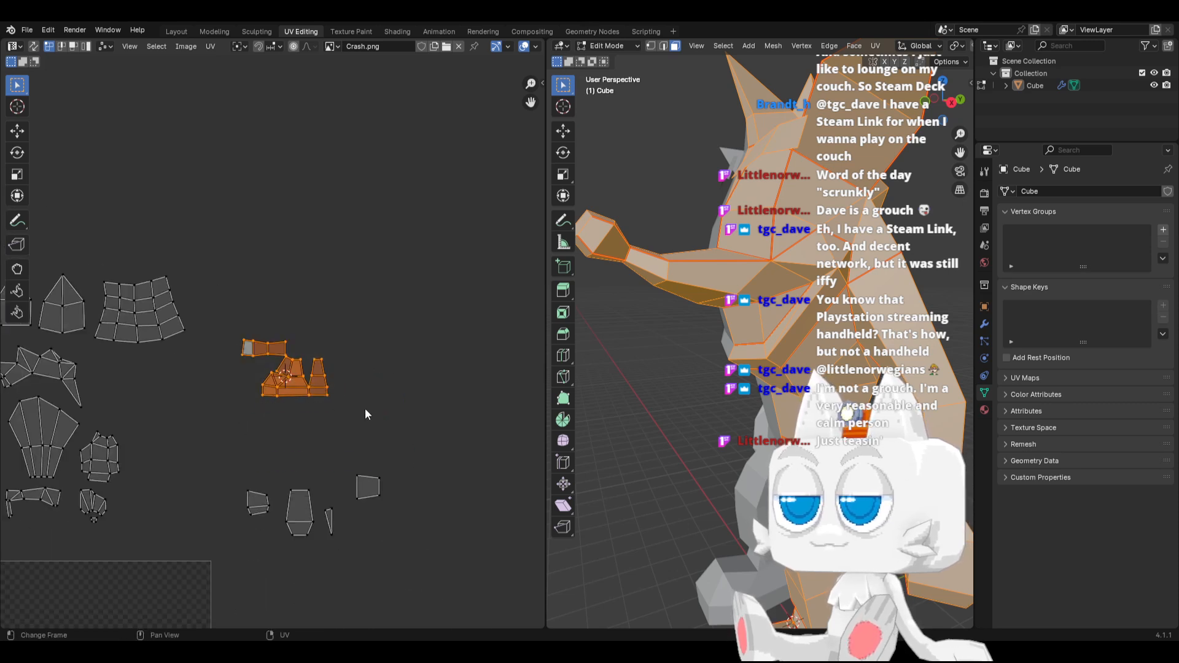
key(g)
click(221, 420)
Rotate the tall tapered island to lie horizontally and place it directly beneath the toothed island
middle_drag(221, 420, 377, 442)
drag(408, 474, 443, 545)
key(r)
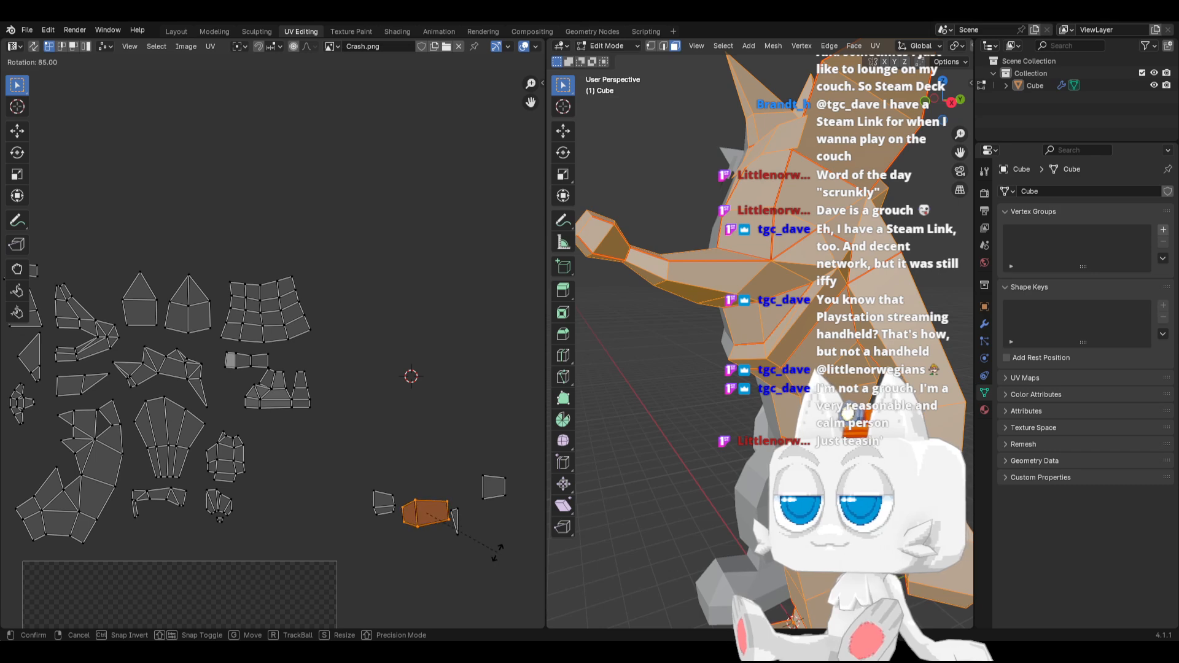
click(497, 550)
key(g)
click(349, 439)
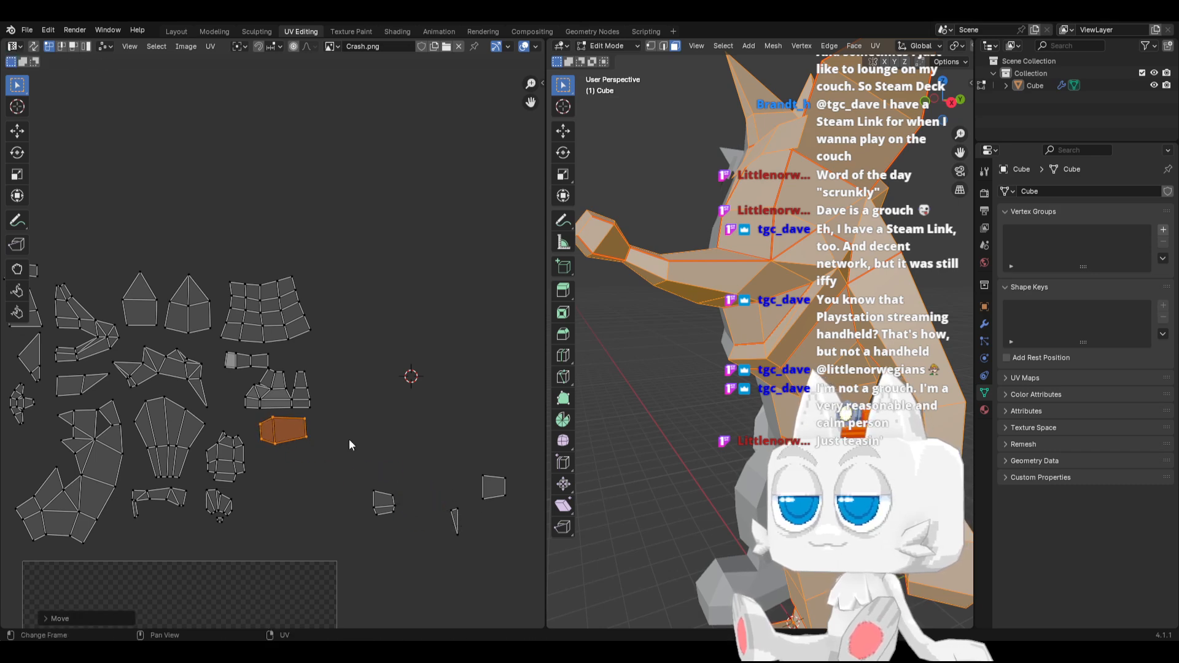
key(r)
click(352, 440)
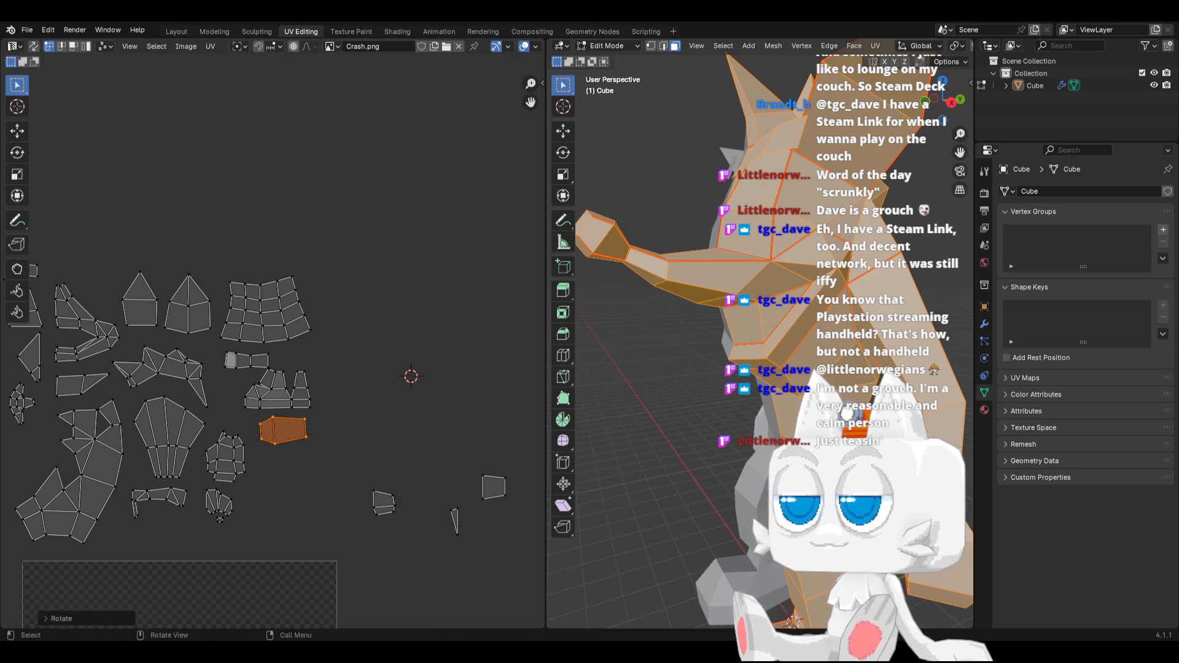
Pick the hand's inner faces to identify their small two-face island, and move it just beneath the horizontal tapered island
scroll(315, 511, down, 3)
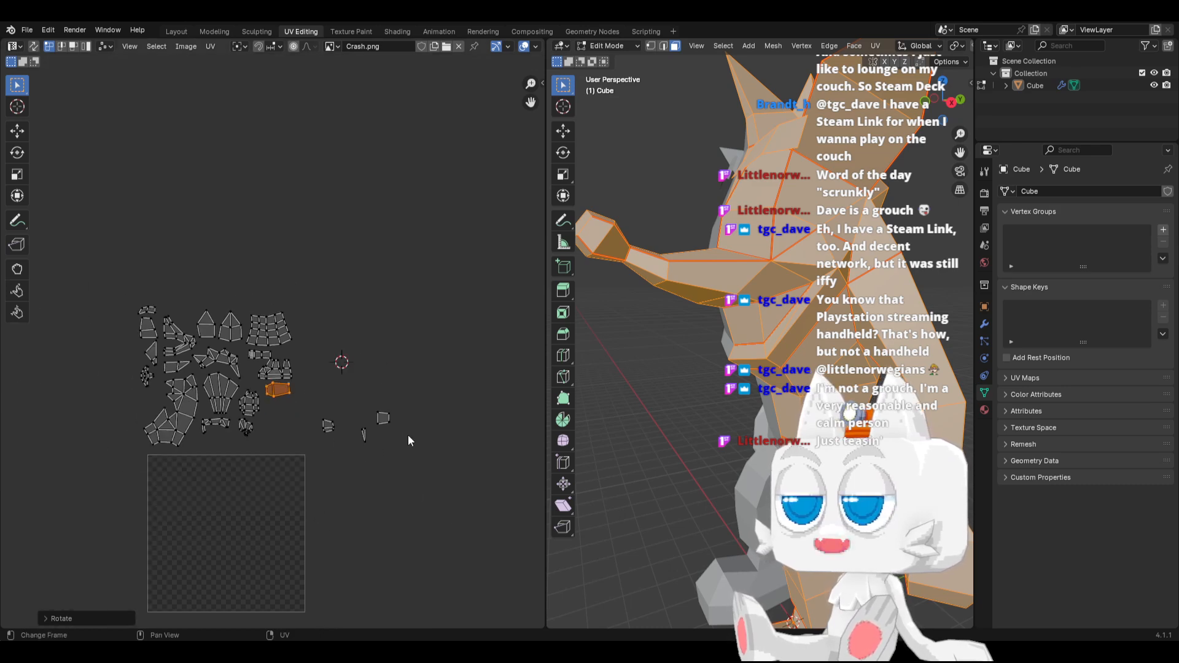
middle_drag(770, 399, 734, 371)
middle_drag(796, 415, 635, 391)
click(635, 389)
shift+click(633, 412)
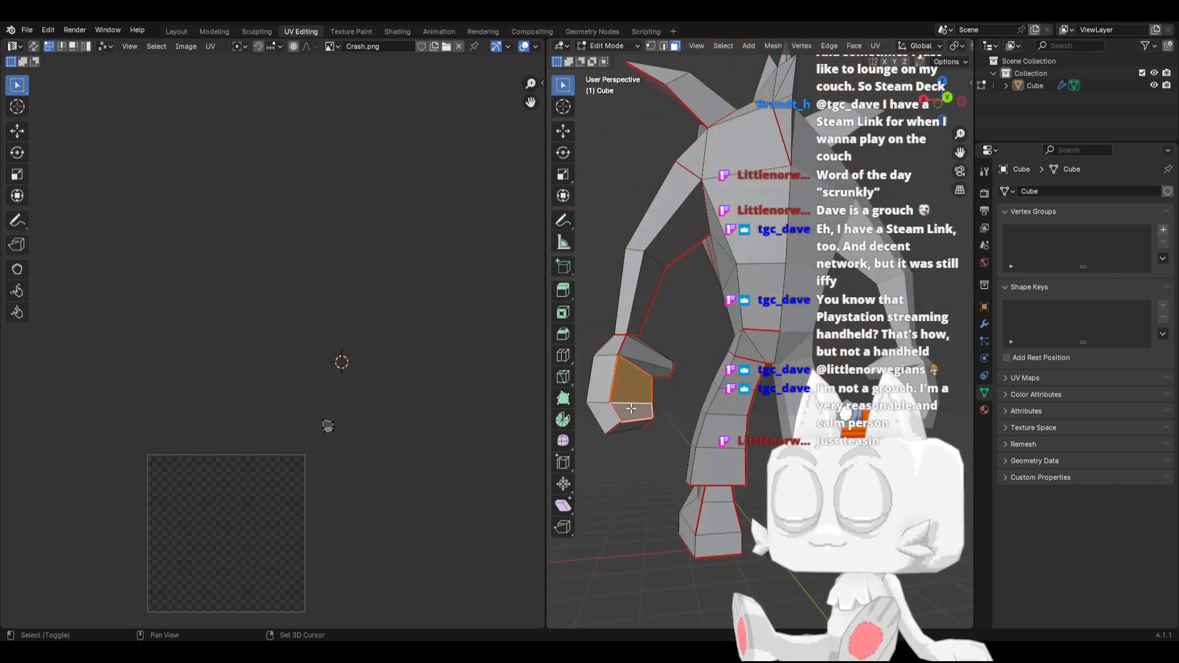
key(a)
key(a)
scroll(382, 416, up, 2)
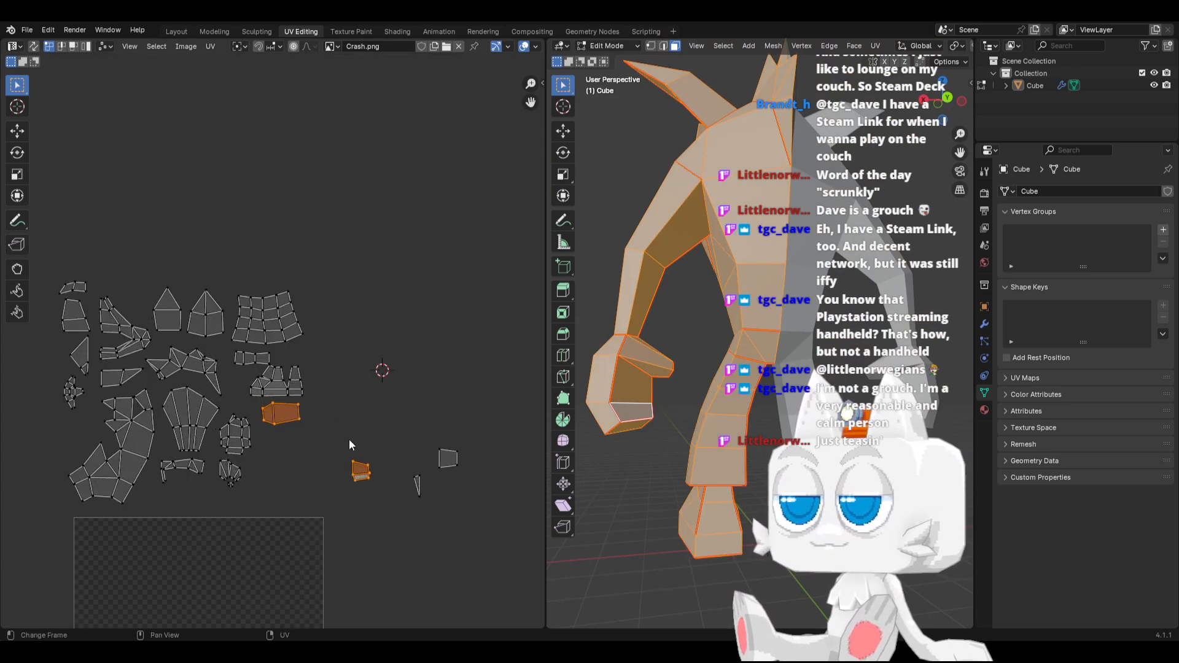
key(g)
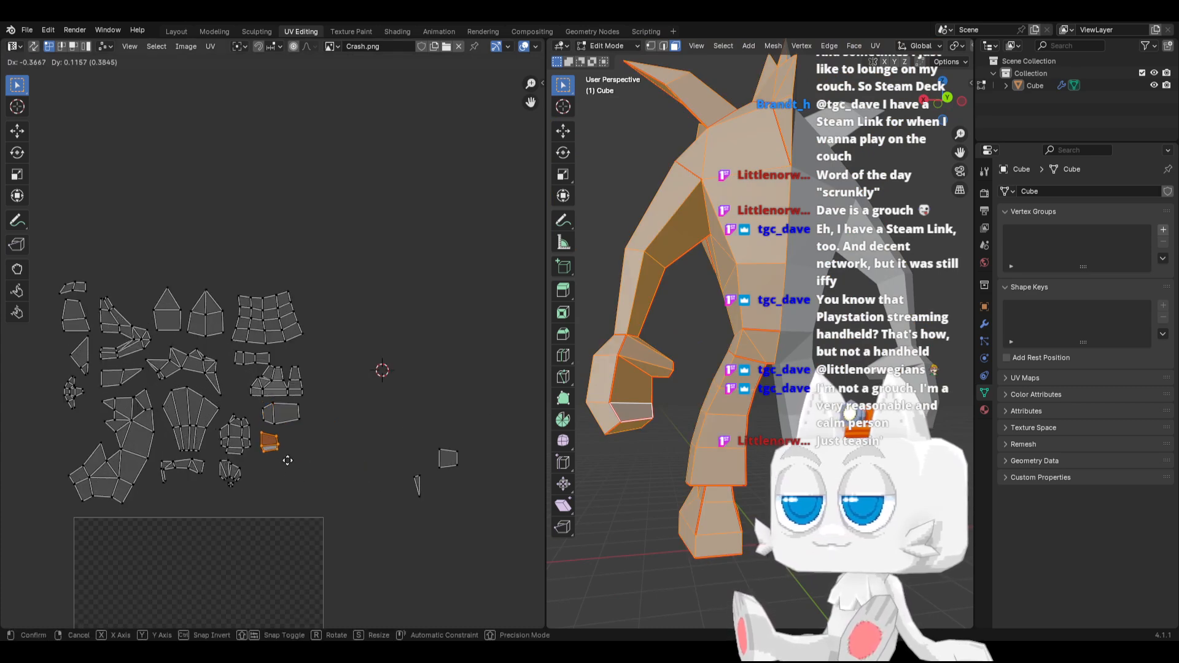
click(287, 465)
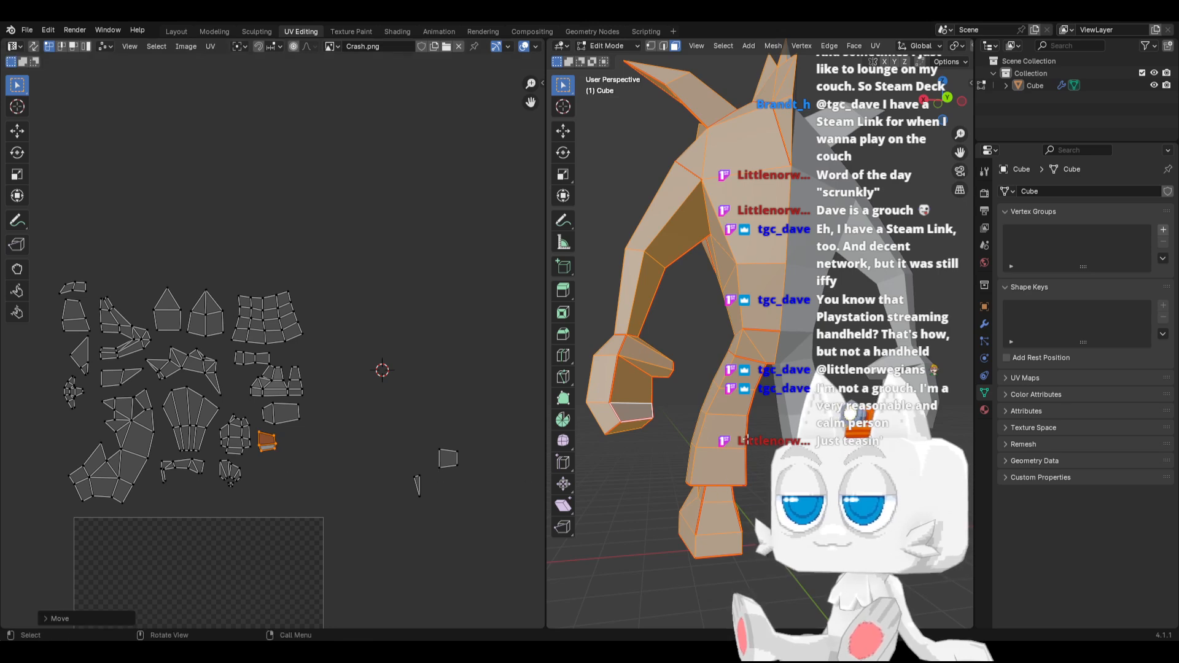
Pick the trouser cuff's underside face to identify its square island, then place and align it beside the three-face strip
drag(652, 463, 756, 568)
key(ctrl+z)
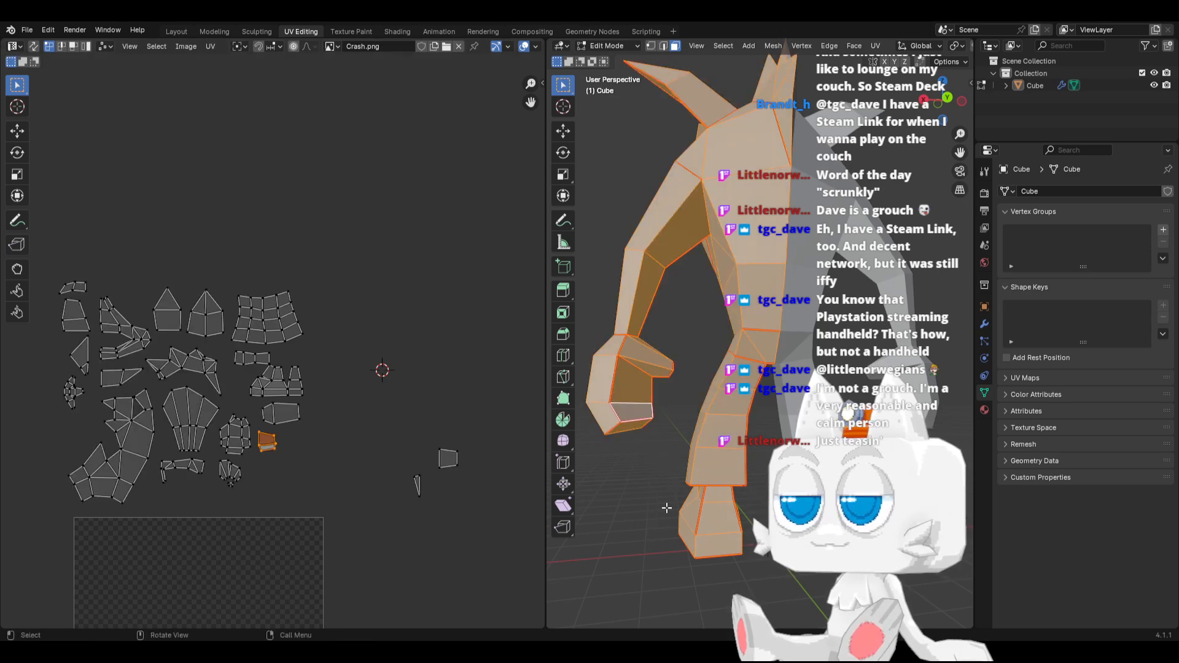
middle_drag(672, 500, 710, 478)
click(712, 480)
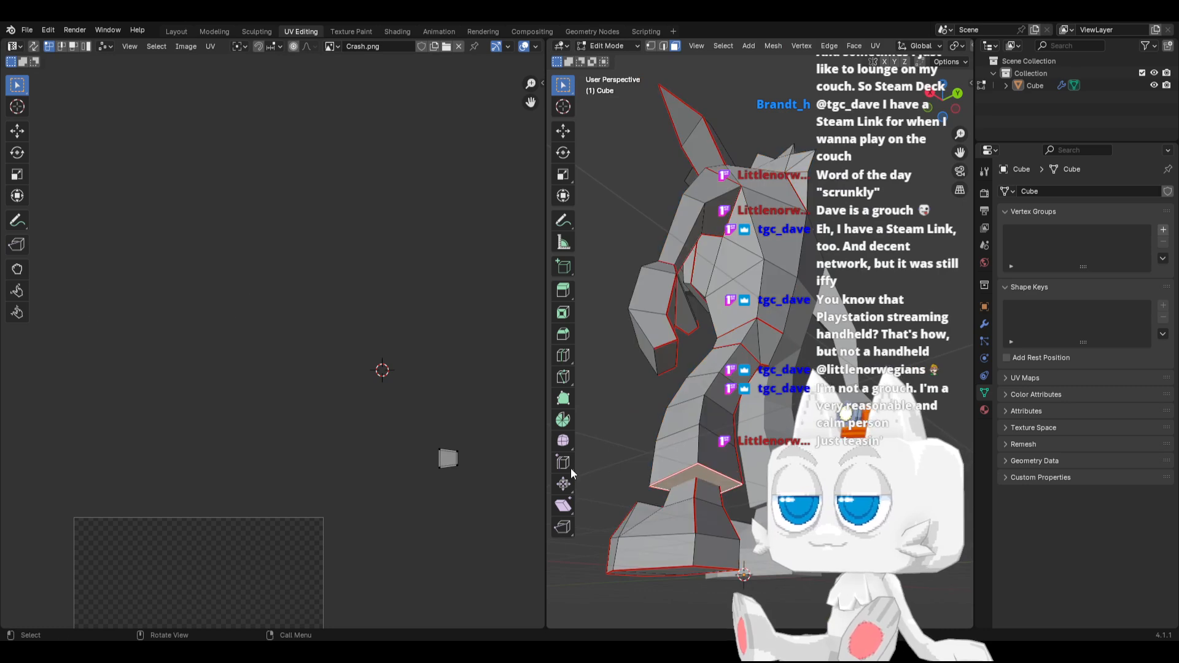
key(a)
drag(426, 428, 484, 477)
key(g)
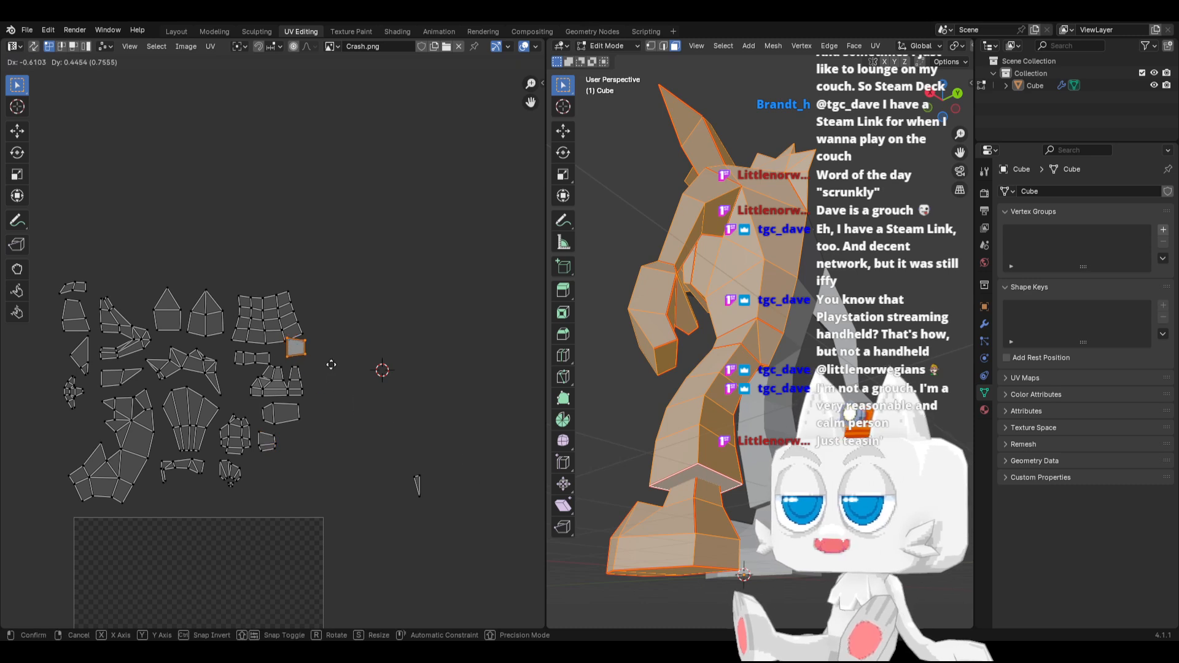
click(329, 371)
key(r)
click(328, 372)
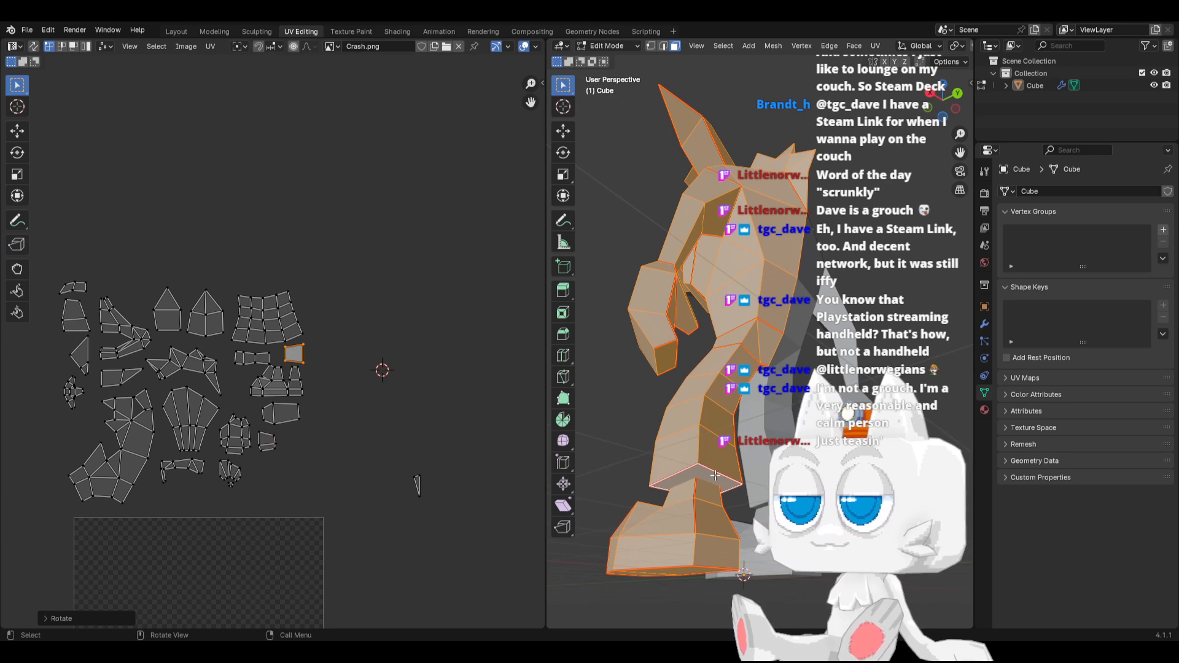
Select the leg, arm and head regions in X-ray from the front to find which faces belong to the remaining sliver island
middle_drag(743, 476, 847, 331)
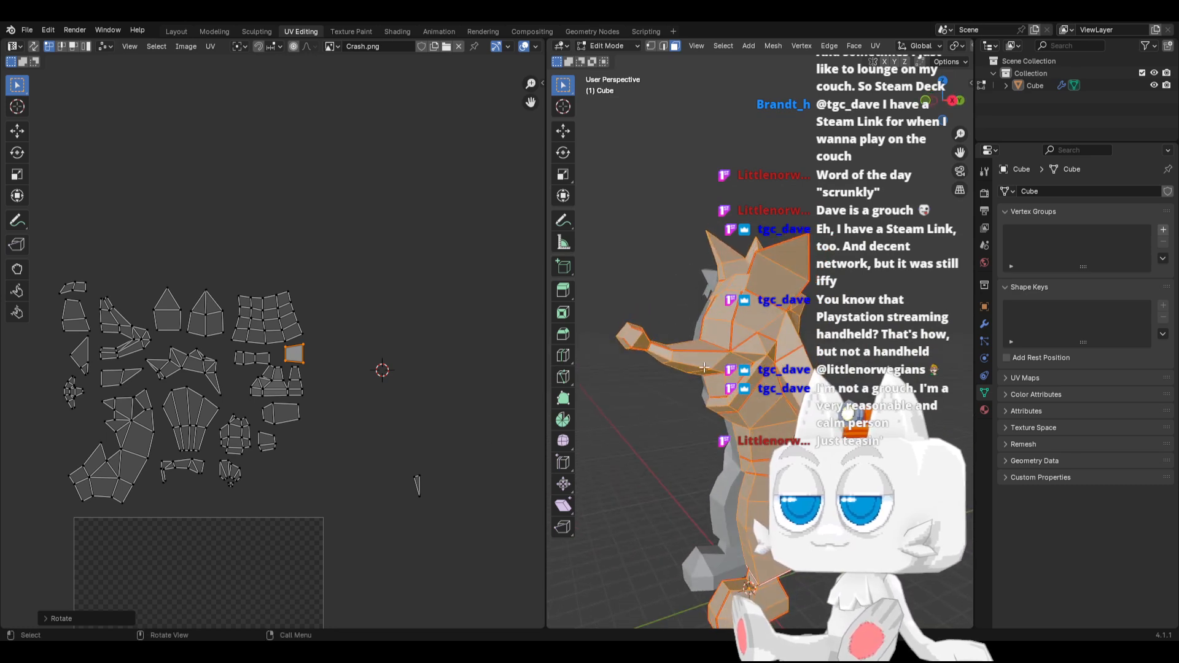
scroll(667, 471, down, 1)
middle_drag(666, 472, 709, 493)
drag(710, 493, 808, 576)
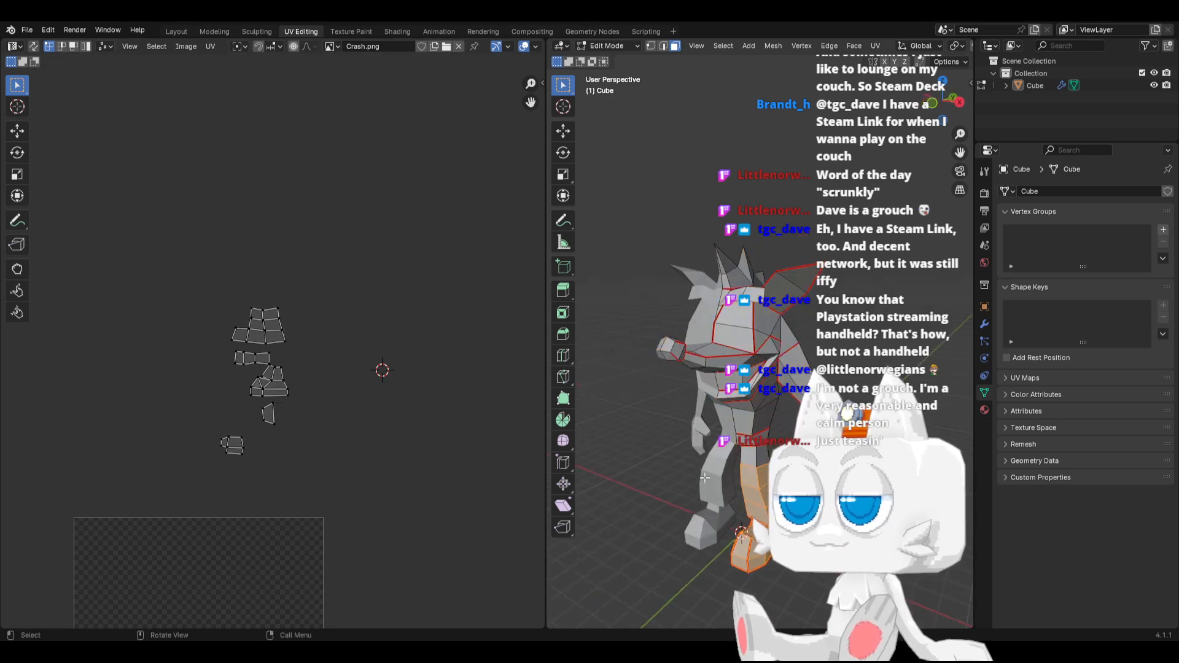
middle_drag(909, 510, 781, 484)
key(alt+z)
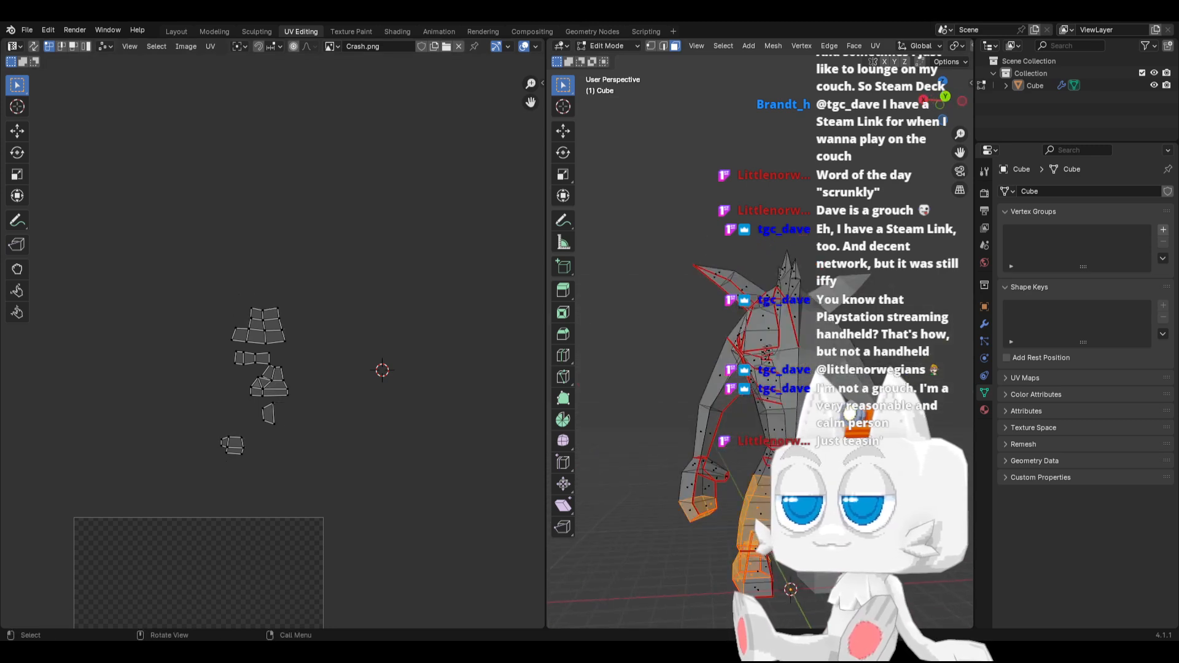
key(KP_1)
drag(735, 514, 817, 587)
shift+drag(715, 453, 801, 537)
shift+drag(783, 450, 841, 509)
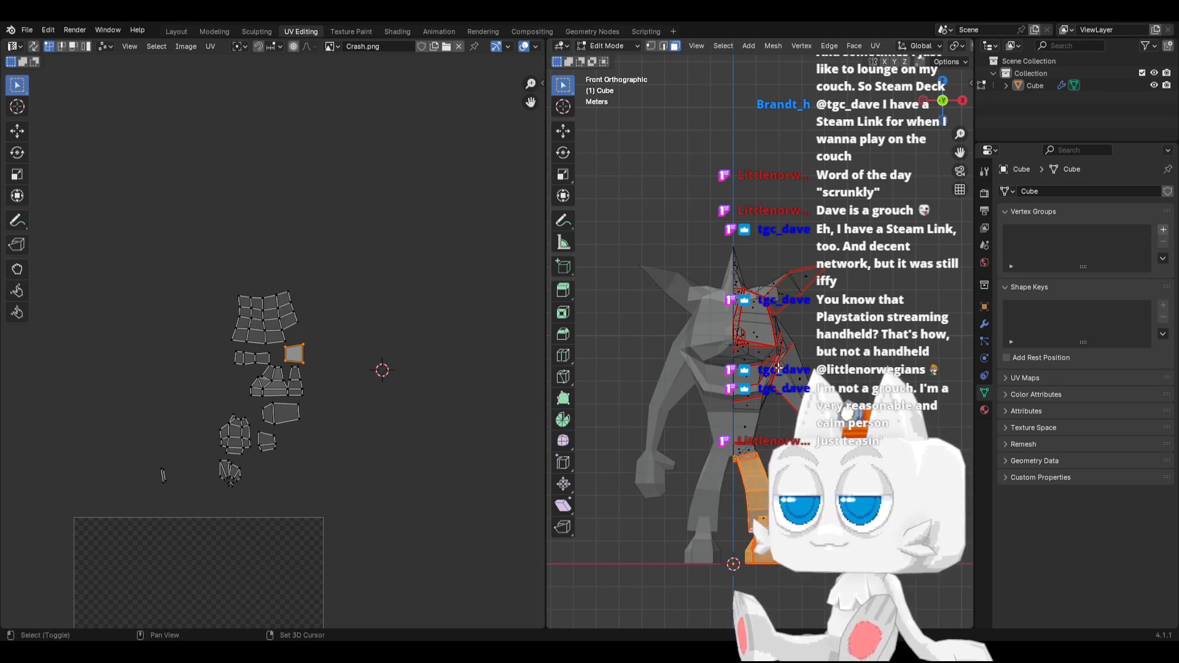
shift+drag(777, 368, 836, 447)
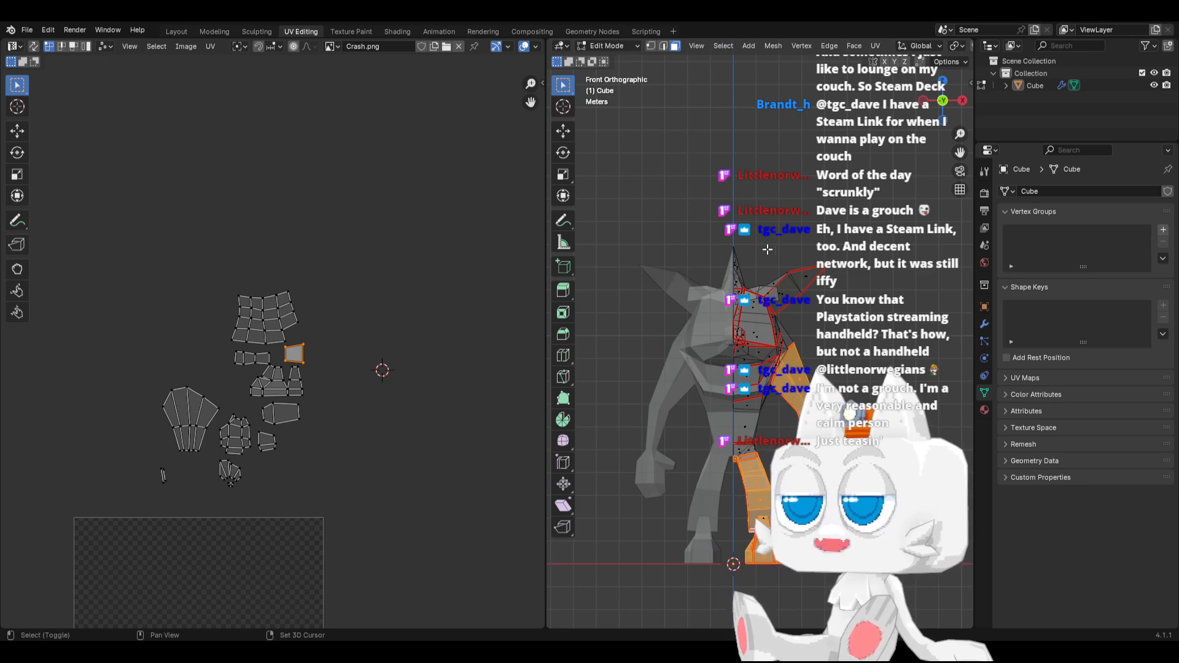
shift+drag(767, 250, 838, 300)
shift+drag(649, 230, 759, 303)
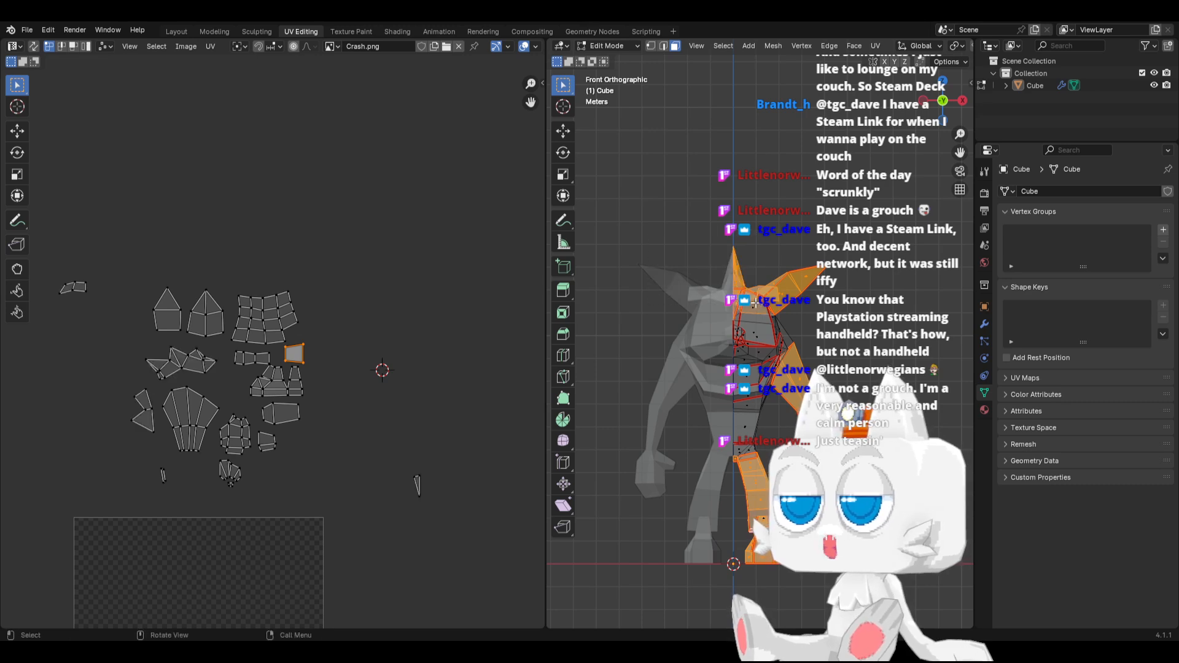
Clear the selection and isolate the seam-bounded hair faces from the side to check their island
key(KP_3)
key(a)
key(alt+a)
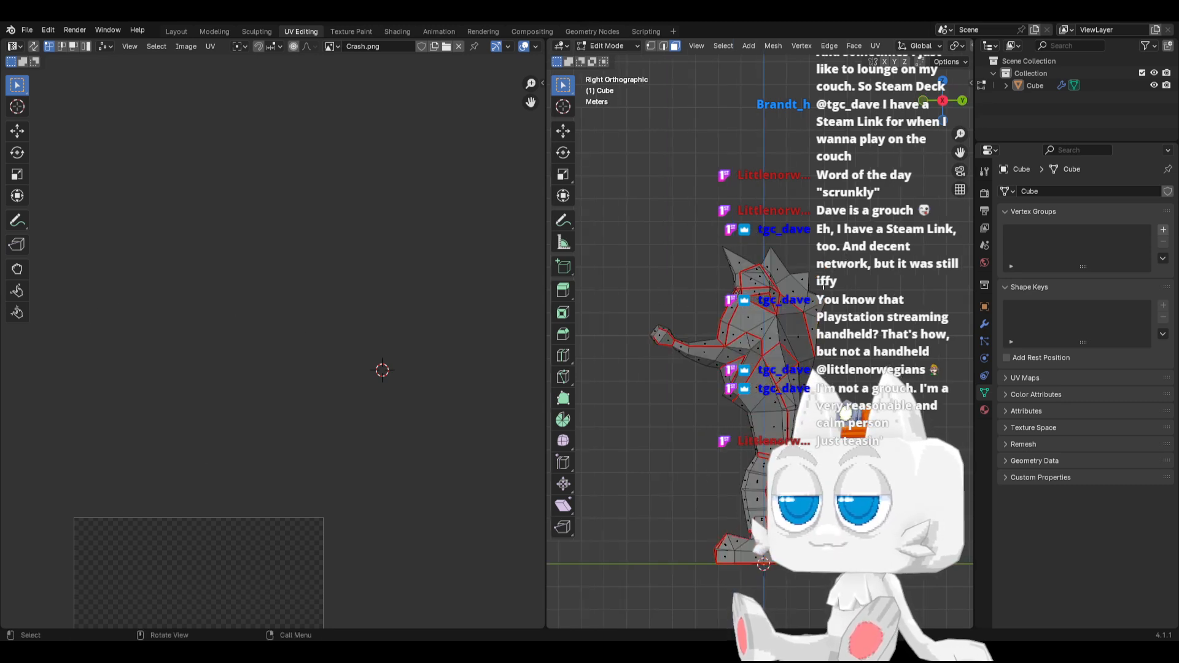
key(ctrl+l)
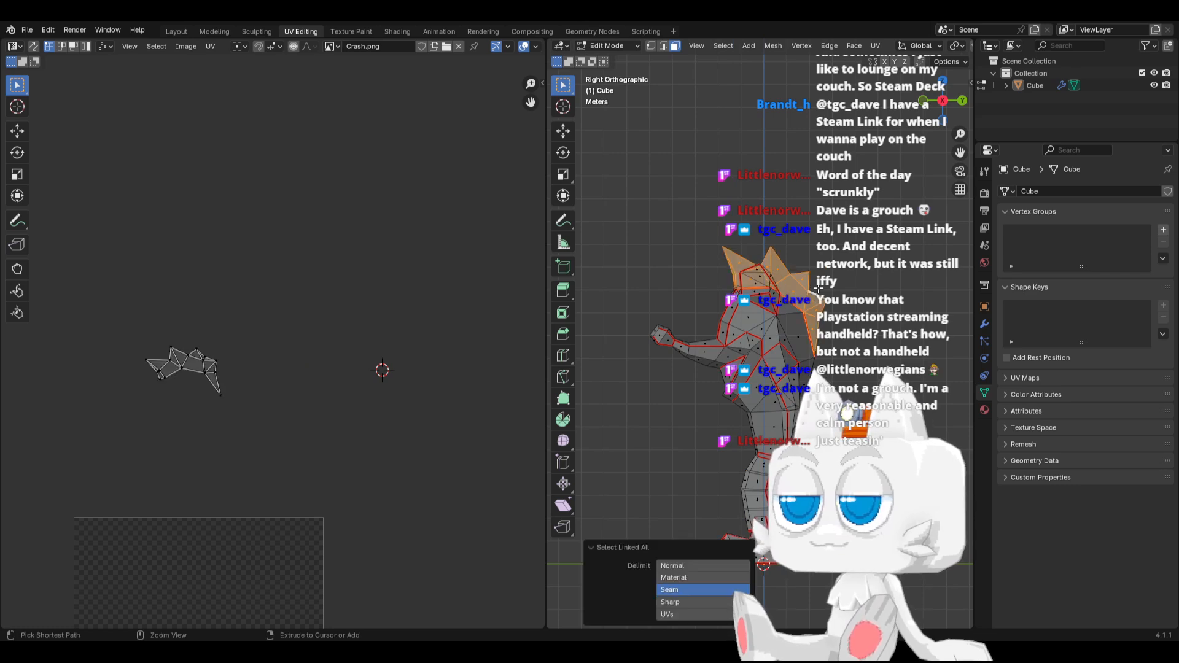
middle_drag(818, 289, 879, 318)
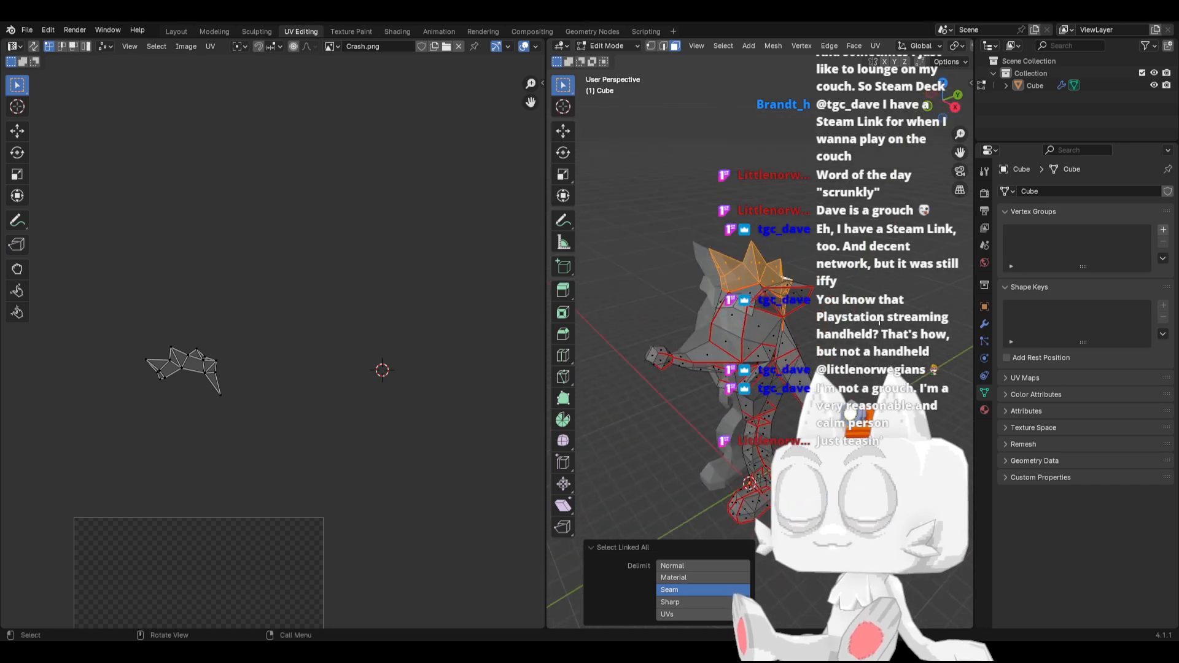
Select the whole connected half-mesh, move the stray sliver island into the gap beside the large curved island and rotate it upright
scroll(736, 313, up, 1)
click(714, 290)
key(ctrl+l)
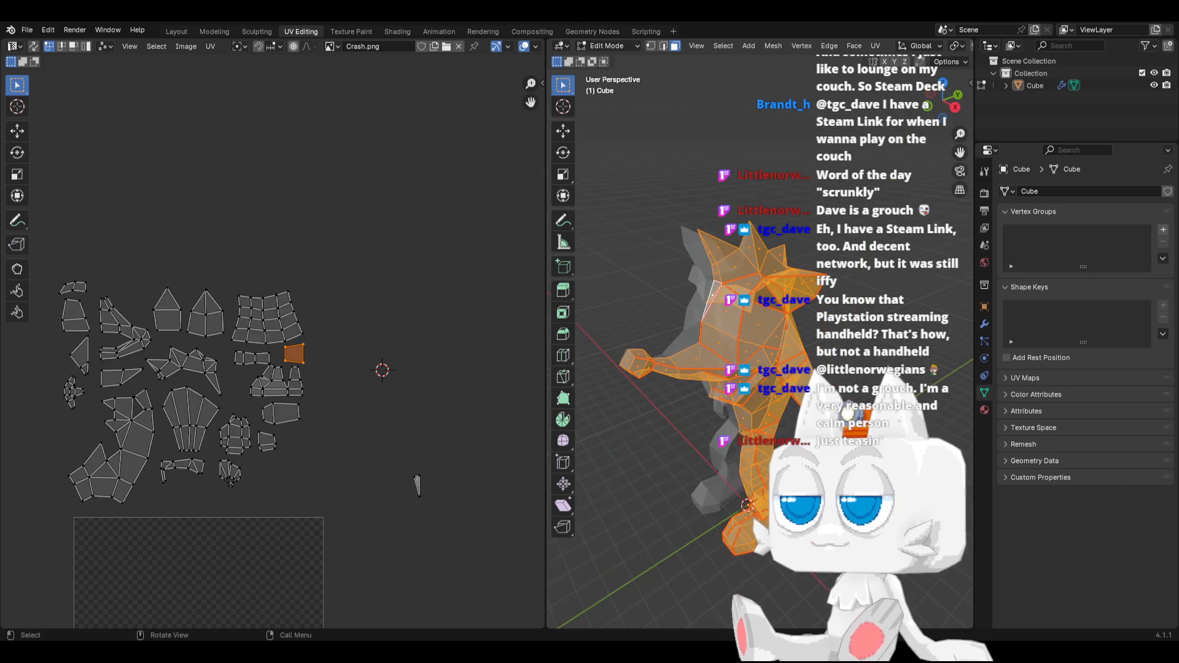
drag(385, 447, 442, 518)
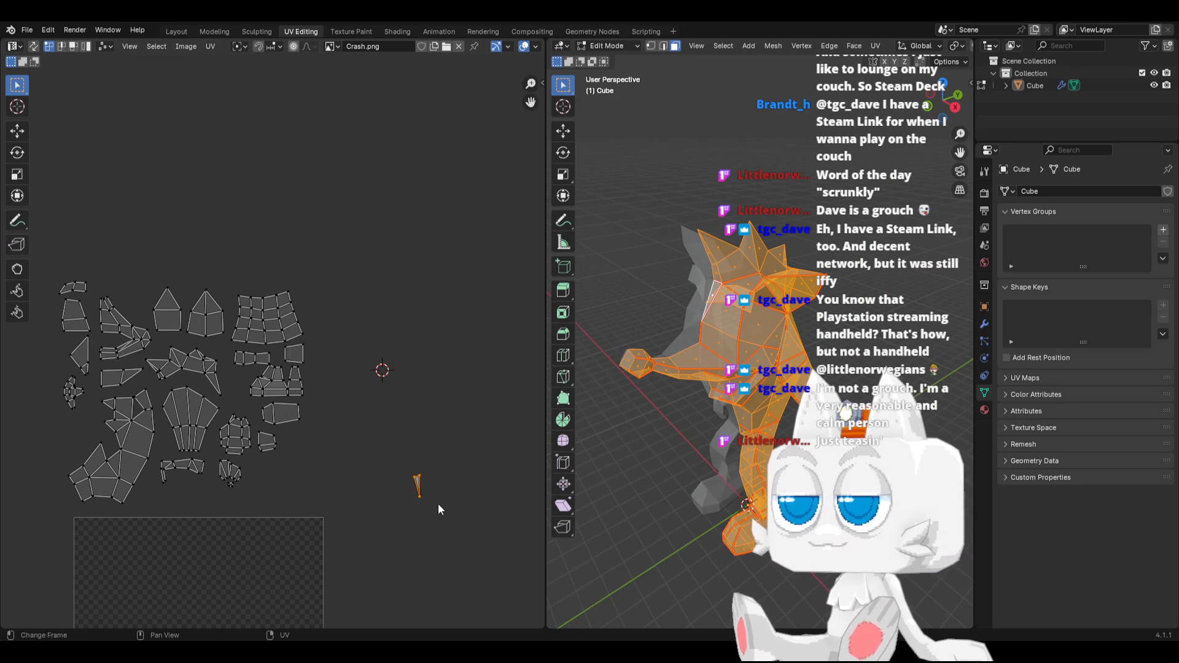
key(g)
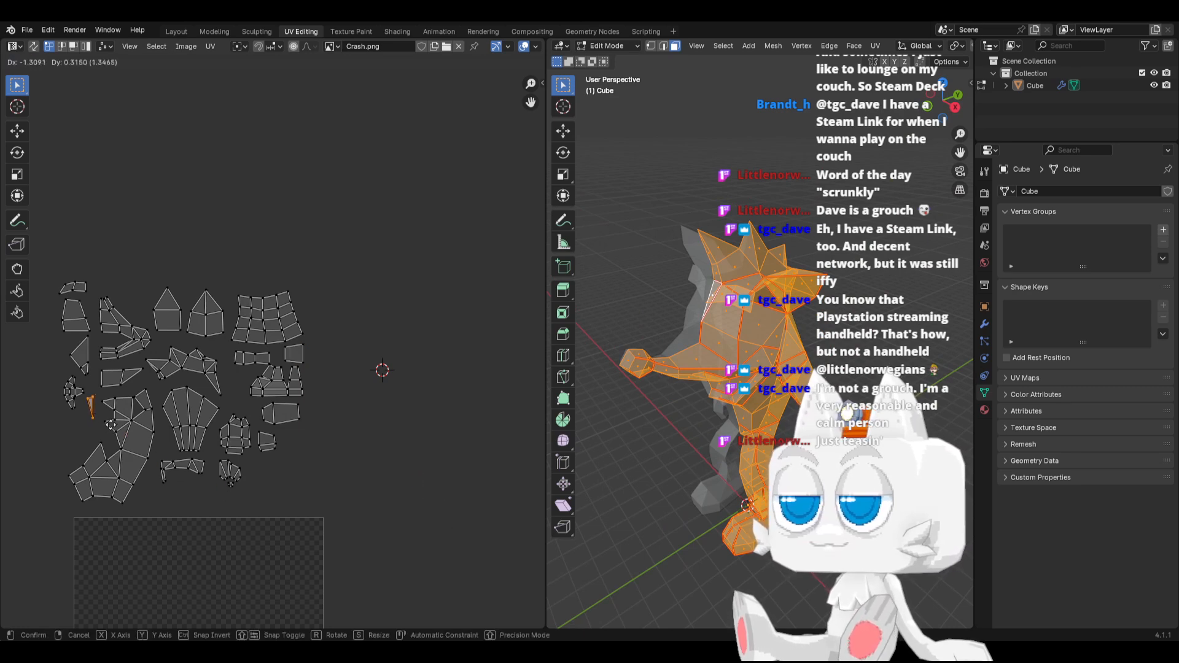
click(110, 423)
key(r)
click(159, 417)
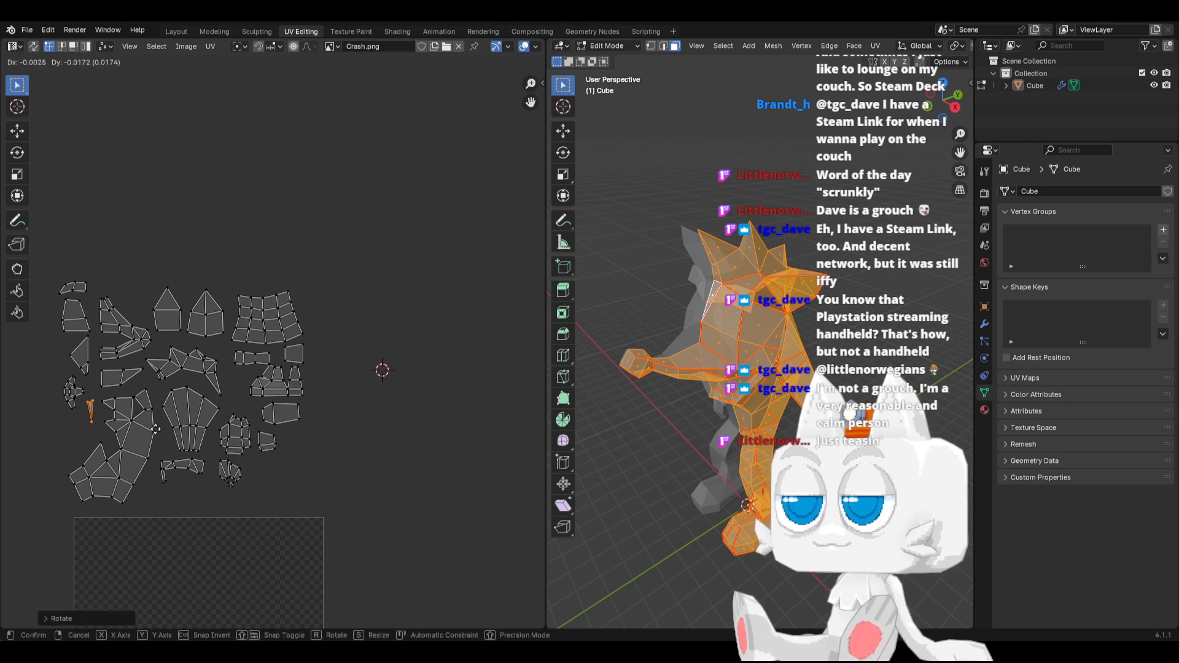
Leave mesh editing, show the full character from the front and widen the 3D viewport
key(Tab)
middle_drag(827, 342, 781, 381)
key(KP_1)
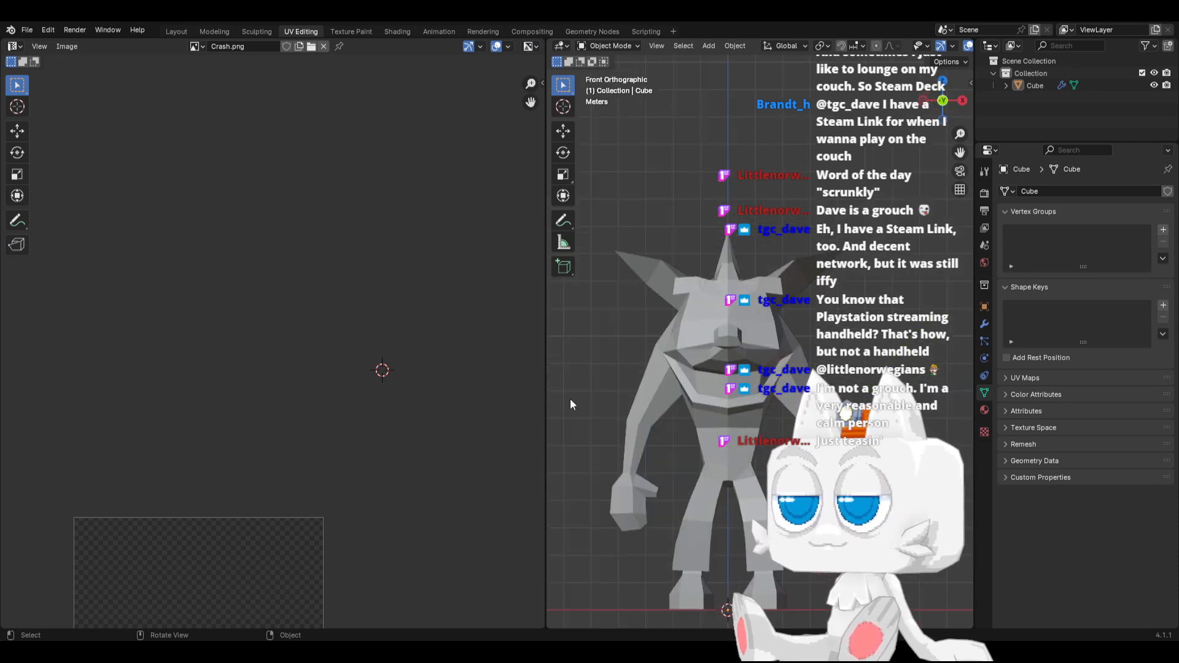
drag(544, 400, 469, 400)
shift+middle_drag(703, 436, 637, 362)
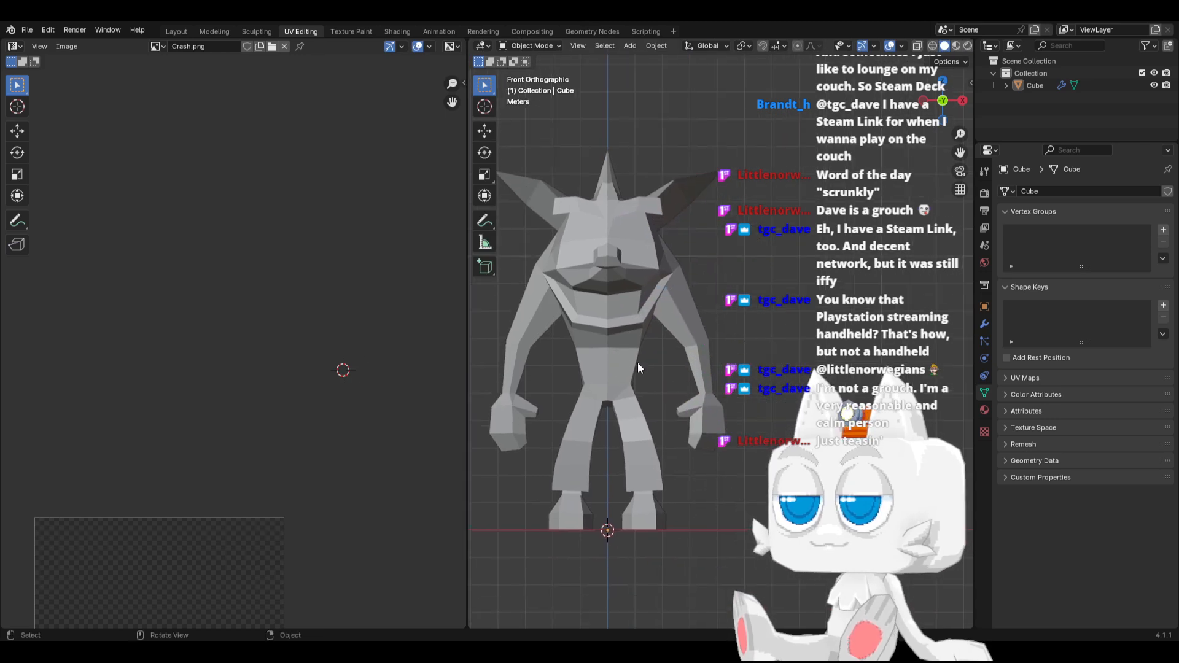
Return to mesh editing with everything selected and move all UV islands together inside the UV square
key(Tab)
key(ctrl+i)
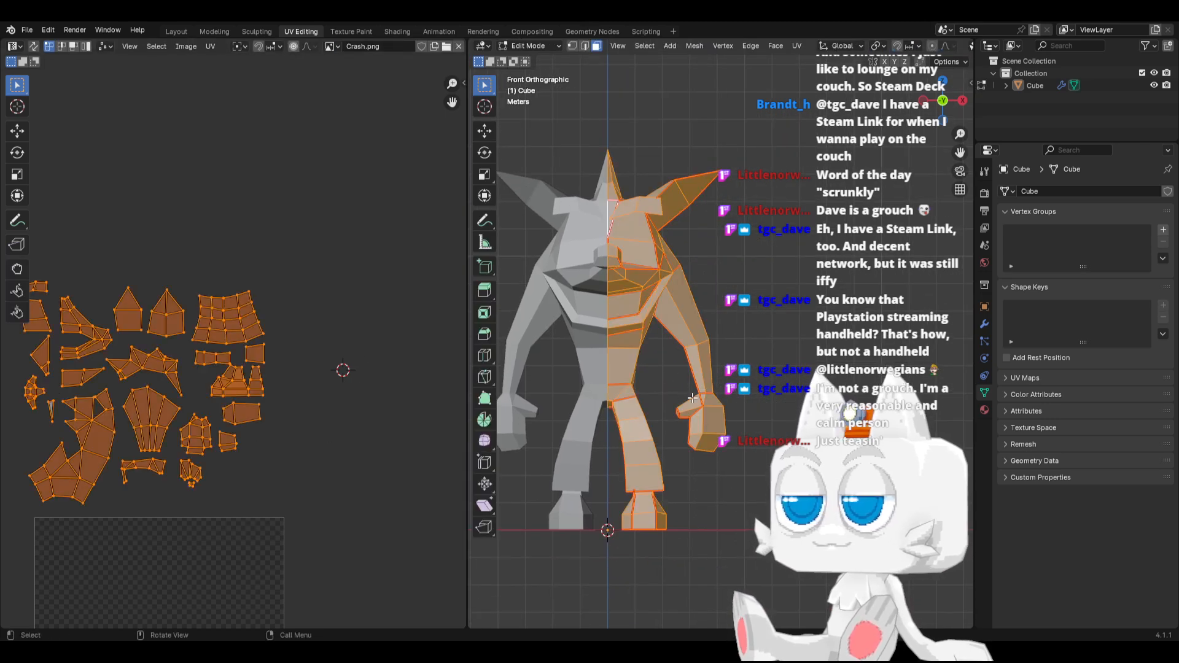
scroll(382, 413, down, 3)
key(g)
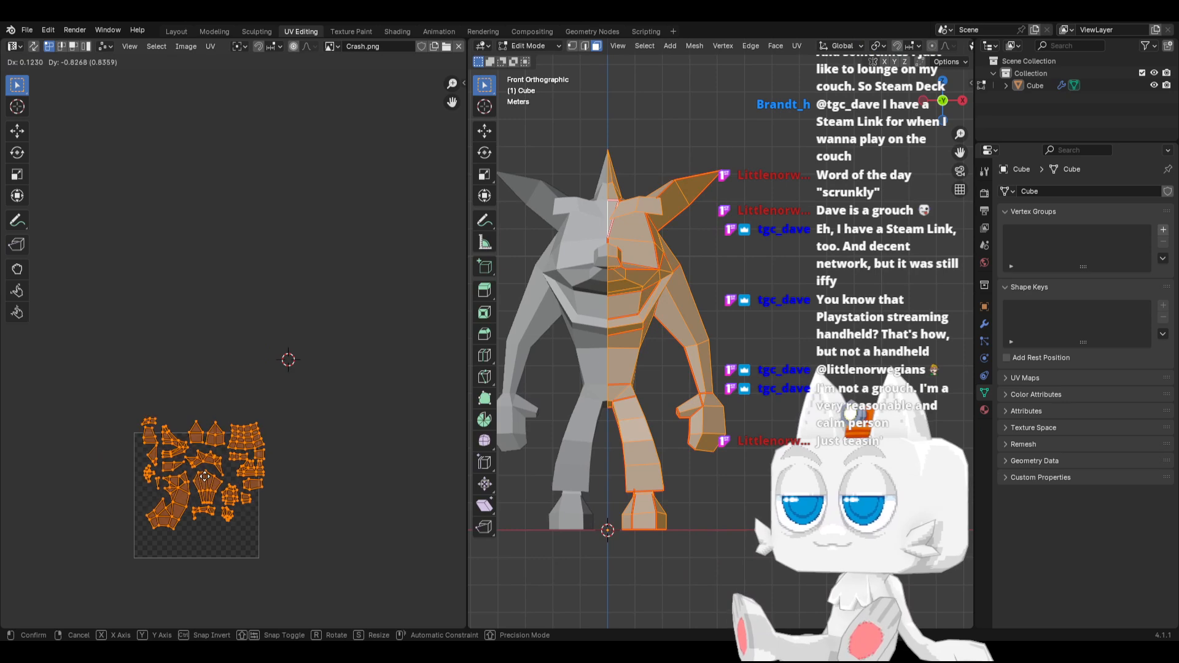
click(284, 492)
key(ctrl+p)
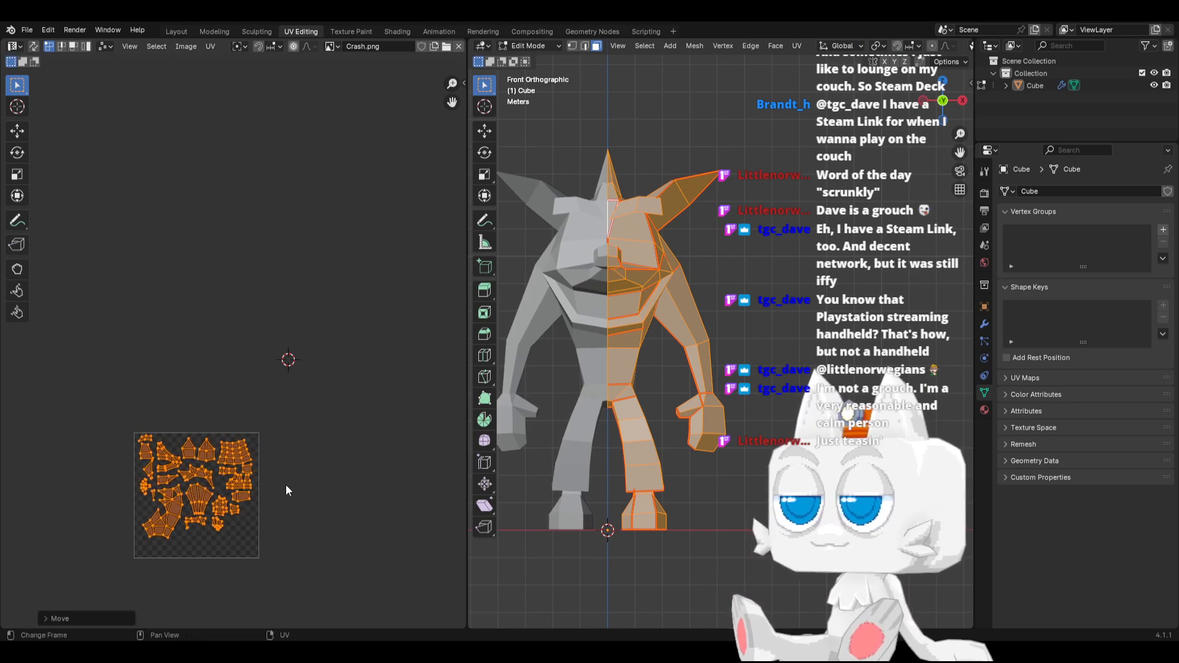
Save Crash.blend from object mode and return to mesh editing with all faces selected
scroll(644, 368, up, 3)
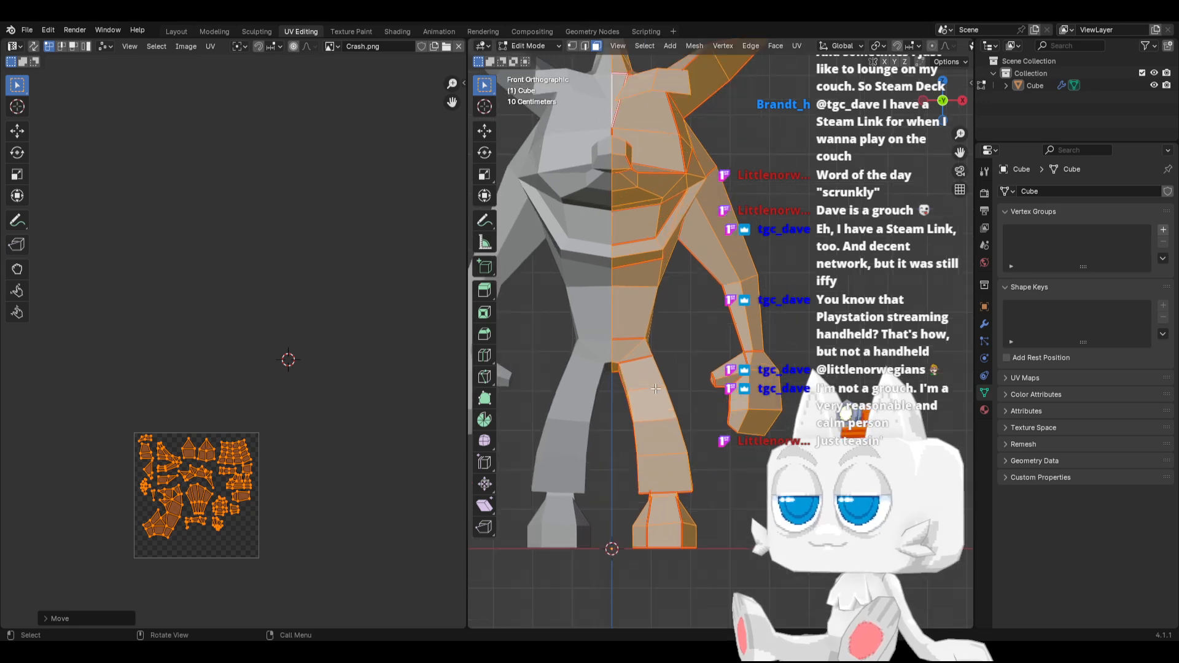
key(alt+a)
key(ctrl+s)
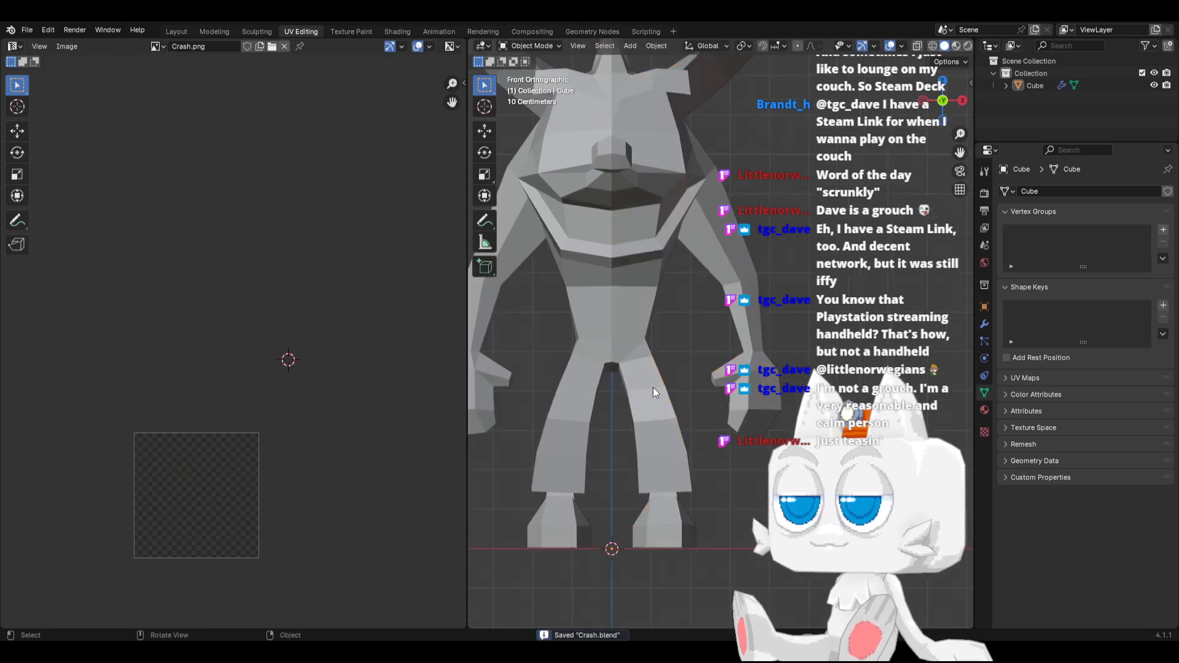
key(a)
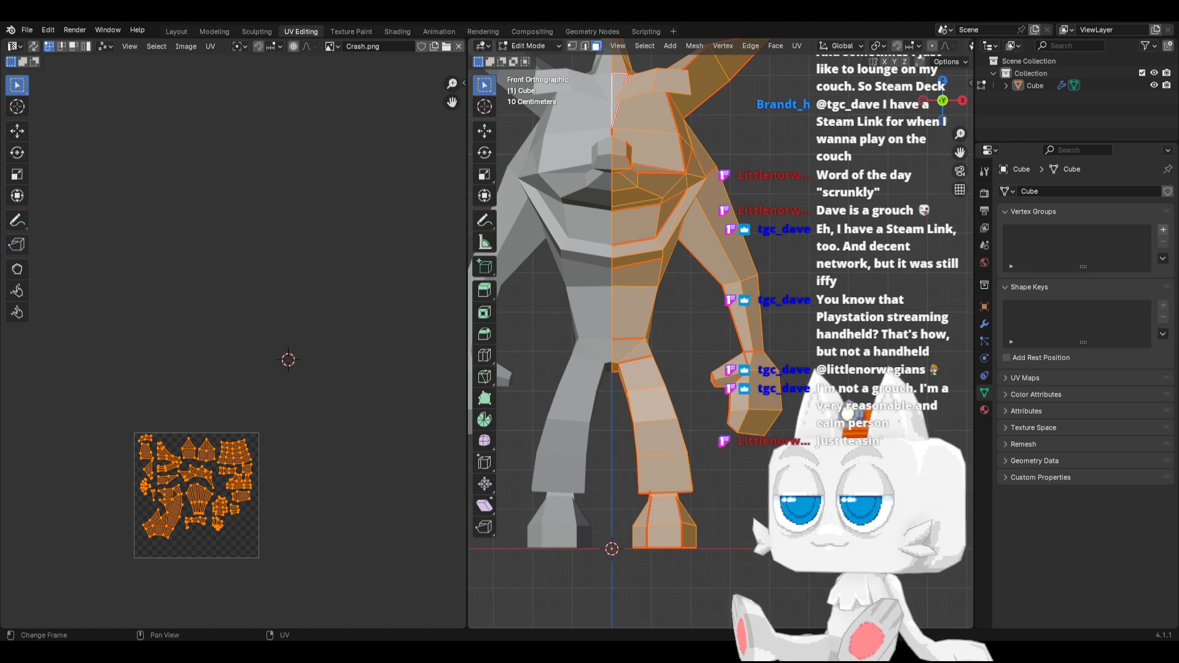
Switch to Aseprite with the empty Crash.png canvas and load the default palette
key(alt+Tab)
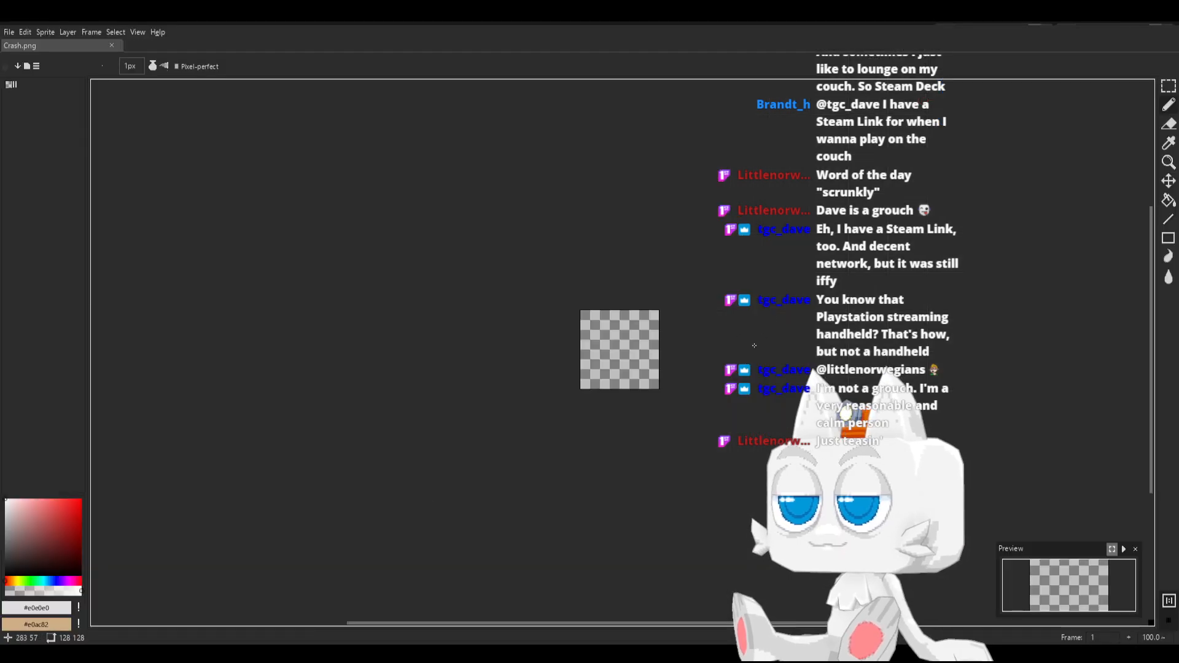
middle_drag(754, 345, 647, 408)
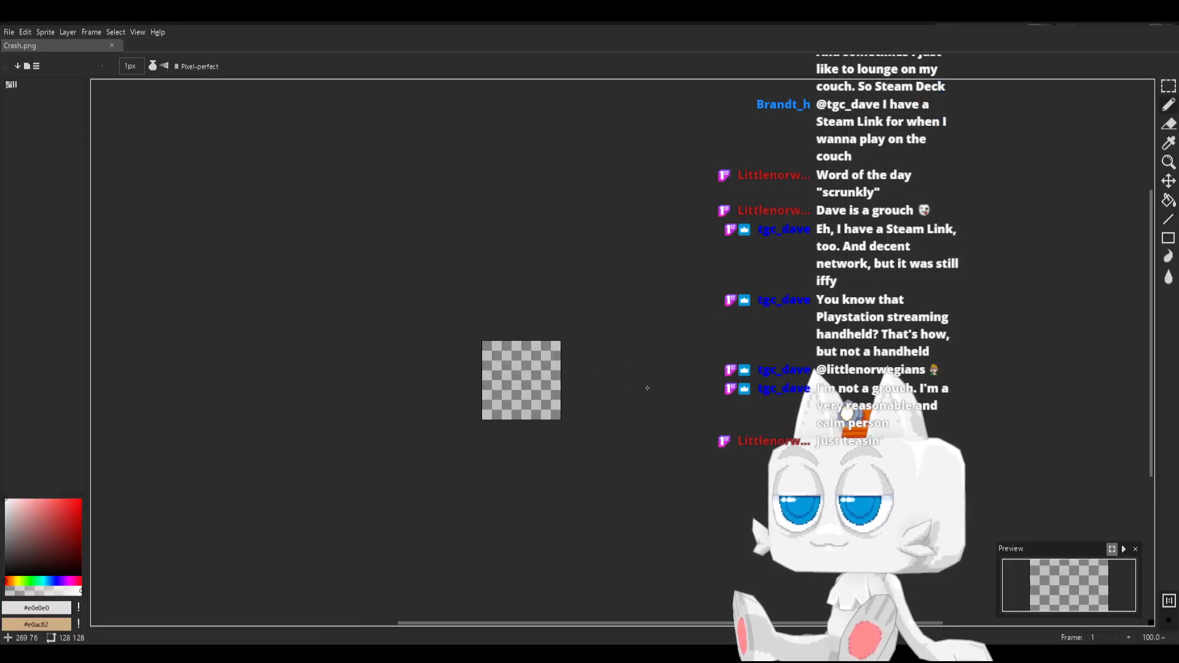
scroll(640, 373, up, 3)
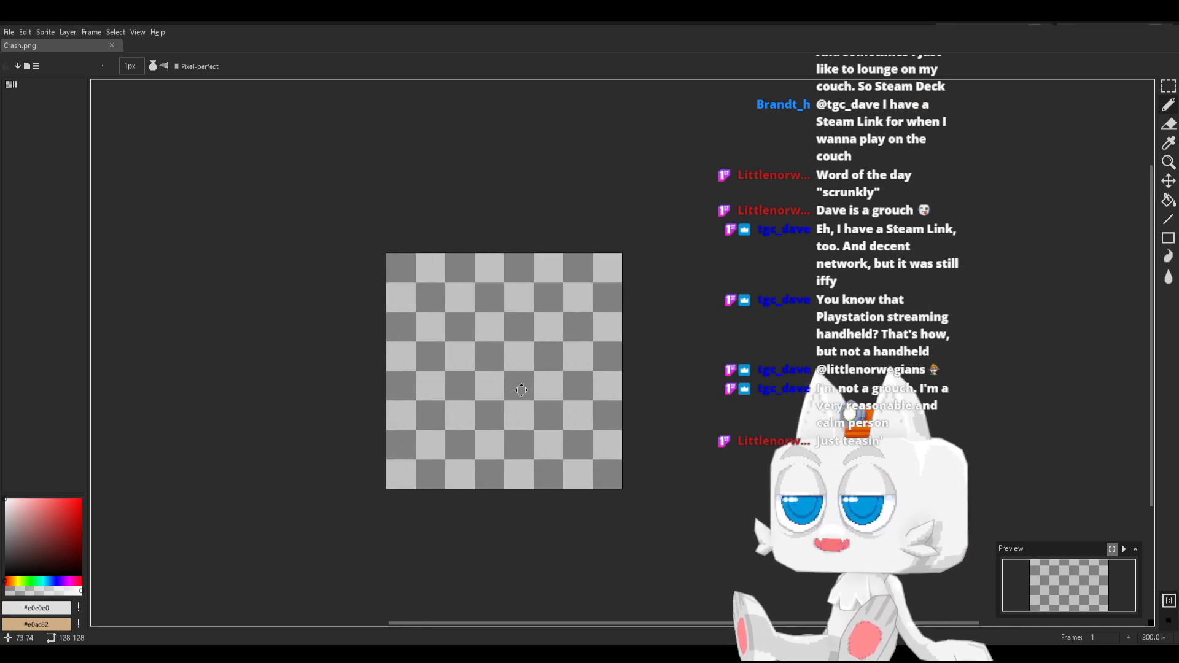
scroll(523, 397, up, 1)
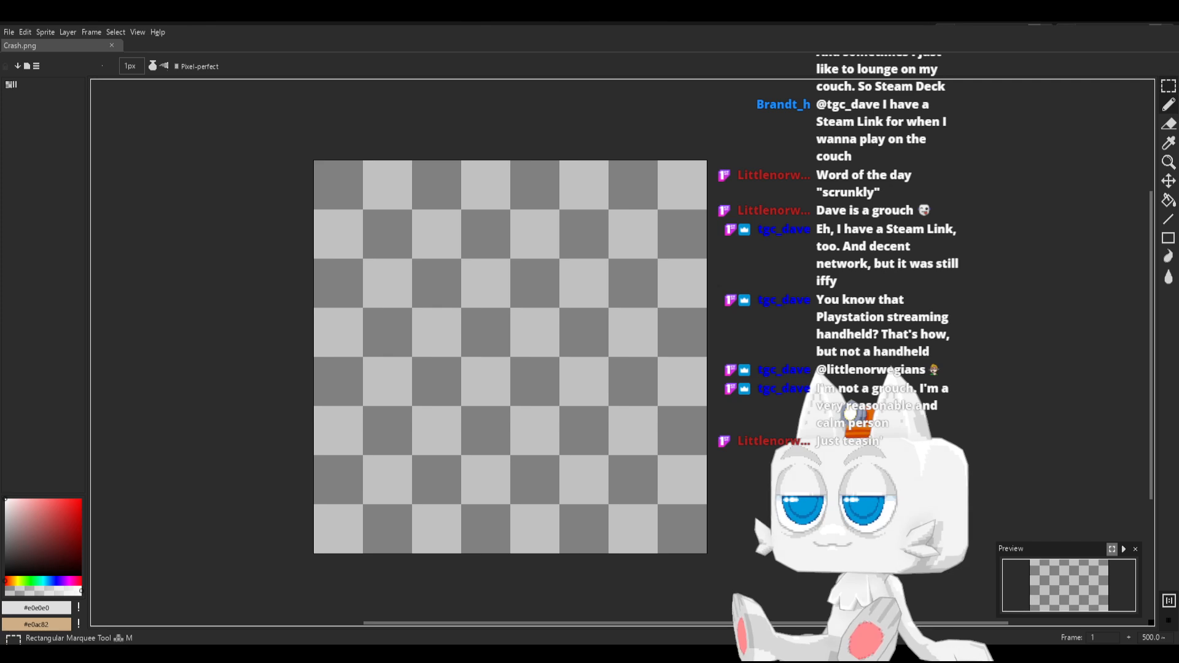
click(1168, 86)
scroll(301, 224, up, 1)
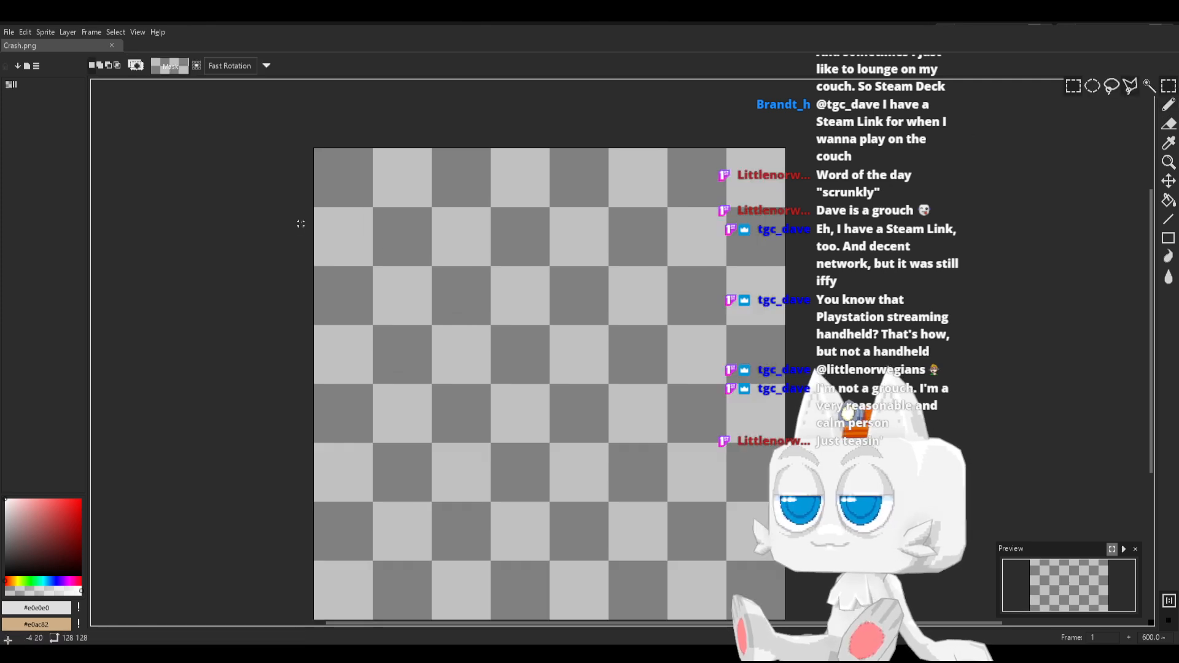
scroll(304, 220, up, 1)
click(37, 65)
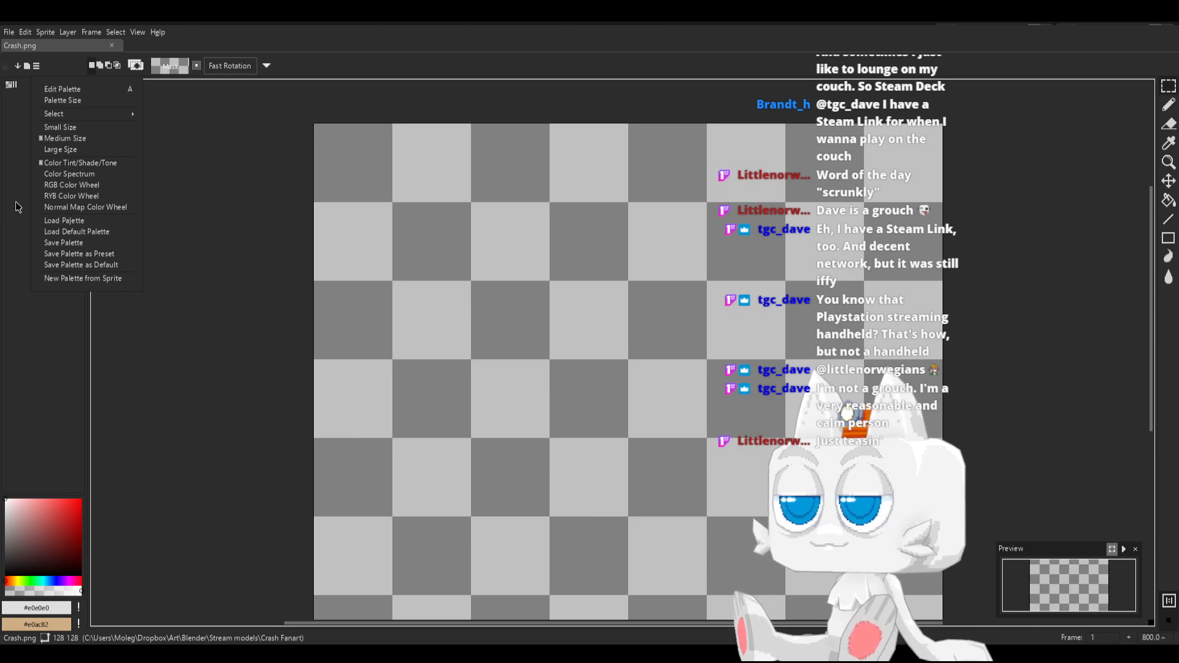
click(77, 232)
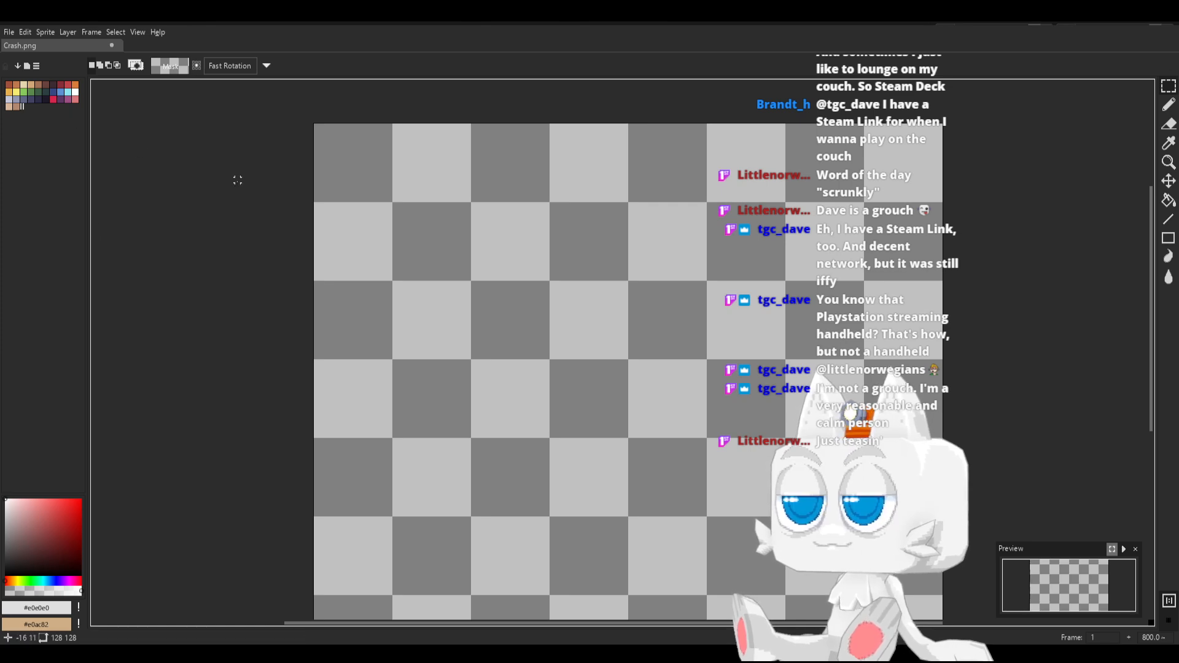
Marquee-select a 32 by 38 px rectangle from the canvas's upper-left corner and fill it with white
click(75, 92)
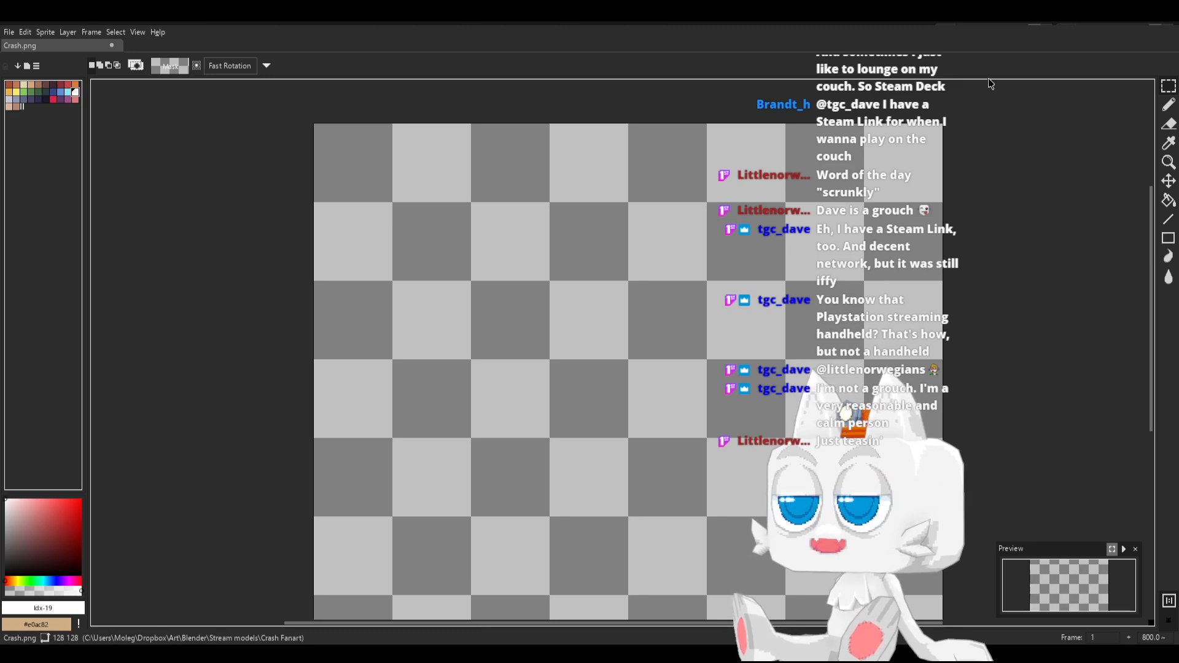
click(1168, 87)
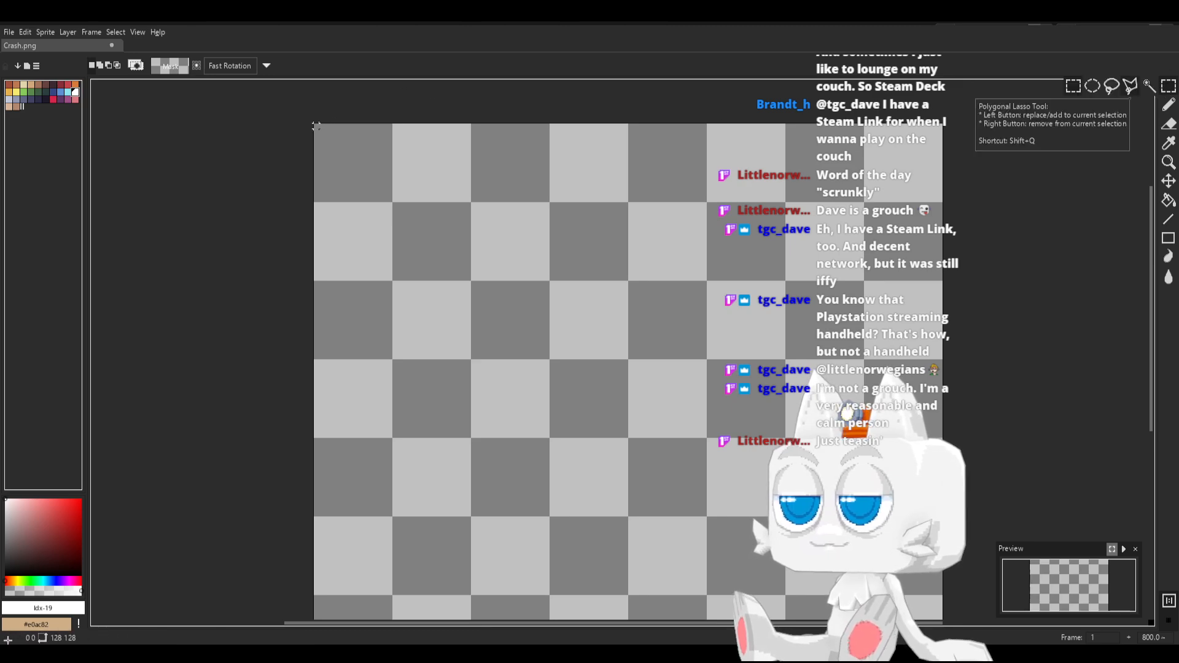
mouse_move(316, 126)
mouse_down()
mouse_move(369, 153)
mouse_move(471, 282)
mouse_move(468, 307)
mouse_up()
key(g)
click(439, 258)
Draw a green filled circle about 14 px wide in the white rectangle, with a #181425 pupil about 6 px wide at its centre
key(b)
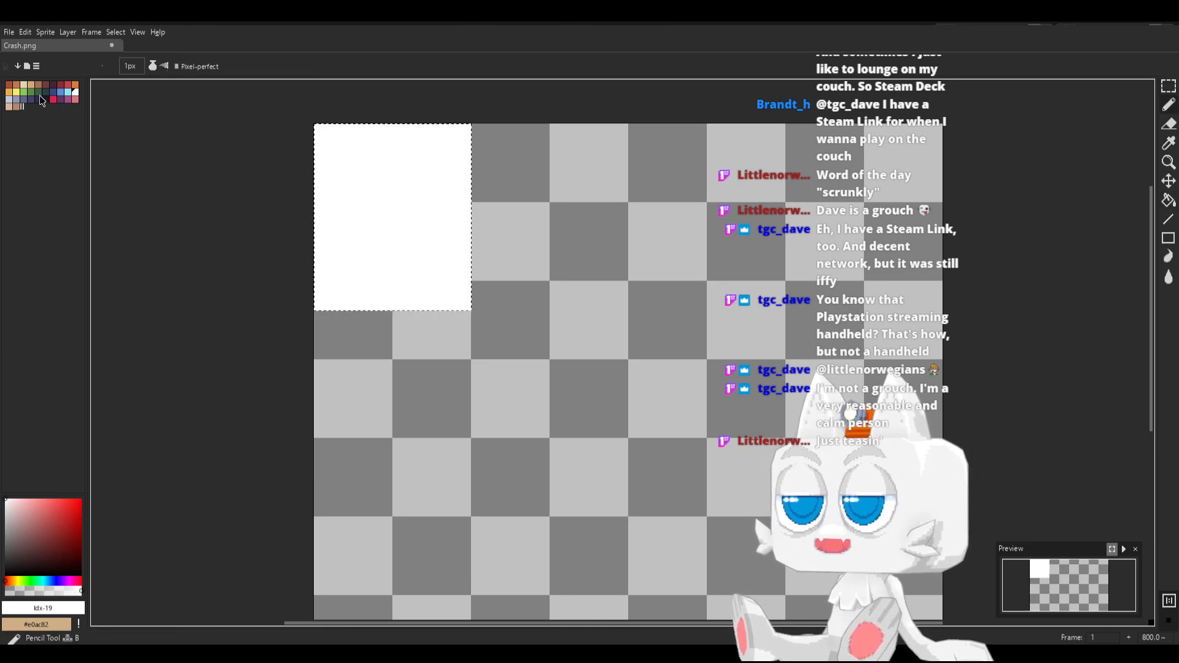
click(41, 97)
scroll(323, 214, up, 2)
scroll(412, 212, down, 1)
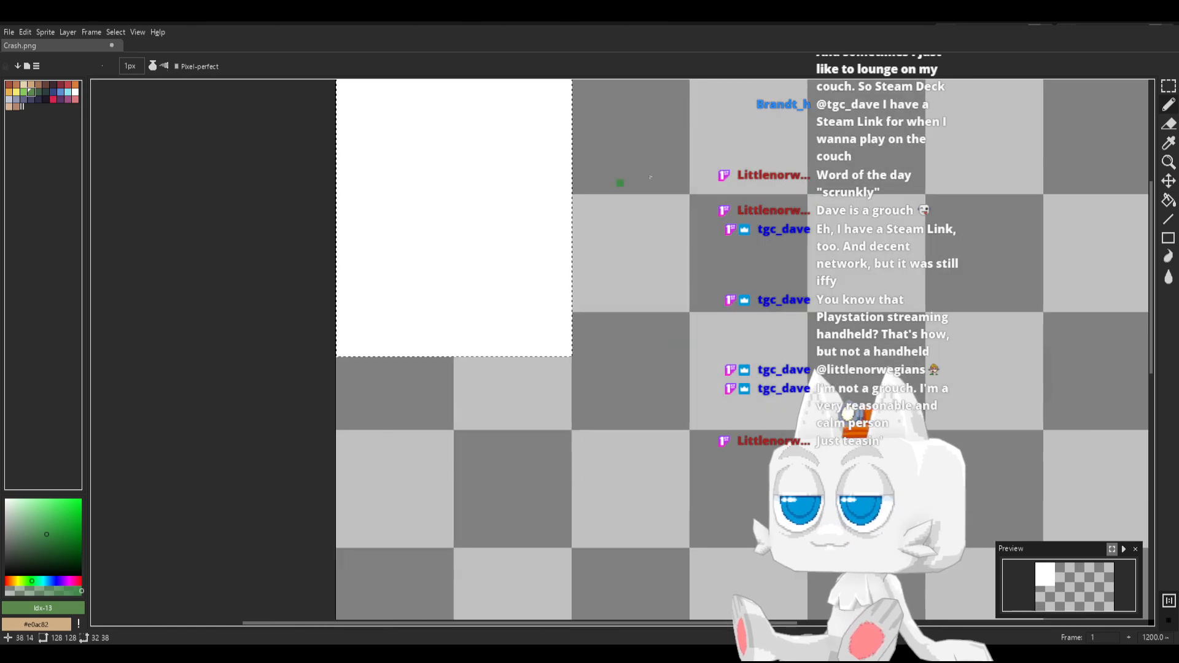
scroll(670, 213, down, 1)
middle_drag(541, 274, 526, 317)
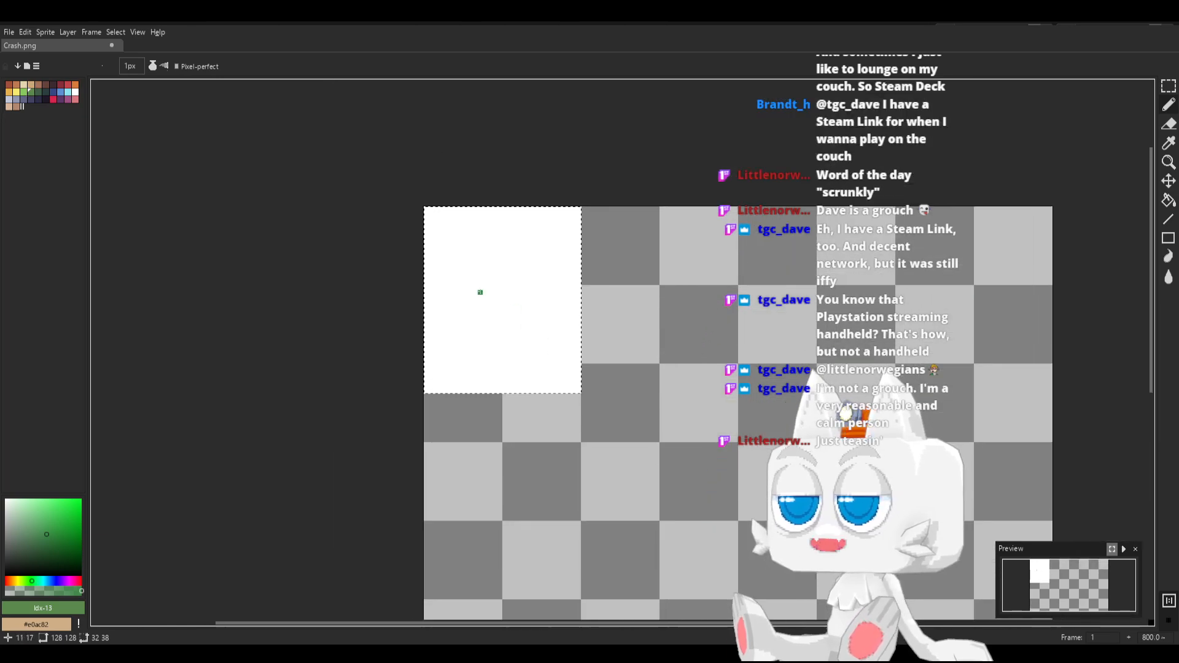
click(1168, 245)
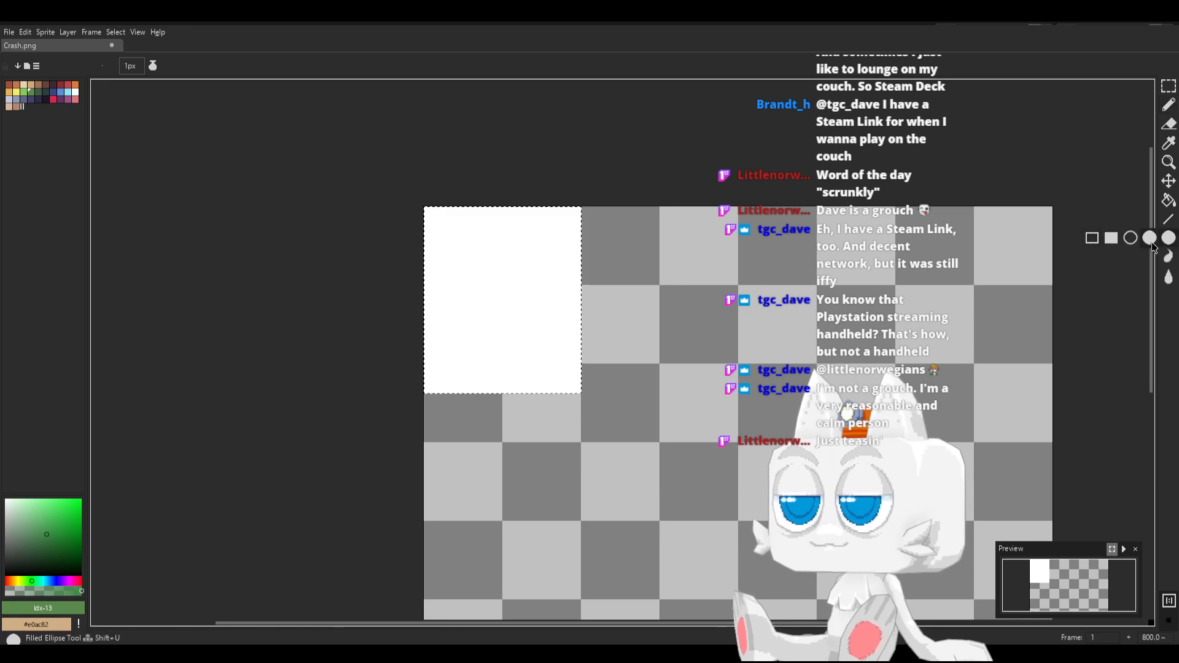
click(1150, 241)
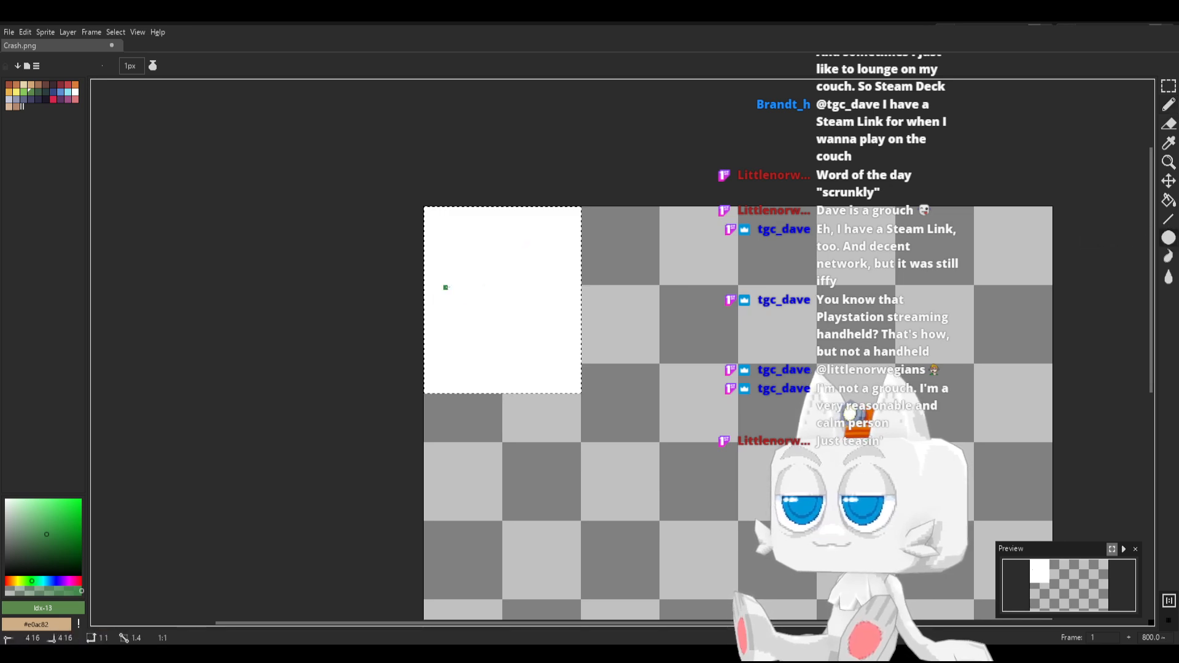
drag(444, 286, 507, 351)
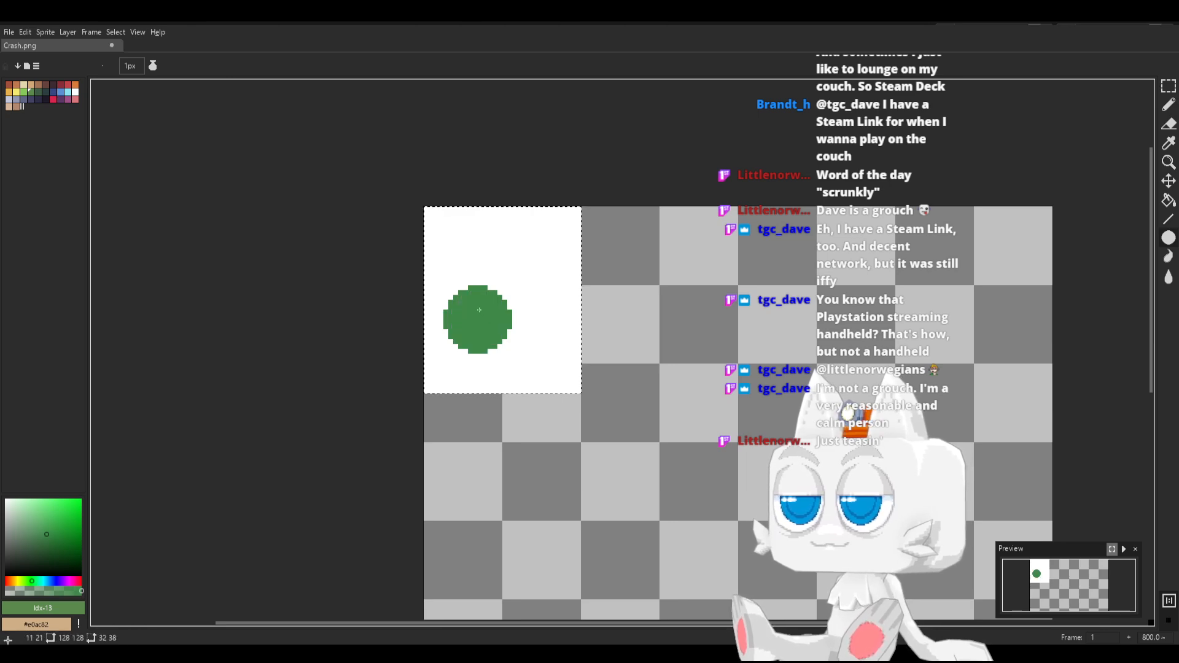
click(46, 98)
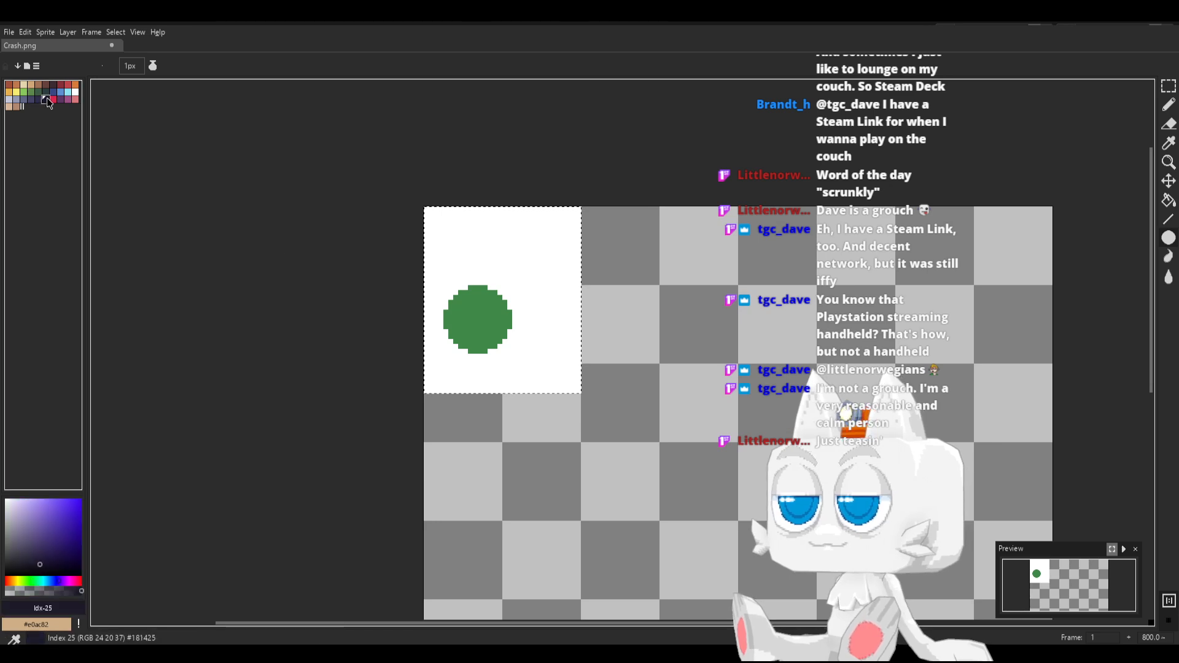
drag(465, 306, 490, 331)
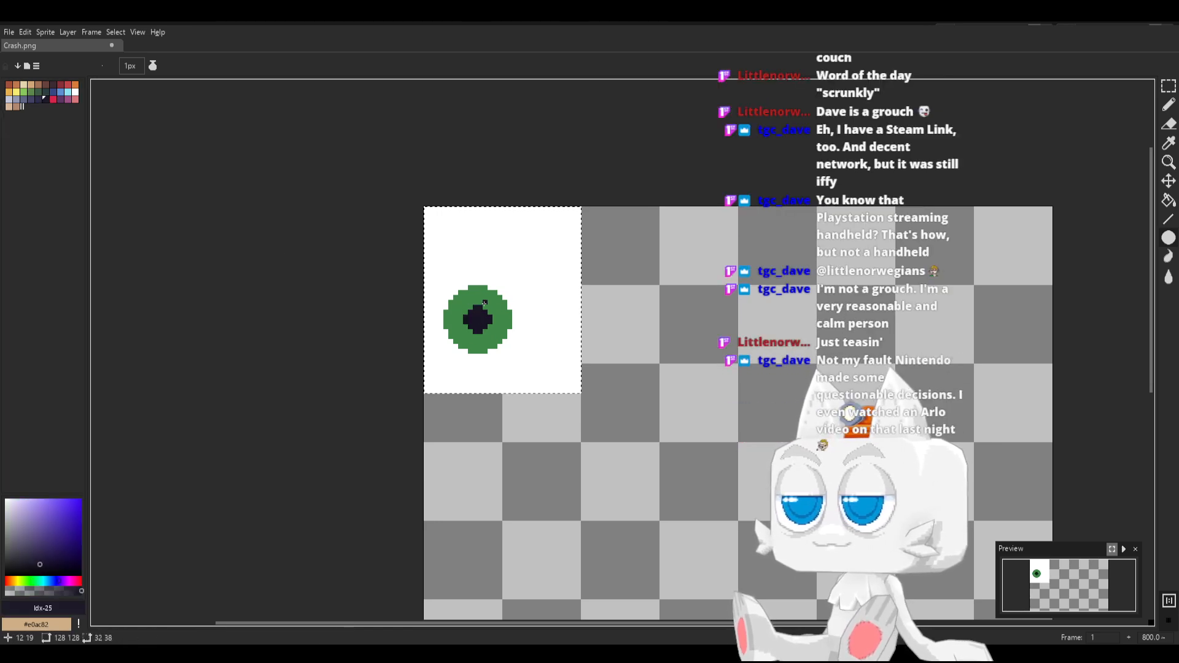
Pencil a small rounded white highlight on the green iris just above the pupil
scroll(489, 331, up, 1)
key(b)
alt+click(503, 239)
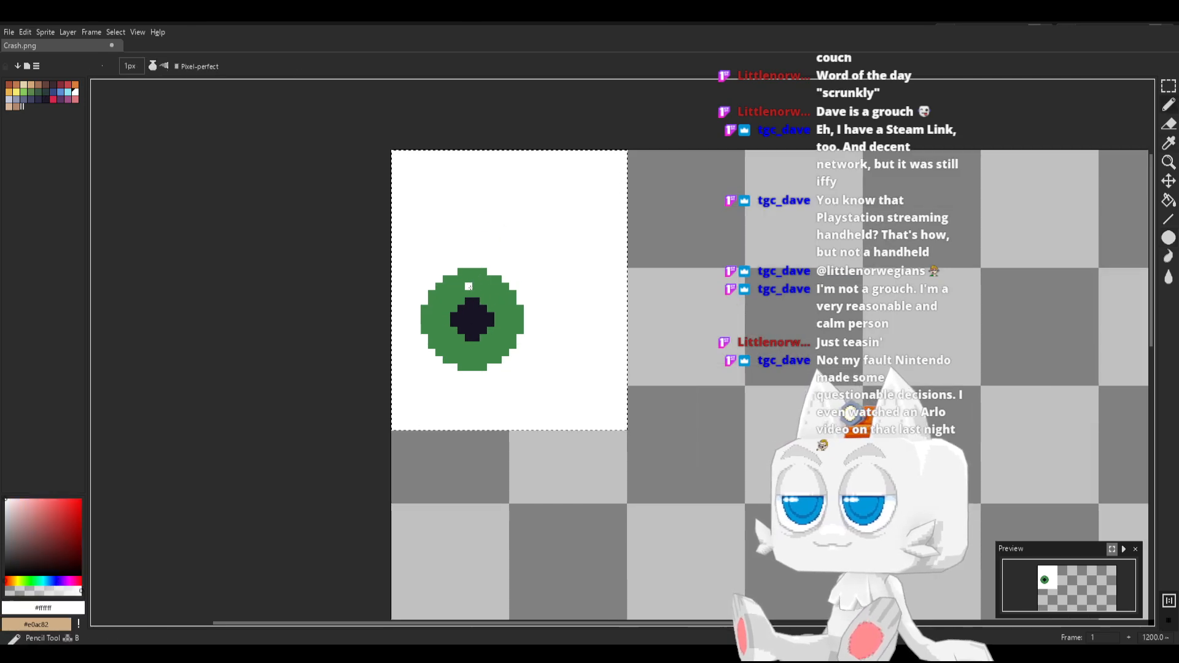
drag(469, 286, 476, 285)
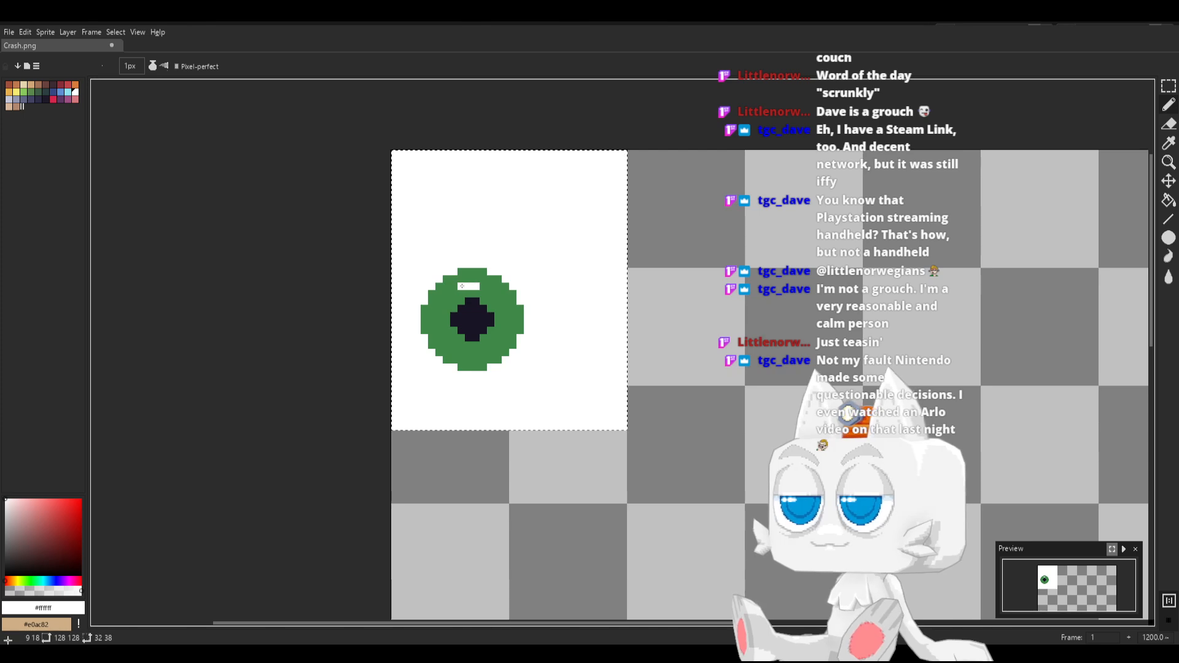
click(477, 279)
drag(476, 281, 475, 293)
click(462, 293)
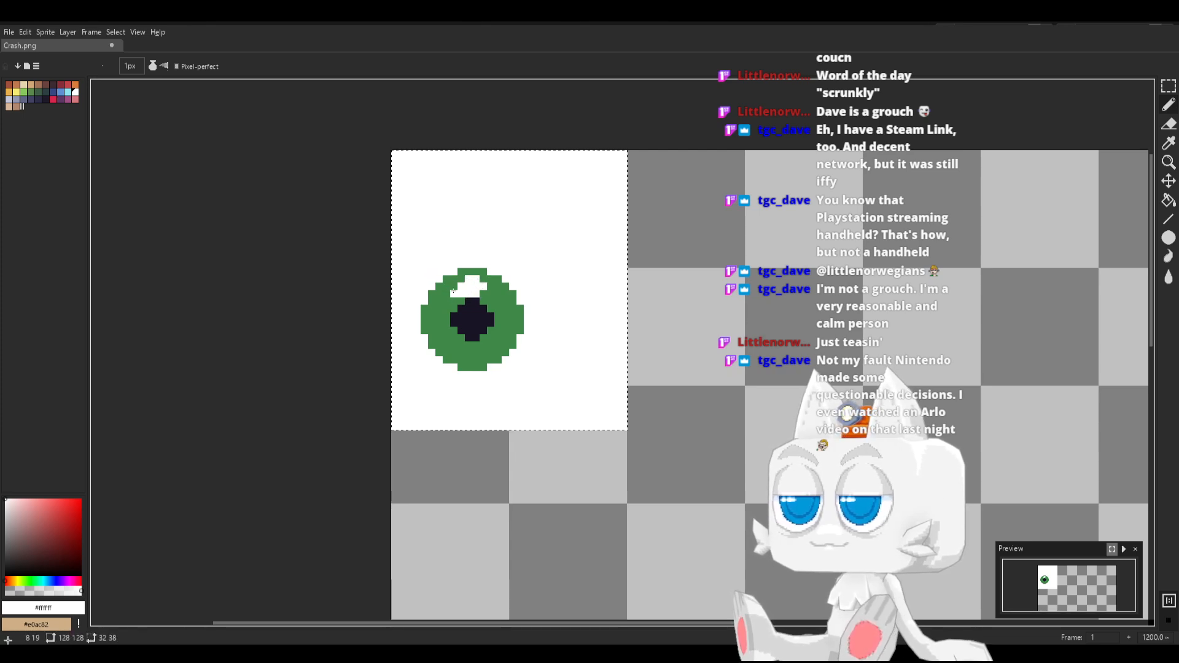
click(457, 286)
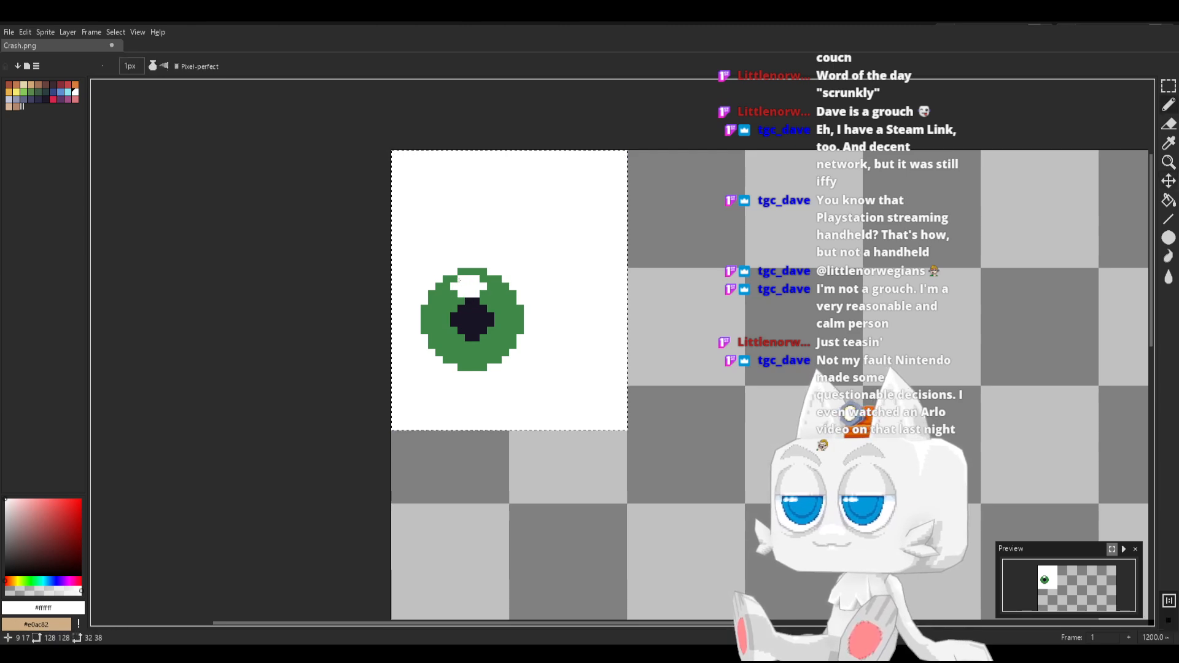
Soften the corners of the white eye highlight with light green #63c74d pixels
click(23, 92)
scroll(394, 273, up, 1)
click(512, 300)
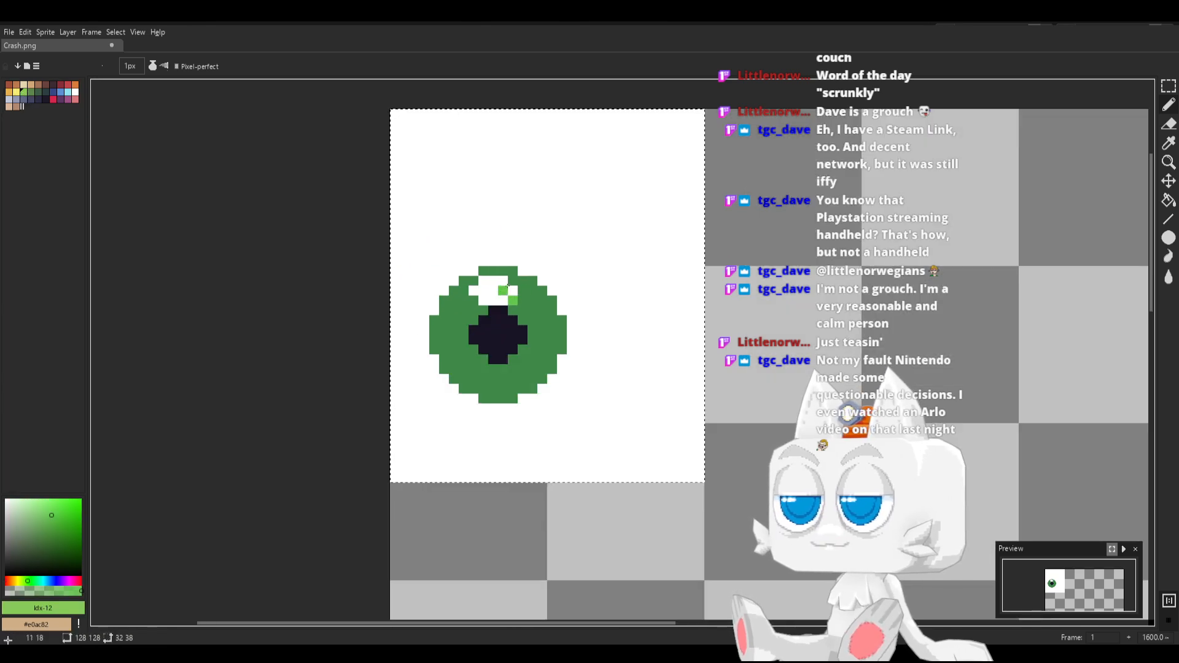
drag(473, 280, 471, 294)
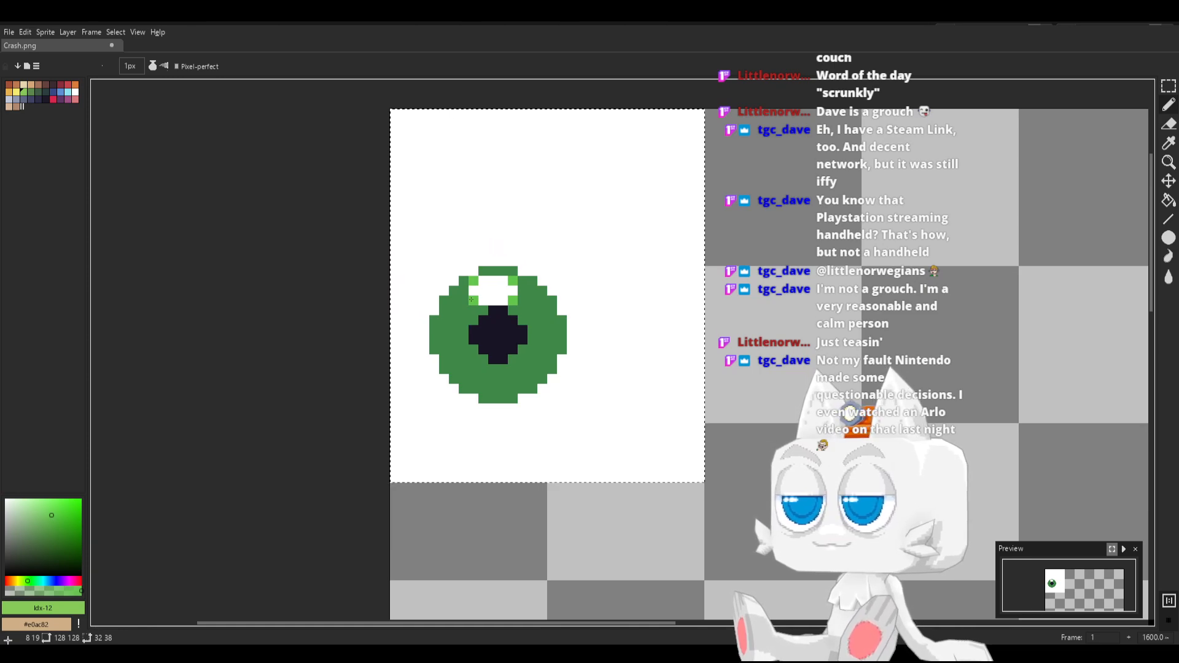
Pencil dark green (palette index 14) pixels along the stepped outer edge of the iris and at the pupil's corners
click(40, 96)
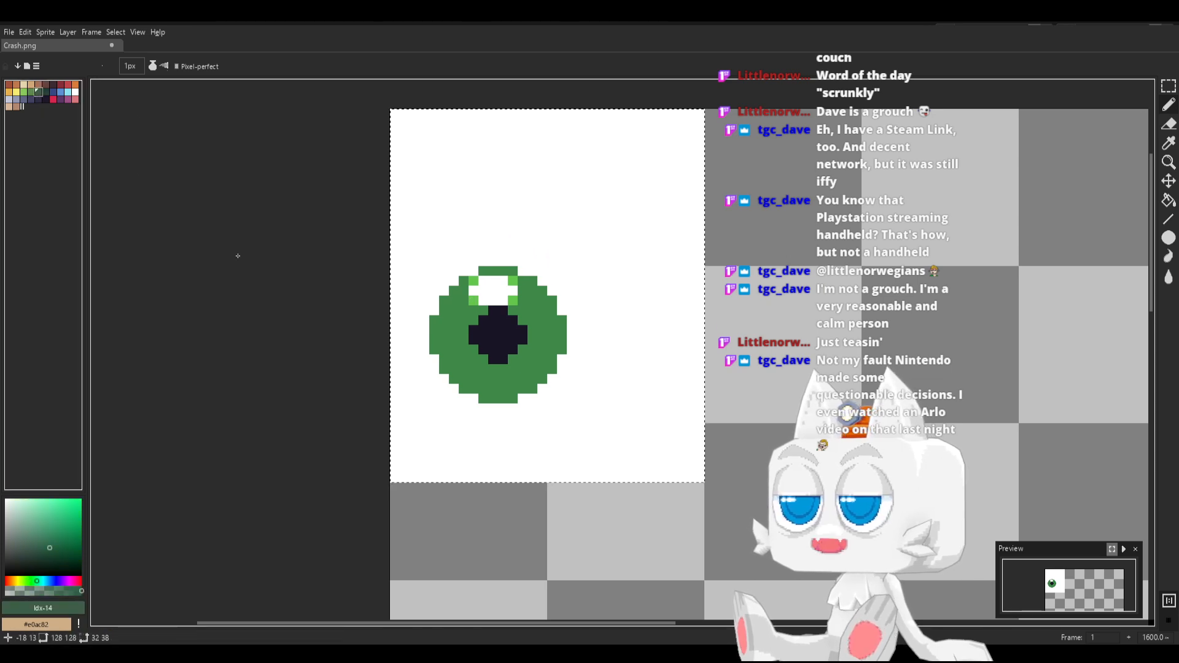
click(434, 350)
click(431, 312)
click(451, 288)
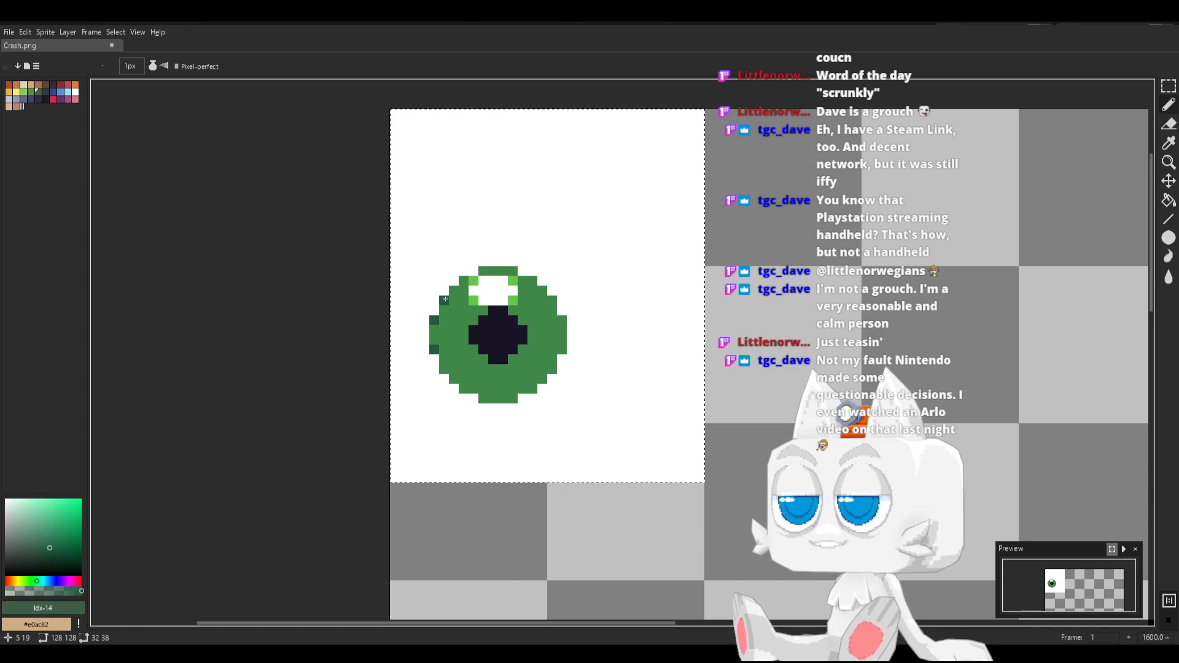
click(550, 297)
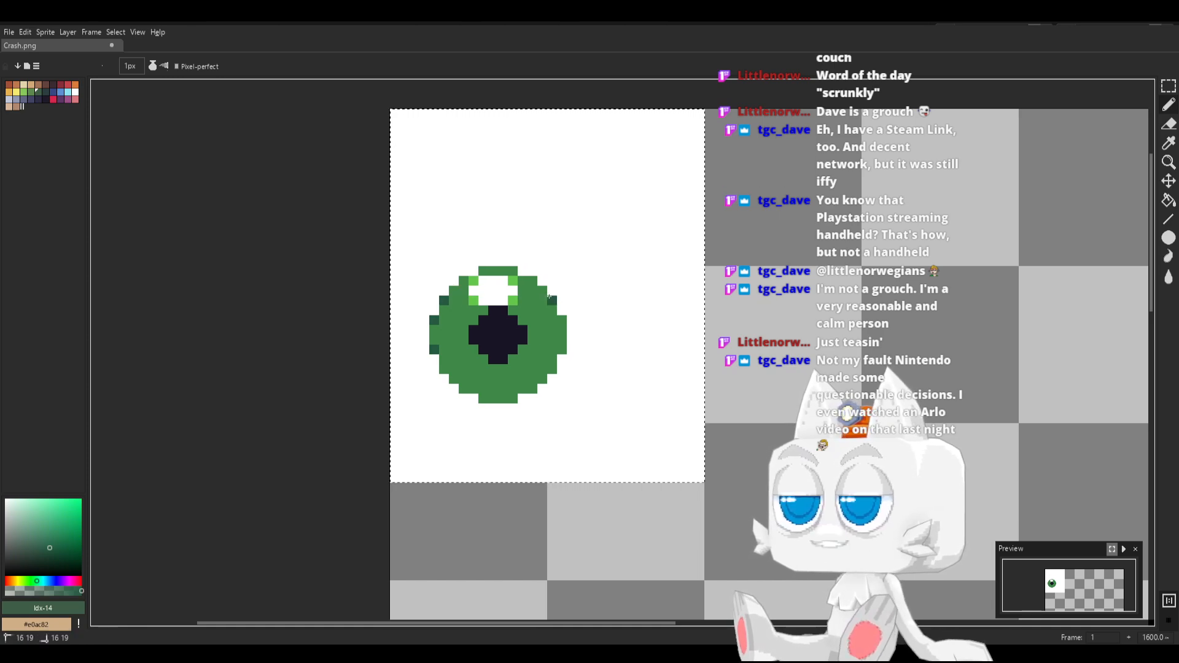
click(541, 294)
click(532, 282)
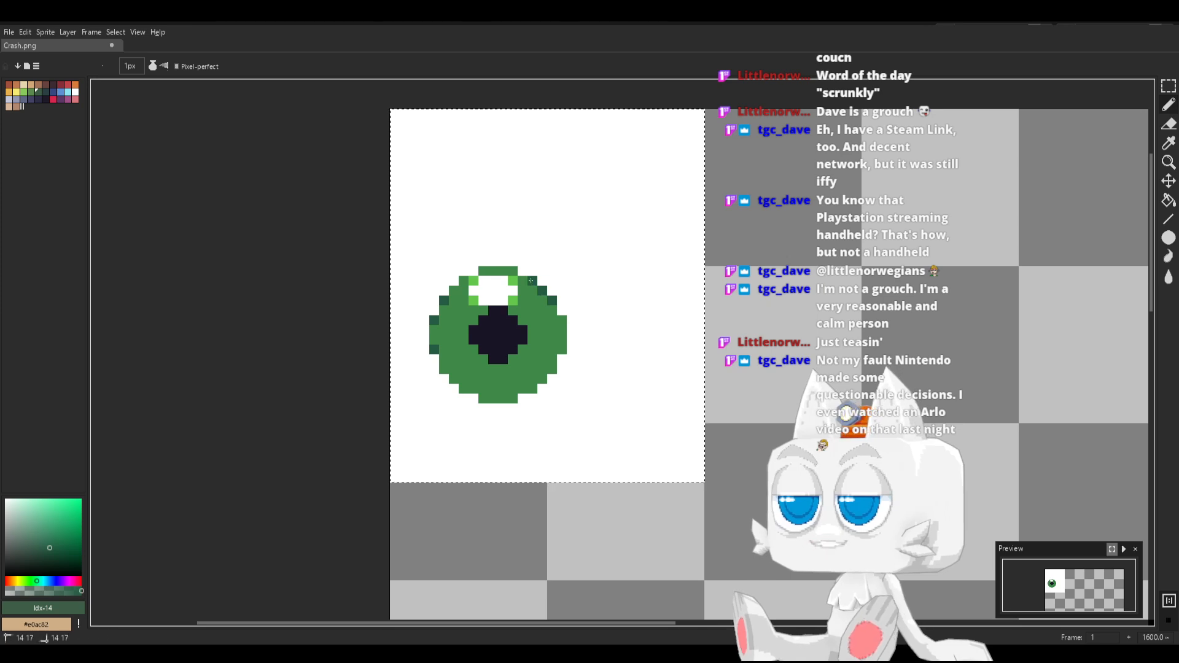
click(561, 320)
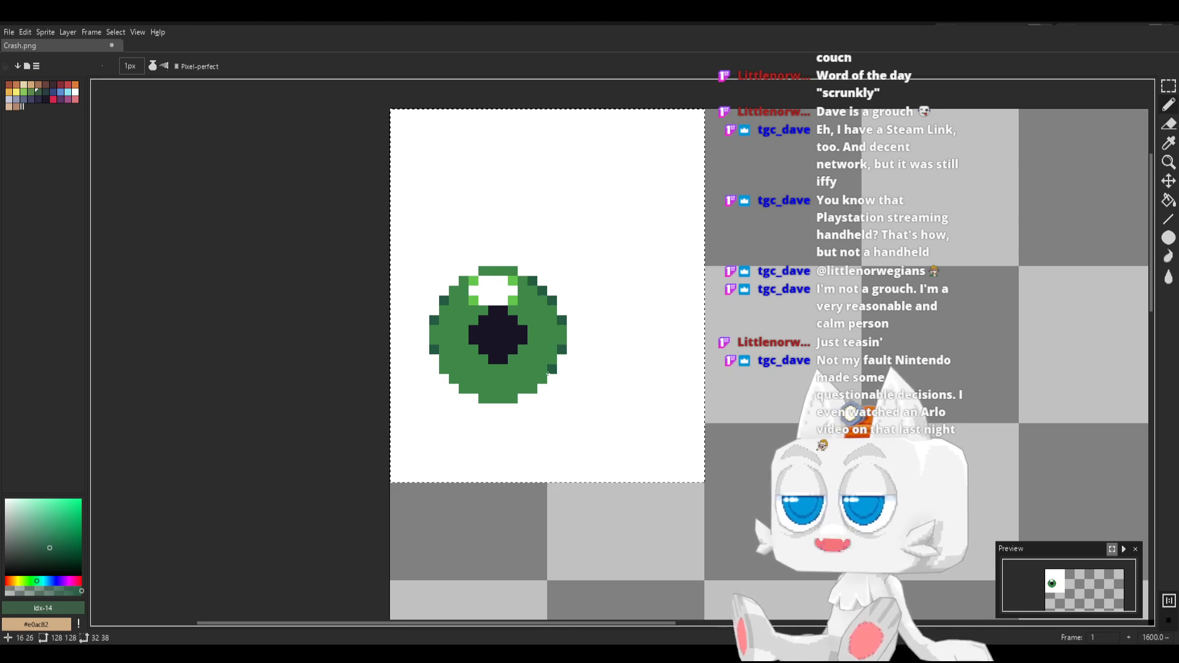
click(542, 379)
click(533, 388)
click(513, 398)
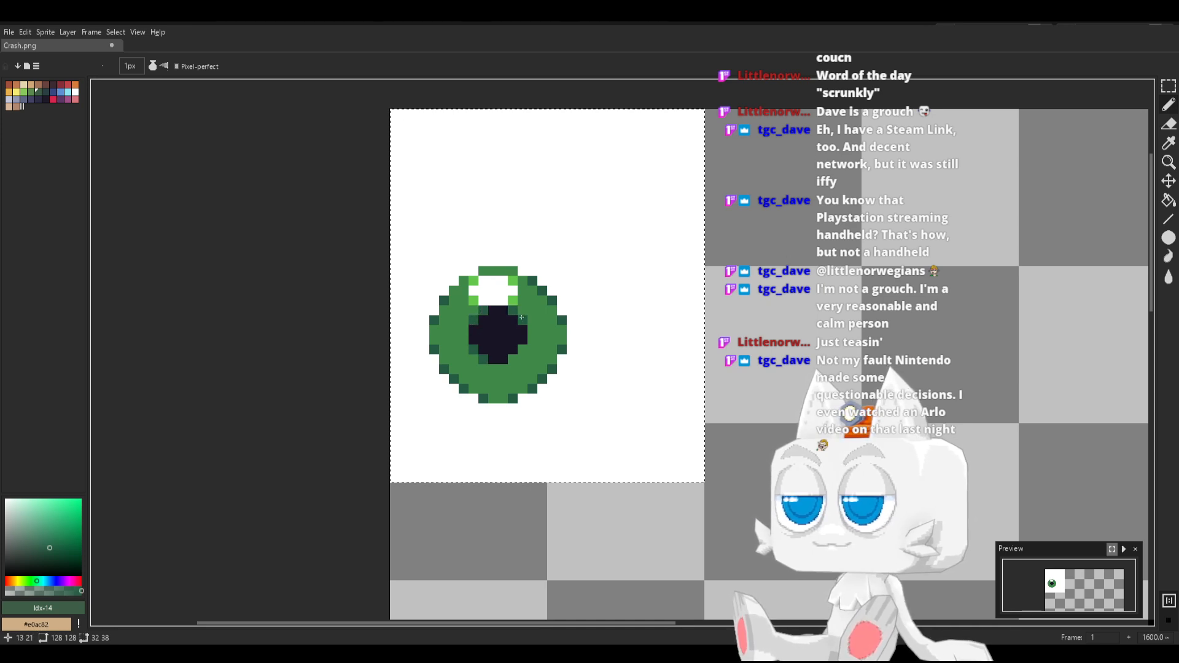
click(523, 349)
click(513, 359)
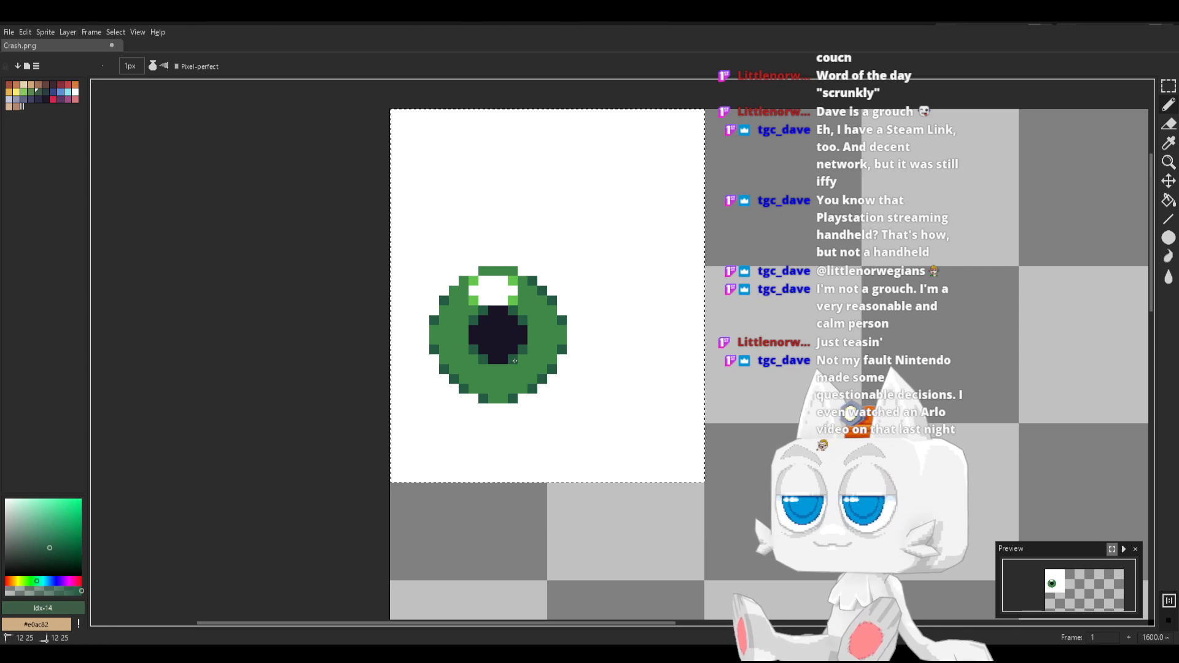
Add a small diagonal white highlight on the iris to the lower right of the pupil, softened with #63c74d pixels
alt+click(498, 291)
drag(512, 378, 530, 368)
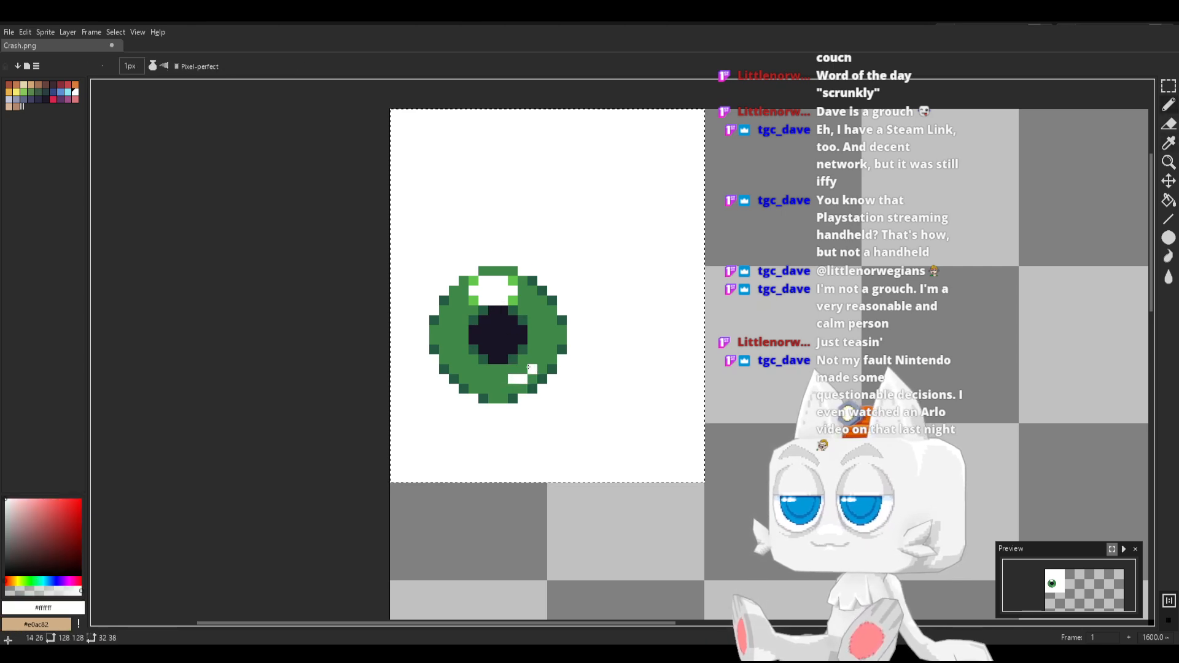
alt+click(514, 301)
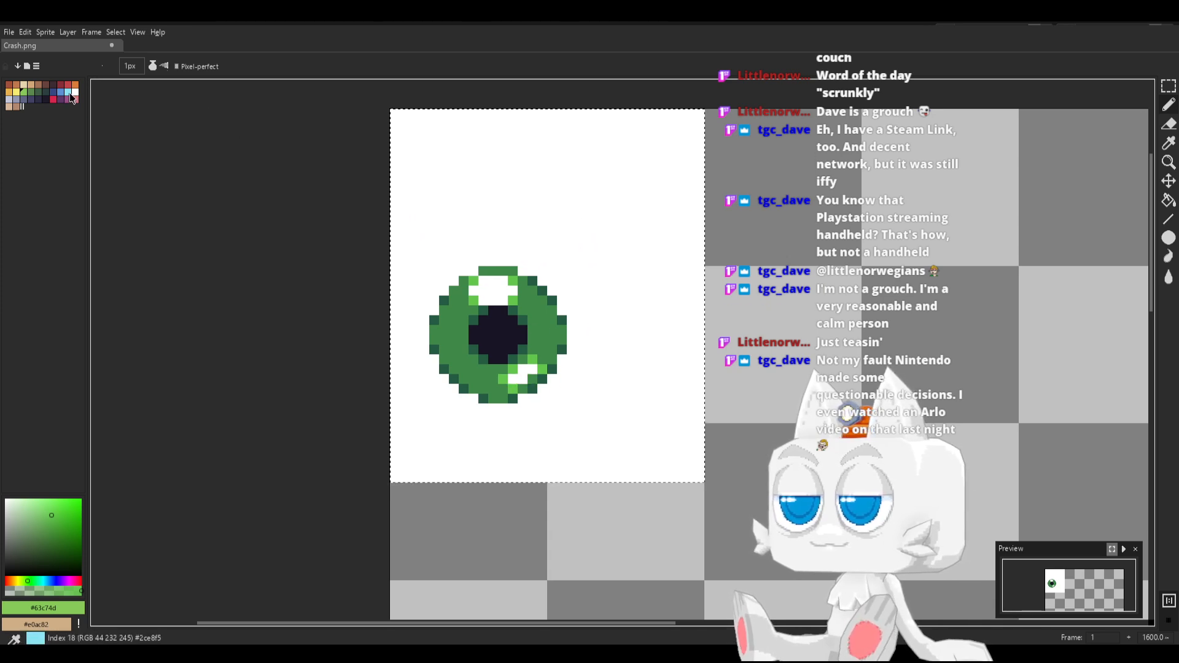
Draw a 1 px light grey-blue (palette index 20) horizontal line across the white rectangle at y 24, on both sides of the iris
click(10, 100)
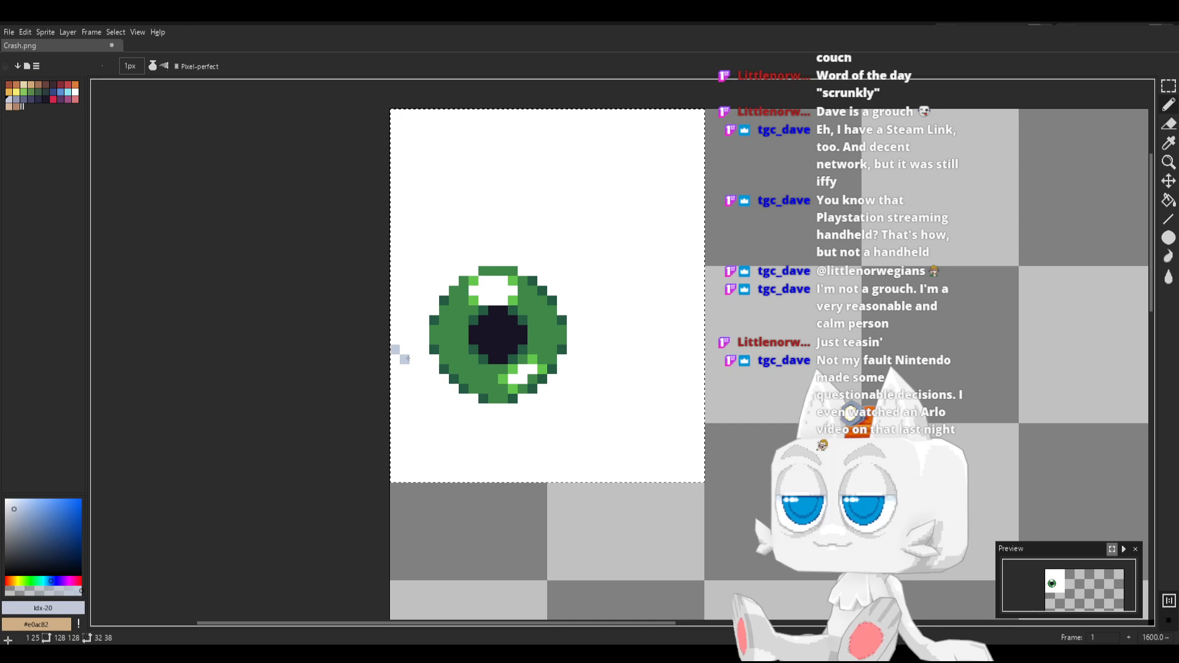
drag(393, 349, 429, 350)
drag(574, 349, 700, 349)
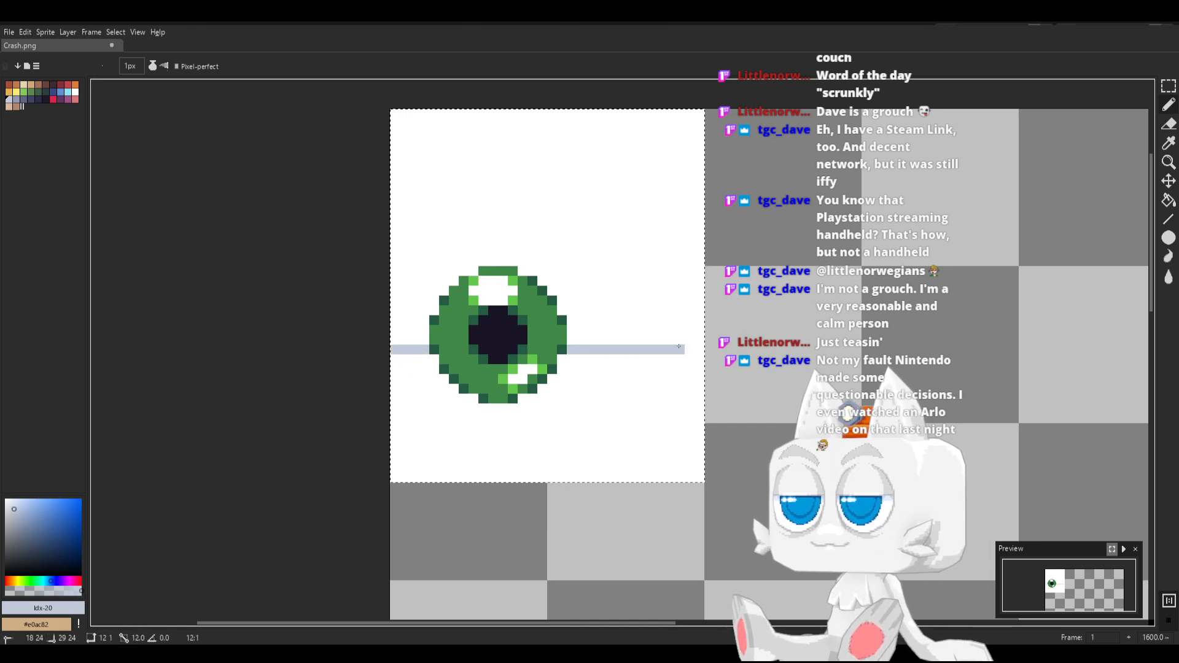
Place light grey-blue pixels in the white notches around the upper edge of the iris
click(563, 307)
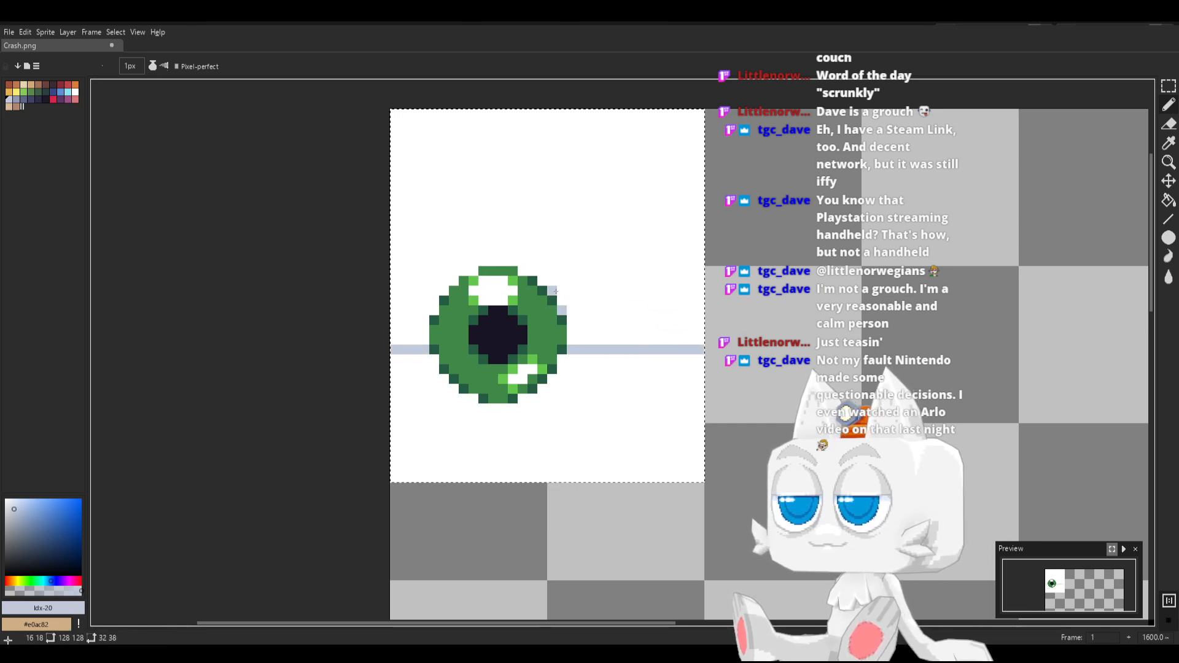
click(552, 291)
click(542, 281)
click(522, 271)
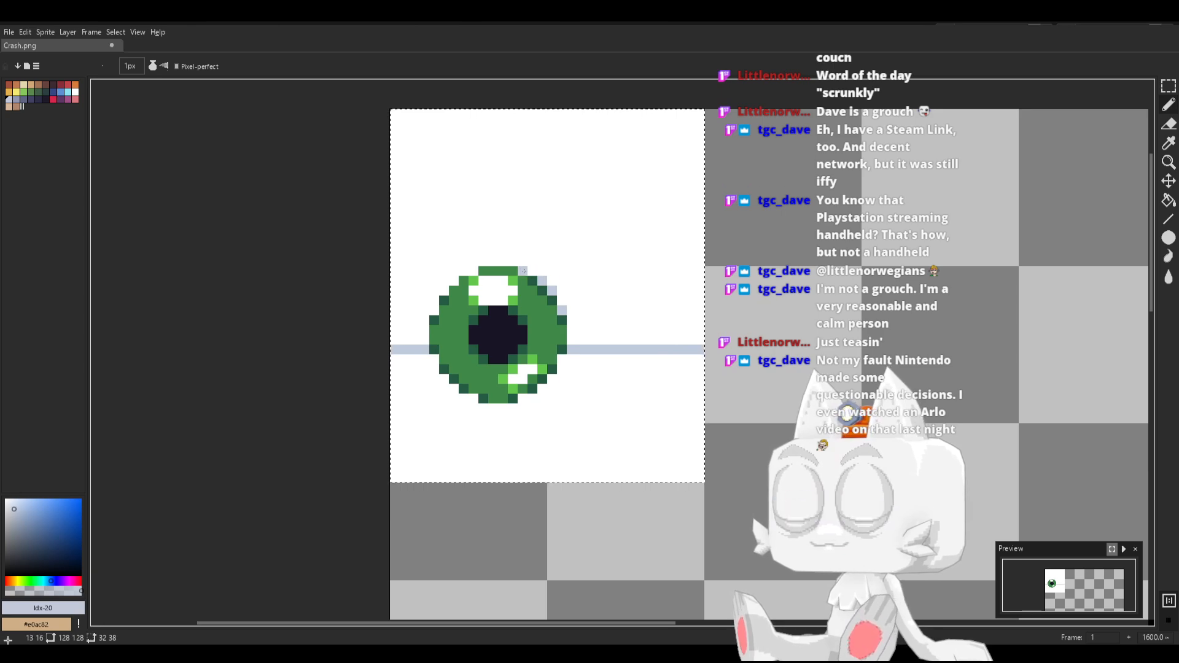
click(473, 272)
click(451, 283)
click(443, 291)
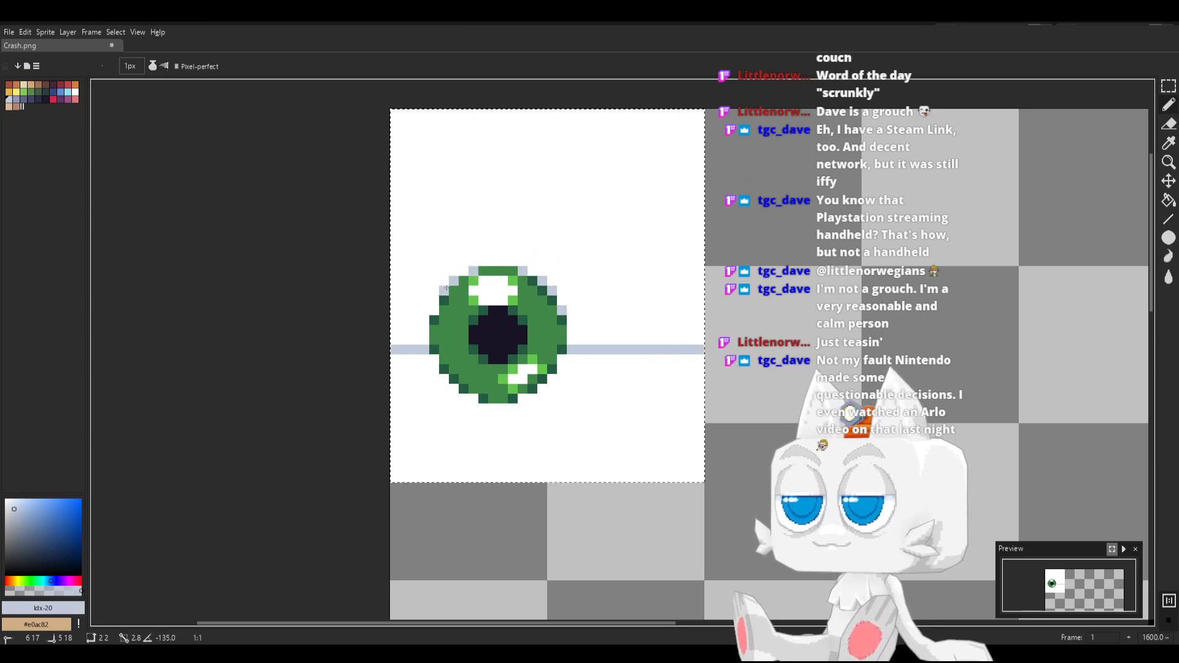
click(434, 309)
Fill the white area below the horizontal line with the light grey-blue and save Crash.png
key(g)
click(571, 401)
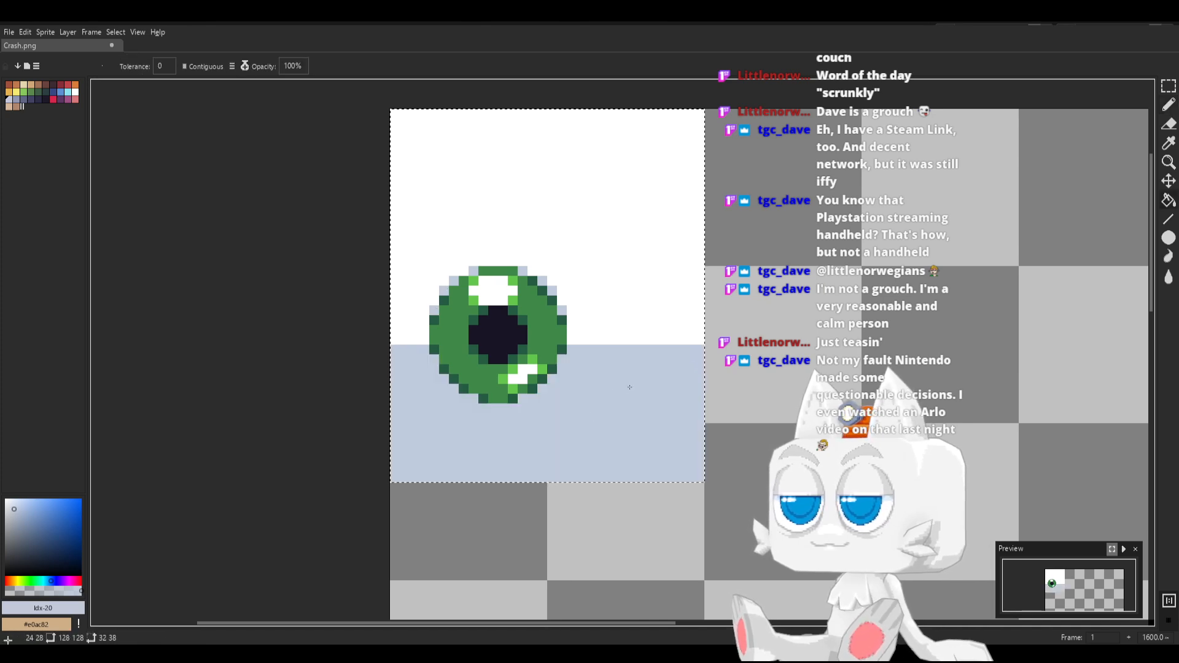
scroll(625, 390, down, 1)
key(ctrl+s)
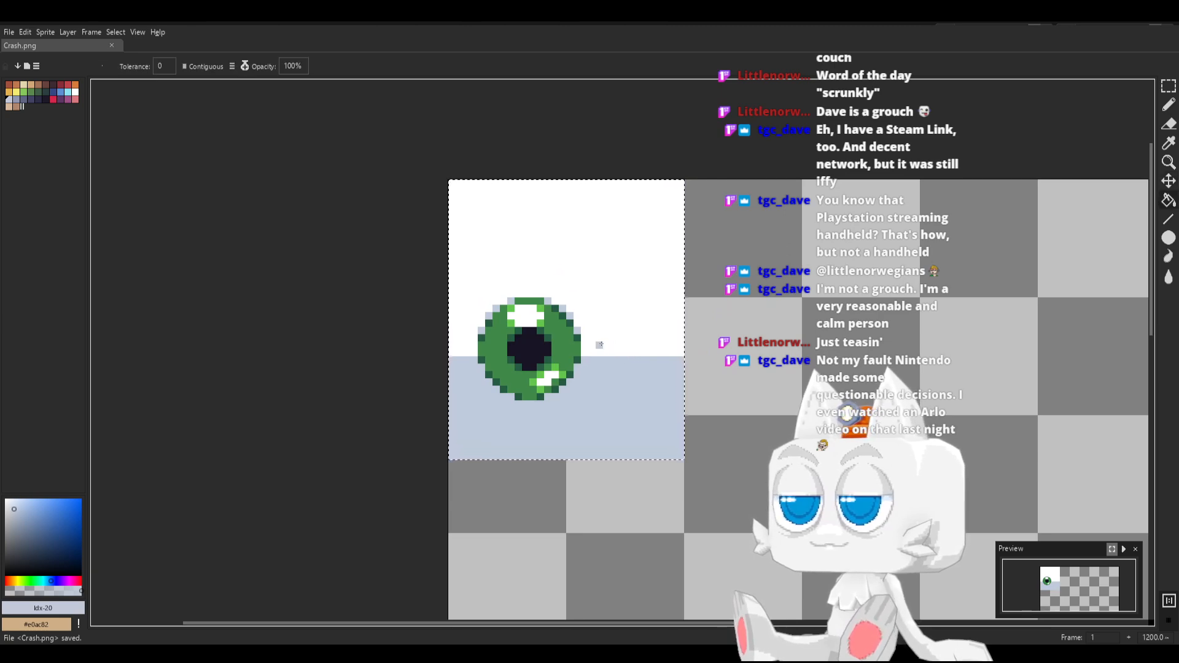
Switch to Blender and reload the Crash.png image in the UV editor
key(alt+Tab)
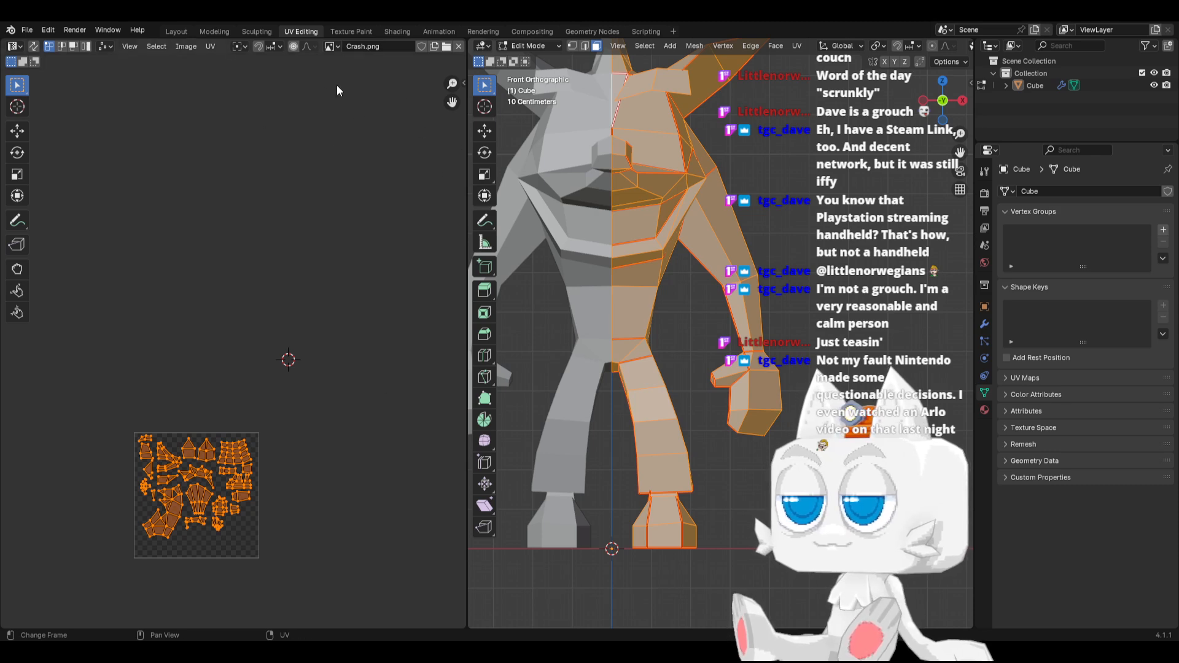
scroll(414, 47, down, 2)
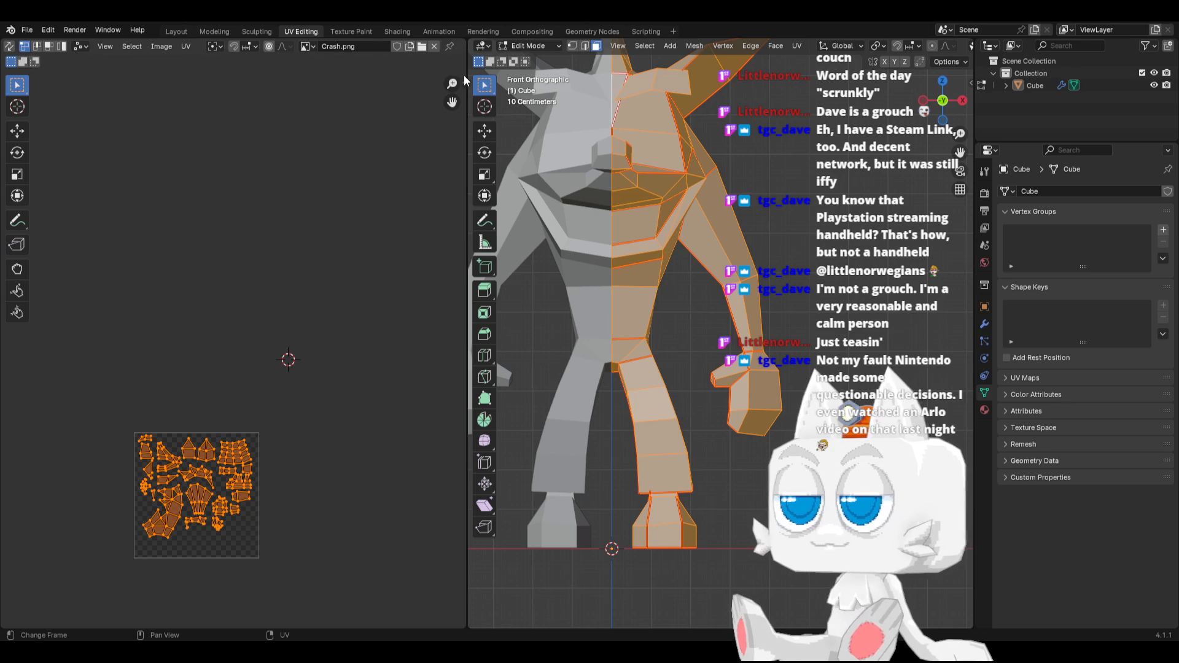
key(n)
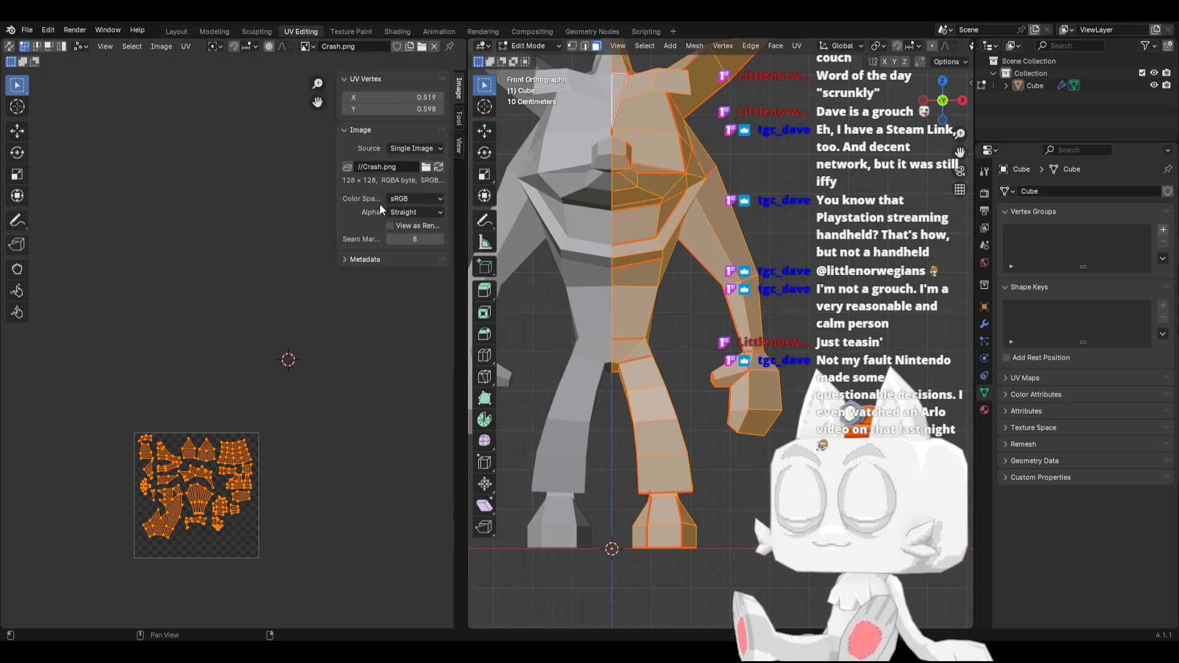
click(439, 166)
click(459, 145)
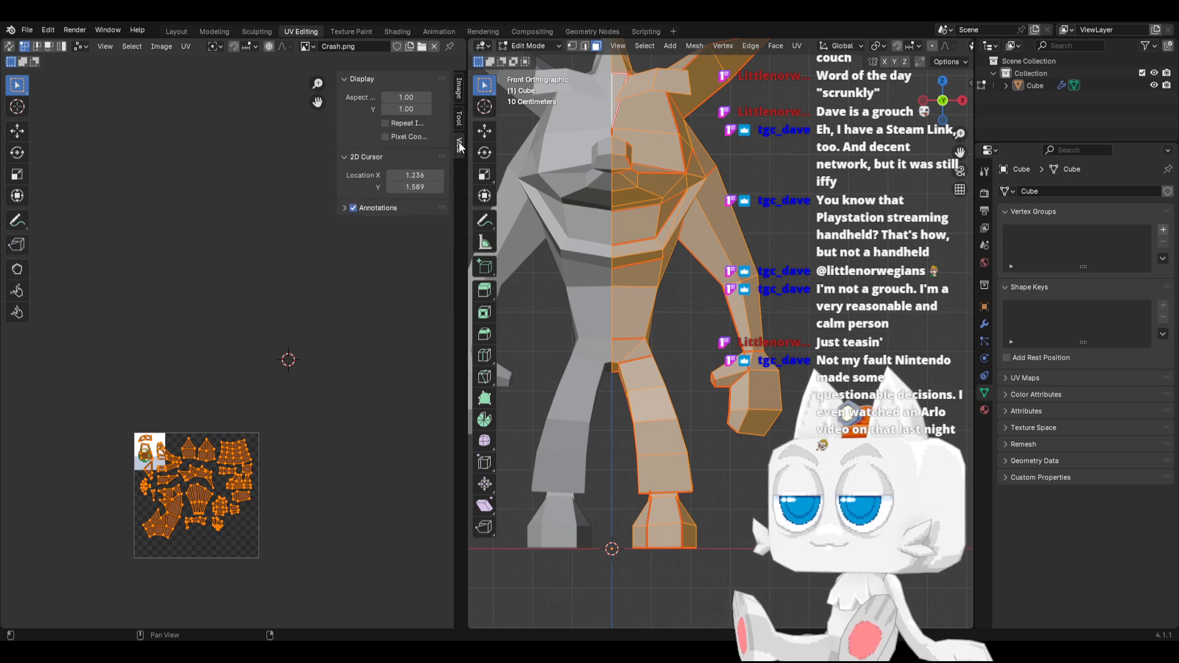
click(458, 88)
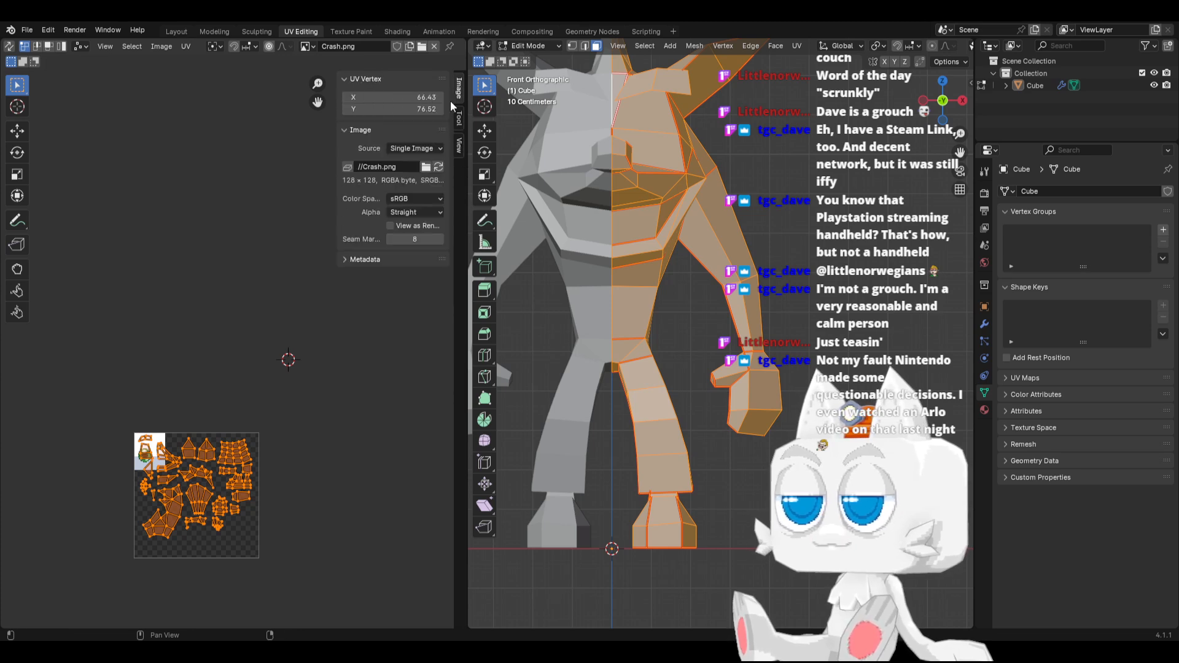
Move all the UV islands out of the image square to the empty space on its right
scroll(153, 494, up, 2)
scroll(225, 417, up, 3)
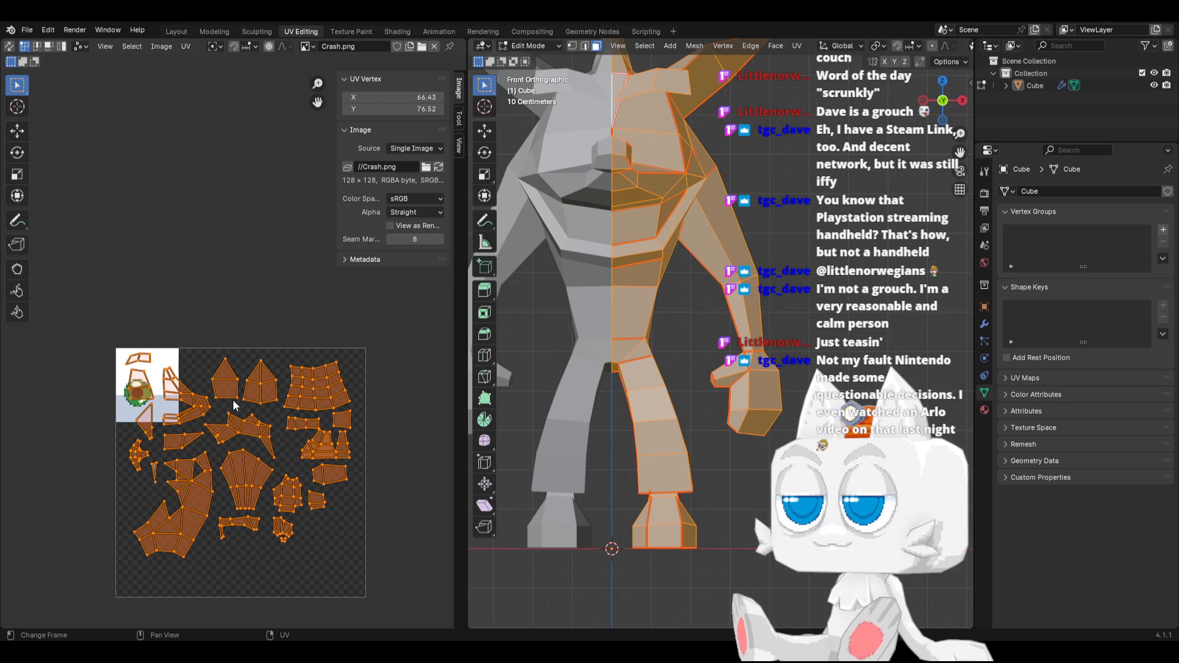
scroll(240, 399, down, 3)
key(g)
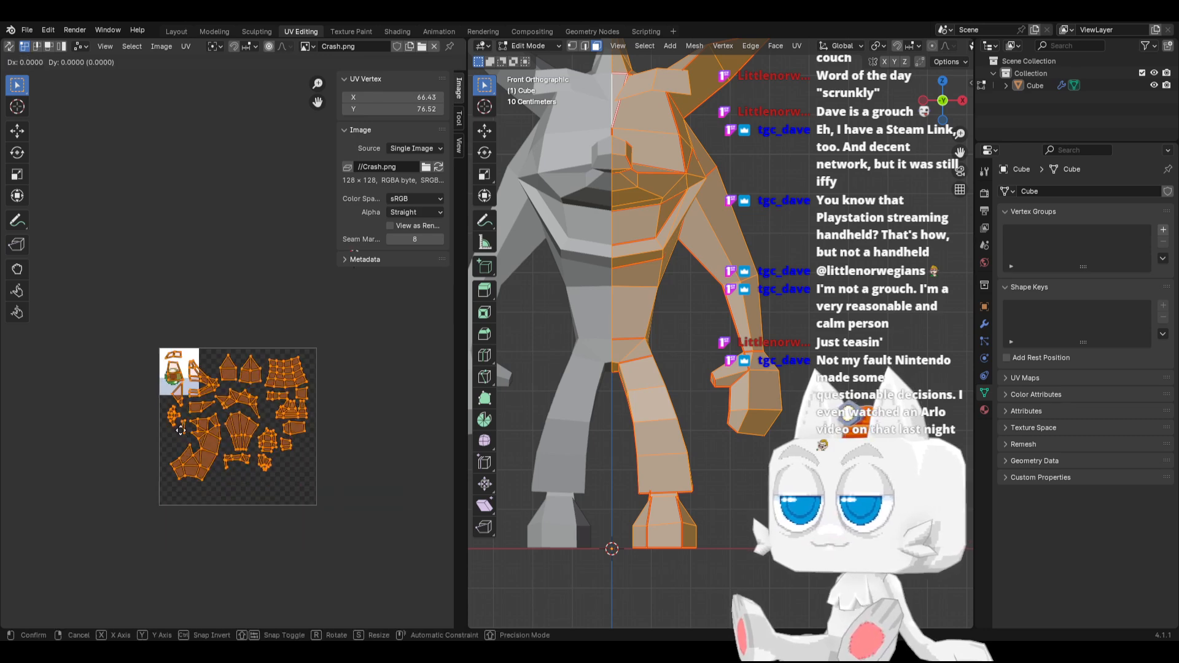
click(353, 433)
Select the whole linked eye island and move it along X onto the white eye rectangle of the texture
click(338, 374)
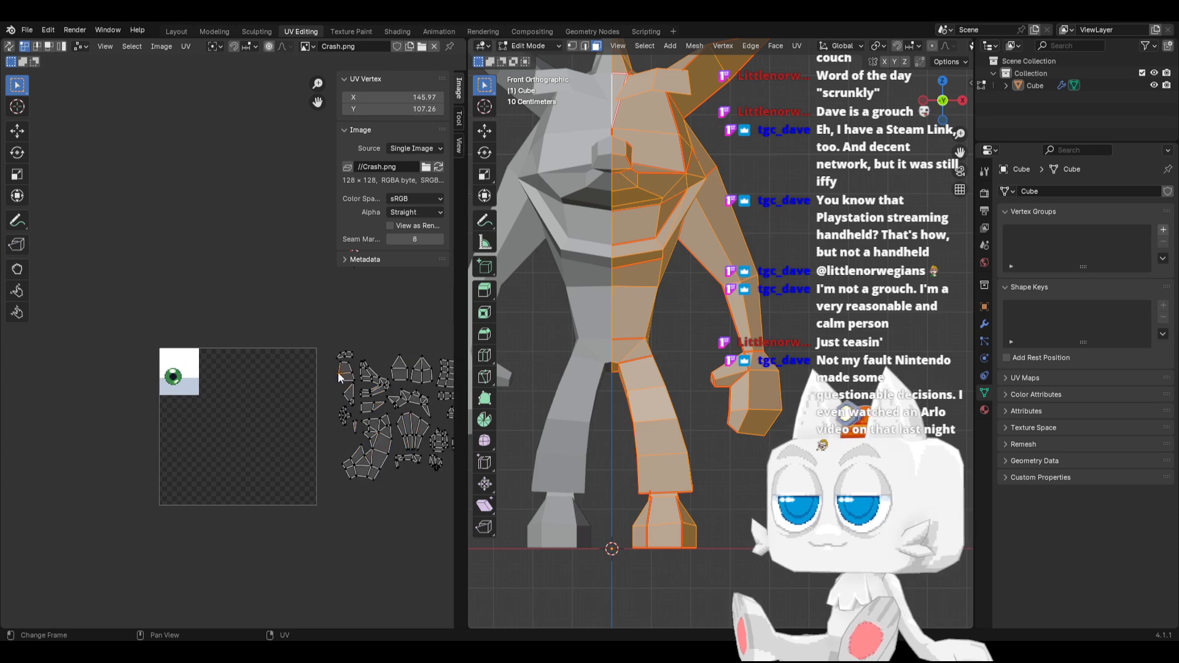
key(ctrl+l)
key(g)
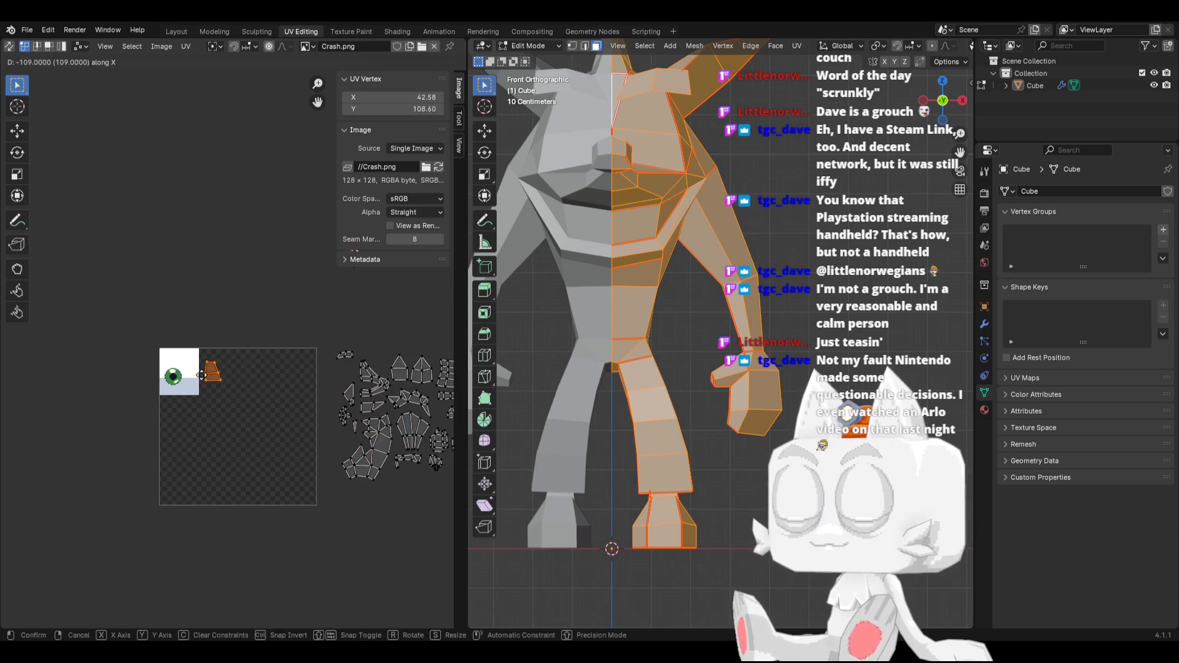
click(176, 373)
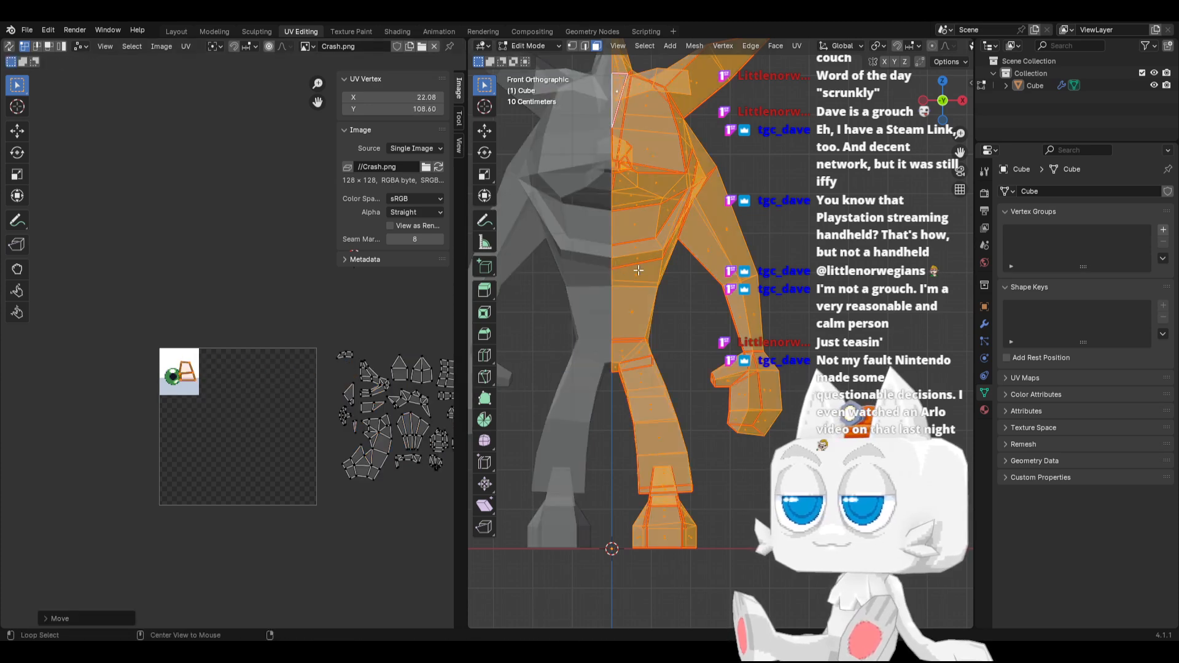
Switch the 3D viewport to Material Preview shading to show the texture on the character
key(z)
click(654, 341)
scroll(654, 342, up, 2)
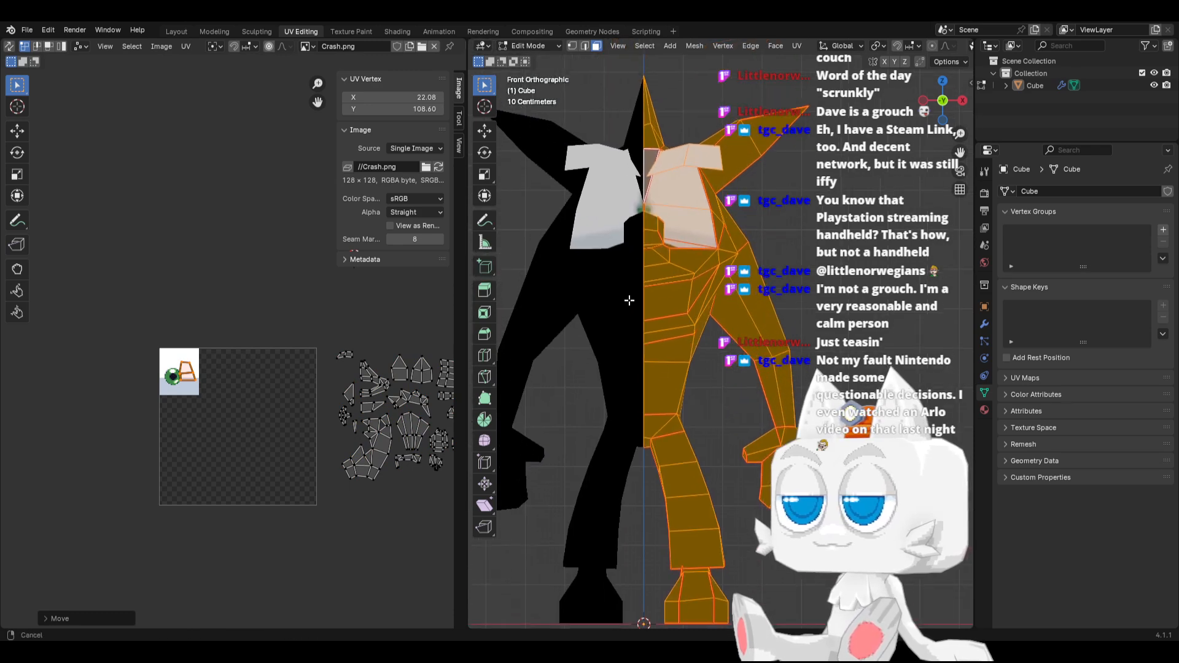
Enlarge the eye UV island and shift it left so that it covers the painted iris
scroll(172, 392, up, 3)
key(s)
click(205, 391)
key(g)
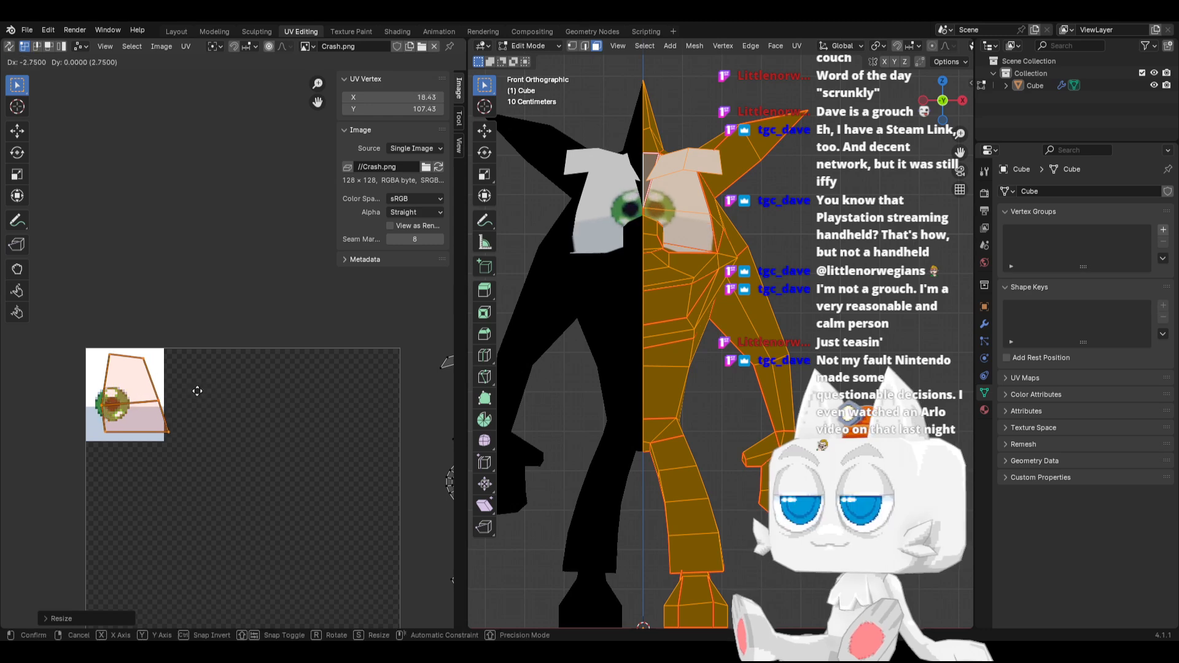
click(185, 391)
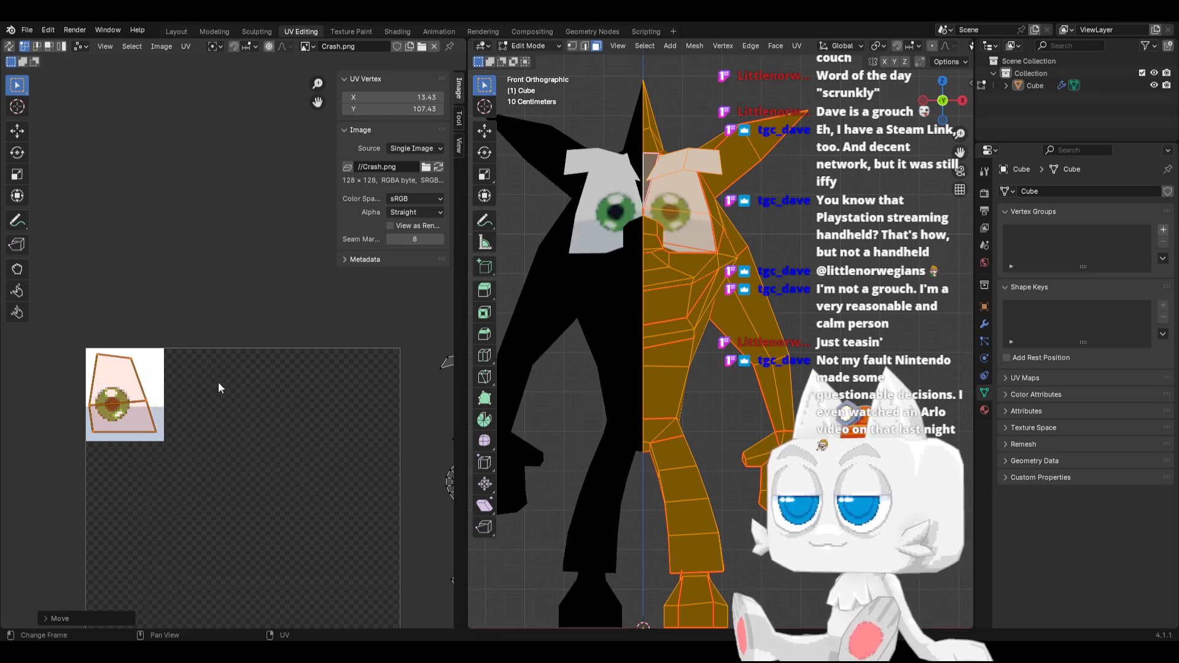
Set the Crash material's image texture interpolation to Closest
click(984, 410)
click(1096, 374)
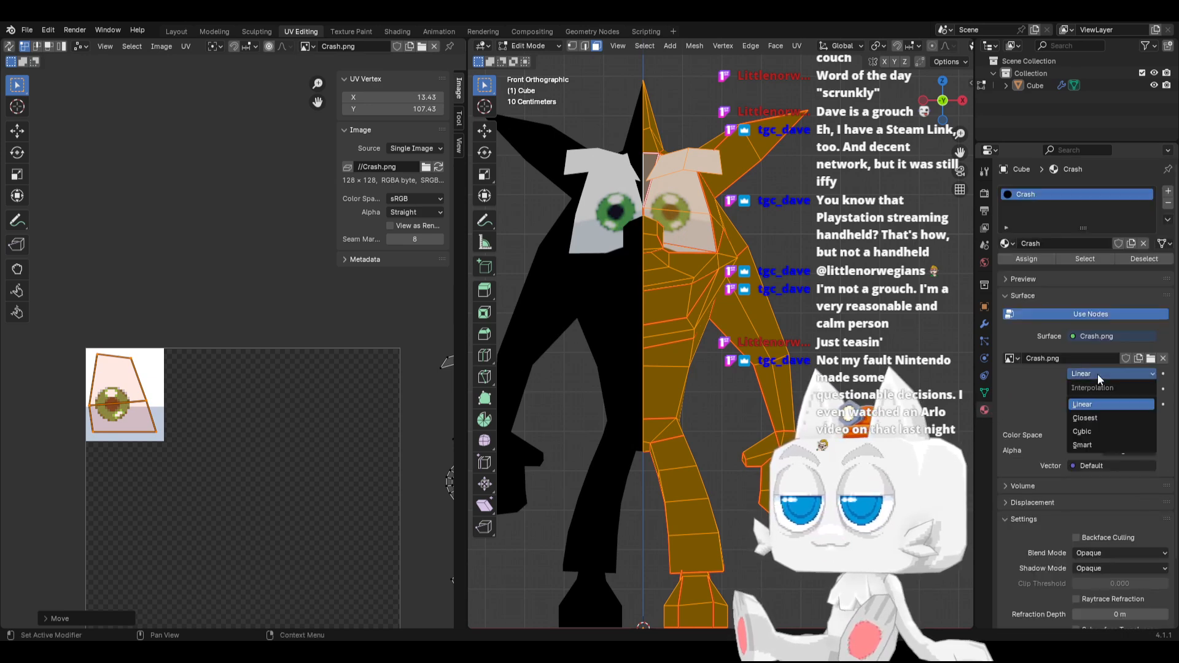
click(1092, 414)
Rotate the eye UV island by about 7°, shrink it slightly and nudge it into place over the painted eye
scroll(182, 408, up, 1)
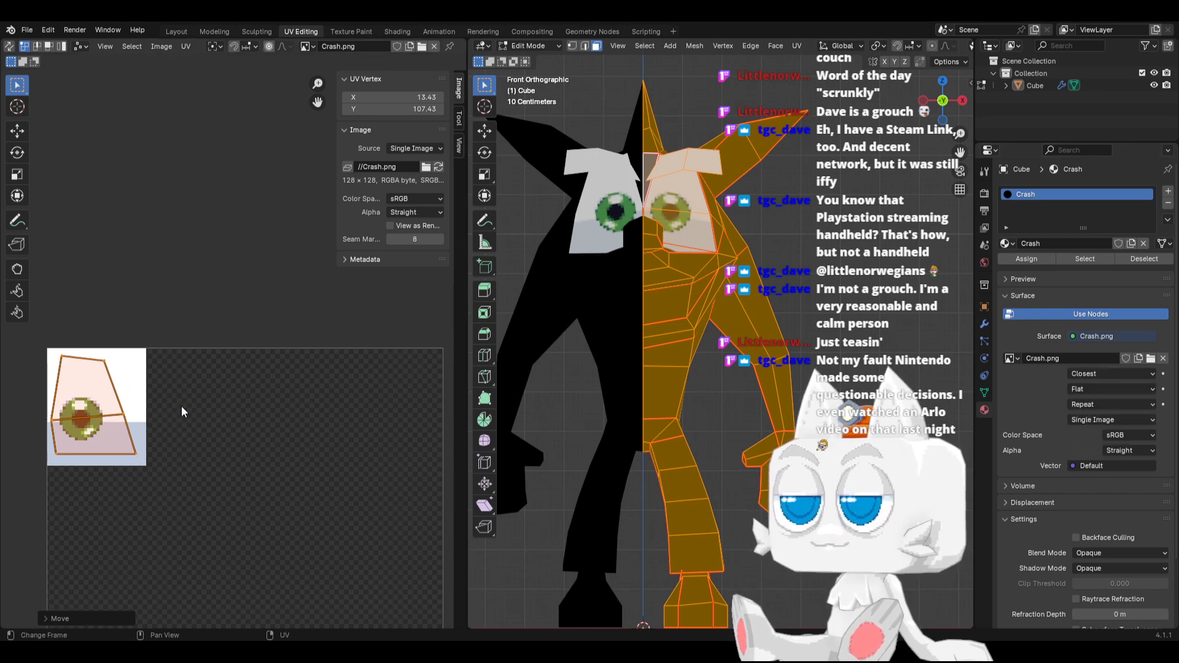
key(r)
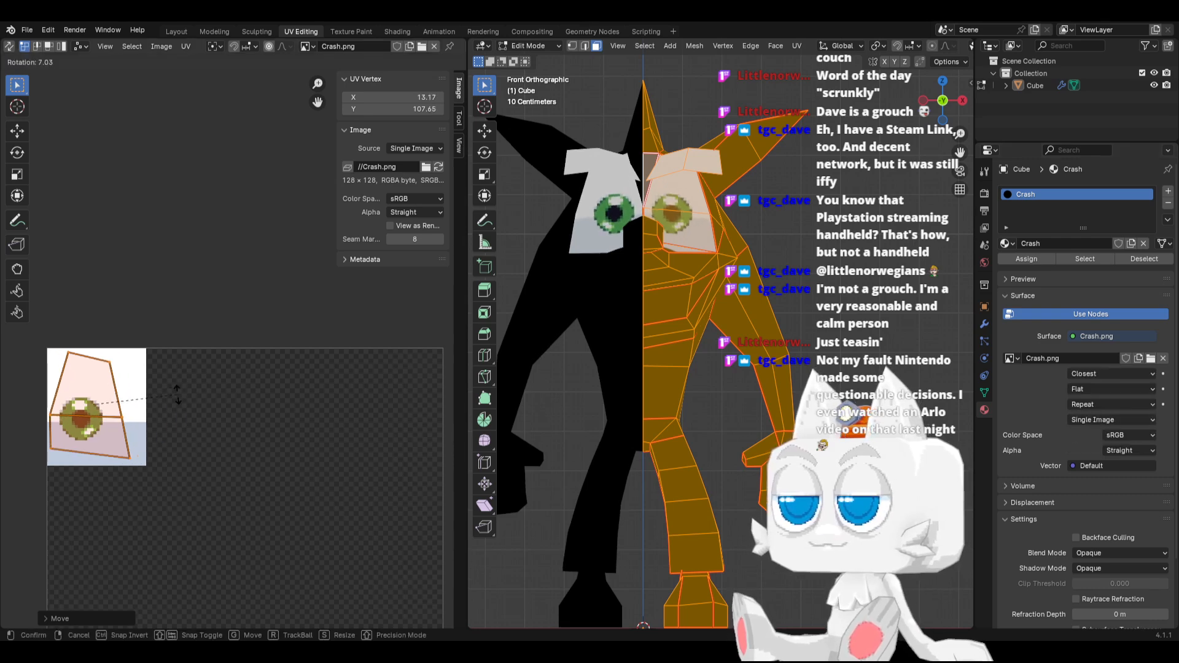
click(179, 399)
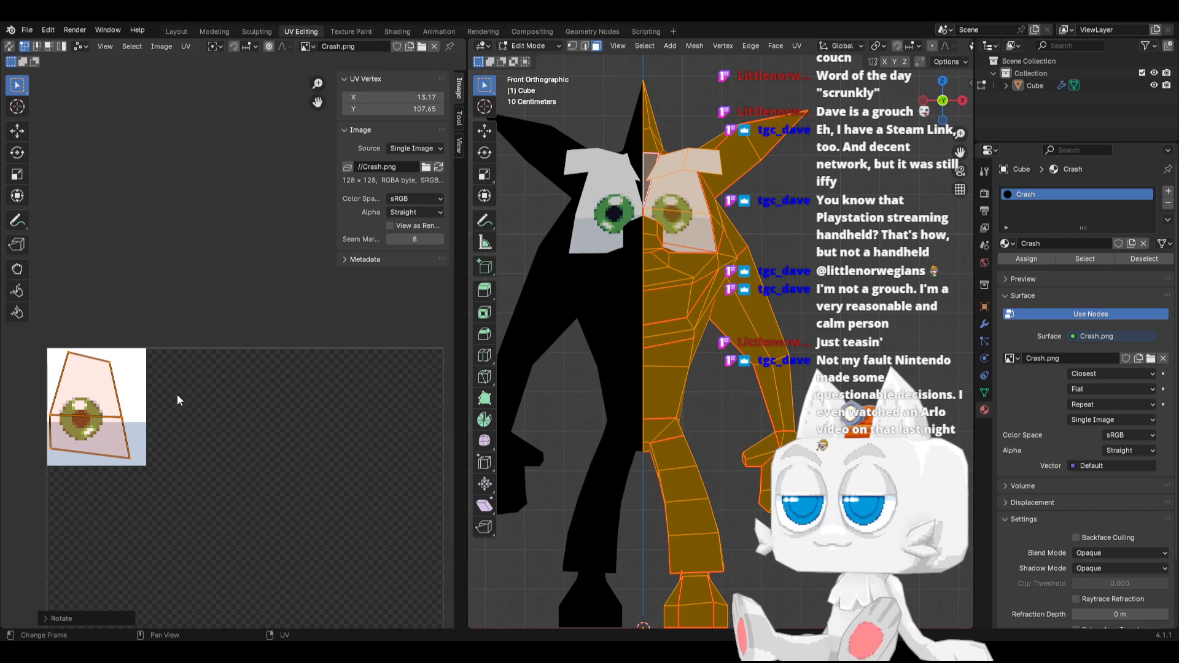
key(g)
click(140, 413)
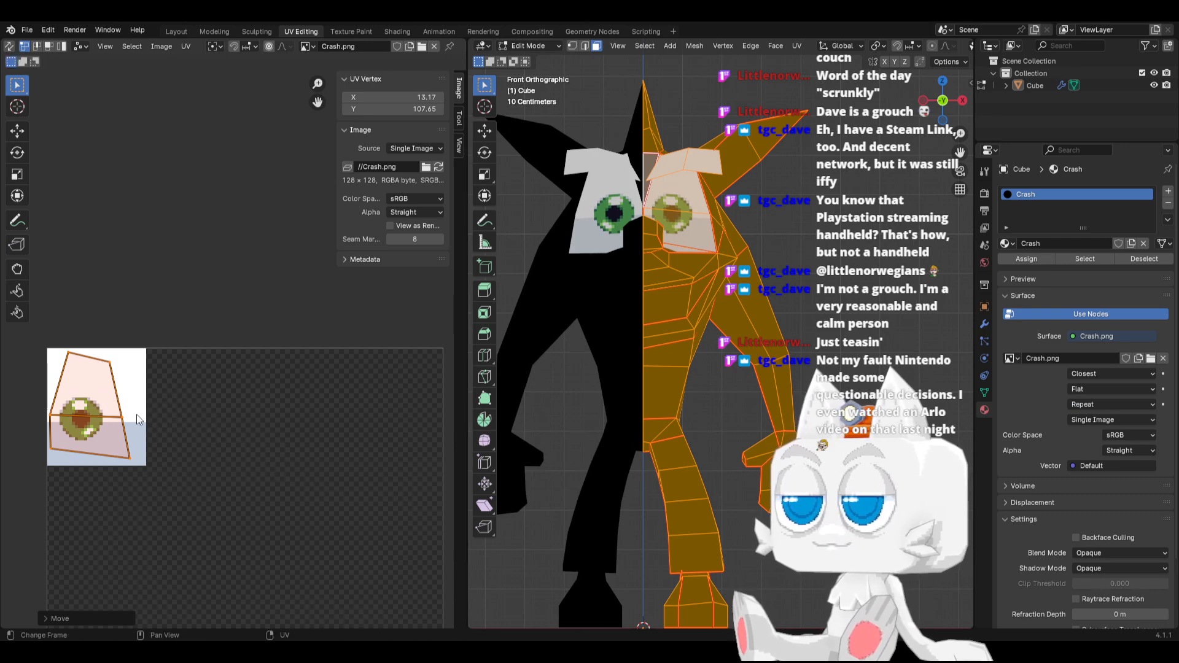
key(s)
click(151, 407)
key(g)
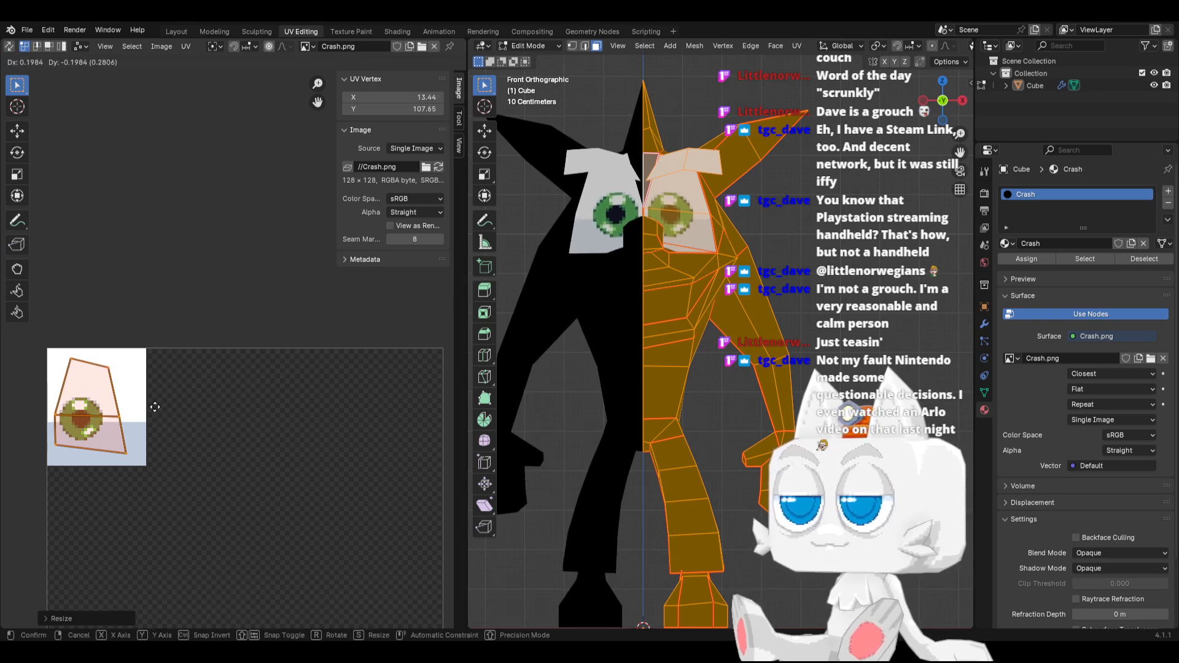
click(157, 407)
middle_drag(659, 258, 755, 311)
scroll(755, 311, down, 3)
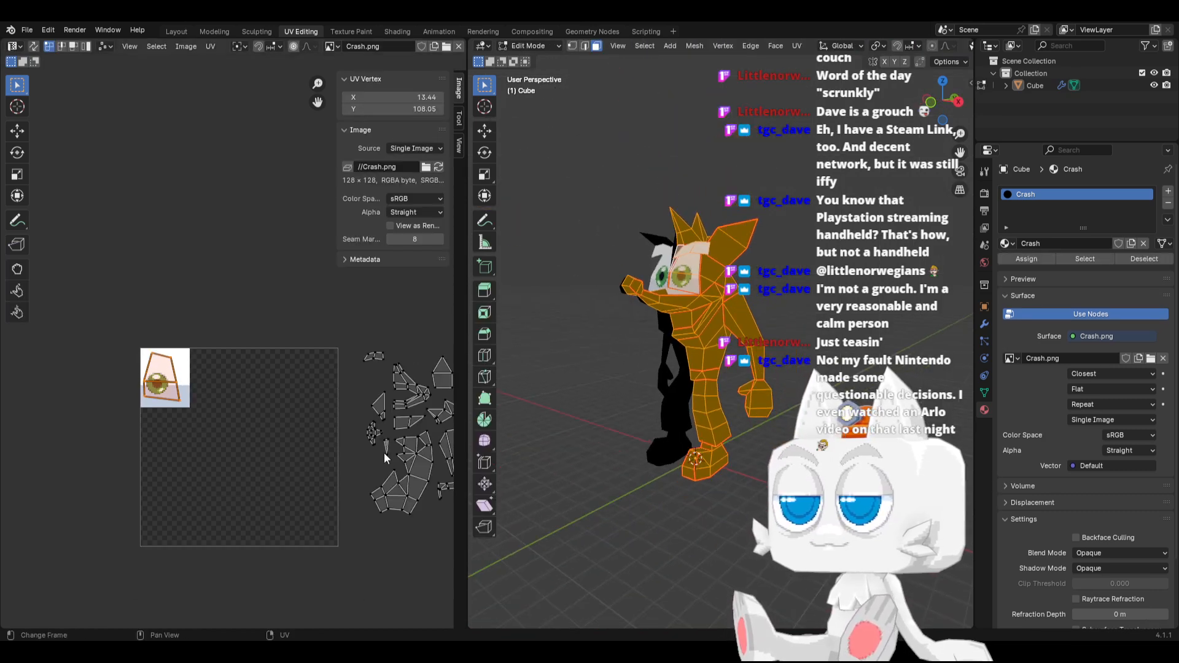
scroll(390, 444, down, 3)
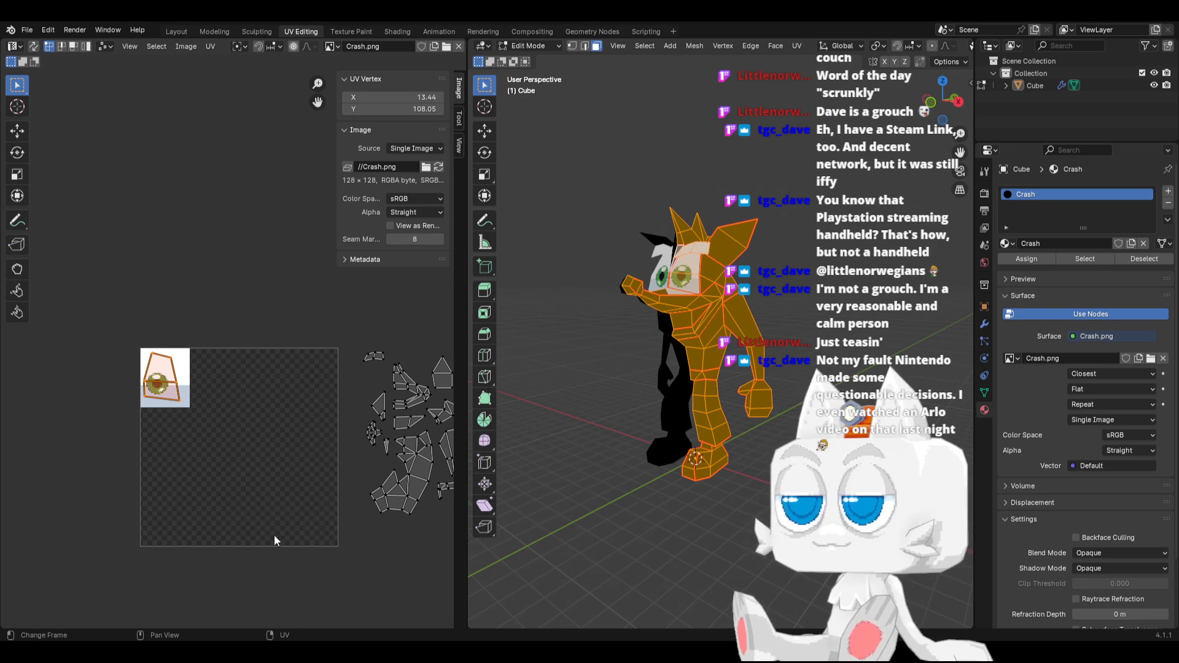
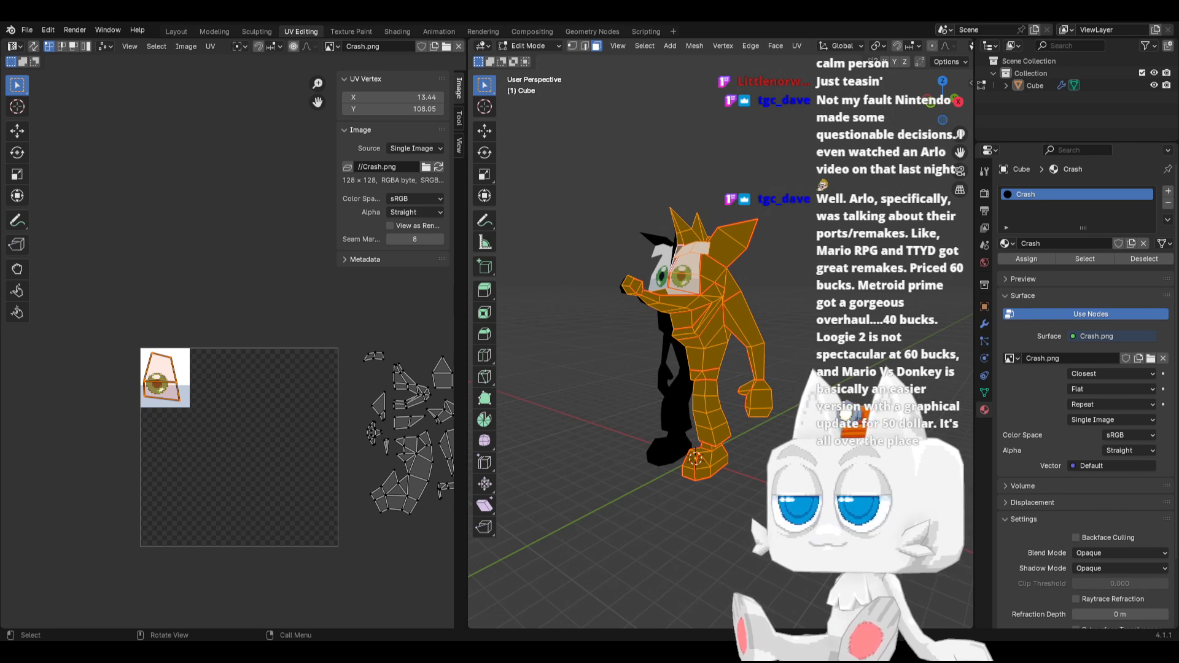
Widen the UV editor and nudge the eye UV island slightly left over the painted eye
scroll(878, 328, up, 1)
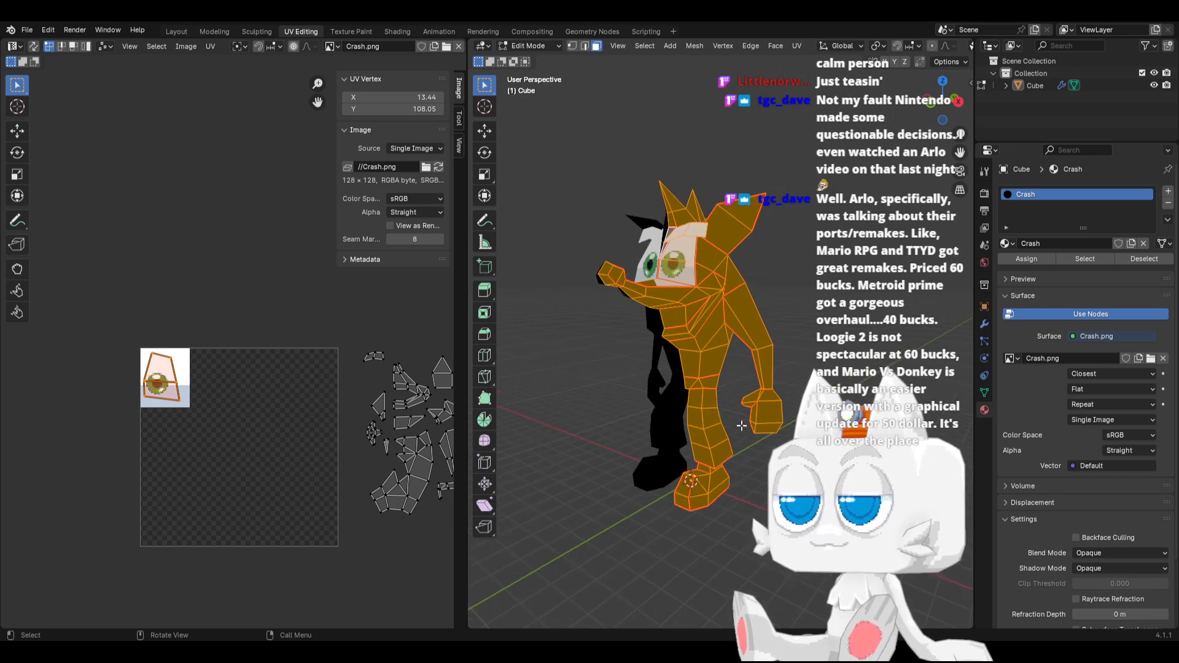
drag(467, 367, 530, 362)
scroll(331, 438, up, 3)
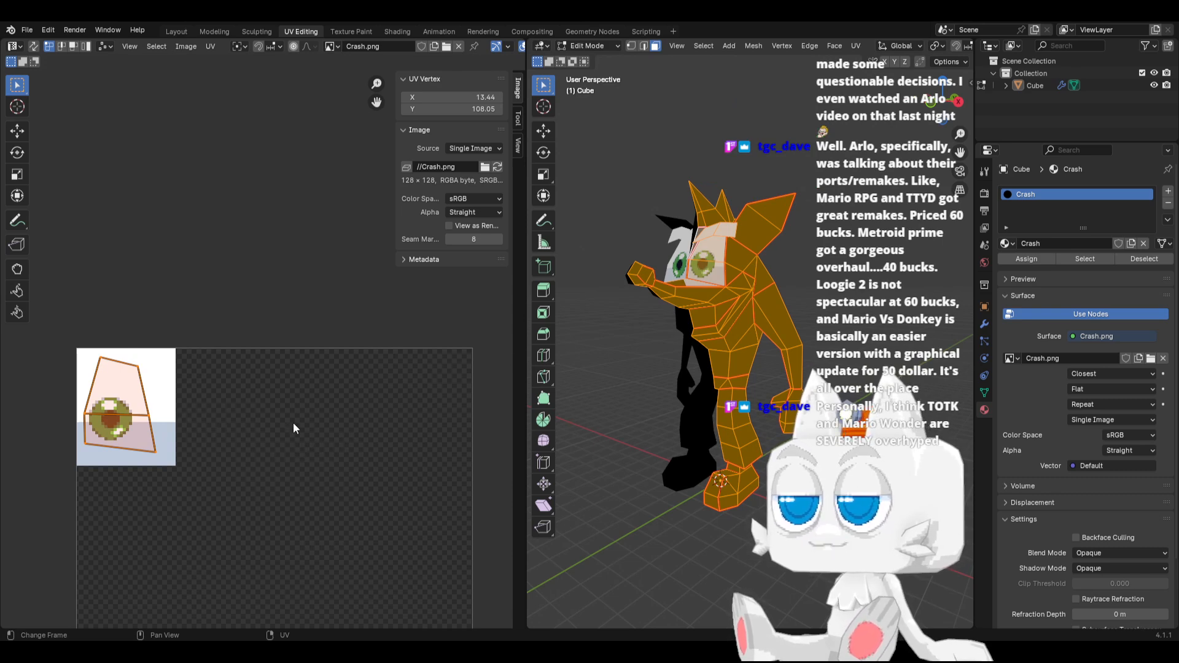
scroll(135, 426, up, 1)
key(g)
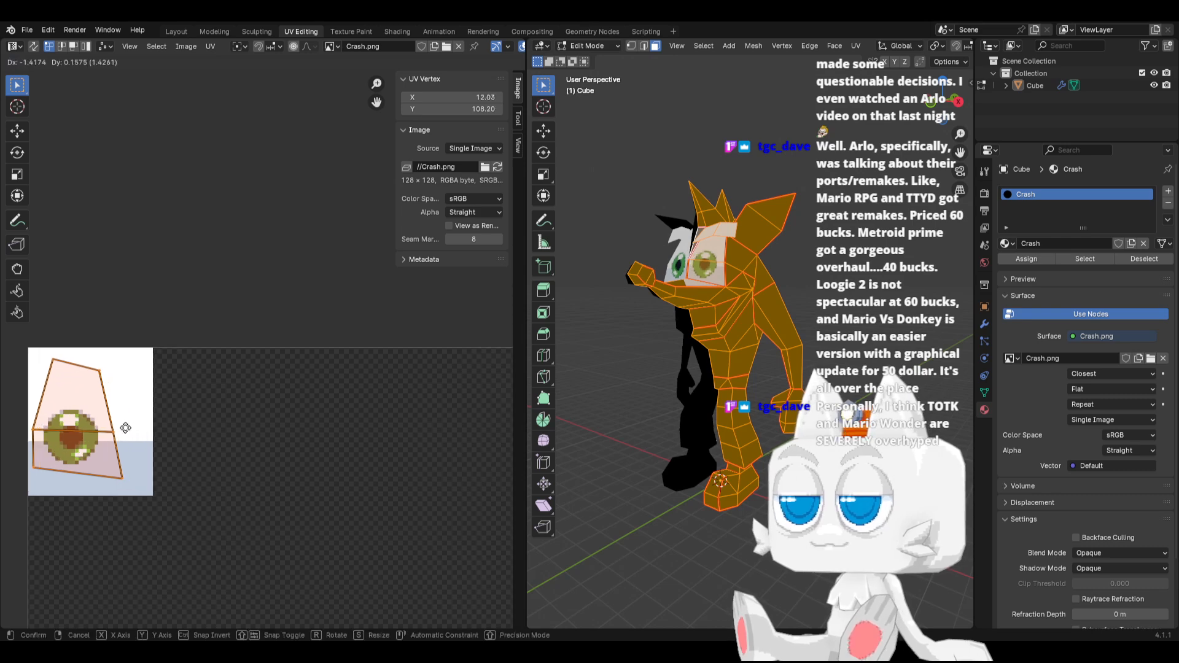
click(127, 432)
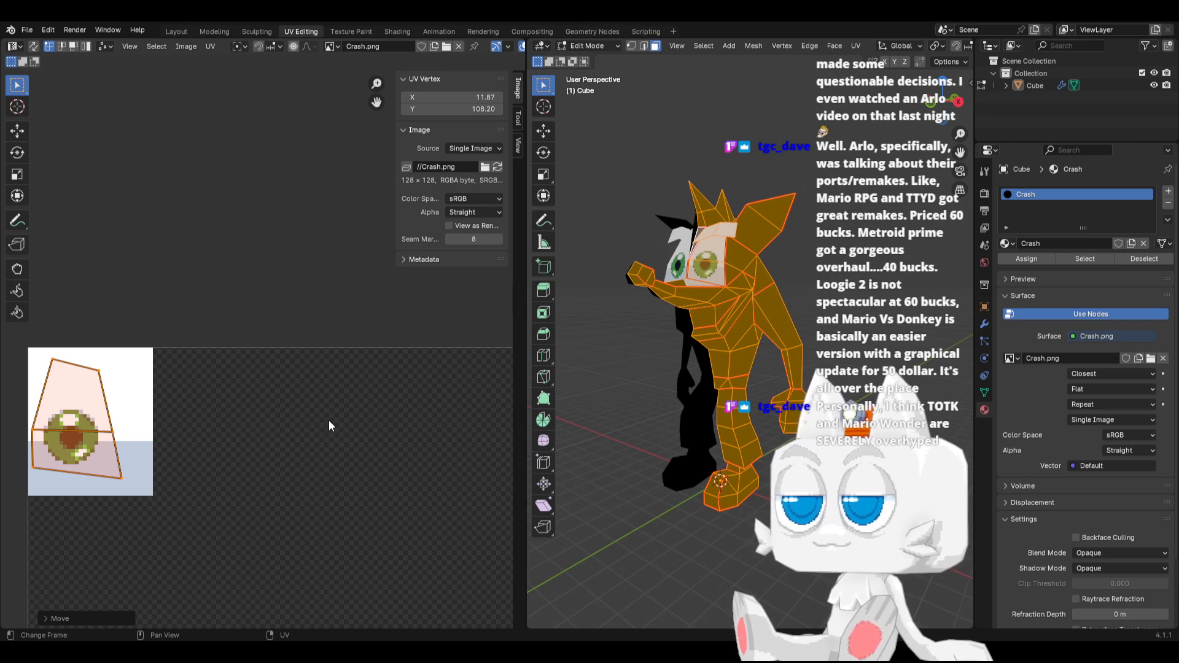
middle_drag(697, 292, 699, 332)
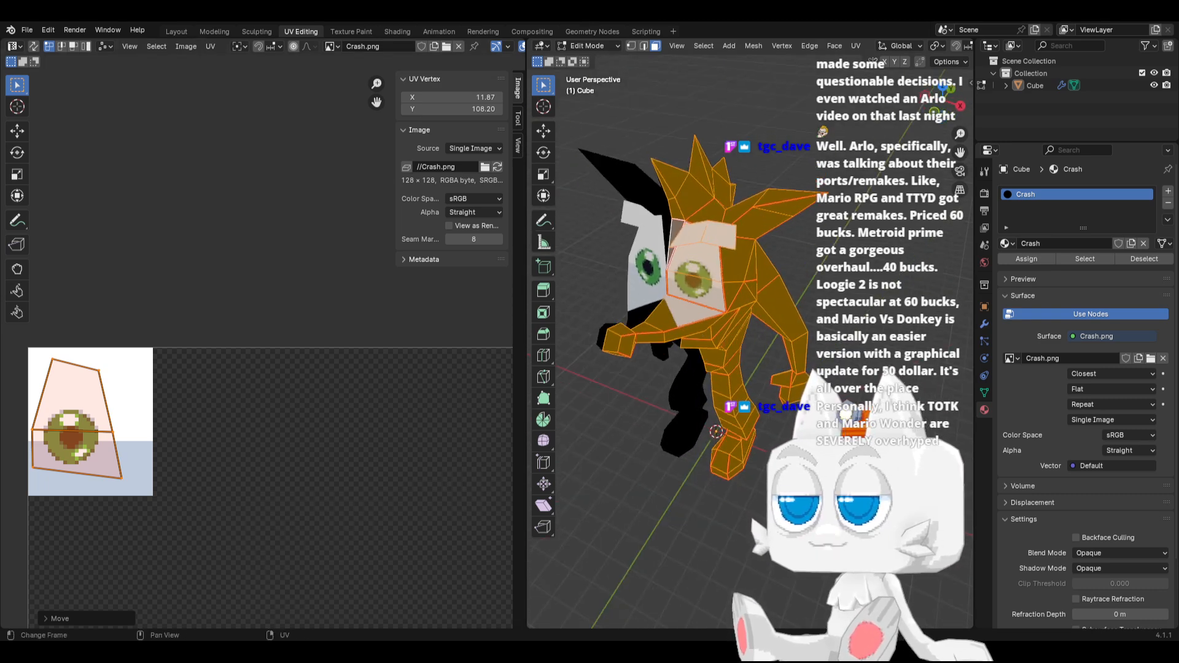
Switch to Aseprite and erase a strip 4 pixels wide along the right edge of the eye's white and blue-grey background
key(alt+Tab)
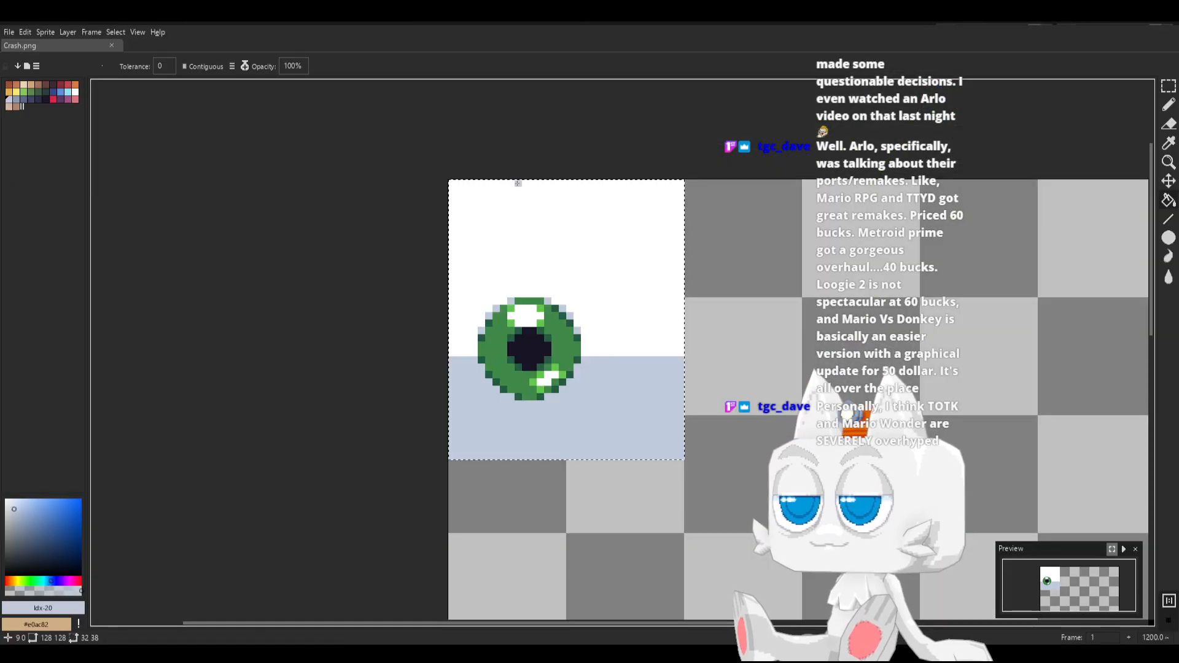
click(1168, 86)
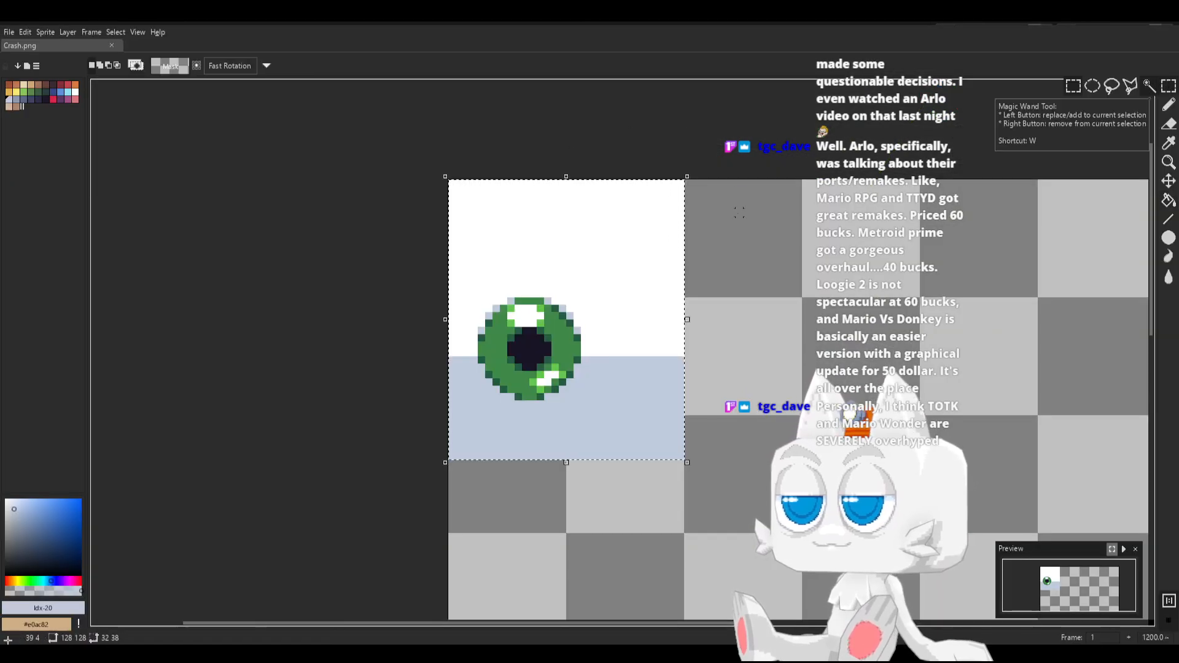
click(821, 212)
drag(657, 183, 725, 464)
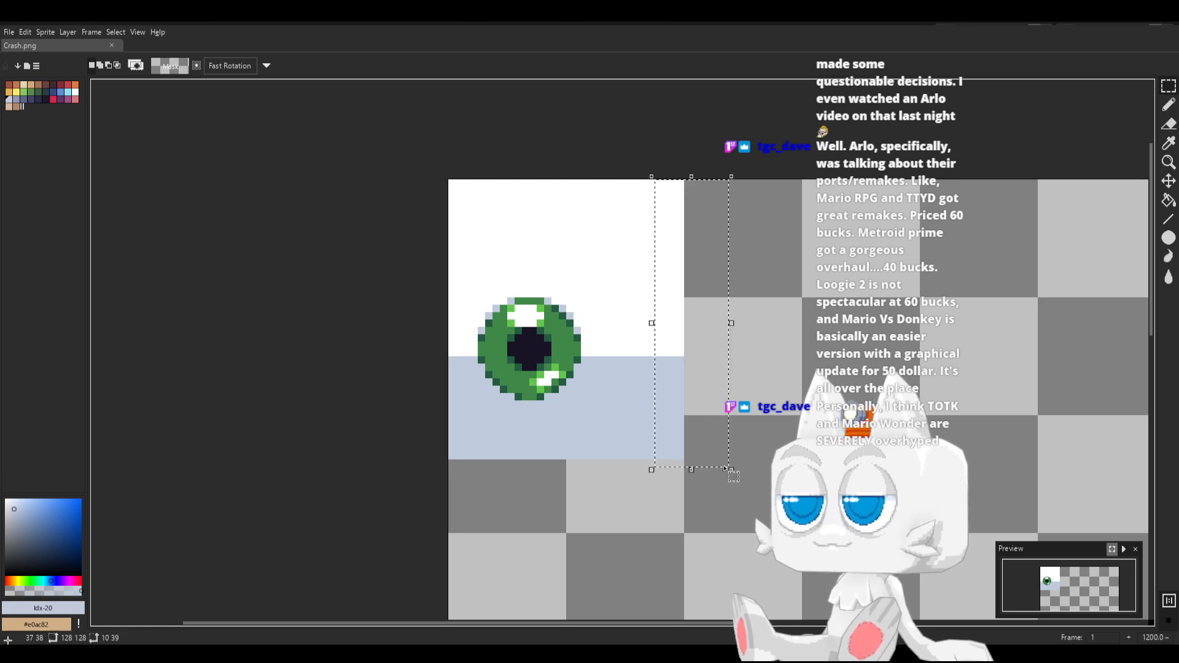
key(Delete)
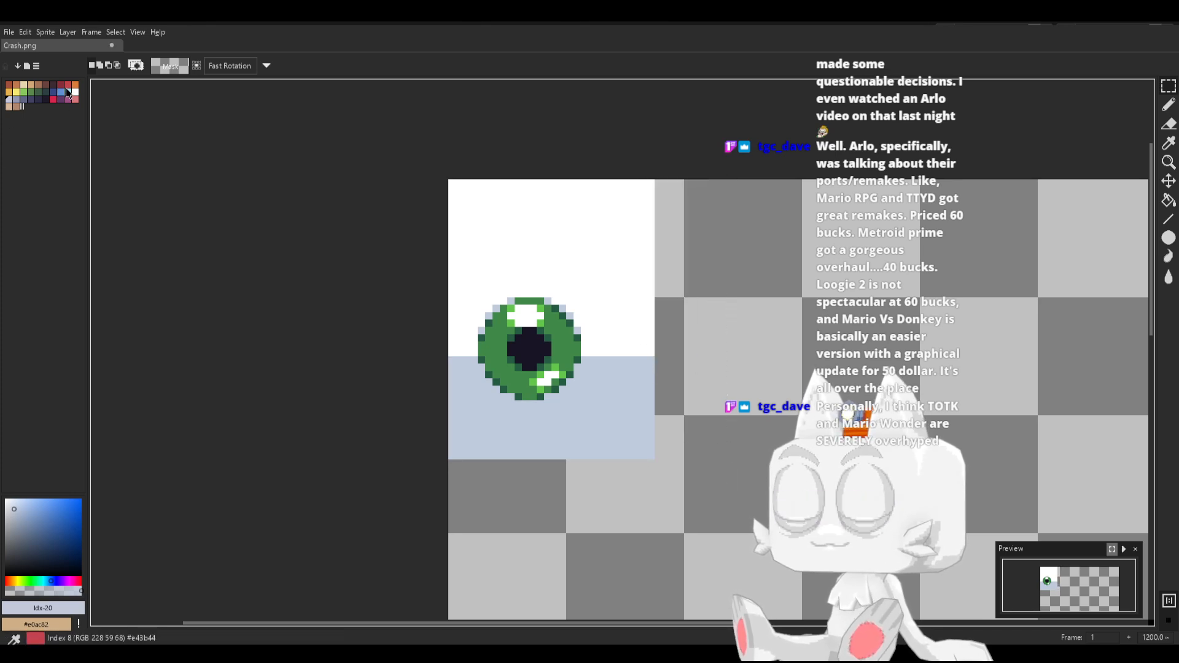
Set the foreground colour to light orange palette index 10 and the background colour to darker orange index 9
click(11, 94)
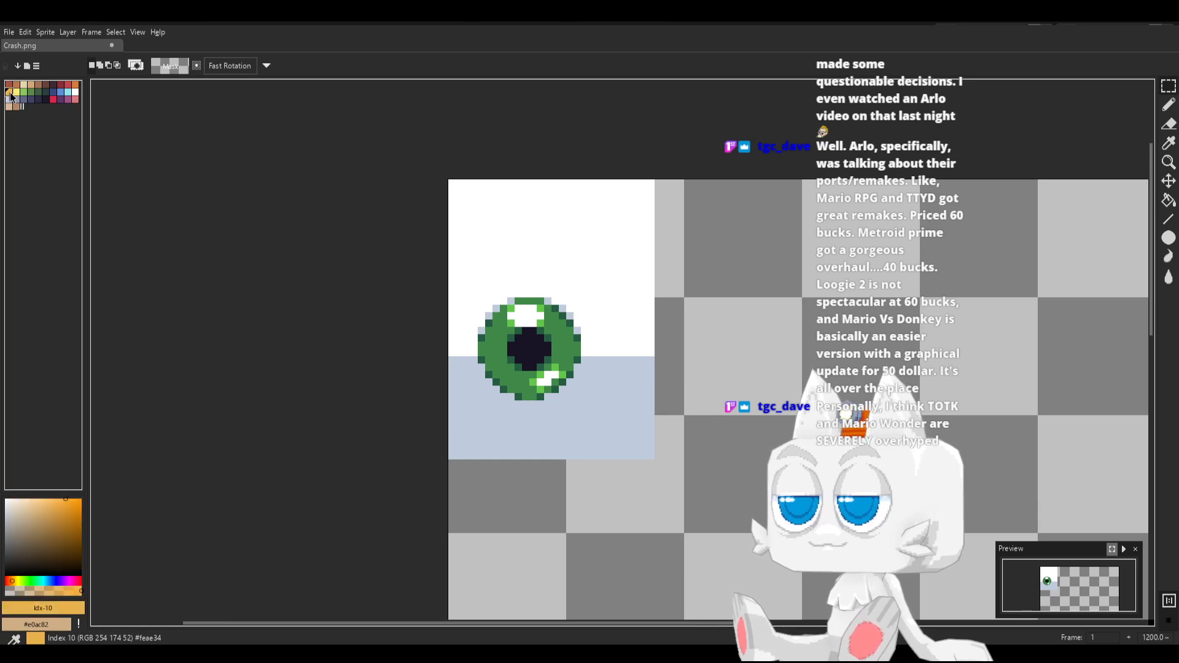
right_click(75, 84)
key(x)
key(x)
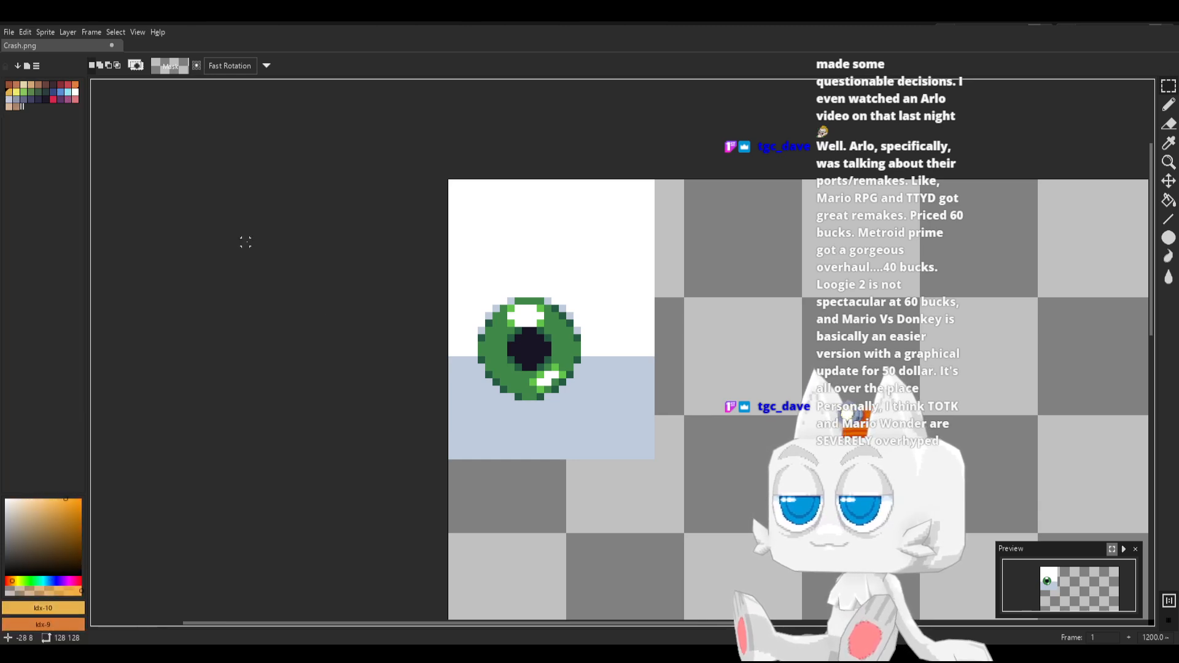
Fill a 4 × 4 px square with light orange directly beside the top right corner of the eye background
click(1170, 88)
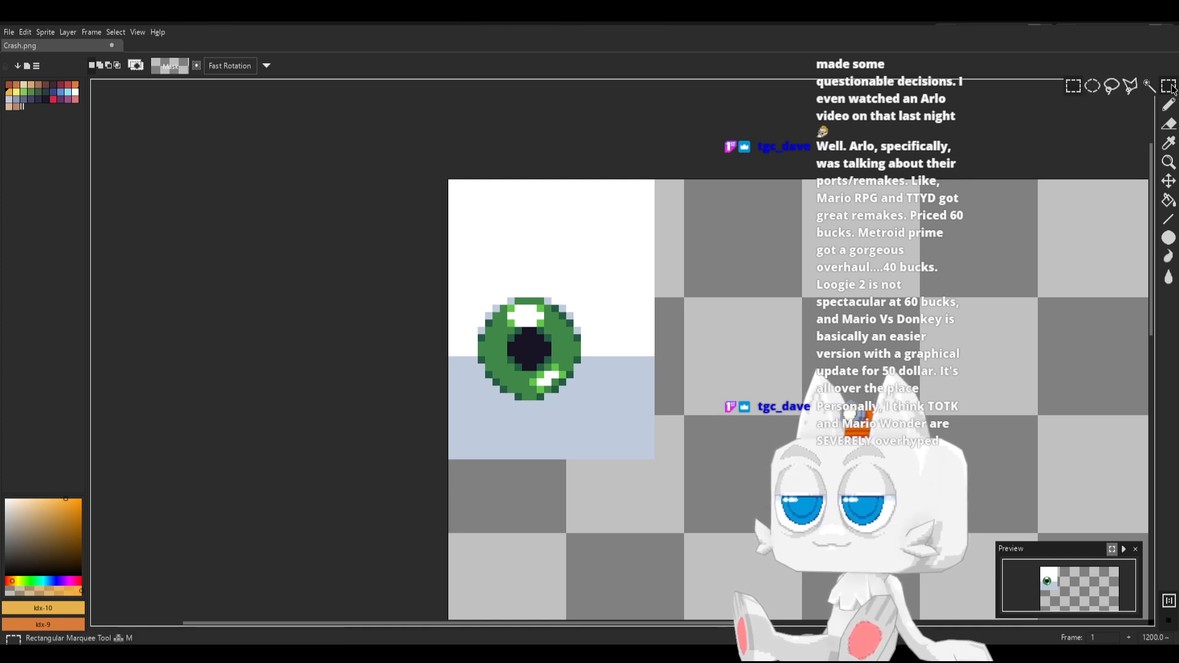
middle_drag(506, 417, 380, 282)
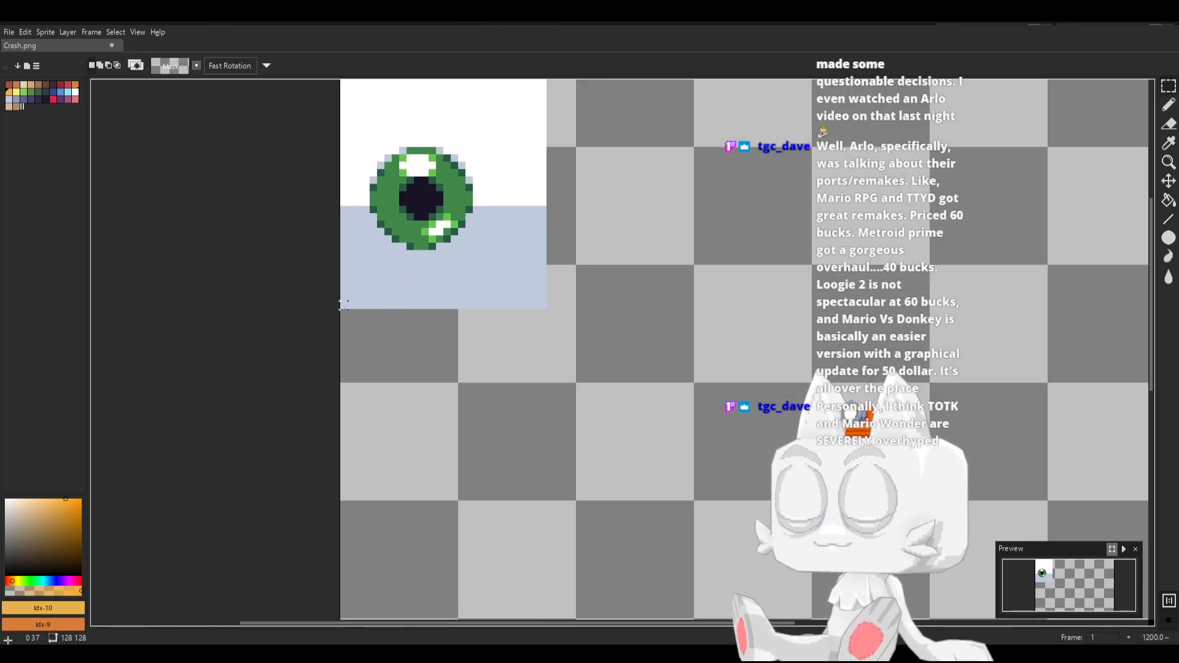
drag(343, 313, 489, 442)
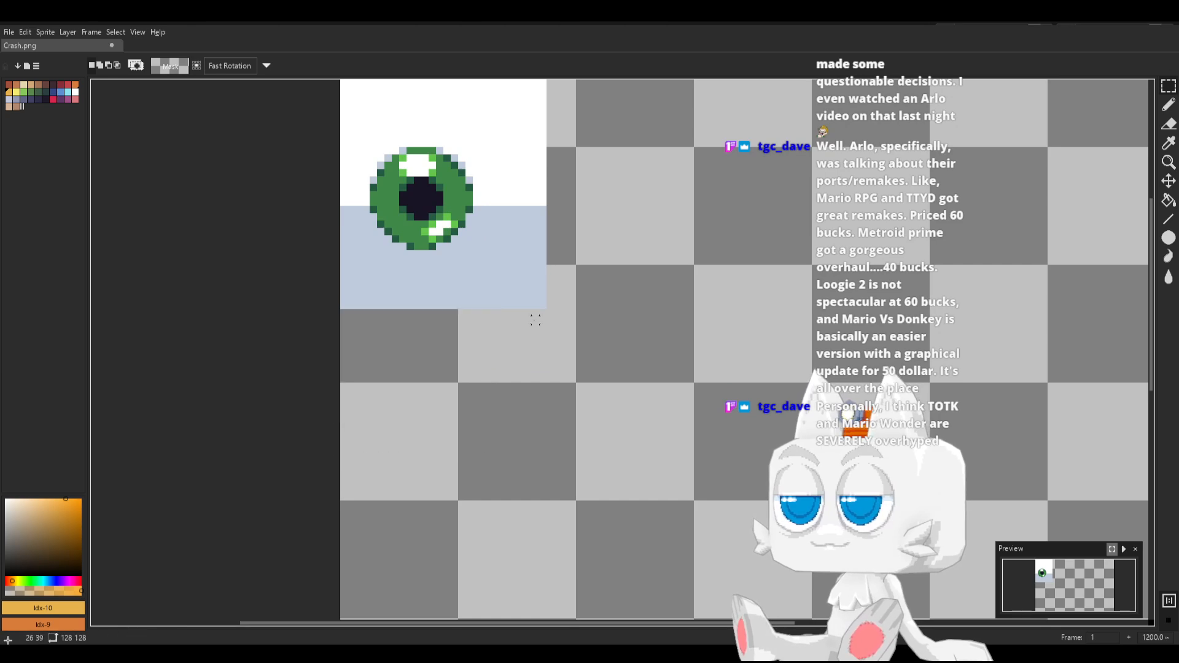
middle_drag(554, 321, 485, 342)
mouse_move(480, 111)
mouse_down()
mouse_move(555, 205)
mouse_move(510, 124)
mouse_move(545, 168)
mouse_move(499, 131)
mouse_up()
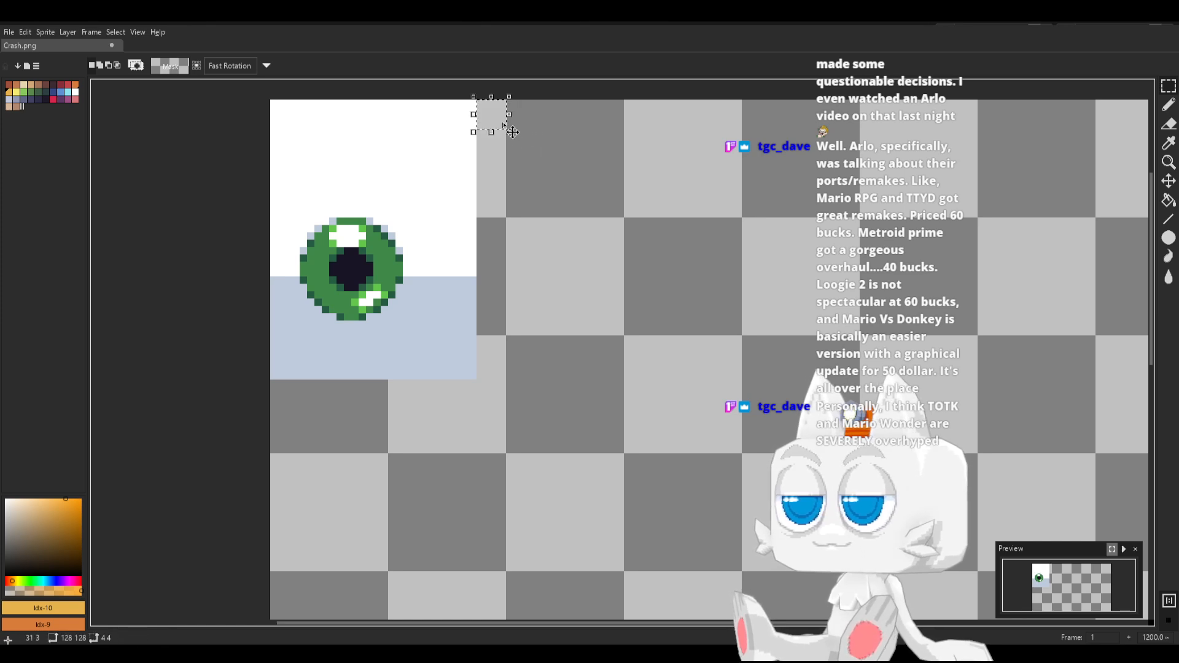
key(g)
click(495, 117)
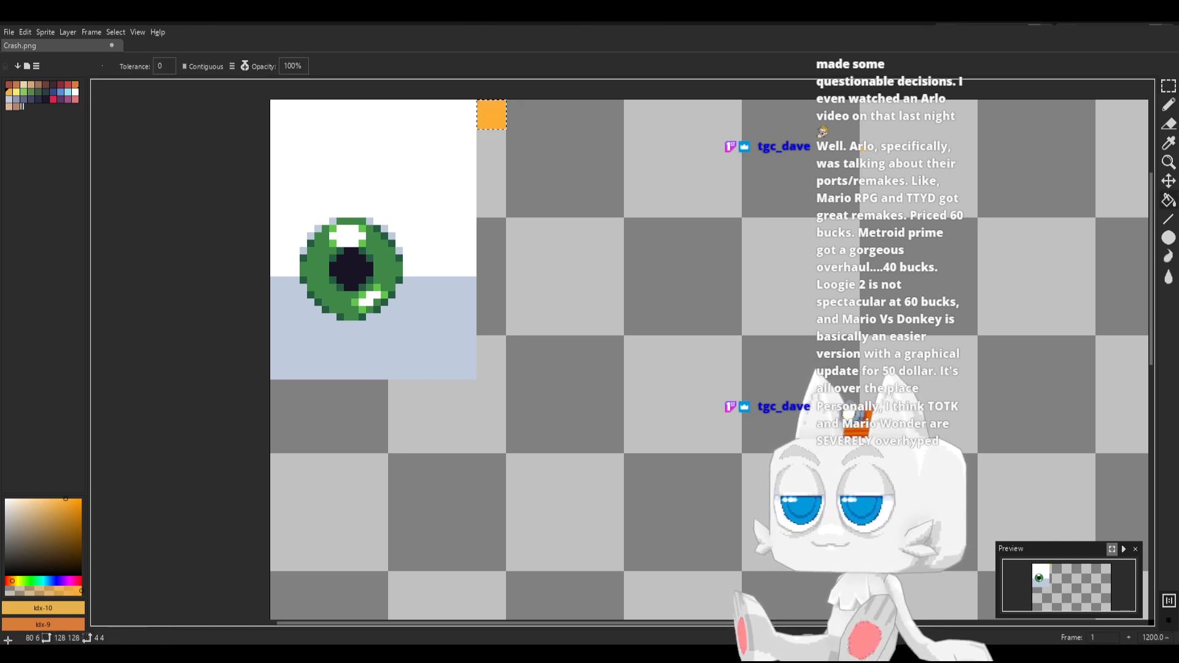
Fill a second 4 × 4 px square just below the light orange one with the darker orange and save Crash.png
click(1168, 86)
key(ctrl+d)
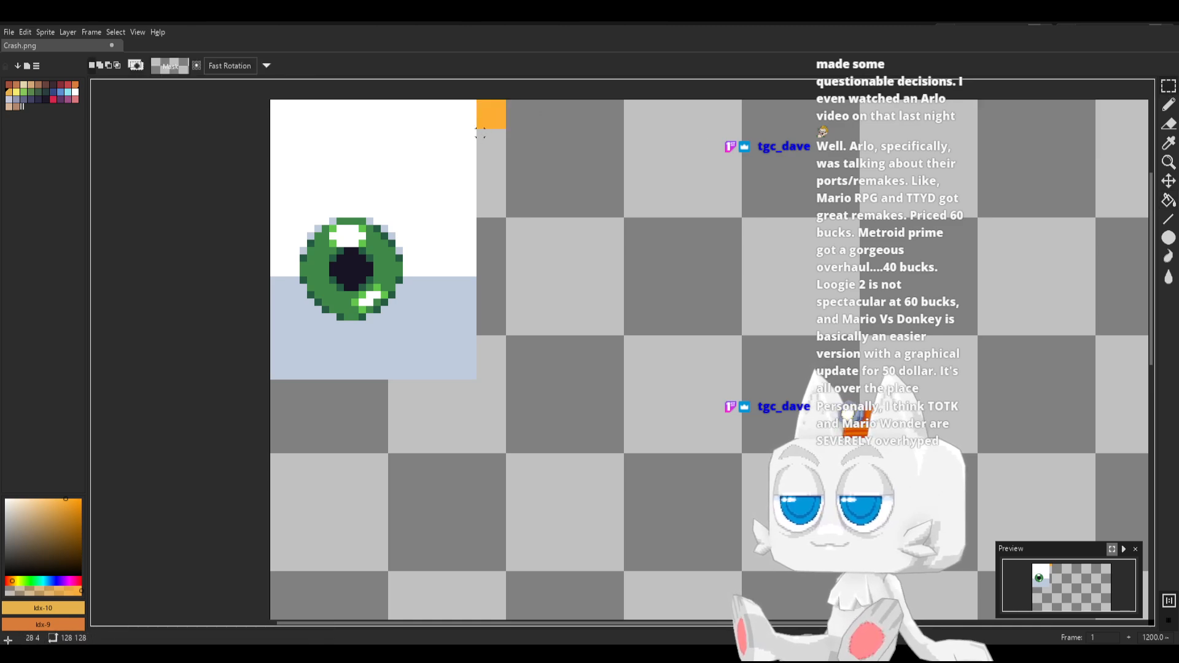
drag(499, 154, 505, 157)
key(x)
key(g)
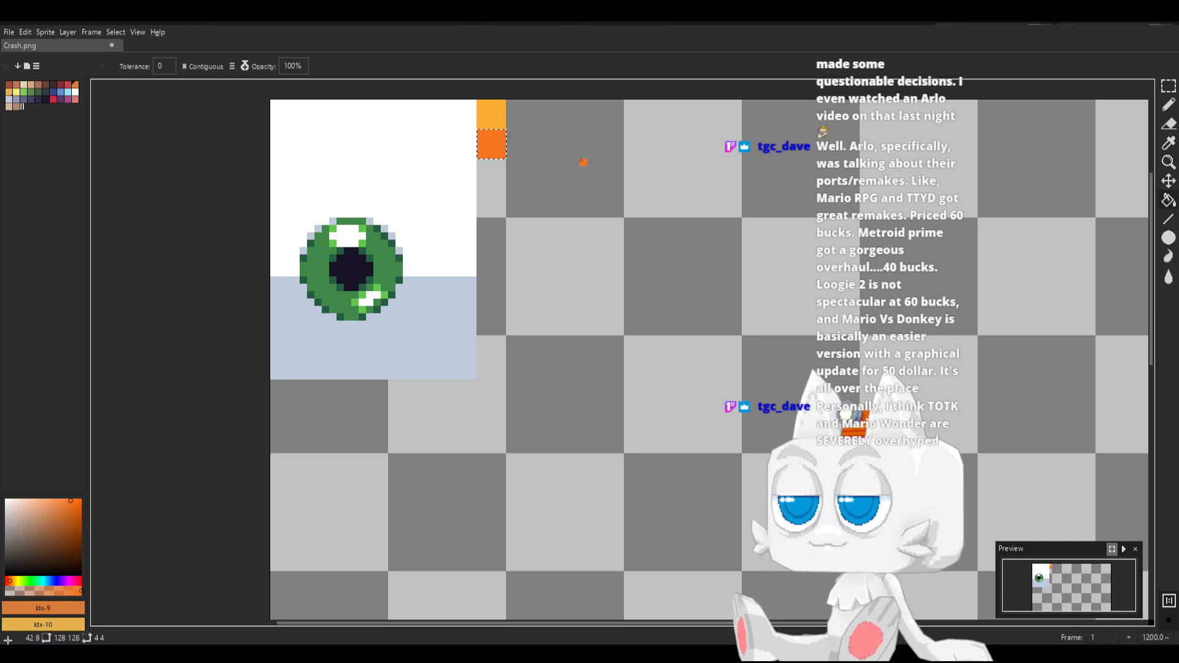
key(ctrl+s)
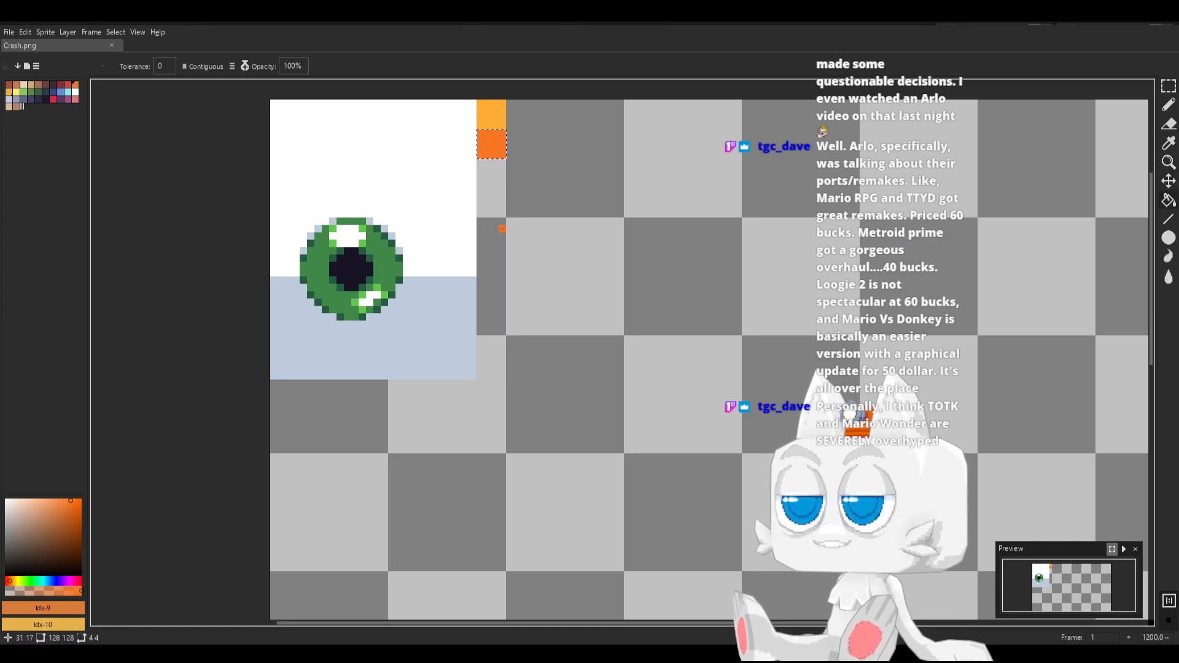
Switch back to Blender and reload the Crash.png image in the UV editor
middle_drag(502, 228, 495, 294)
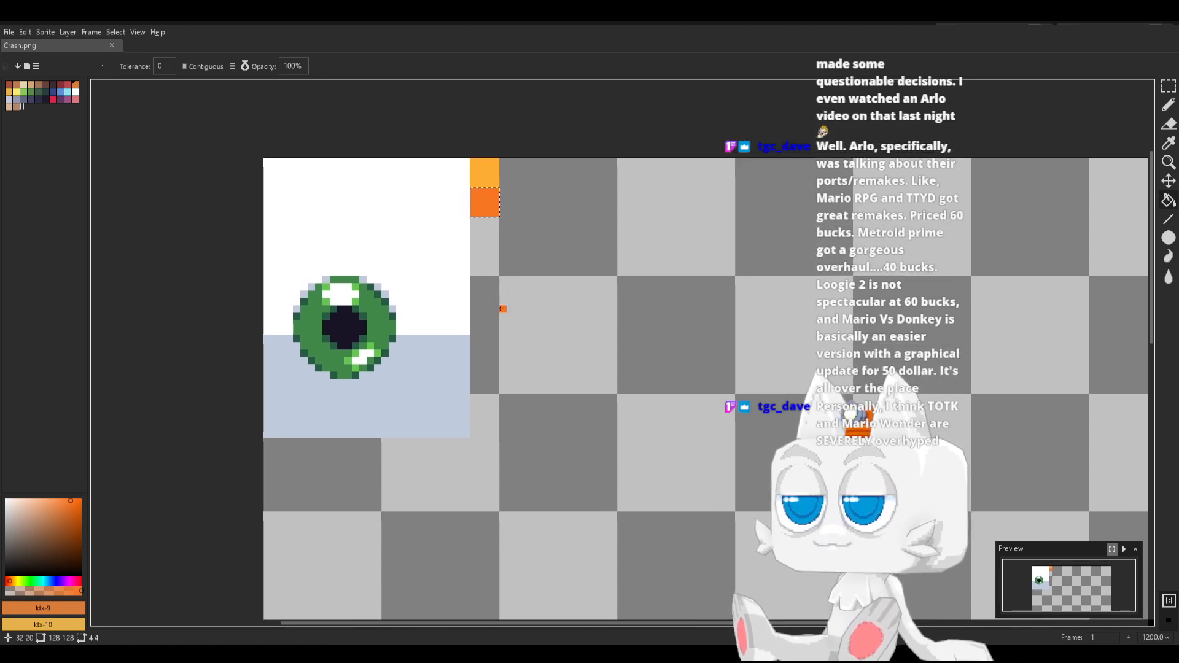
scroll(502, 309, up, 1)
middle_drag(501, 299, 506, 322)
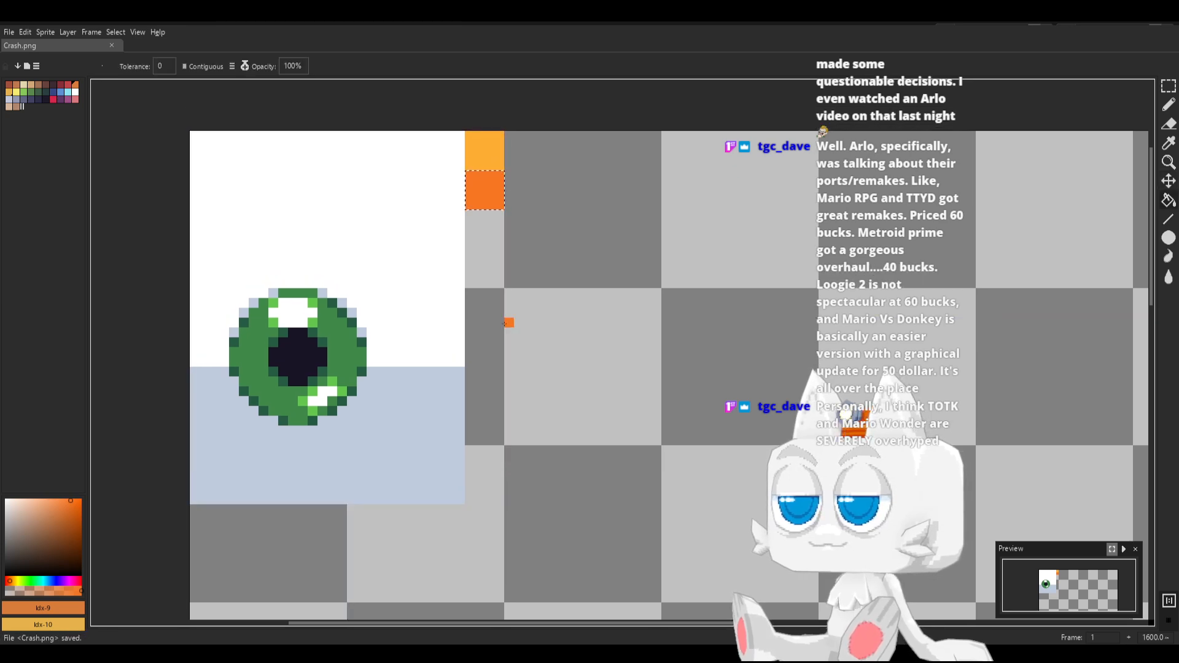
key(alt+Tab)
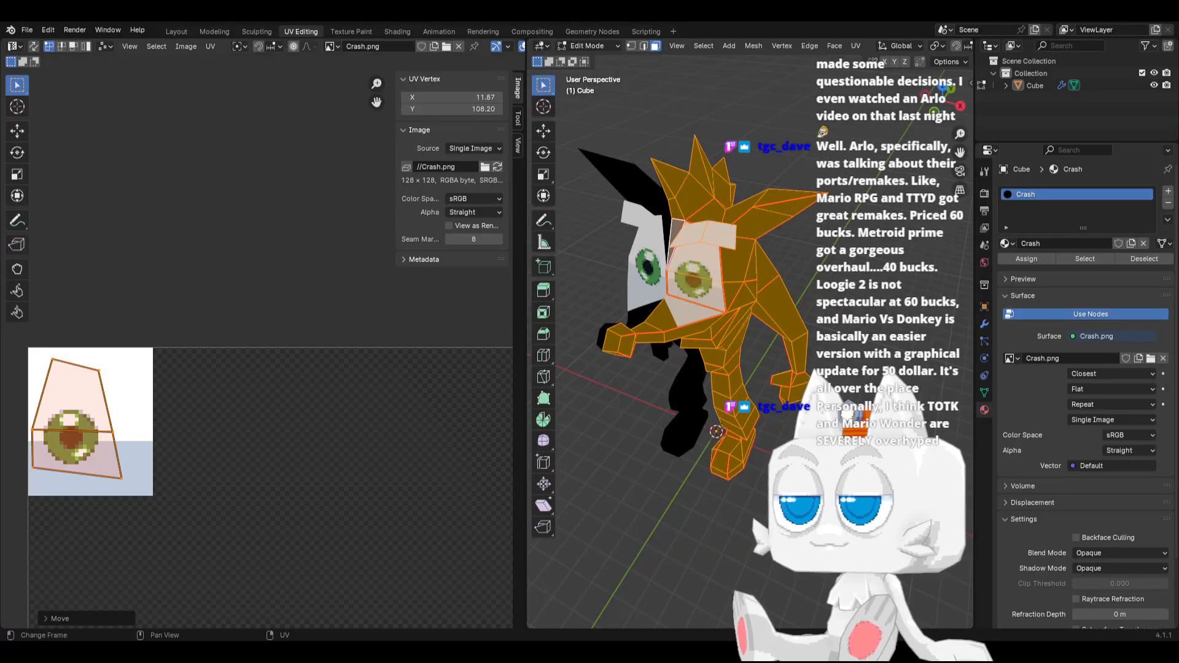
click(497, 167)
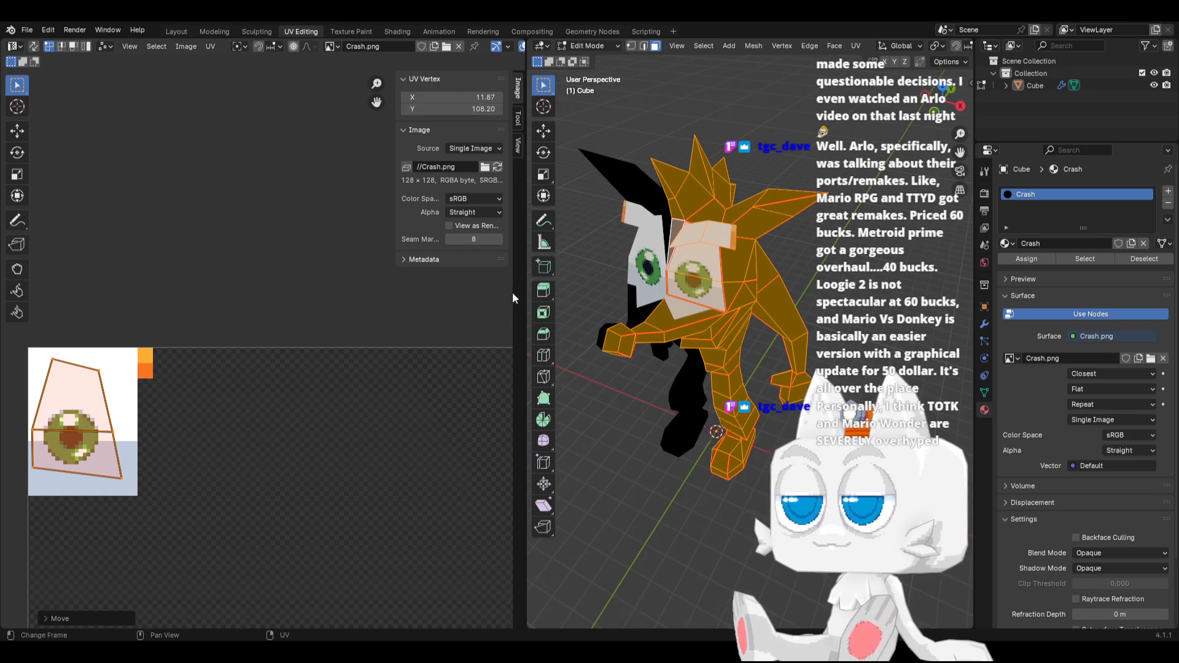
Select a face on the side of the lower torso and extend the selection to all linked faces bounded by seams
middle_drag(717, 311, 763, 260)
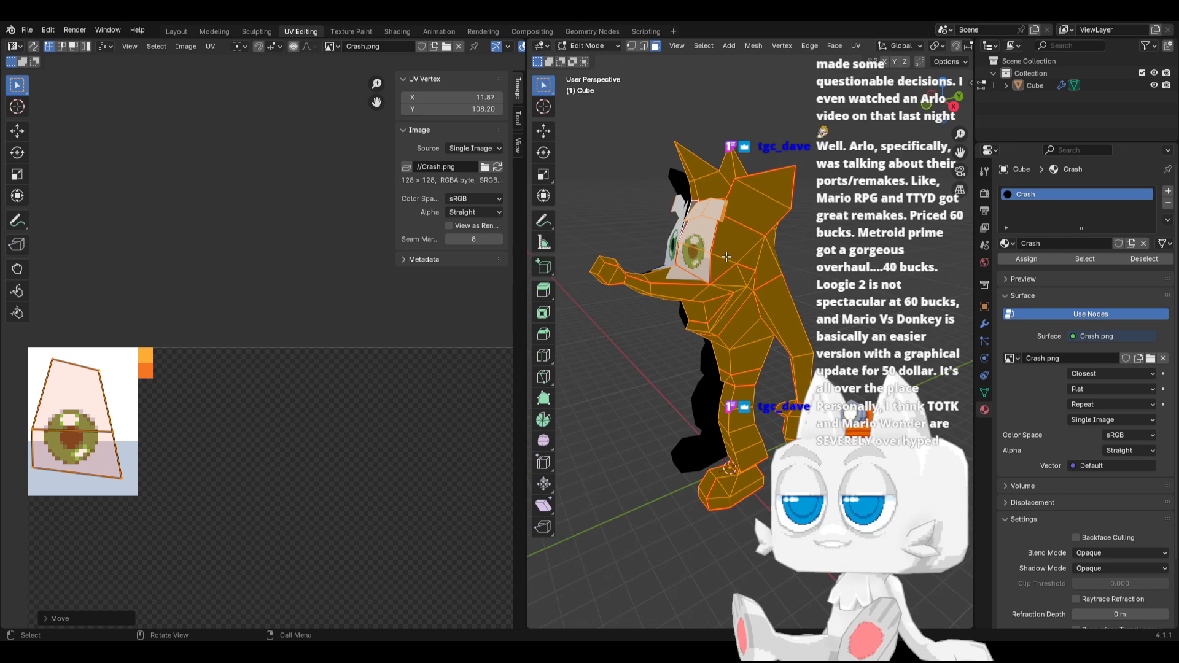
scroll(326, 507, down, 4)
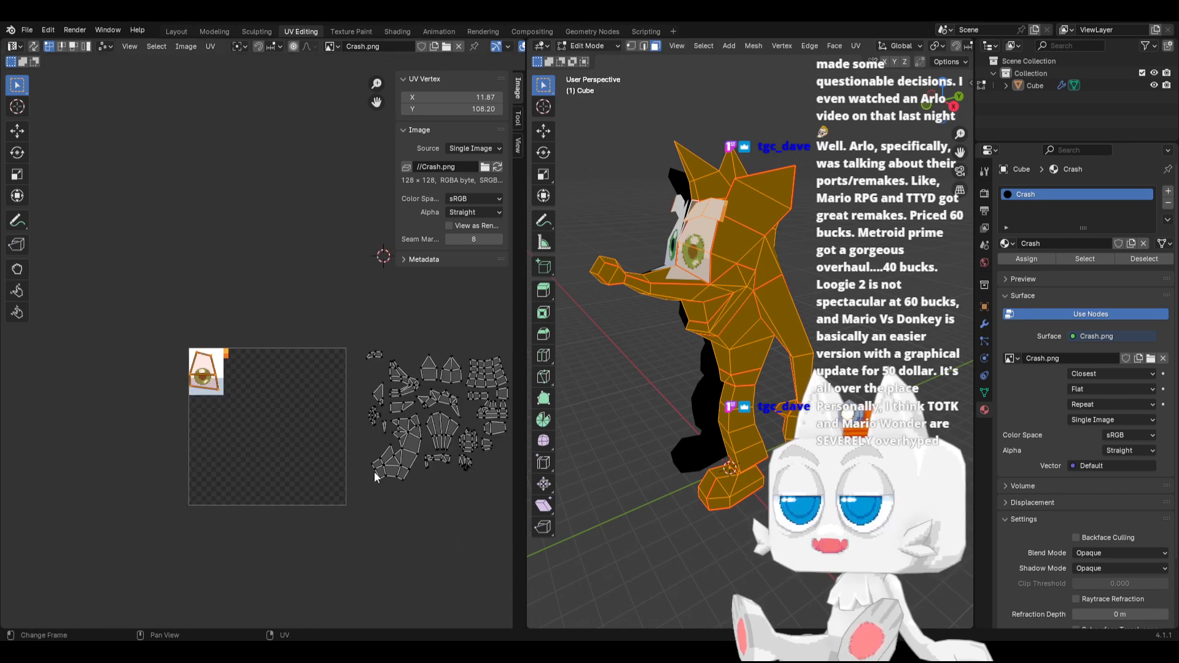
middle_drag(381, 459, 309, 486)
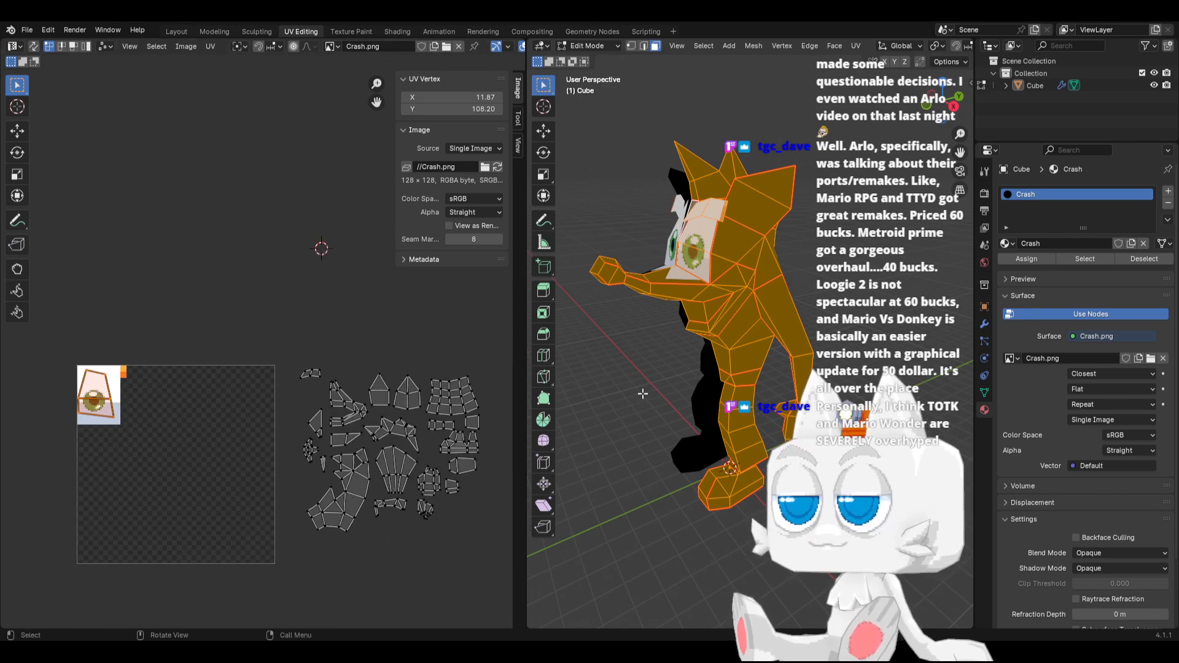
scroll(660, 402, up, 5)
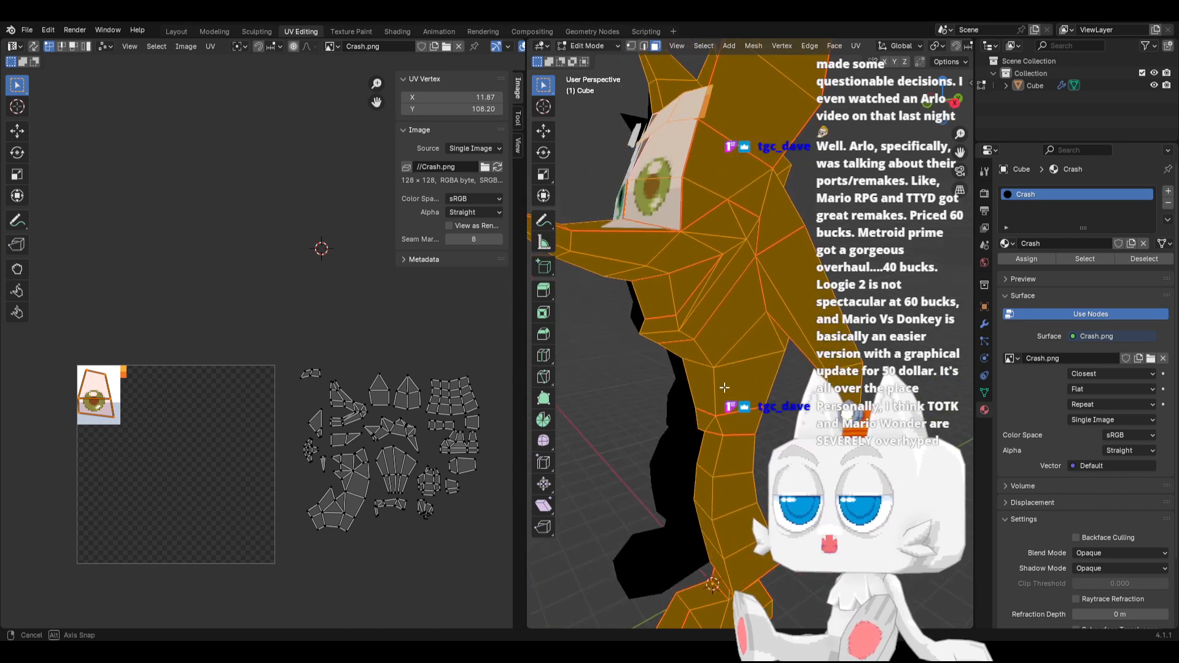
click(718, 387)
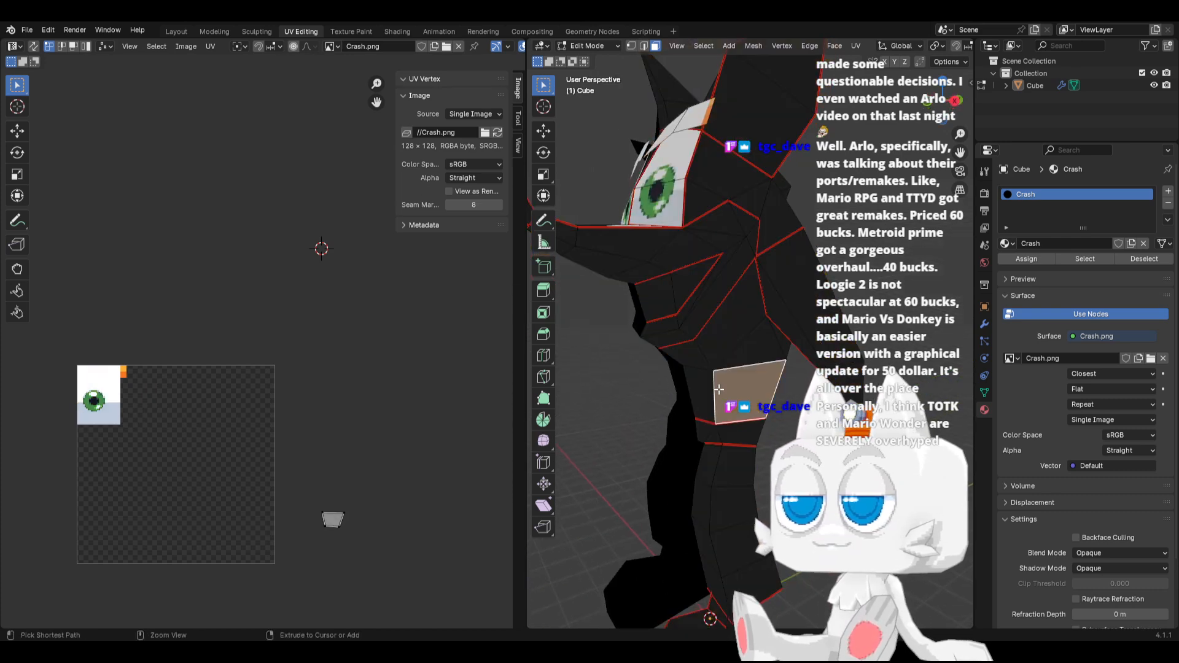
key(ctrl+l)
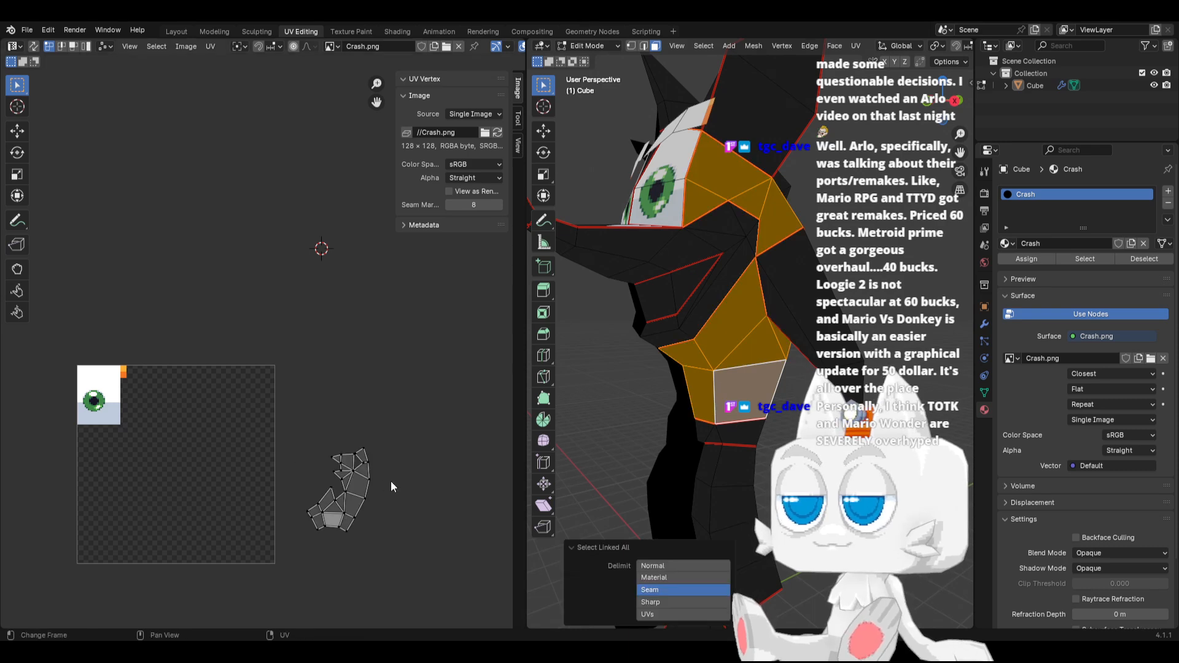
Shrink the UV island of the selected body faces and move it onto the texture next to the orange squares
key(a)
key(s)
click(358, 475)
key(g)
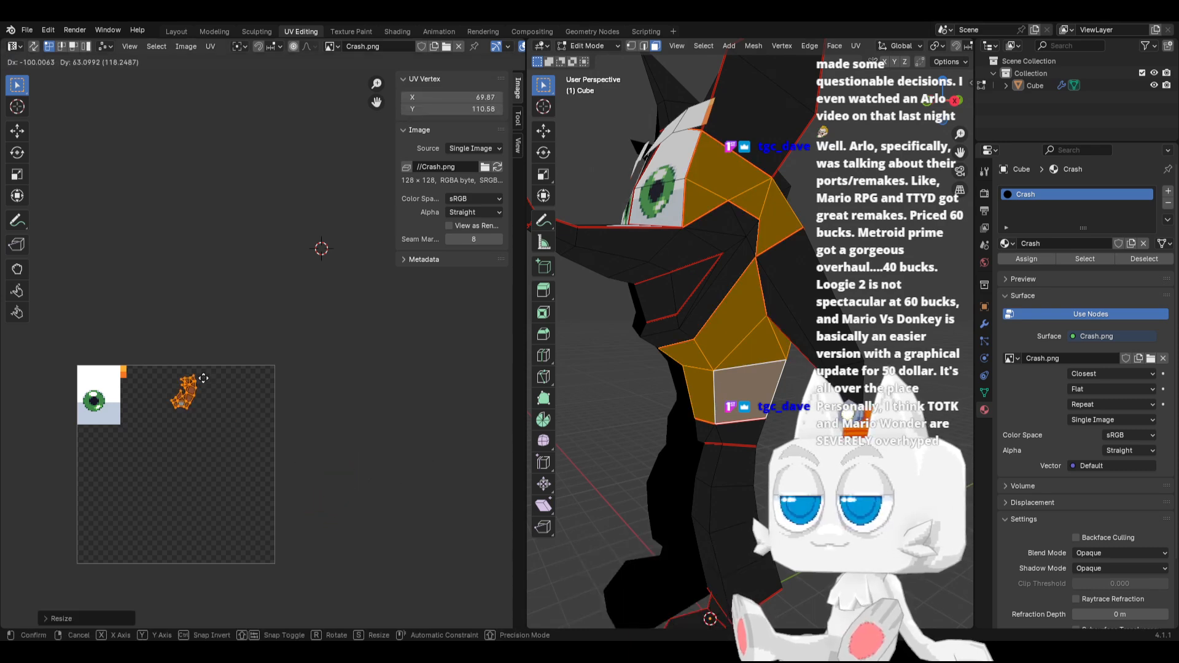
click(147, 368)
scroll(148, 381, up, 4)
shift+middle_drag(149, 391, 390, 406)
shift+middle_drag(189, 410, 295, 411)
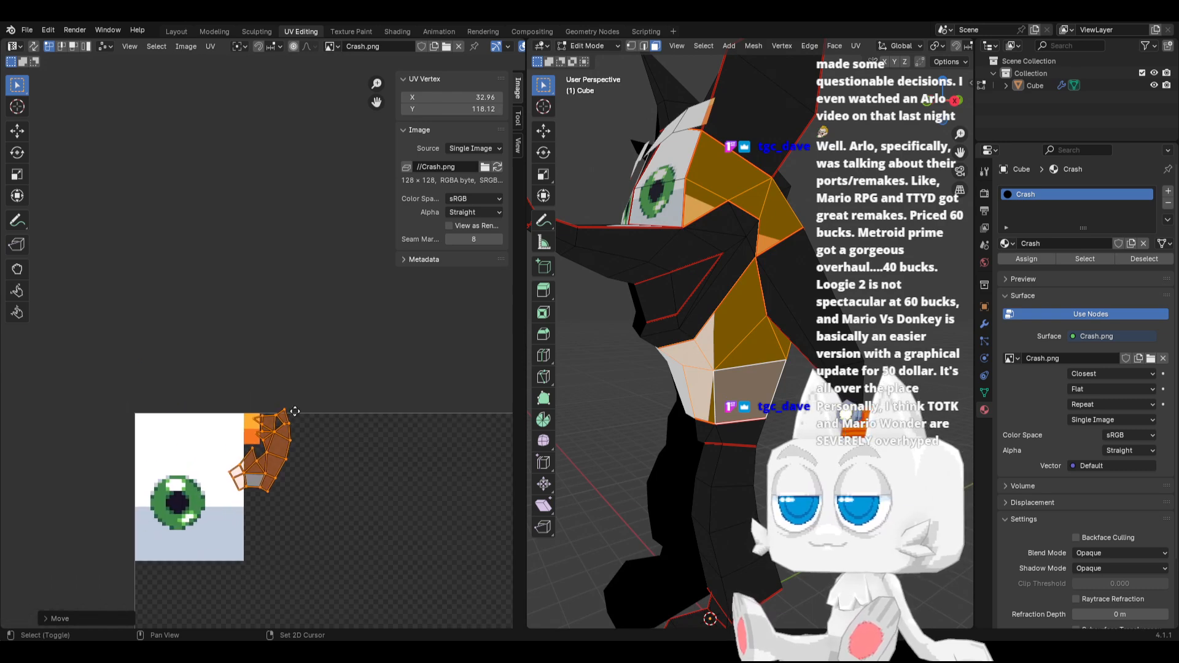
Shrink the body UV island further, place it on the light orange square and scale it by about 0.75 to fit inside
scroll(294, 411, up, 3)
key(s)
click(328, 564)
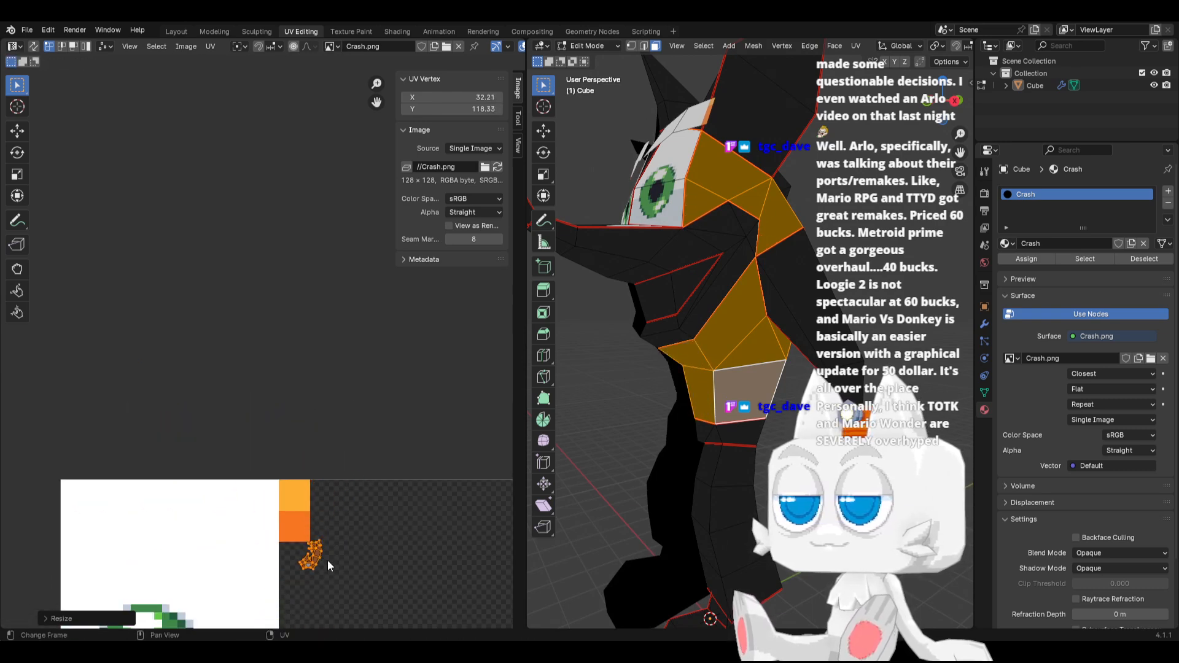
key(g)
click(319, 501)
key(s)
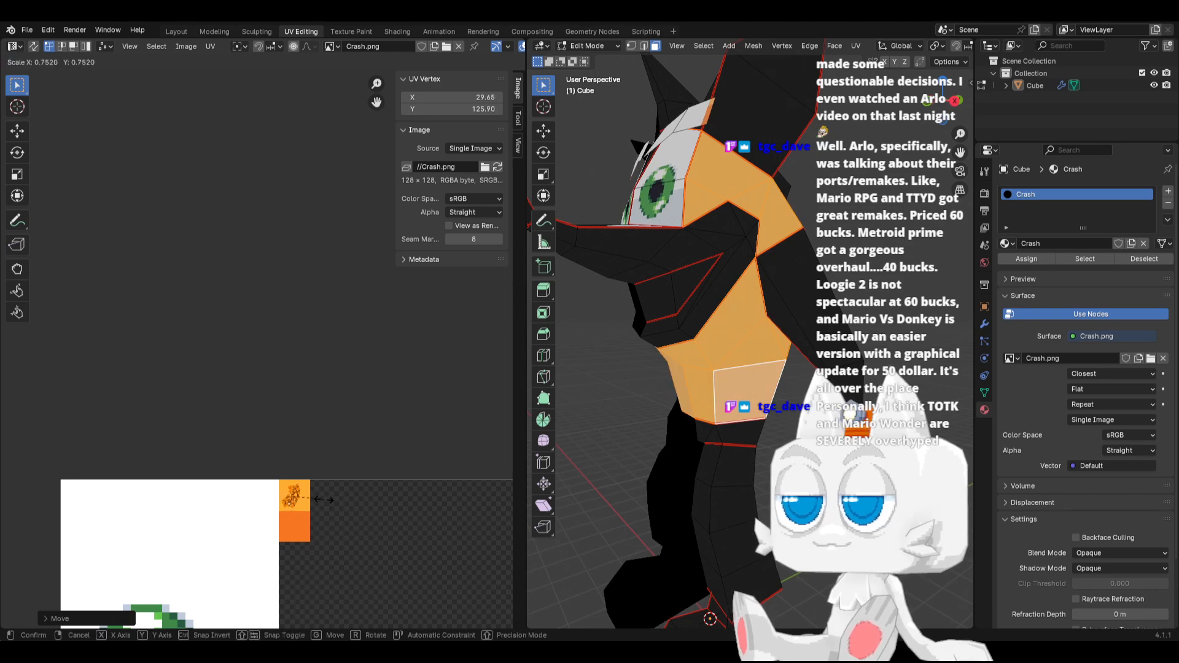
click(324, 500)
middle_drag(688, 376, 759, 372)
middle_drag(712, 411, 738, 411)
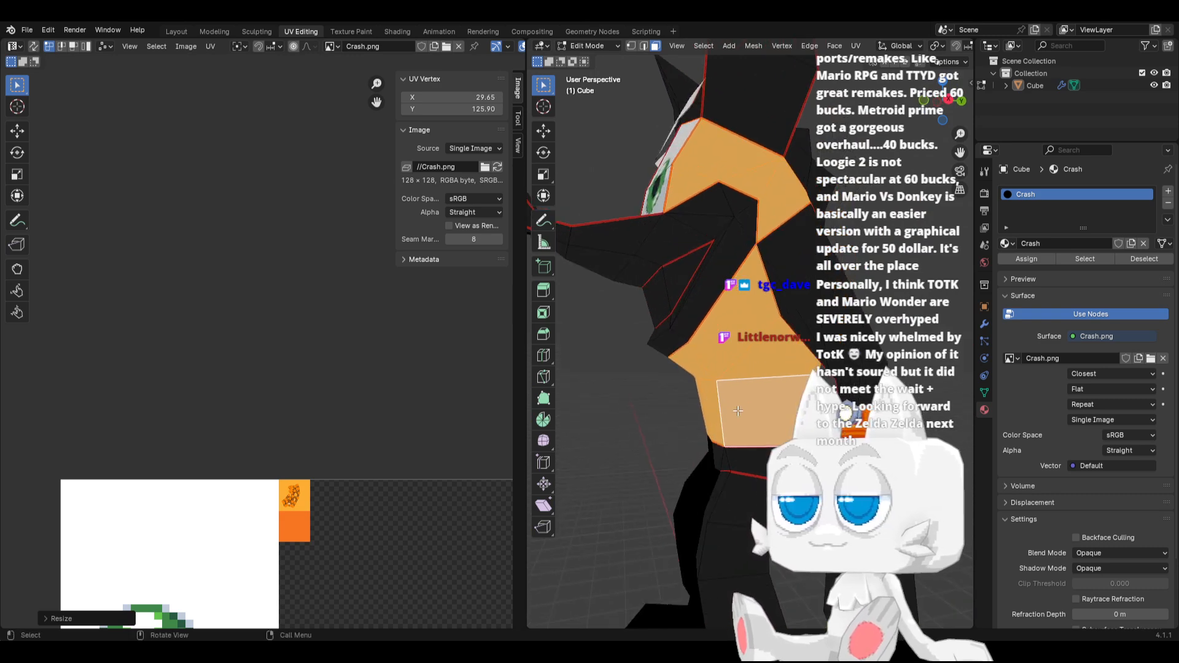
click(714, 408)
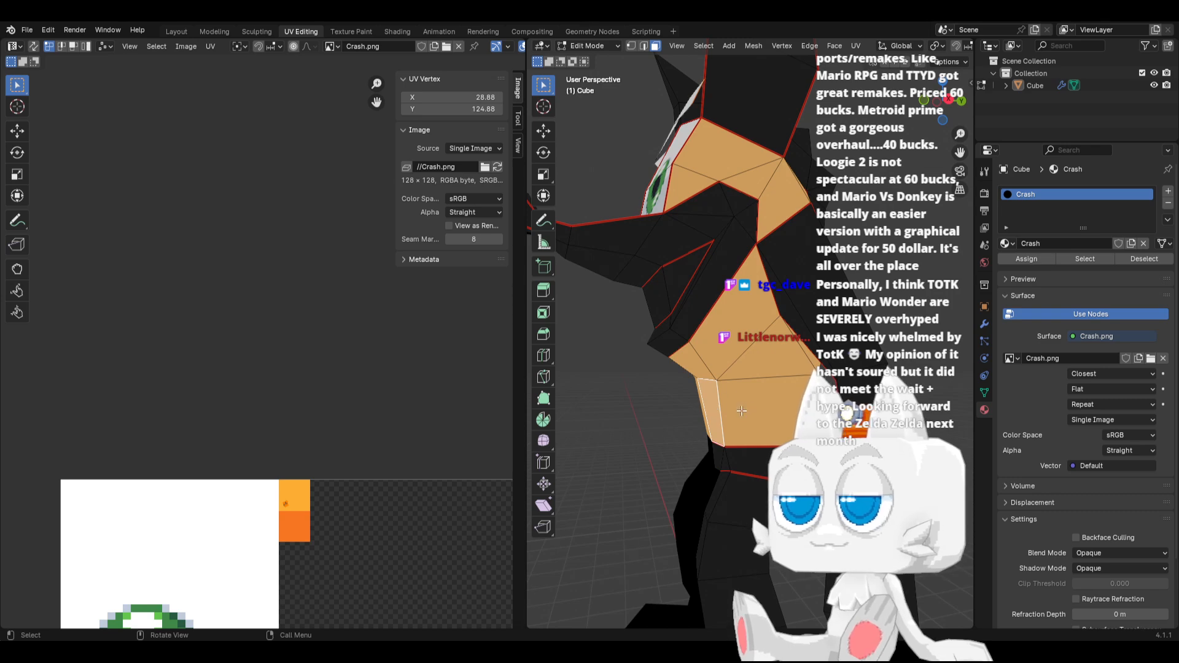
click(756, 401)
shift+click(762, 363)
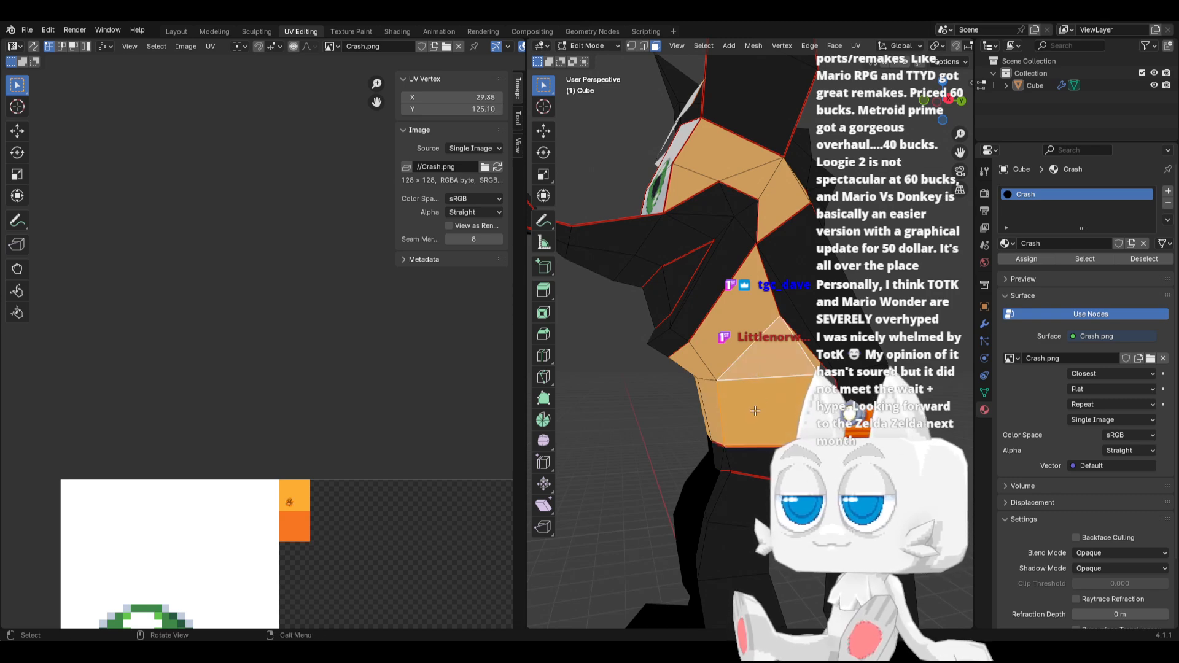
middle_drag(754, 404, 659, 410)
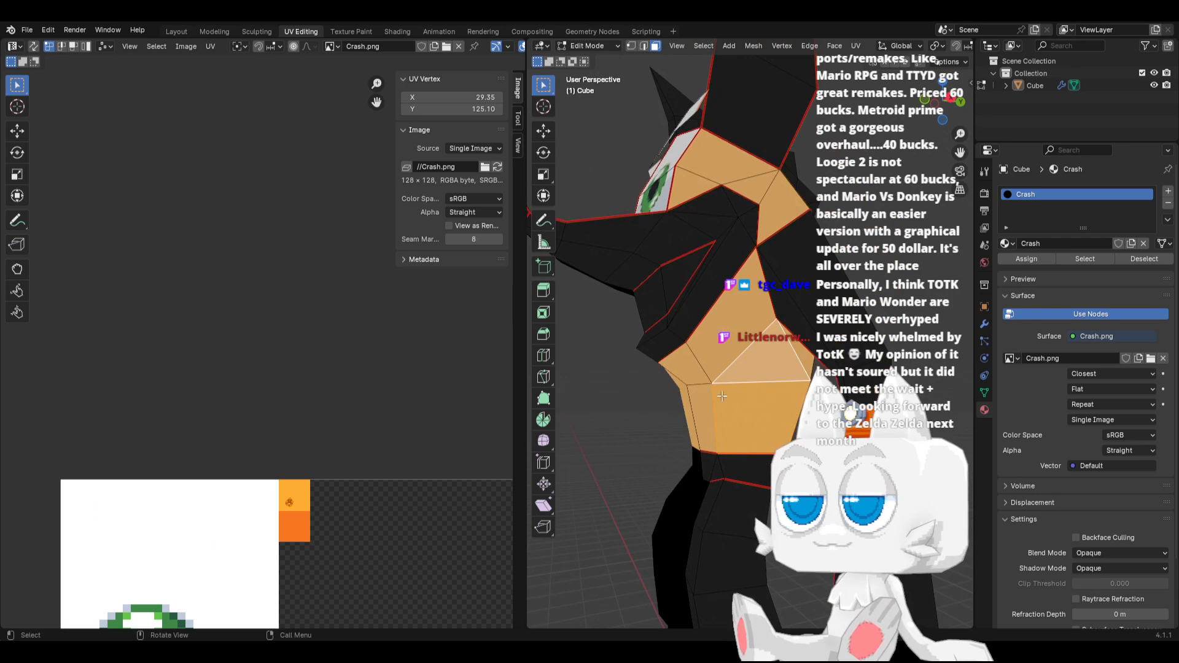
key(a)
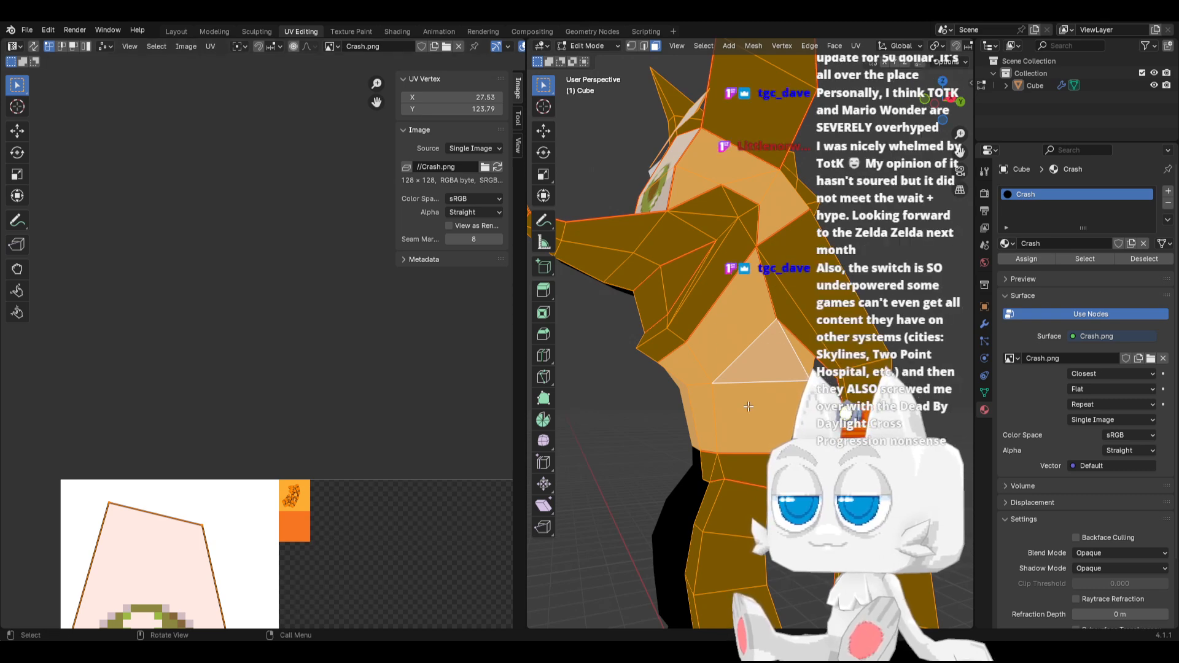
Select the faces on the side and back of the torso, leaving out the front belly faces
click(748, 406)
middle_drag(757, 364, 729, 377)
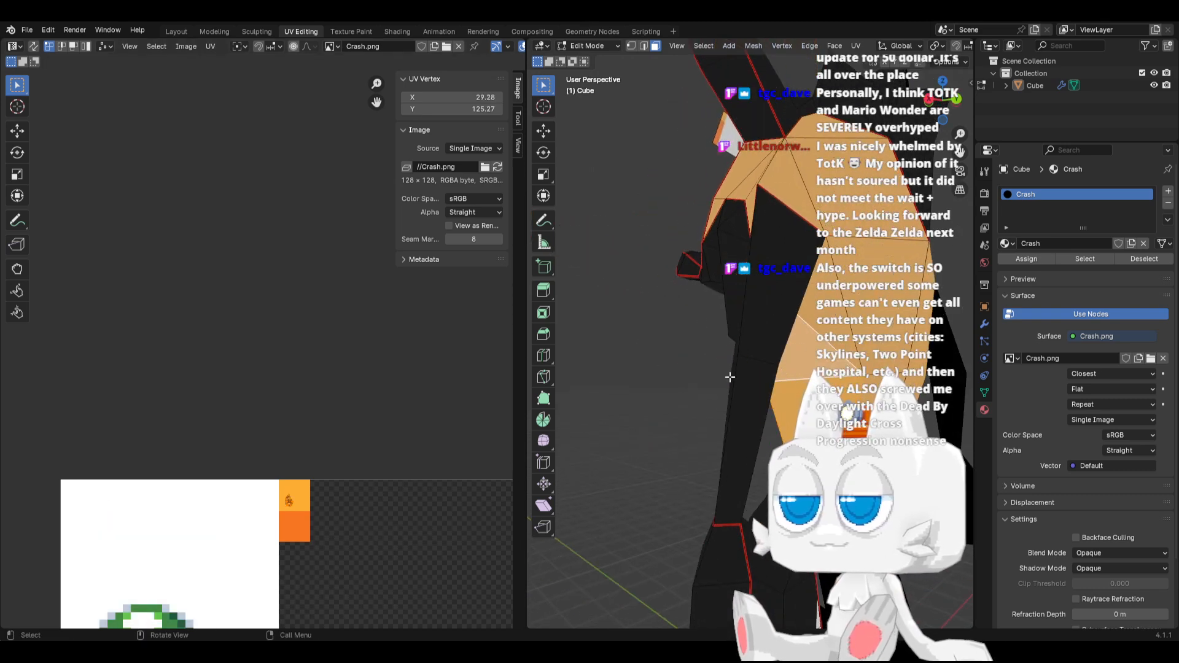
click(806, 145)
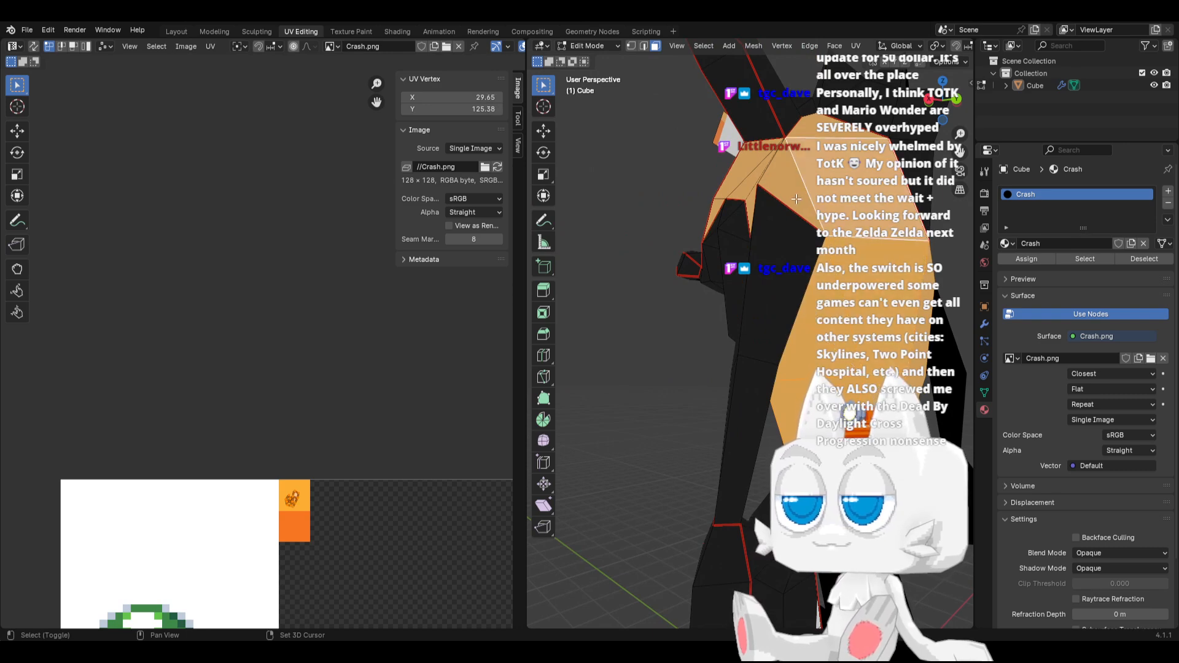
shift+click(807, 147)
middle_drag(678, 231, 752, 247)
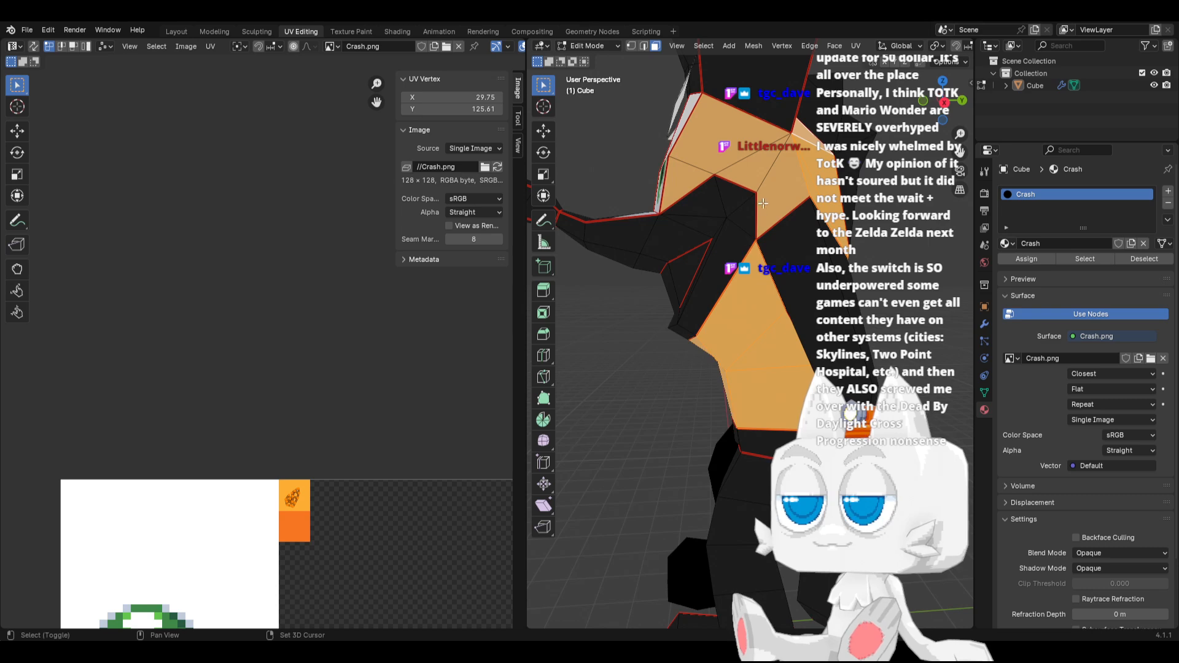
Add the remaining faces around the shoulder and beside the eye to the selection and move their UVs onto the dark orange square
shift+click(775, 191)
shift+click(753, 170)
shift+click(717, 138)
shift+click(680, 183)
middle_drag(680, 187, 768, 203)
key(g)
click(321, 507)
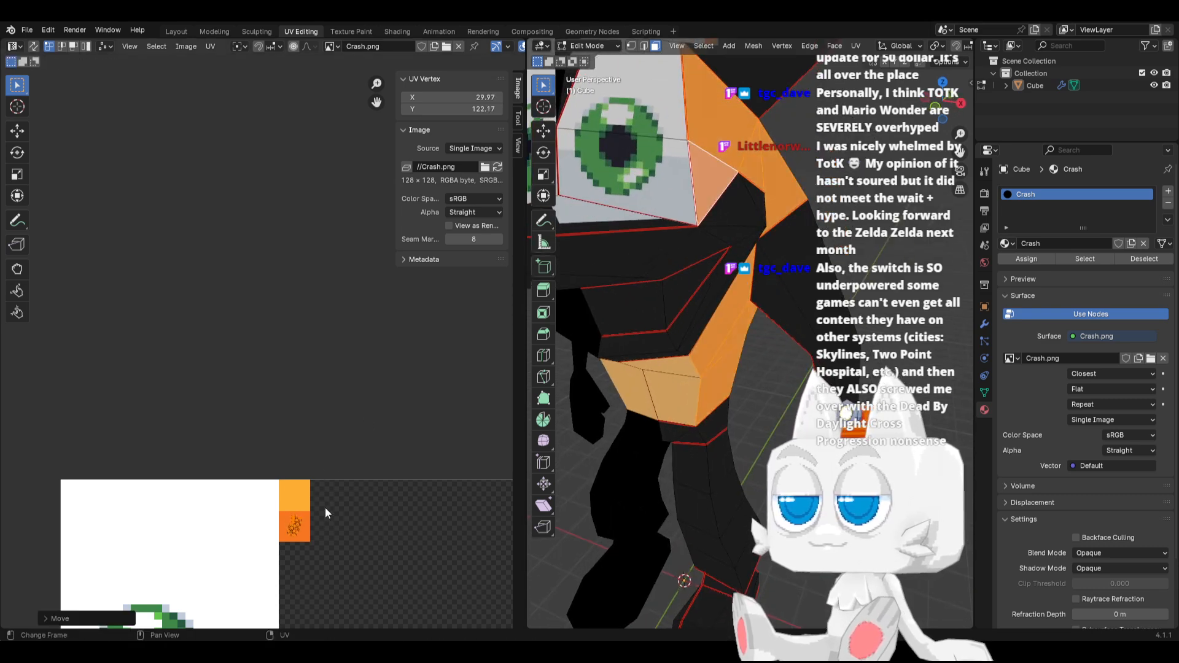
Select the narrow forehead face between the eyes, shrink its UVs and place them on the dark orange square
scroll(668, 257, down, 5)
middle_drag(669, 258, 717, 284)
scroll(237, 517, down, 8)
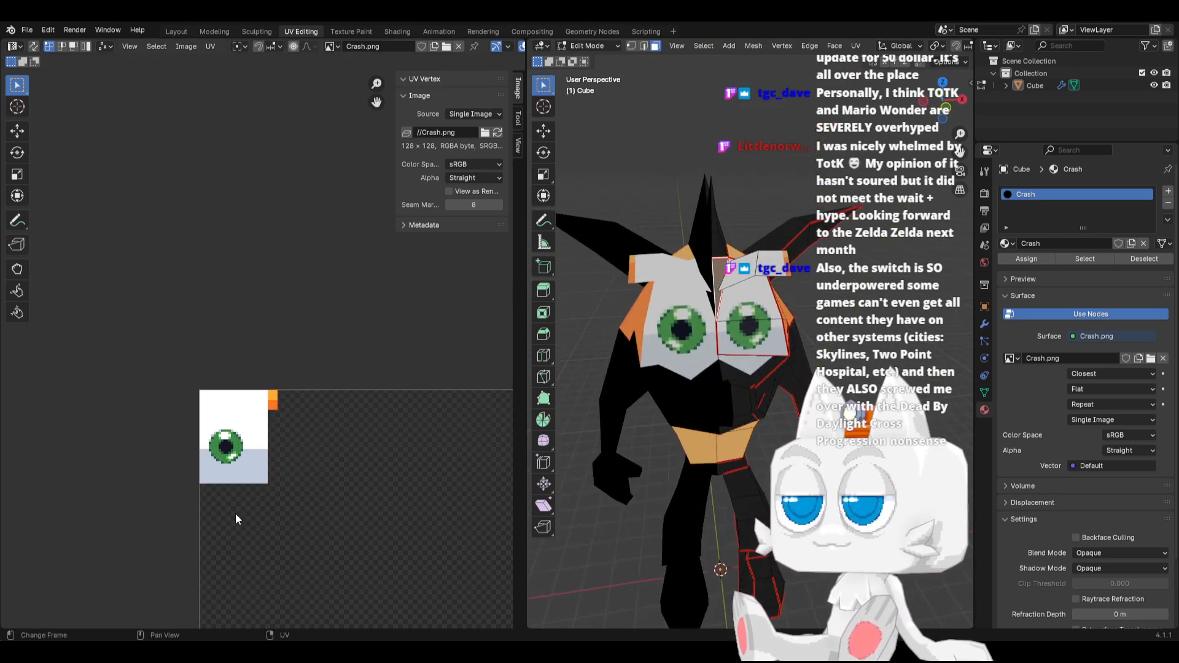
key(a)
key(g)
click(280, 426)
scroll(271, 369, up, 8)
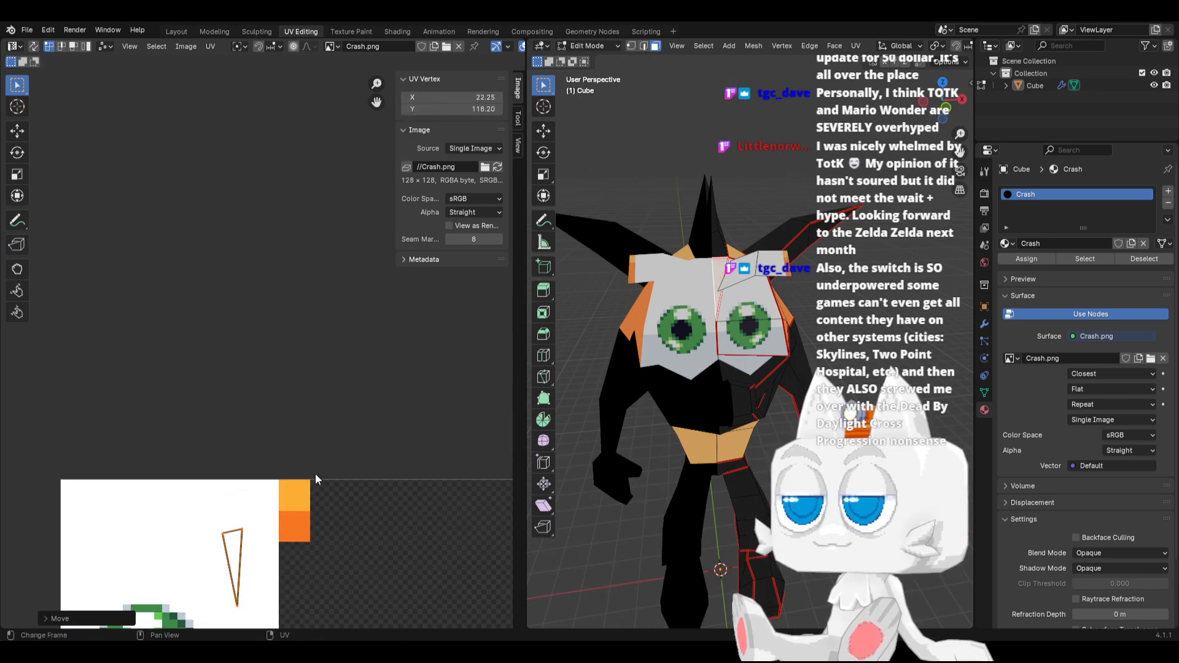
key(s)
click(257, 548)
key(g)
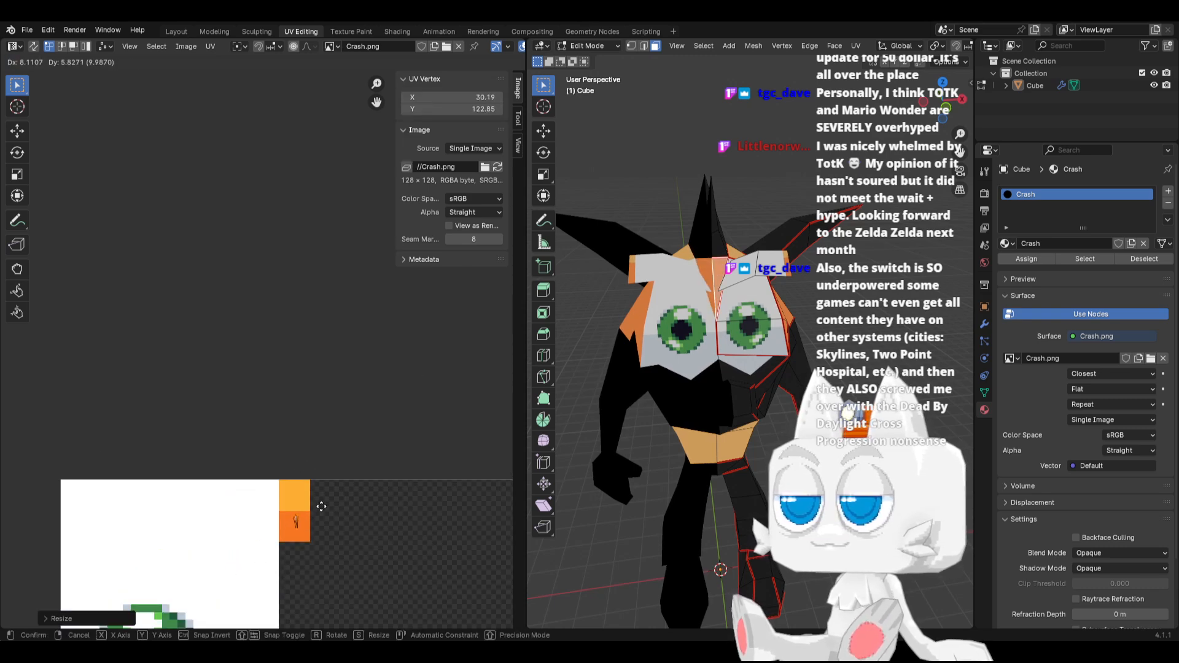
click(320, 505)
Select the two belly faces, upper and lower, between the front of the belly and the orange side
key(Tab)
middle_drag(575, 417, 772, 374)
key(Tab)
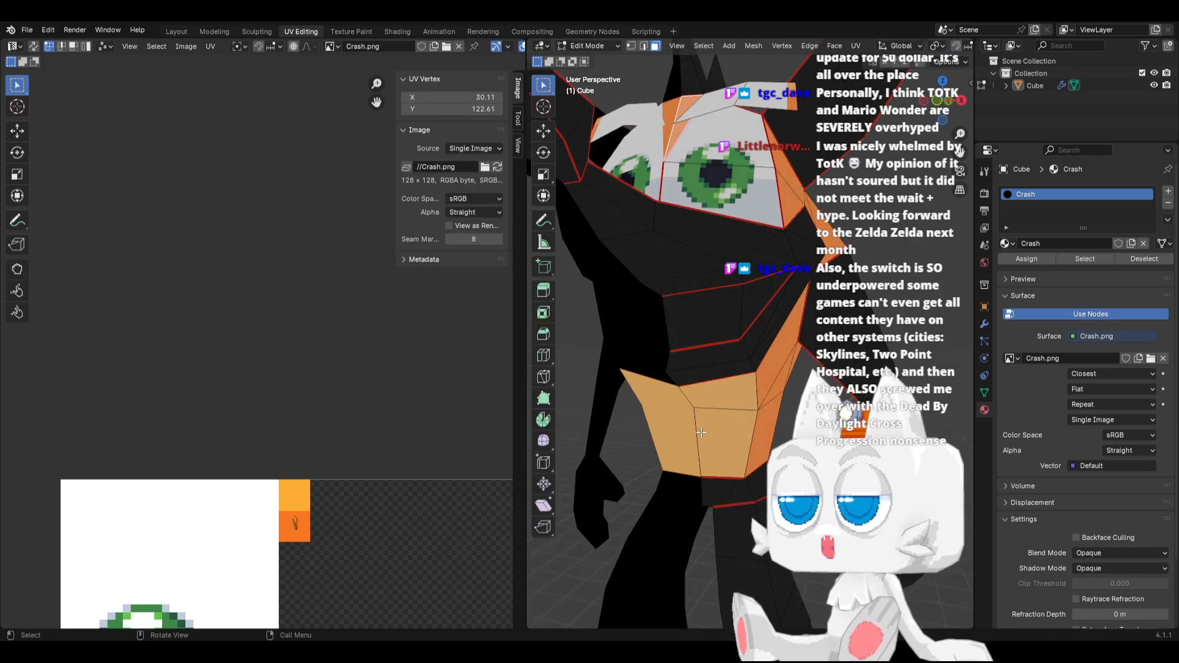
click(726, 416)
click(718, 392)
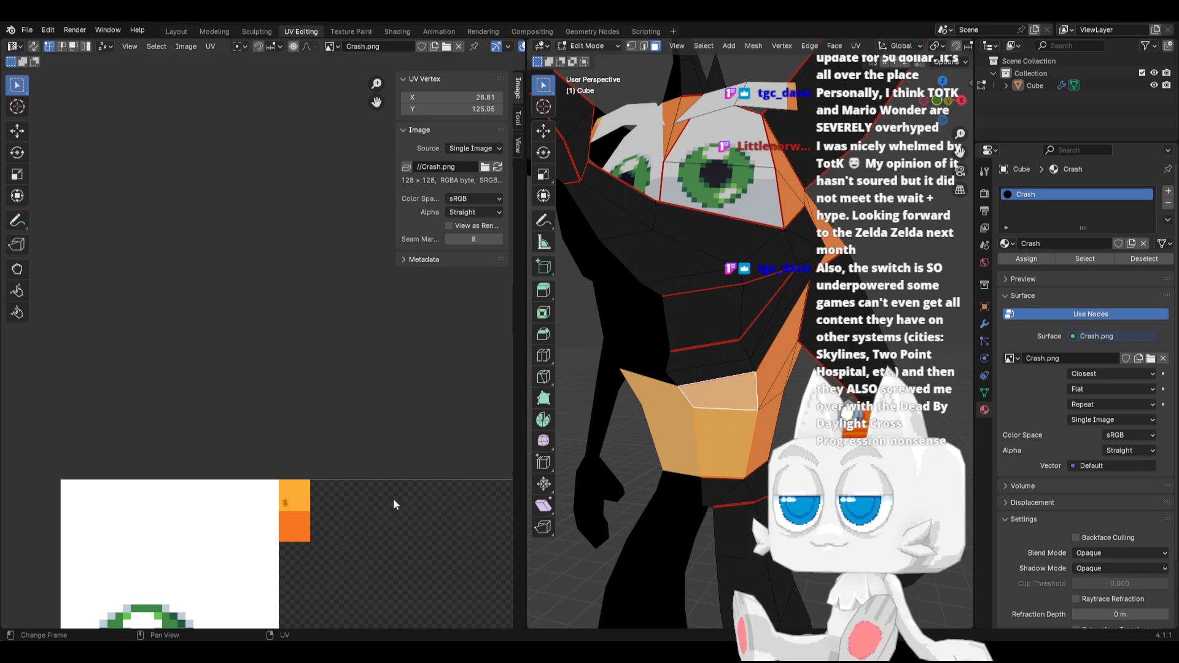
scroll(371, 522, up, 2)
middle_drag(370, 523, 305, 409)
scroll(305, 408, up, 2)
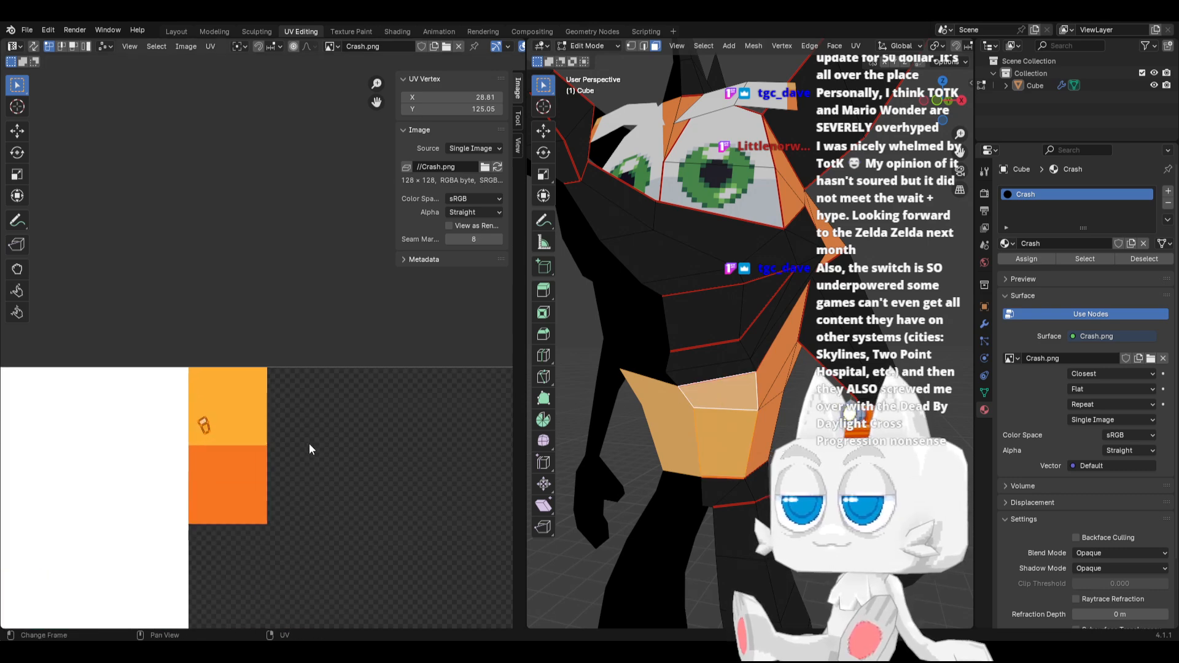
Enlarge and rotate the UVs of the two belly faces and move them onto the border between the light and dark orange squares
key(s)
click(394, 456)
key(r)
click(265, 343)
key(g)
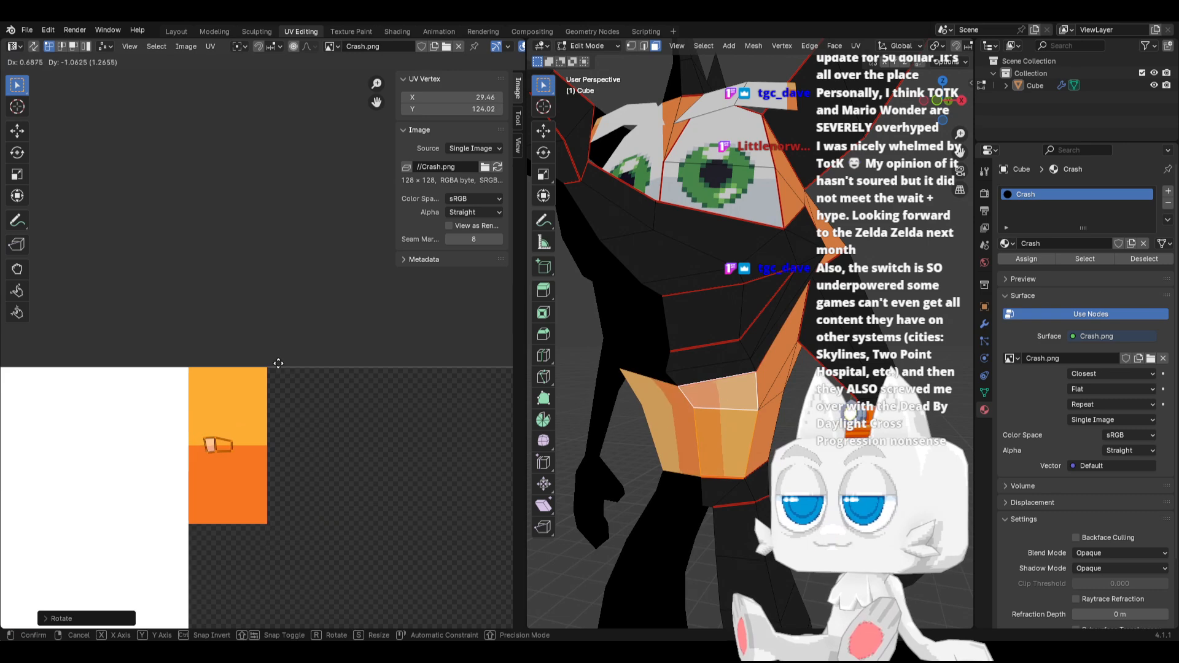
click(190, 508)
key(g)
click(197, 491)
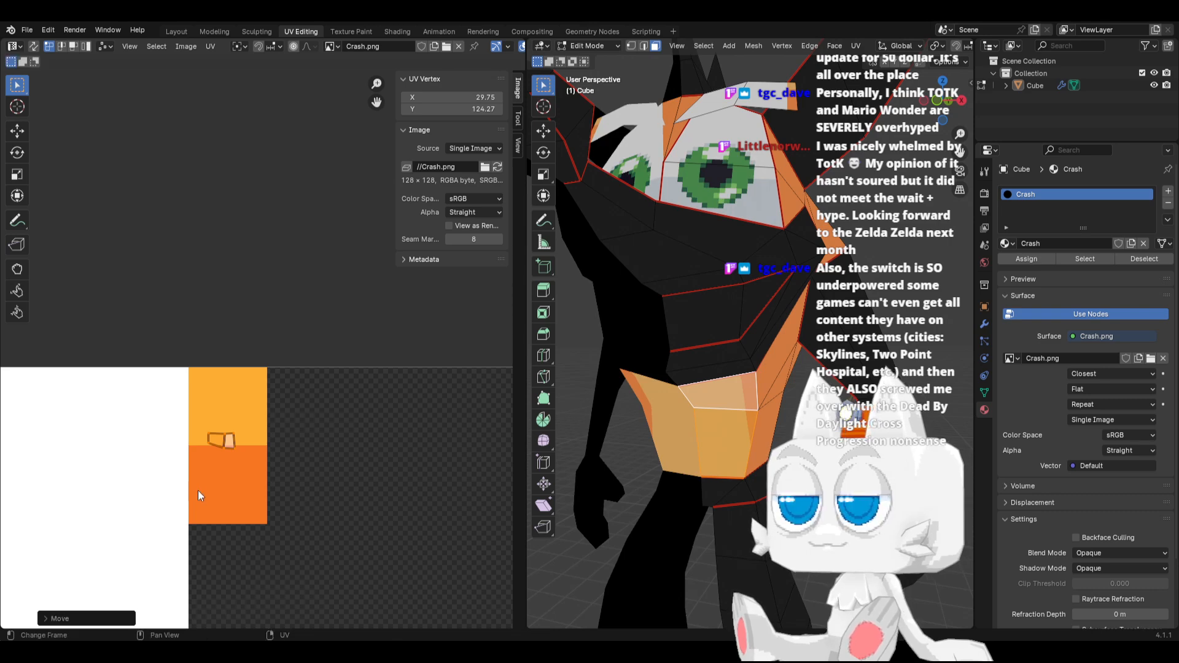
Fine-tune the belly faces' UVs by rotating, slightly enlarging and shifting them so they straddle the border of the two oranges
scroll(289, 484, up, 4)
middle_drag(290, 484, 308, 334)
scroll(281, 429, up, 2)
key(r)
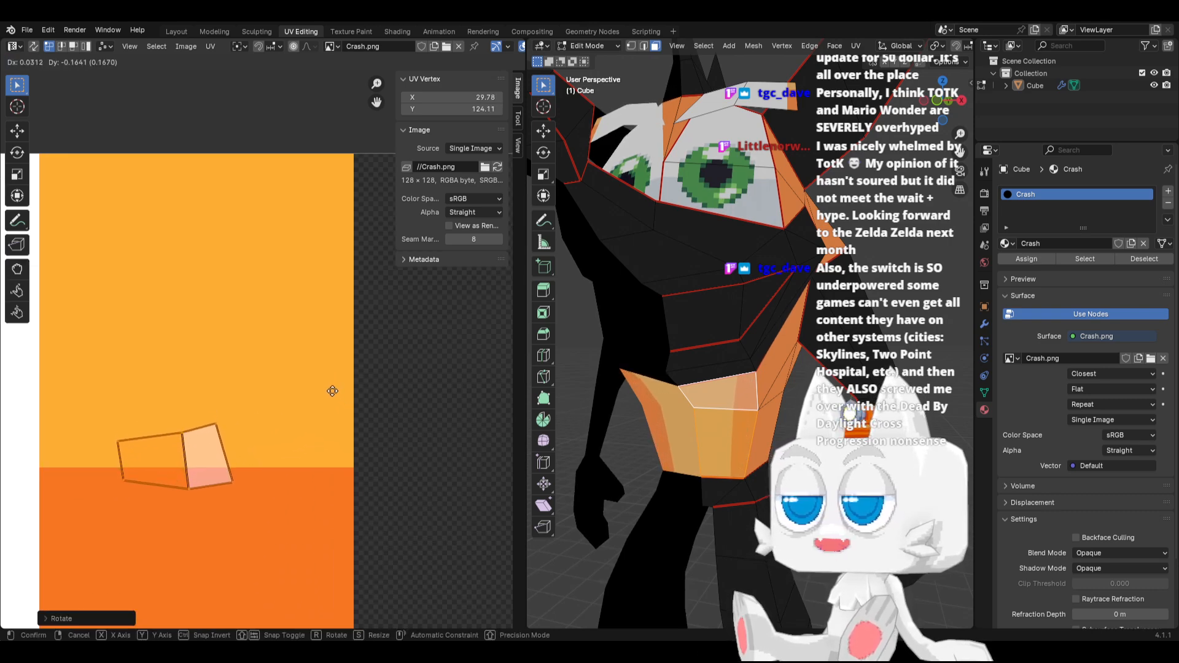
click(332, 394)
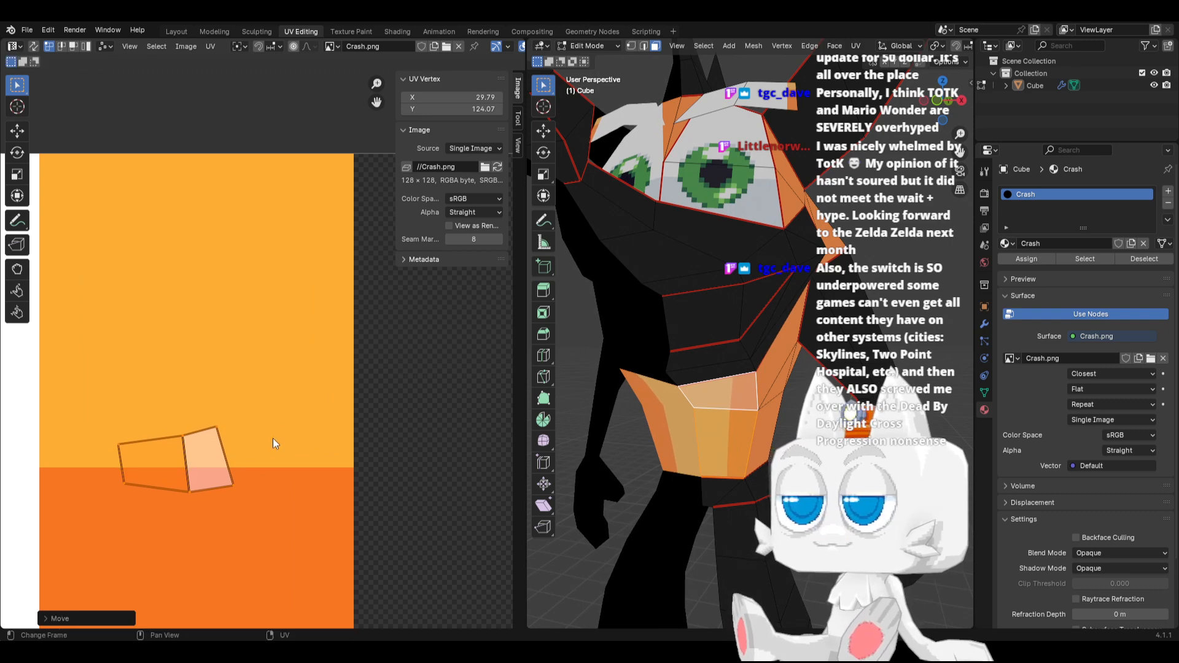
key(s)
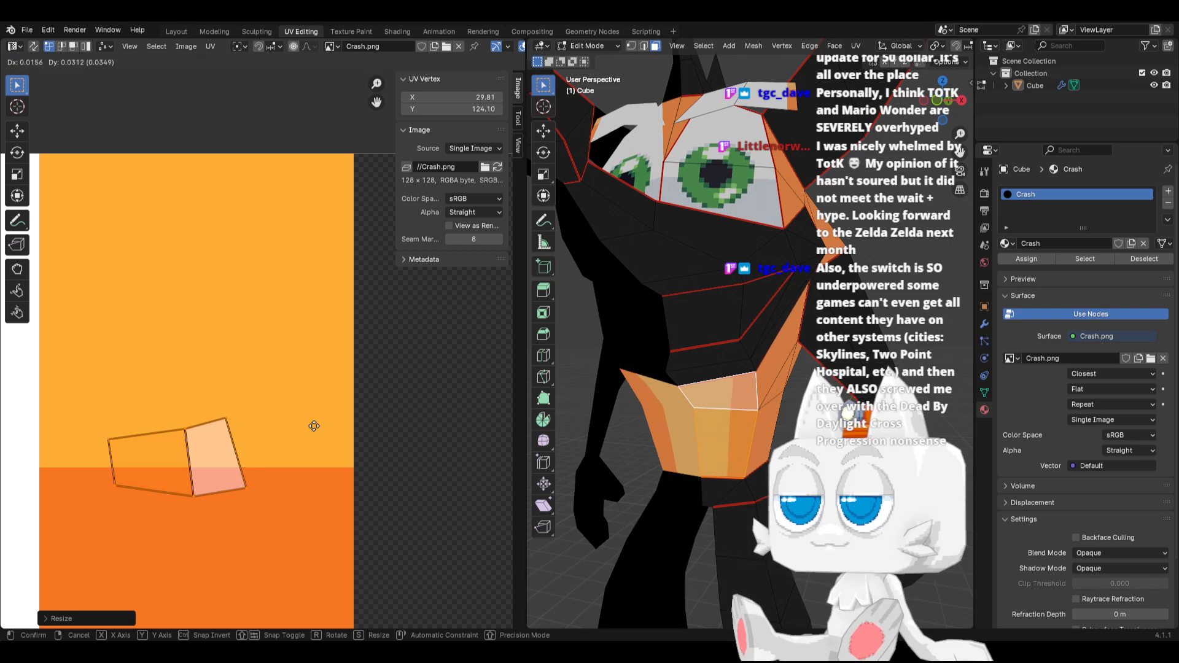
scroll(315, 430, down, 2)
Select the outer edge vertices of the upper belly face's UVs and shift them along the Y axis to adjust the colour transition
key(Tab)
middle_drag(589, 426, 633, 431)
key(Tab)
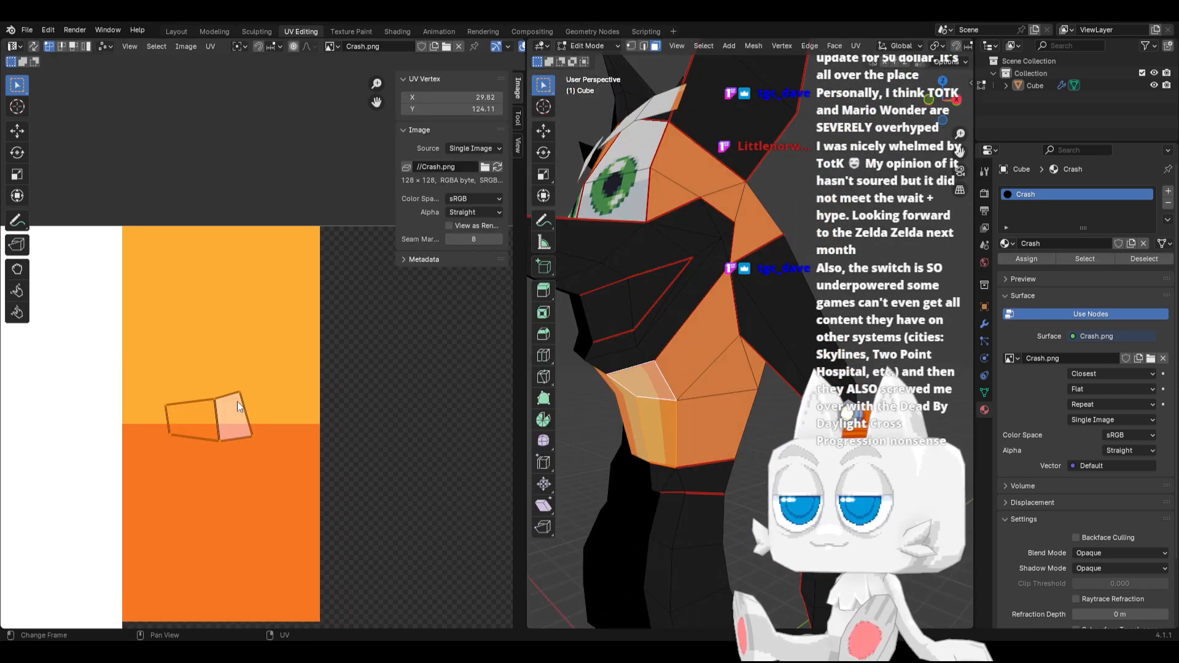
drag(227, 382, 275, 445)
key(g)
right_click(255, 396)
key(g)
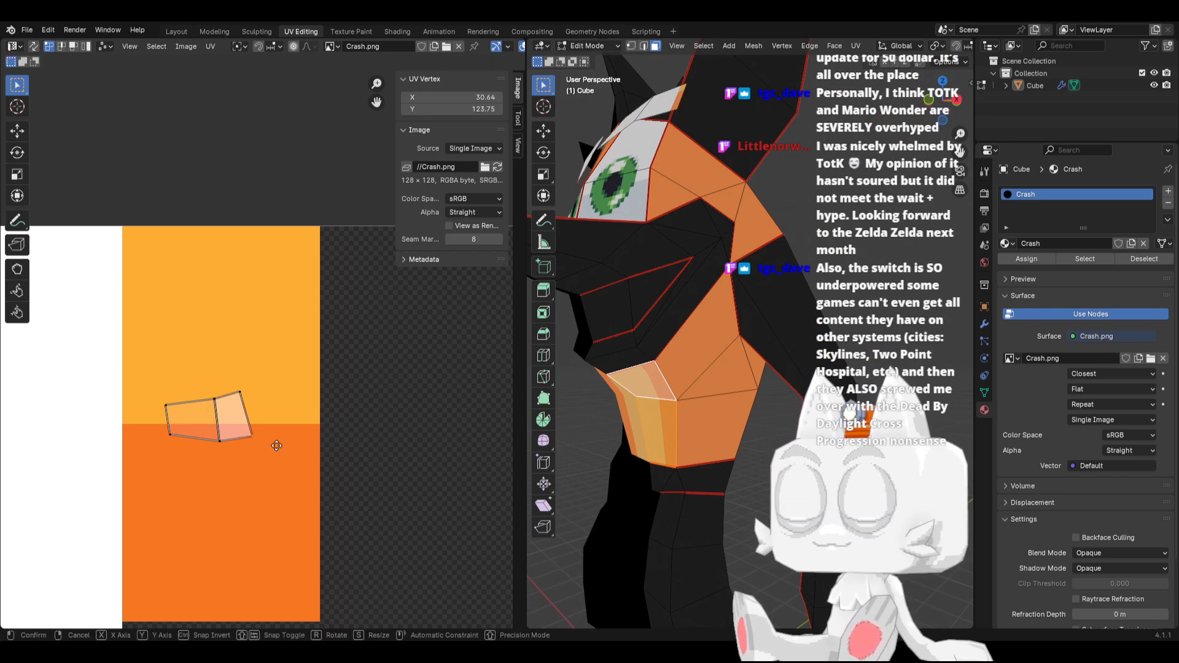
key(y)
click(276, 440)
key(Tab)
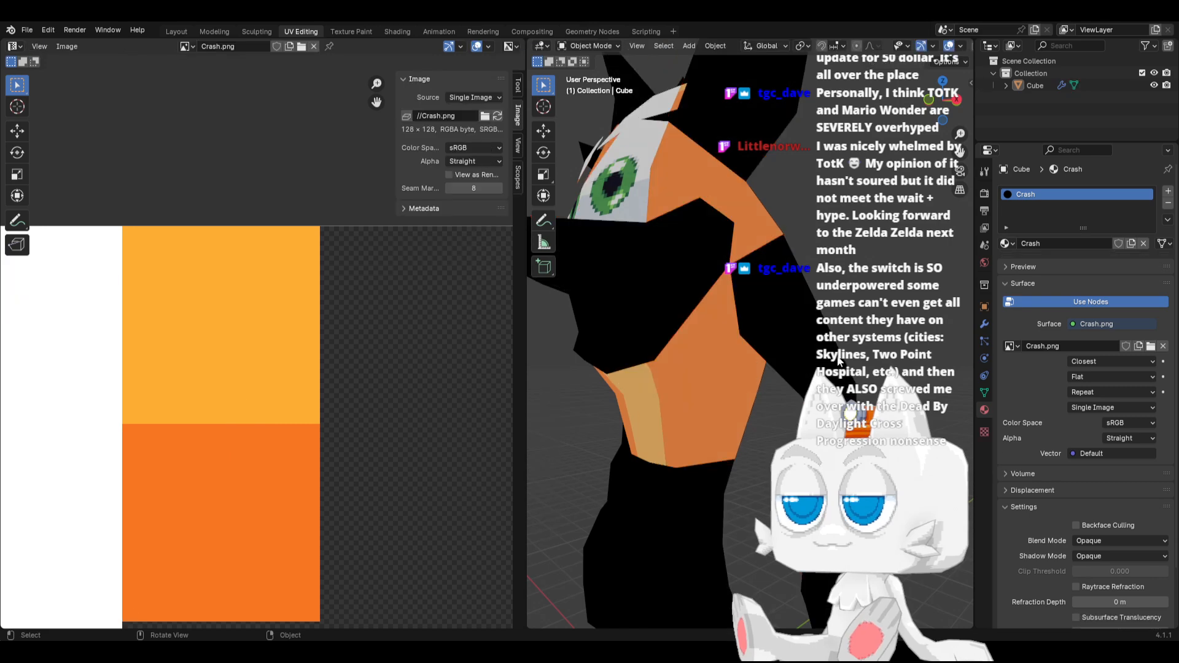
Select the snout face below the eye with all faces linked within its seams and move their UV island onto the texture
middle_drag(660, 441, 638, 418)
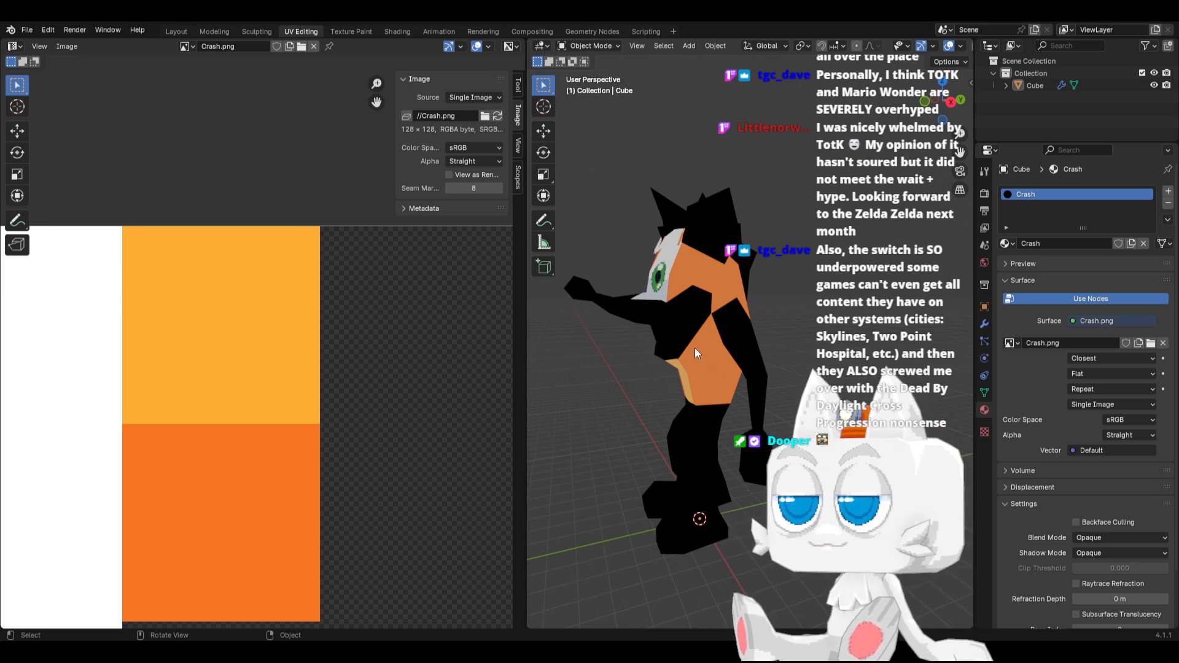
mouse_move(626, 332)
middle_down()
mouse_move(653, 365)
mouse_move(620, 340)
middle_up()
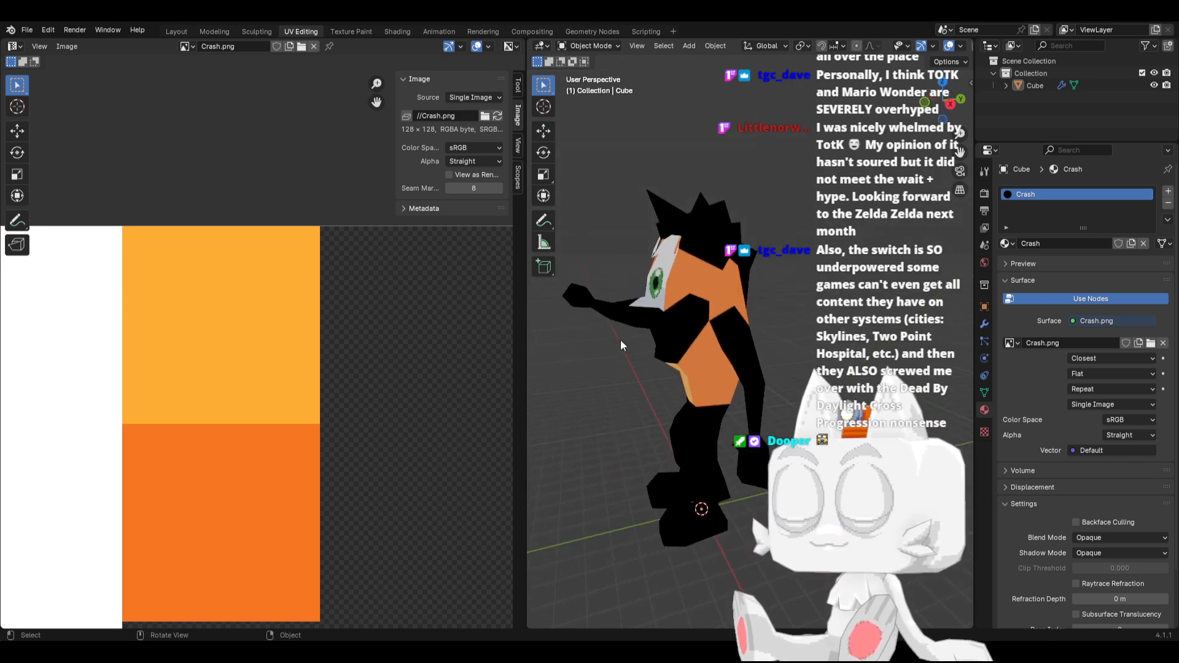
key(Tab)
click(642, 304)
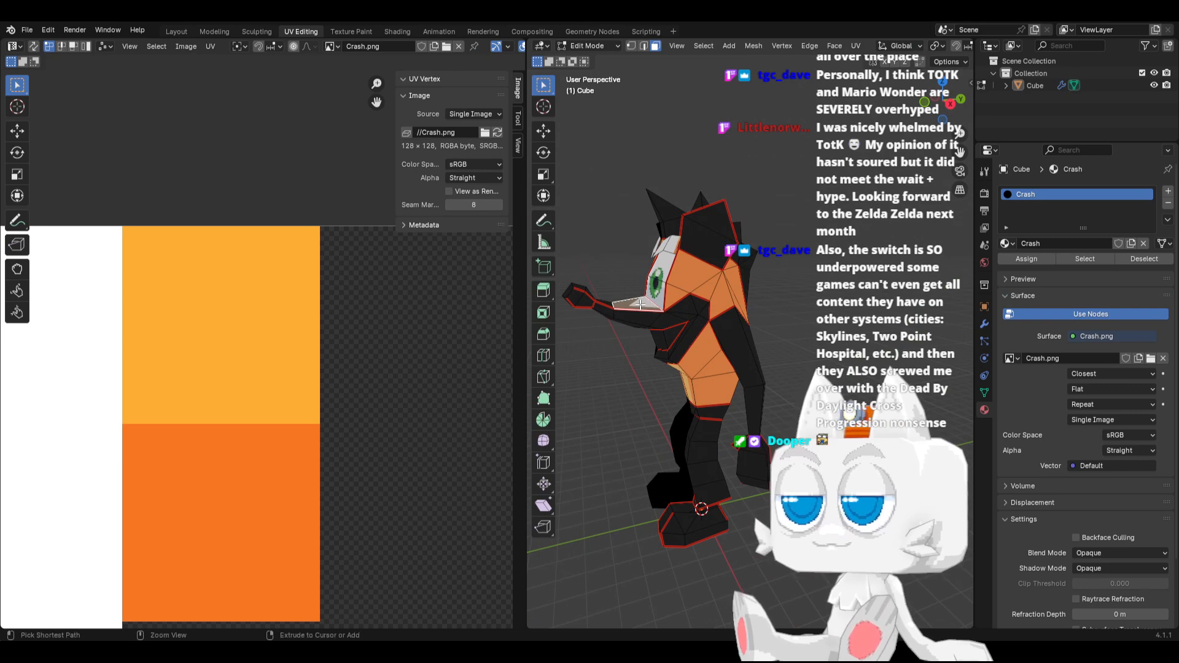
key(ctrl+l)
scroll(259, 423, down, 5)
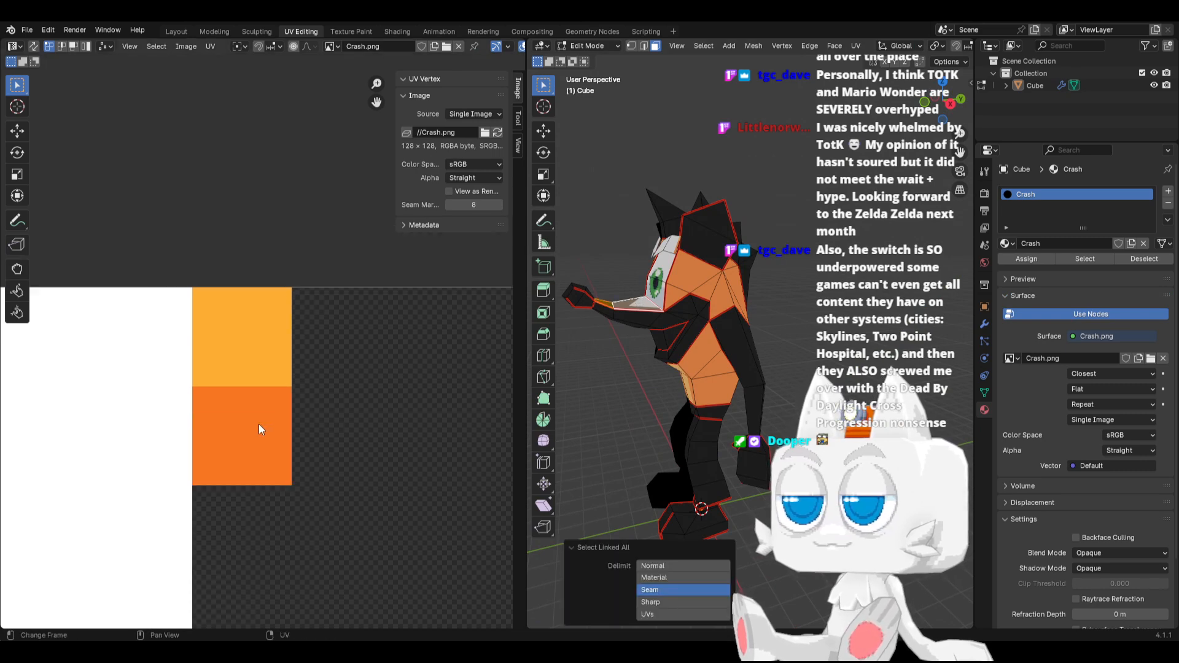
scroll(281, 439, down, 8)
scroll(362, 412, up, 4)
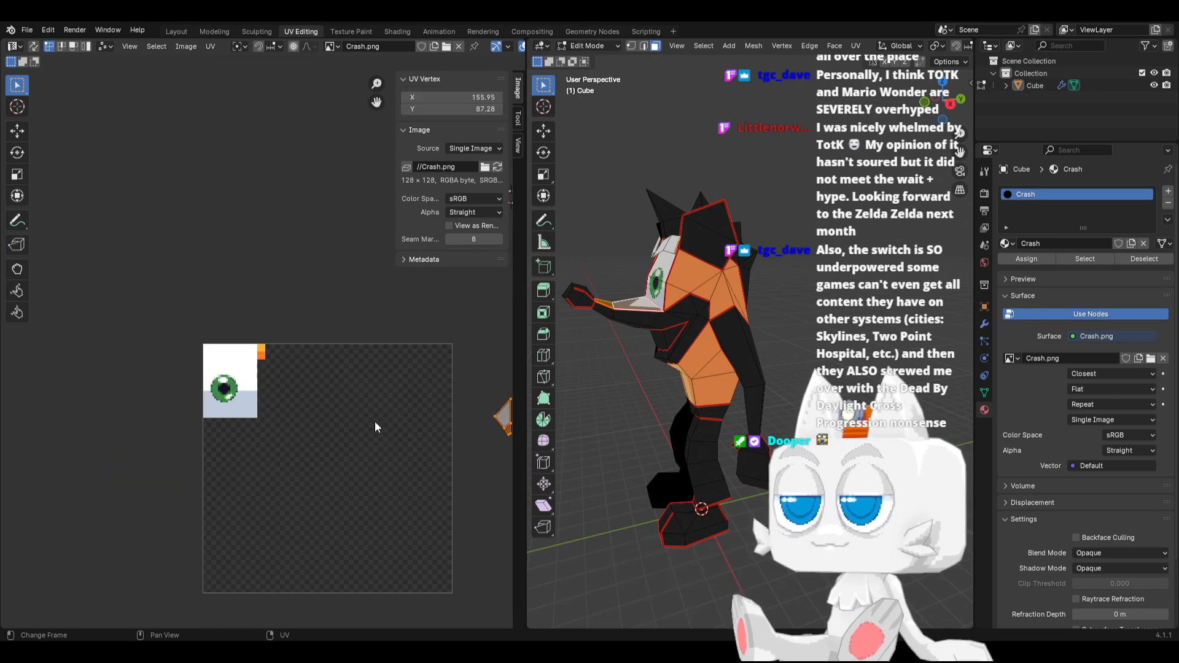
key(g)
click(179, 355)
Shrink the snout's UV island, place it on the dark orange square and check the face on the model
scroll(261, 349, up, 7)
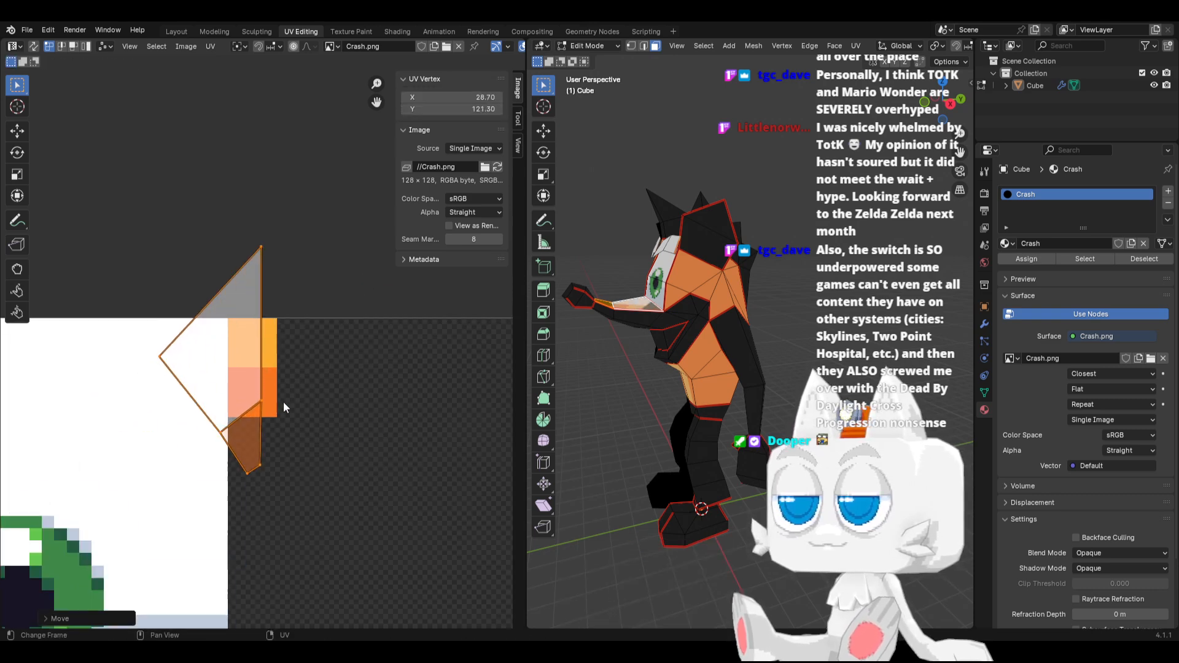
key(s)
click(236, 382)
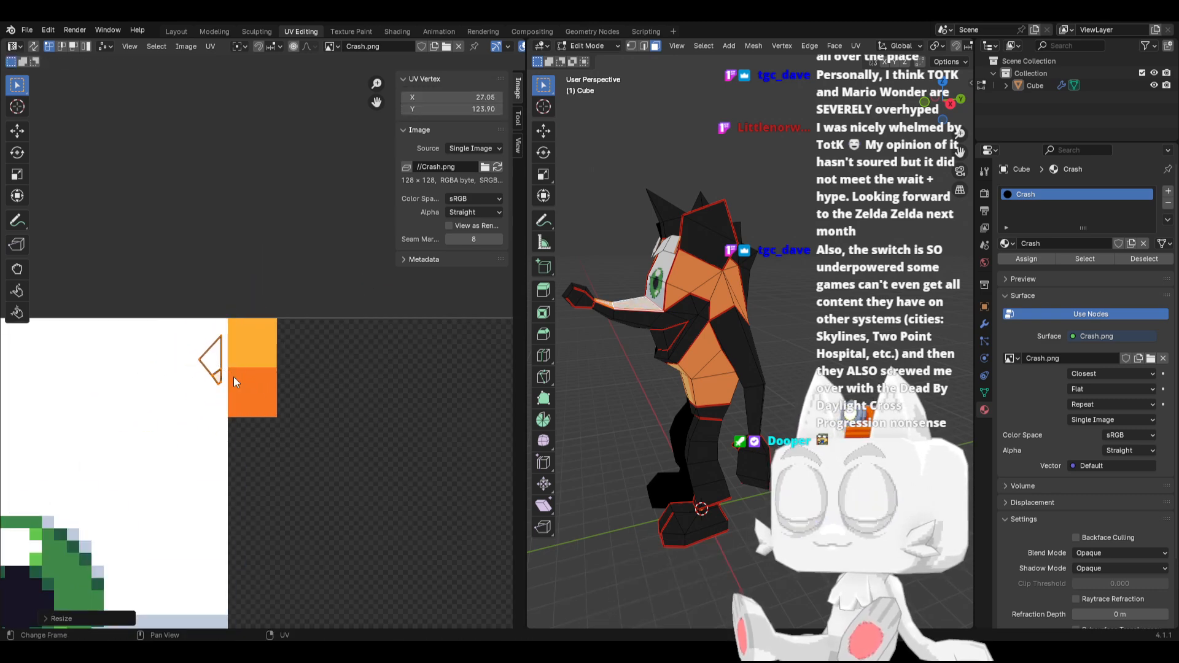
click(298, 403)
middle_drag(599, 329, 673, 347)
key(Tab)
scroll(726, 361, up, 1)
key(Tab)
scroll(692, 353, up, 1)
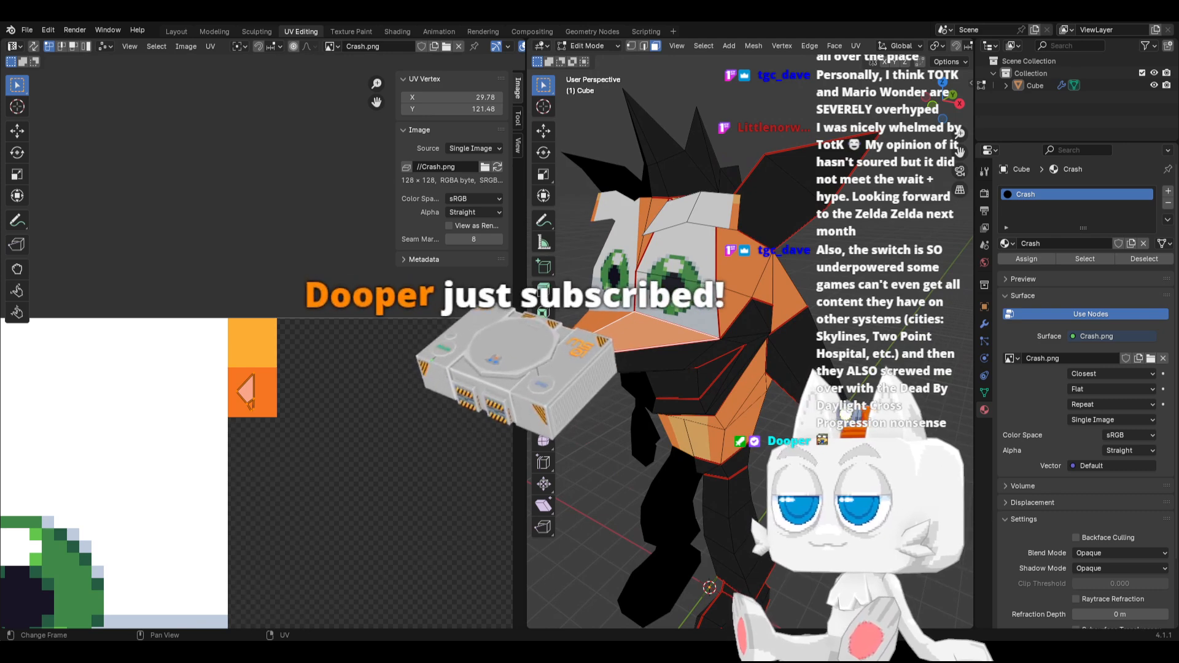
Switch to Aseprite, clear the selection and draw a diagonal #f77622 pencil line about 16 by 10 pixels across the blue-grey area's lower-right corner
key(alt+Tab)
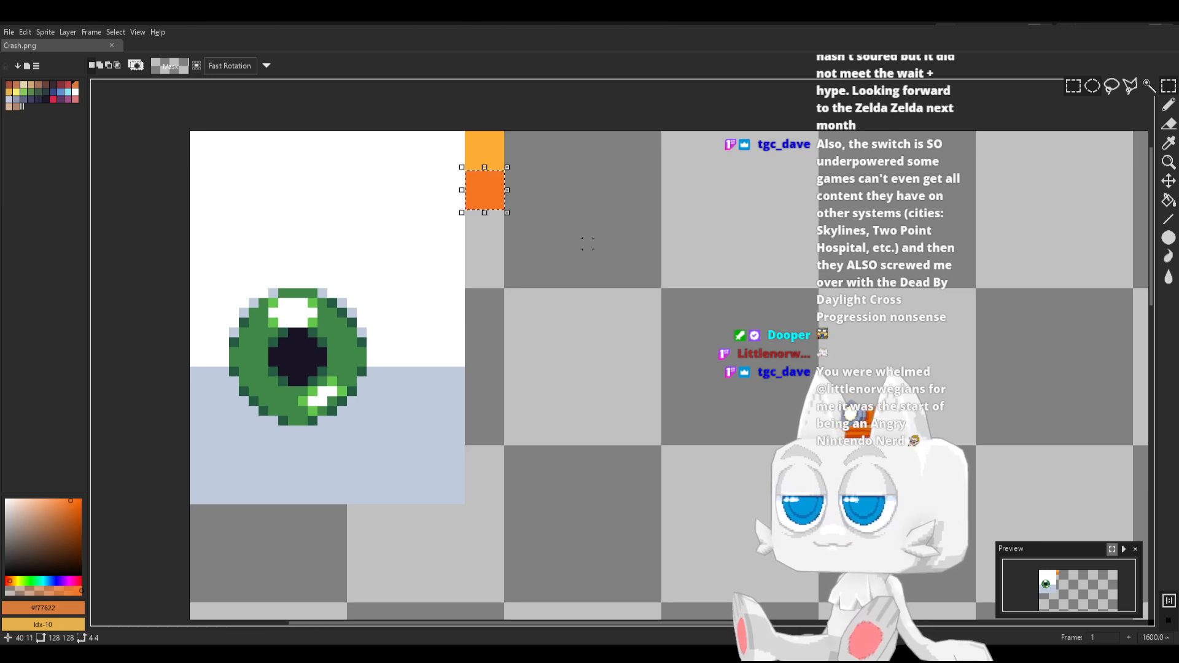
key(ctrl+d)
key(b)
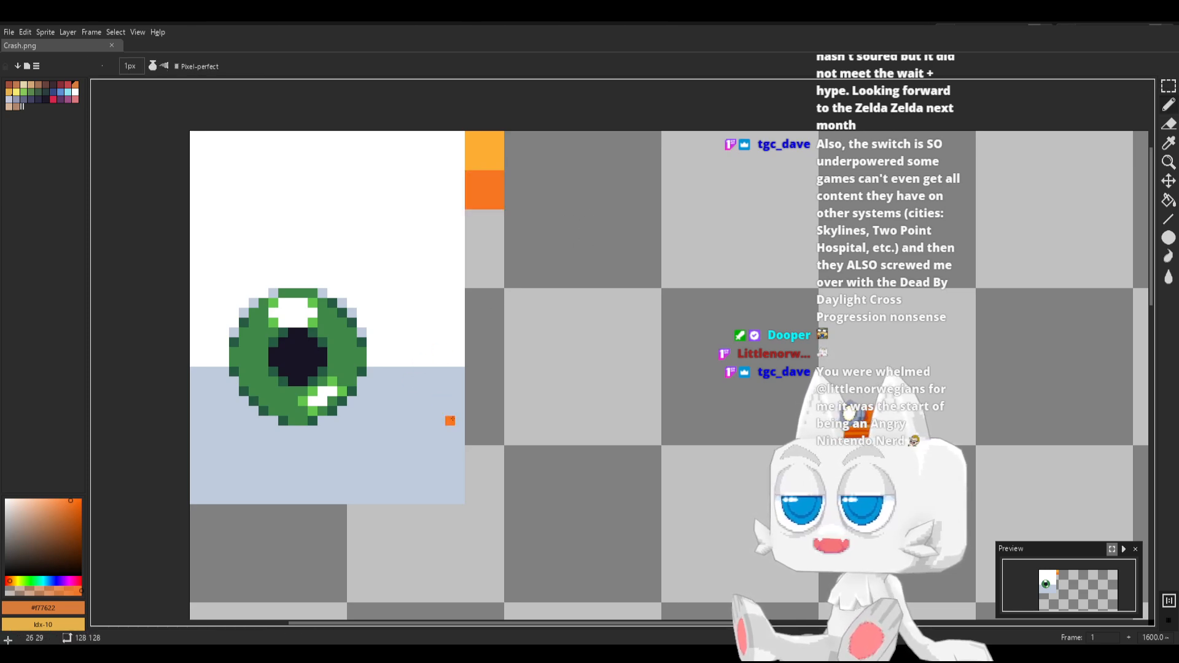
shift+click(312, 498)
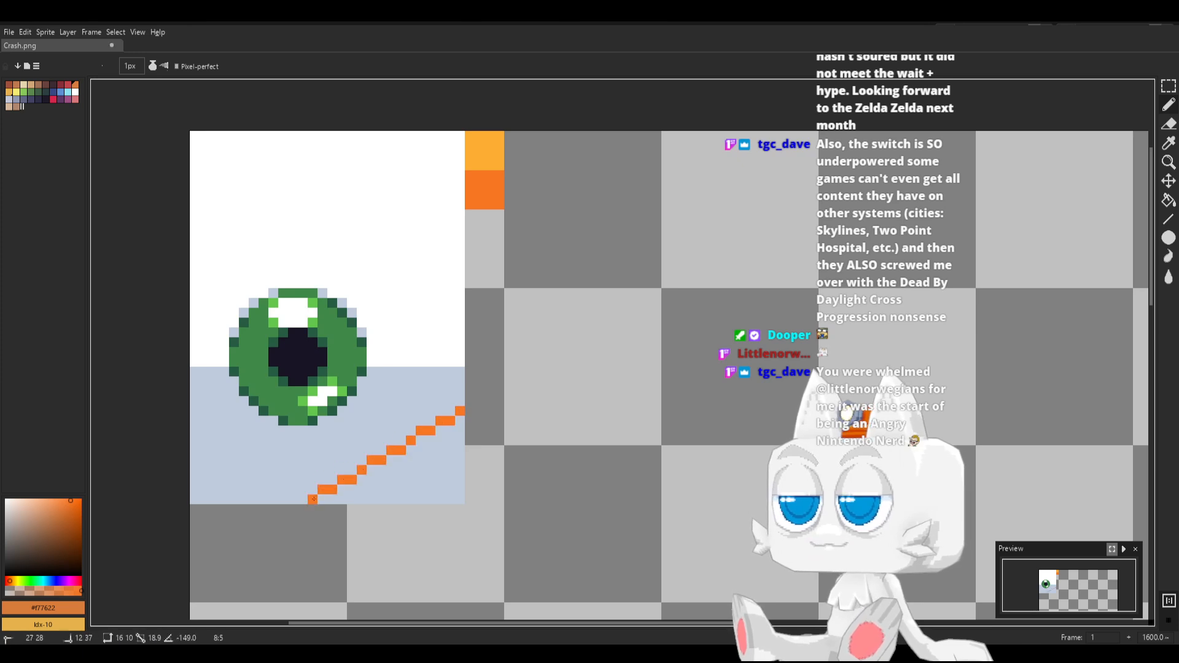
Fill the corner below the diagonal line with the same orange and save Crash.png
key(g)
click(401, 480)
key(ctrl+s)
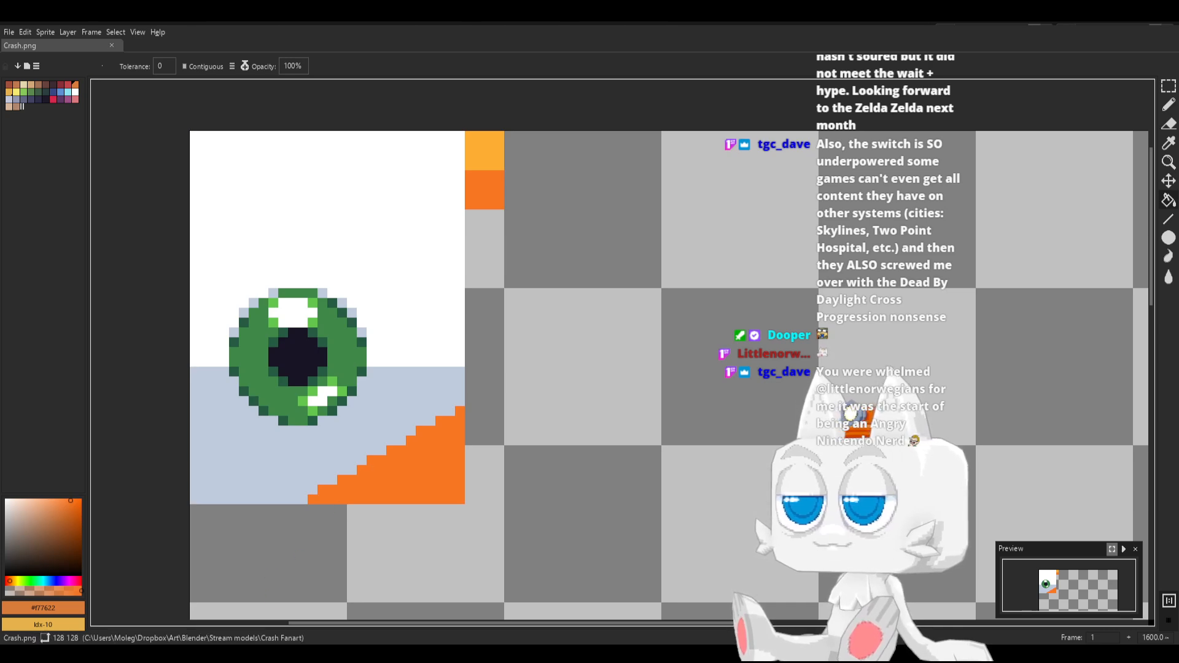
Switch to Blender, reload Crash.png, select all faces of the model and inspect the orange corner below the eyes
key(alt+Tab)
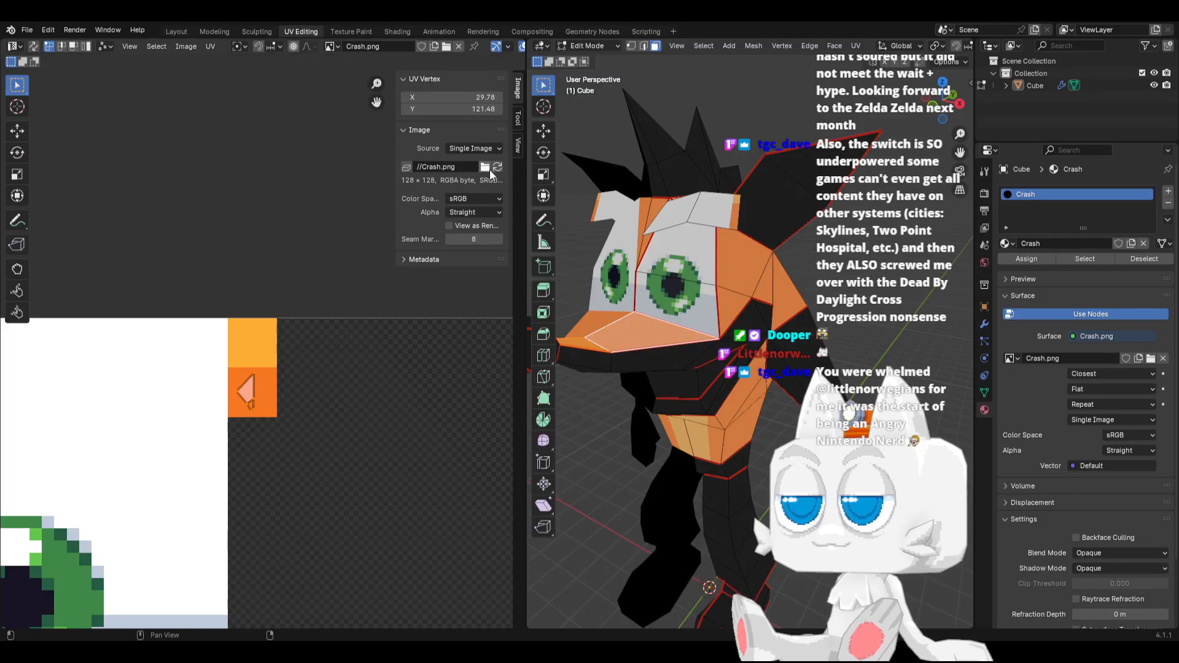
scroll(292, 515, down, 3)
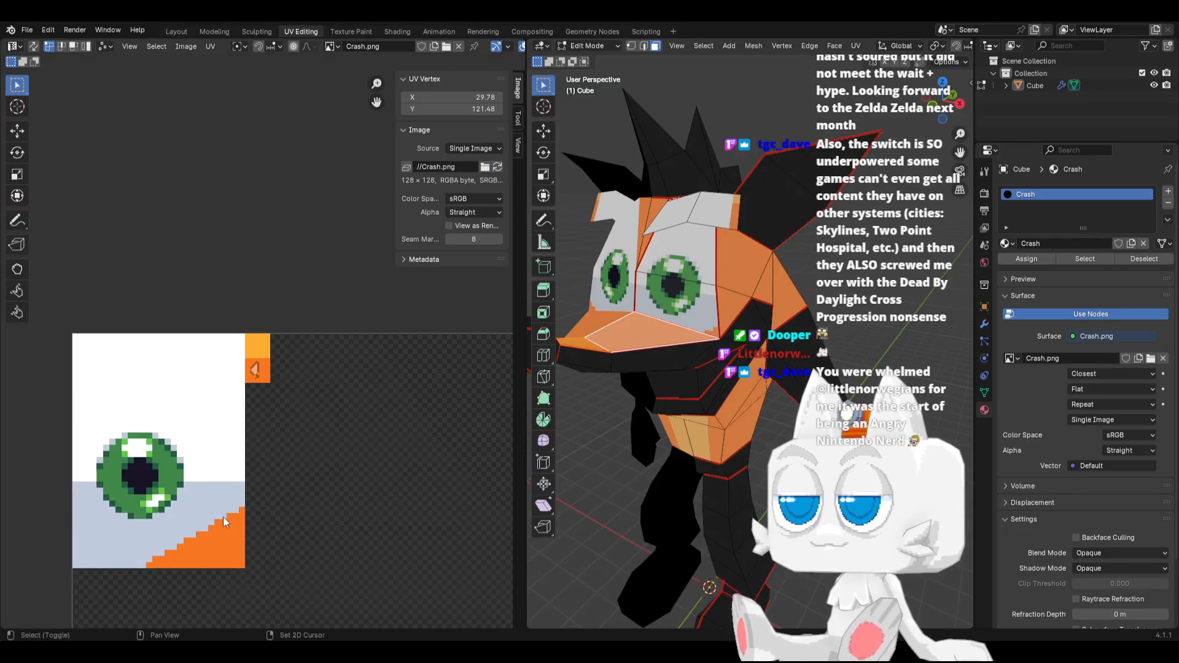
scroll(513, 407, down, 1)
key(a)
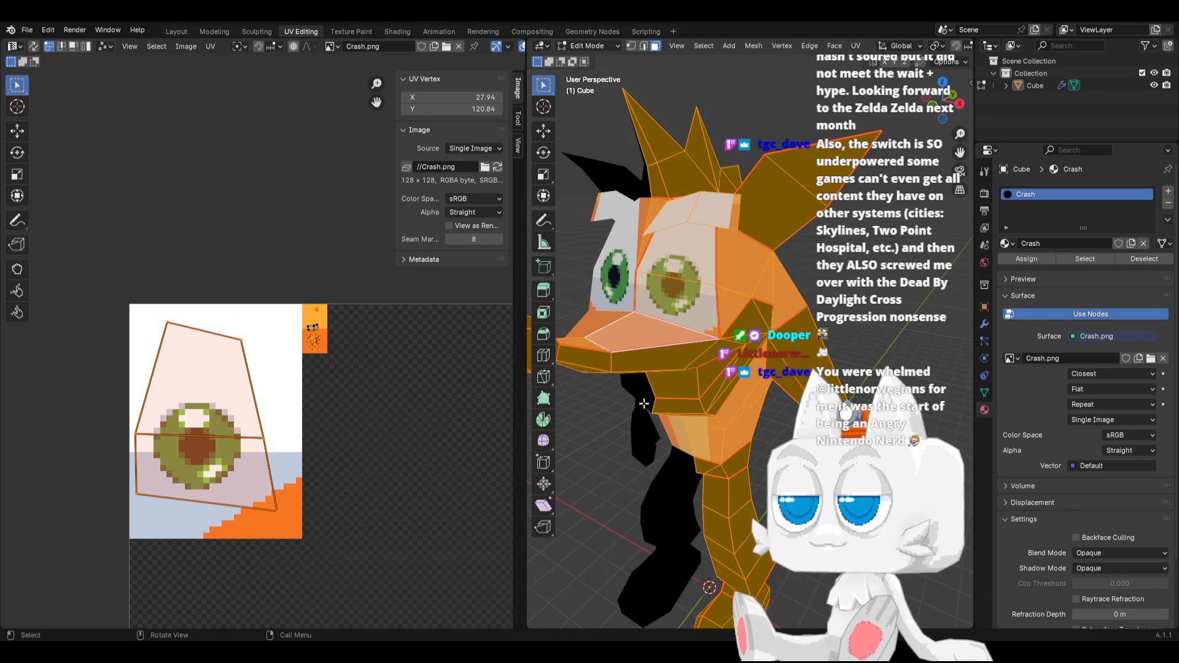
key(Tab)
middle_drag(671, 417, 709, 415)
key(Tab)
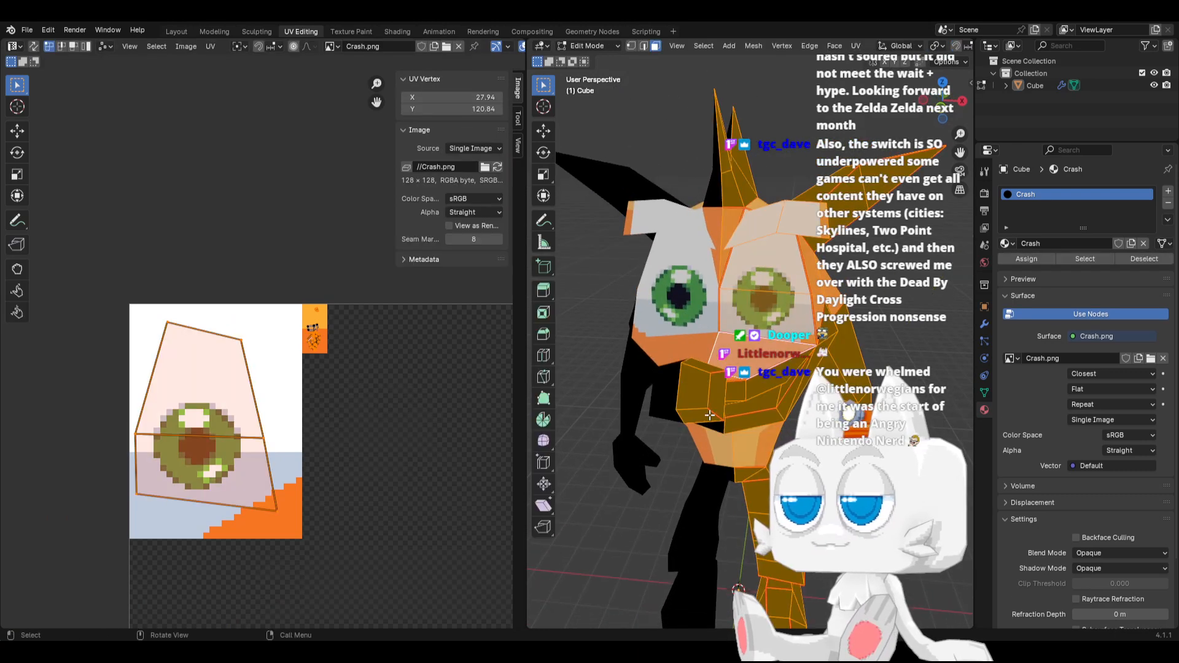
scroll(793, 367, up, 2)
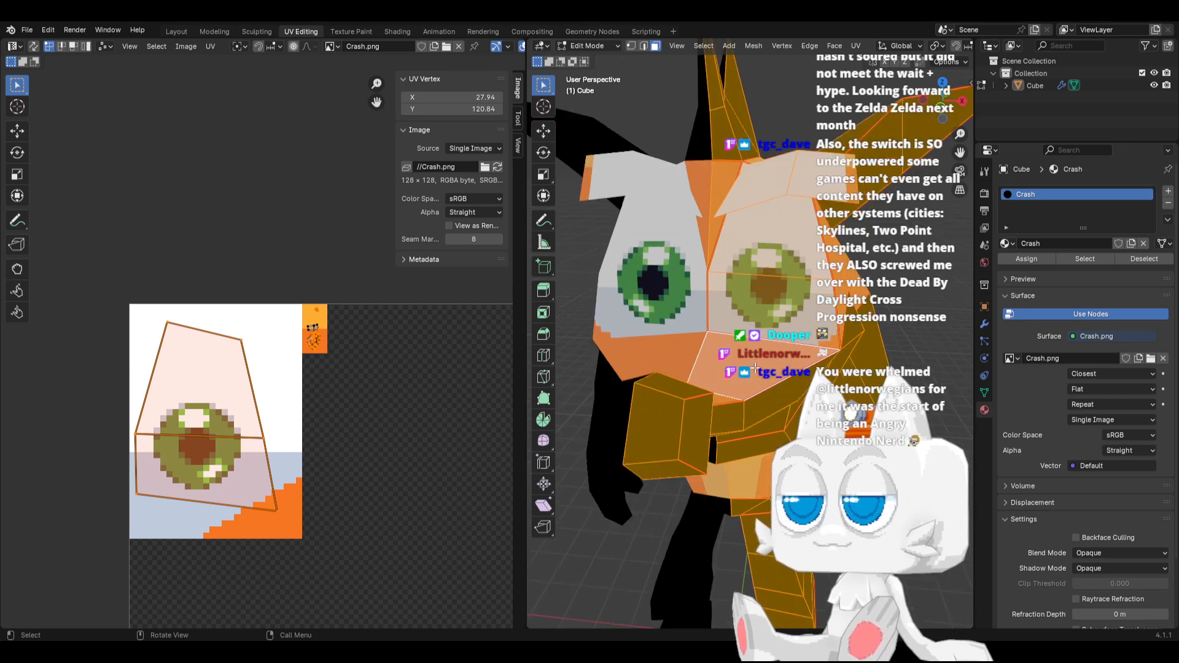
middle_drag(794, 367, 789, 386)
key(Tab)
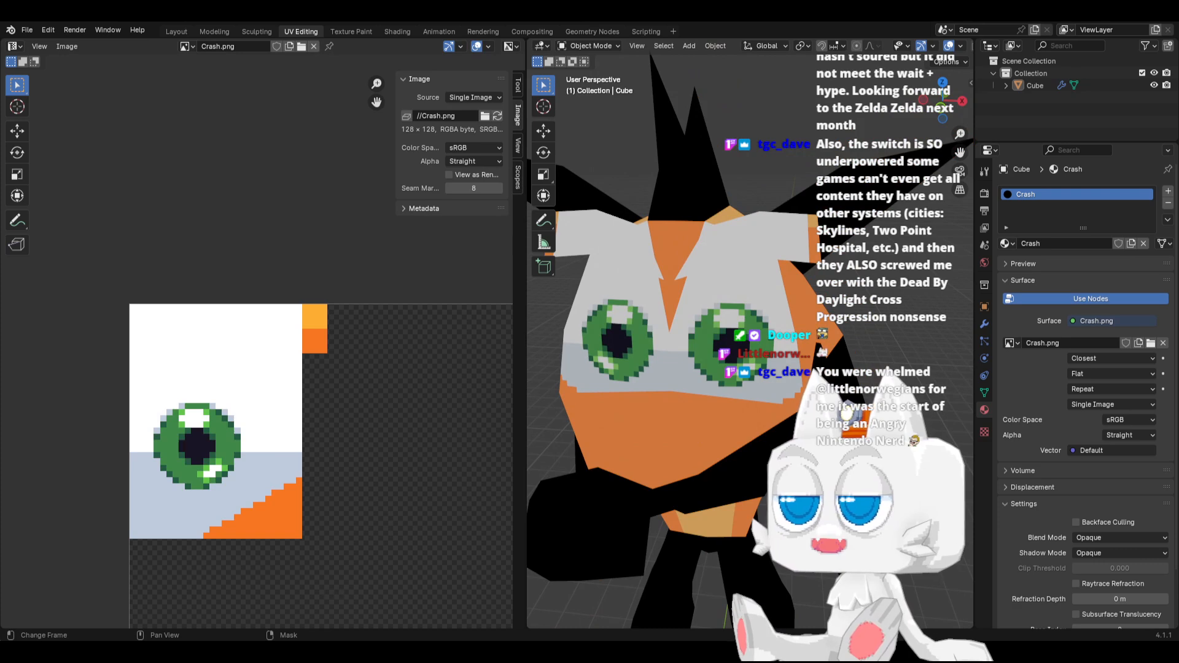
Switch to Aseprite, draw a steeper #f77622 diagonal line about 17 by 13 pixels above the orange corner and fill the gaps between them
key(alt+Tab)
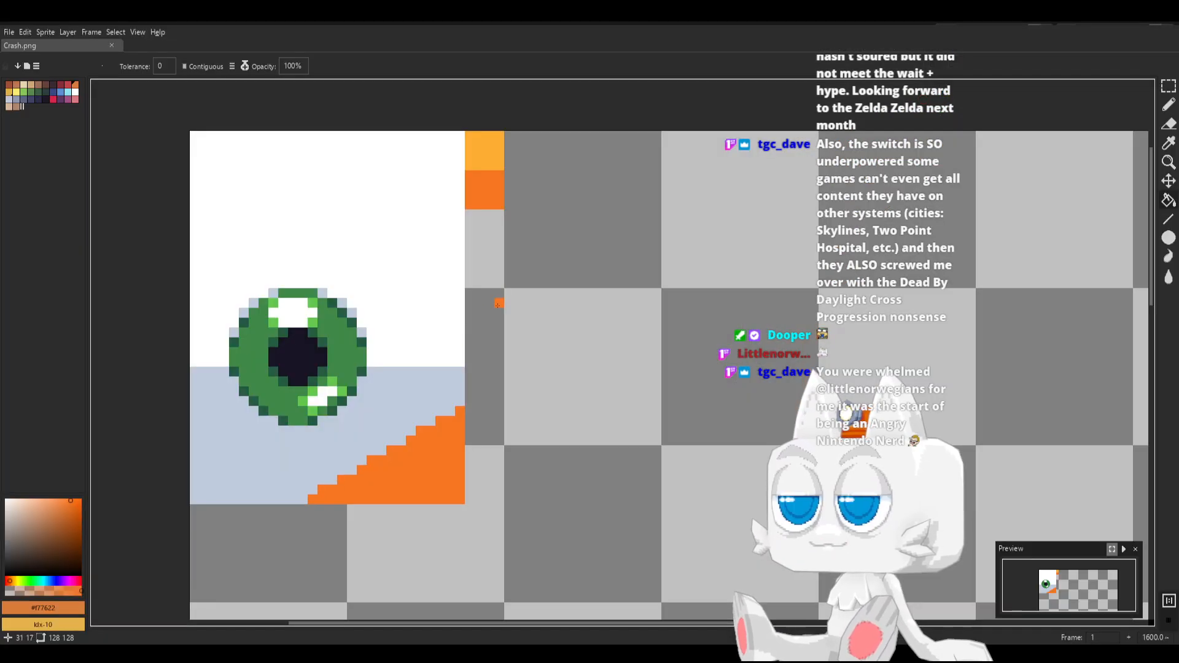
shift+click(299, 499)
key(g)
click(411, 417)
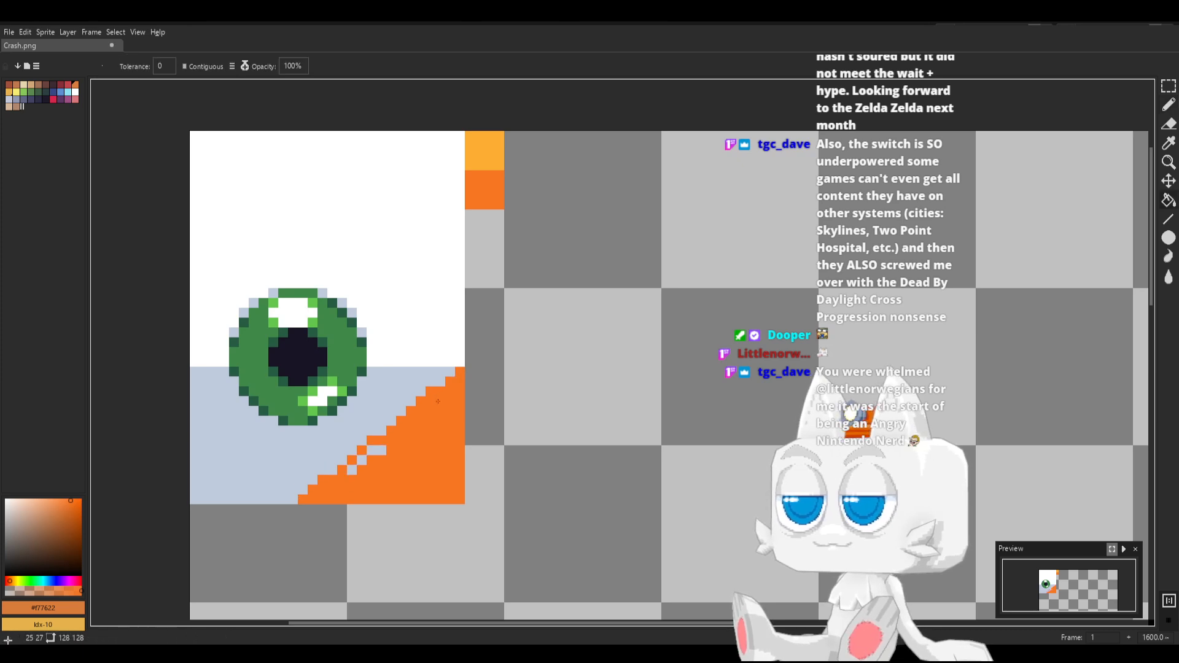
click(376, 450)
click(362, 460)
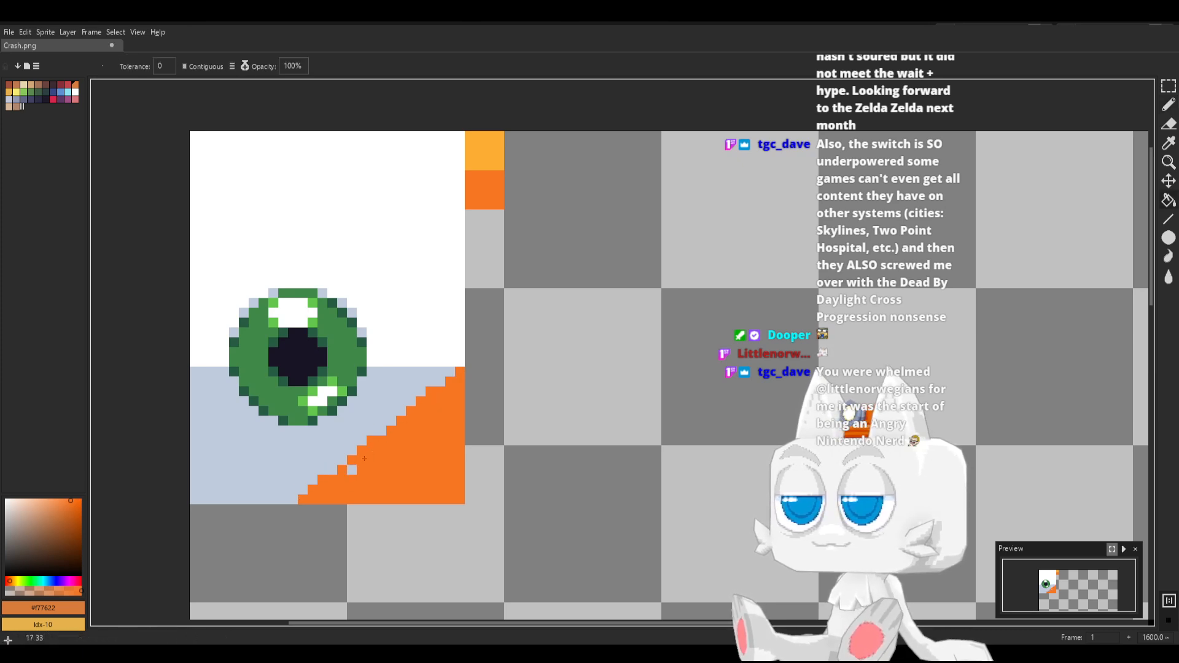
click(350, 473)
Pick the blue-grey #c0cbdc and shade the white area's lower-right edge in a stepped curve up its side, then save Crash.png
key(b)
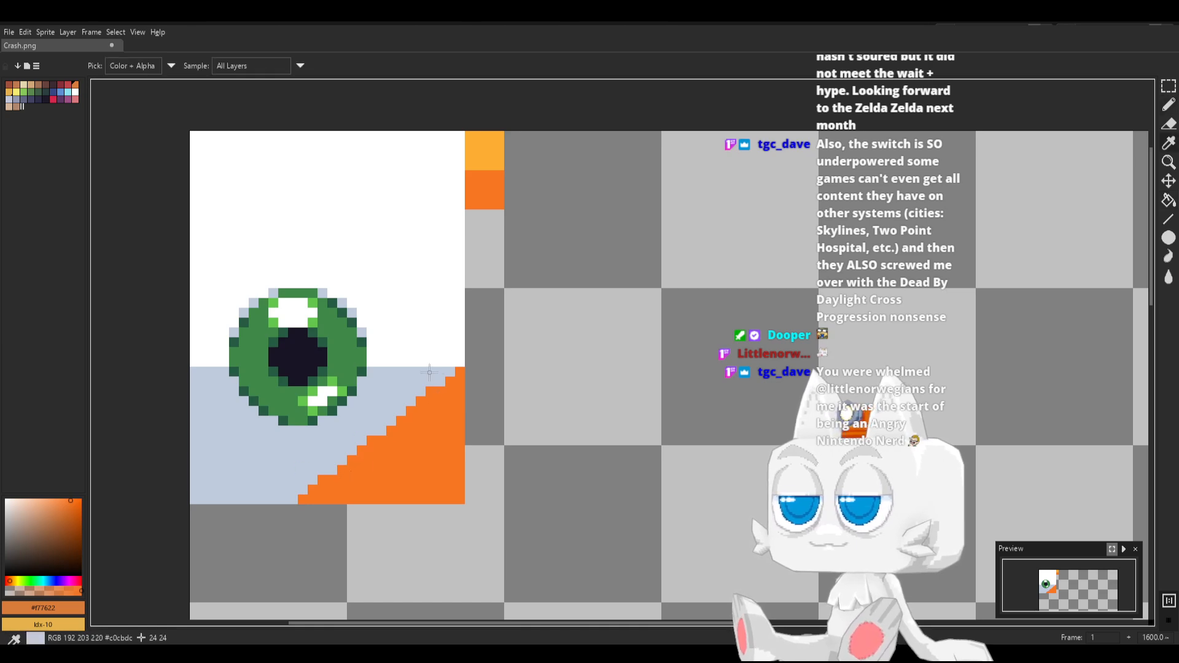
alt+click(435, 369)
drag(439, 362, 459, 352)
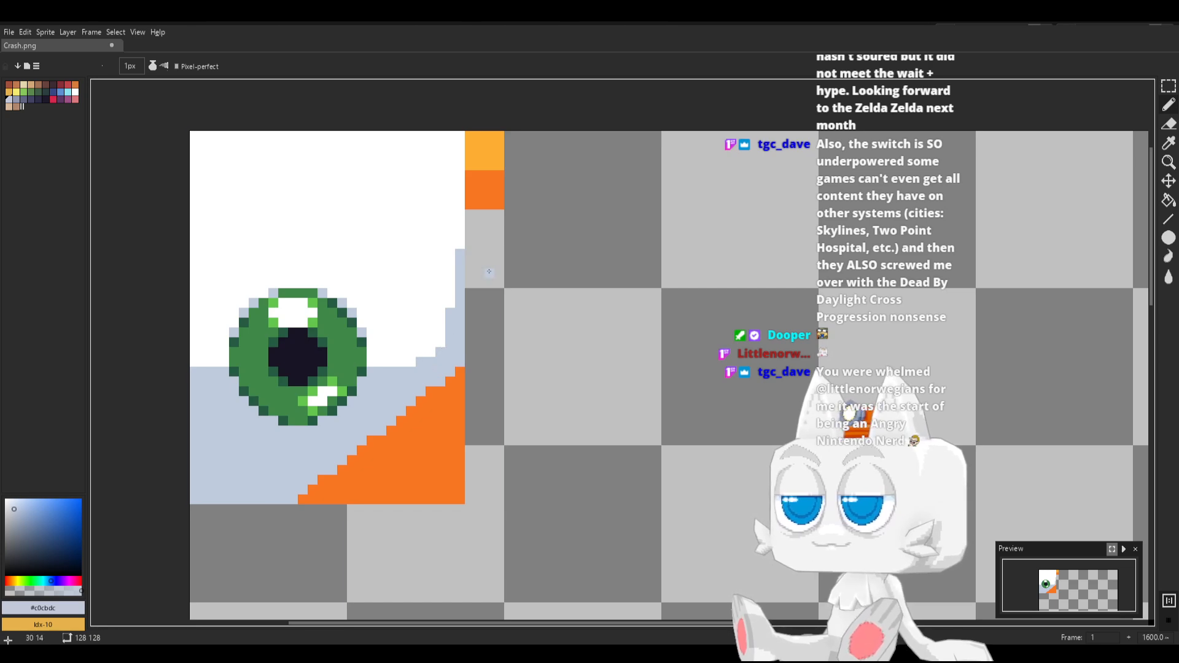
key(ctrl+s)
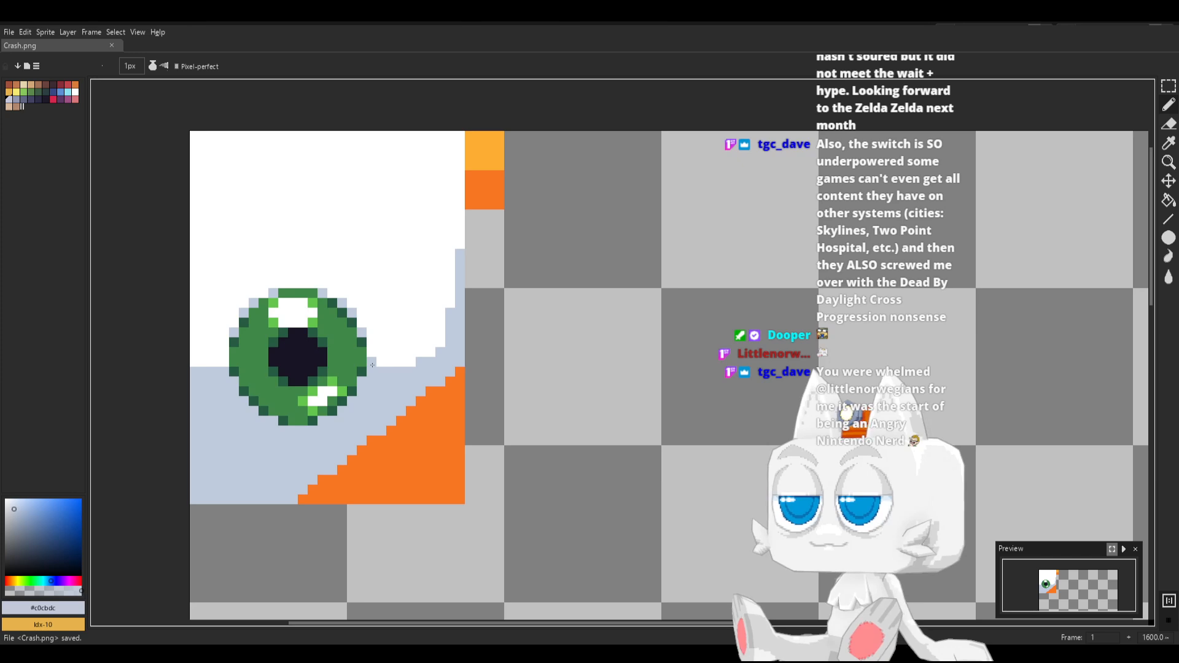
Draw a 1 by 38 pixel #f77622 line down the left edge of the eye texture and save Crash.png
alt+click(372, 476)
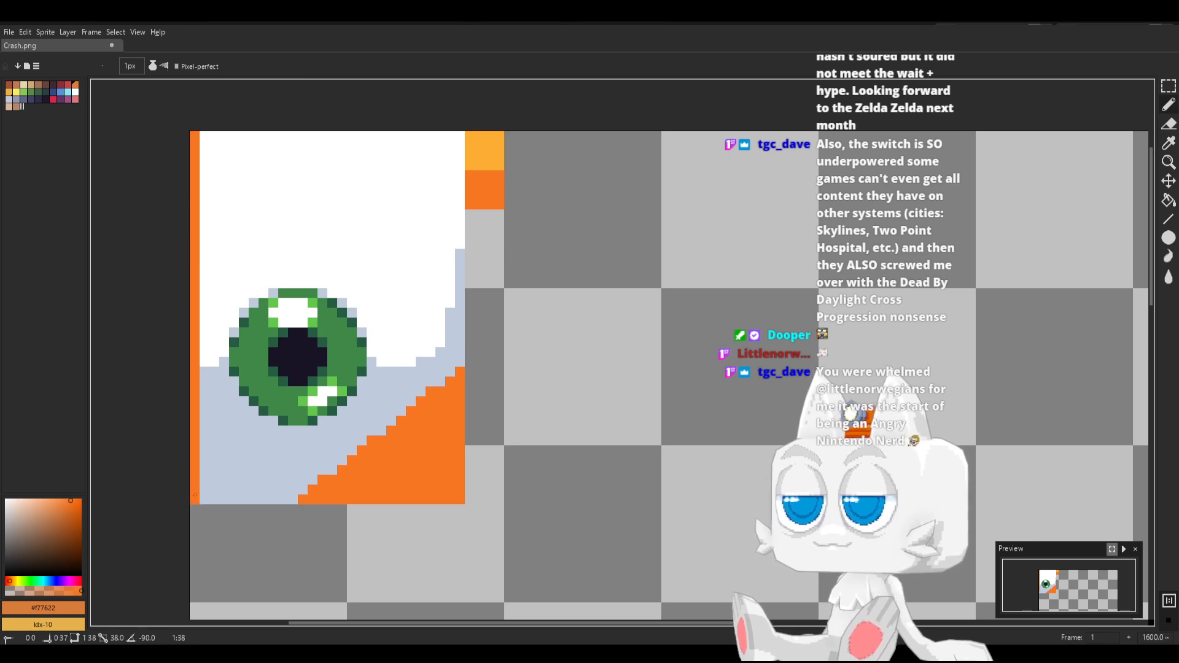
key(ctrl+z)
key(ctrl+s)
Add #c0cbdc shading pixels in the white area between the orange edge line and the eye, and save Crash.png
alt+click(204, 361)
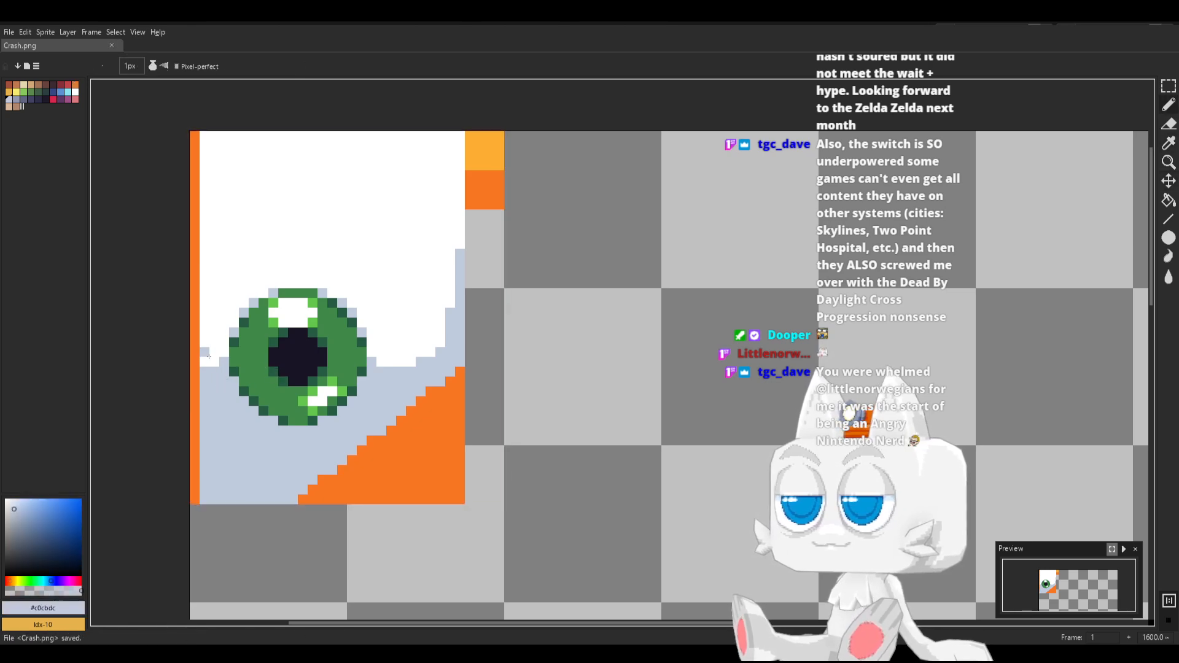
click(214, 361)
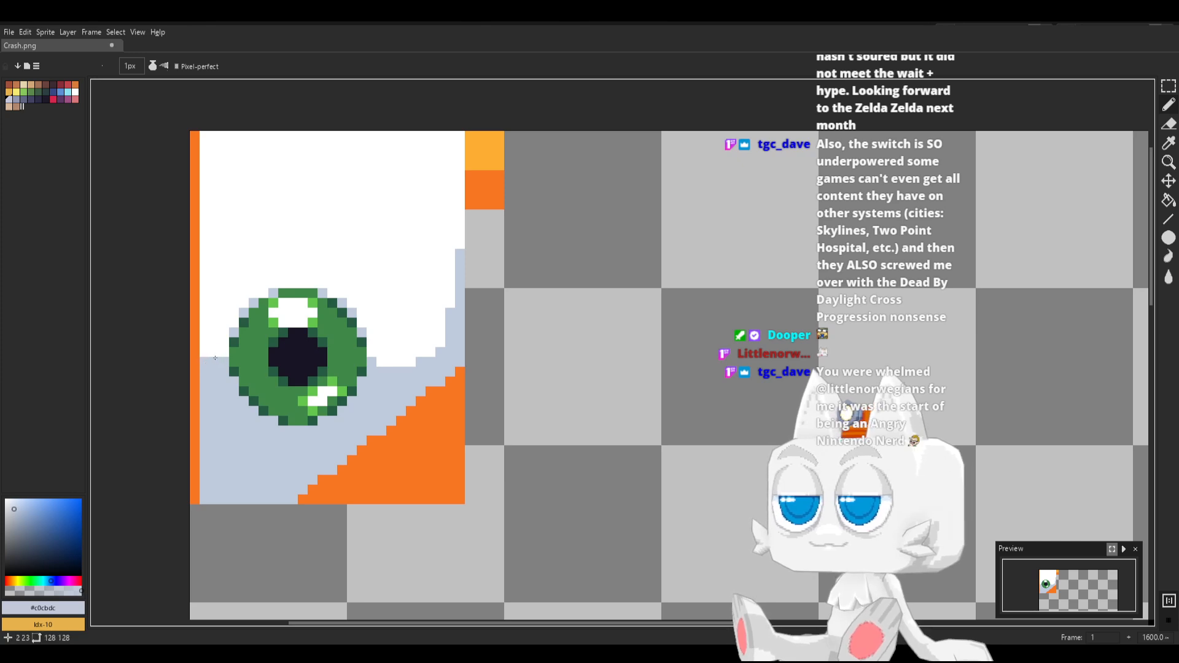
click(204, 352)
key(v)
key(ctrl+s)
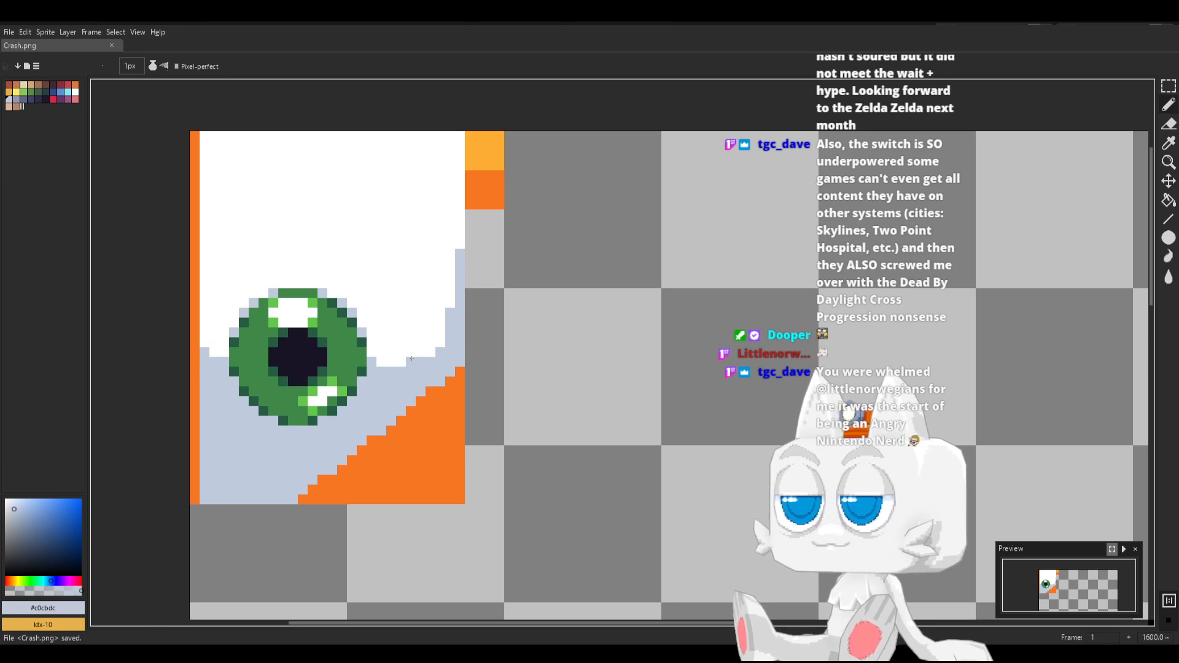
Switch to Blender, reload Crash.png and scale the selected UV islands up by 1.0495
key(alt+Tab)
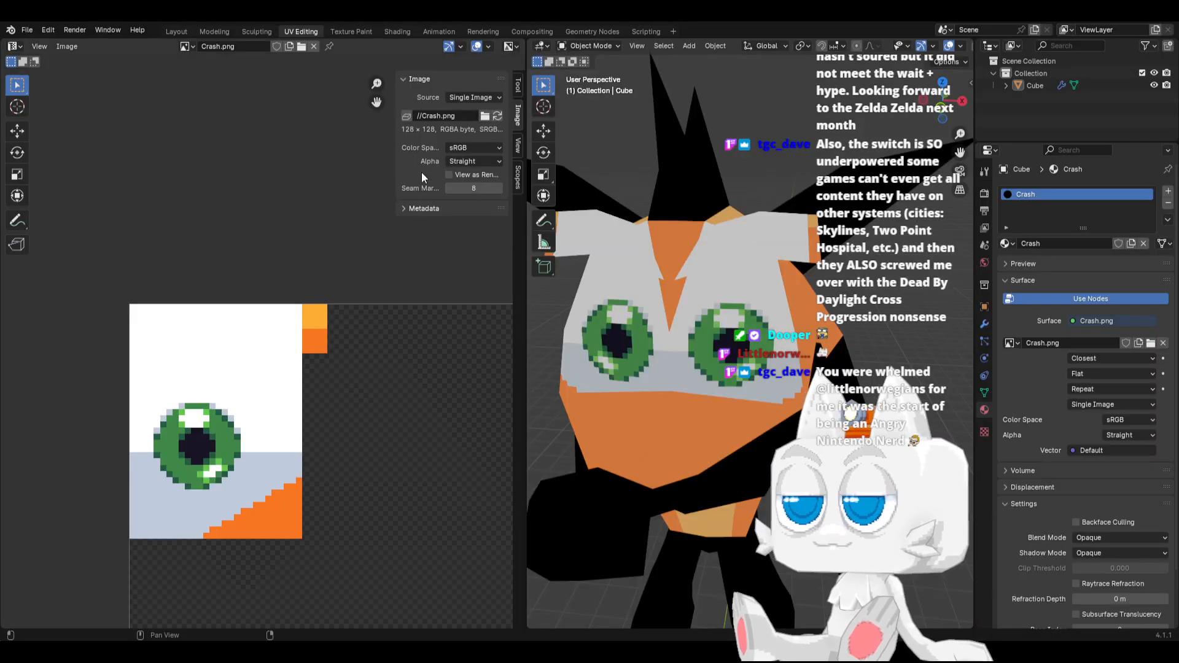
click(494, 119)
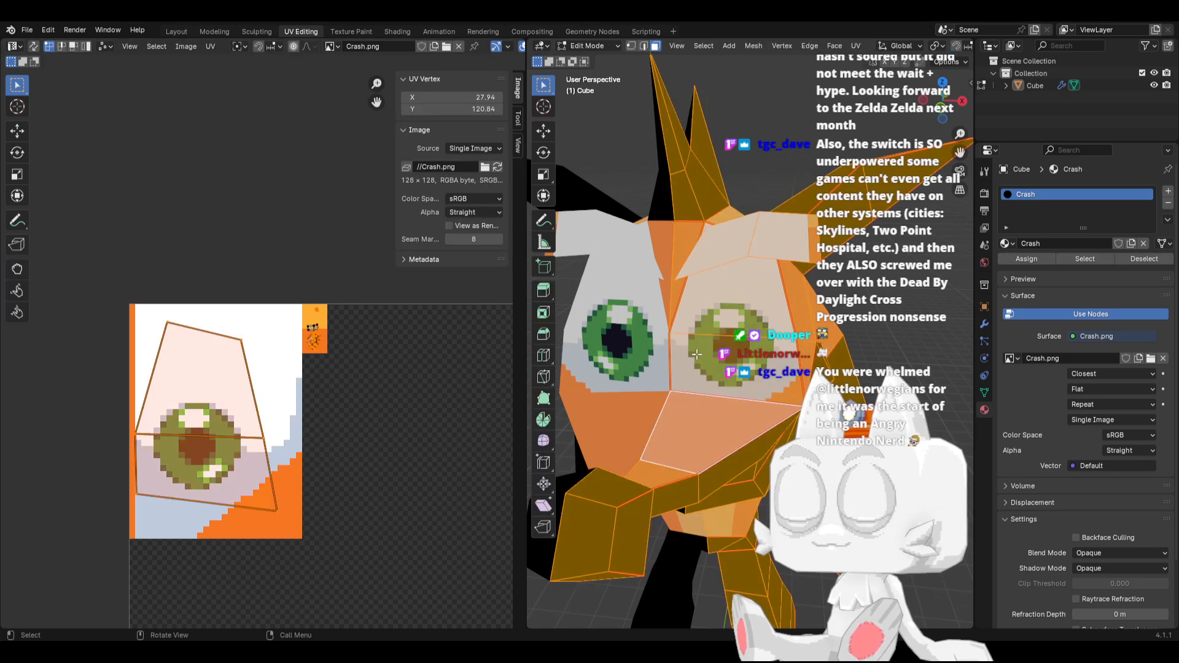
key(Tab)
key(s)
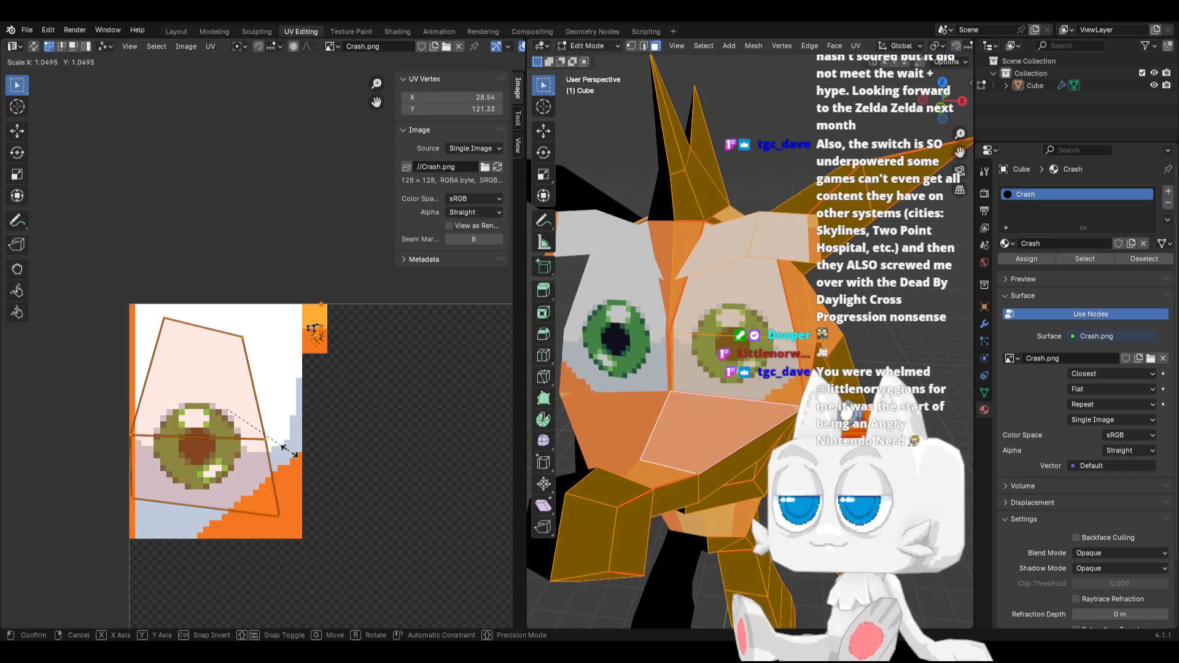
click(286, 450)
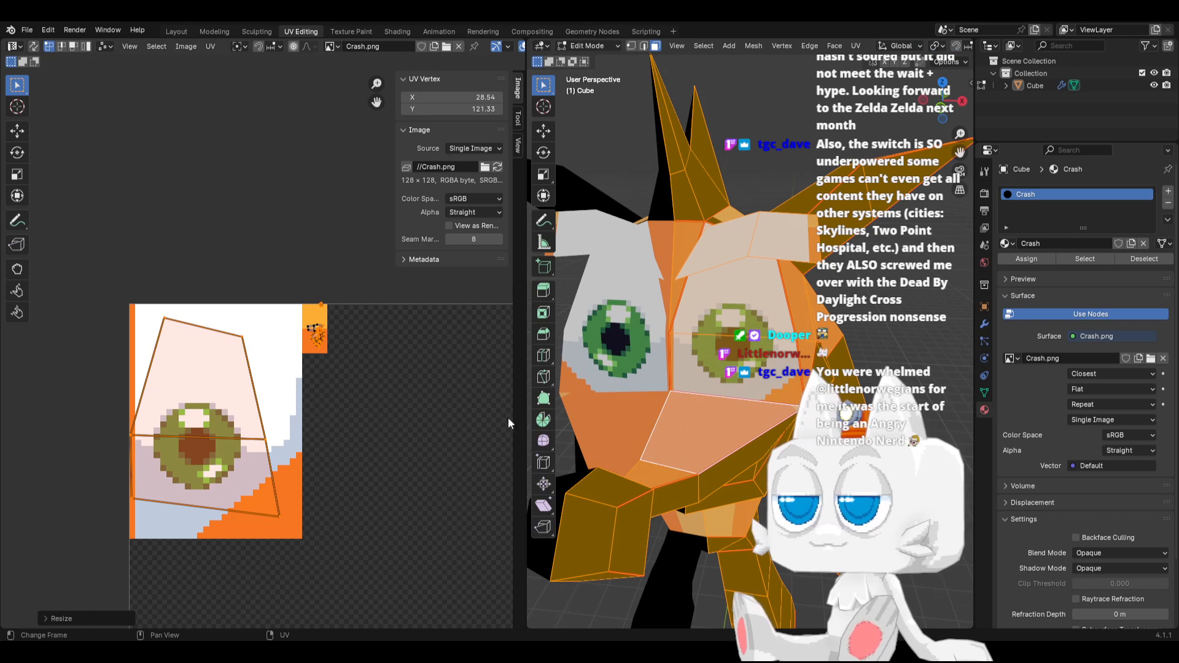
key(Tab)
middle_drag(708, 396, 751, 399)
key(Tab)
scroll(750, 399, up, 3)
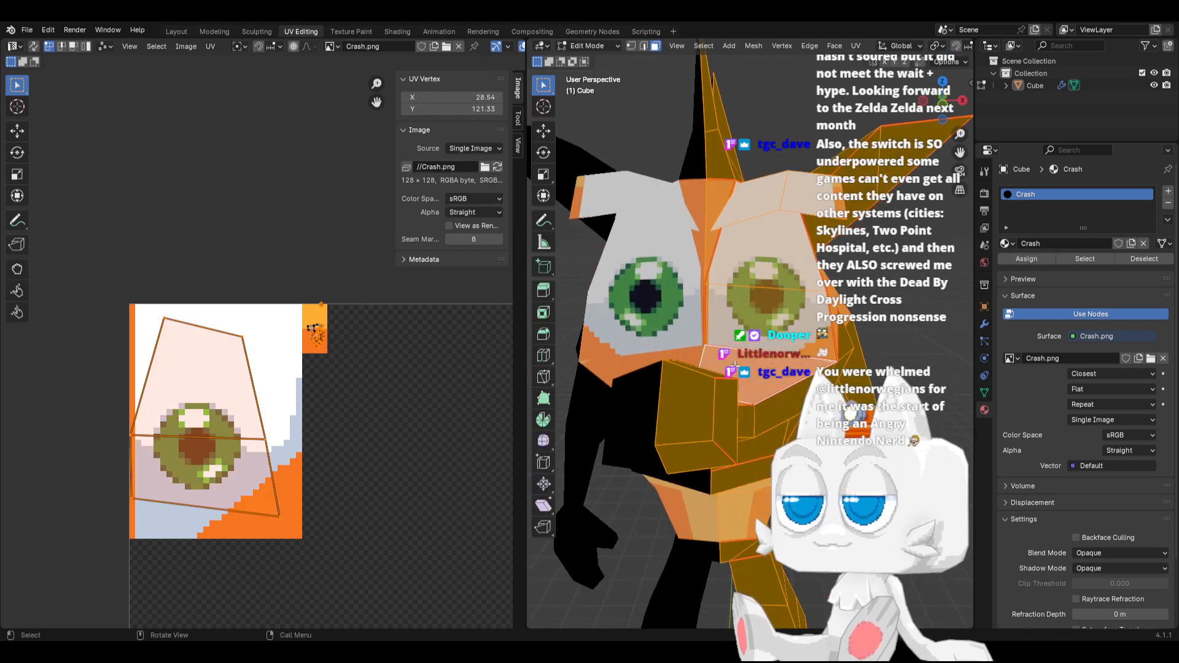
Move the eye island's lower-left UV vertex along X towards the orange edge line and snap it to pixels
click(133, 497)
key(g)
key(x)
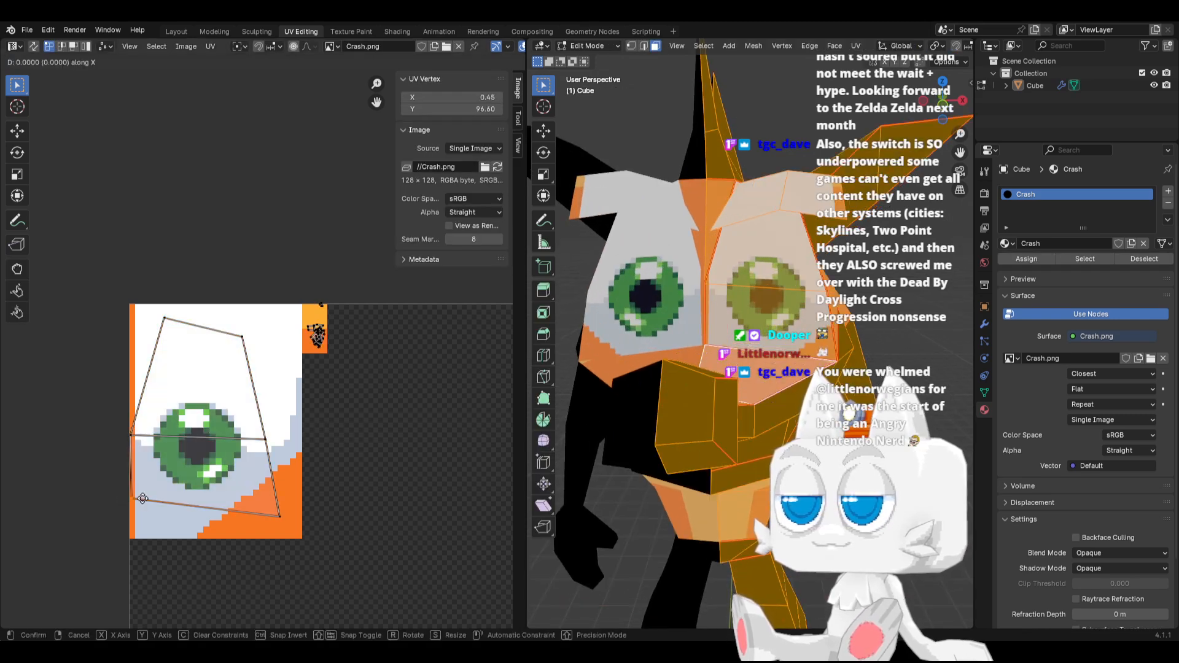
click(146, 498)
key(shift+s)
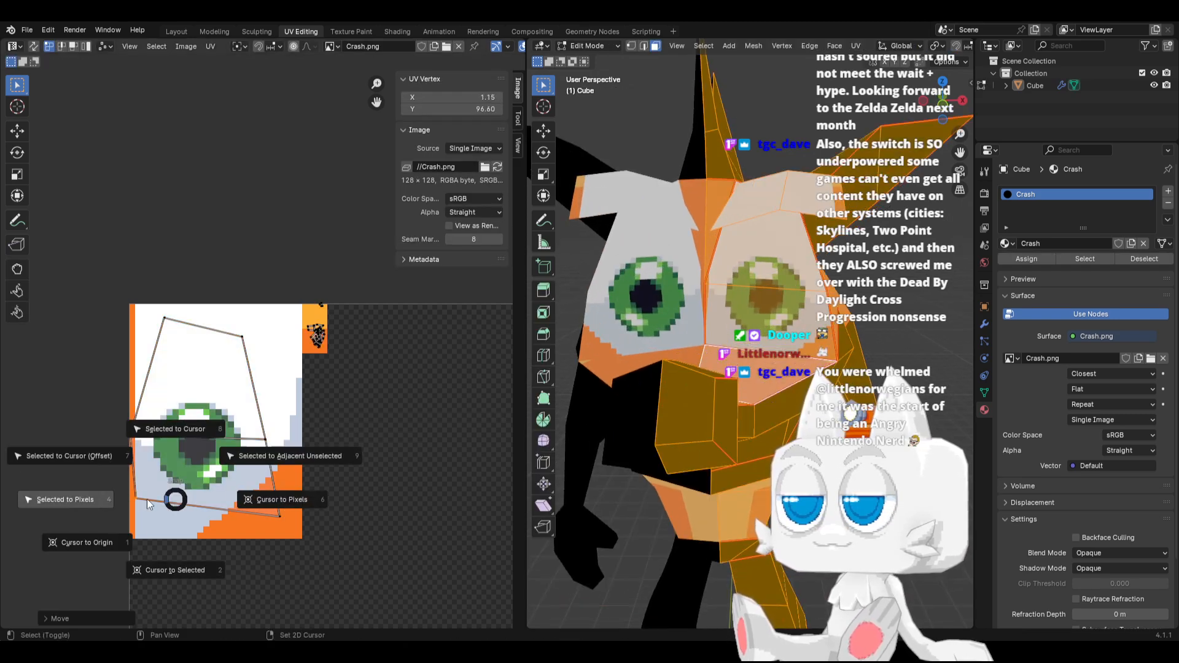
click(75, 492)
Move the eye island's middle-left UV vertex along X to 0.64 and check the face from the side and front
click(132, 436)
key(g)
key(x)
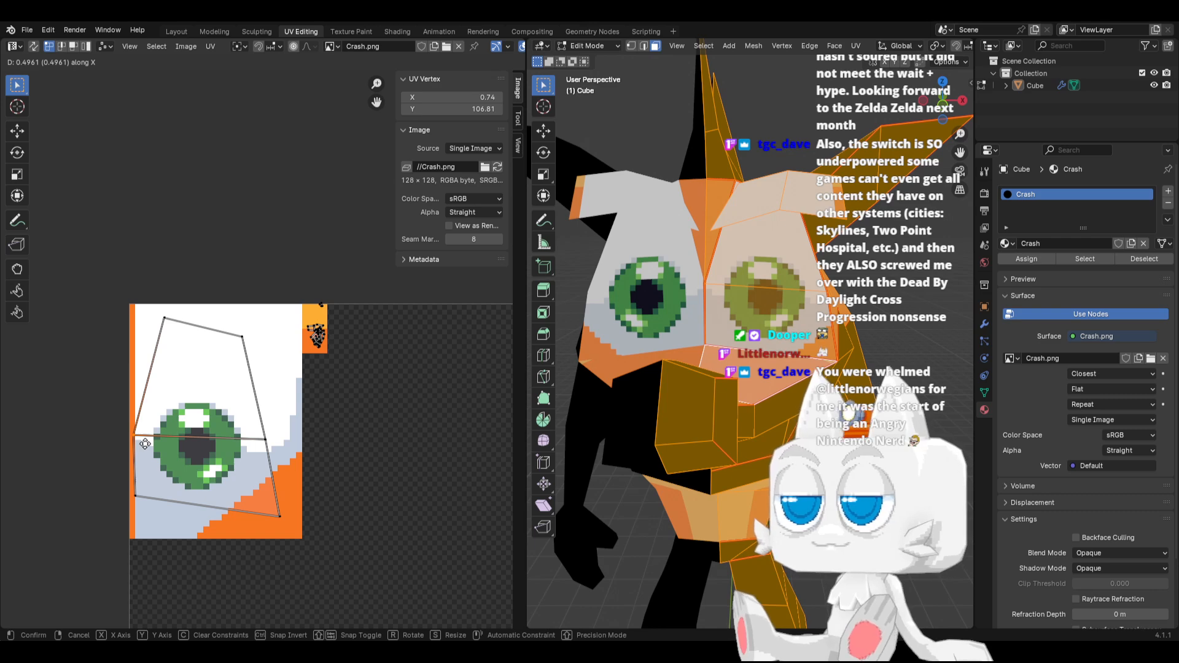
click(143, 443)
key(Tab)
middle_drag(764, 334, 695, 335)
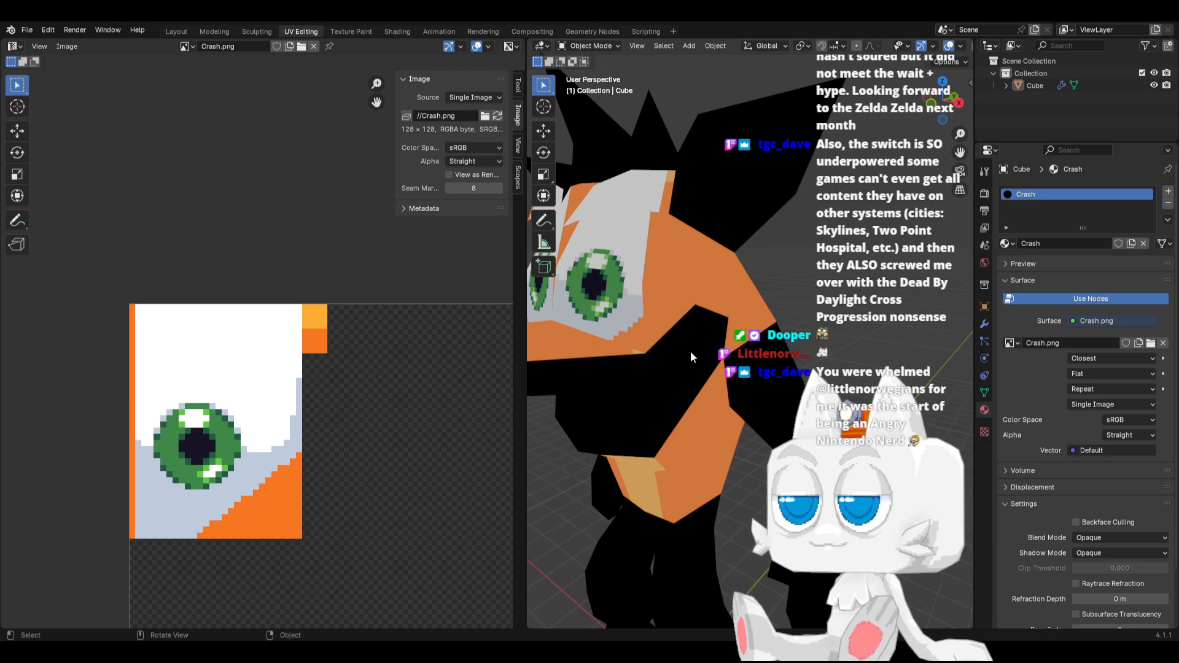
middle_drag(693, 355, 753, 378)
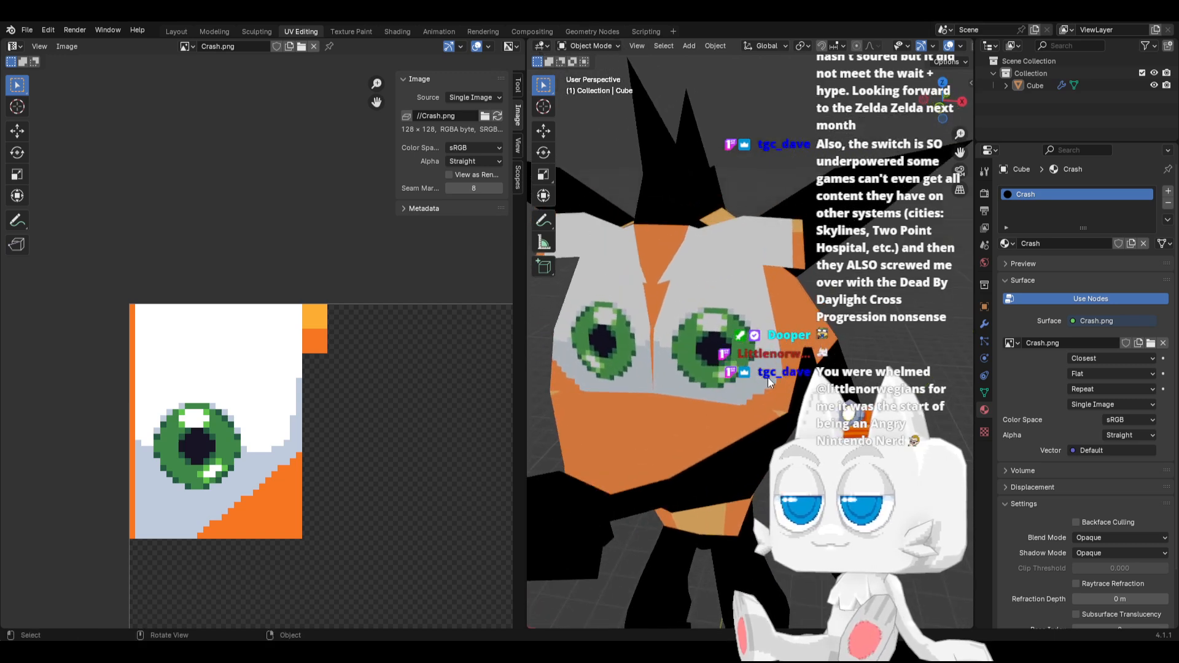
Move the eye island's lower-right UV vertex along Y to 94.05
key(Tab)
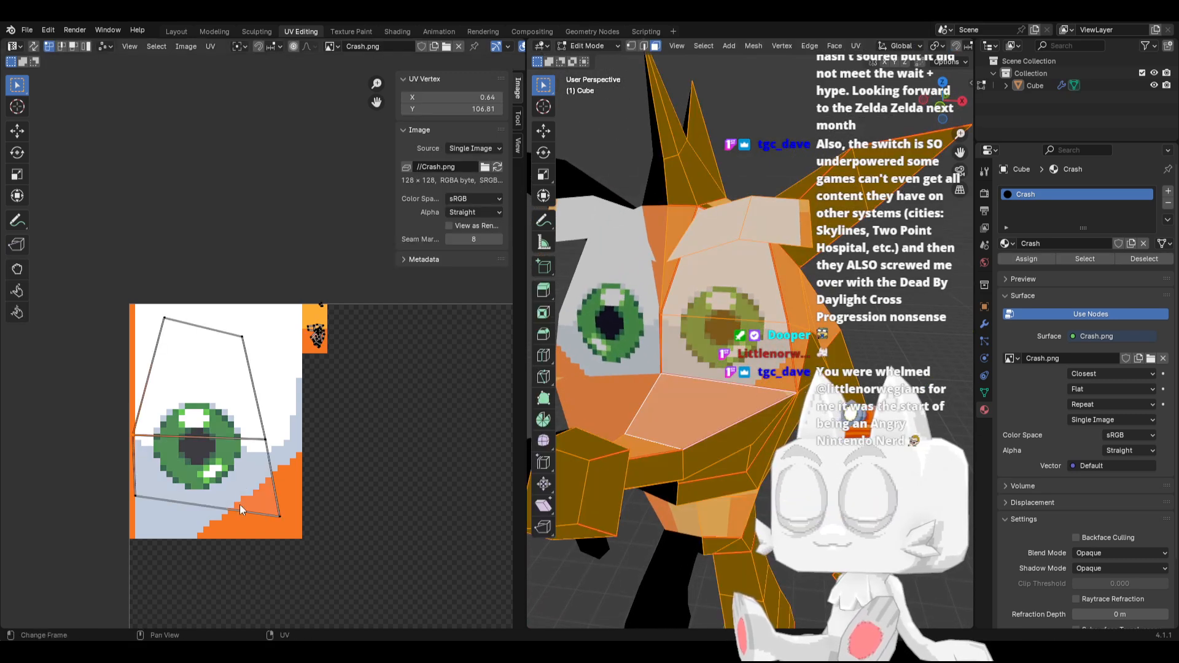
click(281, 513)
key(g)
key(y)
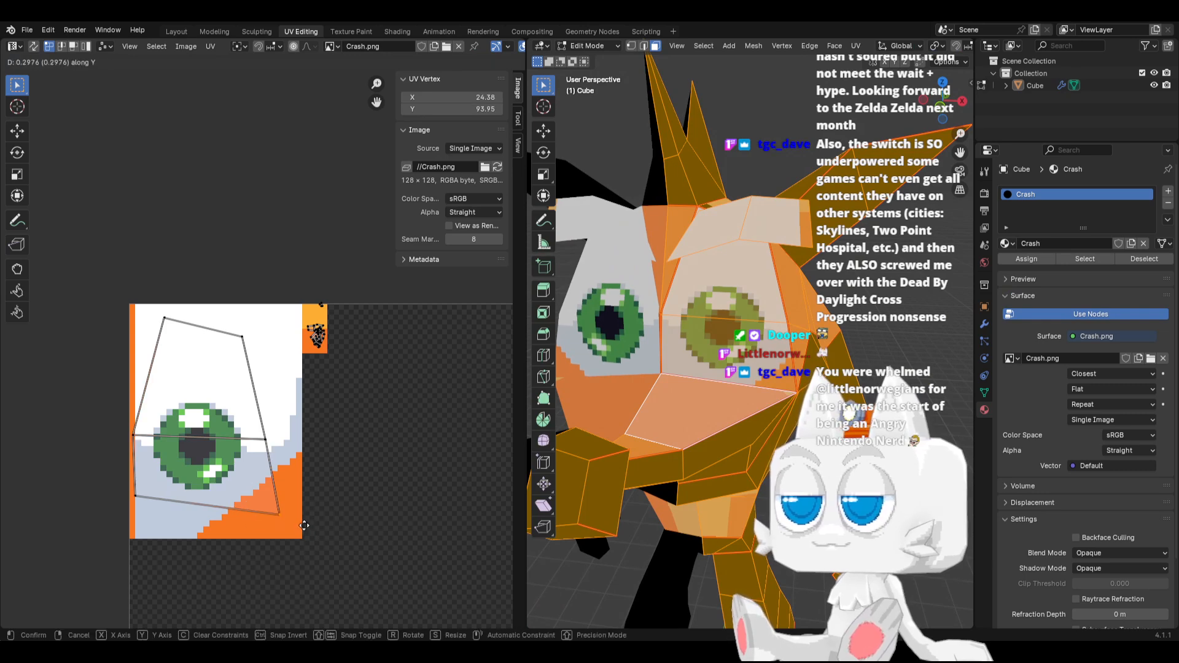
click(307, 530)
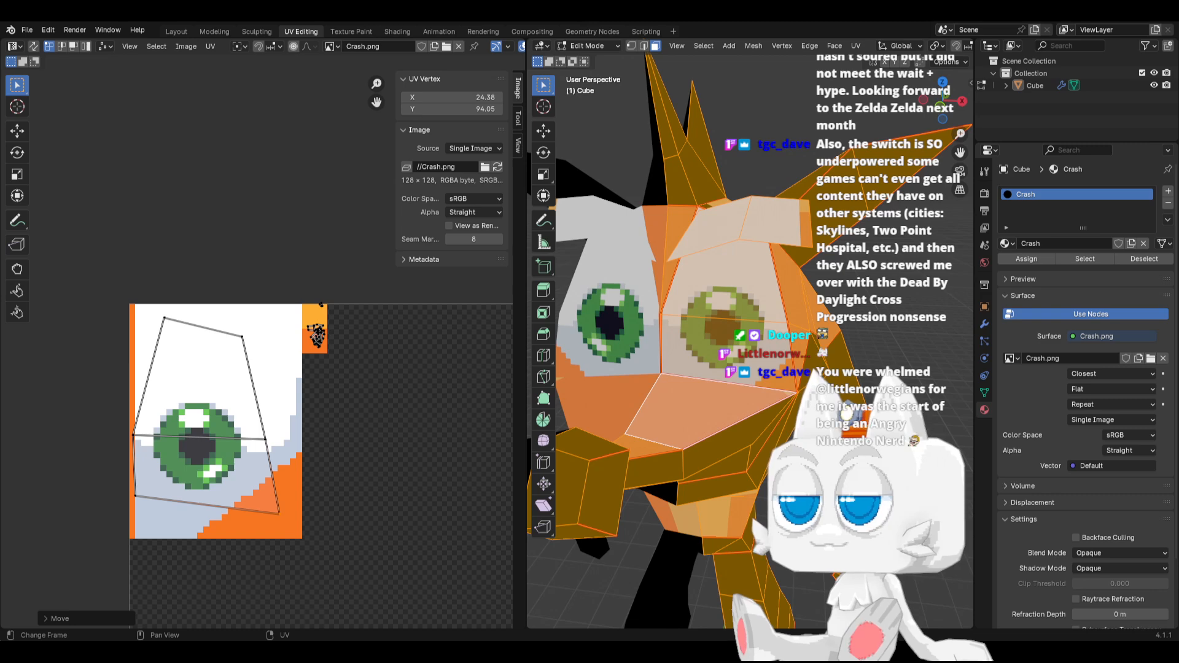
Examine the textured head on the whole model and the free space left on the texture
key(Tab)
middle_drag(730, 382, 701, 372)
scroll(694, 368, down, 3)
scroll(697, 371, up, 3)
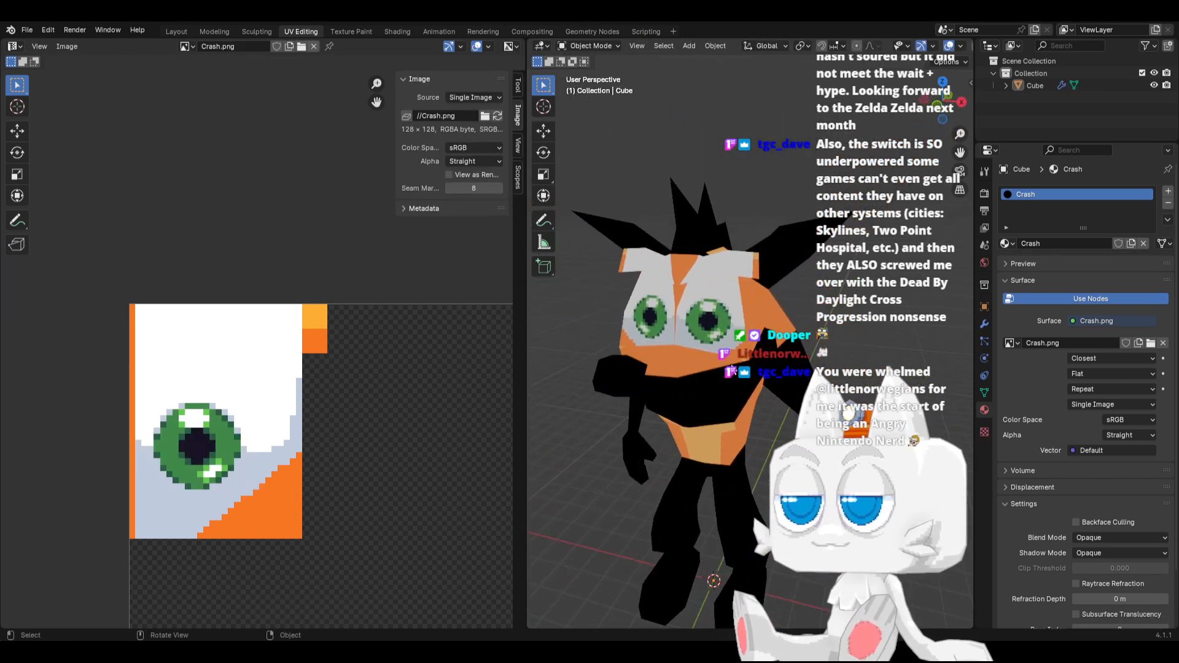
key(Tab)
scroll(497, 416, down, 2)
scroll(404, 444, down, 6)
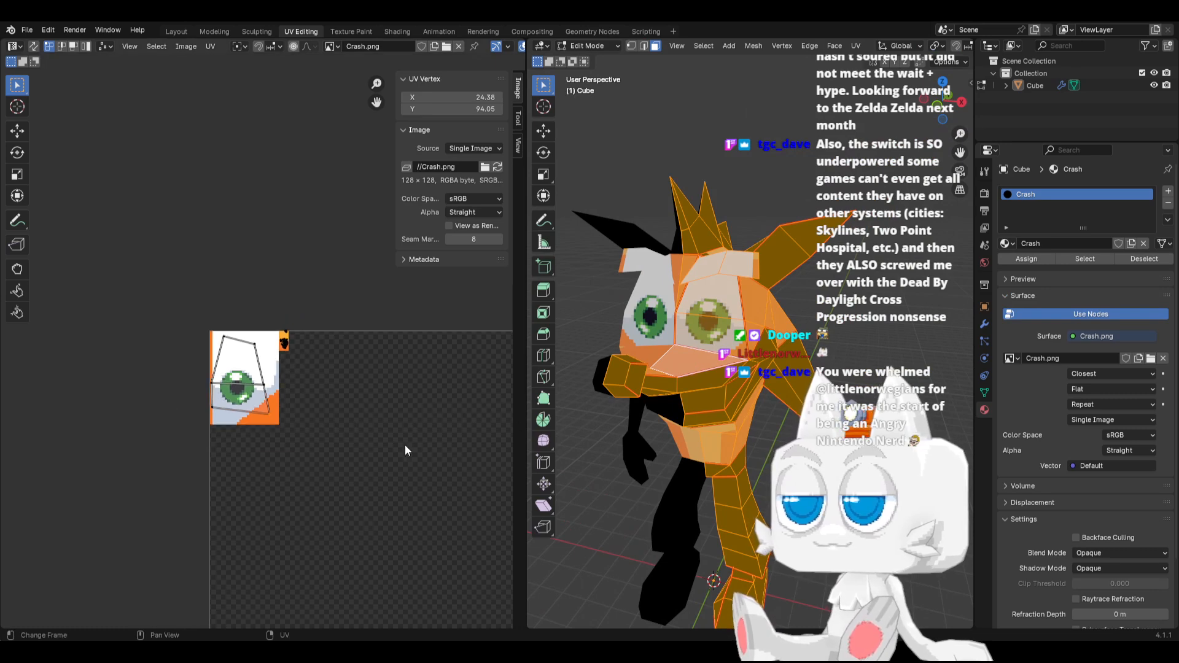
scroll(399, 424, up, 2)
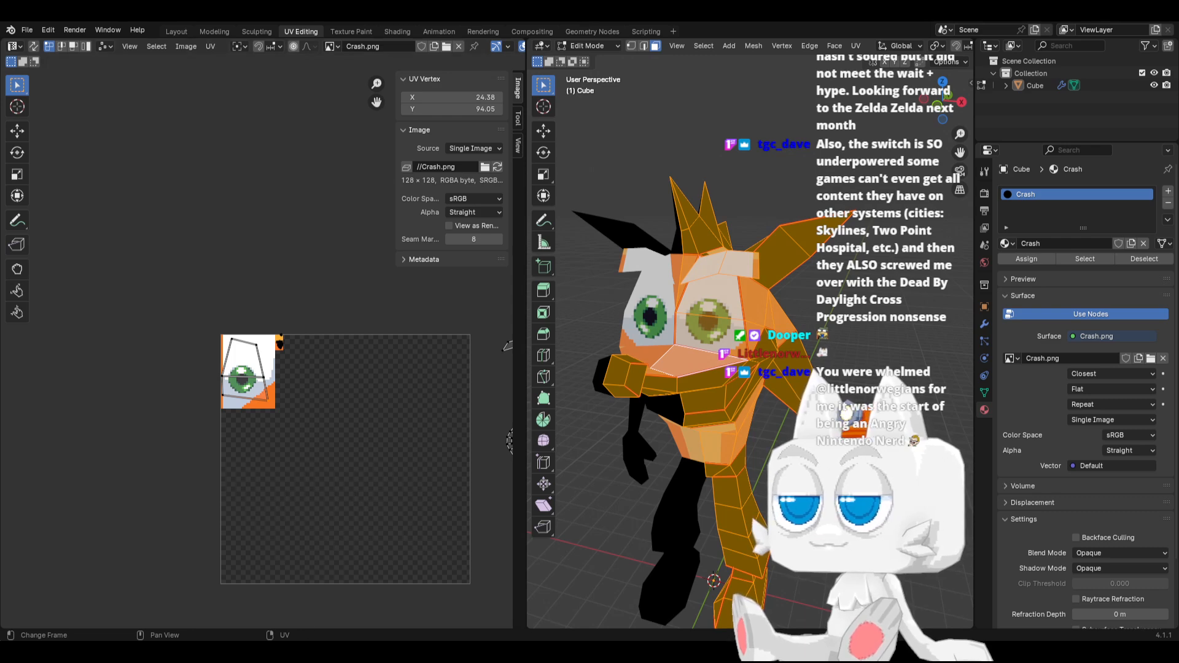
Switch to Aseprite and fill a 17 × 9 pixel rectangle below the orange swatch, beside the eye, with the dark maroon palette colour
key(alt+Tab)
click(1164, 92)
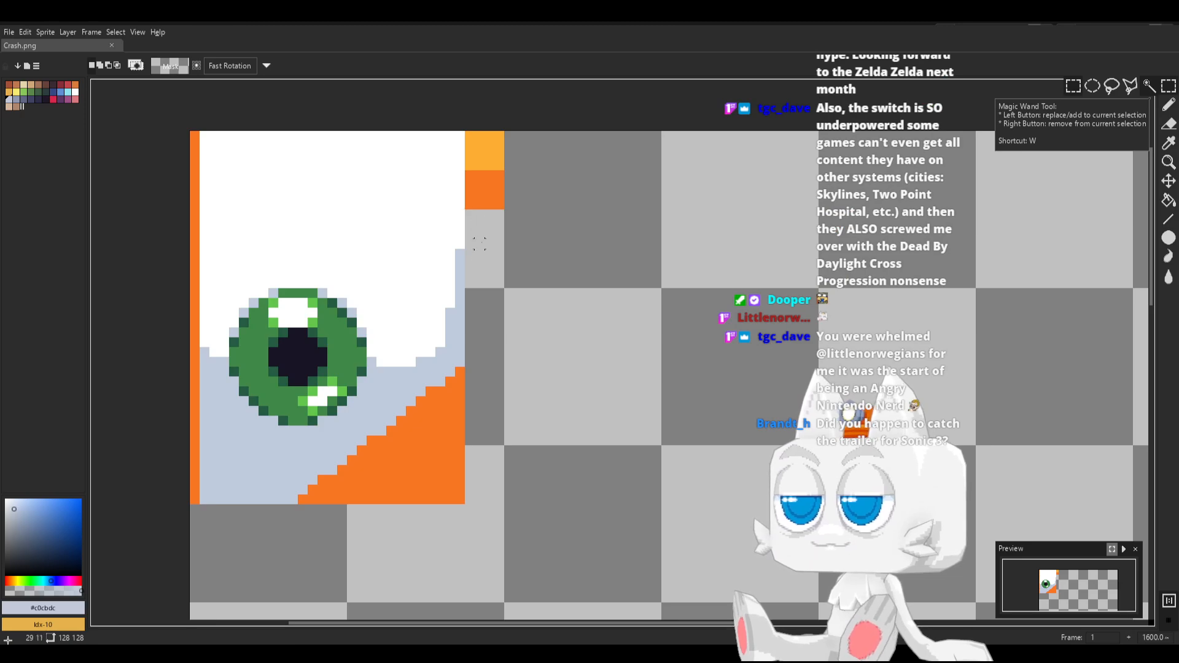
drag(470, 214, 633, 299)
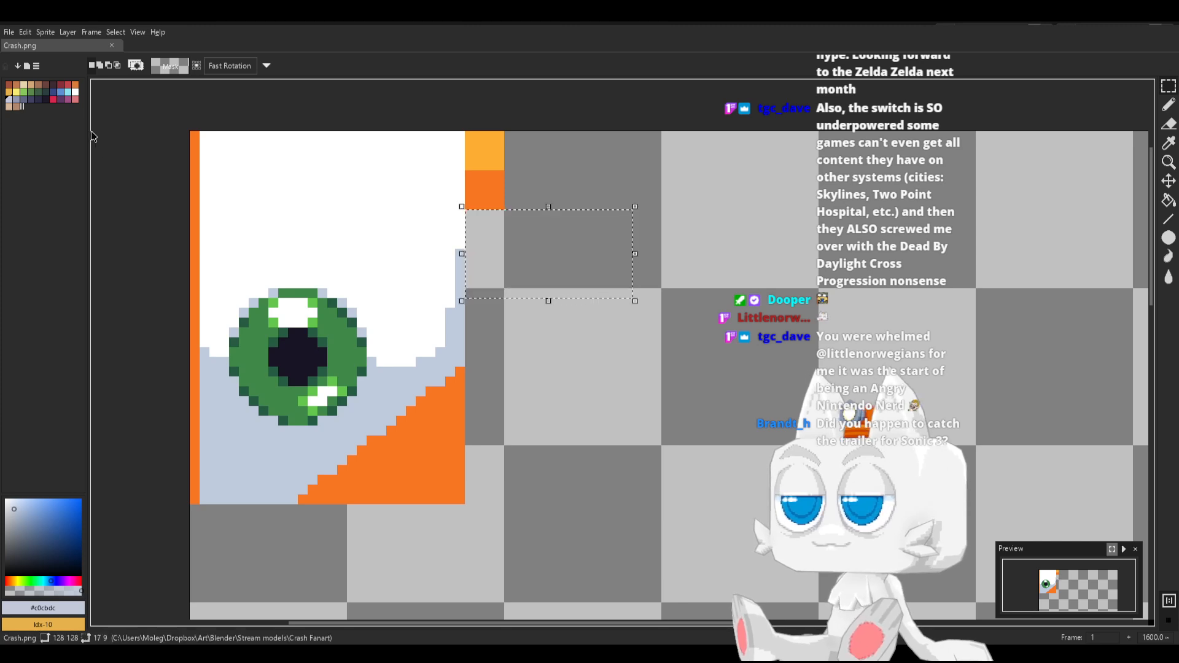
click(54, 92)
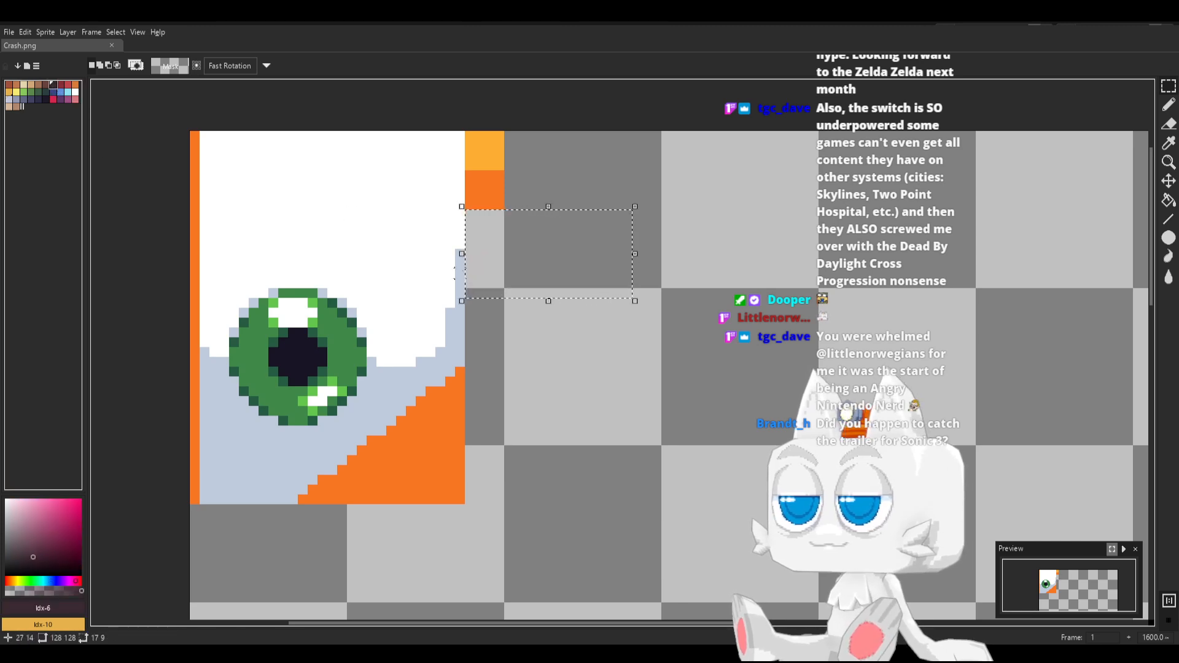
key(g)
click(539, 260)
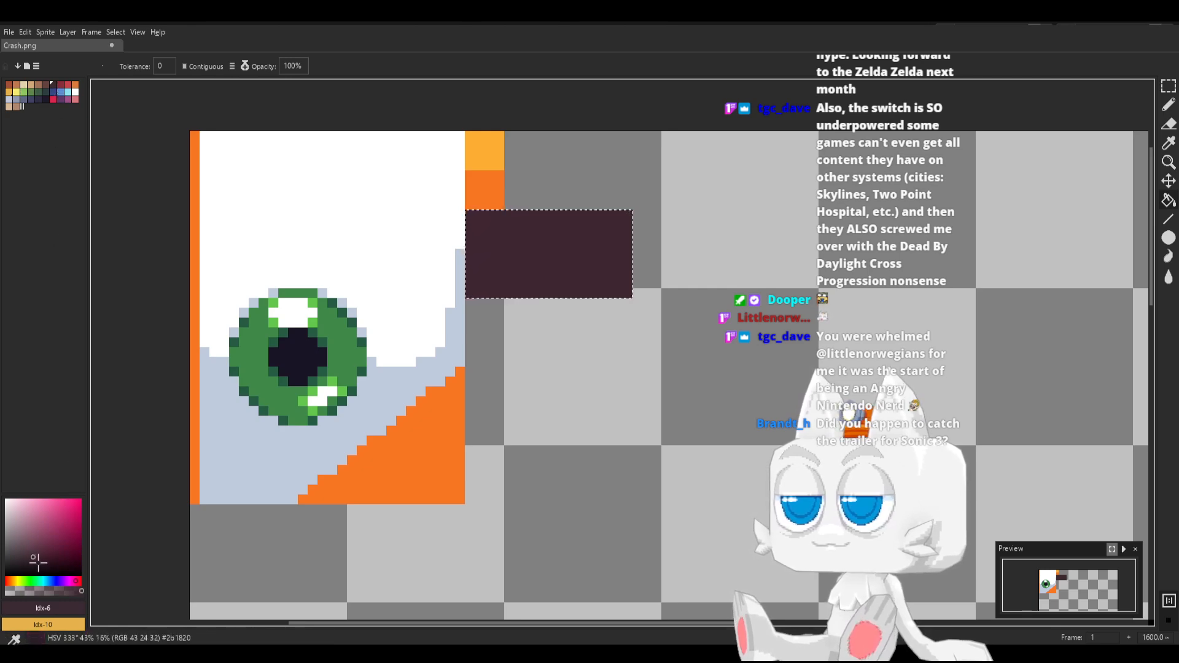
Shade the maroon rectangle's lower area and upper corners with a darker maroon, leaving a lighter eyebrow highlight, and save Crash.png
key(b)
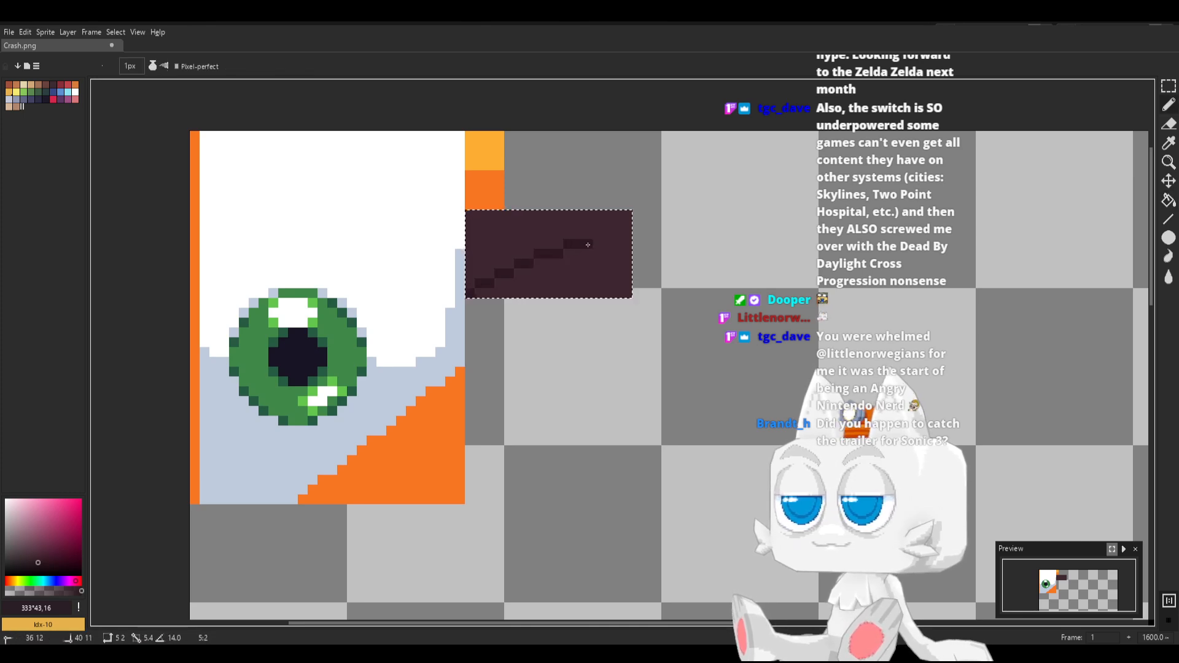
mouse_move(630, 251)
mouse_down()
mouse_move(614, 274)
mouse_move(525, 277)
mouse_up()
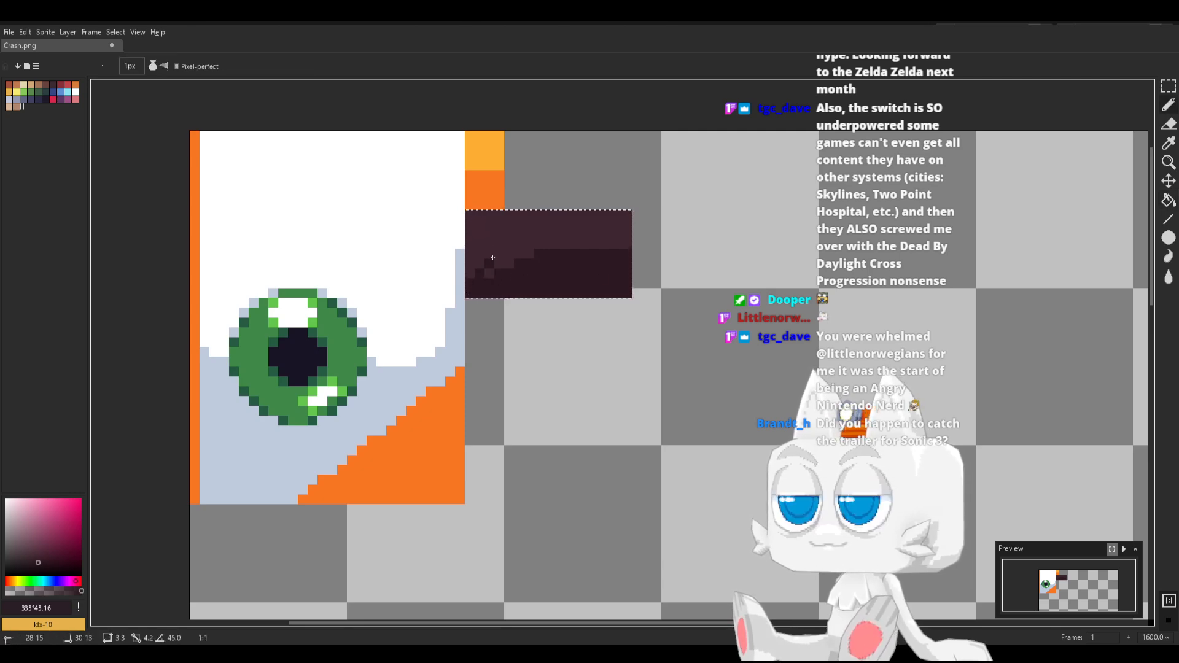
drag(507, 225, 510, 214)
click(522, 208)
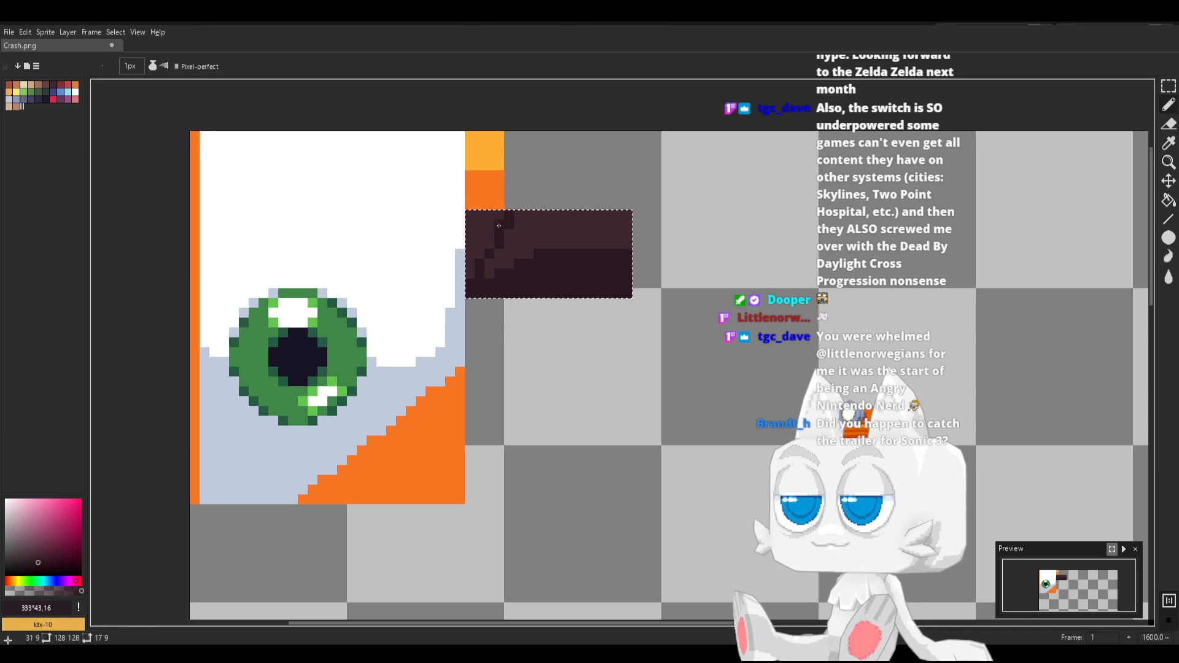
key(g)
click(485, 227)
key(b)
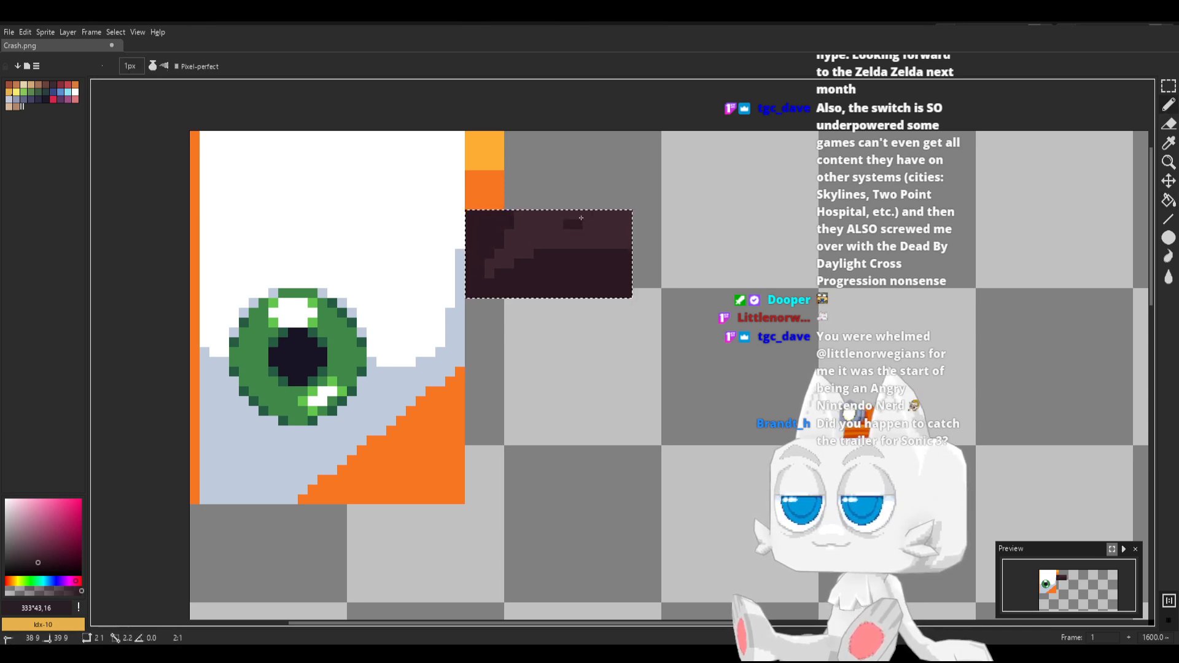
drag(624, 202, 625, 223)
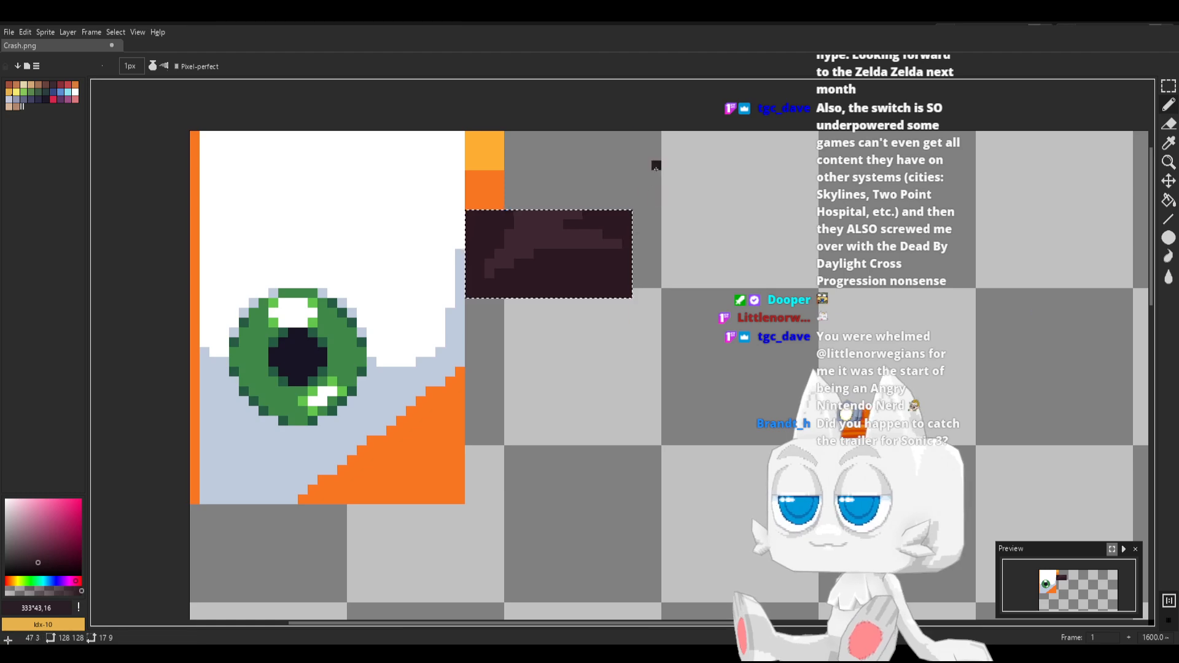
key(ctrl+s)
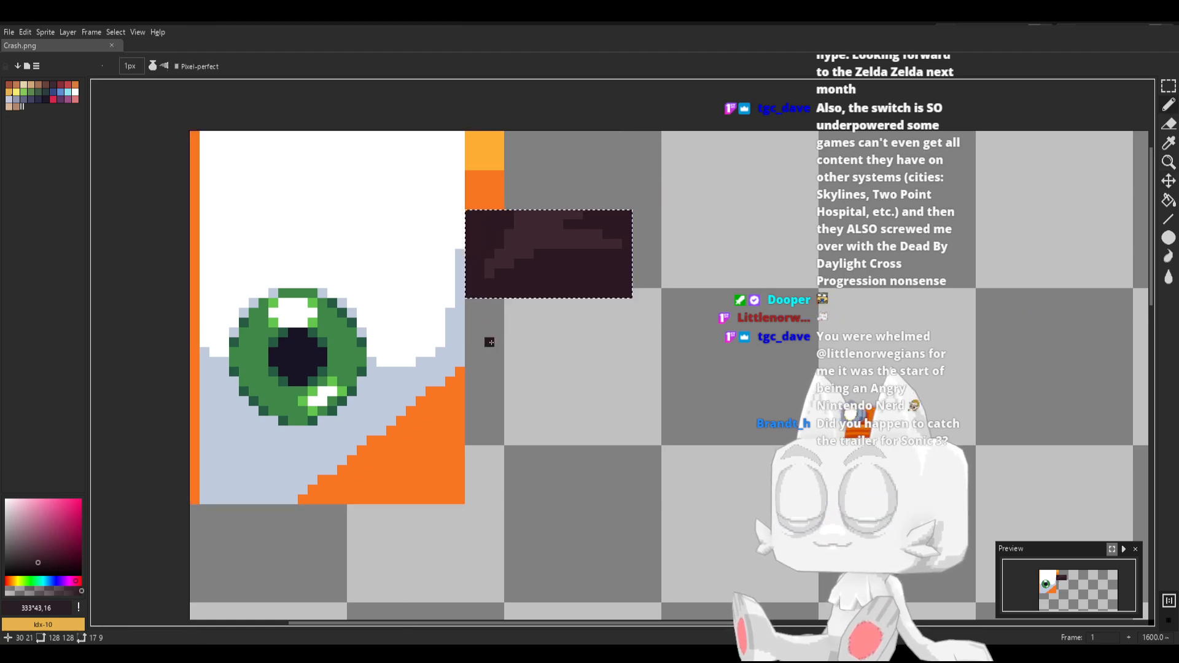
Switch to Blender, reload Crash.png and move the eyebrow's UV island from outside the texture onto the maroon rectangle
key(alt+Tab)
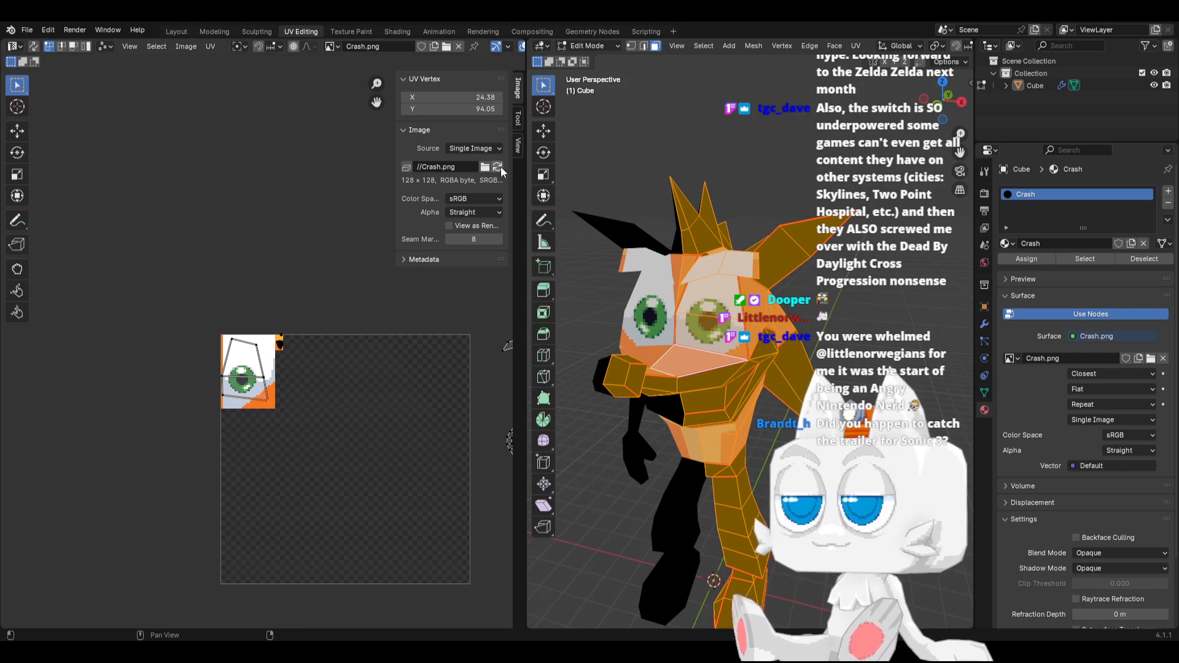
middle_drag(465, 350, 347, 355)
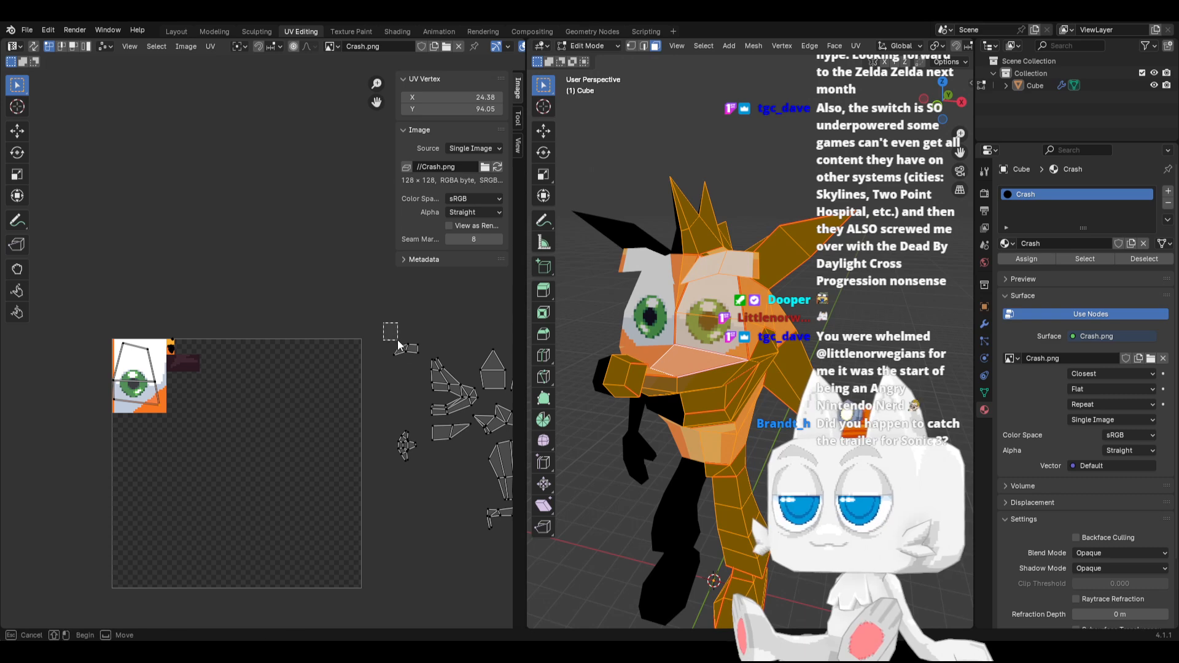
key(g)
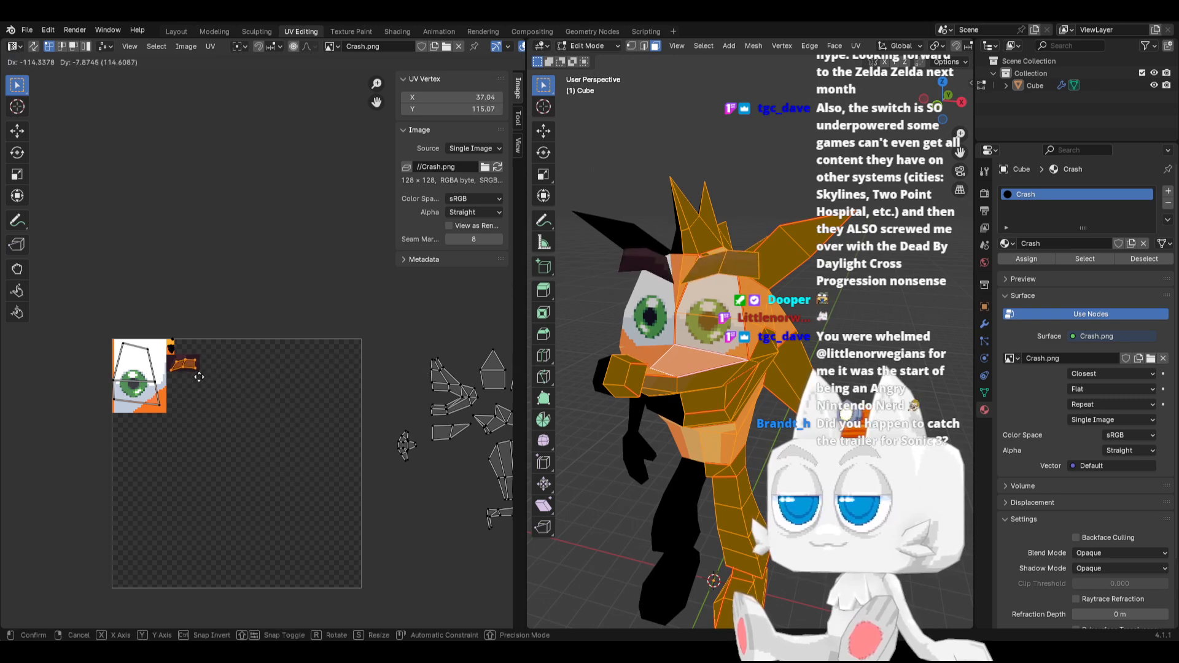
click(199, 376)
Enlarge the eyebrow's UV island to nearly fill the maroon rectangle, then shift and slightly rotate it to fit
scroll(214, 371, up, 4)
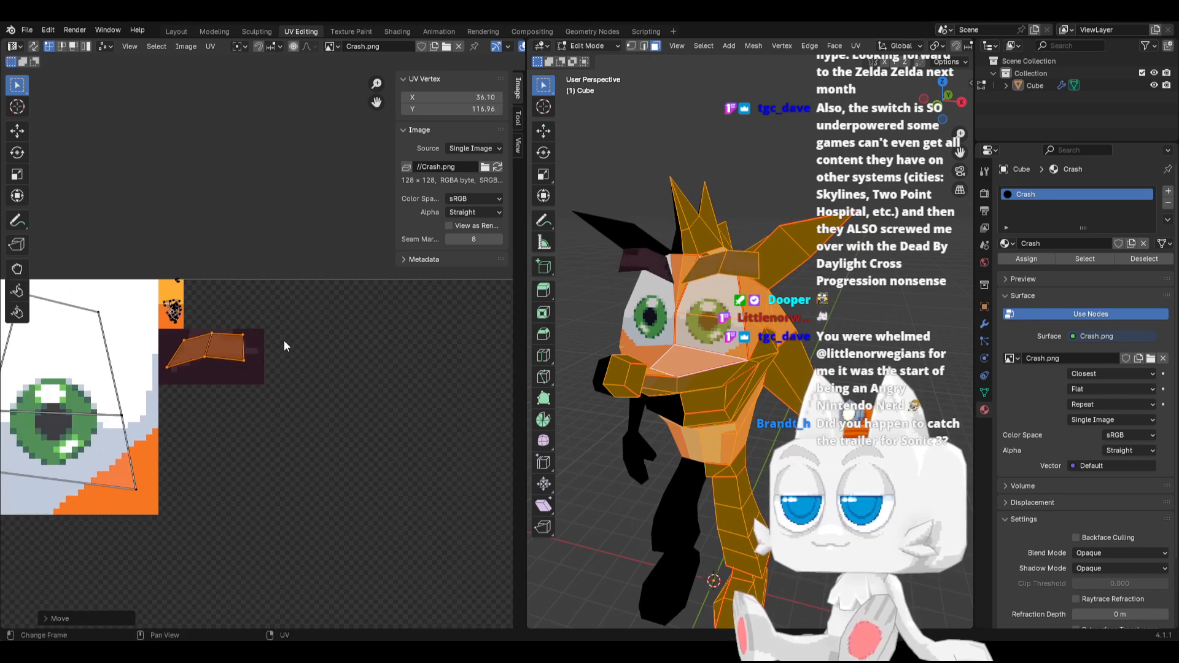
scroll(265, 348, up, 2)
key(s)
click(297, 361)
key(g)
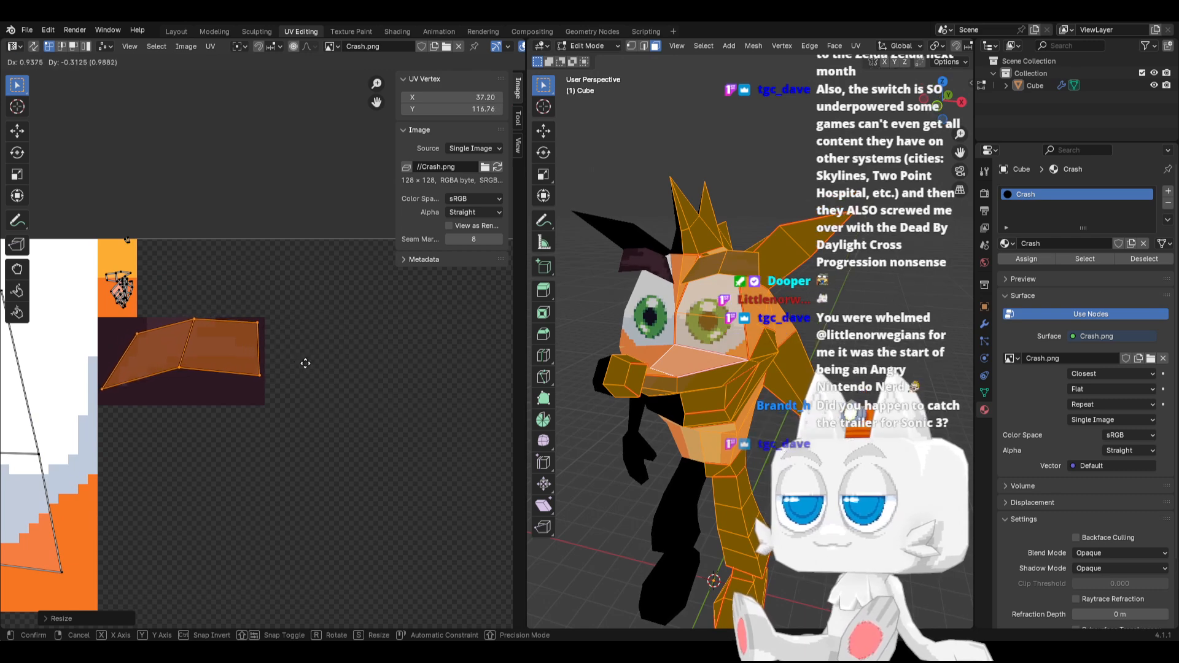
click(306, 364)
key(r)
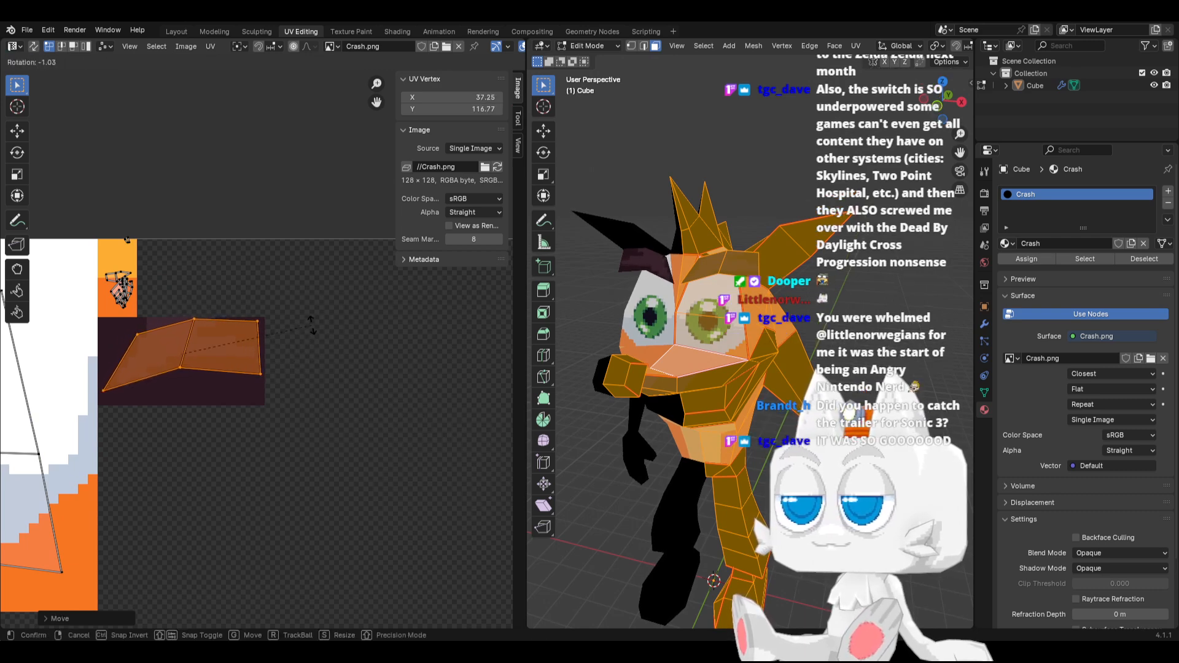
click(310, 325)
Move the eyebrow island's lower-right UV vertex to X 45.02, Y 114.93 at the maroon rectangle's edge
key(Tab)
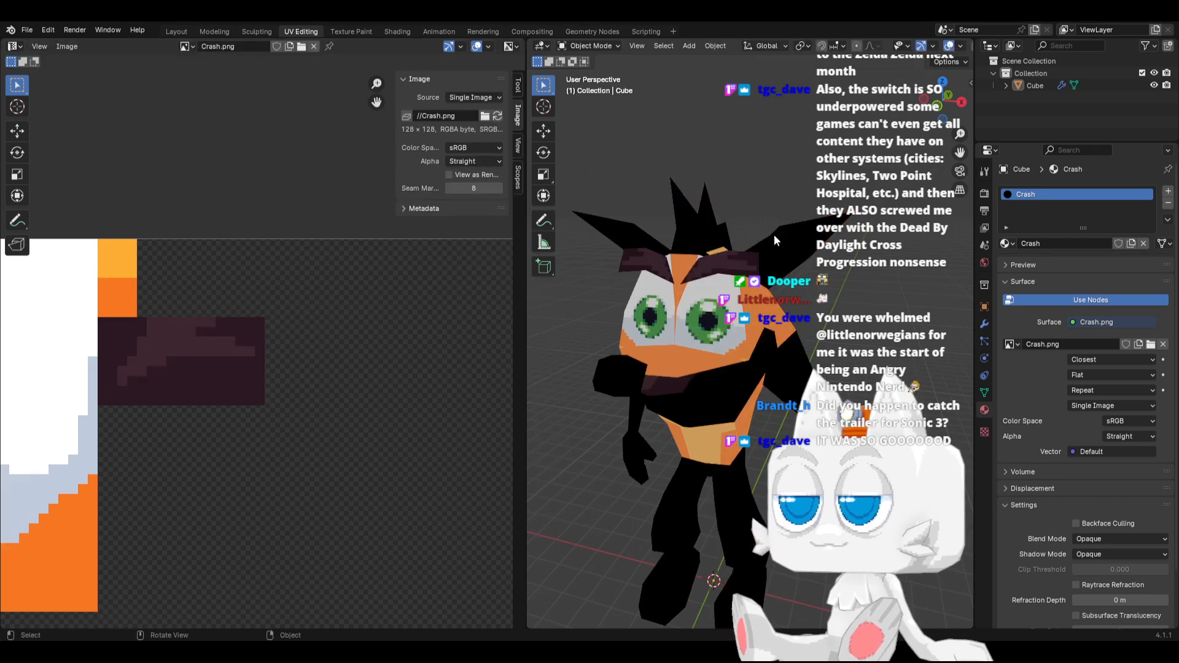
key(Tab)
scroll(750, 305, up, 3)
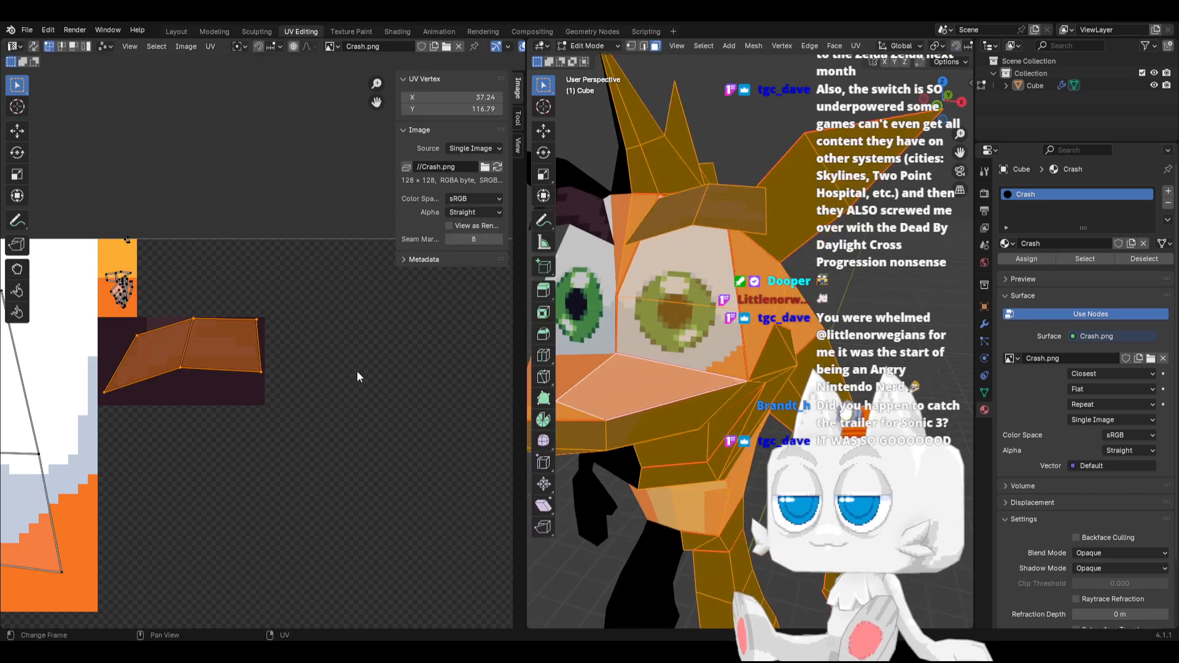
drag(247, 368, 271, 378)
key(g)
click(274, 373)
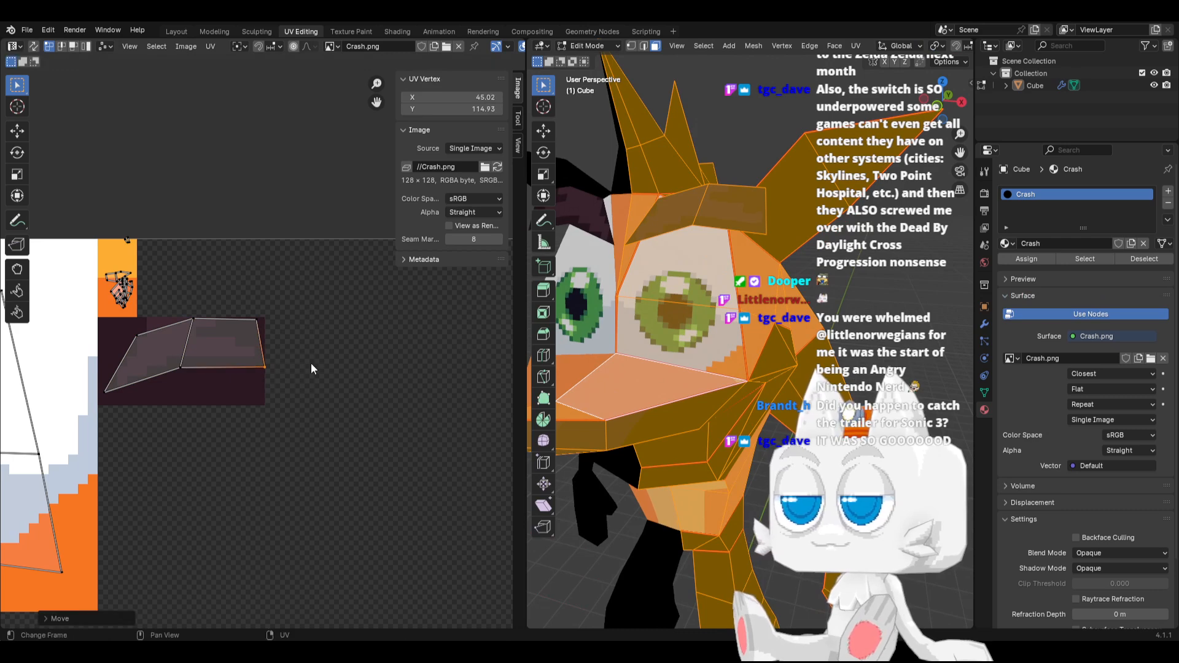
Move the eyebrow mesh's outer lower vertex by 0.050987 m in X, 0.035279 m in Y and 0.06441 m in Z, and save the scene
click(630, 46)
click(766, 230)
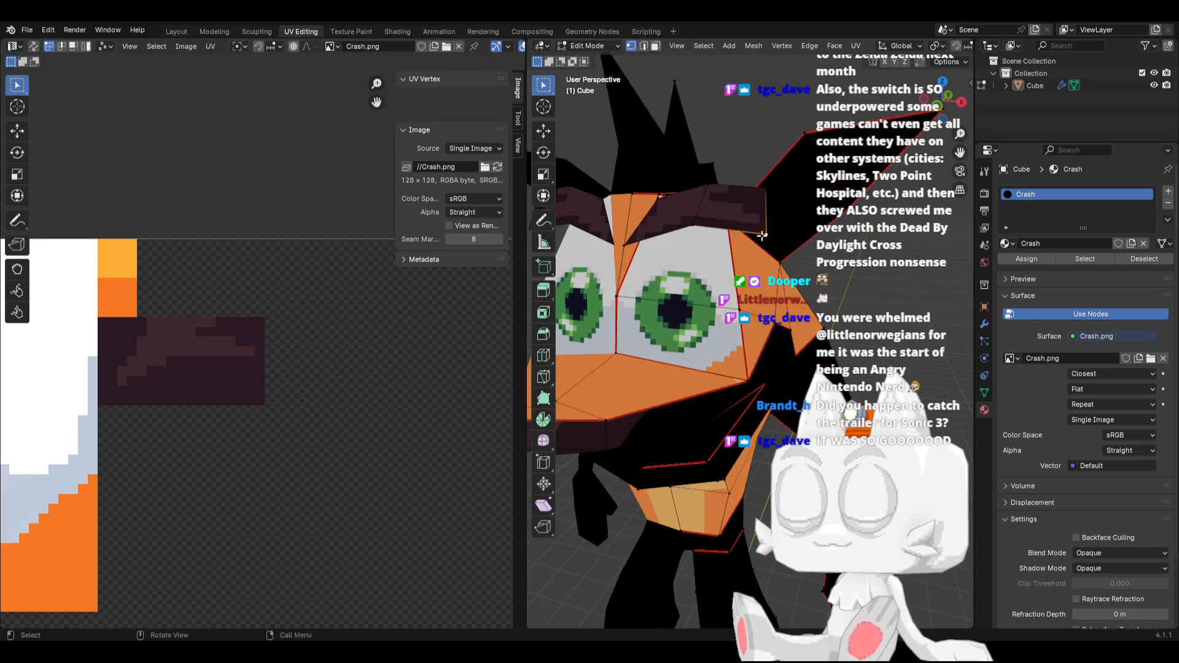
key(g)
click(769, 232)
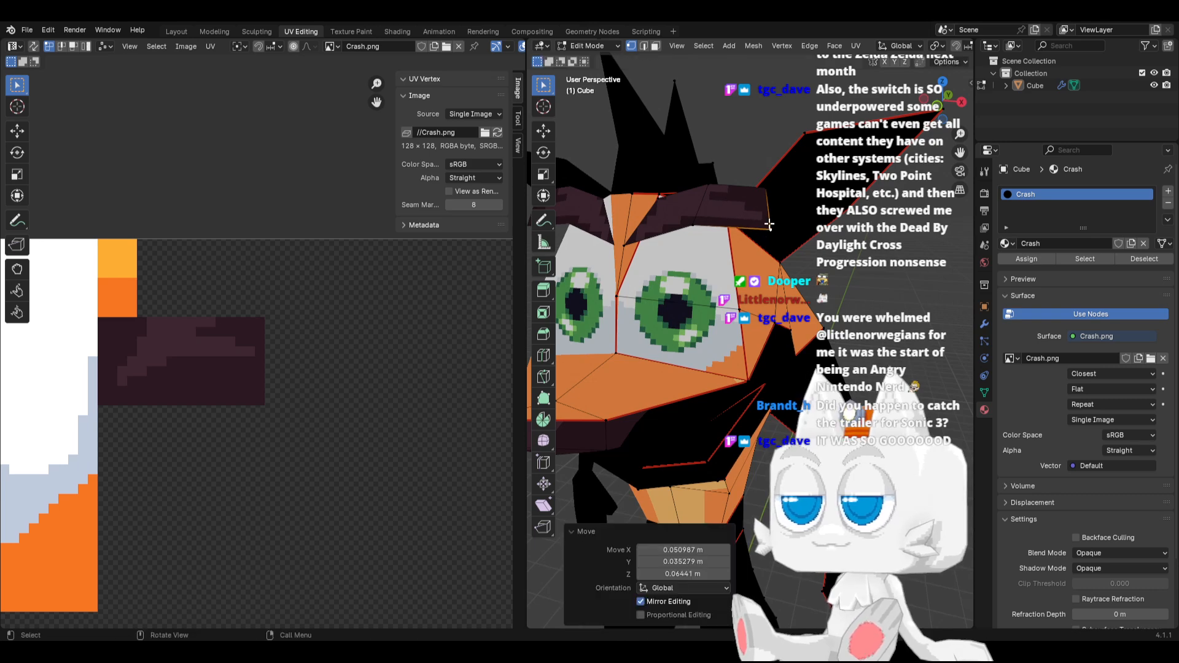
key(a)
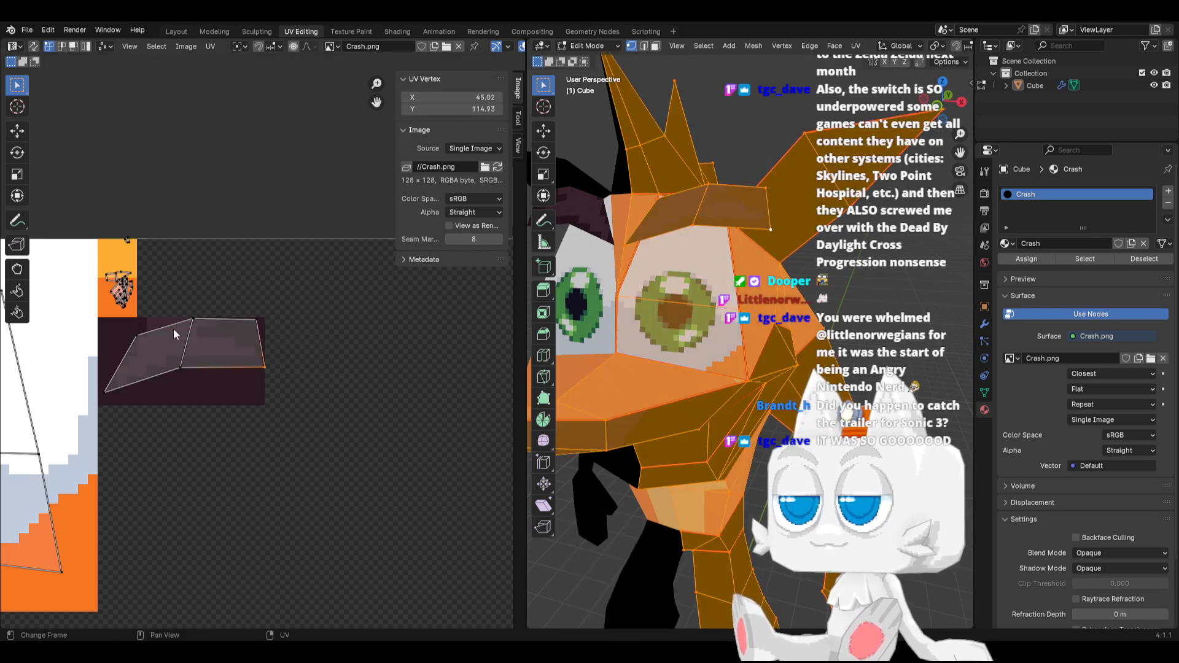
scroll(696, 270, down, 6)
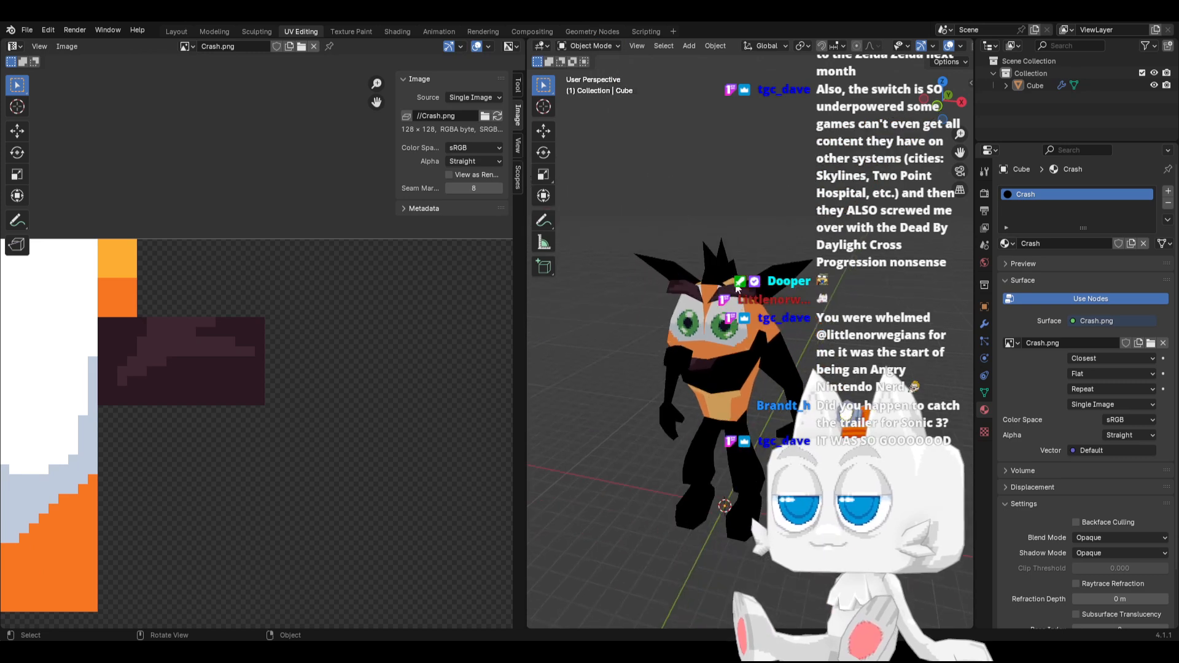
key(ctrl+s)
Move the face island's topmost UV vertex off the yellow swatch into the orange one, to X 30.81, Y 123.86, and save the scene
middle_drag(746, 334, 694, 317)
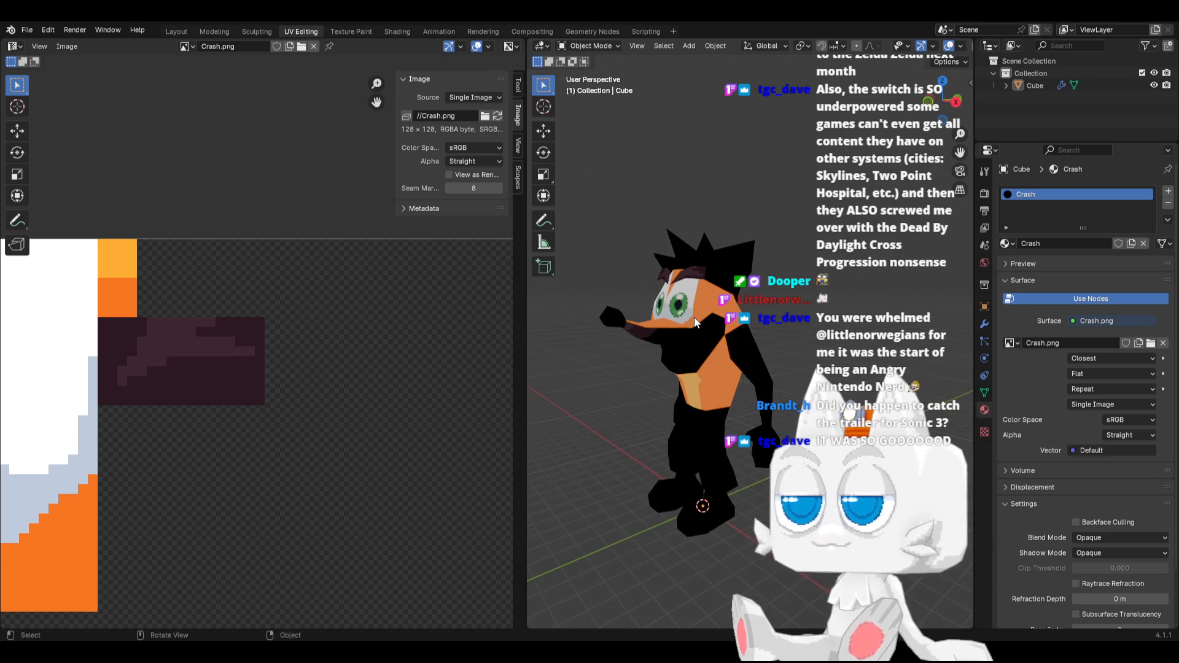
scroll(683, 347, up, 3)
shift+middle_drag(616, 309, 716, 394)
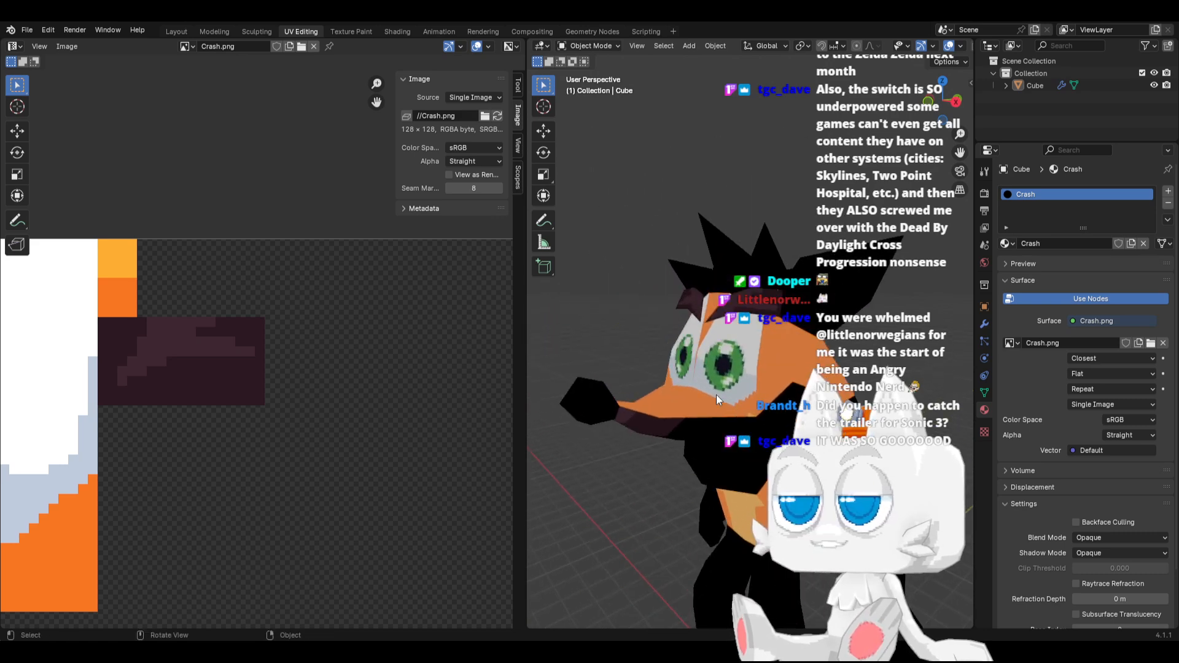
key(Tab)
middle_drag(151, 321, 281, 371)
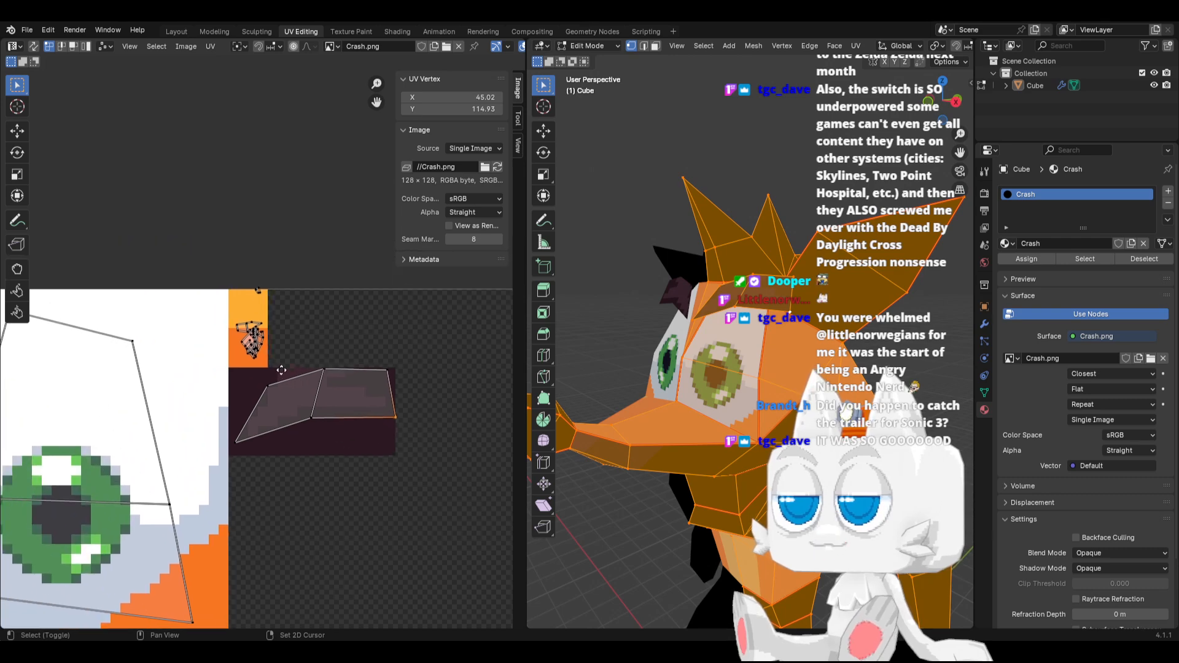
scroll(249, 335, up, 6)
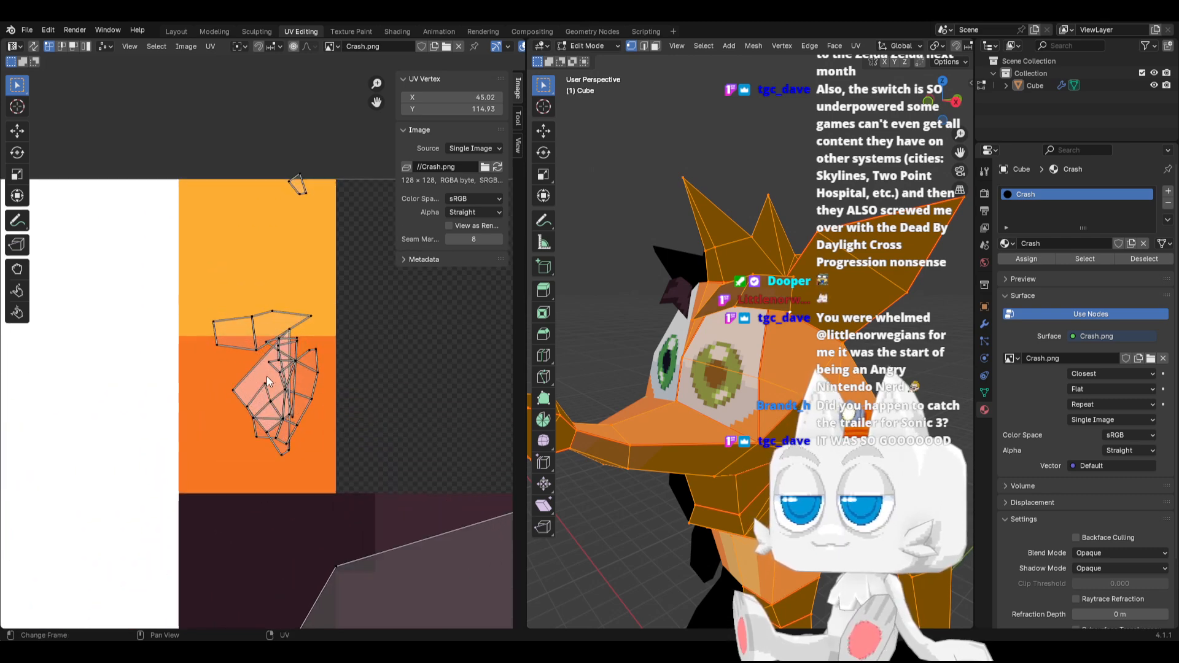
click(290, 331)
key(g)
click(292, 345)
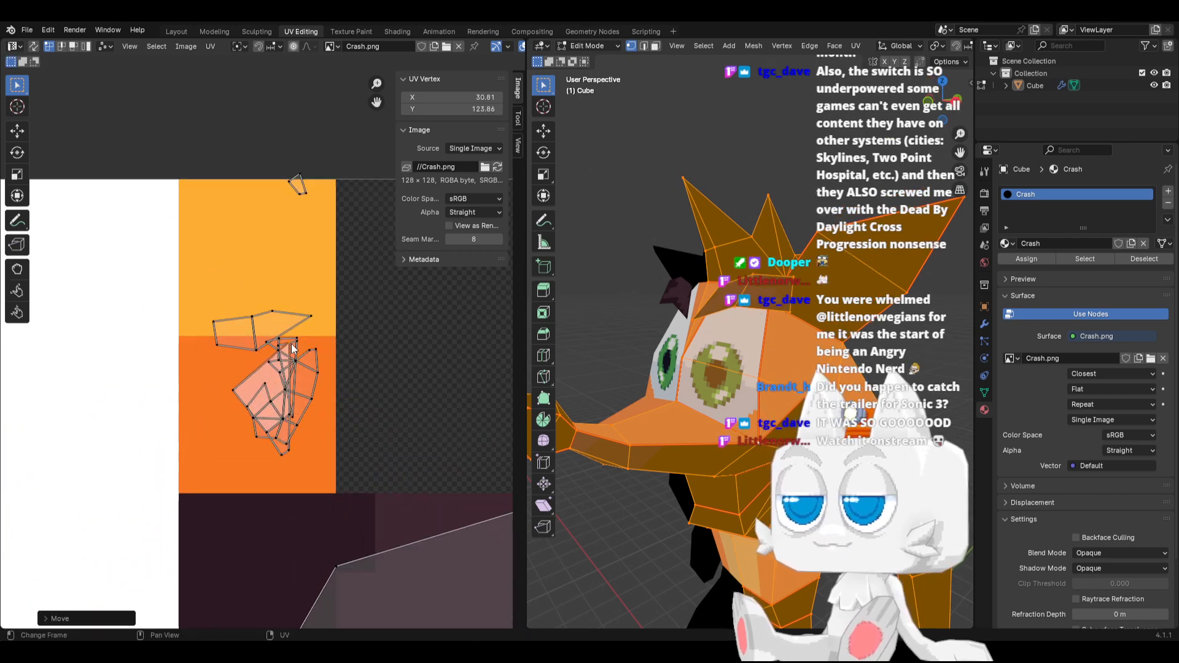
key(Tab)
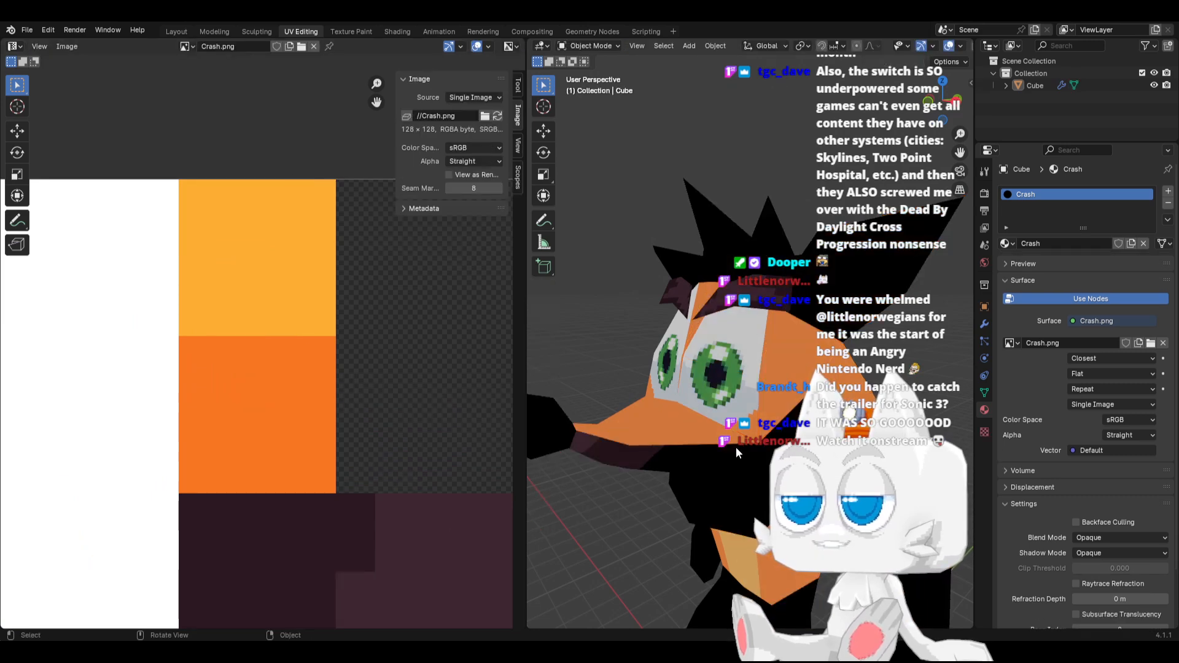
key(Tab)
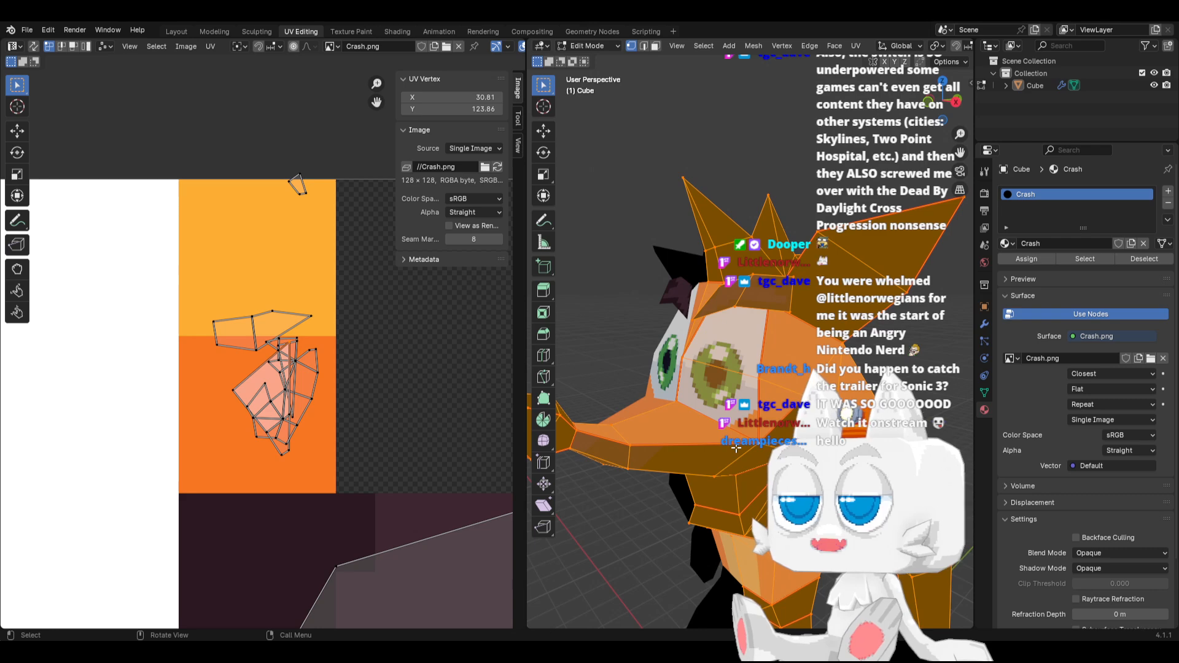
key(Tab)
key(ctrl+s)
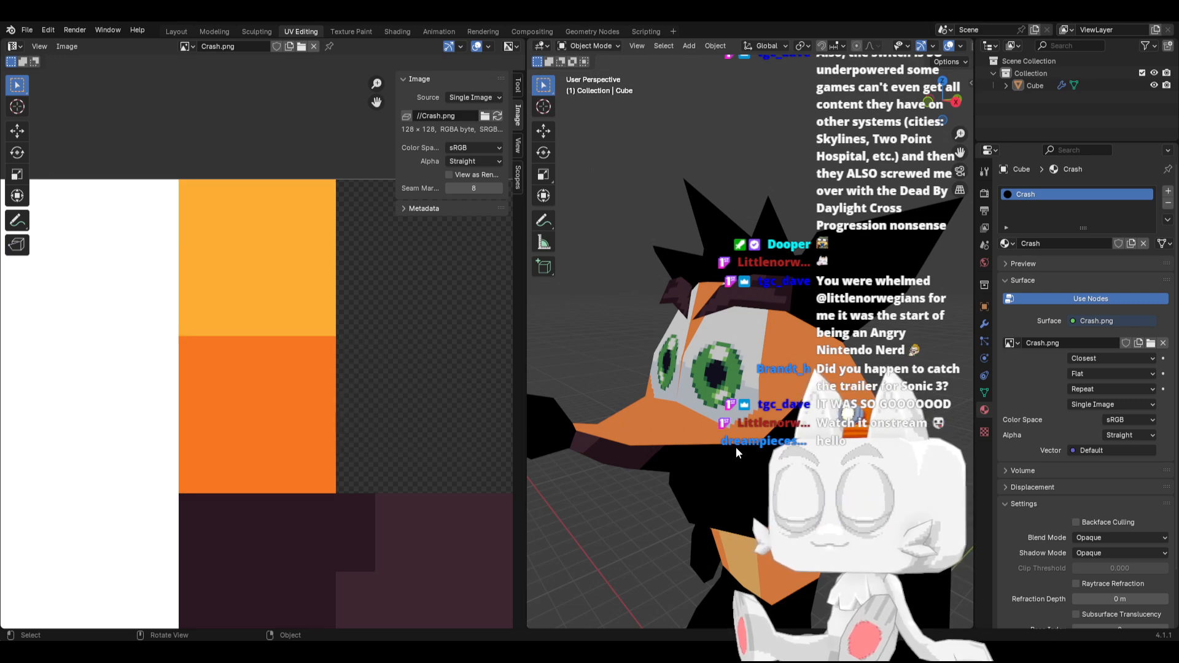
Check the repainted orange surround of the eye in Aseprite and reload Crash.png in Blender
middle_drag(677, 329, 611, 391)
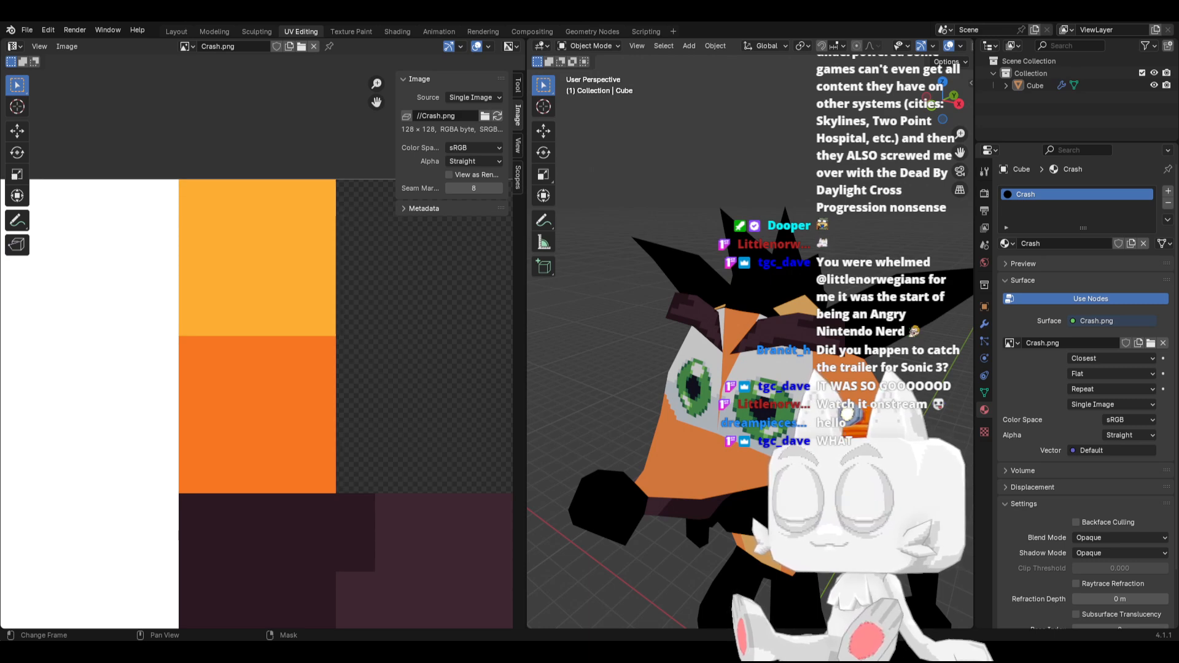
key(alt+Tab)
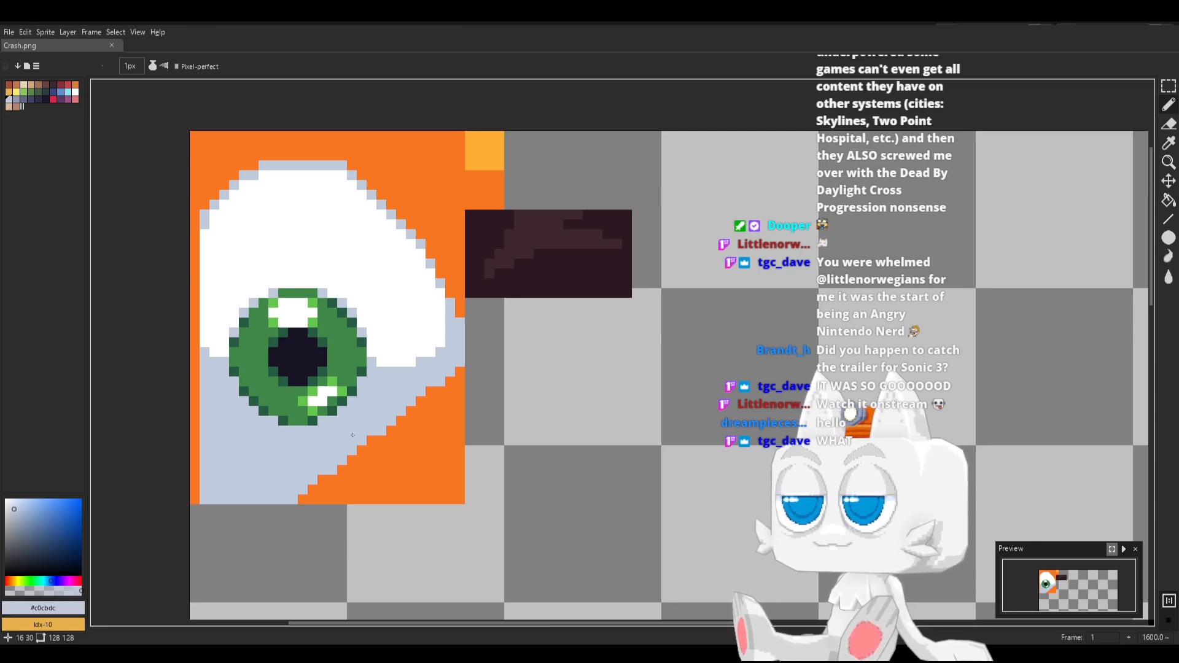
key(alt+Tab)
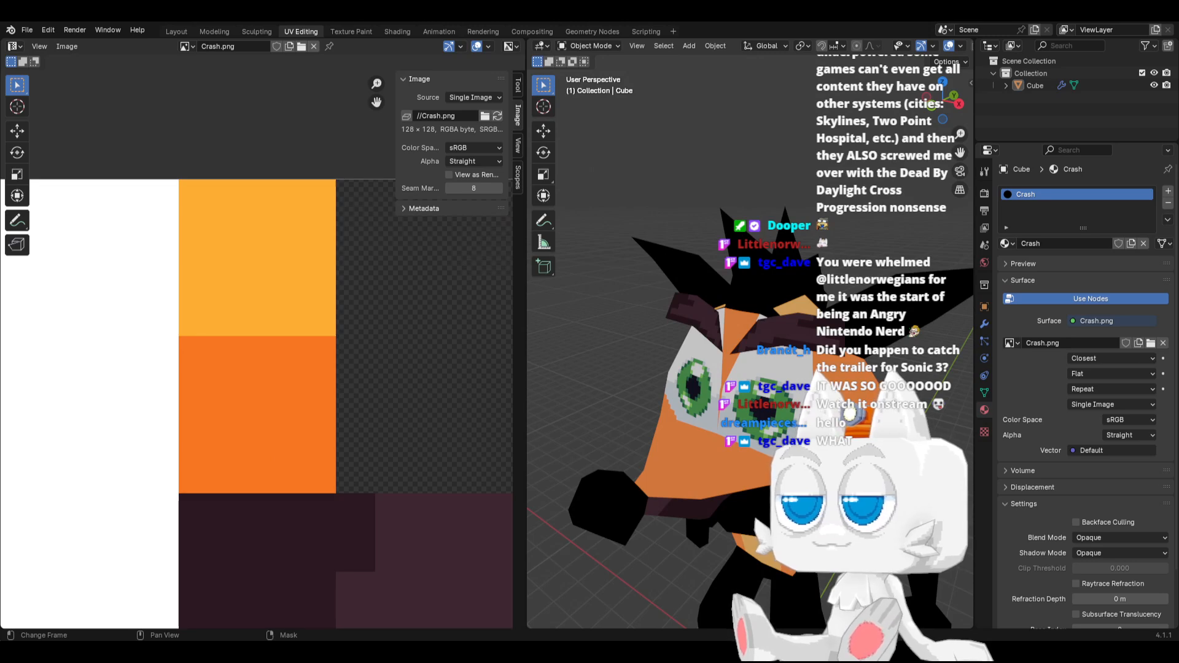
click(498, 116)
Raise the linked eyebrow mesh by about 0.37 m along global Z
middle_drag(546, 194, 723, 332)
key(Tab)
click(723, 333)
key(ctrl+l)
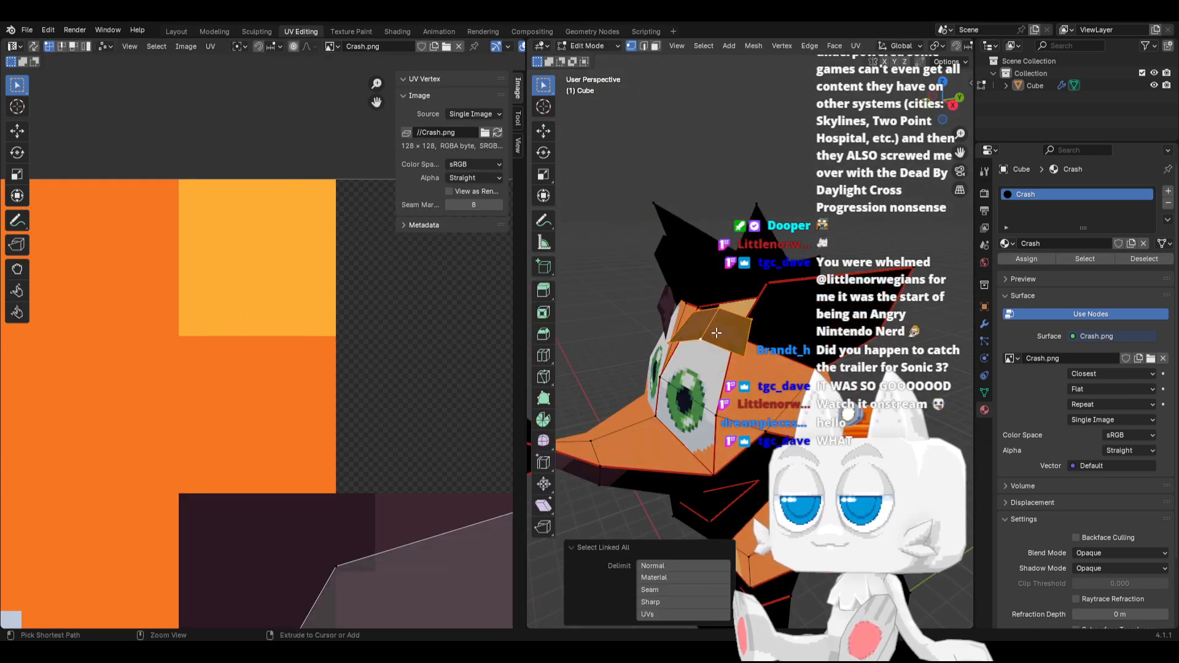
key(KP_1)
key(g)
key(z)
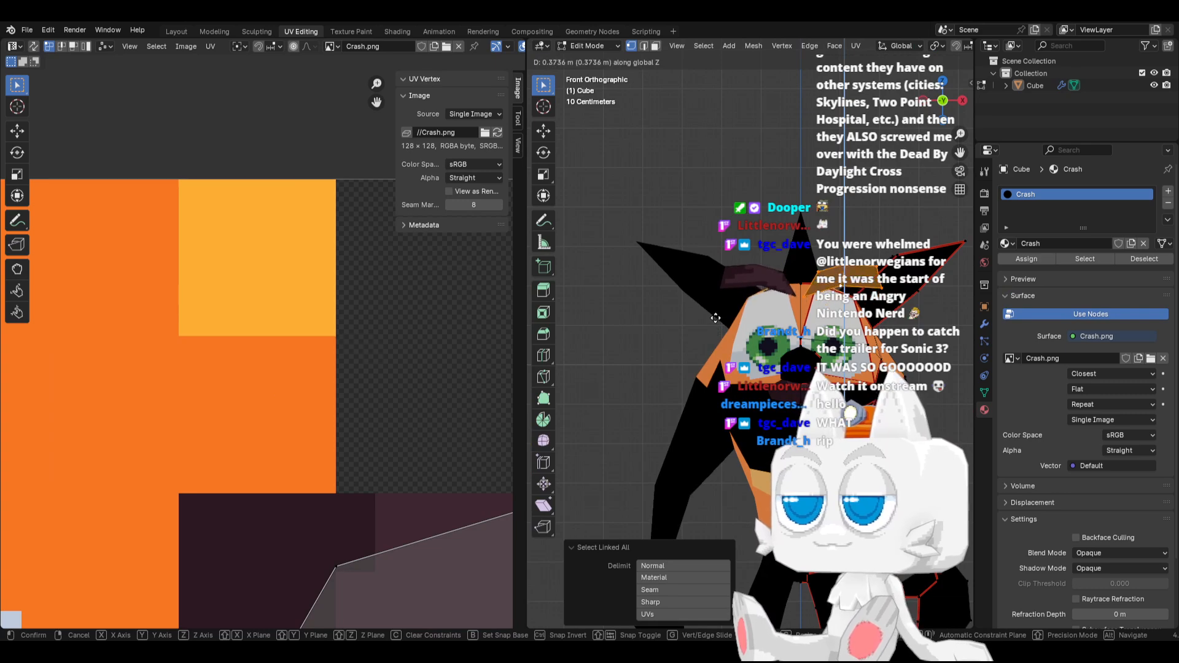
click(716, 317)
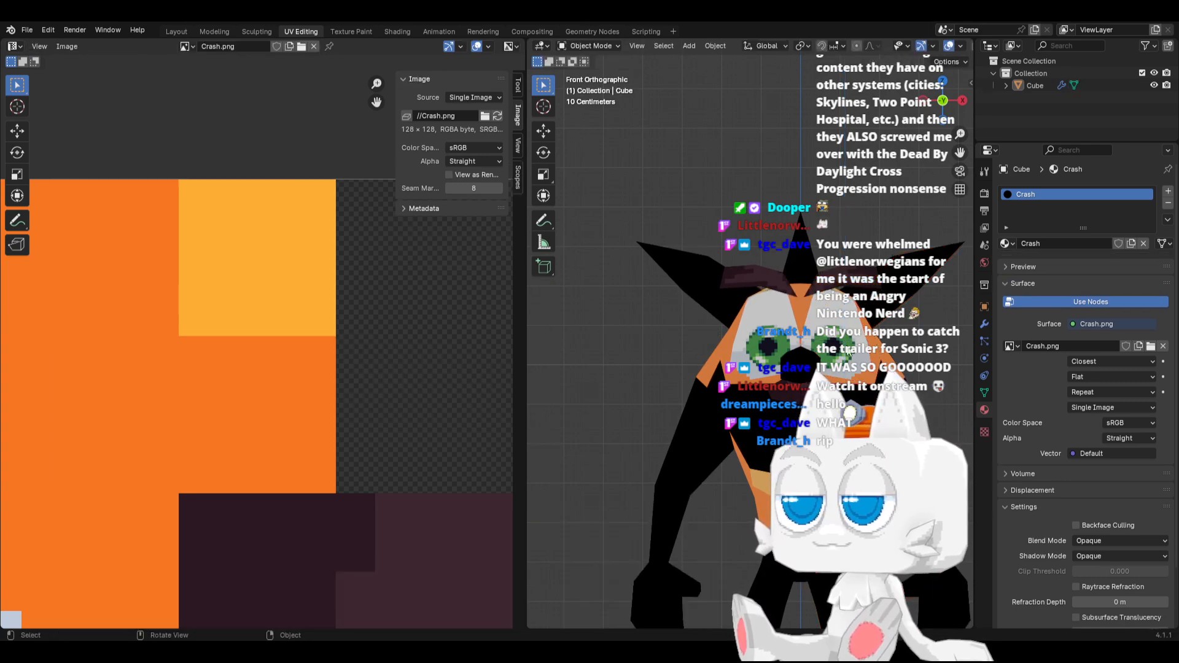
Compare the eye texture with all UV islands, then switch to Aseprite and draw an orange #f77622 curve through the eye white as a lower lid line
key(a)
scroll(261, 350, down, 3)
middle_drag(196, 350, 378, 355)
scroll(240, 411, down, 5)
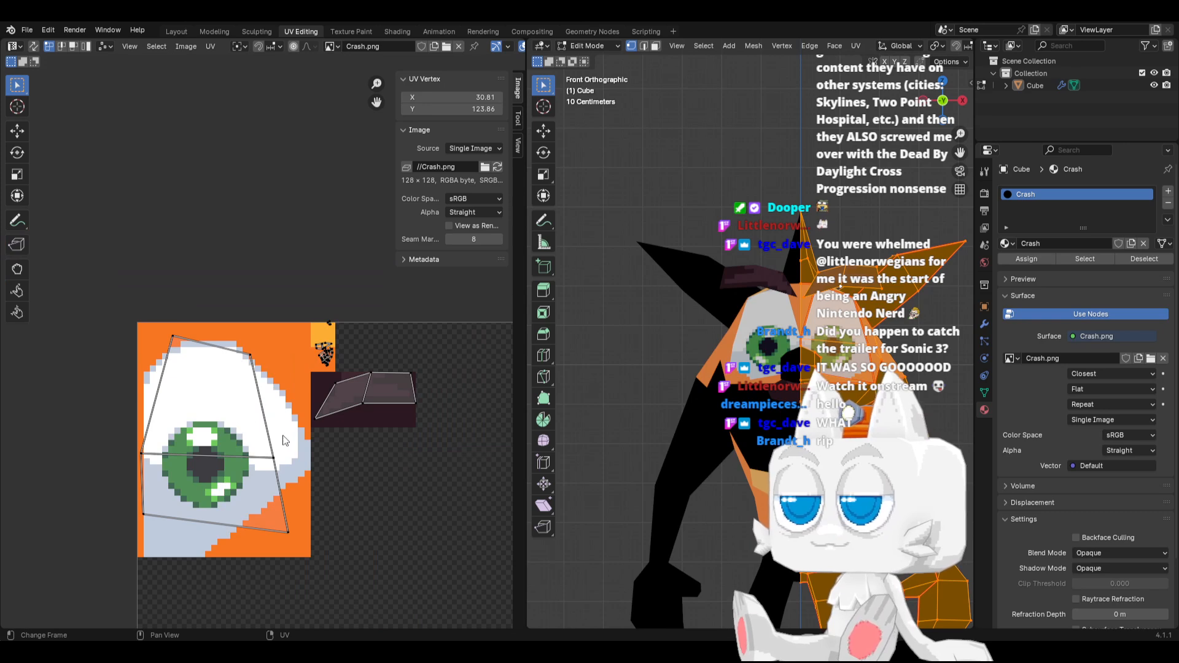
scroll(240, 457, up, 1)
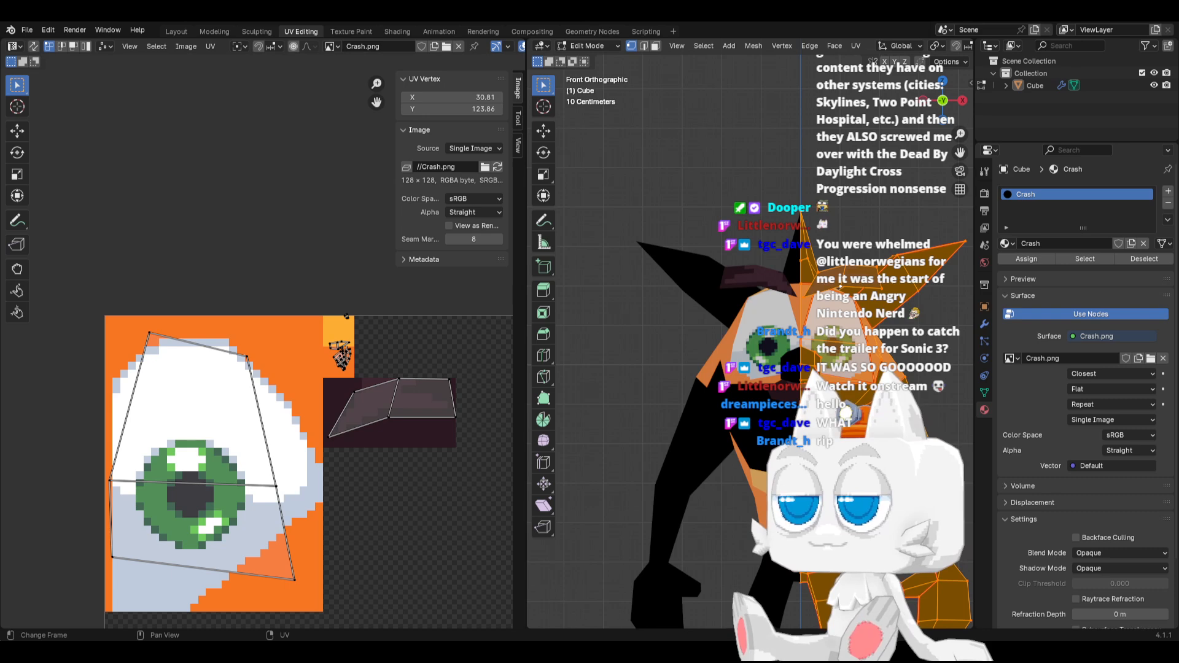
key(alt+Tab)
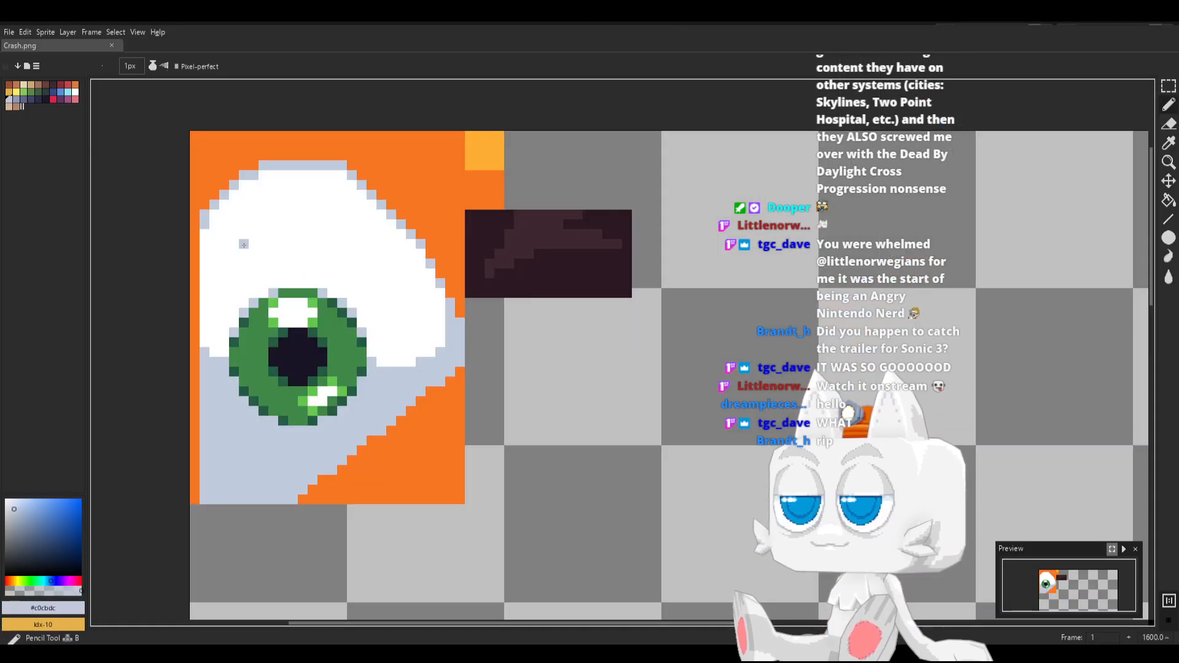
alt+click(197, 254)
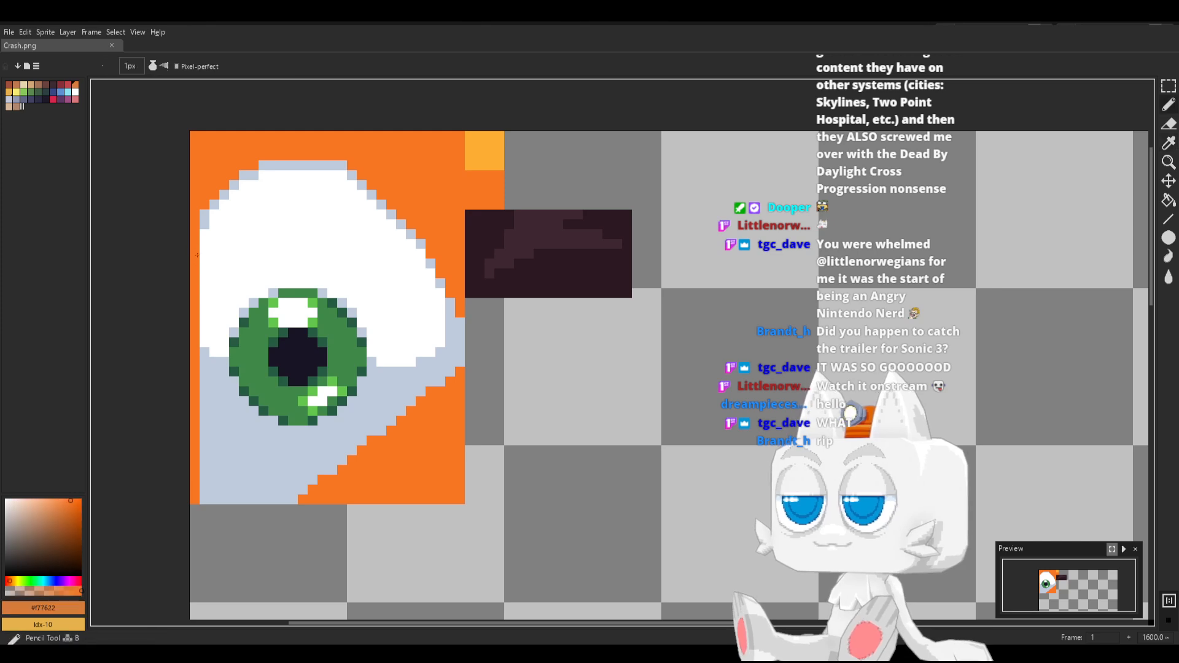
mouse_move(201, 254)
mouse_down()
mouse_move(237, 204)
mouse_move(313, 205)
mouse_move(391, 254)
mouse_up()
drag(412, 294, 433, 349)
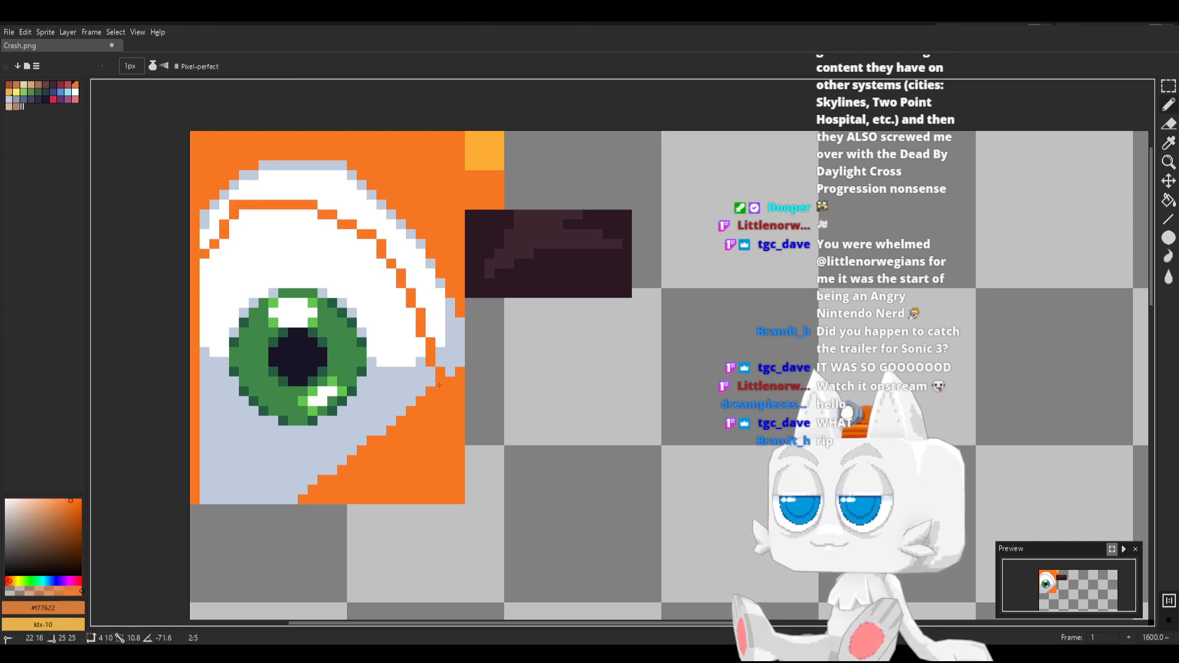
Fill the eye white above the new lid line with orange and paint over the old gray edge and remaining white pixels
key(g)
click(448, 357)
click(427, 288)
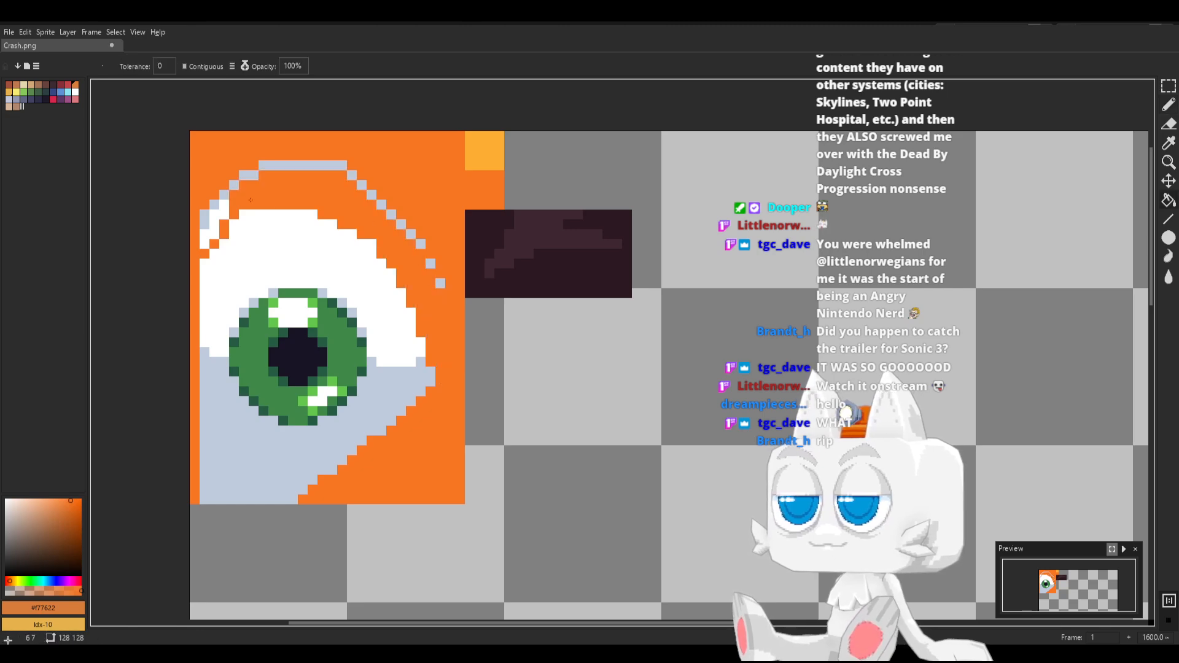
key(b)
click(204, 226)
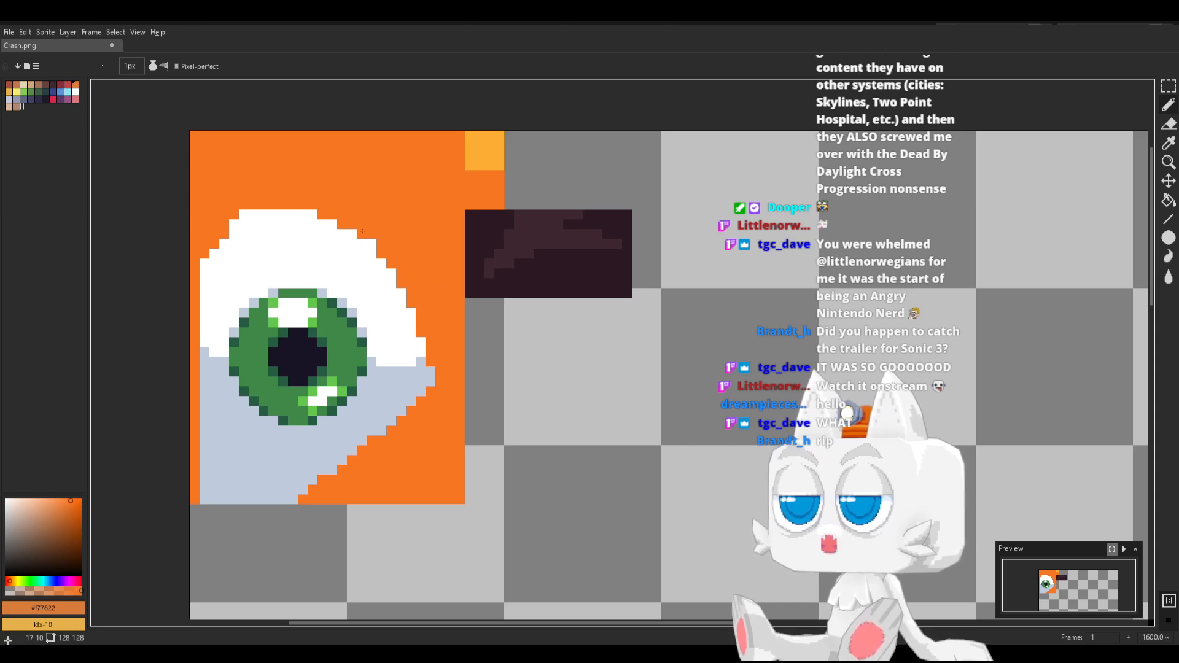
Edge the lowered eye white with light gray #c0cbdc pixels, save Crash.png, and reload it in Blender
alt+click(428, 360)
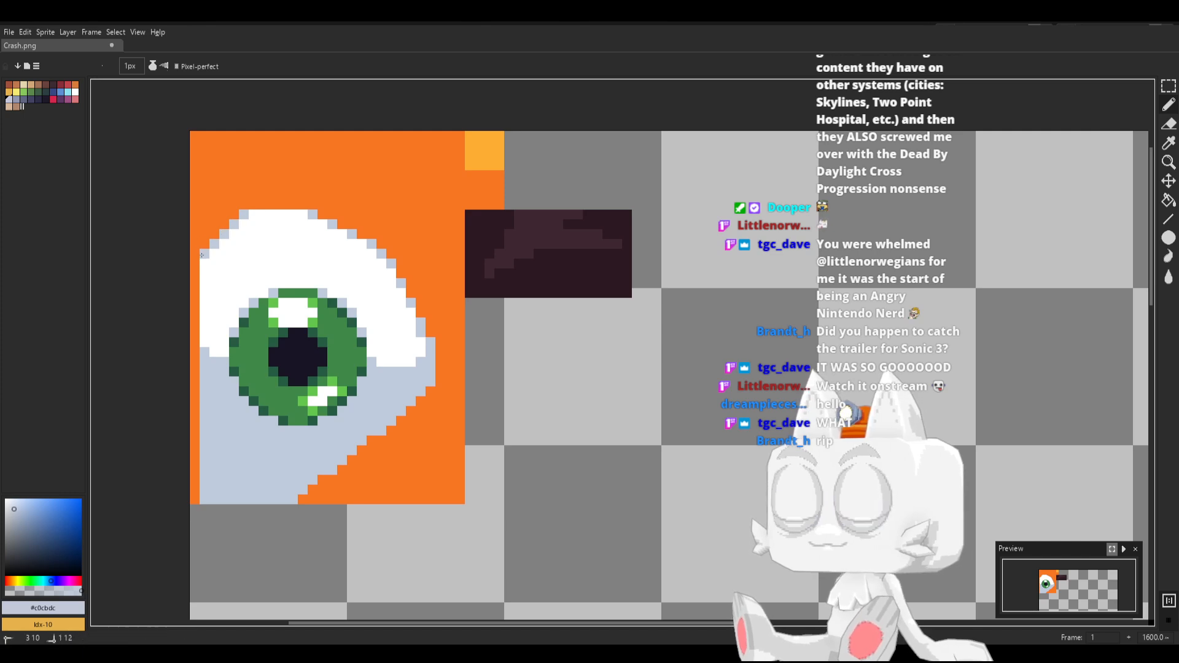
key(v)
key(ctrl+s)
key(b)
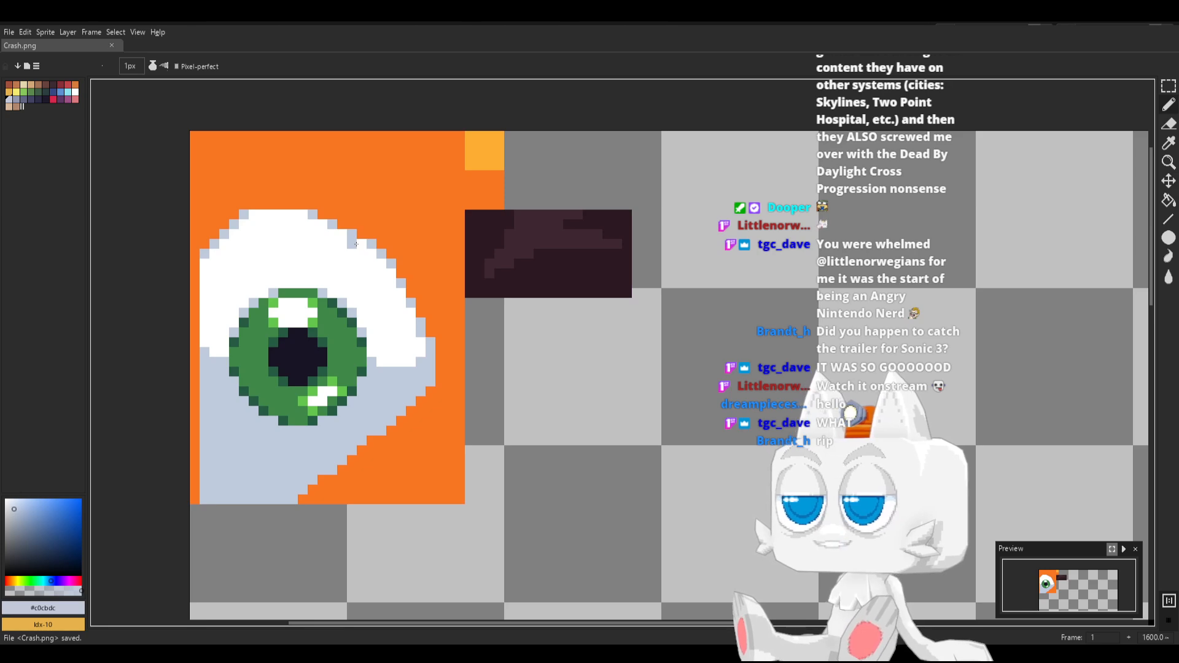
key(alt+Tab)
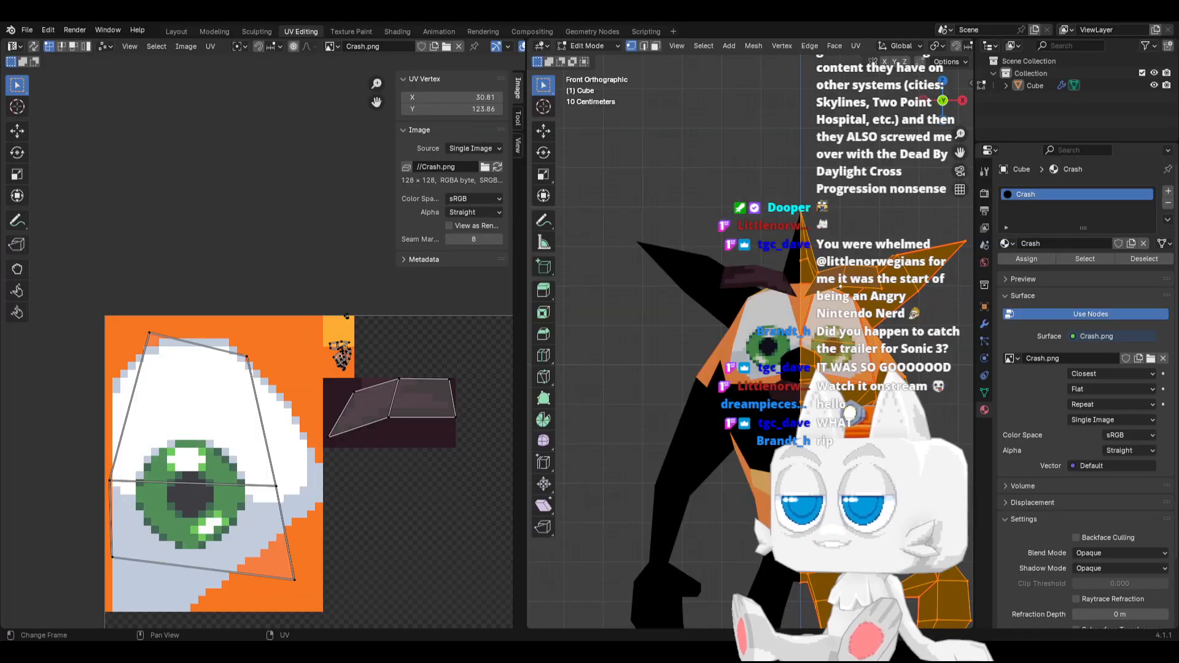
click(497, 167)
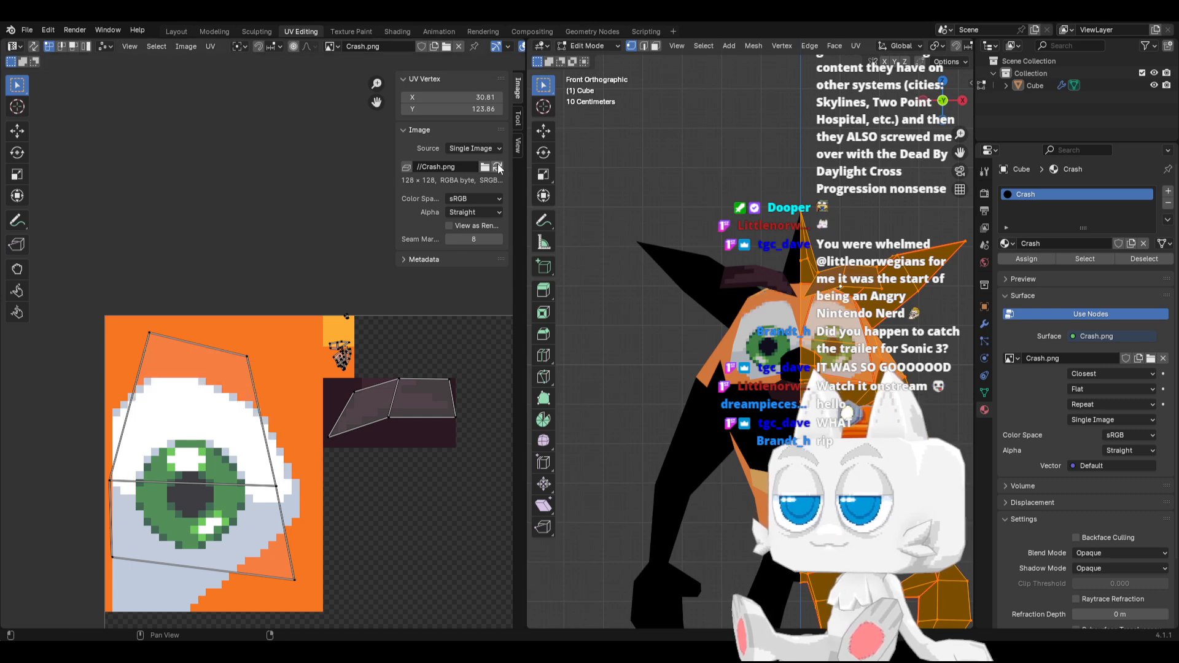
Lower the linked eyebrow mesh by about 0.41 m along global Z, close above the eye
key(Tab)
middle_drag(735, 404, 717, 408)
key(Tab)
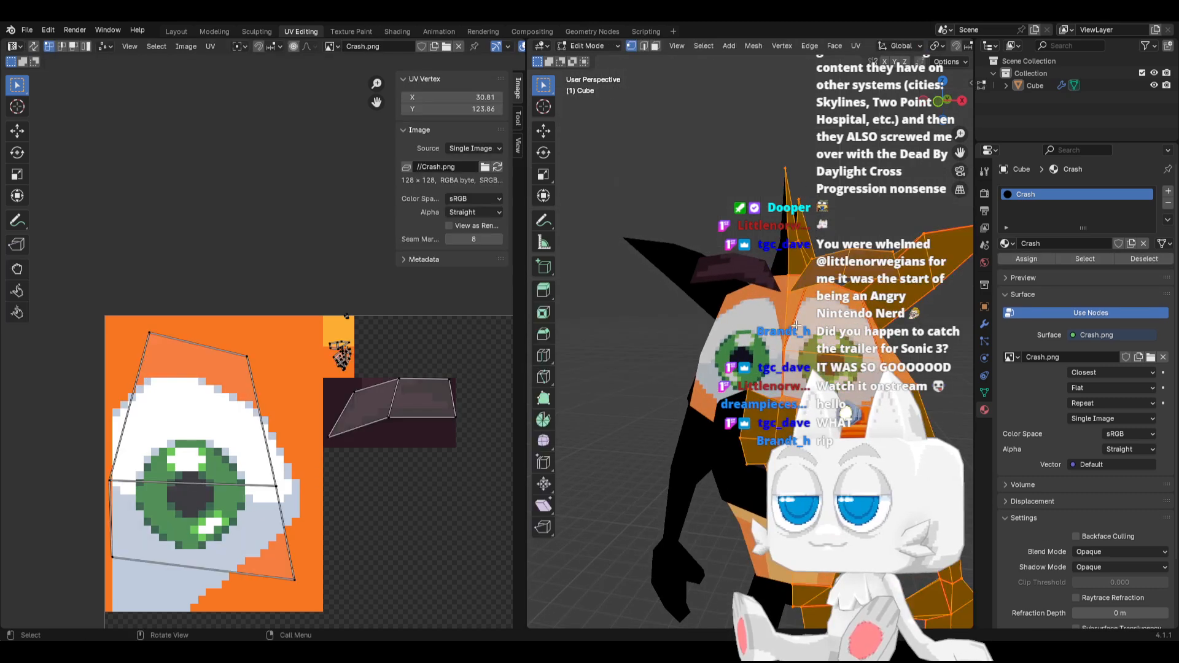
click(842, 274)
key(ctrl+l)
key(g)
key(z)
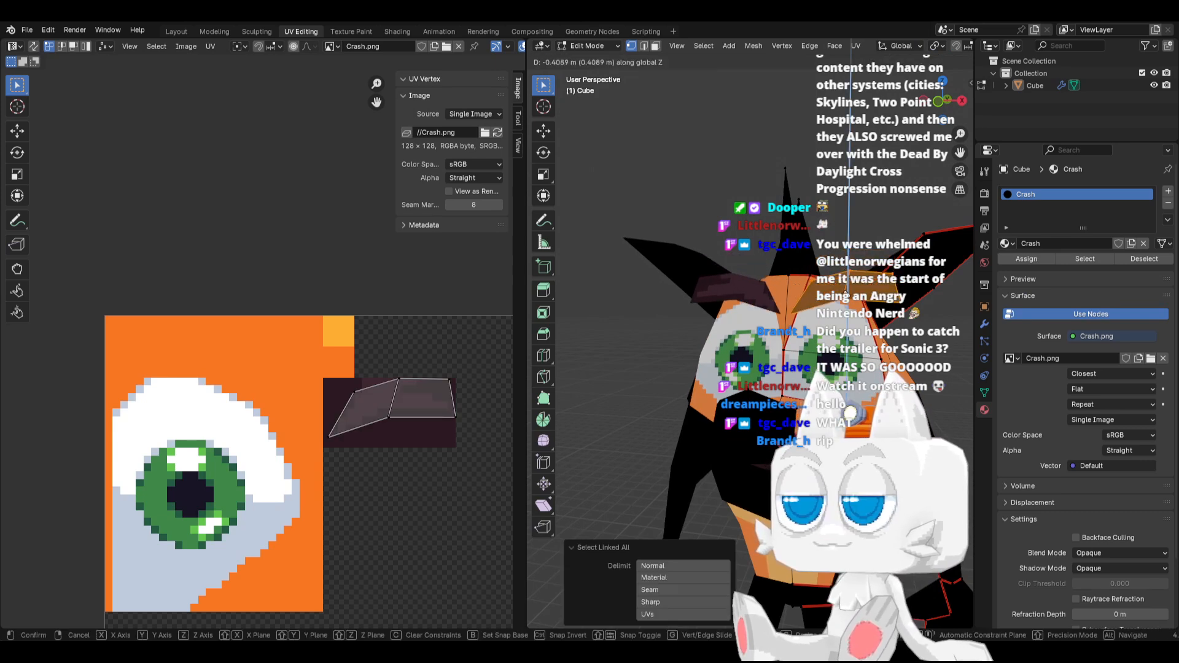
click(843, 301)
key(ctrl+z)
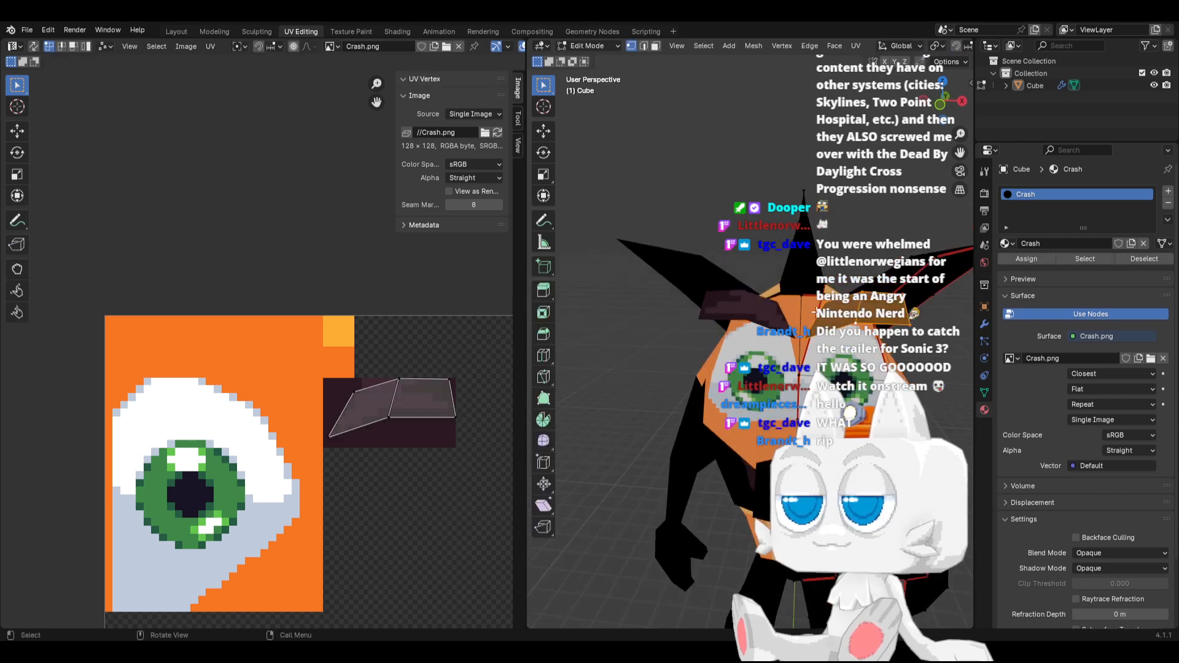
Shift the eyebrow mesh toward the centre of the face by about -0.10 m in X
key(g)
key(x)
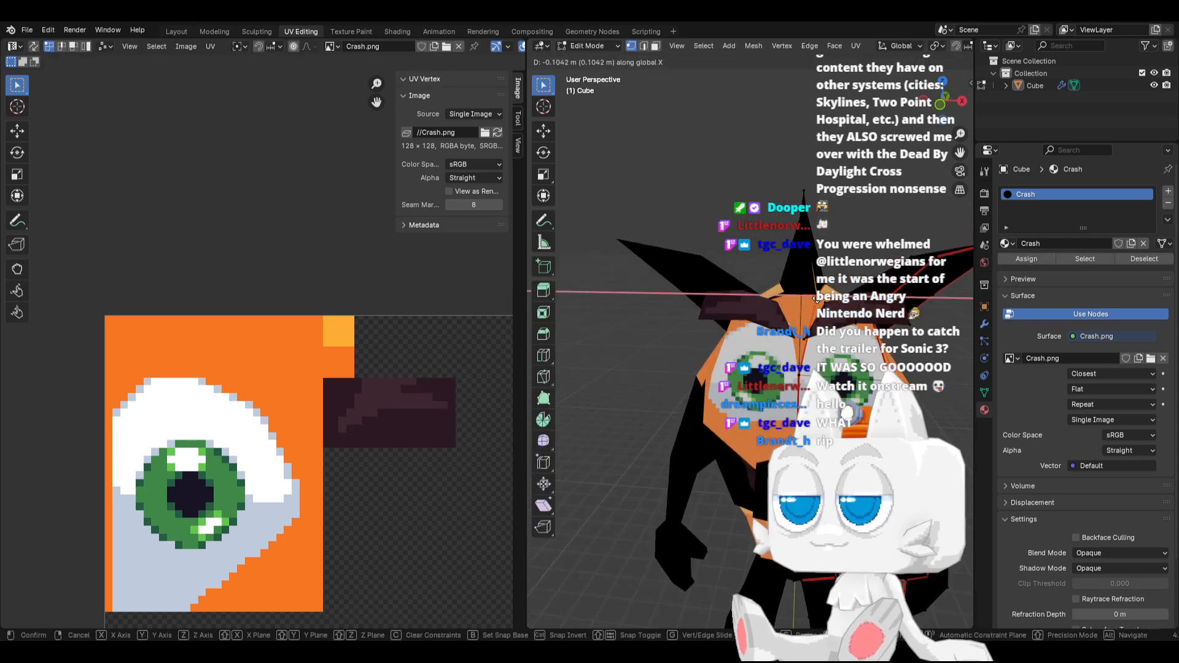
click(819, 301)
key(Tab)
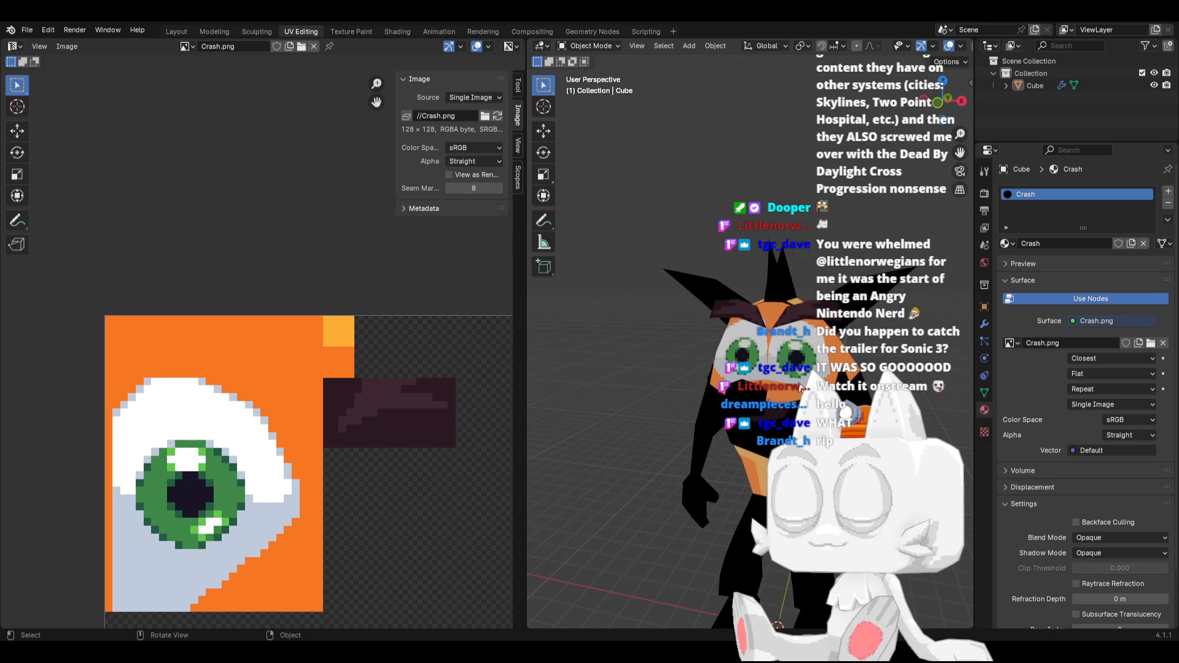
Snap the eye island's inner middle UV vertex to the pixel grid at X 1, Y 107
middle_drag(800, 387, 774, 361)
key(Tab)
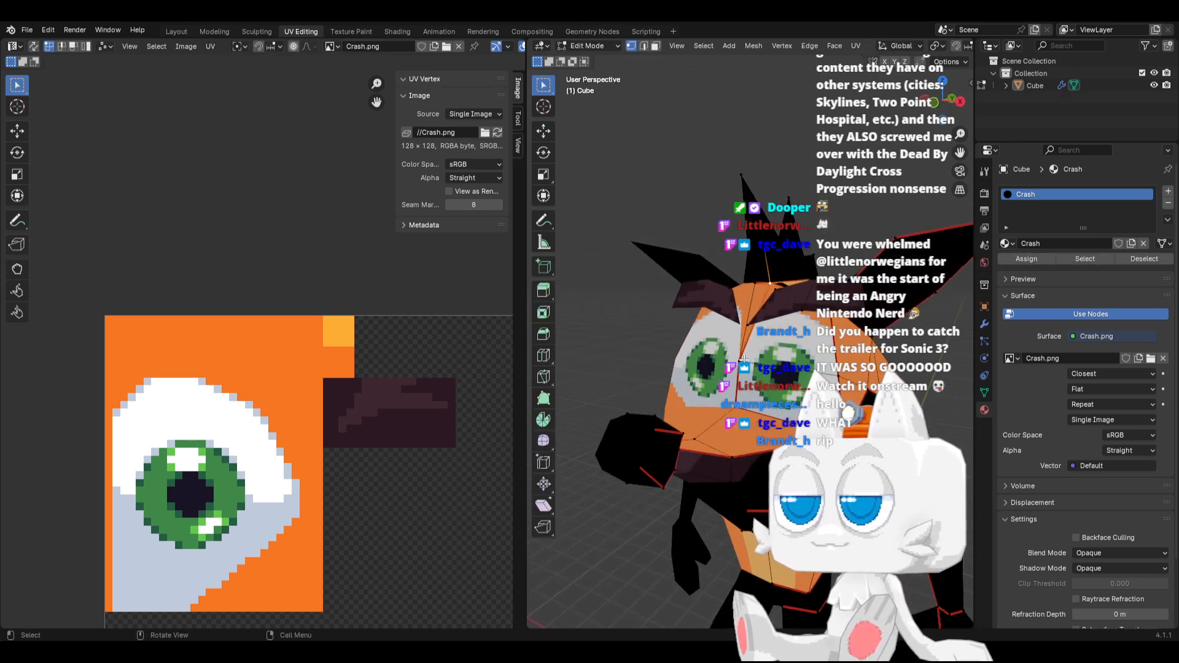
key(a)
key(shift+s)
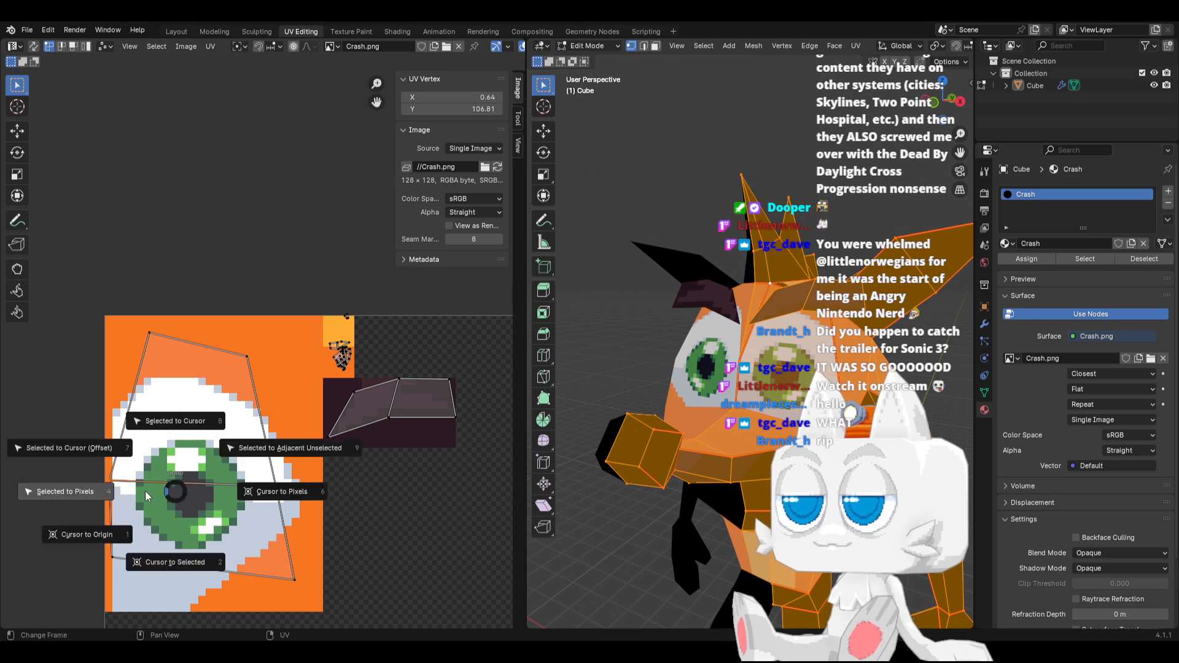
click(119, 493)
key(ctrl+z)
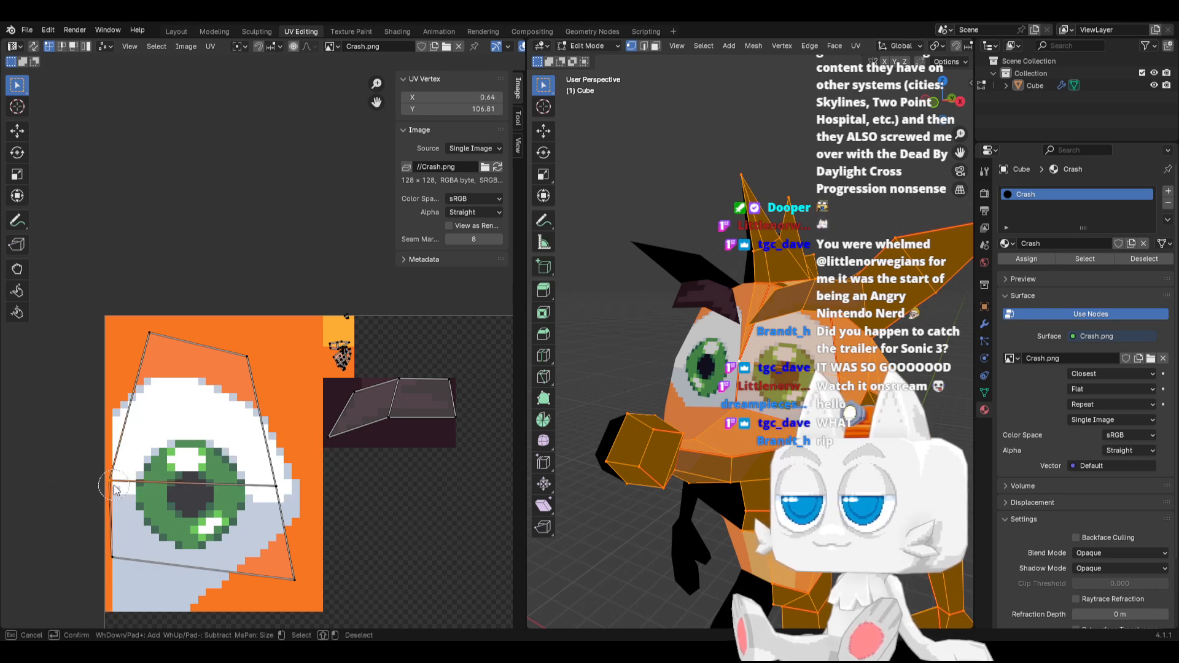
key(shift+s)
click(114, 489)
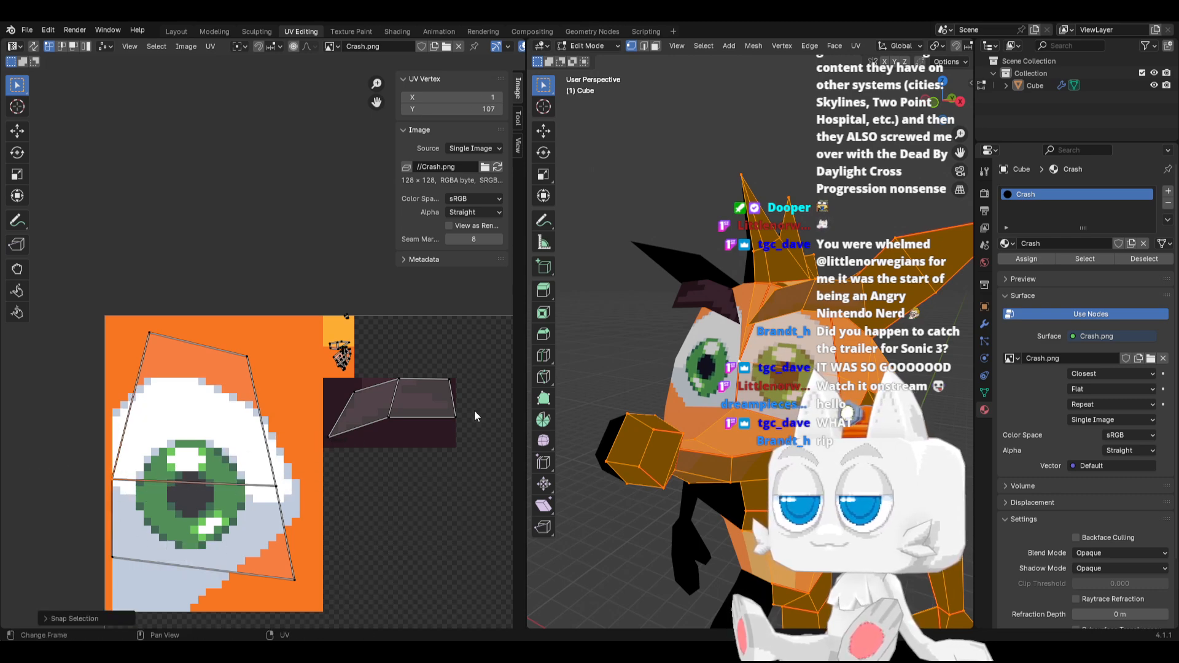
Slide the mesh vertex at the eye's lower outer corner along its edge by a factor of 0.141, with UV correction on
key(Tab)
middle_drag(682, 420, 737, 409)
scroll(742, 425, up, 2)
key(Tab)
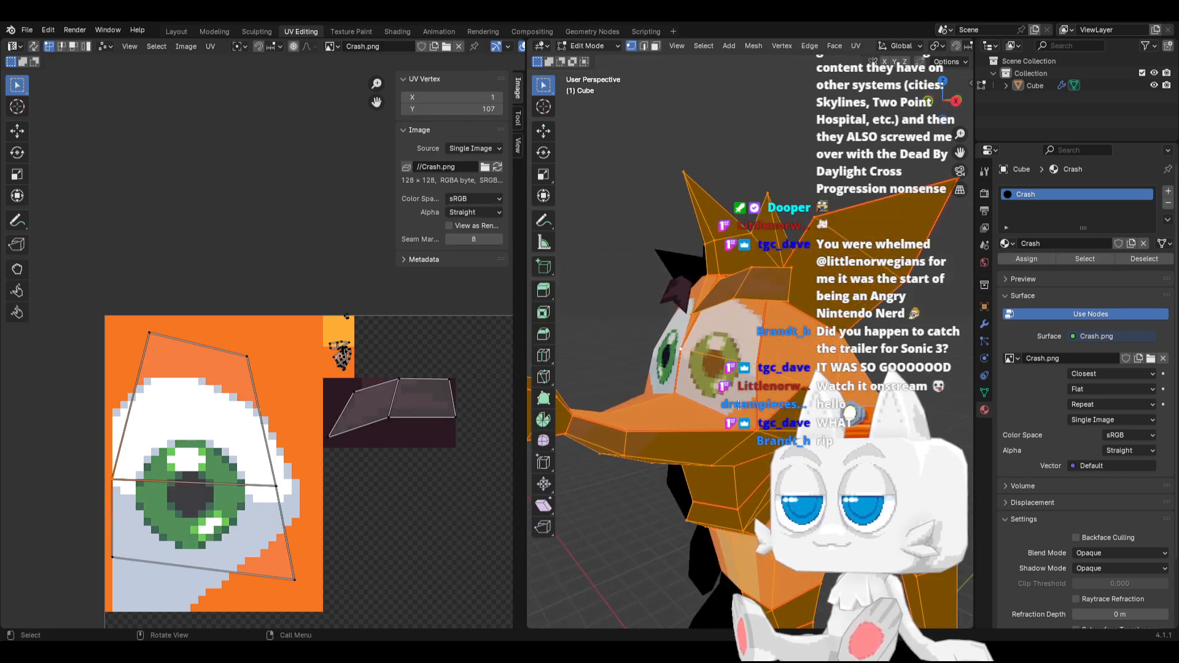
scroll(737, 409, up, 1)
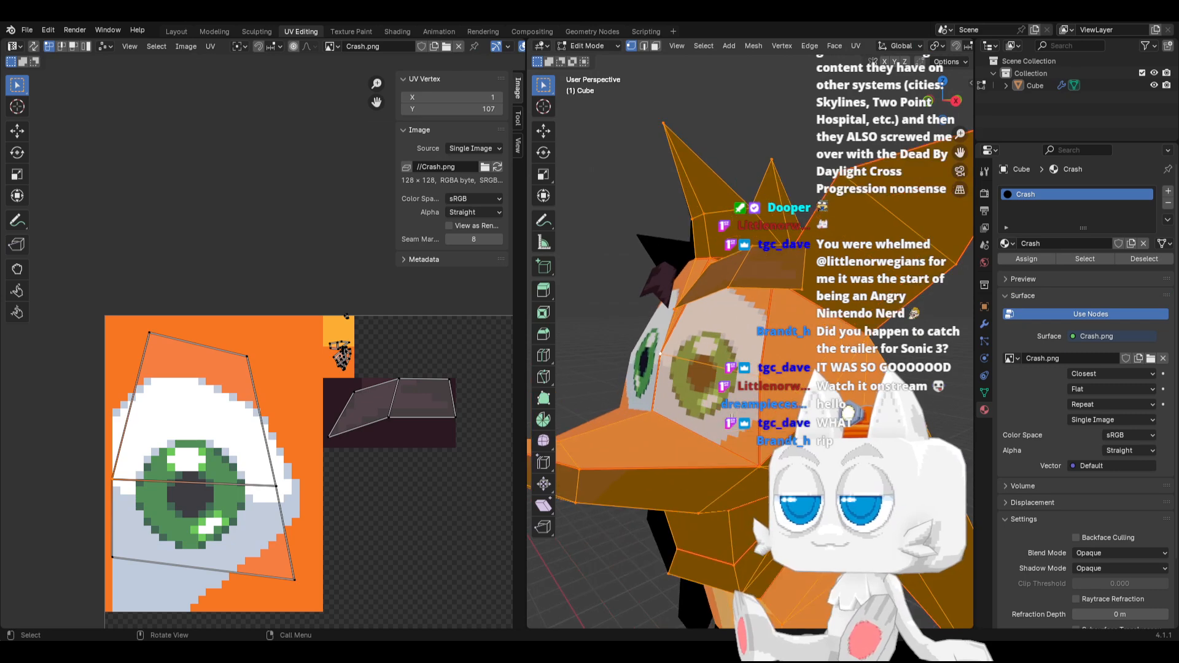
click(764, 462)
middle_drag(764, 461, 753, 455)
key(shift+v)
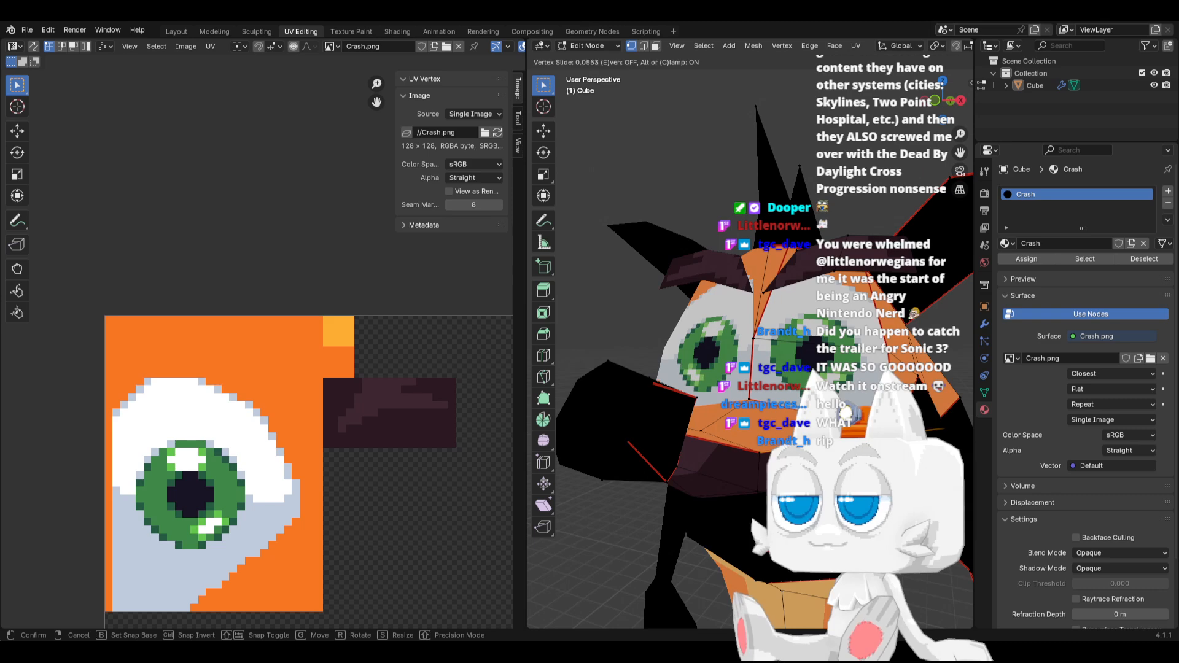
click(772, 447)
middle_drag(772, 447, 737, 421)
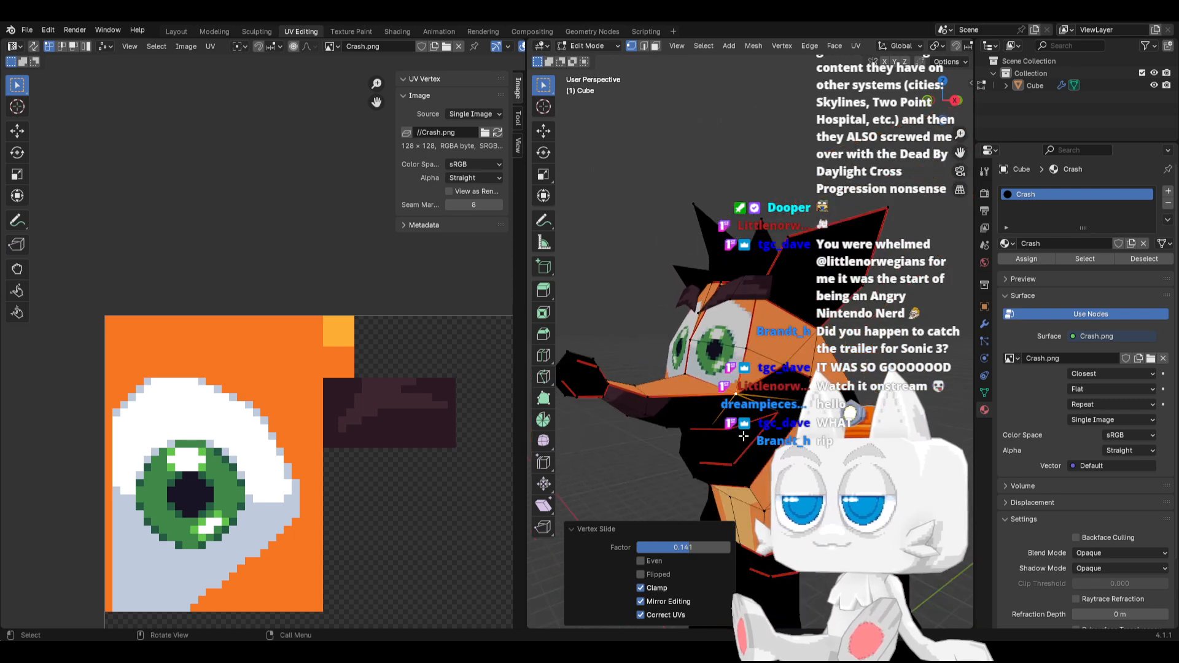
key(a)
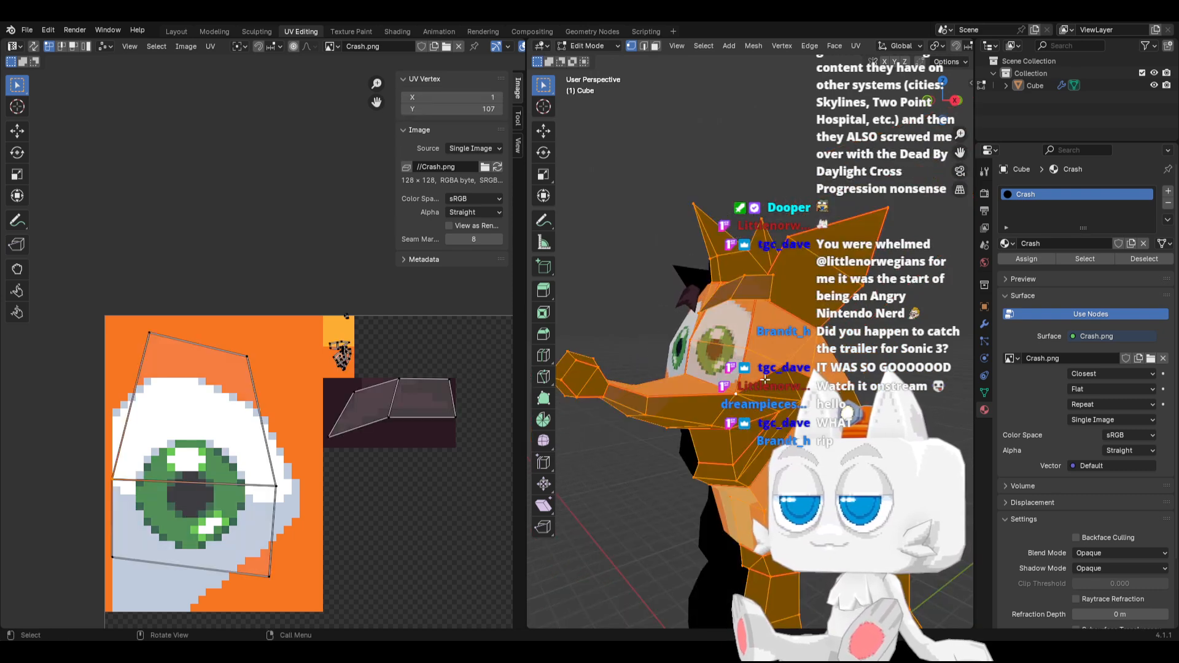
middle_drag(738, 393, 676, 401)
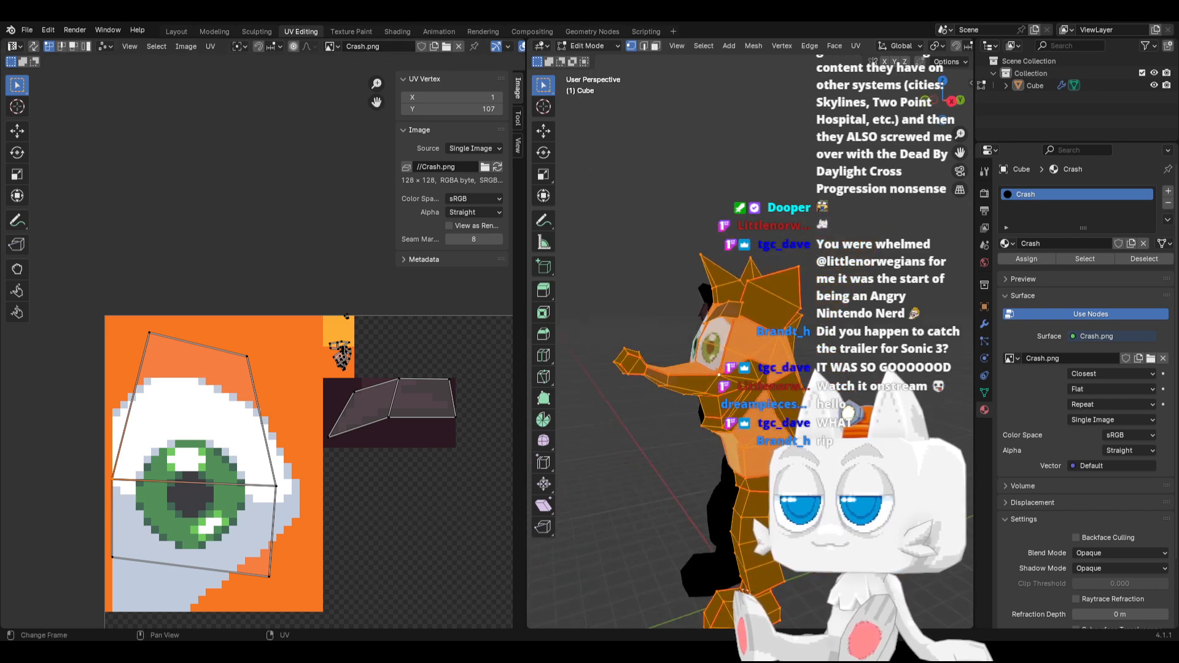
Switch to Aseprite, fill a 4 by 4 pixel swatch below the maroon rectangle with light pink, and save Crash.png
key(alt+Tab)
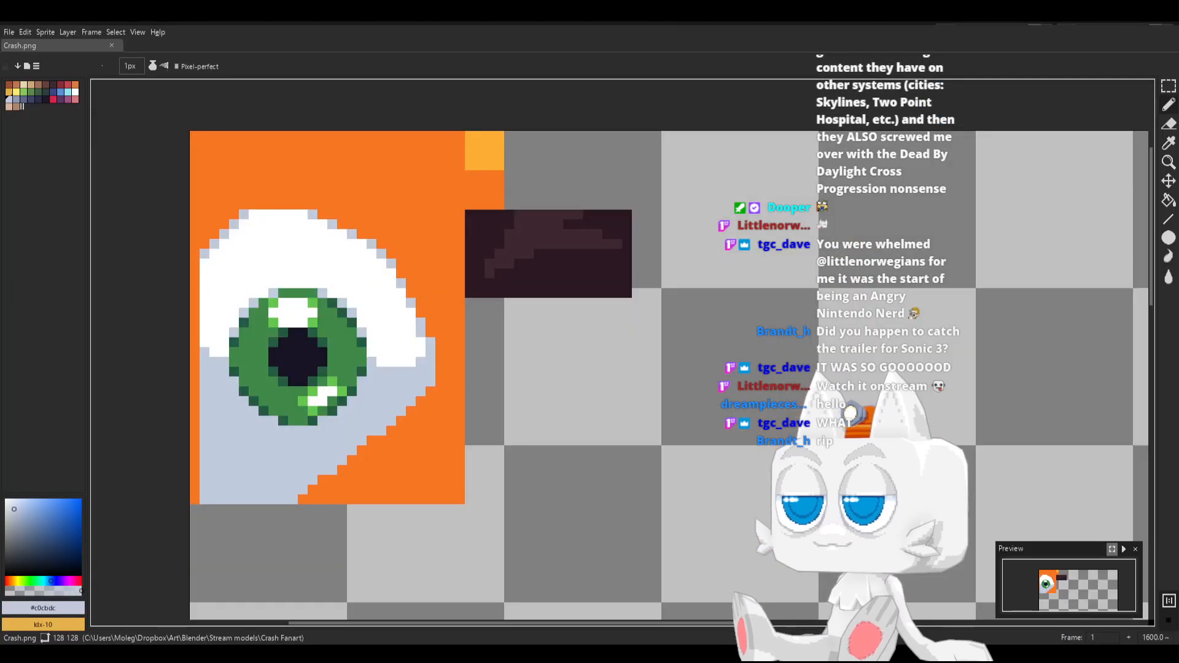
click(1168, 85)
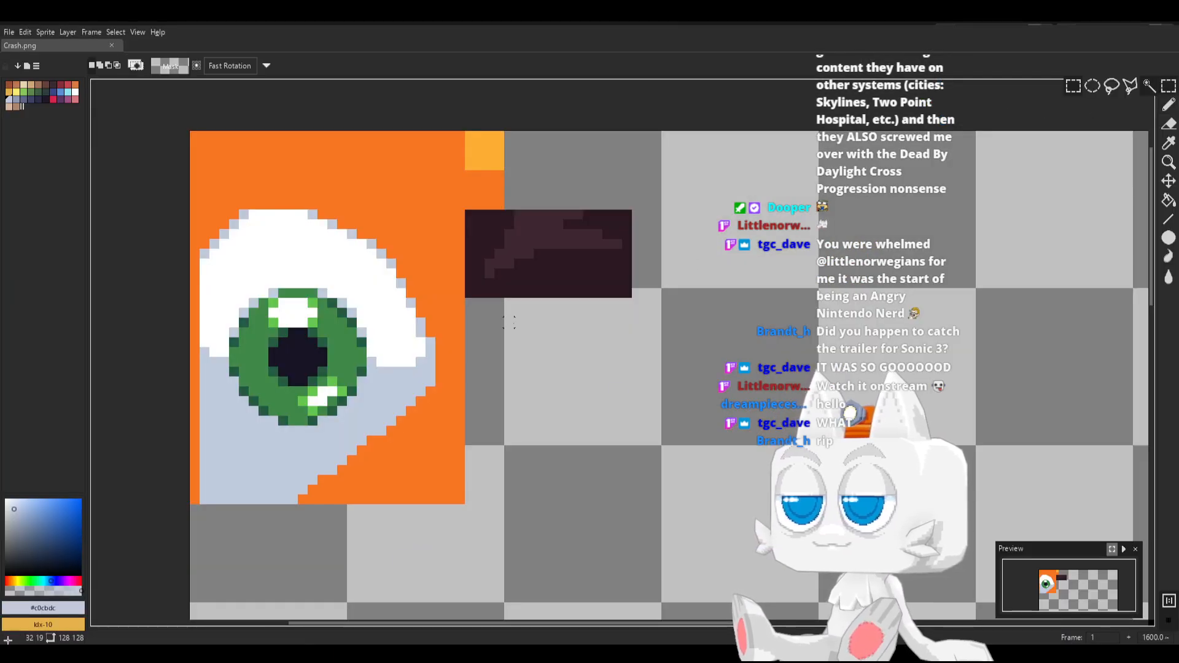
drag(470, 302, 507, 337)
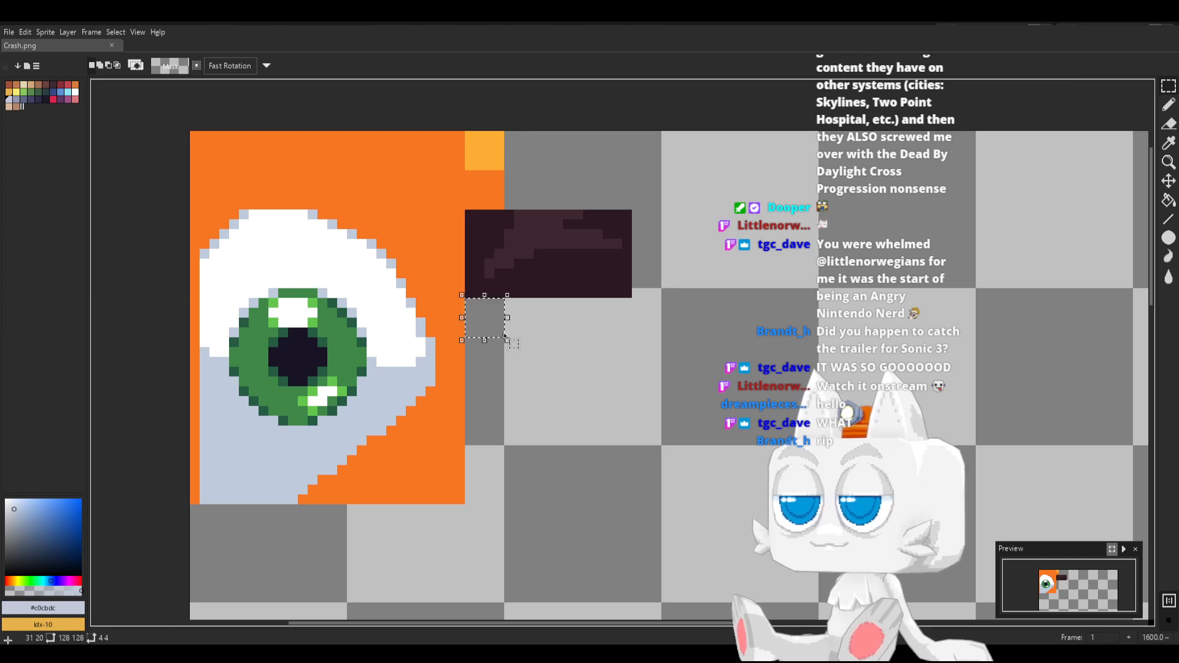
click(74, 100)
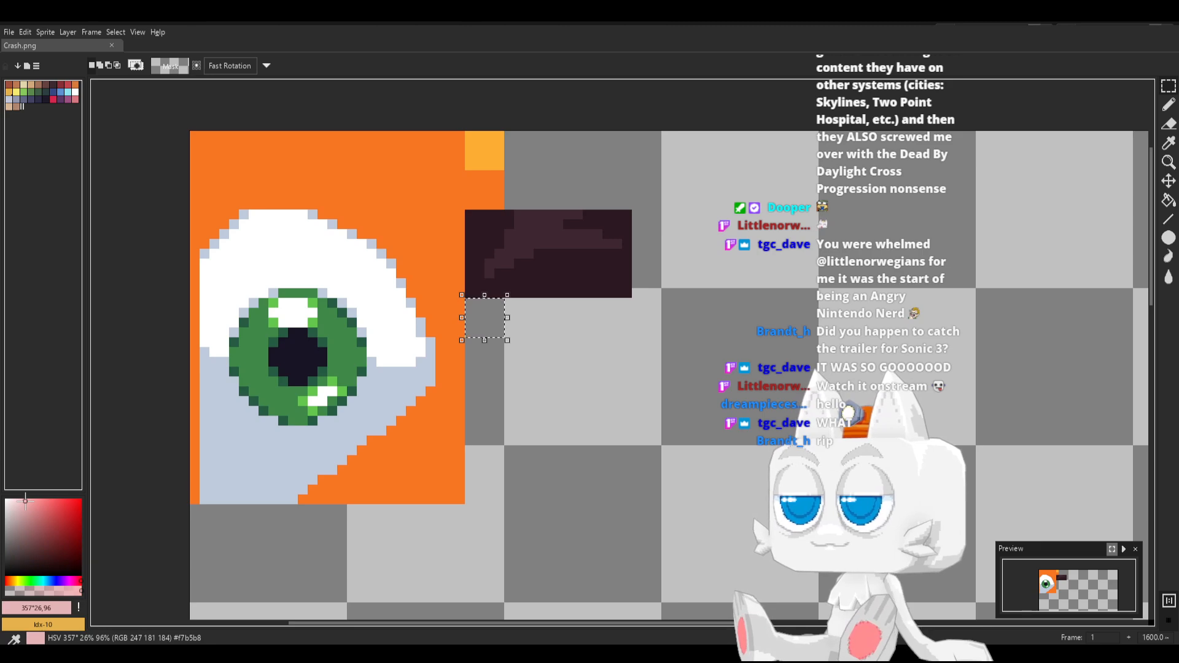
key(g)
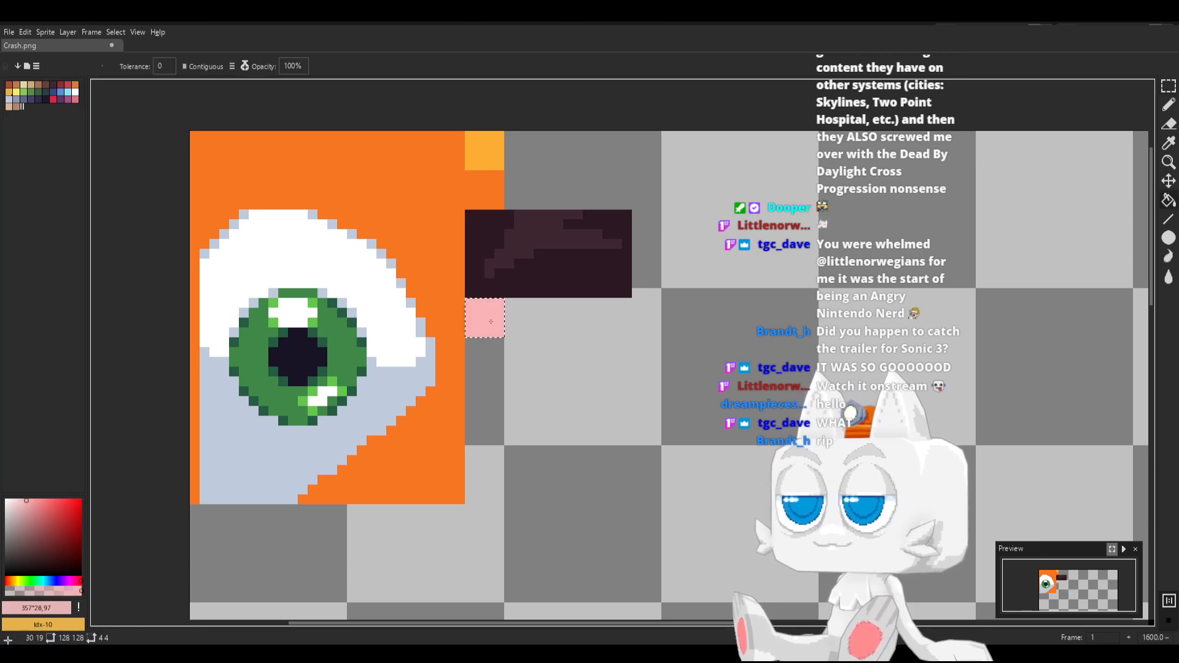
key(ctrl+s)
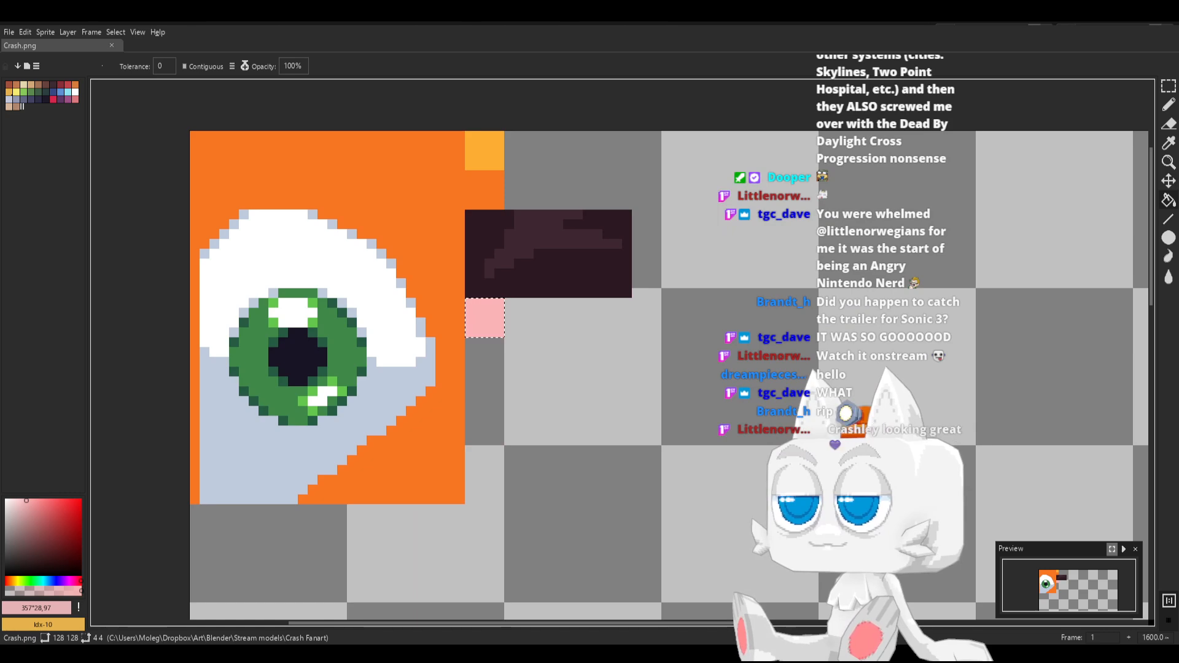
Switch to Blender, reload Crash.png, and select the muzzle and lower jaw faces as one seam-bounded region
key(alt+Tab)
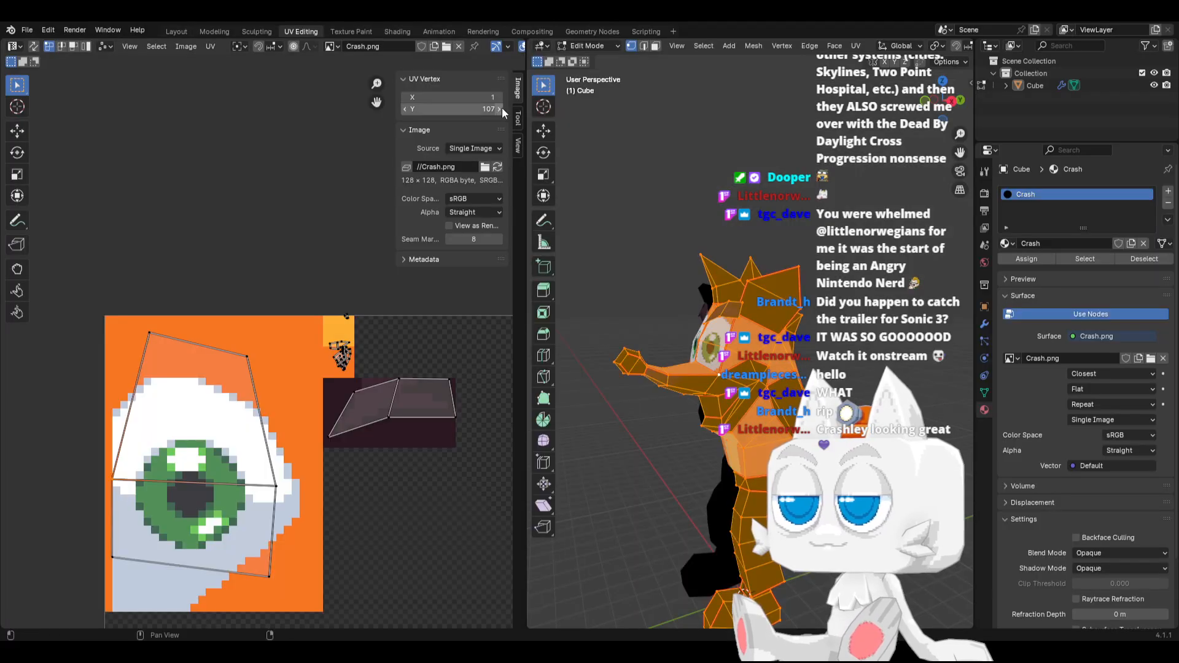
click(500, 165)
click(709, 392)
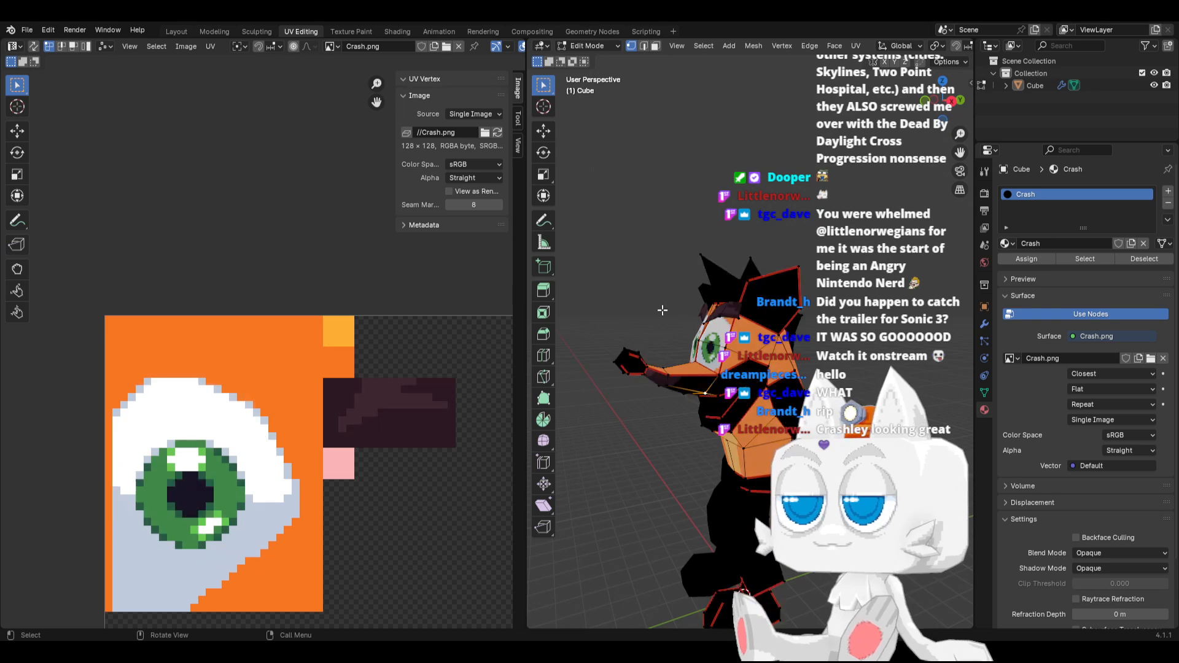
key(ctrl+l)
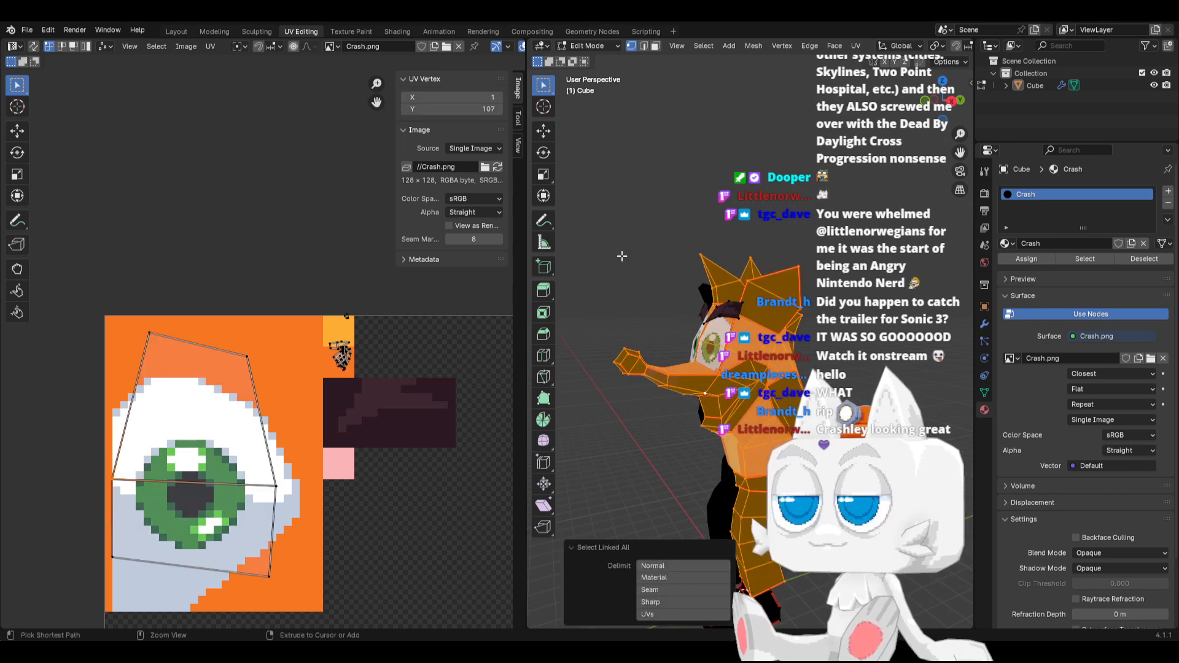
click(655, 46)
click(720, 383)
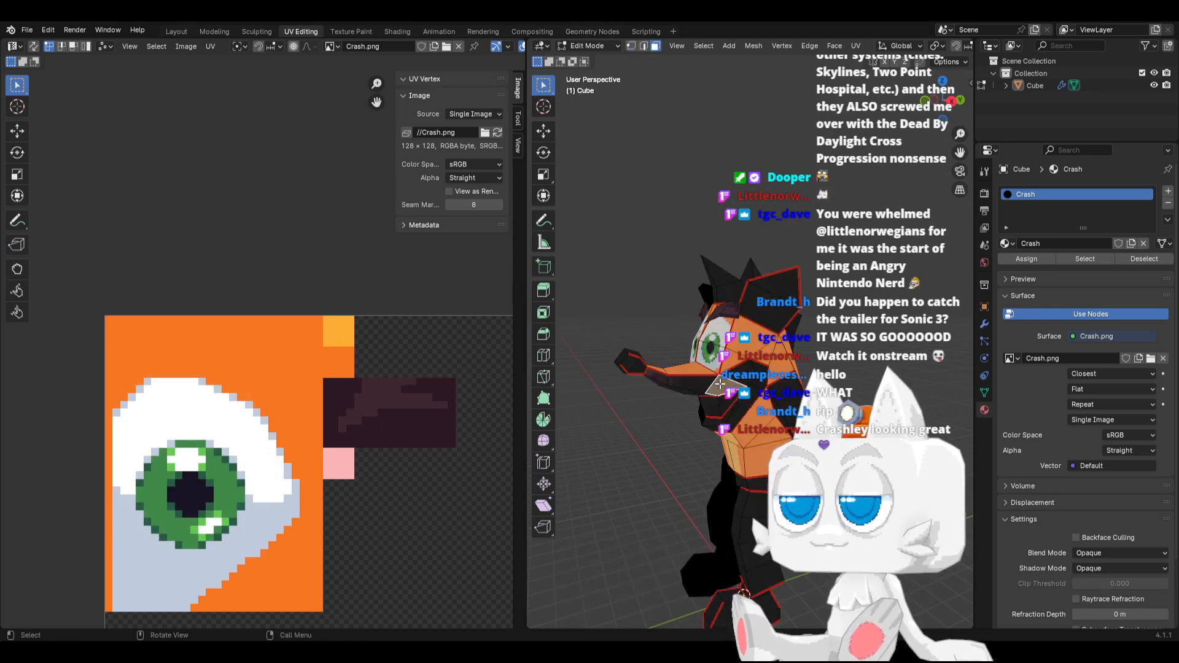
key(ctrl+l)
Scale the muzzle UV island by about 0.07, place it inside the light pink swatch, and check the face in Object Mode
scroll(473, 475, down, 10)
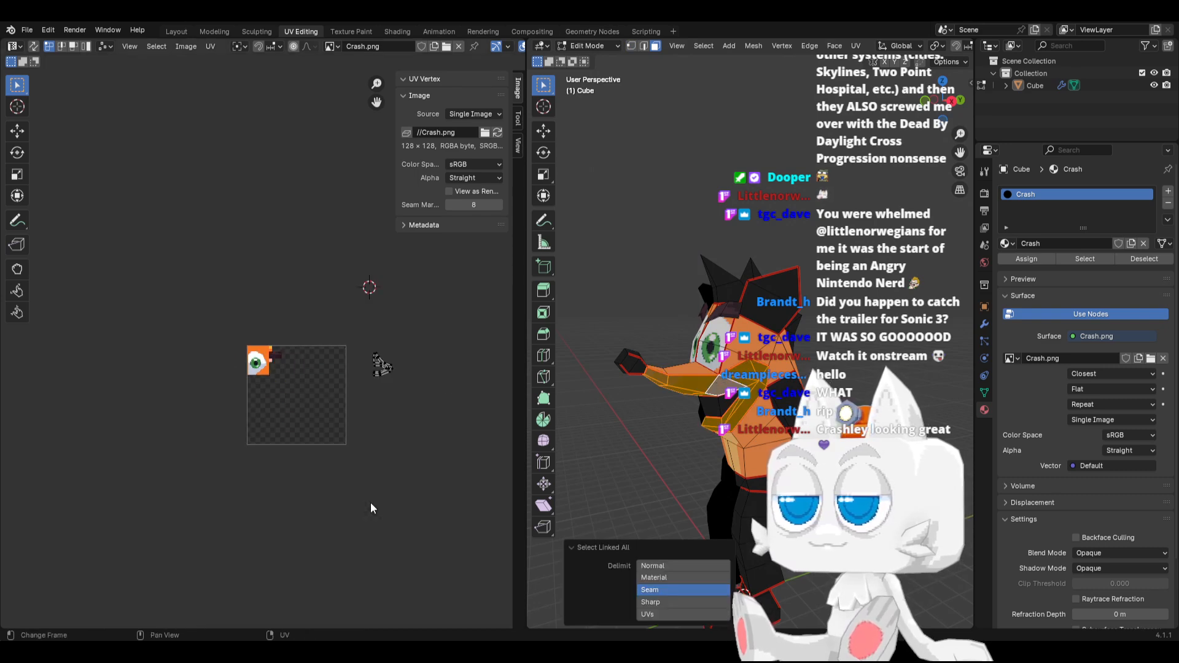
key(a)
scroll(430, 405, up, 4)
key(g)
click(200, 418)
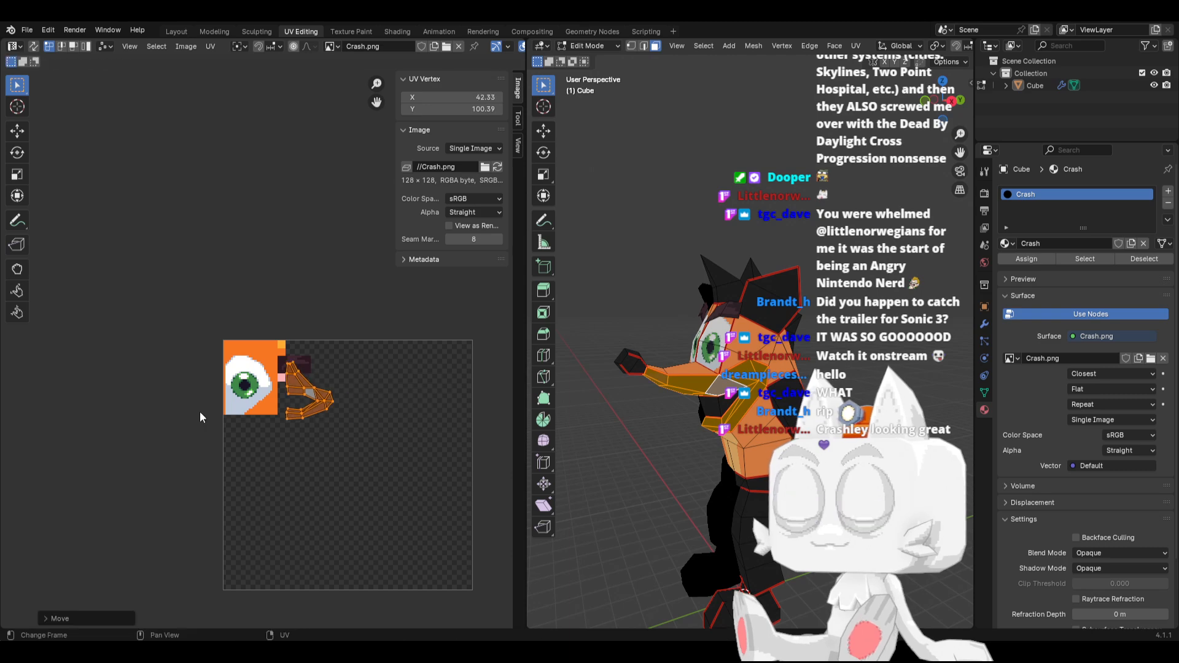
scroll(201, 417, up, 5)
key(s)
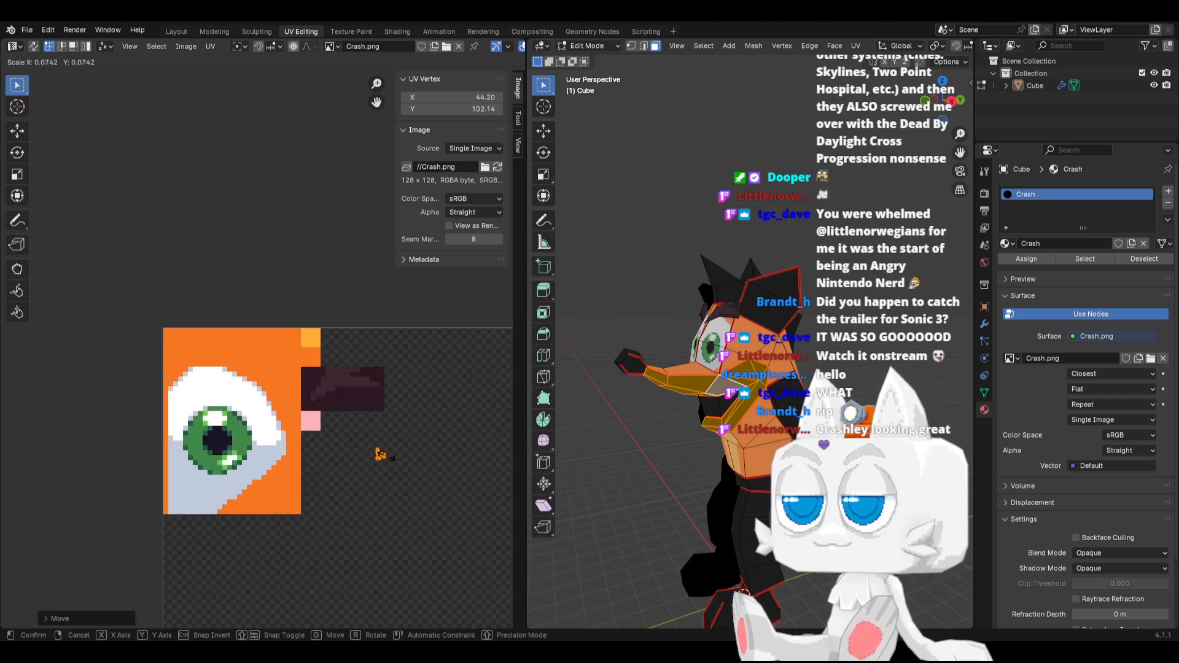
click(393, 458)
scroll(405, 478, up, 2)
key(g)
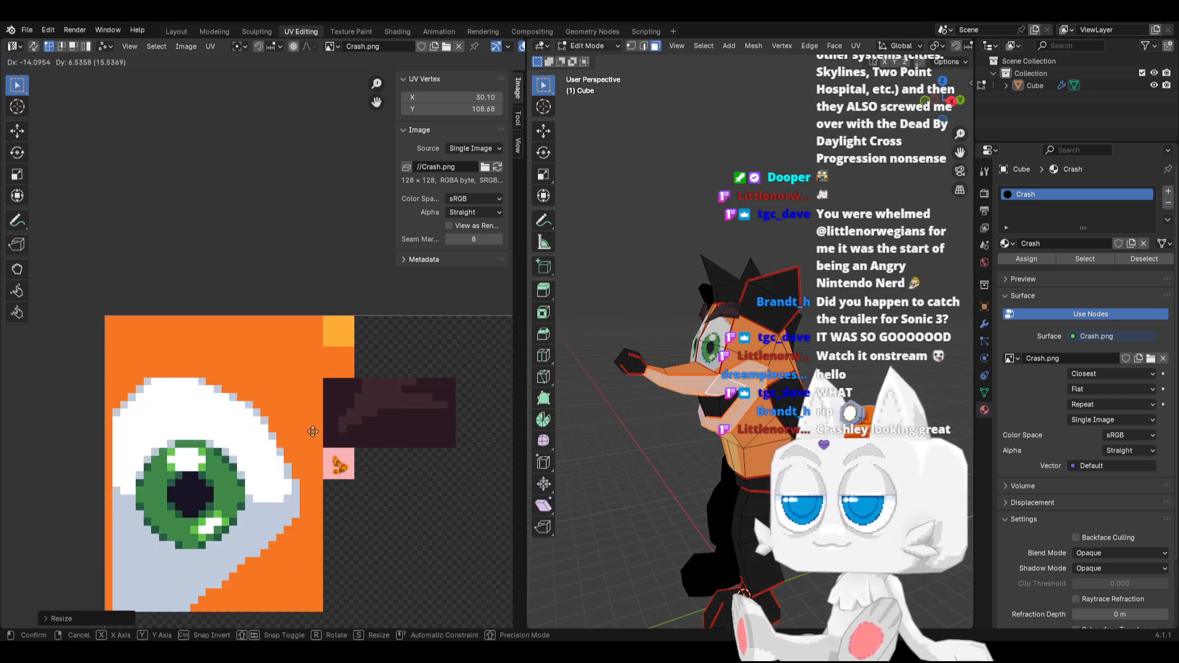
click(313, 431)
key(Tab)
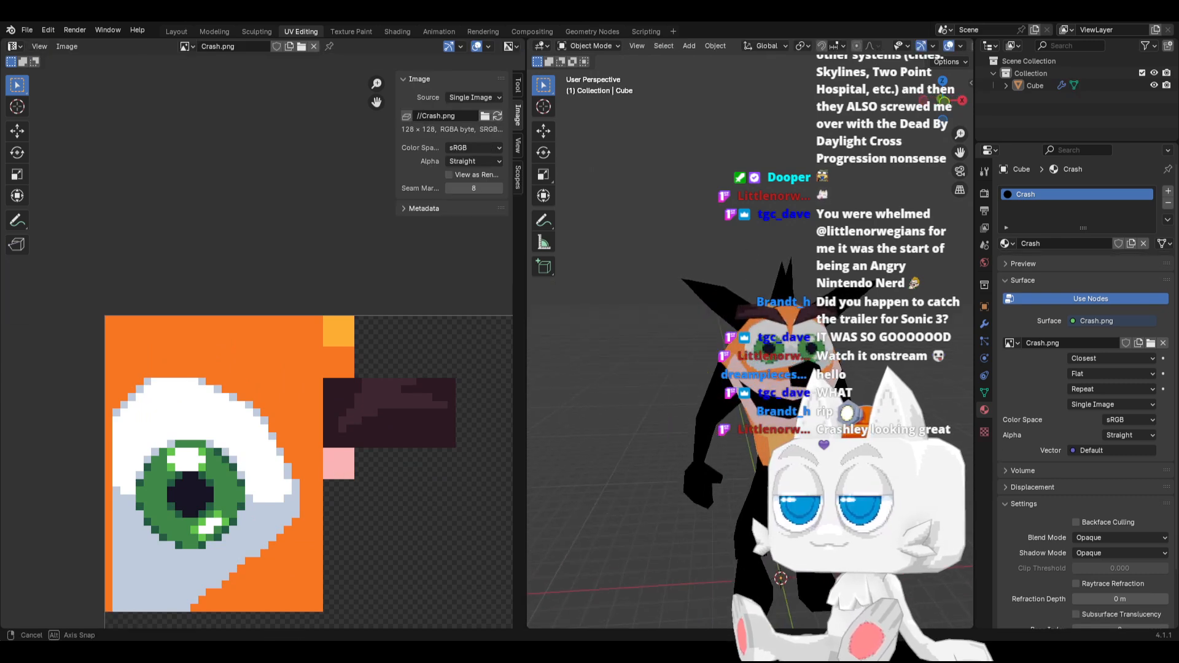
middle_drag(706, 399, 745, 397)
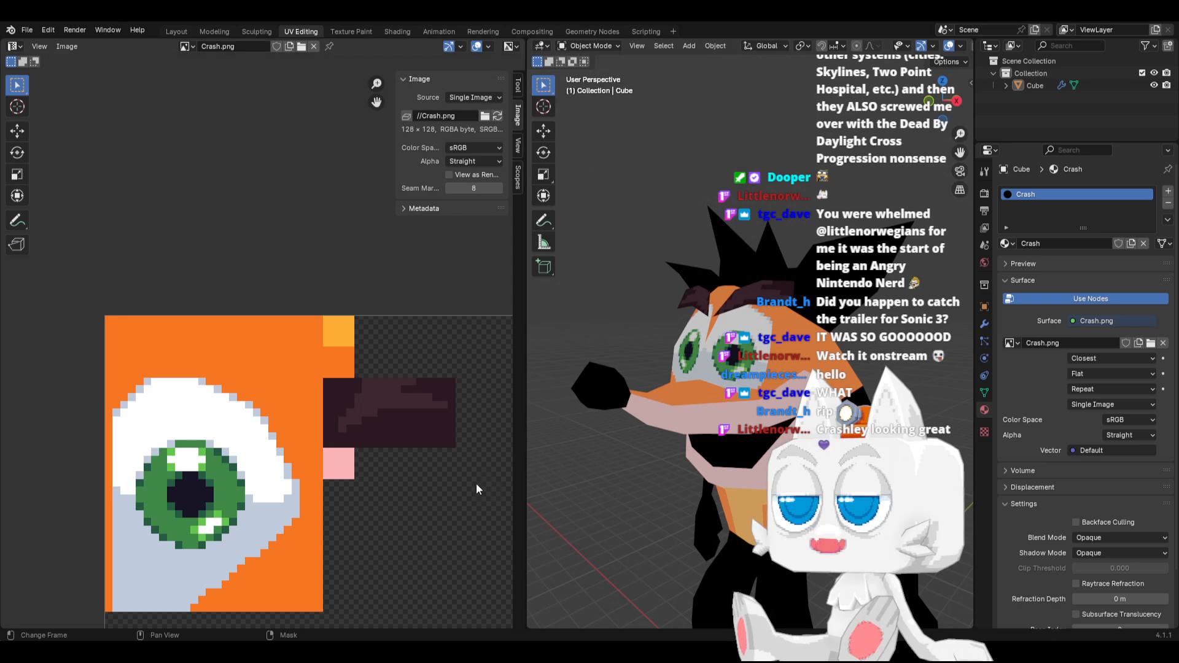
middle_drag(719, 438, 627, 425)
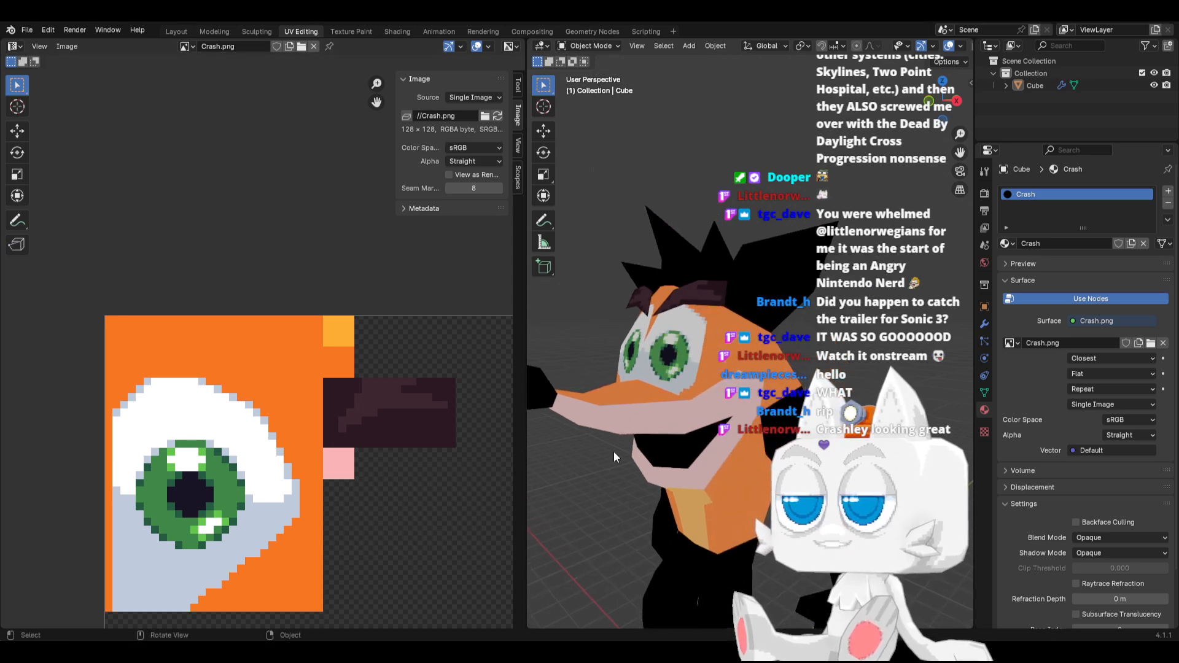
Switch to Aseprite, refill the pink swatch with a peach tone of HSV 26, 28, 97, and save Crash.png
key(alt+Tab)
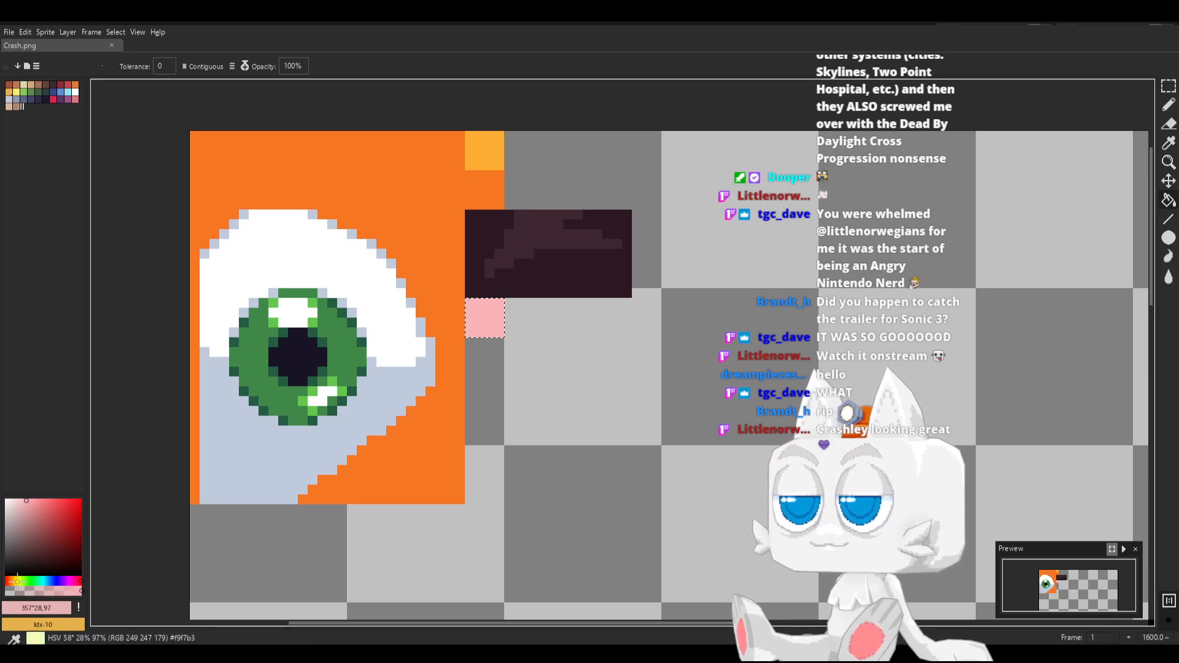
click(7, 581)
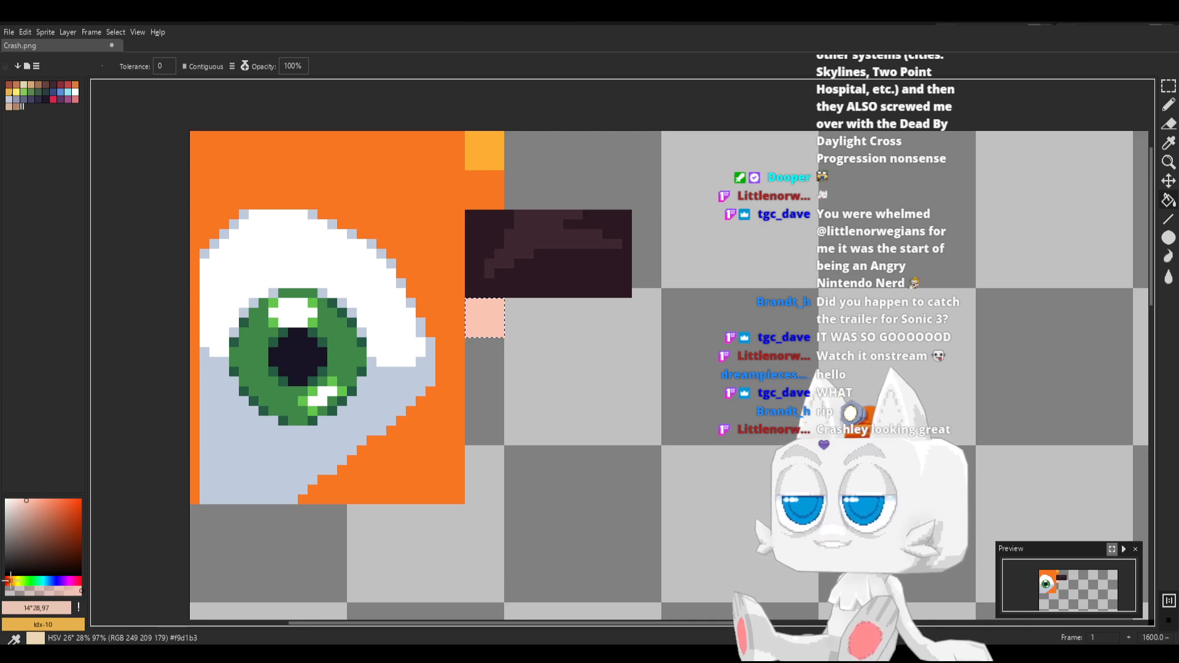
click(10, 581)
click(485, 334)
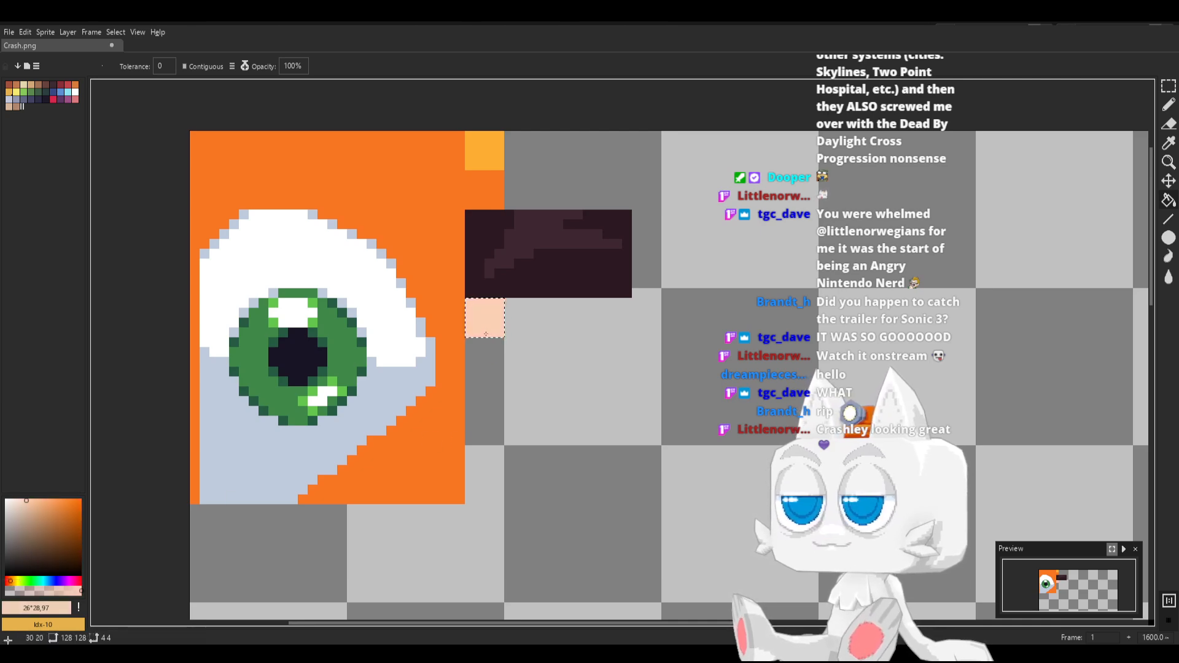
key(v)
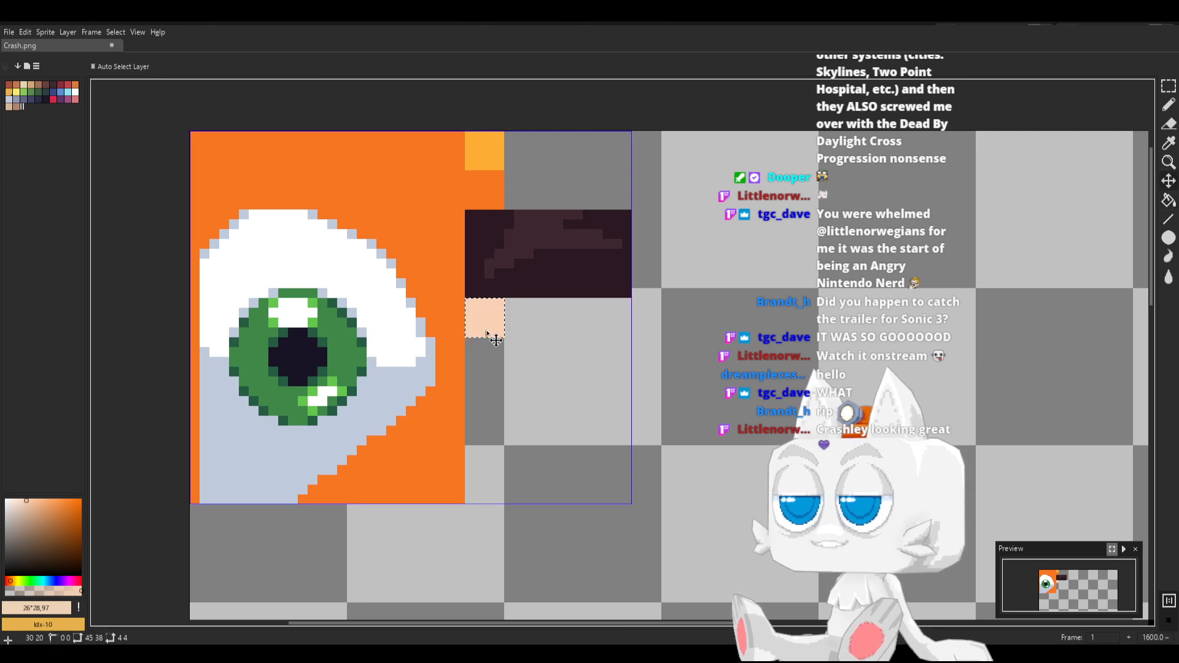
key(g)
key(ctrl+s)
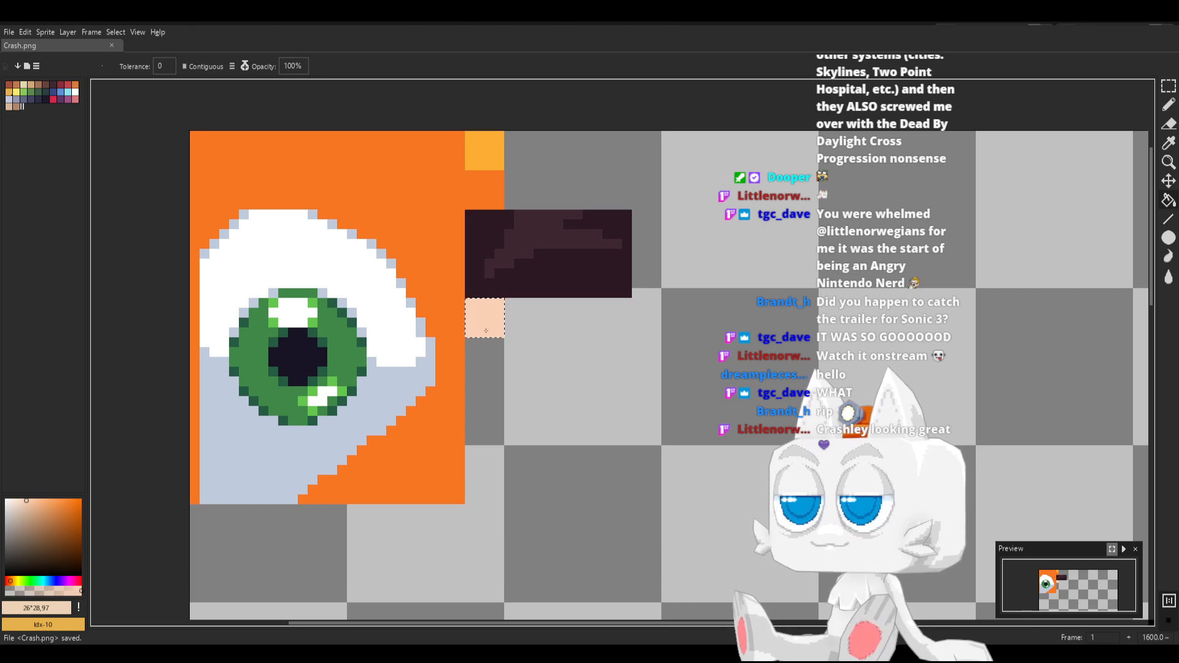
Switch to Blender and reload Crash.png to update the muzzle colour on the model
key(alt+Tab)
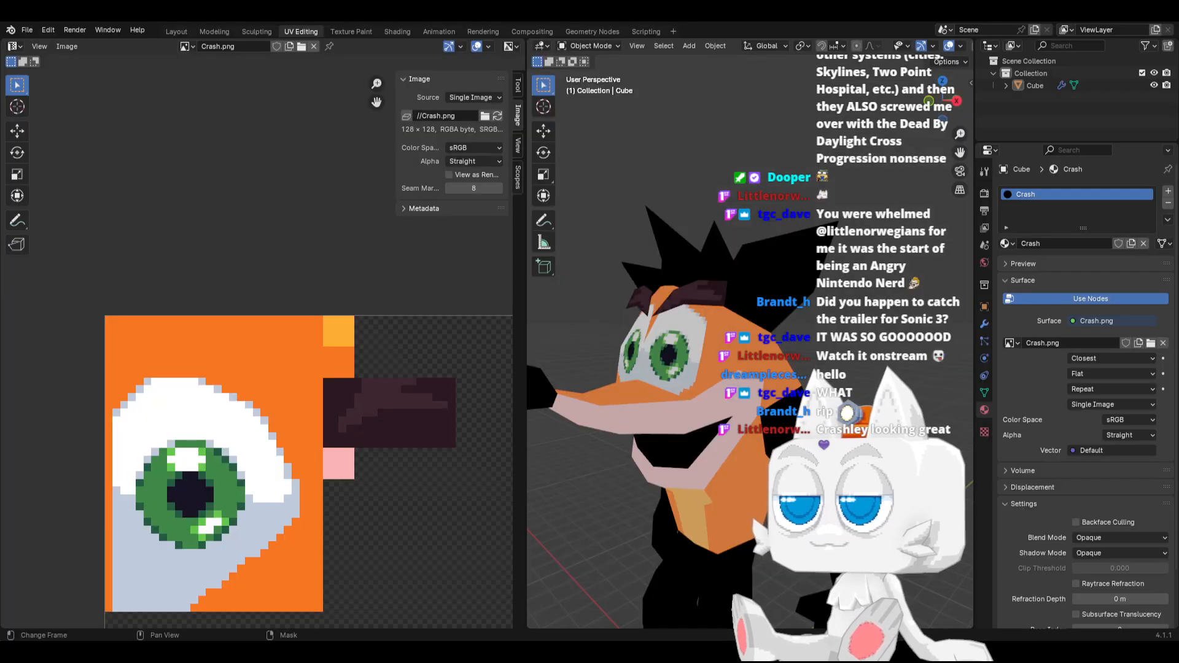
click(497, 116)
middle_drag(638, 357, 720, 437)
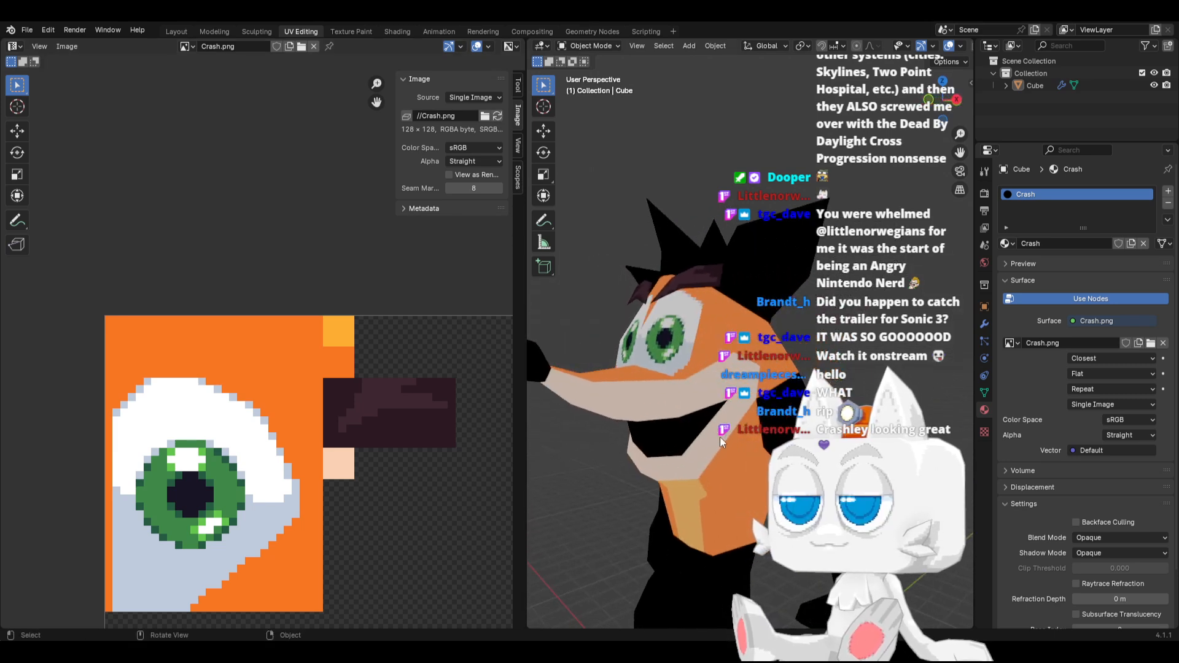
Select the inner mouth faces up to their seams and move their UV island below the peach swatch, around X 38.19, Y 99.39
key(Tab)
click(683, 427)
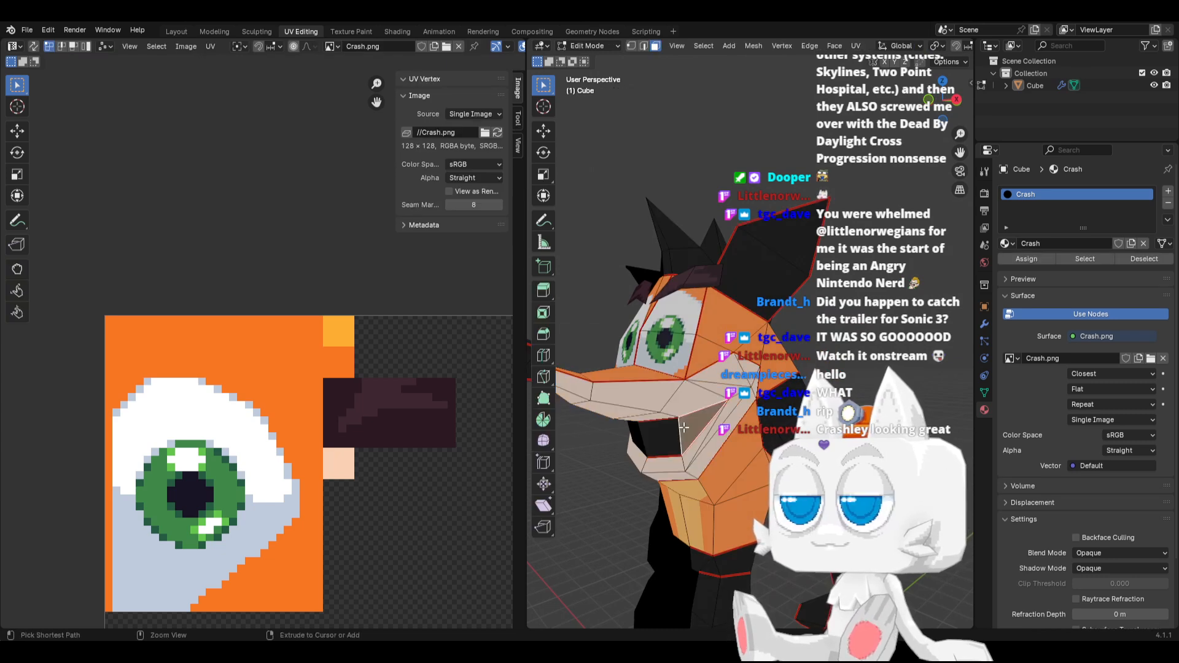
key(ctrl+l)
scroll(416, 543, down, 7)
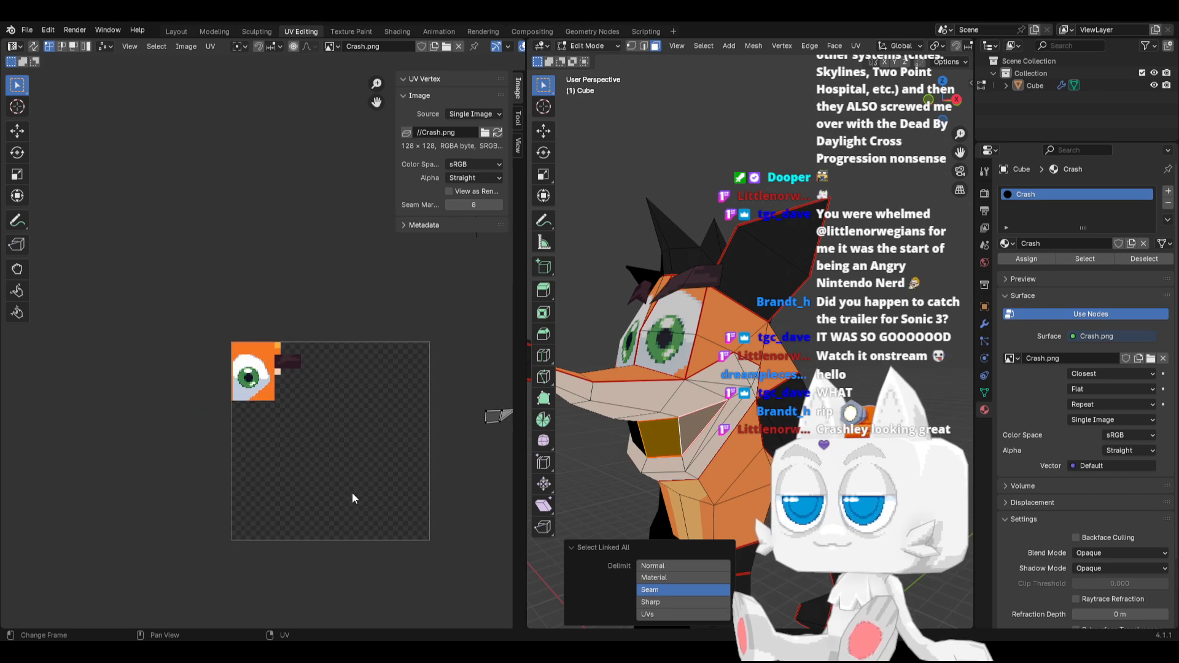
drag(481, 426, 293, 399)
scroll(352, 417, up, 7)
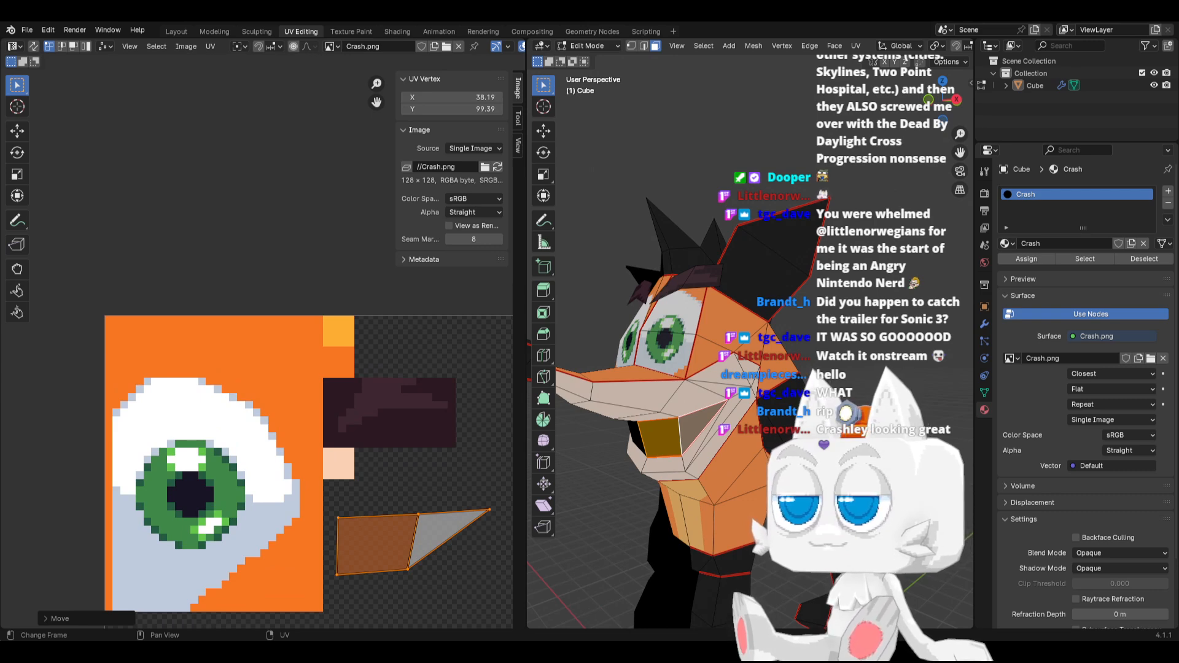
Switch to Aseprite and fill a 20 by 13 pixel rectangle directly below the peach swatch with white
key(alt+Tab)
click(1168, 86)
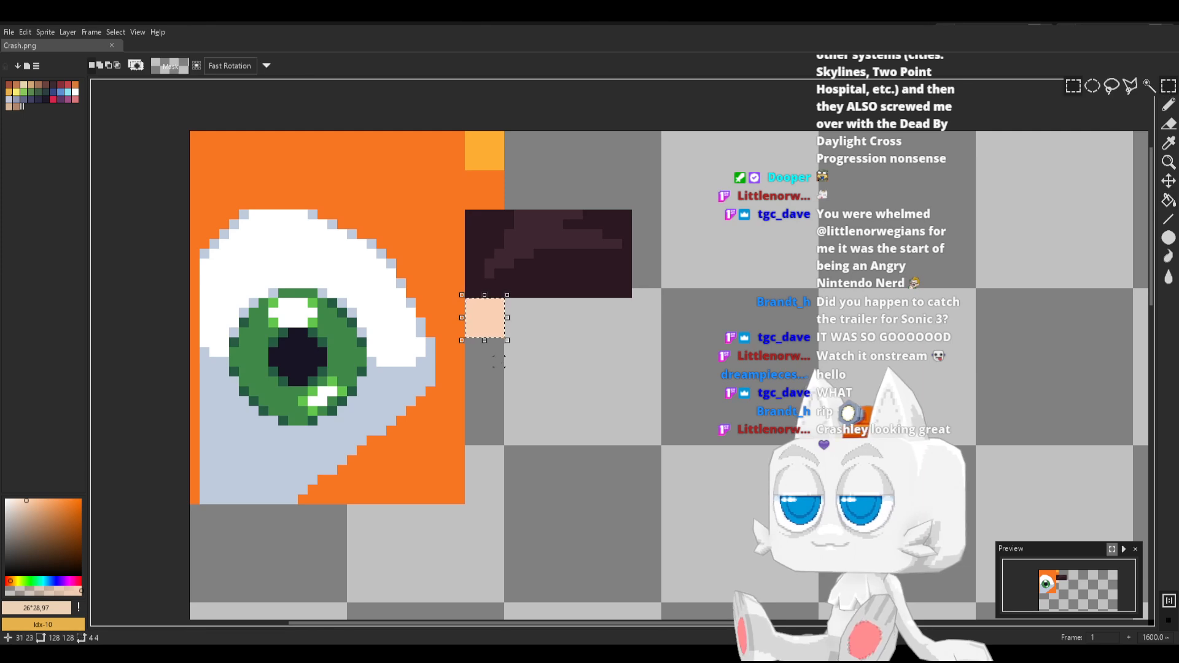
click(469, 352)
drag(470, 342, 661, 466)
key(b)
alt+click(410, 332)
key(g)
click(518, 392)
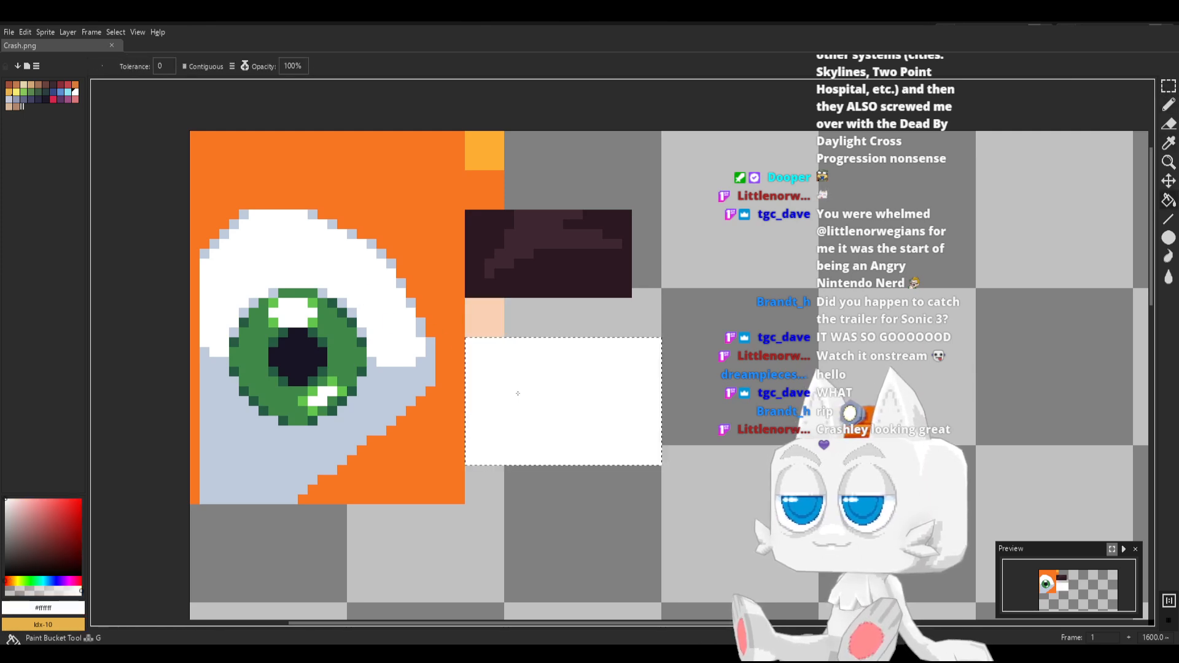
Draw a light grey #c0cbdc dividing line across the white teeth rectangle and a dark #181425 mouth corner at its right end
key(b)
alt+click(424, 379)
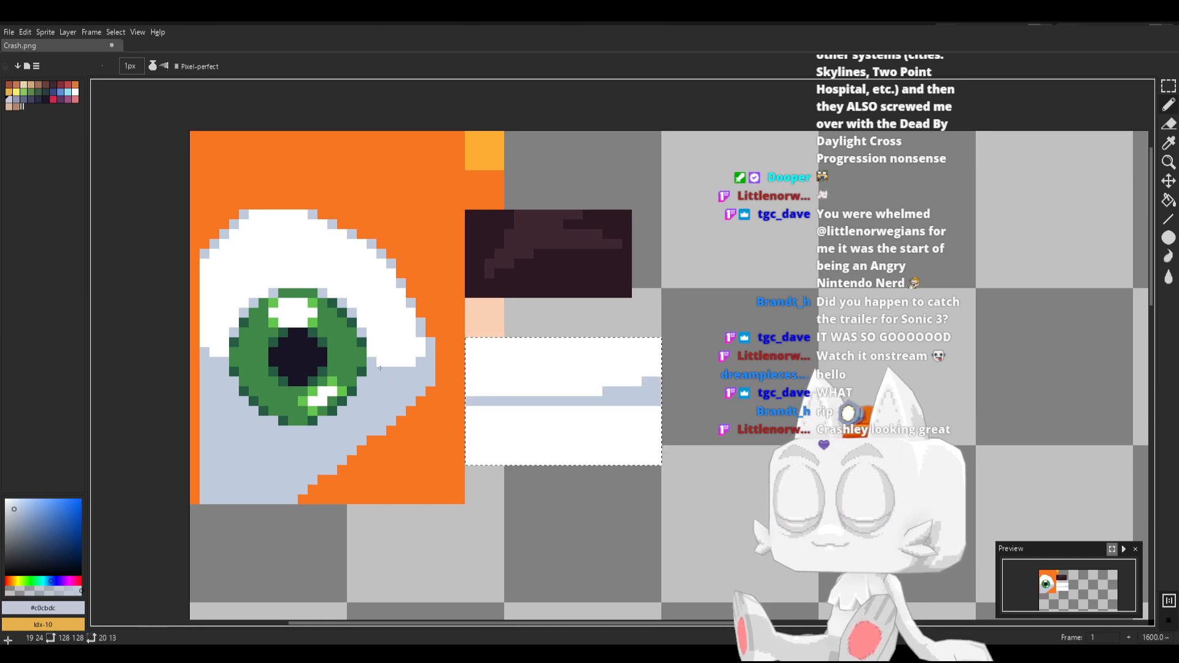
alt+click(314, 366)
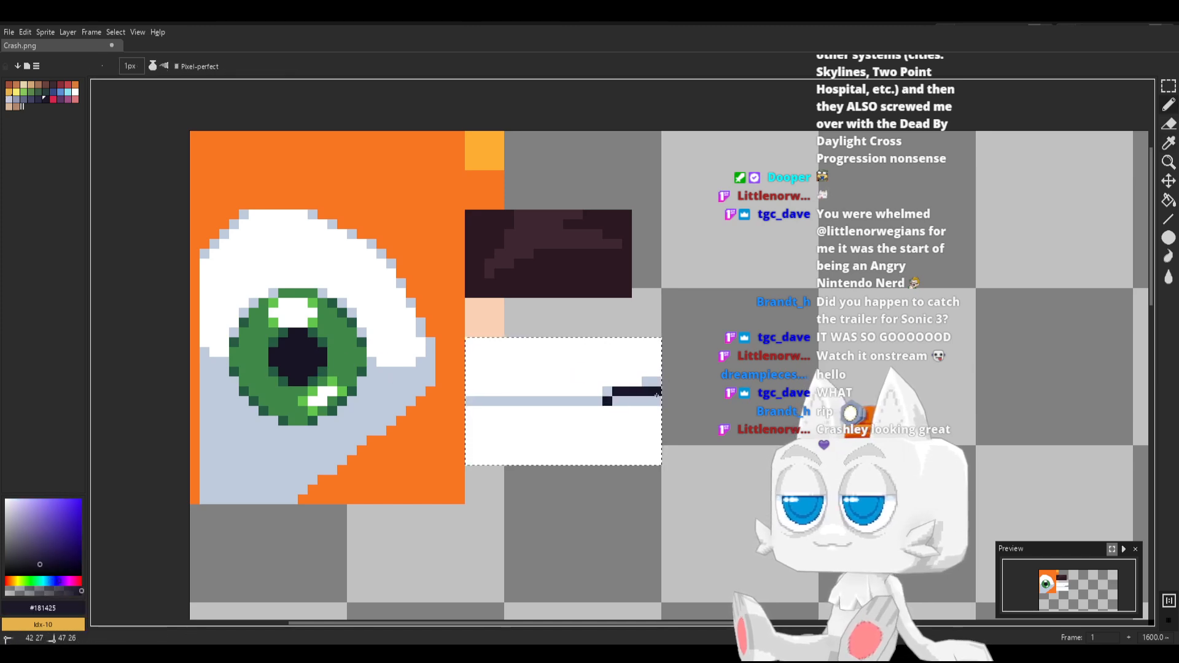
key(ctrl+z)
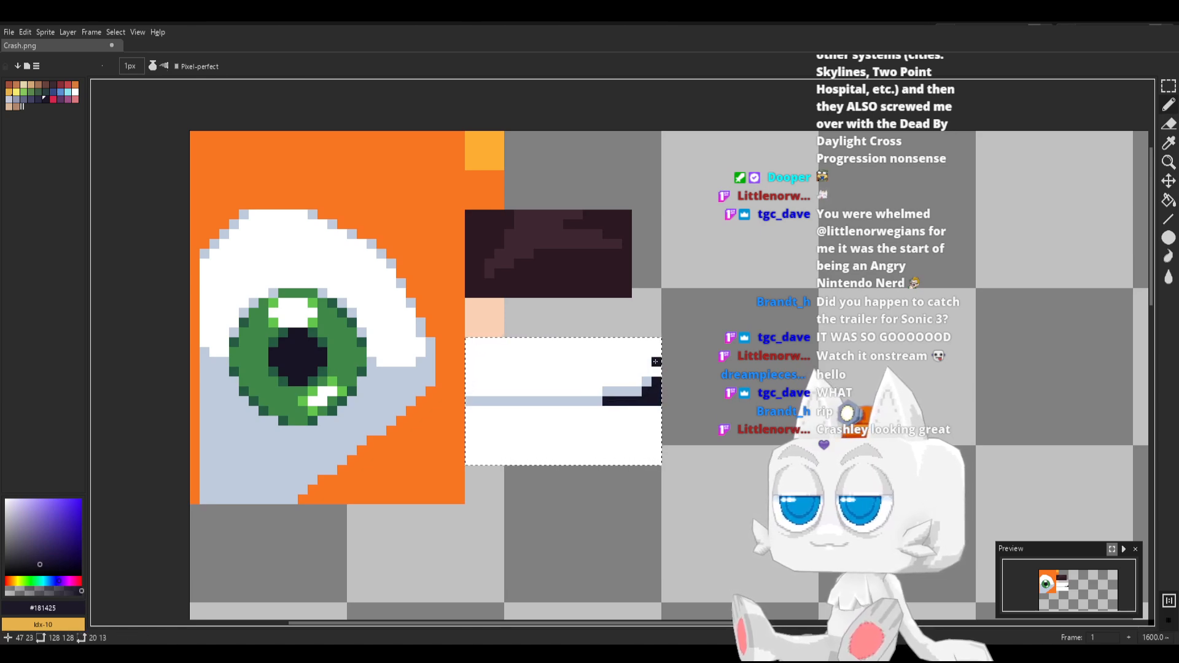
Shade the teeth rectangle's right end and top edge in light grey #c0cbdc, and save Crash.png
alt+click(644, 380)
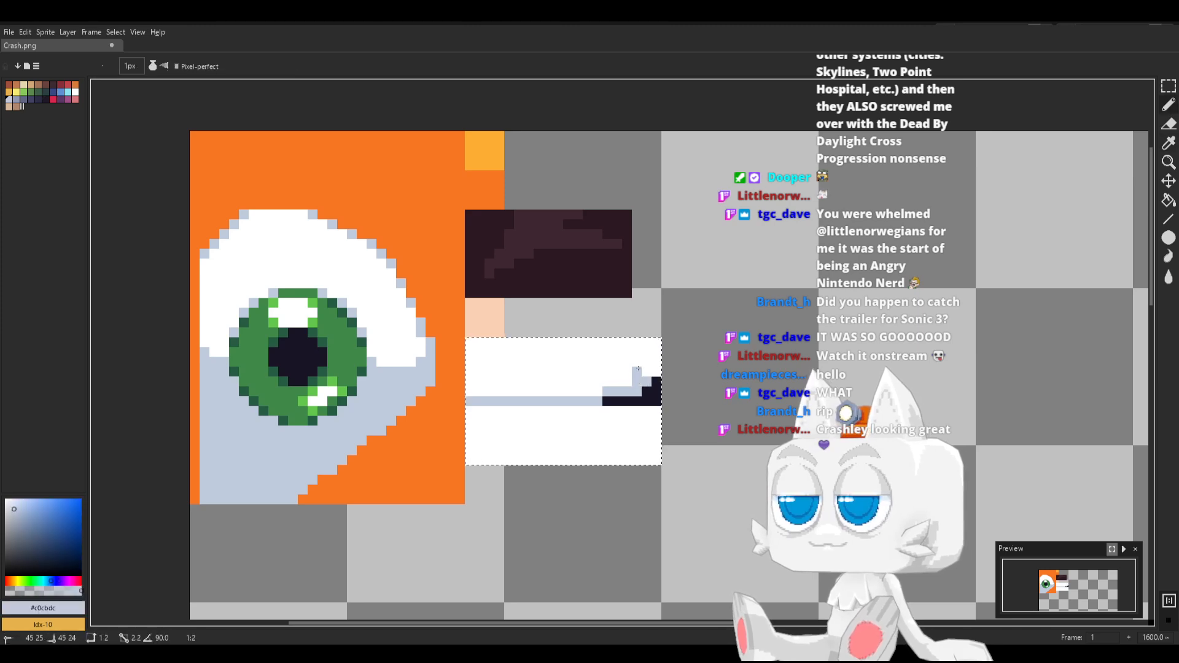
key(g)
click(642, 452)
key(b)
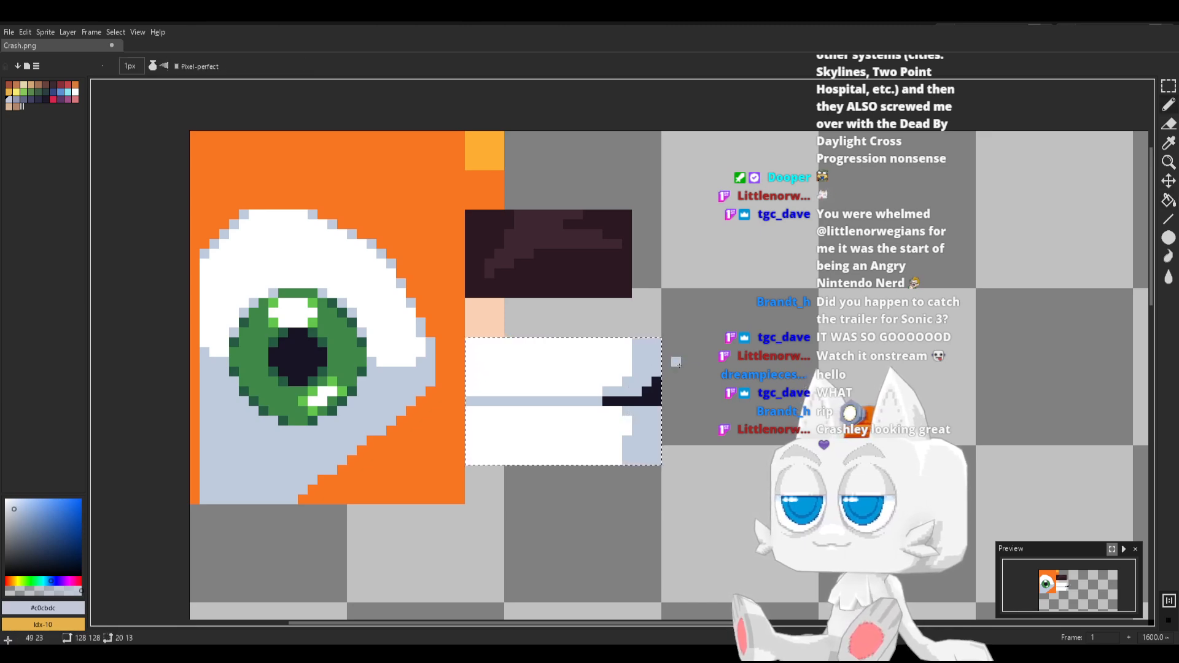
key(ctrl+s)
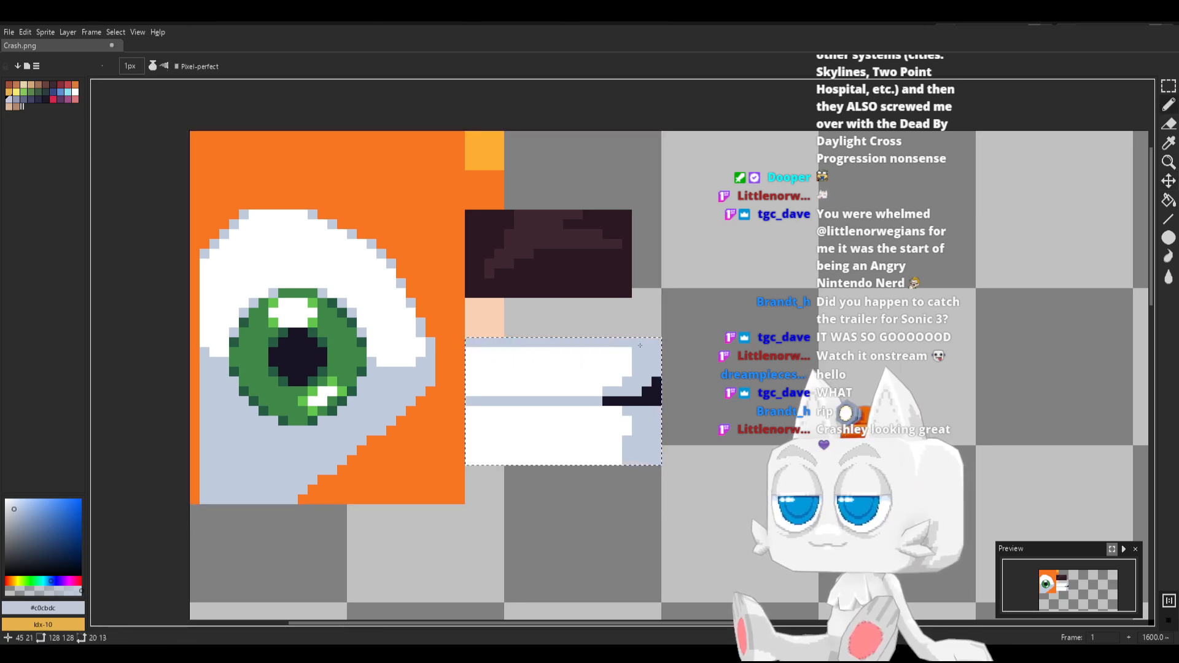
key(ctrl+s)
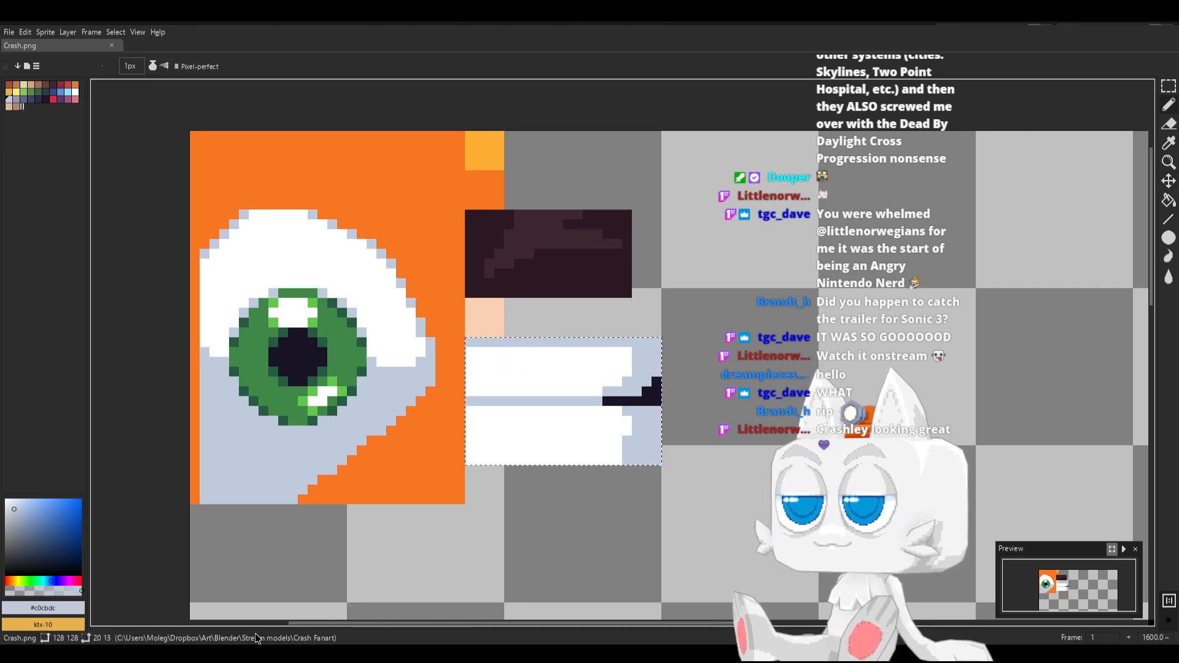
Switch to Blender, reload Crash.png, and shift the mouth UV island slightly up and left onto the painted teeth
key(alt+Tab)
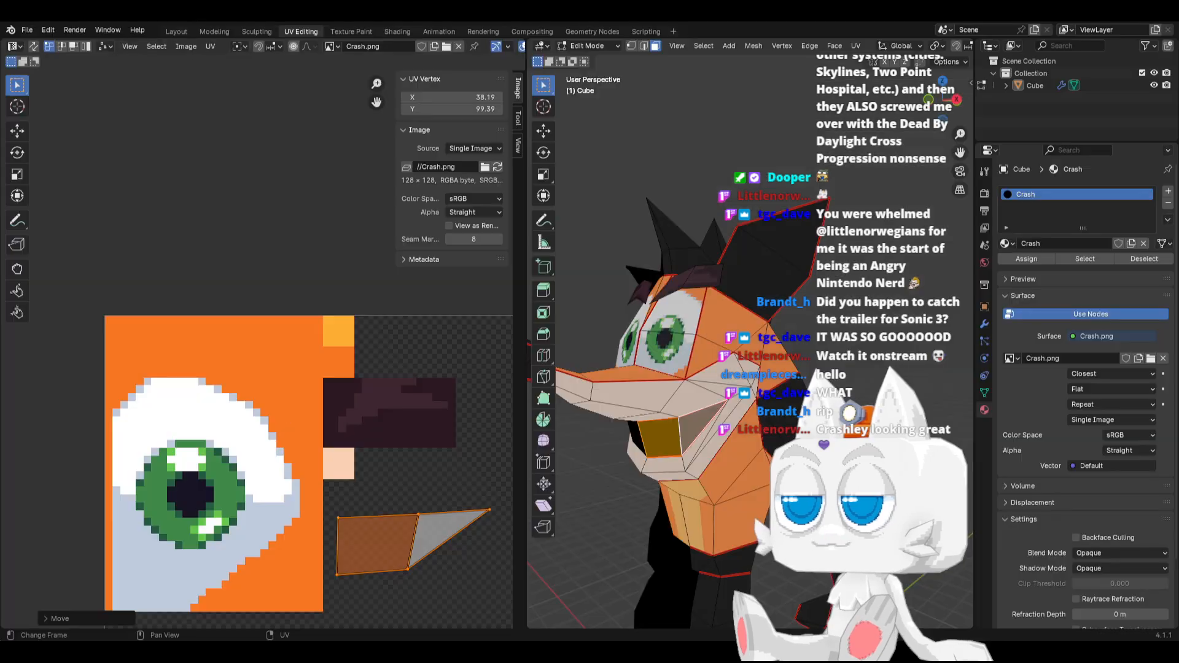
click(498, 168)
key(g)
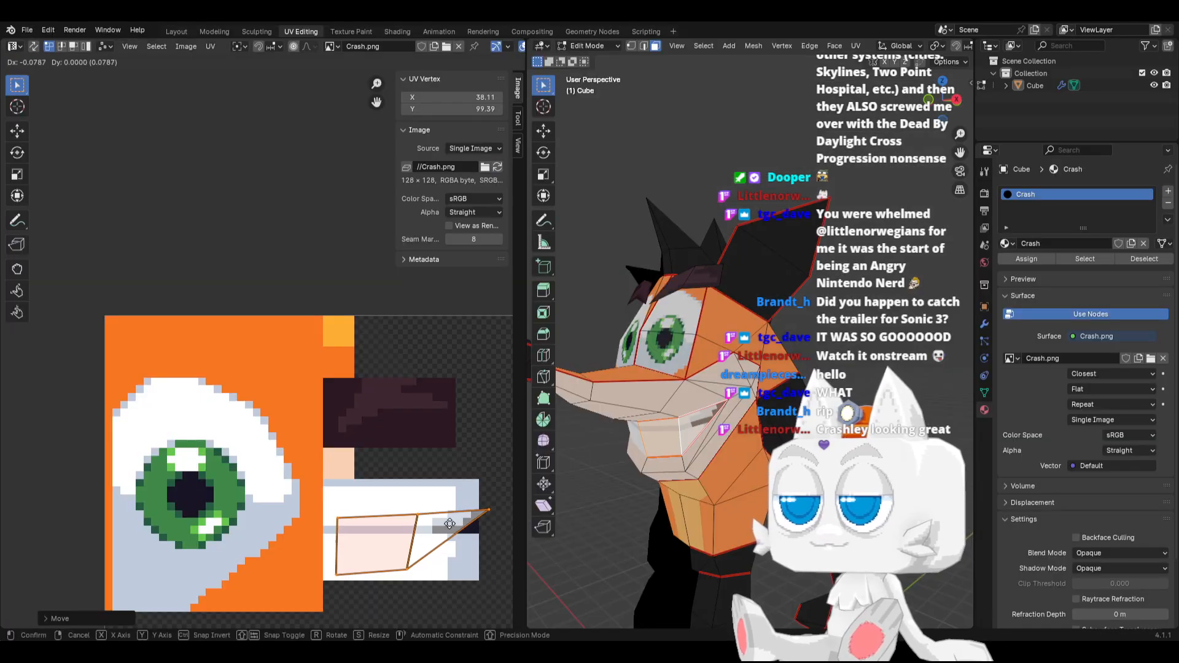
click(441, 515)
Lower the mouth UV island's right tip onto the dark mouth corner, and scale up the island's left quad
click(476, 498)
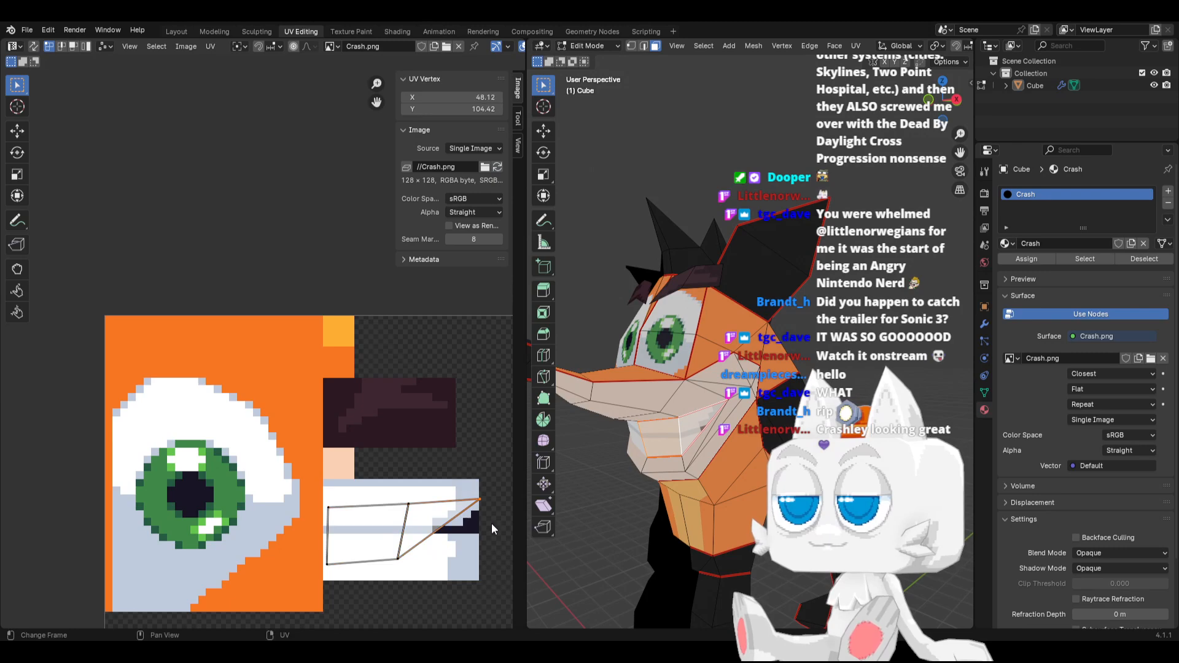
key(g)
click(467, 512)
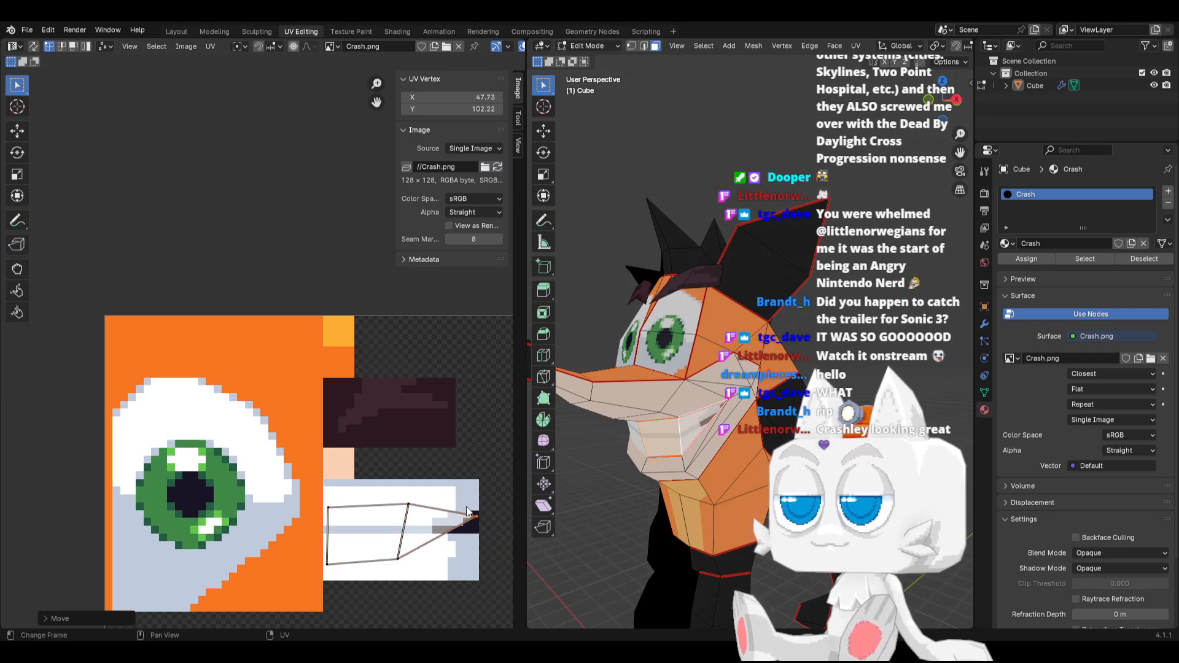
drag(433, 546, 429, 548)
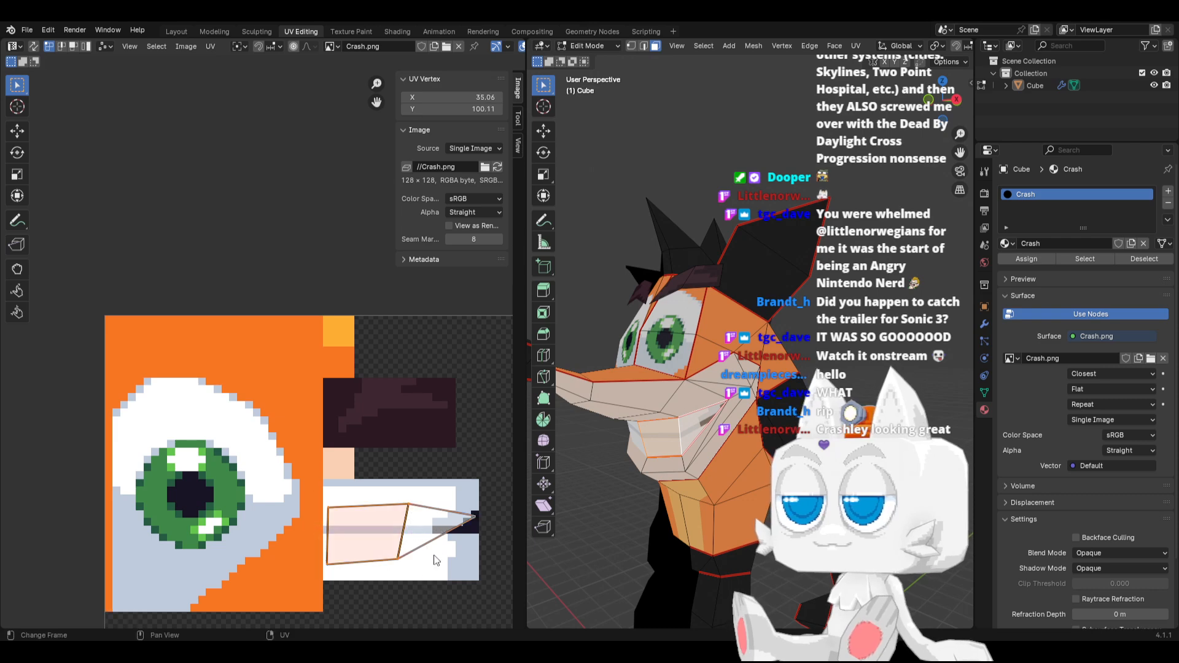
key(s)
click(458, 566)
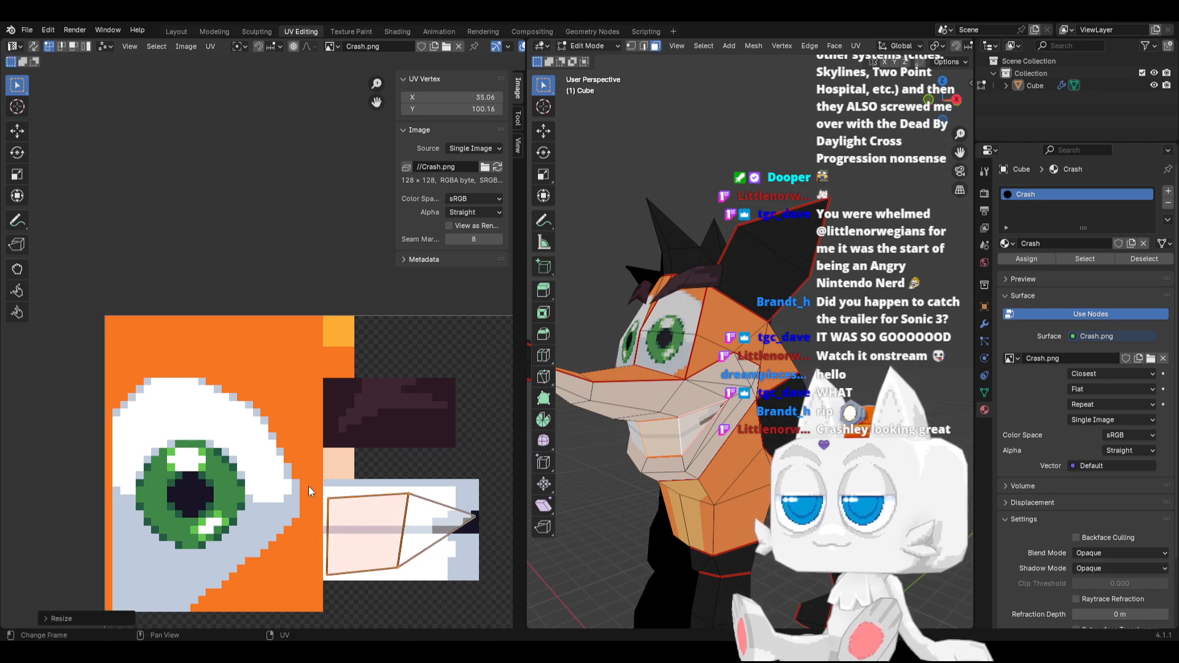
Flatten the quad's upper edge by scaling to 0 along Y, and raise the island's right tip to the teeth rectangle's upper edge
drag(309, 486, 433, 513)
key(s)
key(y)
key(0)
click(433, 512)
key(g)
key(y)
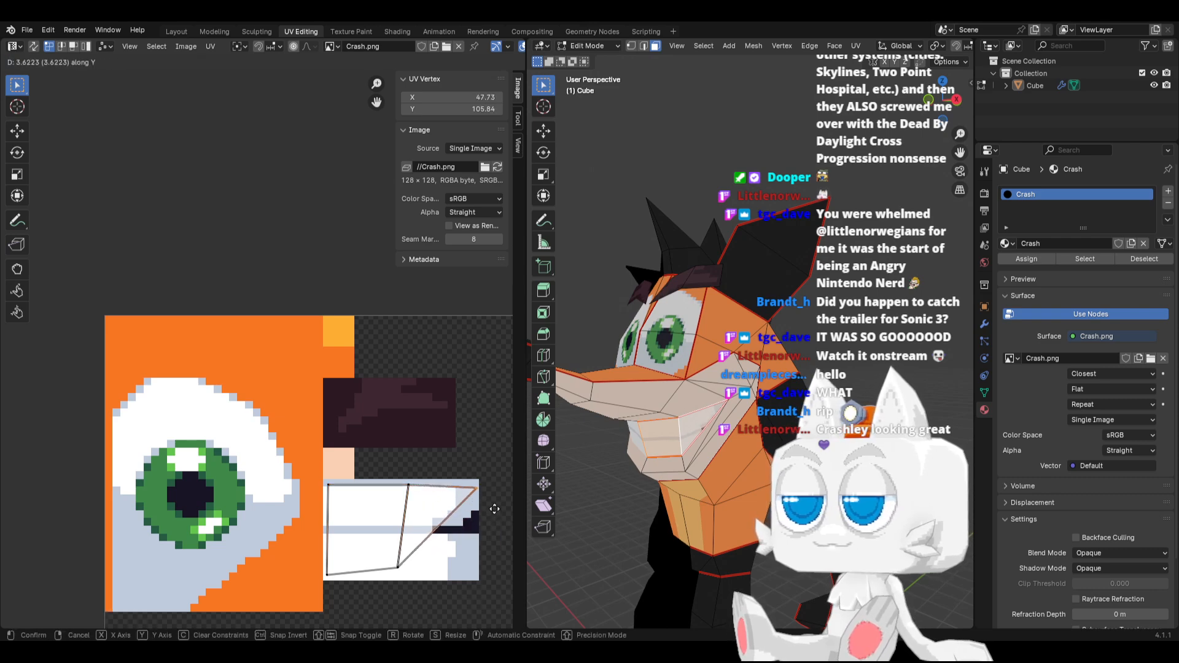
click(493, 502)
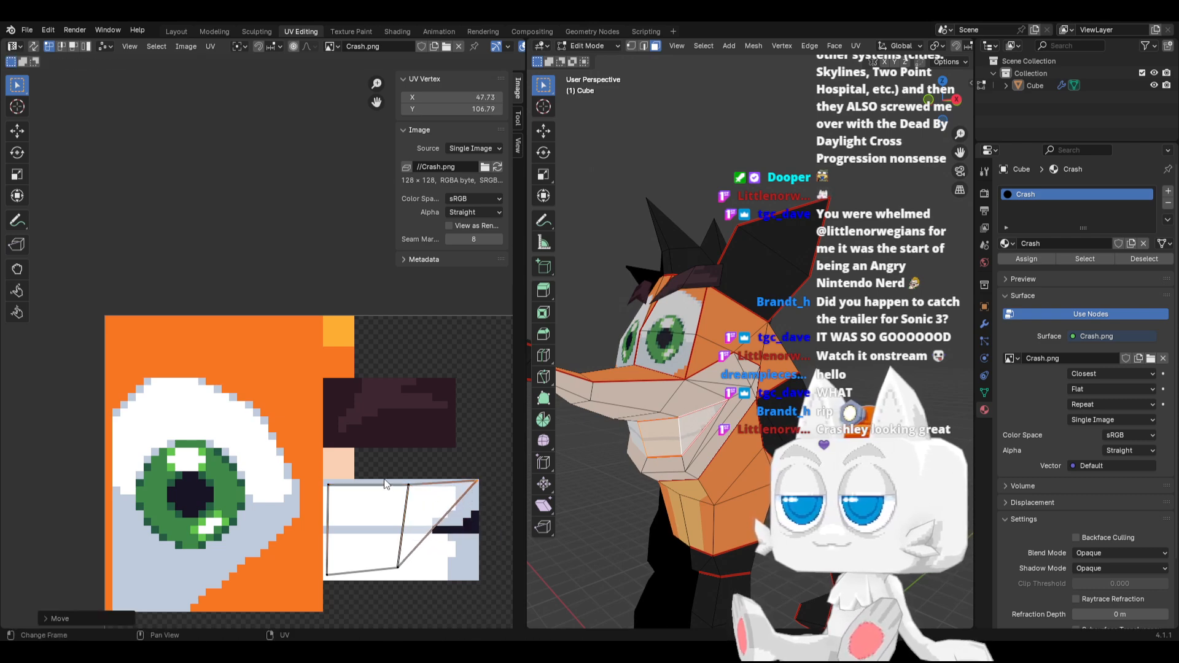
Move the mouth island's middle edge to the right and lower its right tip along Y
drag(382, 465, 442, 591)
key(g)
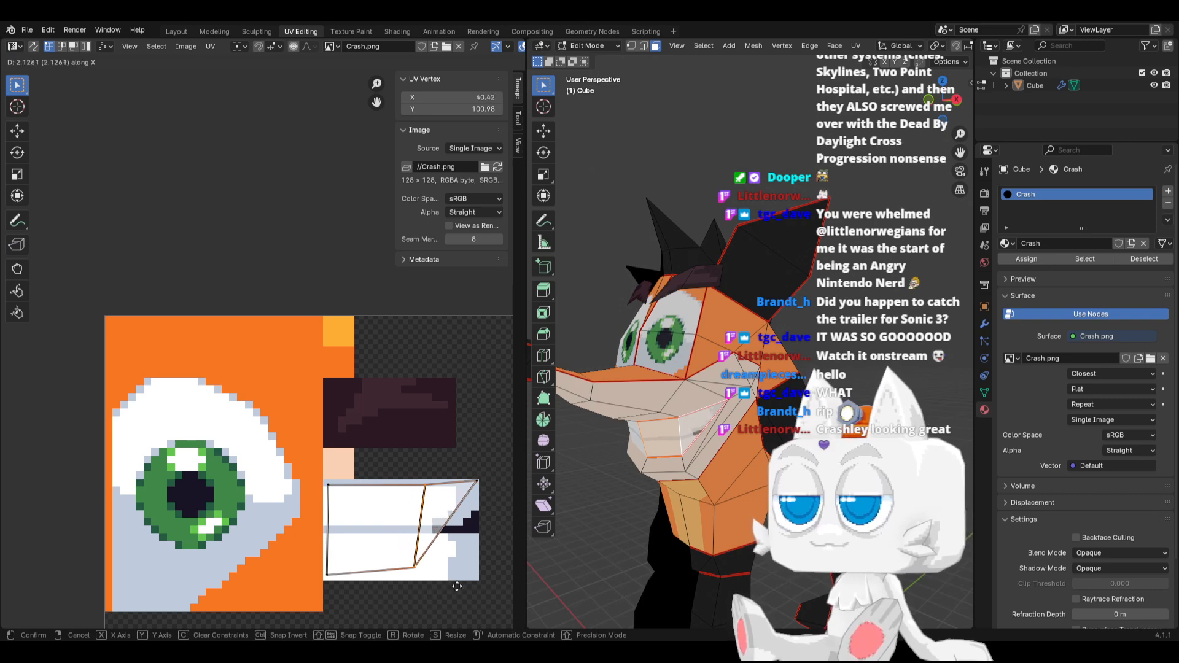
click(458, 591)
click(485, 496)
key(g)
key(y)
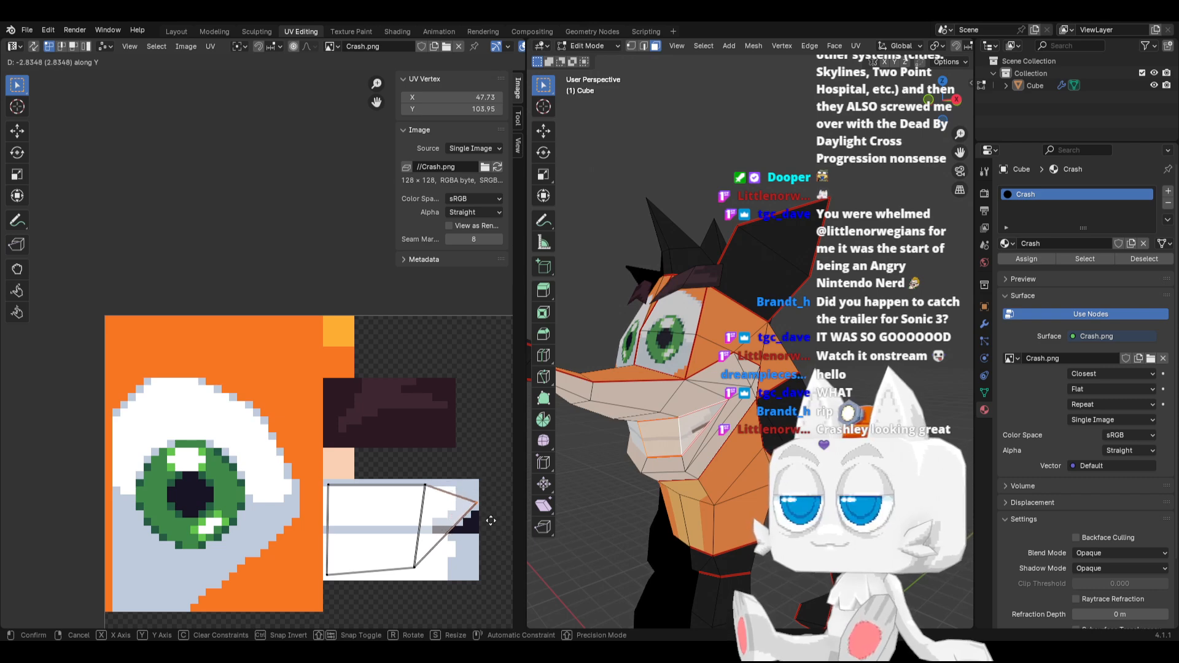
click(482, 520)
Shift the mouth island's middle edge further right along X, and check the teeth on the model in Object Mode
drag(397, 477, 440, 583)
key(g)
key(x)
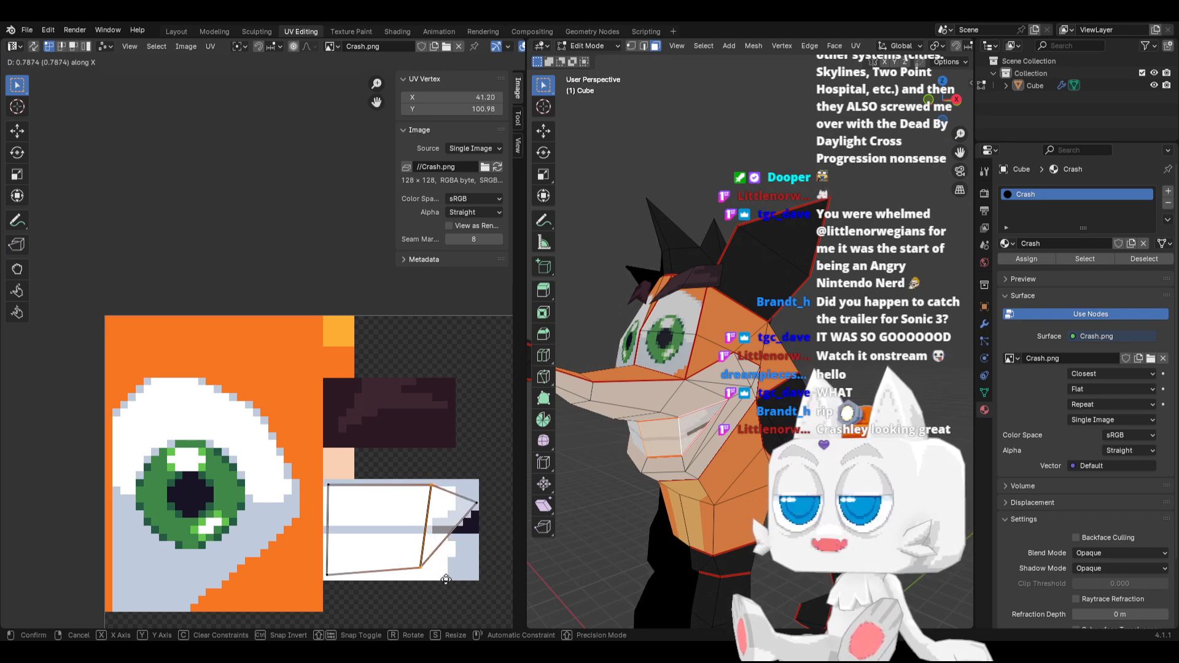
click(415, 541)
key(Tab)
middle_drag(669, 491, 720, 441)
key(Tab)
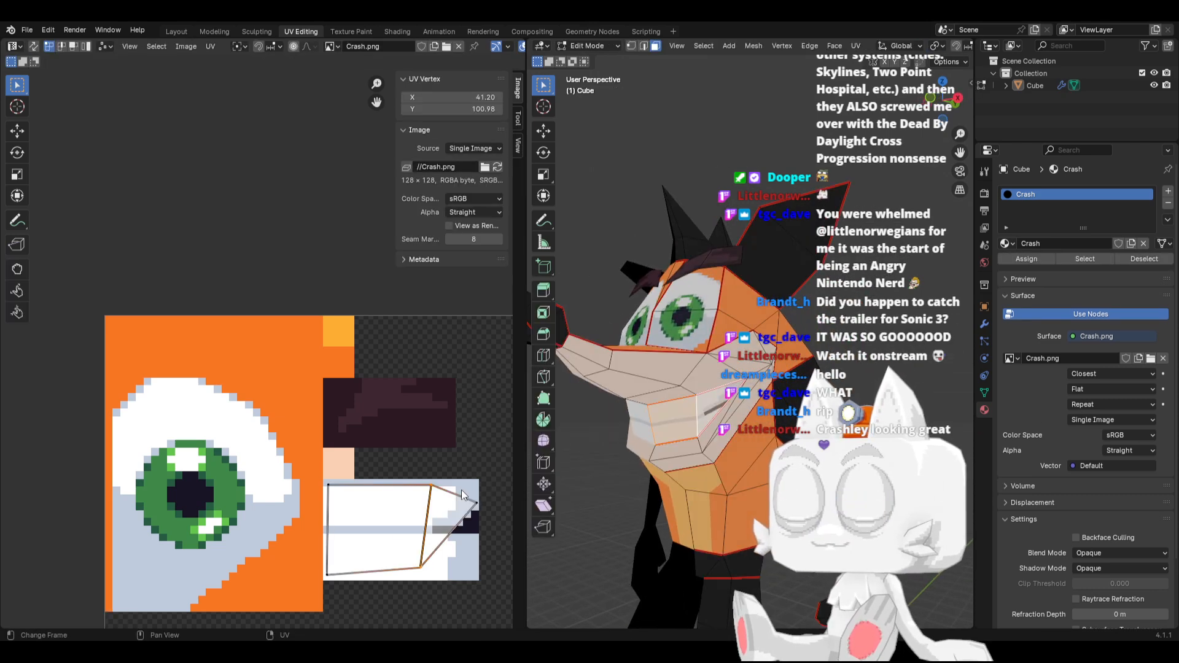
Lower the mouth island's right tip along Y to the level of the painted dark mouth corner
click(475, 499)
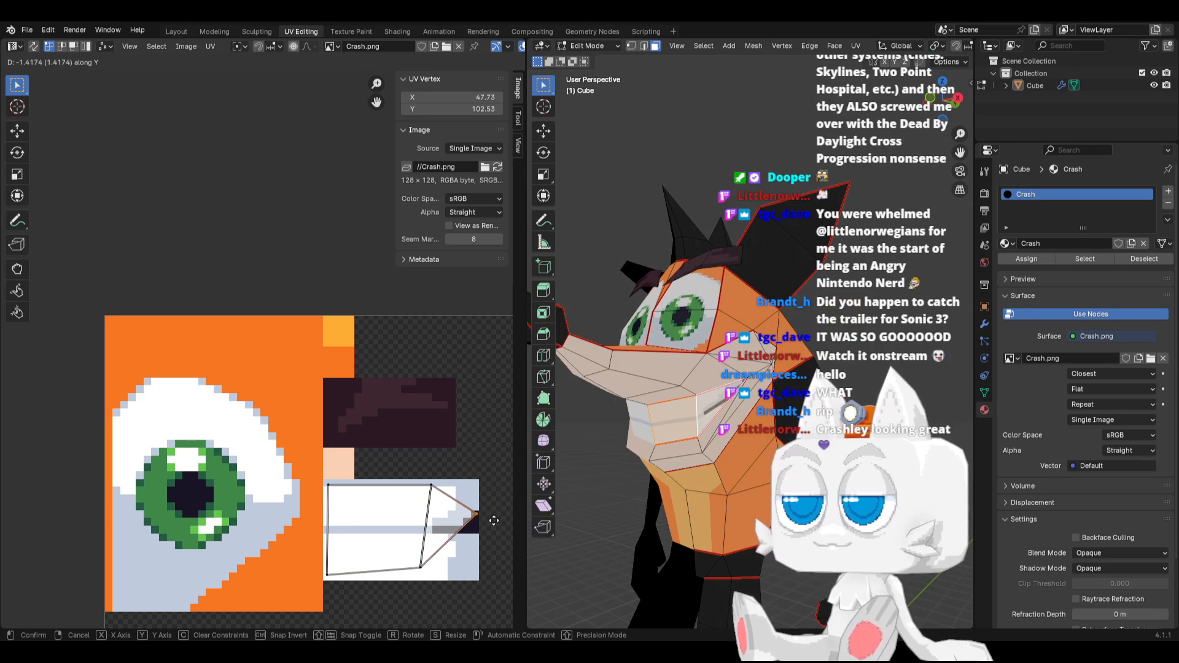
key(g)
key(y)
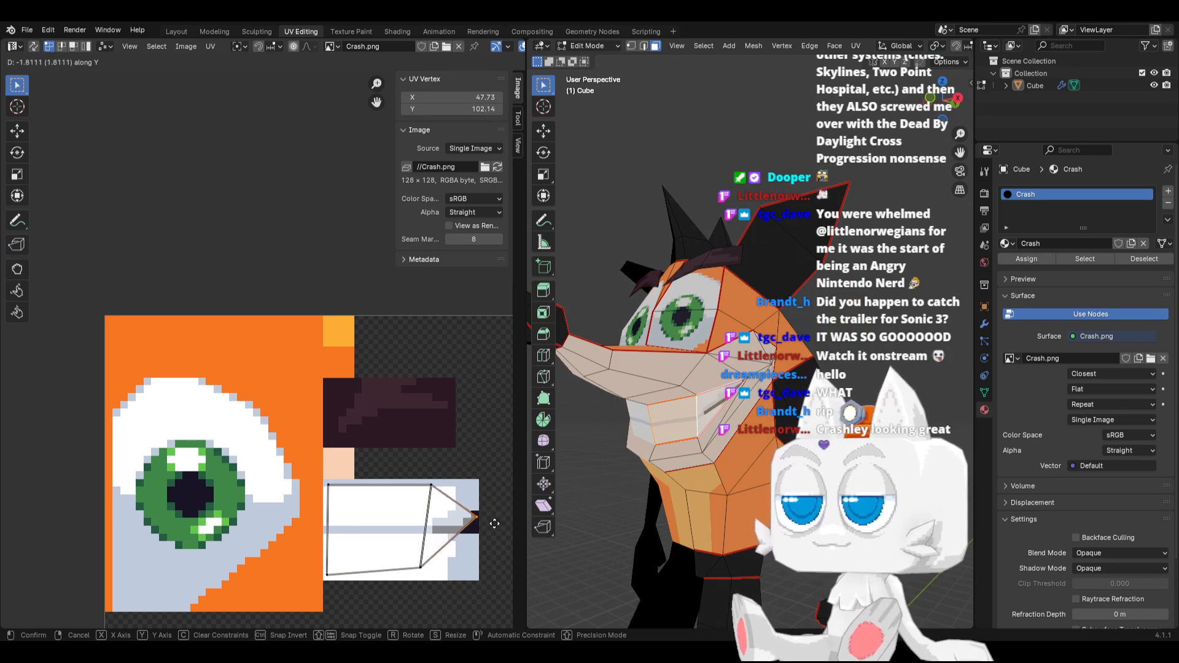
click(443, 517)
Move the mouth island's middle edge back left along X, and inspect the mouth on the model in Object Mode
drag(396, 469, 454, 573)
key(g)
key(x)
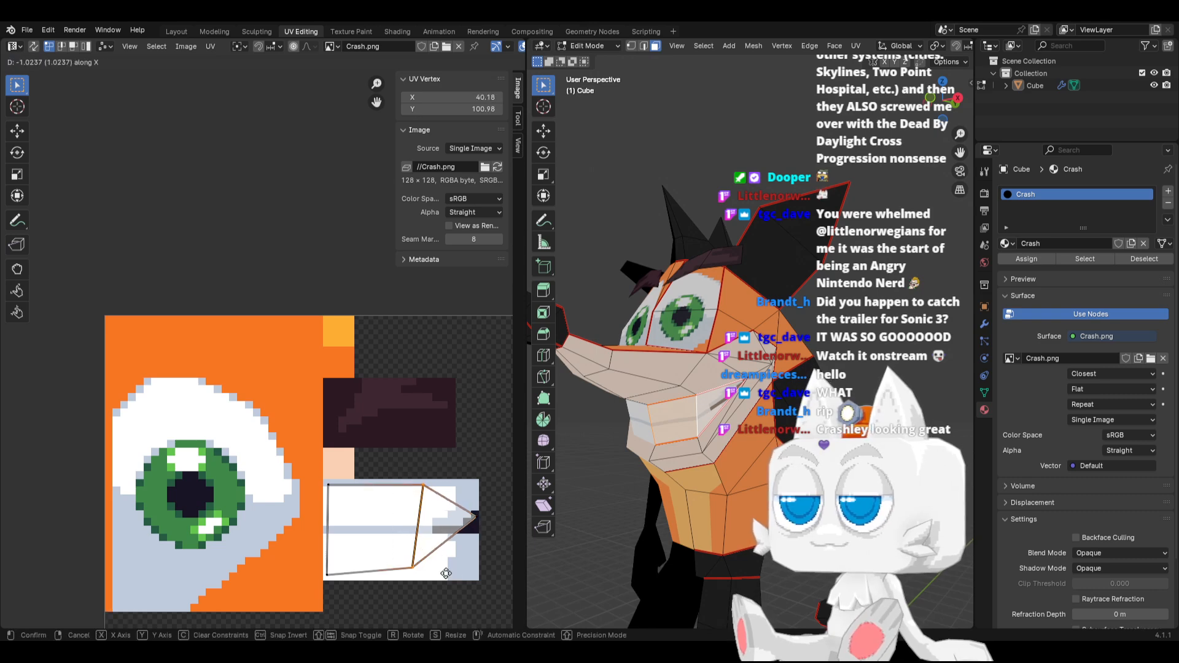
click(456, 550)
key(Tab)
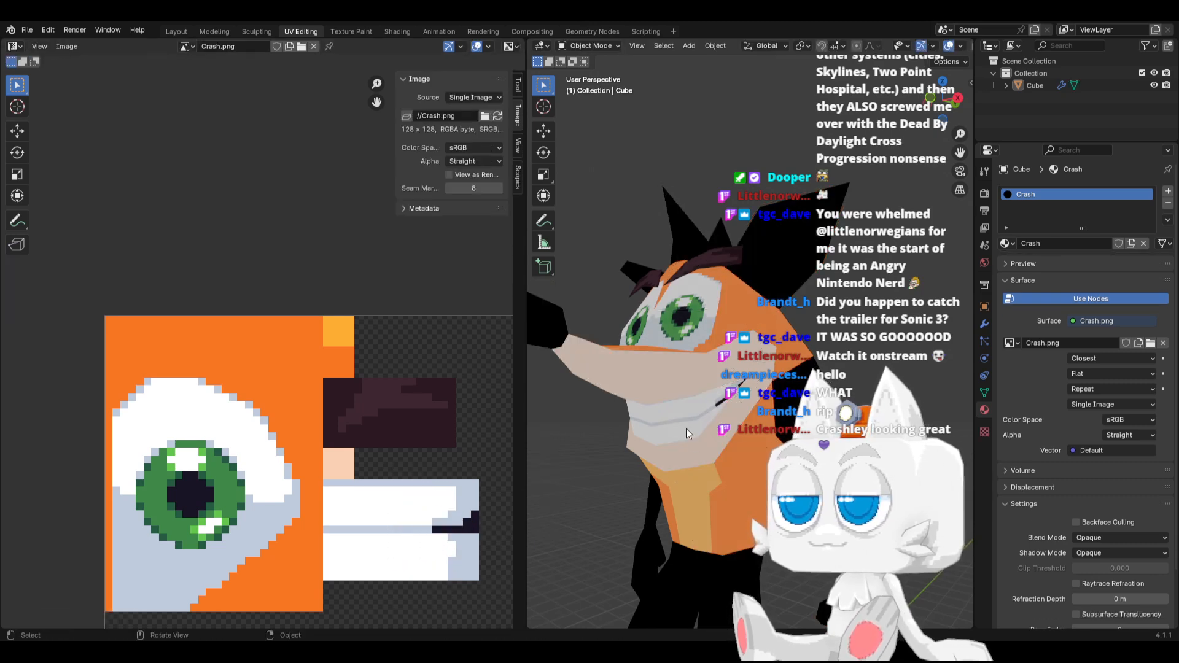
middle_drag(687, 428, 735, 400)
key(Tab)
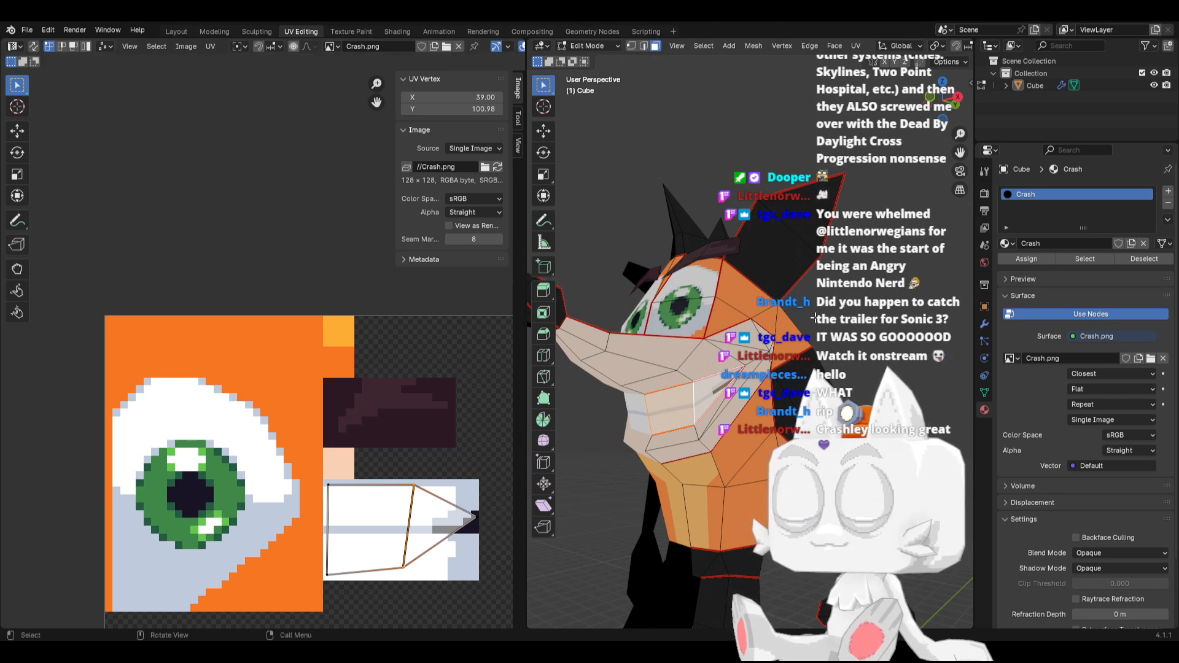
Switch to Aseprite and refill the dark mouth corner with the blue-grey palette colour idx-21
key(alt+Tab)
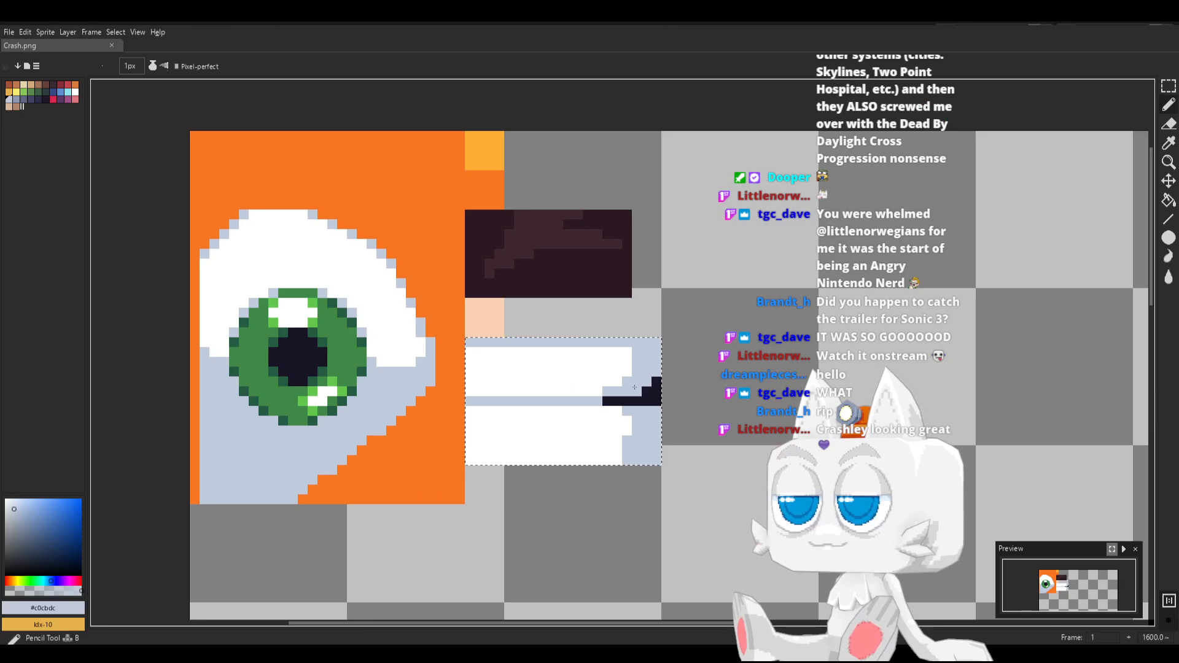
key(i)
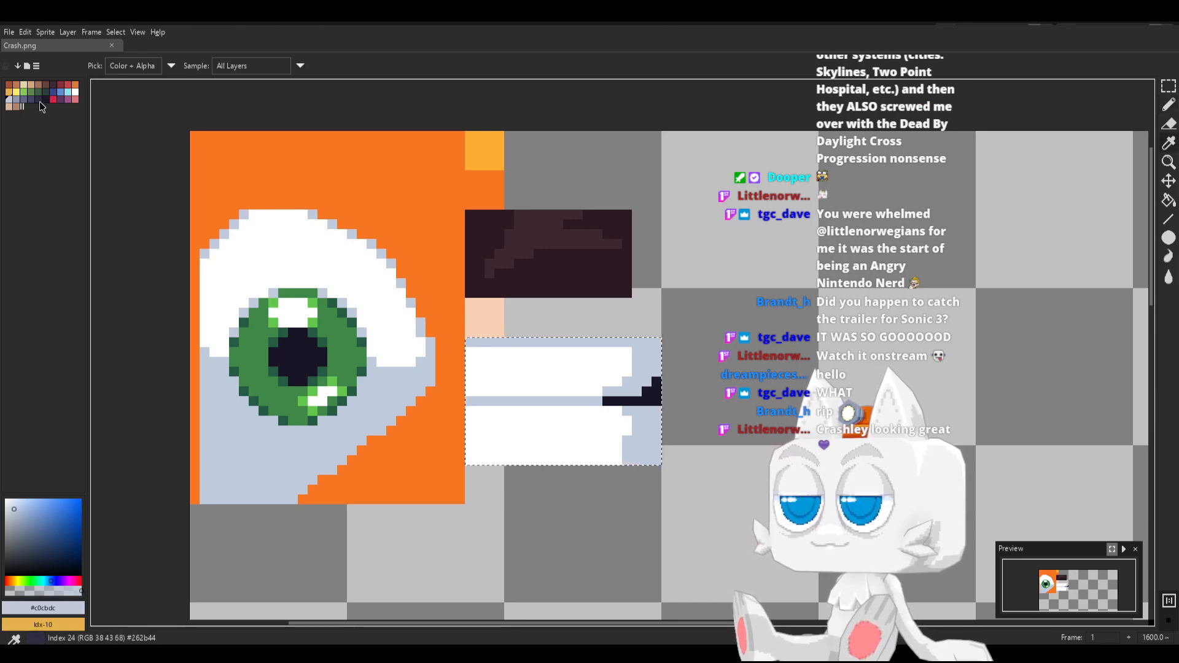
click(16, 100)
key(b)
key(g)
click(649, 399)
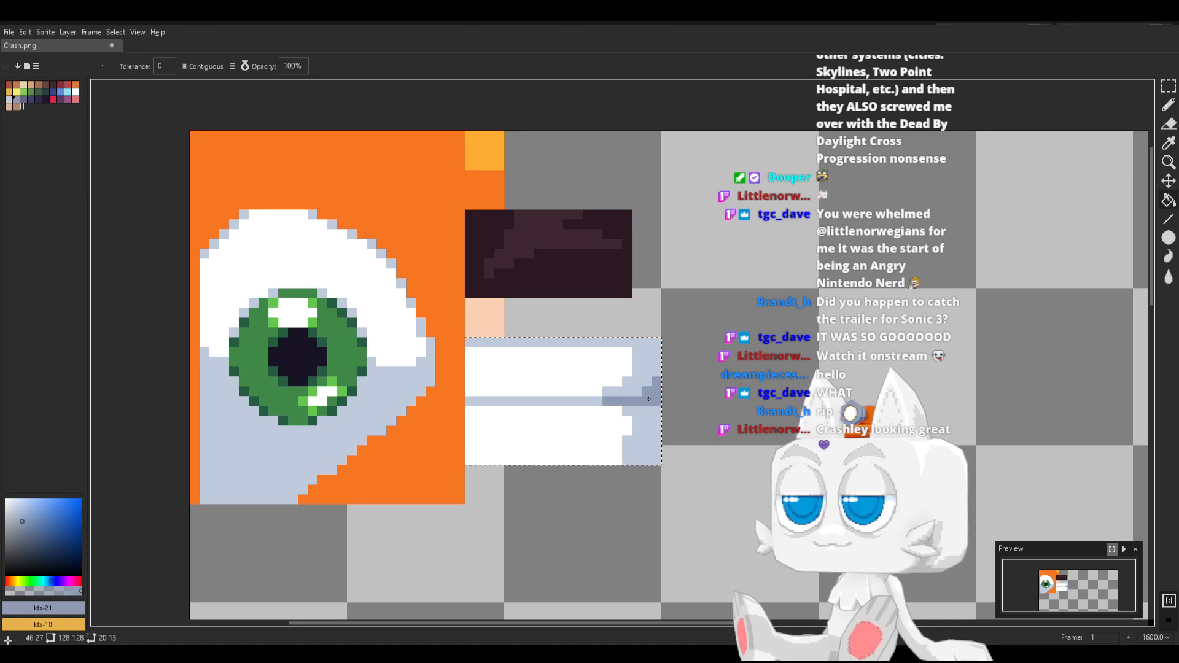
Extend the light grey #c0cbdc shading over the right end of the upper teeth row, up to the blue-grey line's start
key(b)
key(i)
click(637, 390)
key(b)
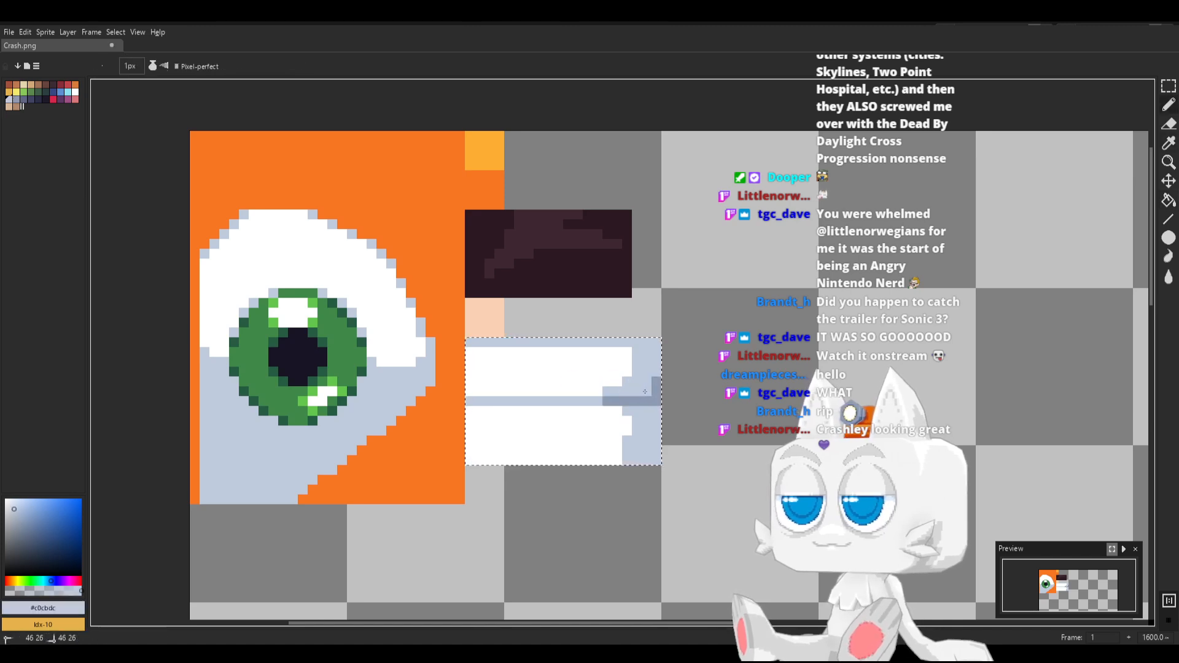
mouse_move(647, 391)
mouse_down()
mouse_move(653, 379)
mouse_move(612, 391)
mouse_move(605, 348)
mouse_up()
key(i)
key(b)
key(g)
click(620, 367)
Extend the same light grey #c0cbdc shading over the lower teeth row's right end, and save Crash.png
key(b)
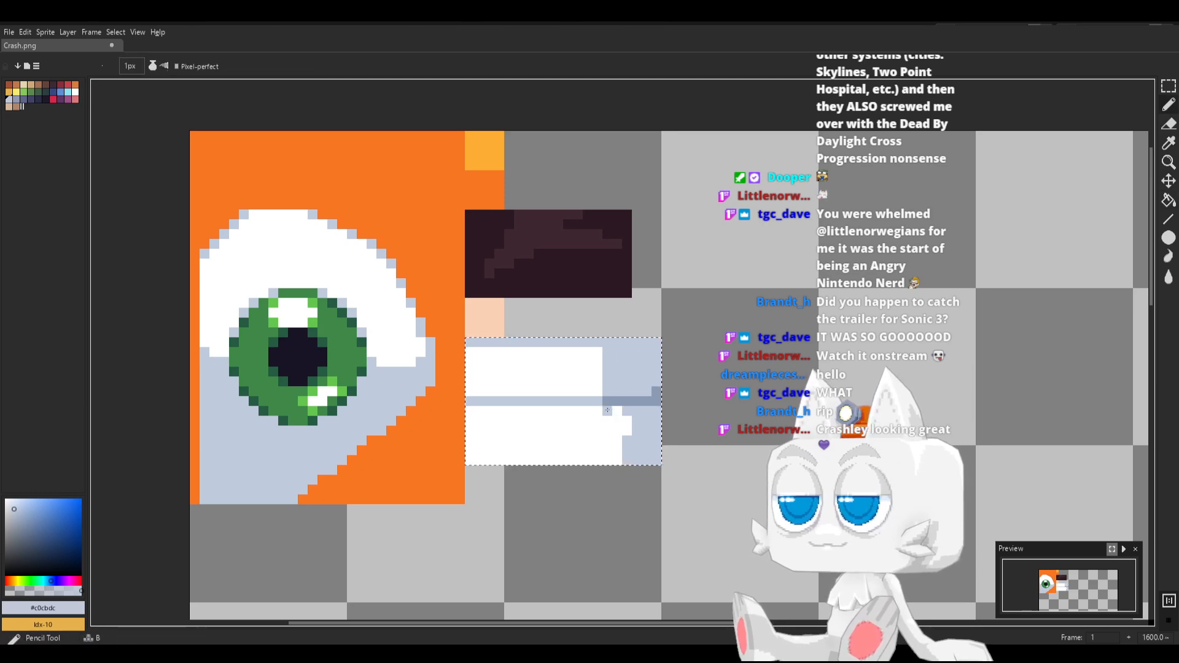
drag(607, 411, 610, 456)
key(g)
click(618, 435)
key(ctrl+s)
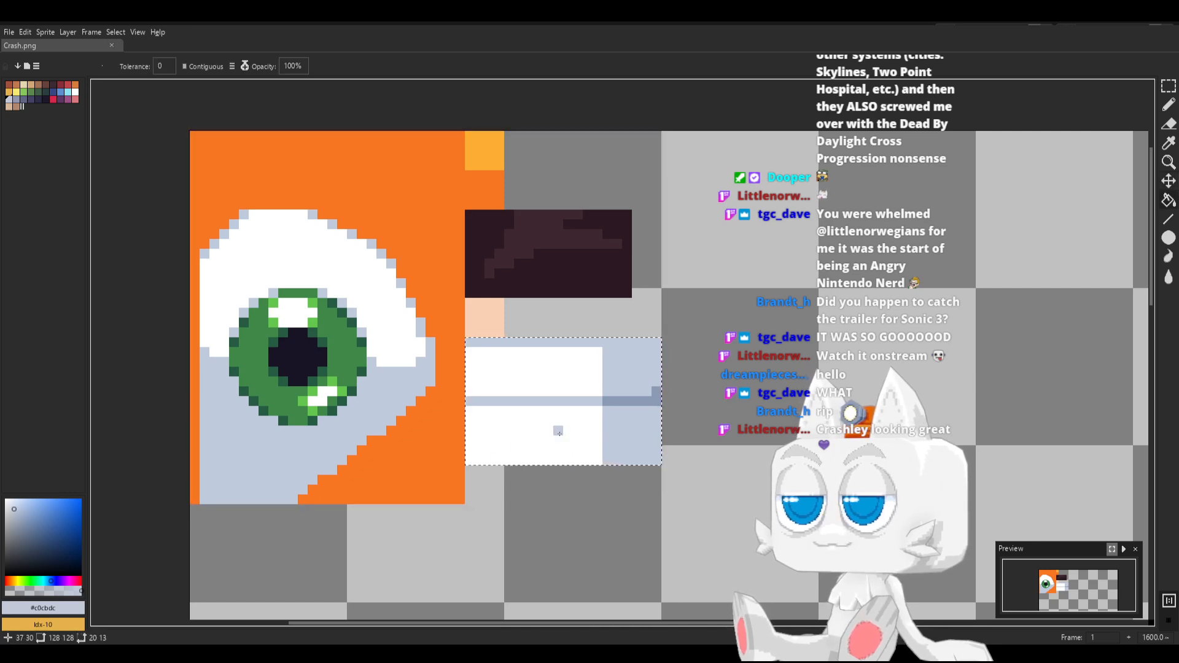
Switch to Blender, reload Crash.png, move the mouth island's lower middle vertex right along X, and check the model in Object Mode
key(alt+Tab)
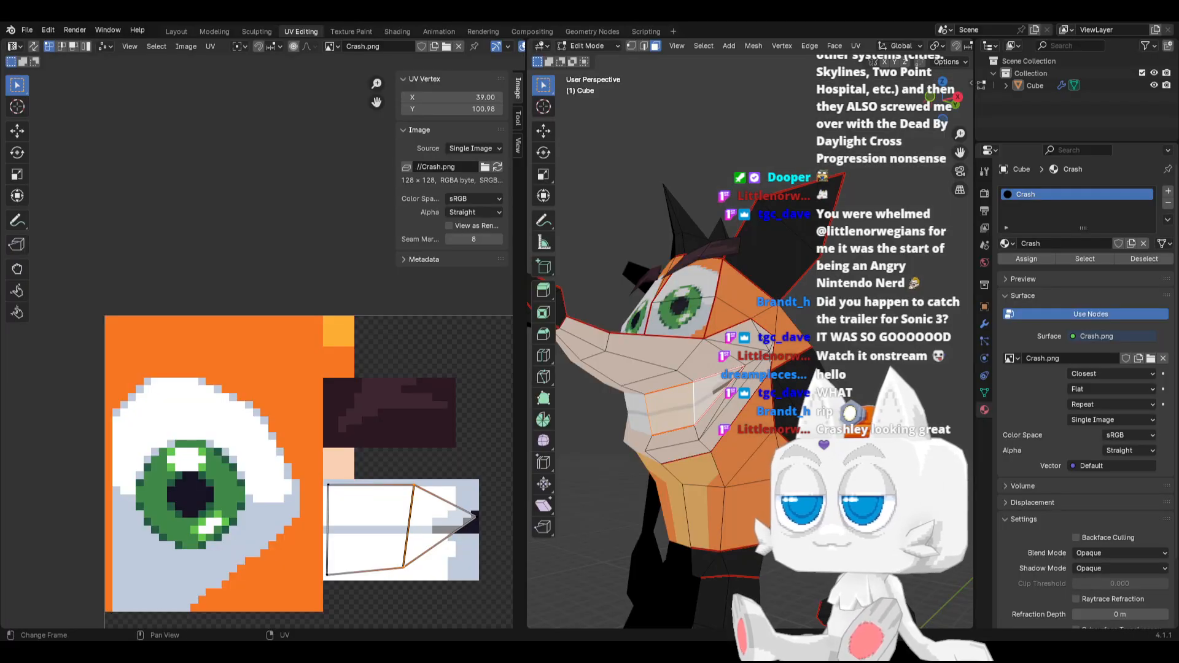
click(497, 167)
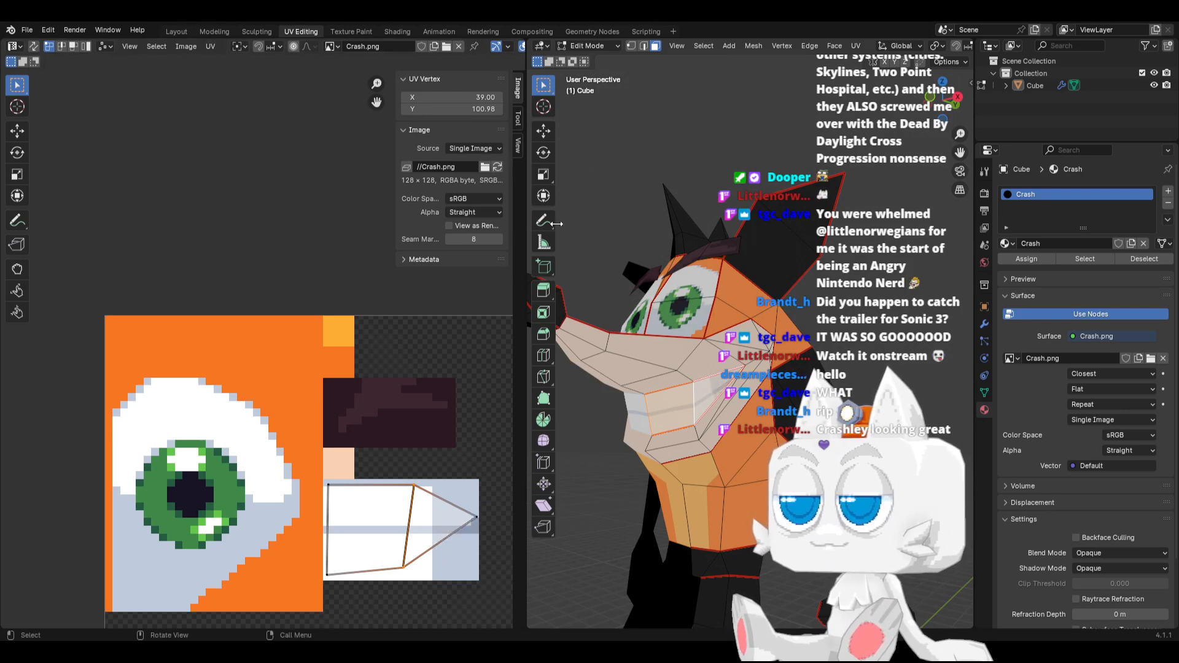
key(g)
key(x)
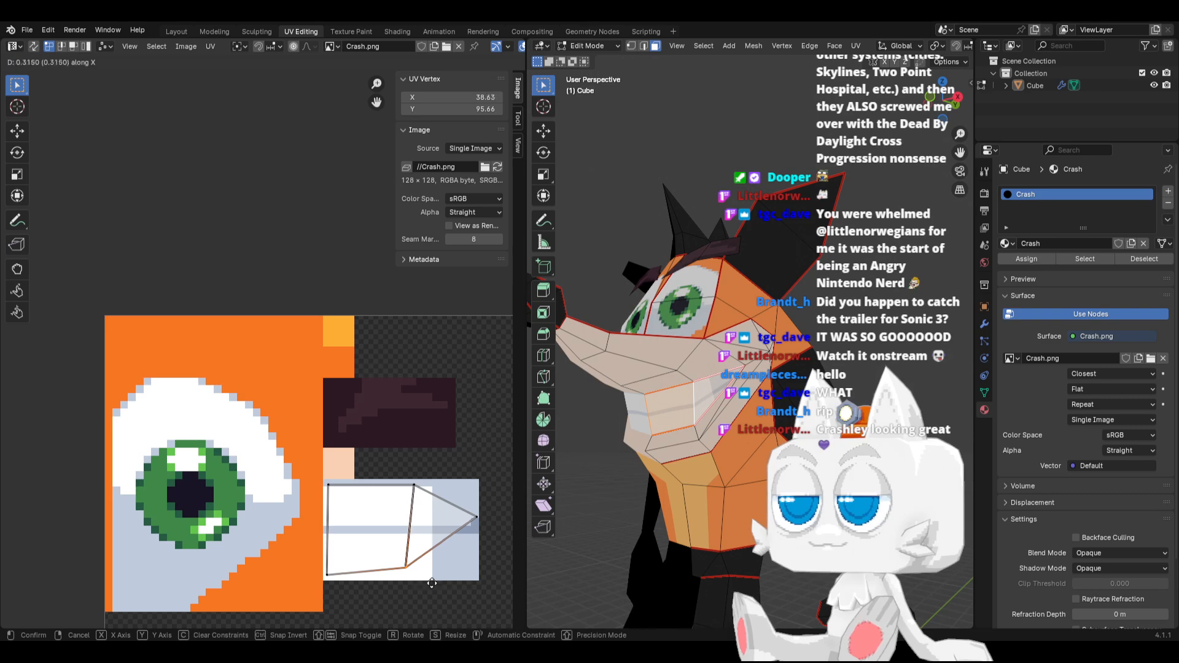
click(457, 578)
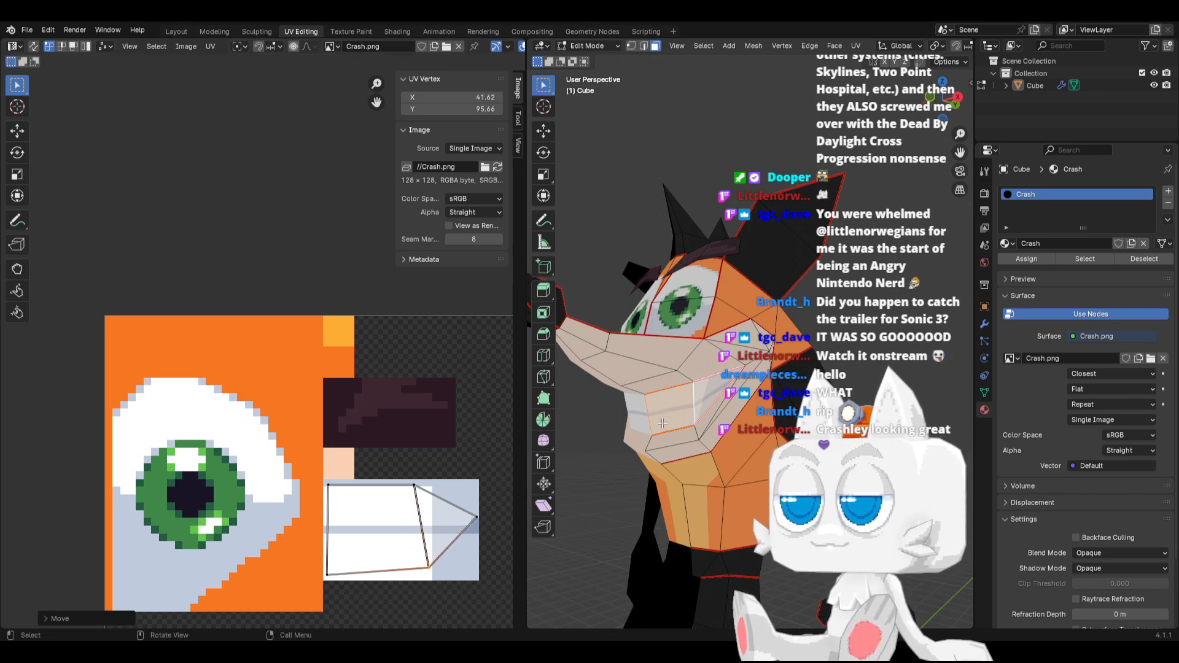
key(Tab)
mouse_move(721, 410)
middle_down()
mouse_move(705, 440)
mouse_move(695, 433)
mouse_move(713, 411)
mouse_move(746, 429)
mouse_move(712, 430)
middle_up()
key(Tab)
Select the whole mesh and move the star-shaped UV island from outside the image to just right of the eyebrow patch
scroll(337, 499, down, 8)
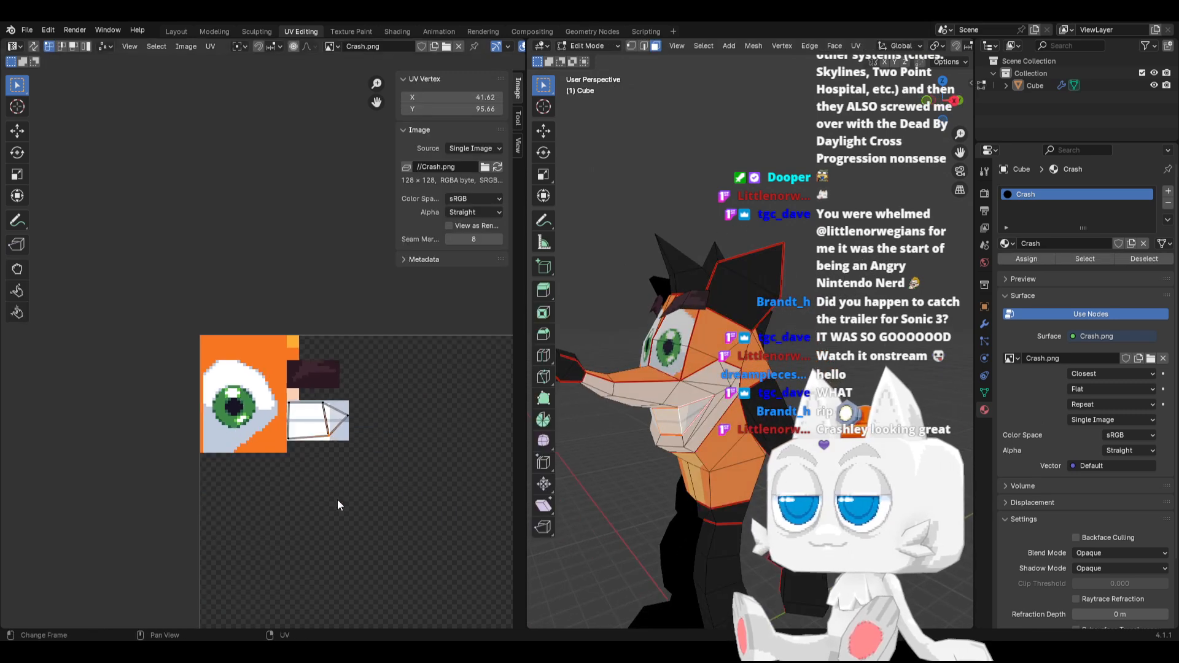
scroll(360, 491, down, 3)
key(a)
scroll(424, 433, up, 5)
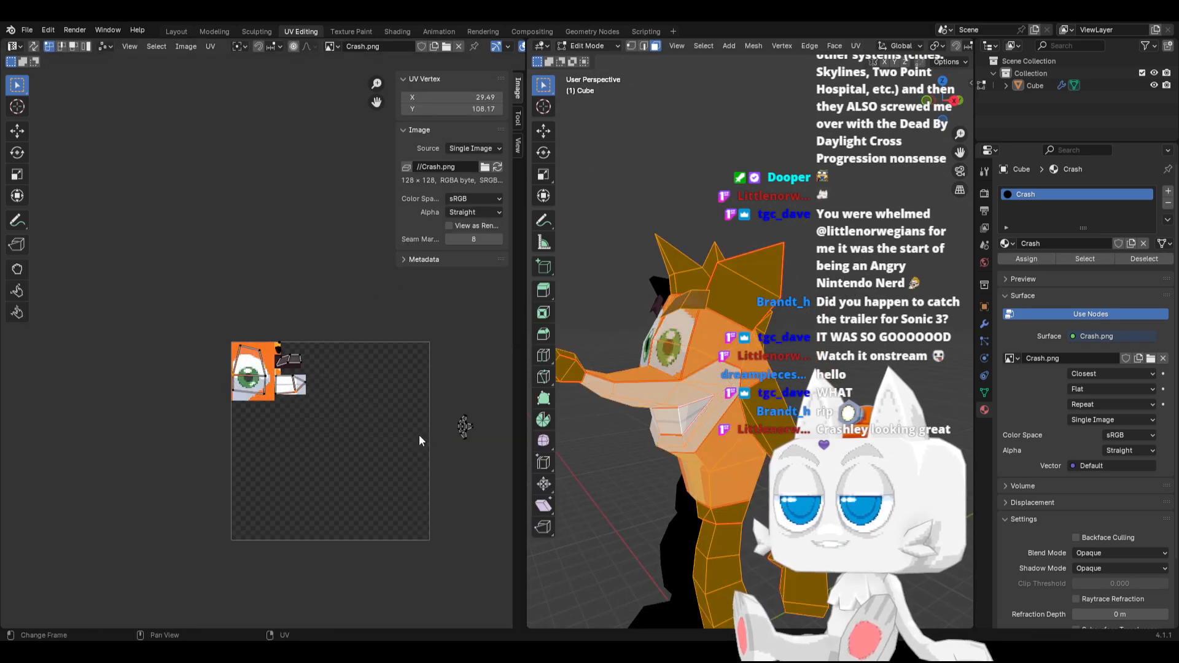
middle_drag(440, 432, 368, 426)
drag(386, 403, 457, 474)
key(g)
click(274, 395)
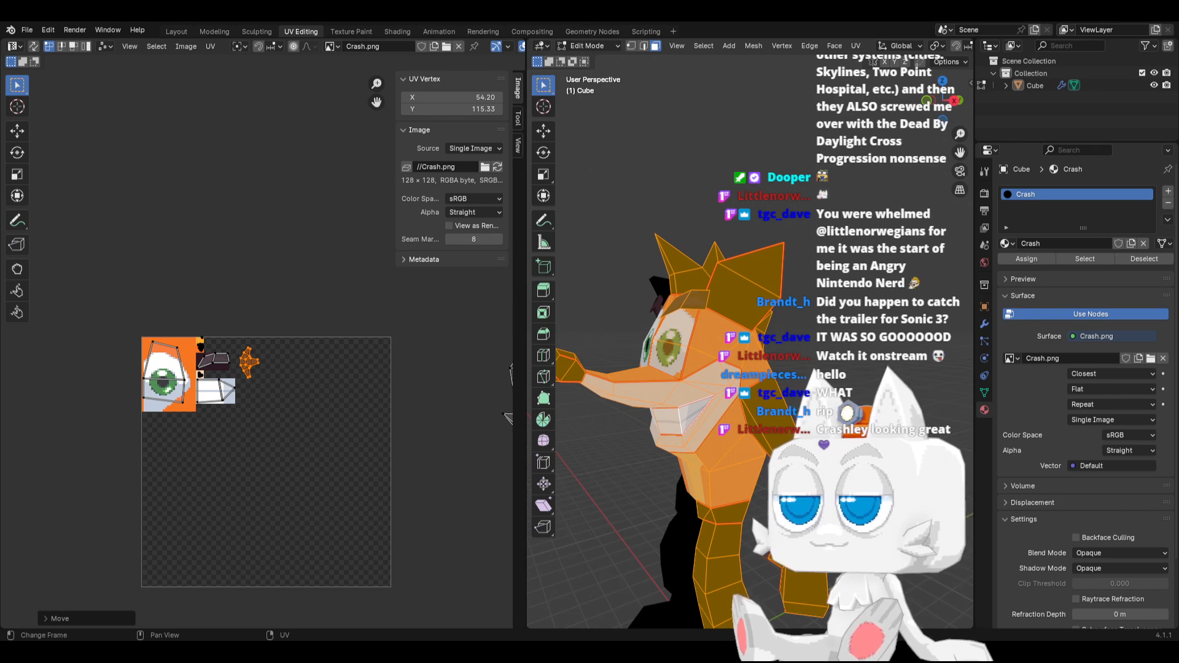
Switch to Aseprite and fill a 6 by 6 pixel square directly below the teeth's left end with near-black palette colour idx-25
key(alt+Tab)
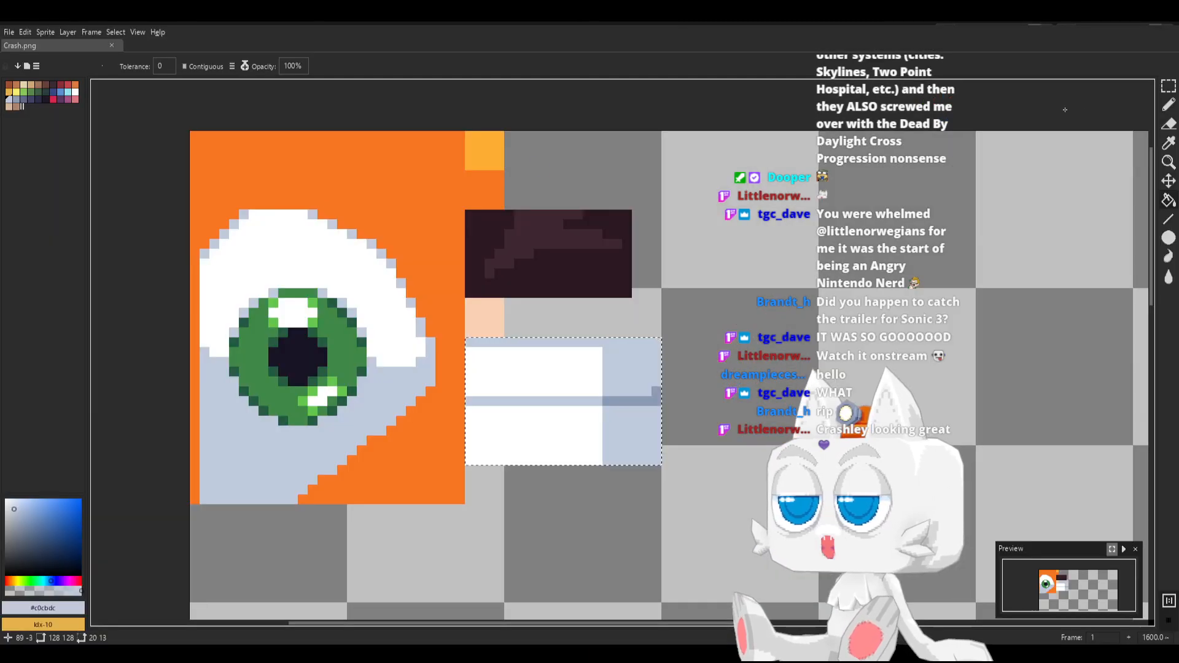
drag(1165, 89, 1134, 97)
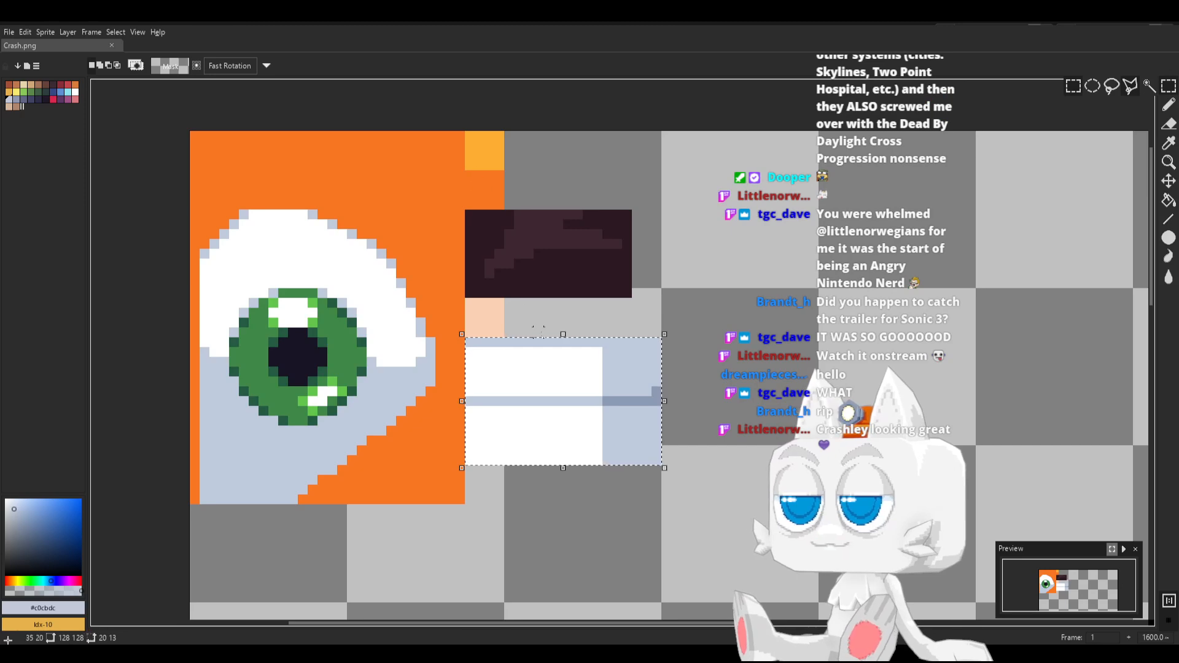
click(479, 488)
click(470, 468)
click(429, 460)
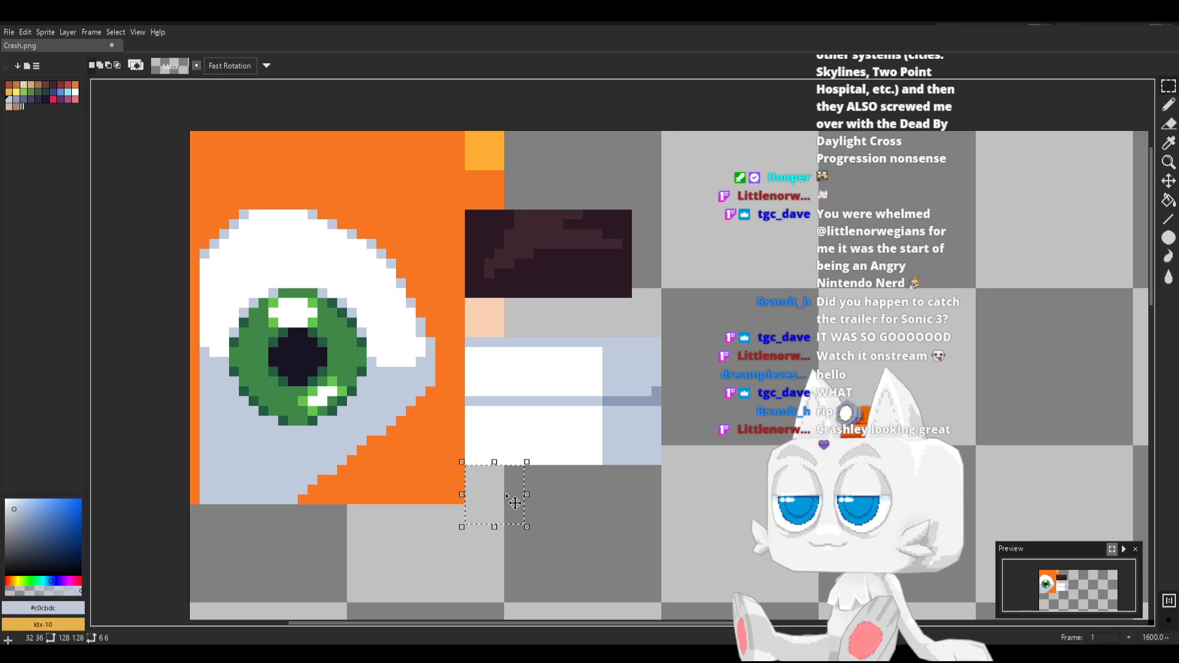
click(45, 99)
key(g)
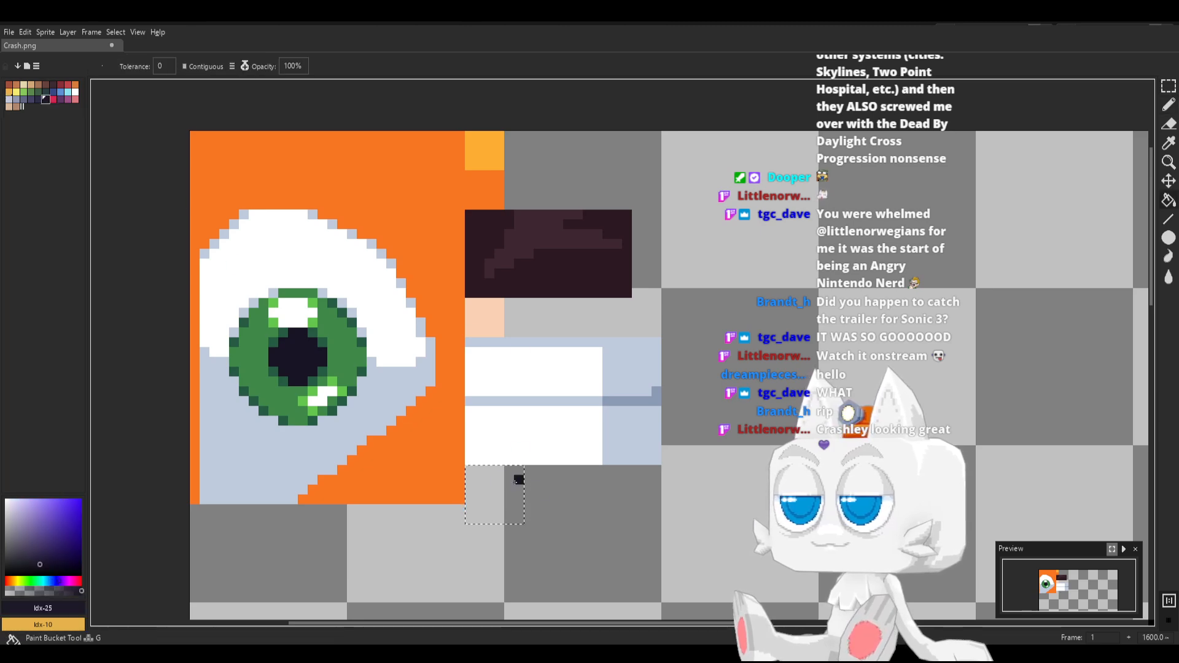
click(507, 488)
Pencil a small highlight at the dark square's upper edge using palette colour idx-23 and light grey #c0cbdc, and save Crash.png
key(b)
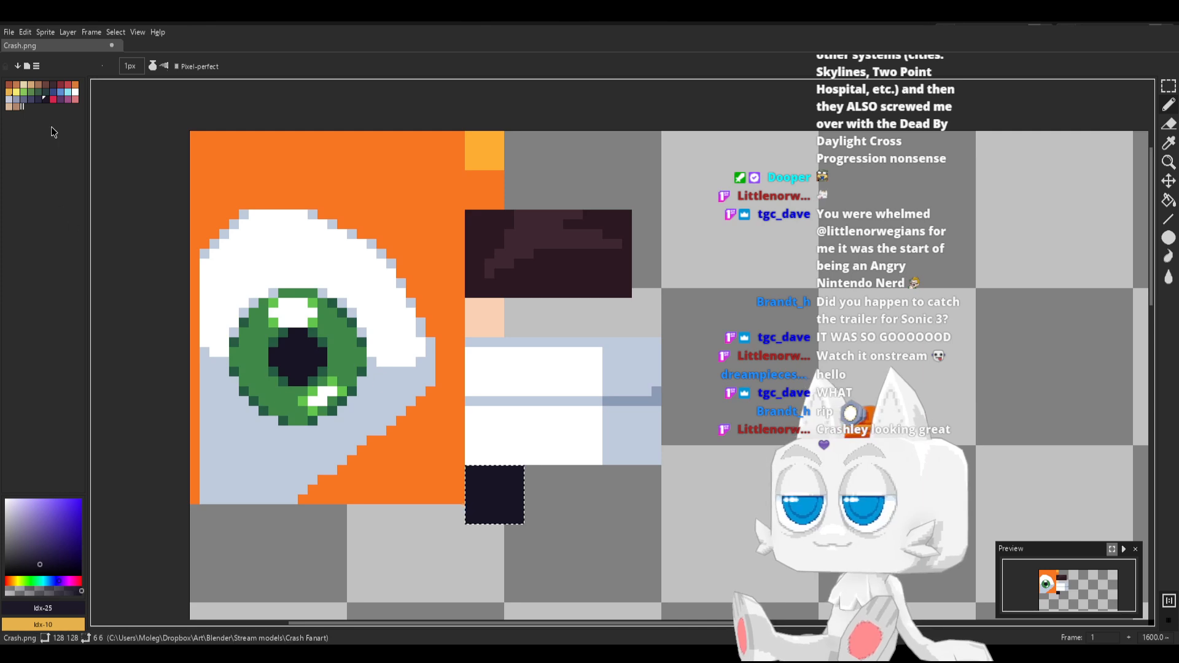
click(31, 99)
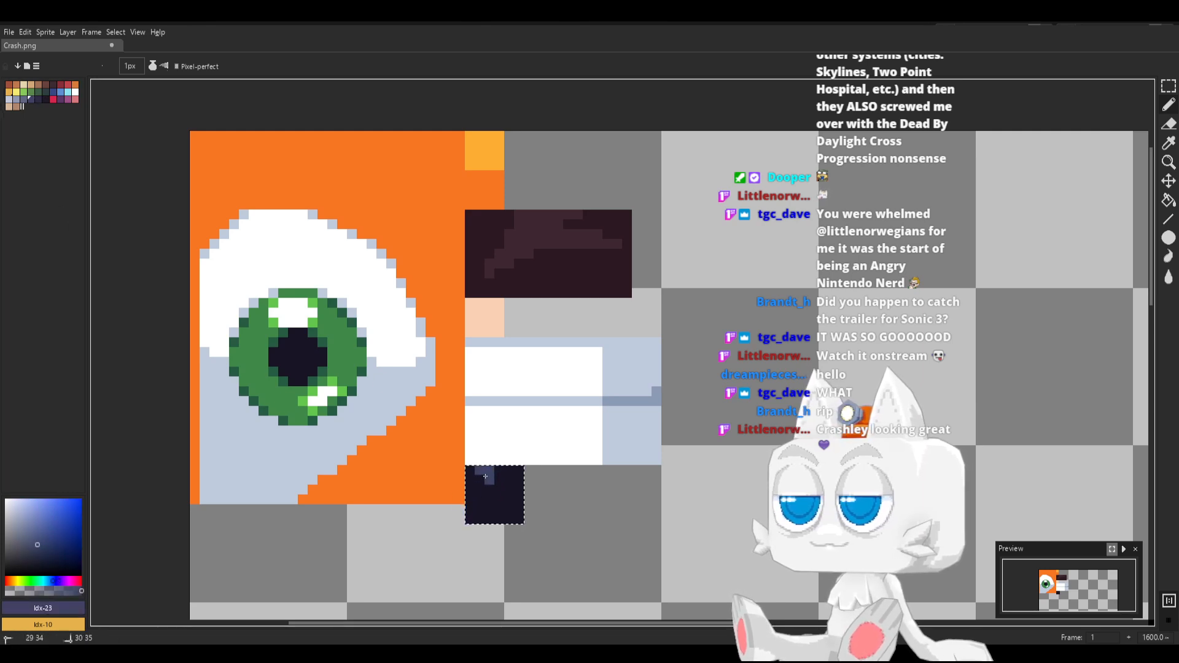
alt+click(622, 442)
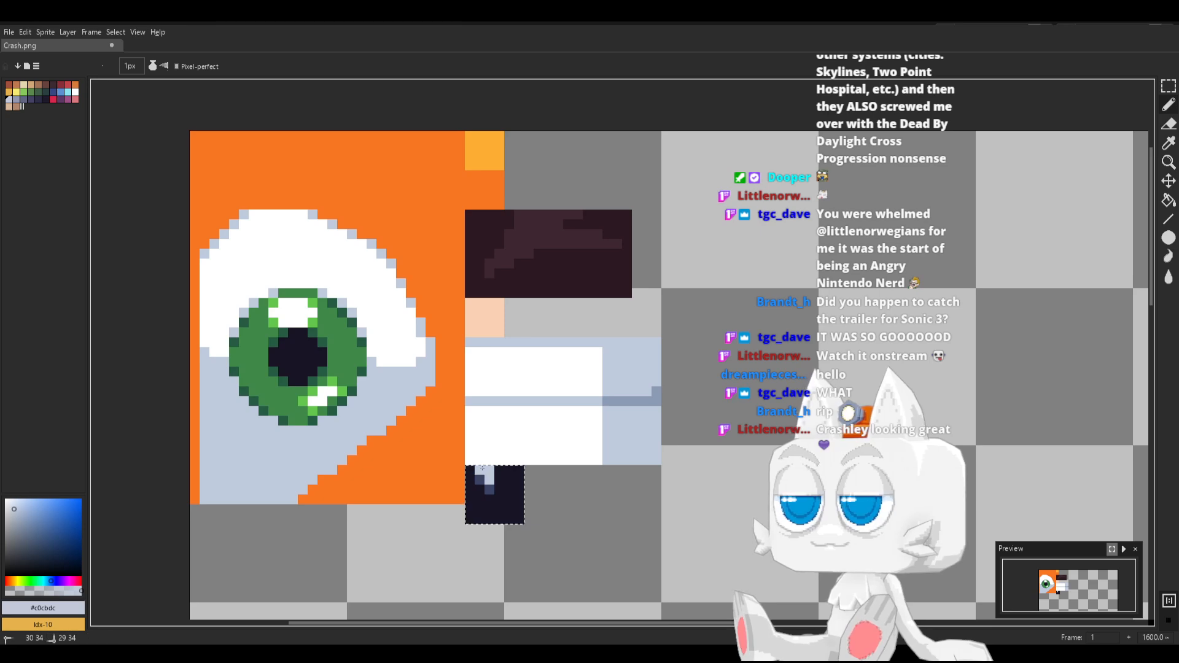
key(ctrl+s)
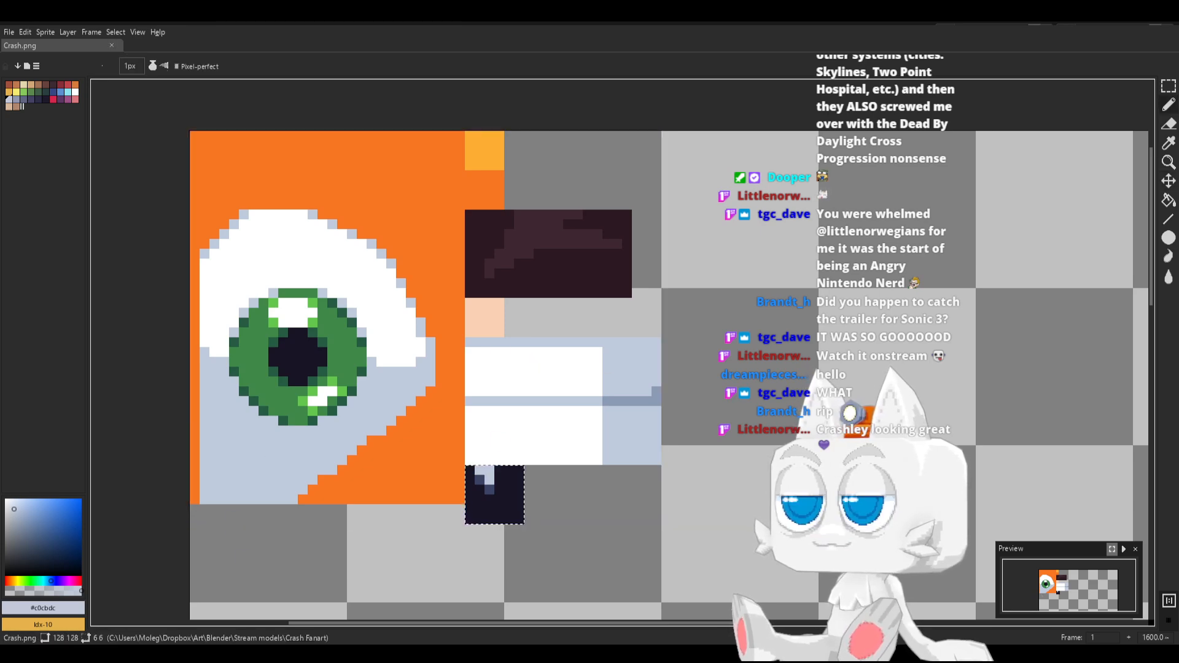
Switch to Blender, reload Crash.png, and select the nose's linked faces delimited by seam
key(alt+Tab)
click(500, 167)
scroll(604, 381, up, 3)
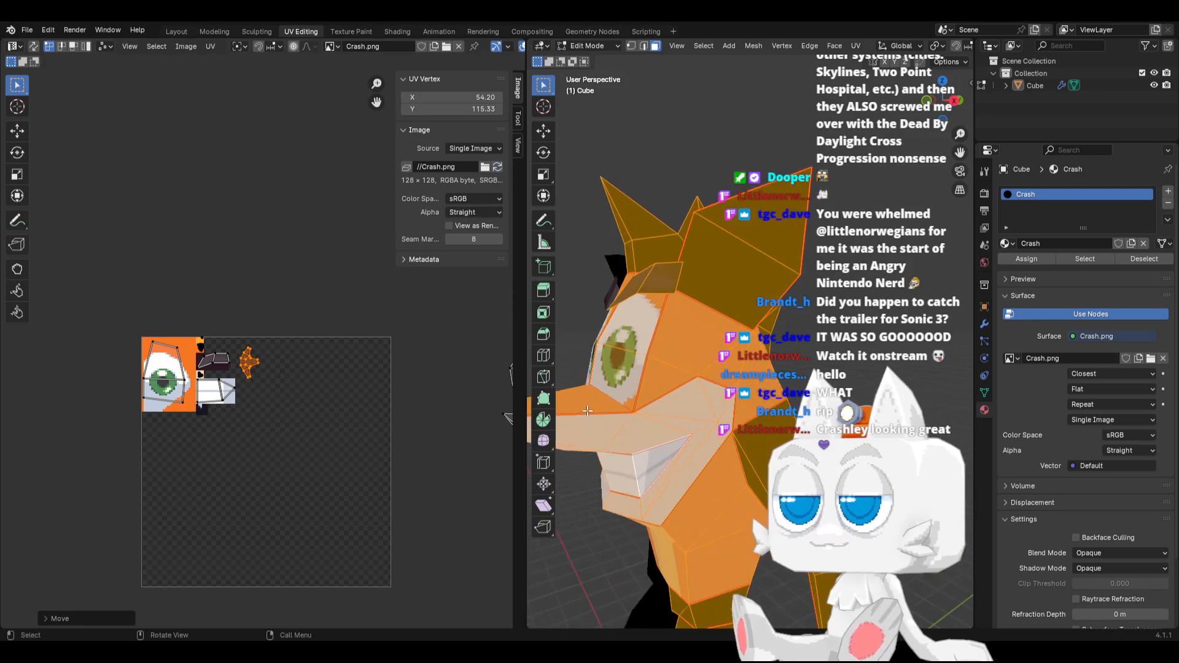
middle_drag(605, 381, 666, 382)
click(670, 377)
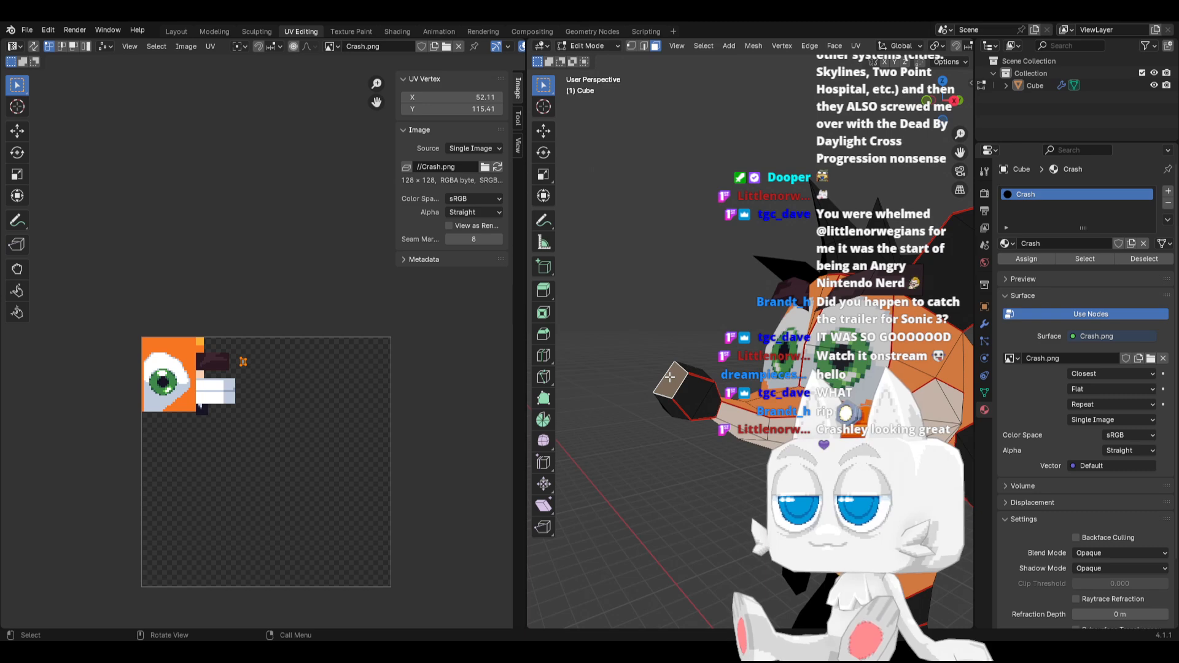
key(ctrl+l)
Move and rotate the star-shaped nose UV island onto the dark patch directly below the teeth
scroll(255, 379, up, 6)
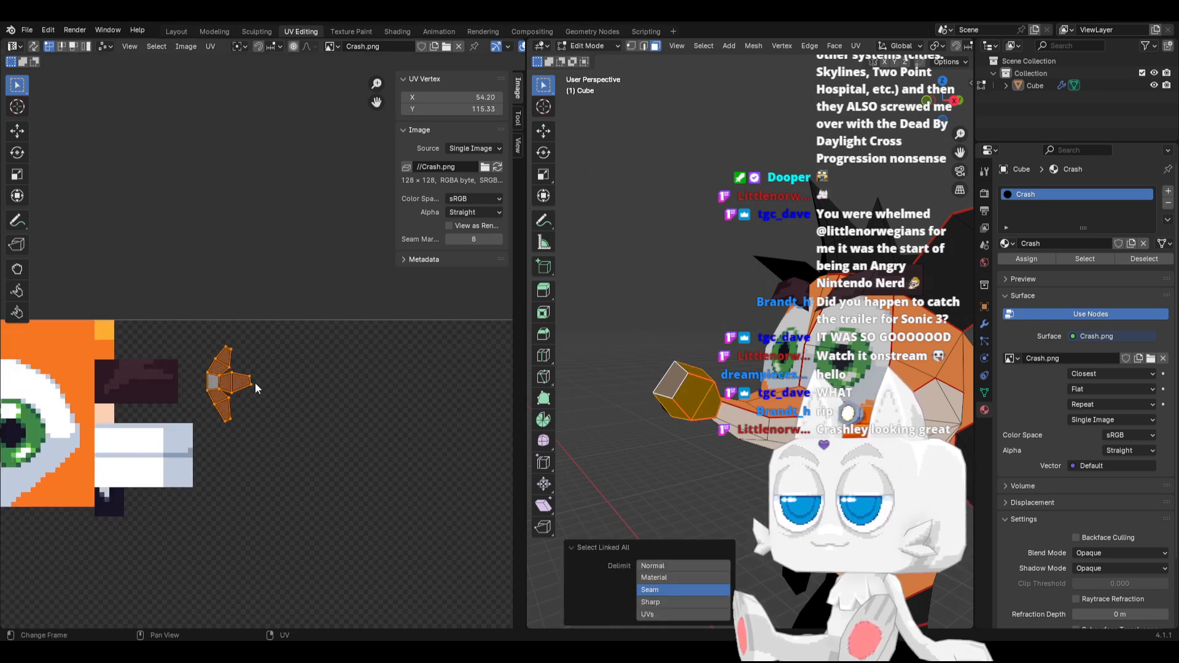
key(g)
click(84, 559)
shift+middle_drag(138, 494, 289, 393)
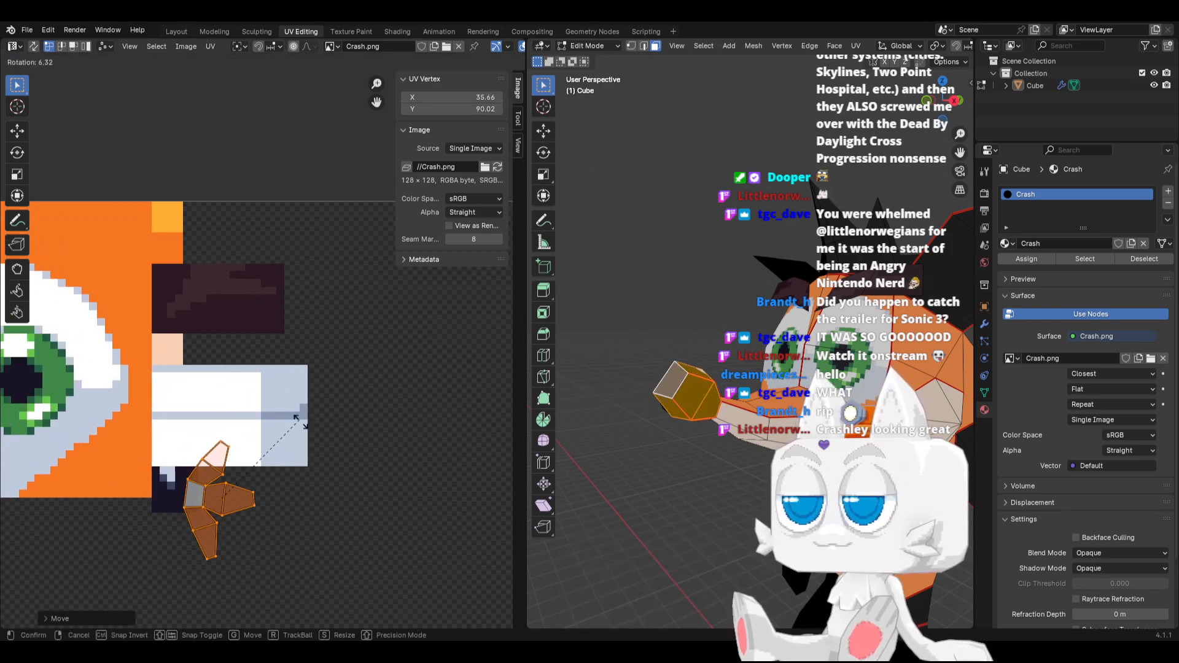
key(g)
click(260, 477)
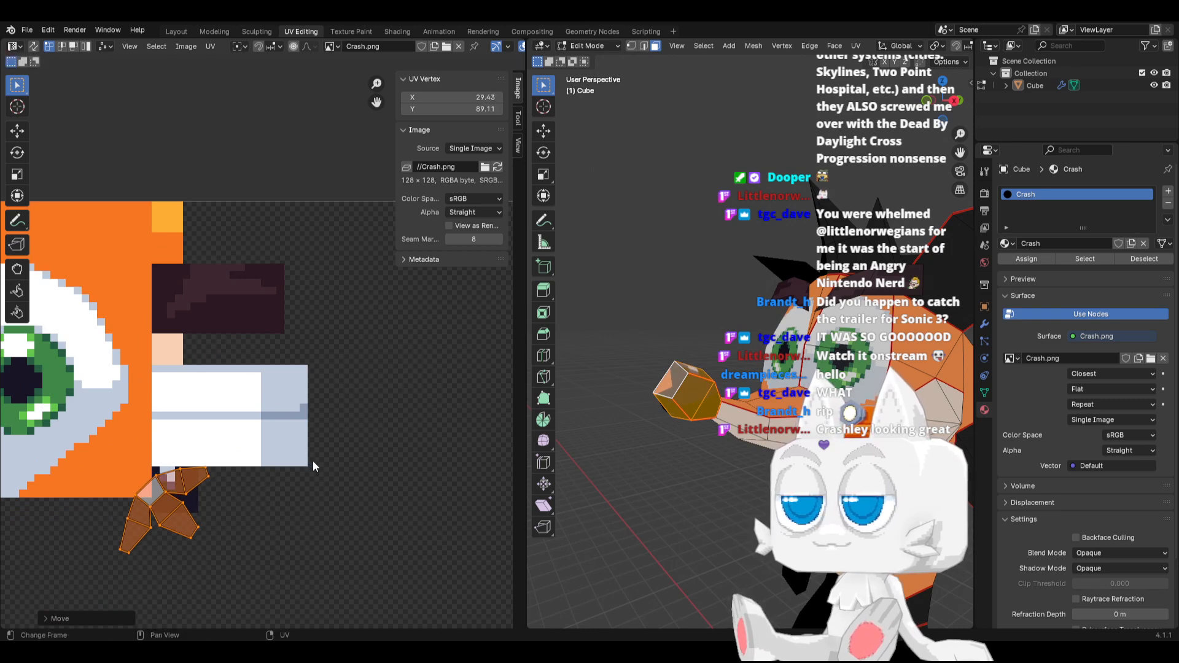
Fine-tune the nose island's rotation and position so its upper faces sit over the dark patch's highlight
middle_drag(616, 373, 657, 376)
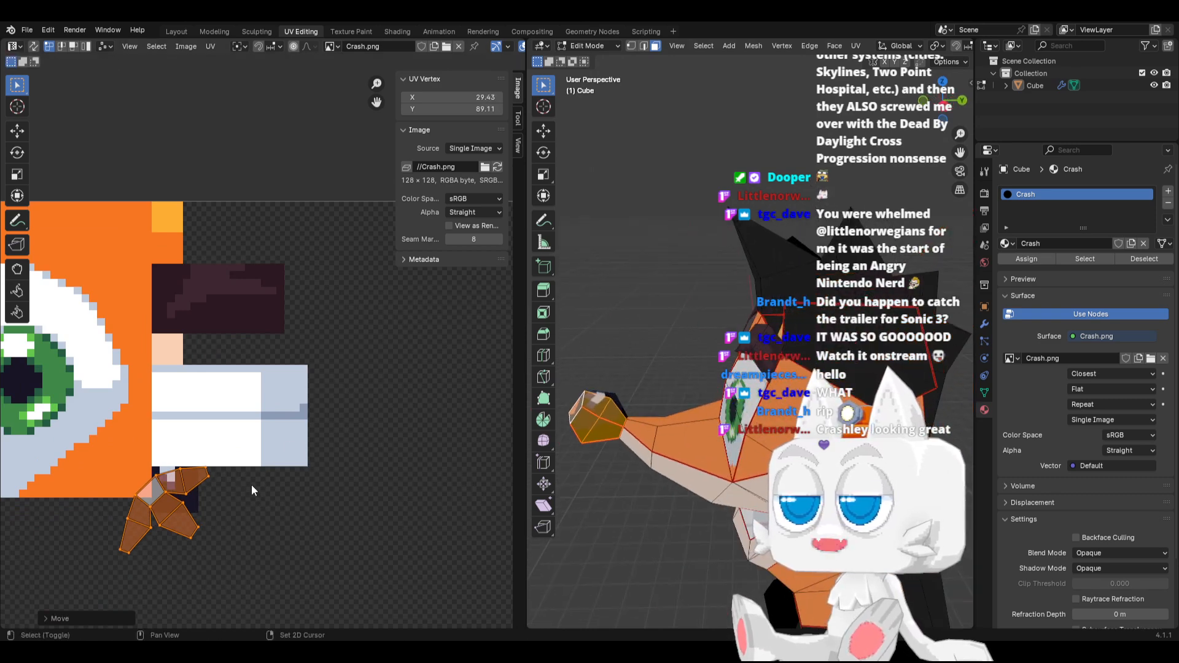
middle_drag(252, 485, 299, 435)
key(r)
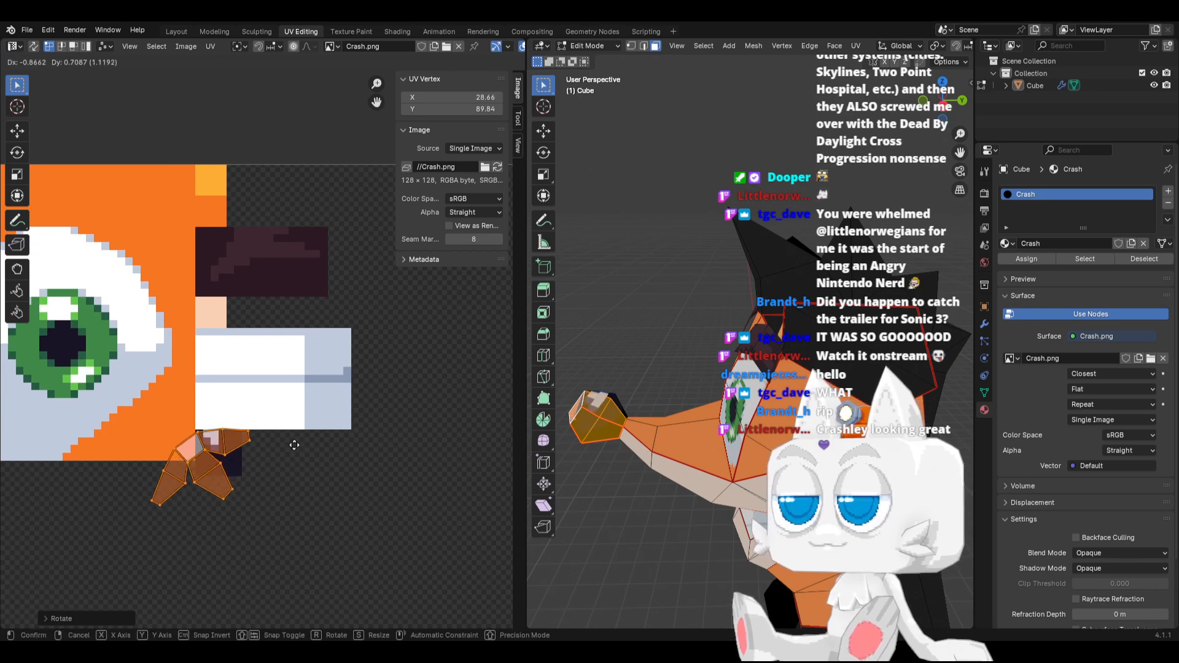
click(308, 457)
key(g)
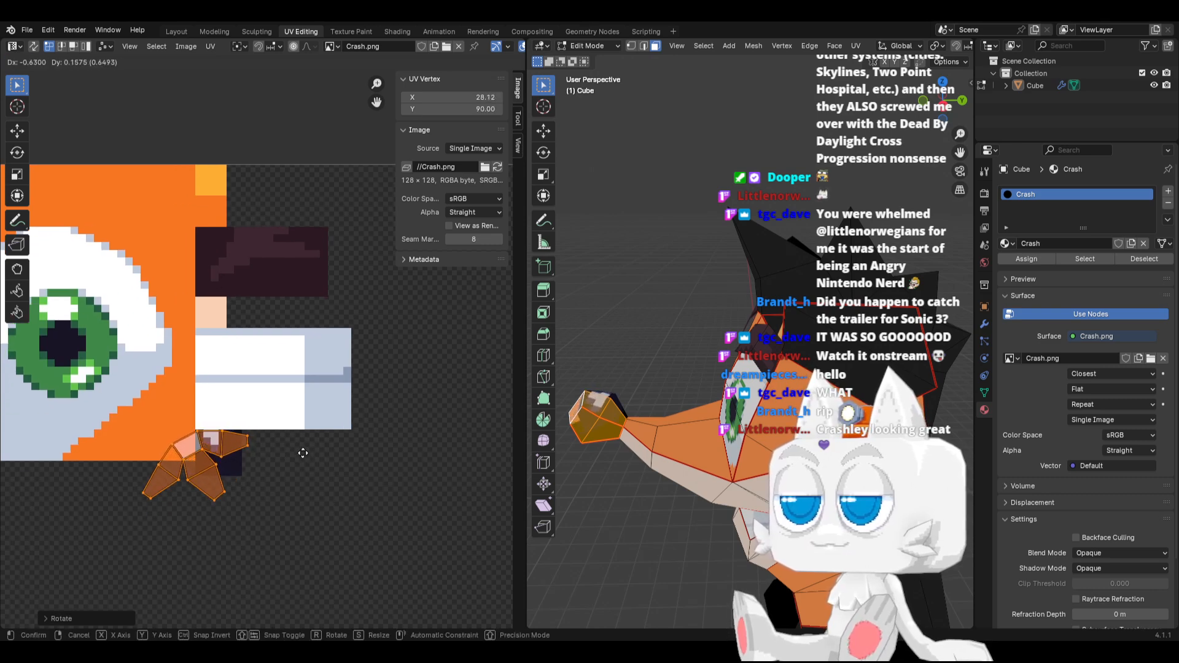
click(302, 452)
Move the nose island's rightmost vertices left along X to fit within the dark patch
scroll(240, 457, up, 2)
scroll(239, 457, up, 1)
key(g)
key(x)
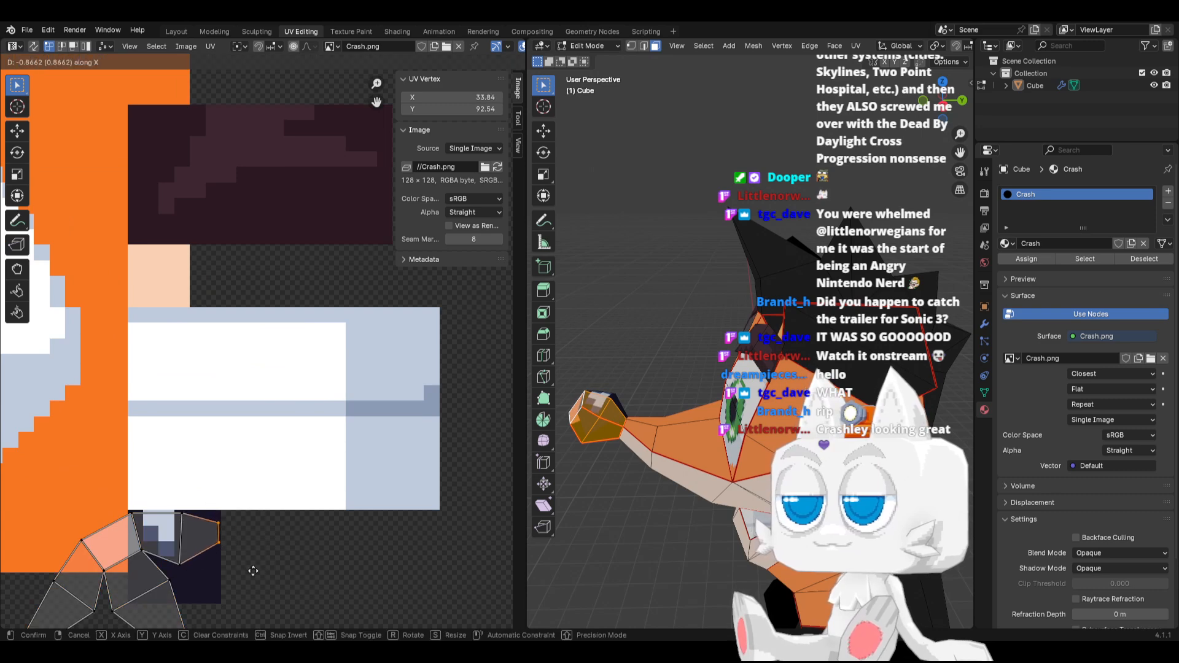
click(247, 569)
Select the nose island's lower and outer-left UV faces, shrink them, and place them in the dark patch's plain area below the highlight
scroll(203, 541, down, 2)
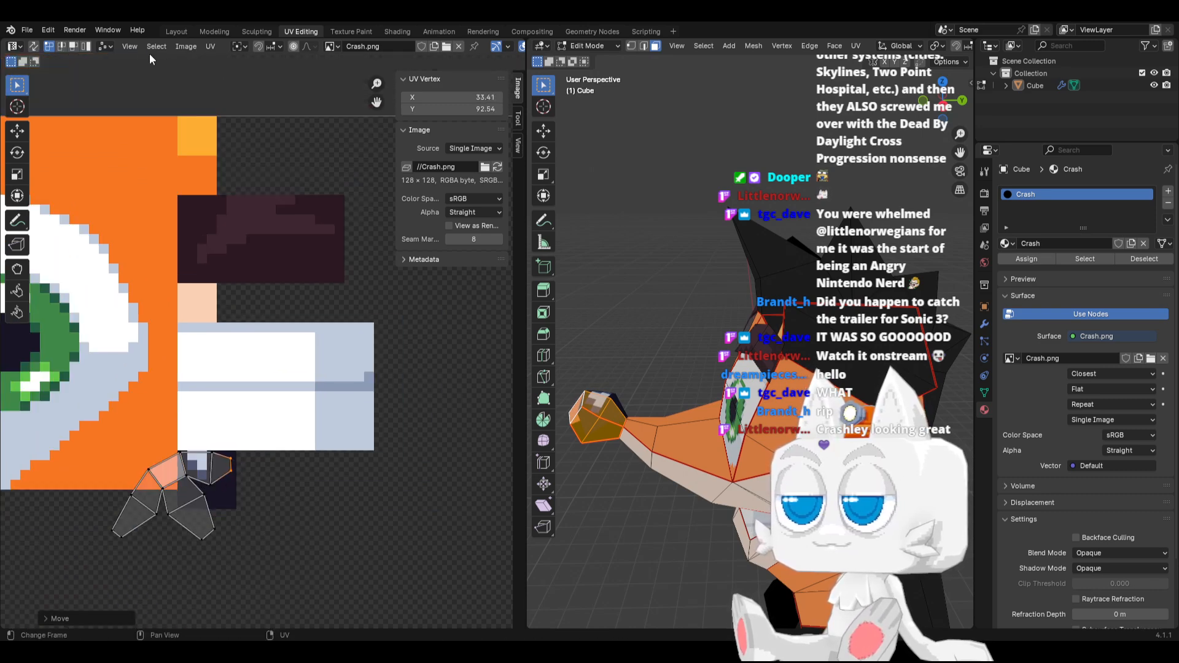
click(73, 47)
drag(86, 481, 178, 561)
key(c)
drag(175, 502, 198, 538)
right_click(197, 538)
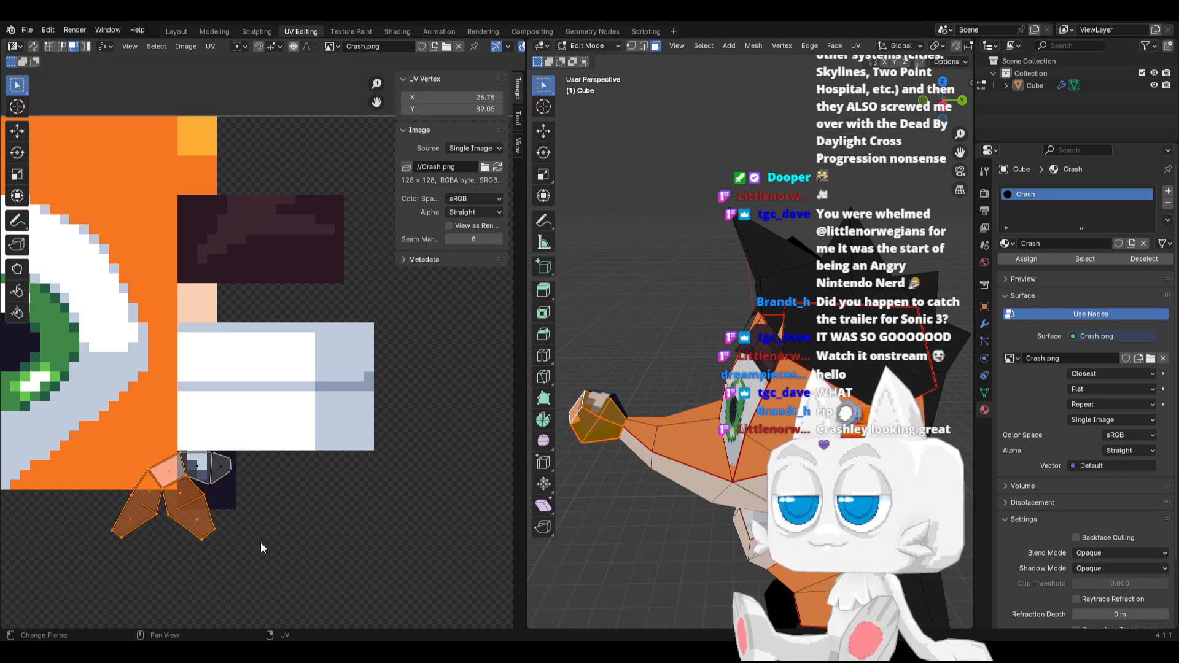
key(s)
click(177, 499)
key(g)
click(214, 498)
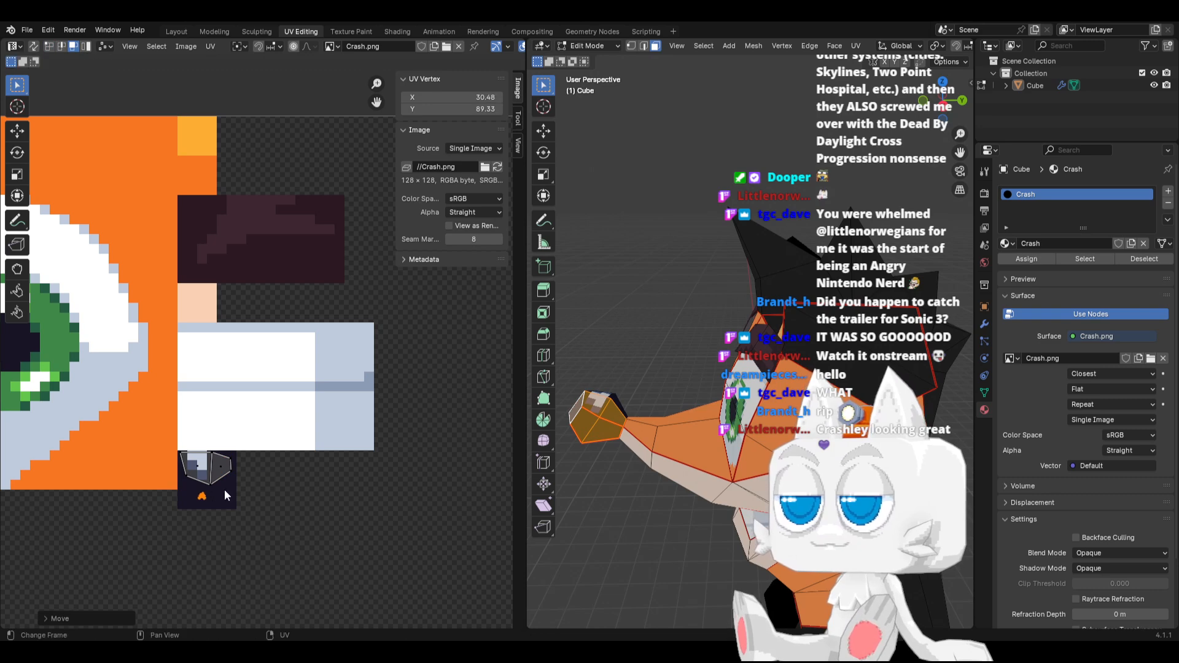
Check the textured nose in Object Mode from several angles and save Crash.blend
key(Tab)
mouse_move(631, 429)
middle_down()
mouse_move(675, 453)
mouse_move(862, 436)
mouse_move(634, 420)
middle_up()
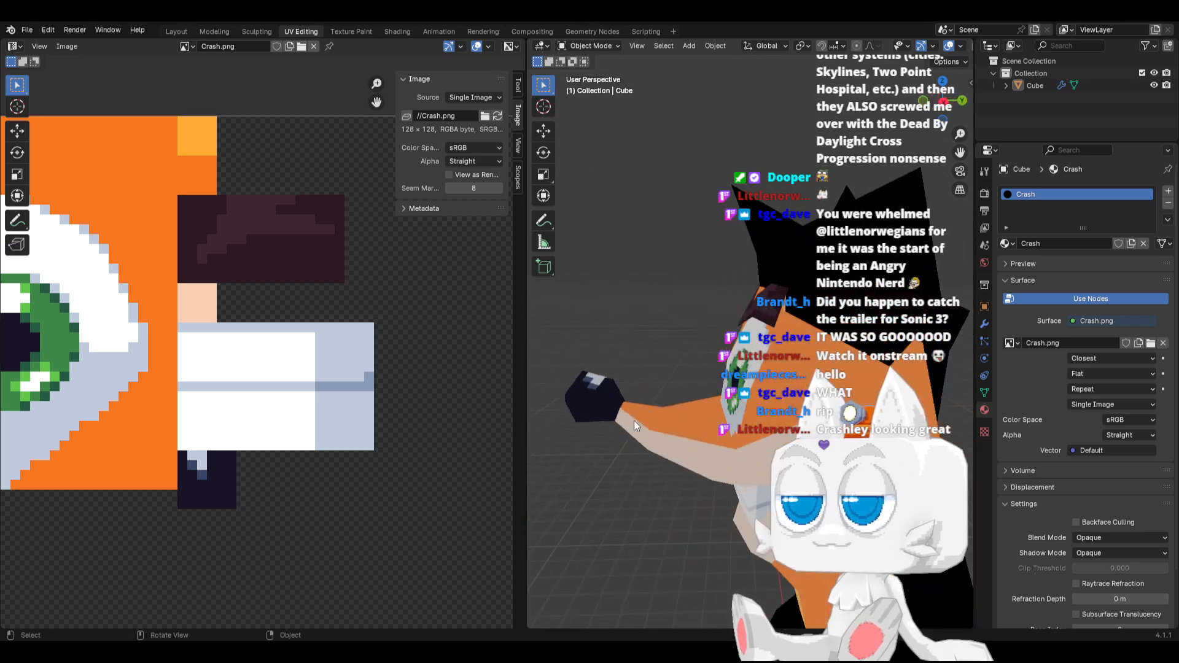
key(ctrl+s)
middle_drag(710, 433, 750, 439)
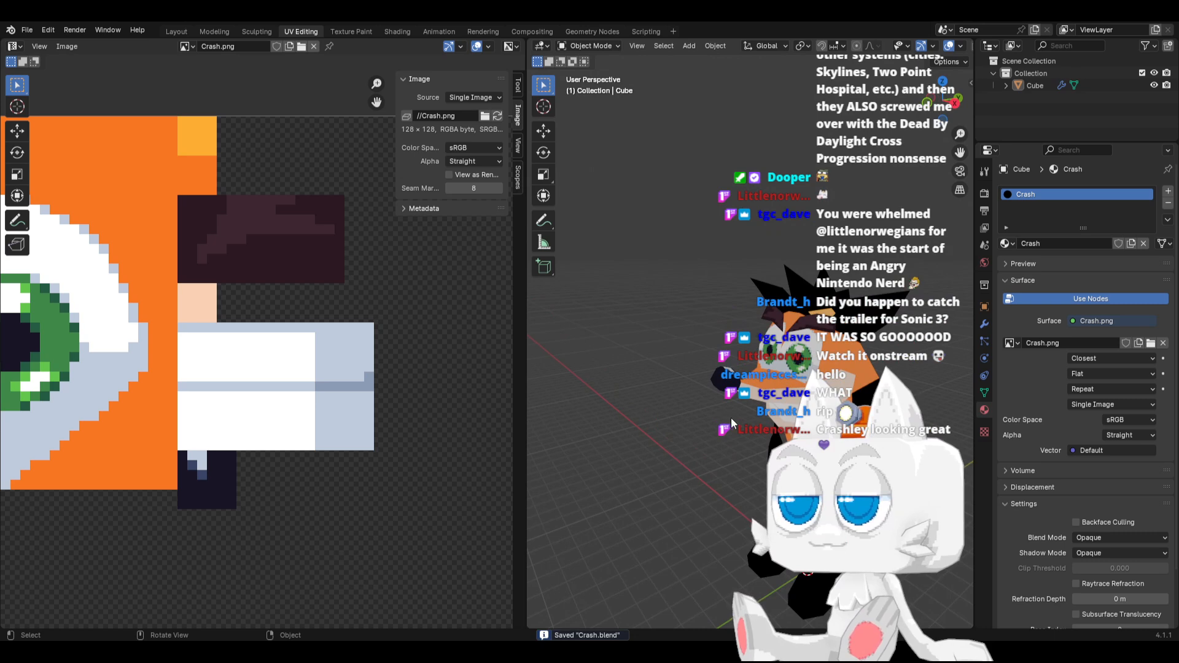
middle_drag(762, 378, 707, 432)
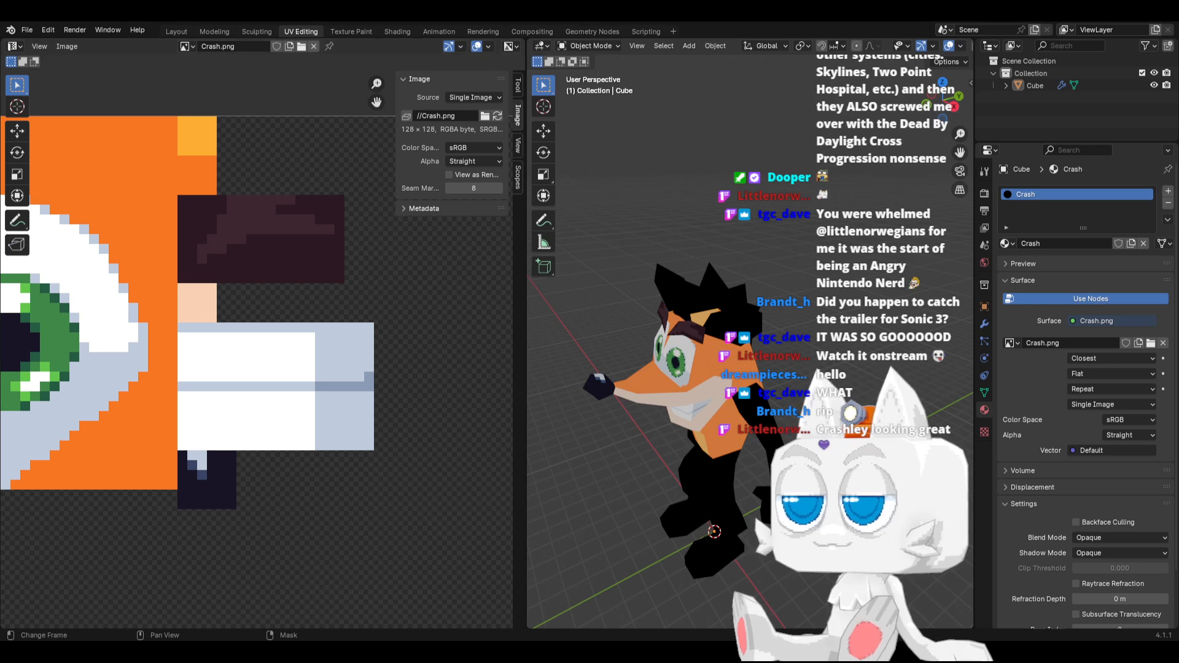
Switch to Aseprite and recolour the highlight's darker blue pixels with dark purple, HSV 272°, 56, 23
key(alt+Tab)
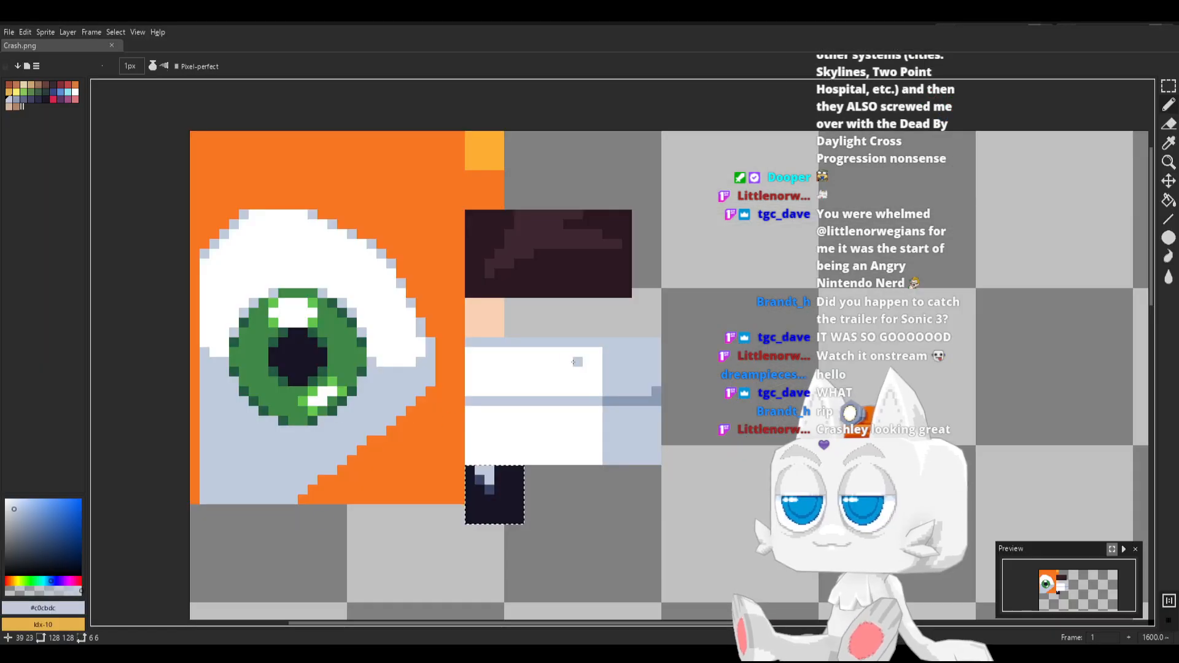
click(46, 99)
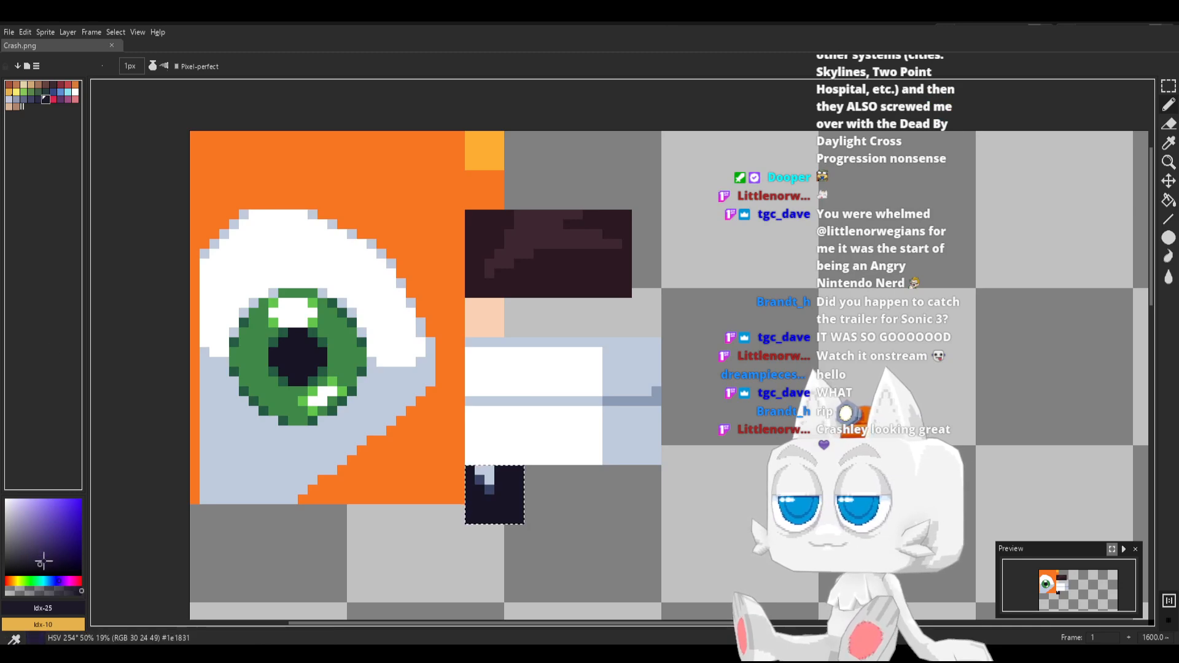
click(61, 581)
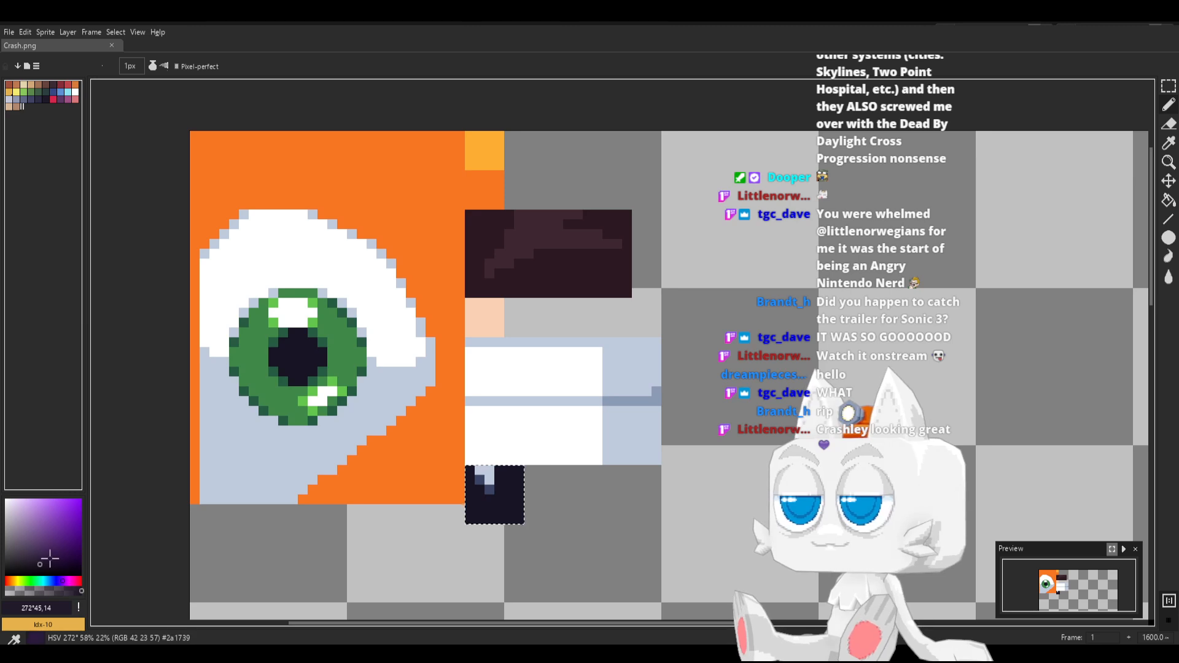
click(49, 562)
key(g)
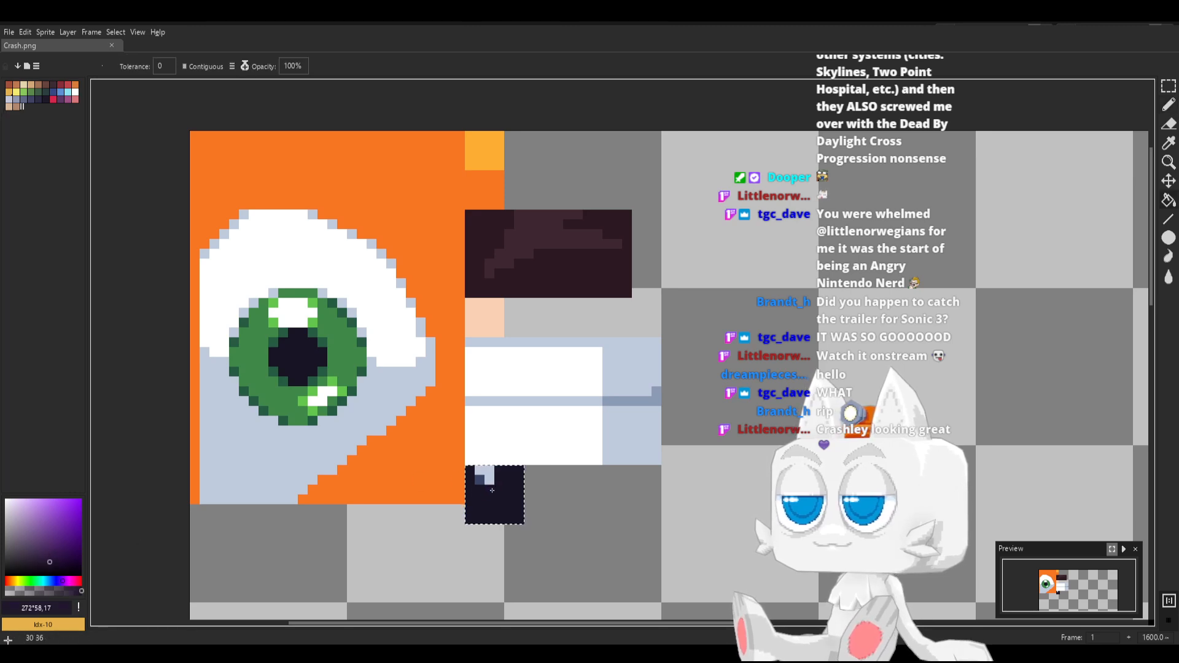
click(480, 480)
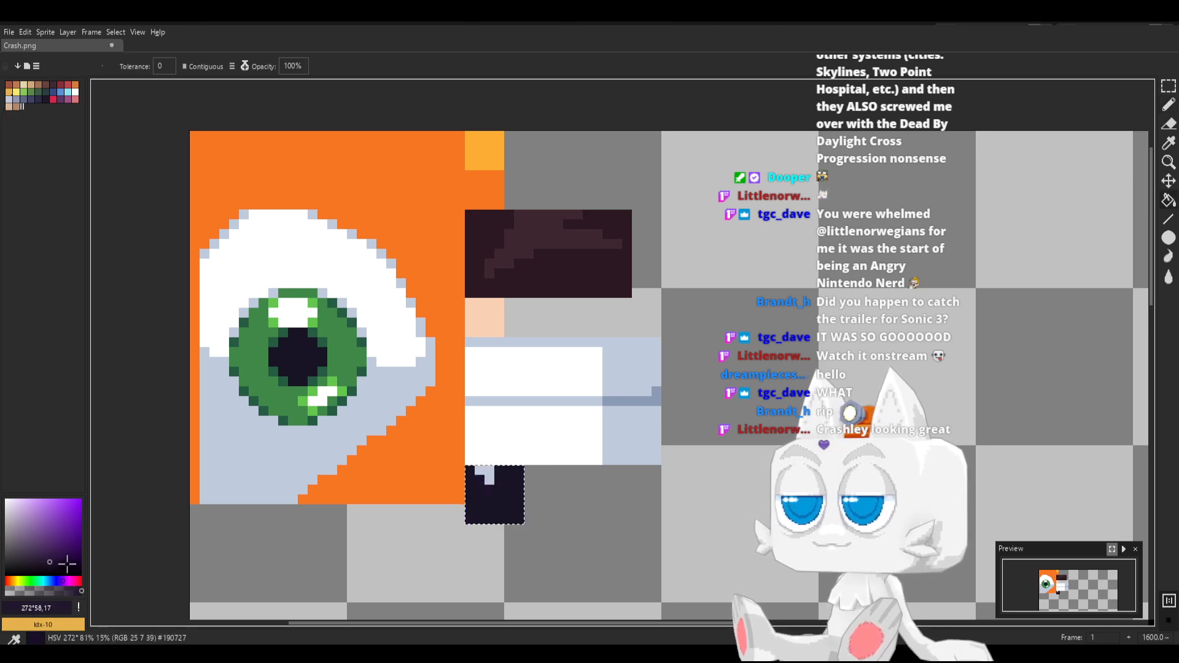
click(48, 557)
scroll(557, 462, up, 1)
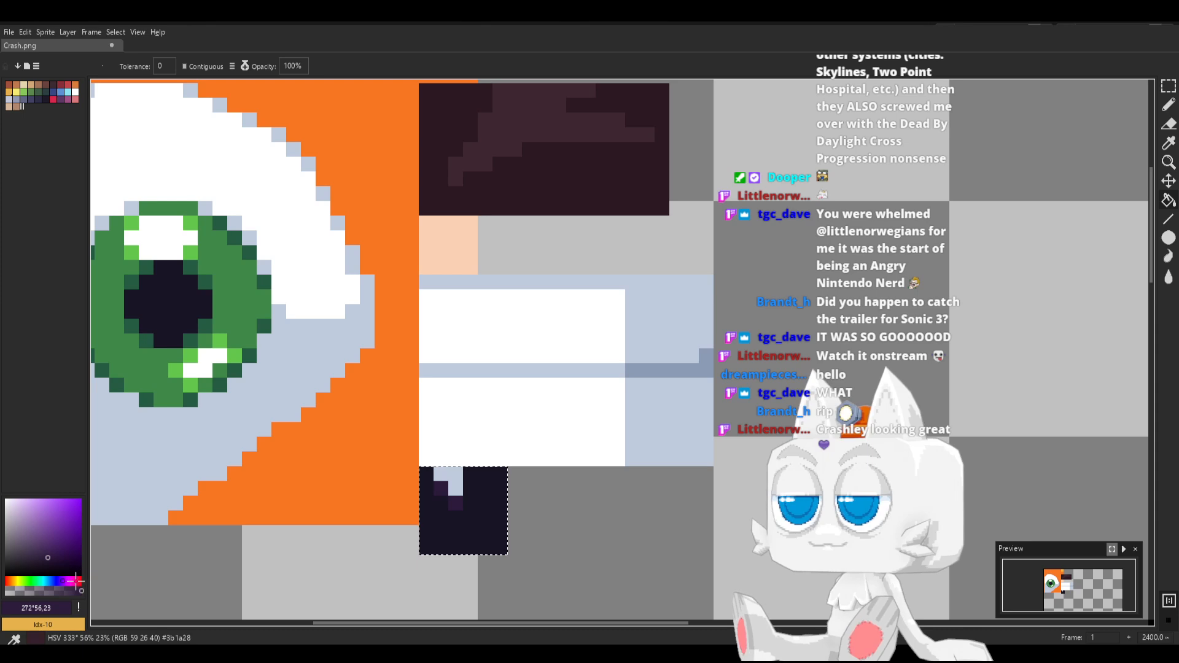
Fill the highlight's light grey pixels with magenta-purple, HSV 307°, 63, 31, and save Crash.png
click(70, 581)
click(53, 550)
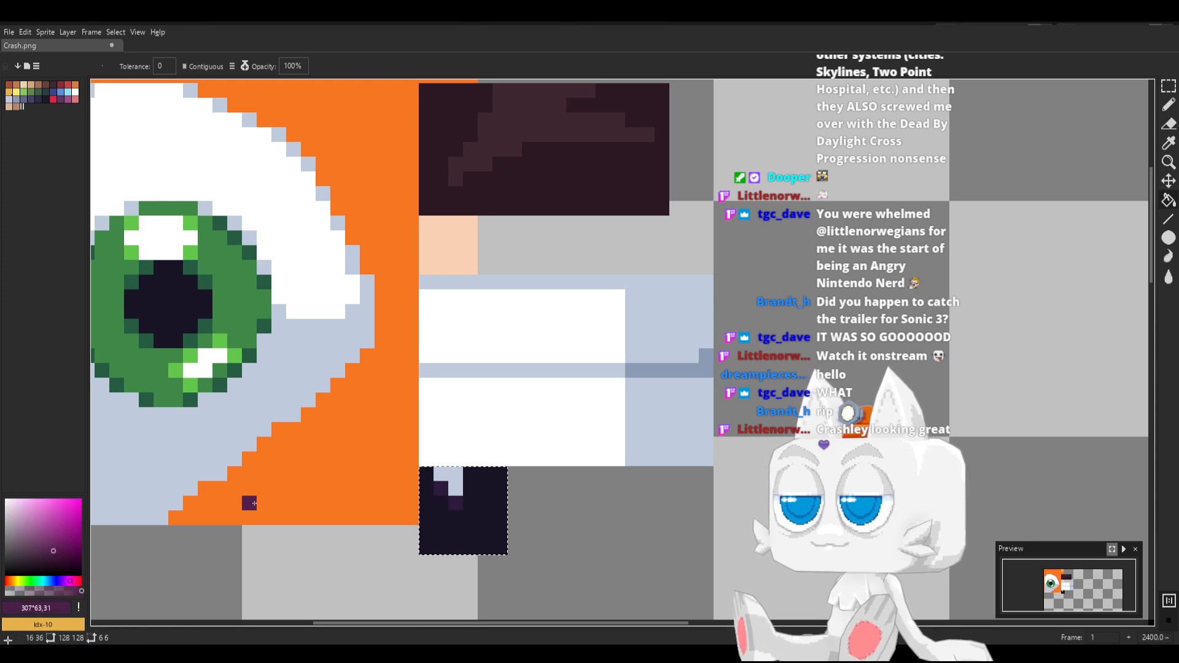
click(449, 480)
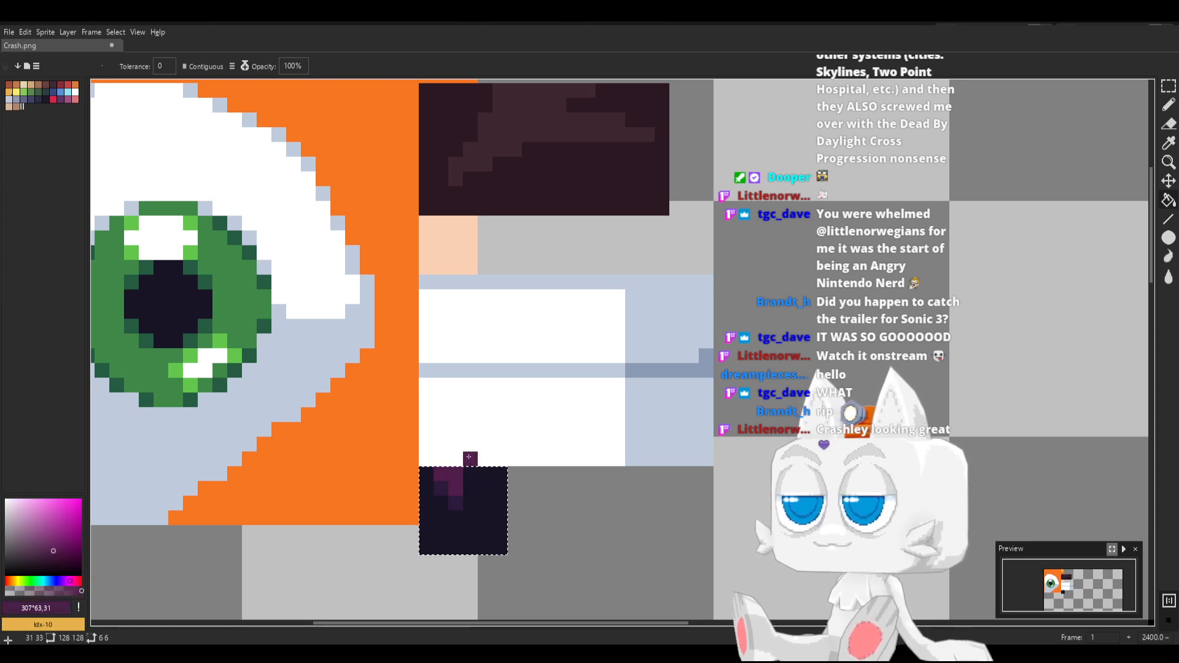
key(ctrl+s)
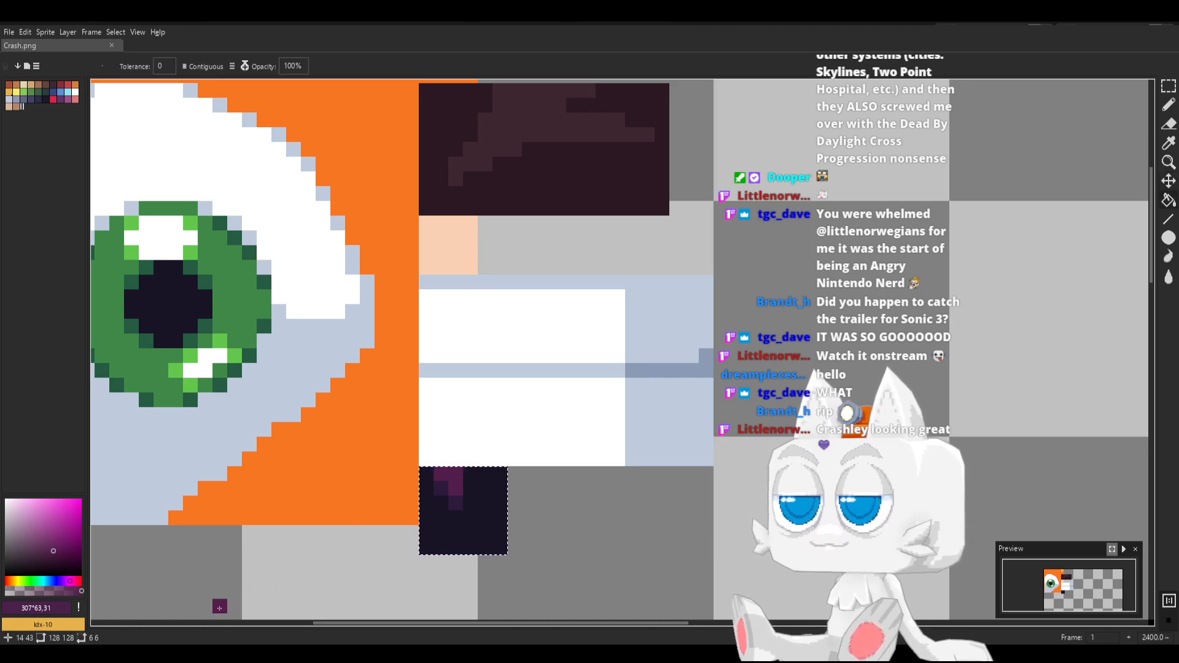
Switch to Blender, reload Crash.png, and check the recoloured nose highlight on the model
key(alt+Tab)
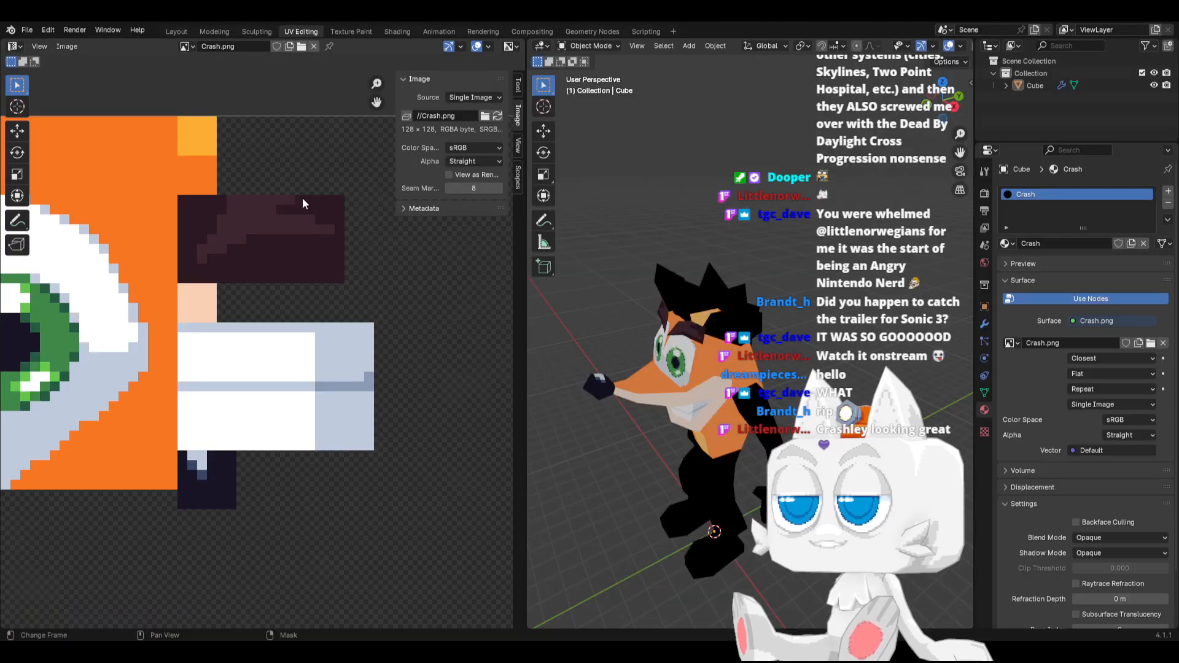
middle_drag(687, 393, 692, 365)
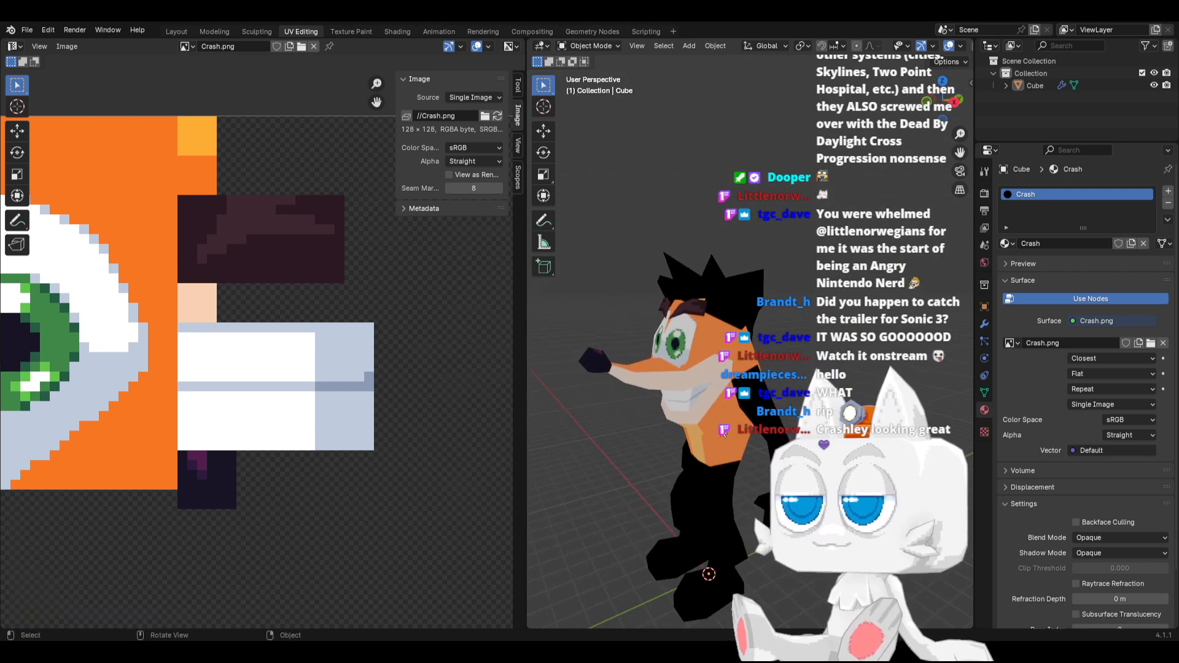
Select the yellow face on top of the head, move its UVs onto the orange area below the yellow swatch, and check it in Object Mode
key(Tab)
middle_drag(759, 417, 653, 434)
middle_drag(674, 329, 699, 393)
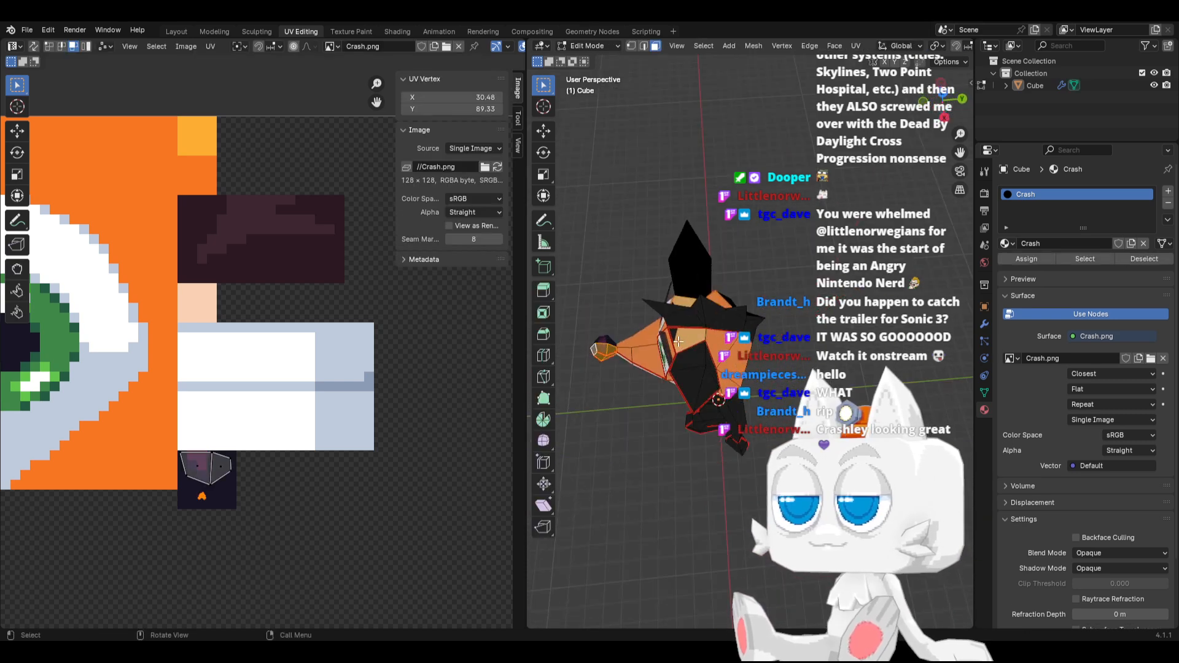
click(688, 340)
scroll(226, 400, down, 2)
key(a)
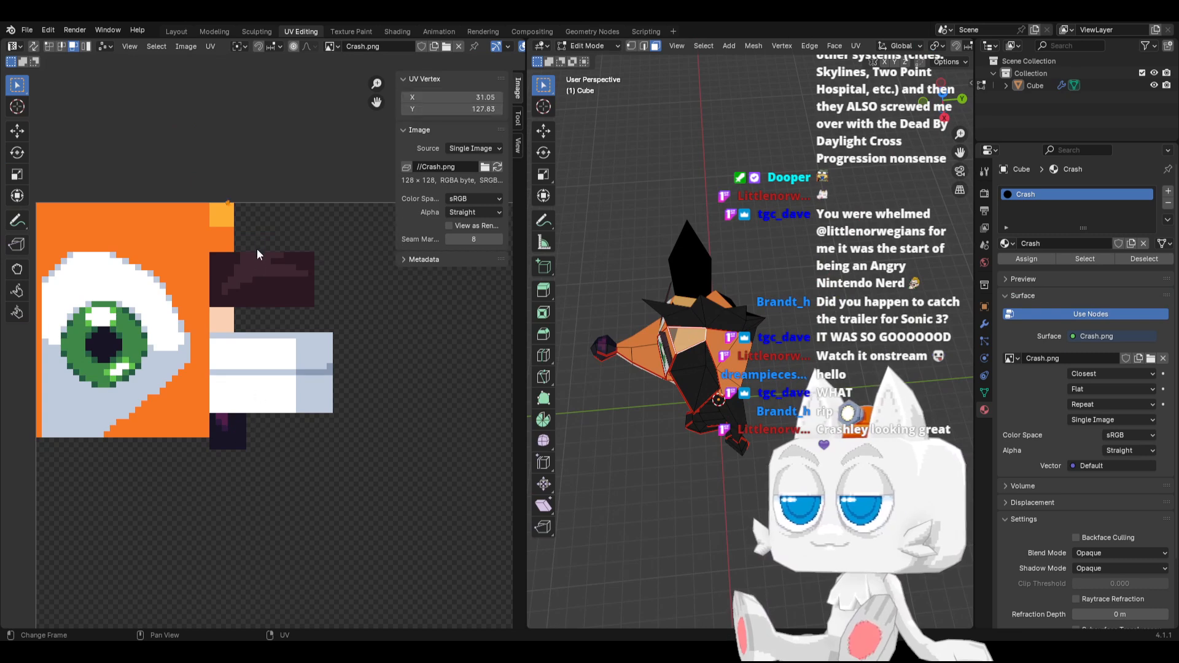
key(g)
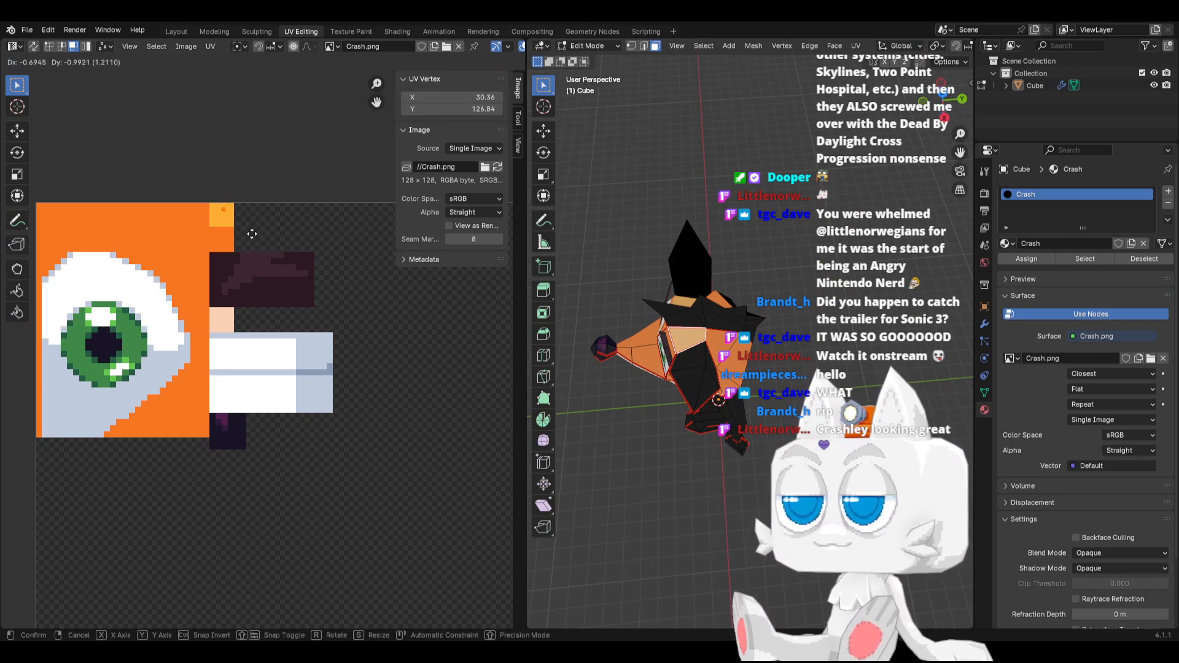
click(248, 258)
key(Tab)
mouse_move(648, 318)
middle_down()
mouse_move(715, 298)
mouse_move(625, 300)
mouse_move(732, 295)
mouse_move(653, 305)
middle_up()
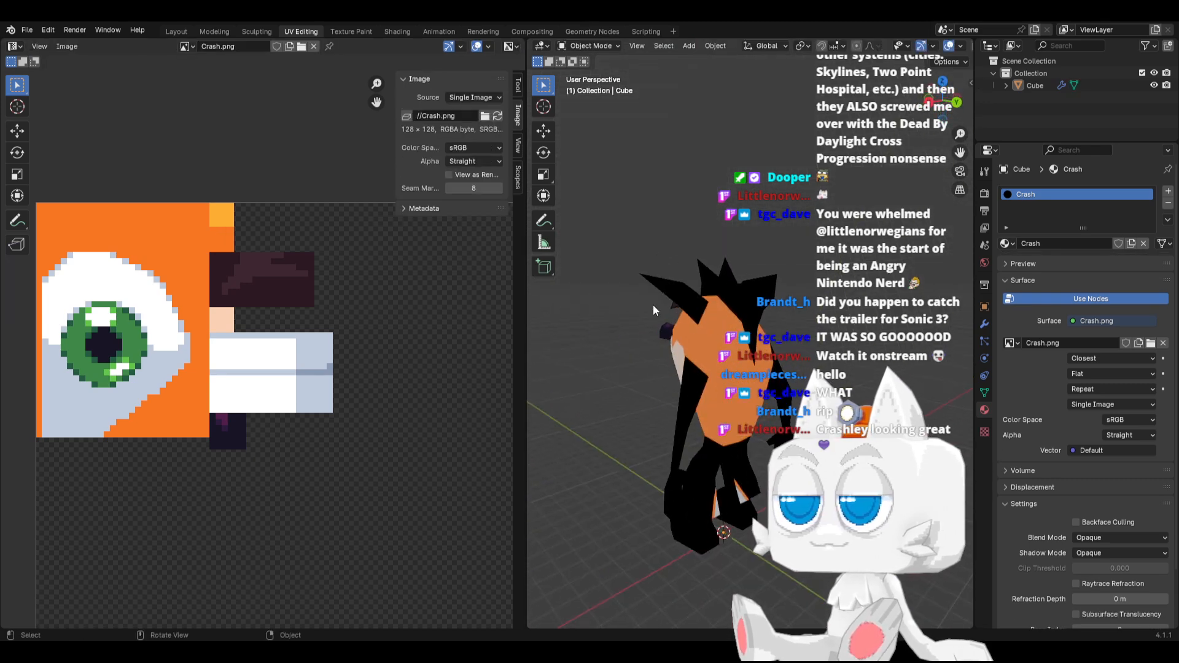
key(Tab)
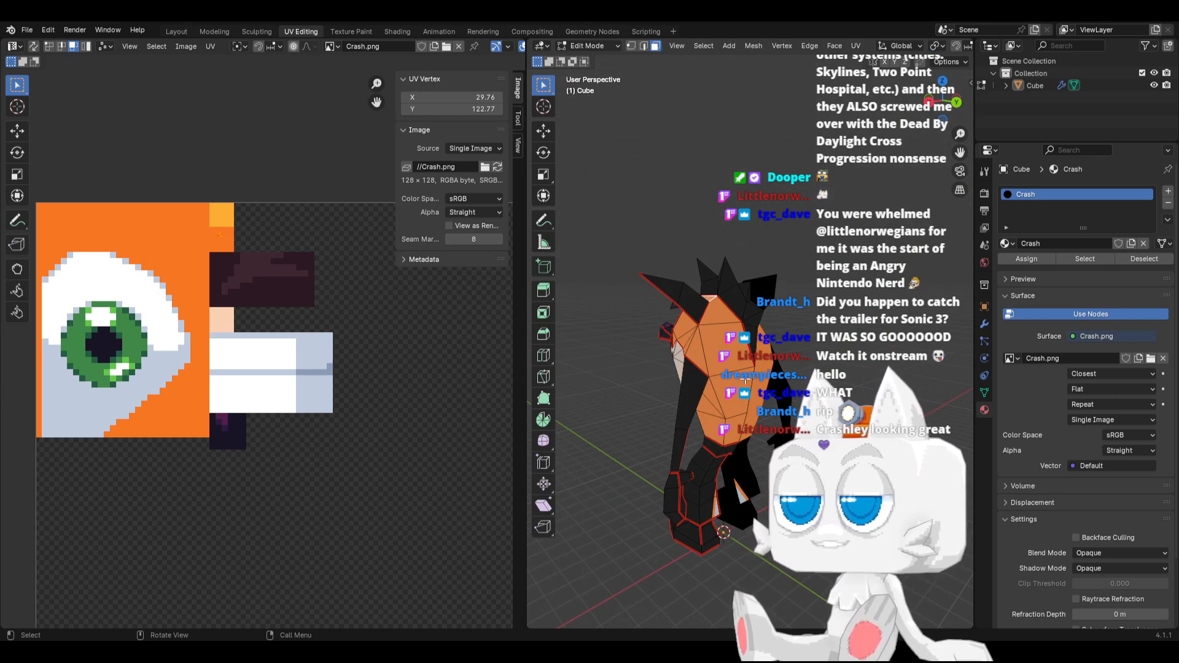
Switch to Aseprite, select an 18 × 26 pixel area directly below the eye block, and fill it with orange #f77622
middle_drag(774, 392, 701, 390)
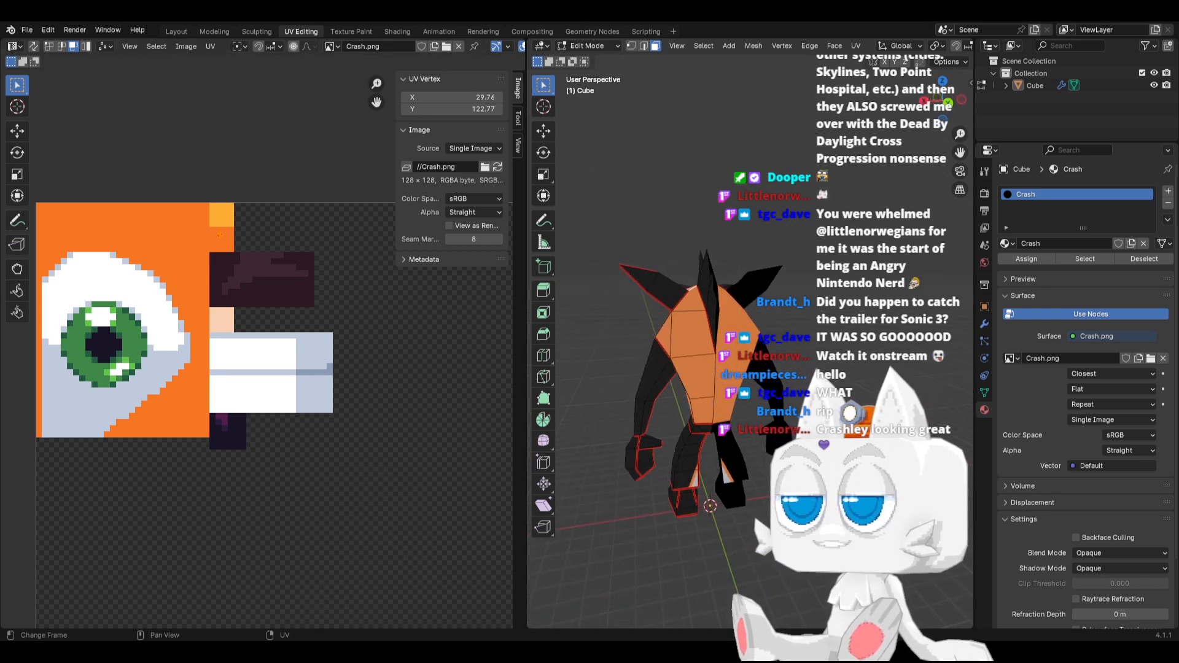
key(alt+Tab)
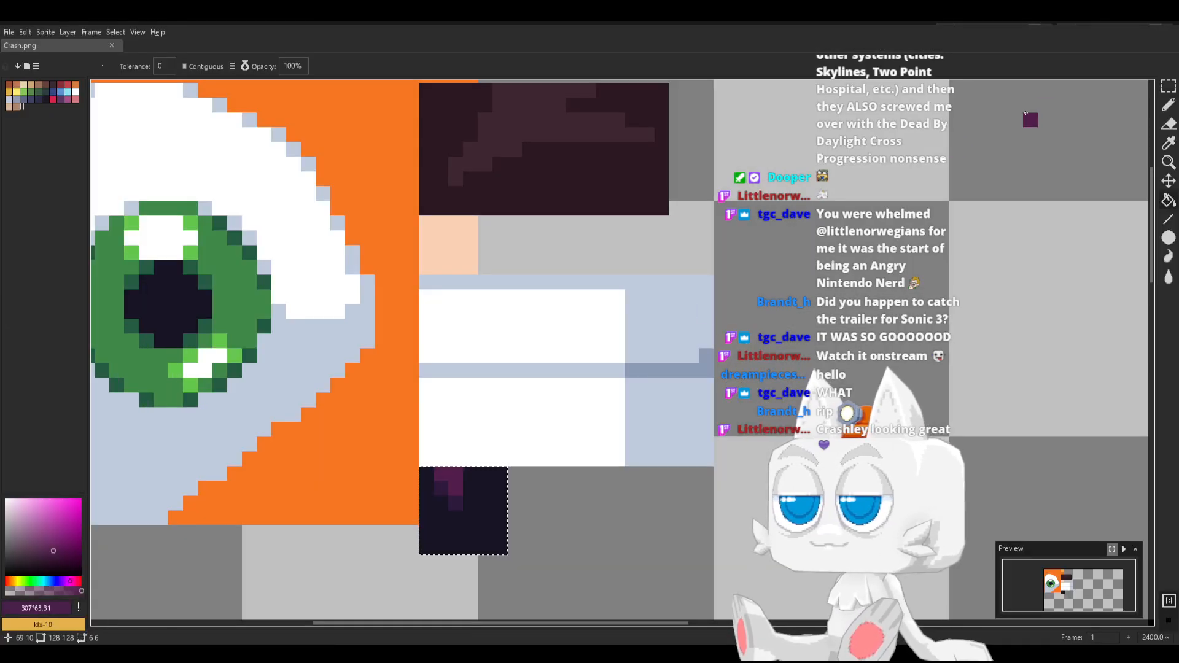
click(1169, 86)
click(647, 400)
scroll(647, 400, down, 5)
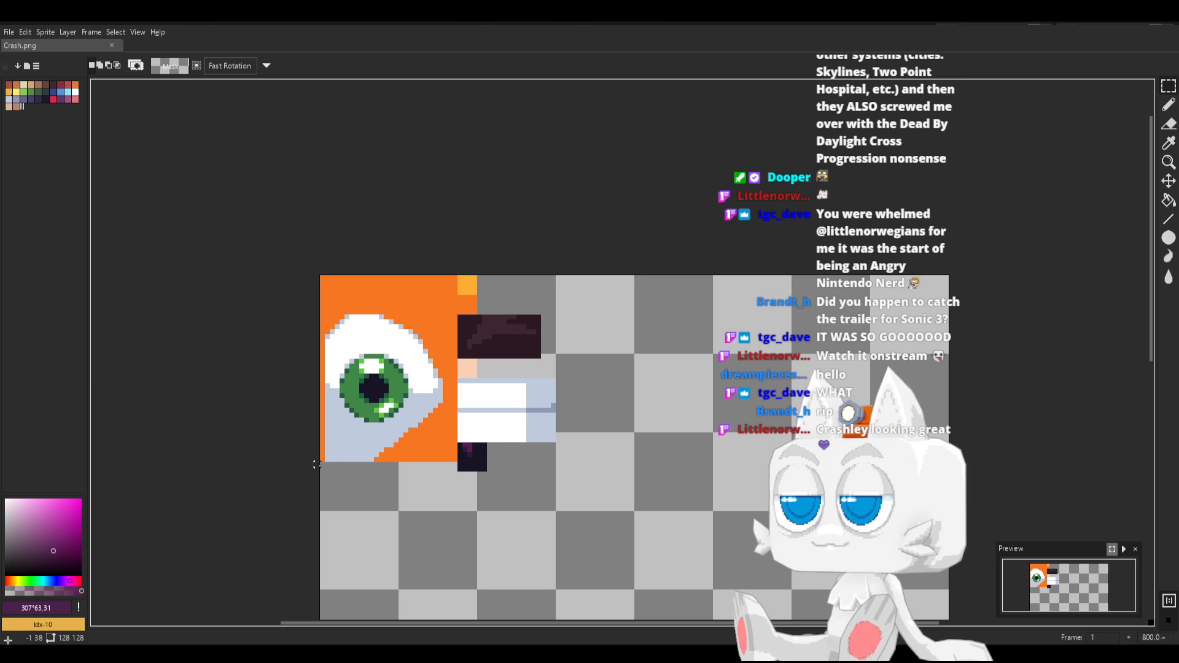
mouse_move(321, 464)
mouse_down()
mouse_move(424, 588)
mouse_move(405, 588)
mouse_up()
key(b)
alt+click(433, 450)
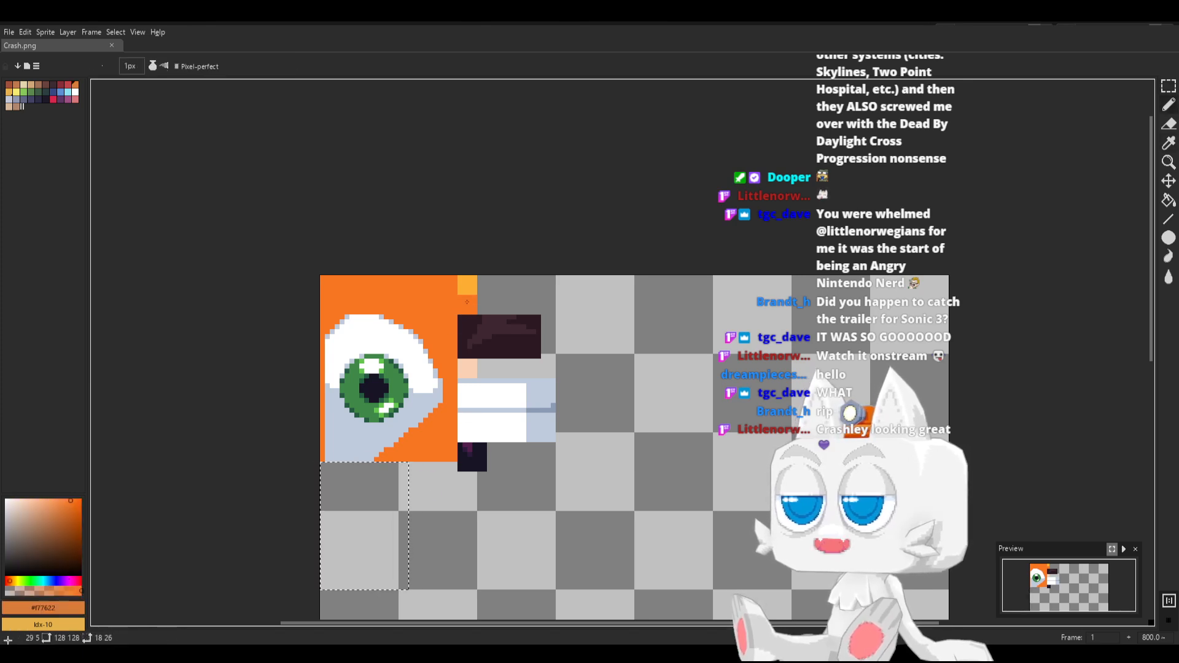
key(g)
click(356, 544)
Sample yellow #feae34 from the swatch above the dark brown block for pencil work on the new orange area
key(b)
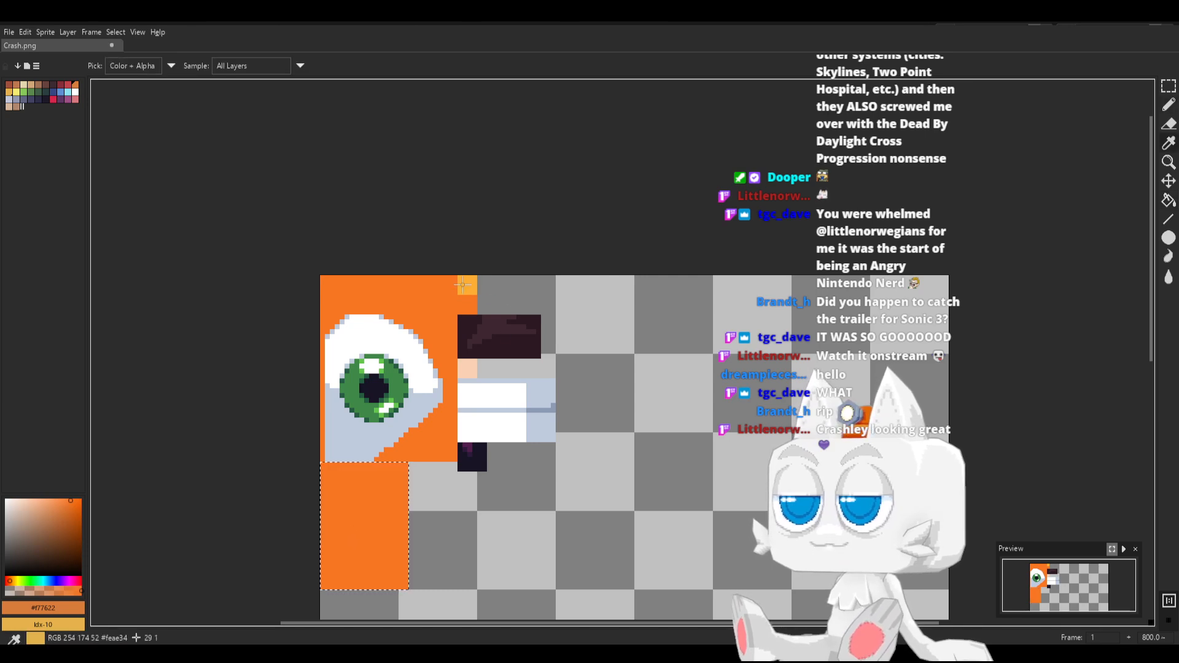
alt+click(466, 286)
scroll(391, 517, up, 2)
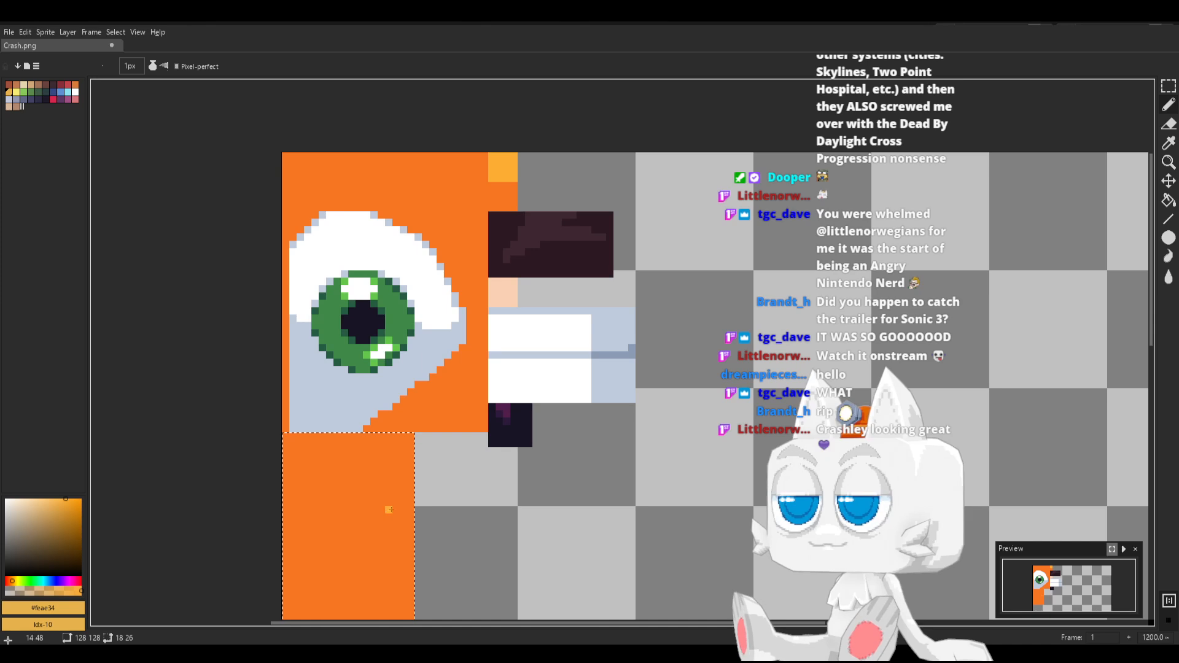
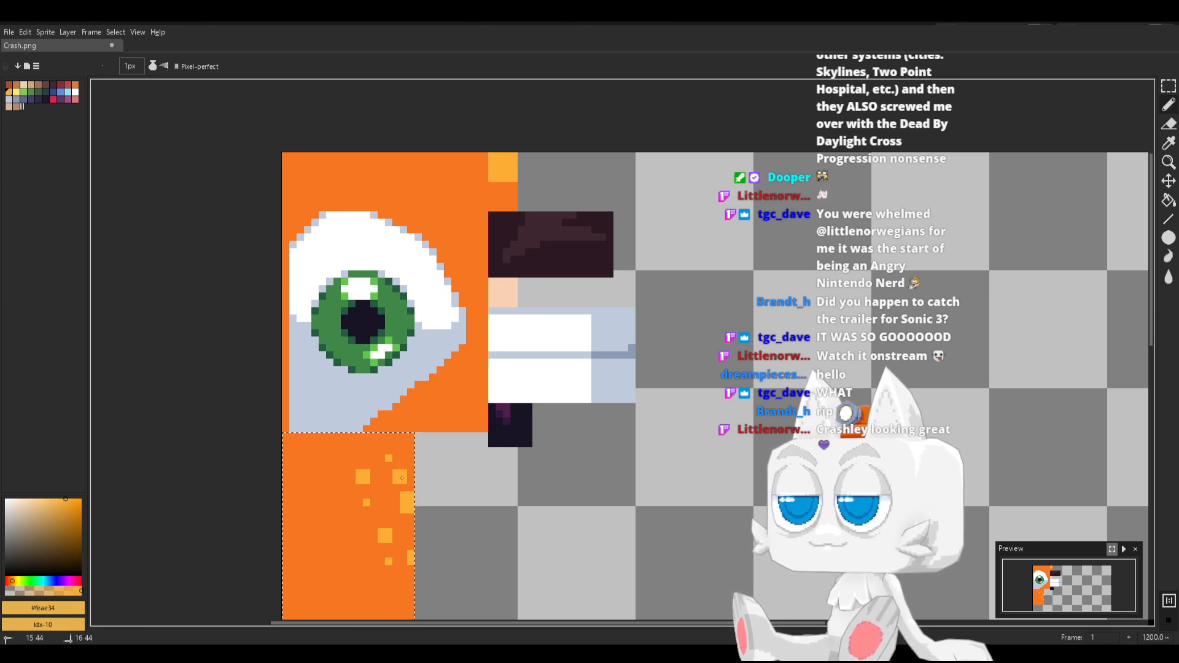
Move the yellow speckle arrangement along on the new orange area below the eye with the pencil and save Crash.png
middle_drag(376, 493, 370, 449)
scroll(388, 485, up, 1)
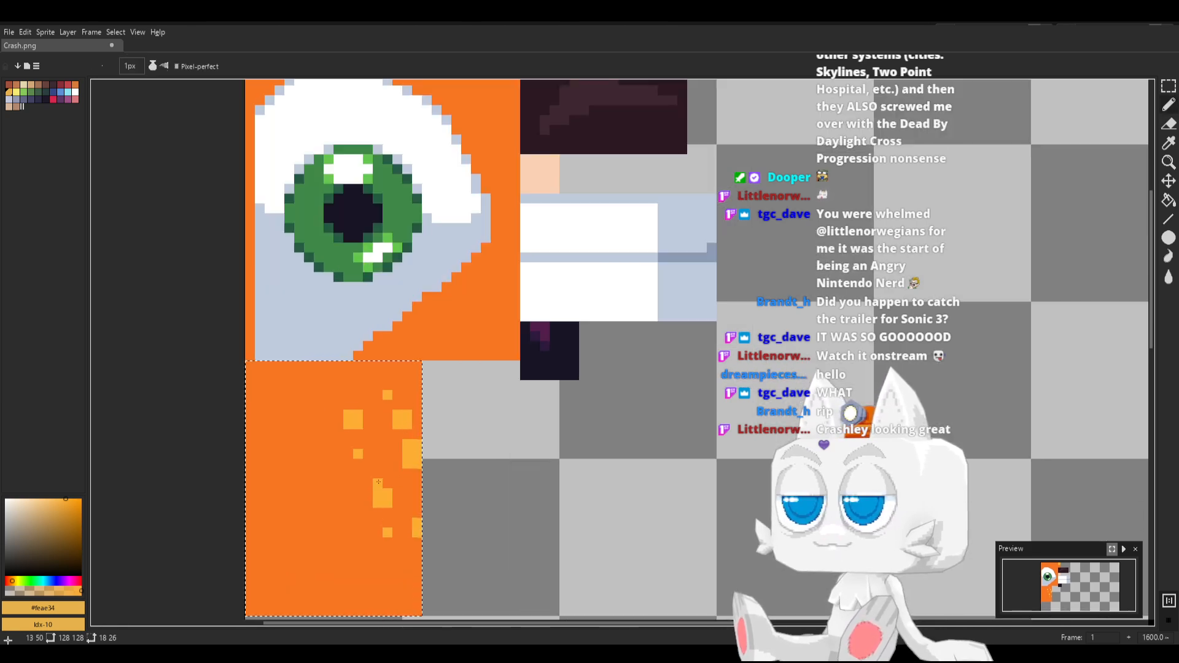
key(v)
key(ctrl+s)
key(b)
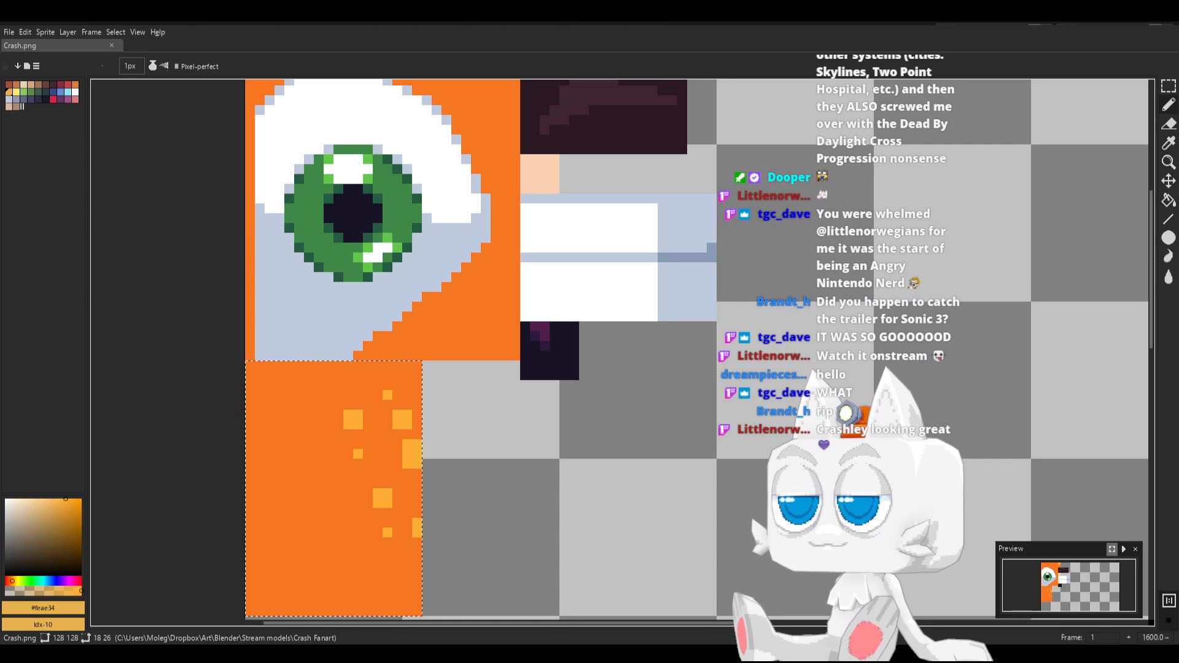
Switch to Blender, reload Crash.png, and select two stacked faces on one side of the character's back with all their UVs
key(alt+Tab)
click(498, 167)
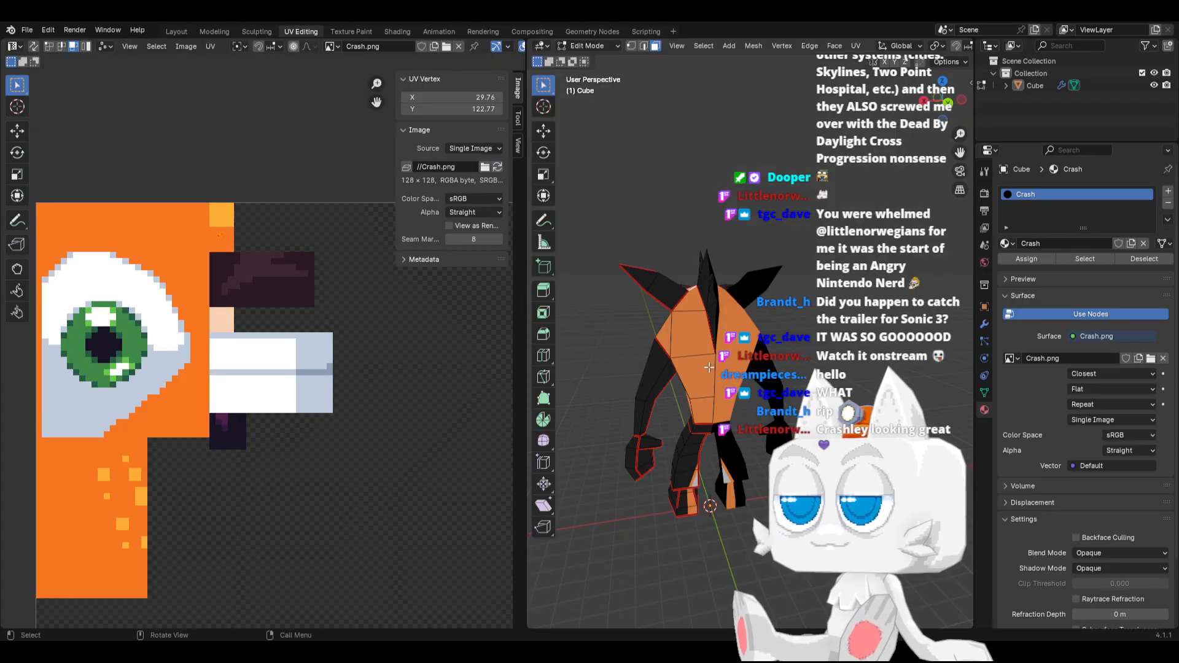
click(678, 327)
shift+click(685, 374)
key(a)
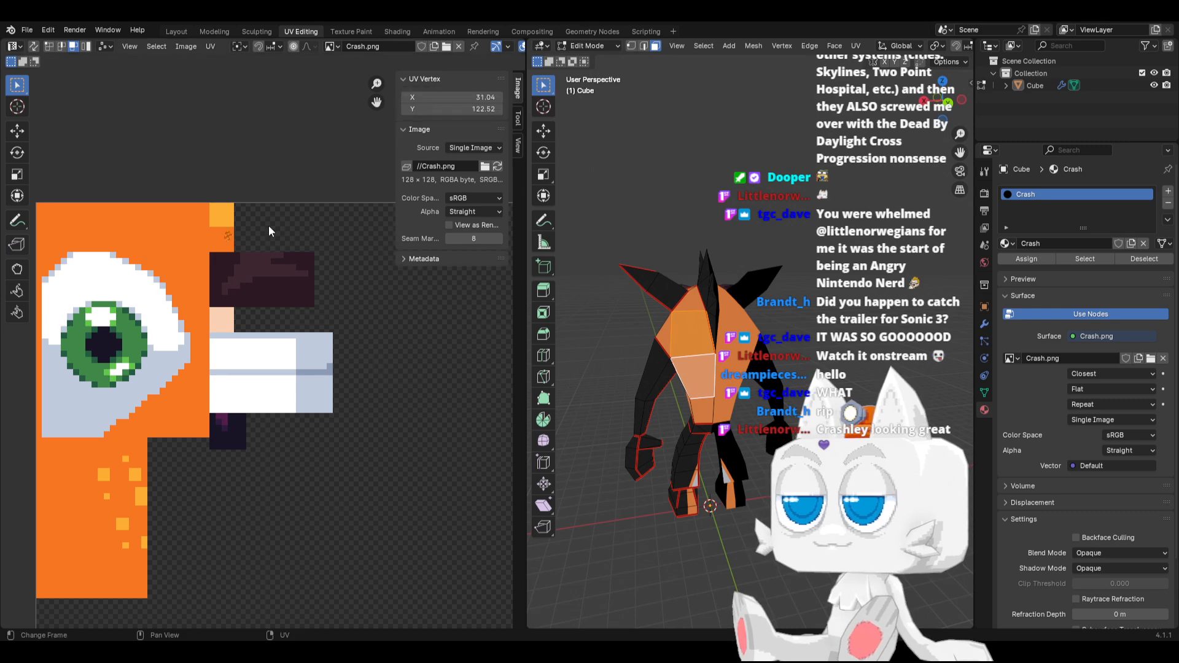
Move the back faces' UVs onto the yellow-speckled orange area, then rotate and enlarge them
key(g)
click(177, 494)
key(r)
click(222, 455)
key(s)
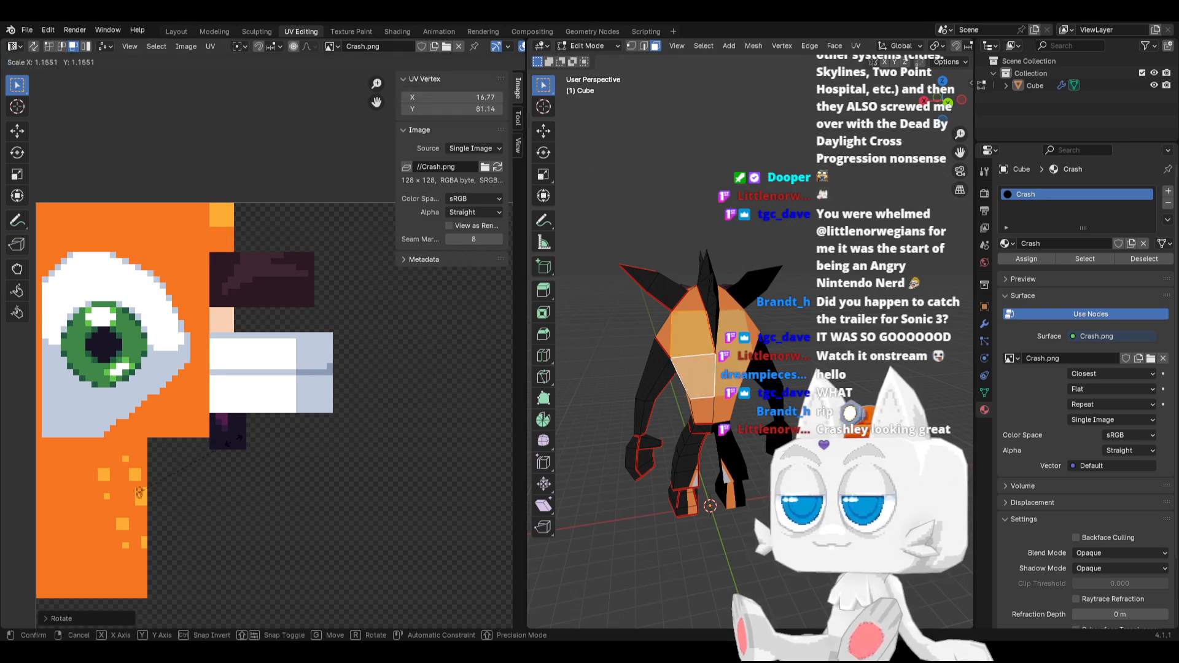
click(293, 345)
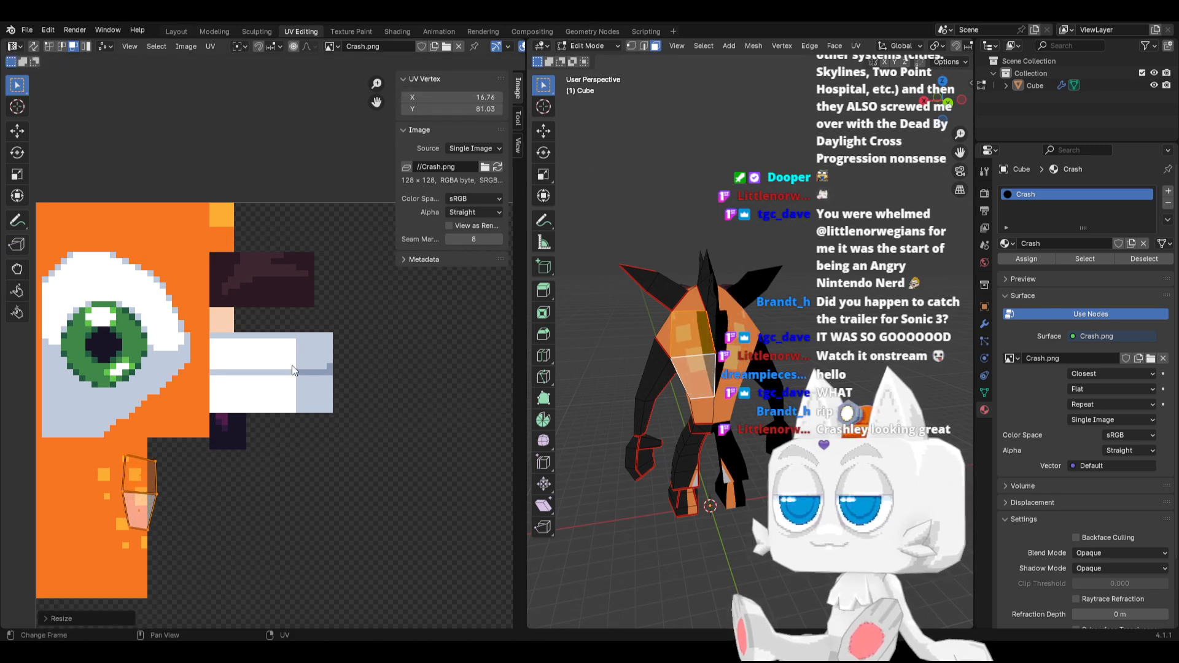
Reposition, straighten and further enlarge the back UV island so it spans most of the yellow speckles
key(g)
click(345, 419)
key(r)
click(327, 409)
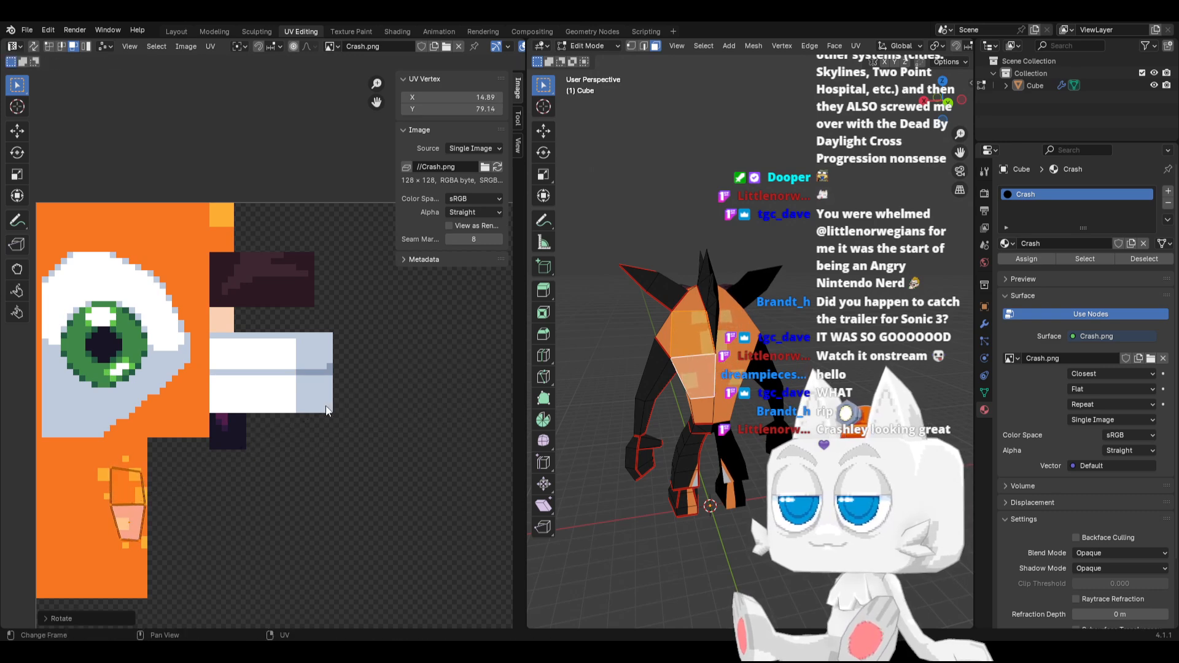
key(s)
click(488, 358)
key(g)
click(474, 367)
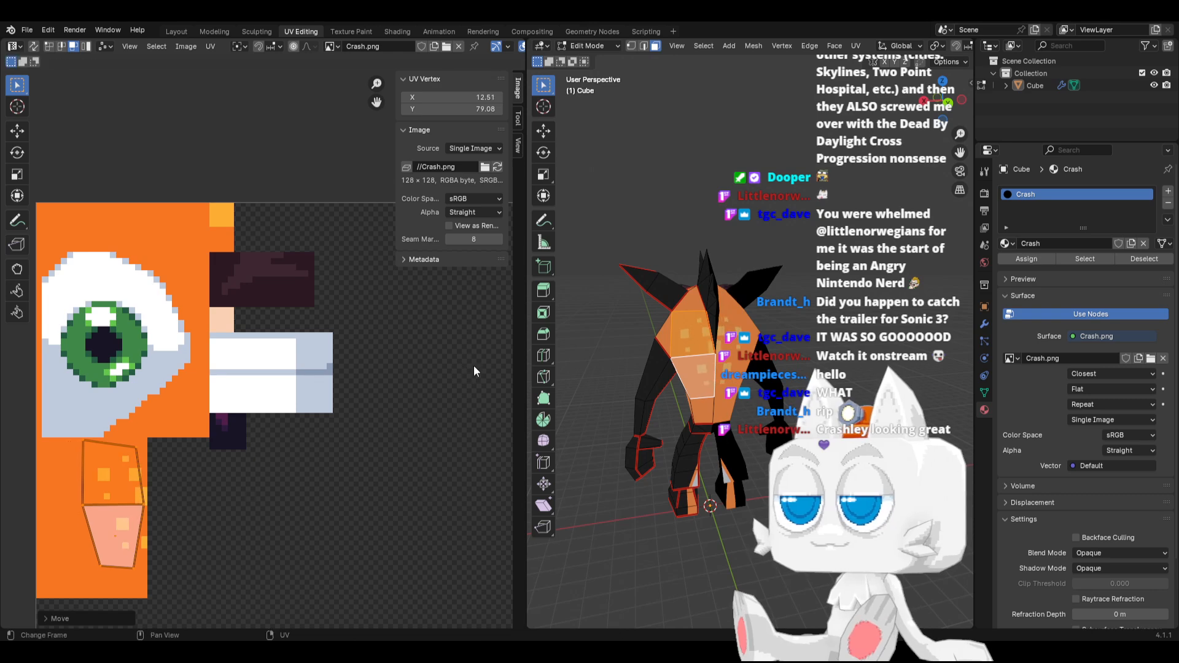
Enlarge and tilt the back UV island slightly, and move it down below the eye block inside the orange area
key(s)
click(281, 433)
key(r)
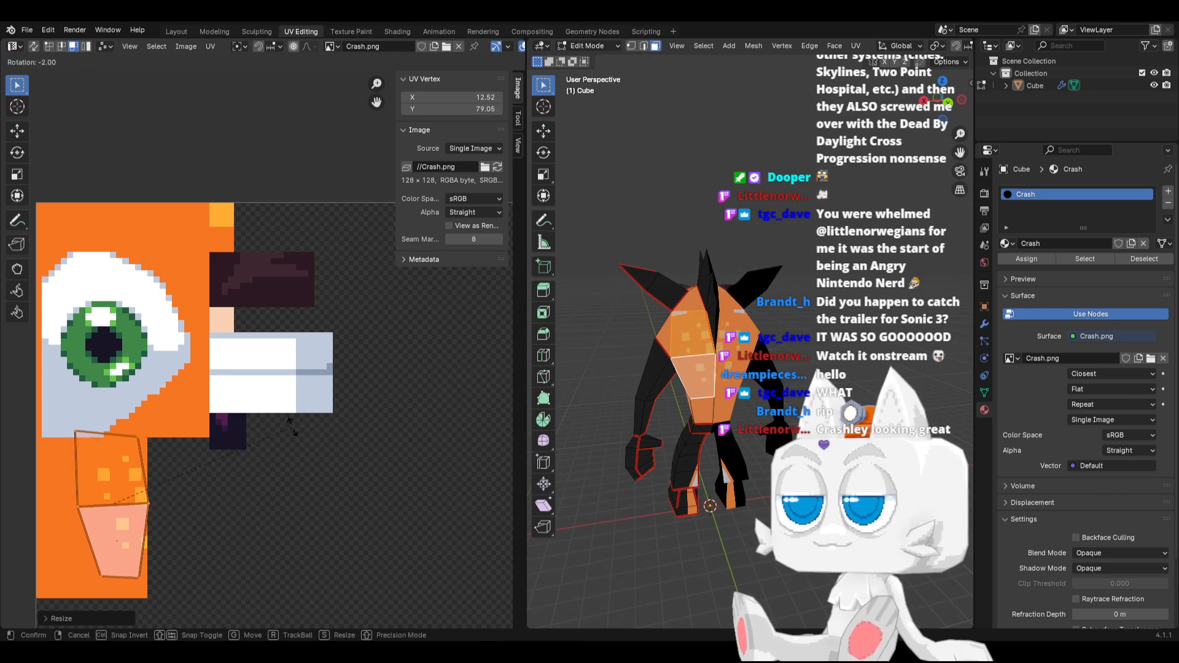
click(270, 419)
key(g)
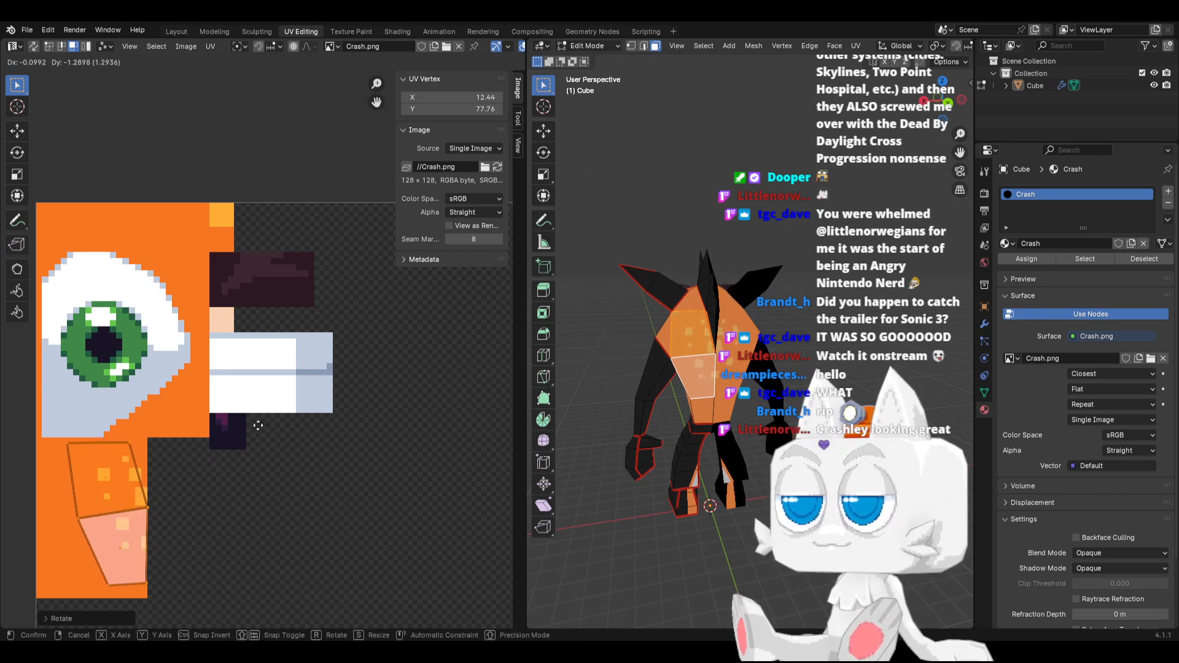
click(257, 425)
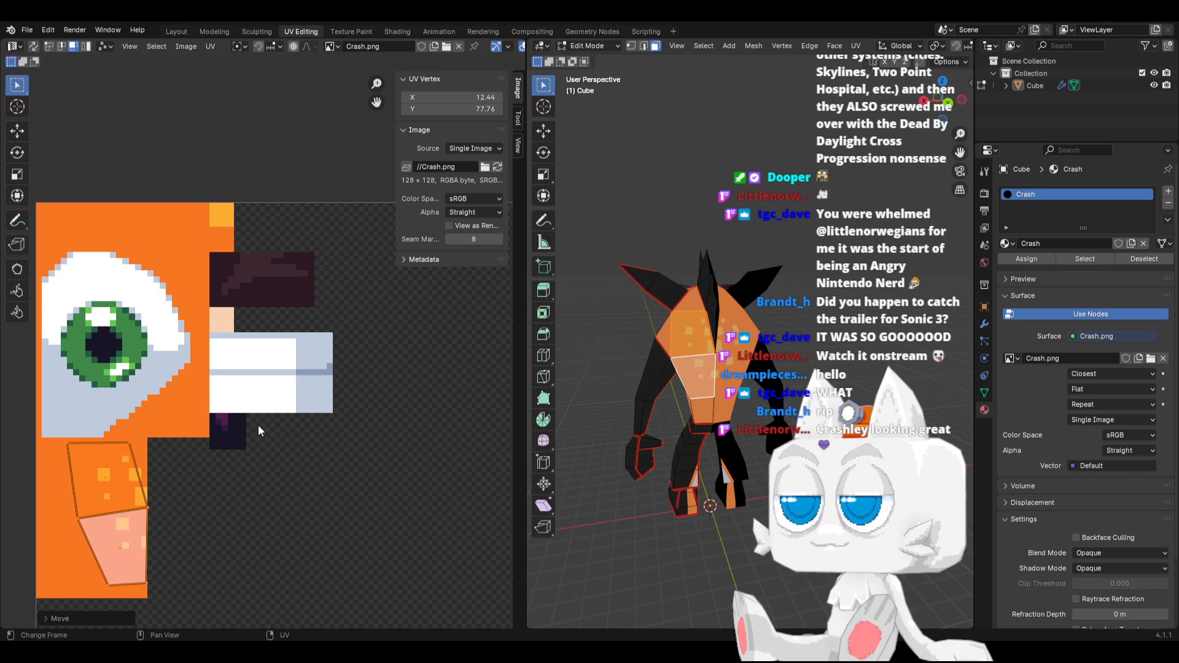
Shrink the back UV island, shift it up within the speckled area, and readjust its scale
key(s)
click(163, 502)
key(g)
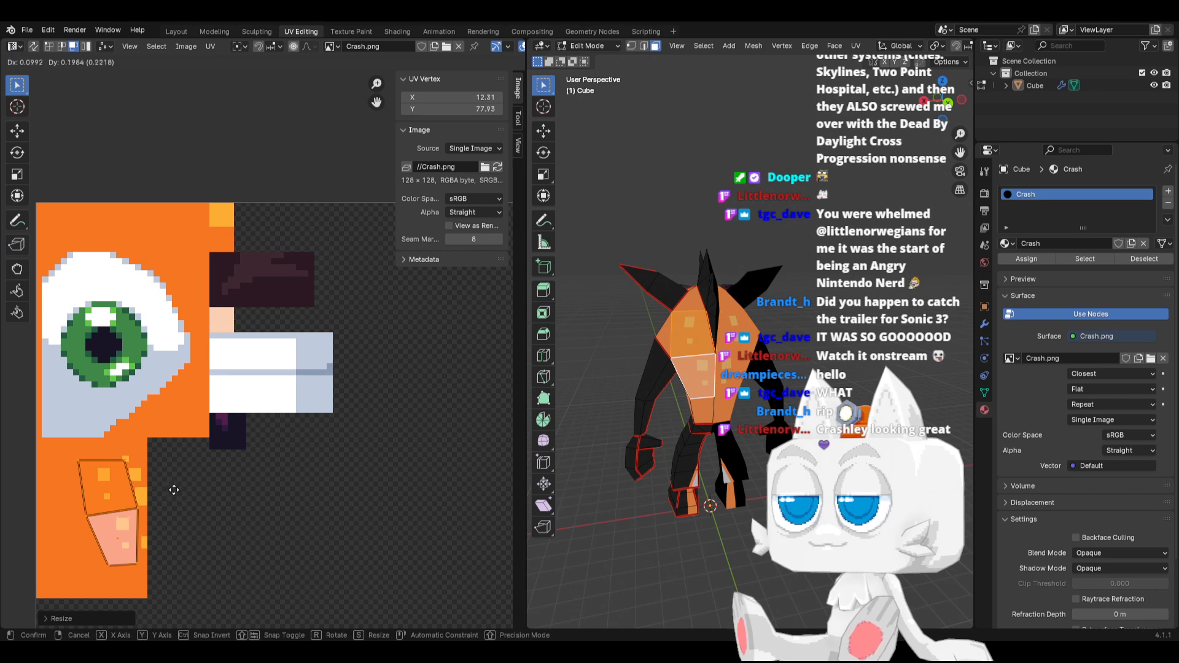
click(181, 478)
key(s)
click(188, 477)
Align the back UV island with the right edge of the speckled orange area and rotate it slightly
scroll(175, 495, up, 2)
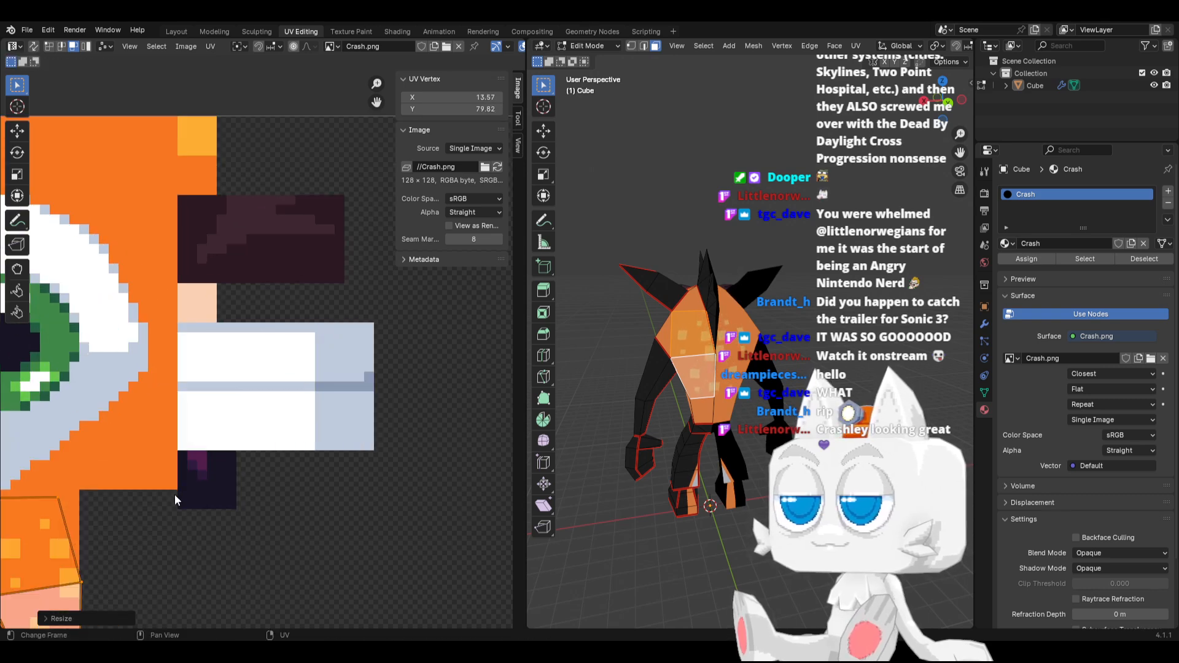
middle_drag(174, 494, 231, 389)
key(g)
click(229, 393)
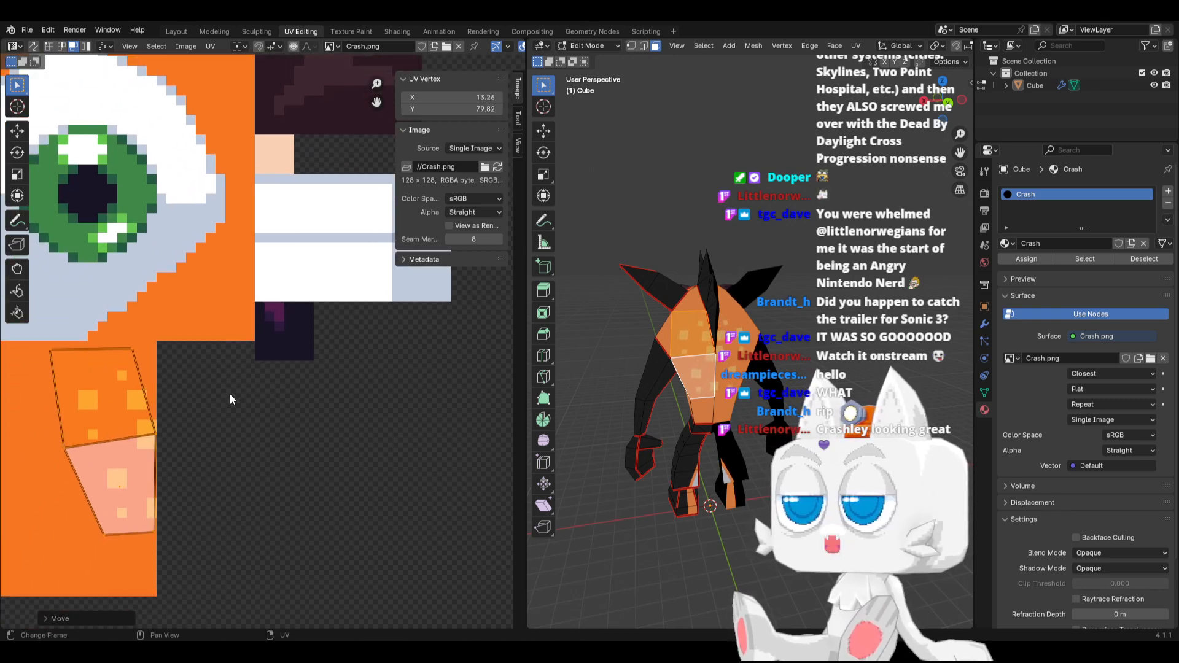
key(r)
click(186, 389)
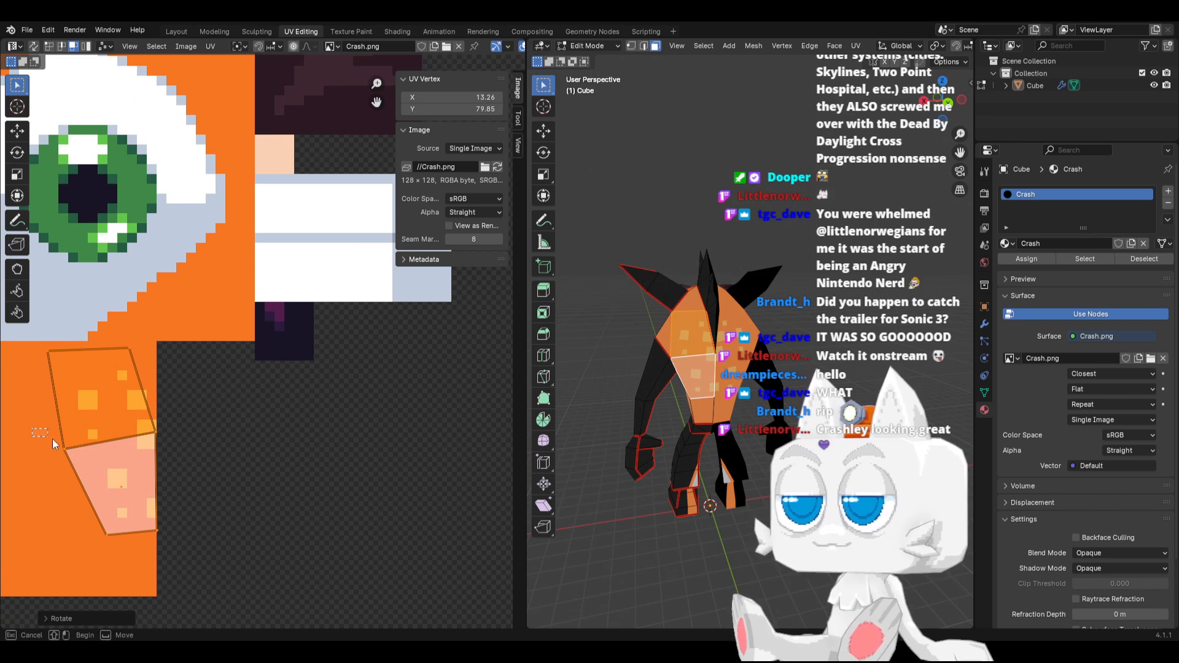
In vertex mode, level the shared middle edge of the back UV island by moving its left vertex up
key(alt+a)
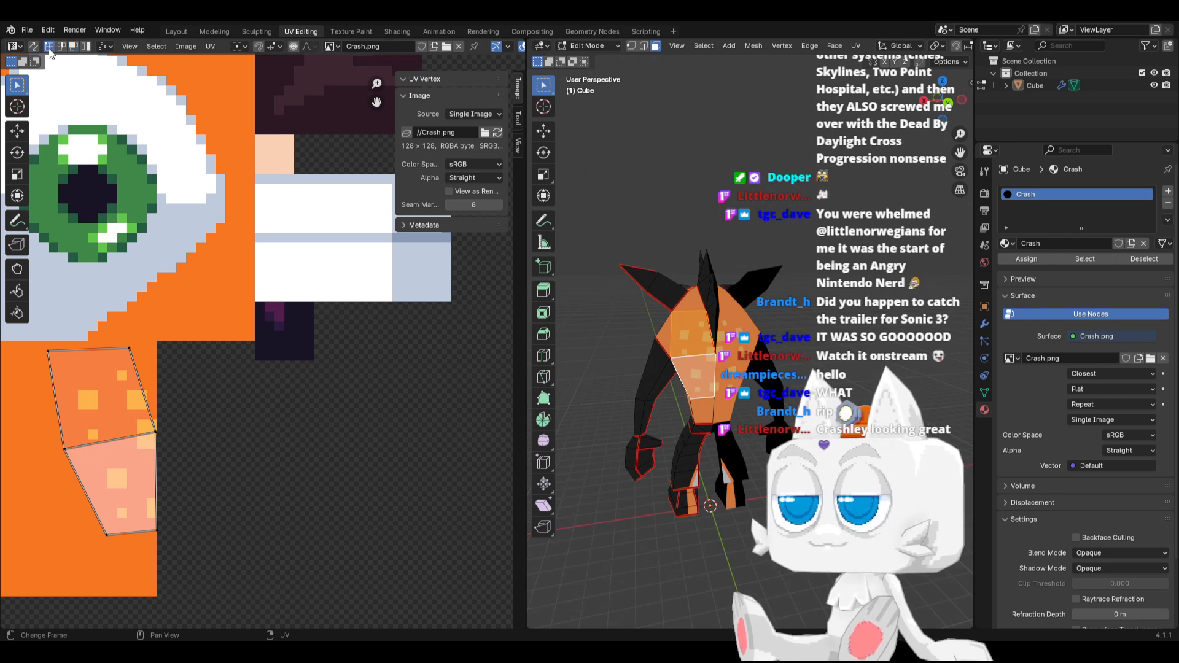
drag(35, 428, 100, 476)
key(g)
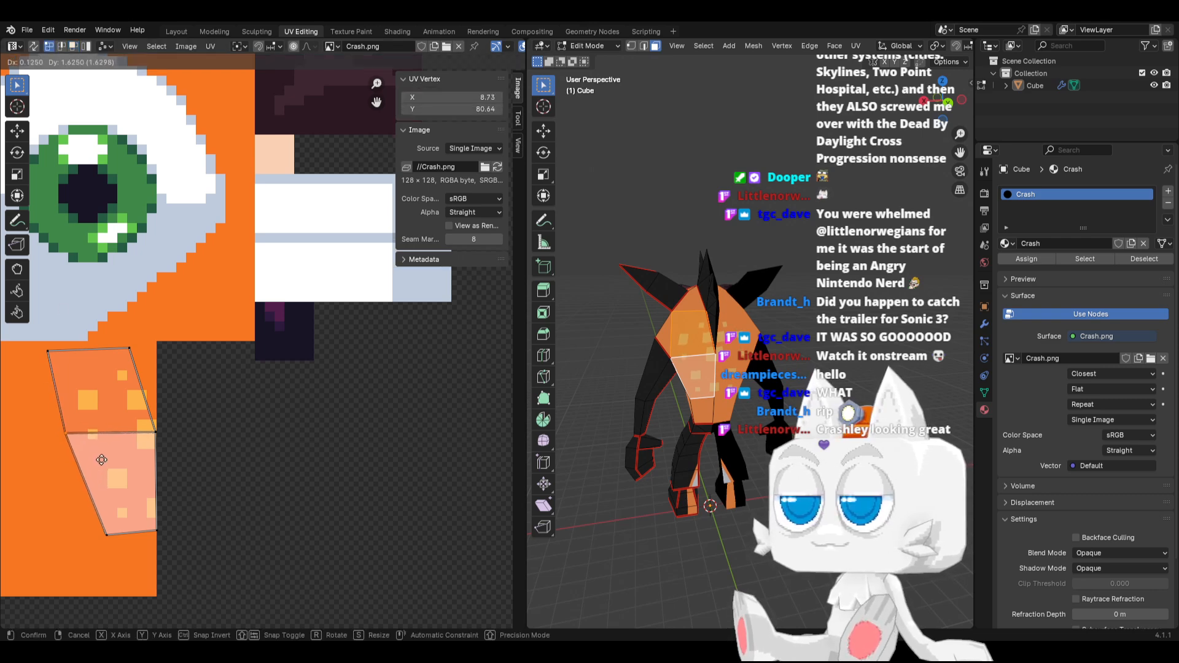
click(183, 368)
Widen the island's top UV edge along X and shift it slightly left
key(s)
key(x)
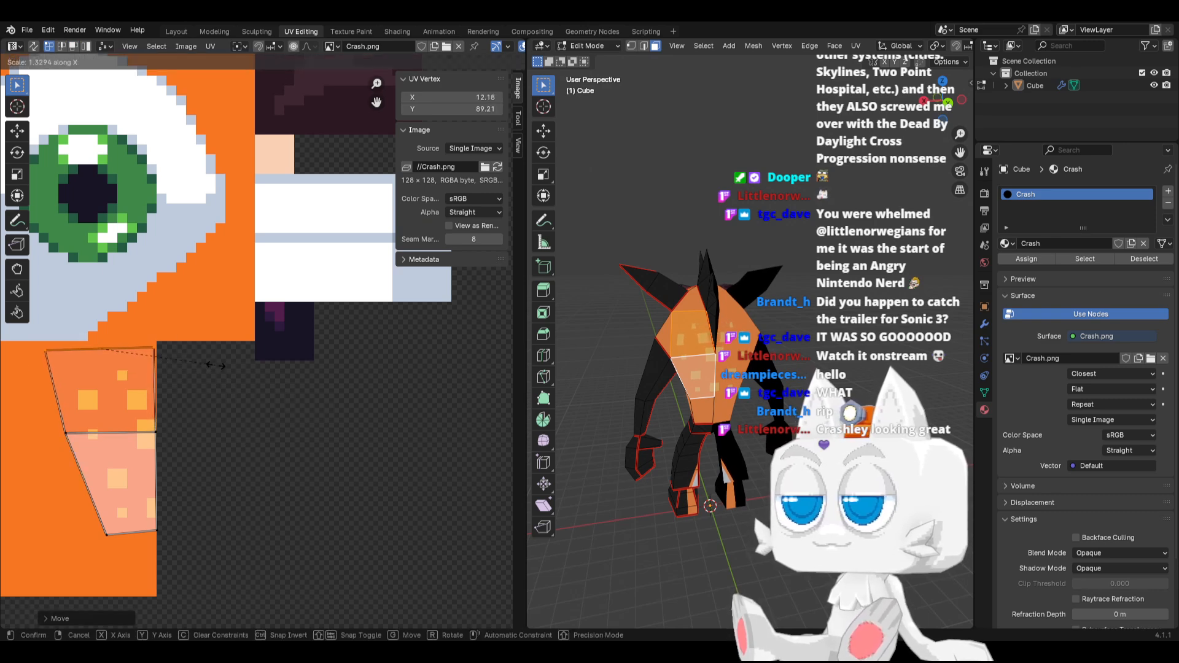
click(214, 365)
key(g)
key(x)
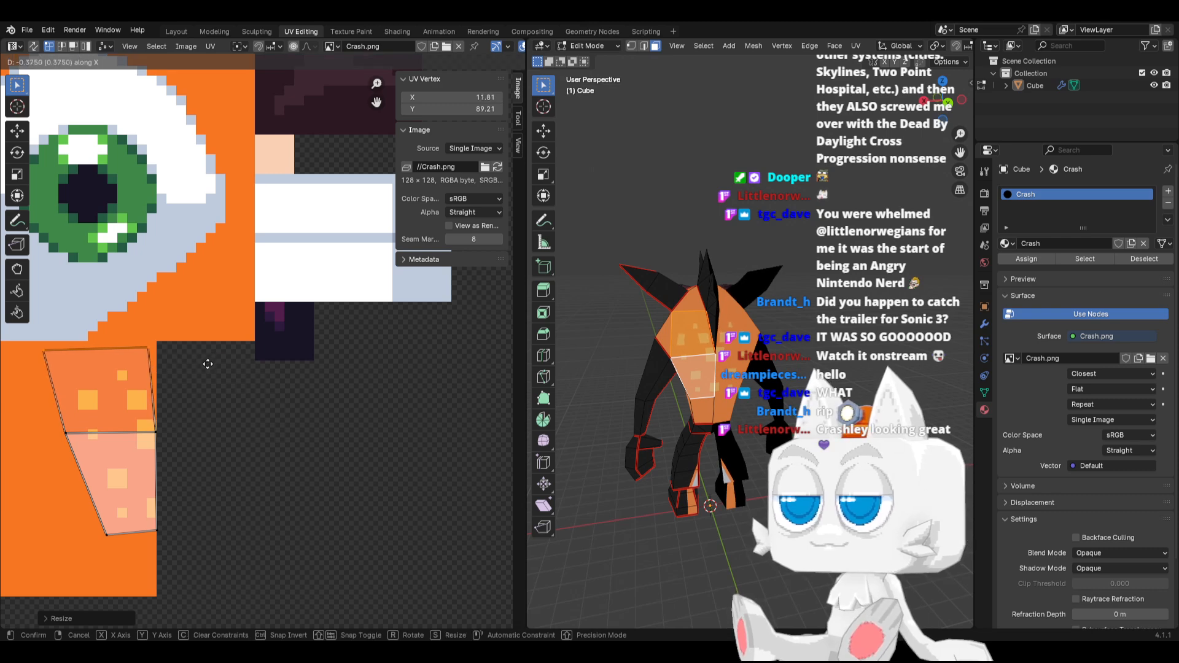
click(208, 365)
Move the island's top-left UV vertex inward and level it with the top edge, then check the back in Object Mode
key(g)
key(x)
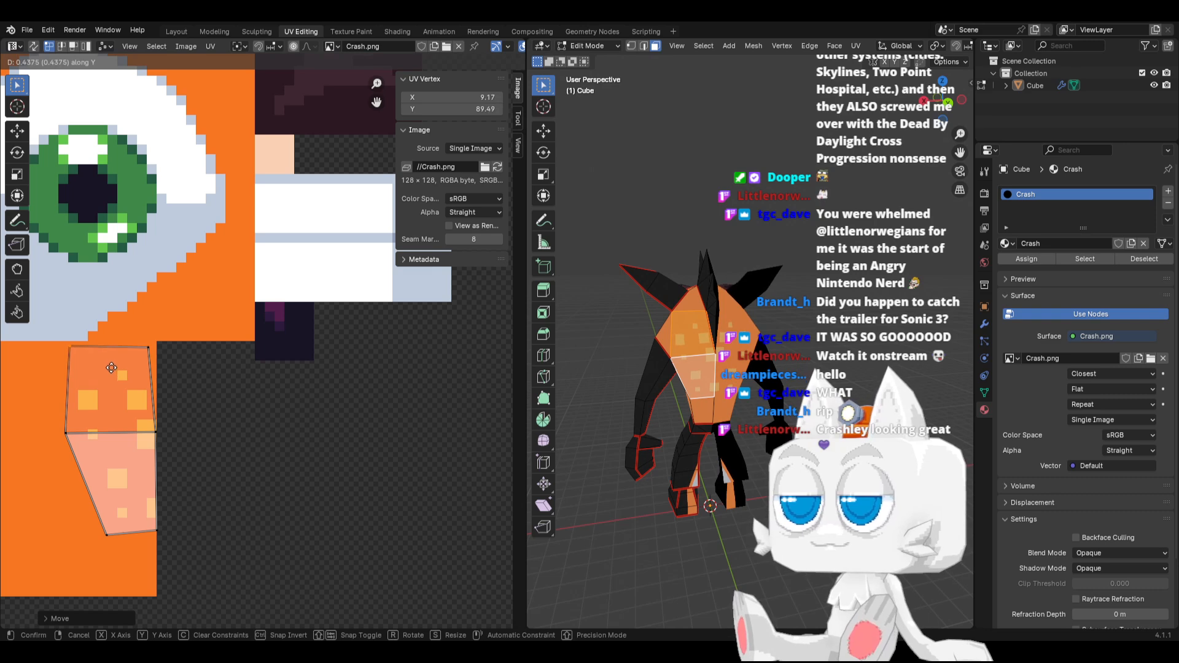
click(111, 367)
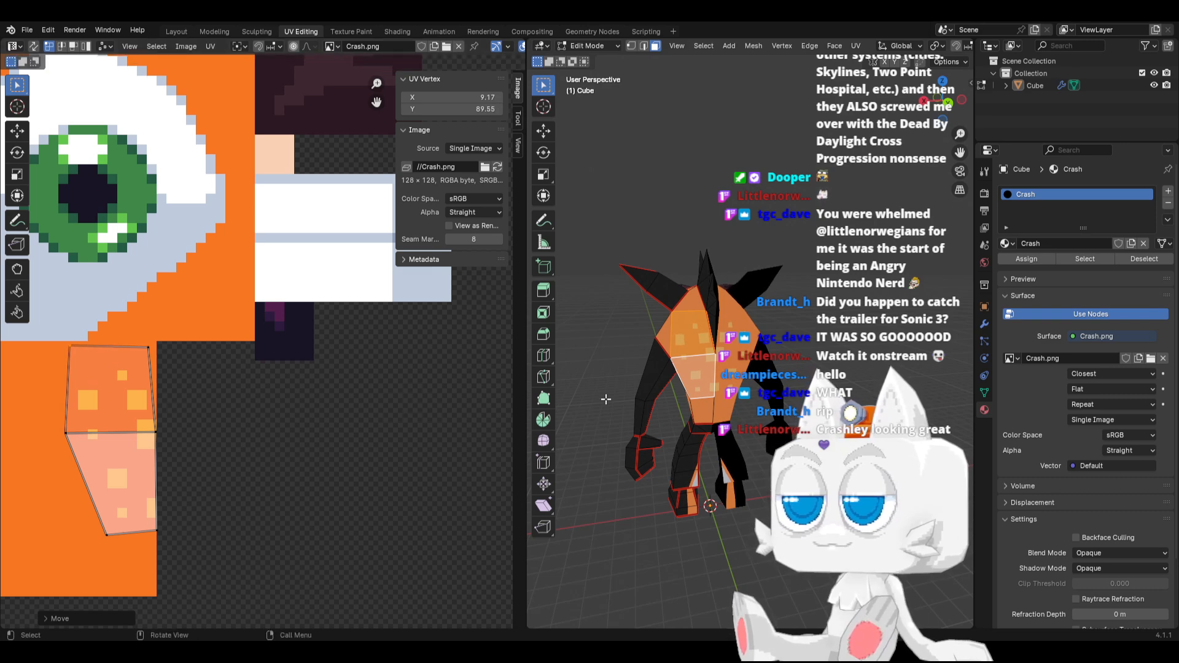
key(Tab)
mouse_move(656, 389)
middle_down()
mouse_move(687, 390)
mouse_move(662, 379)
middle_up()
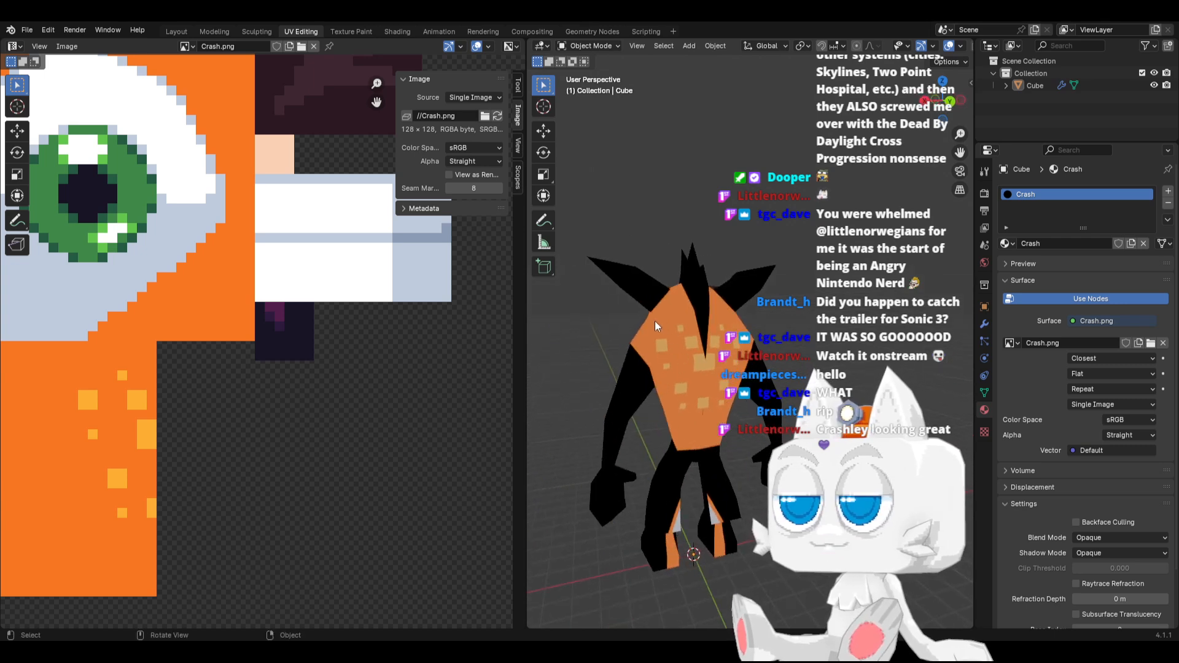
Return to Edit Mode and move the left UV vertex of the island's middle edge 0.5 pixel right along X
key(Tab)
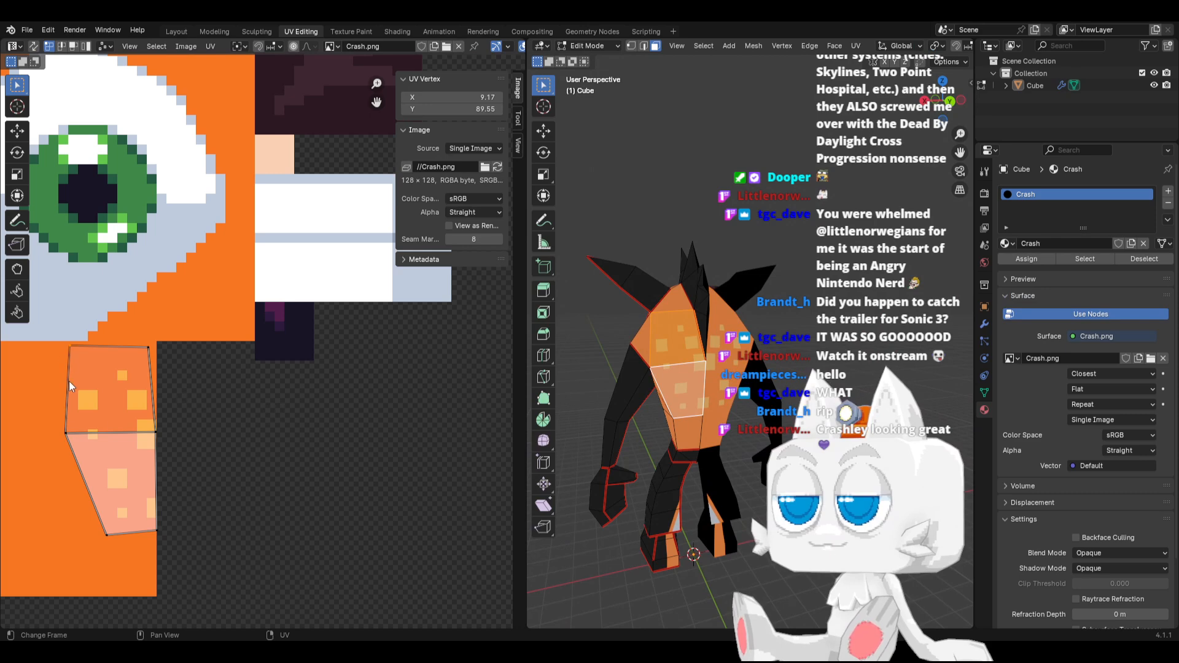
click(67, 432)
key(g)
key(x)
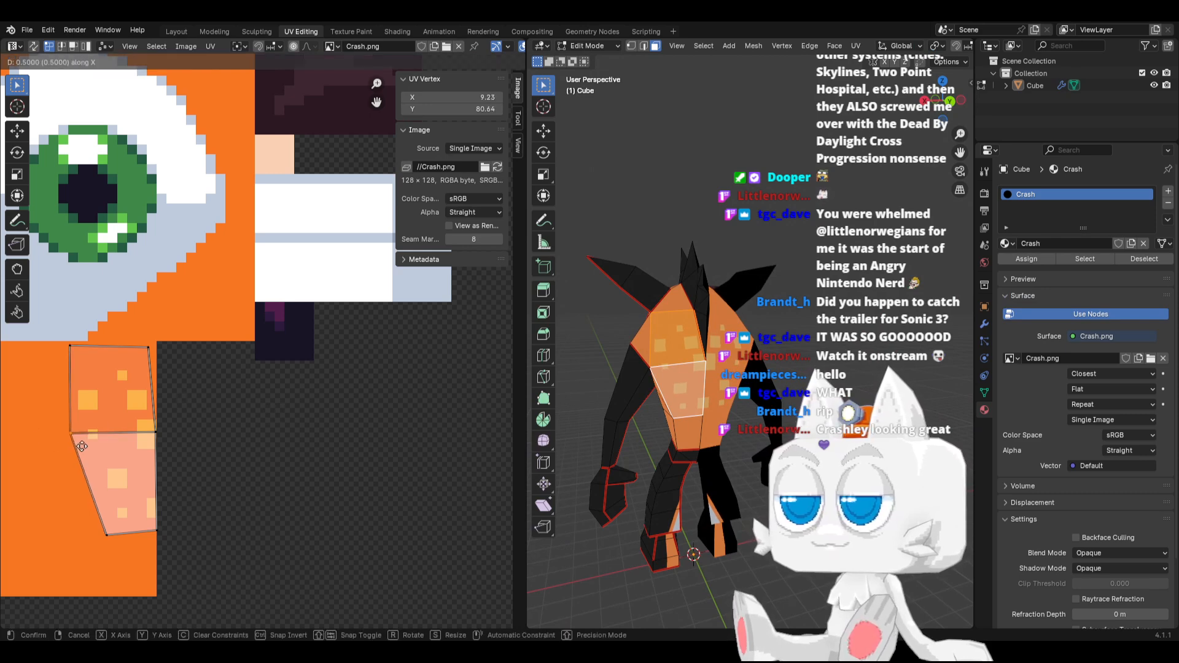
click(82, 447)
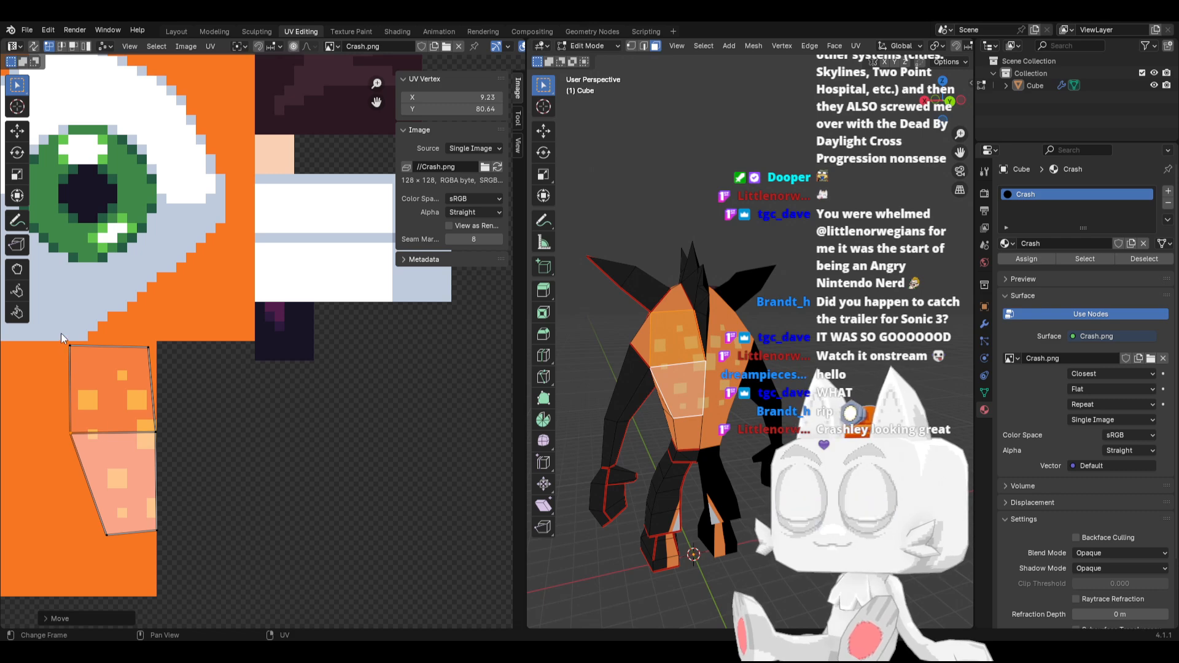
Move the island's top-left UV vertex slightly right along X, return to Object Mode, and save the Blender file
drag(61, 334, 85, 365)
key(g)
key(x)
click(90, 366)
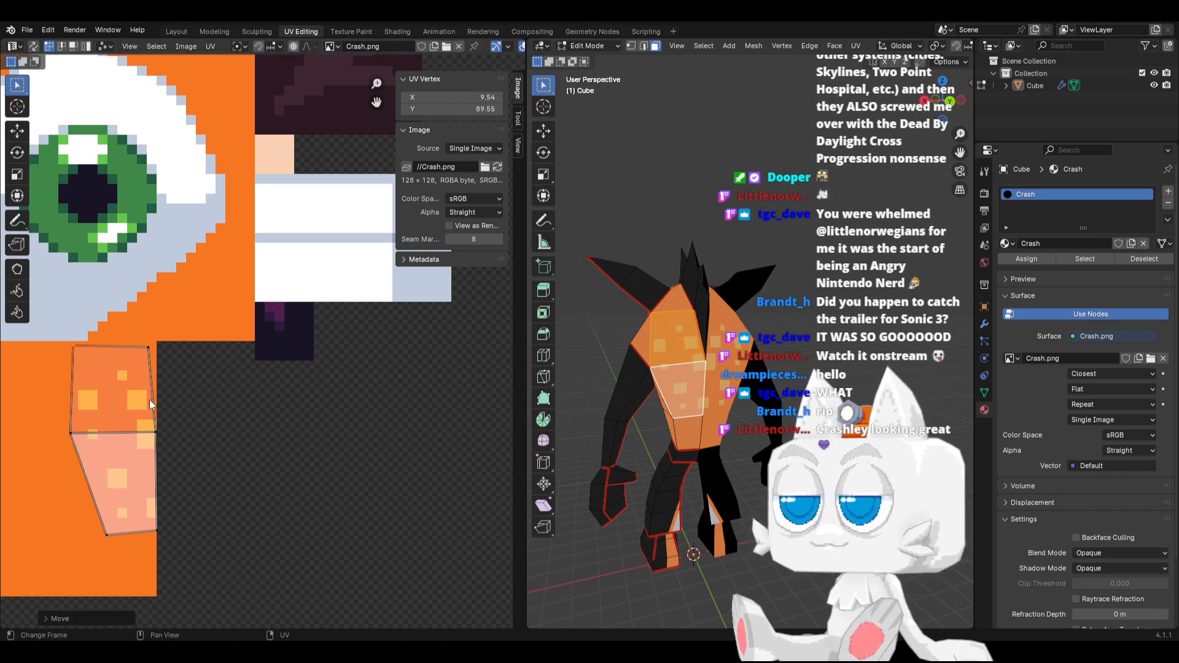
key(Tab)
key(ctrl+s)
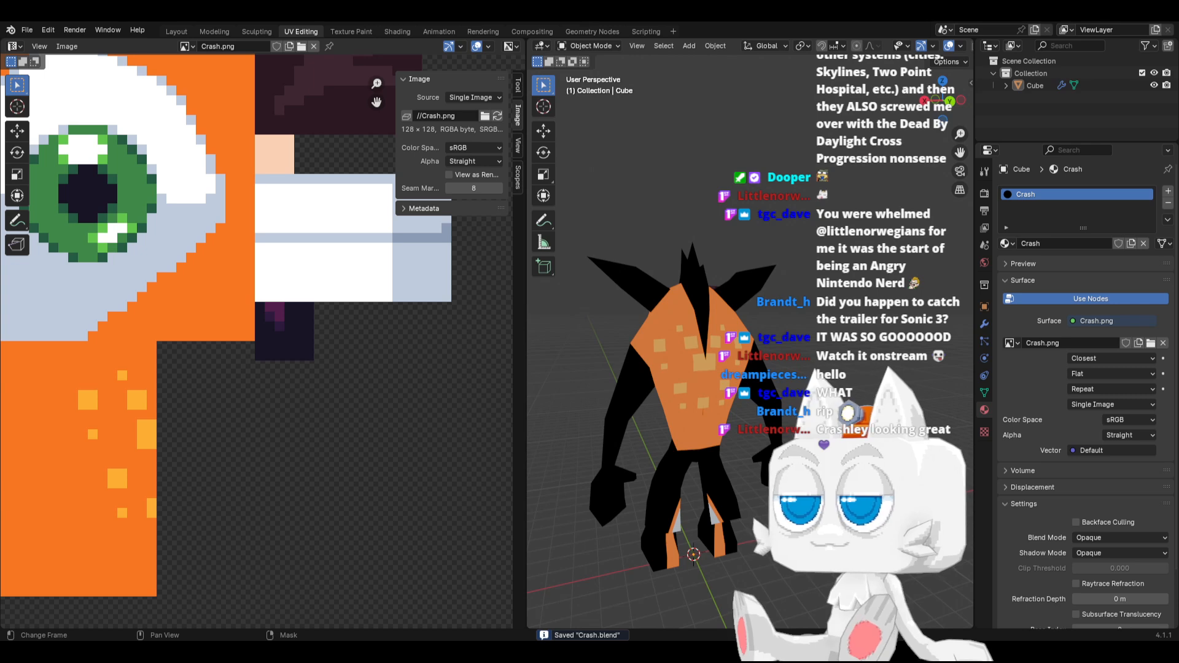
Switch to Aseprite, sample orange #f77622, and paint over the upper yellow spots in the area below the eye
key(alt+Tab)
key(ctrl+z)
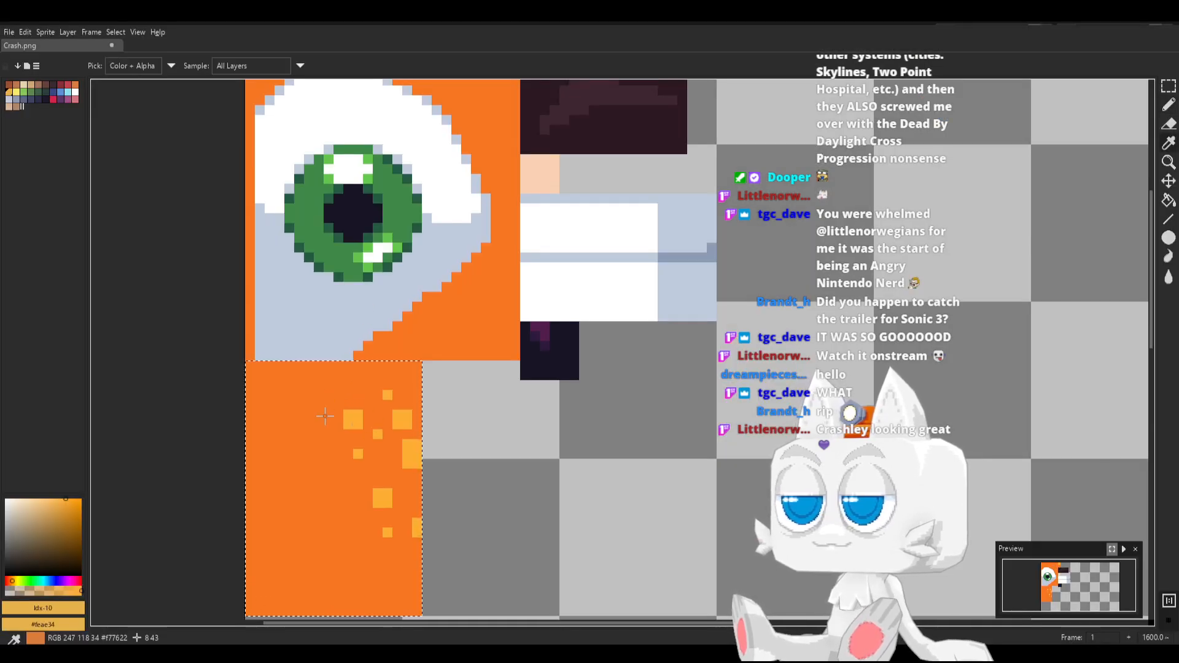
alt+click(328, 415)
drag(349, 423, 357, 418)
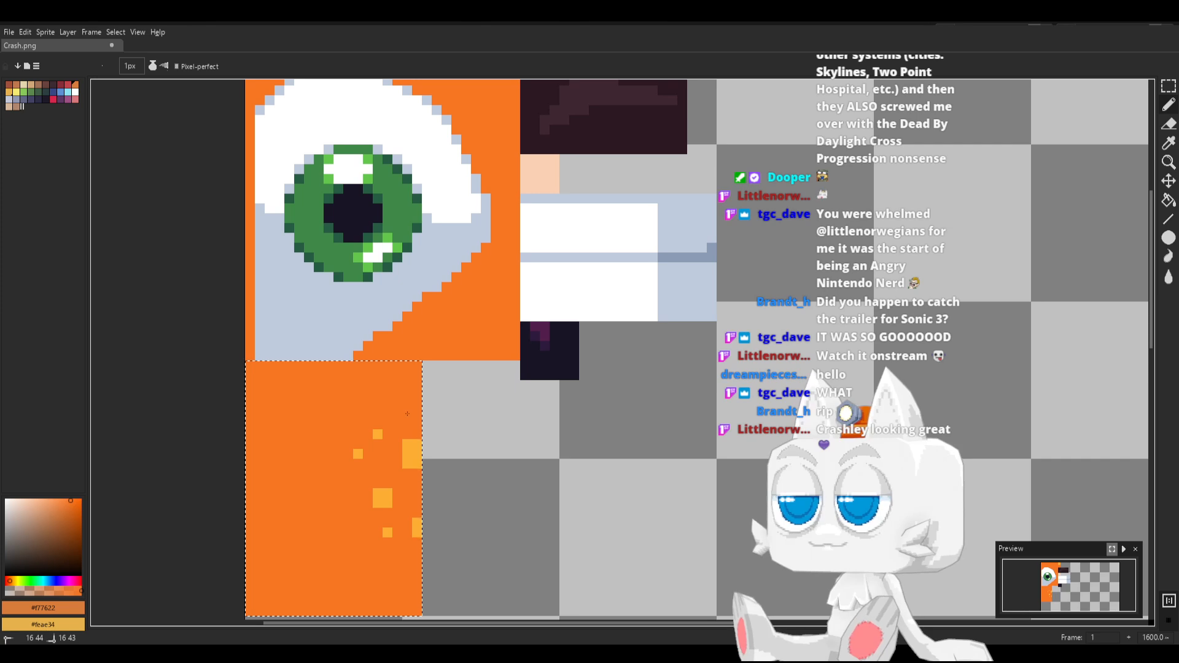
Paint a 2 × 2 pixel spot and a single-pixel spot in yellow #feae34 in the upper part of the area
key(x)
click(386, 424)
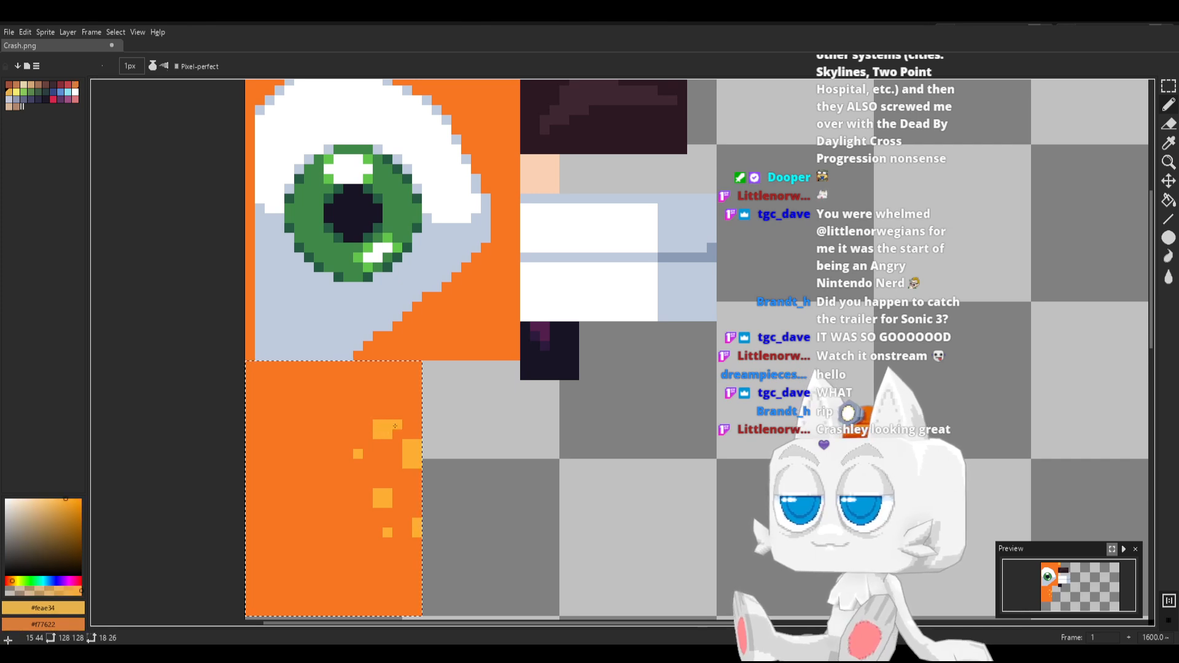
click(405, 405)
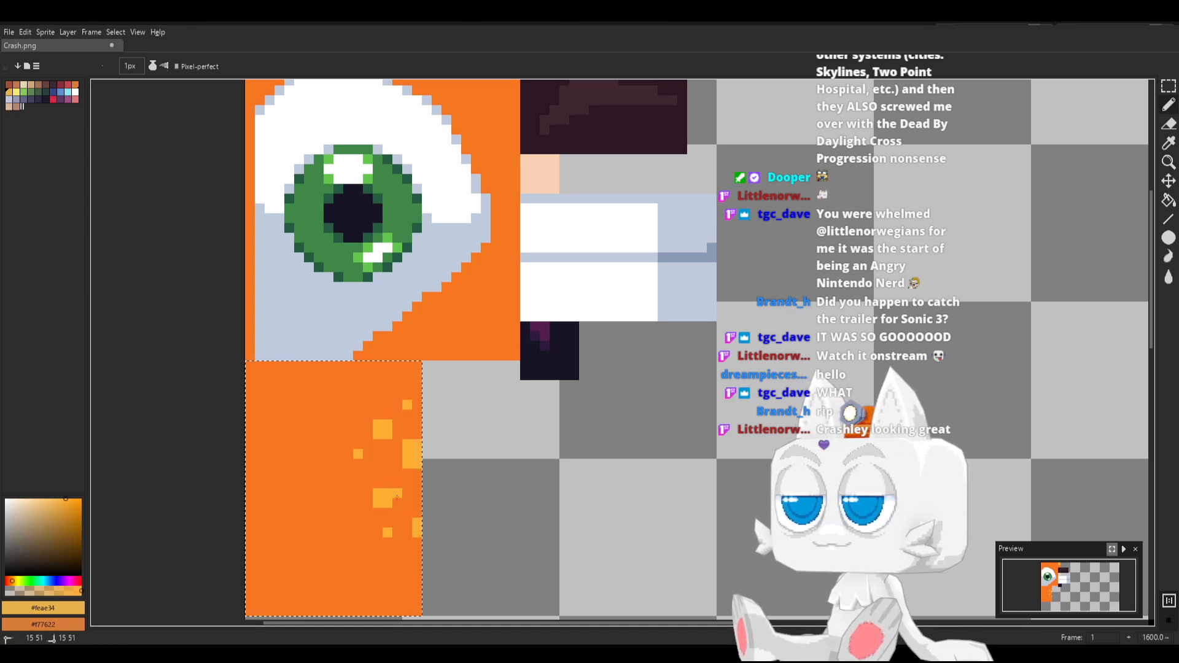
Shift the lower single-pixel #feae34 spots toward the orange area's right edge, add another on that edge, and save Crash.png
key(x)
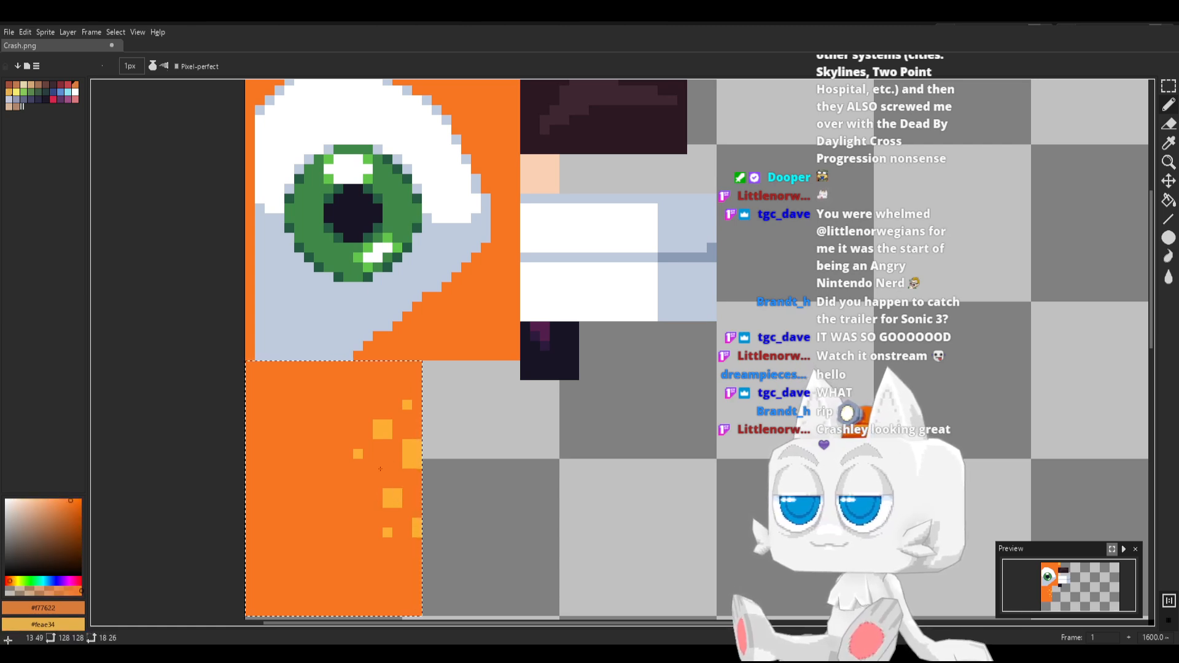
key(x)
click(379, 465)
key(x)
click(354, 451)
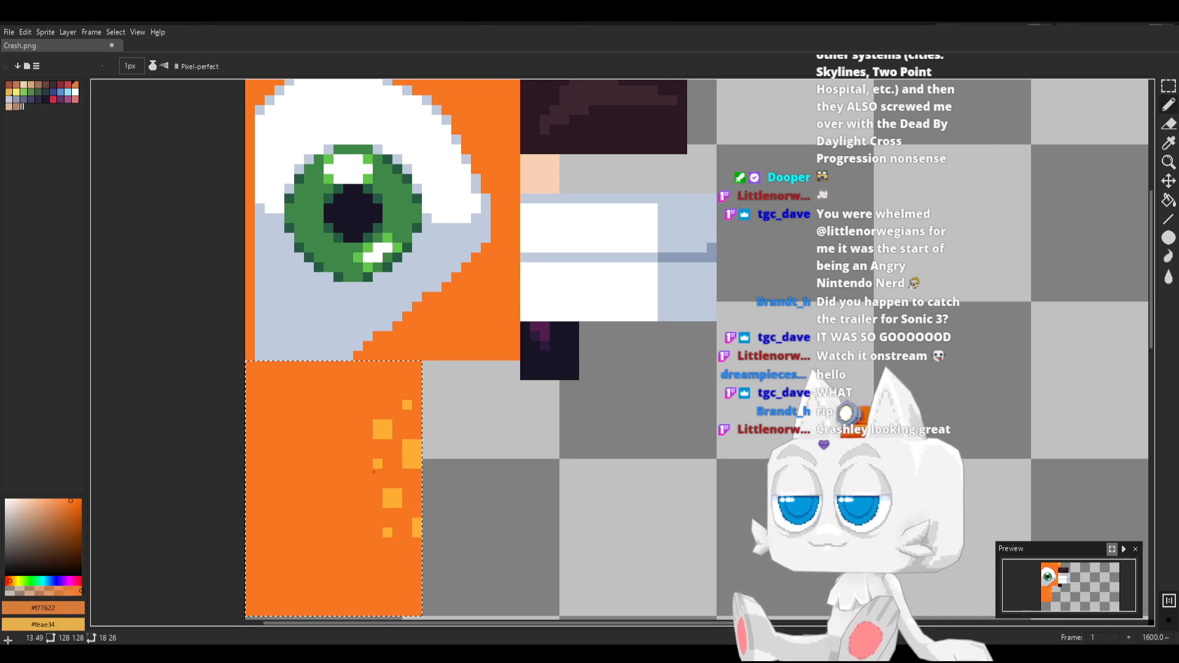
key(x)
click(394, 523)
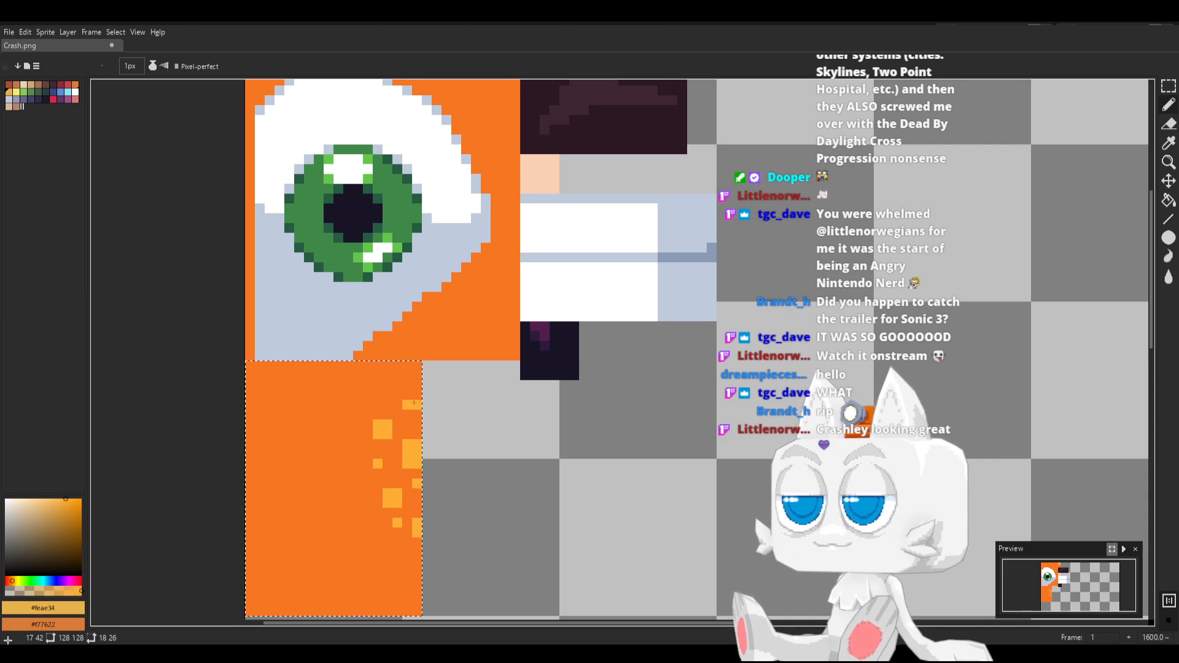
click(378, 386)
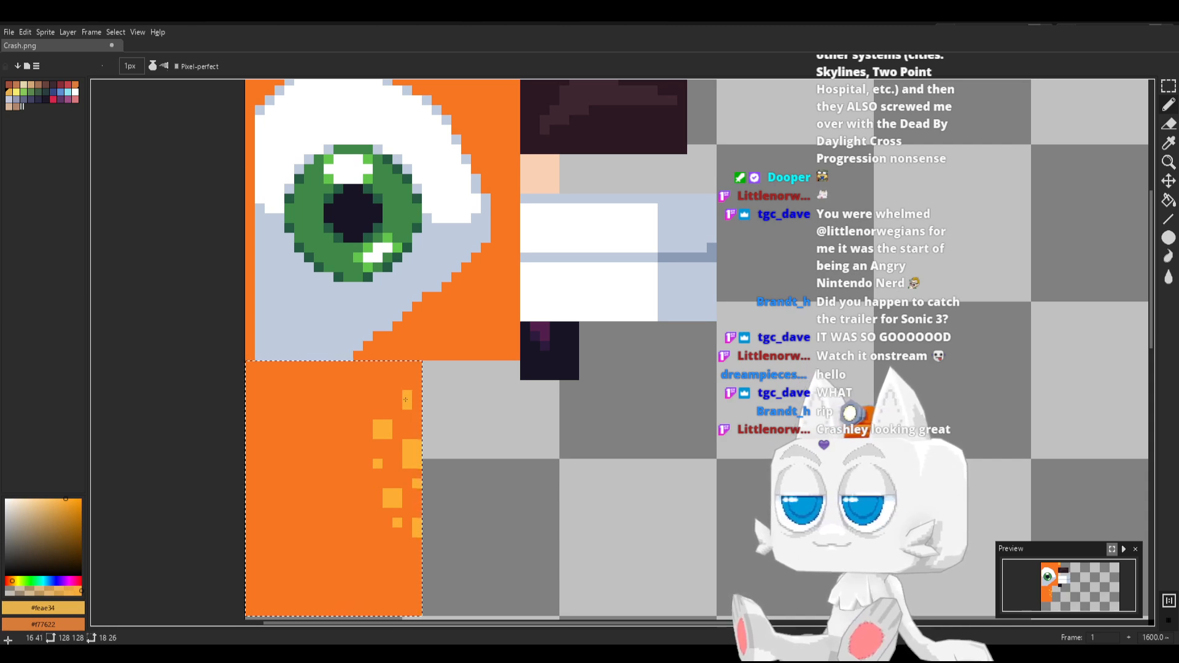
key(ctrl+s)
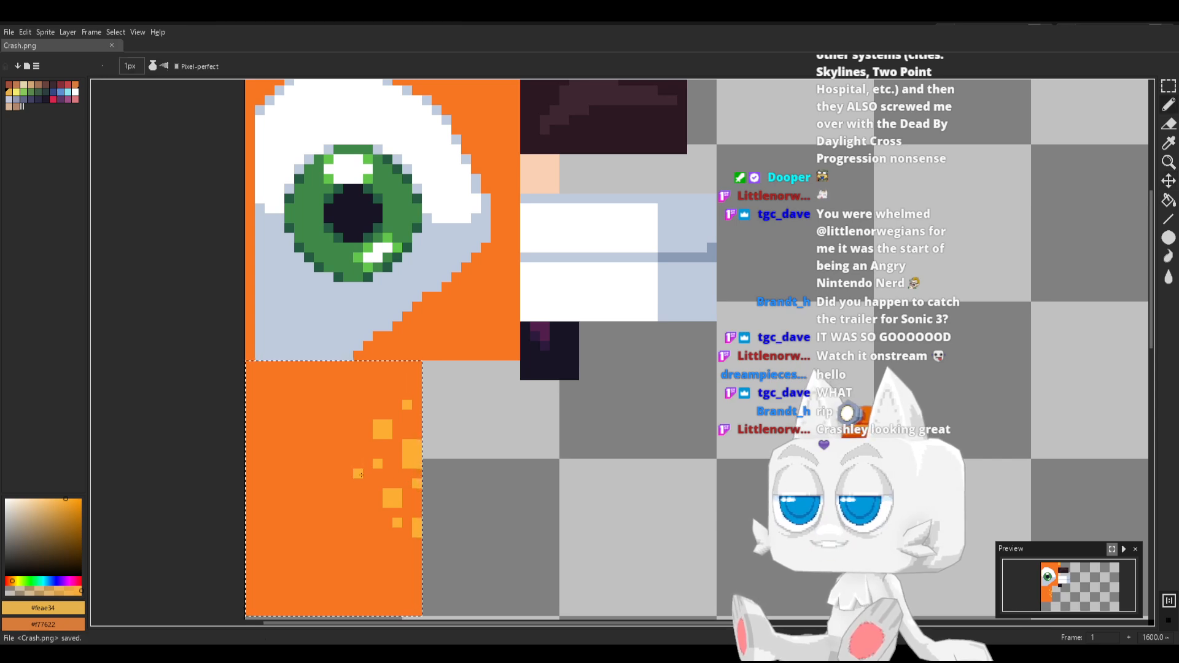
Switch to Blender, reload the Crash.png texture, and enter Edit Mode on the character
key(alt+Tab)
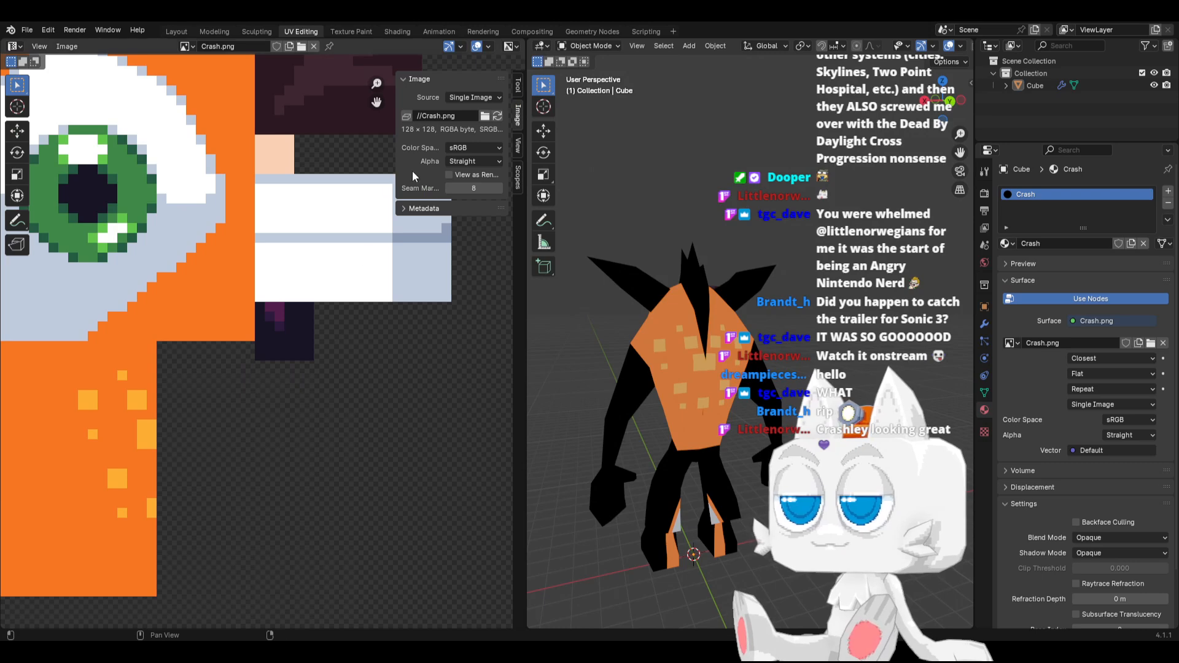
click(498, 115)
key(Tab)
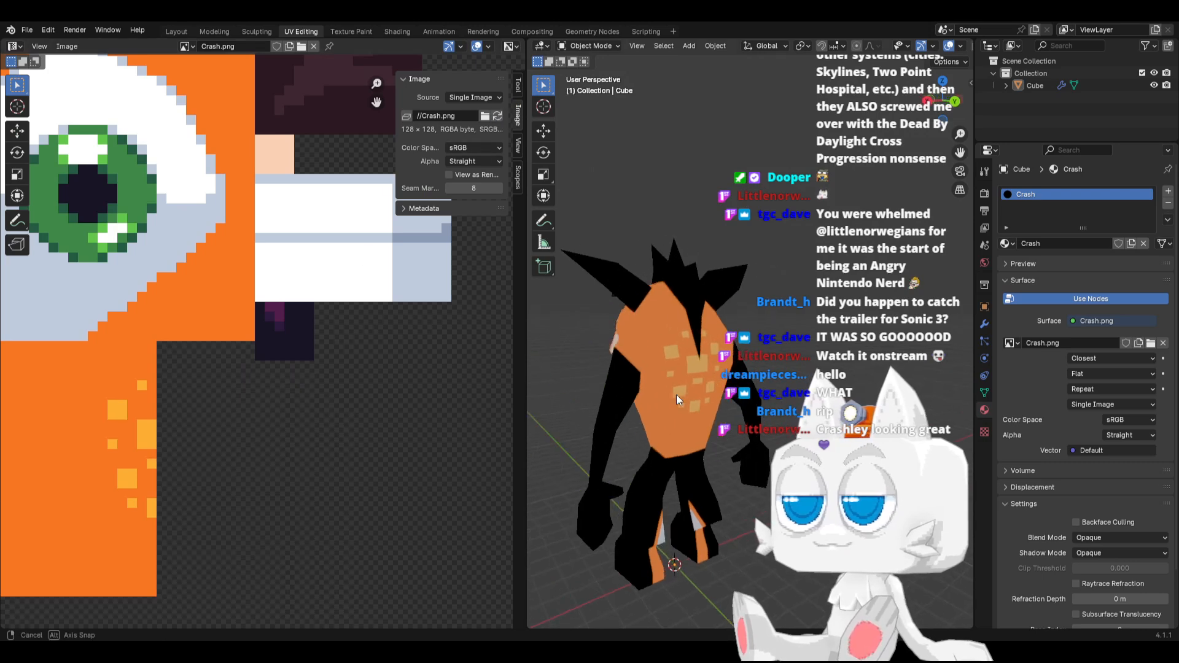
Move the back's UV island 0.5 pixel left along X and check the back in Object Mode
click(682, 400)
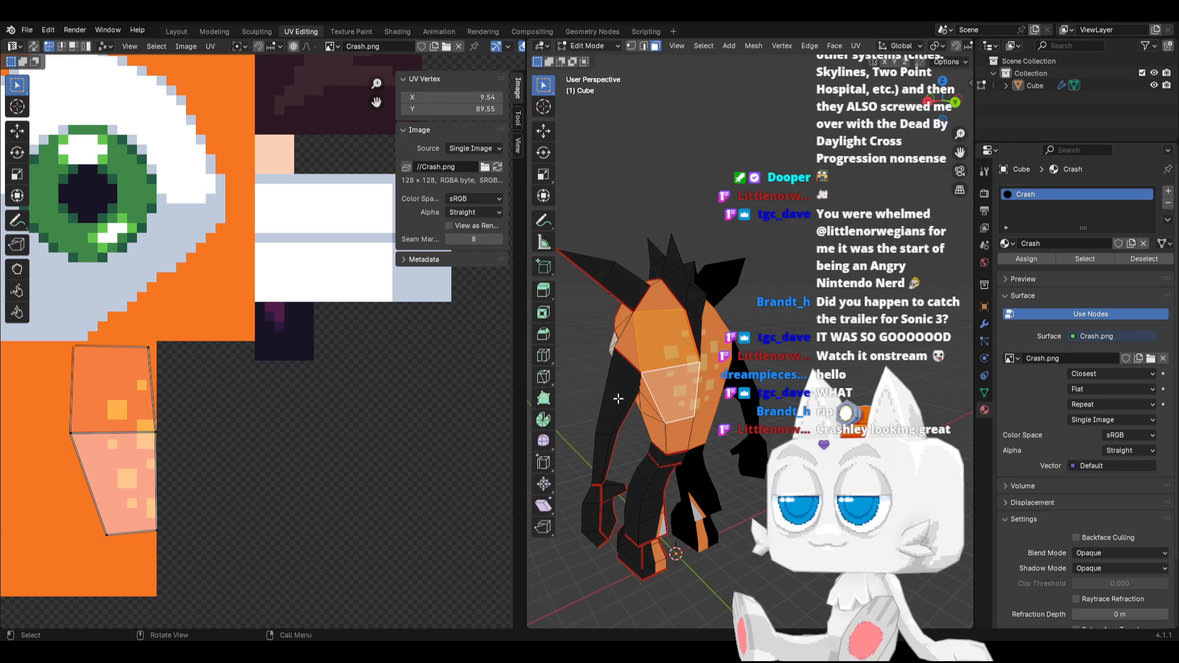
shift+click(137, 403)
key(g)
key(x)
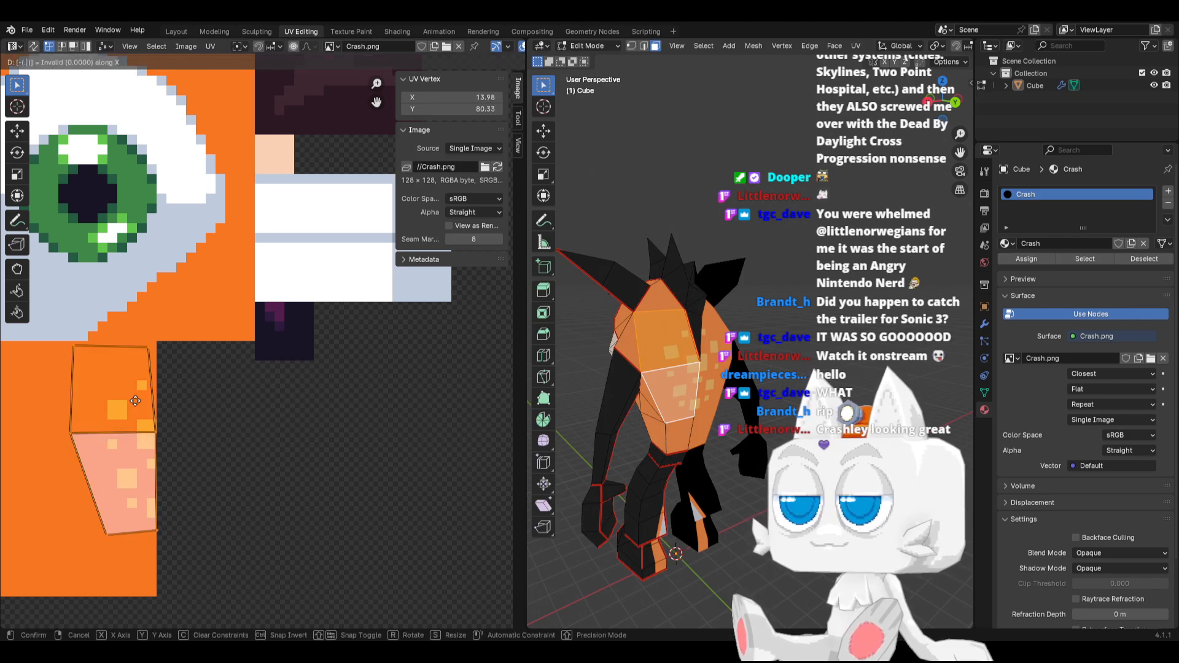
click(131, 401)
key(Tab)
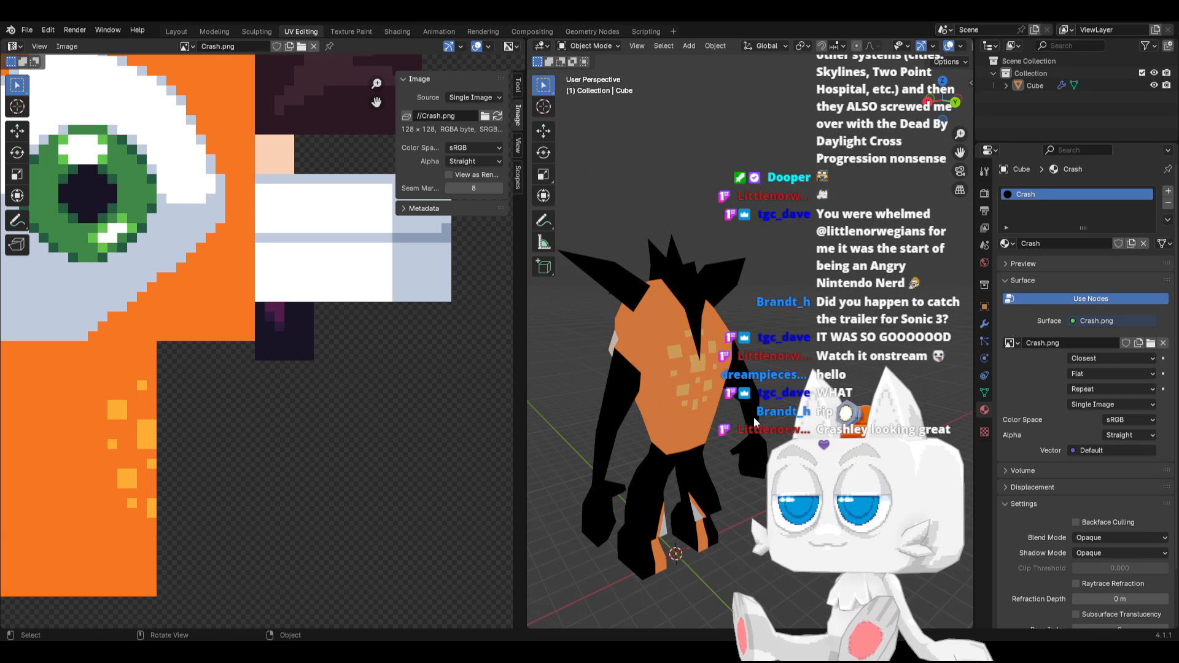
key(Tab)
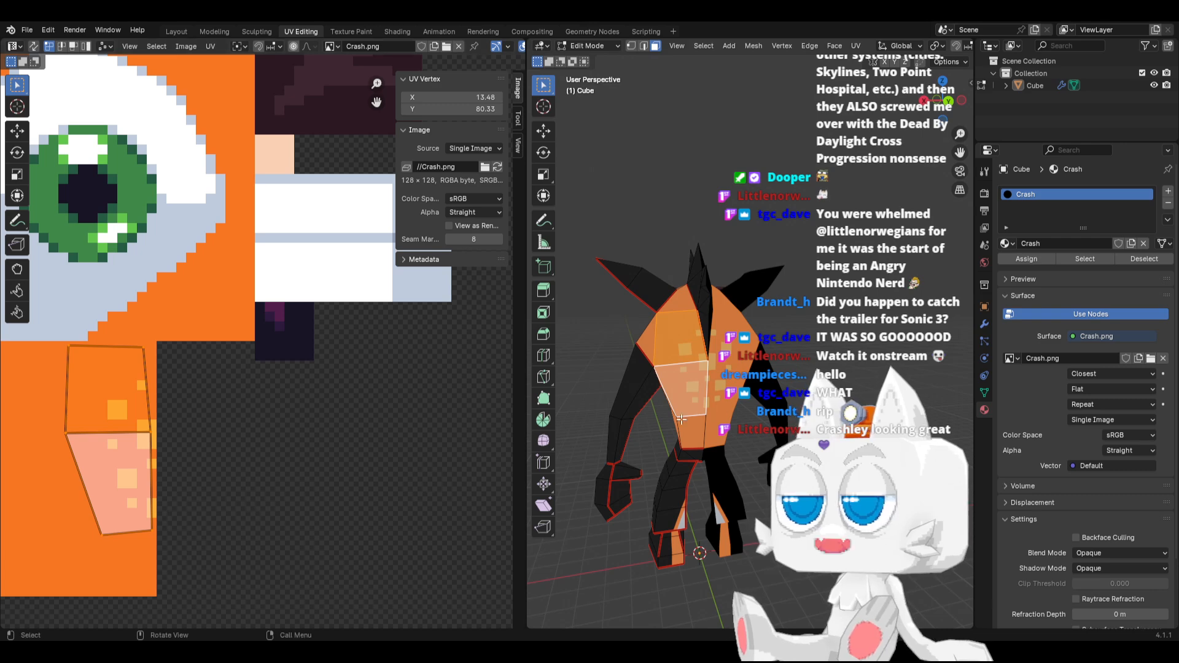
key(Tab)
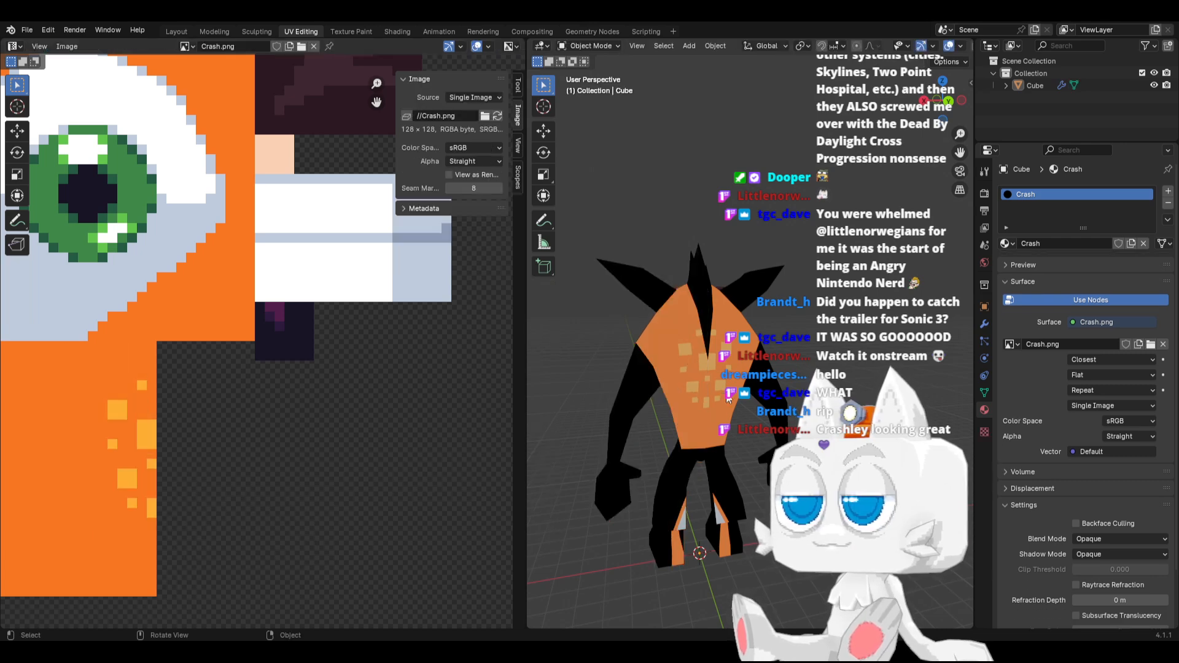
Switch to Aseprite, widen the lowest edge spot to 2 × 2 pixels, and paint over the single-pixel spot beside it in orange #f77622
key(alt+Tab)
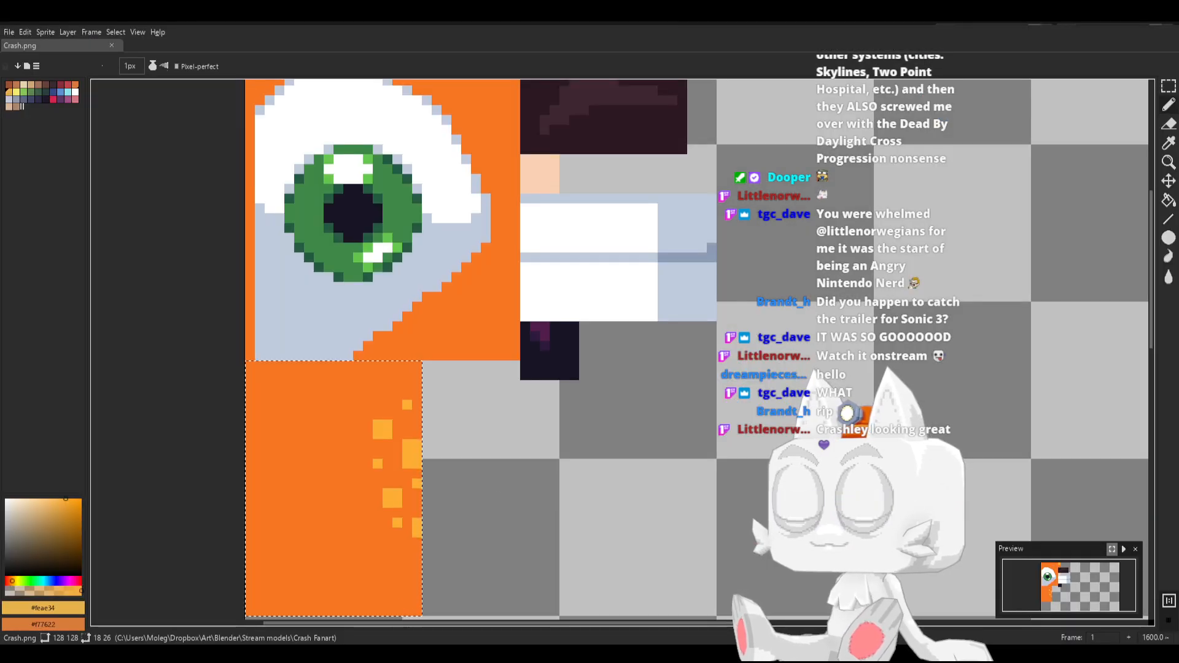
key(b)
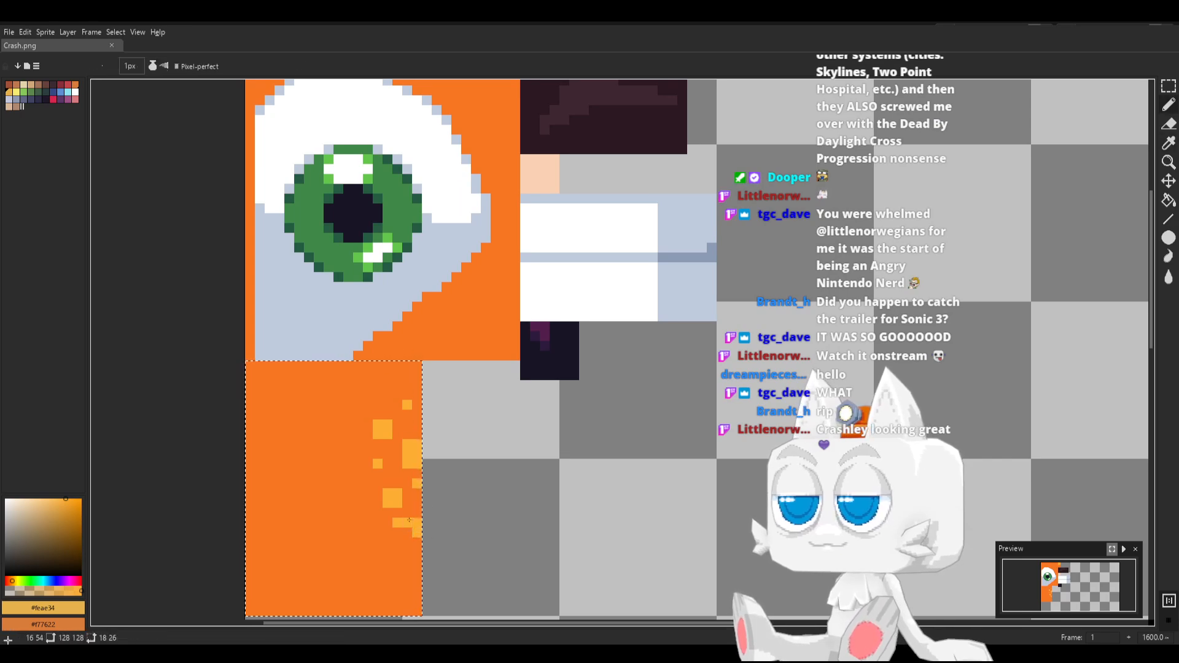
drag(407, 532, 408, 523)
alt+click(398, 533)
click(396, 523)
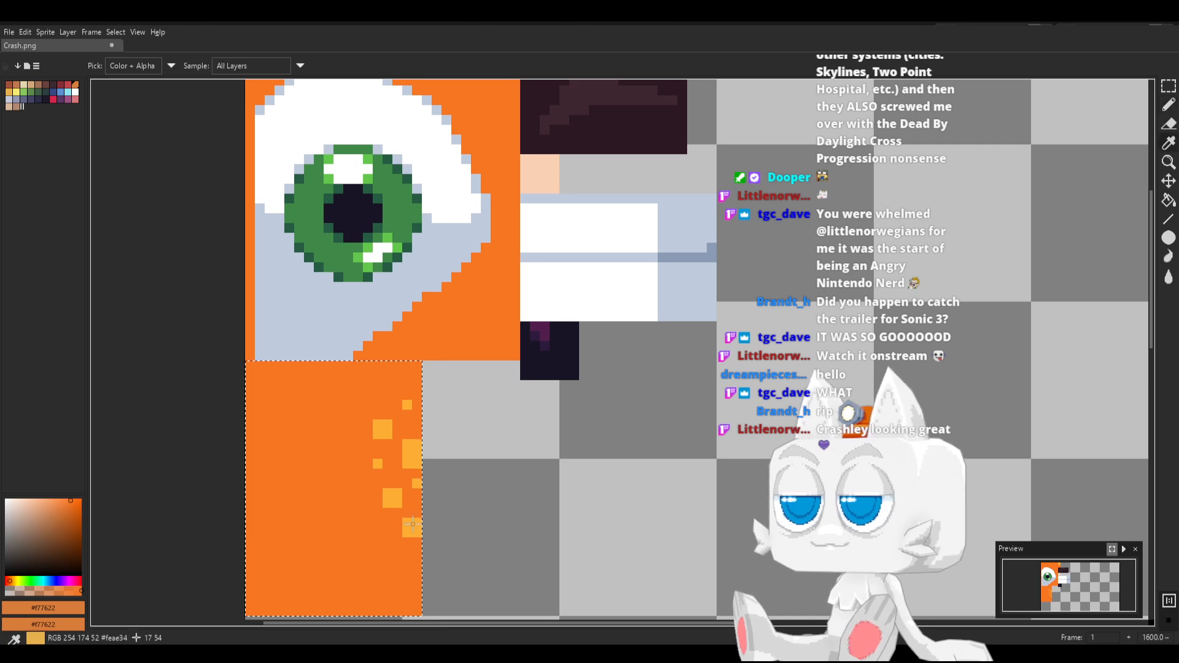
Shift the lower 2 × 2 yellow spot up and the edge pixel down by one, put a single-pixel spot below the former, and save Crash.png
alt+click(392, 498)
click(388, 522)
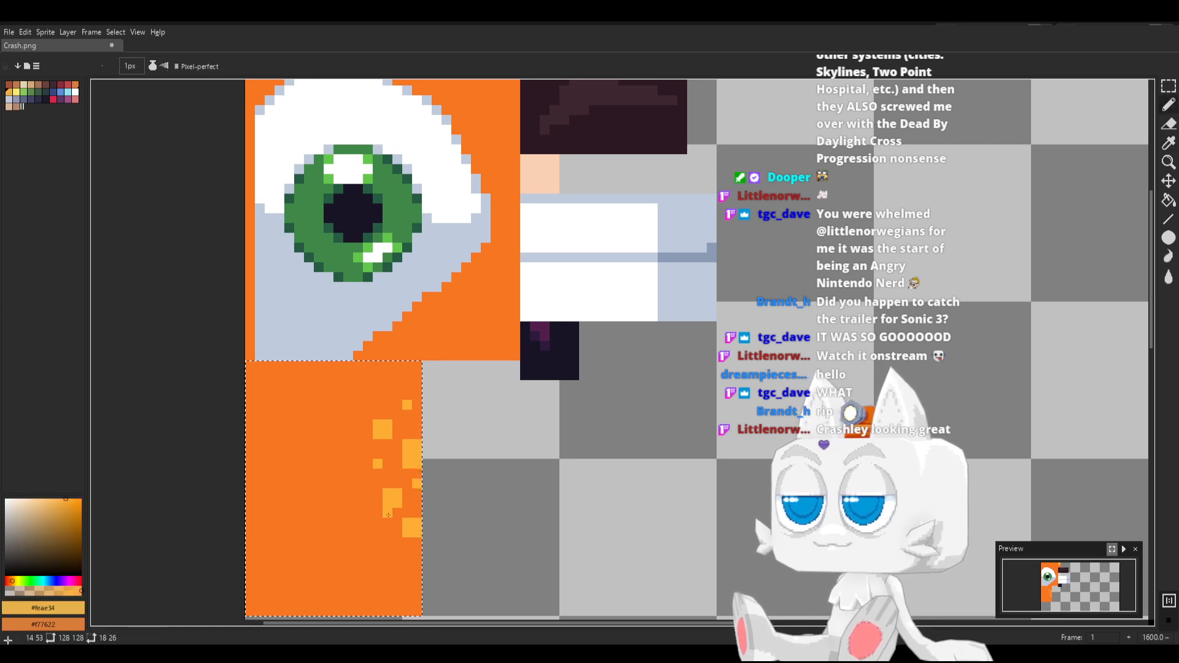
click(388, 513)
drag(389, 486, 388, 503)
alt+click(405, 501)
alt+click(415, 485)
alt+click(415, 490)
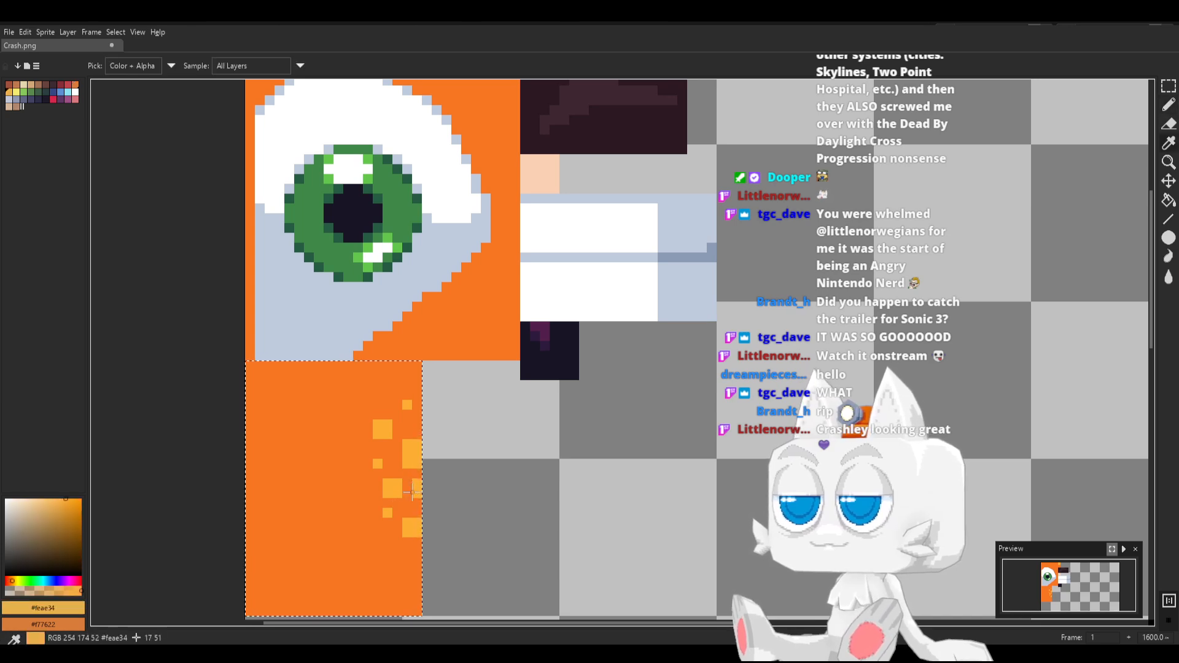
key(ctrl+s)
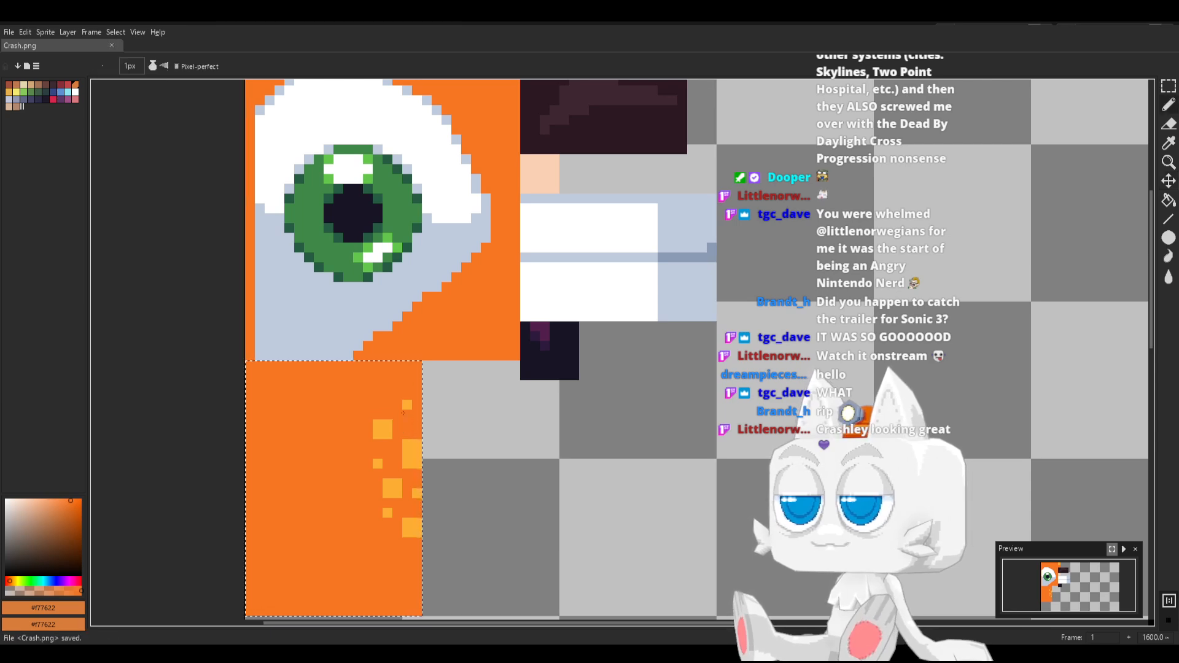
Switch to Blender, reload Crash.png, and inspect the updated fur on the character's back
key(alt+Tab)
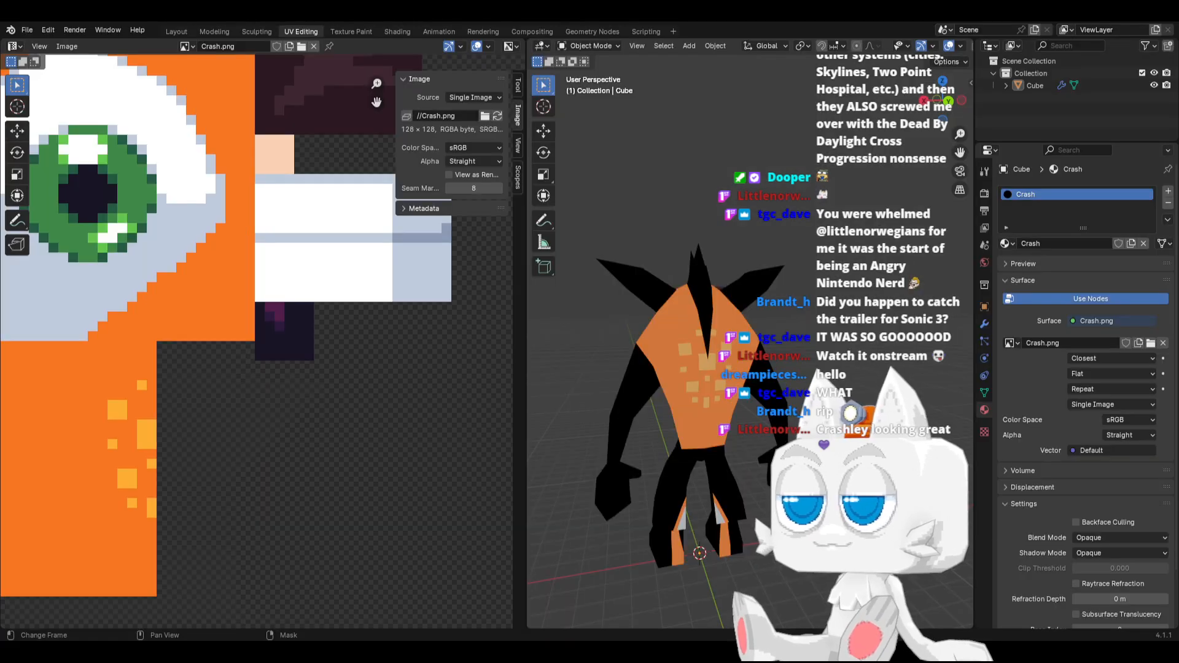
click(497, 116)
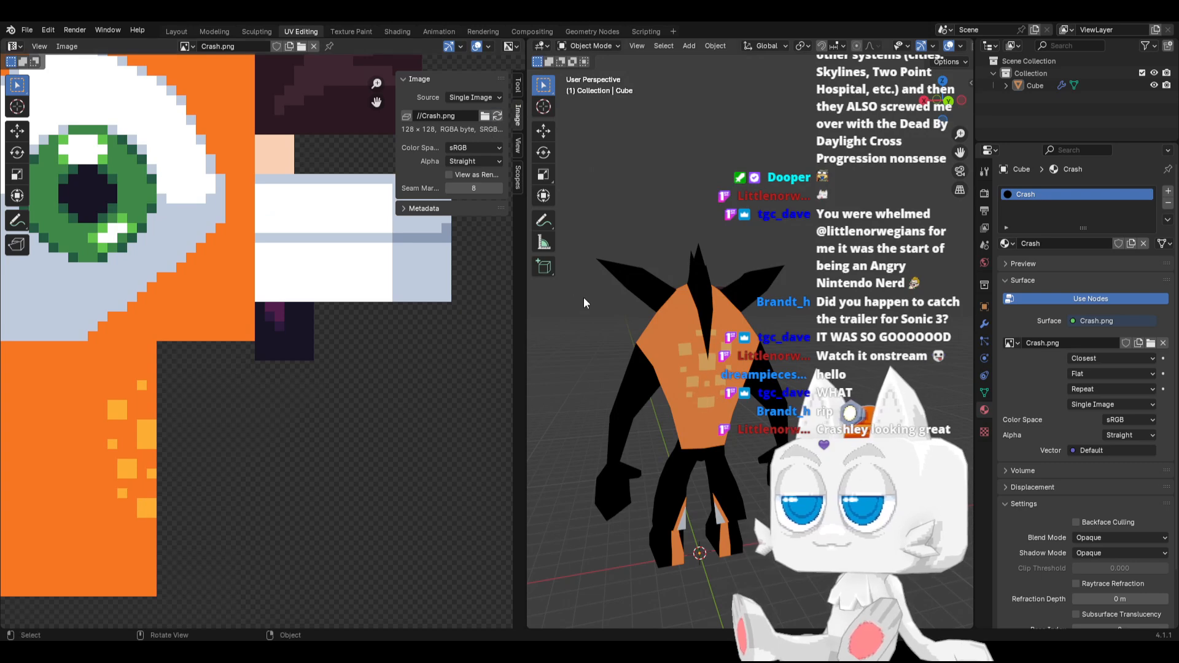
middle_drag(650, 367, 692, 411)
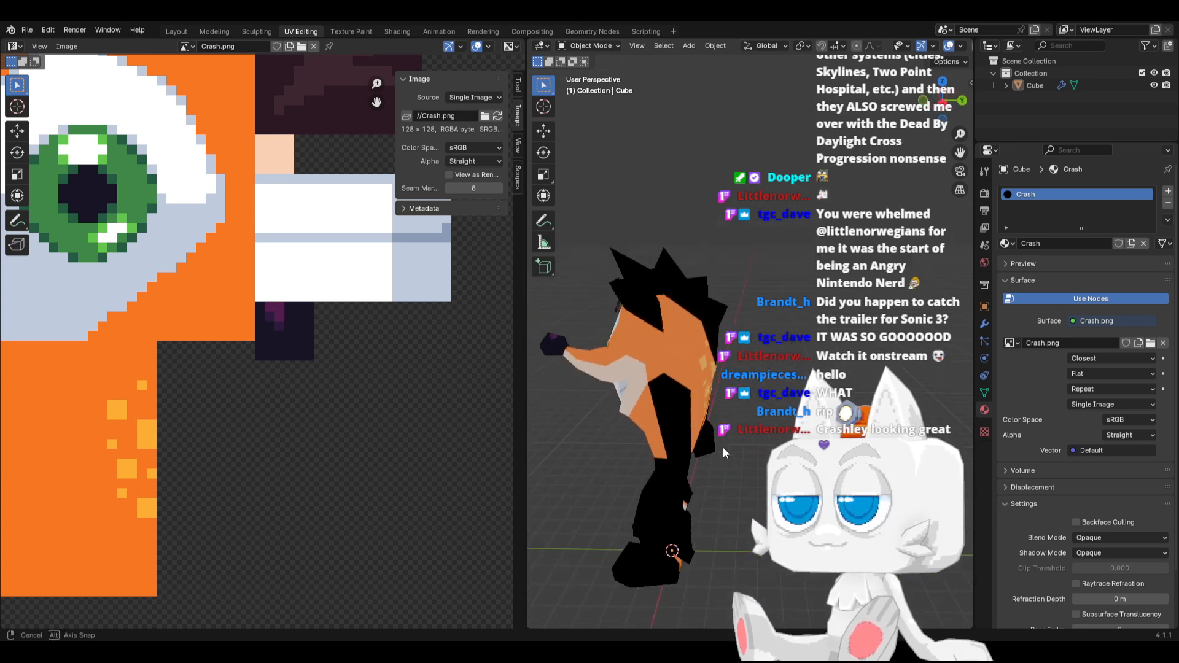
In Edit Mode, move the rightmost UV vertex of the small island on the yellow swatch about 0.8 pixel down onto the orange
key(Tab)
middle_drag(723, 447, 800, 399)
key(a)
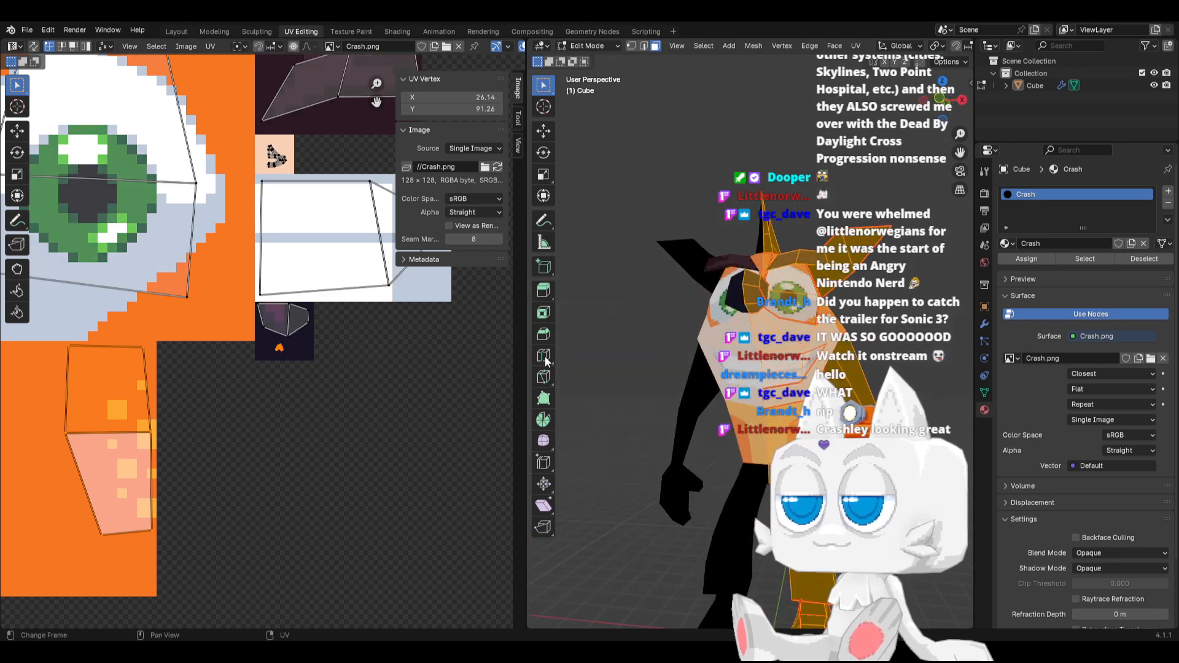
key(alt+a)
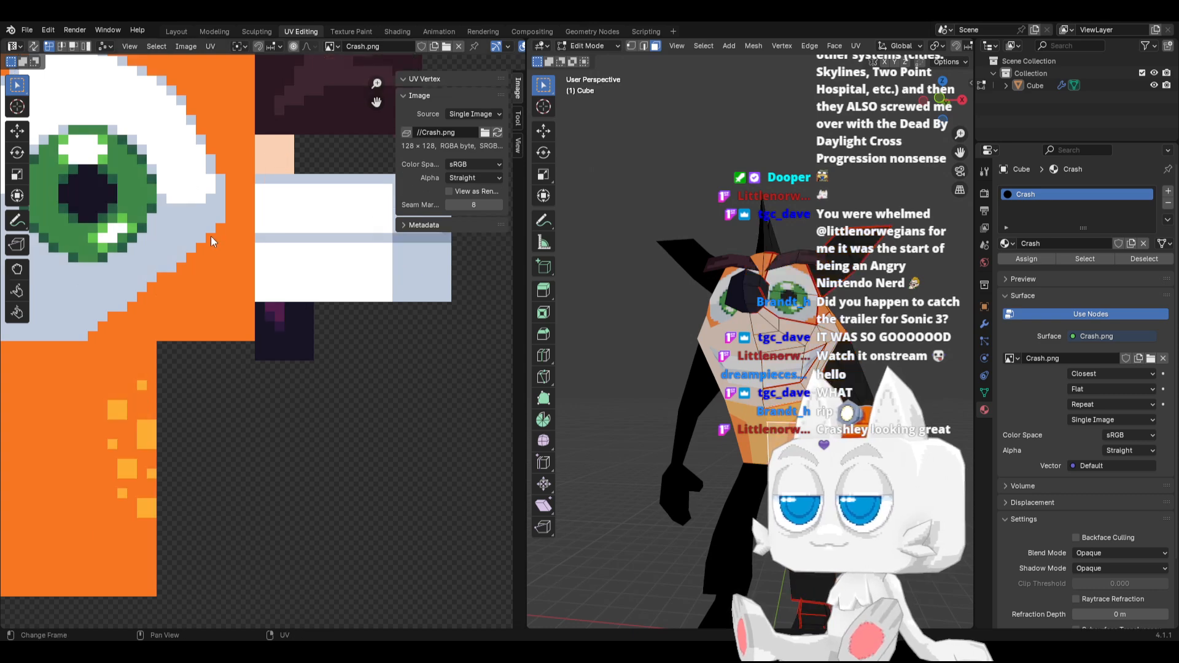
scroll(259, 313, down, 3)
scroll(259, 313, up, 7)
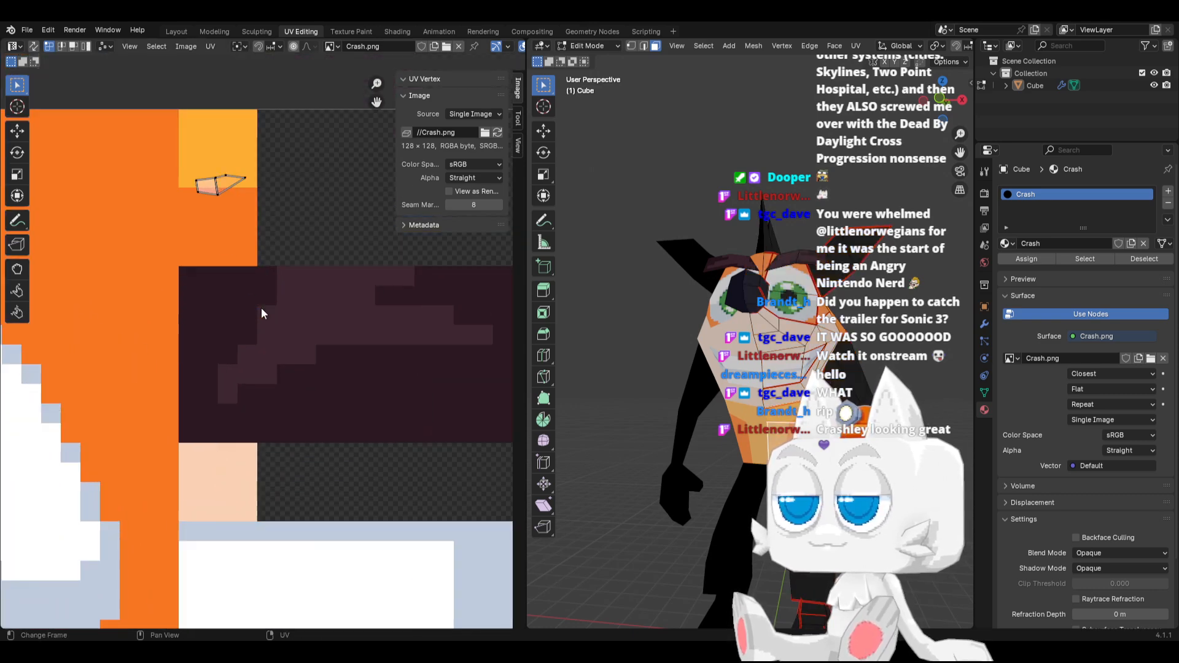
key(b)
drag(195, 254, 225, 282)
key(g)
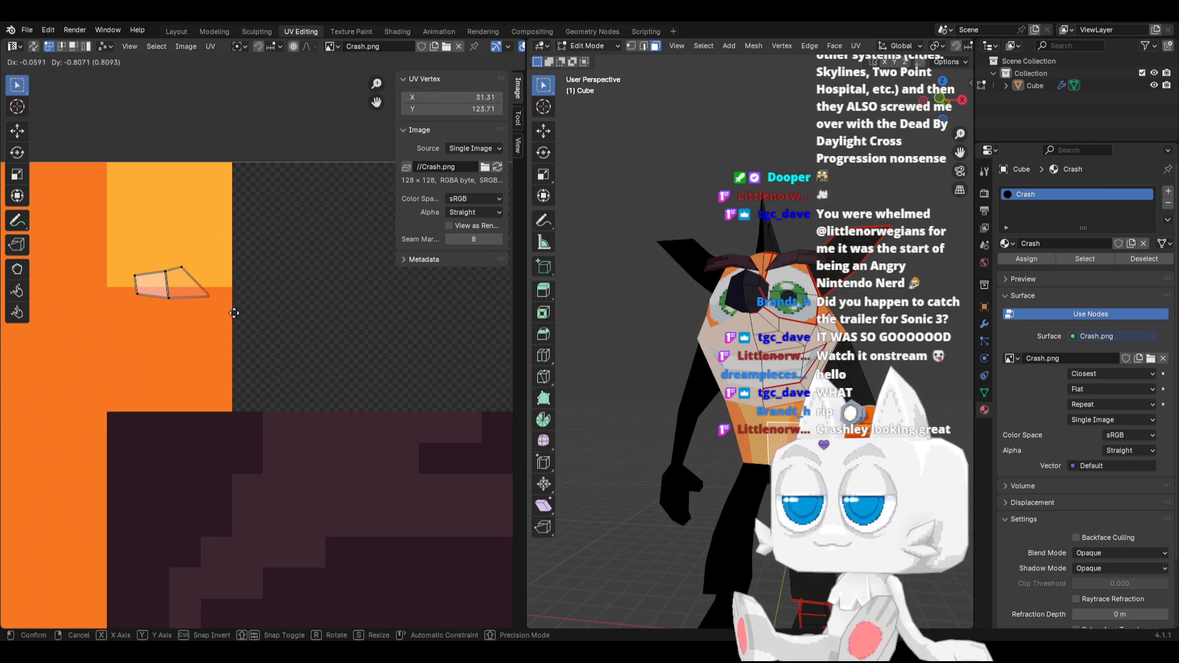
click(234, 313)
Return to Object Mode, check the character's front from the side, and save the Blender file
key(Tab)
middle_drag(723, 416, 698, 415)
key(ctrl+s)
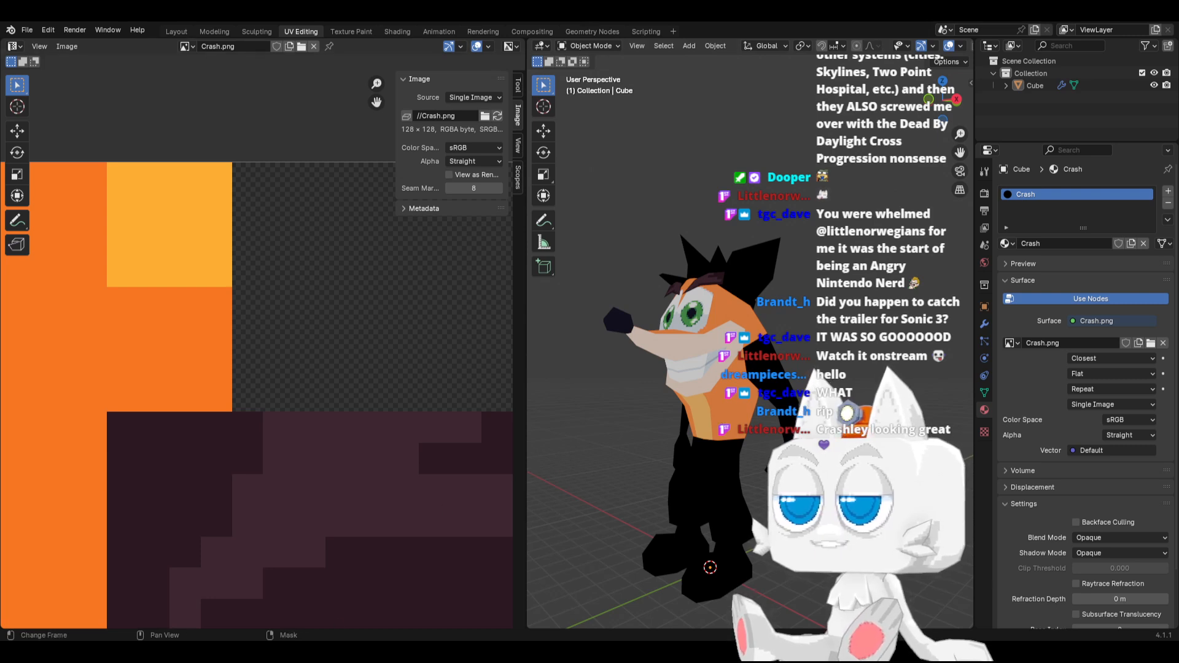
Switch to Aseprite, select a 10 × 15 pixel region beside the spotted fur, and fill it with orange #f77622
key(alt+Tab)
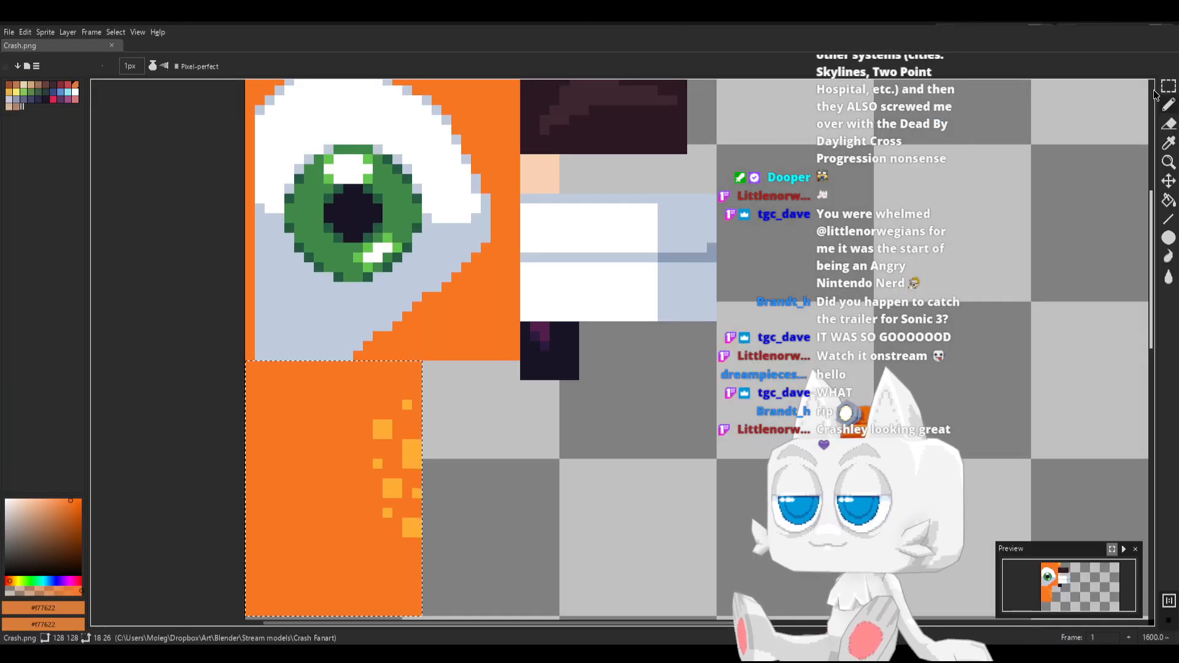
click(466, 395)
drag(425, 363, 520, 508)
key(b)
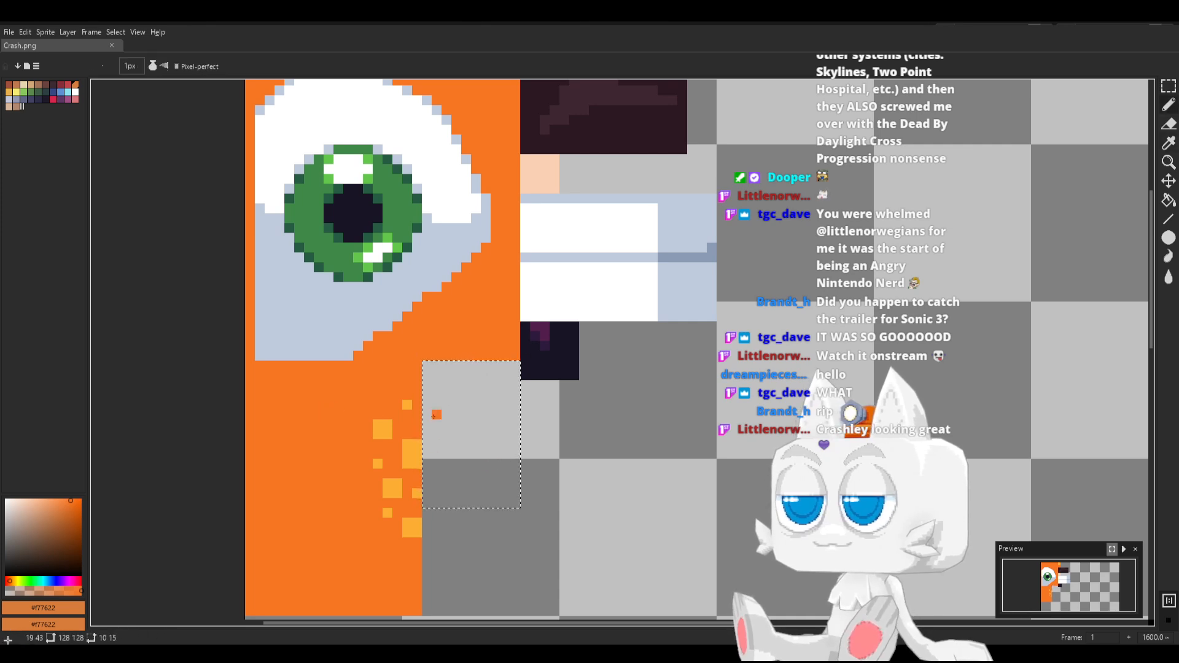
key(f)
Sample yellow #feae34, draw a 15-pixel vertical line down the middle of the new region, and fill its left half with that yellow
alt+click(537, 176)
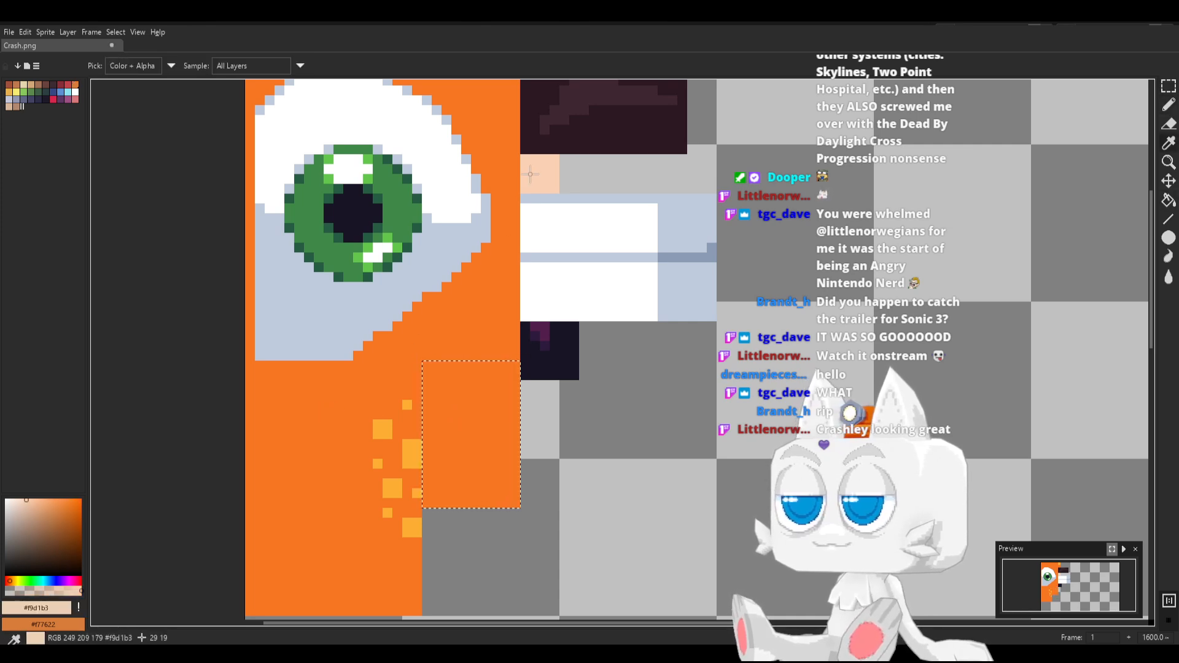
alt+click(410, 450)
click(466, 504)
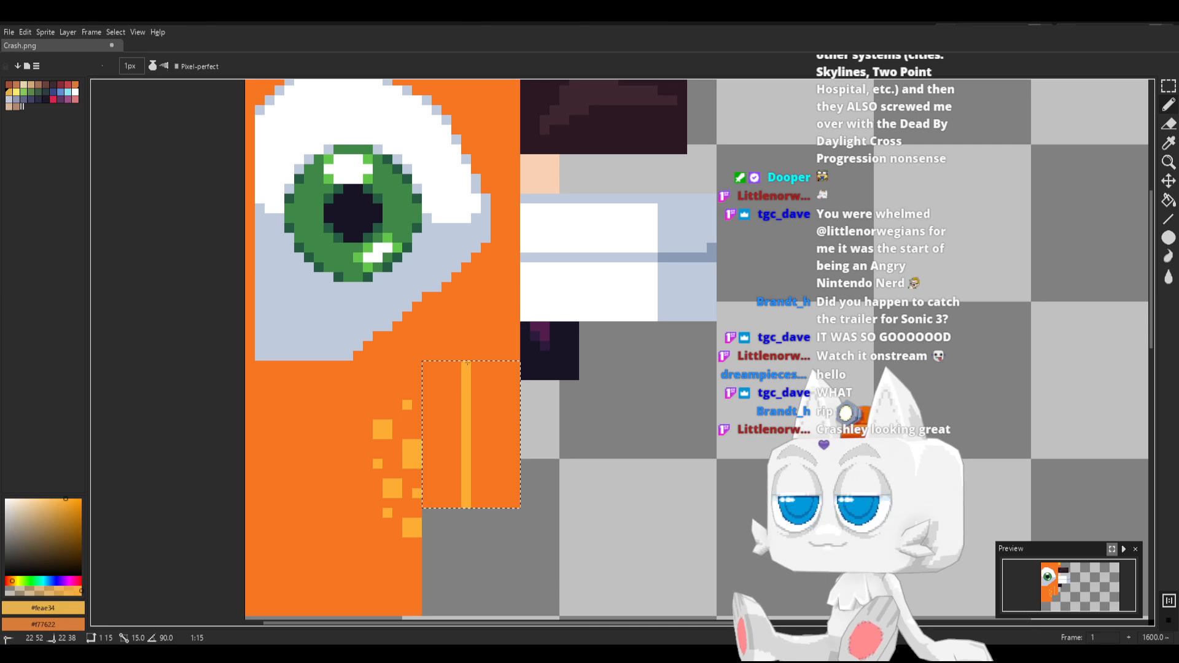
shift+click(467, 363)
key(g)
click(441, 399)
With the pencil, paint small navel pixels on the left edge of the yellow half, in brownish yellows HSV 36,78,81 and 36,90,67
key(b)
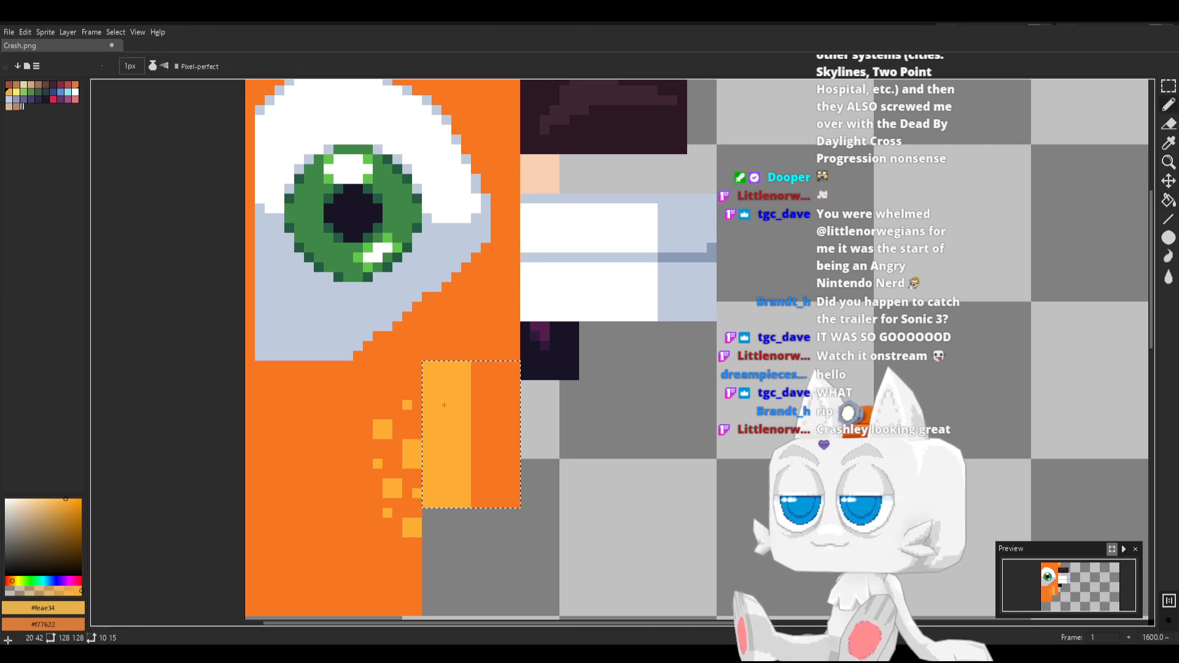
click(65, 503)
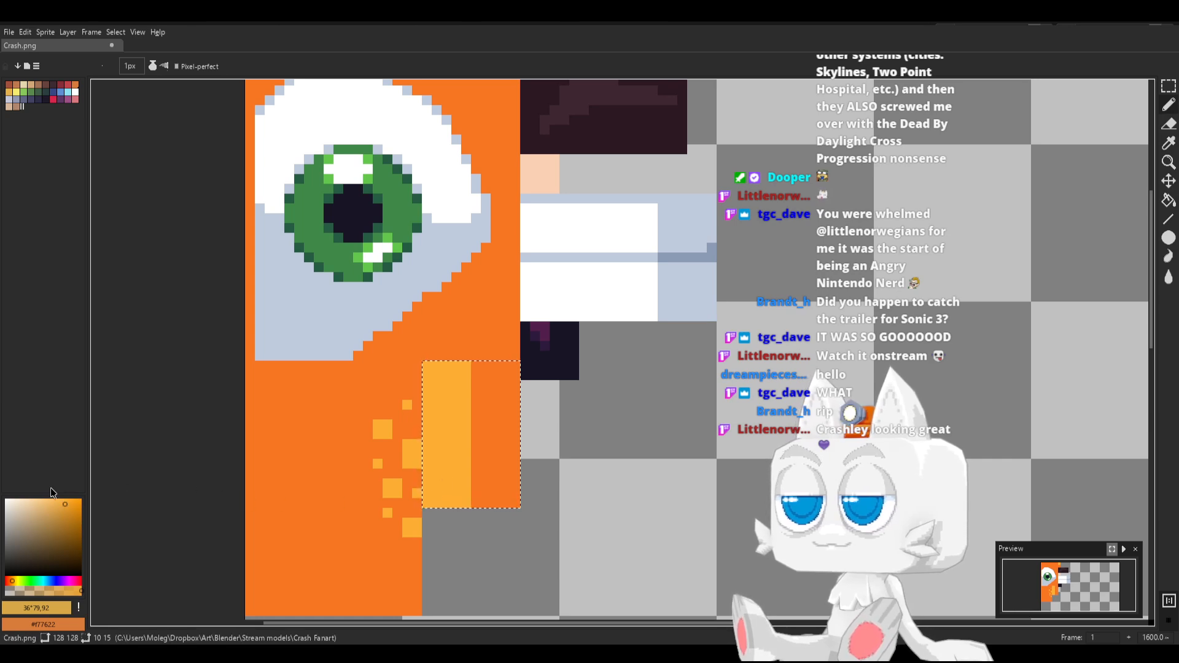
click(64, 512)
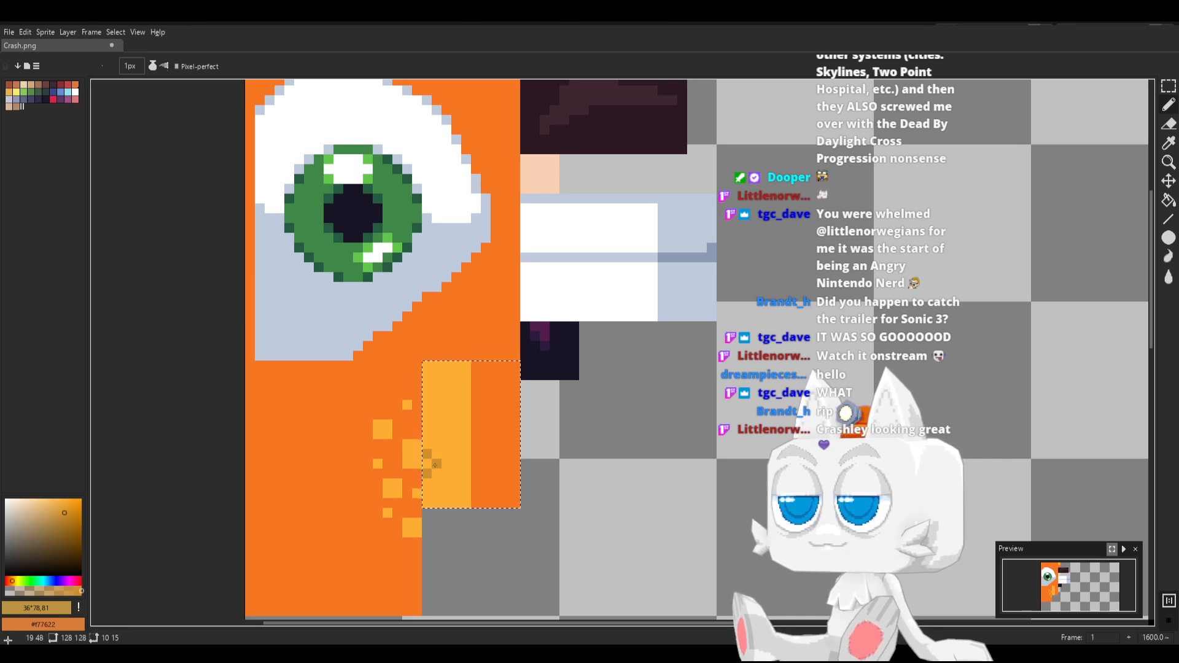
click(73, 524)
click(358, 455)
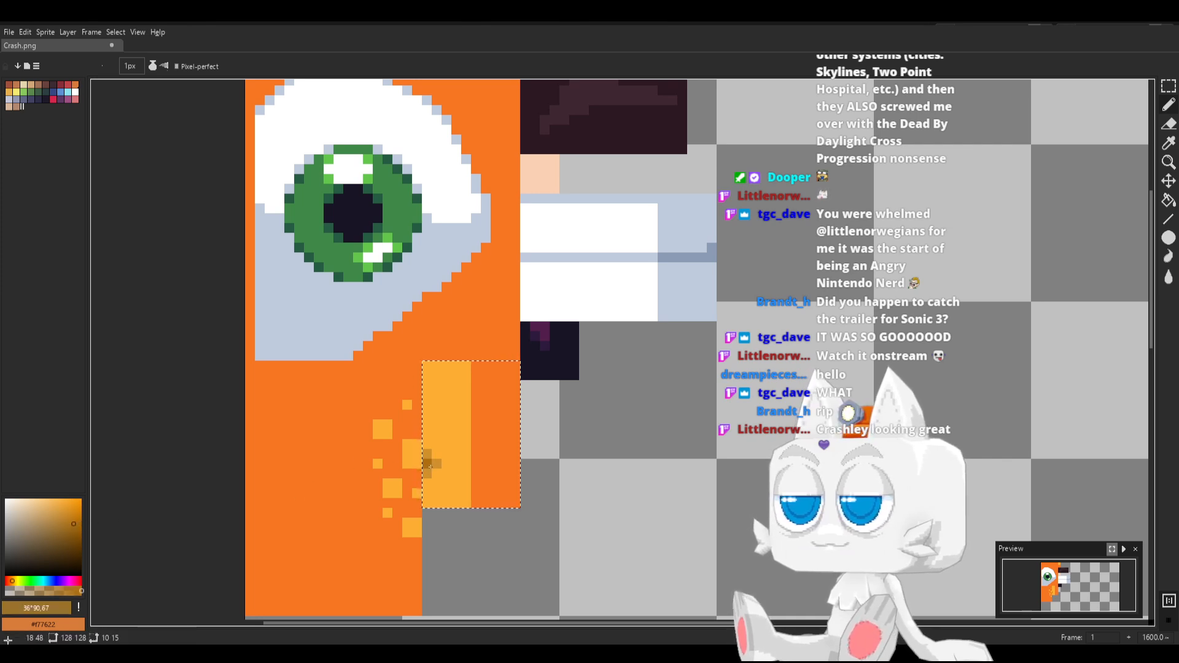
Shade the navel with orange-browns HSV 26,90,67, 26,84,75 and 26,84,83, sample orange #f77622, and save Crash.png
click(9, 580)
key(g)
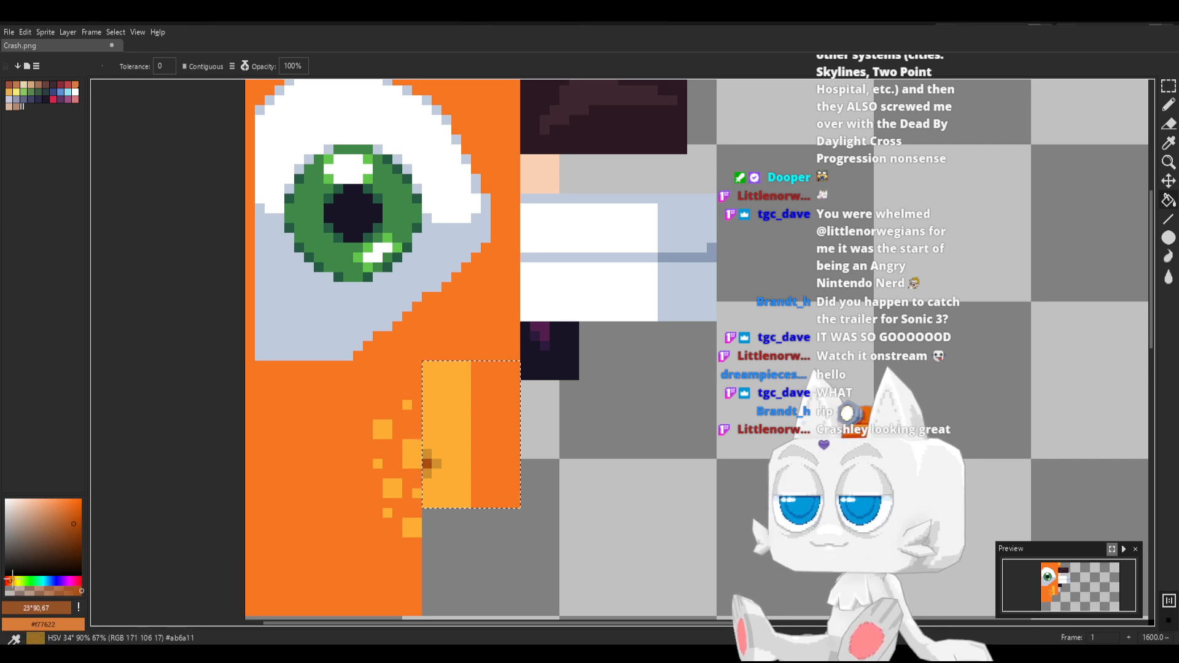
click(69, 518)
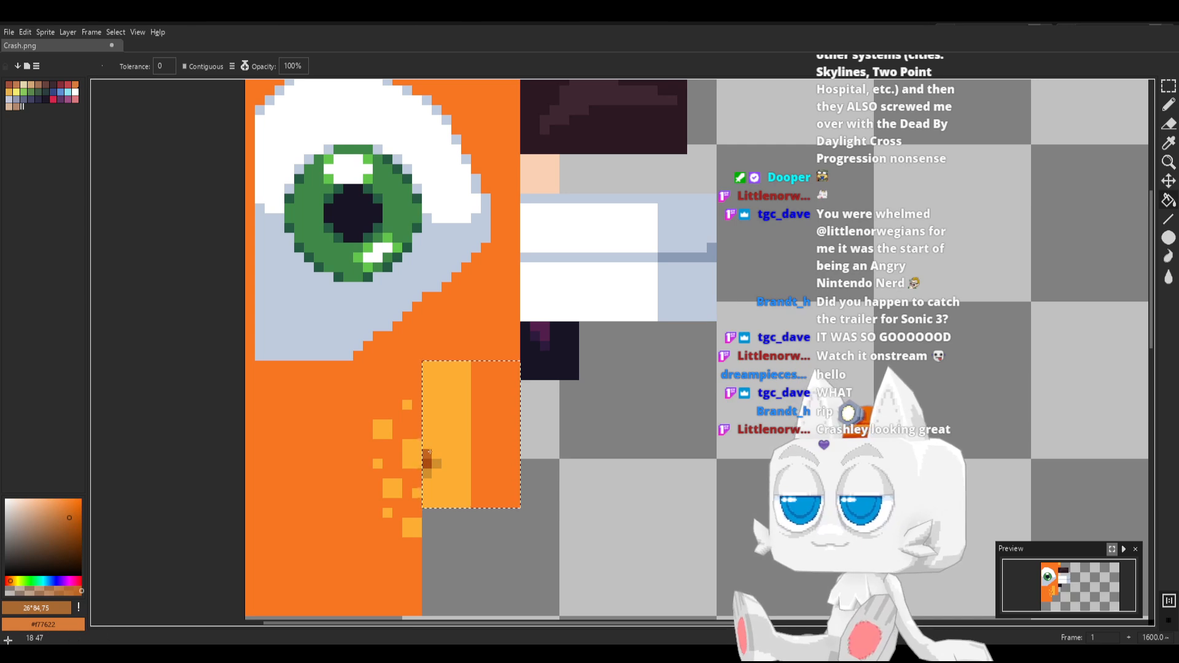
click(69, 512)
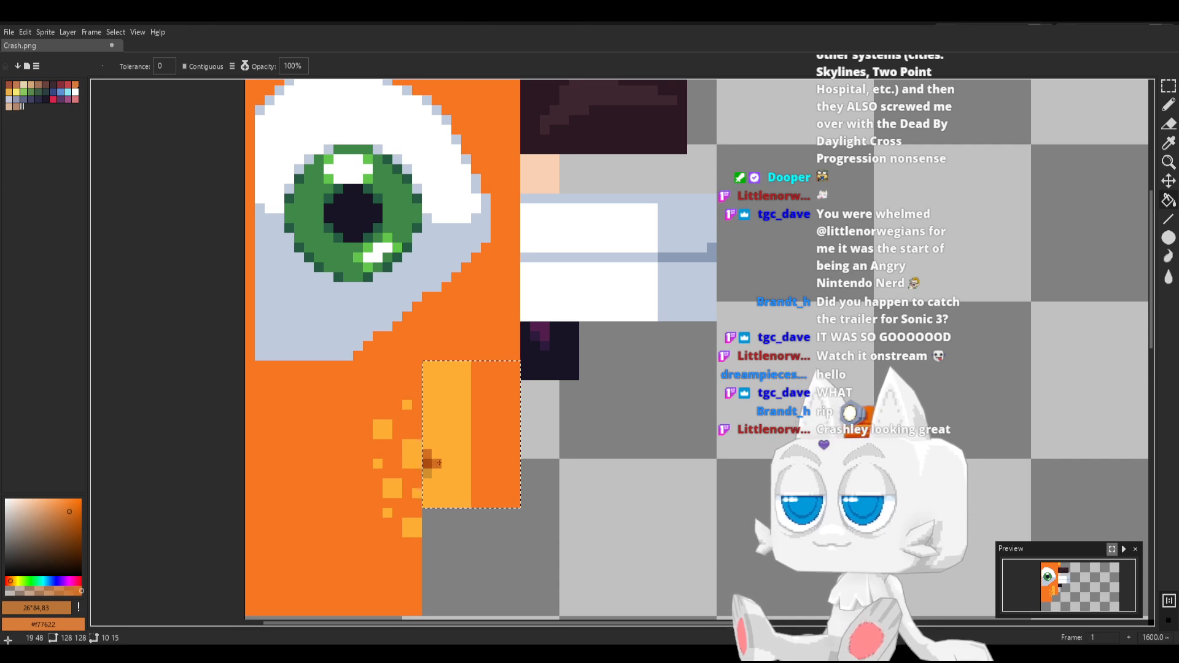
key(b)
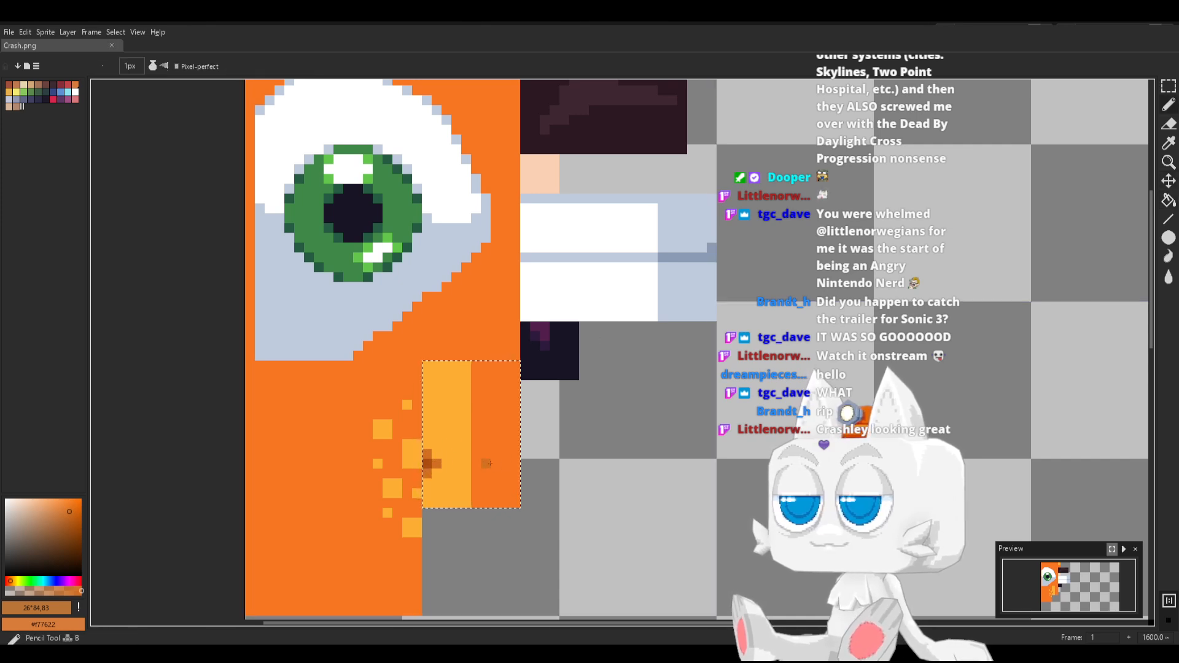
alt+click(498, 463)
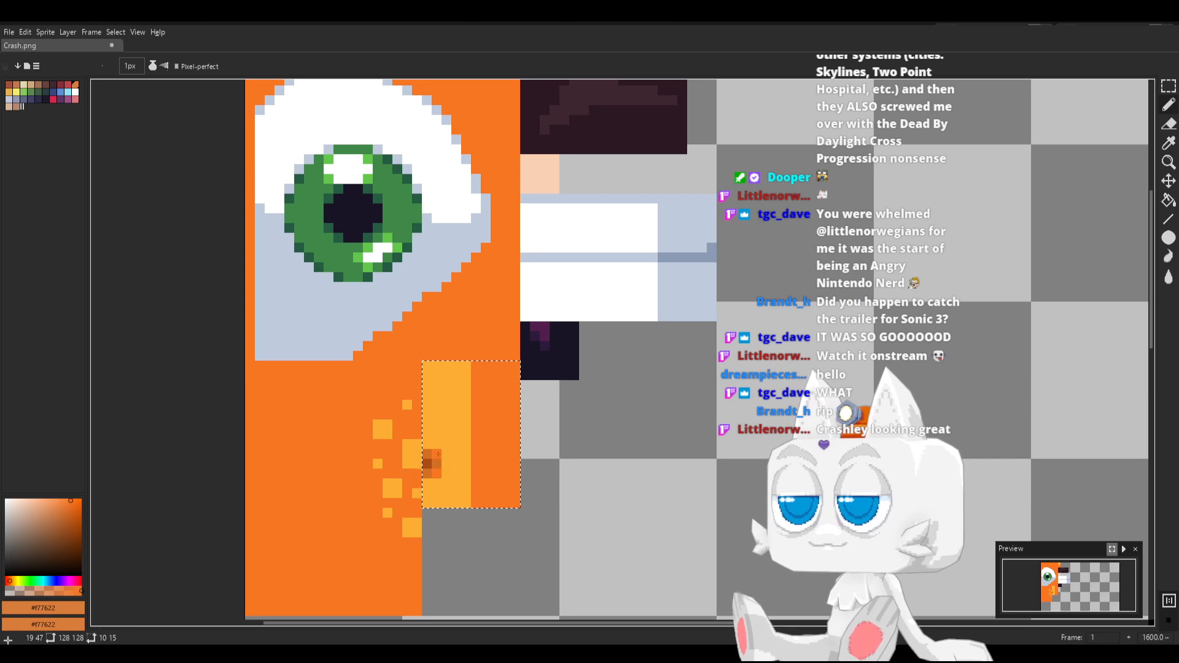
key(ctrl+s)
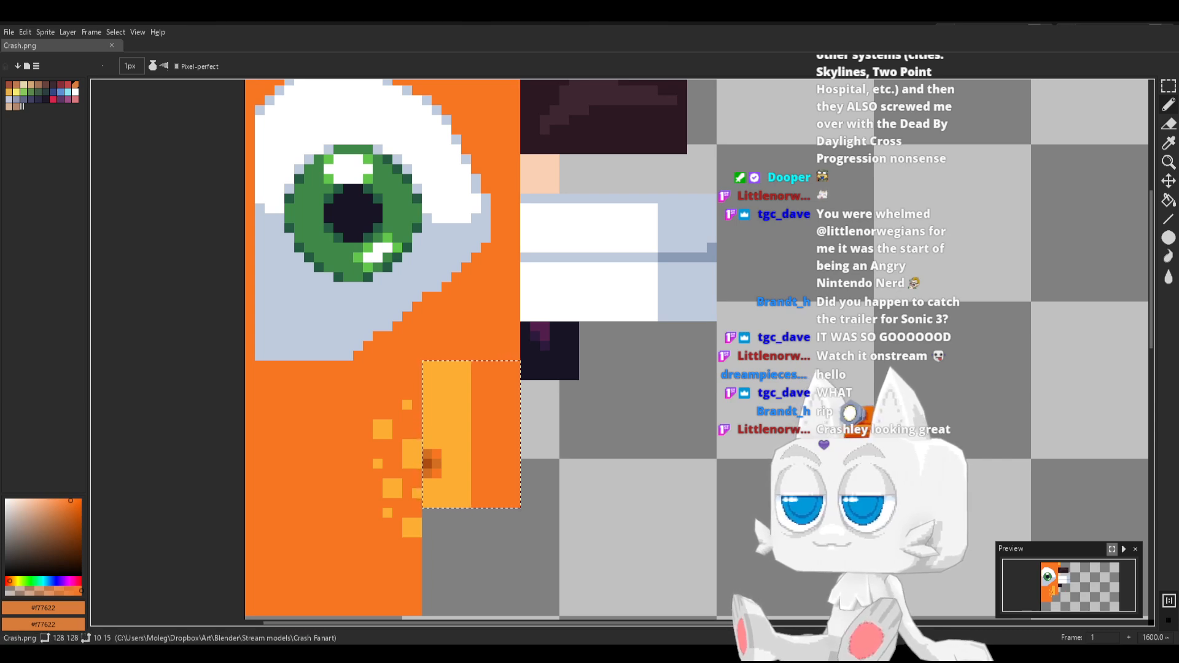
Switch to Blender, reload the texture, and in Edit Mode rotate, enlarge and move the small belly UV island onto the new yellow-orange region
key(alt+Tab)
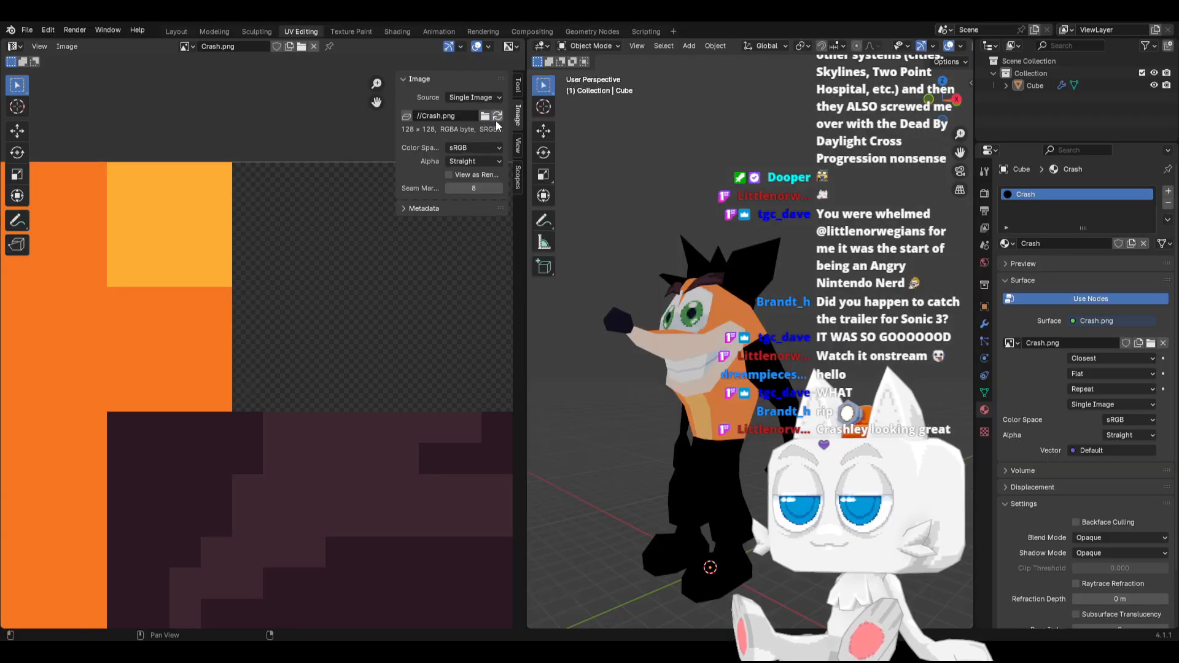
scroll(239, 402, down, 3)
key(Tab)
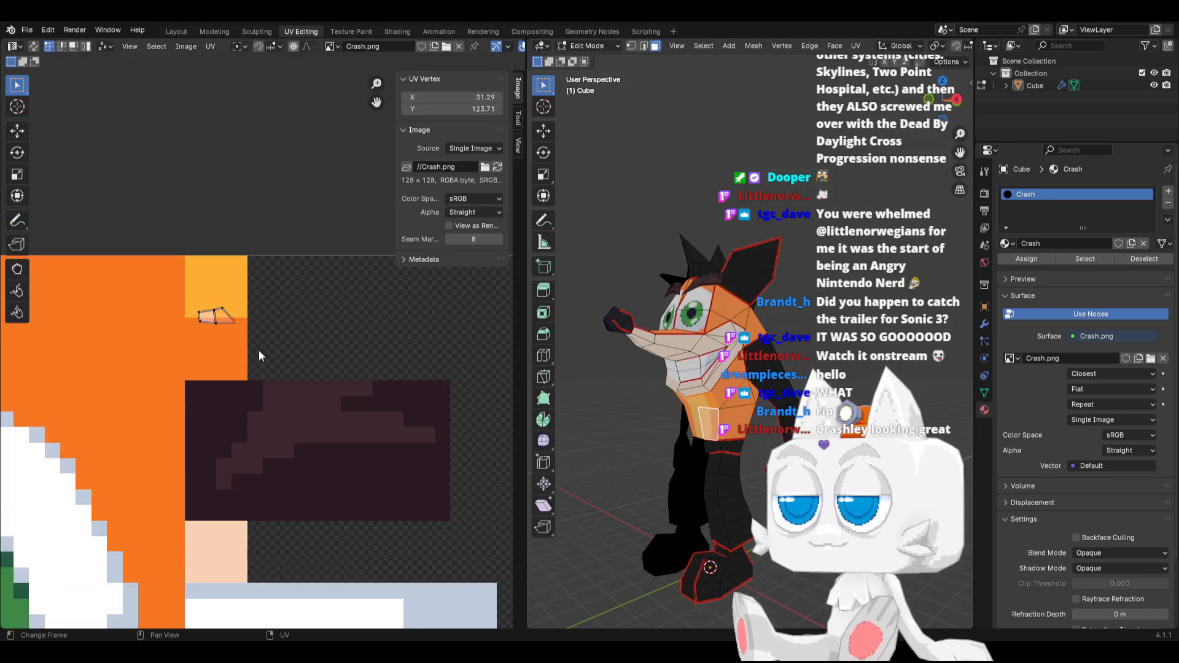
key(r)
right_click(270, 232)
scroll(257, 380, down, 5)
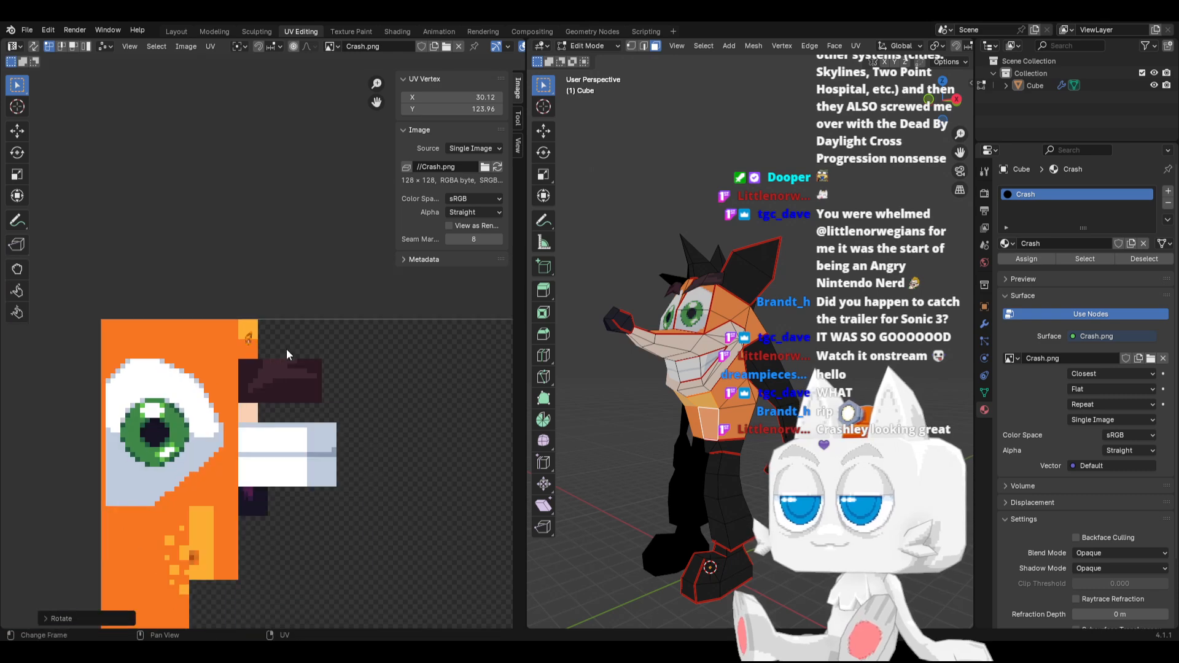
key(s)
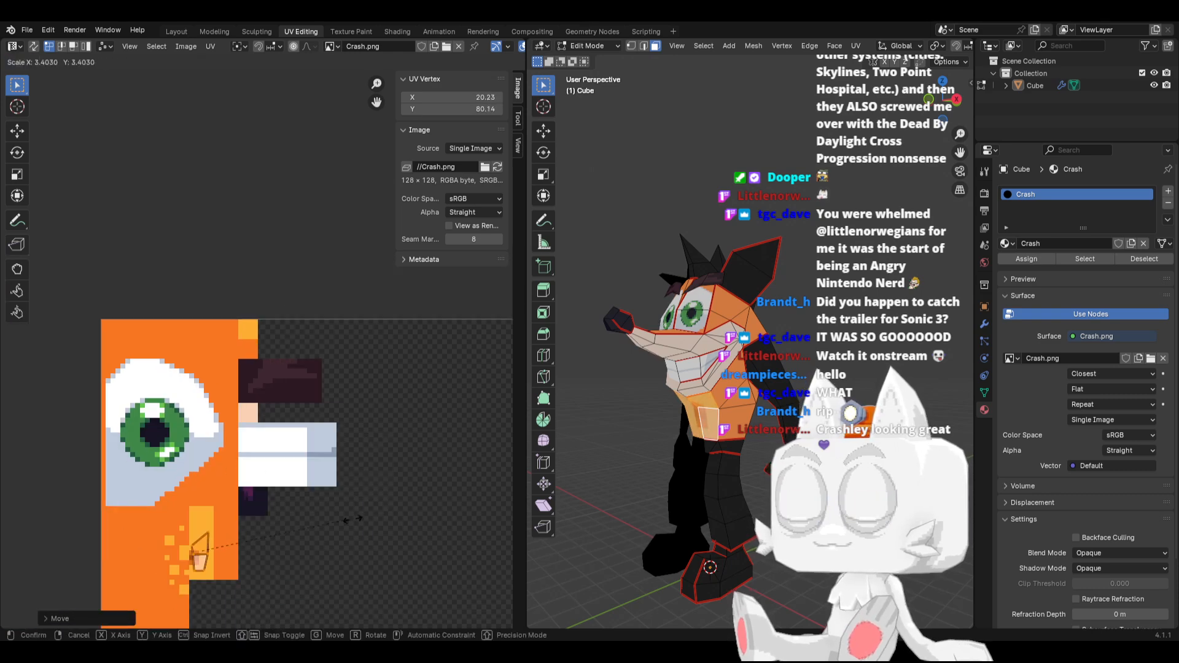
click(294, 505)
key(g)
click(300, 477)
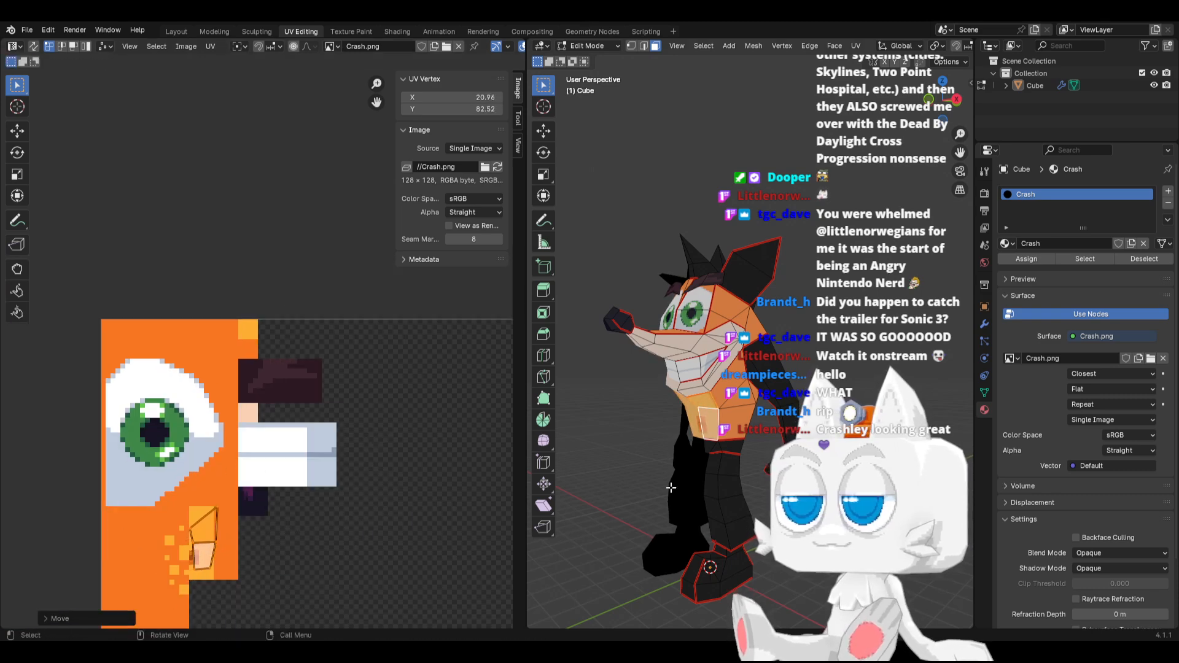
View the character from the front, then enlarge the belly island, rotate it about 5 degrees, and fit its lower face over the yellow-orange region
scroll(602, 455, up, 3)
middle_drag(602, 454, 676, 458)
scroll(265, 444, up, 3)
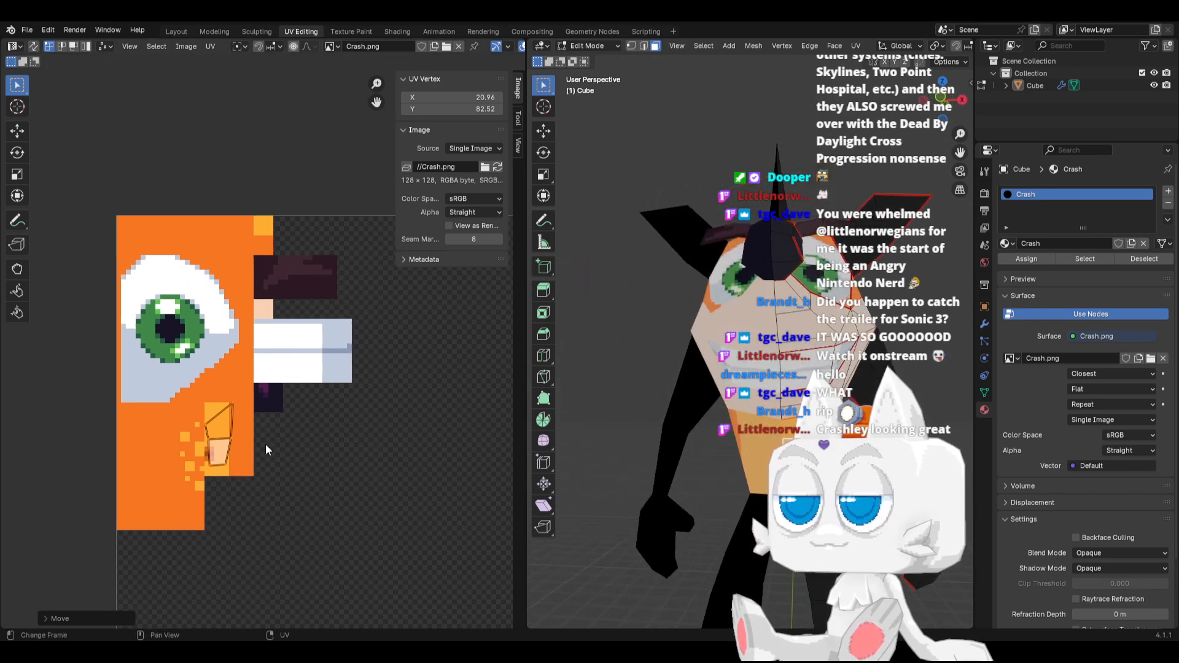
middle_drag(230, 500, 215, 411)
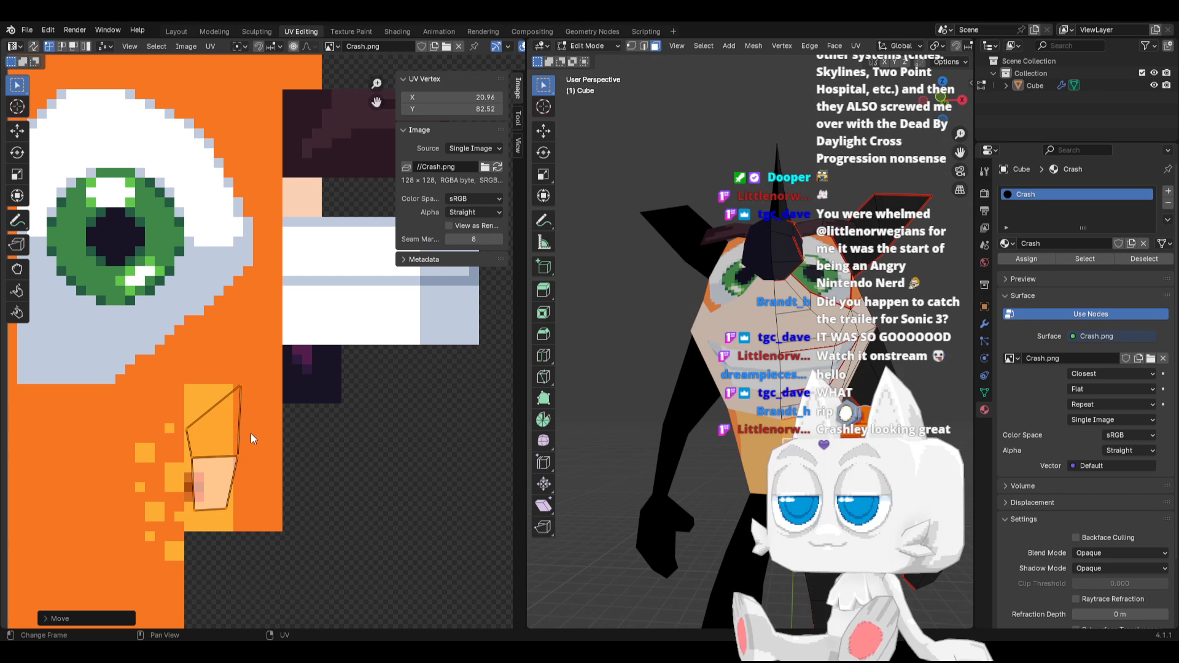
key(s)
click(289, 429)
key(g)
click(308, 388)
key(r)
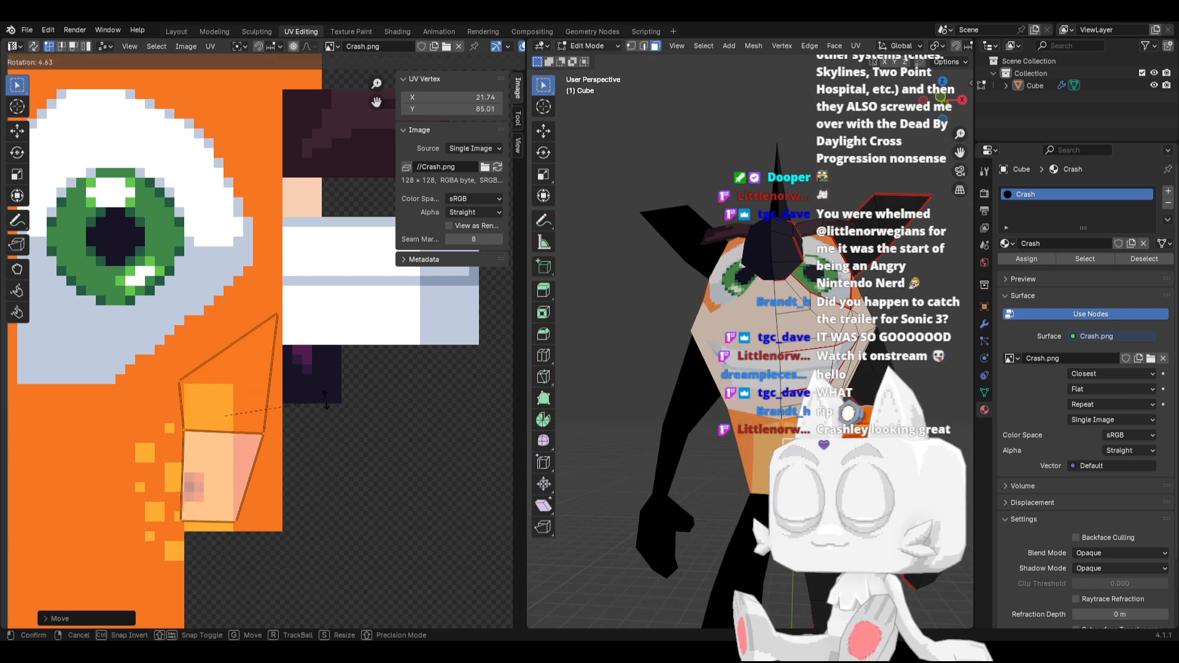
click(326, 399)
key(g)
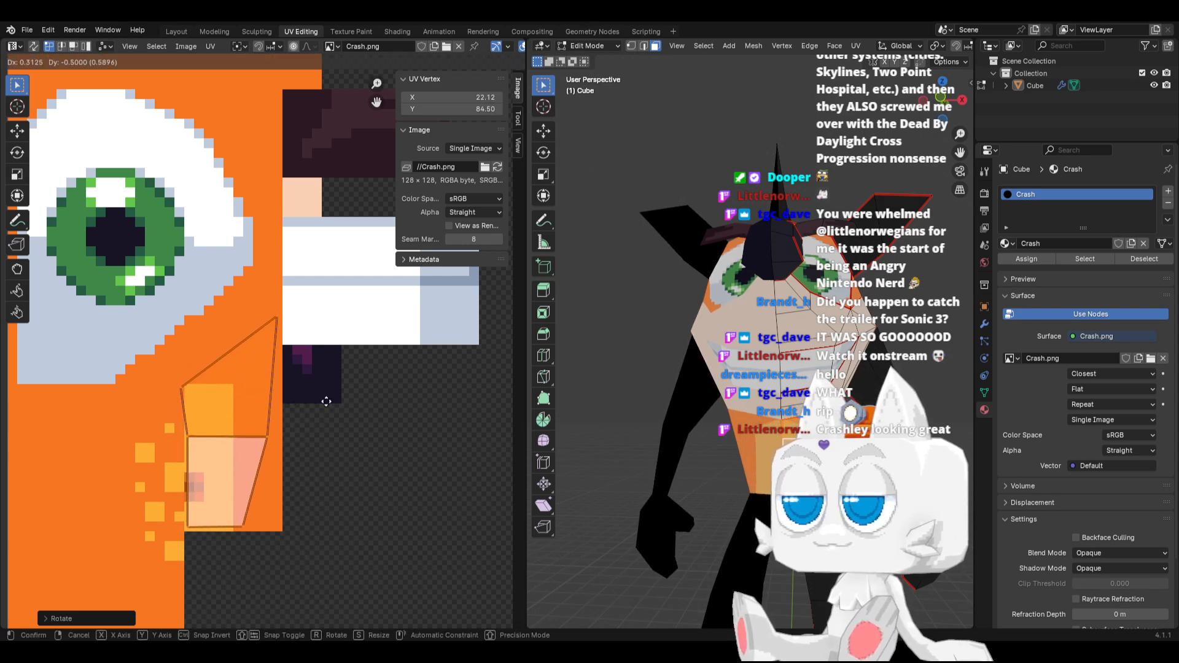
click(326, 402)
Flatten the slanted top edge of the belly island along Y and lower it about 5 pixels onto the yellow-orange region
drag(154, 279, 319, 409)
key(s)
key(y)
click(223, 375)
key(g)
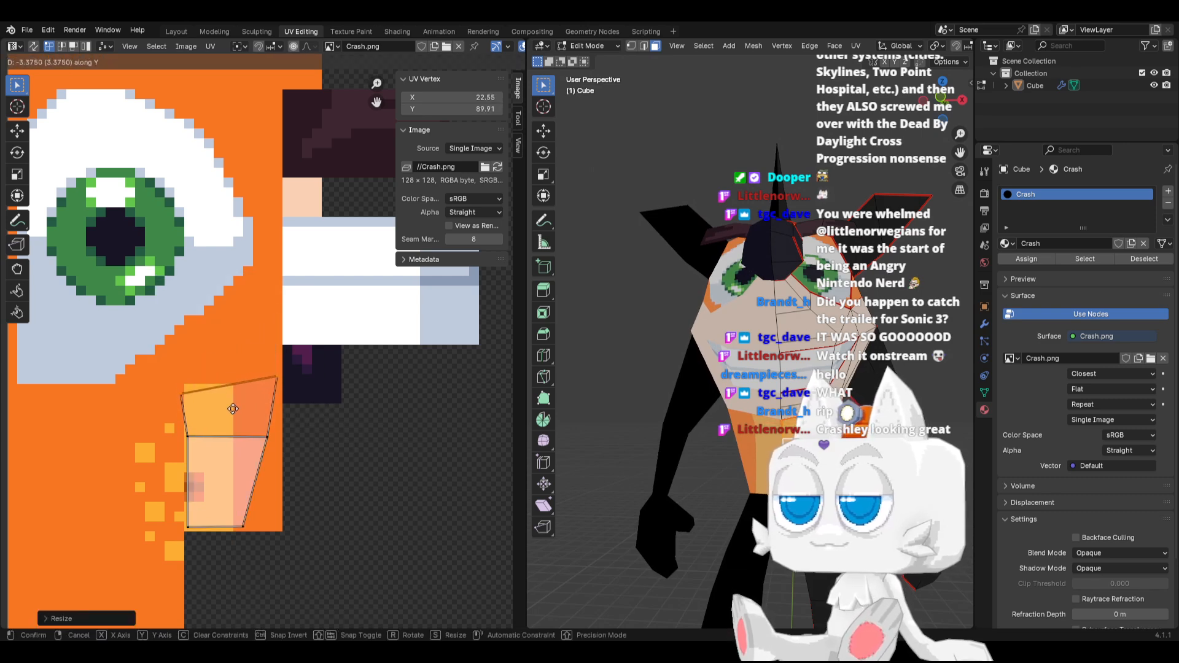
click(232, 426)
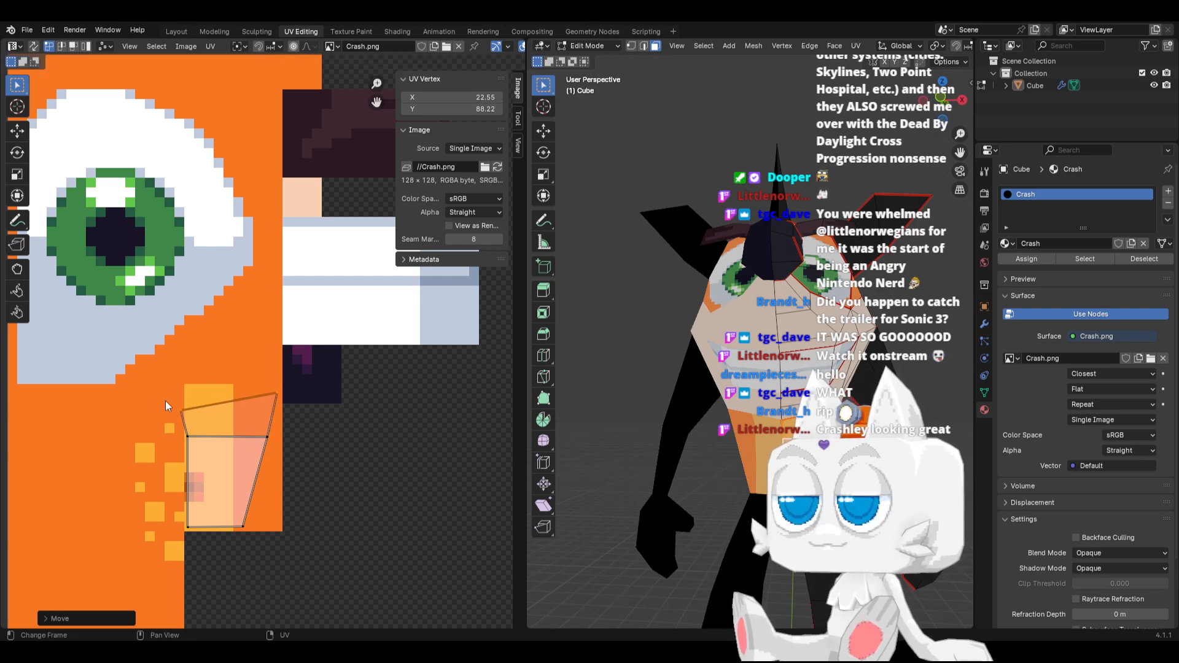
Straighten the belly island's left edge by scaling its vertices to 0 along X, and set their X position to 18.5
click(197, 417)
key(g)
click(201, 418)
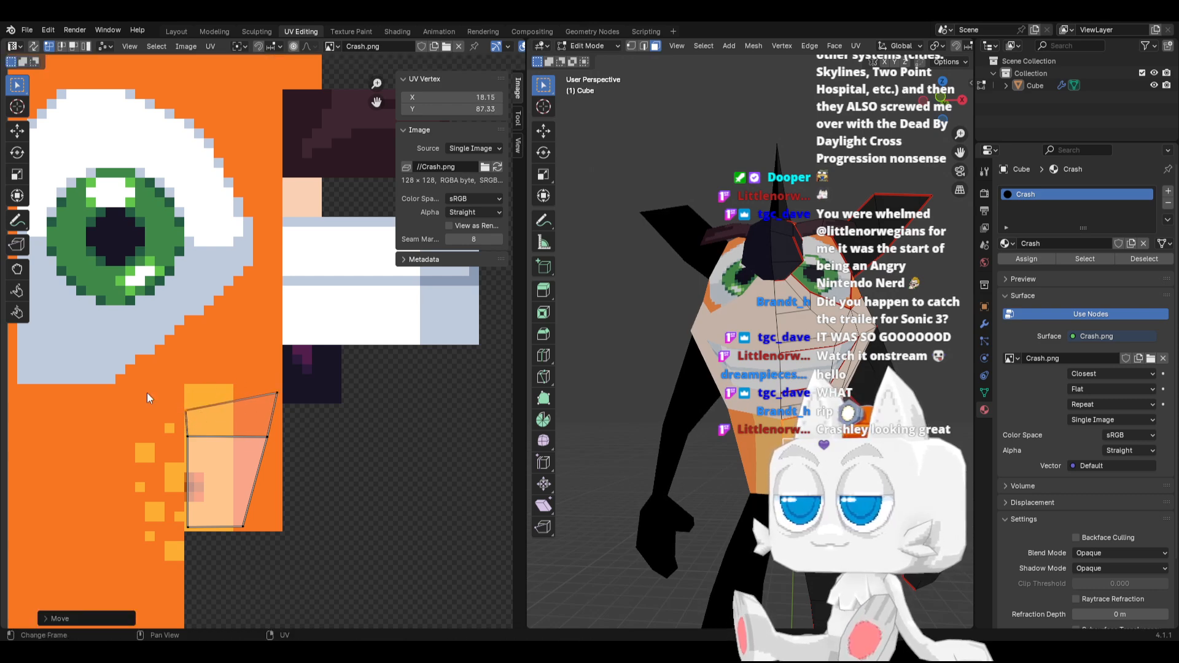
drag(147, 392, 217, 551)
key(s)
key(x)
key(0)
click(217, 552)
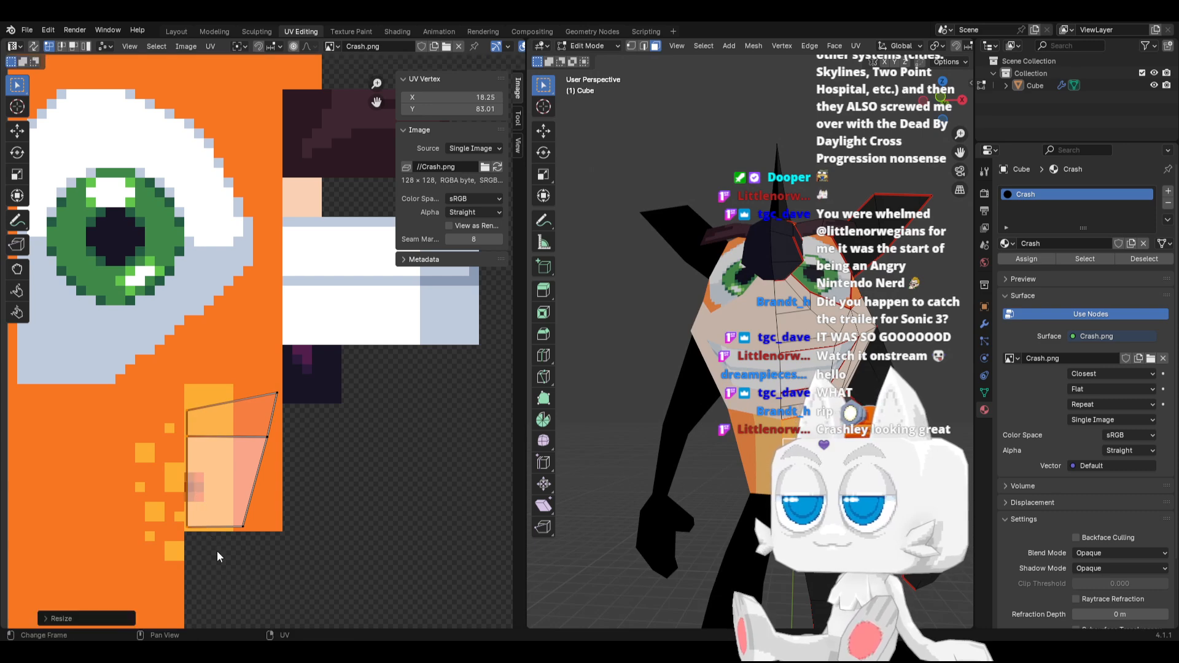
click(476, 98)
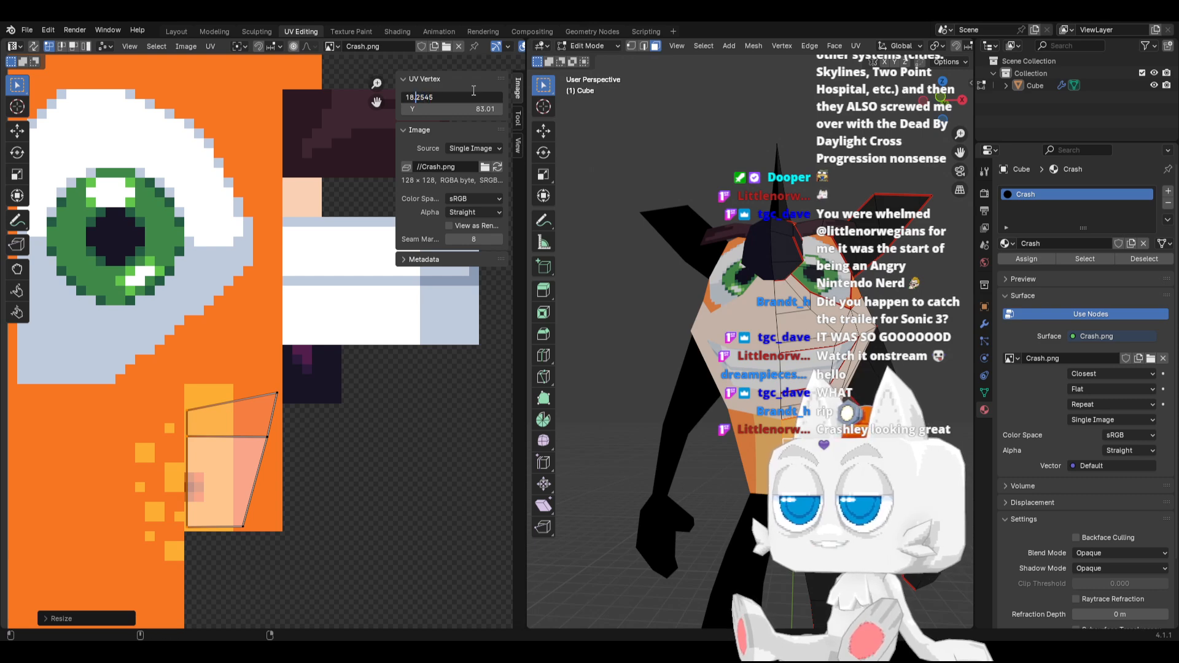
text(5)
key(Return)
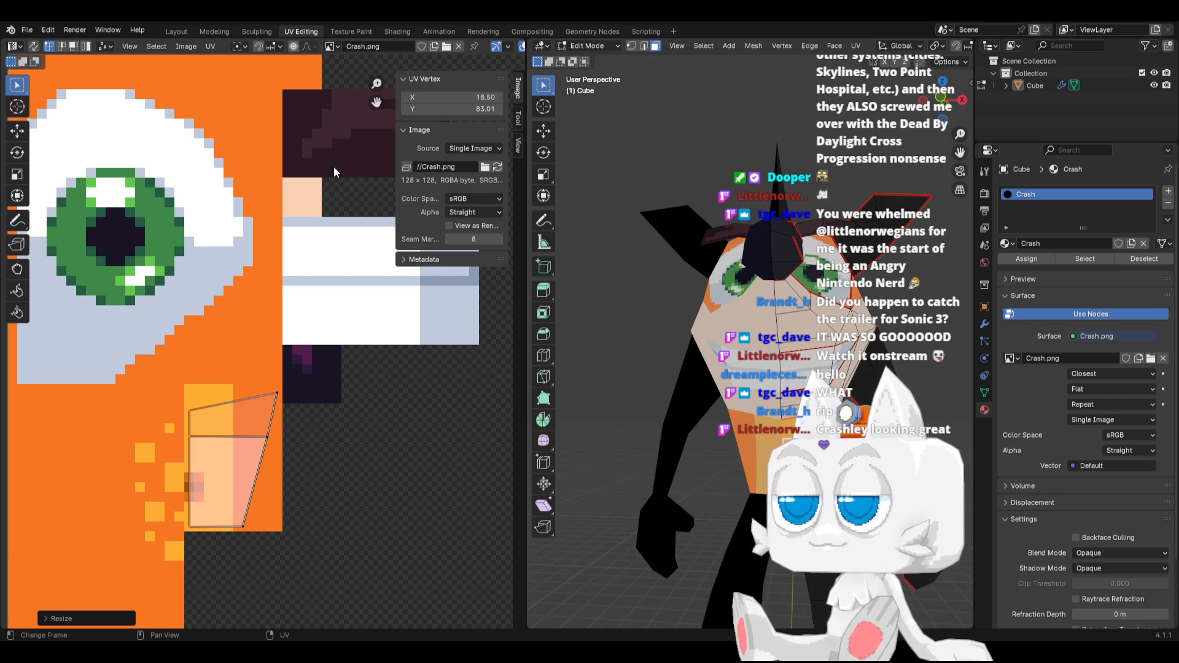
Move the island's upper two right-side vertices left about 0.9 pixel, and shift the top one further left above the middle vertex
key(g)
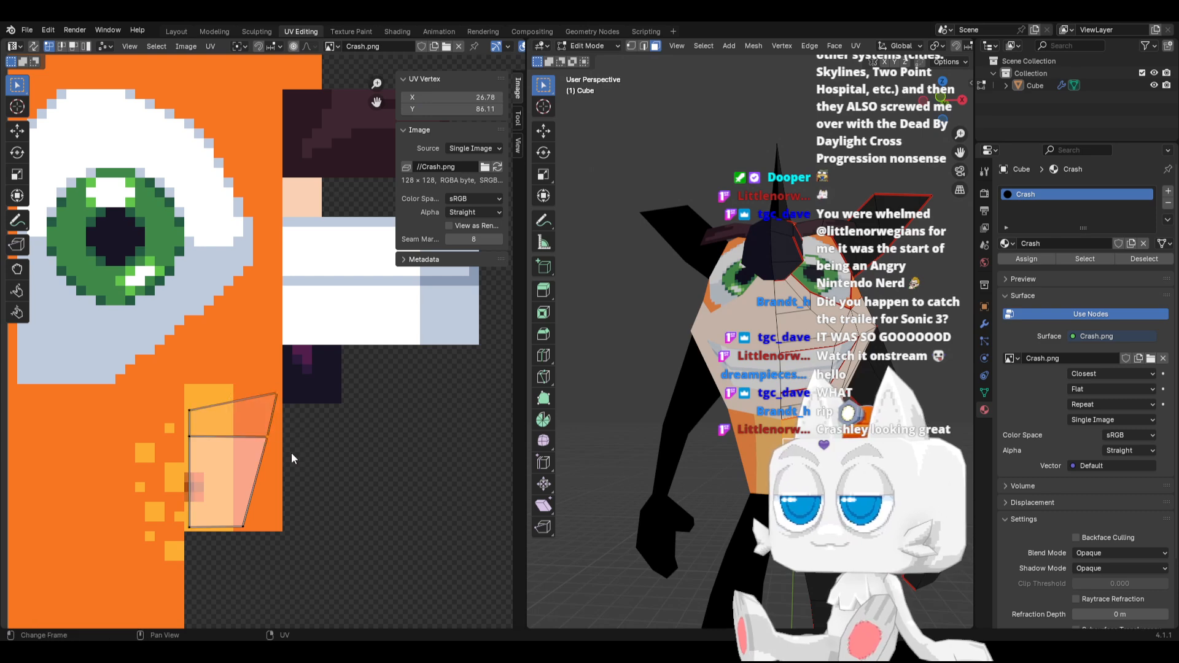
key(x)
click(282, 430)
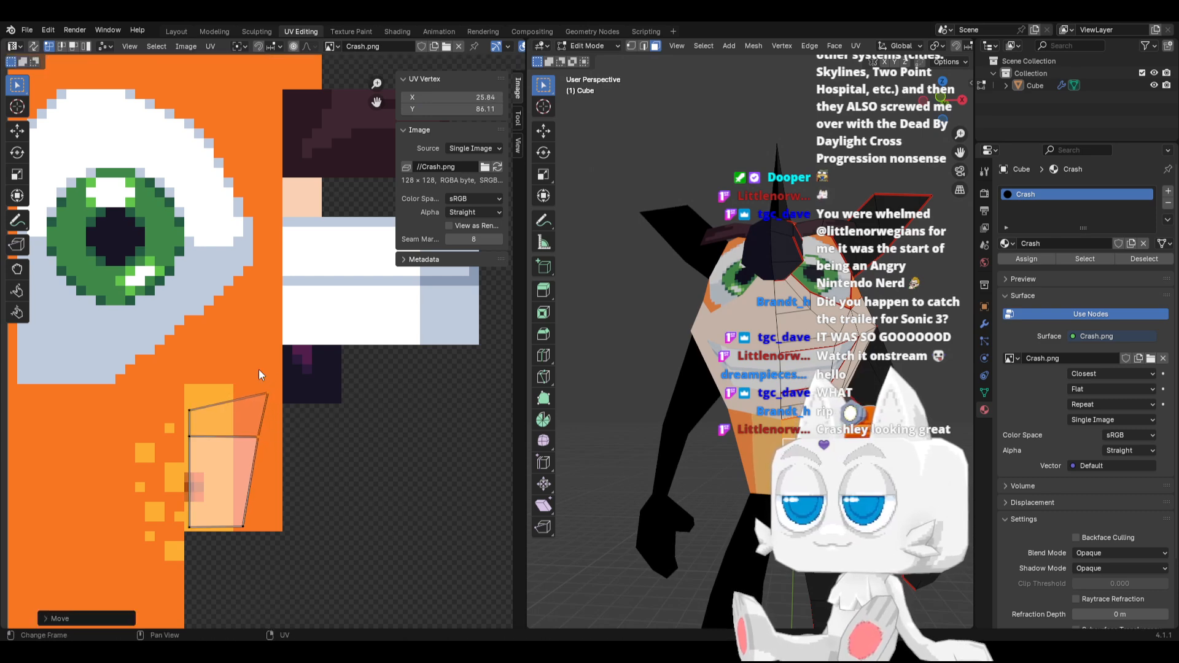
key(g)
click(236, 489)
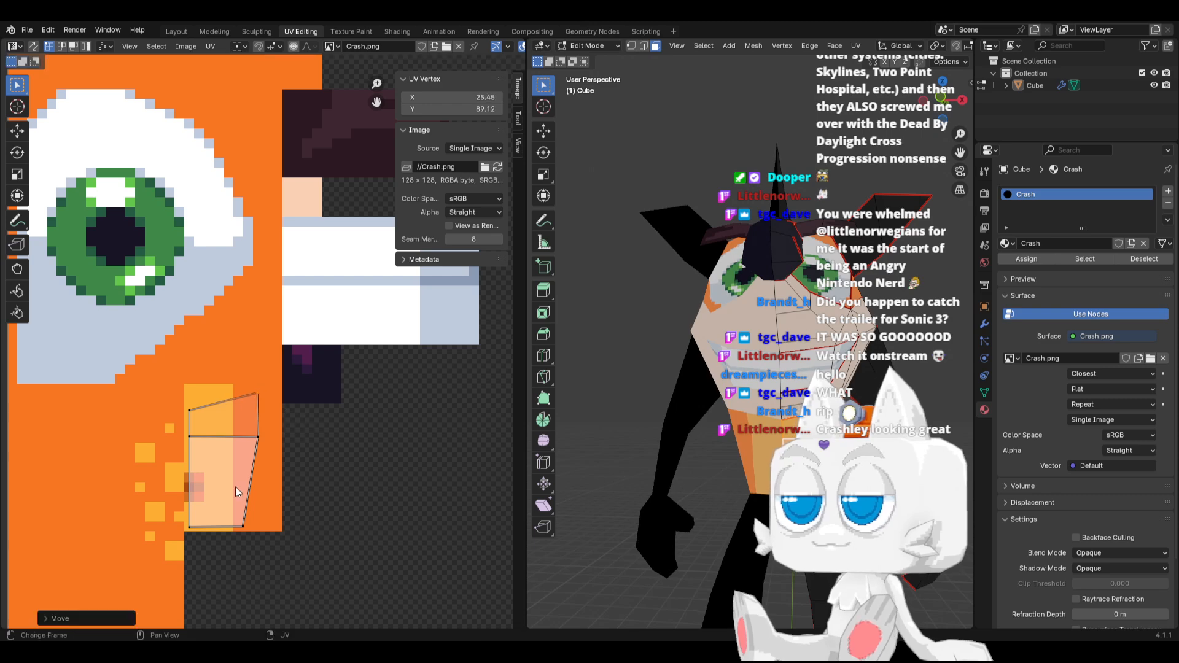
Move the island's bottom-right vertex right to about X 25.1 and its middle-right vertex to about X 26.3, both along X only
drag(260, 545, 261, 546)
key(g)
key(x)
click(271, 545)
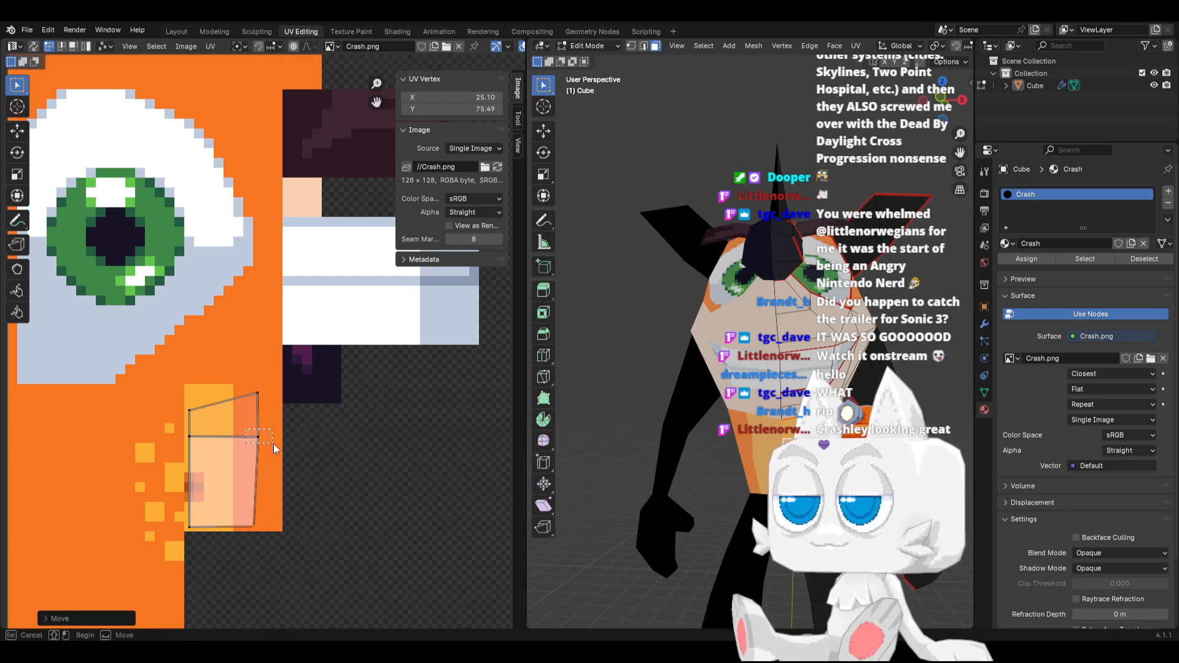
drag(274, 443, 273, 444)
key(g)
key(x)
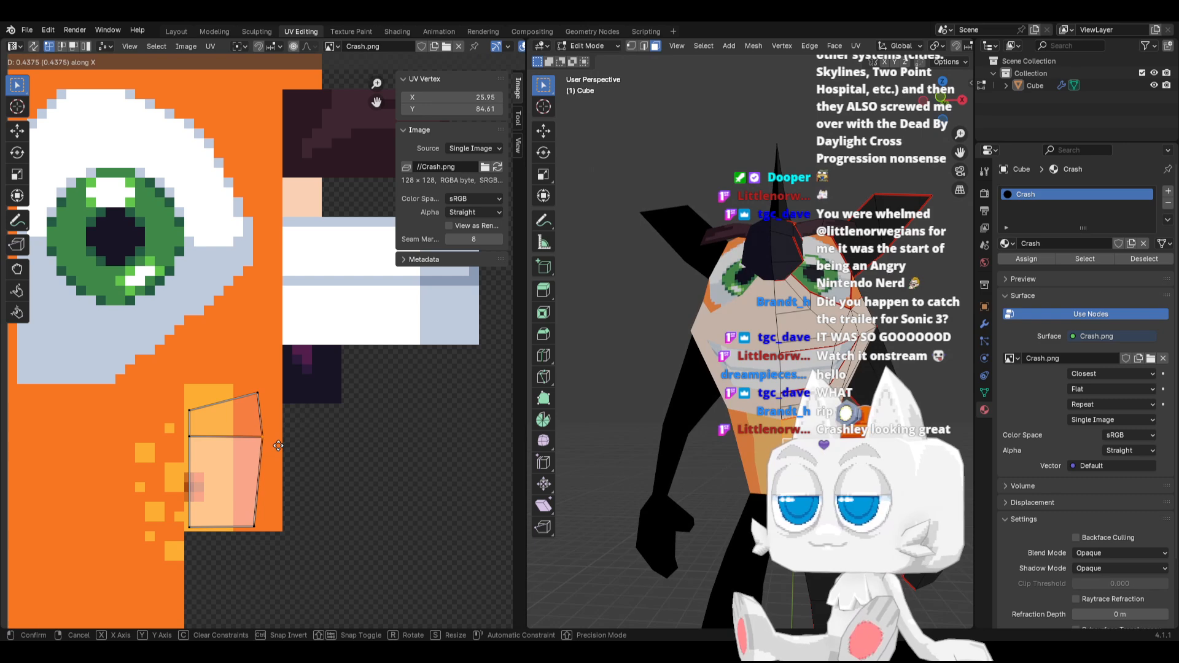
click(281, 444)
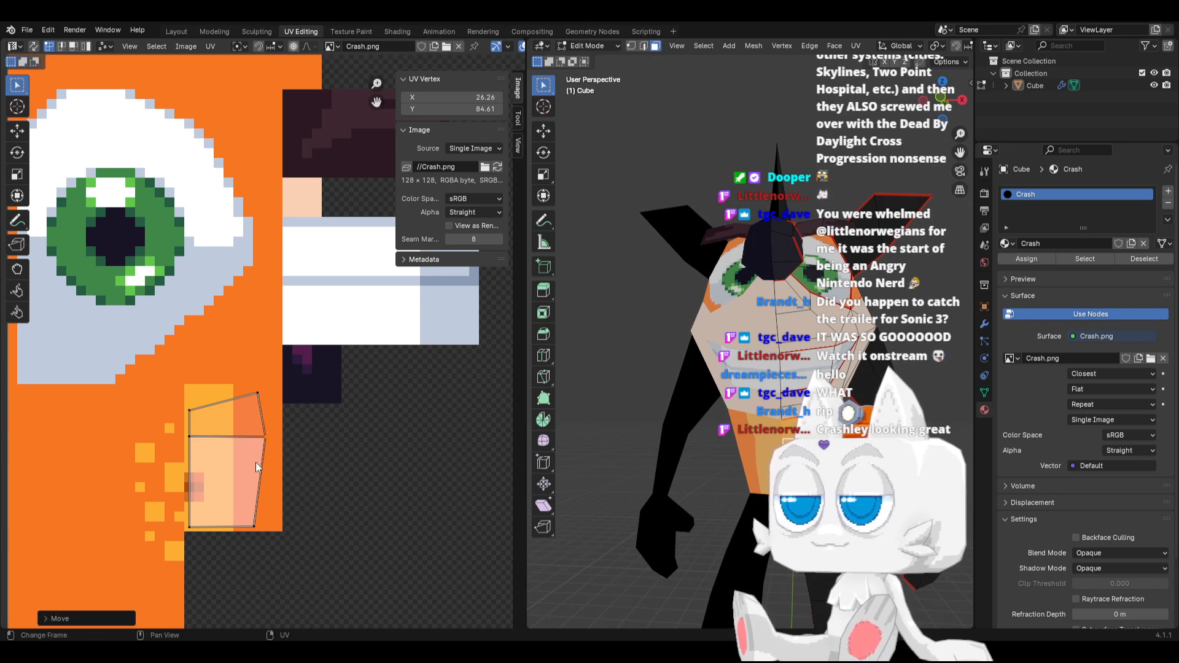
Refine the island's right edge along X: bottom vertex to about 24.97, top vertex about 1 pixel outward, and middle vertex to about 25.7
click(261, 543)
key(g)
key(x)
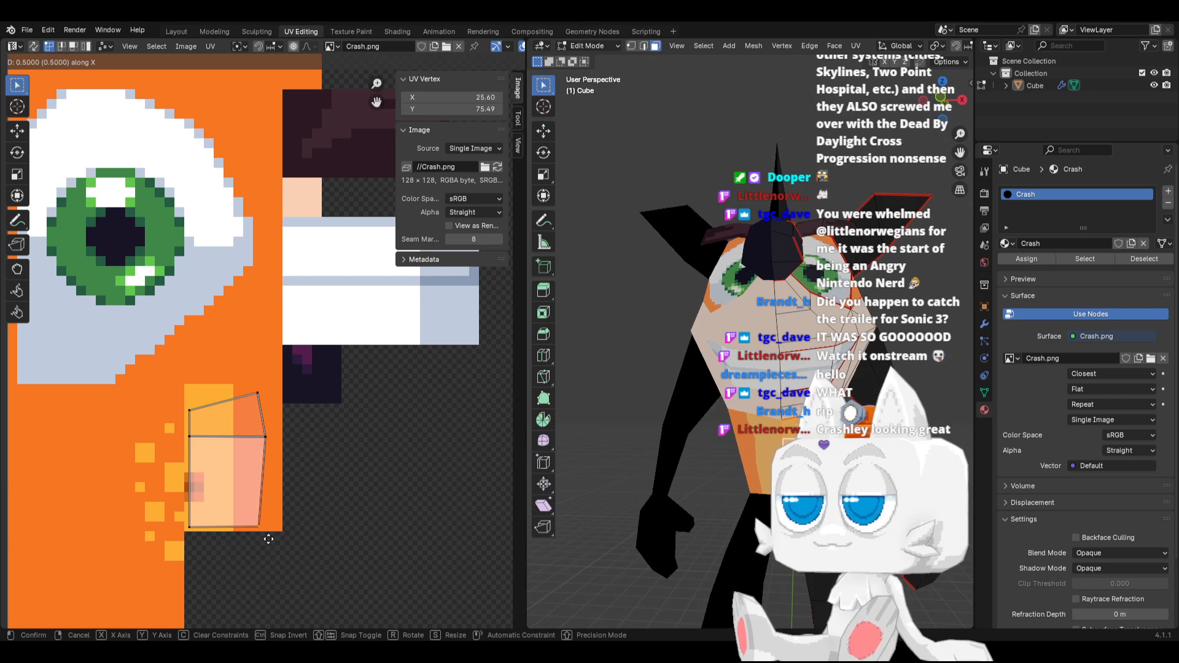
click(262, 539)
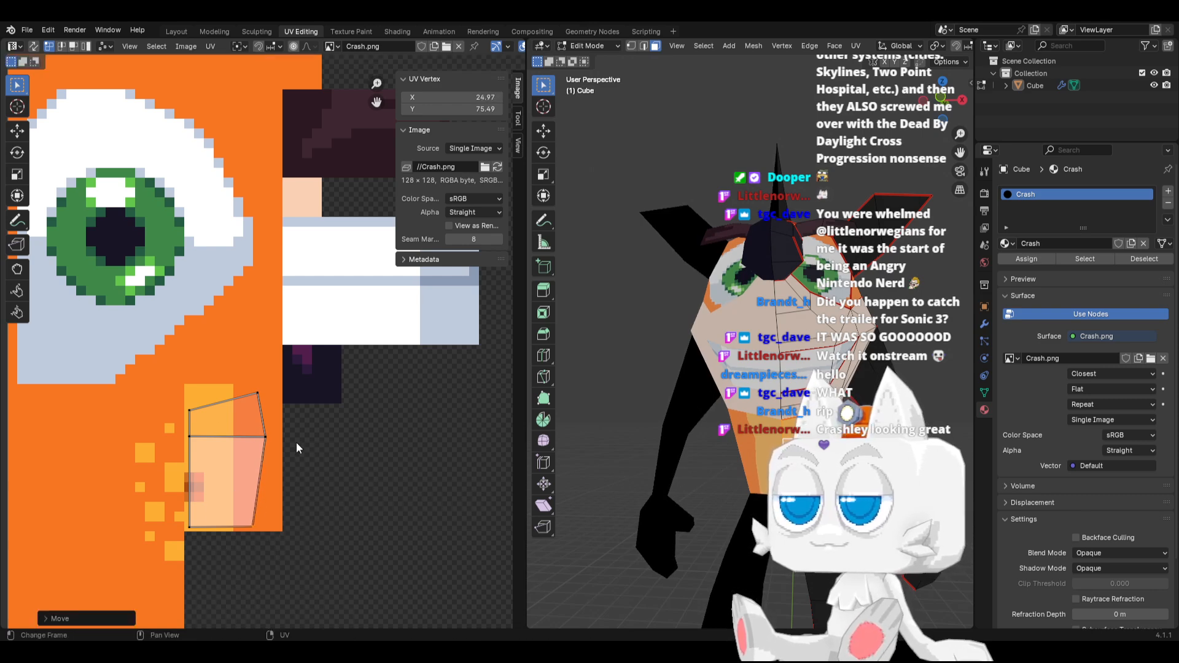
drag(230, 388, 266, 450)
key(g)
key(x)
click(281, 414)
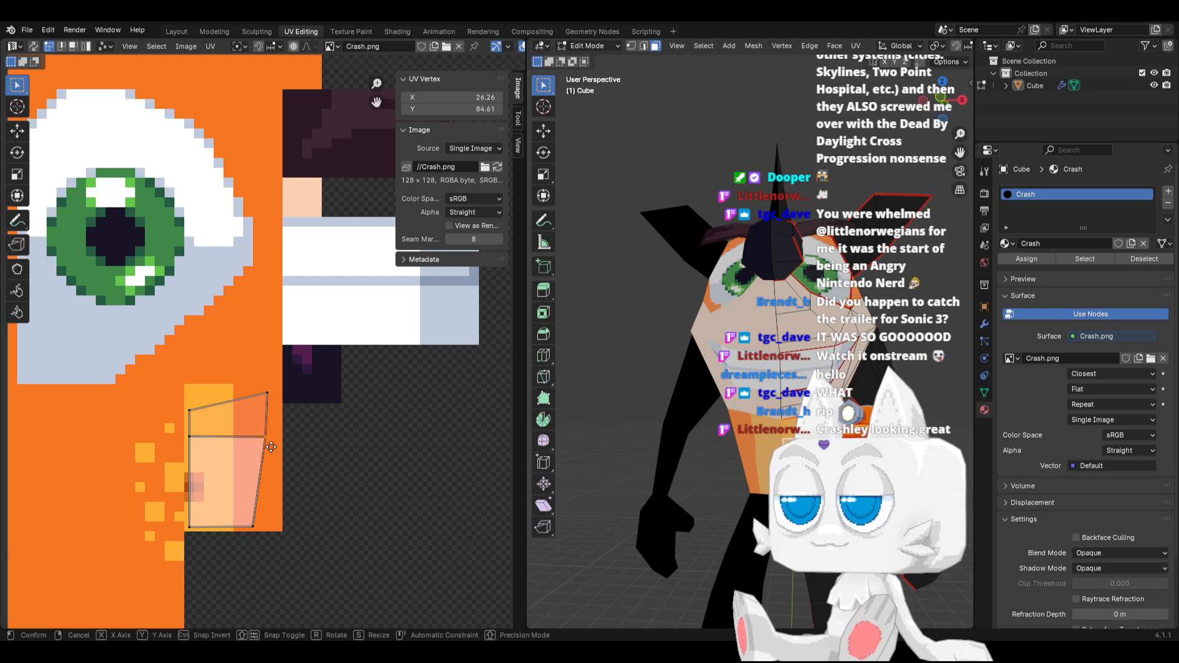
key(g)
key(x)
click(266, 450)
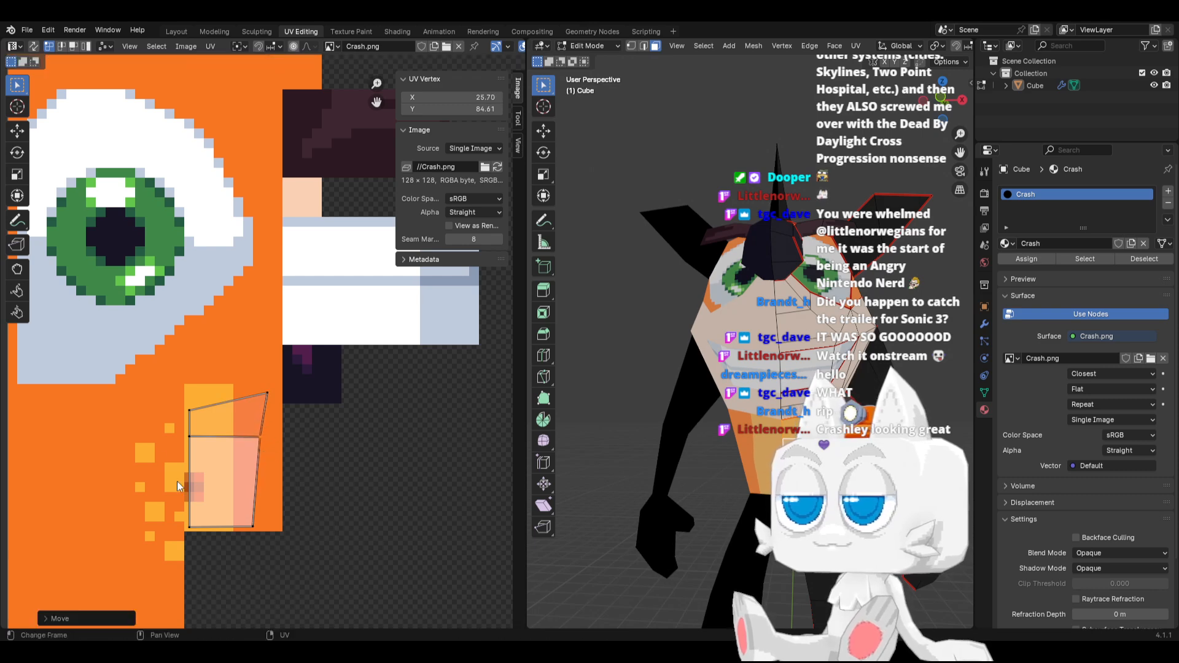
drag(181, 513, 206, 536)
key(g)
key(x)
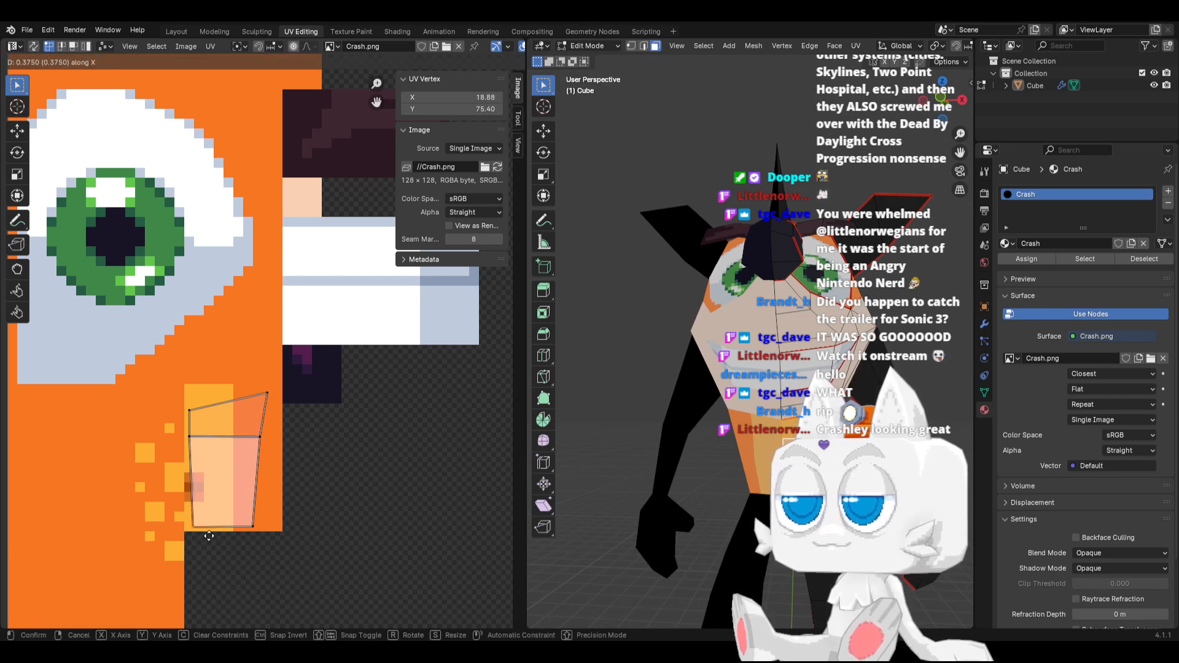
click(205, 536)
Try moving the belly island's top-right vertex left along X and snapping it to the pixel at X 23, Y 89
key(Tab)
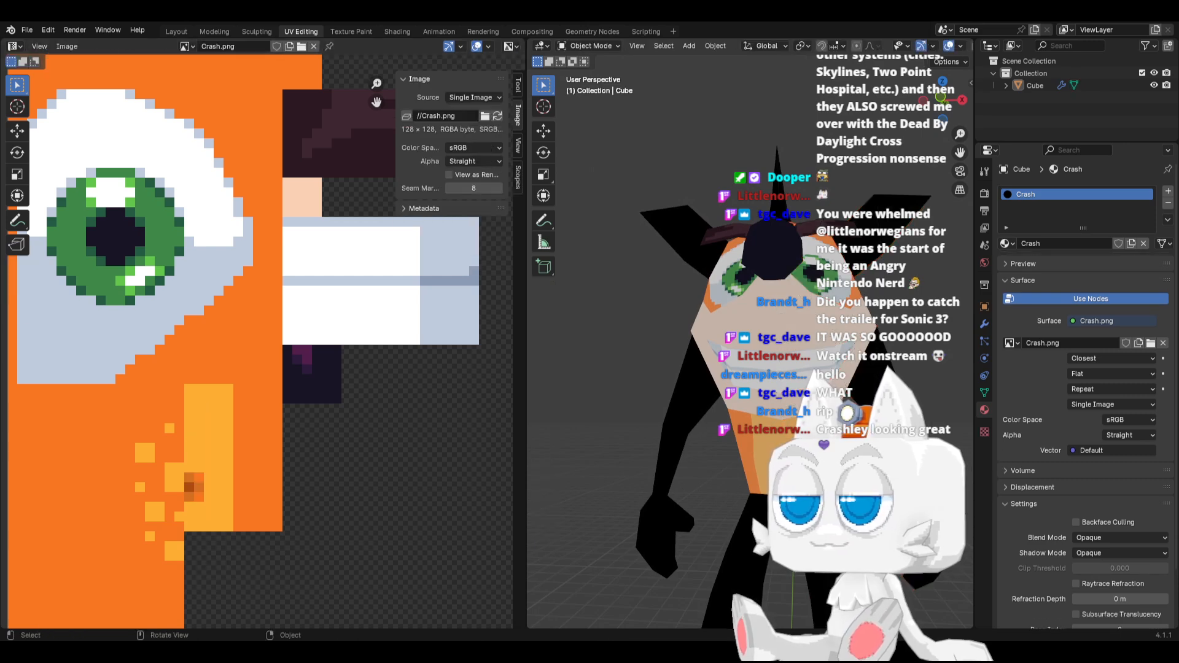
mouse_move(718, 470)
middle_down()
mouse_move(664, 475)
mouse_move(675, 459)
mouse_move(706, 461)
middle_up()
key(Tab)
drag(233, 382, 284, 409)
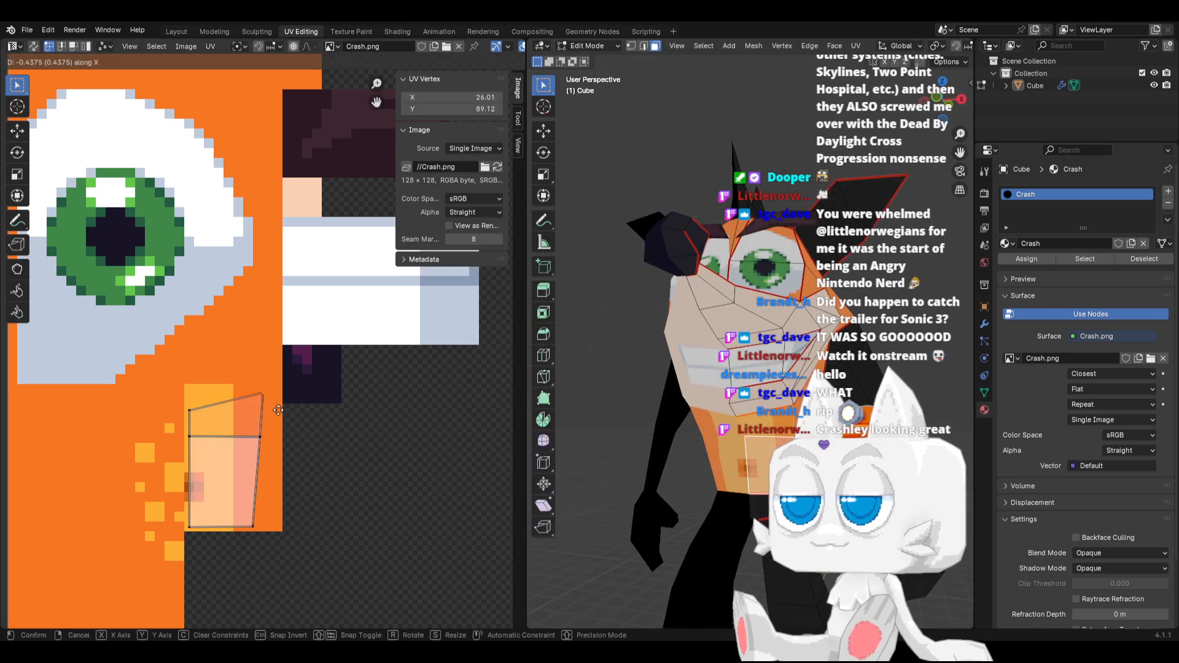
key(g)
click(258, 410)
key(shift+s)
key(4)
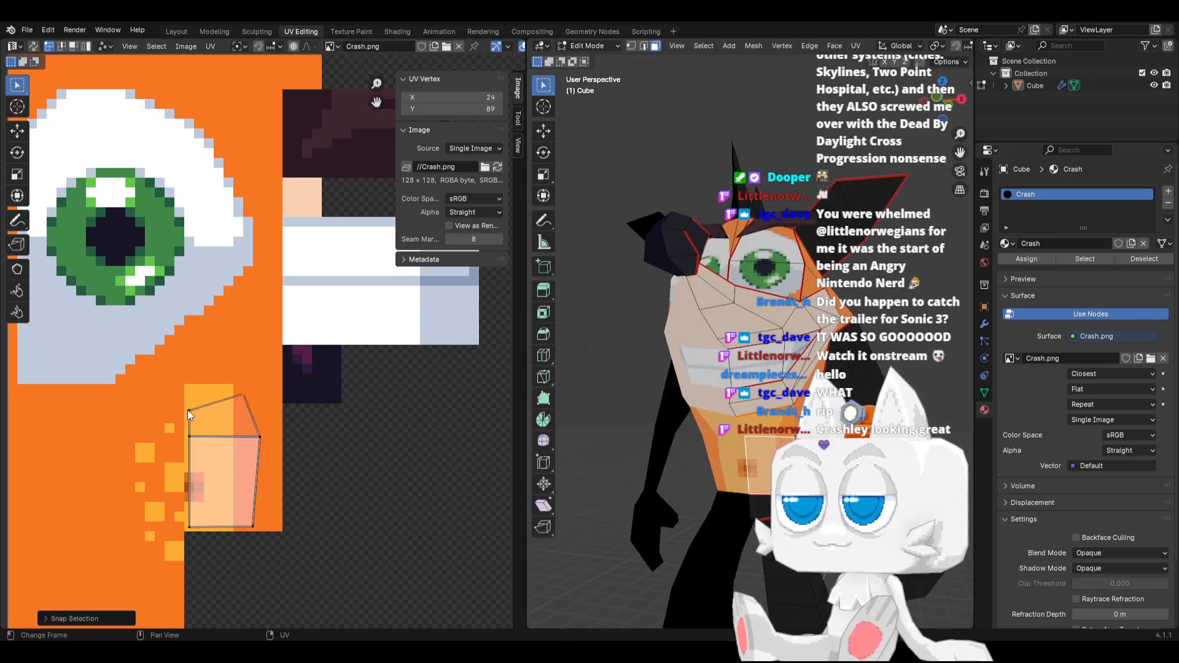
key(g)
key(x)
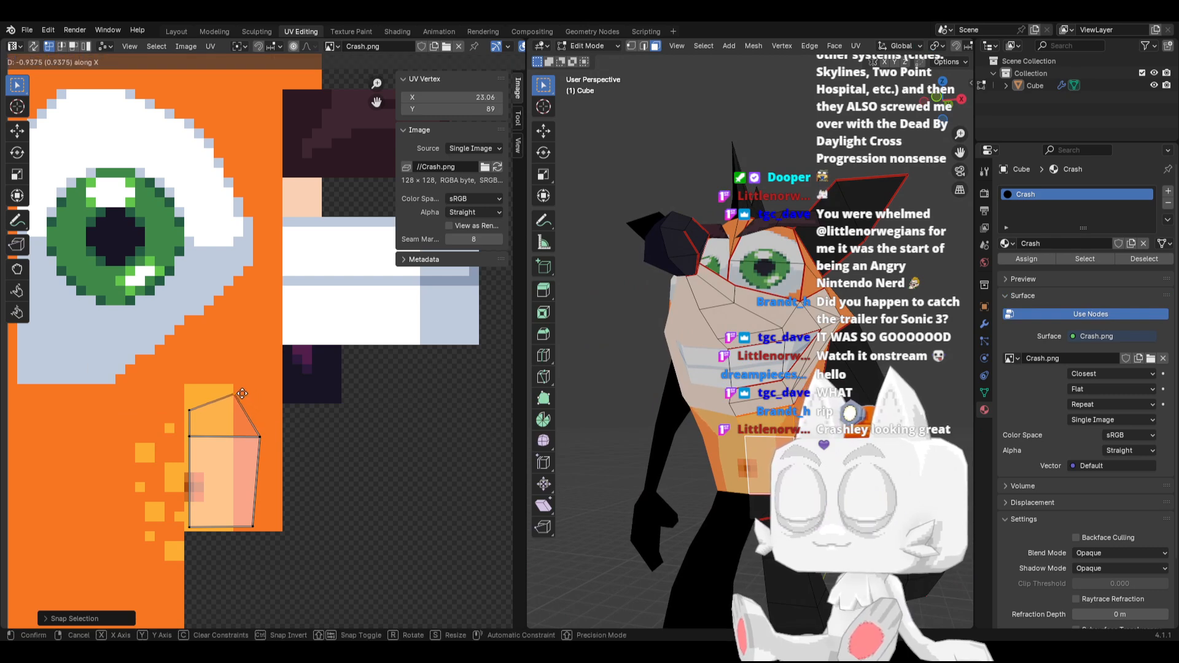
click(241, 395)
key(shift+s)
click(224, 397)
Try moving the belly island's middle-right vertex left along X to about 24.32
drag(226, 426, 277, 449)
key(g)
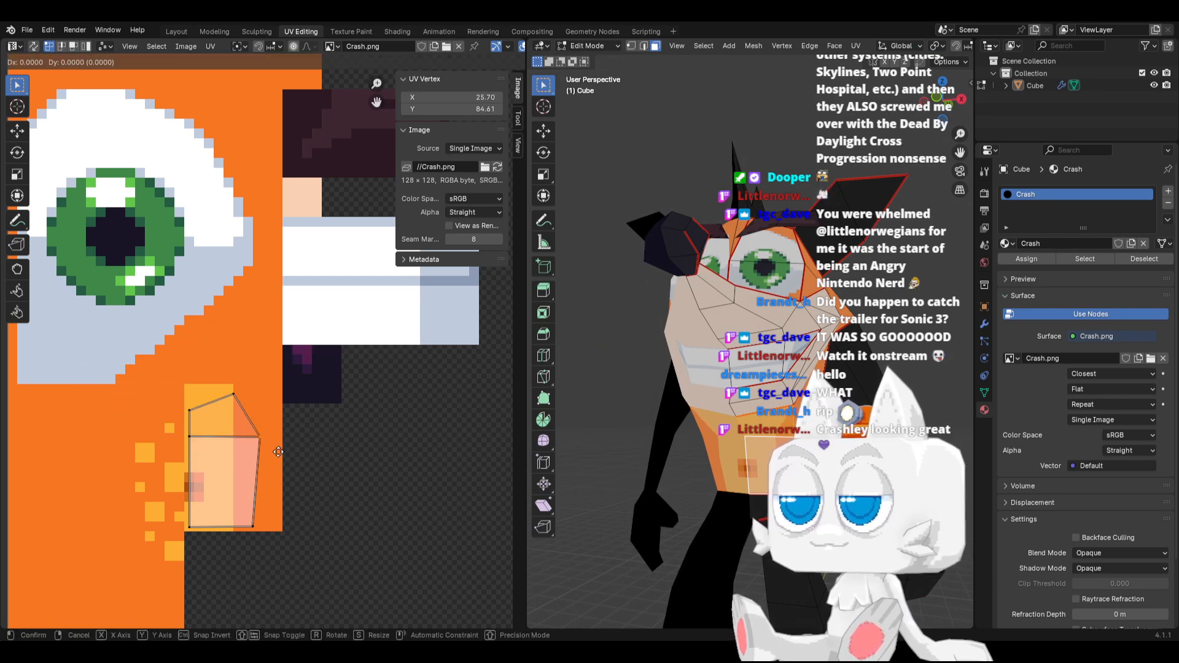
key(x)
click(265, 453)
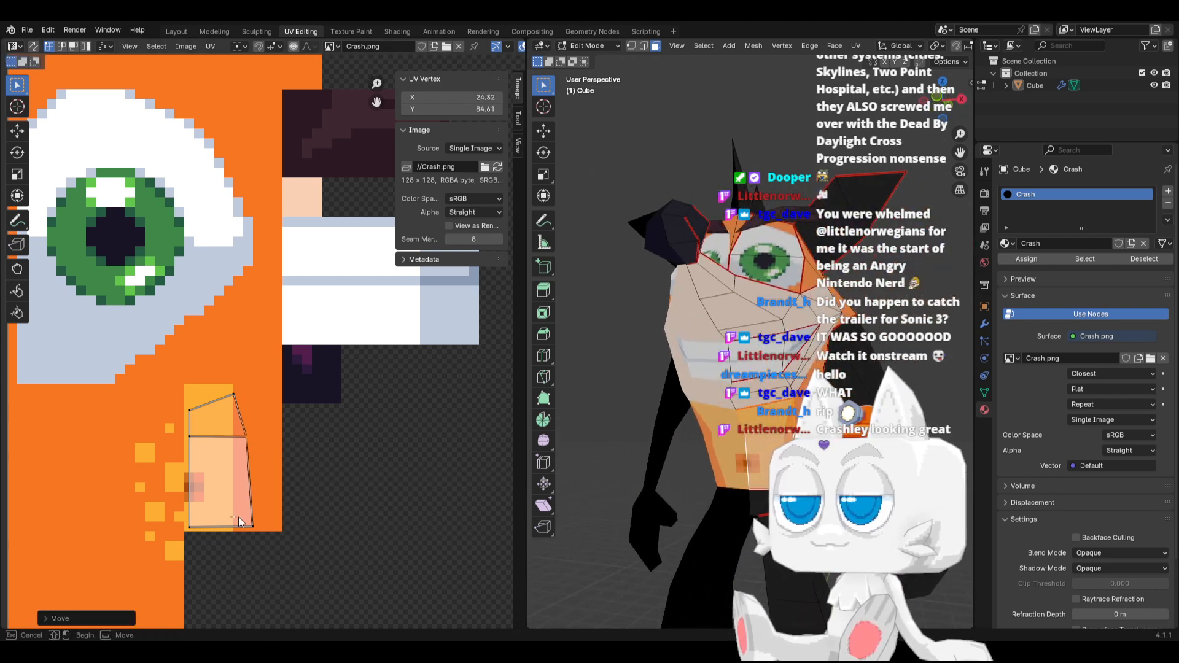
click(276, 526)
key(g)
key(x)
right_click(285, 536)
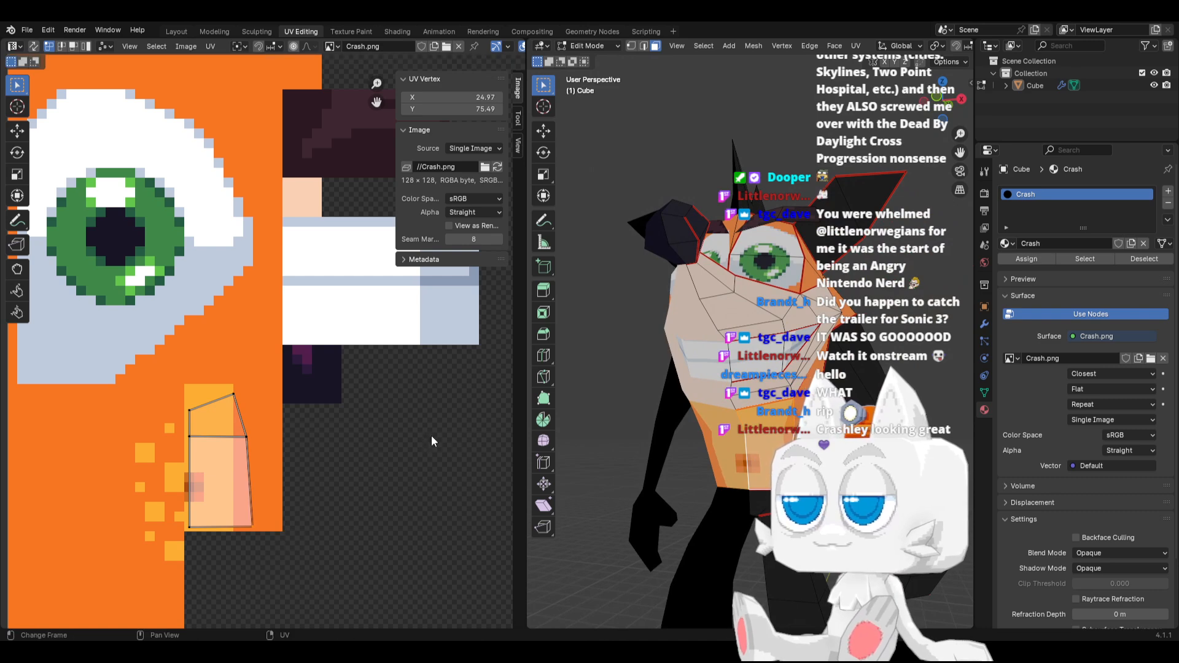
Undo the last moves of the belly island's middle-right and top-right vertices
key(ctrl+z)
key(ctrl+z)
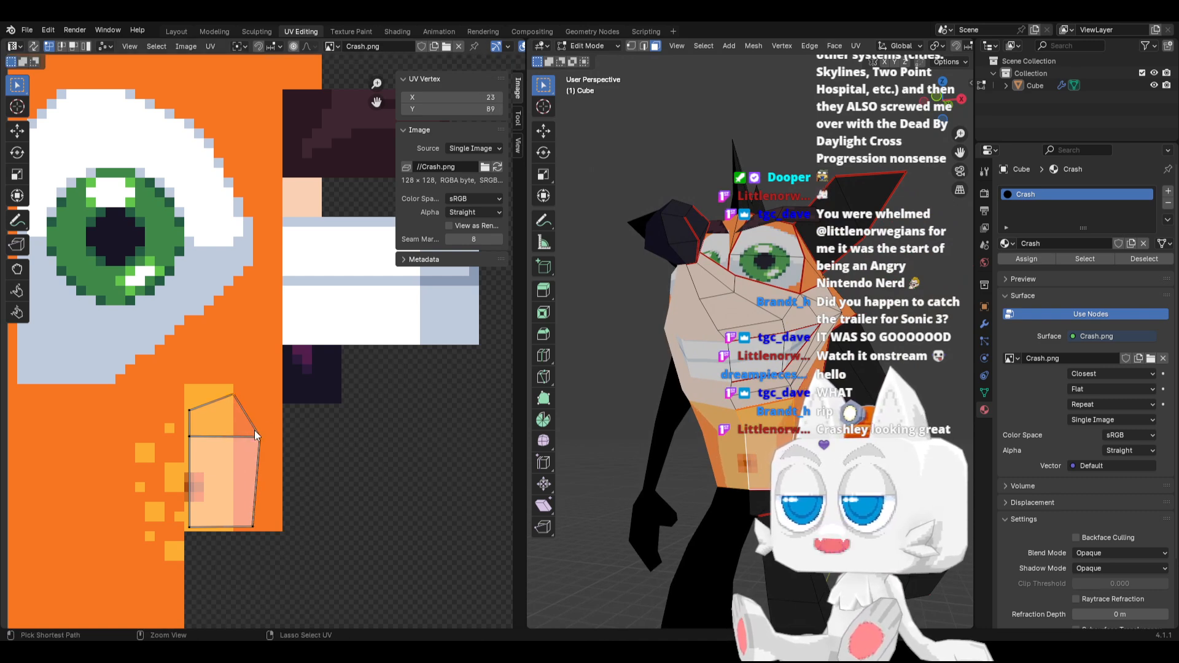
key(ctrl+shift+z)
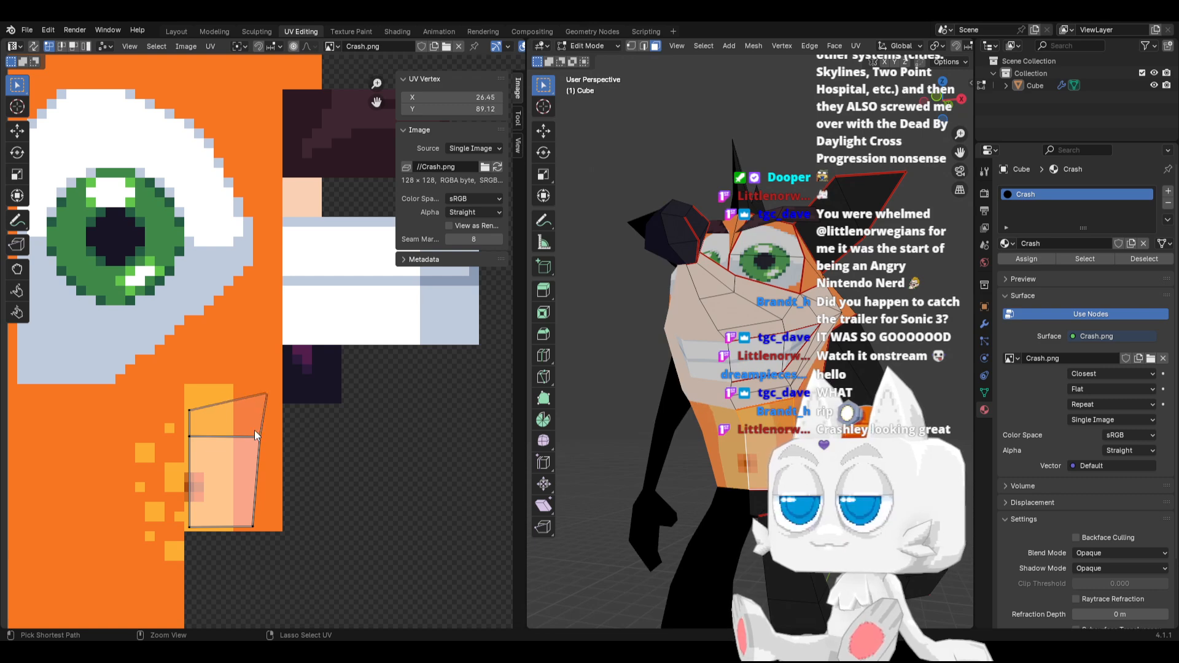
Inspect the belly texture on the model in Object Mode and save the file
key(Tab)
mouse_move(746, 445)
middle_down()
mouse_move(681, 455)
mouse_move(720, 469)
mouse_move(761, 455)
middle_up()
key(ctrl+s)
scroll(681, 455, down, 3)
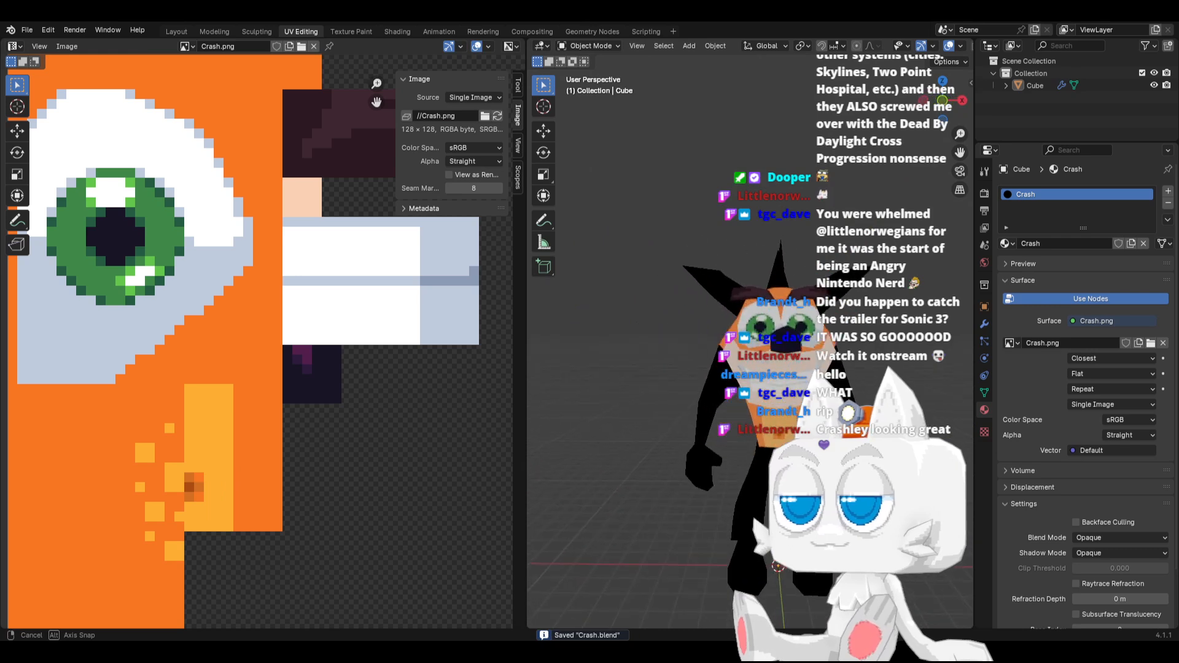
scroll(761, 455, up, 6)
In vertex select mode, move the mesh's upper belly vertex inward along the X axis
key(Tab)
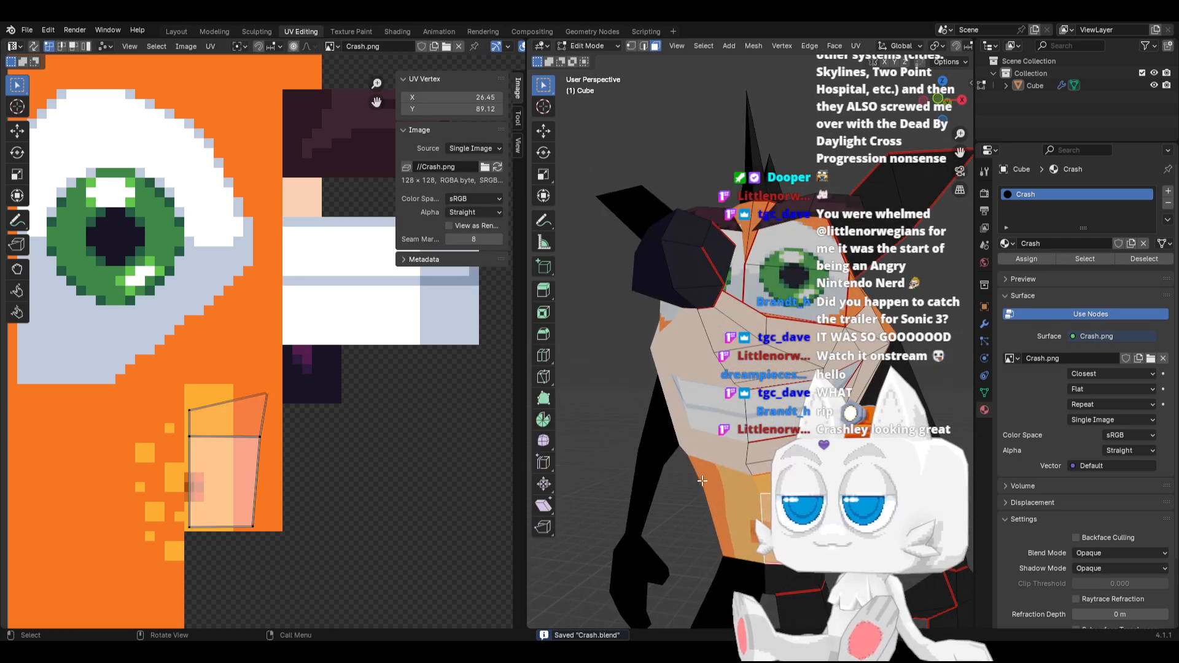
click(765, 484)
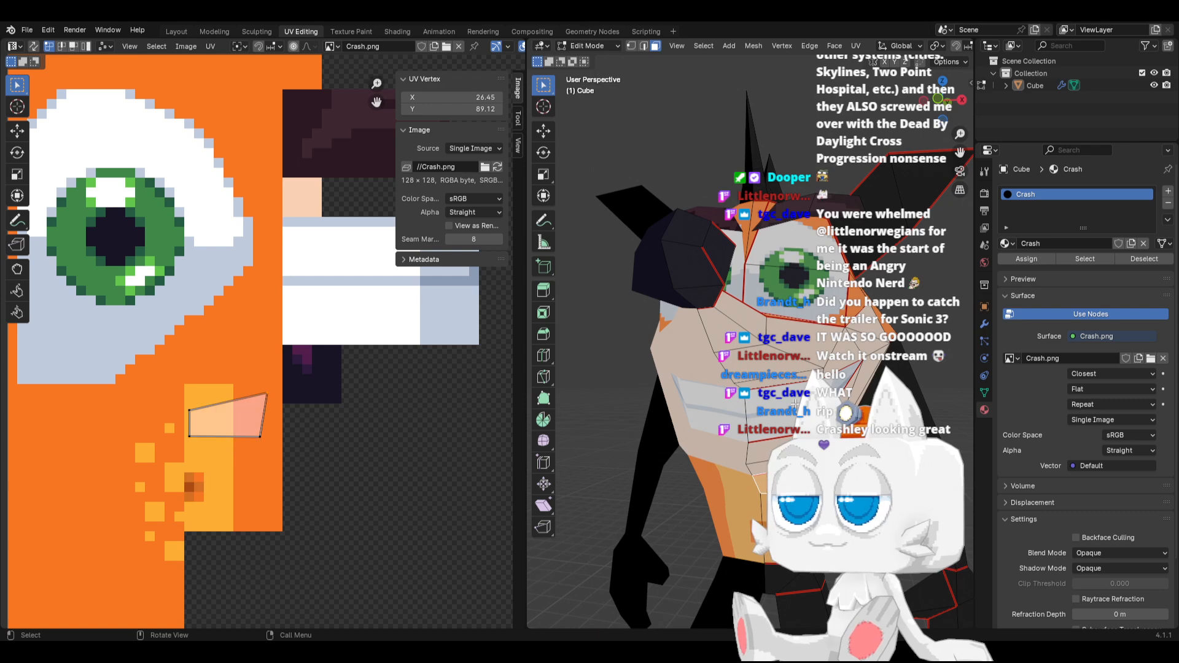
click(631, 46)
middle_drag(694, 270, 728, 246)
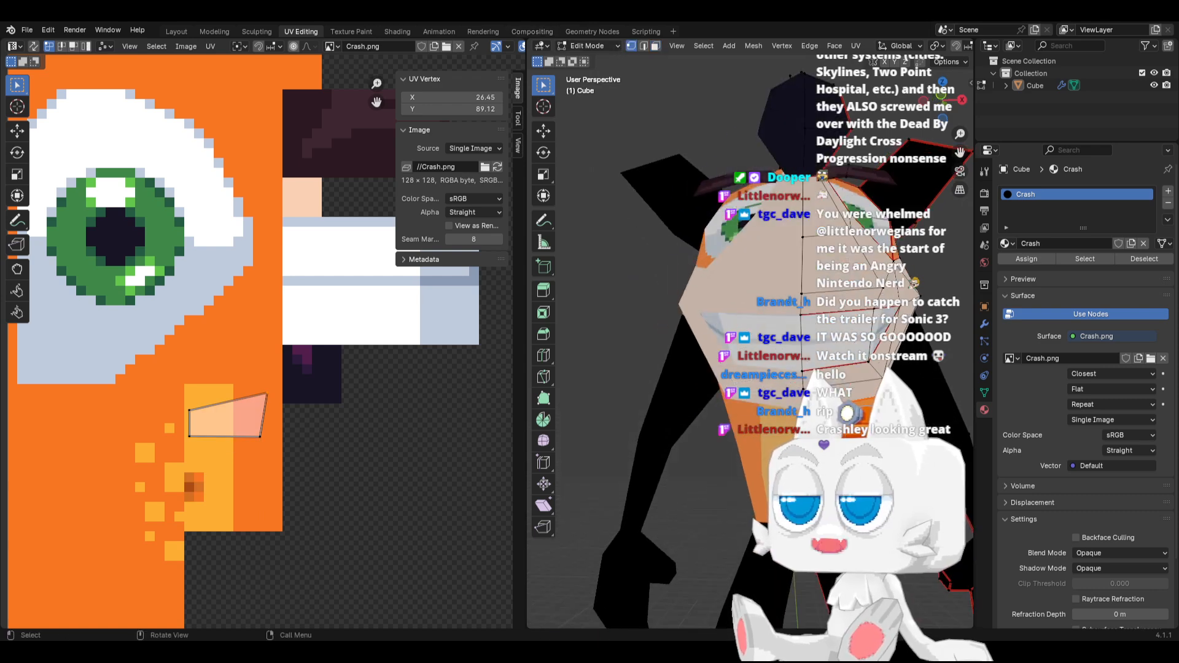
click(865, 443)
key(g)
key(x)
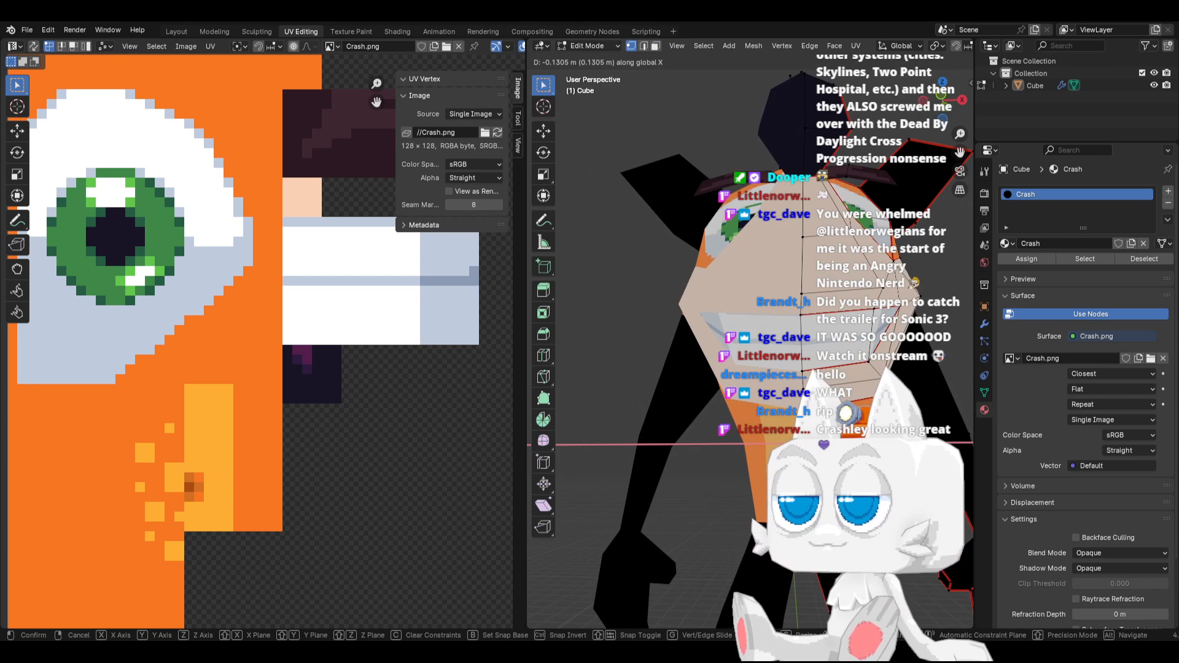
key(Return)
With the whole mesh selected, move the belly island's middle-right UV vertex slightly left and its top-right vertex to about X 25.01
key(a)
click(264, 441)
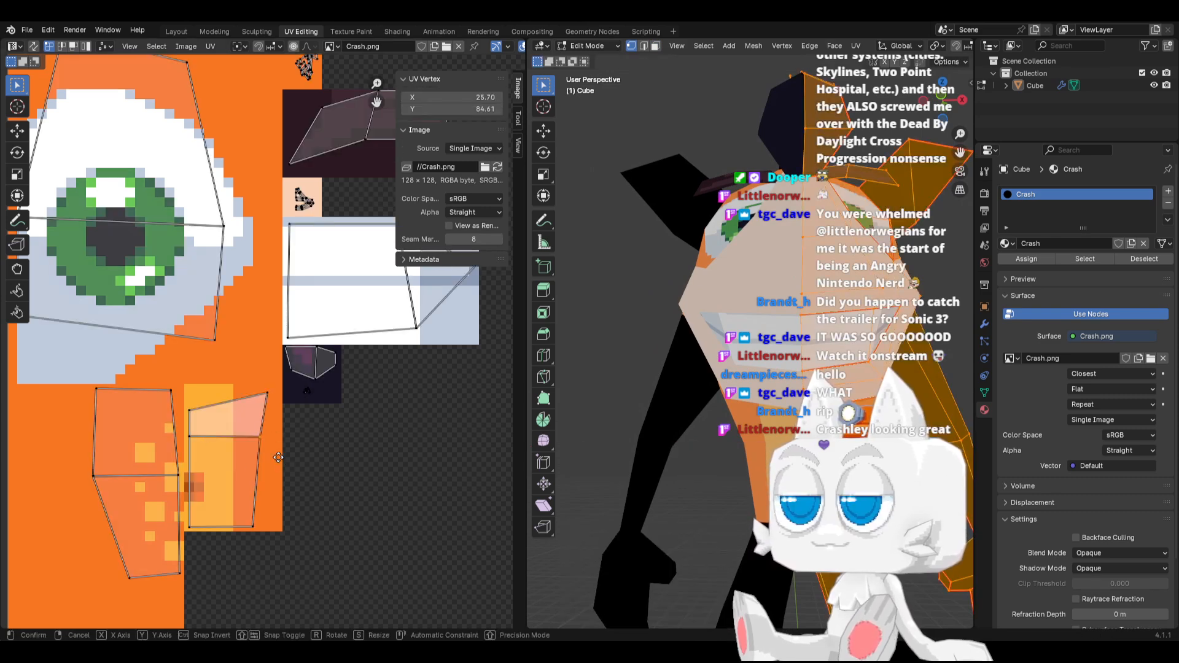
key(g)
key(x)
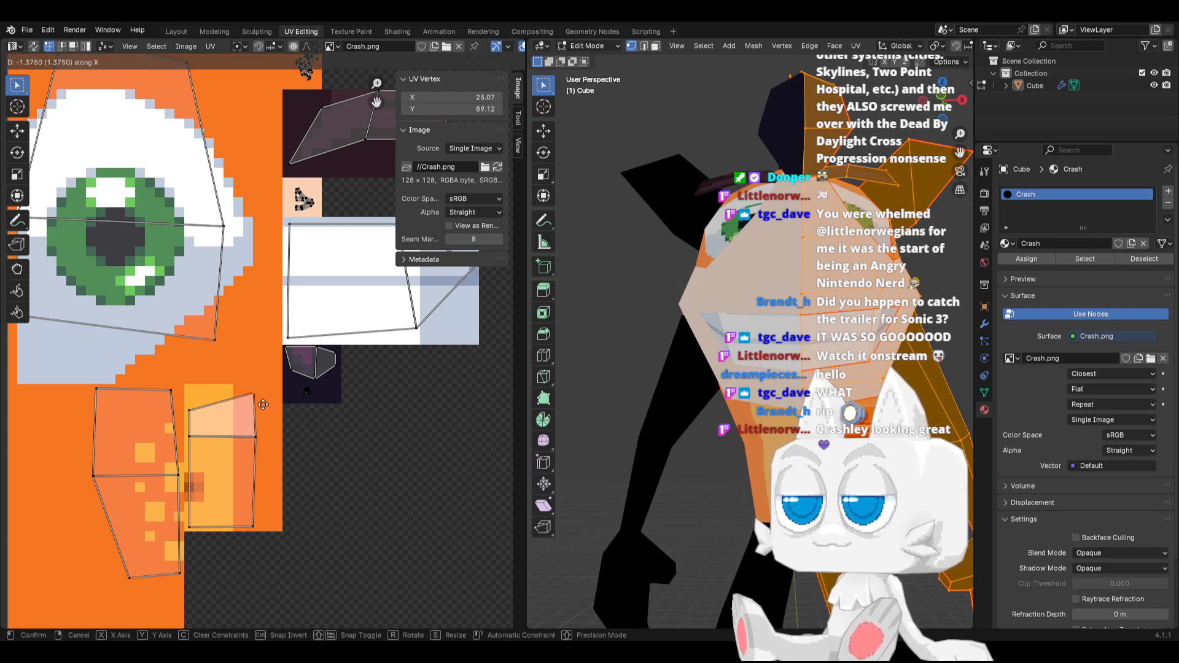
click(263, 403)
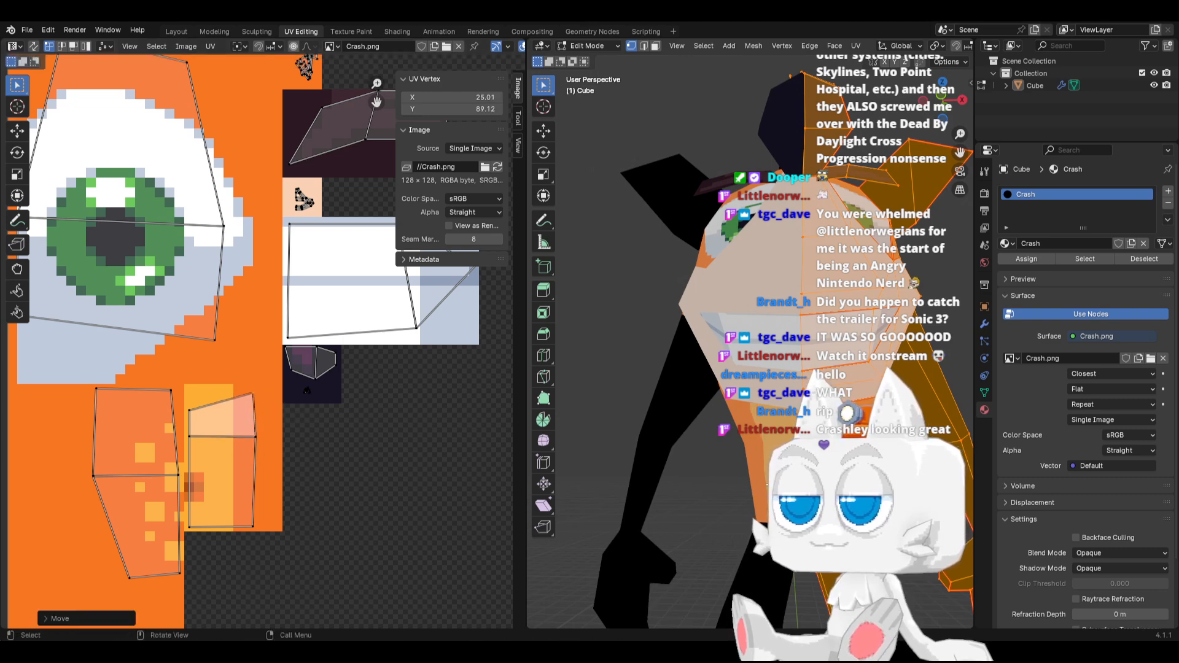
Knife-cut the upper belly face diagonally into triangles, and slide the belly's front centre vertex down its edge by about 0.067
key(k)
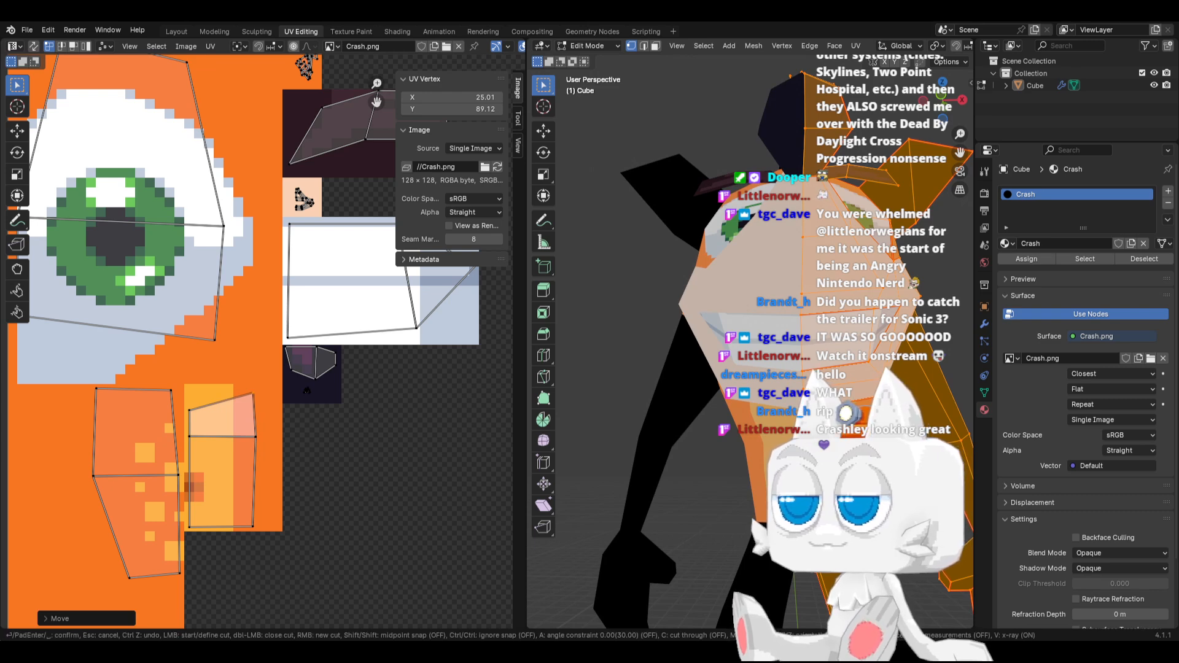
key(Return)
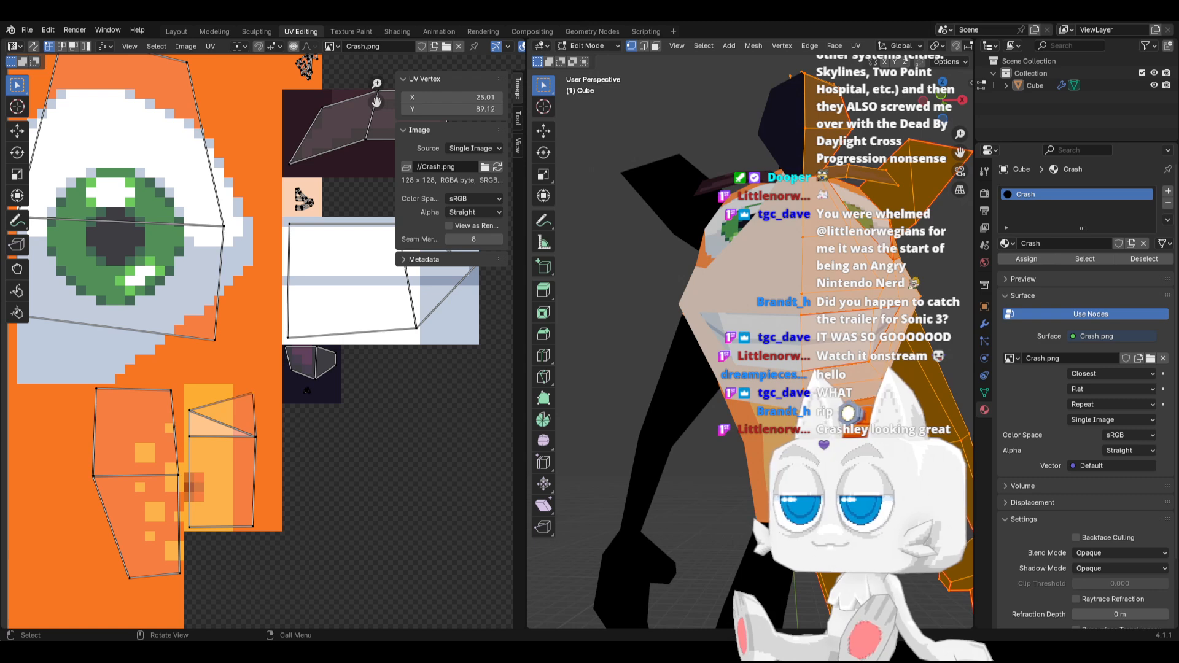
middle_drag(802, 461, 707, 464)
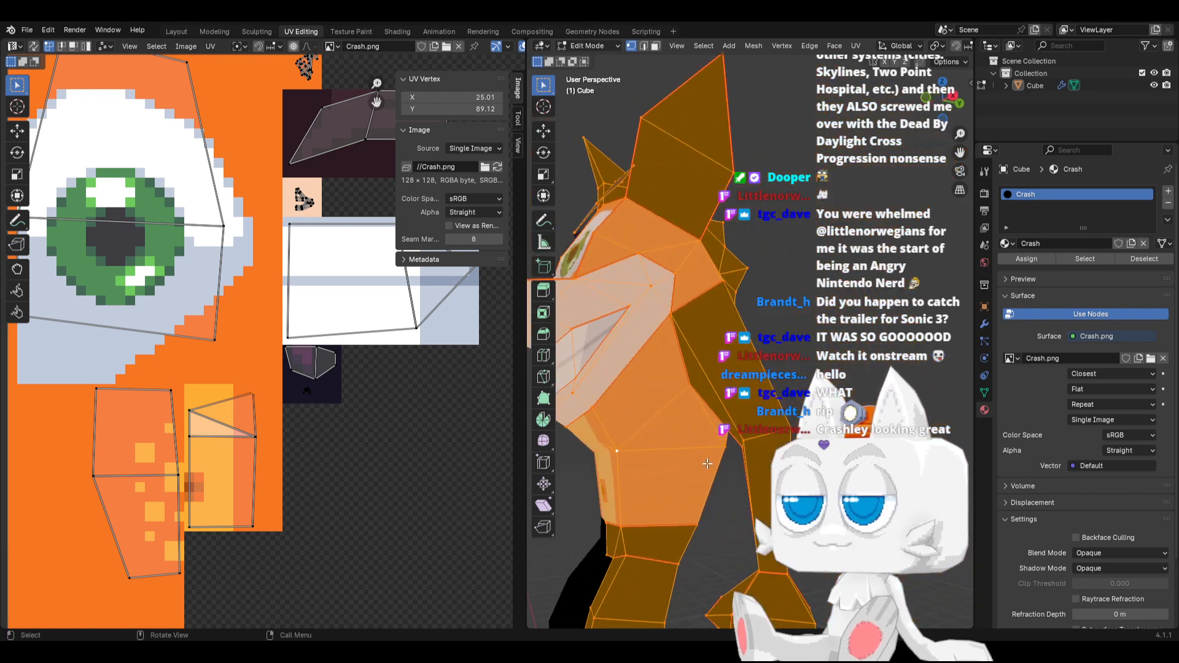
click(592, 451)
key(shift+v)
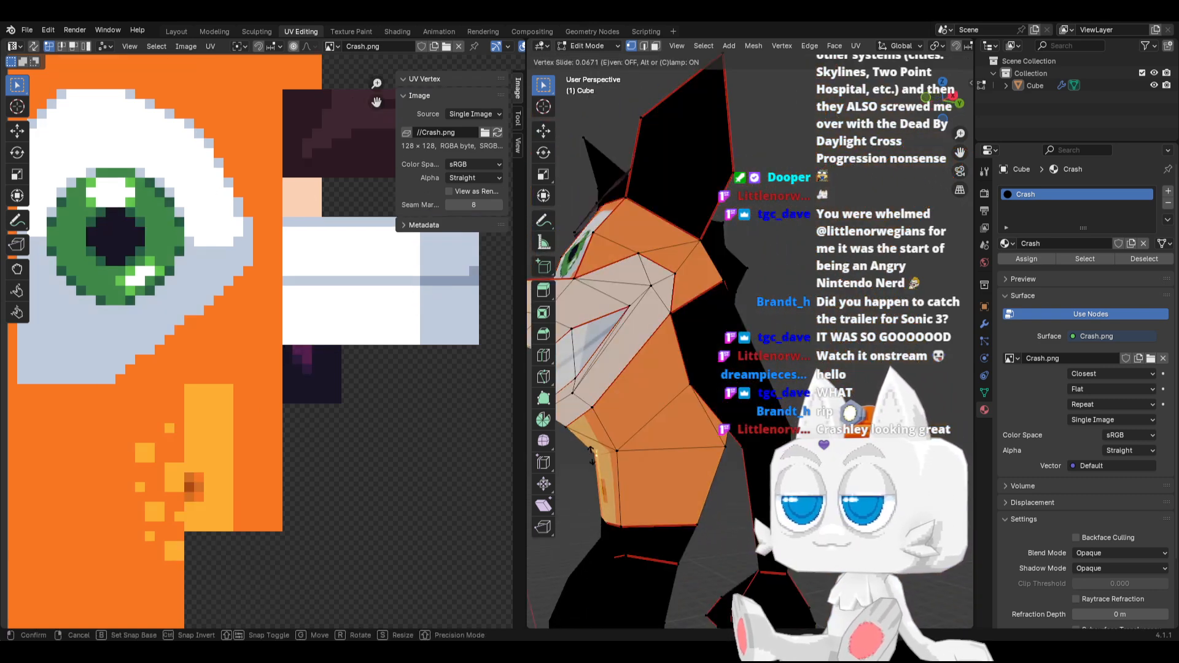
click(591, 456)
Move the belly island's middle-right UV vertex to about X 24.70 and its top-right vertex to about X 24.39, along X only
middle_drag(591, 456, 688, 458)
key(a)
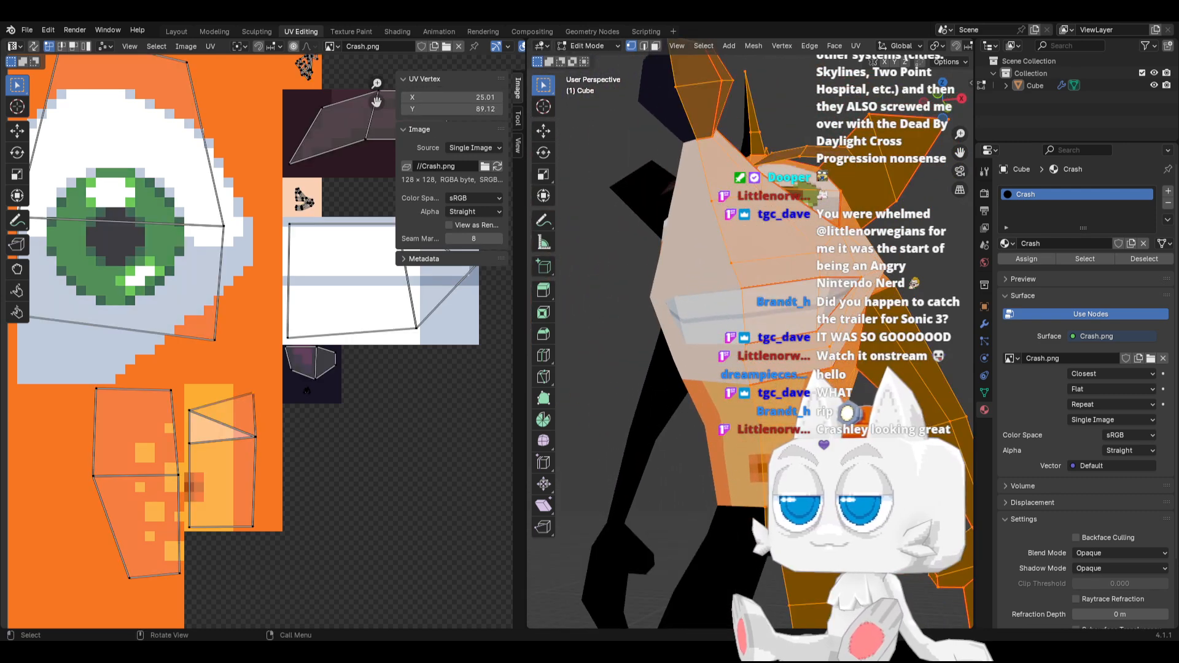
key(g)
key(x)
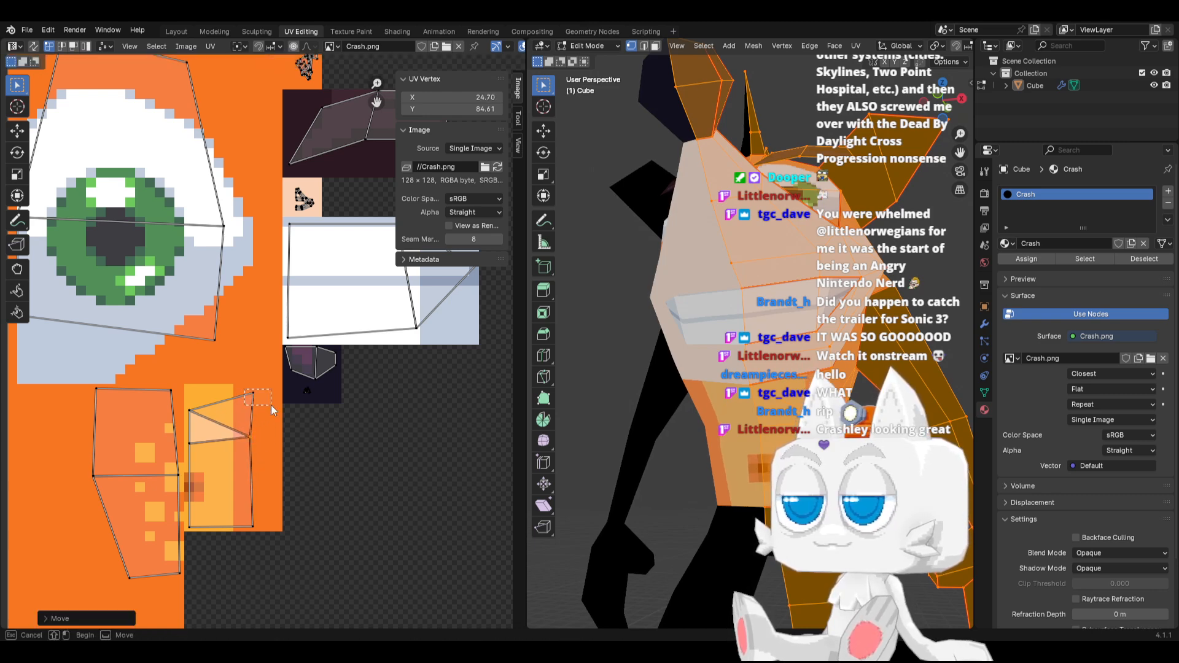
click(264, 404)
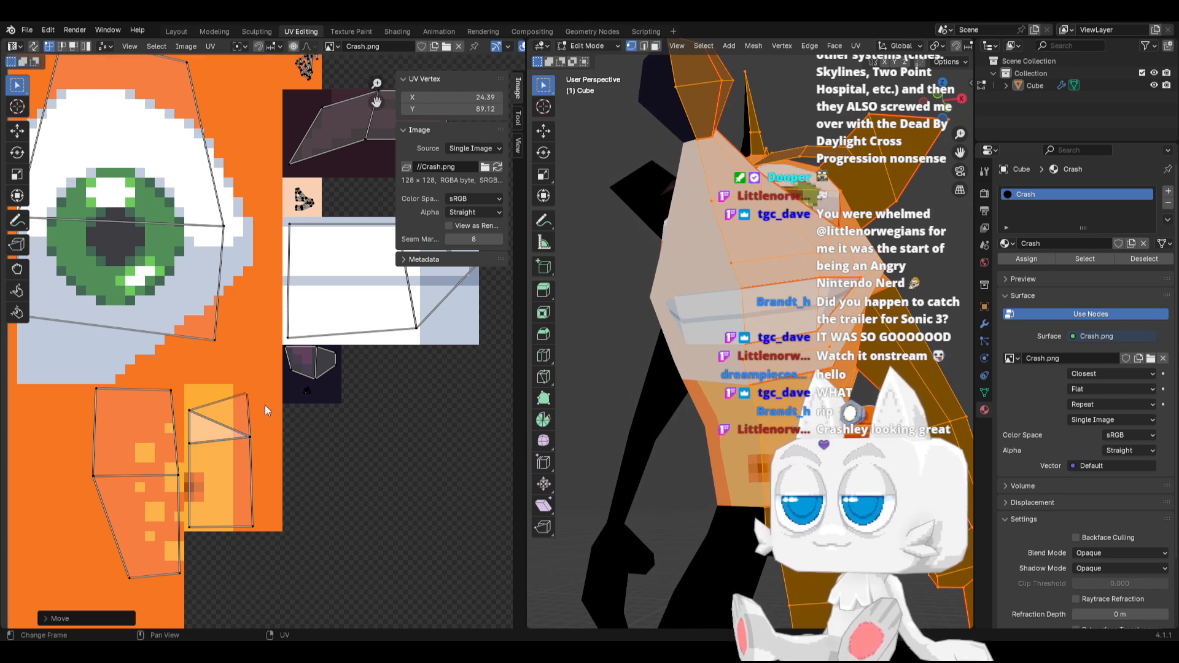
Move the belly island's top-left UV vertex left along X to about 17.94
click(187, 406)
key(g)
key(x)
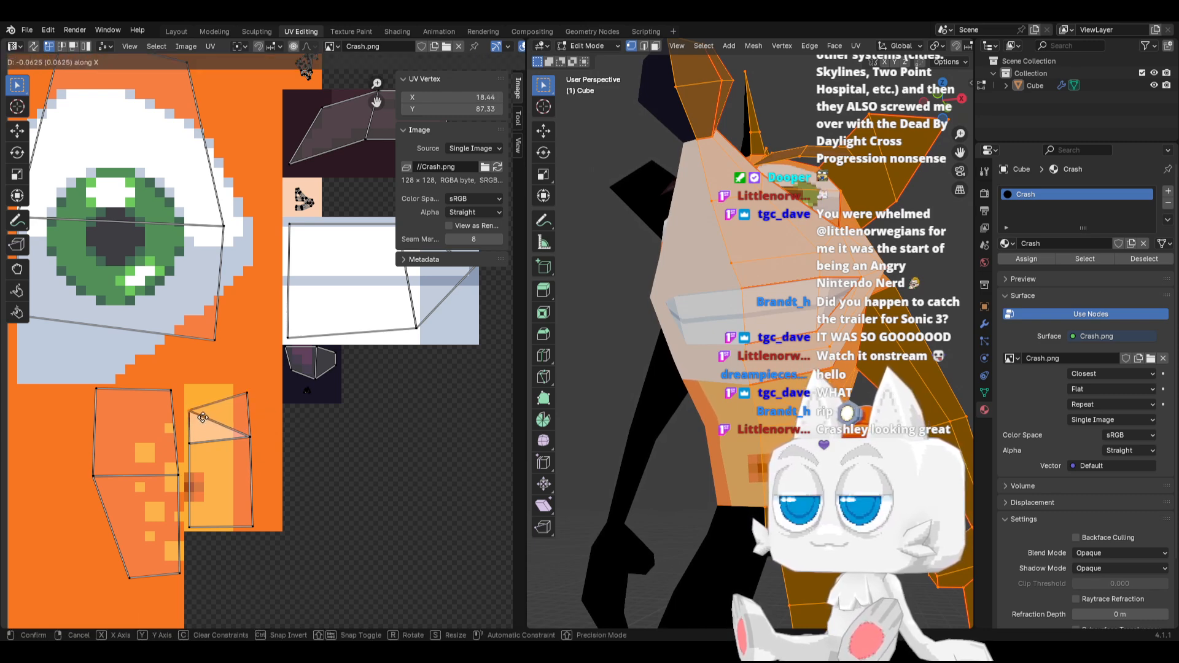
click(197, 417)
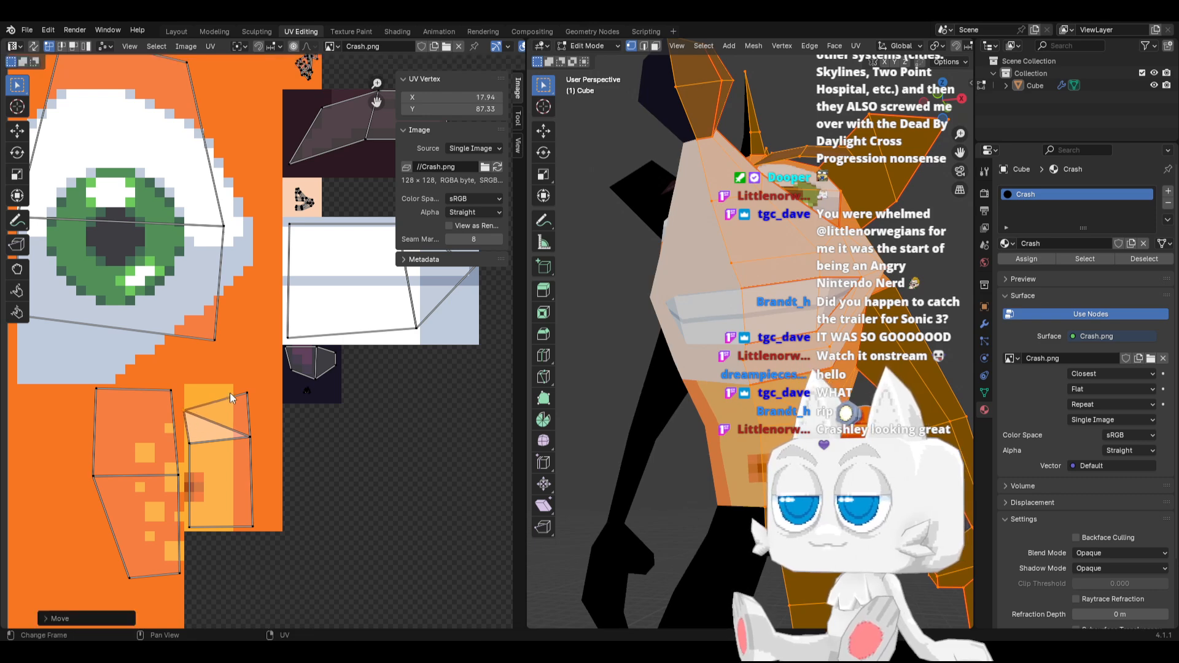
click(250, 438)
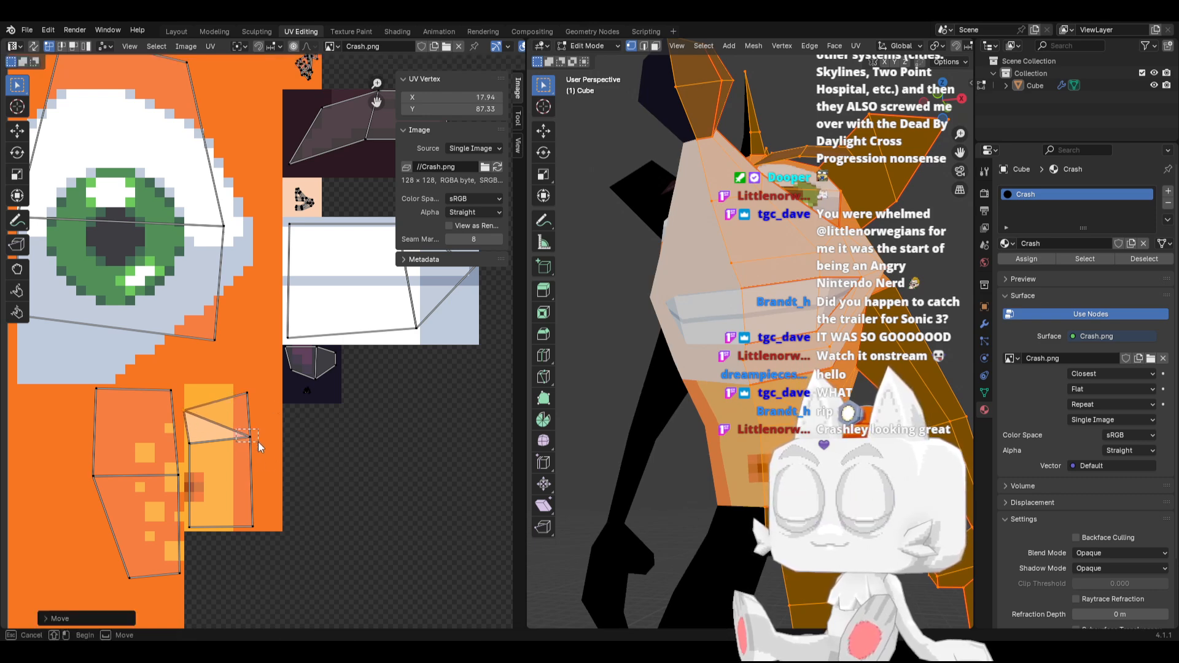
drag(227, 518, 264, 526)
key(g)
key(x)
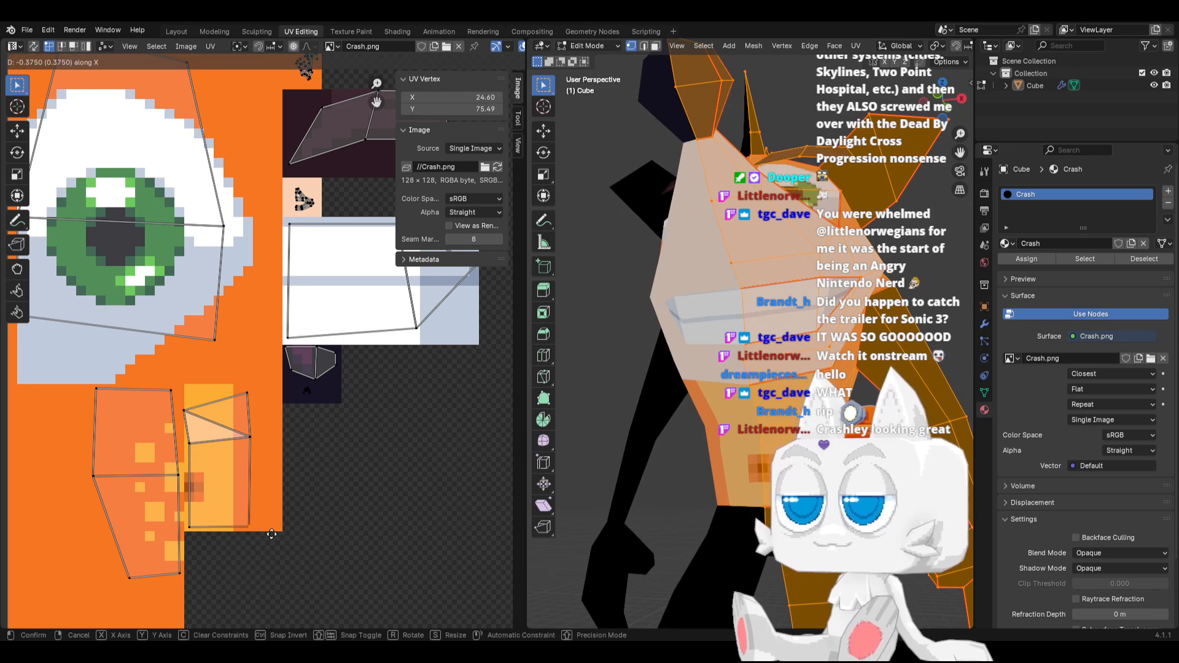
click(274, 528)
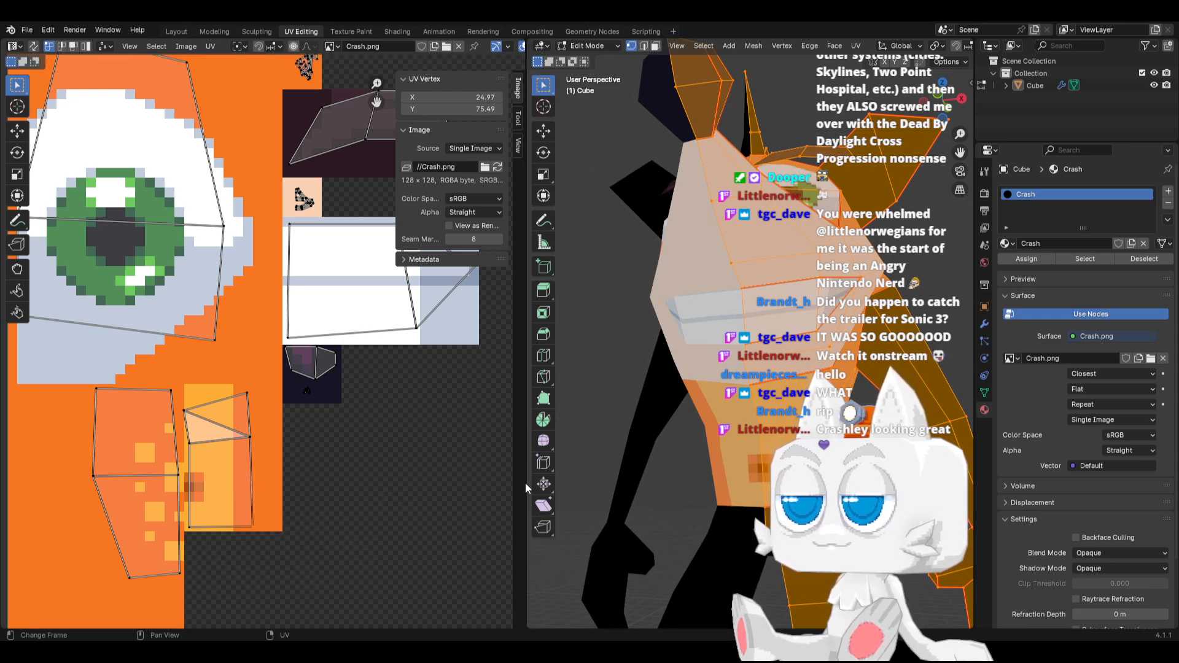
Save the file in Object Mode and check the textured model from the right side and front
key(Tab)
scroll(776, 417, down, 5)
middle_drag(776, 416, 712, 444)
key(ctrl+s)
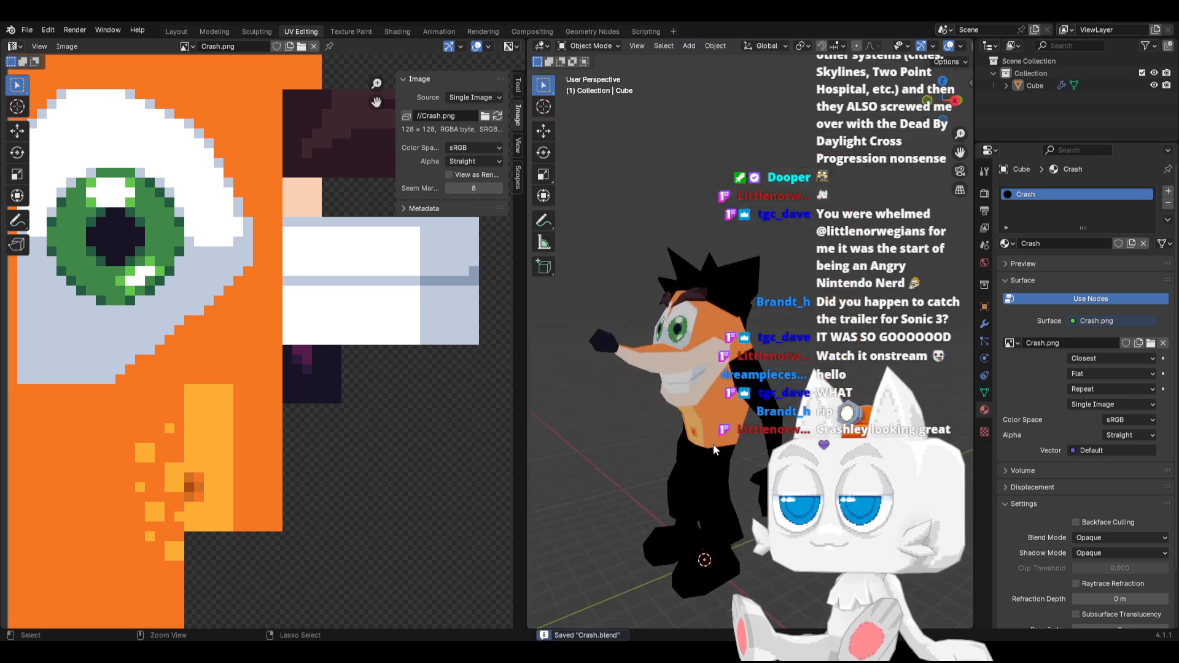
key(KP_3)
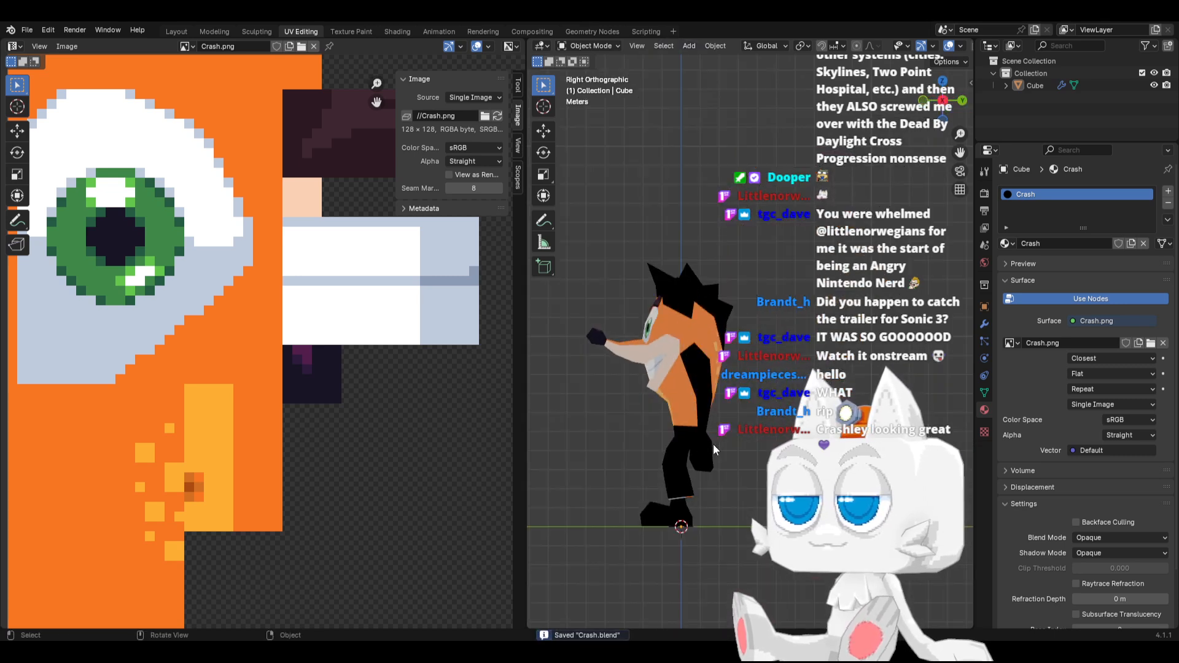
key(KP_1)
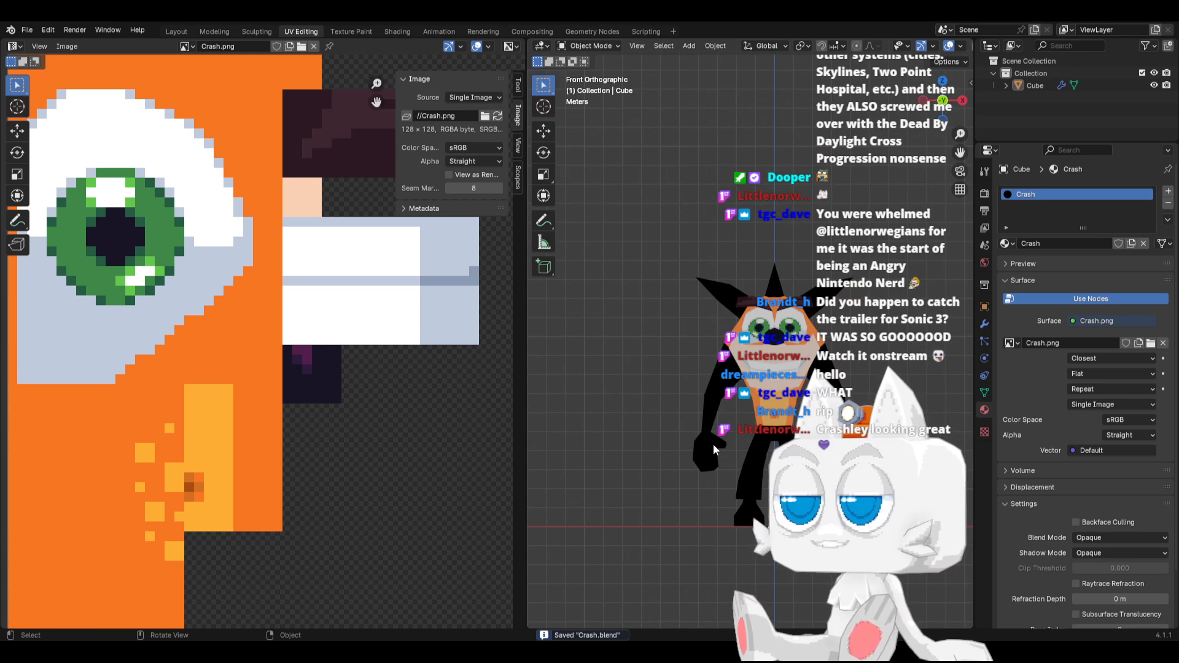
Slide a vertex on the head along its edge with a factor of 0.335
middle_drag(735, 450, 725, 384)
key(Tab)
click(658, 337)
key(g)
key(g)
click(706, 373)
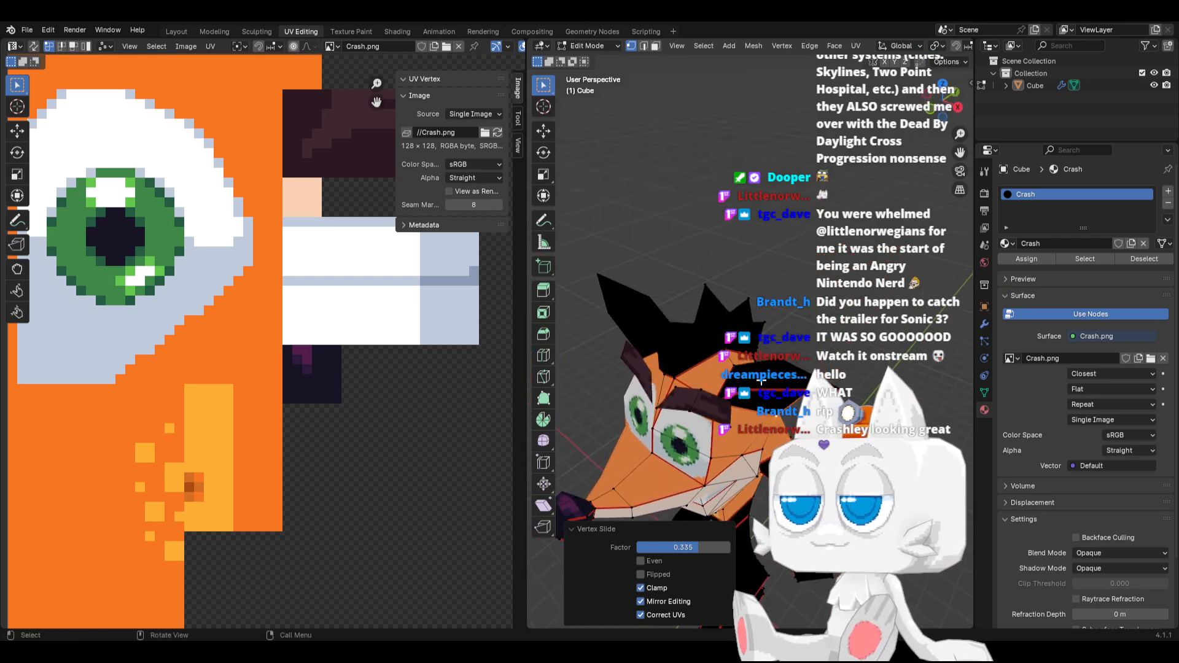
Switch to Aseprite and fill a 16 by 23 pixel block beside the teeth, at the canvas's upper edge, with orange #f77622
key(a)
scroll(344, 392, down, 3)
scroll(346, 394, down, 4)
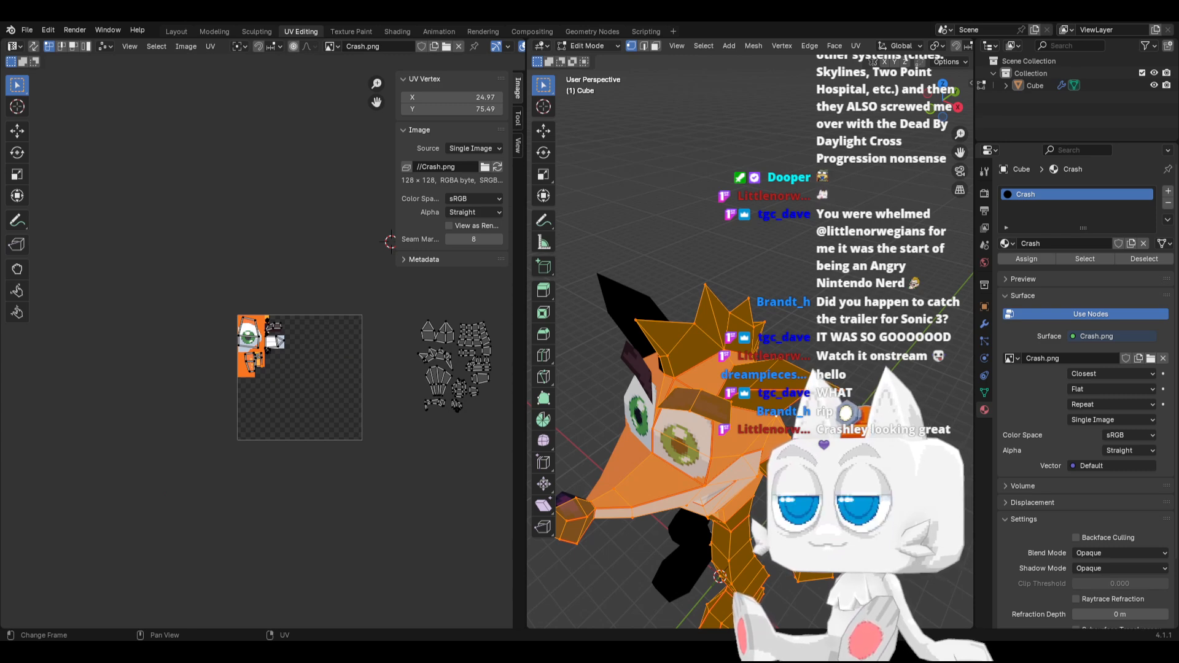
key(alt+Tab)
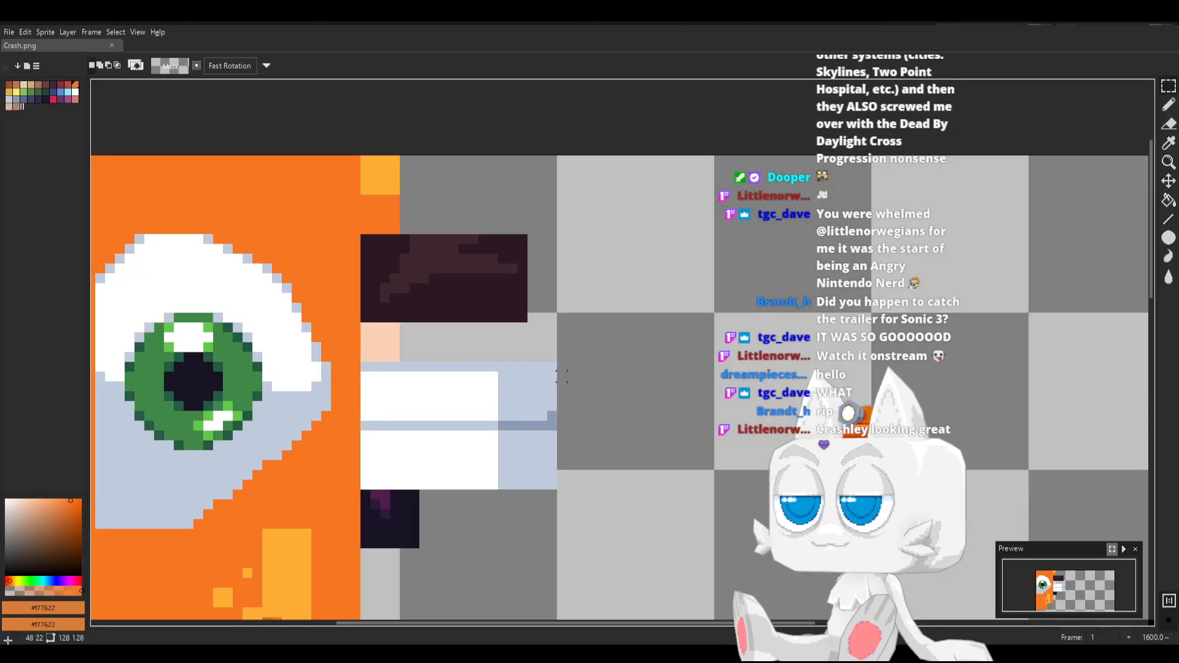
mouse_move(562, 376)
mouse_down()
mouse_move(641, 157)
mouse_move(714, 156)
mouse_up()
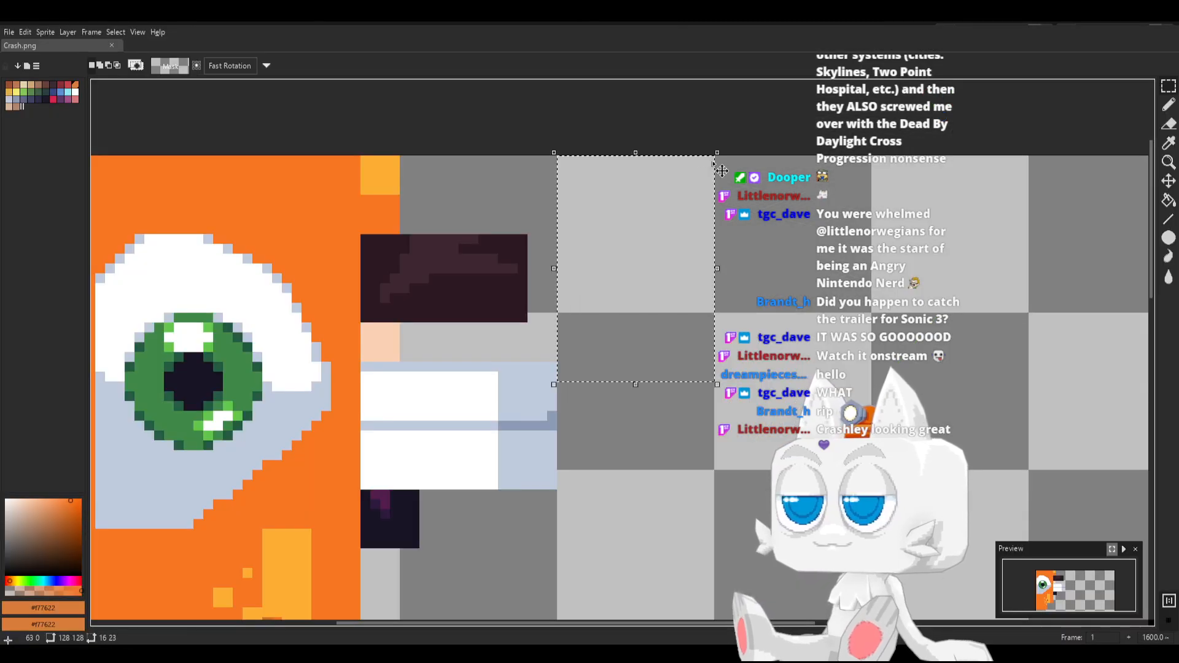
key(b)
alt+click(287, 223)
key(g)
click(627, 269)
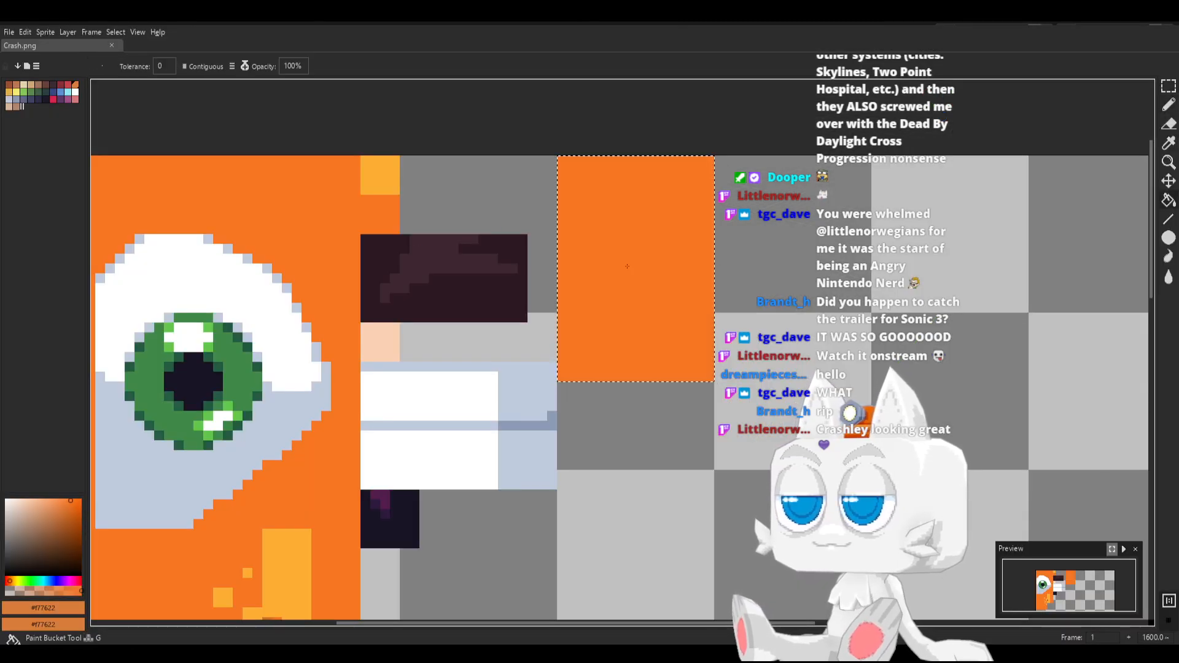
Draw a tall pointed inner-ear outline in #3e2731 inside the new orange block and fill it with the same colour
key(b)
key(space)
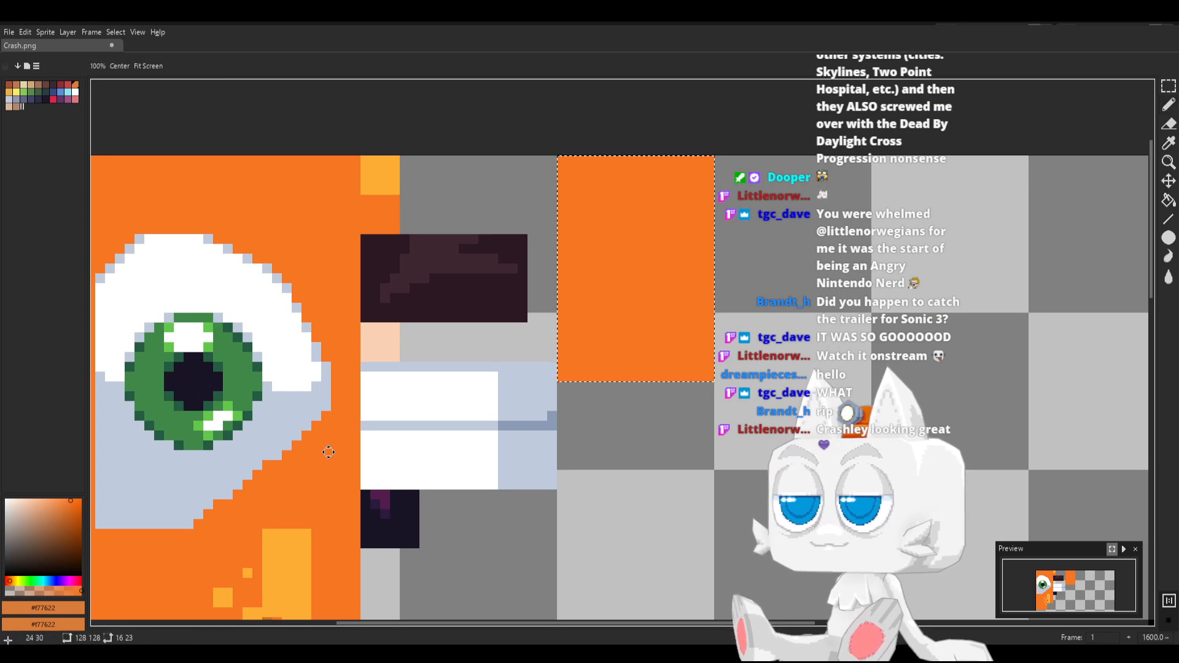
drag(331, 451, 405, 407)
alt+click(500, 223)
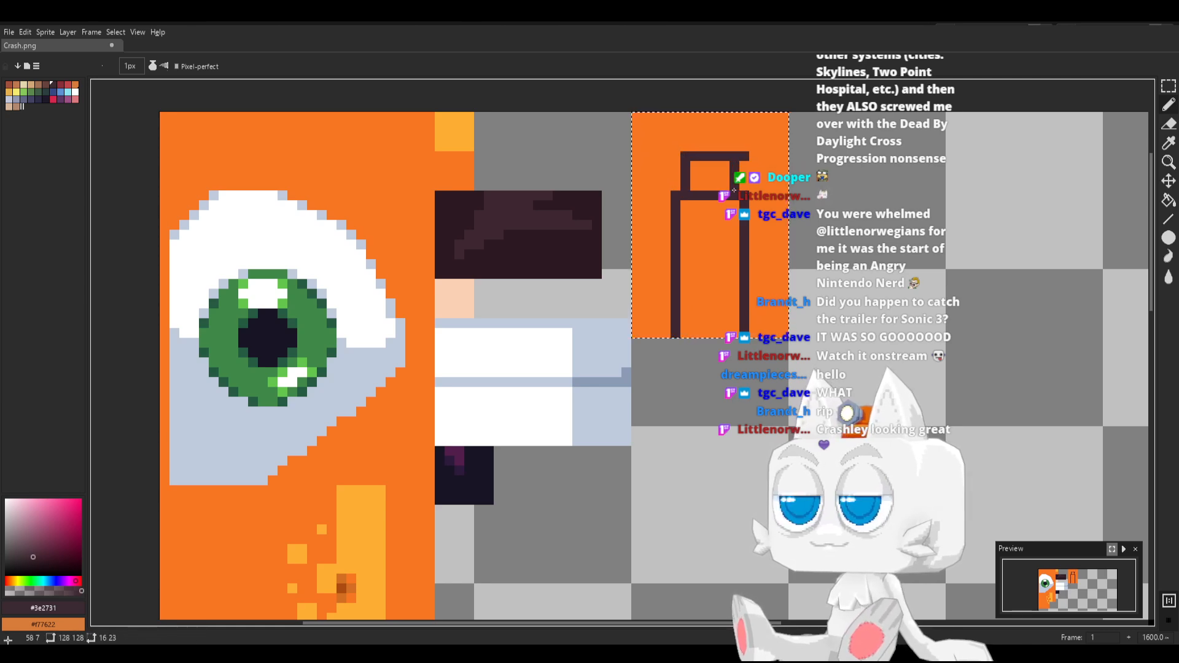
alt+click(753, 170)
click(744, 155)
alt+click(704, 155)
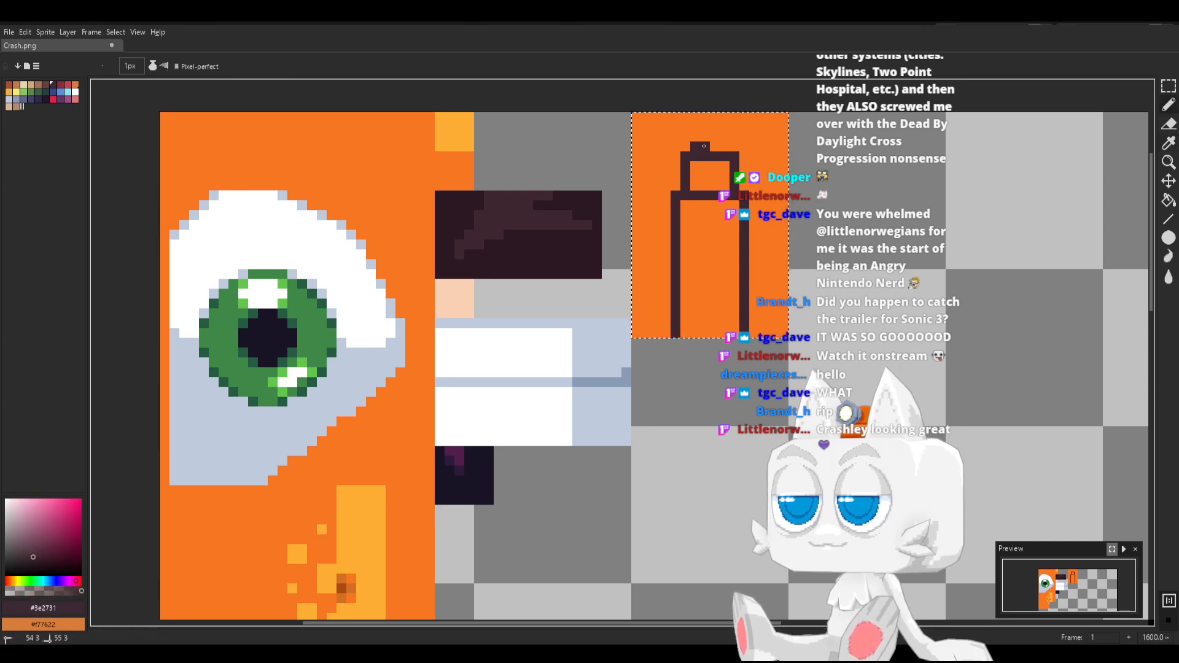
key(g)
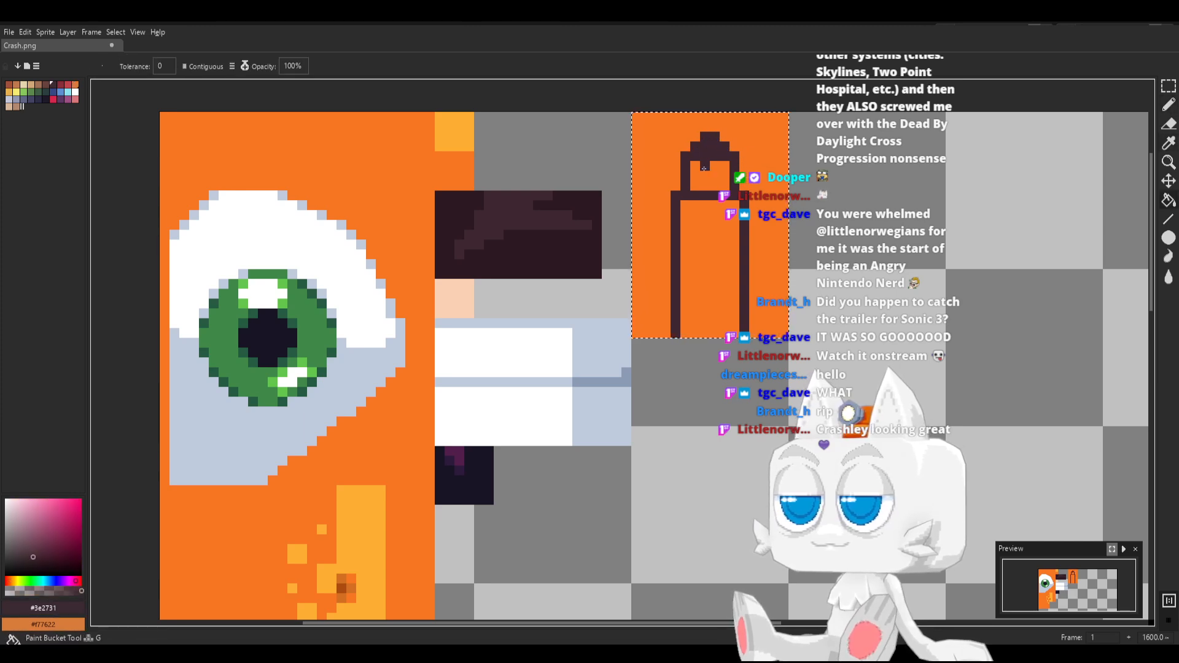
click(717, 246)
Taper the inner ear's lower end with orange #f77622, shade its tip and edges in #2b1820, and save Crash.png
key(b)
alt+click(656, 266)
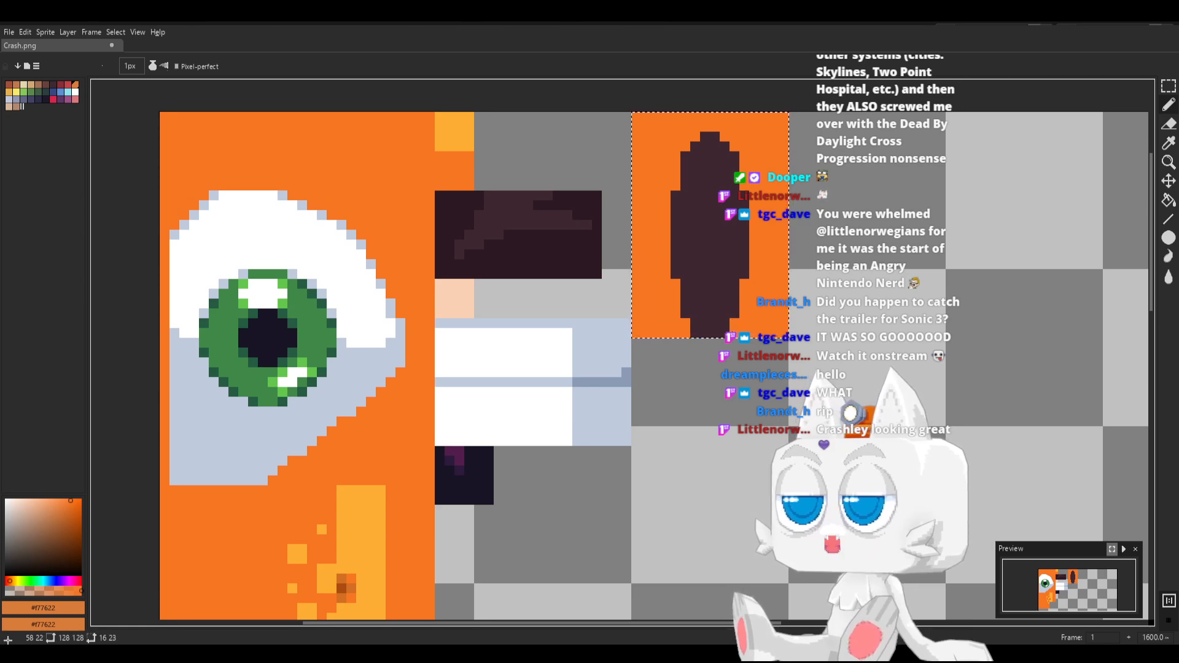
alt+click(536, 215)
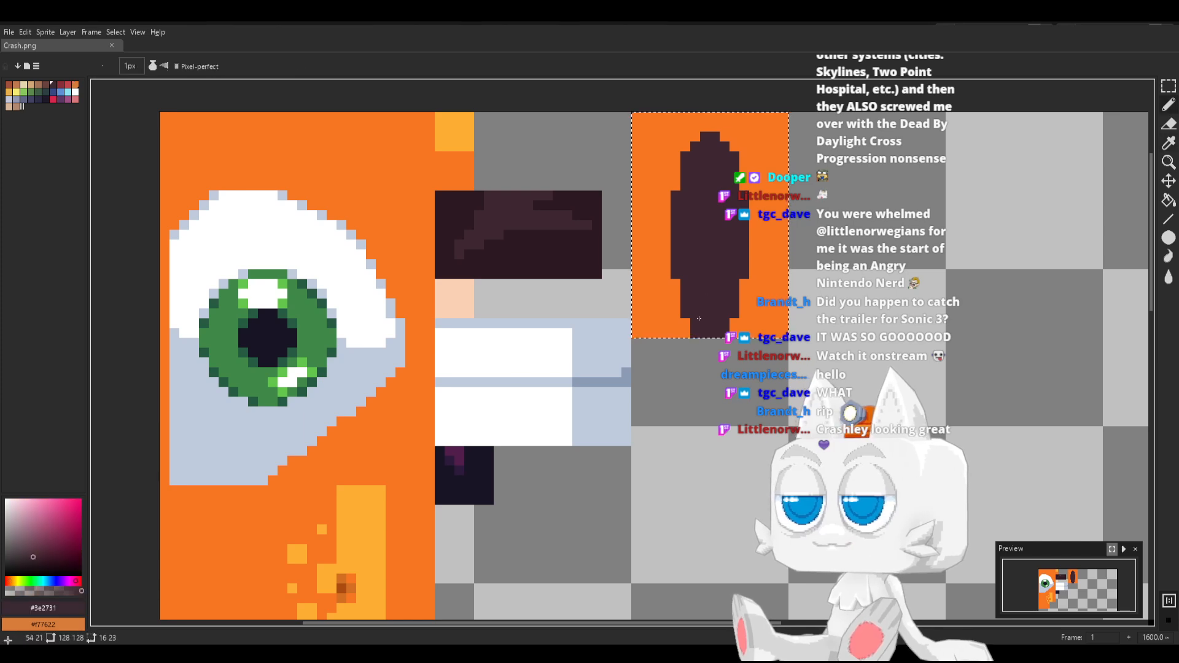
alt+click(560, 245)
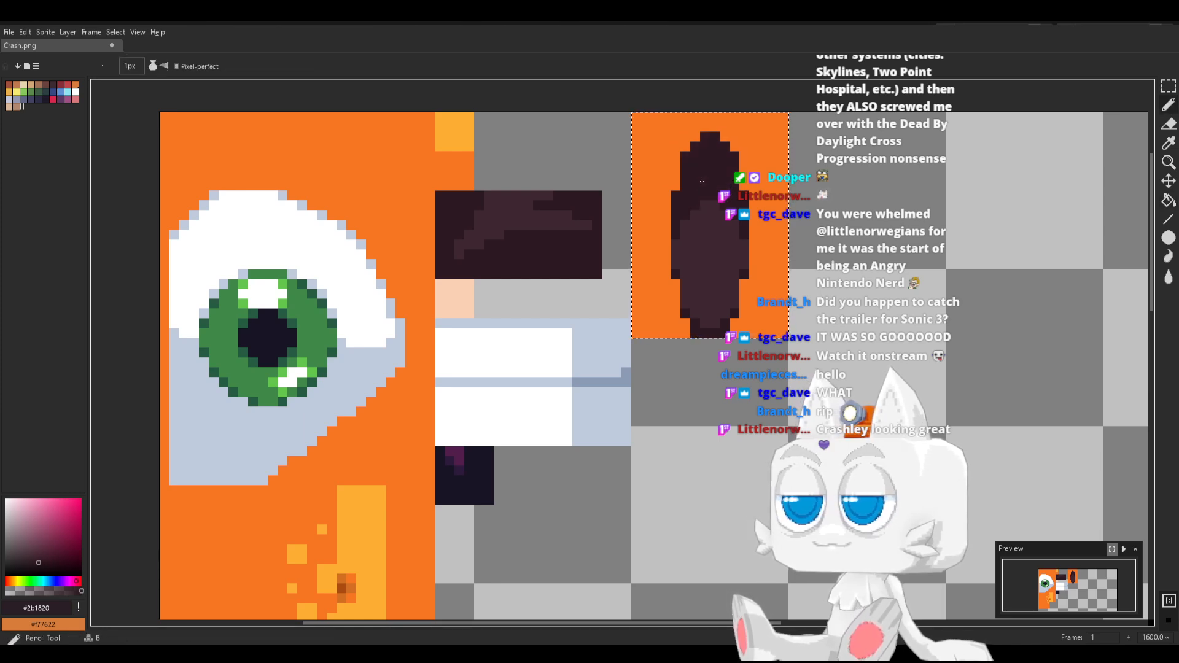
key(ctrl+s)
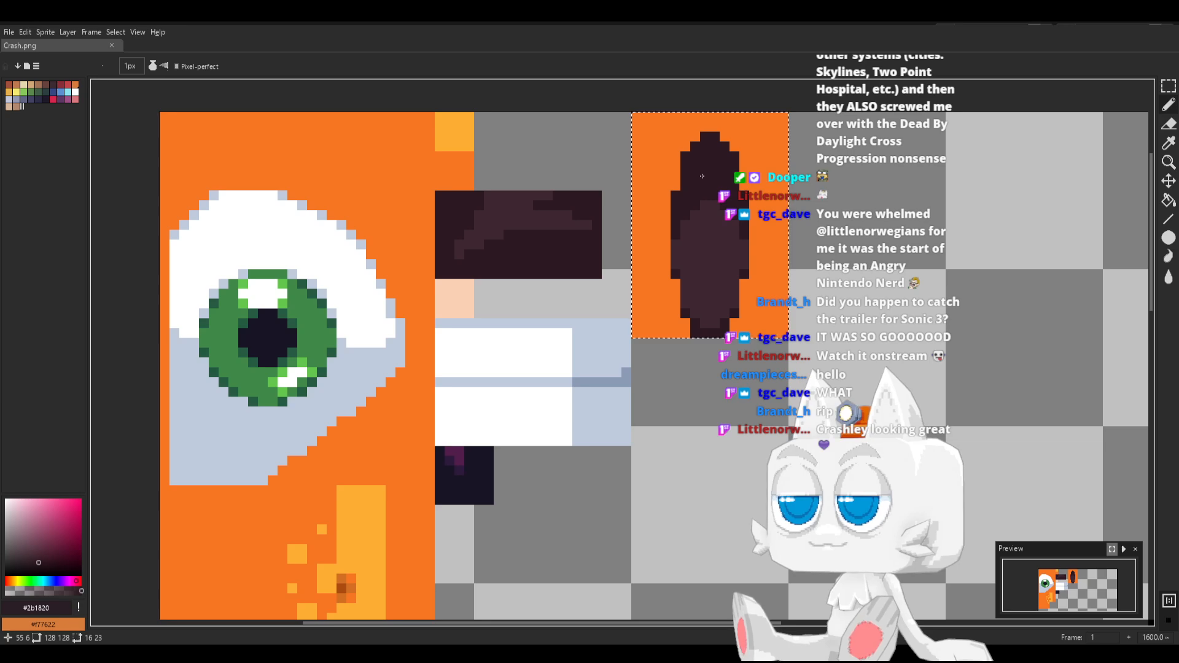
Switch to Blender and move the ear's UV island onto the new orange block, centred at about X 55.79, Y 115.25
key(alt+Tab)
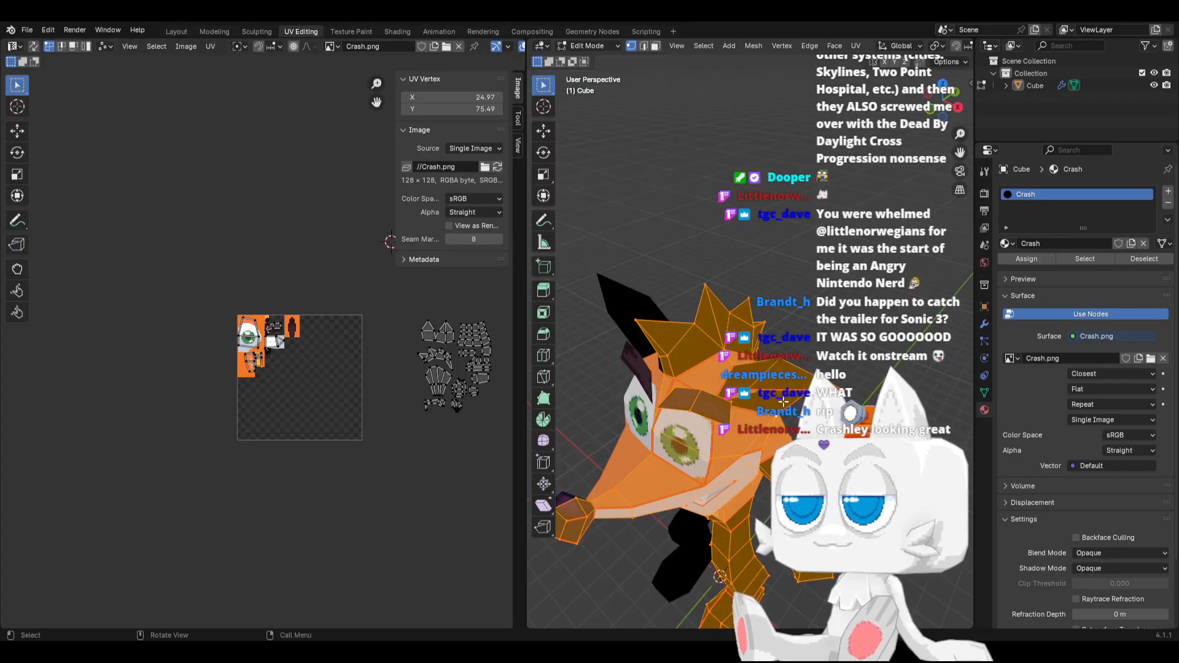
middle_drag(783, 401, 645, 393)
scroll(432, 356, up, 2)
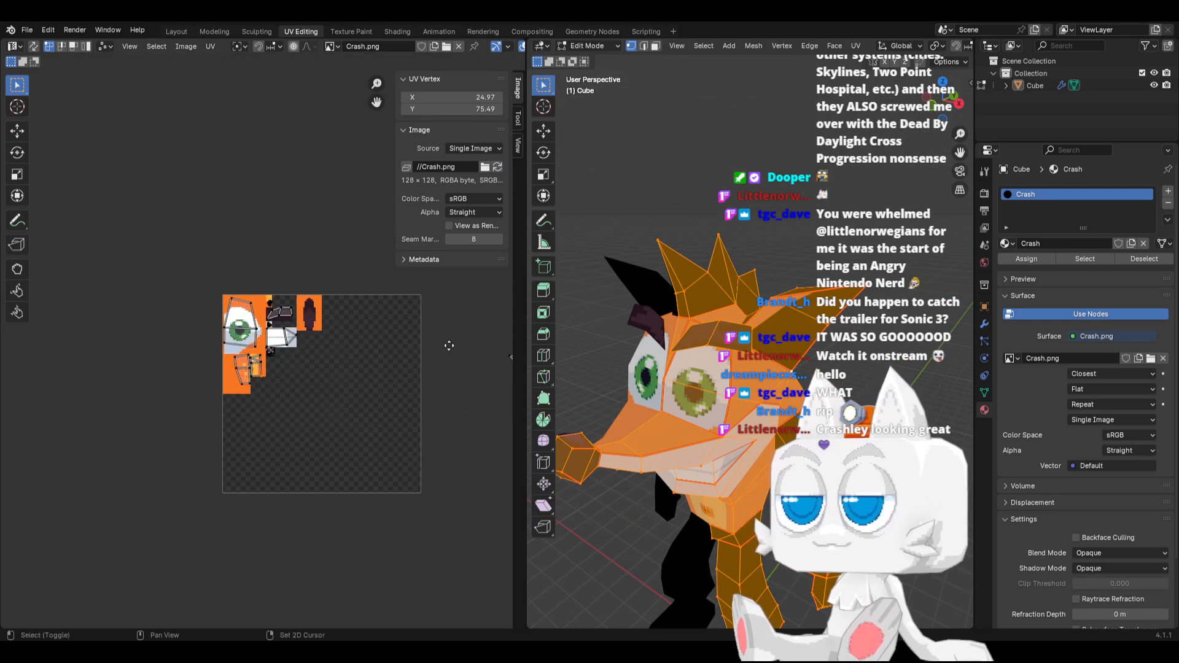
middle_drag(449, 345, 414, 356)
key(g)
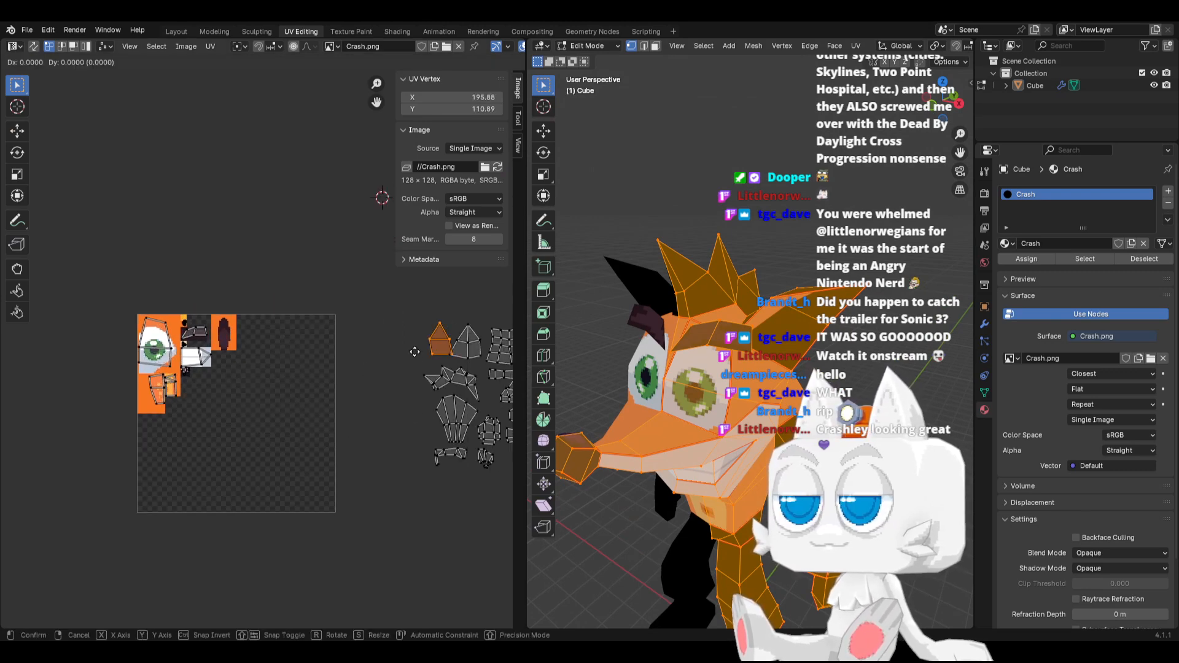
click(203, 329)
key(g)
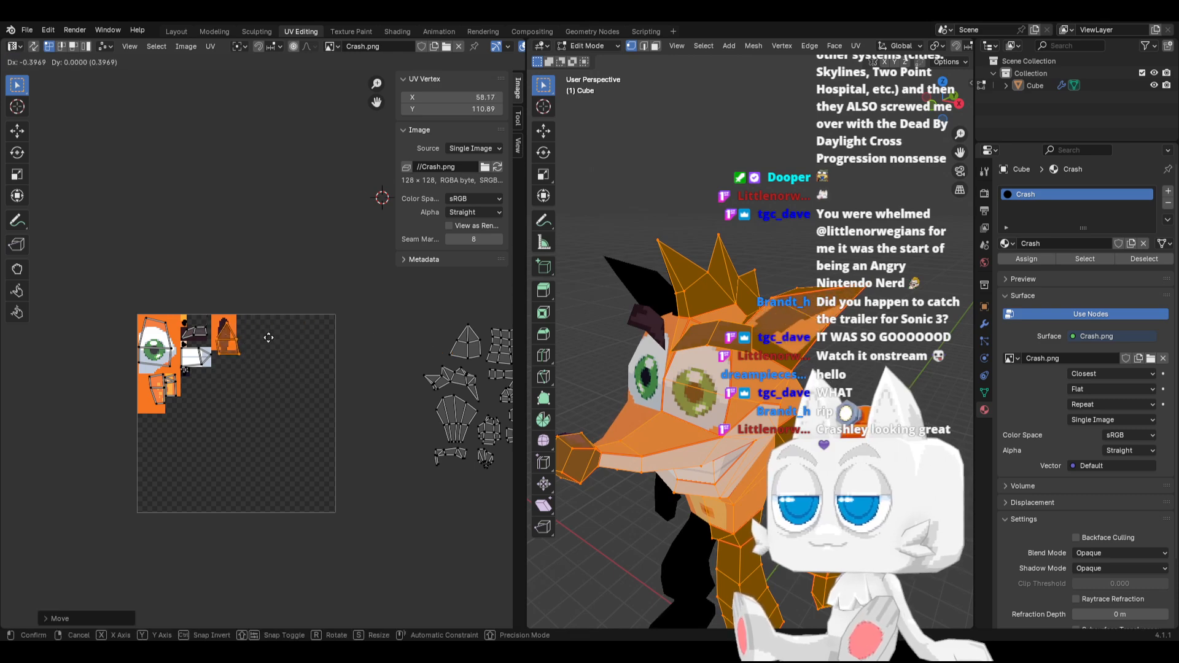
click(265, 331)
Move the ear island's two bottom UV vertices along X to about X 55.91
scroll(269, 347, up, 1)
scroll(269, 345, up, 5)
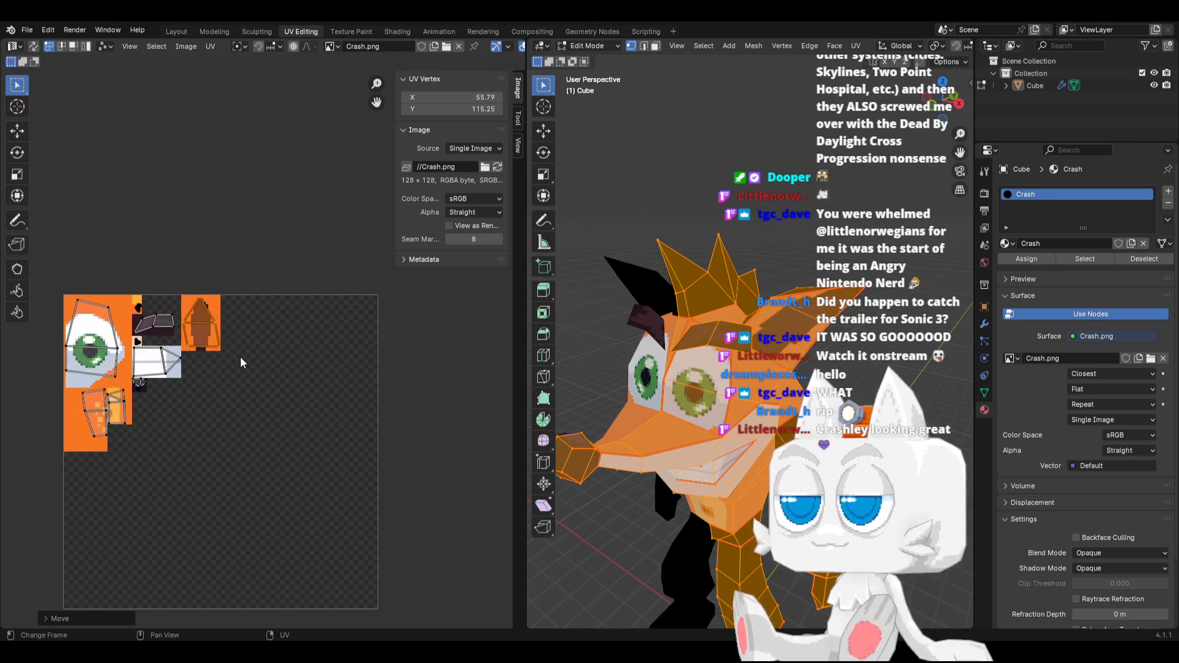
shift+middle_drag(126, 327, 288, 392)
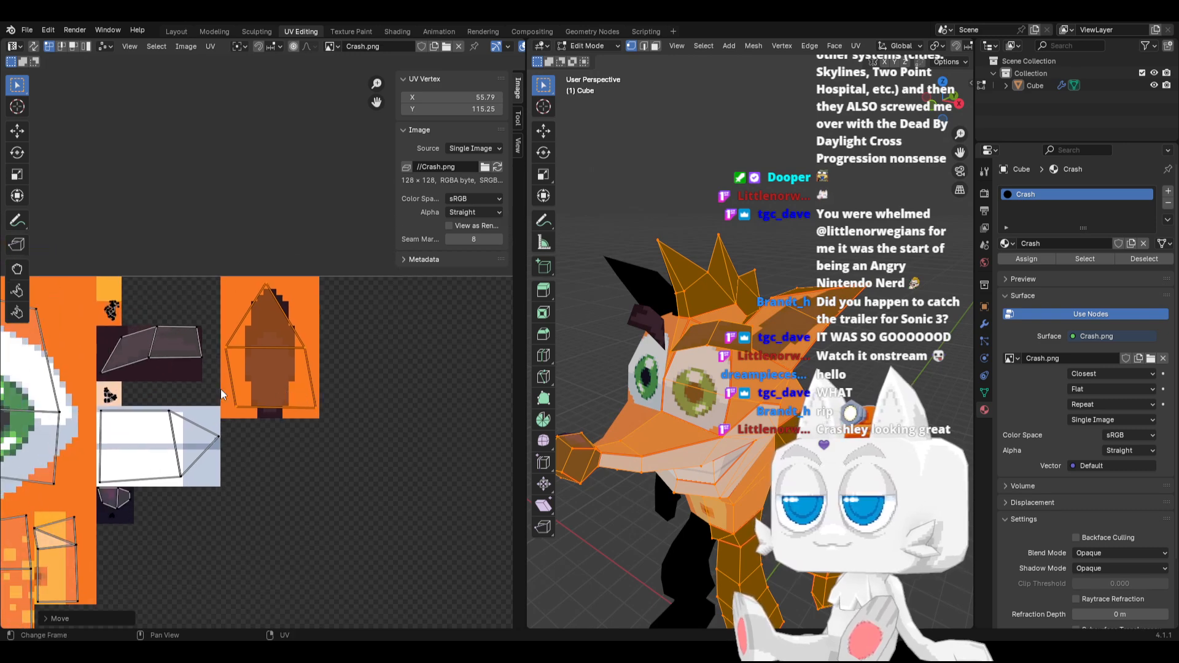
drag(220, 388, 323, 421)
key(g)
key(x)
click(317, 422)
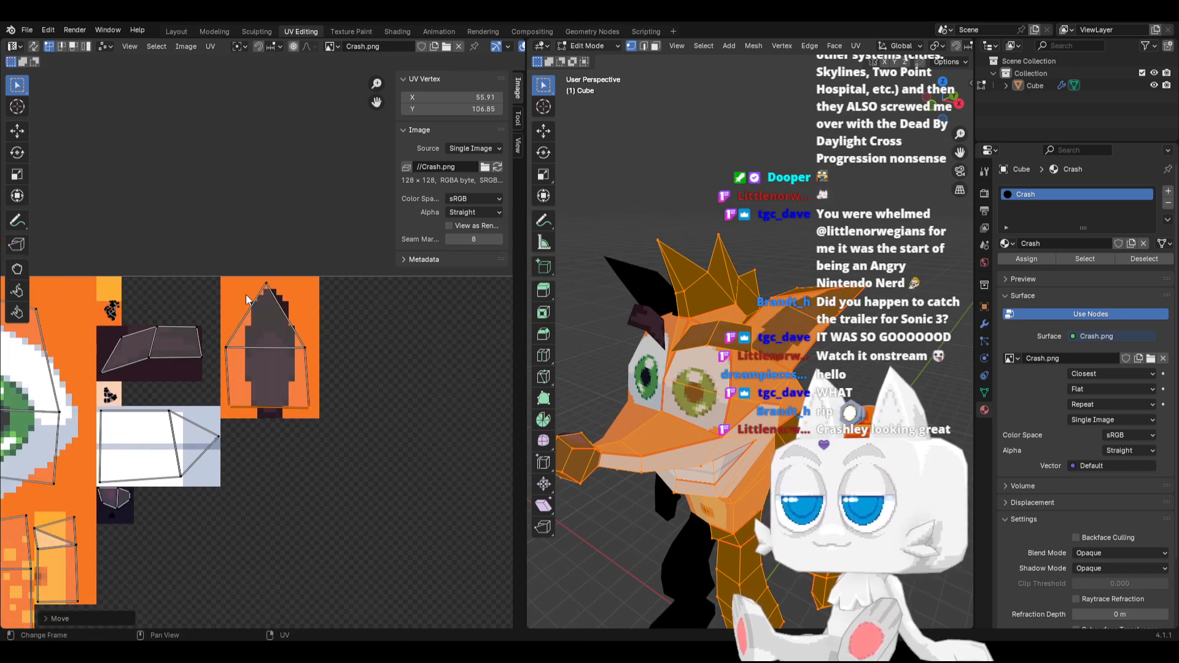
Move the ear island's upper three UV vertices to about X 56.10, Y 119.41, and its middle row up along Y to about 120.30
drag(209, 280, 328, 359)
key(g)
key(y)
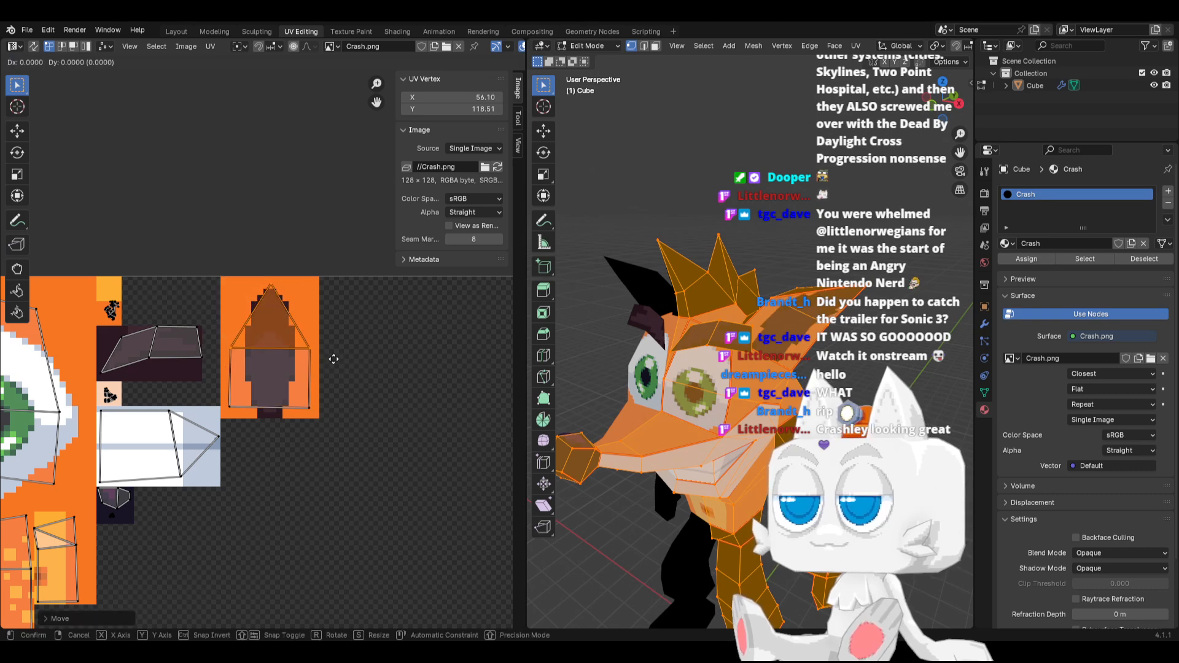
click(297, 323)
drag(224, 332, 338, 374)
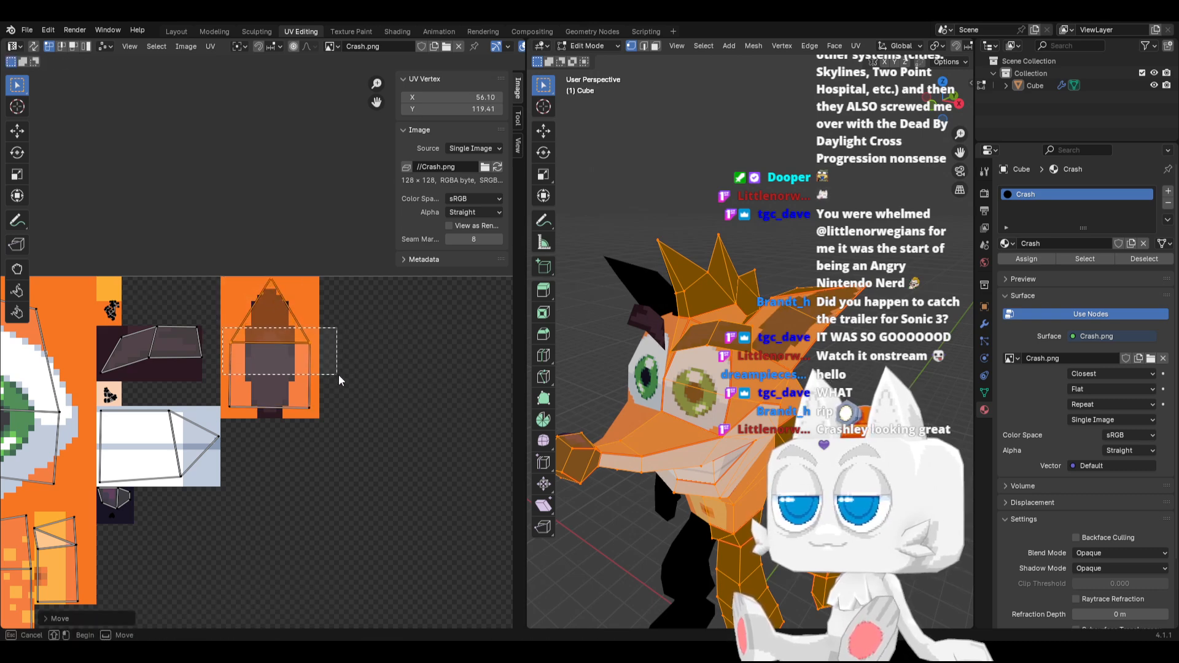
key(g)
key(y)
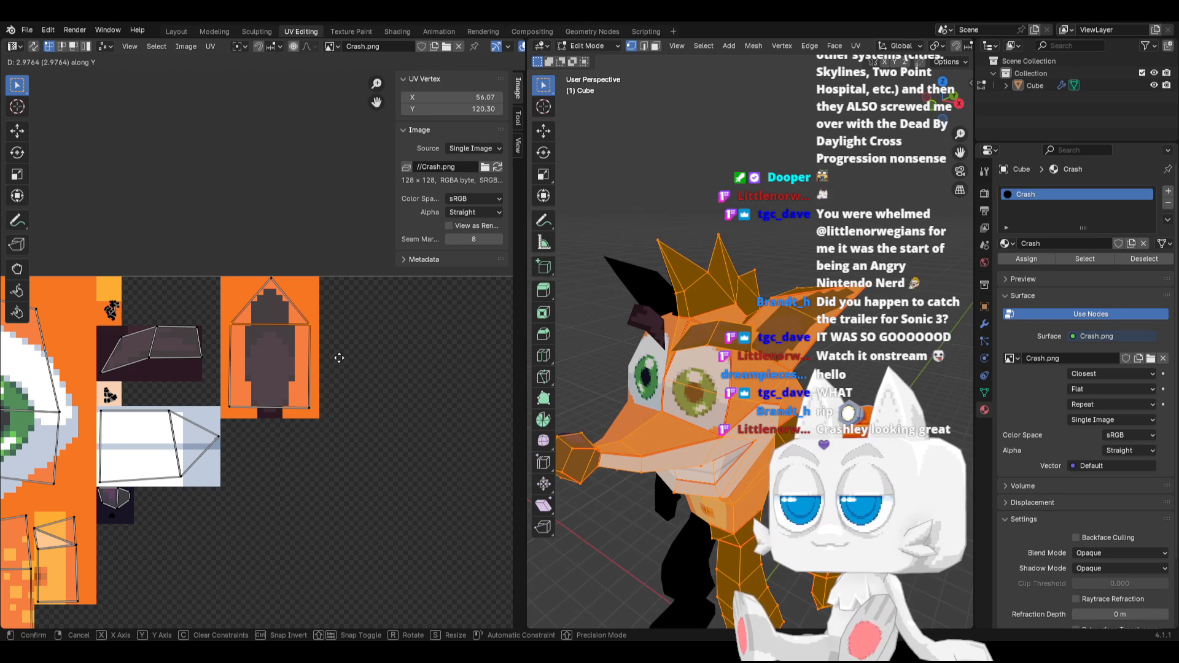
click(339, 358)
Select only the whole ear UV island and snap its vertices to pixels
key(a)
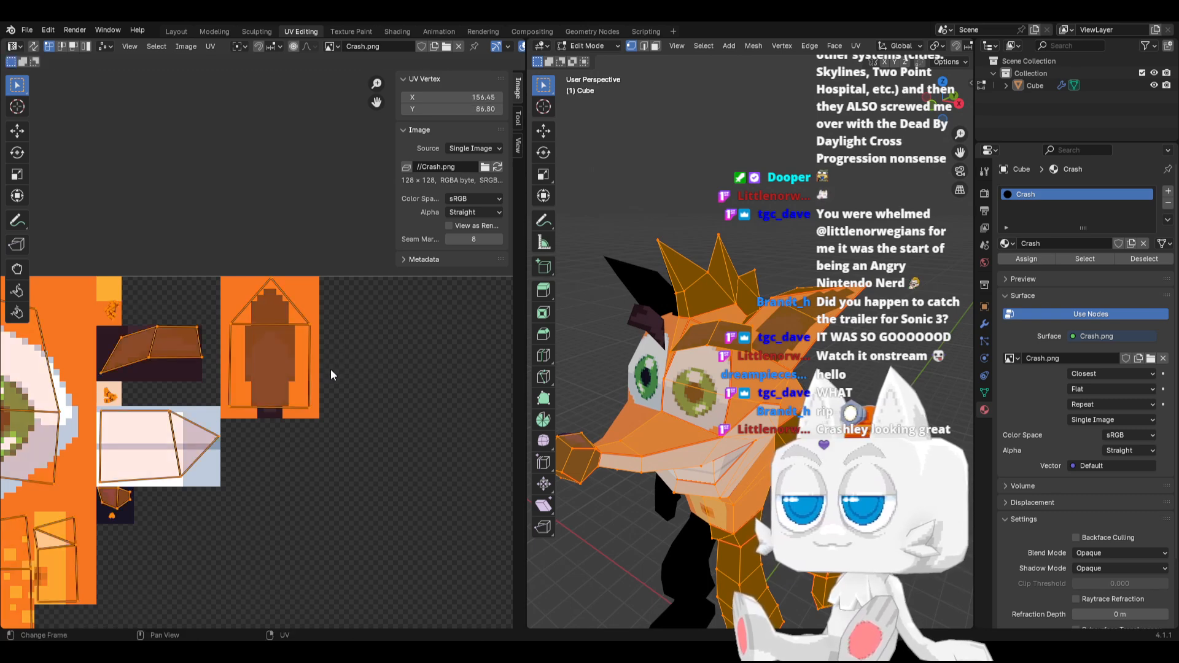
click(253, 344)
key(l)
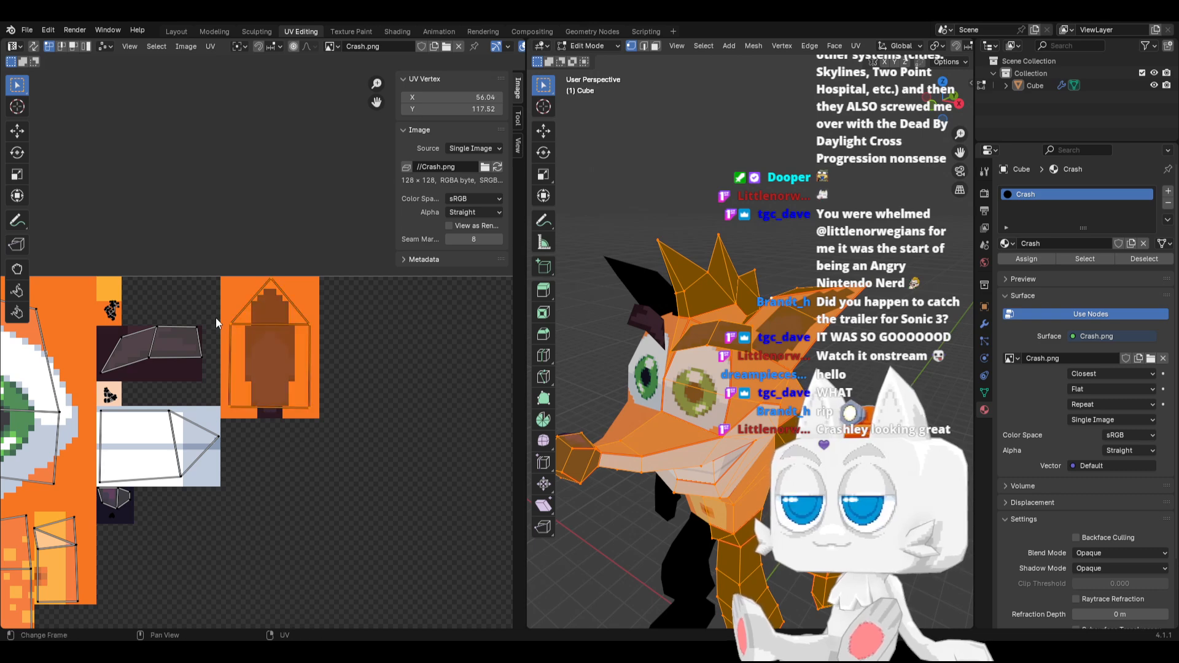
key(shift+s)
click(120, 318)
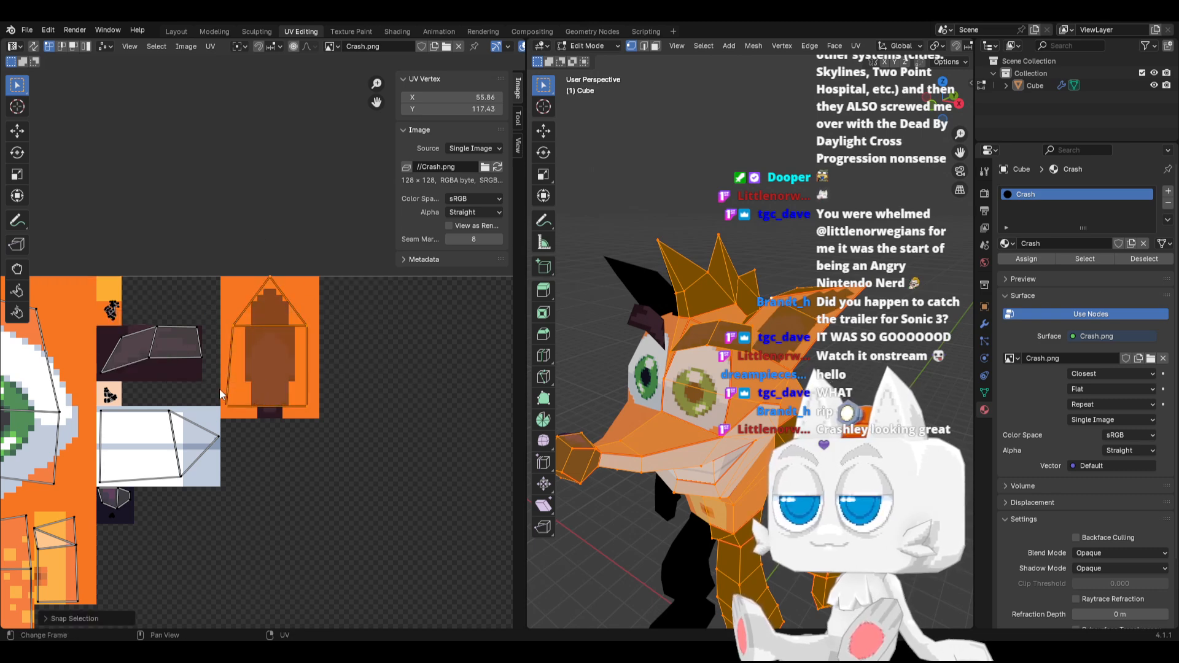
Place the ear island's two bottom vertices at X 56, lower them along Y, and snap them to pixels at Y 105
drag(220, 390, 321, 411)
click(500, 97)
key(g)
key(y)
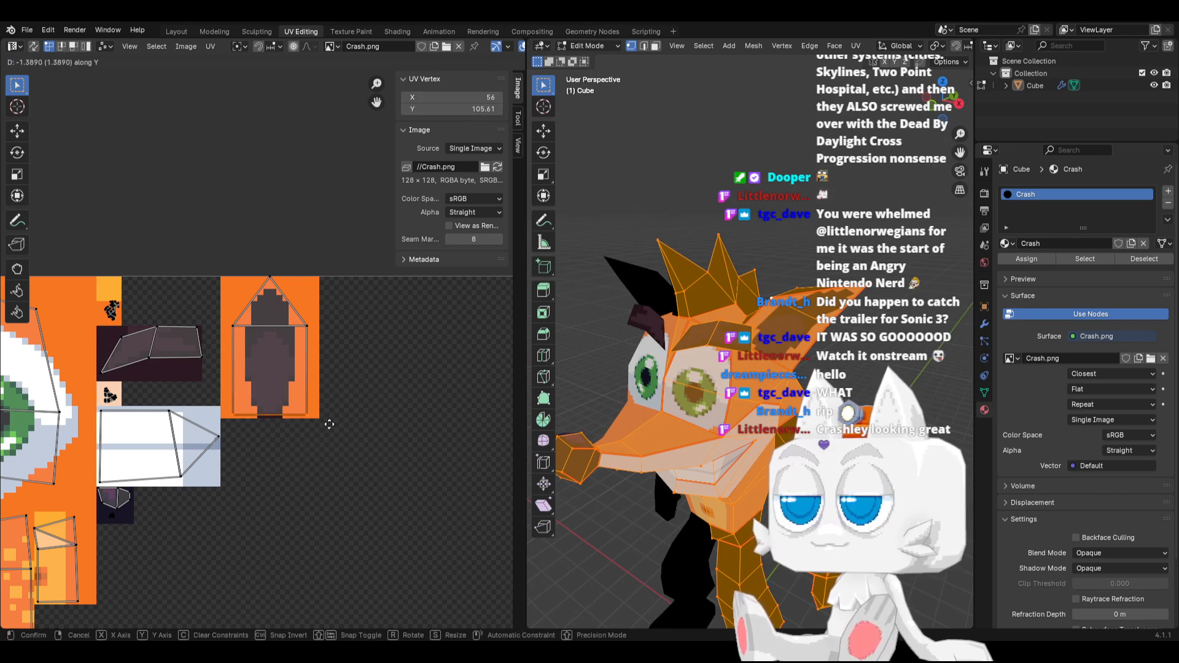
click(330, 425)
key(shift+s)
click(249, 426)
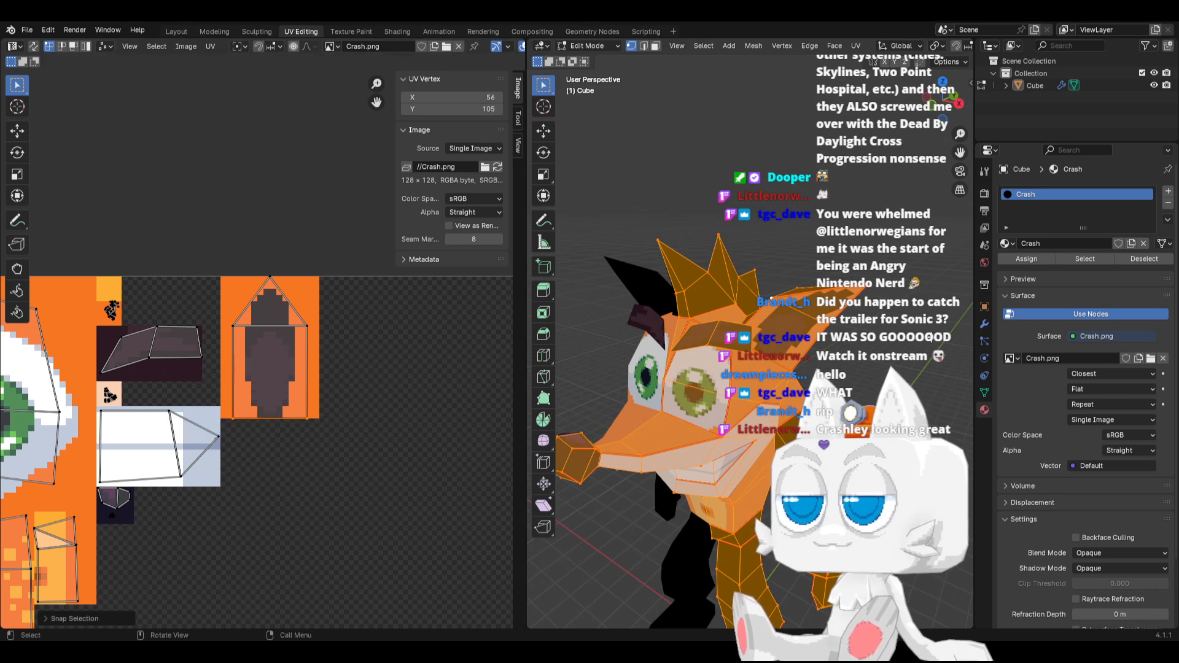
Scale the ear island's two bottom vertices apart along X to about the orange block's width
middle_drag(829, 337, 816, 315)
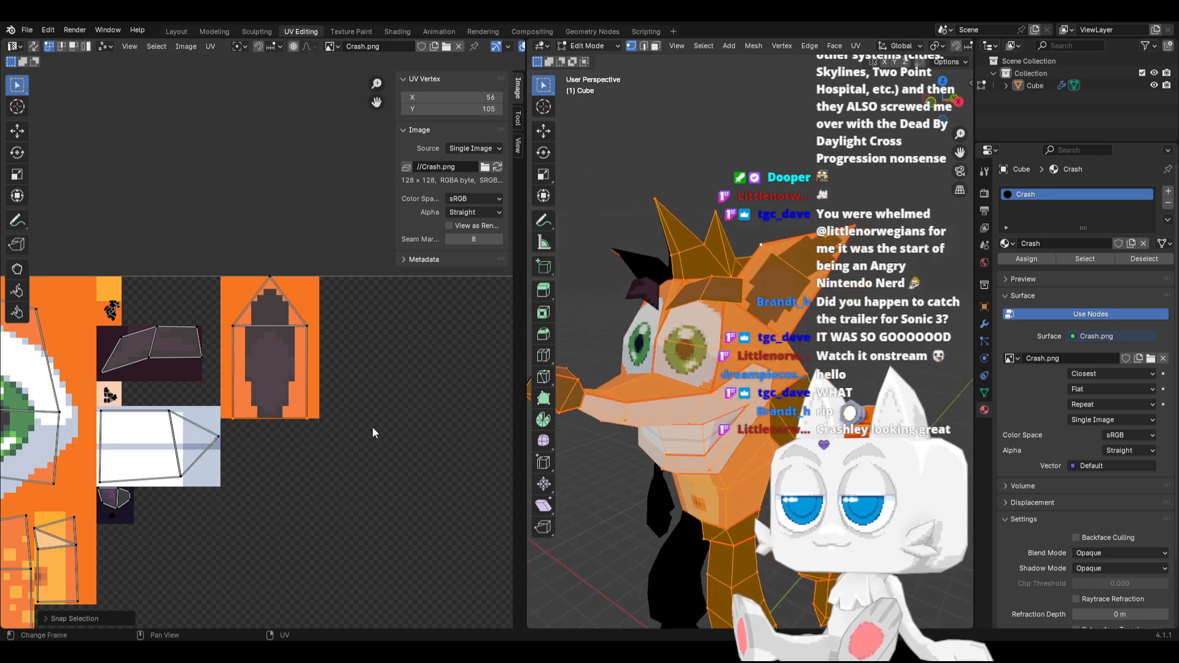
key(s)
key(x)
click(336, 434)
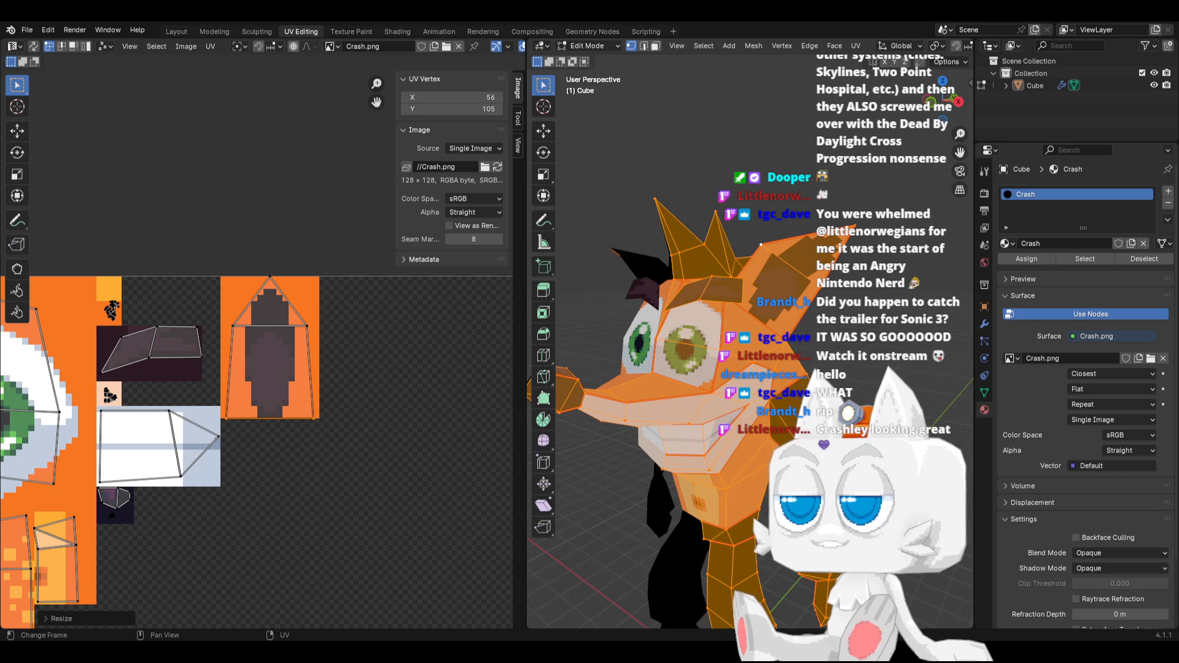
Switch to Aseprite, shift the inner ear's tip down, and cover the leftover pixels above it with orange #f77622
key(alt+Tab)
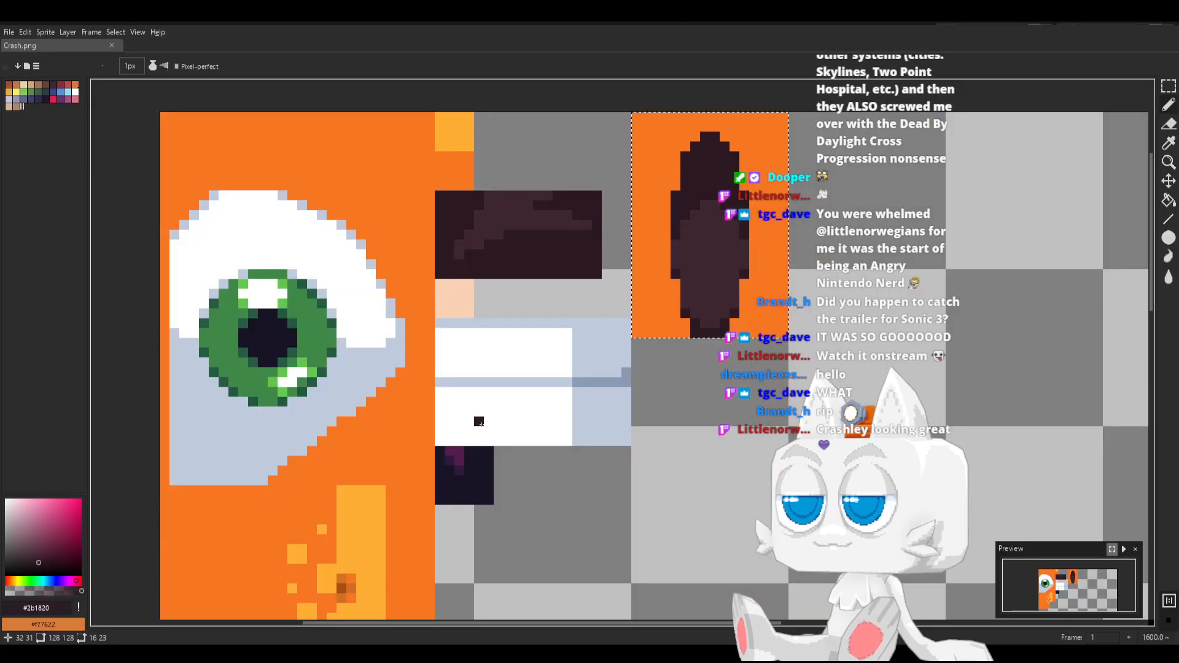
click(1168, 86)
click(741, 158)
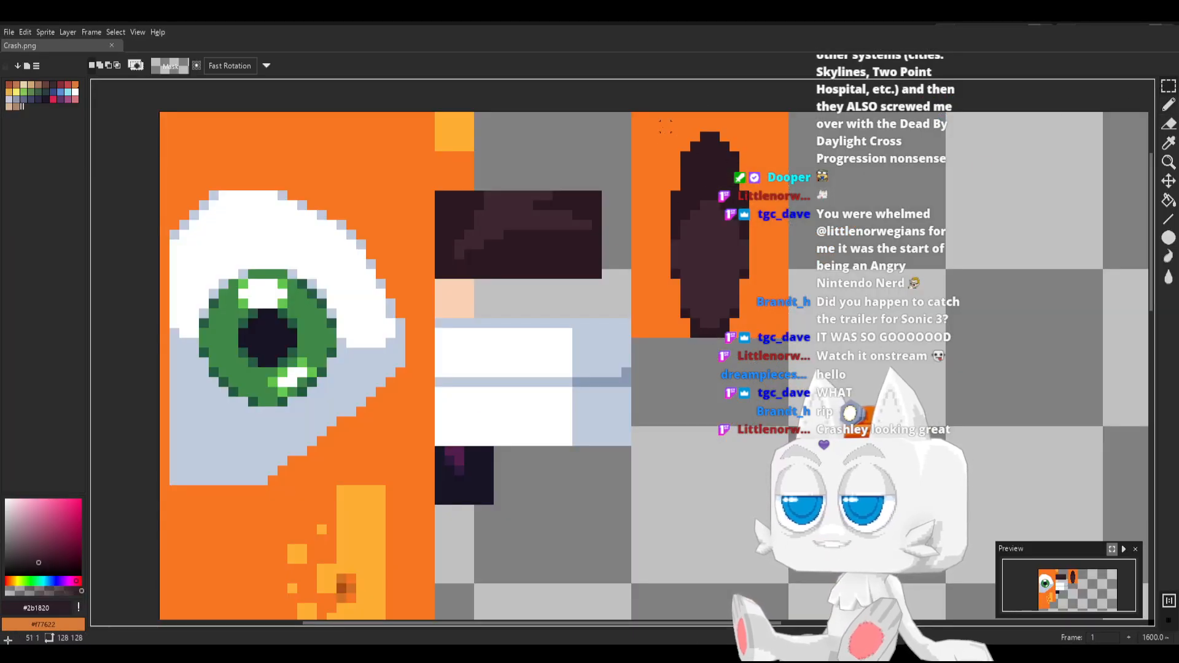
drag(661, 121, 728, 180)
click(781, 135)
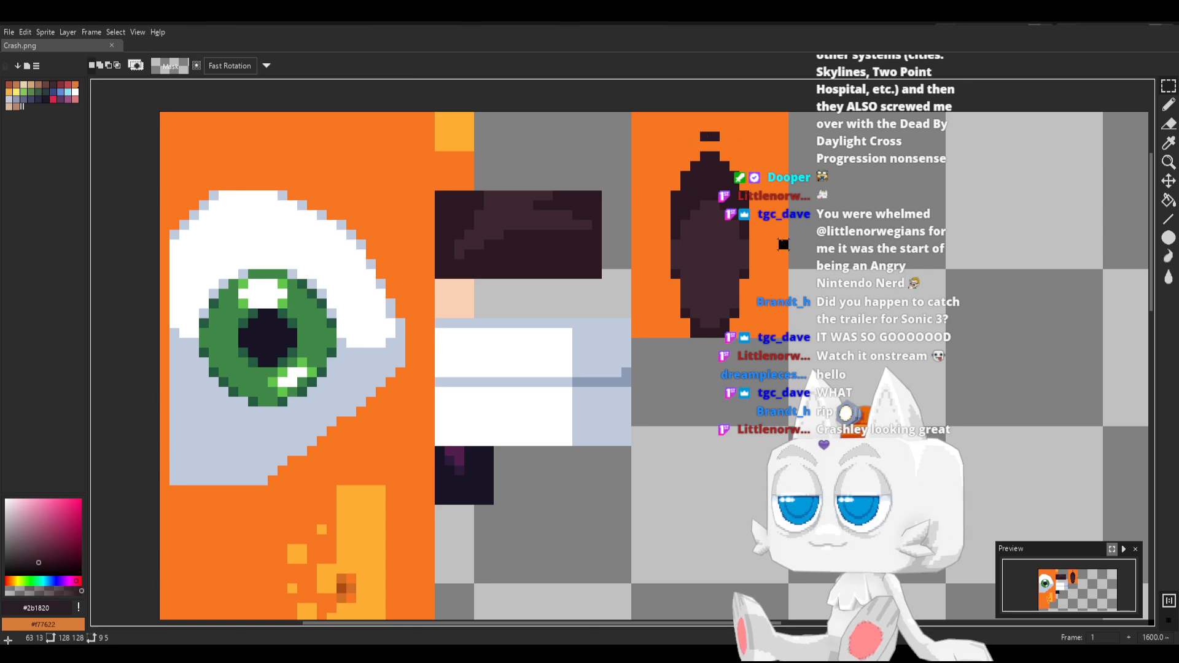
key(b)
alt+click(679, 135)
drag(705, 137, 717, 138)
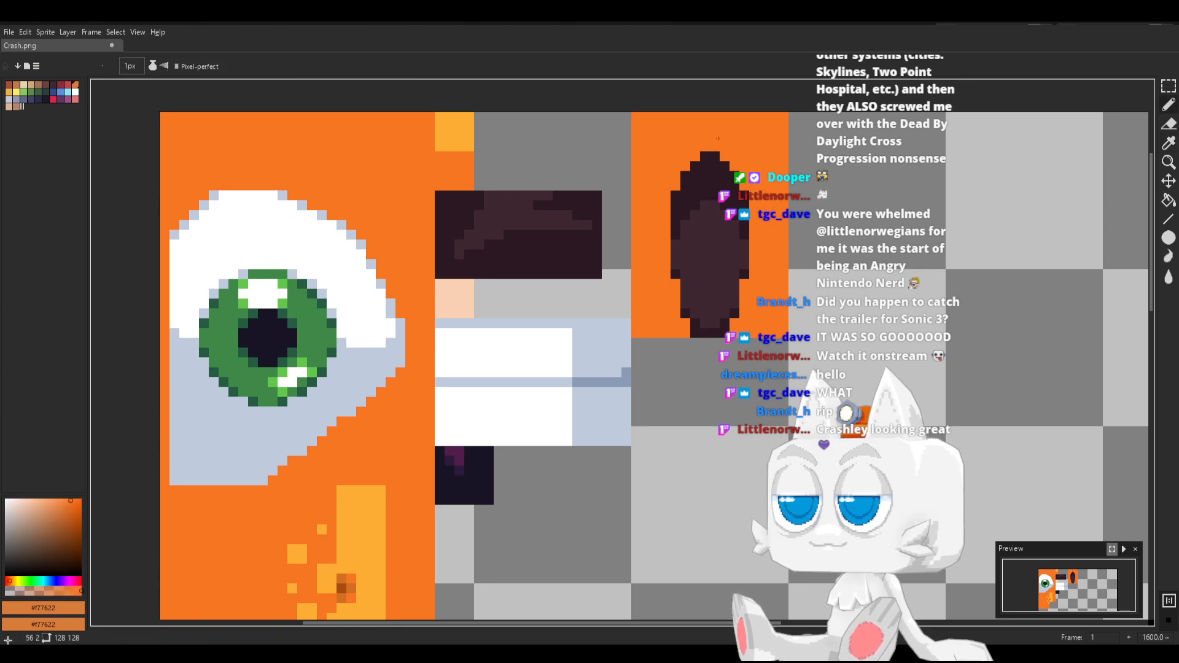
Widen both sides of the inner ear's lower part with #3e2731 and shade its lower edges with #2b1820
alt+click(730, 292)
drag(746, 266, 738, 266)
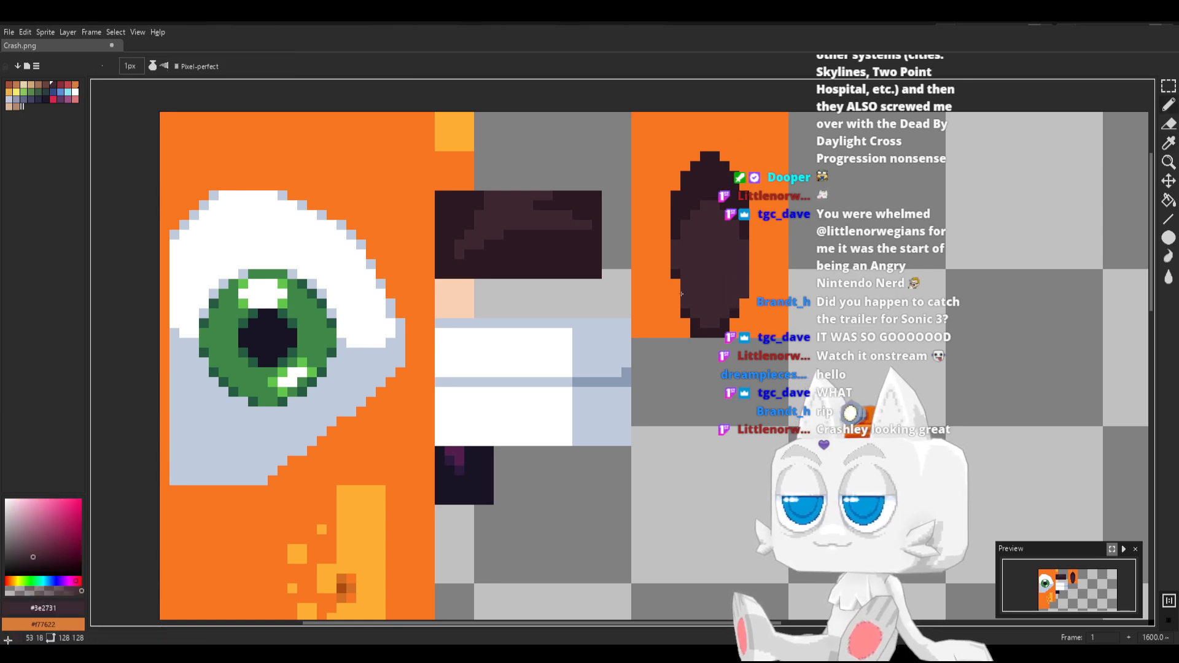
drag(675, 294, 678, 270)
alt+click(684, 312)
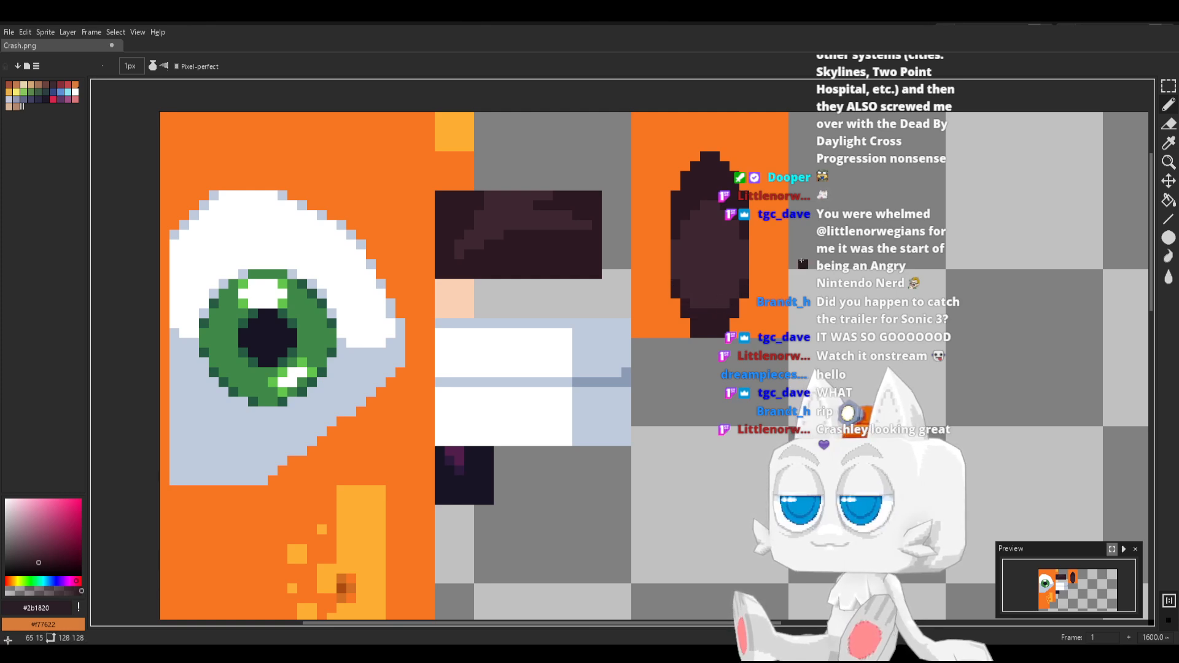
Save the repainted inner ear in Crash.png, switch to Blender, and reload the image
key(ctrl+s)
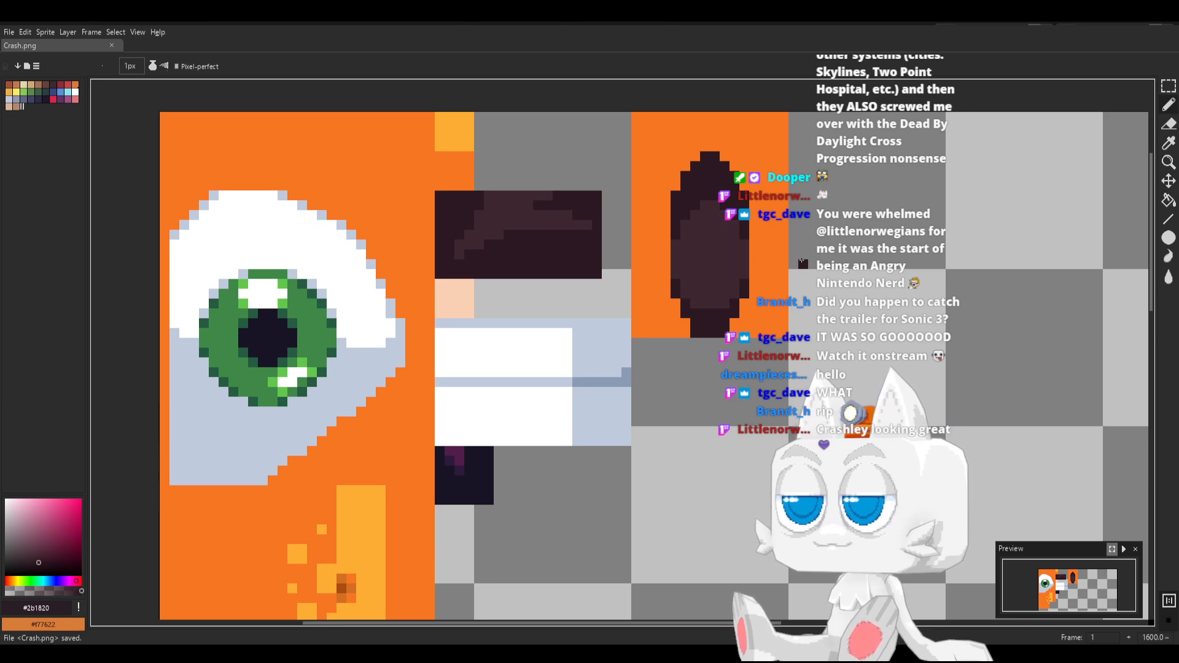
key(alt+Tab)
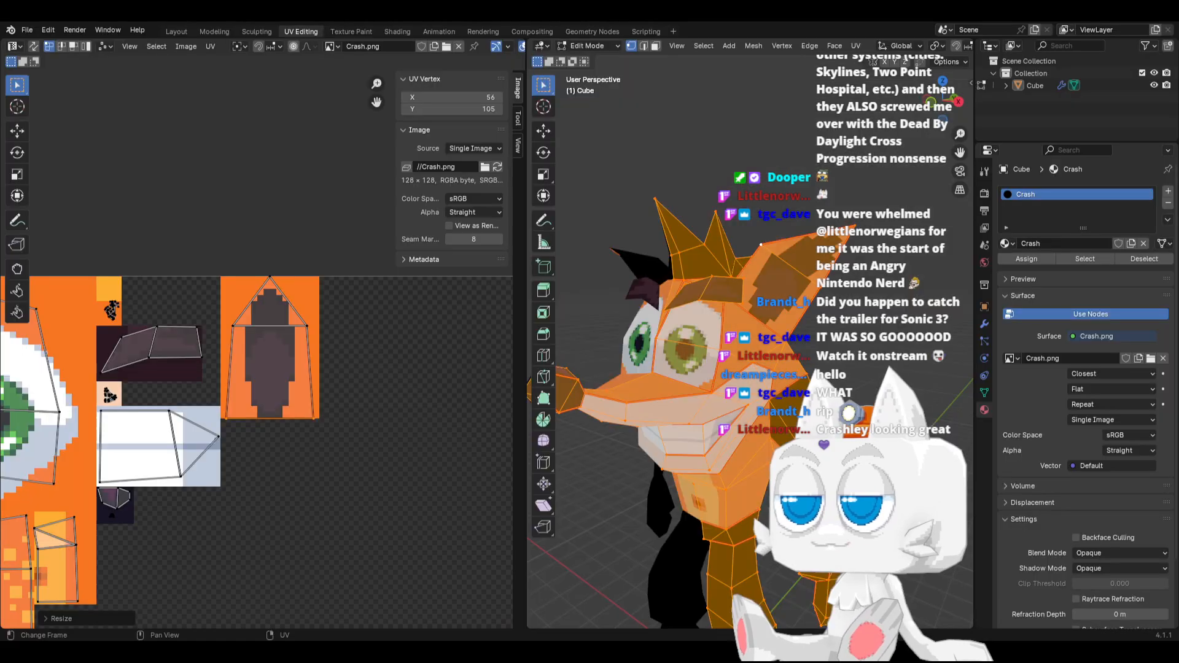
click(498, 167)
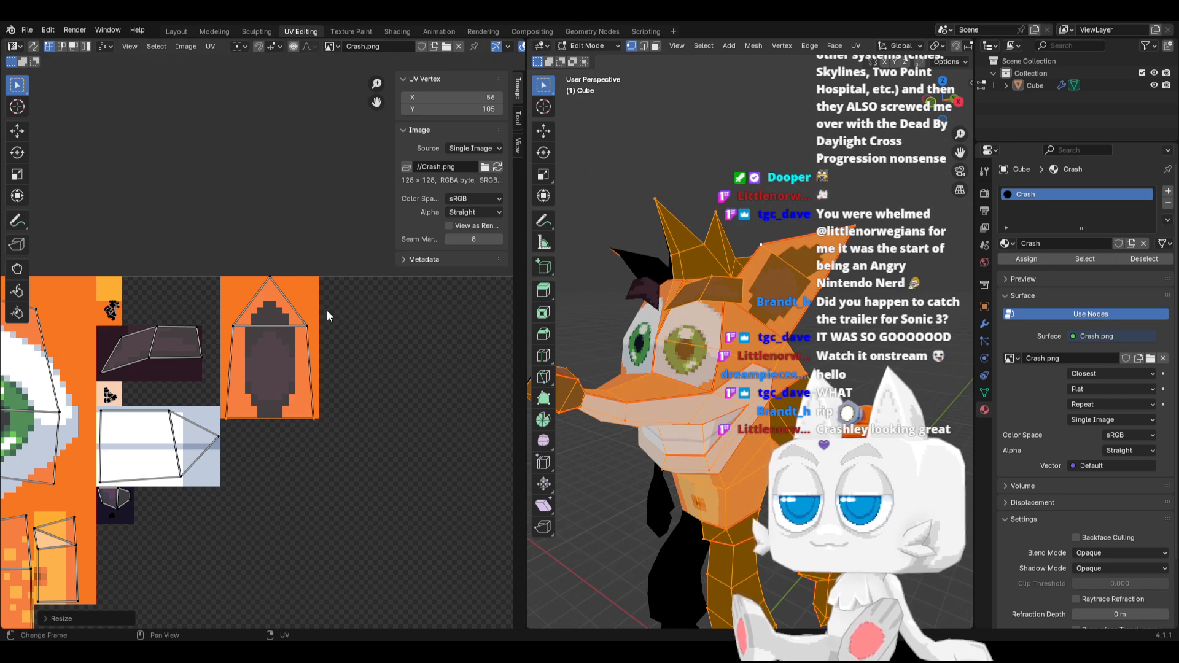
Scale down the ear island's three upper vertices, lower them slightly along Y, and adjust their spread along X
drag(239, 286, 326, 330)
key(s)
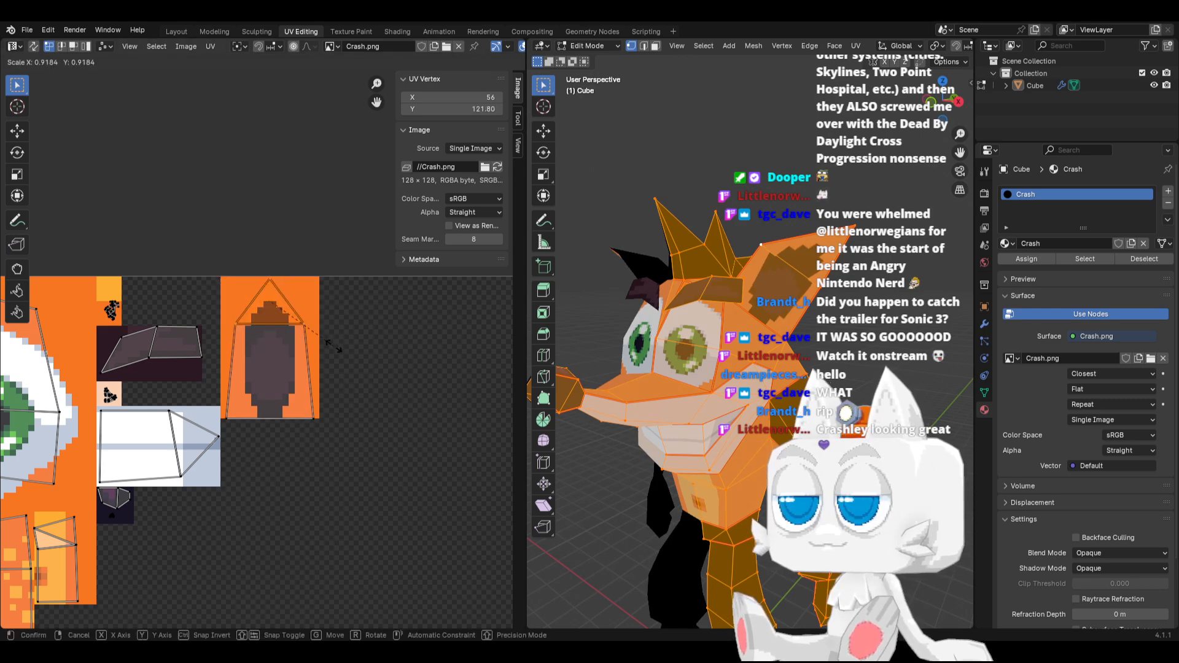
click(335, 347)
key(g)
key(y)
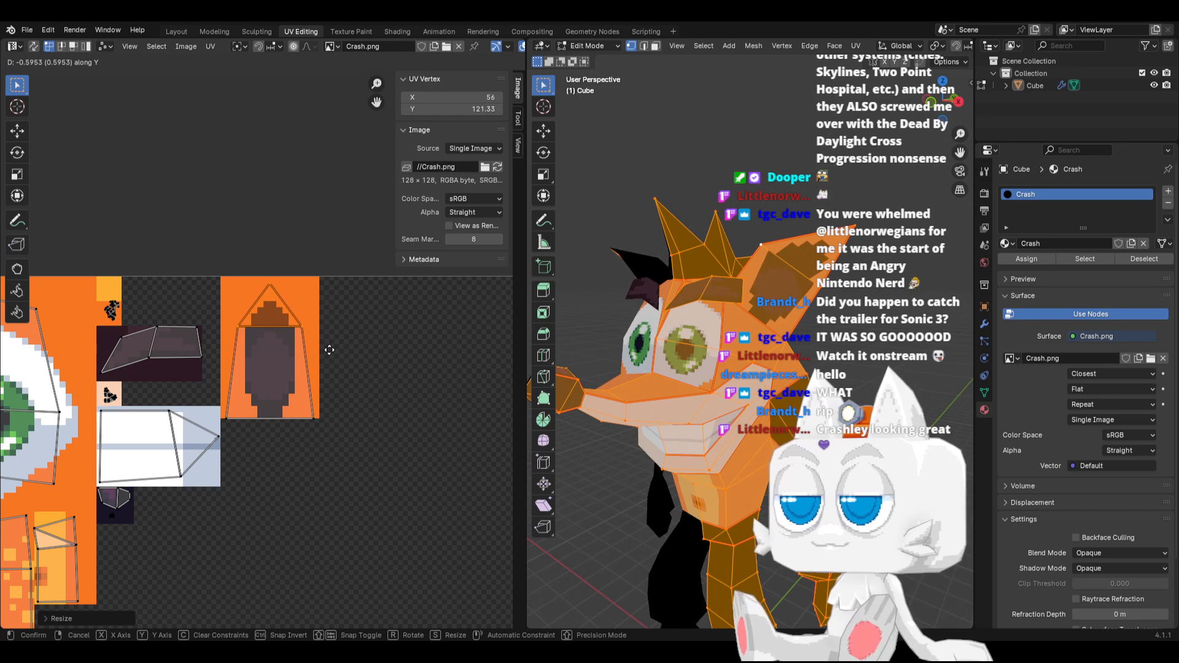
click(329, 350)
key(s)
key(x)
click(345, 335)
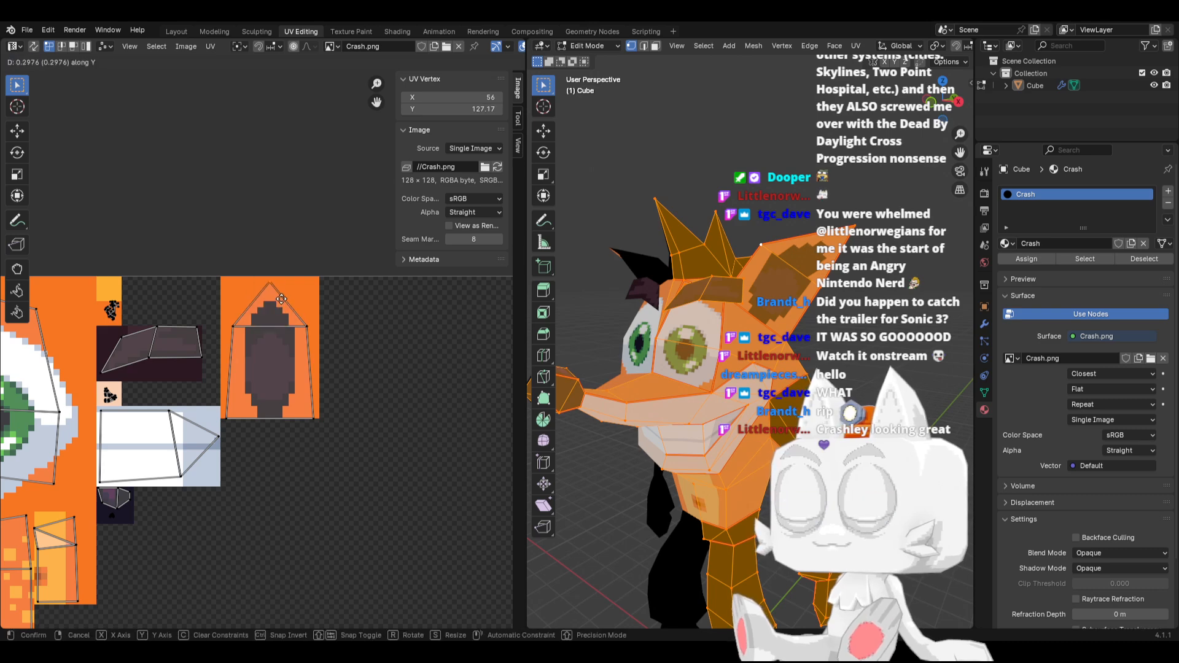
Switch to Aseprite and fill an 8 × 23 pixel block beside the ear artwork with orange #f77622 for the ear's back
key(Tab)
middle_drag(719, 325, 615, 394)
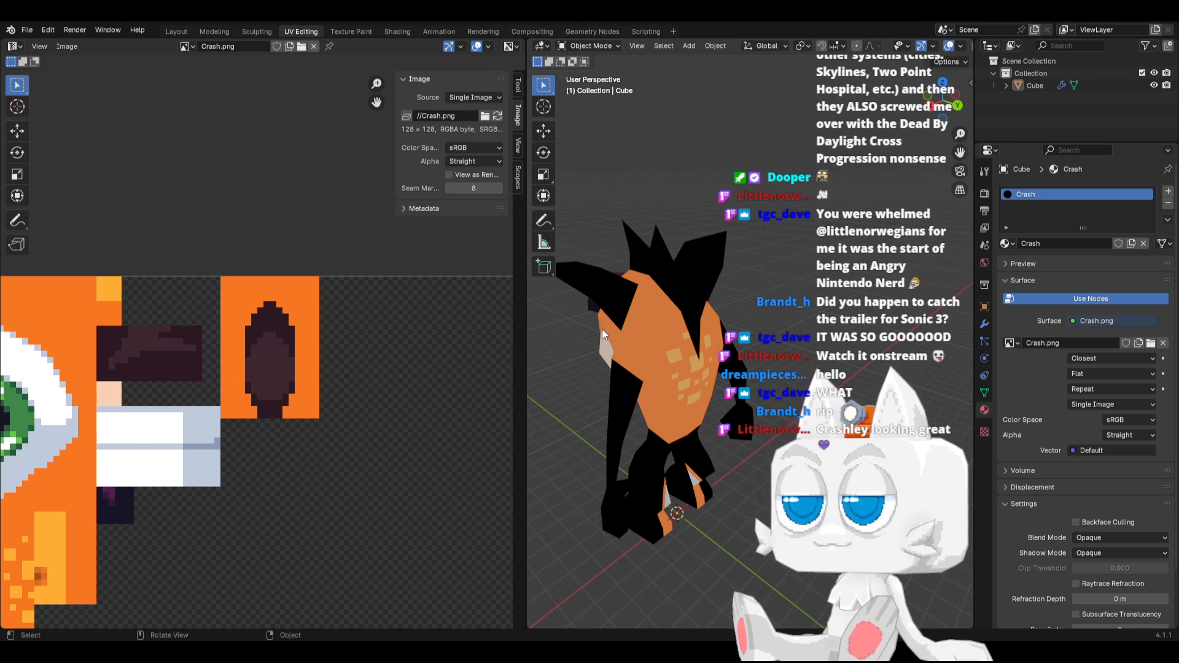
middle_drag(609, 377, 654, 362)
key(Tab)
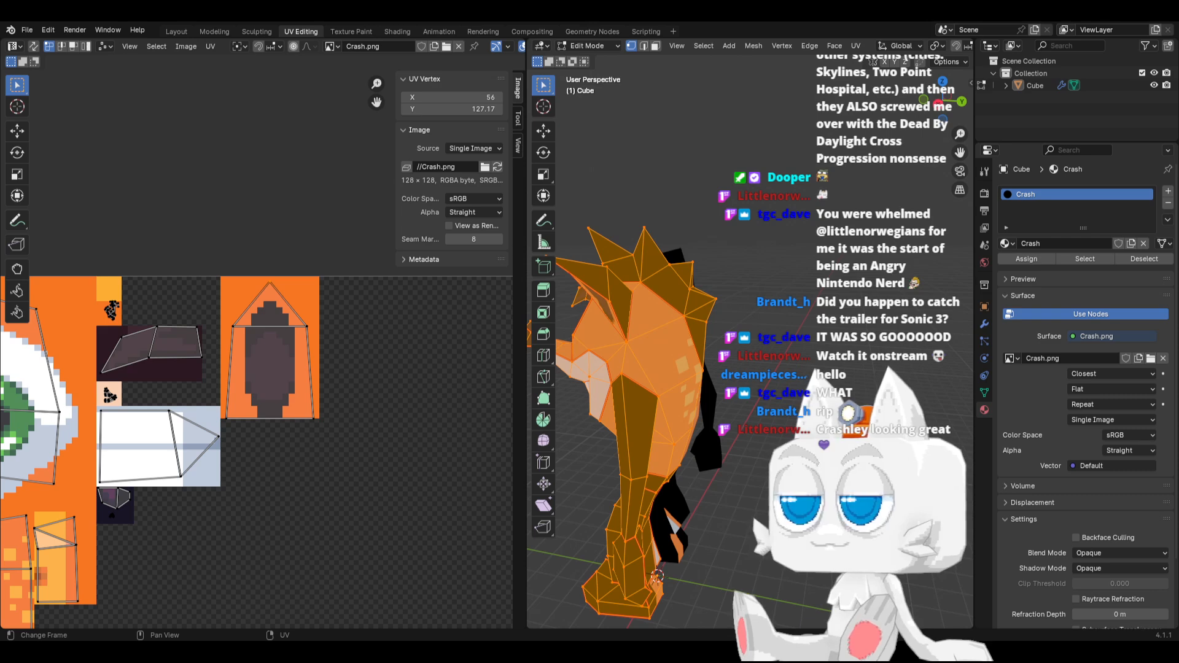
key(alt+Tab)
click(1168, 86)
middle_drag(779, 224, 654, 257)
mouse_move(668, 150)
mouse_down()
mouse_move(783, 383)
mouse_move(786, 367)
mouse_move(737, 369)
mouse_up()
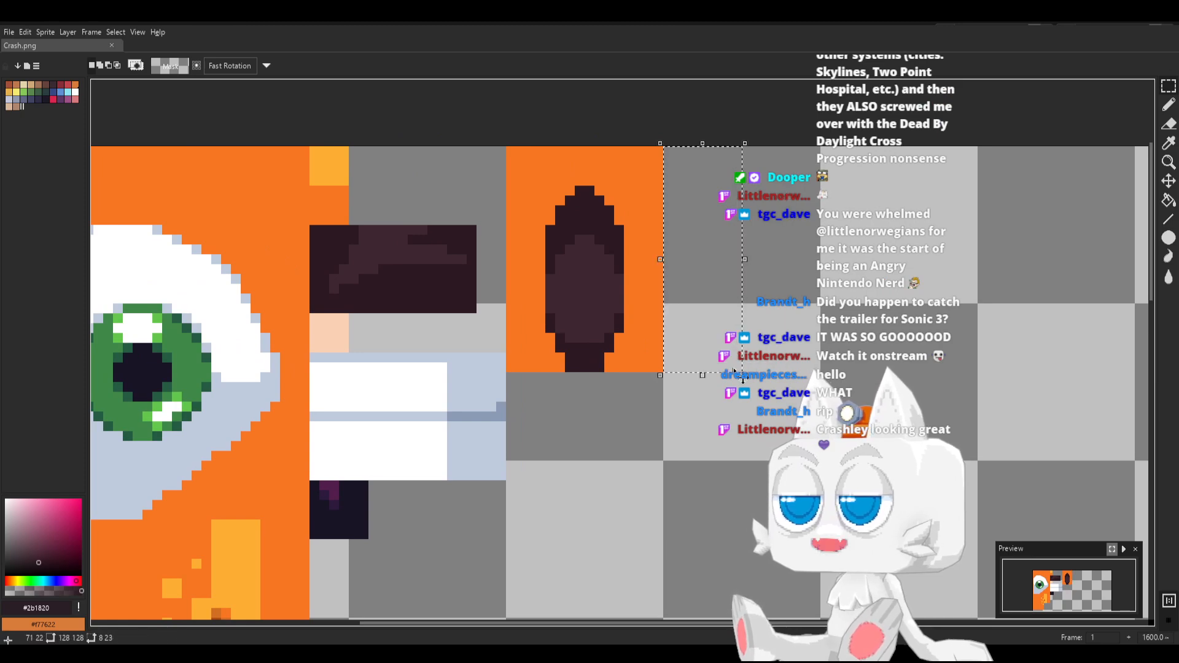
key(b)
alt+click(634, 304)
key(f)
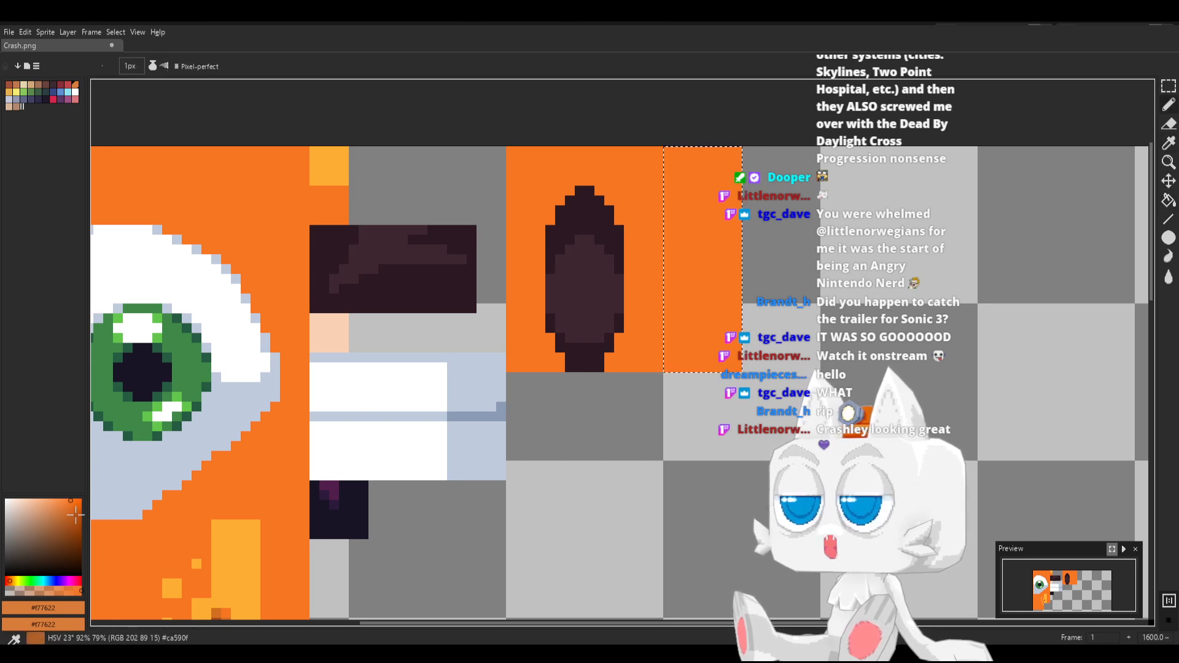
Shade the outer lower part of the new orange block with a redder orange, HSV 17°, 91, 90, using a curved edge
click(10, 580)
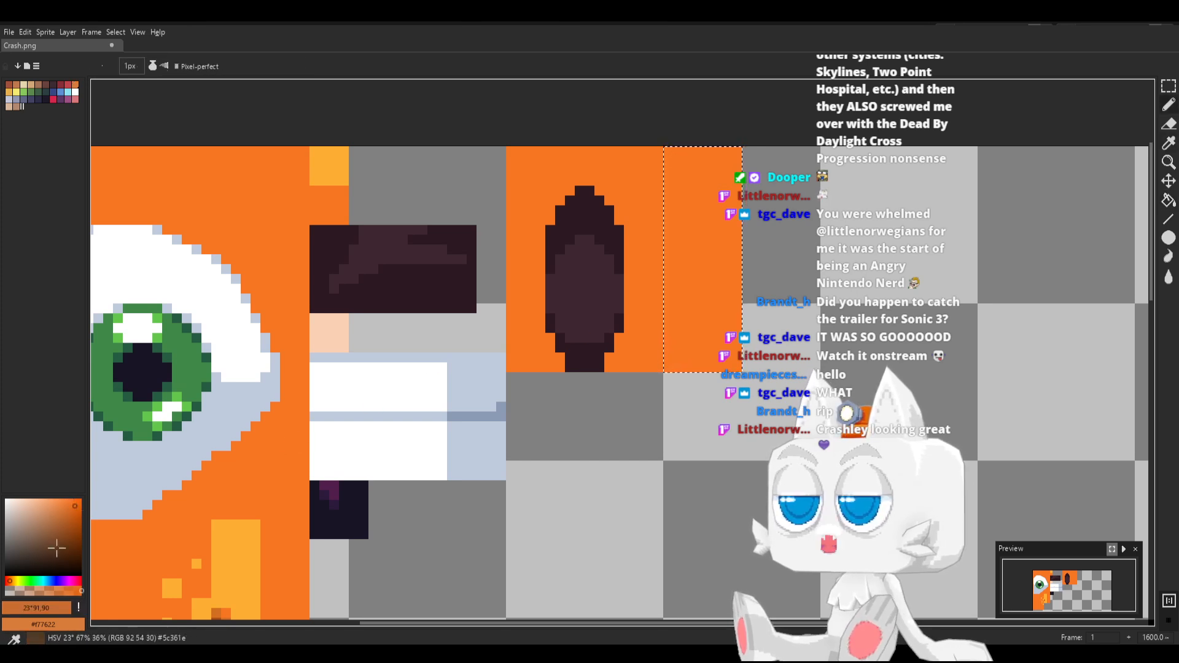
click(8, 581)
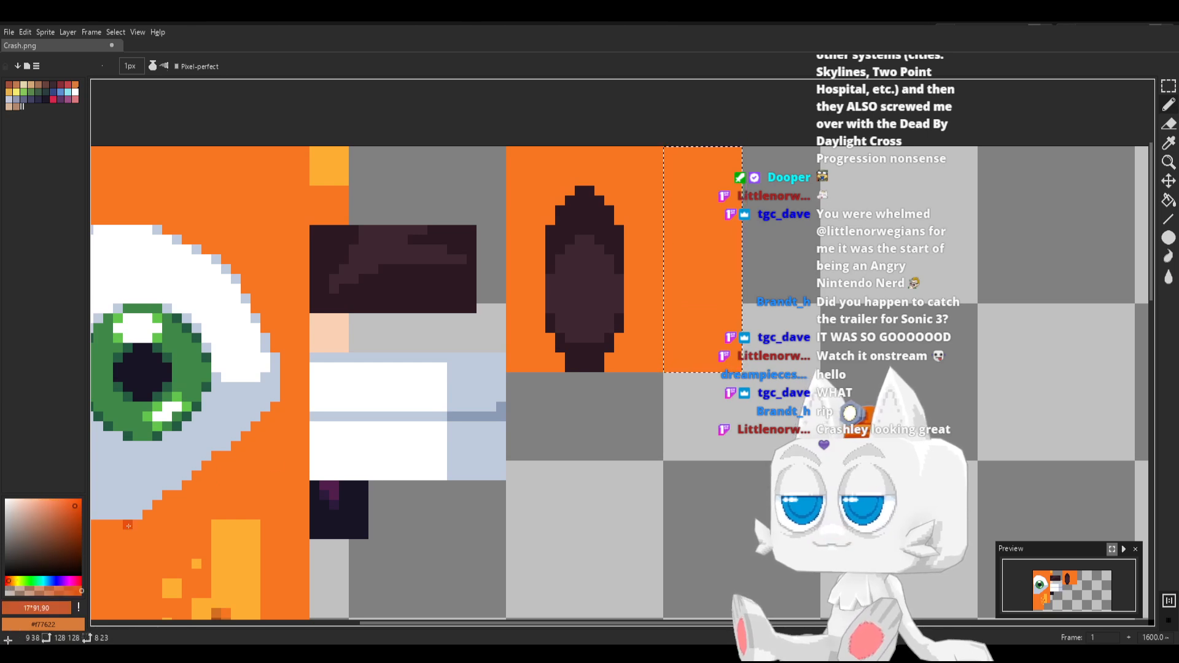
key(g)
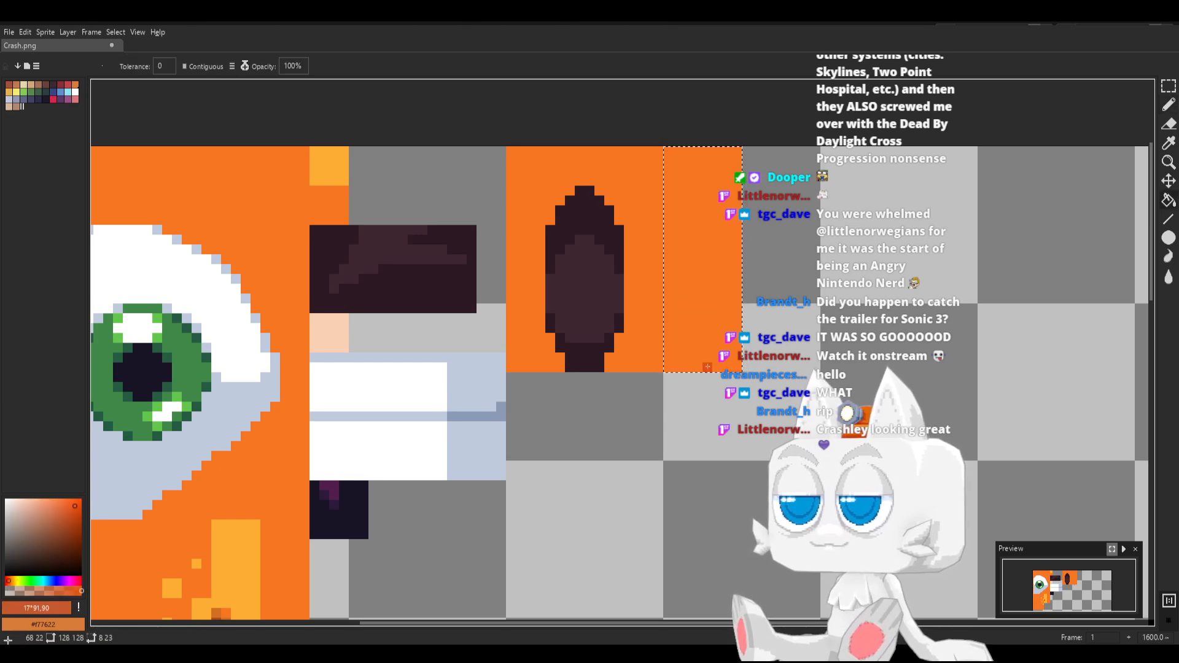
key(ctrl+z)
key(b)
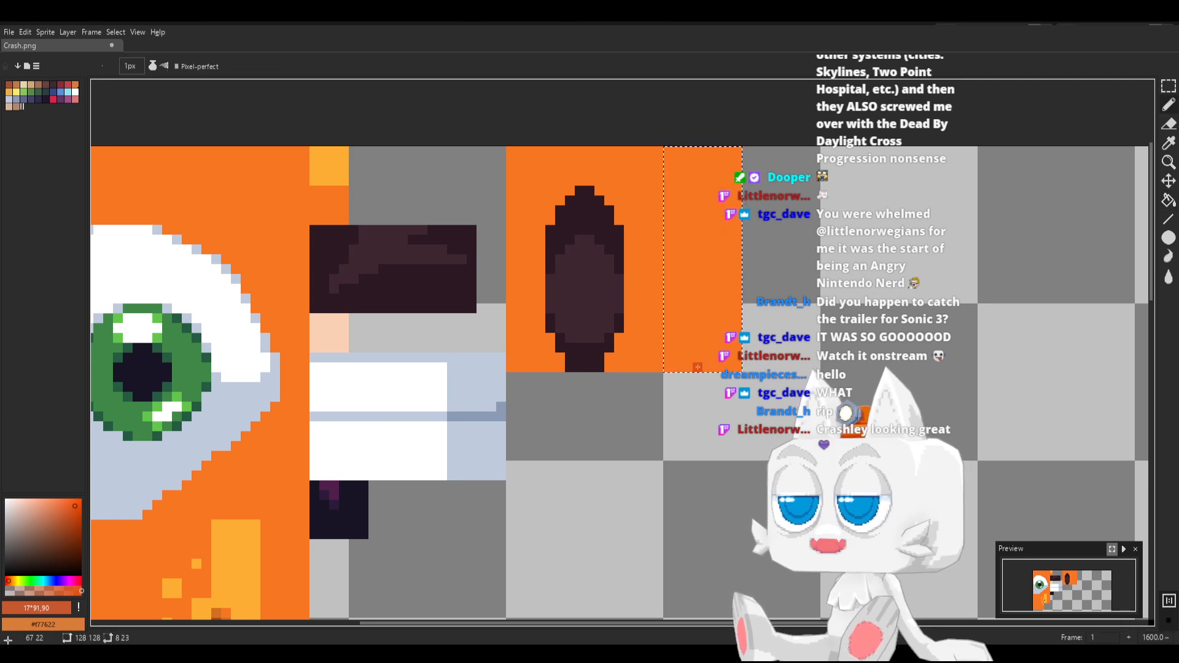
drag(697, 368, 697, 268)
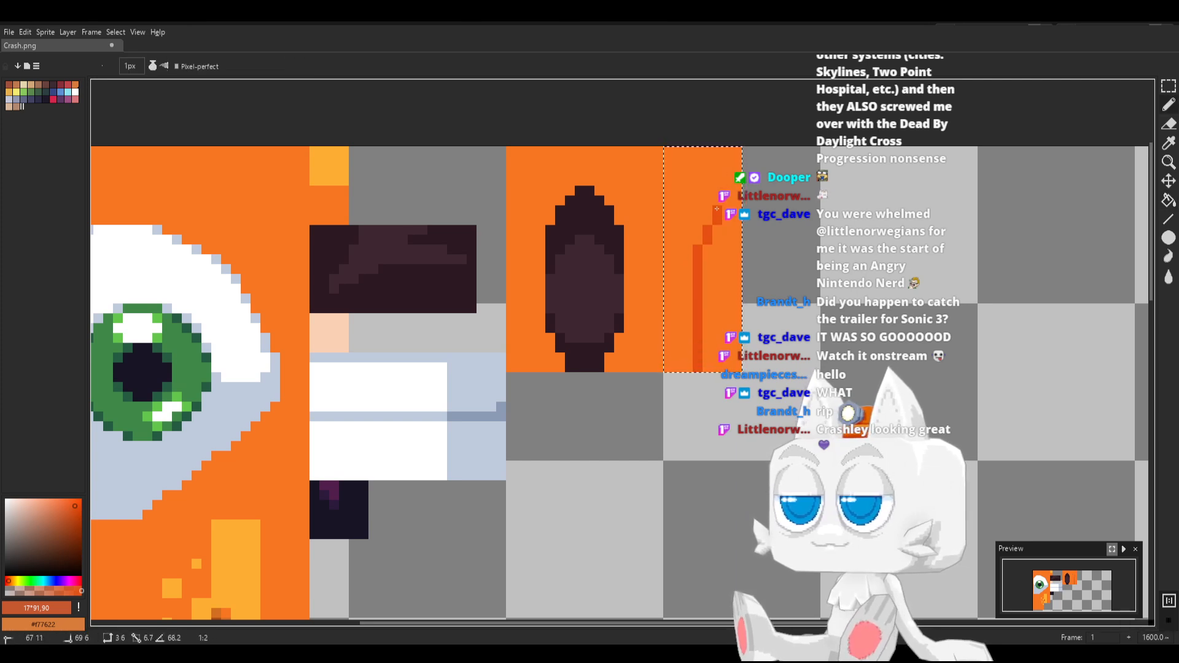
key(g)
click(731, 271)
Save the shaded ear-back block, switch to Blender, and reload Crash.png
key(ctrl+s)
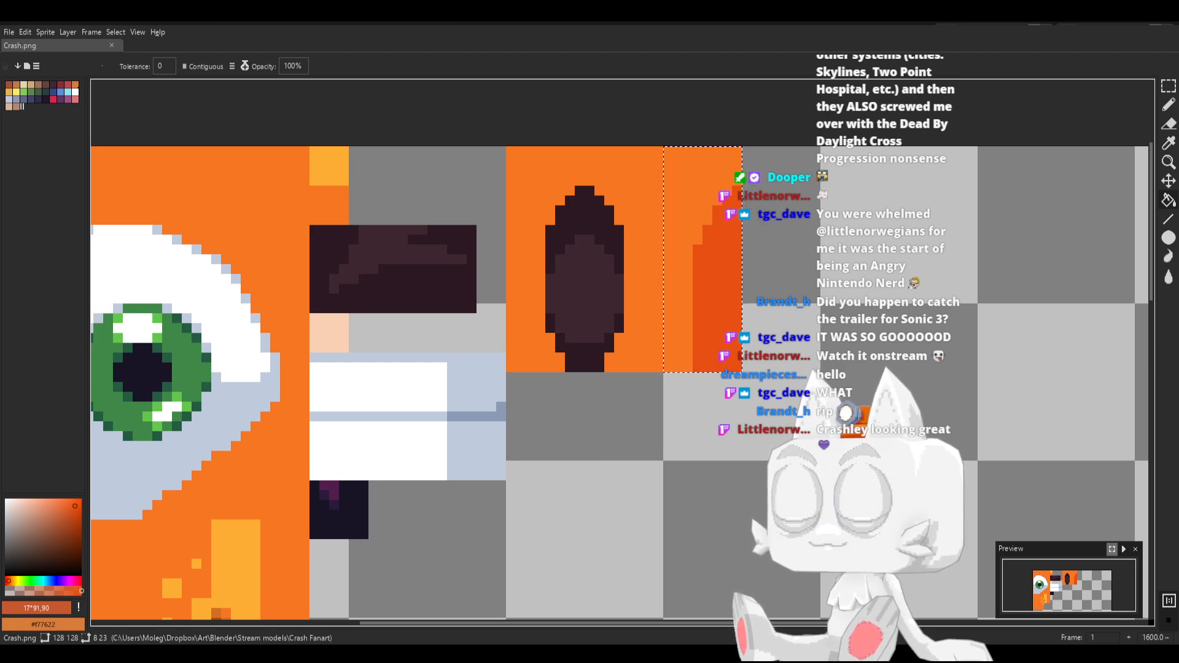
key(alt+Tab)
click(498, 167)
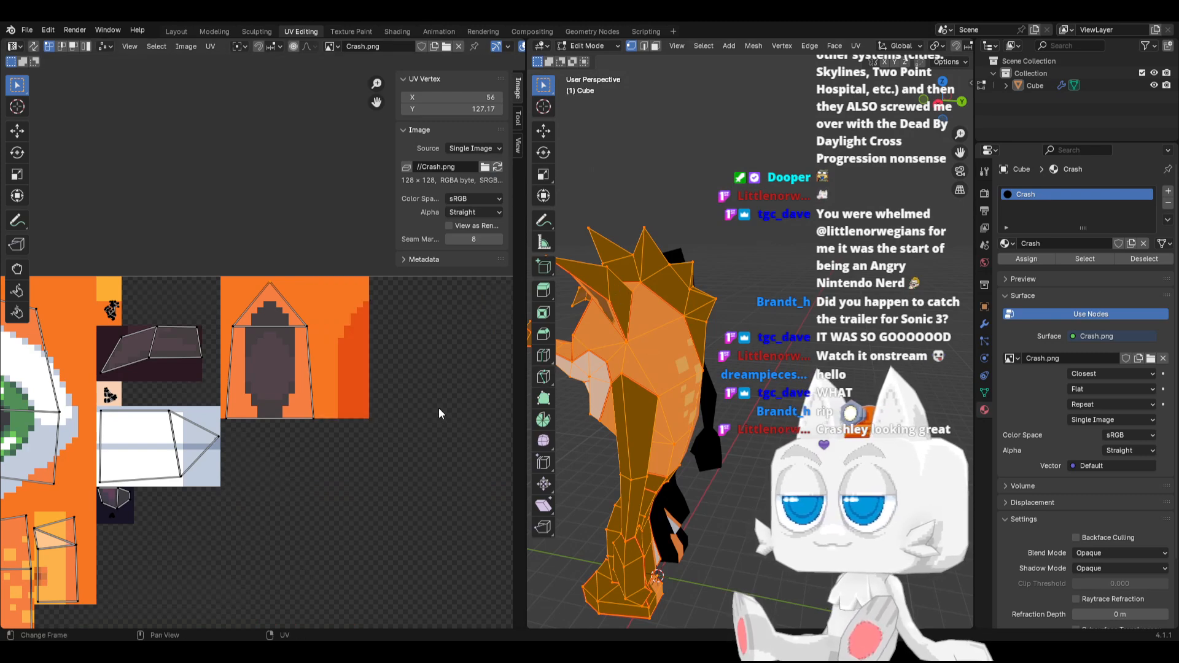
Move the ear-back UV island from outside the texture onto the new shaded orange block
scroll(438, 407, down, 5)
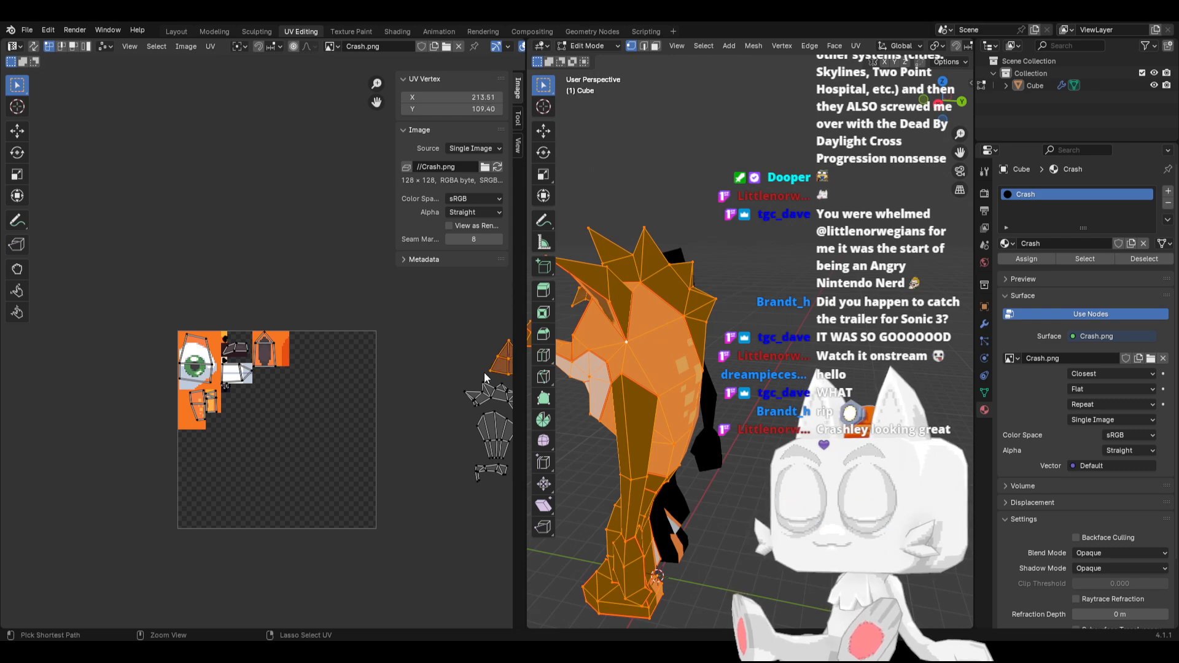
key(g)
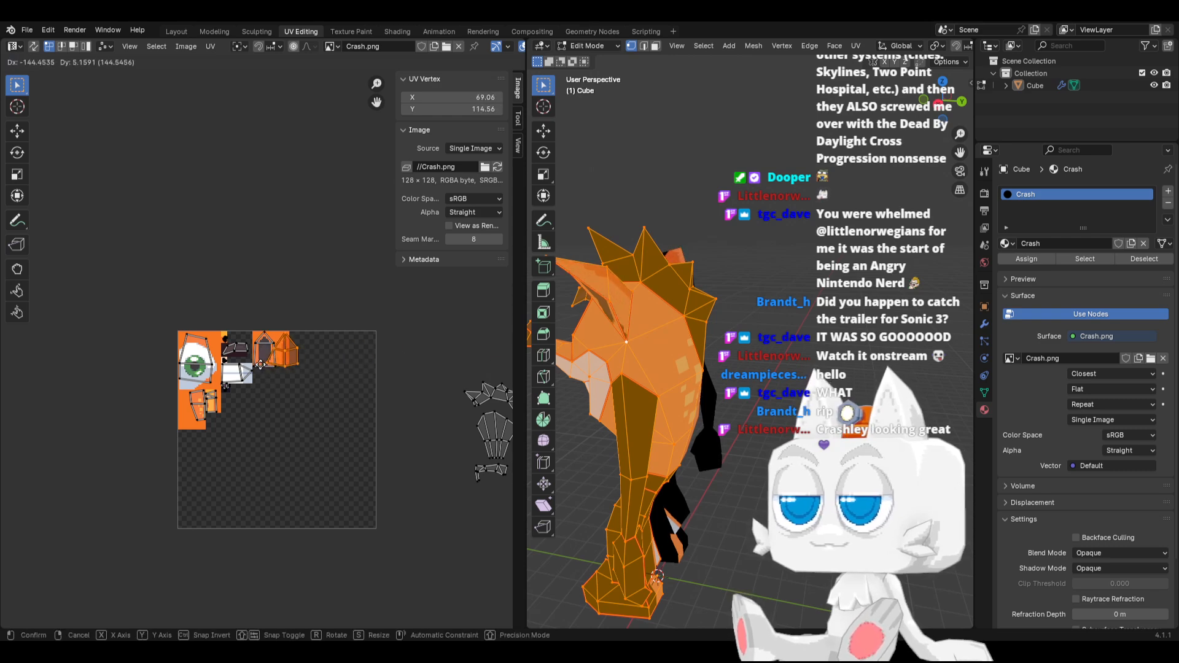
click(265, 369)
middle_drag(657, 325, 592, 316)
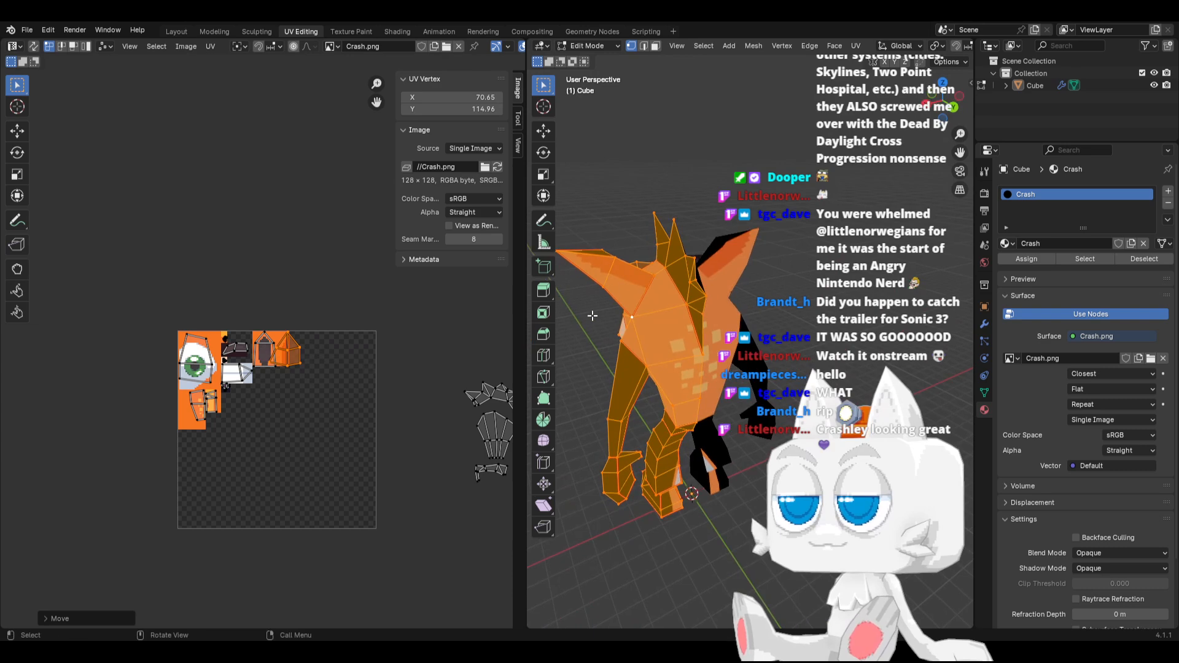
scroll(265, 350, up, 6)
key(g)
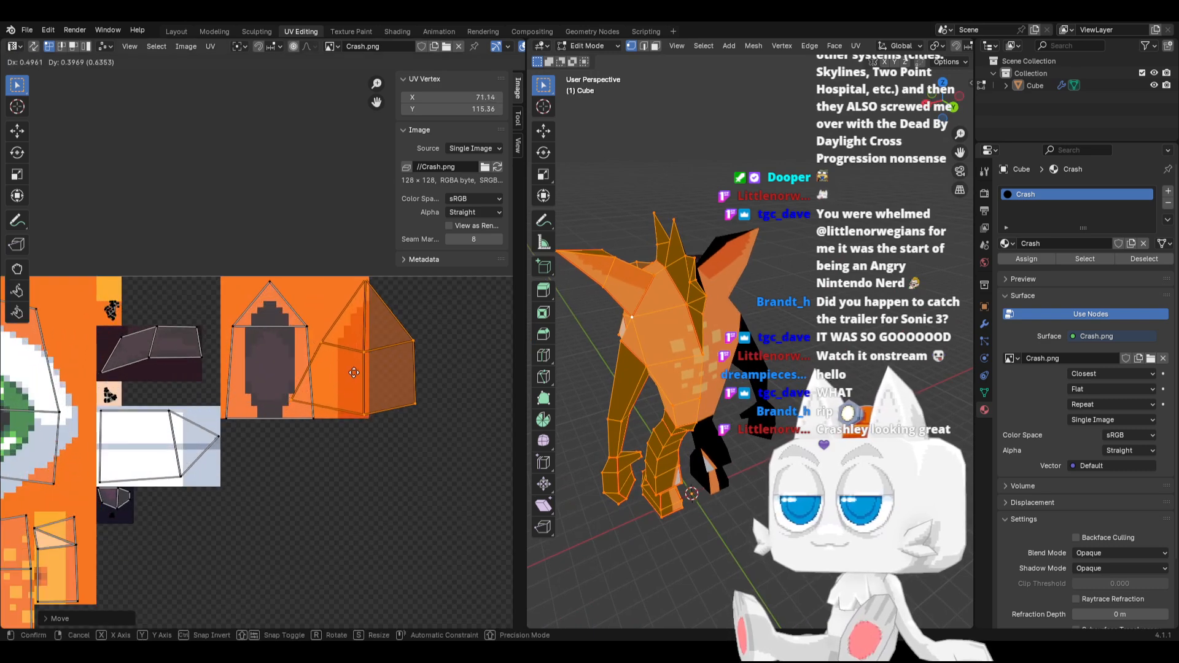
click(325, 384)
Shift the ear-back island's lower-left vertex inward along X to about 63.65
click(297, 397)
key(g)
key(x)
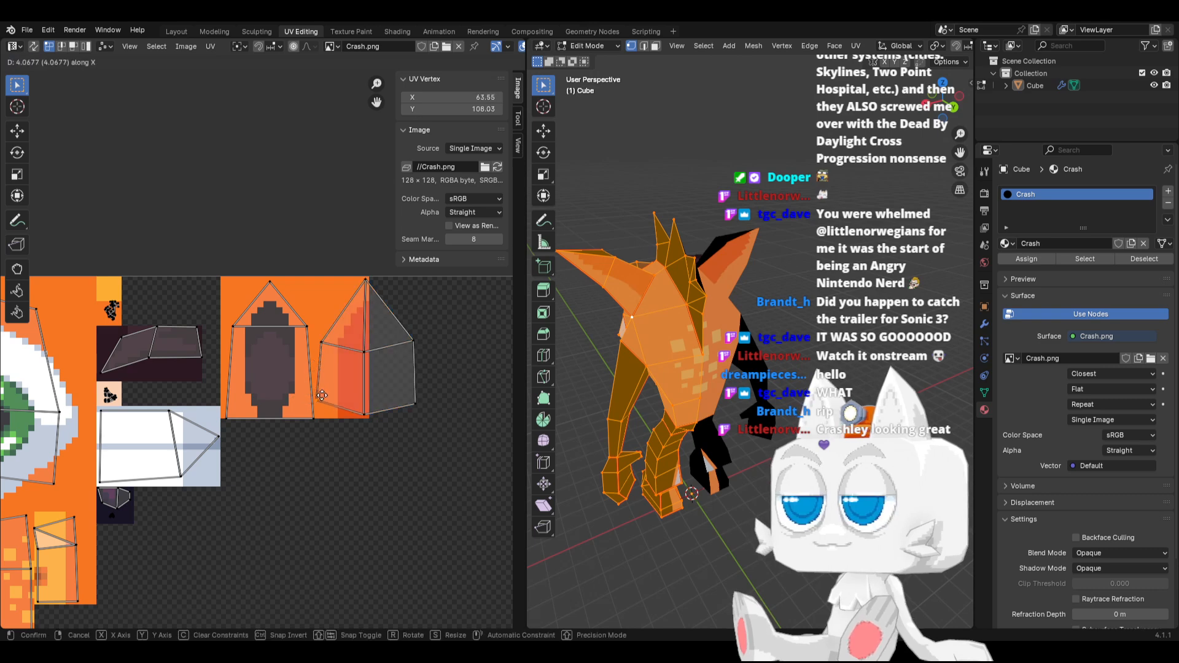
click(322, 396)
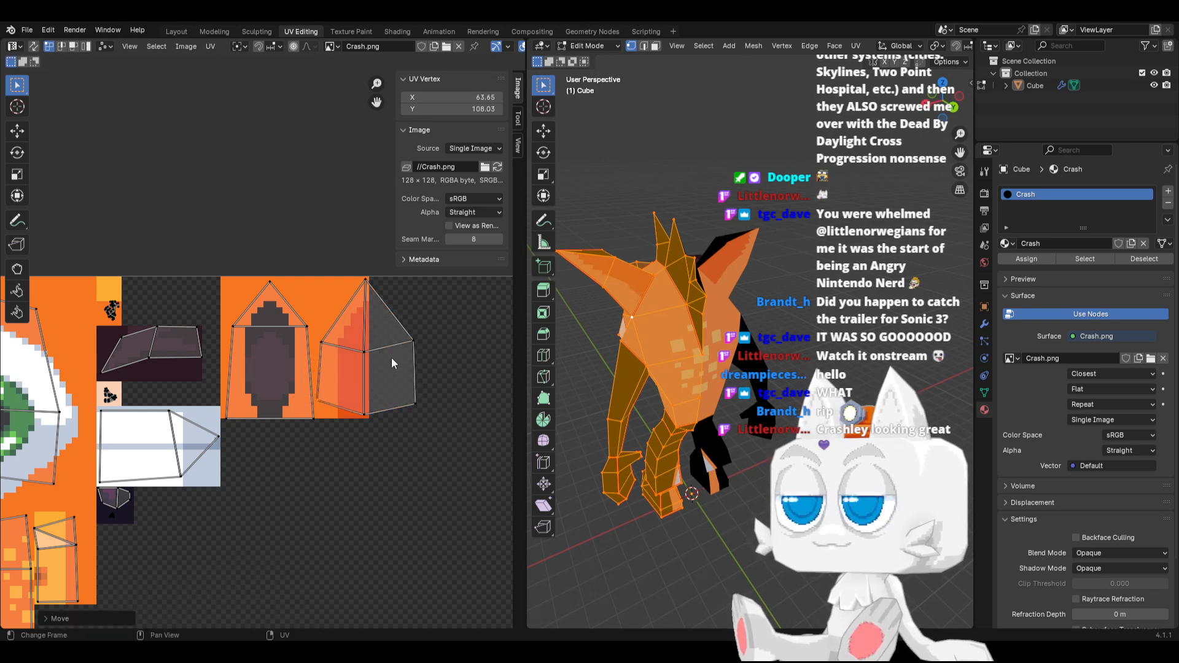
Place the ear-back island's three middle vertices at X 71.5
scroll(412, 363, up, 1)
middle_drag(381, 360, 354, 406)
drag(343, 284, 394, 445)
click(456, 98)
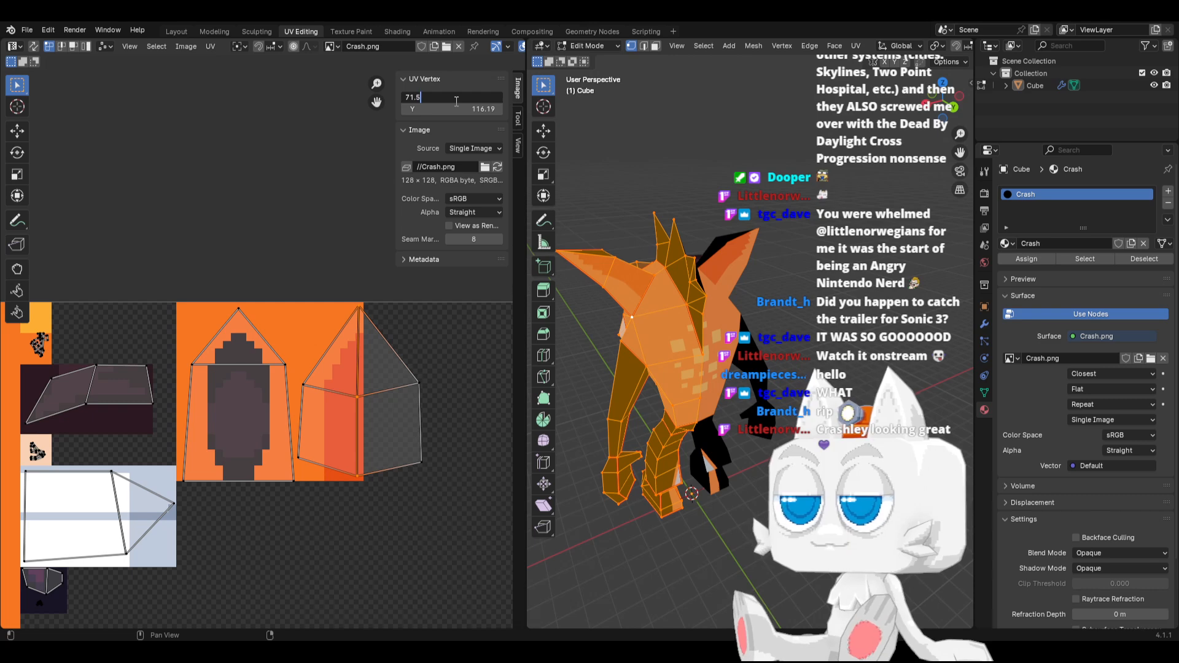
text(71.5)
key(Return)
Snap the 2D cursor to the ear-back island's middle vertices and scale those vertices into a straight vertical line
key(shift+s)
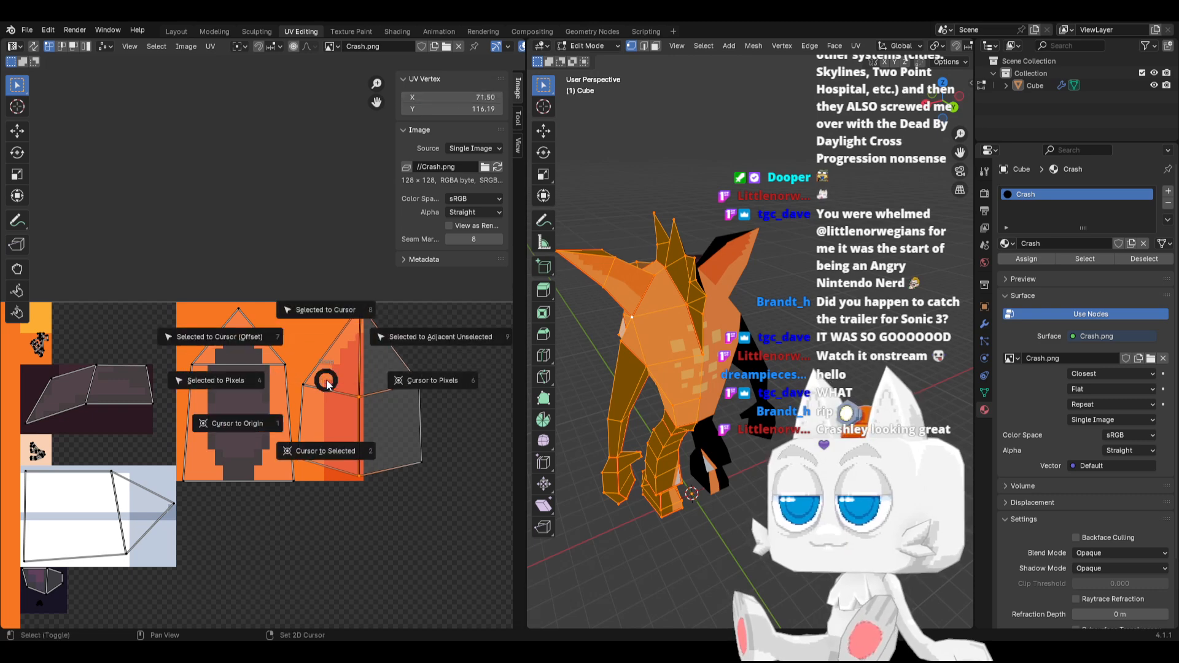
click(302, 450)
drag(392, 342, 477, 512)
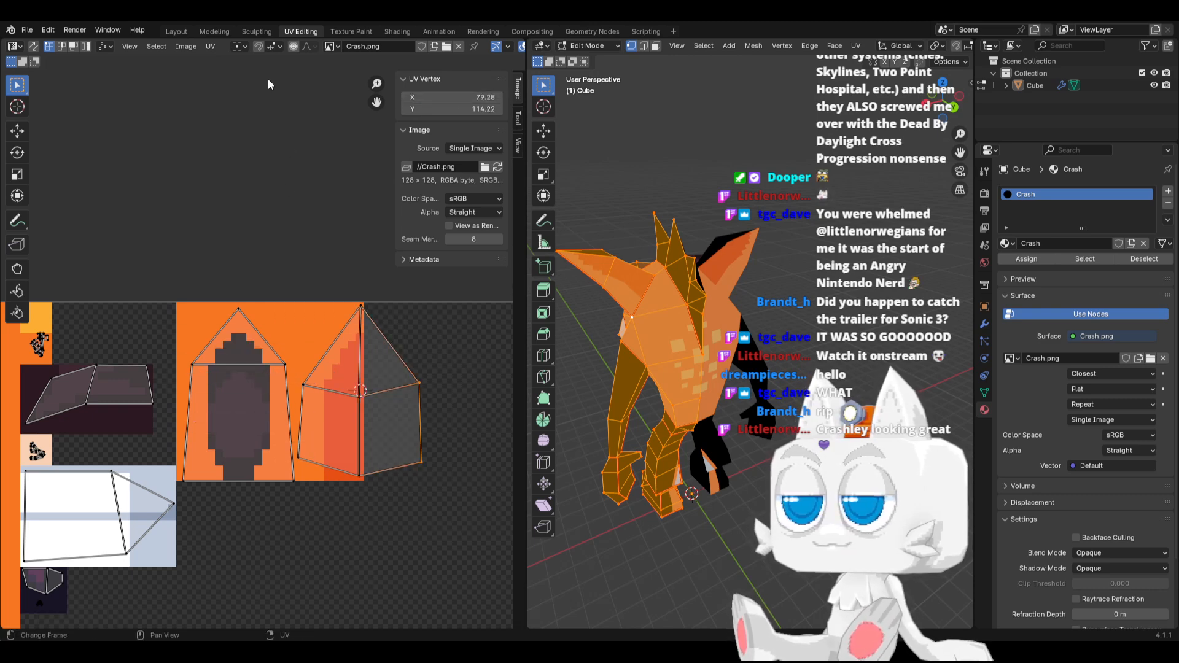
key(s)
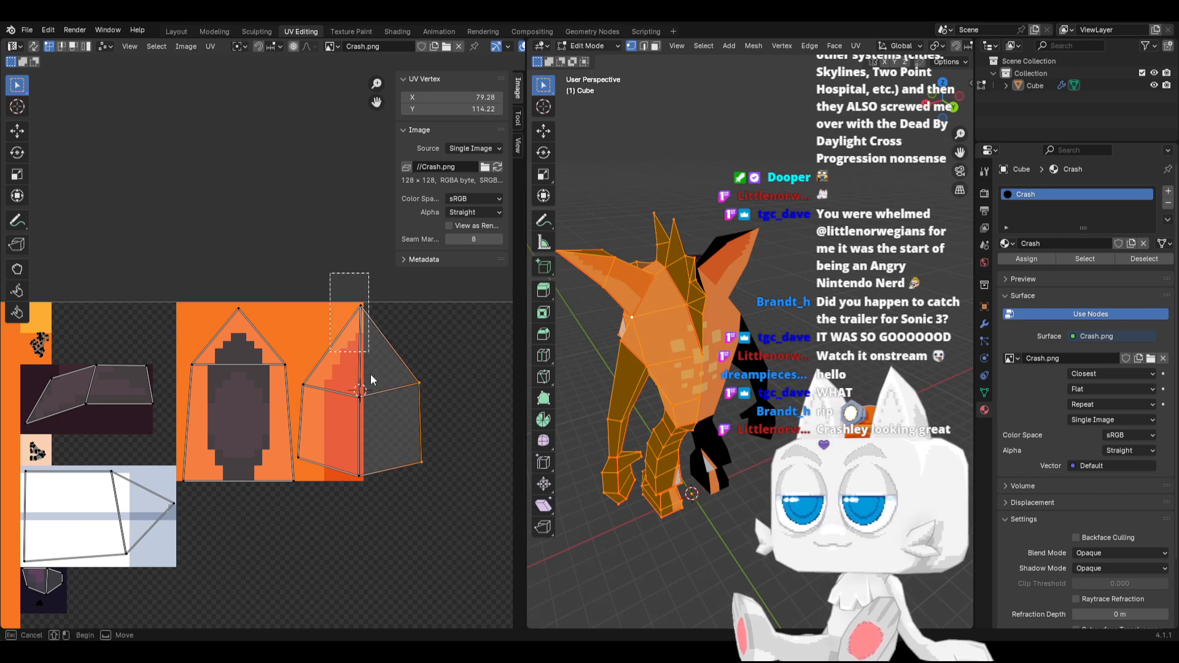
click(373, 519)
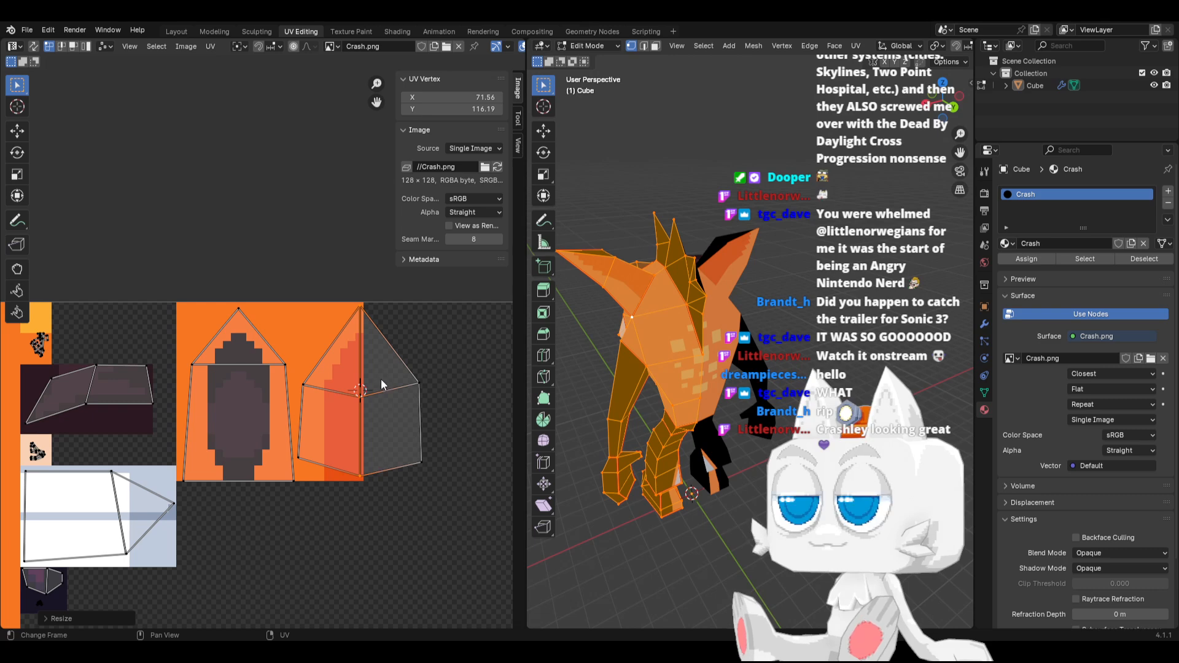
key(ctrl+z)
key(s)
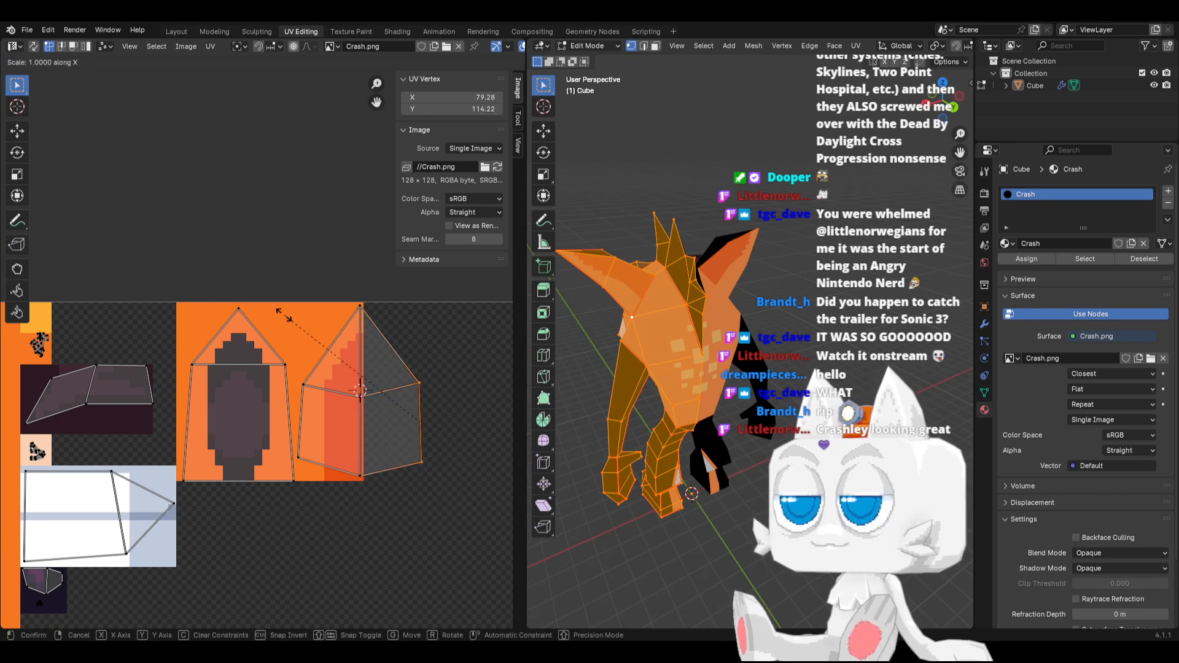
click(285, 320)
key(ctrl+z)
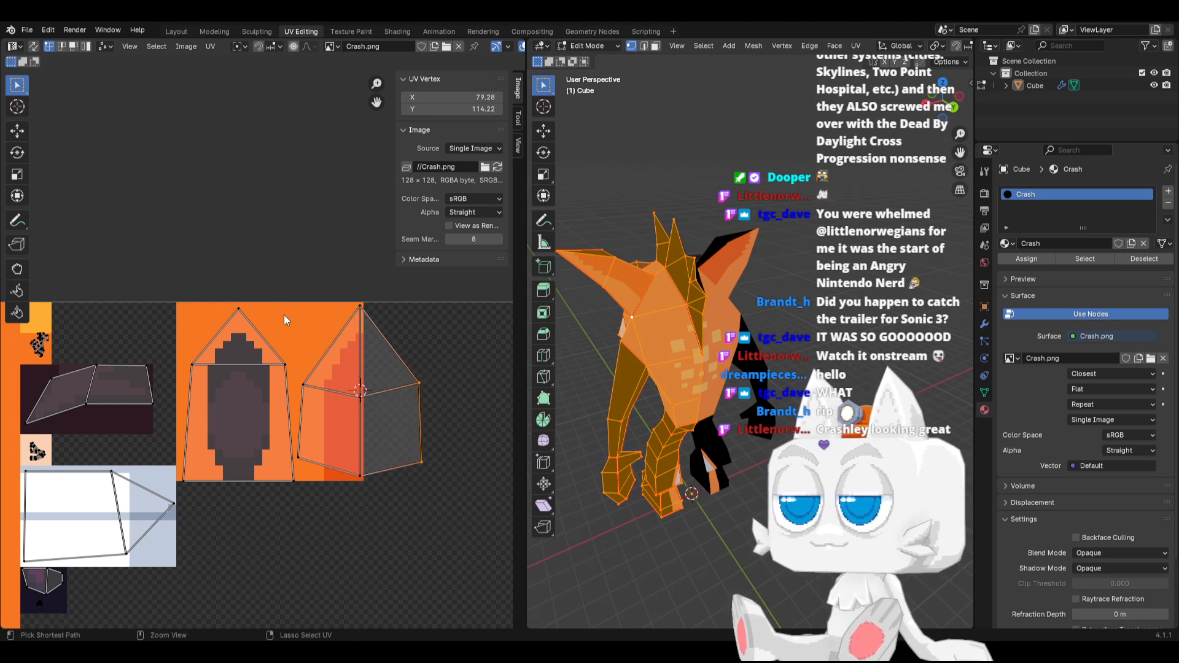
Set the pivot point to 2D Cursor and mirror the ear-back island's right-hand vertices along X onto its left half
click(239, 46)
click(246, 93)
key(s)
key(x)
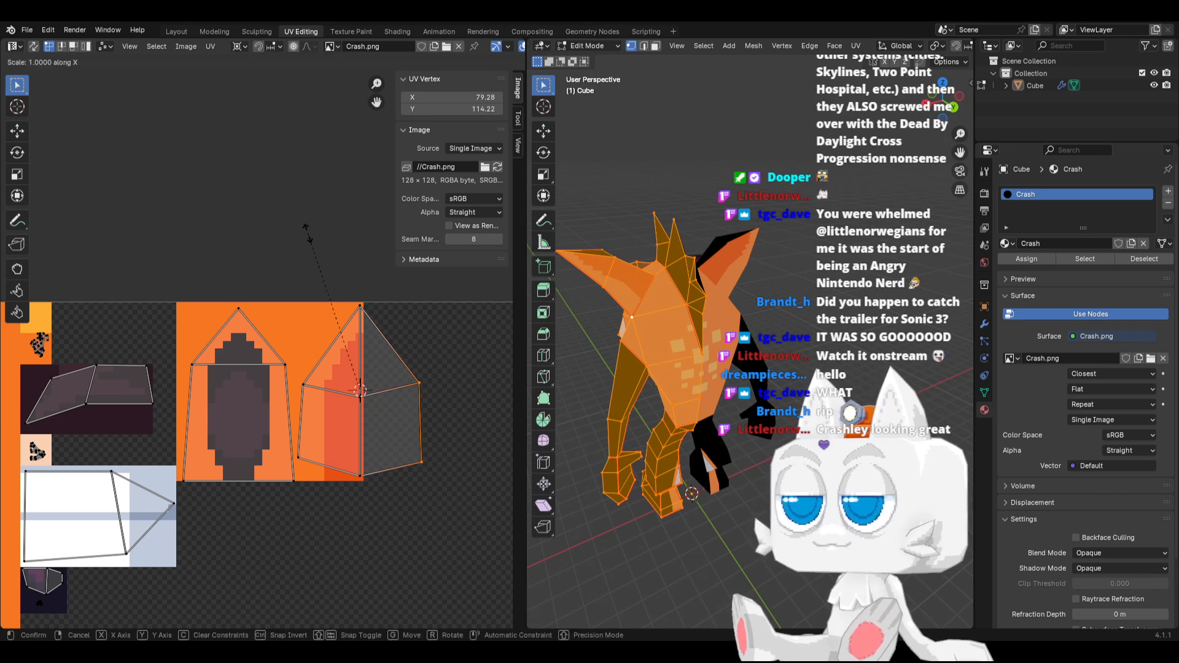
key(0)
key(Return)
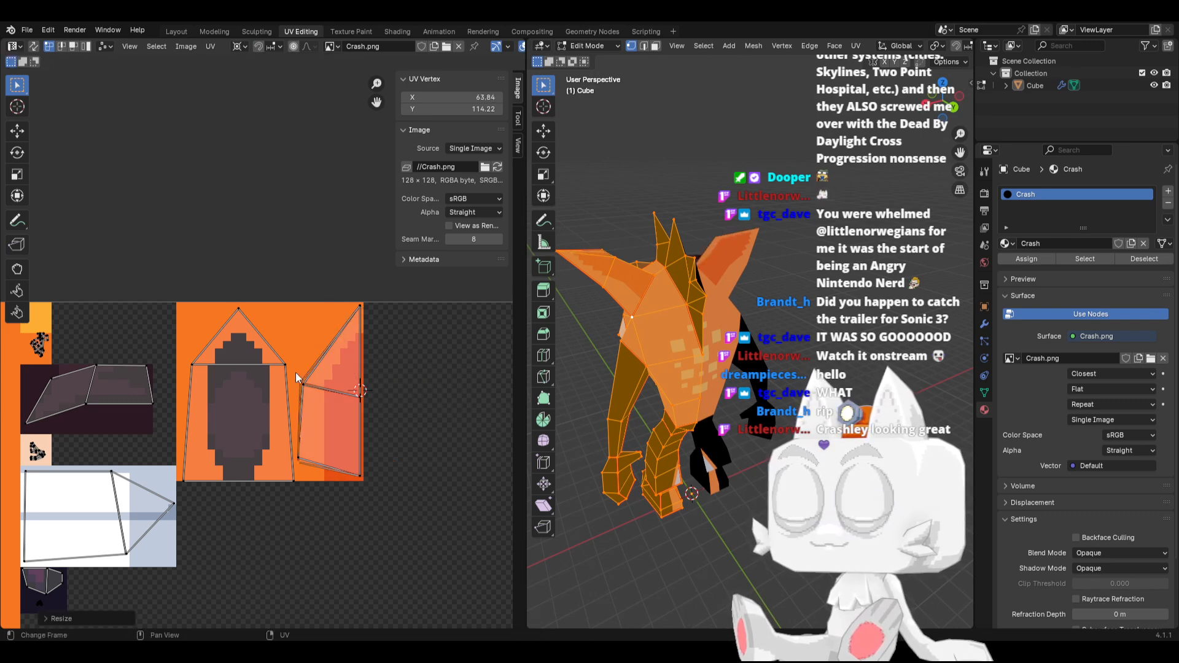
Switch the pivot point away from 2D Cursor and move the ear-back island's left middle vertex inward along X to about 65
middle_drag(641, 317, 734, 252)
middle_drag(391, 360, 372, 471)
drag(269, 487, 299, 505)
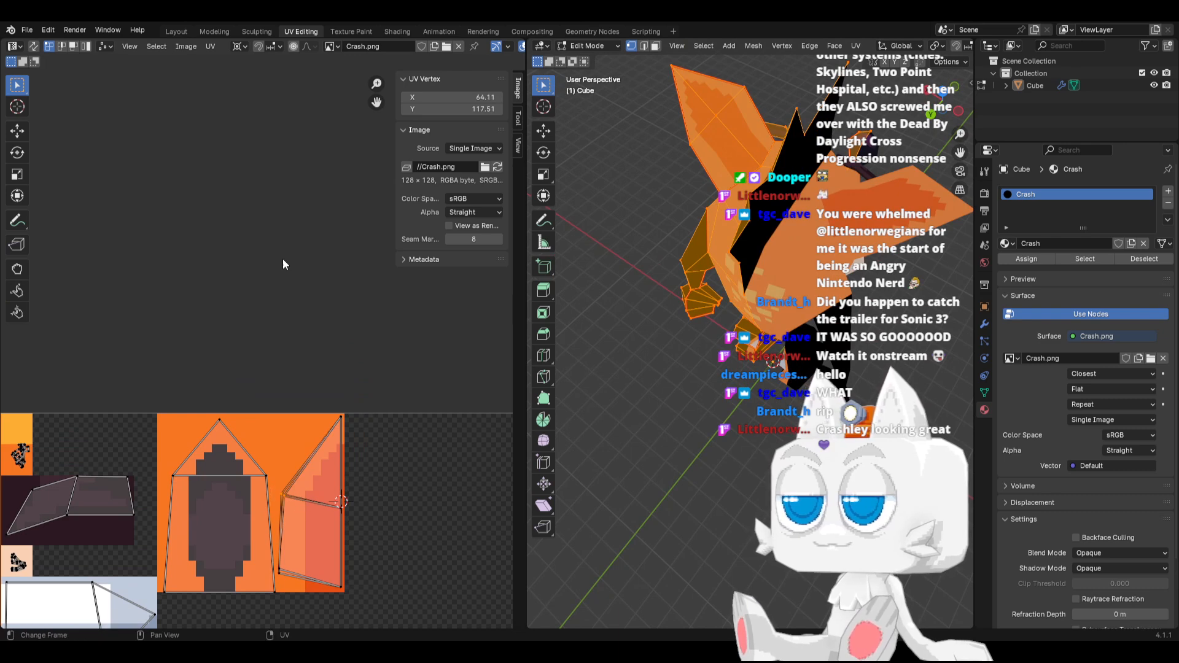
click(241, 47)
click(251, 78)
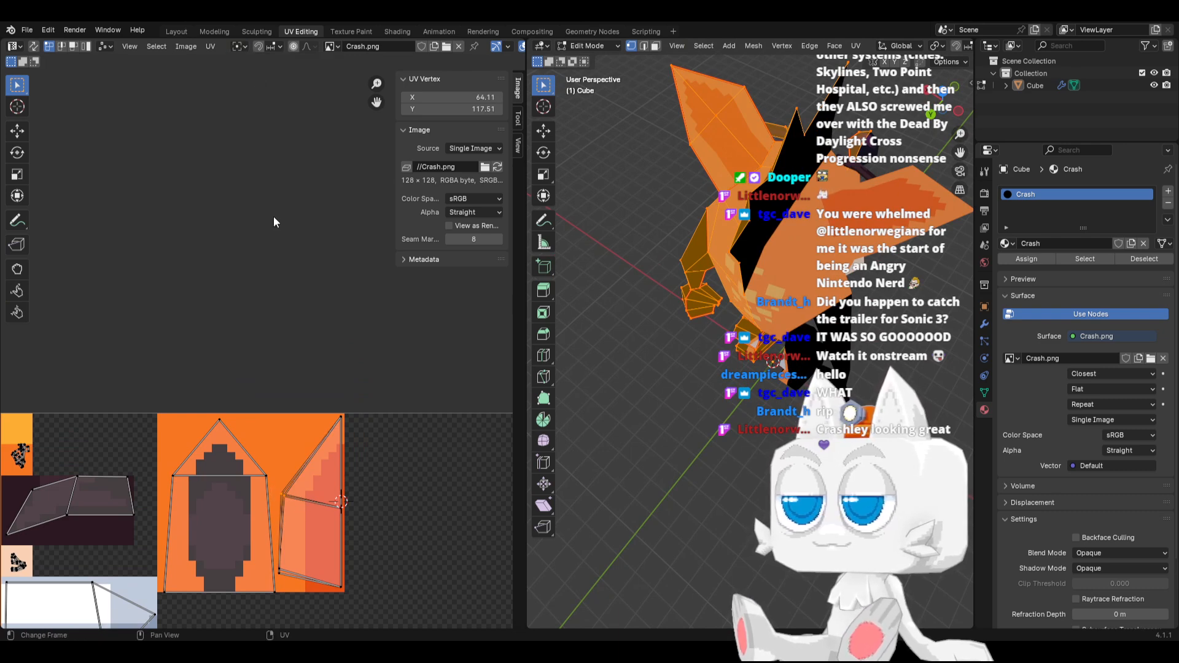
key(s)
click(272, 237)
key(g)
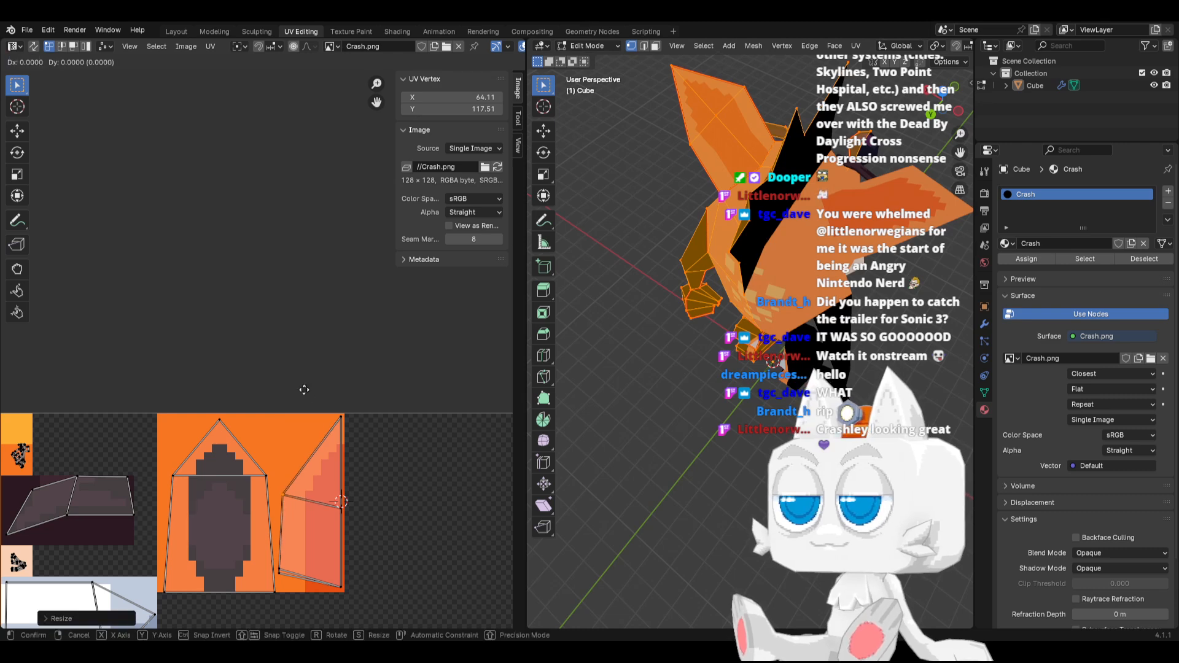
click(313, 395)
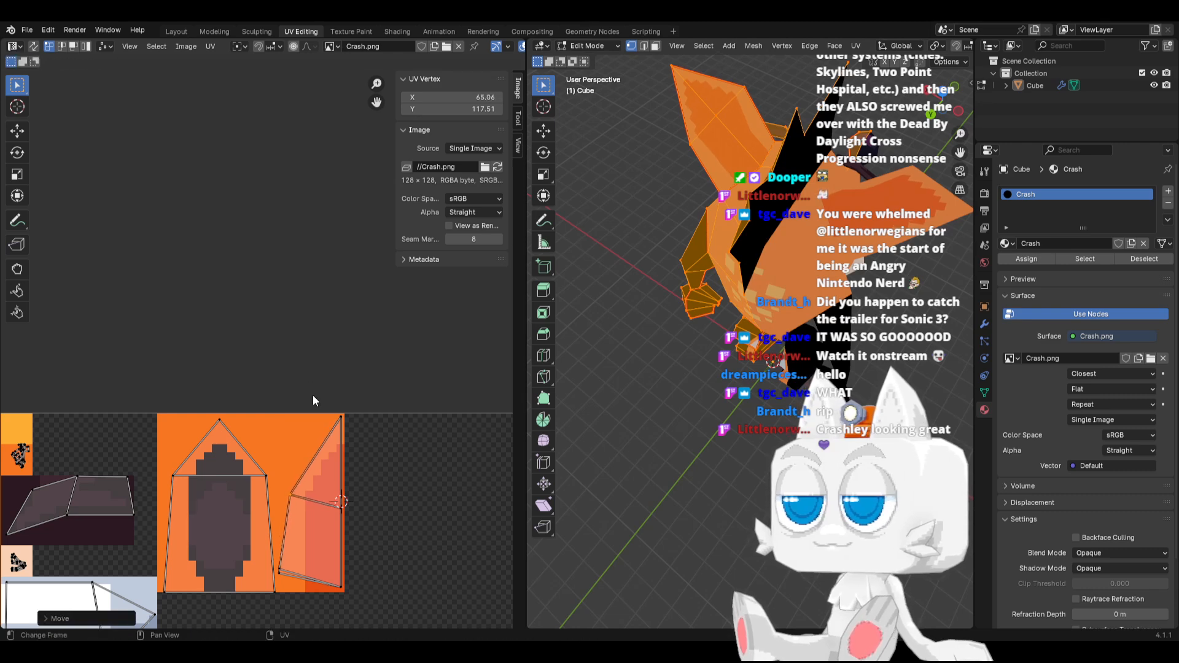
Move the ear-back island's lower-left vertex inward and down to about X 65.69, Y 106.24
key(s)
click(293, 580)
key(g)
key(x)
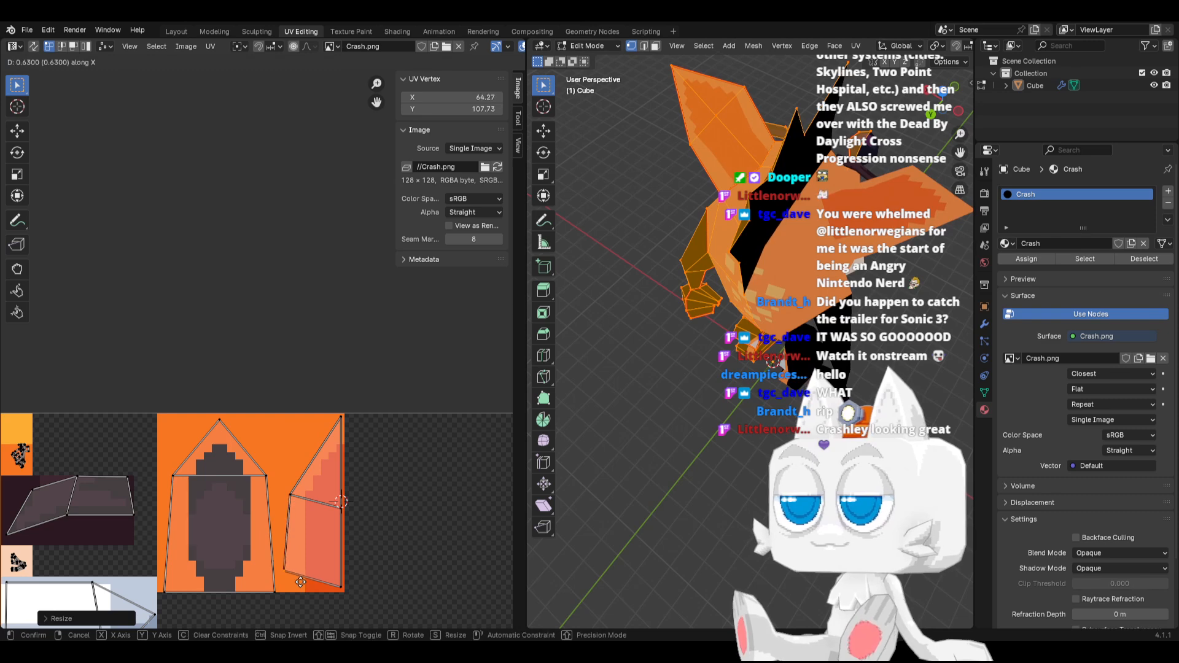
click(311, 561)
key(g)
key(y)
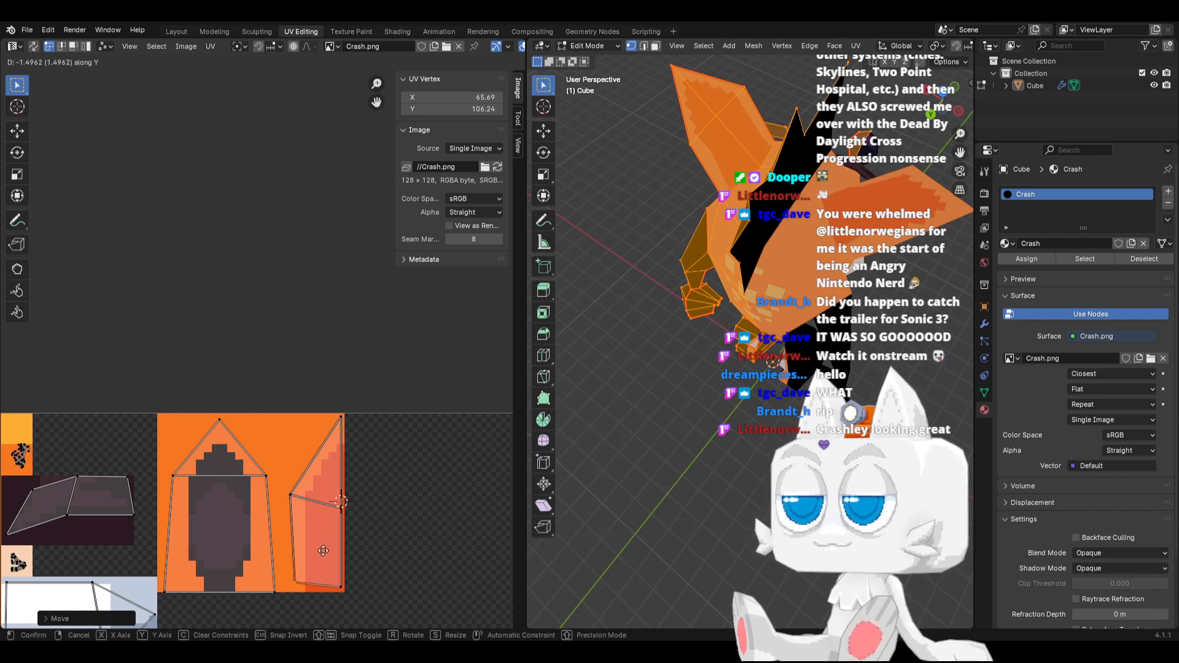
click(324, 552)
Raise the ear-back island's right middle vertex to about Y 116.88 and shift its left middle vertex inward to about X 65.69
drag(329, 500, 356, 526)
key(g)
key(y)
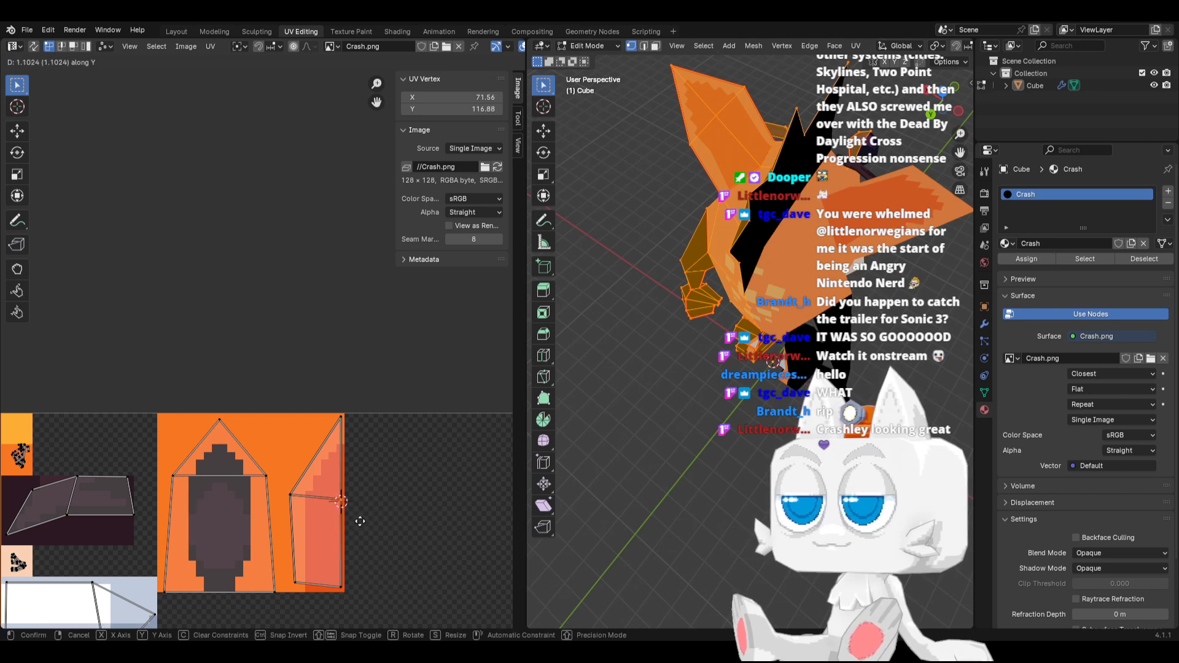
click(342, 522)
drag(273, 486, 306, 505)
key(g)
key(x)
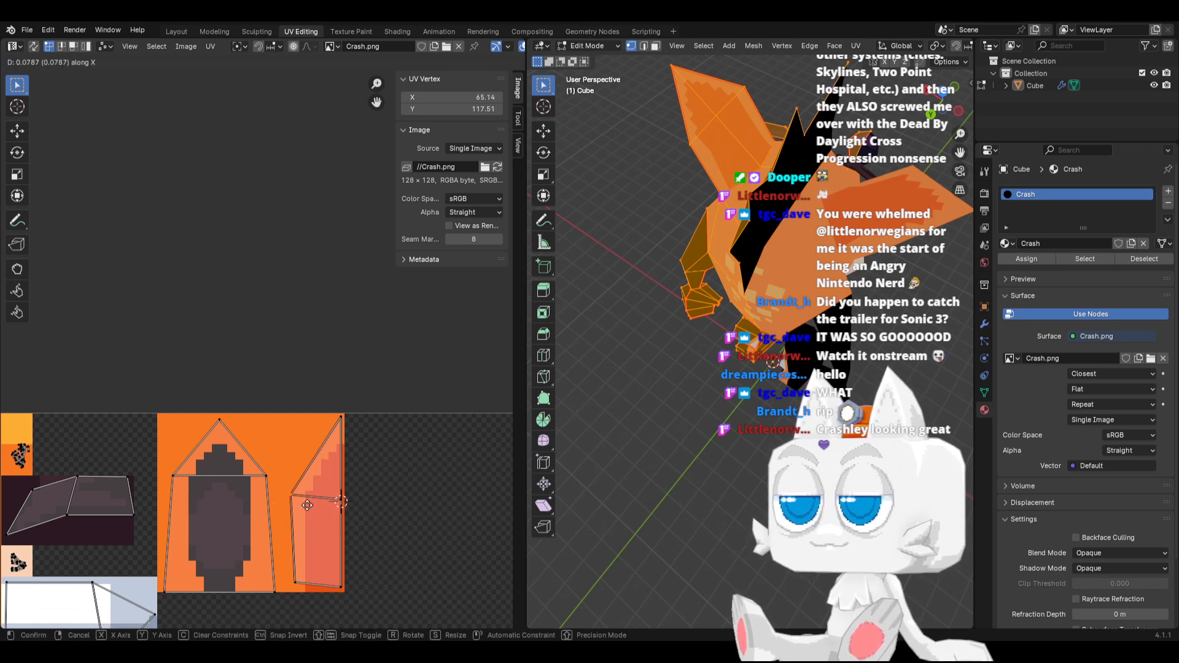
click(312, 505)
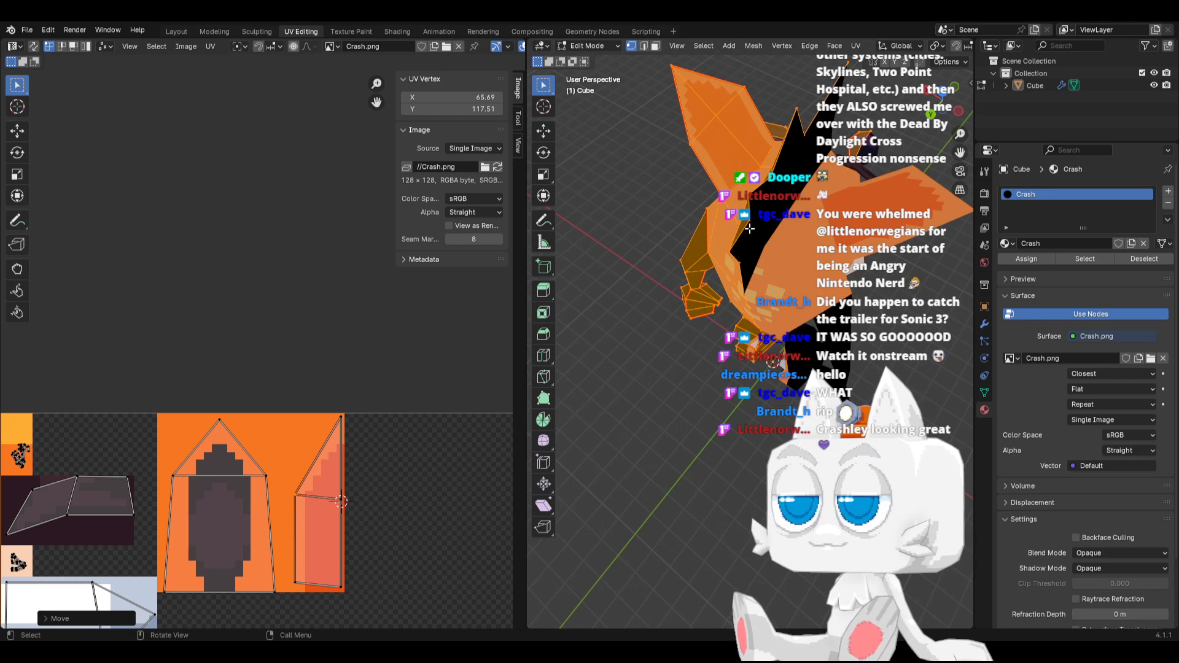
Switch to Aseprite, round off the lower corner of the ear back's dark patch with orange #f77622 pixels, and save Crash.png
middle_drag(749, 228, 683, 317)
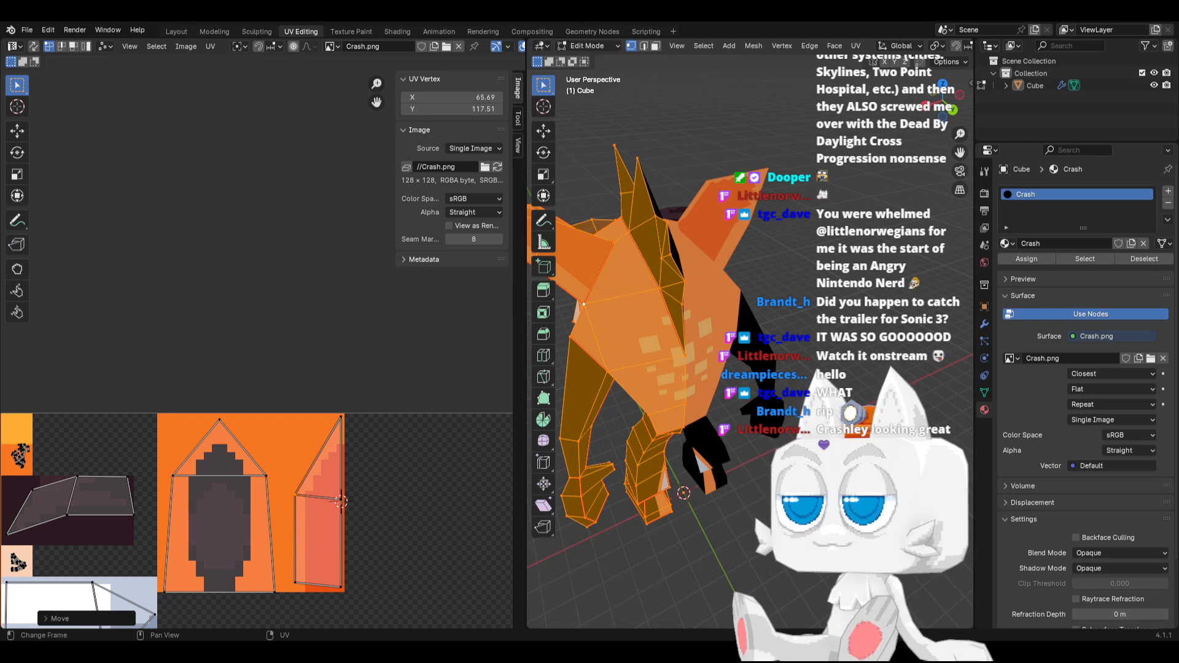
key(alt+Tab)
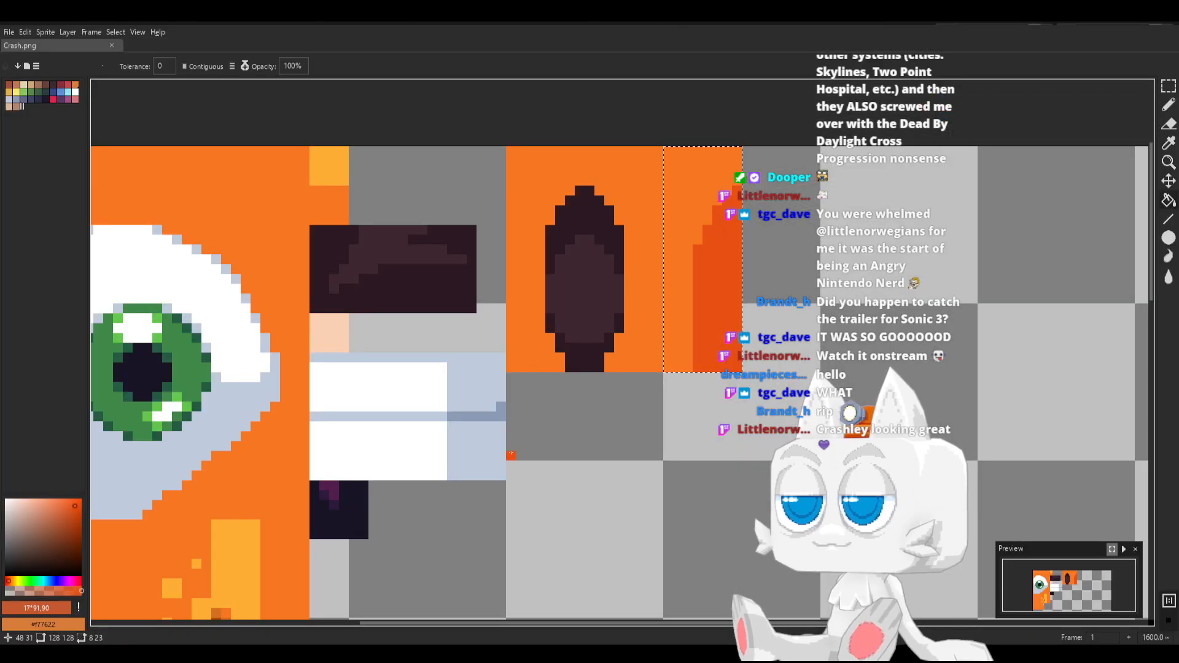
key(b)
alt+click(683, 328)
click(696, 328)
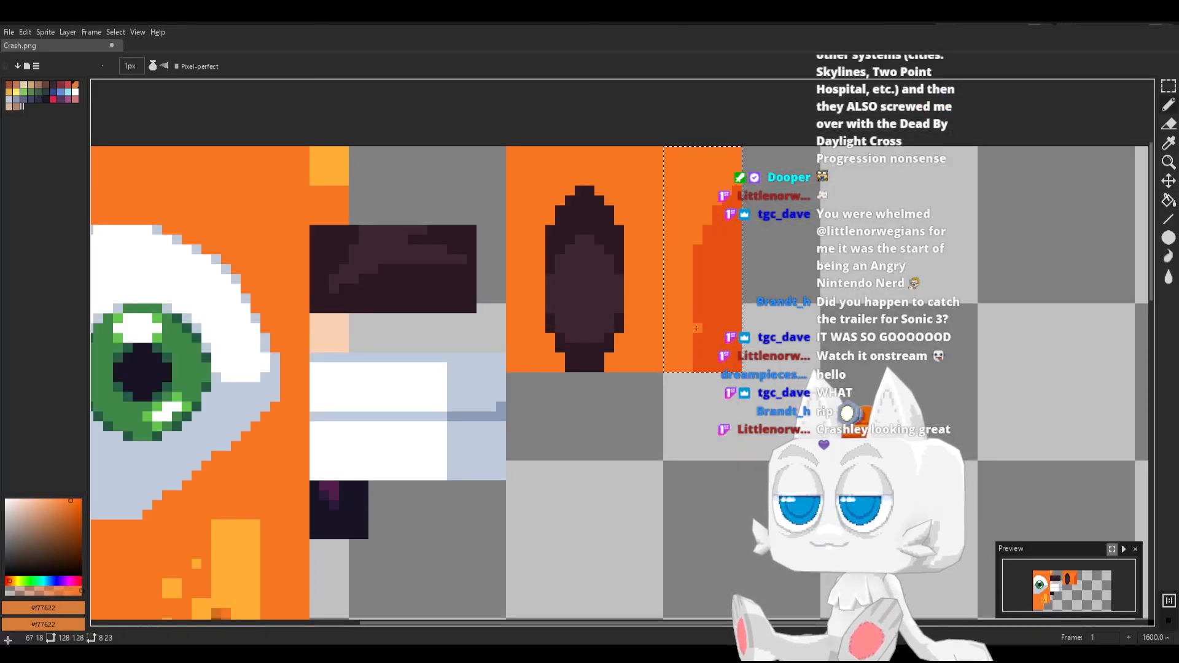
drag(696, 327, 697, 361)
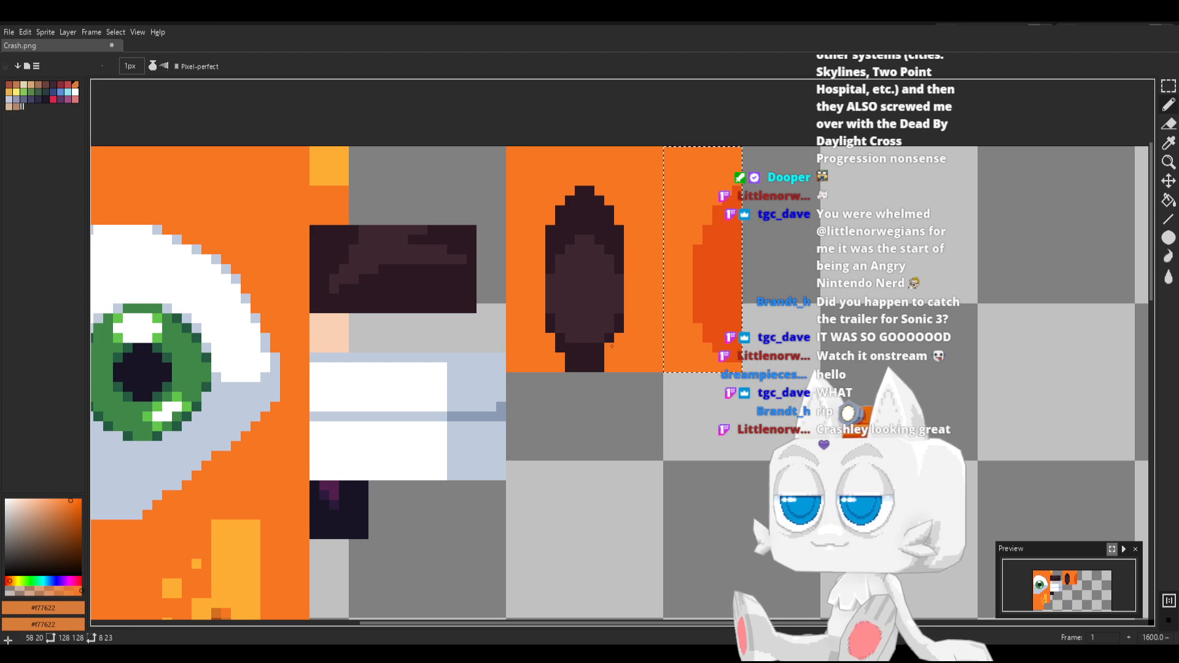
key(ctrl+s)
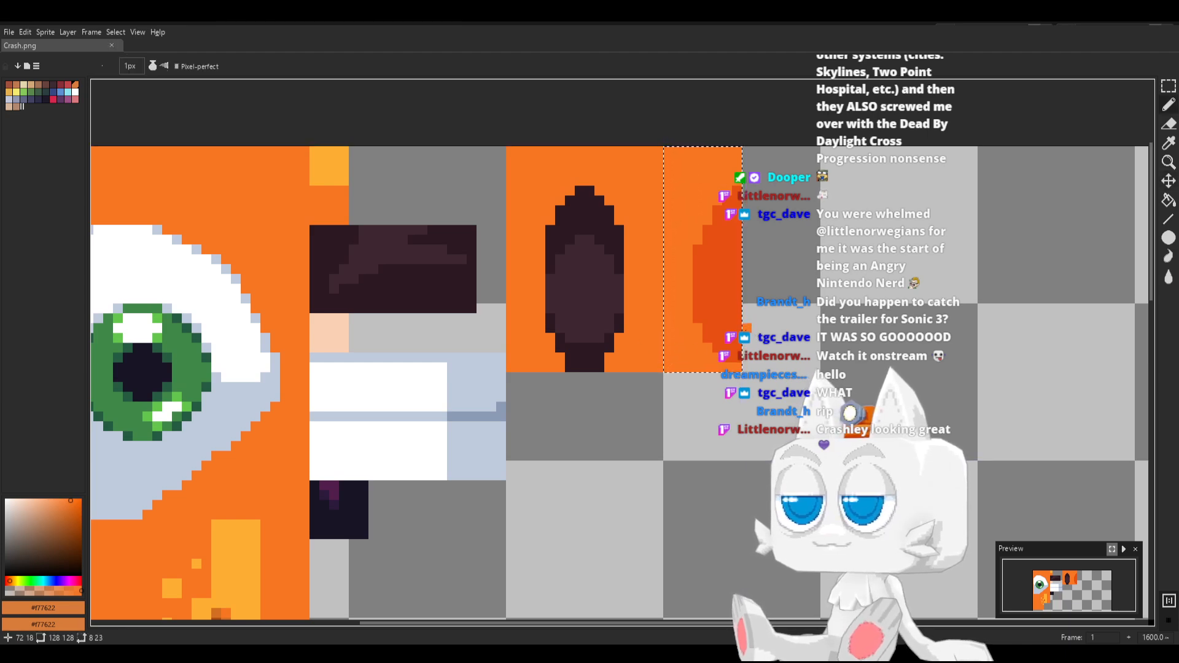
Switch to Blender, reload Crash.png and check the ear on the model in Object Mode before returning to Edit Mode
key(alt+Tab)
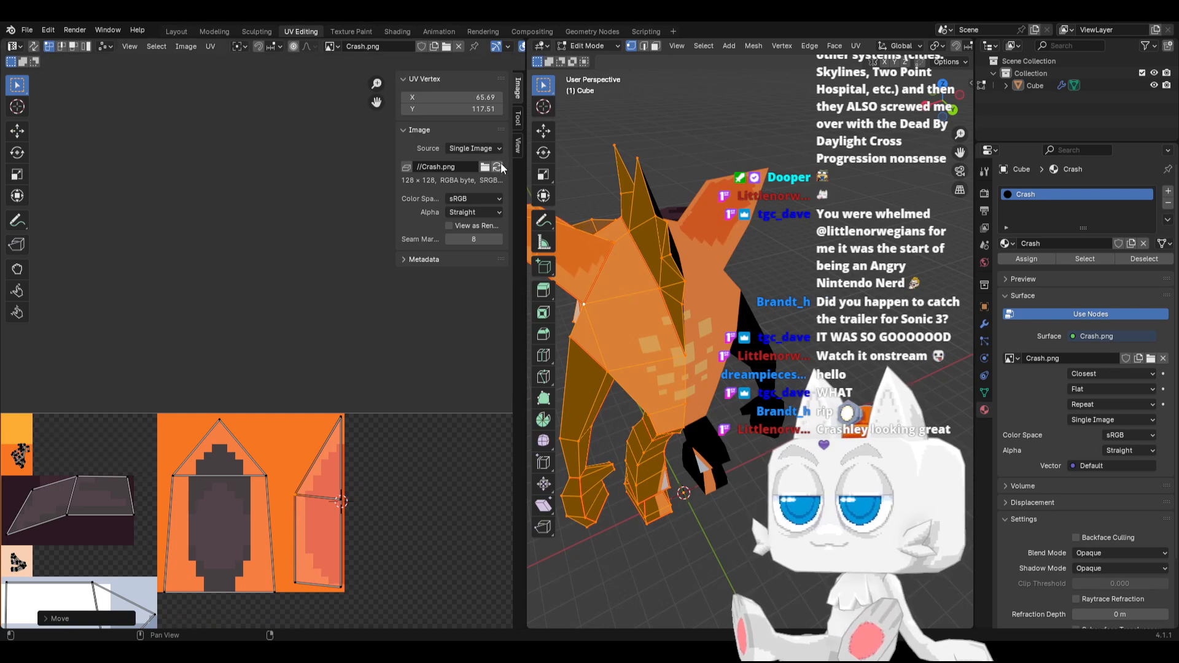
key(Tab)
middle_drag(671, 274, 681, 354)
key(Tab)
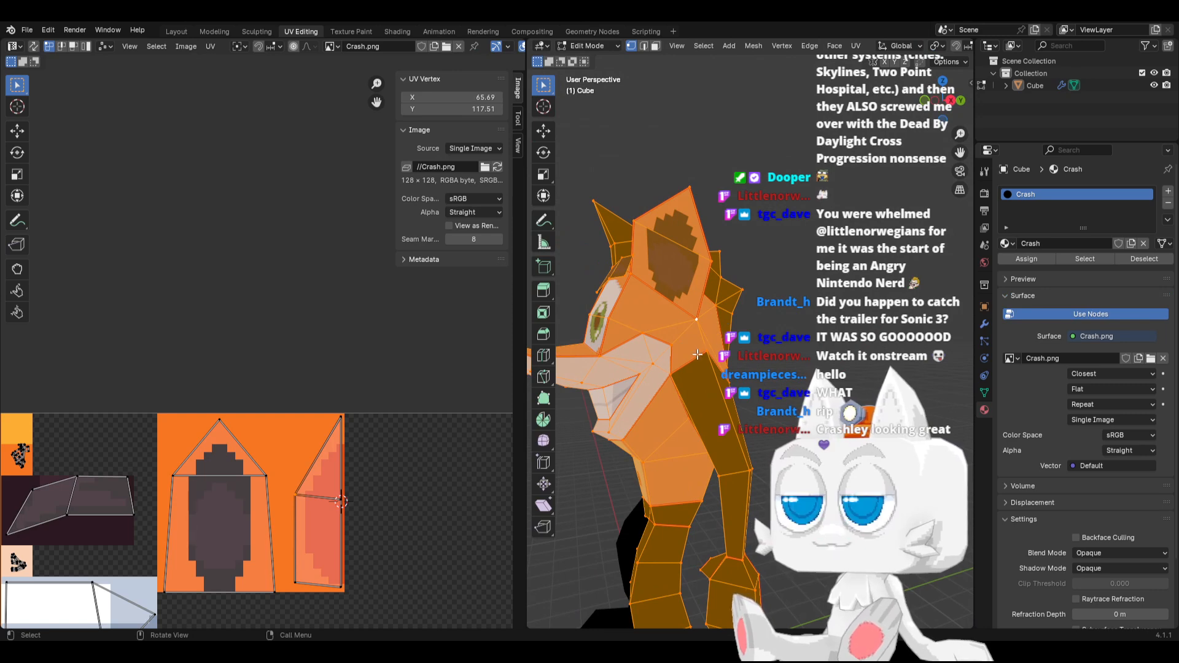
Switch to Aseprite and select the 16 by 23 pixel inner-ear block of the texture
key(alt+Tab)
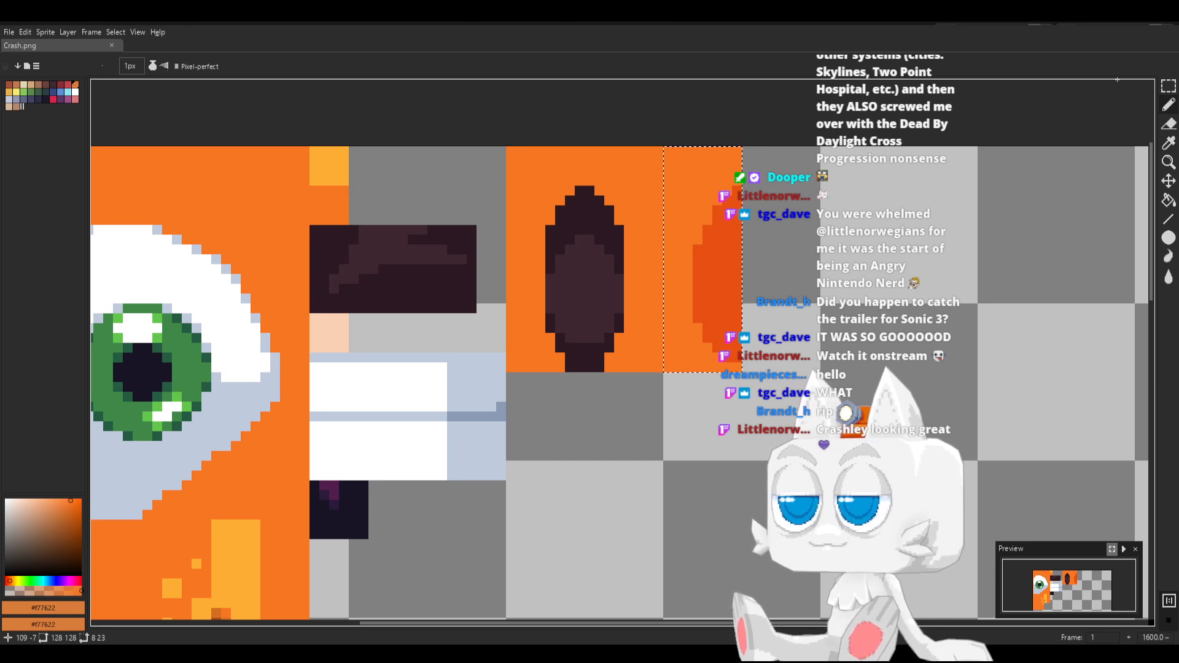
key(shift+q)
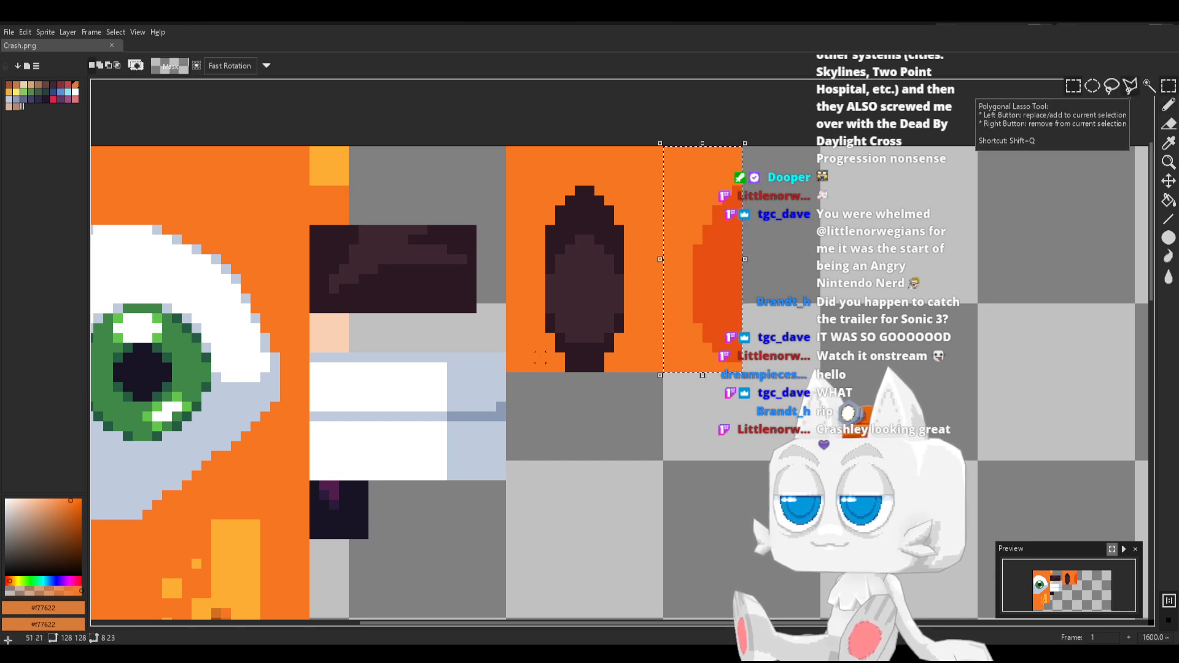
mouse_move(510, 367)
mouse_down()
mouse_move(630, 239)
mouse_move(648, 149)
mouse_move(658, 150)
mouse_up()
Shade both lower corners of the inner-ear block in dark orange #e75013, drawing a stepped edge on each side and filling below it
key(b)
alt+click(707, 244)
click(628, 328)
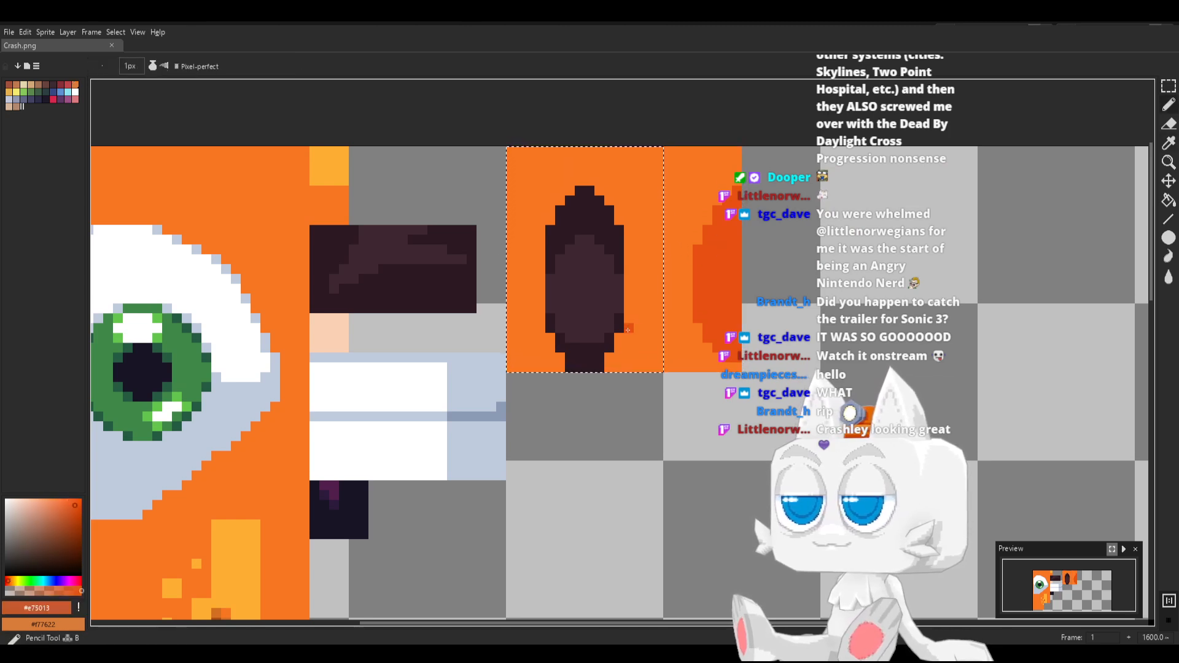
shift+click(658, 299)
click(548, 329)
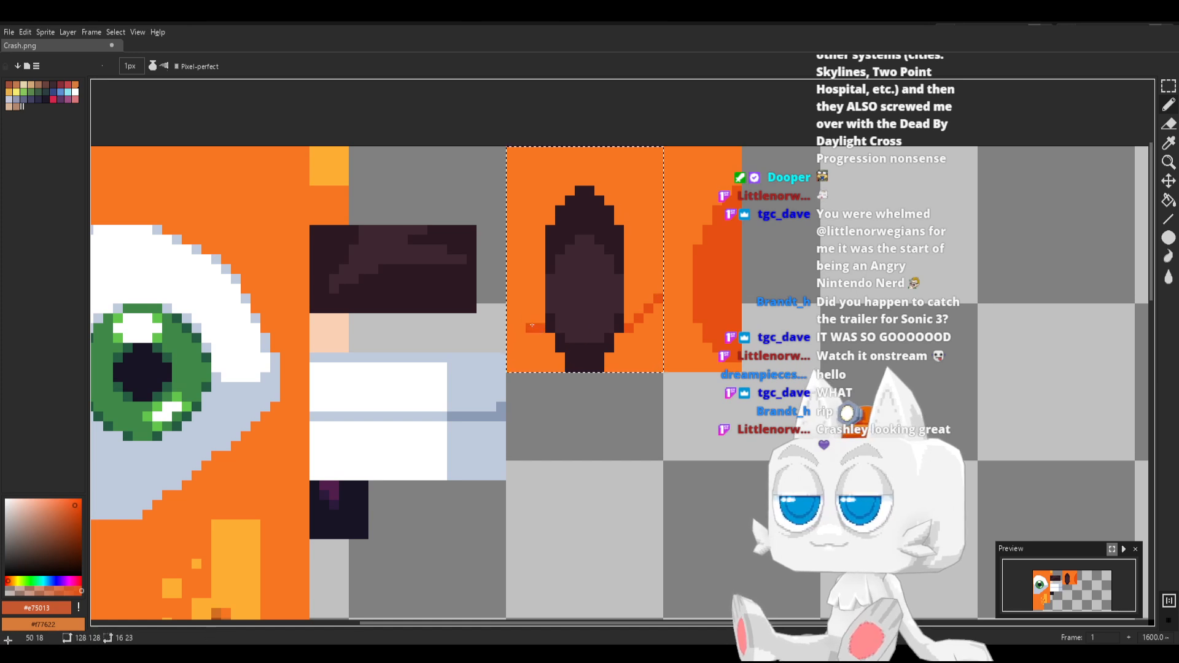
shift+click(510, 299)
key(g)
click(530, 345)
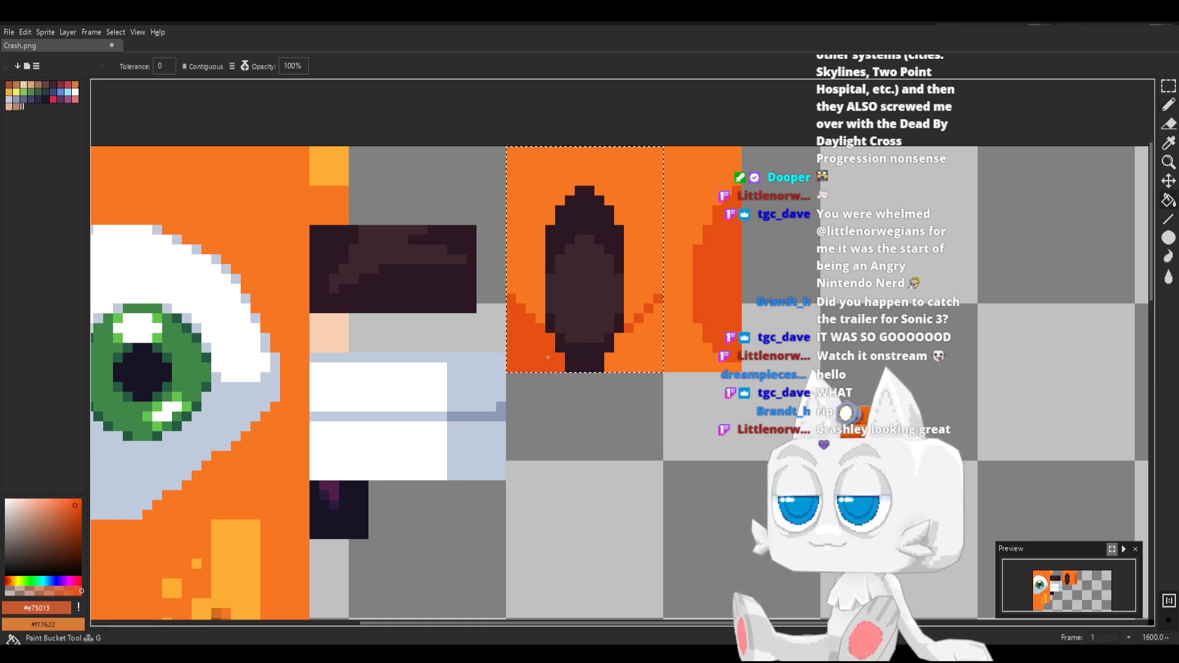
click(633, 345)
Outline the upper edge of the dark inner-ear shape with #e75013 pixels, thicken it at the tip, and save Crash.png
key(b)
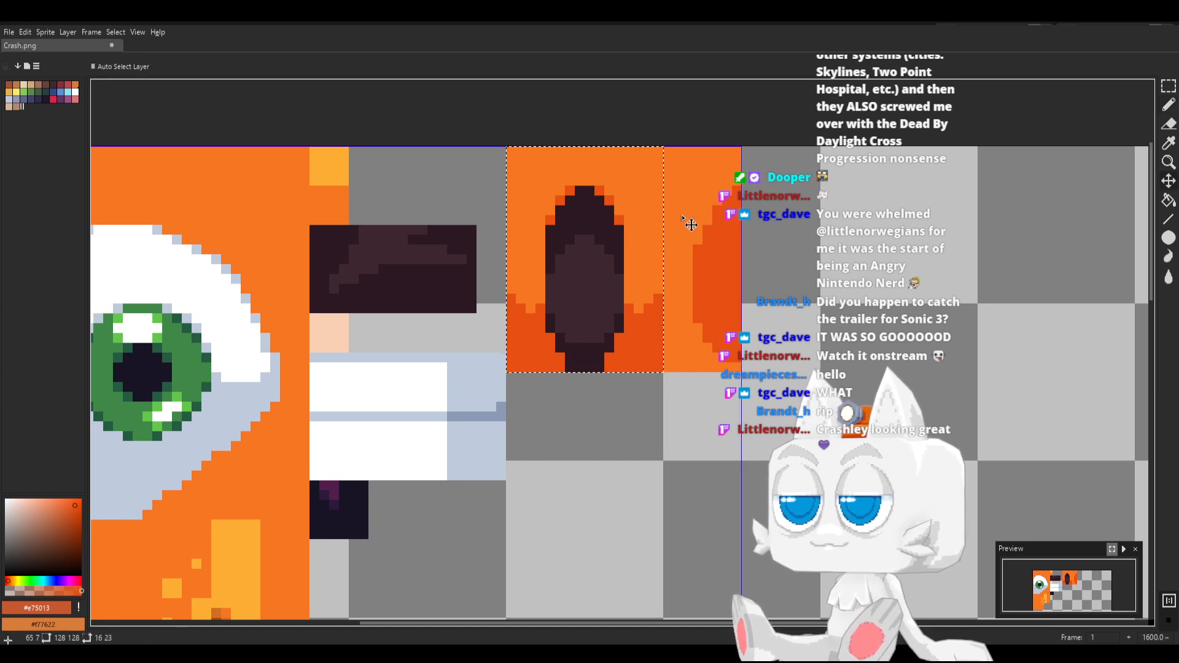
key(ctrl+s)
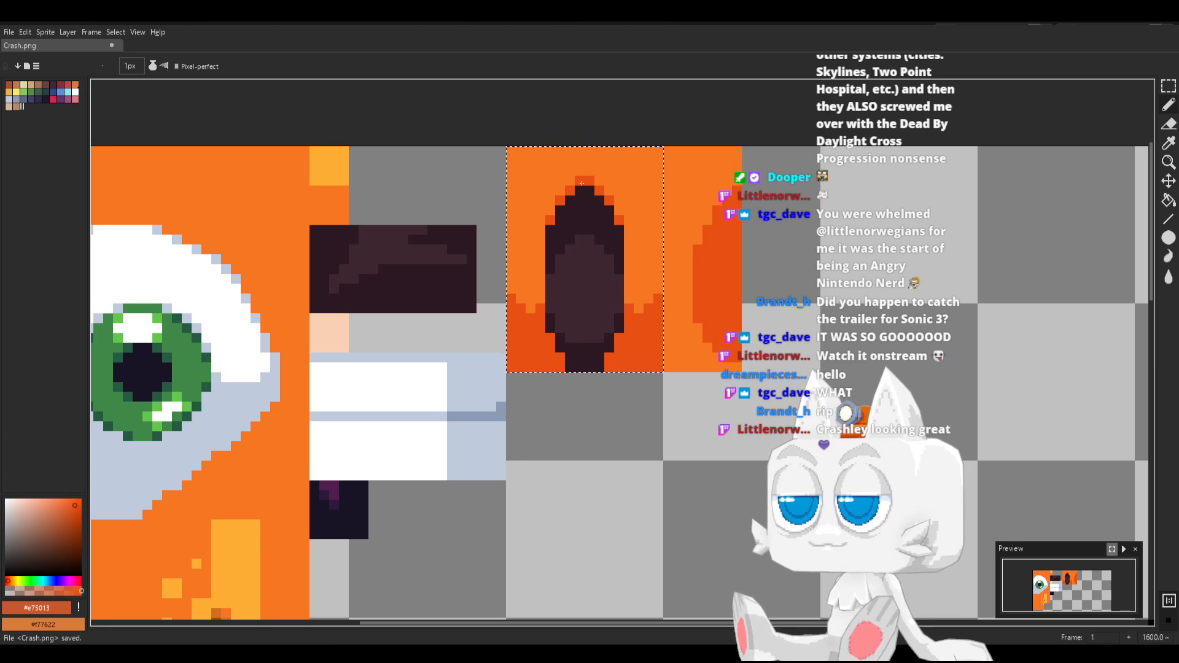
click(582, 173)
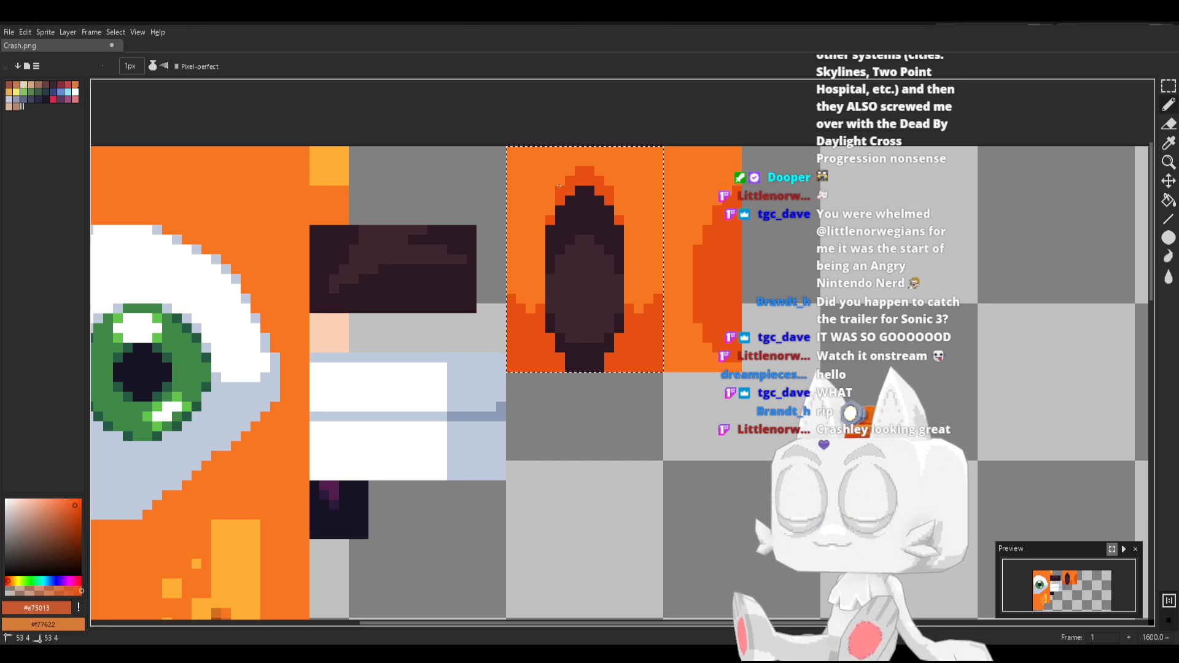
key(ctrl+s)
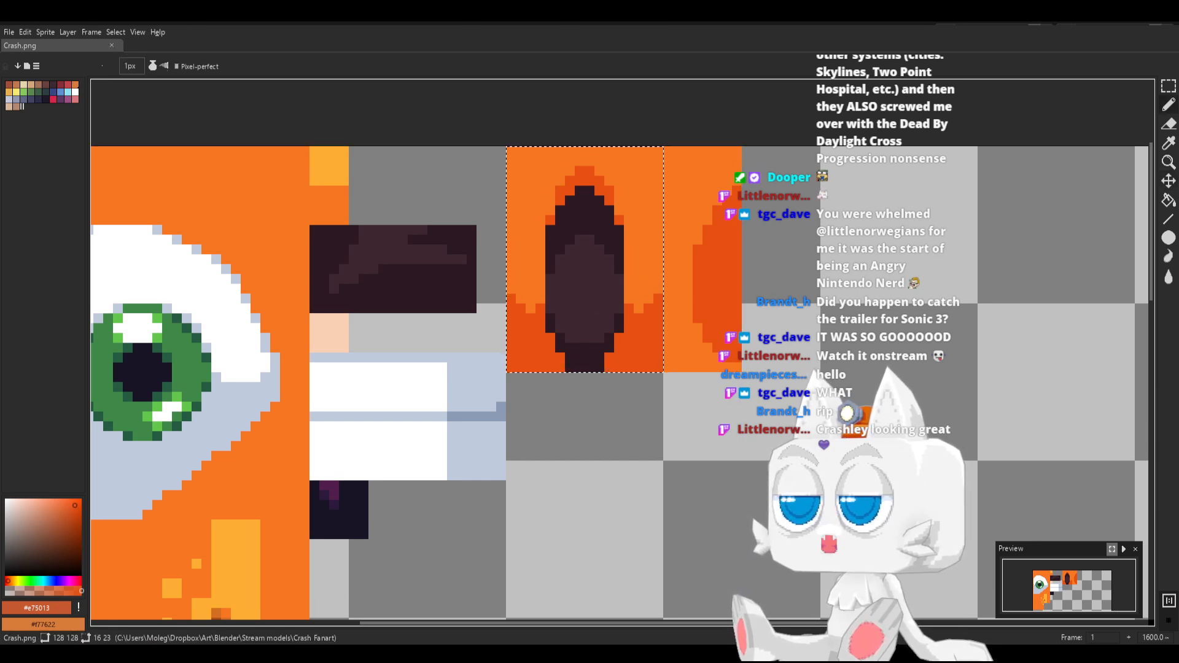
Switch to Blender, reload Crash.png and inspect the shaded inner ear in Object Mode
key(alt+Tab)
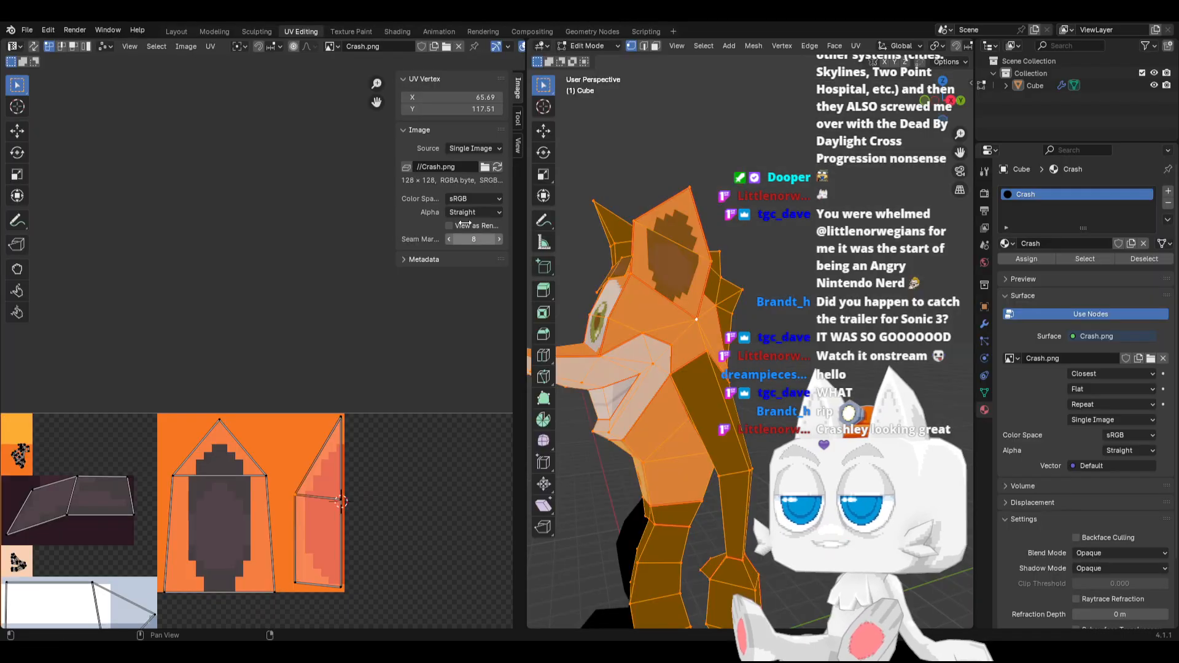
click(497, 167)
key(Tab)
middle_drag(622, 288, 646, 315)
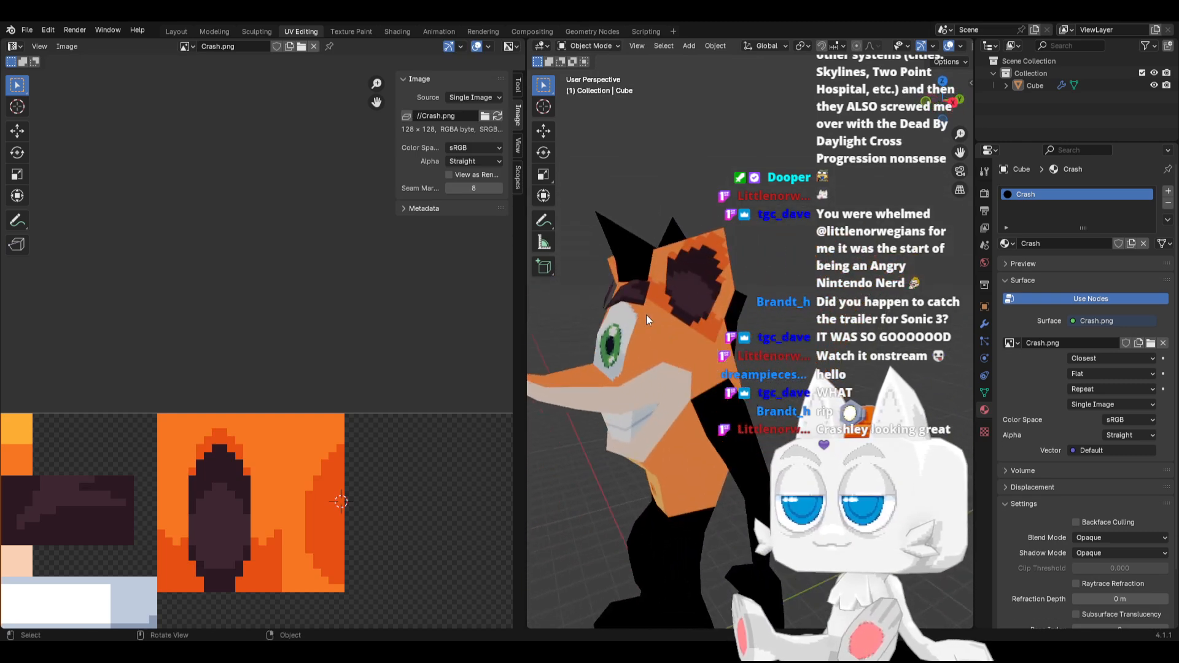
Examine the chin, chest and back of the model alongside the body's UV islands in Edit Mode
key(Tab)
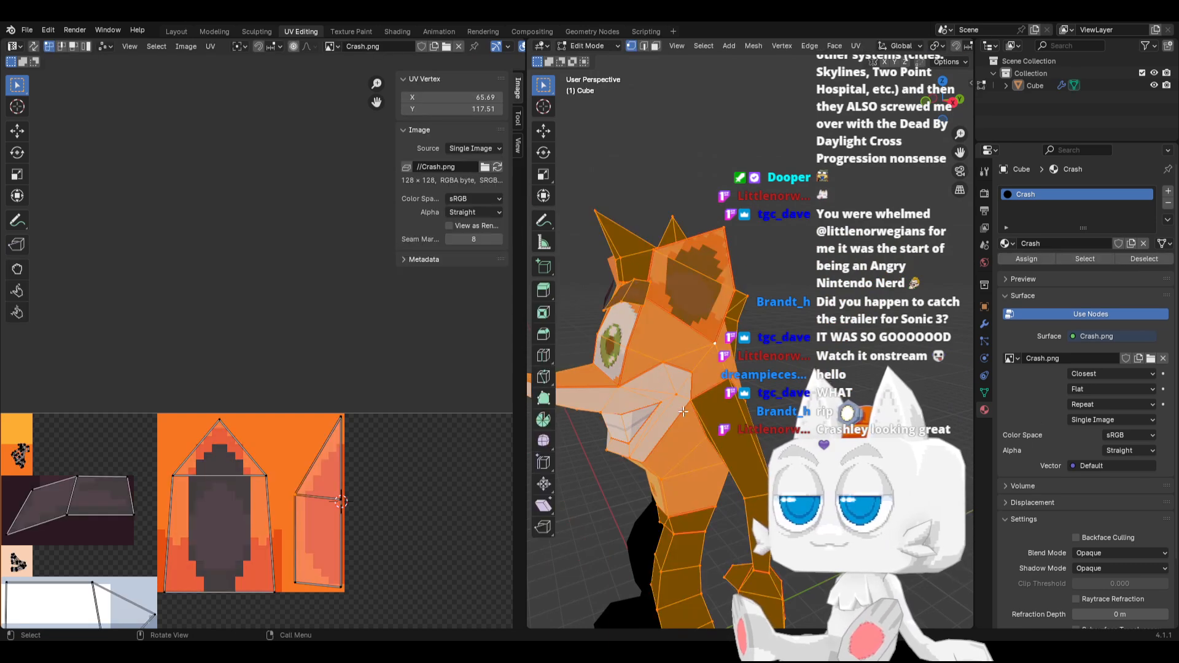
middle_drag(703, 444, 730, 419)
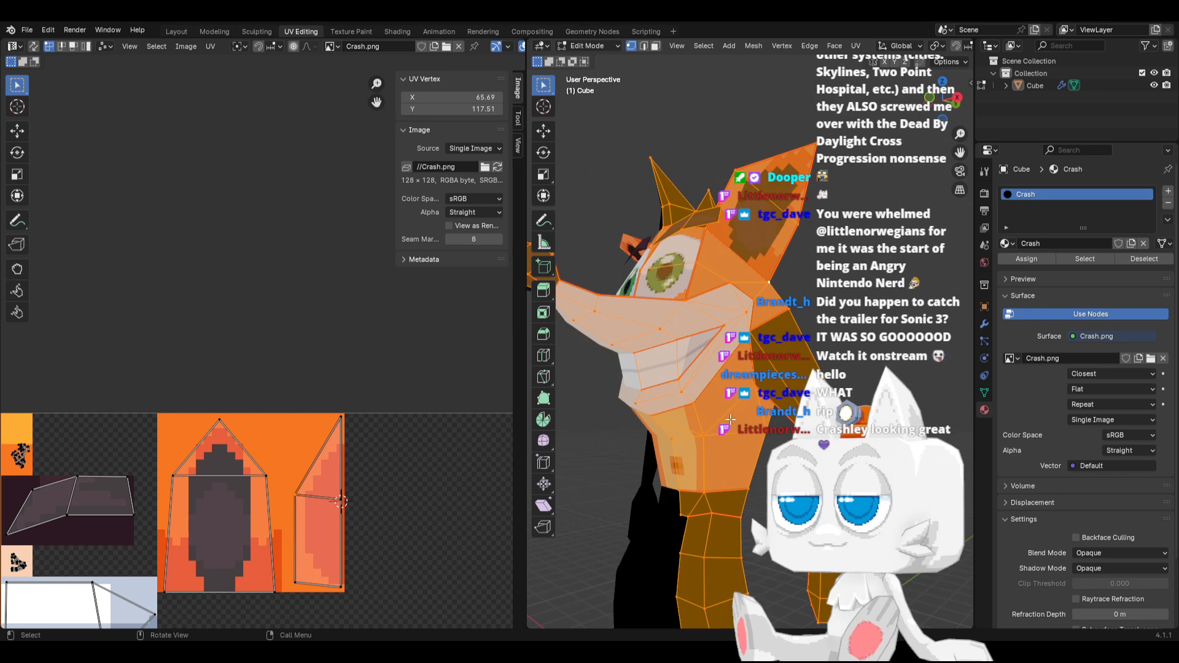
middle_drag(760, 478, 777, 441)
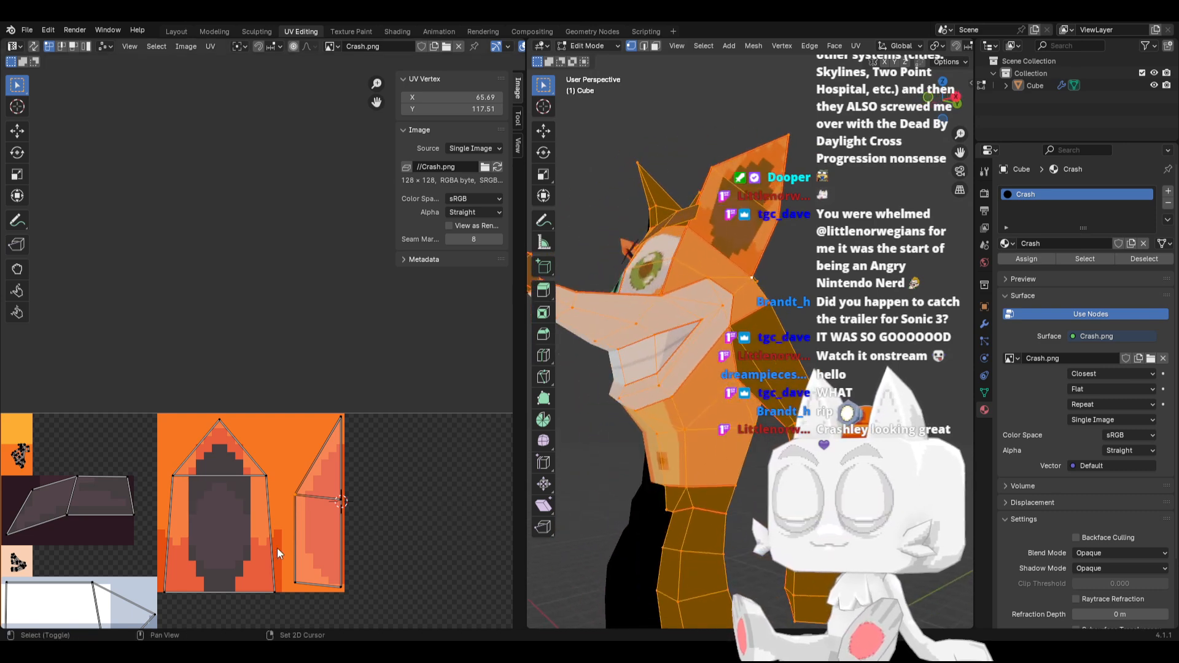
middle_drag(270, 549, 401, 422)
middle_drag(244, 515, 353, 376)
middle_drag(226, 556, 249, 528)
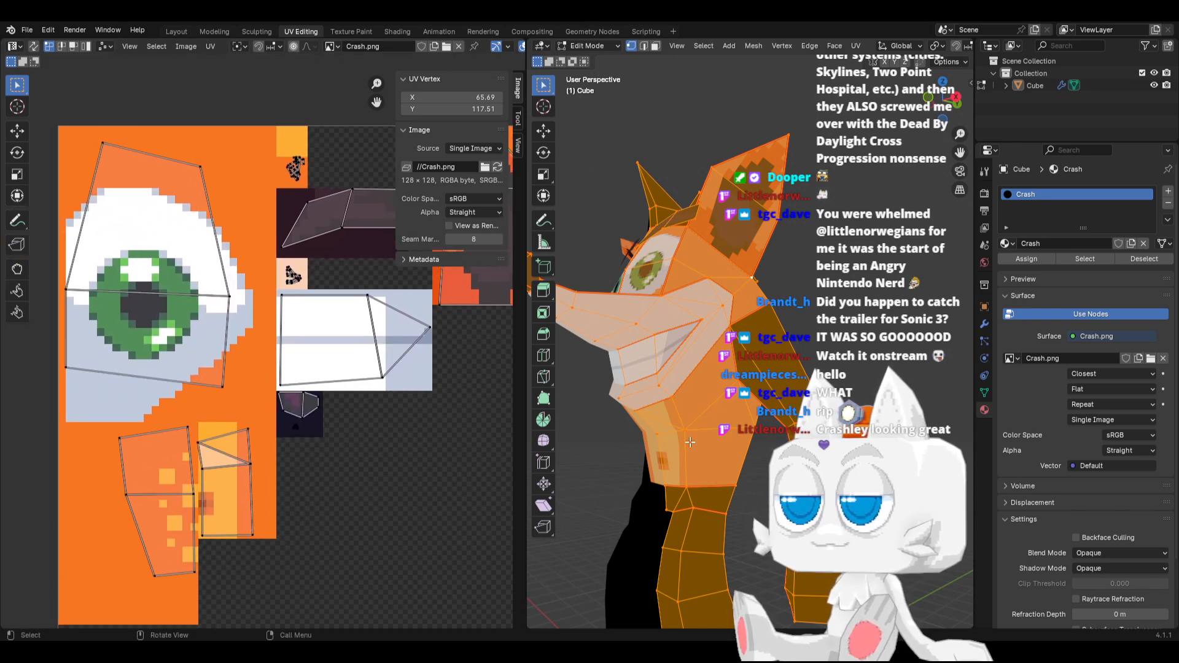
middle_drag(690, 442, 601, 437)
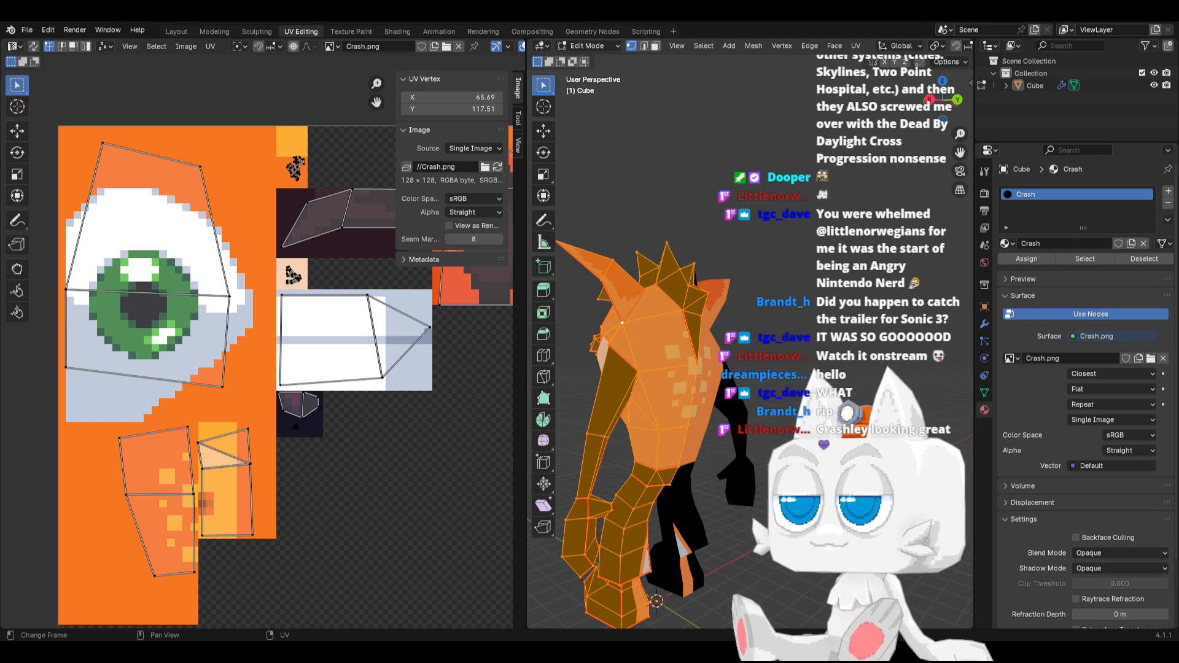
Switch to Aseprite and fill a 4 by 4 pixel swatch above the dark eyebrow block with dark orange #e75013
key(alt+Tab)
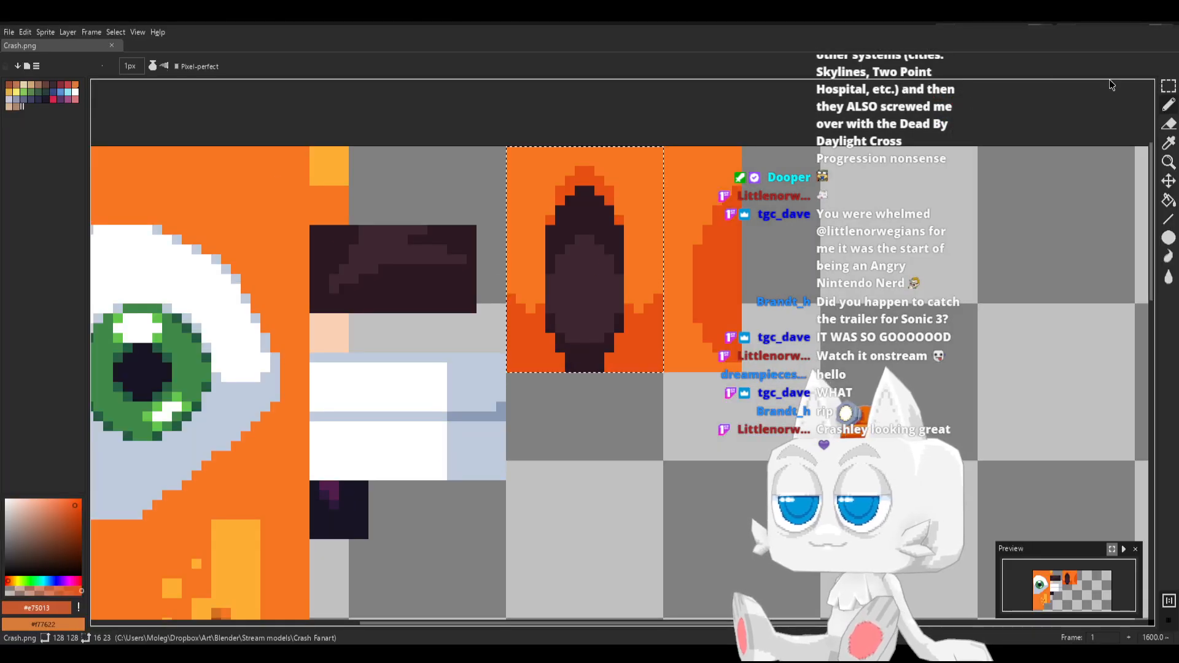
click(1169, 88)
click(383, 200)
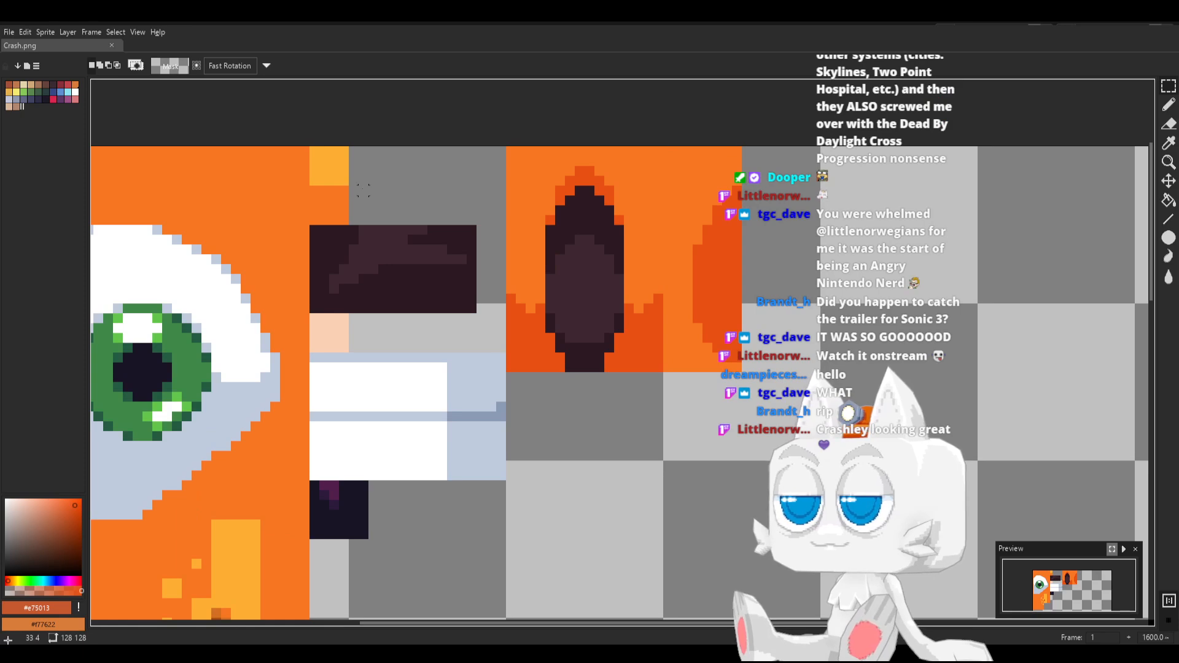
drag(352, 191, 386, 222)
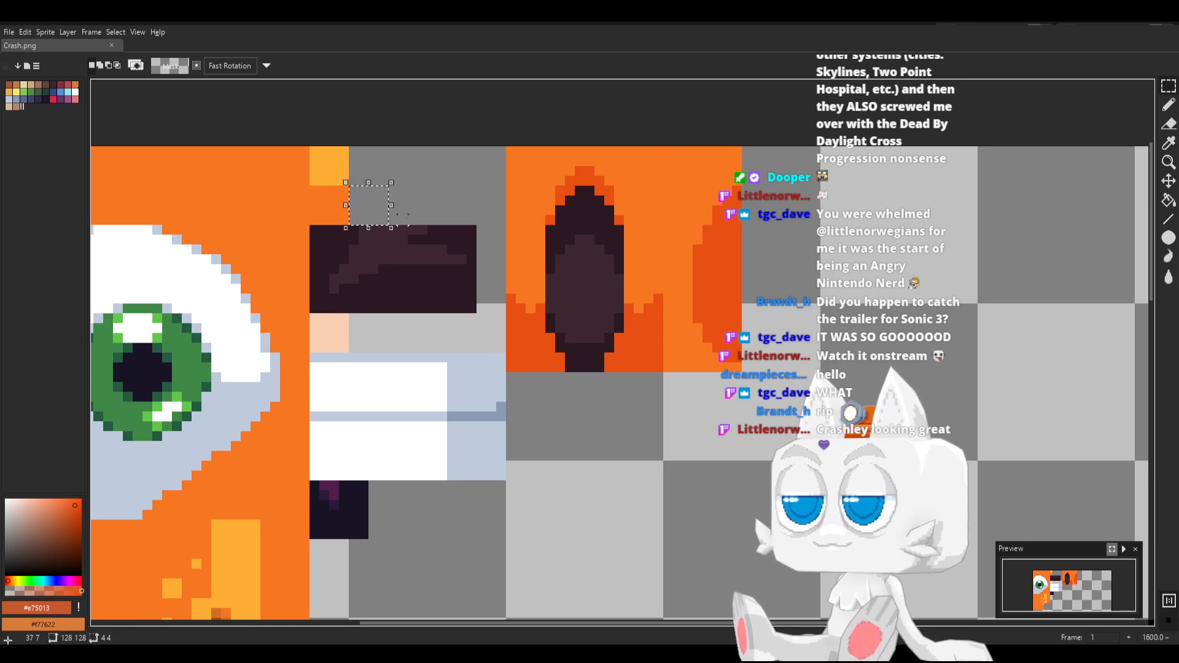
key(g)
click(371, 211)
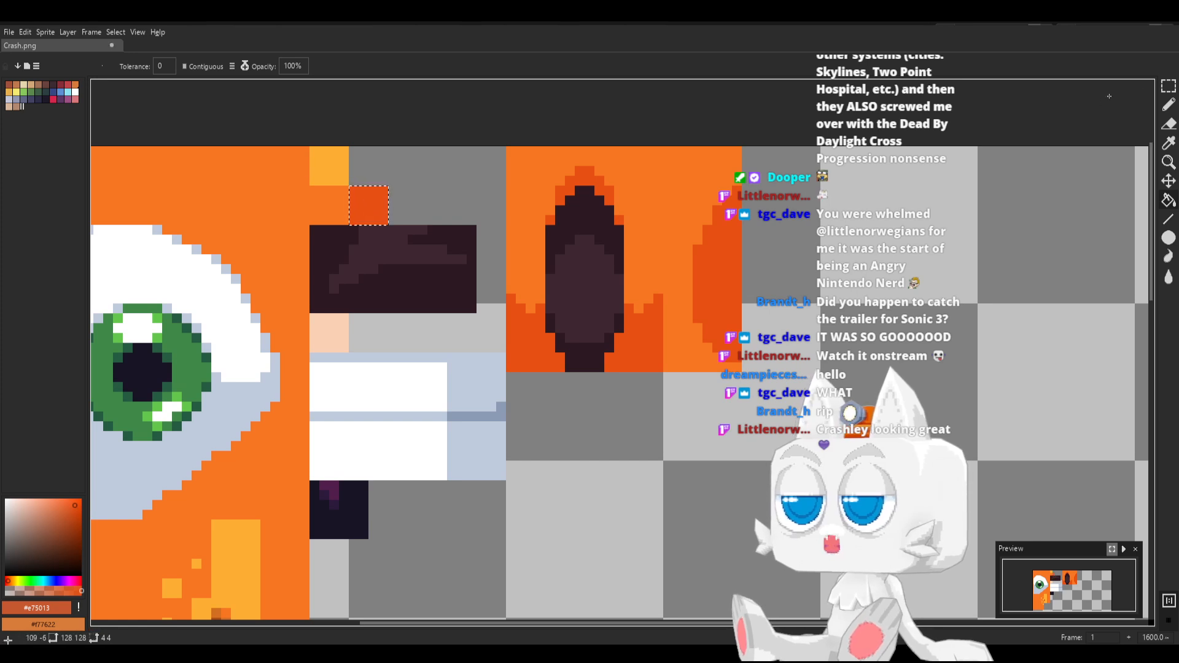
Paint a dark-orange #e75013 block about 5 by 3 pixels beside the chest strip's lower end, and pick the strip's colour #feae34
click(1168, 86)
click(579, 387)
middle_drag(339, 482, 449, 323)
key(b)
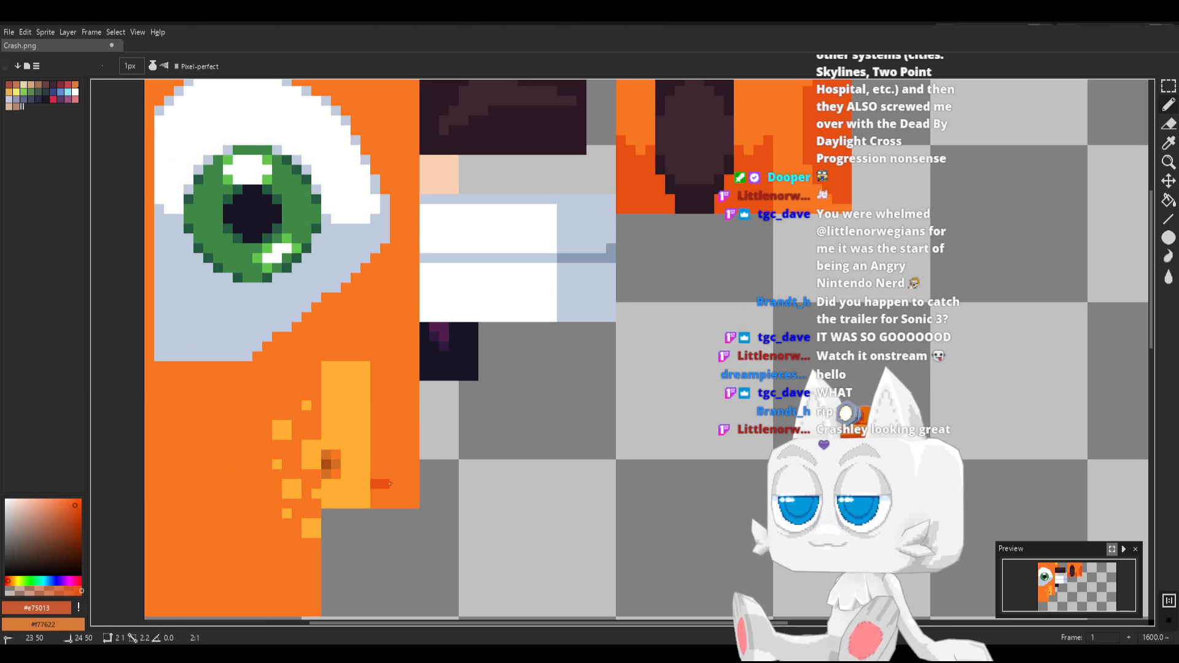
drag(402, 492, 376, 503)
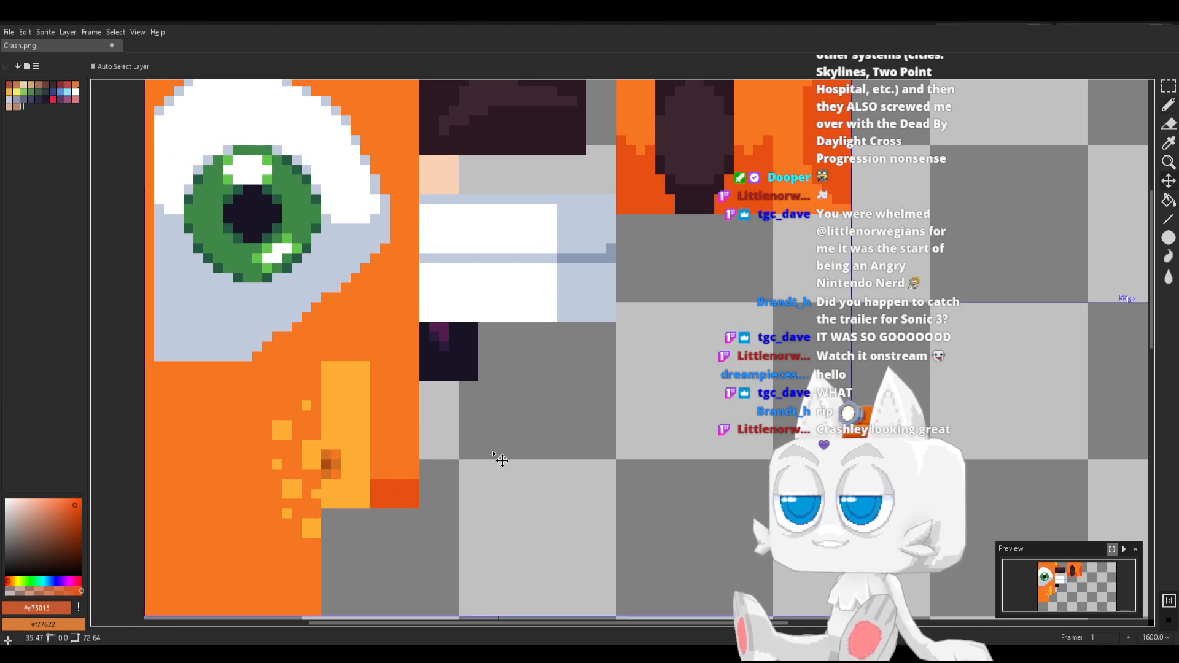
alt+click(360, 472)
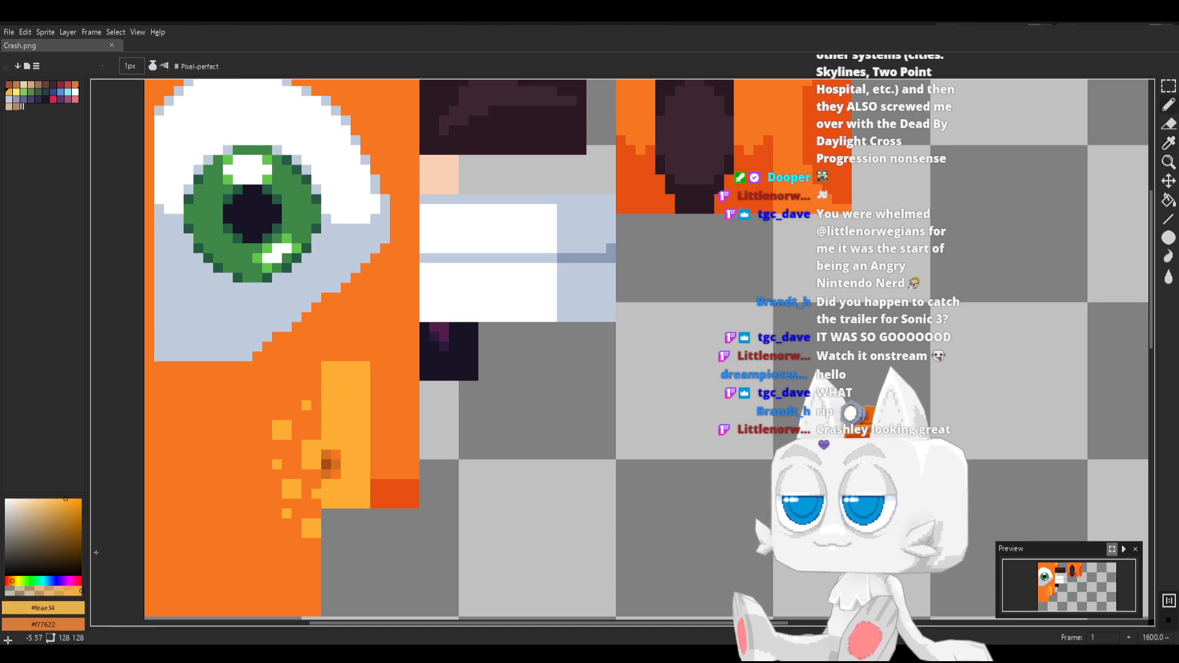
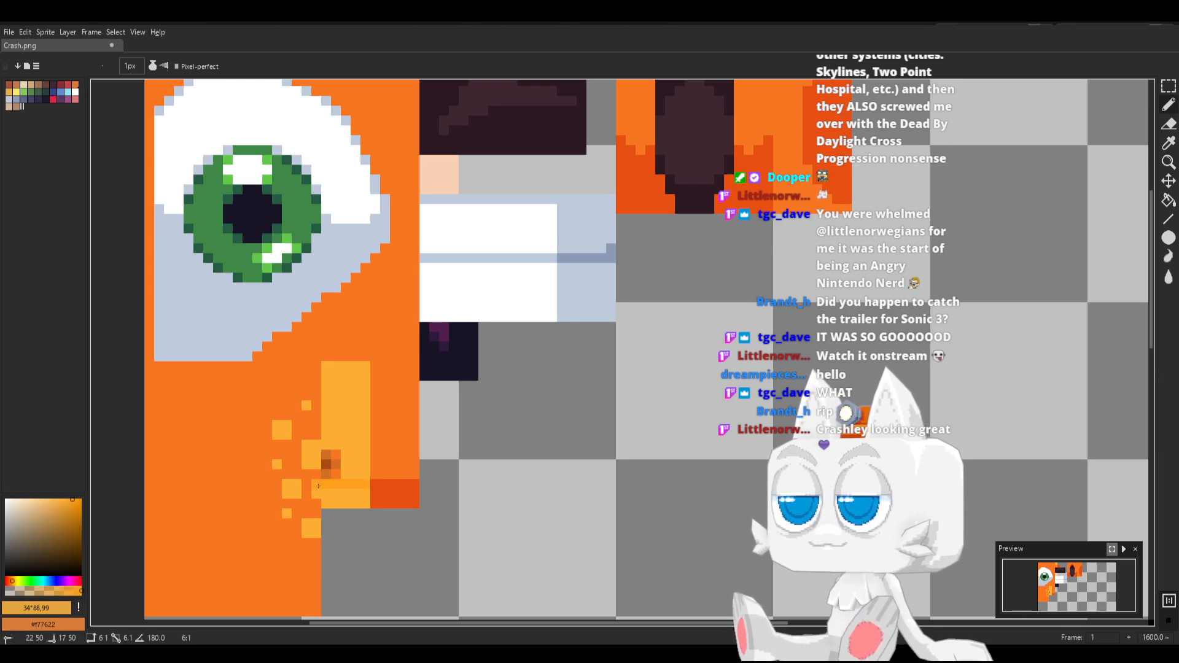
Recolour the bottom strip of the yellow-orange belly block to the intermediate orange HSV 31, 88, 99
key(g)
key(b)
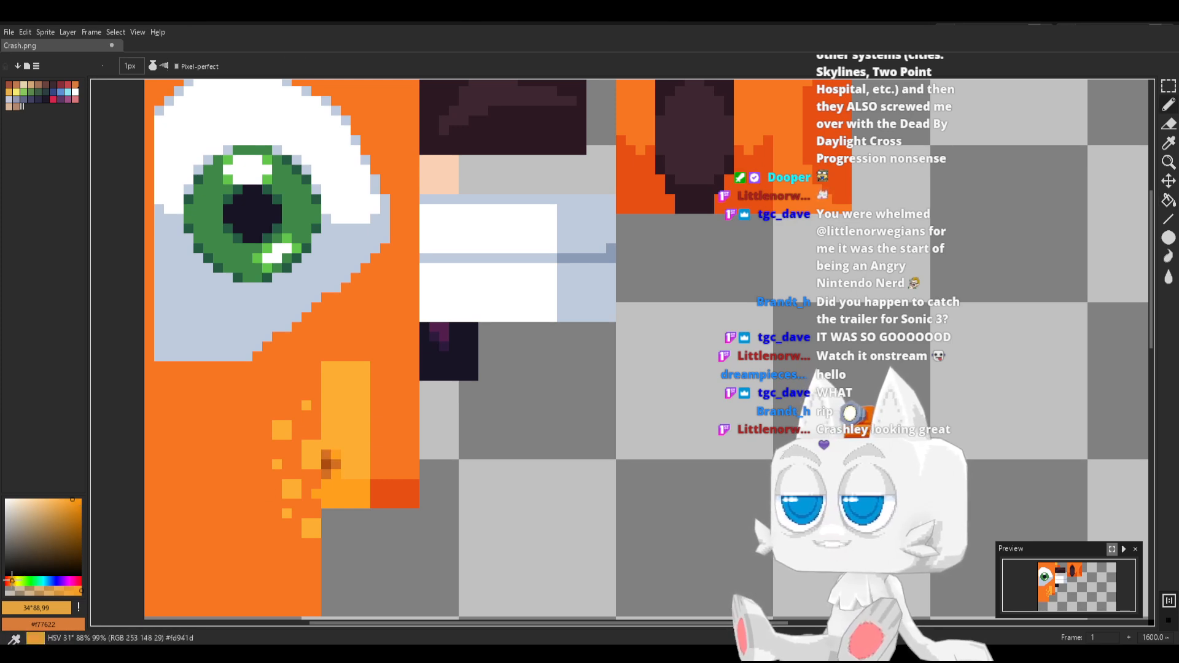
alt+click(342, 494)
key(g)
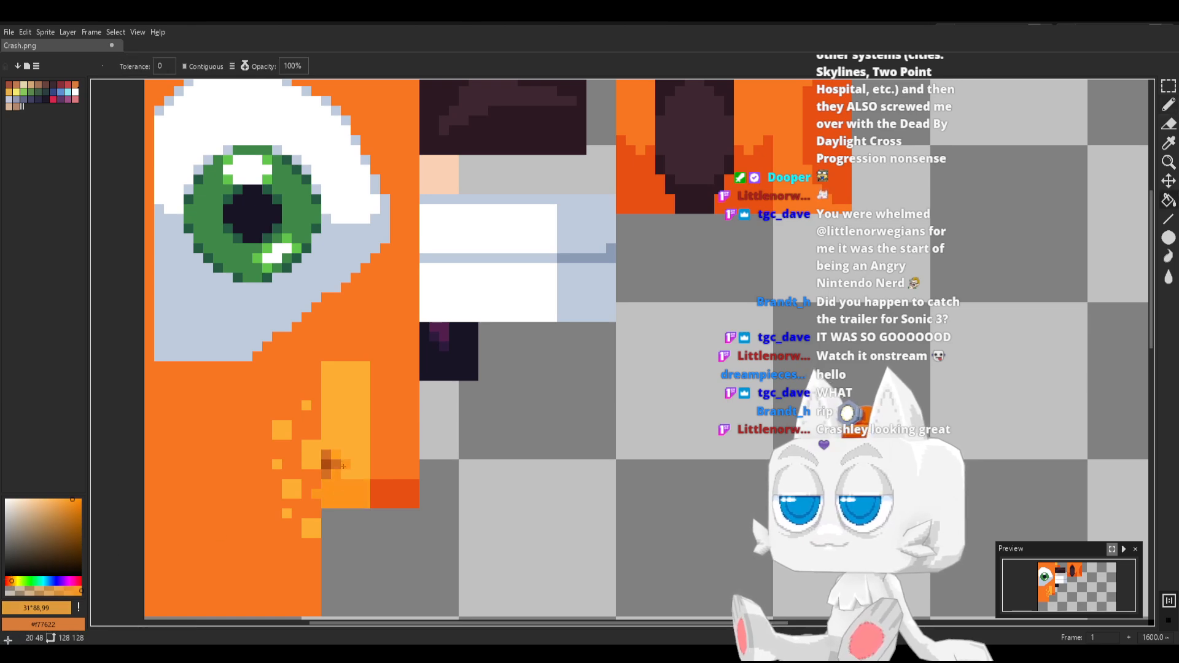
key(b)
Save Crash.png, switch to Blender and reload the texture image there
key(ctrl+s)
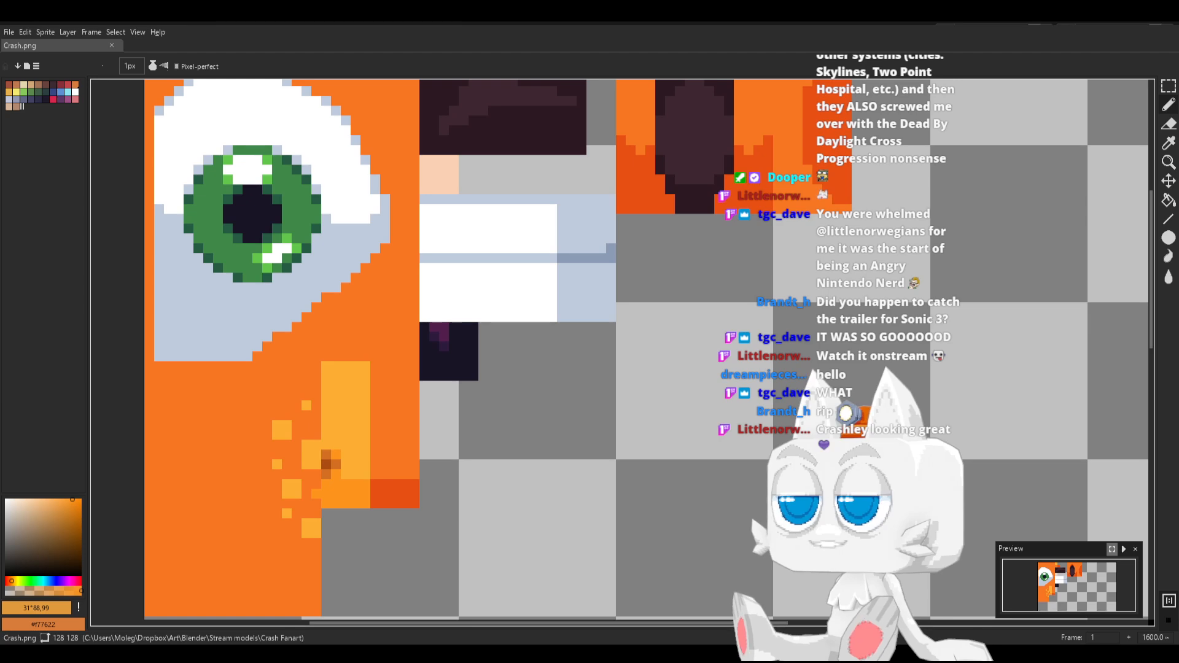
key(alt+Tab)
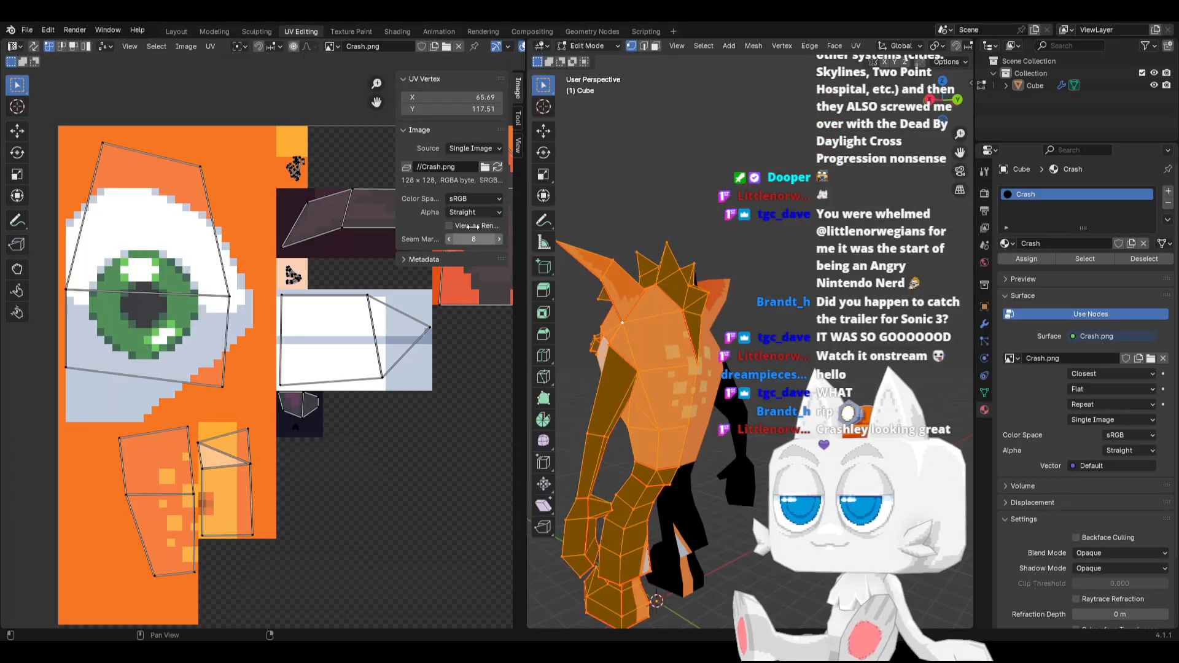
click(498, 167)
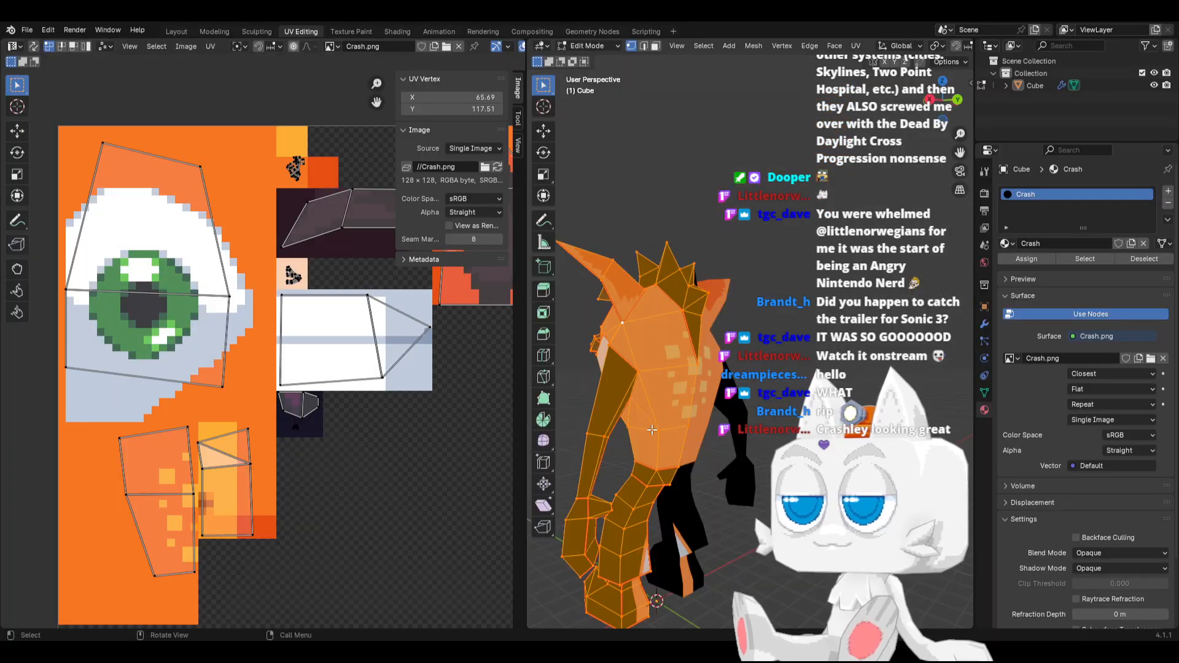
Select the two lower side faces of the torso in face mode and rotate their UVs upright
middle_drag(592, 450, 649, 451)
click(754, 464)
click(655, 46)
click(729, 464)
shift+click(661, 452)
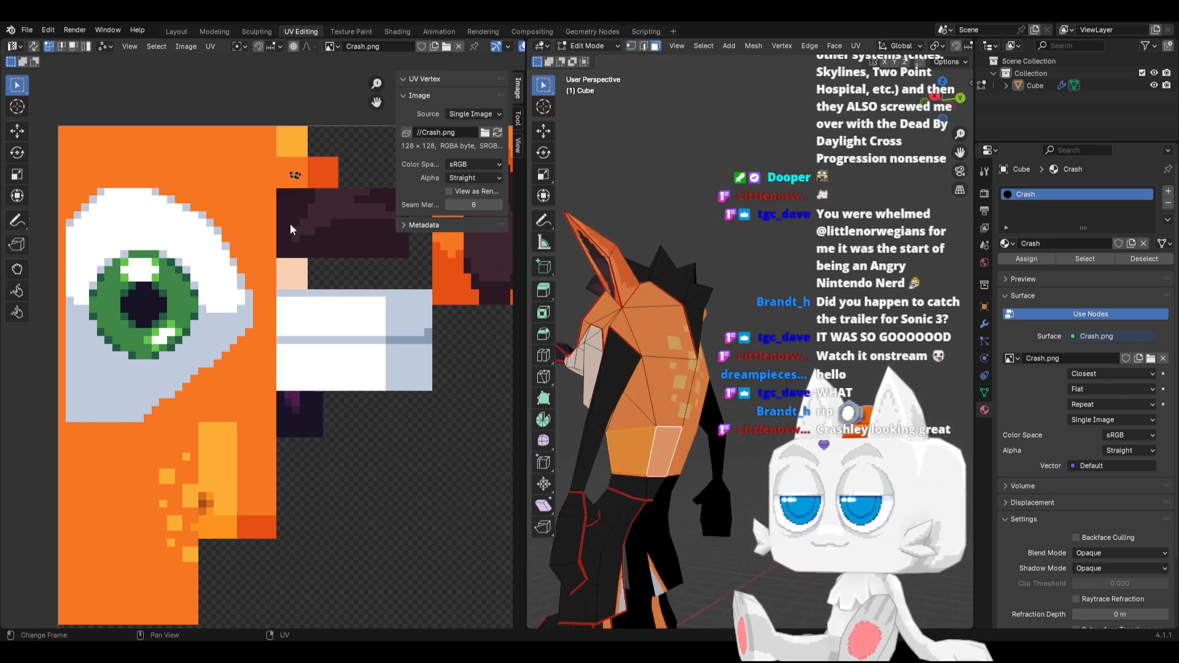
scroll(289, 215, up, 3)
shift+middle_drag(284, 165, 221, 426)
shift+middle_drag(280, 300, 248, 420)
key(a)
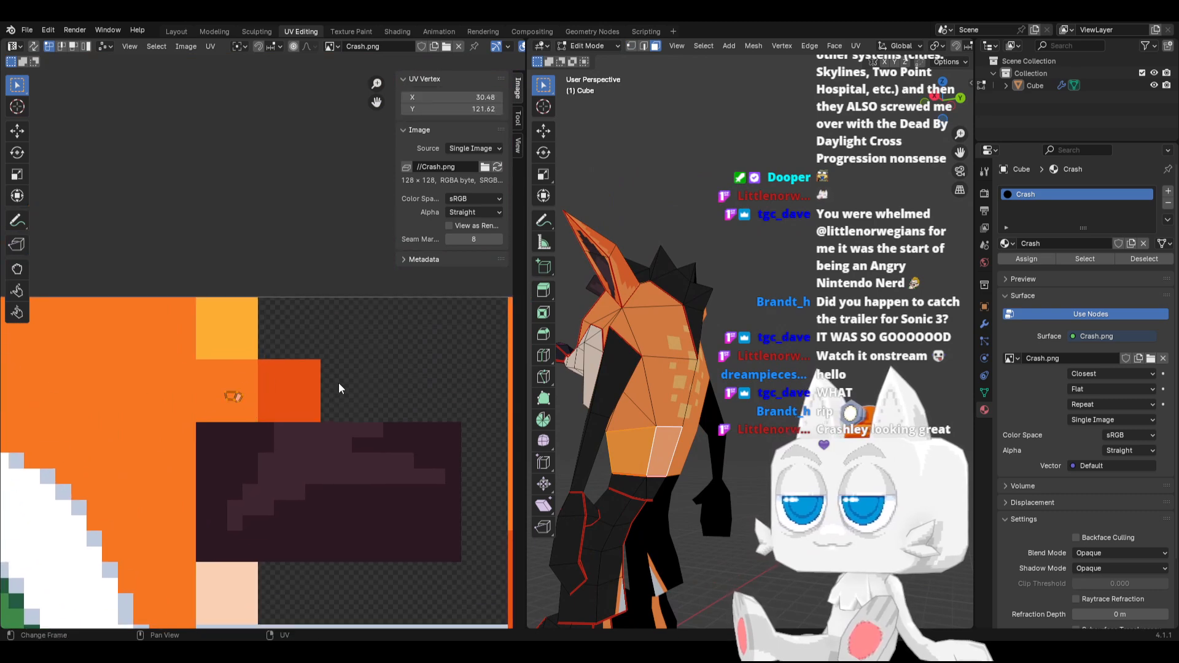
key(r)
click(200, 295)
Straighten the two faces' UVs by scaling and move them onto the border between the orange and red-orange swatches
scroll(250, 372, up, 3)
shift+middle_drag(249, 376, 241, 405)
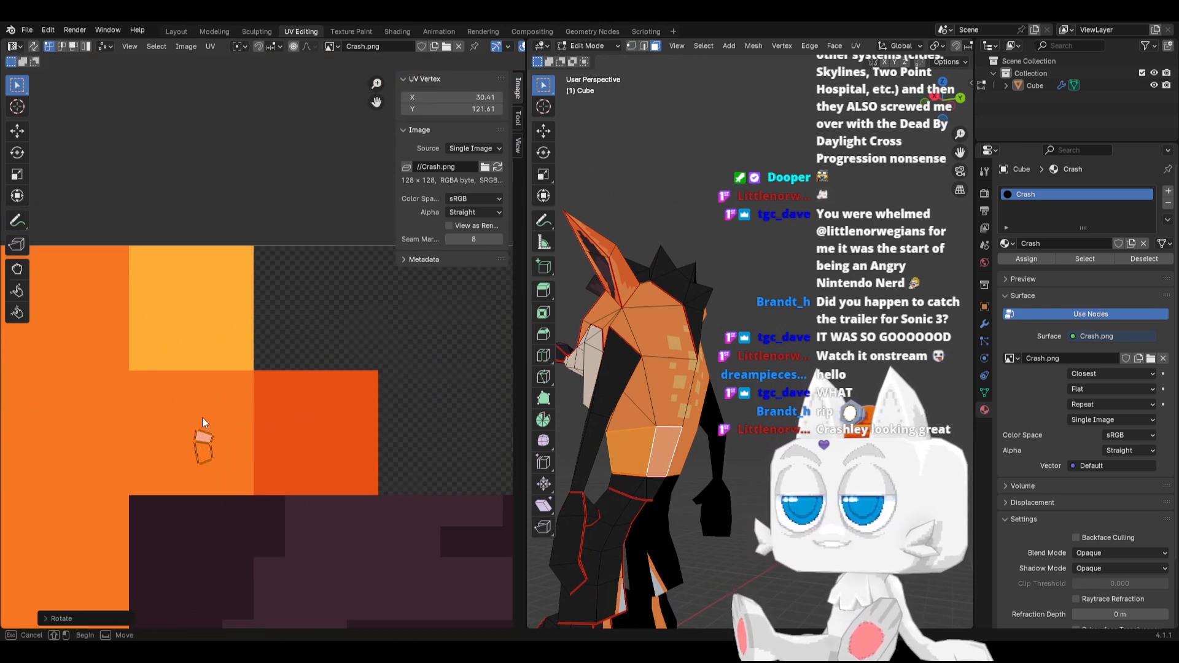
key(s)
click(231, 475)
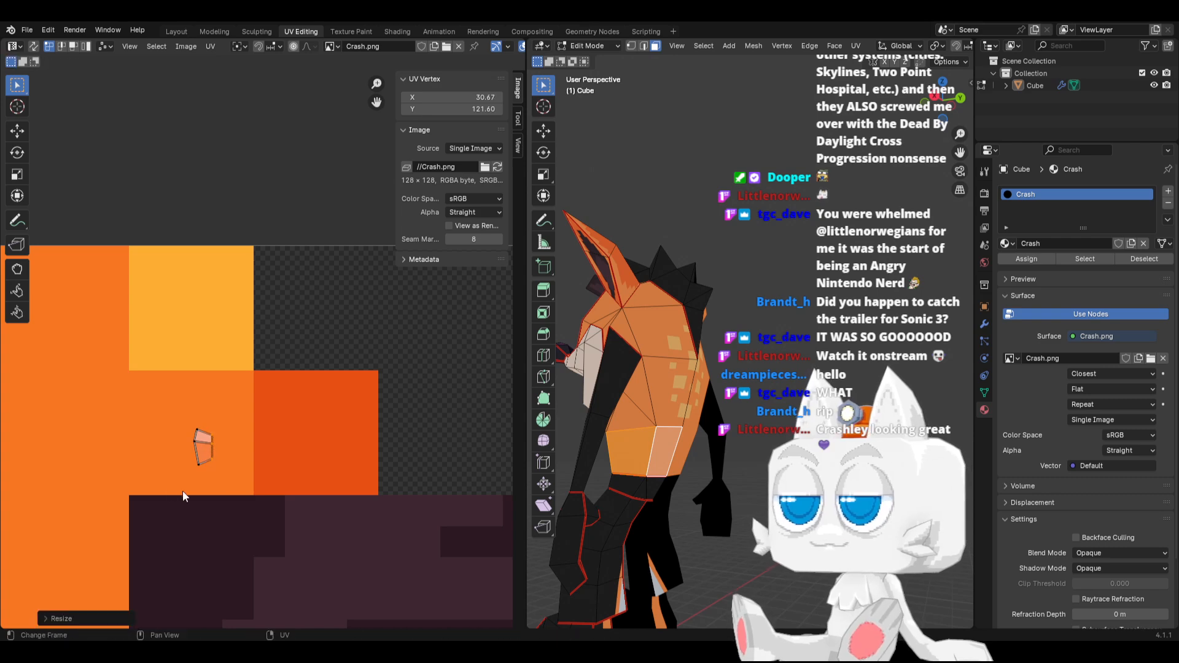
drag(208, 501, 205, 499)
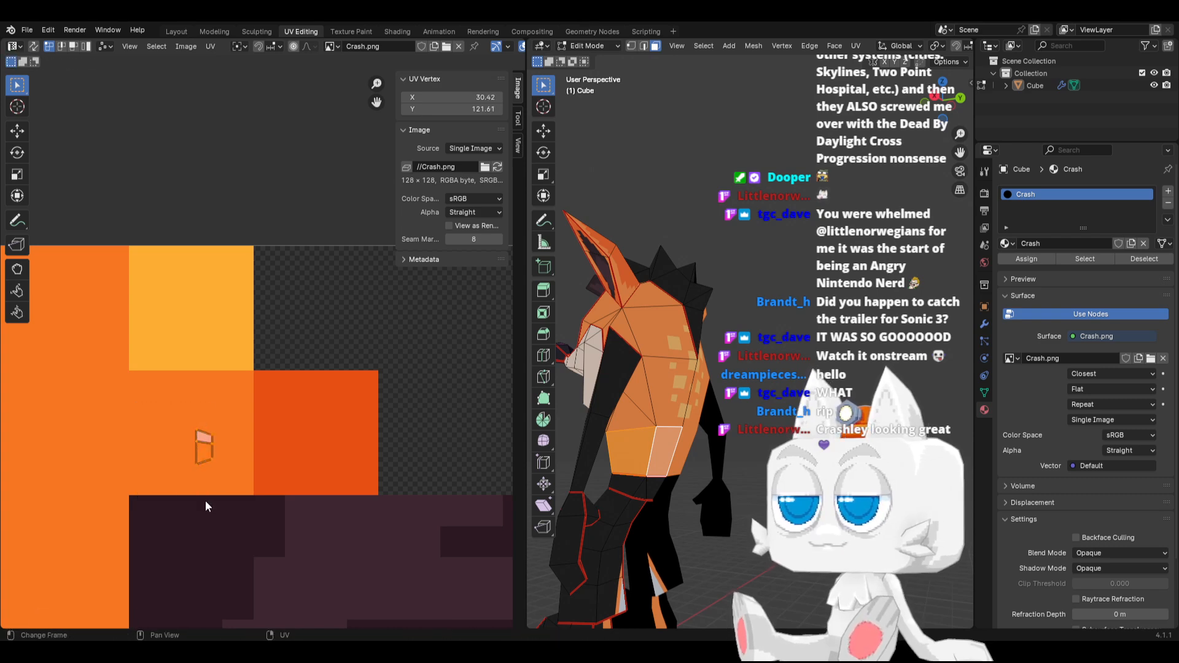
key(g)
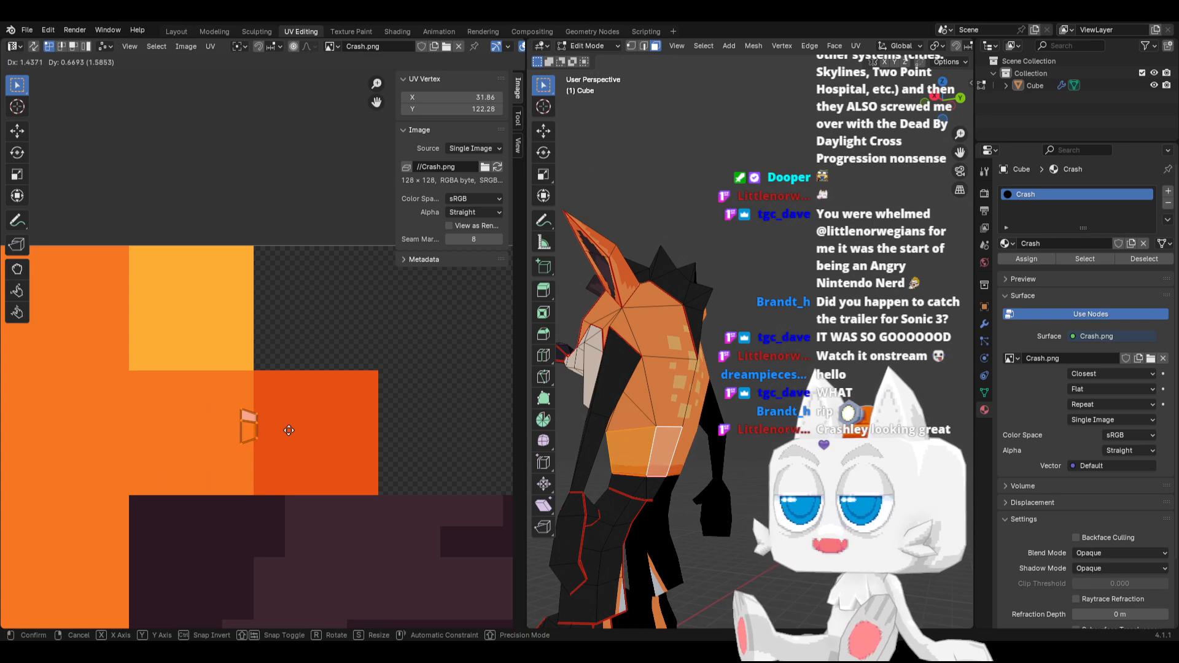
click(289, 431)
Fine-tune the two faces' UV position along X across the border between orange and red-orange
scroll(639, 494, up, 5)
middle_drag(593, 500, 704, 317)
middle_drag(696, 235, 712, 347)
scroll(297, 499, up, 2)
key(g)
key(x)
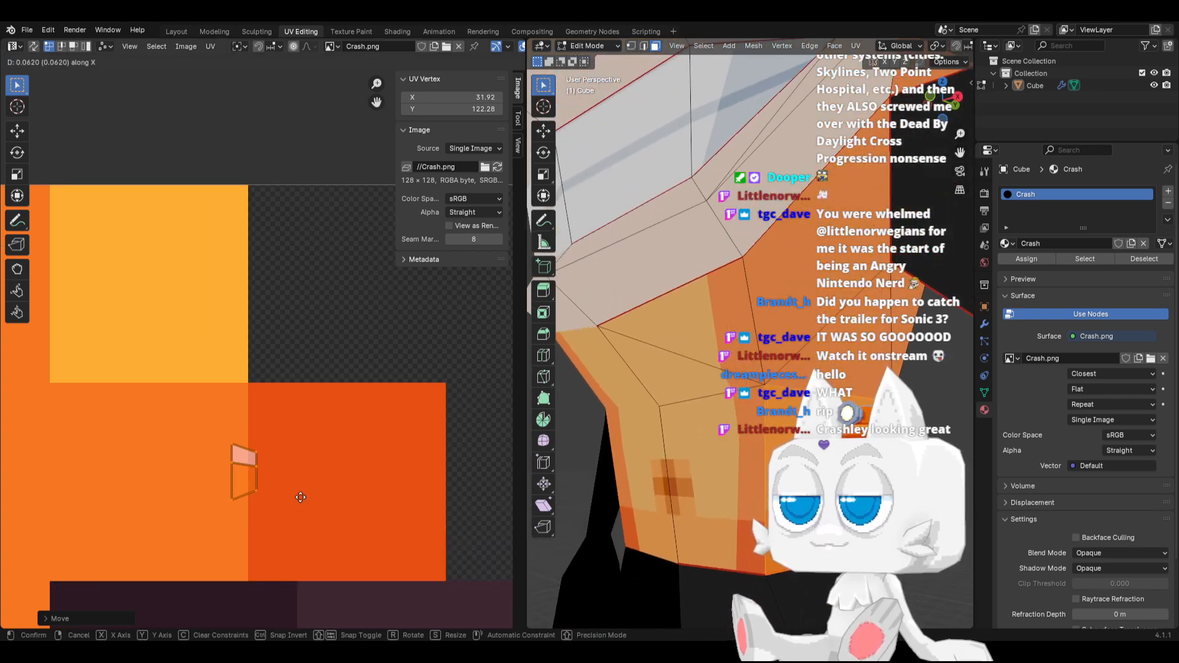
scroll(300, 497, up, 7)
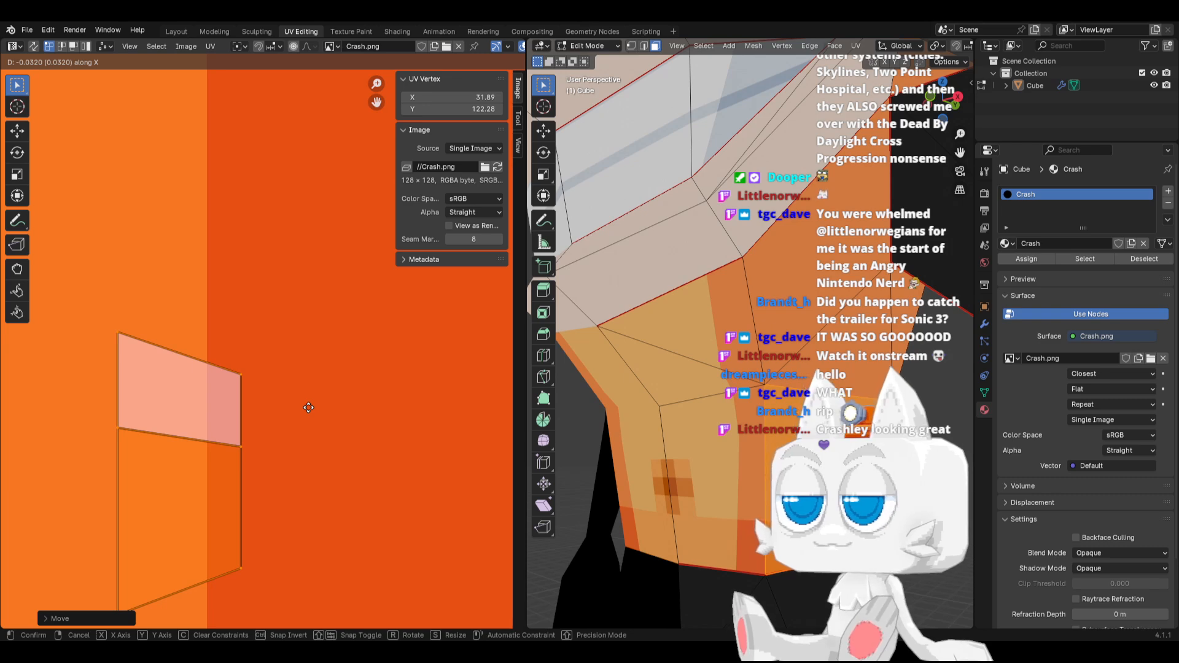
click(308, 407)
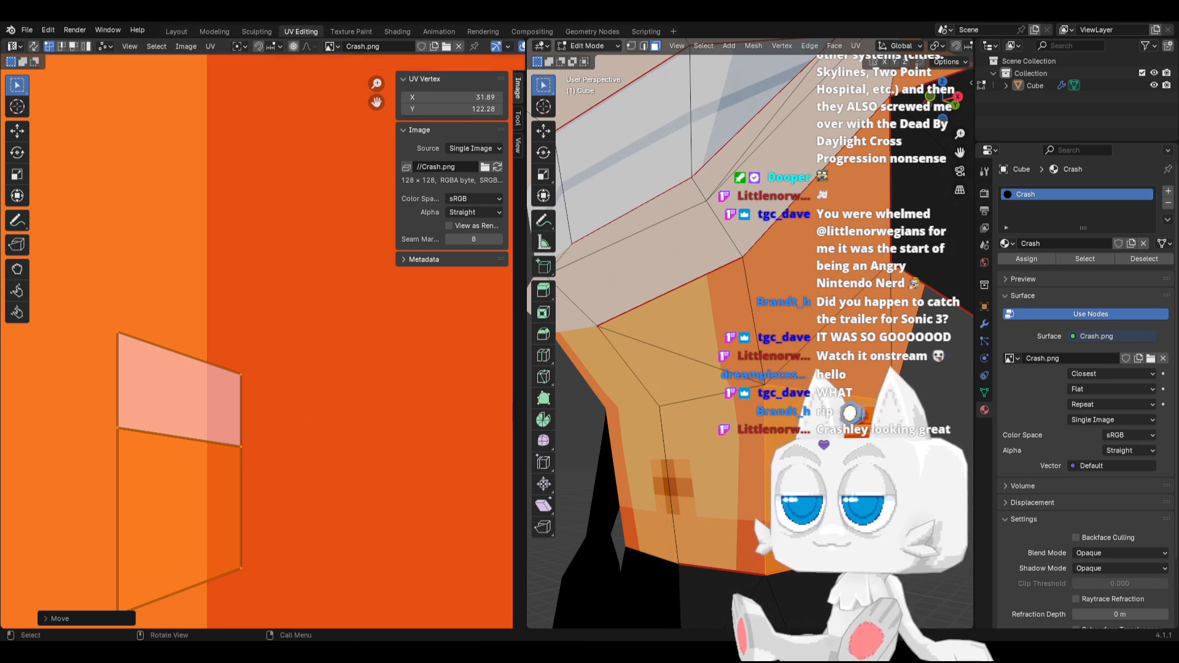
Move the middle-left and upper-left UV vertices along X toward the red-orange border
key(Tab)
key(Tab)
middle_drag(841, 475, 715, 465)
middle_drag(594, 451, 520, 443)
scroll(166, 388, down, 3)
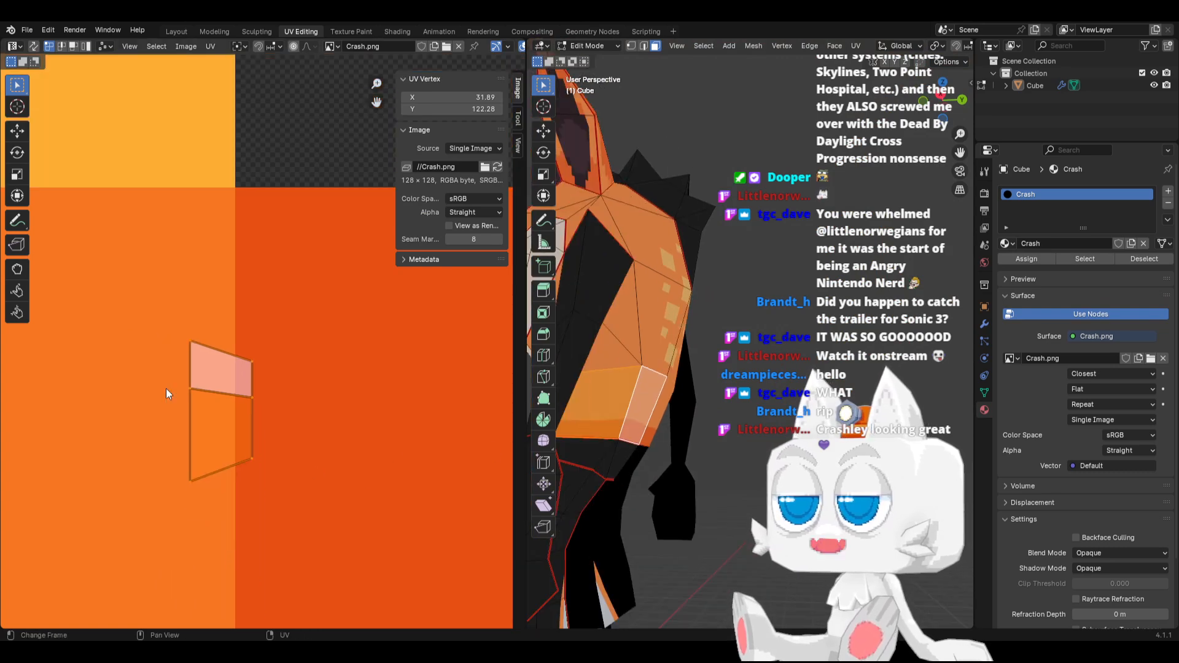
drag(201, 374, 203, 396)
key(g)
key(x)
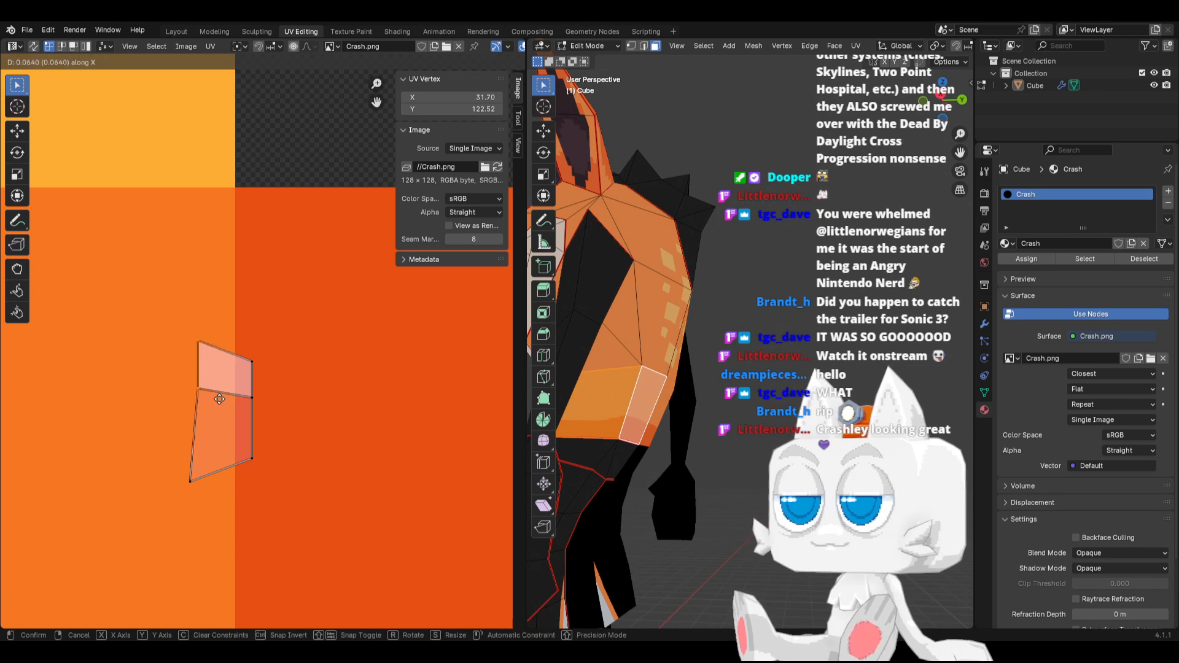
click(239, 393)
Nudge only the top-left UV vertex slightly along X toward the red-orange swatch
drag(202, 322, 230, 356)
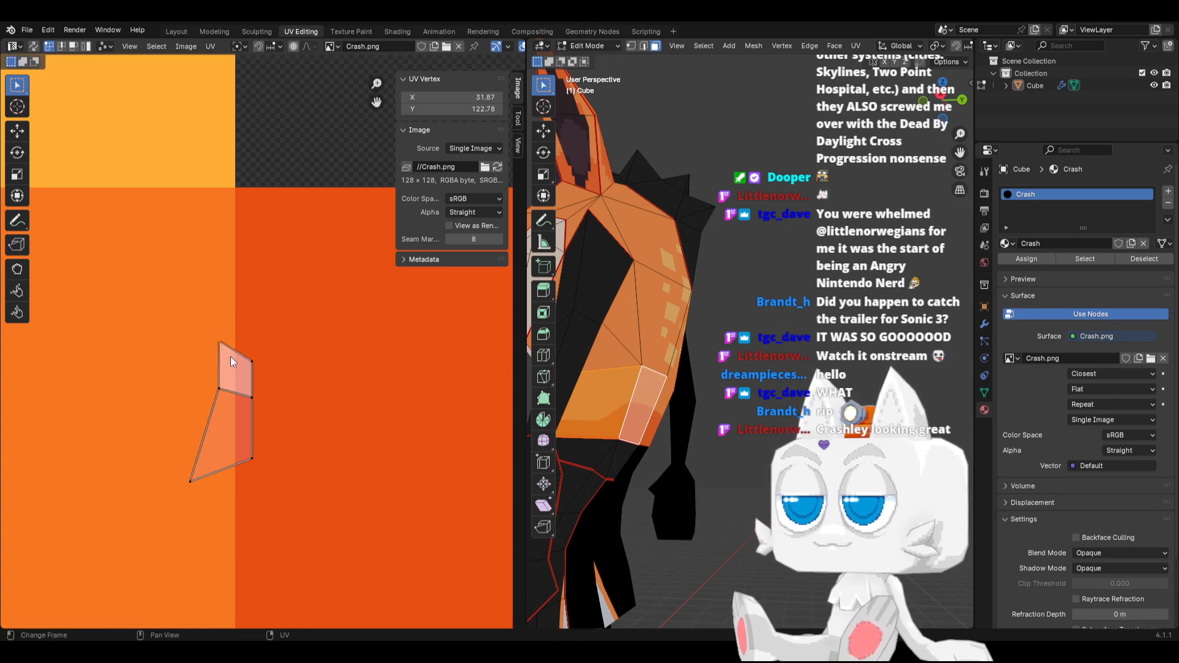
key(g)
key(x)
click(235, 357)
middle_drag(798, 368, 775, 372)
middle_drag(621, 432, 665, 440)
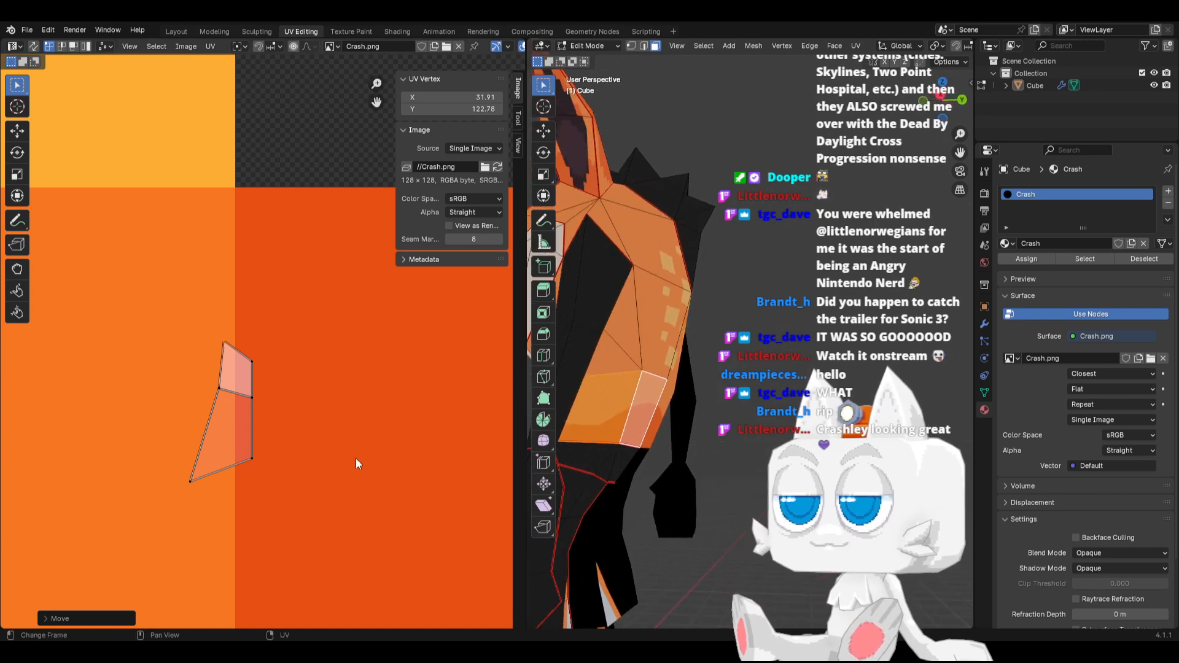
Narrow the bottom edge of the UV faces by scaling its two vertices along X to about 0.6
drag(170, 458, 302, 501)
key(s)
key(x)
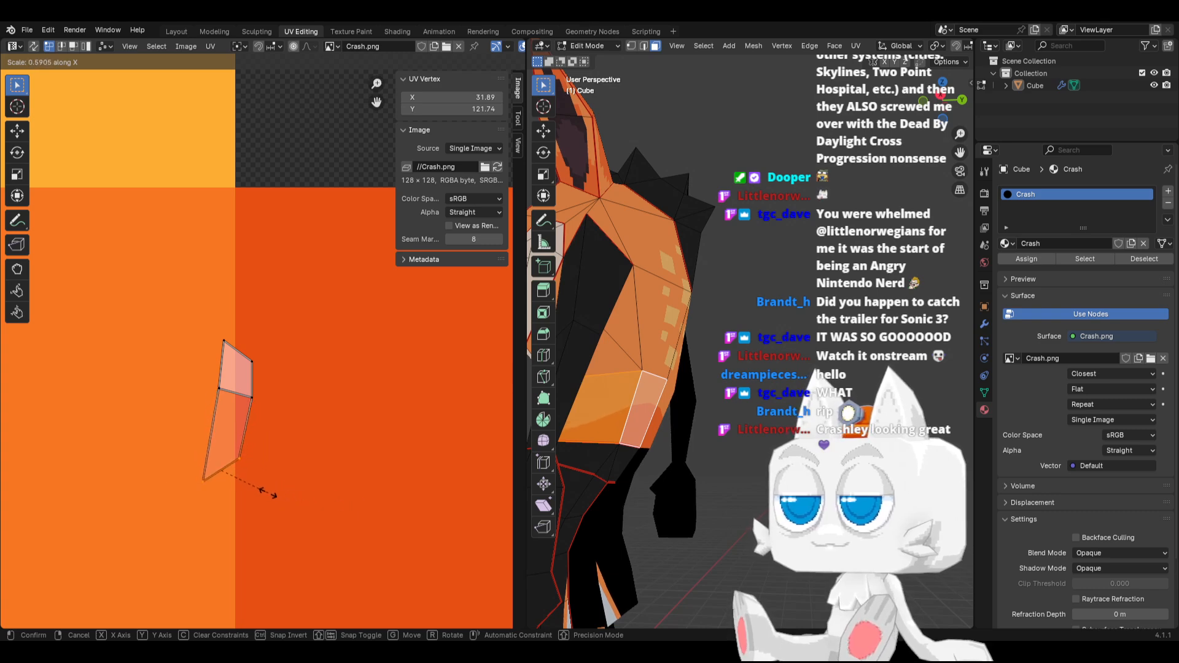
click(264, 489)
middle_drag(637, 401, 703, 407)
Shift the bottom UV vertices slightly along X and check the torso shading in Object Mode
scroll(294, 454, up, 2)
key(g)
key(x)
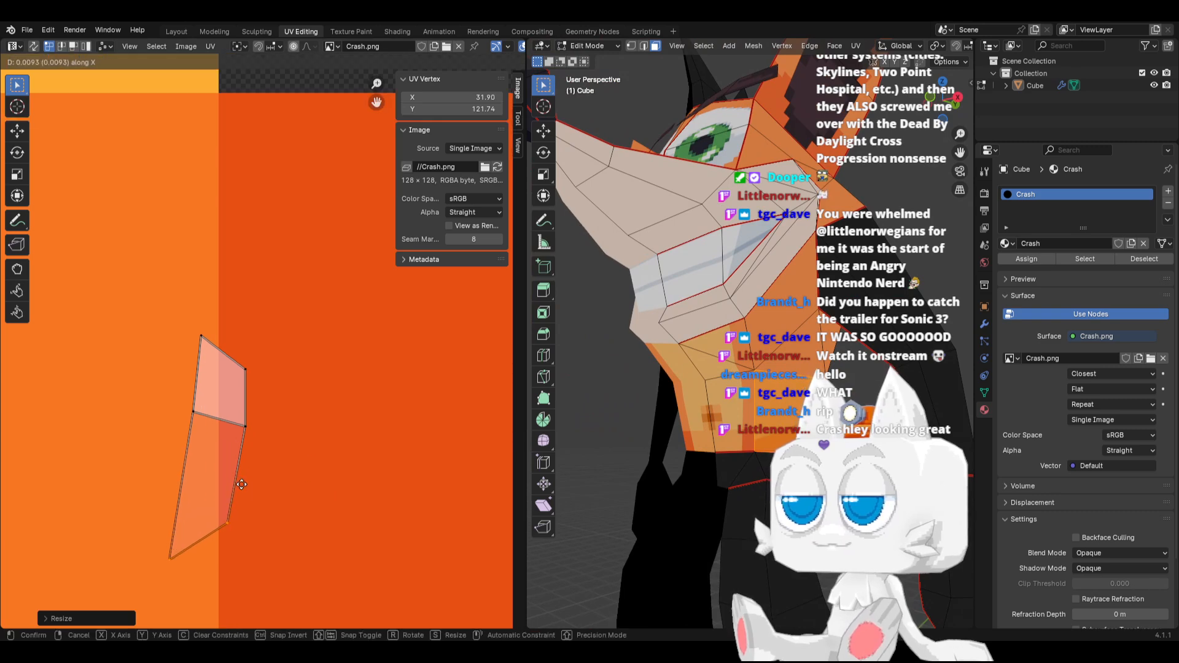
click(248, 482)
key(Tab)
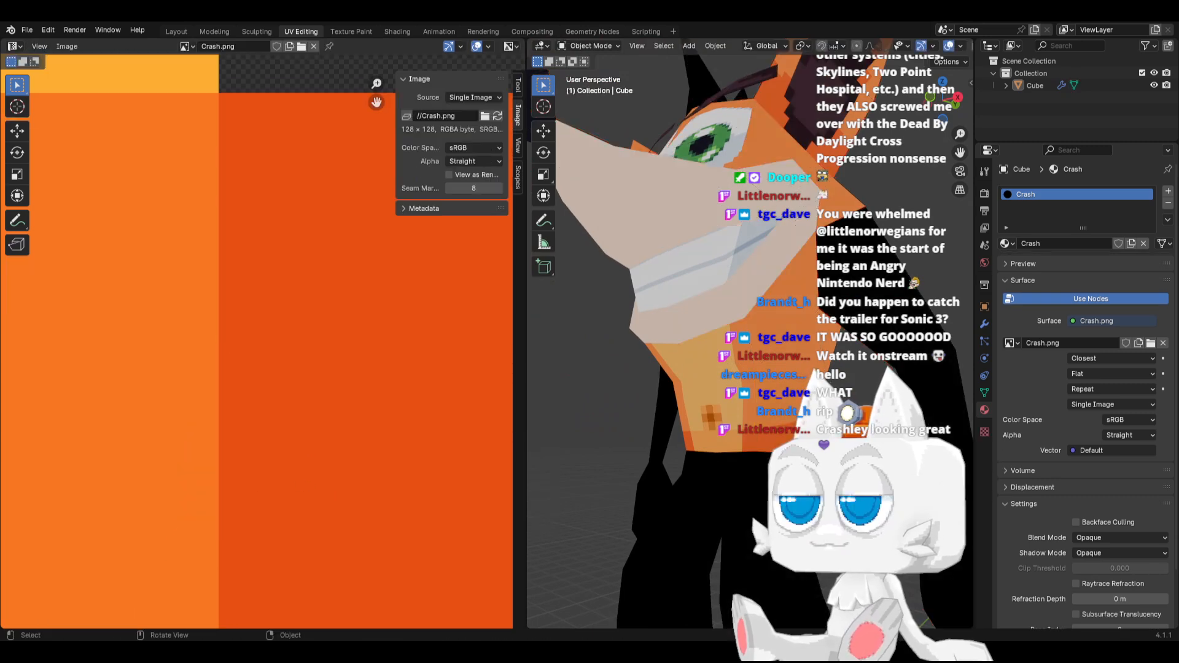
middle_drag(774, 430, 641, 441)
key(Tab)
middle_drag(762, 404, 744, 591)
key(Tab)
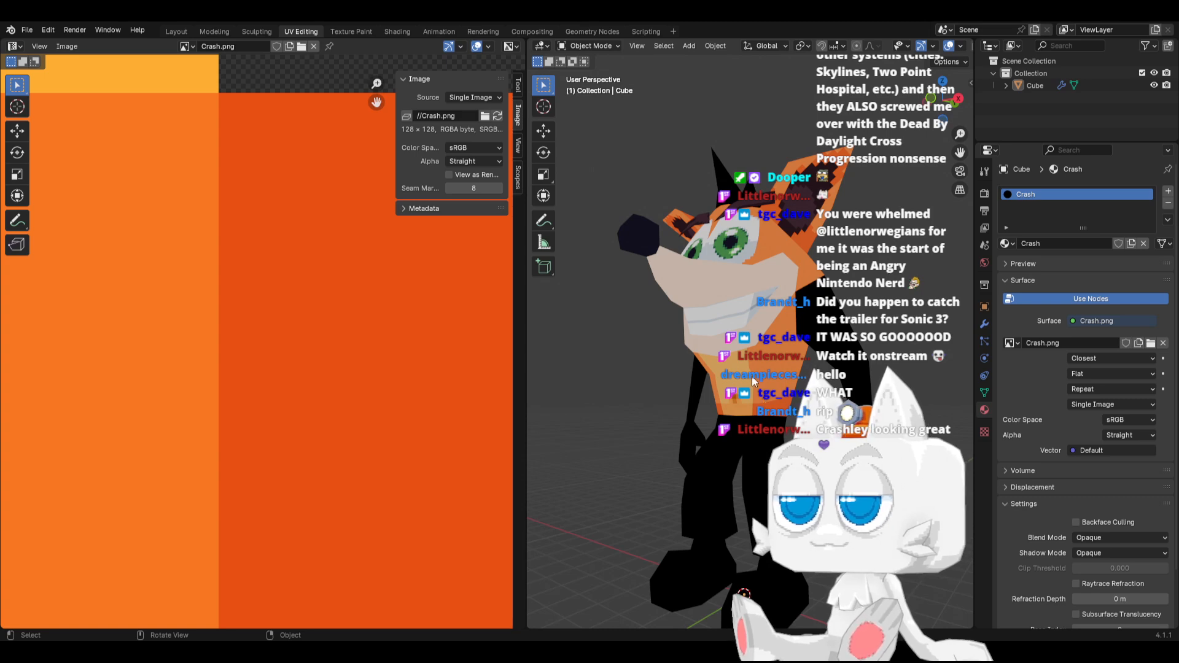
Select the torso face below the cheek, move its UVs to the red-orange border and rotate them
key(Tab)
middle_drag(763, 350, 734, 357)
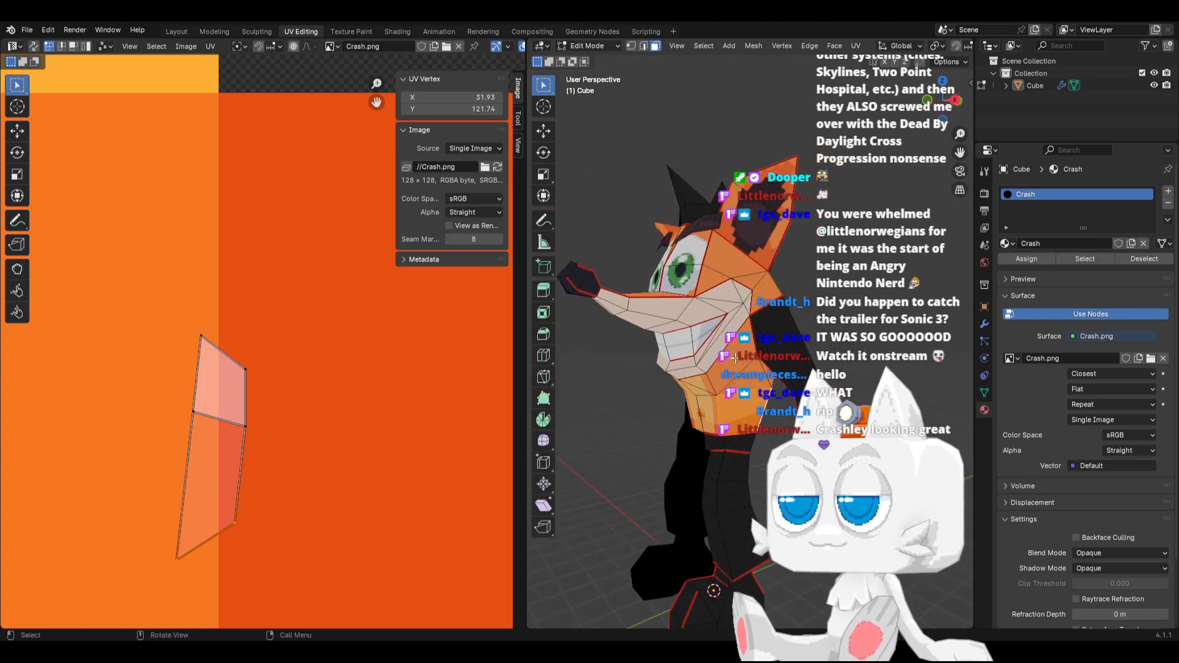
click(735, 358)
scroll(351, 388, down, 3)
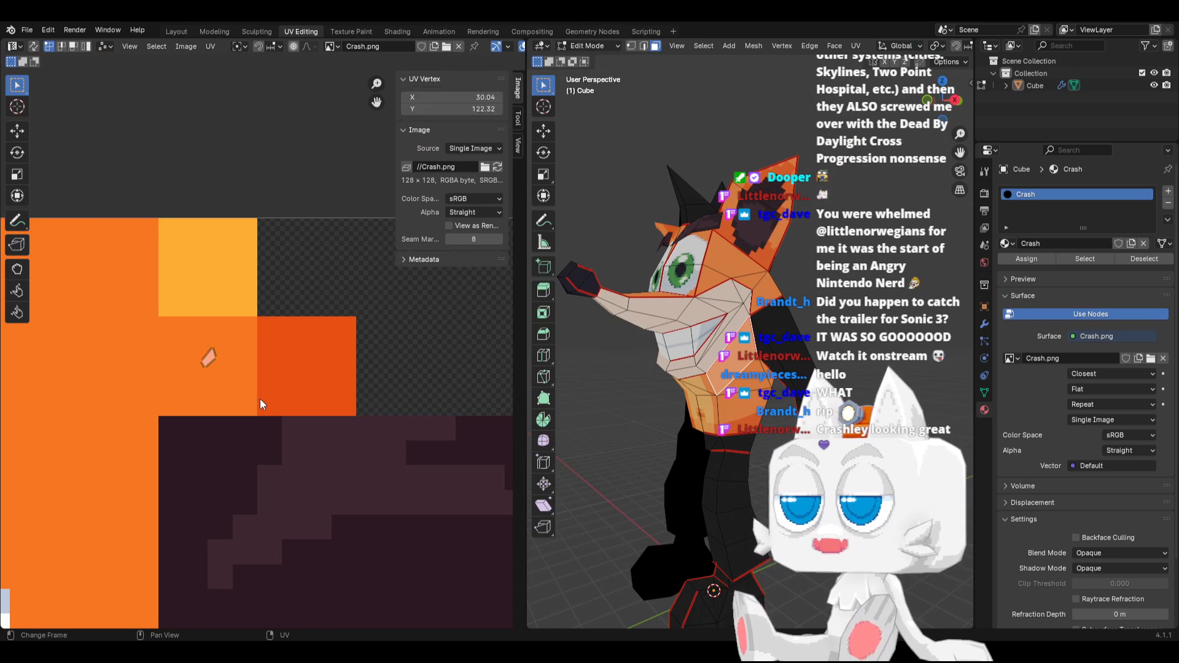
scroll(260, 399, up, 2)
key(g)
click(321, 363)
key(r)
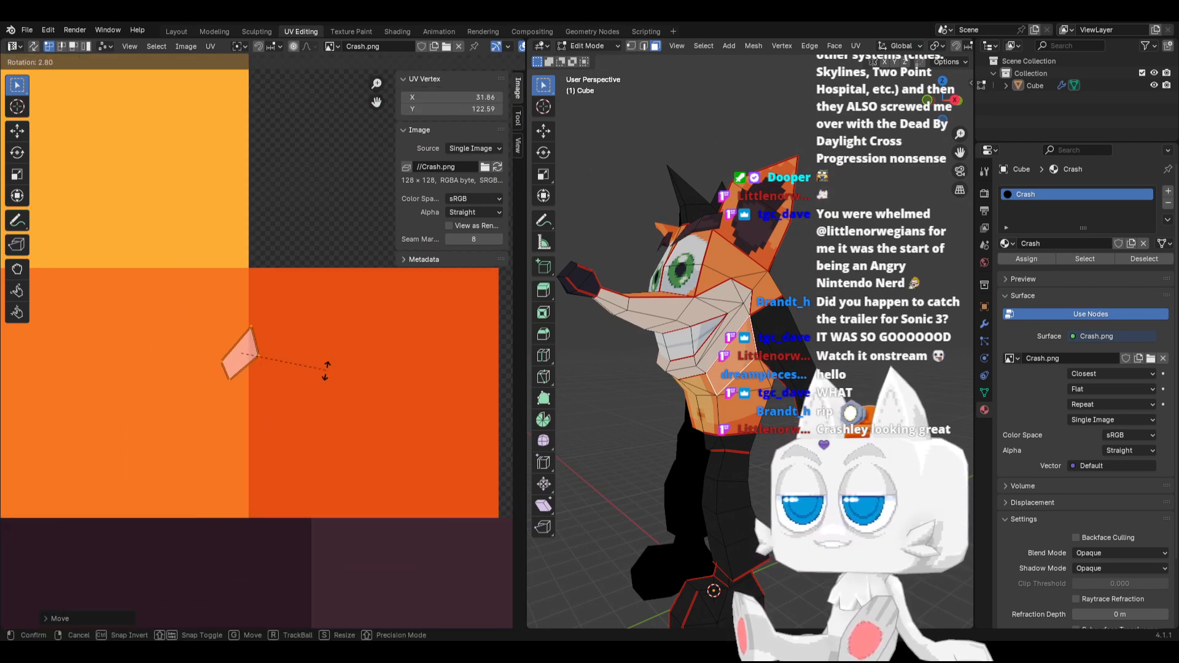
click(145, 466)
Shift the rotated face's UVs about 0.07 along X toward the red-orange swatch
scroll(253, 408, up, 3)
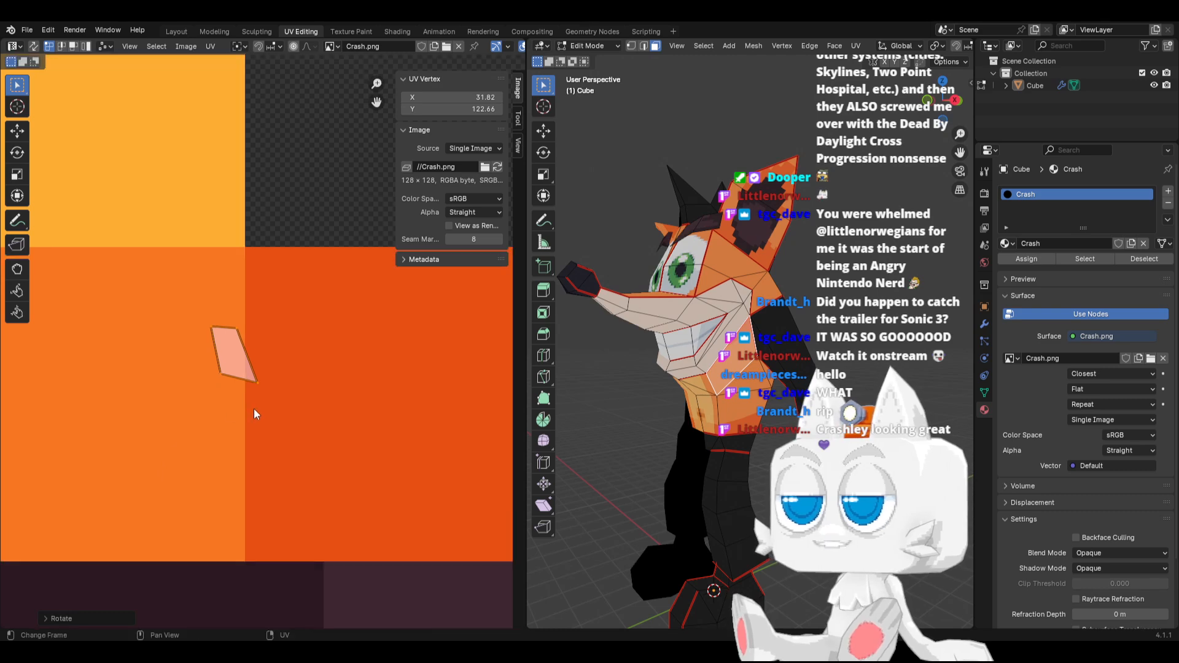
scroll(276, 405, up, 1)
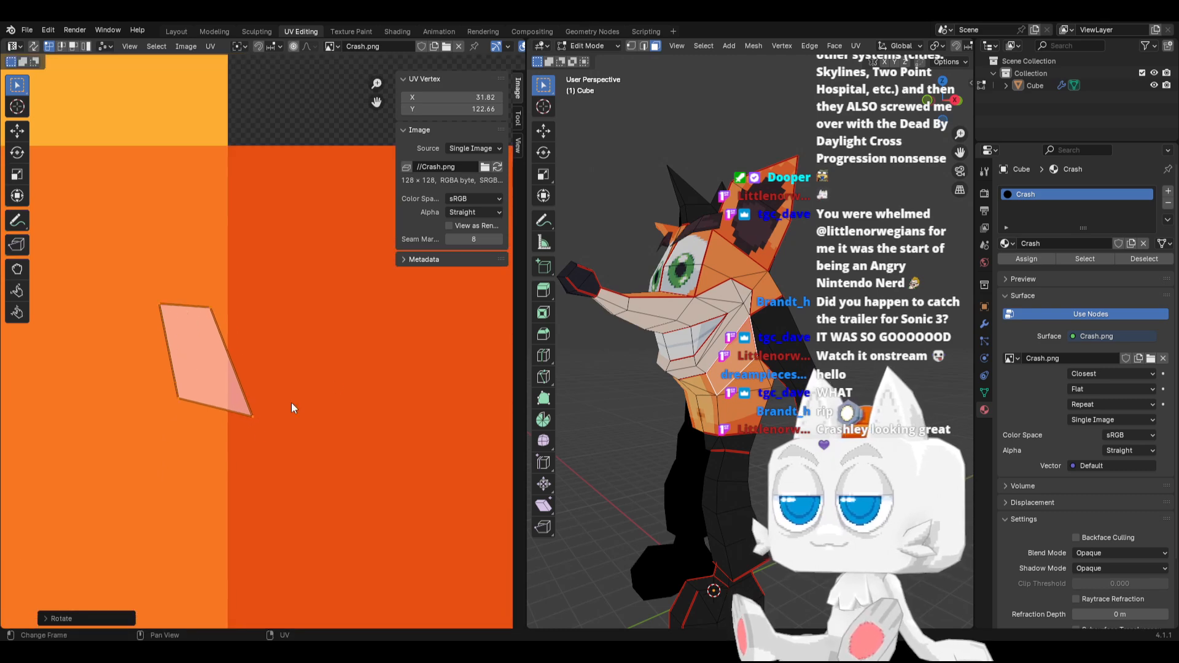
key(g)
key(x)
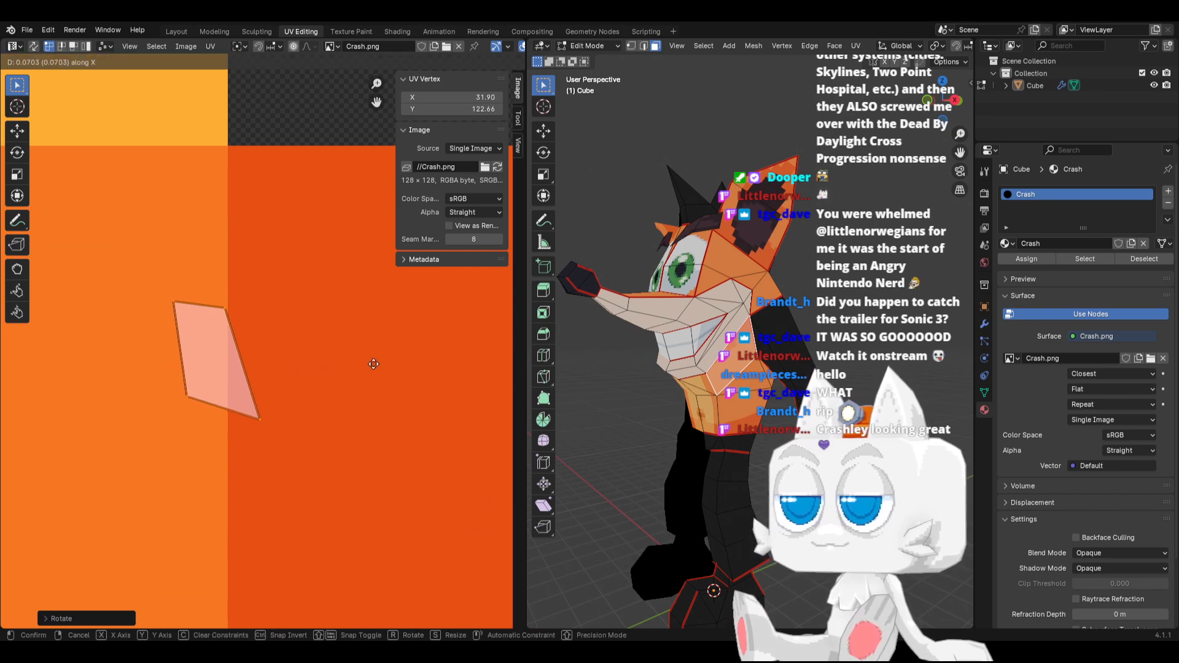
click(377, 367)
Try to snap the selected face's UVs to pixels
key(shift+s)
click(300, 367)
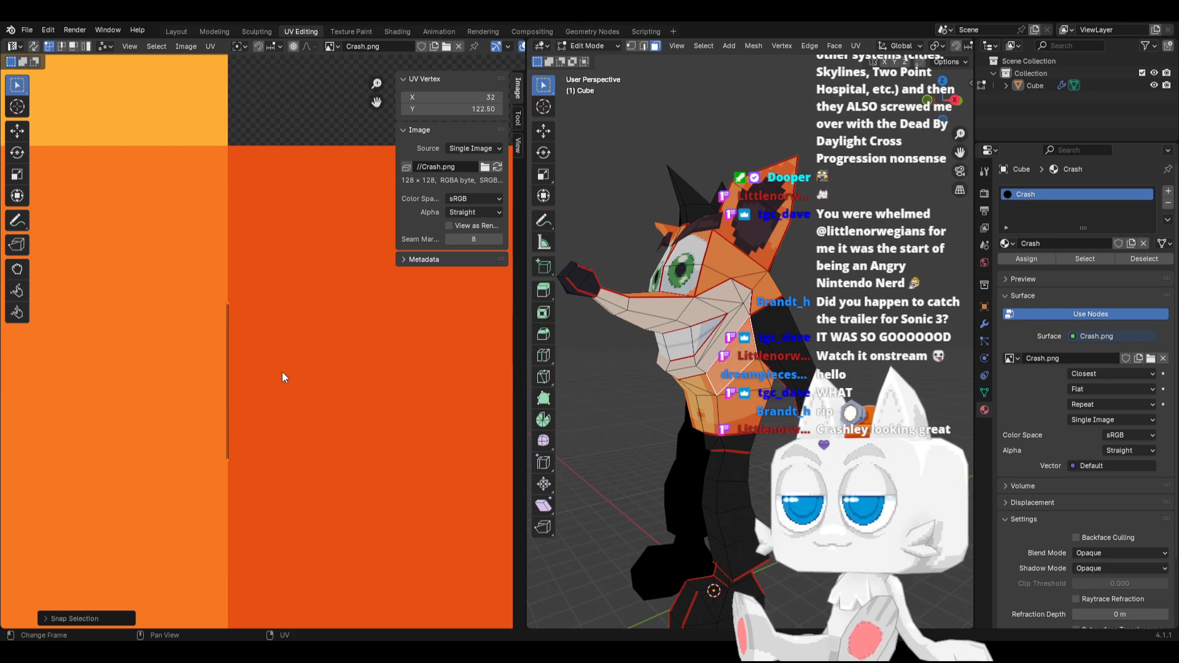
key(ctrl+z)
Enlarge the face's UVs and snap their top-right vertex to the corner where the orange swatches meet
key(s)
click(384, 384)
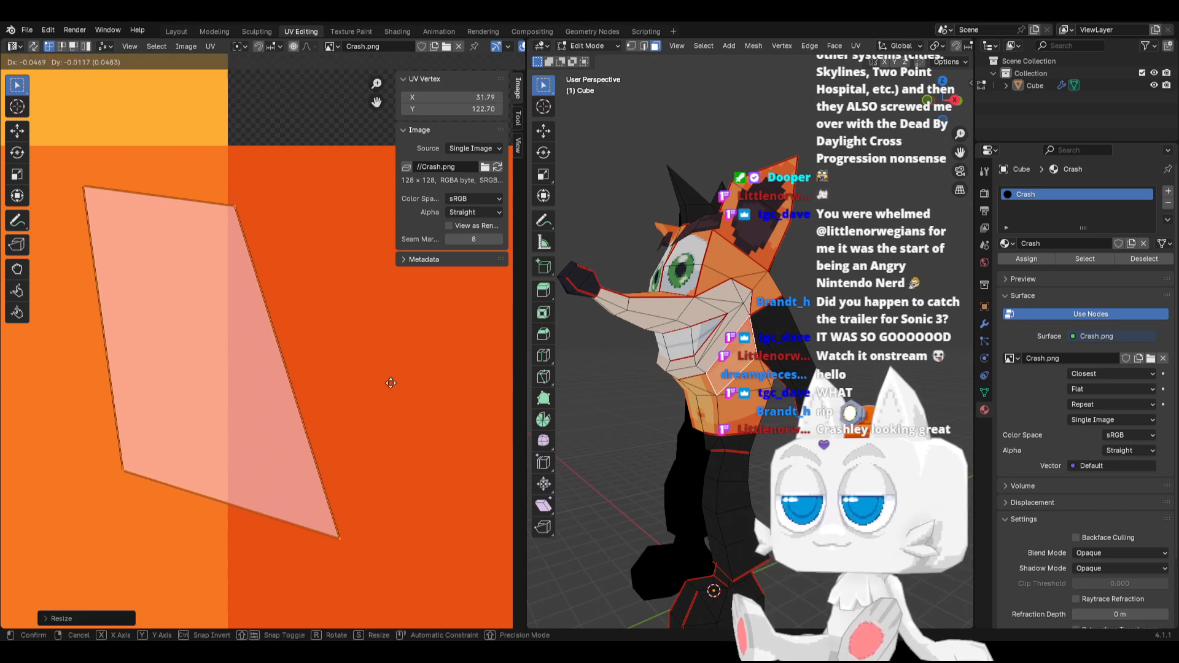
key(shift+s)
click(300, 383)
scroll(298, 384, down, 4)
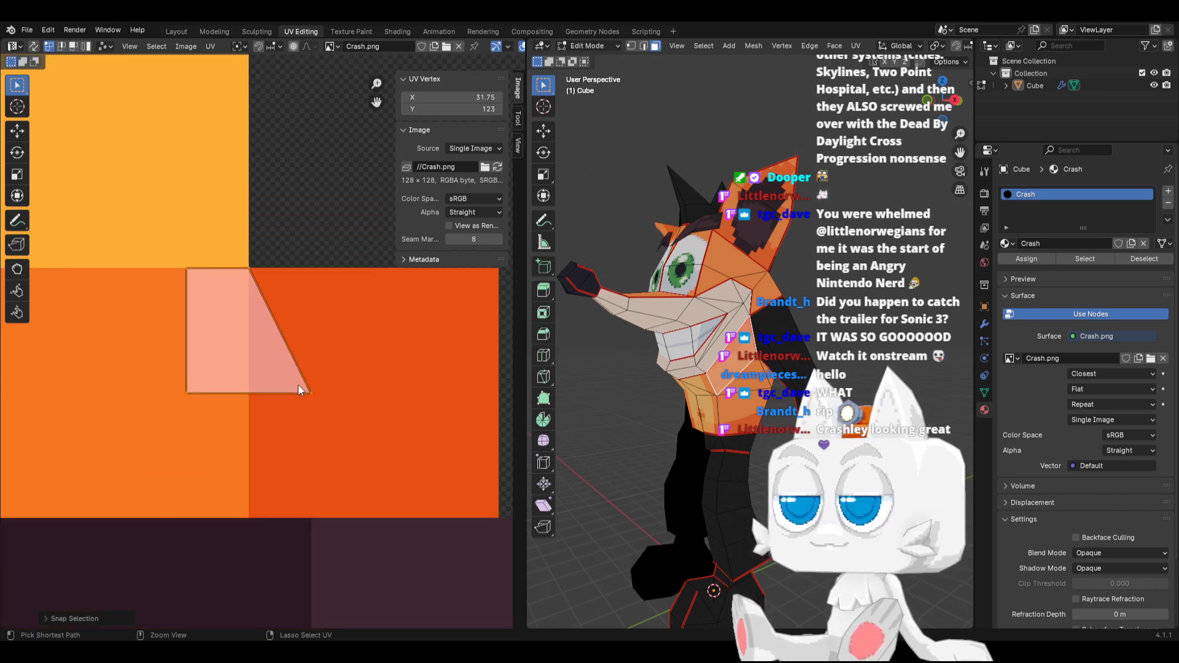
key(shift+s)
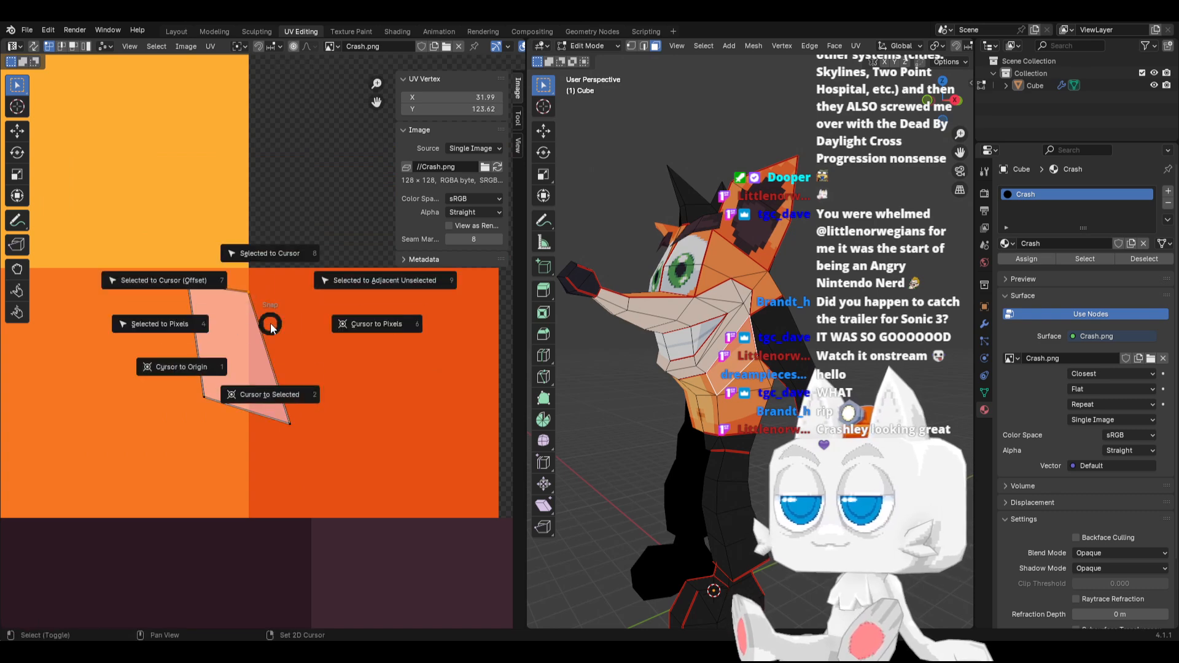
click(202, 330)
Move the face's bottom-right UV vertex back along X toward the border and inspect the model in Object Mode
scroll(249, 347, up, 2)
drag(262, 410, 329, 495)
key(g)
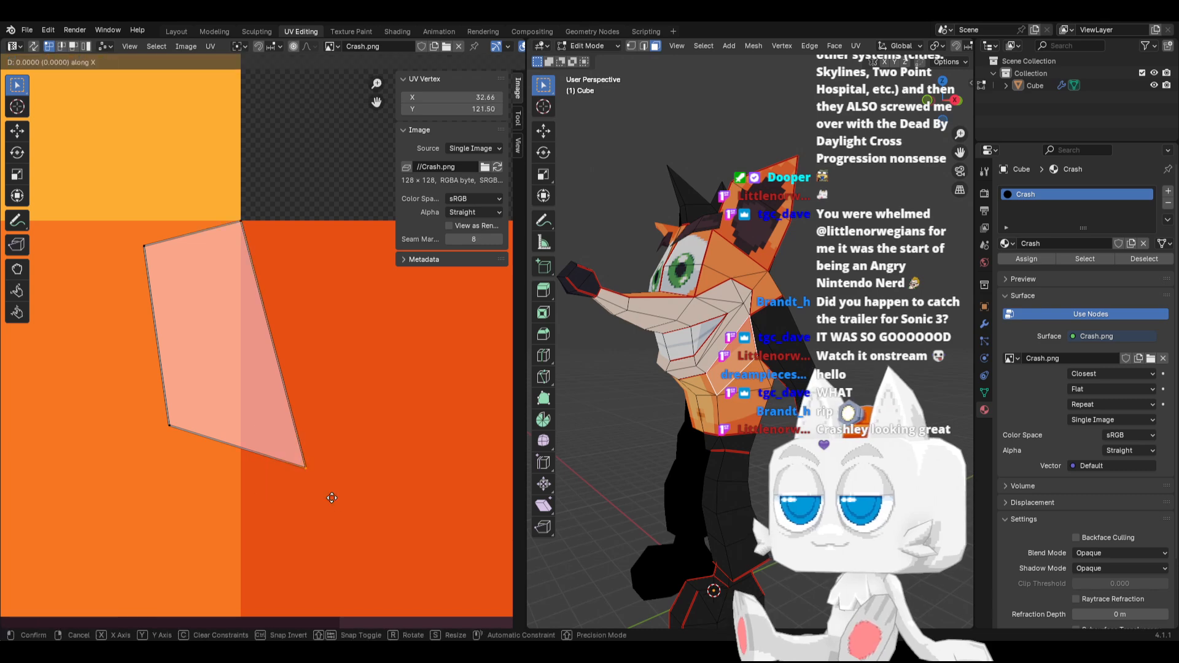
key(x)
click(304, 496)
key(Tab)
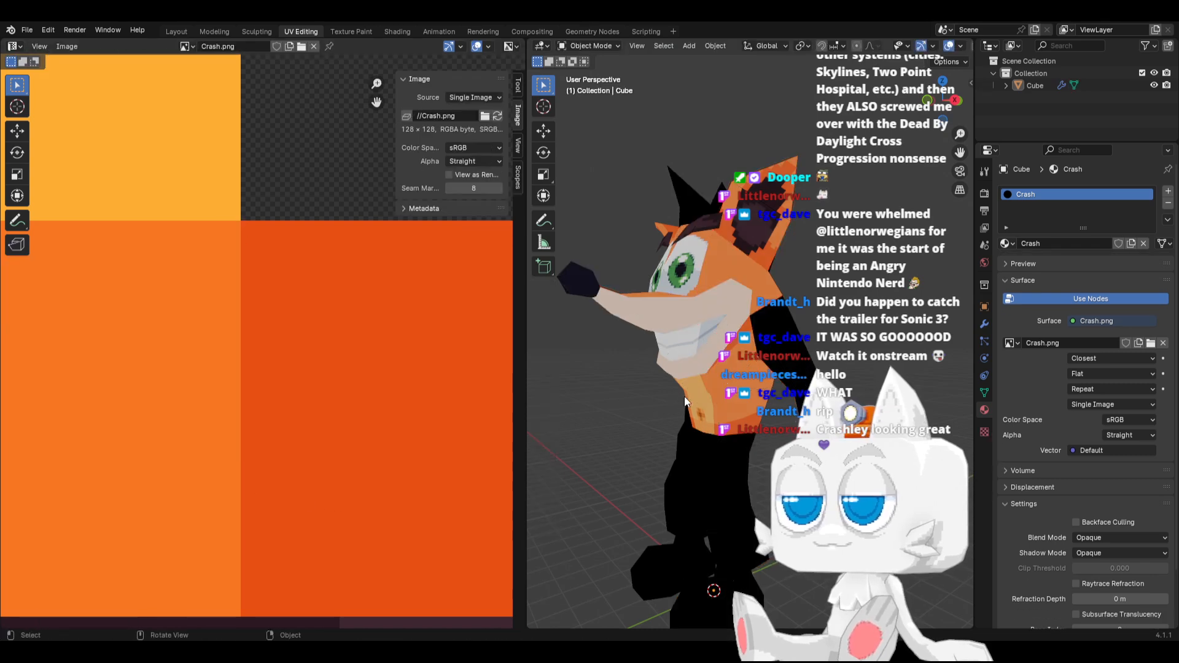
scroll(684, 396, down, 4)
middle_drag(687, 391, 662, 396)
scroll(669, 389, up, 6)
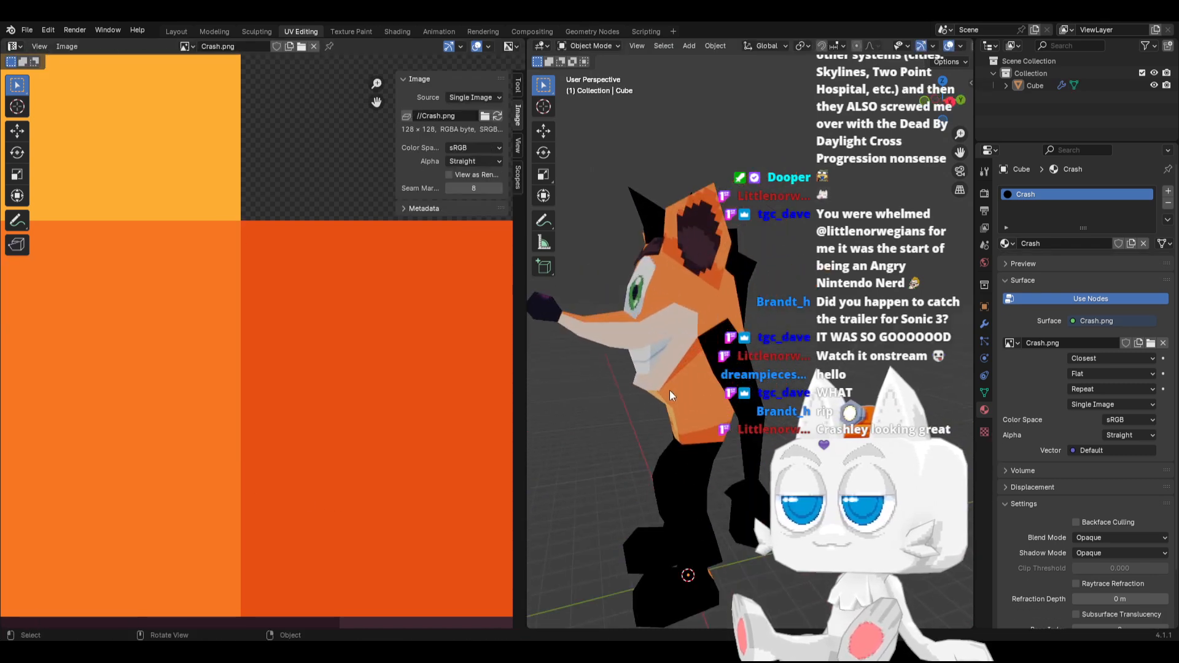
key(Tab)
click(692, 323)
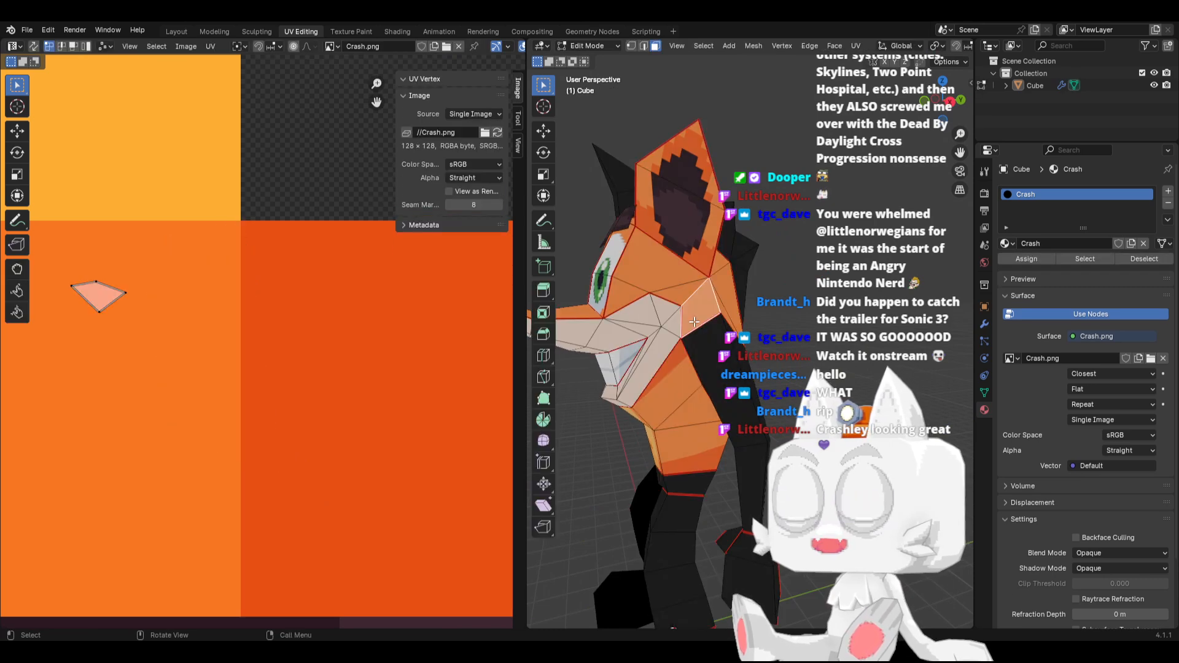
middle_drag(725, 325, 687, 377)
key(Tab)
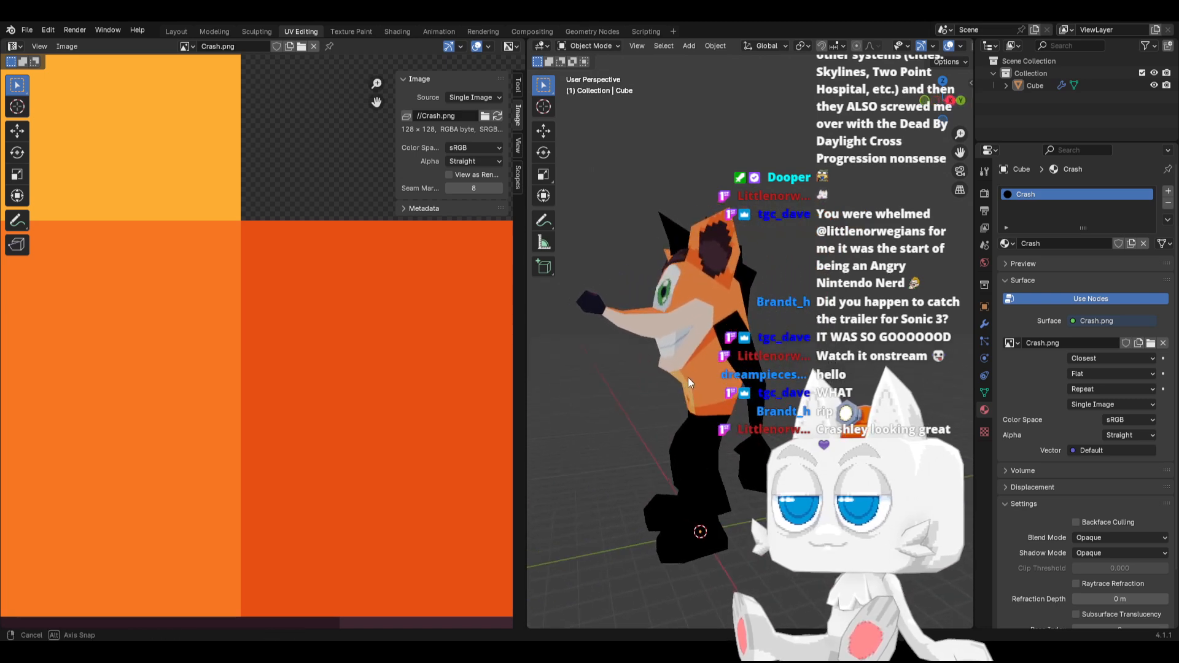
key(Tab)
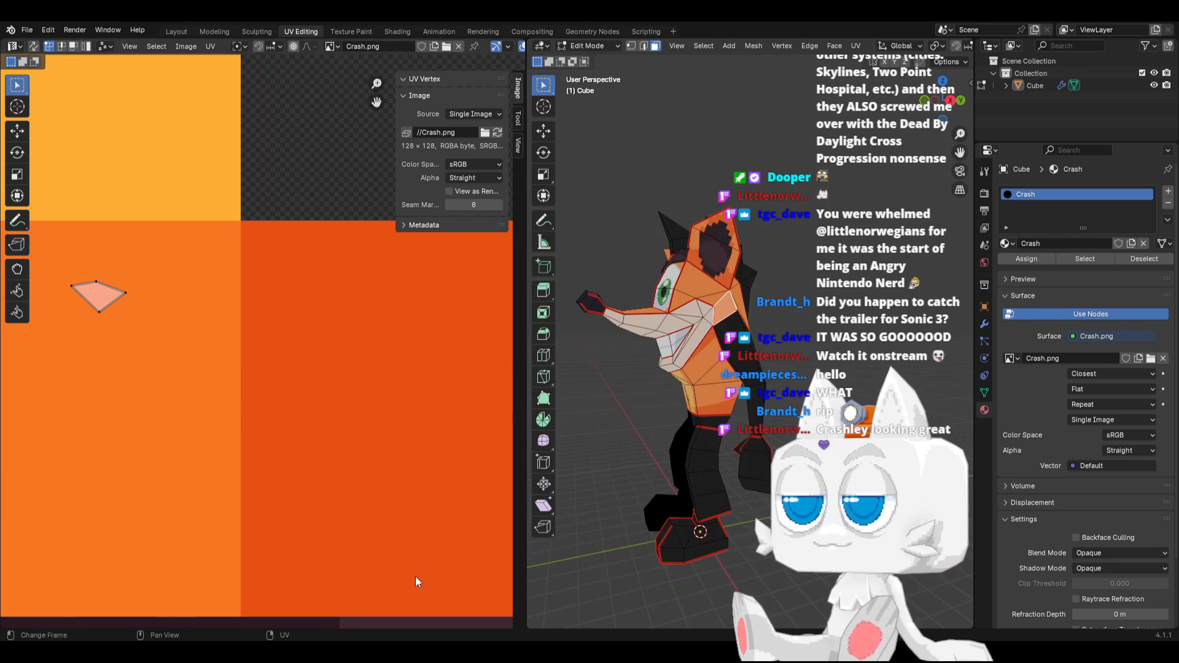
Switch to the pixel-art editor and paint a darker skin swatch (25°, 36, 90) directly beside the light skin swatch
key(alt+Tab)
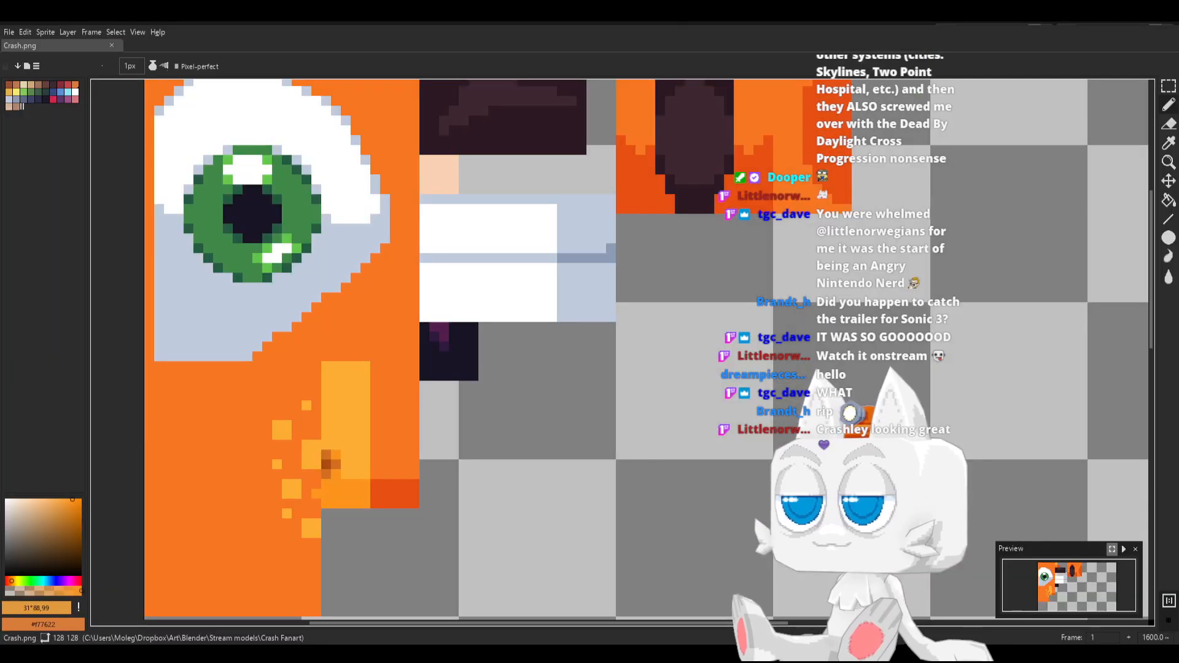
middle_drag(492, 259, 504, 361)
alt+click(447, 268)
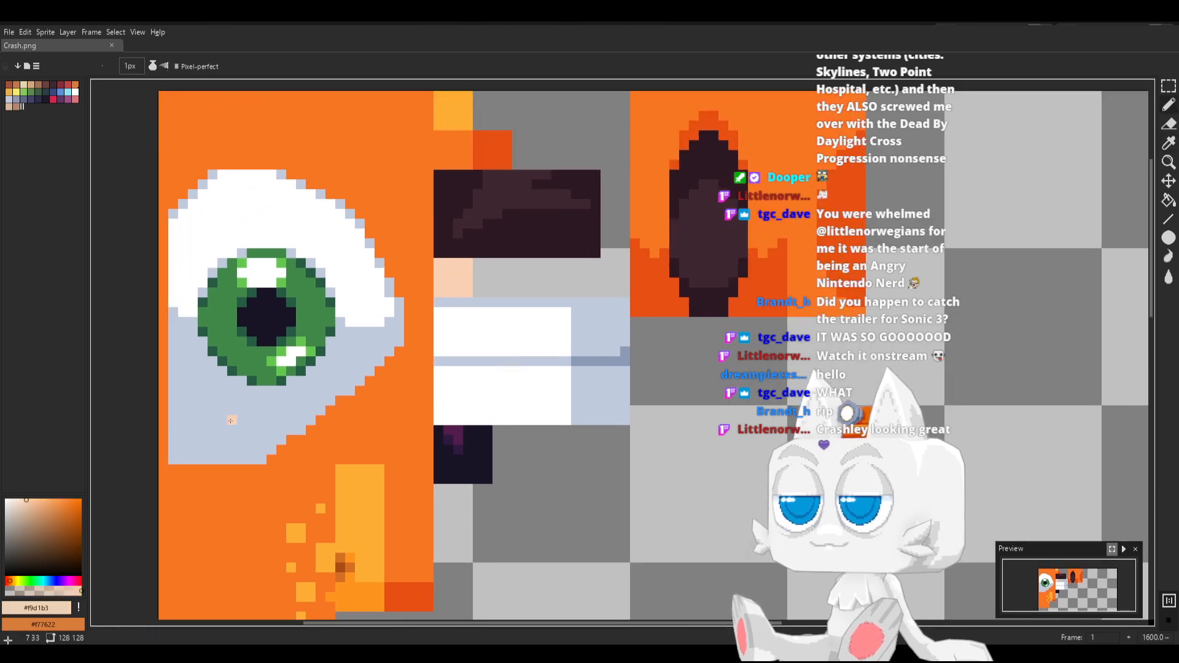
click(32, 505)
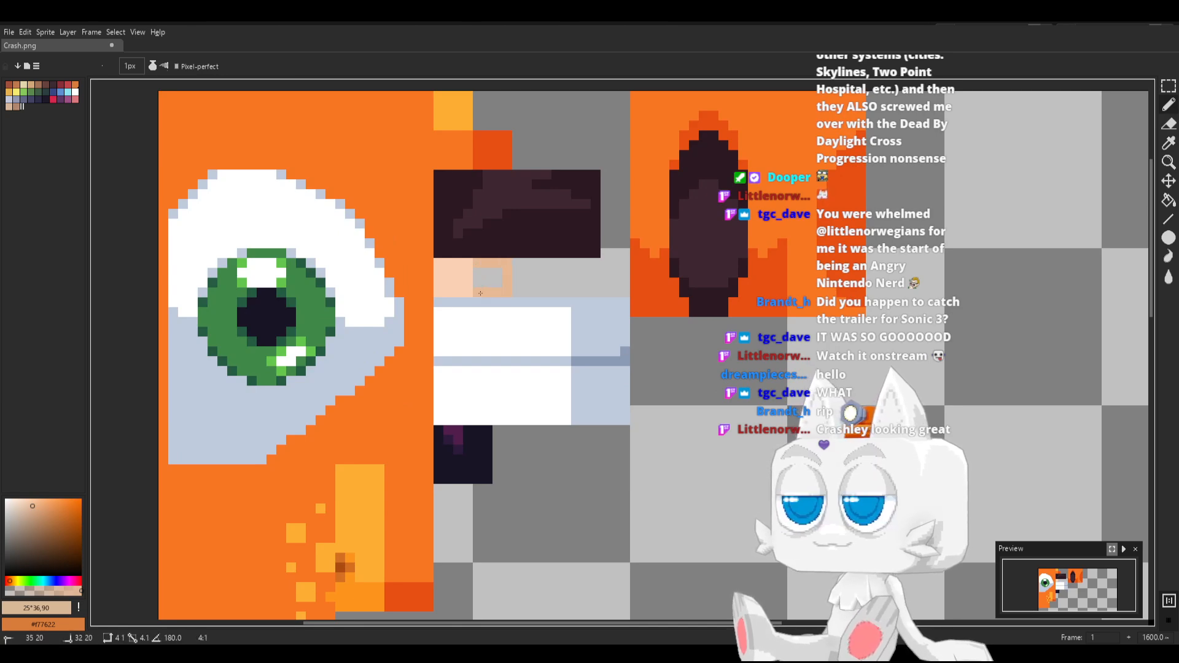
key(g)
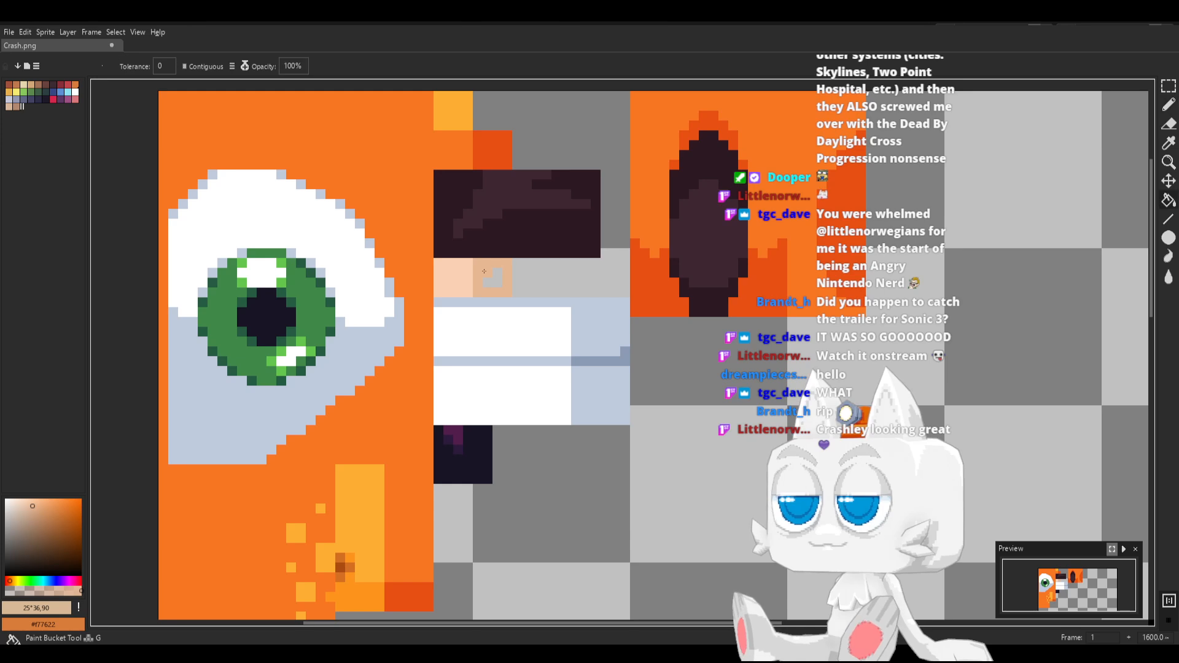
Recolour the darker skin swatch to hue 20° with saturation 36 and value 90, and save Crash.png
click(8, 580)
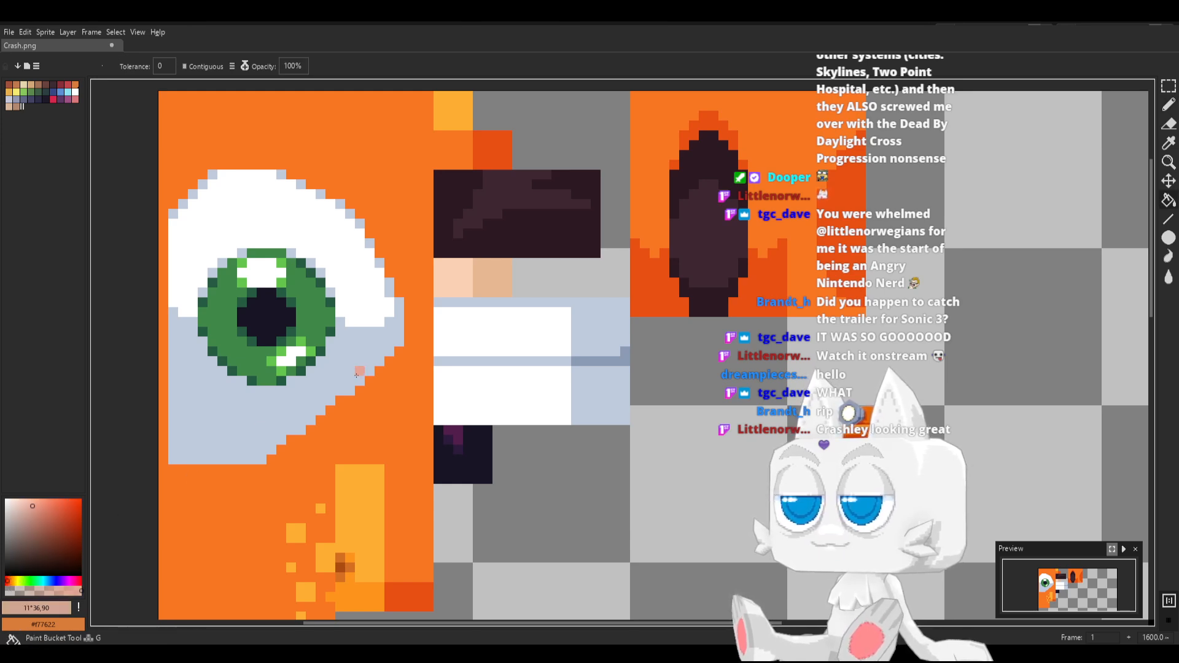
click(477, 262)
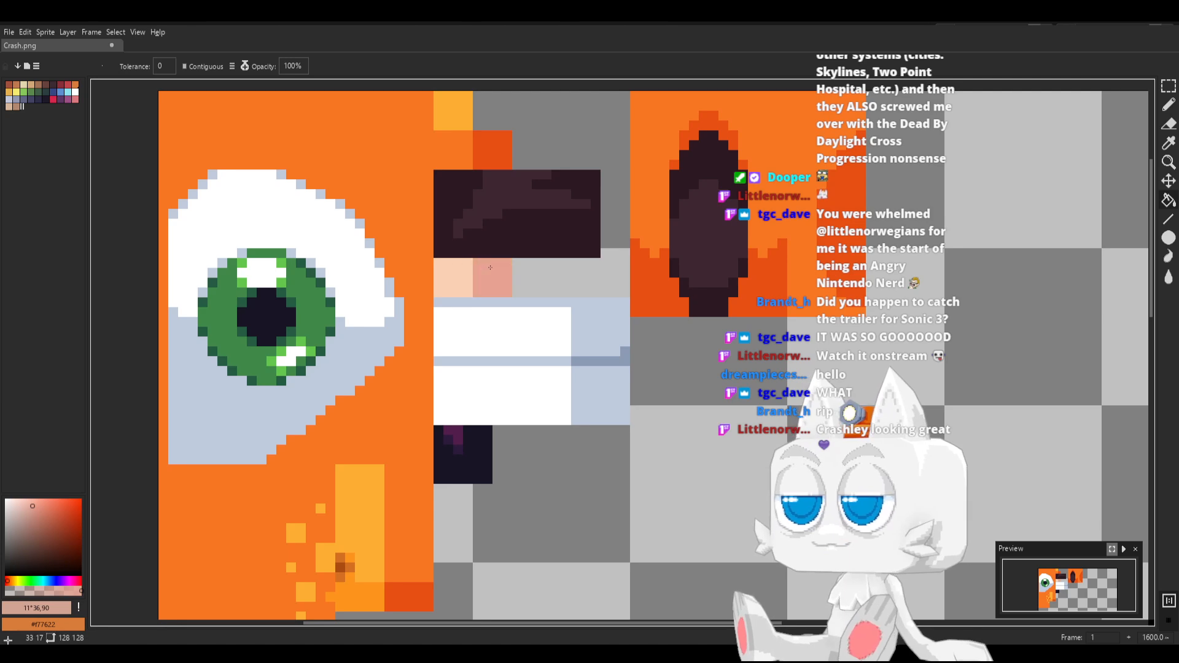
click(8, 580)
click(500, 280)
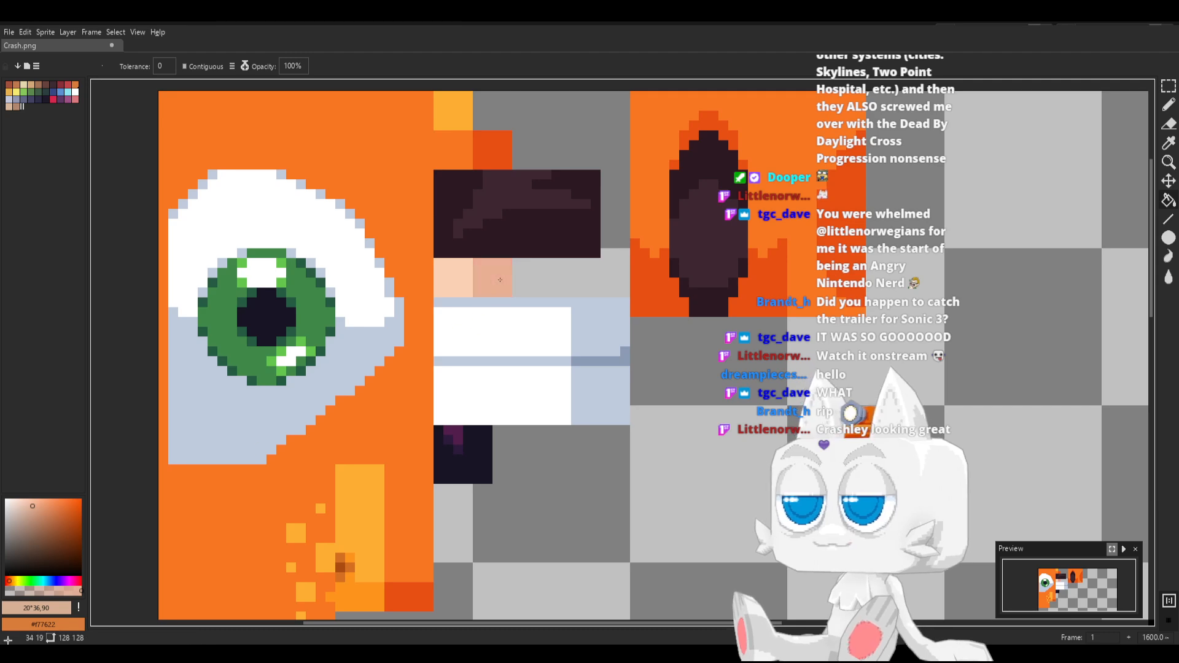
key(ctrl+s)
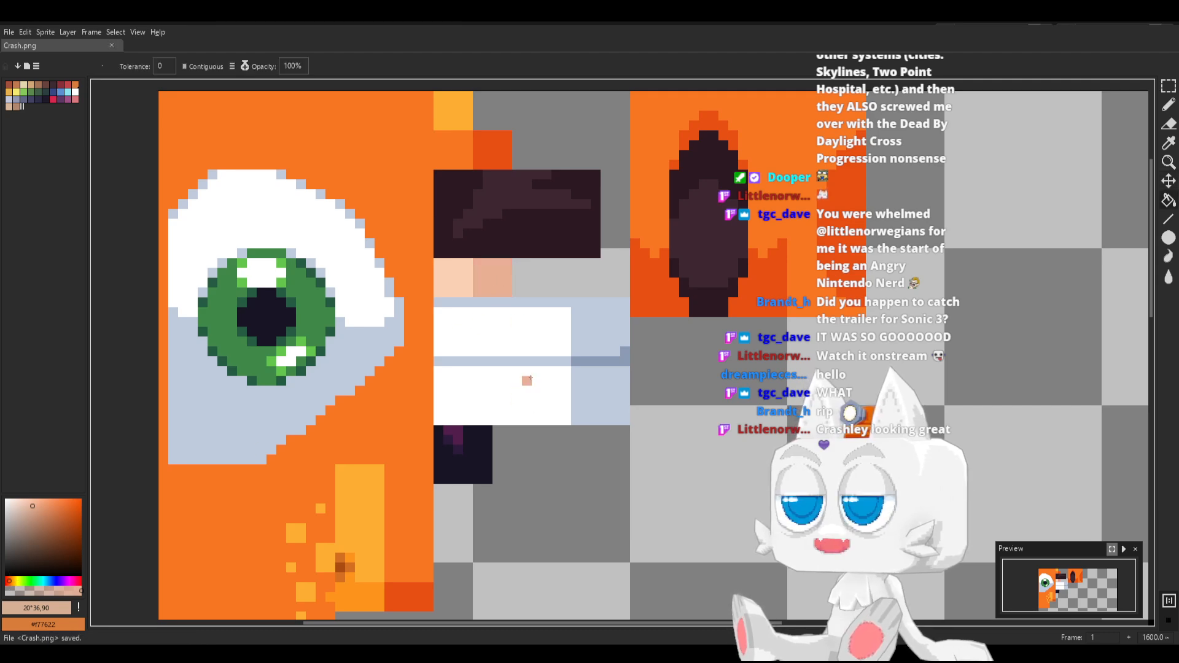
Switch to Blender, reload Crash.png, move the chin face's UVs onto the darker skin swatch and check it in Object Mode
key(alt+Tab)
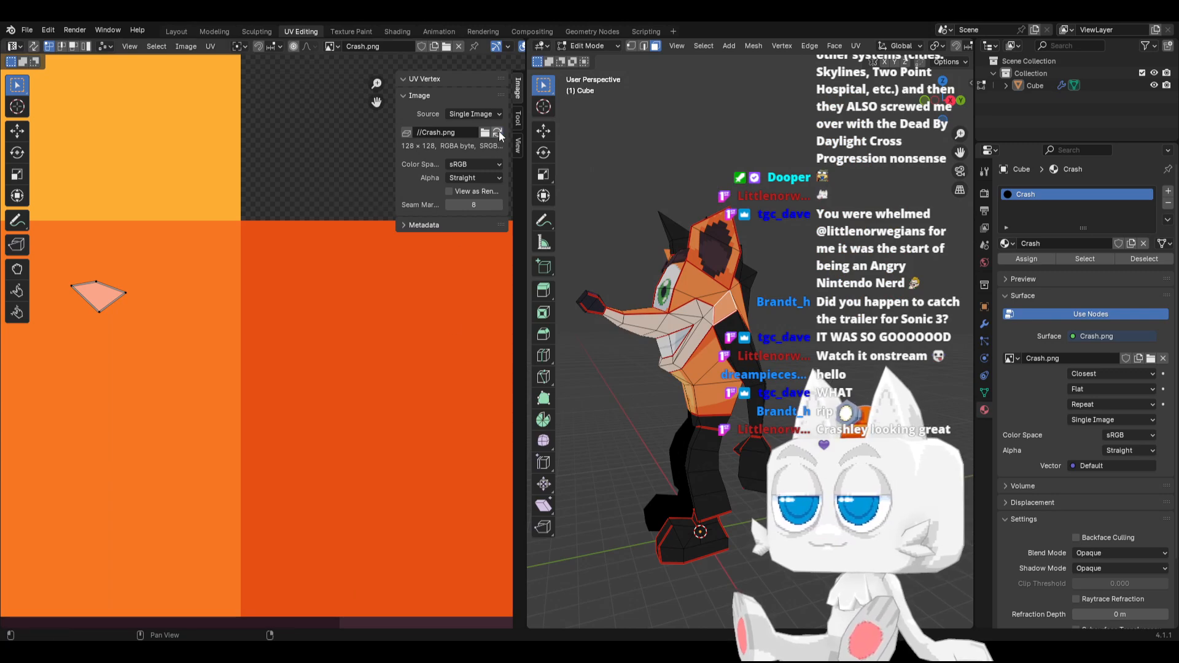
scroll(702, 331, up, 3)
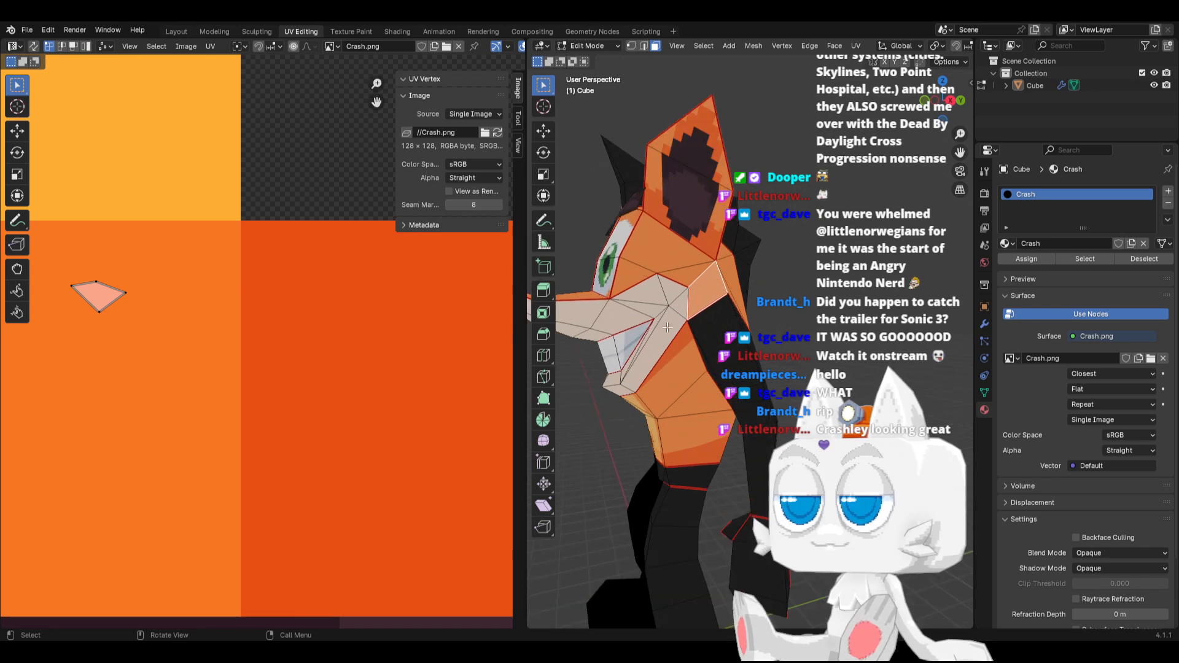
click(679, 306)
shift+click(641, 379)
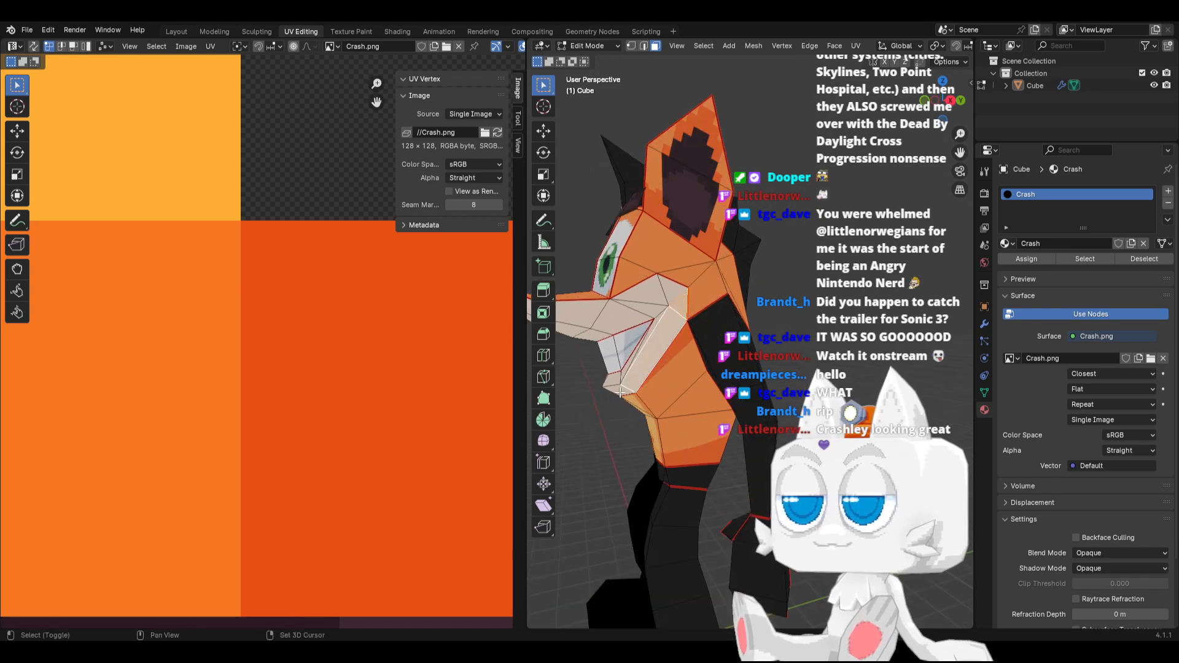
scroll(315, 374, down, 6)
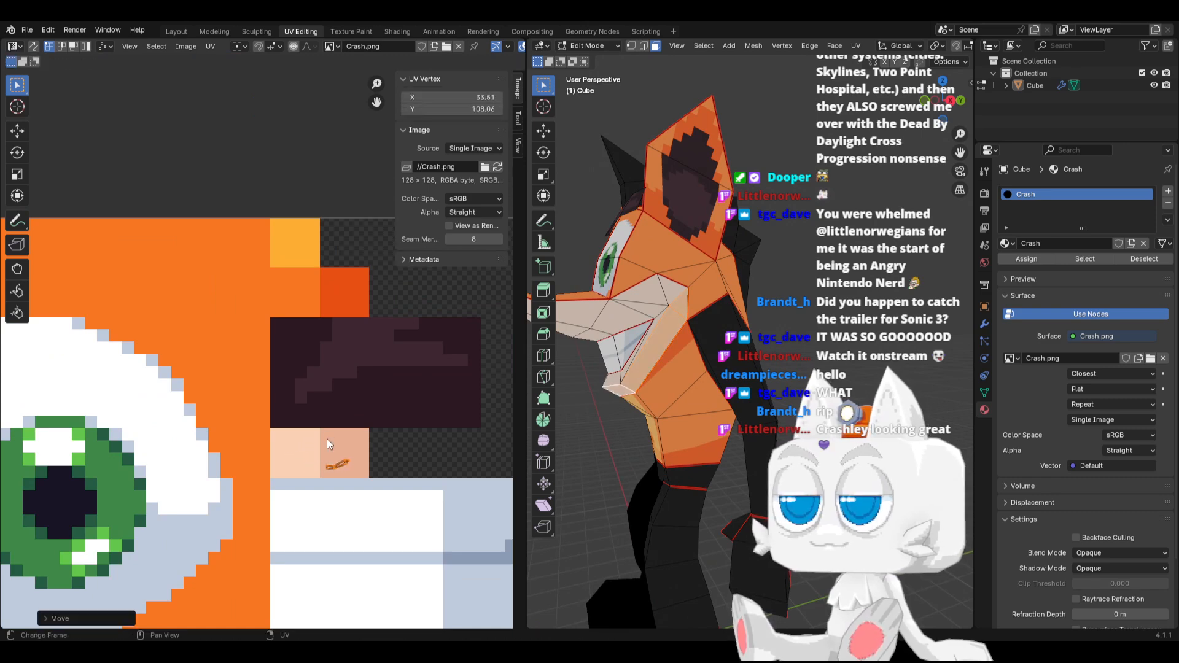
key(Tab)
middle_drag(701, 325, 687, 376)
key(Tab)
Move the UVs of the faces under the front of the snout onto the darker skin swatch
middle_drag(728, 329, 732, 314)
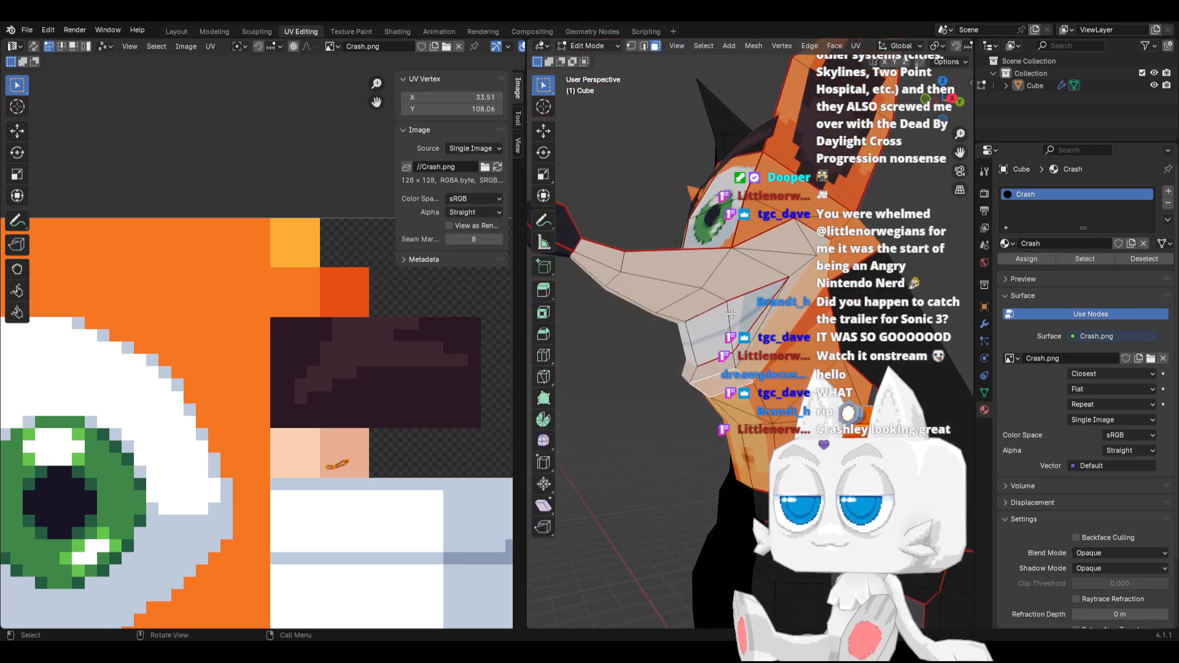
click(636, 288)
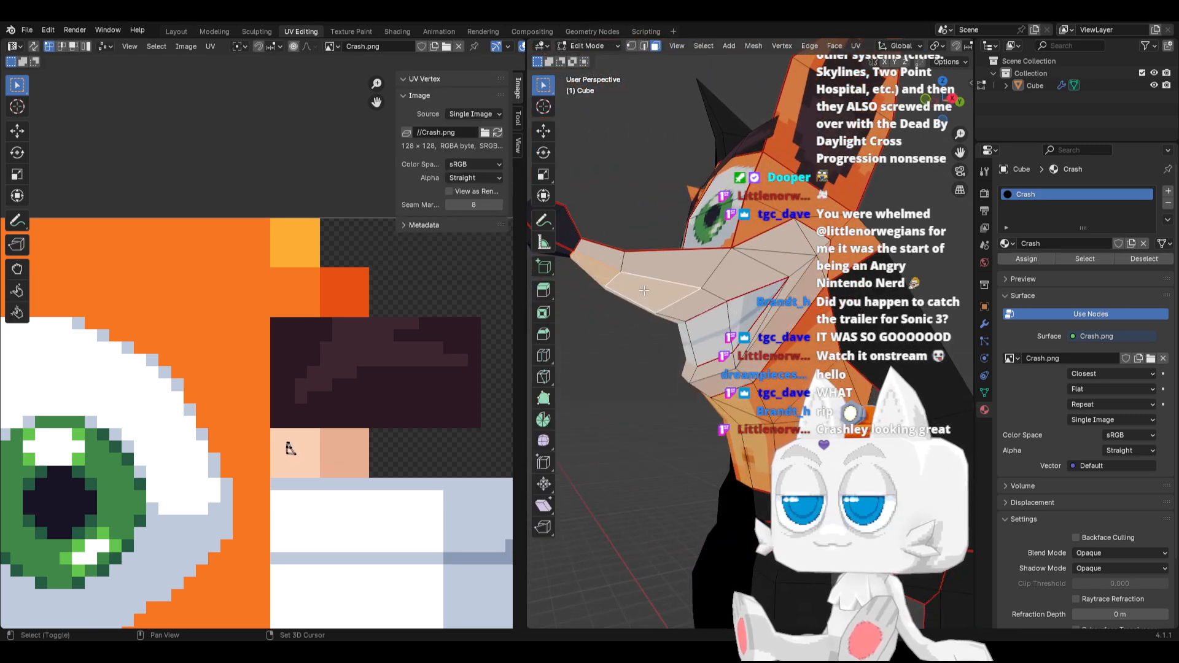
drag(291, 448, 343, 449)
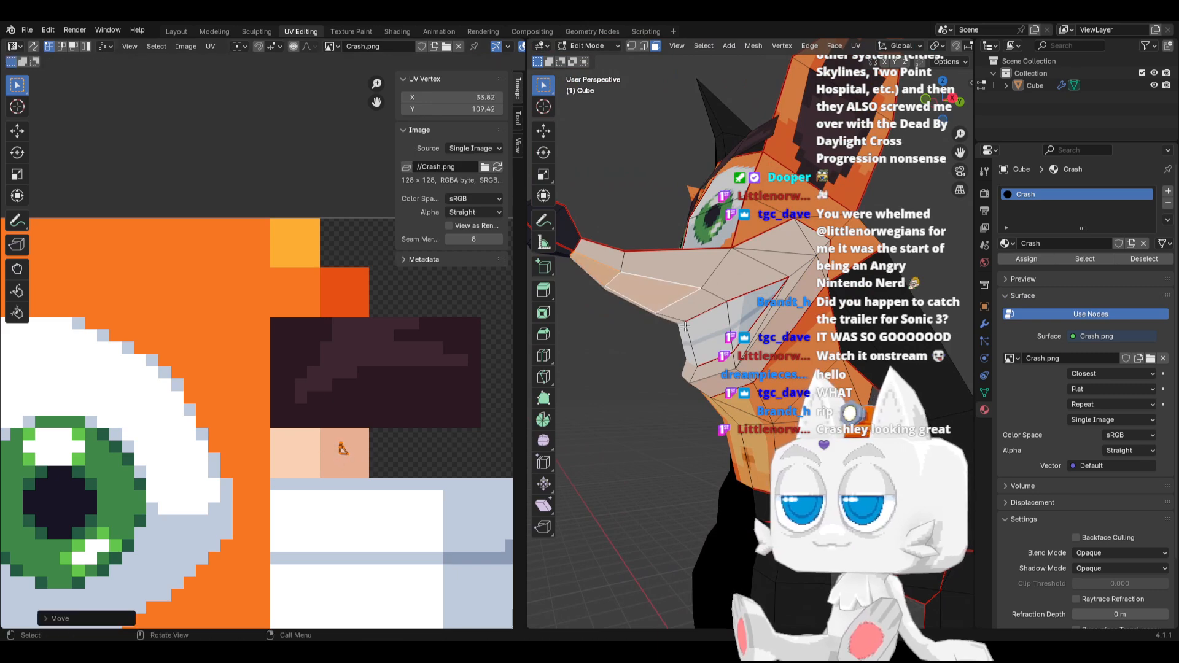
Select the upper-lip faces running back to the cheek and enlarge and rotate their UVs to stand upright in the light skin swatch
click(702, 300)
shift+click(756, 268)
shift+click(783, 262)
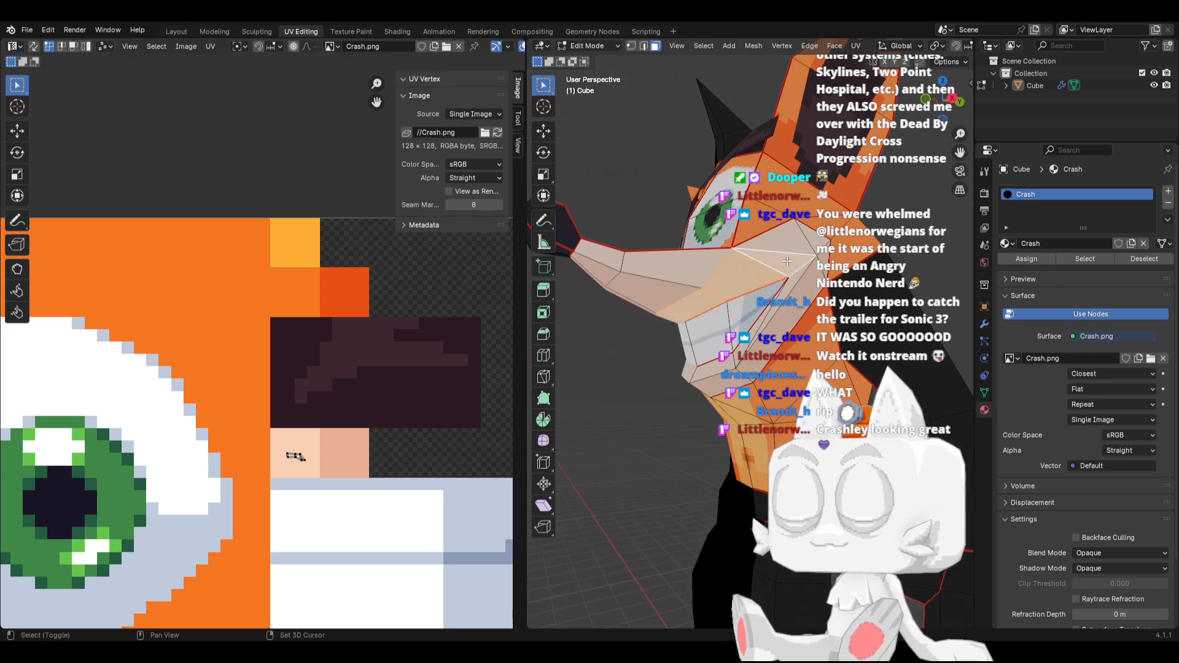
key(a)
scroll(319, 472, up, 3)
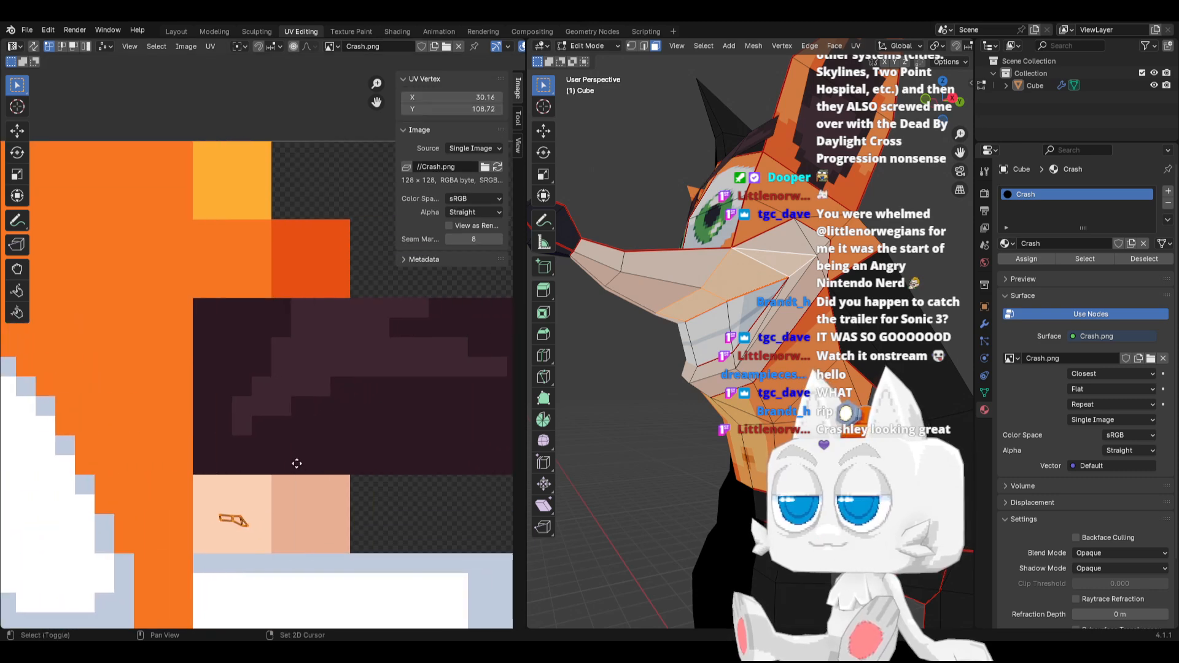
key(r)
click(320, 437)
key(s)
click(463, 457)
key(r)
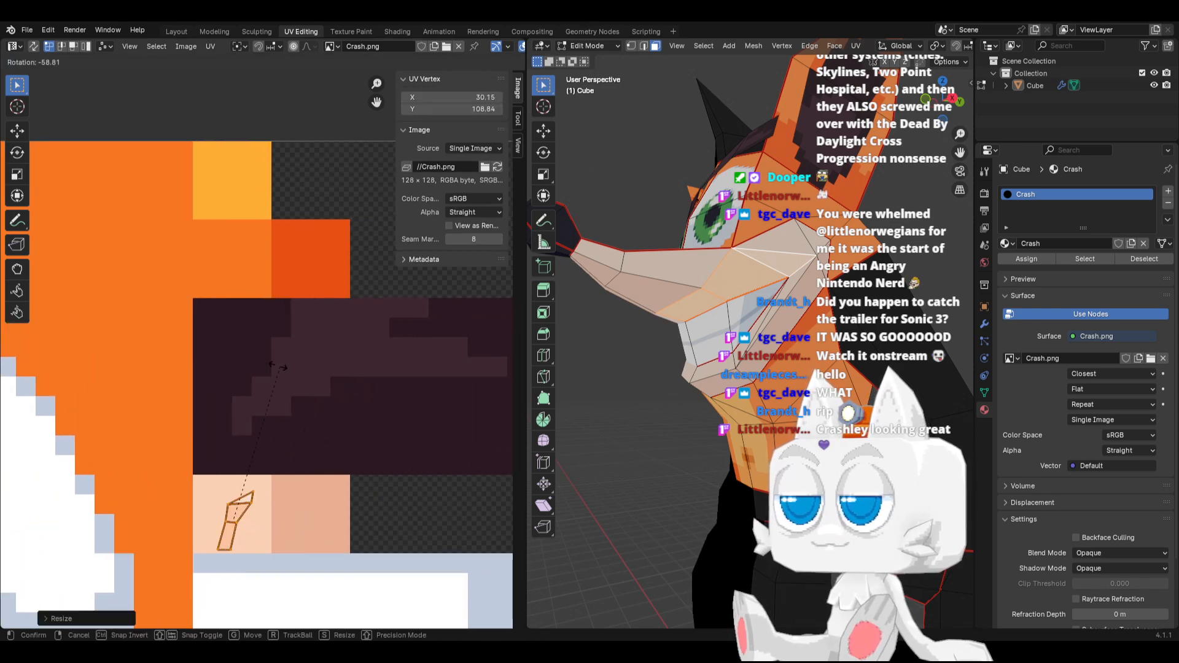
click(246, 369)
Move the upper-lip UVs along X onto the border between the two skin swatches and tilt them slightly
key(g)
key(x)
click(280, 360)
scroll(280, 362, up, 1)
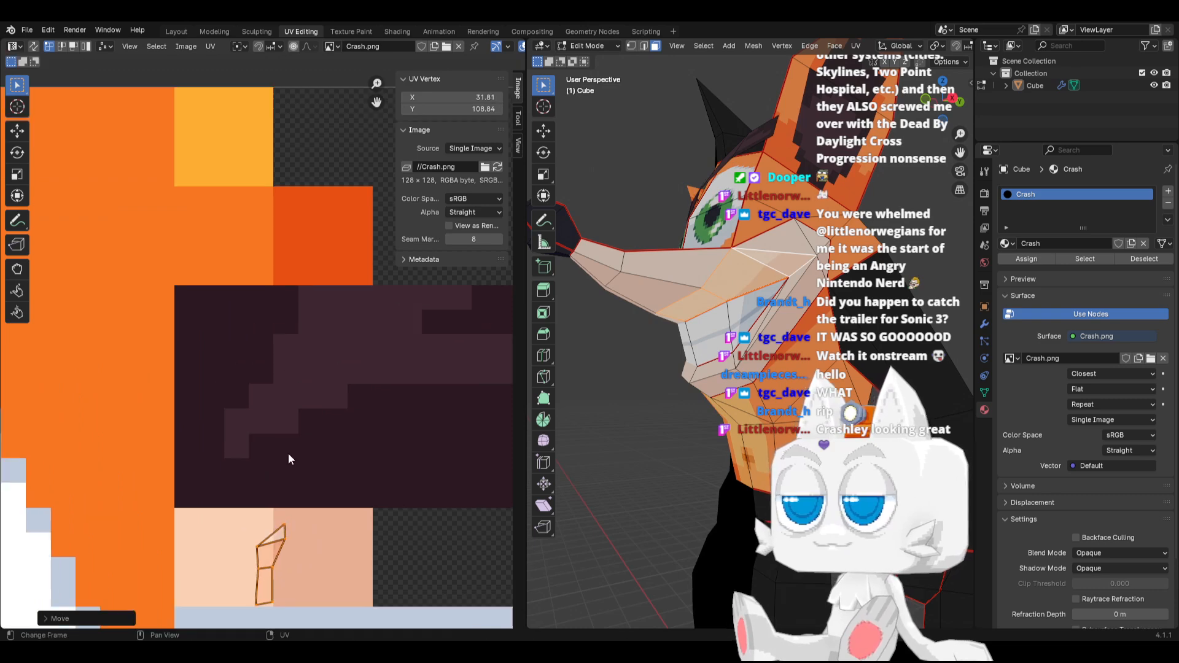
key(r)
click(295, 495)
key(g)
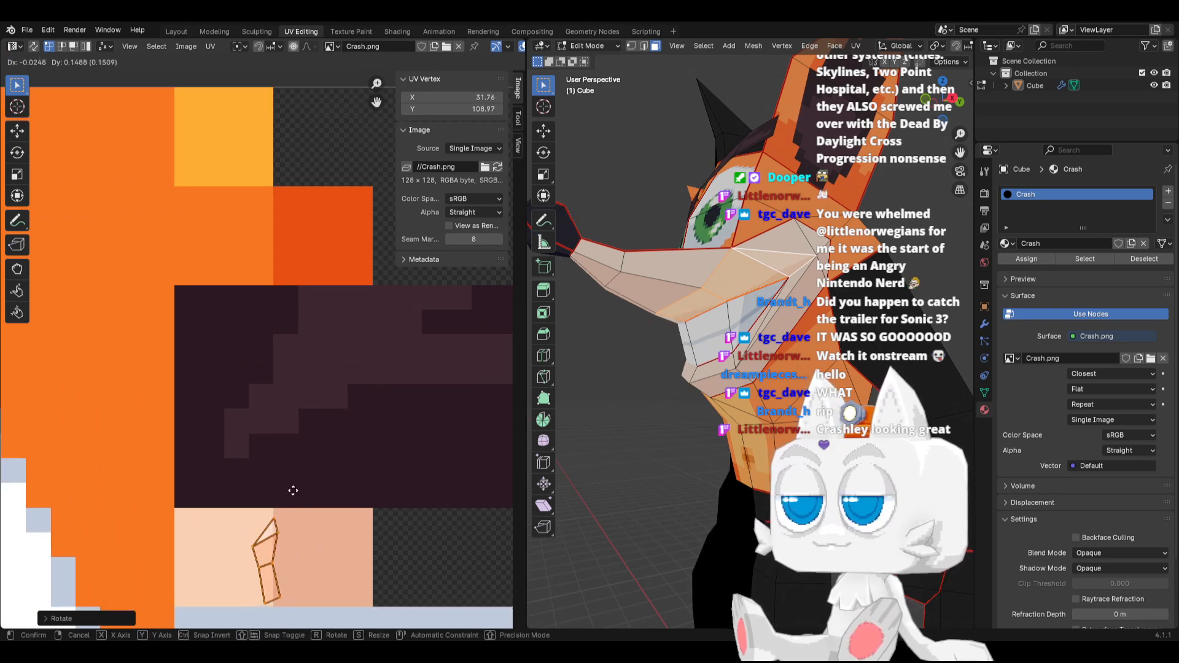
click(292, 493)
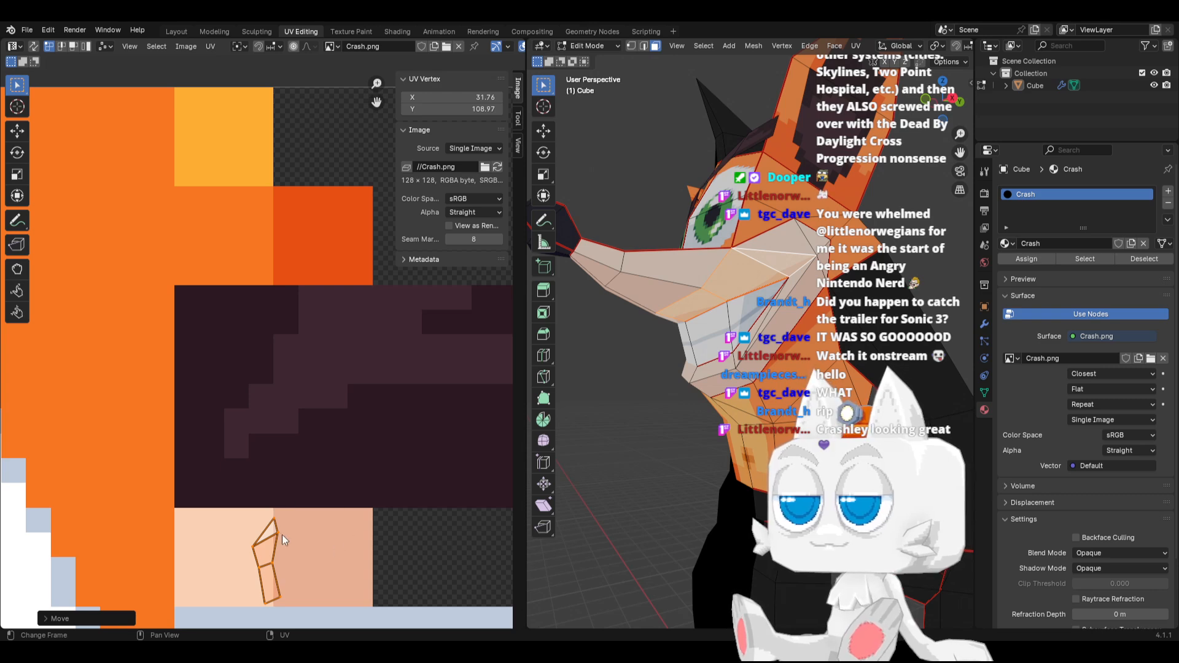
Move the topmost upper-lip UV vertex about -0.27 along X and shift the left middle vertex toward the swatch border
click(264, 513)
key(g)
key(x)
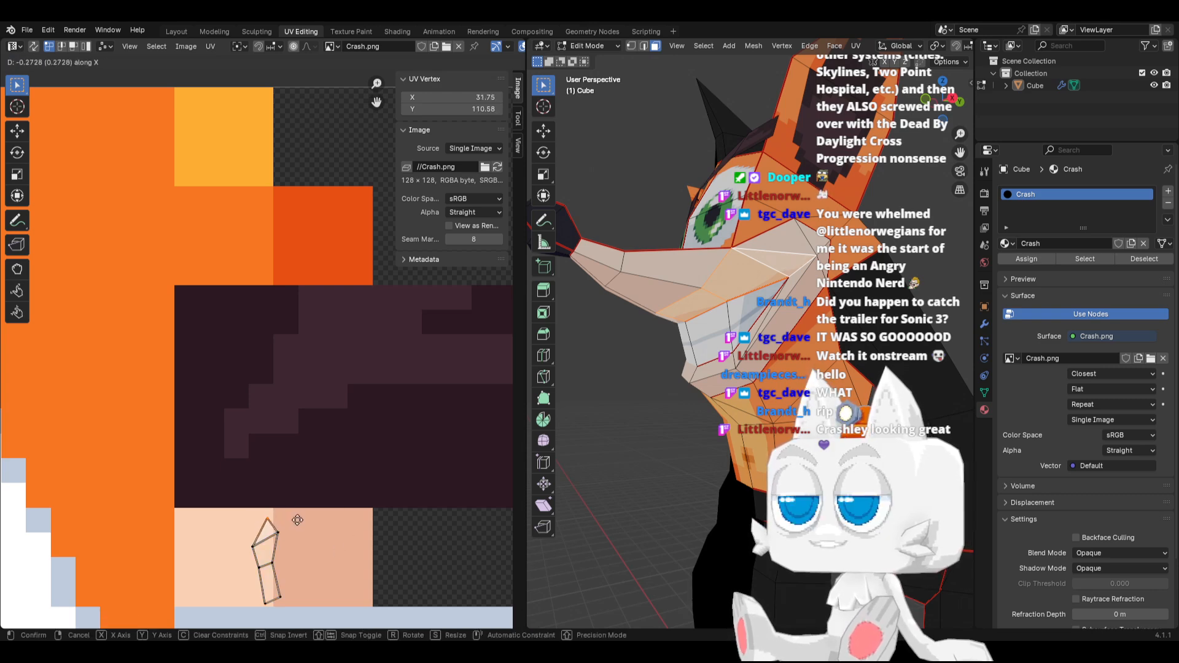
click(298, 523)
click(259, 554)
key(g)
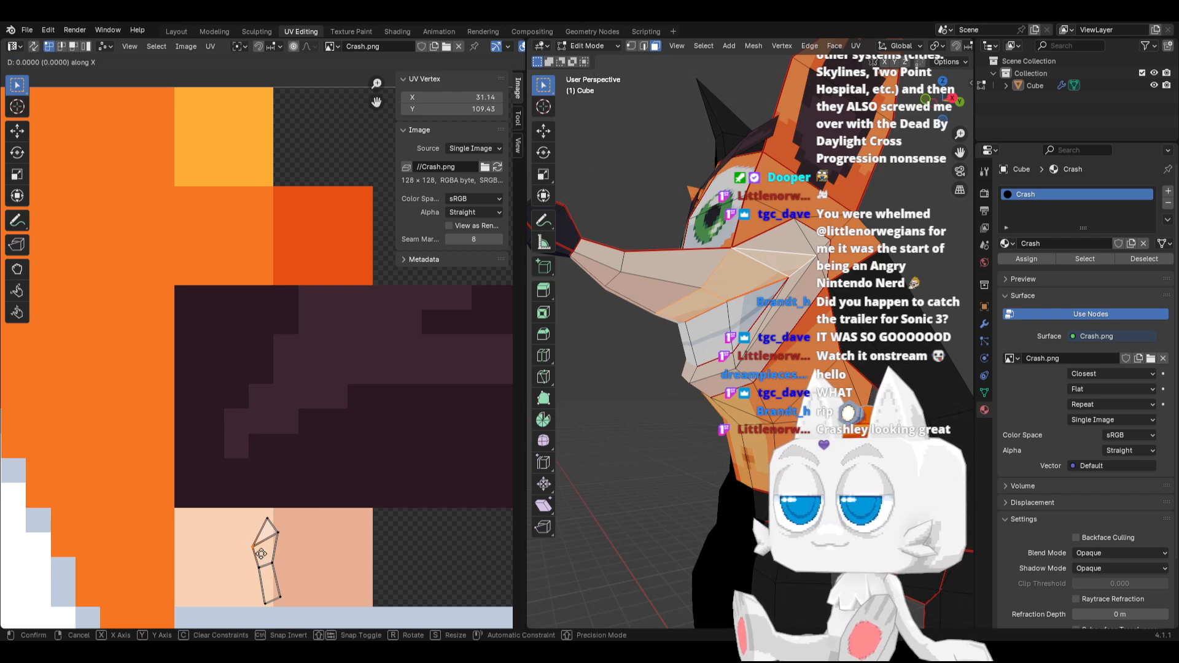
click(270, 551)
Move the lower-left upper-lip UV vertices along X to the skin swatch border and snap the bottom one to pixels
drag(243, 553, 282, 610)
key(g)
key(x)
click(302, 570)
key(g)
key(x)
click(318, 613)
key(shift+s)
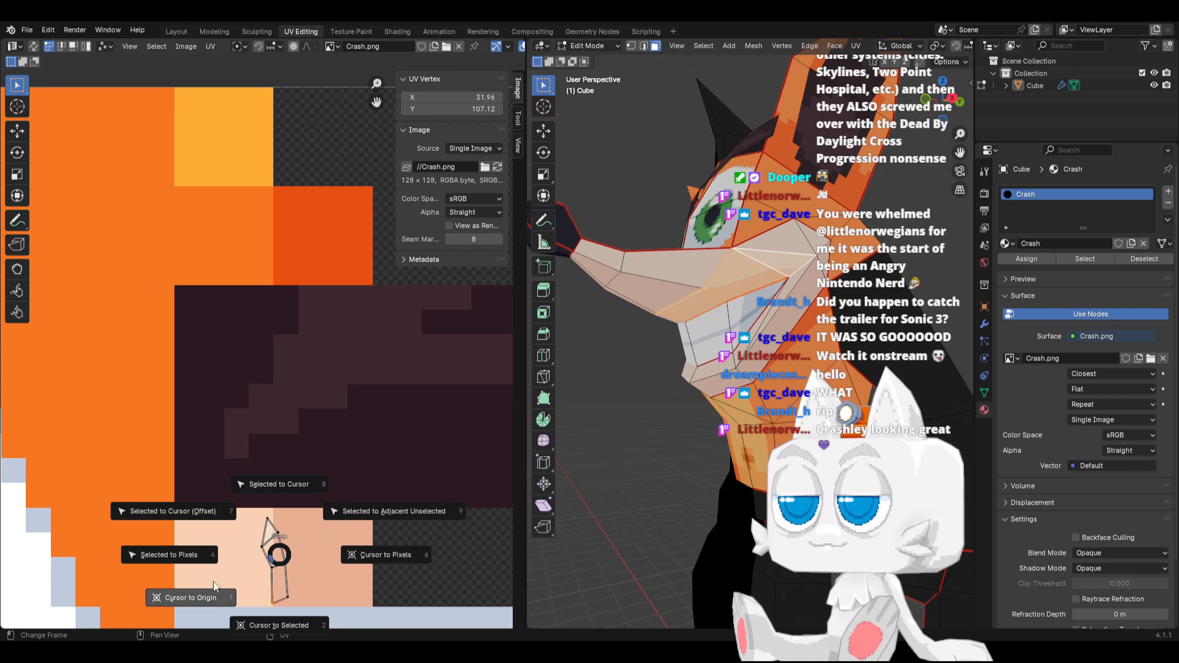
click(234, 556)
scroll(594, 455, up, 2)
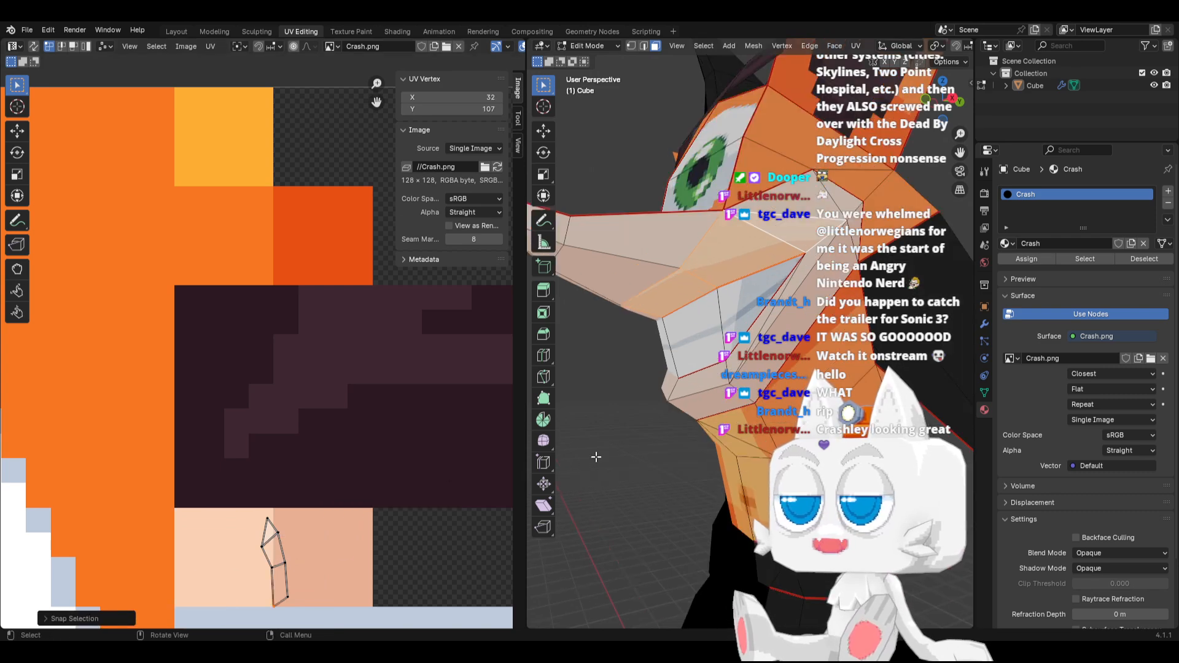
Snap the left middle upper-lip UV vertex to pixels, lower it to Y 108.50 on the swatch border, and inspect the head
shift+middle_drag(377, 509, 353, 435)
scroll(222, 498, up, 1)
key(Tab)
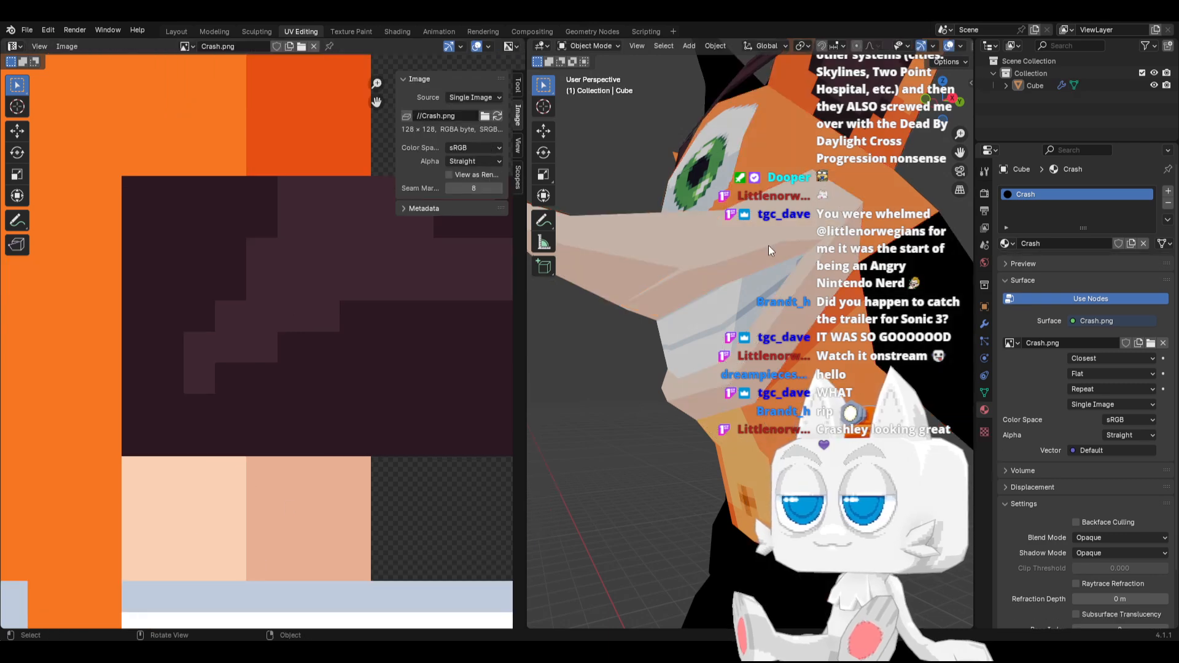
key(Tab)
scroll(230, 565, up, 1)
click(240, 578)
key(shift+s)
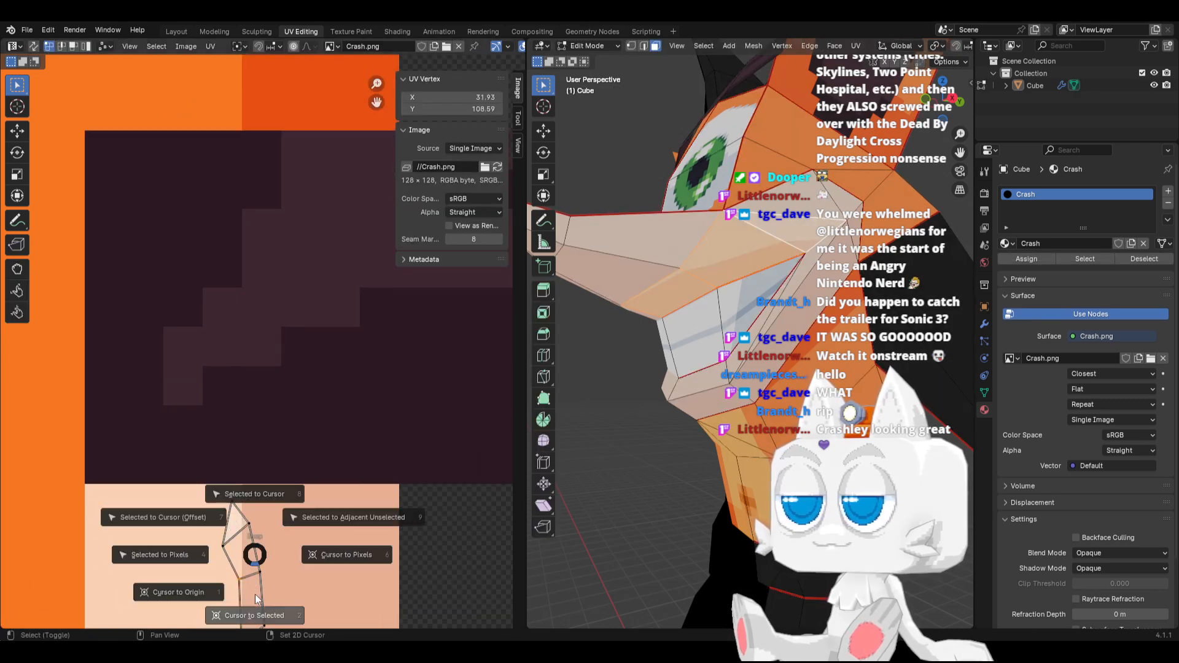
click(161, 558)
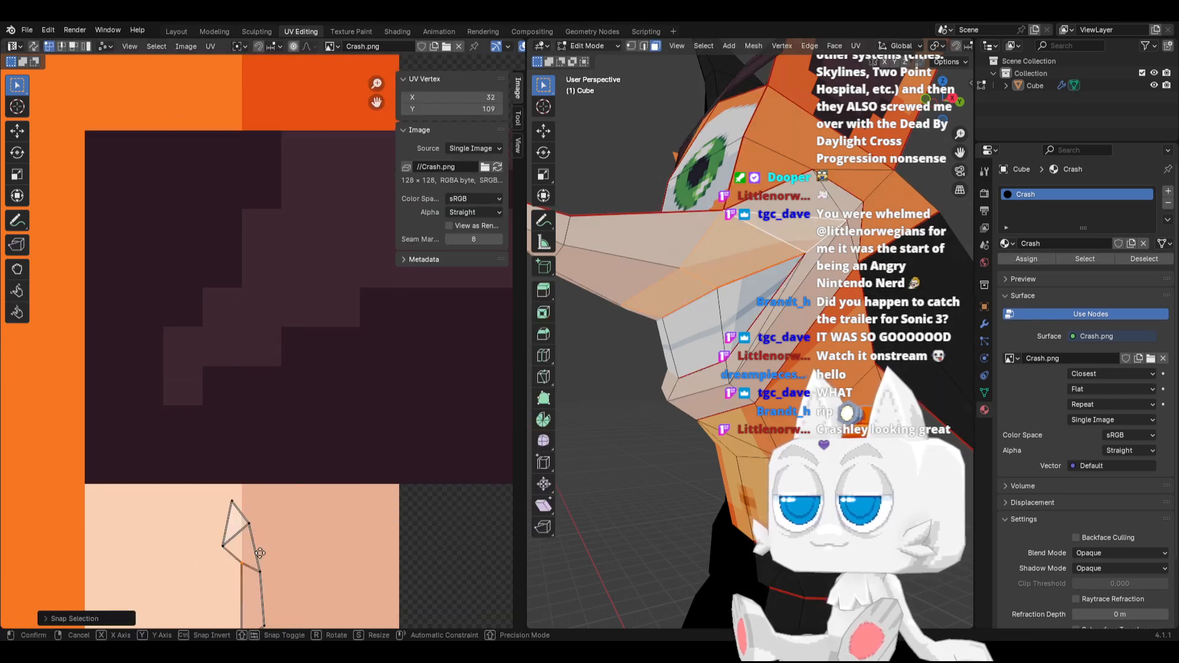
key(g)
click(259, 572)
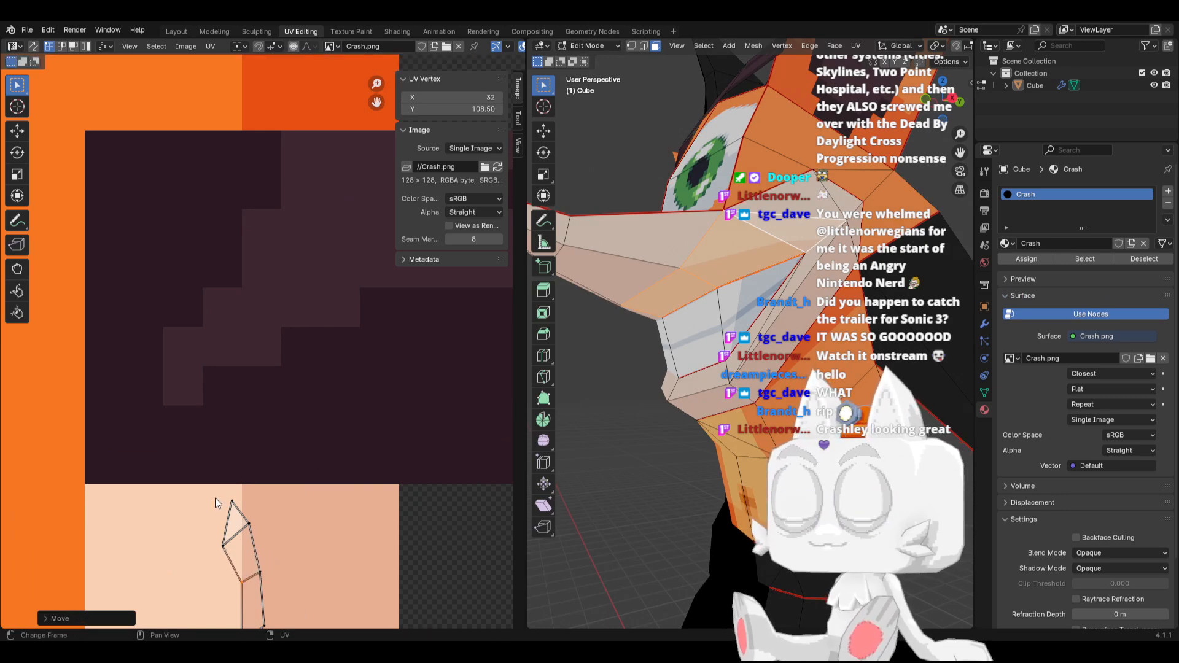
key(Tab)
middle_drag(786, 264, 666, 379)
key(Tab)
Select the orange faces along the upper side of the snout and rotate their UVs within the orange area
click(663, 381)
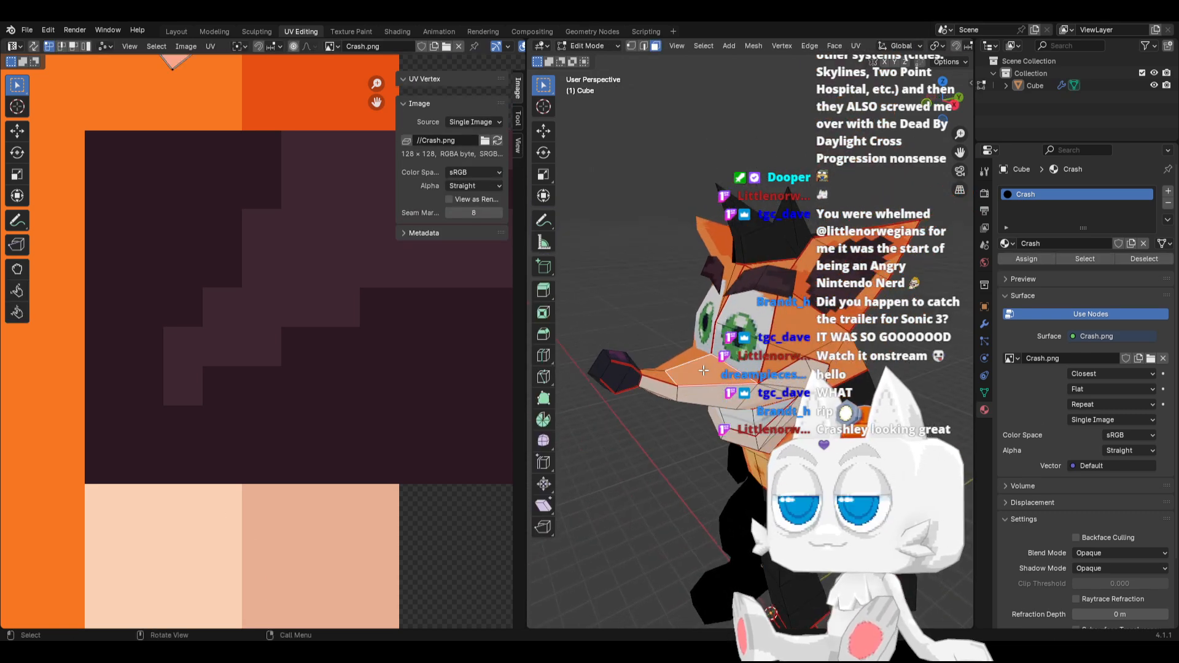
shift+click(663, 380)
scroll(205, 353, down, 3)
middle_drag(247, 213, 241, 320)
key(a)
key(r)
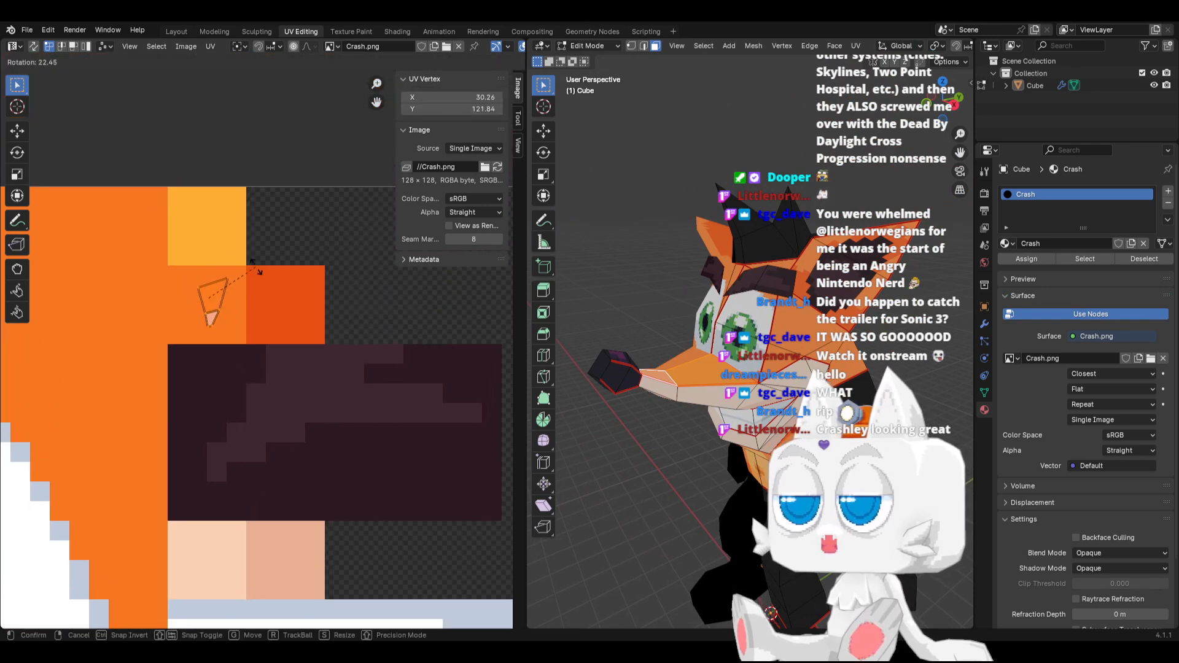
click(240, 250)
Try to move the rotated snout UVs toward the red-orange swatch and undo the move
key(g)
click(259, 285)
right_click(260, 285)
key(ctrl+z)
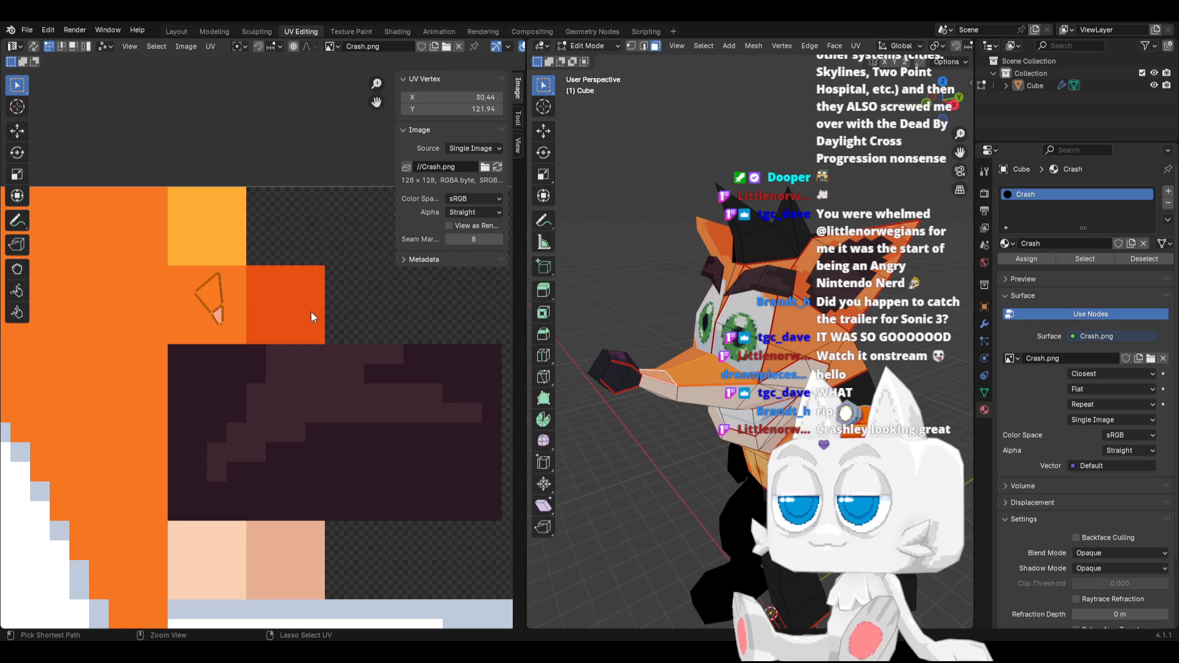
Move the selected snout UVs onto the border between the orange and red-orange swatches and rotate them slightly along it
key(g)
click(338, 316)
key(r)
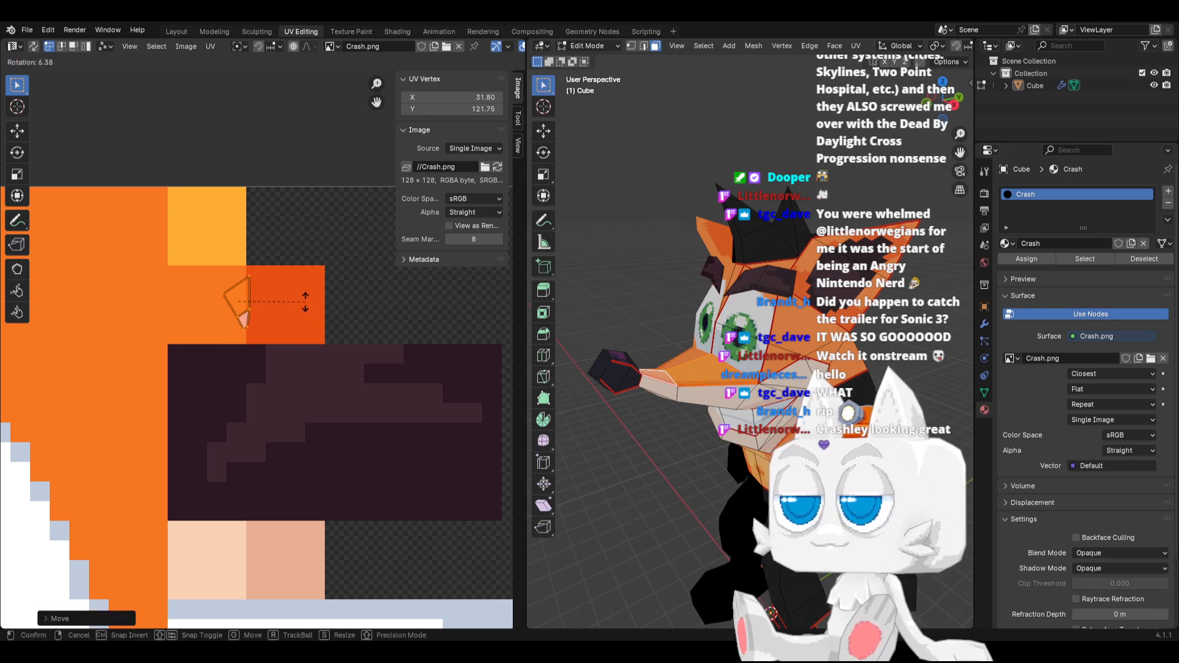
click(305, 316)
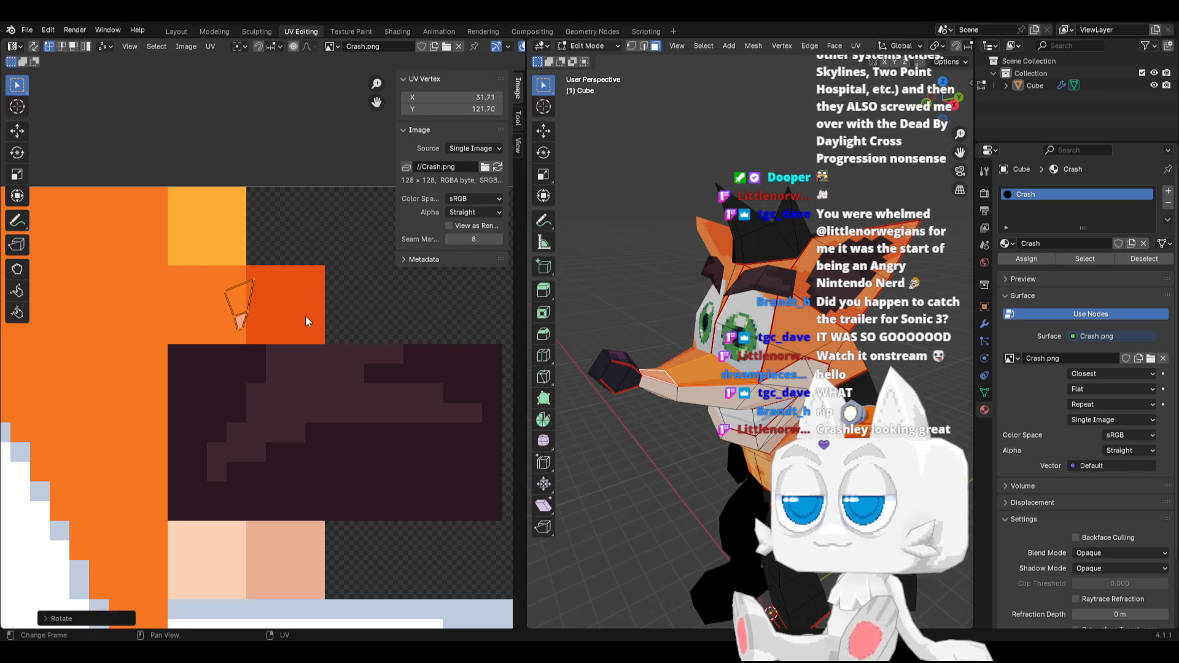
Try to snap the selected snout UVs to pixels and undo the snap
scroll(307, 322, up, 2)
key(shift+s)
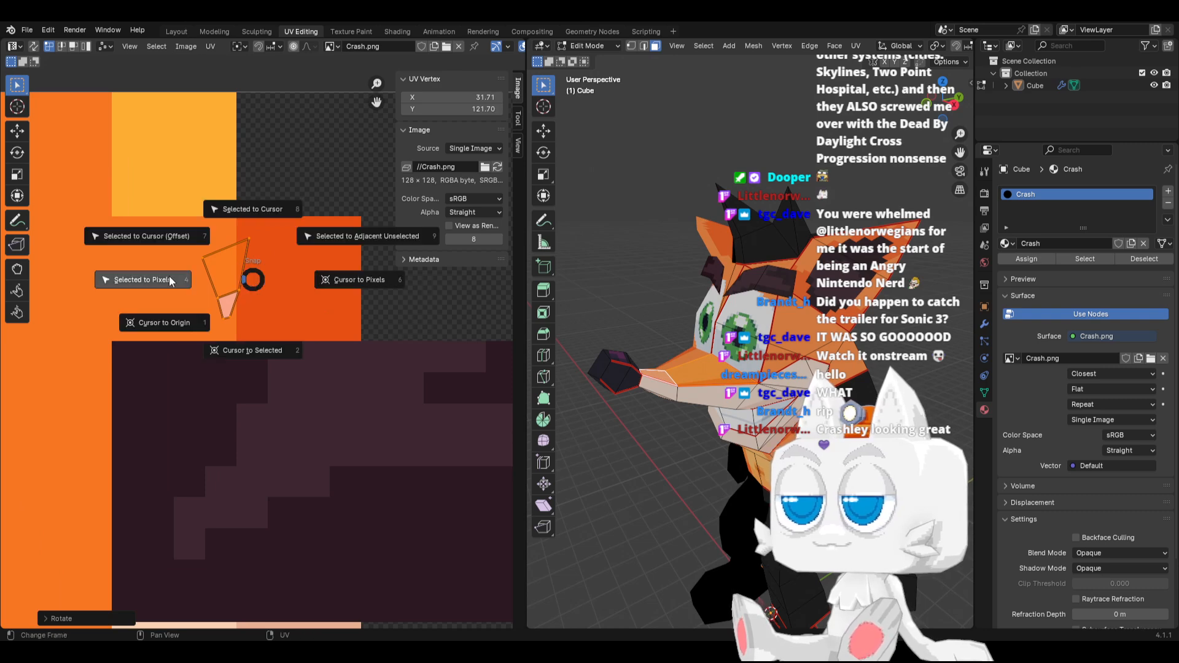
click(238, 256)
key(ctrl+z)
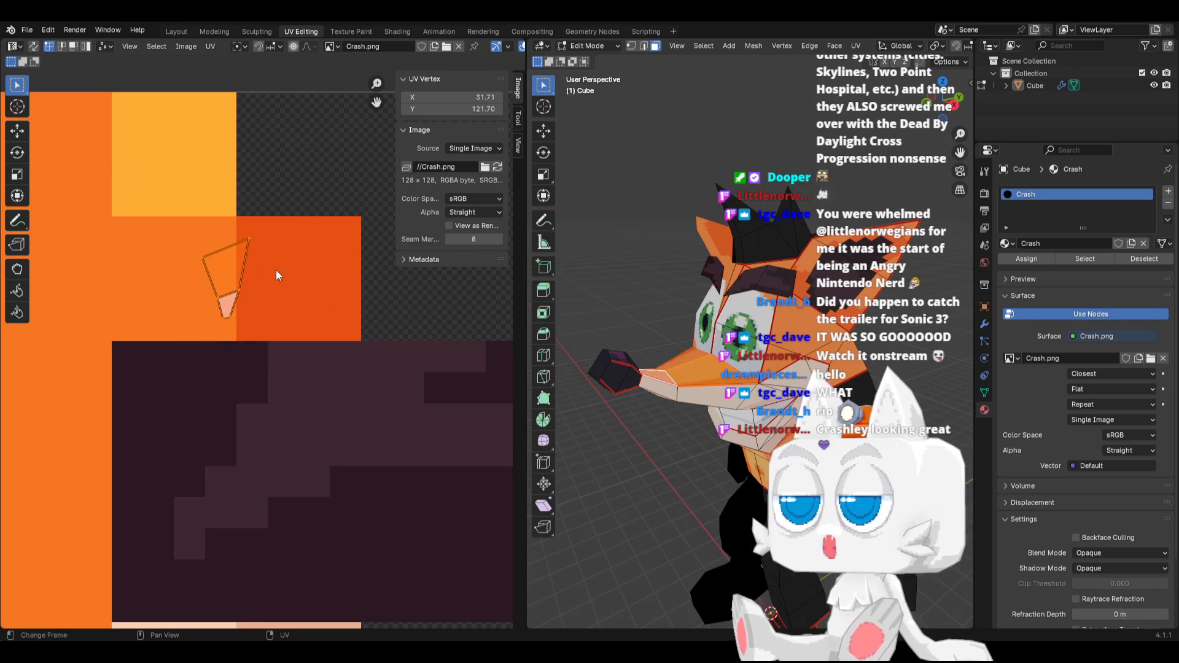
Move the bottom pair of snout UV vertices toward the red-orange border to X 31.87, Y 120.80, and inspect the snout in Object Mode
click(255, 245)
scroll(277, 299, up, 3)
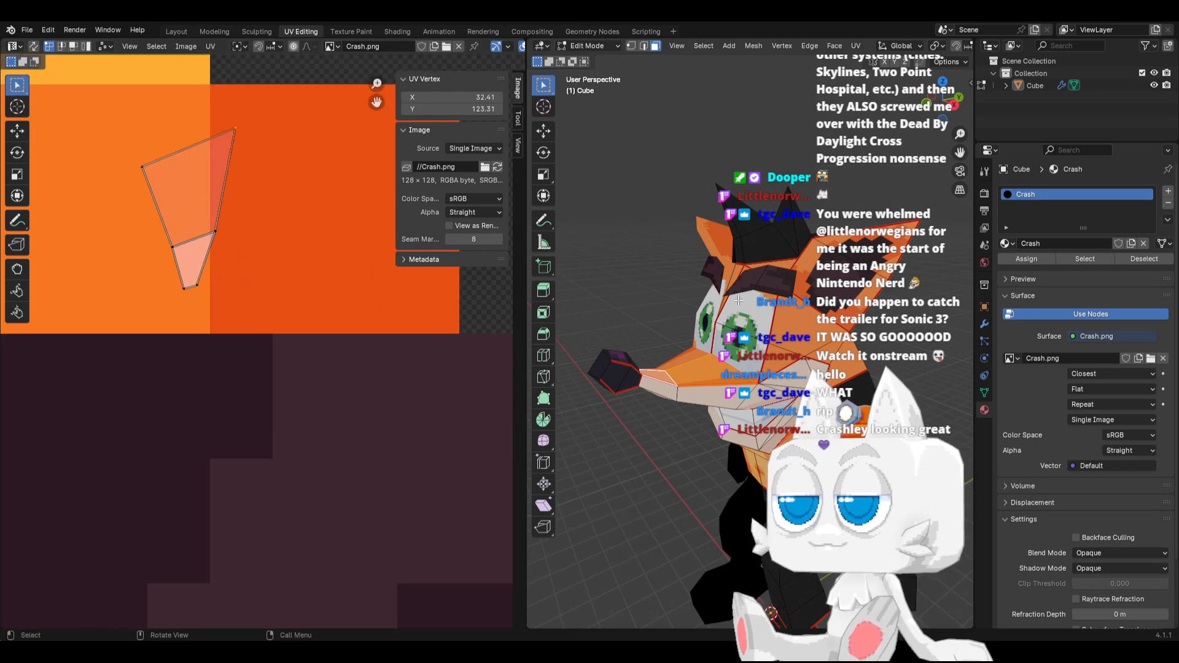
middle_drag(738, 301, 737, 345)
scroll(731, 345, up, 3)
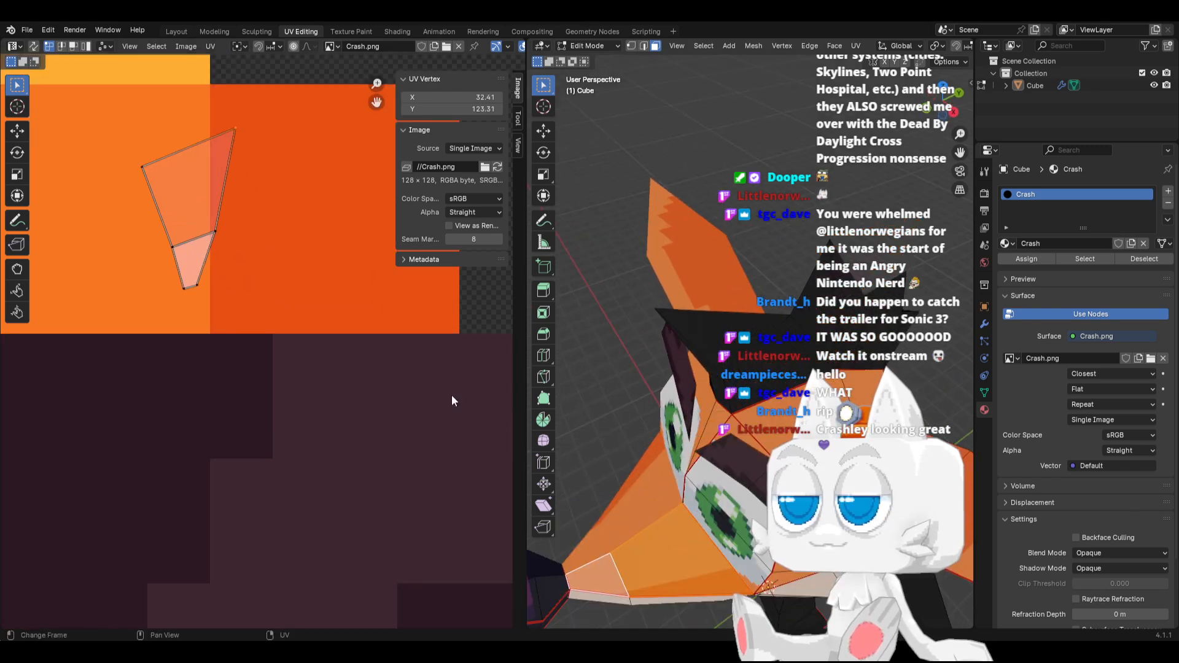
key(r)
click(318, 250)
drag(177, 266, 220, 312)
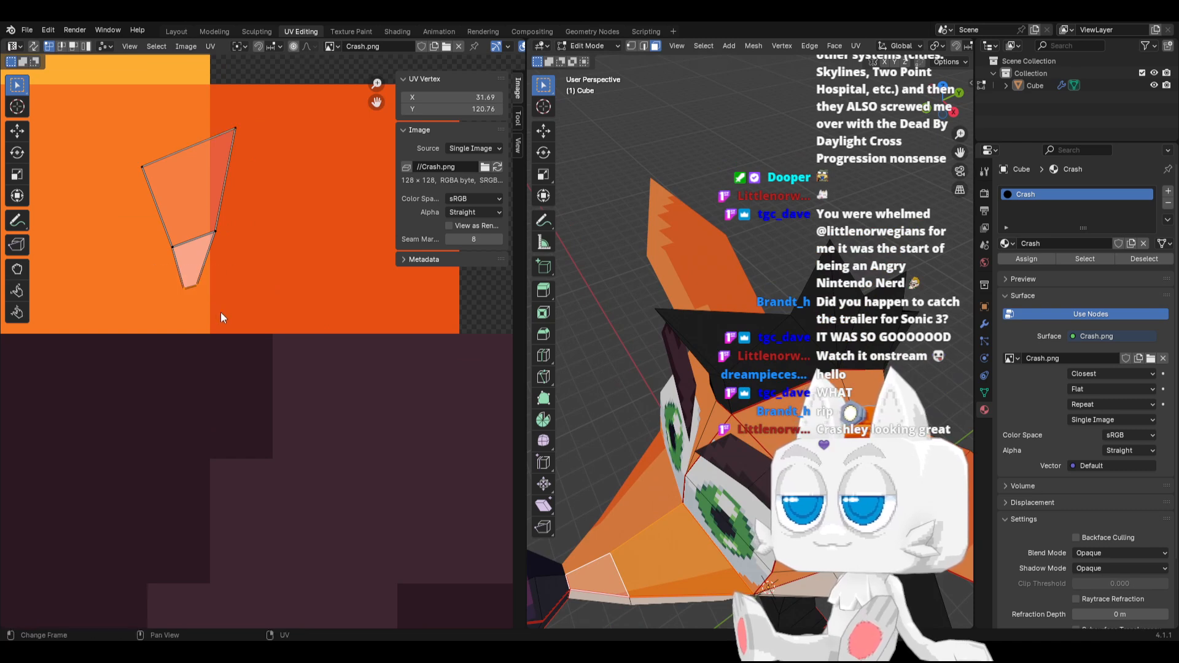
key(g)
click(230, 310)
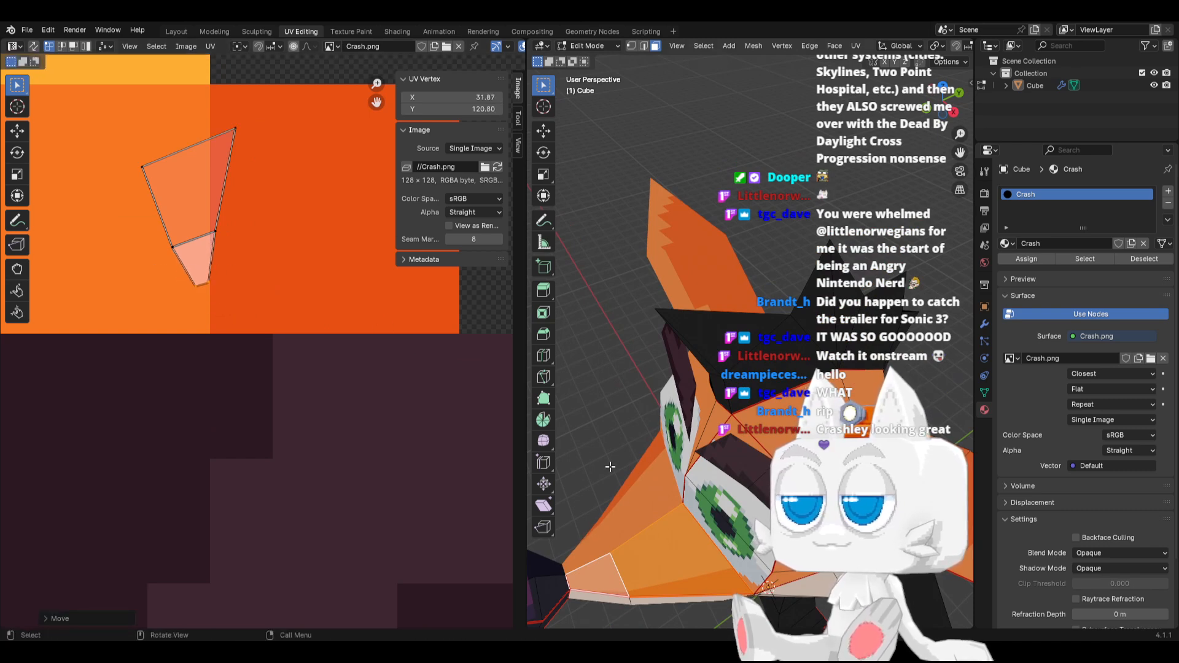
middle_drag(609, 467, 648, 458)
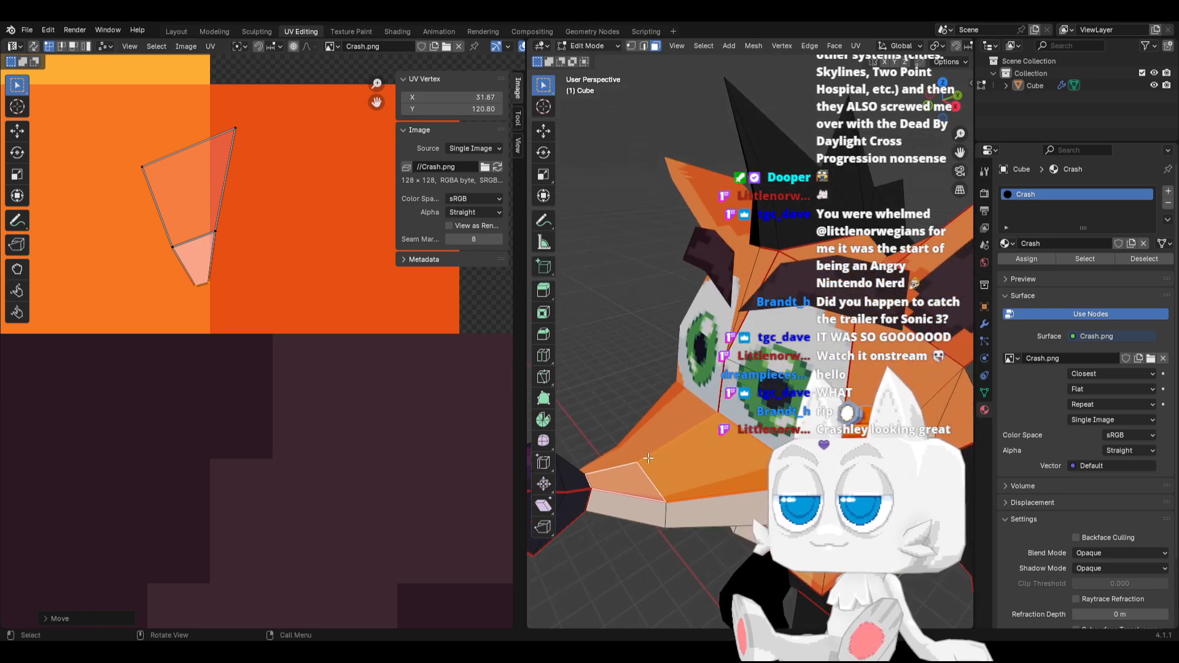
key(Tab)
middle_drag(711, 481, 775, 440)
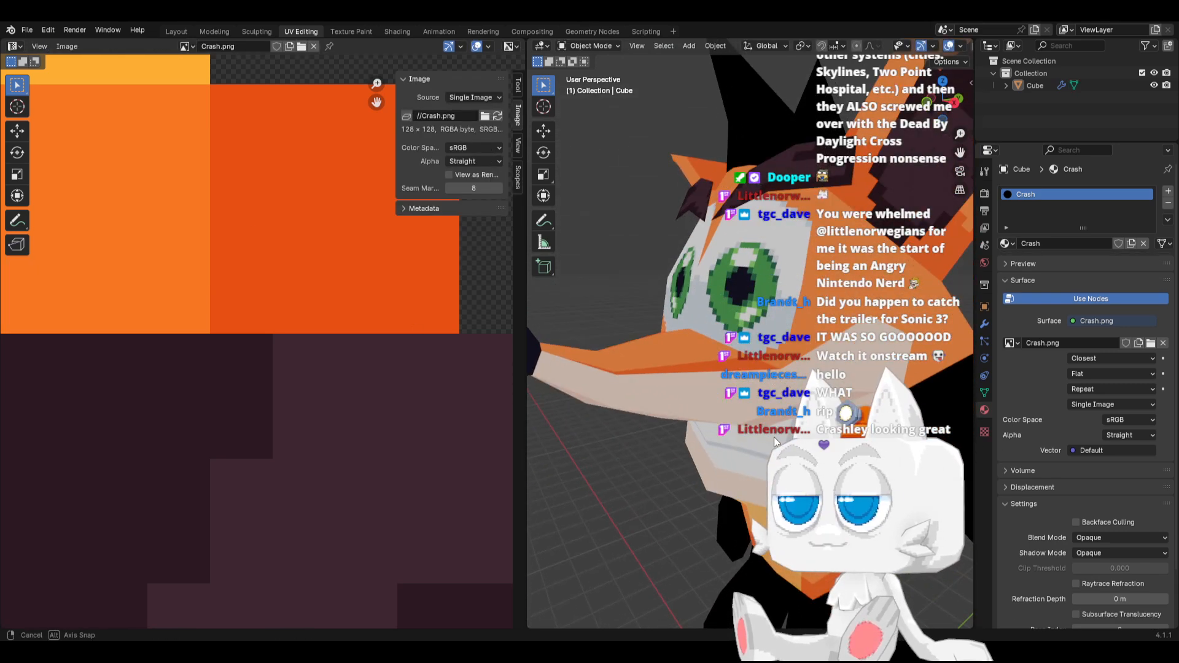
key(Tab)
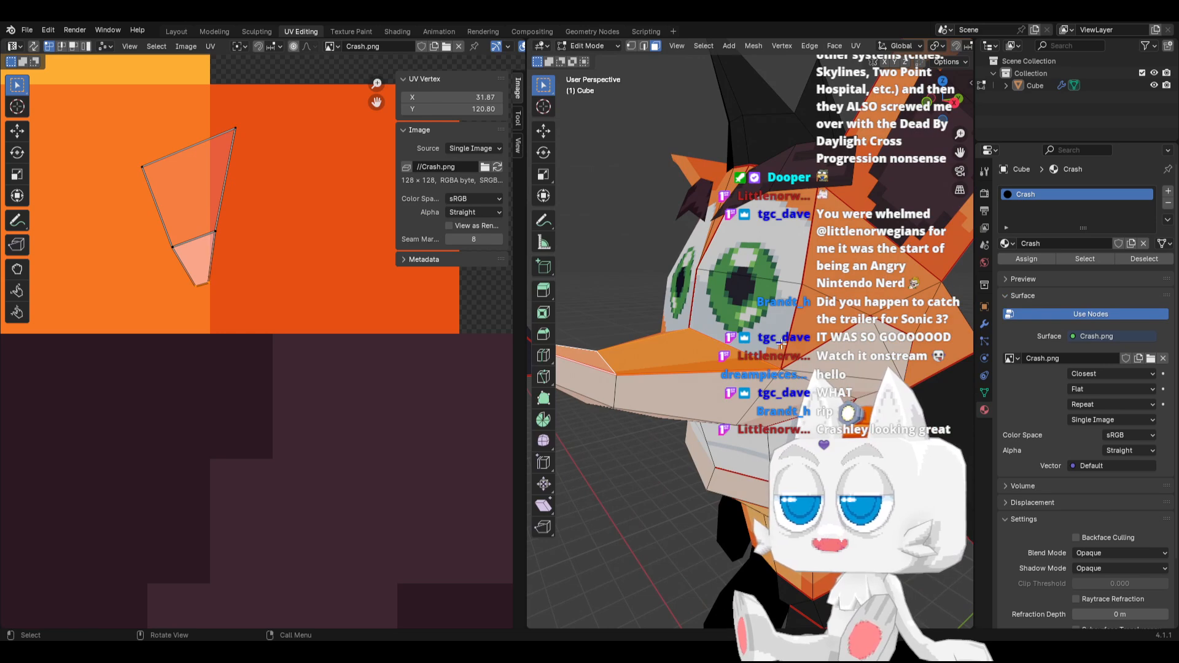
Select the orange cheek face beside the eye, then move its UVs to the orange and red-orange swatch border and rotate them
click(781, 344)
scroll(231, 274, down, 4)
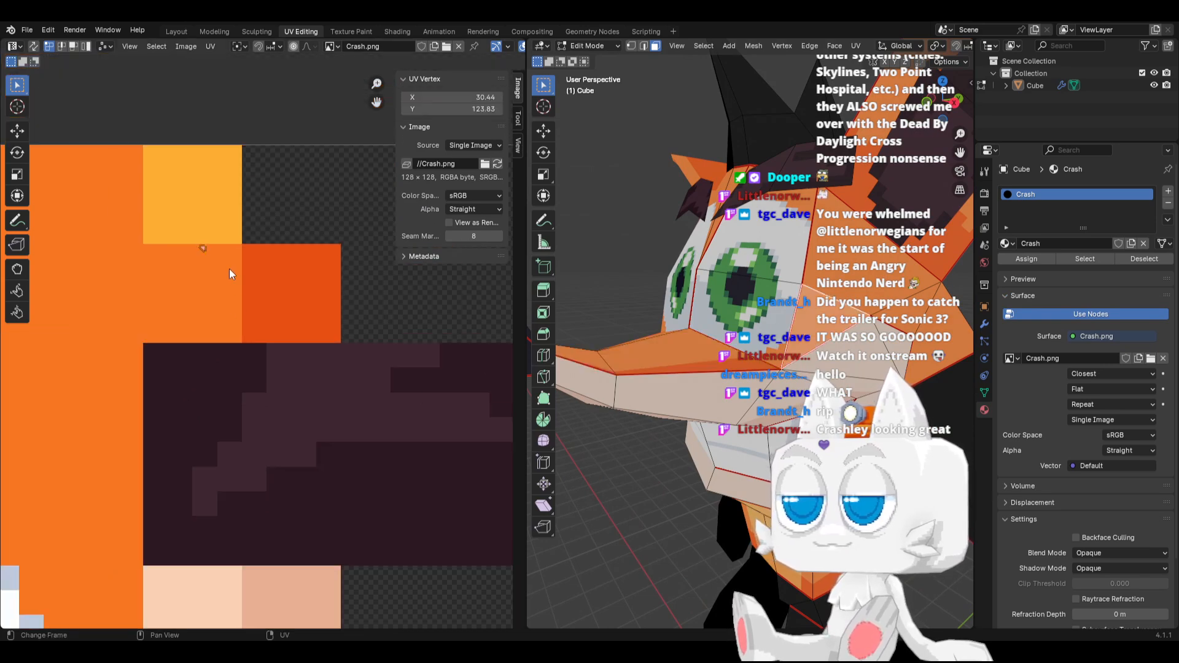
key(g)
click(264, 302)
scroll(263, 346, up, 3)
key(r)
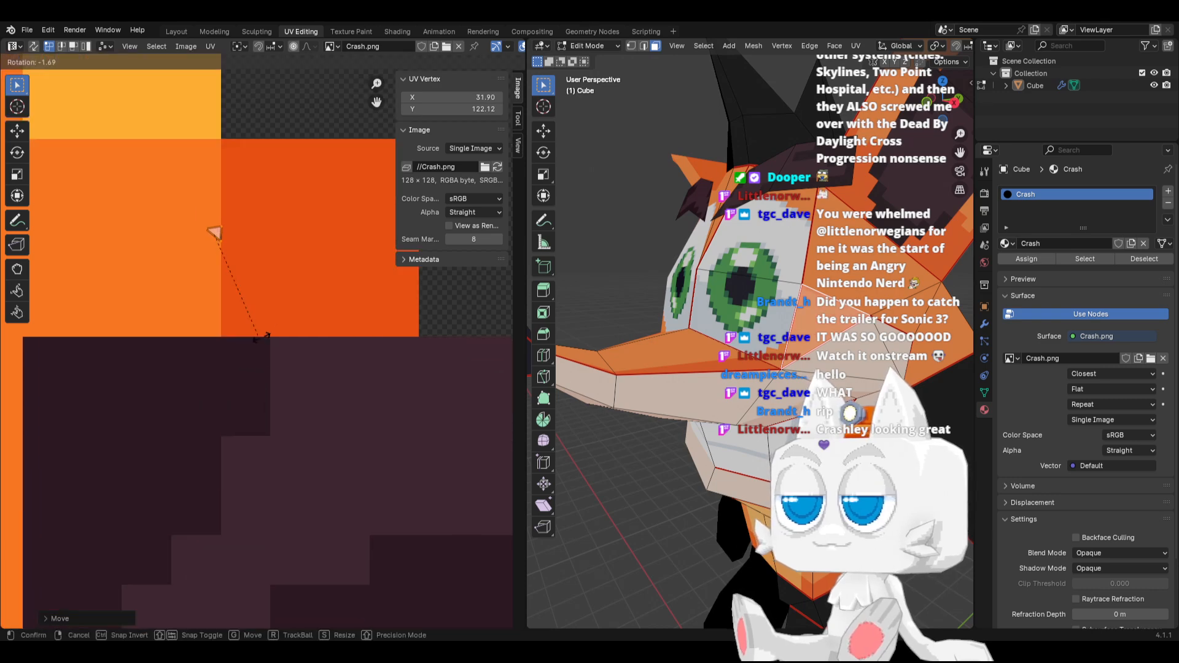
click(270, 233)
Refine the cheek face's UV rotation and place it across the swatch border at X 31.95, Y 121.91, then inspect the head in Object Mode
key(r)
click(251, 230)
key(g)
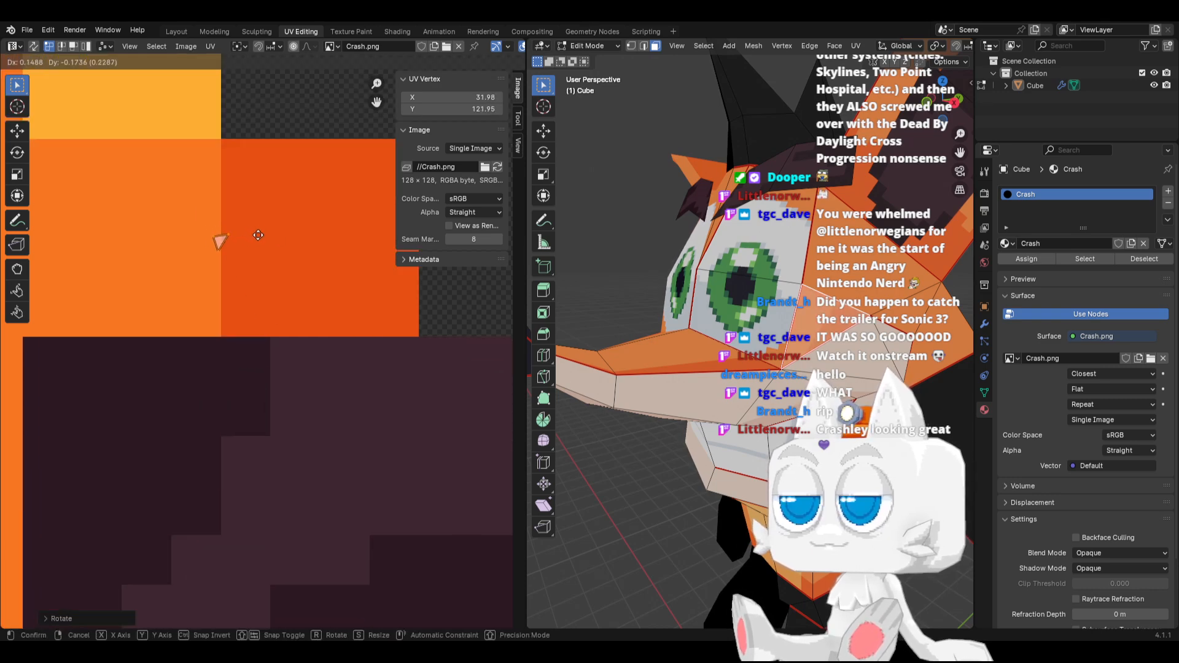
click(257, 235)
key(r)
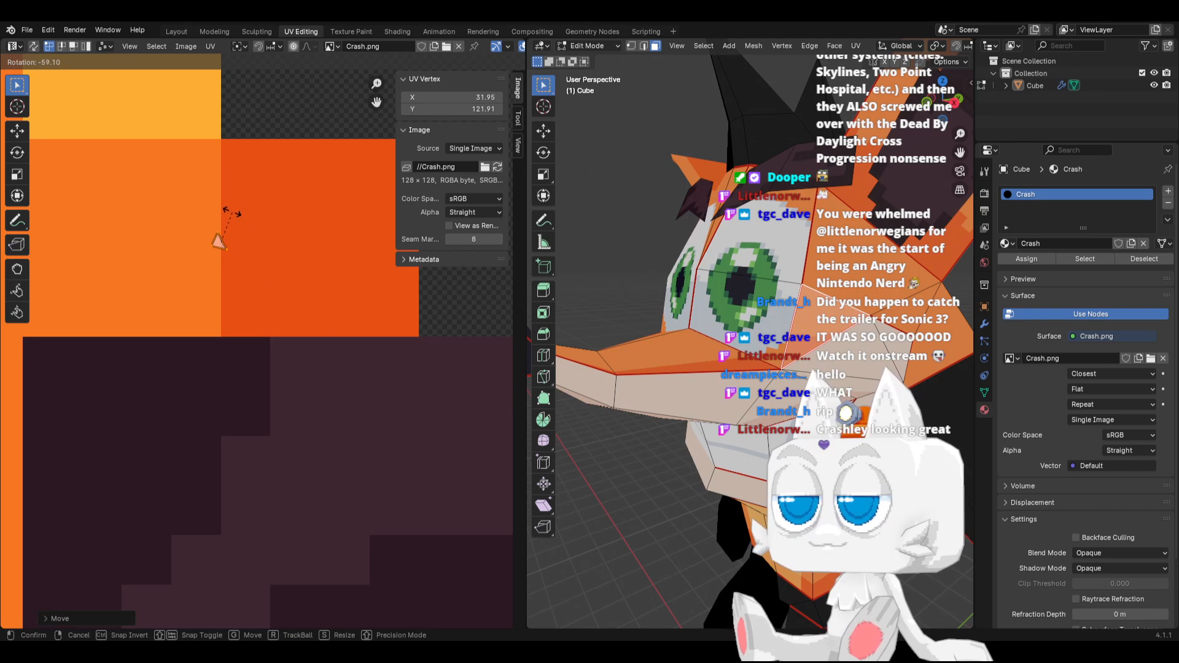
click(232, 213)
key(shift+s)
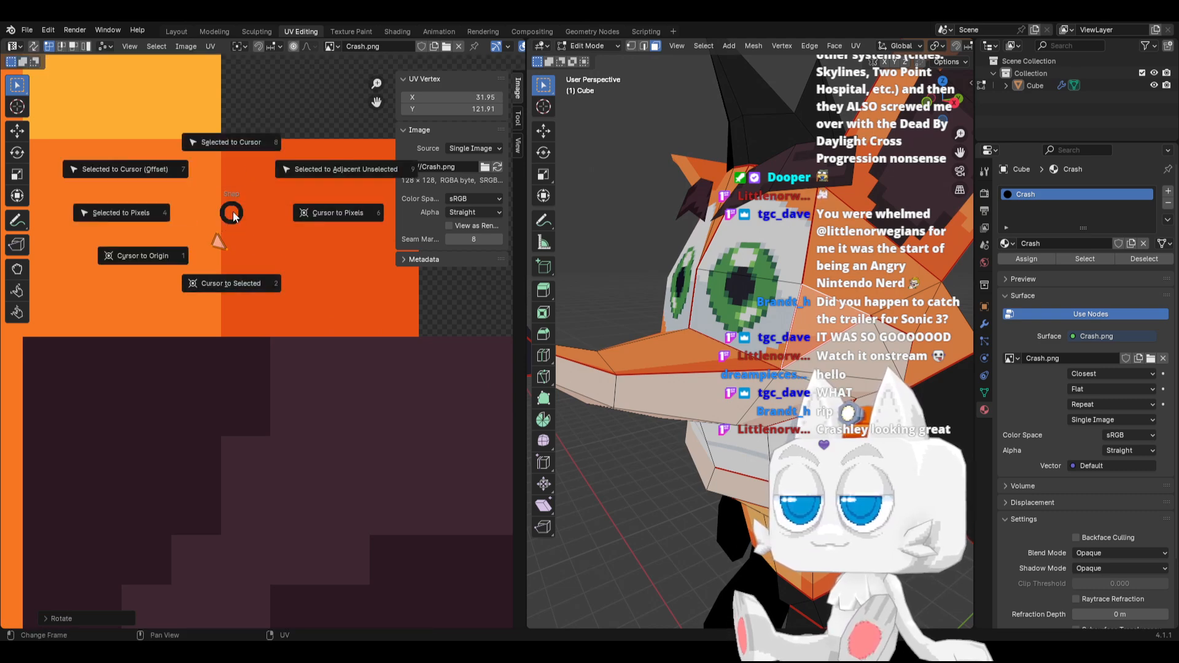
key(Escape)
scroll(267, 344, up, 2)
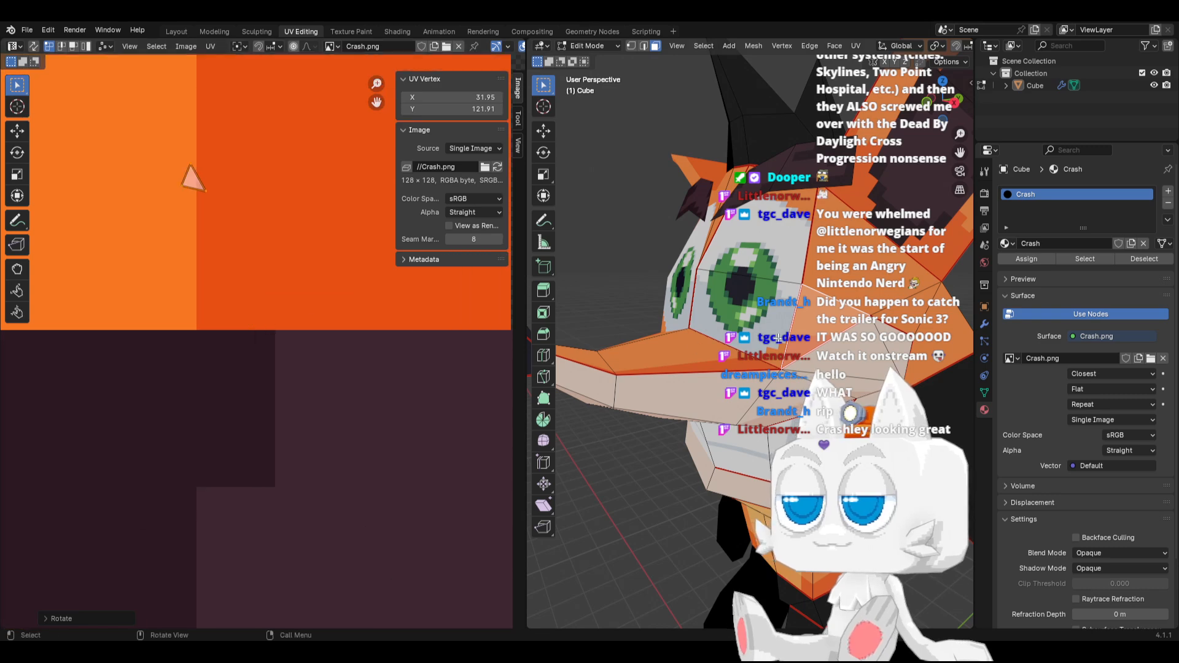
key(Tab)
scroll(777, 357, down, 5)
middle_drag(715, 365, 846, 362)
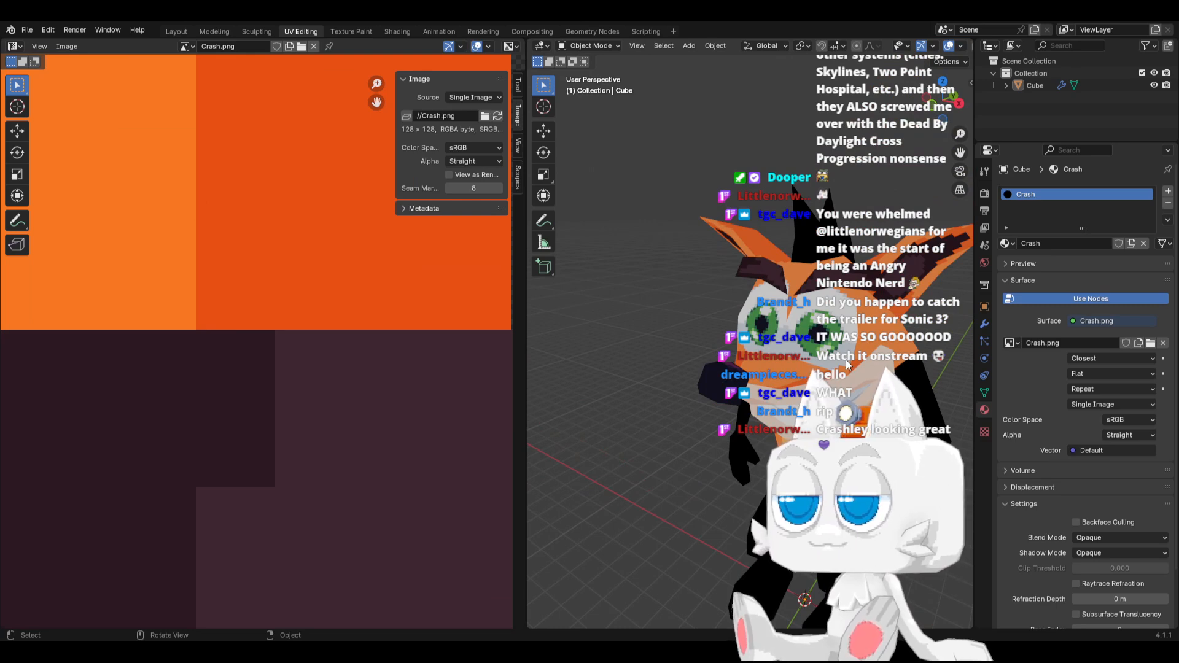
Switch to Aseprite, outline the orange area along the eye's lower slanted edge in red-orange #e75013 and fill it
key(alt+Tab)
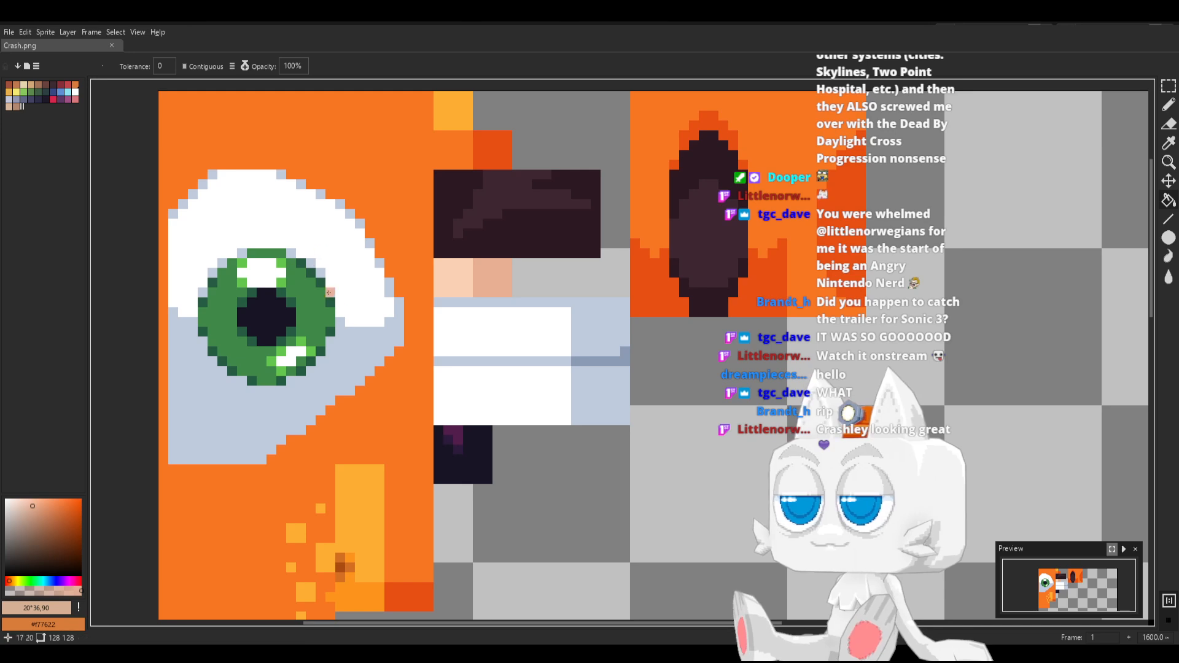
key(b)
alt+click(487, 148)
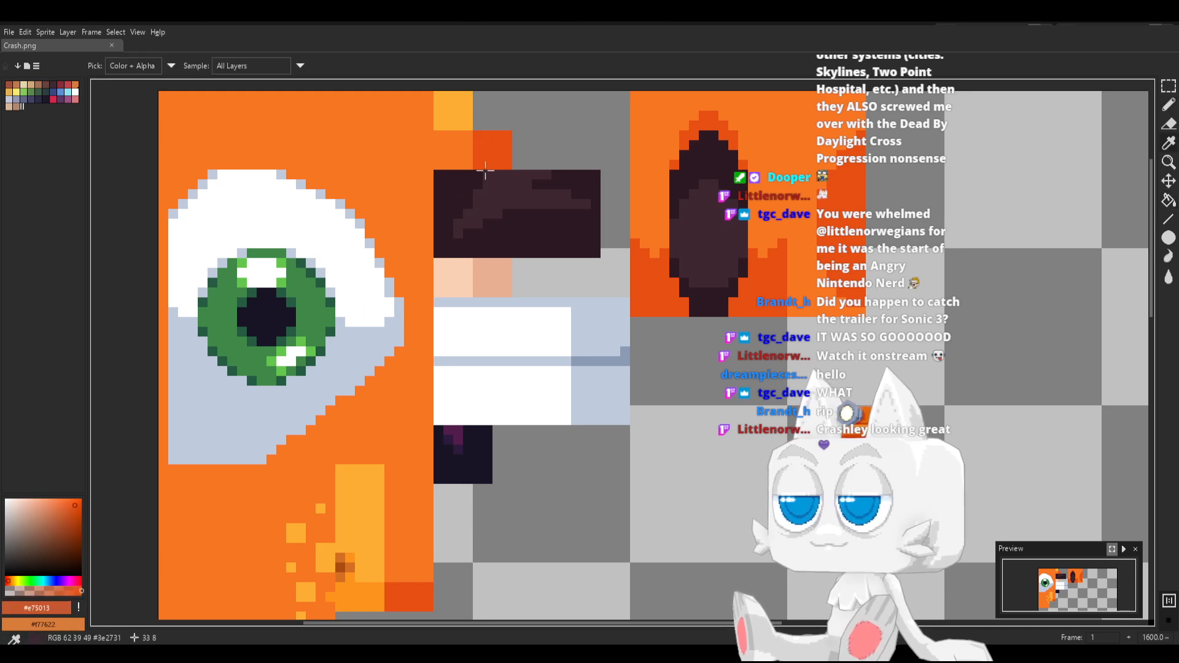
click(411, 350)
drag(418, 351, 428, 352)
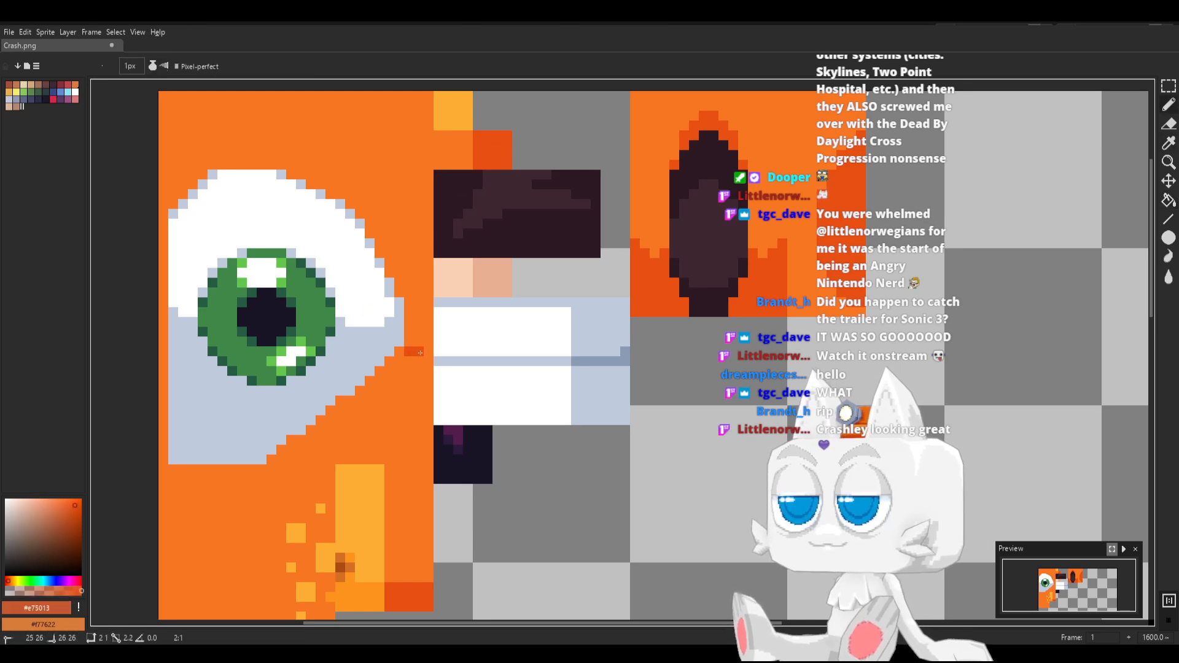
shift+click(428, 458)
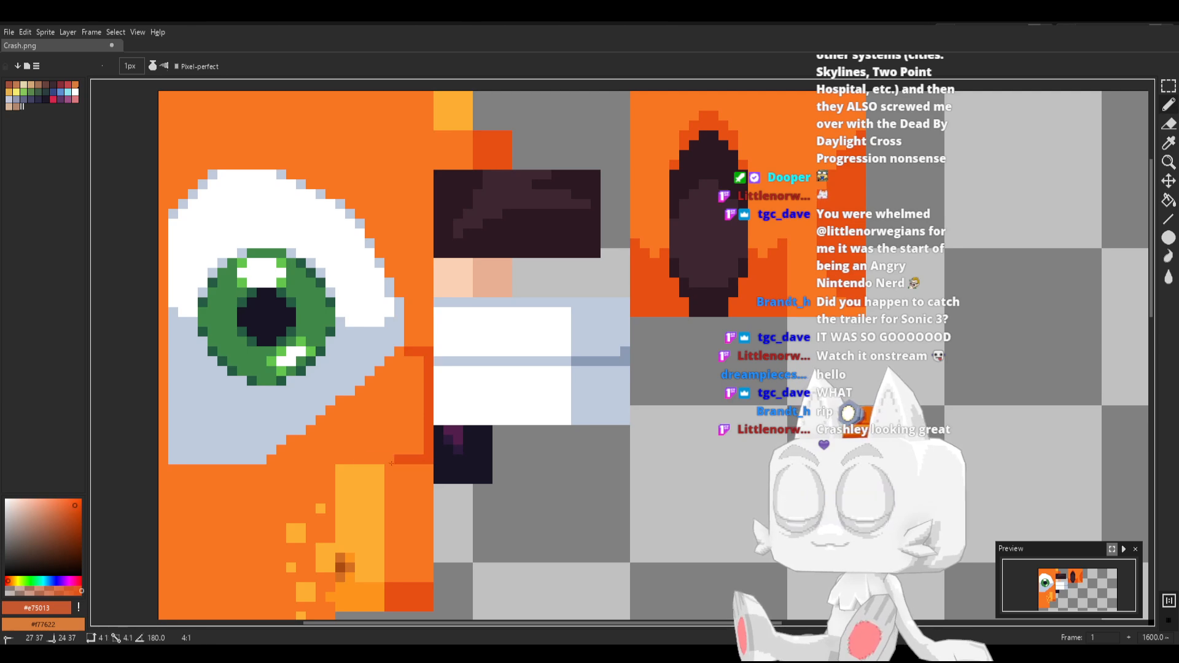
shift+click(275, 458)
key(g)
click(366, 426)
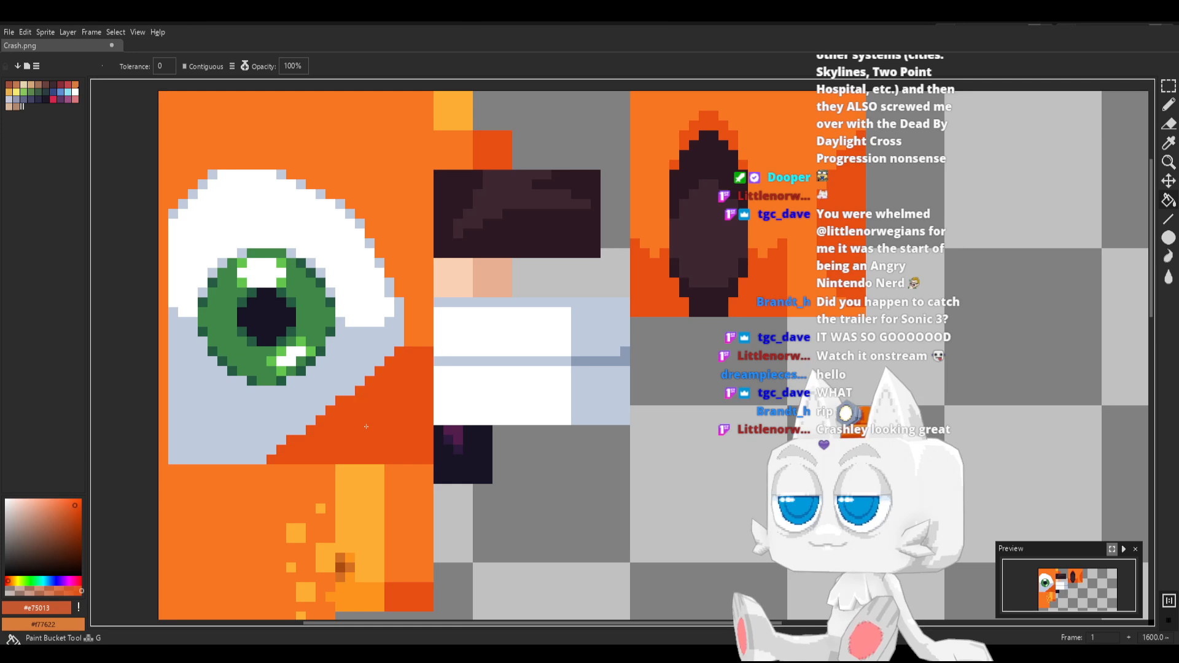
Draw an orange #f77622 pixel edge between the eye's grey lower slope and the red-orange fill, and save Crash.png
key(b)
alt+click(398, 350)
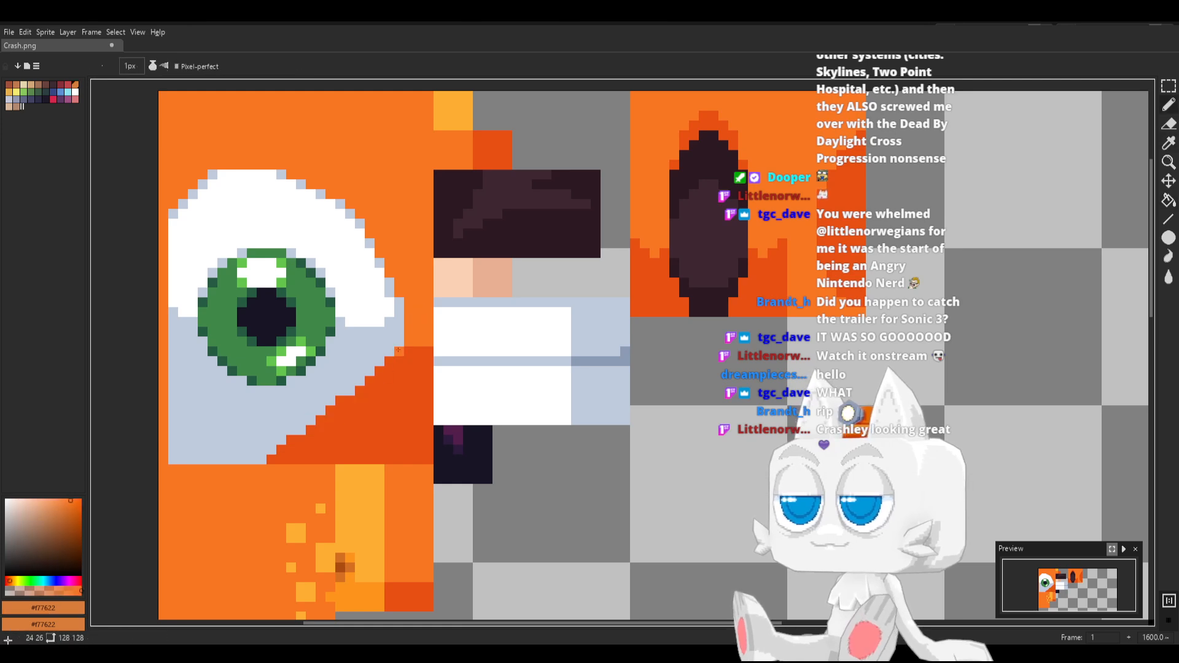
click(369, 380)
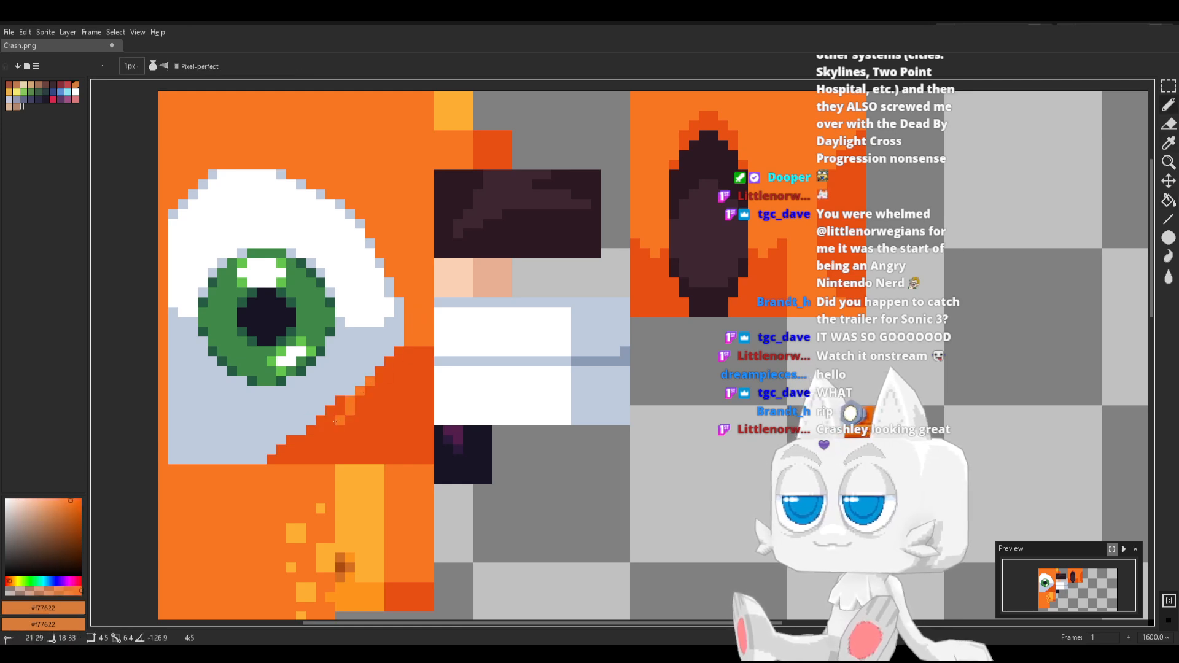
shift+click(321, 420)
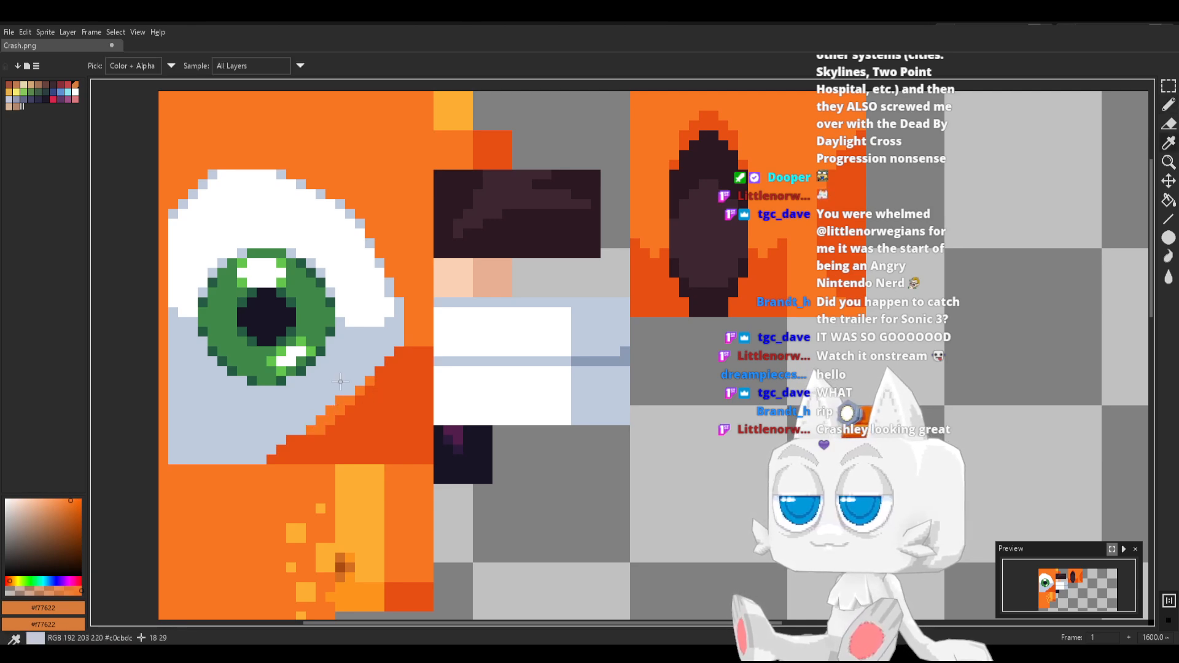
alt+click(319, 417)
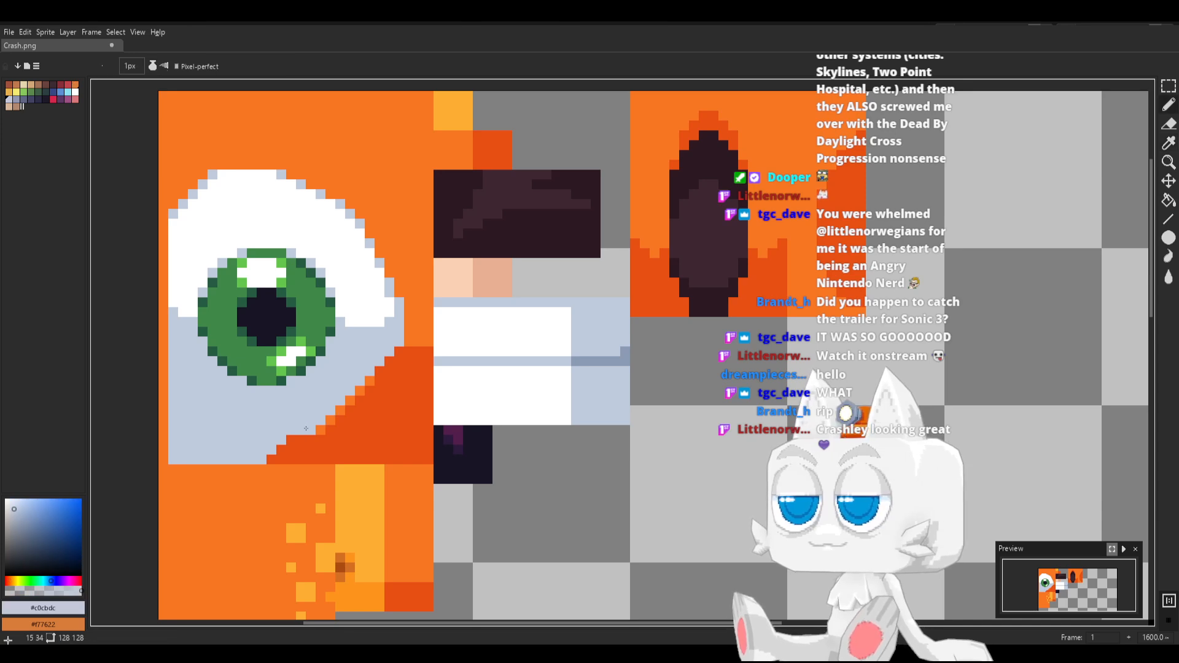
key(alt)
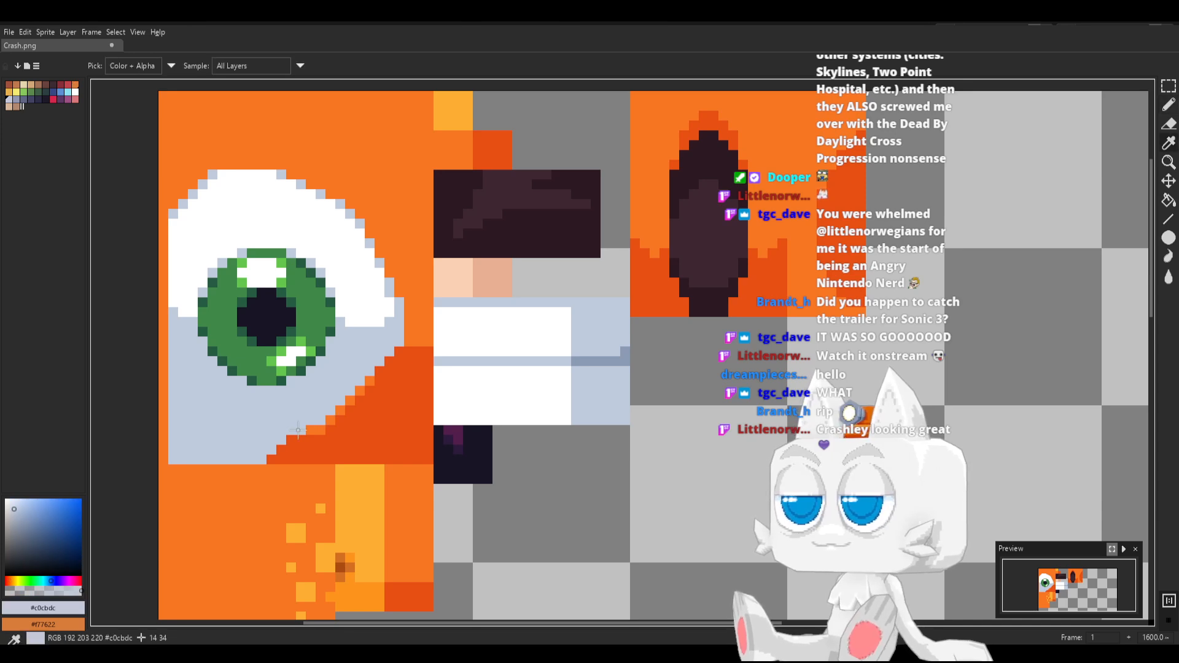
alt+click(350, 404)
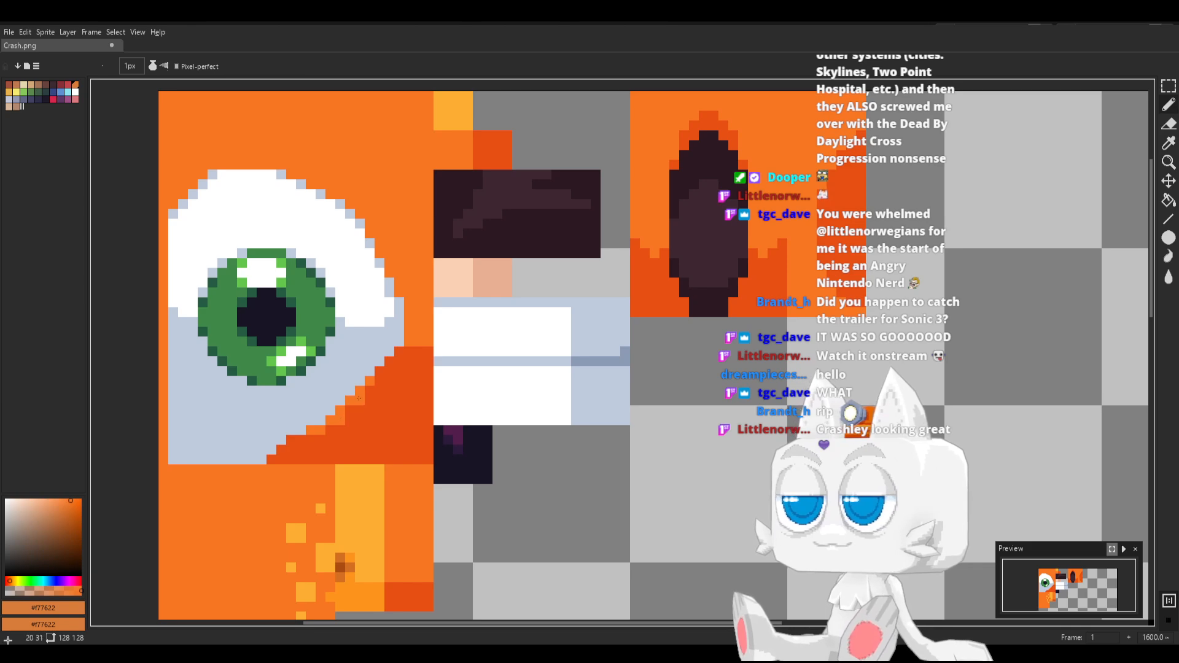
key(ctrl+s)
click(380, 341)
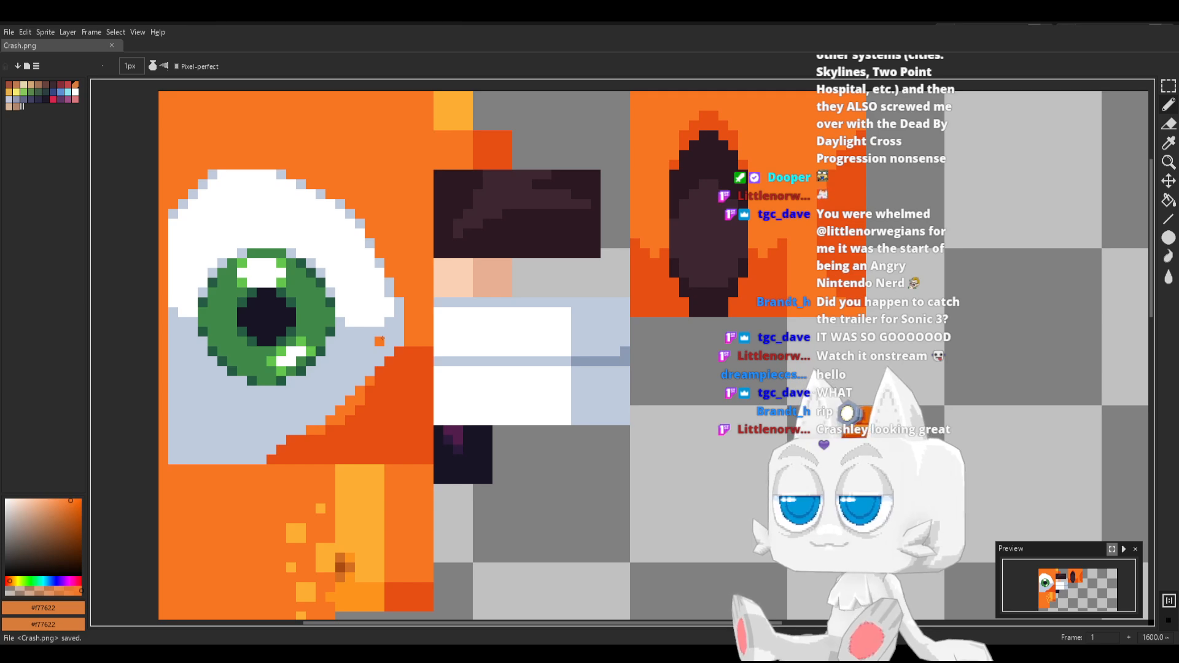
Switch to Blender, reload the Crash.png texture, inspect the eyes from the front and return to Edit Mode
key(alt+Tab)
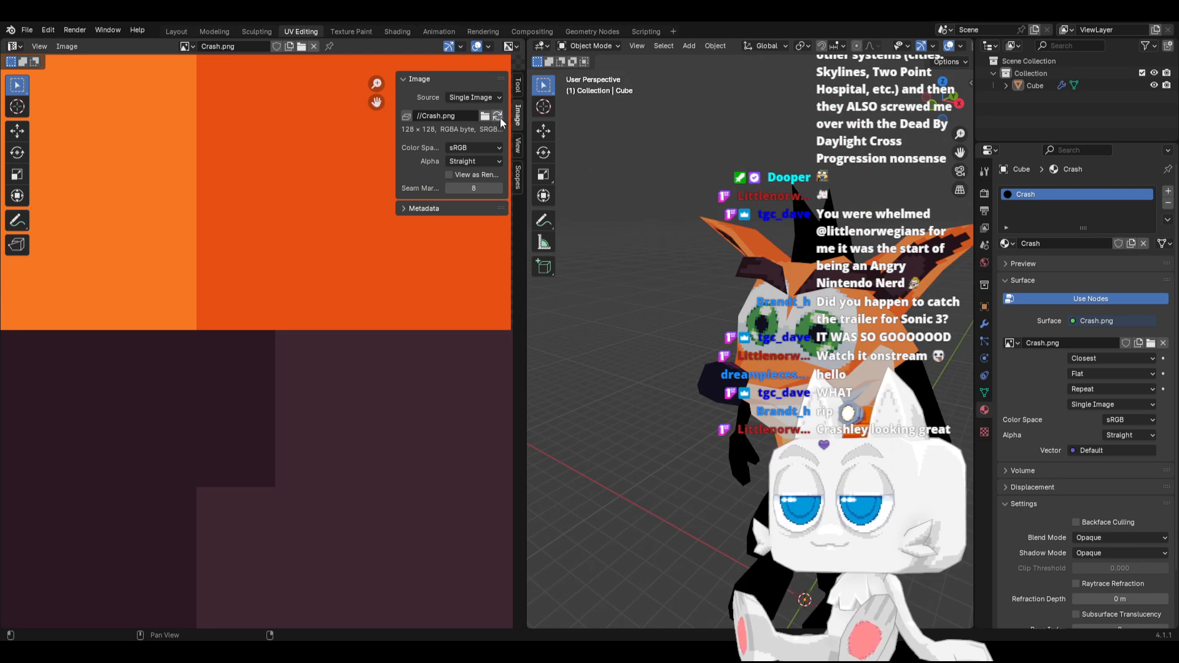
middle_drag(712, 285, 783, 382)
key(Tab)
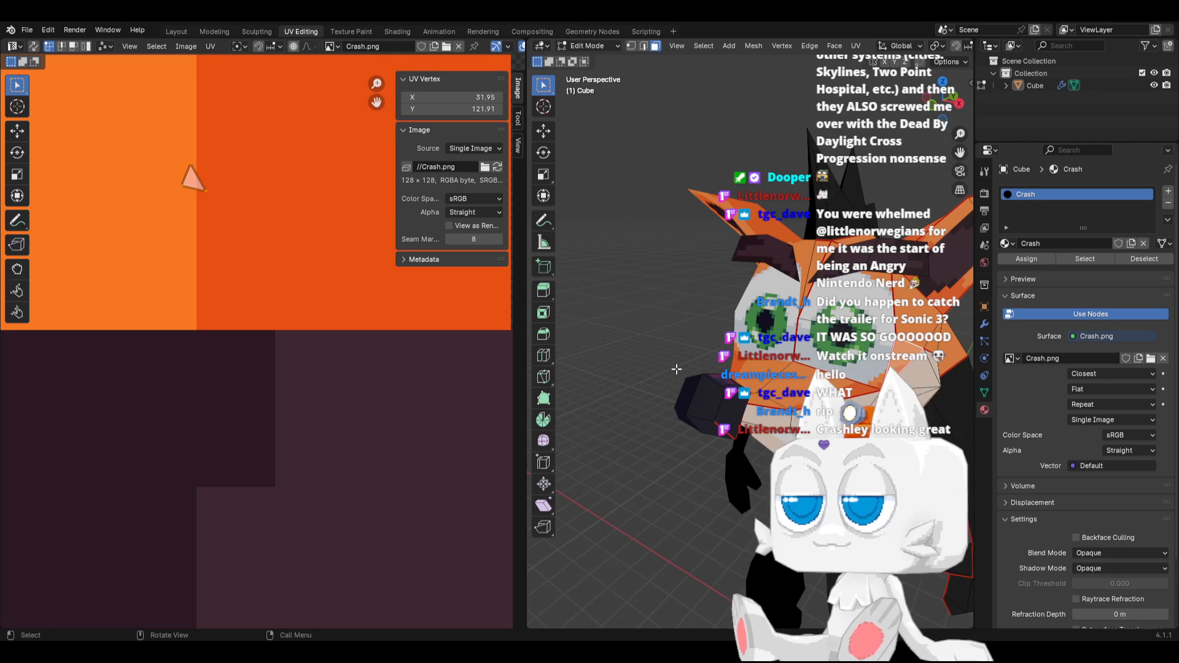
Switch to Aseprite and replace the orange edge along the eye's lower slope with red-orange #e75013, filling the leftover gaps
key(alt+Tab)
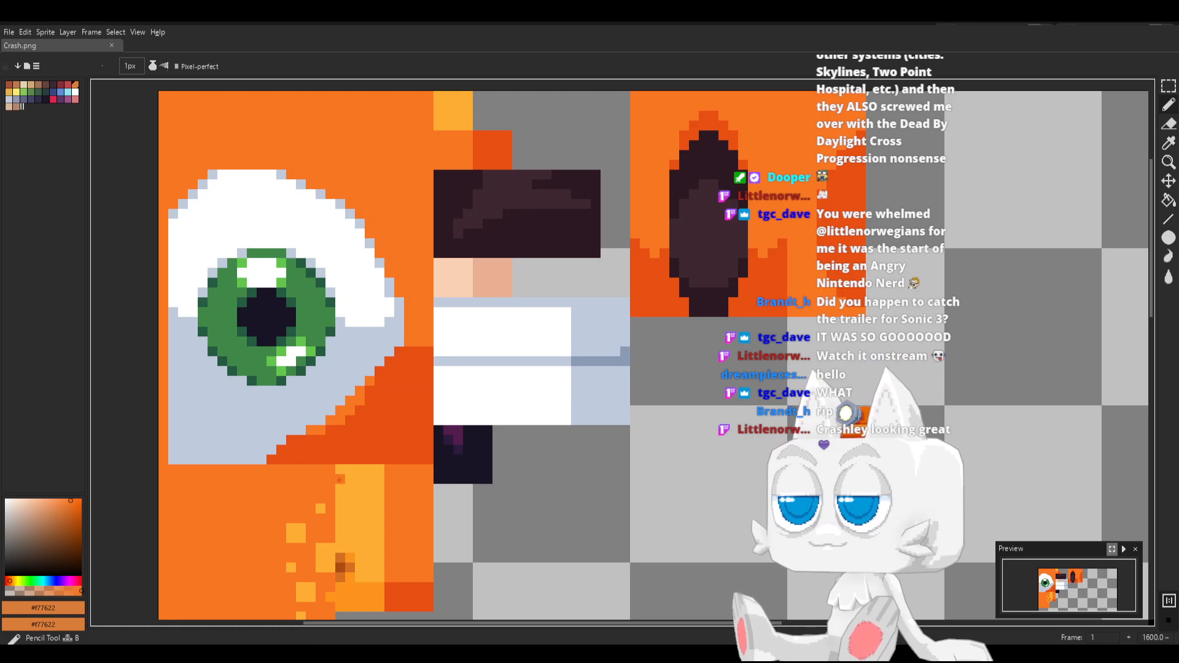
alt+click(265, 455)
click(252, 458)
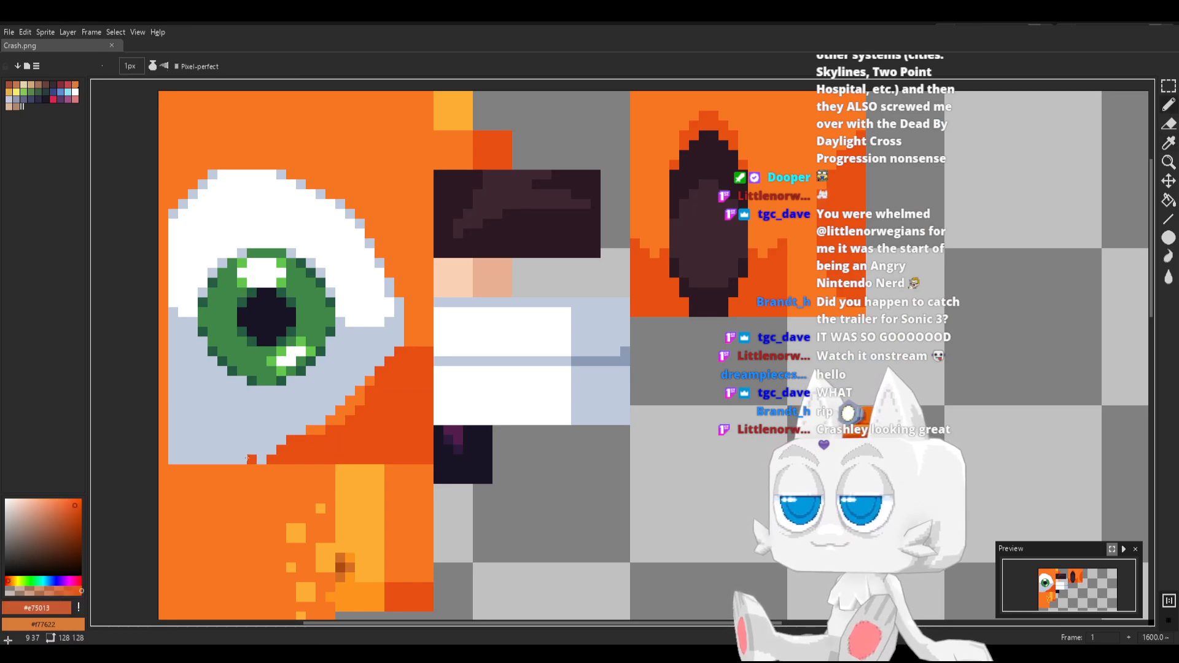
shift+click(381, 364)
key(g)
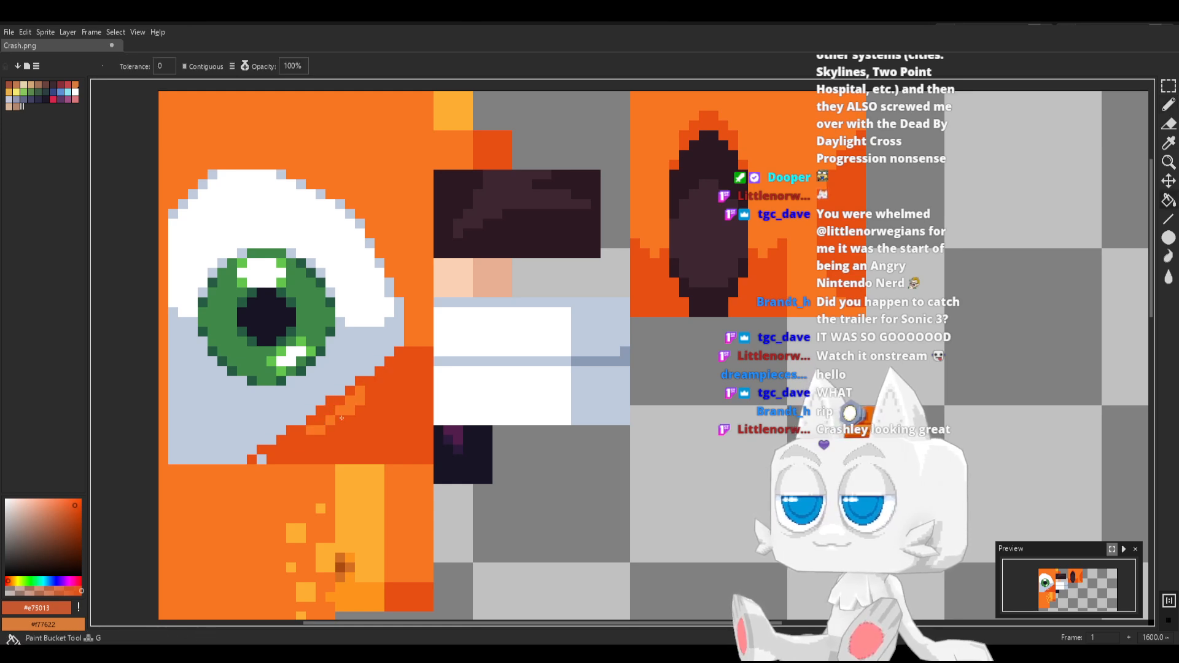
click(332, 419)
click(319, 430)
click(261, 459)
Touch up the stair-stepped slope beneath the eye with single red-orange #e75013 pixels, save Crash.png and check it briefly in Blender
key(b)
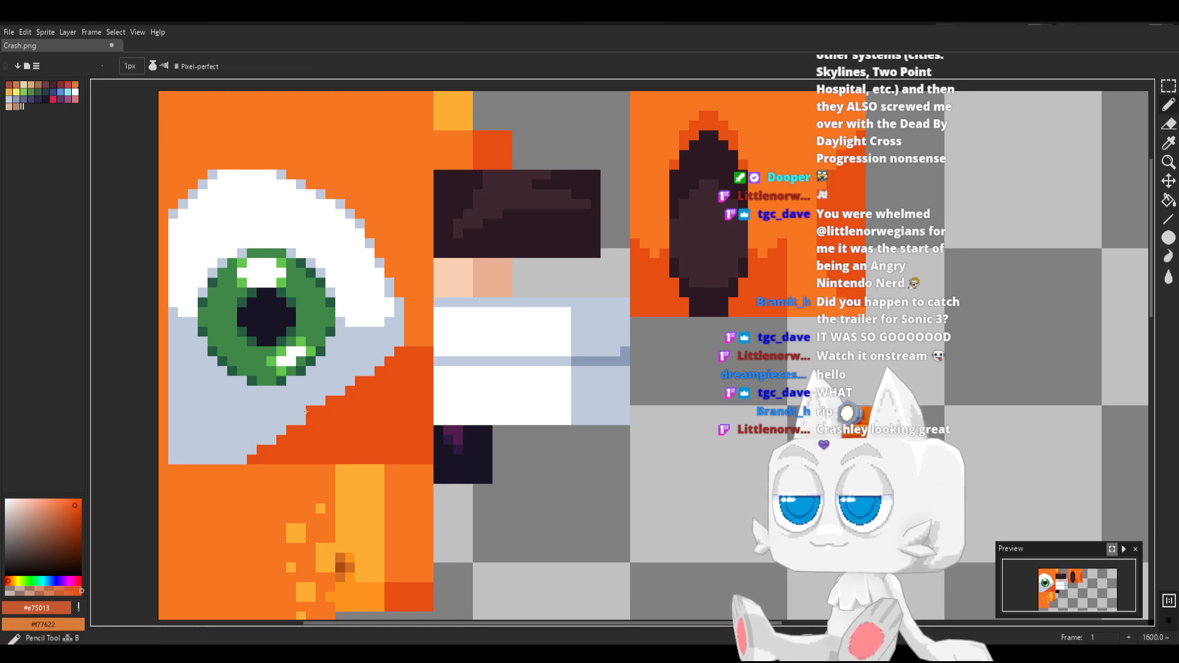
click(341, 382)
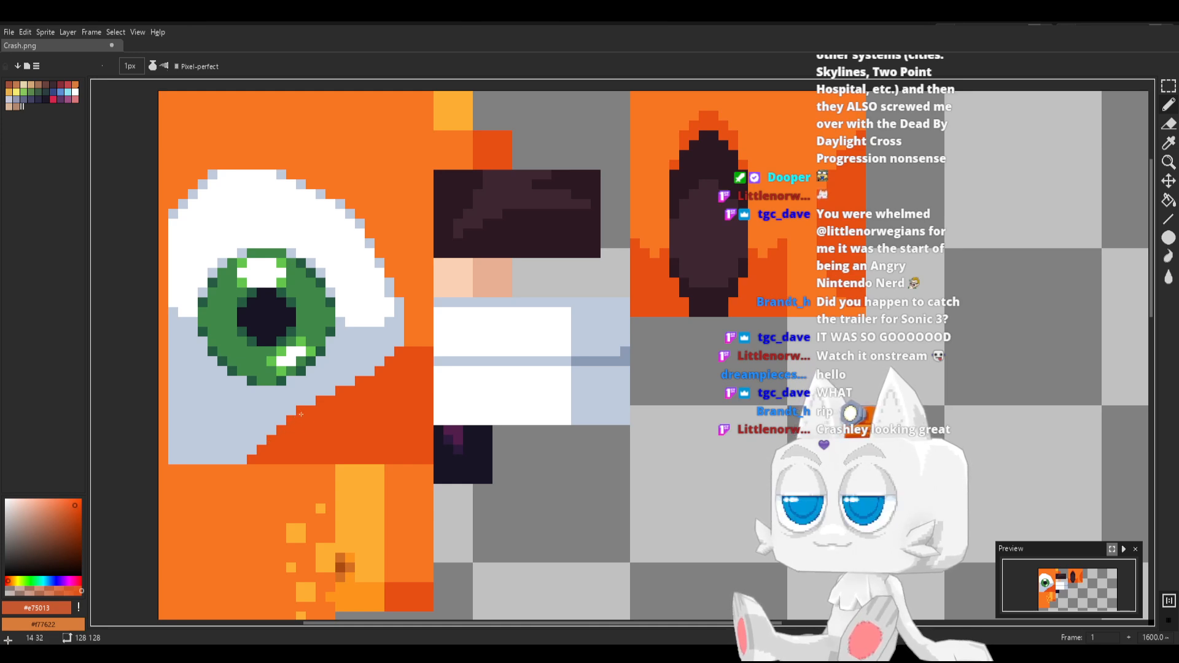
key(i)
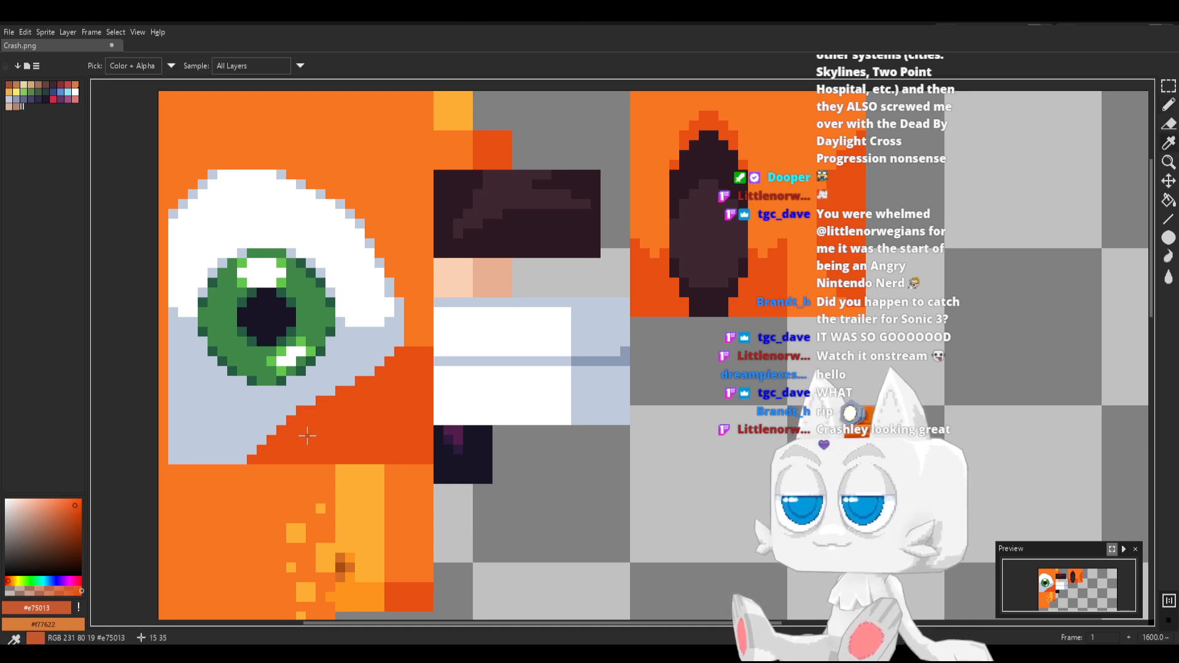
key(b)
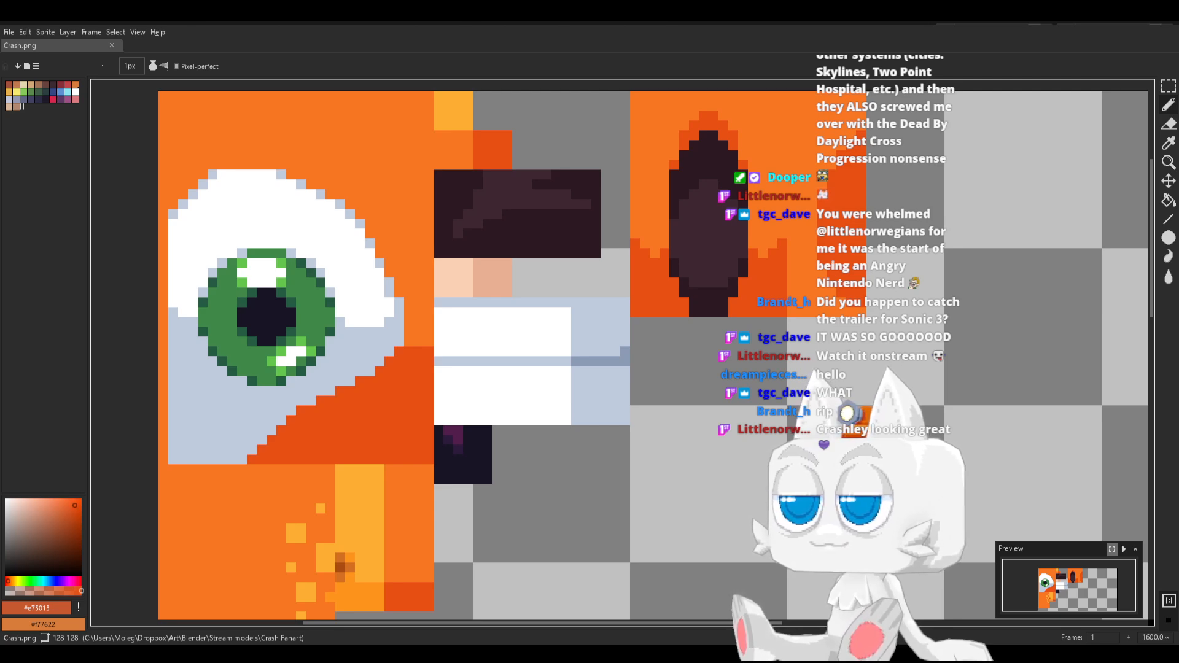
key(alt+Tab)
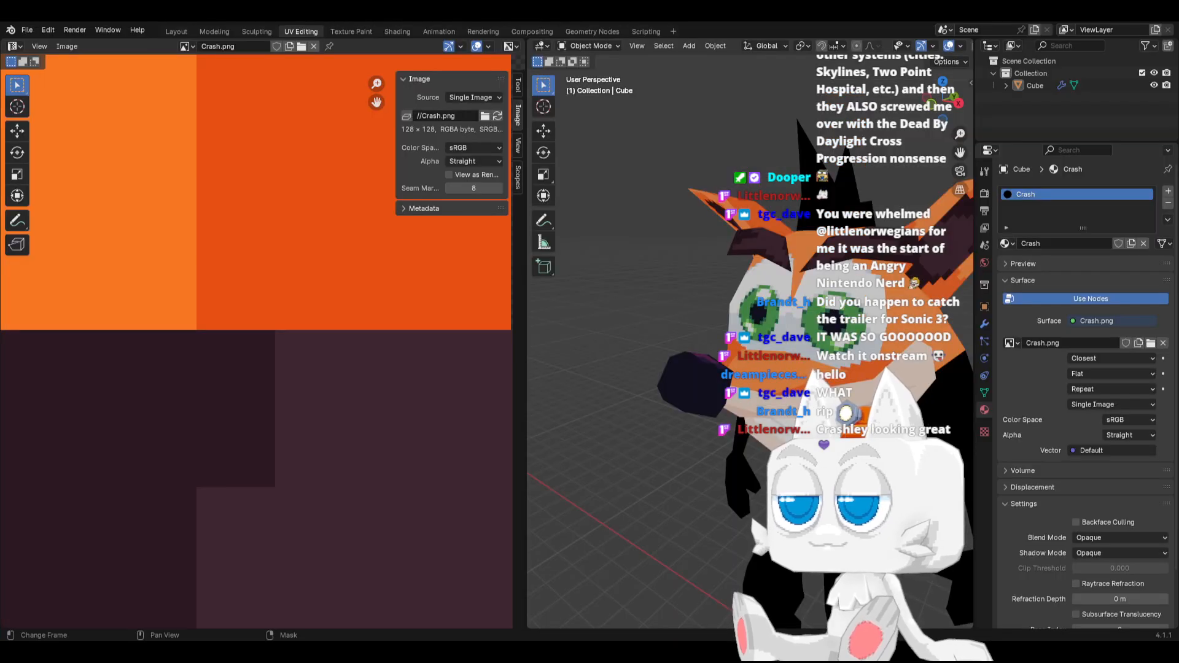
key(alt+Tab)
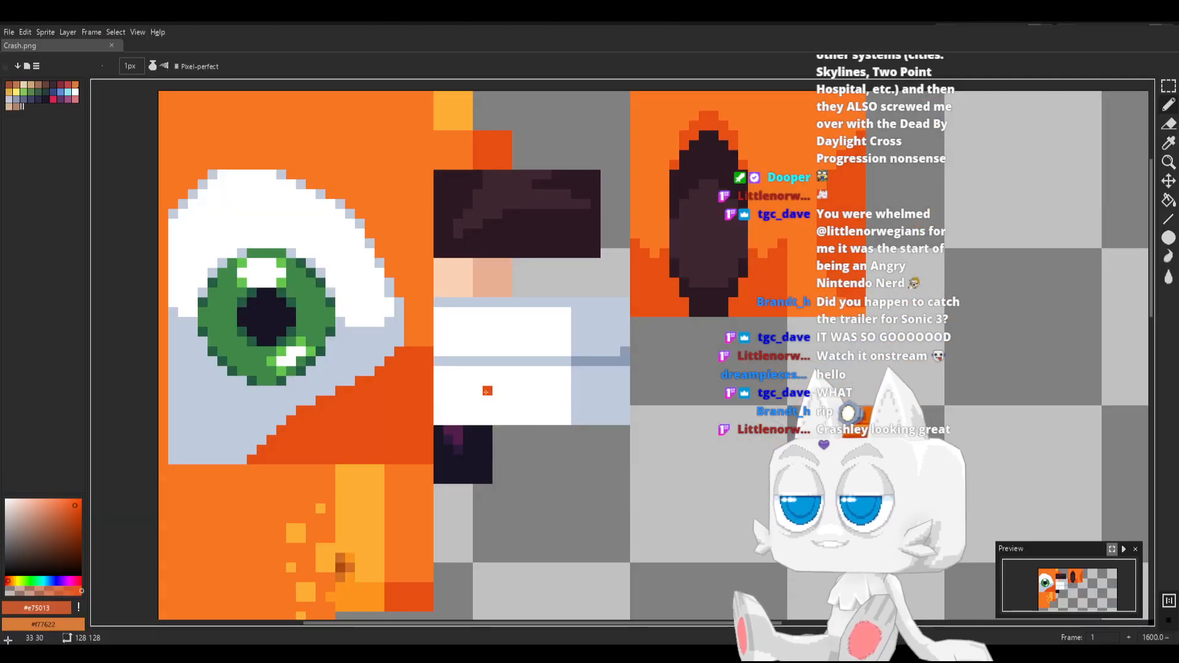
Redraw the lower end of the eye's slanted edge in grey #c0cbdc, save Crash.png, and inspect the head with the reloaded texture in Blender
alt+click(295, 408)
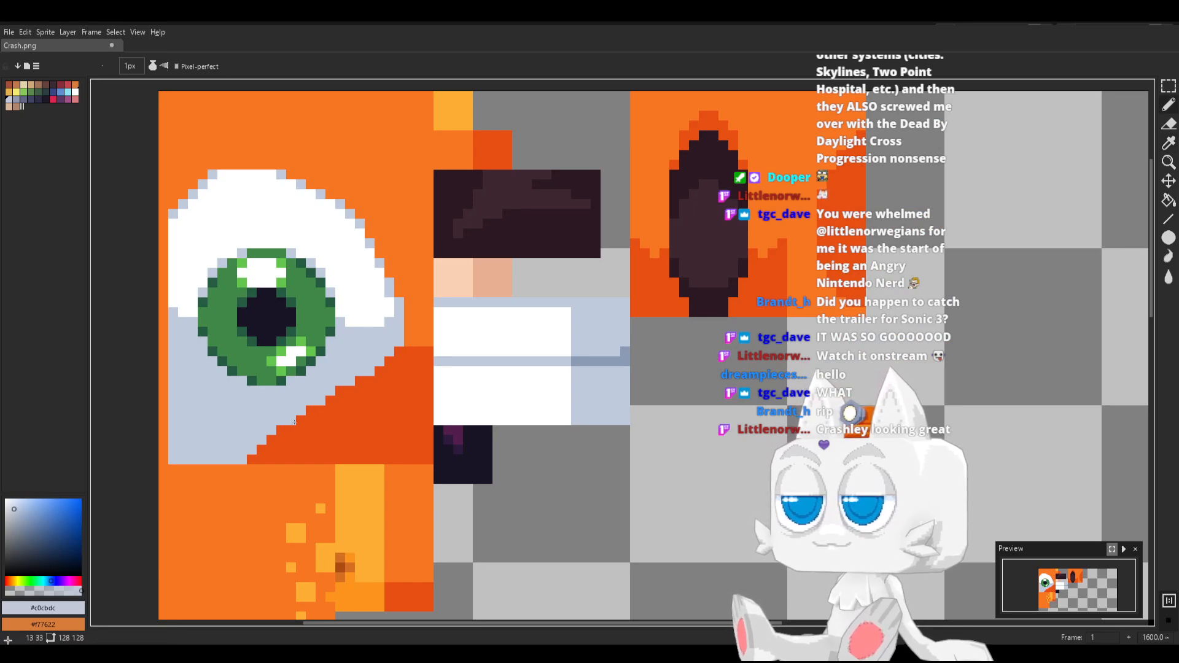
drag(294, 421, 252, 461)
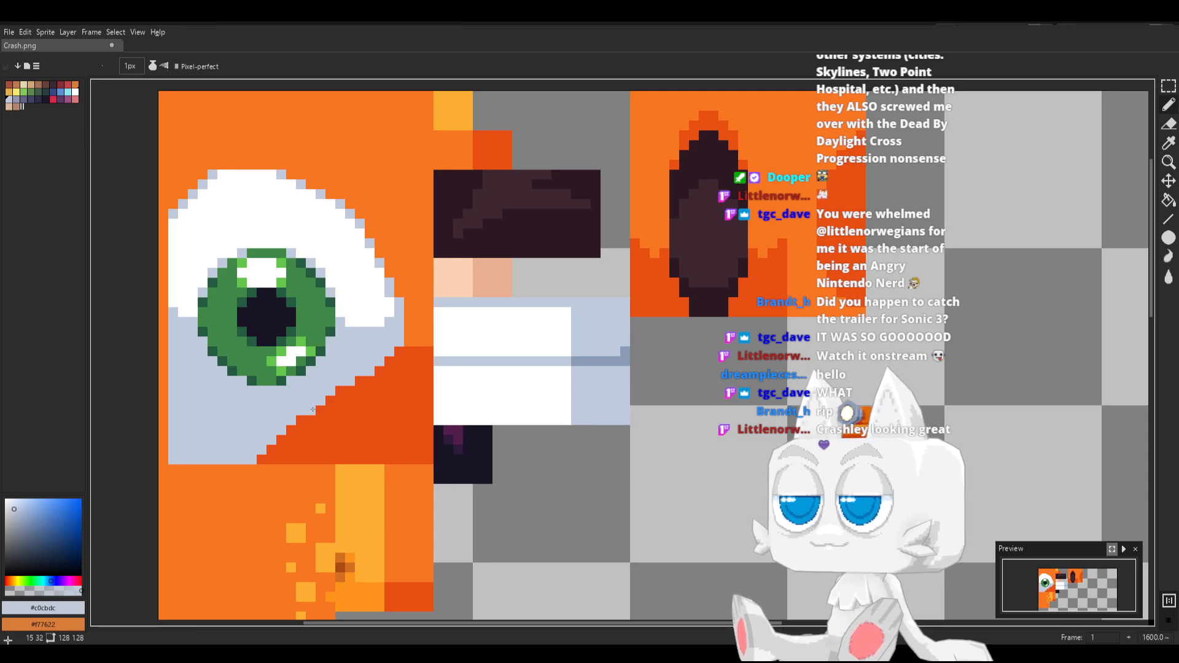
key(ctrl+s)
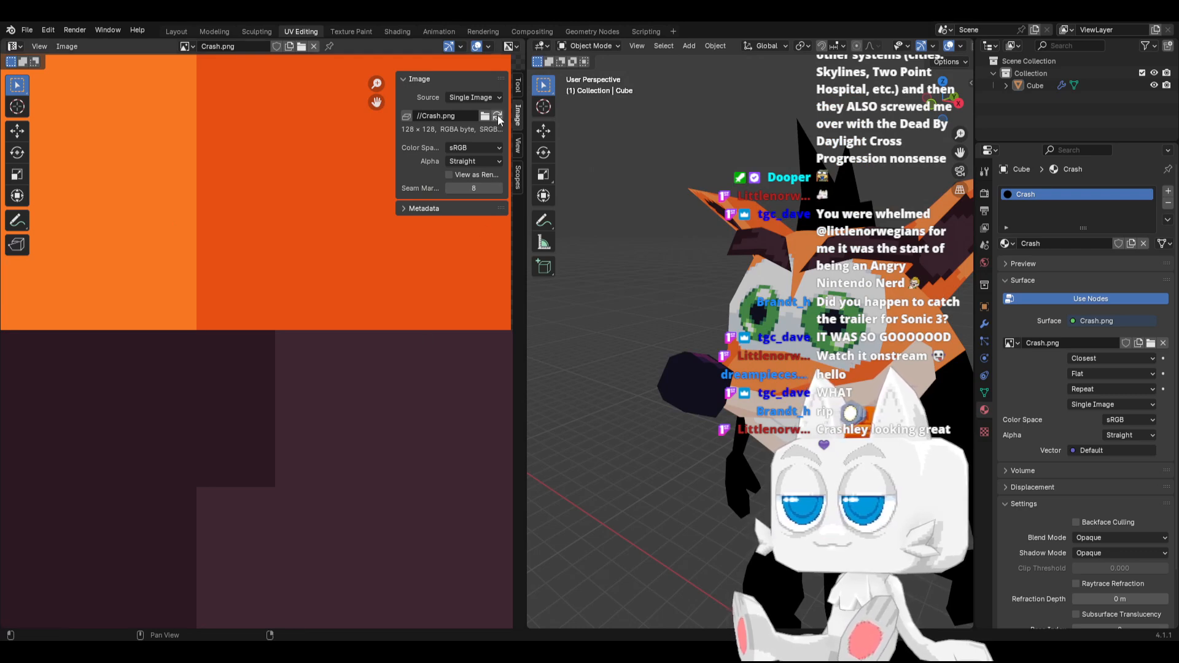
middle_drag(775, 311, 802, 369)
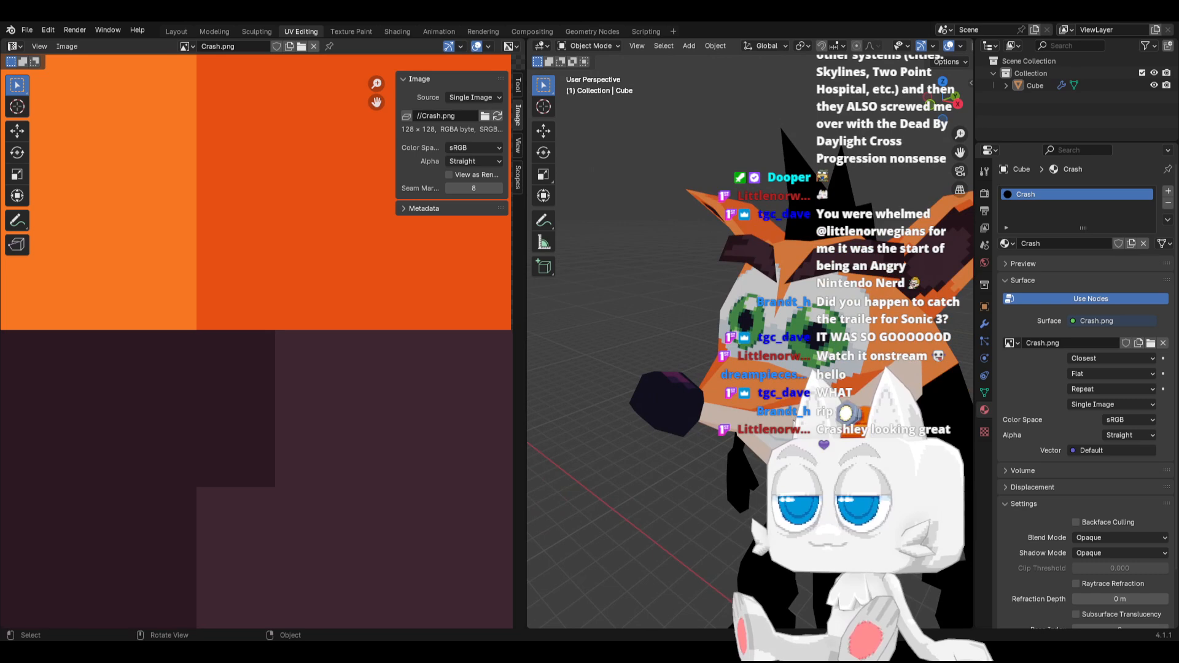
key(Tab)
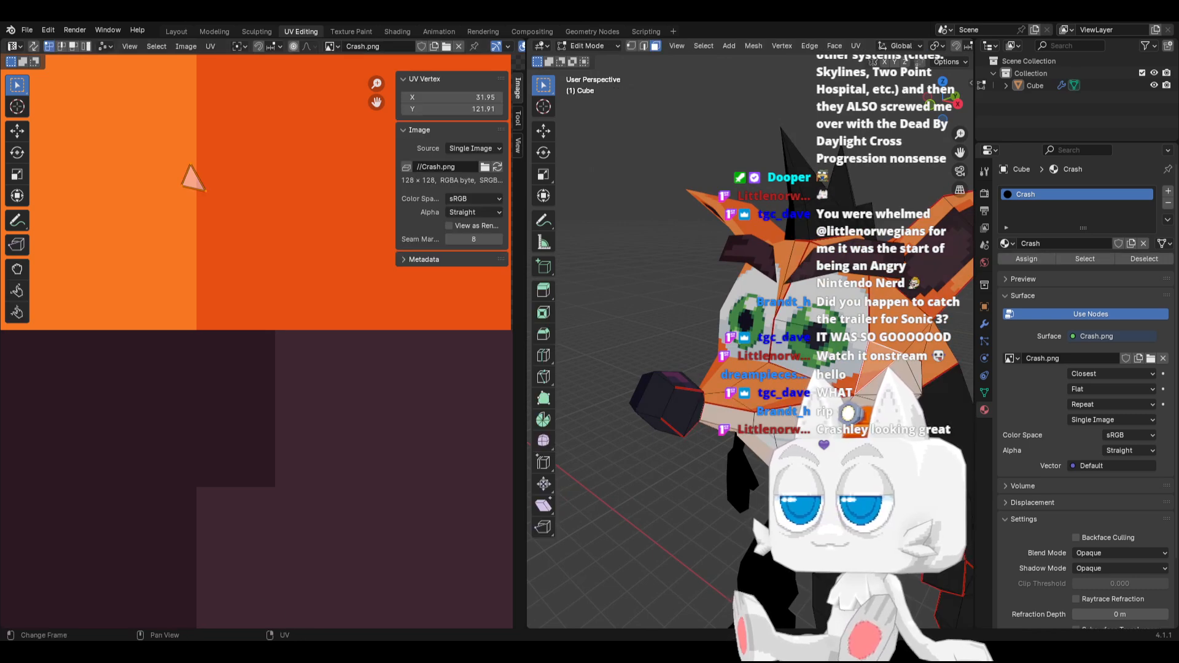
Switch to Aseprite, trim the eye's outer corner and upper part of its lower slope with orange #f77622 pixels, and save Crash.png
key(alt+Tab)
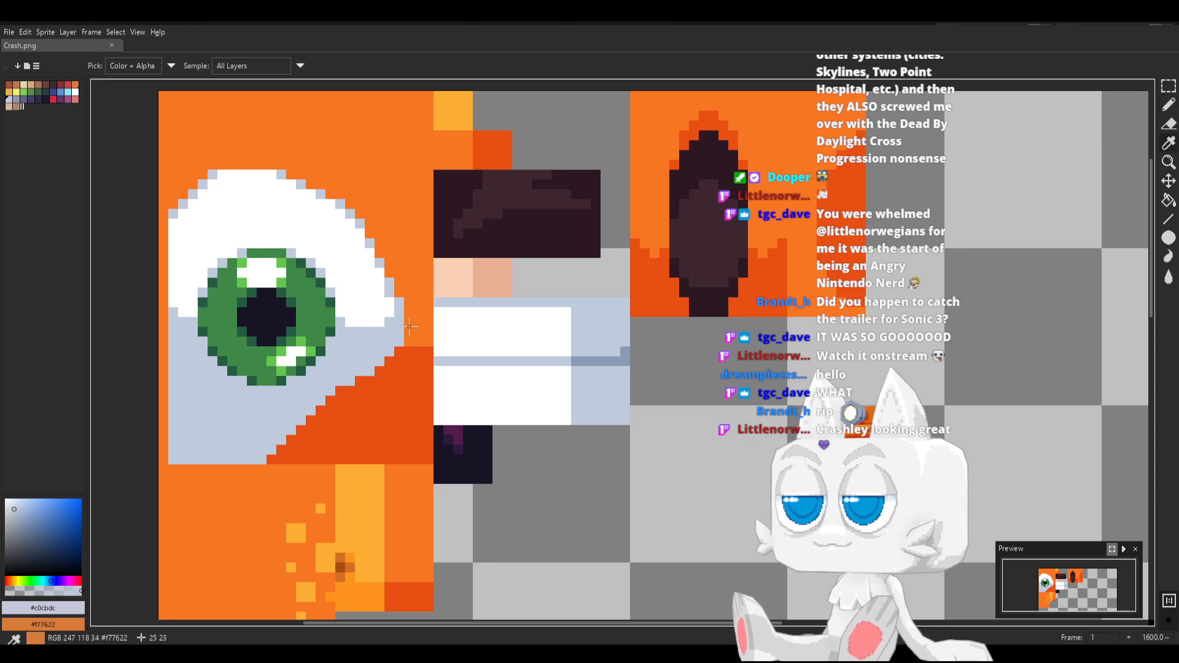
alt+click(412, 326)
click(350, 381)
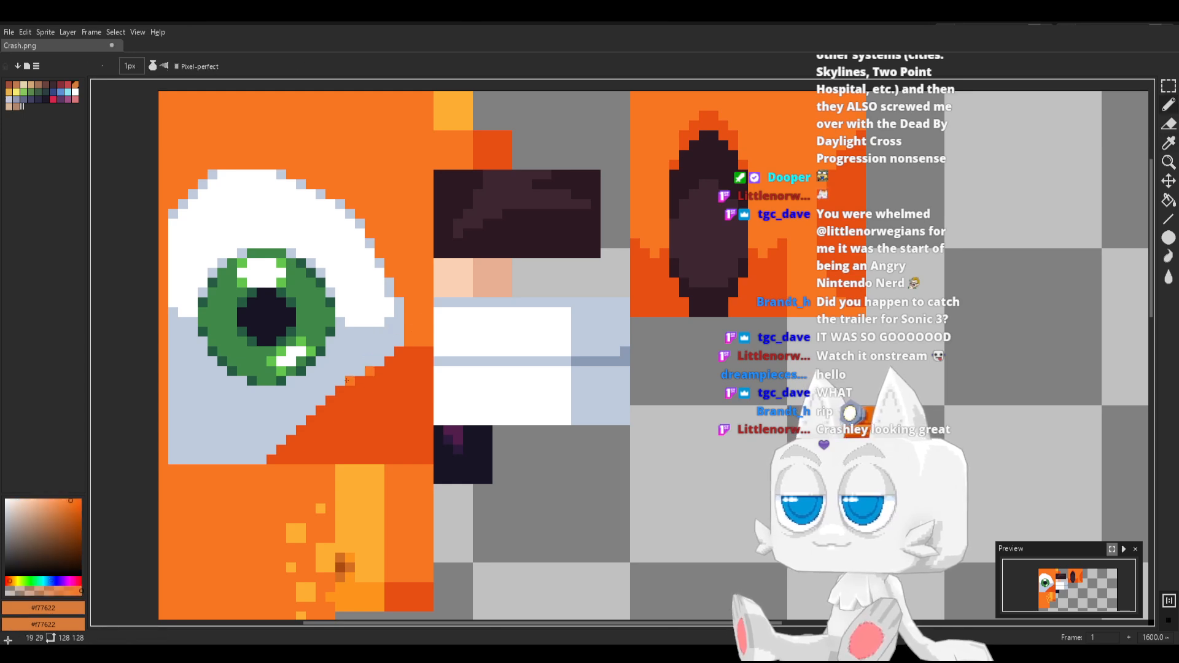
click(360, 371)
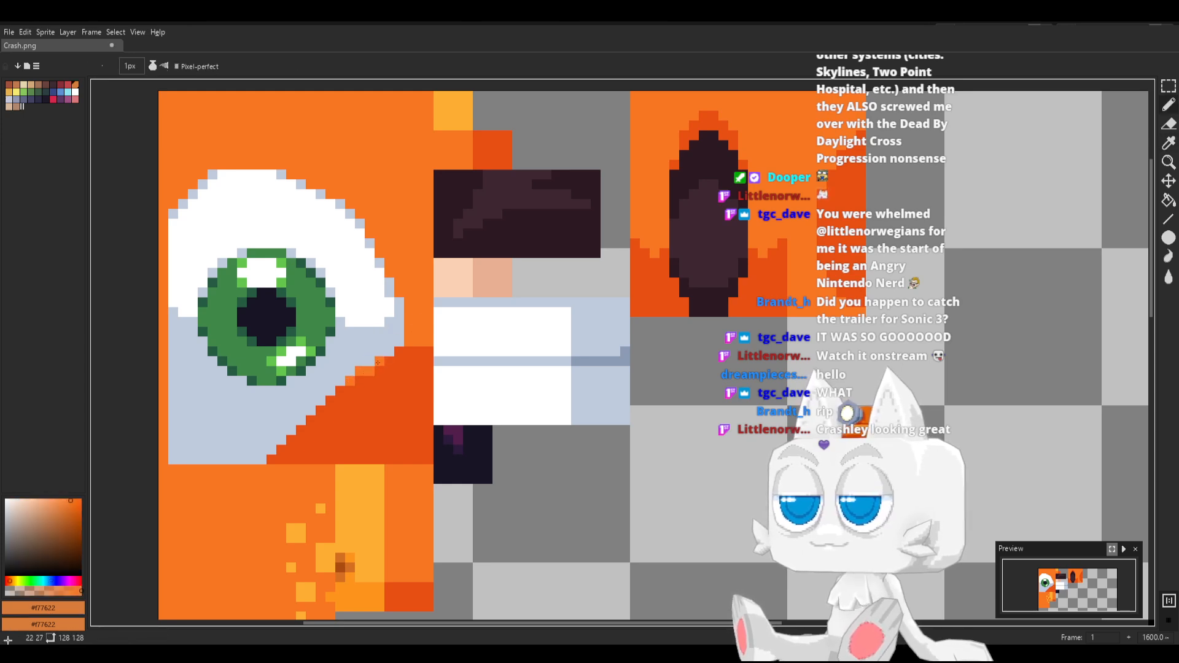
click(389, 352)
click(399, 331)
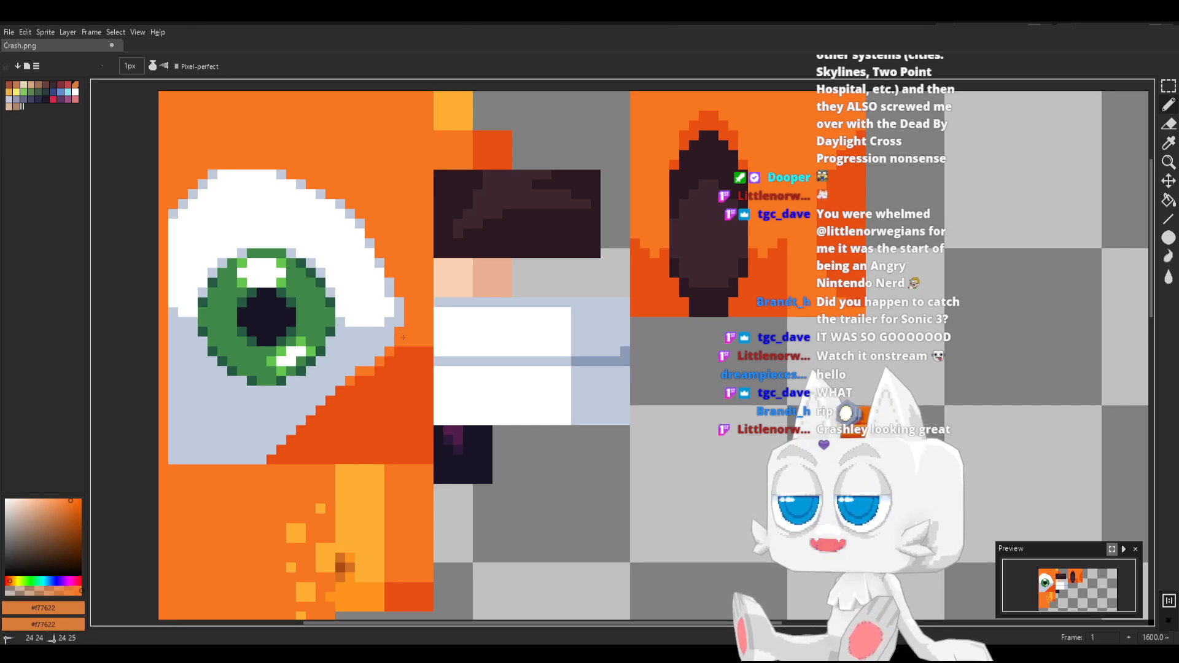
key(ctrl+s)
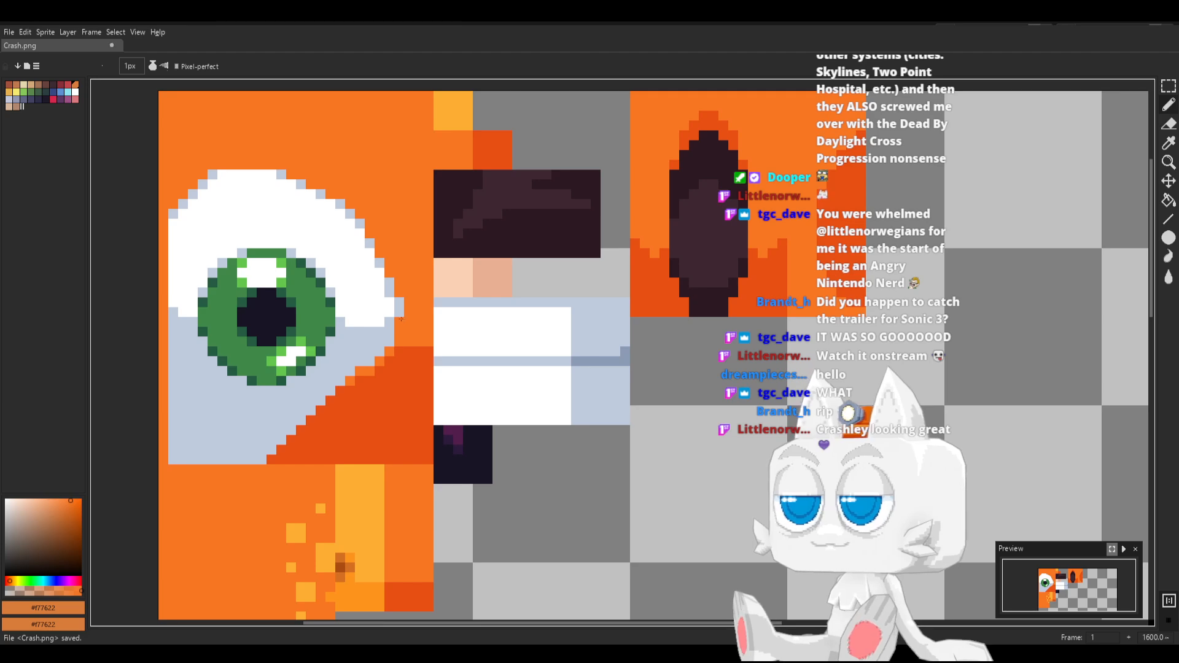
key(ctrl+s)
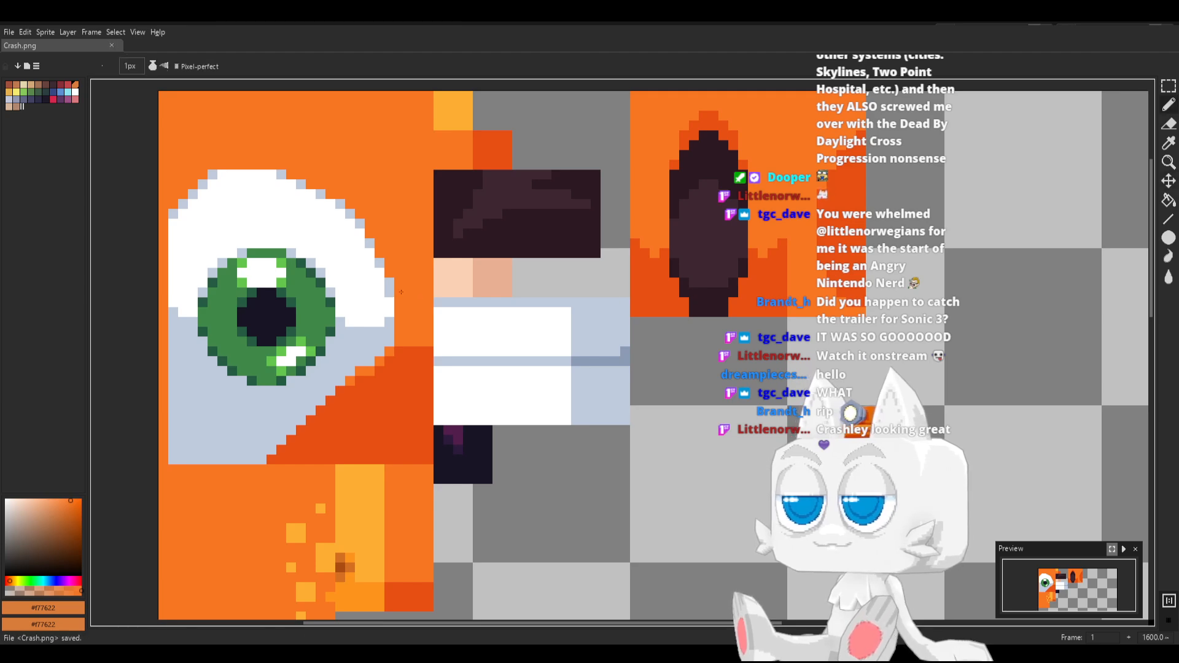
Switch to Blender, reload the Crash.png texture and inspect the face in Object Mode
key(alt+Tab)
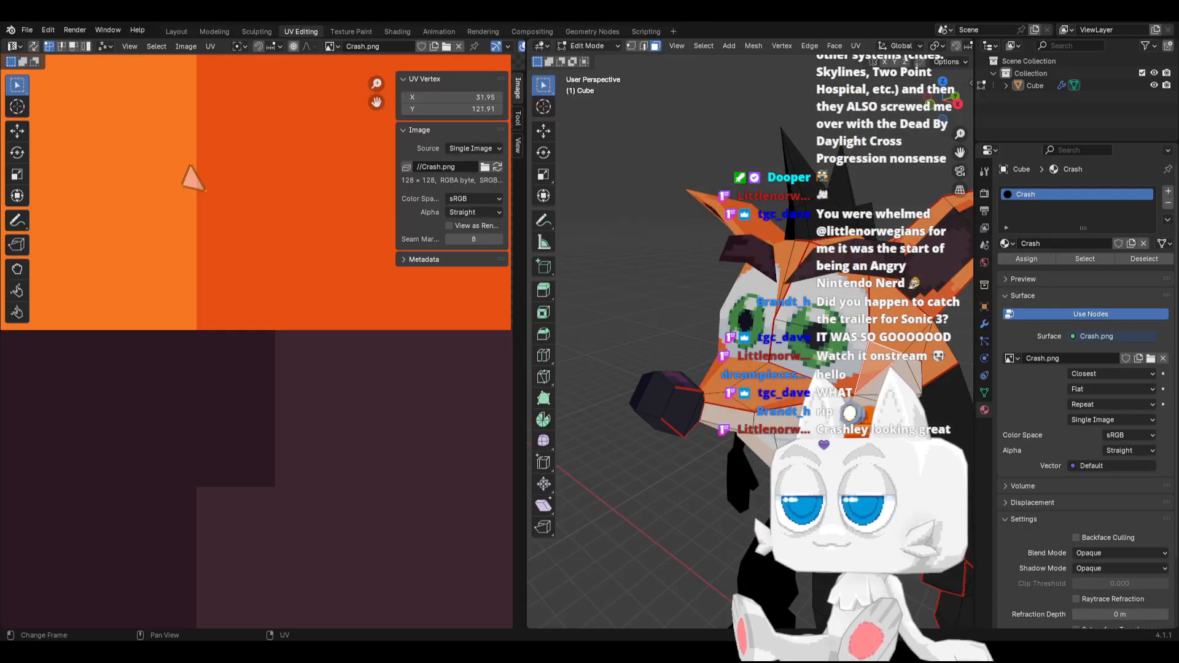
click(498, 167)
key(Tab)
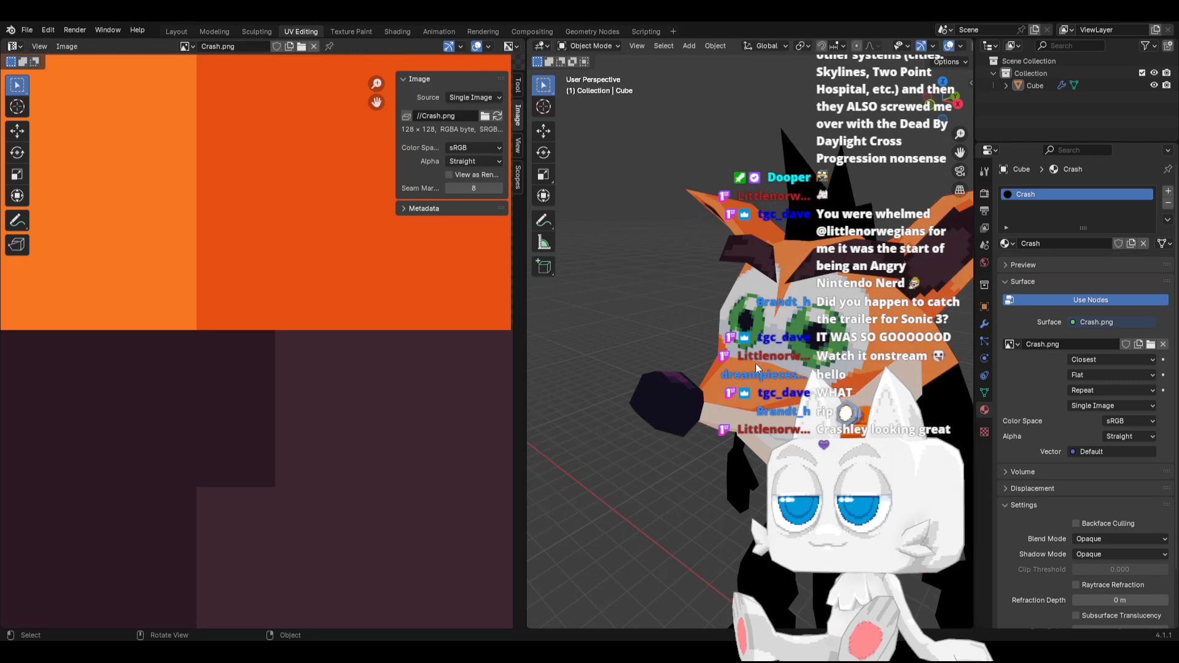
mouse_move(756, 362)
middle_down()
mouse_move(828, 367)
mouse_move(805, 363)
mouse_move(768, 414)
mouse_move(772, 399)
mouse_move(623, 390)
mouse_move(747, 402)
mouse_move(740, 384)
mouse_move(630, 385)
mouse_move(745, 382)
mouse_move(754, 362)
middle_up()
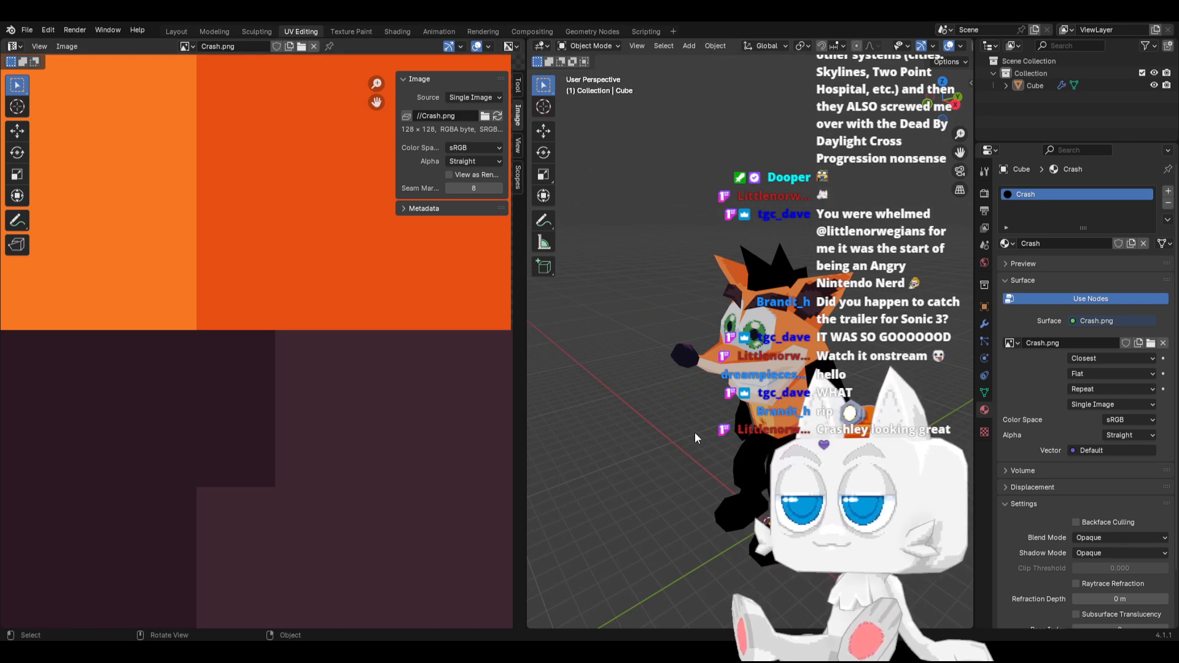
Widen the 3D viewport, inspect the whole character from the front and side, and save the Blender file
middle_drag(695, 432, 611, 433)
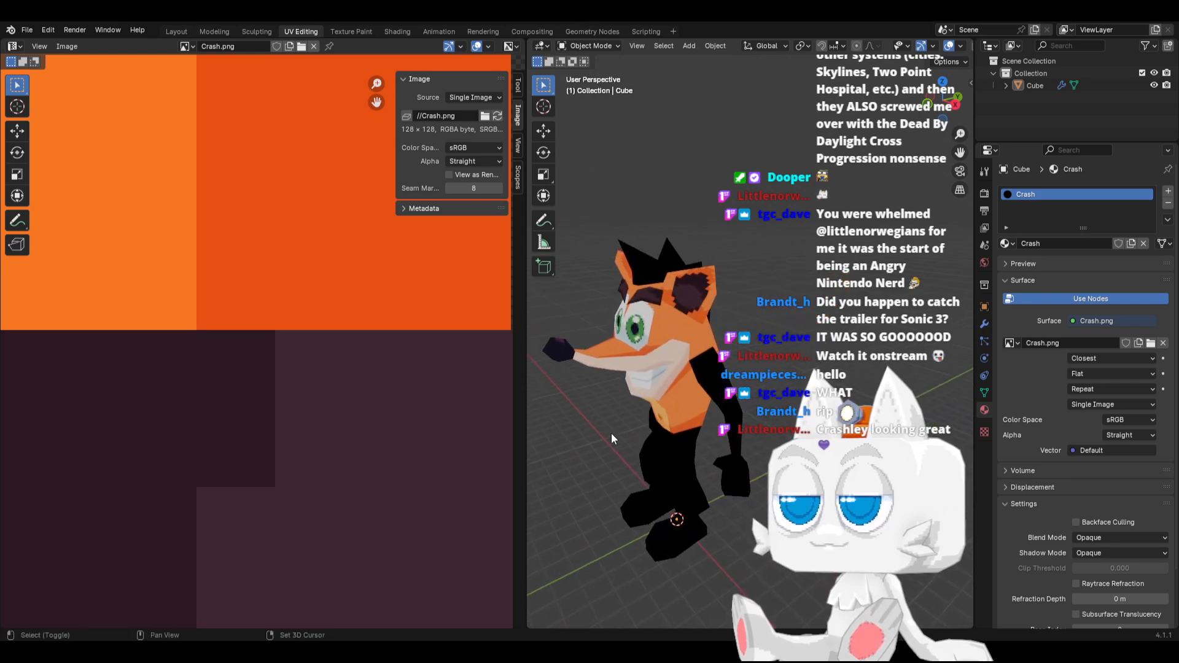
drag(526, 372, 369, 371)
middle_drag(552, 439, 625, 407)
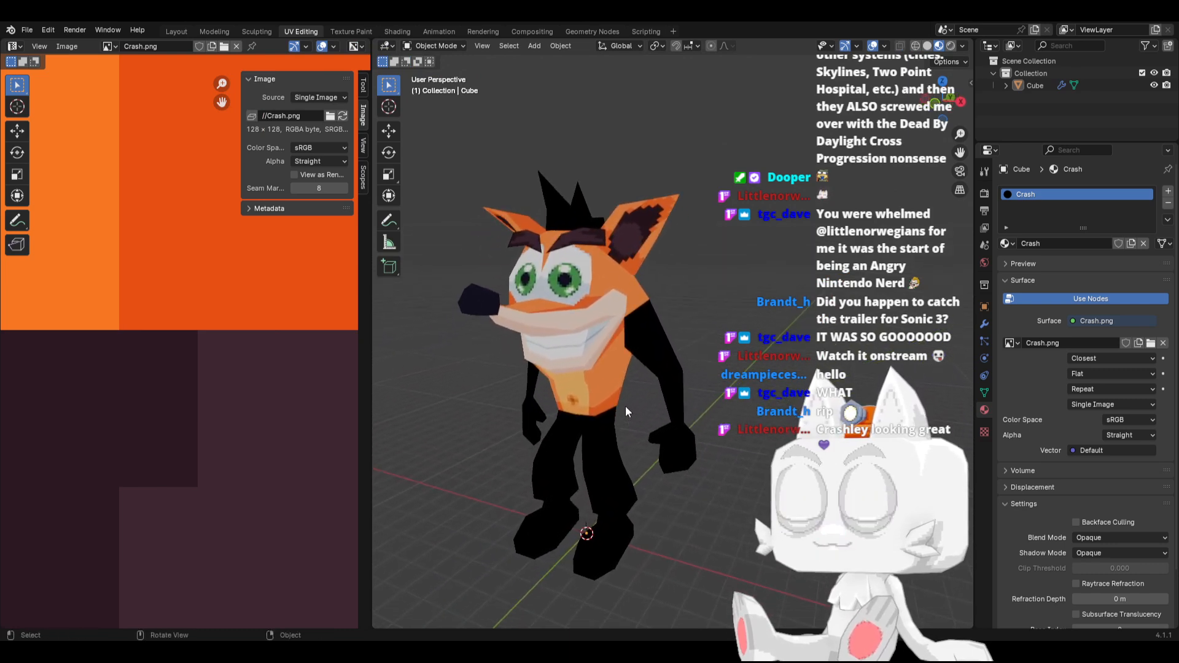
scroll(625, 407, down, 2)
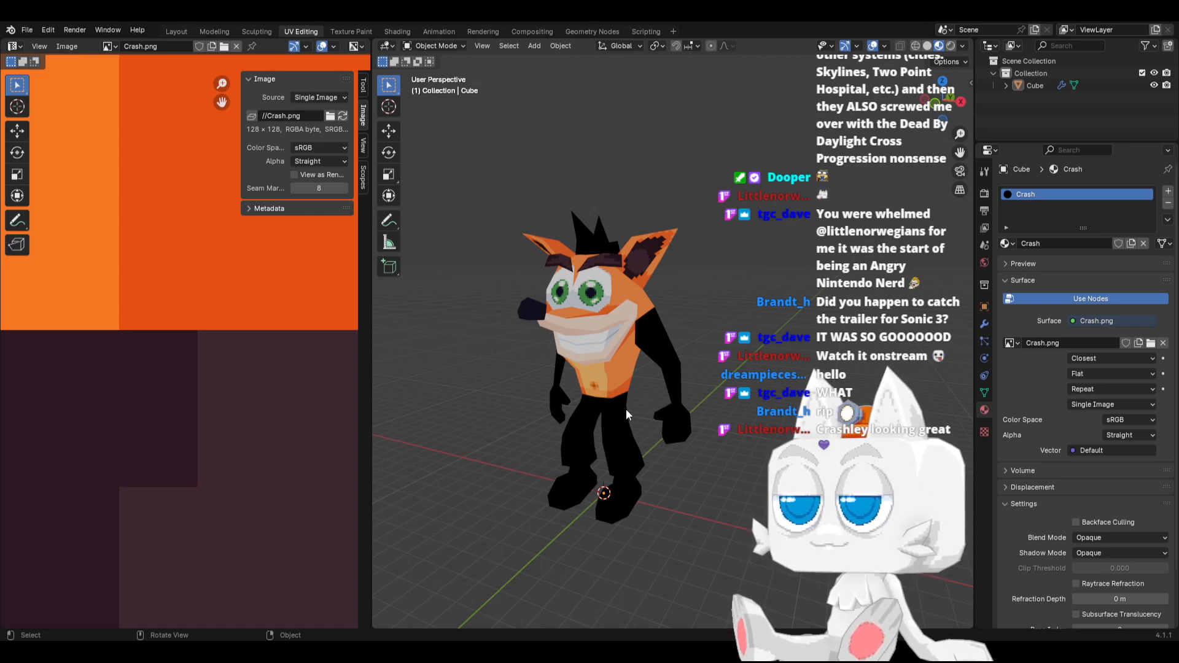
scroll(620, 412, up, 1)
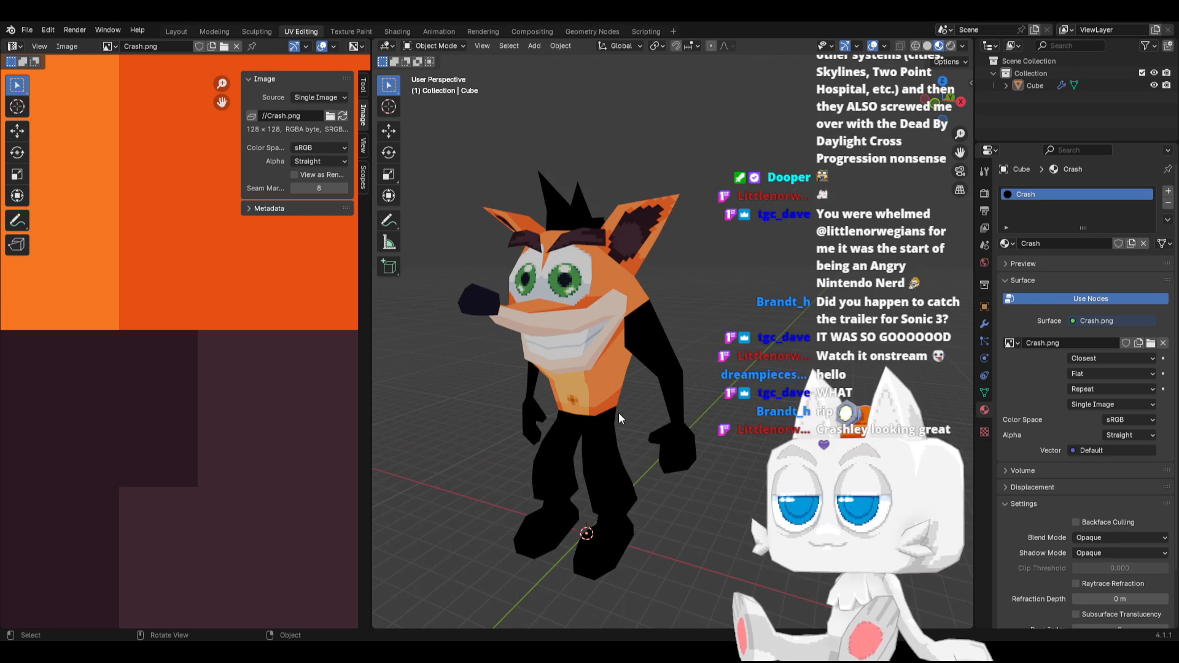
middle_drag(618, 412, 550, 331)
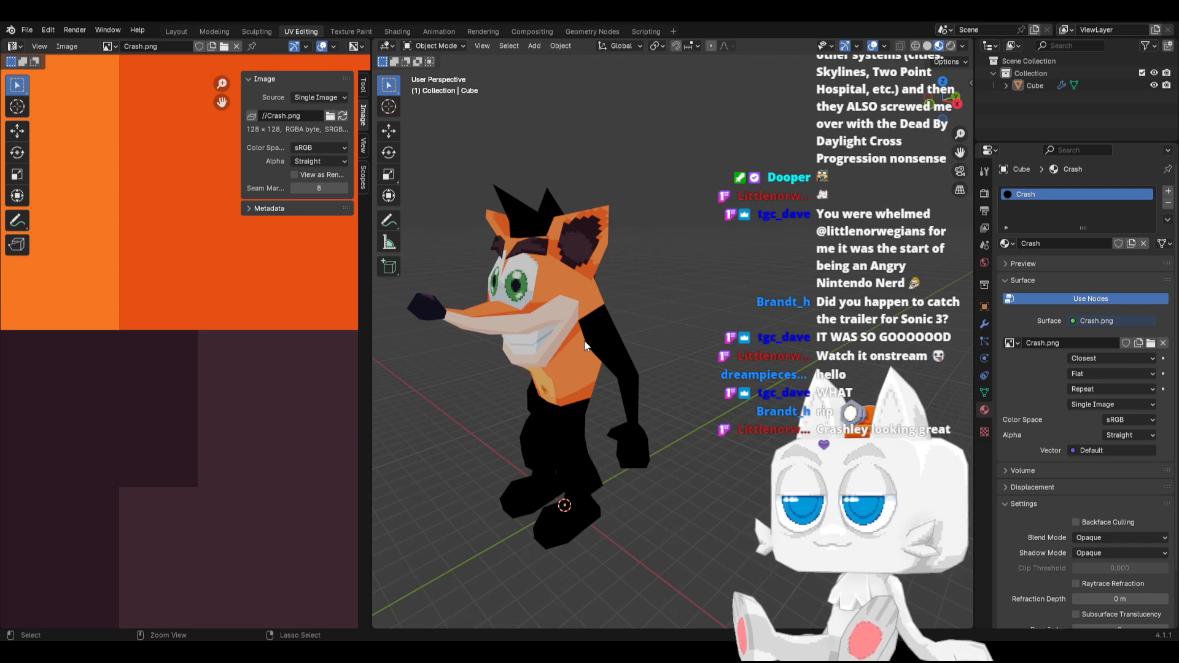
key(ctrl+s)
Switch to Aseprite, select a 32 by 18 pixel blank rectangle below the ear texture and fill it with red #ff0044
key(alt+Tab)
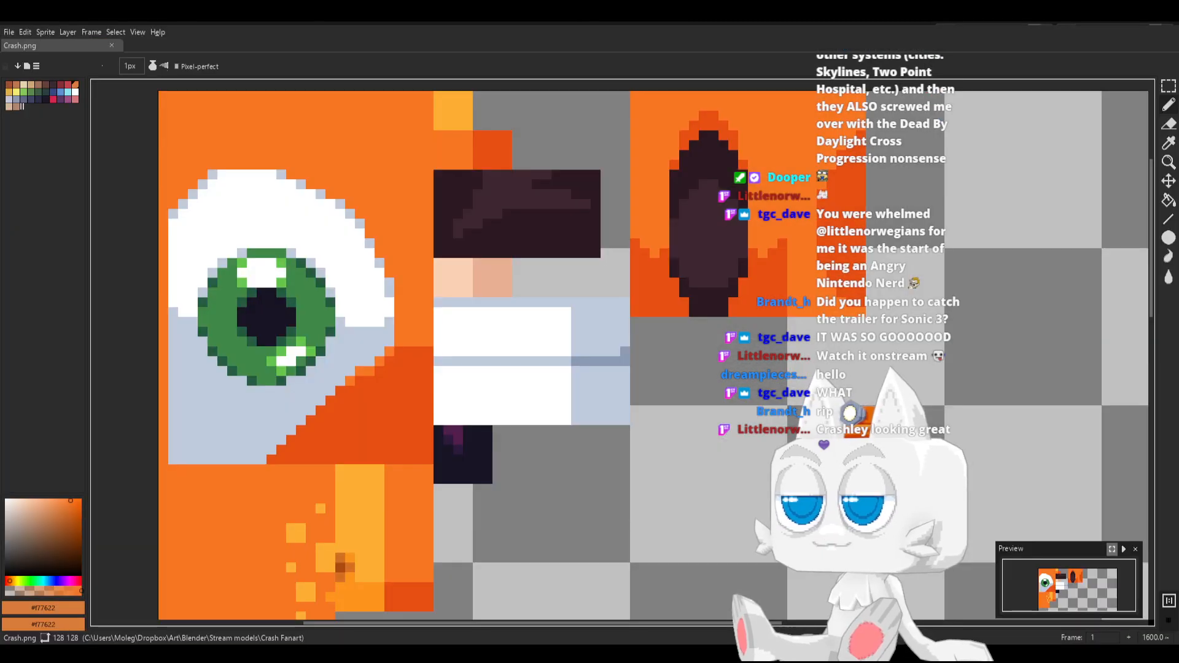
scroll(597, 379, down, 1)
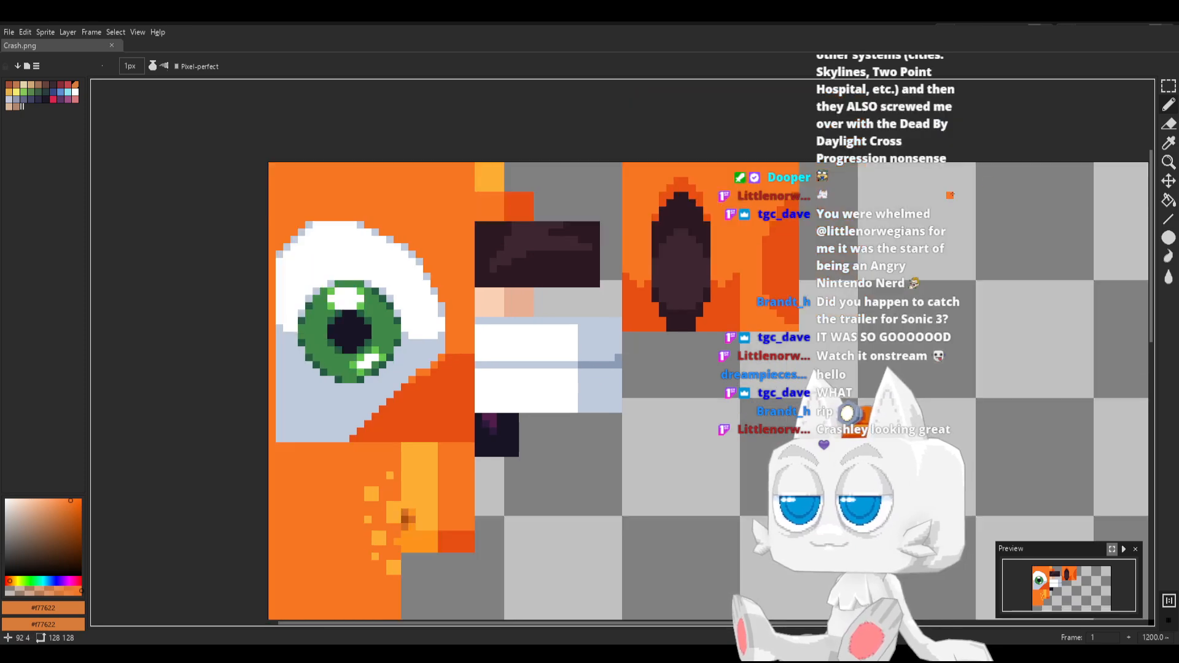
key(w)
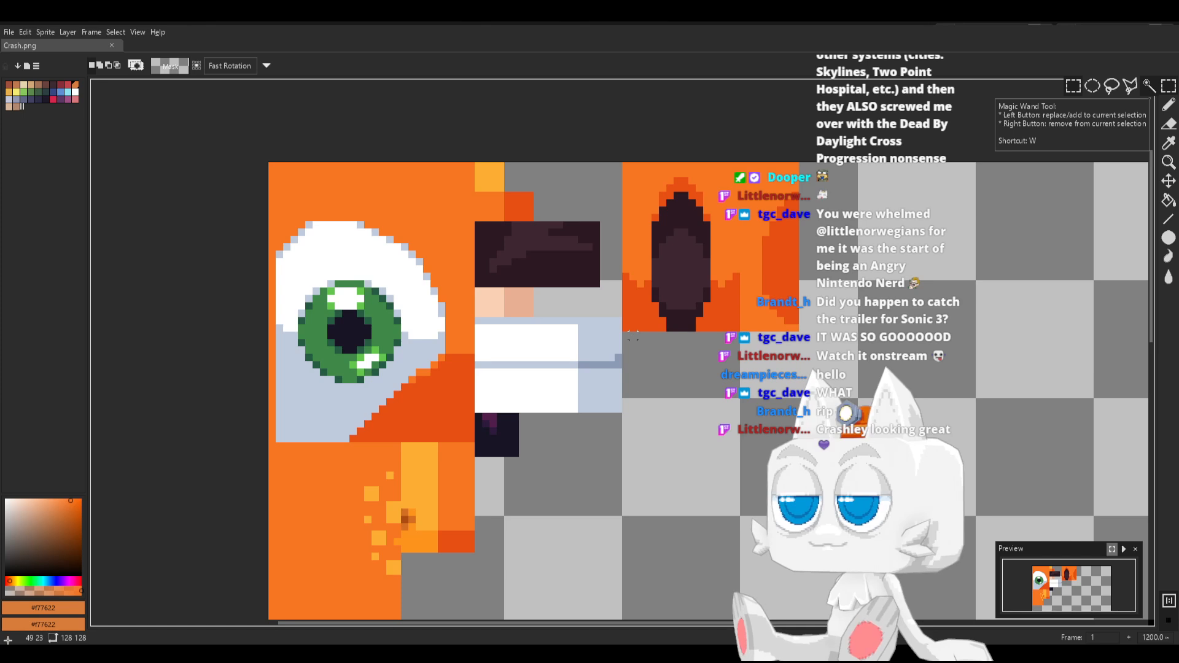
drag(627, 334, 857, 463)
key(b)
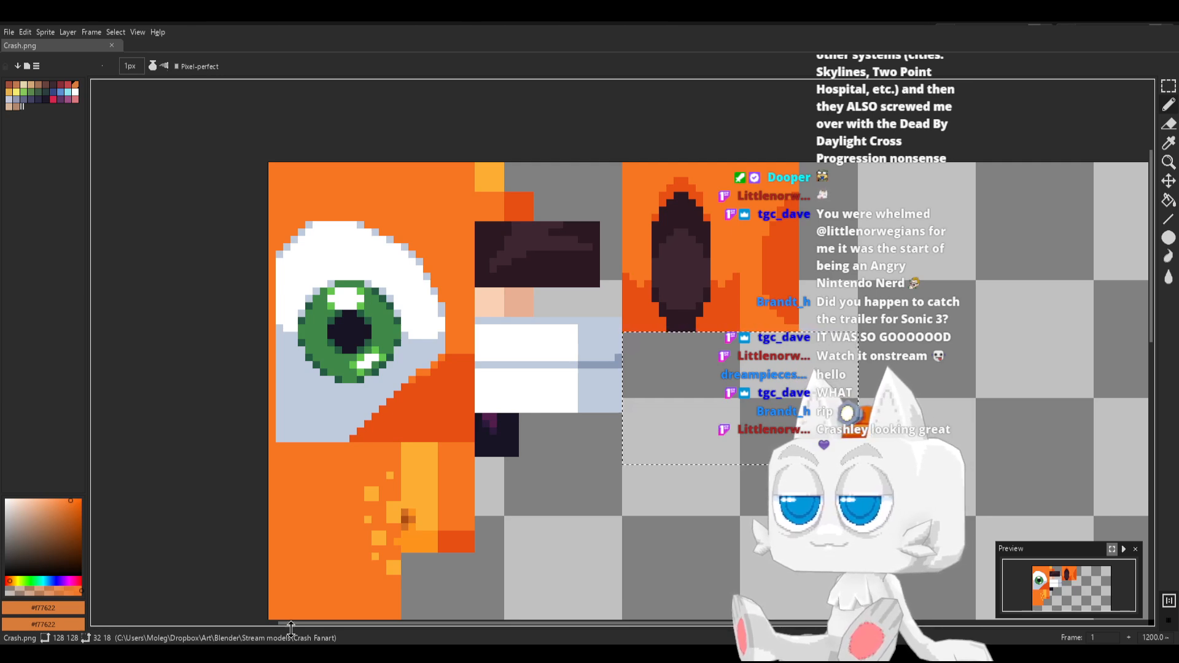
click(55, 100)
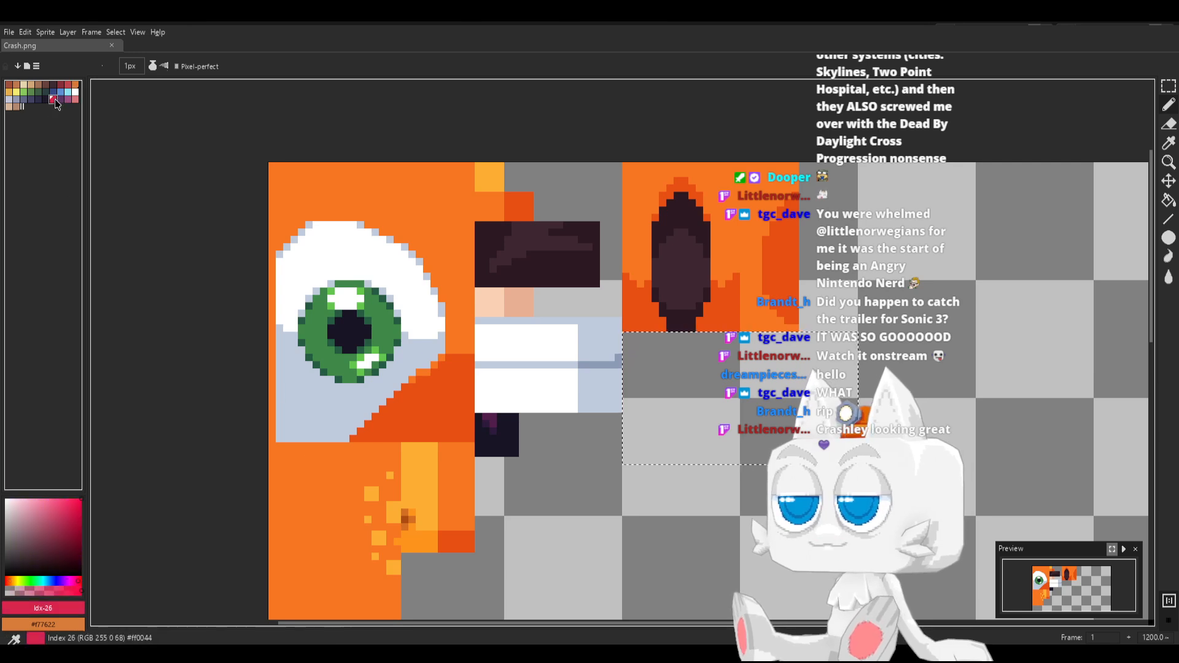
key(g)
click(710, 400)
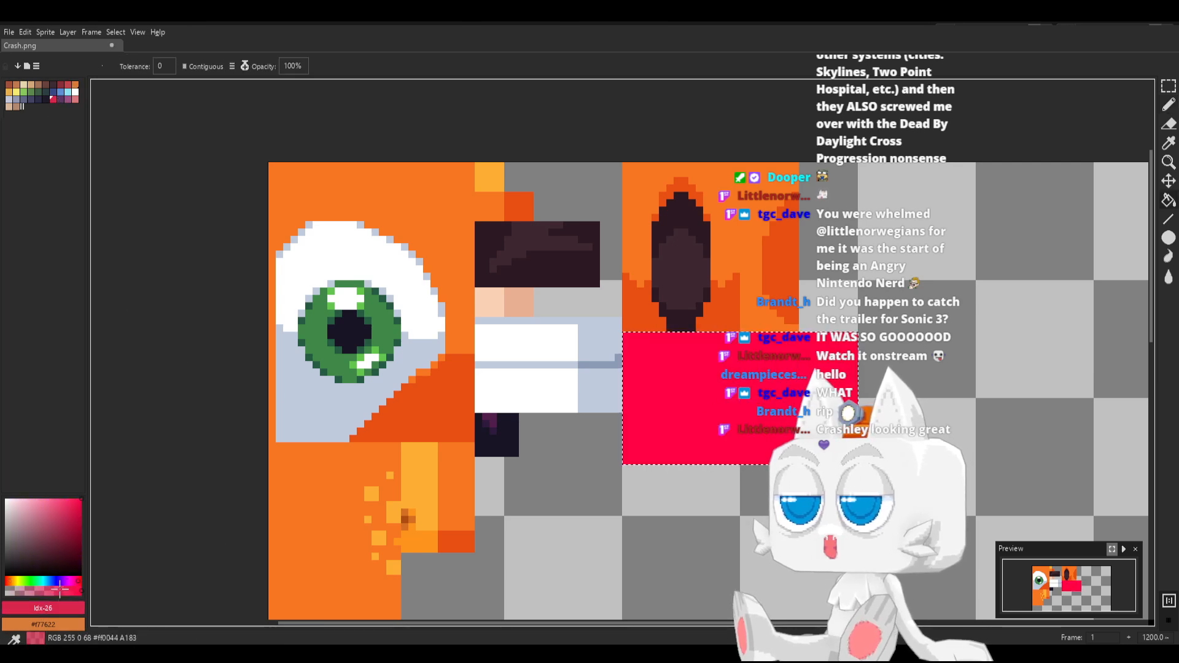
Widen the colour palette area and refill the selected rectangle with a dark red of hue 7°, saturation 95 and value 73
click(8, 580)
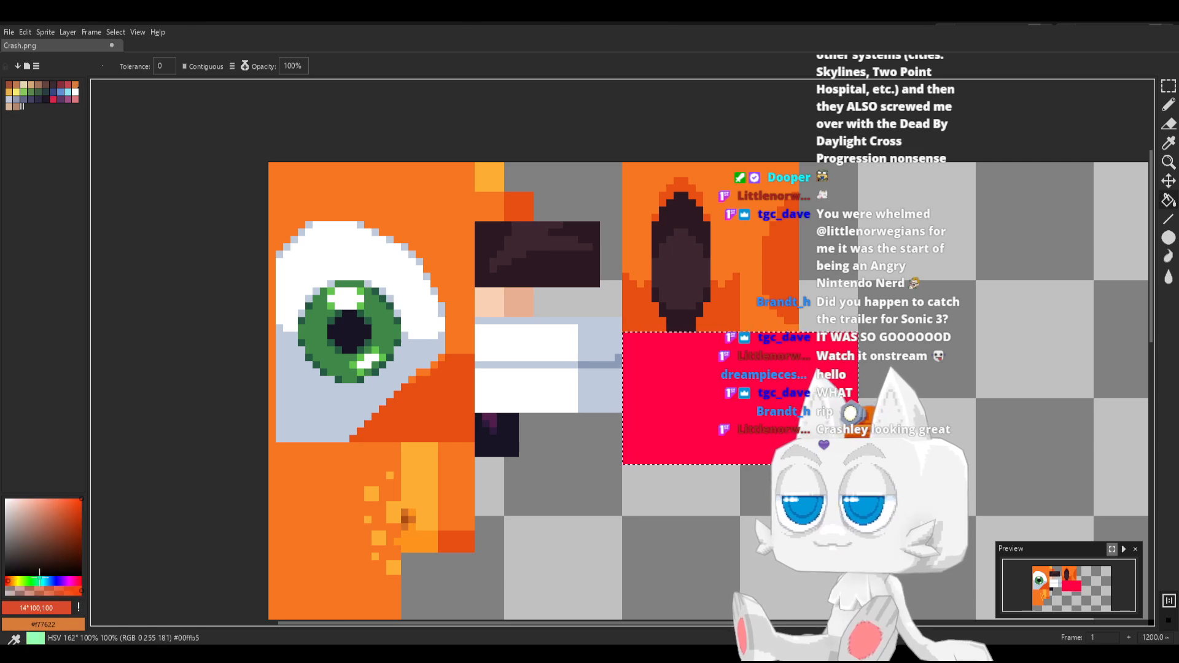
click(79, 513)
click(82, 511)
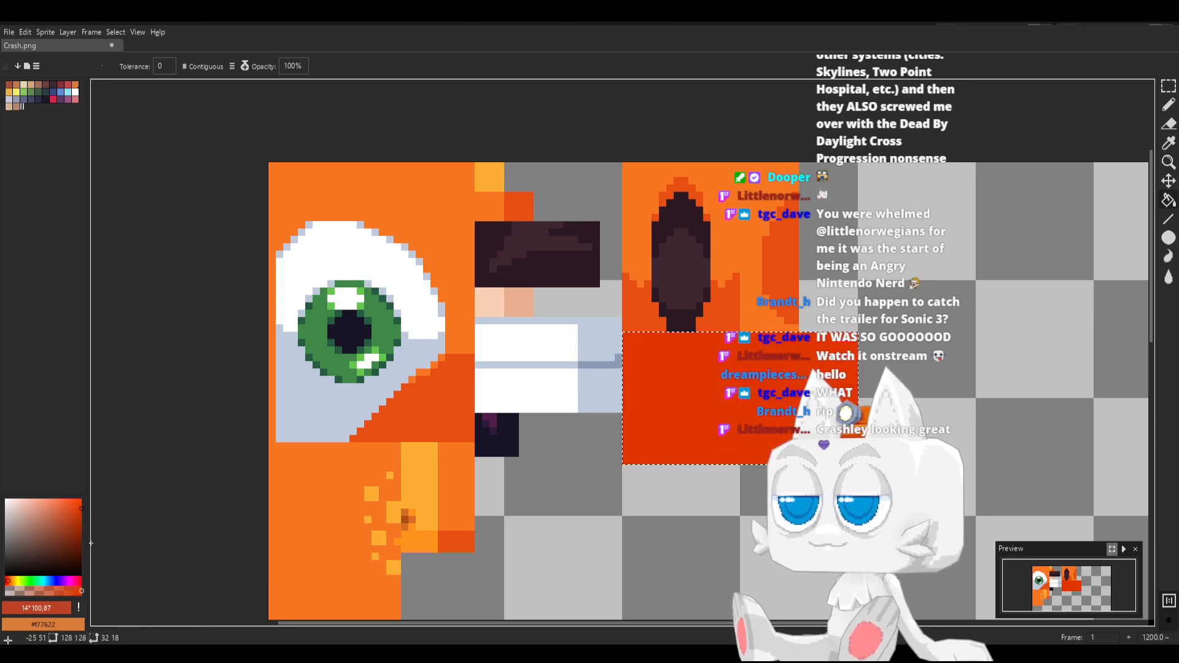
drag(91, 543, 135, 542)
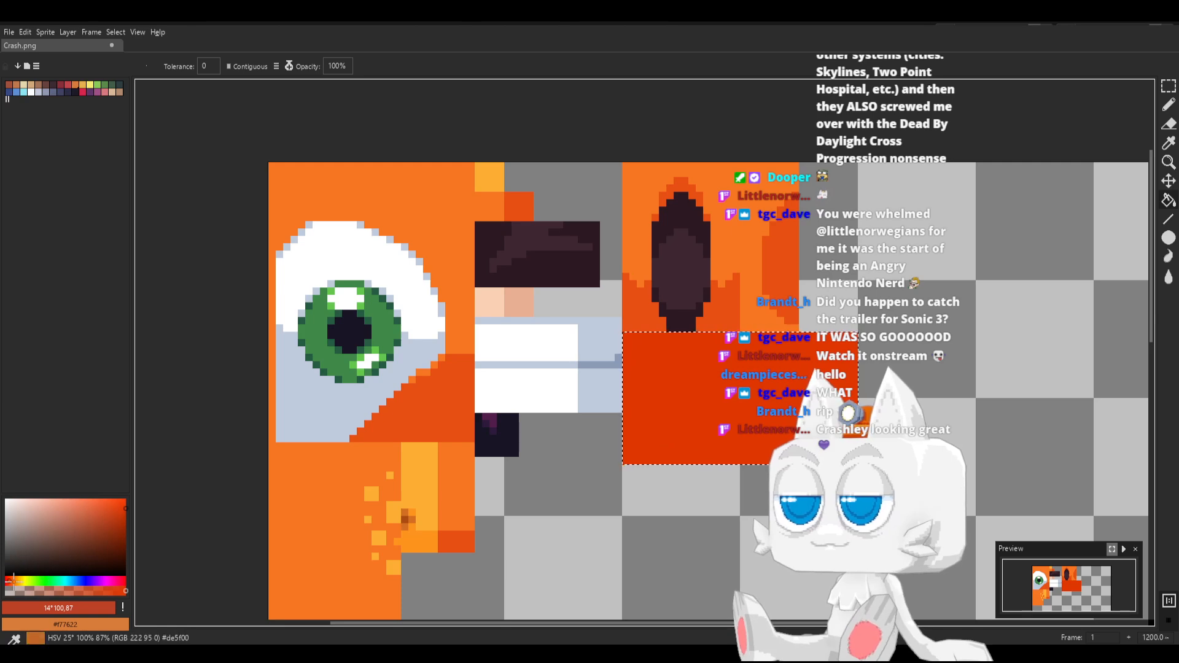
drag(9, 580, 8, 580)
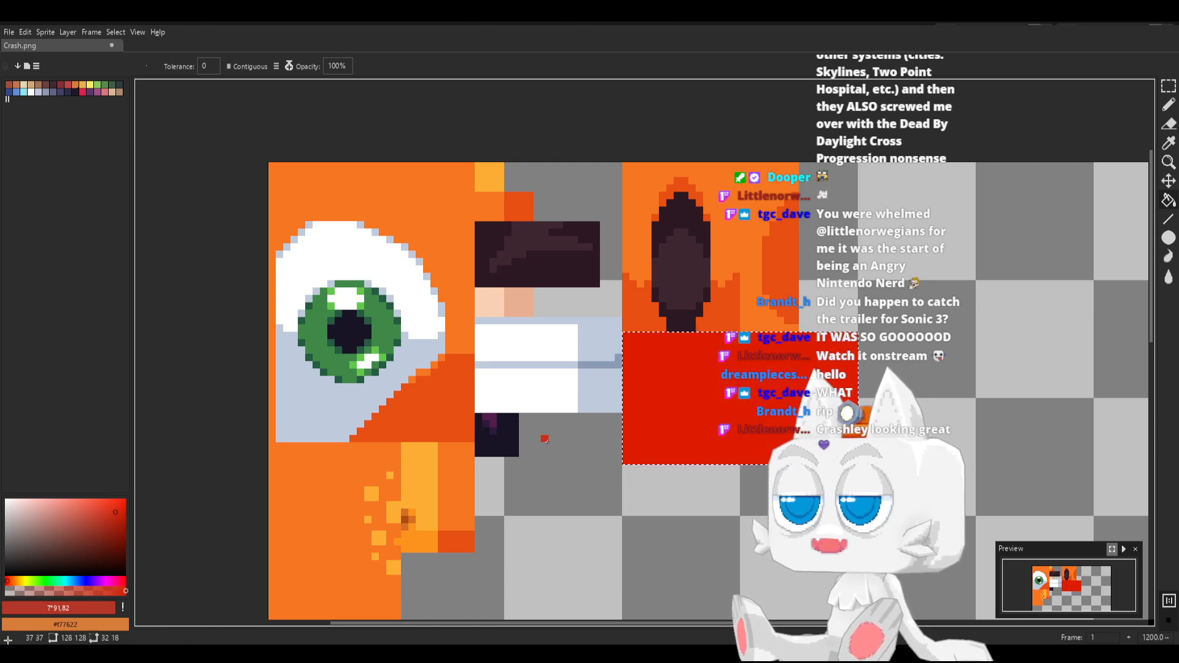
click(119, 519)
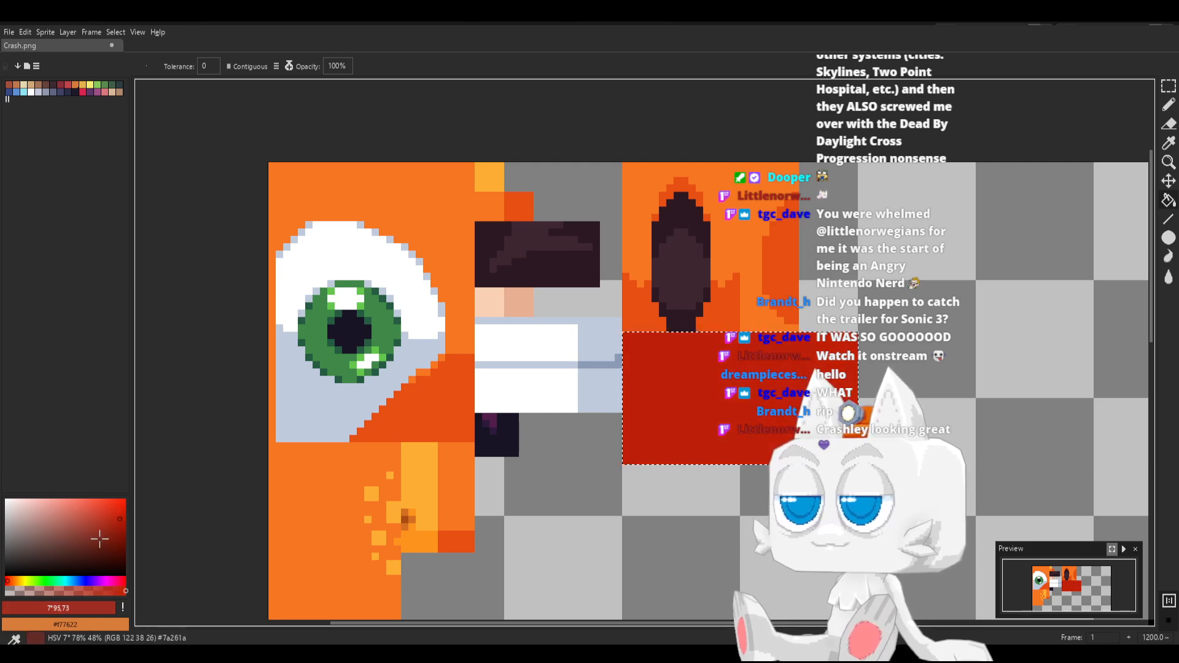
Draw spiky shading along the red rectangle's left and lower edges in darker red (7°, 98, 60) and fill the enclosed area
click(120, 528)
key(b)
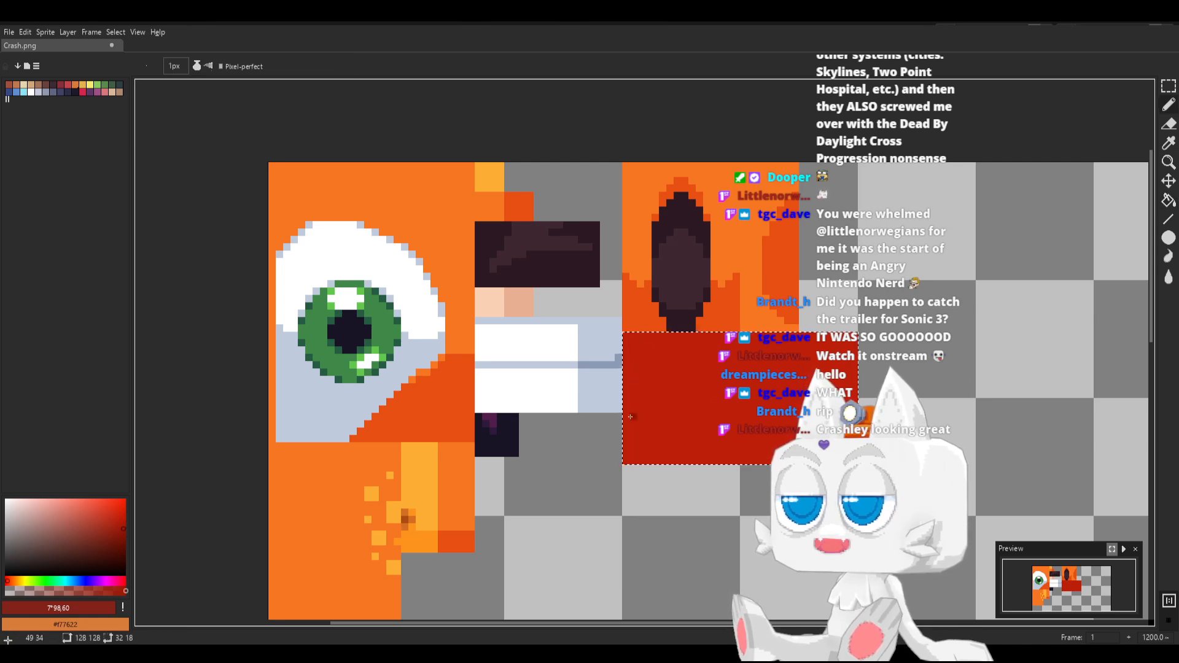
click(626, 445)
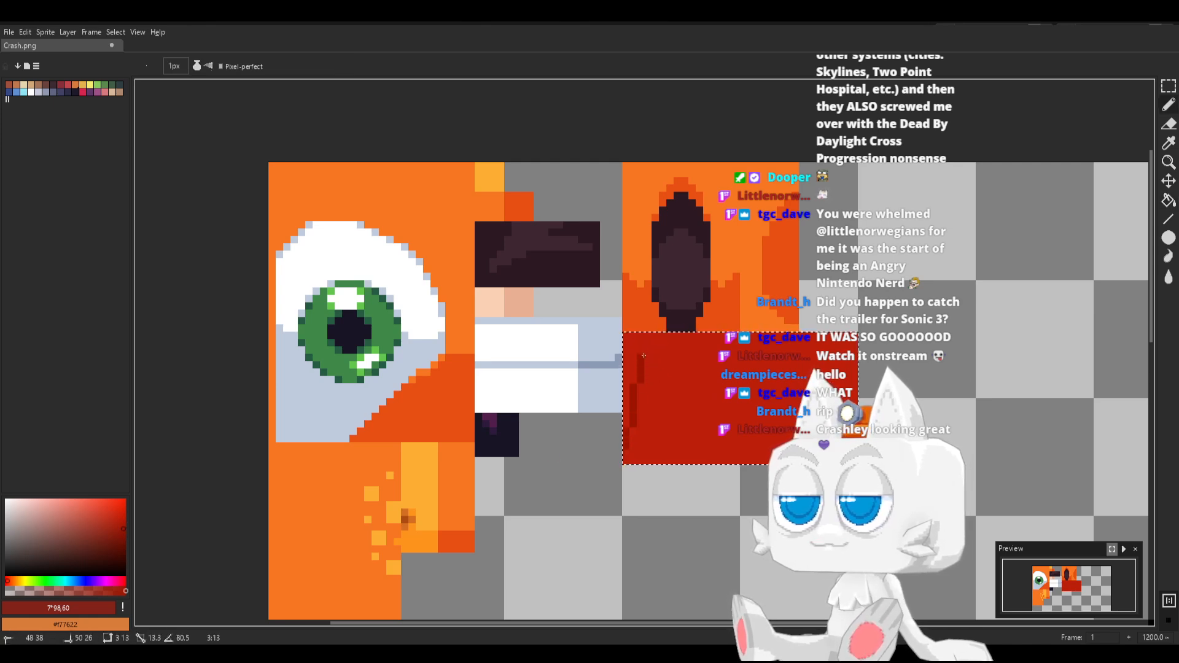
shift+click(644, 354)
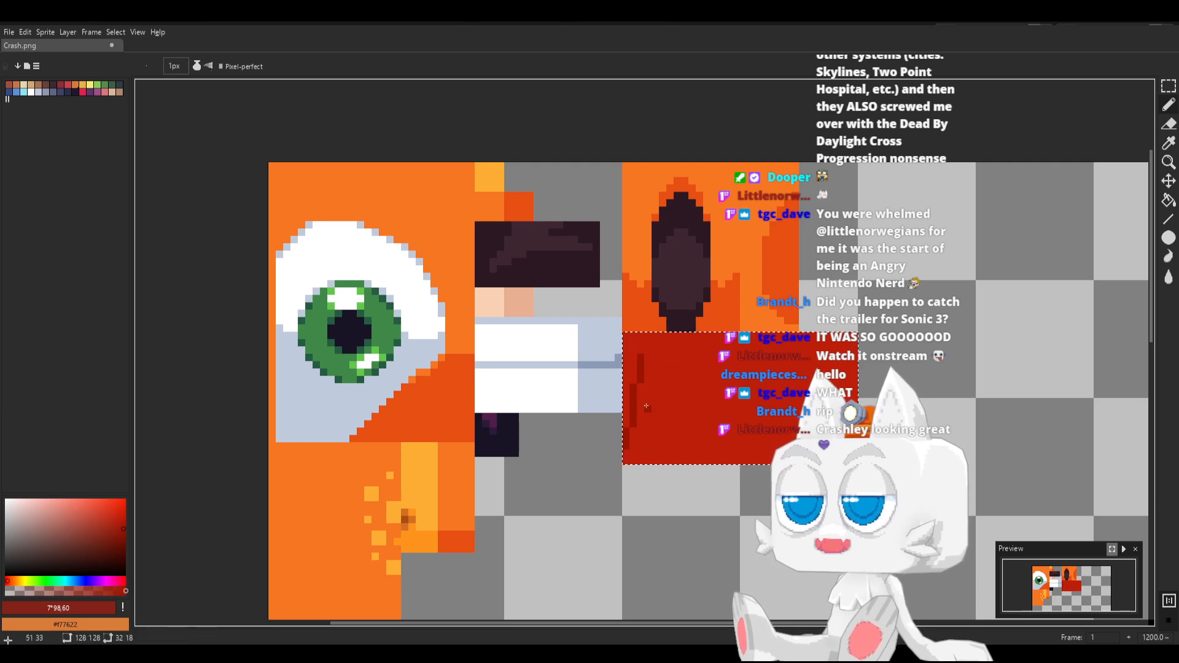
shift+click(653, 453)
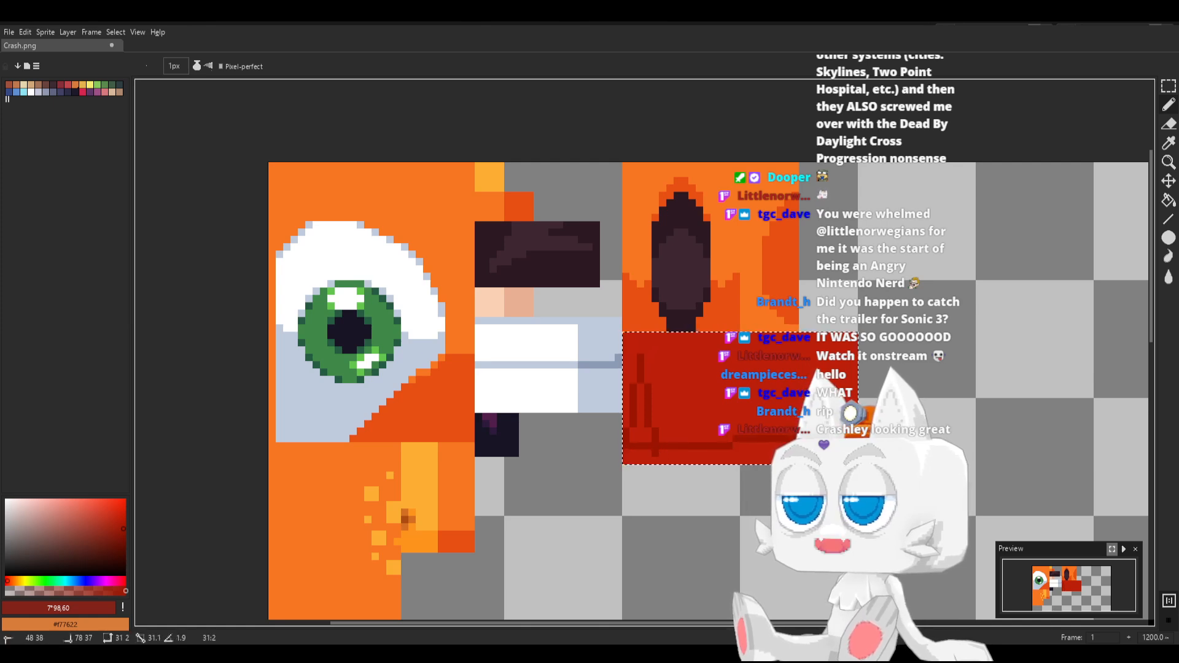
key(g)
click(686, 441)
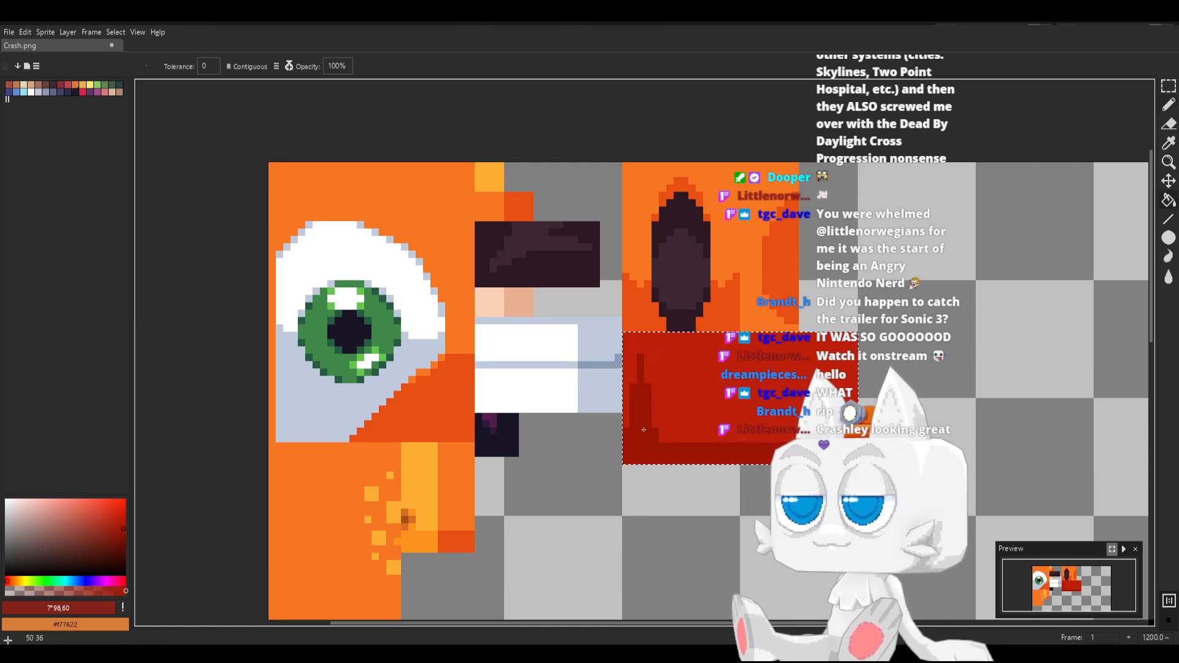
Extend the shading across the red rectangle with further upward dark red spikes and fill their interiors
key(b)
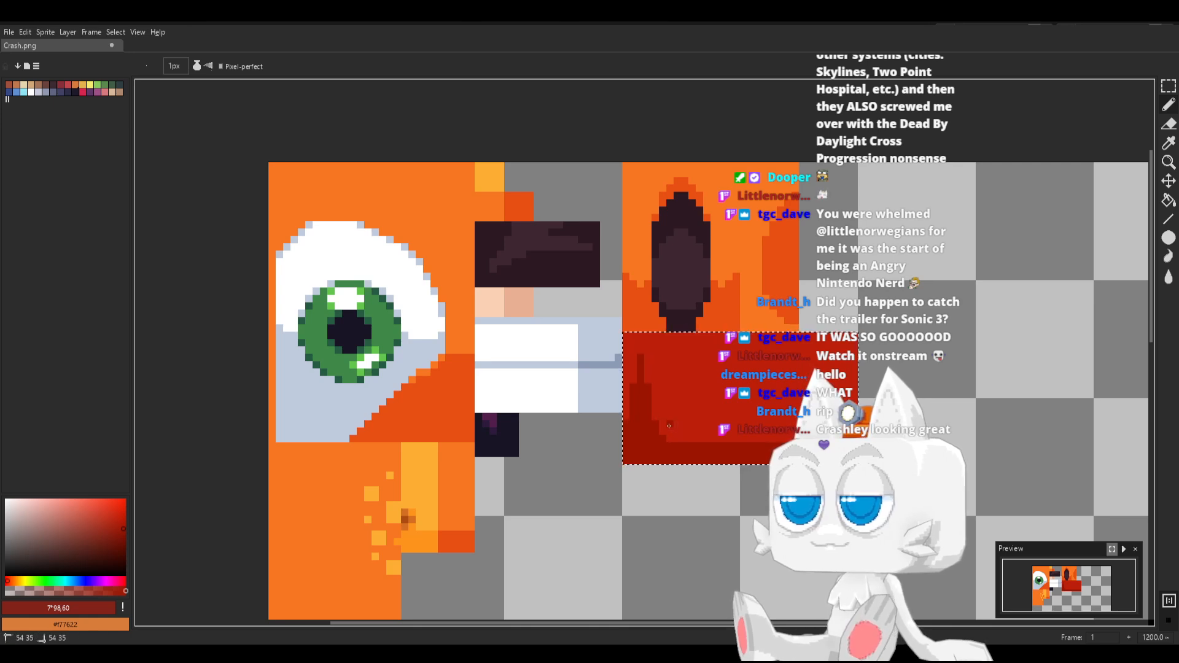
drag(676, 423, 675, 389)
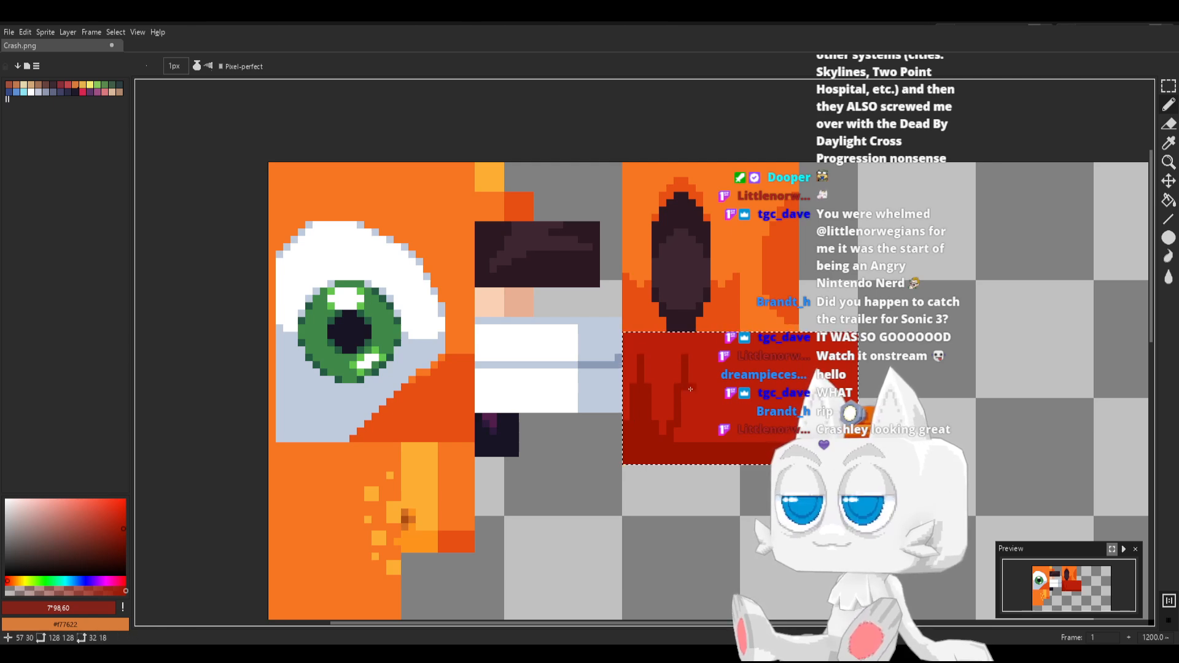
key(g)
click(690, 432)
key(b)
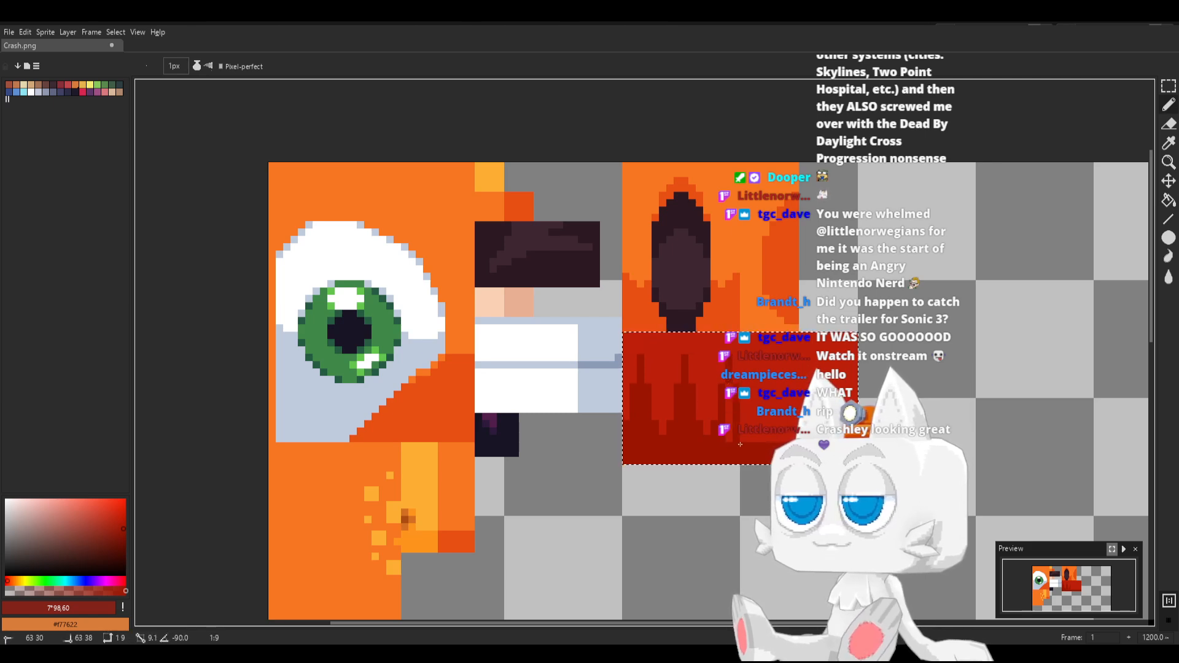
key(g)
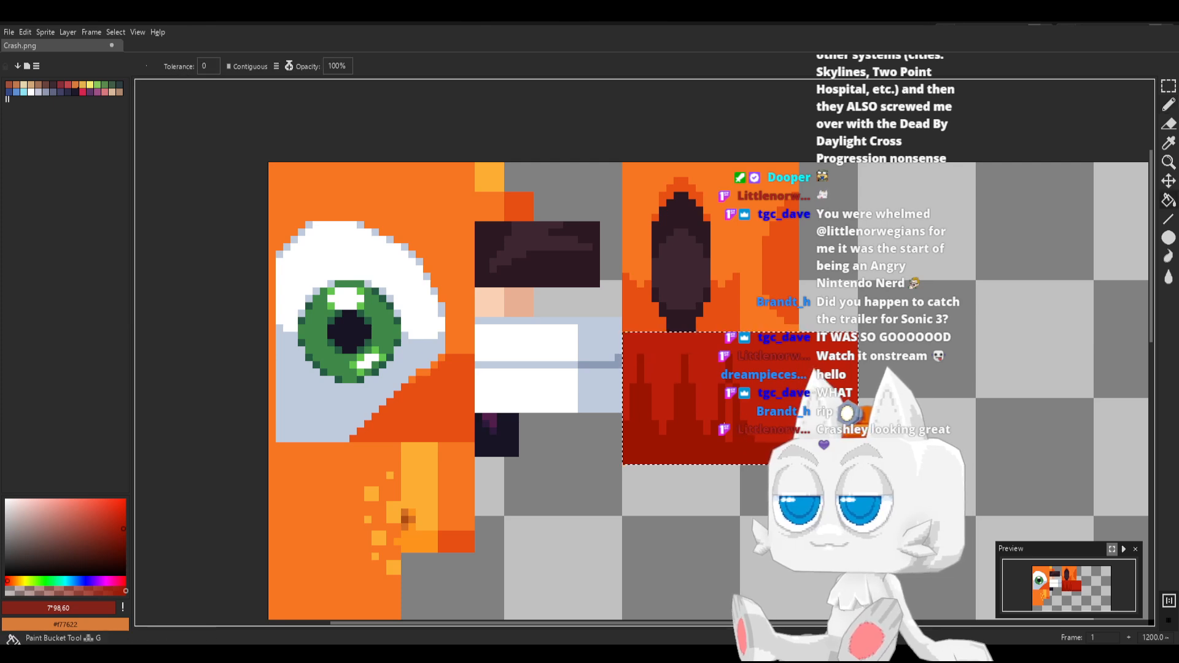
Select a 14 by 19 pixel area over the red rectangle's unshaded right end, delete its pixels and save Crash.png
key(ctrl+d)
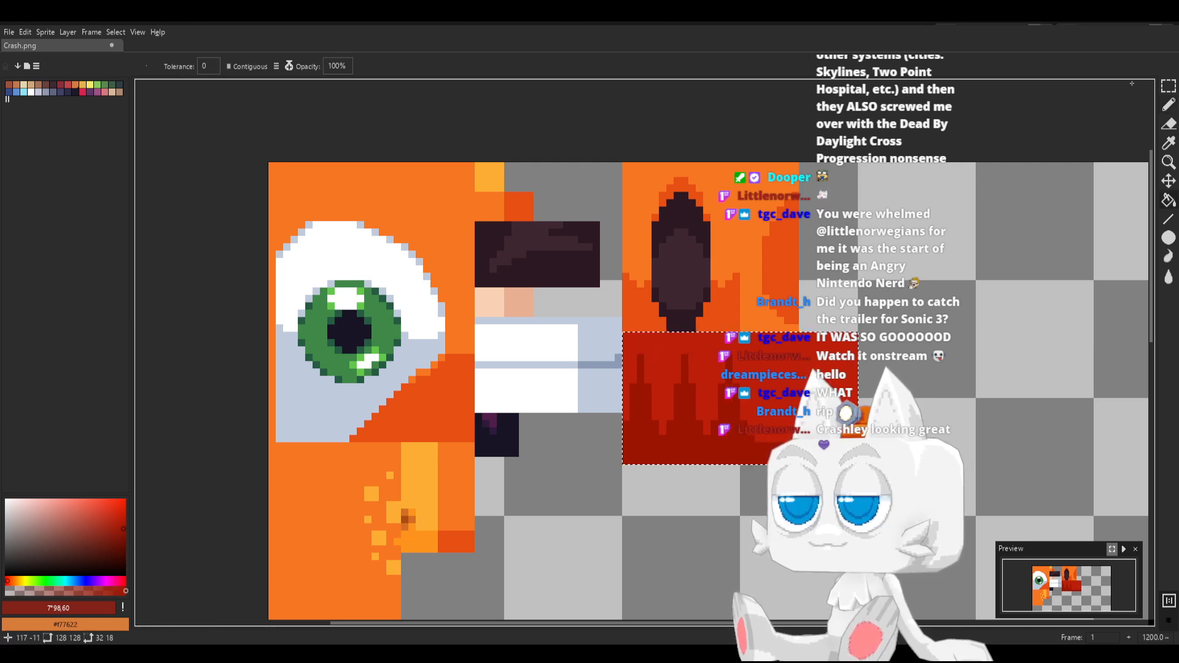
key(m)
drag(758, 339, 854, 469)
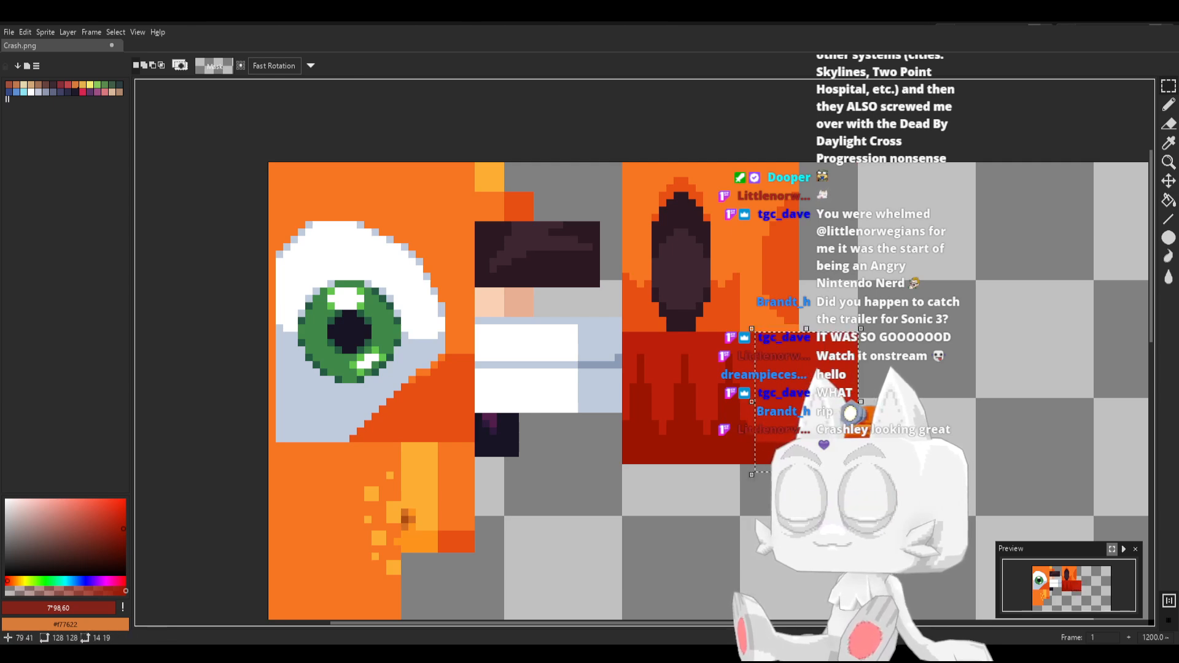
key(Delete)
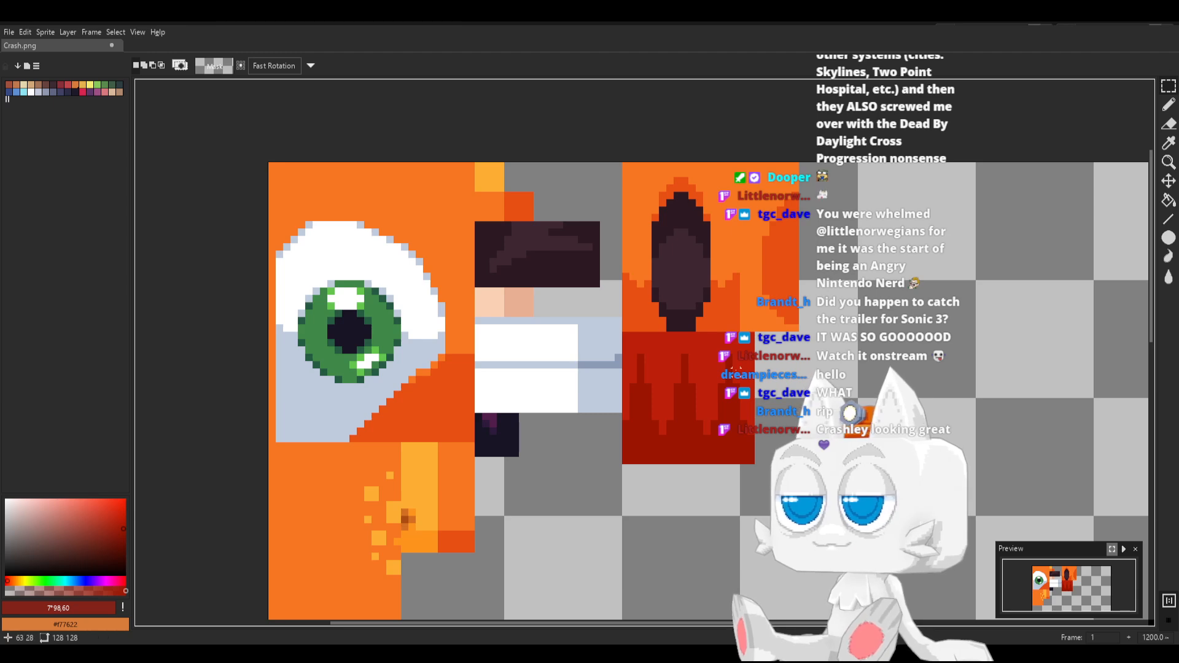
key(ctrl+s)
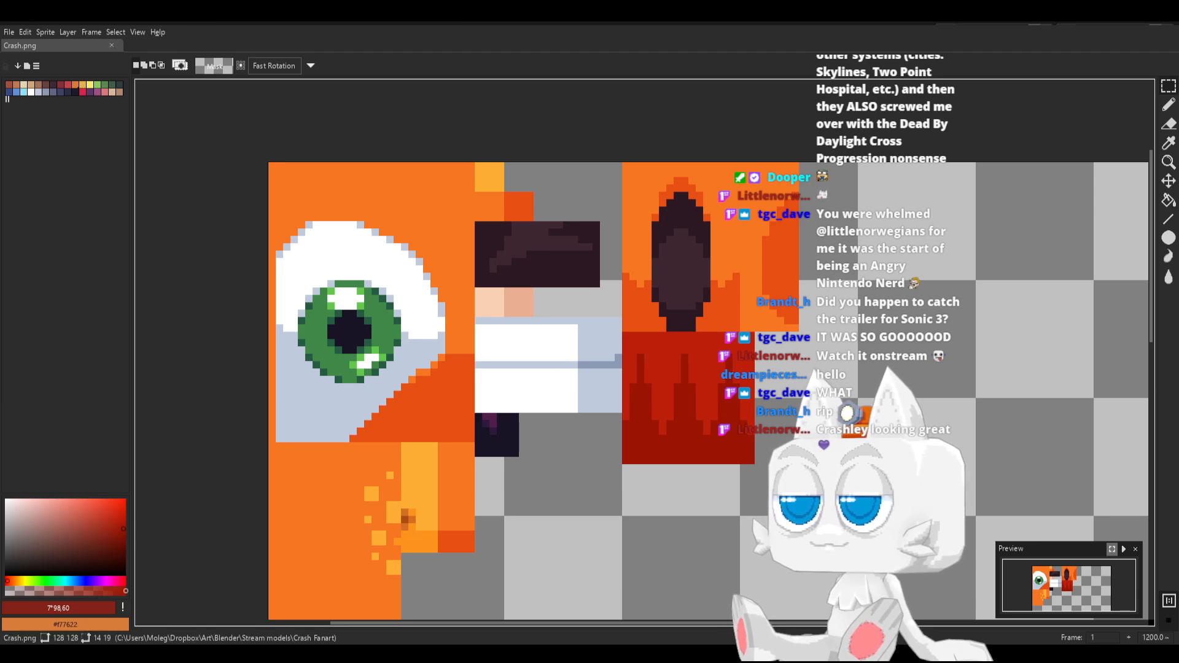
Switch to Blender, reload the Crash.png texture and select all linked hair faces in Edit Mode
key(alt+Tab)
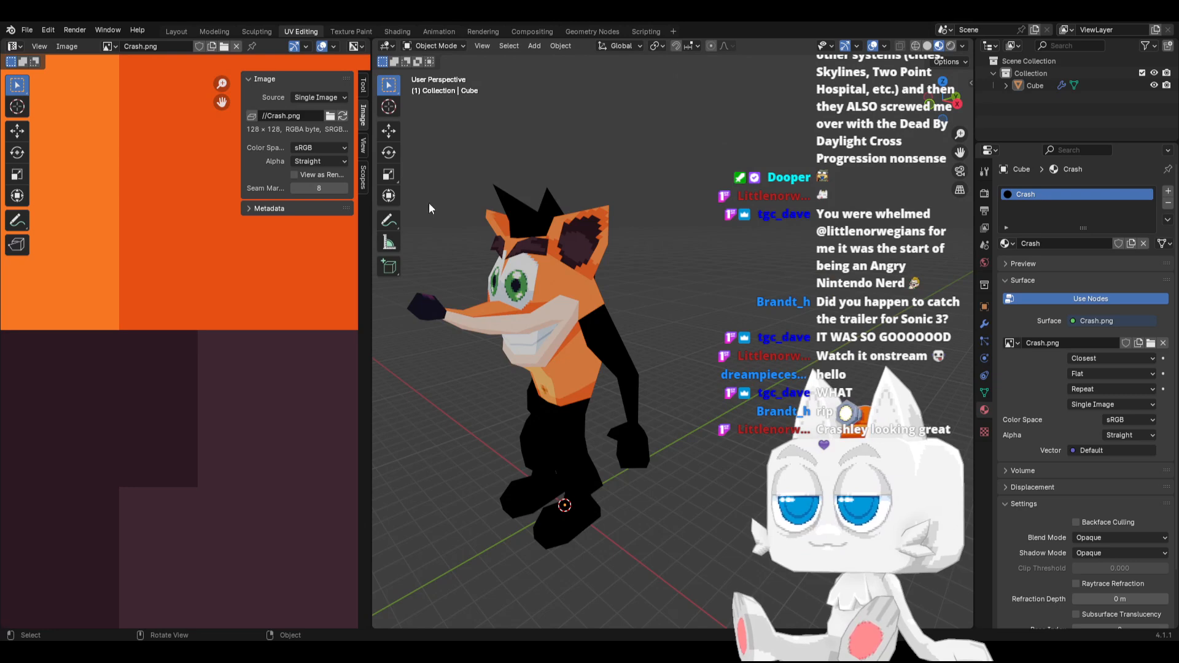
click(342, 116)
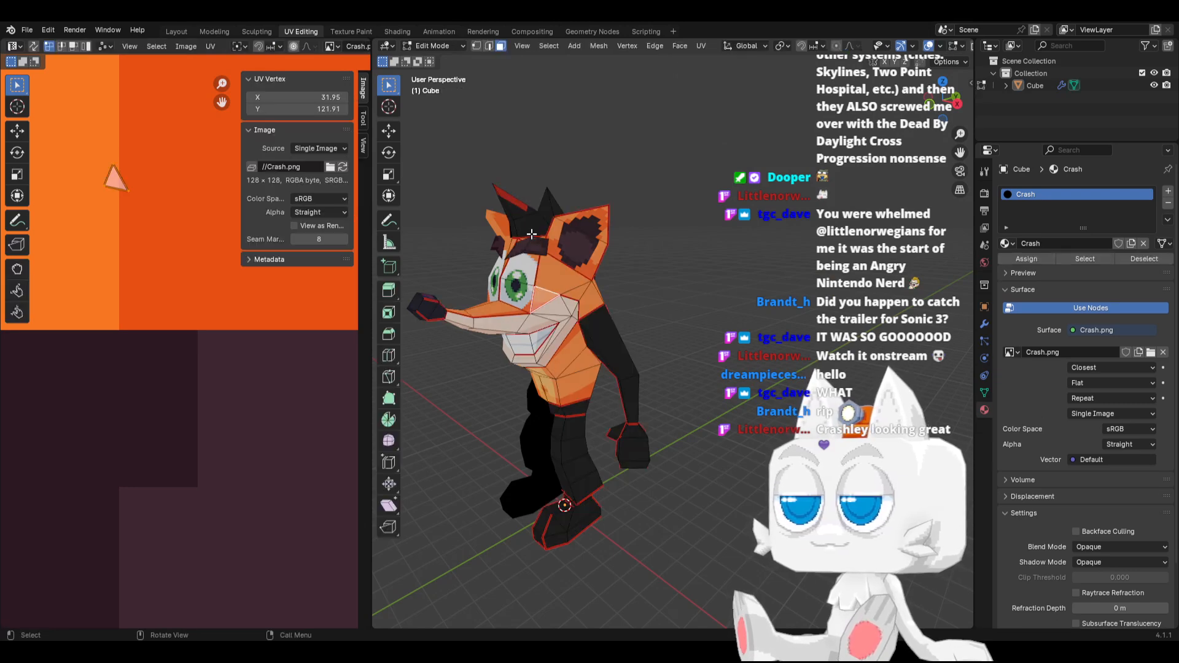
key(Tab)
click(528, 223)
key(ctrl+l)
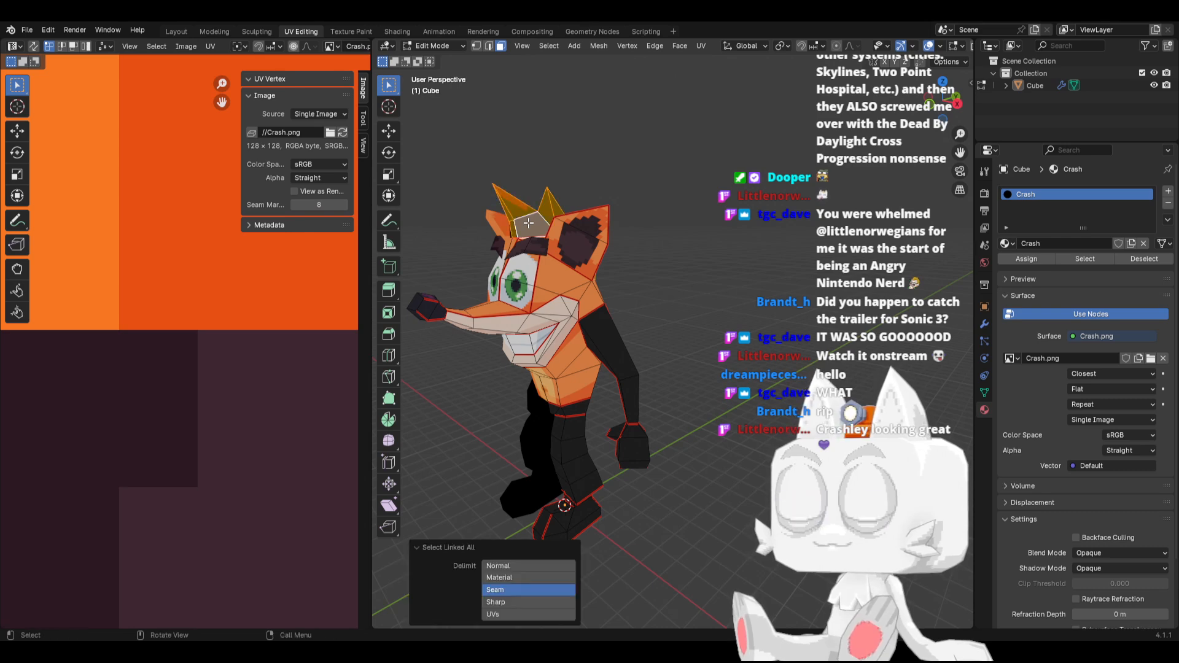
Move the hair's UV island from outside the image onto the new red texture area
middle_drag(617, 242, 571, 223)
scroll(252, 362, down, 16)
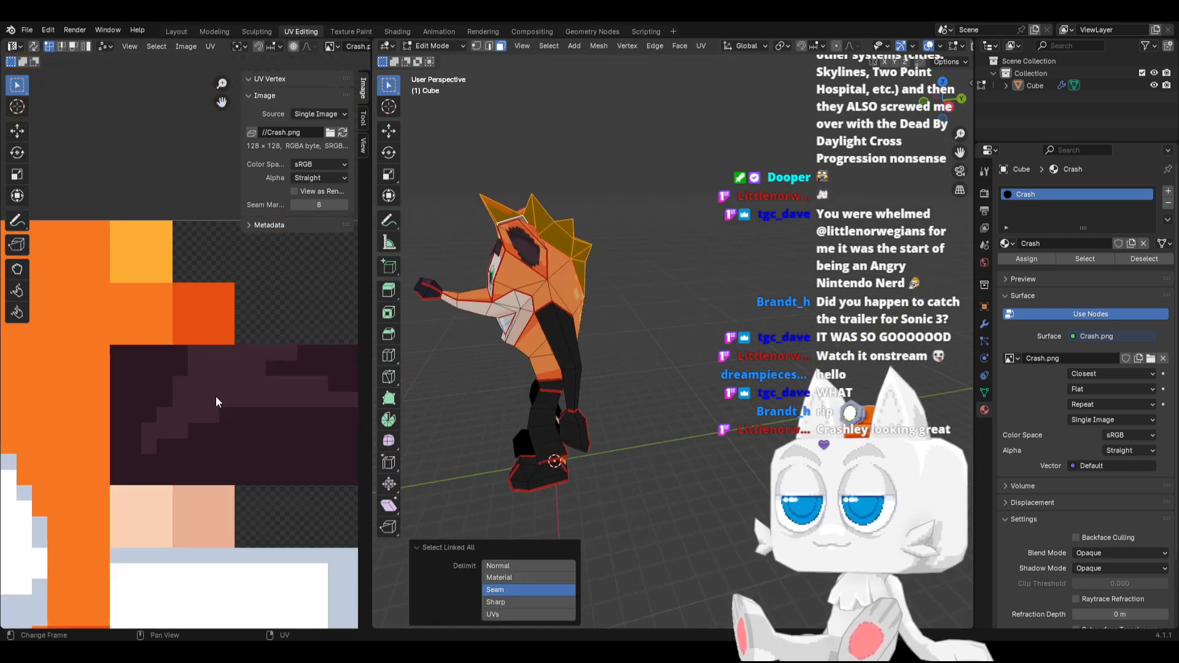
scroll(225, 424, down, 8)
key(g)
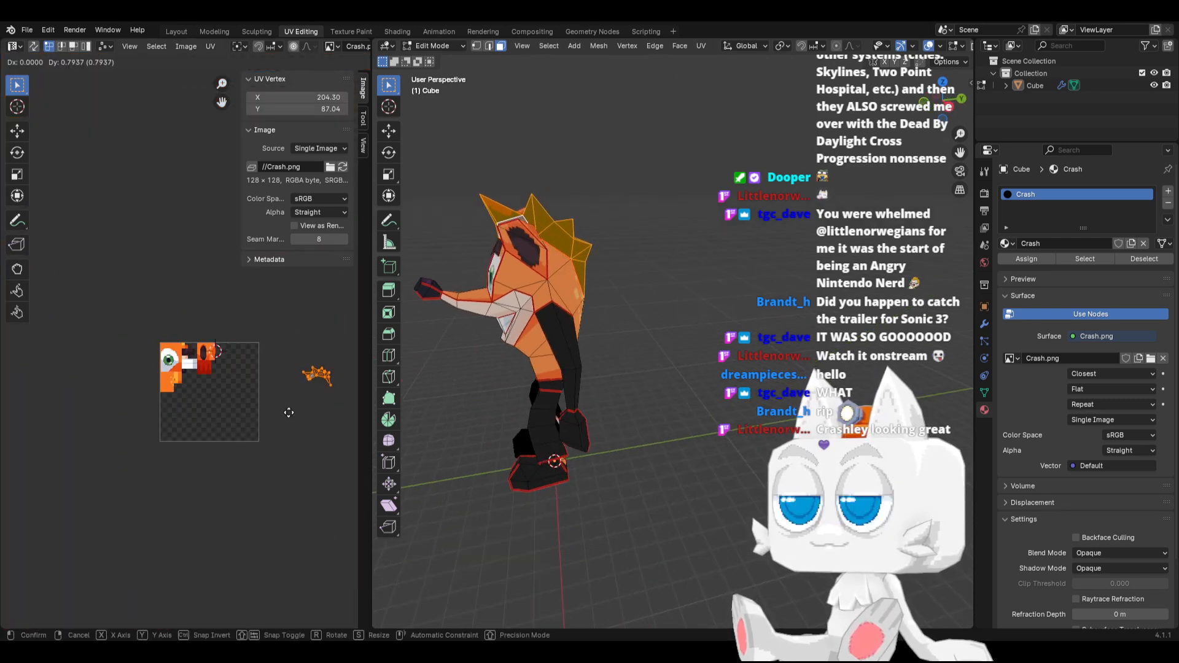
click(173, 405)
scroll(195, 449, up, 9)
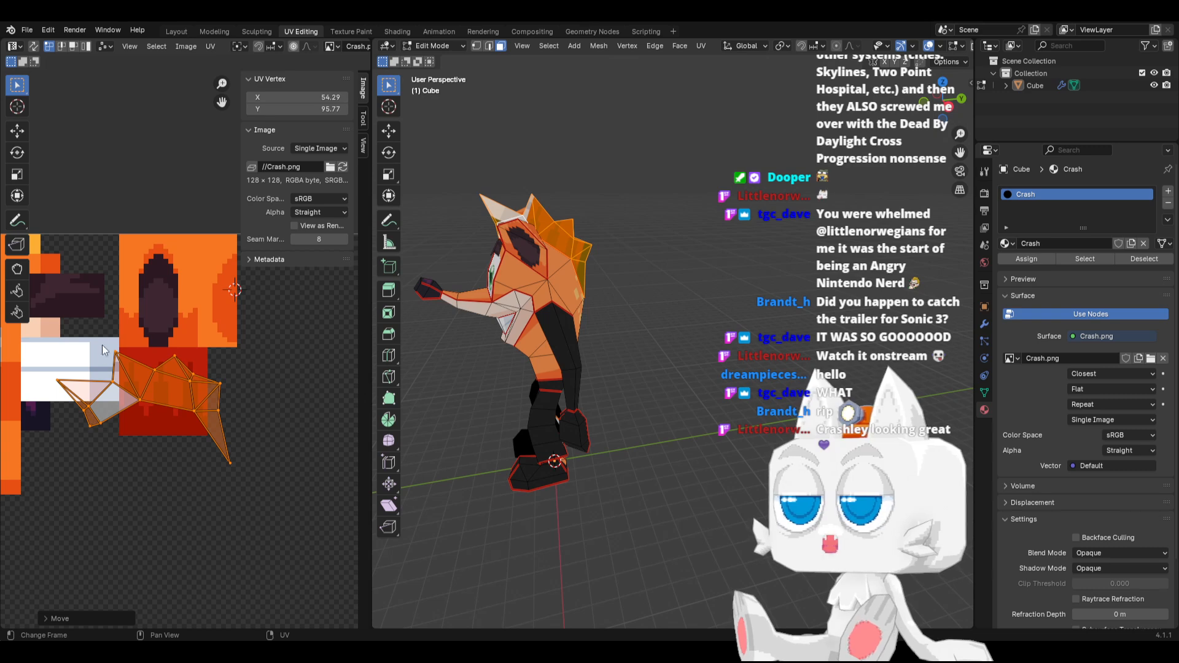
Straighten the left half of the hair UV island by rotating its inner spike section and repositioning its left end
drag(102, 345, 167, 411)
key(r)
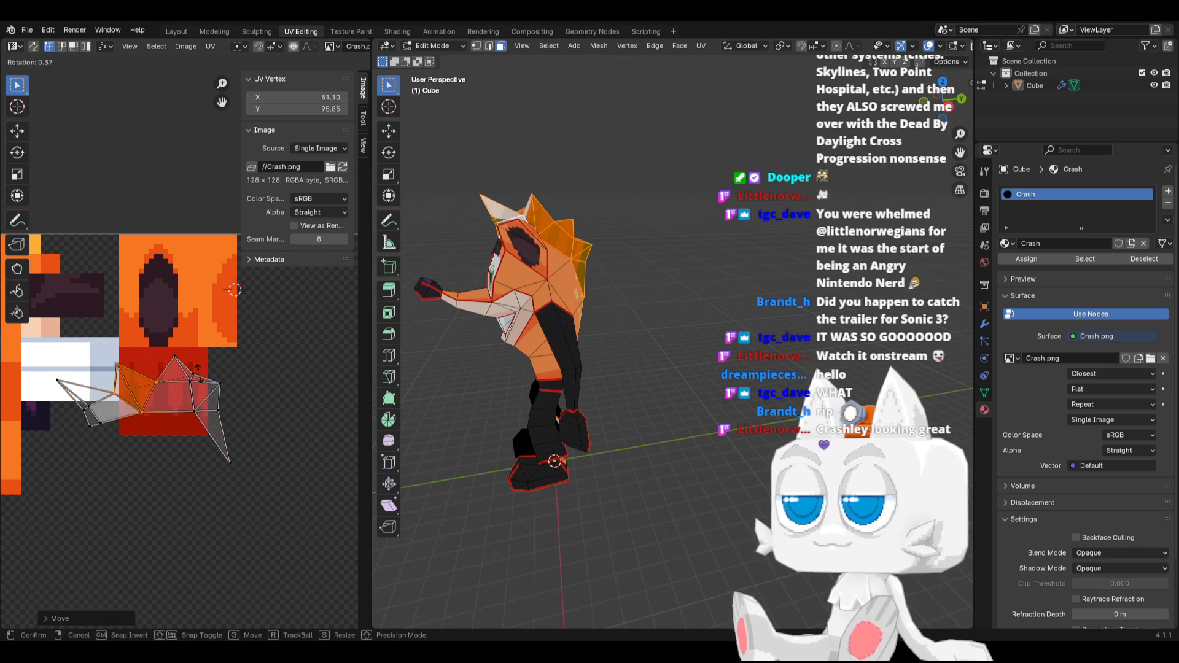
click(197, 387)
drag(23, 367, 113, 466)
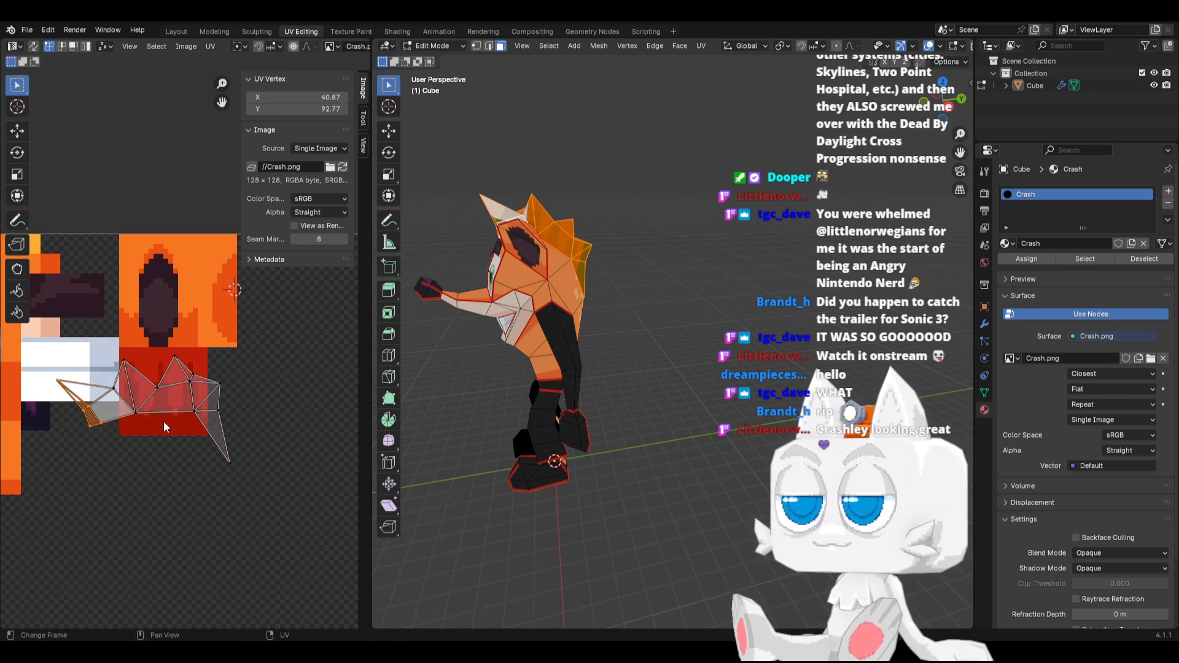
key(g)
click(182, 398)
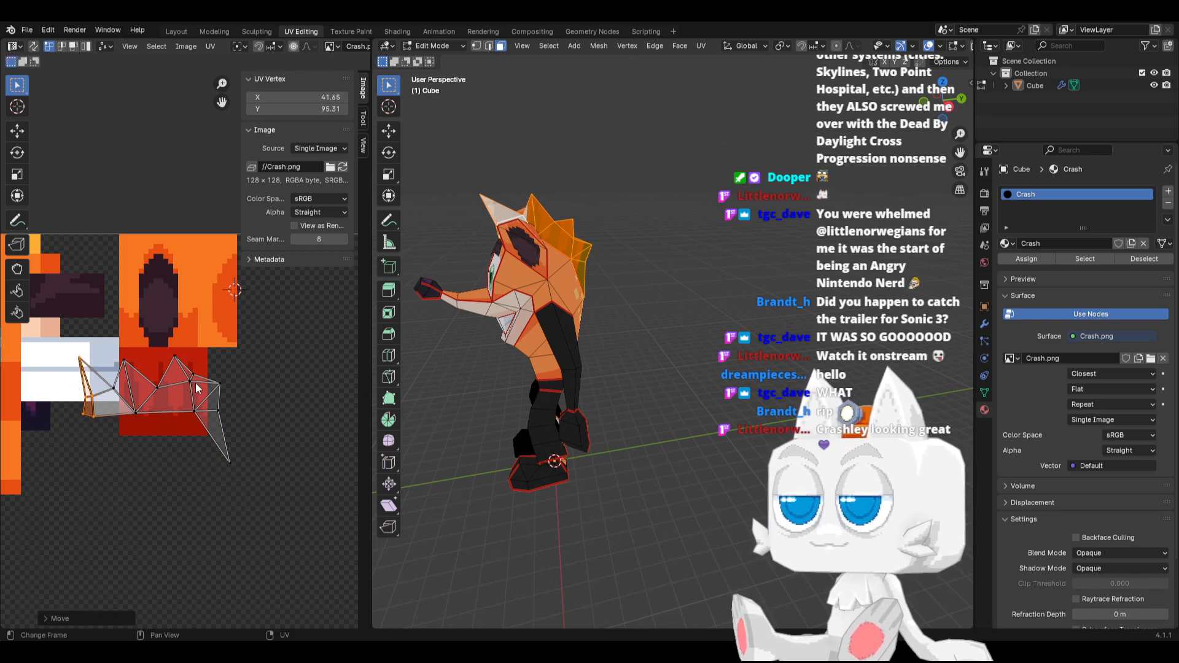
Adjust the upper-right vertex of the hair UV island, then rotate and move its right tail section to continue the lower edge
click(219, 385)
key(g)
click(222, 396)
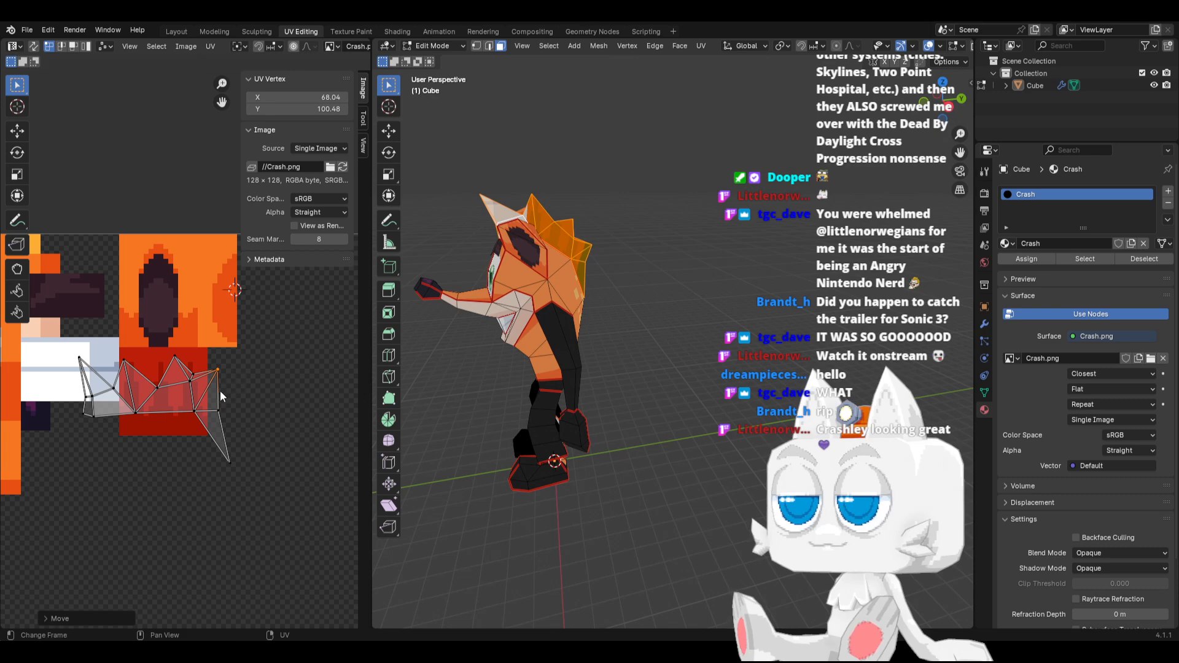
drag(190, 402, 269, 461)
key(r)
click(263, 407)
key(g)
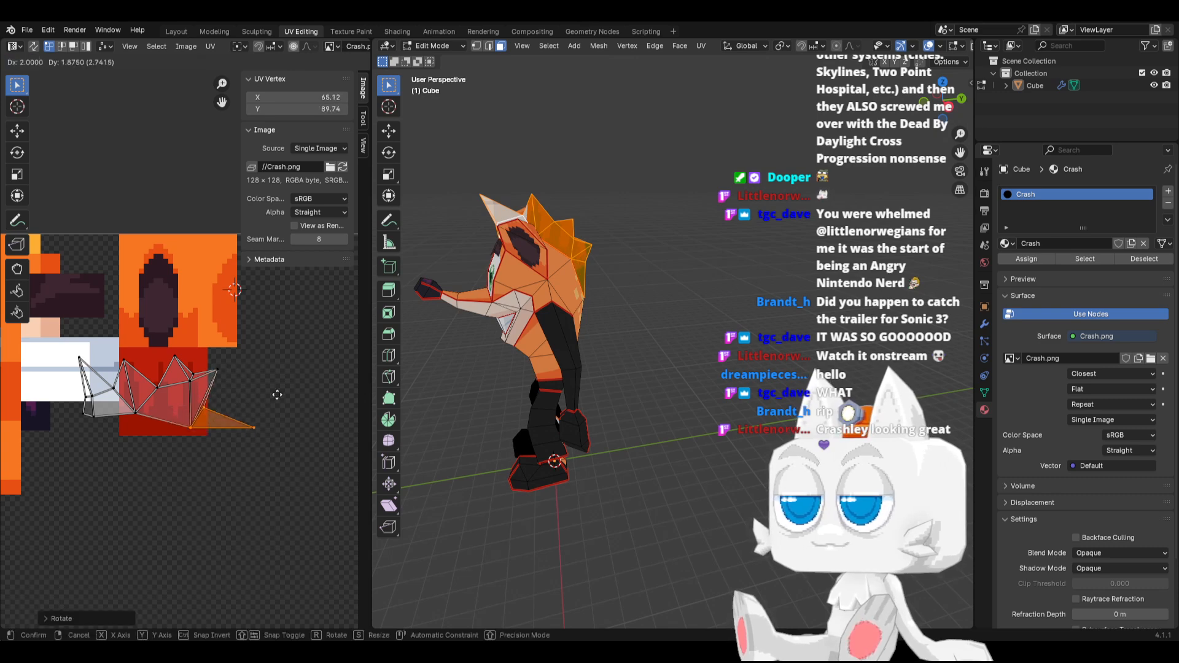
click(299, 380)
Rotate the whole hair UV island slightly so its lower edge runs closer to horizontal
key(a)
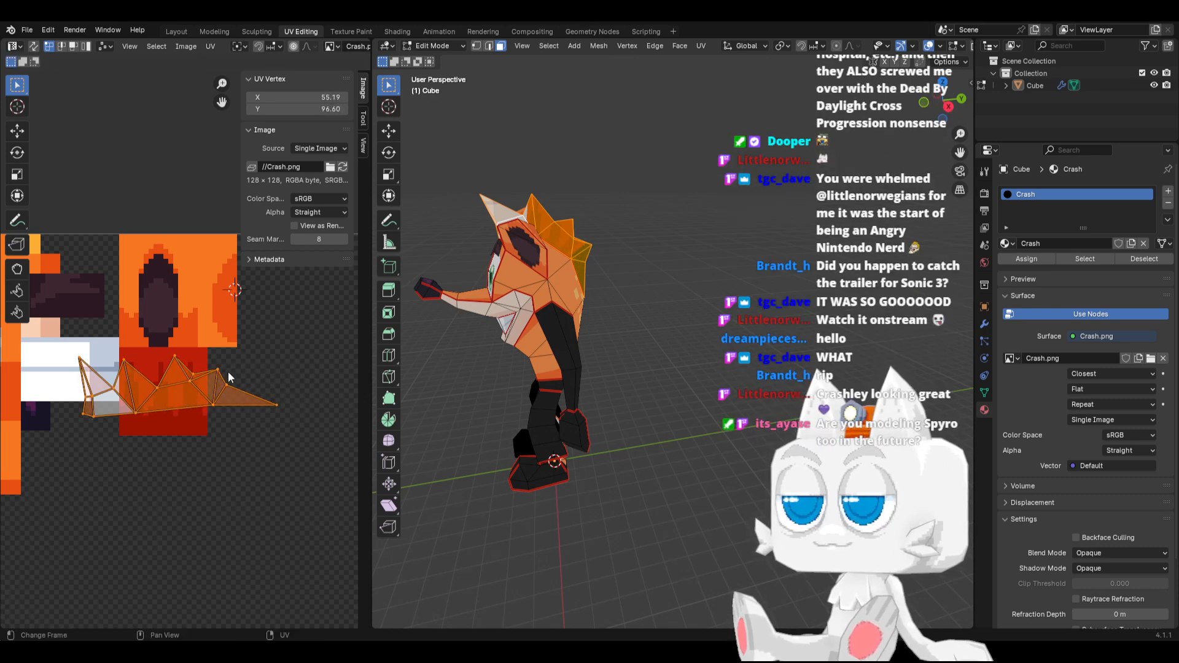
key(r)
click(236, 384)
click(264, 405)
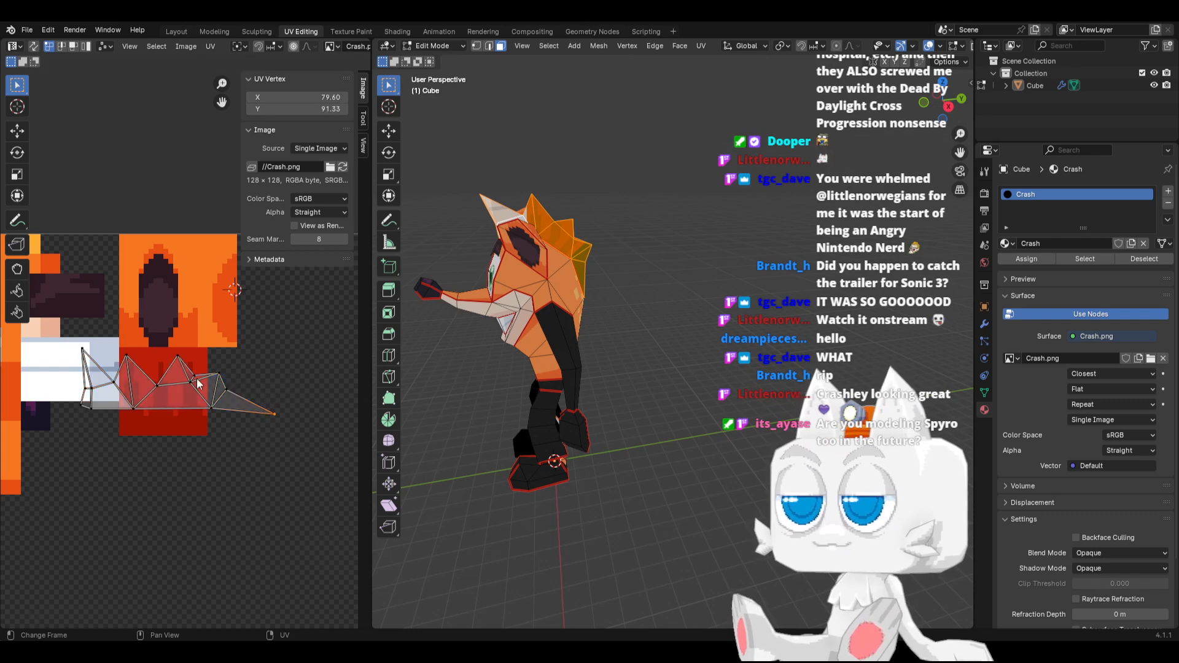
Stretch the whole hair UV island vertically and position its left end over the shaded red texture area
key(a)
key(g)
click(237, 373)
key(s)
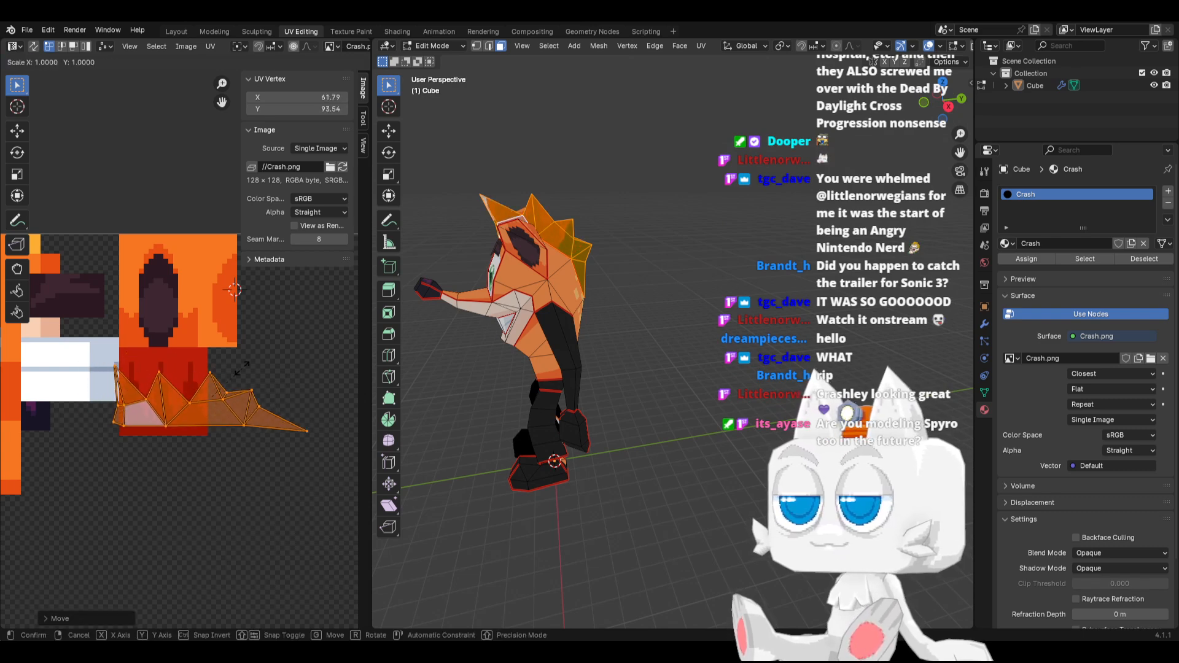
click(246, 366)
key(g)
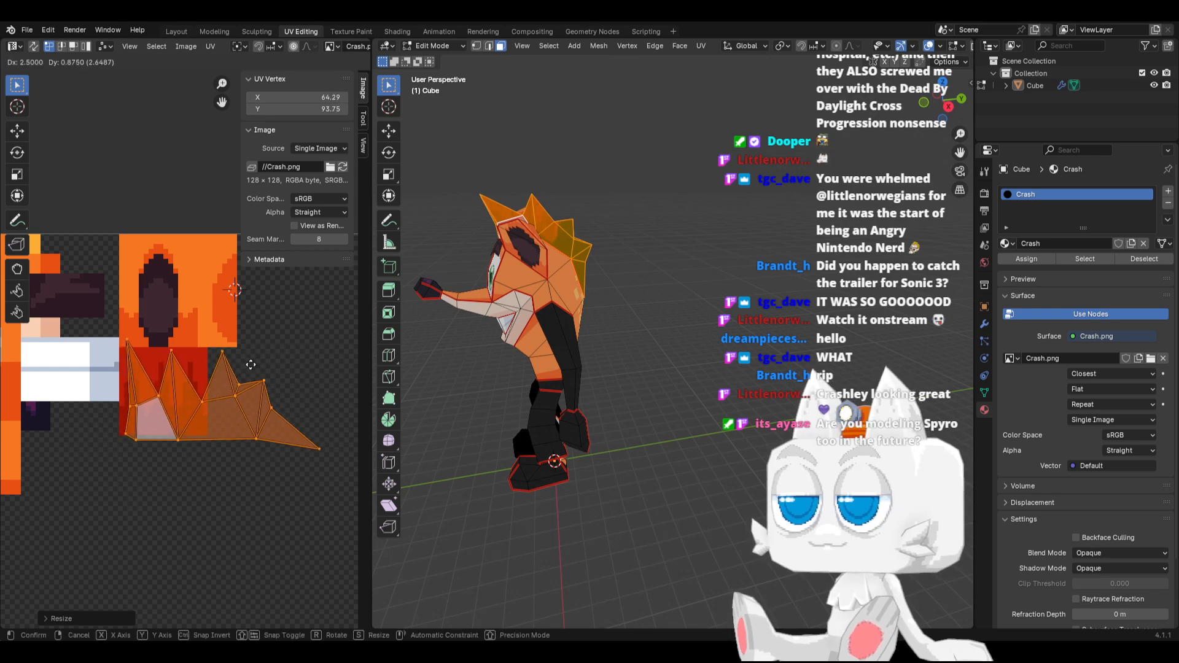
click(250, 364)
Flatten the lower-edge vertices of the hair UV island into one horizontal line by scaling them to 0 along Y
scroll(122, 430, up, 1)
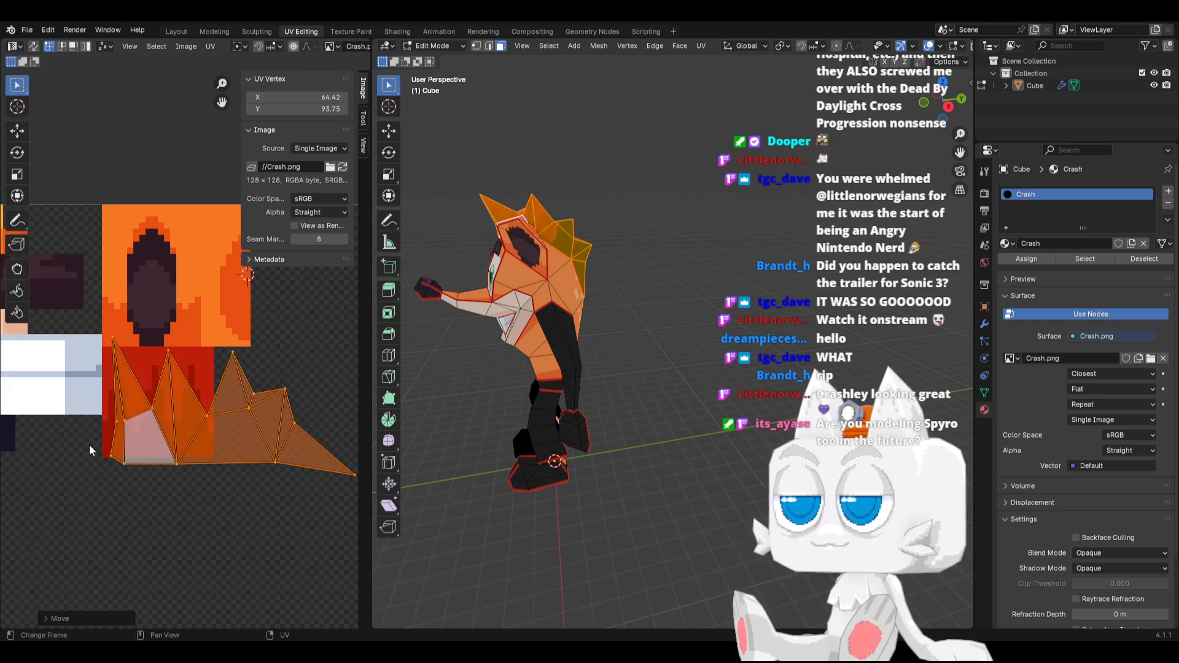
drag(80, 445, 269, 480)
scroll(246, 454, down, 1)
key(s)
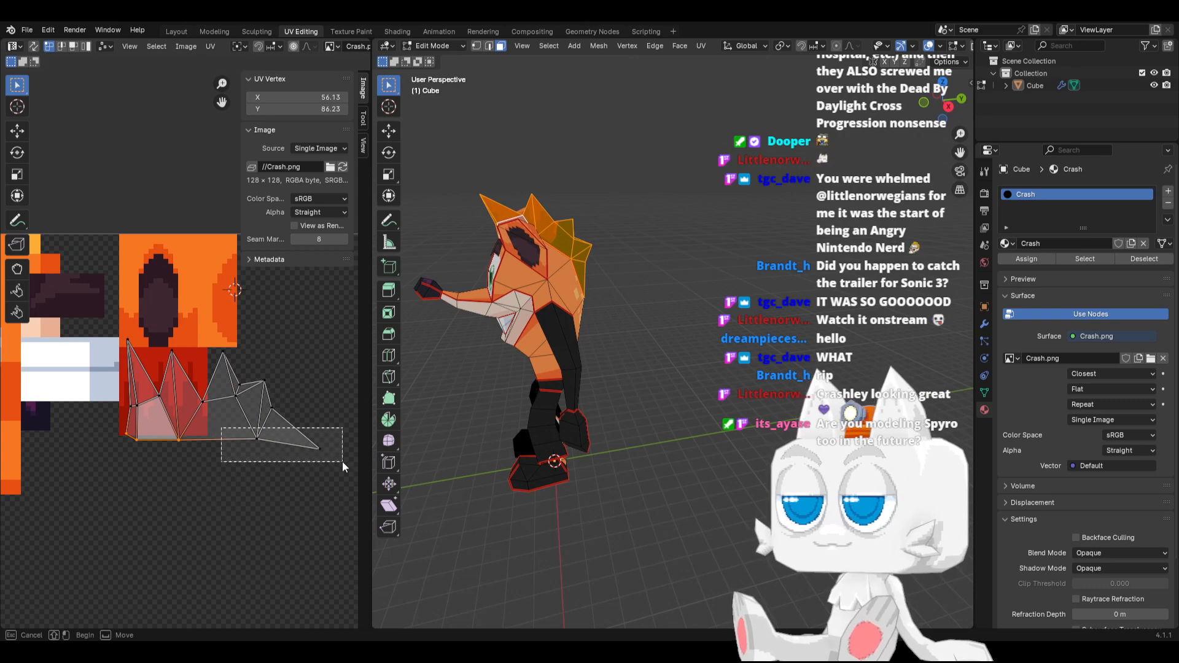
key(y)
key(0)
click(340, 462)
Raise the hair UV island's lower edge to about Y 87.6 and move the leftmost spike tip to about X 50.5, Y 104.8
scroll(263, 470, up, 2)
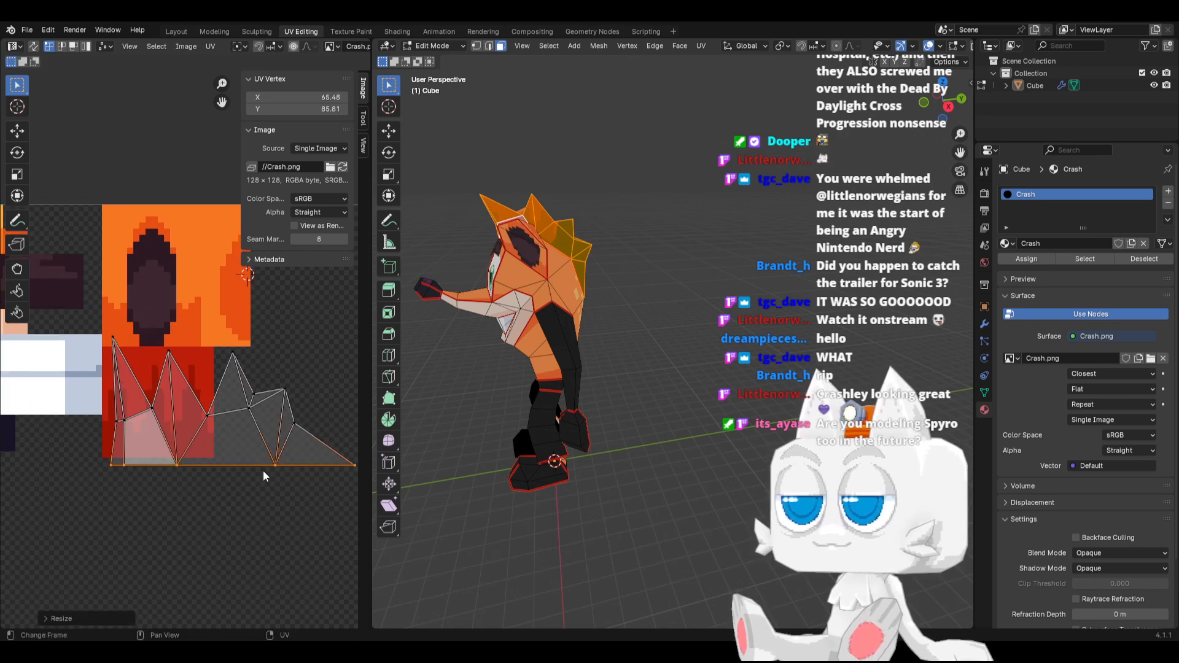
key(g)
key(y)
click(246, 470)
scroll(96, 455, up, 2)
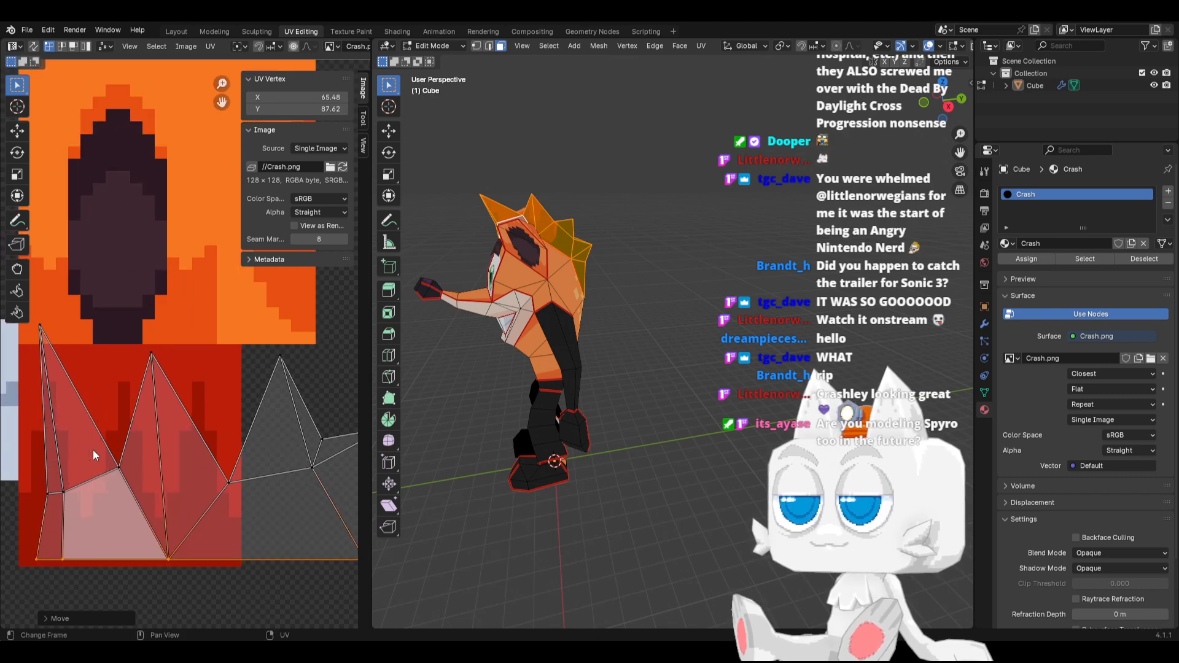
click(42, 326)
key(g)
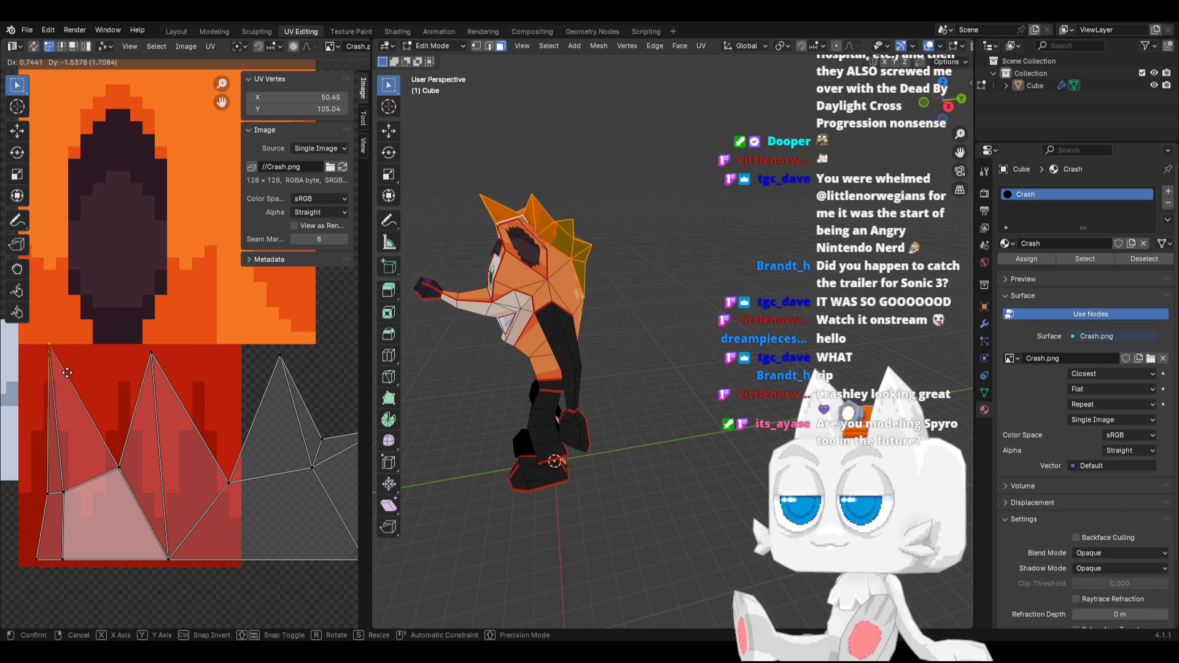
click(67, 379)
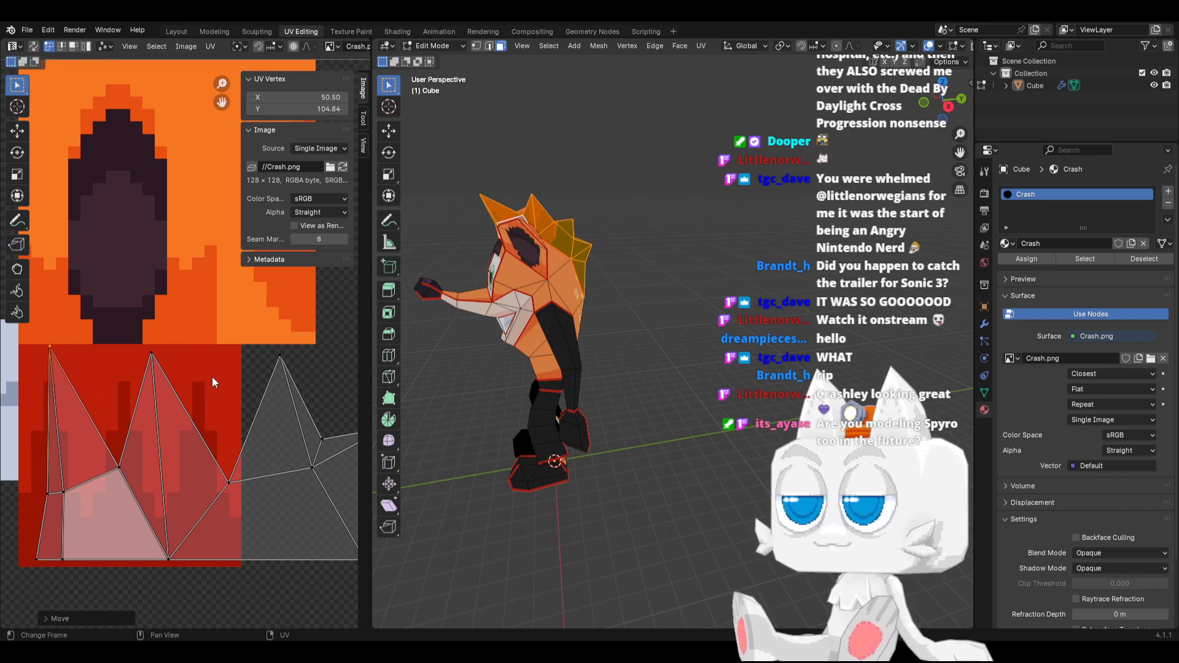
Move the lower-edge UV vertex beneath the second hair spike about 6 px left along X
middle_drag(451, 264, 473, 264)
shift+middle_drag(472, 264, 584, 337)
scroll(539, 334, up, 2)
key(Tab)
key(Tab)
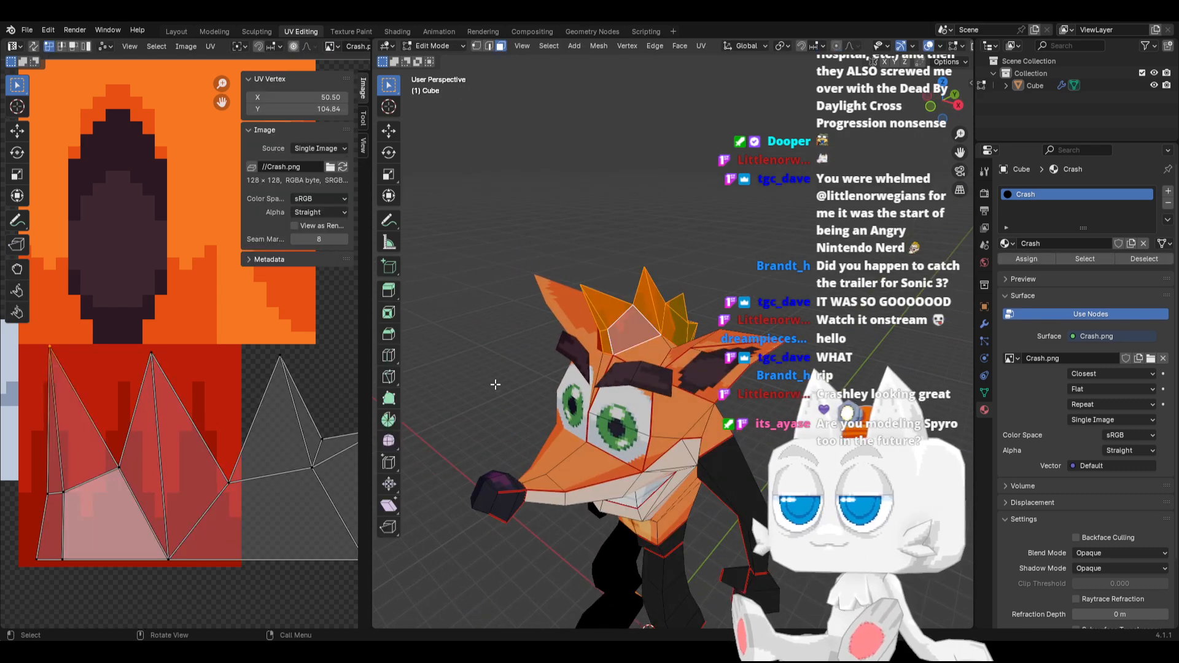
middle_drag(238, 470, 275, 411)
scroll(193, 410, down, 1)
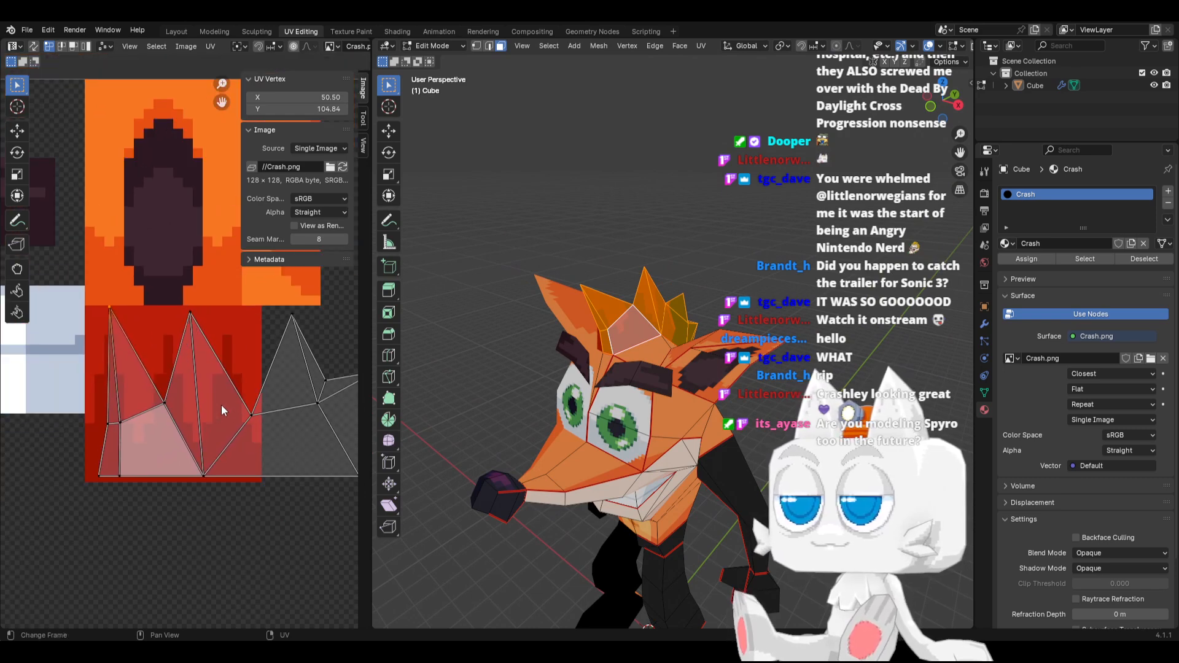
drag(164, 402, 230, 500)
drag(203, 475, 143, 475)
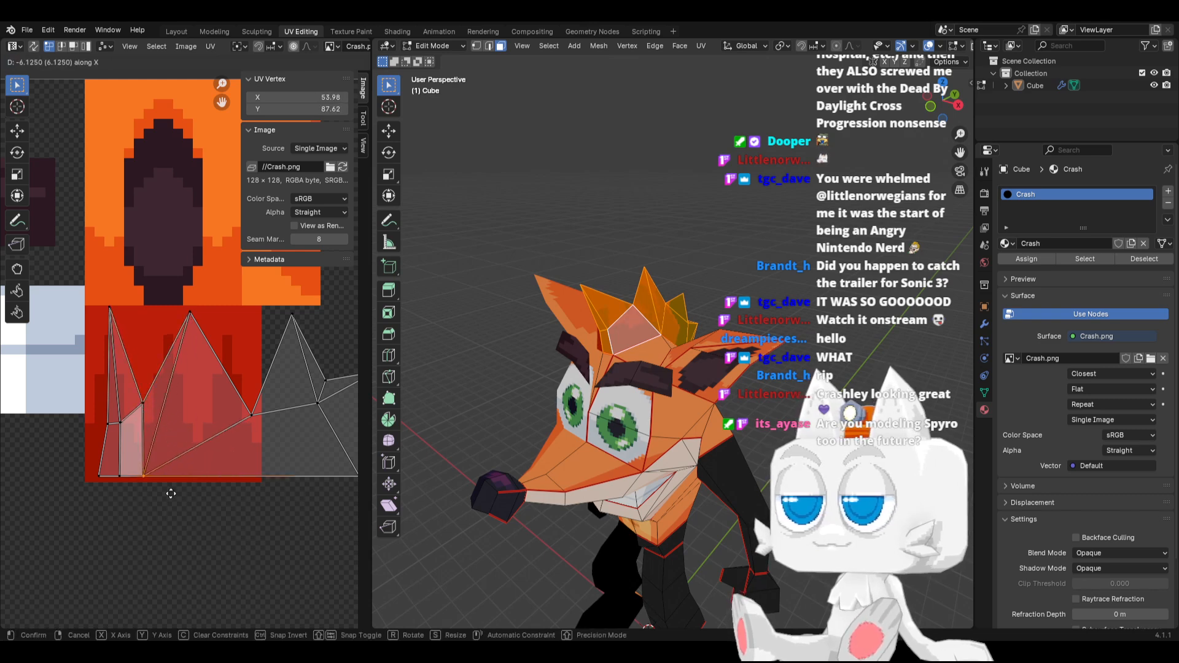
Shift the second hair spike's UV tip left along X to about 56.7, and lower it to about Y 103.3
drag(172, 304, 210, 330)
key(g)
key(x)
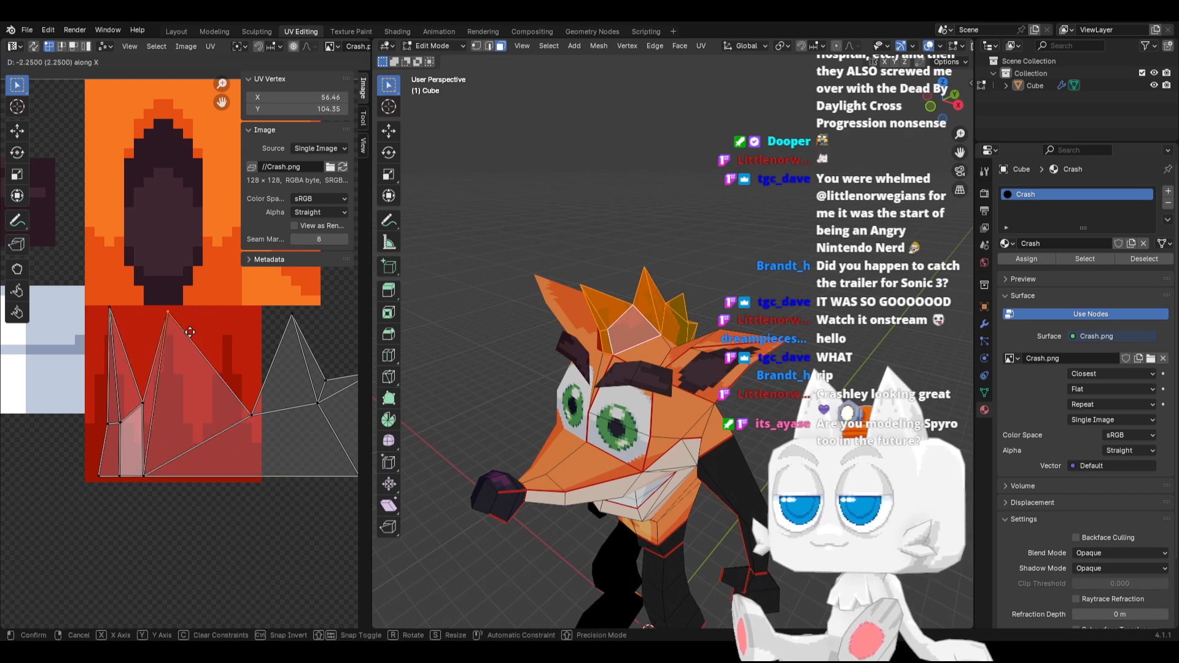
click(191, 332)
key(g)
key(y)
click(184, 368)
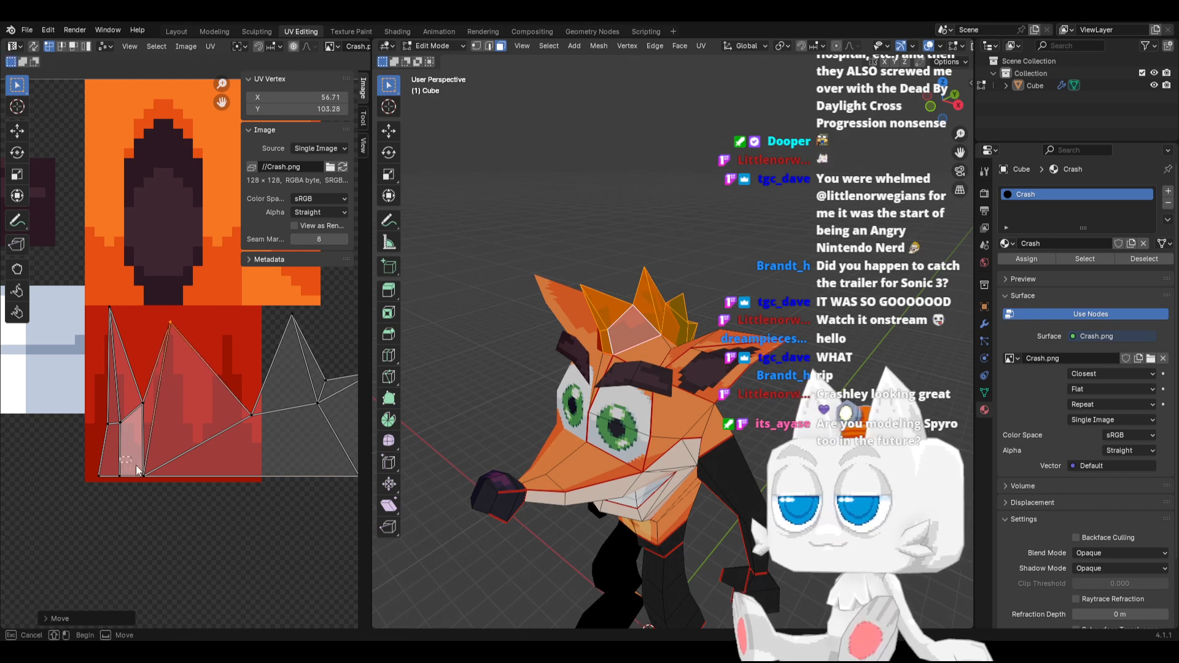
Shift the second spike's lower-edge UV vertex right to about X 56 and the valley vertex beyond that spike left to about X 59.8
drag(132, 460, 167, 491)
key(g)
key(x)
click(179, 480)
drag(235, 382, 286, 499)
key(g)
key(x)
click(227, 482)
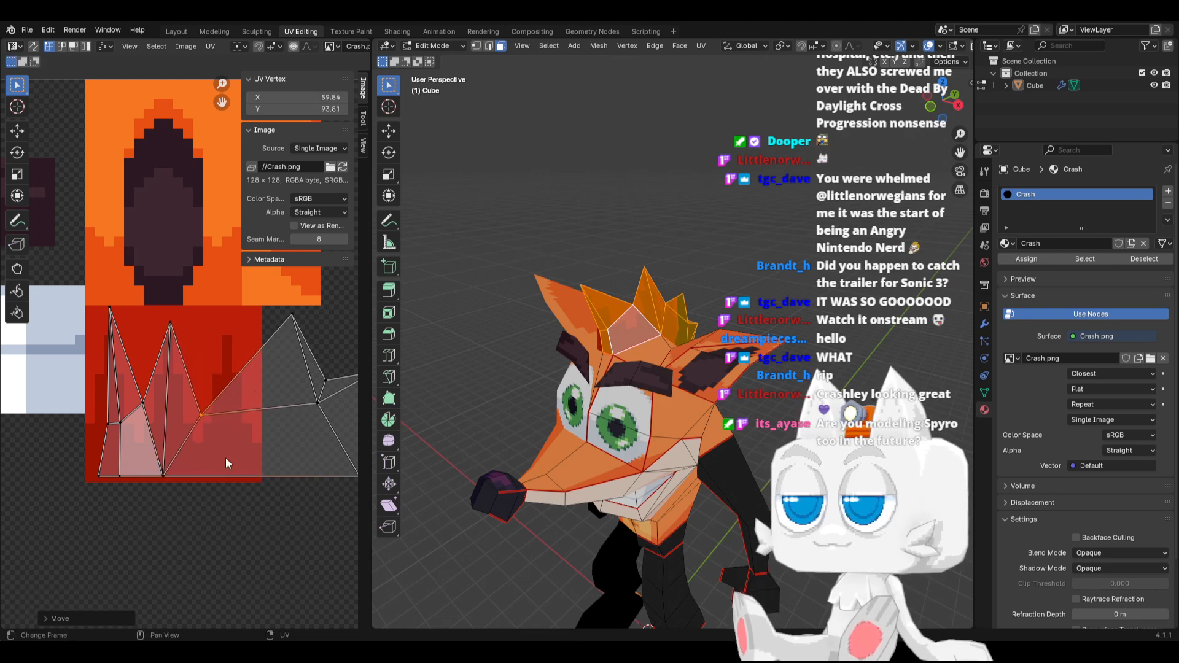
Move the hair UV island's remaining right section, from the third spike to the tail, left along X toward the red texture
middle_drag(244, 386, 154, 360)
drag(169, 302, 306, 513)
scroll(306, 517, down, 1)
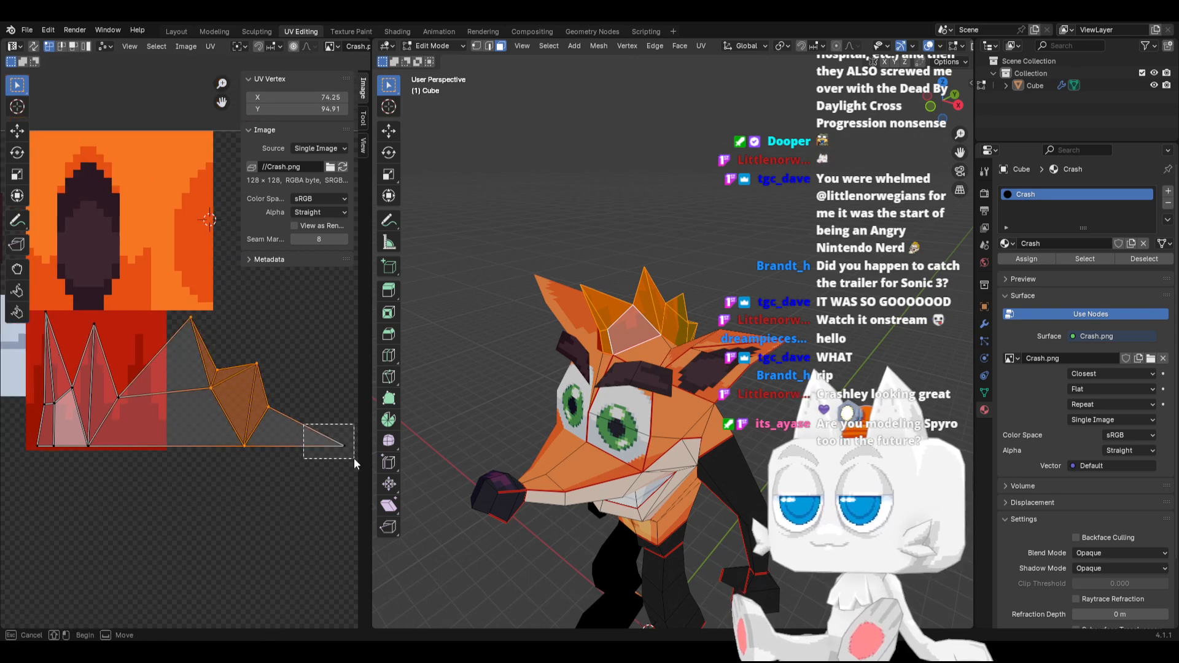
key(g)
key(x)
click(274, 453)
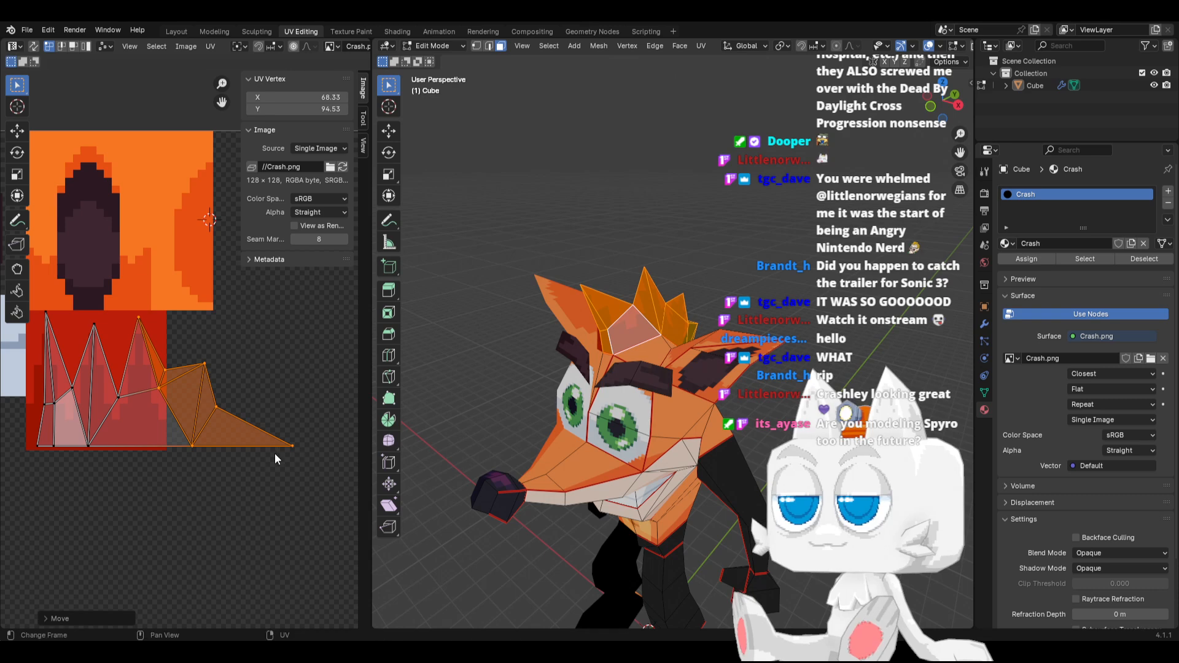
Move the third hair spike's inner base UV vertex down and left to about X 62.6, Y 93.4
scroll(124, 418, up, 1)
drag(132, 391, 168, 432)
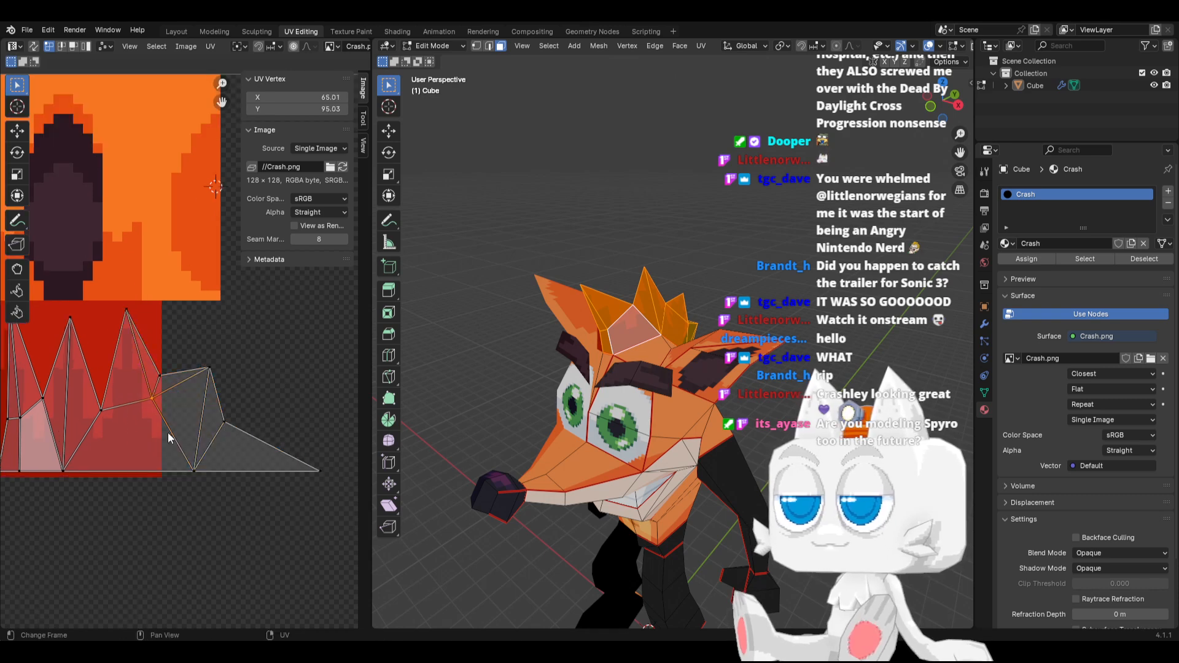
key(g)
click(145, 452)
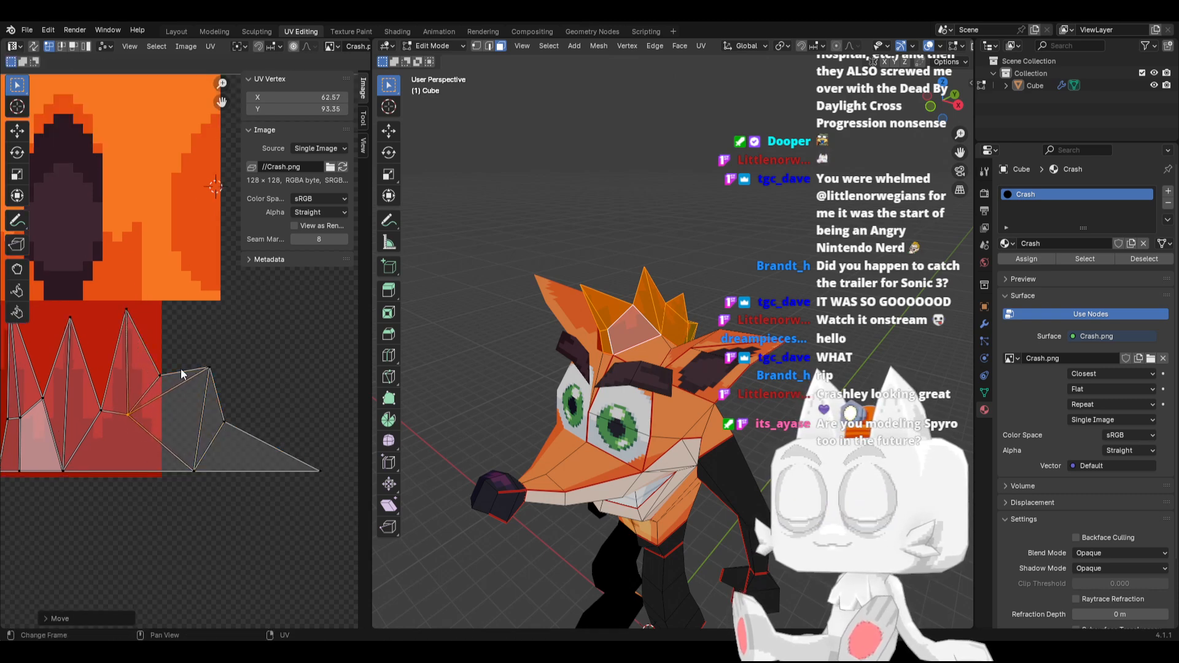
Nudge the valley UV vertex between the second and third hair spikes slightly right, and raise the second spike's tip slightly
middle_drag(181, 390, 256, 399)
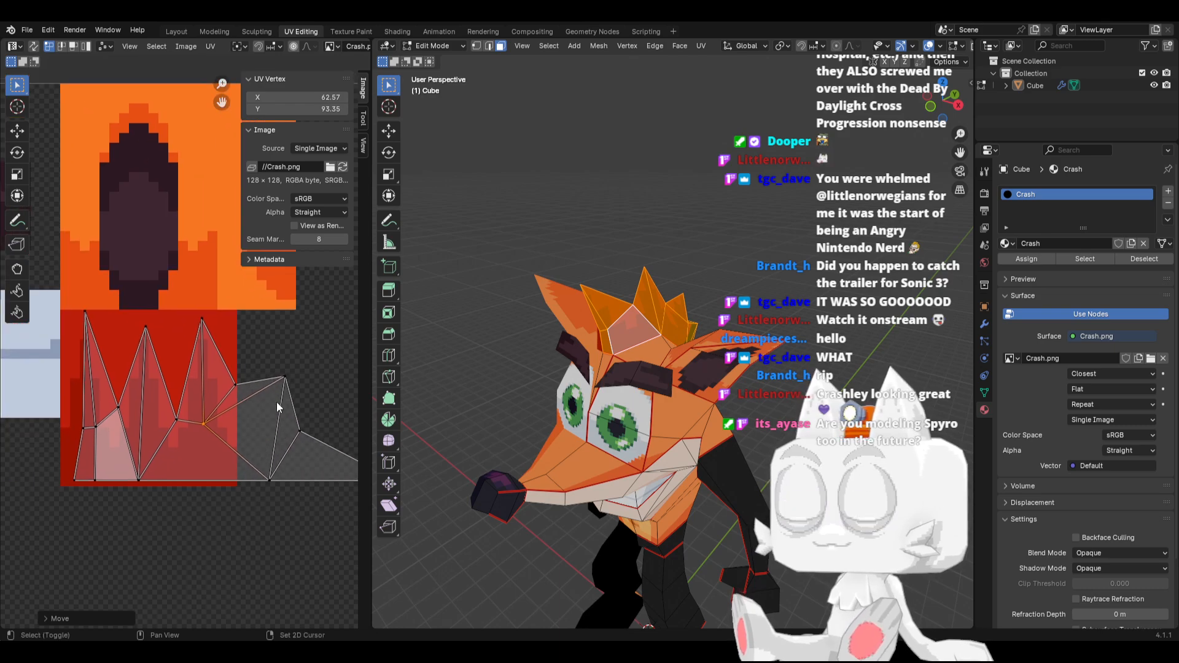
middle_drag(693, 389, 624, 389)
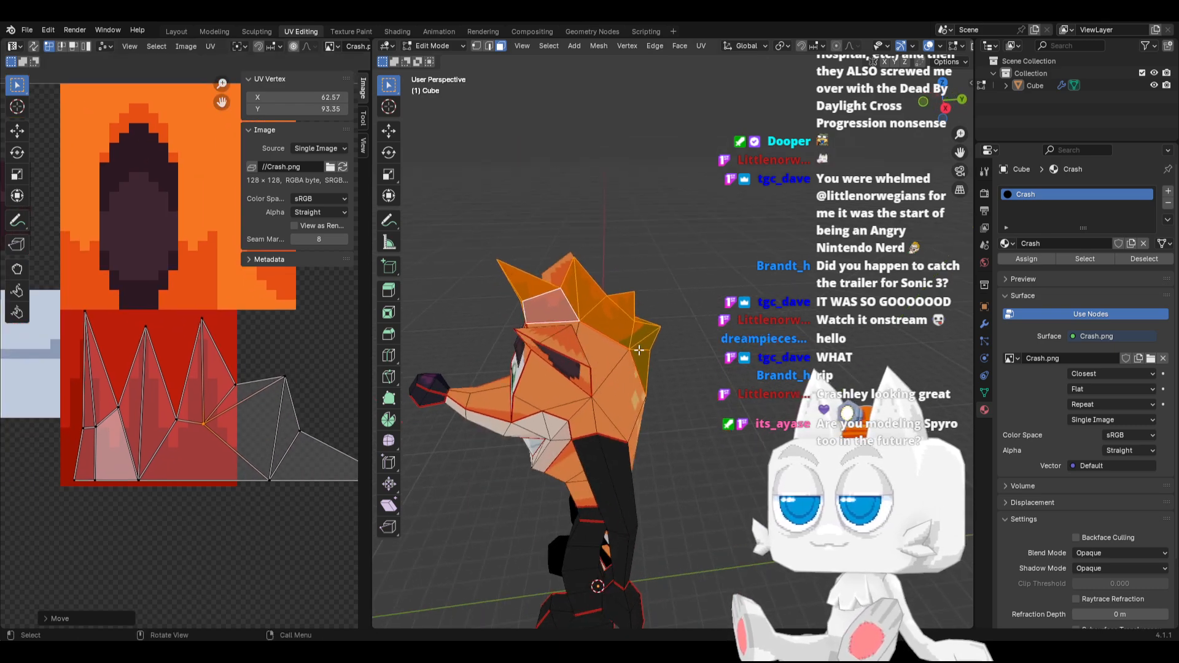
scroll(623, 389, up, 3)
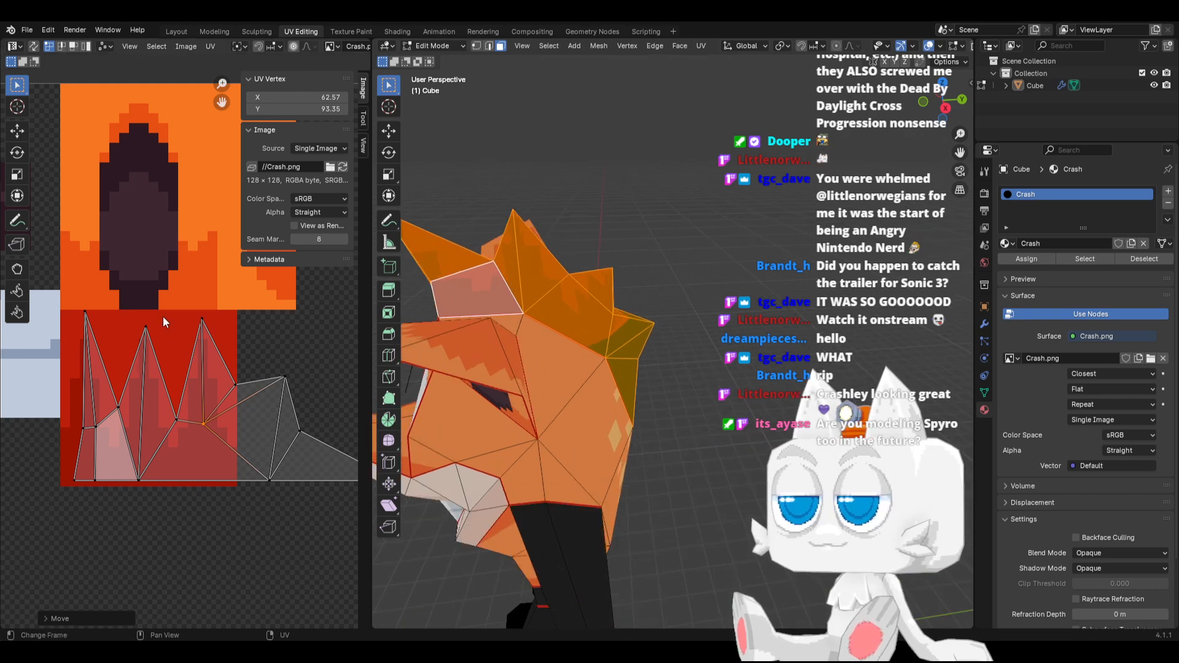
click(177, 420)
key(g)
key(x)
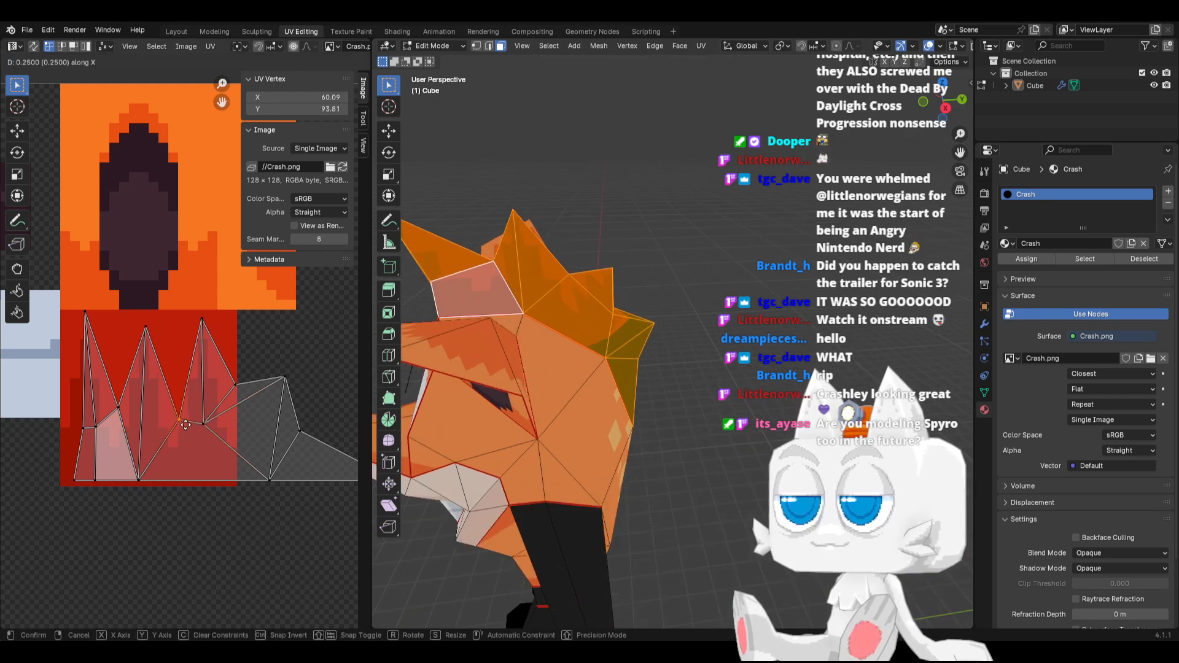
key(x)
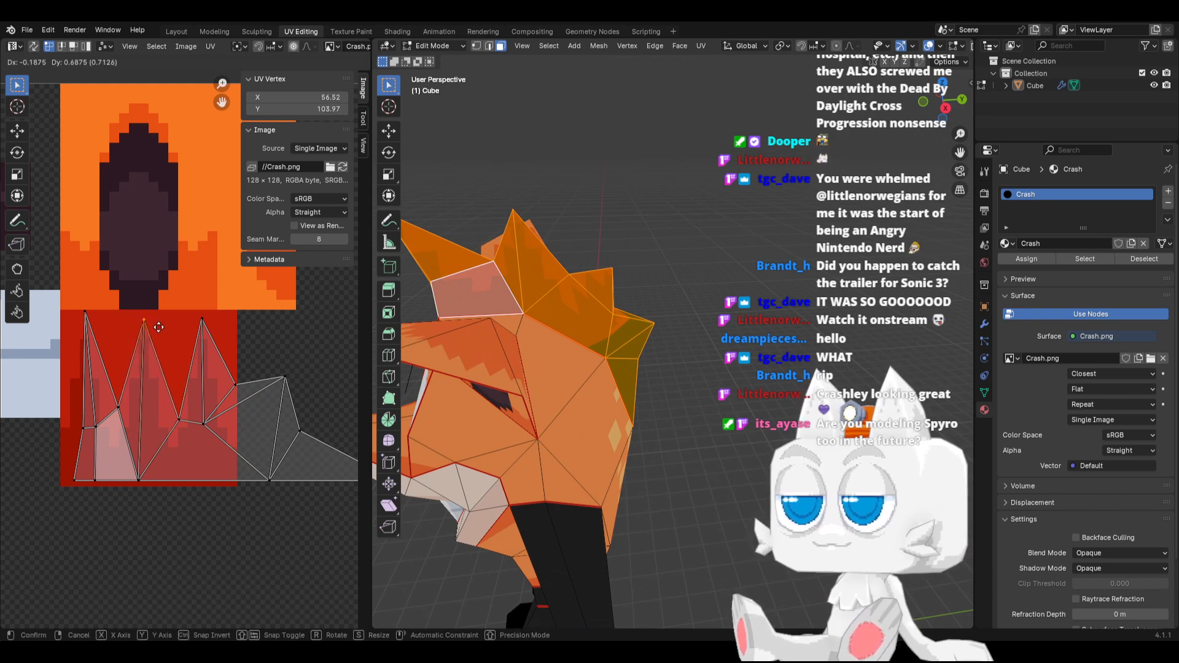
click(158, 336)
click(140, 480)
key(g)
key(y)
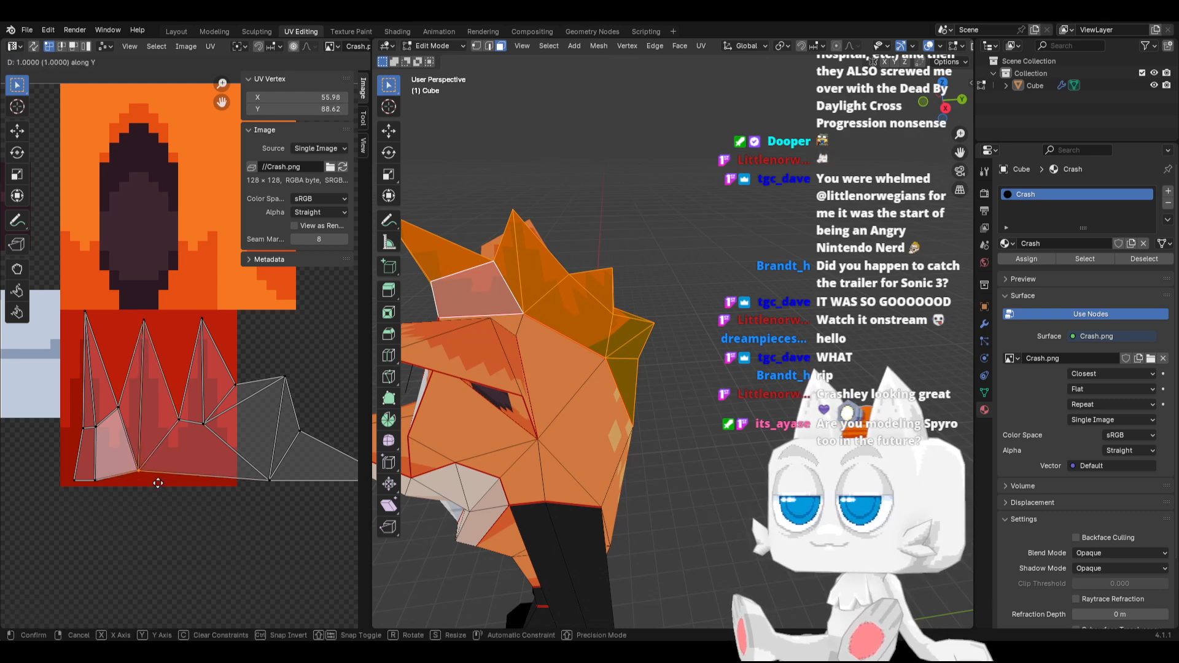
right_click(163, 471)
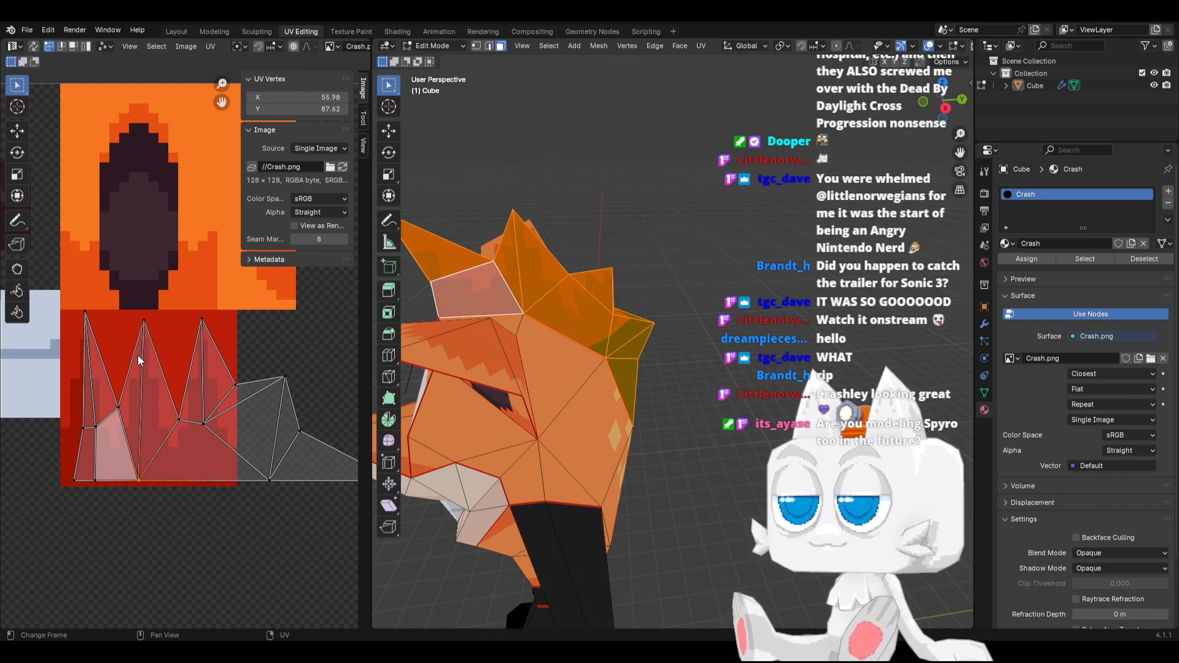
Switch to Aseprite and extend the red hair texture's base downward by filling a strip about 7 px high with dark red #9b1502
scroll(147, 386, down, 1)
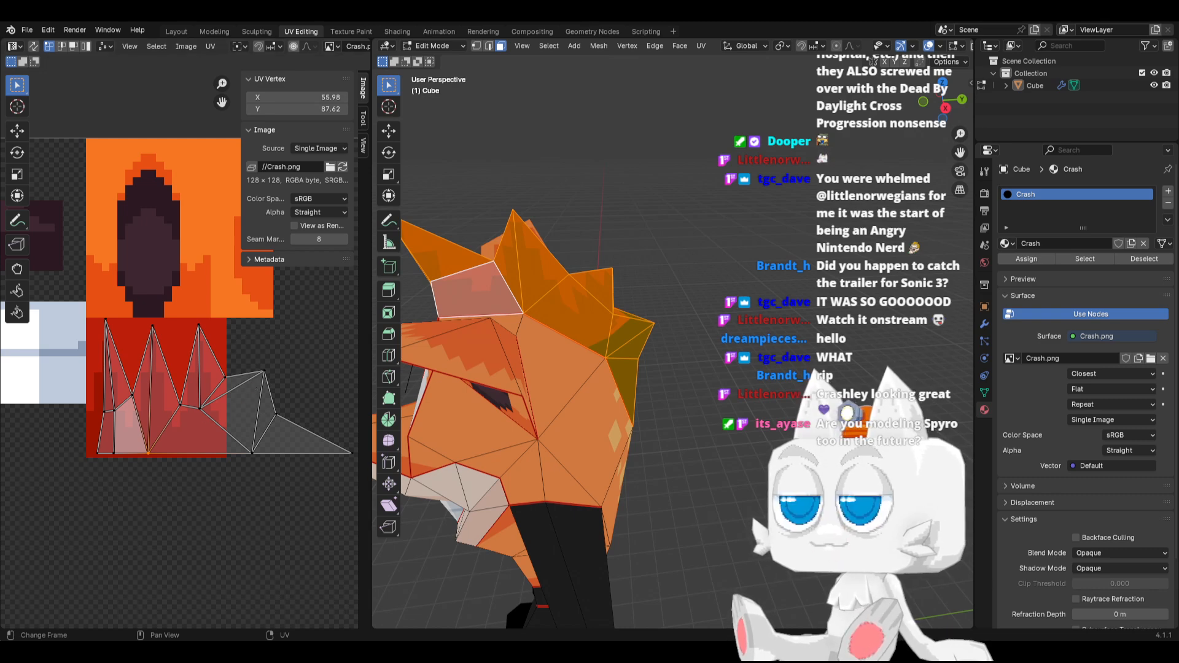
key(alt+Tab)
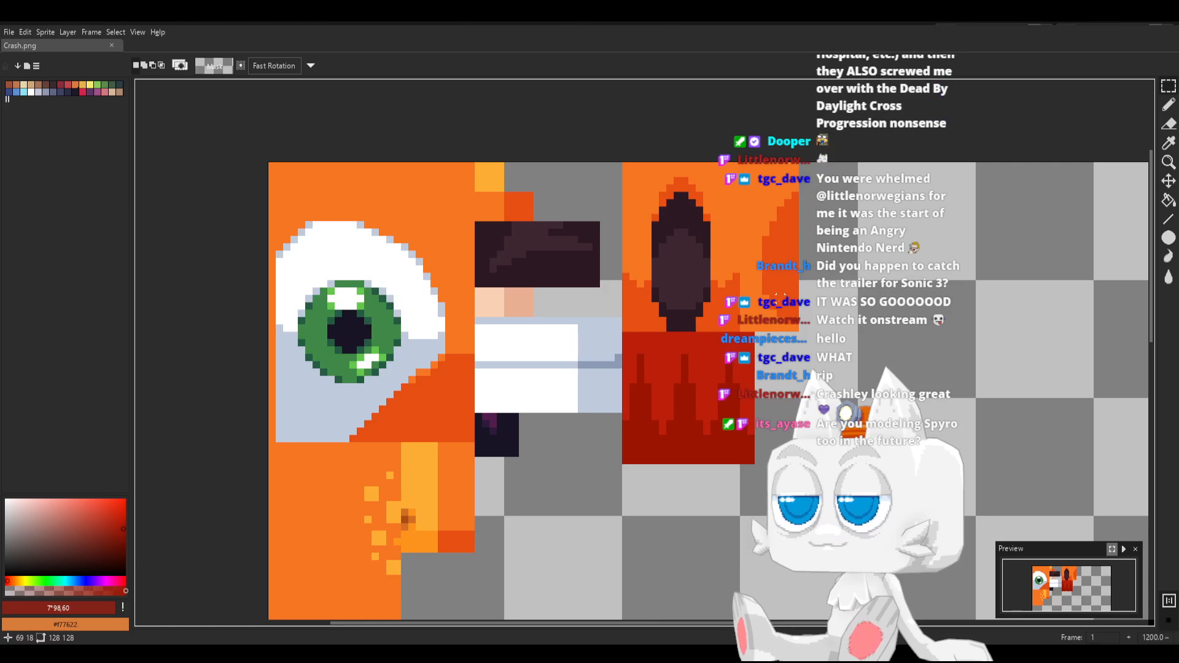
click(1168, 87)
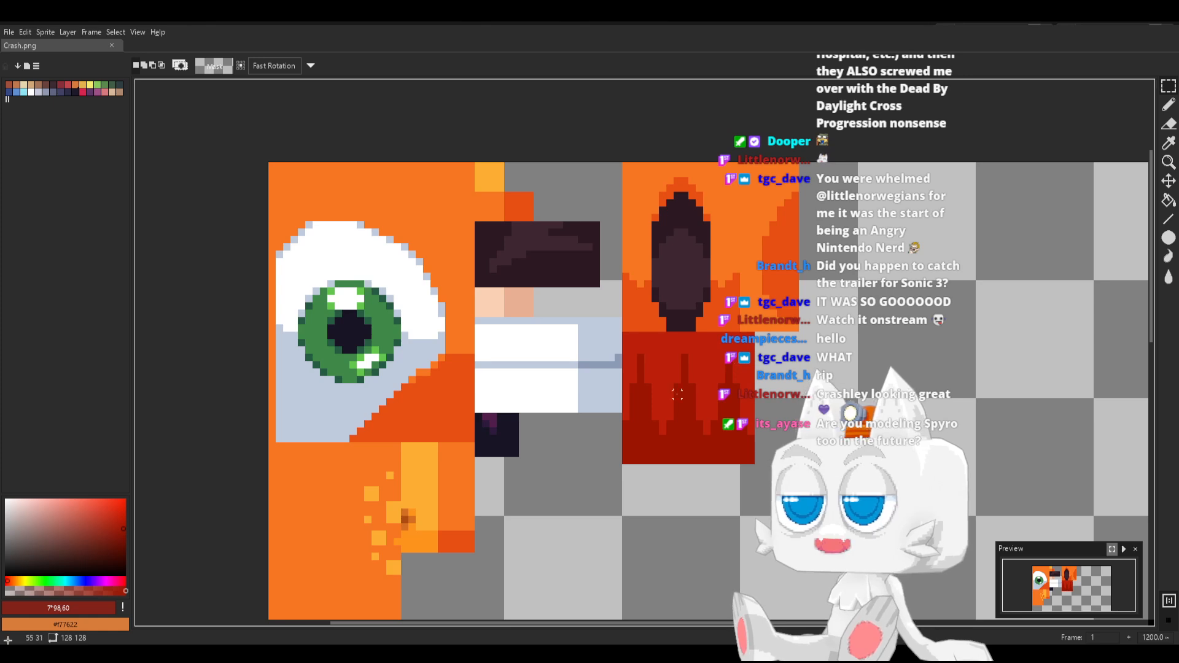
mouse_move(633, 460)
mouse_down()
mouse_move(749, 504)
mouse_move(752, 517)
mouse_up()
key(g)
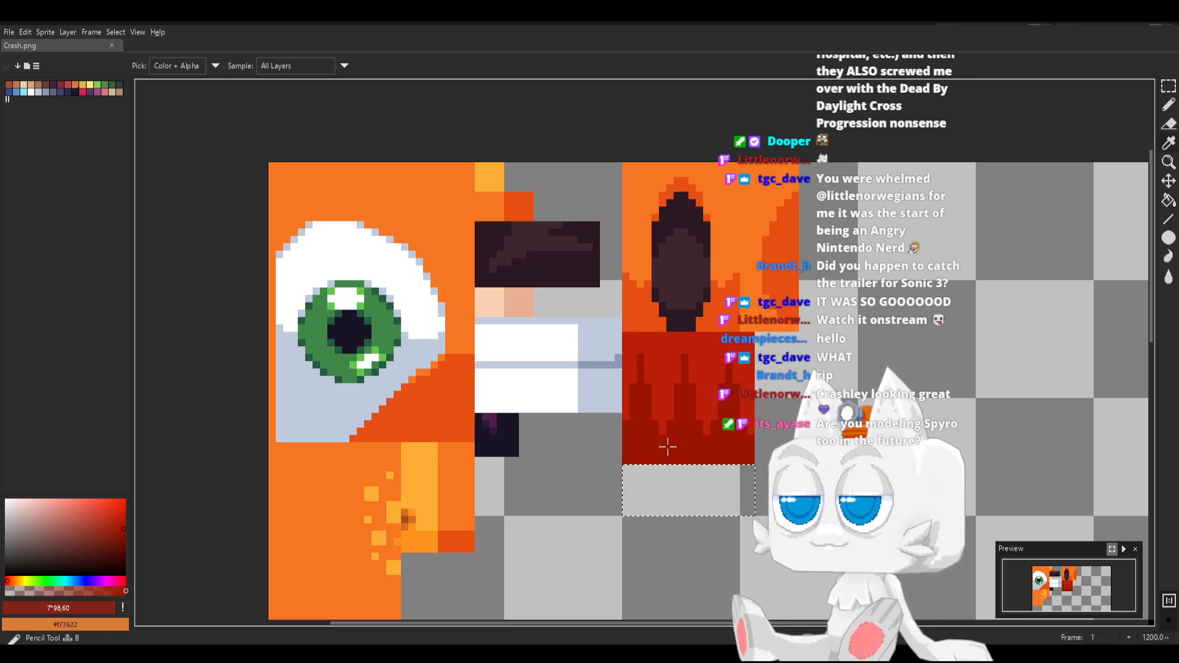
click(669, 468)
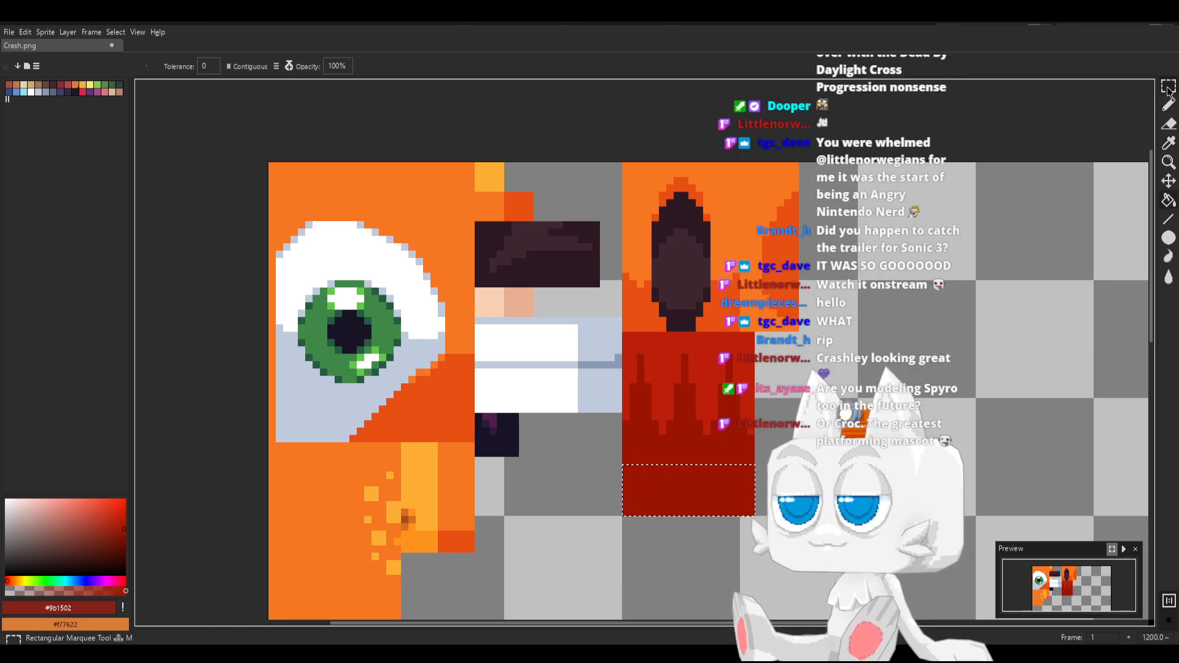
Select the whole extended red hair texture and move it straight down about 7 px
key(m)
click(780, 416)
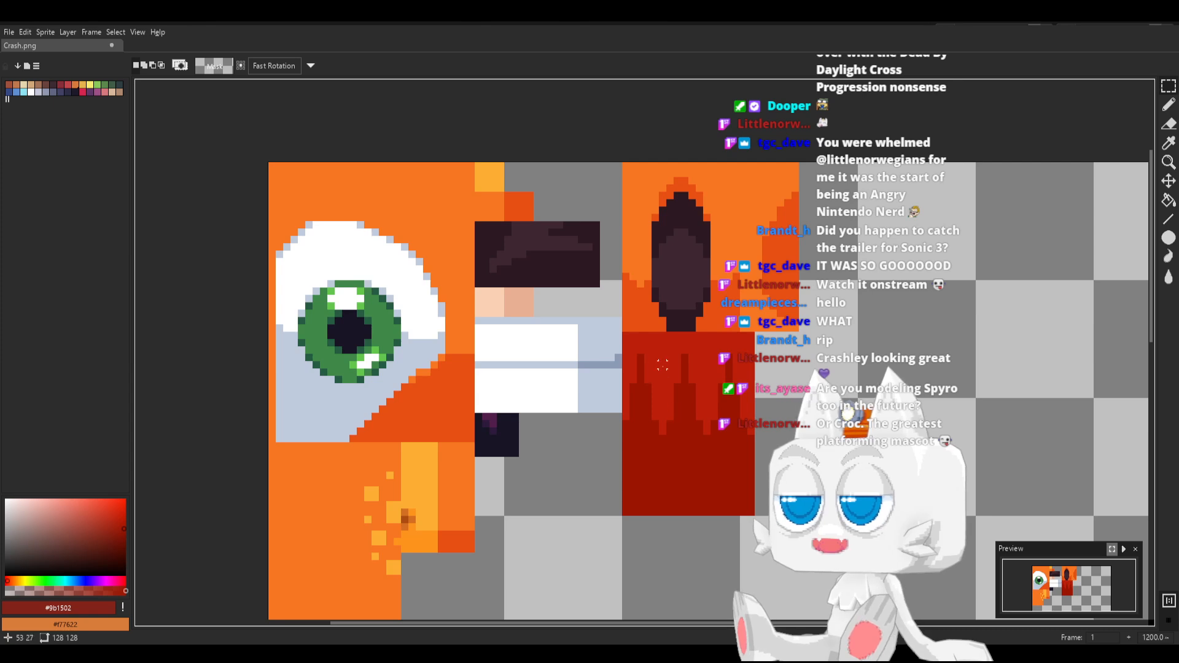
drag(625, 334, 760, 522)
drag(688, 446, 688, 498)
click(640, 357)
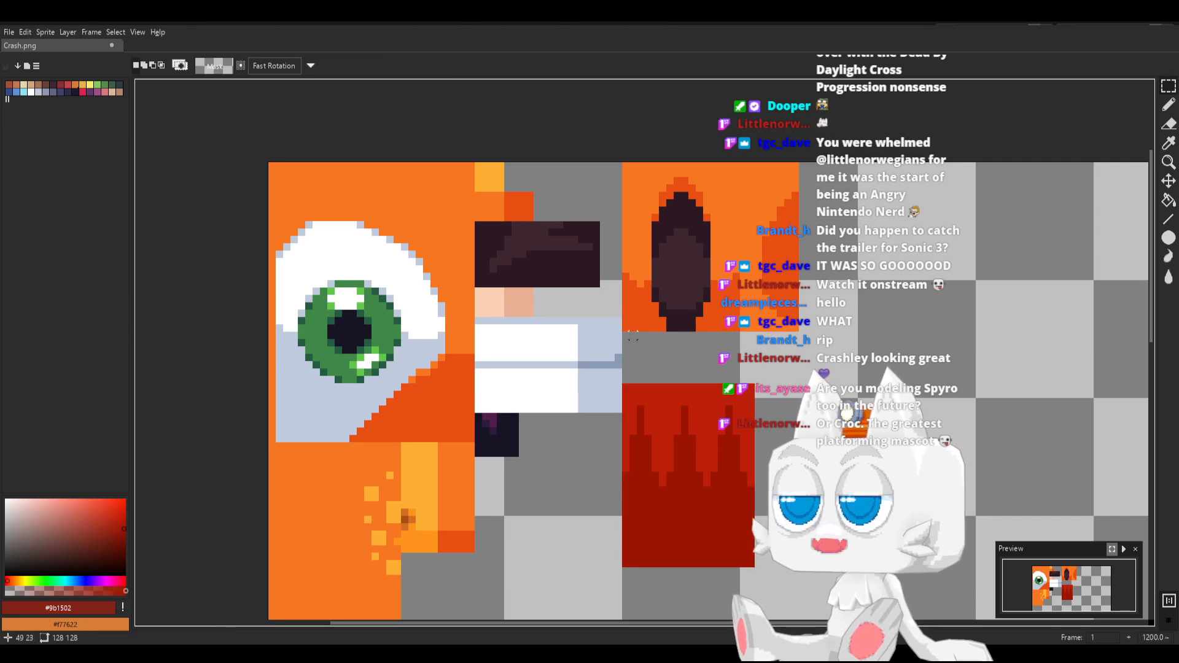
Fill the 18 × 7 px gap above the moved hair texture with bright red #bc1f09
drag(632, 337, 754, 383)
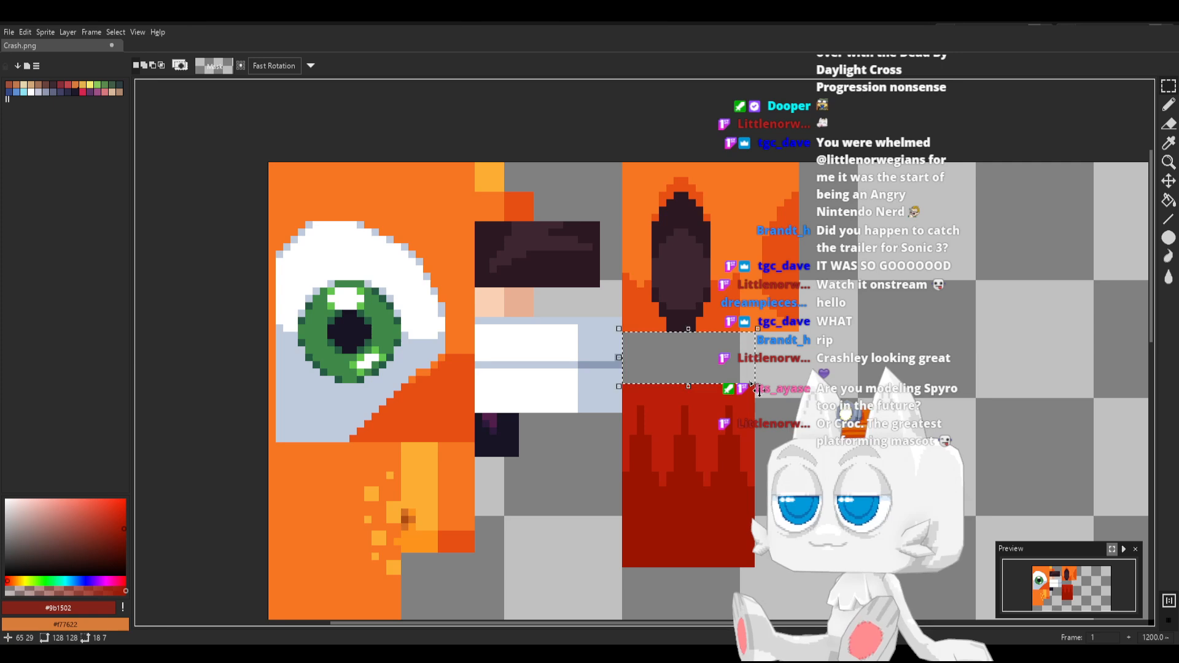
key(g)
alt+click(714, 392)
click(705, 372)
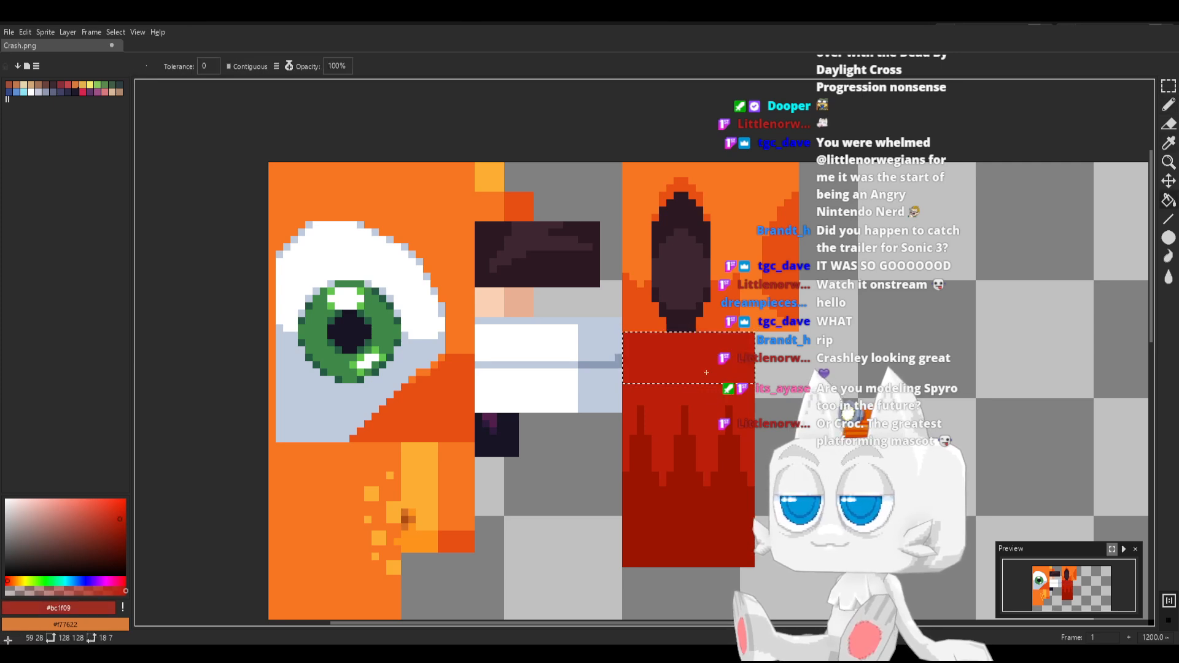
Save Crash.png and switch back to Blender
key(ctrl+s)
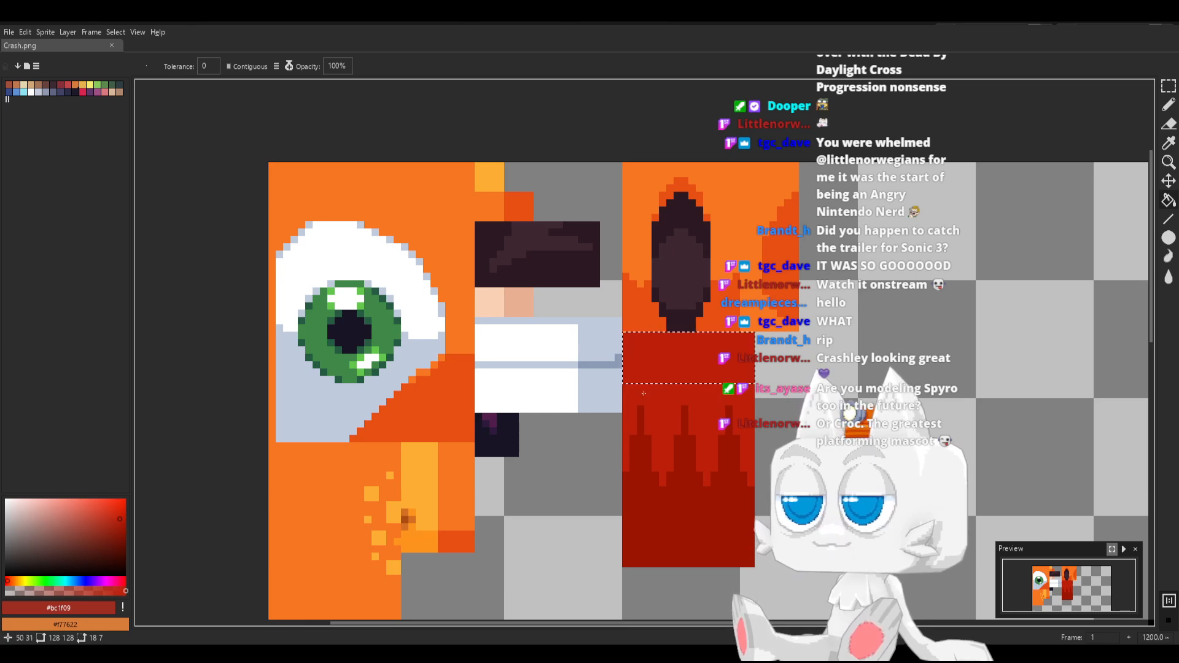
key(ctrl+s)
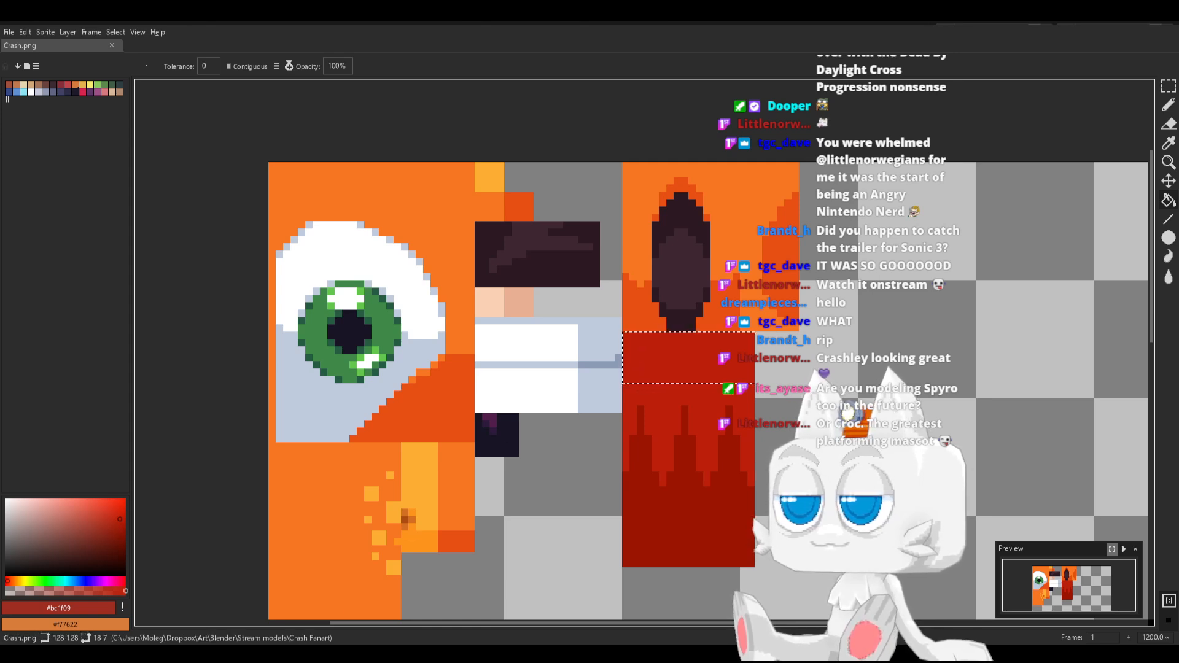
key(alt+Tab)
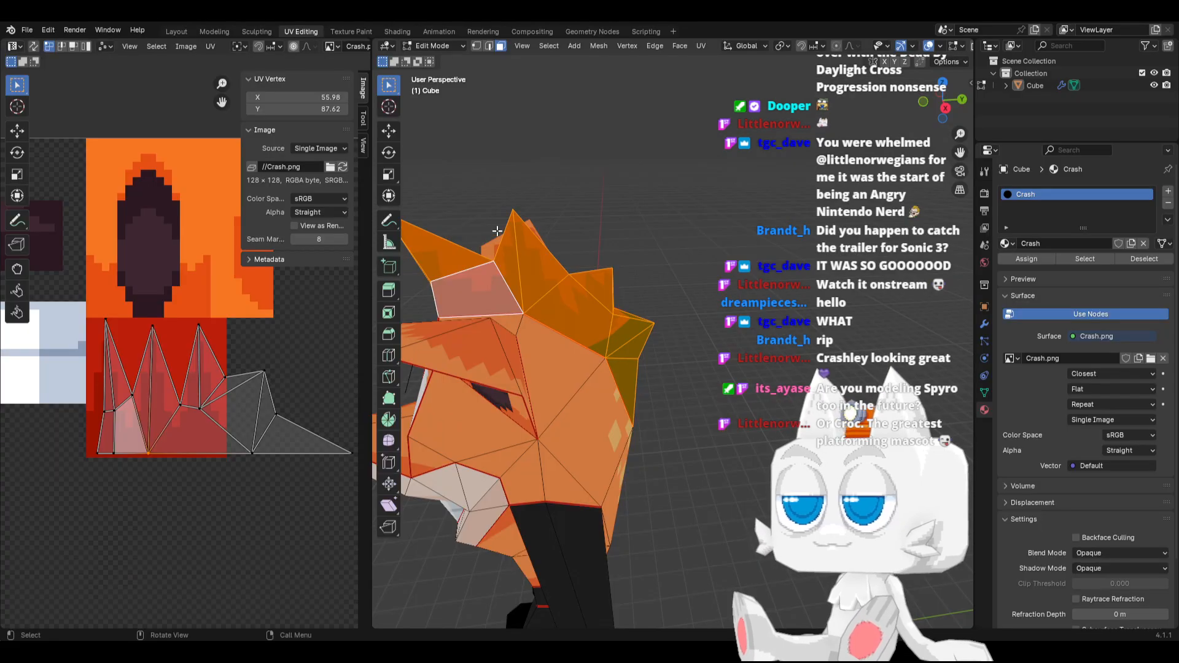
Reload Crash.png and move all the hair UVs straight down about 11 px over the extended red texture
click(341, 172)
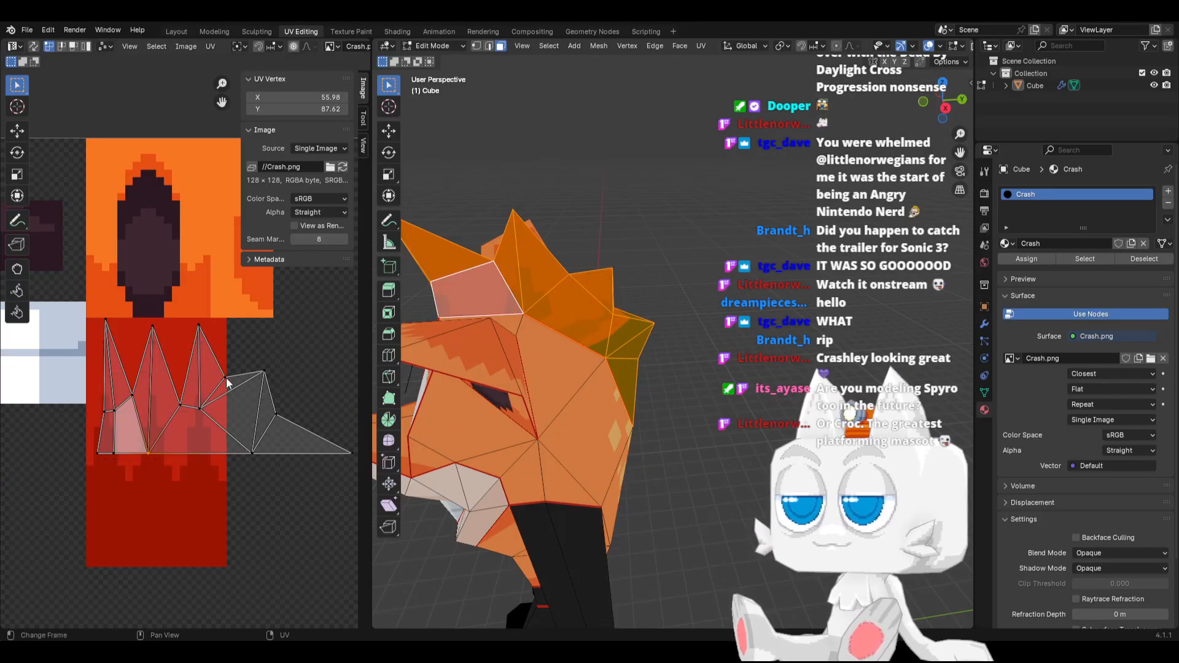
scroll(230, 378, down, 2)
key(a)
key(g)
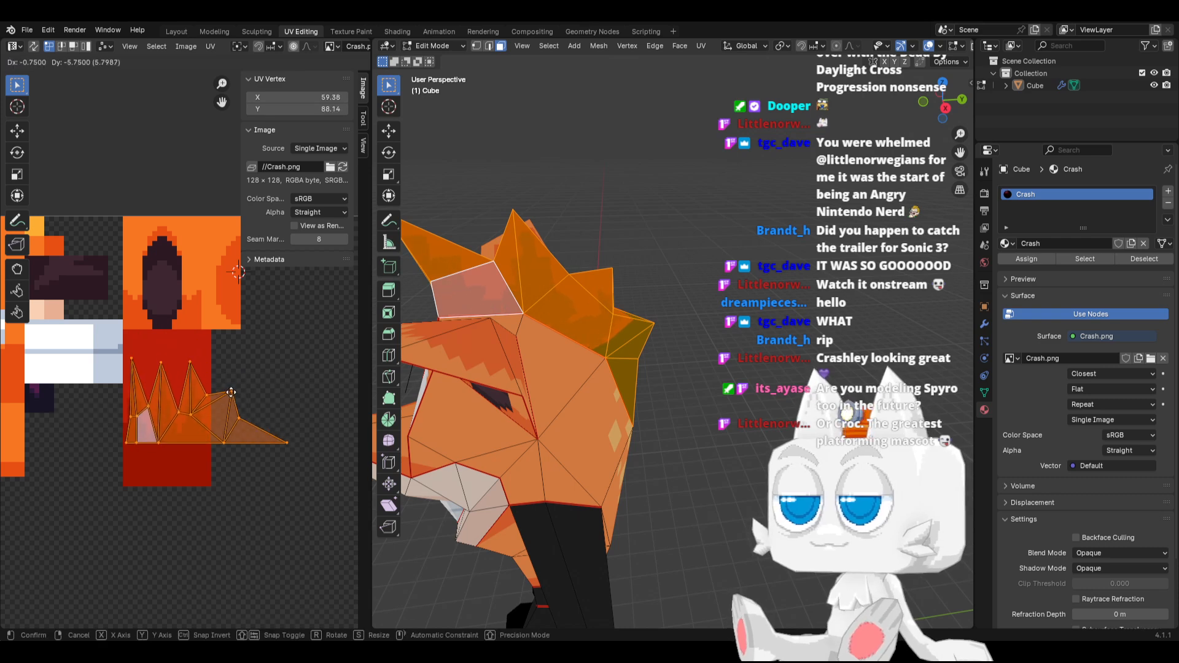
key(y)
click(227, 447)
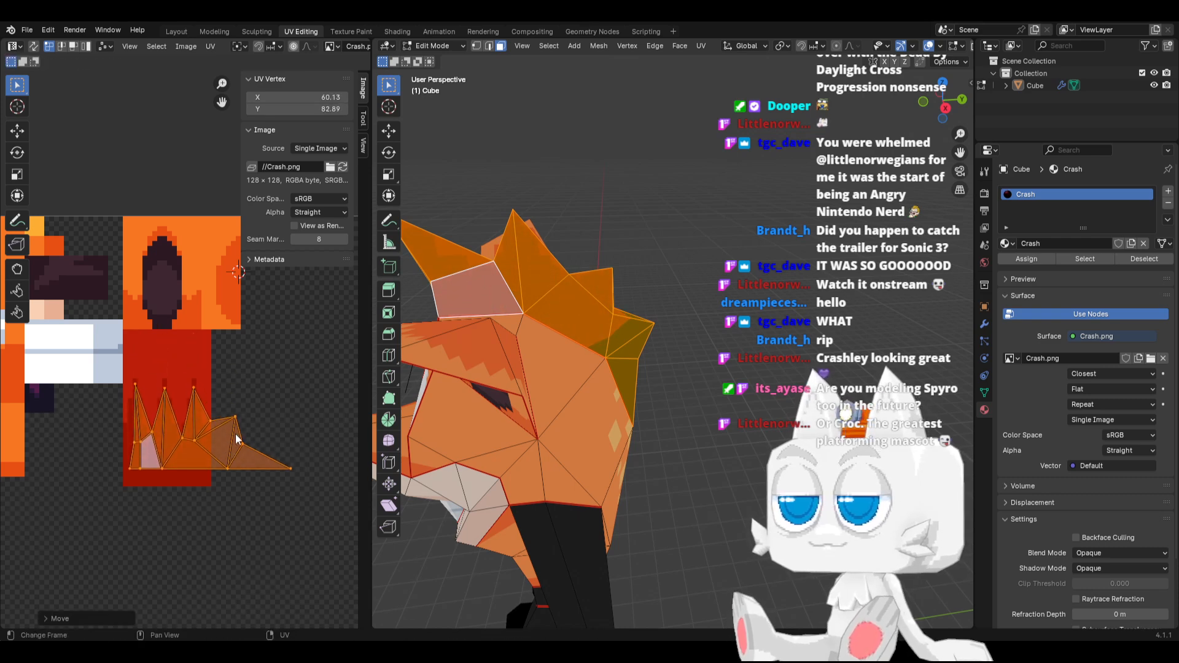
Stretch the hair UVs vertically to span the red texture's height, then shift them up about 3 px
key(s)
key(y)
click(258, 431)
key(g)
key(y)
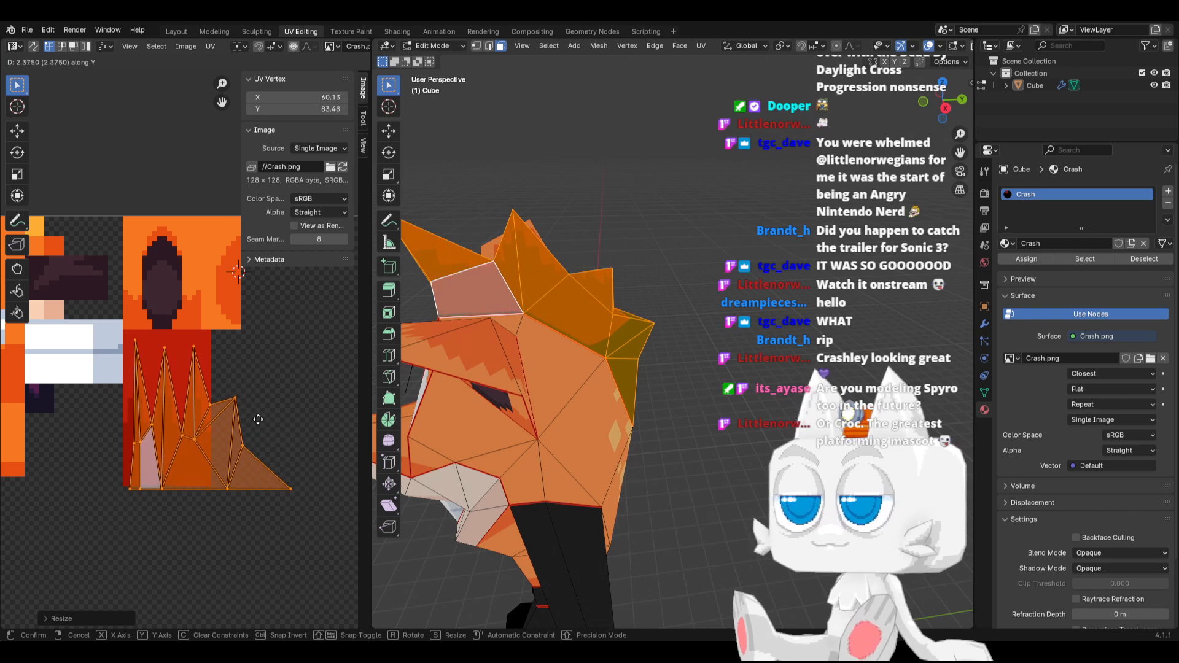
click(258, 415)
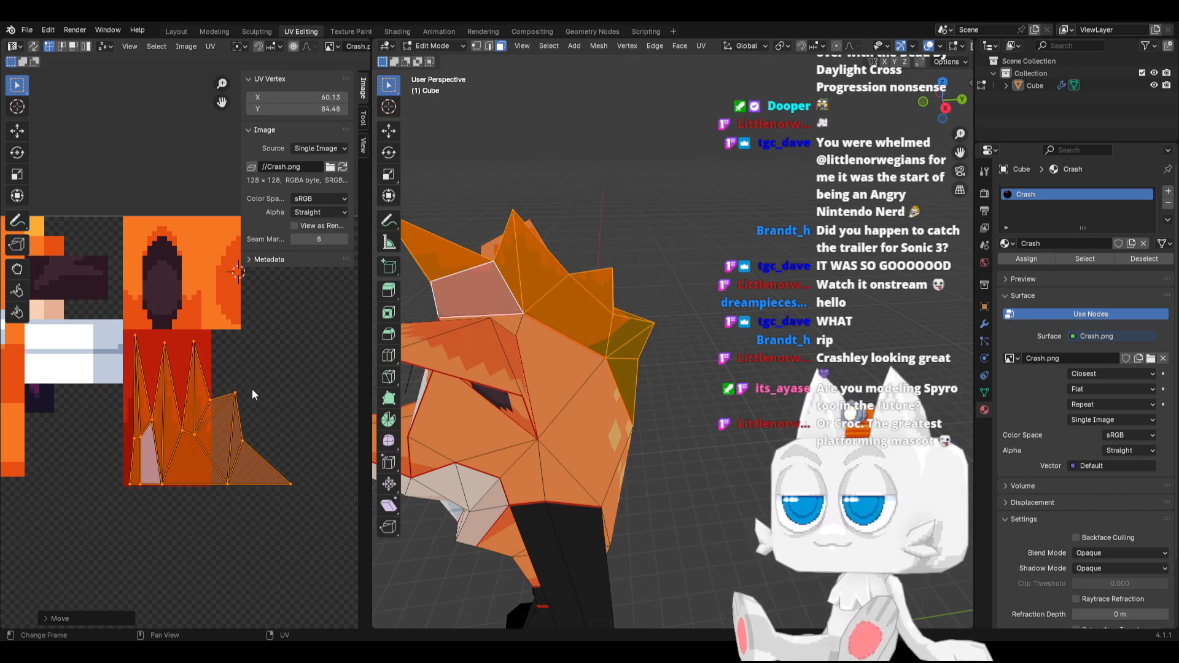
Scale the hair UVs vertically down to about half their height, keeping them centred on the red texture
middle_drag(485, 334, 599, 314)
scroll(264, 371, up, 2)
key(s)
key(y)
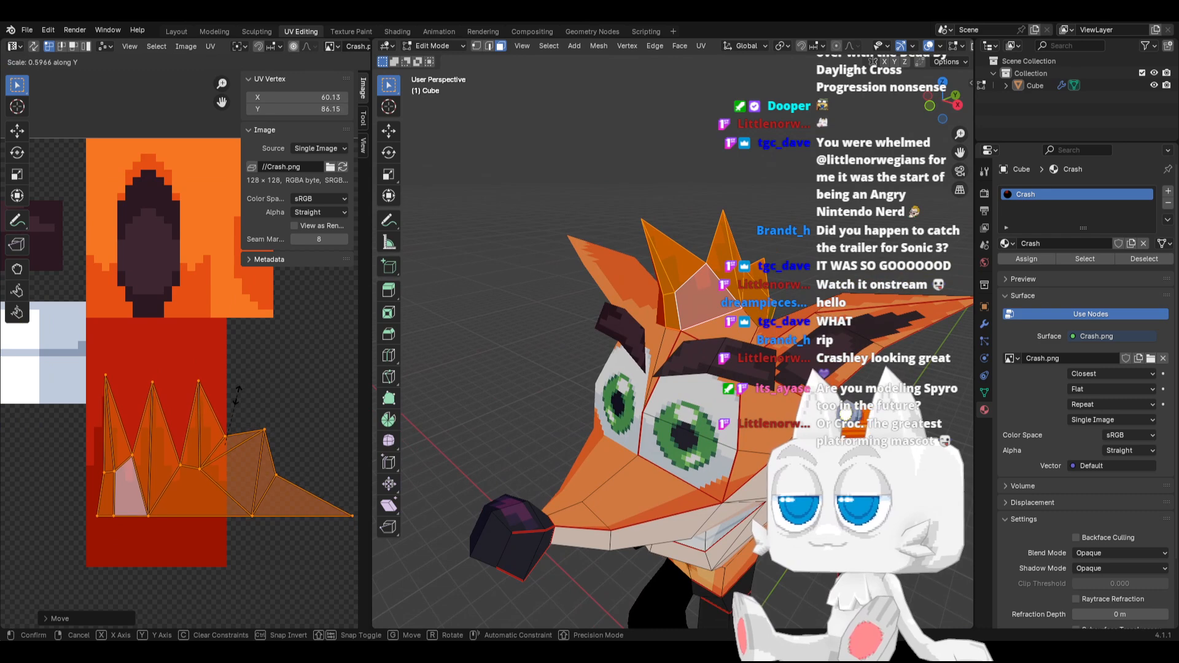
click(228, 399)
key(g)
key(y)
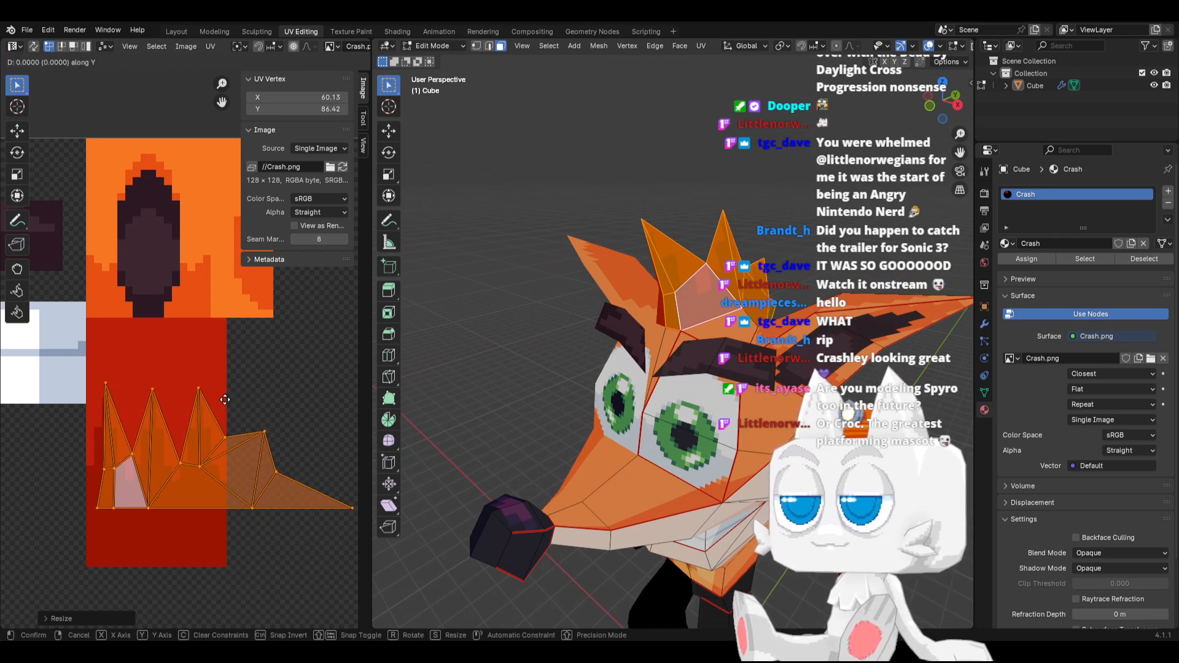
click(225, 399)
scroll(636, 262, up, 6)
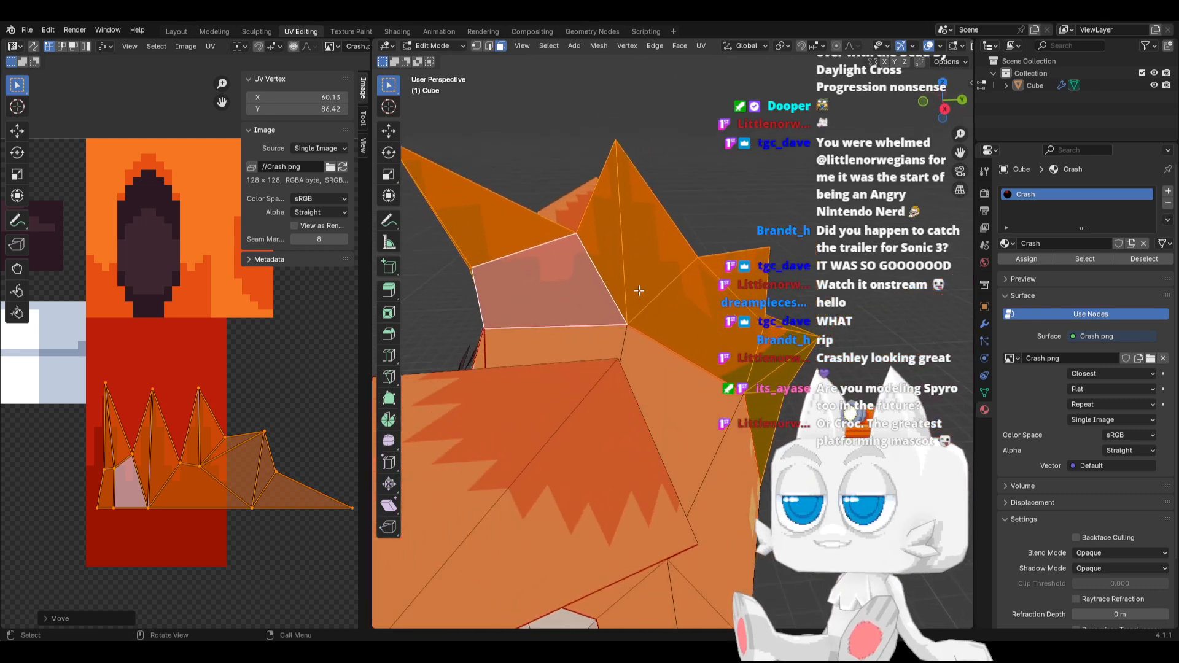
click(609, 250)
click(641, 252)
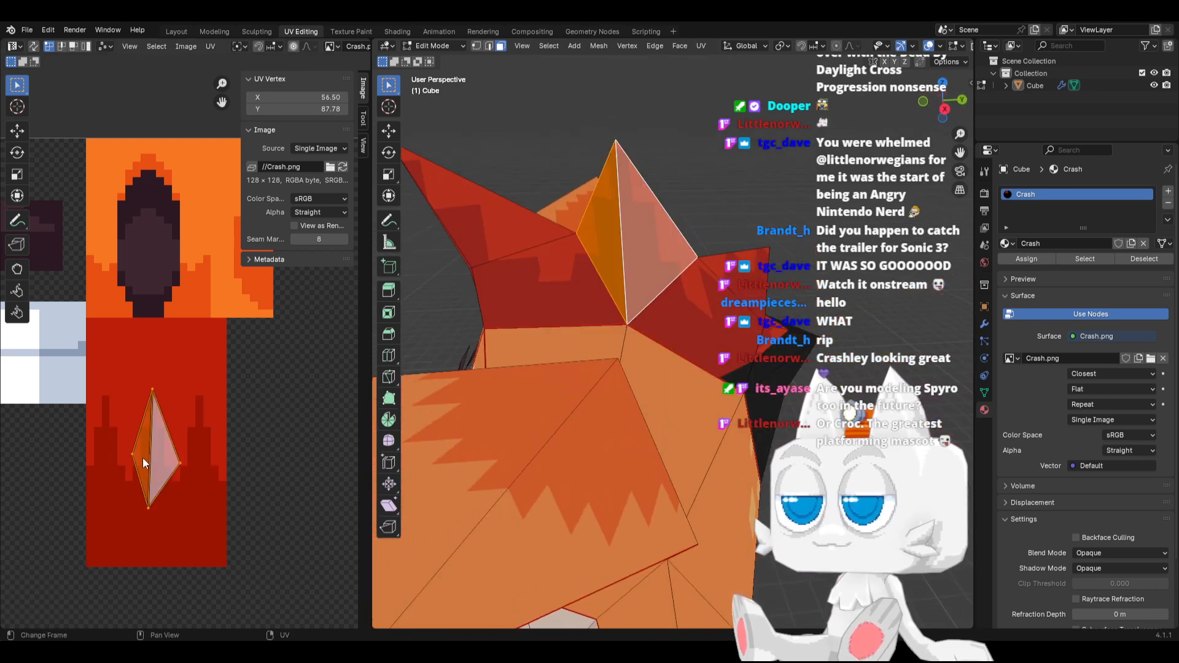
key(a)
drag(136, 373, 163, 536)
key(g)
key(y)
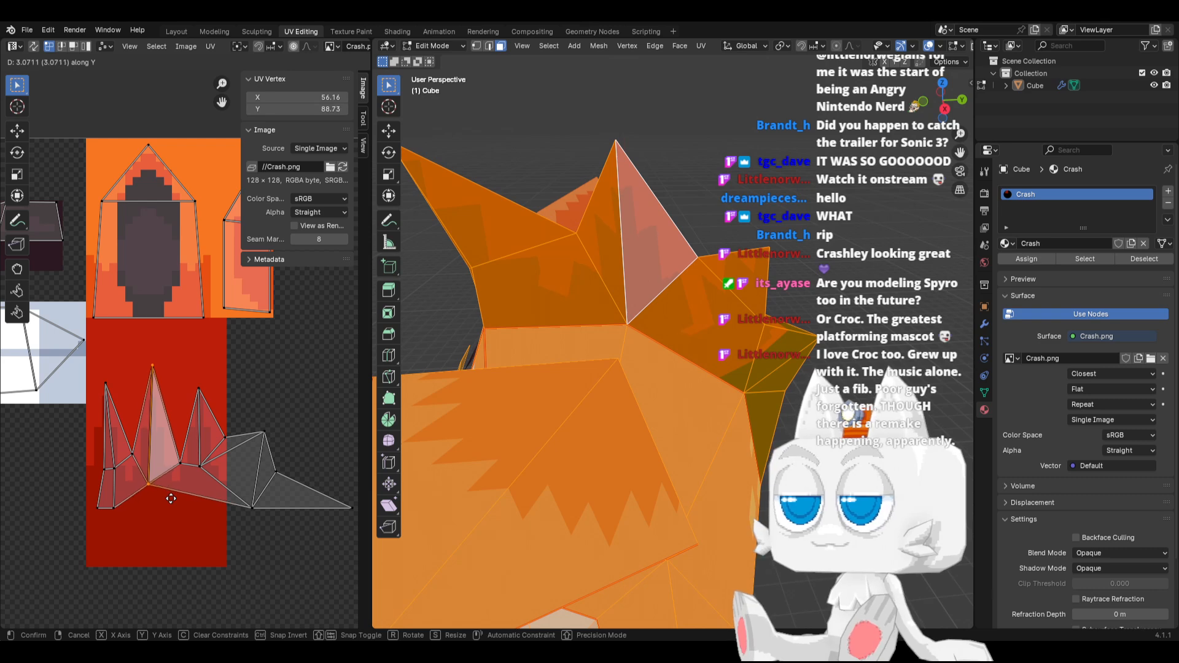
right_click(170, 498)
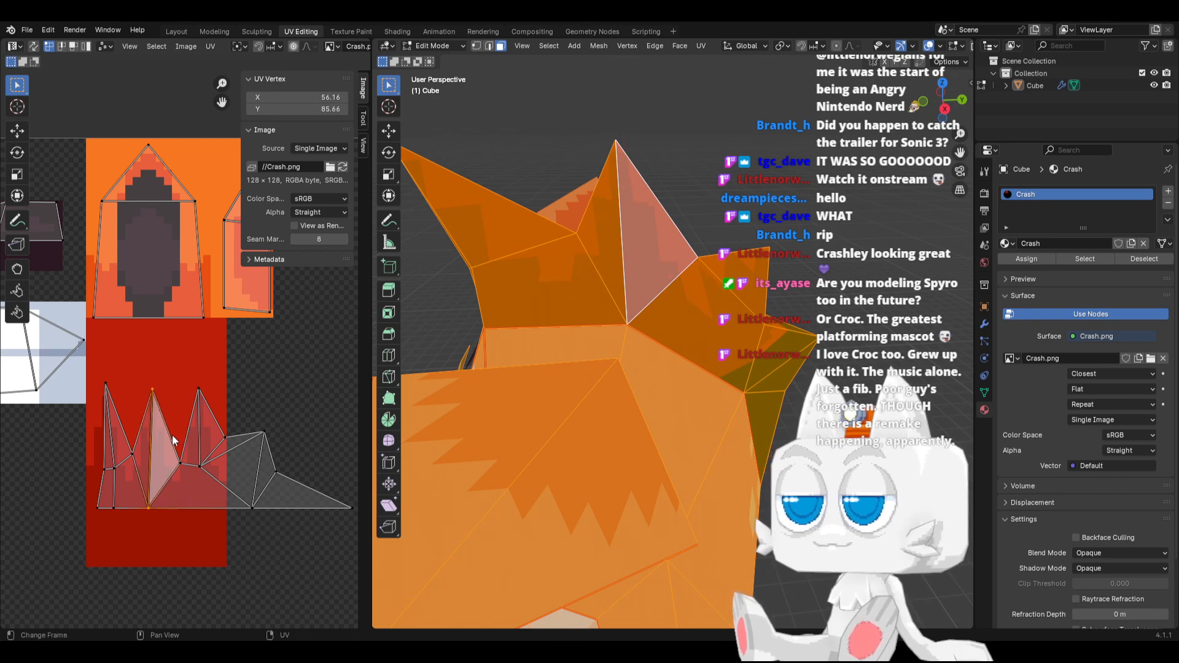
Nudge the middle spike's two side UV vertices down slightly and snap each to pixels at Y 86
drag(118, 454, 152, 474)
key(g)
click(150, 482)
key(shift+s)
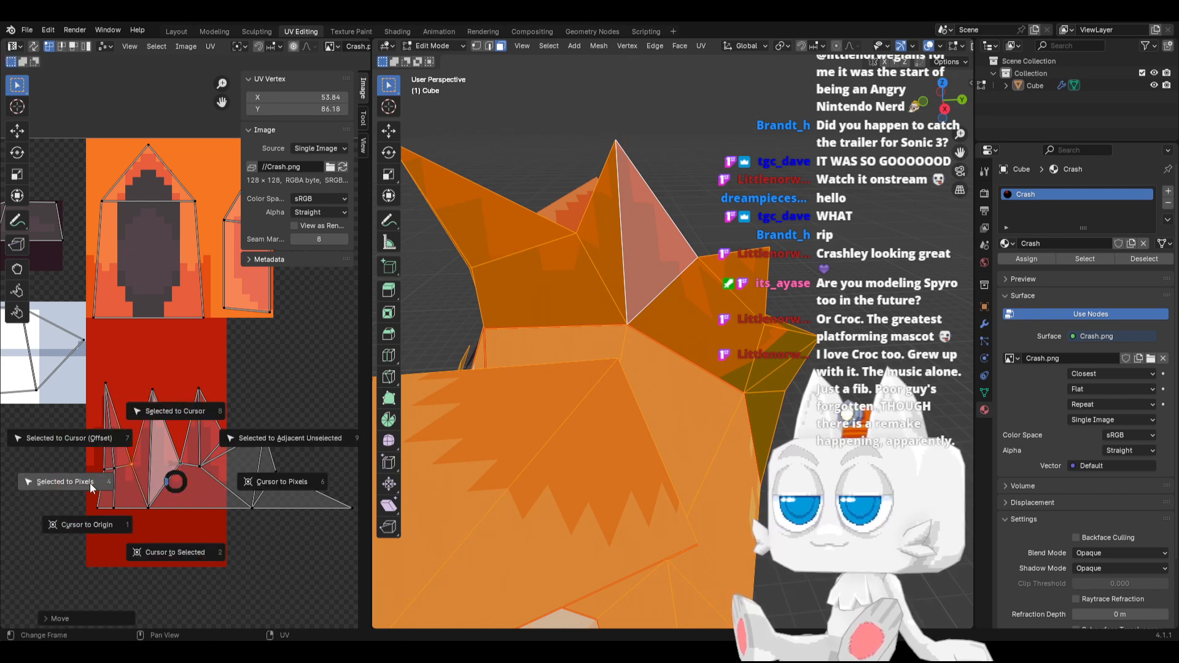
click(92, 485)
key(g)
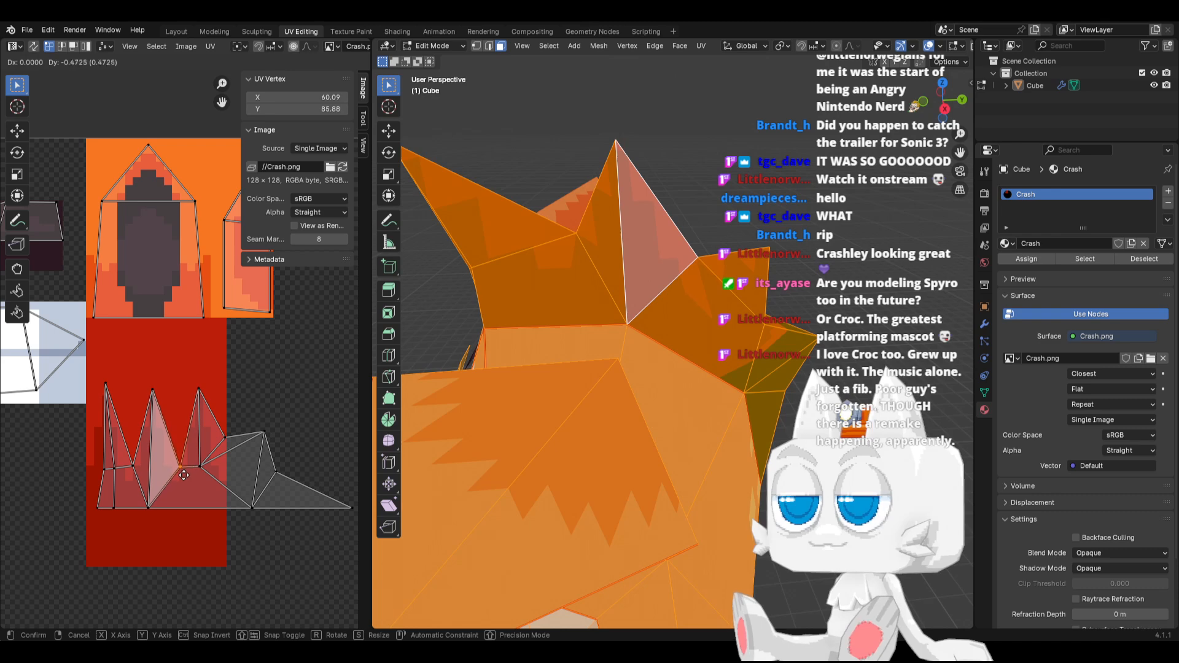
click(183, 476)
key(shift+s)
click(74, 476)
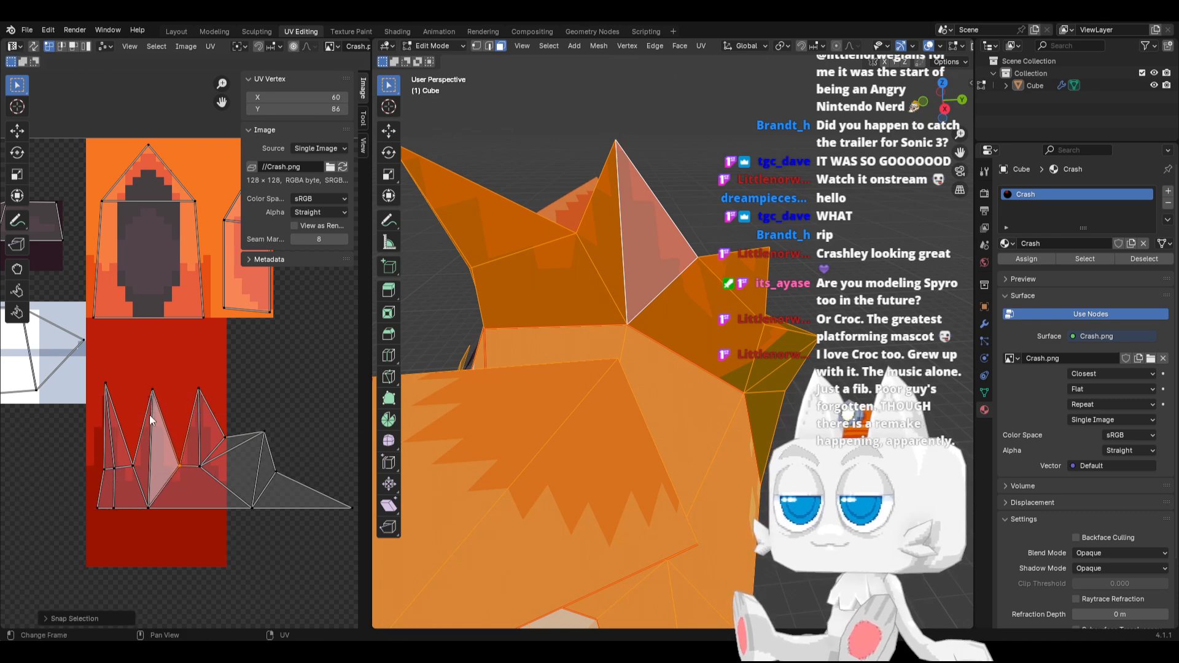
key(g)
key(y)
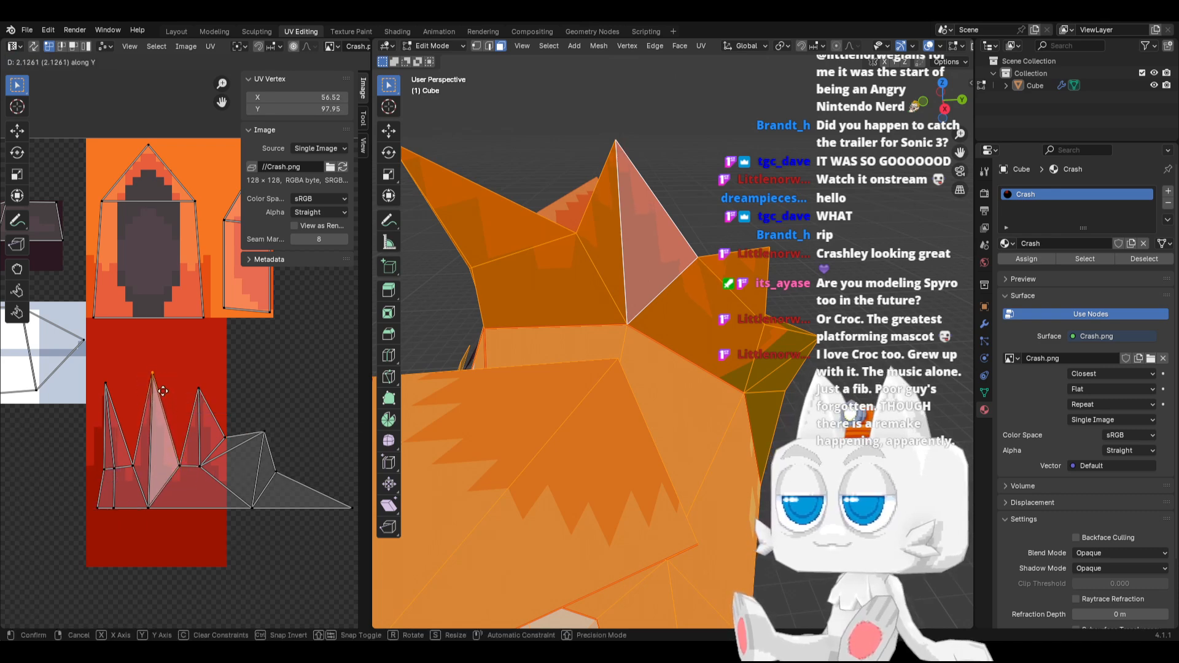
key(Escape)
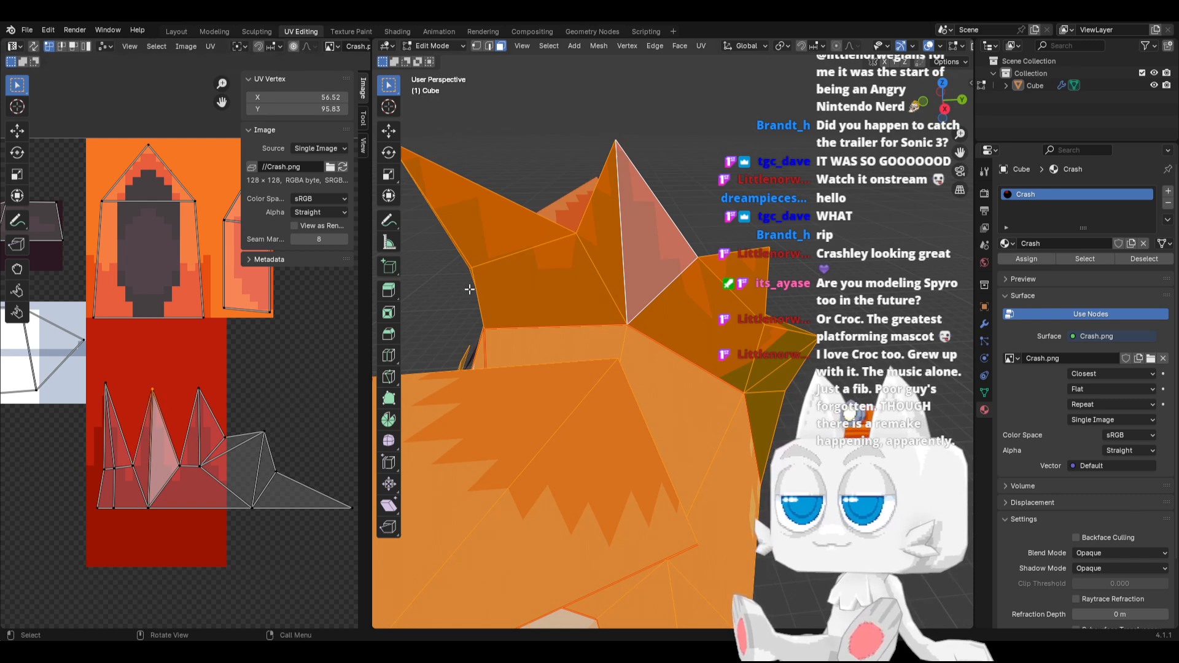
Isolate the middle spike's two faces and lower their bottom UV vertex to about Y 78.5
click(599, 221)
shift+click(640, 229)
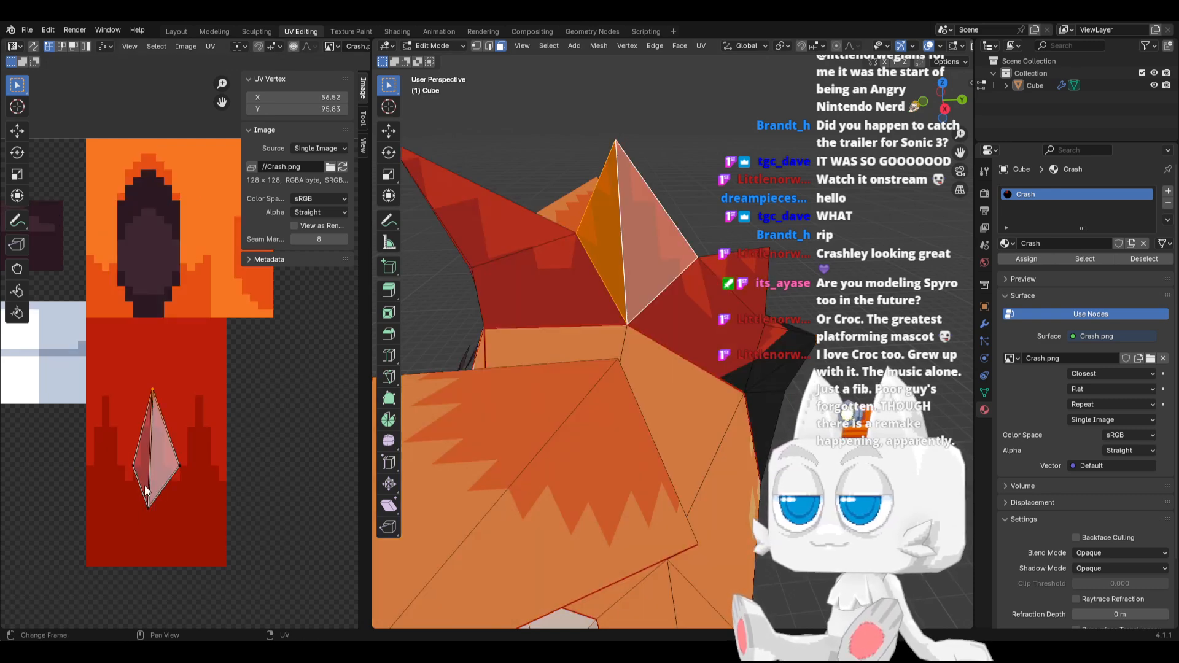
click(147, 506)
key(g)
click(175, 540)
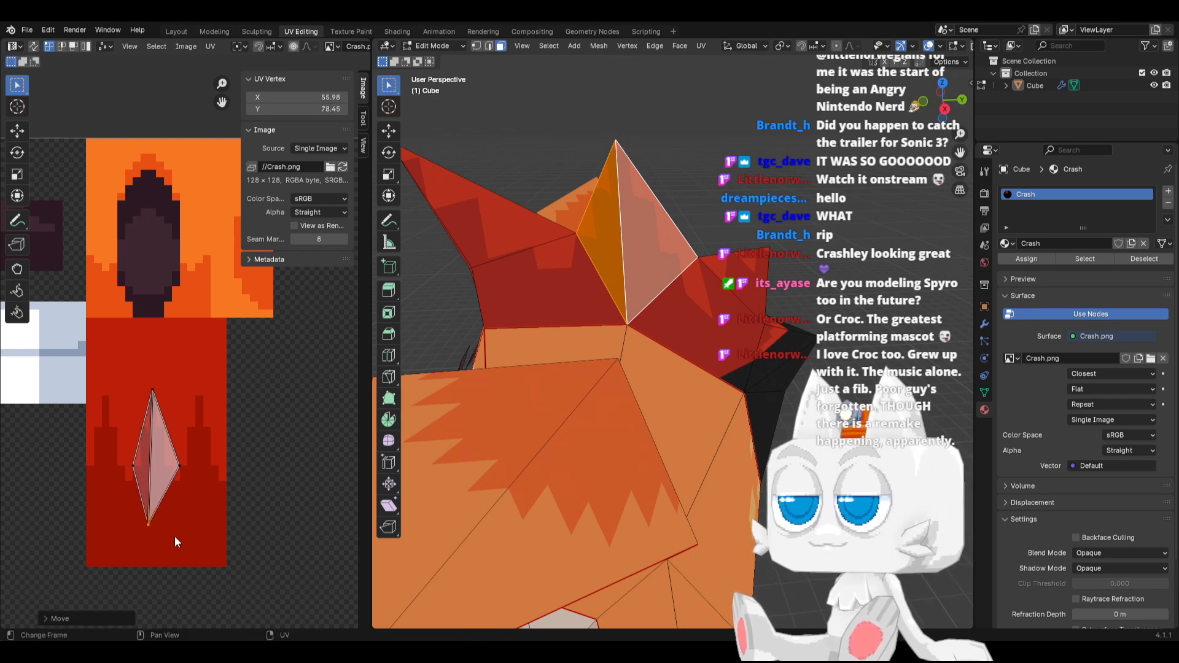
Raise the middle spike's tip UV vertex and shift it slightly left to about 56.1, 99.7
click(152, 391)
key(g)
key(y)
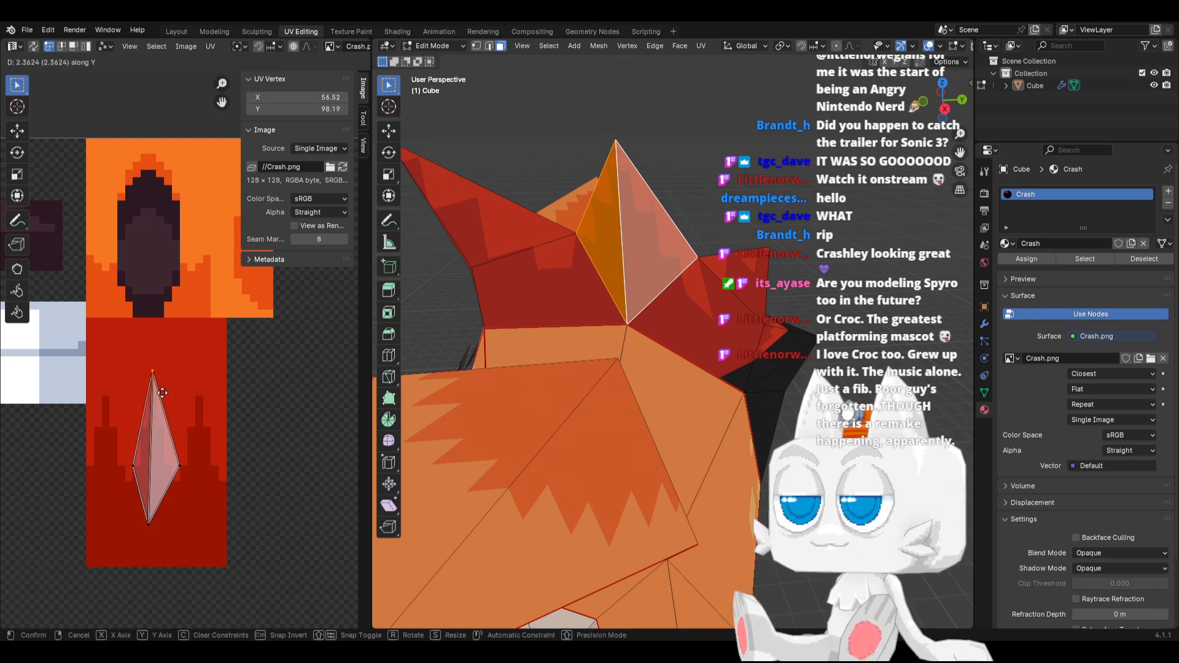
click(165, 399)
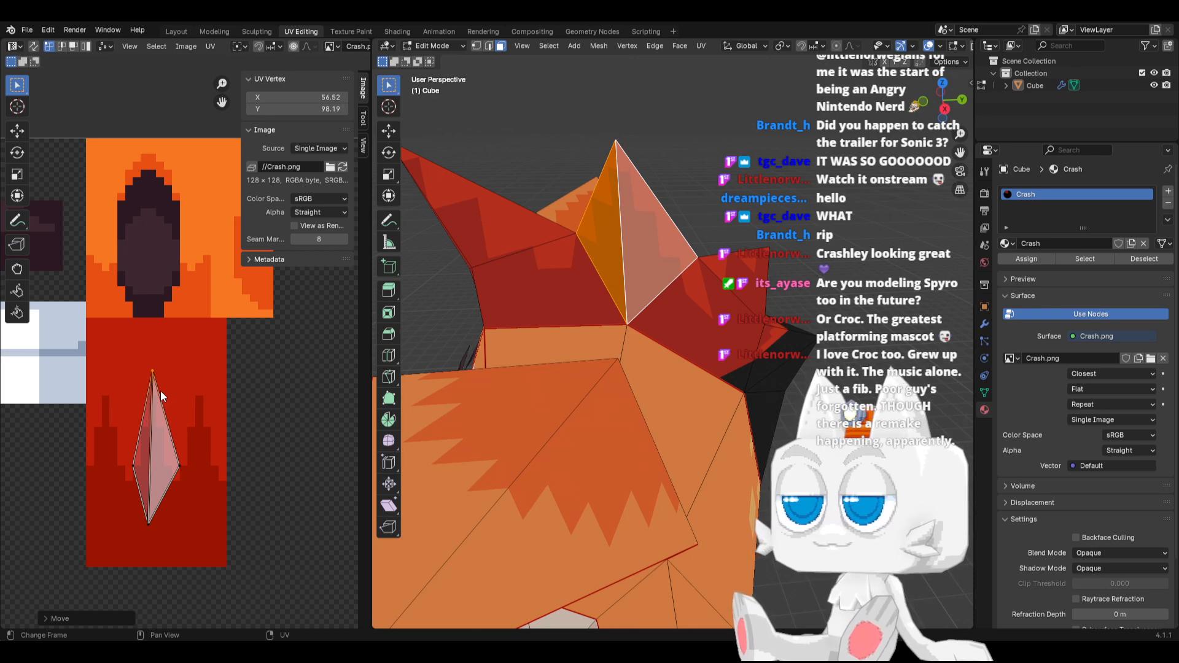
key(g)
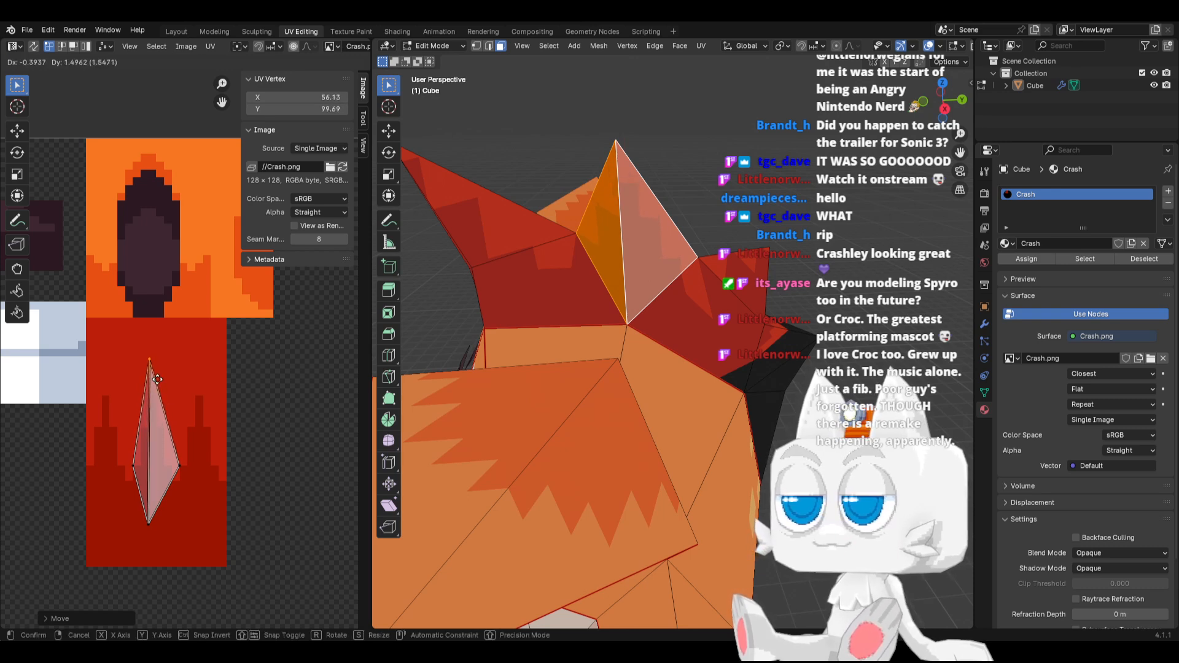
click(157, 379)
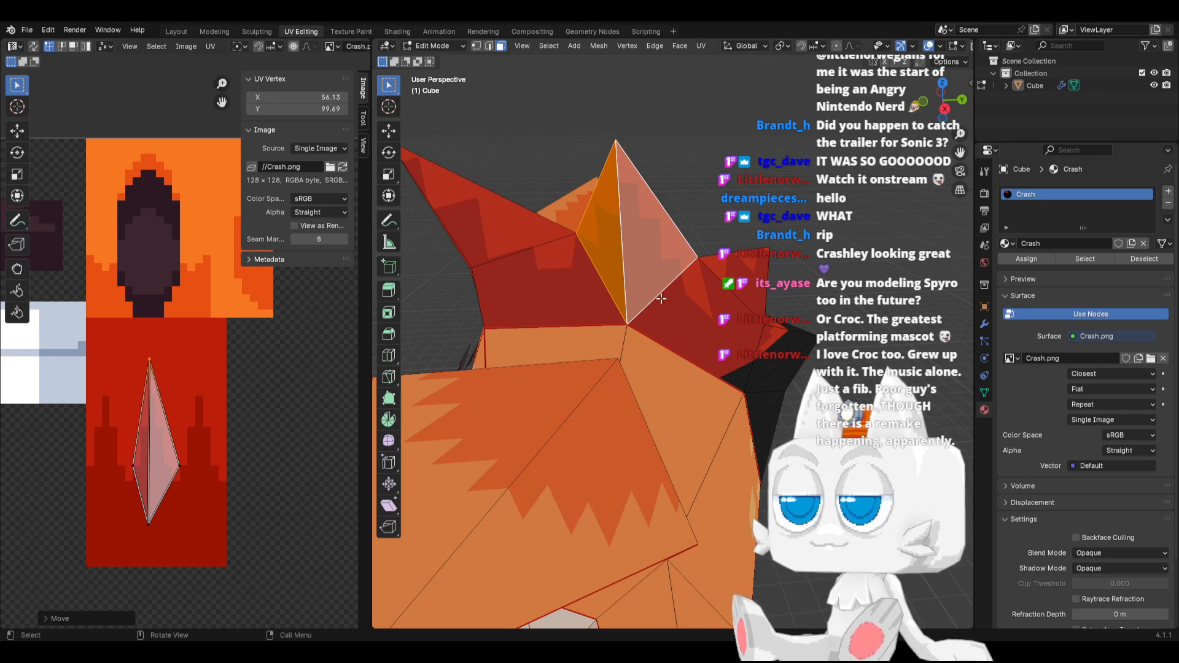
Isolate the front spike face with the quad below it and move the quad's lower-right UV vertex left to about X 55.2
click(580, 290)
shift+click(483, 216)
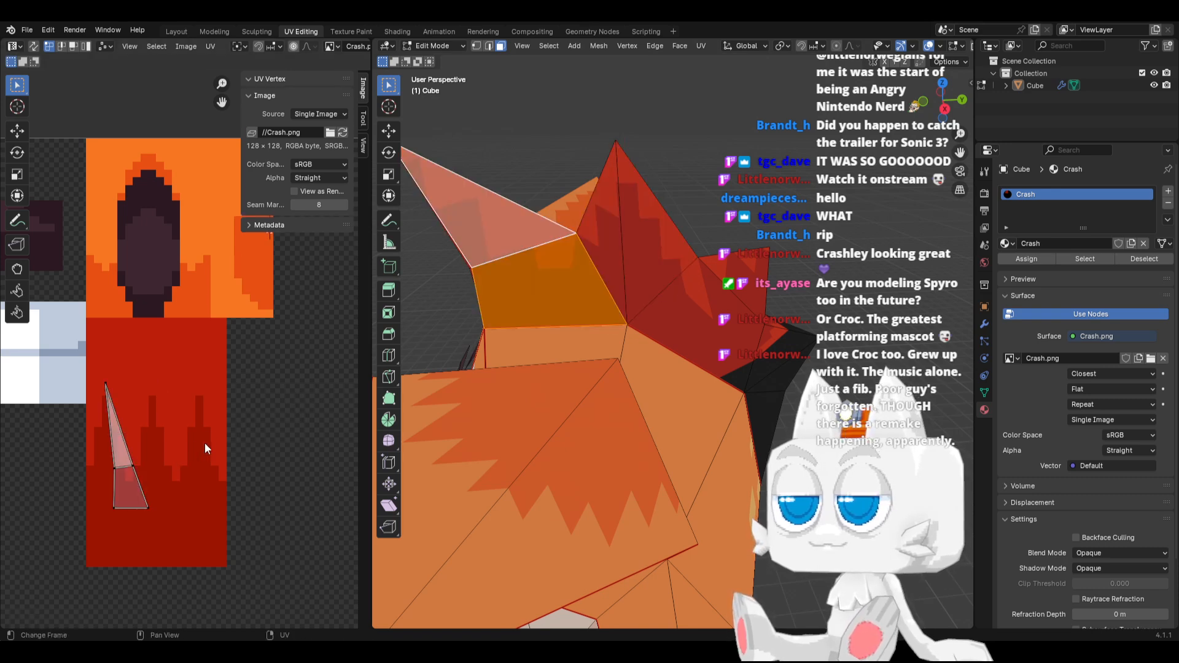
click(146, 507)
key(g)
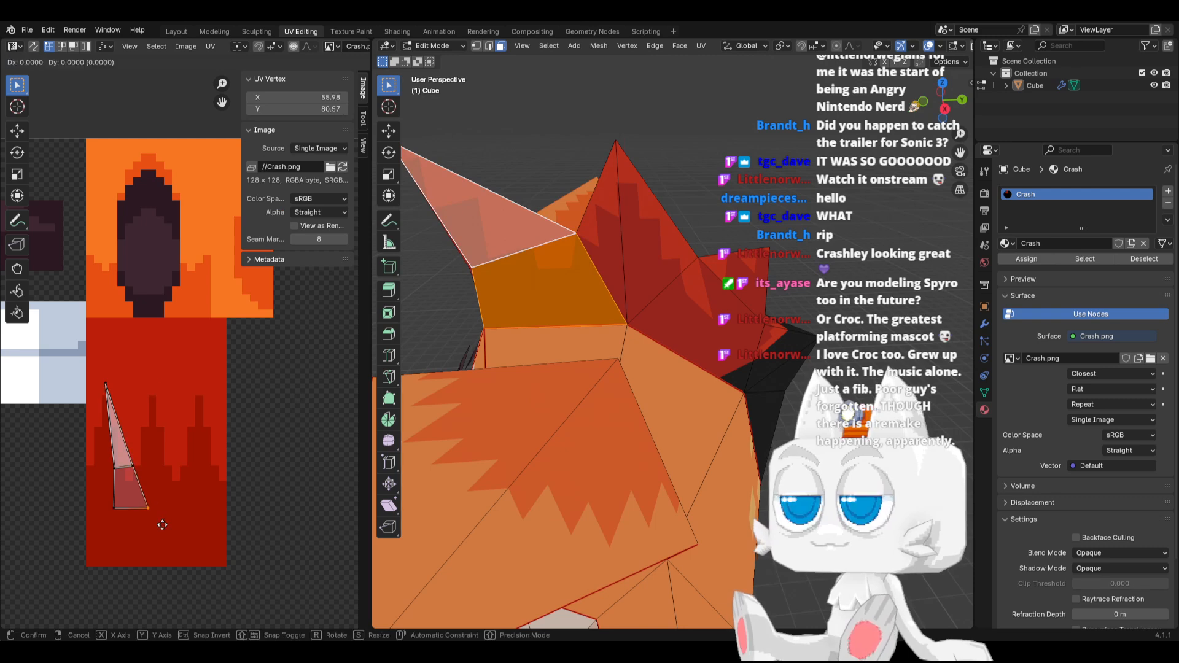
key(x)
click(159, 525)
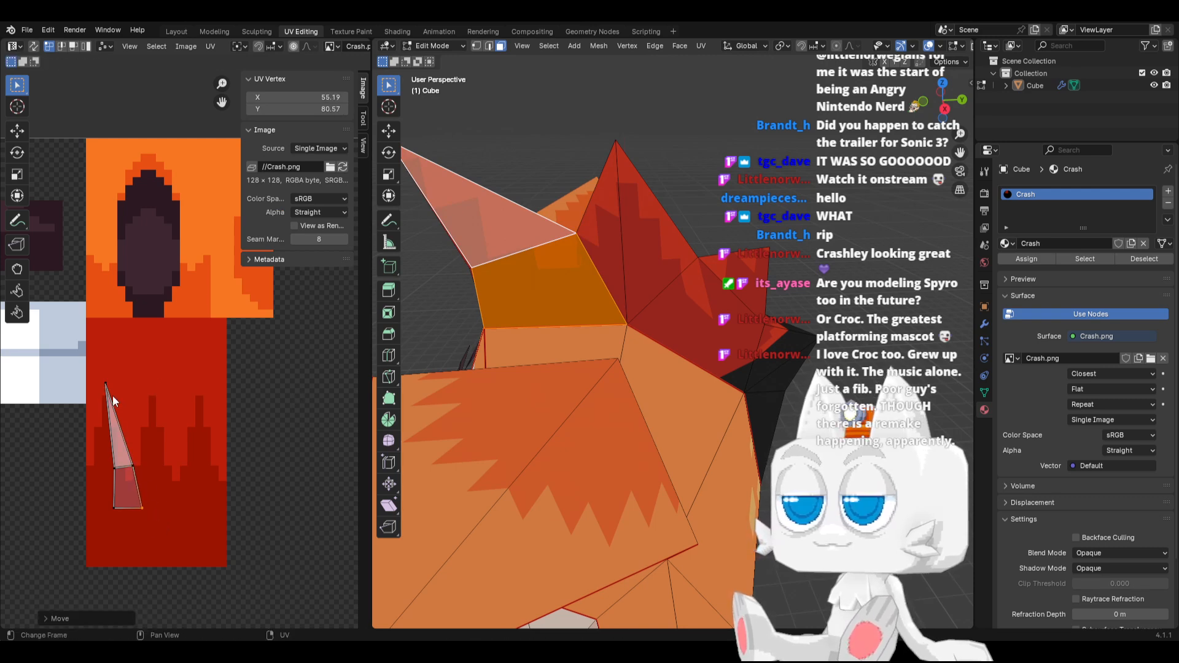
Move the front quad's upper-left and lower-left UV vertices left about 0.4 px each, along X only
click(112, 471)
key(g)
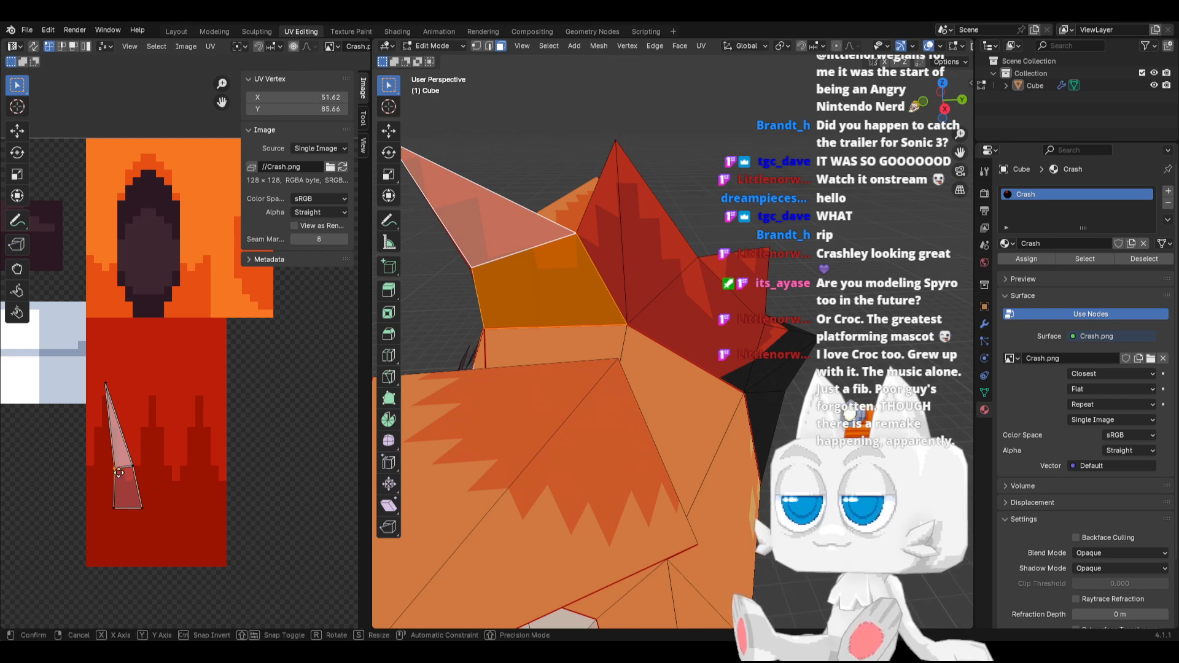
key(x)
click(110, 477)
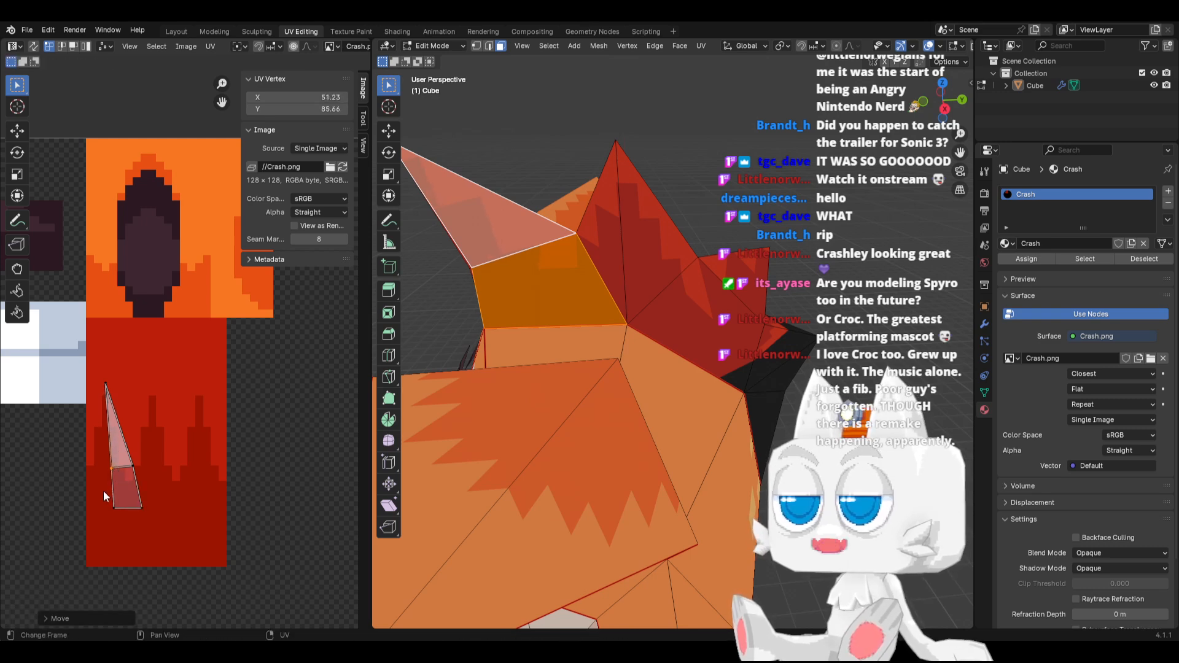
click(114, 507)
key(g)
key(x)
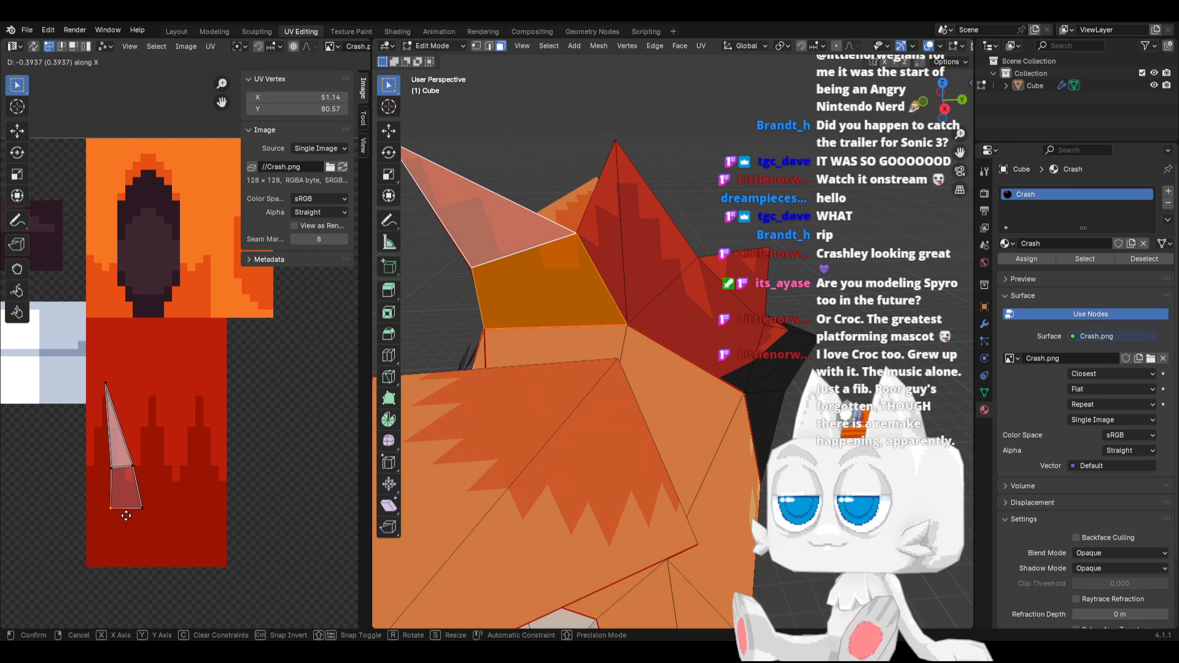
click(126, 515)
Reselect the middle spike's two faces and raise both side UV vertices vertically to Y 90
click(604, 232)
scroll(154, 406, up, 1)
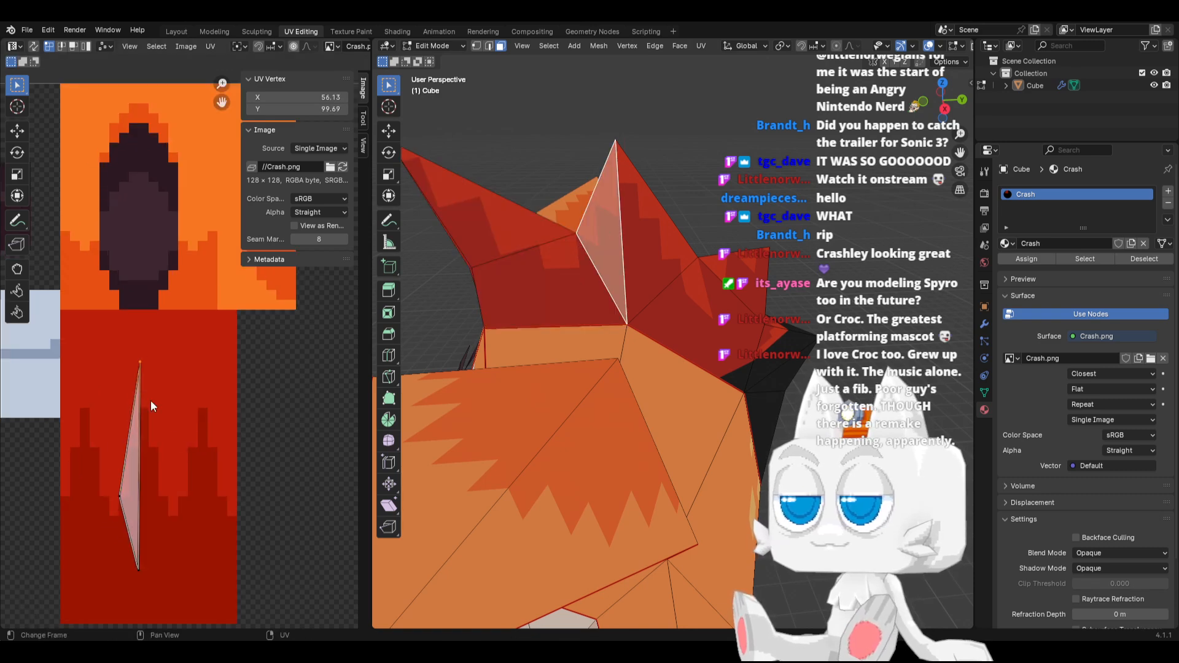
shift+click(631, 250)
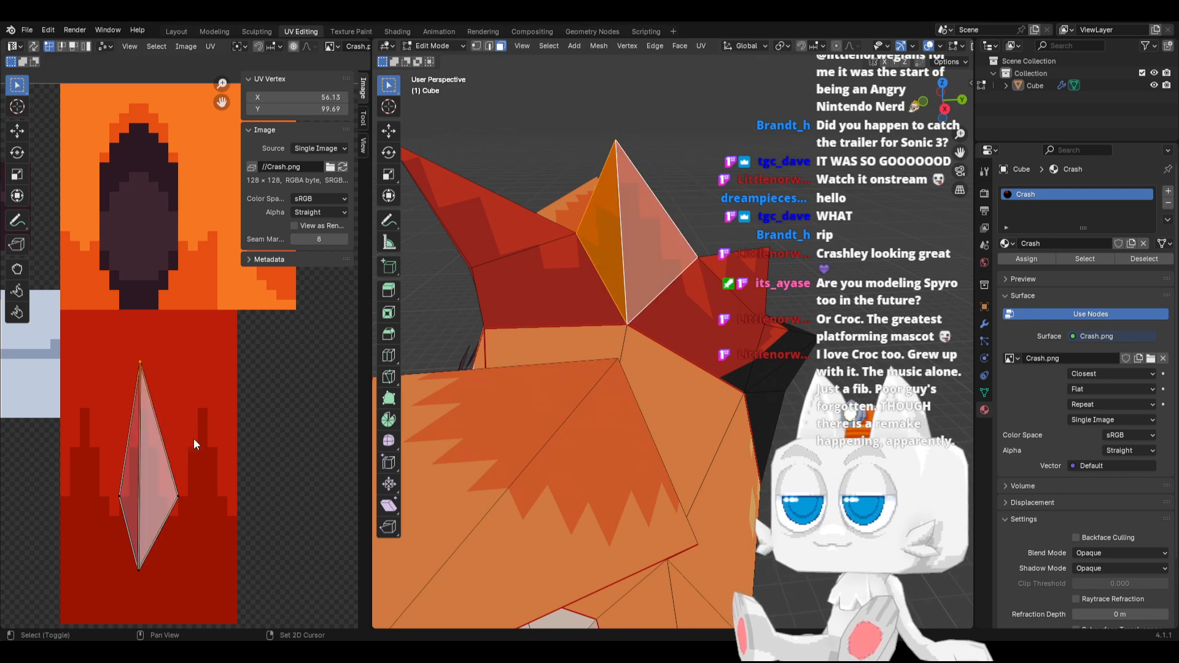
shift+click(178, 496)
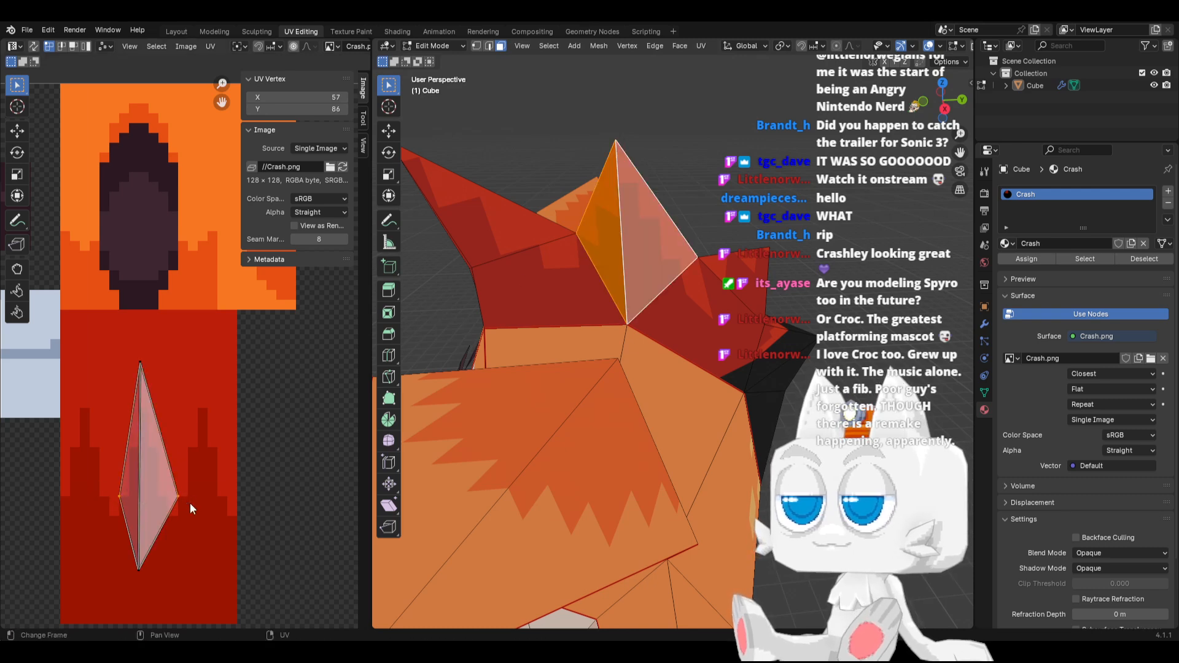
key(g)
key(y)
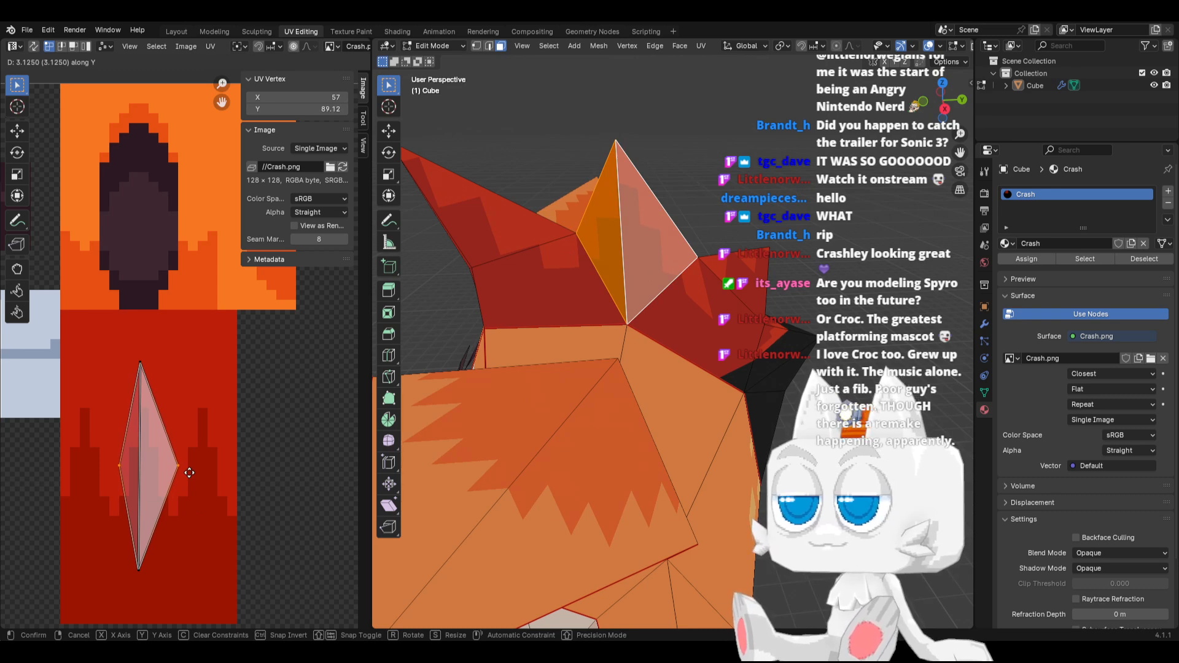
click(191, 470)
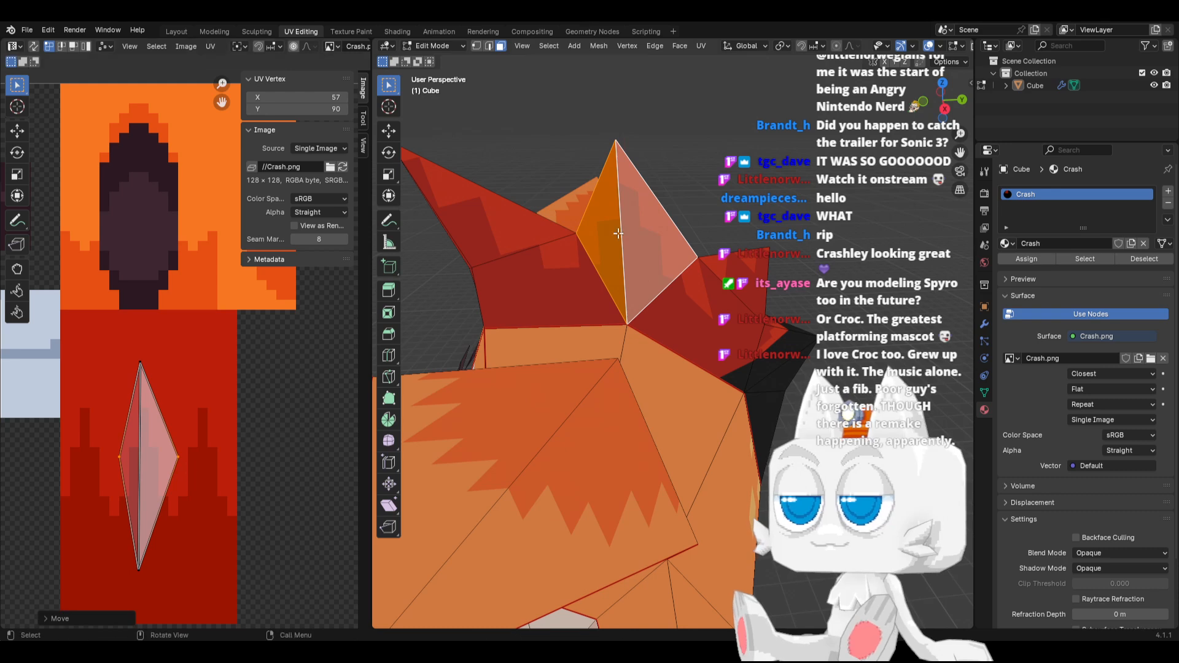
Isolate the front quad, flatten its two right-hand UV vertices into a vertical edge along X, and move that edge left to X 53.84
click(565, 272)
drag(108, 489, 154, 568)
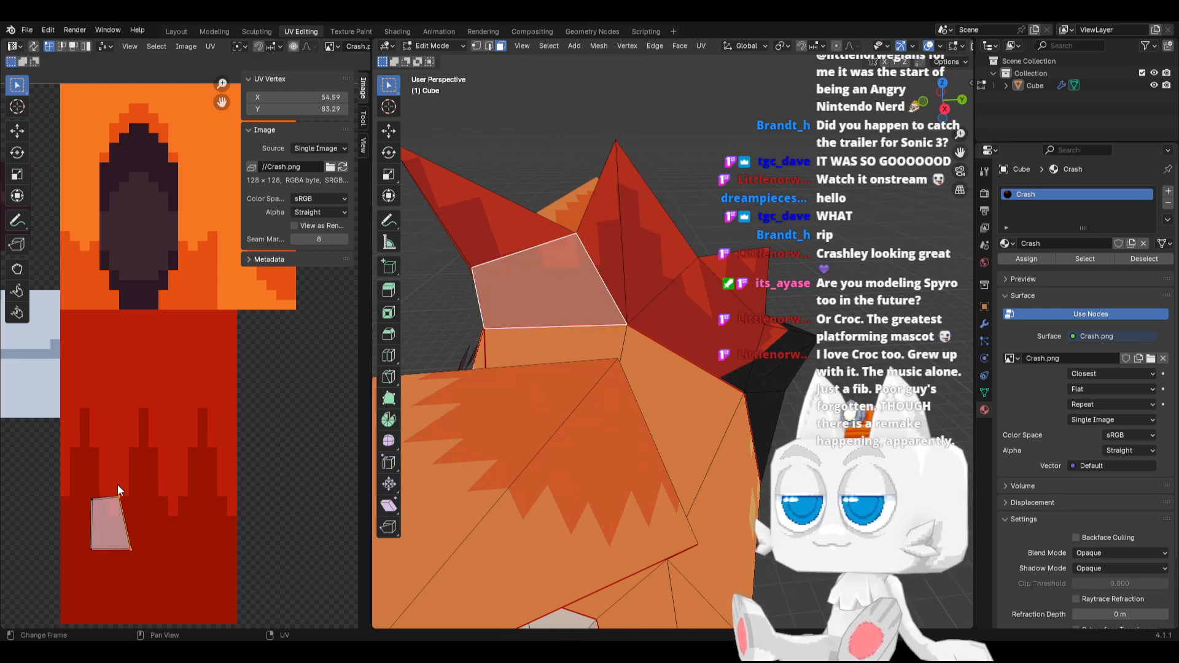
key(g)
key(x)
click(140, 499)
key(s)
key(x)
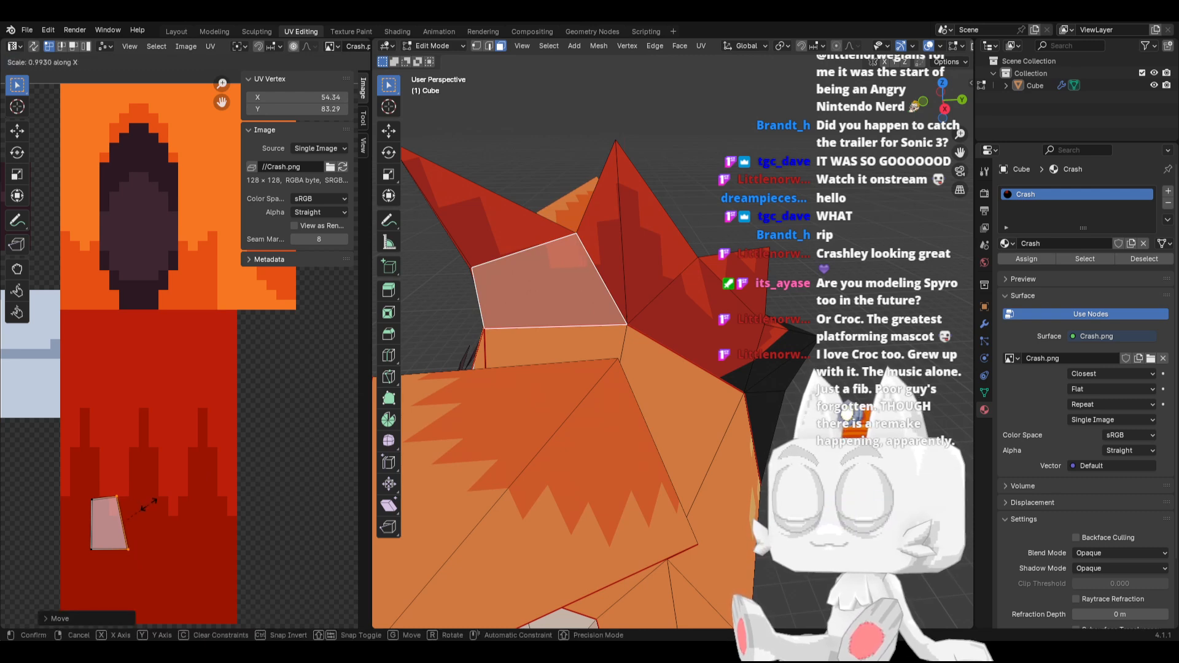
click(135, 520)
text(sx0)
key(Return)
key(g)
key(x)
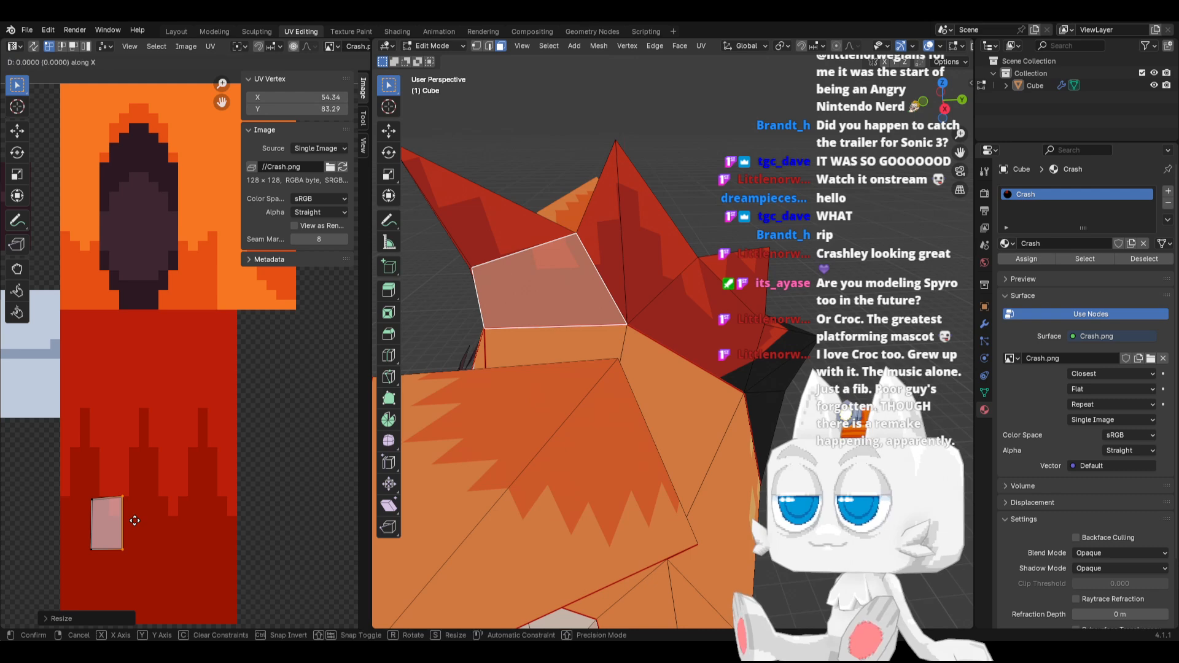
click(130, 521)
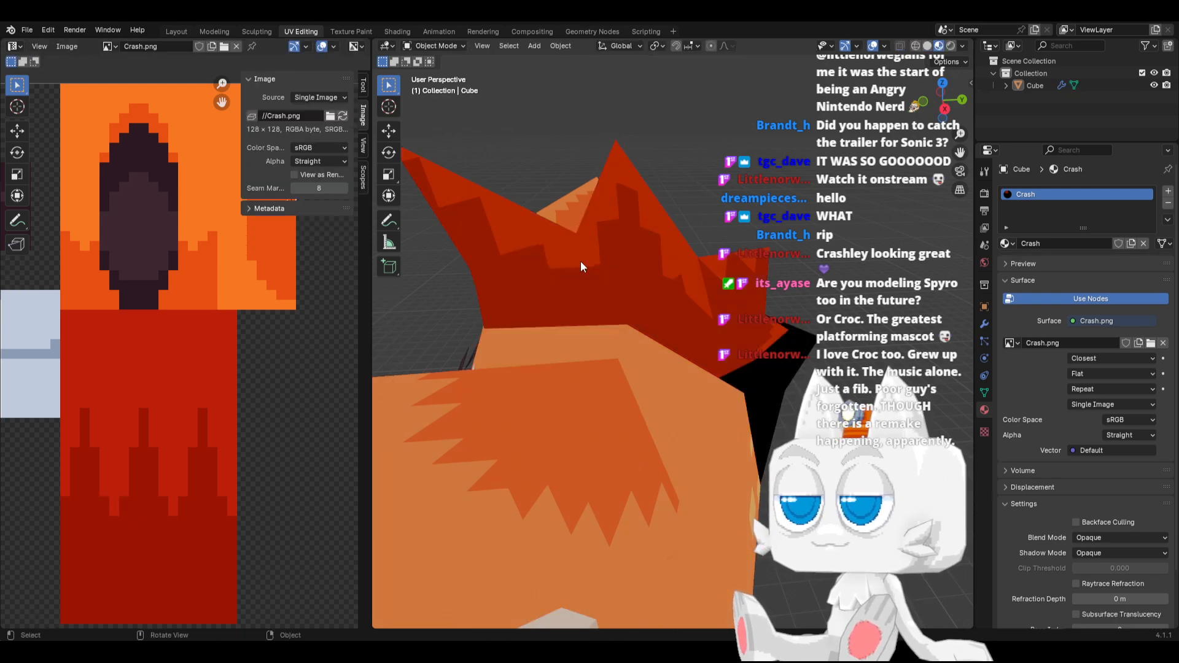
Add the front spike face to the selection and scale the shared upper-right UV vertices together at about 53.92, 86
shift+click(500, 248)
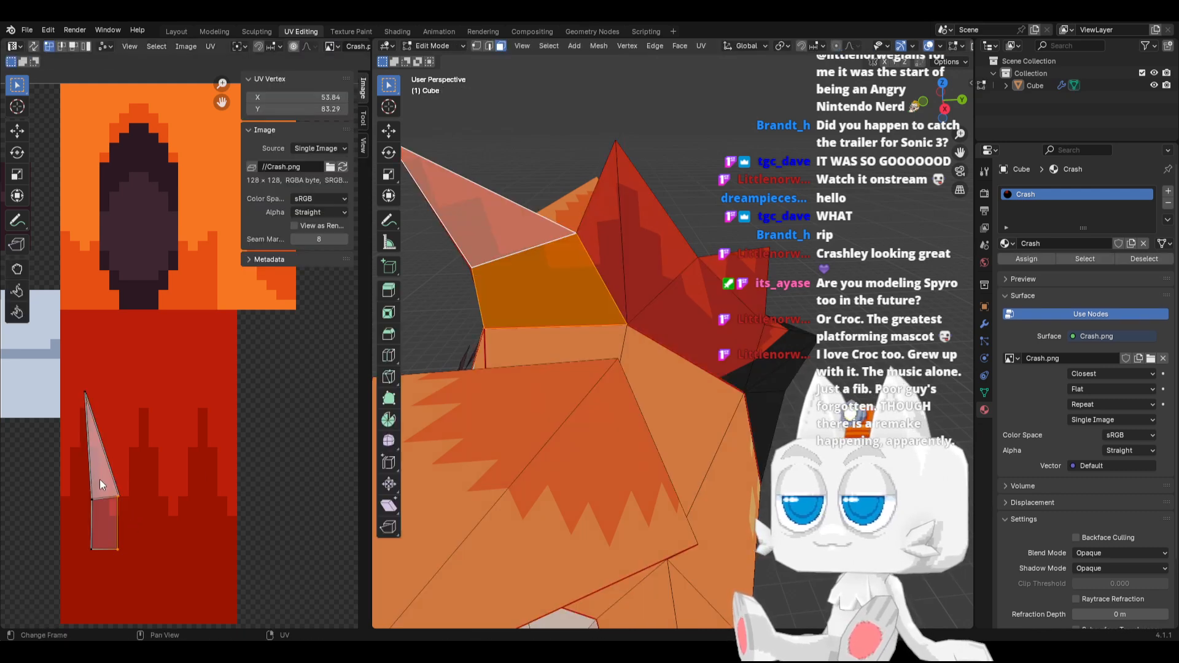
key(s)
click(143, 504)
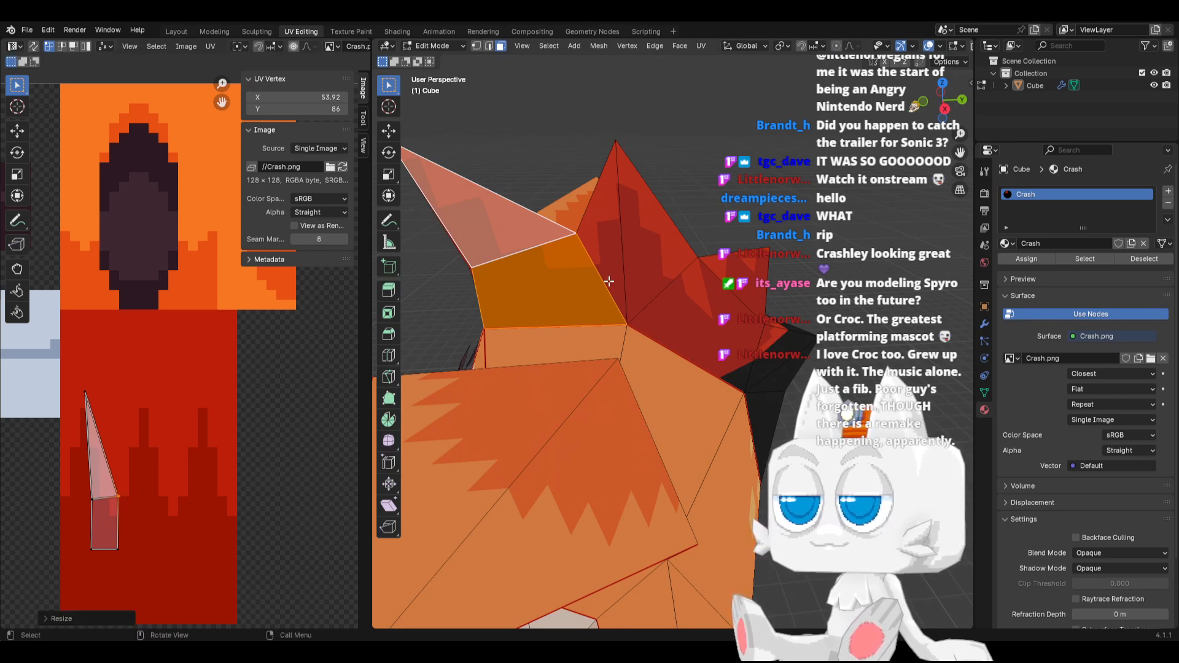
Select all faces and raise the middle spike's bottom UV vertex vertically to about Y 79.2
key(a)
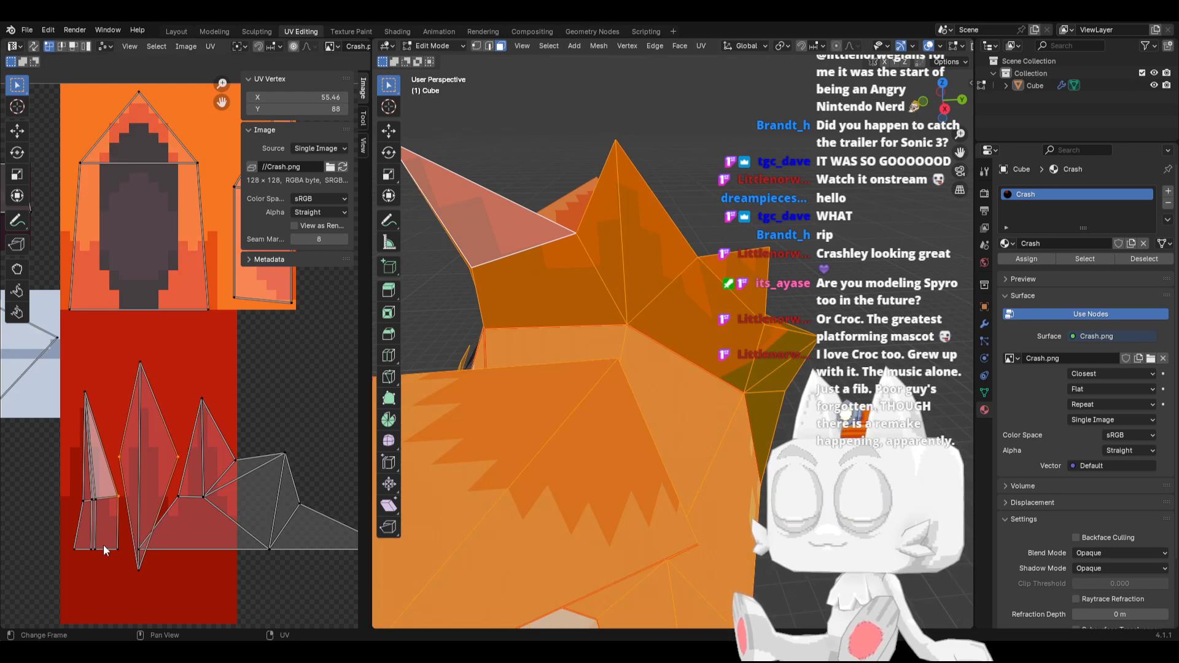
drag(125, 559, 163, 585)
key(g)
key(y)
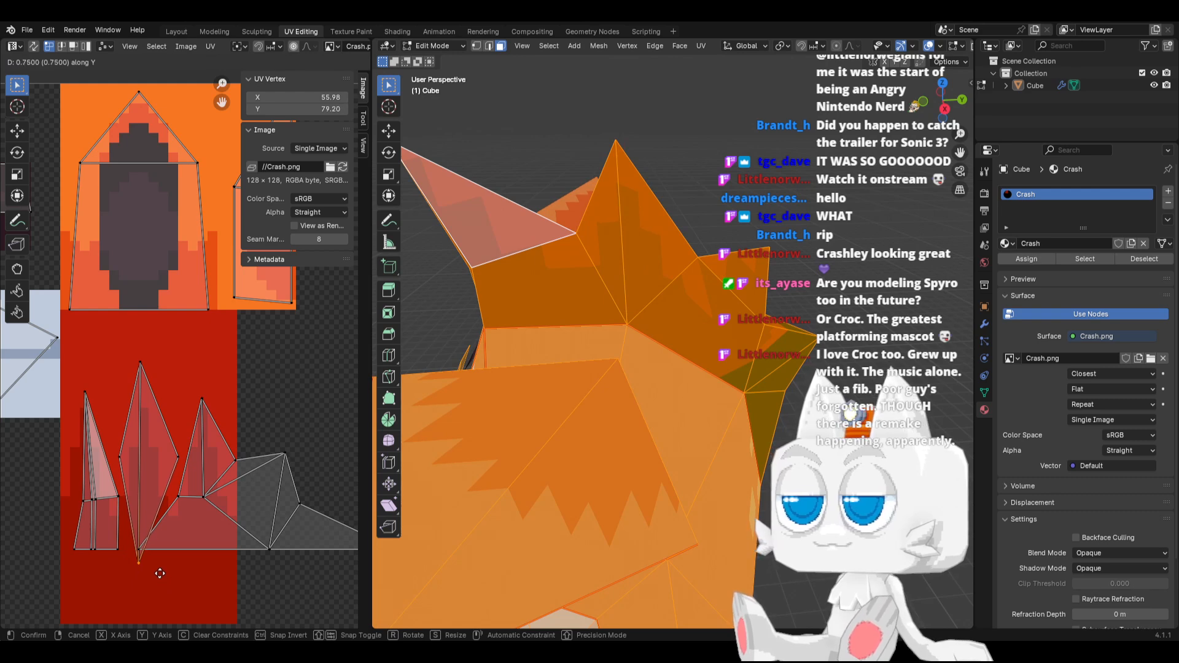
click(159, 573)
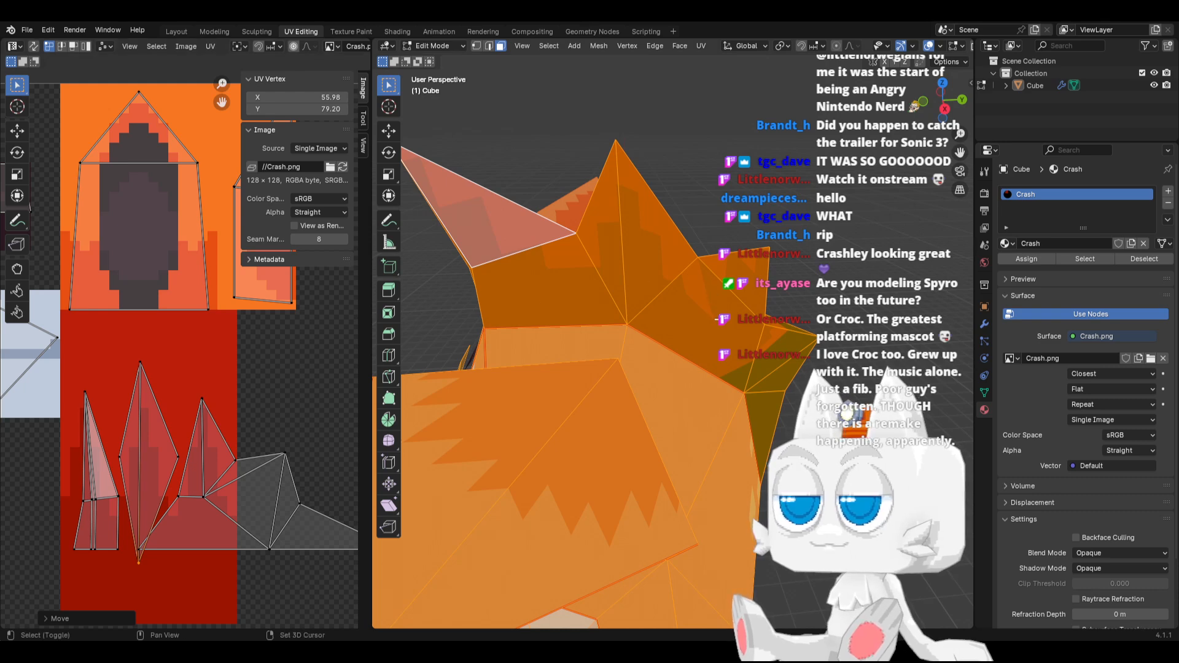
Isolate the rear spike face with the quad below it and move the spike's right base UV vertex right to about X 65.6
shift+middle_drag(712, 295, 666, 326)
click(659, 324)
shift+click(681, 293)
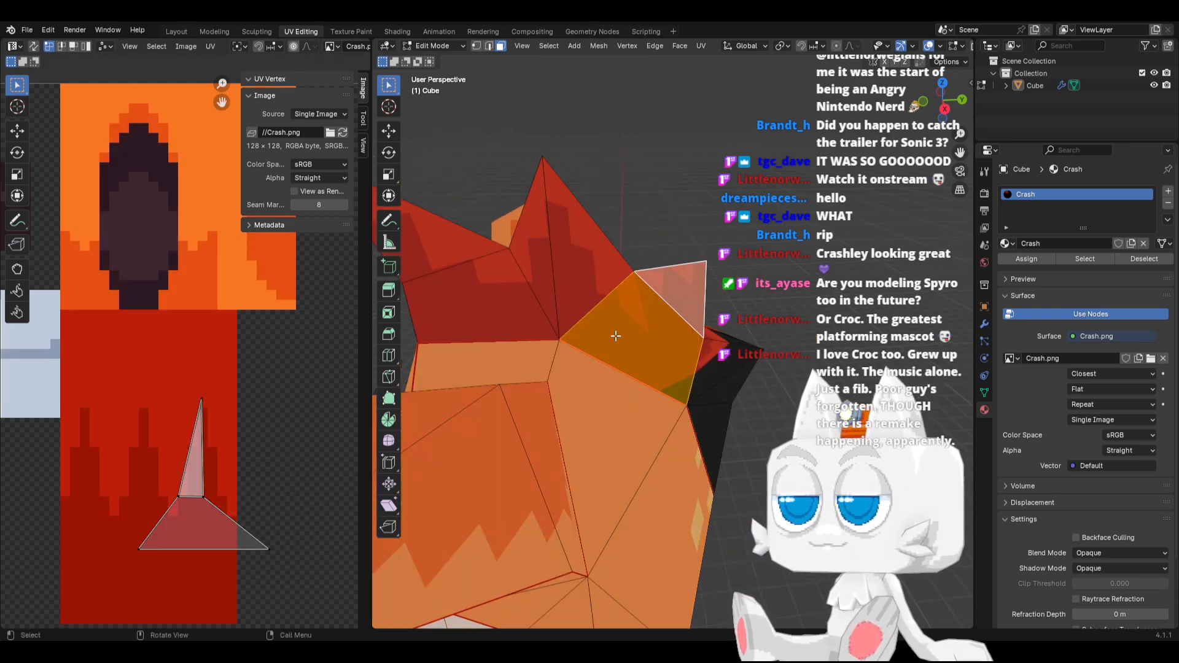
drag(194, 488, 224, 500)
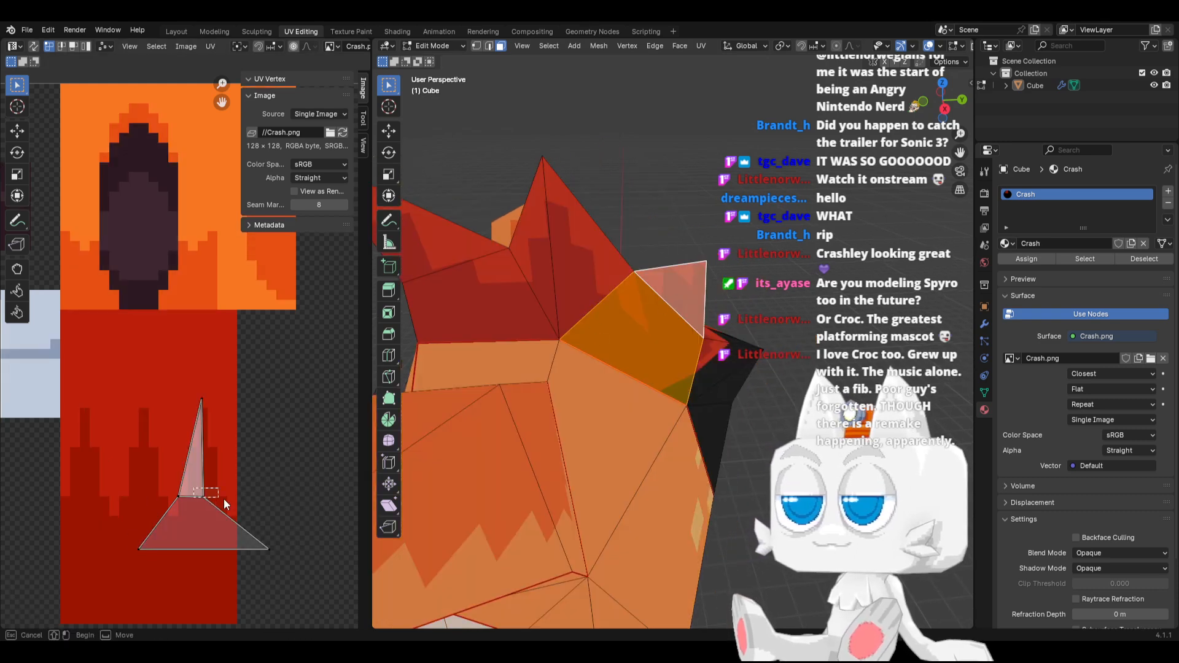
click(266, 500)
Raise the rear spike's tip UV vertex vertically and raise its two base vertices to about Y 89.1
drag(166, 379, 227, 421)
key(g)
key(y)
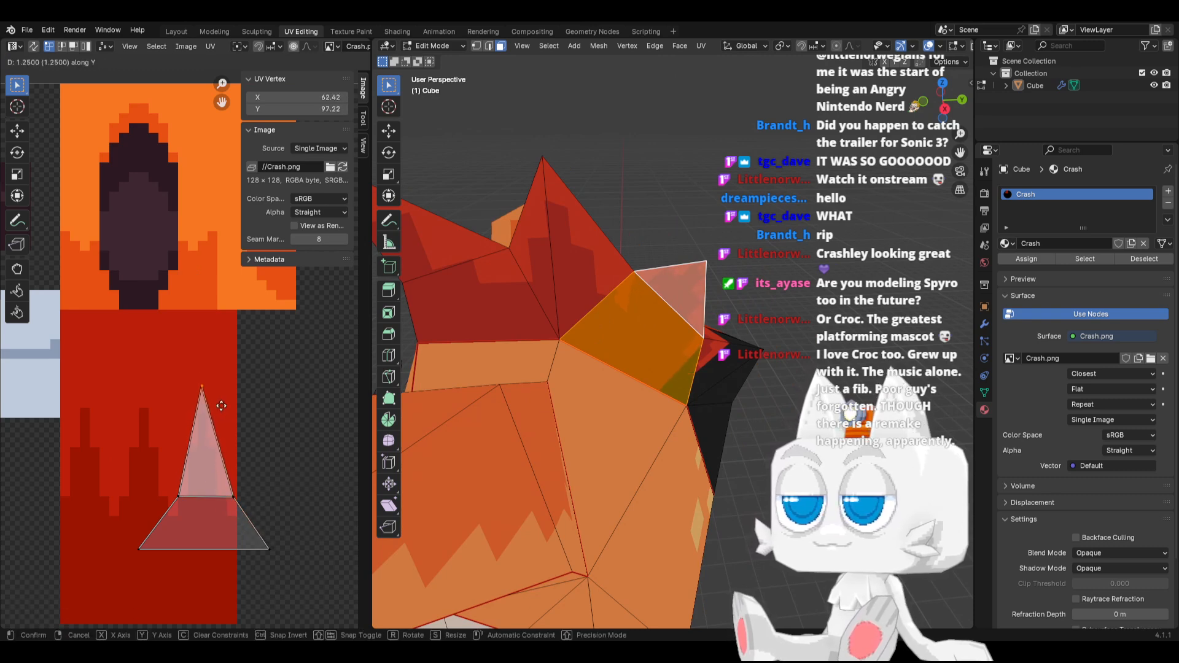
click(220, 388)
drag(141, 477, 254, 522)
key(g)
key(y)
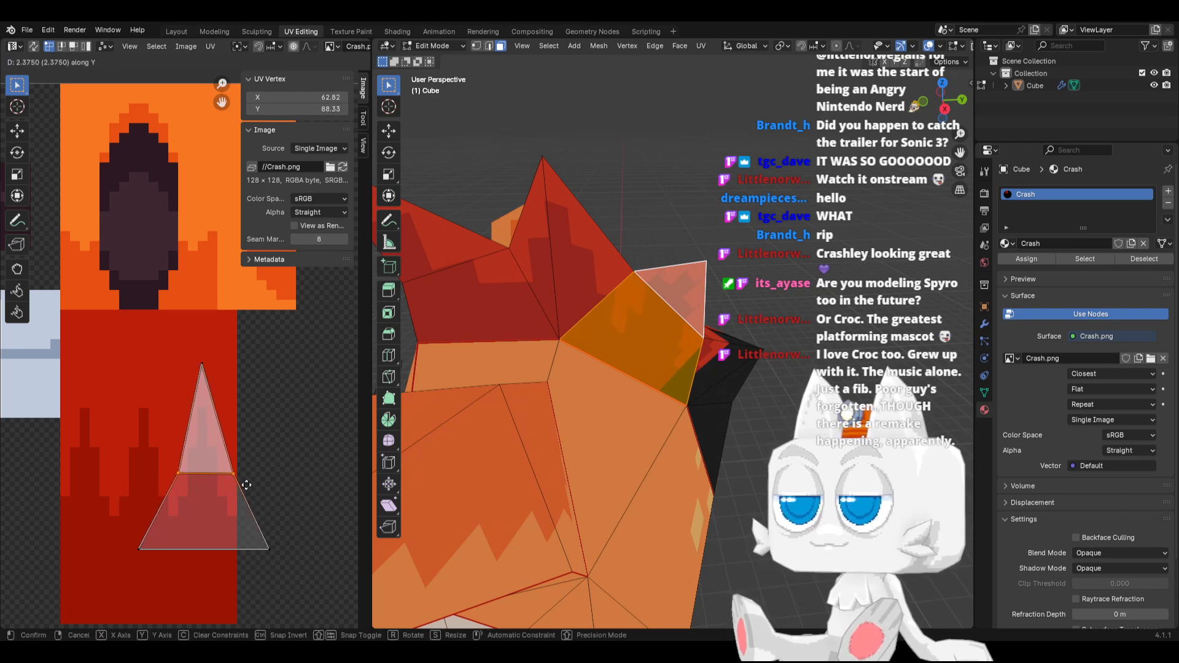
click(250, 483)
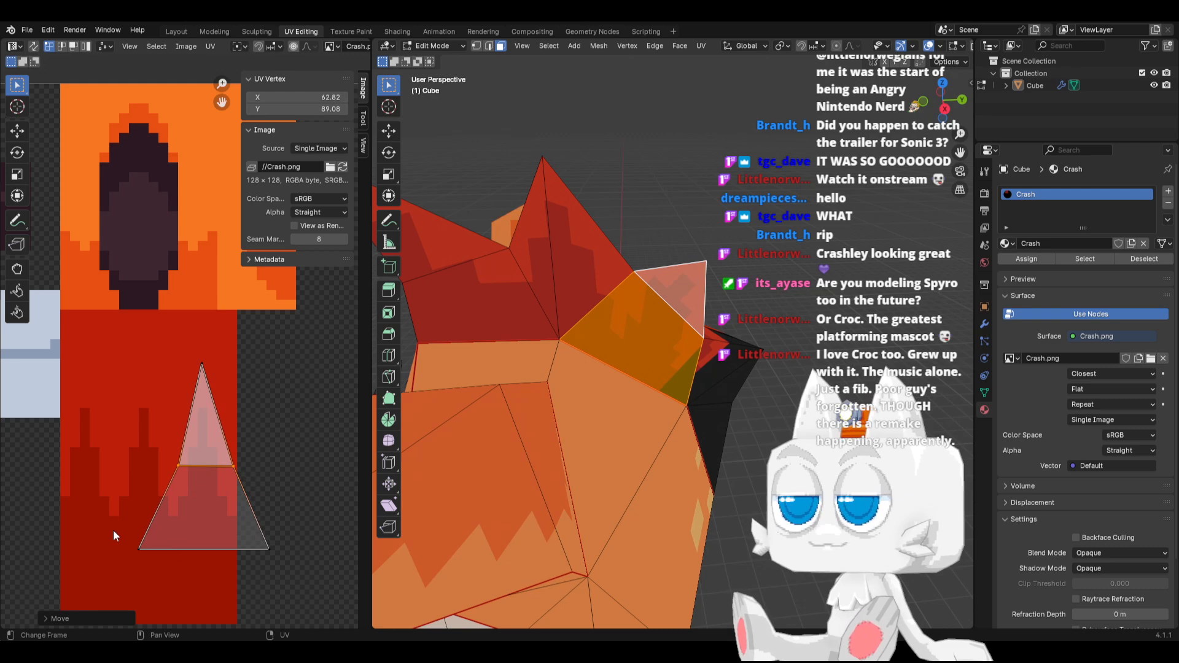
Narrow the rear quad's bottom UV edge along X in two passes and raise it to Y 81.26
drag(92, 529, 267, 565)
key(s)
key(x)
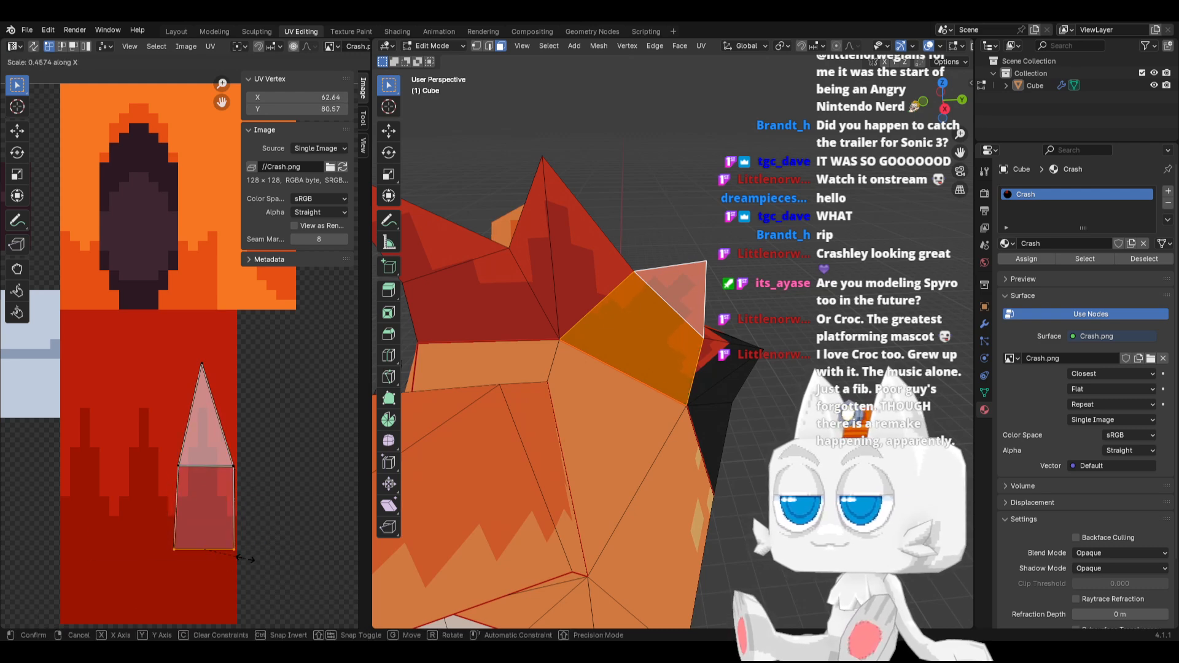
click(245, 557)
key(g)
key(y)
click(247, 551)
key(s)
key(x)
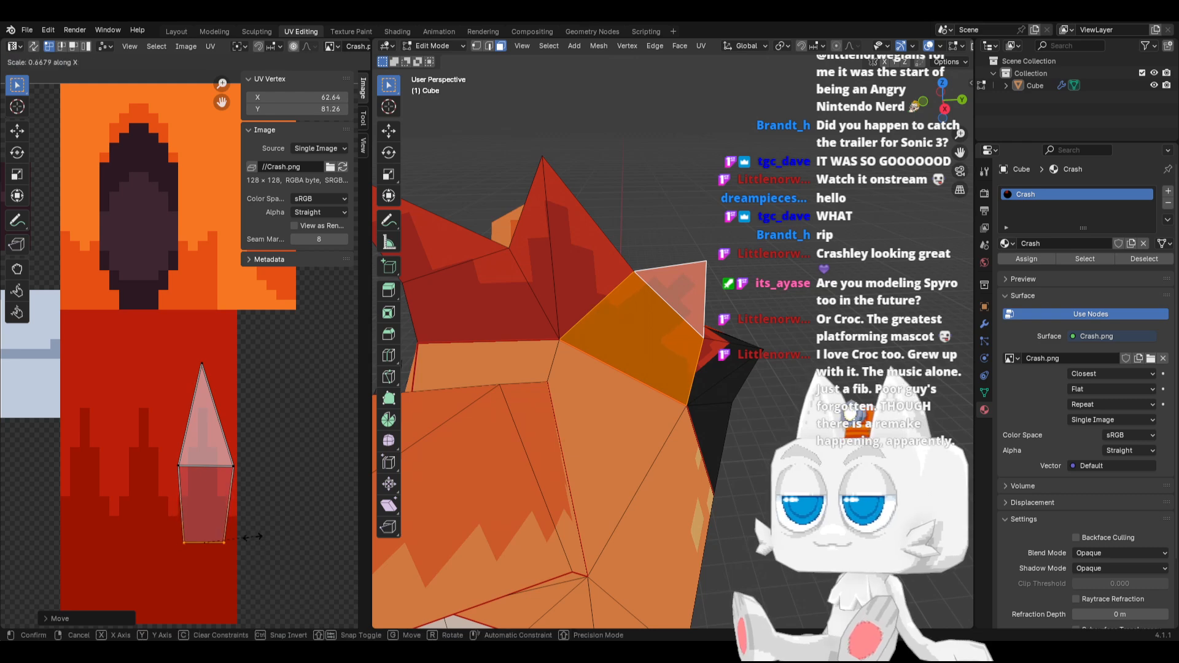
click(245, 534)
Raise the rear quad's bottom UV edge further, shrink it again, and place it at about 62.3, 84.5
key(g)
key(y)
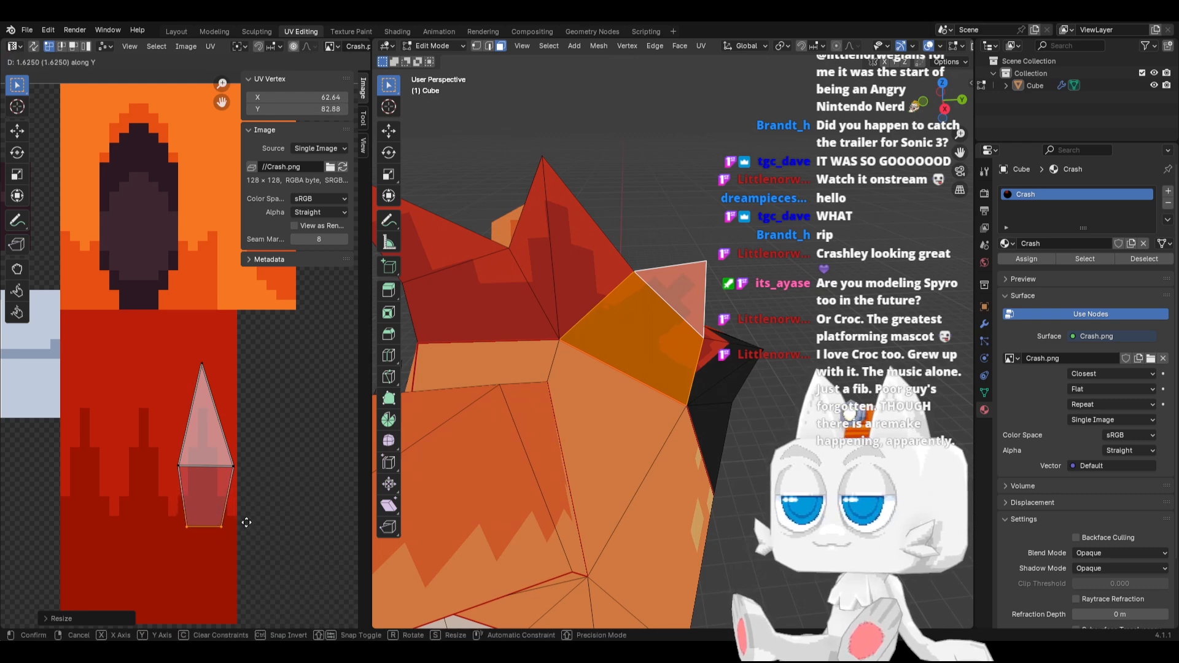
click(242, 516)
key(g)
key(x)
click(241, 514)
key(s)
key(x)
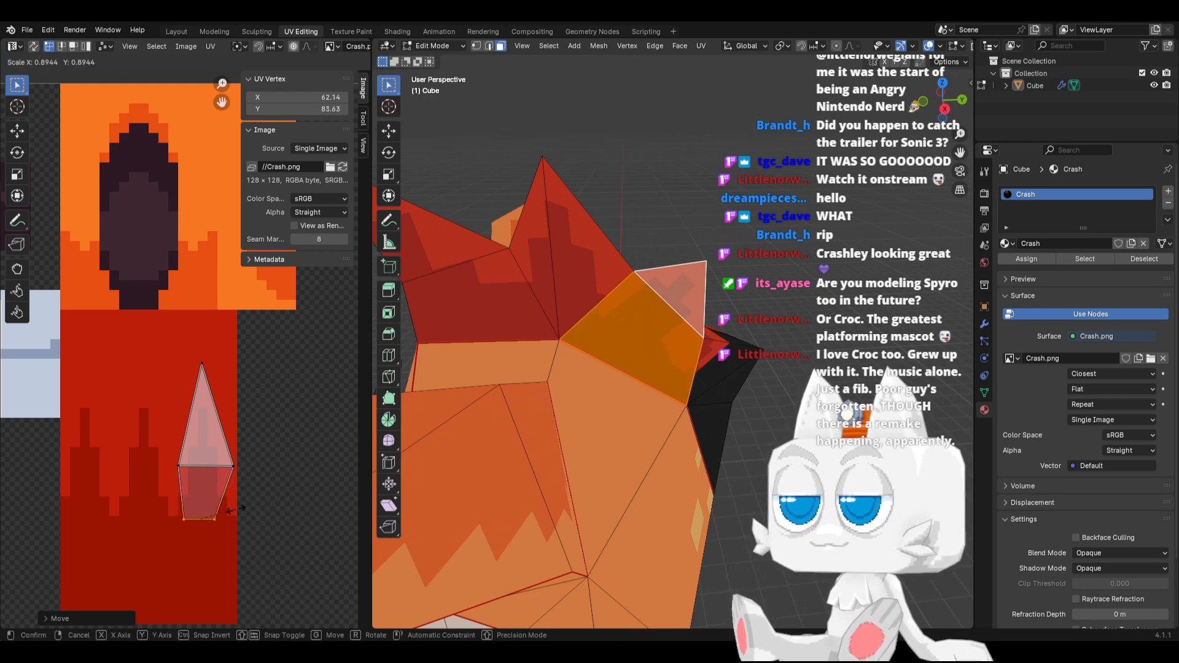
click(220, 513)
key(g)
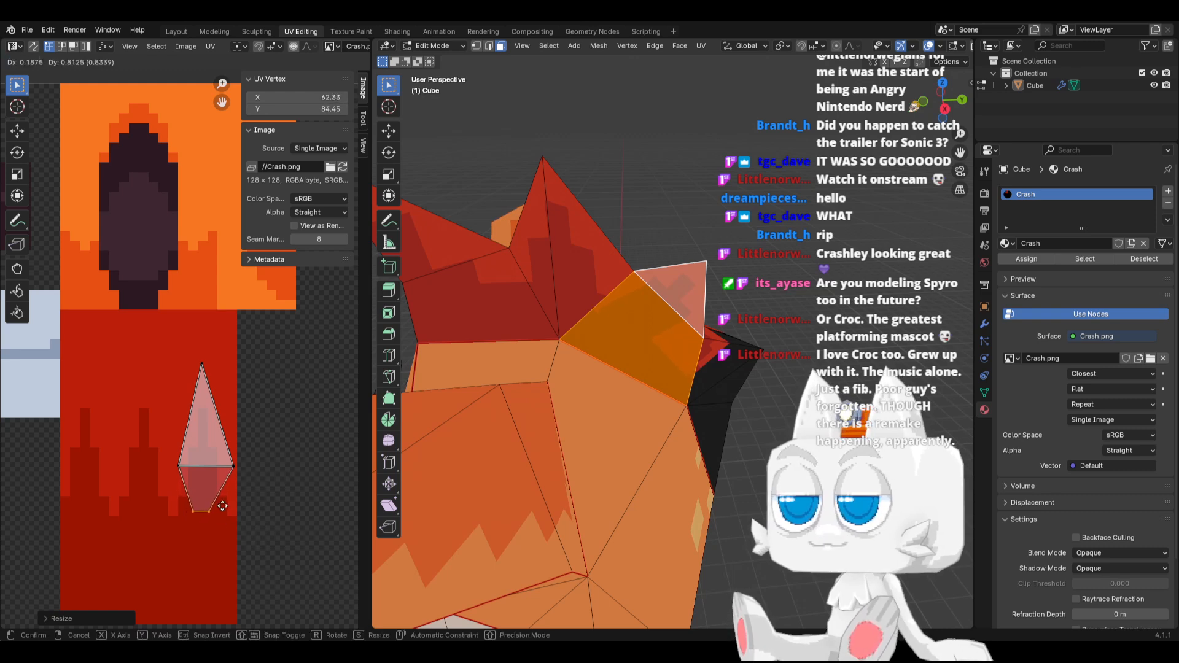
Move the rear spike's right base UV vertex left to about X 65.2 and place the spike's tip at 62.17, 98.97
key(x)
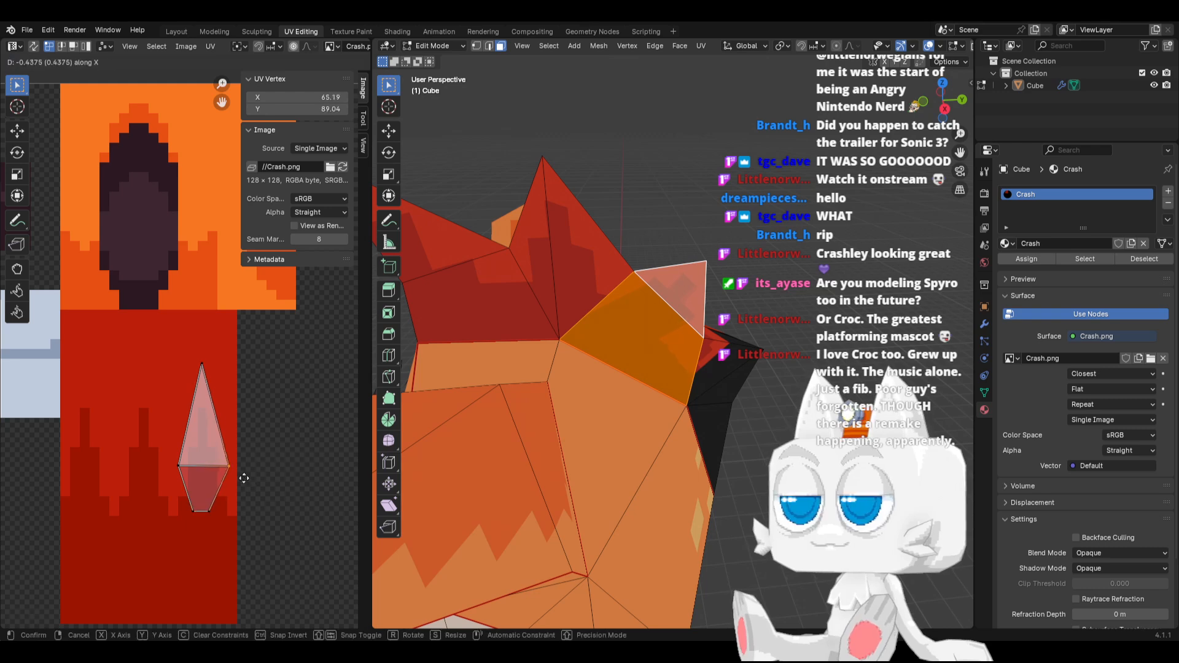
click(238, 481)
drag(187, 356, 221, 382)
key(g)
click(215, 386)
scroll(212, 386, up, 2)
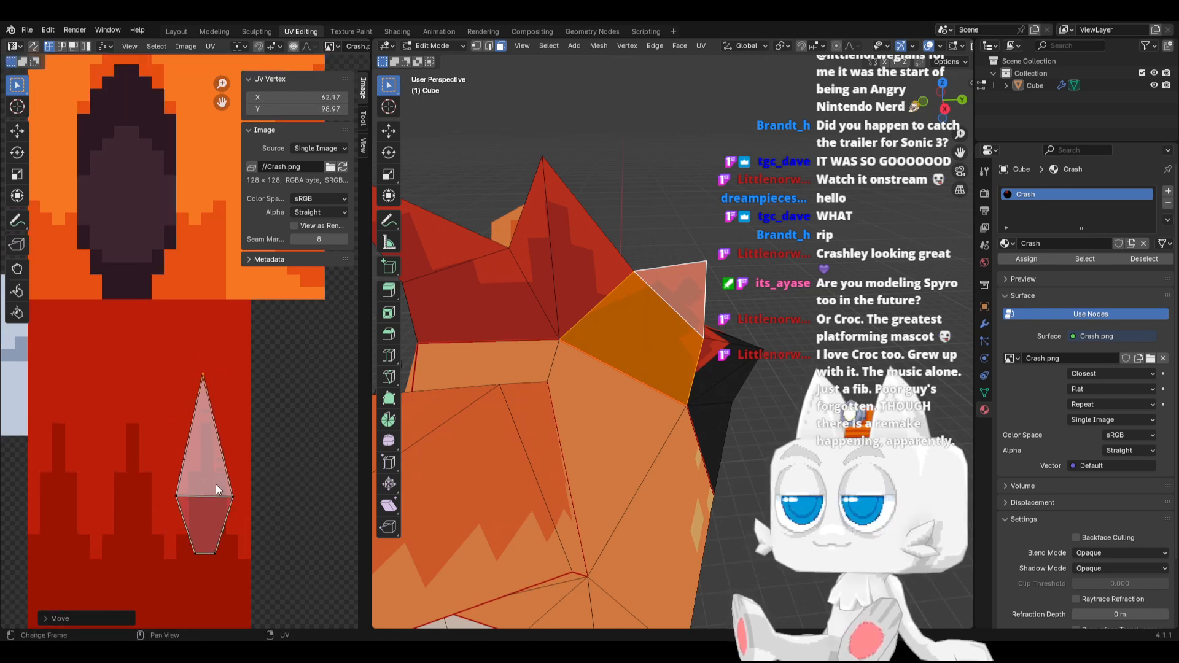
Move the rear quad's lower-right UV vertex to about 63.8, 86.4 and snap its upper-right vertex to pixel position 64, 91
drag(218, 493, 258, 551)
key(g)
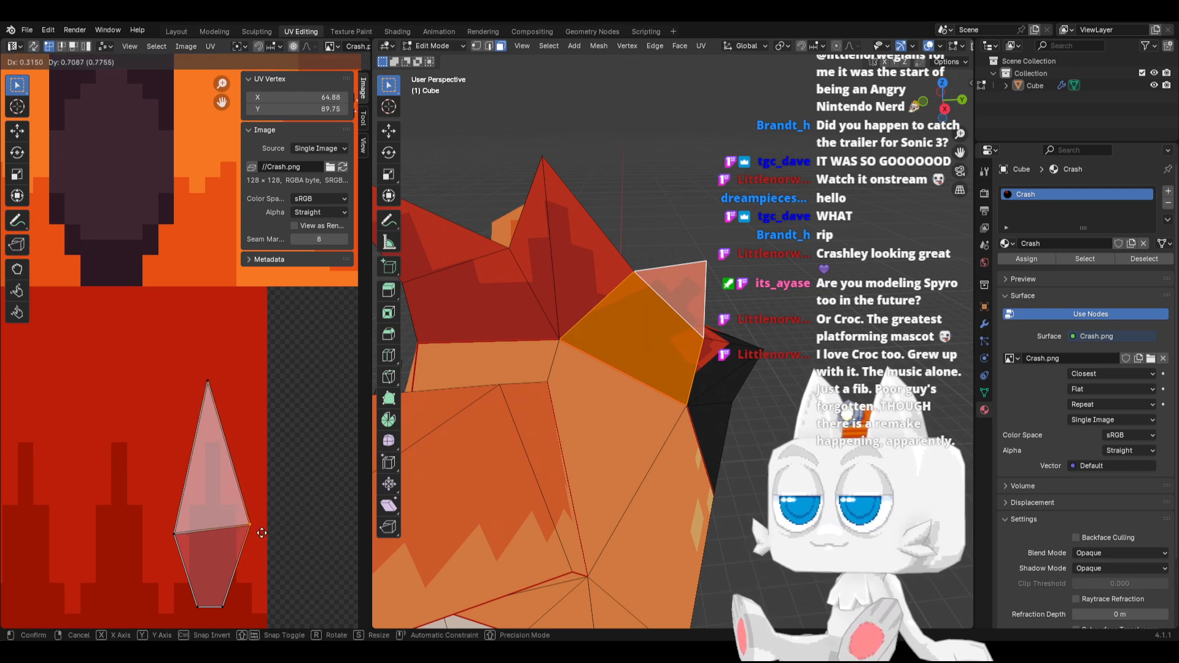
click(255, 590)
drag(235, 505, 258, 521)
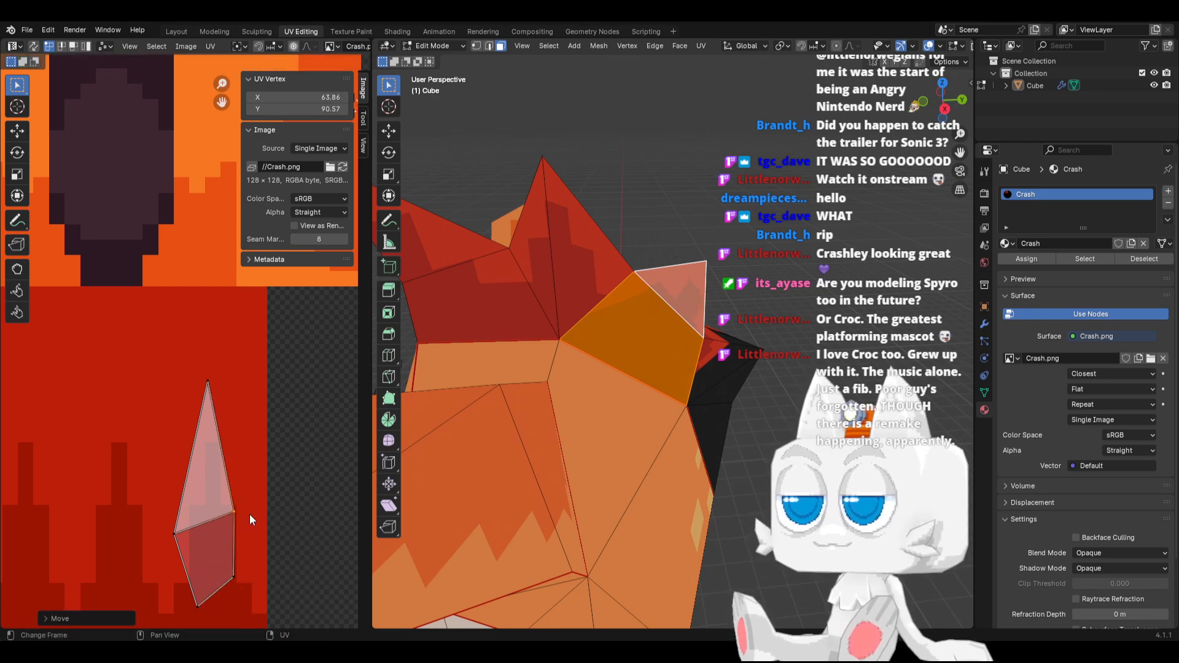
key(shift+s)
click(153, 514)
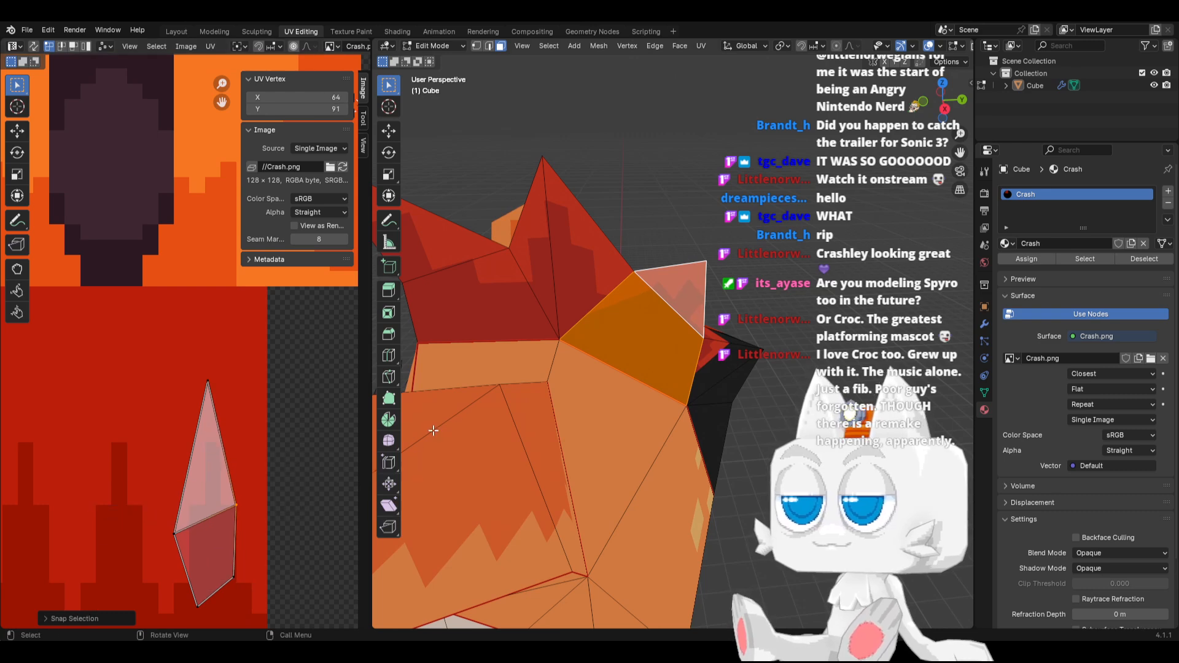
Undo the recent UV edits on the rear spike and the quad below it
mouse_move(667, 391)
middle_down()
mouse_move(591, 385)
mouse_move(657, 388)
middle_up()
key(KP_3)
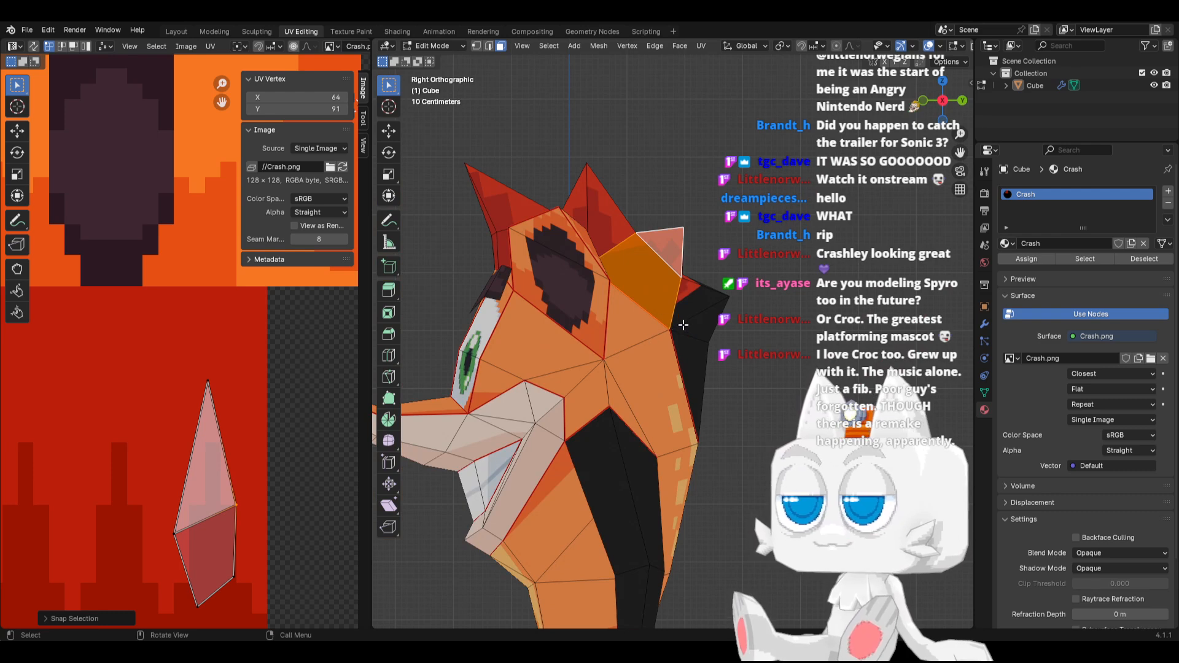
key(ctrl+z)
key(ctrl+z)
key(ctrl+z)
key(ctrl+z)
key(ctrl+z)
key(ctrl+z)
key(ctrl+z)
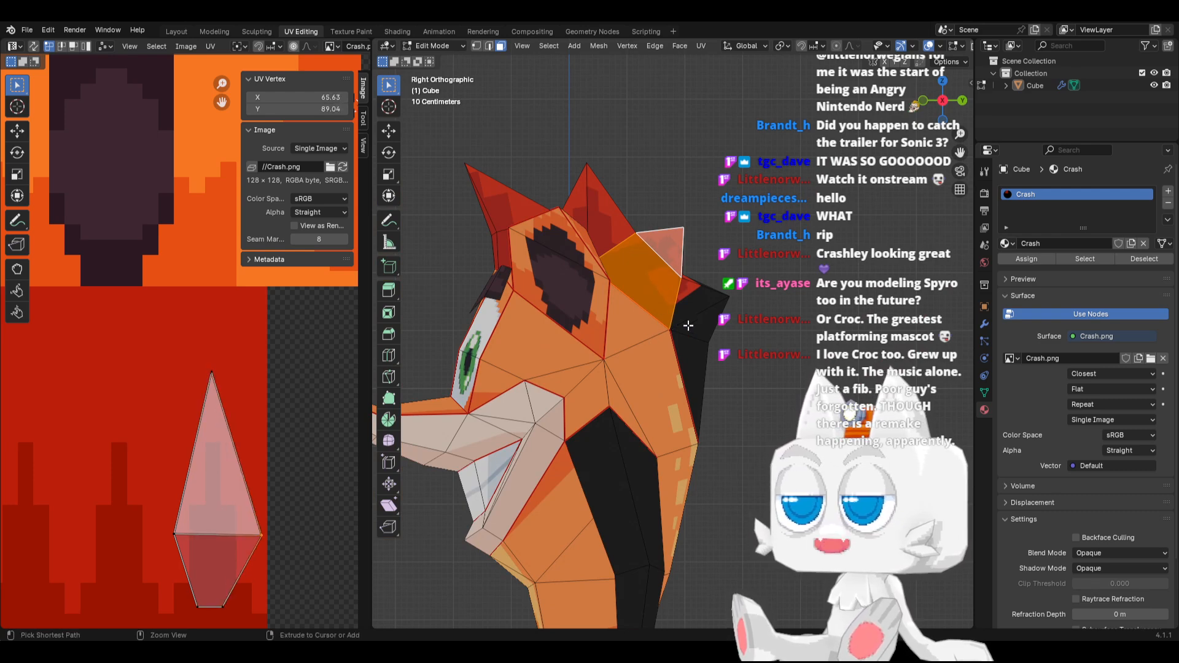
key(ctrl+z)
key(ctrl+z)
key(ctrl+z)
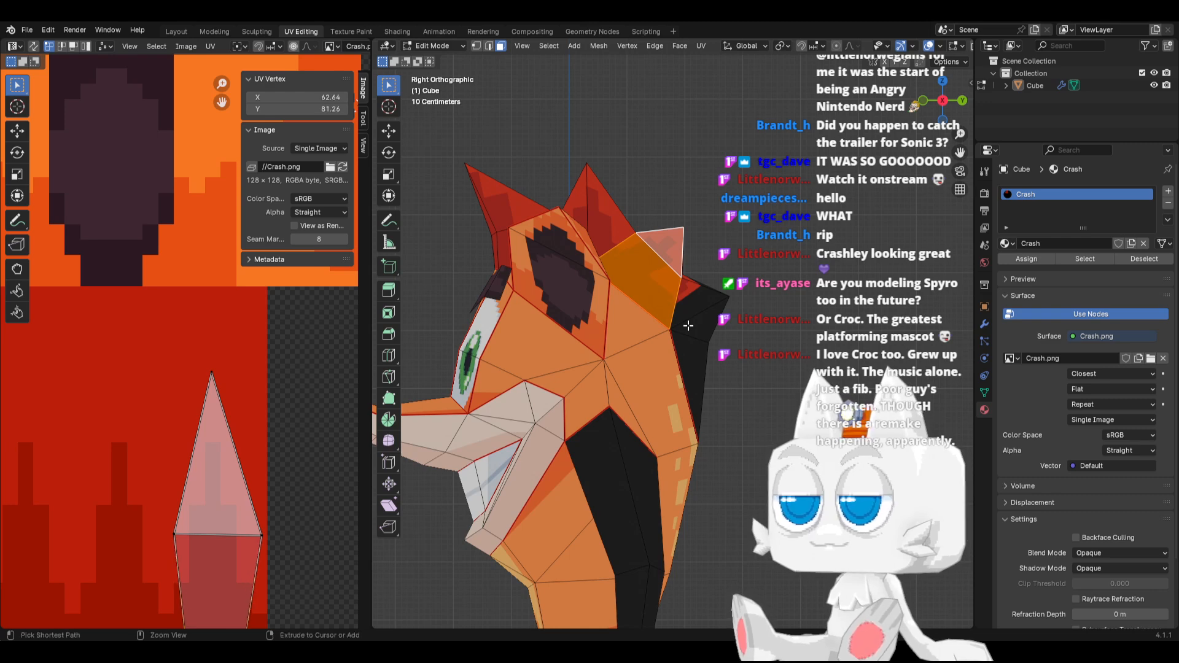
Select all hair faces linked up to the seams and unwrap them again with the Angle Based method
key(ctrl+l)
click(700, 46)
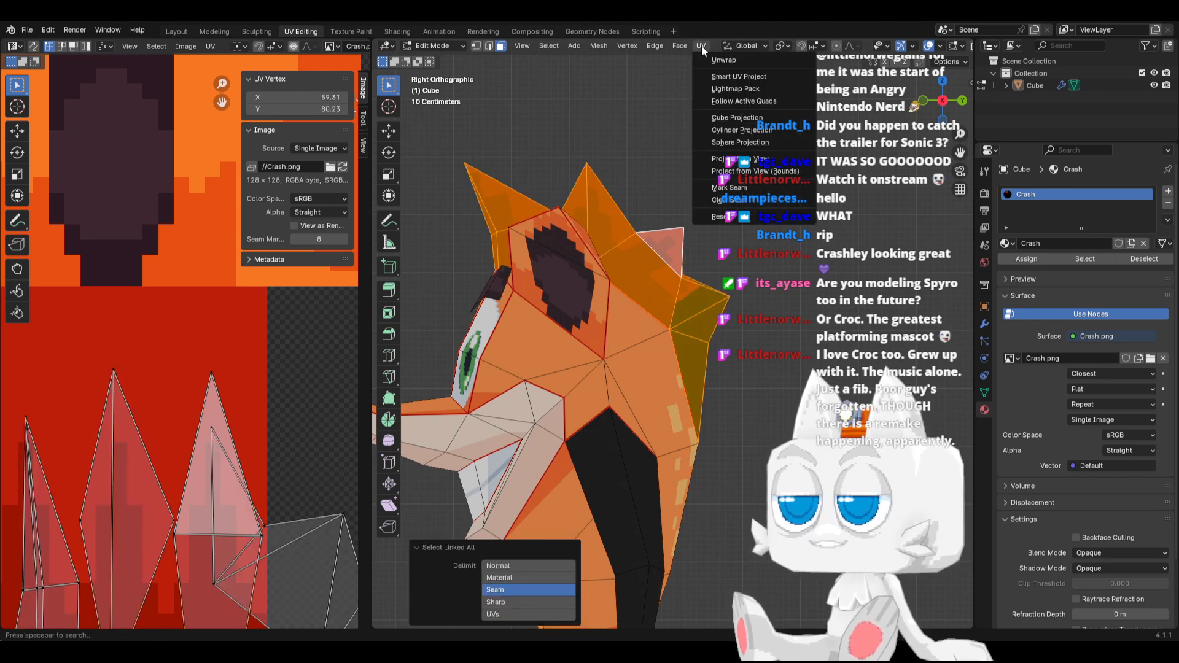
click(718, 60)
Rotate the whole unwrapped hair UV island by about -81° and move it right to about 58.47, 62.39
scroll(185, 473, down, 5)
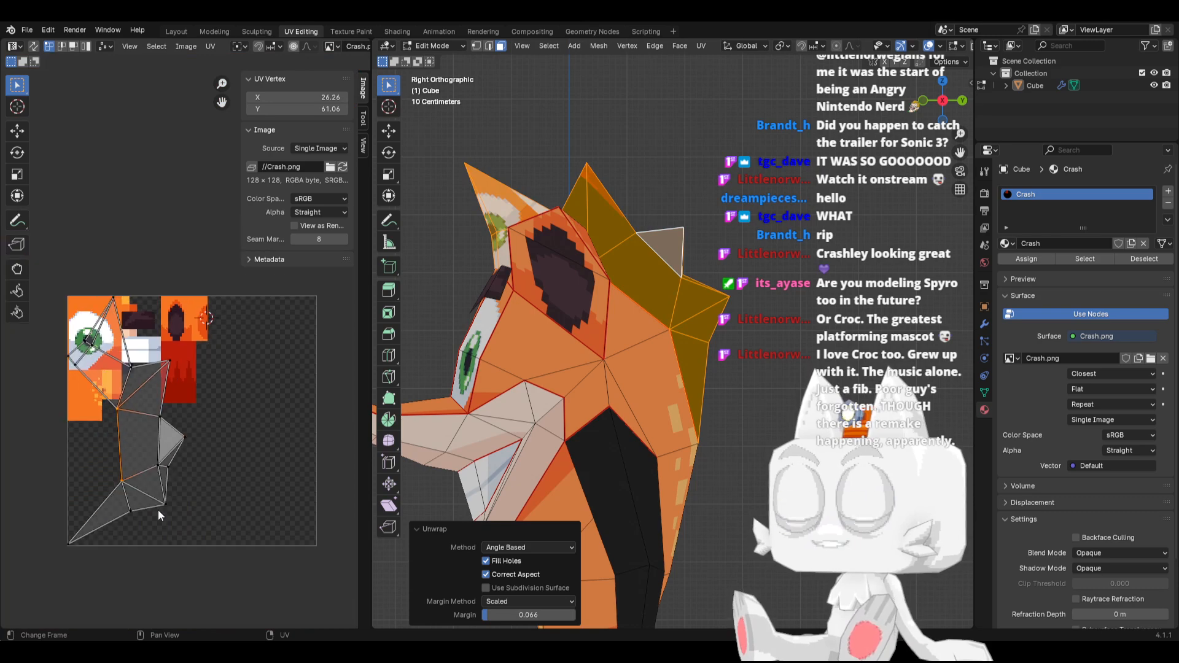
scroll(159, 515, down, 2)
key(a)
key(r)
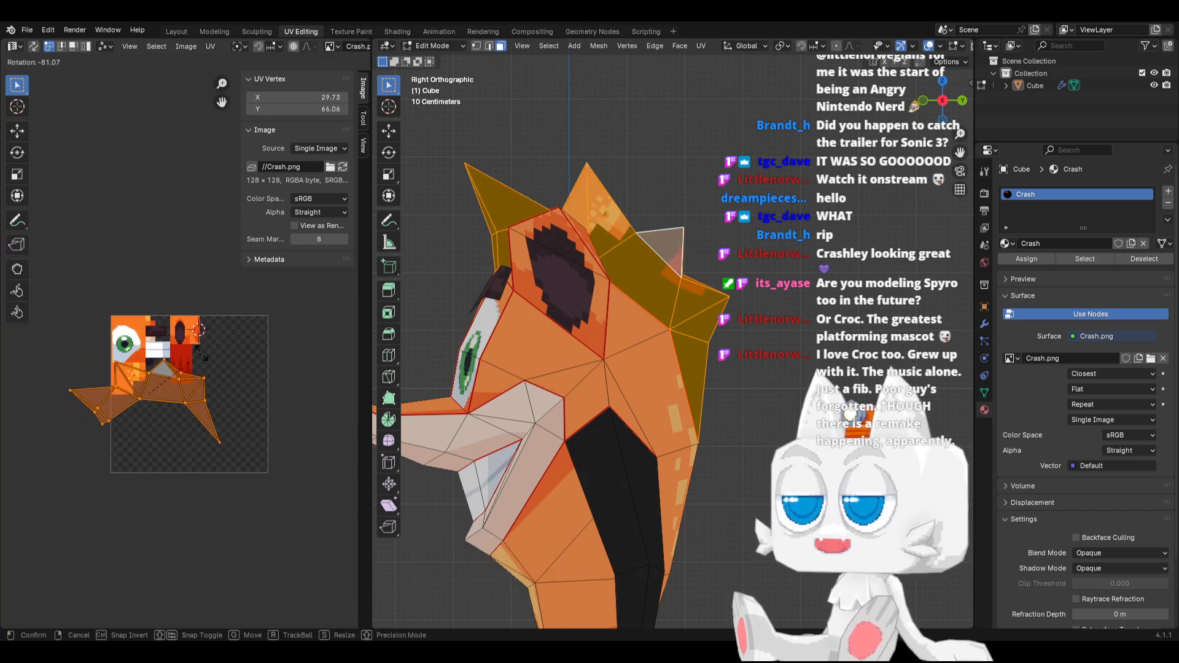
click(212, 424)
scroll(193, 413, up, 2)
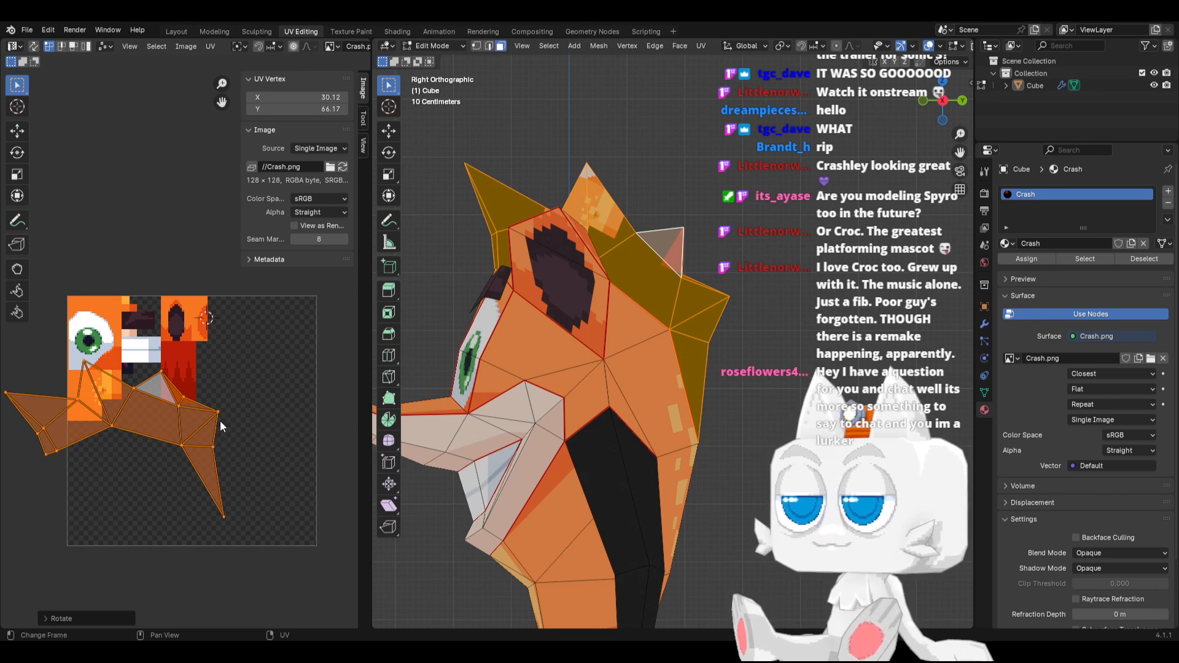
key(g)
click(256, 426)
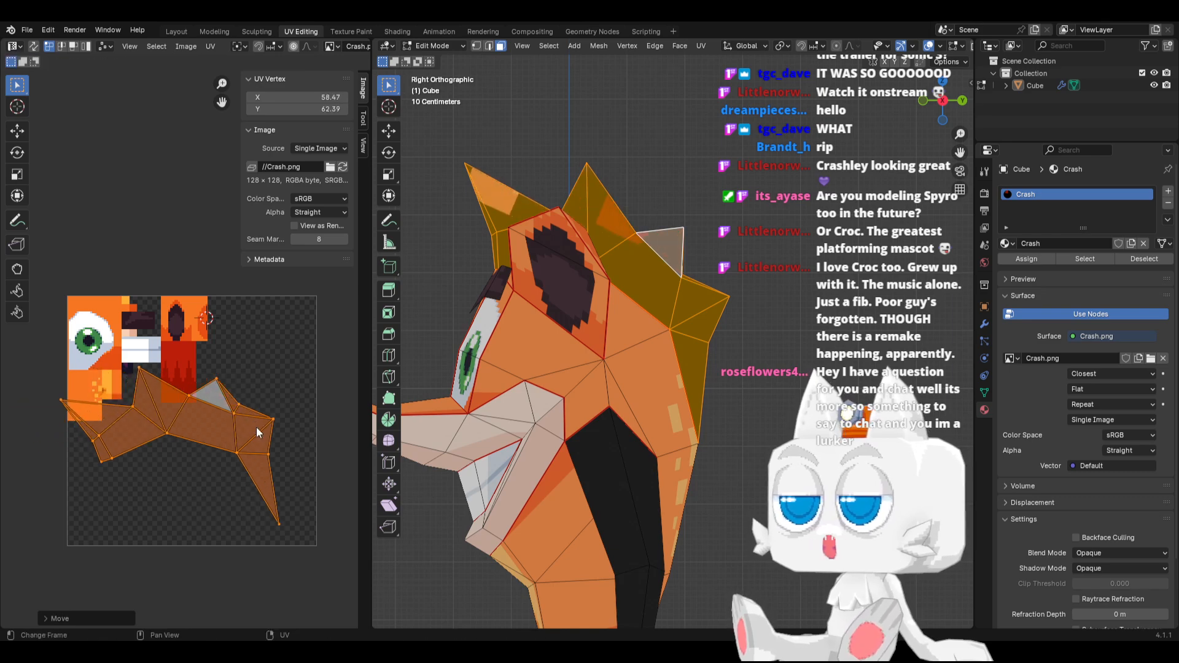
Rotate the front half of the hair UV island to level its base and move it to about 25.82, 63.68
scroll(256, 439, up, 1)
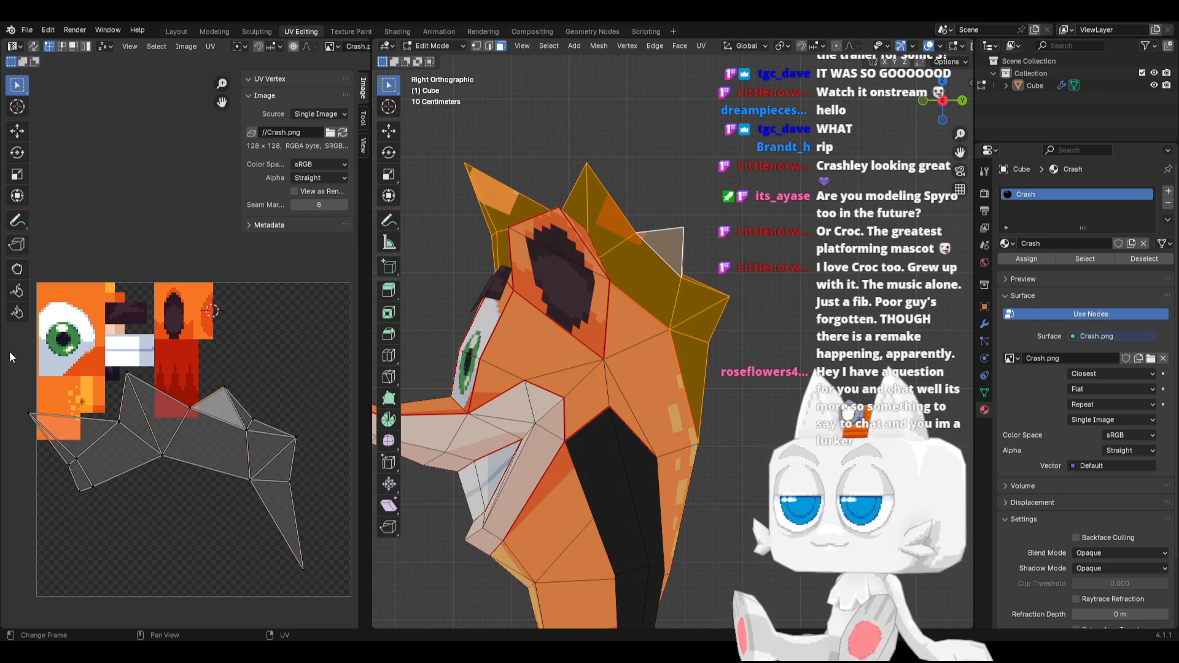
drag(9, 351, 186, 511)
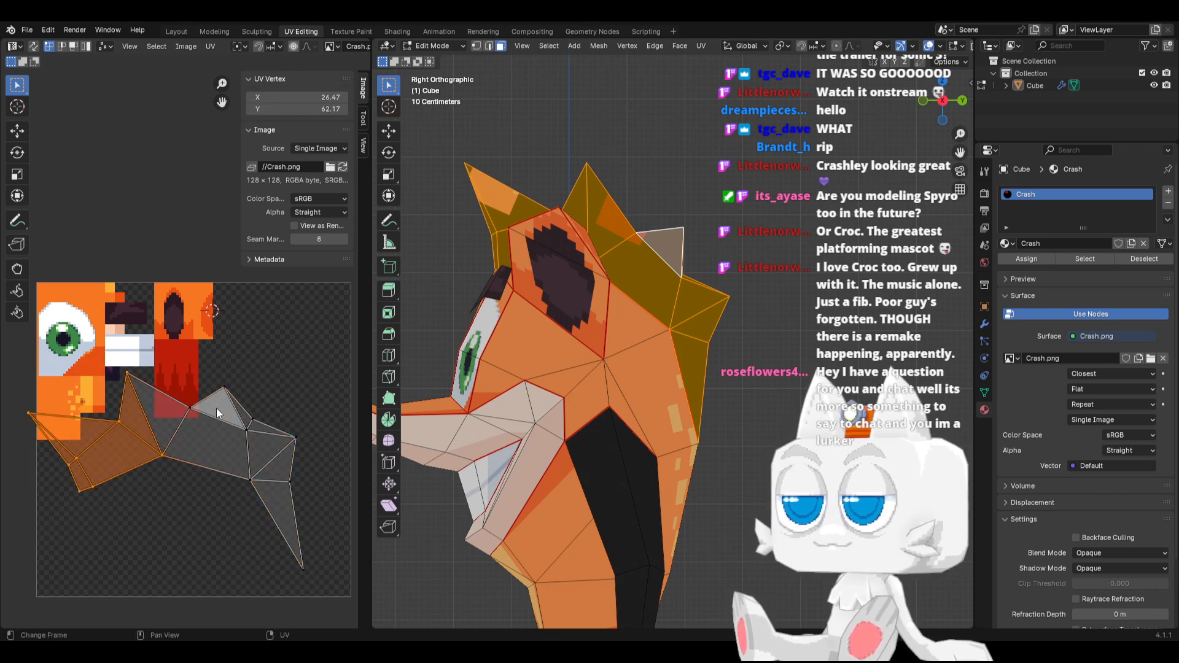
key(r)
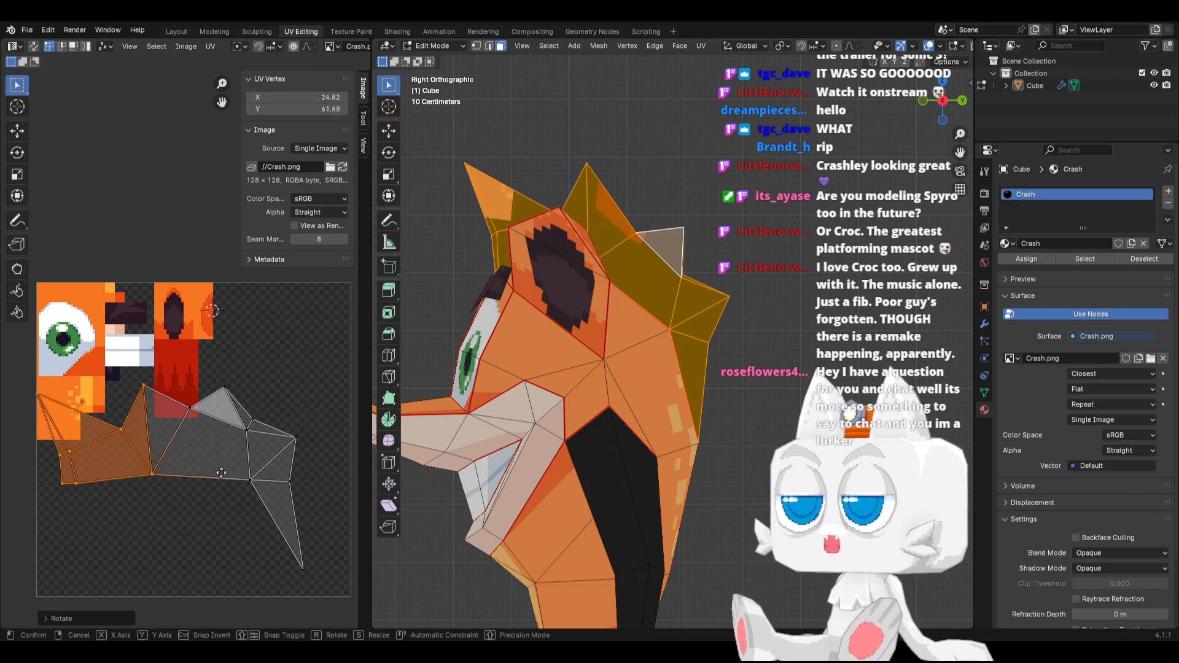
key(g)
click(226, 455)
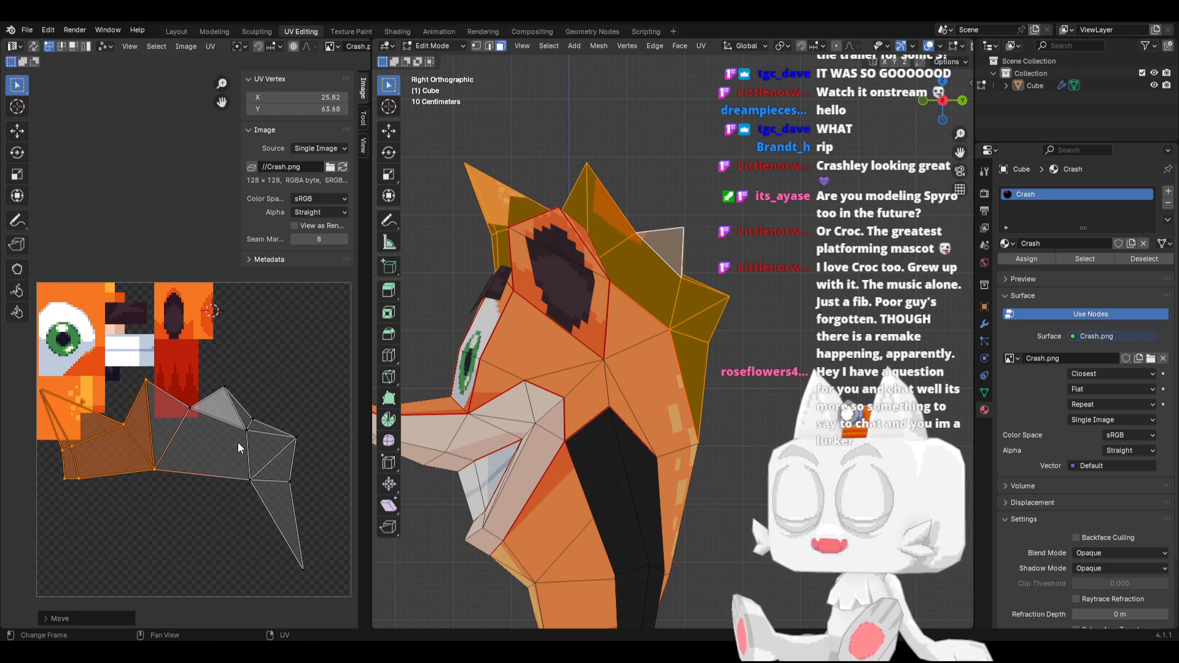
Rotate the rear section of the hair UV island in line with the rest and move it to about 96.48, 64.56
drag(235, 418, 332, 599)
key(r)
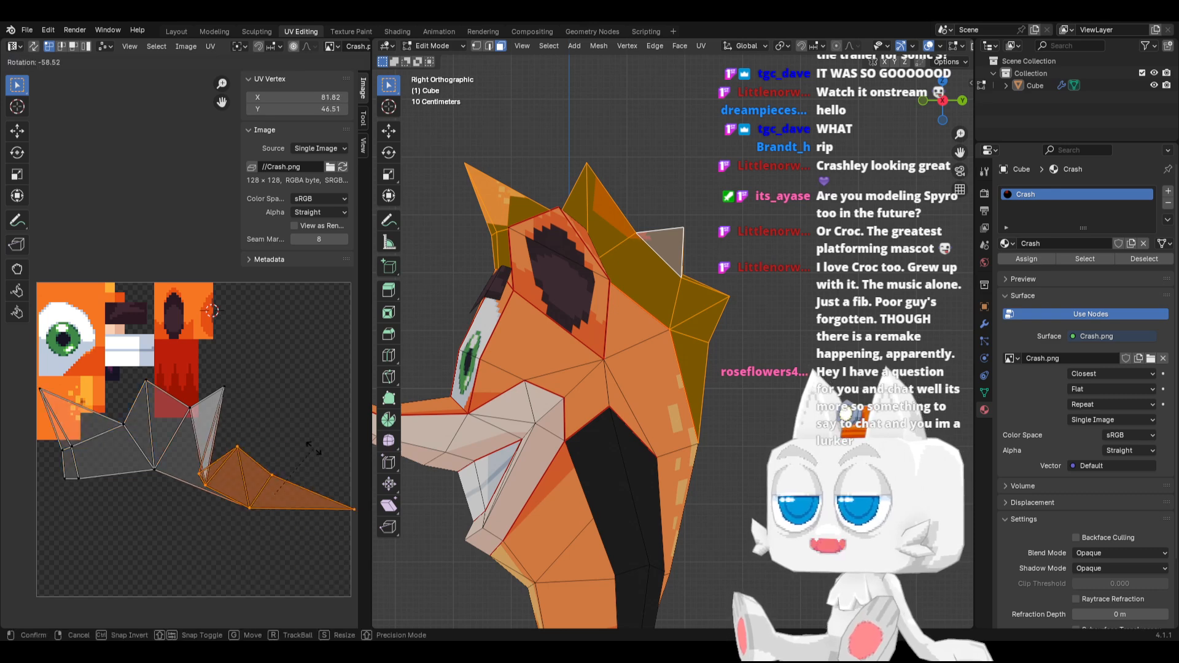
click(262, 460)
key(g)
click(304, 405)
key(r)
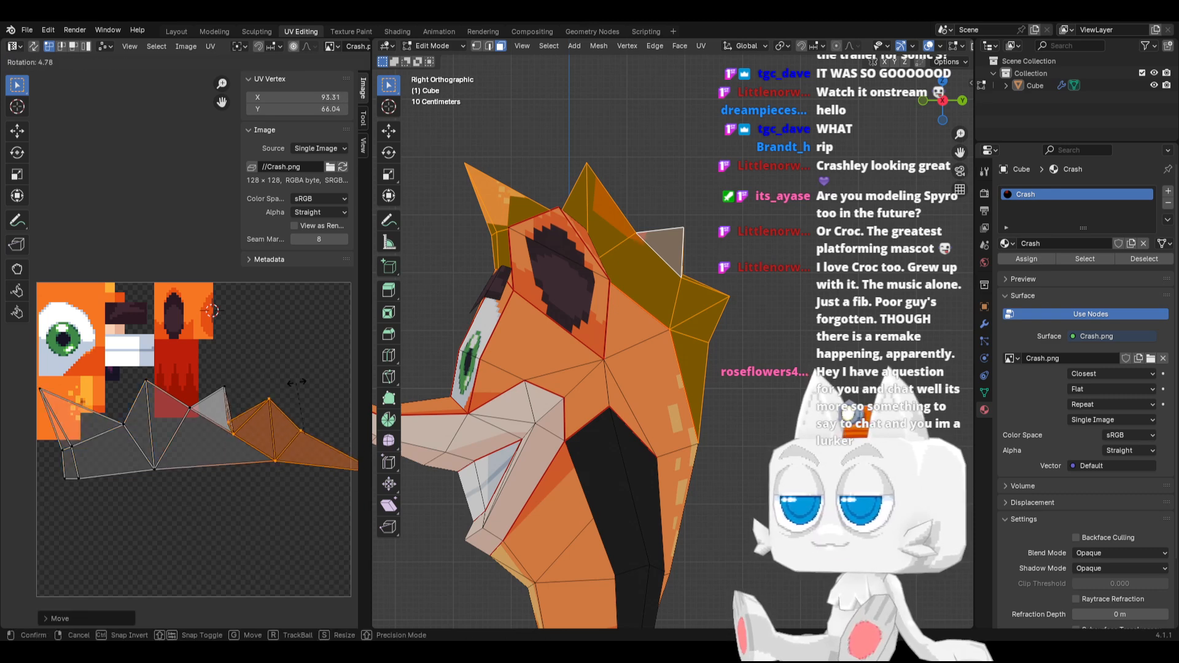
right_click(313, 426)
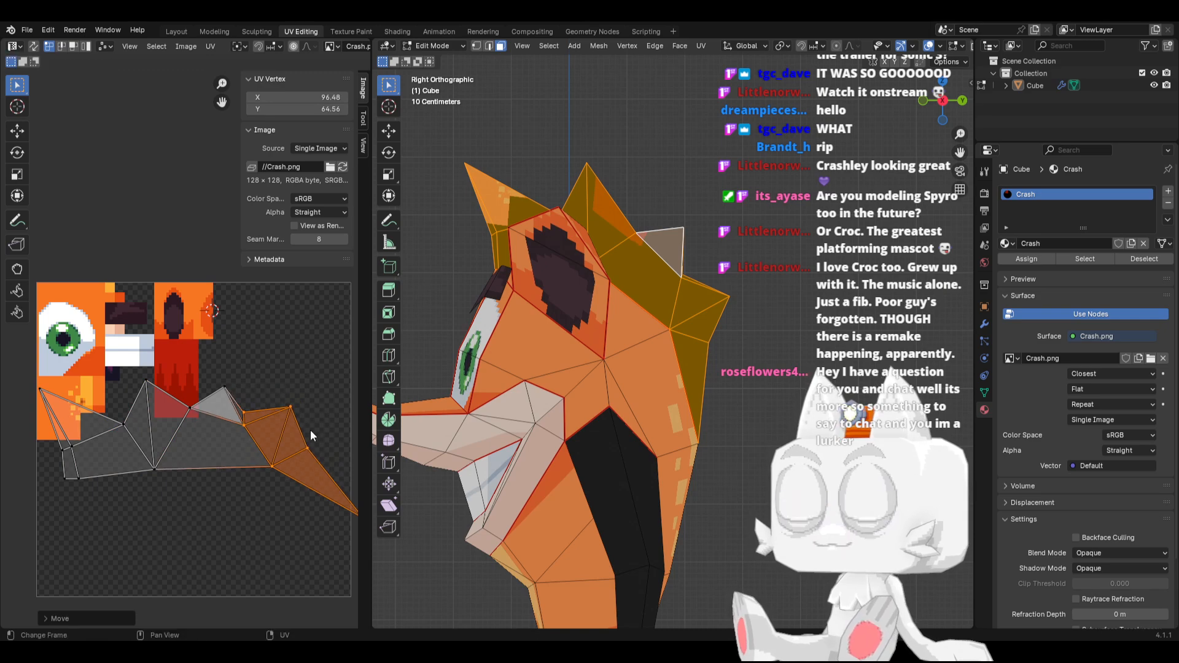
Rotate the rearmost spike's end UV vertices upward and move them inward so the island's lower edge runs nearly straight
drag(292, 428, 314, 455)
scroll(315, 455, down, 2)
key(r)
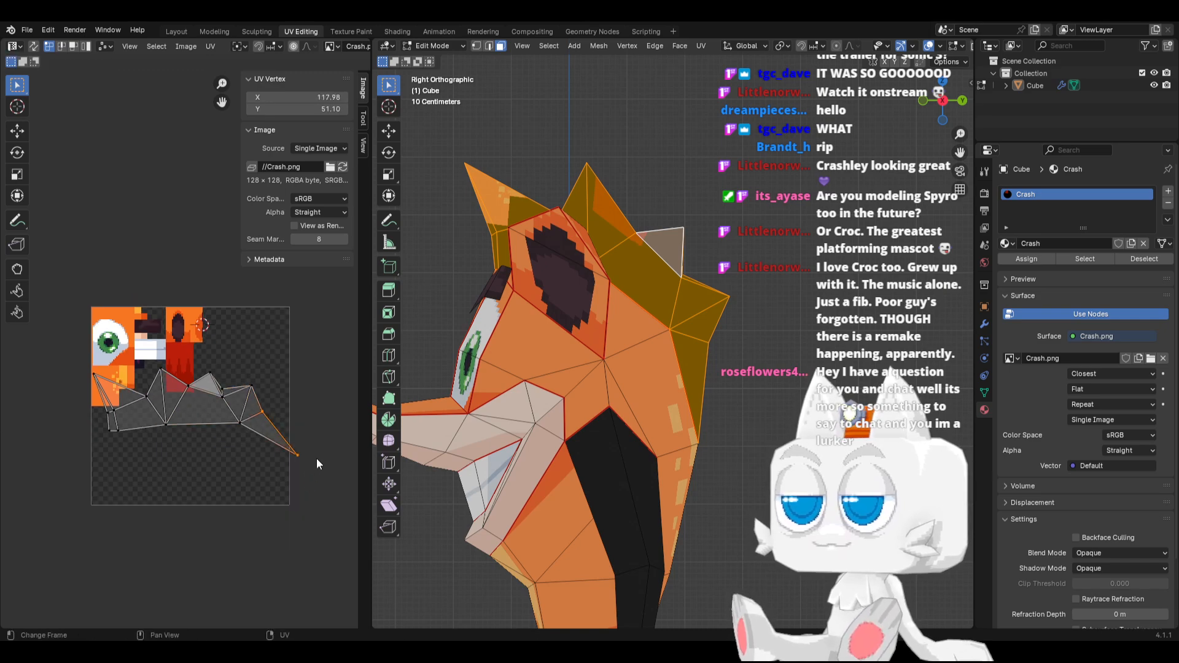
click(318, 438)
key(g)
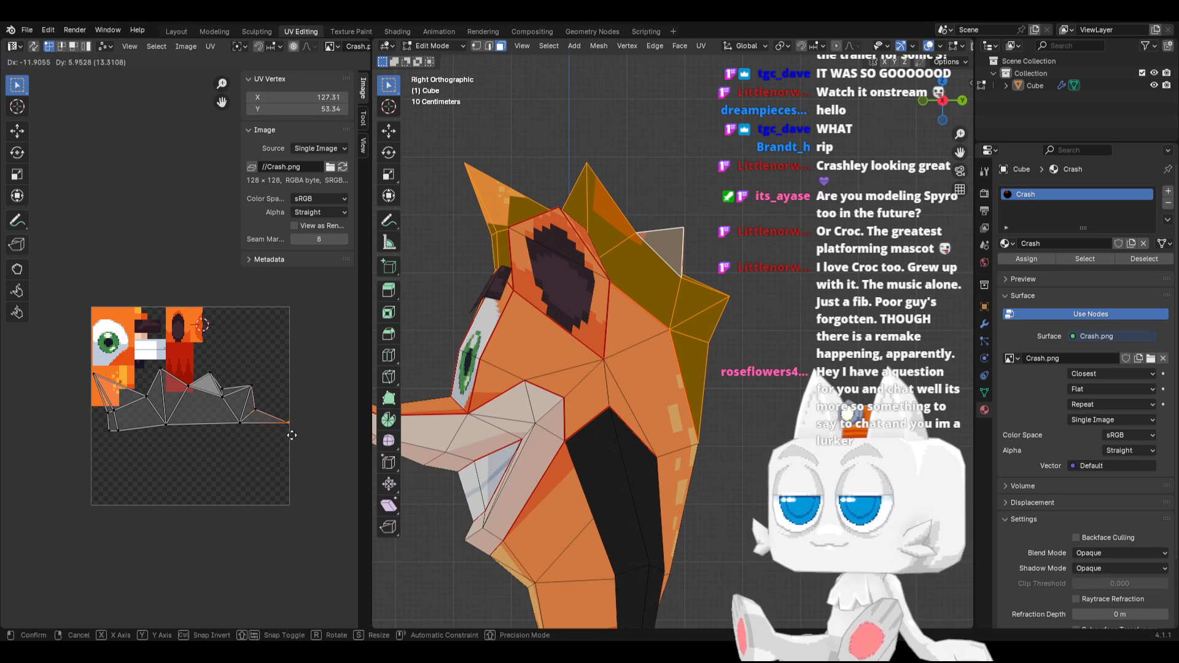
click(285, 437)
Rotate the whole hair UV island slightly to level it, and move the front spike's tip vertex to about 7.37, 87.42
key(ctrl+l)
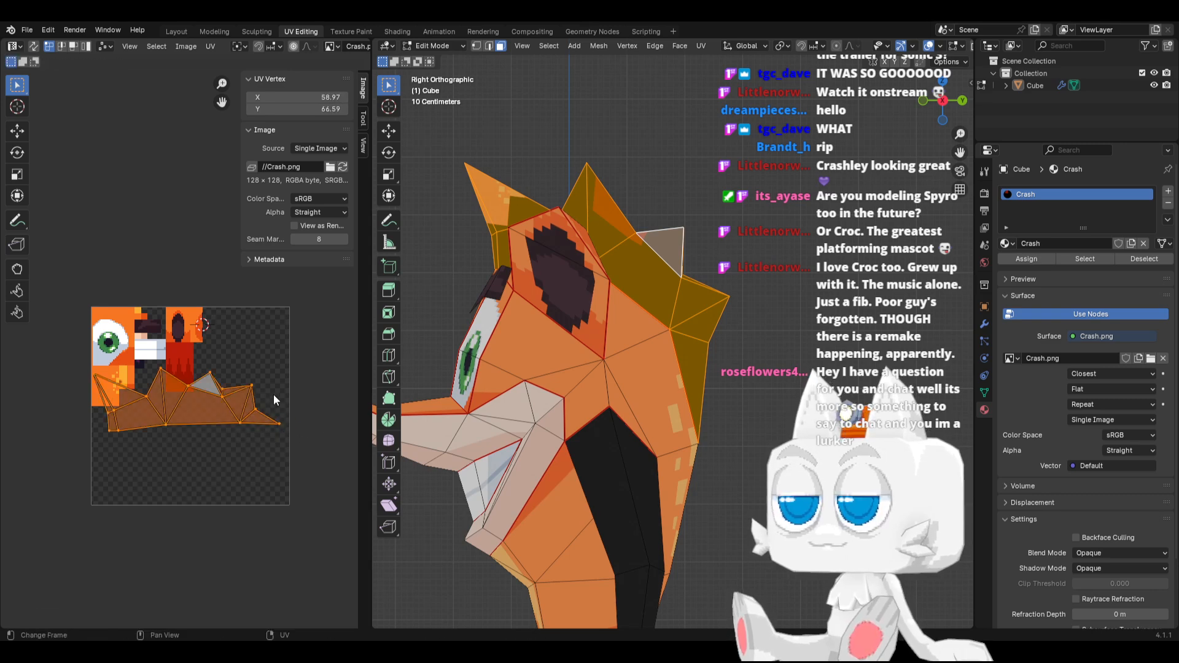
key(r)
click(280, 391)
drag(81, 367, 114, 391)
key(g)
click(123, 388)
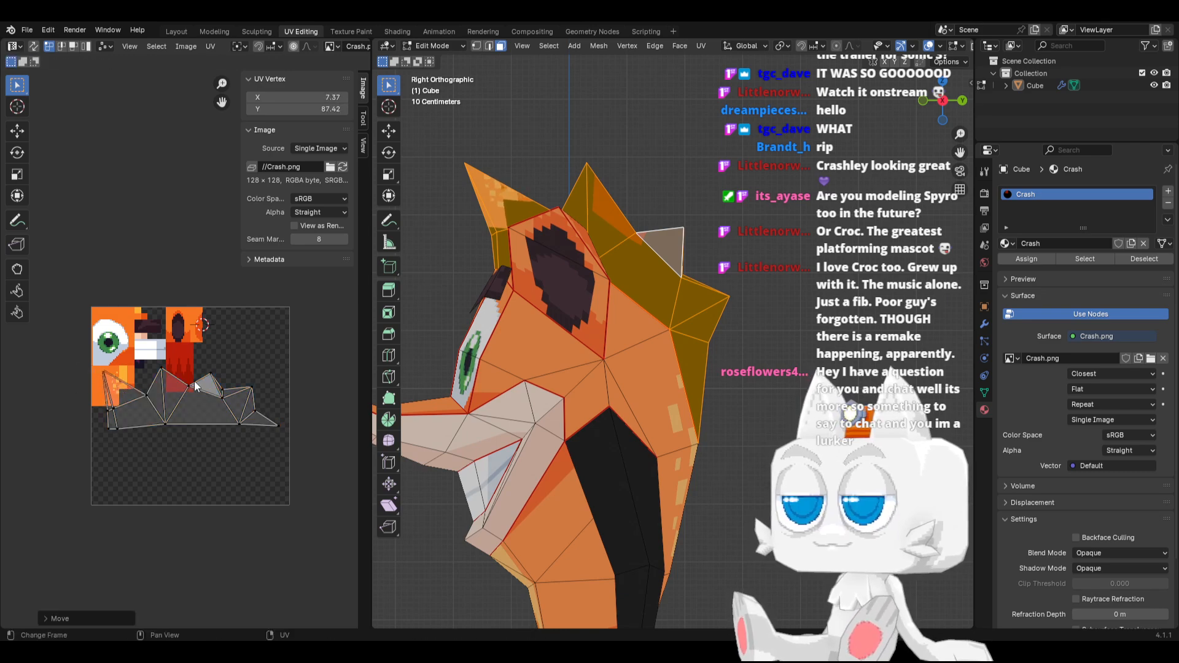
Scale down the whole hair UV island and move it onto the red hair texture at about 77.31, 91.57
key(l)
key(s)
click(221, 363)
key(g)
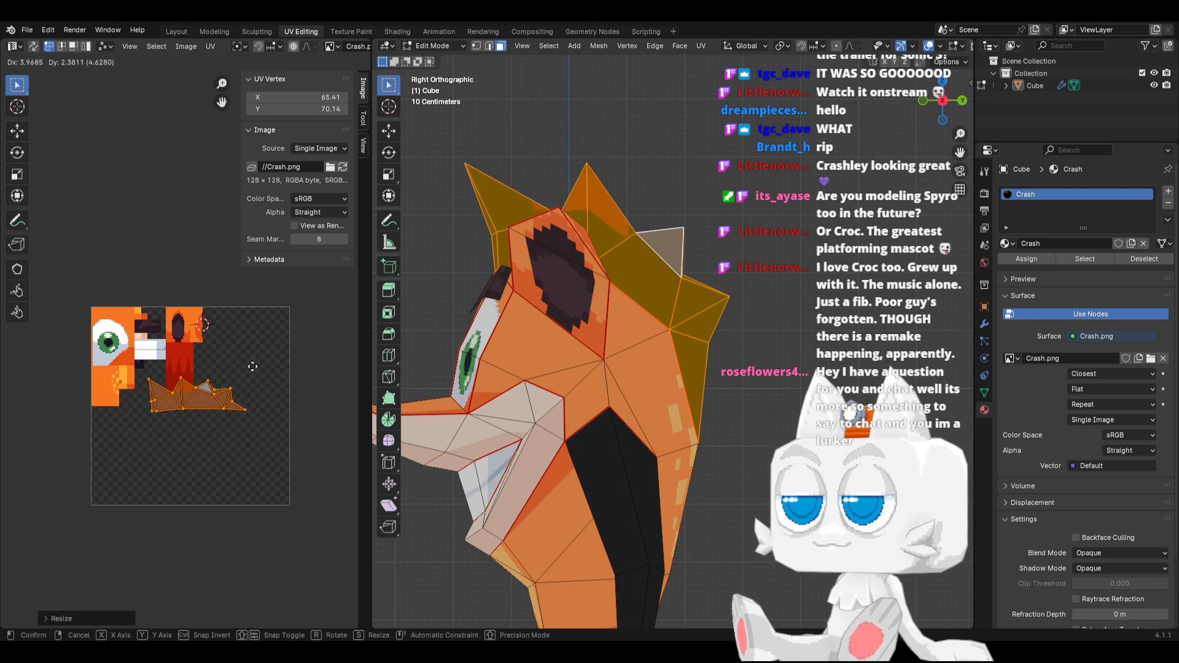
click(269, 335)
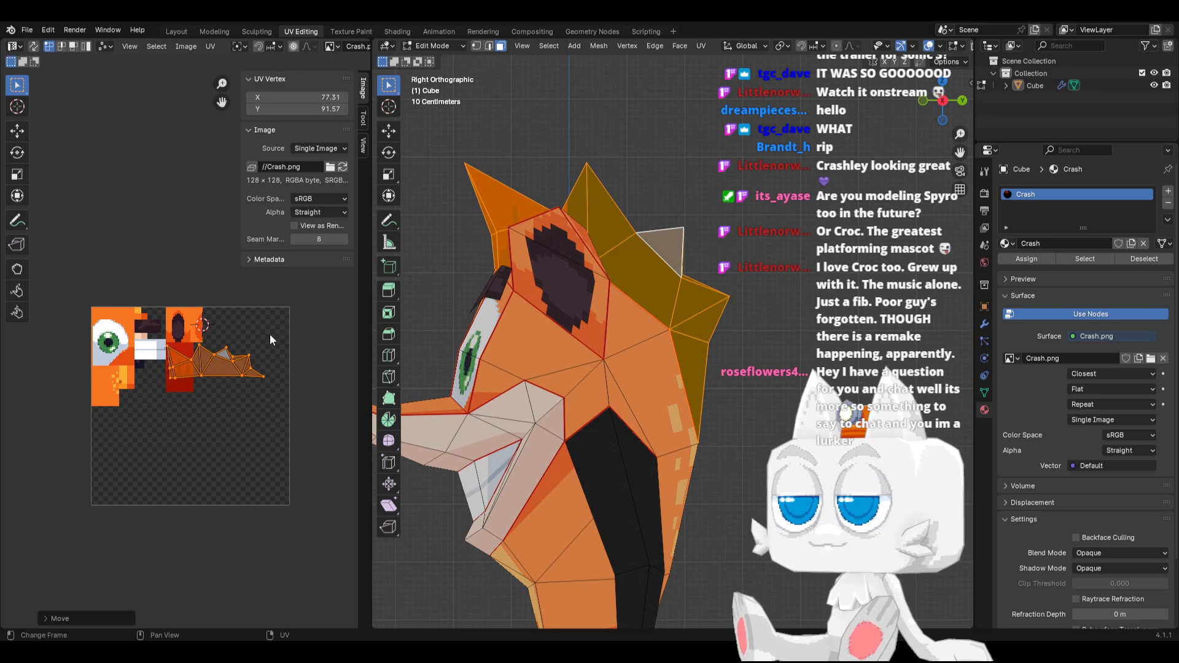
scroll(215, 428, up, 3)
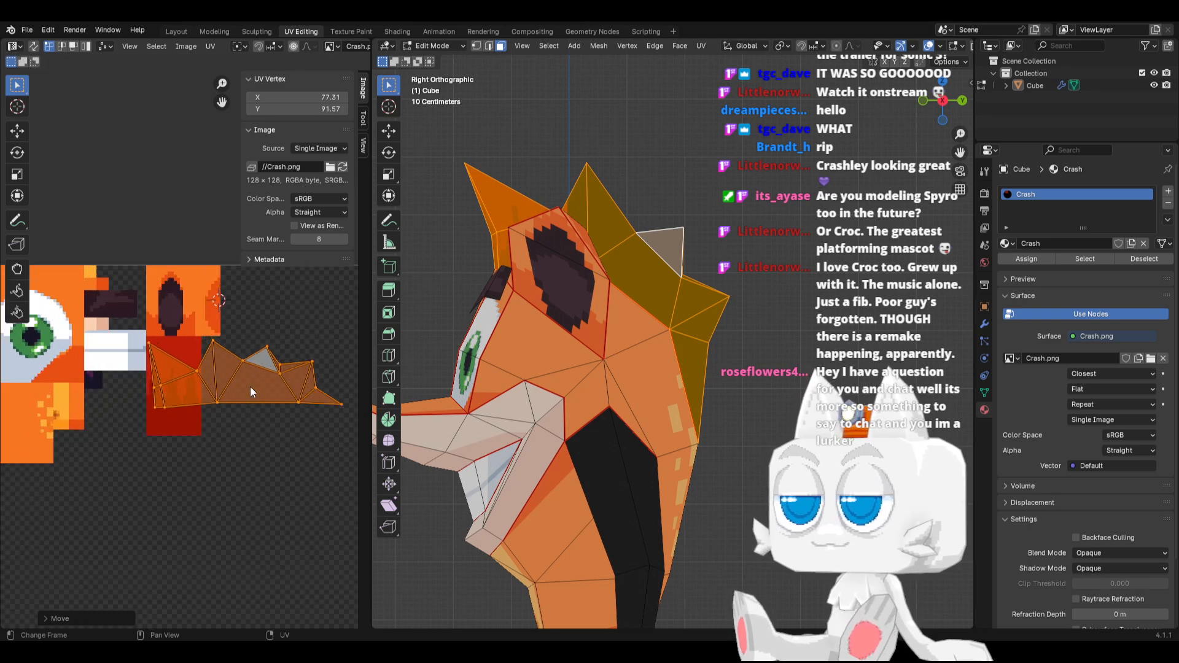
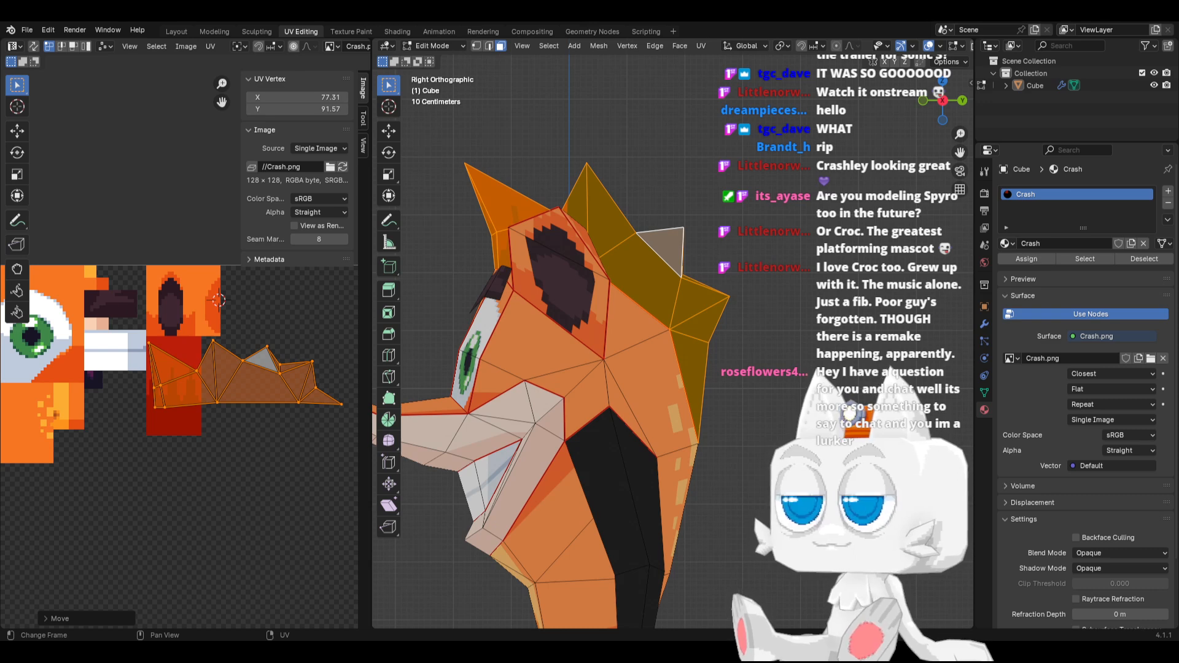
Reload the updated Crash.png, then slightly scale down the hair UV island and move it onto the widened red texture at about 71.30, 94.21
click(300, 650)
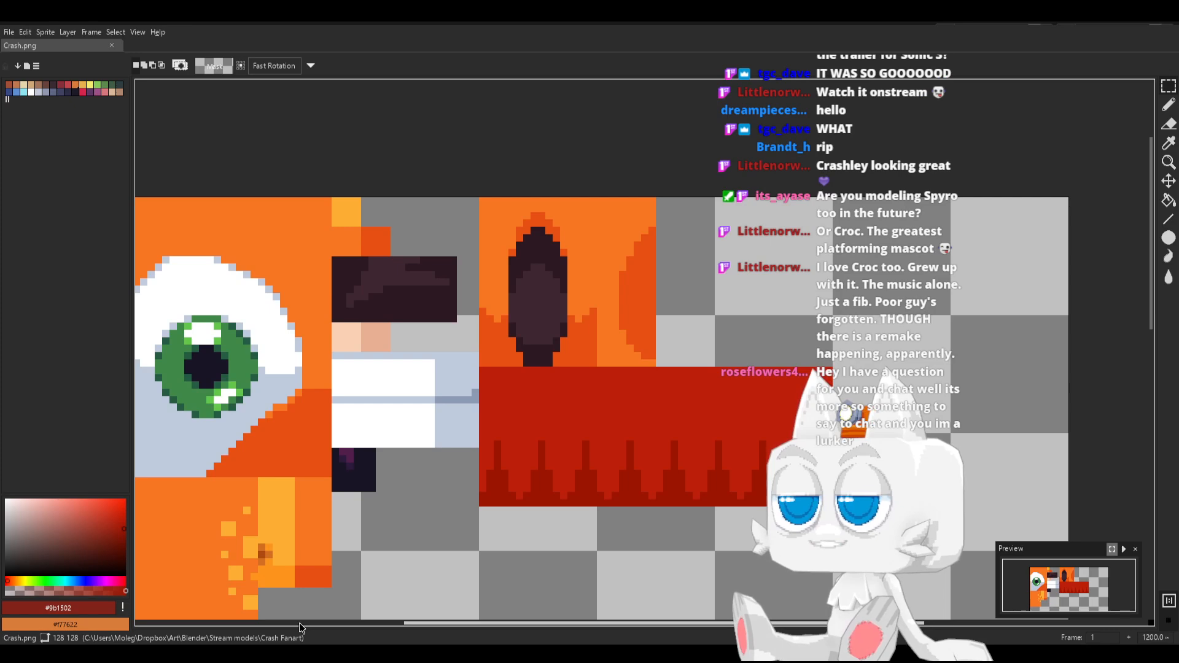
click(300, 651)
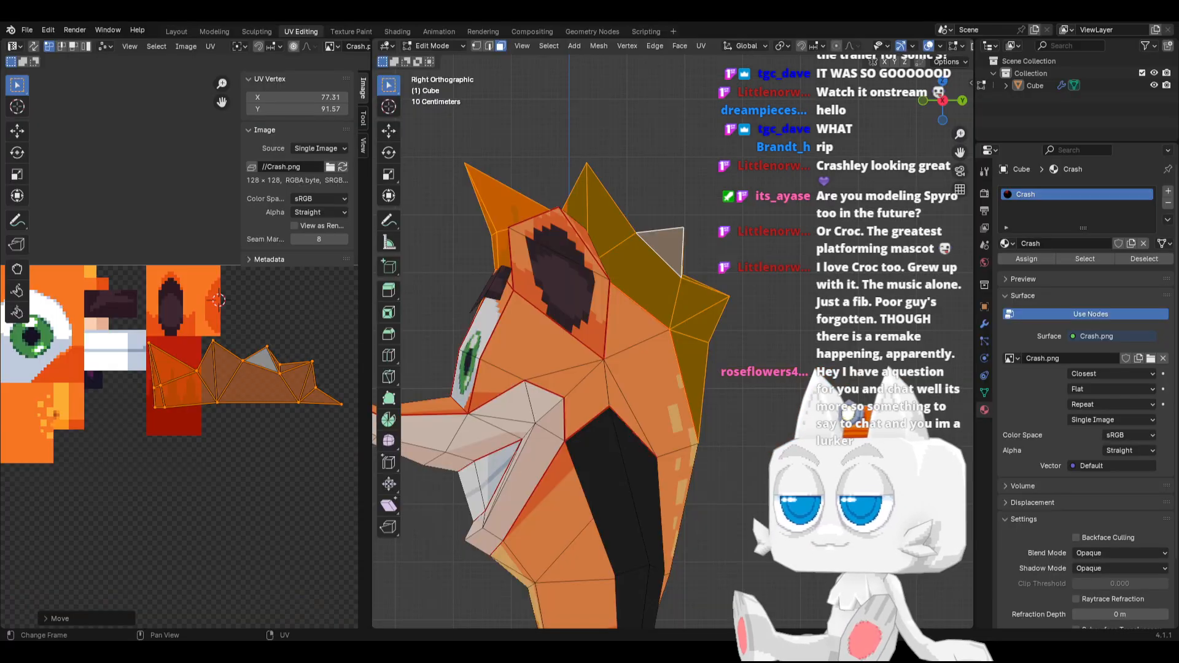
click(343, 167)
key(s)
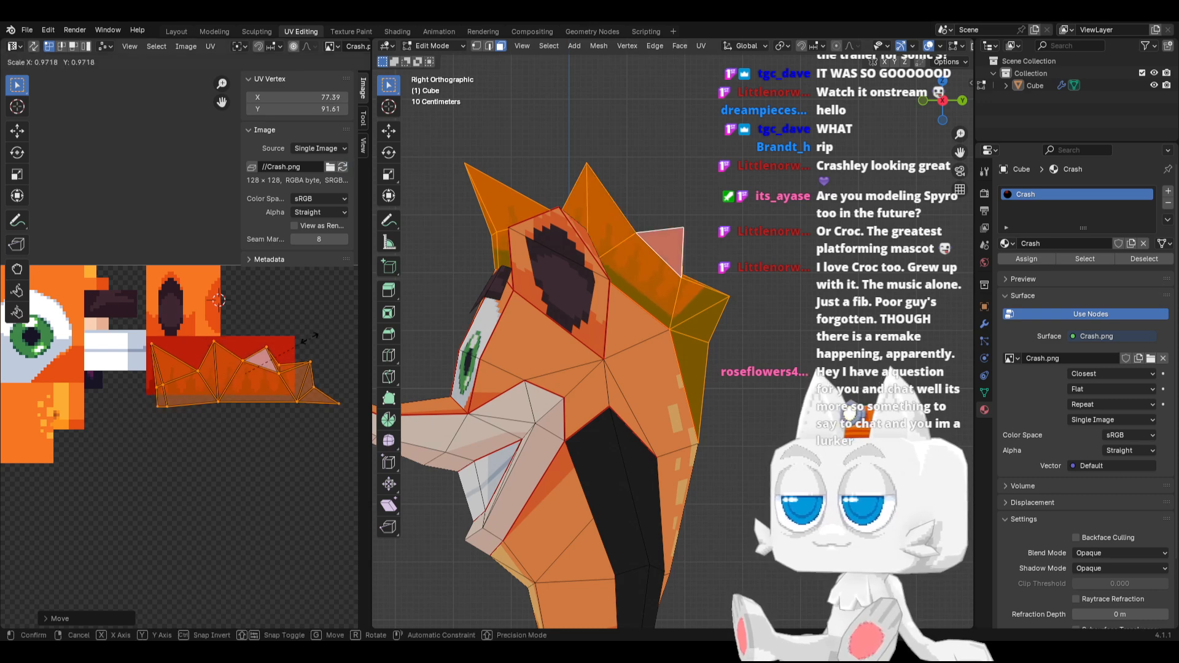
click(295, 339)
key(g)
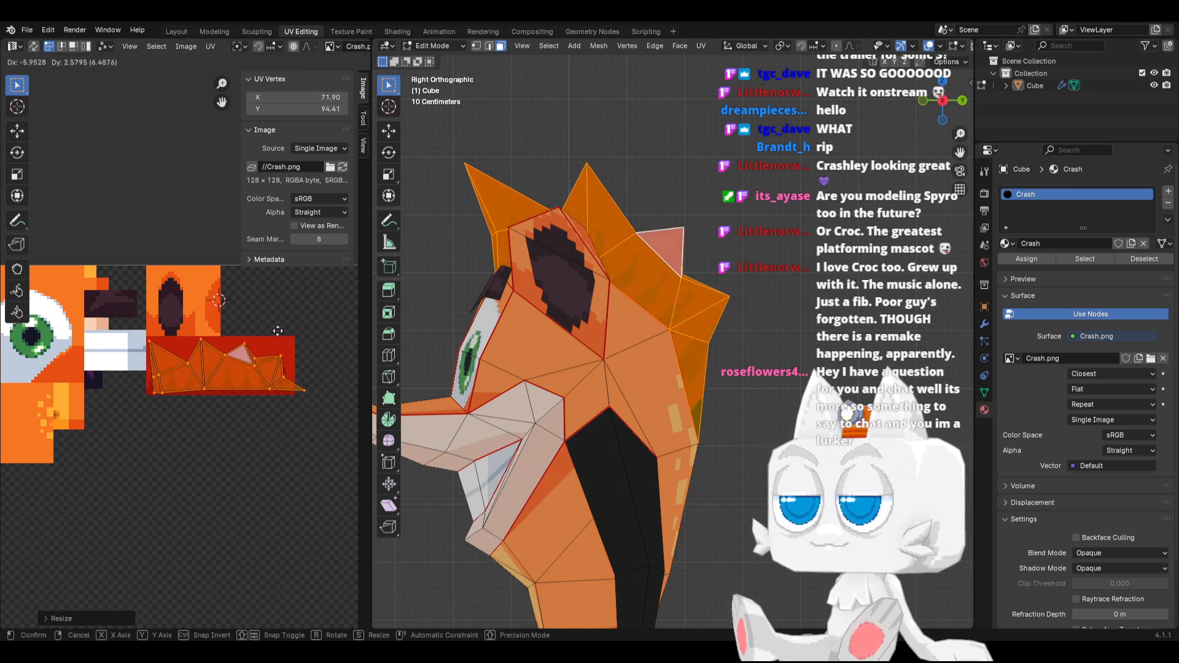
click(275, 337)
Rotate the whole hair UV island slightly so its lower edge lines up with the red texture
scroll(299, 362, up, 3)
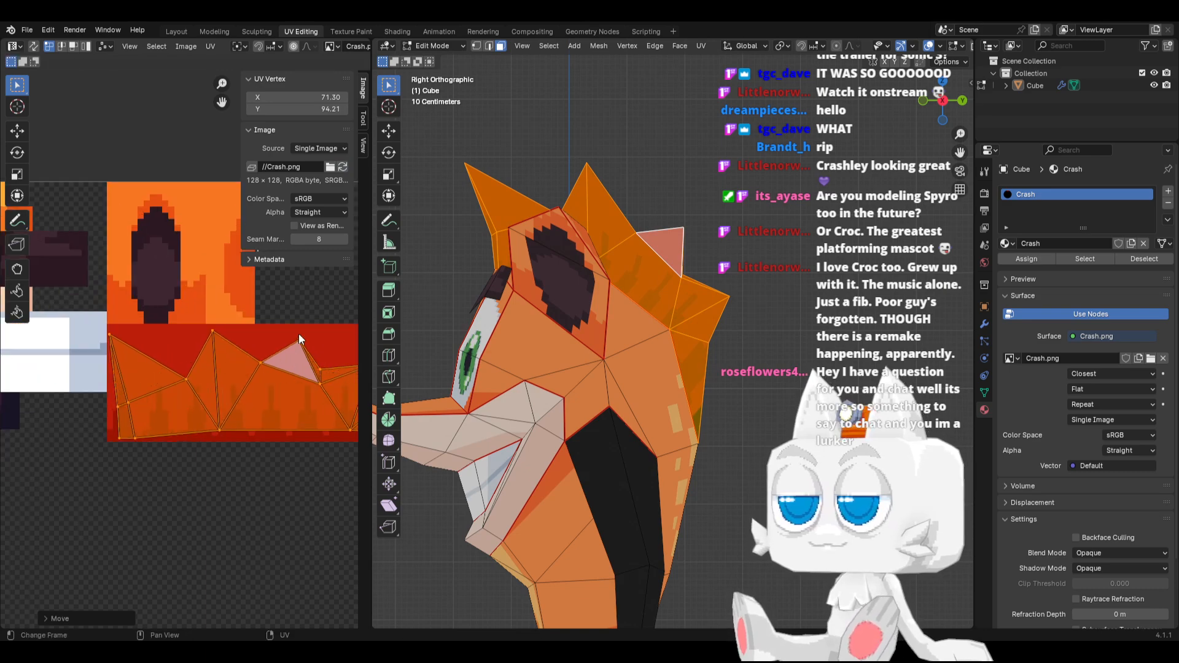
shift+middle_drag(271, 402, 233, 405)
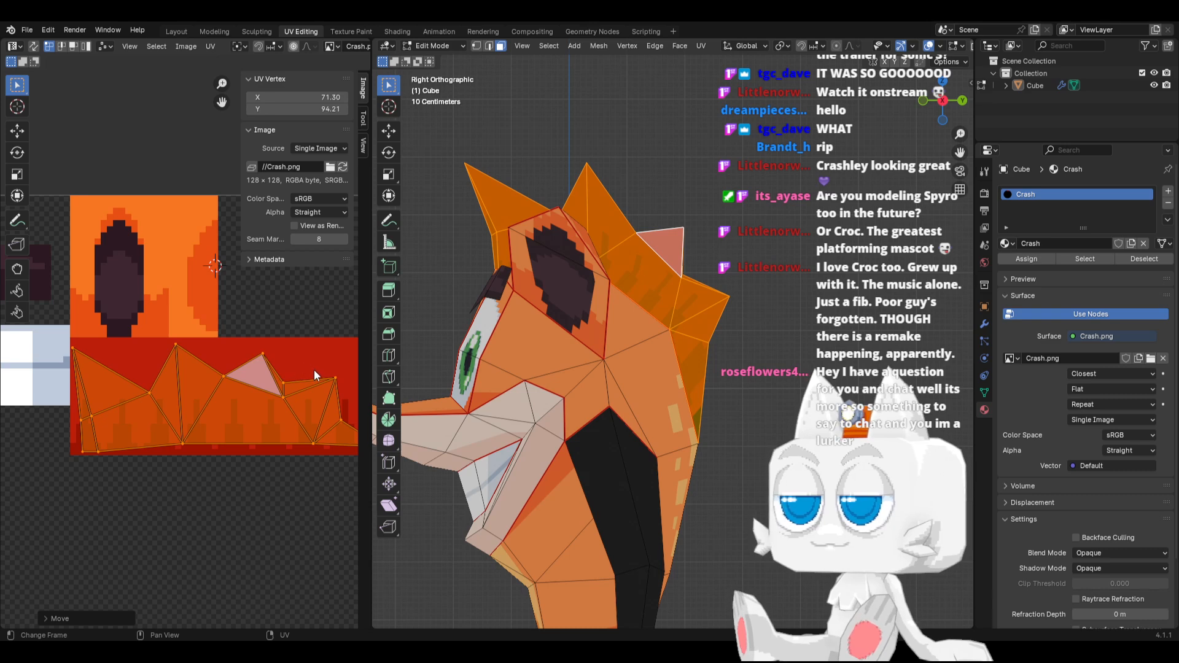
key(r)
click(319, 369)
scroll(184, 350, down, 1)
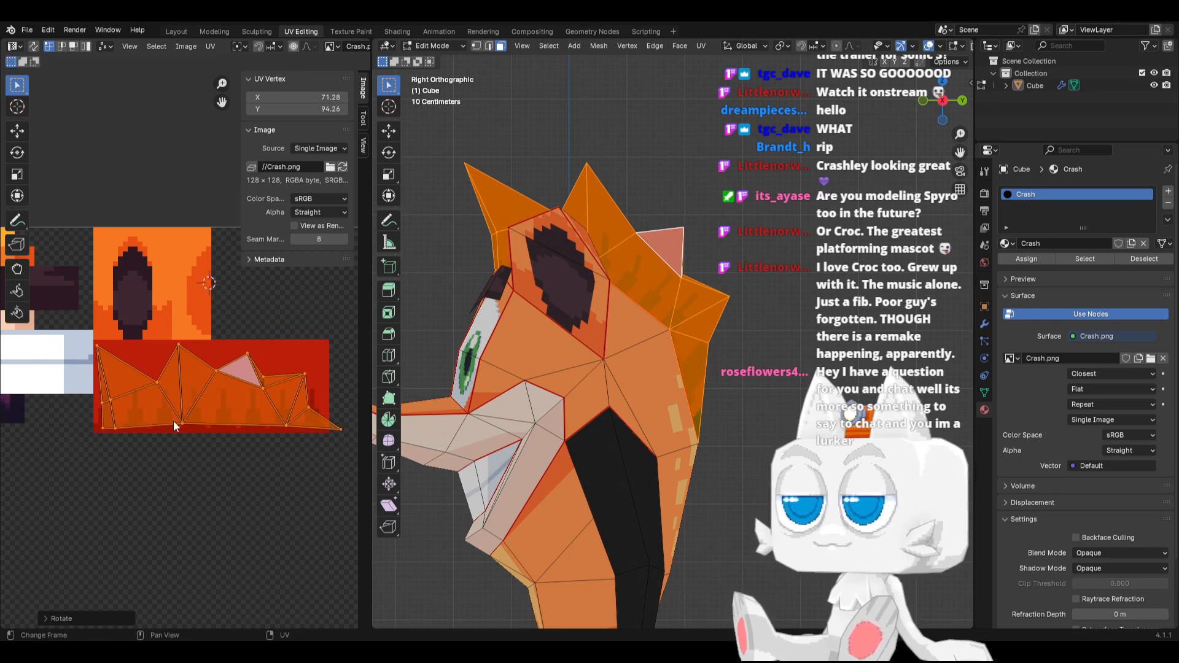
Flatten the lower-edge vertices of the hair UV island by scaling them to 0 along Y
drag(98, 416, 352, 454)
key(s)
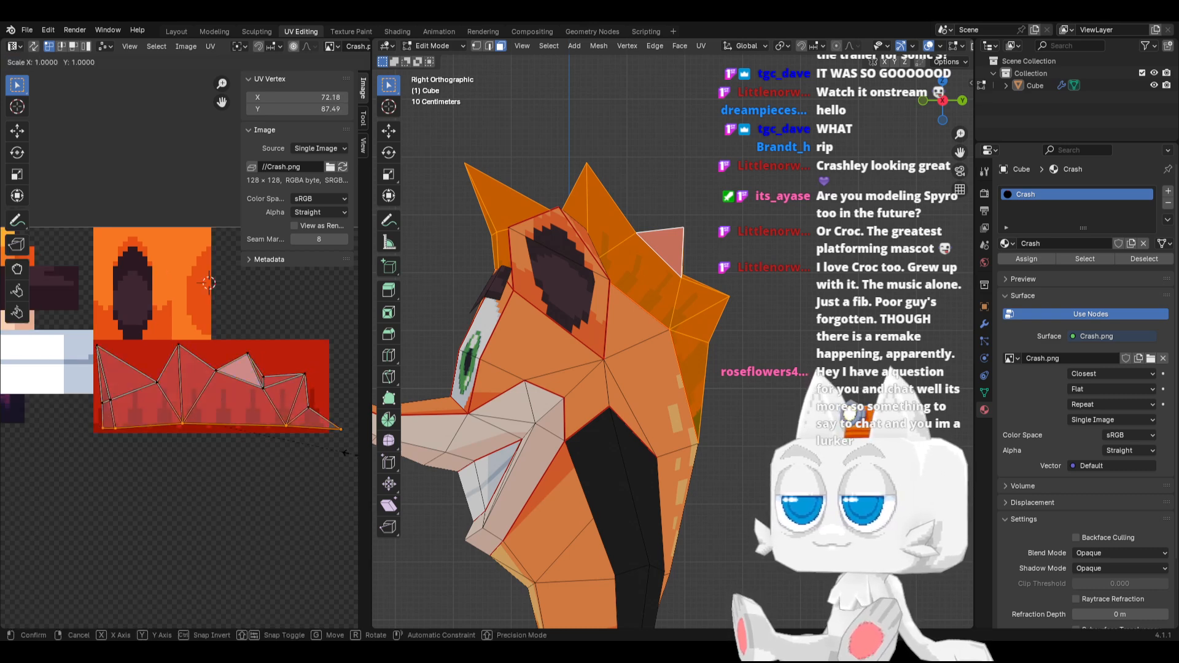
key(y)
key(0)
key(Return)
Shrink the whole hair UV island slightly, narrow it along X, and move it to about 70.42, 93.02 within the red texture
key(a)
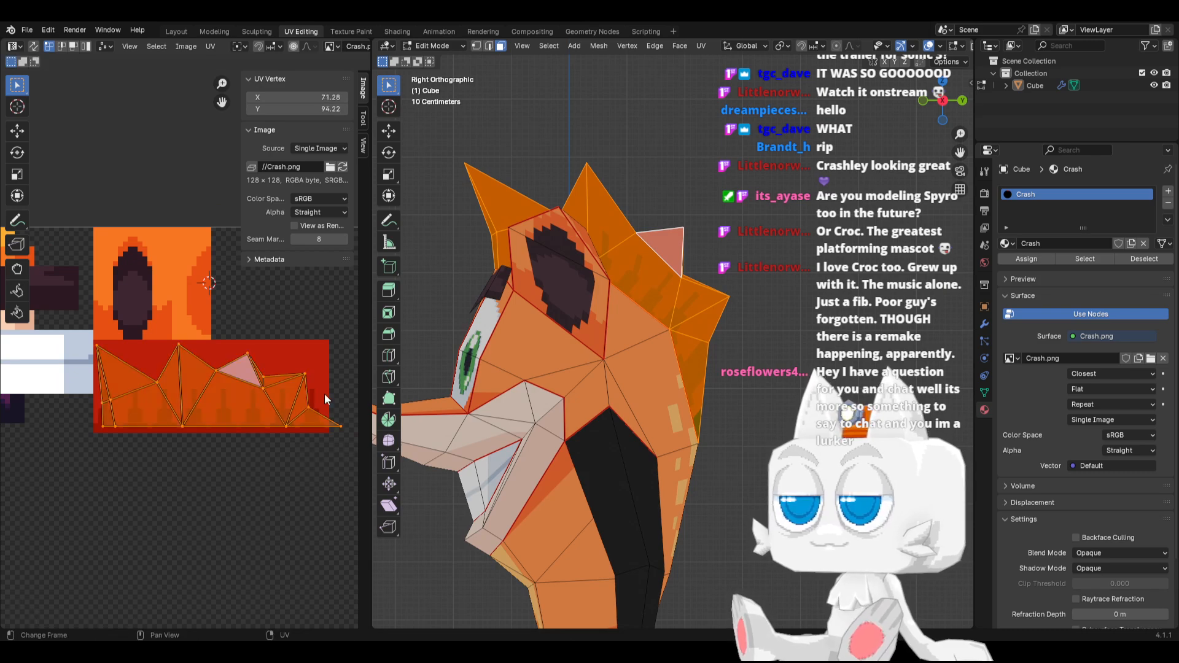
key(s)
click(322, 395)
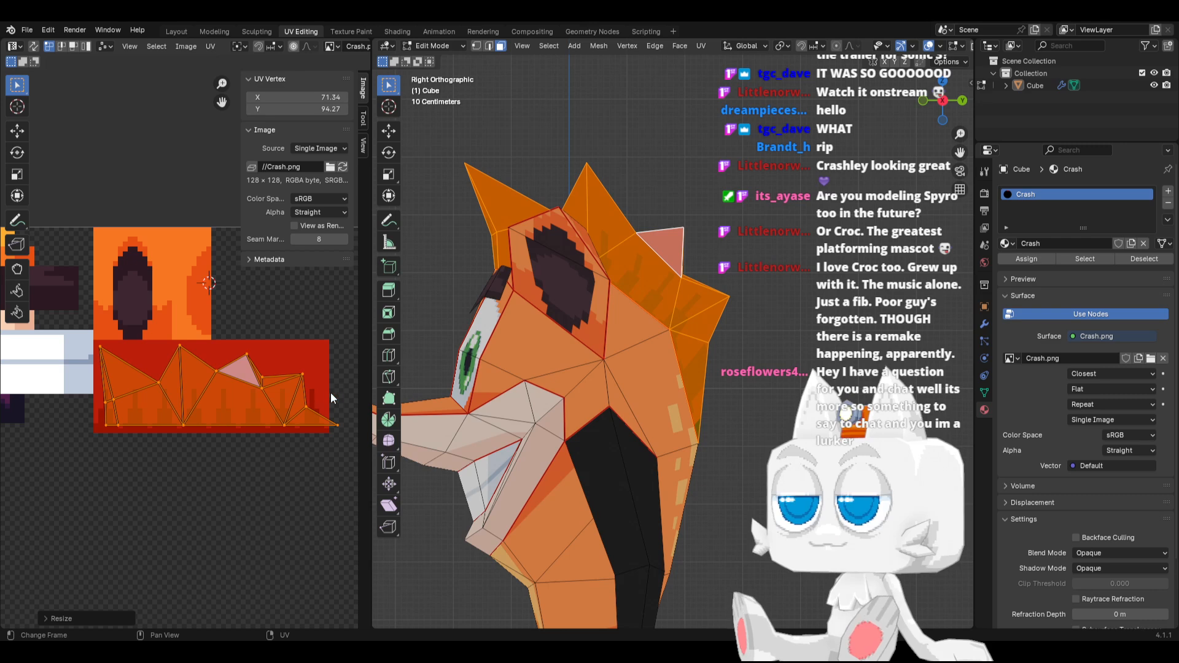
key(g)
click(317, 395)
key(s)
key(x)
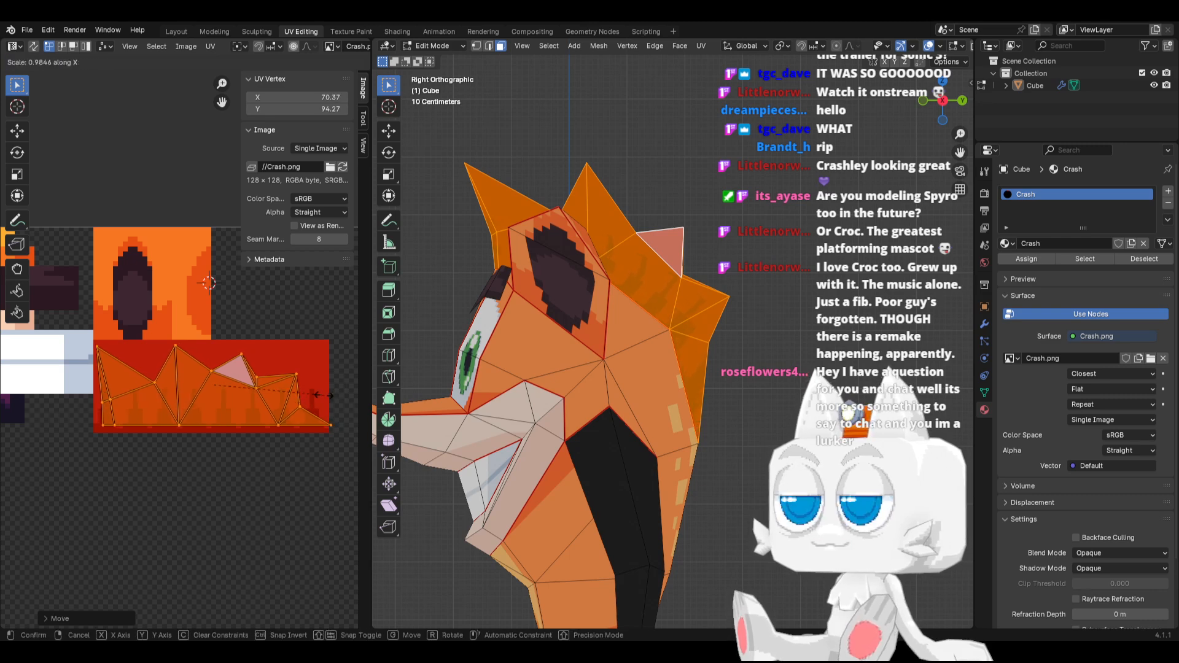
click(319, 396)
key(g)
key(y)
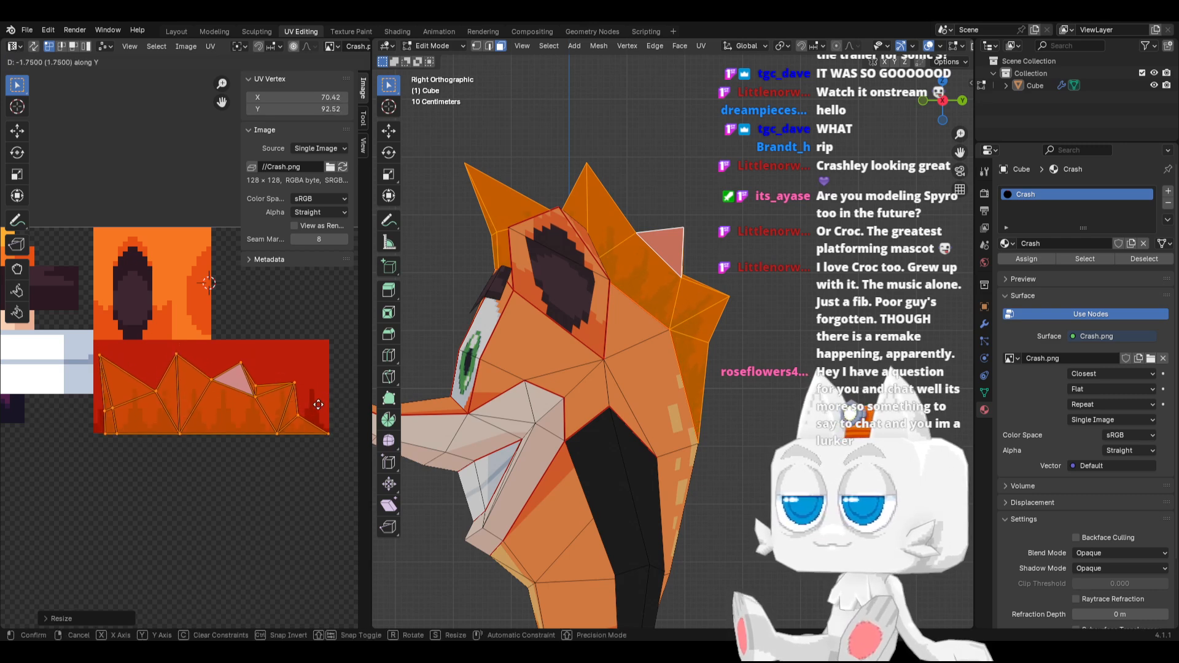
click(319, 402)
Move the front spike's tip UV vertex along X to about 50.46, and check the hair shading on the model in Object Mode
scroll(86, 359, up, 2)
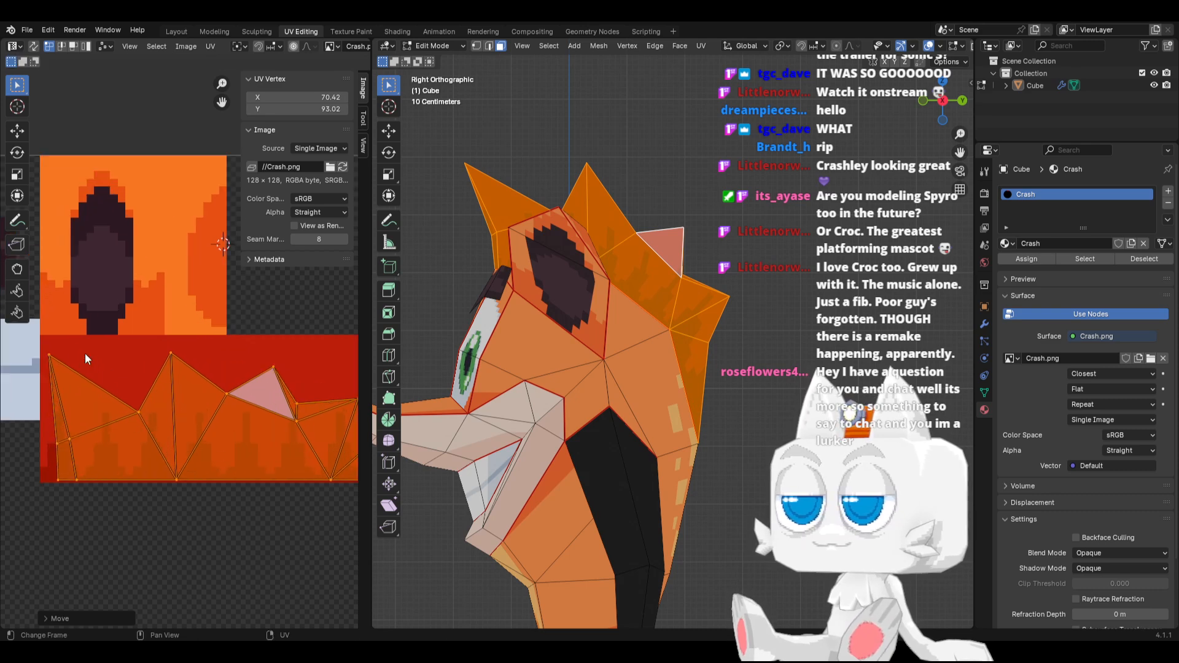
click(50, 355)
key(g)
key(x)
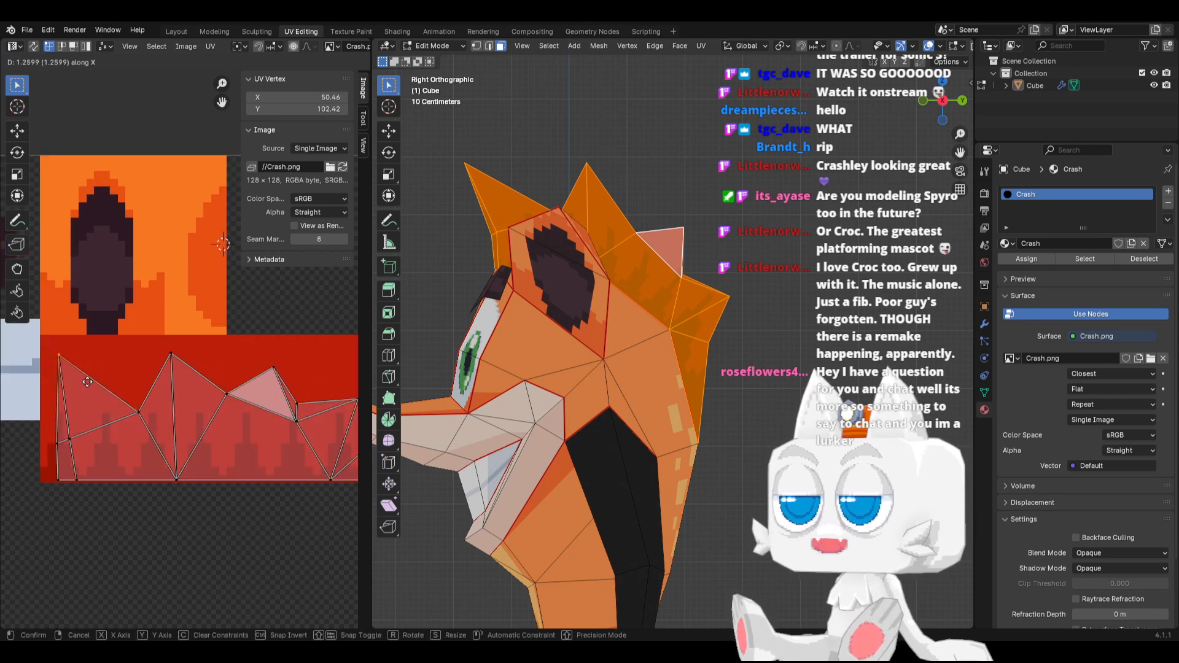
click(88, 382)
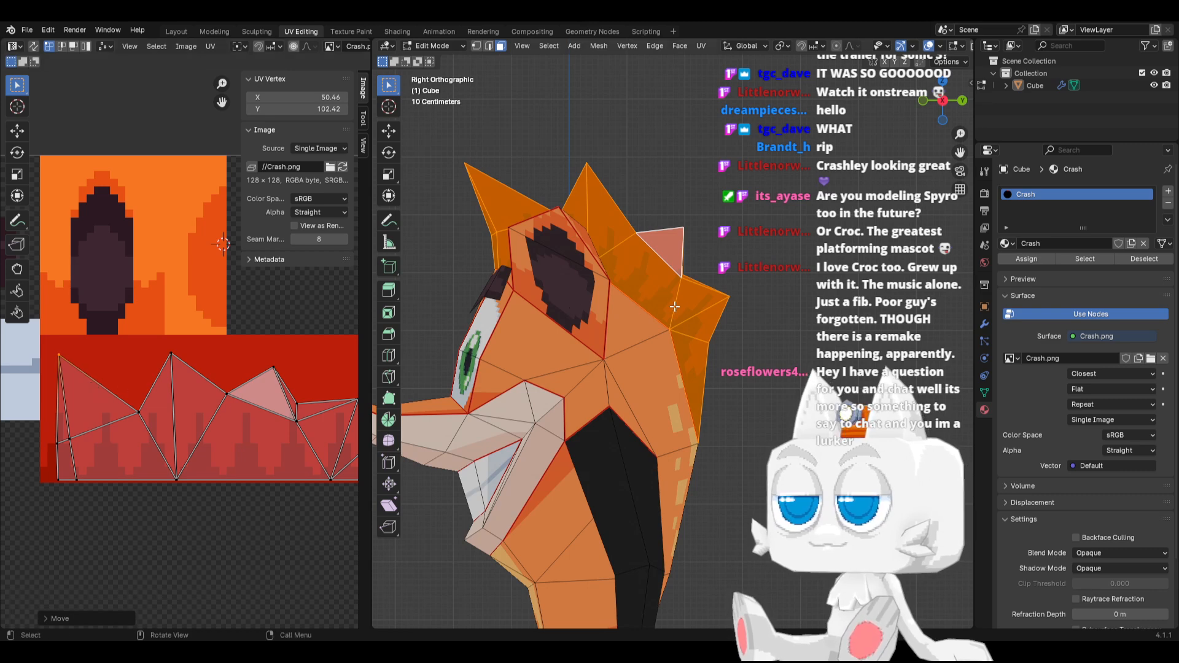
middle_drag(298, 407, 231, 413)
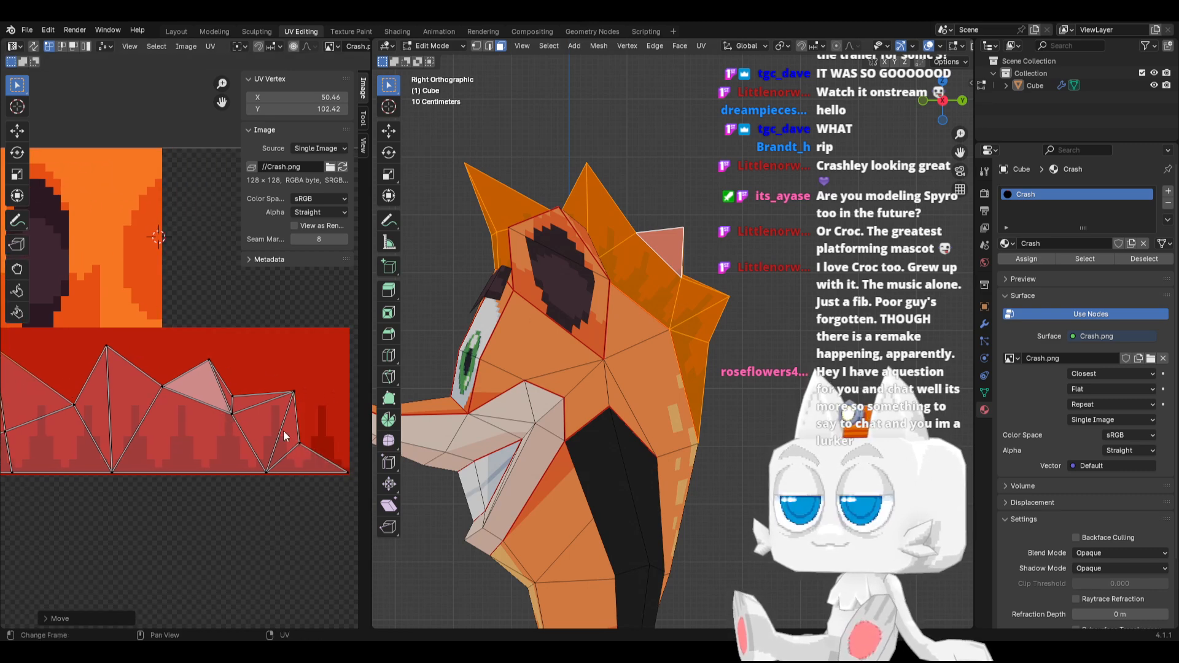
key(Tab)
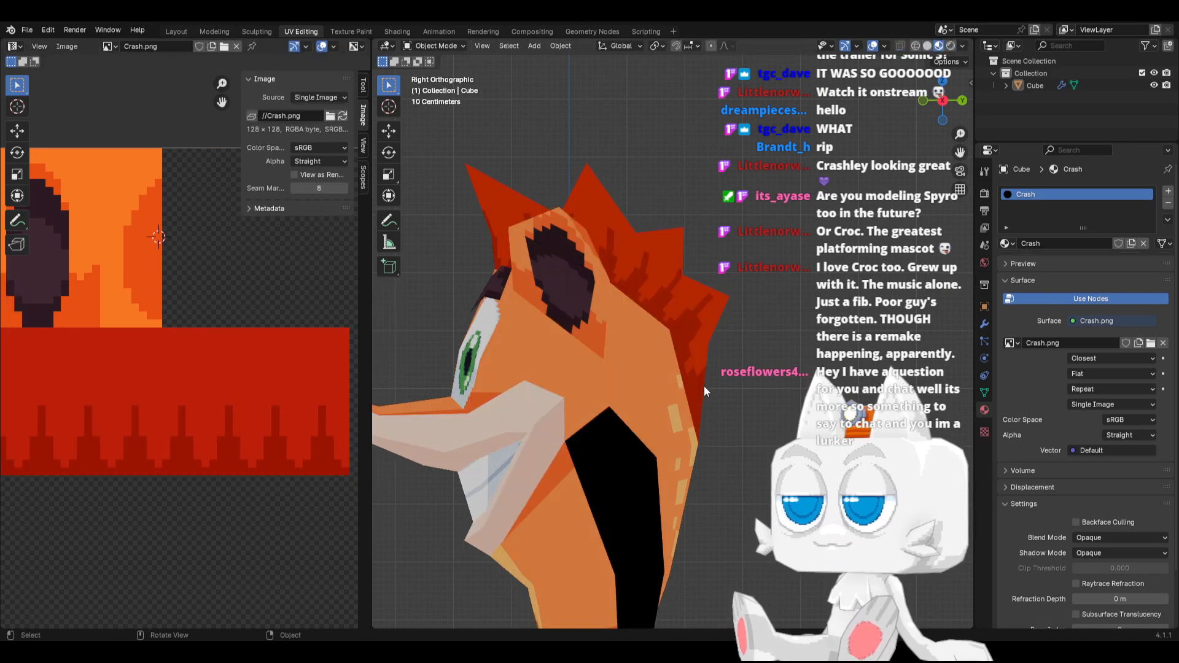
key(Tab)
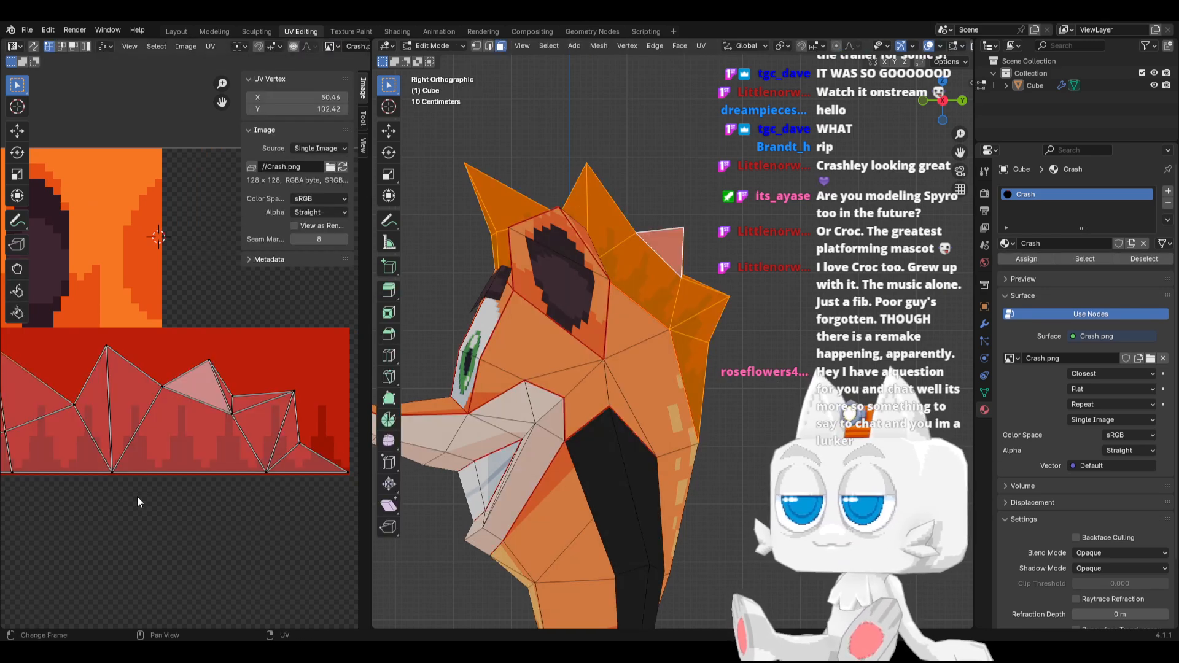
Move the third spike's UV vertices along X to about 79.31, 96.32, and adjust the notch vertex in front of it along Y
drag(147, 355, 242, 436)
key(g)
key(x)
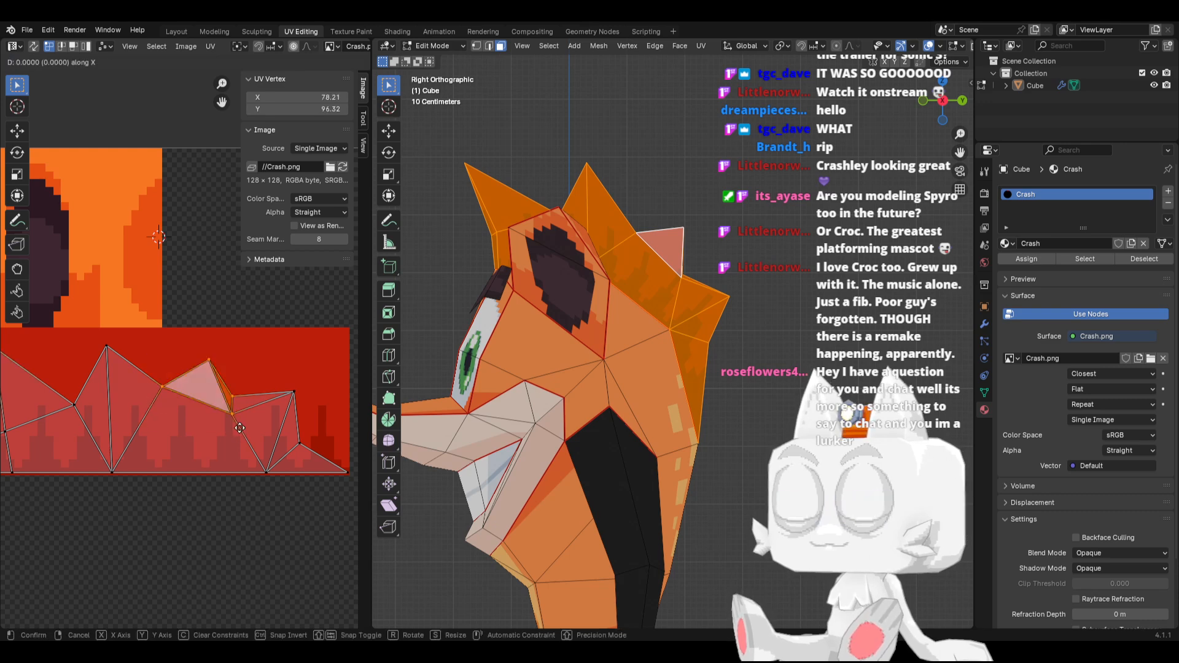
click(248, 429)
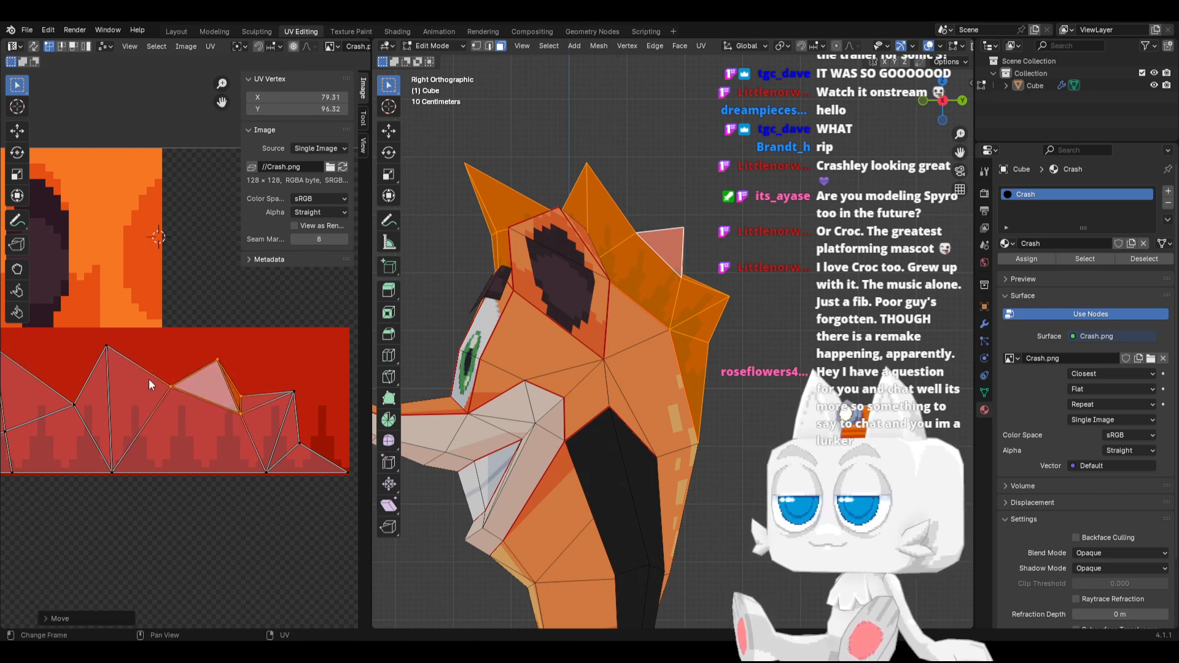
click(172, 388)
key(g)
key(y)
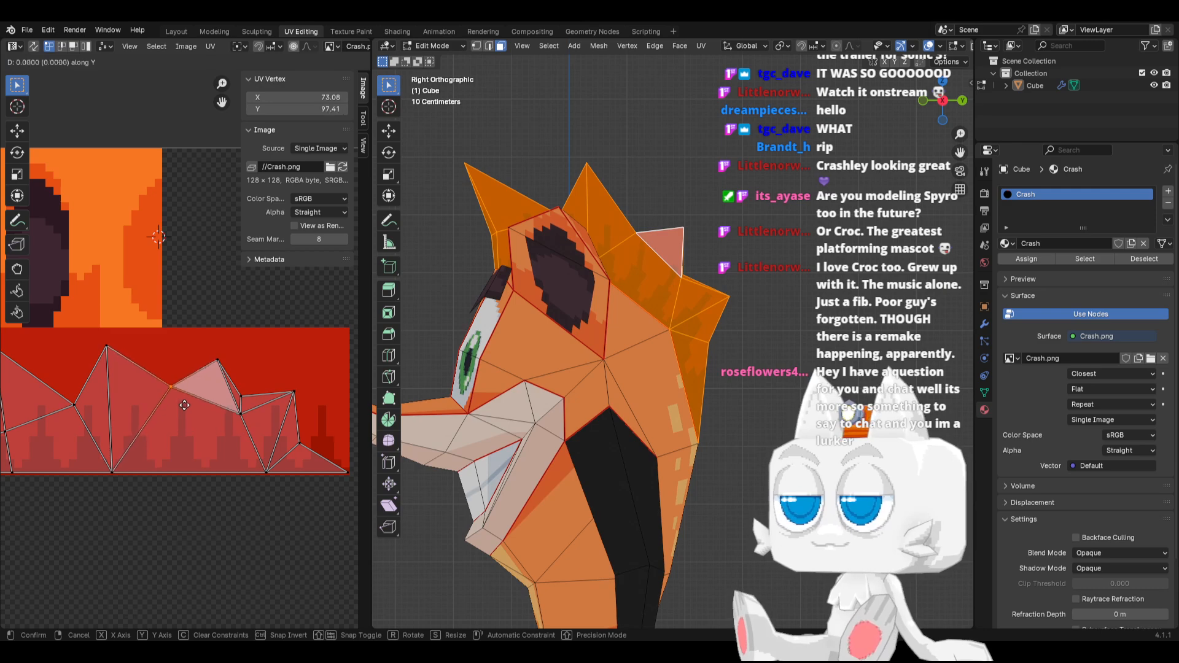
click(185, 405)
Move the second spike's tip UV vertex to about 67.03, 100.22 and the lower-edge vertex beneath it along X to about 68.62
click(106, 347)
key(g)
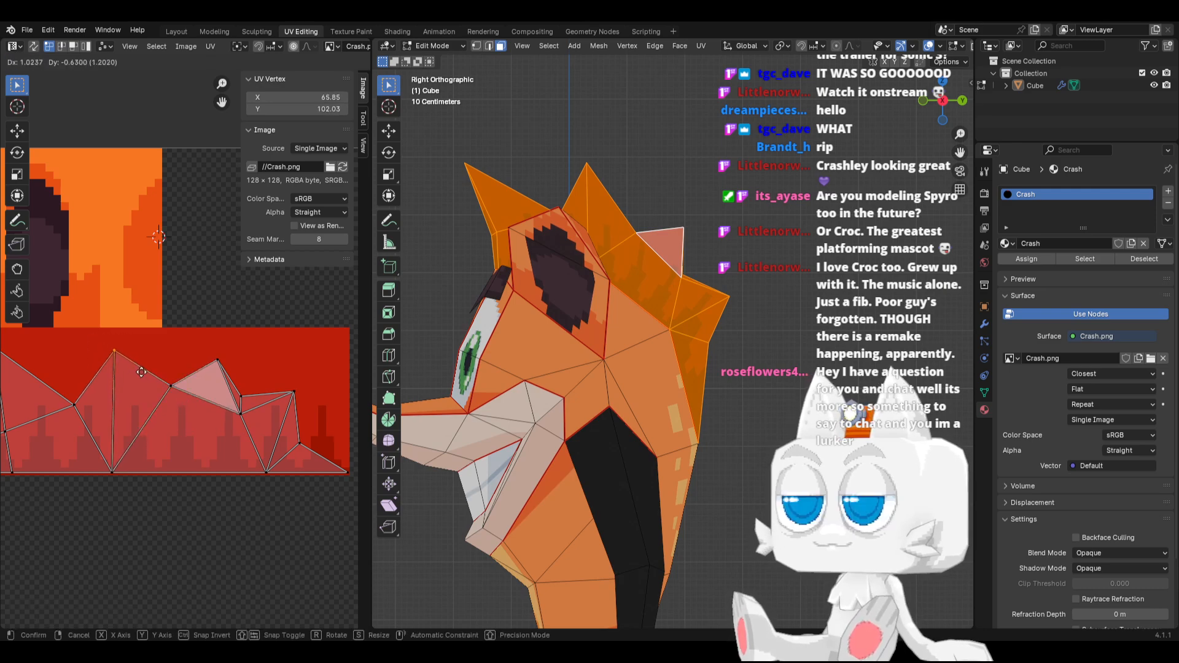
click(149, 385)
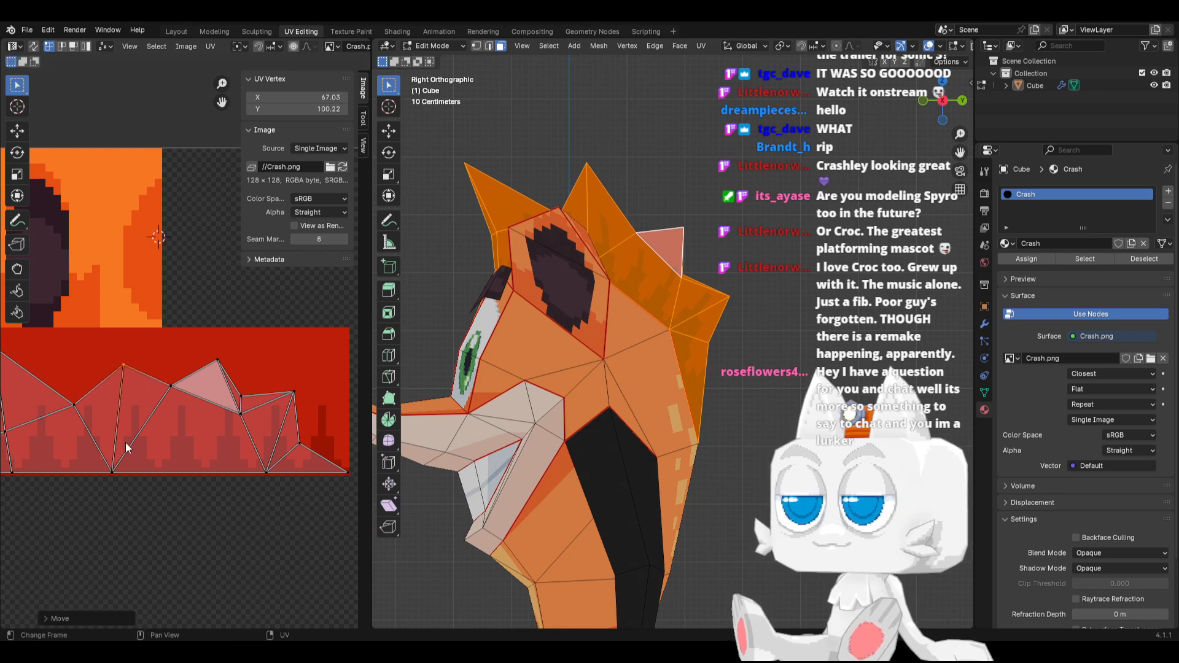
drag(88, 449, 120, 484)
key(g)
key(x)
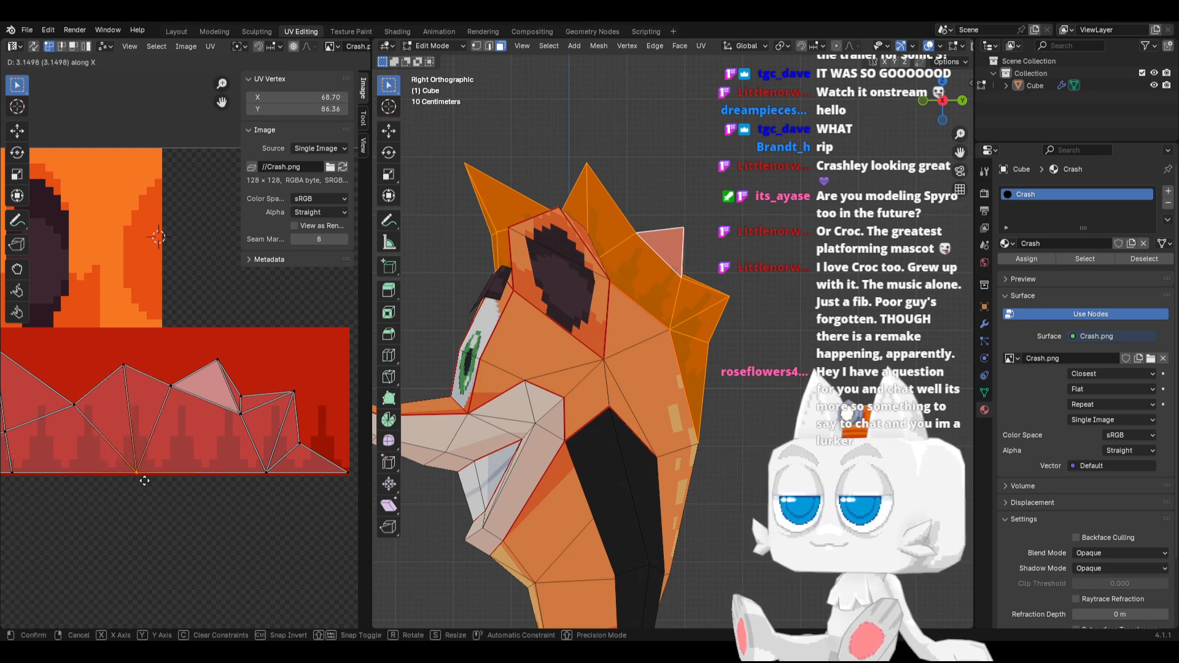
click(144, 481)
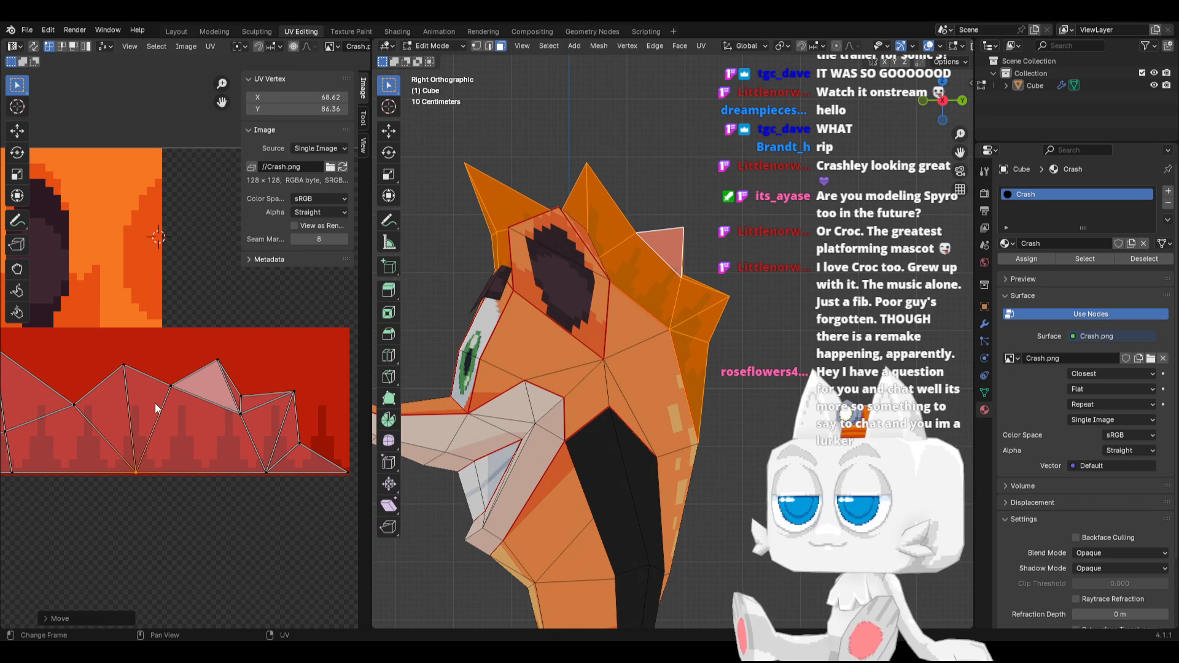
Raise all hair UV vertices above the lower edge along Y to about 70.75, 97.41
scroll(155, 403, down, 1)
drag(31, 339, 290, 434)
key(g)
key(y)
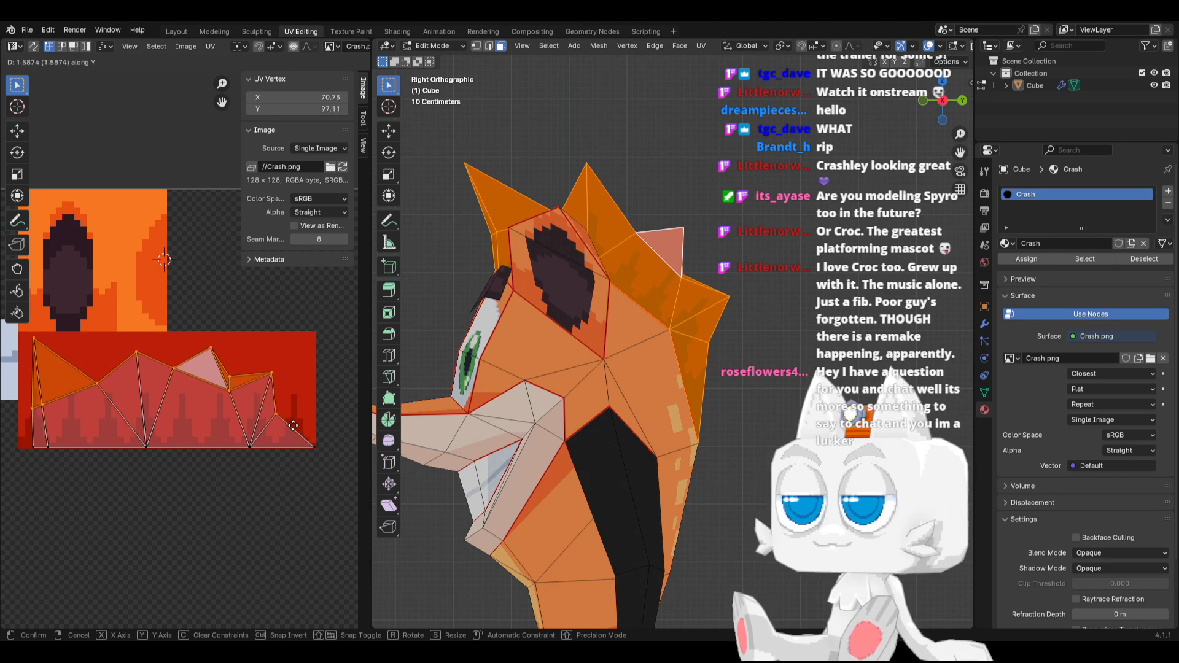
click(293, 423)
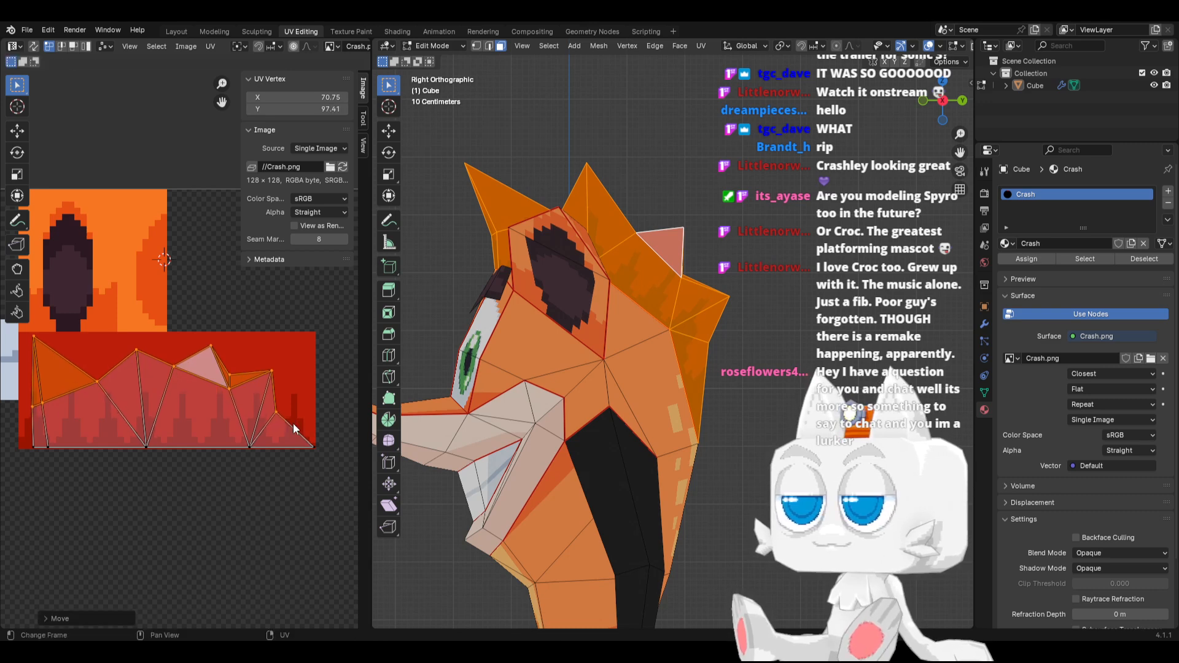
Move the second spike's tip UV vertex to about 68.32, 102.10 and the rear spike's tip vertex to about 87.81, 96.81
click(135, 353)
key(g)
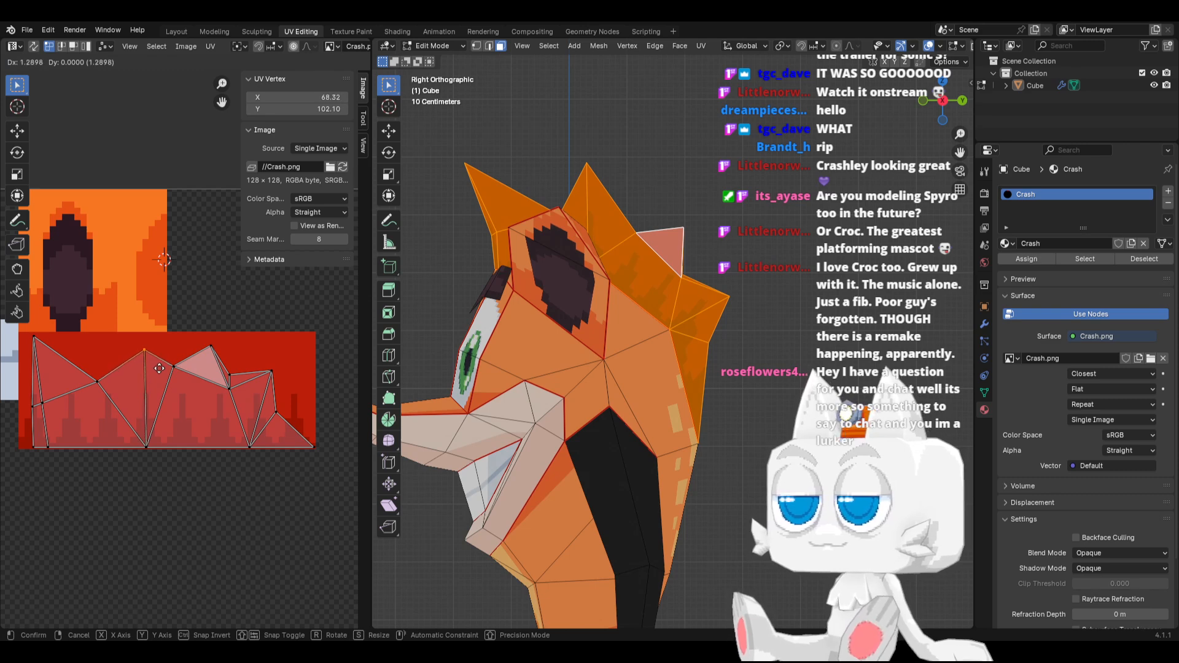
click(159, 368)
click(161, 445)
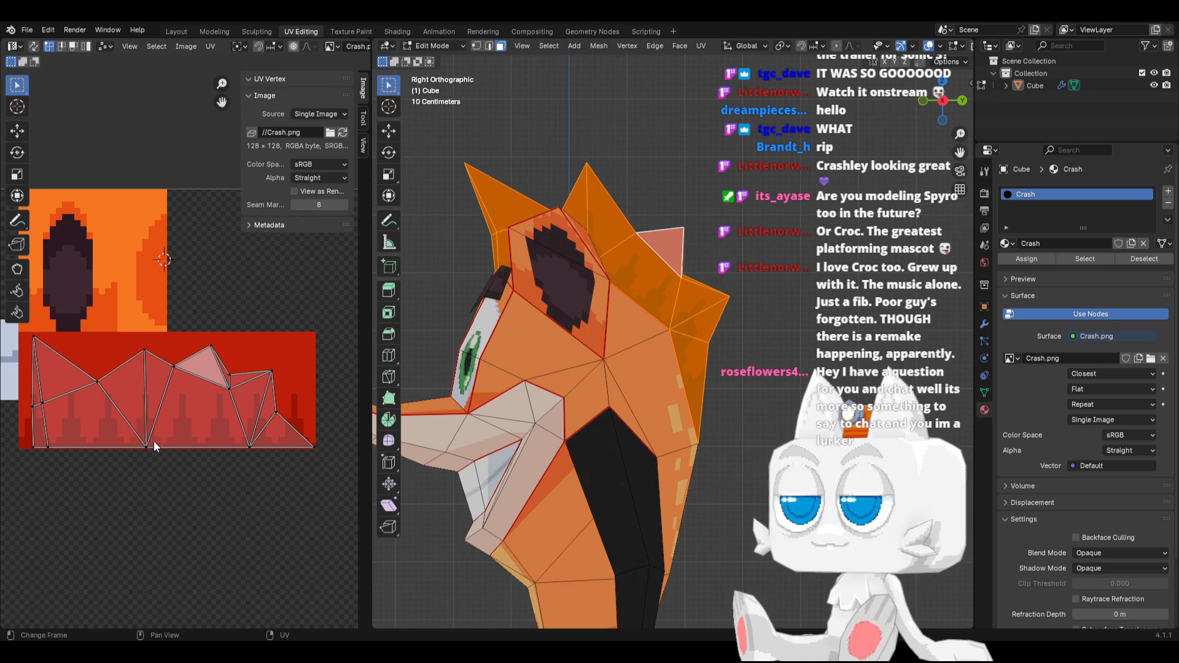
middle_drag(291, 412, 266, 416)
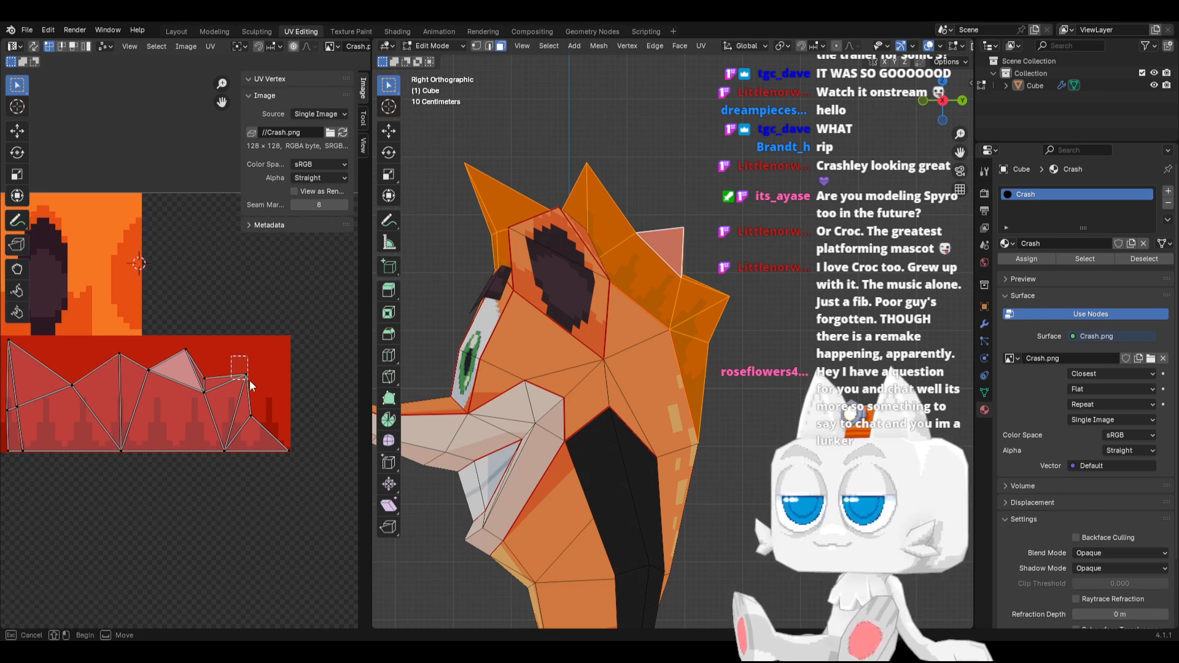
click(253, 382)
key(g)
click(246, 394)
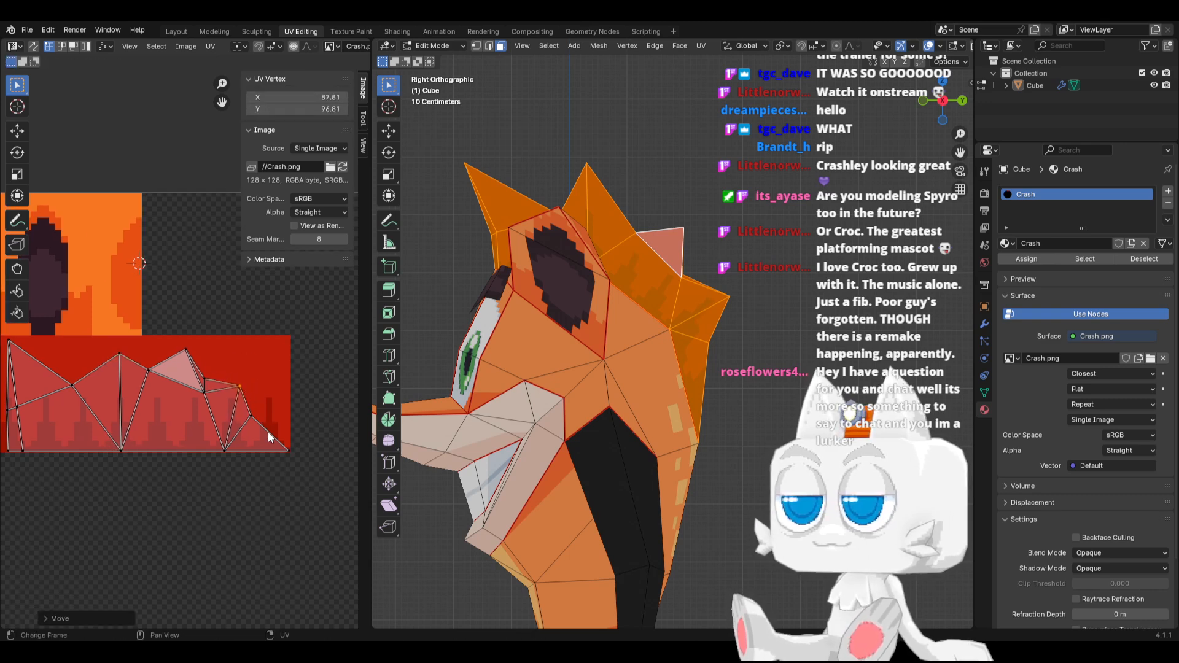
Move the rearmost lower UV vertex inward along X to about 89.94 and snap it to the pixel position 90, 86
click(272, 433)
key(g)
key(x)
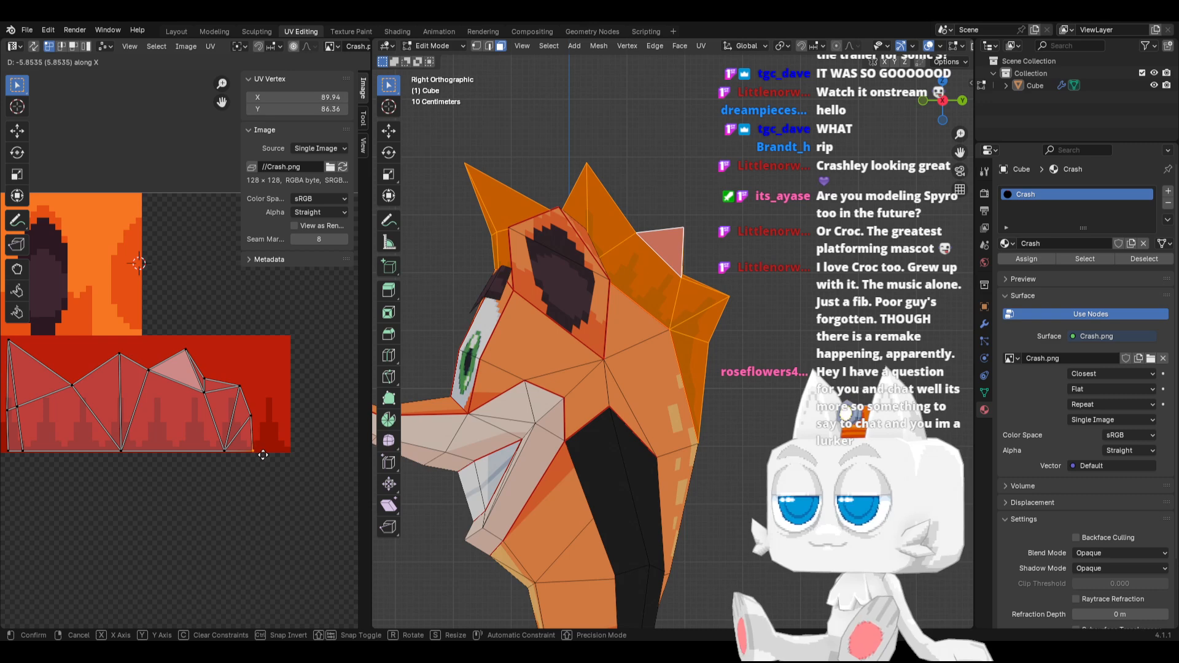
click(263, 455)
key(shift+s)
click(172, 449)
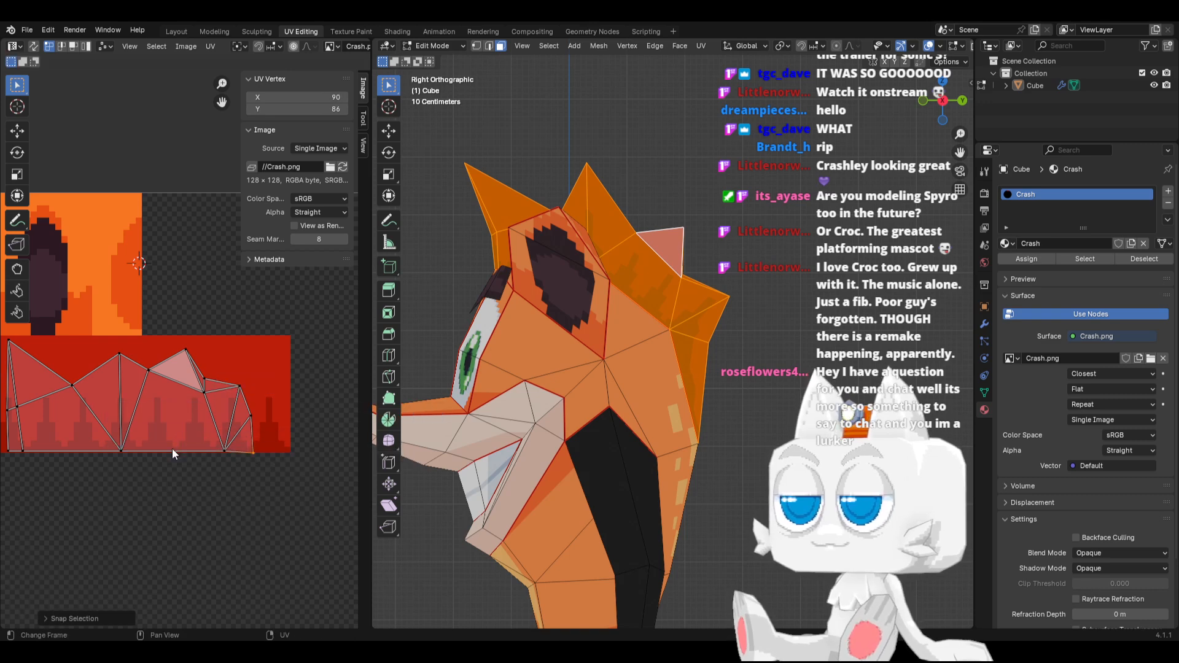
Inspect how the shaded hair texture sits on the model's spikes from the front and above
key(Tab)
middle_drag(638, 378, 707, 370)
key(Tab)
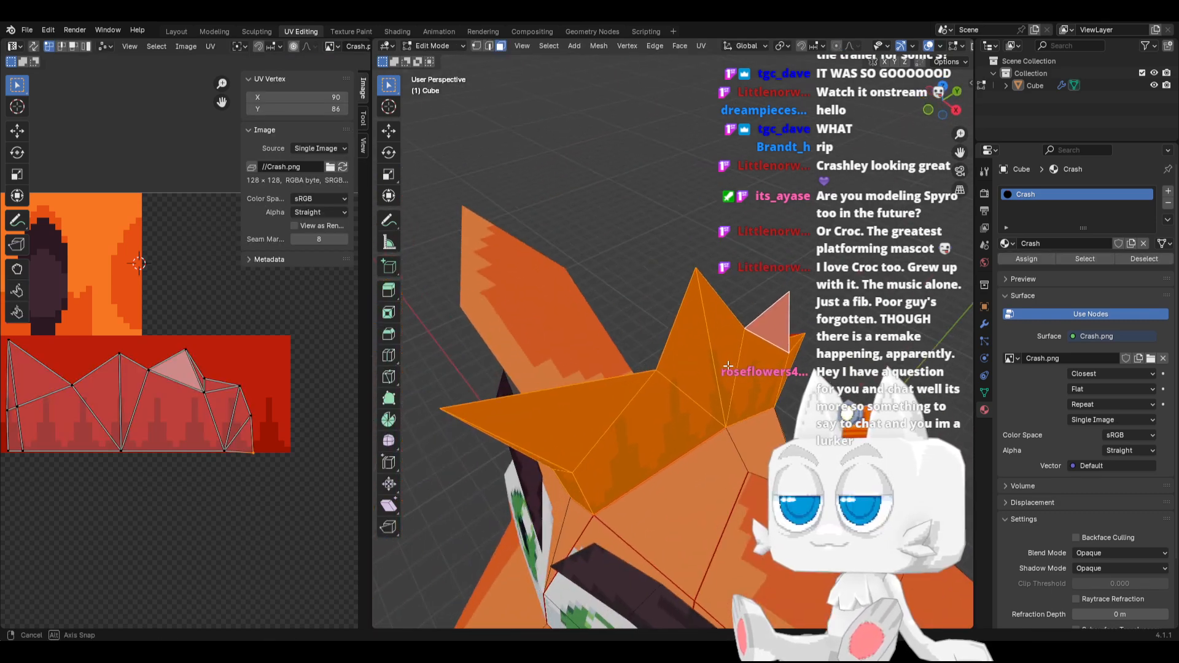
scroll(707, 371, down, 1)
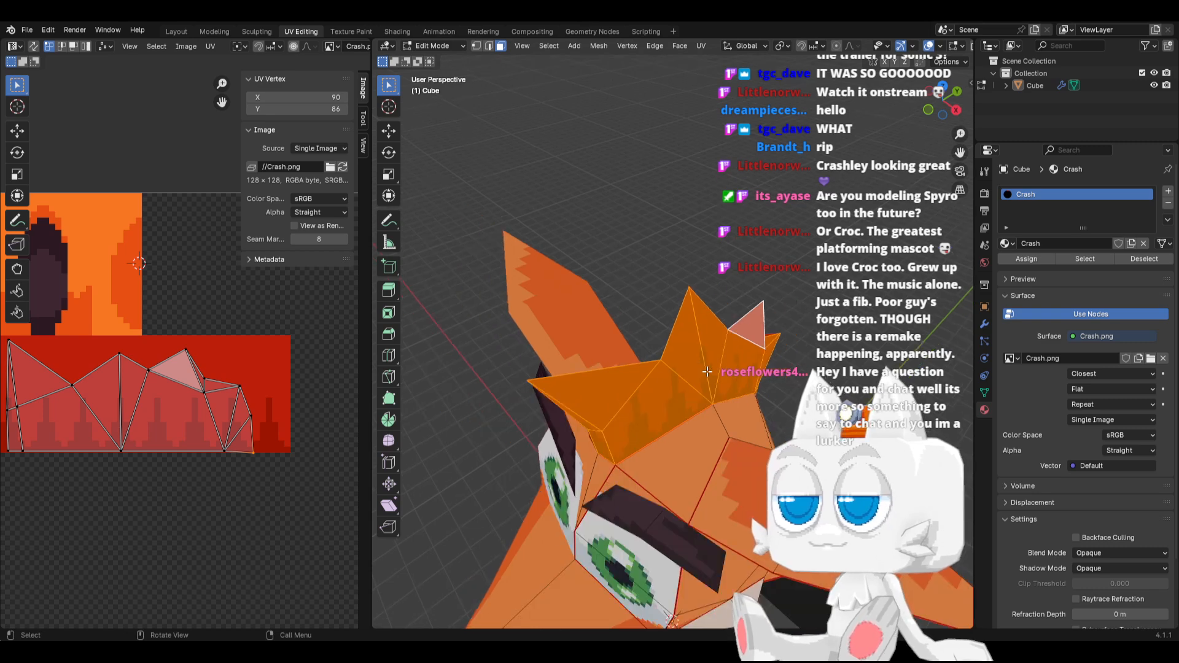
Leave Edit Mode, set the scene's Color Management view transform to Standard, and save the file
key(Tab)
key(KP_3)
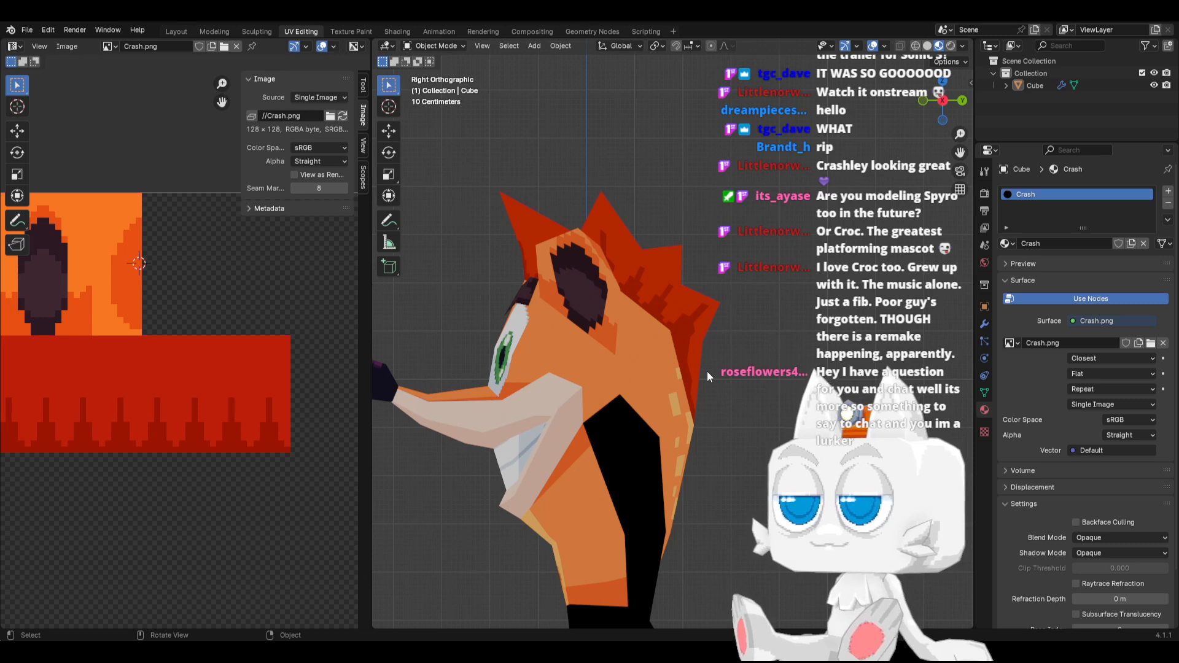
middle_drag(705, 371, 676, 421)
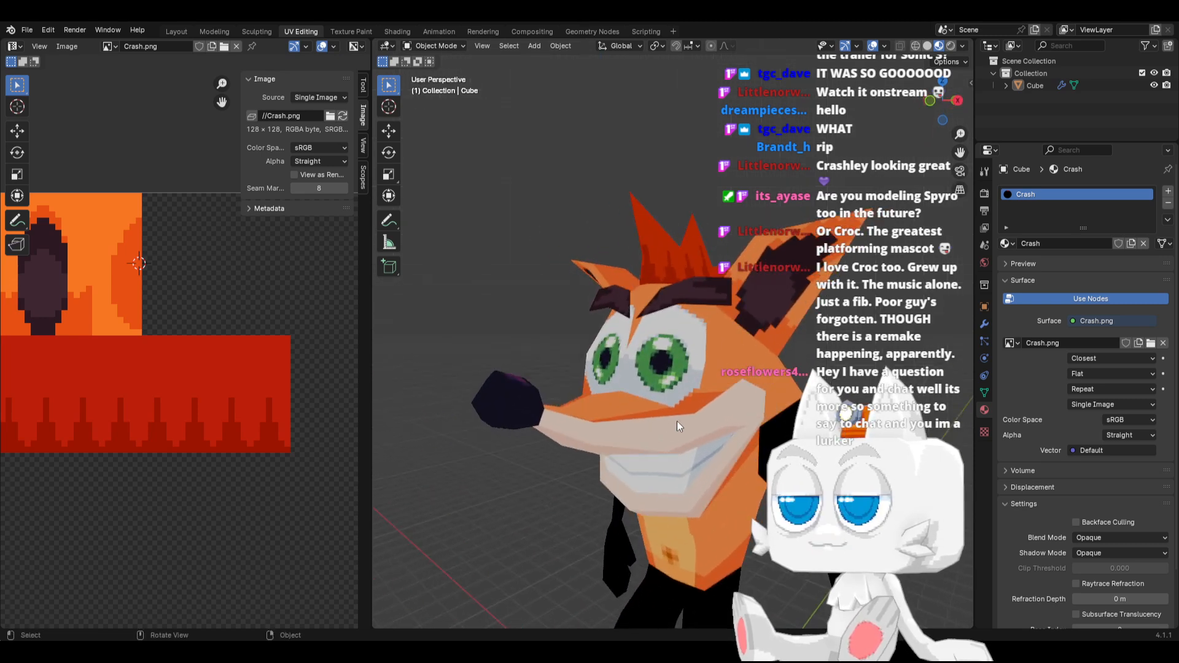
click(984, 195)
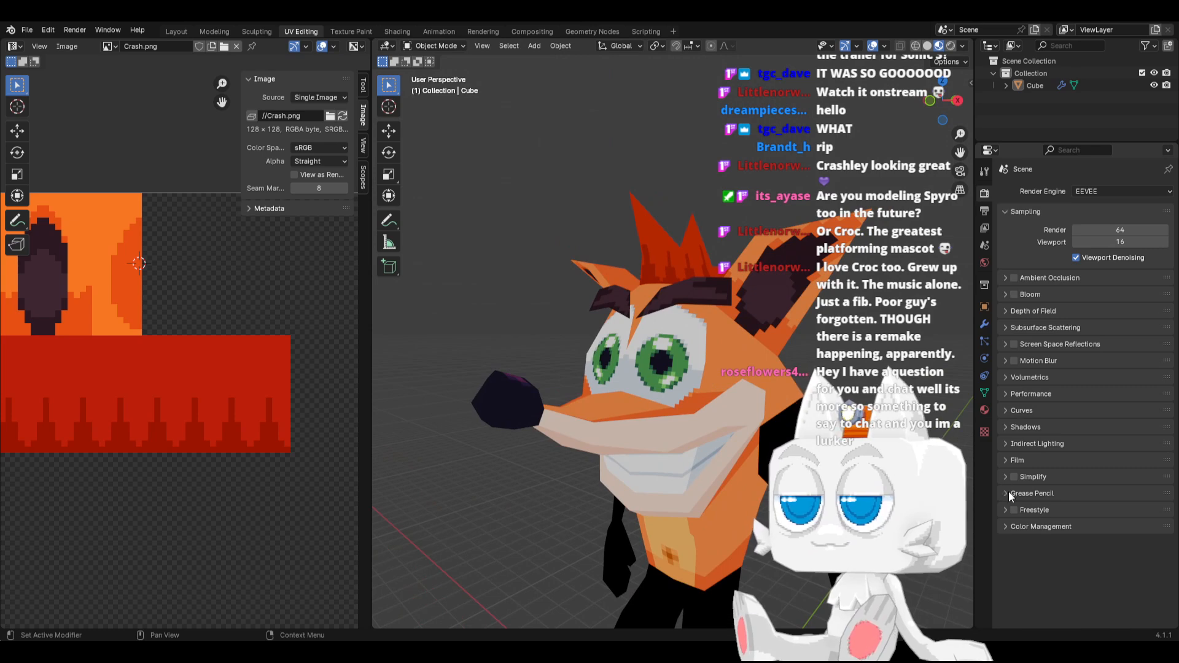
click(1007, 526)
scroll(1013, 537, down, 2)
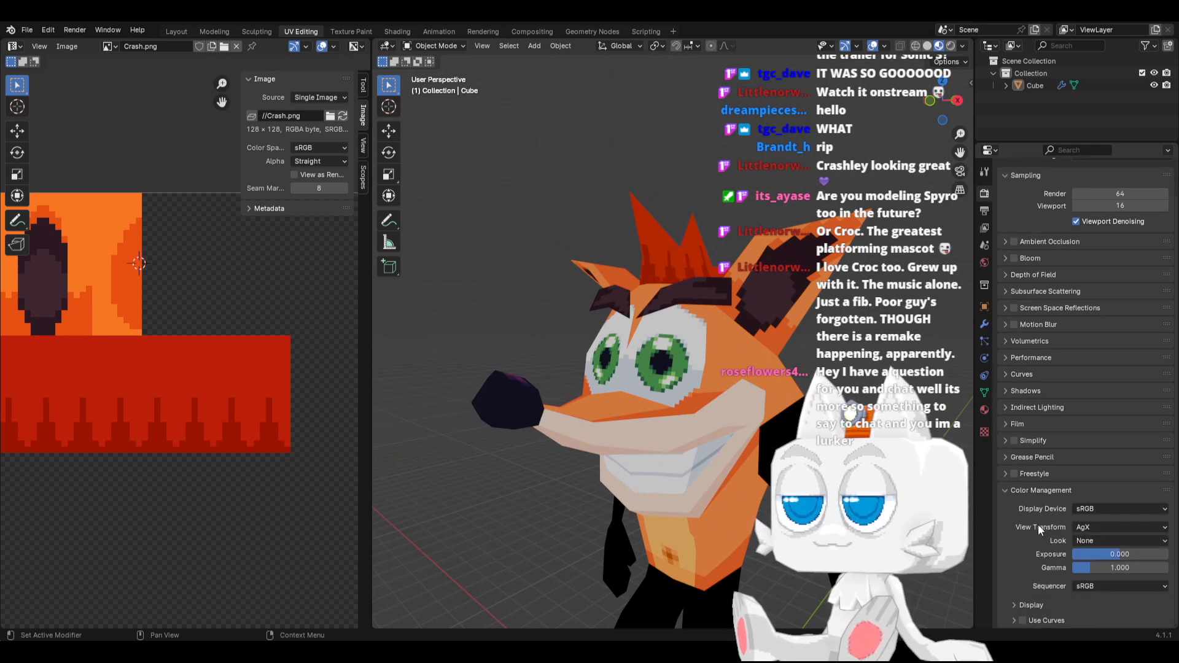
click(1086, 531)
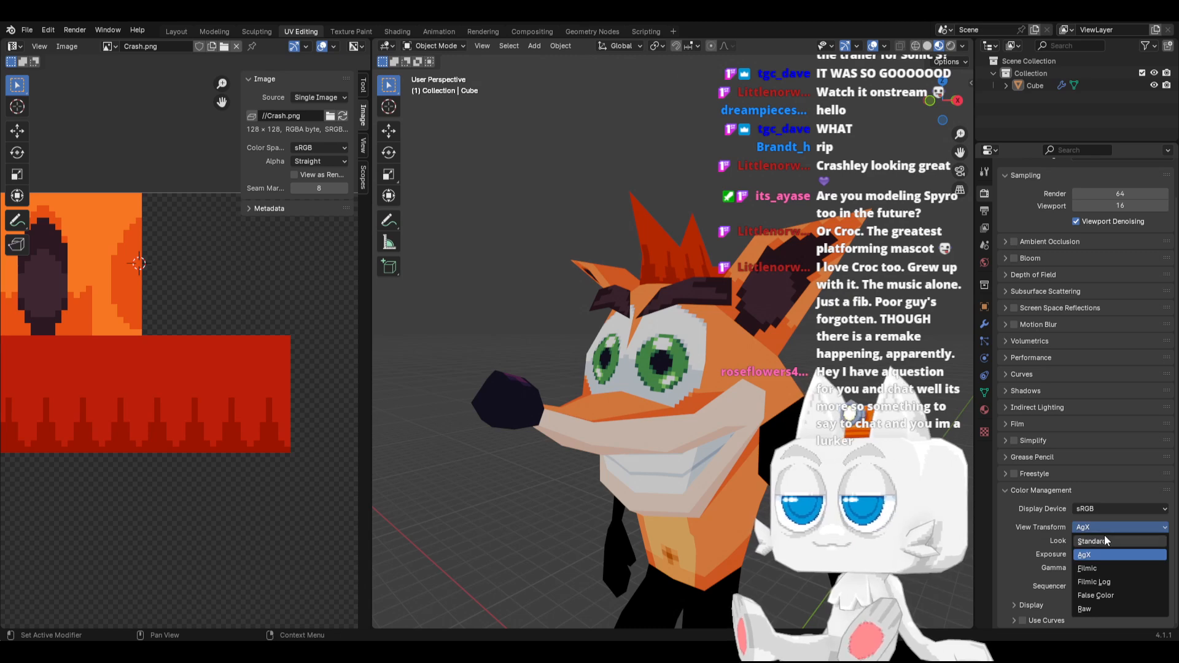
click(1104, 538)
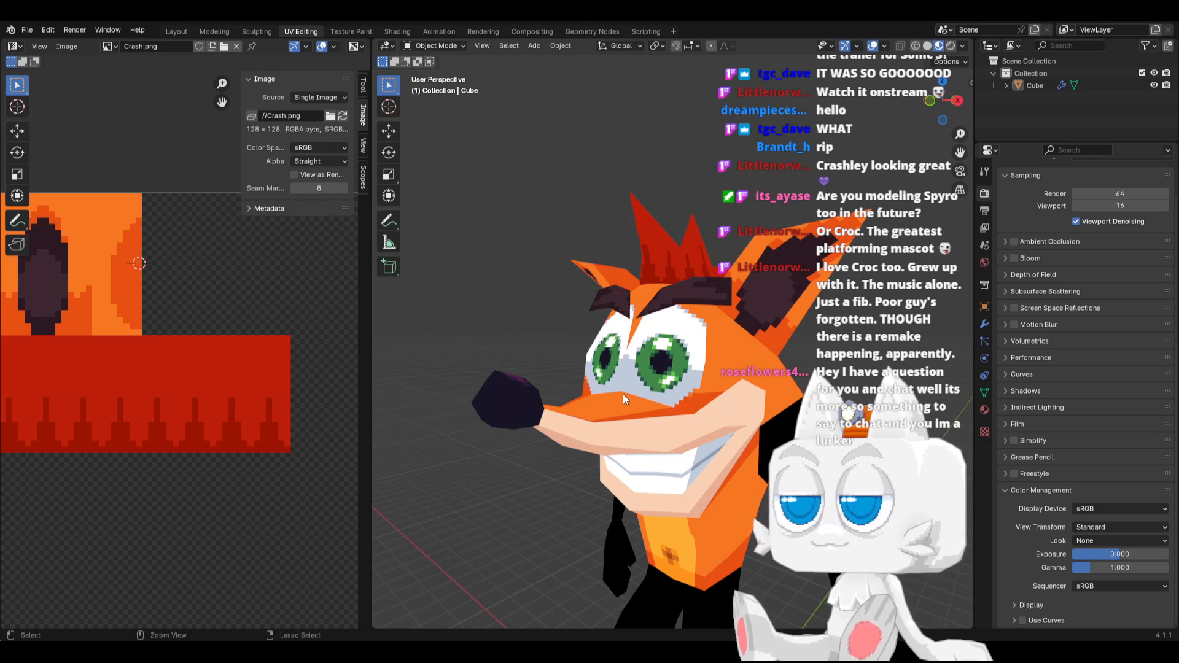
key(ctrl+s)
Enter Edit Mode on the model and examine the unplaced UV islands beside the texture
scroll(658, 399, down, 3)
middle_drag(658, 395, 703, 440)
key(Tab)
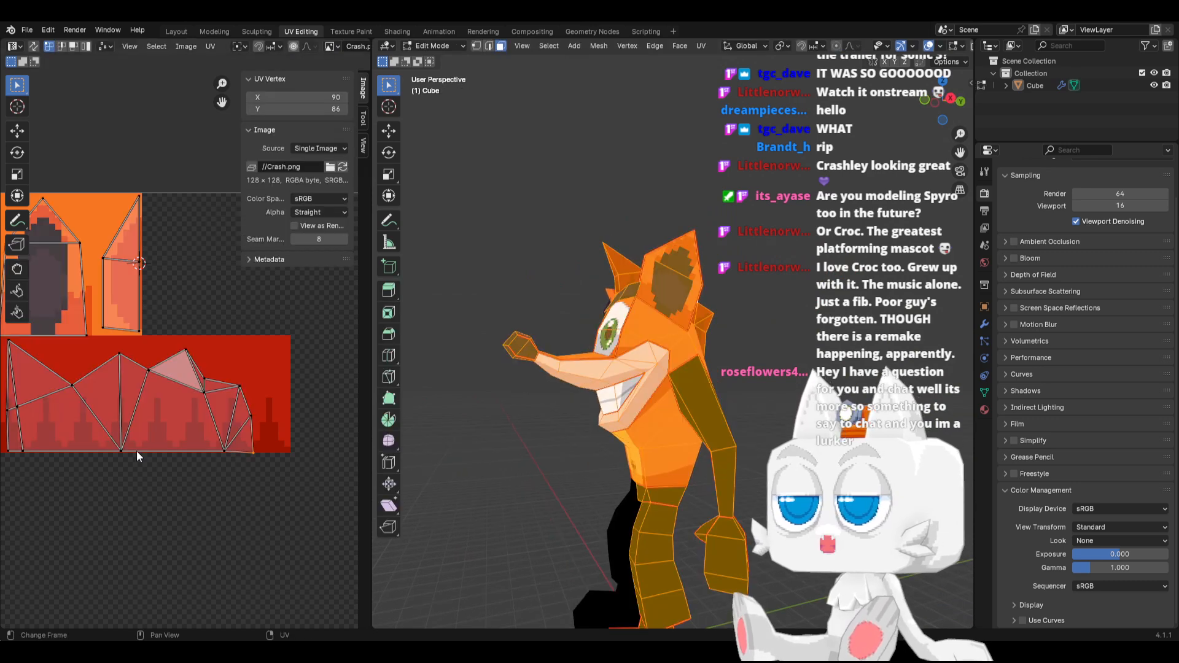
scroll(136, 450, down, 5)
scroll(244, 436, down, 4)
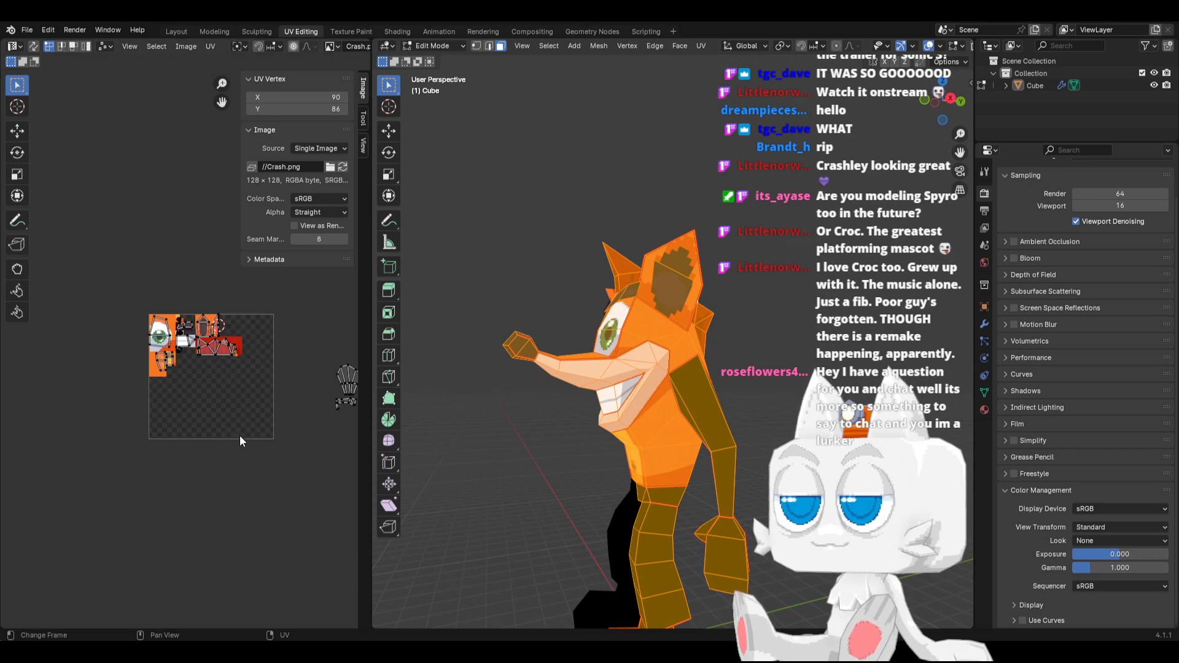
scroll(226, 424, up, 1)
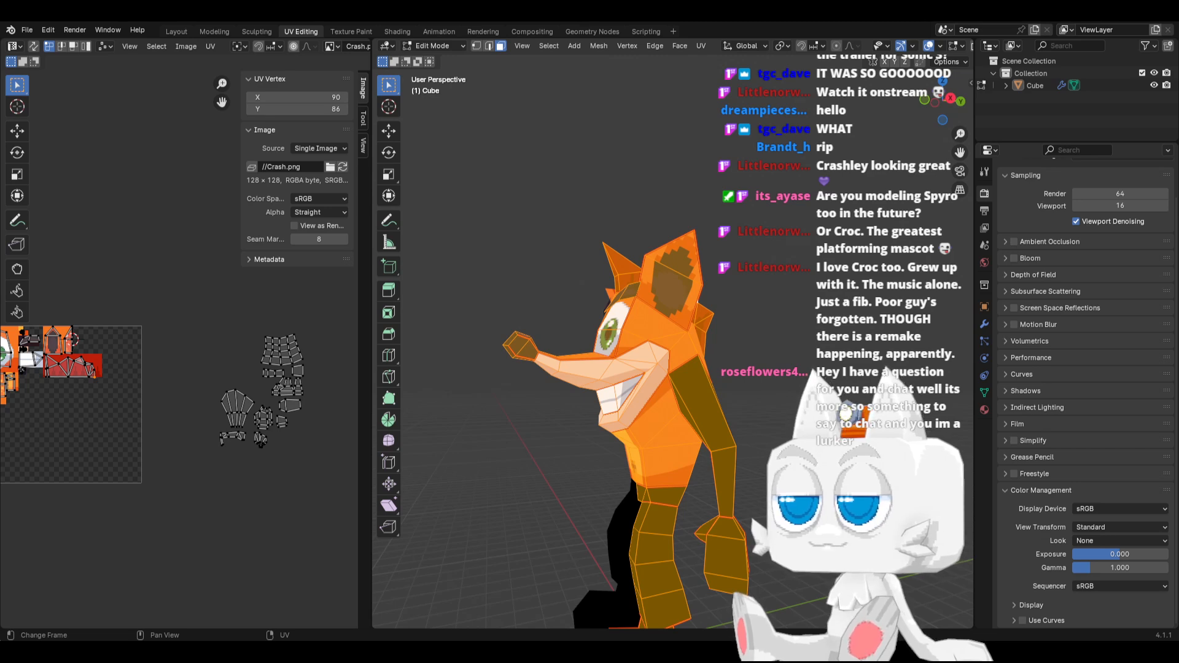
Switch to the pixel editor and draw two vertical #e75013 lines down the selected orange block, one near each side
key(alt+Tab)
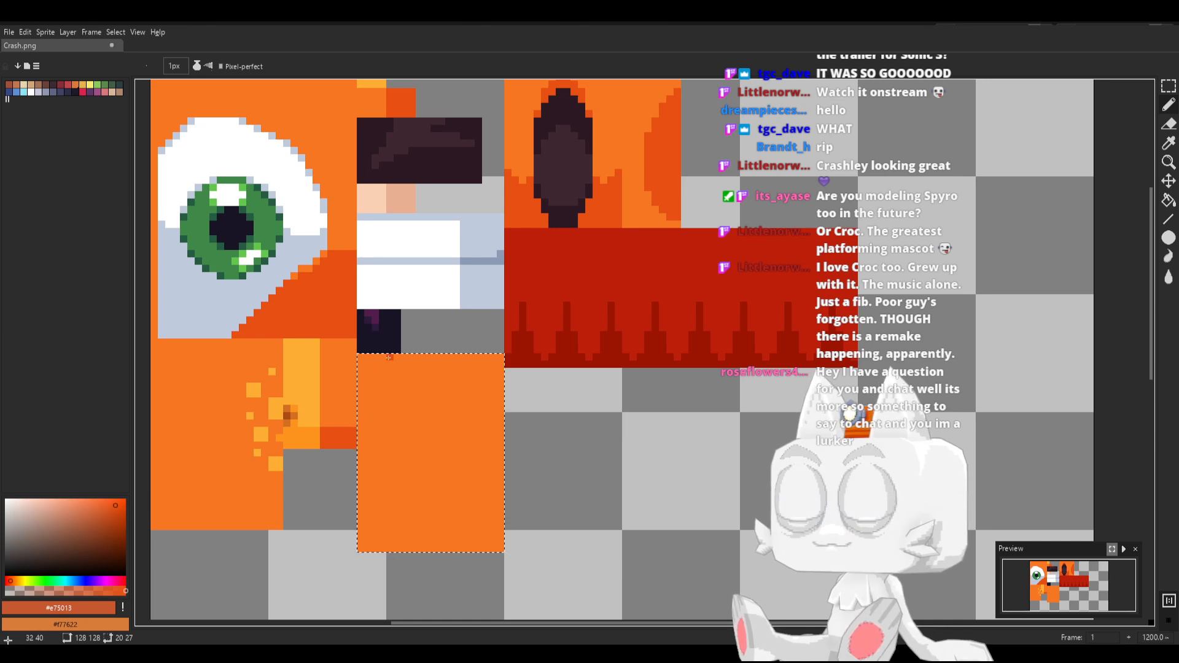
drag(388, 356, 389, 548)
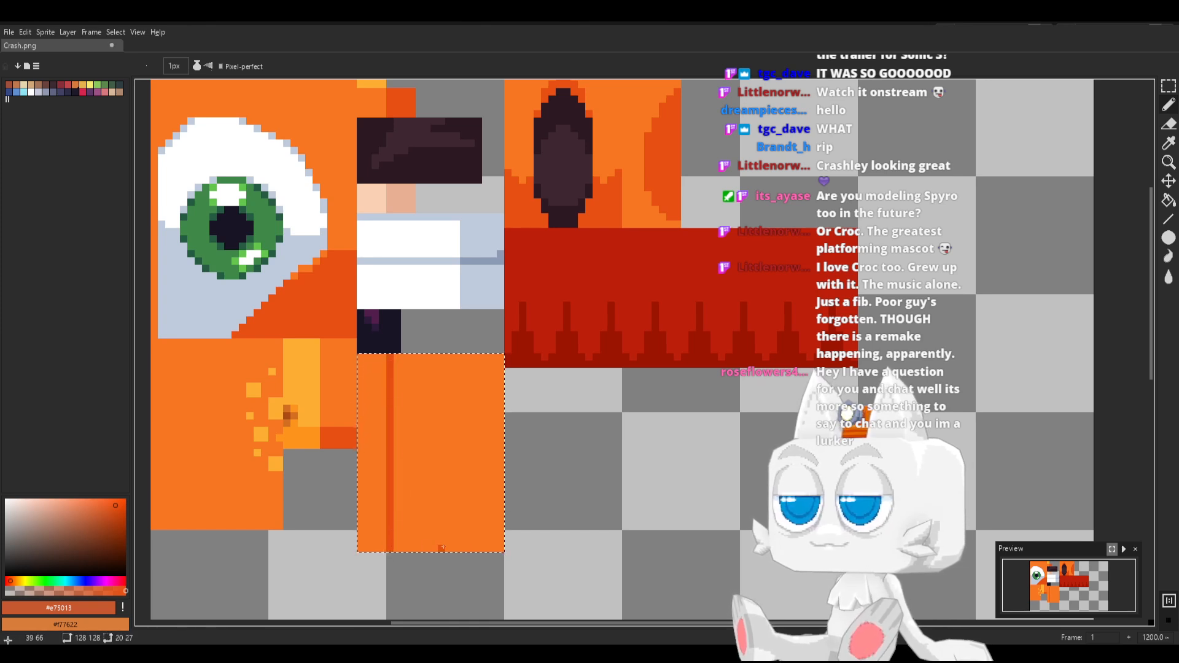
drag(477, 548, 466, 374)
shift+click(479, 351)
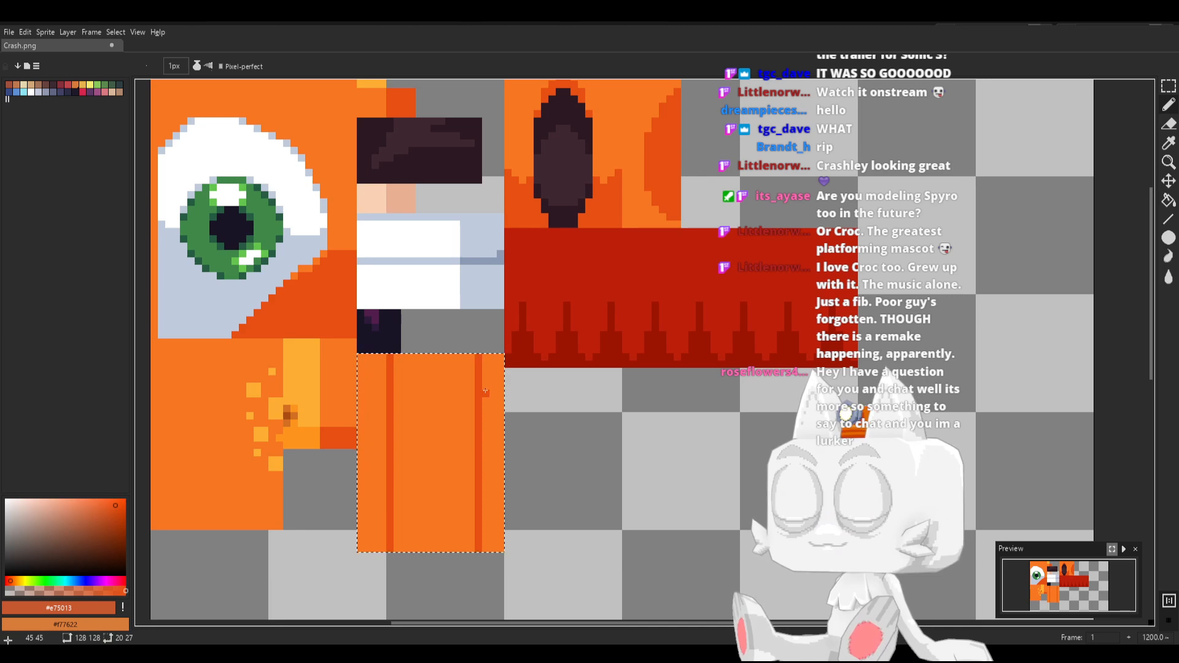
Fill the orange block's two outer strips with #e75013 and save Crash.png
key(g)
click(492, 390)
click(375, 400)
key(ctrl+s)
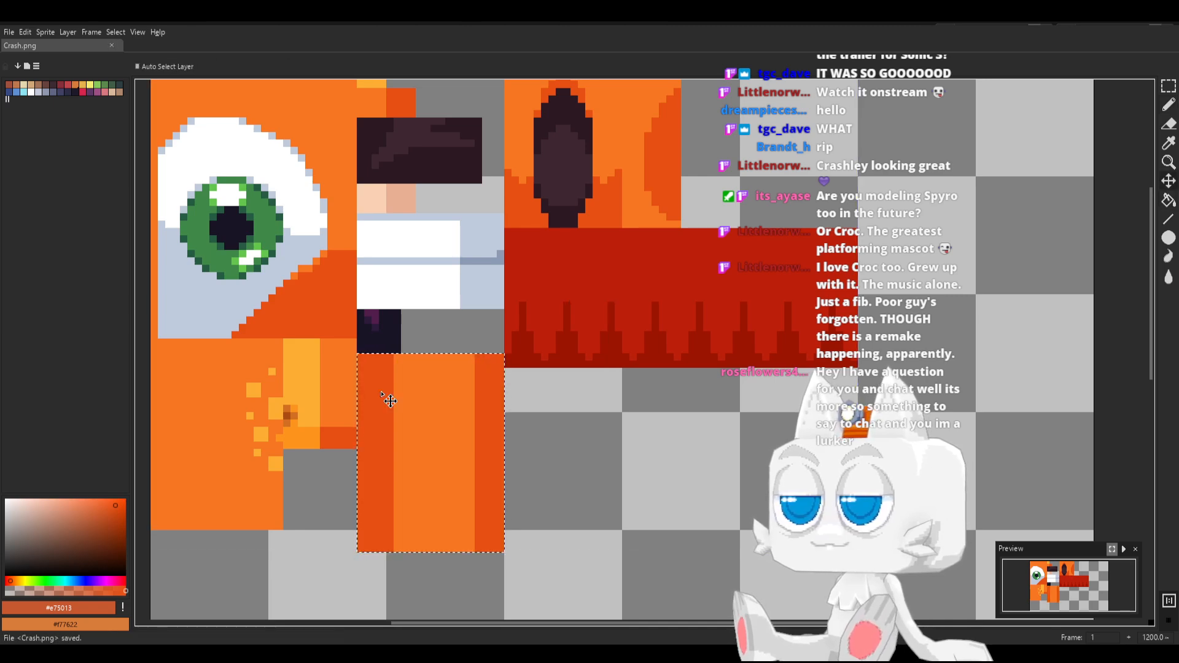
key(g)
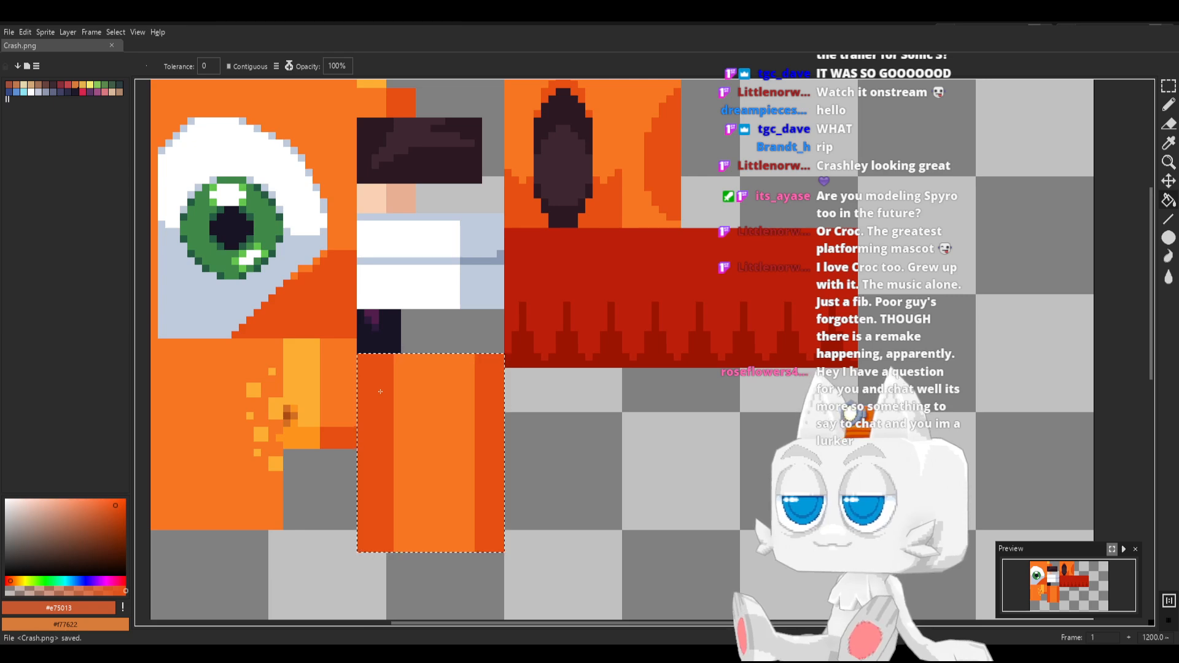
Switch to Blender, reload Crash.png, and move the fan-shaped arm UV island onto the shaded orange block at about 39.12, 72.43
key(alt+Tab)
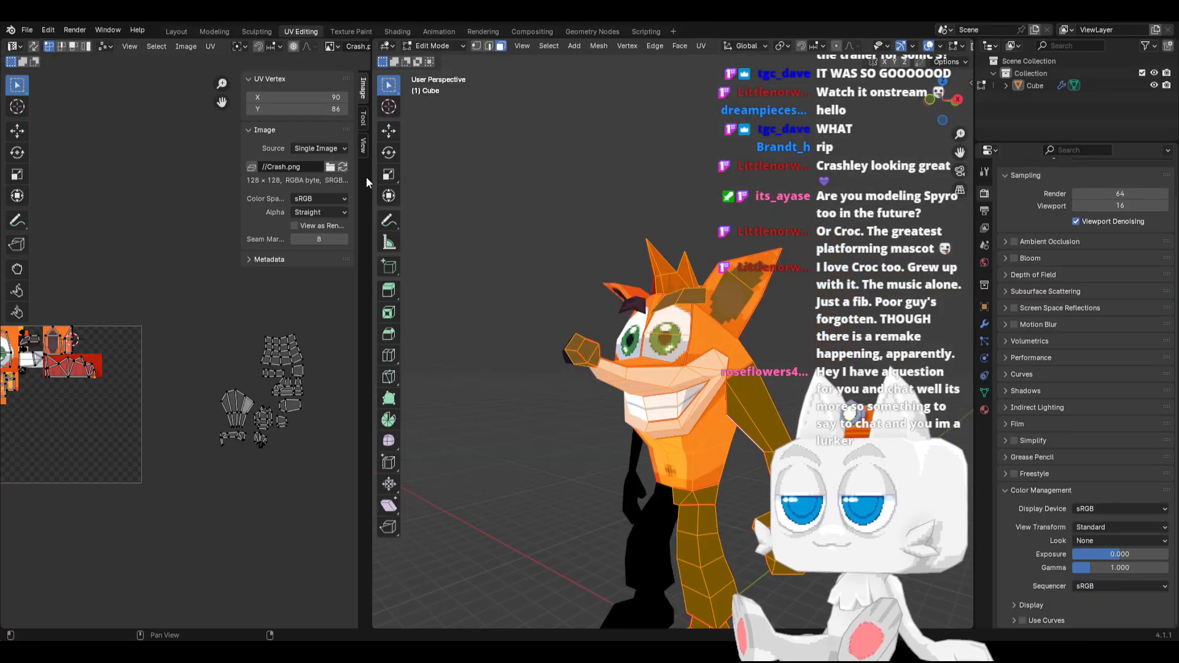
click(345, 167)
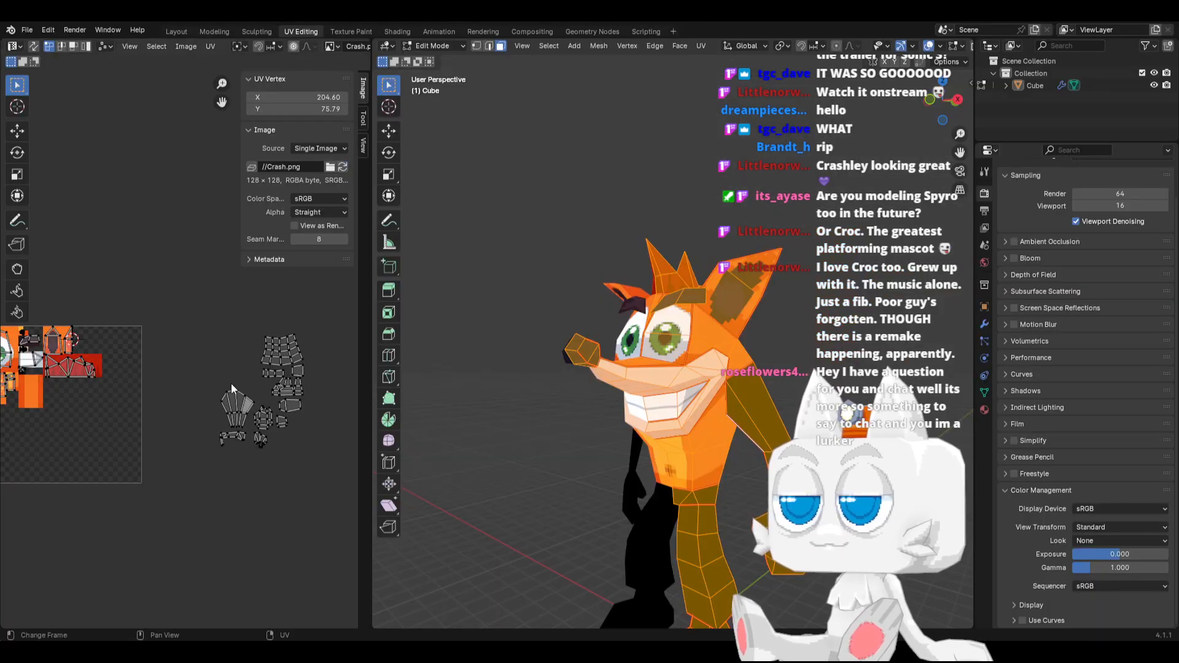
key(l)
middle_drag(227, 408, 285, 393)
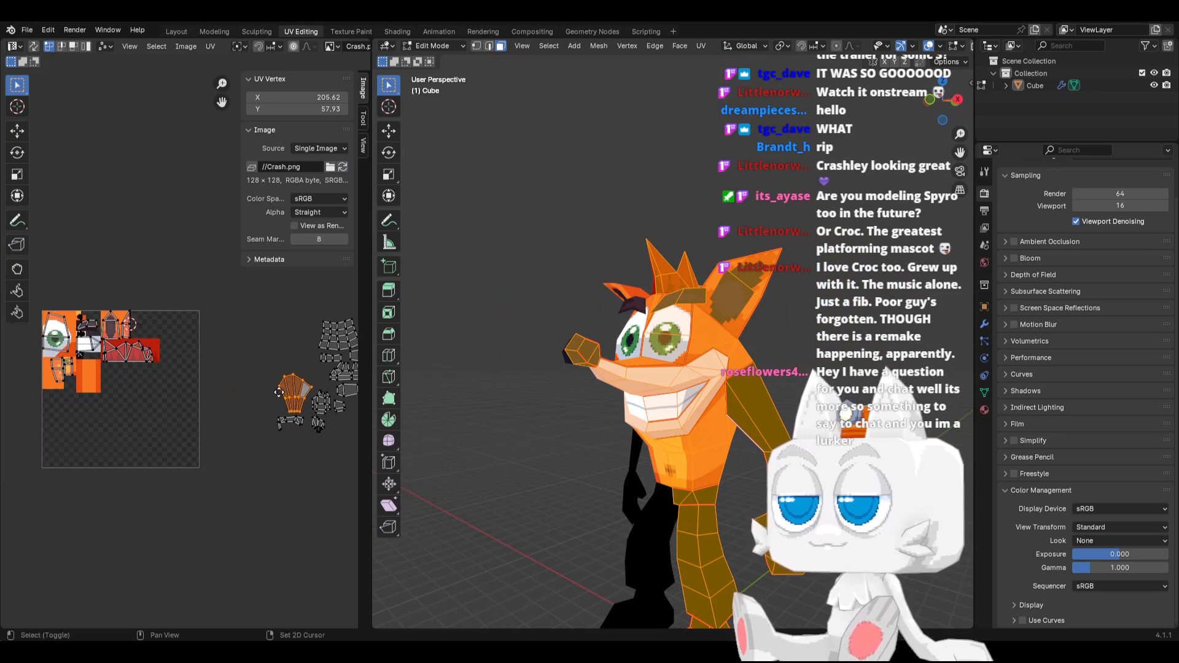
key(g)
click(82, 376)
Lower the fan-shaped arm UV island to about 40.31, 61.21, partly below the orange block
scroll(106, 412, up, 7)
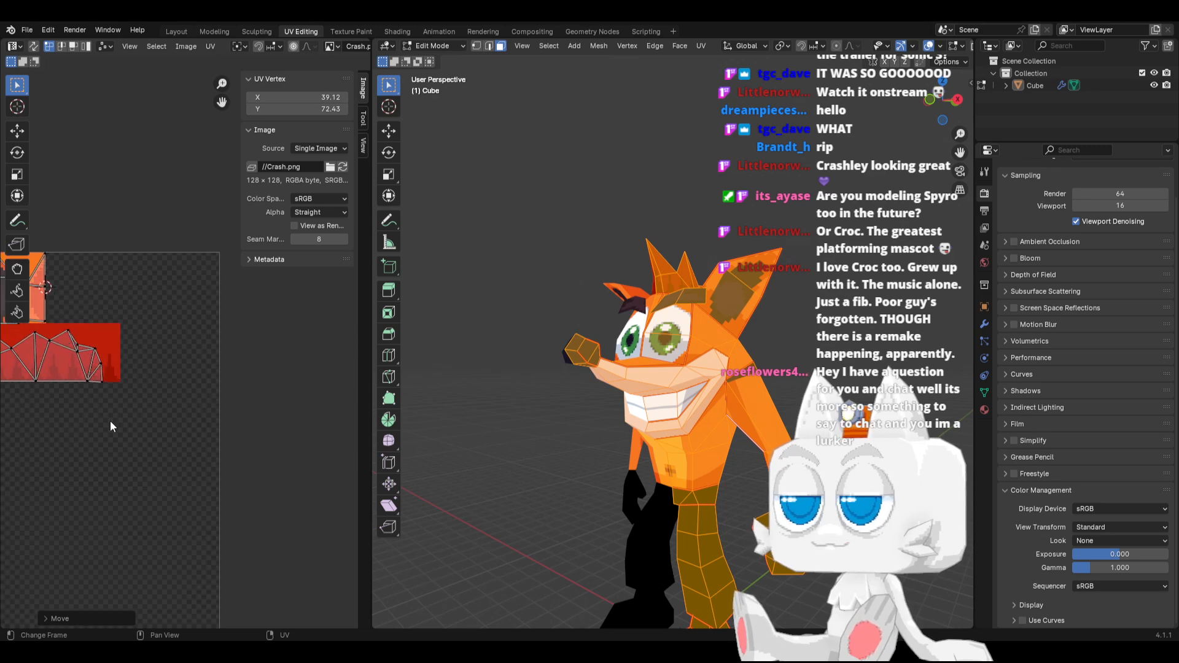
shift+middle_drag(79, 416, 292, 403)
mouse_move(110, 460)
shift+middle_down()
mouse_move(356, 431)
mouse_move(17, 424)
shift+middle_up()
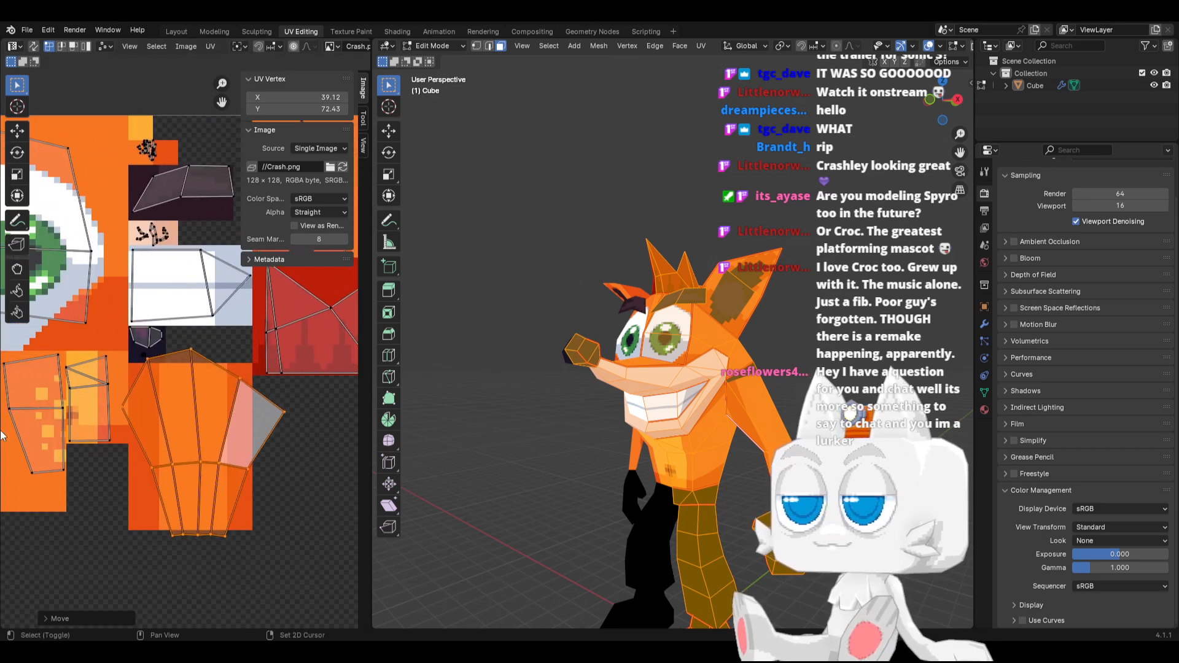
key(g)
click(202, 499)
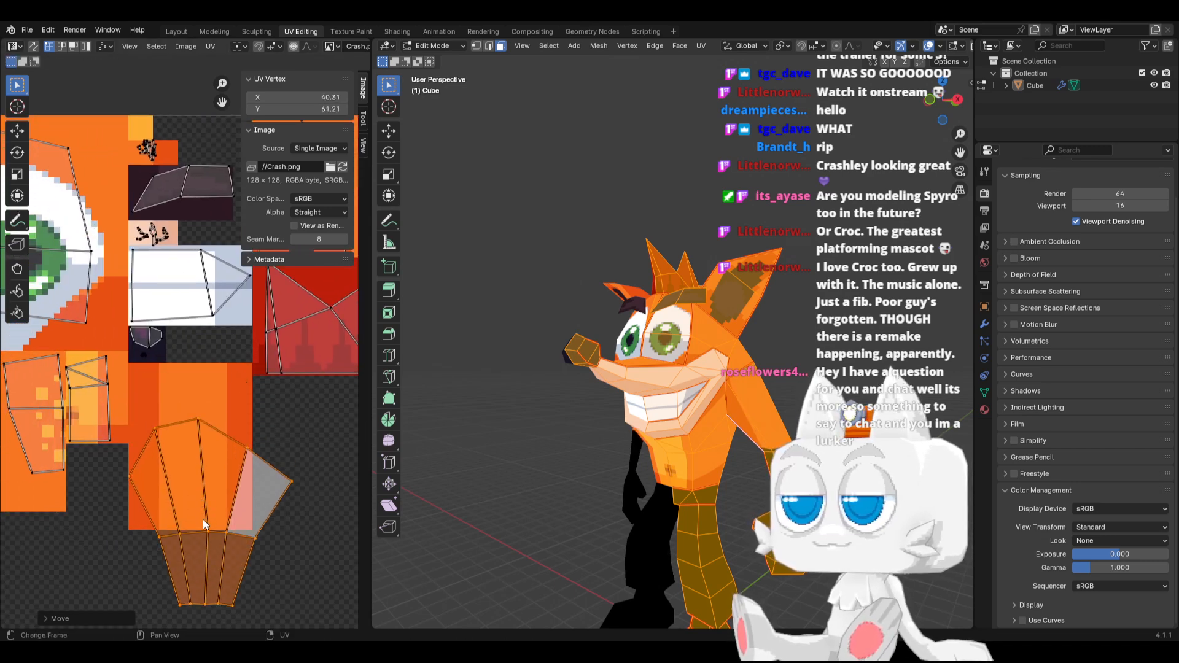
Scale the arm island's middle and bottom vertex rows outward until they nearly match the width of its upper part
scroll(193, 534, down, 1)
drag(135, 540, 281, 593)
key(s)
click(343, 560)
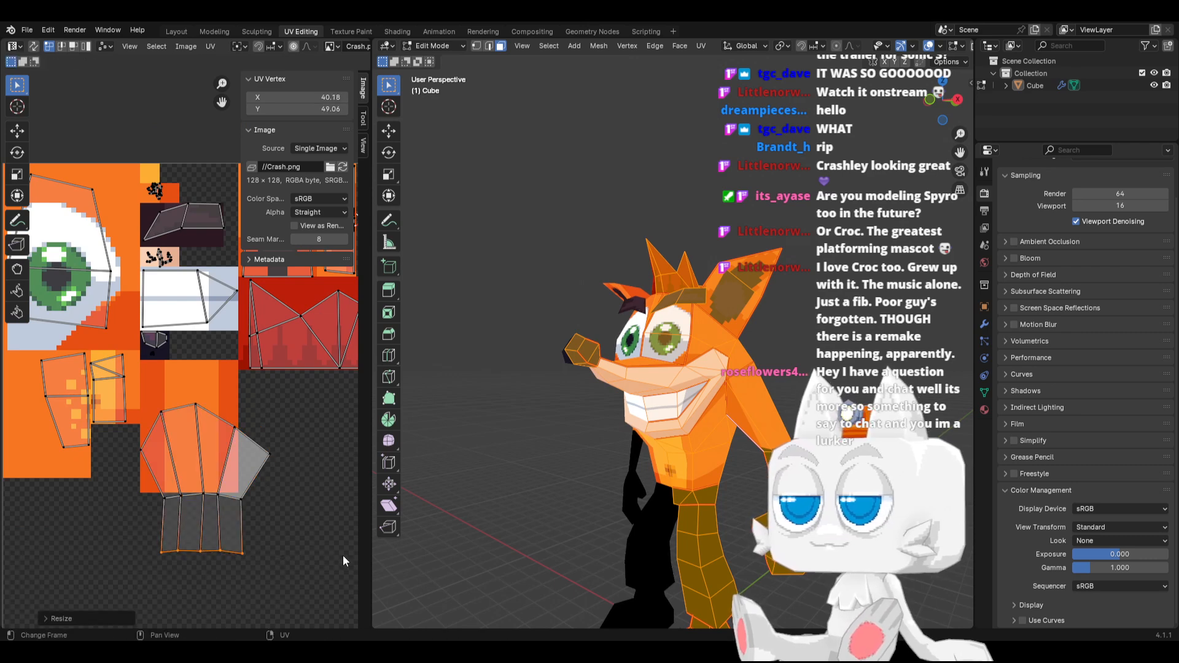
drag(137, 492, 251, 517)
key(s)
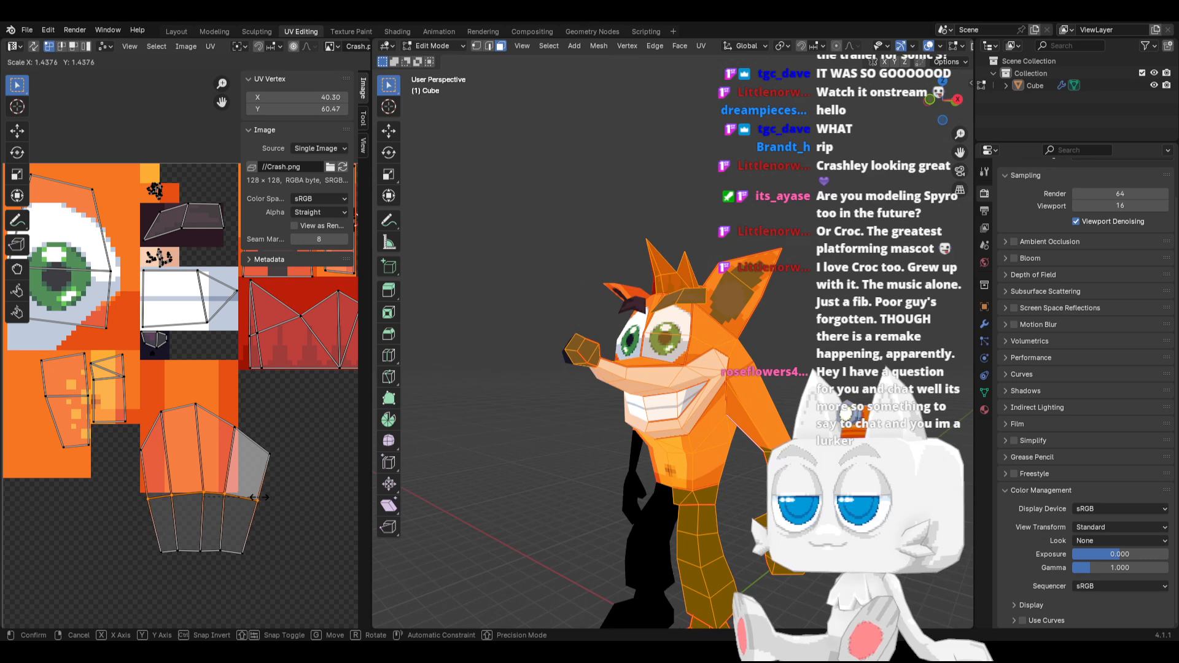
click(268, 525)
drag(138, 528, 288, 589)
key(s)
click(285, 564)
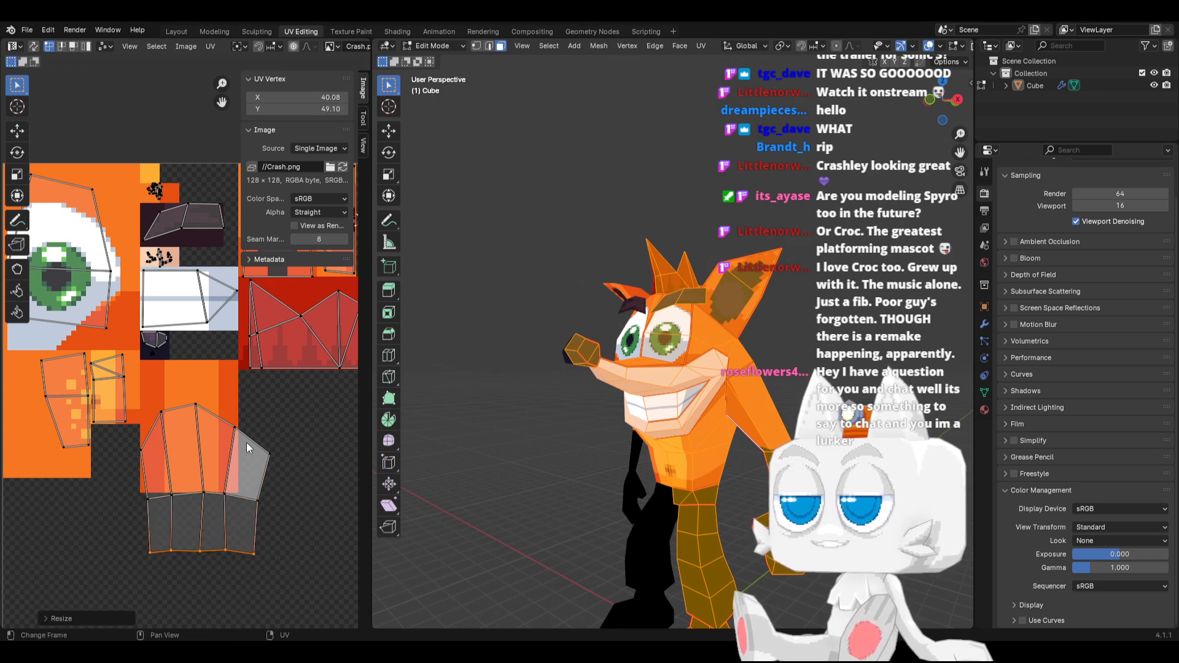
Straighten the arm island's two rightmost vertex columns by scaling each to 0 along X
drag(245, 423, 325, 579)
key(s)
key(x)
key(0)
key(Return)
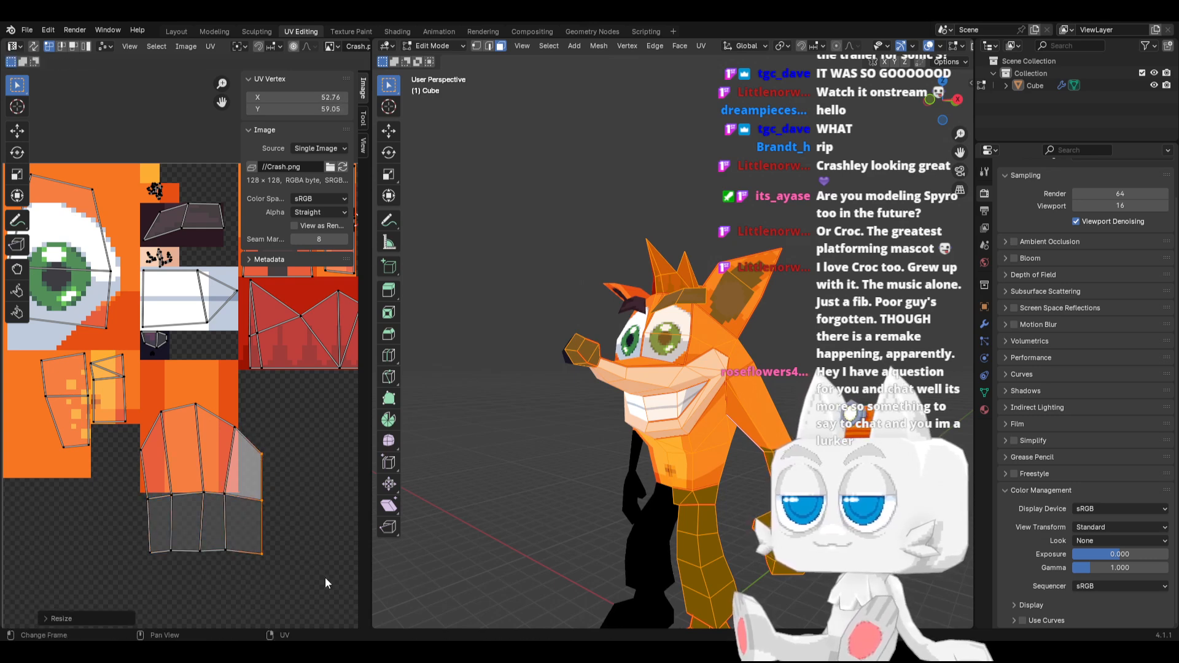
drag(224, 405, 252, 561)
key(s)
key(x)
key(0)
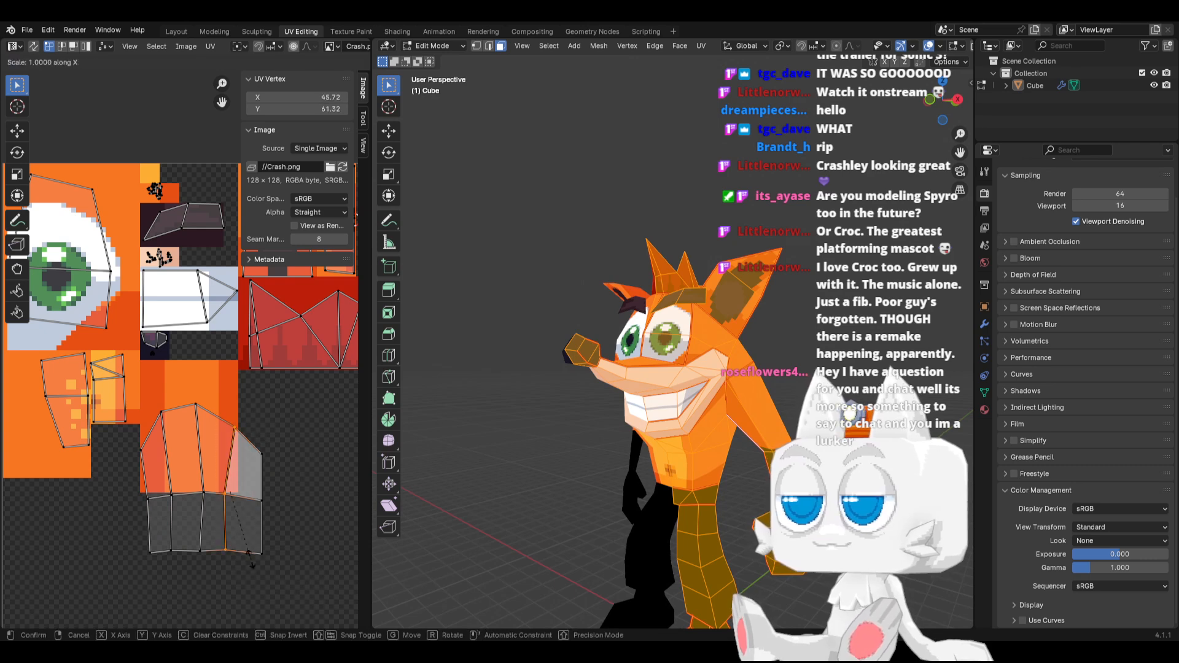
key(Return)
Straighten the arm island's central vertex column and the one left of it by scaling each to 0 along X
drag(190, 393, 228, 568)
key(s)
key(x)
key(0)
key(Return)
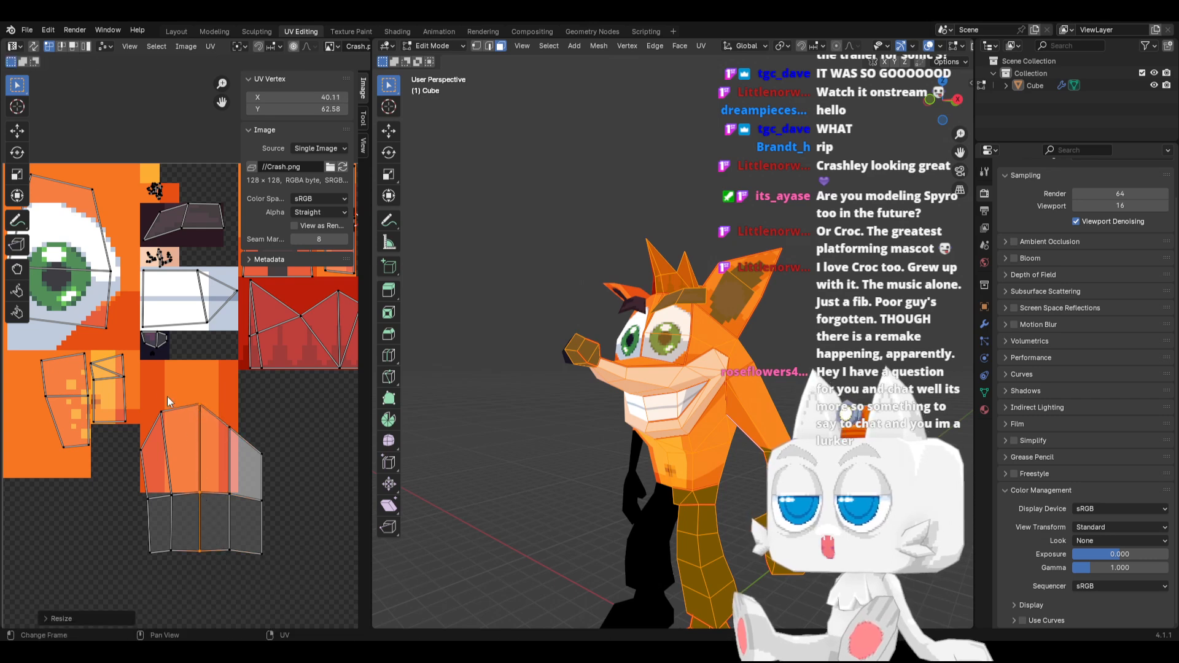
drag(167, 396, 189, 562)
key(s)
key(x)
key(0)
key(Return)
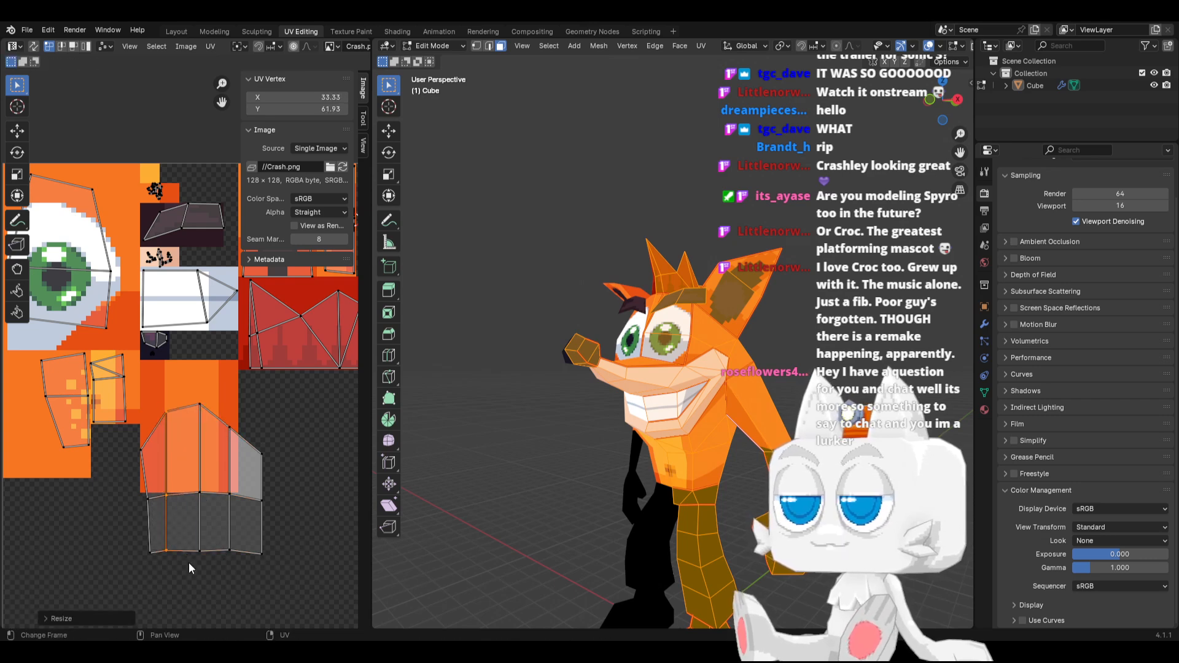
Straighten the arm island's leftmost vertex column by scaling it to 0 along X
drag(105, 439, 156, 572)
key(s)
key(x)
key(0)
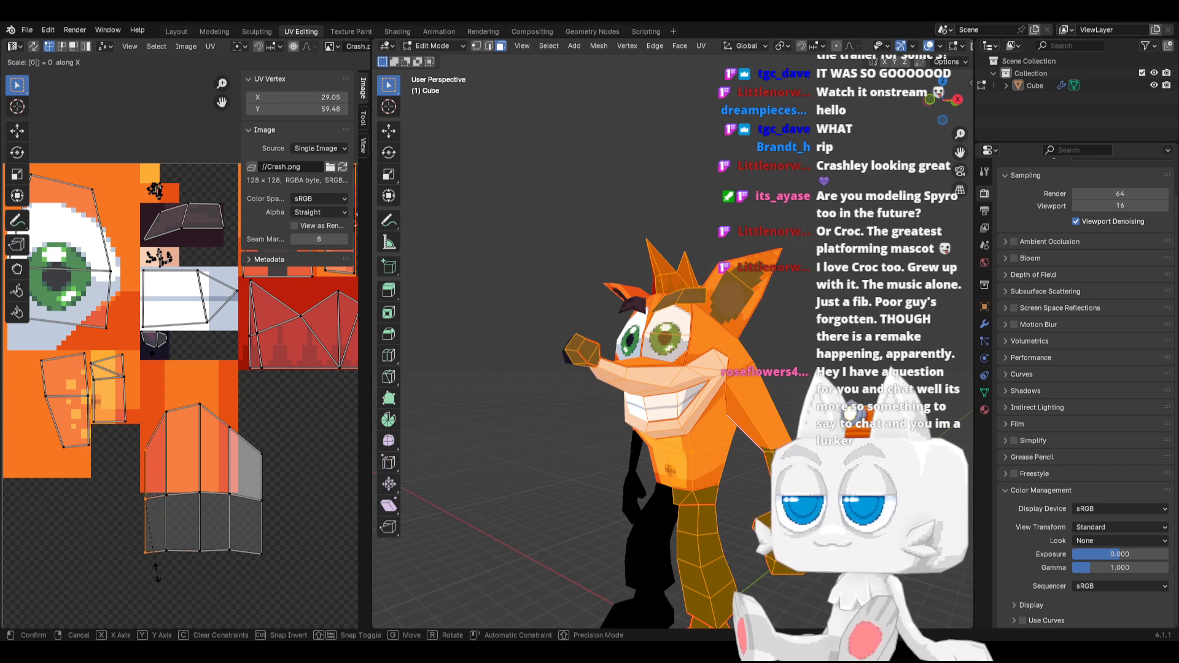
key(Return)
Flatten the arm island's bottom and middle vertex rows by scaling each to 0 along Y
drag(105, 533, 279, 570)
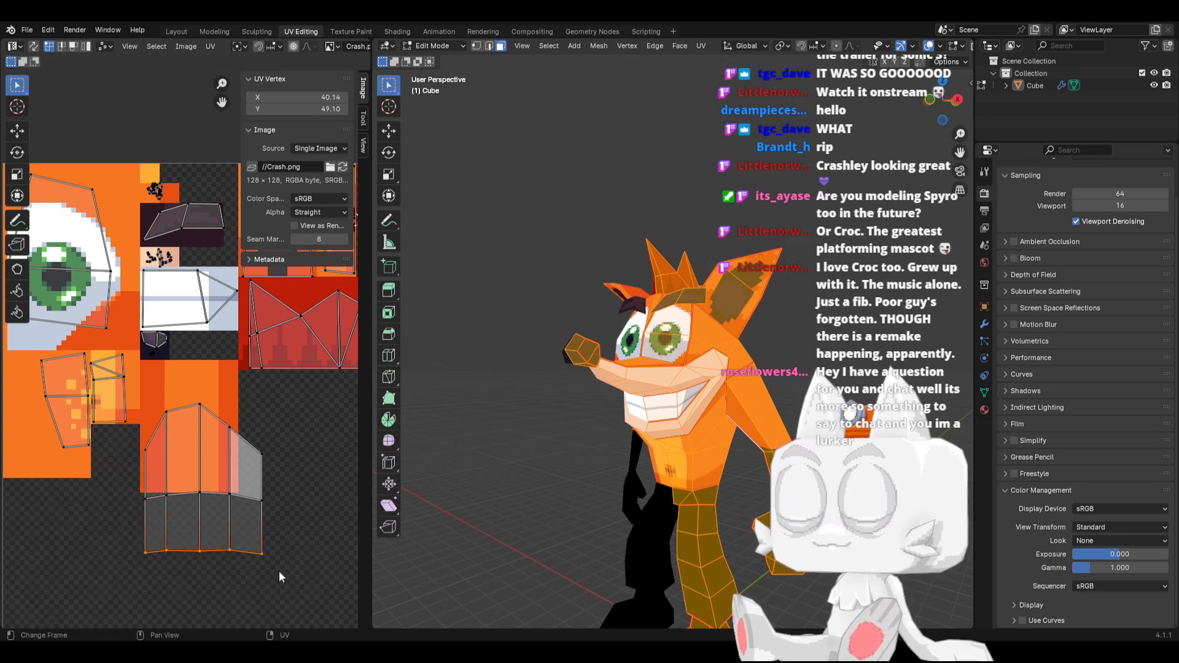
key(s)
key(y)
key(0)
key(Return)
drag(118, 482, 273, 533)
key(s)
key(y)
key(0)
key(Return)
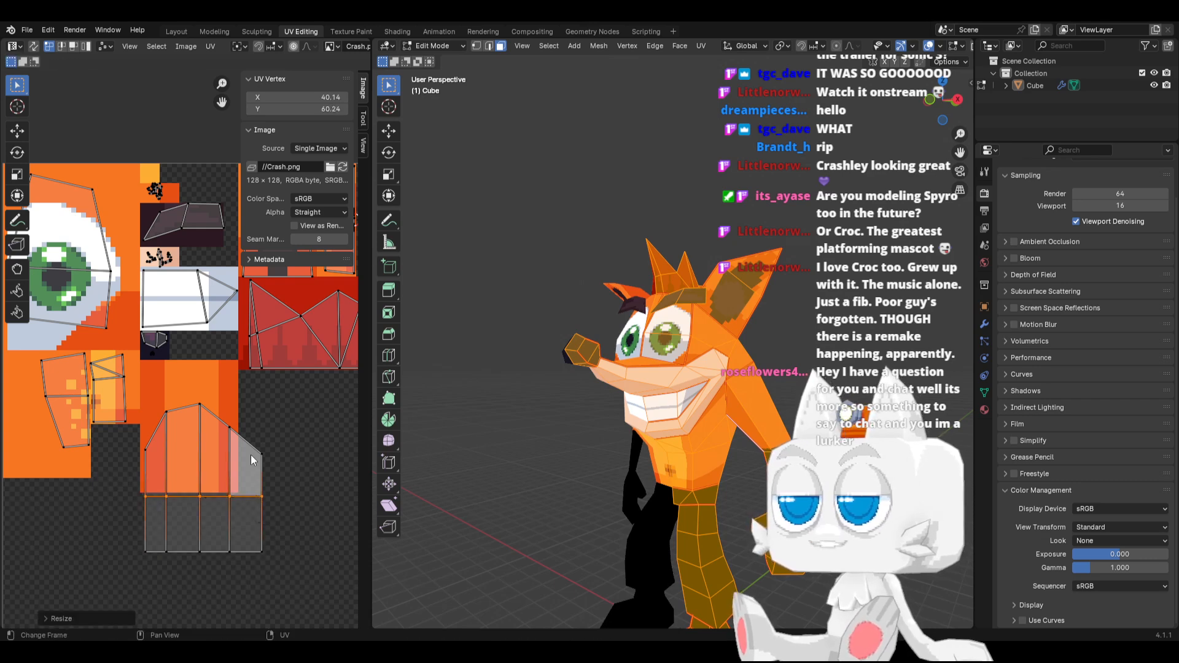
Scale the whole arm UV island down to about 0.82 and move it onto the shaded orange block at about 38.61, 72.47
key(ctrl+l)
key(s)
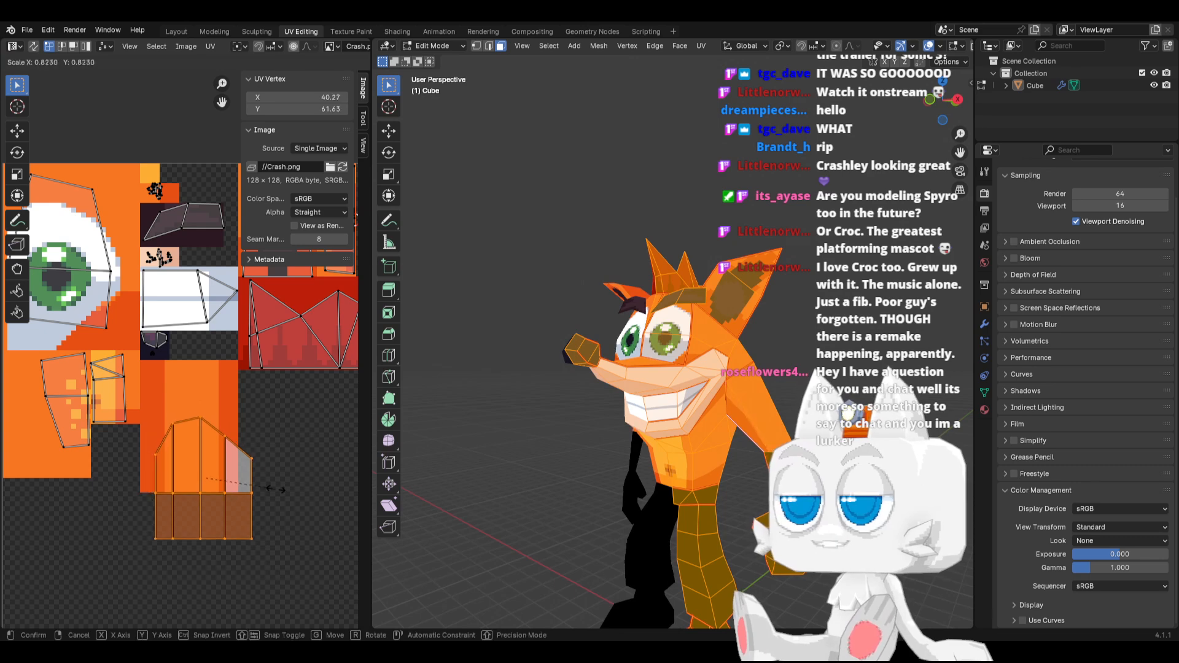
click(270, 488)
key(g)
click(256, 446)
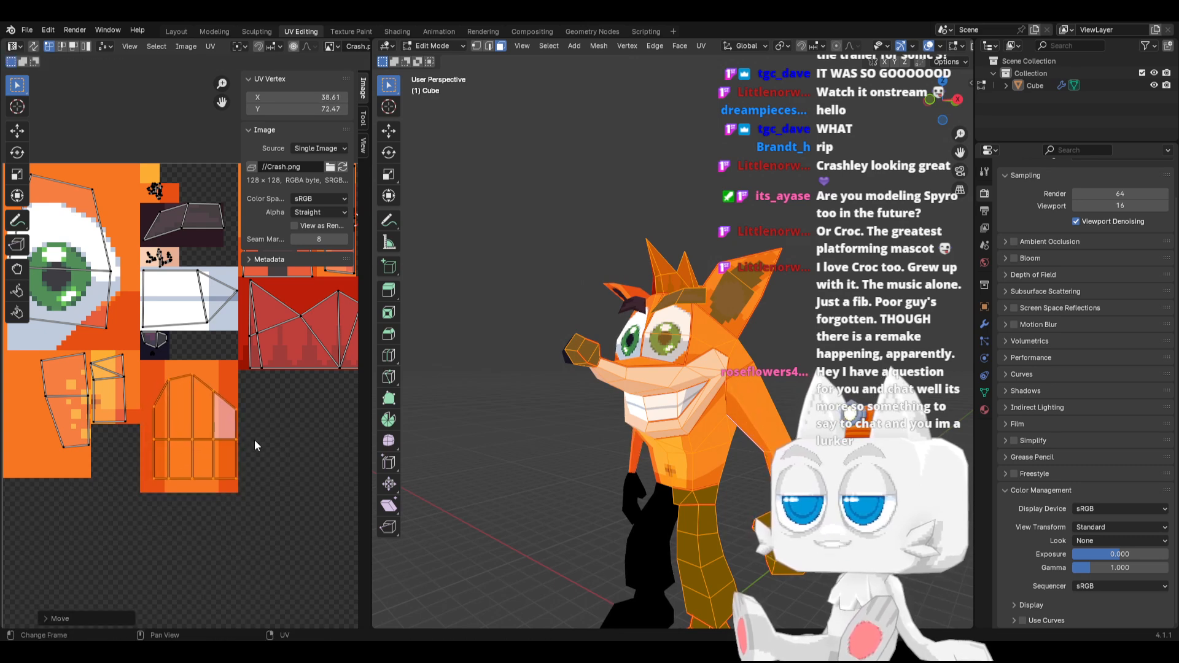
Move the arm island's second column from the right along X to about 43.88, onto the dark strip's edge
scroll(240, 459, up, 1)
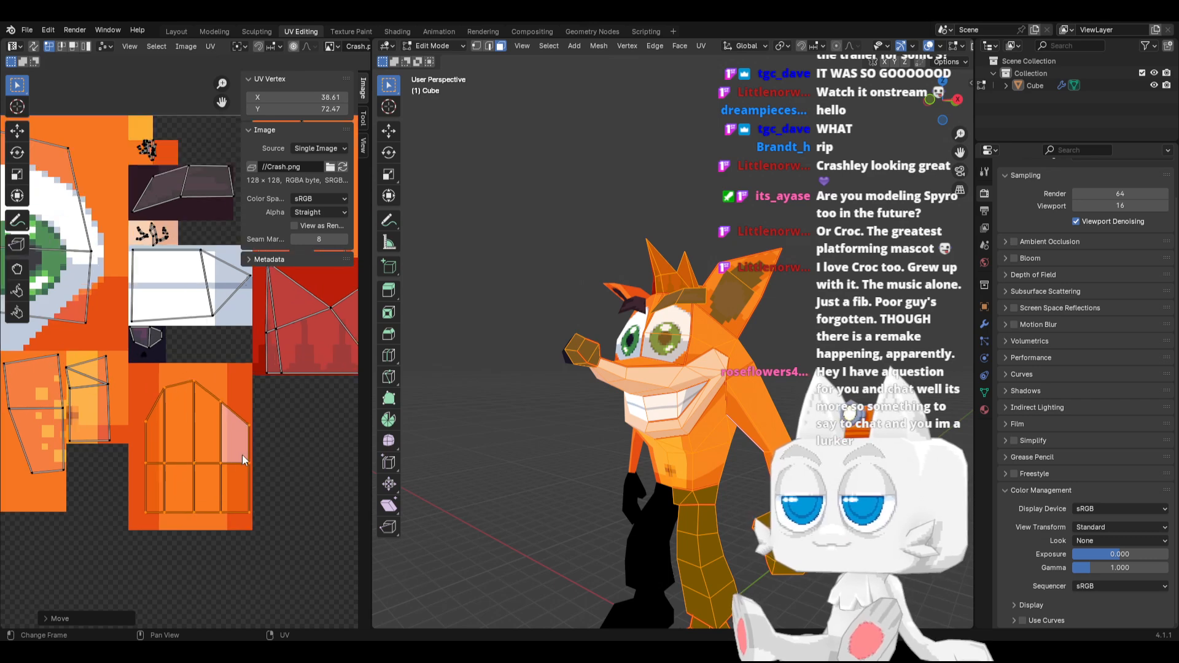
drag(215, 392, 227, 539)
key(g)
key(x)
click(234, 536)
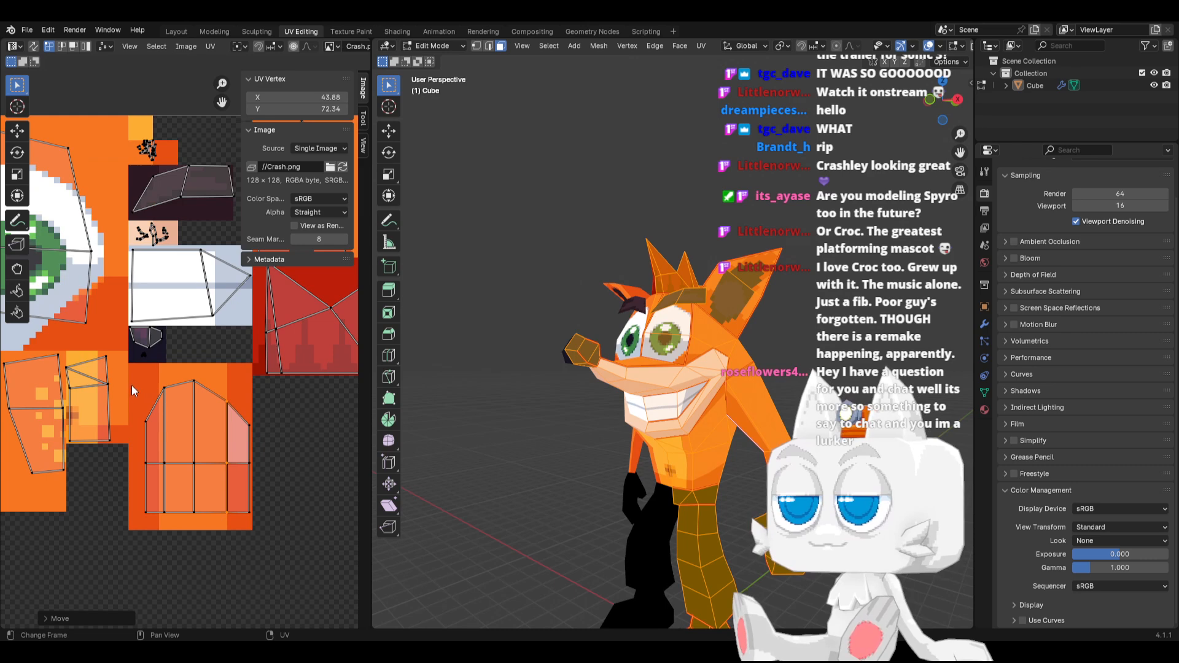
Move the arm island's two leftmost vertex columns outward along X to a midpoint of 32.00
drag(133, 391, 178, 539)
key(g)
key(x)
click(158, 439)
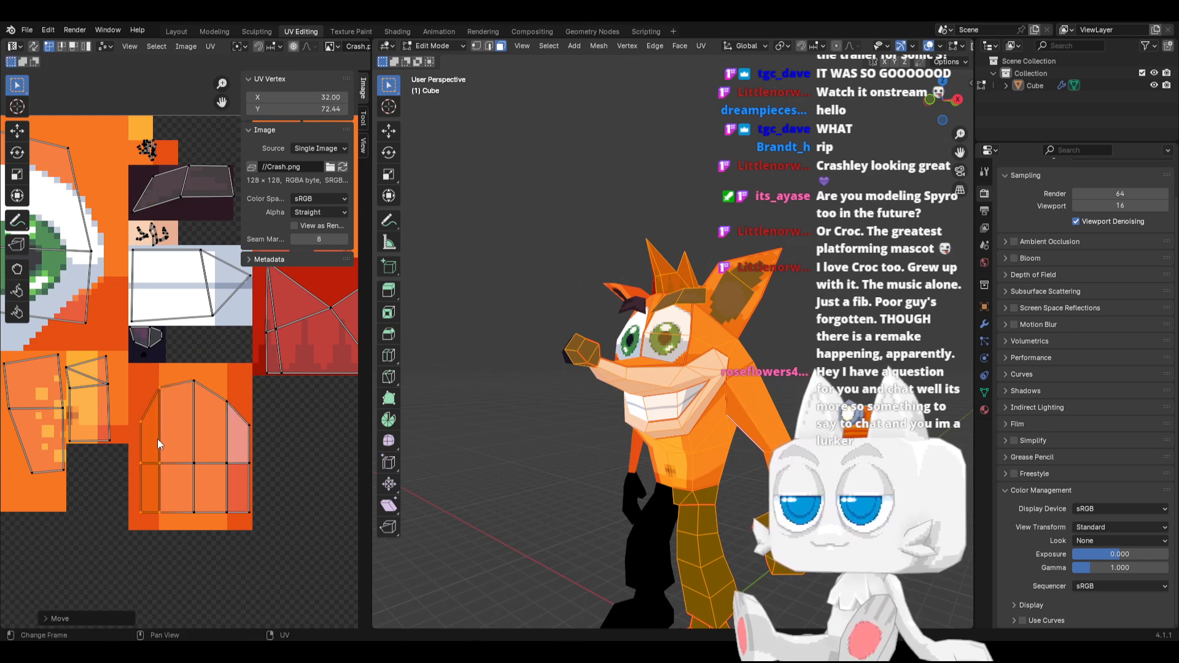
Stretch the whole arm UV island along Y to fill the orange block and snap its vertices to whole pixels
key(l)
key(s)
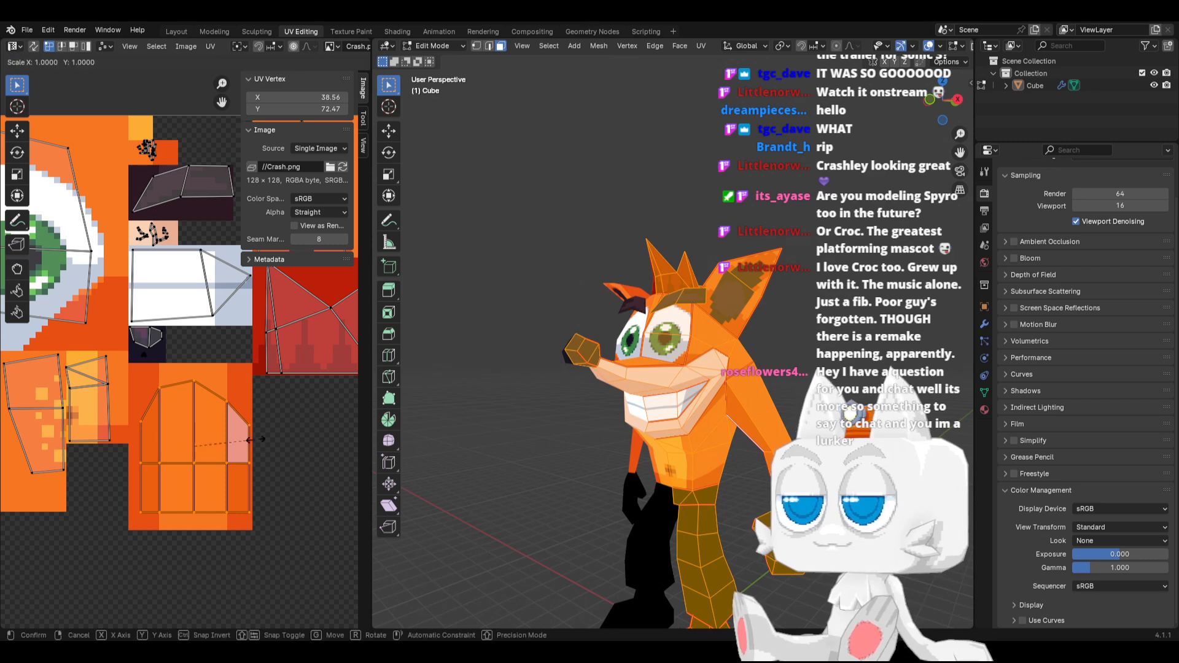
key(y)
click(267, 439)
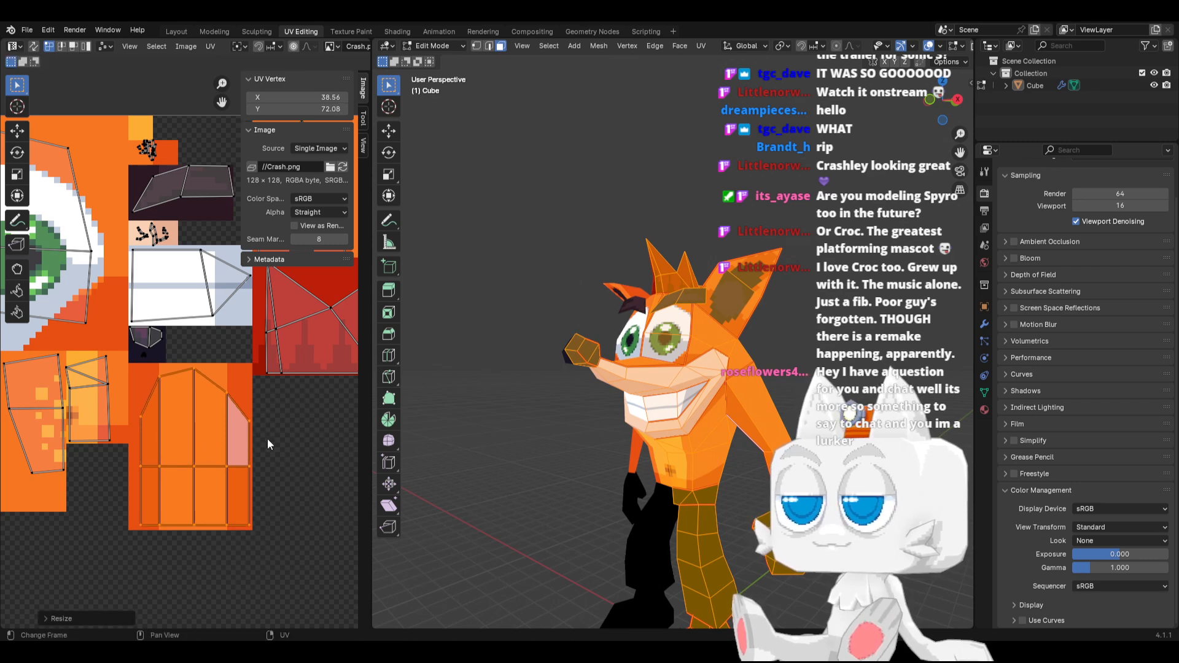
key(shift+s)
click(190, 443)
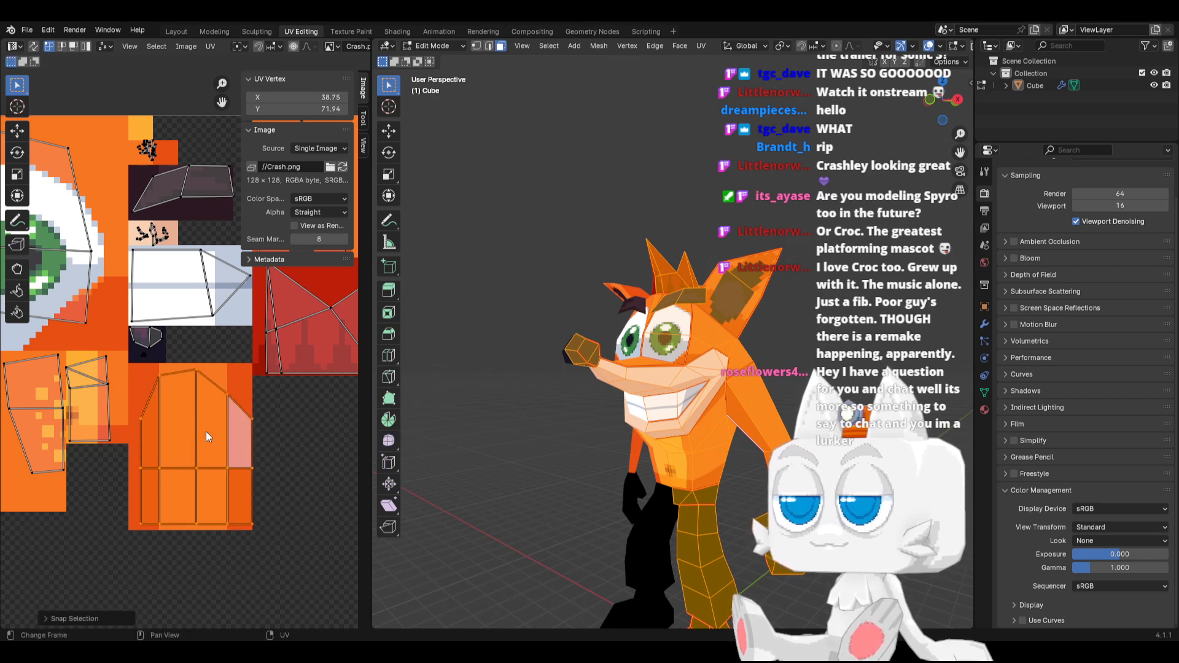
Move the arm island's centre vertex column by -0.5 along X to 38.50
drag(179, 356, 218, 544)
text(gx-.)
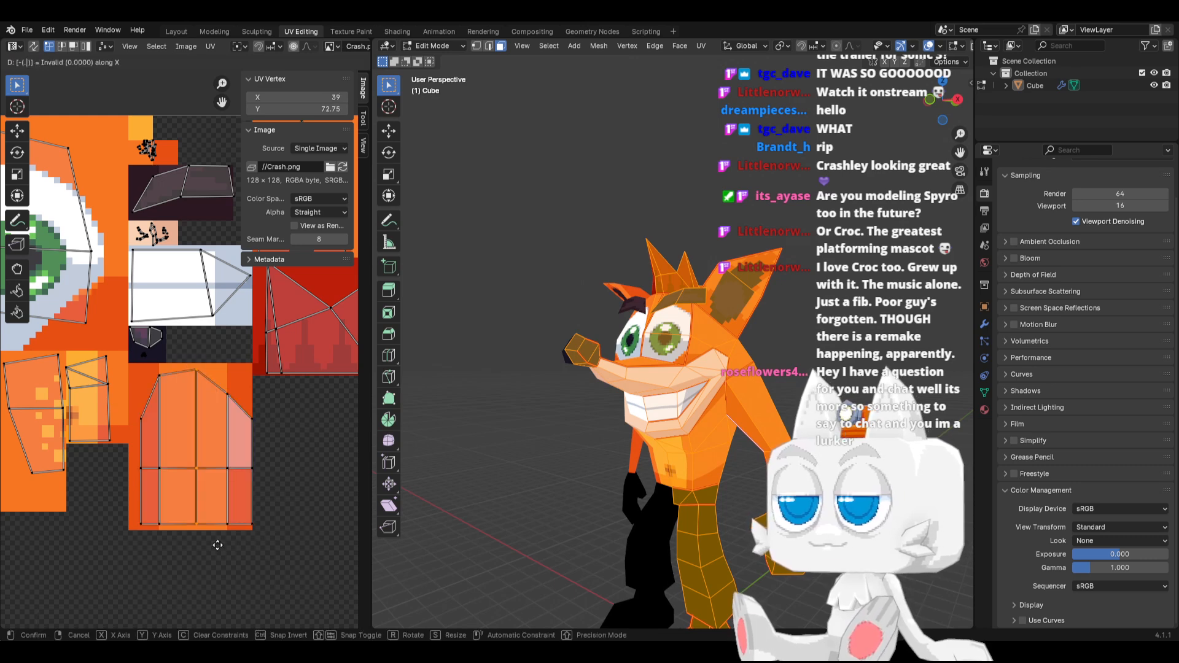
text(5)
key(Return)
Check the arm's shading from behind and in front, isolating the upper arm face to locate it on the texture
key(Tab)
middle_drag(722, 458, 580, 466)
key(Tab)
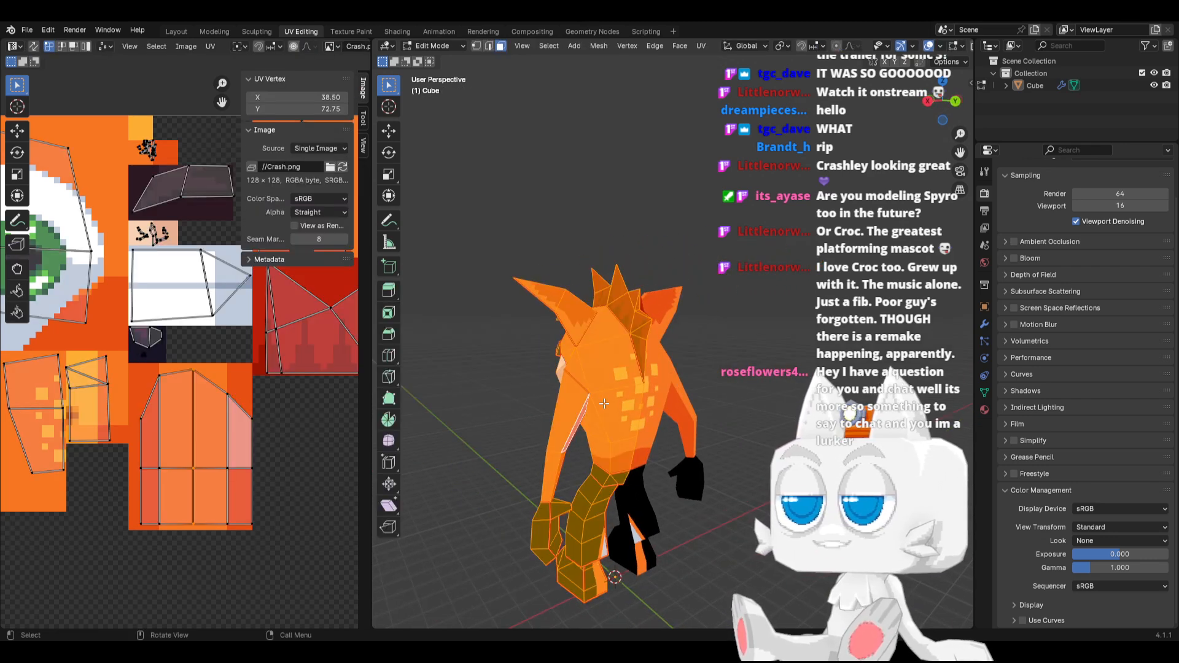
click(578, 404)
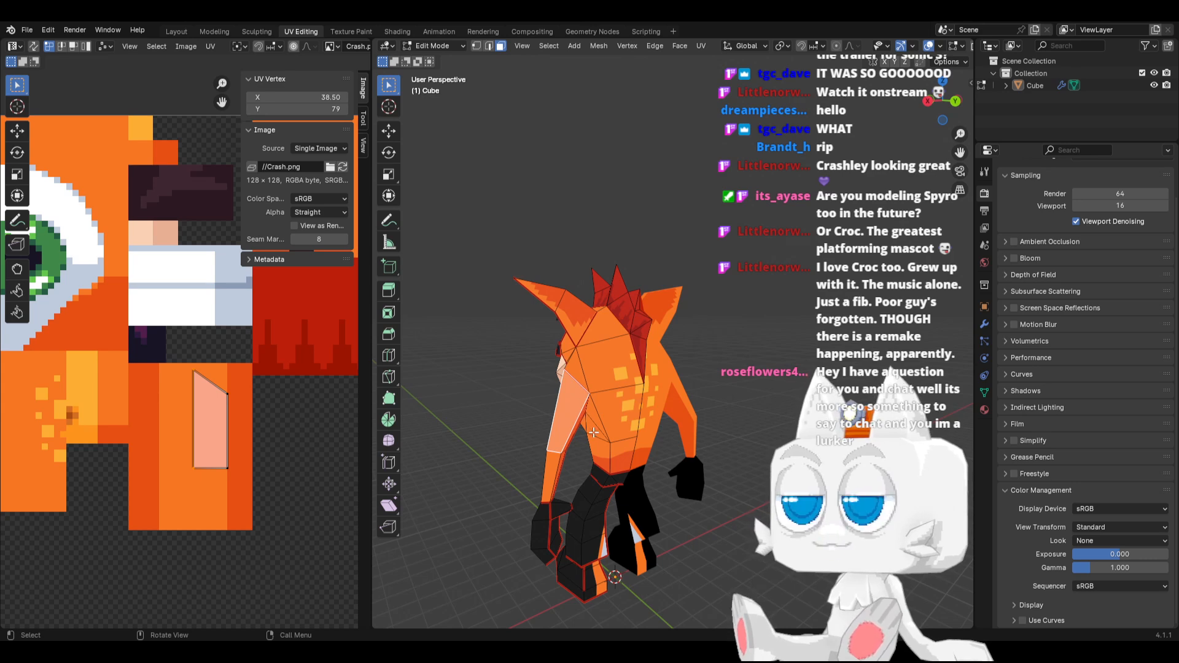
middle_drag(593, 432, 690, 437)
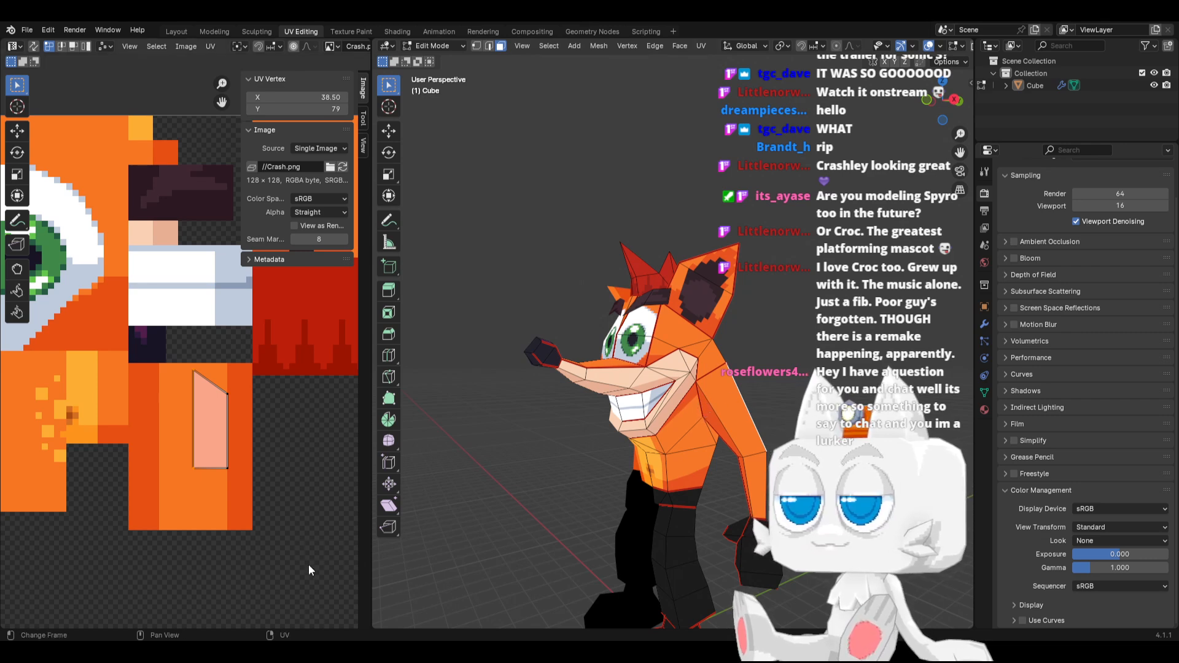
Switch to the pixel editor and paint dark orange #e75013 shading with a stepped diagonal edge in the arm block's upper right
key(alt+Tab)
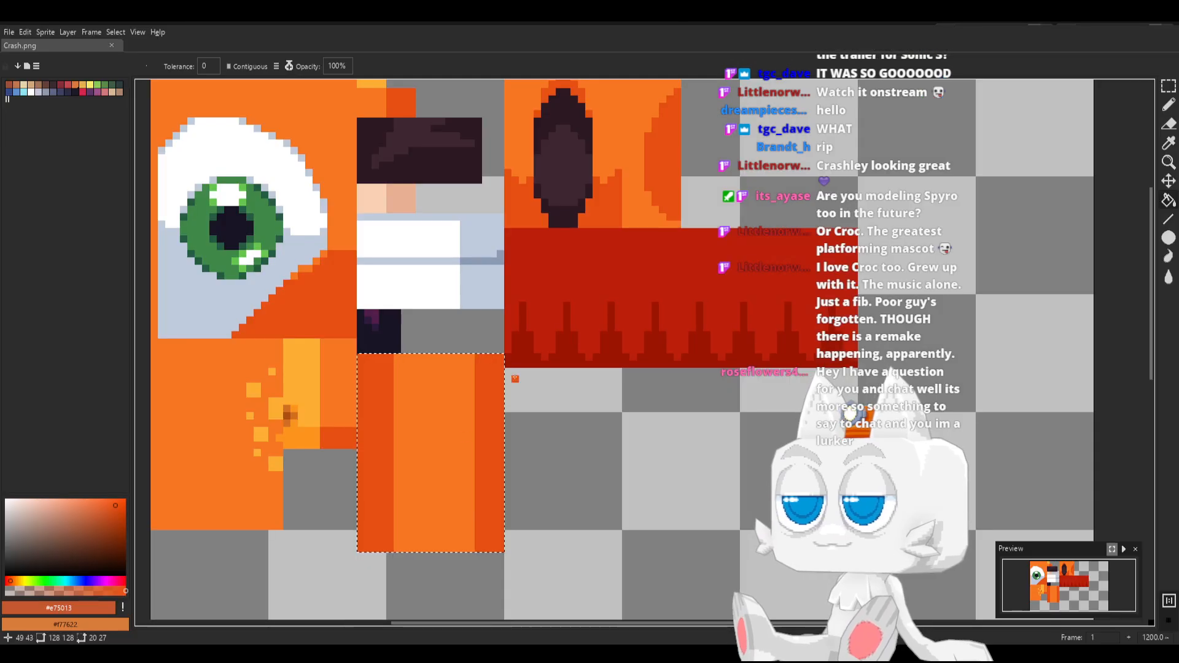
key(i)
key(b)
click(456, 394)
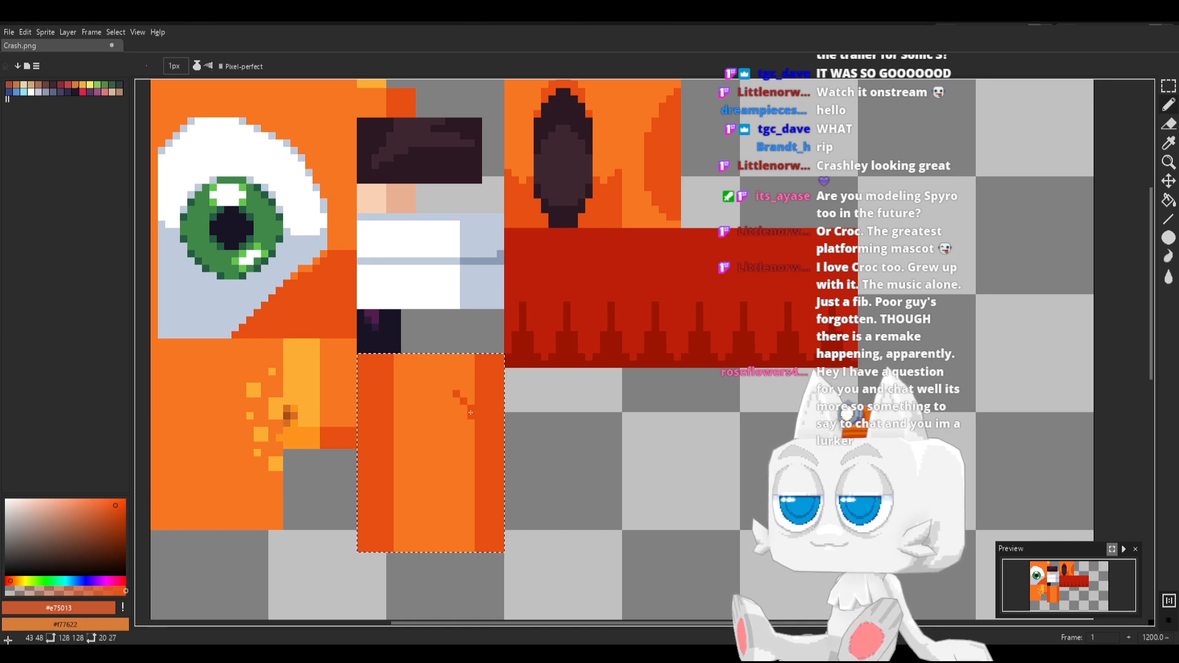
mouse_move(463, 399)
mouse_down()
mouse_move(468, 415)
mouse_move(458, 357)
mouse_up()
key(g)
Cover the arm block's upper-left corner with light orange #f77622 and save Crash.png
alt+click(405, 405)
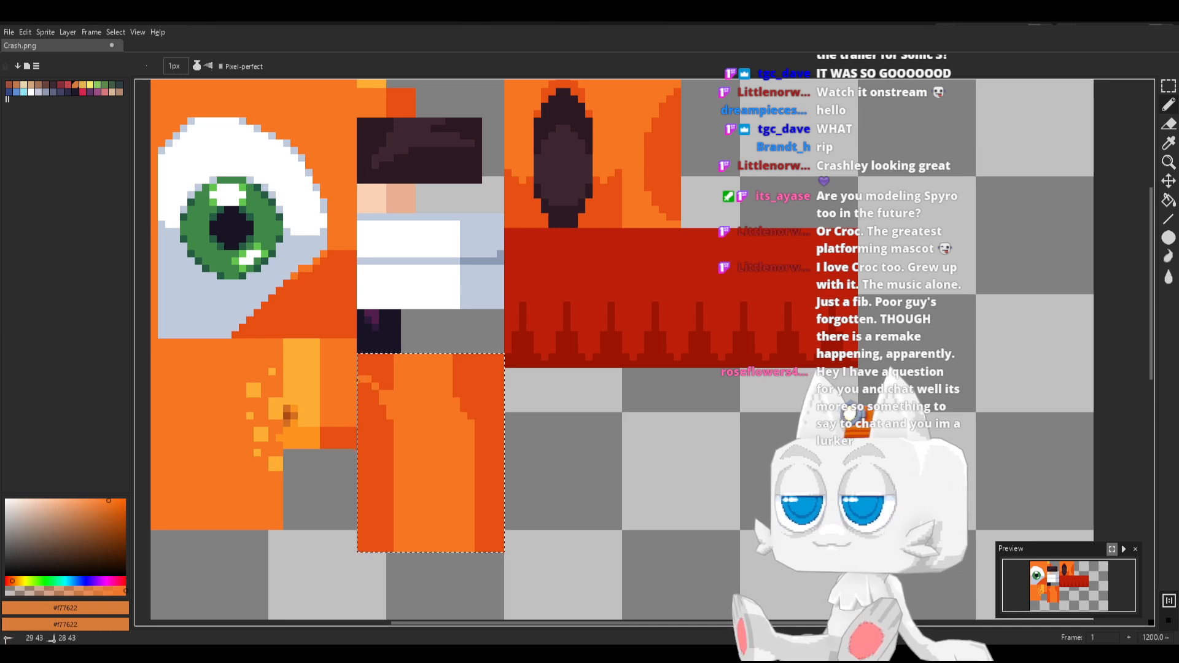
key(g)
key(ctrl+s)
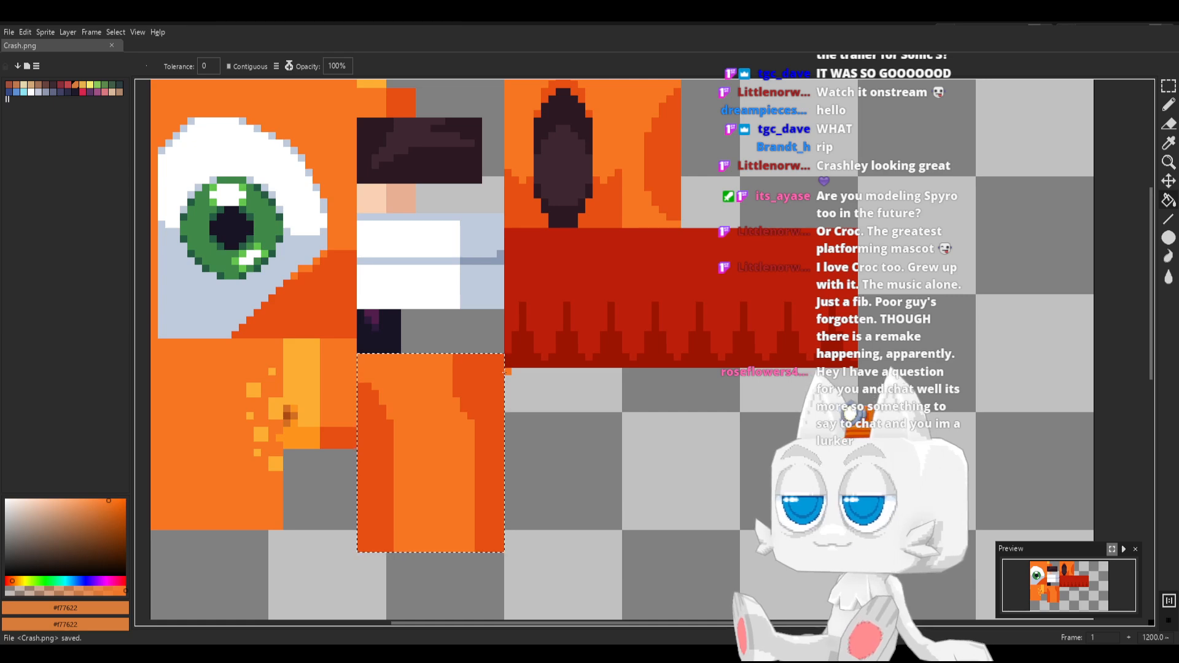
Switch back to Blender and reload the Crash.png texture
key(alt+Tab)
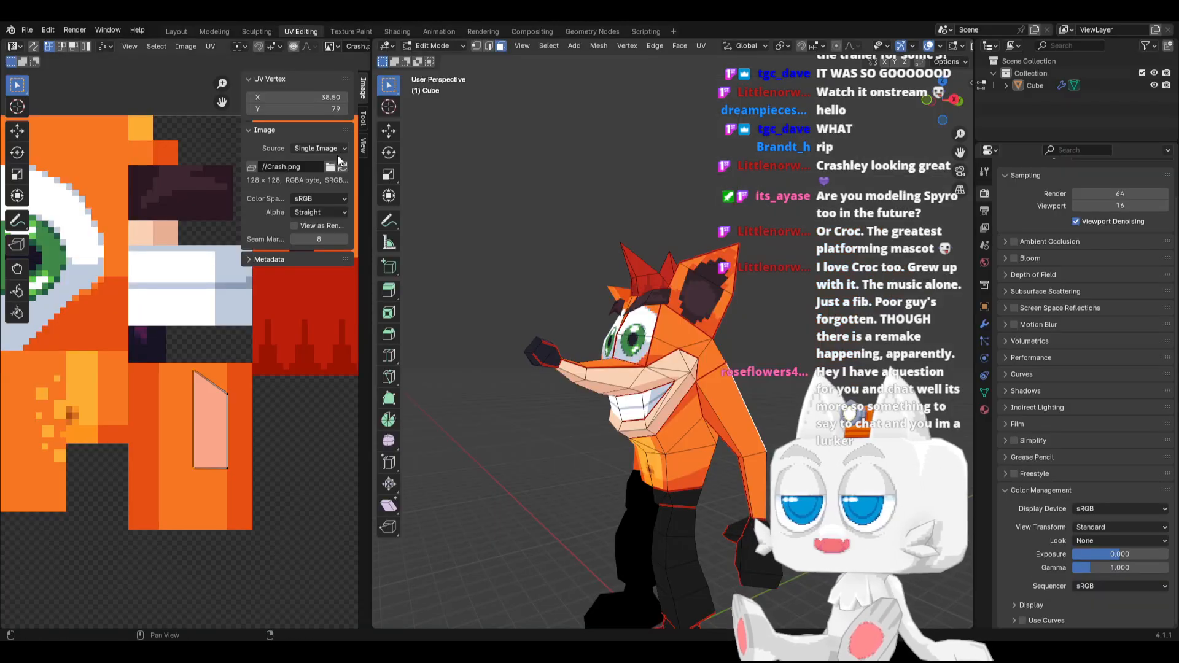
click(345, 172)
middle_drag(678, 396, 701, 395)
Show all UVs and raise the arm island's top-left corner vertex along Y to about 82.69
key(a)
scroll(147, 431, up, 2)
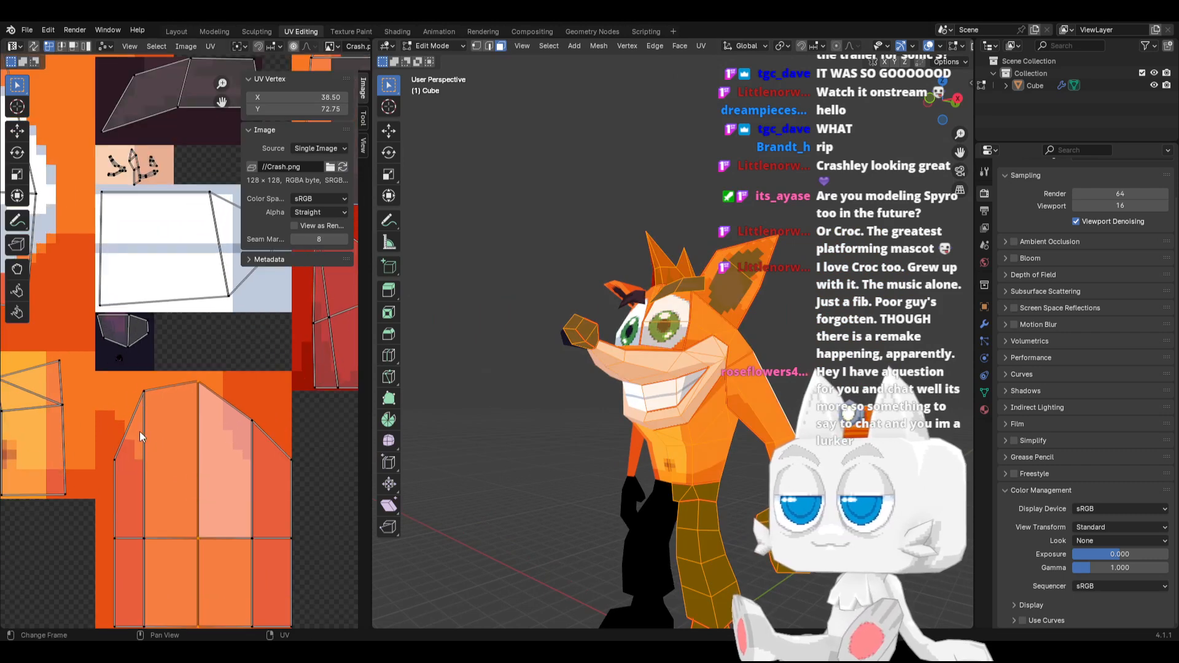
click(114, 459)
key(g)
key(y)
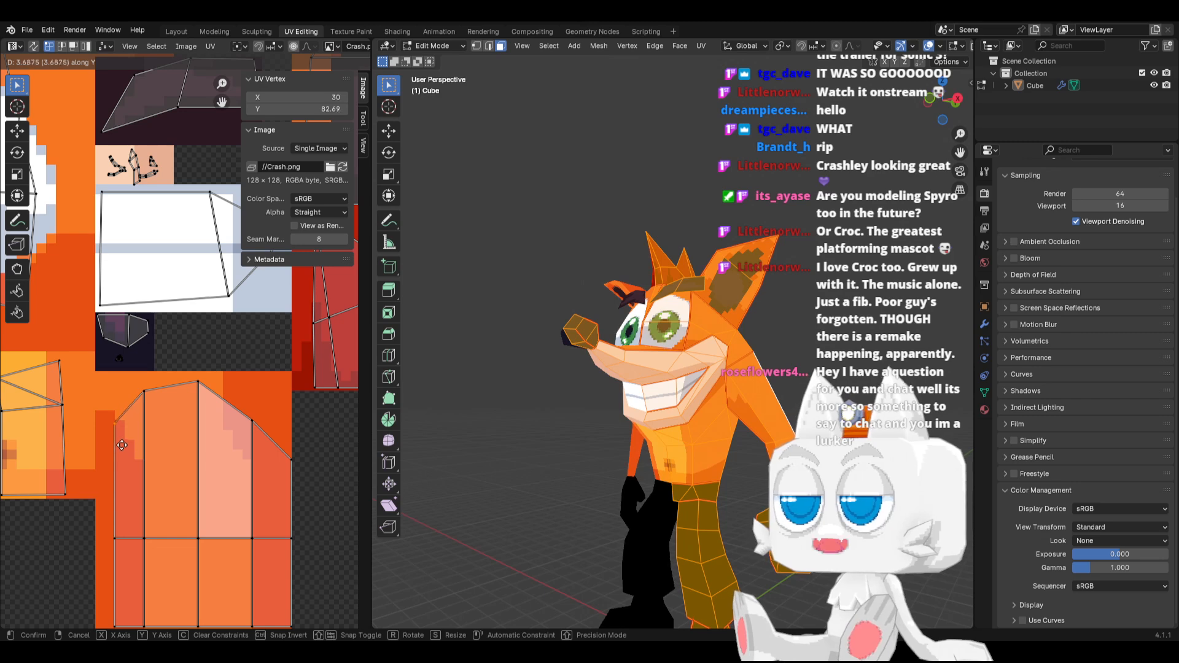
click(122, 444)
Flatten the top vertices of the arm island's three inner columns by scaling them to 0 along Y
drag(138, 377, 259, 441)
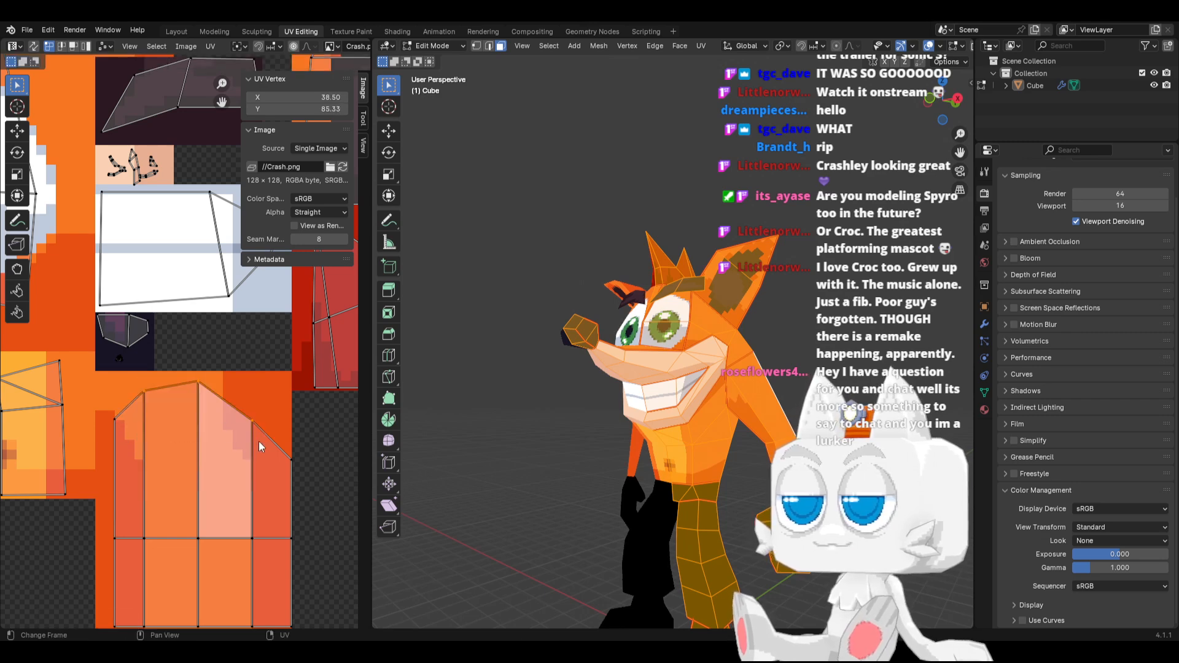
key(s)
key(y)
key(0)
key(Return)
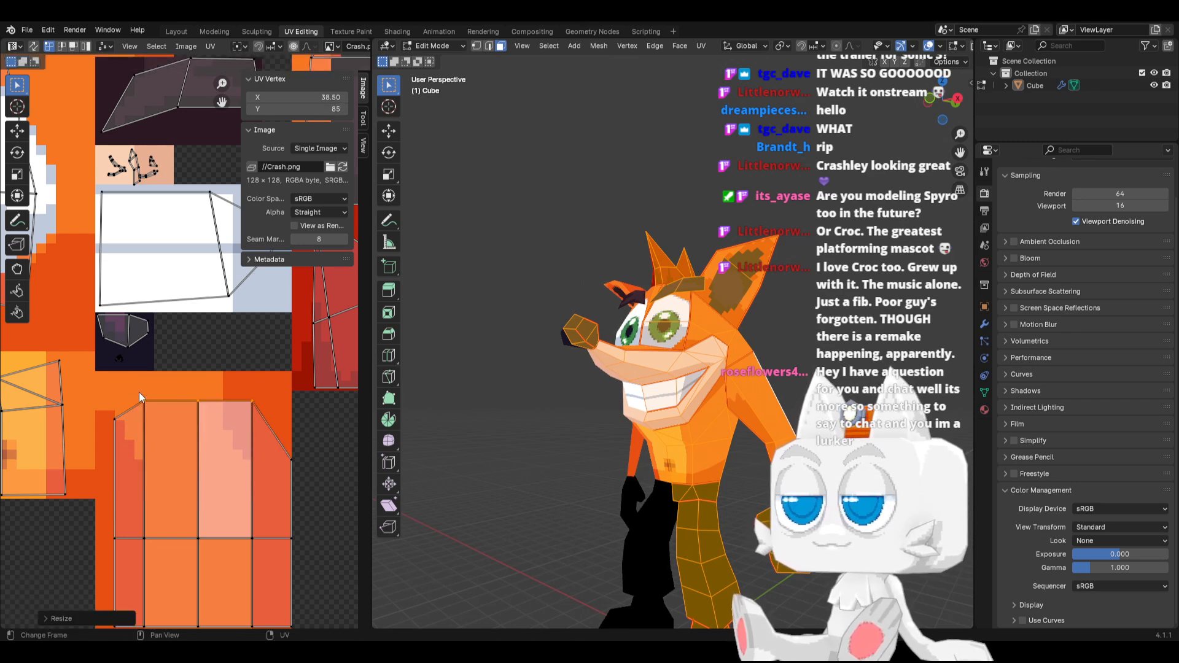
Flatten the arm island's four leftmost top vertices to 0 along Y and move them to Y 84.62
drag(103, 401, 263, 462)
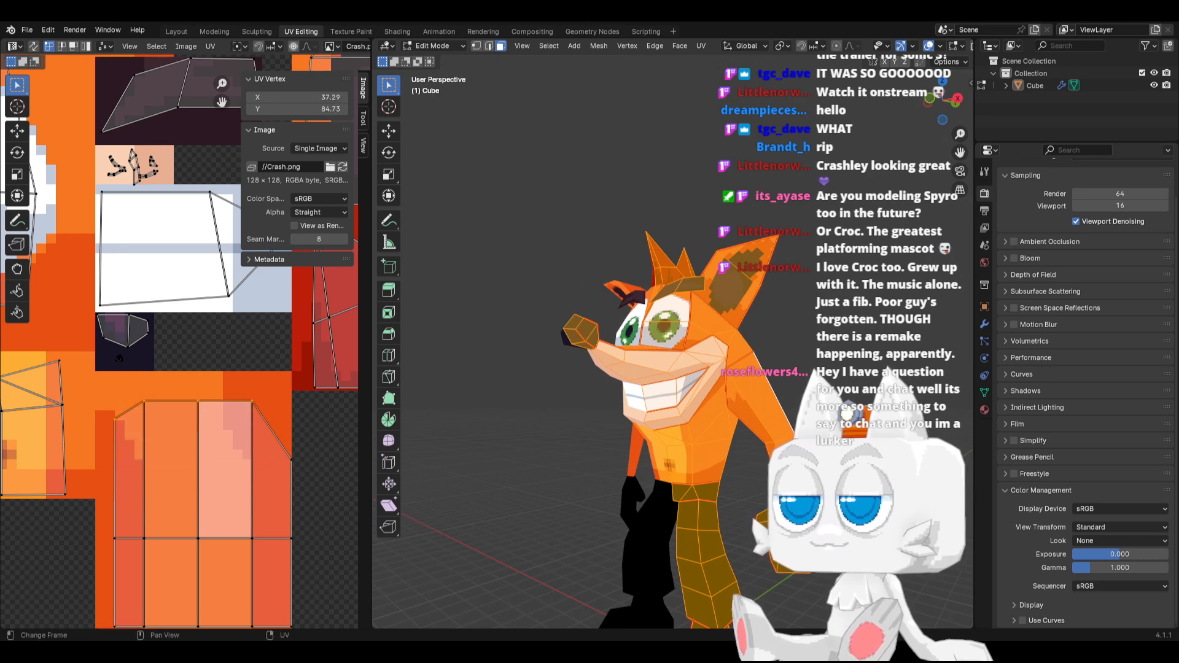
key(s)
key(y)
key(0)
key(Return)
key(g)
key(y)
click(263, 448)
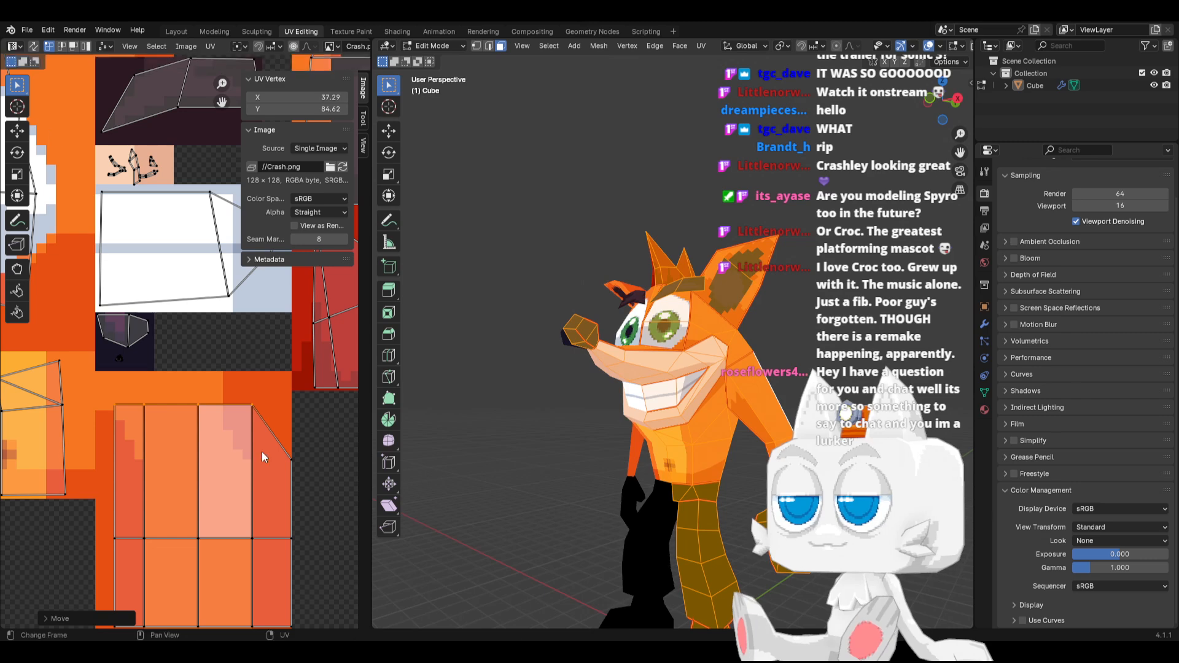
Set the arm island's leftmost vertex column to X 29 and check the model from the front
scroll(114, 388, down, 1)
drag(114, 388, 144, 599)
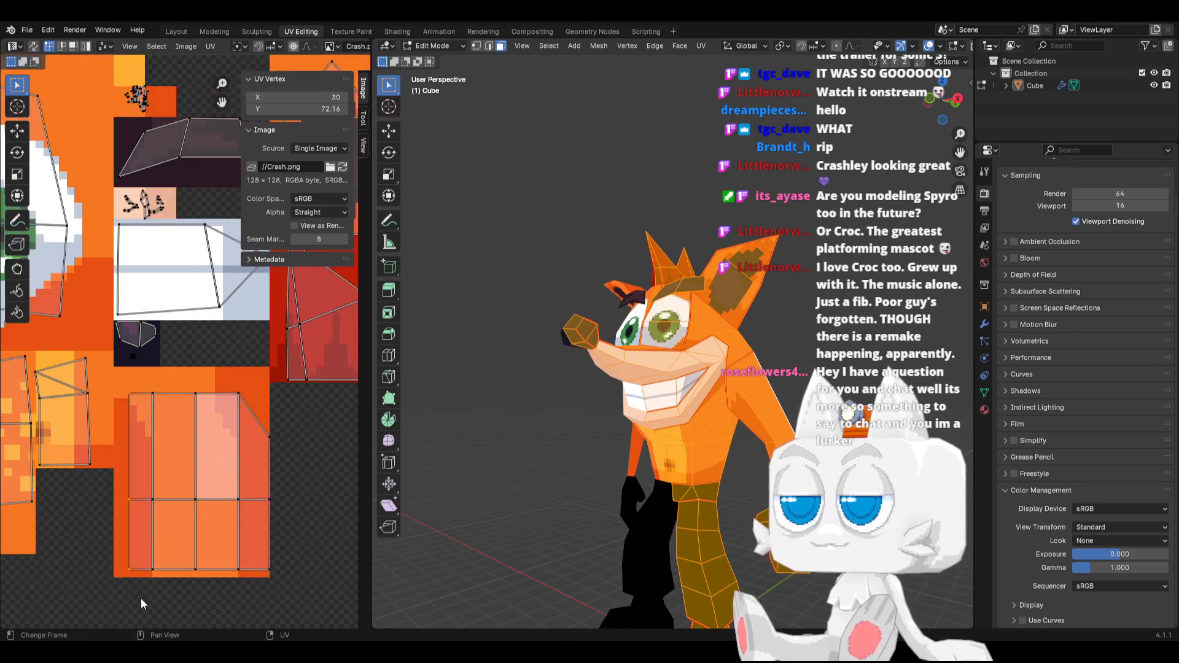
click(252, 98)
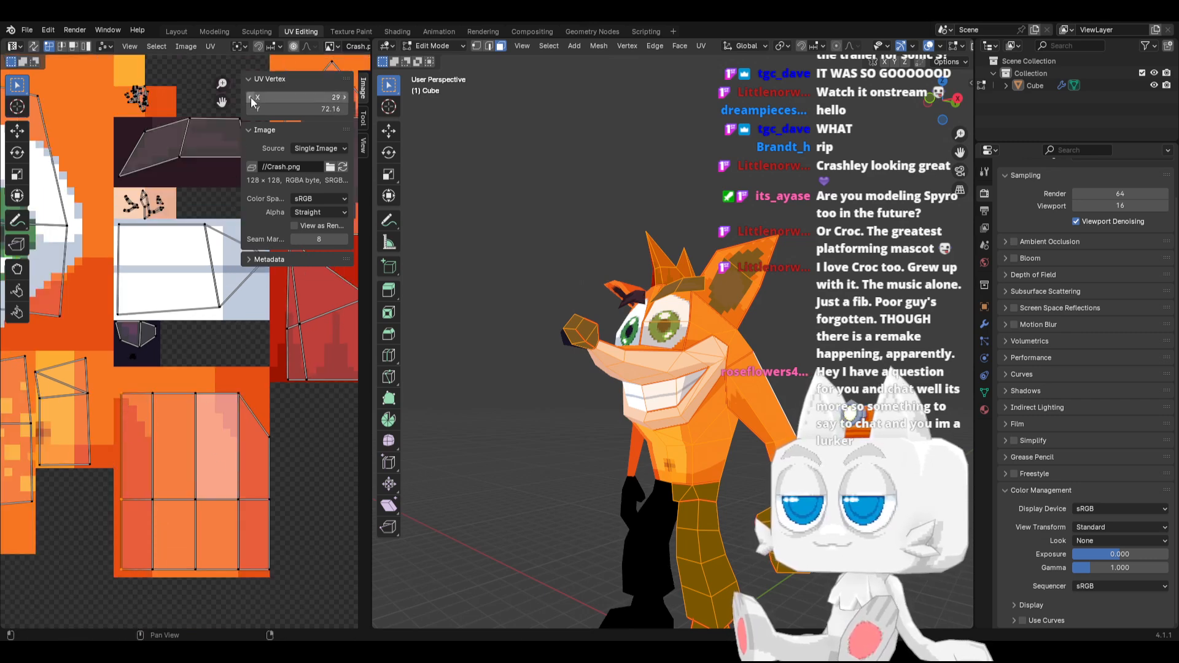
key(Tab)
middle_drag(726, 458, 761, 451)
key(Tab)
scroll(761, 452, up, 2)
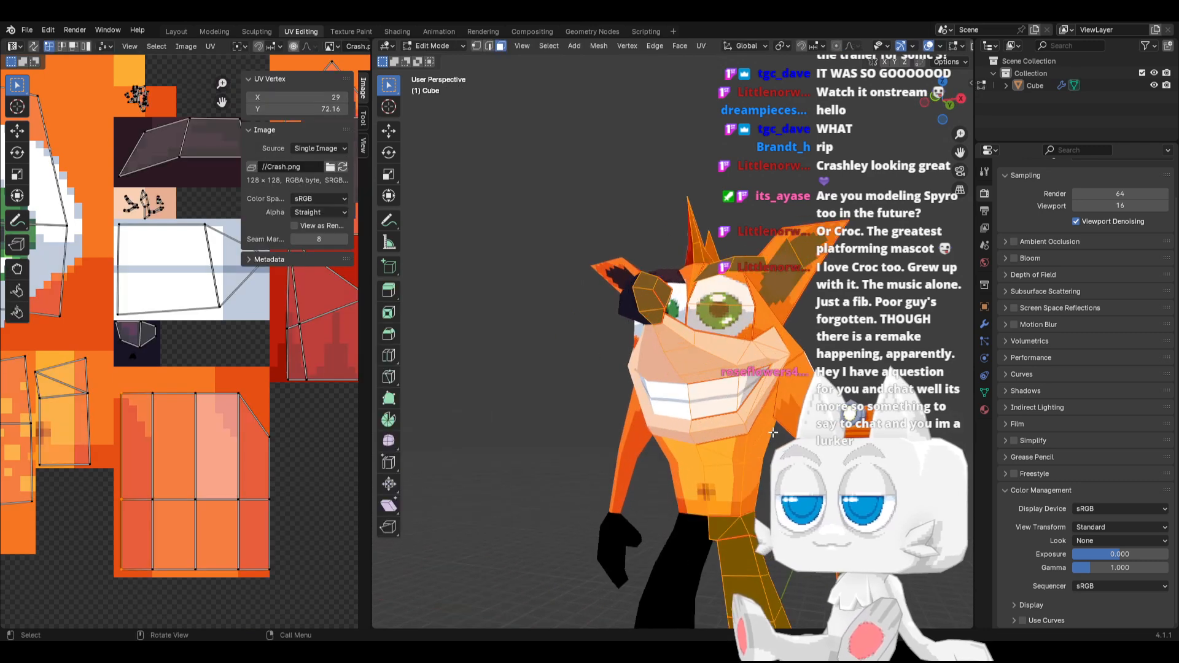
Lower the arm island's top-left vertex to Y 83.92 and raise the three inner top vertices to about Y 86.75
key(g)
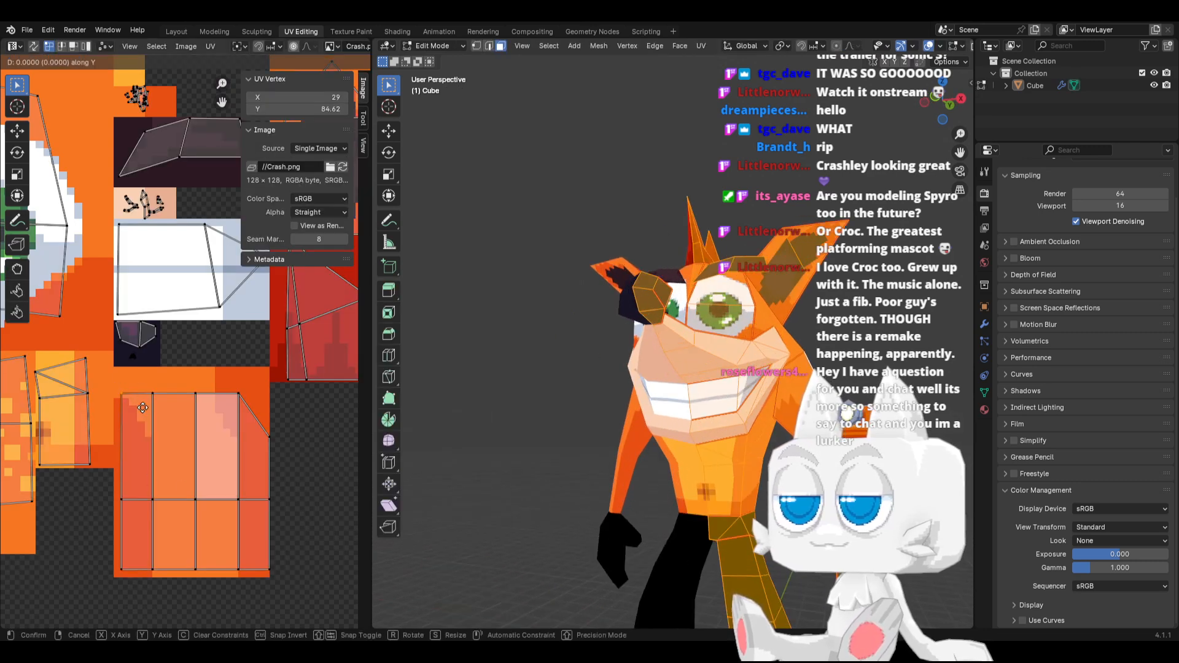
click(155, 389)
drag(154, 383, 250, 421)
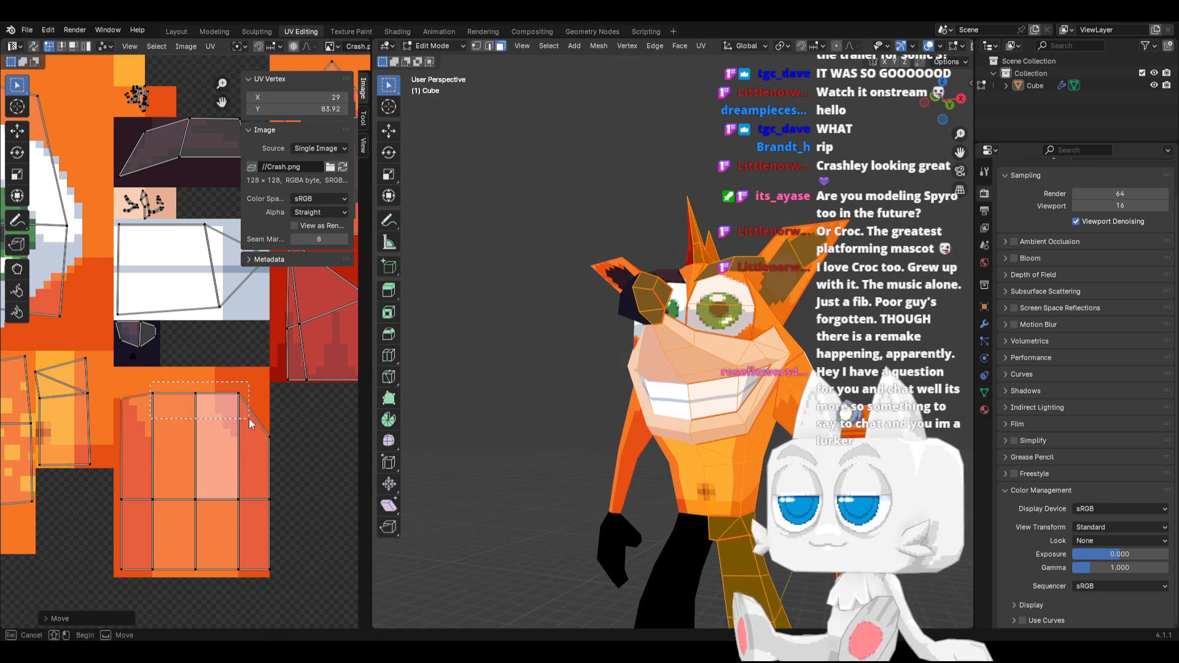
key(g)
key(y)
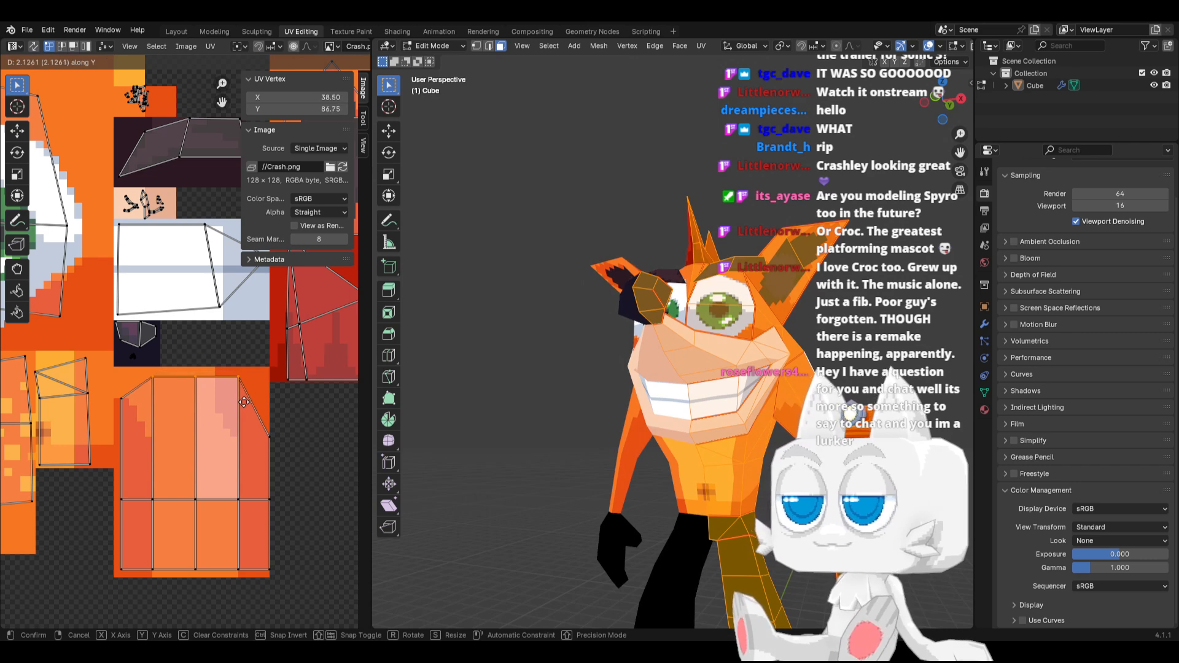
click(243, 402)
Raise the arm island's middle vertex row along Y to 72.42 and check the arms from behind
drag(113, 478, 249, 513)
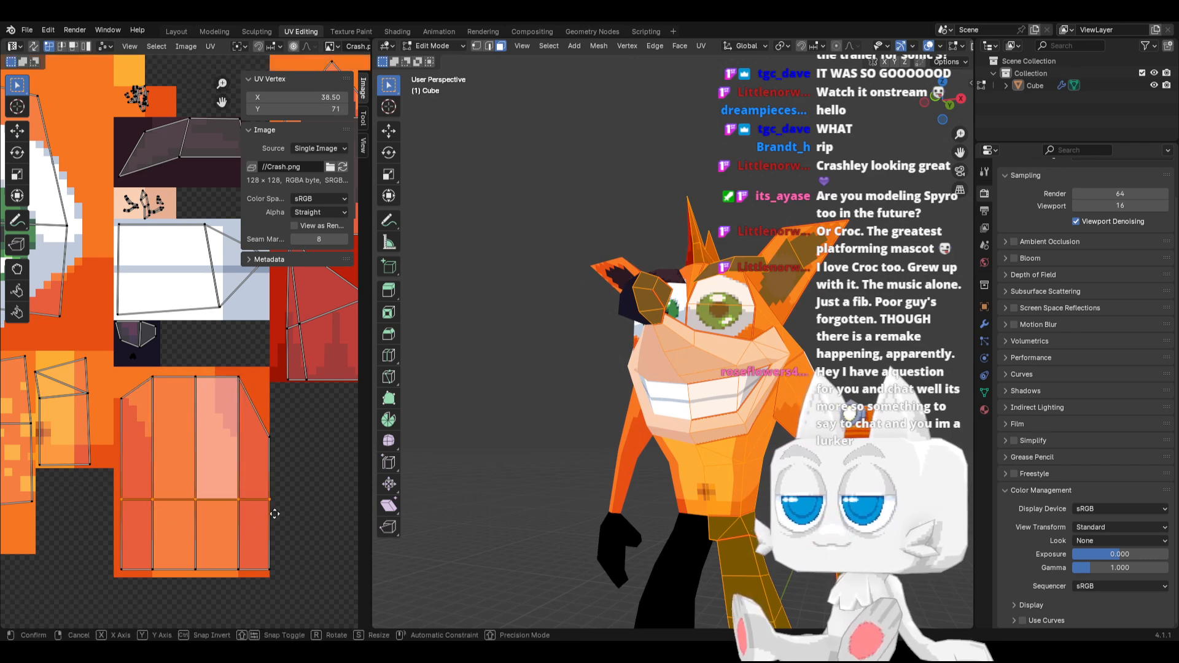
key(g)
key(y)
click(274, 507)
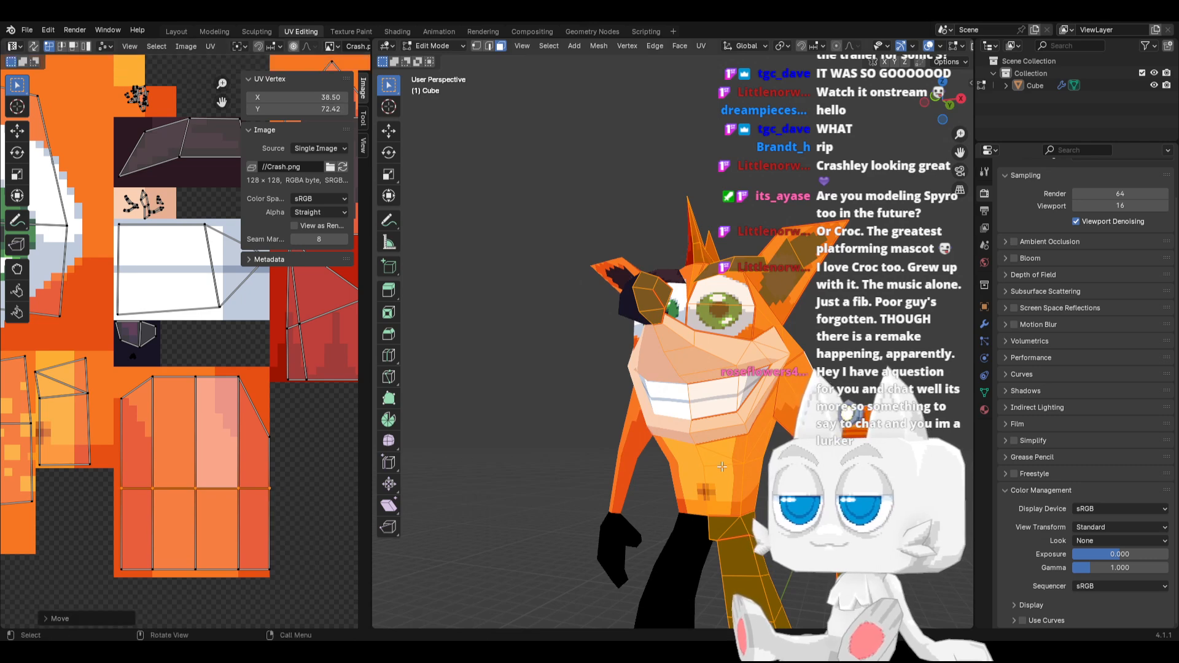
key(Tab)
middle_drag(783, 461, 604, 458)
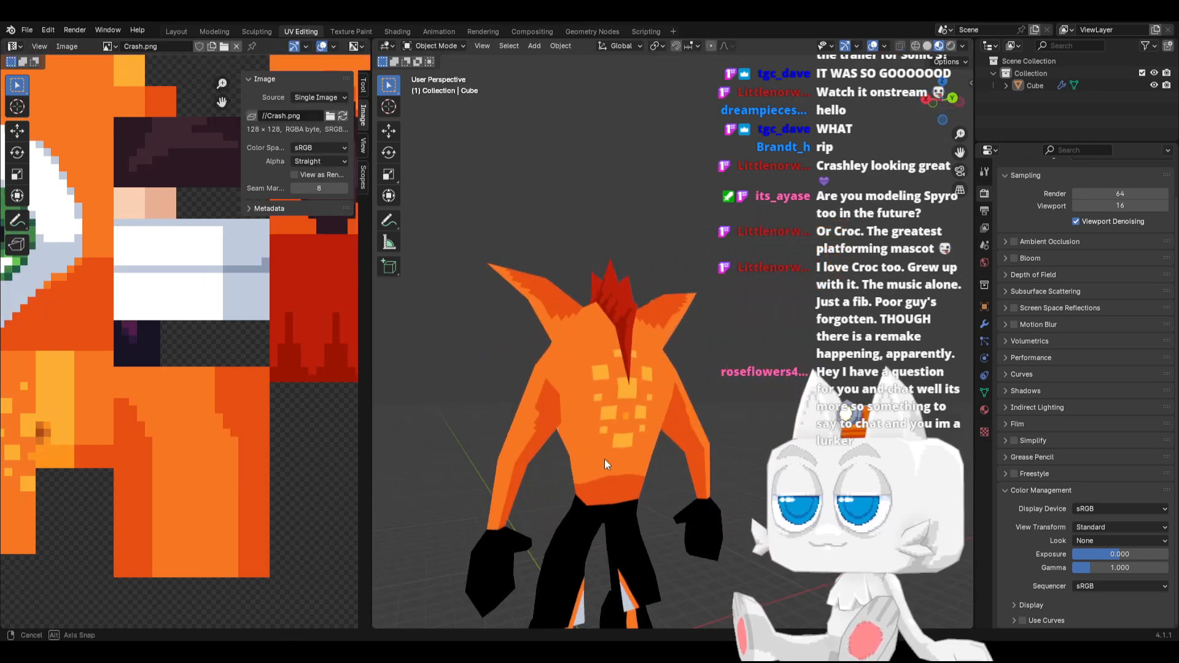
key(Tab)
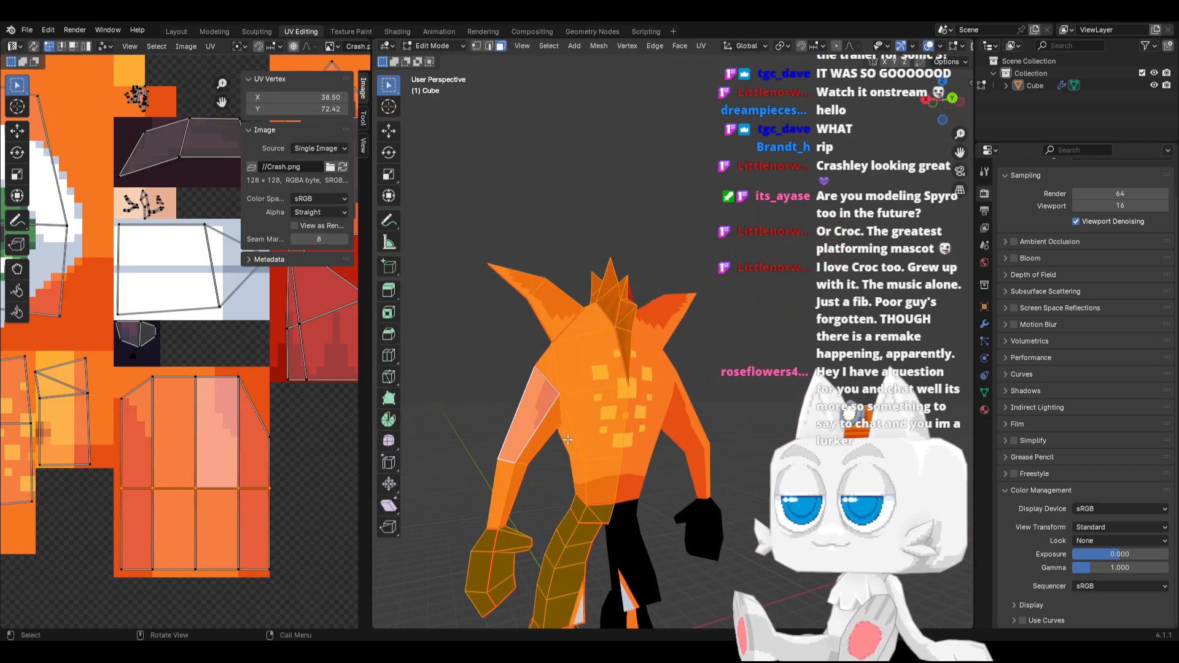
Lower the top vertex of the second column from the right and raise the top-right corner vertex to about Y 81.05
click(238, 377)
key(g)
key(y)
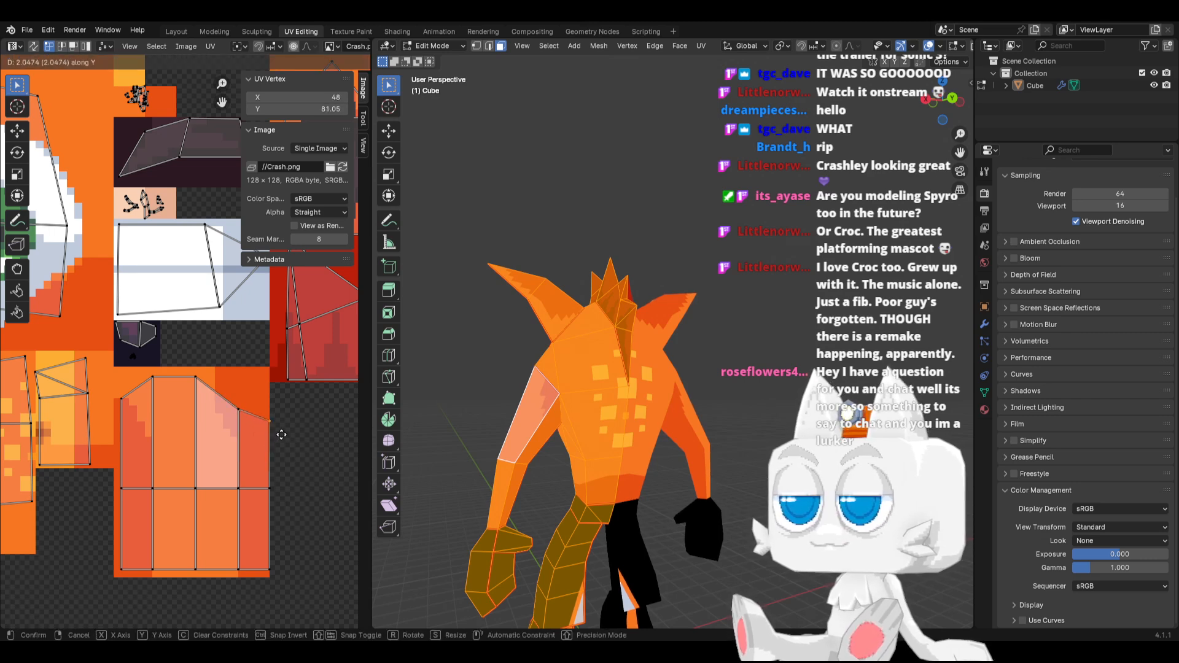
click(261, 422)
Lower the centre column's top vertex to Y 85.25 and adjust its right neighbour's top vertex to Y 82.03
click(197, 390)
key(g)
key(y)
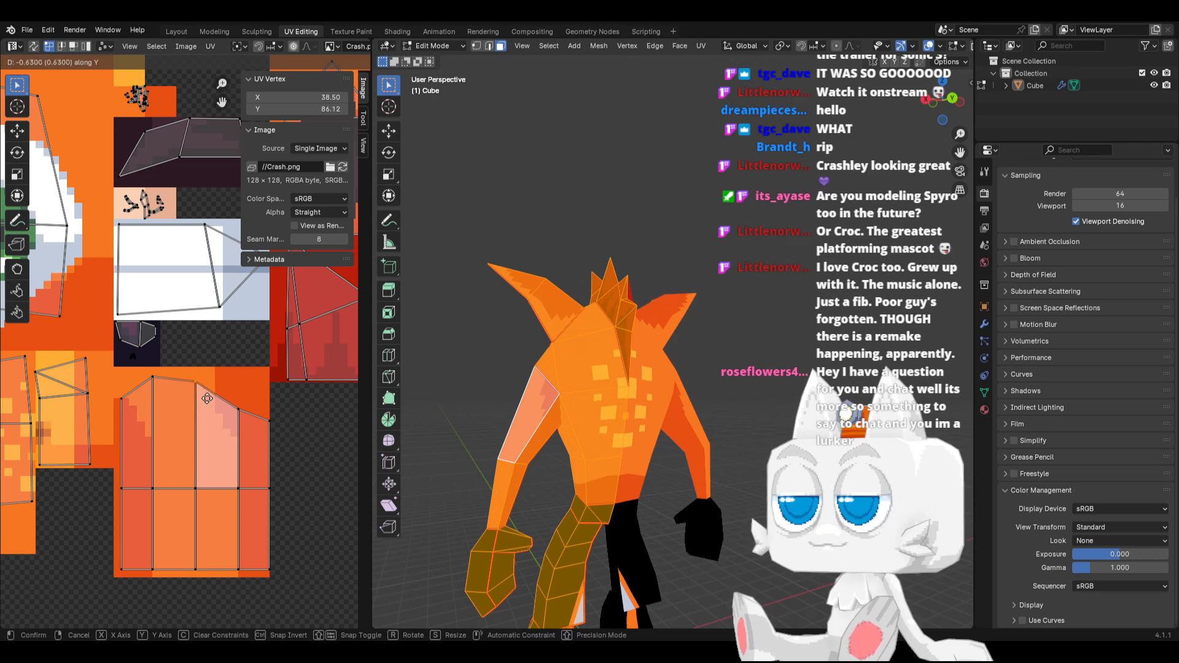
click(213, 403)
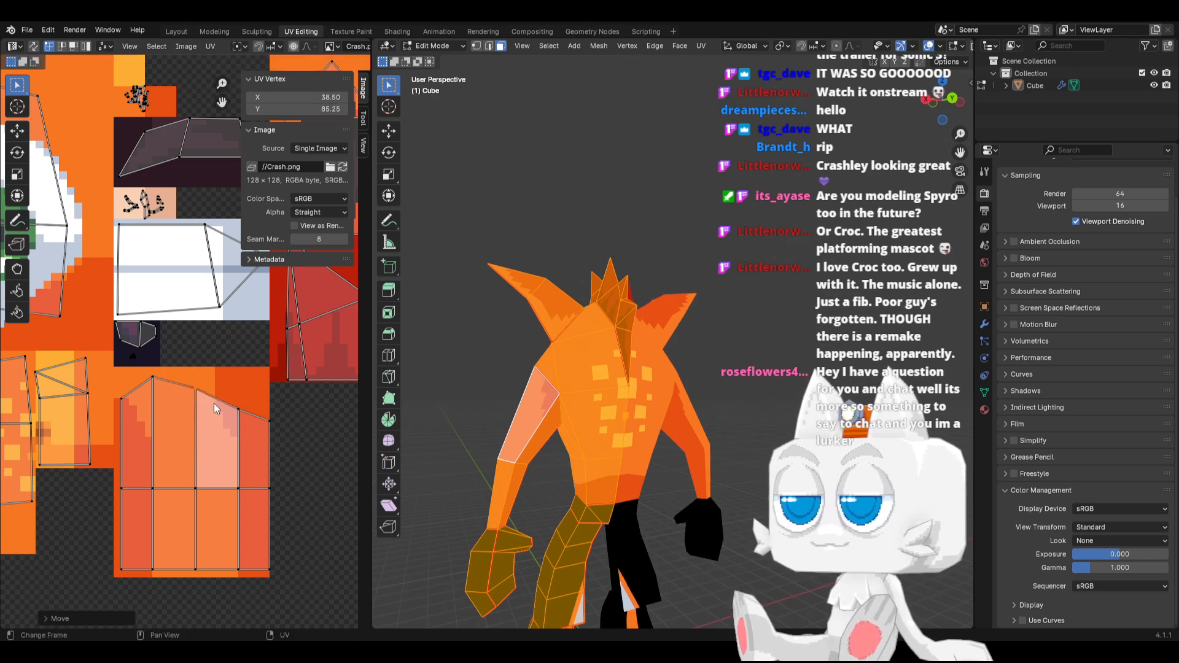
click(242, 410)
key(g)
key(y)
click(252, 421)
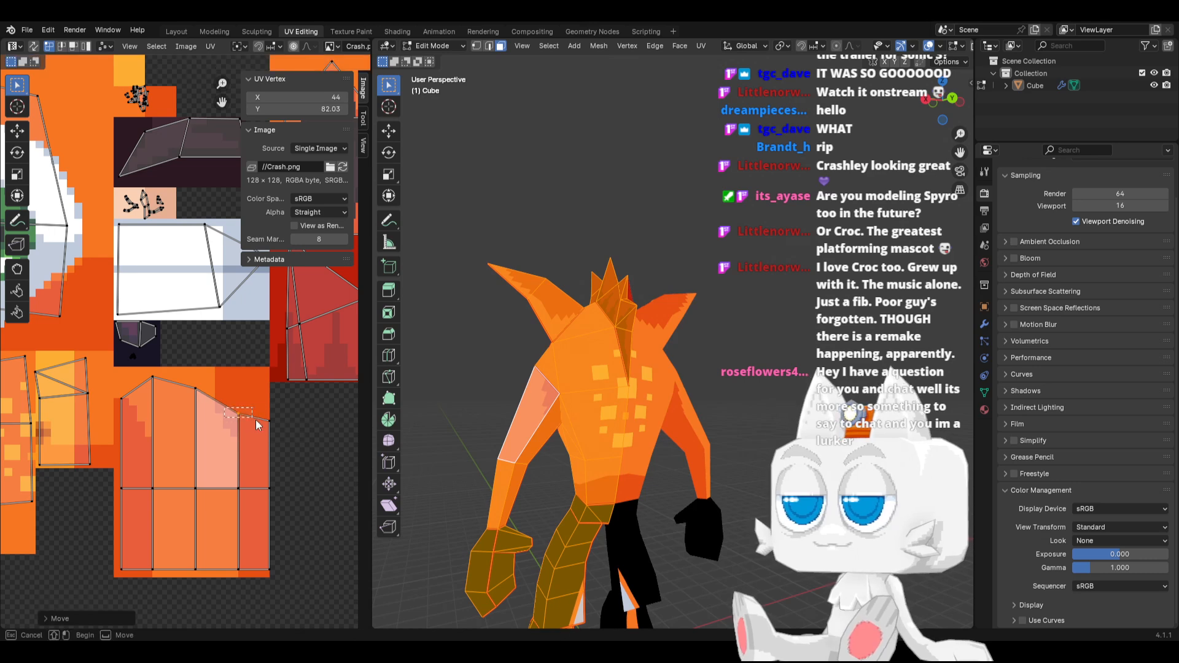
Flatten the arm island's two rightmost top vertices to 0 along Y and lower them to Y 80.99
shift+click(269, 425)
key(s)
key(y)
key(0)
key(Return)
key(g)
key(y)
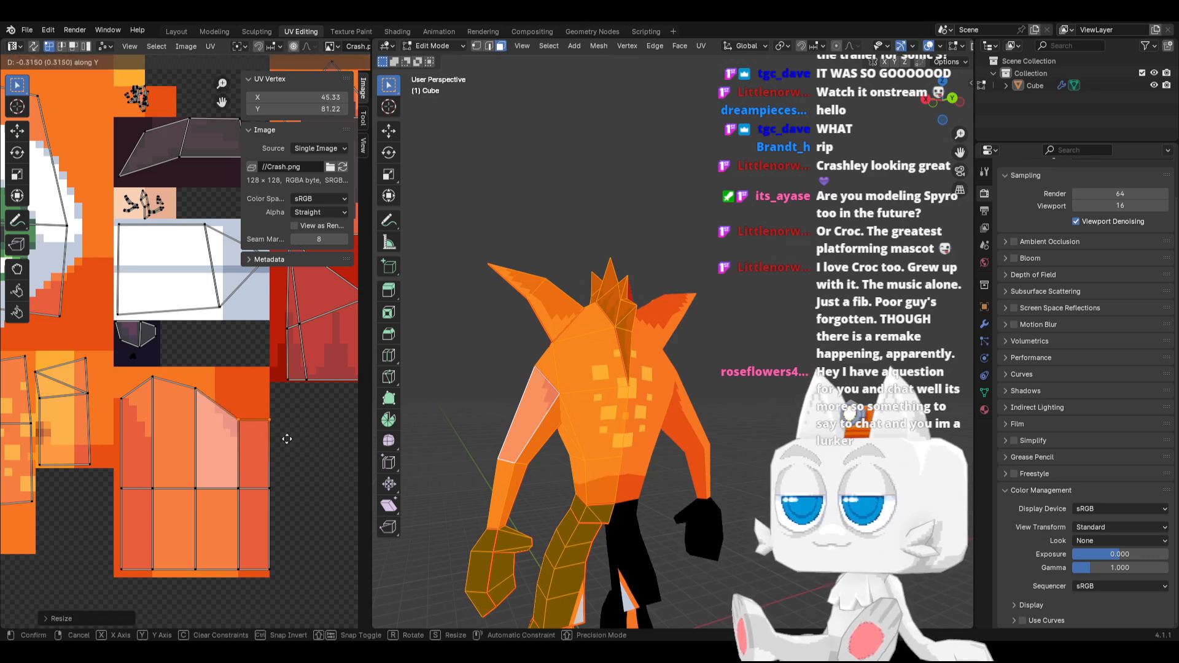
click(285, 441)
Raise the top vertex of the arm island's second column line from the right along Y to 81.85
click(240, 433)
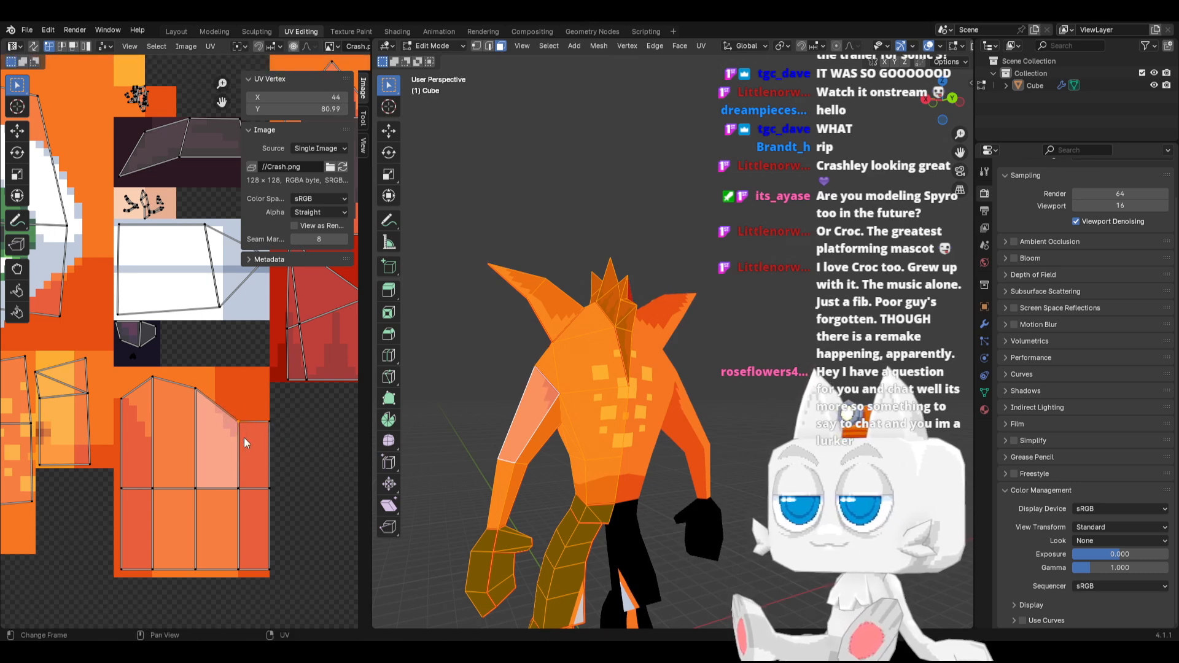
key(g)
key(y)
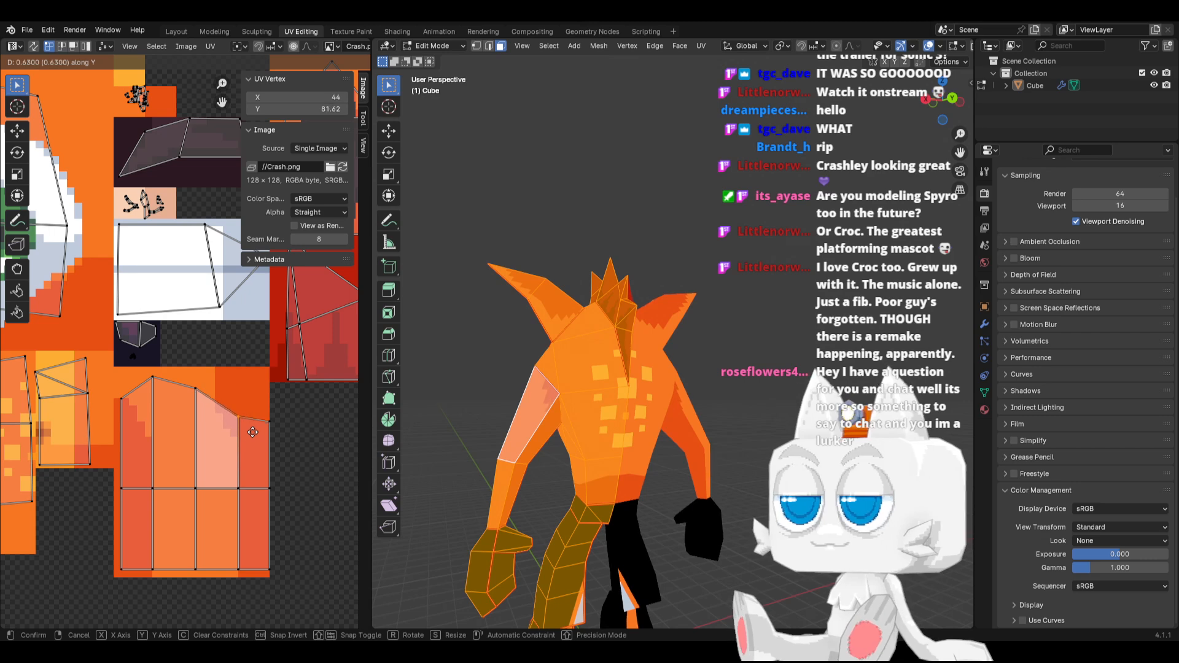
click(252, 431)
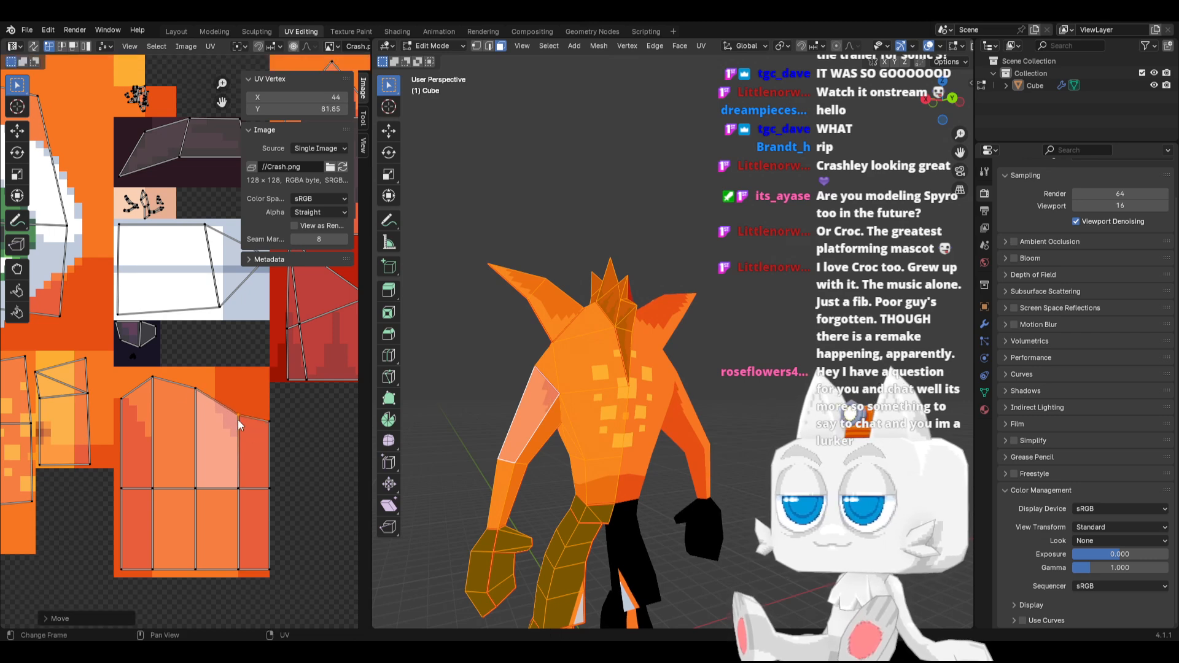
click(194, 390)
key(g)
key(y)
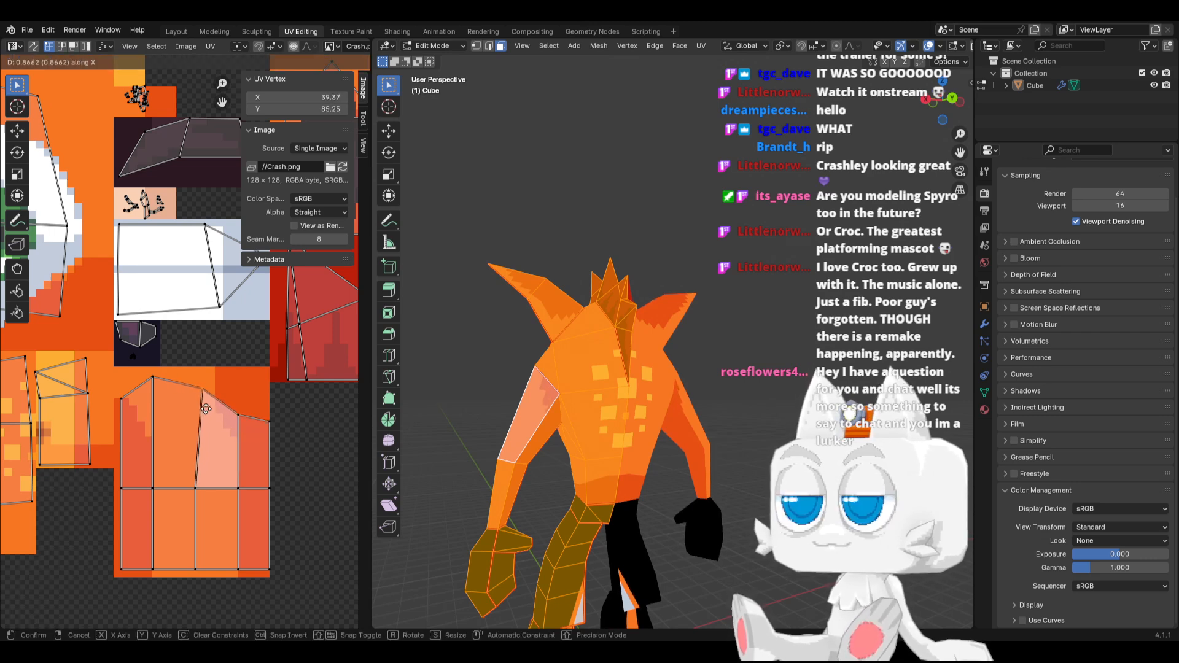
right_click(206, 407)
Check the arm shading from behind and raise the arm island's middle vertex row along Y to 73.60
key(Tab)
scroll(570, 430, up, 2)
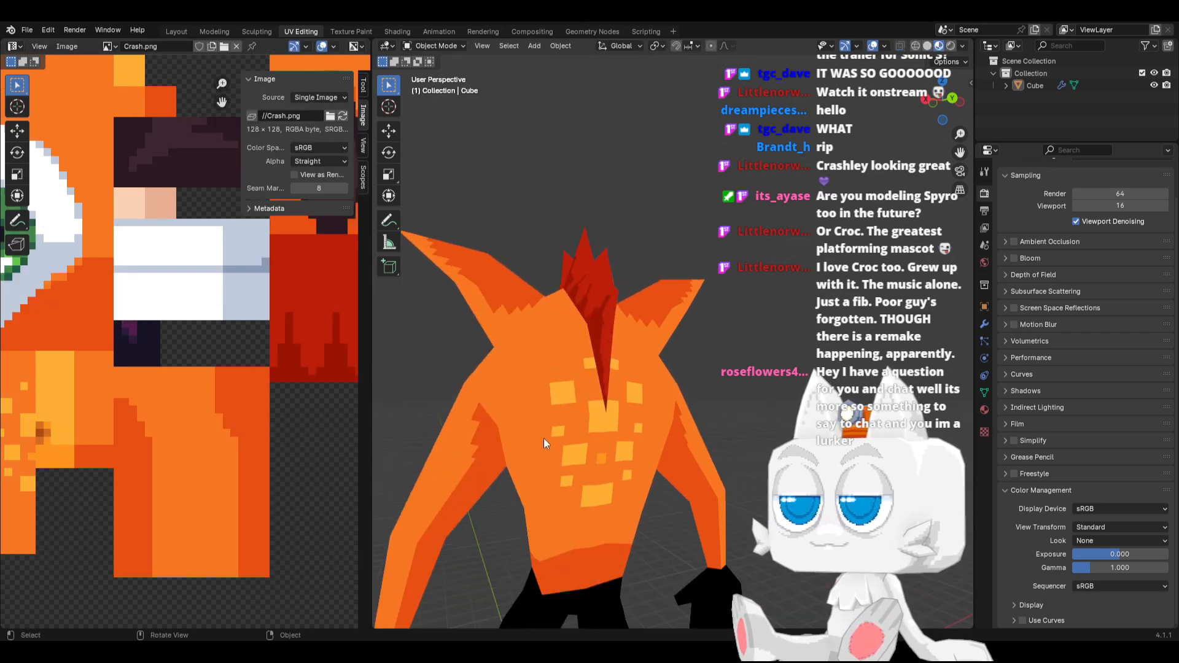
key(Tab)
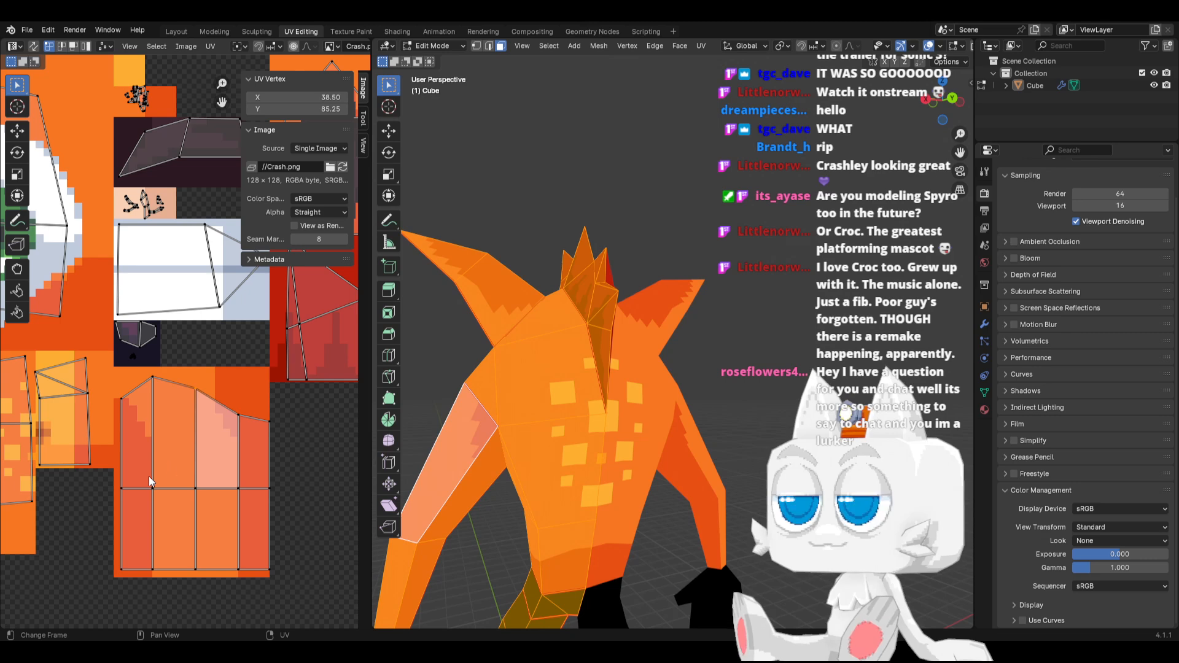
alt+click(132, 486)
key(g)
key(y)
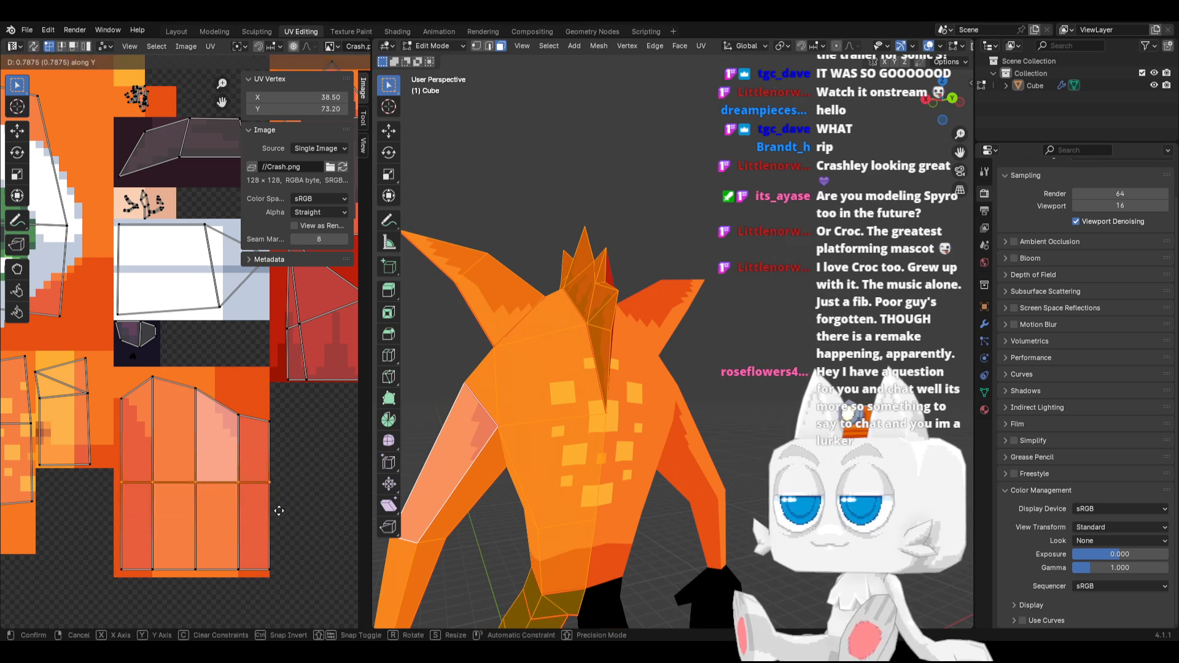
click(278, 508)
Inspect the textured model from the front and right side in Object Mode and save the file
key(Tab)
middle_drag(563, 460, 679, 456)
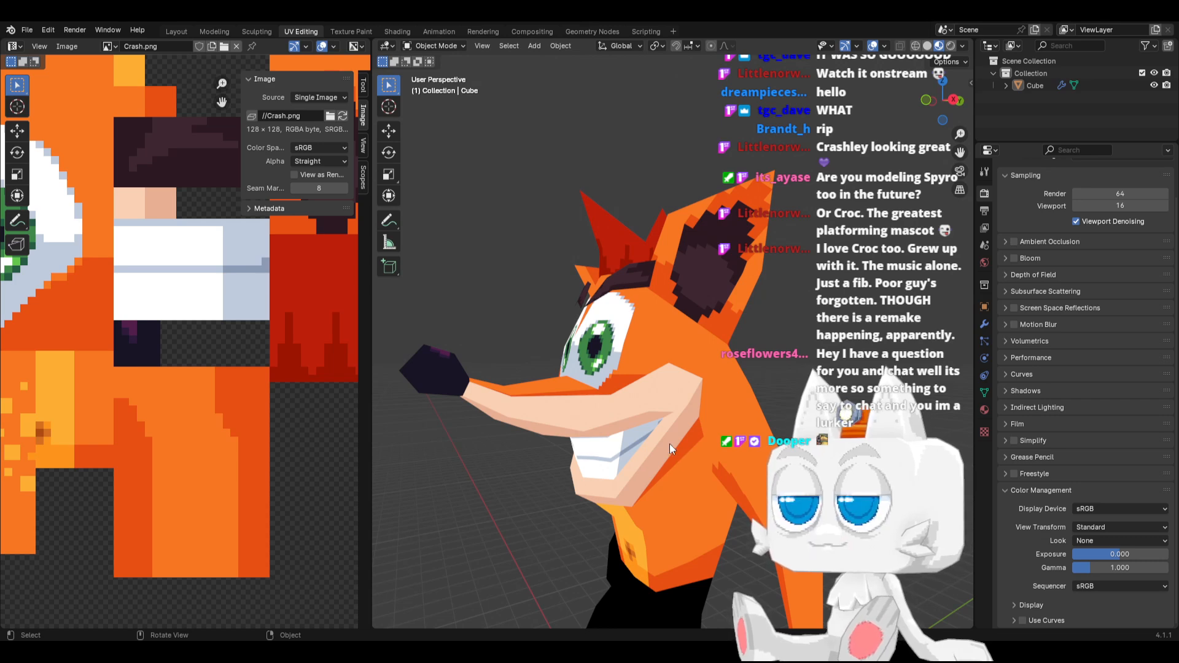
key(KP_1)
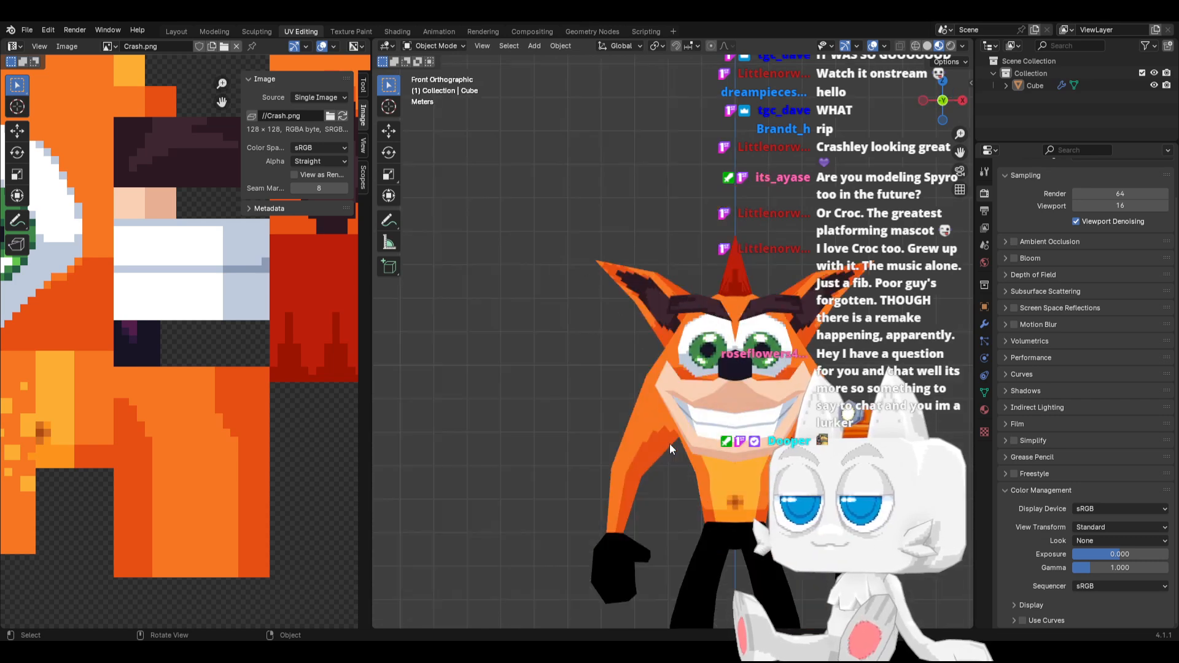
scroll(681, 439, down, 2)
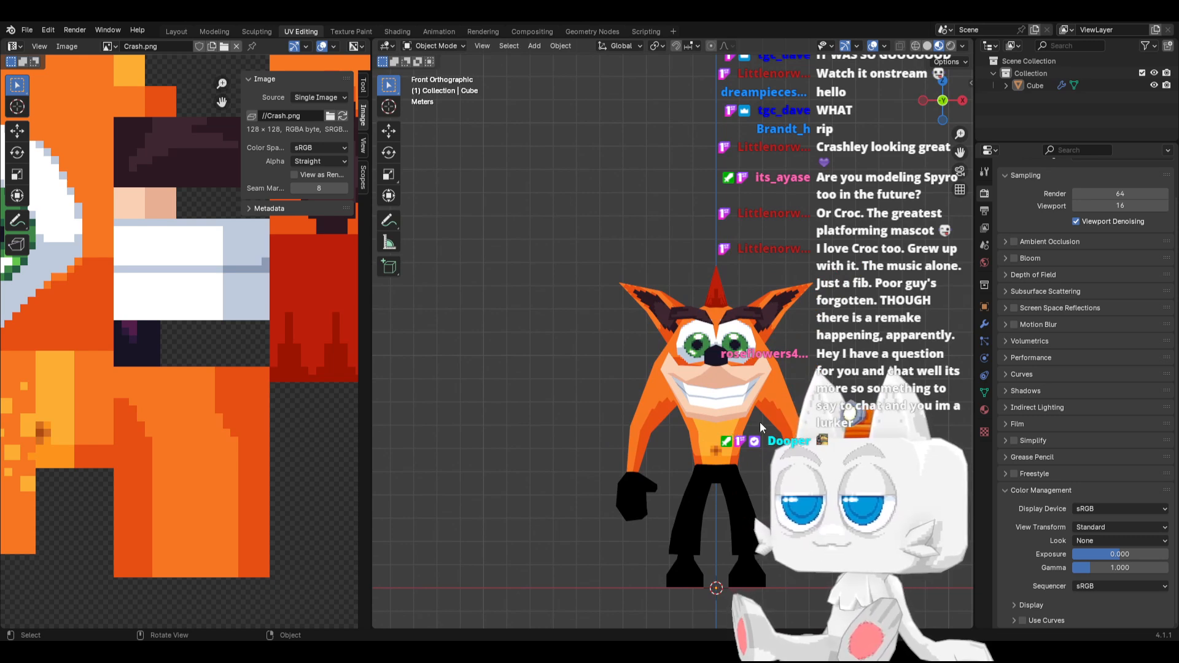
middle_drag(760, 422, 608, 426)
key(KP_3)
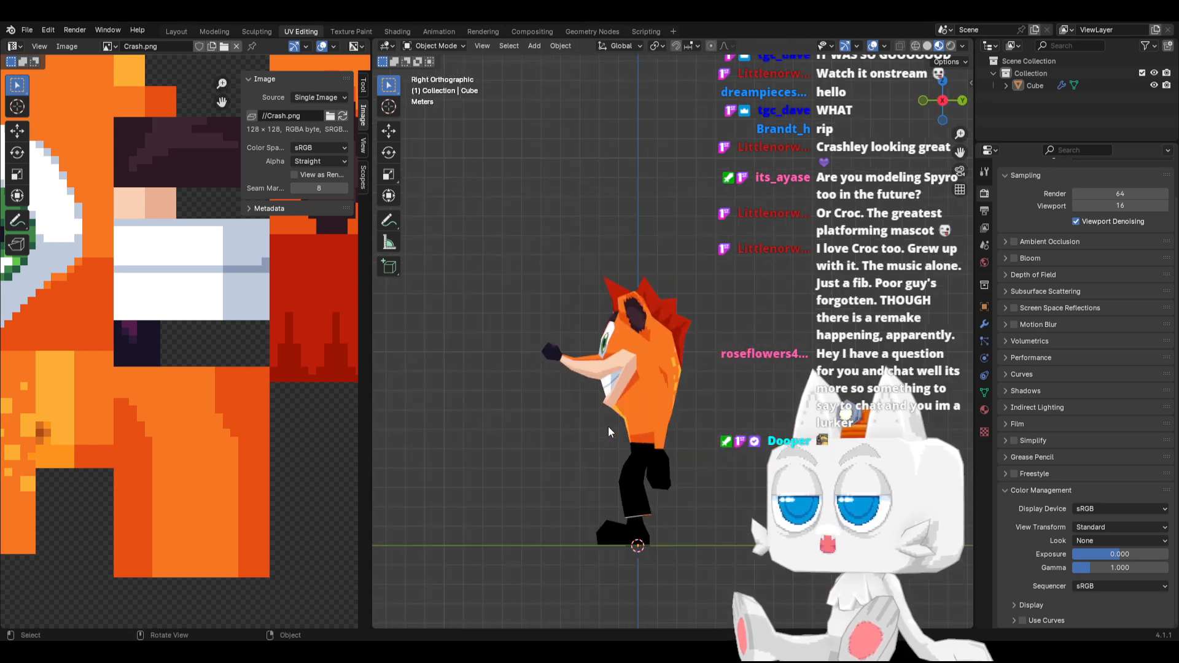
key(KP_1)
key(ctrl+s)
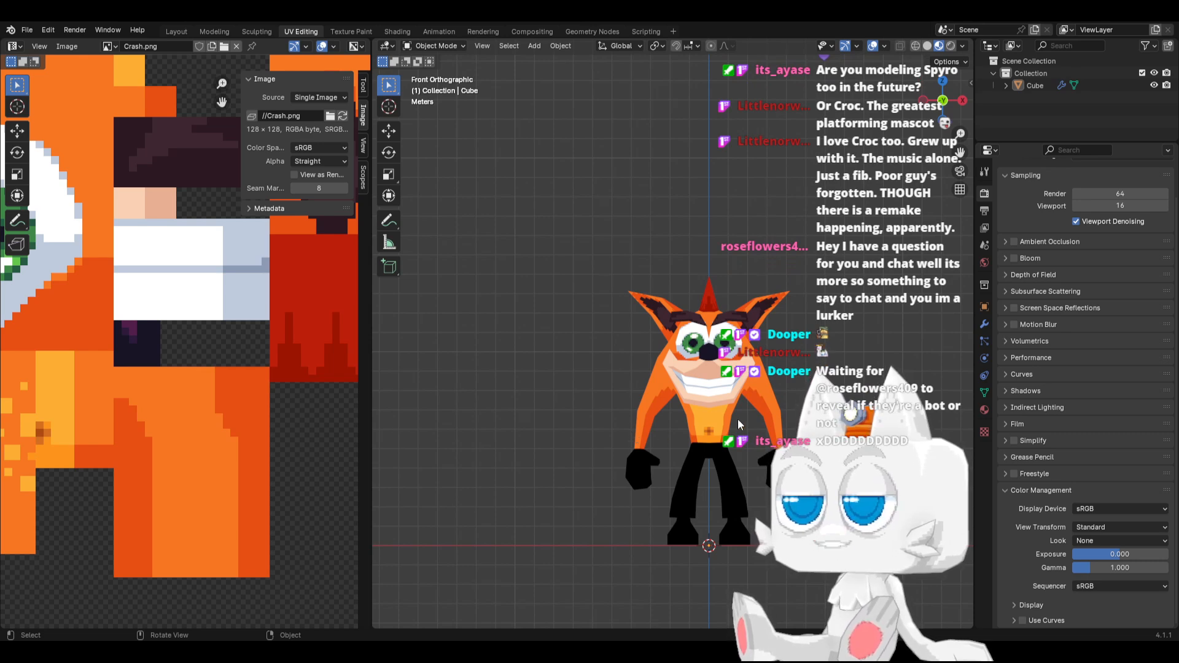
key(KP_3)
key(KP_1)
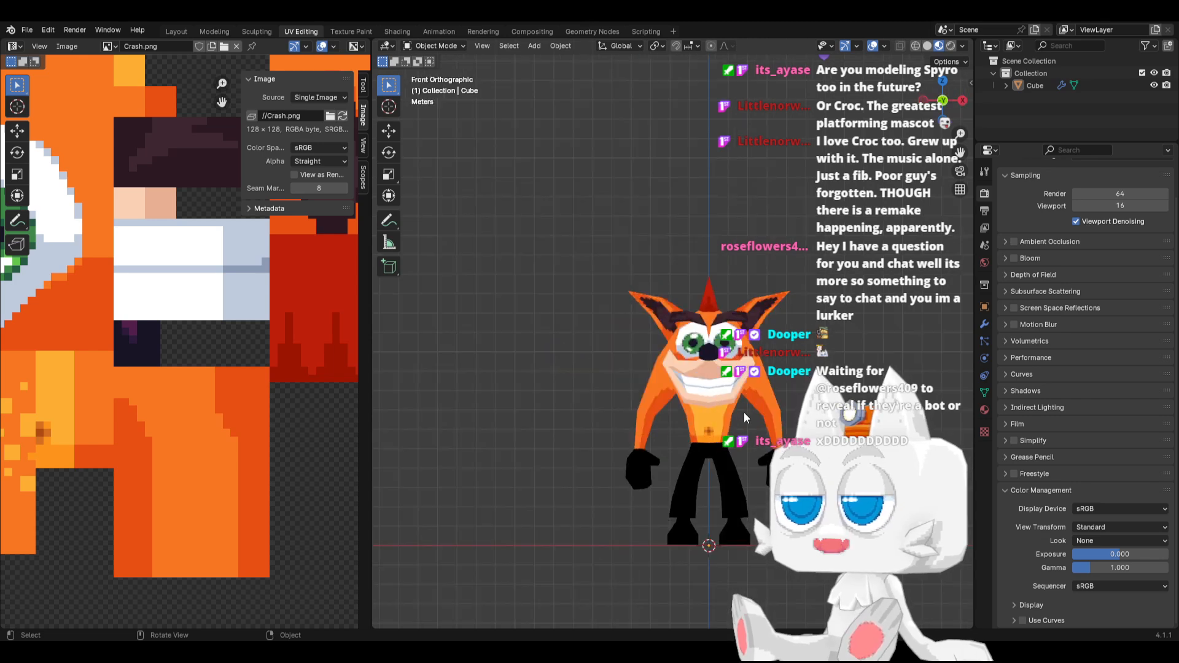
Nudge two vertices around the armpit outward in the front view and save the file
key(Tab)
scroll(742, 411, up, 4)
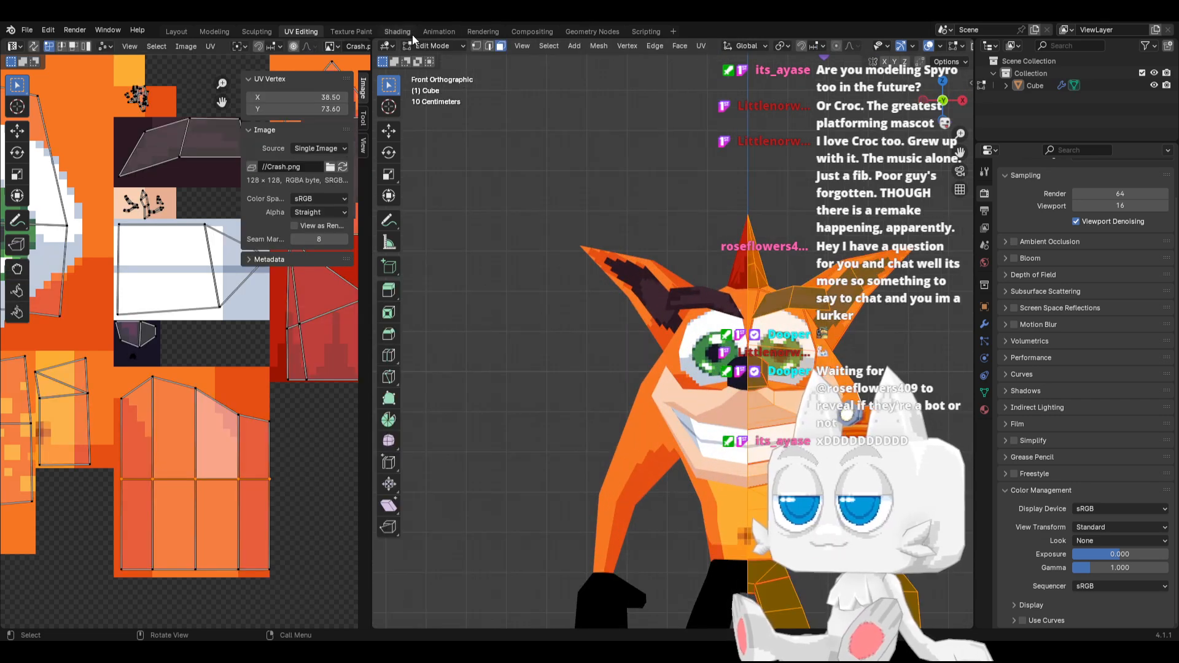
key(1)
click(812, 461)
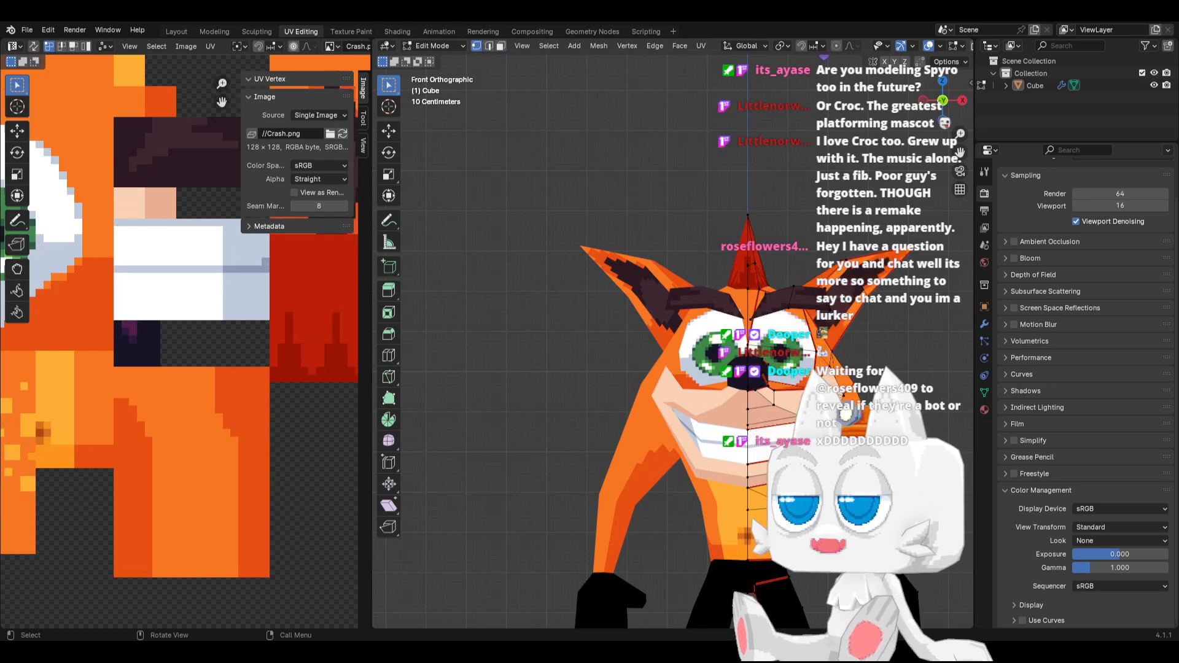
key(g)
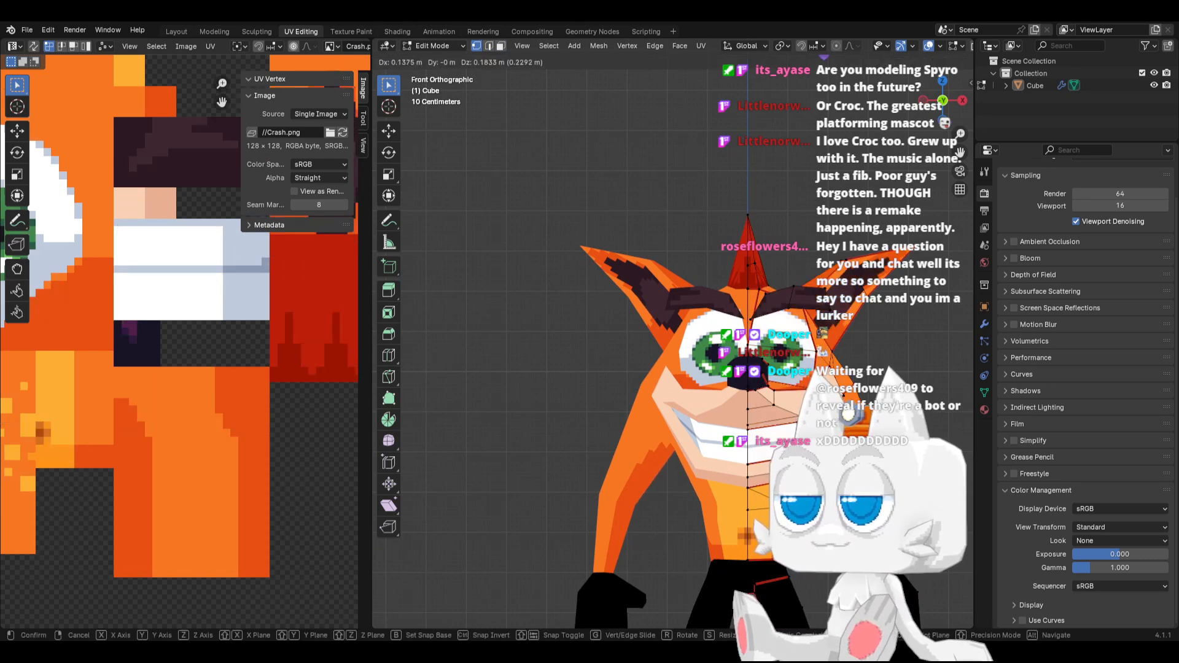
click(854, 387)
click(821, 451)
key(g)
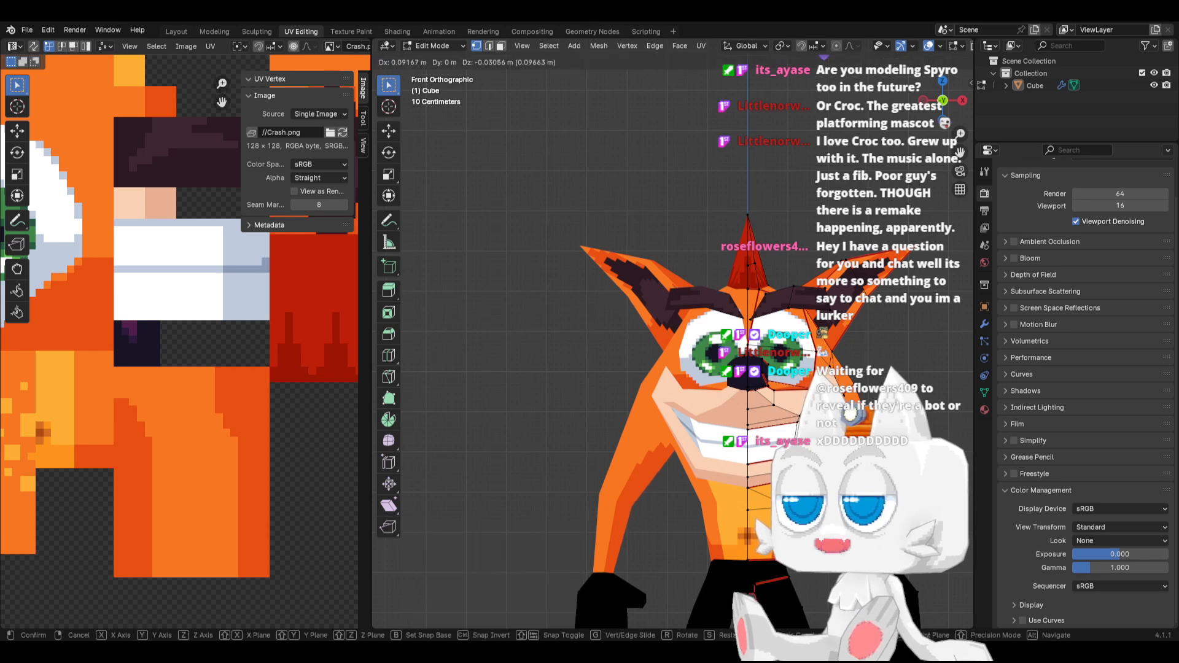
click(822, 451)
scroll(821, 452, down, 2)
key(Tab)
key(KP_3)
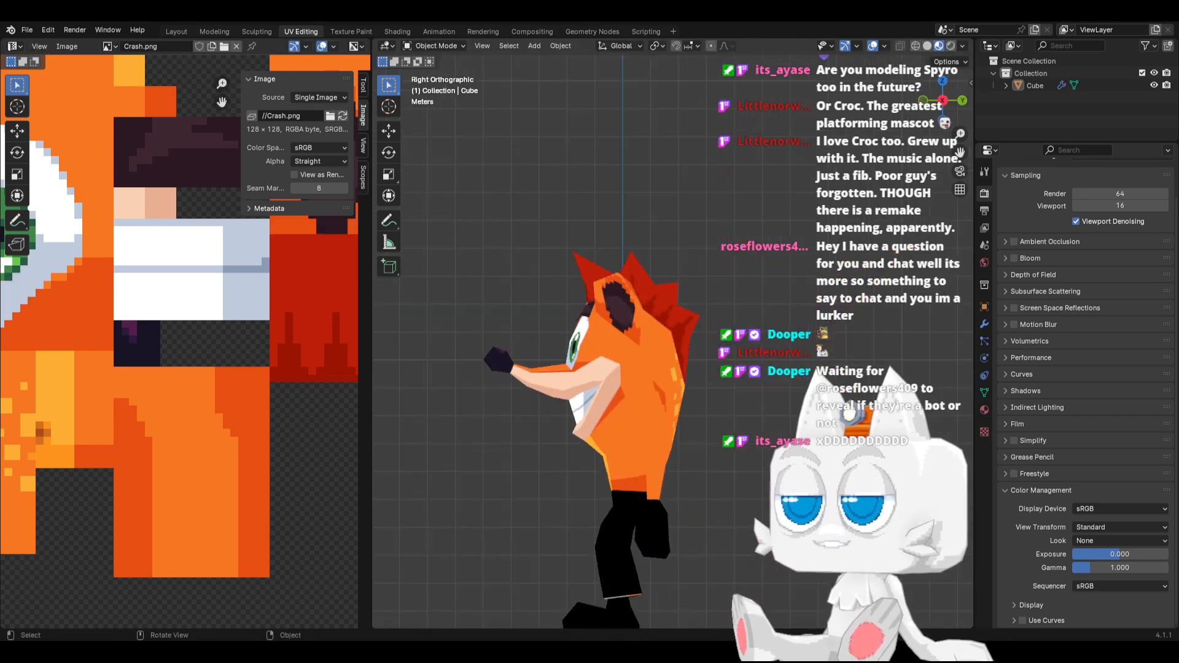
key(ctrl+s)
key(KP_1)
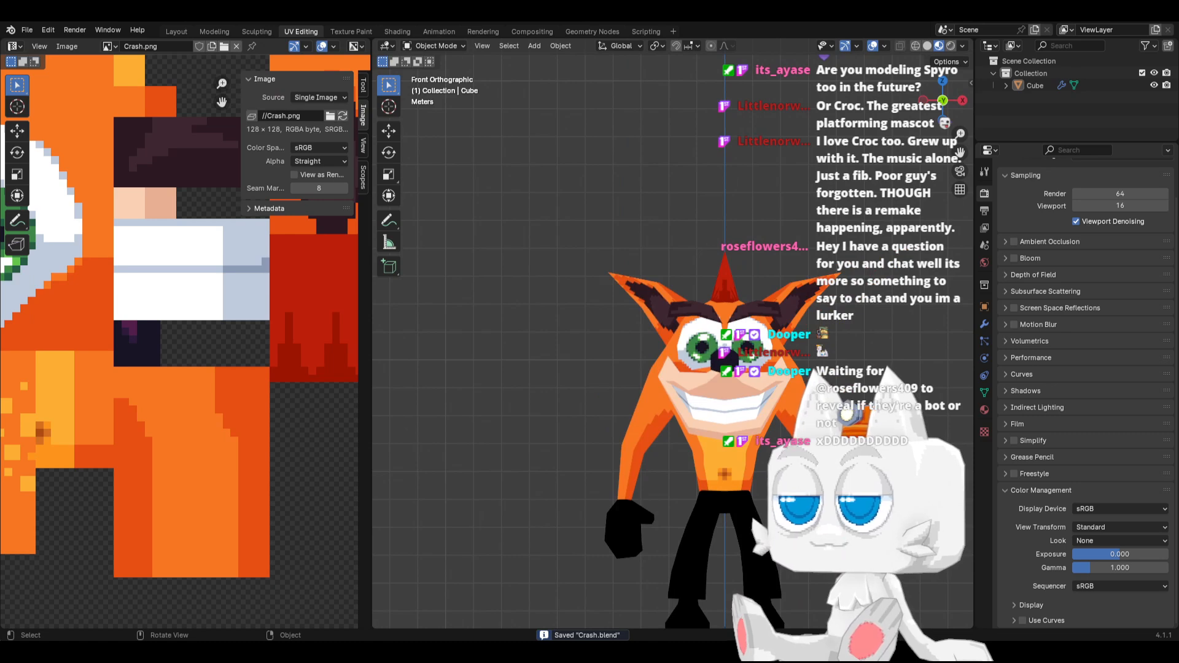
middle_drag(725, 430, 650, 383)
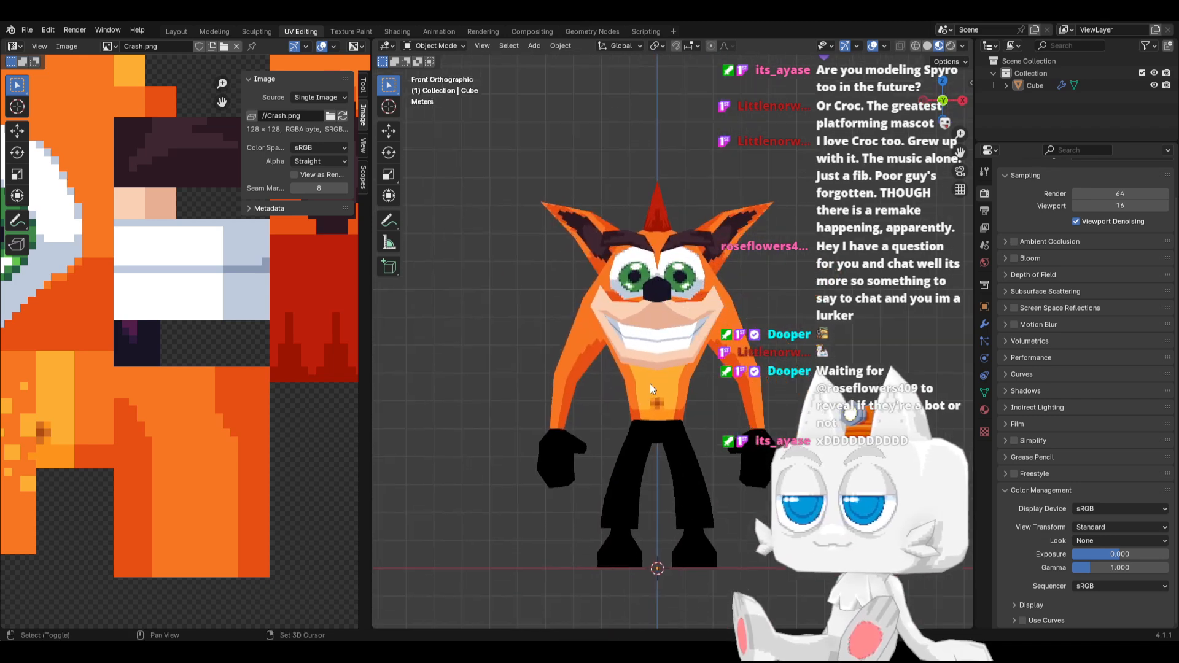
Check the waist and torso from the side, front and an angle, and save the file
key(KP_3)
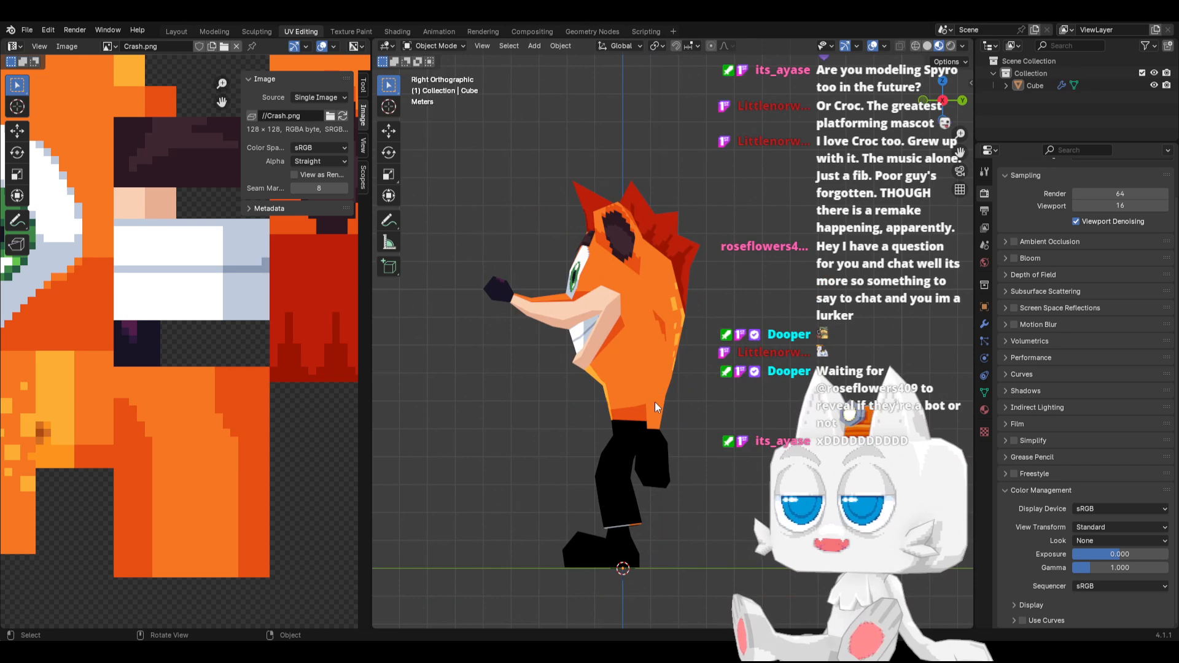
key(Tab)
scroll(654, 402, up, 2)
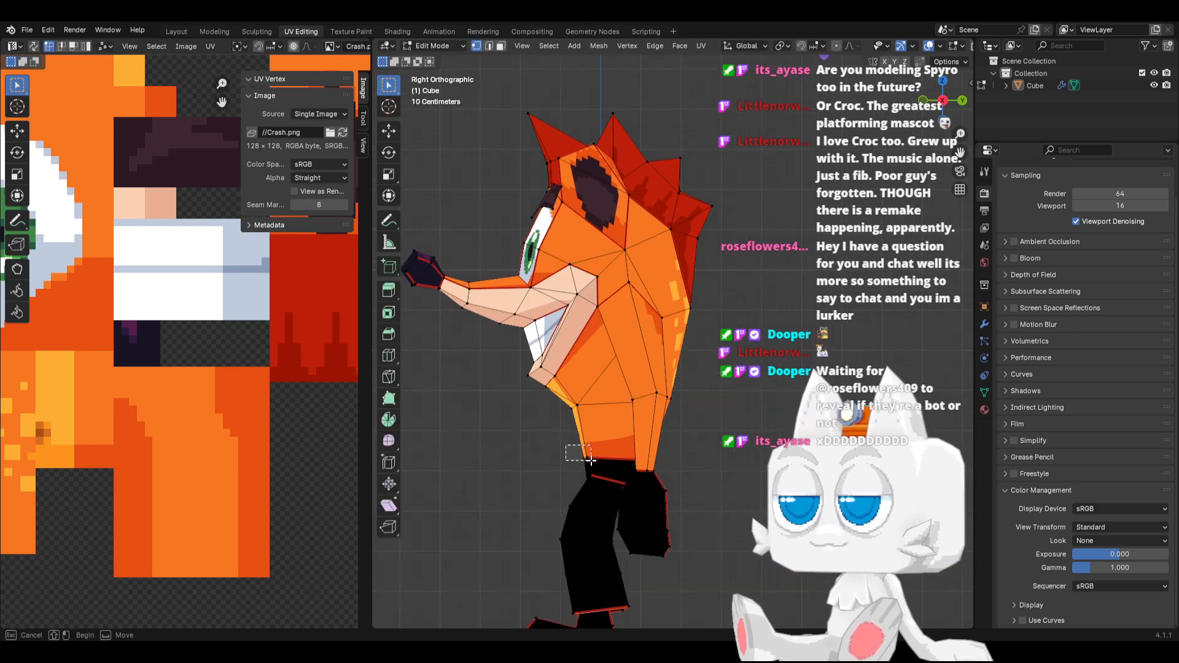
key(Tab)
middle_drag(606, 477, 698, 481)
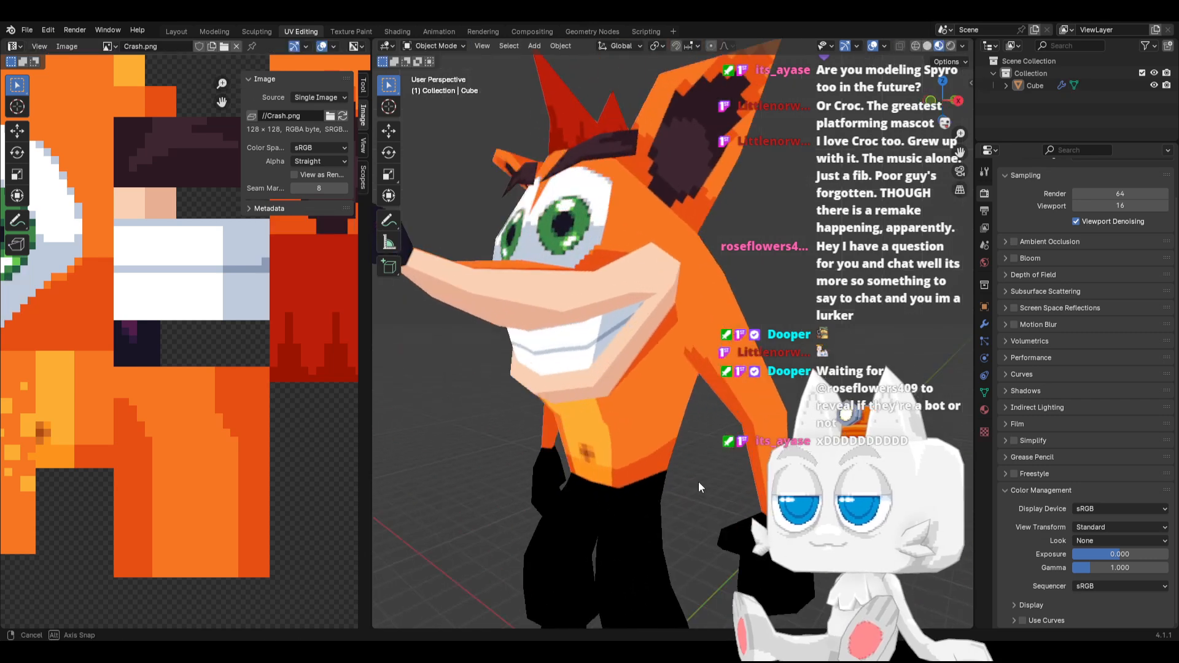
key(KP_1)
key(ctrl+s)
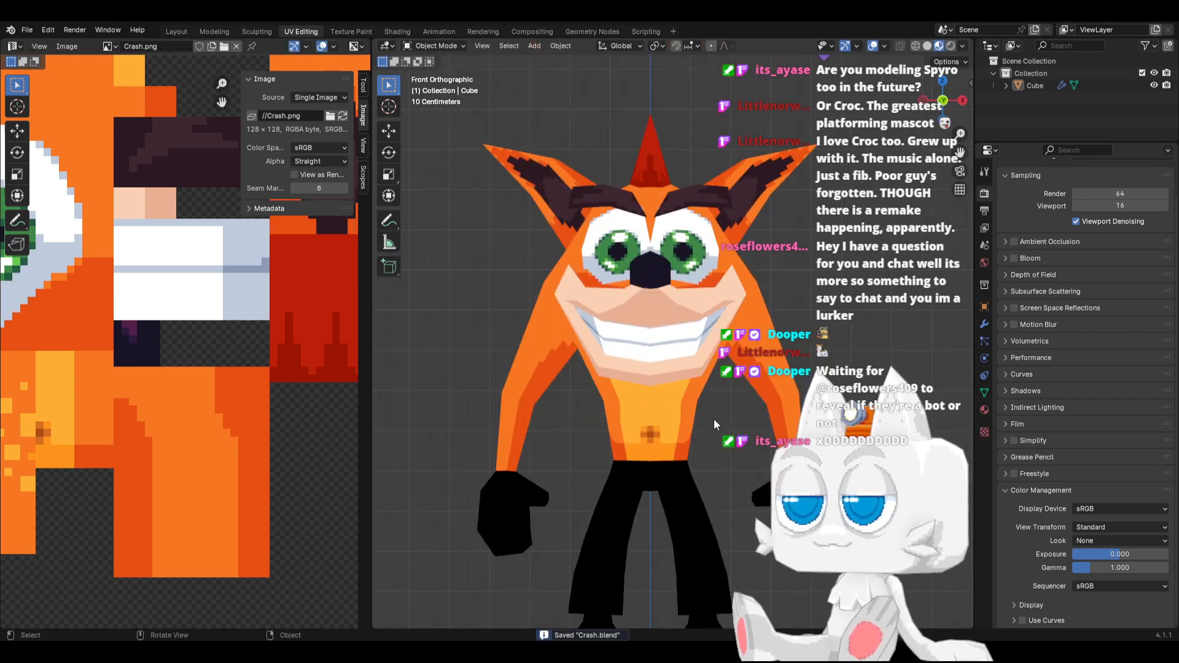
scroll(712, 417, down, 2)
middle_drag(713, 417, 602, 410)
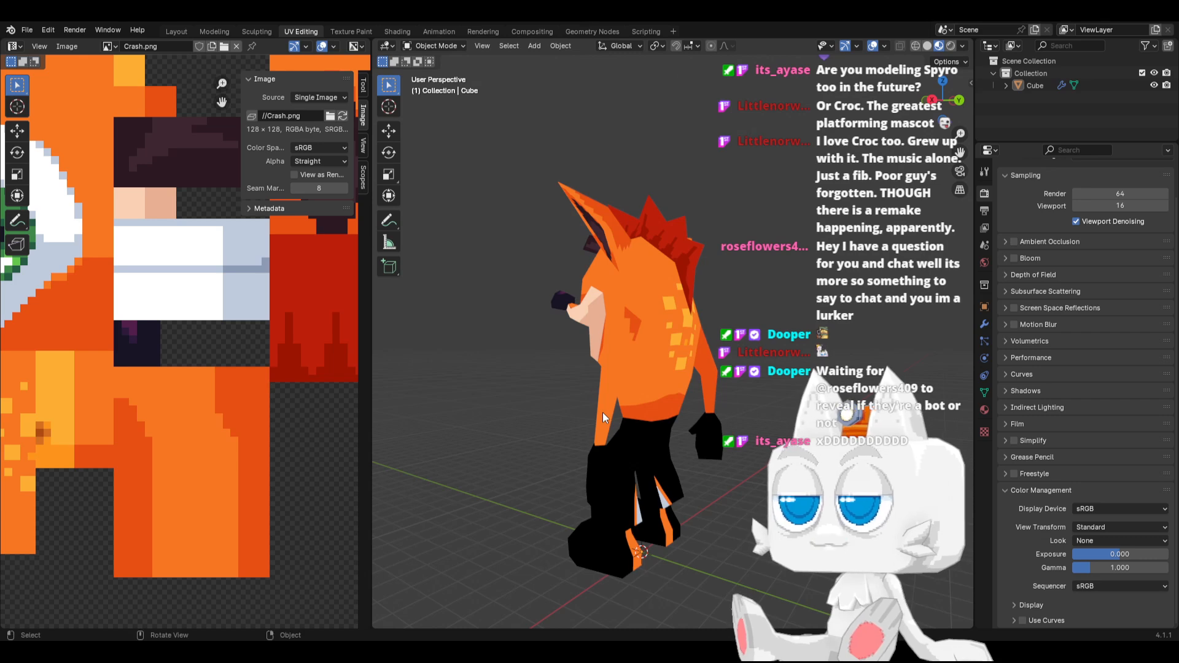
key(KP_3)
key(KP_1)
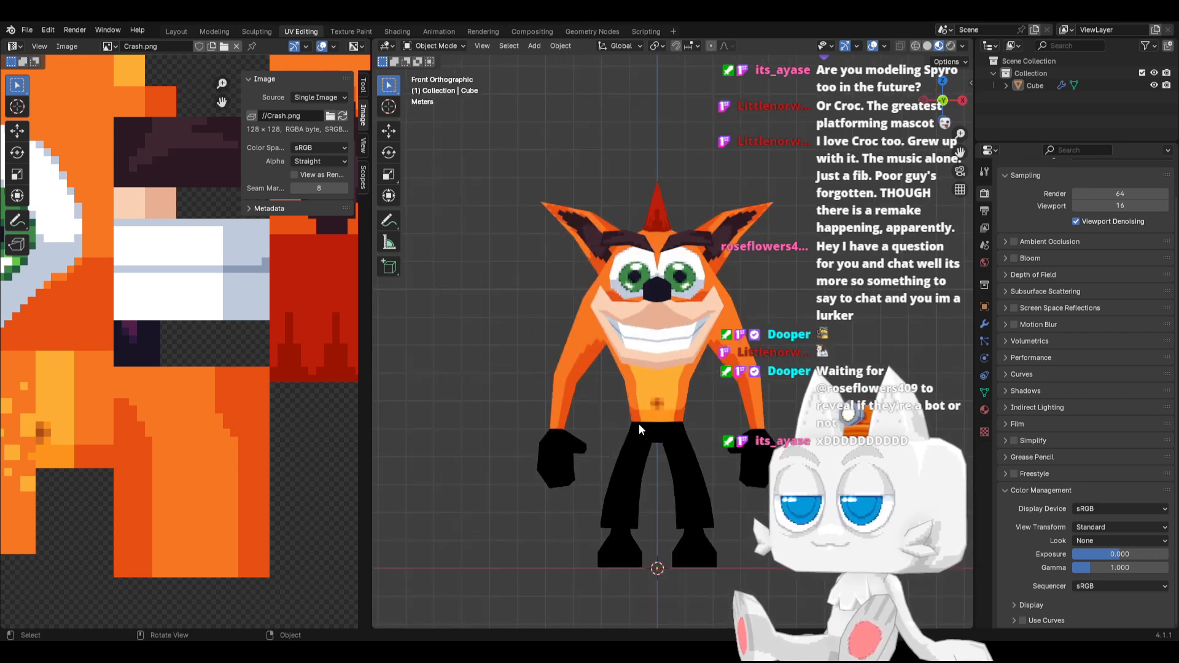
Move the waist's outer corner vertex outward along X by about 0.089 m and save the file
key(Tab)
scroll(244, 388, down, 3)
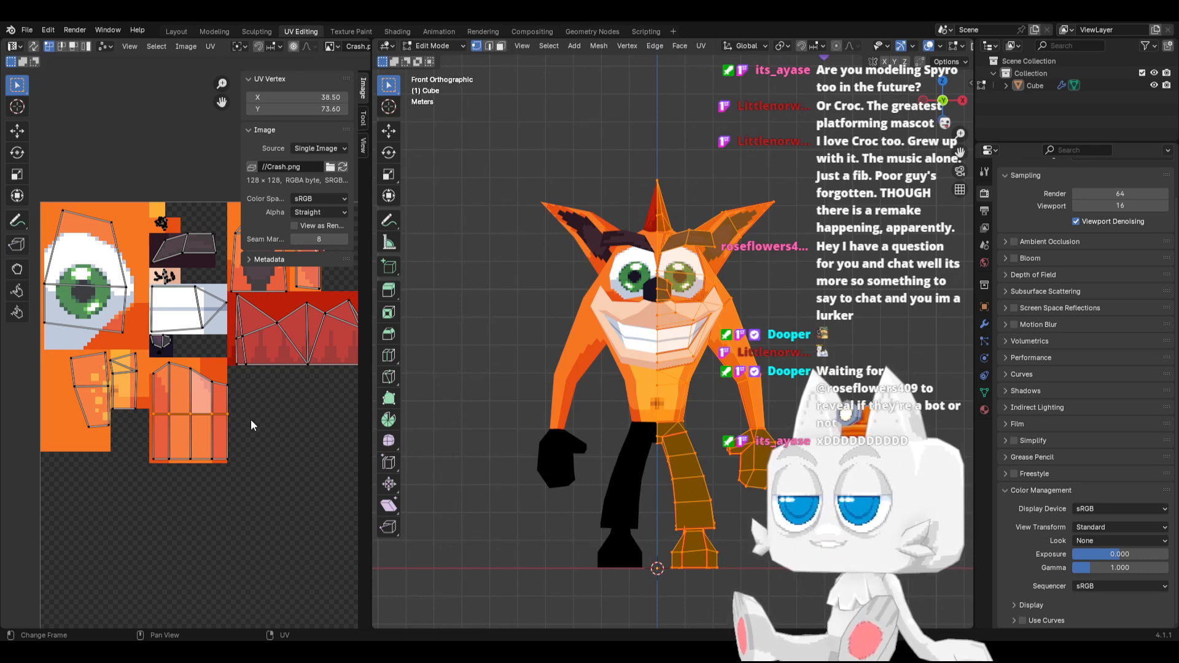
scroll(630, 450, up, 2)
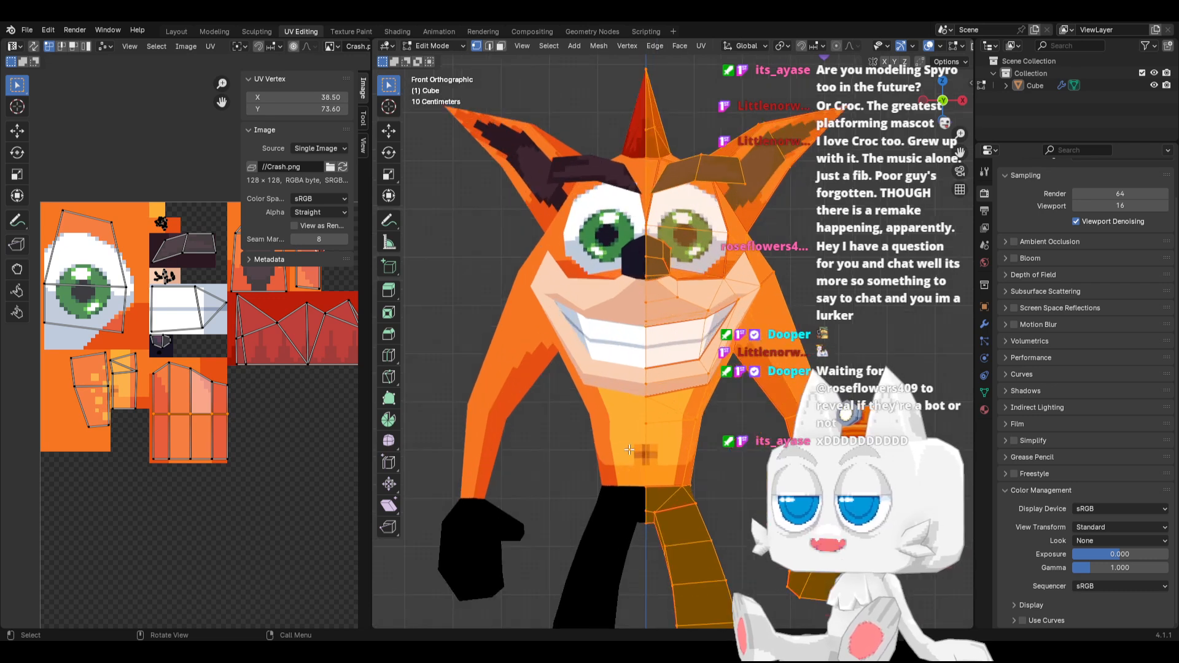
click(674, 488)
key(g)
key(x)
click(681, 488)
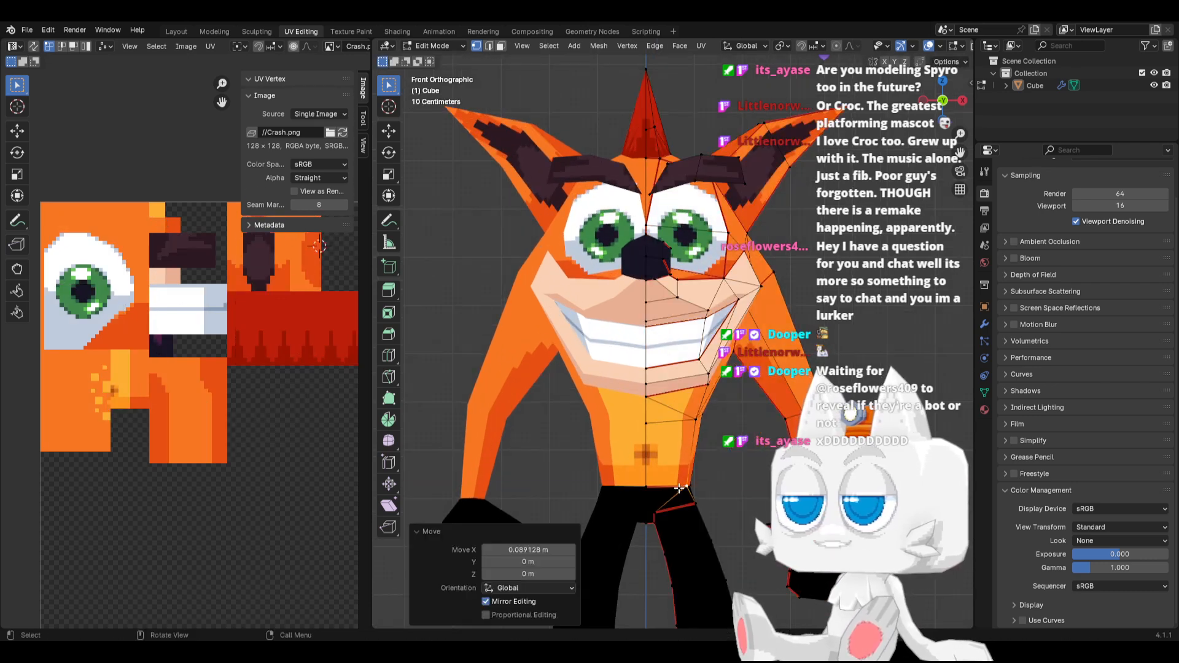
scroll(720, 489, down, 1)
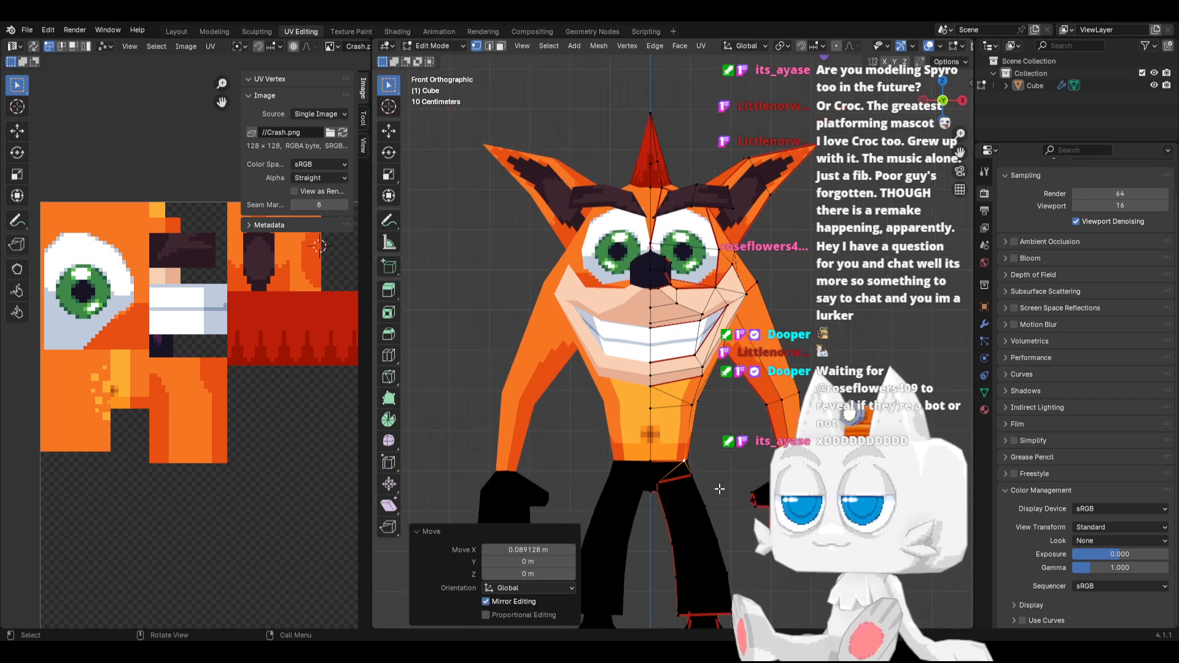
key(Tab)
key(ctrl+s)
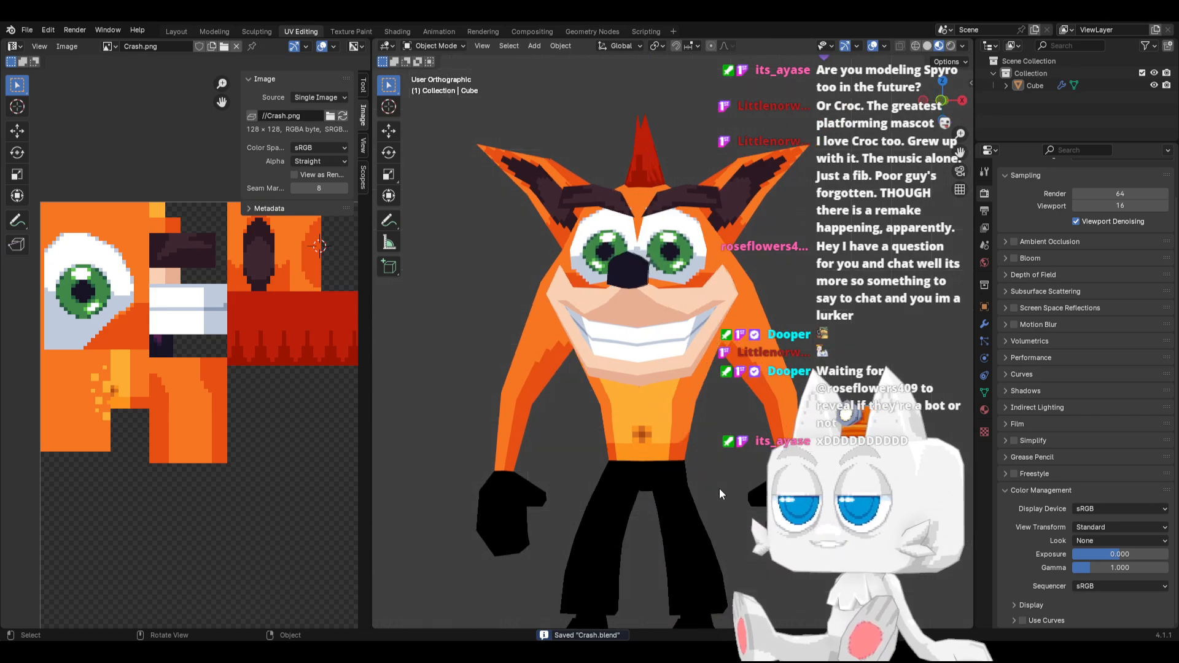
Select the whole mesh and examine the full UV layout and the model from the right side
key(KP_3)
key(KP_1)
key(Tab)
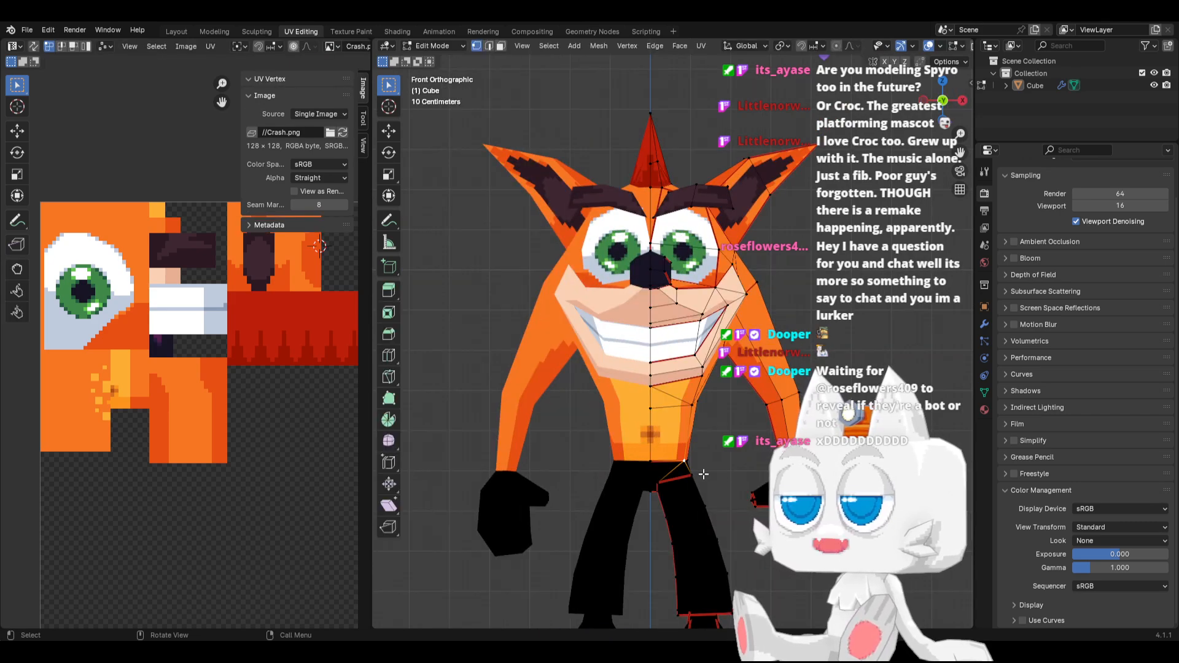
key(a)
scroll(258, 472, down, 1)
scroll(257, 470, down, 1)
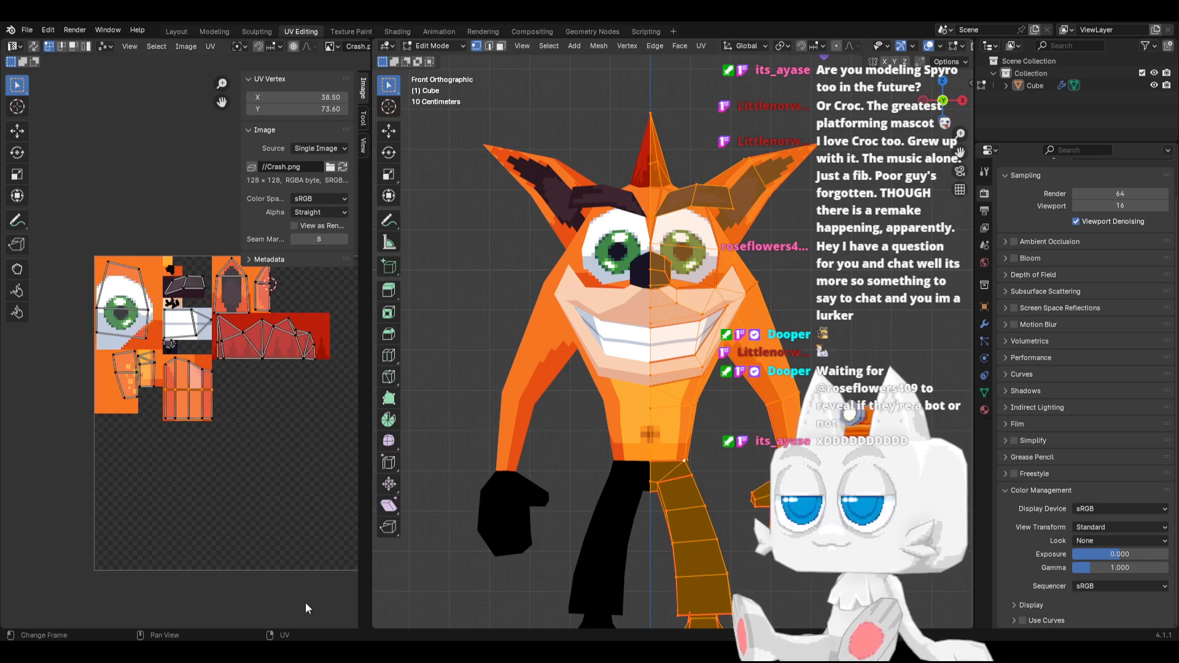
shift+middle_drag(703, 457, 620, 416)
key(KP_3)
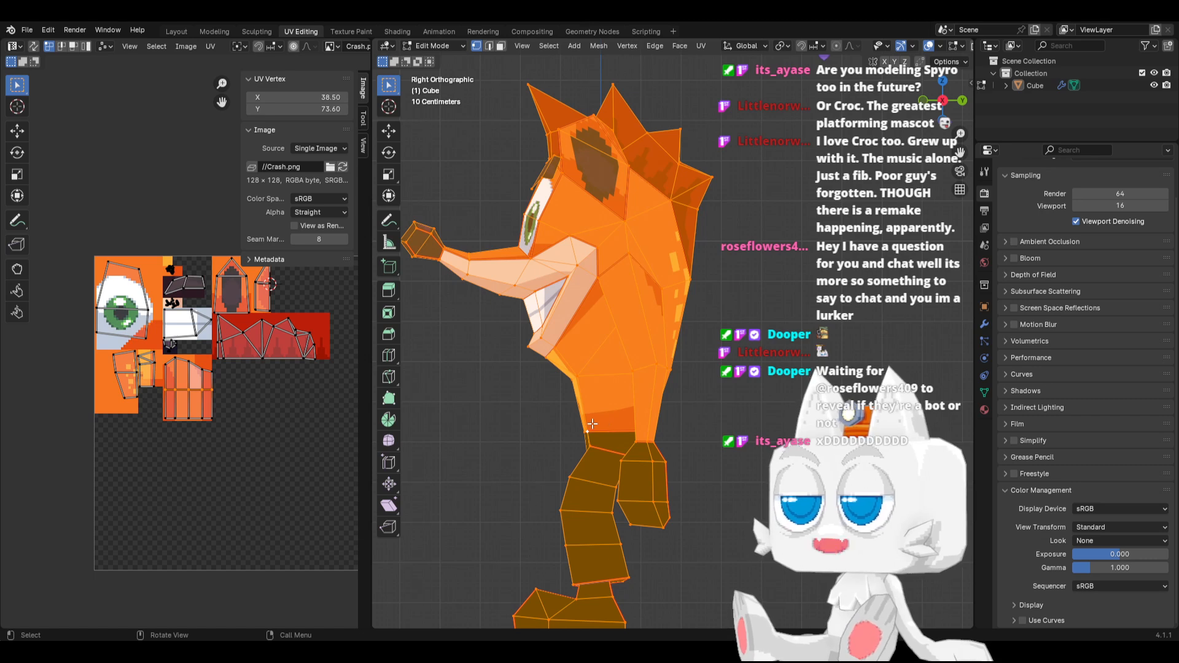
scroll(185, 441, up, 3)
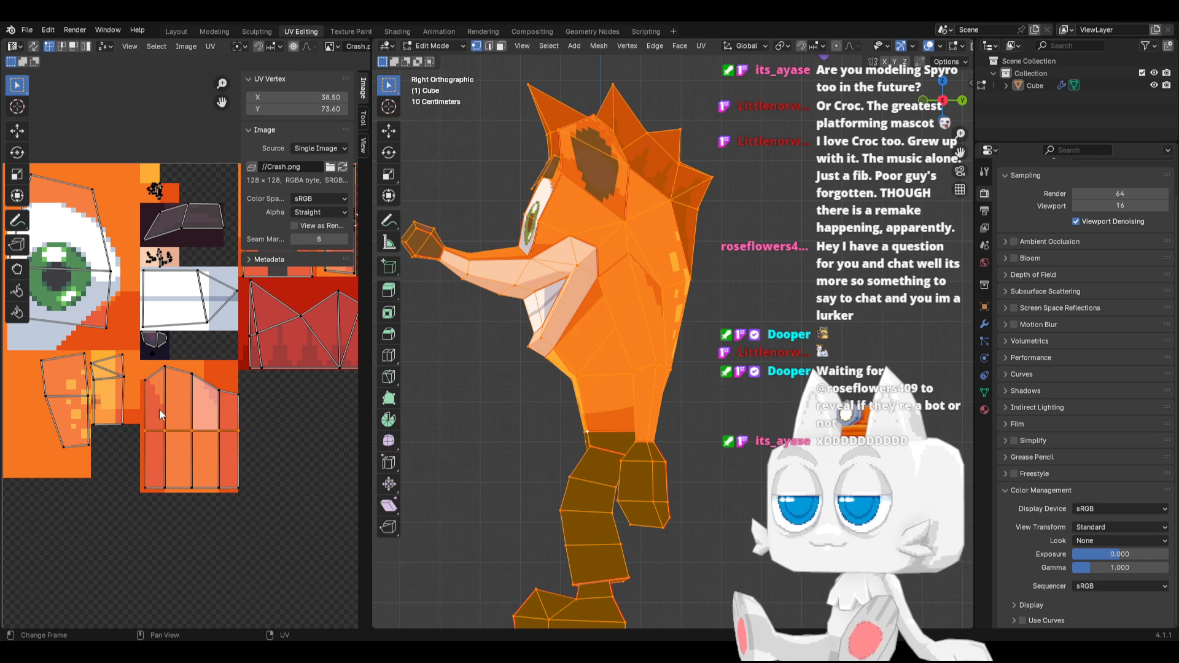
Select the outer vertex column of the arm UV island, set its X position to 28, and save the file
drag(138, 375, 153, 519)
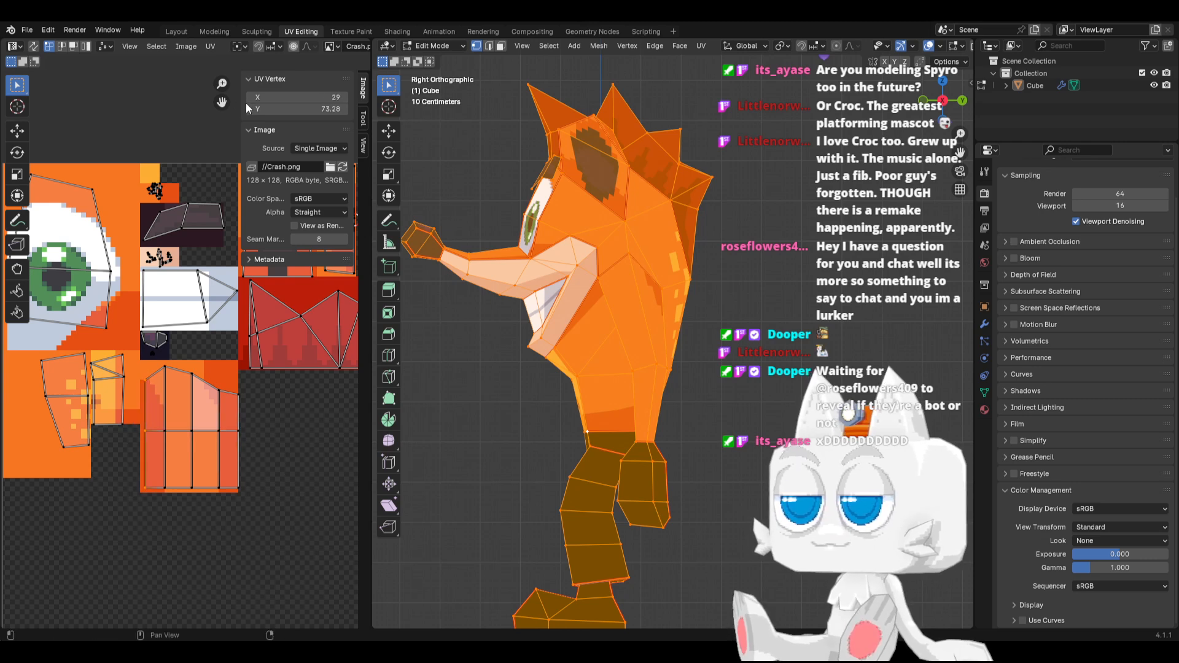
key(Tab)
middle_drag(589, 405, 664, 399)
key(ctrl+s)
scroll(662, 397, up, 4)
key(Tab)
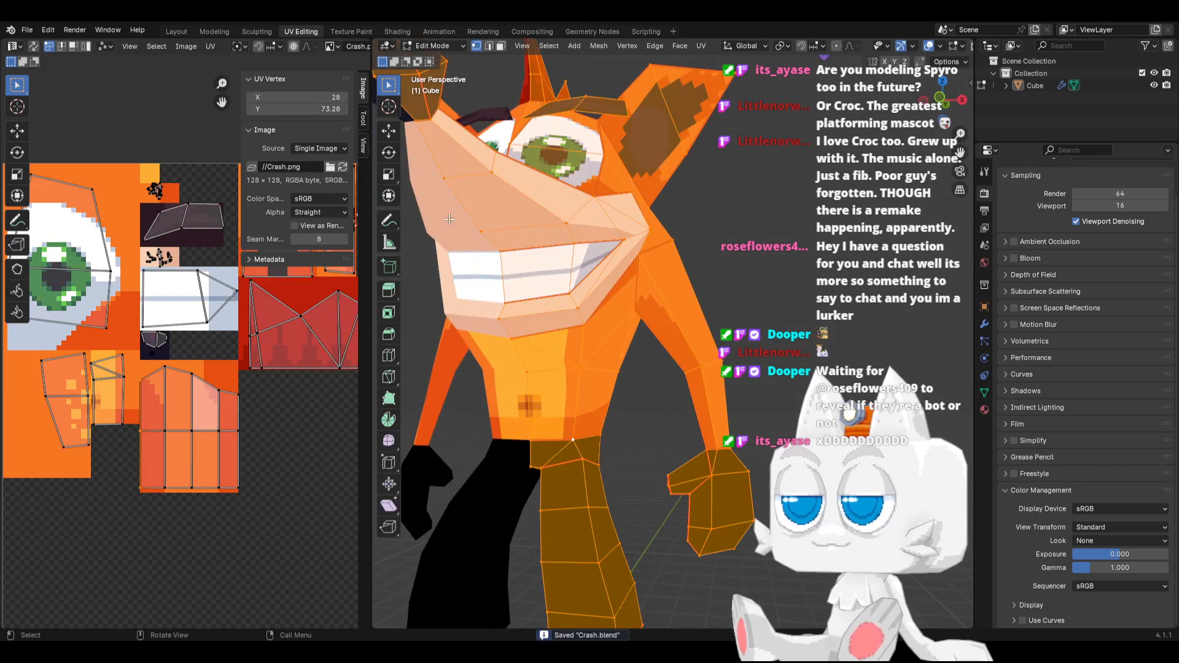
Compare X positions 29 and 30 for the arm's outer UV column on the model, keep 29, and save the file
click(347, 96)
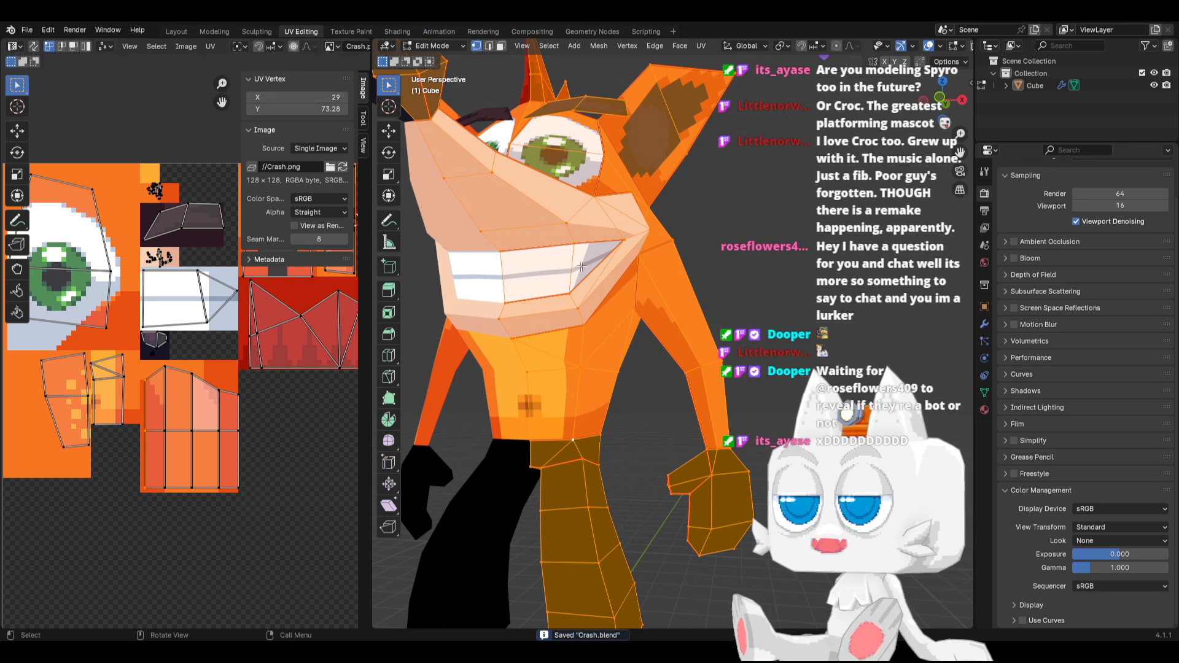
key(Tab)
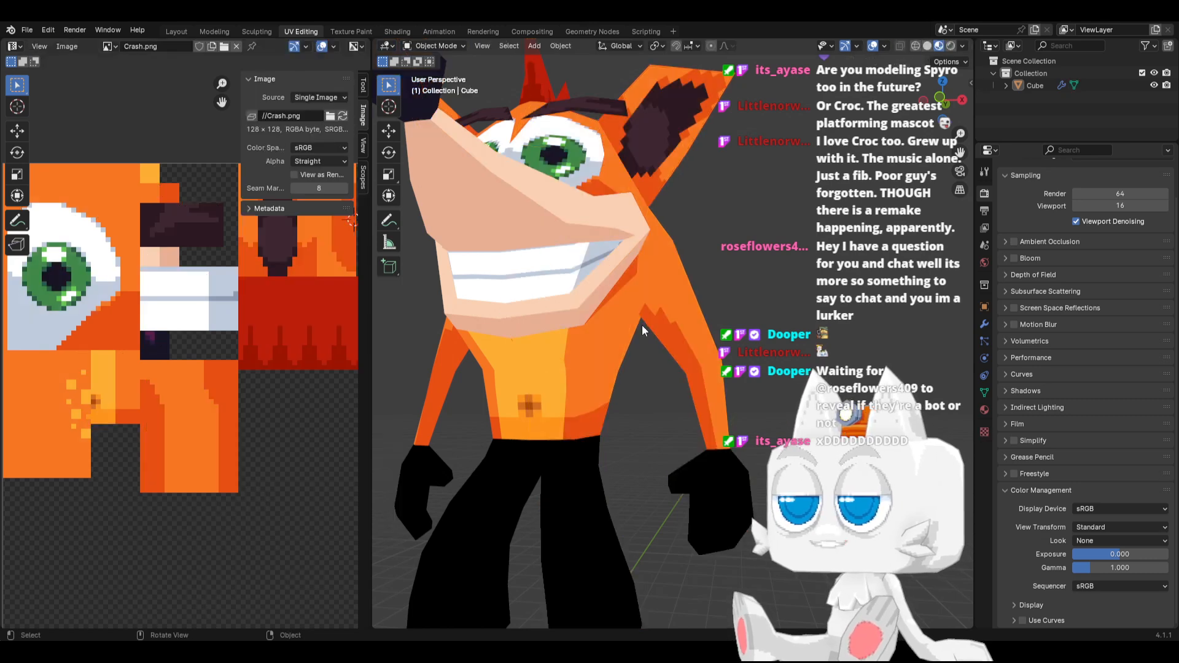
middle_drag(642, 325, 706, 356)
key(Tab)
scroll(178, 383, up, 2)
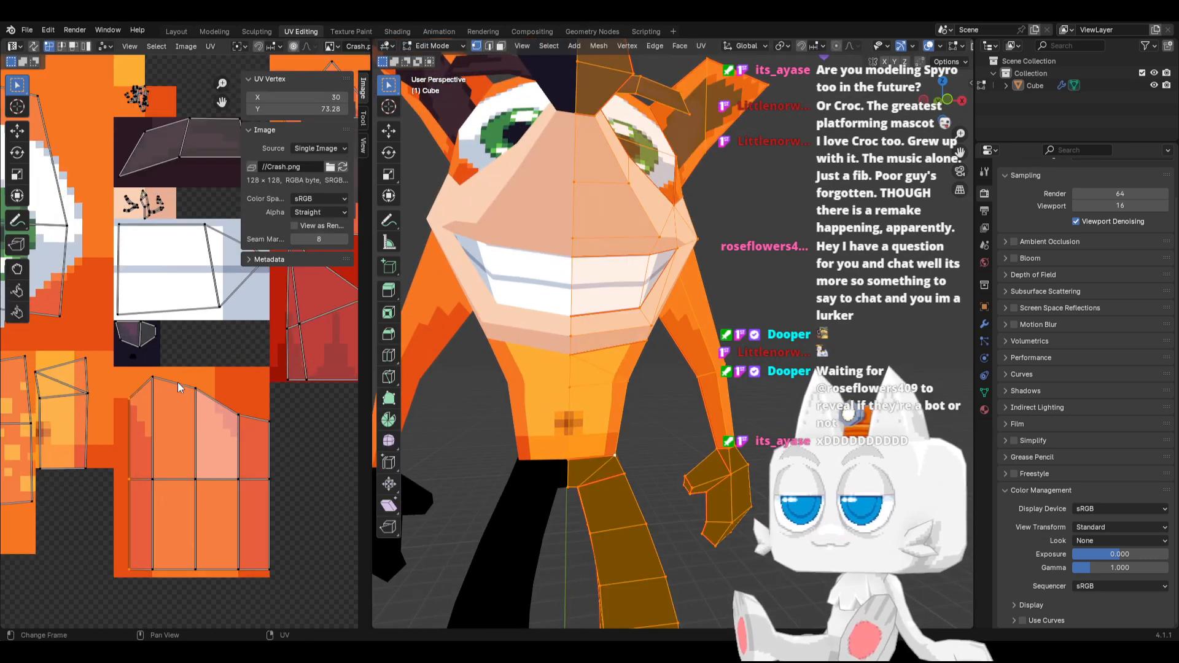
key(Tab)
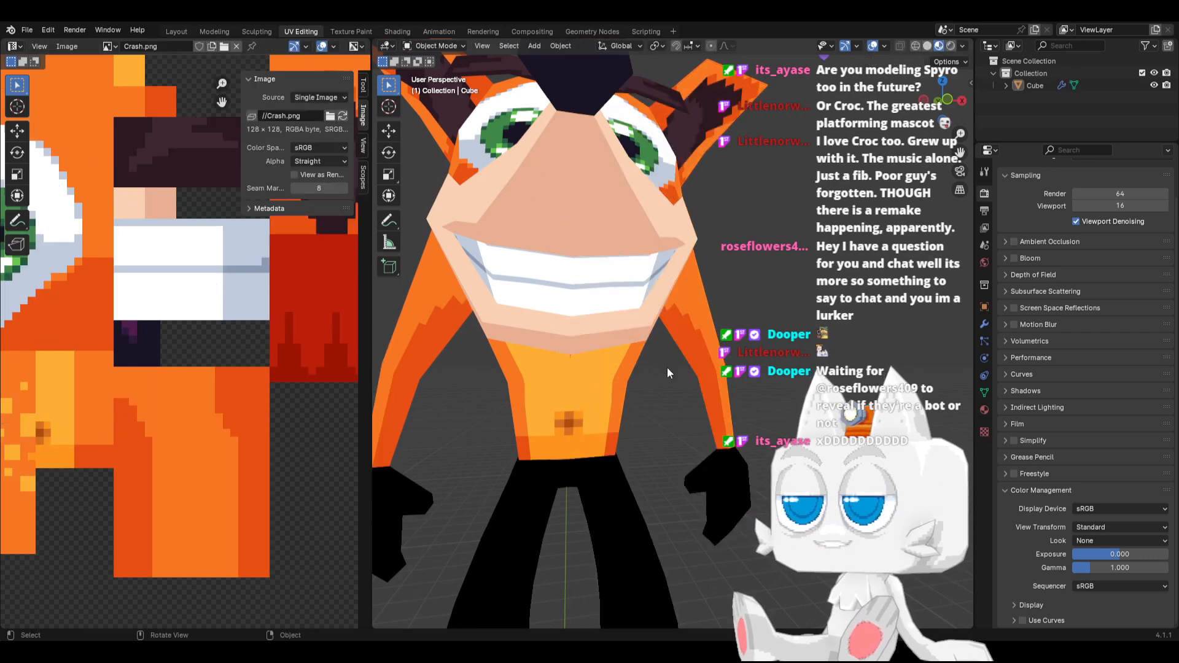
key(ctrl+s)
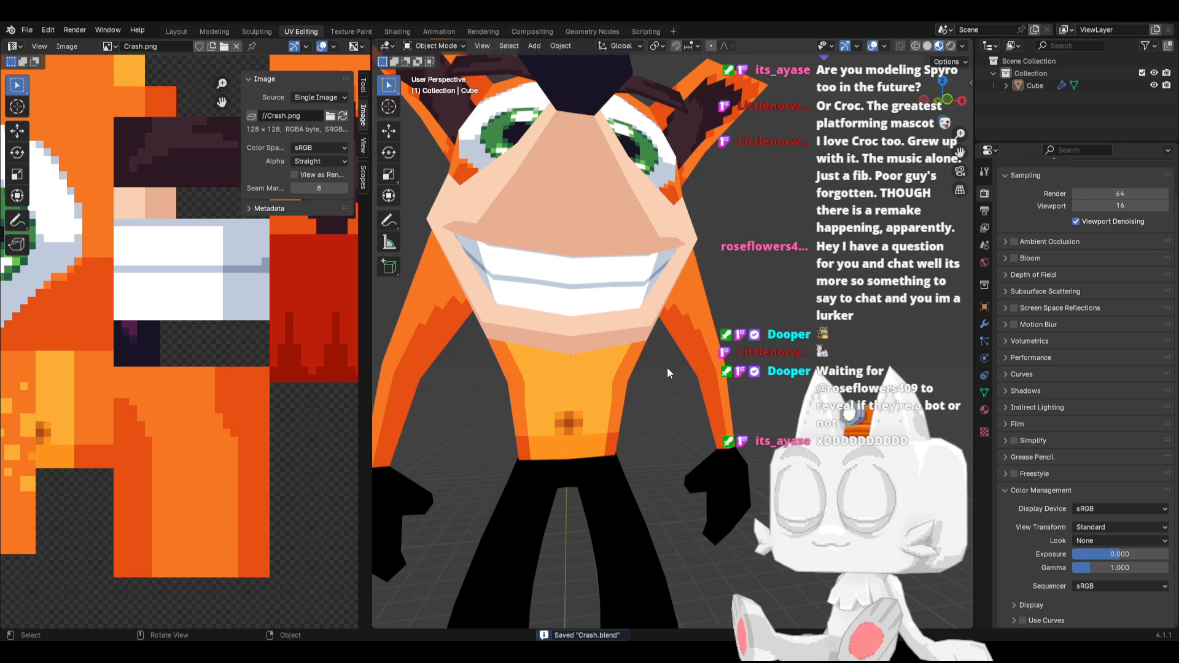
key(Tab)
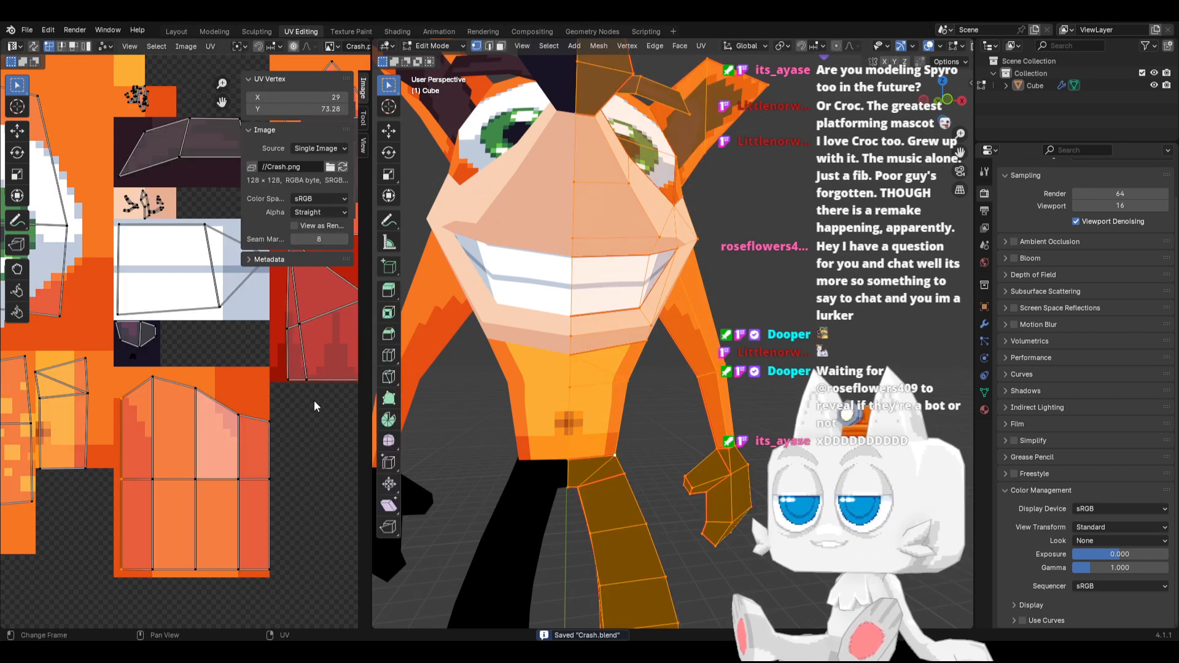
Move the torso island's side UV vertex along X to 24.22, check the model from the front, and save the file
click(88, 393)
key(c)
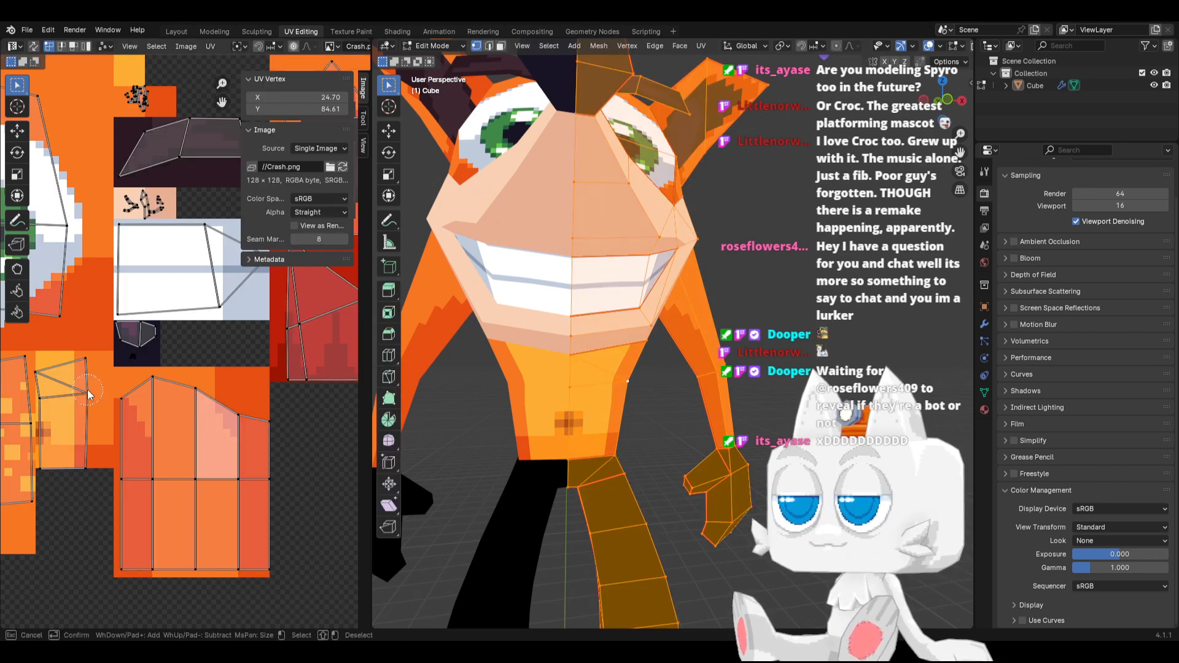
right_click(88, 393)
key(g)
key(x)
click(84, 393)
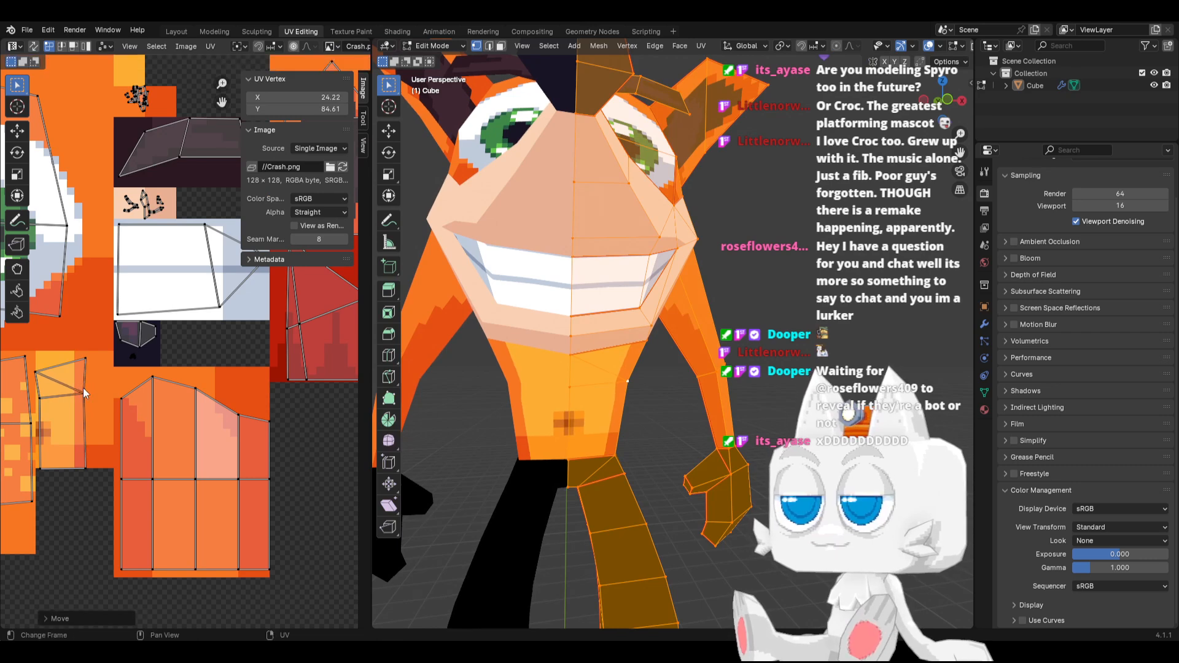
key(Tab)
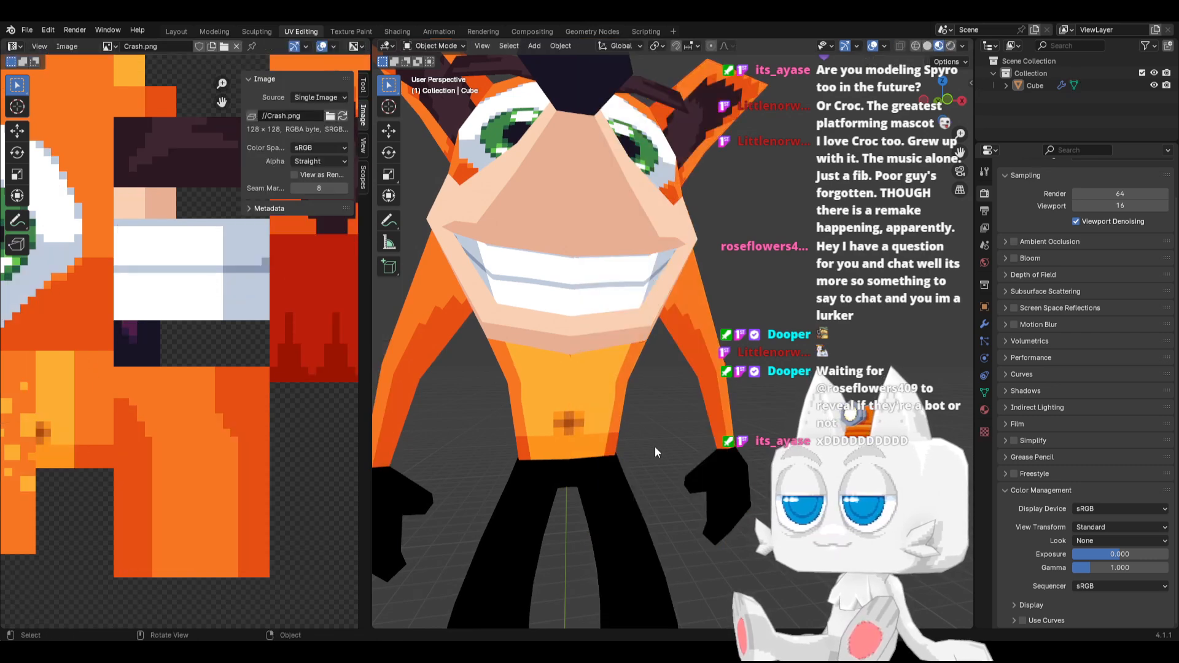
key(KP_1)
key(KP_3)
key(KP_1)
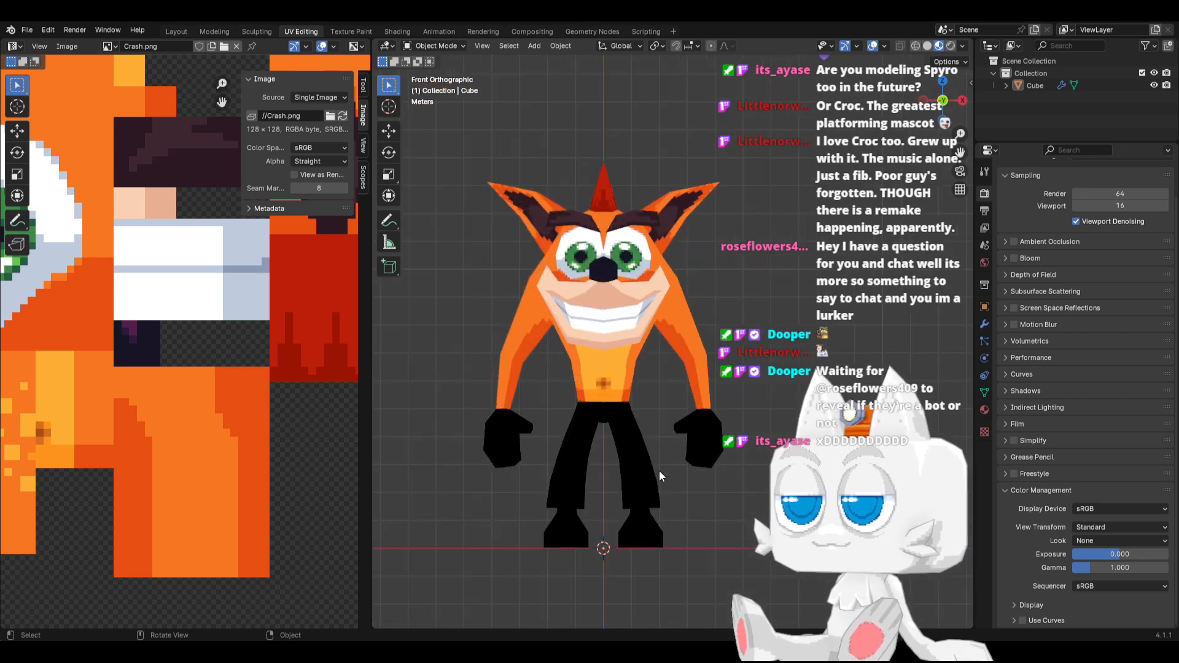
key(ctrl+s)
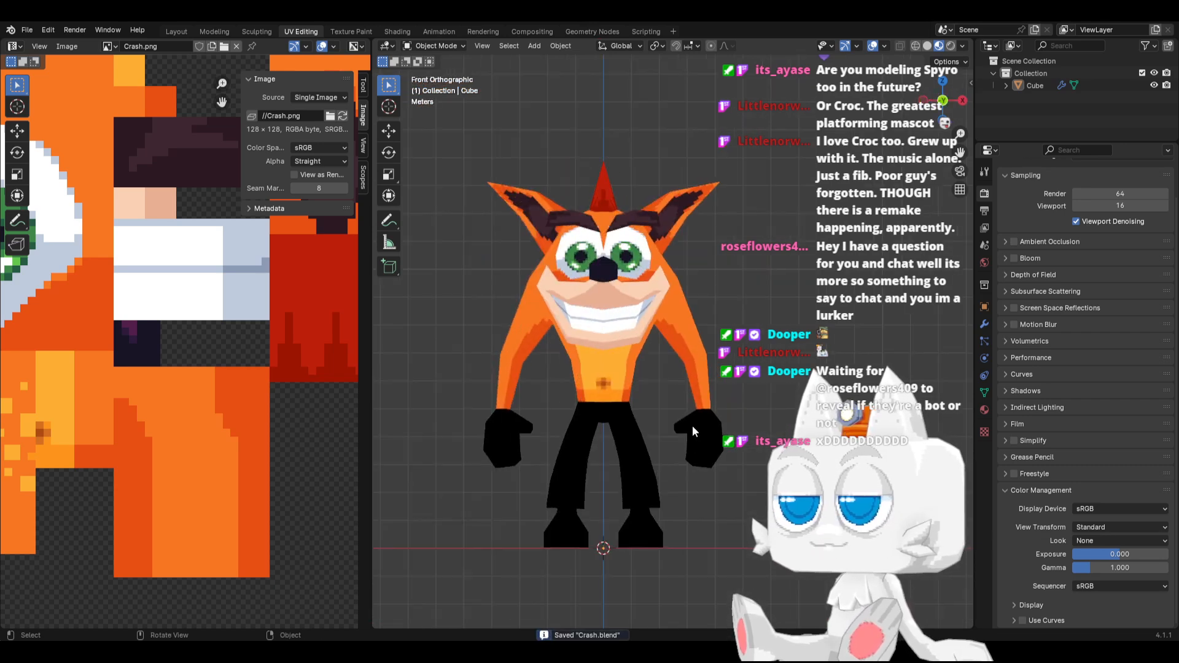
Reload the Crash.png texture and look over the whole model from an angle, the side and the front
middle_drag(691, 425, 606, 414)
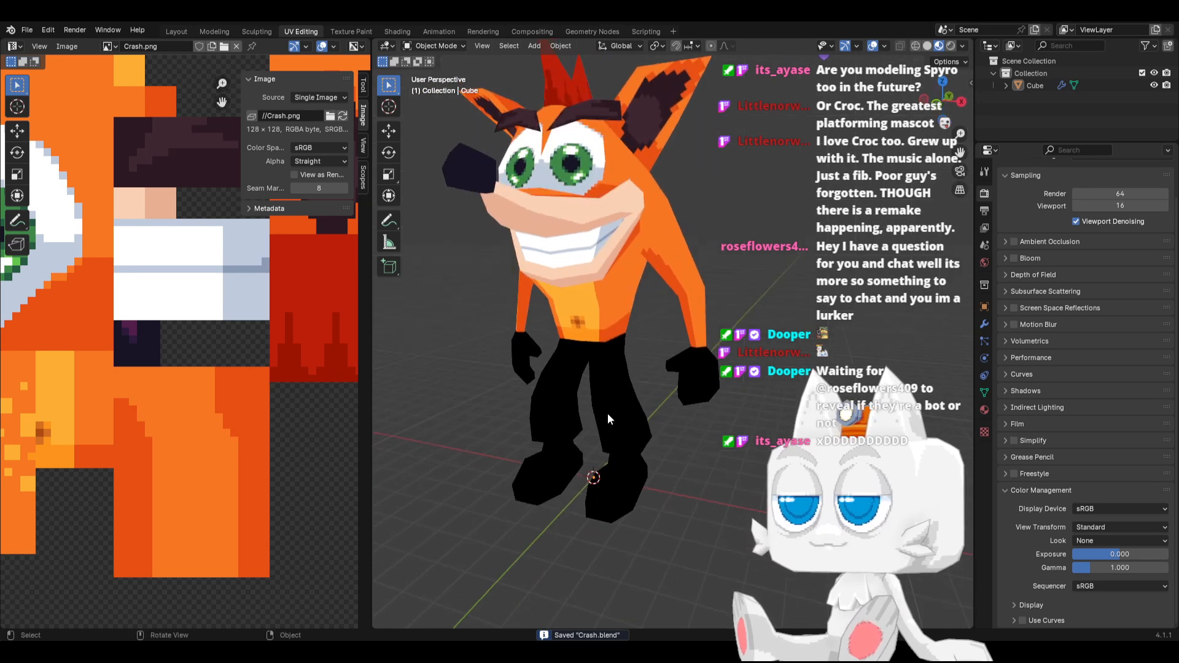
key(KP_3)
key(KP_1)
key(Tab)
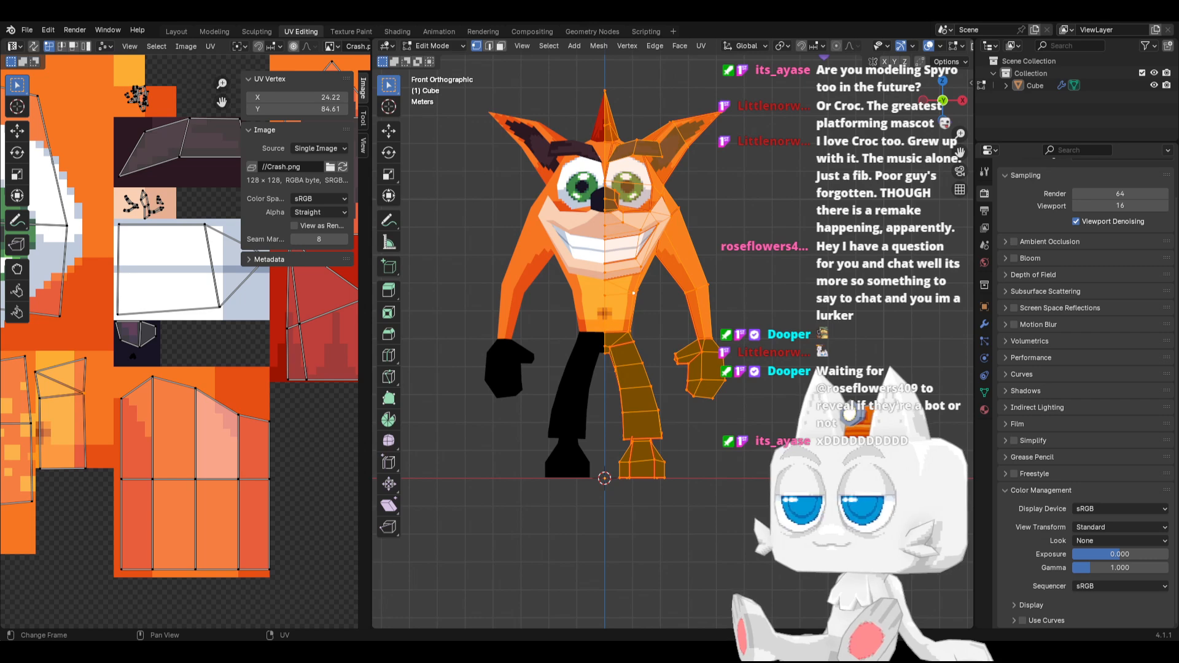
click(342, 166)
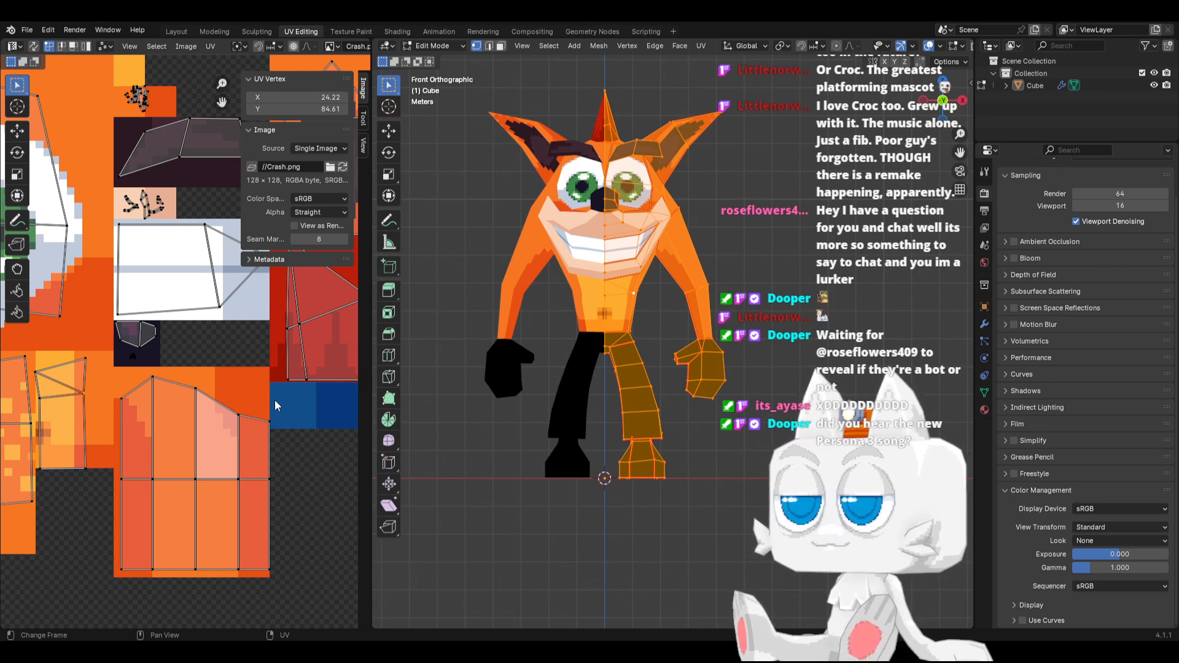
middle_drag(308, 415, 235, 415)
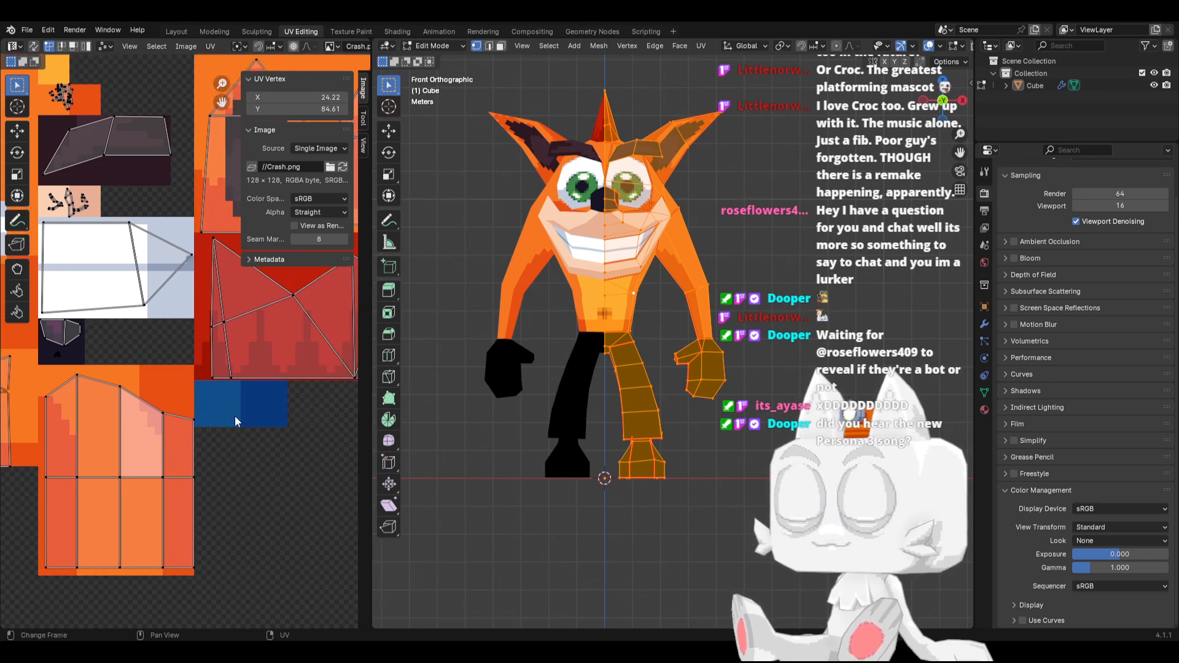
key(KP_3)
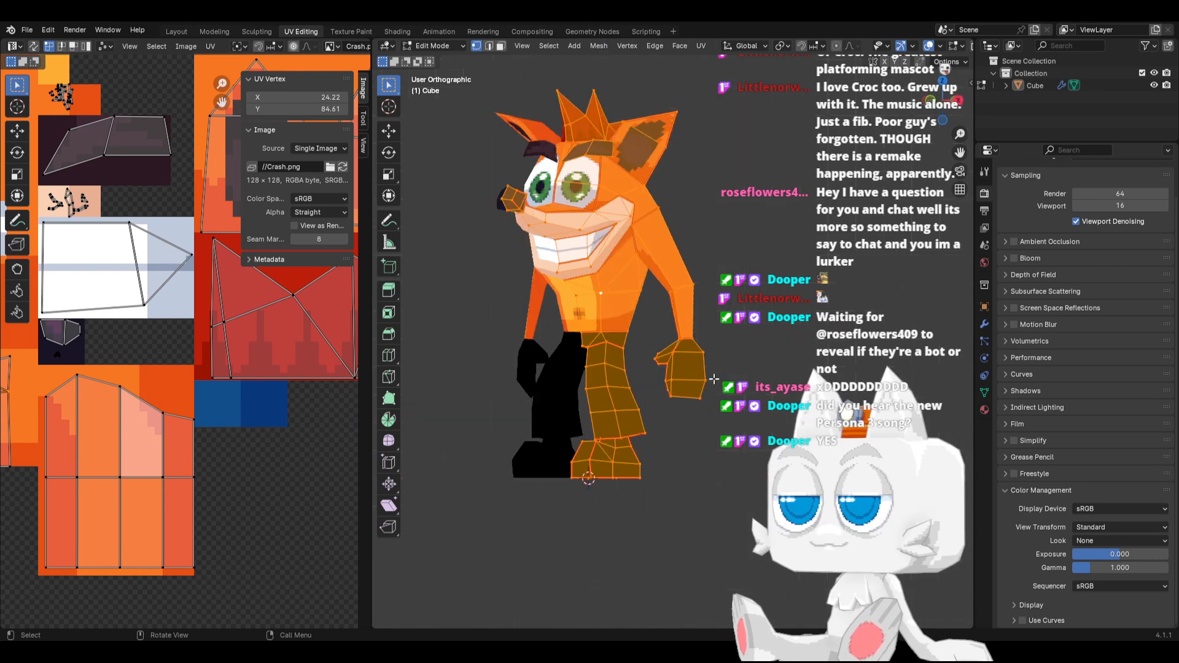
key(KP_1)
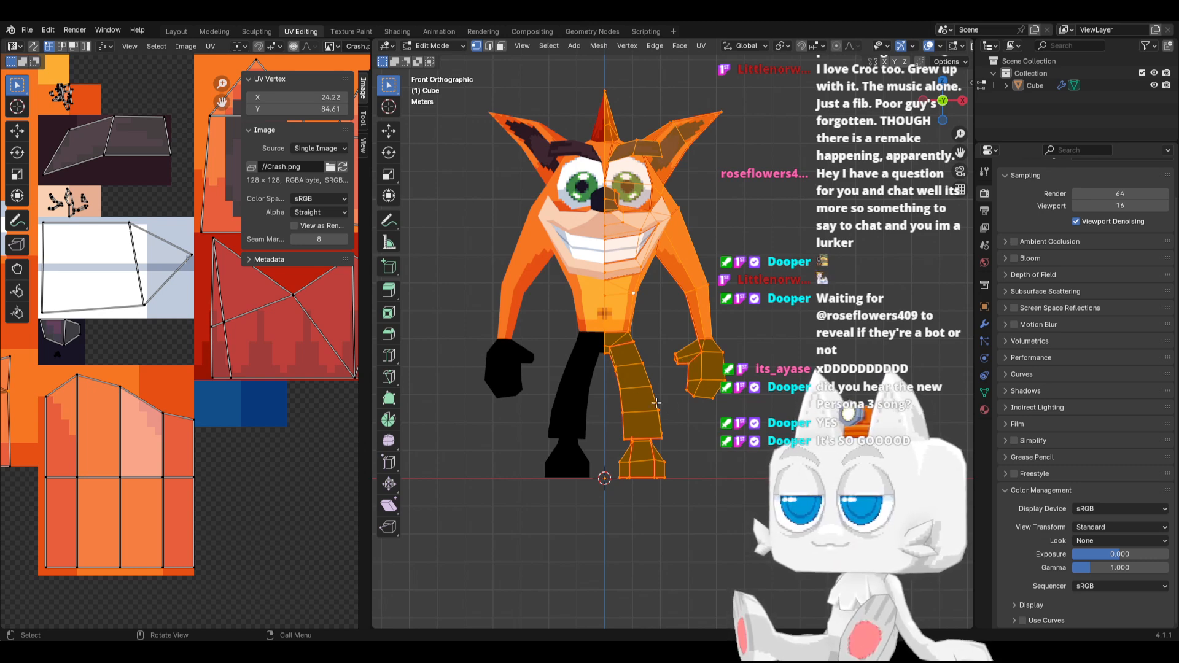
Select all linked faces of the shorts' waist band in face mode, delimited by seam
scroll(620, 361, up, 1)
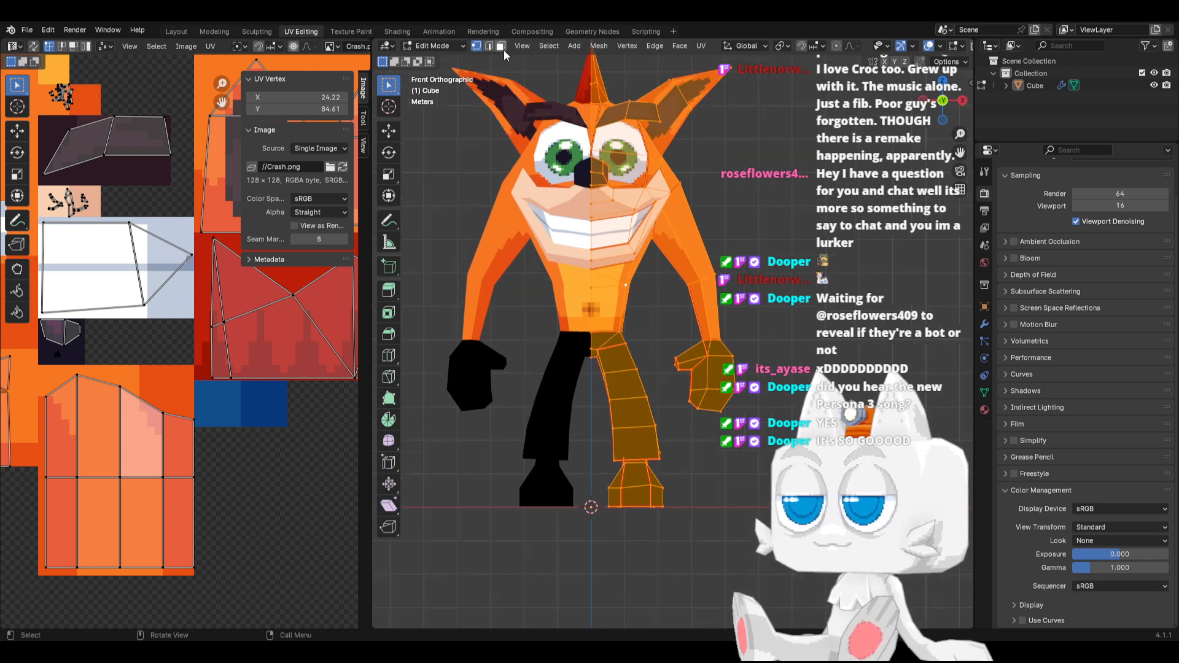
click(608, 348)
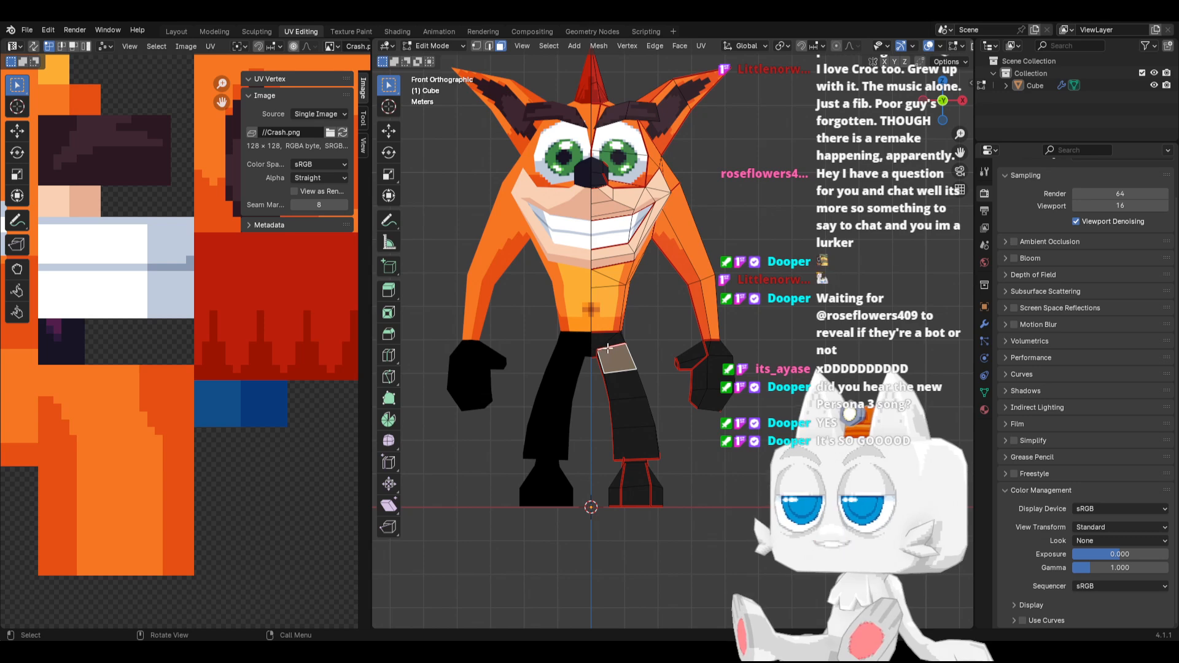
click(597, 337)
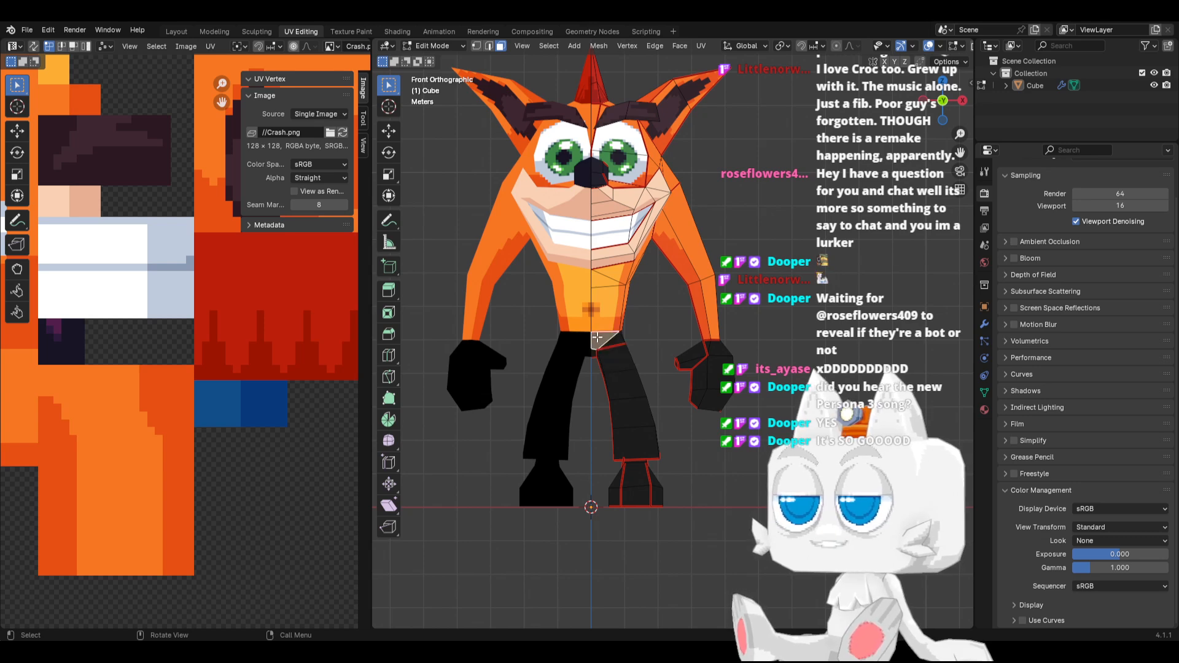
key(ctrl+l)
key(KP_3)
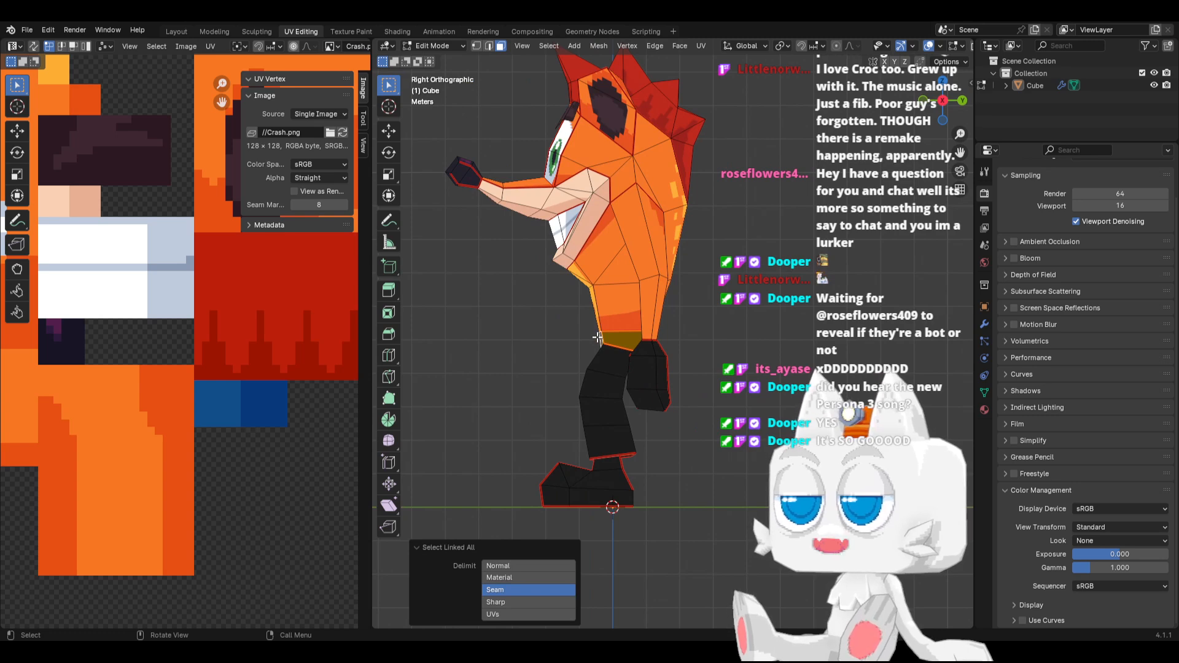
middle_drag(595, 363, 651, 381)
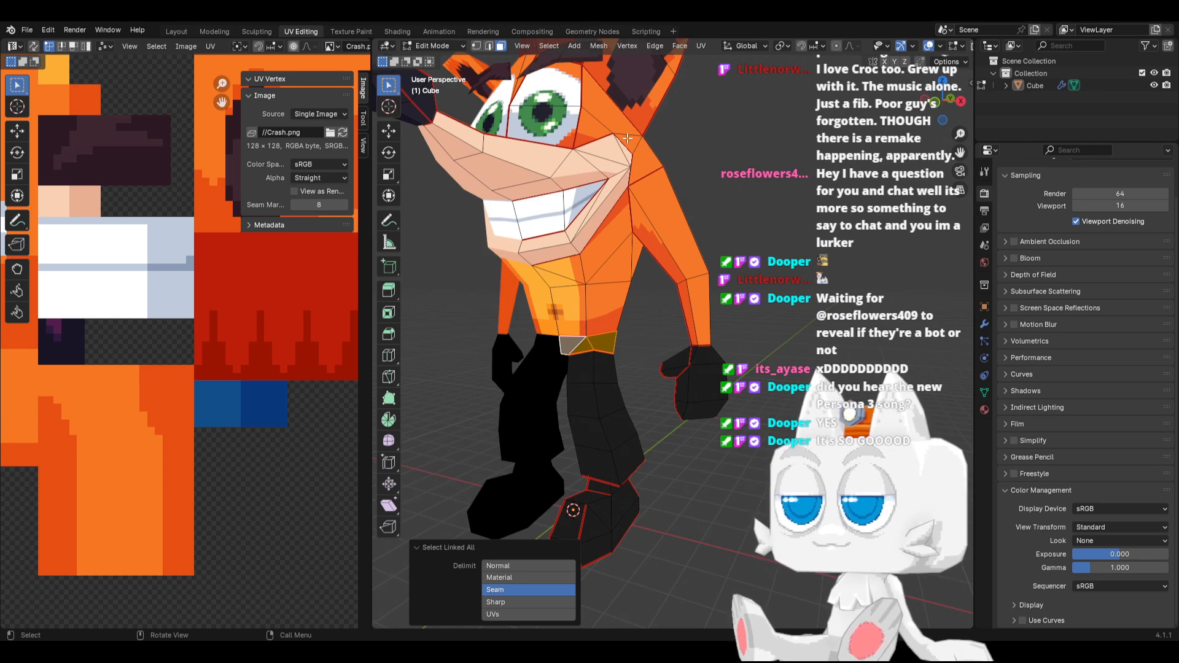
Move all UVs of the waist band onto the blue swatches in Crash.png
scroll(218, 336, down, 6)
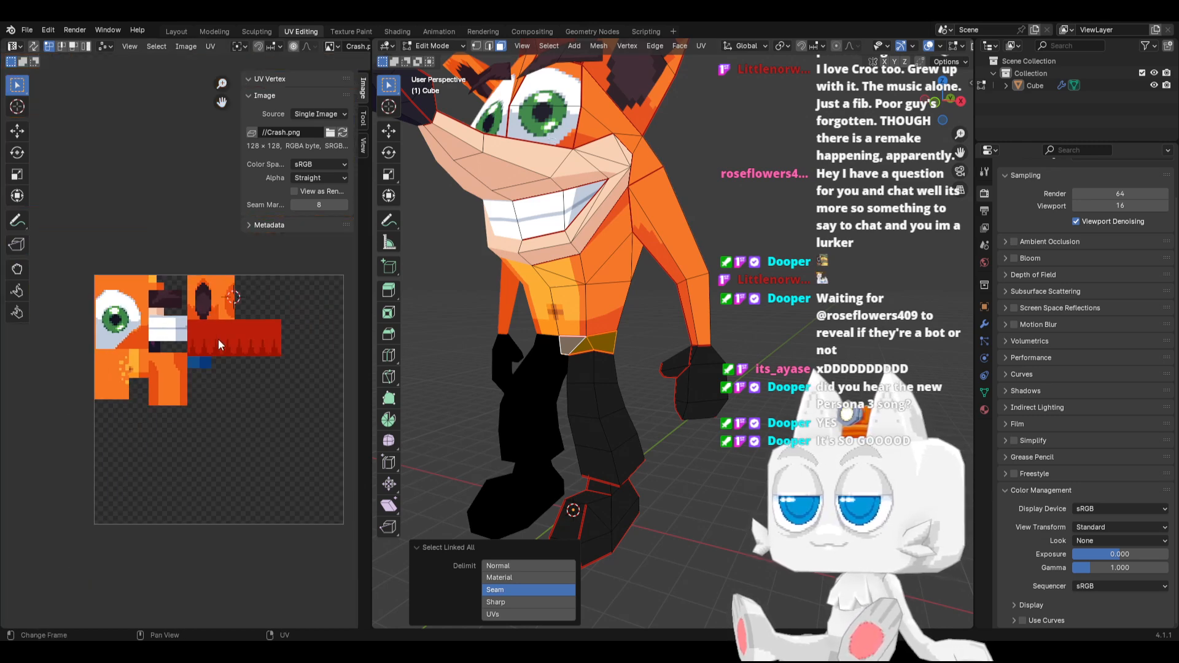
scroll(228, 367, down, 3)
key(a)
key(g)
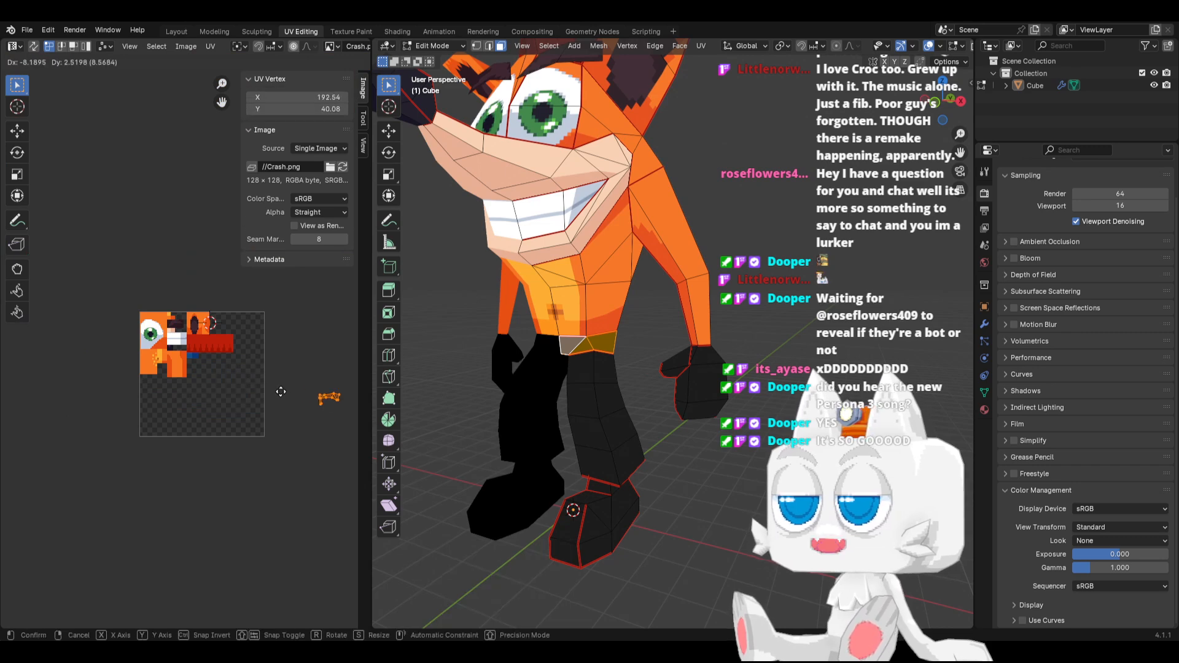
click(152, 377)
scroll(153, 377, up, 5)
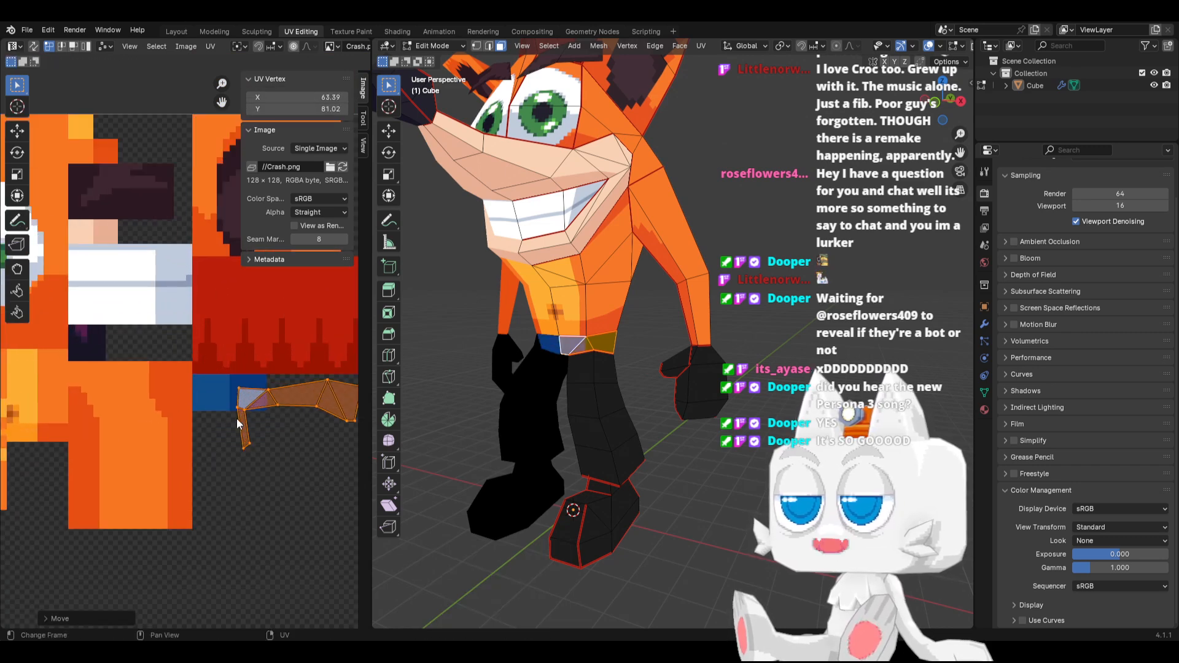
Scale down the waist band's UV island and fit it inside the lighter blue swatch
key(s)
click(293, 437)
key(g)
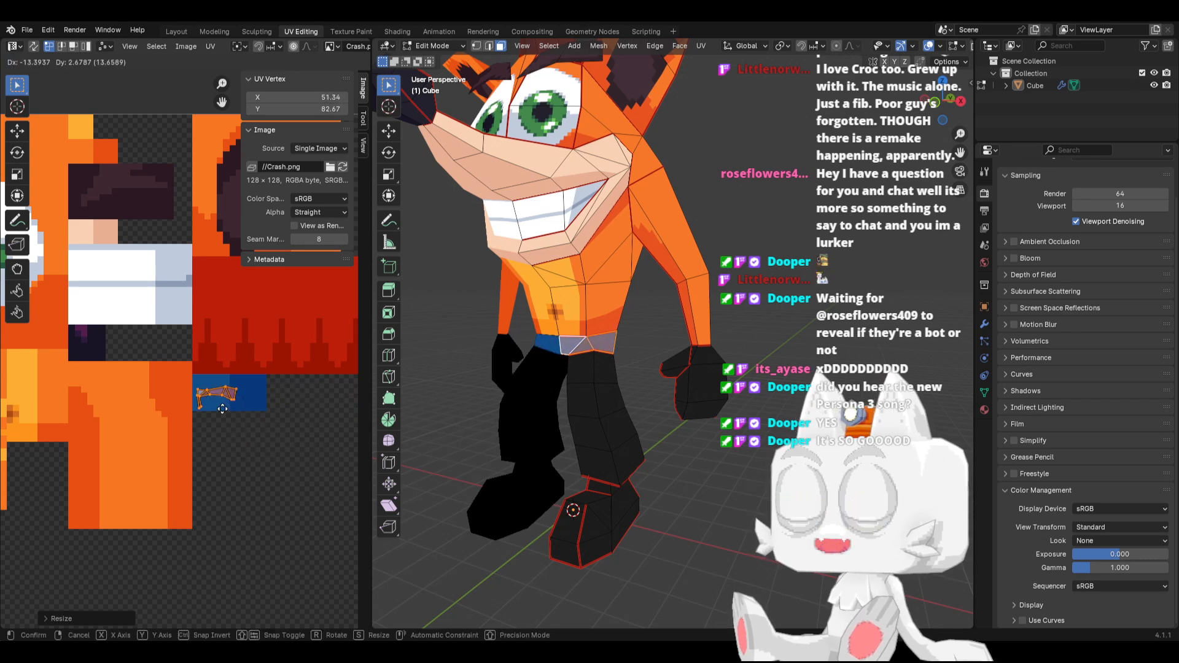
click(245, 415)
key(s)
click(243, 410)
scroll(538, 343, up, 2)
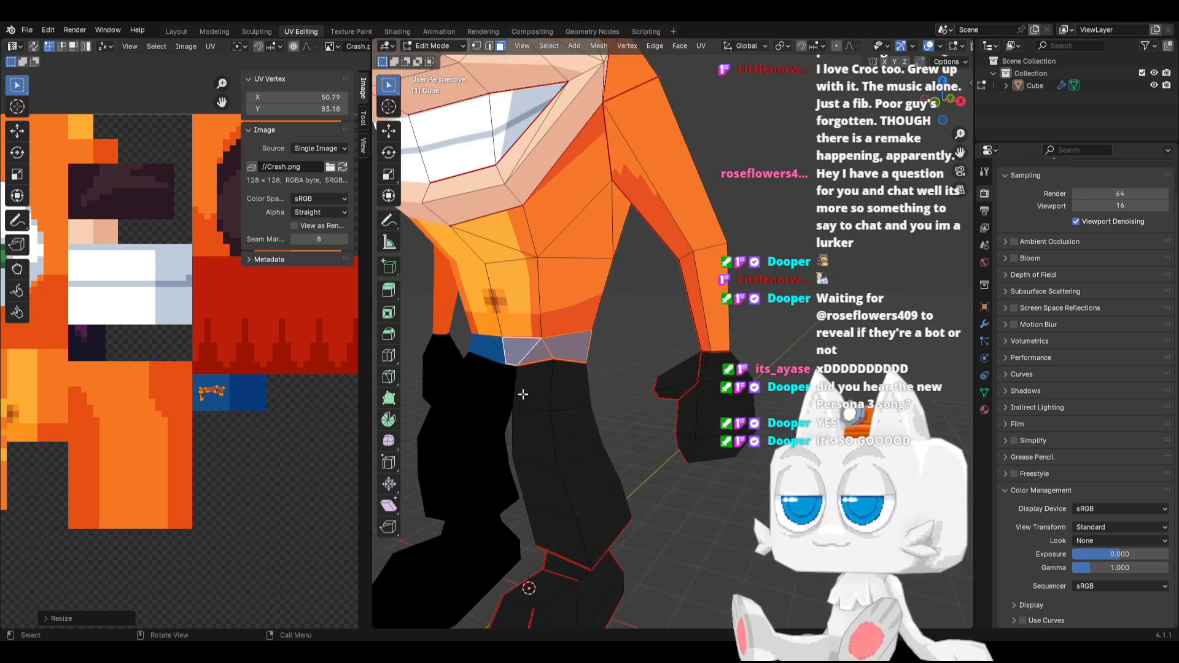
Select the waist band's small face at the crotch and move its UVs onto the darker blue swatch
middle_drag(538, 344, 442, 337)
click(542, 337)
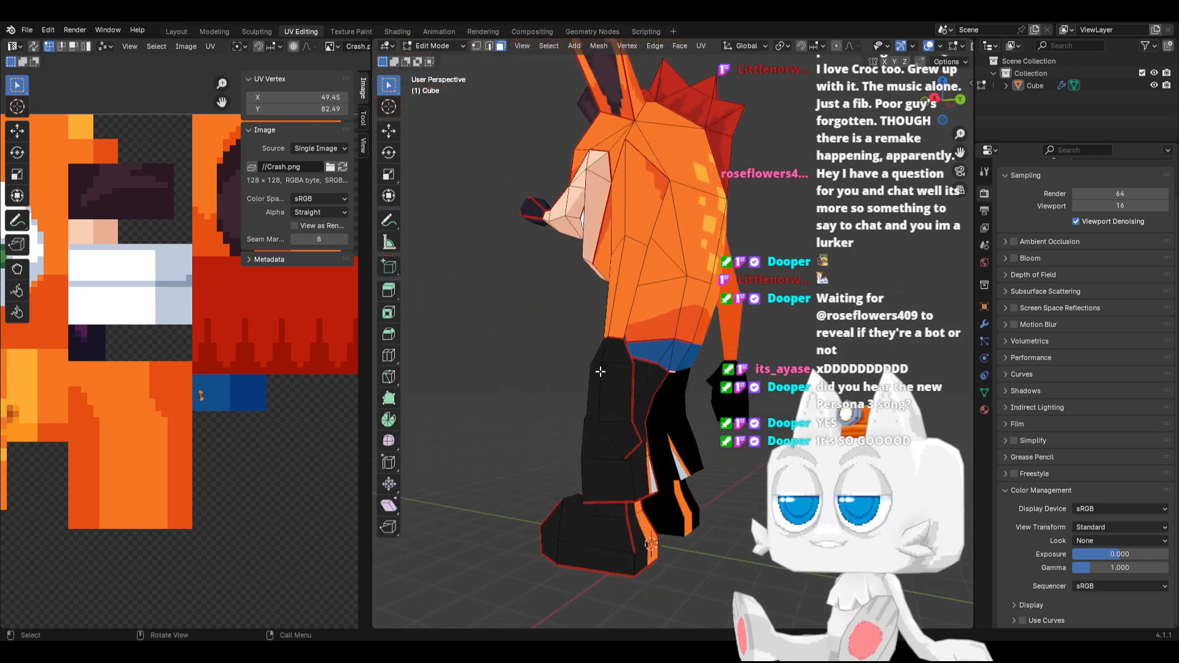
scroll(599, 371, up, 1)
key(g)
click(278, 398)
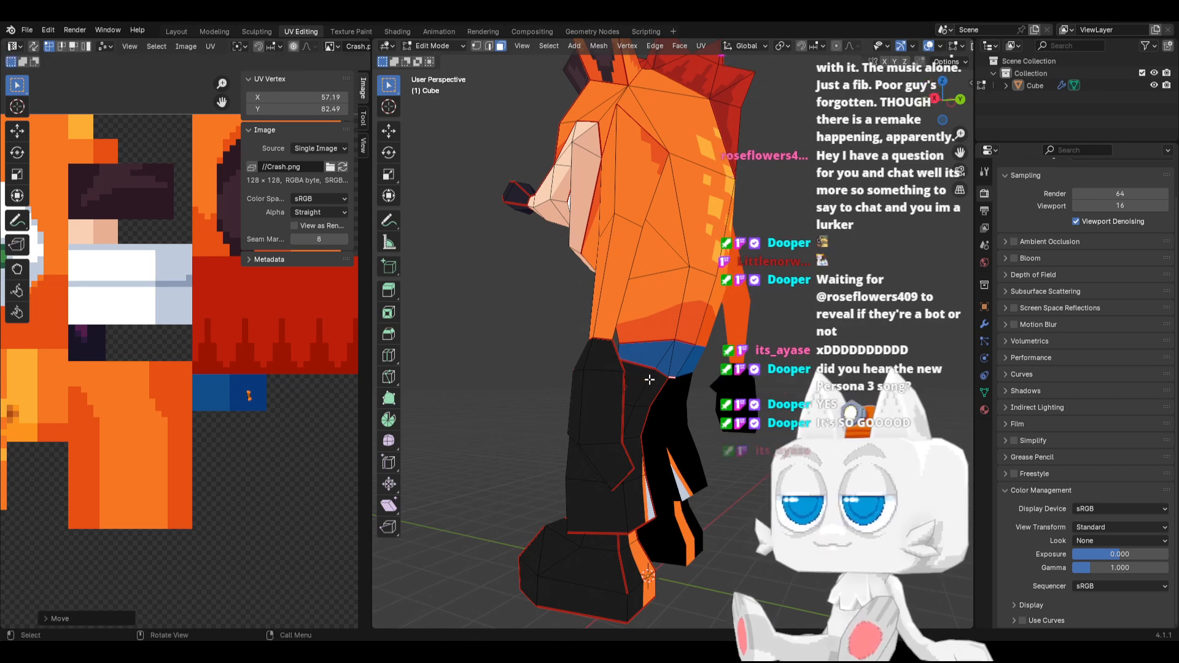
Select the waist band's rear faces, rotate their UVs, and try them on the darker and lighter blue swatches
scroll(625, 368, up, 1)
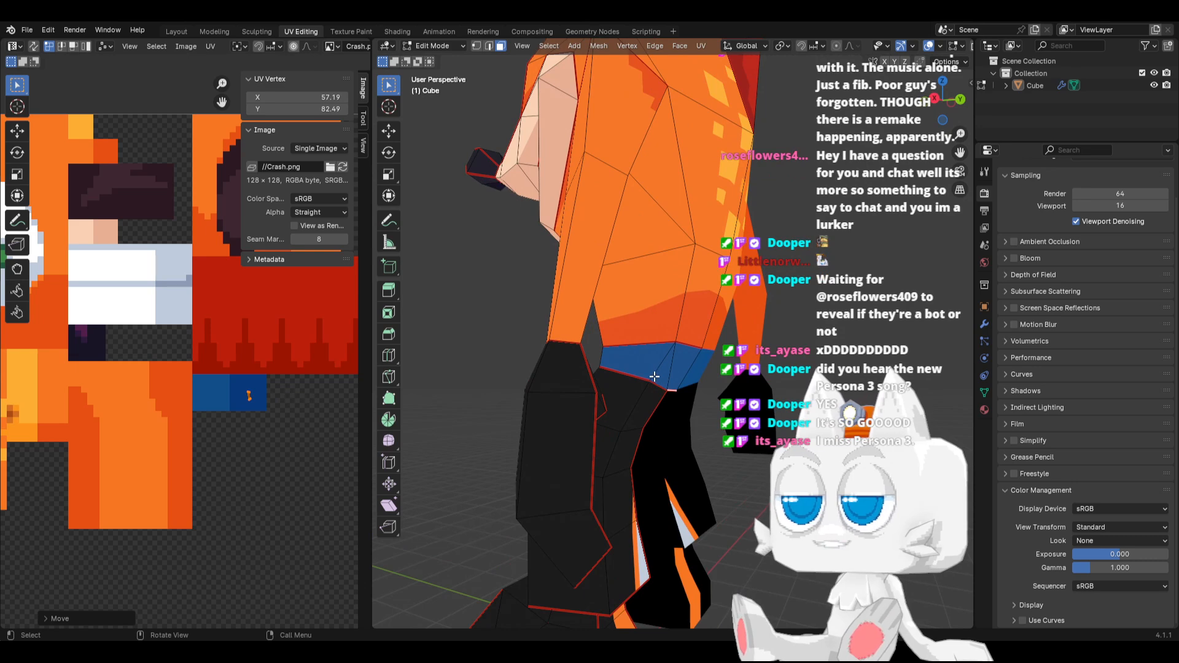
click(652, 375)
middle_drag(653, 375, 635, 368)
click(217, 390)
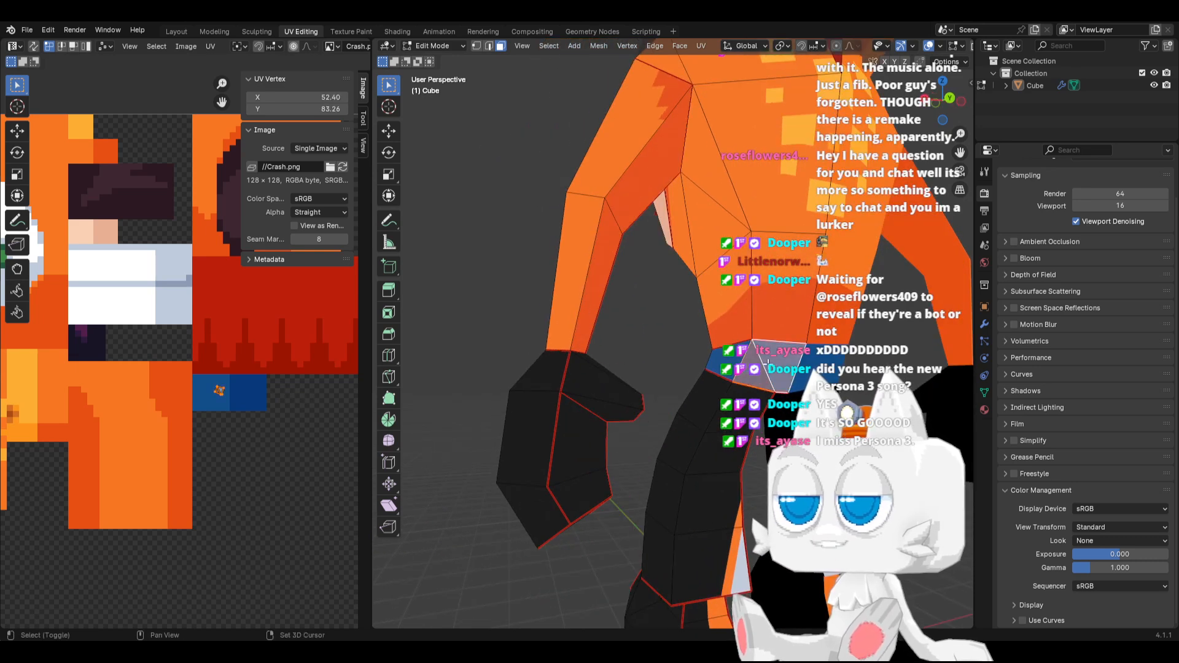
key(r)
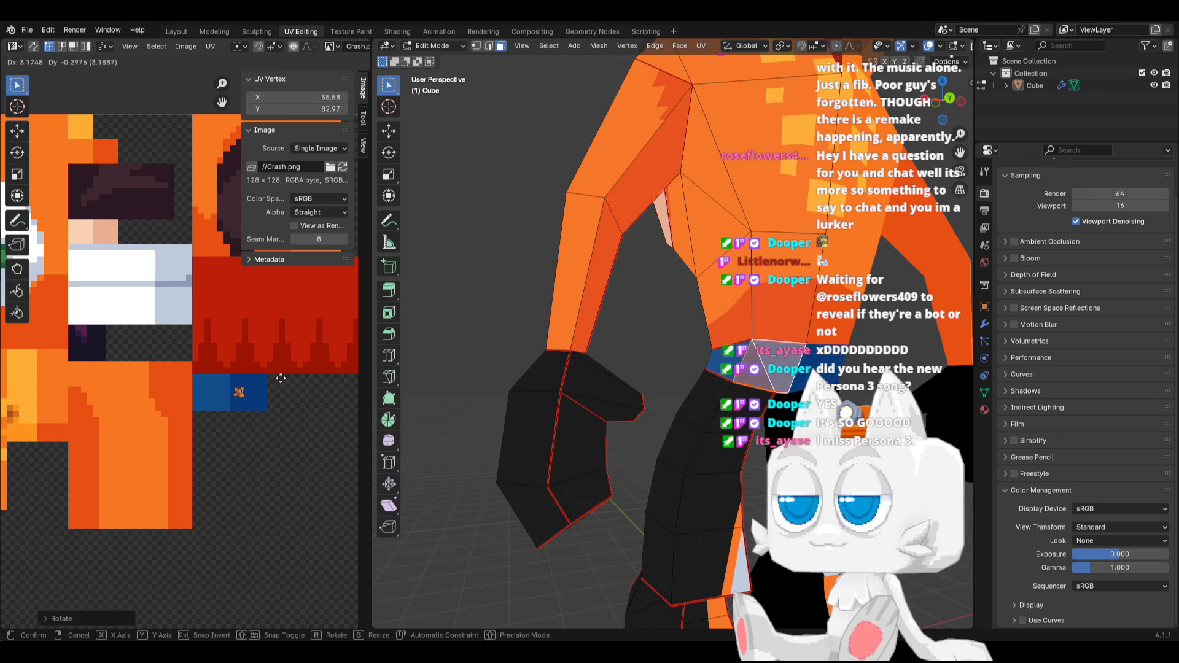
click(213, 338)
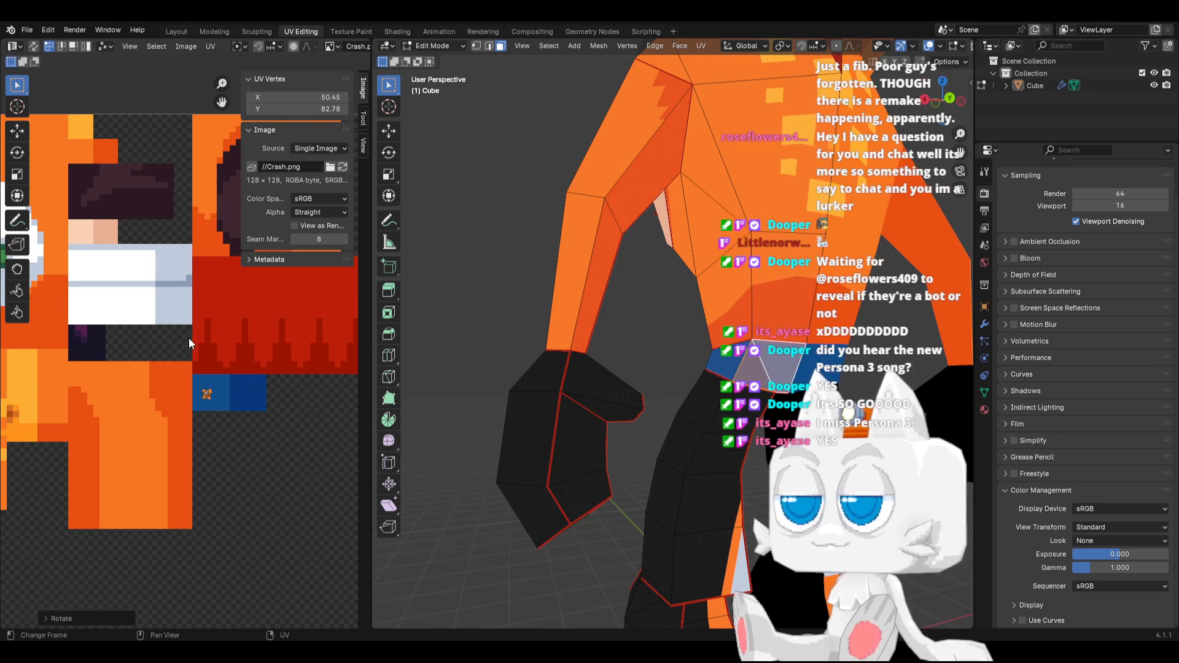
Move the rear waist faces' UVs up against the boundary between the lighter and darker blue swatches
scroll(223, 411, up, 3)
key(g)
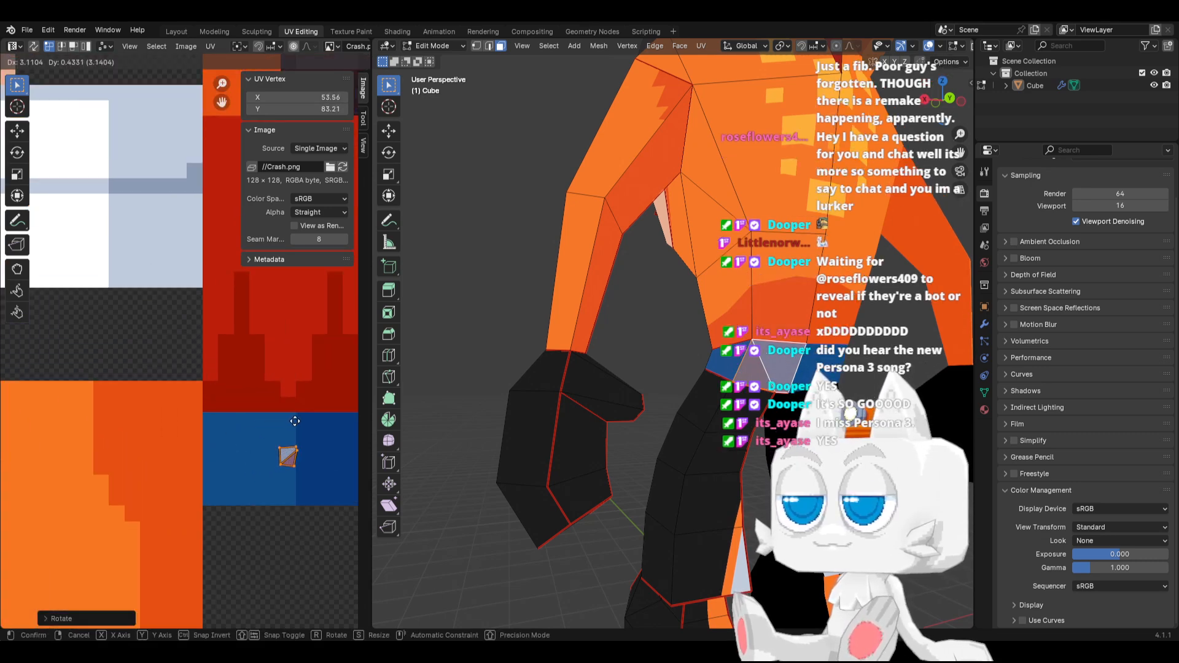
click(288, 426)
scroll(295, 448, up, 2)
scroll(288, 499, down, 2)
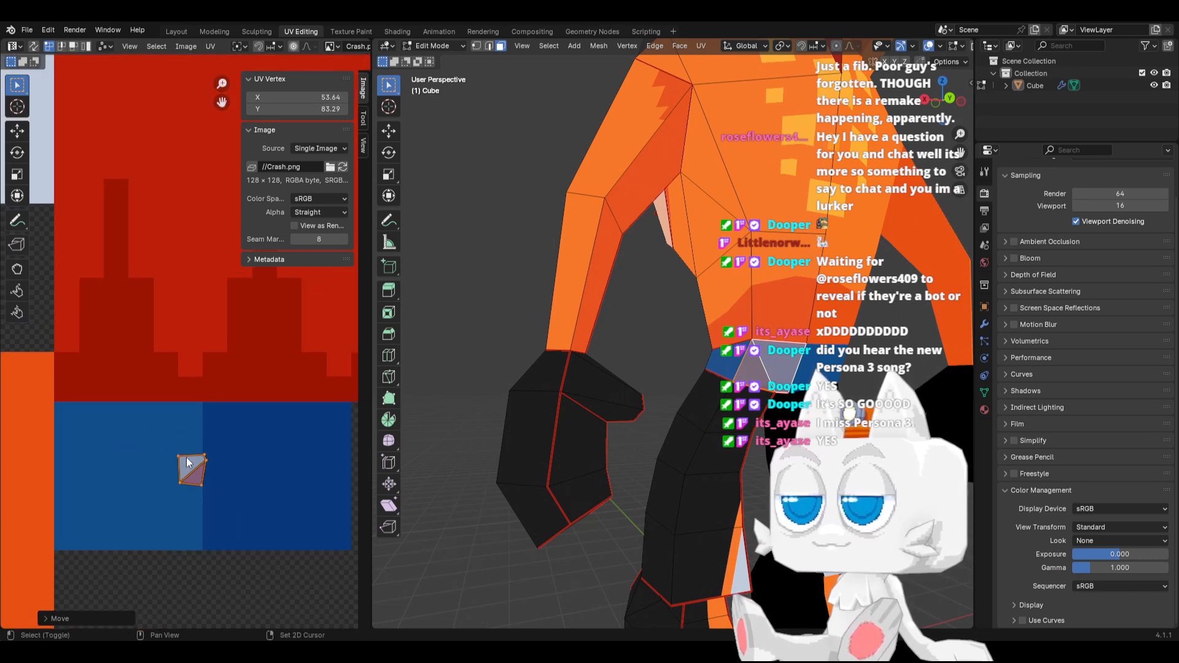
Pull the small island's right-hand UV vertices over the darker blue swatch and line them up vertically
key(g)
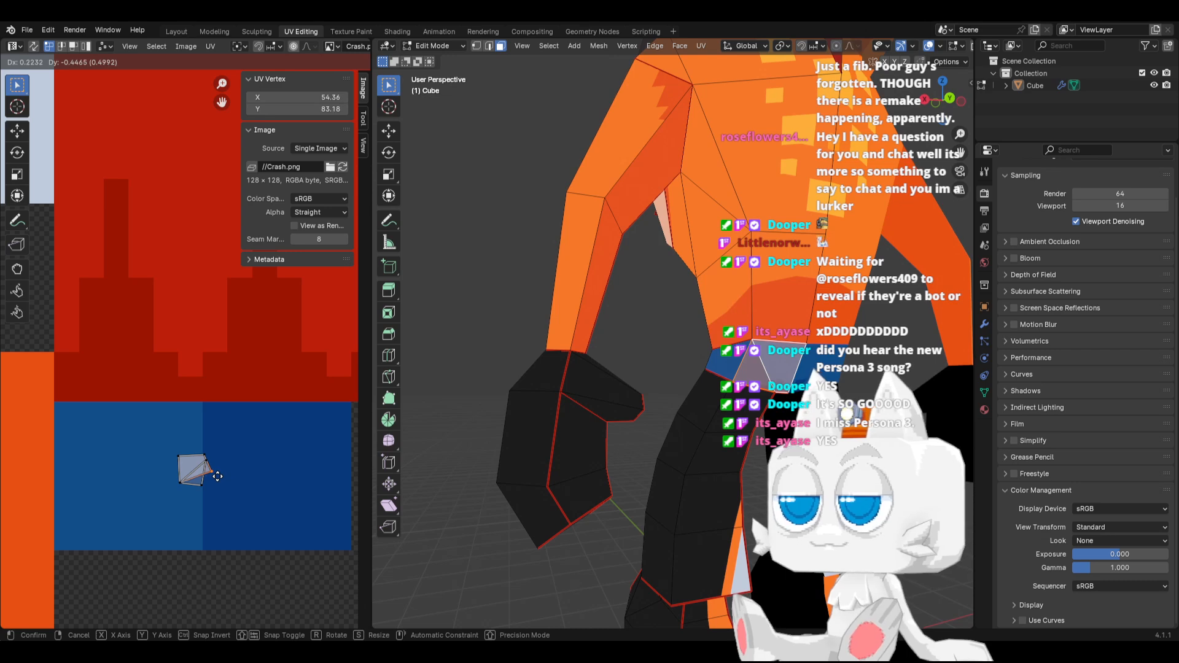
click(217, 477)
key(c)
key(Escape)
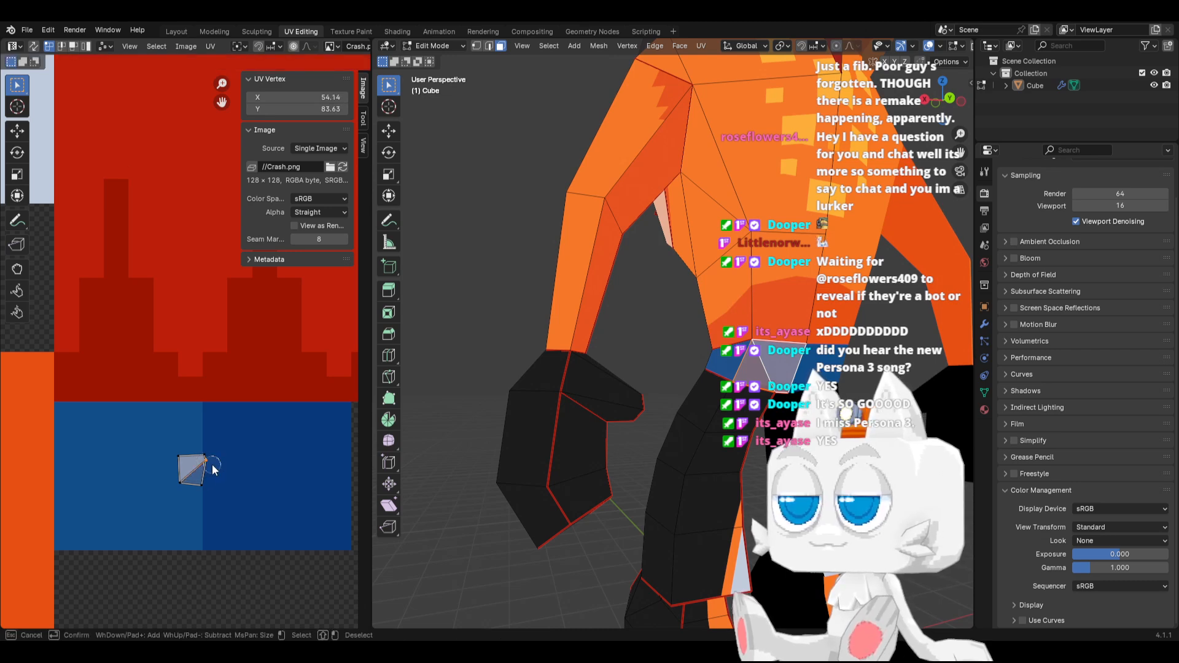
key(g)
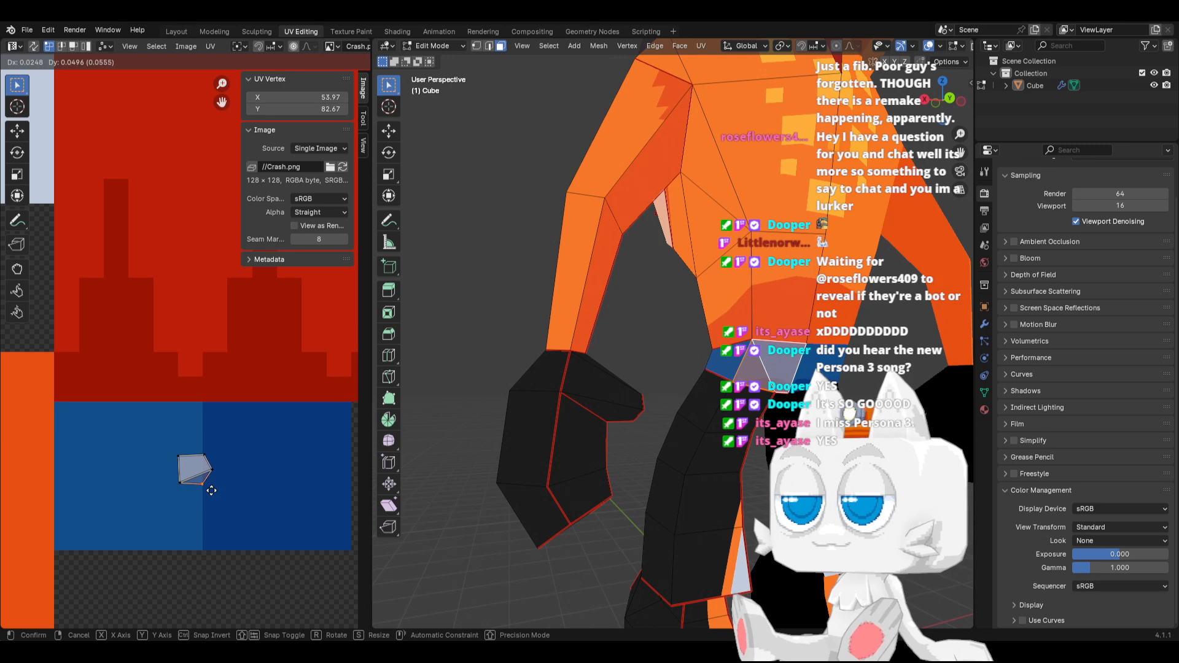
click(225, 454)
scroll(224, 461, up, 2)
drag(217, 486, 247, 551)
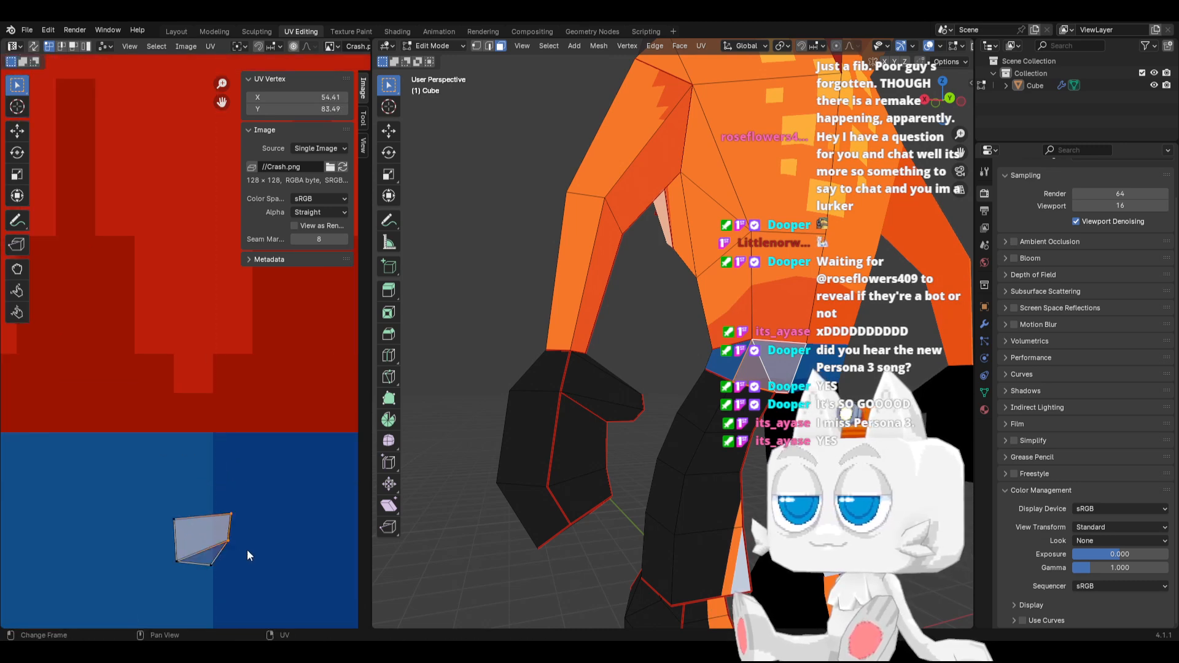
key(s)
click(247, 551)
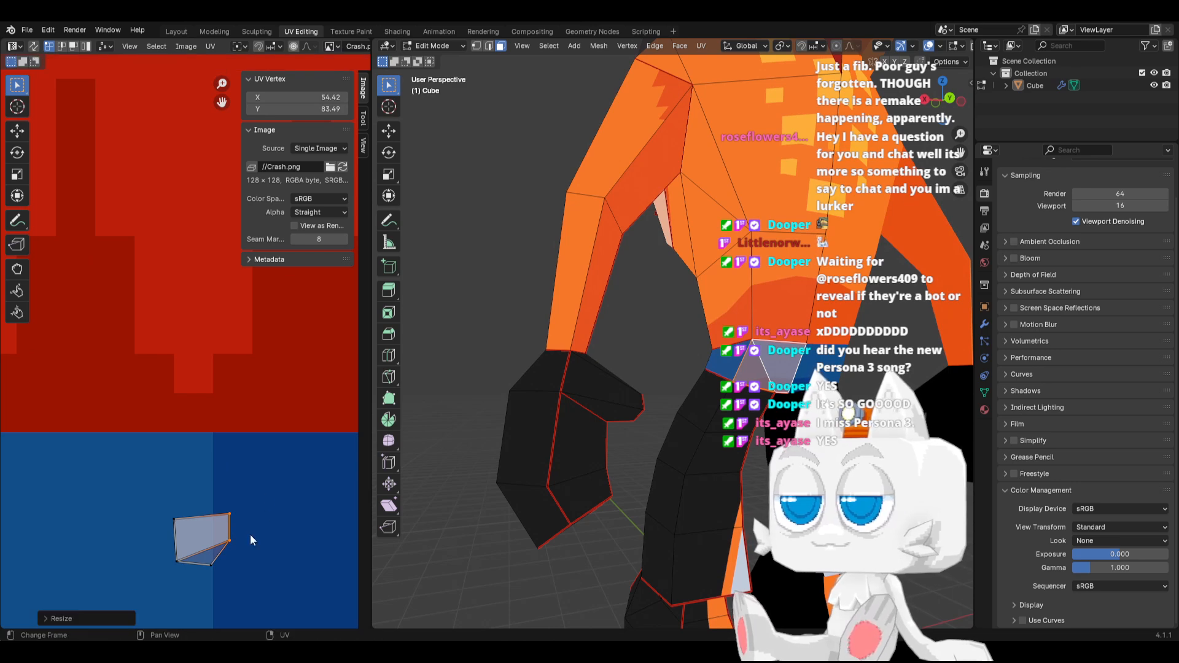
Snap the island's lowest UV vertices to pixels and lower them along Y at the swatch boundary
shift+click(207, 563)
key(shift+s)
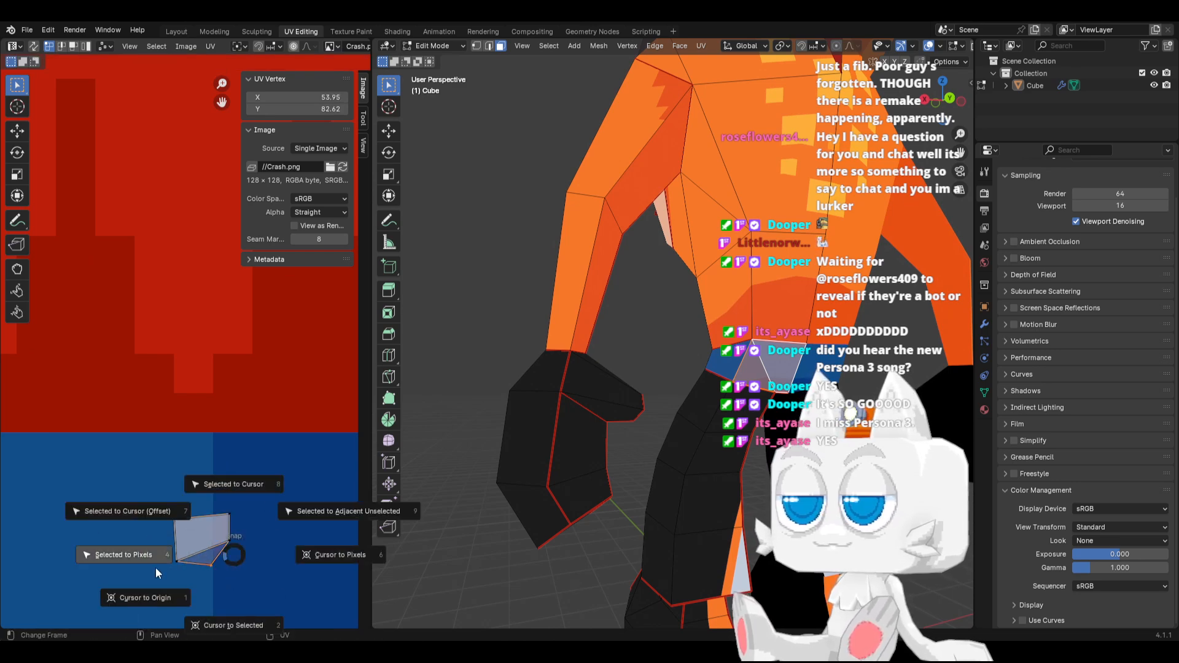
click(156, 568)
key(g)
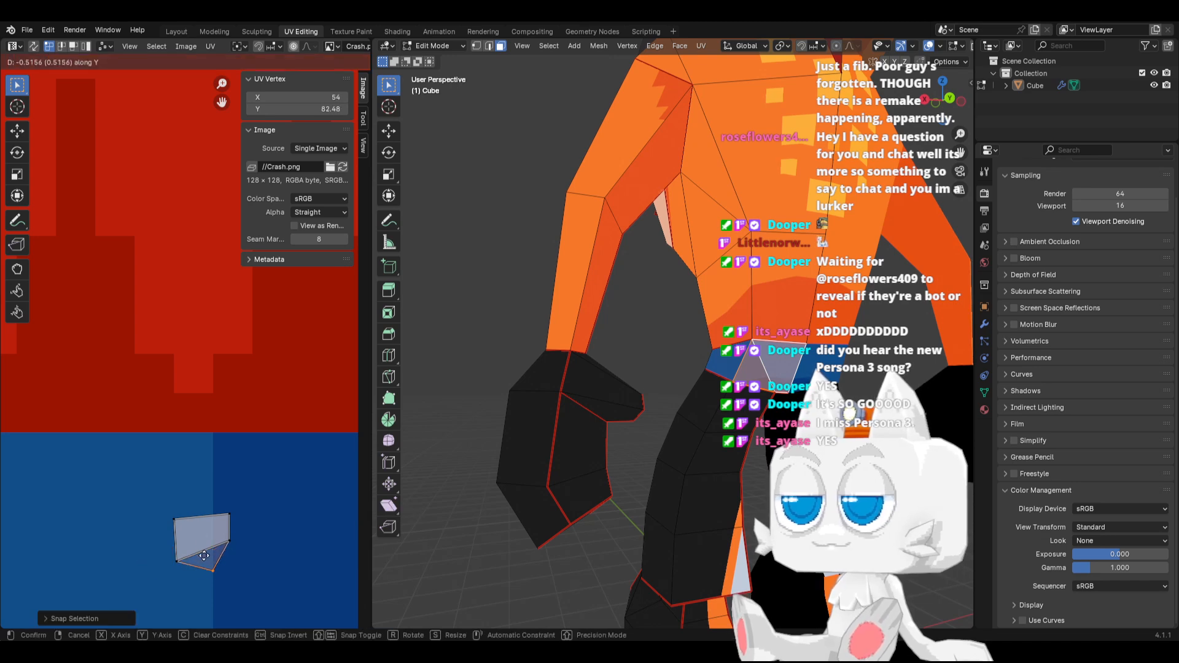
click(207, 568)
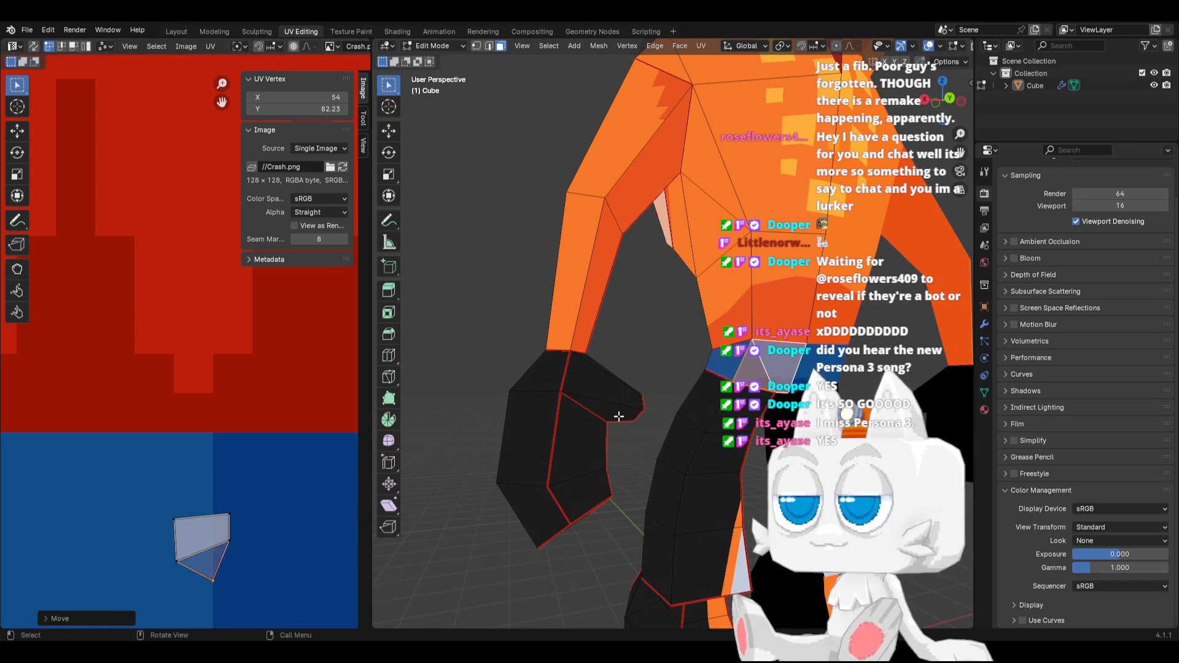
Shift the island's middle right-hand UV vertex left along X and preview the waist band in Object Mode
click(254, 560)
key(g)
key(x)
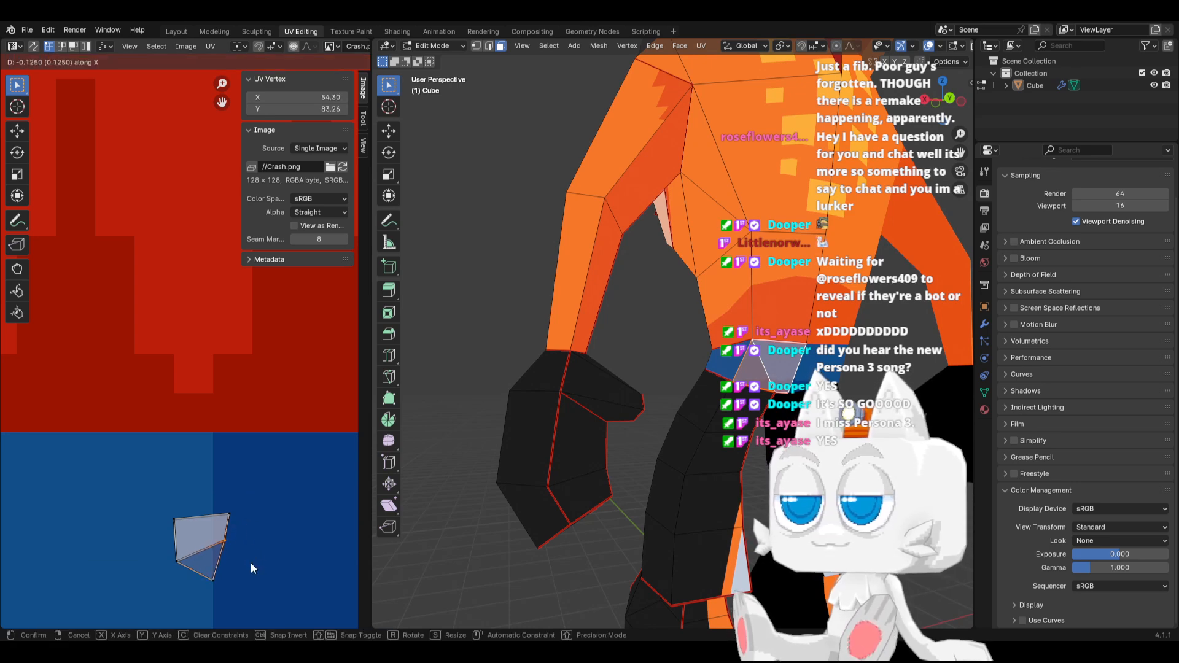
click(250, 562)
click(231, 514)
key(Tab)
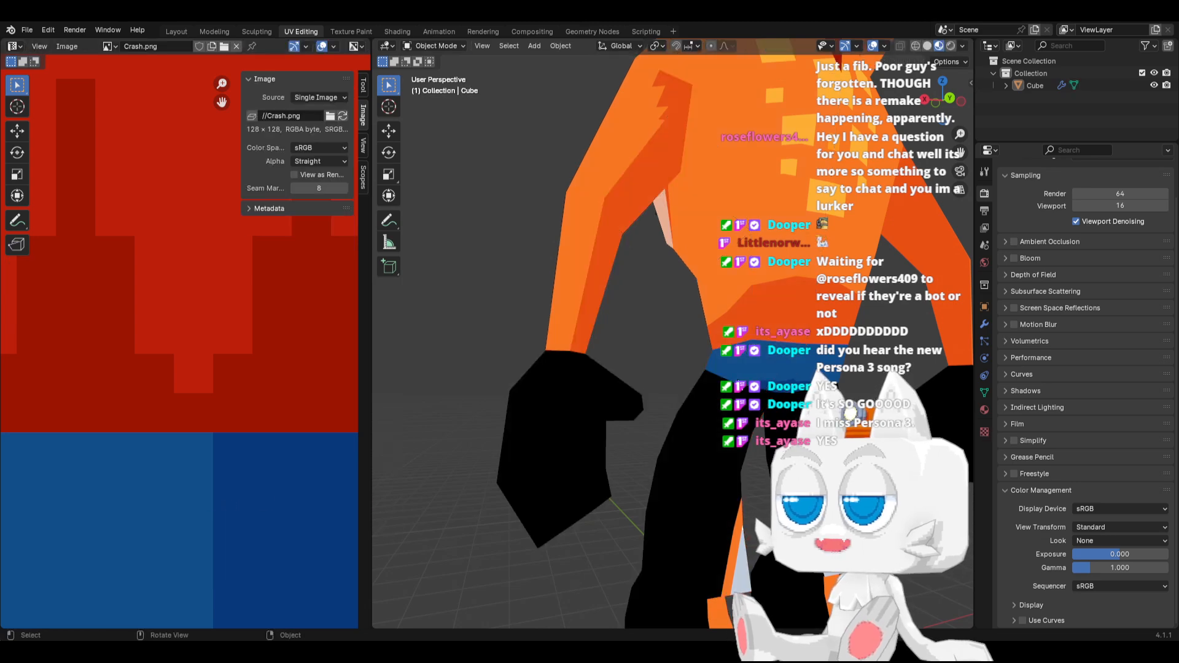
Shift the island's upper right UV vertex left along X to 54.25 and preview the waist band in Object Mode
key(Tab)
click(179, 519)
key(g)
key(x)
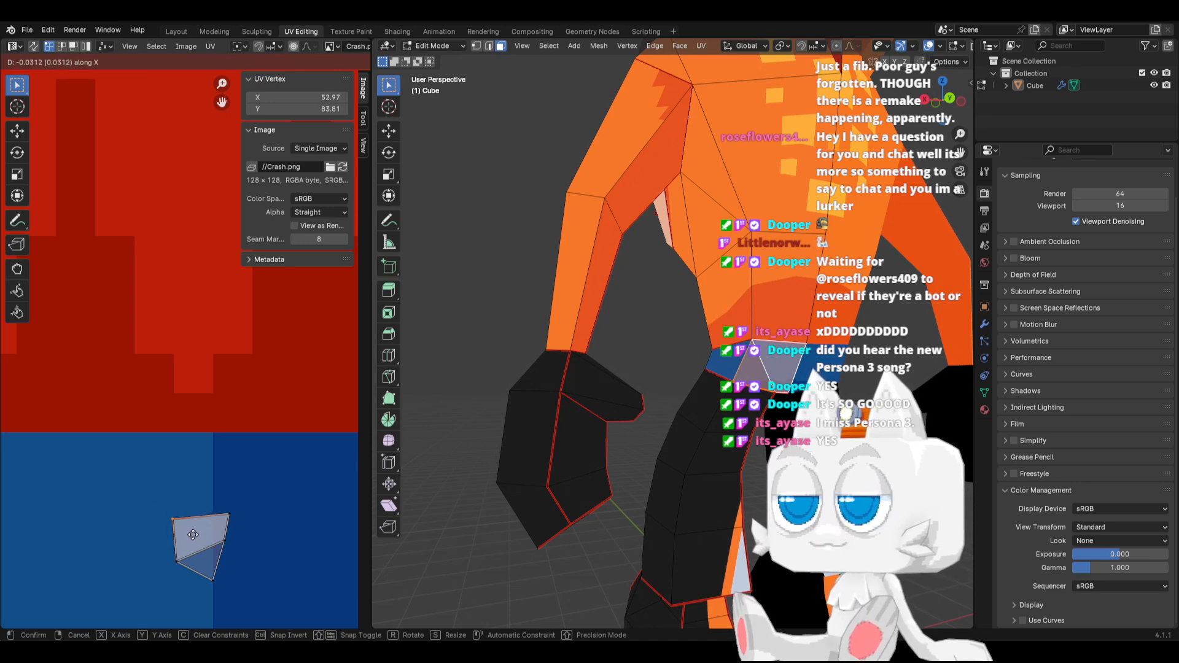
click(246, 520)
key(Tab)
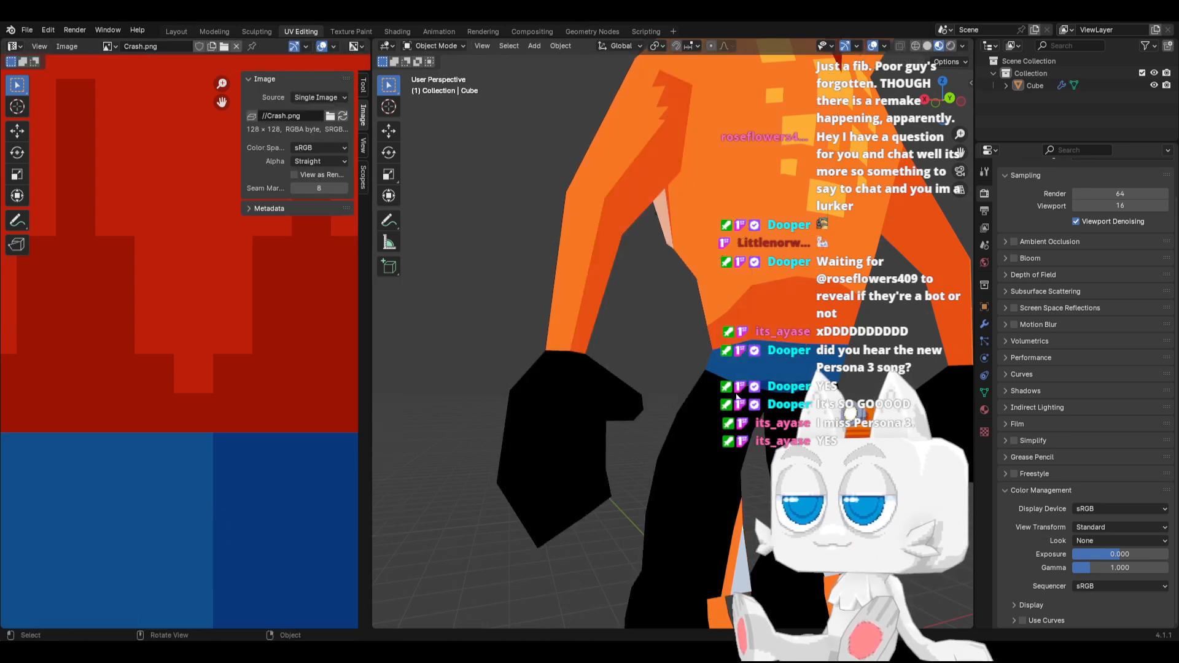
key(Tab)
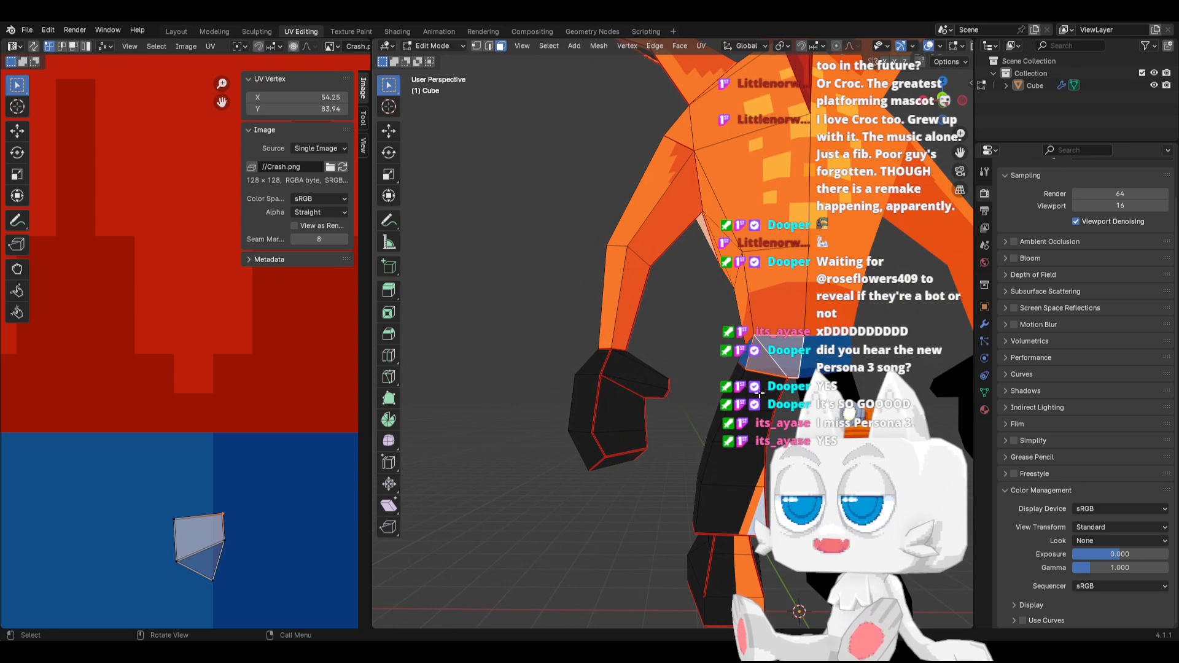
Select the shorts' leg faces up to their seams and move their UV island beneath the blue swatches
click(759, 394)
key(ctrl+l)
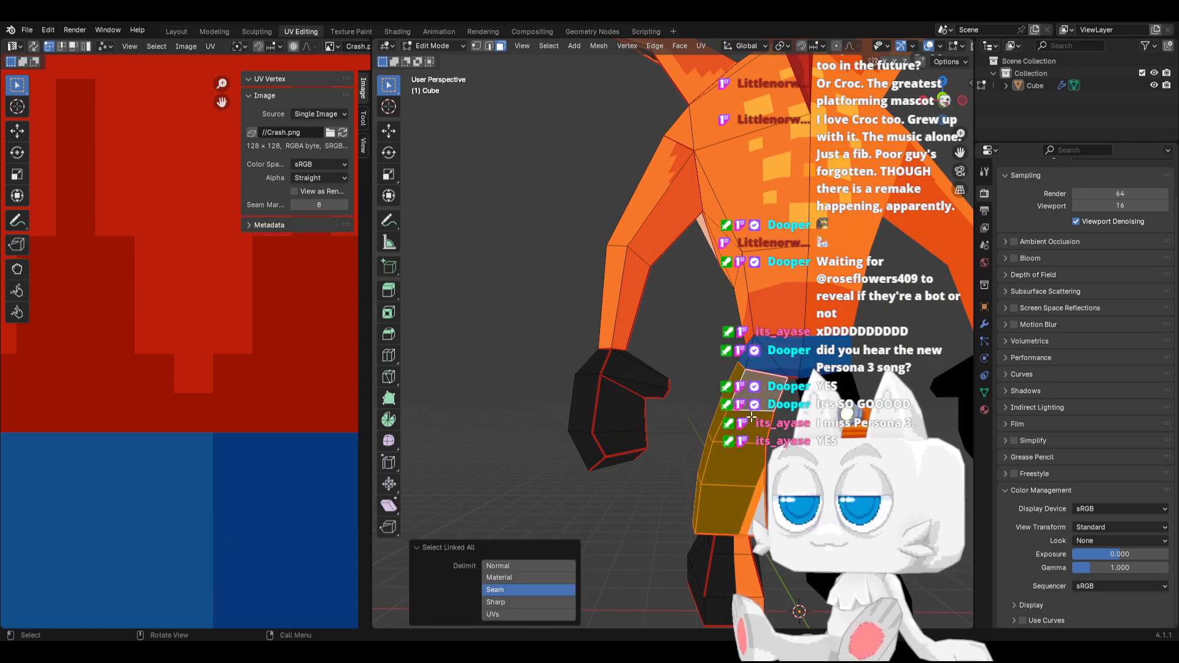
scroll(234, 433, down, 5)
scroll(234, 434, down, 10)
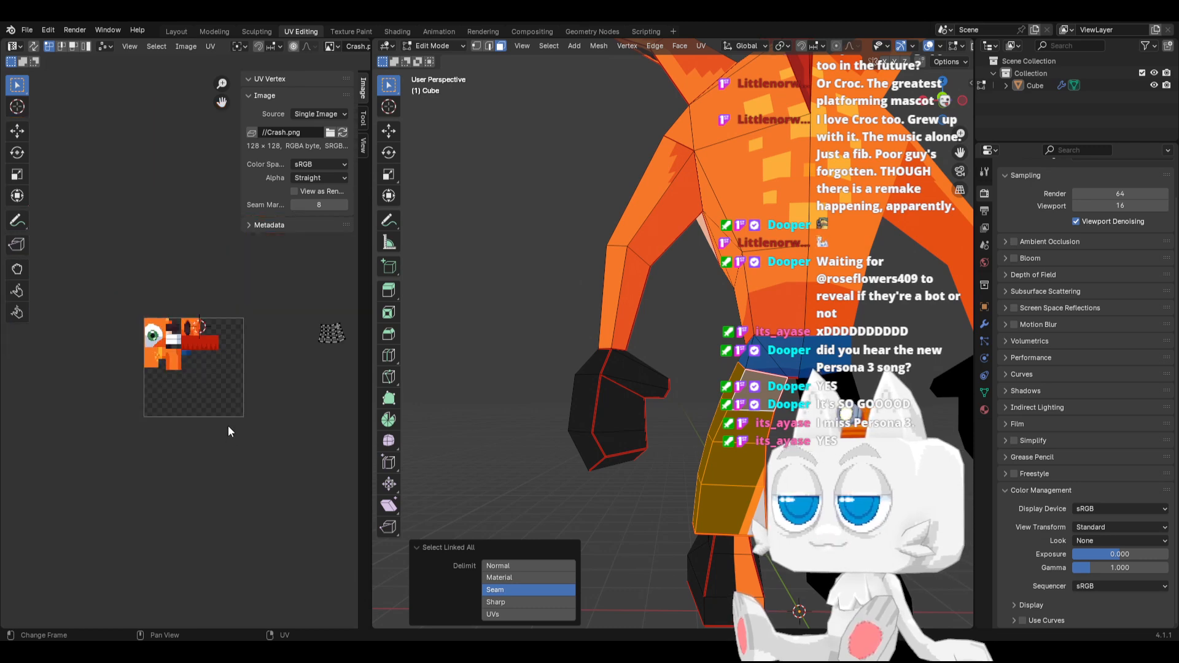
middle_drag(285, 355, 216, 368)
key(a)
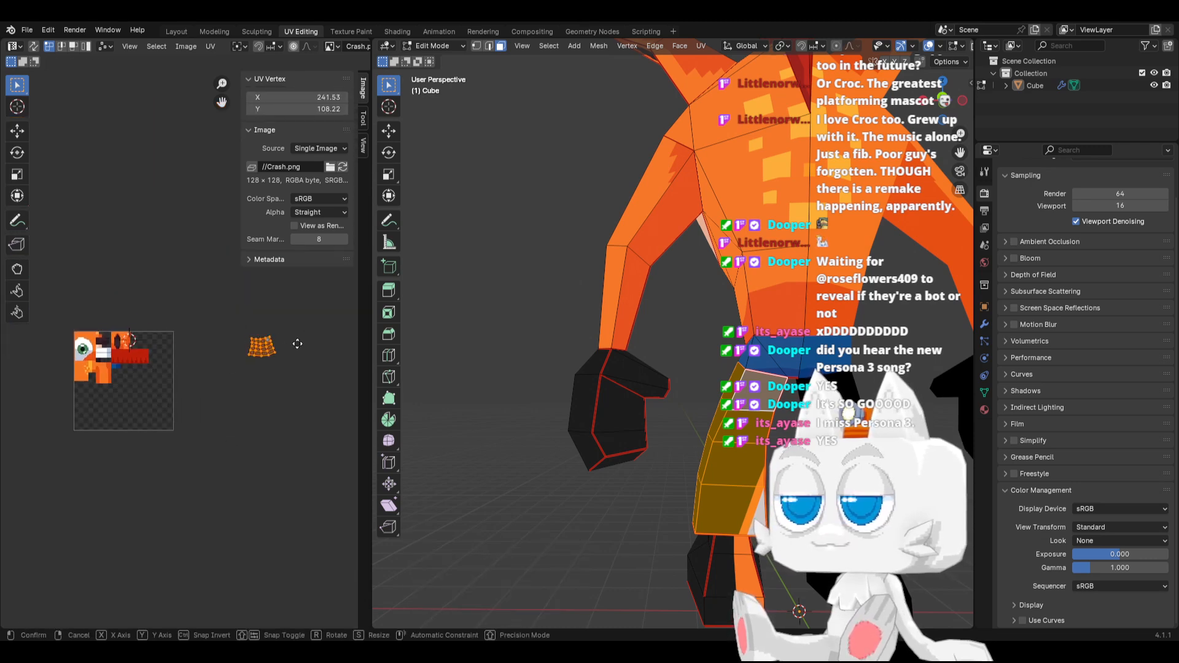
key(g)
click(165, 375)
scroll(160, 374, up, 6)
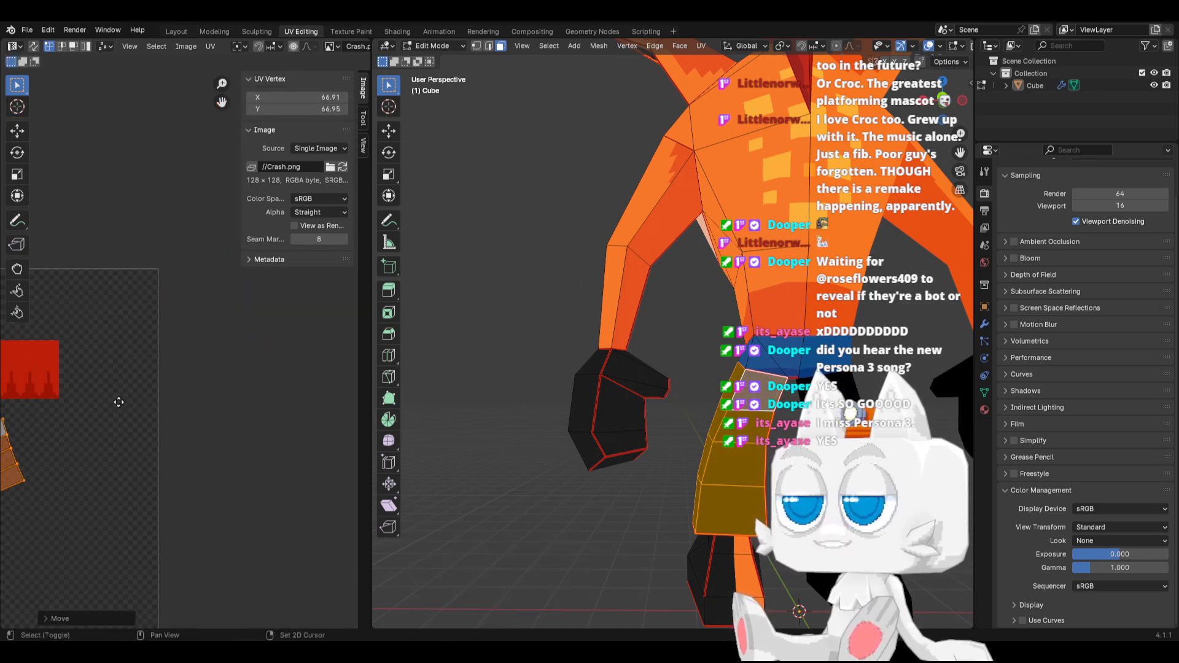
scroll(208, 434, up, 2)
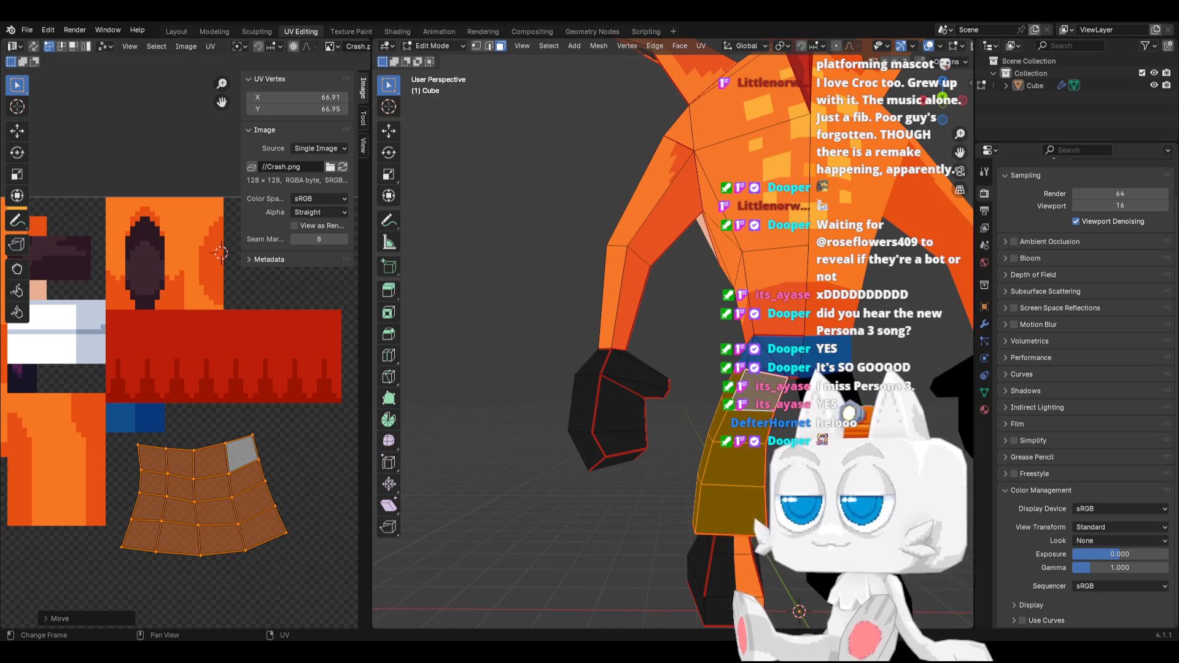
Switch to Aseprite, select a 22 × 27 px area beneath the blue swatches, and fill it with lighter blue #124e89
key(alt+Tab)
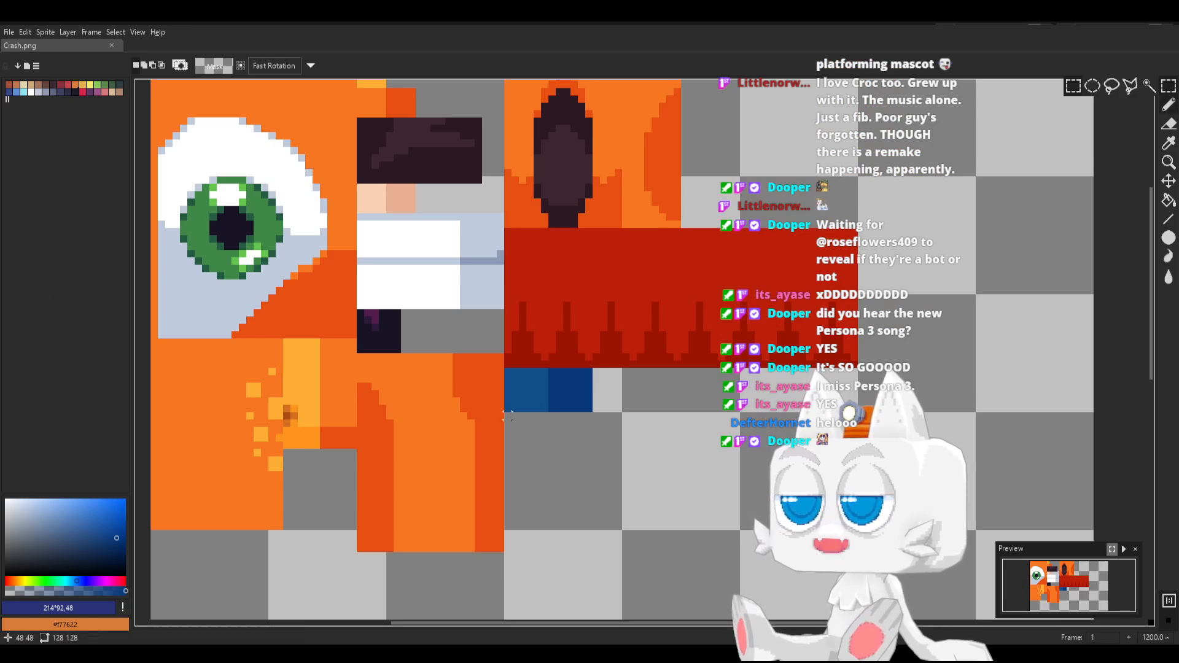
mouse_move(505, 412)
mouse_down()
mouse_move(626, 518)
mouse_move(667, 611)
mouse_up()
key(b)
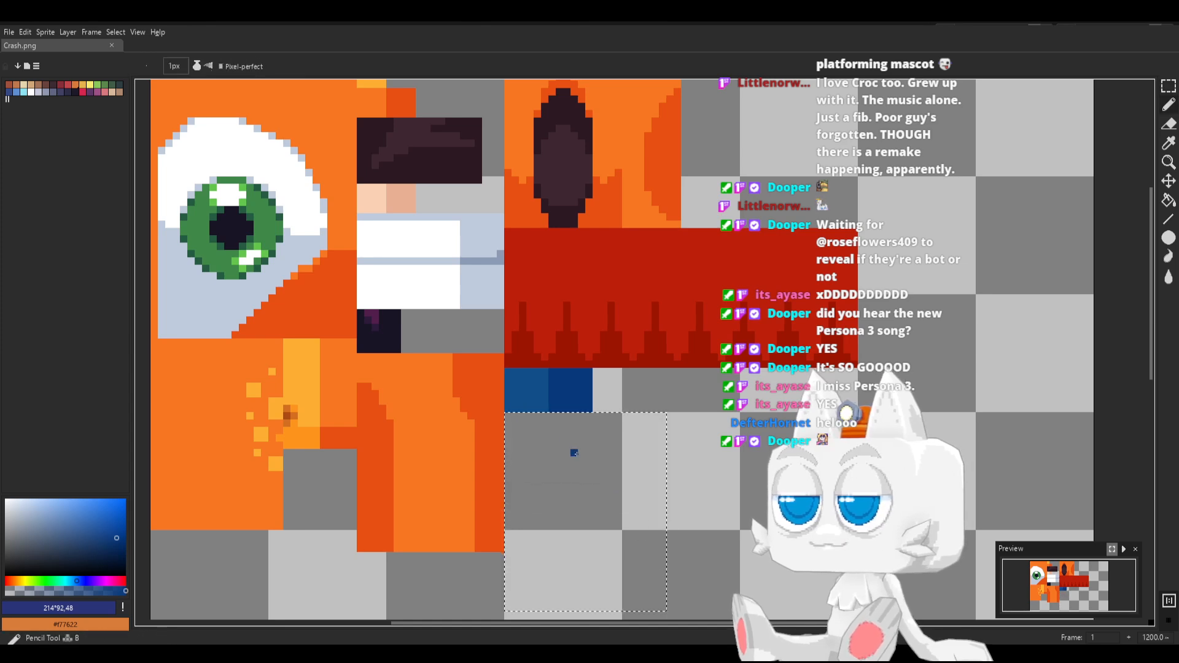
key(Return)
key(f)
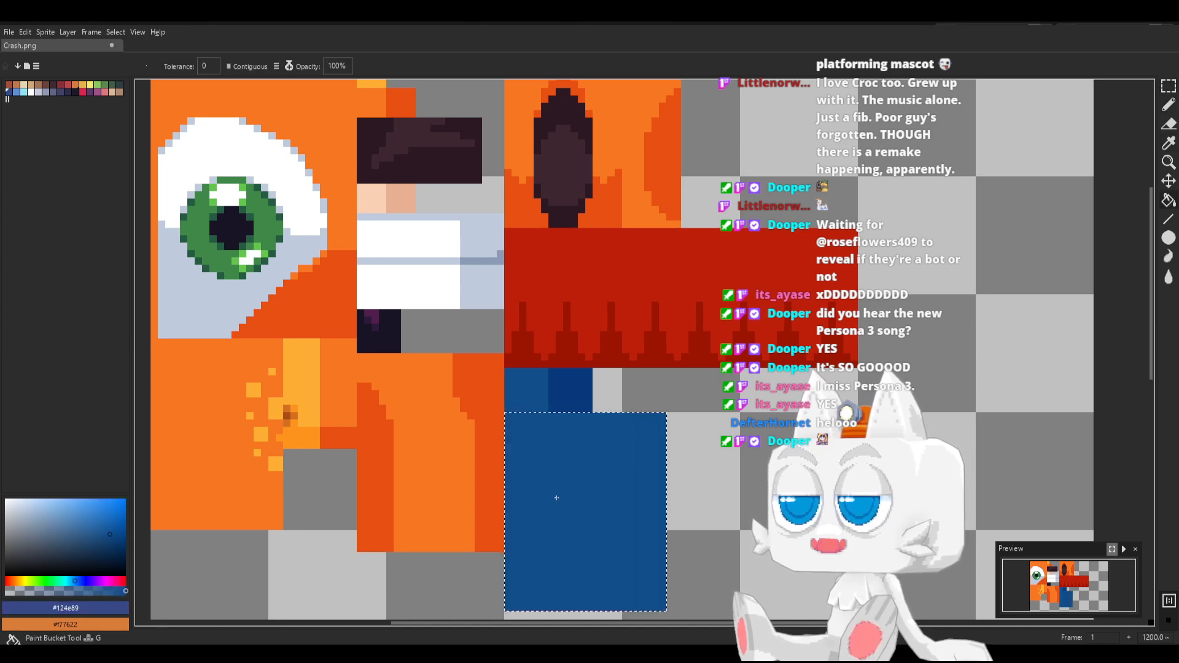
Draw two vertical lines in darker blue #09397c down the new blue block to divide it into three stripes
scroll(554, 485, down, 2)
alt+click(560, 424)
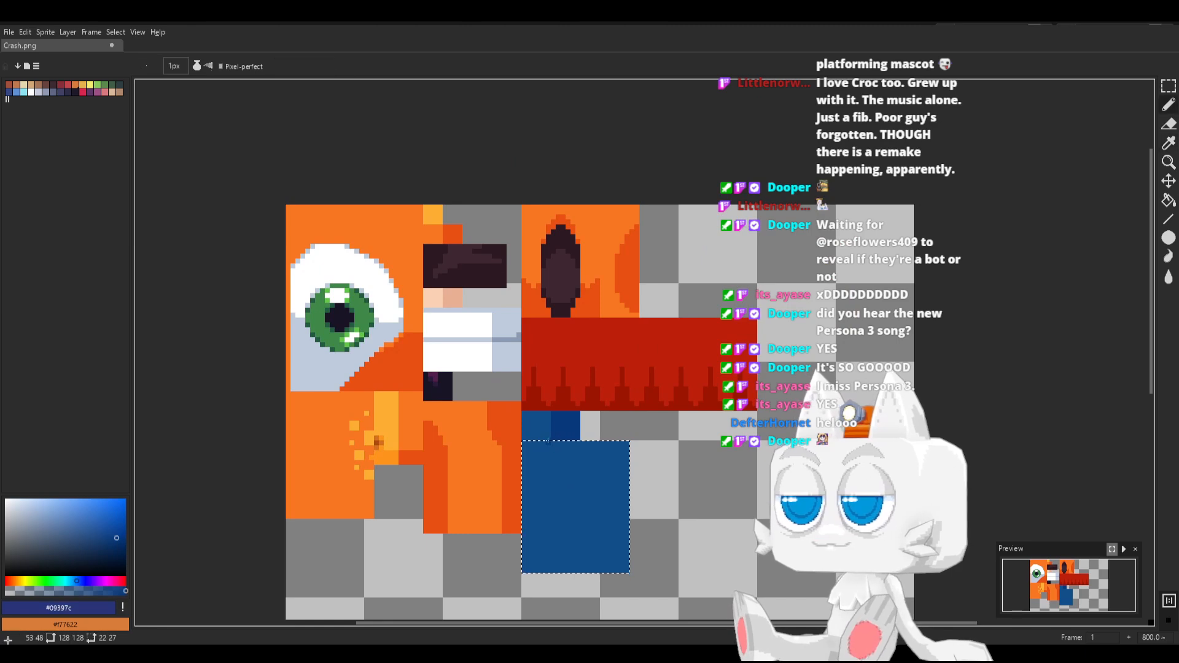
shift+drag(548, 440, 553, 573)
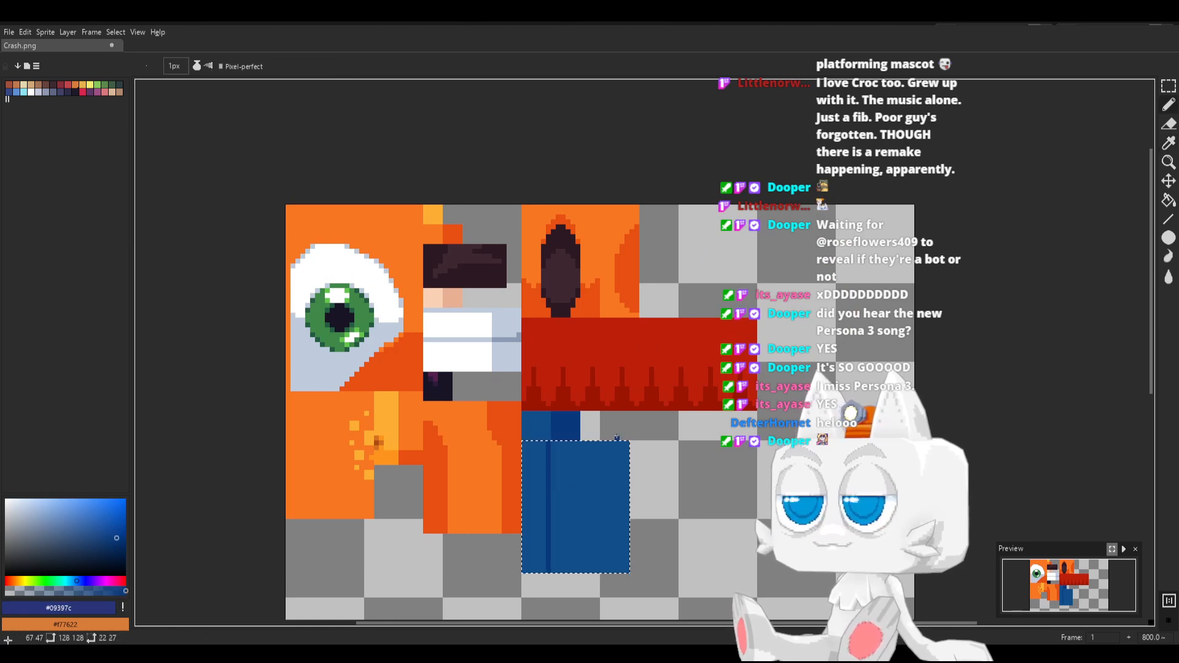
shift+drag(602, 442, 601, 500)
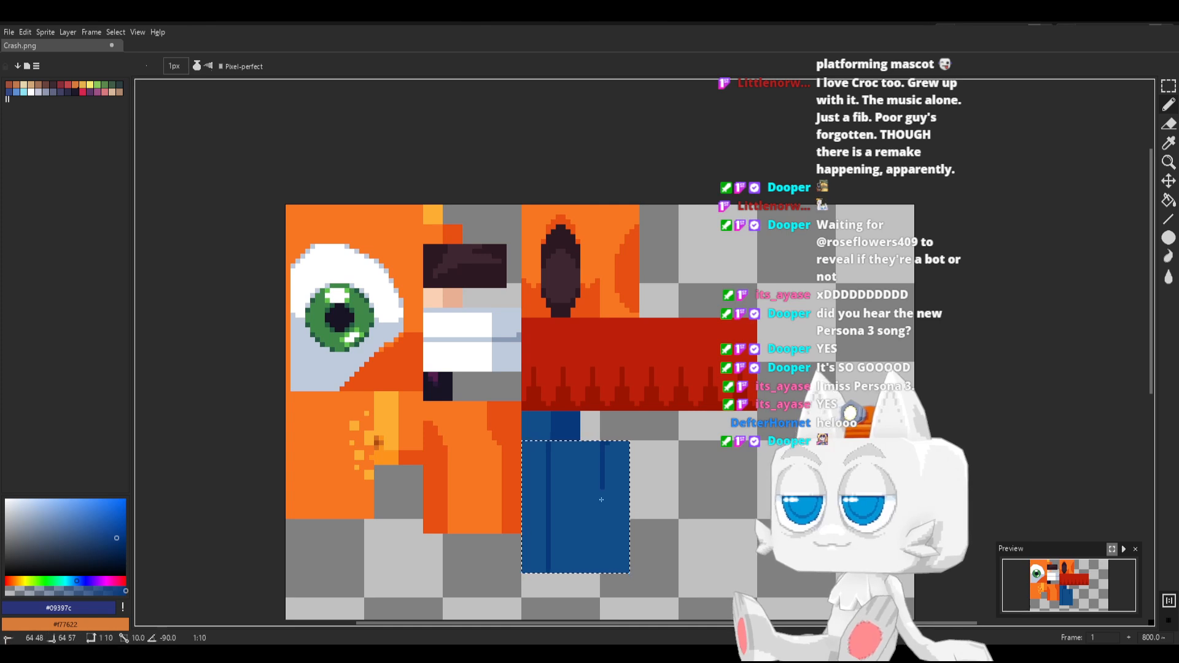
shift+click(602, 589)
Fill the block's two outer stripes with darker blue #09397c and save Crash.png
key(g)
click(614, 531)
key(b)
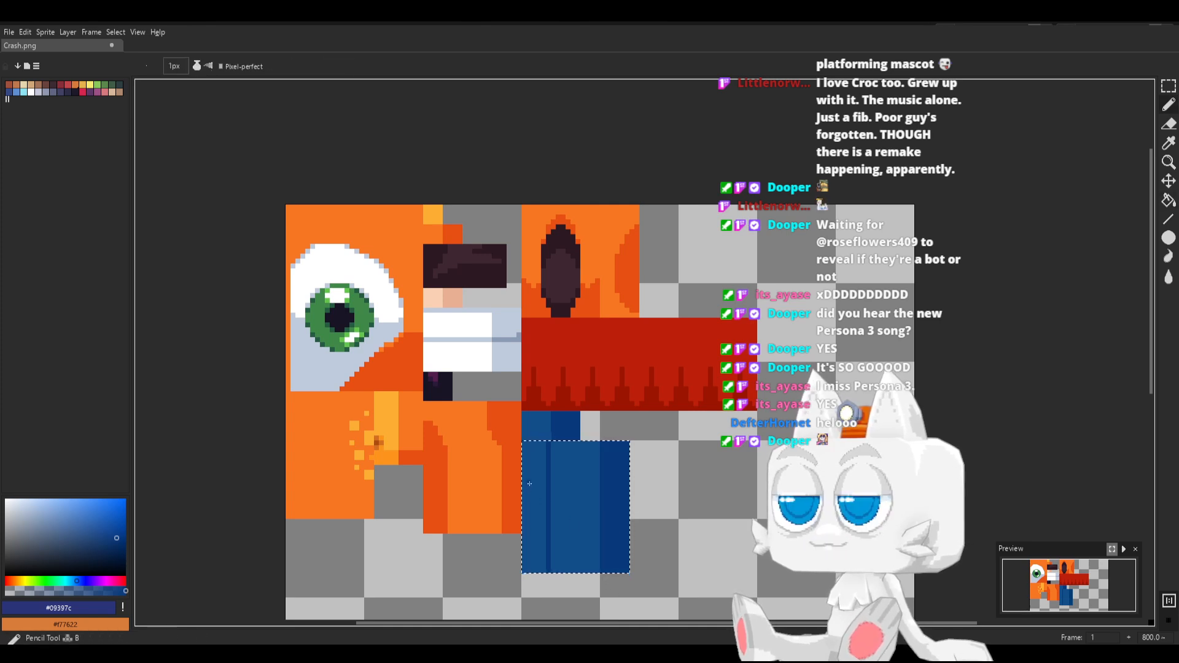
key(g)
click(530, 472)
key(ctrl+s)
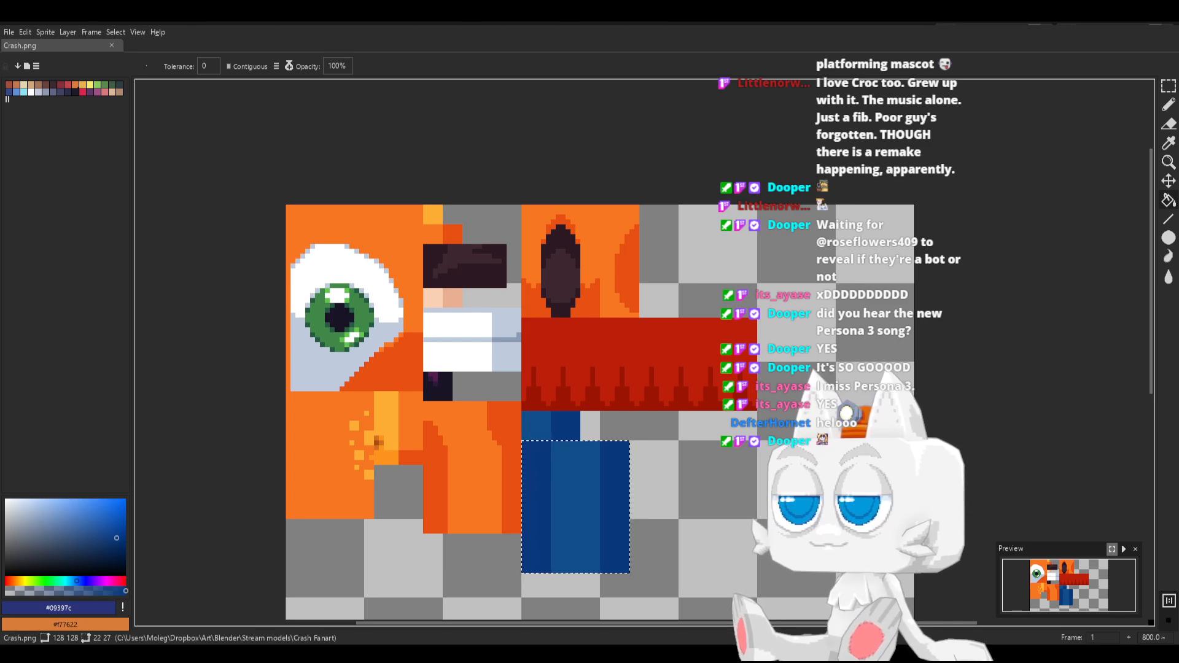
Switch back to Blender, reload Crash.png, and move the shorts leg's UV island onto the new striped block
key(alt+Tab)
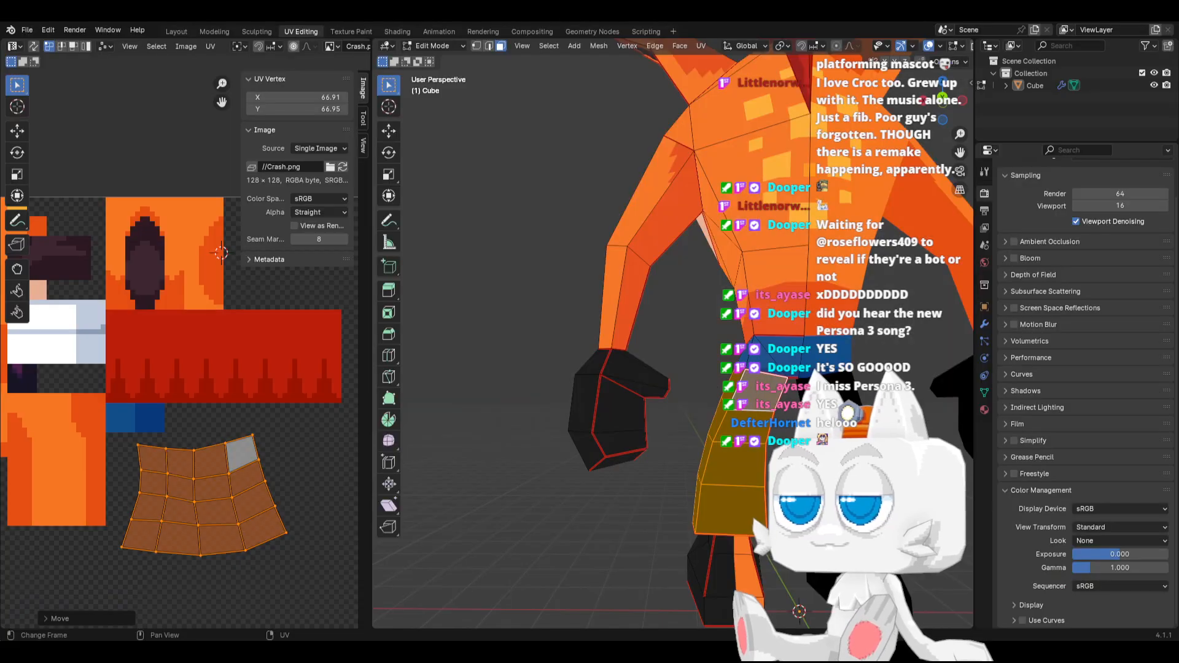
click(342, 167)
mouse_move(243, 453)
mouse_down()
mouse_move(213, 453)
mouse_move(282, 558)
mouse_up()
click(281, 559)
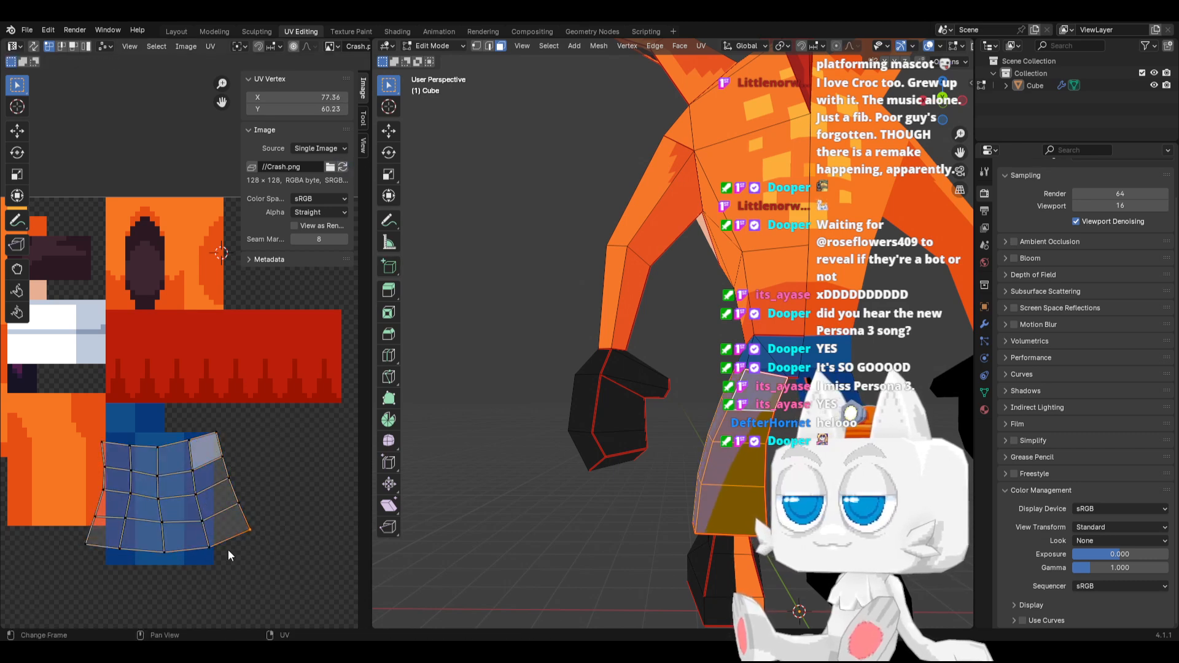
Select the rightmost column of UV vertices in the shorts leg's island
key(c)
key(Escape)
key(c)
click(236, 510)
drag(237, 510, 215, 420)
key(Escape)
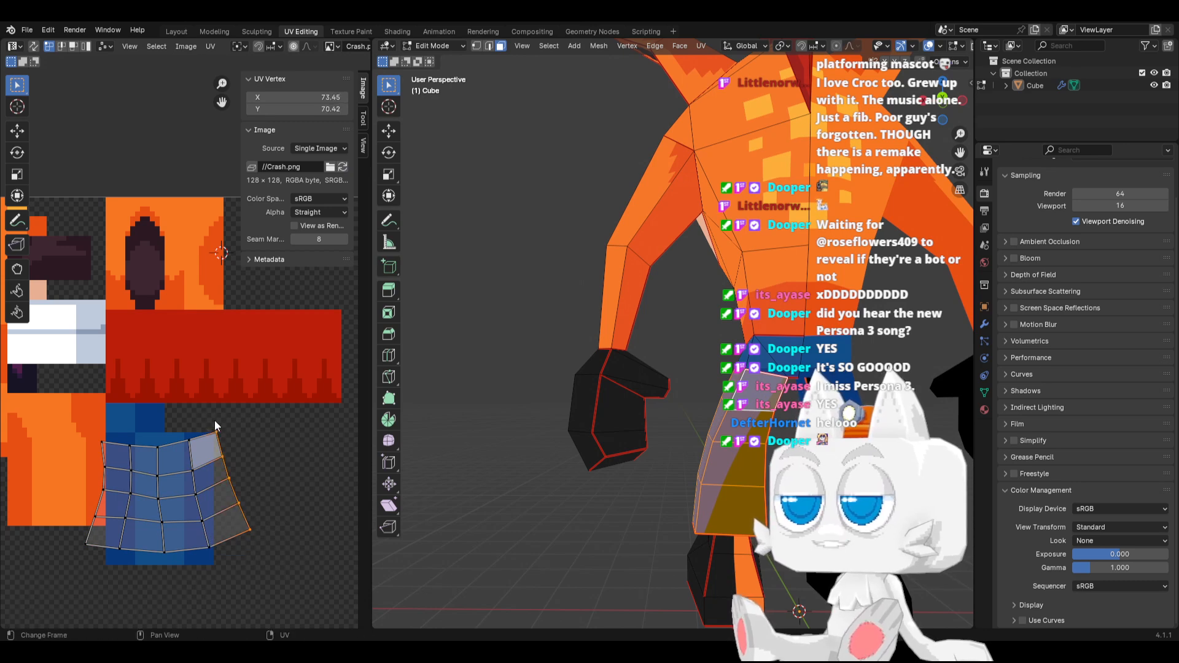
key(s)
key(0)
key(Return)
key(ctrl+z)
Straighten the rightmost UV column by scaling it to 0 along X
key(s)
key(x)
key(0)
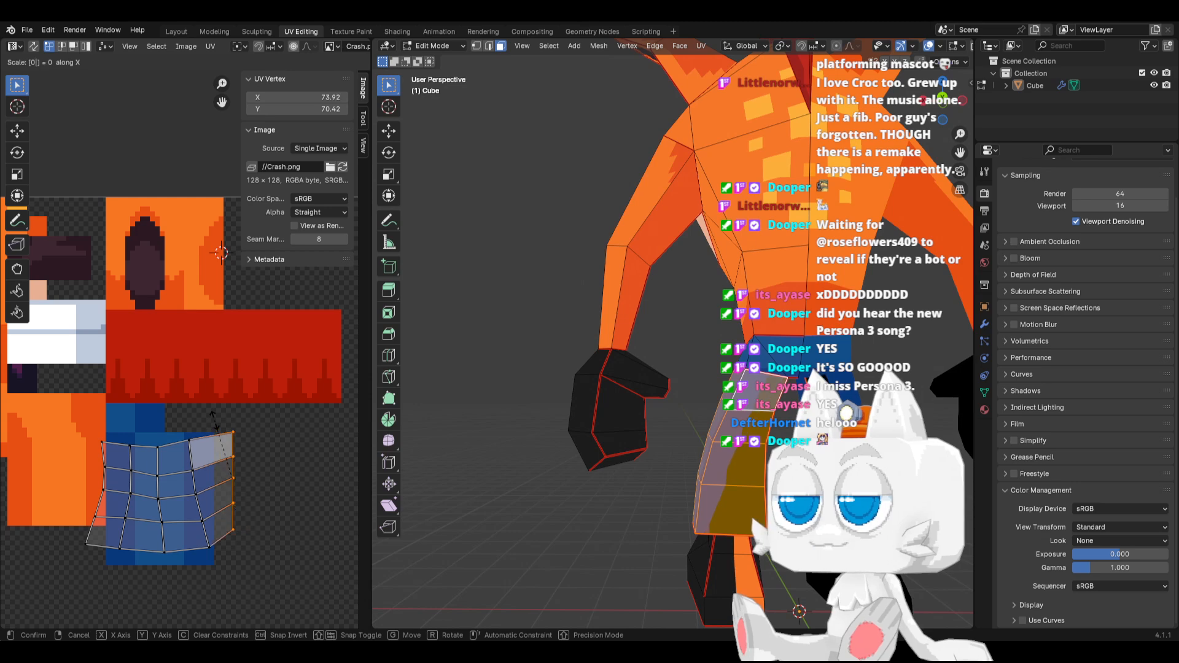
key(Return)
Straighten the second UV column from the right and the middle column by scaling each to 0 along X
drag(194, 422, 216, 559)
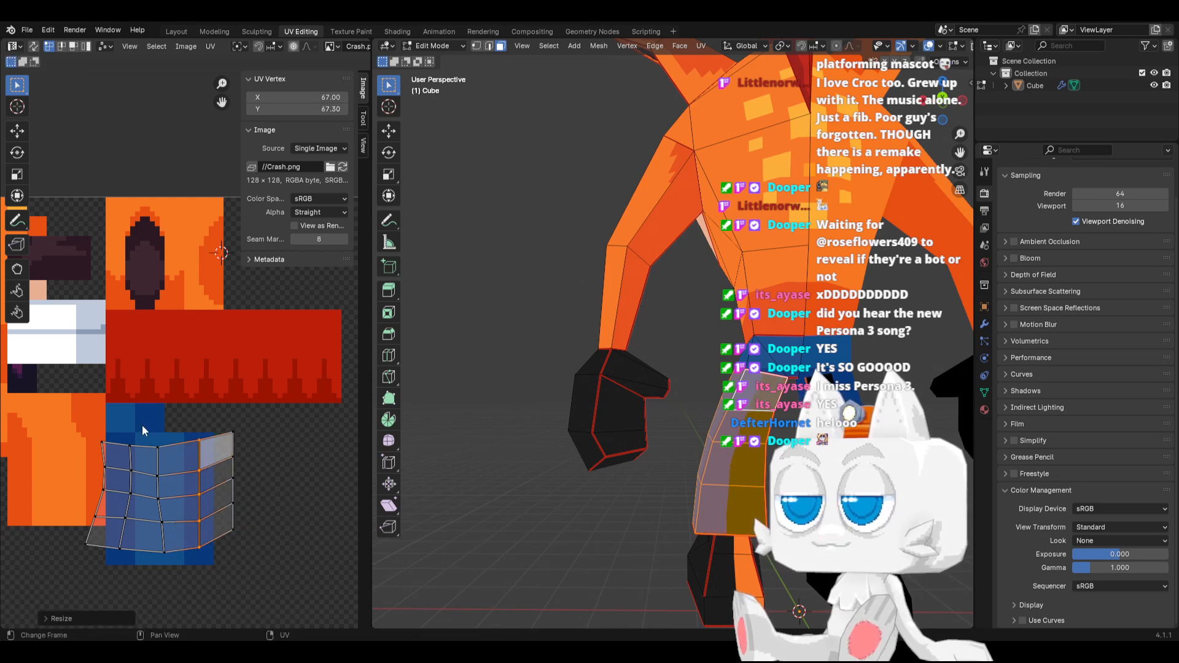
drag(142, 425, 180, 572)
key(s)
key(x)
key(0)
key(Return)
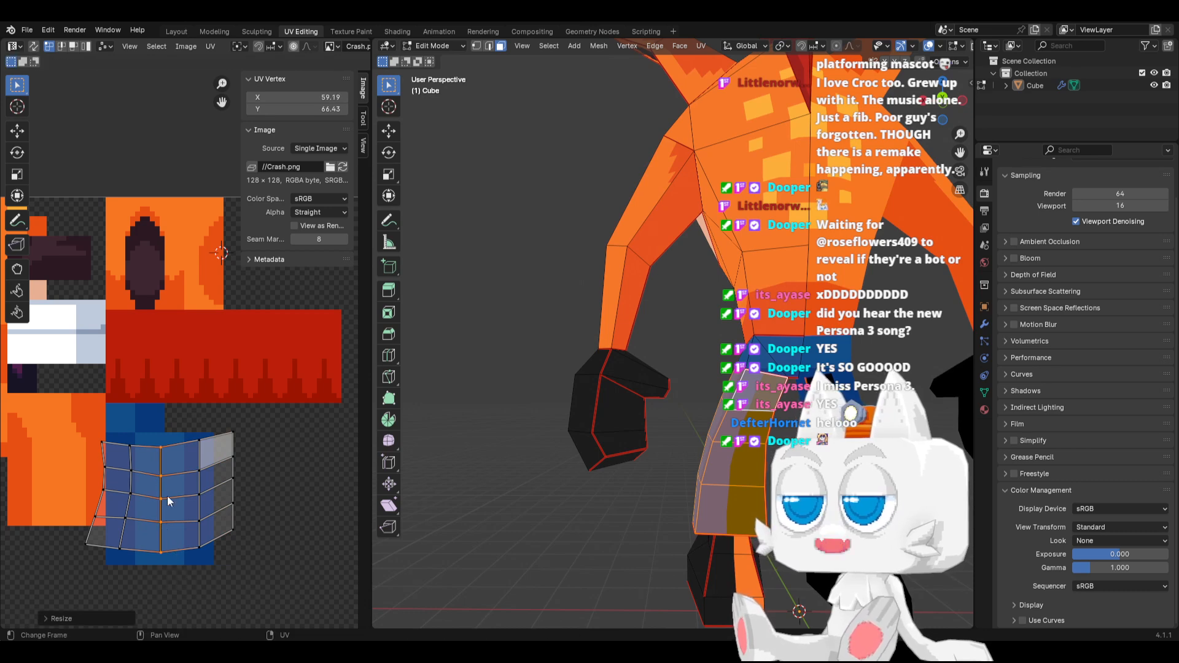
Straighten the second UV column from the left and the leftmost column by scaling each to 0 along X
drag(98, 426, 153, 593)
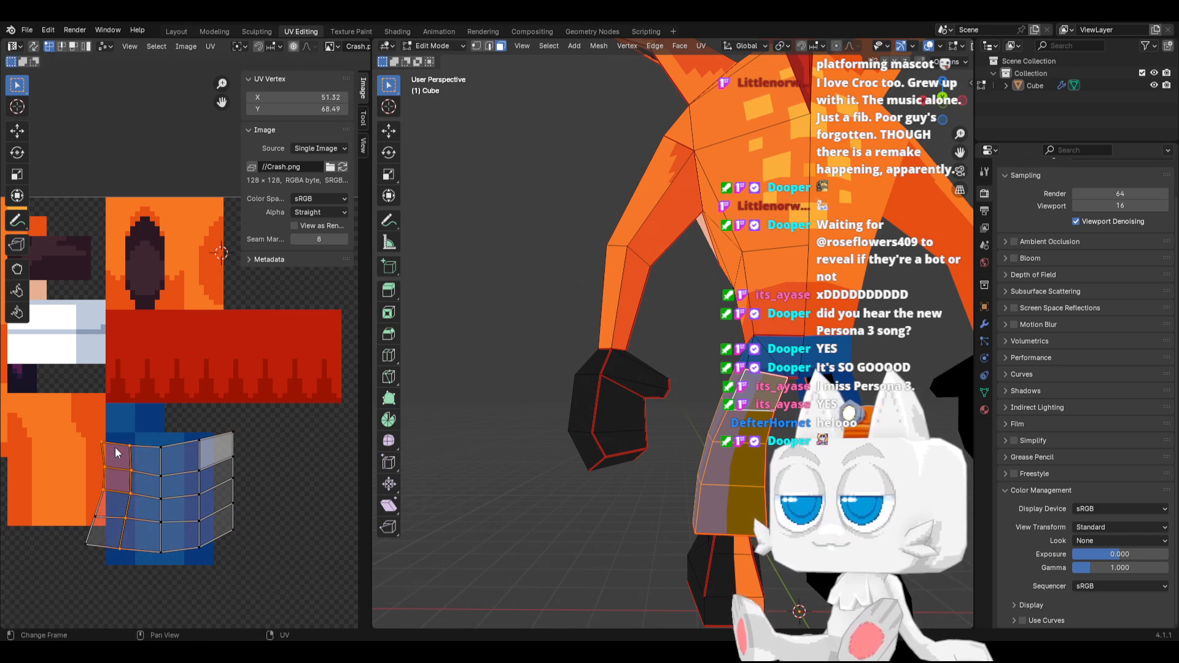
alt+click(128, 520)
key(s)
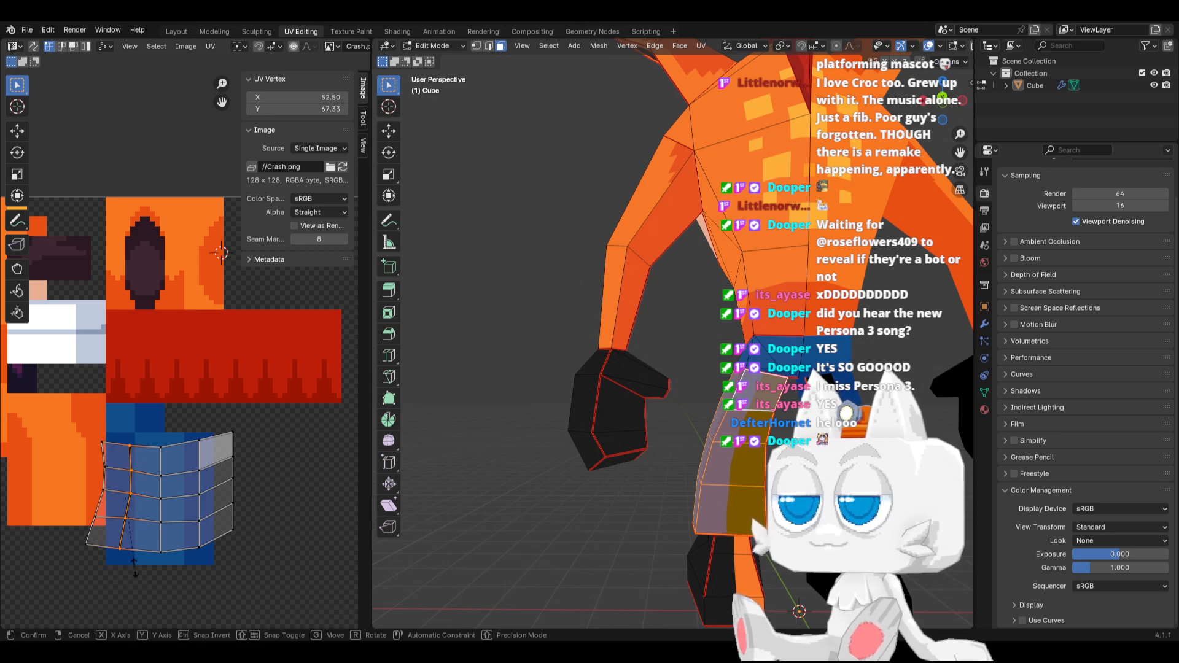
key(x)
key(0)
key(Return)
drag(35, 420, 109, 575)
key(s)
key(x)
key(0)
key(Return)
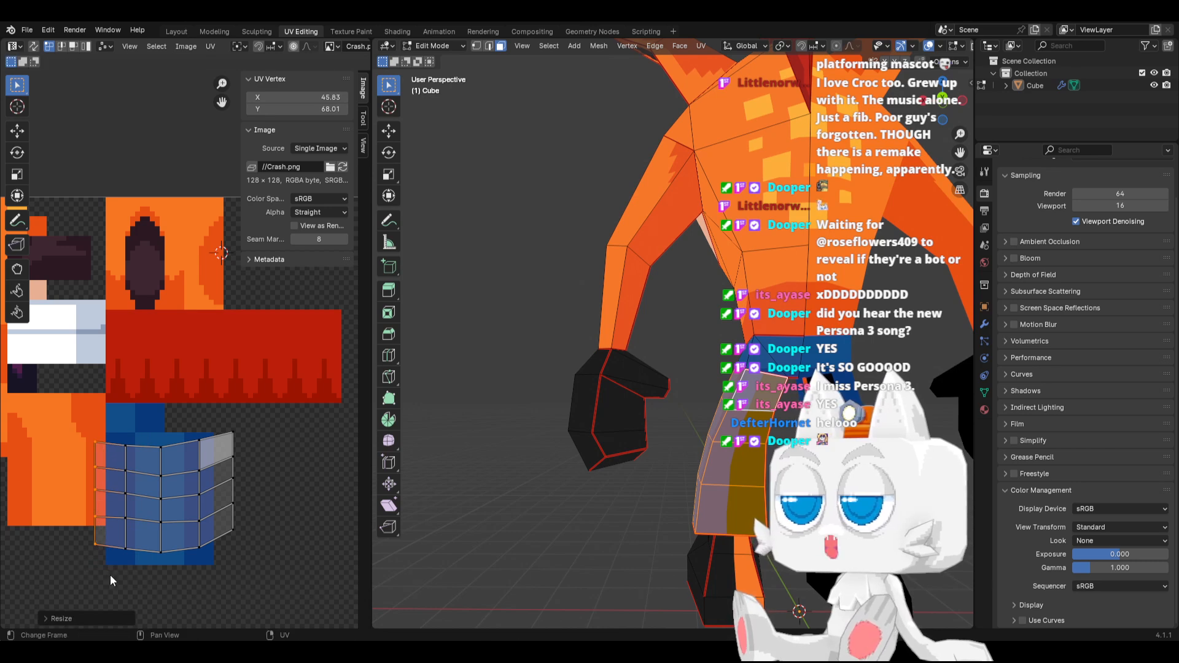
Flatten the bottom UV row of the shorts leg's island by scaling it to 0 along Y
drag(75, 532, 264, 597)
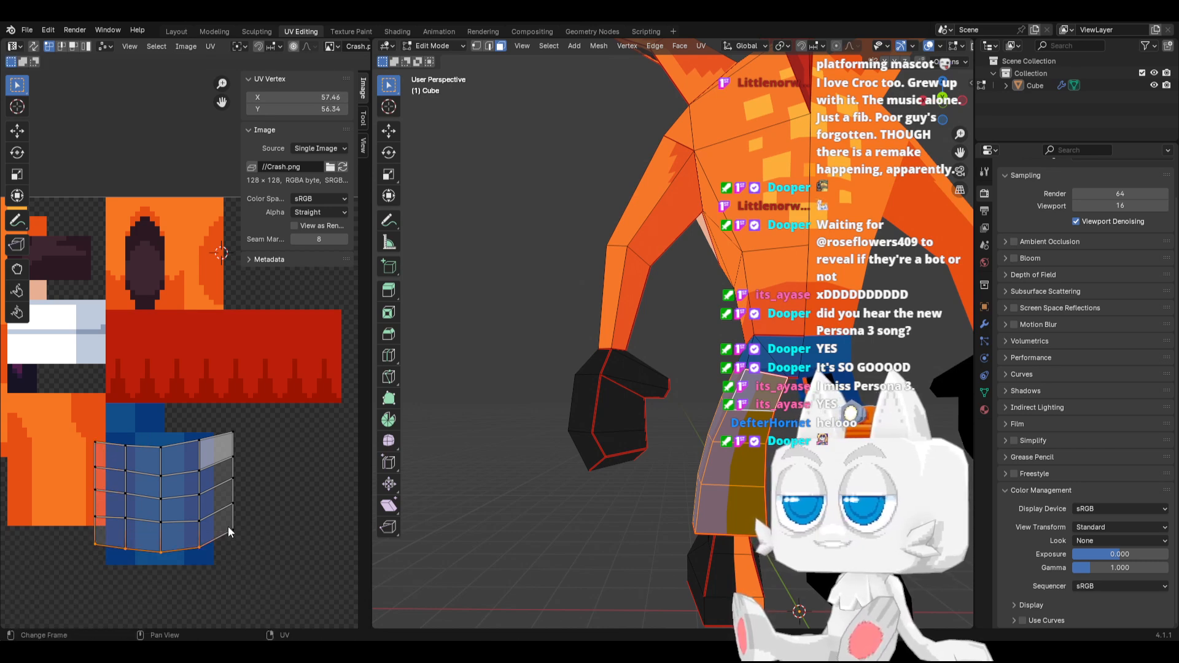
key(s)
key(y)
key(0)
key(Return)
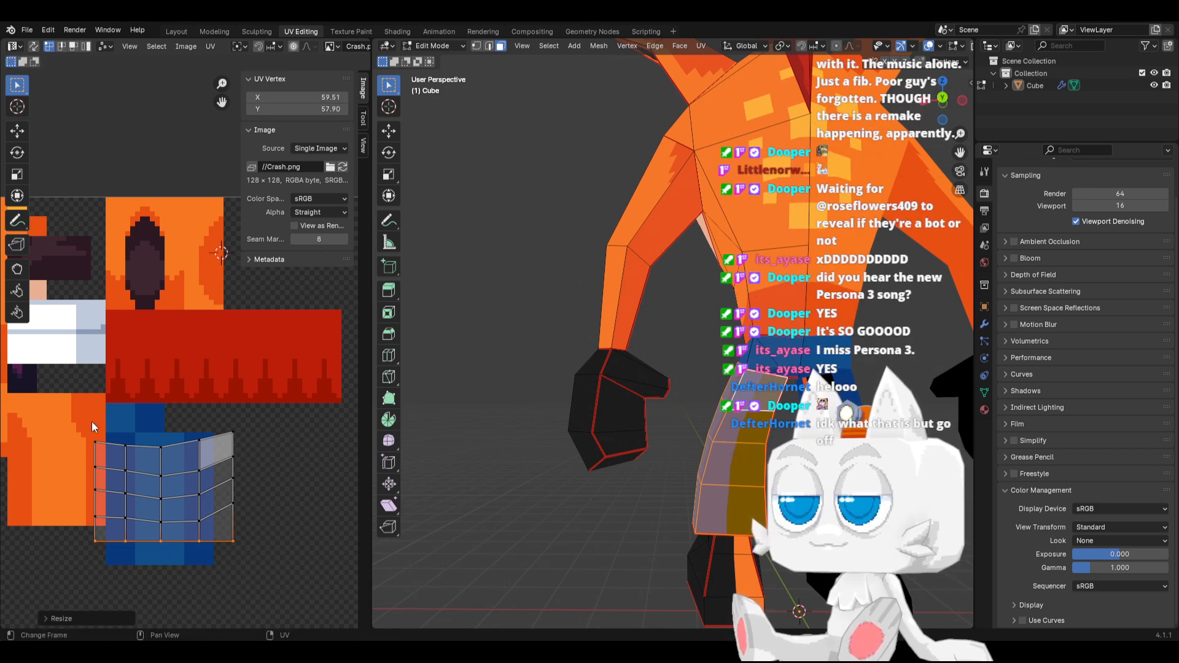
Move the island's upper four UV rows, excluding the rightmost column, up 1.75 along Y
drag(90, 421, 212, 519)
key(g)
key(y)
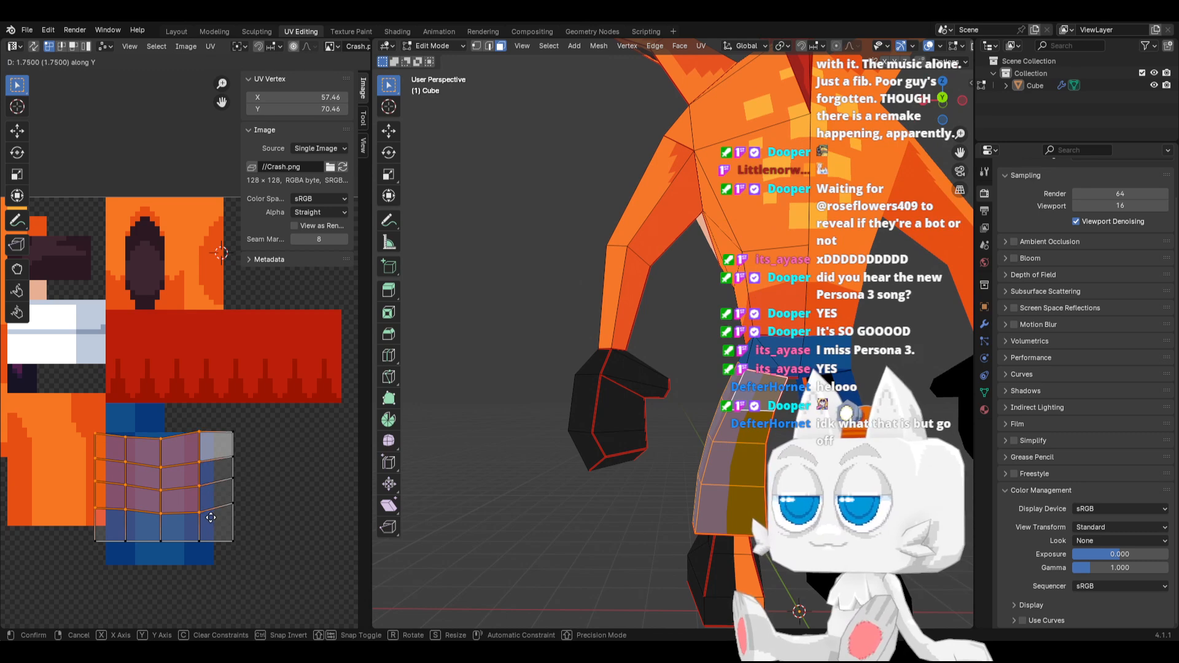
click(211, 518)
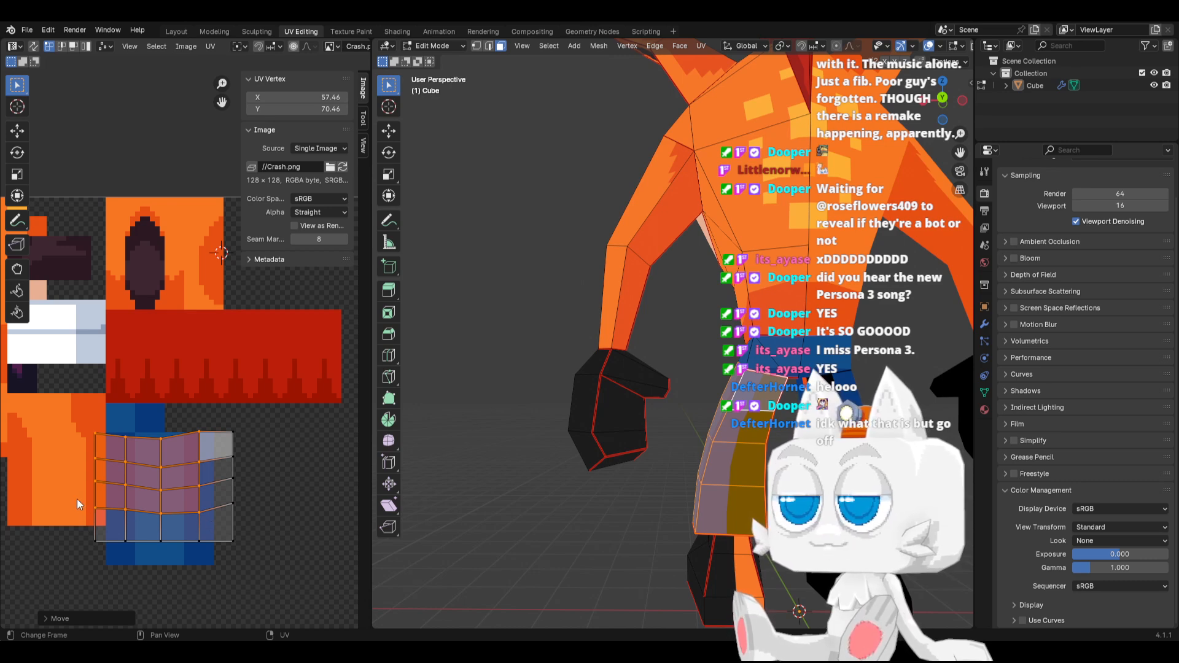
Flatten the second UV row from the bottom and the middle row by scaling each to 0 along Y
drag(71, 496, 256, 523)
key(s)
key(y)
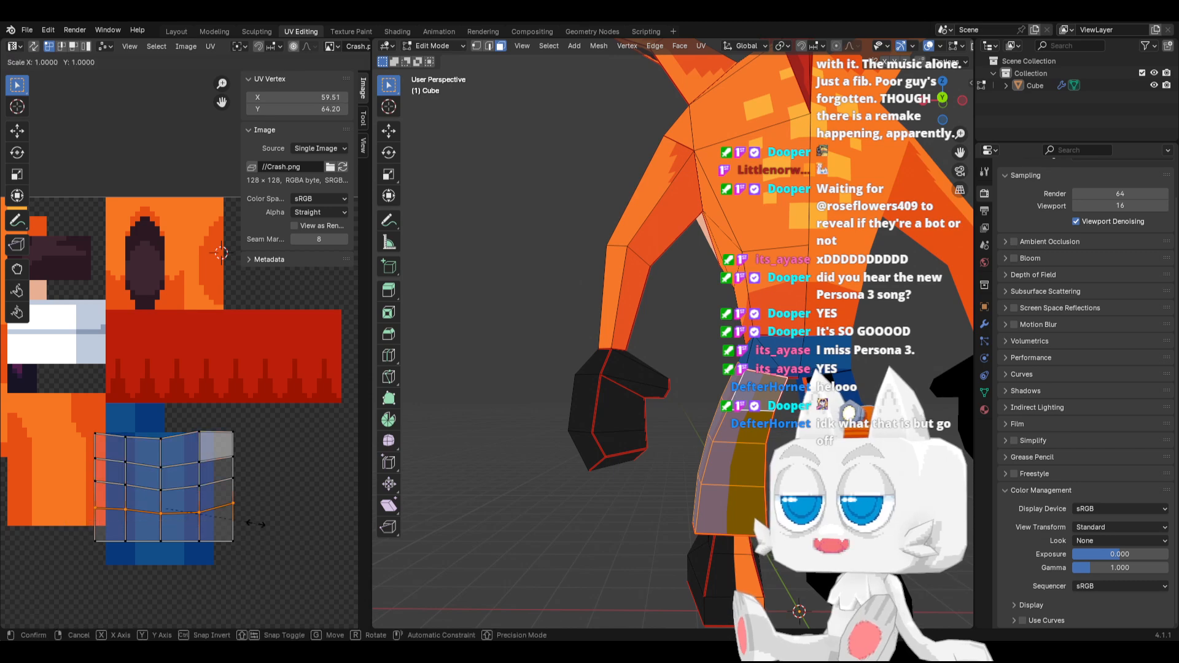
key(0)
key(Return)
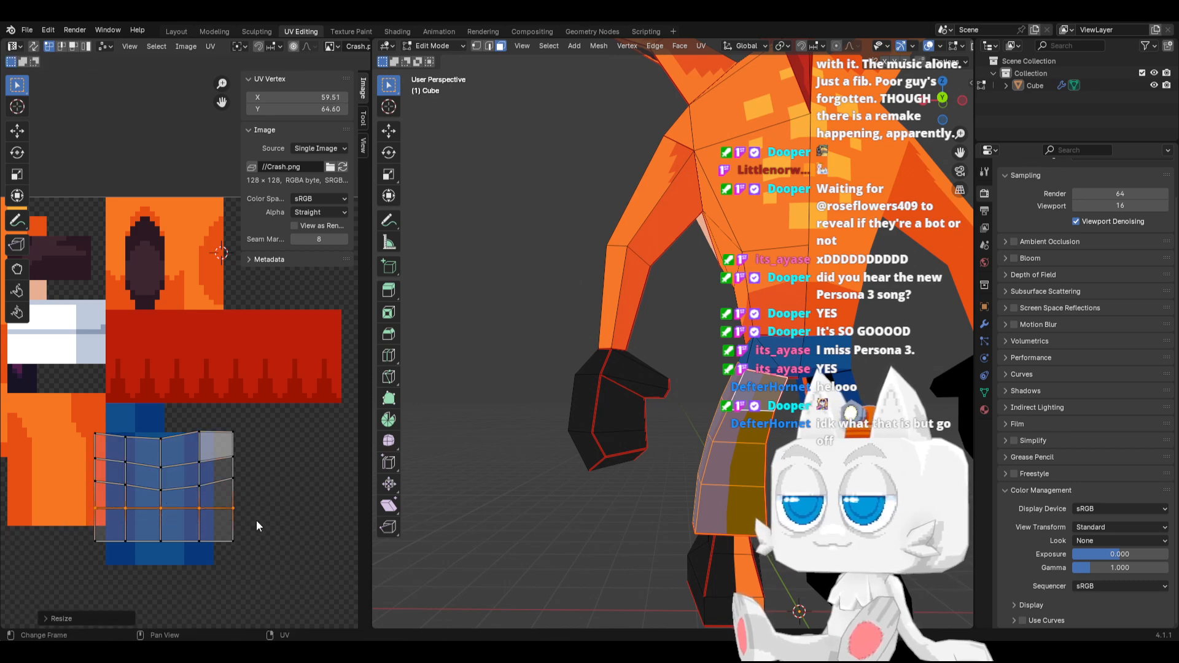
drag(69, 477, 252, 496)
key(s)
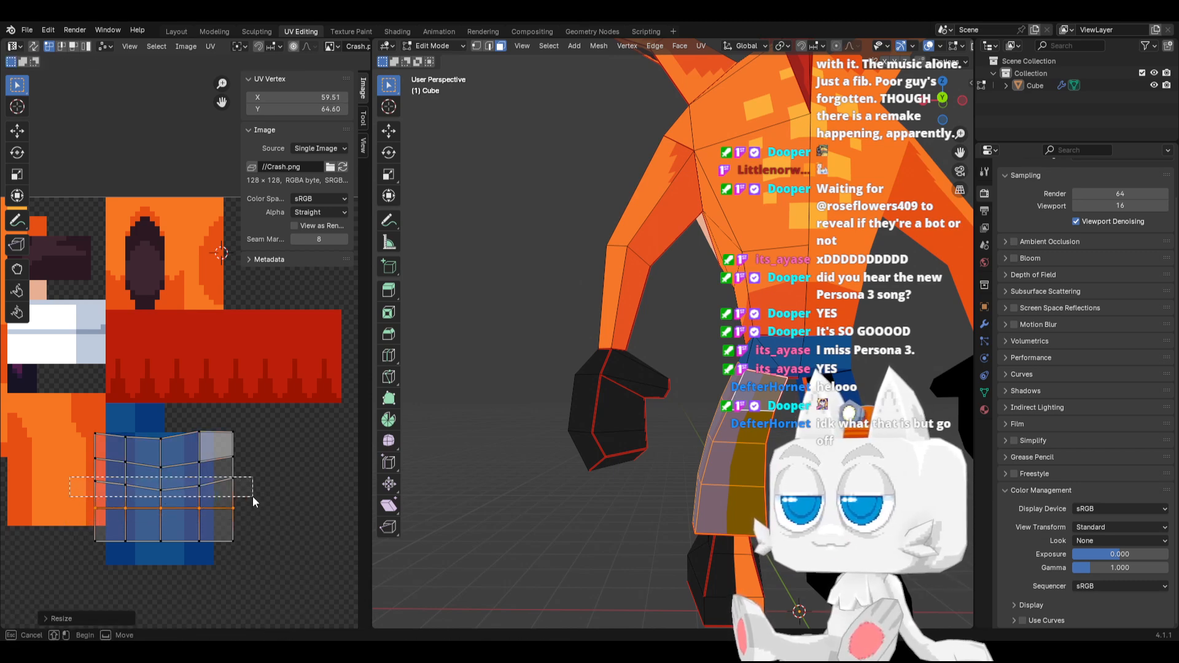
key(y)
key(0)
key(Return)
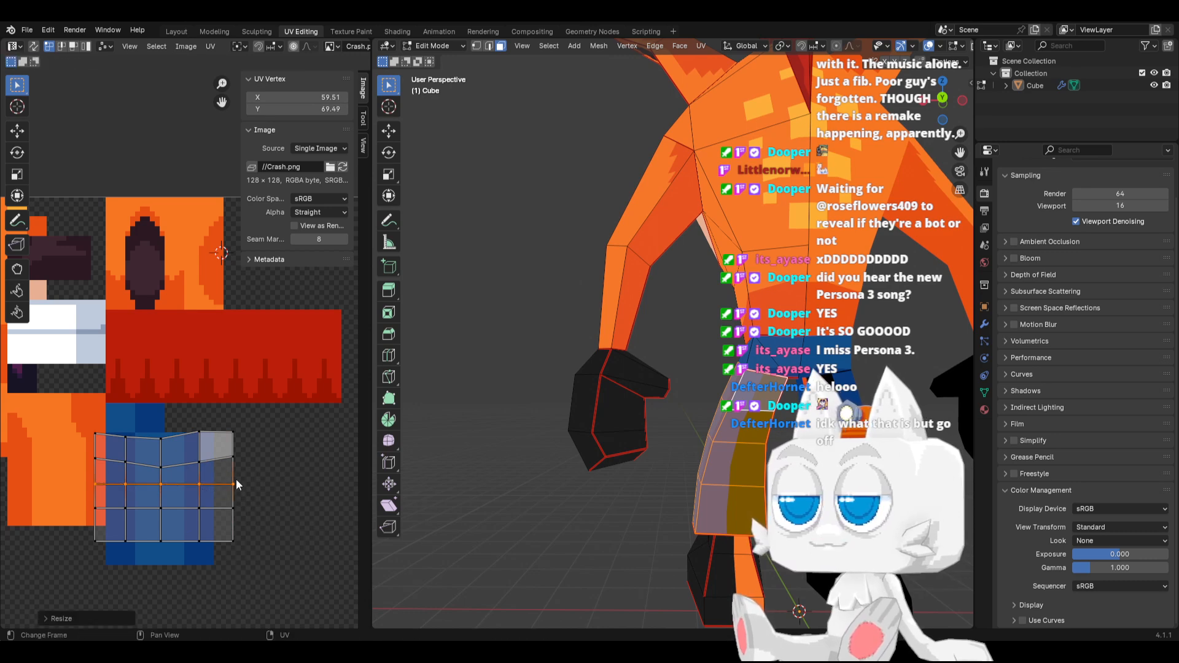
Flatten the second UV row from the top and the top row by scaling each to 0 along Y
drag(79, 450, 264, 473)
key(s)
key(y)
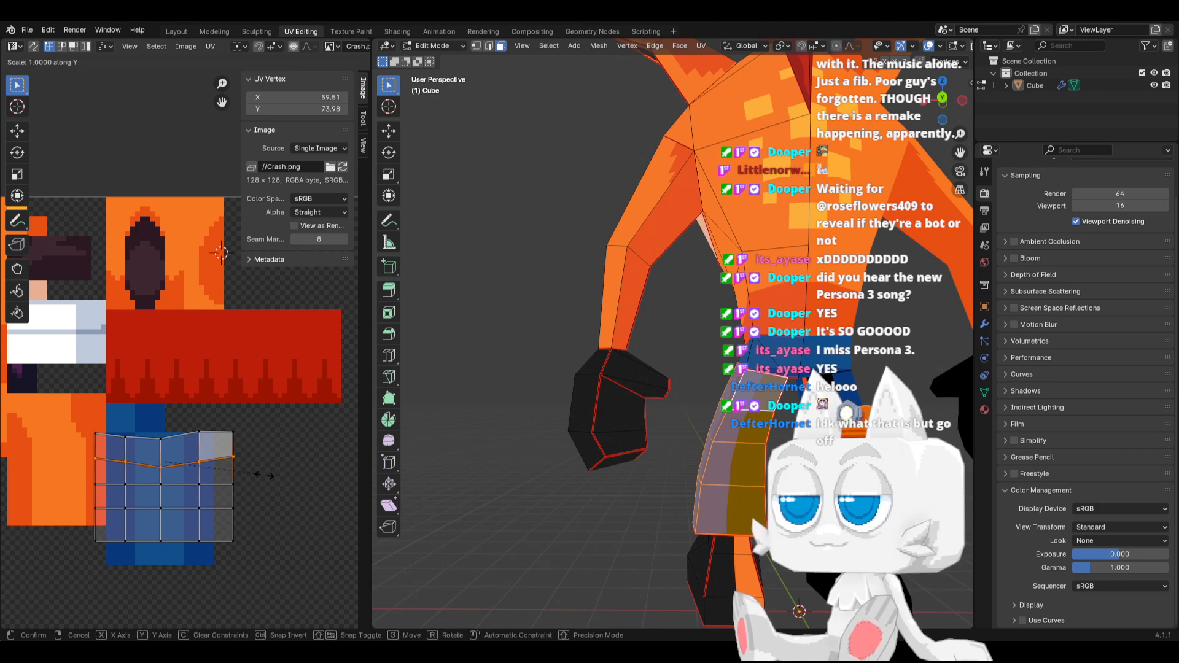
key(0)
key(Return)
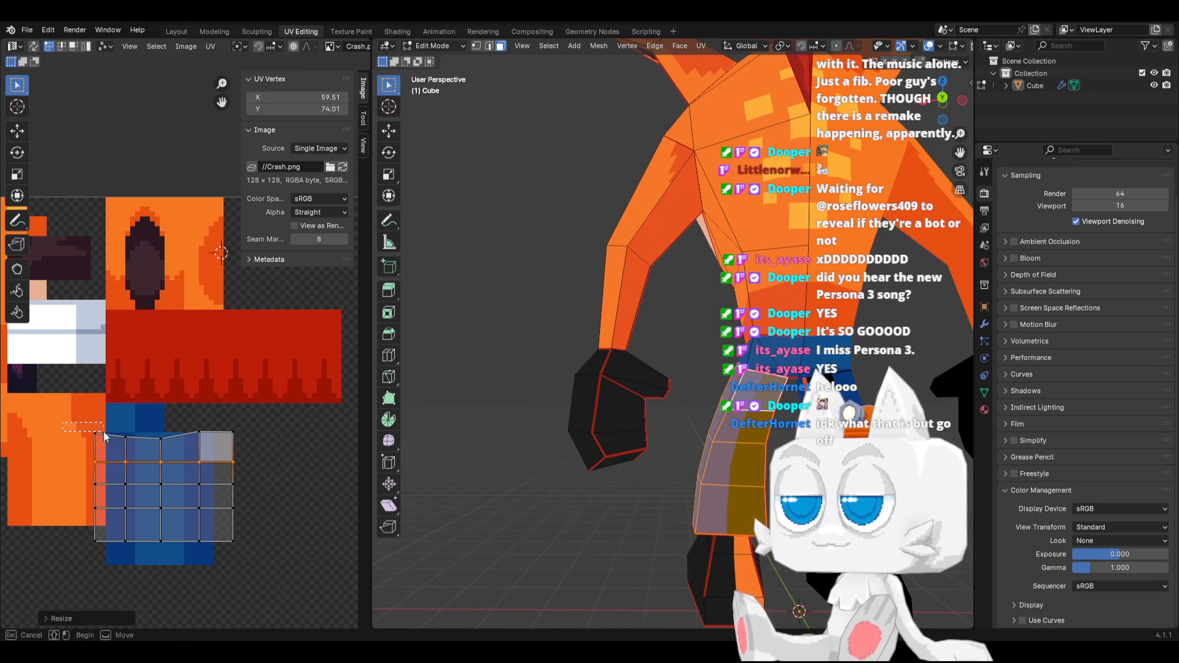
drag(92, 422, 263, 457)
key(s)
key(y)
key(0)
key(Return)
Scale the whole shorts leg island narrower along X to the striped block's width and move it onto the block
key(a)
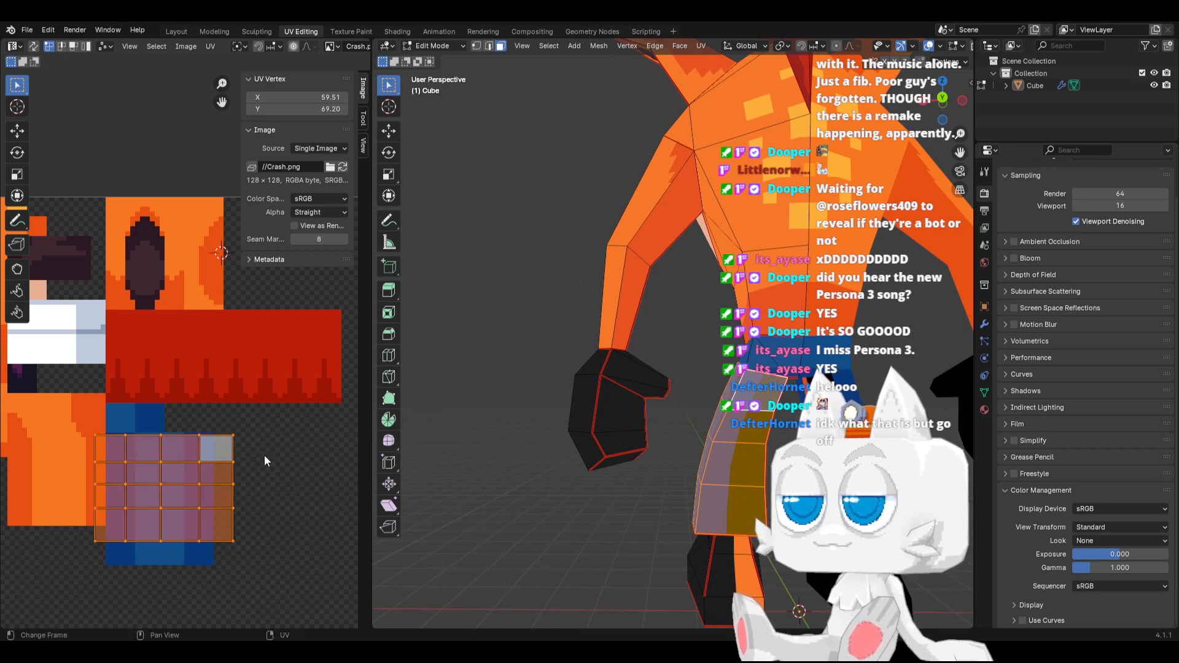
key(s)
key(x)
click(236, 455)
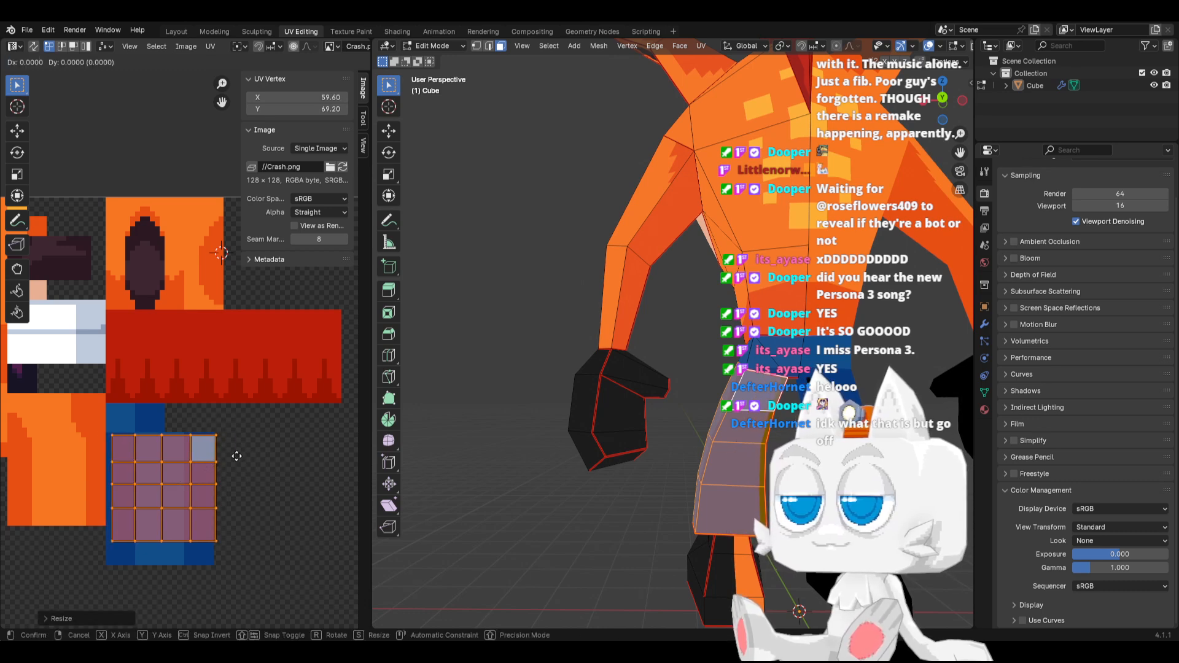
key(g)
click(233, 471)
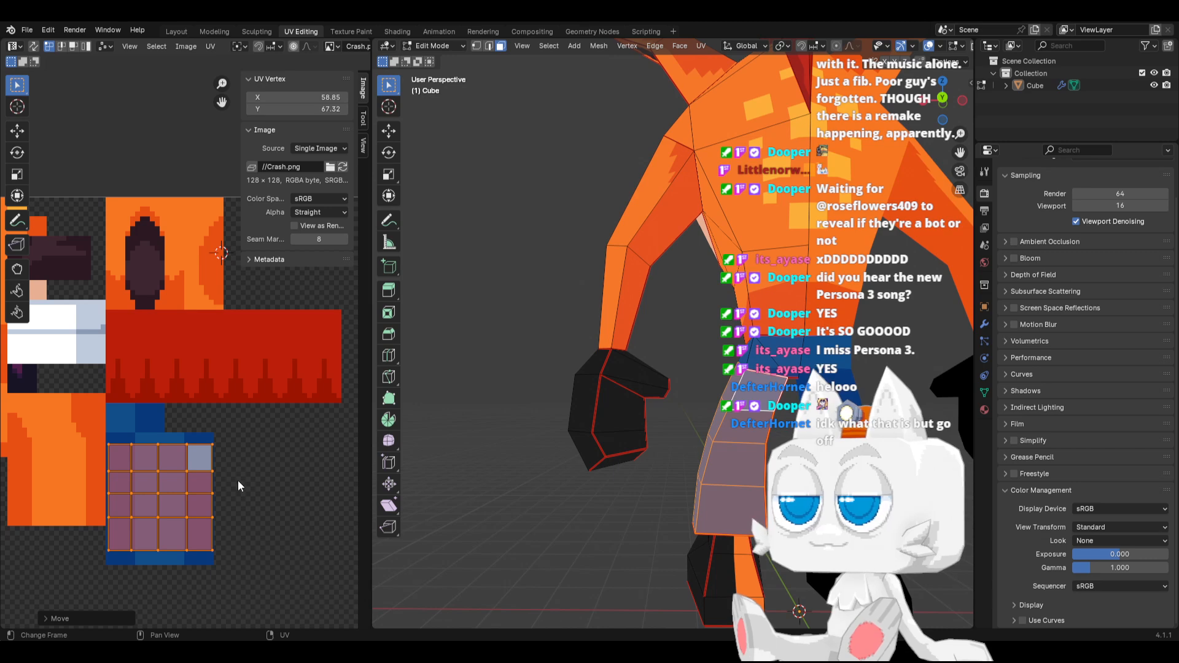
Stretch the island about 1.21 times along Y to fill the striped block's height, align it vertically, and snap it to pixels
scroll(239, 485, up, 1)
middle_drag(242, 482, 253, 435)
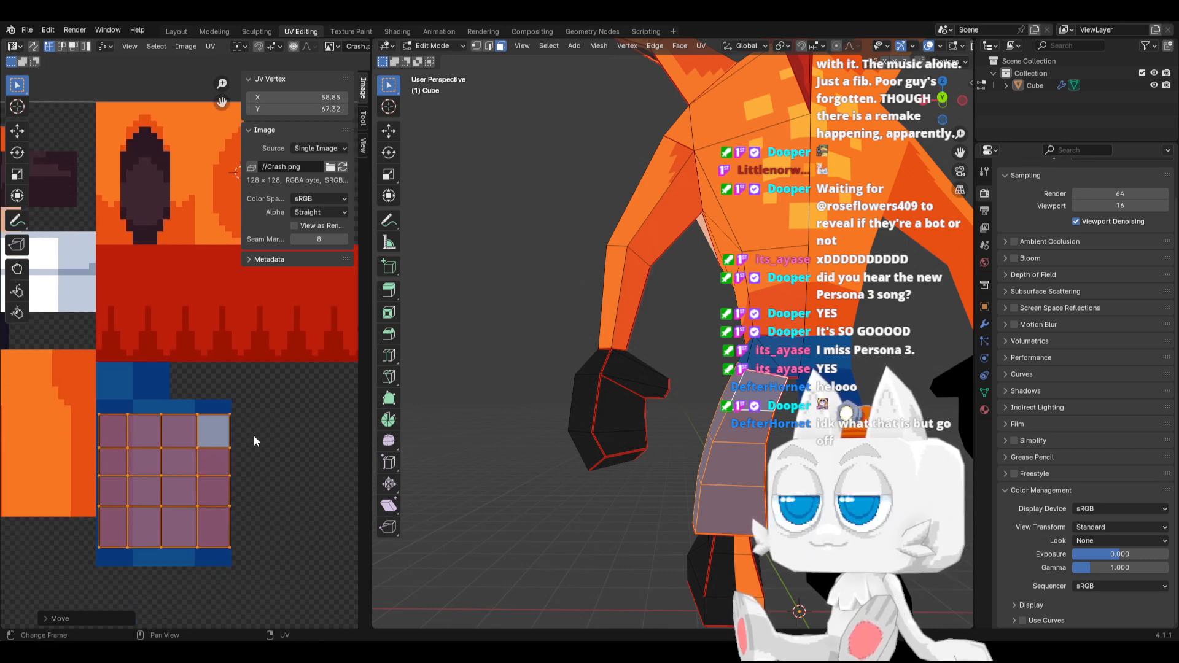
key(s)
key(y)
click(269, 447)
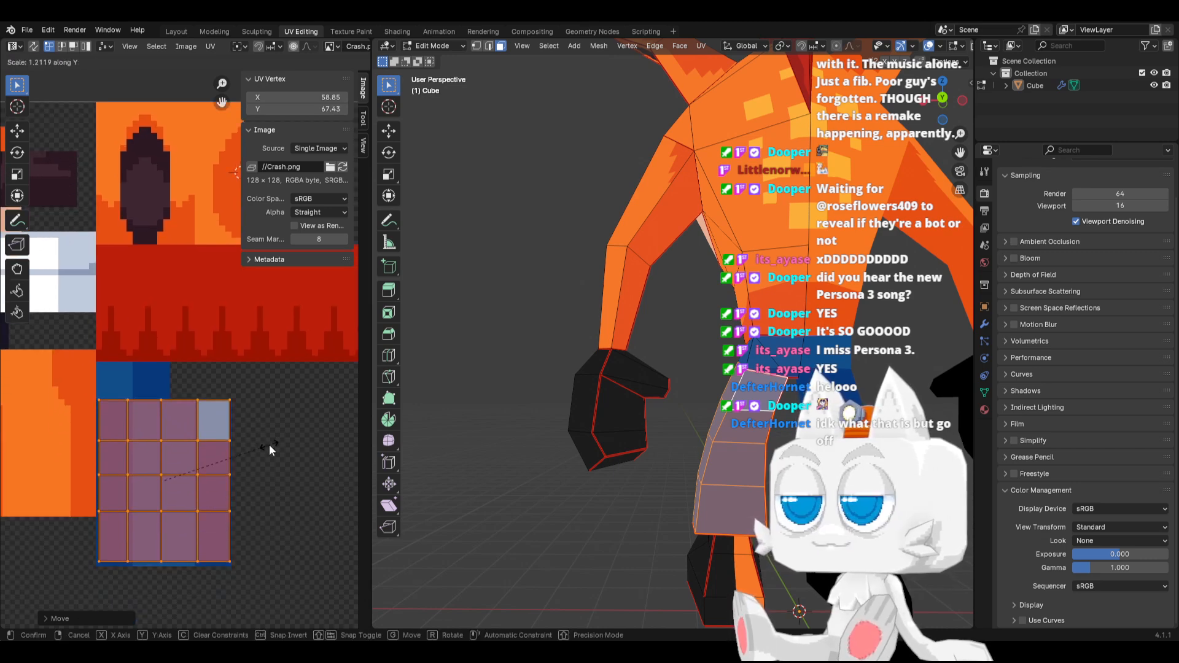
key(g)
key(y)
click(270, 445)
key(shift+s)
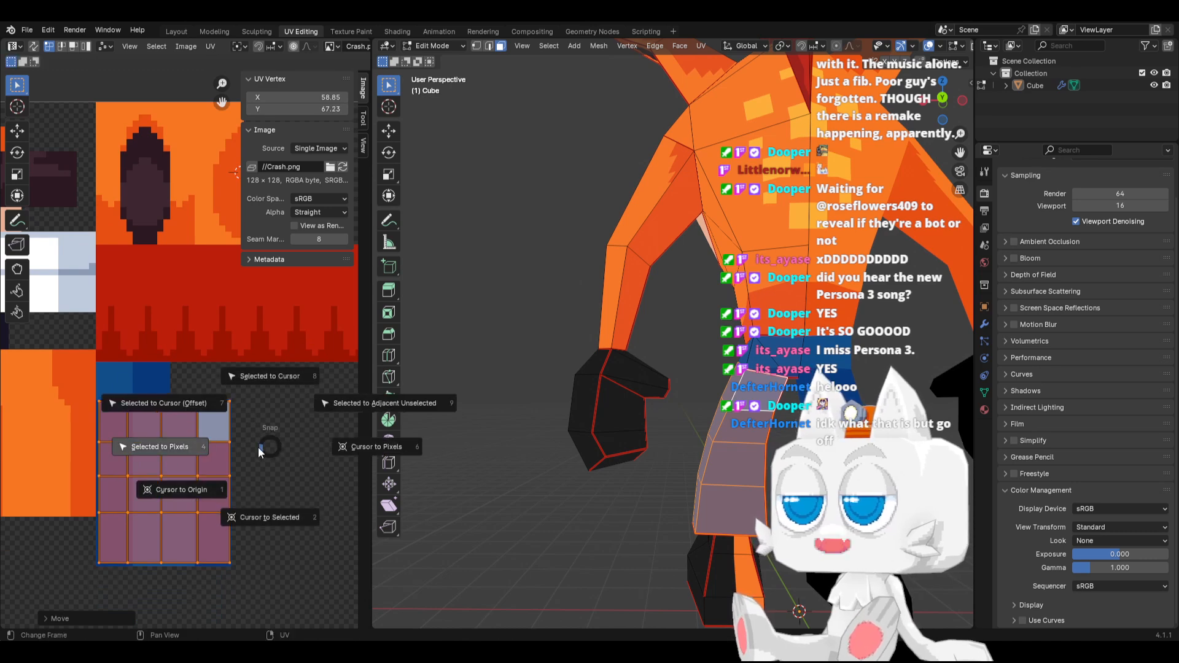
click(193, 452)
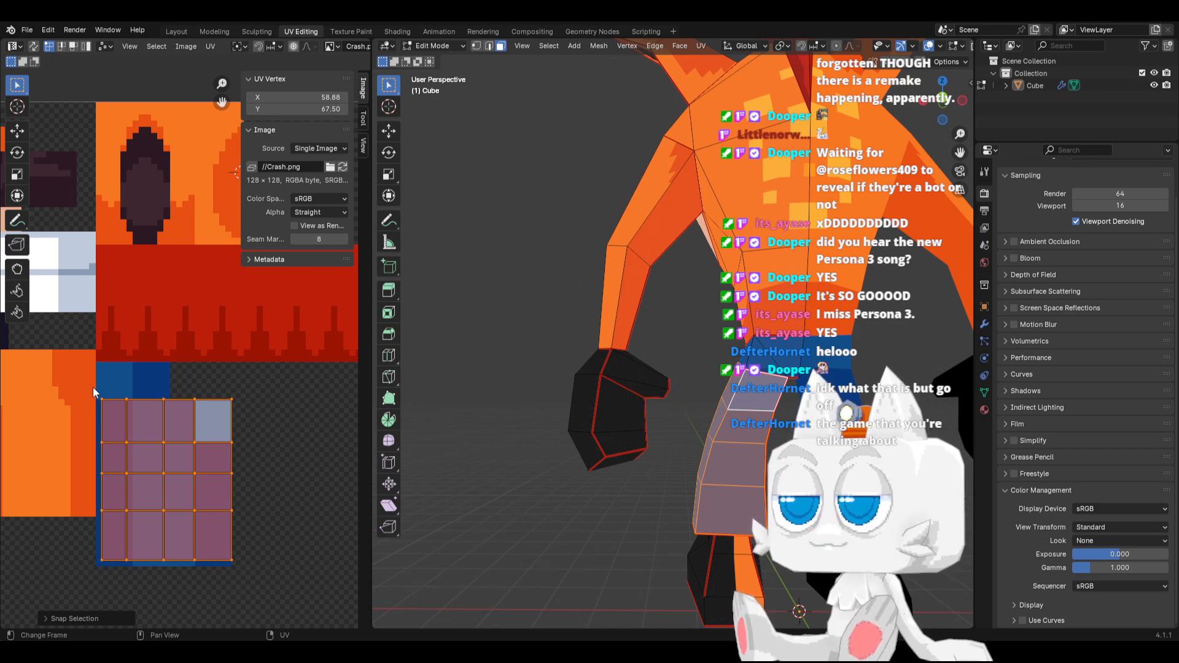
Set the leftmost UV column to X 48, the second column from the left to X 54, and the bottom row to Y 53
drag(84, 390, 108, 588)
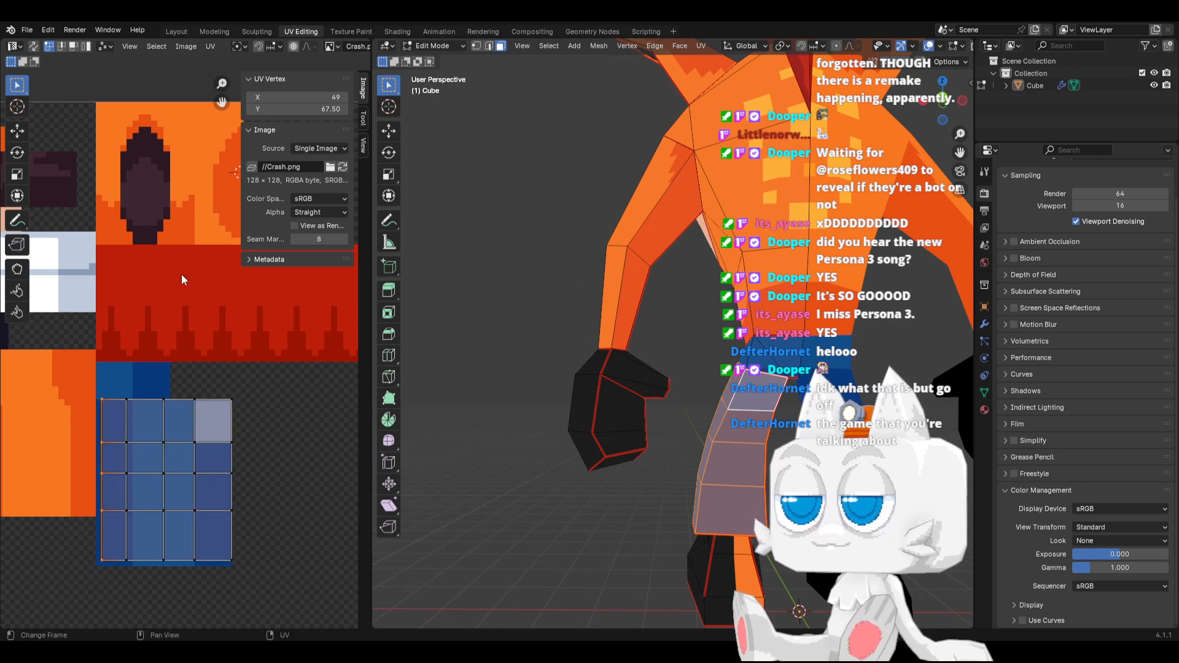
click(250, 97)
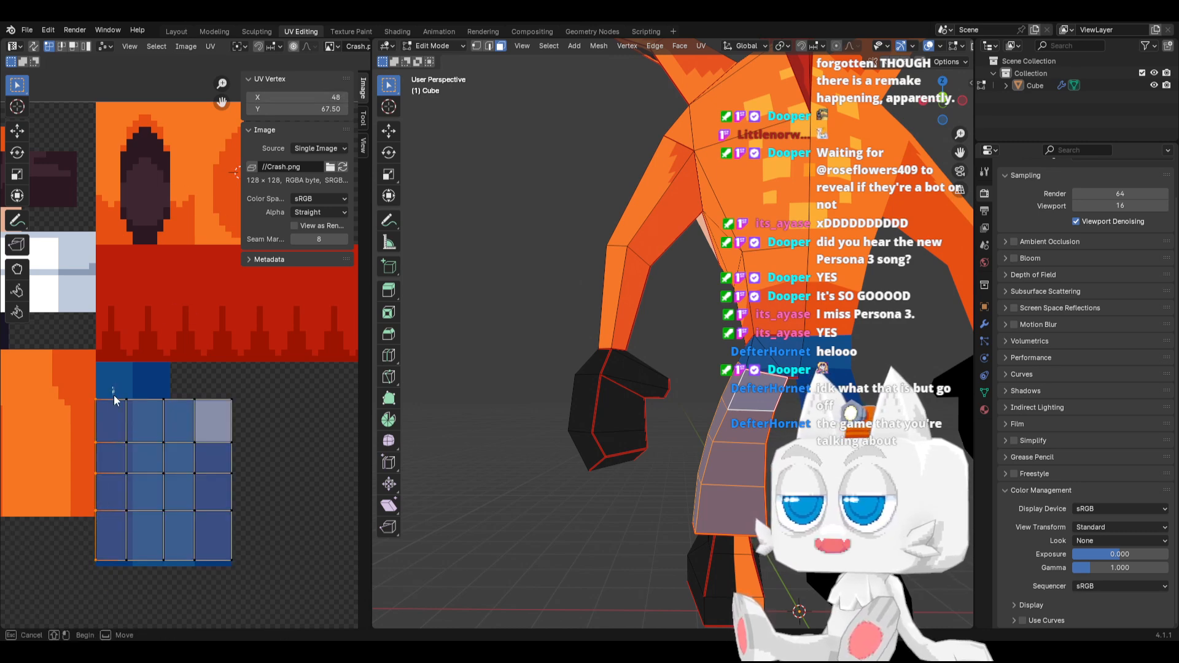
drag(112, 387, 150, 583)
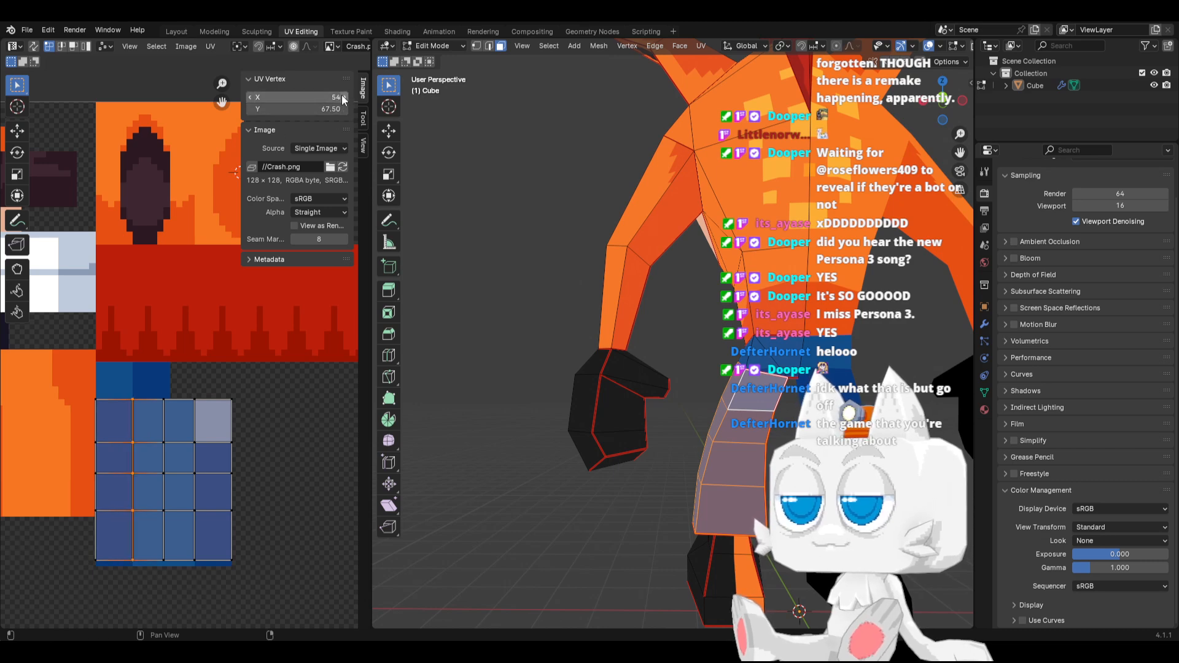
drag(78, 544, 271, 582)
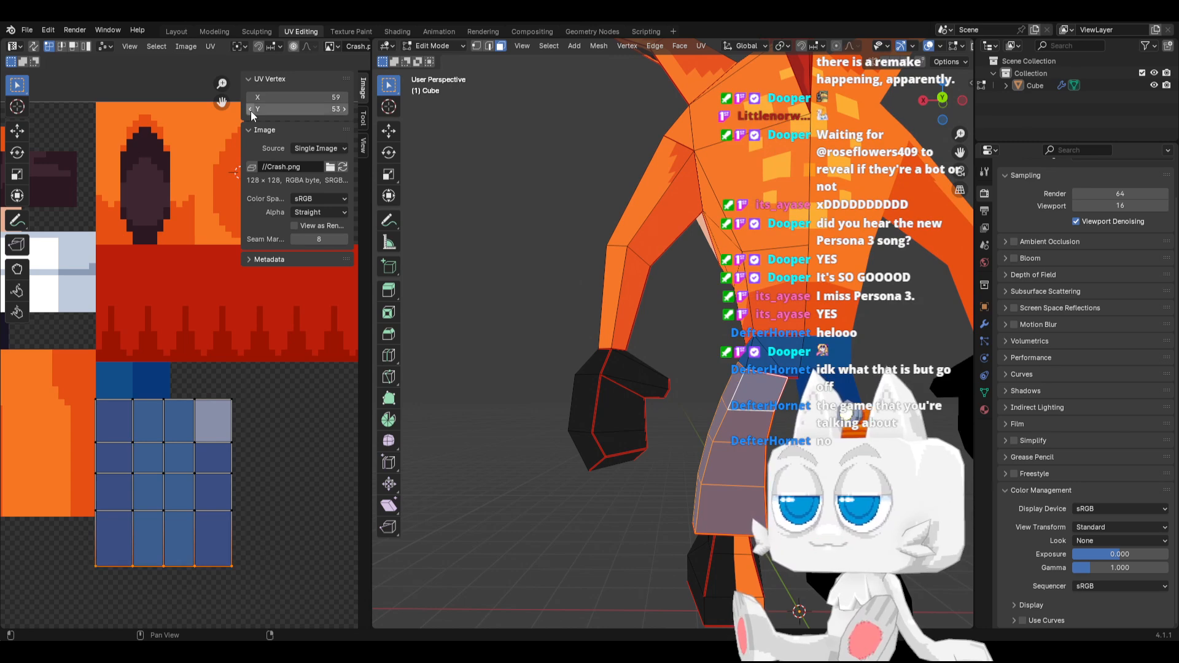
Move the second UV row from the bottom and the middle row down along Y, placing the middle row at about Y 66.5
drag(77, 496, 282, 536)
key(g)
key(y)
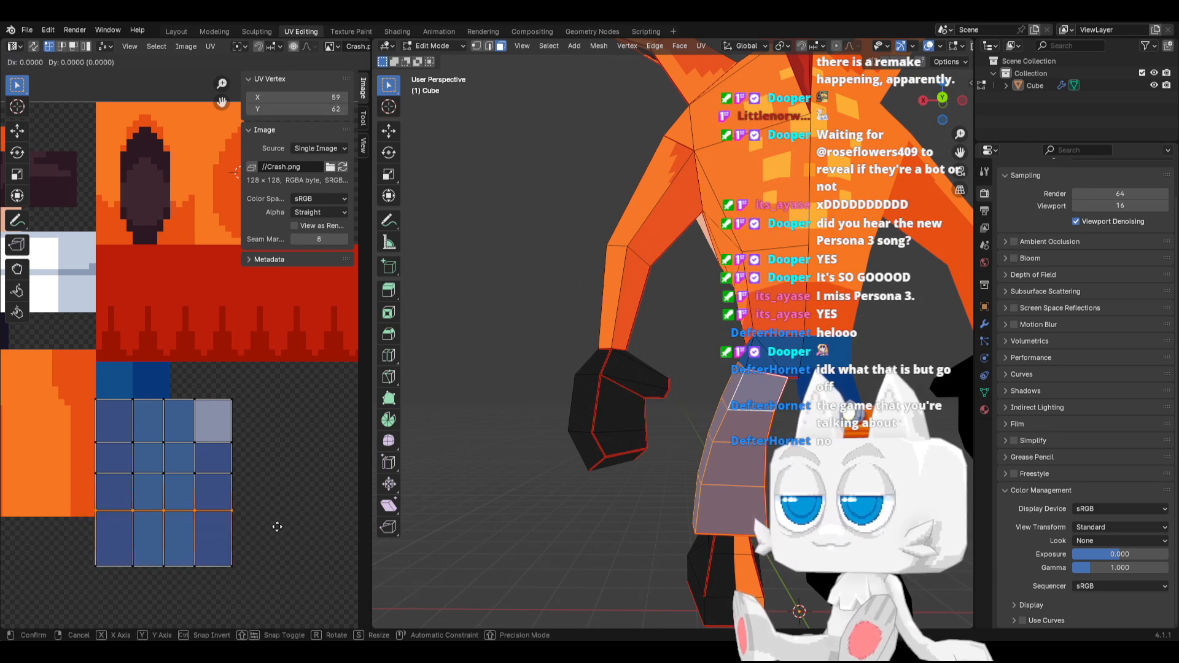
click(276, 540)
drag(86, 461, 269, 496)
key(g)
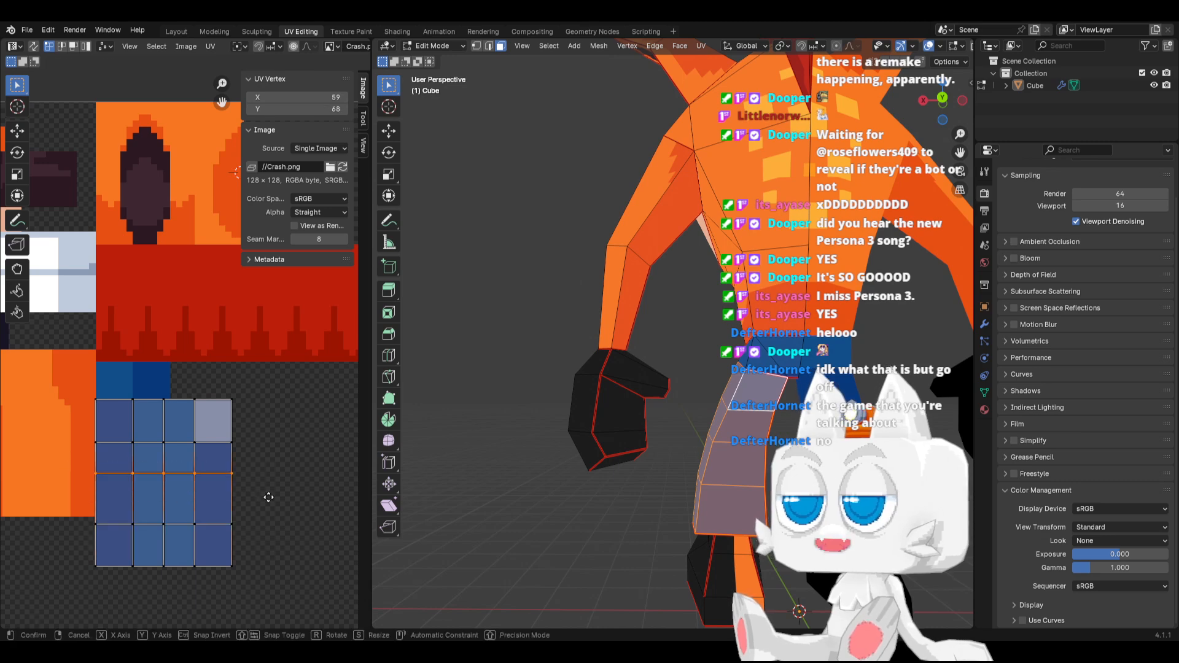
key(y)
click(267, 506)
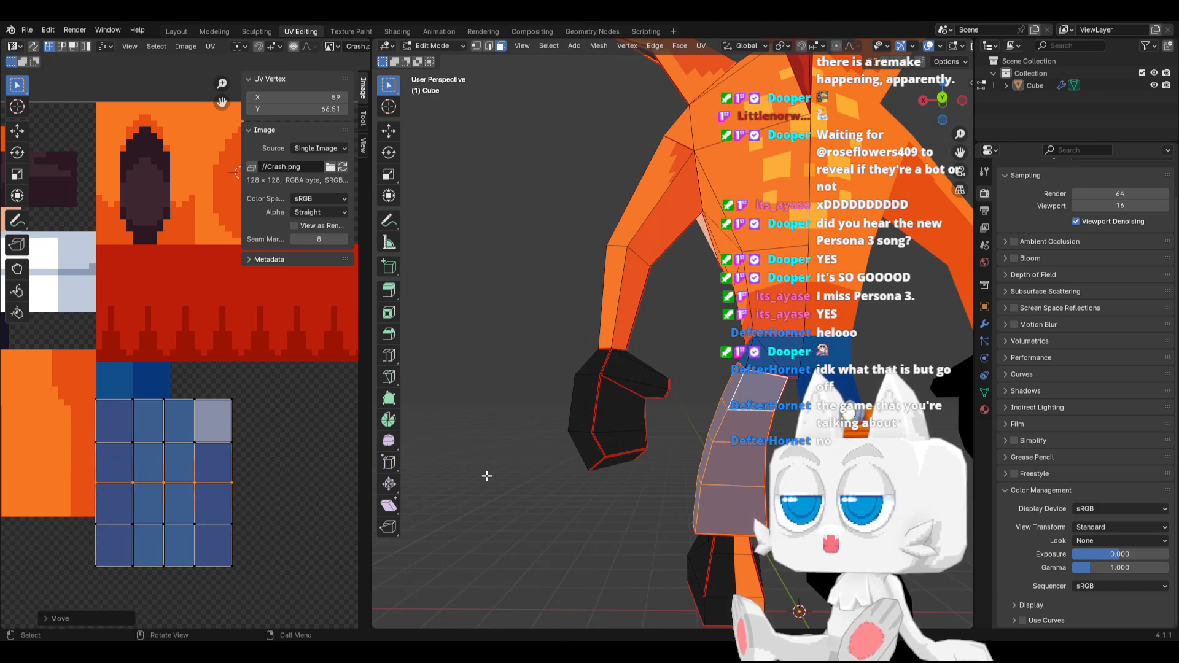
Check the blue shorts from the side and front in Object Mode, save Crash.blend, and return to Edit Mode
key(Tab)
middle_drag(701, 461, 845, 460)
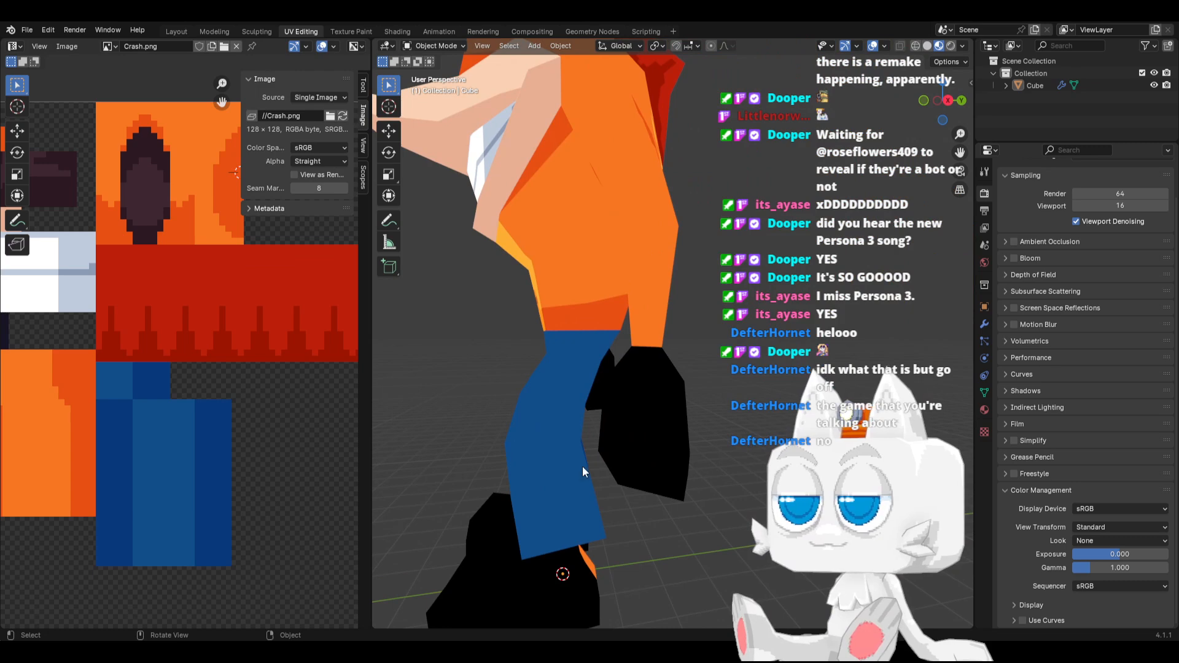
middle_drag(582, 466, 684, 444)
key(Tab)
key(Tab)
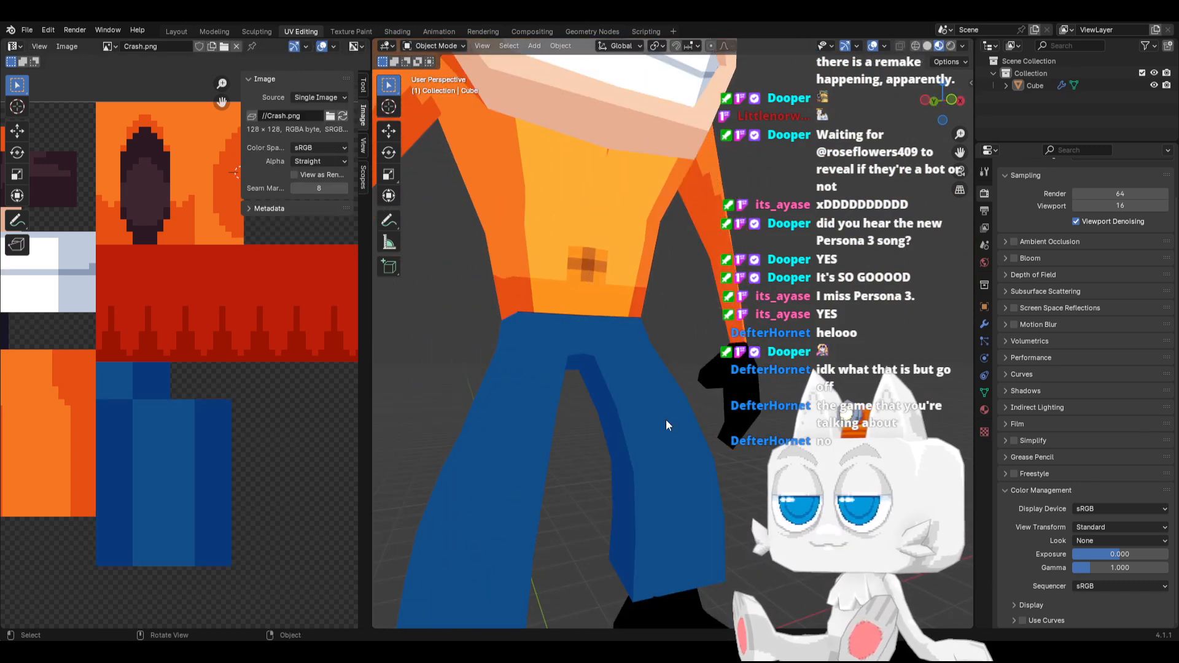
key(ctrl+s)
scroll(666, 418, down, 1)
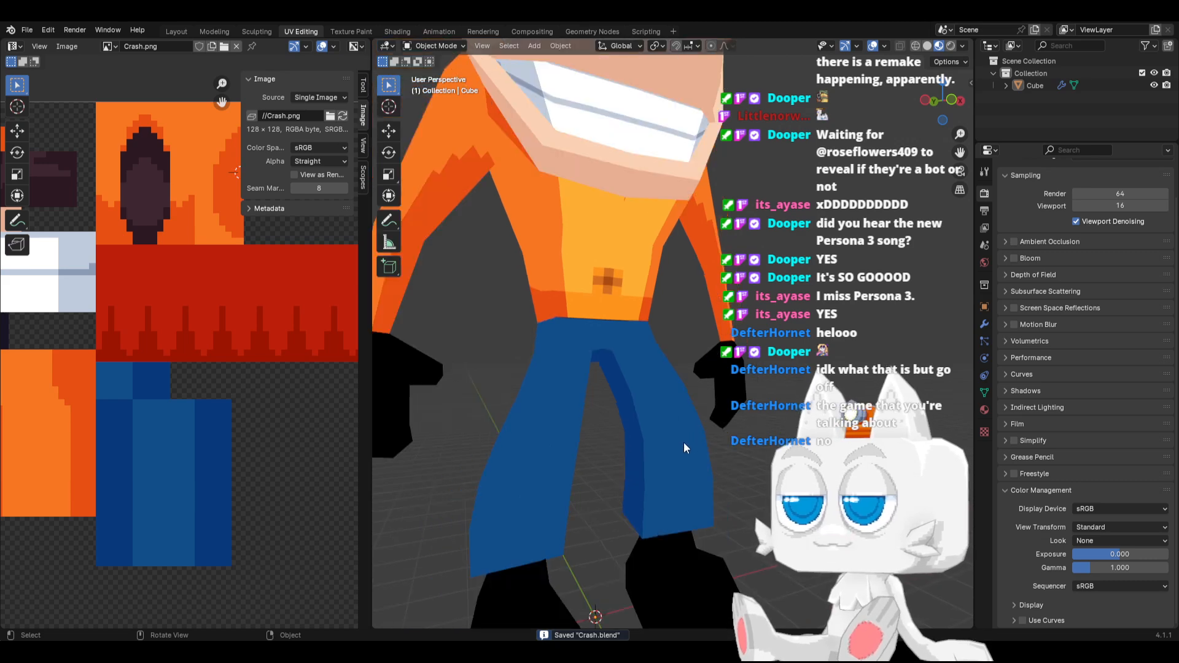
key(Tab)
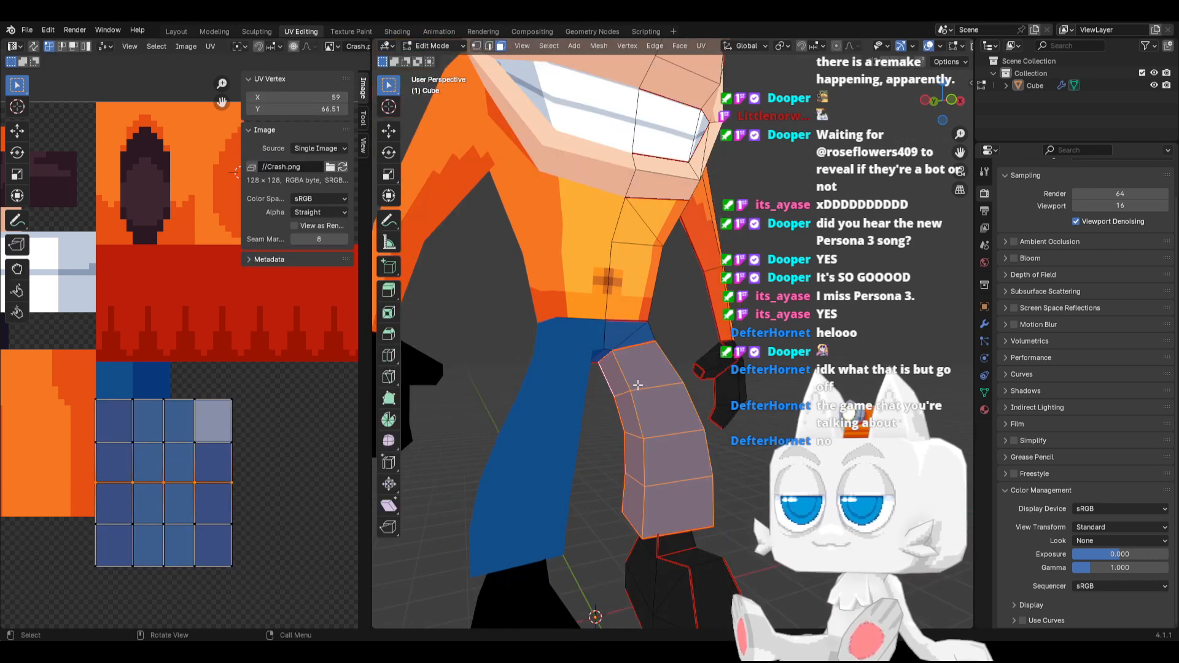
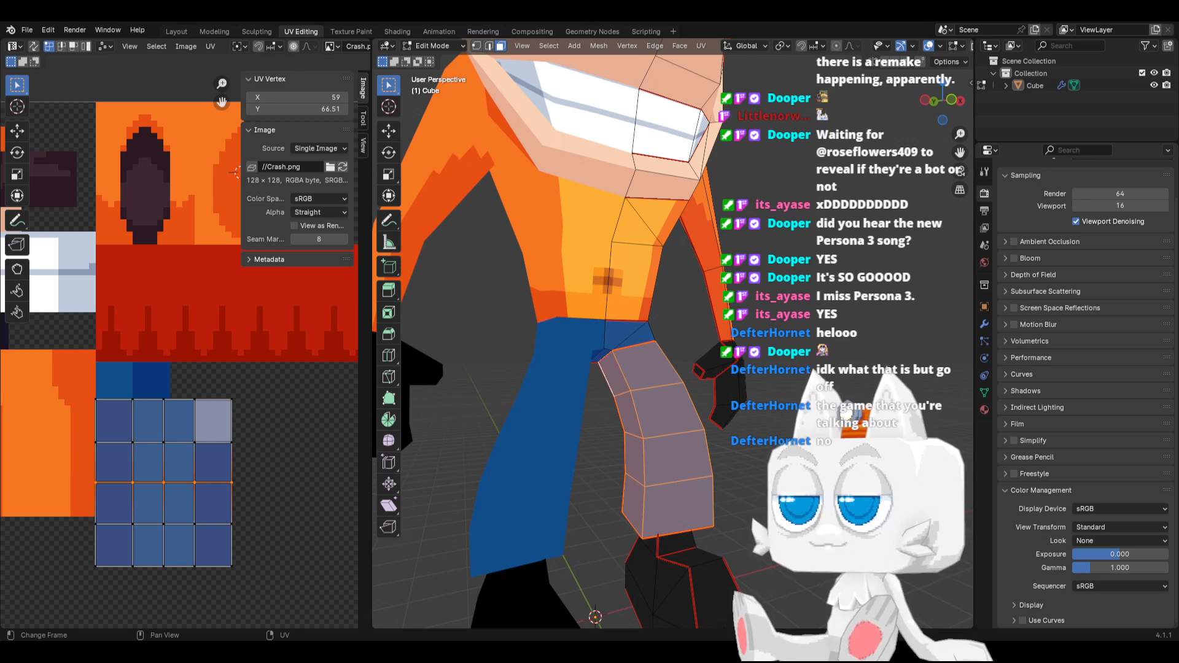
In Aseprite, pencil dark blue #09397c pixels diagonally across the upper-left corner of the shorts block's lighter stripe and save Crash.png
key(alt+Tab)
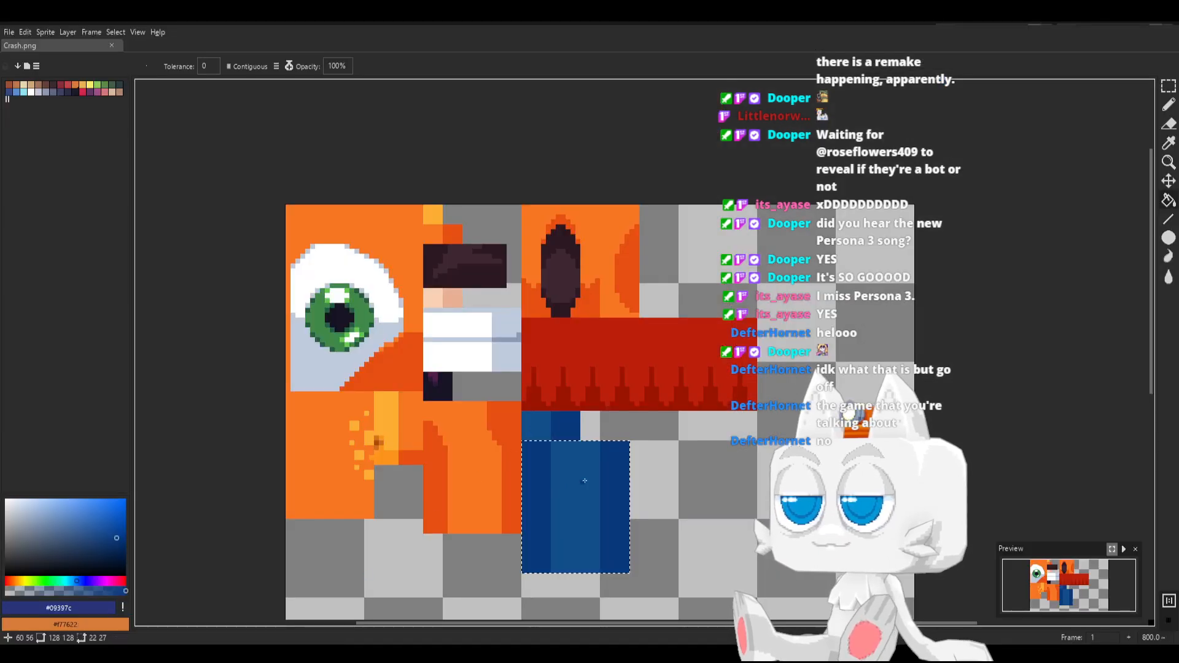
scroll(596, 481, up, 2)
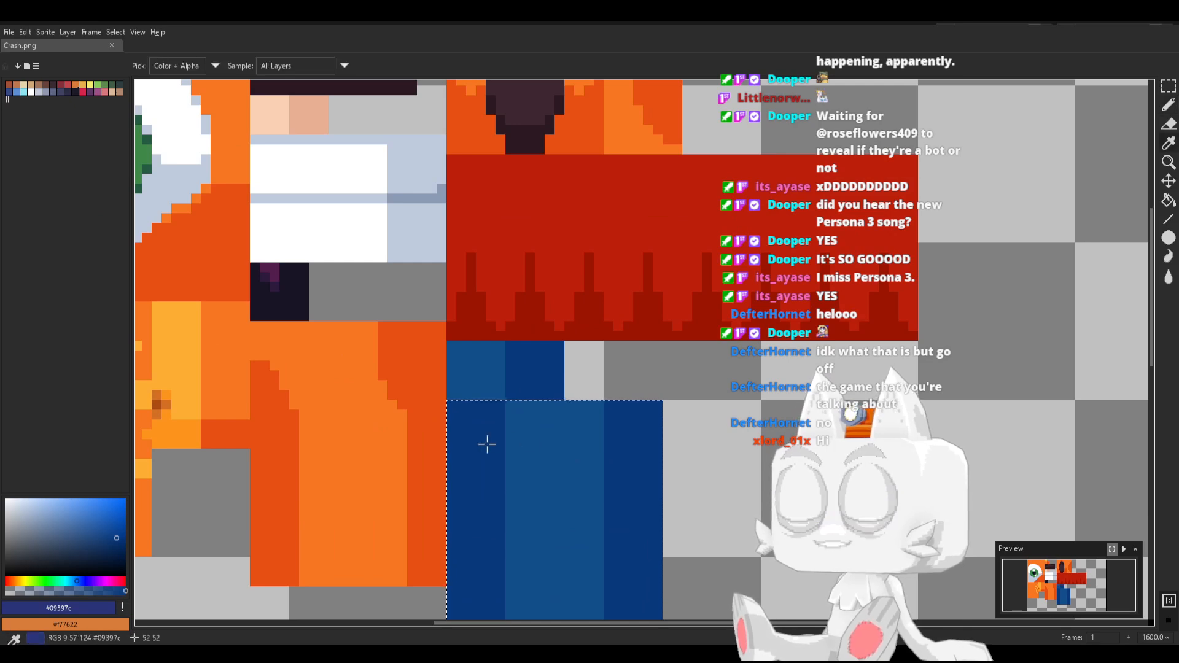
key(b)
drag(508, 406, 515, 411)
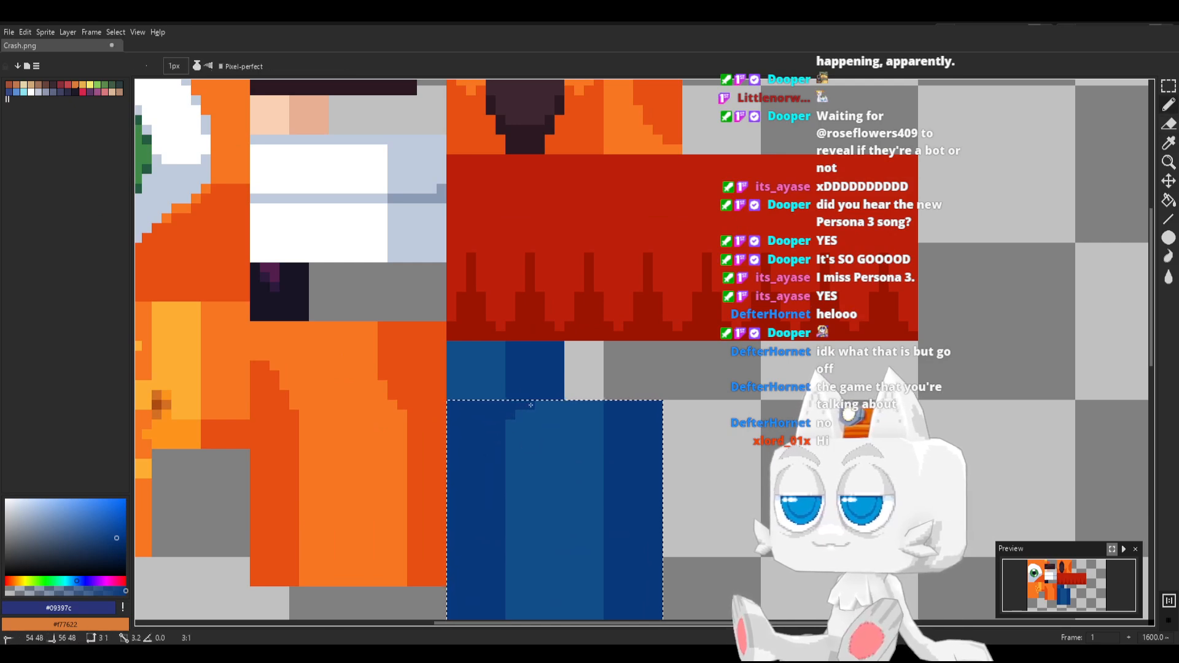
click(511, 424)
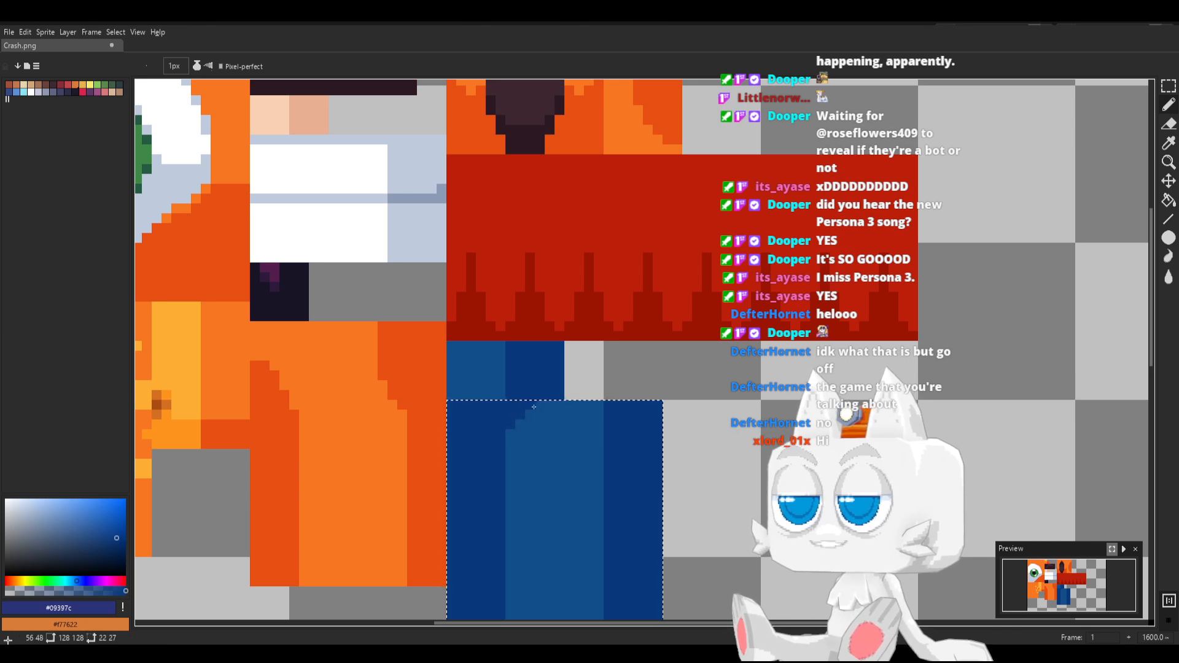
key(ctrl+s)
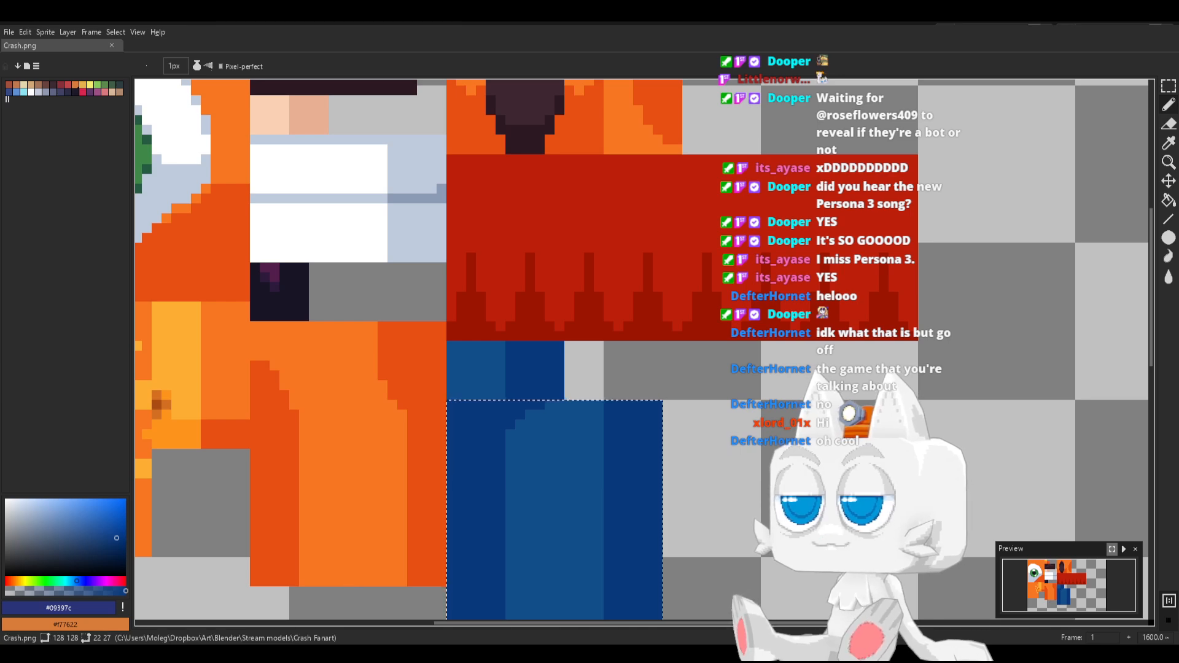
Switch back to Blender and examine the shorts' new shading from angled, front and side views in Object Mode
key(alt+Tab)
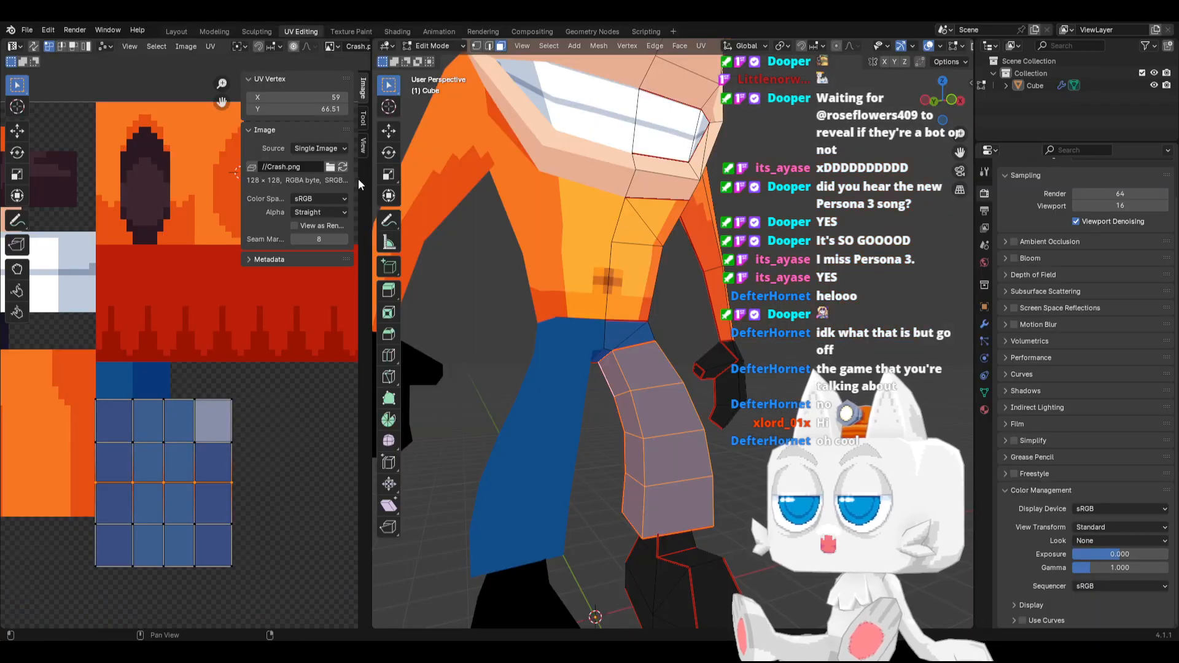
middle_drag(649, 396, 562, 440)
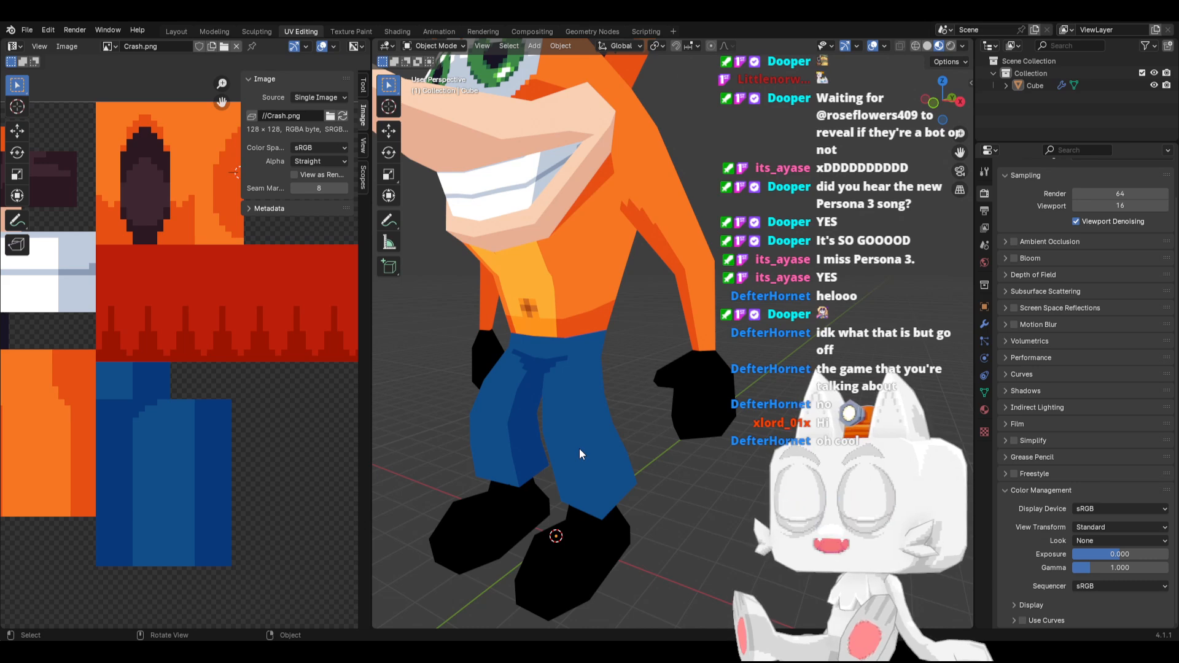
middle_drag(578, 440, 665, 447)
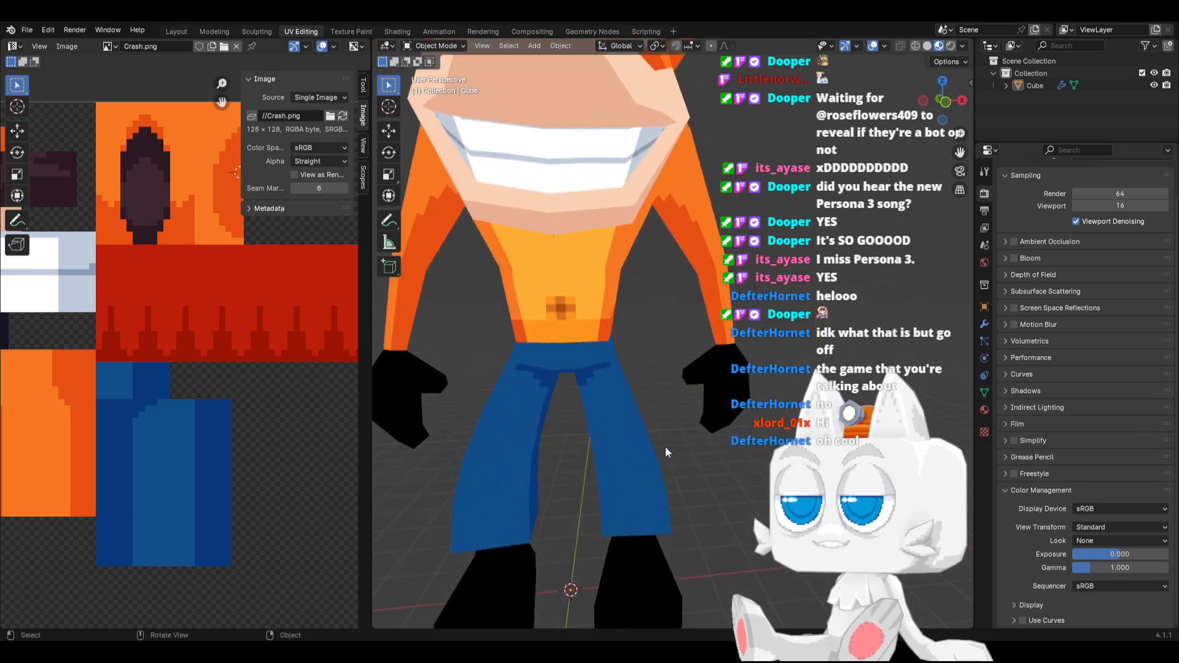
scroll(624, 475, down, 2)
key(KP_1)
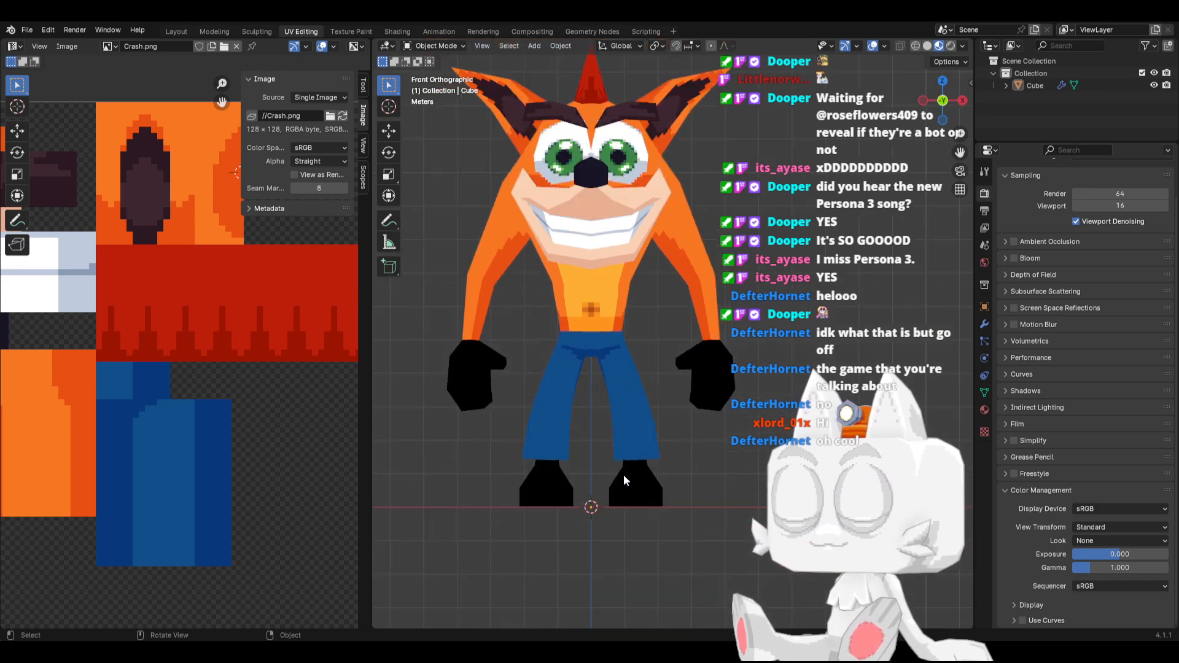
key(KP_3)
key(KP_1)
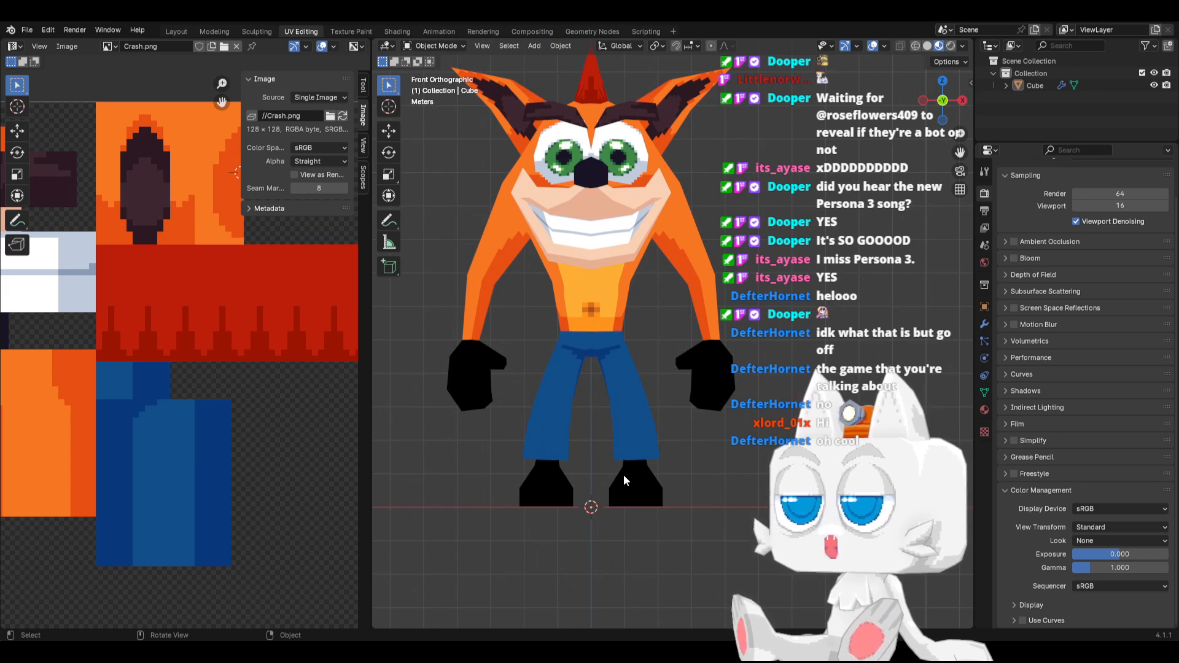
scroll(610, 430, up, 3)
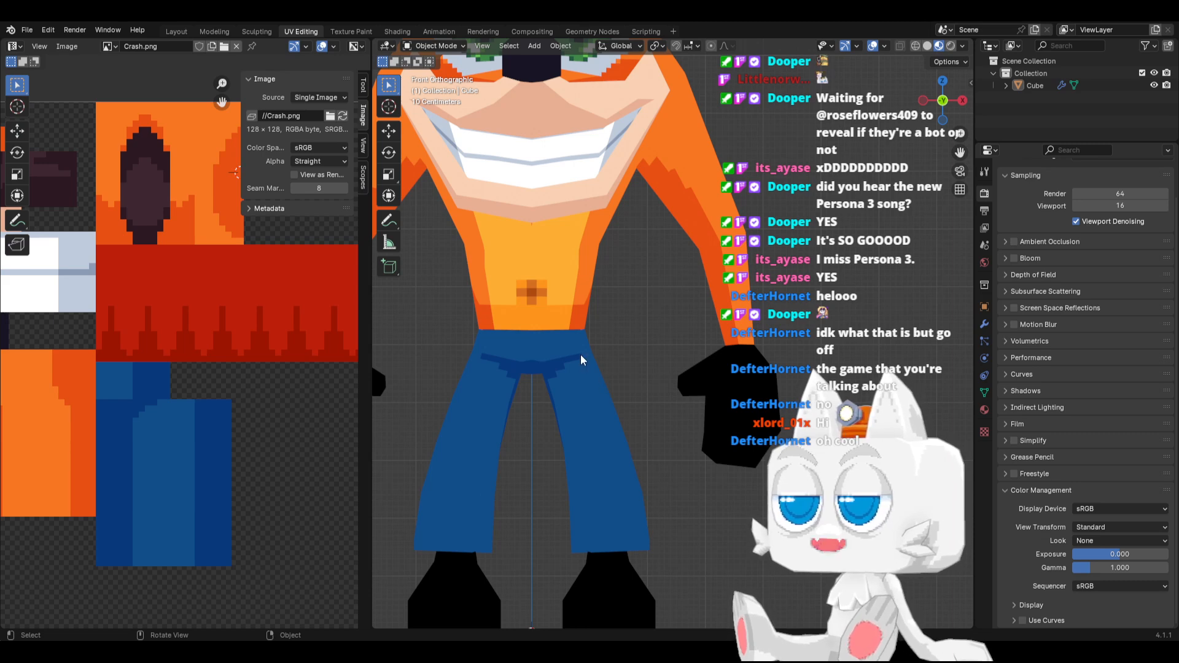
In Edit Mode's side view, select the shorts leg's hem vertices and move them forward about 0.1 m
key(Tab)
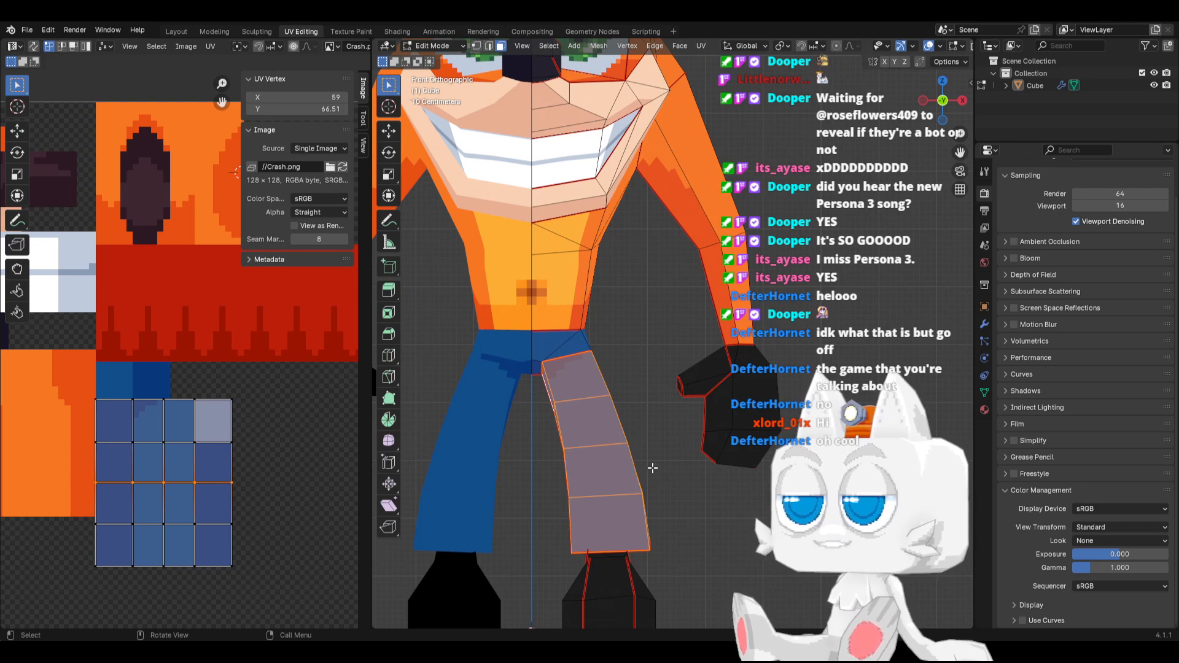
middle_drag(652, 468, 679, 468)
scroll(679, 469, down, 3)
key(KP_3)
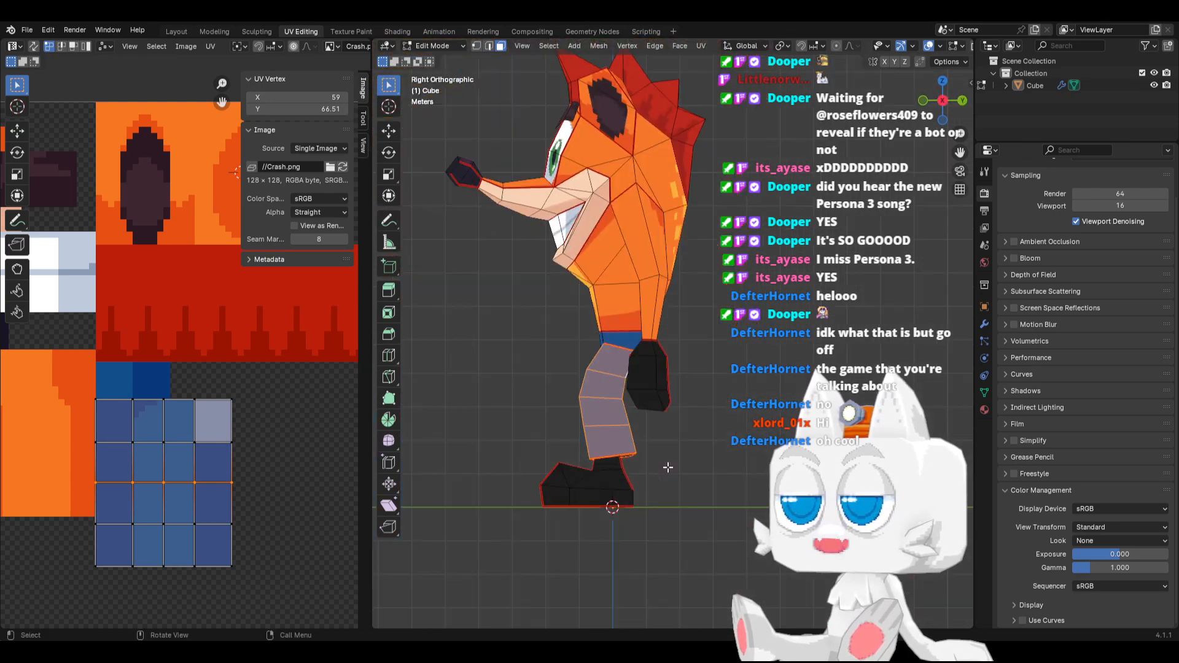
scroll(638, 462, up, 1)
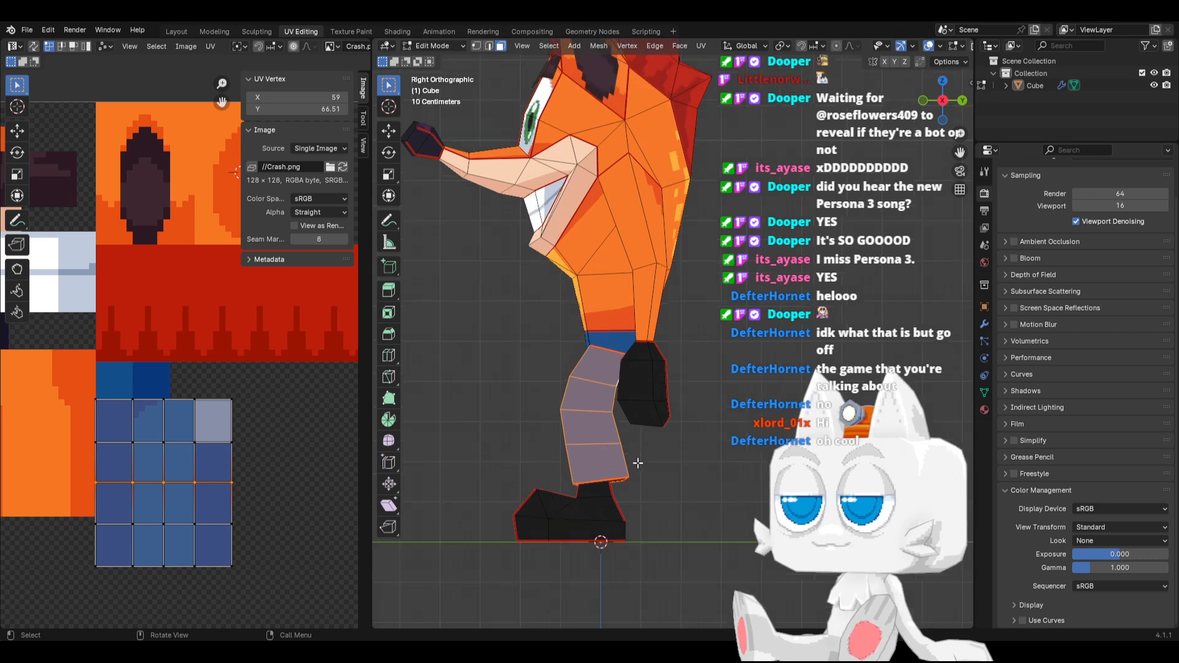
click(476, 45)
drag(556, 474, 651, 485)
key(g)
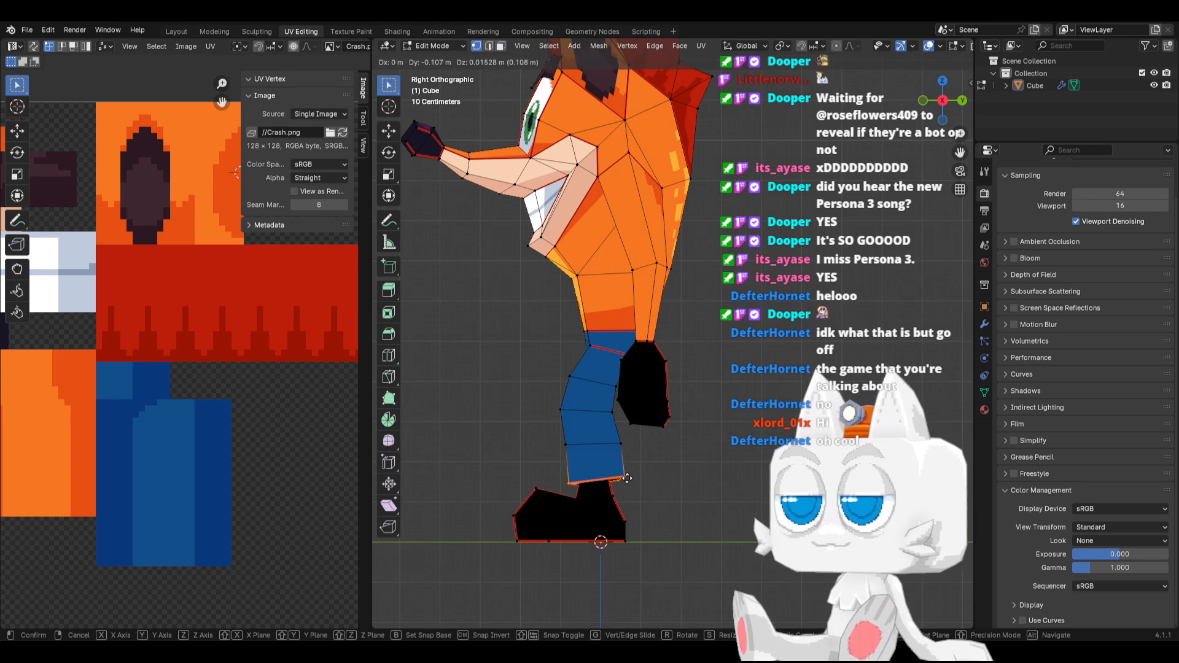
click(627, 476)
With X-ray on, move the vertex ring above the hem by Y -0.076 m and Z -0.046 m, then check the model in Object Mode
drag(550, 434, 648, 455)
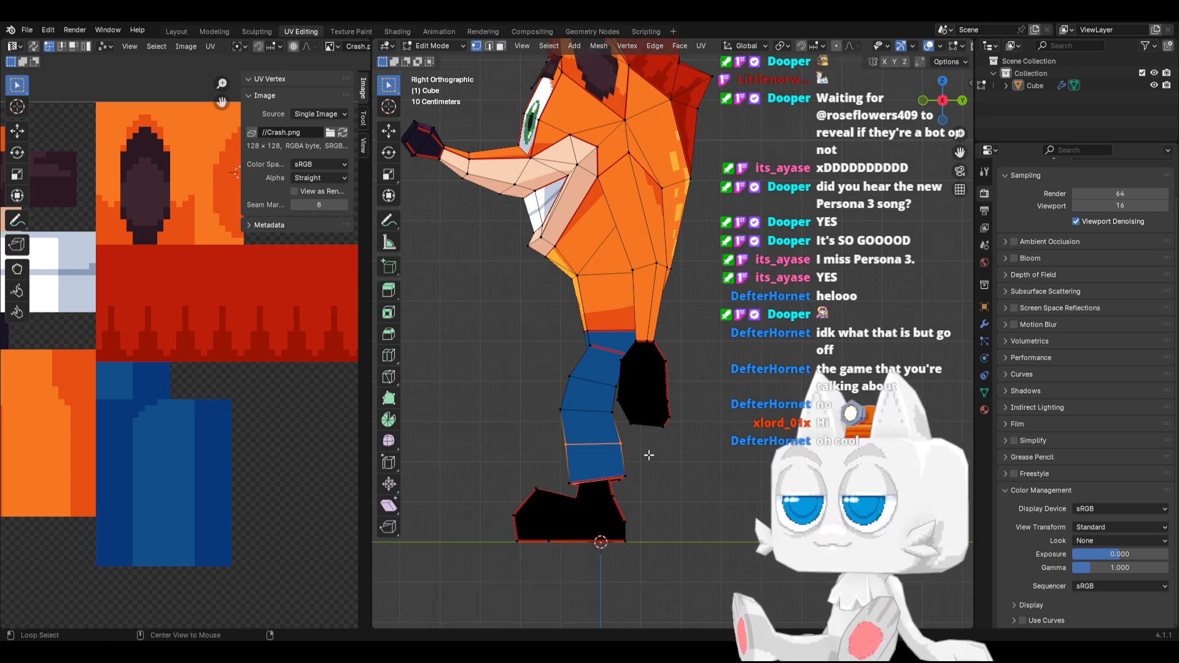
key(alt+z)
drag(549, 437, 627, 449)
key(g)
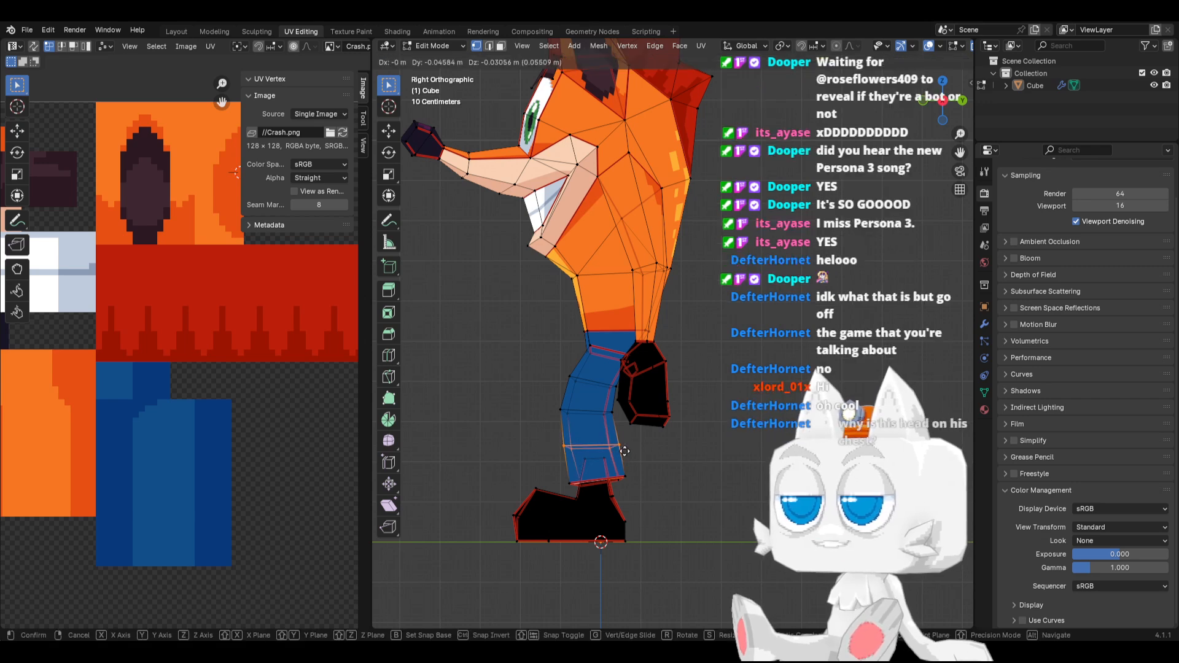
click(624, 452)
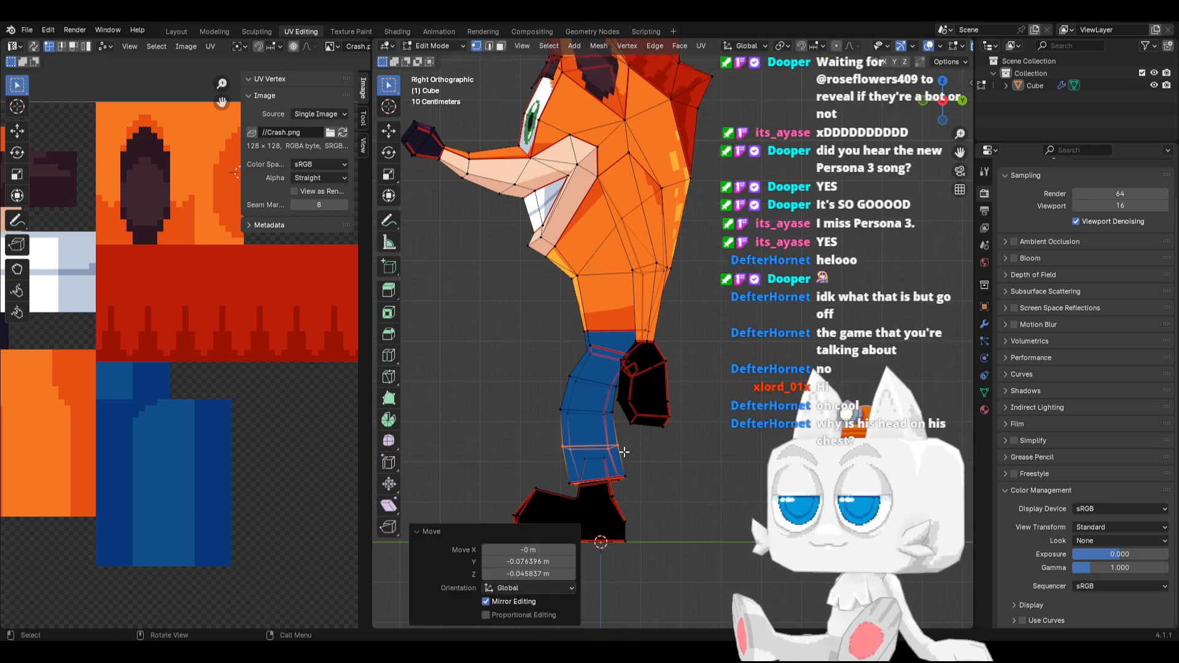
key(Tab)
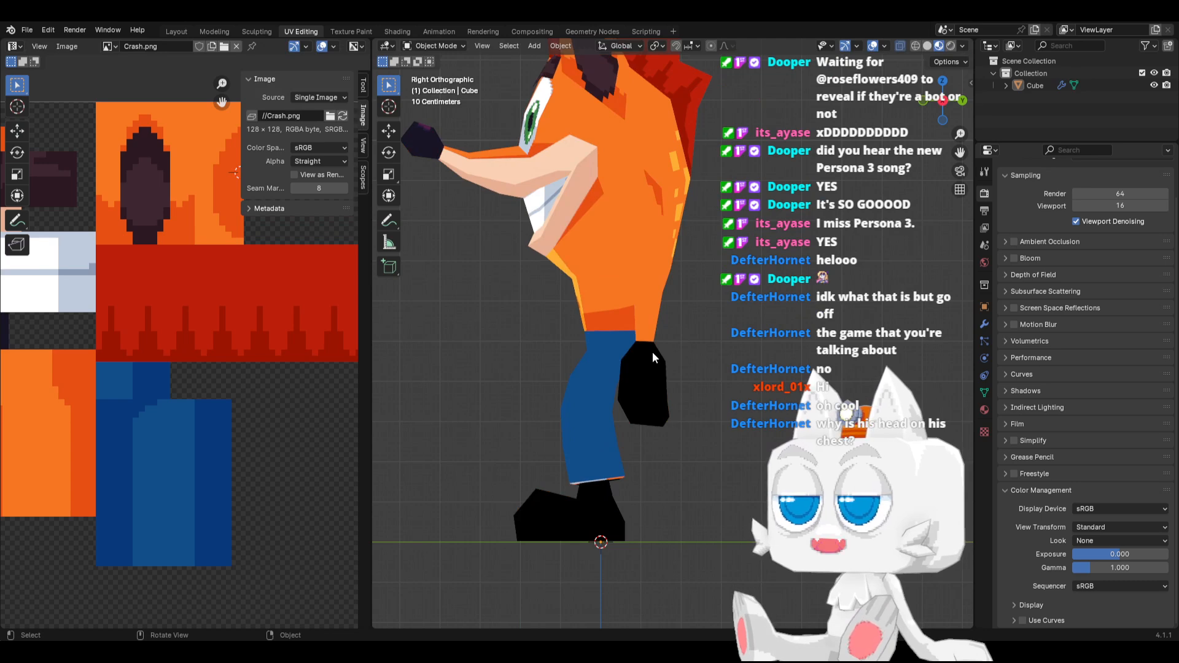
mouse_move(652, 351)
middle_down()
mouse_move(631, 323)
mouse_move(565, 337)
mouse_move(672, 355)
middle_up()
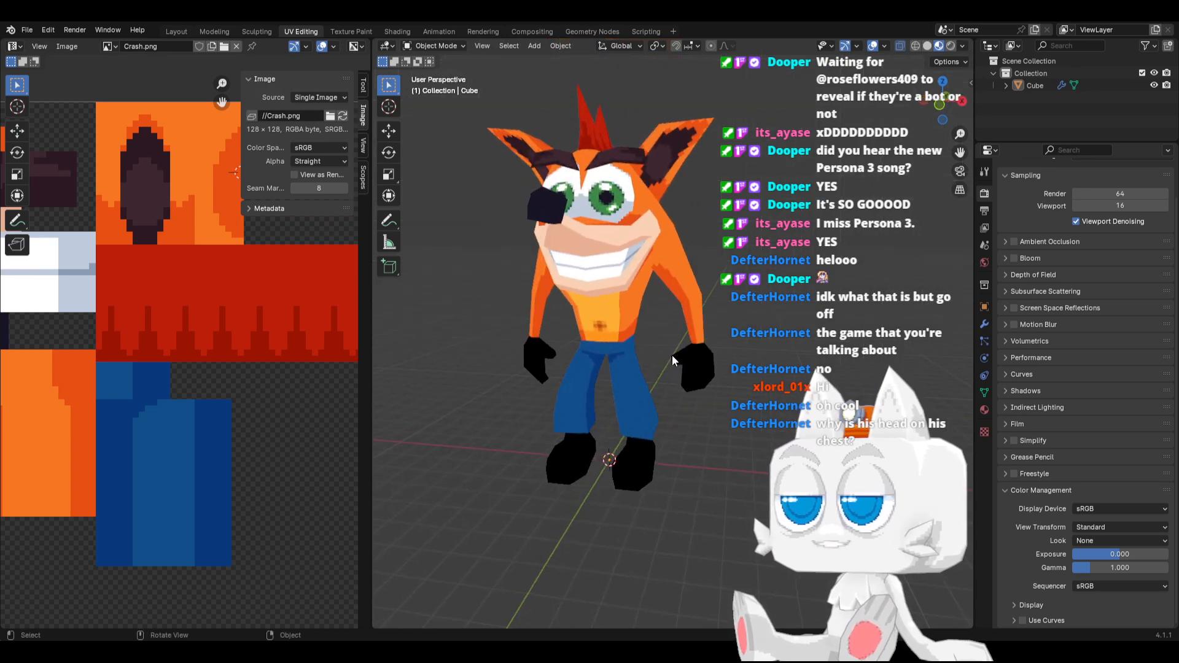
key(KP_1)
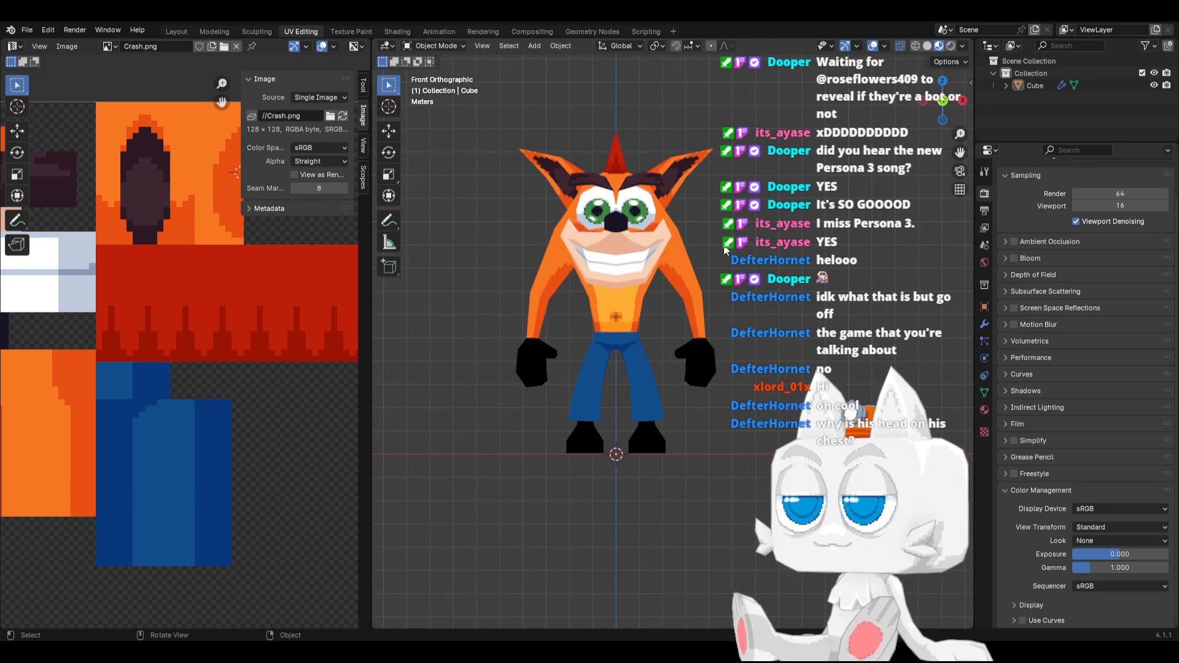
Slide the vertex below the eye's outer corner outward toward the cheek in front view, and save Crash.blend
key(Tab)
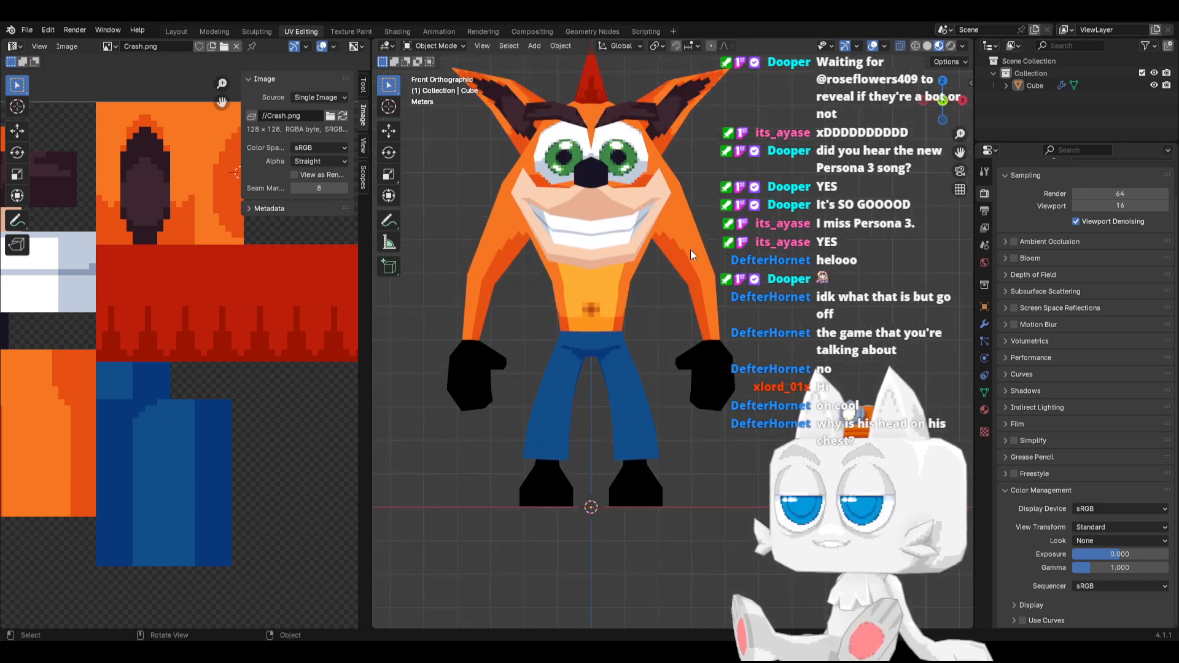
scroll(684, 421, up, 6)
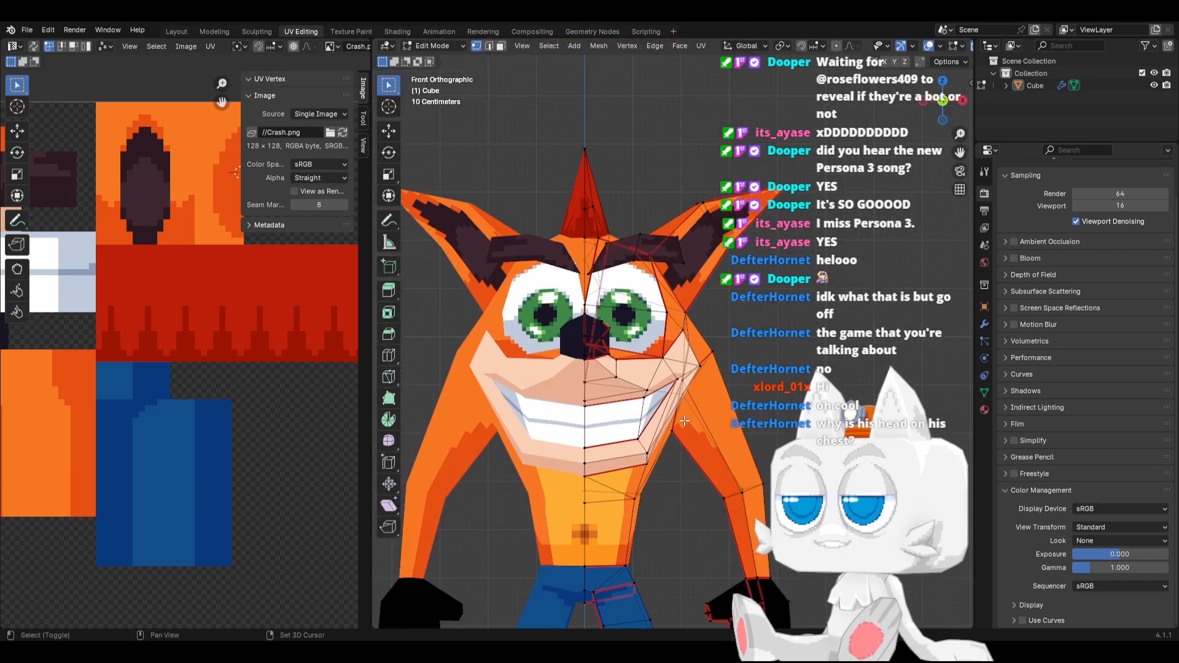
click(663, 357)
key(shift+v)
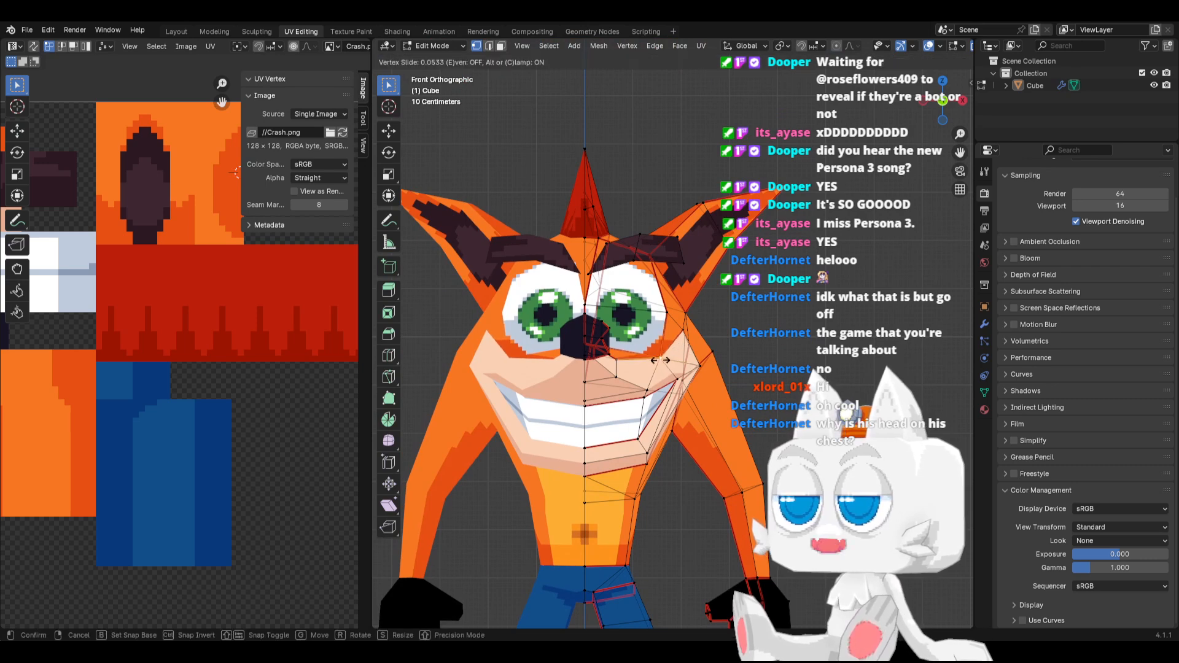
click(681, 367)
key(Tab)
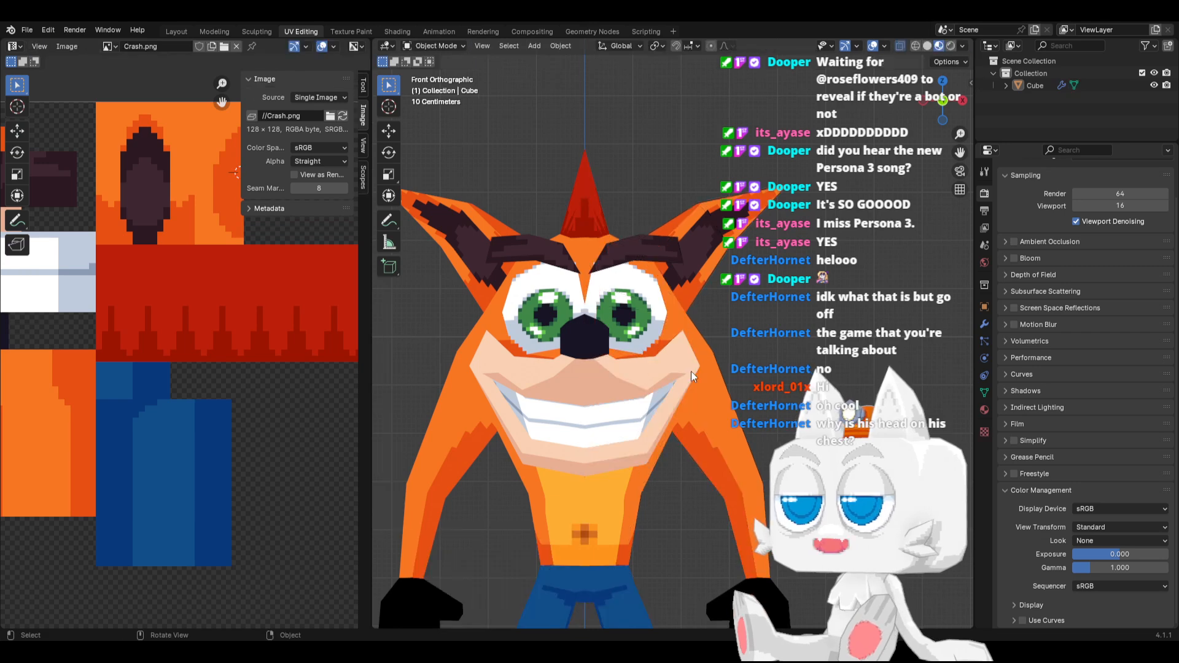
key(ctrl+s)
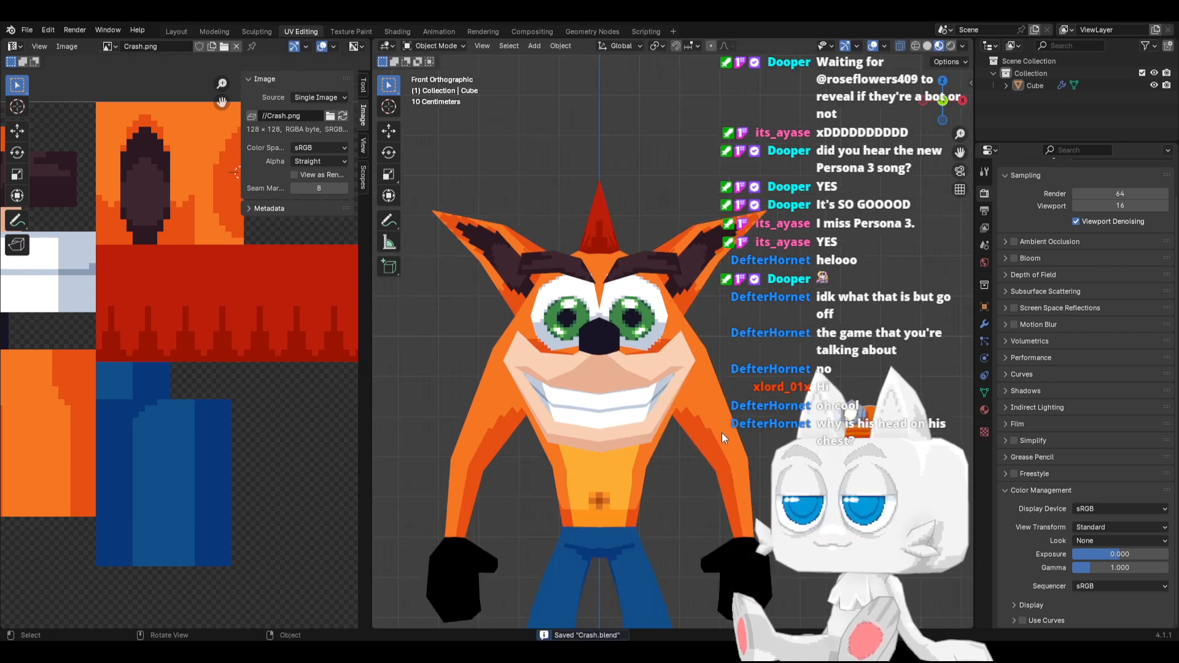
Move the vertices at the top of the shorts leg forward about 0.06 m along Y, check the front view and save Crash.blend
middle_drag(765, 434, 640, 451)
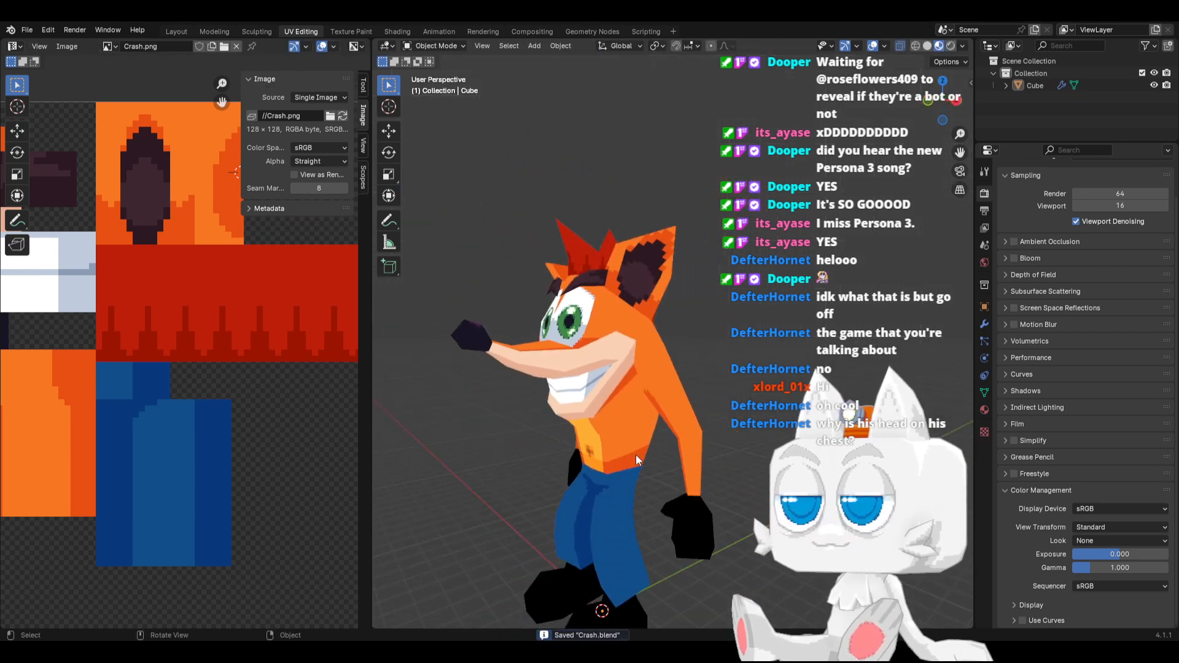
key(KP_3)
scroll(631, 454, up, 2)
scroll(624, 409, up, 1)
key(Tab)
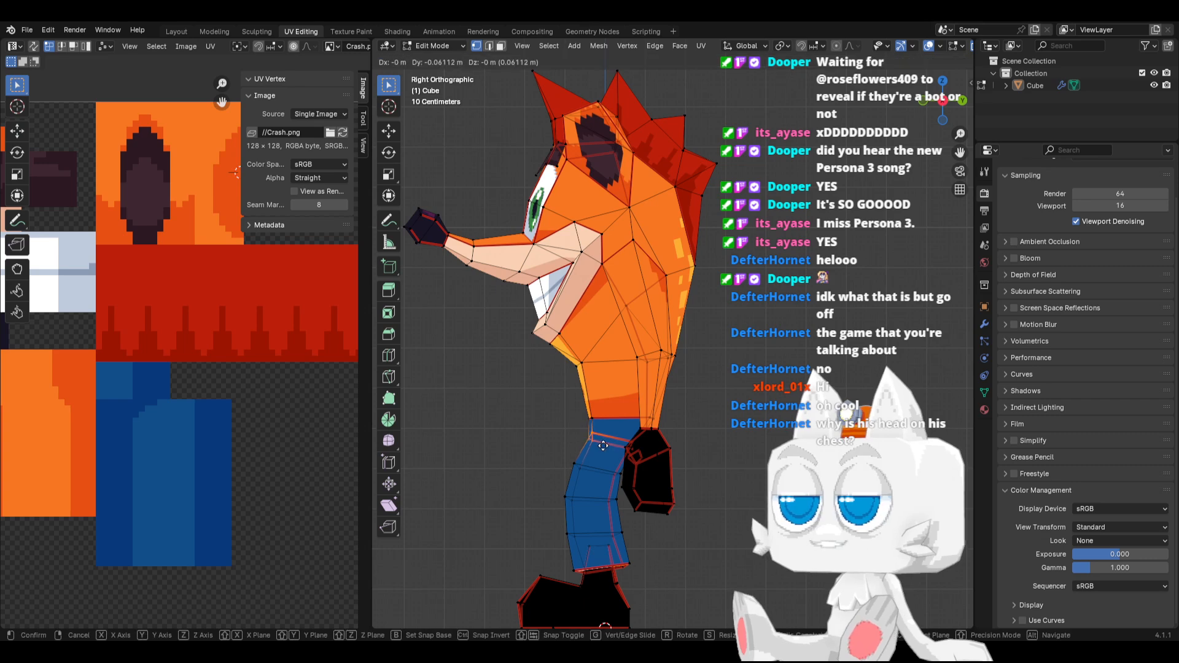
key(Tab)
key(KP_1)
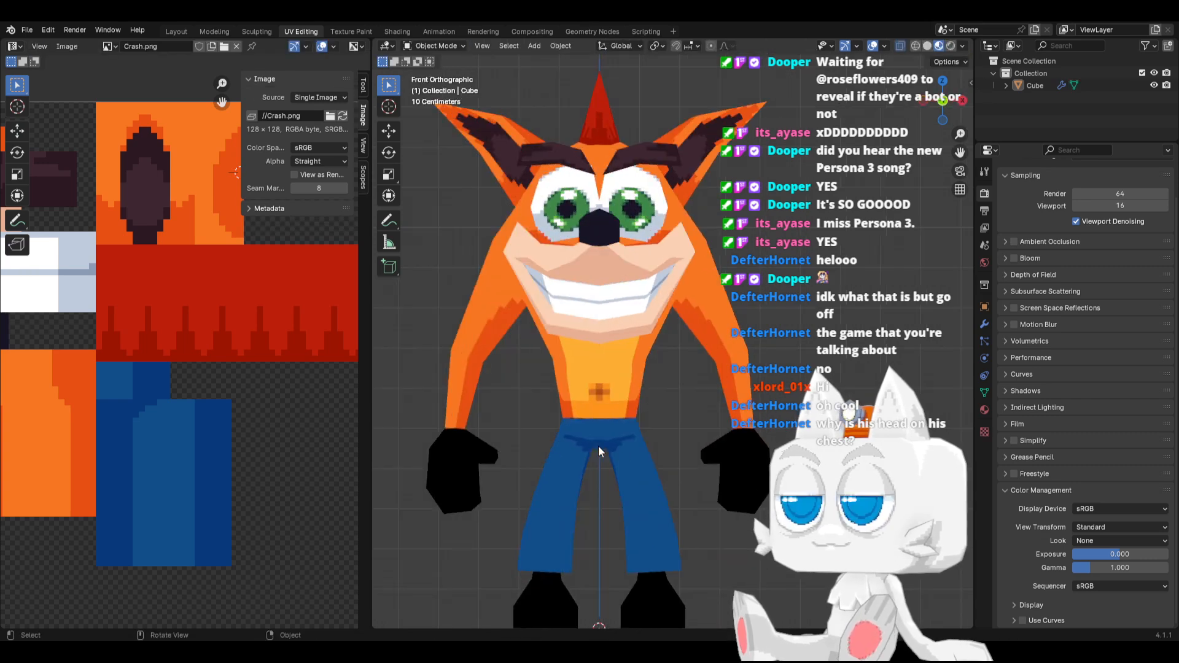
scroll(591, 429, down, 1)
key(Tab)
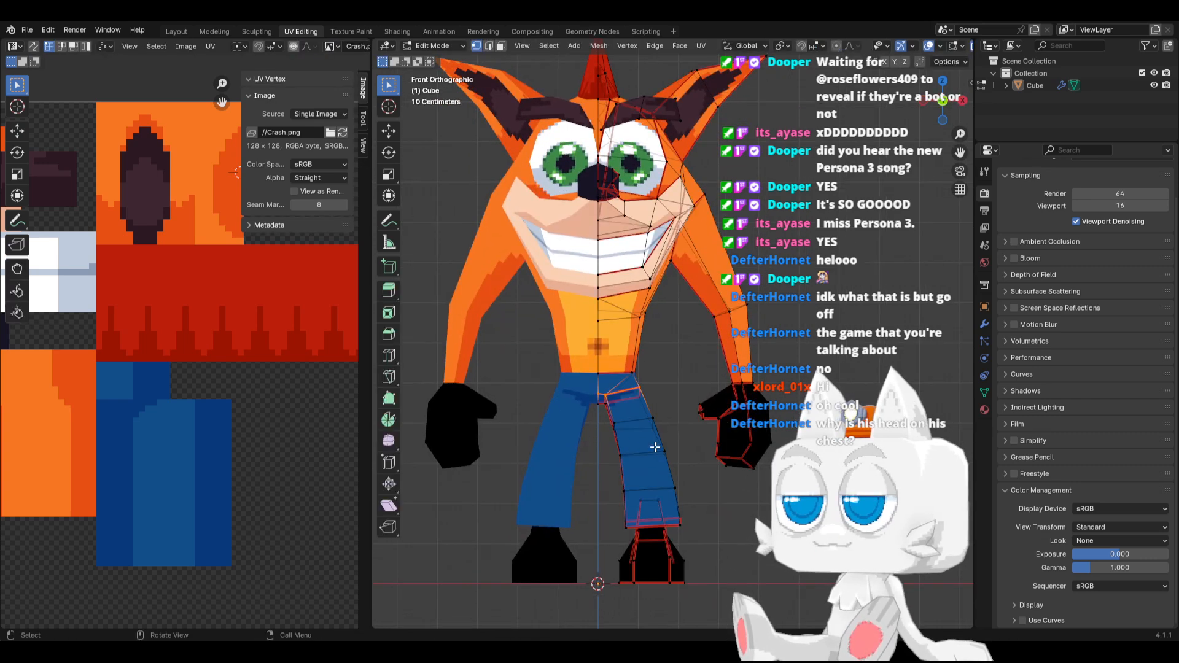
key(Tab)
key(ctrl+s)
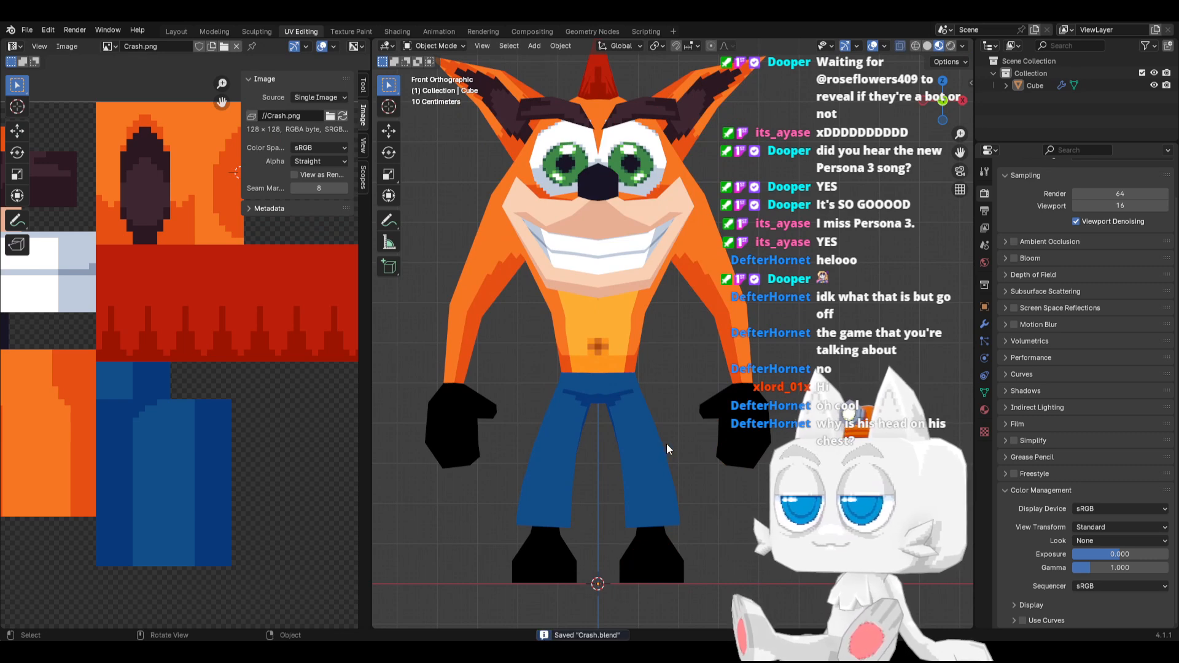
Inspect the shorts' waist faces and their UV islands in Edit Mode using linked selection, and check the whole model in Object Mode
key(Tab)
scroll(639, 440, up, 3)
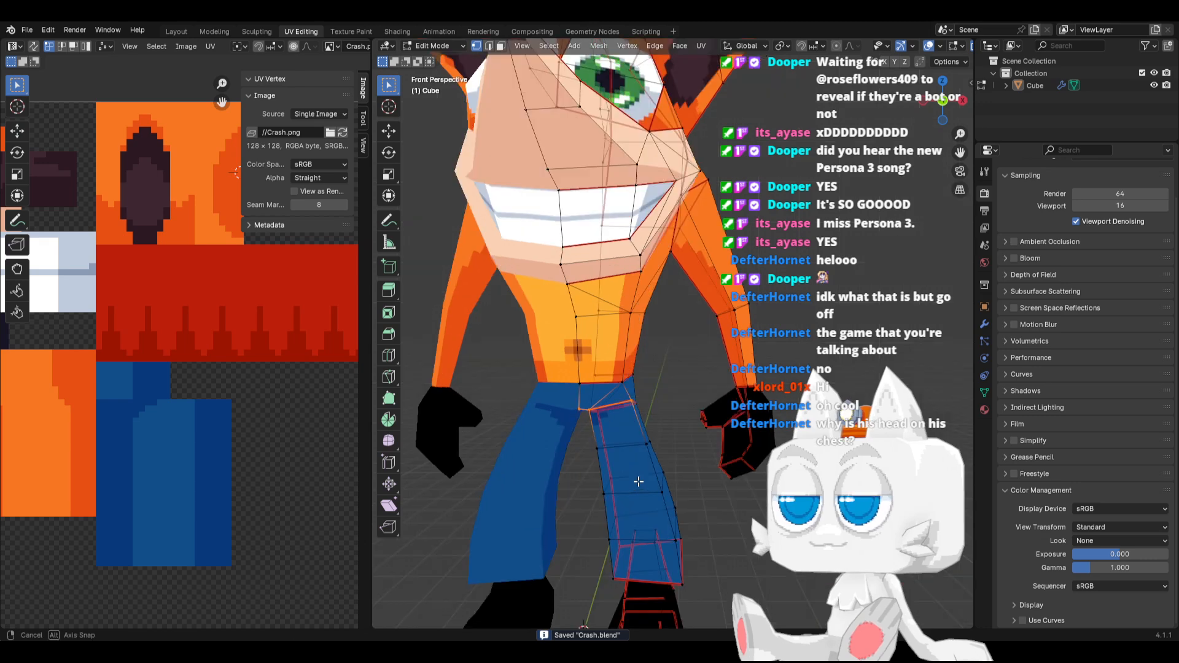
middle_drag(639, 440, 625, 407)
key(a)
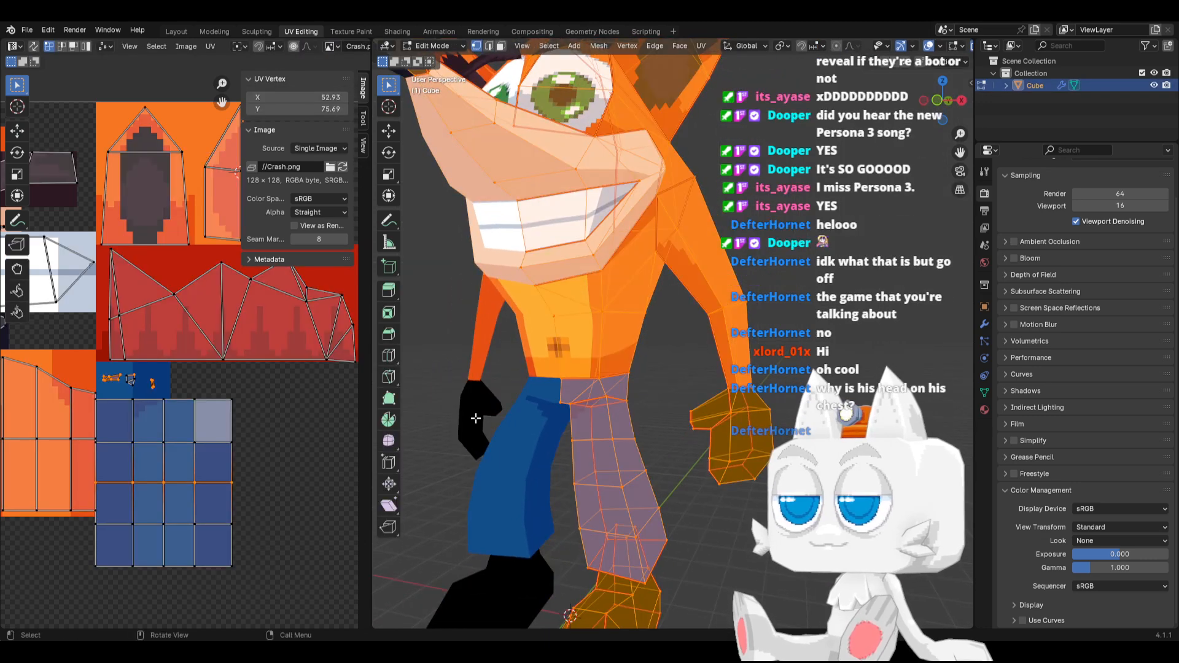
scroll(149, 398, up, 2)
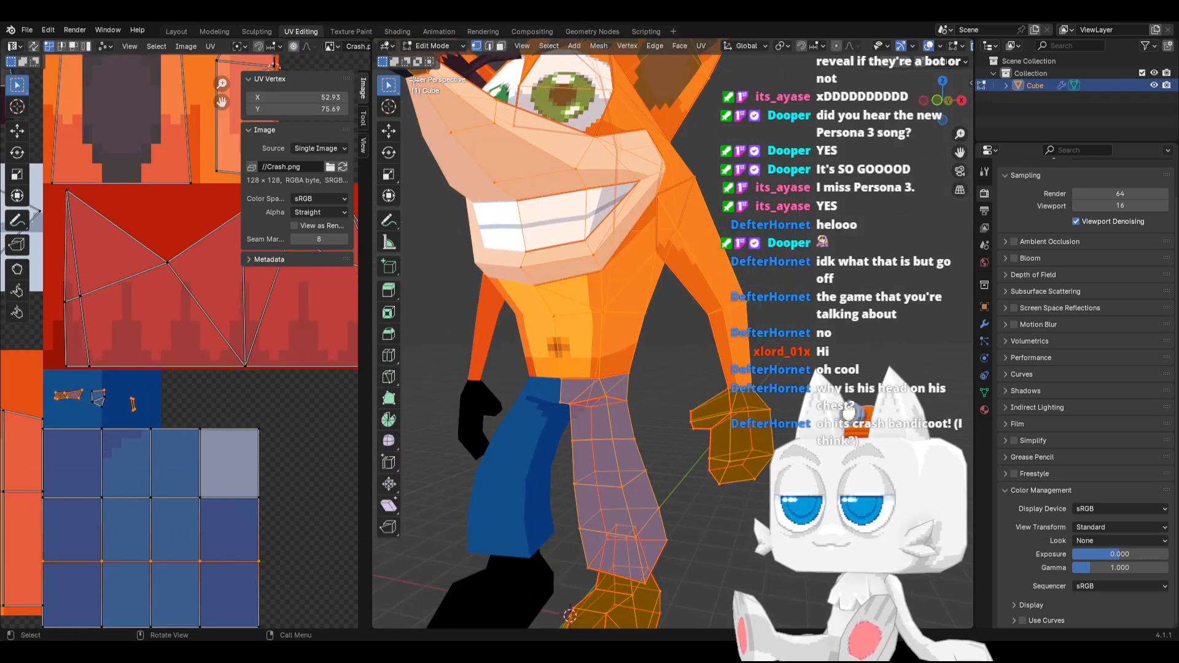
click(576, 383)
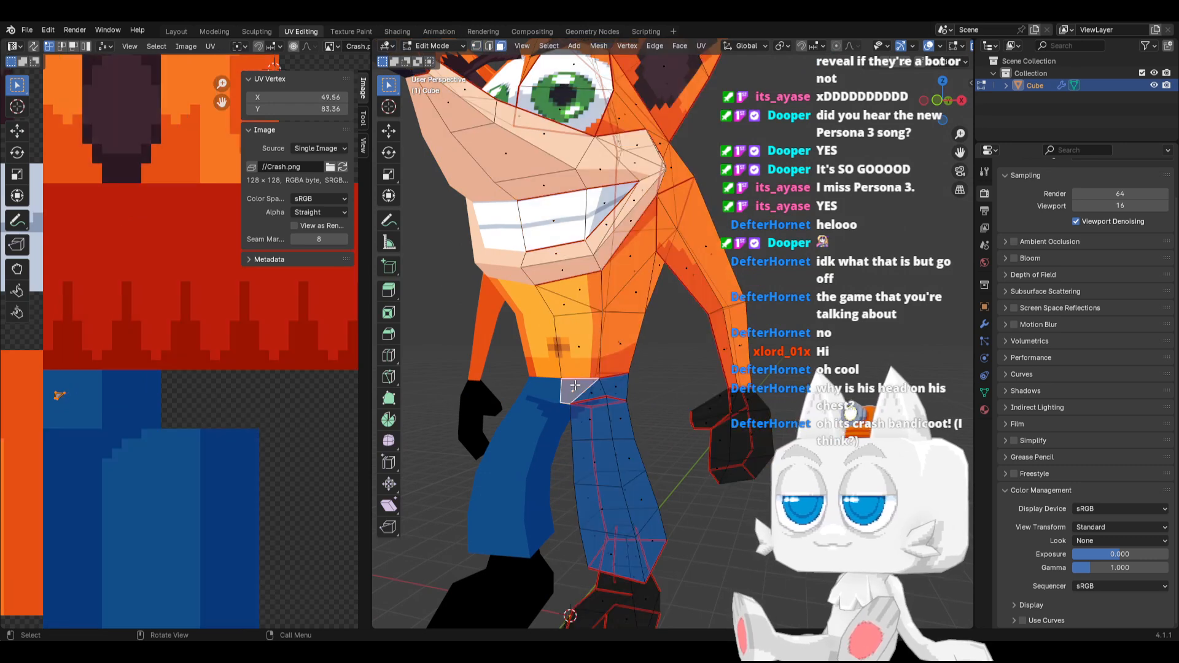
key(ctrl+l)
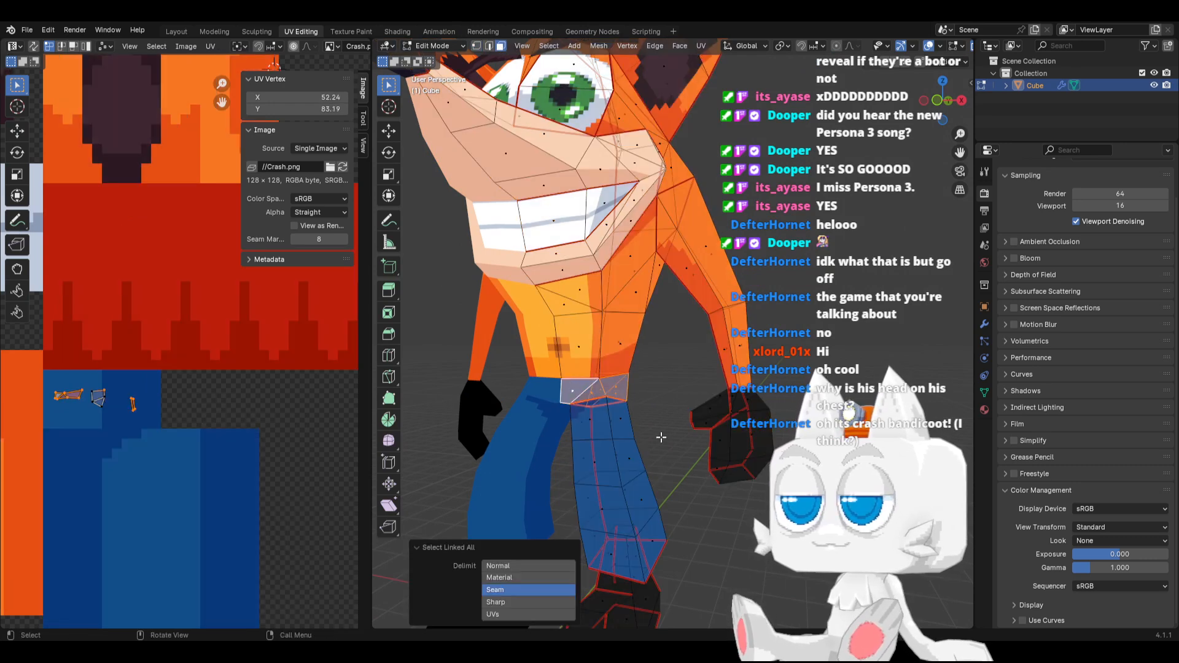
mouse_move(661, 437)
middle_down()
mouse_move(481, 426)
mouse_move(652, 437)
middle_up()
key(Tab)
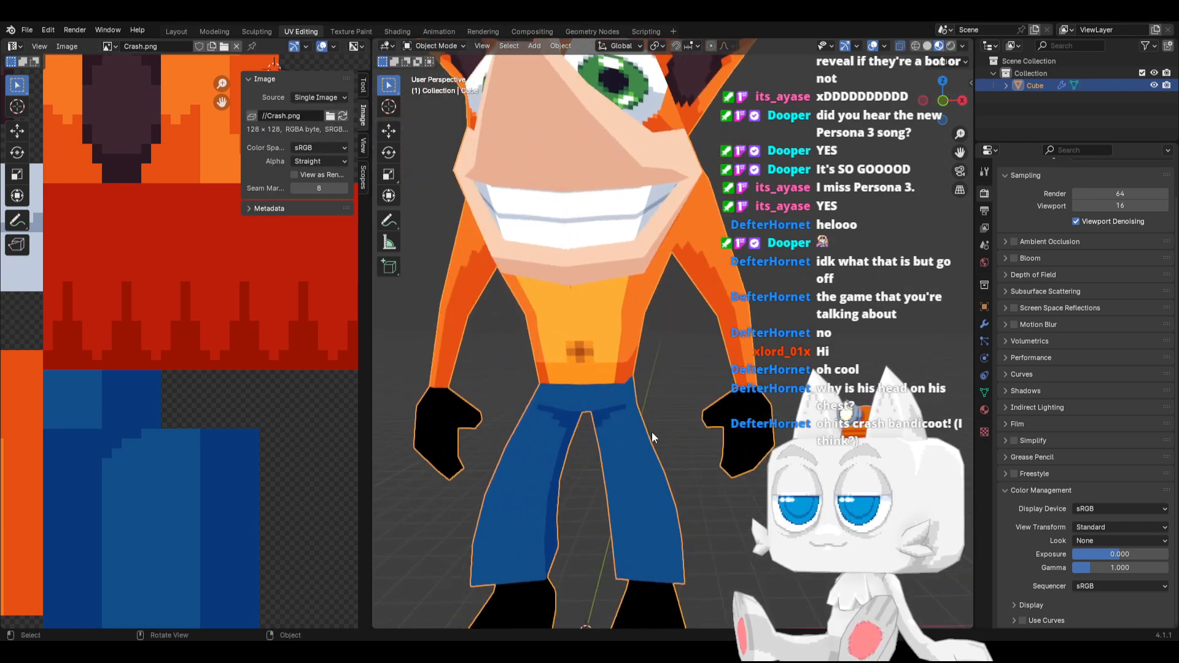
scroll(643, 442, down, 3)
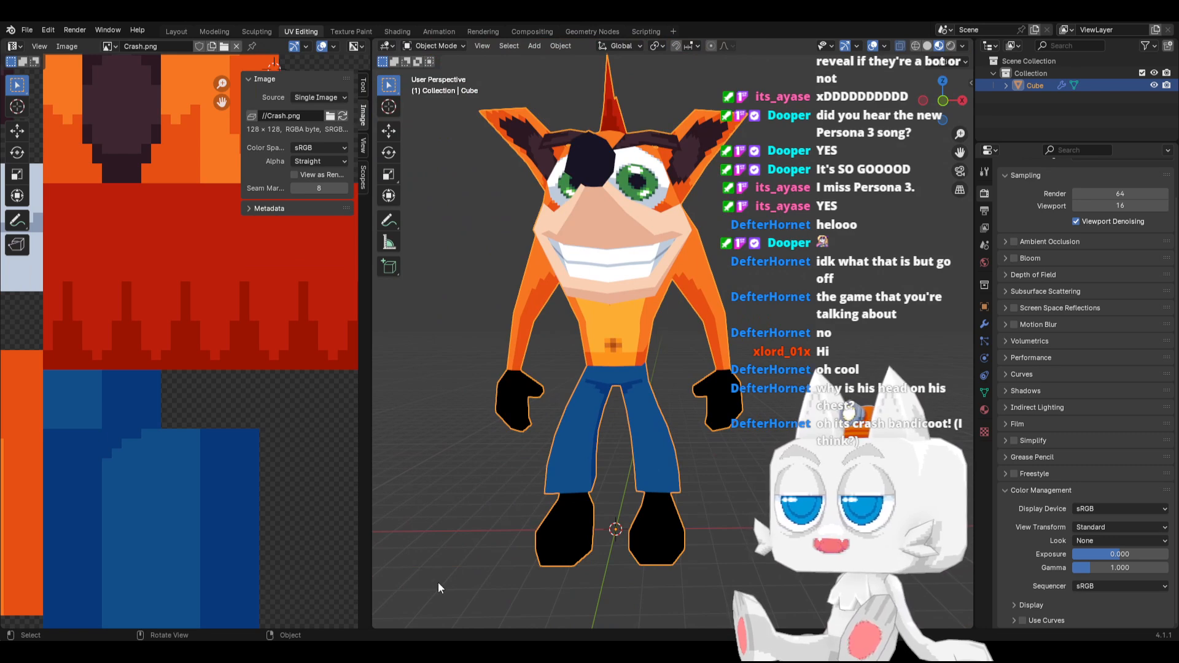
Switch to Aseprite, clear the current selection and select the 22 × 9 px band at the bottom of the blue shorts texture
key(alt+Tab)
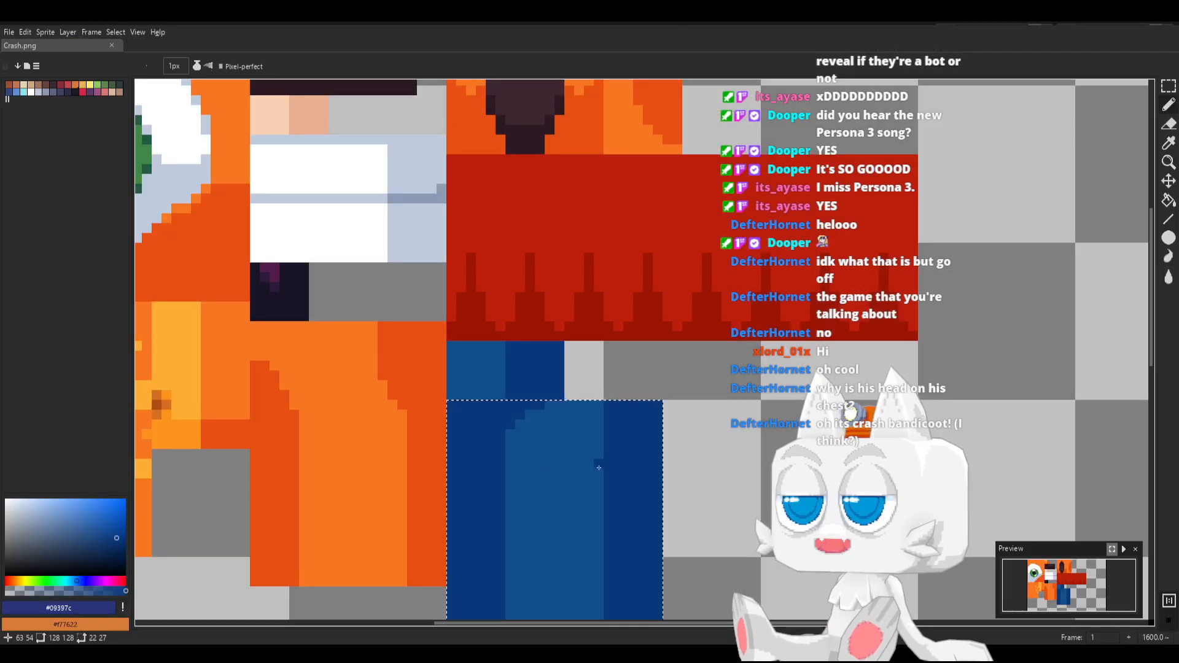
scroll(597, 465, down, 1)
middle_drag(537, 535, 496, 405)
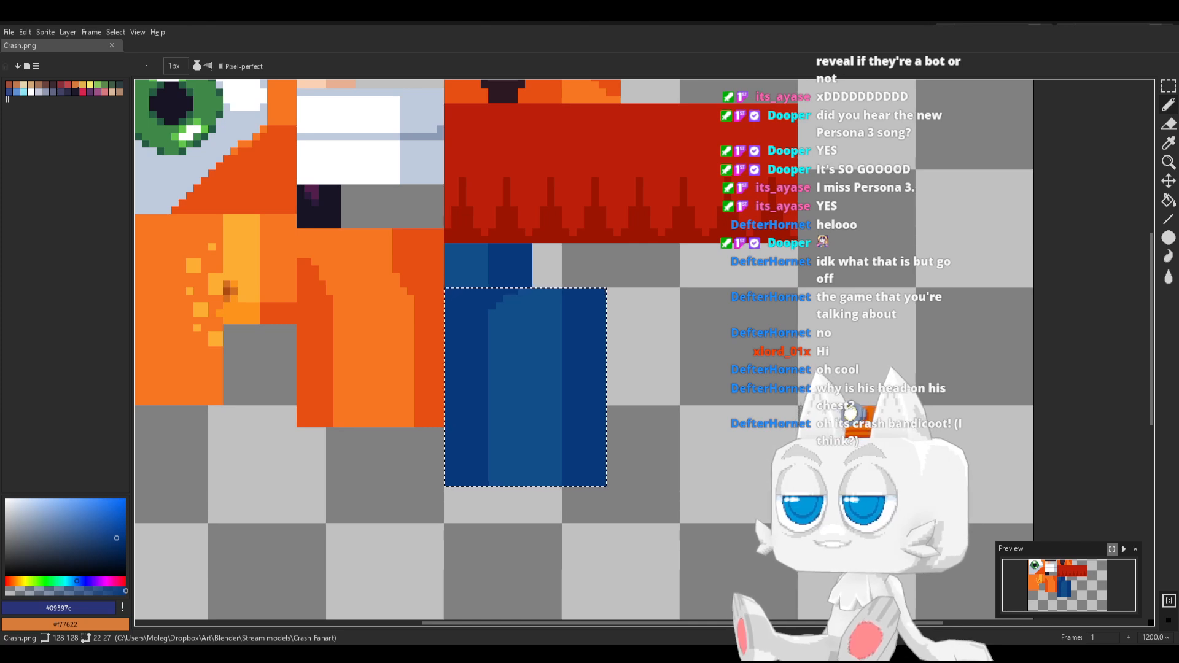
key(m)
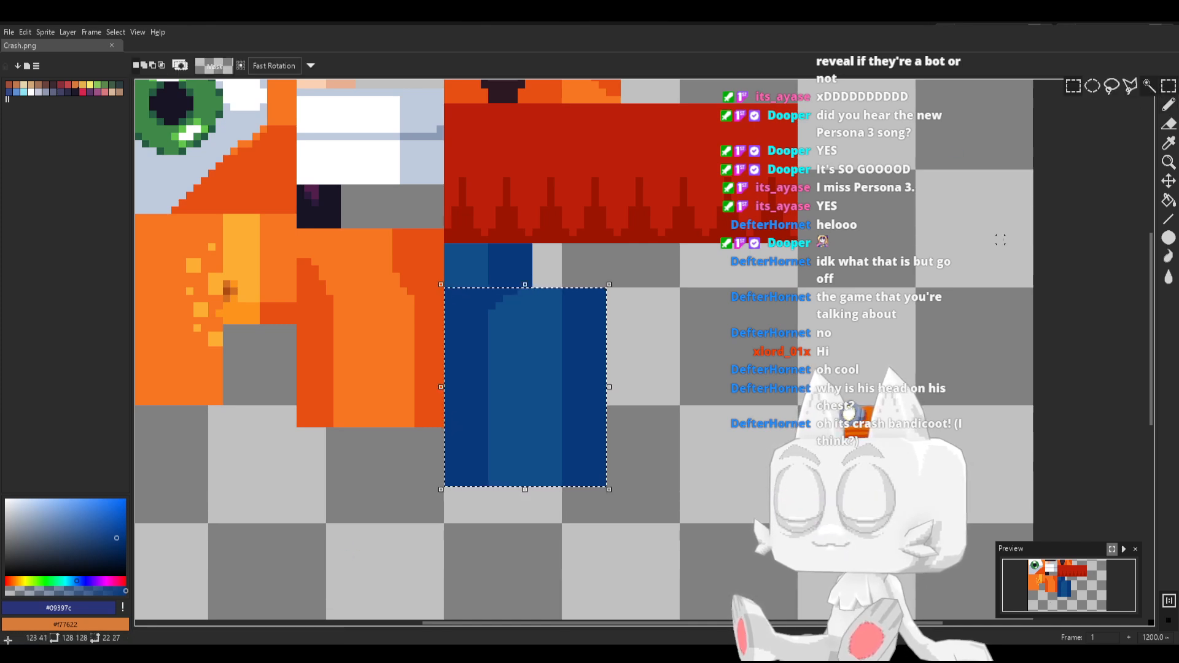
key(ctrl+d)
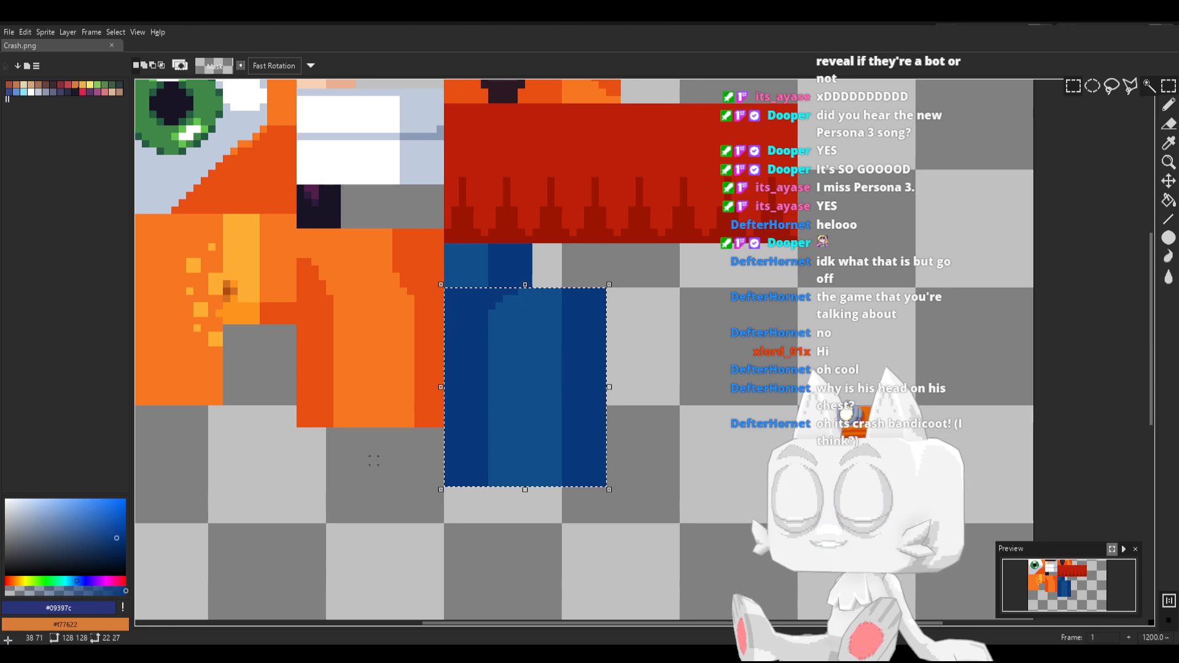
drag(448, 424, 606, 487)
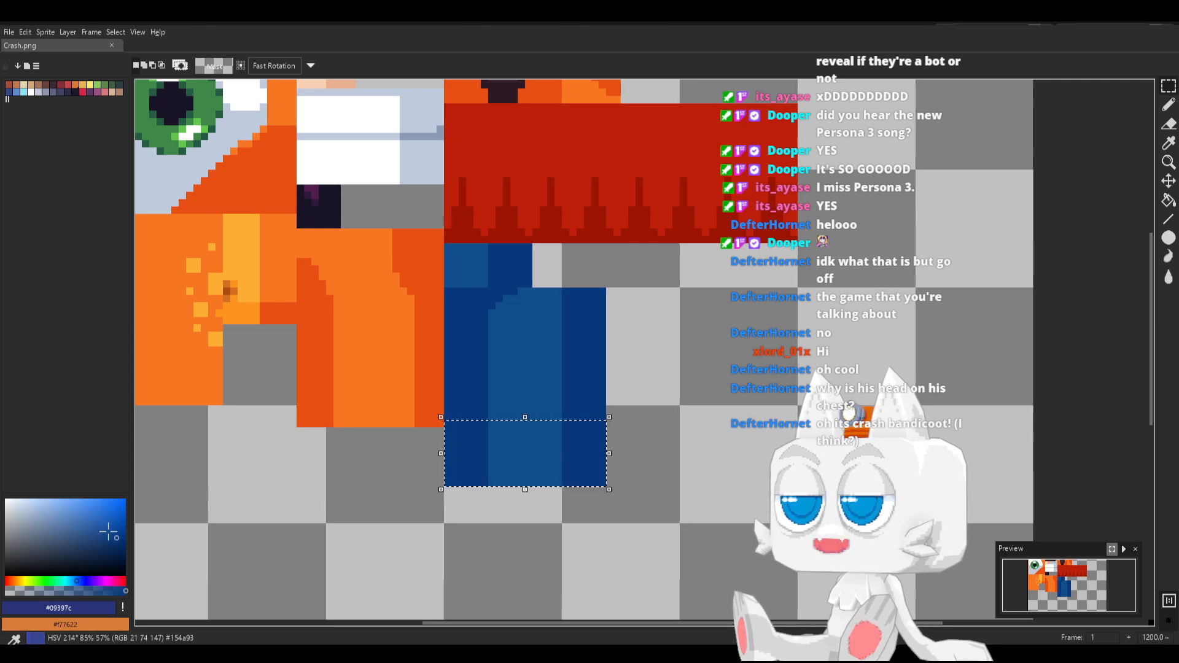
click(110, 531)
key(g)
click(545, 443)
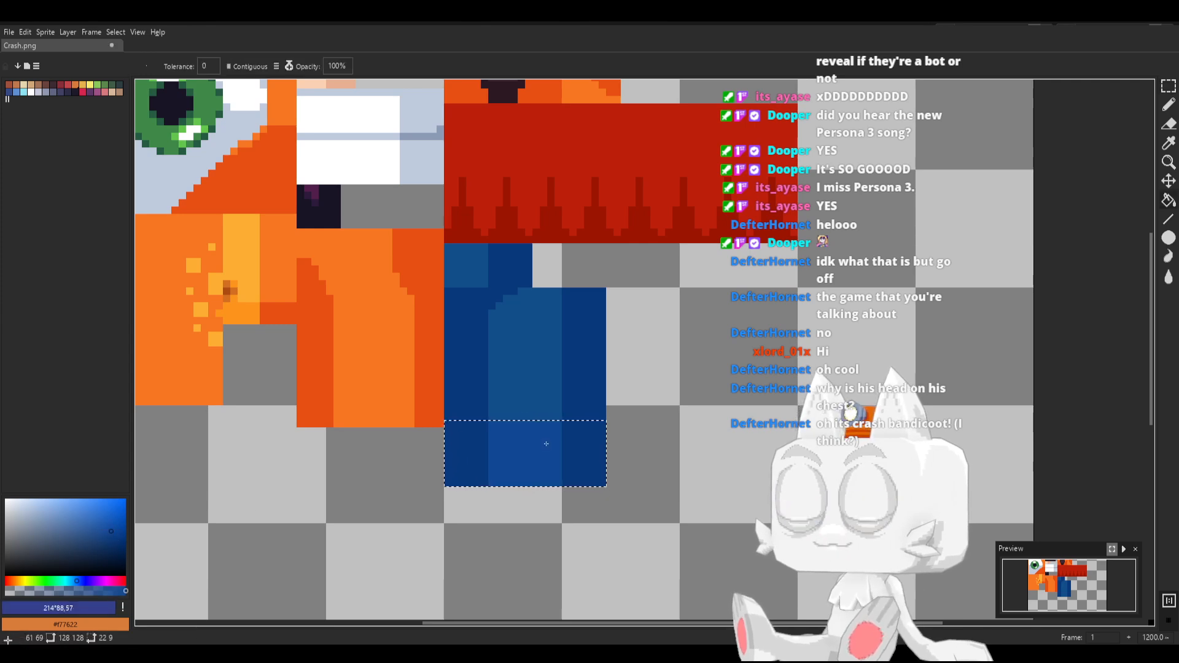
key(ctrl+z)
Try filling the lighter middle of the selected shorts band with the brighter blues #1865b1 and #055fb8
alt+click(520, 397)
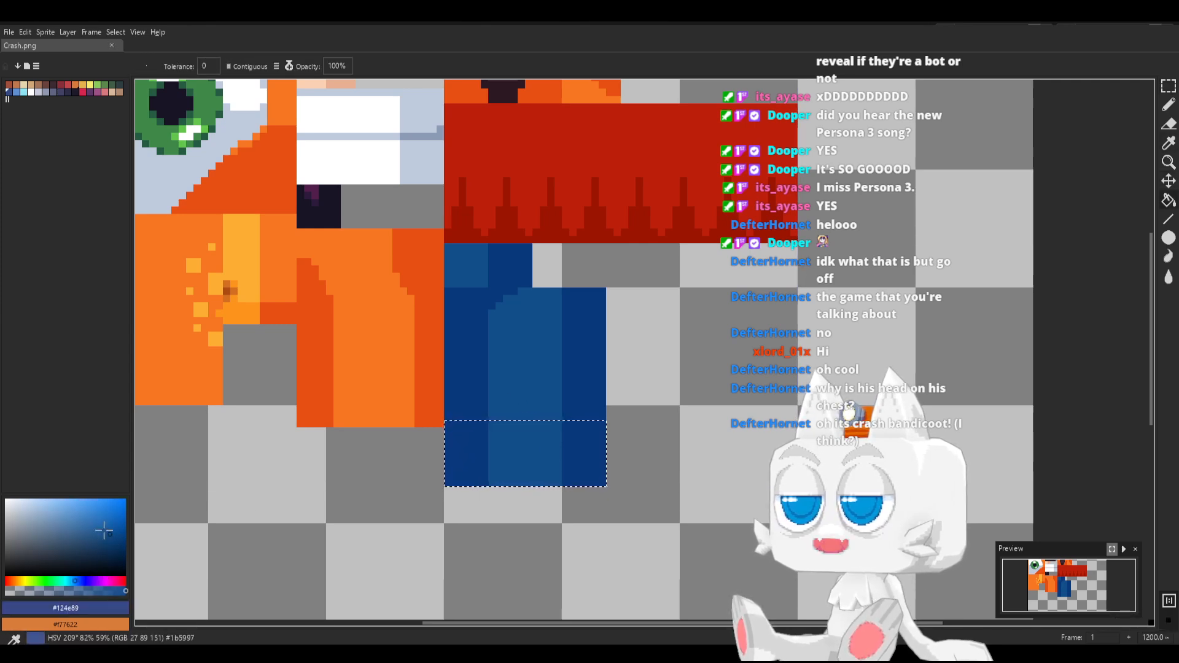
click(109, 522)
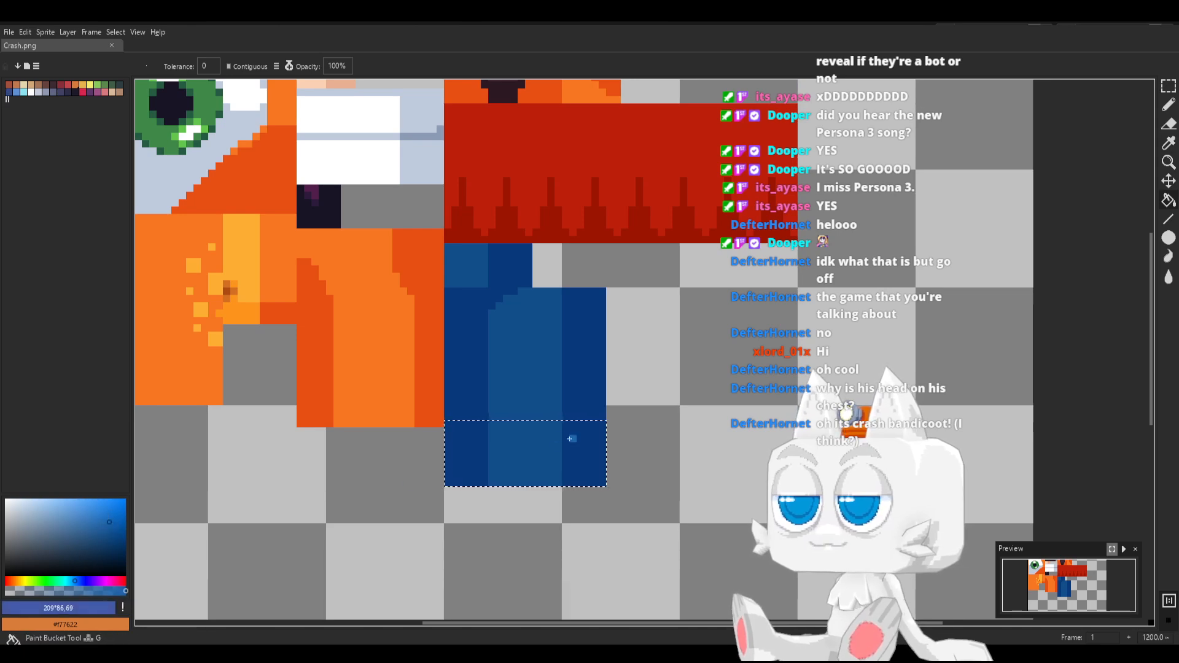
click(542, 443)
scroll(542, 442, up, 1)
key(i)
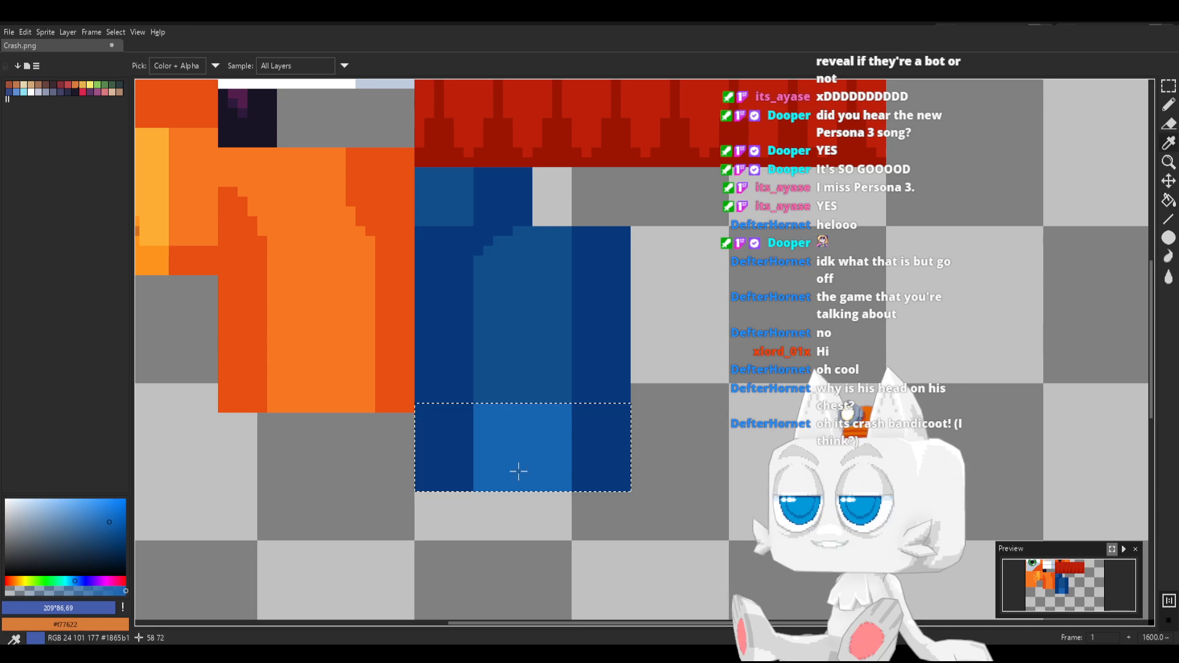
click(495, 433)
key(g)
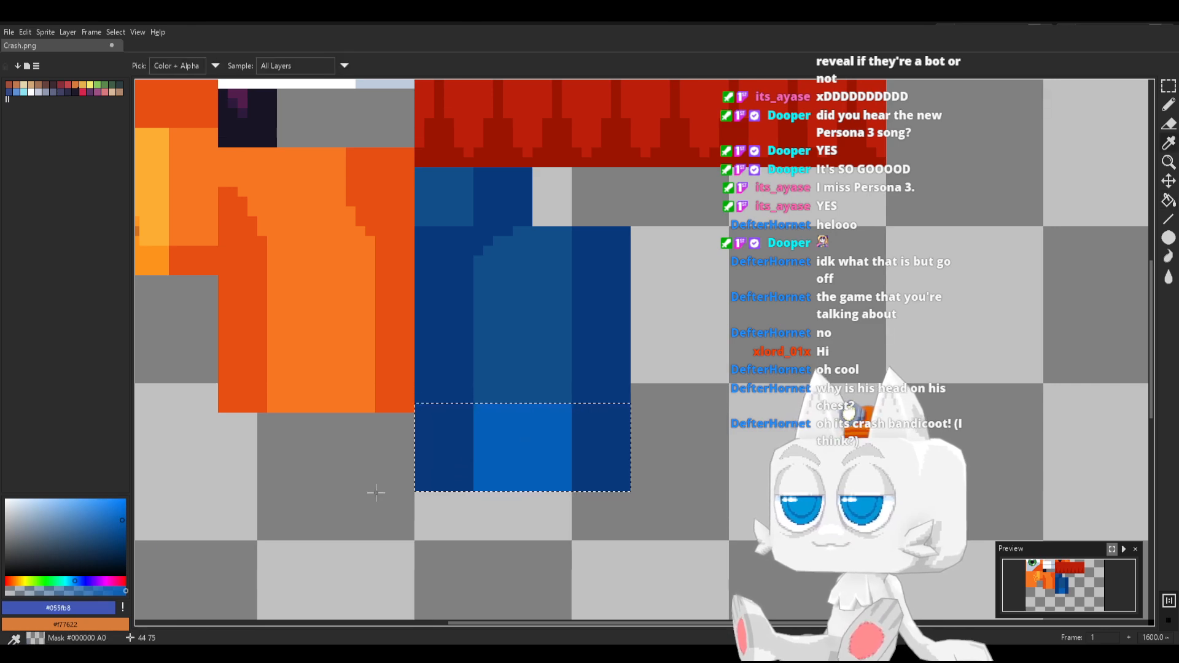
Fill the selected cuff band with royal blue, #3067eb in the middle and #2154ce on both sides, and clear the selection
click(80, 580)
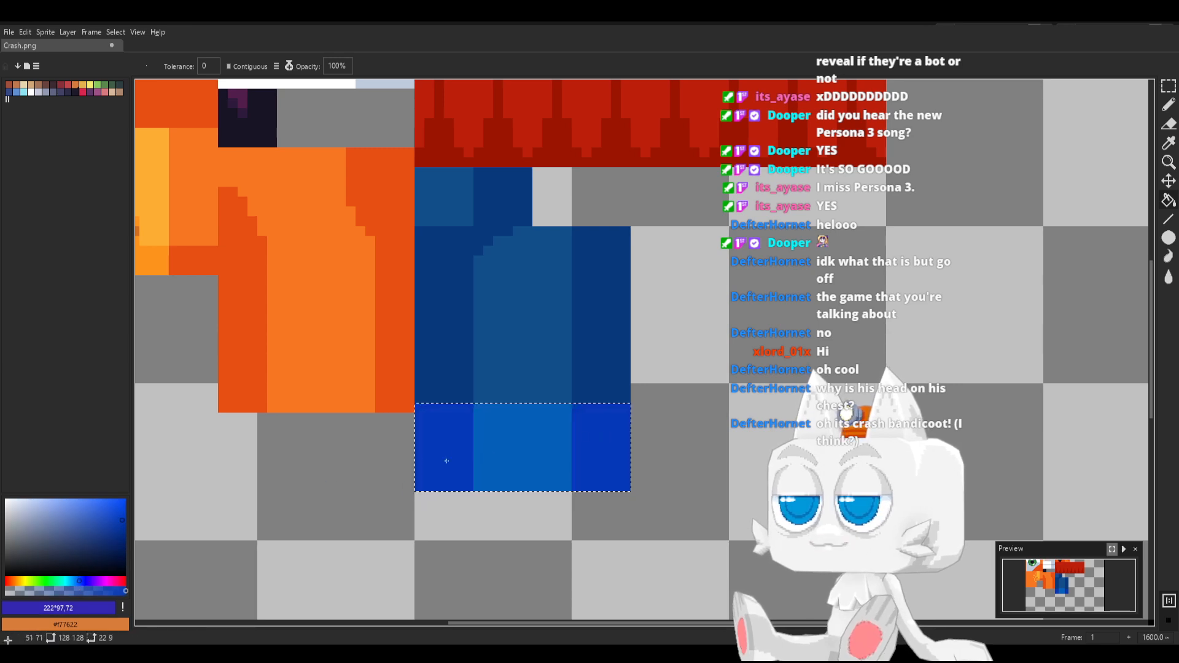
click(113, 516)
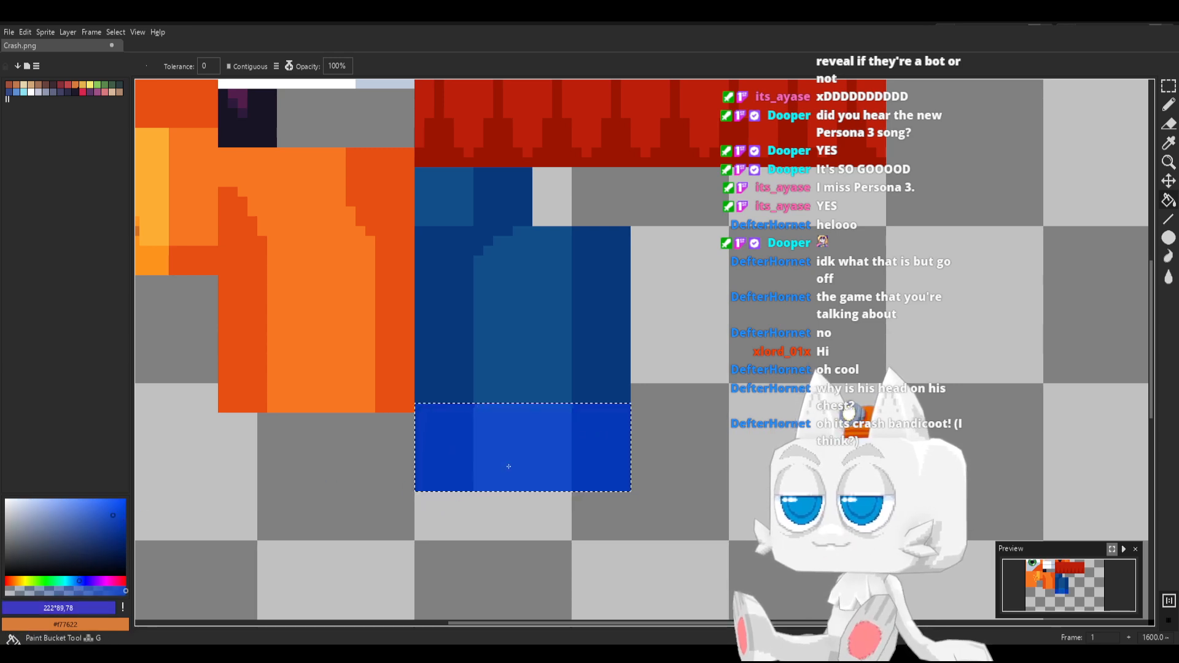
key(v)
key(b)
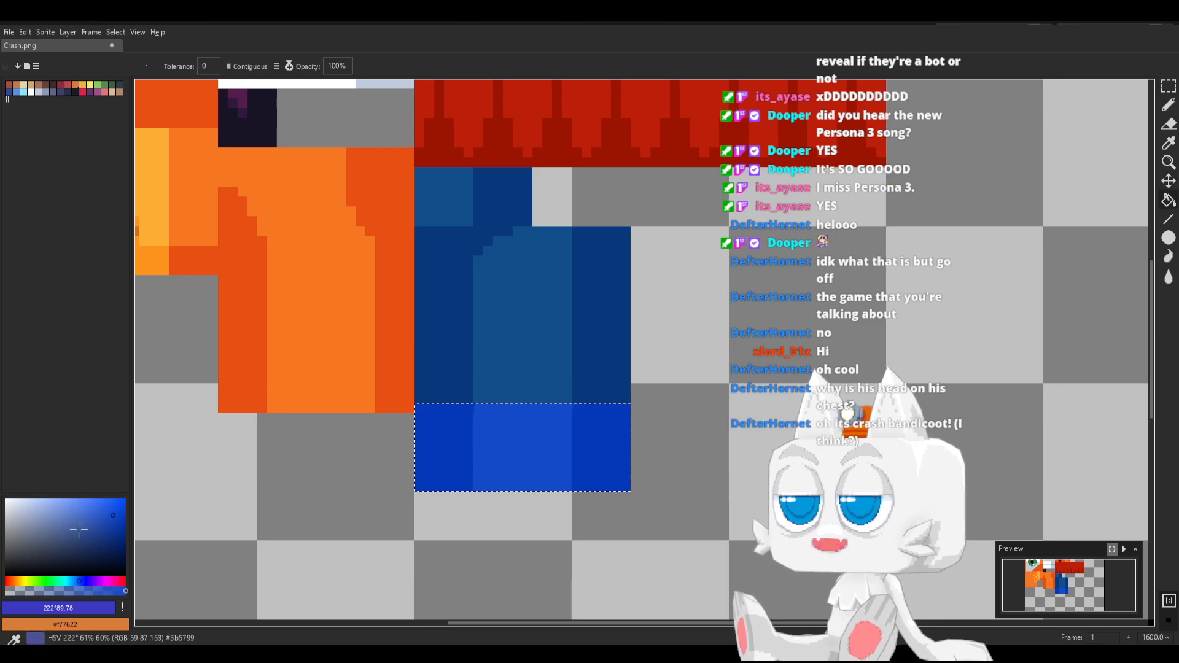
click(101, 505)
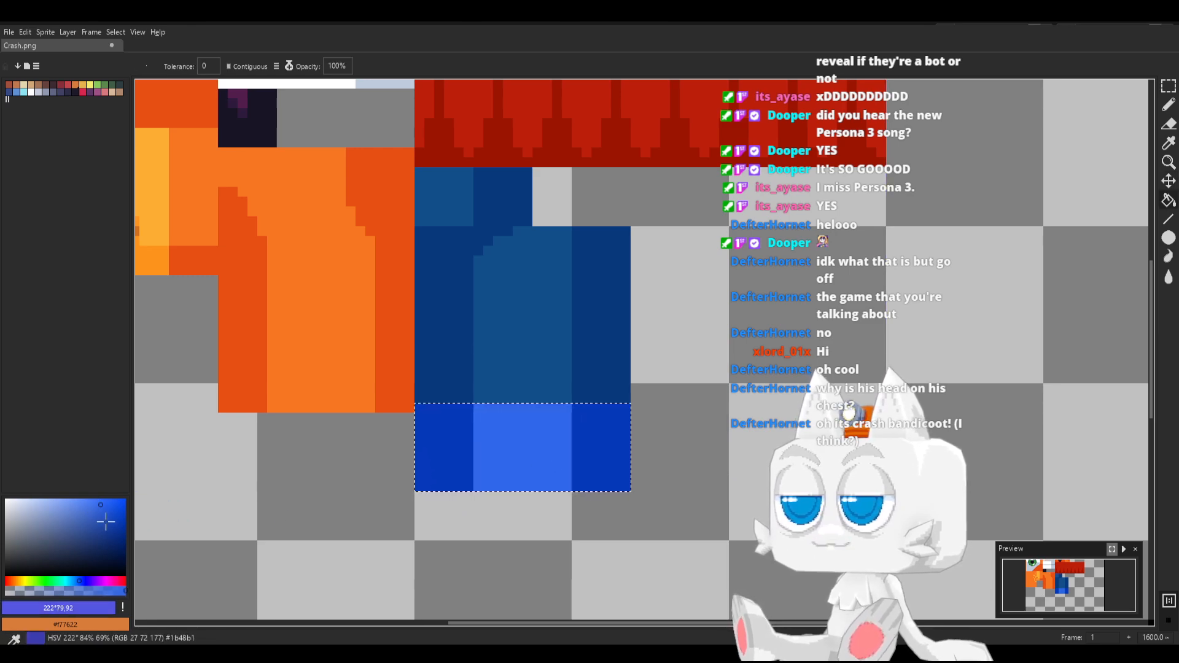
click(106, 513)
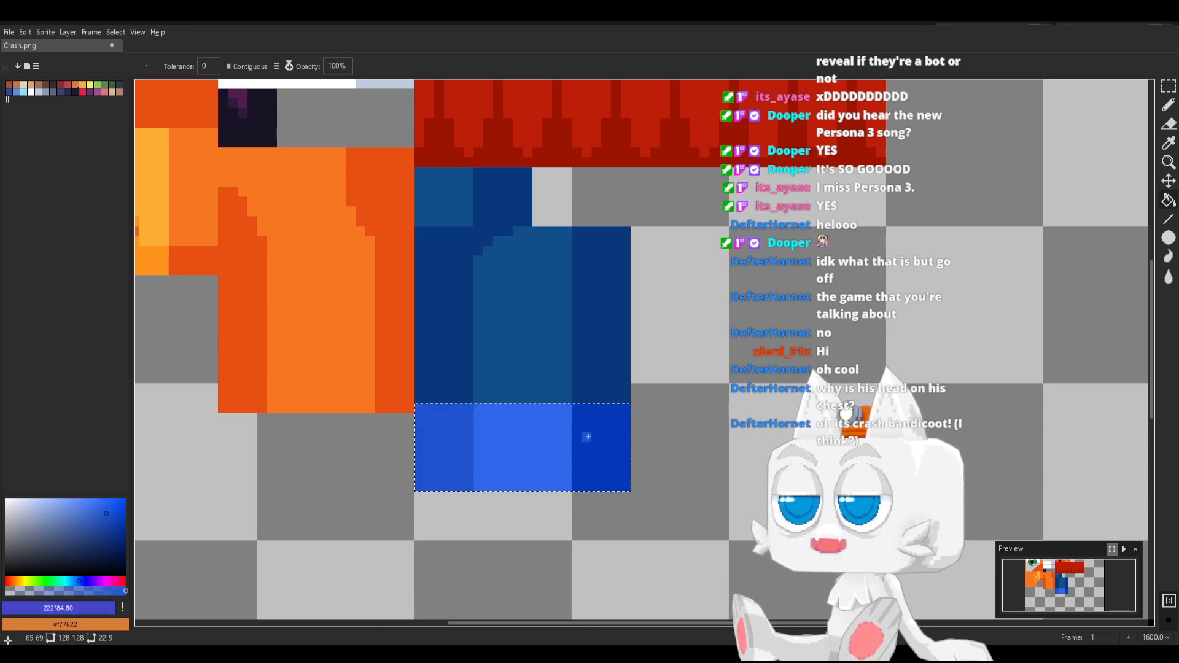
key(m)
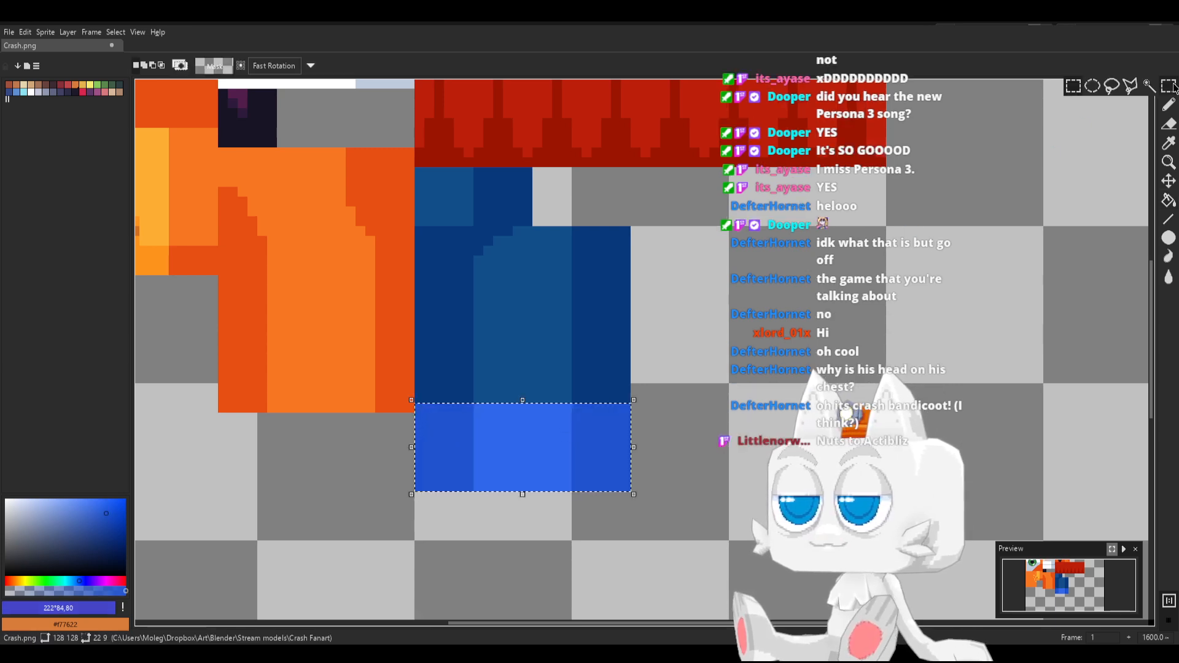
click(624, 318)
Draw small dark #09397c corner shadows just above the cuff at both sides of the lighter leg area, and save Crash.png
key(b)
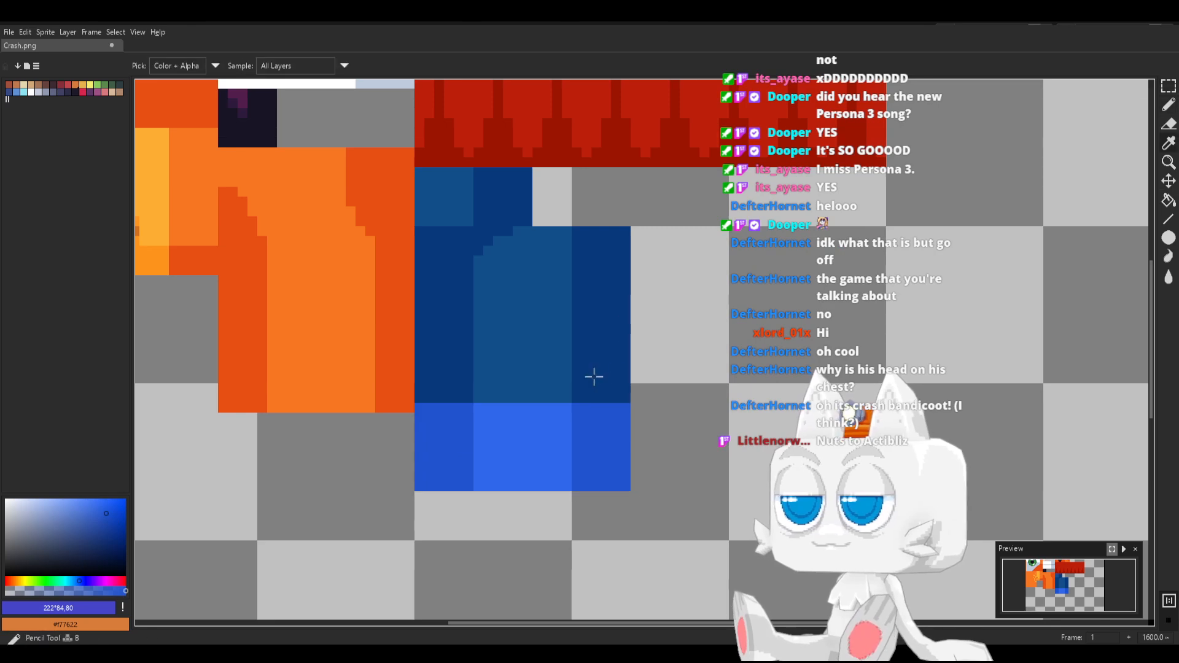
alt+click(594, 376)
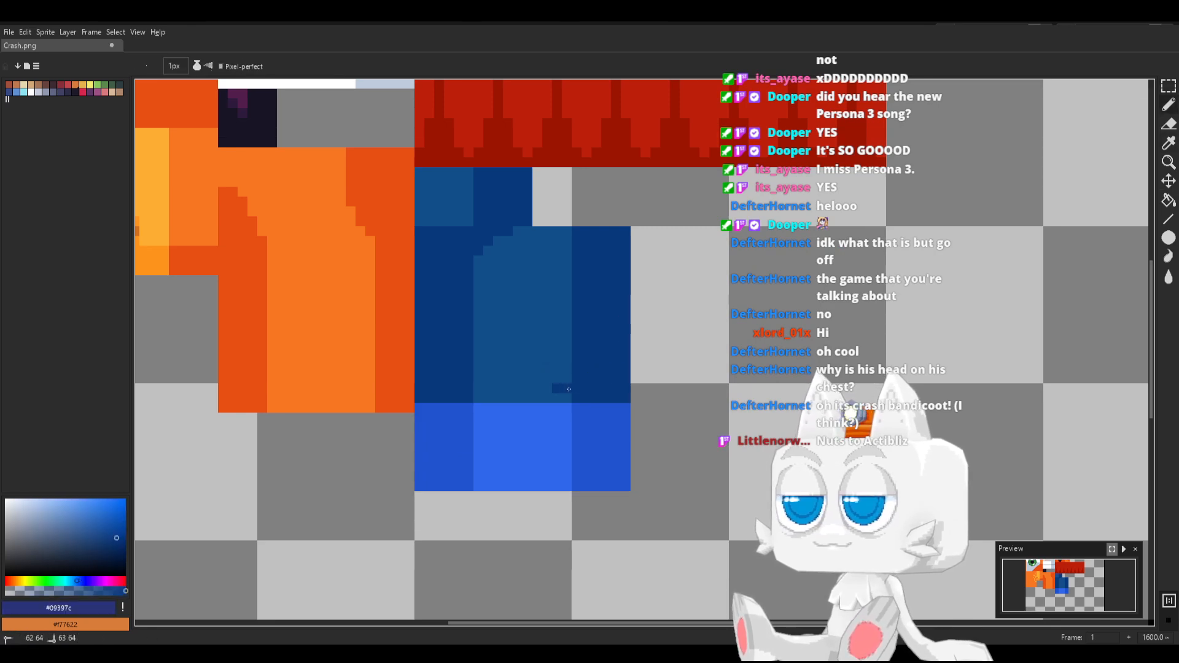
click(563, 381)
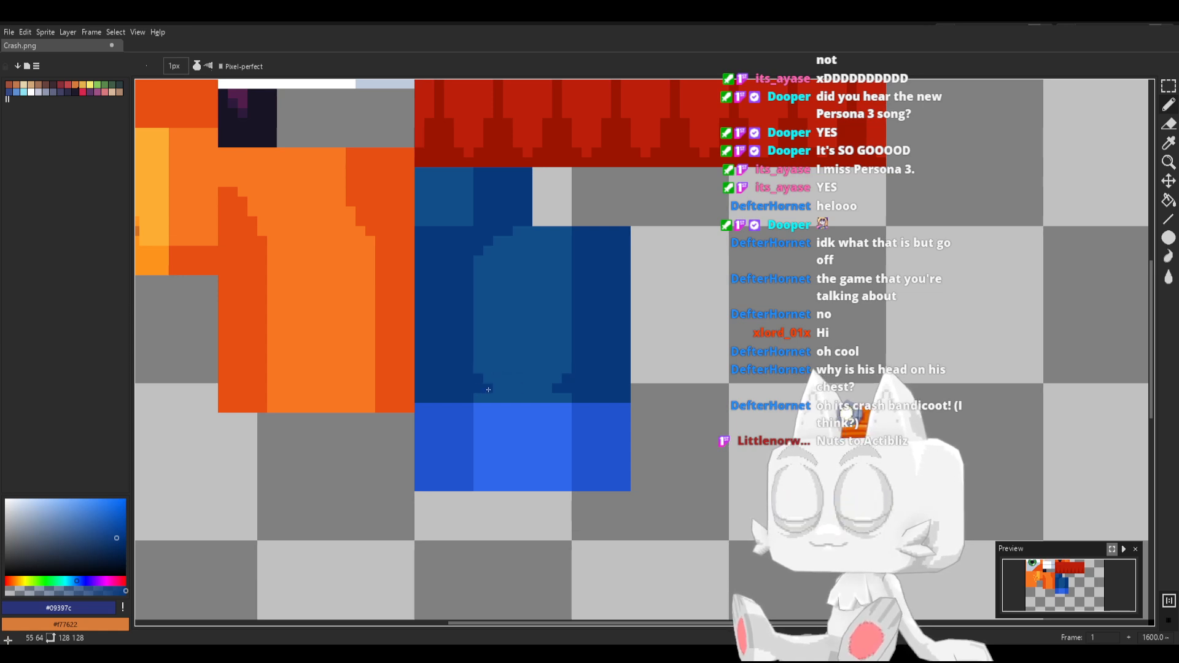
key(ctrl+s)
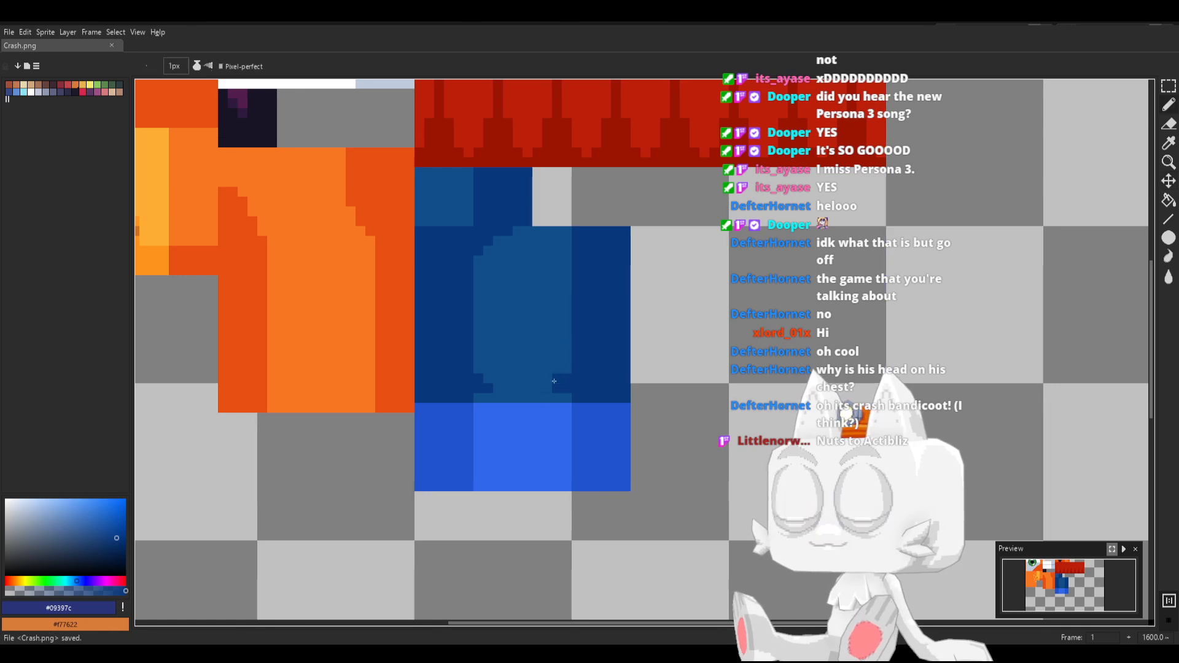
Draw a 1 px highlight along the cuff's bottom edge, HSV 222°, 69, 94 in the middle and #3067eb on the sides, and save Crash.png
alt+click(579, 439)
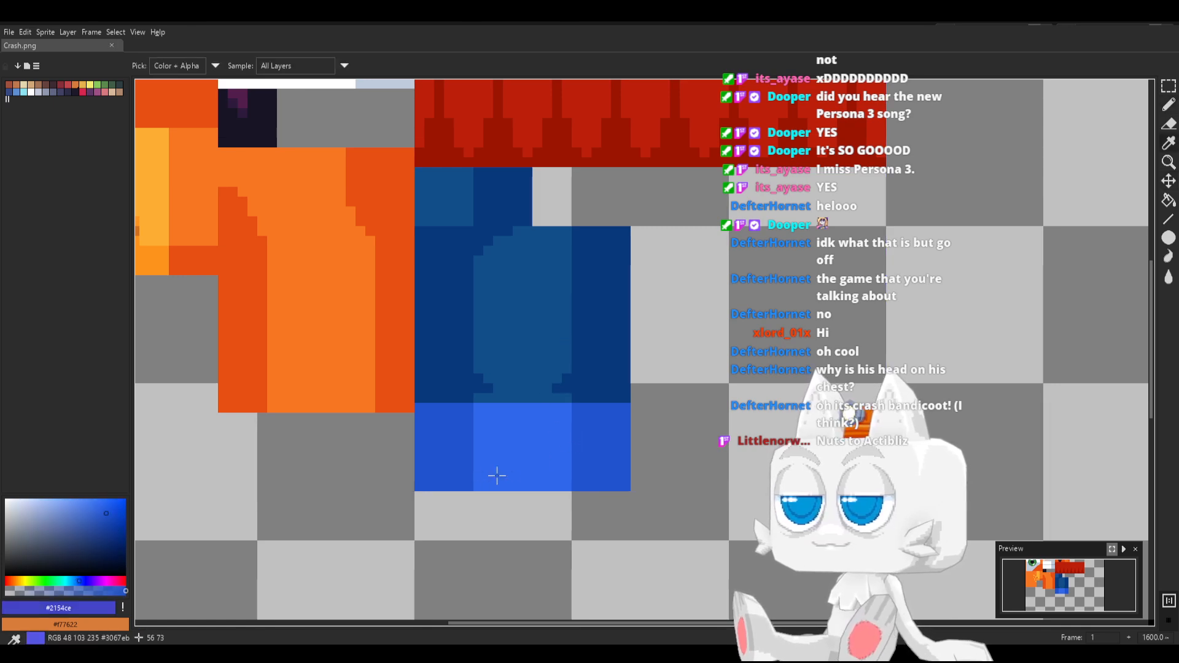
click(89, 503)
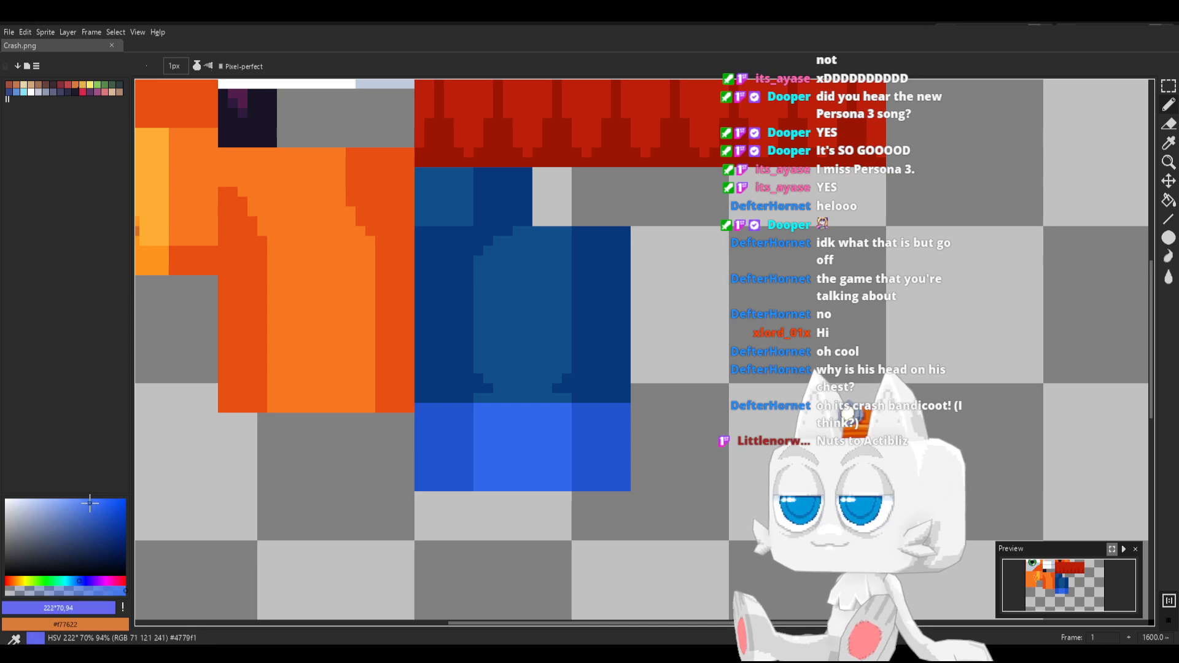
mouse_move(481, 485)
mouse_down()
mouse_move(626, 484)
mouse_move(416, 484)
mouse_up()
alt+click(579, 477)
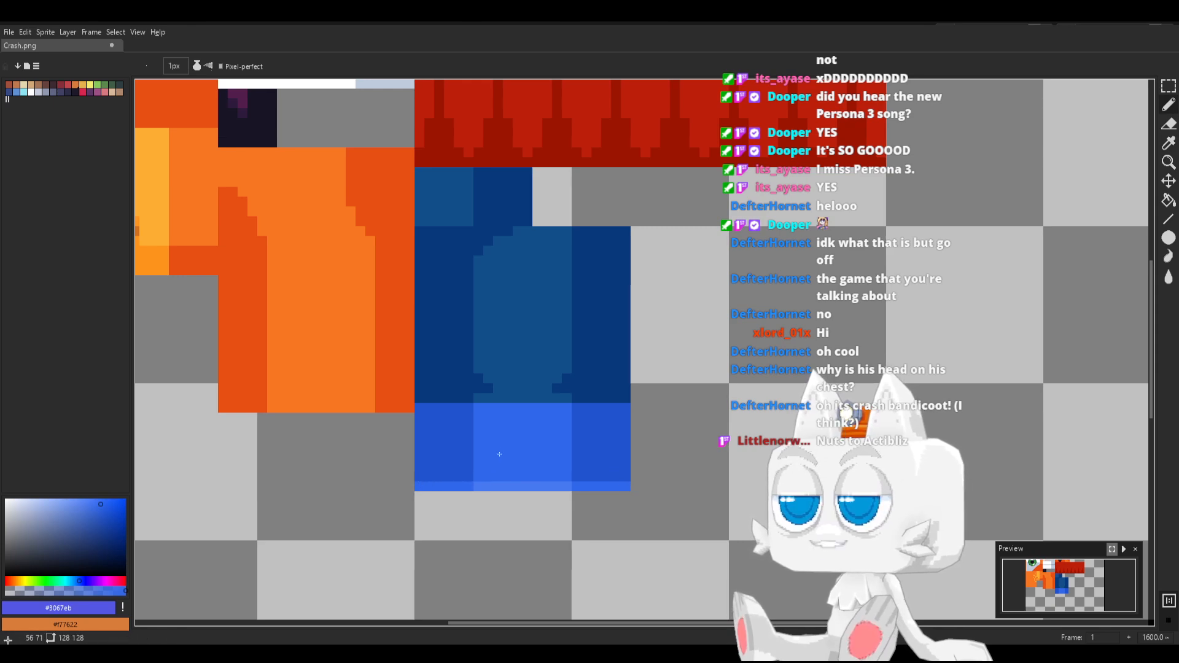
key(v)
key(ctrl+s)
key(b)
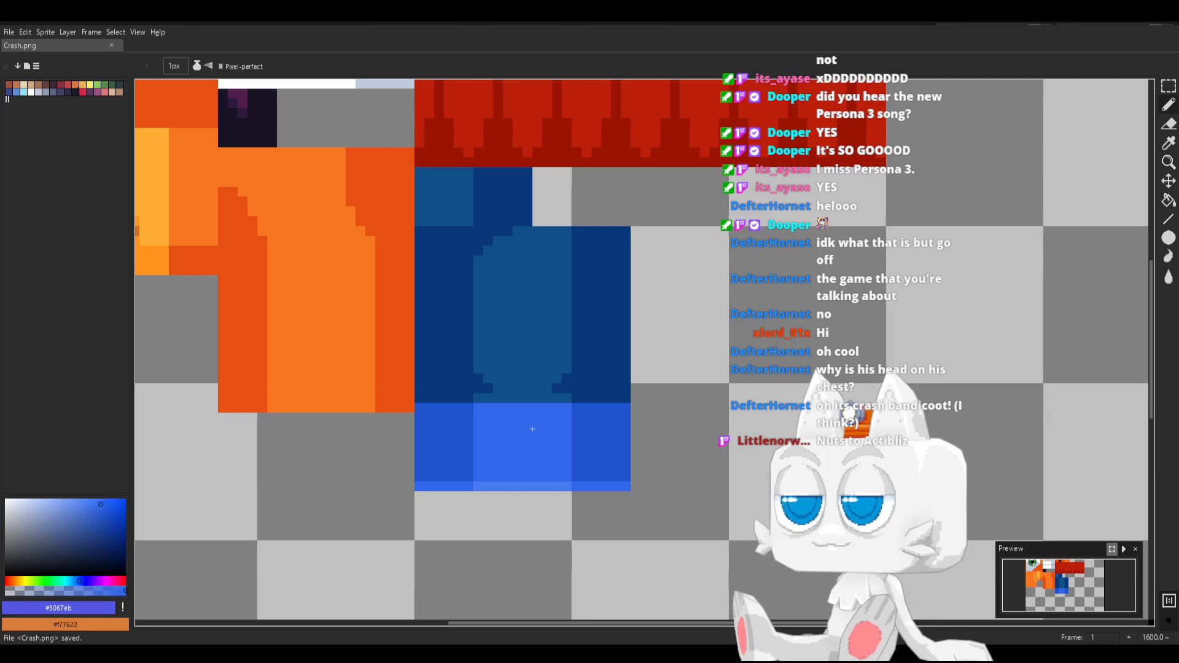
Switch to Blender, reload Crash.png and inspect the bright blue cuffs on the model's legs
key(alt+Tab)
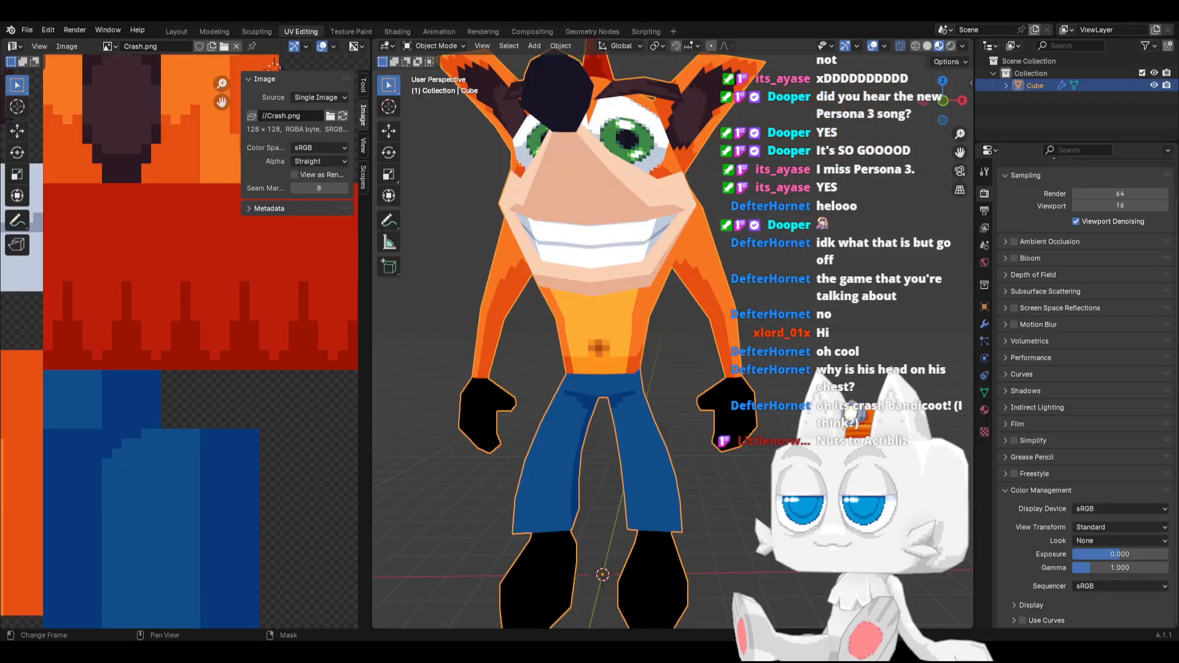
click(343, 117)
middle_drag(424, 196, 676, 485)
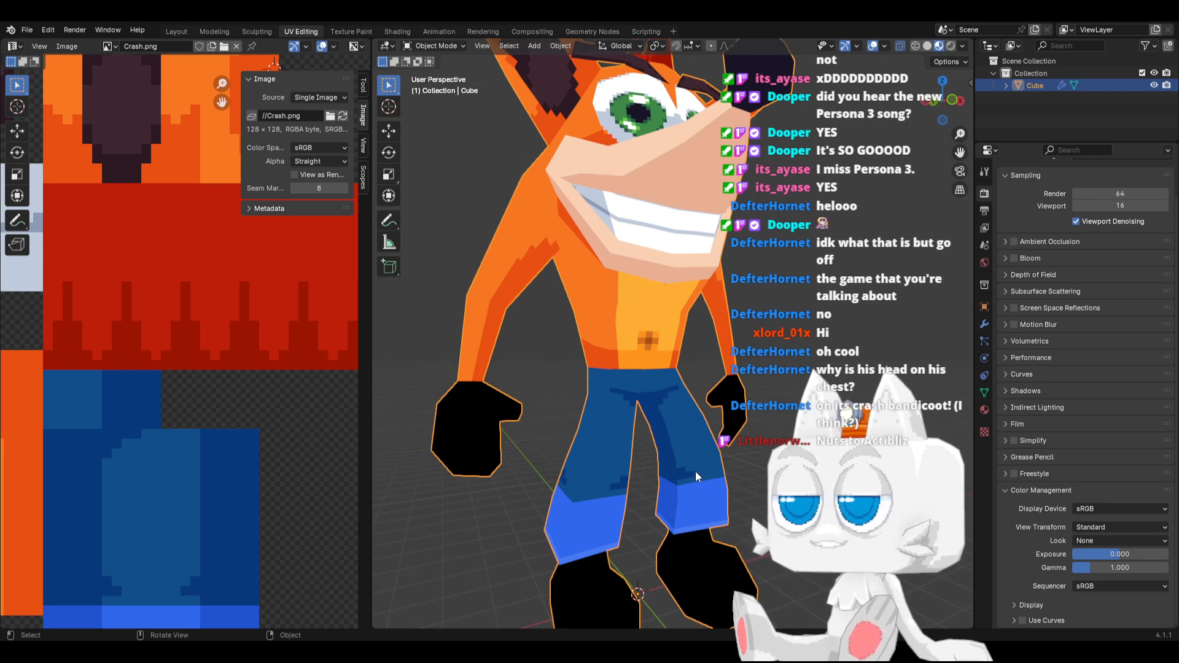
Switch to Aseprite and repaint the lower-left corner of the lighter leg area with #124e89, flaring it outward just above the cuff
key(alt+Tab)
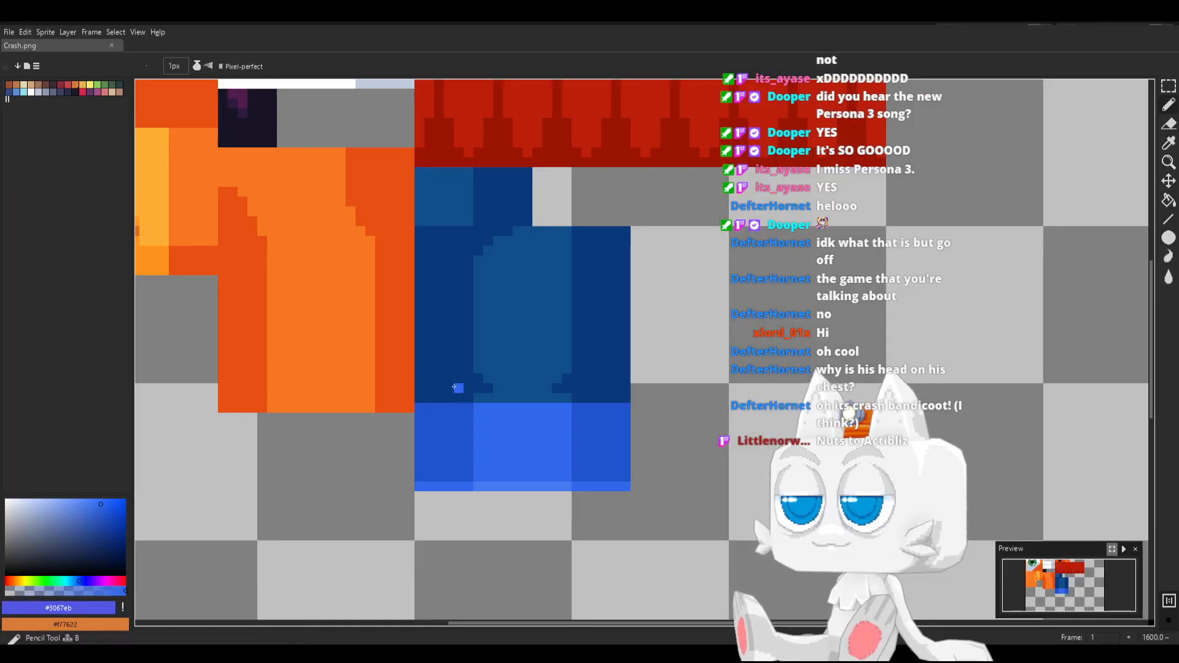
alt+click(502, 366)
click(458, 388)
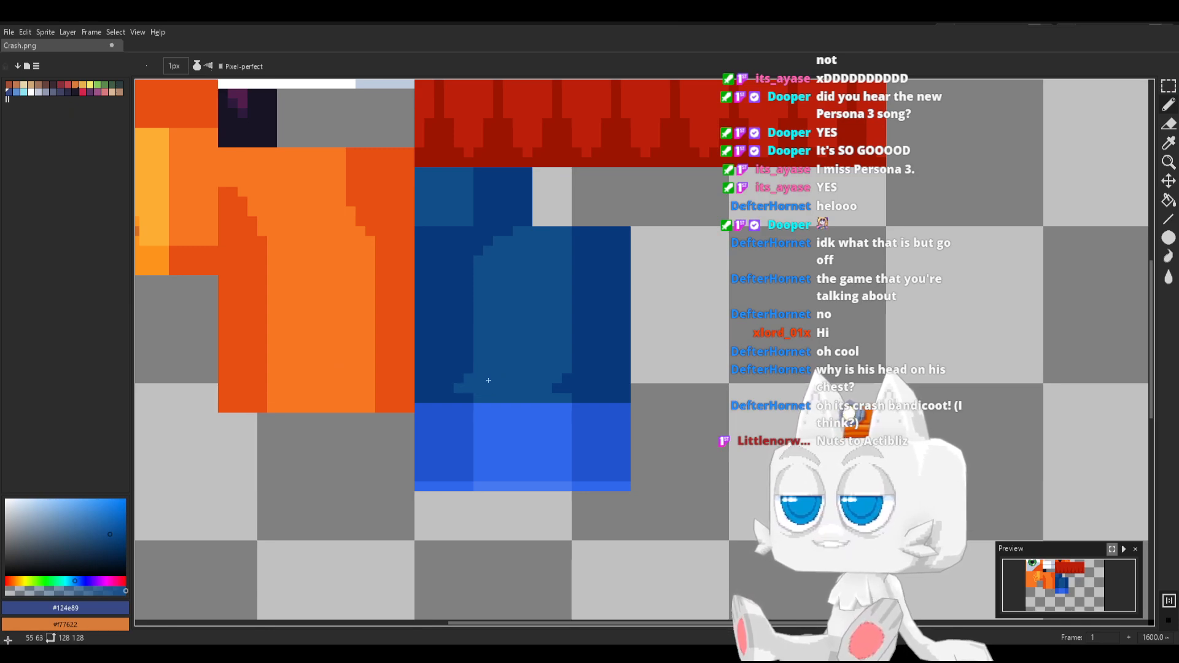
key(alt)
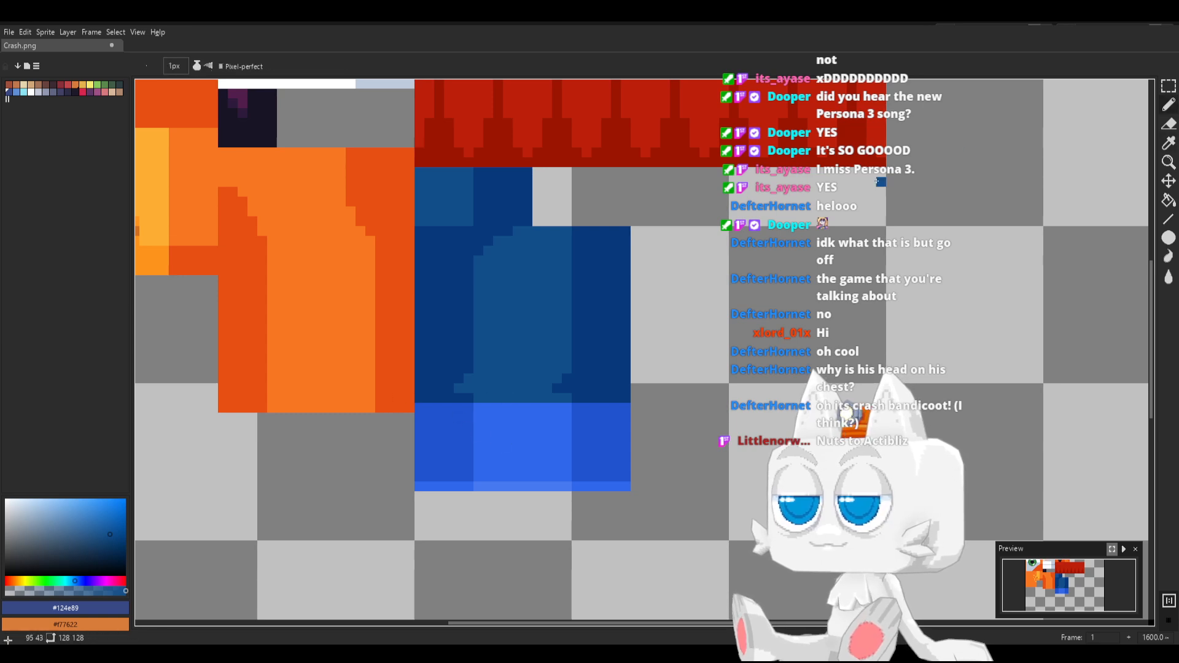
Select the 22 × 9 px cuff band, mute its blue with Hue/Saturation by lowering saturation and value, deselect, and save Crash.png
key(m)
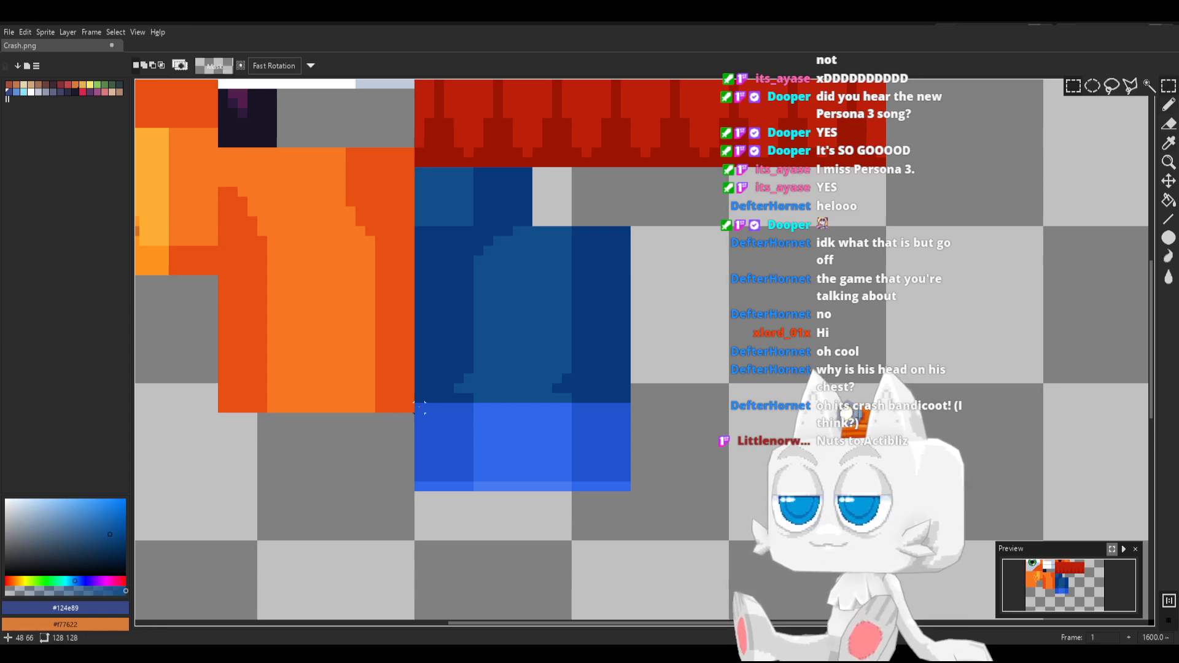
drag(414, 403, 630, 492)
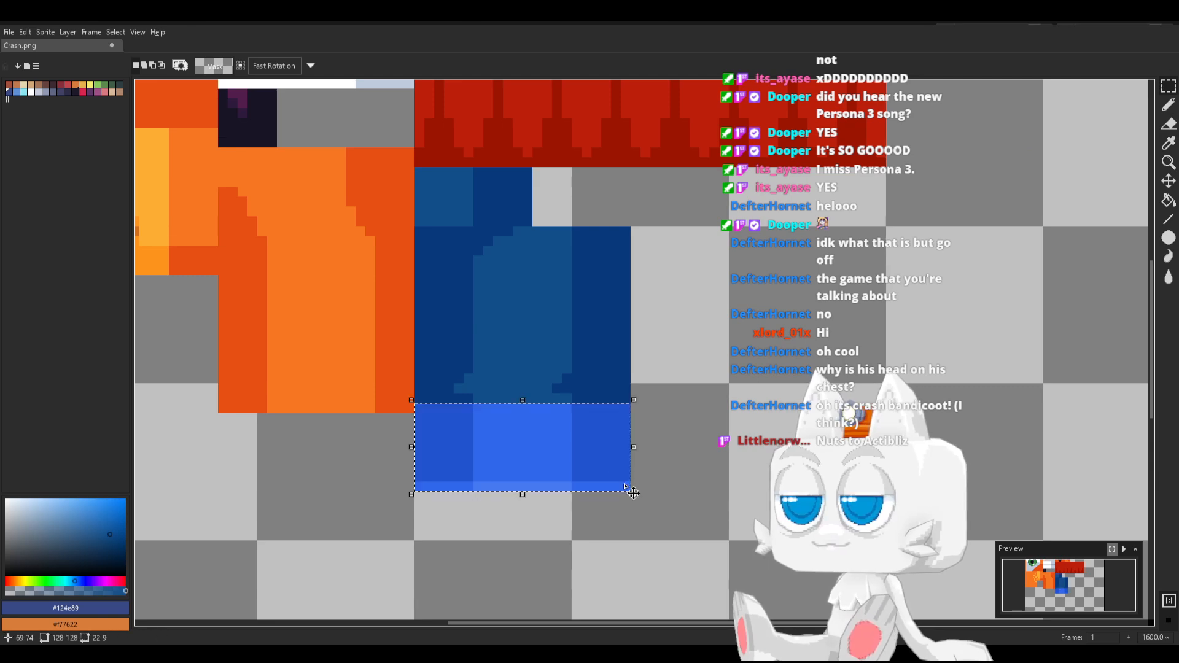
key(ctrl+u)
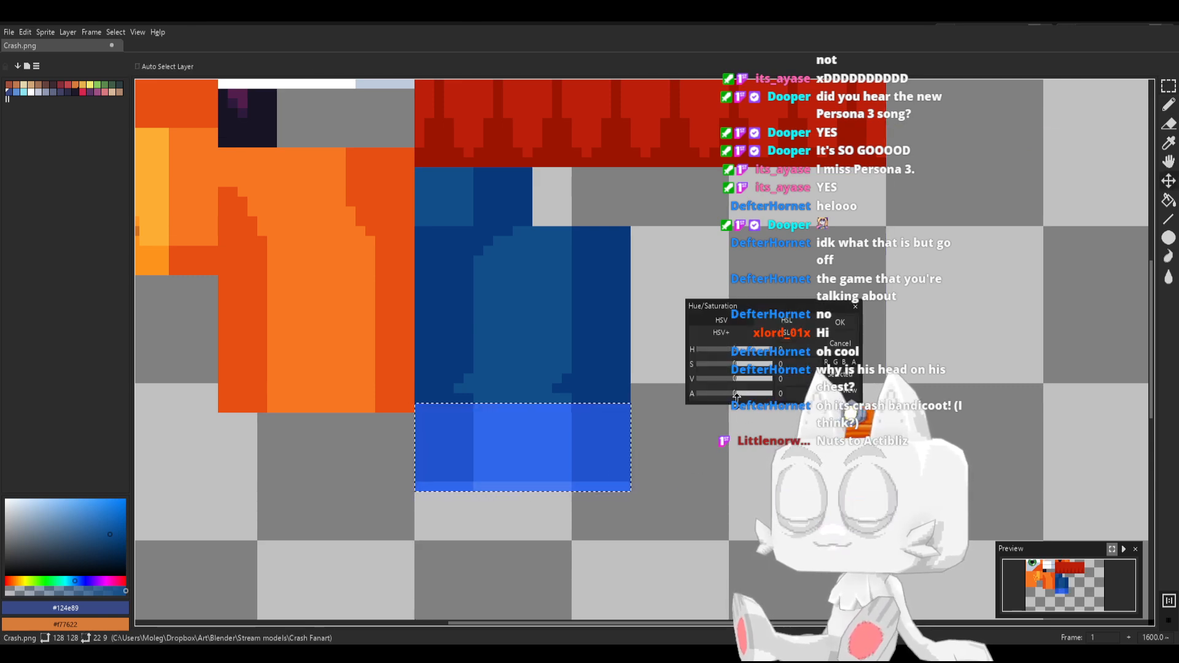
drag(734, 378, 734, 378)
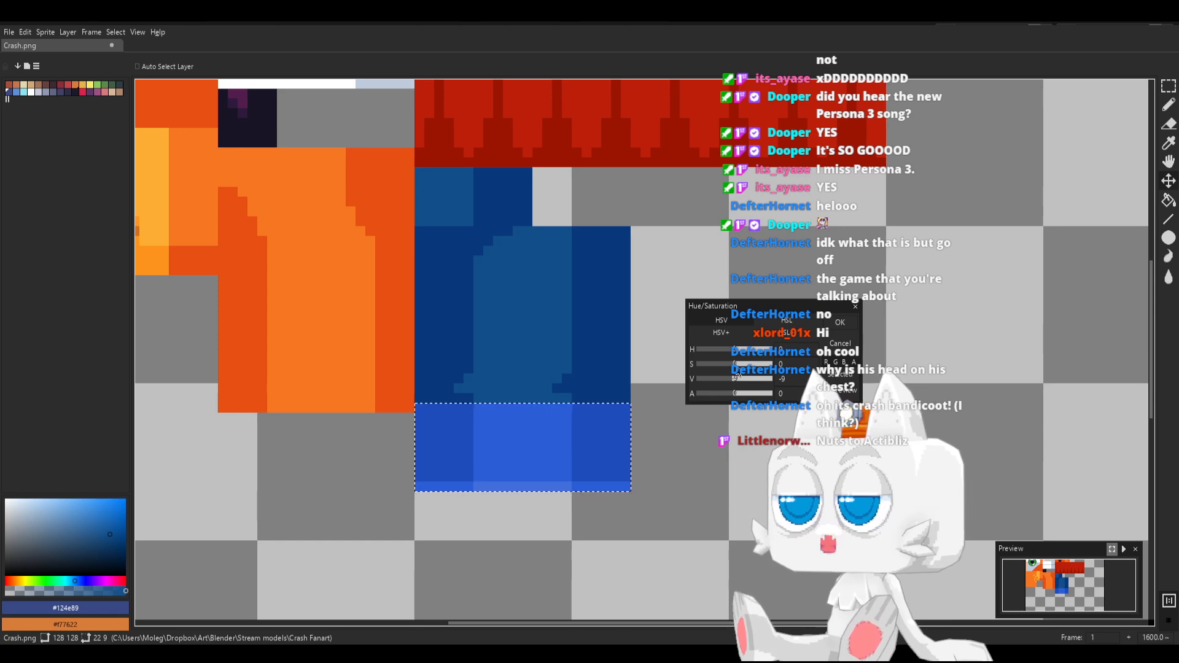
click(731, 363)
click(729, 379)
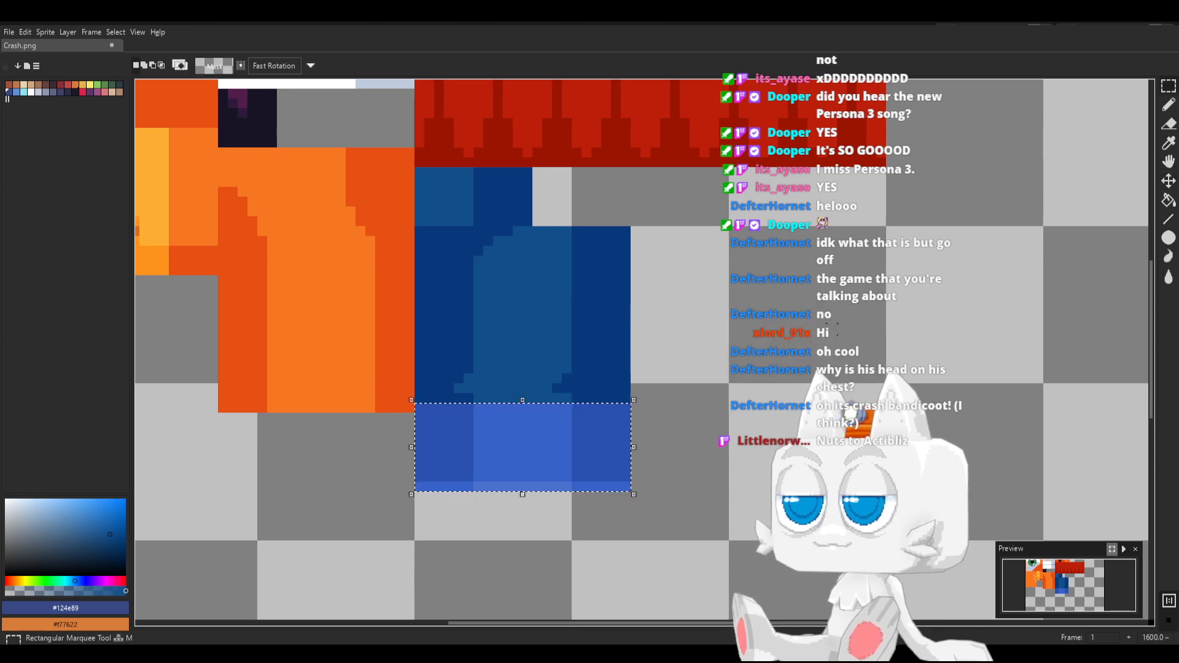
click(836, 324)
drag(419, 172, 632, 405)
key(ctrl+d)
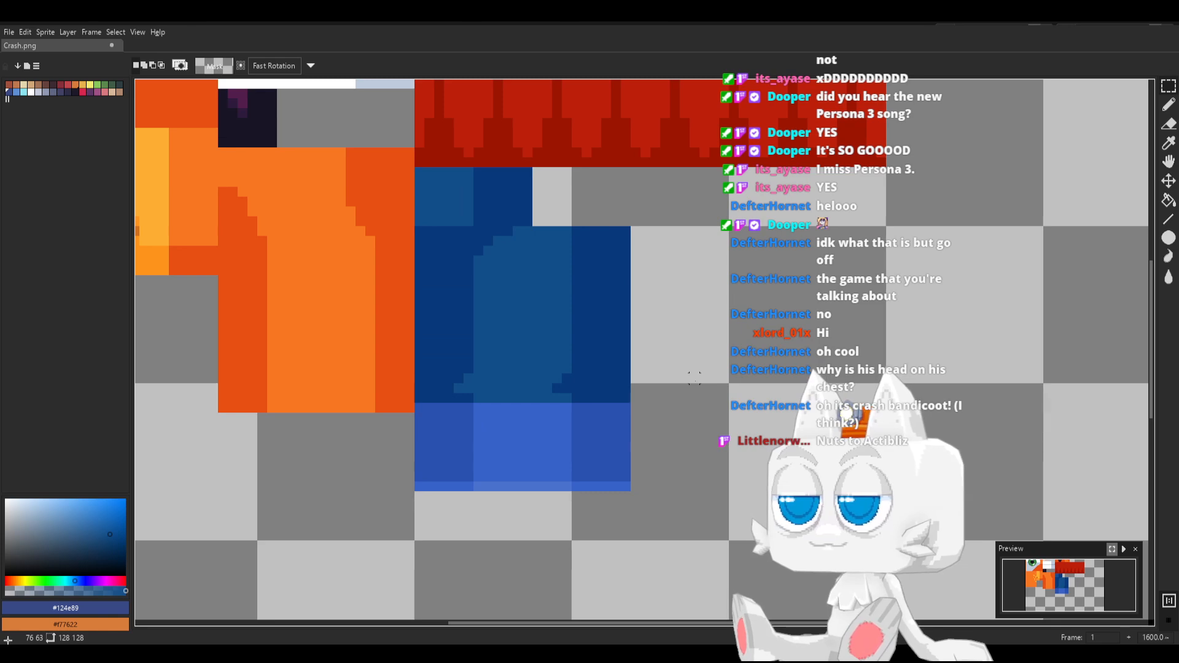
key(ctrl+s)
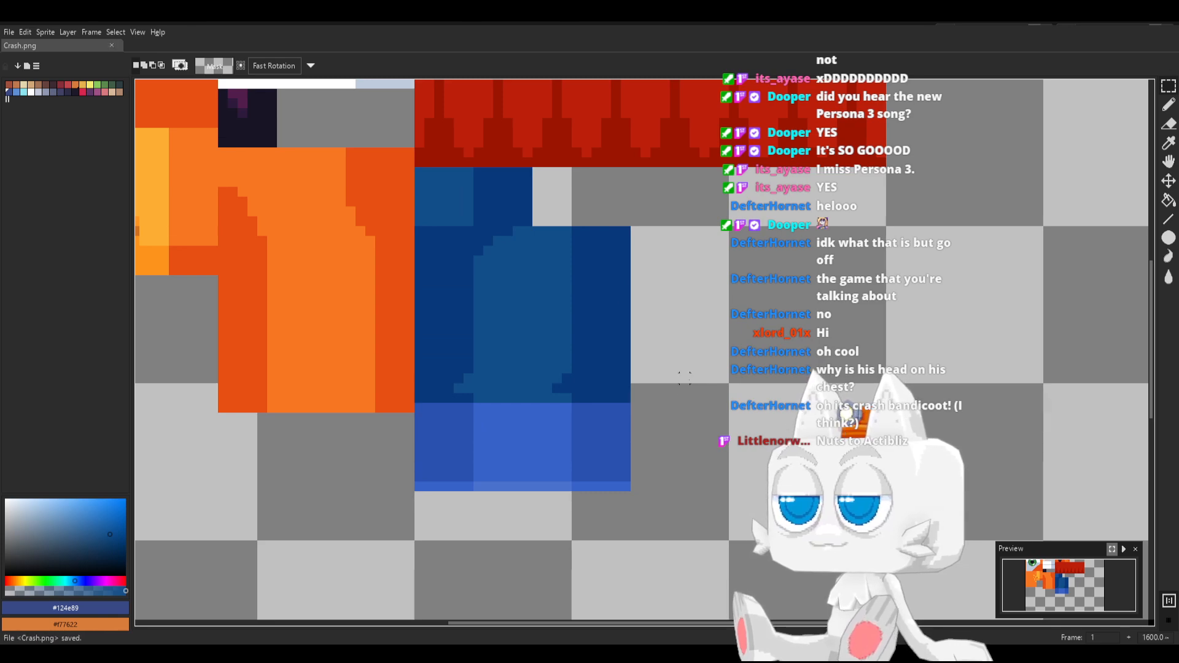
Switch to Blender, reload Crash.png and view the muted blue cuffs on the model from another angle
key(alt+Tab)
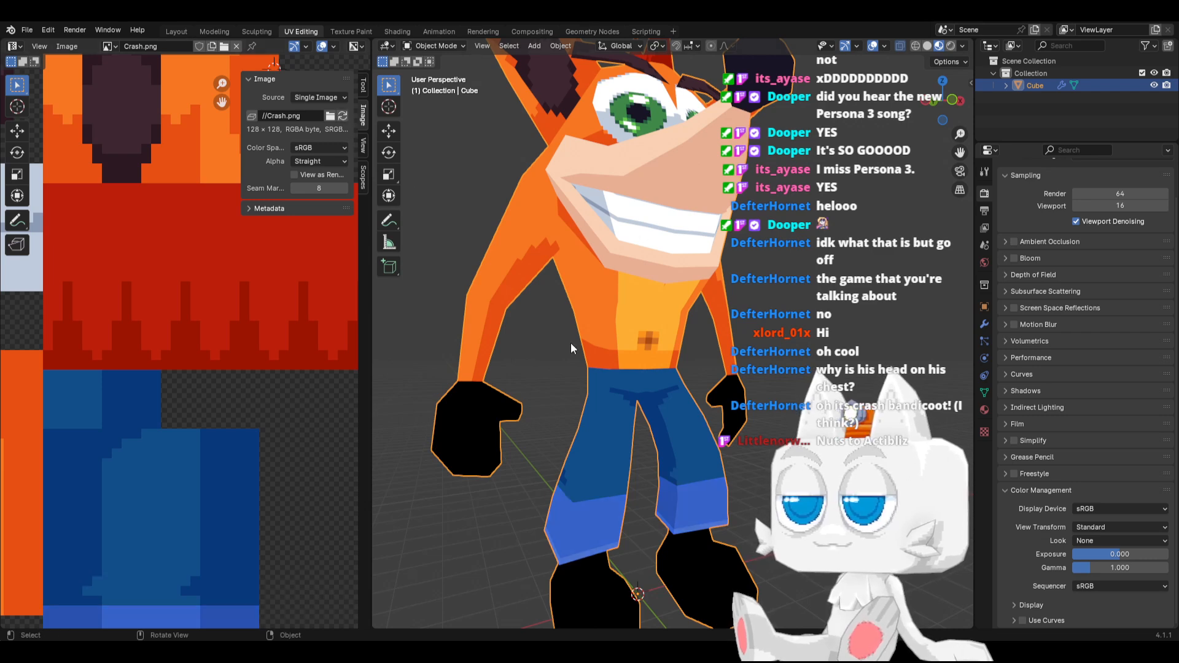
middle_drag(676, 448, 635, 423)
scroll(690, 459, down, 2)
In Edit Mode, select the cap face under the leg cuff, shrink its UVs and place them on the small dark blue shorts patch
key(Tab)
click(635, 422)
click(632, 423)
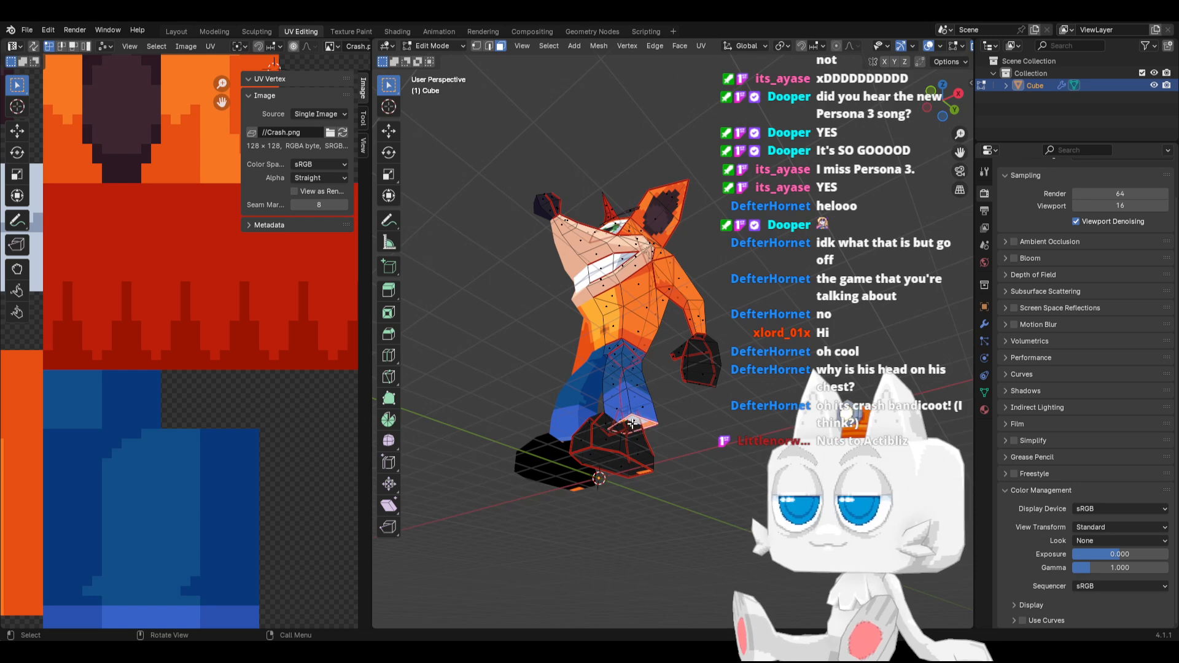
scroll(154, 422, down, 6)
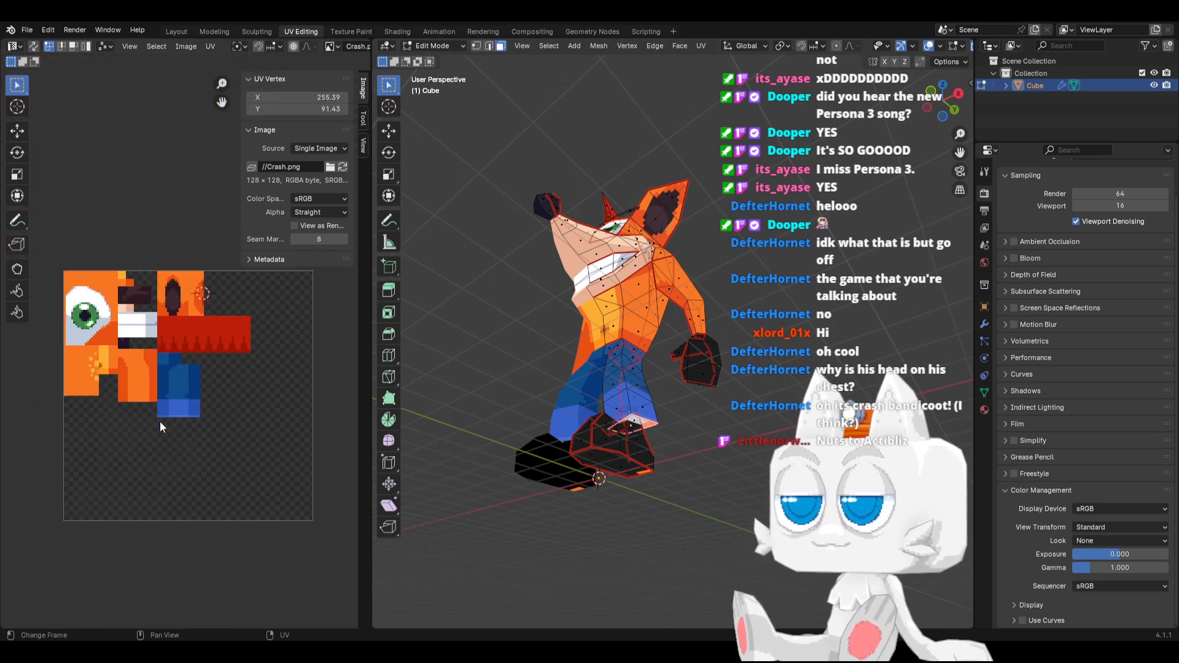
scroll(191, 406, down, 4)
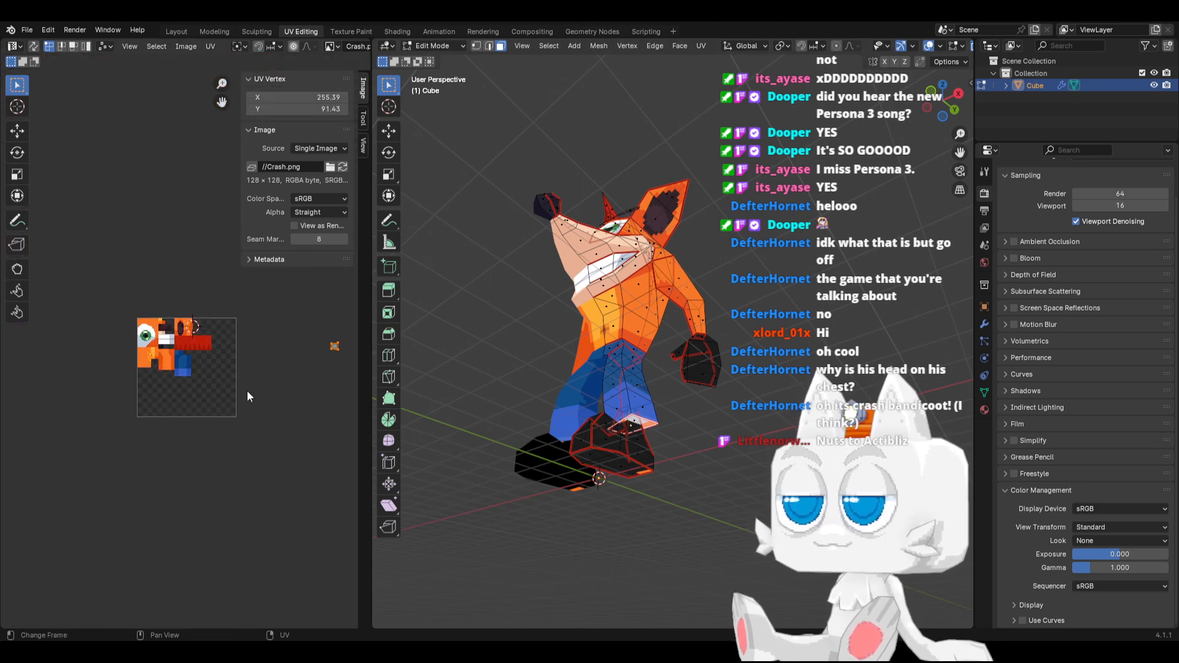
key(s)
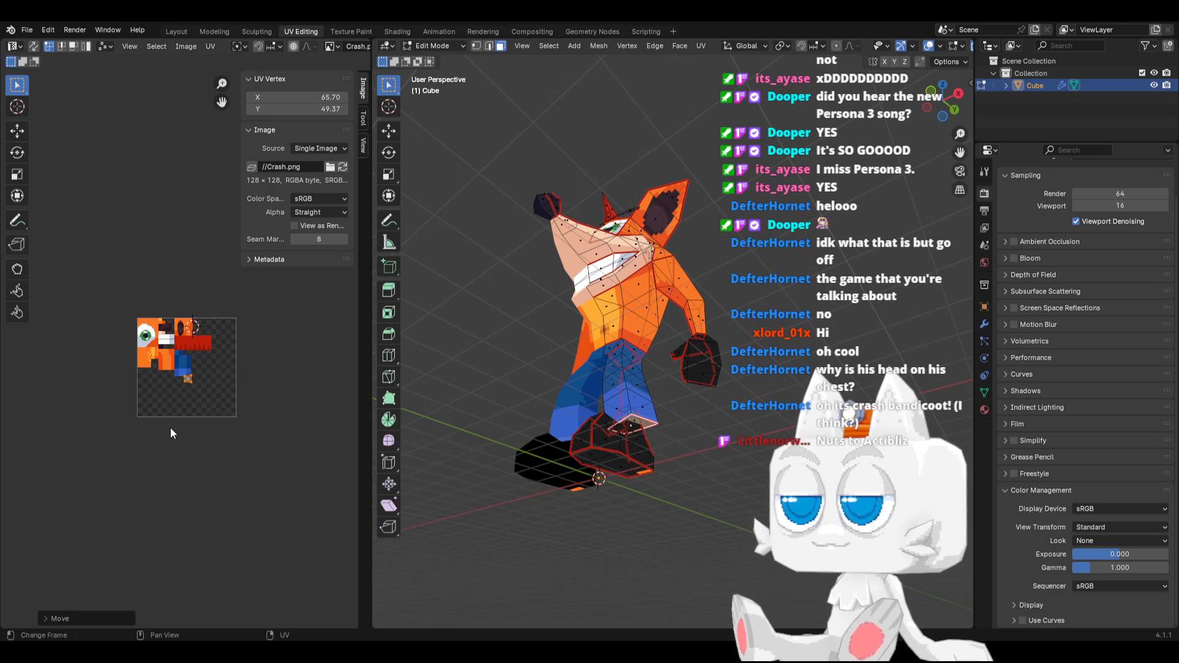
scroll(172, 434, up, 8)
click(200, 498)
key(g)
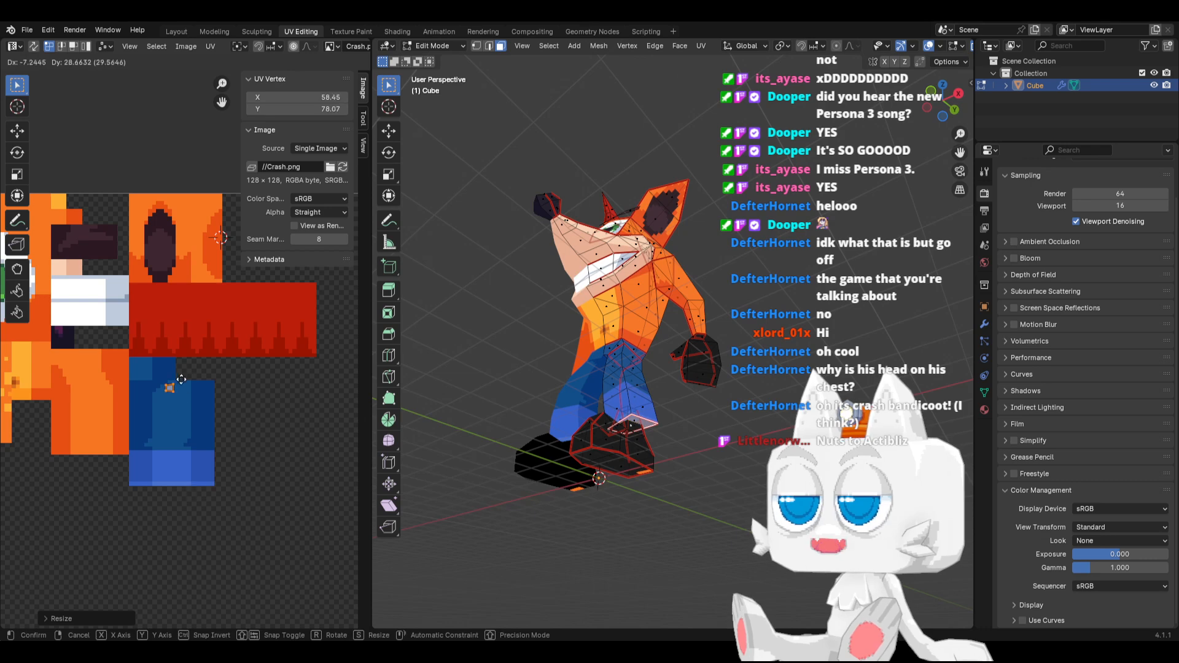
click(175, 371)
Return to Object Mode, view the model from the front, and save Crash.blend
key(Tab)
middle_drag(589, 410, 672, 389)
key(ctrl+s)
In Edit Mode, select the UV islands lying far outside the texture and move them close to its right edge
key(Tab)
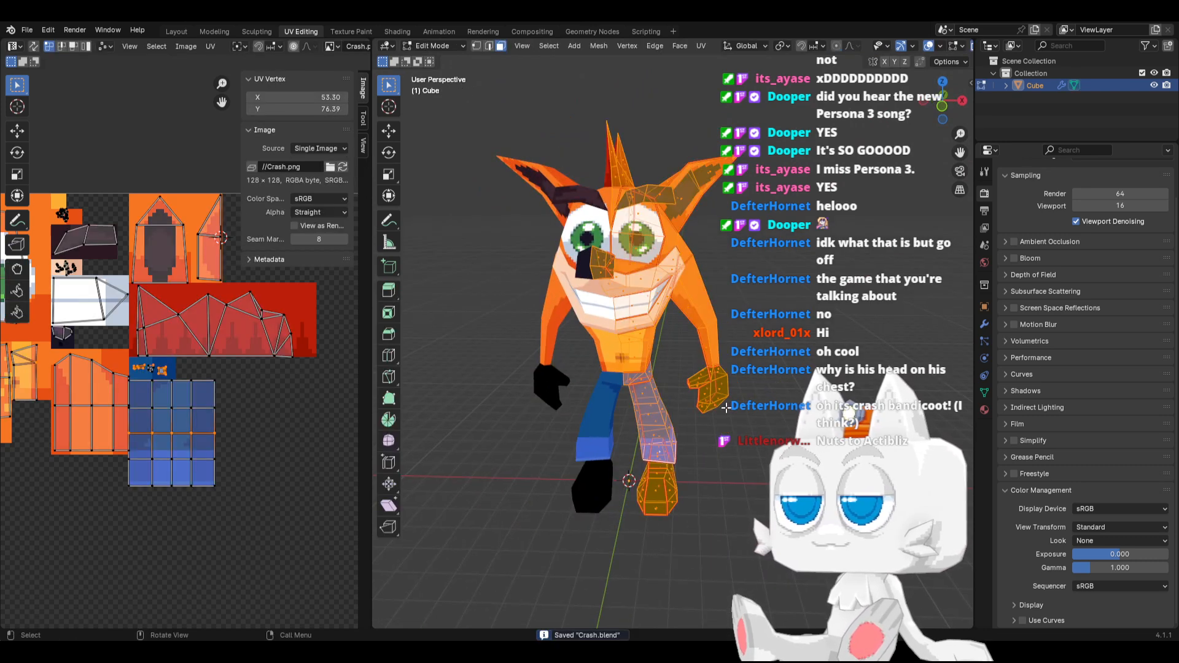
scroll(258, 399, down, 2)
scroll(249, 408, down, 2)
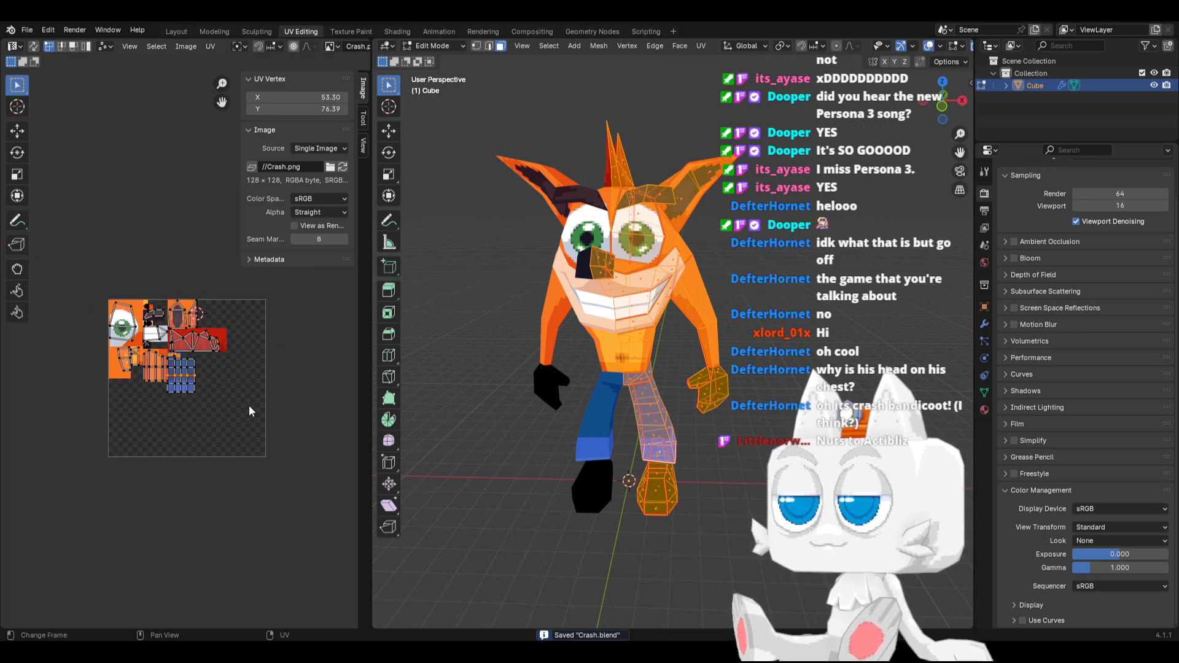
scroll(270, 419, down, 2)
shift+middle_drag(322, 376, 286, 377)
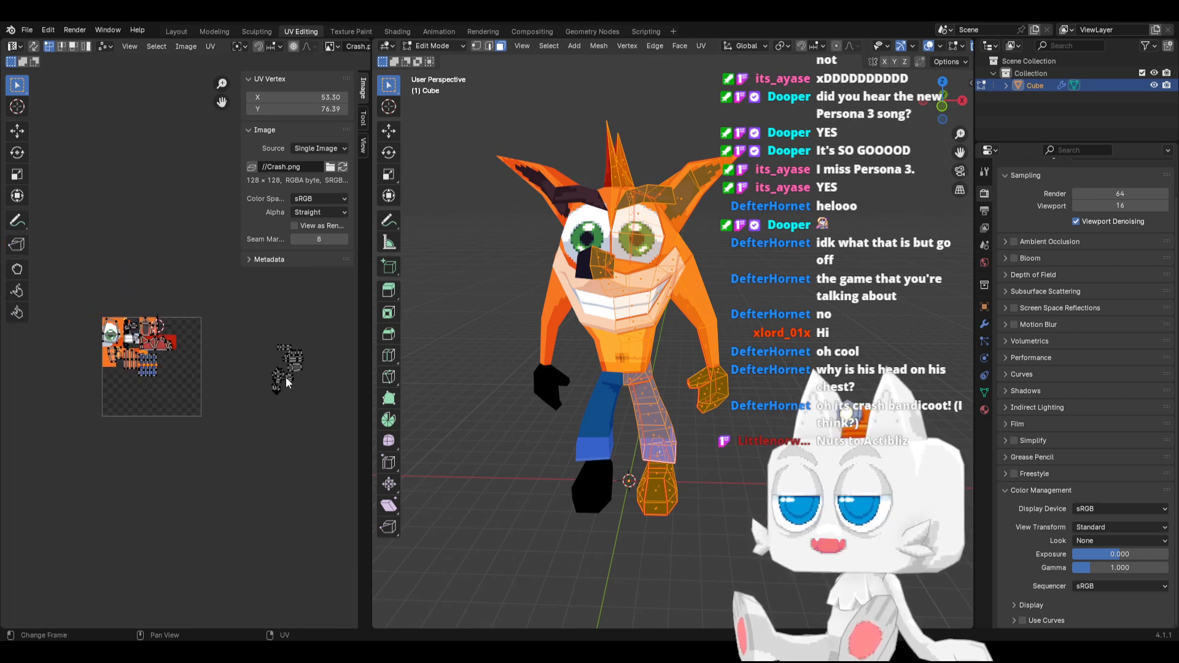
drag(223, 323, 312, 422)
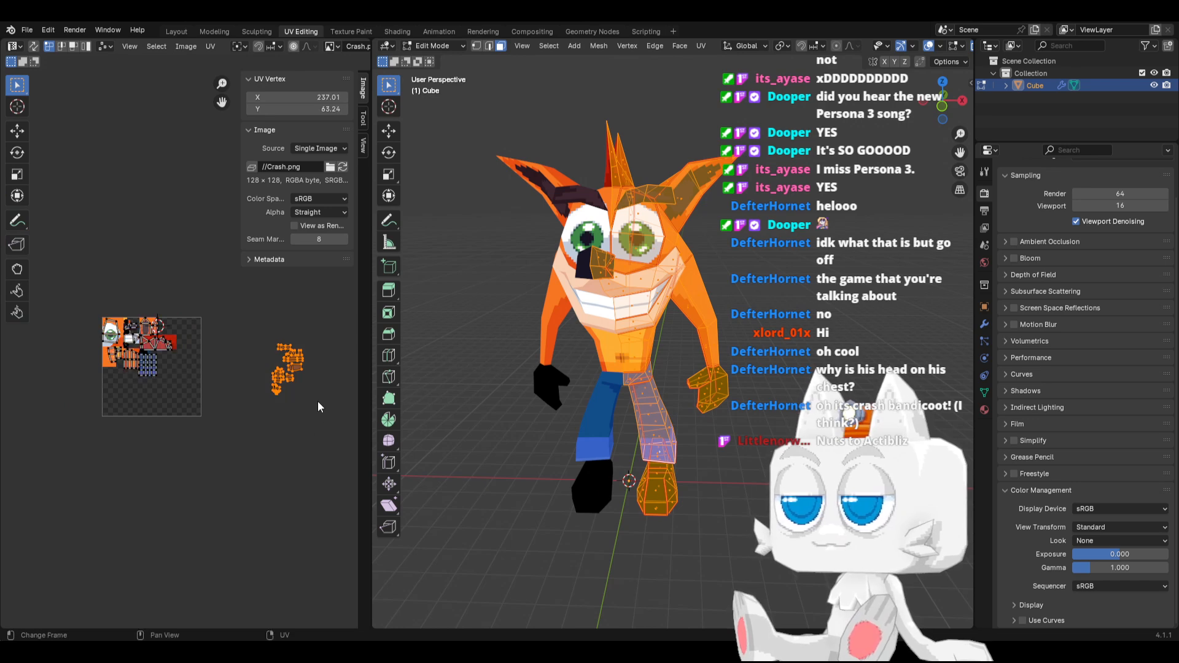
key(g)
click(249, 395)
scroll(235, 418, up, 3)
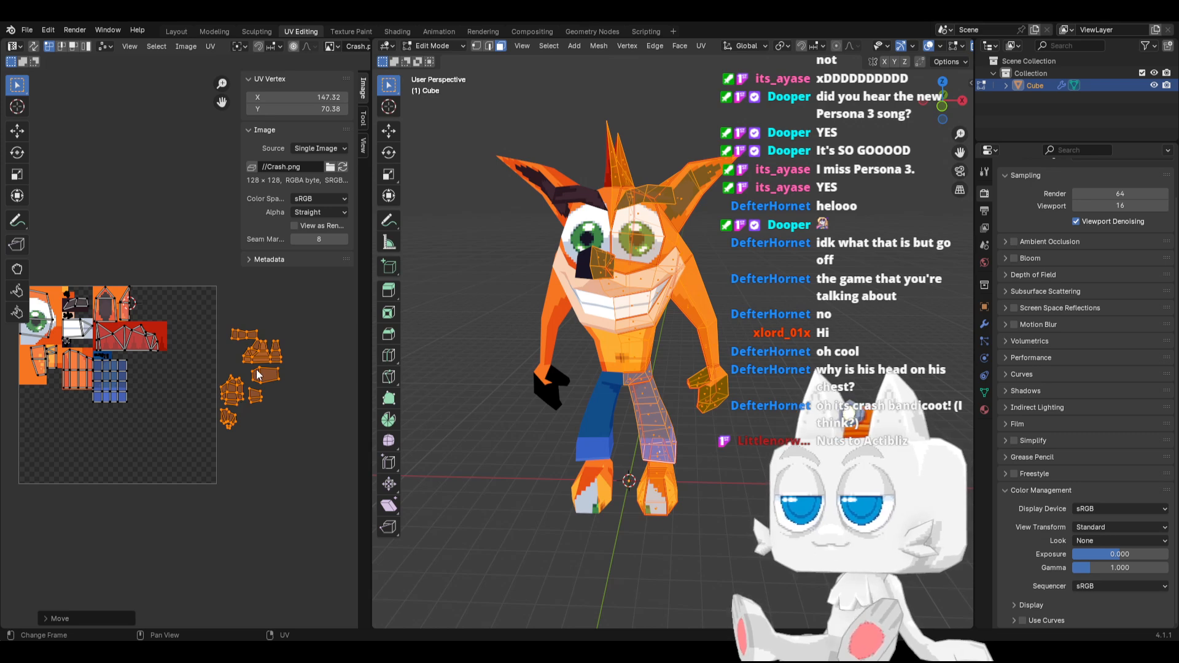
scroll(253, 373, up, 2)
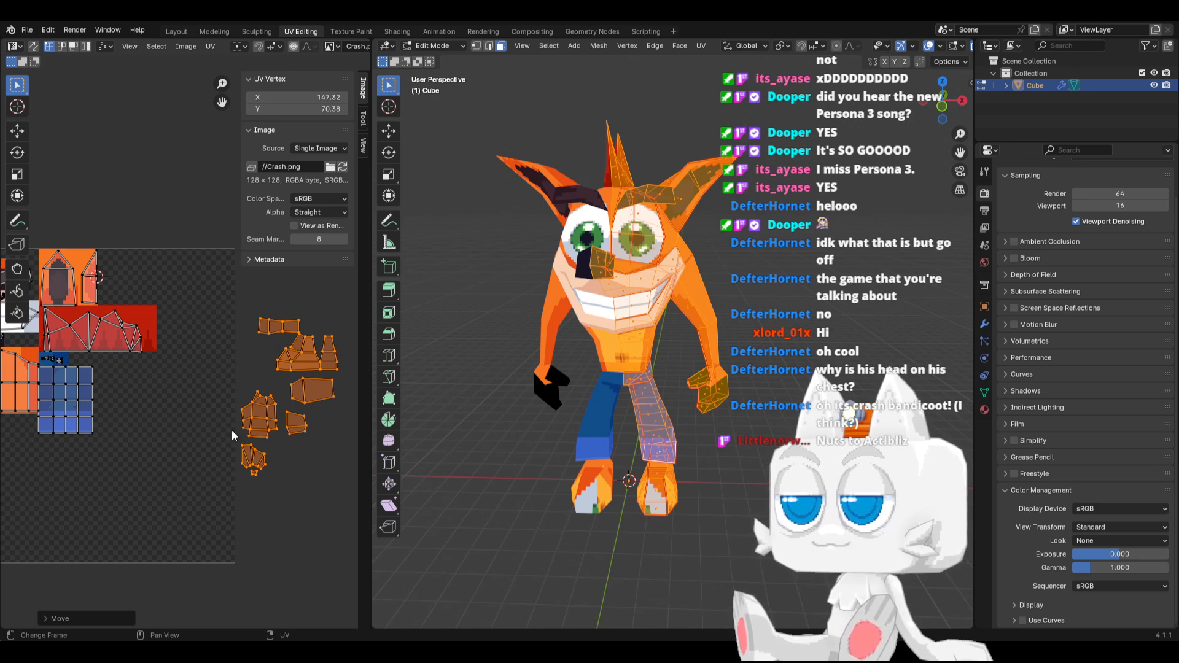
Move the large many-faced UV island into the empty texture area beside the blue leg block, around X 81.52, Y 73.13
scroll(234, 434, up, 1)
drag(239, 389, 291, 450)
key(l)
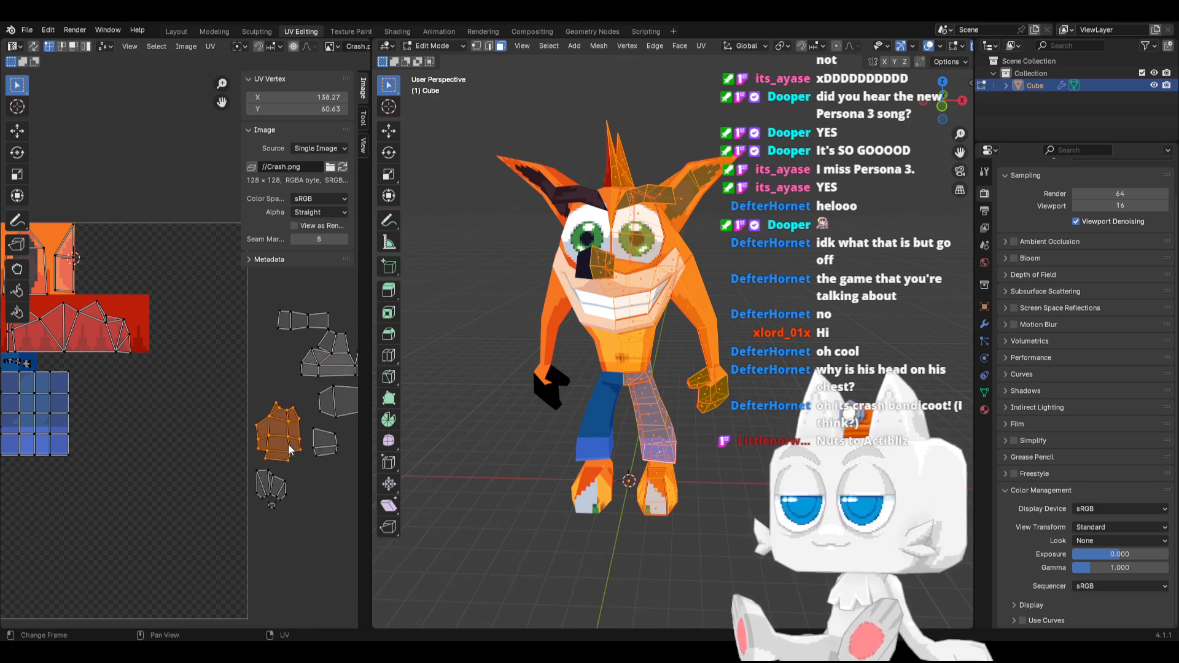
key(g)
click(130, 413)
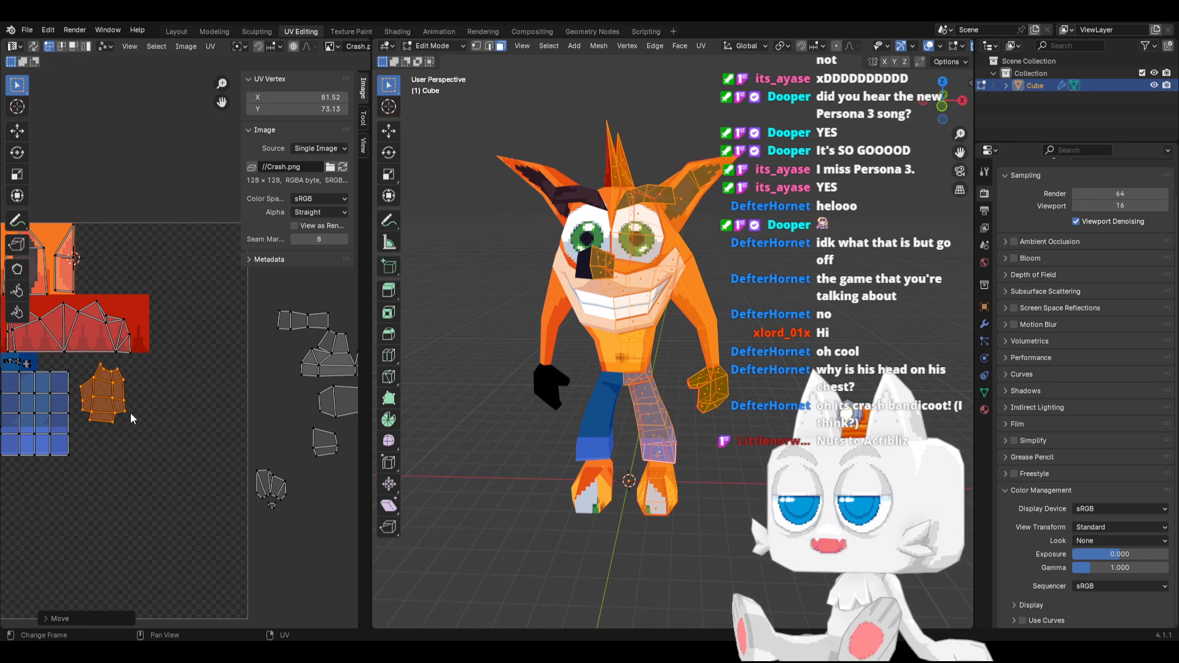
Move the small four-sided UV island beside the large one, shifting it along X to X 94.17, Y 71.63
scroll(129, 418, up, 1)
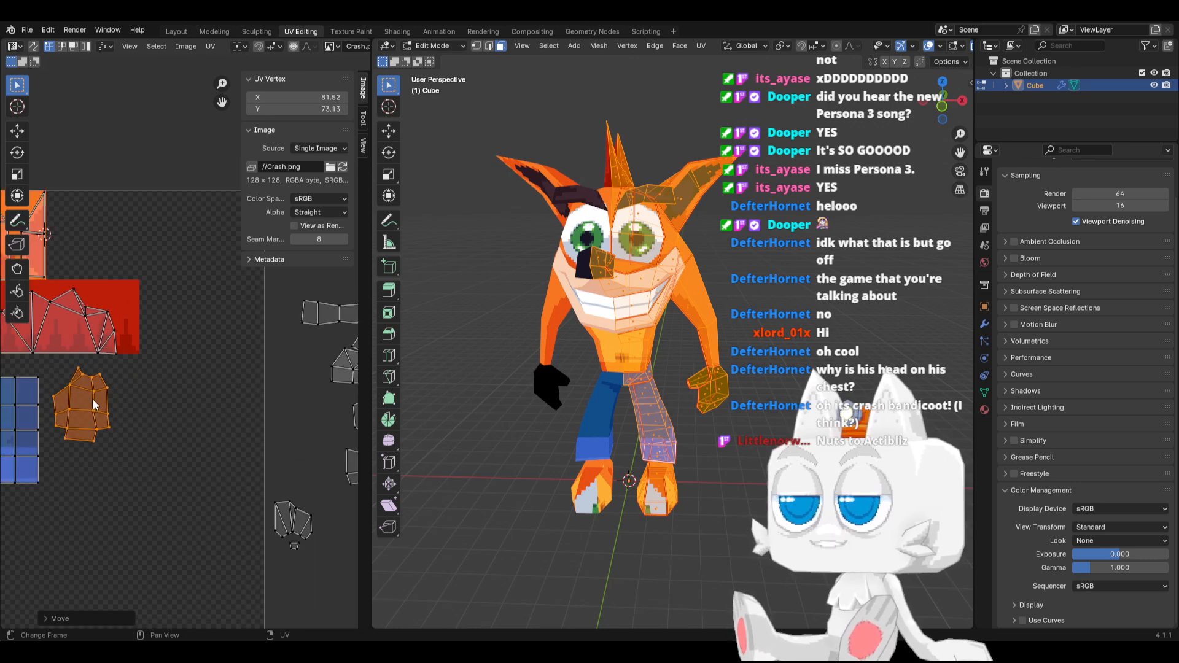
middle_drag(298, 431, 194, 418)
drag(218, 429, 290, 478)
key(g)
click(104, 442)
middle_drag(84, 440, 267, 432)
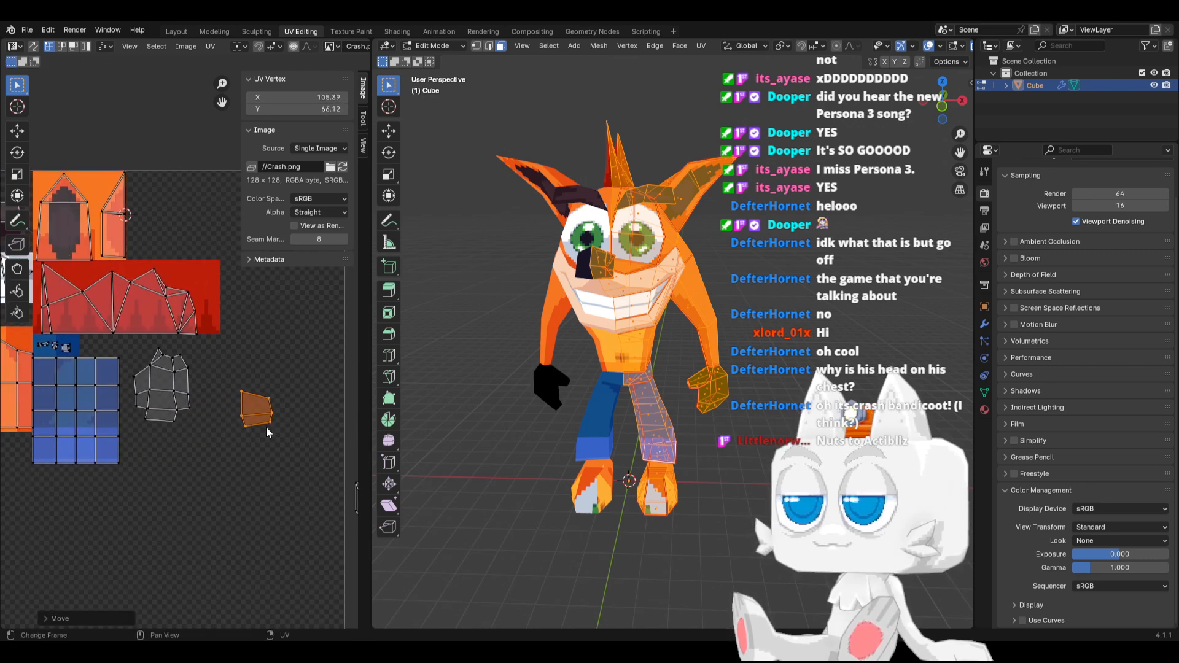
key(g)
scroll(208, 410, up, 1)
key(x)
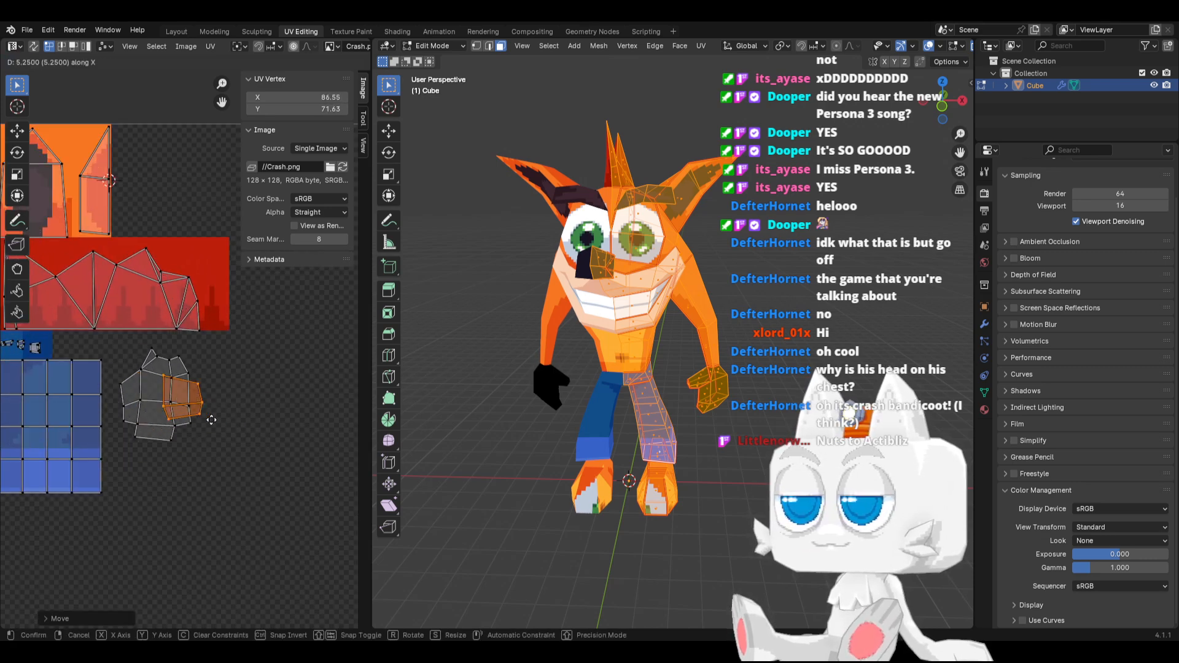
click(242, 419)
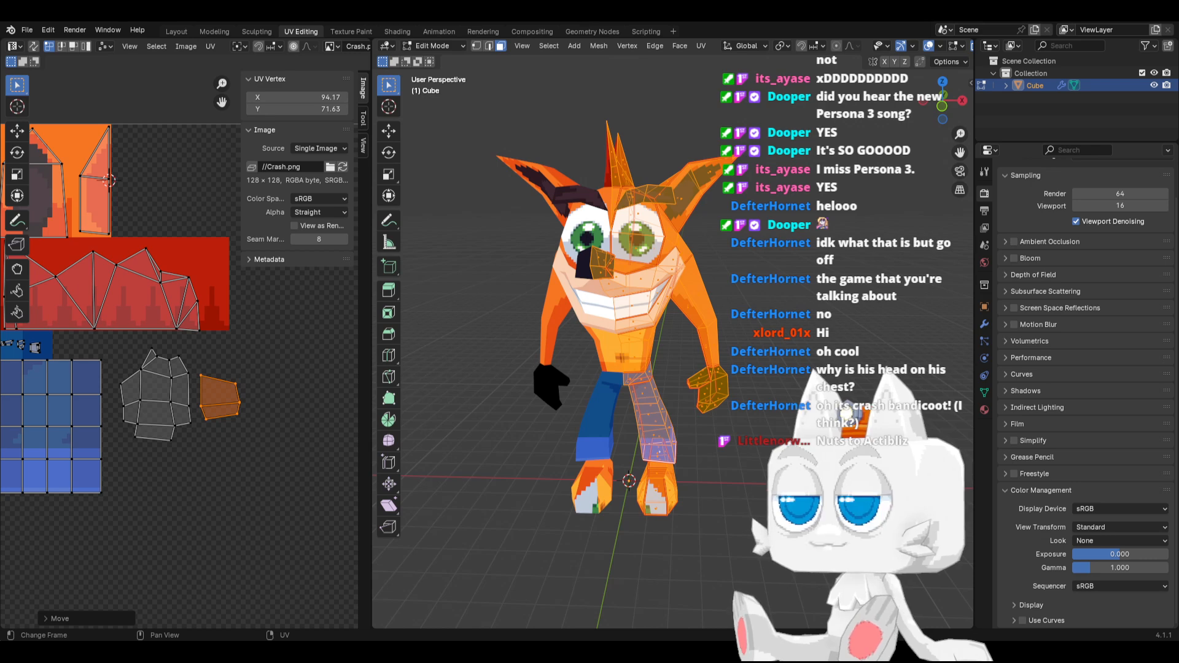
Switch to Aseprite, select a 15 × 19 px block below the red strip beside the shorts, and fill it with near-black #181425
key(alt+Tab)
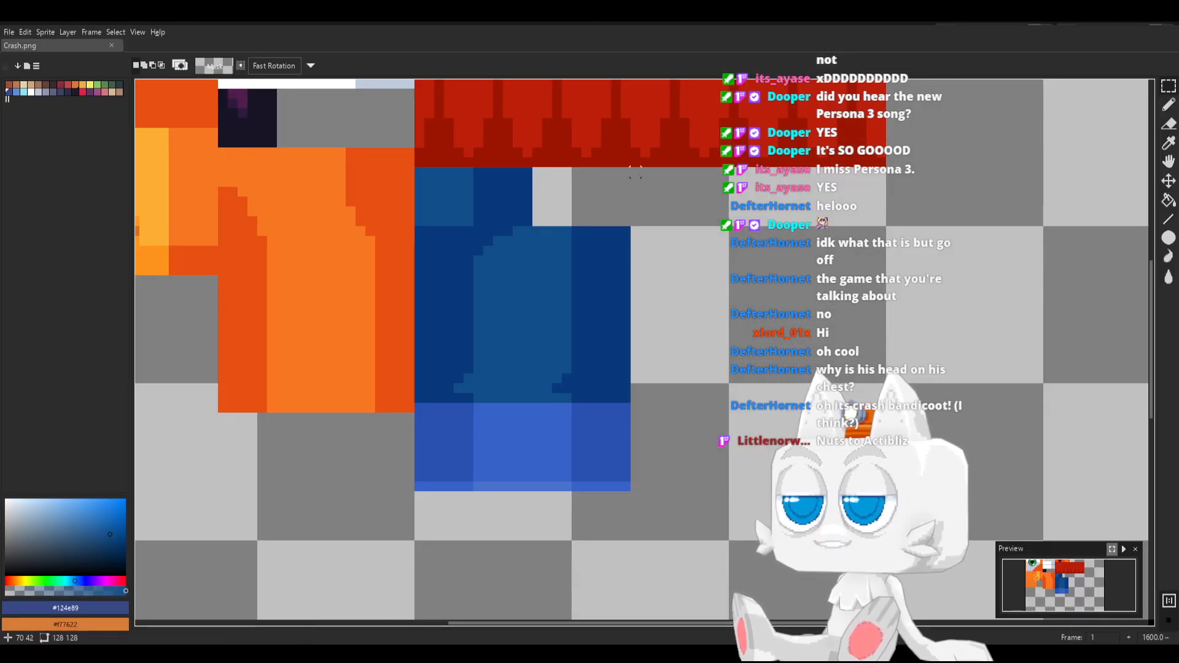
mouse_move(634, 172)
mouse_down()
mouse_move(674, 231)
mouse_move(766, 306)
mouse_move(773, 350)
mouse_up()
key(space)
drag(621, 267, 629, 352)
key(b)
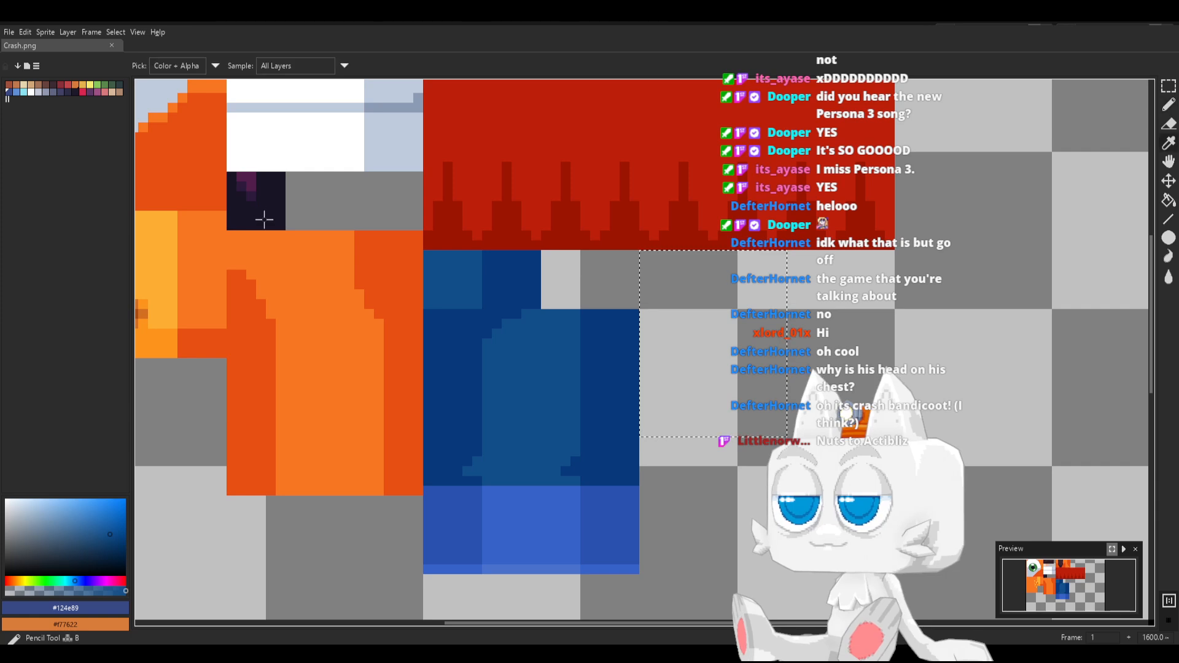
alt+click(264, 219)
key(g)
click(672, 333)
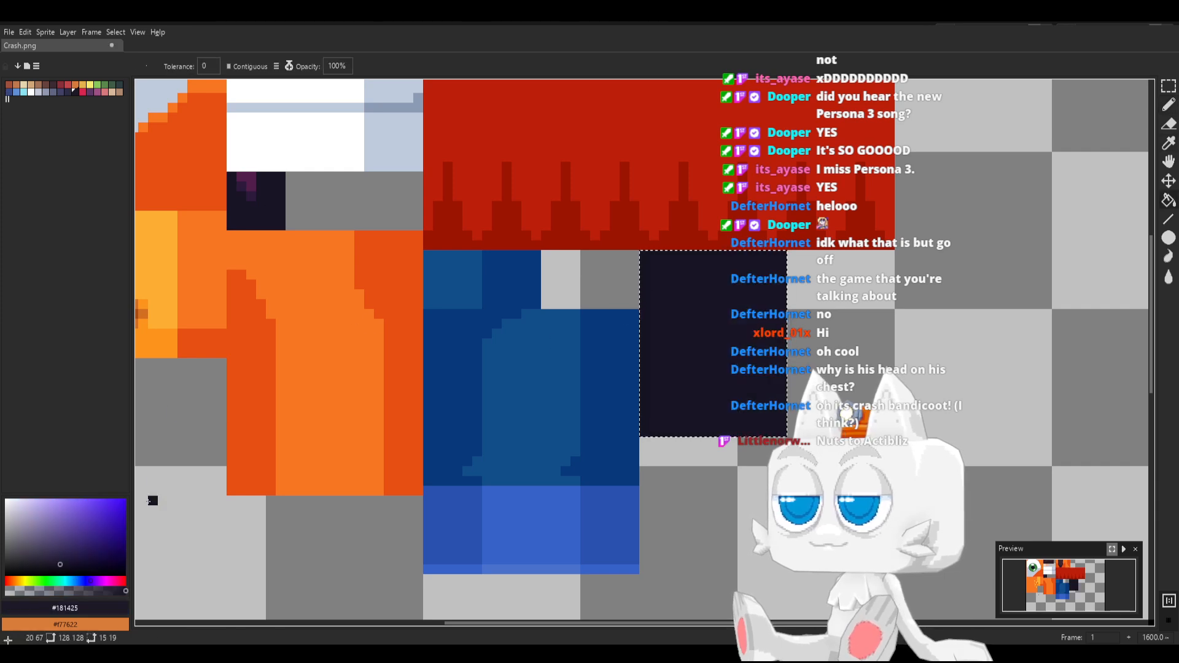
Fill the bottom 7 px of the near-black block with orange #f77622, drawing its upper boundary line first
key(alt)
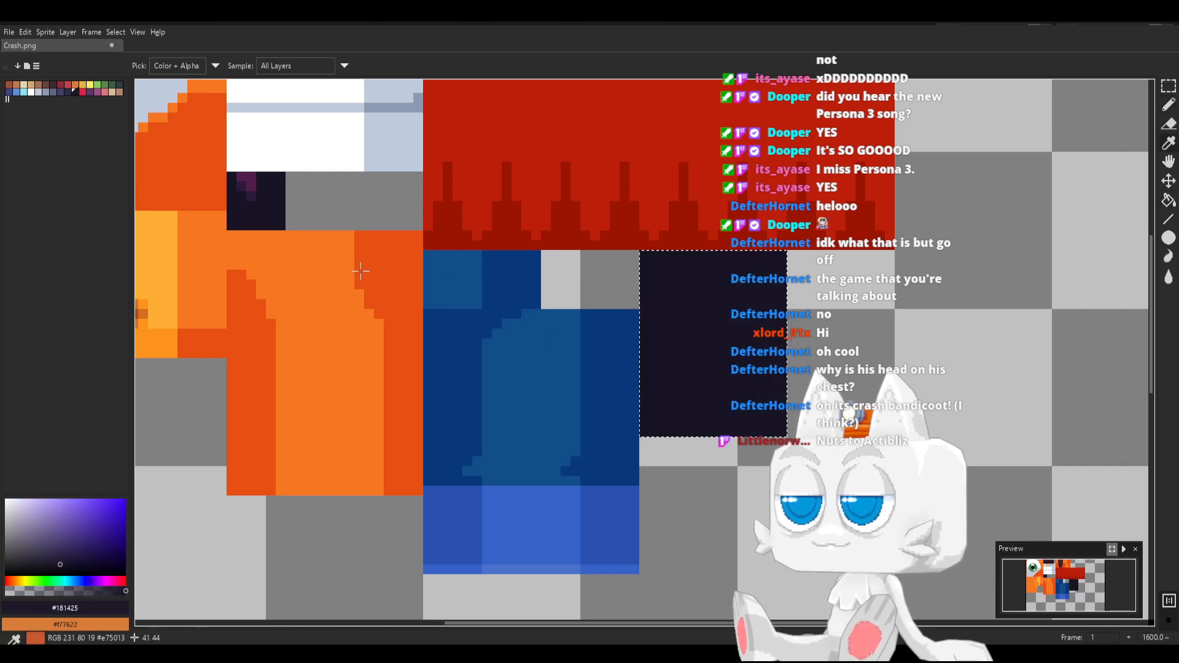
alt+click(360, 271)
key(b)
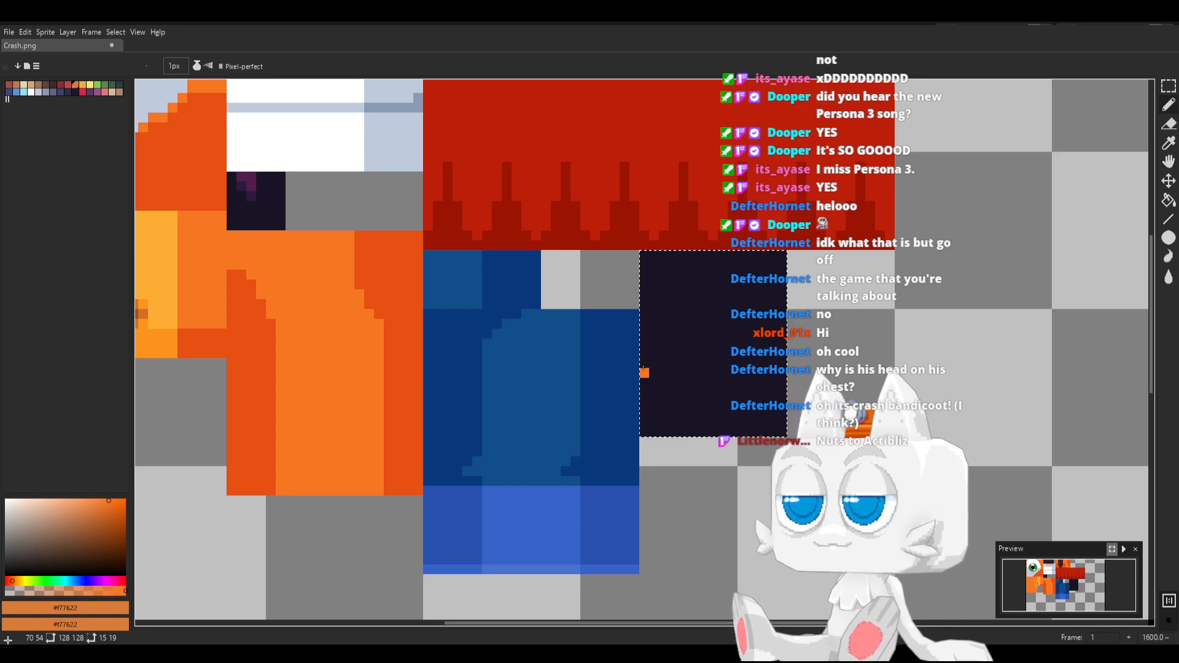
drag(644, 373, 783, 372)
key(g)
click(737, 399)
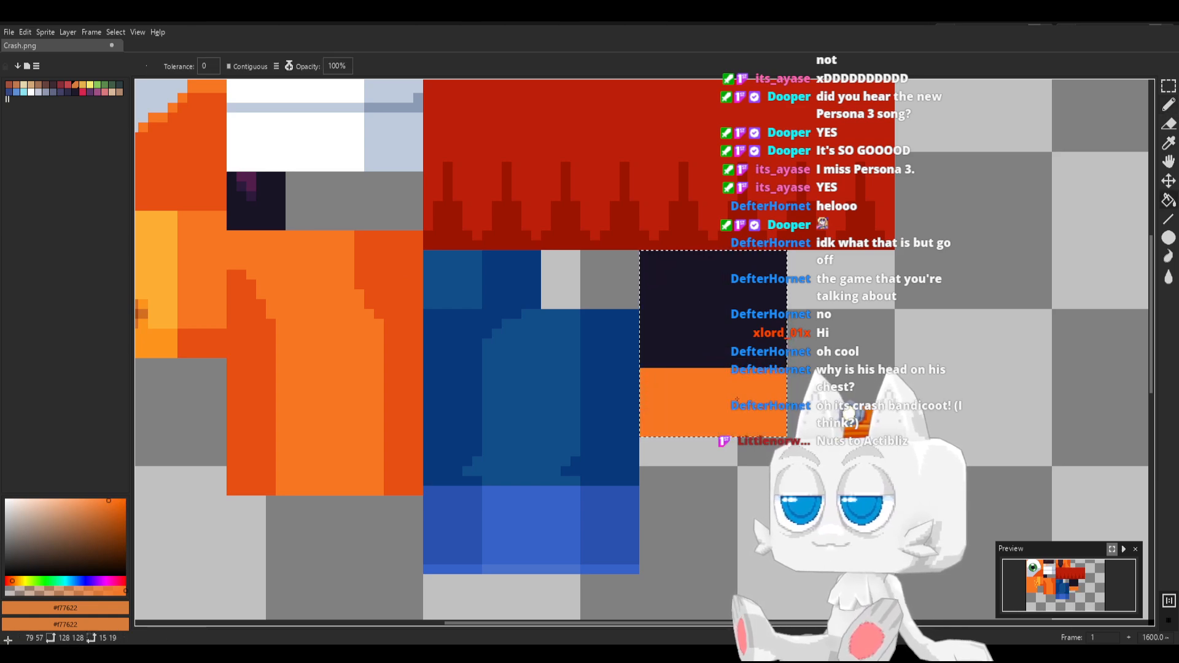
Draw a 1 px line of darker orange #e75013 across the upper edge of the block's orange band
alt+click(396, 342)
key(b)
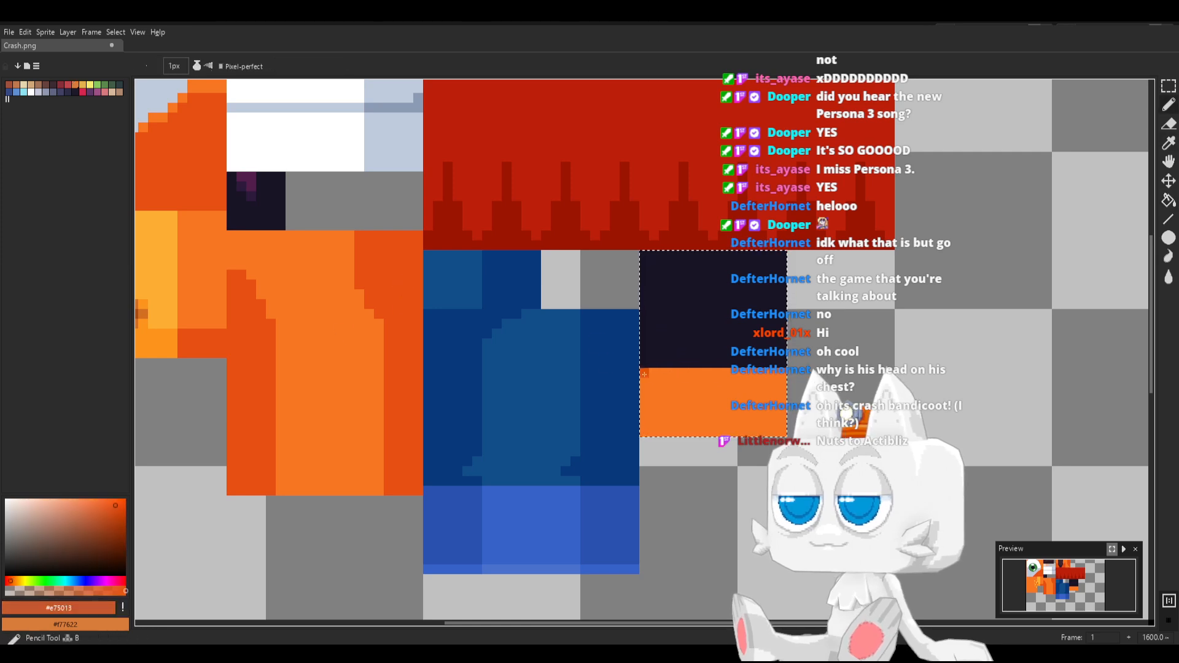
drag(644, 373, 783, 373)
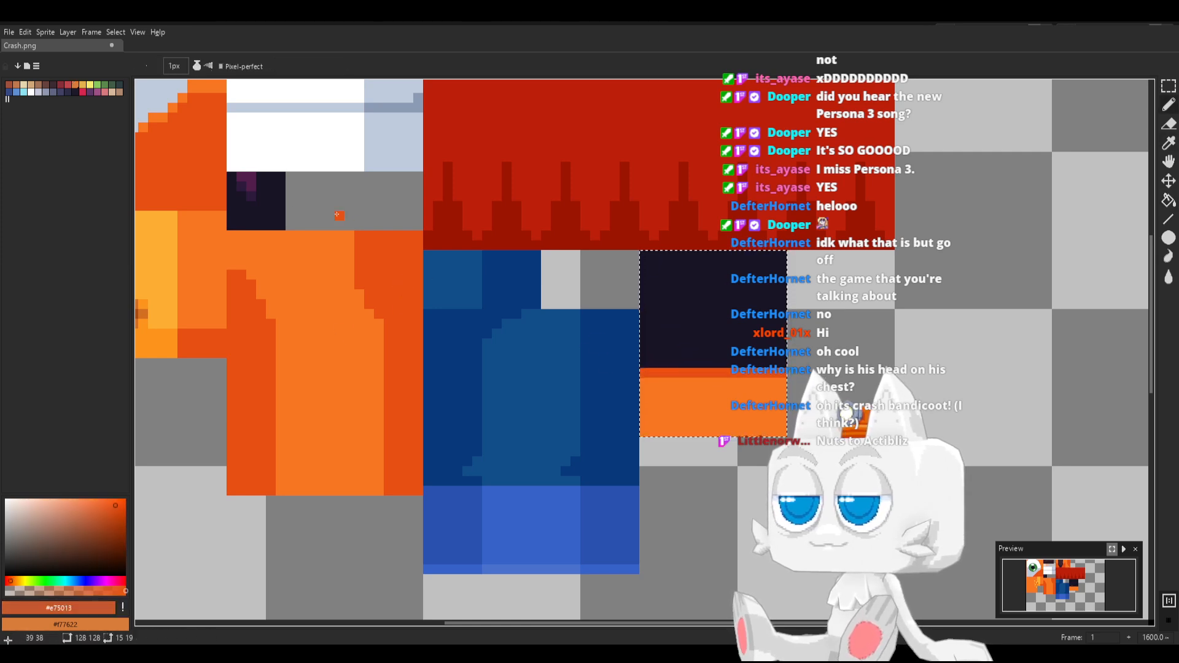
Draw a filled 5 × 5 px square of orange #f77622 inside the near-black area above the orange band
alt+click(706, 397)
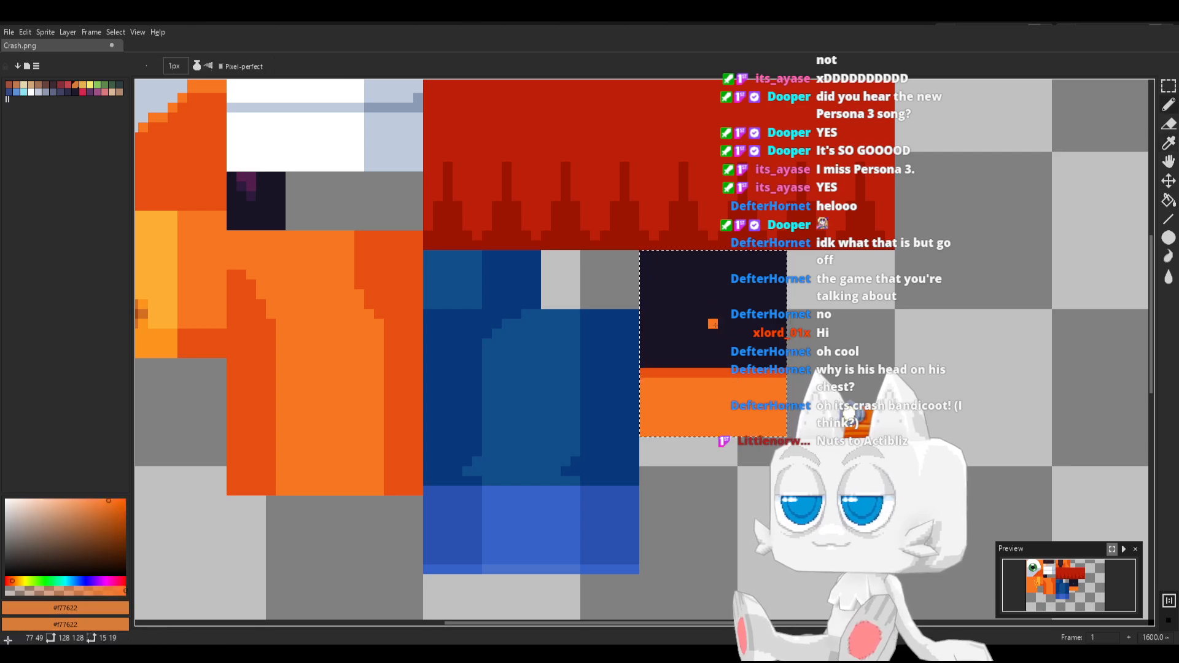
mouse_move(683, 333)
mouse_down()
mouse_move(721, 332)
mouse_move(722, 306)
mouse_move(684, 305)
mouse_move(683, 325)
mouse_move(713, 343)
mouse_up()
key(g)
click(701, 321)
key(b)
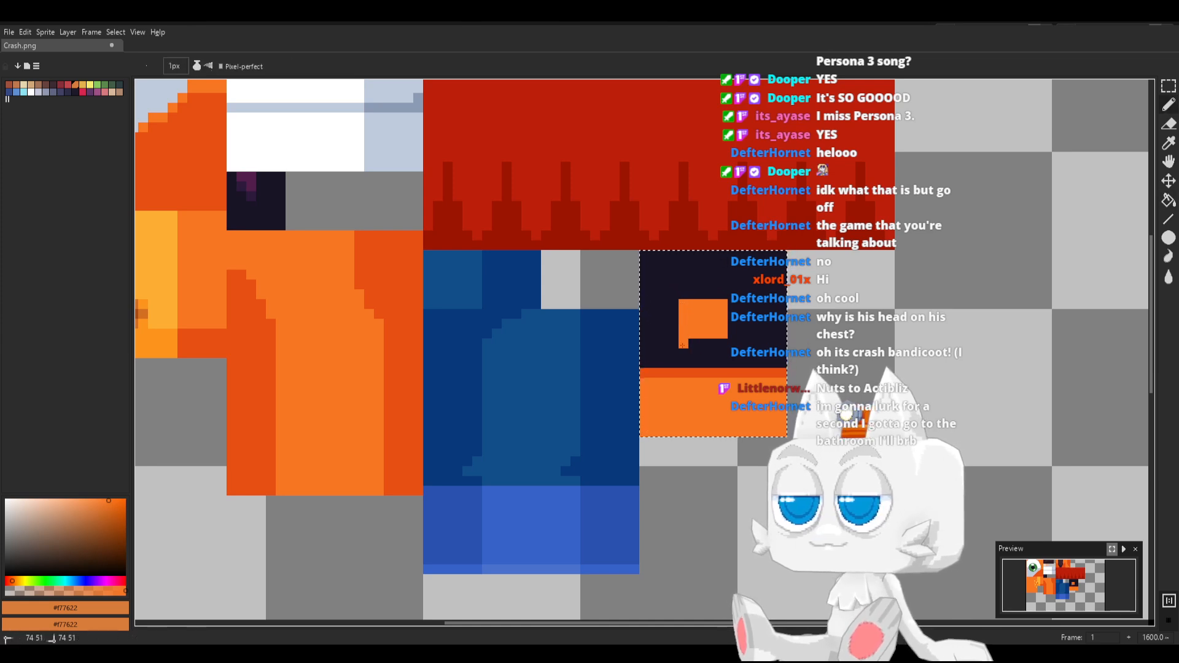
click(719, 345)
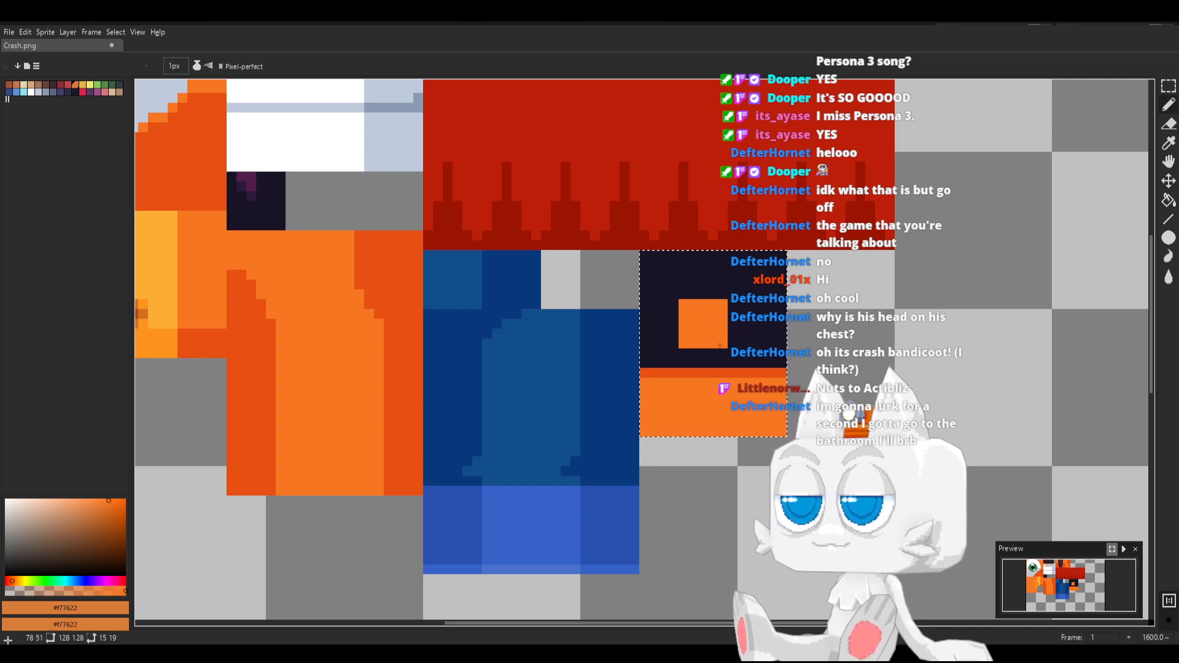
Paint over the orange square's top row and the corner pixels beneath it with near-black #181425
alt+click(673, 313)
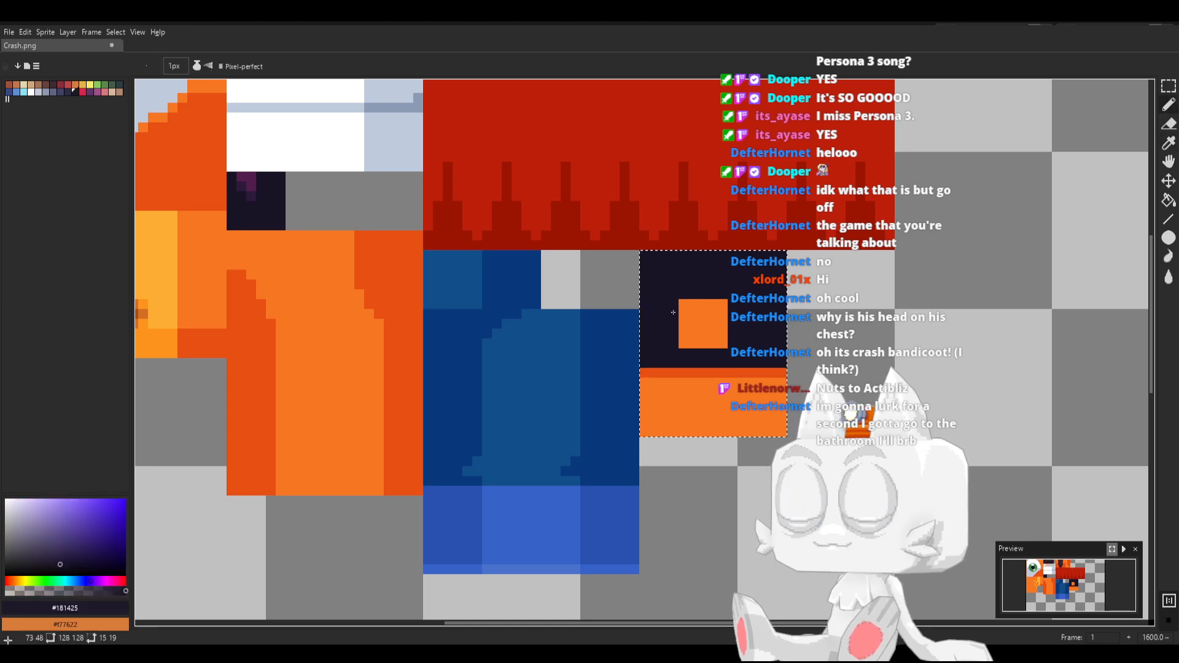
shift+click(722, 305)
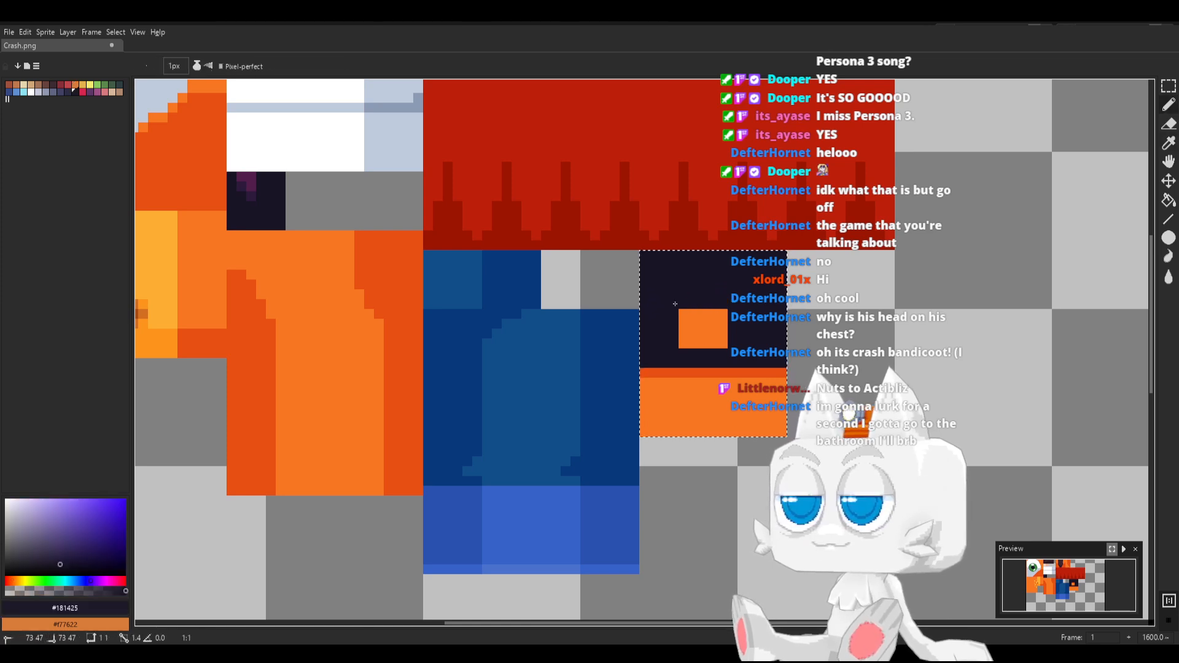
click(683, 313)
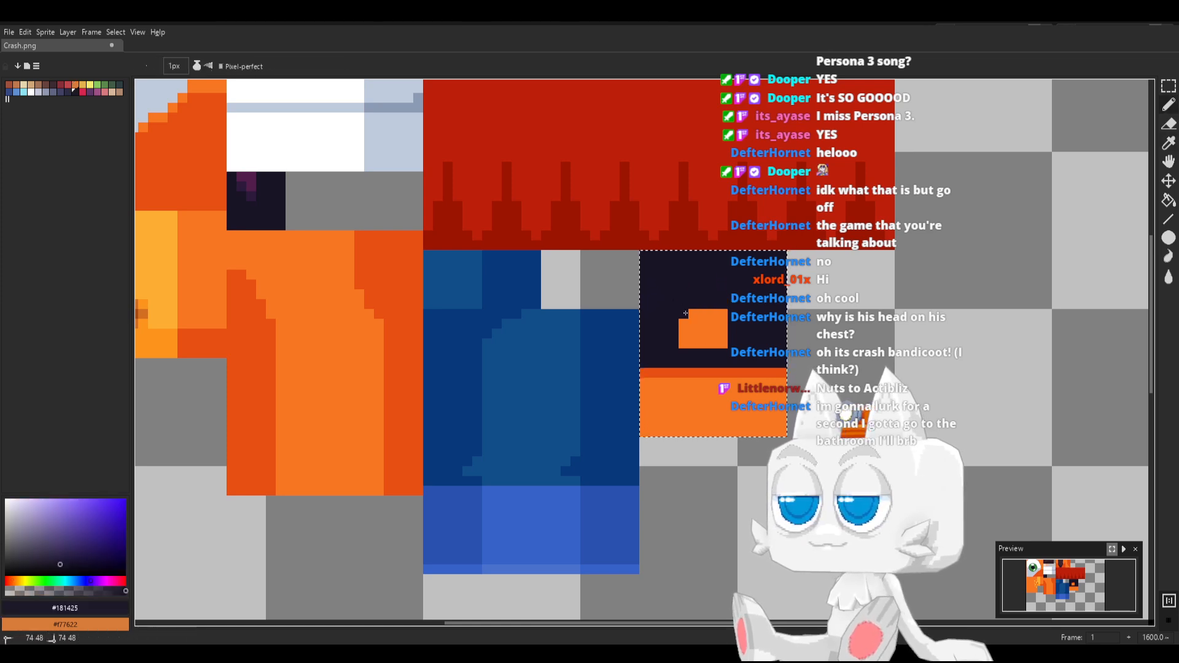
Shade the orange patch with dark purple #2c1a3b along its top and #e75013 accents at its edges, and save Crash.png
alt+click(249, 189)
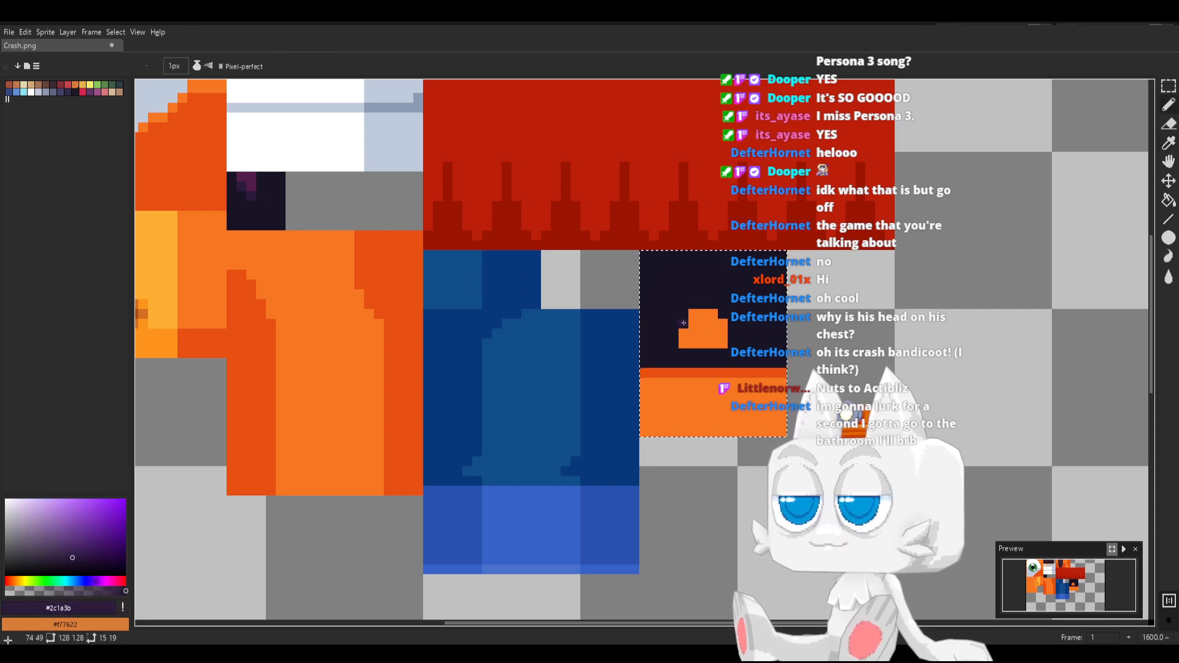
drag(695, 314, 713, 315)
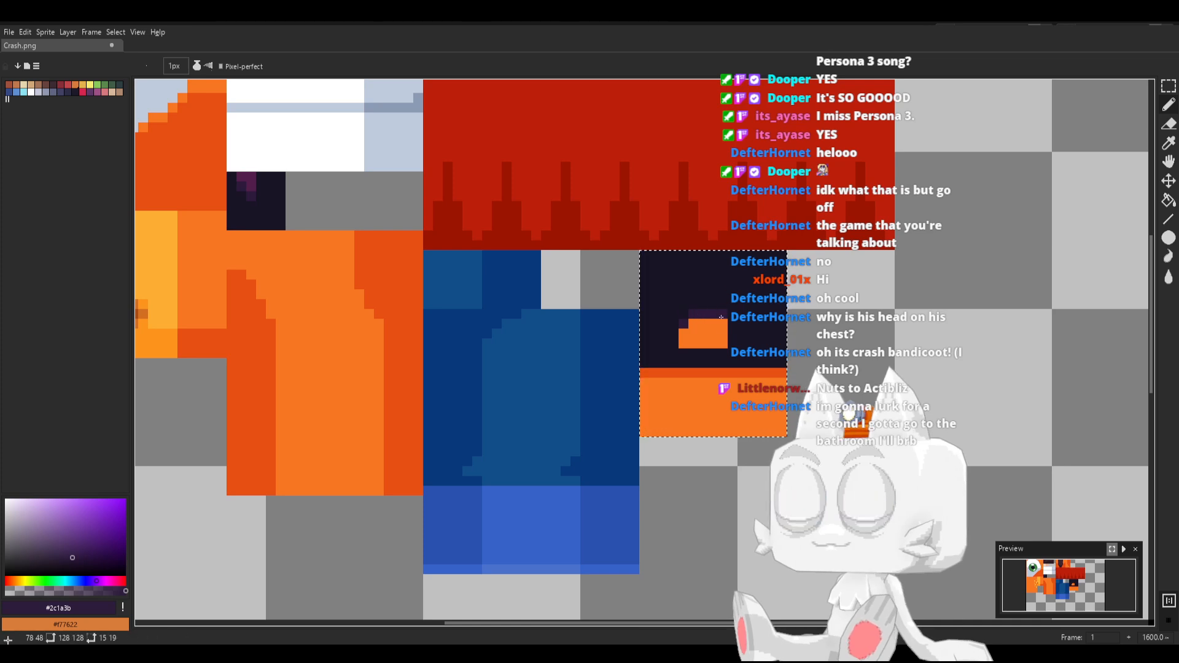
click(722, 323)
alt+click(731, 368)
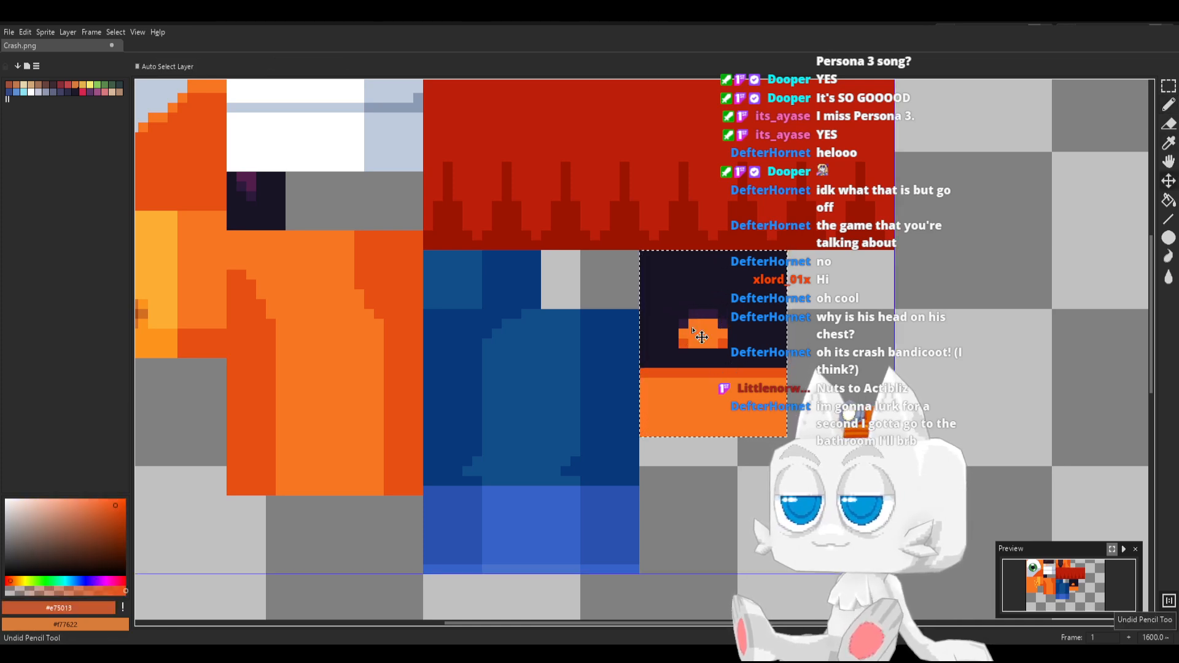
middle_drag(762, 352, 721, 377)
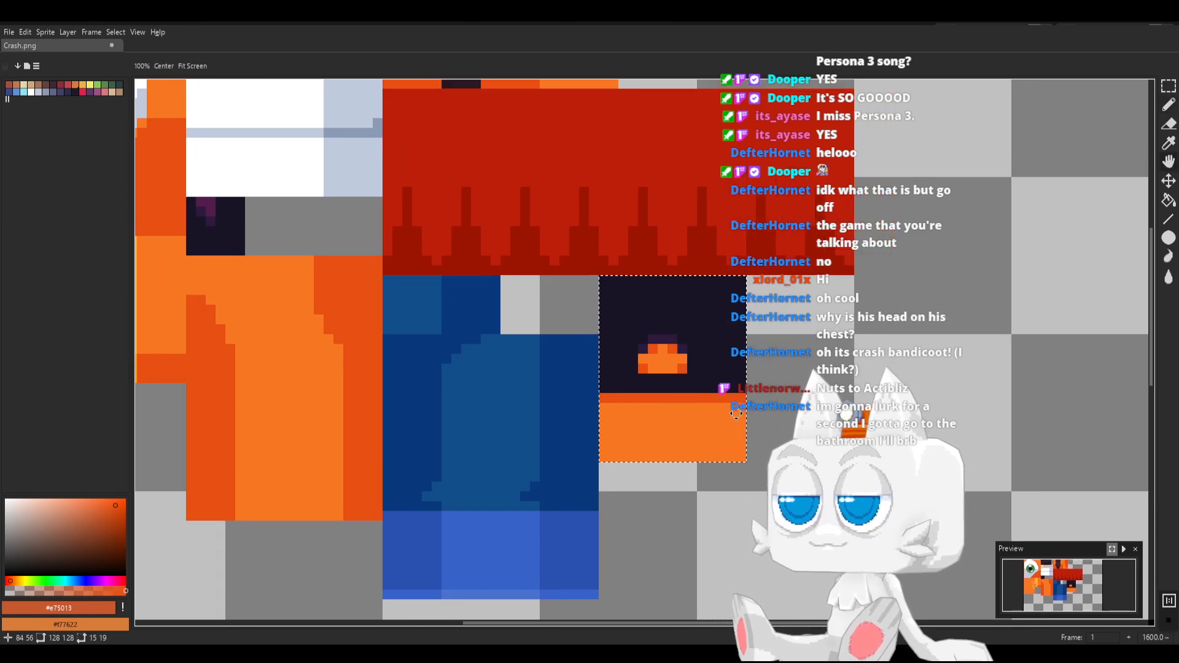
key(ctrl+s)
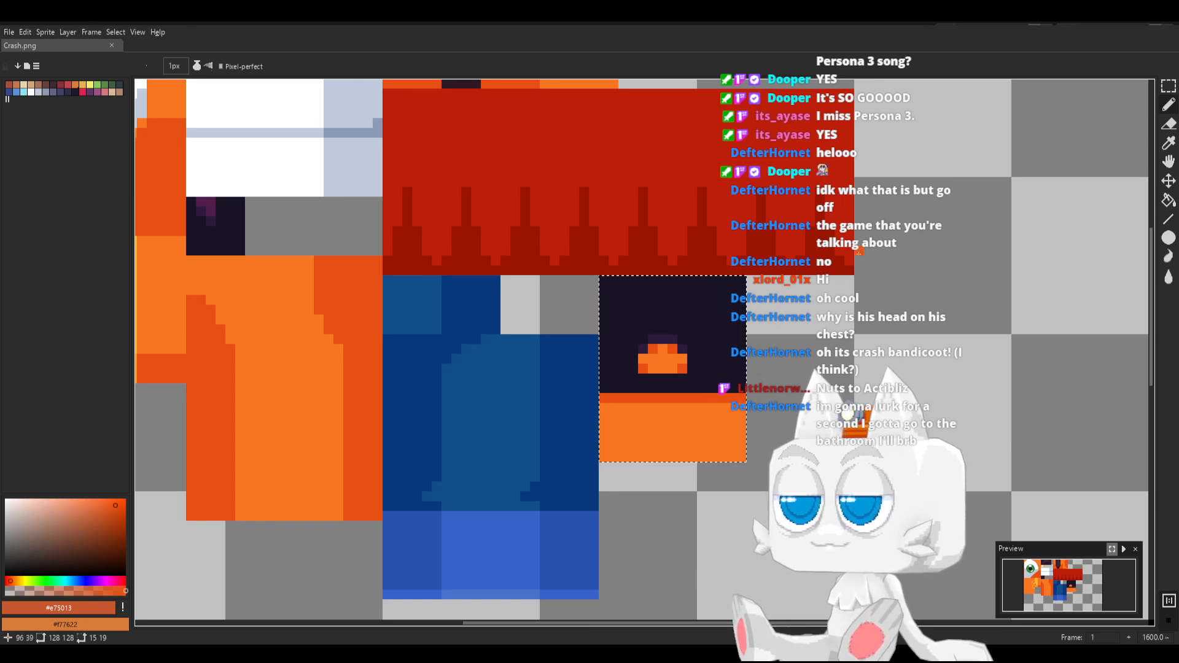
Try deleting a 1 px column from the block's outer edge, and undo the deletion
key(m)
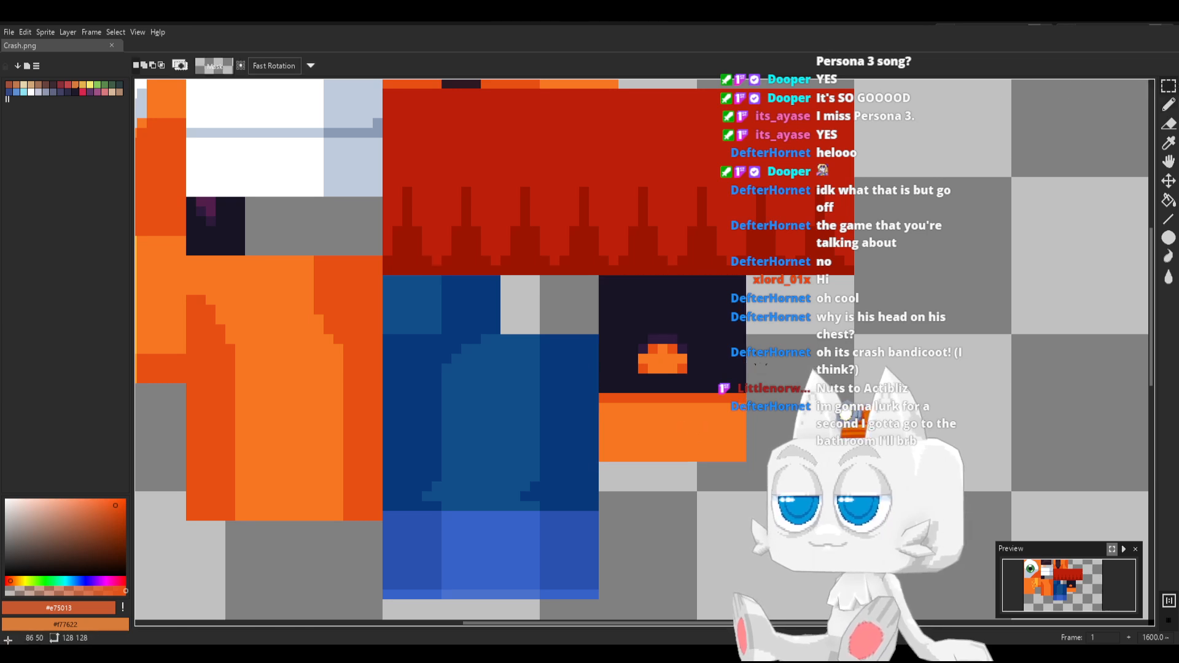
drag(735, 284, 779, 485)
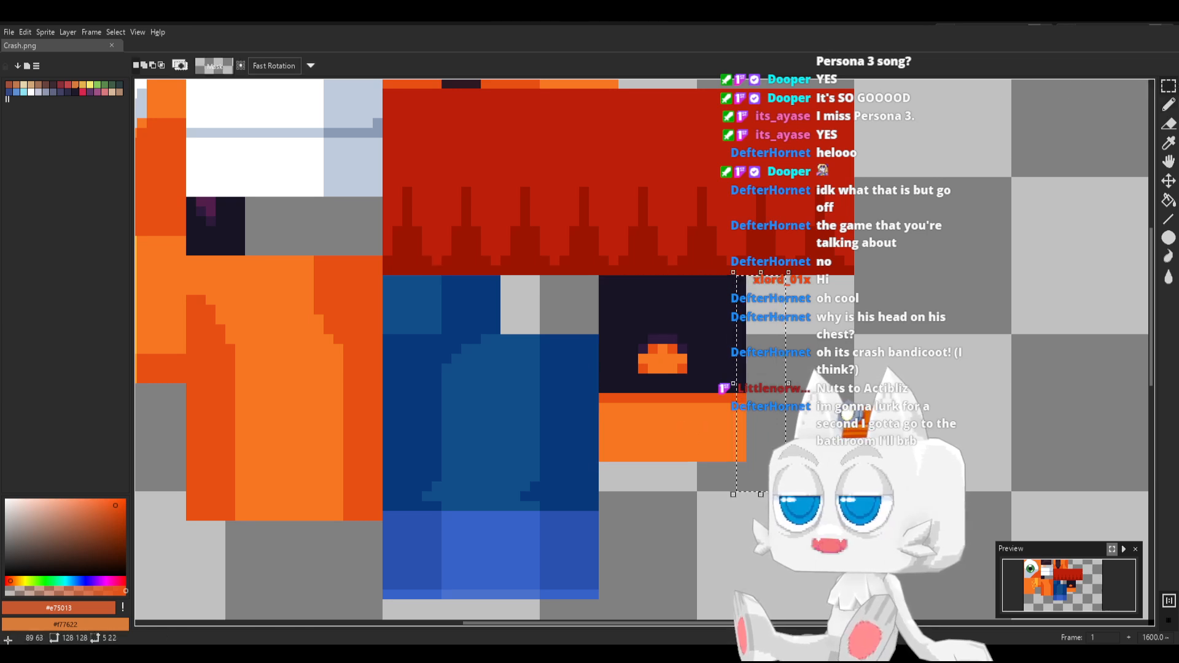
key(Delete)
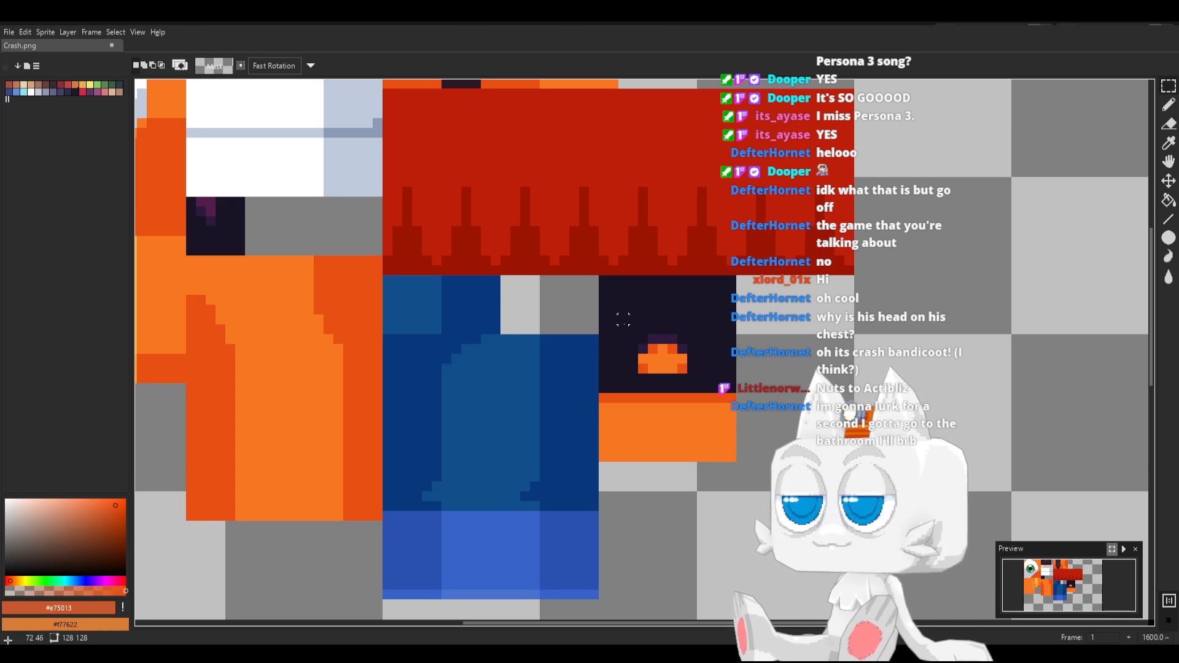
key(ctrl+z)
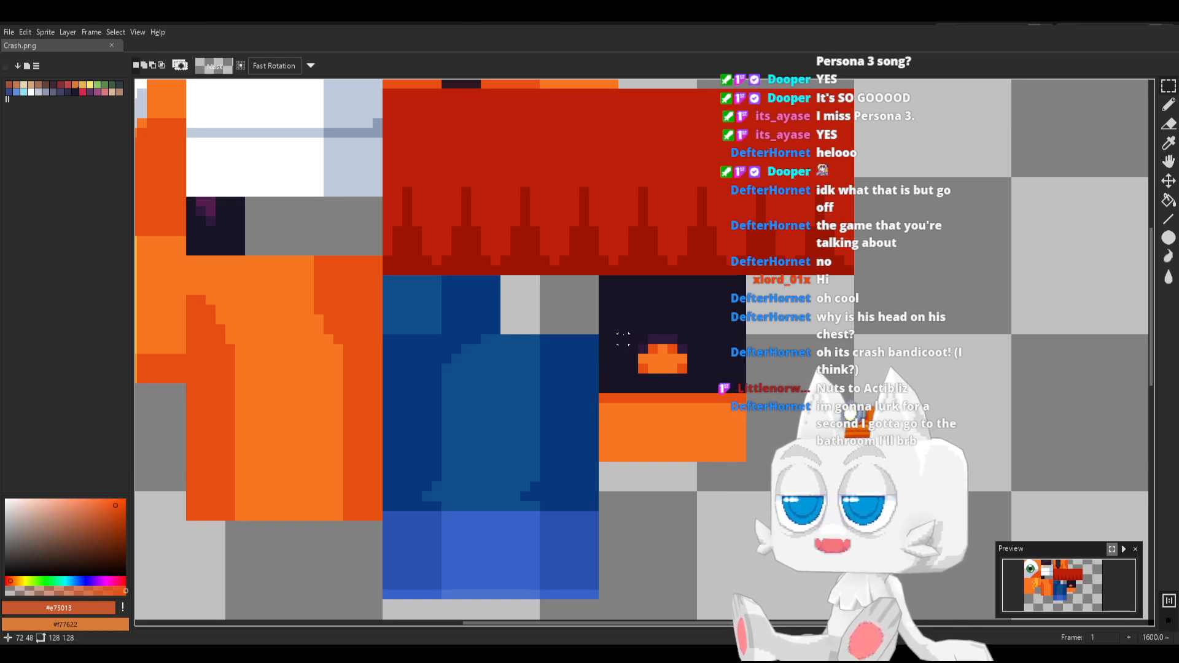
Select the 7 × 6 px area around the orange patch and shift it 1 px to the right
drag(624, 339, 690, 376)
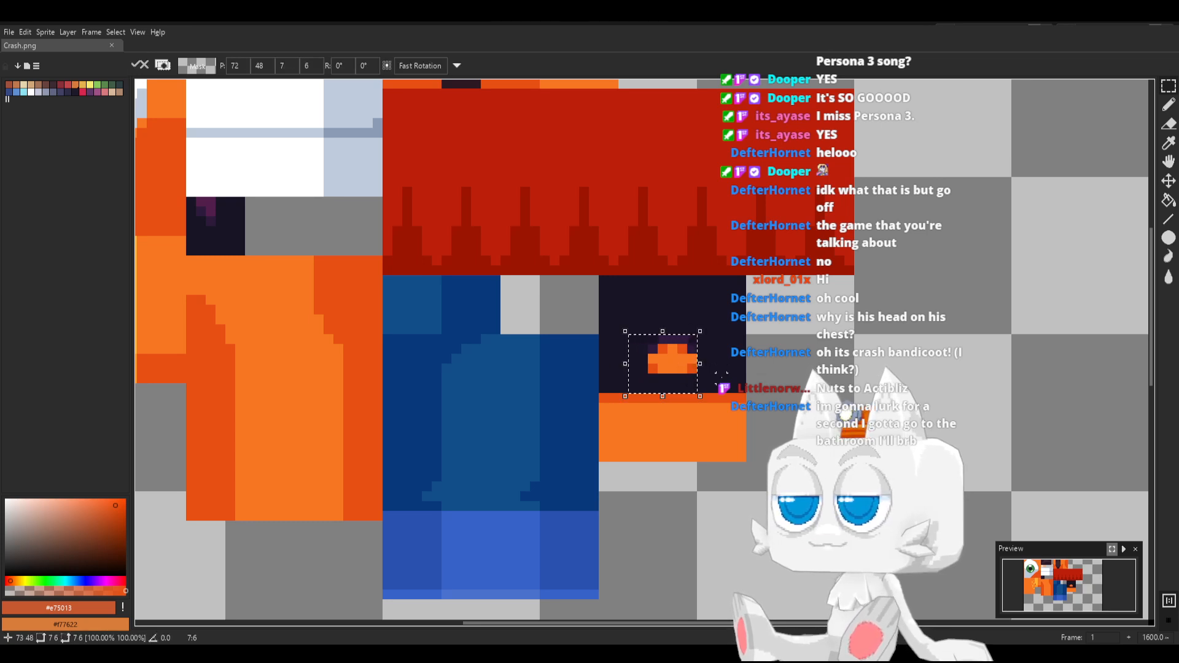
click(721, 376)
middle_drag(711, 408, 597, 415)
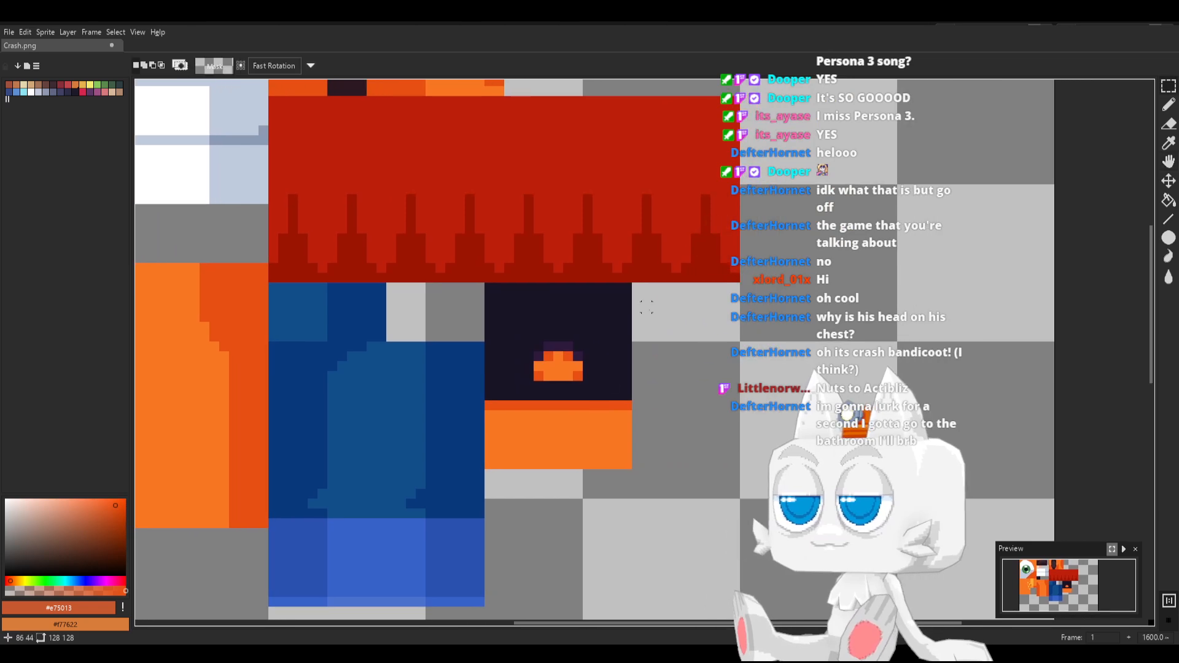
Select an 11 × 19 px area directly beside the near-black and orange block and fill it with near-black #181425
mouse_move(636, 288)
mouse_down()
mouse_move(716, 464)
mouse_move(740, 470)
mouse_up()
key(i)
click(614, 369)
key(g)
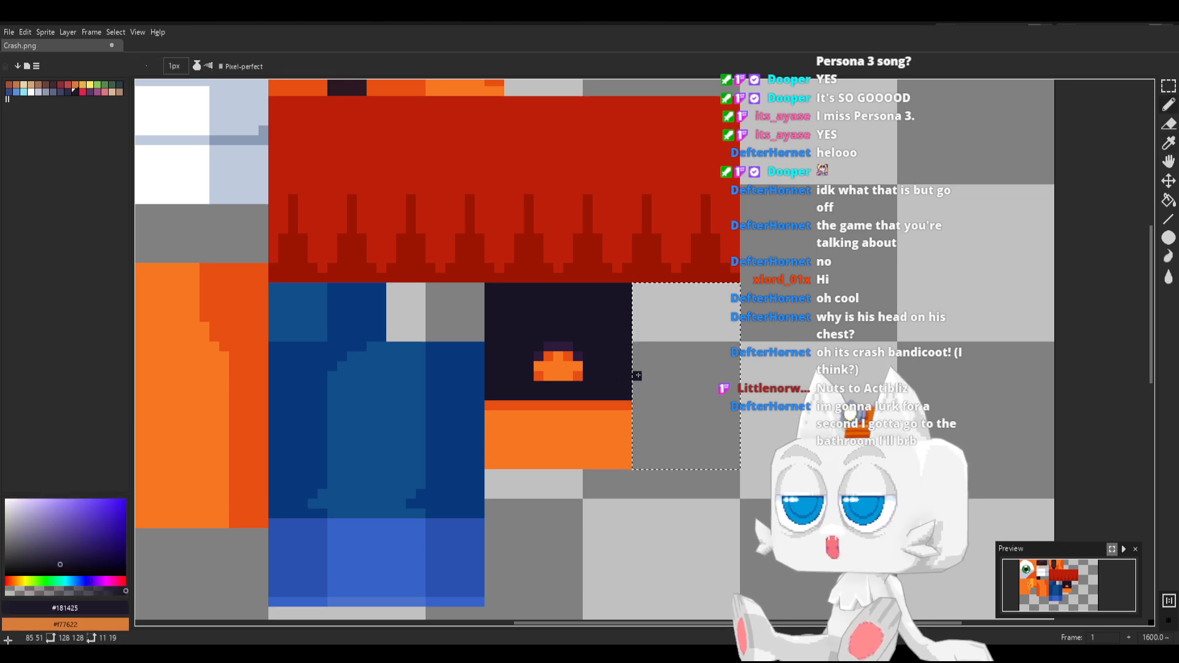
click(652, 378)
Fill the bottom 7 px of the new 11 px wide block with darker orange #e75013
key(b)
alt+click(512, 407)
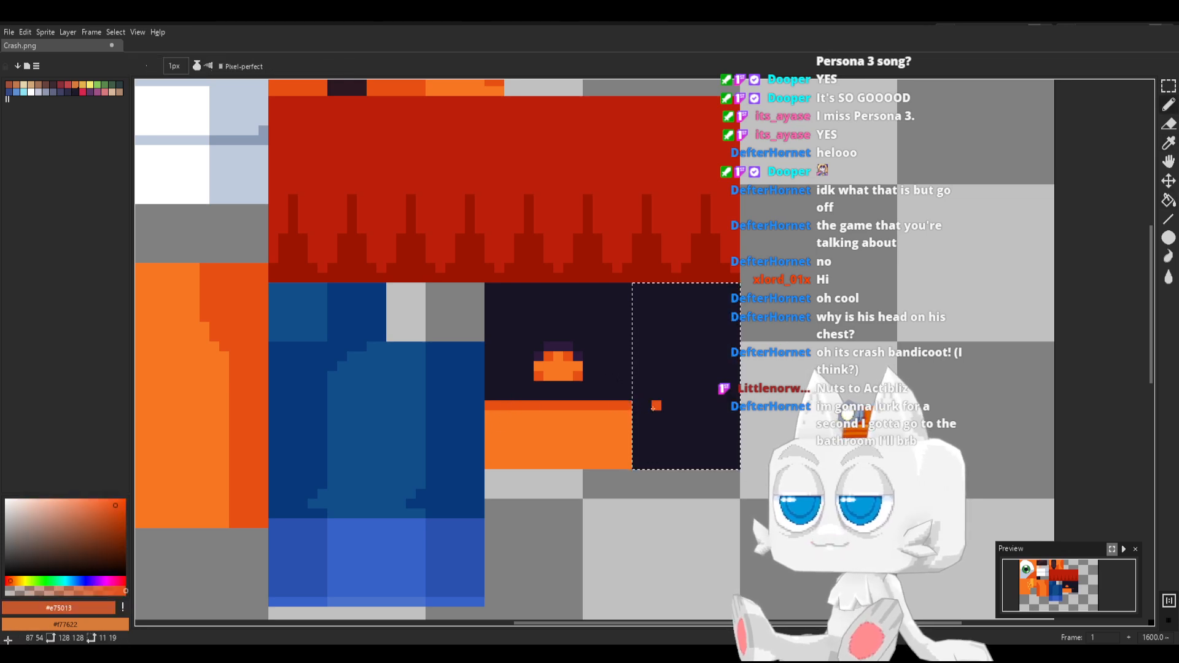
key(g)
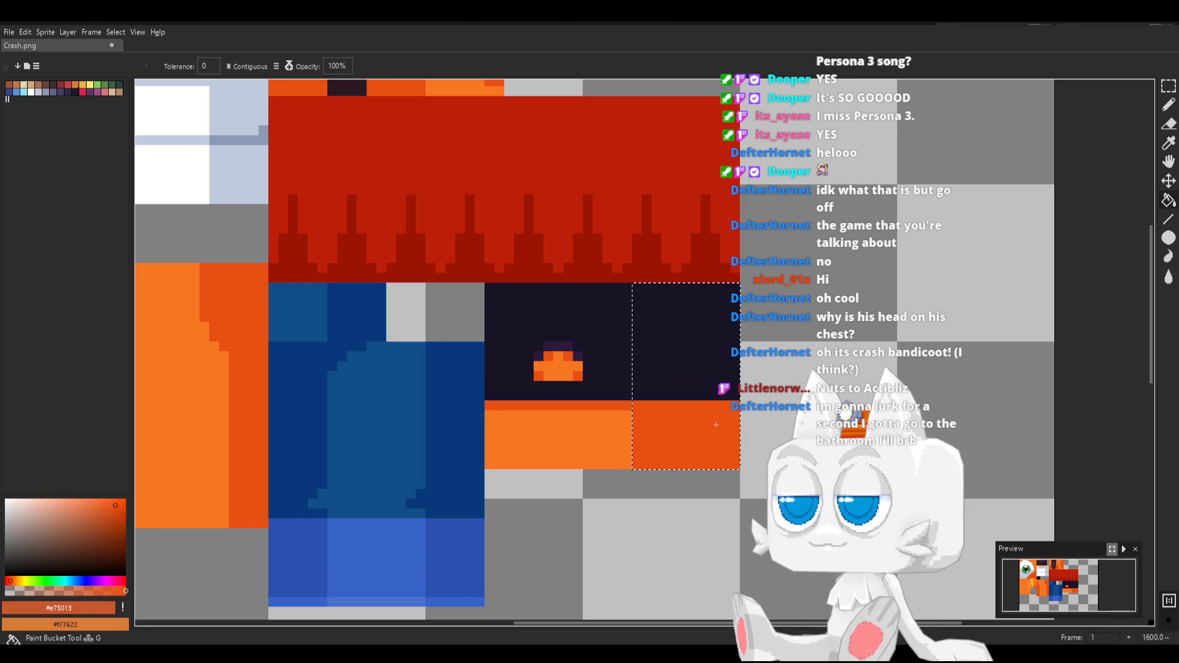
click(638, 410)
Darken the near-black colour to HSV 254, 47, 4 and fill the new block's upper area with it
key(b)
alt+click(734, 353)
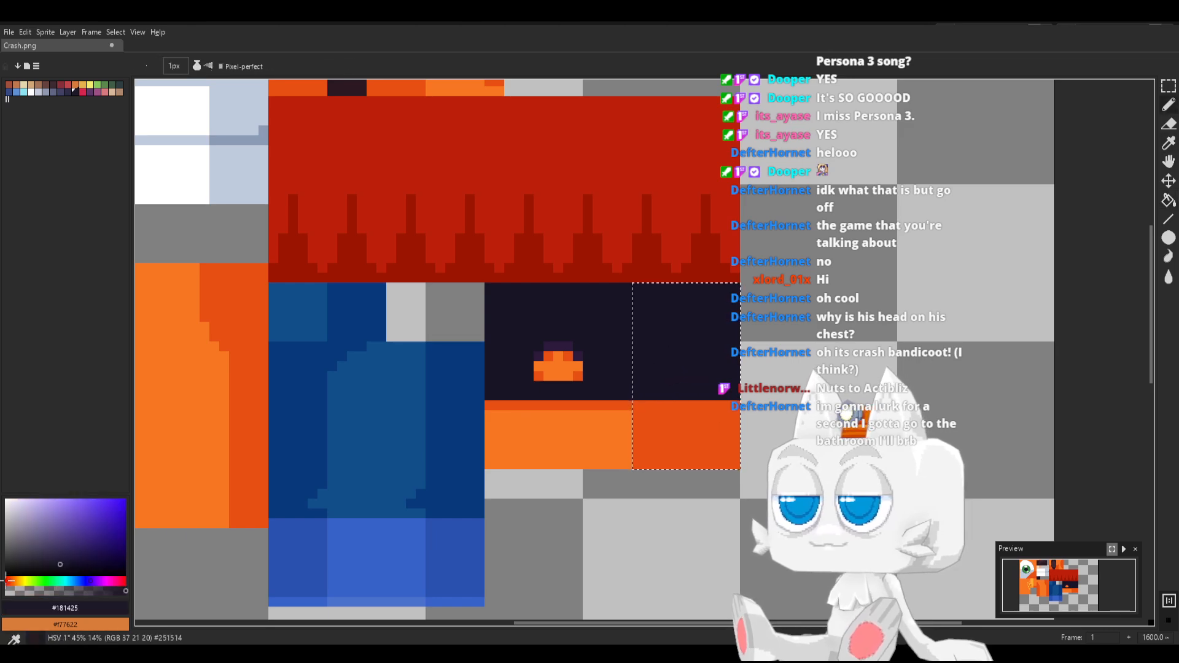
click(61, 572)
key(g)
click(687, 372)
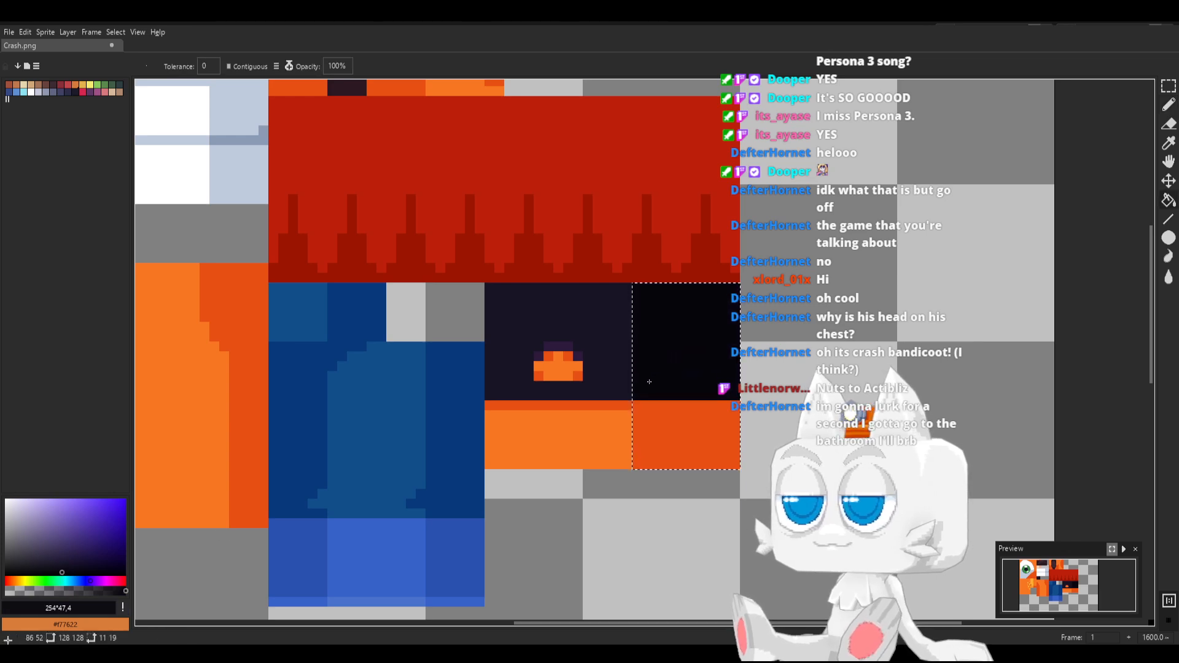
Darken #e75013 to HSV 14, 97, 82 and draw an 11 px line across the upper edge of the new block's orange band
key(b)
alt+click(665, 424)
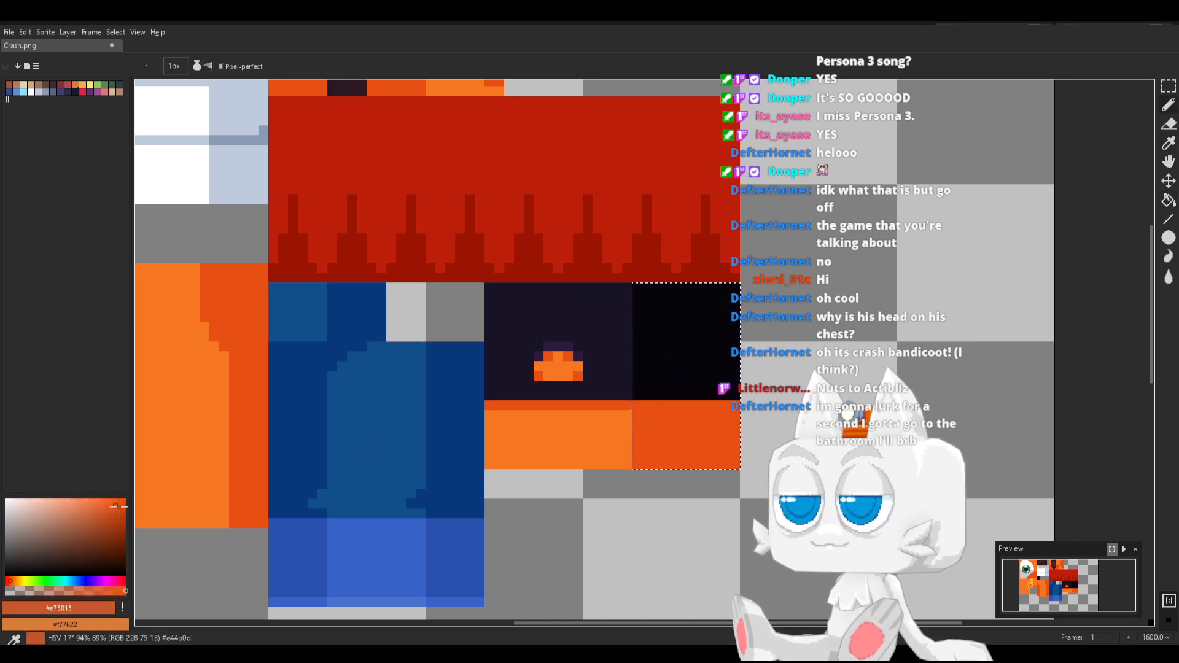
click(121, 512)
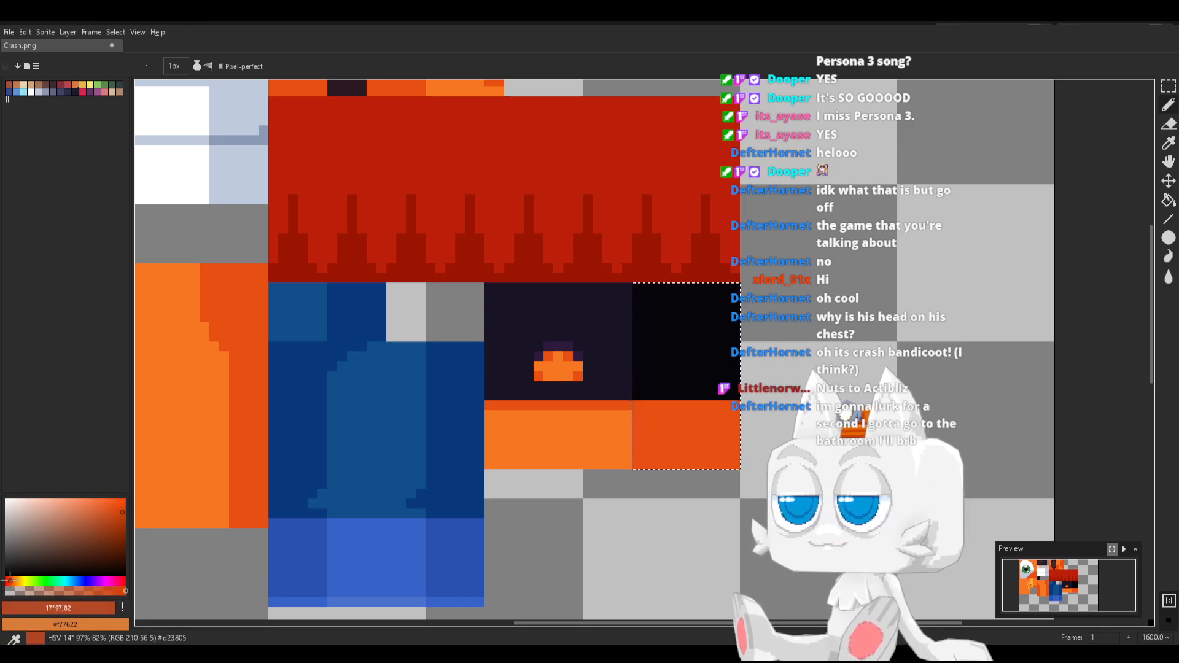
click(9, 580)
key(g)
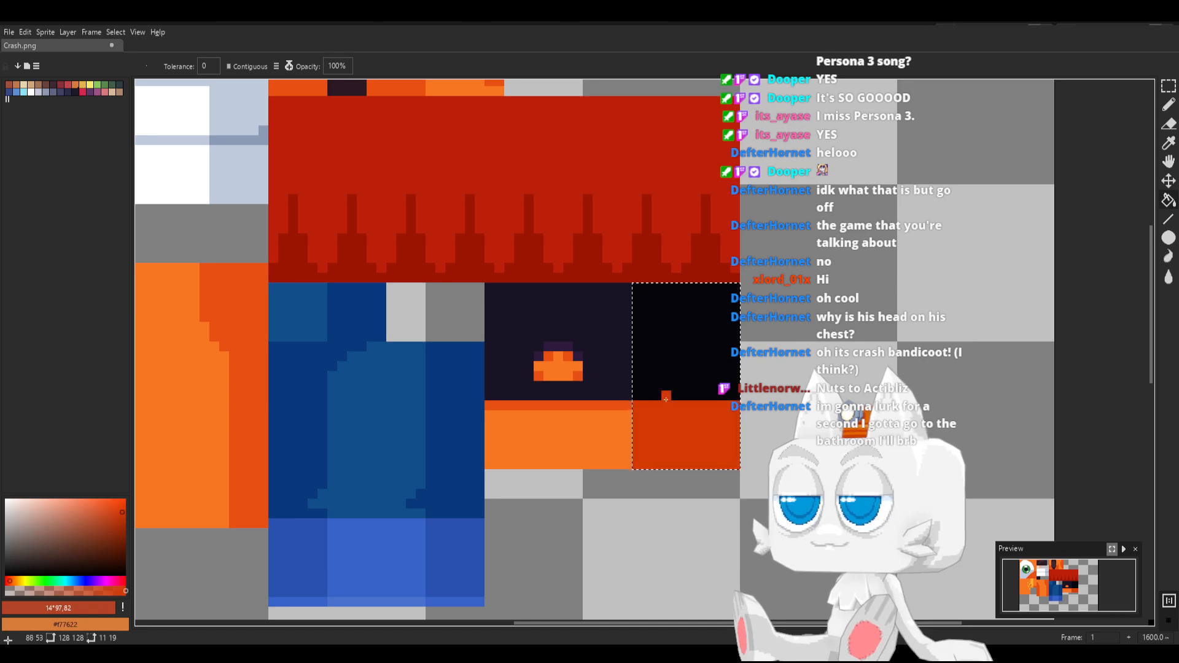
key(ctrl+z)
key(b)
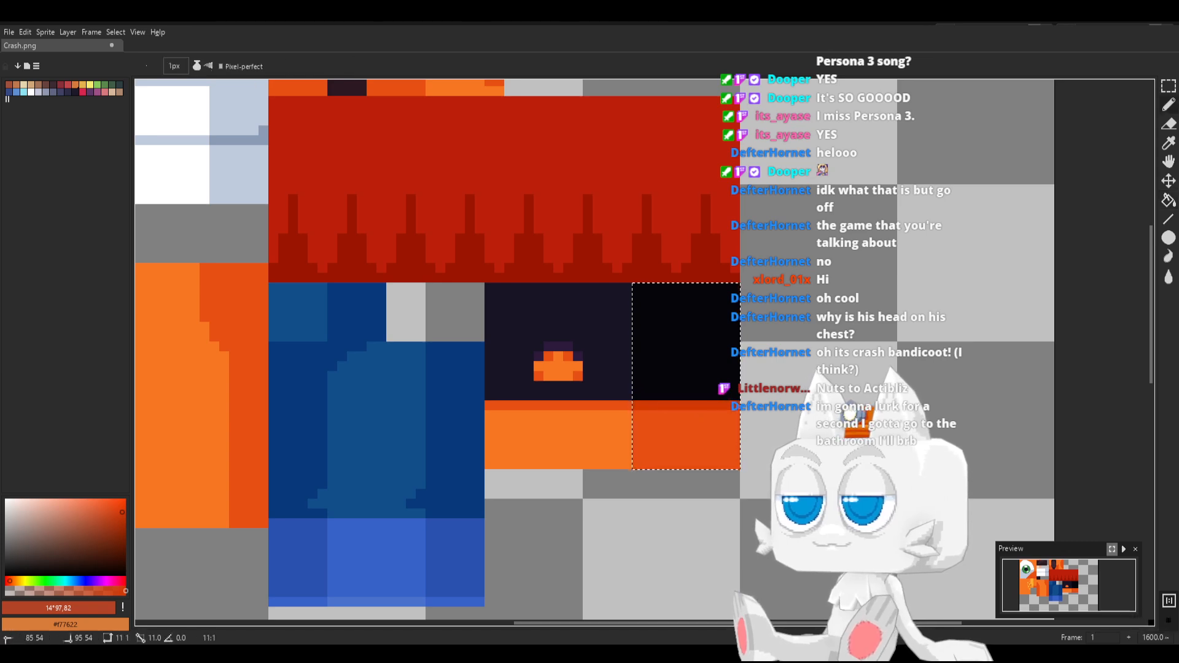
Clear the selection and save Crash.png
key(m)
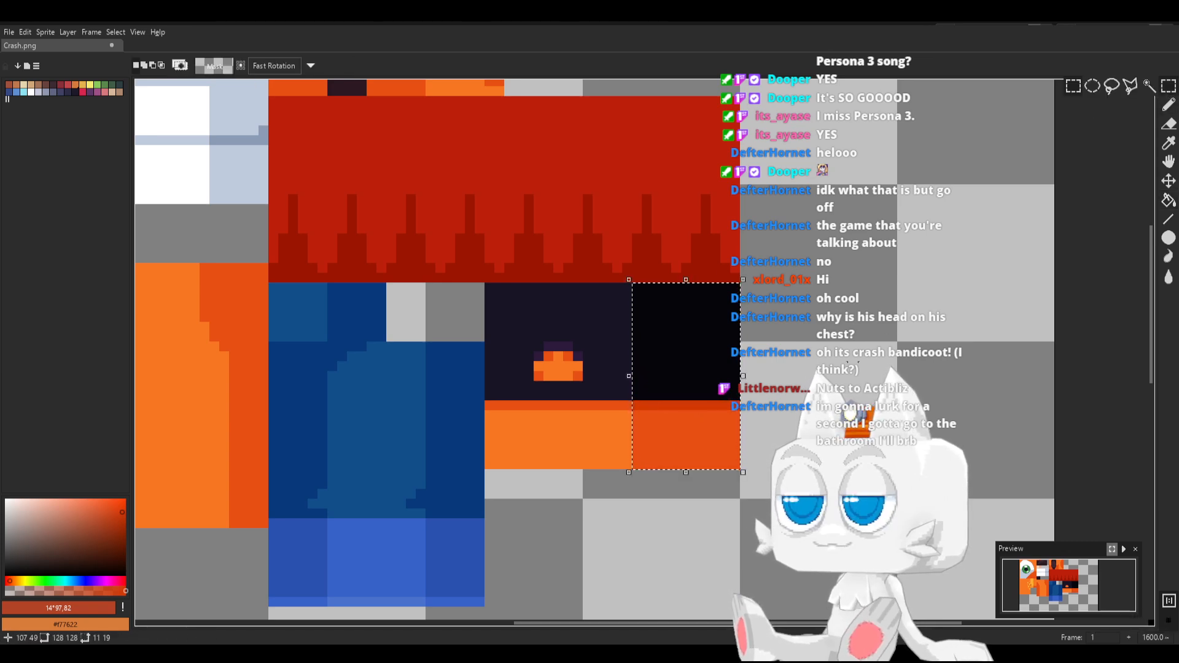
key(ctrl+d)
middle_drag(685, 365, 604, 394)
key(ctrl+s)
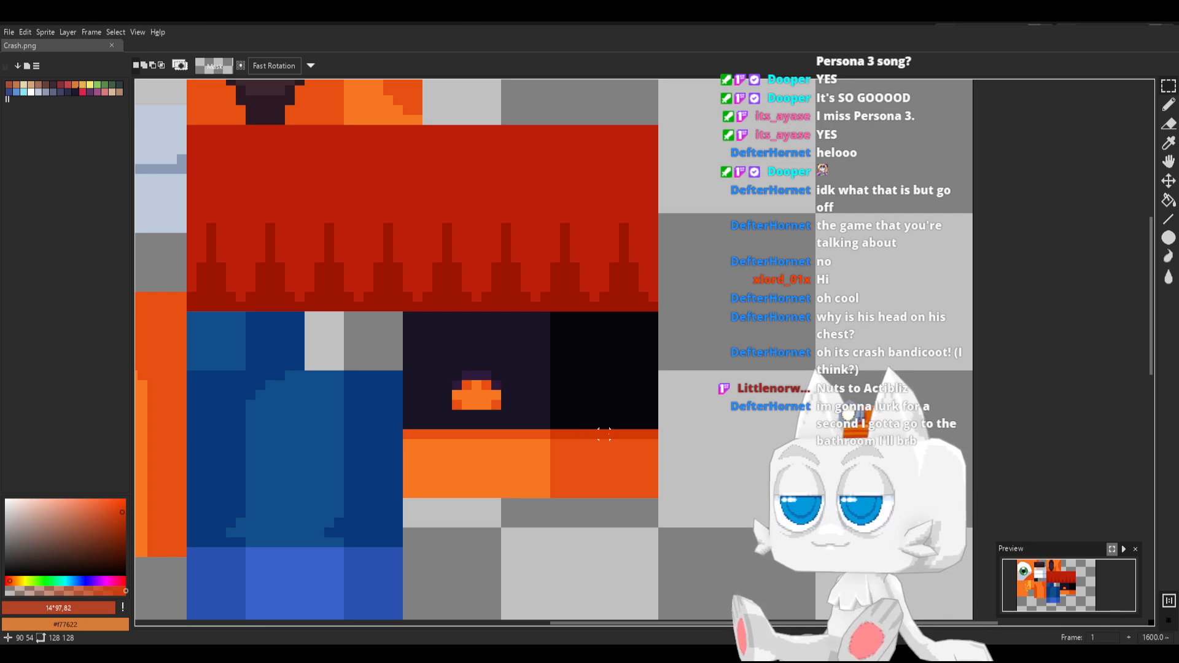
key(ctrl+s)
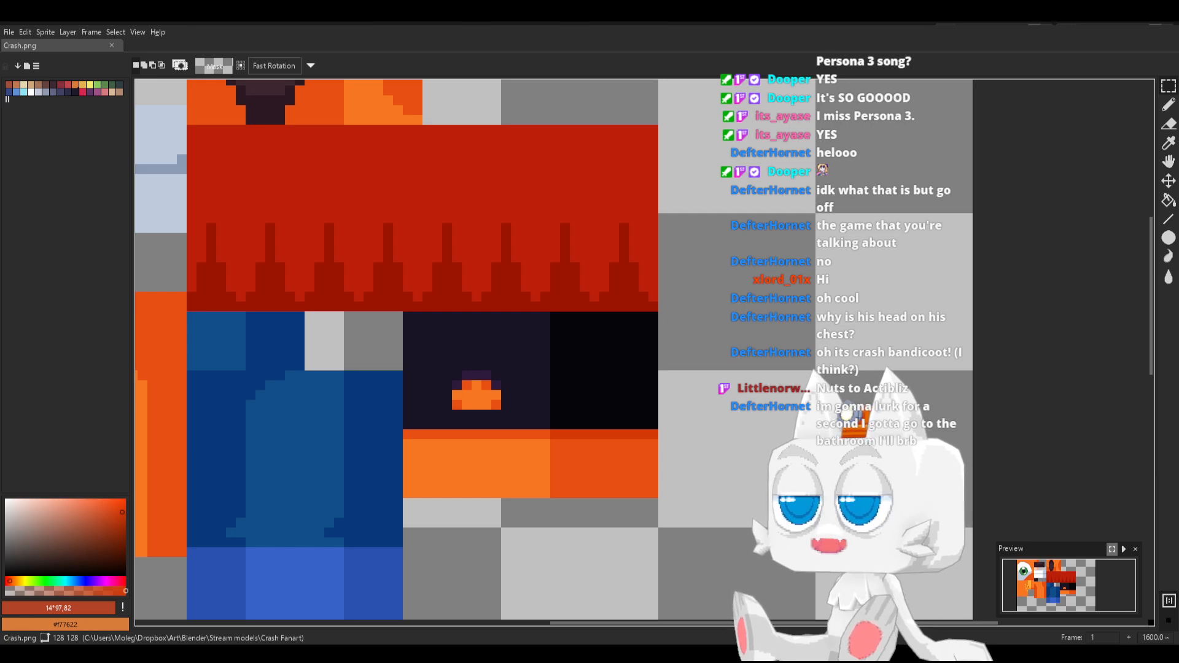
Switch to Blender, reload Crash.png, and move the large and small UV islands together onto the dark and orange blocks, around X 80.18, Y 75.56
key(alt+Tab)
click(345, 165)
scroll(203, 362, up, 1)
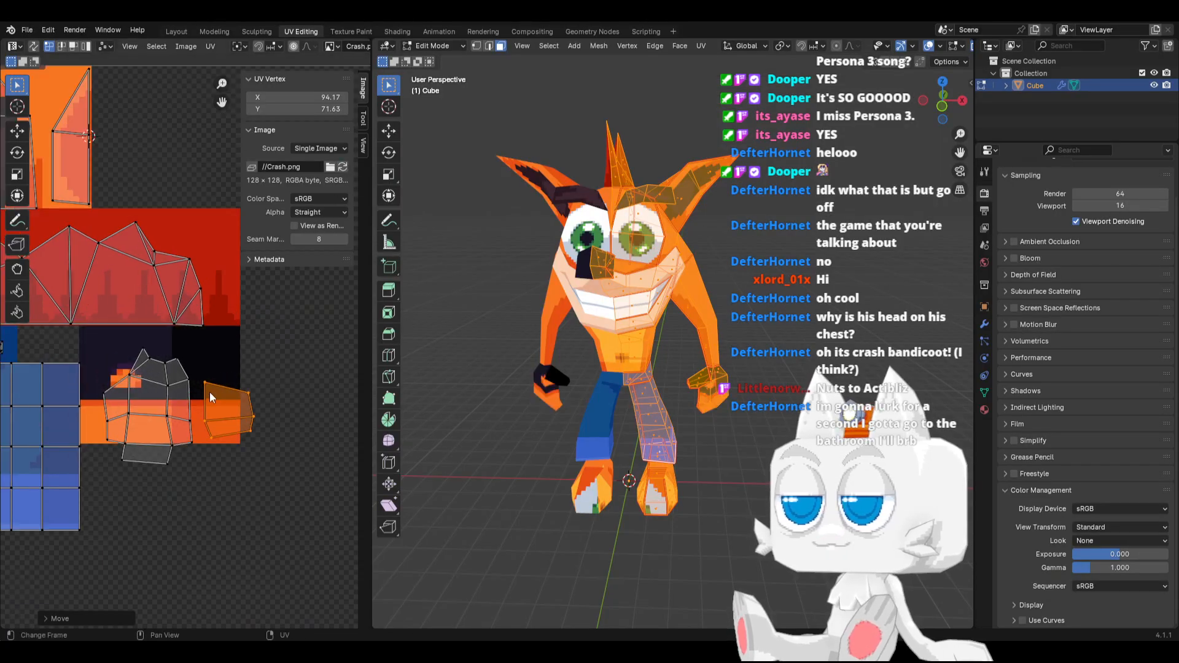
scroll(210, 392, up, 2)
drag(264, 504, 268, 504)
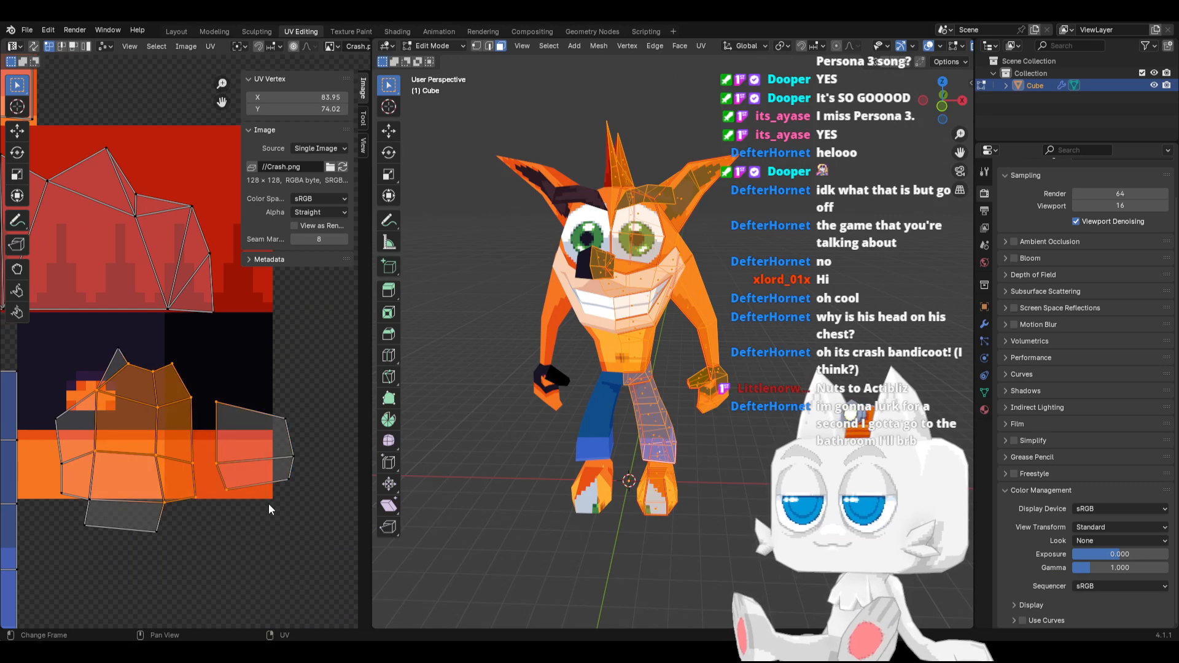
key(g)
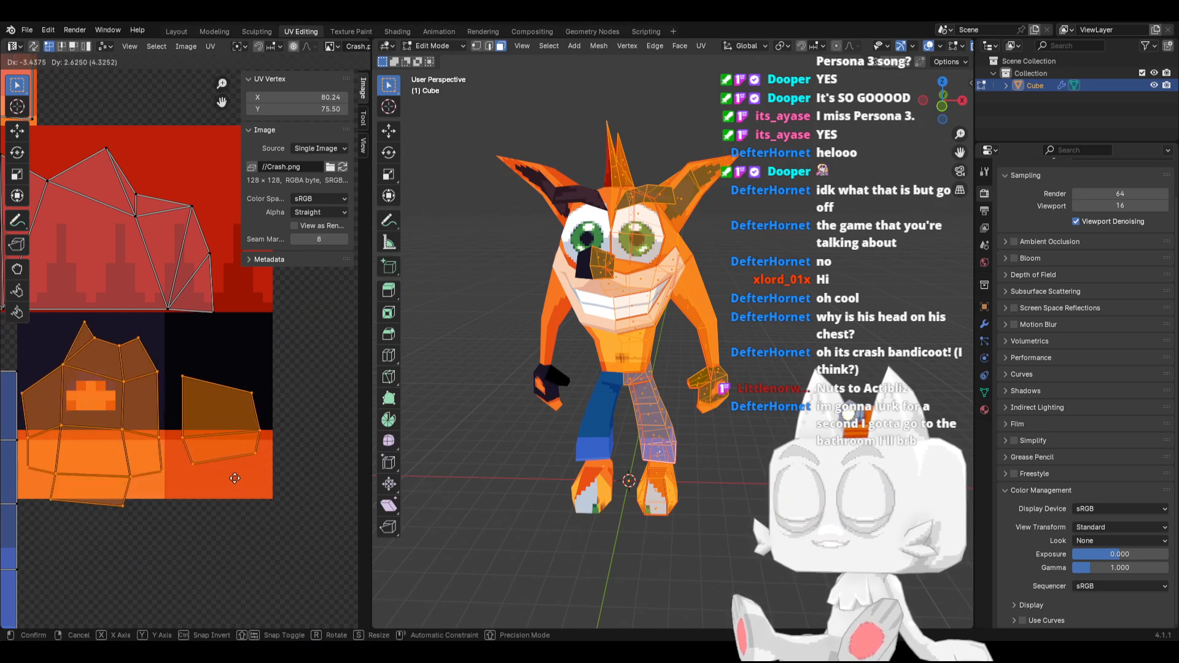
click(234, 477)
scroll(211, 457, up, 3)
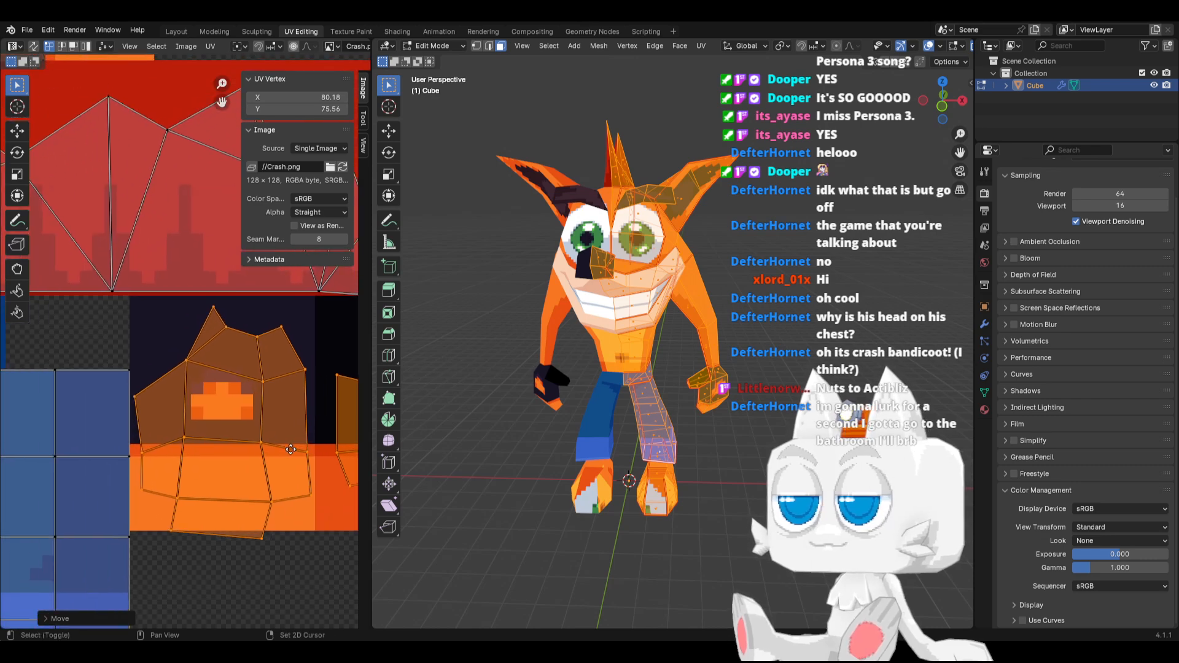
Flatten the large hand island's middle vertex row along Y and snap it to pixels at Y 74, on the dark-orange boundary
click(177, 436)
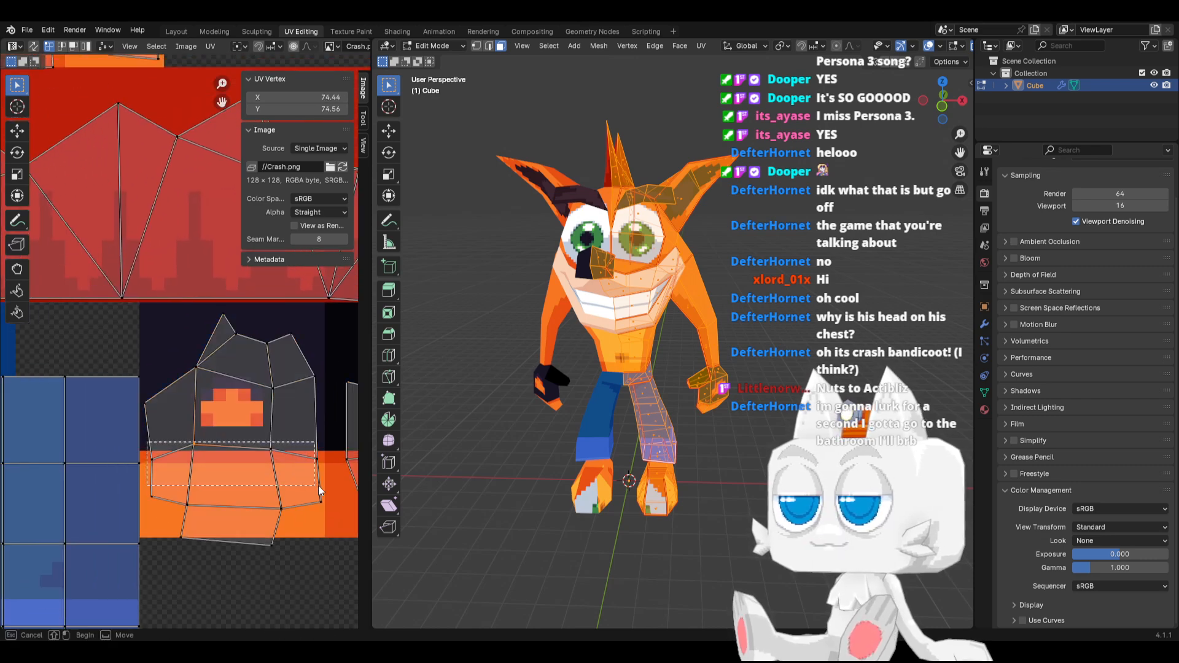
drag(326, 478, 326, 477)
scroll(326, 478, down, 1)
key(s)
key(y)
key(0)
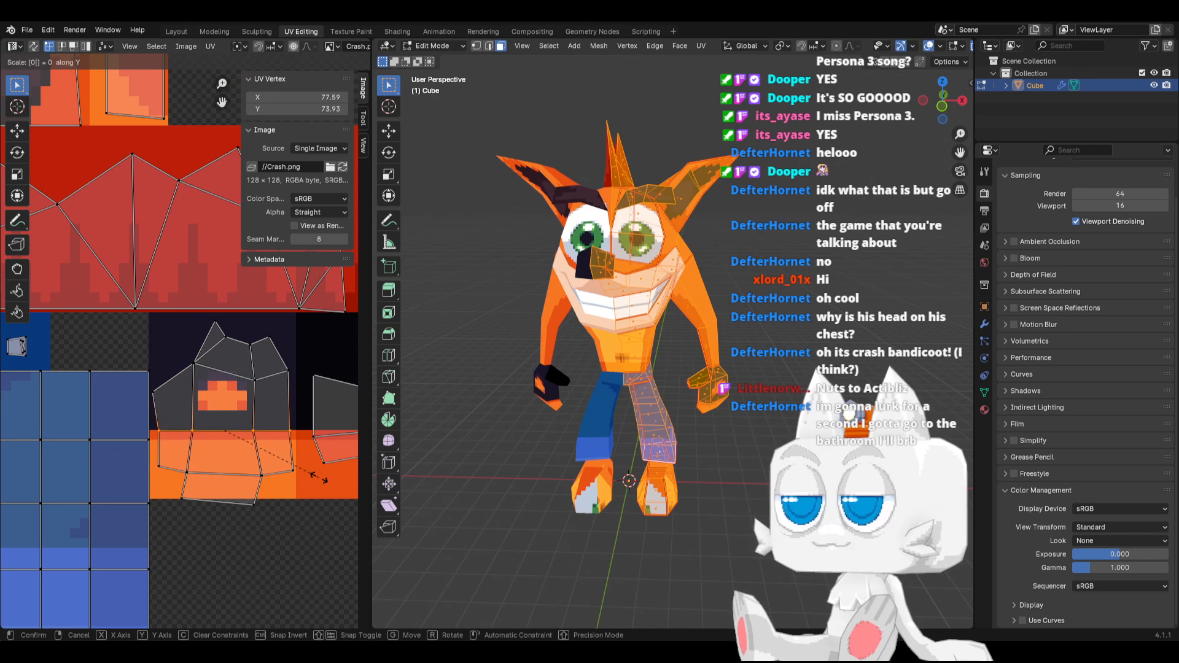
key(Return)
key(shift+s)
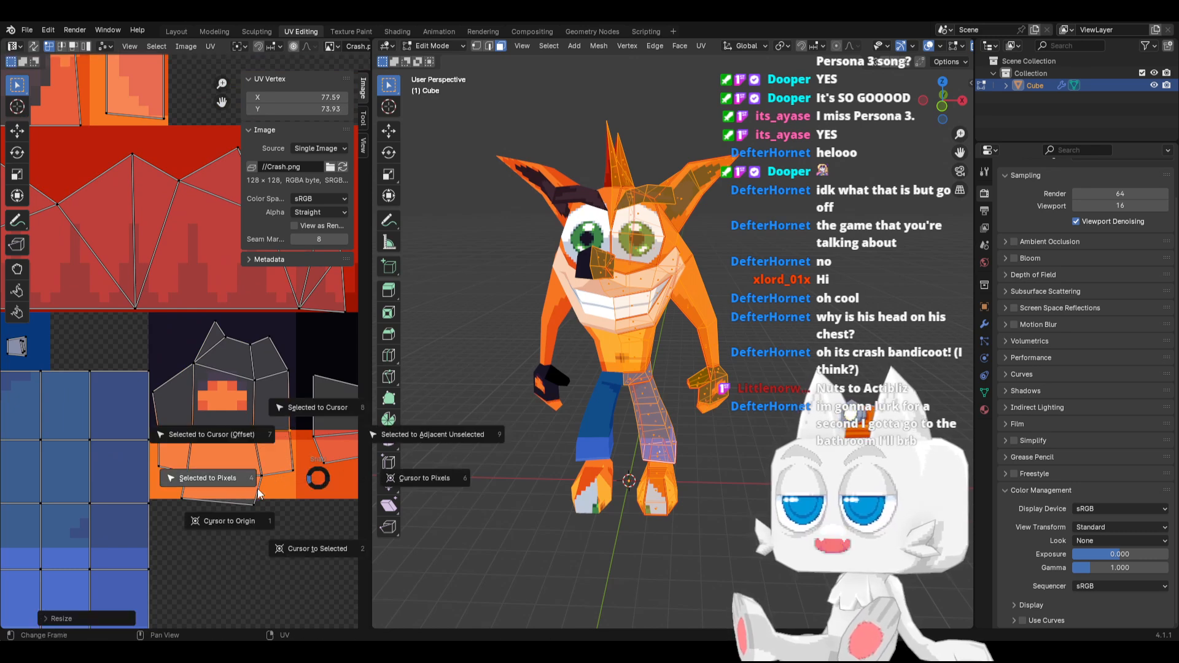
click(217, 487)
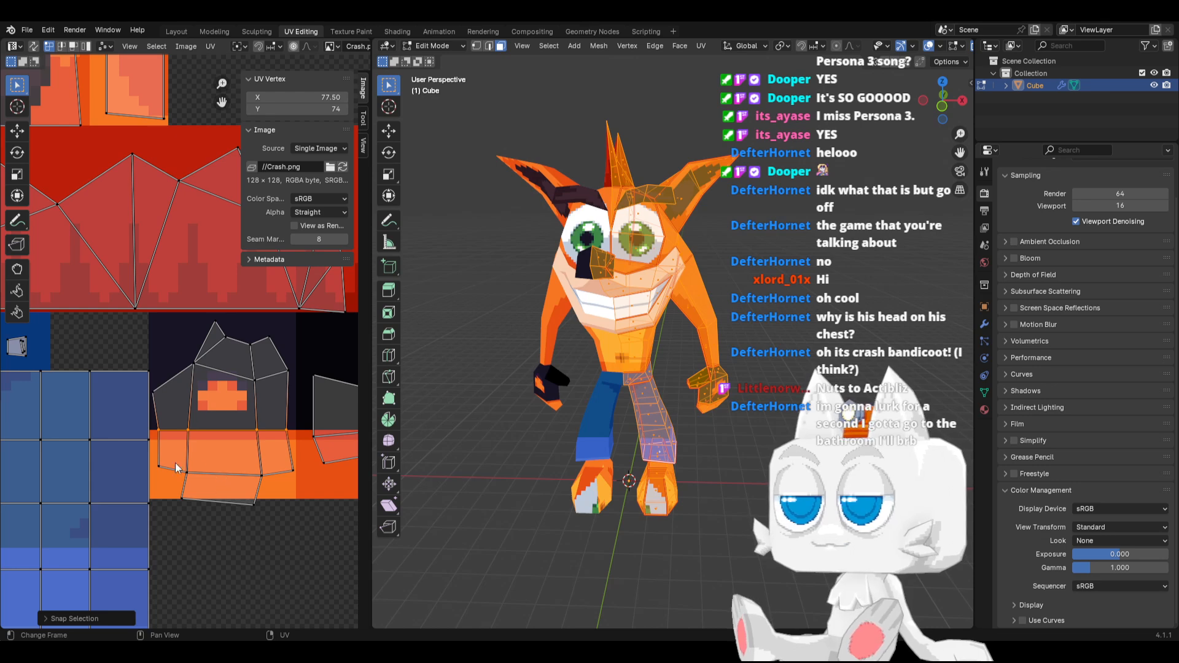
Level the vertex row below it along Y and snap it to pixels at Y 70 within the orange band
drag(151, 455, 296, 487)
key(s)
key(y)
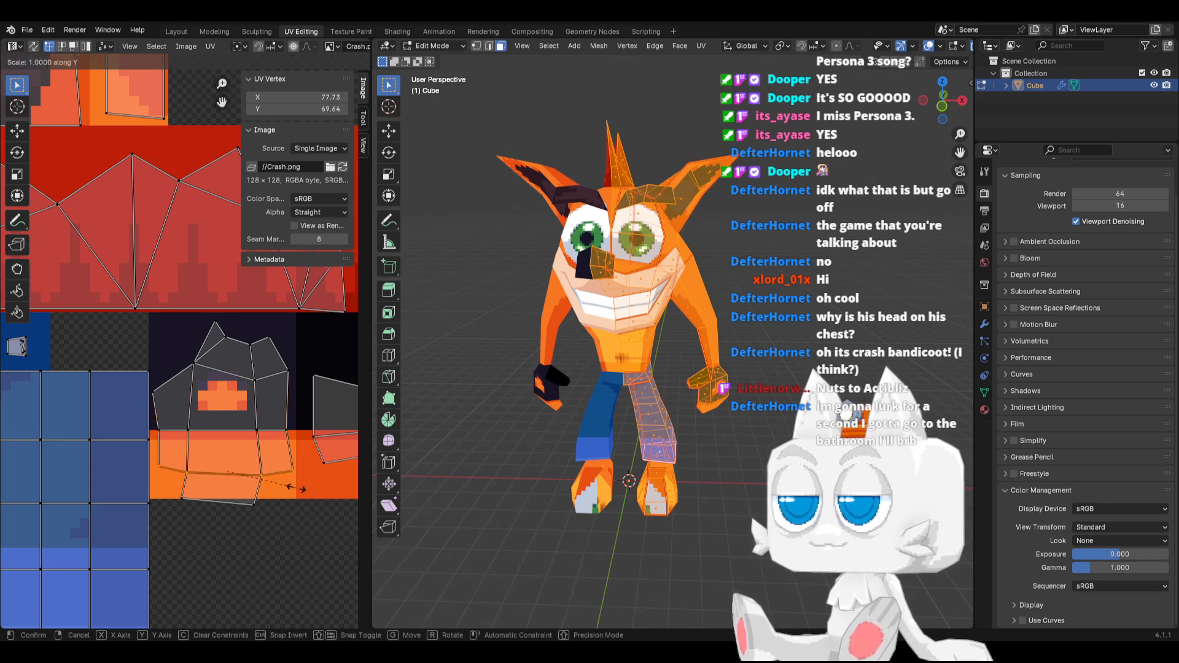
click(296, 487)
key(shift+s)
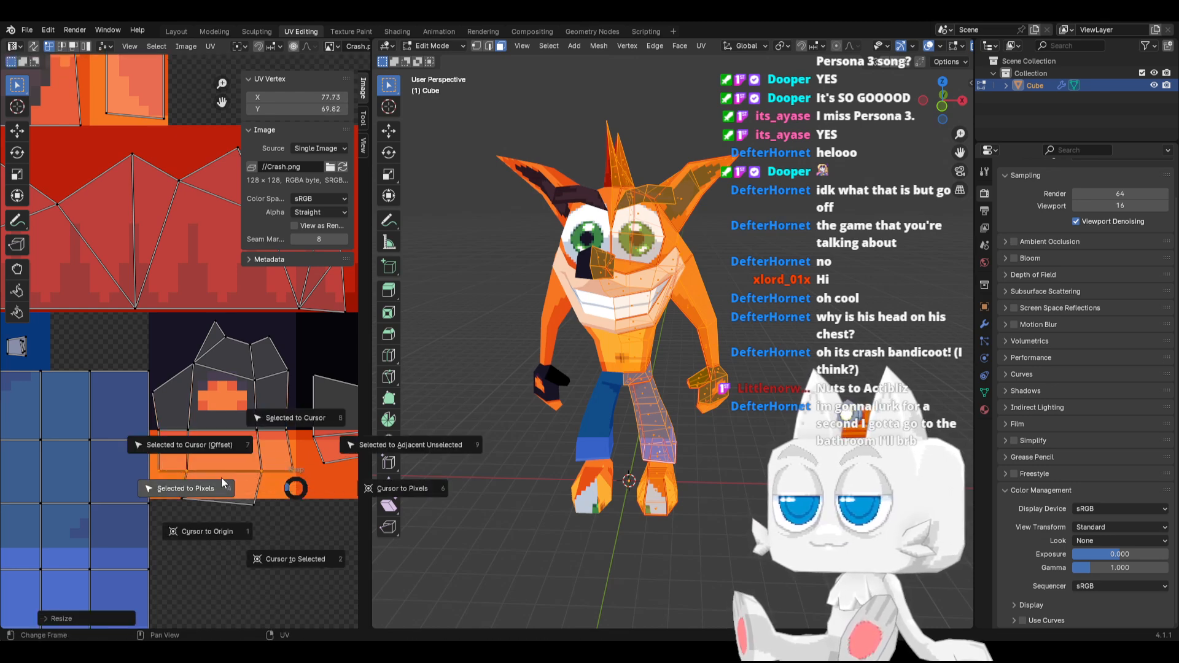
click(218, 480)
Square off the large island's lower corners, snapping the bottom edge to pixels and placing its left vertex at X 74, Y 67
drag(278, 457, 311, 485)
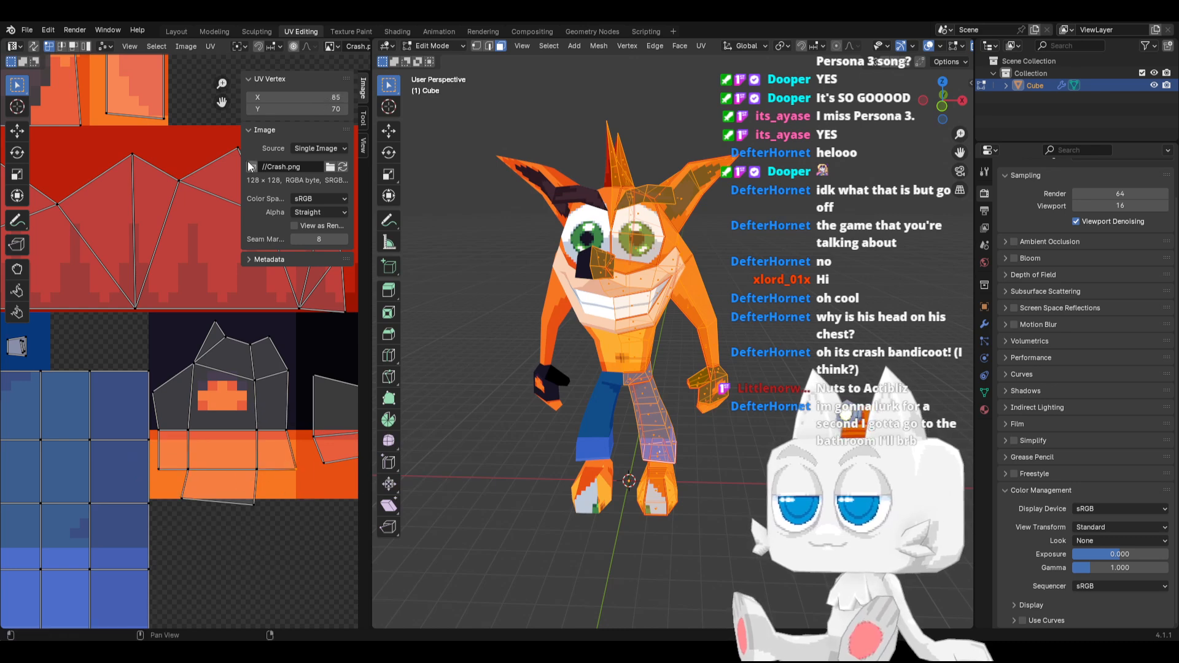
click(251, 97)
drag(178, 492, 271, 520)
key(shift+s)
click(210, 526)
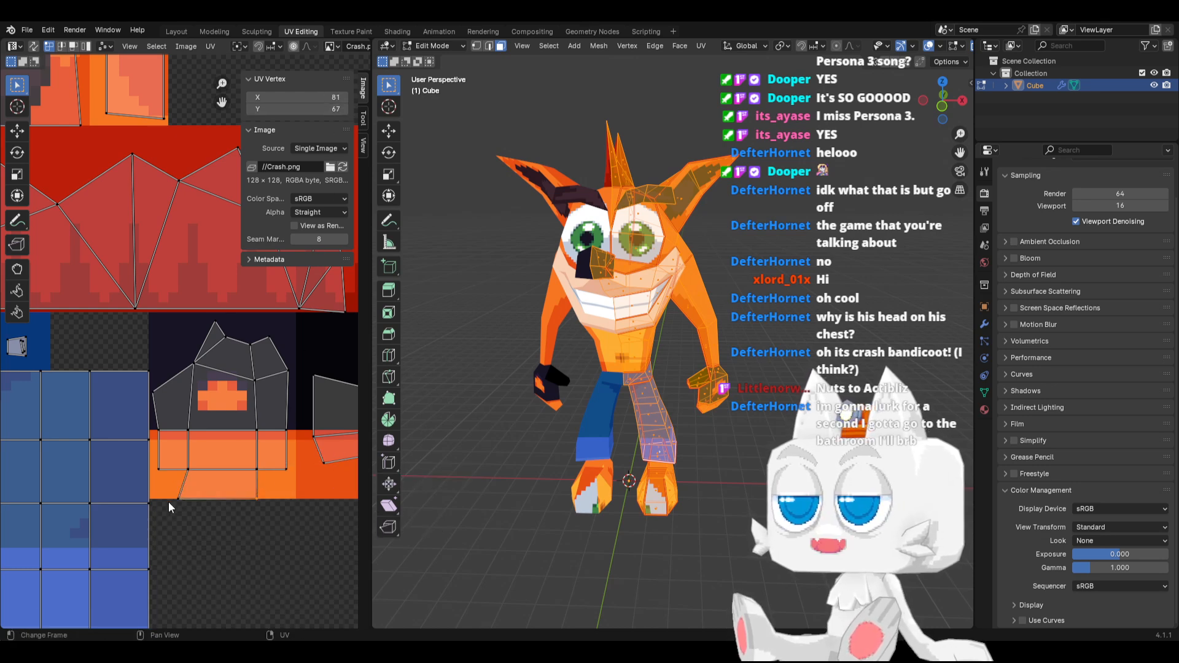
drag(166, 491, 219, 530)
click(345, 98)
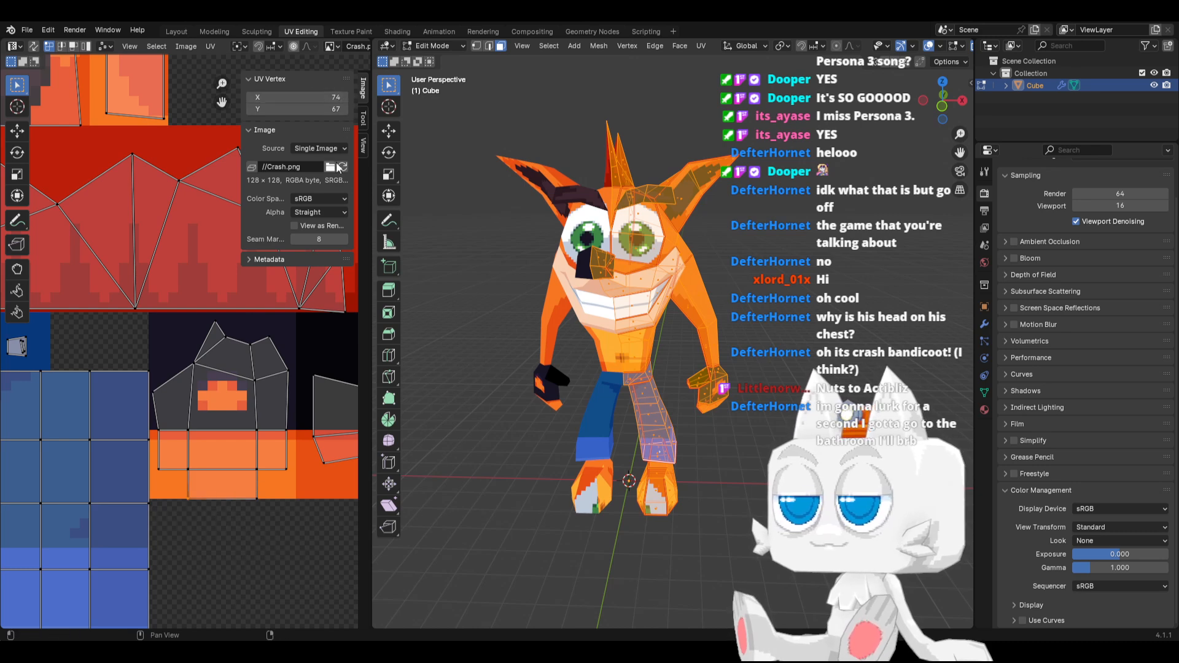
Lower the vertex at the upper left of the orange patch and snap it to pixels at X 74, Y 79
middle_drag(260, 411, 200, 434)
scroll(723, 399, up, 2)
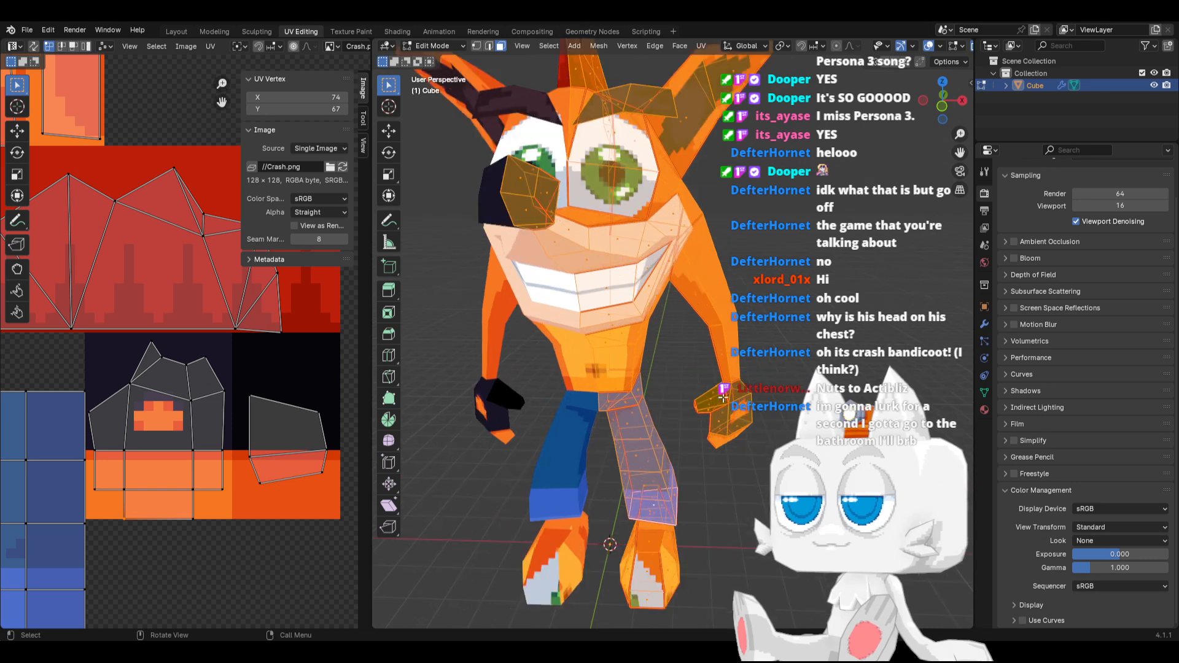
middle_drag(723, 401, 657, 389)
click(130, 385)
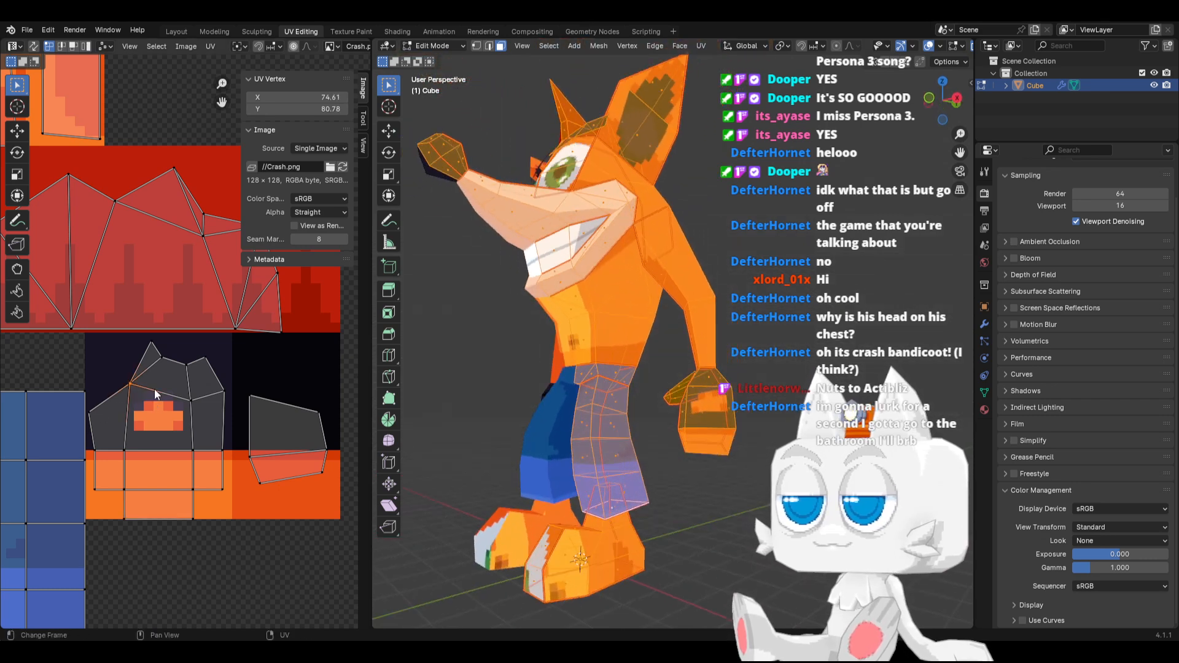
click(250, 109)
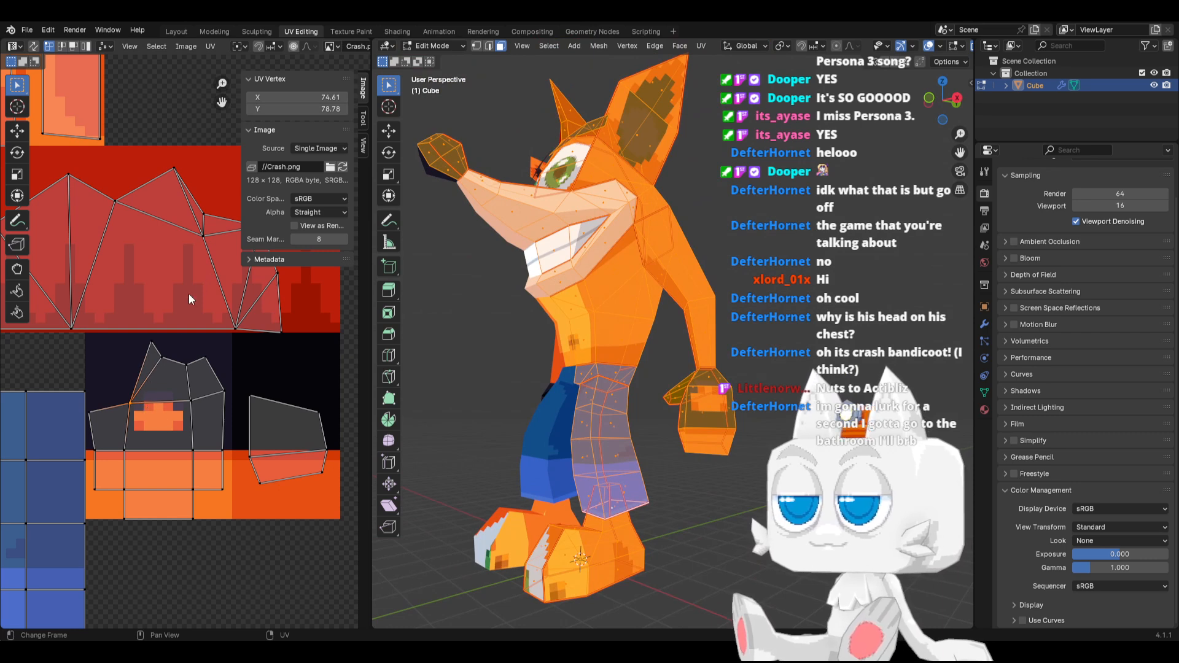
key(g)
key(x)
click(155, 393)
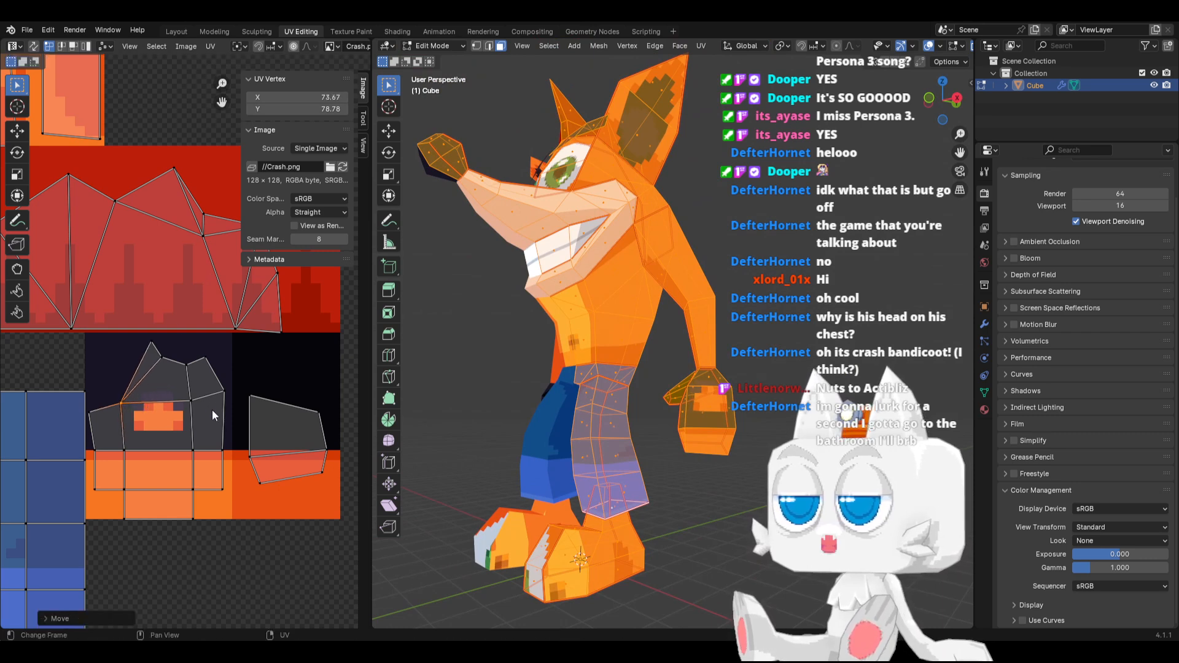
key(shift+s)
click(102, 404)
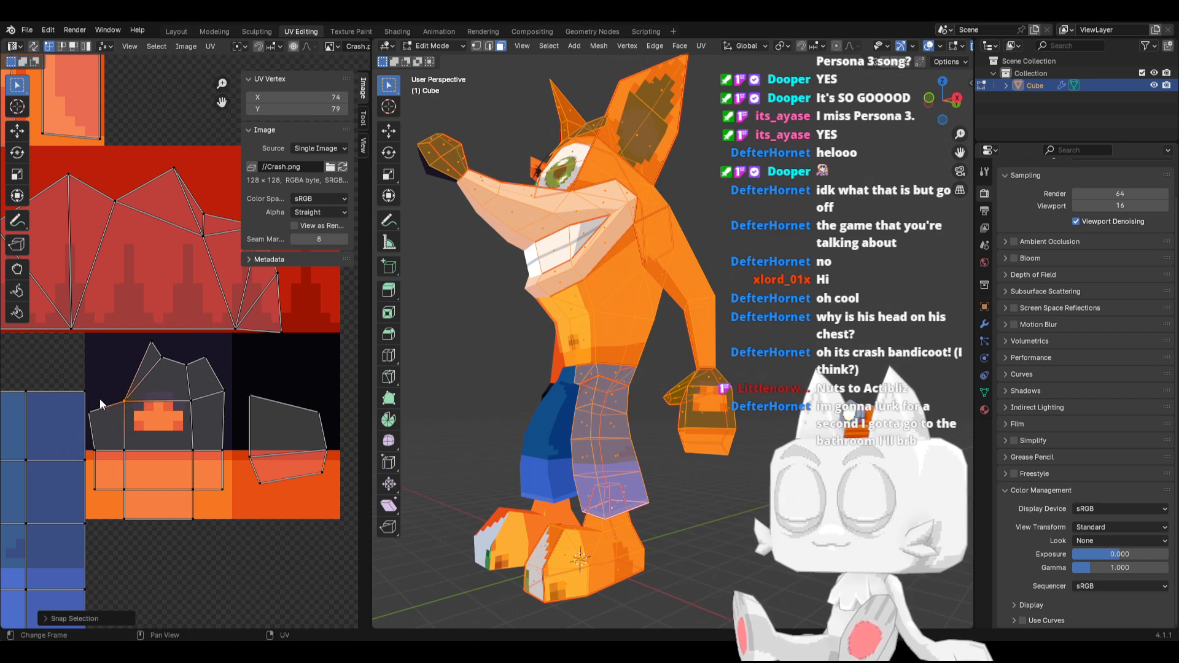
Rotate and reposition the large island's top vertices, compress them along Y and snap them to pixels around X 78, Y 84.67
drag(122, 336, 213, 377)
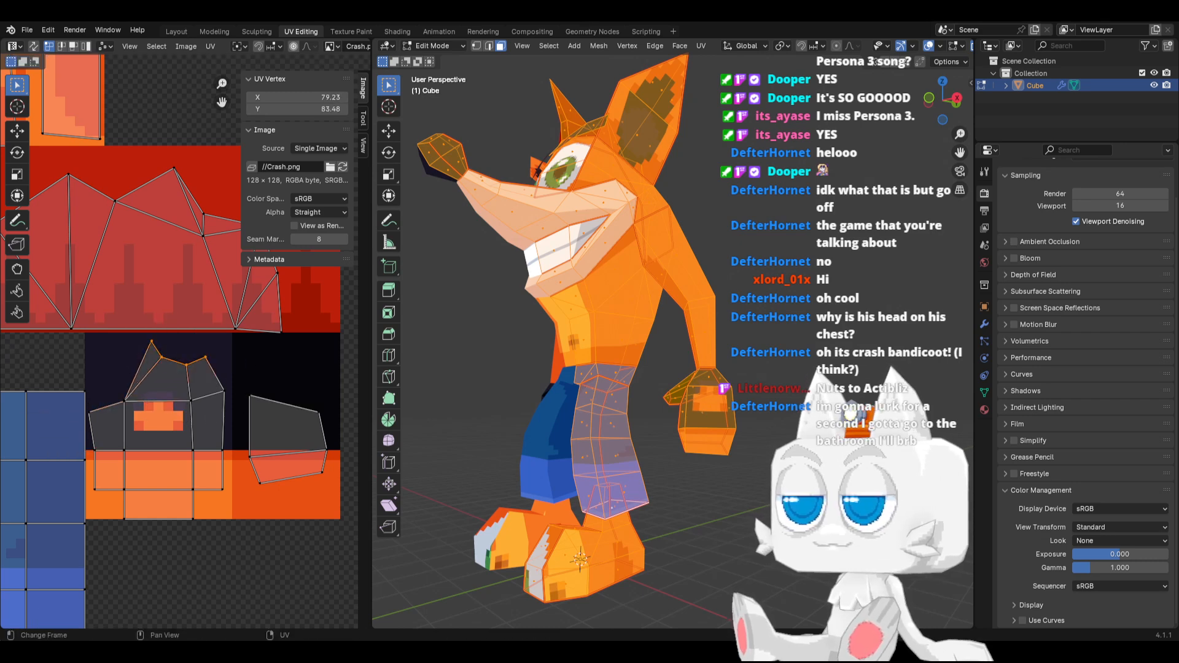
key(r)
click(223, 339)
key(g)
click(209, 326)
key(s)
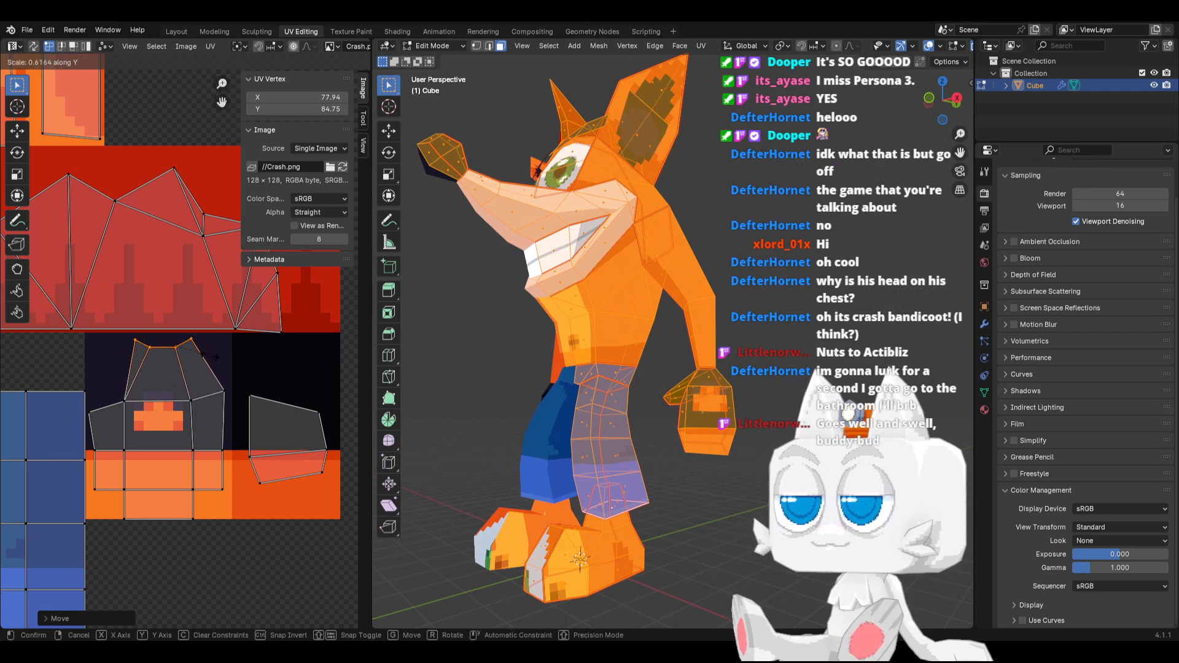
click(211, 361)
key(shift+s)
click(136, 365)
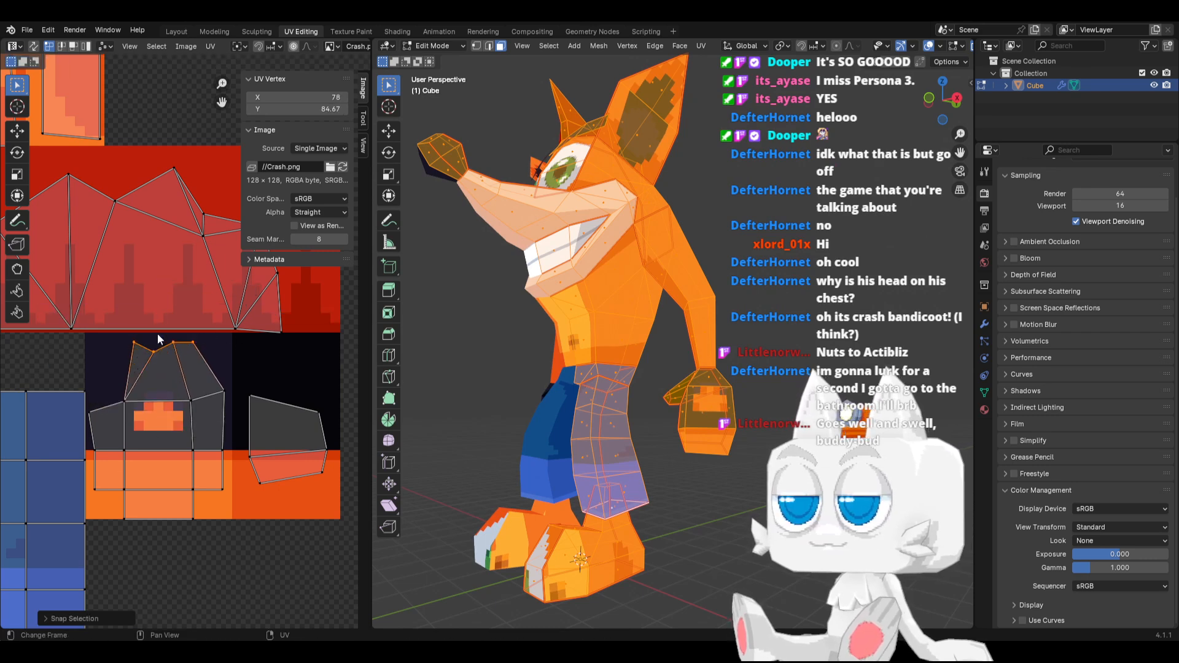
Lower the top edge's right-hand vertices along Y and snap them to pixels
drag(157, 333, 208, 356)
key(g)
key(y)
click(209, 365)
key(shift+s)
click(209, 367)
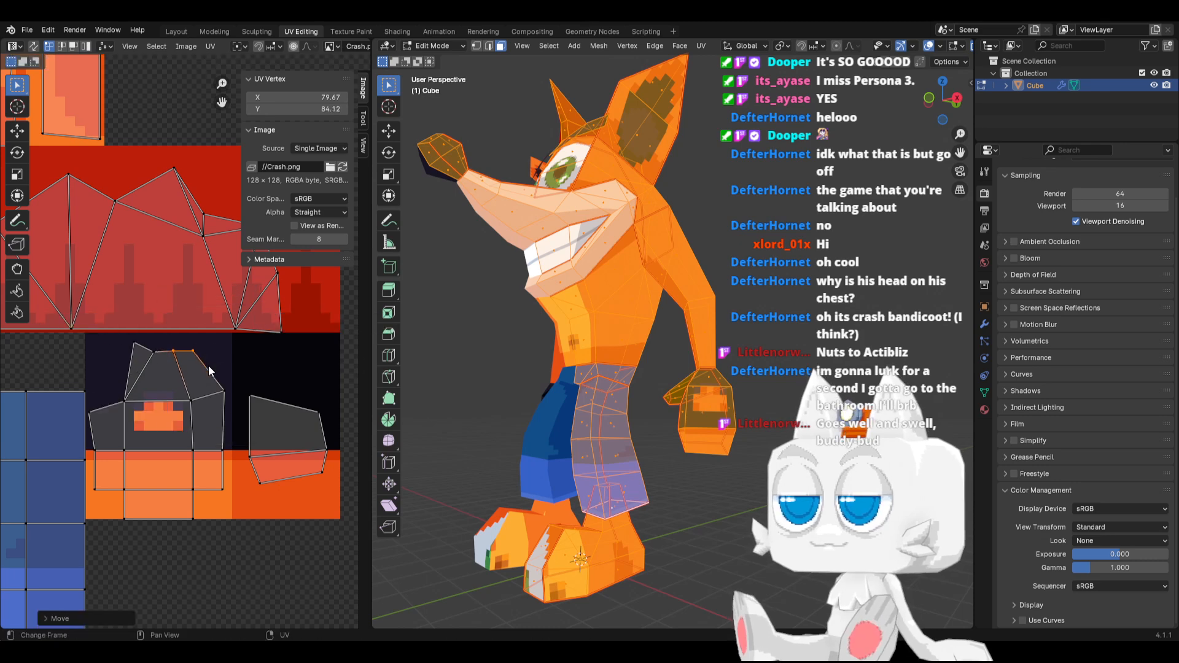
key(shift+s)
click(162, 370)
Move the top edge's remaining left-hand vertices level with the others and snap them to pixels
key(g)
drag(114, 338, 186, 369)
click(136, 362)
key(shift+s)
click(99, 362)
Shift the top edge's two middle vertices along X and spread them apart around X 77.56, Y 84
key(g)
key(x)
click(182, 370)
key(s)
key(x)
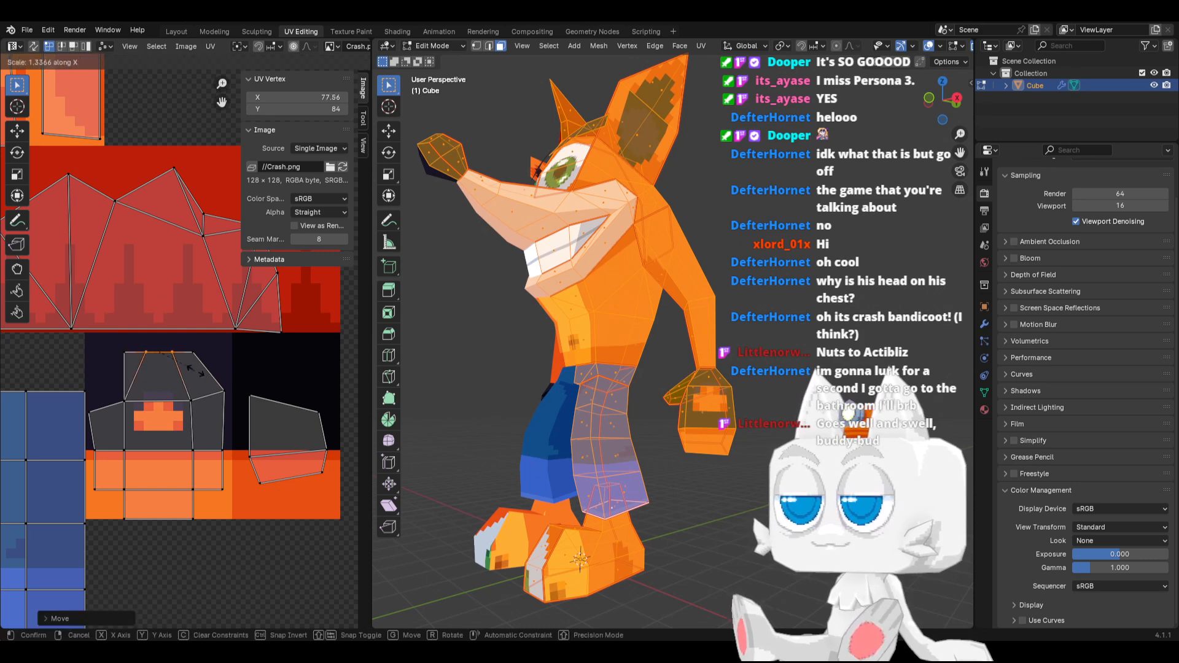
click(208, 368)
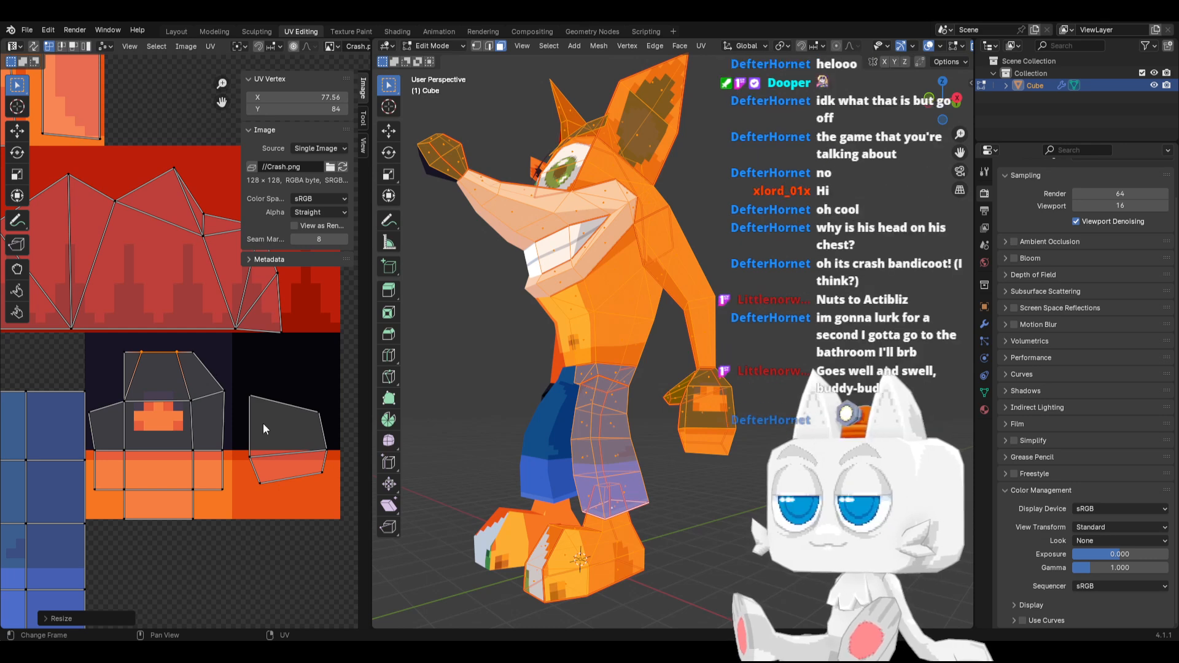
Move the small hand island's left-hand vertices slightly and snap them to pixels
middle_drag(722, 451, 476, 442)
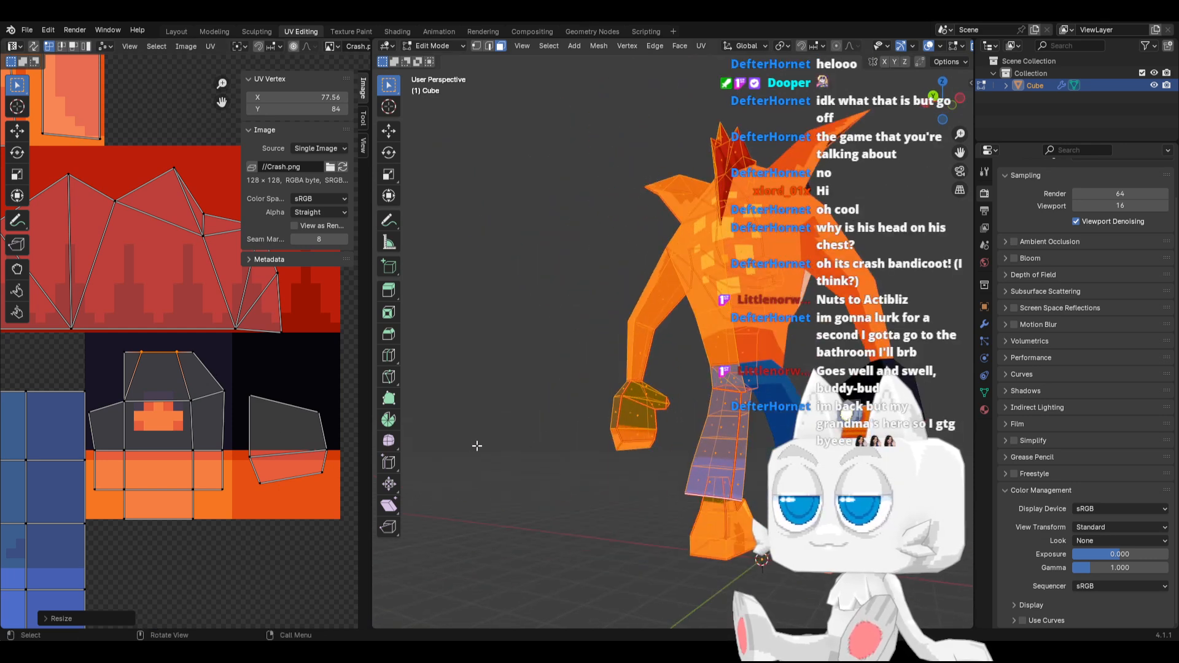
scroll(249, 454, up, 1)
drag(244, 452, 291, 533)
key(g)
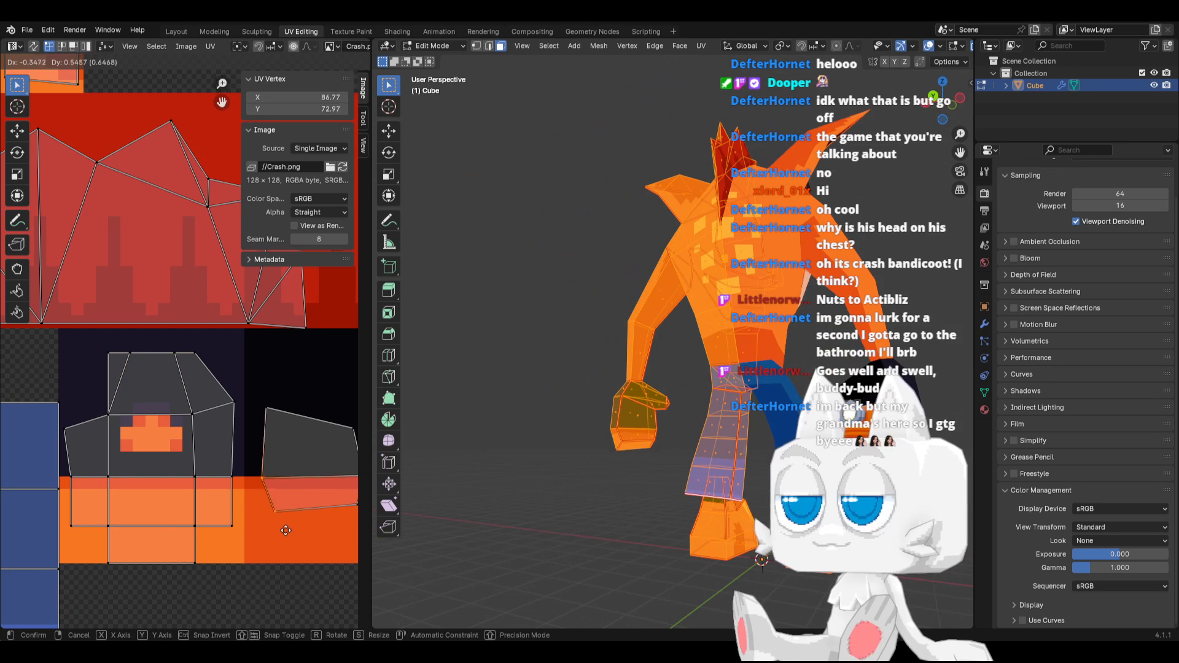
click(287, 529)
key(shift+s)
click(207, 530)
Flatten the small island's lower edge by scaling it to 0 along Y
middle_drag(258, 506, 216, 500)
drag(219, 491, 325, 512)
key(s)
key(y)
click(307, 512)
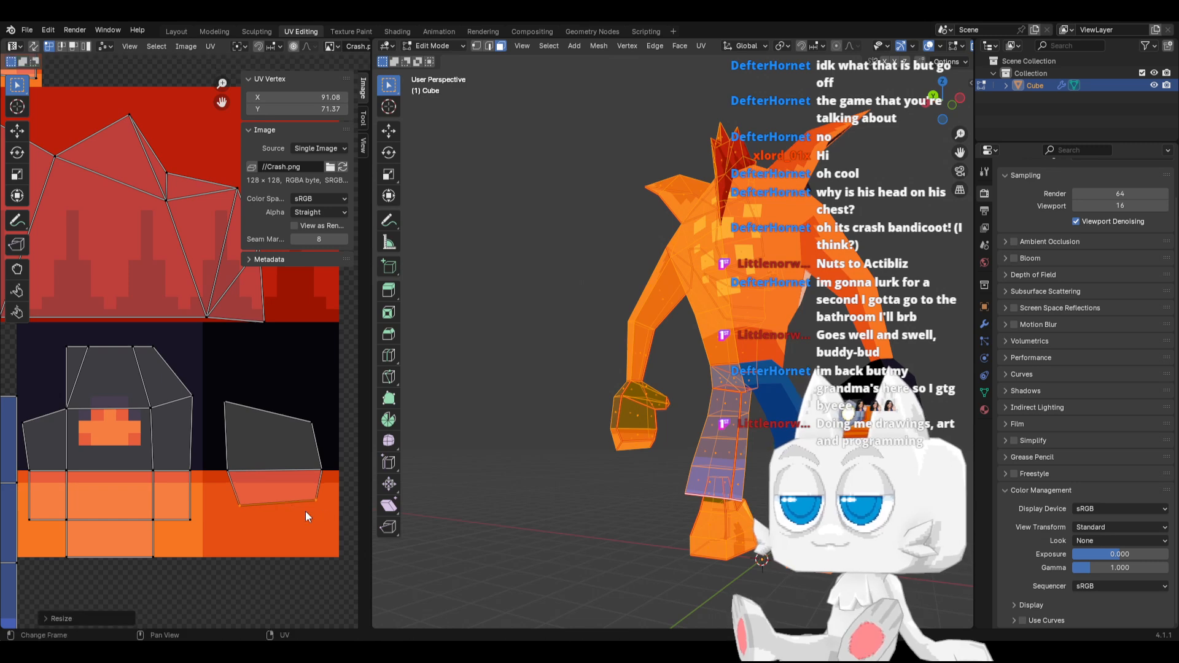
key(s)
key(y)
key(0)
key(Return)
Move the small island's lower edge down along Y and snap it to pixels at X 91, Y 70
key(g)
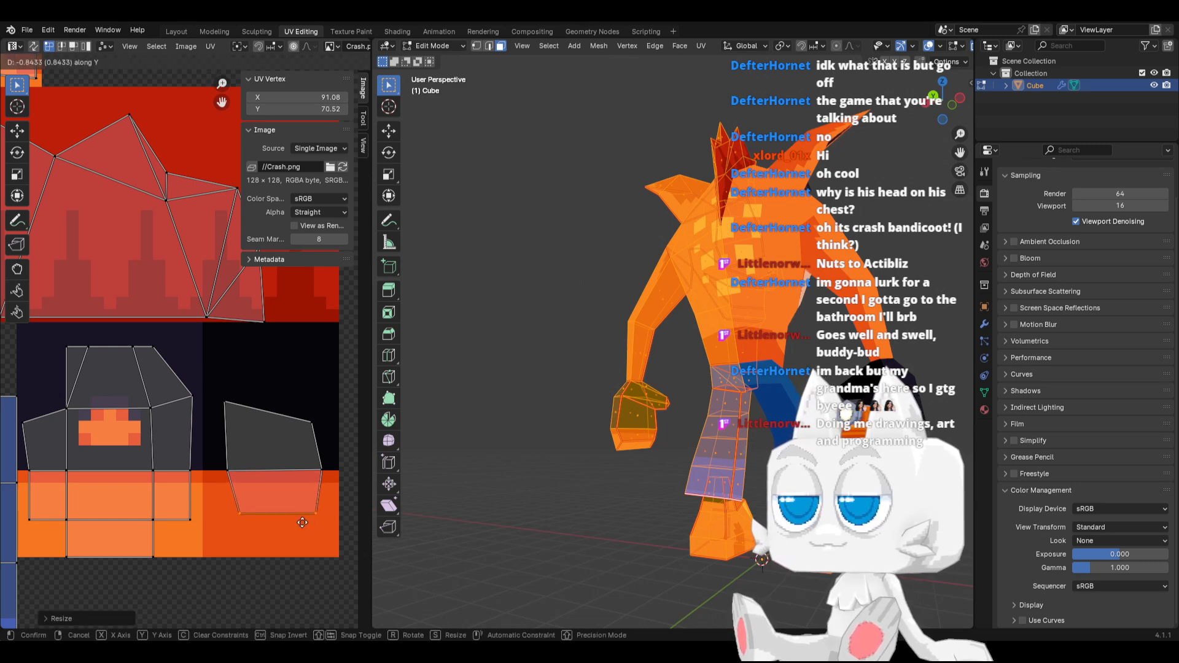
click(305, 527)
key(shift+s)
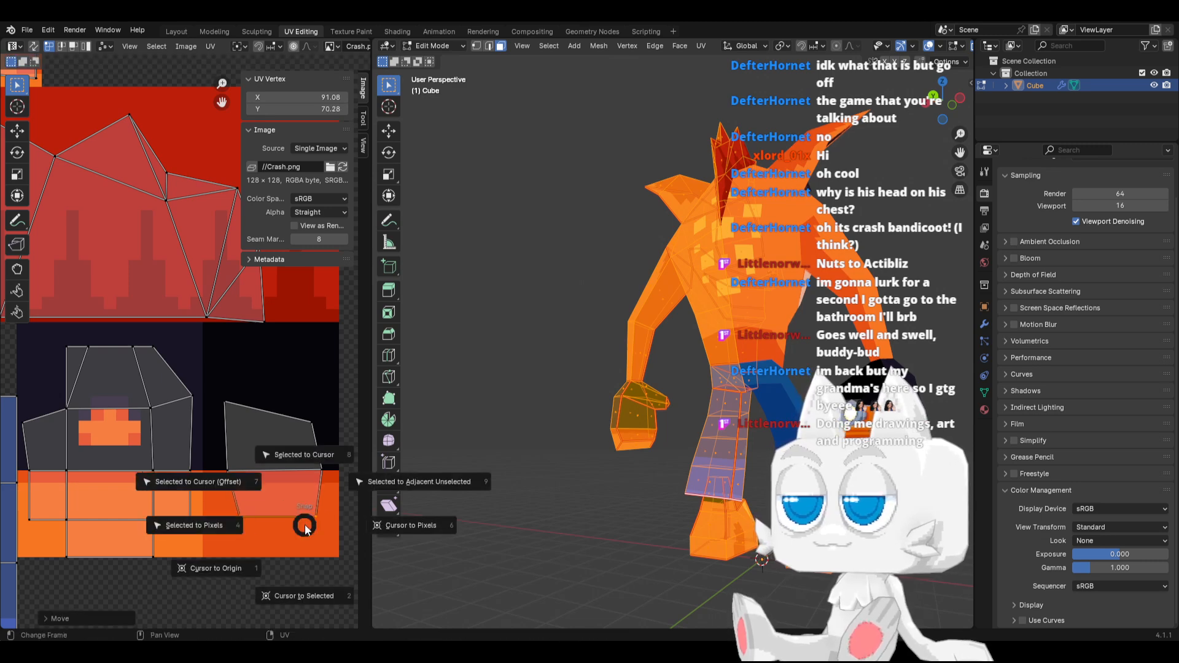
click(208, 522)
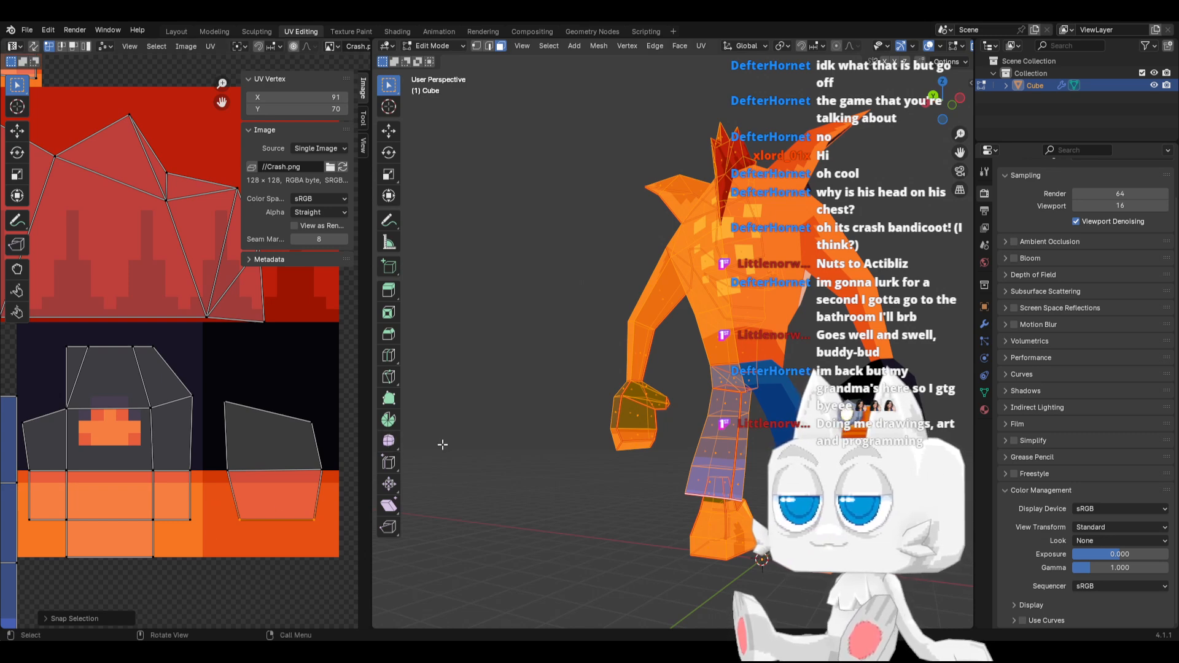
Examine the textured hand on the model from behind, the front and the side
middle_drag(649, 429, 699, 430)
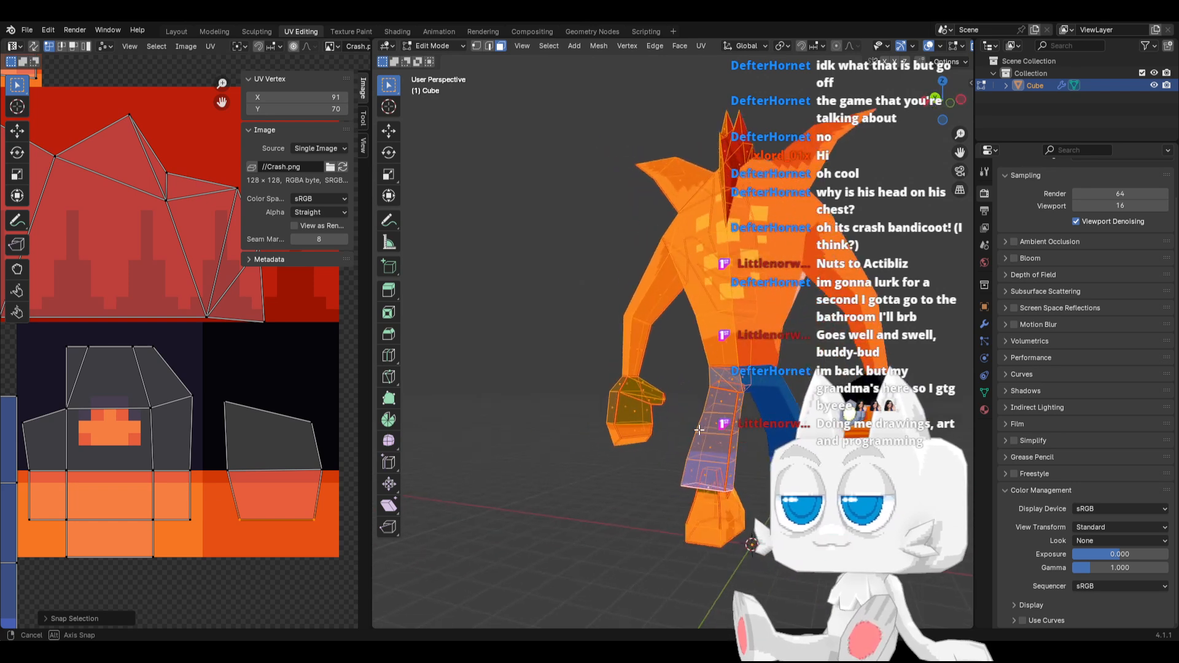
key(Tab)
key(Tab)
middle_drag(640, 456, 406, 468)
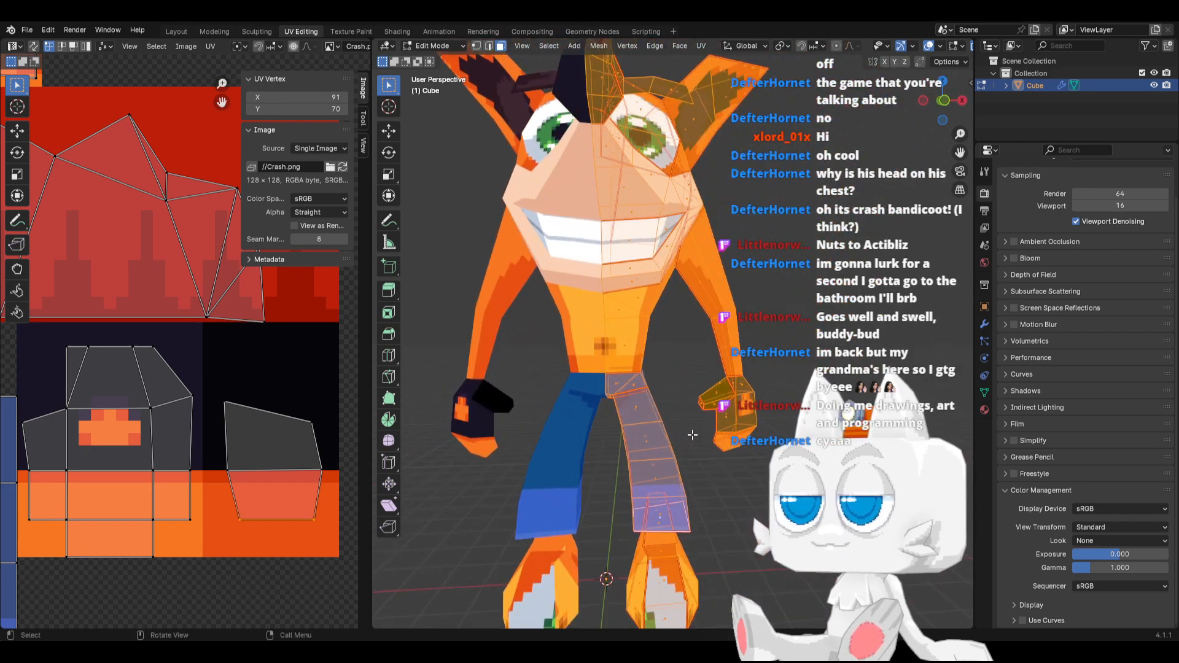
scroll(693, 435, up, 1)
mouse_move(699, 442)
middle_down()
mouse_move(642, 433)
mouse_move(705, 423)
middle_up()
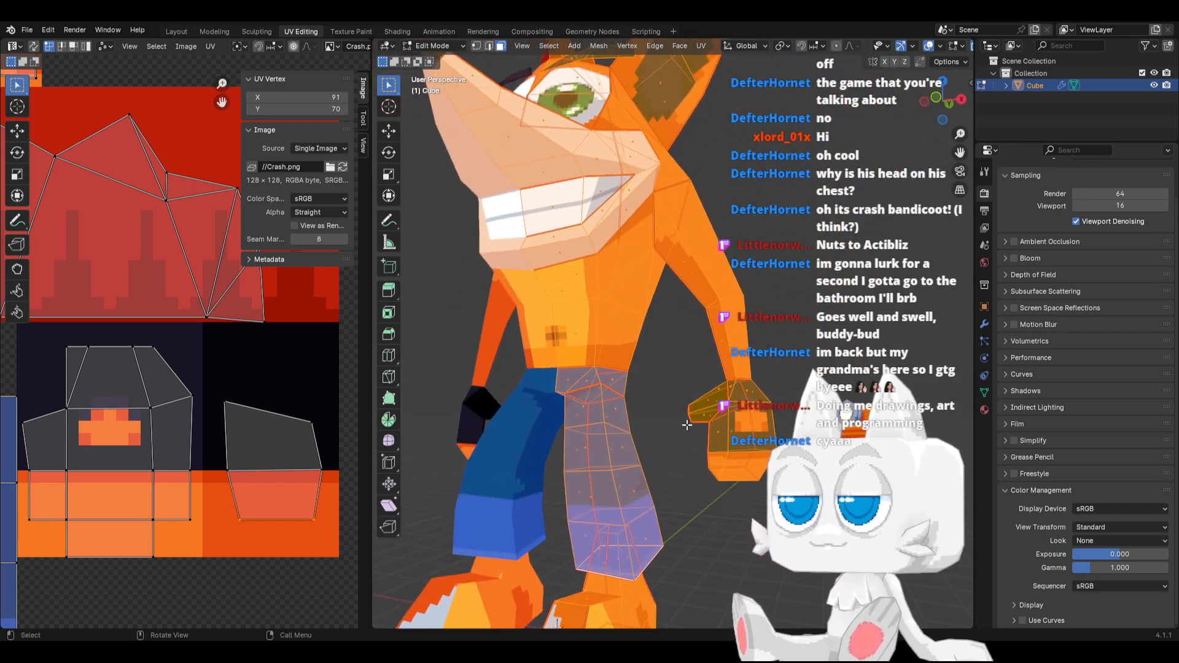
key(Tab)
key(Tab)
Select the thumb's linked faces bounded by seams and move their UV island beside the near-black block, around X 98.89, Y 77.67
click(704, 416)
key(ctrl+l)
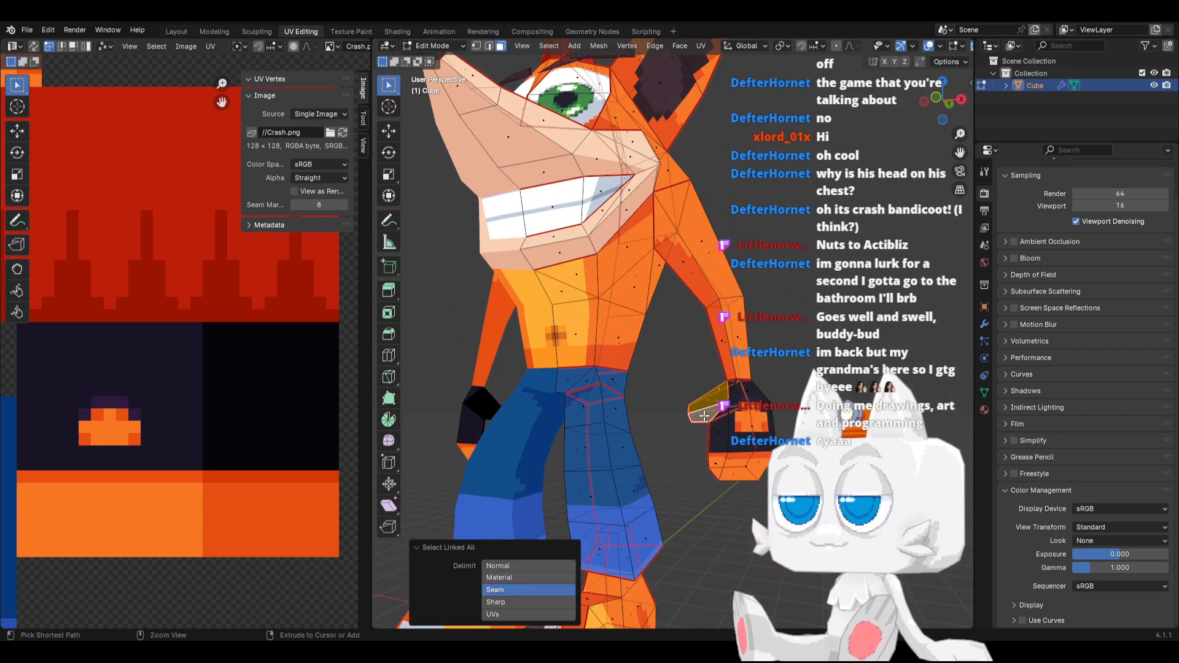
scroll(178, 488, down, 12)
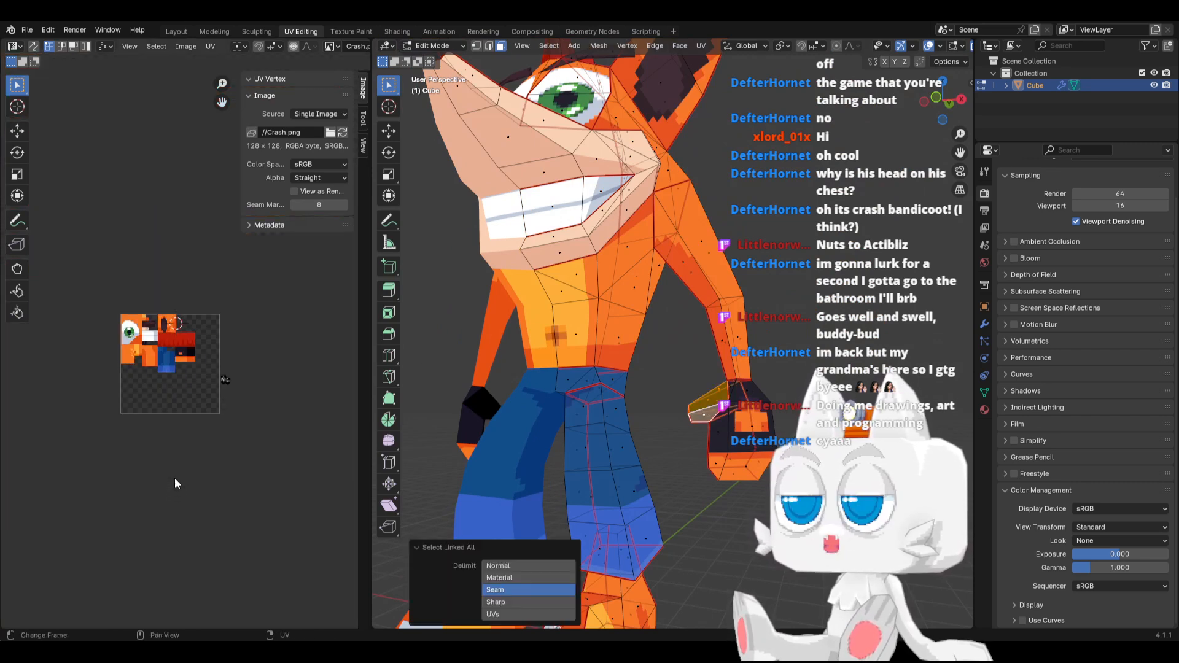
key(a)
key(g)
click(223, 374)
scroll(223, 373, up, 8)
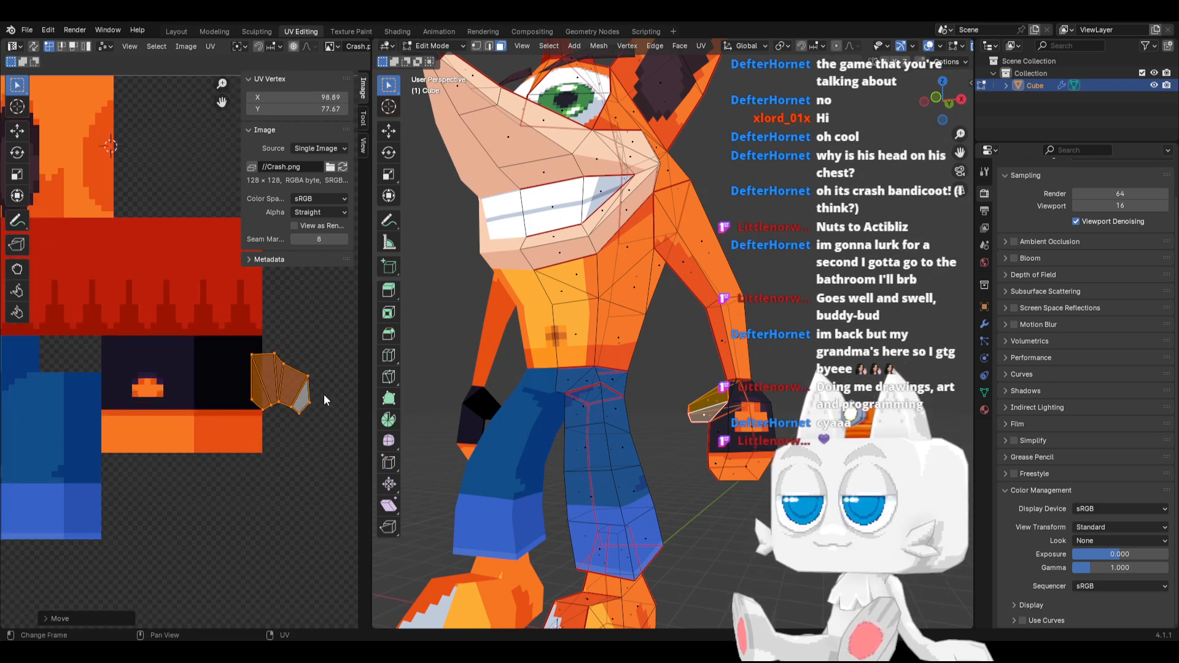
Rotate the left end of the thumb island upright and raise it to about X 95.32, Y 78.42
drag(223, 336, 271, 430)
key(r)
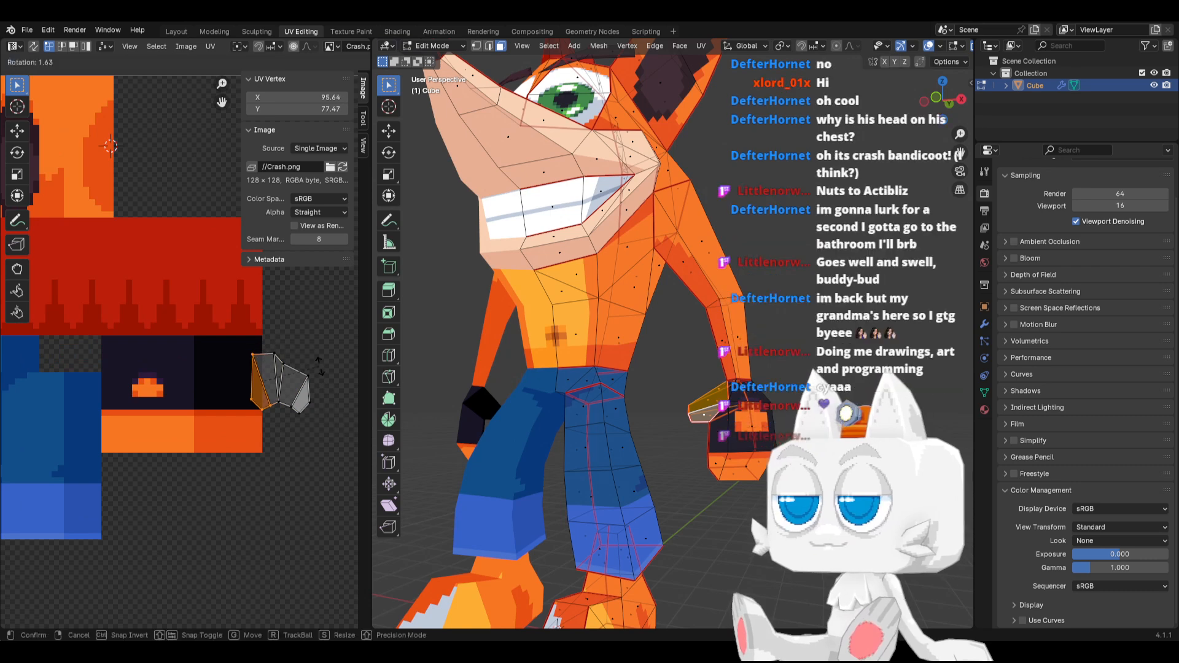
click(326, 392)
key(g)
key(y)
click(326, 382)
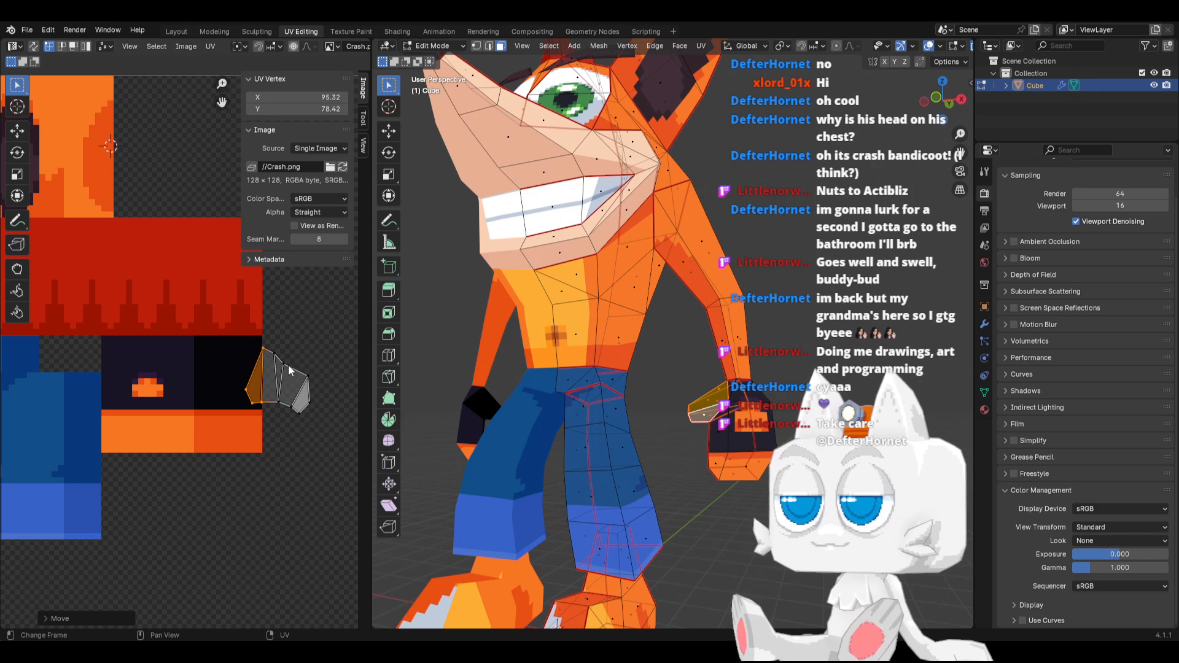
Rotate the thumb island's right end and move it to about X 102.32, Y 77.38, straightening the island
drag(288, 364, 330, 432)
key(r)
click(340, 400)
key(g)
click(341, 393)
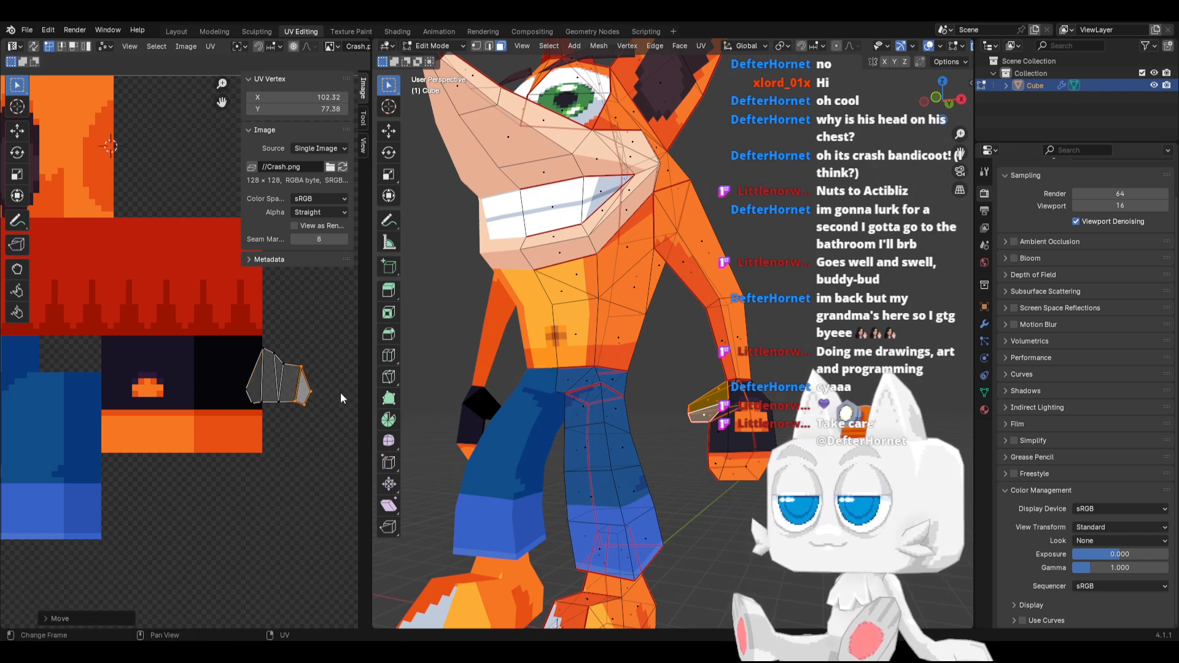
Rotate the right end of the thumb island upright and flatten the island's lower edge by scaling it to 0 along Y
key(r)
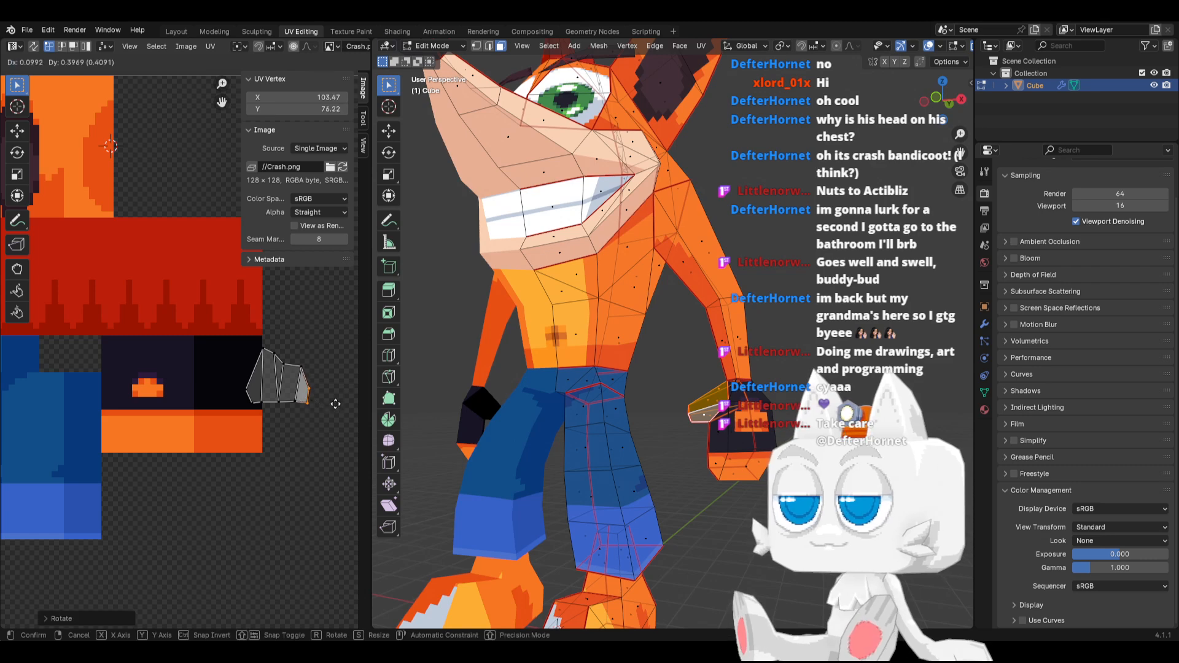
click(325, 404)
drag(241, 393, 330, 426)
key(s)
key(y)
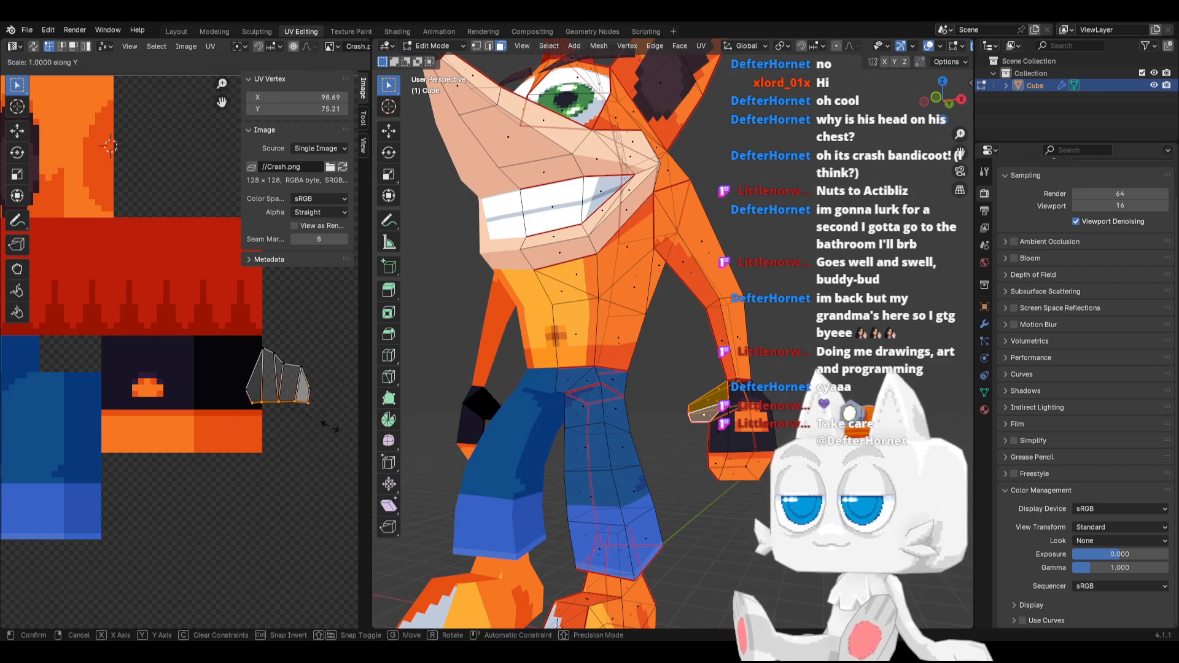
key(0)
key(Return)
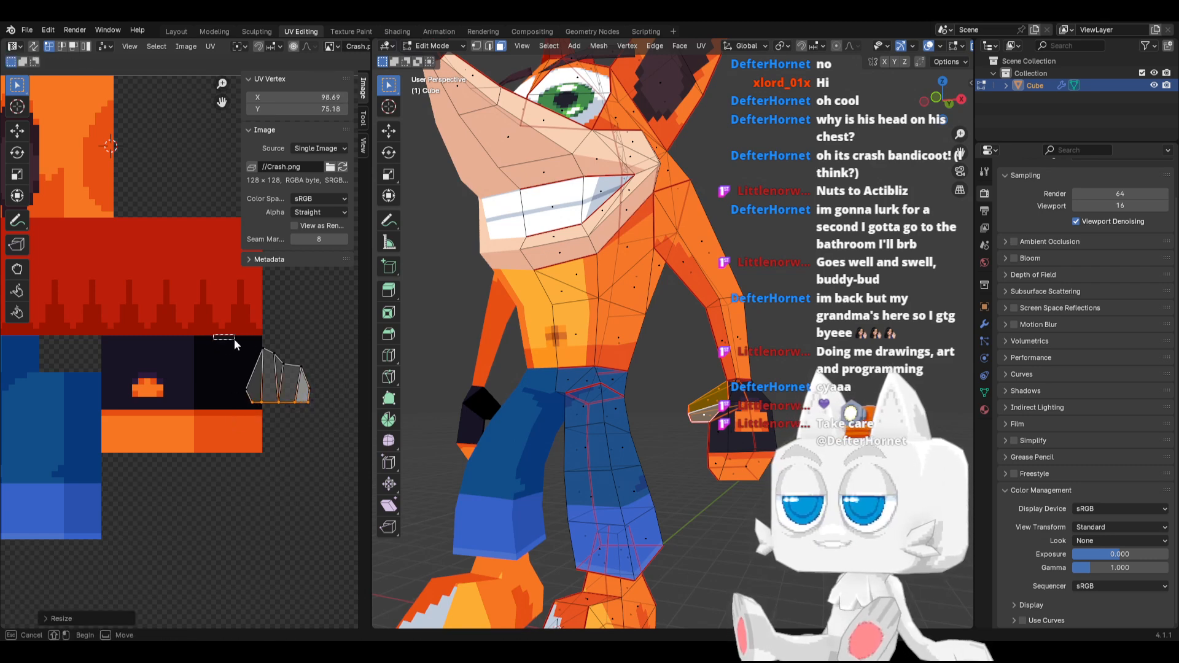
Compress the thumb island's upper edge downward, narrow the island along X, and place it across the dark and orange areas around X 82.82, Y 74.30
shift+drag(329, 394, 329, 394)
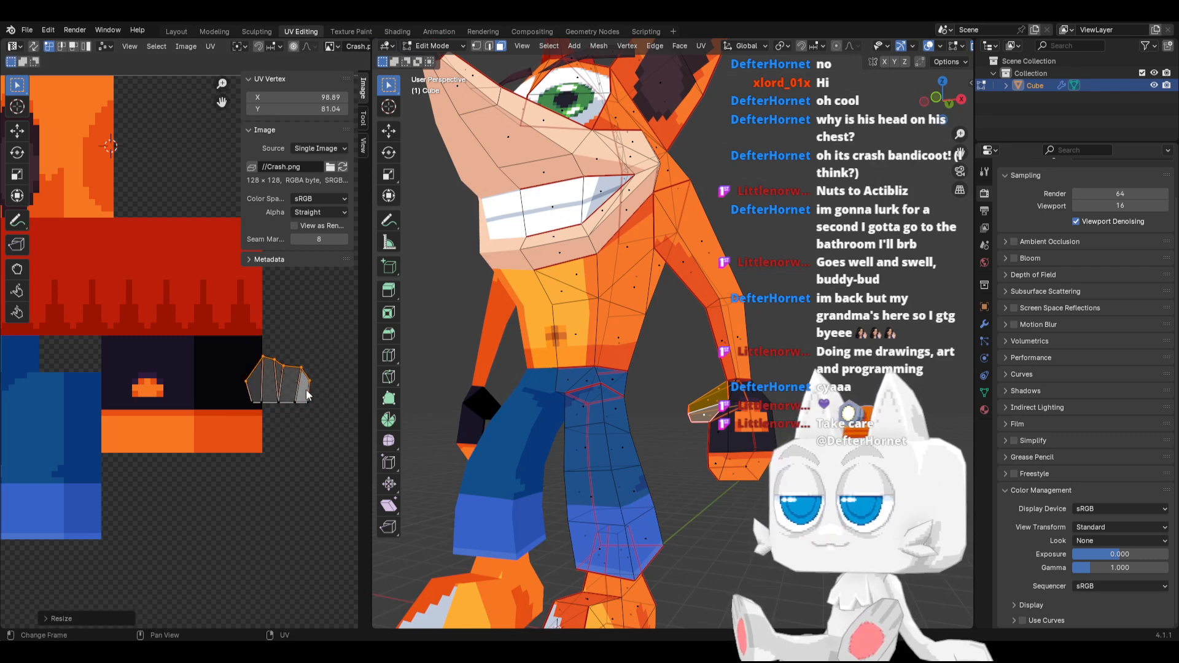
key(g)
click(264, 399)
key(s)
key(x)
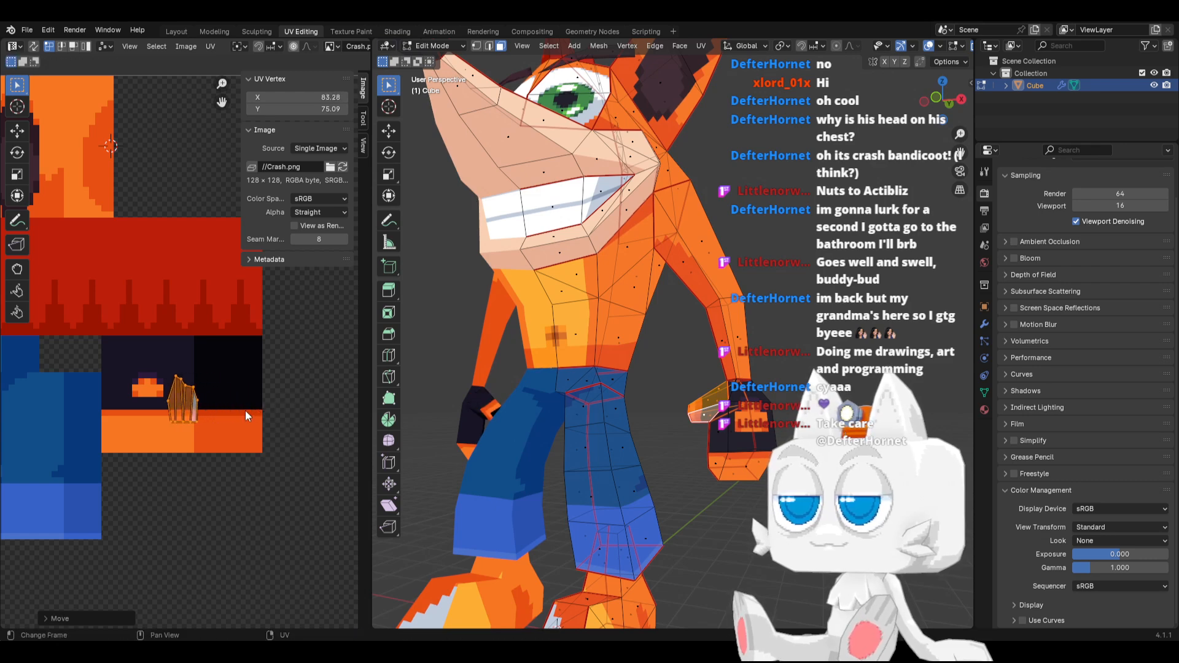
click(223, 412)
key(g)
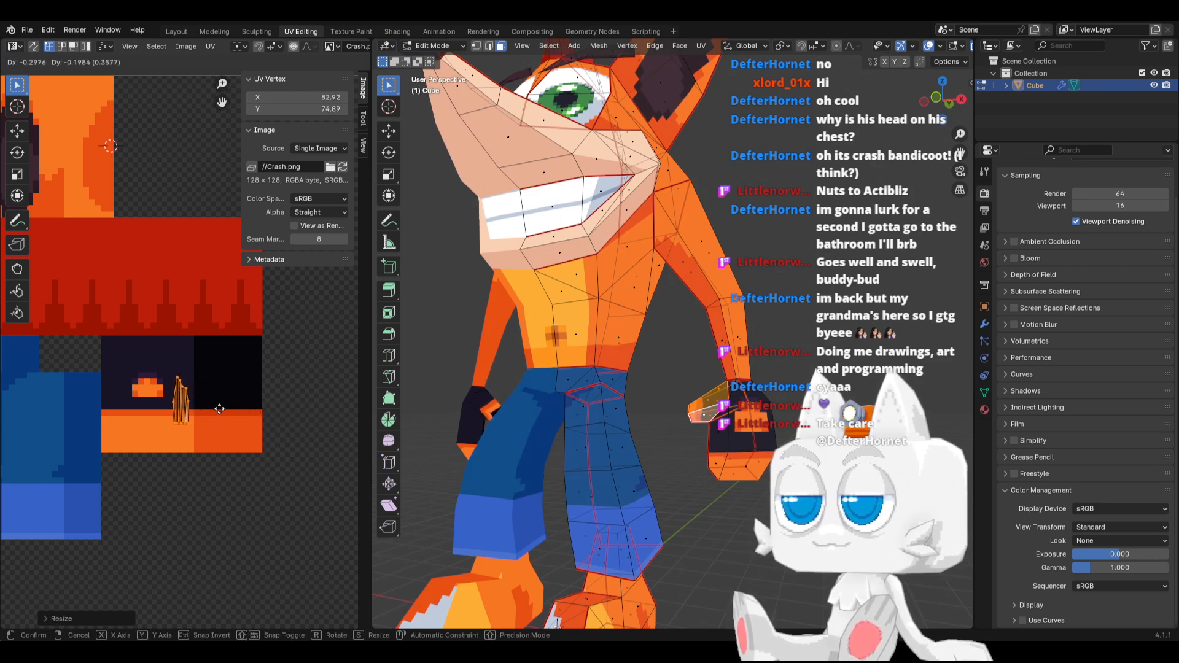
click(219, 412)
Select the thumb faces on the back of the hand and shift their UVs along X into the near-black and darker orange area
scroll(691, 460, up, 2)
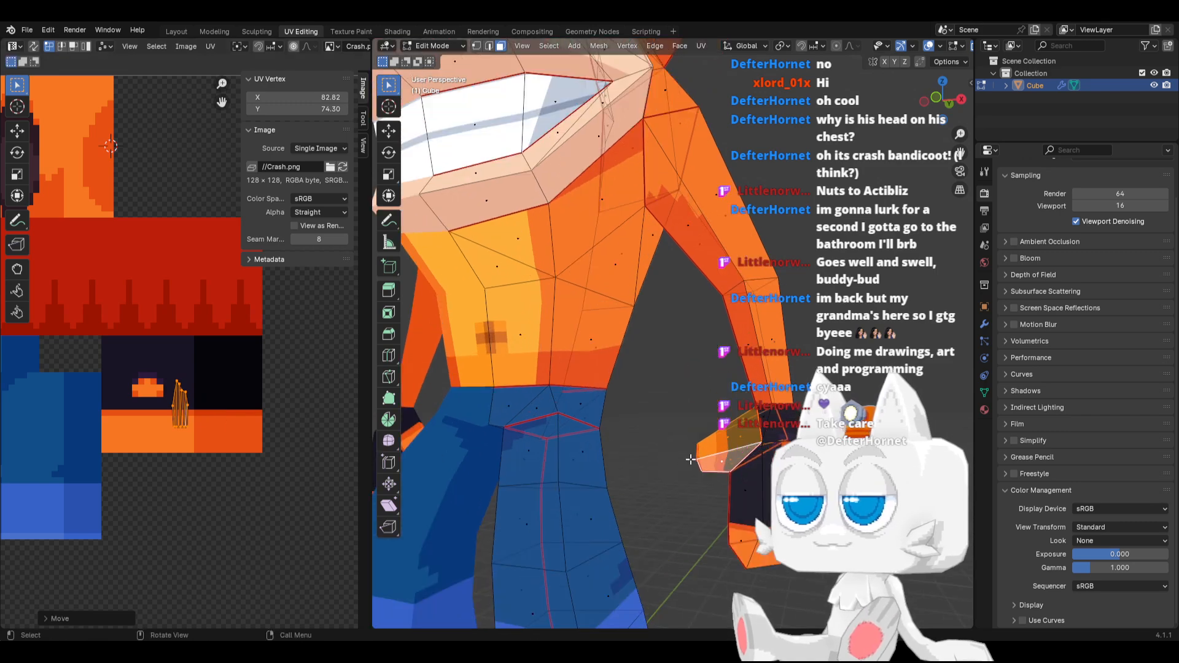
mouse_move(696, 462)
middle_down()
mouse_move(720, 486)
mouse_move(716, 452)
mouse_move(697, 447)
mouse_move(684, 451)
mouse_move(705, 457)
mouse_move(680, 478)
middle_up()
click(716, 445)
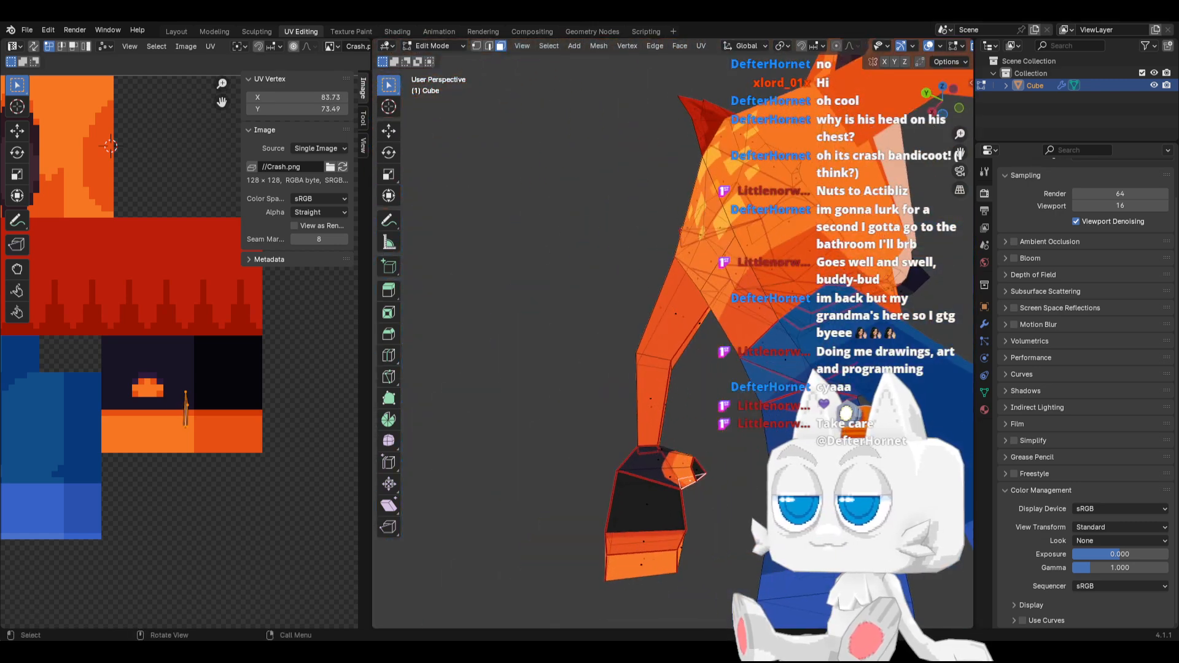
shift+click(679, 477)
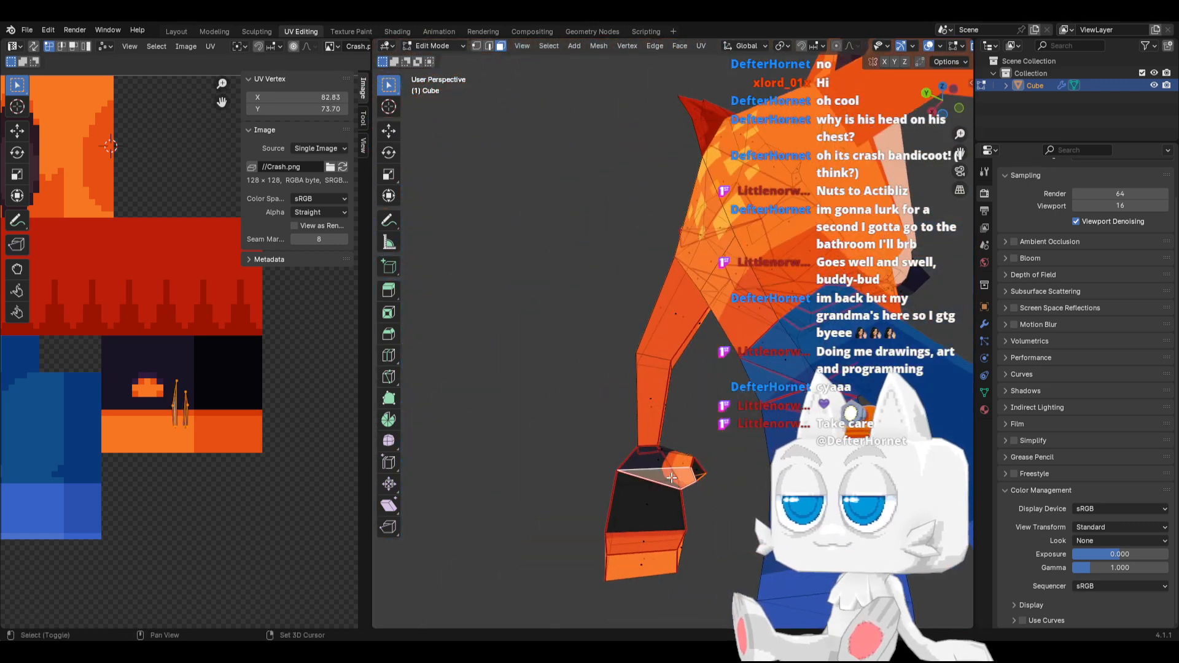
key(g)
key(x)
click(197, 391)
Select the thumb's tip face and move its UVs onto the light orange strip at about X 78.16, Y 69.74
key(Tab)
mouse_move(664, 448)
middle_down()
mouse_move(688, 470)
mouse_move(681, 454)
middle_up()
key(Tab)
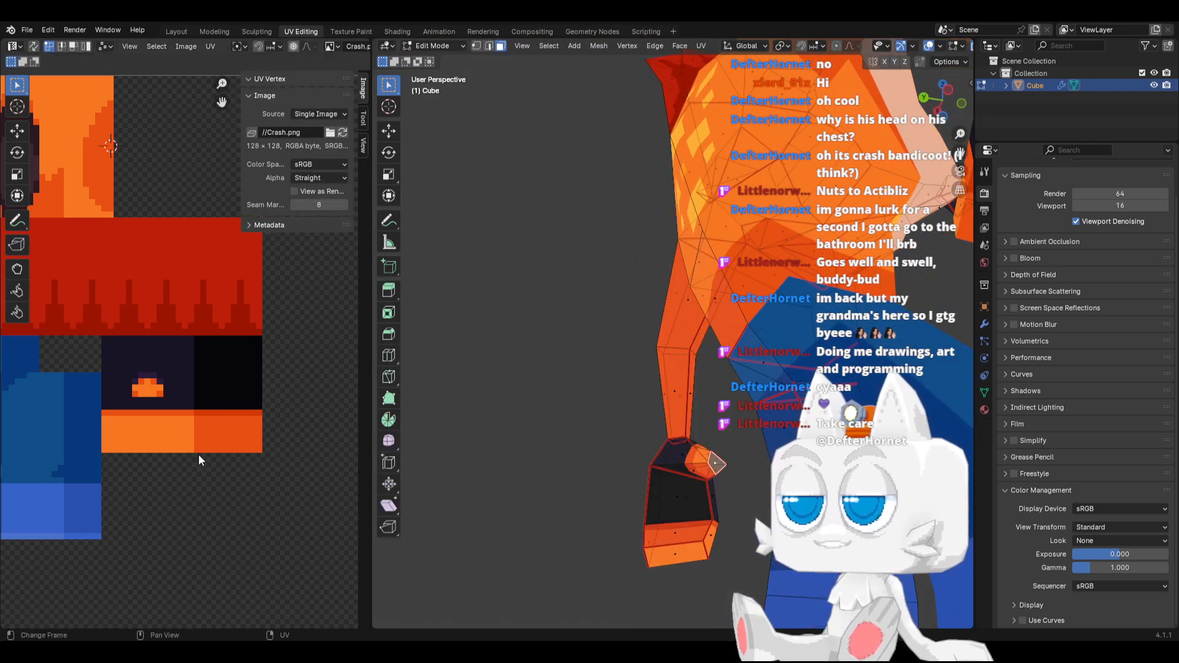
scroll(203, 459, down, 5)
key(a)
key(g)
click(203, 415)
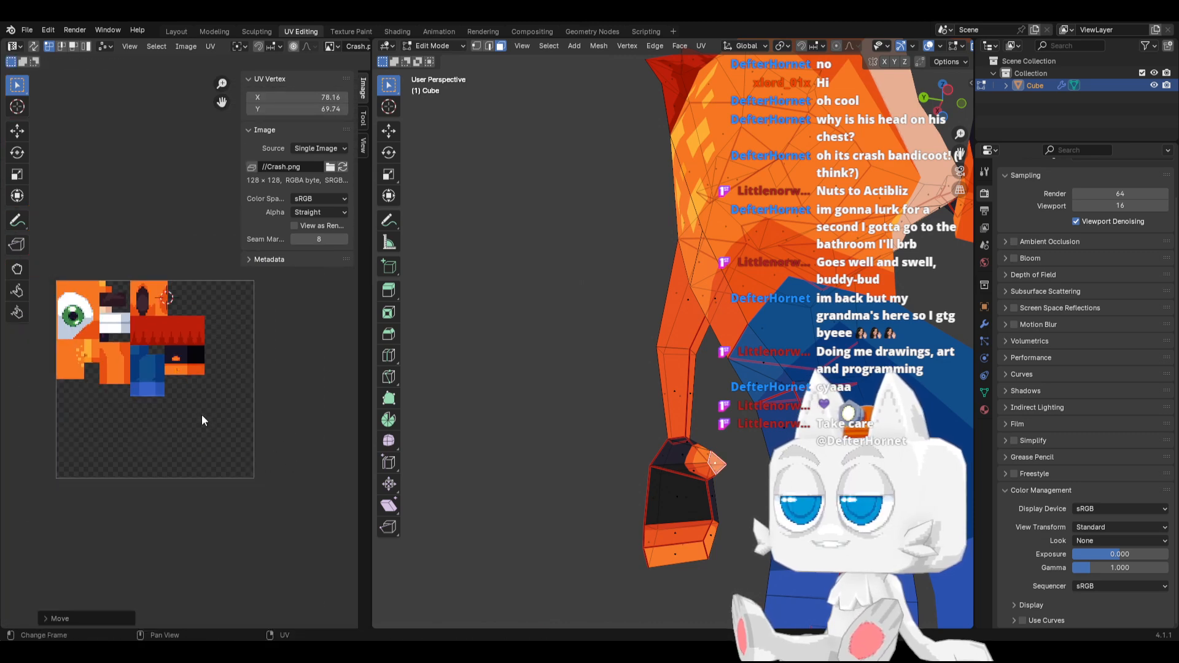
scroll(188, 362, up, 4)
scroll(206, 442, up, 2)
Select the outer lower corner vertices of the hand islands and raise them along Y to about 71.65
key(Tab)
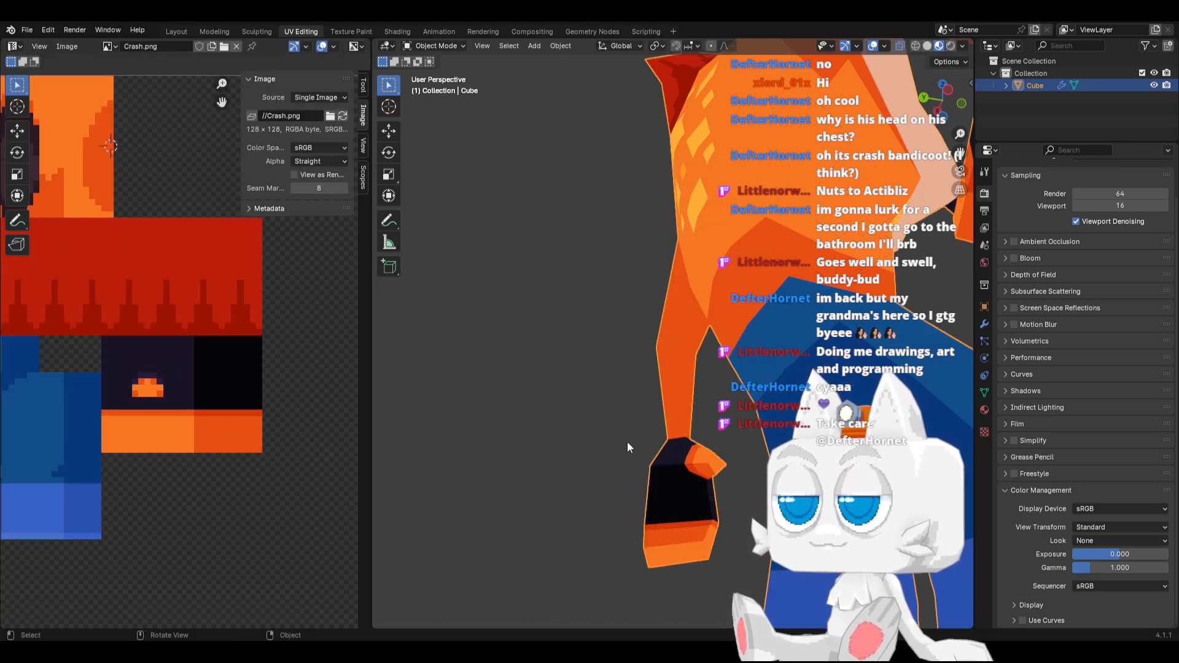
middle_drag(628, 443, 774, 453)
scroll(706, 453, down, 2)
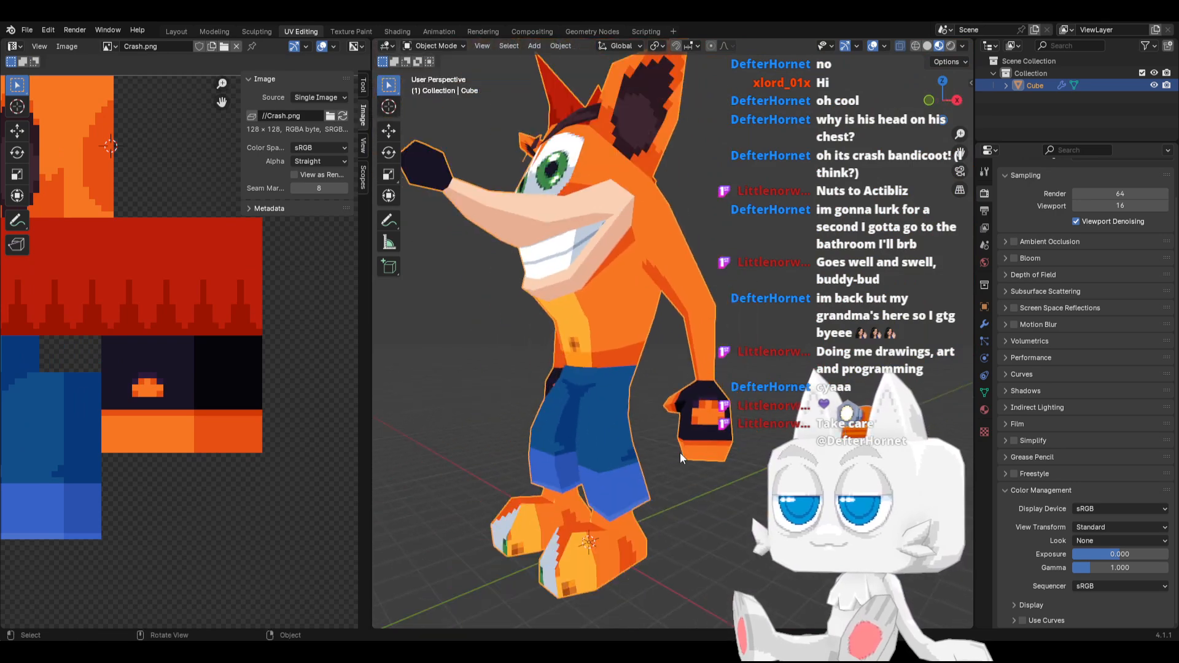
middle_drag(680, 452, 760, 440)
key(Tab)
scroll(755, 451, up, 4)
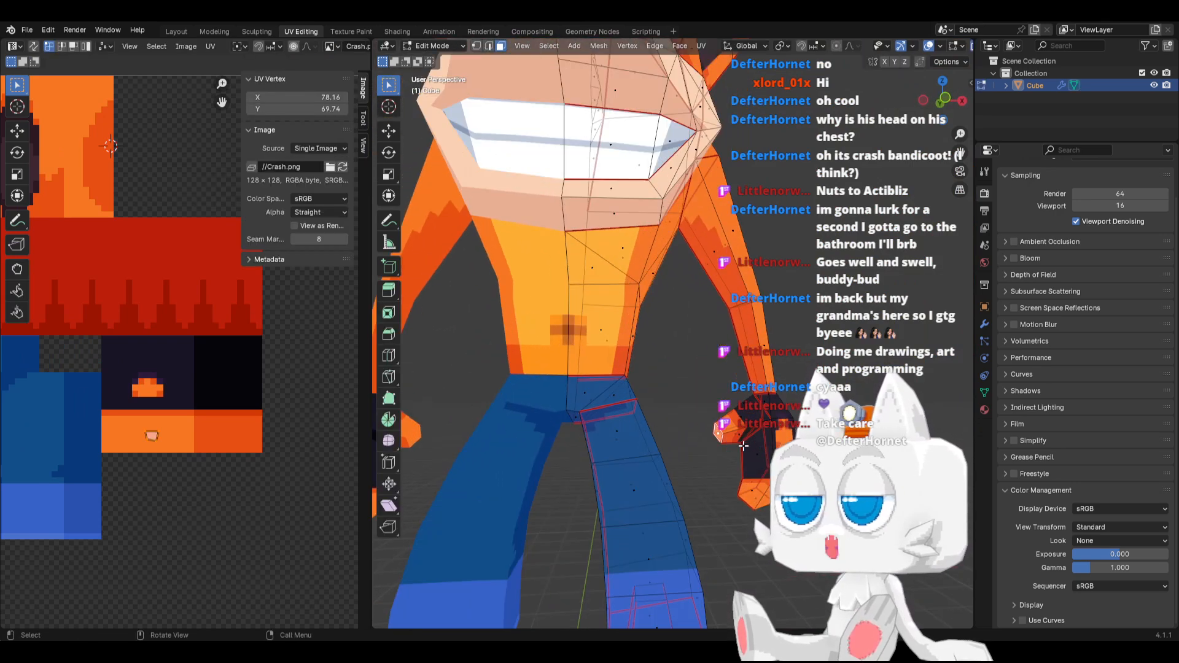
scroll(257, 448, up, 1)
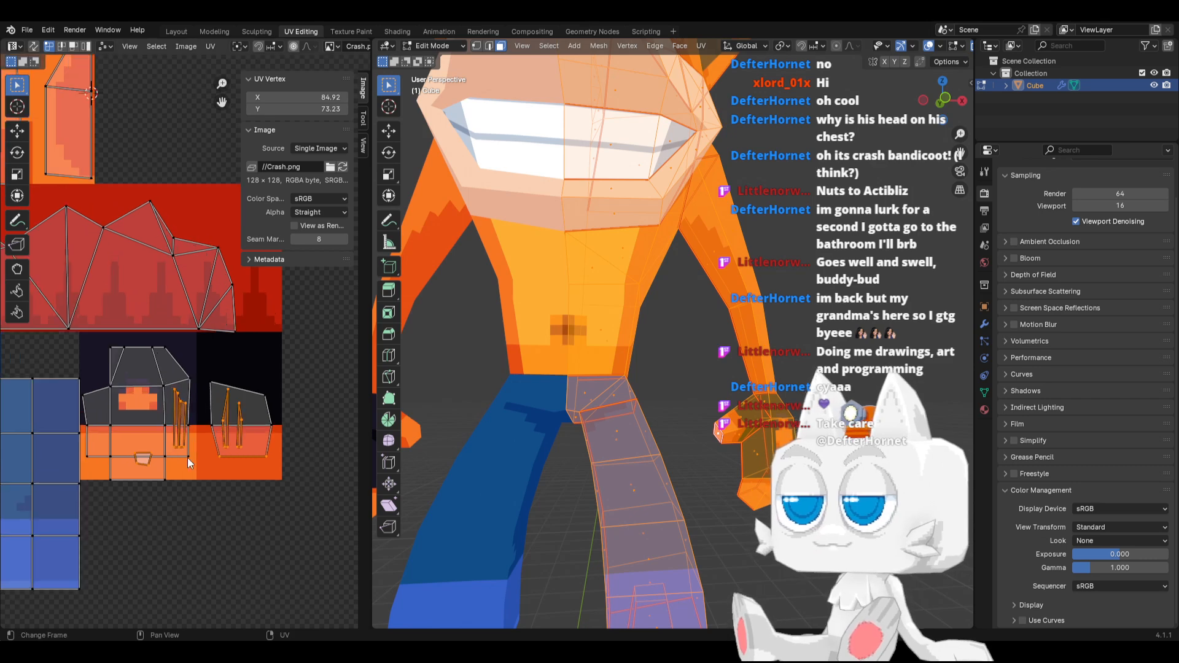
click(226, 467)
shift+click(270, 453)
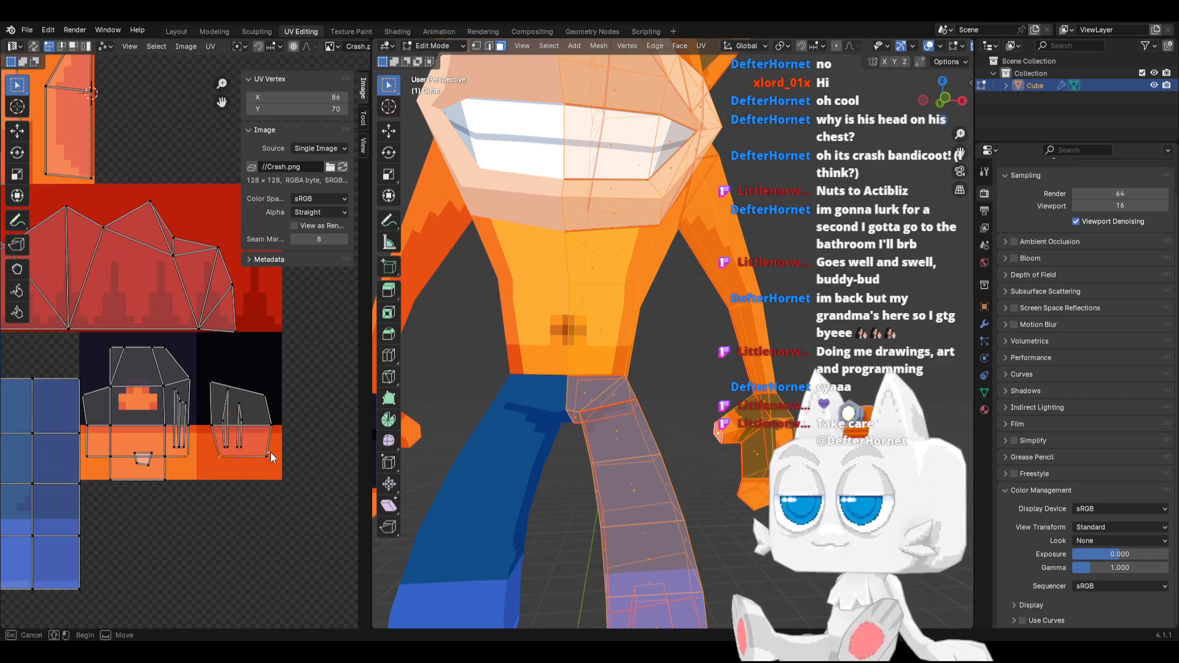
shift+click(190, 459)
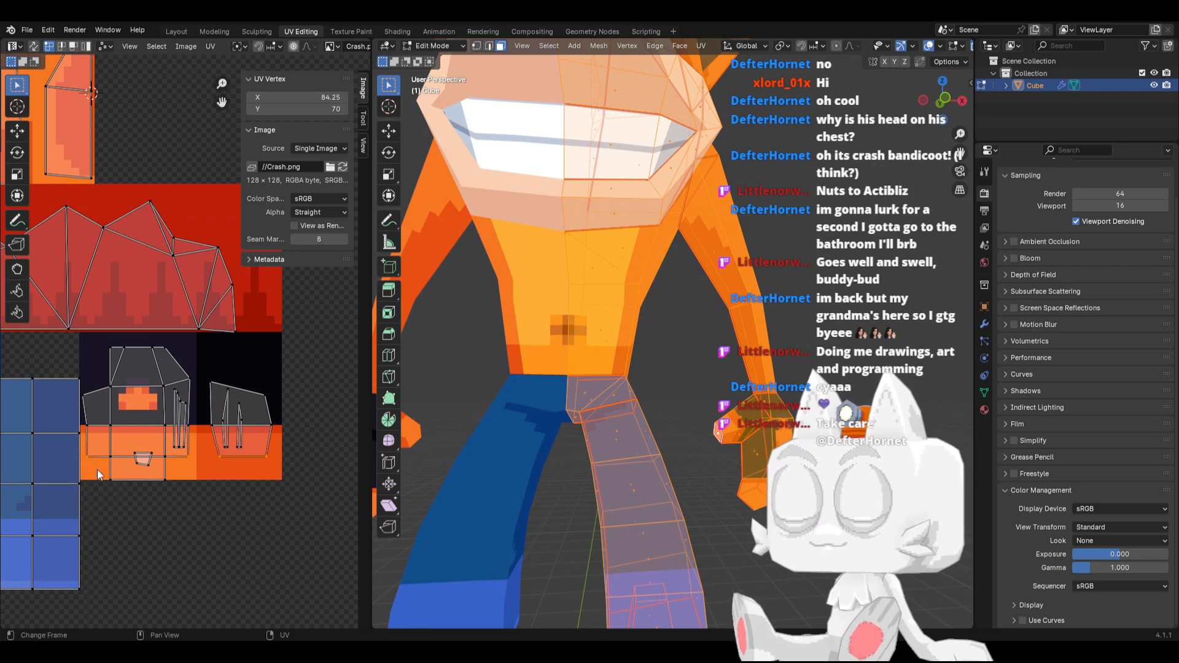
key(g)
key(y)
key(Escape)
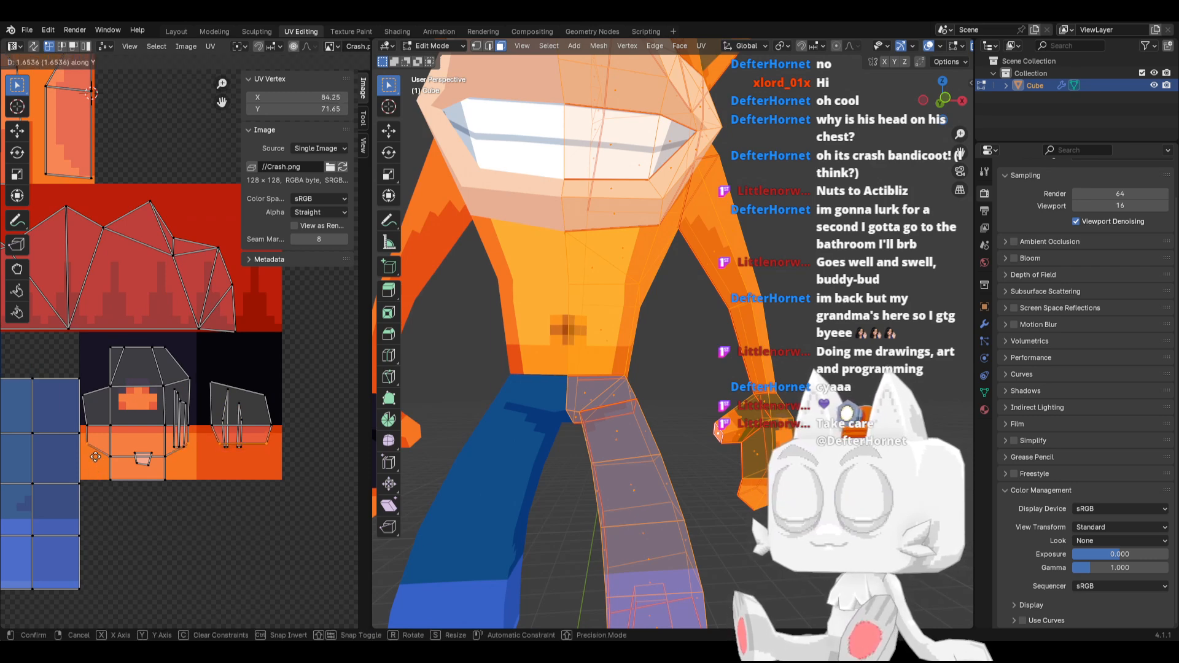
Examine the textured hands from below, behind and the front of the model, and save the Blender file
key(Tab)
middle_drag(663, 455, 694, 440)
scroll(682, 443, up, 4)
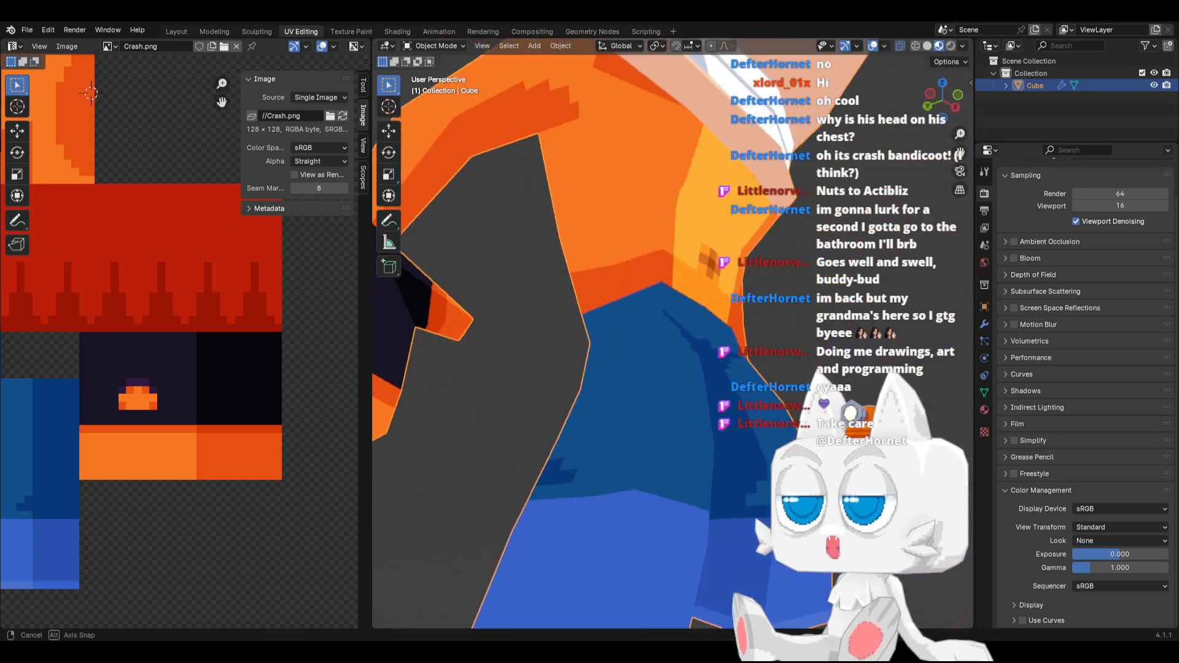
middle_drag(884, 458, 968, 466)
scroll(969, 466, down, 3)
scroll(602, 433, down, 2)
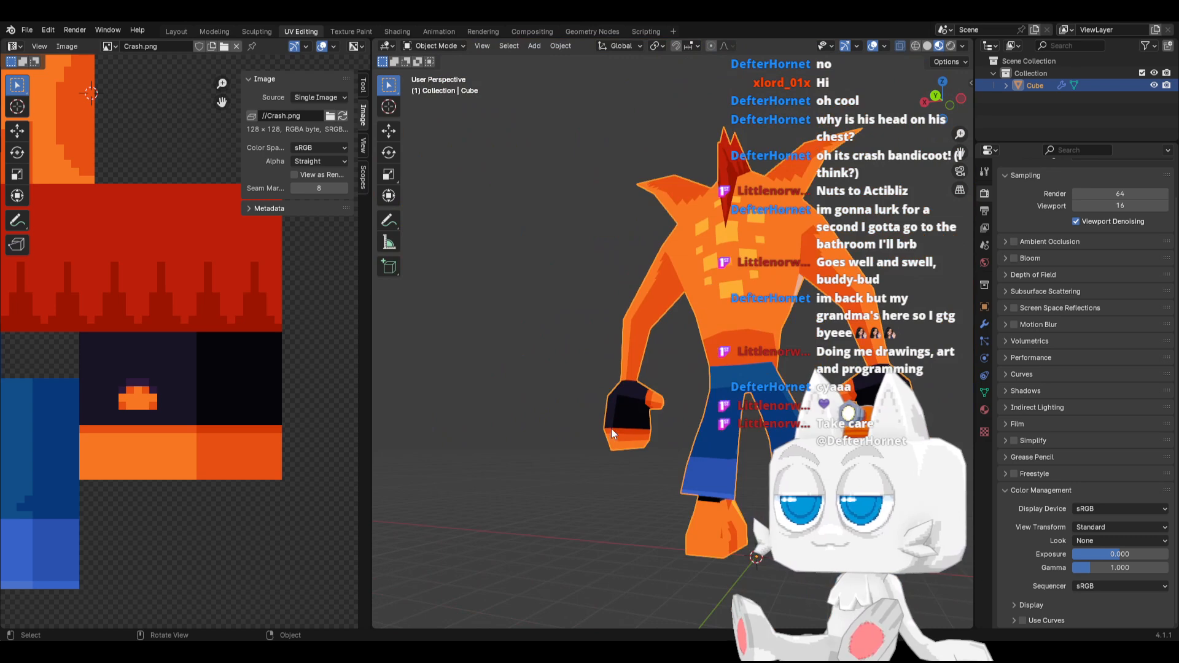
middle_drag(612, 432, 704, 393)
key(ctrl+s)
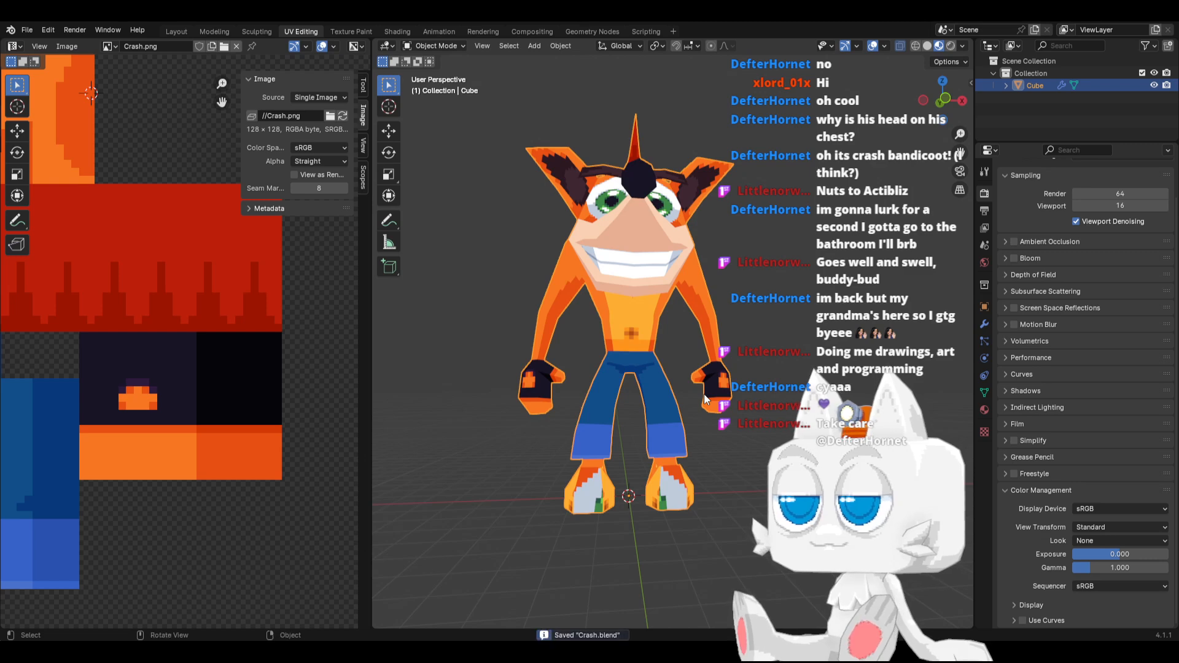
Examine the whole textured character in front view and from angled views around the head, and save Crash.blend again
key(KP_3)
key(KP_1)
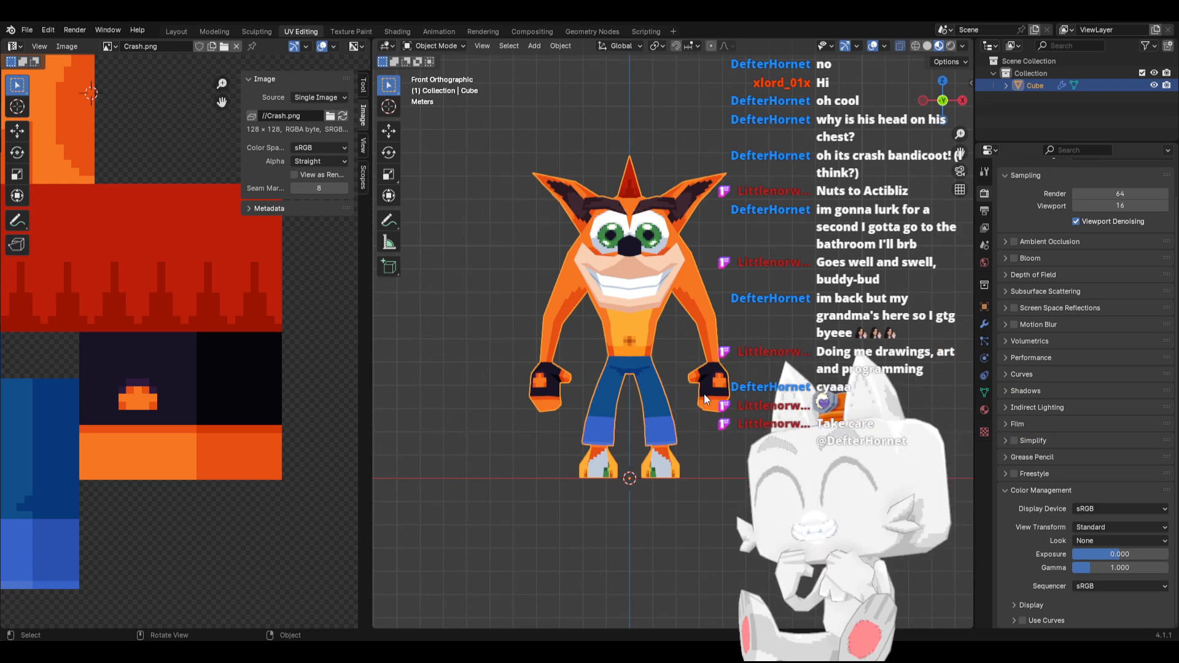
scroll(731, 312, down, 1)
middle_drag(732, 312, 724, 353)
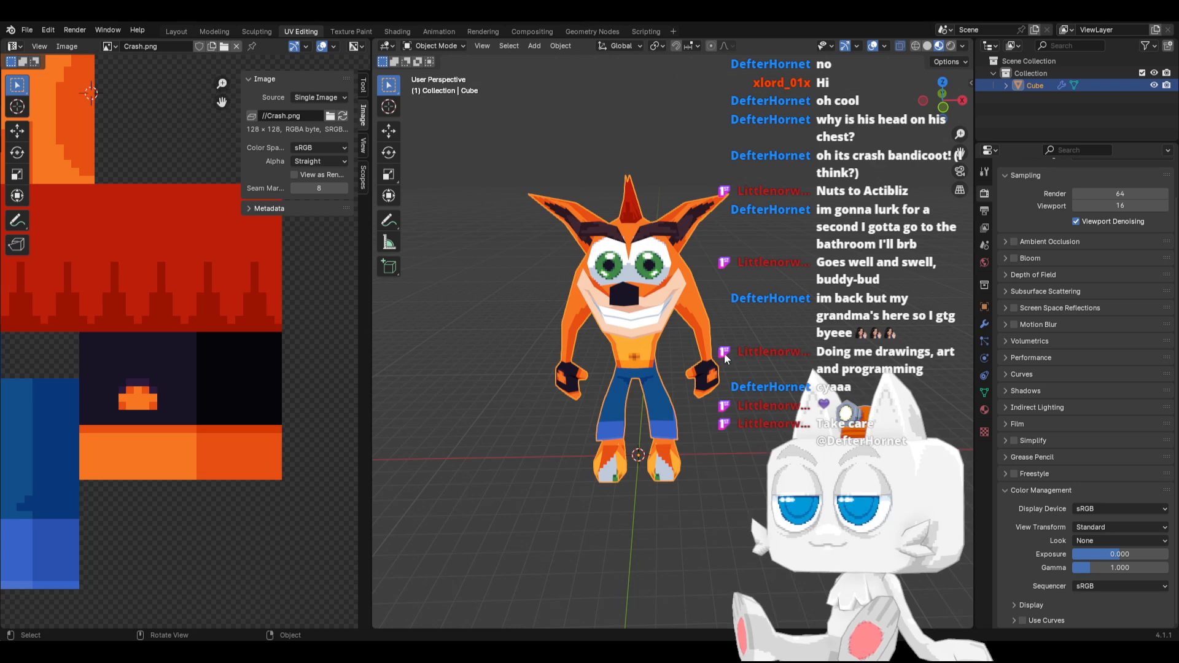
middle_drag(753, 362, 669, 348)
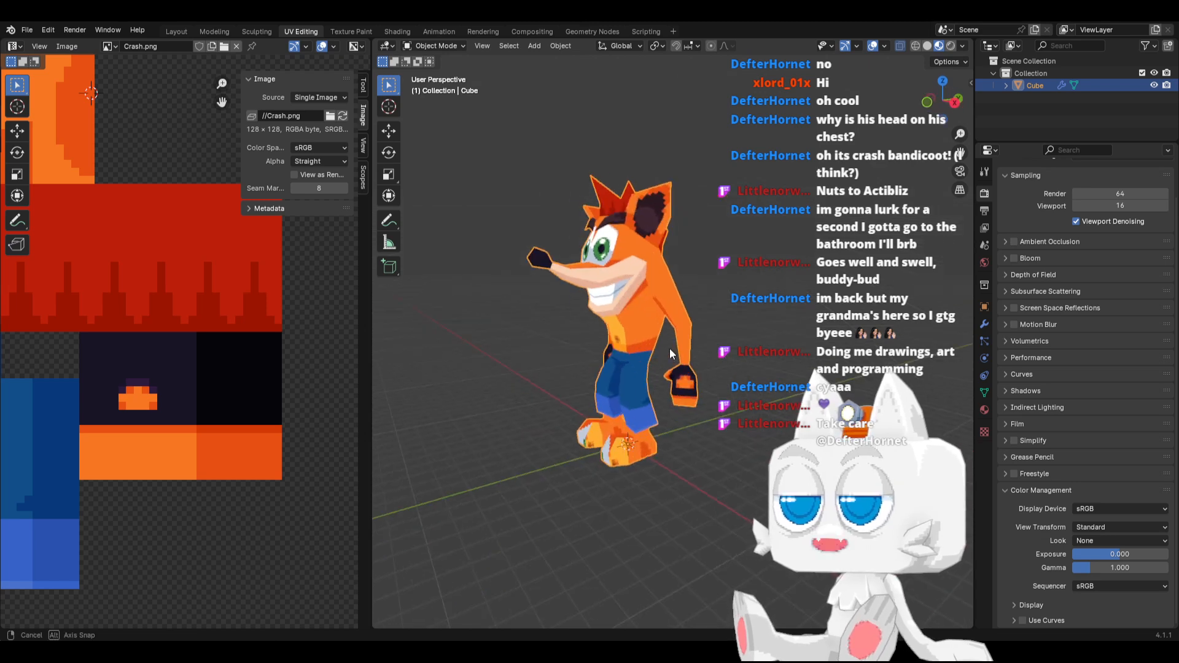
scroll(615, 313, up, 3)
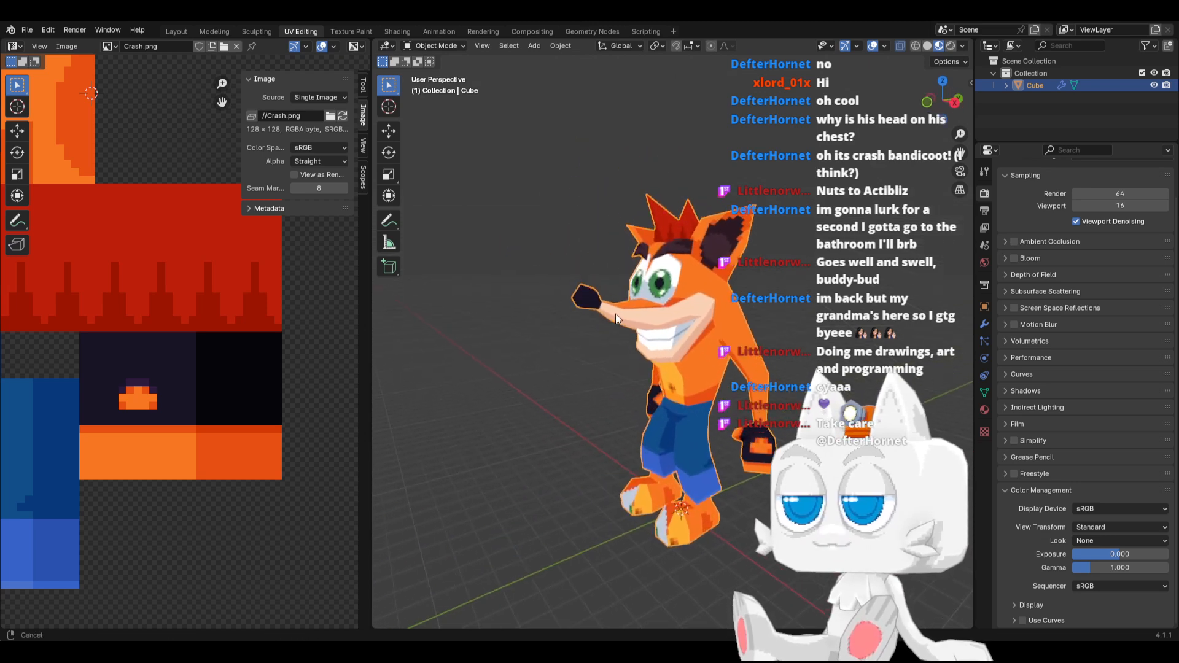
middle_drag(599, 337, 607, 298)
key(Tab)
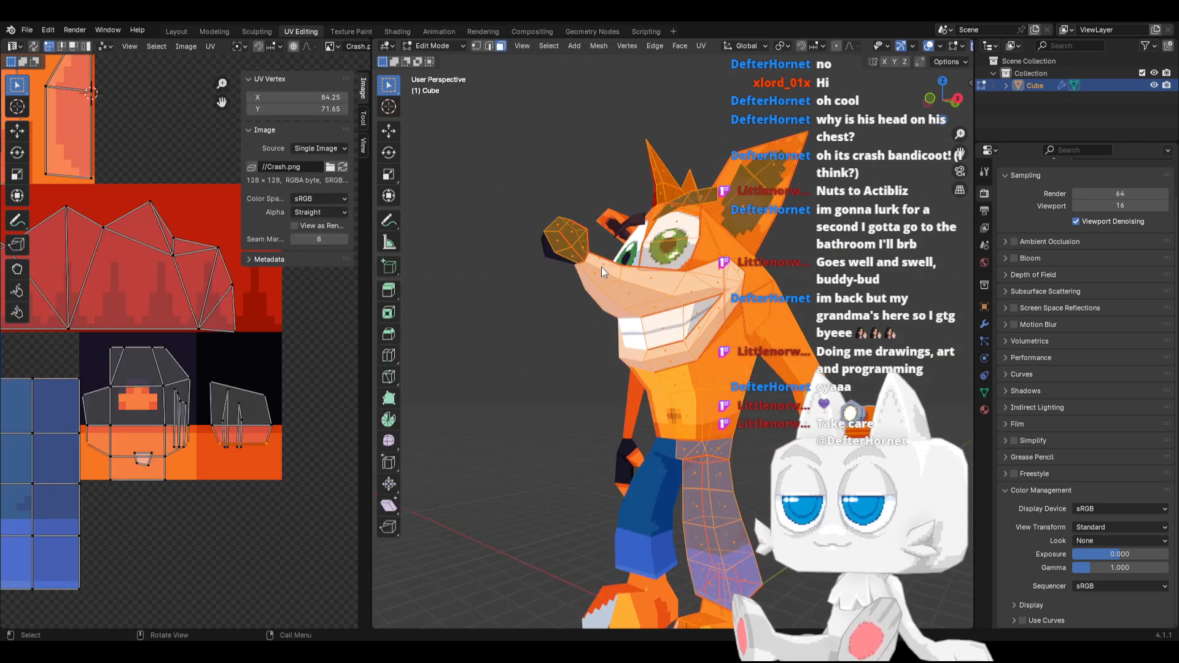
key(Tab)
middle_drag(643, 264, 664, 307)
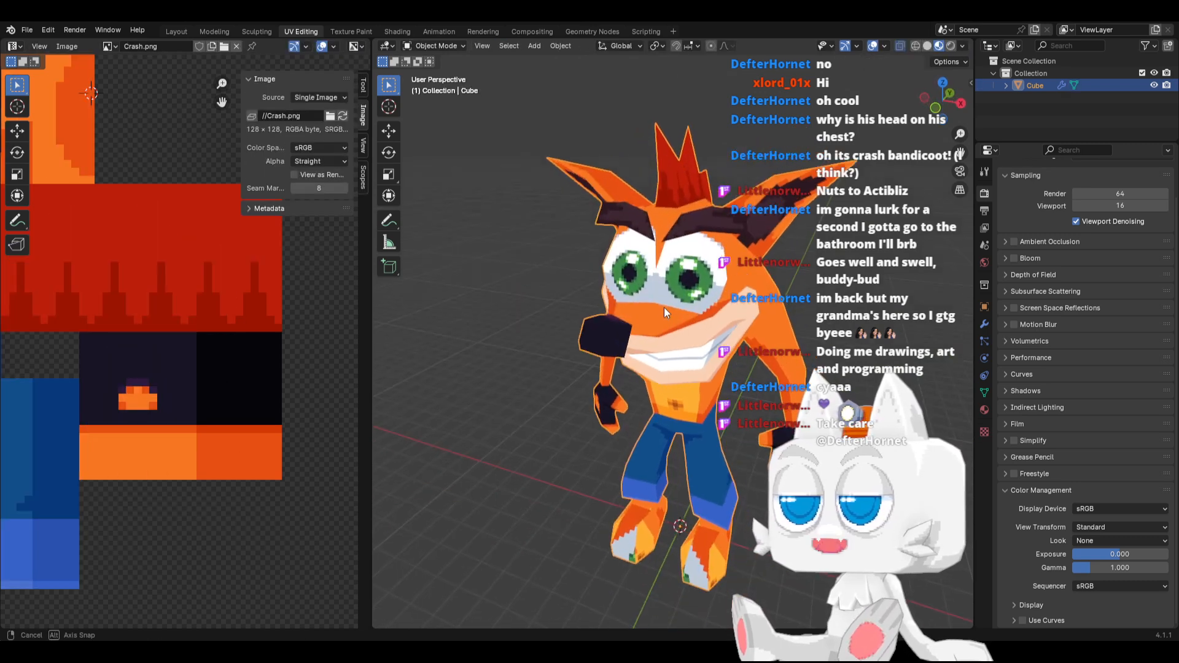
key(ctrl+s)
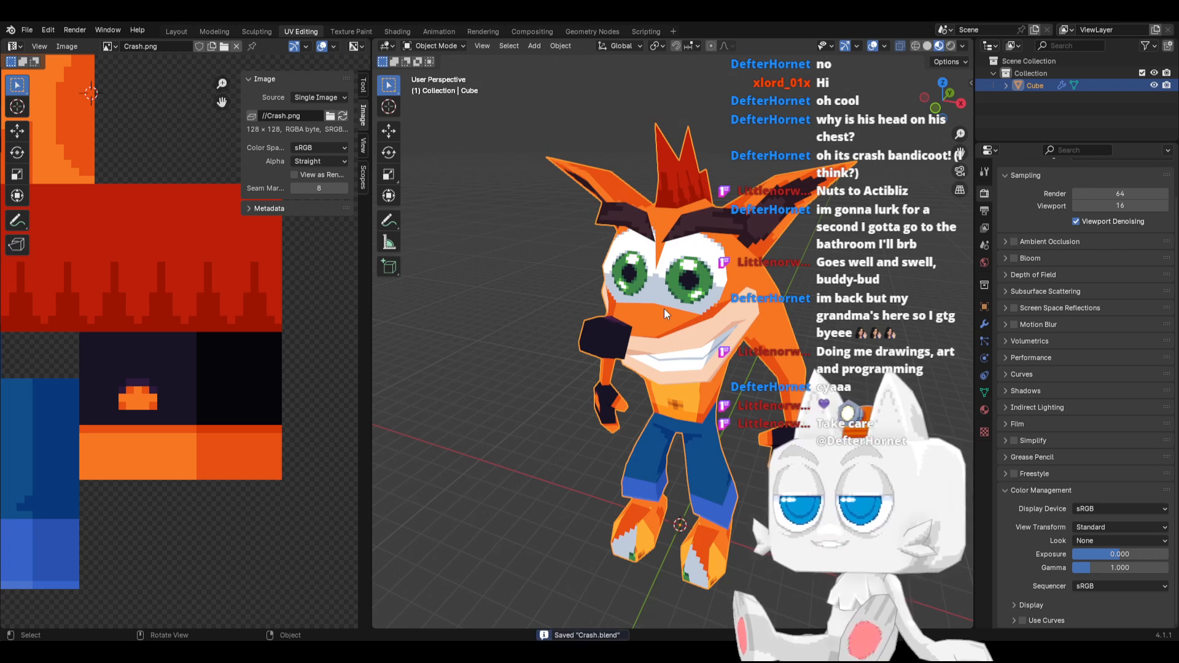
Switch to Crash.png in Aseprite and fill a 6 by 6 pixel square beside the dark nose block with near-black #06050a
key(alt+Tab)
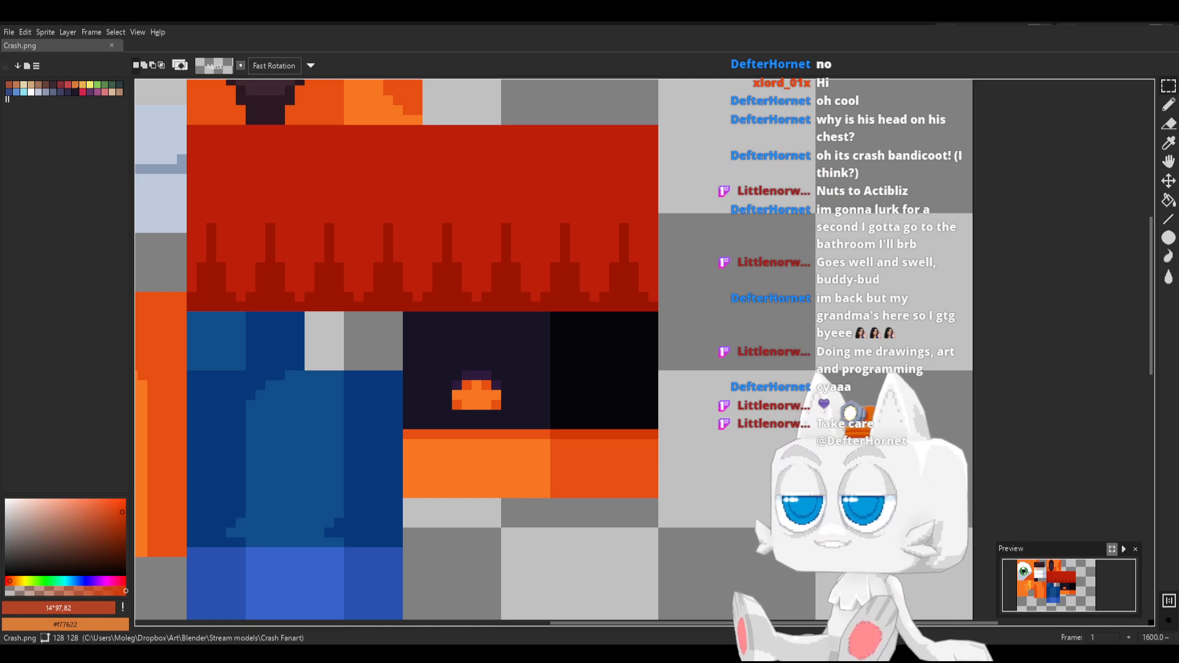
middle_drag(313, 173, 499, 262)
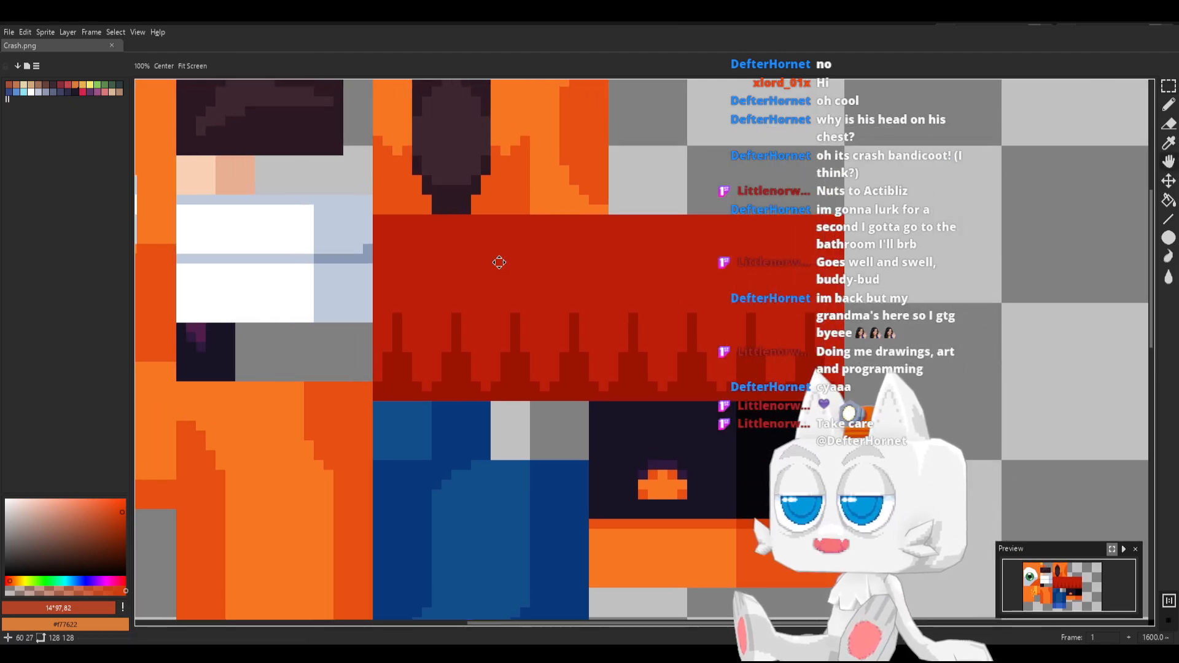
key(b)
alt+click(662, 425)
click(1168, 86)
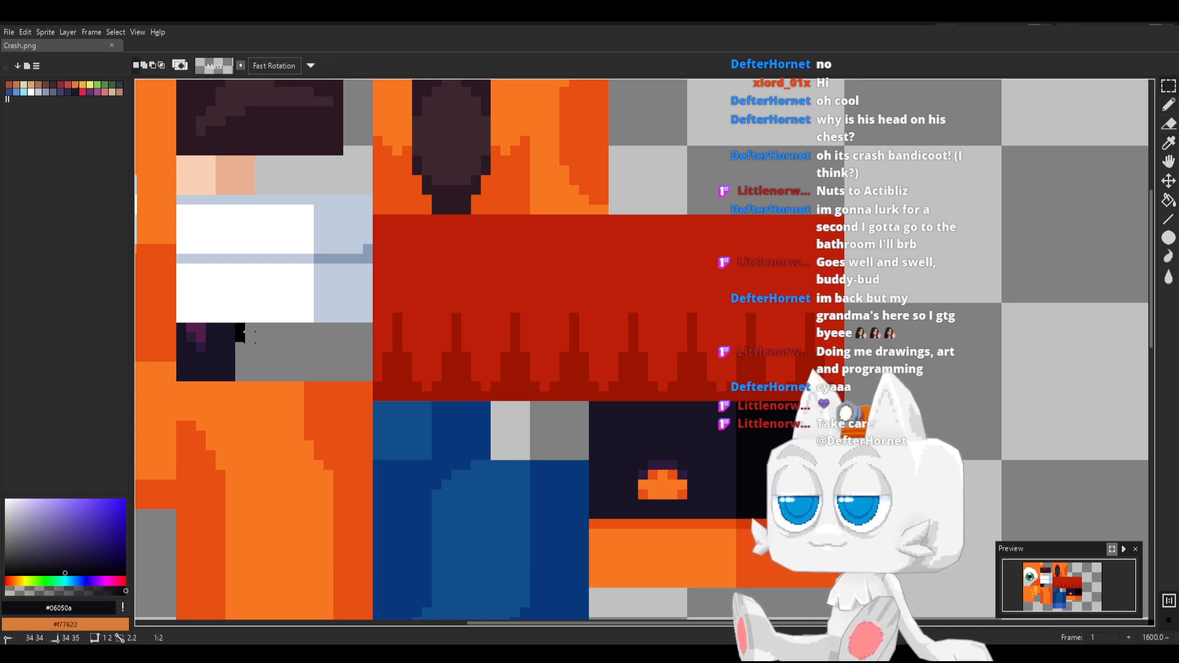
drag(244, 334, 288, 377)
click(269, 357)
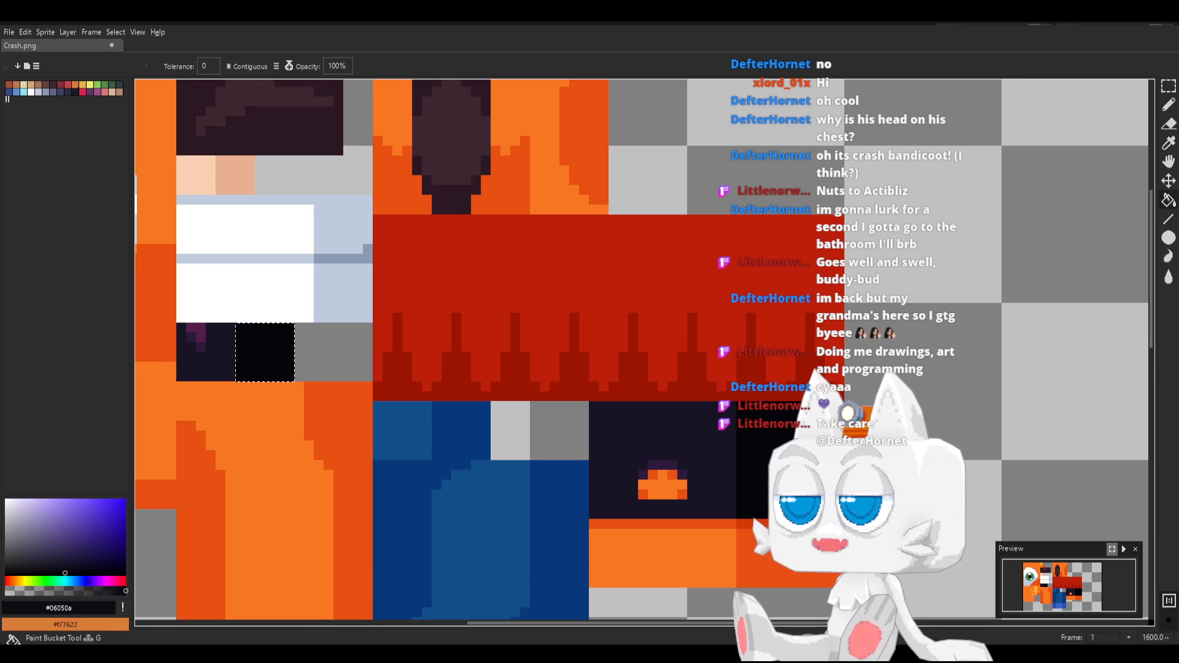
Clear the selection around the new near-black square and save Crash.png
key(ctrl+s)
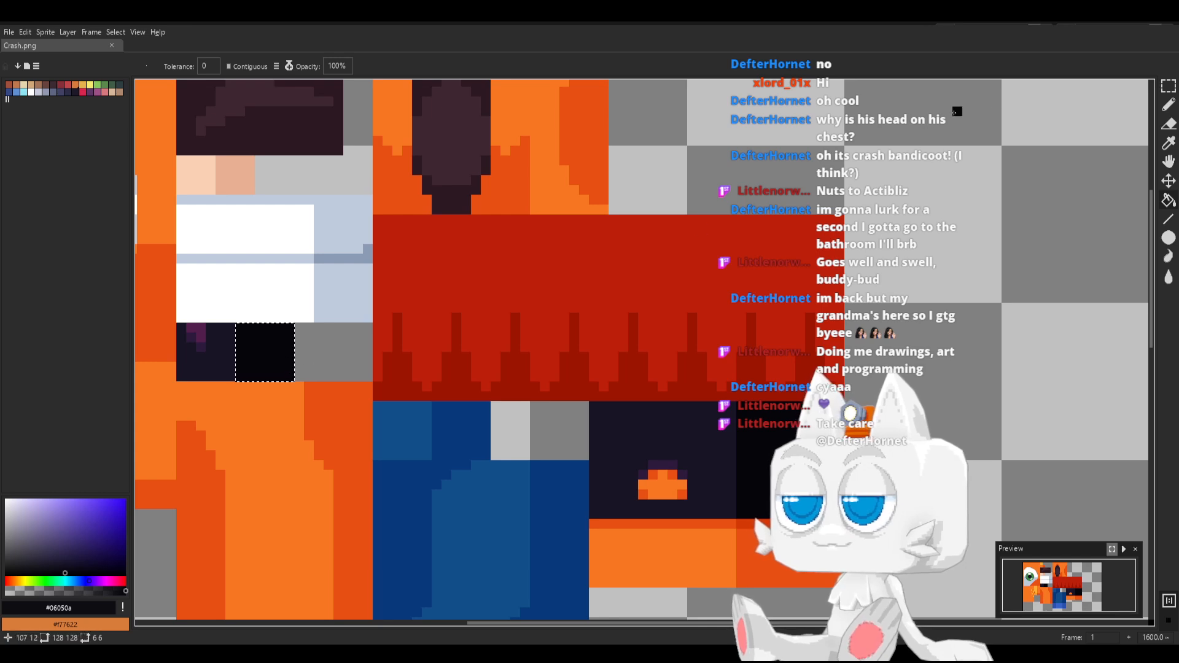
click(1168, 86)
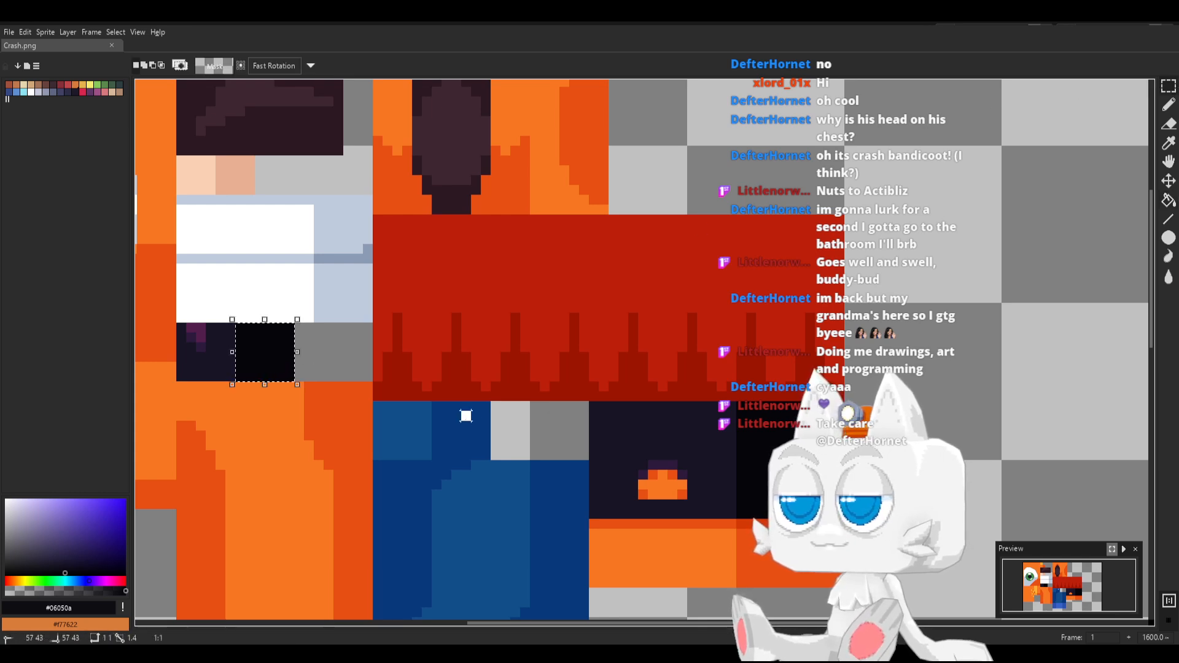
click(447, 416)
key(ctrl+s)
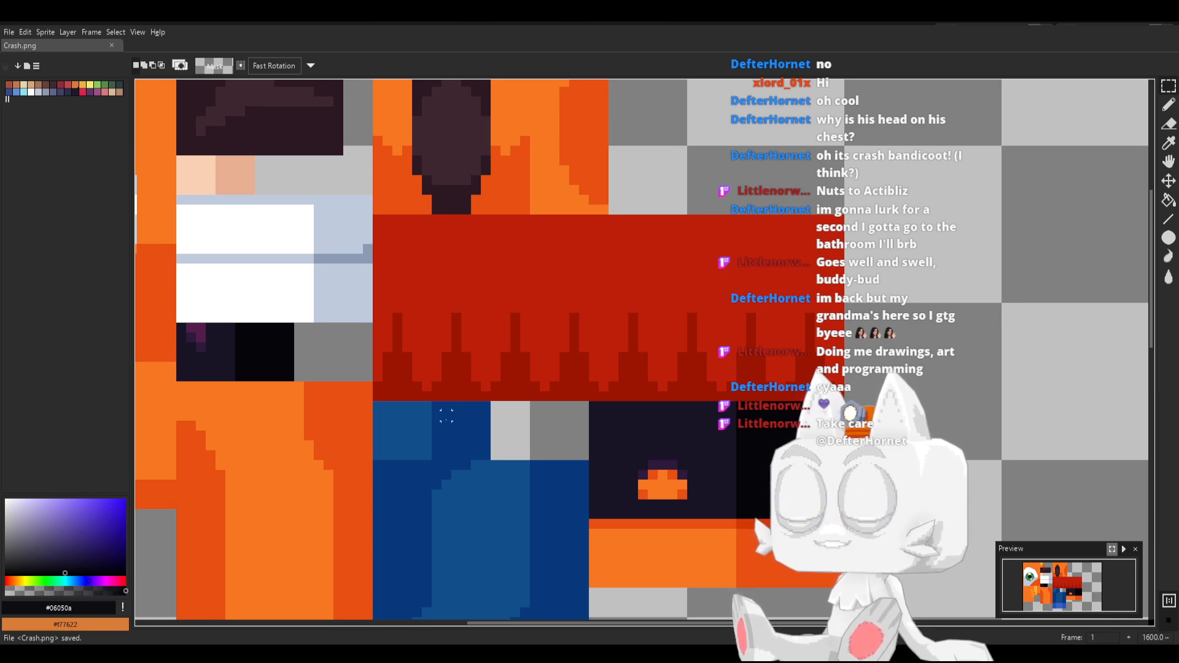
Switch to Blender, reload Crash.png, and move the UVs of the two lower nose faces onto the new near-black square
key(alt+Tab)
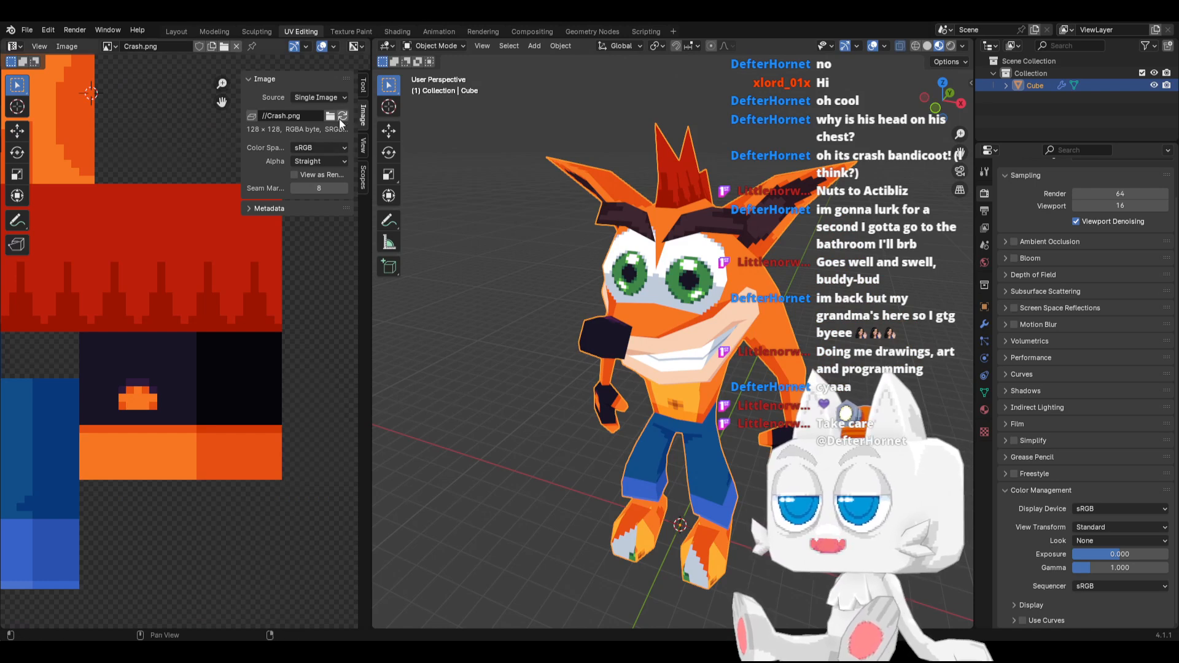
click(344, 116)
key(Tab)
middle_drag(614, 340, 605, 288)
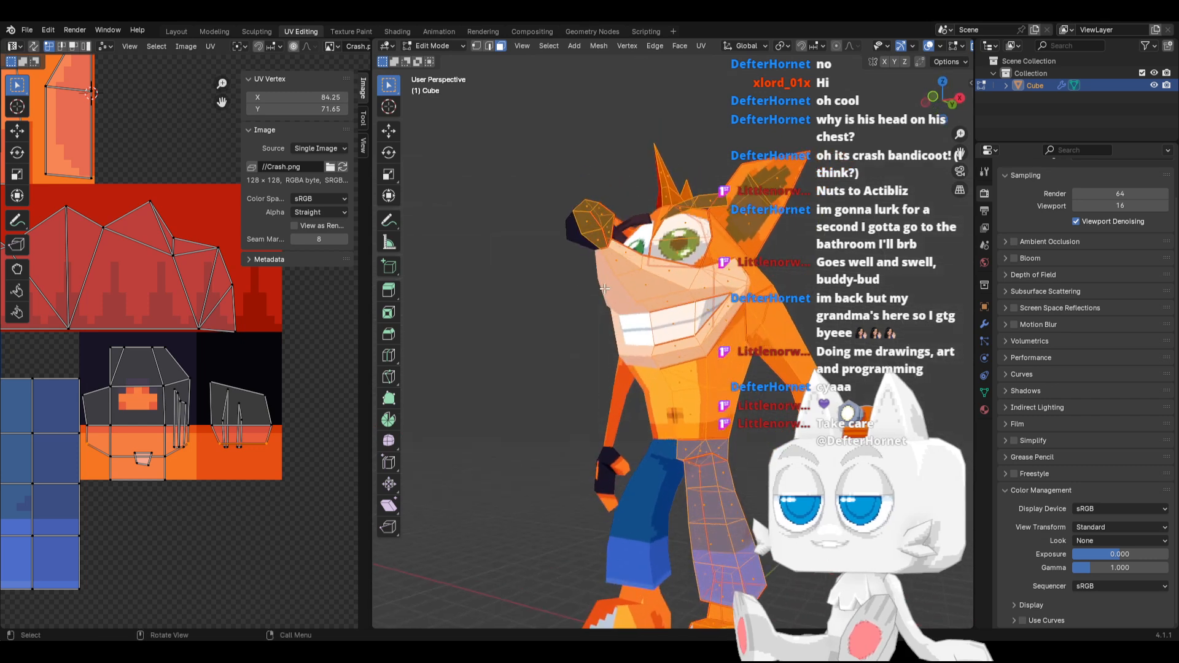
click(600, 243)
shift+click(588, 224)
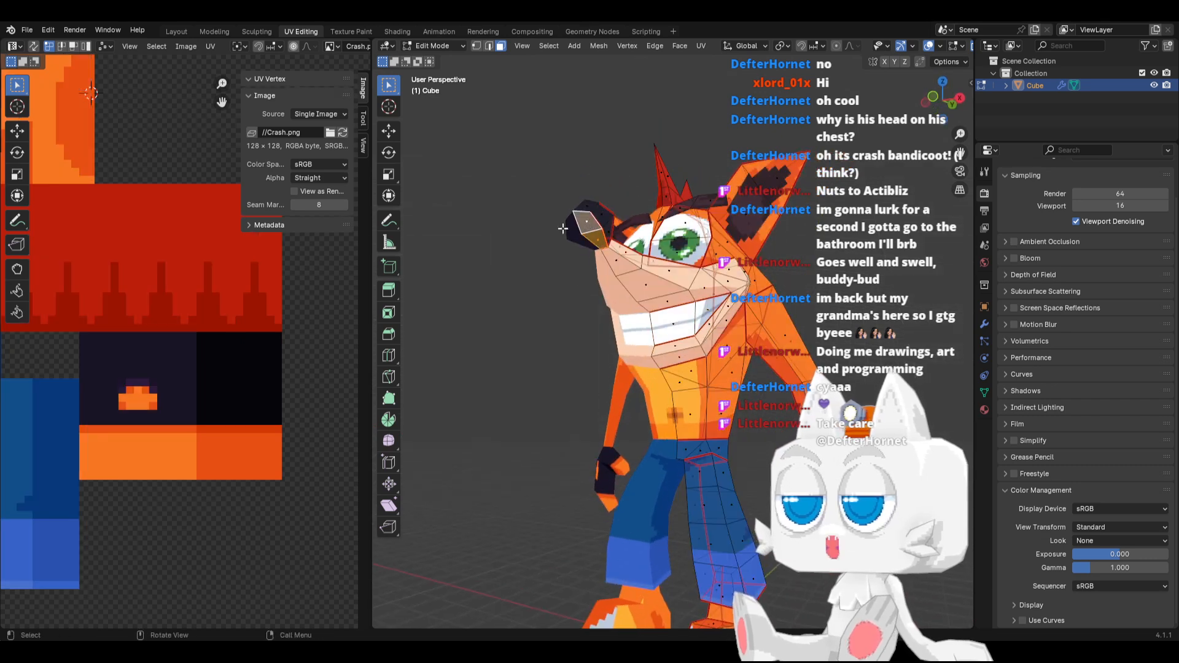
scroll(226, 311, down, 2)
shift+middle_drag(163, 294, 330, 376)
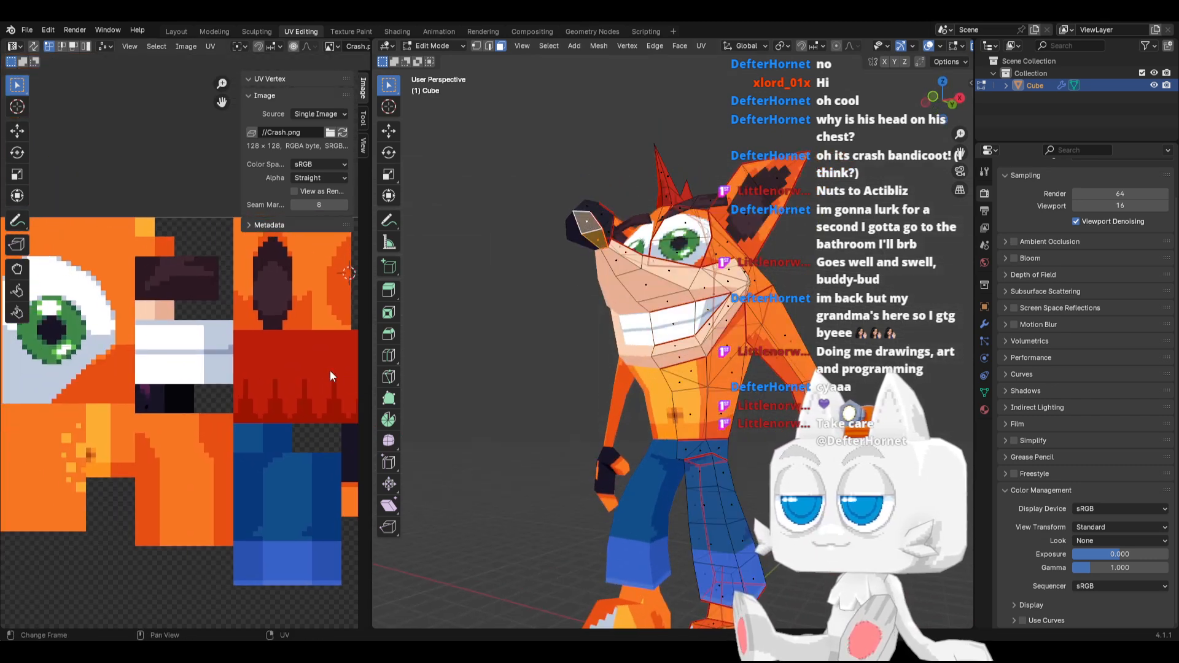
key(a)
key(g)
click(193, 413)
Project the nose's rear side face from the right side view and scale its UVs to fit on the dark nose block
key(Tab)
middle_drag(602, 245, 542, 267)
key(Tab)
scroll(543, 273, up, 3)
click(478, 249)
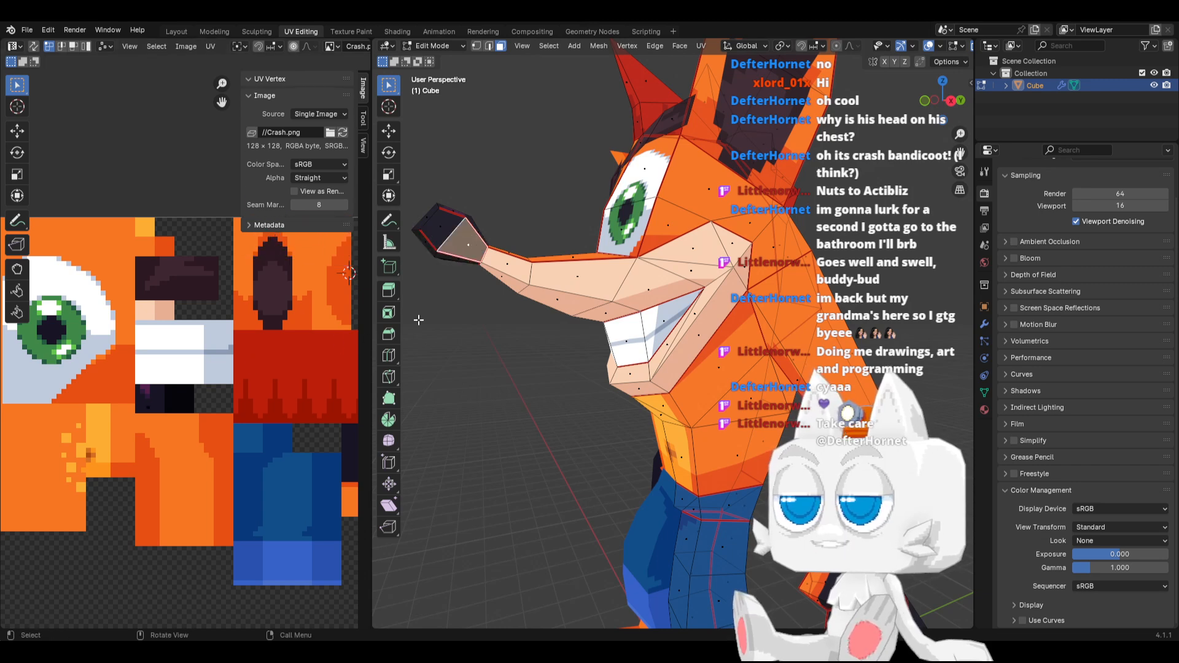
key(KP_3)
shift+middle_drag(449, 320, 489, 352)
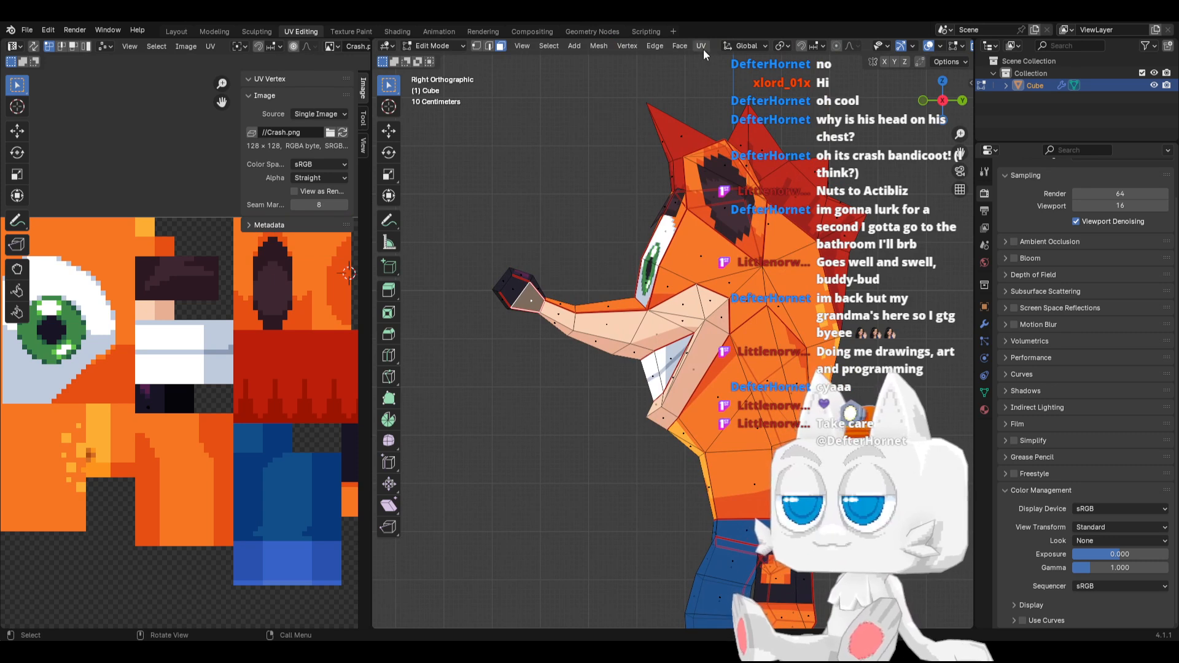
key(a)
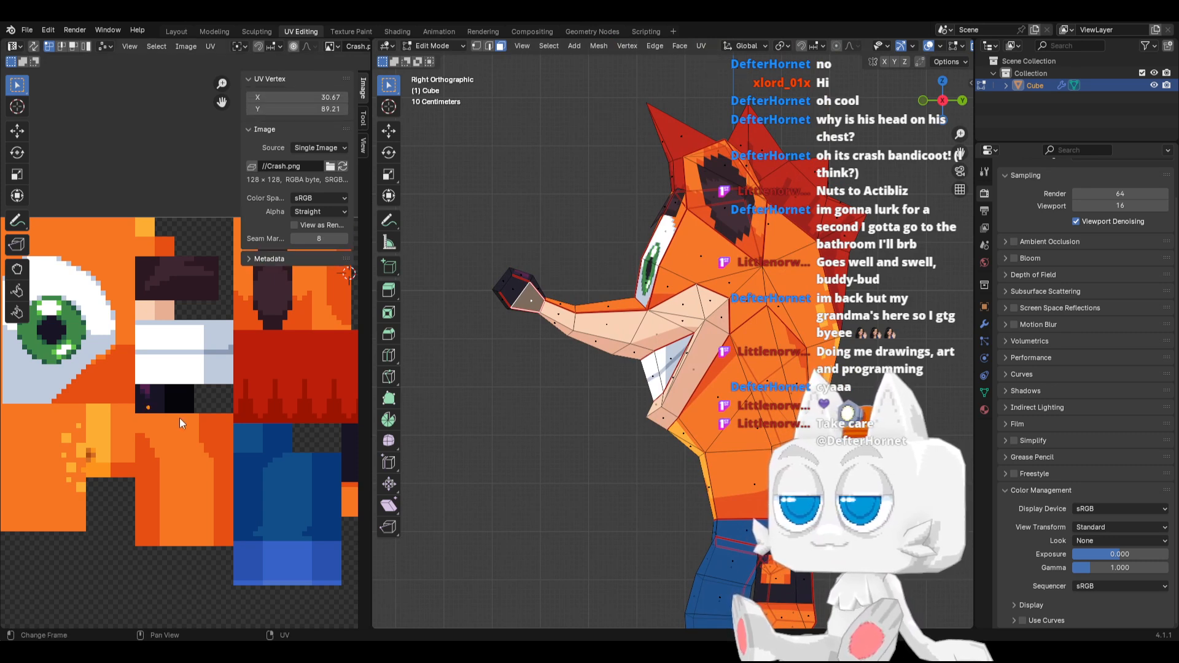
key(s)
click(349, 274)
Move the rear nose face's UVs to the boundary with the near-black square and check the shading on the nose up close
scroll(159, 429, up, 5)
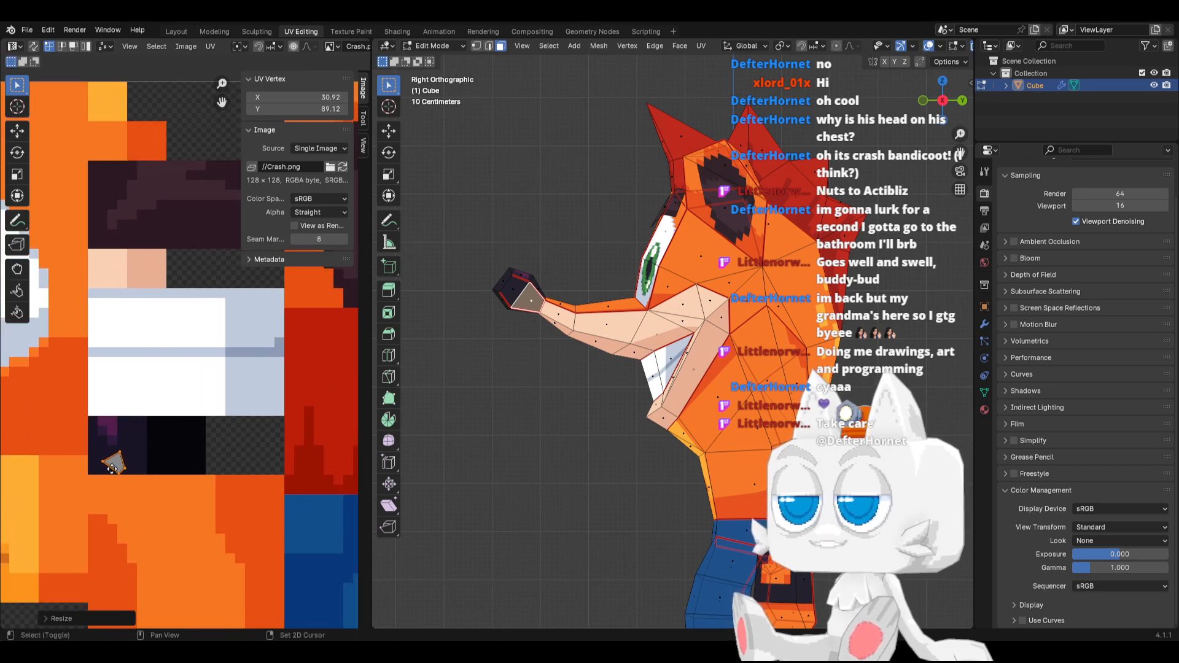
key(g)
click(206, 429)
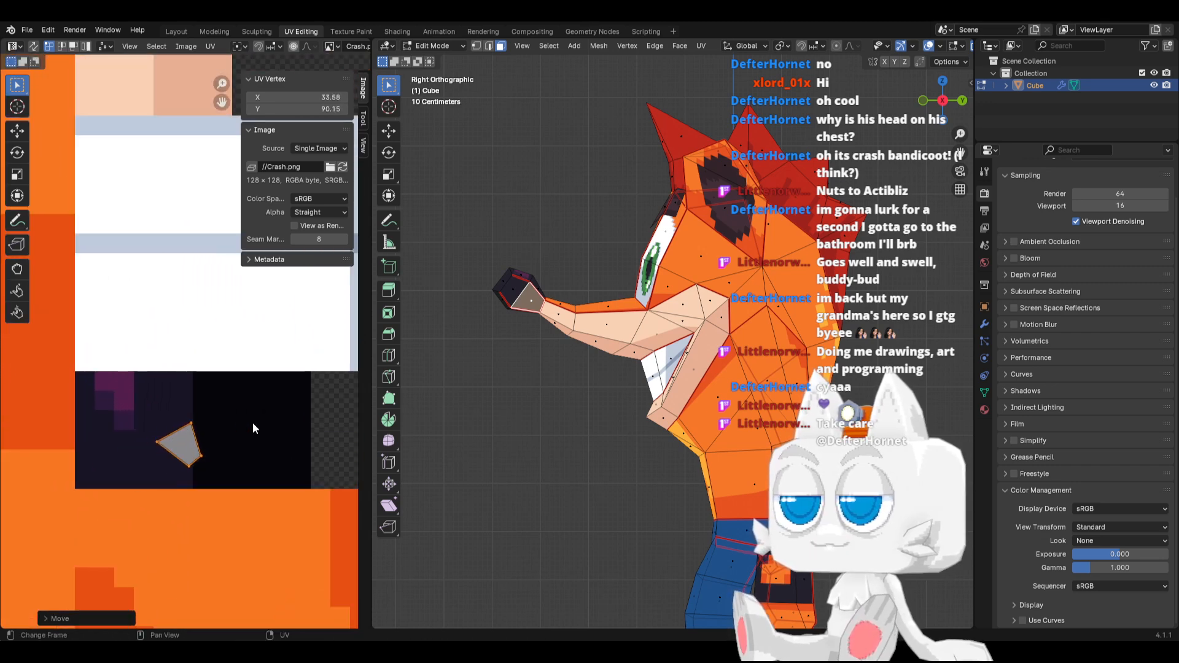
scroll(455, 301, up, 3)
shift+middle_drag(455, 300, 607, 328)
scroll(608, 329, up, 3)
key(Tab)
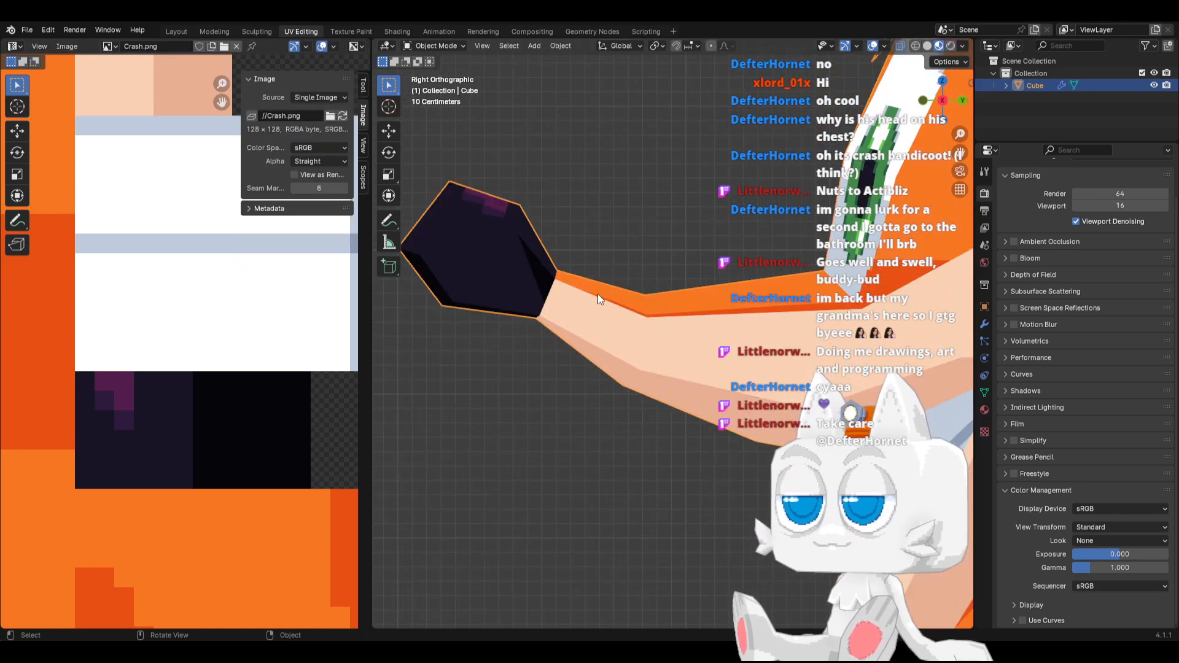
Rotate and reposition the rear nose face's UVs so the near-black boundary cuts through them from corner to corner
key(Tab)
key(r)
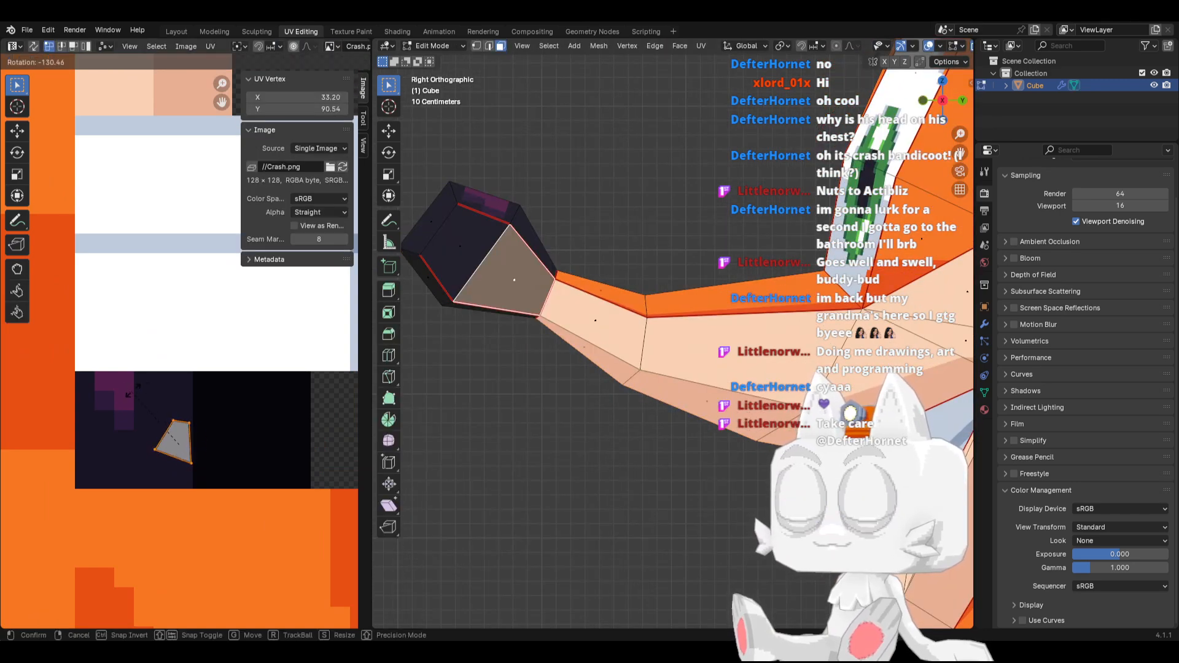
click(179, 386)
key(g)
click(180, 387)
key(Tab)
key(Tab)
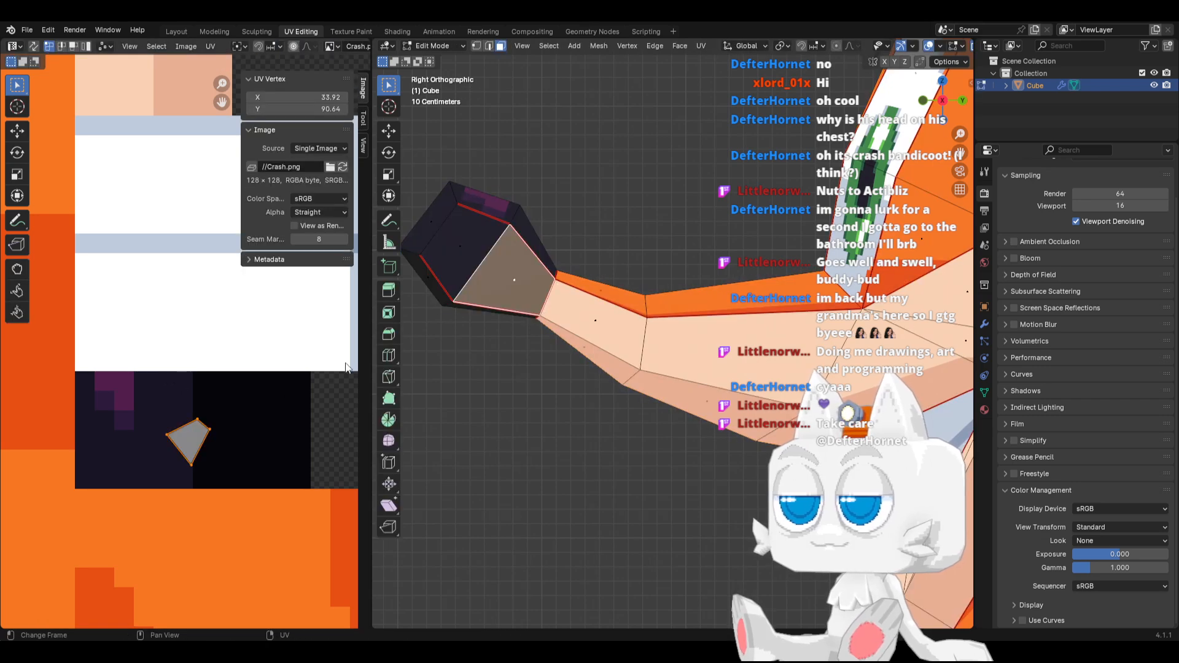
key(r)
click(250, 384)
key(g)
click(248, 381)
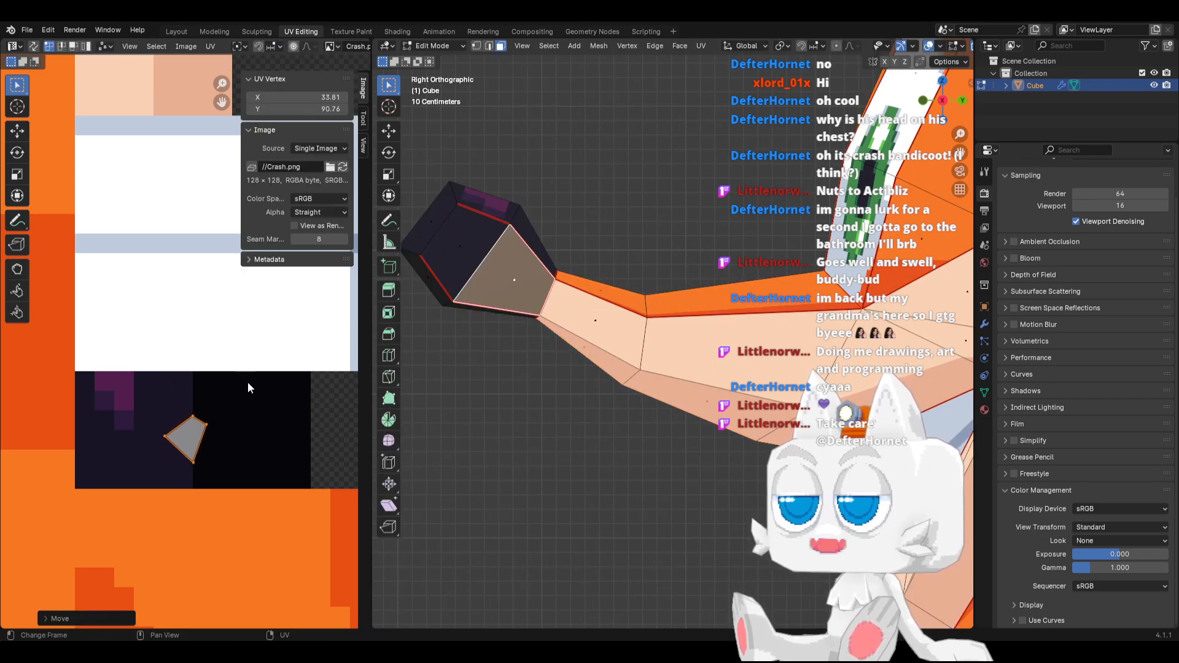
Snap the rear nose face's UVs to whole pixels and shift them slightly toward the dark purple side
key(shift+s)
click(165, 383)
key(Tab)
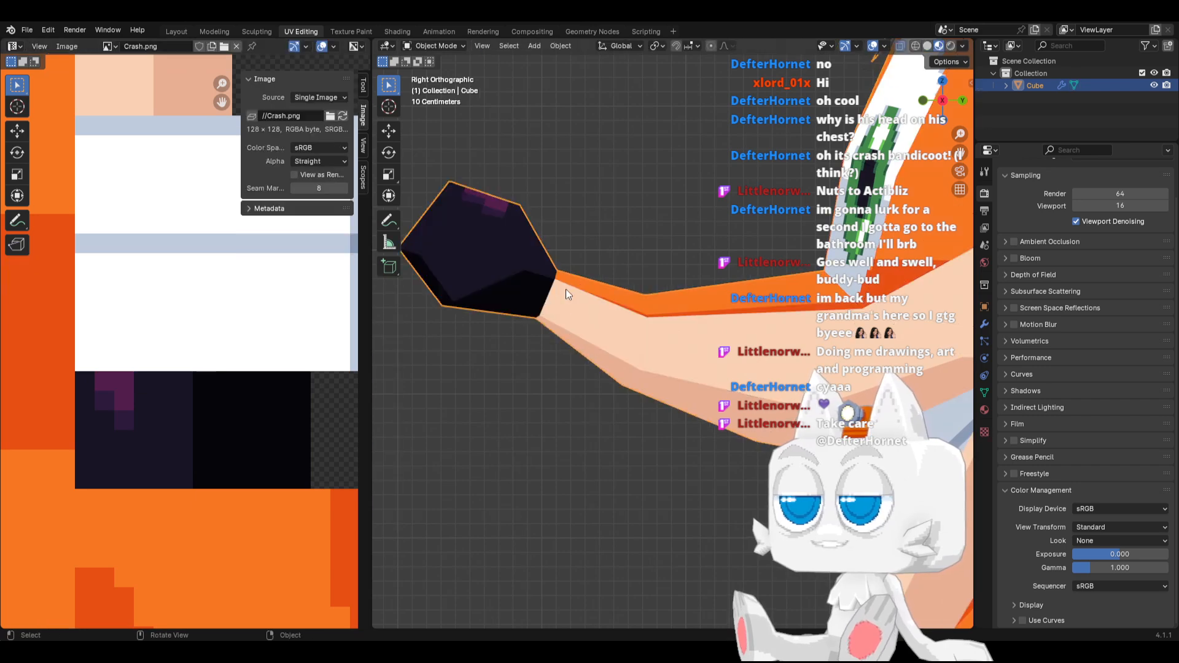
key(Tab)
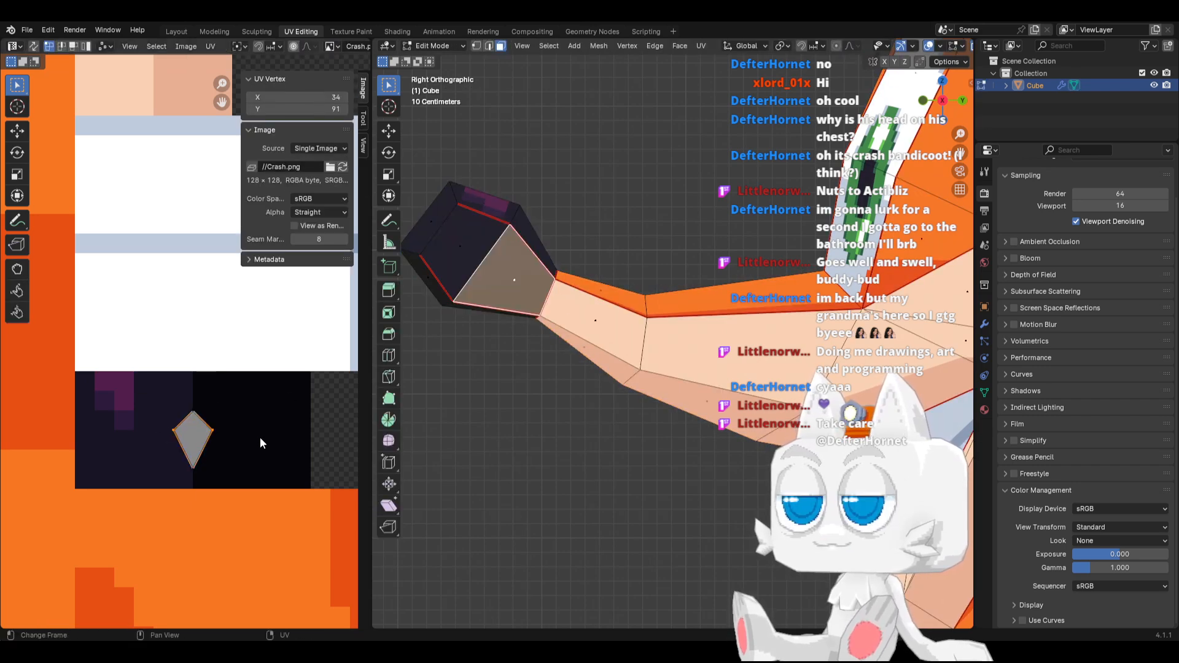
key(g)
click(253, 440)
key(Tab)
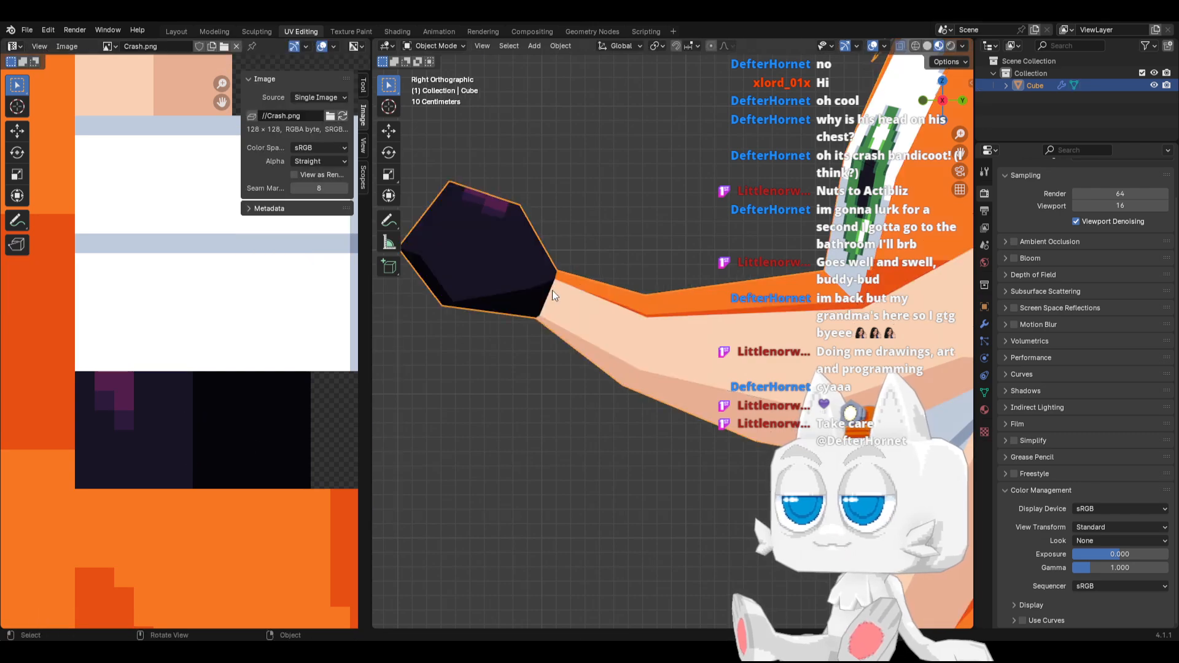
Examine the shaded nose from angled, side and front views of the whole character, and save Crash.blend
middle_drag(480, 292, 488, 331)
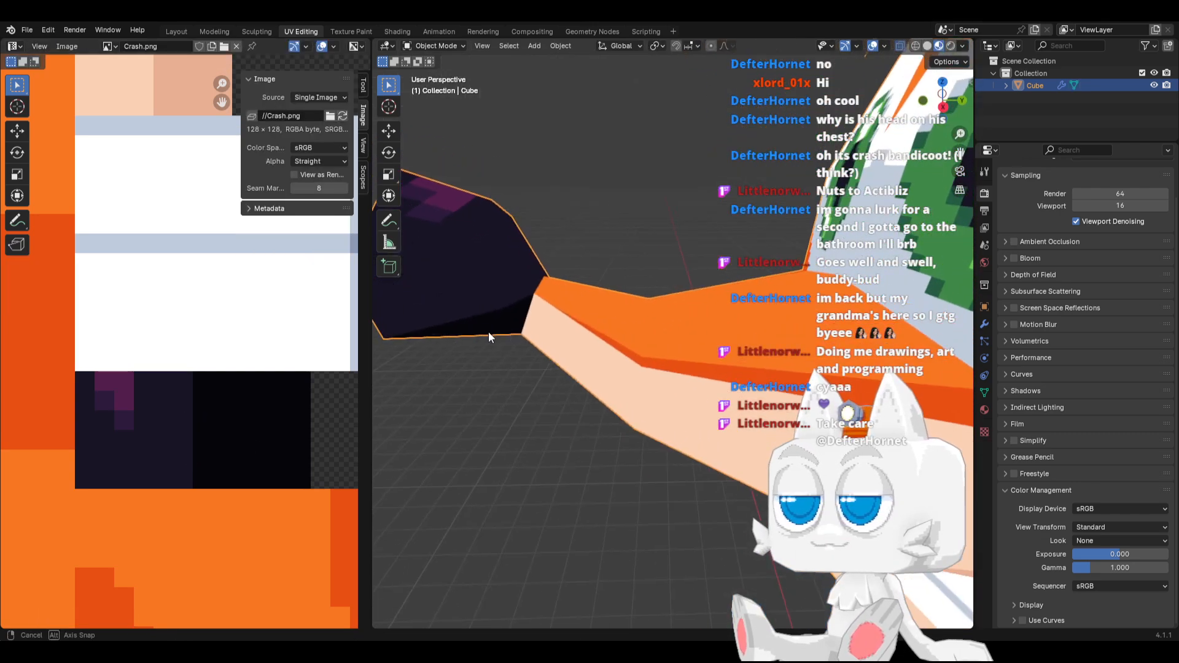
scroll(485, 329, down, 5)
key(Tab)
key(Tab)
scroll(580, 352, down, 5)
middle_drag(579, 351, 659, 333)
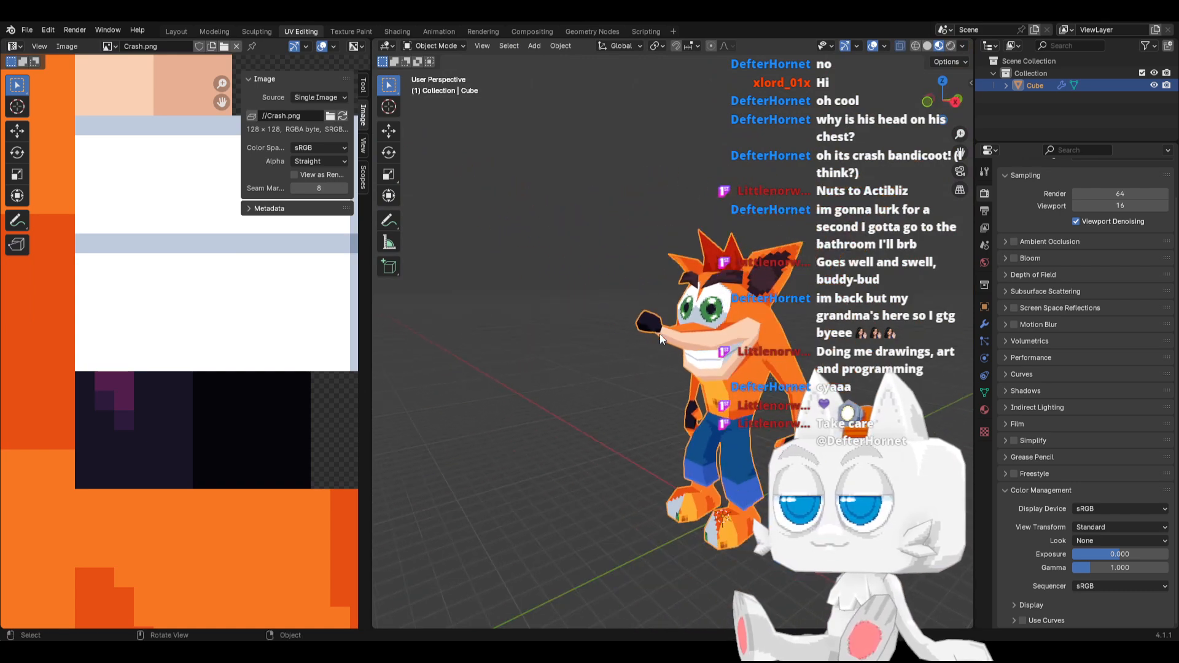
key(KP_3)
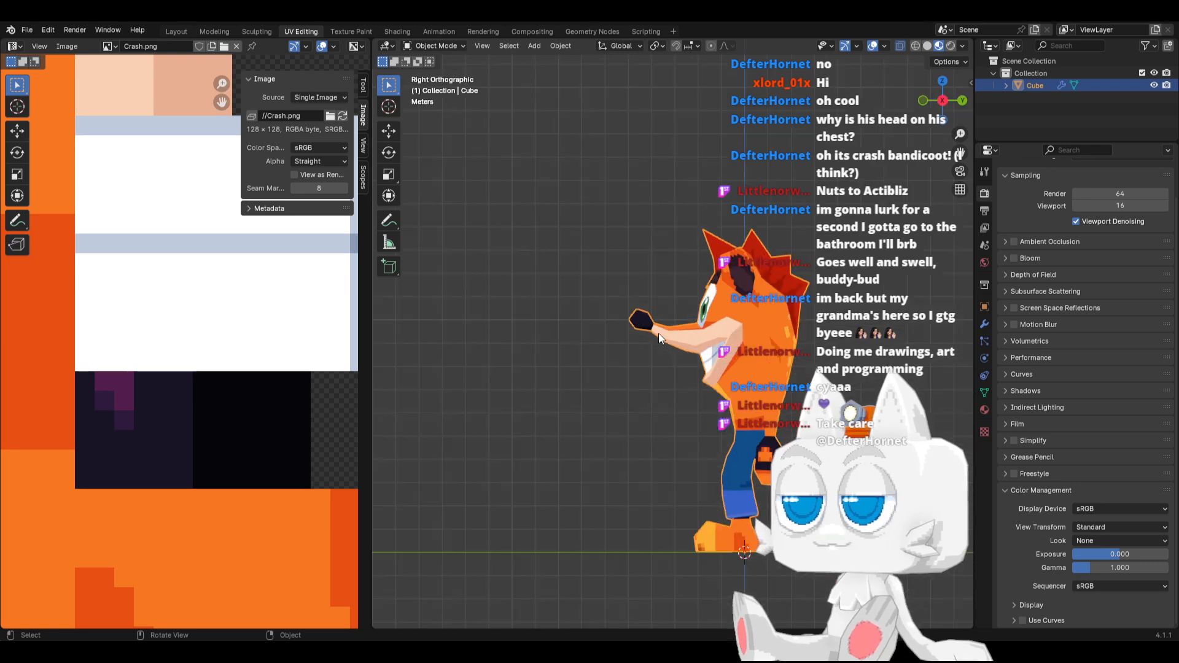
key(KP_1)
key(ctrl+s)
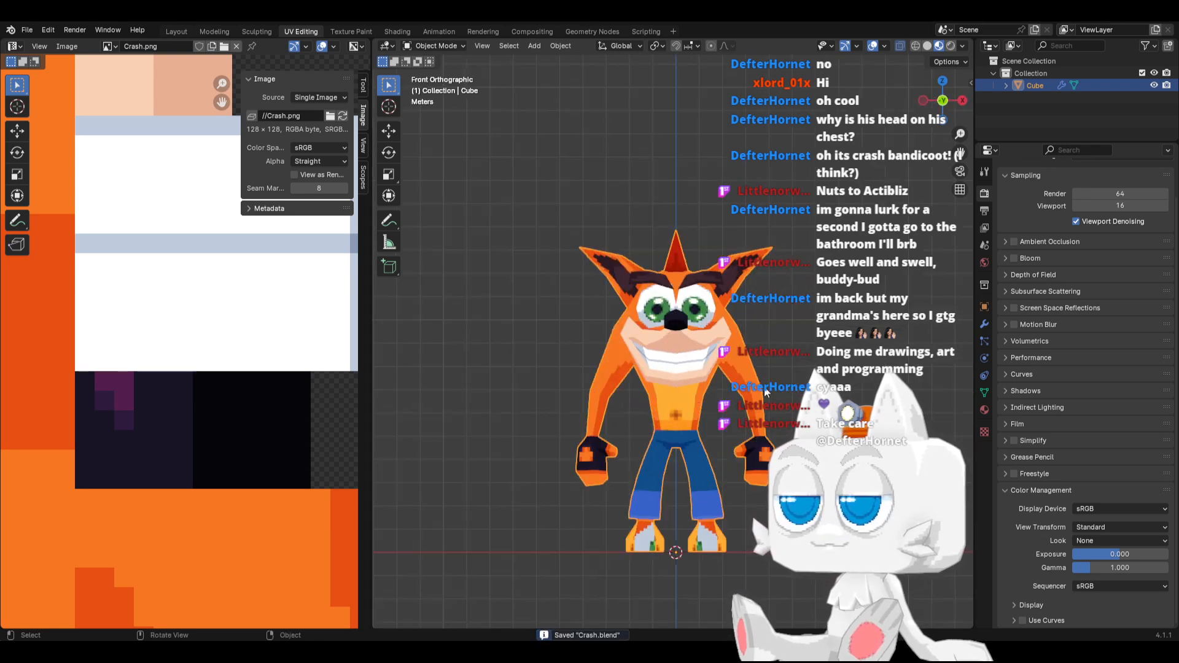
Select all linked faces of the foot and move their UVs from outside the image to just below the hand textures
middle_drag(707, 414, 653, 419)
key(KP_3)
key(Tab)
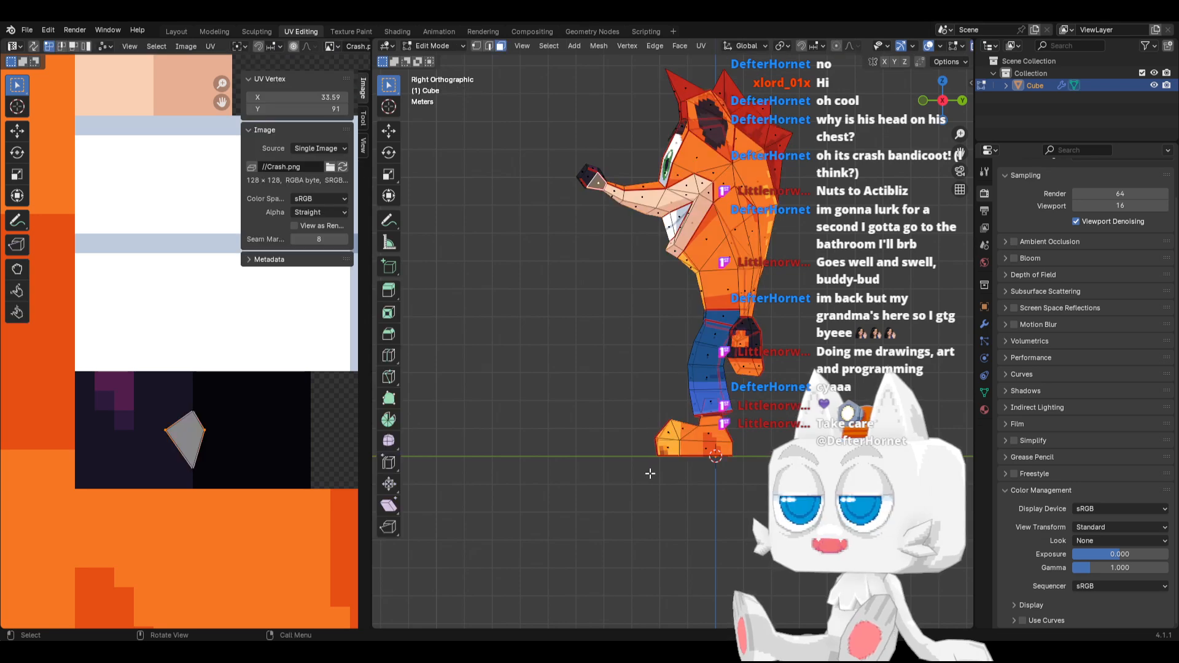
scroll(662, 191, up, 3)
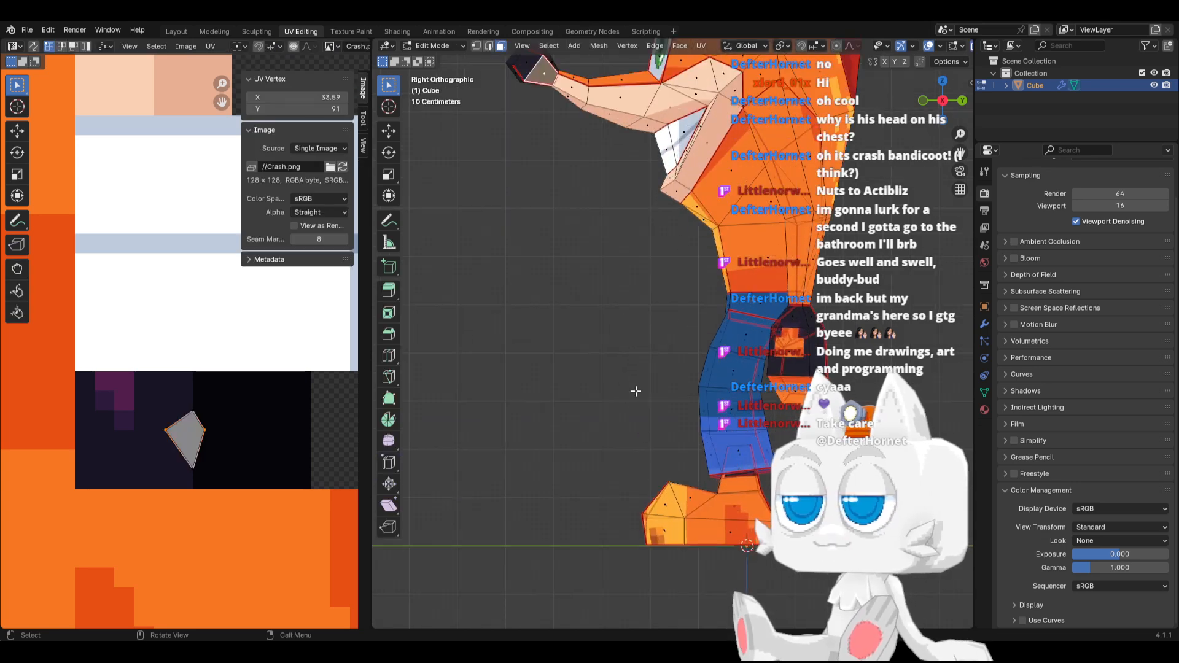
click(683, 488)
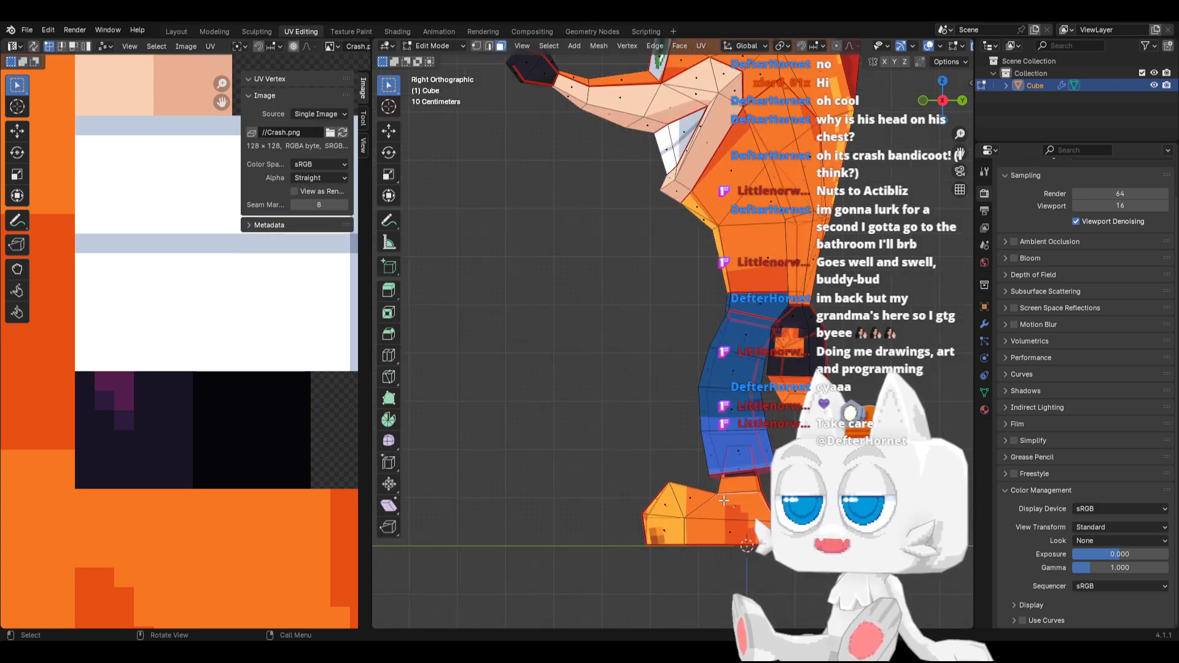
key(ctrl+l)
scroll(286, 473, down, 3)
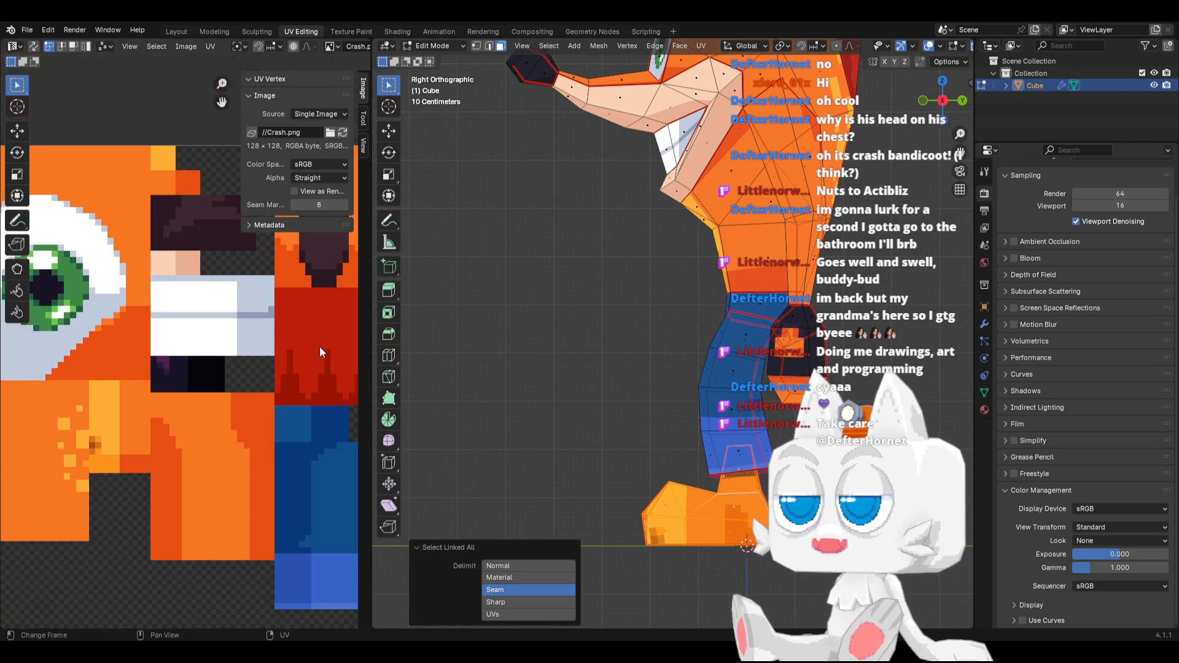
scroll(229, 407, down, 3)
middle_drag(237, 400, 203, 410)
scroll(204, 411, up, 3)
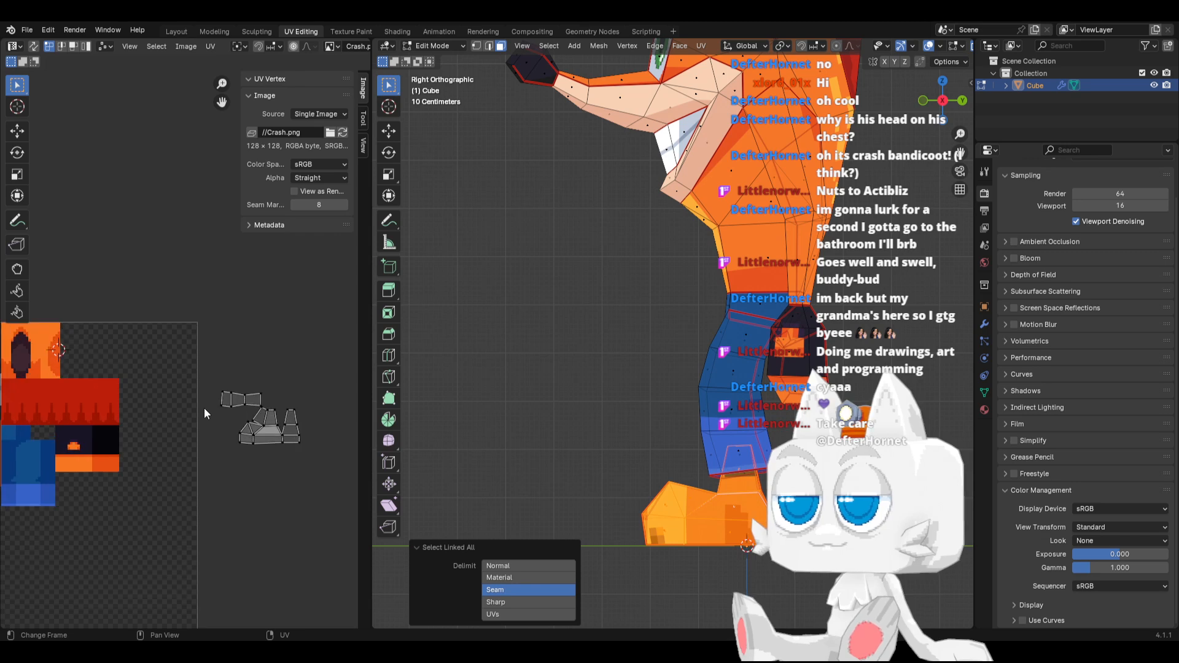
key(a)
key(g)
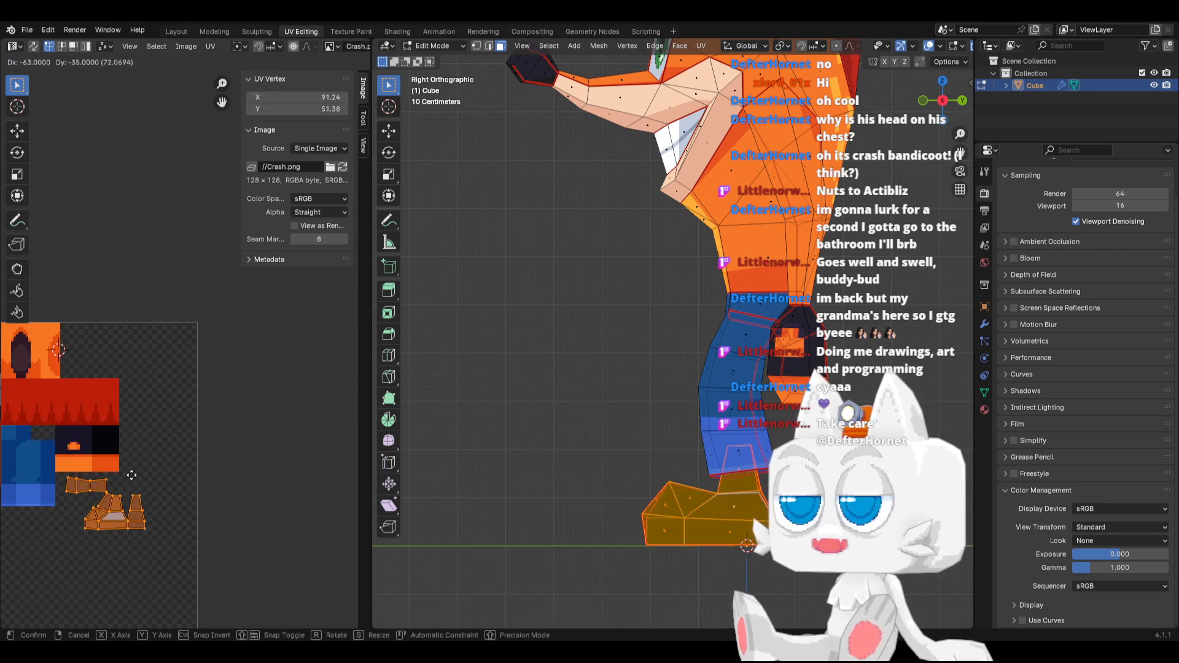
click(165, 472)
Move the foot UVs into the empty area of the texture beneath the orange body blocks
scroll(164, 454, up, 2)
middle_drag(164, 455, 324, 357)
middle_drag(250, 431, 329, 369)
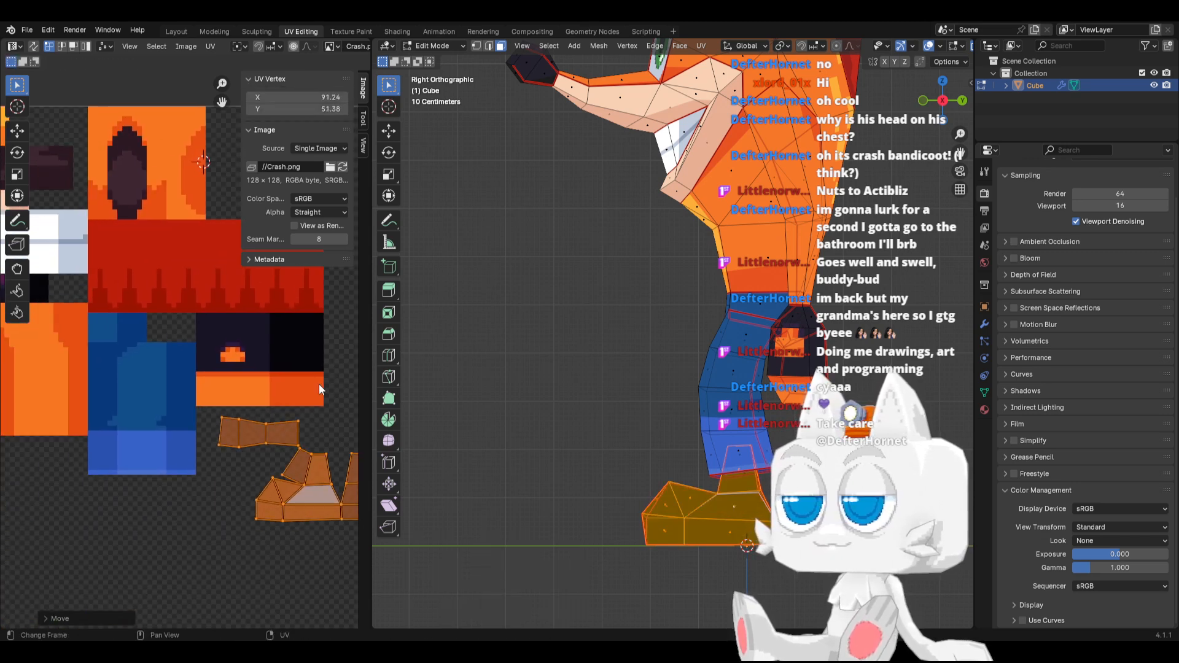
key(g)
click(143, 478)
scroll(143, 479, down, 4)
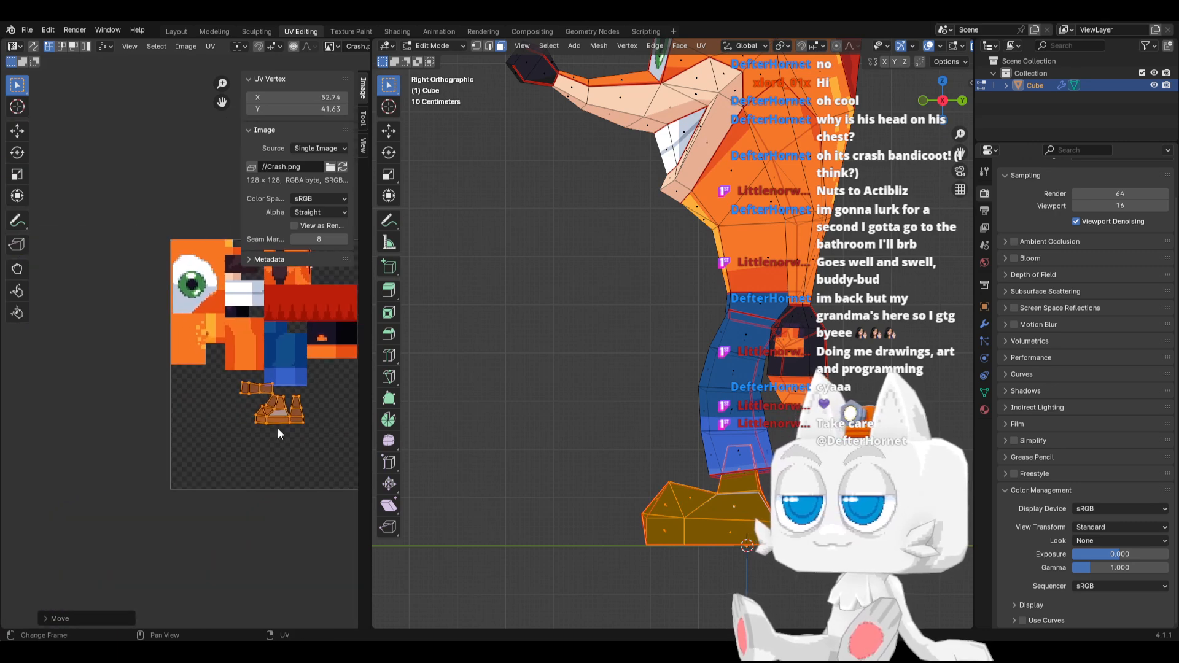
key(g)
click(222, 427)
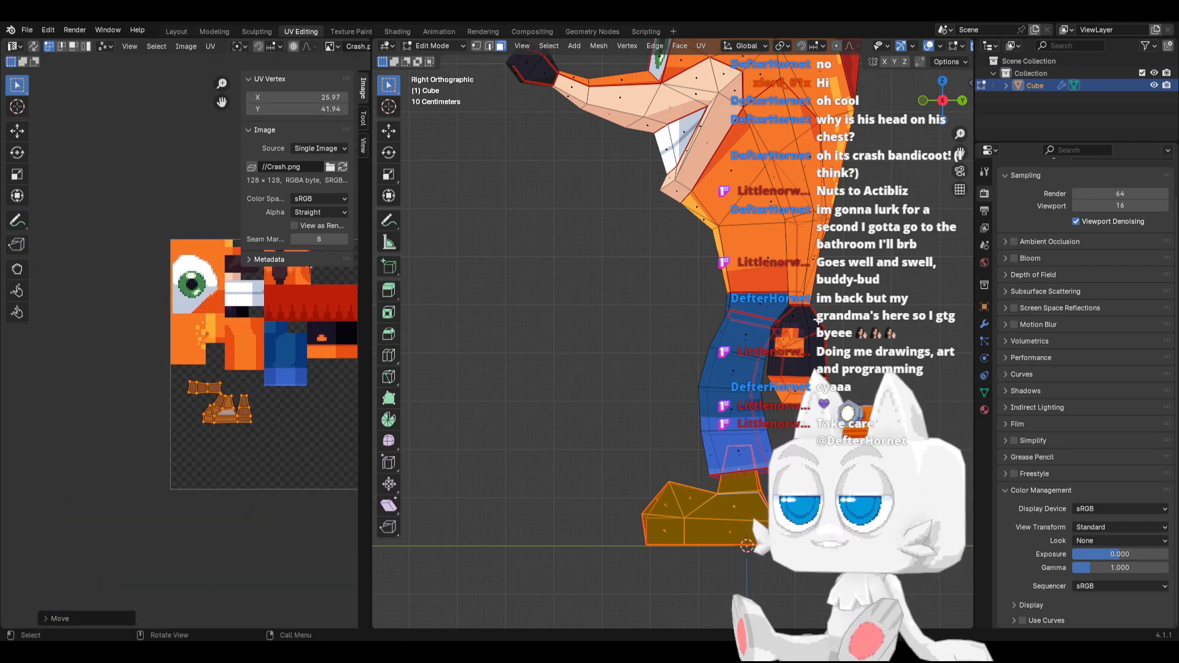
Show the character in front view and scale the foot UVs up by about 1.41
scroll(691, 365, down, 4)
middle_drag(690, 364, 683, 401)
key(KP_1)
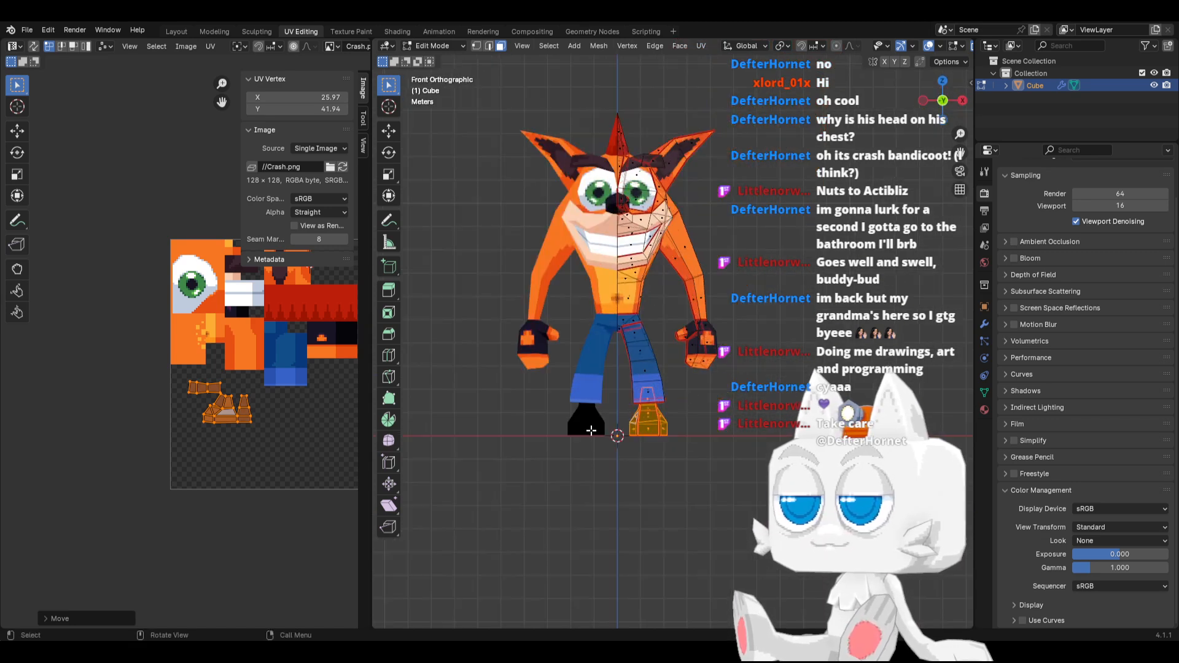
scroll(308, 454, up, 2)
key(s)
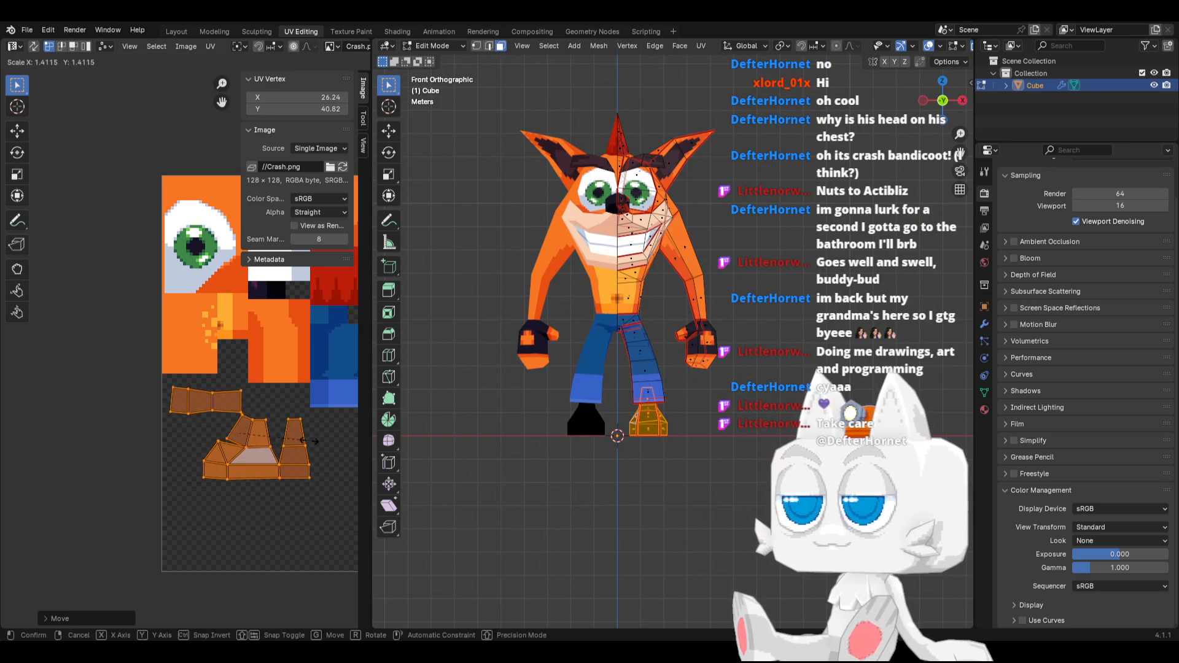
click(307, 441)
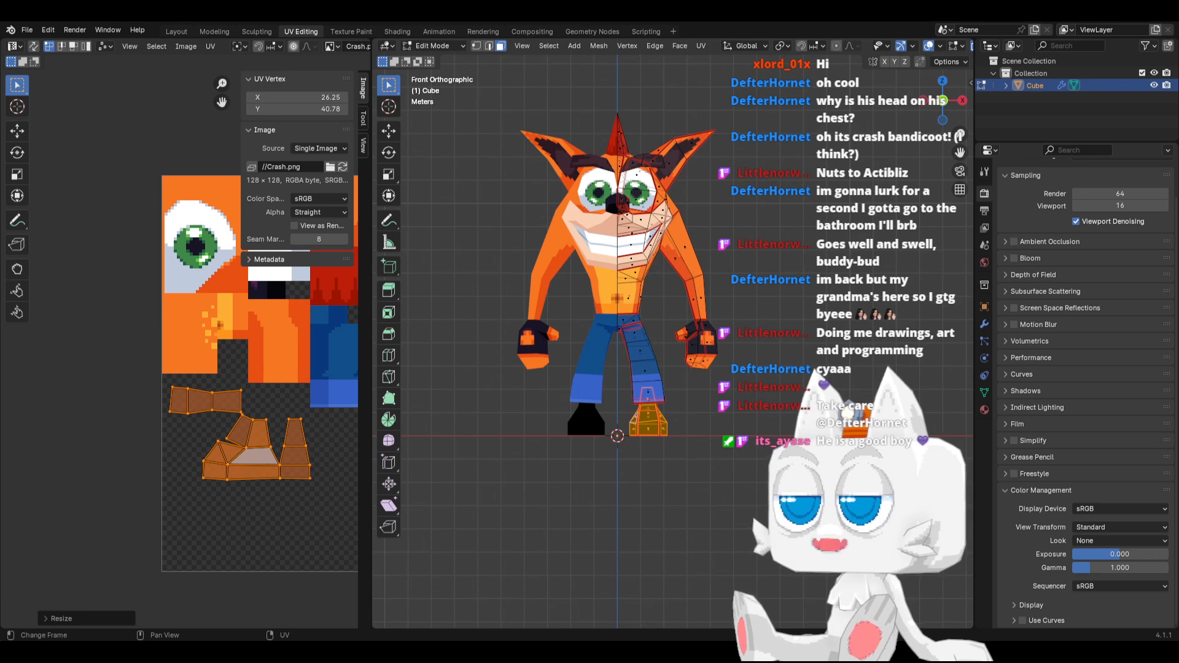
scroll(265, 474, up, 1)
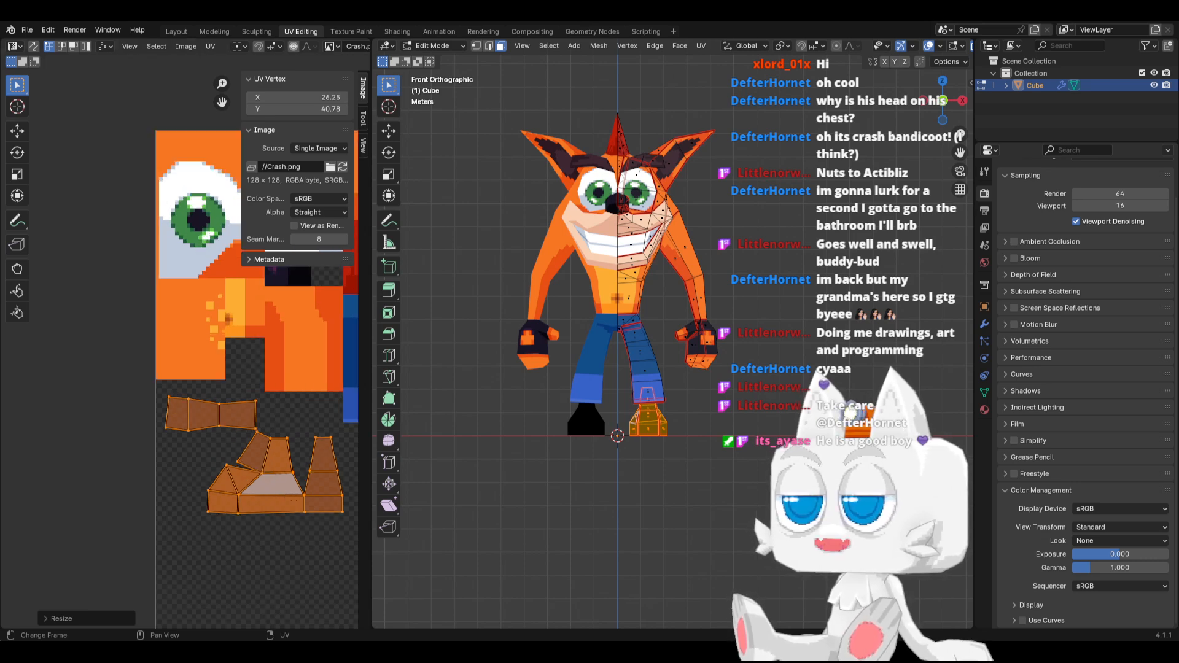
Switch to Aseprite and select both the black glove block and the small nose block in Crash.png
key(alt+Tab)
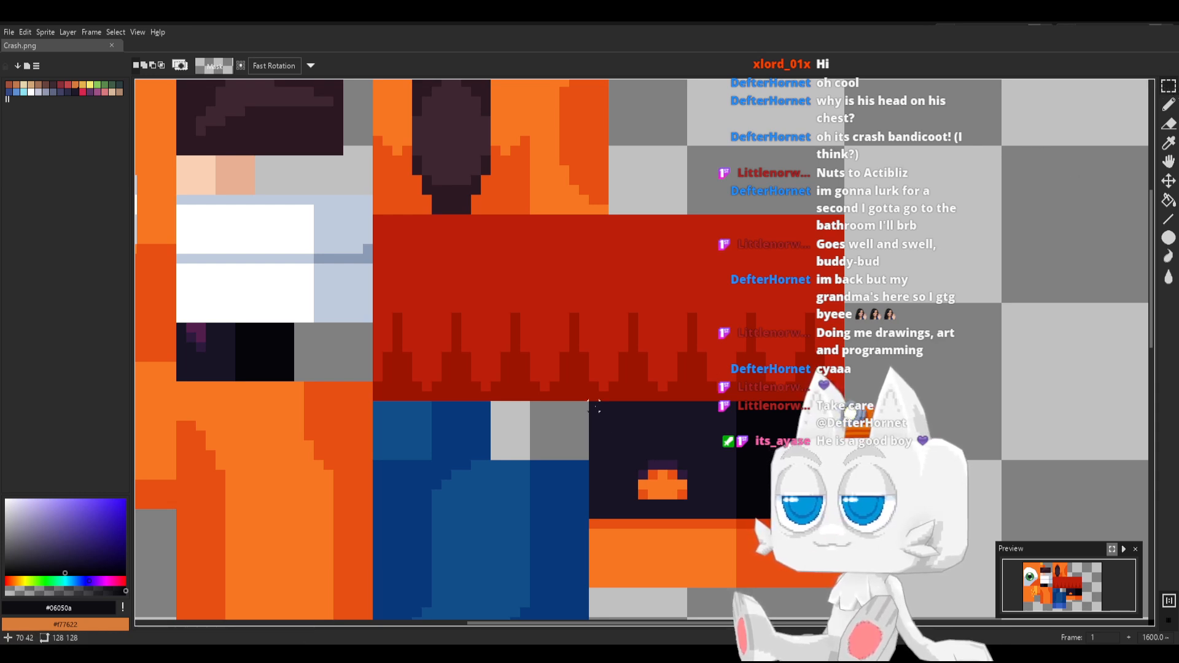
drag(595, 406, 832, 516)
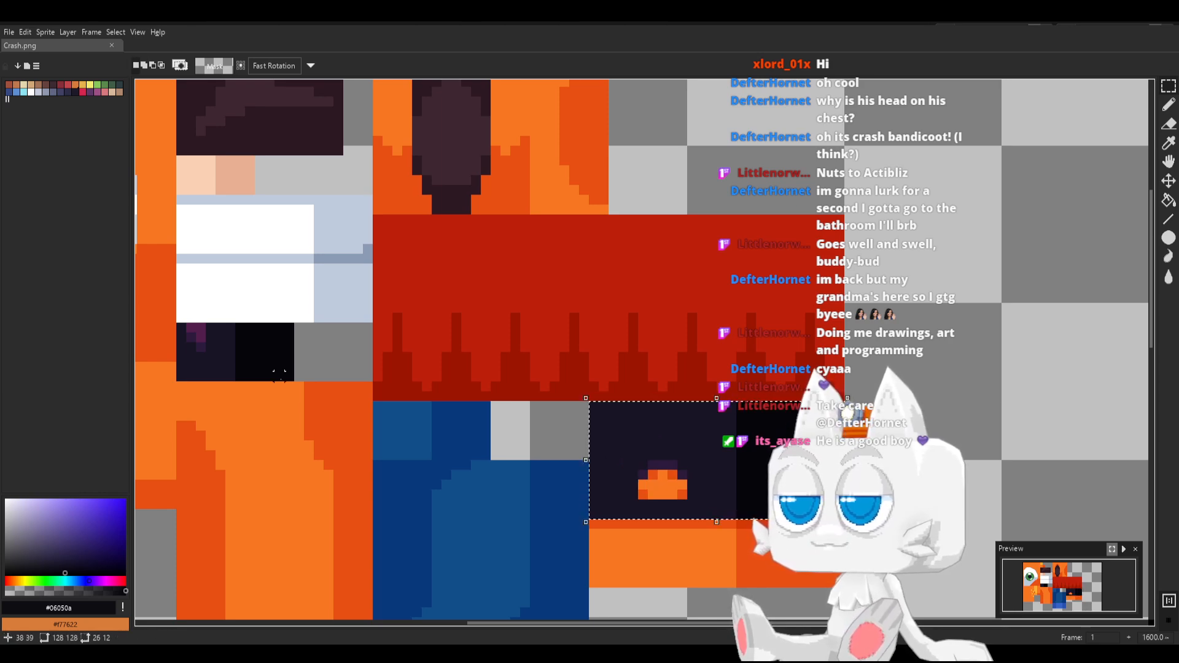
drag(183, 329, 289, 375)
Recolor the navy base of the nose block with a very dark red, HSV 5°, 88, 10
key(b)
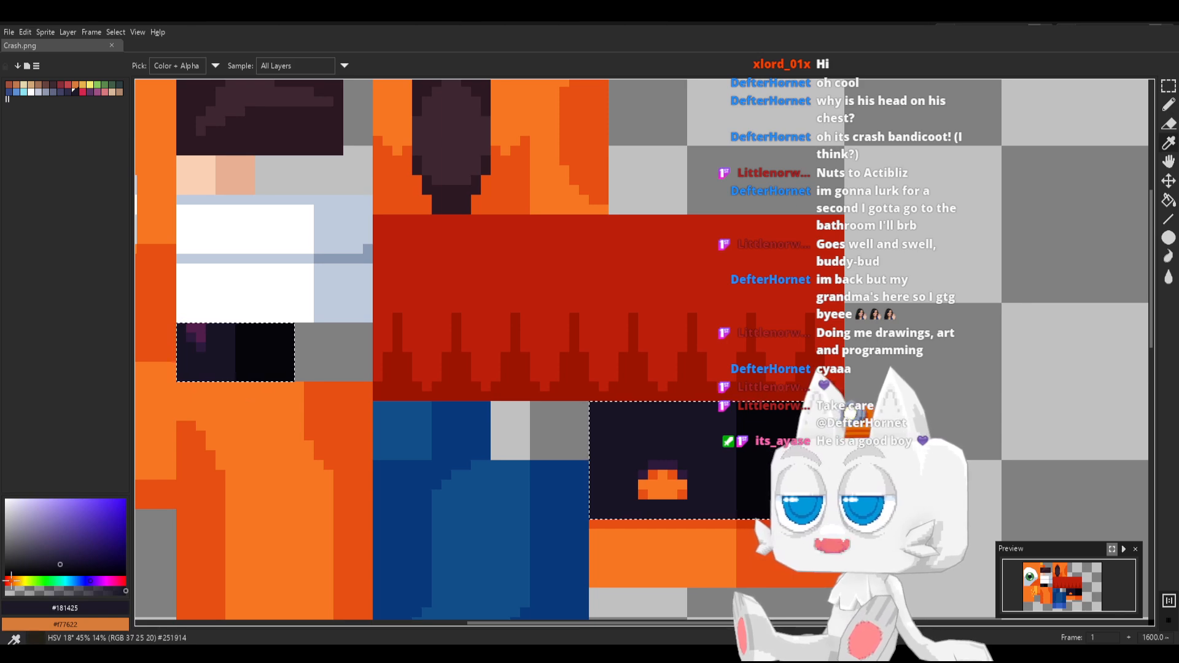
drag(11, 580, 6, 580)
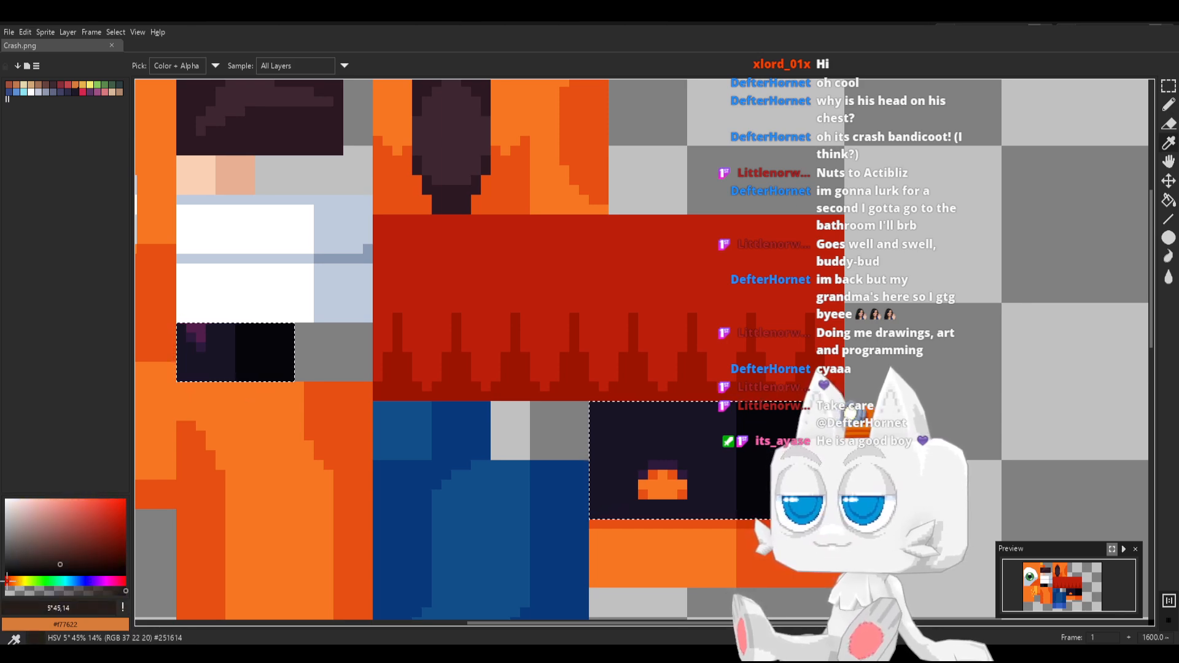
key(g)
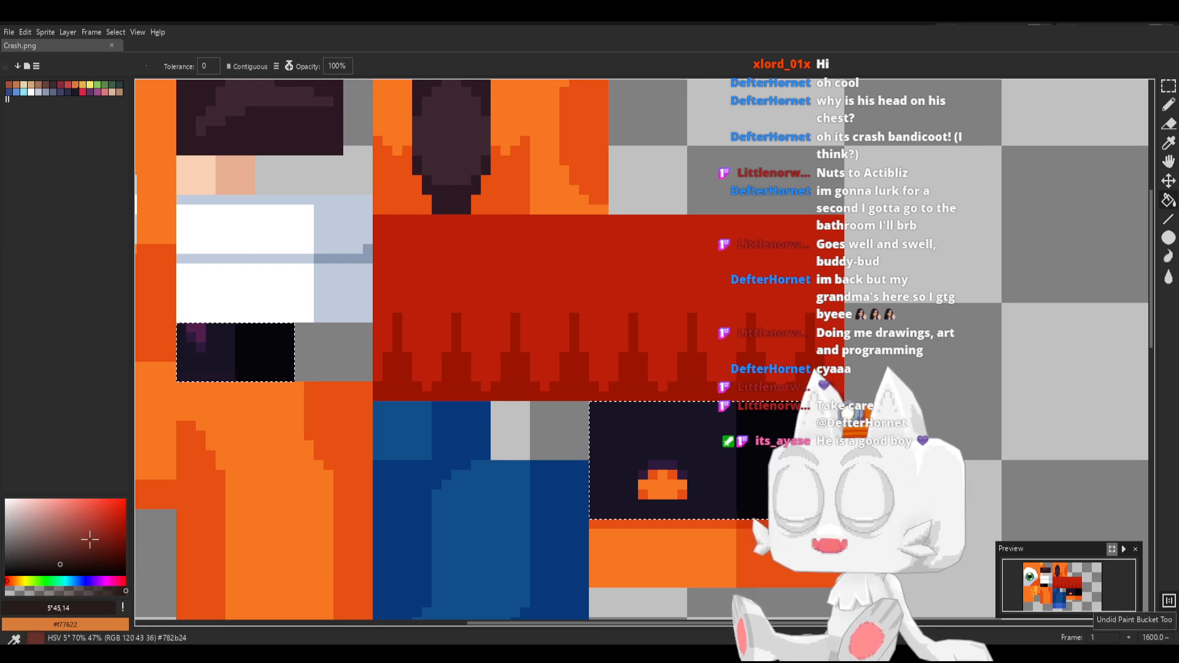
click(80, 563)
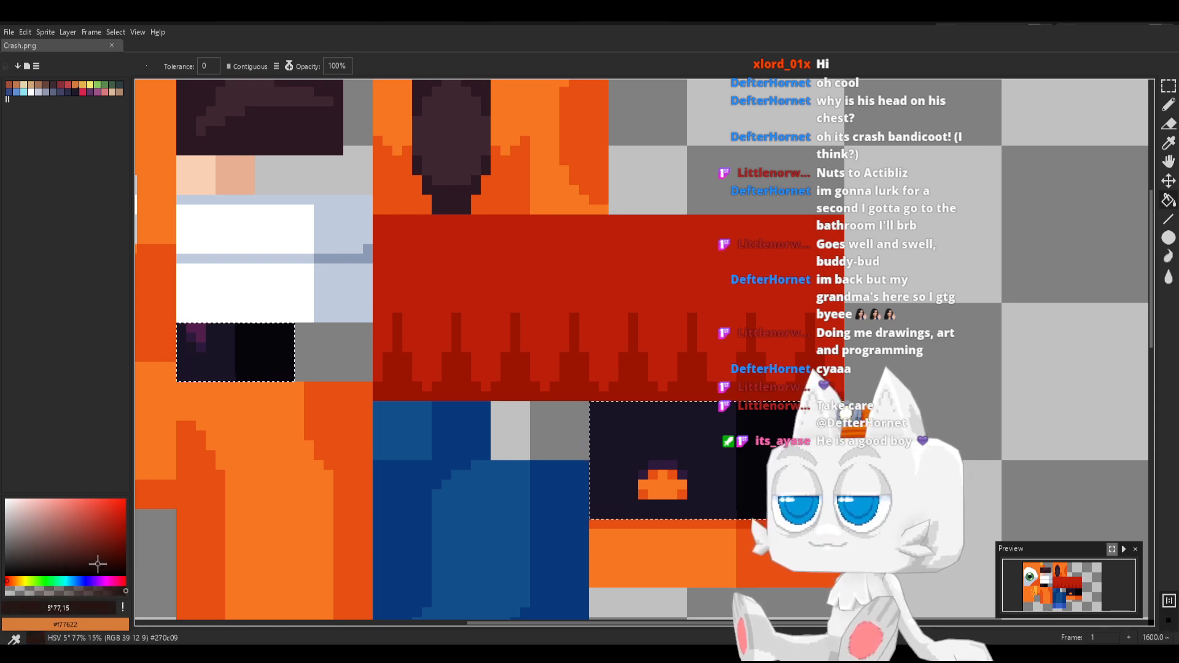
key(ctrl+z)
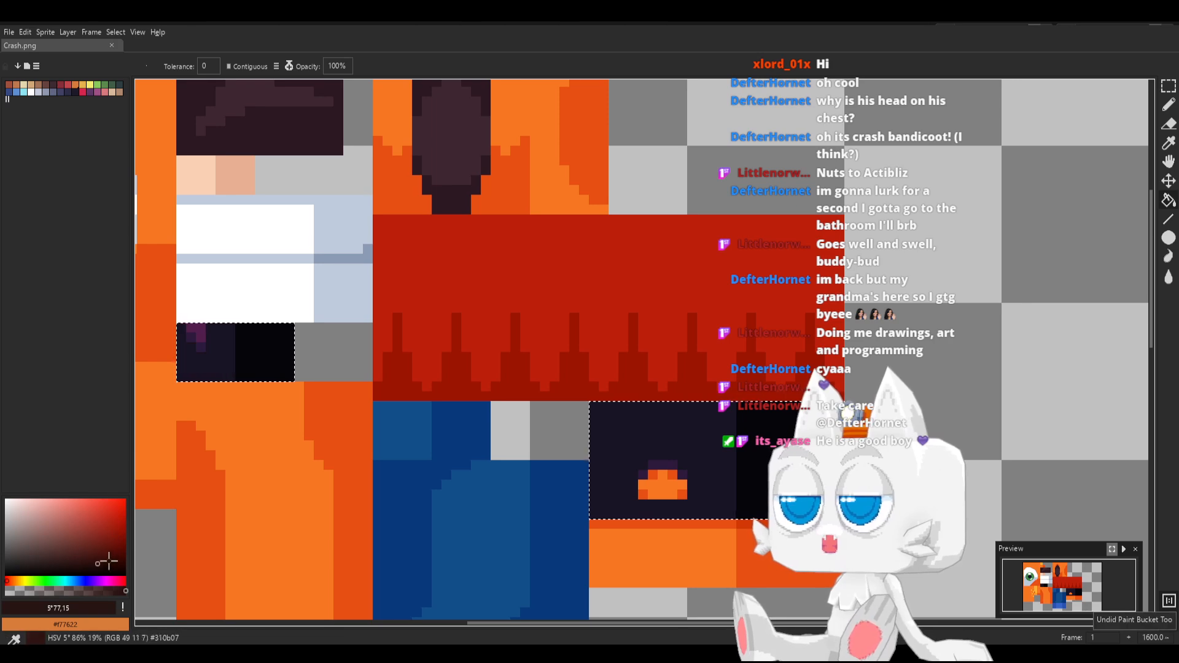
click(110, 567)
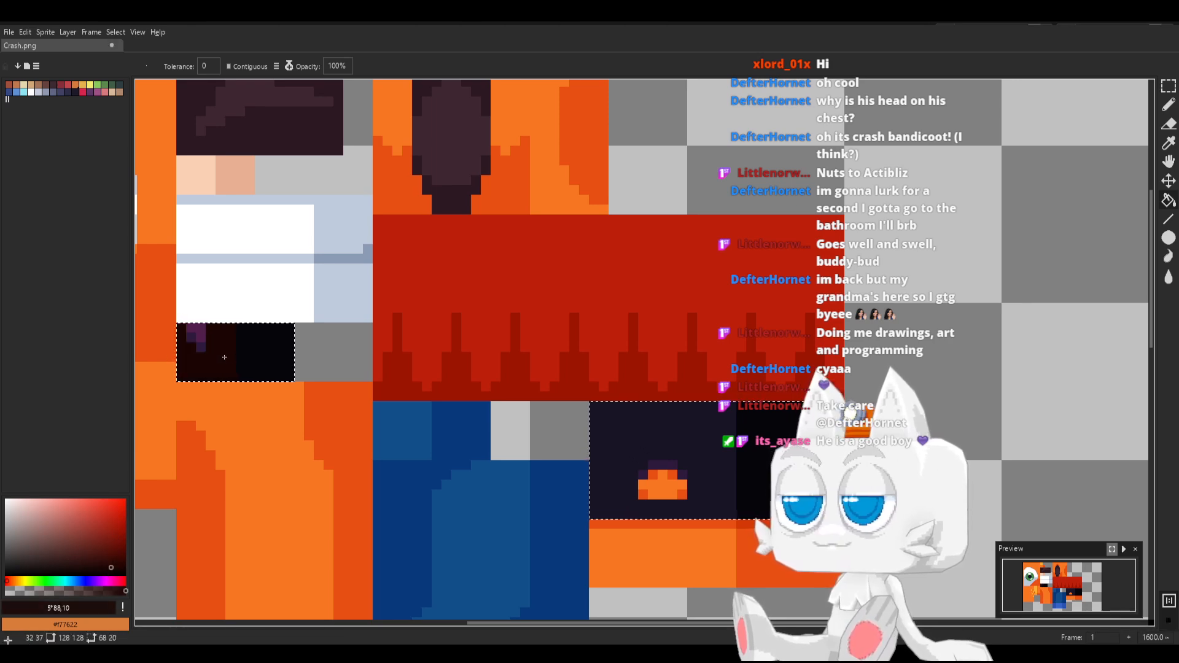
Recolor the black shading of the nose and glove blocks to near-black #020001, with contiguous filling turned off
click(117, 579)
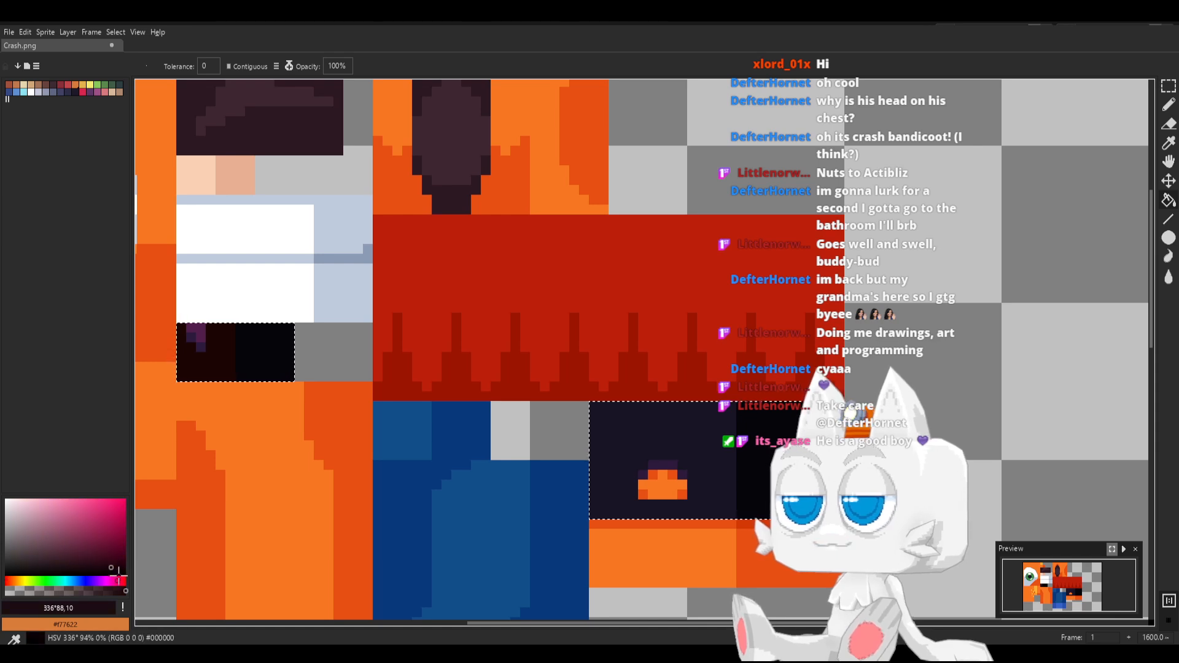
click(119, 574)
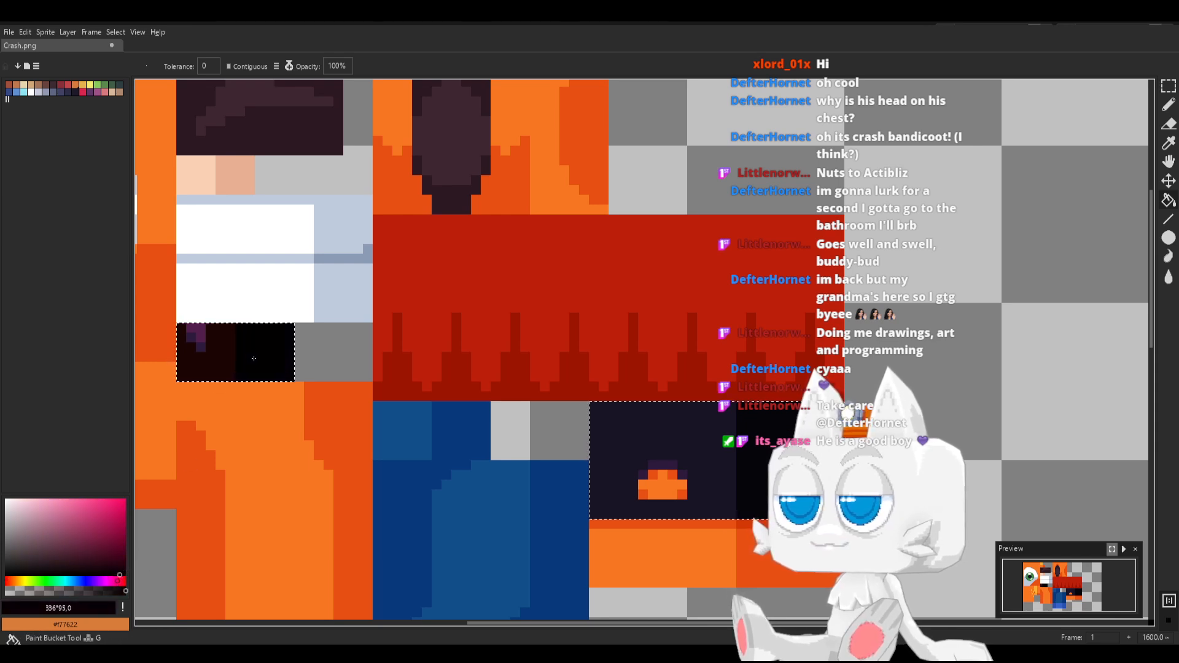
click(254, 68)
key(b)
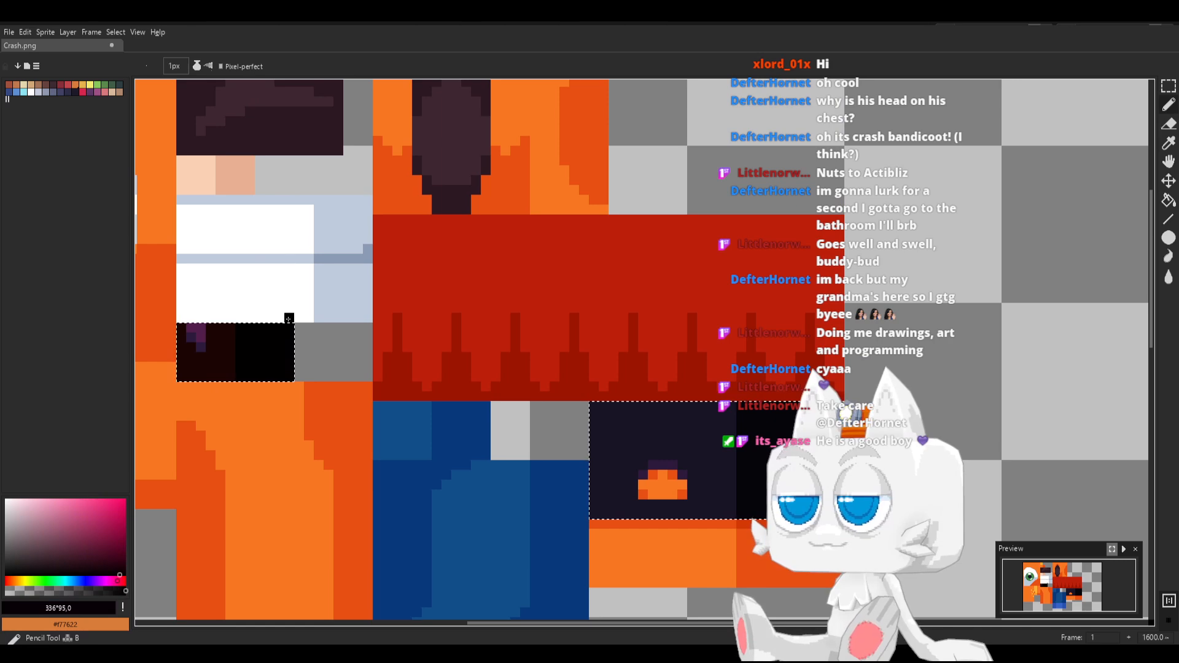
alt+click(282, 344)
key(g)
click(754, 457)
key(i)
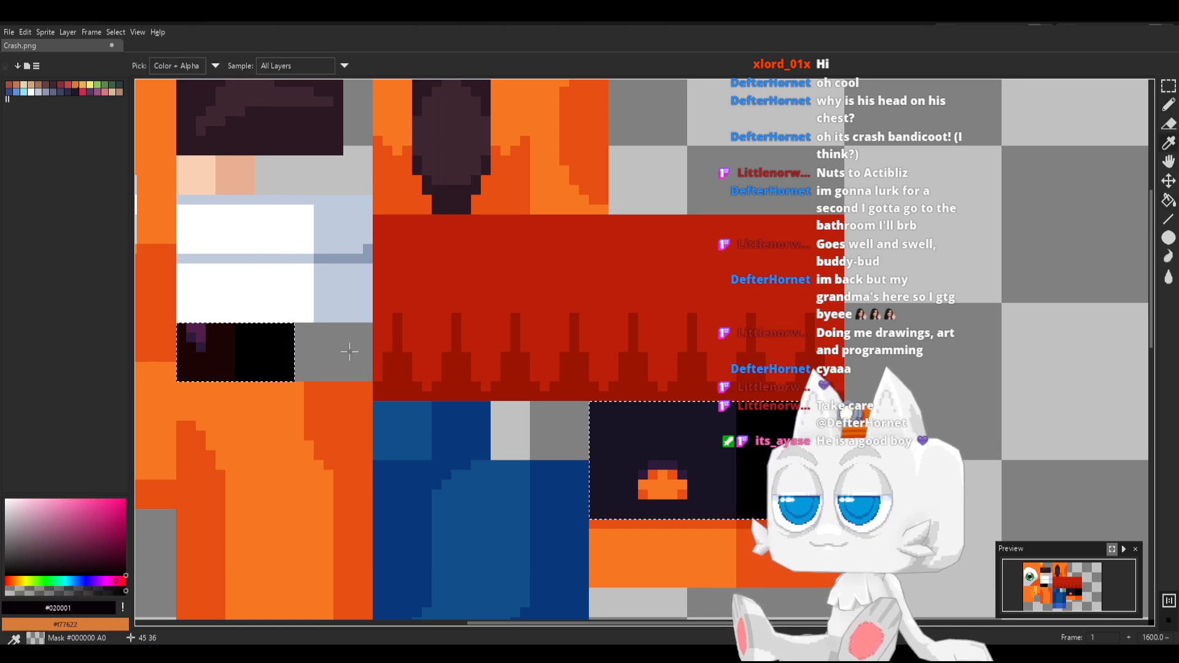
Fill the glove block's navy base with the nose's dark red #1b0503
click(225, 351)
key(g)
key(i)
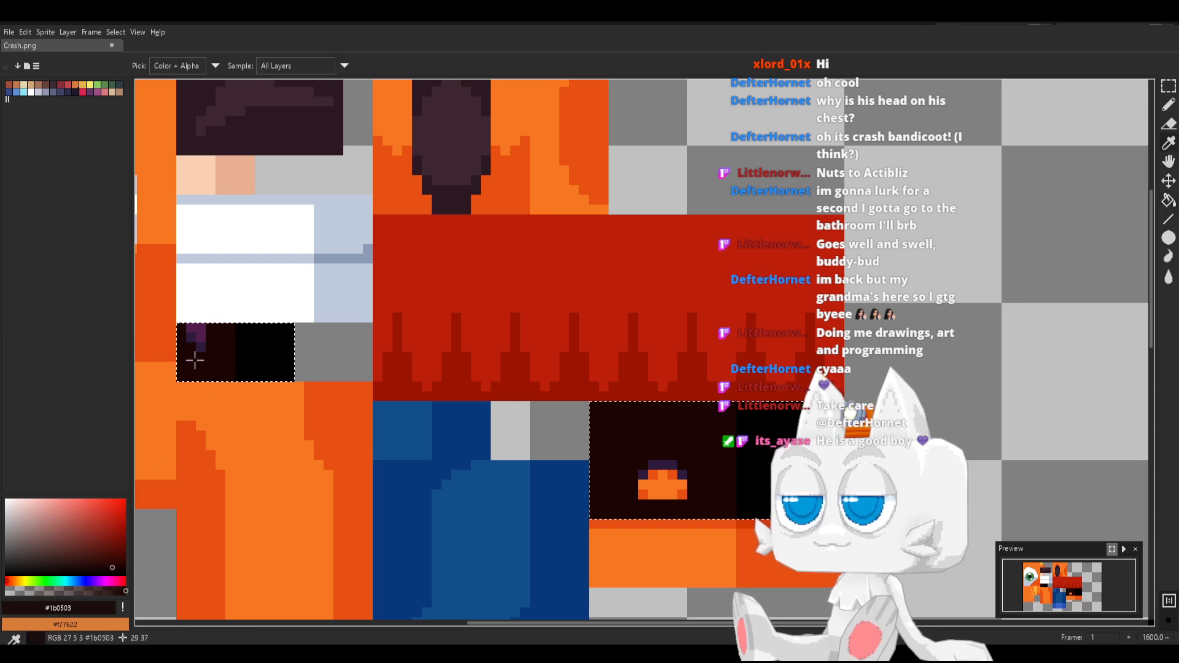
Recolor the purple accents of the nose and glove to dark reds, using #540b2c for the nose highlight, and save Crash.png
key(g)
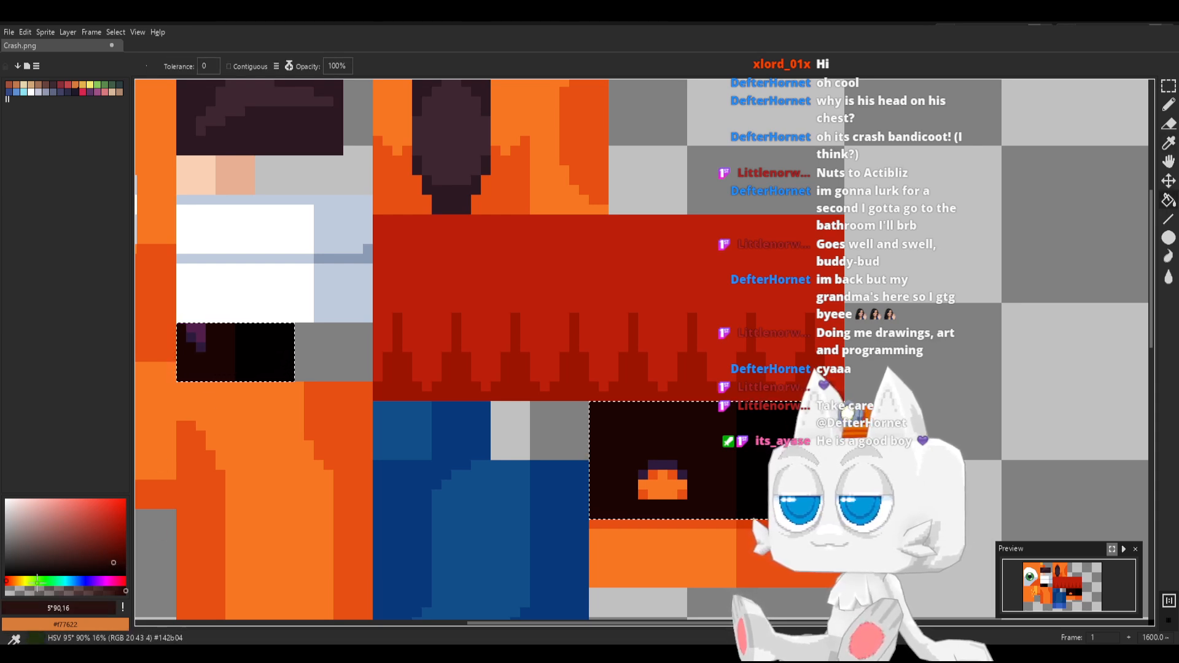
click(122, 580)
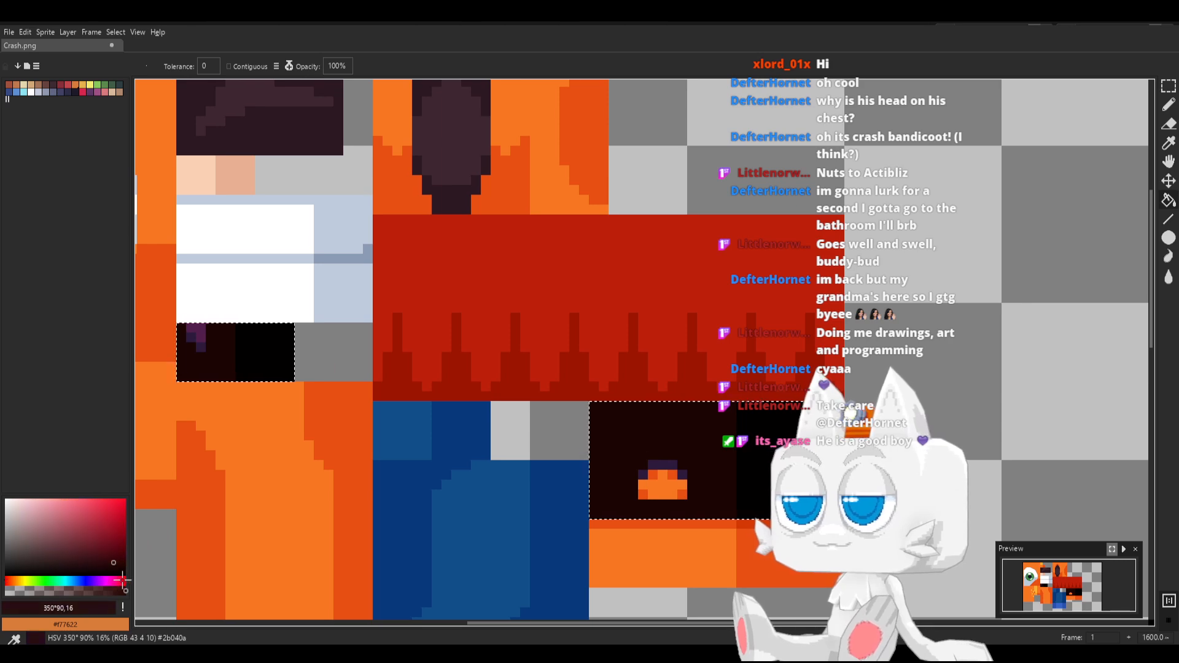
click(200, 345)
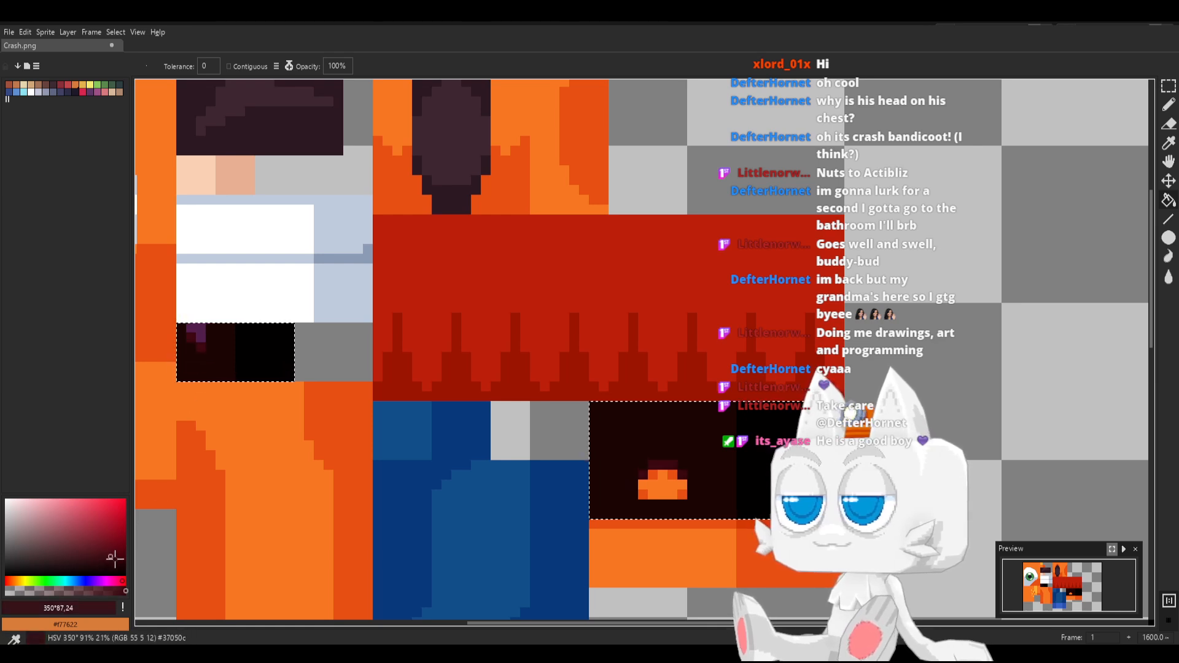
click(116, 580)
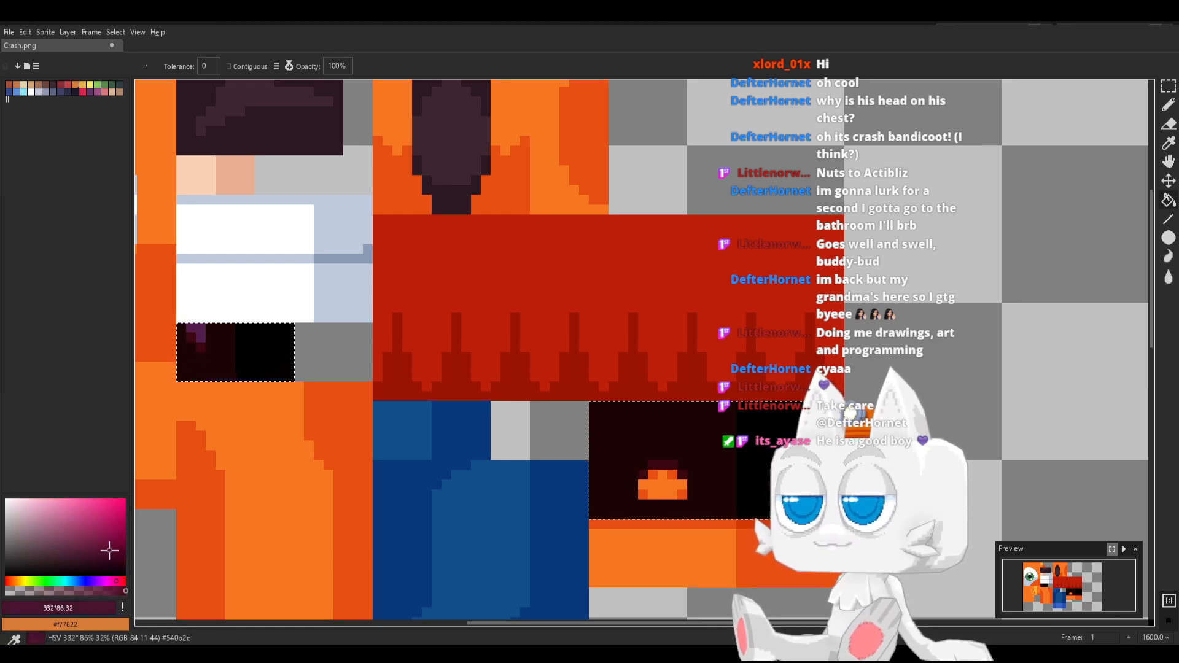
key(v)
key(ctrl+s)
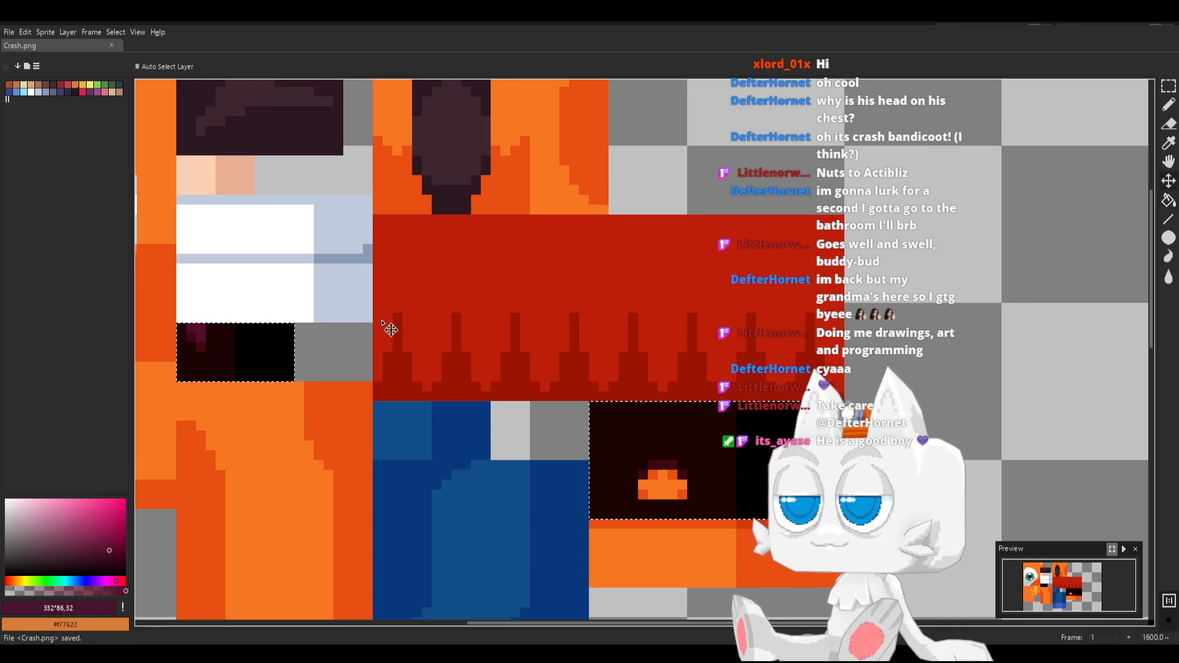
Set the Paint Bucket opacity to 28% and blend #1b0503 into the darker pixels of the nose highlight
key(g)
alt+click(205, 363)
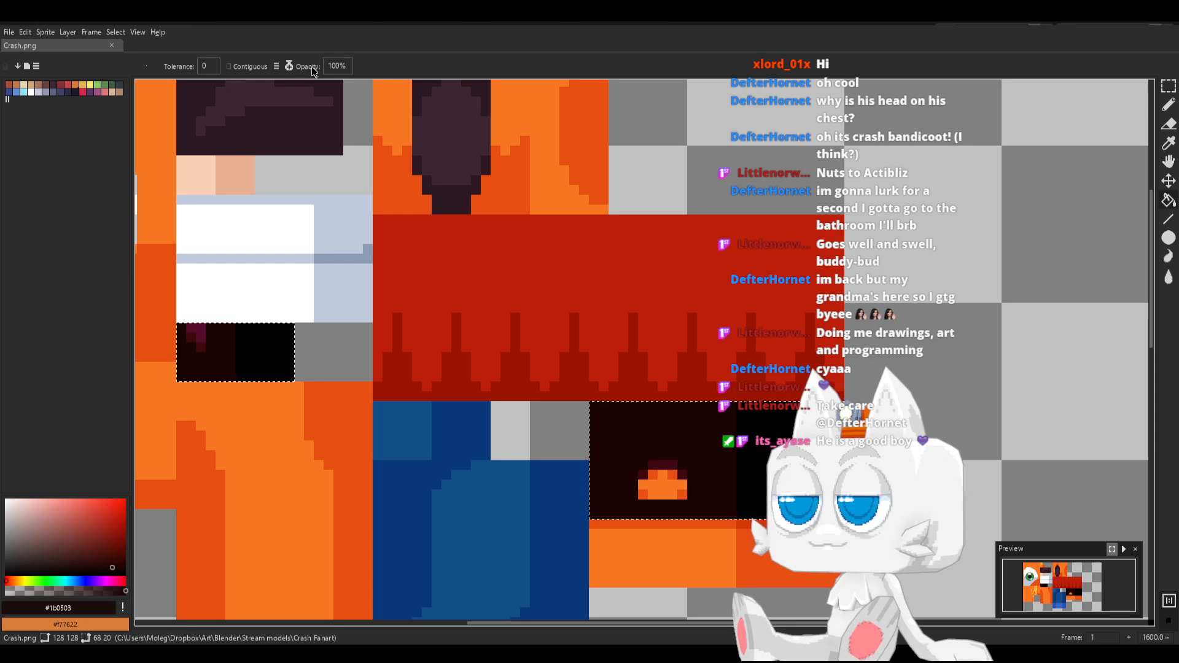
click(340, 68)
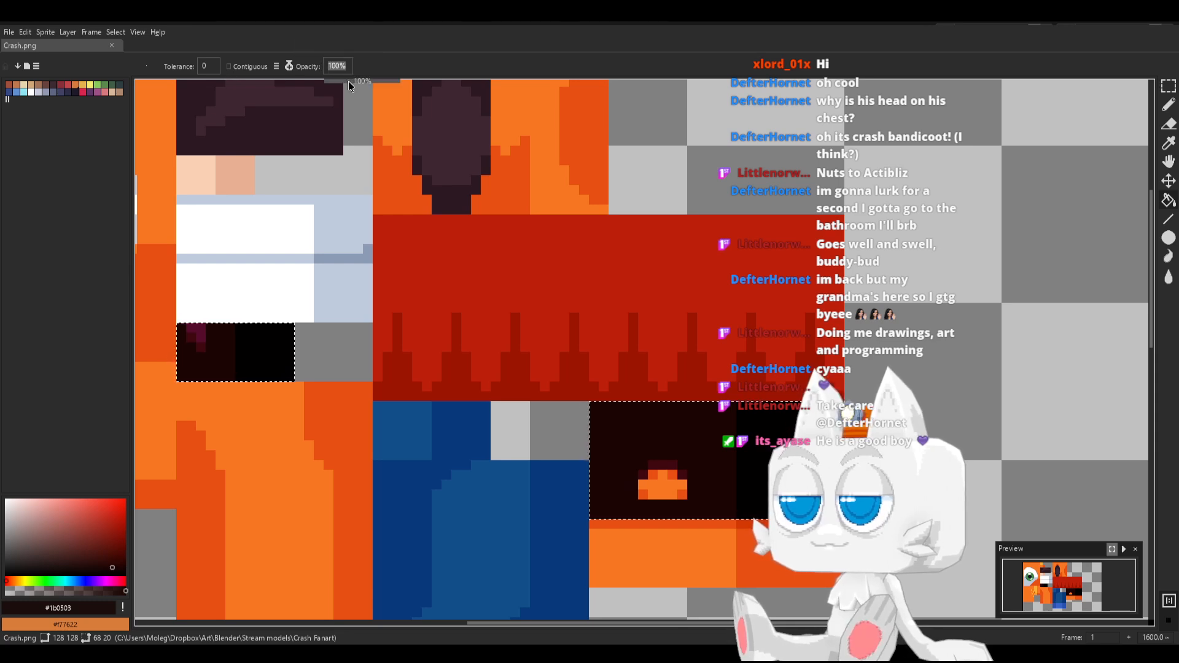
click(346, 81)
click(201, 352)
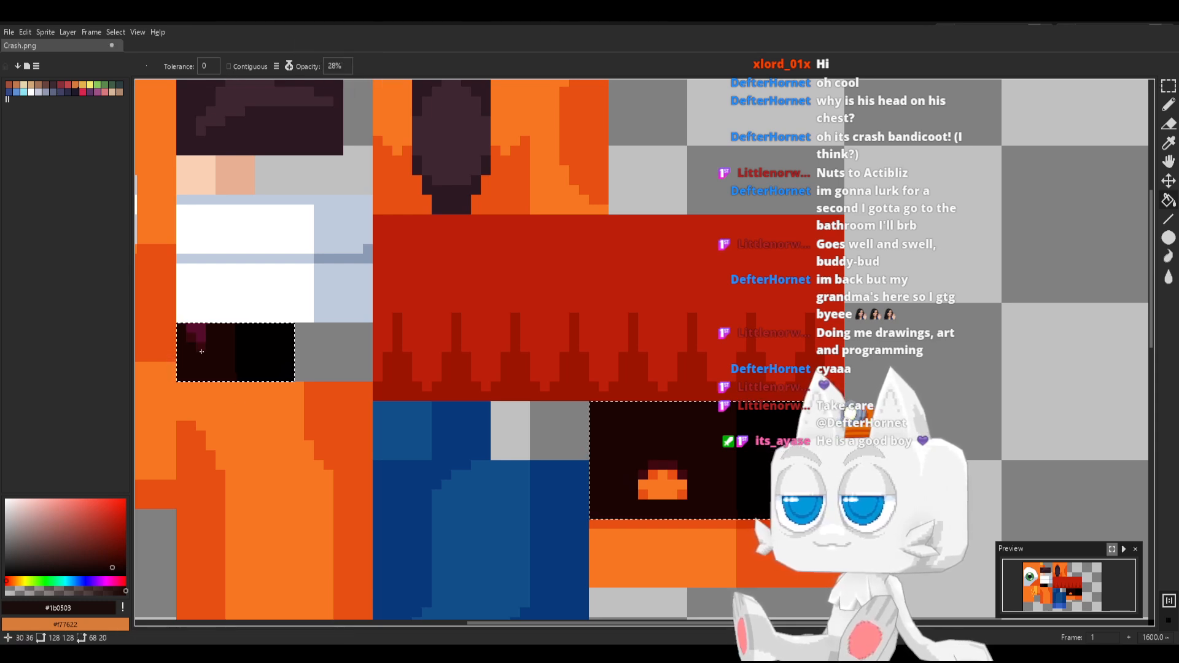
Refine the darker nose highlight pixels with 28% fills of sampled #540b2c and #1b0503, and save Crash.png
key(i)
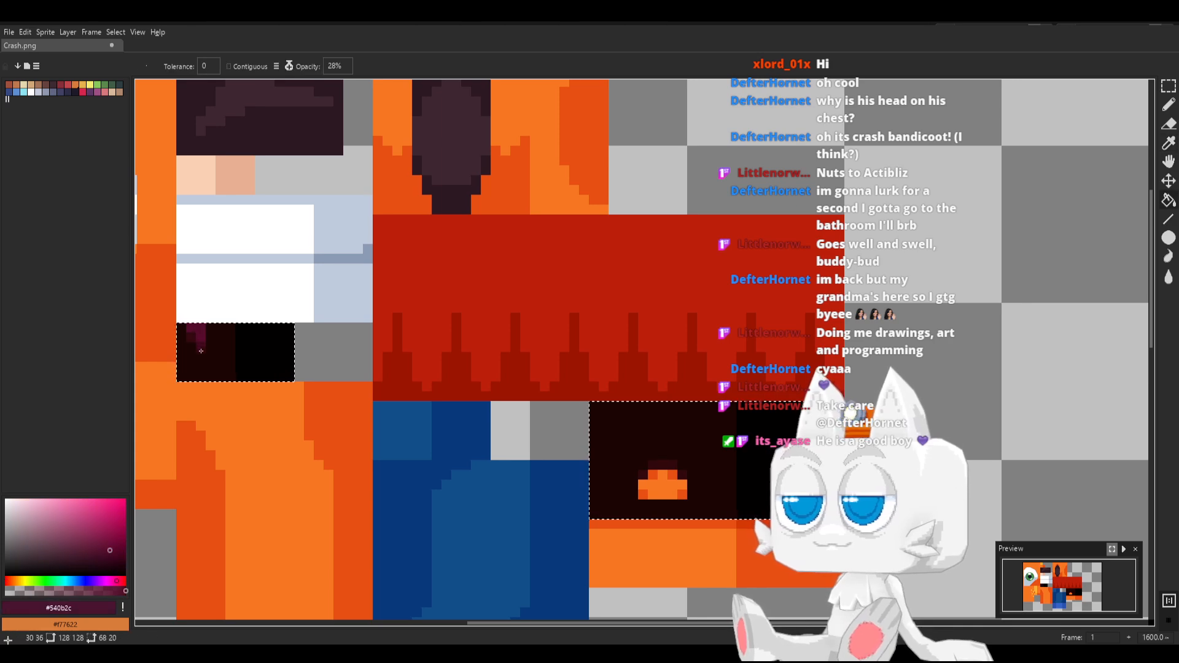
click(197, 337)
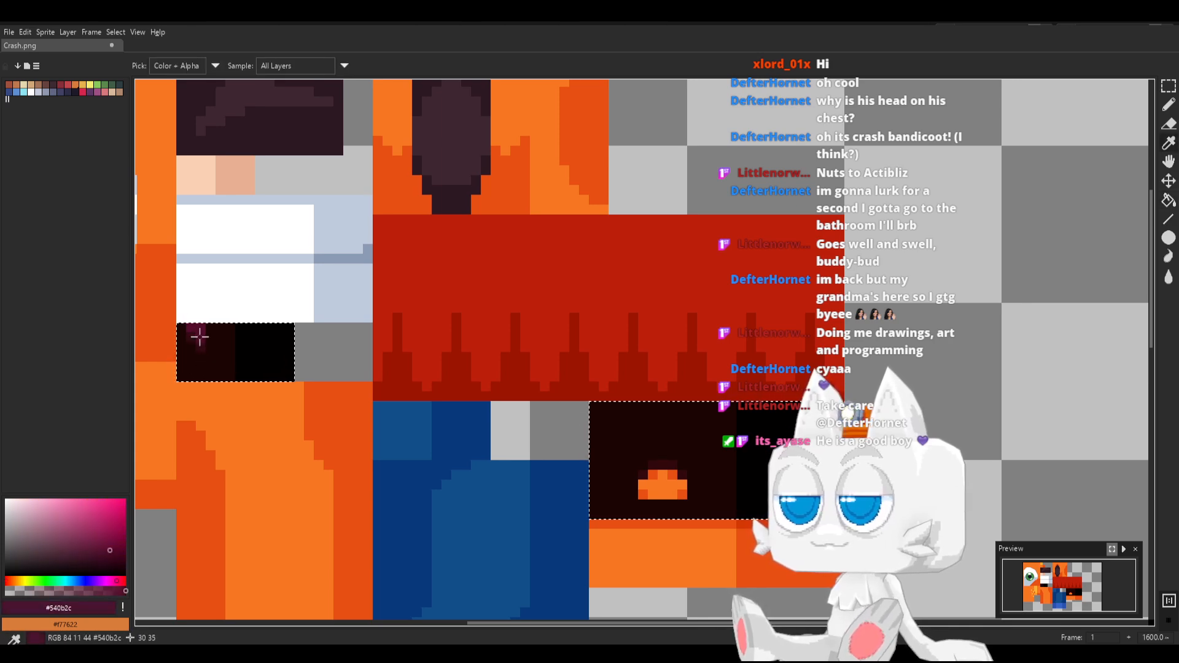
key(g)
key(i)
click(216, 359)
key(g)
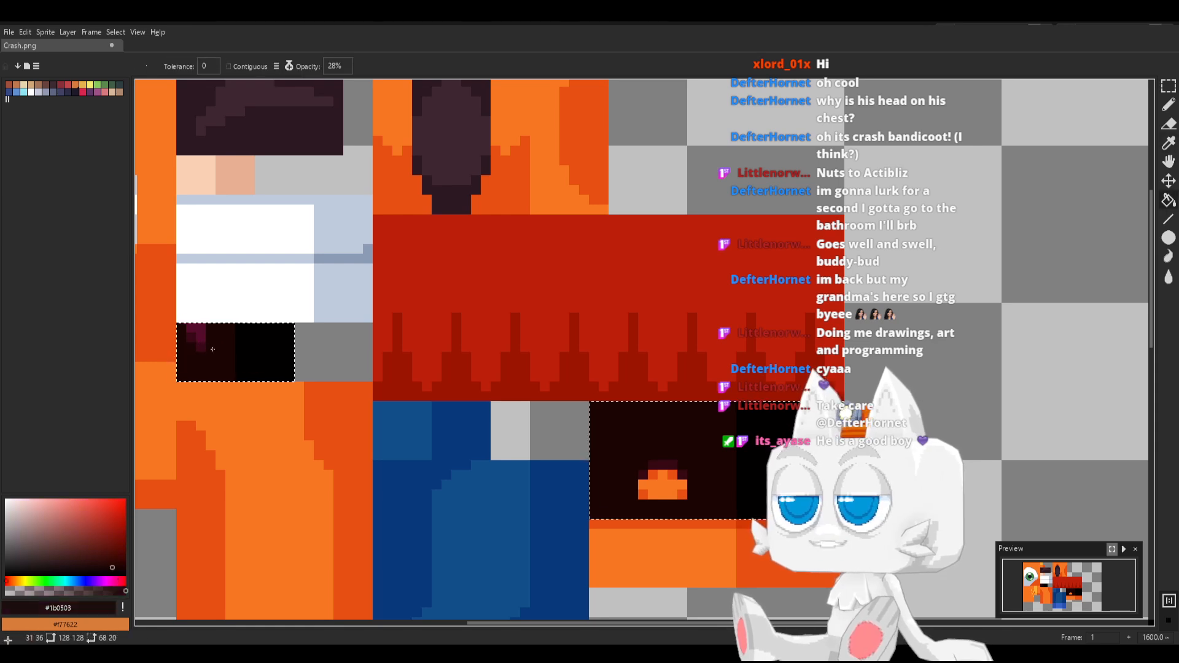
key(i)
click(199, 347)
key(g)
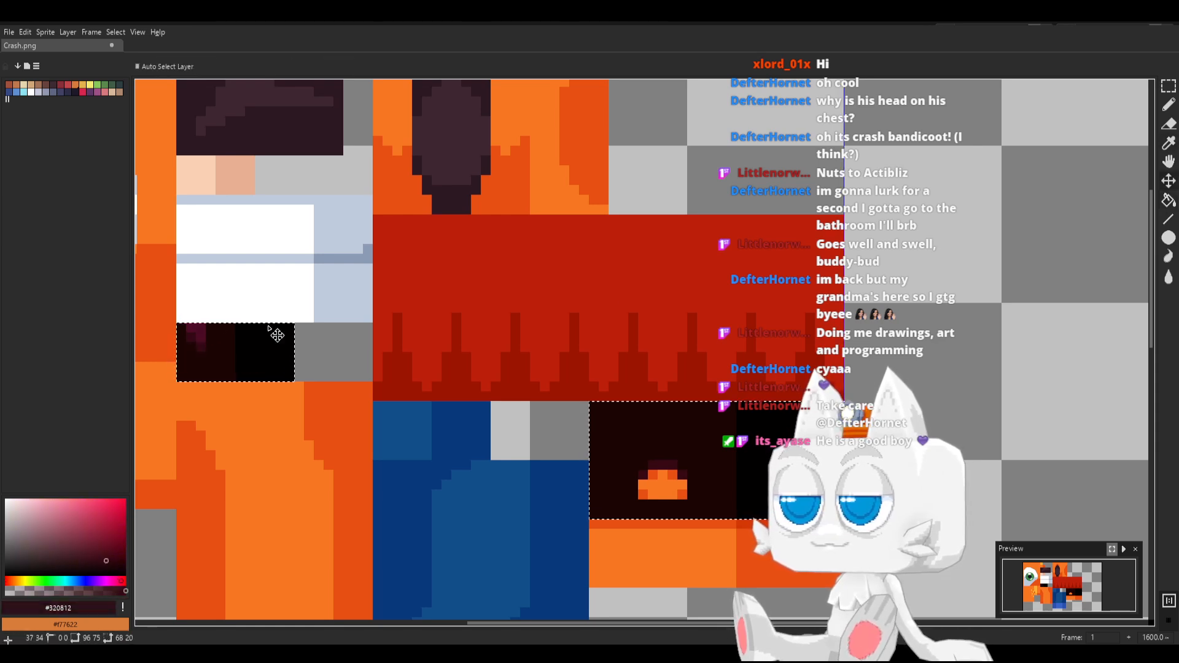
key(ctrl+s)
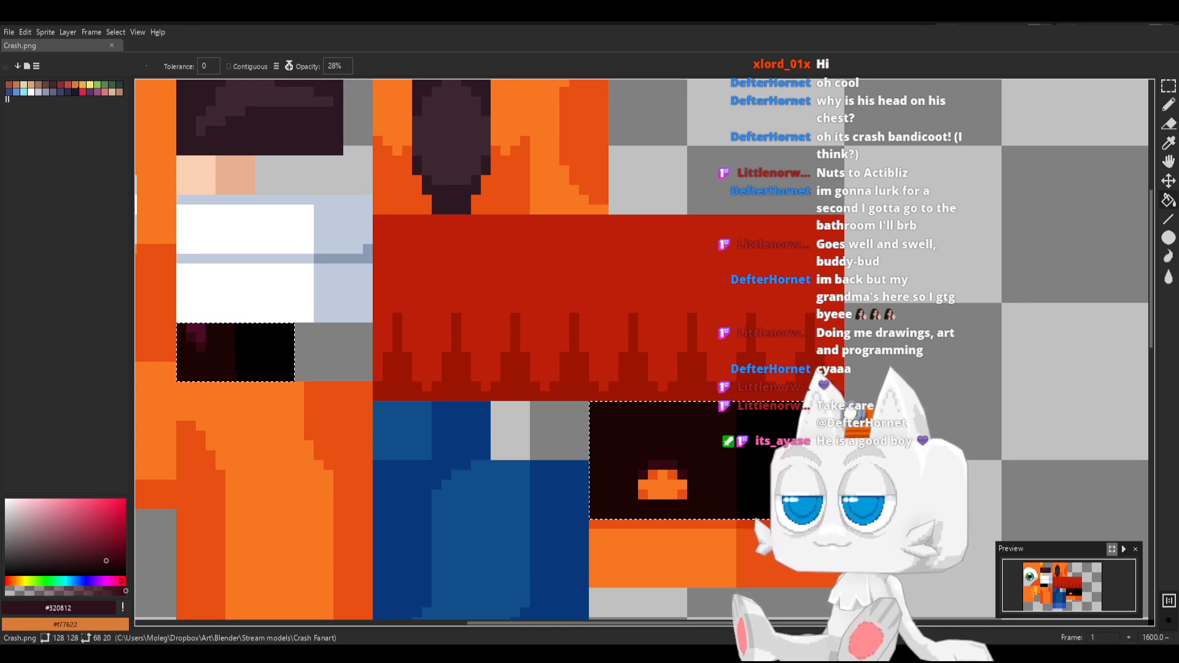
Switch to Blender, reload Crash.png, check the recolored nose and gloves from an angle, and return to the foot UVs in Edit Mode
key(alt+Tab)
click(343, 167)
key(Tab)
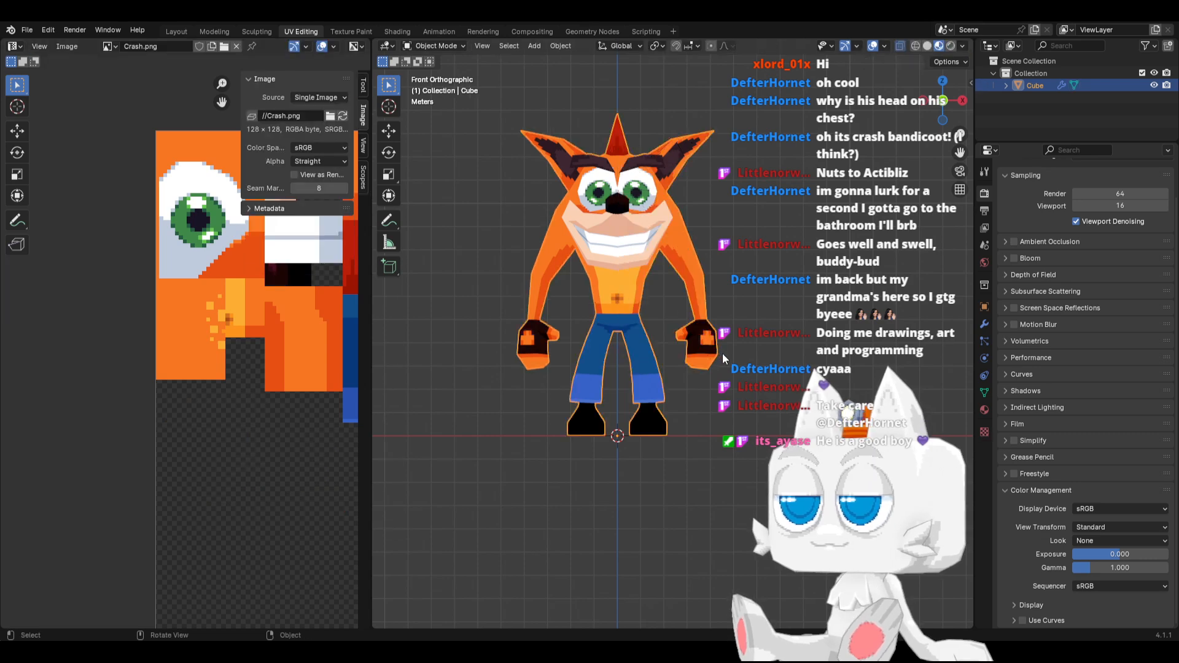
middle_drag(722, 352, 693, 359)
middle_drag(739, 326, 643, 327)
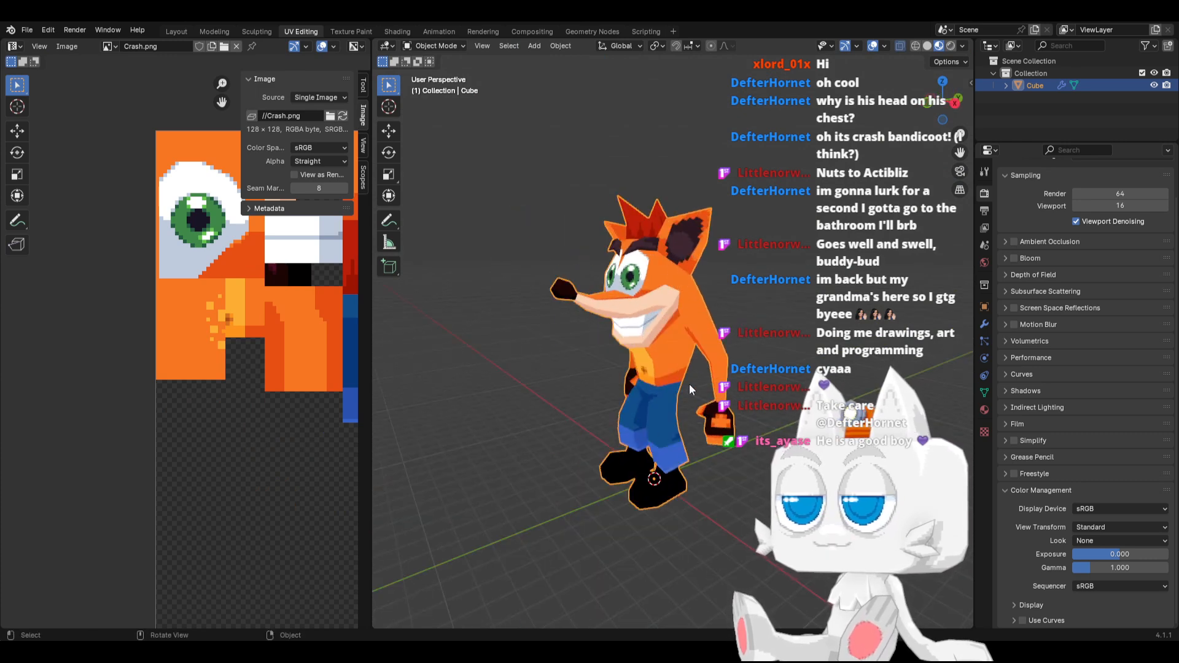
key(Tab)
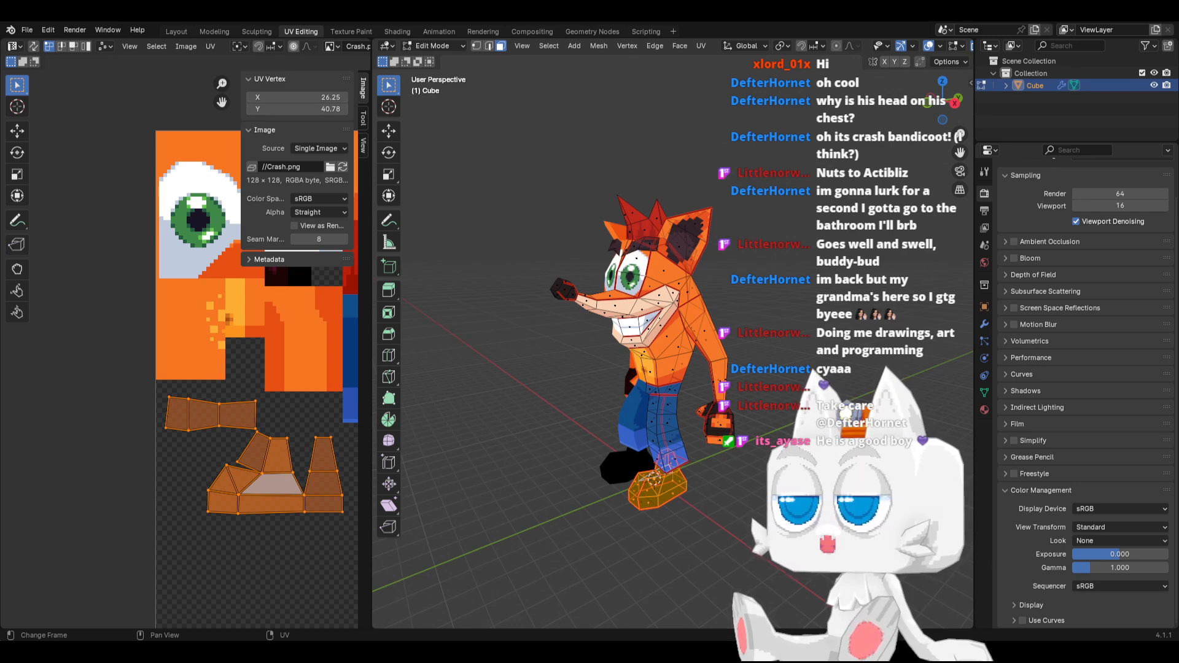
Switch to Aseprite and fill a 24 by 11 pixel block directly below the orange belly block with #1b0503
key(alt+Tab)
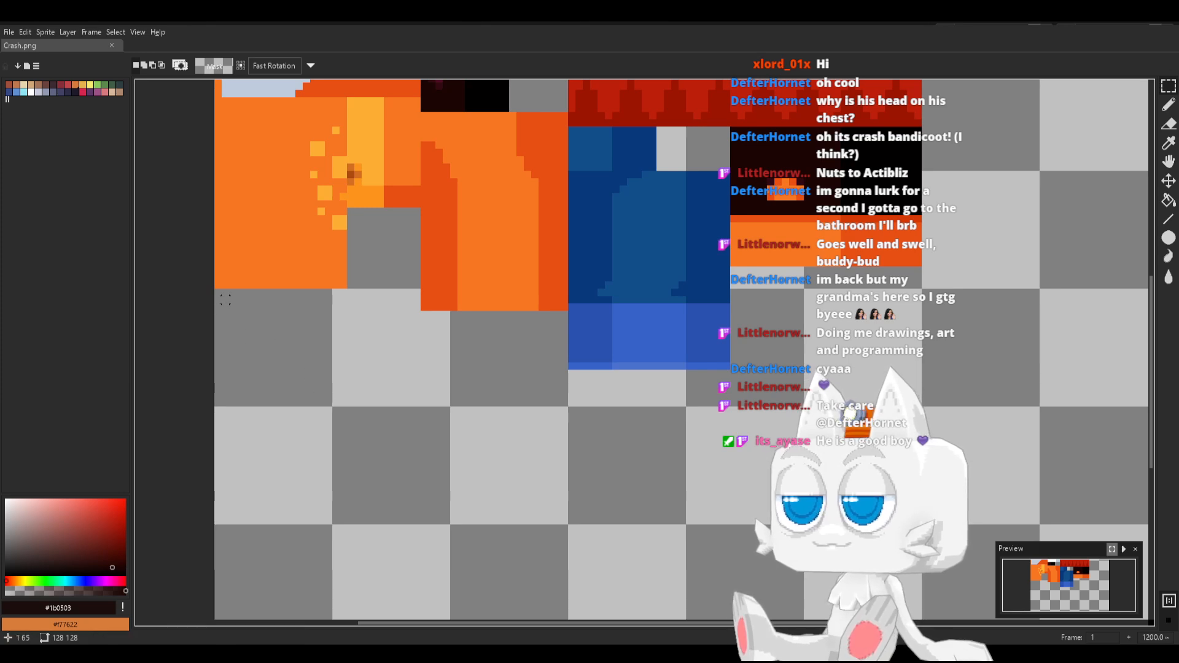
drag(223, 291, 388, 363)
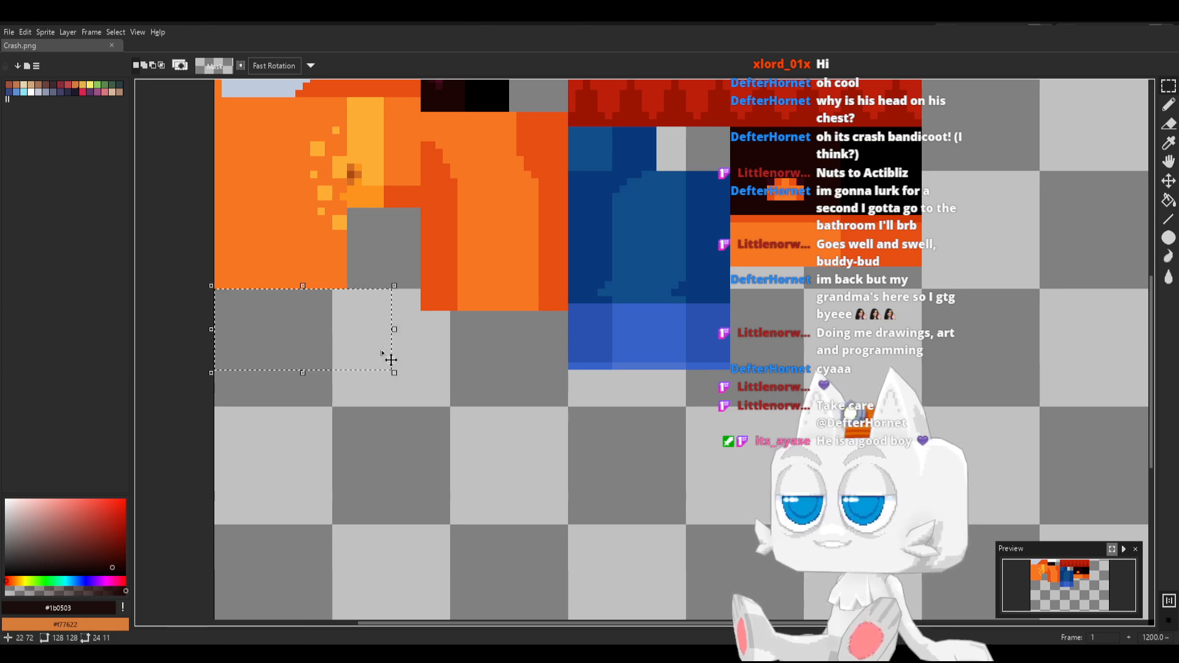
key(g)
click(337, 323)
key(b)
scroll(337, 347, up, 2)
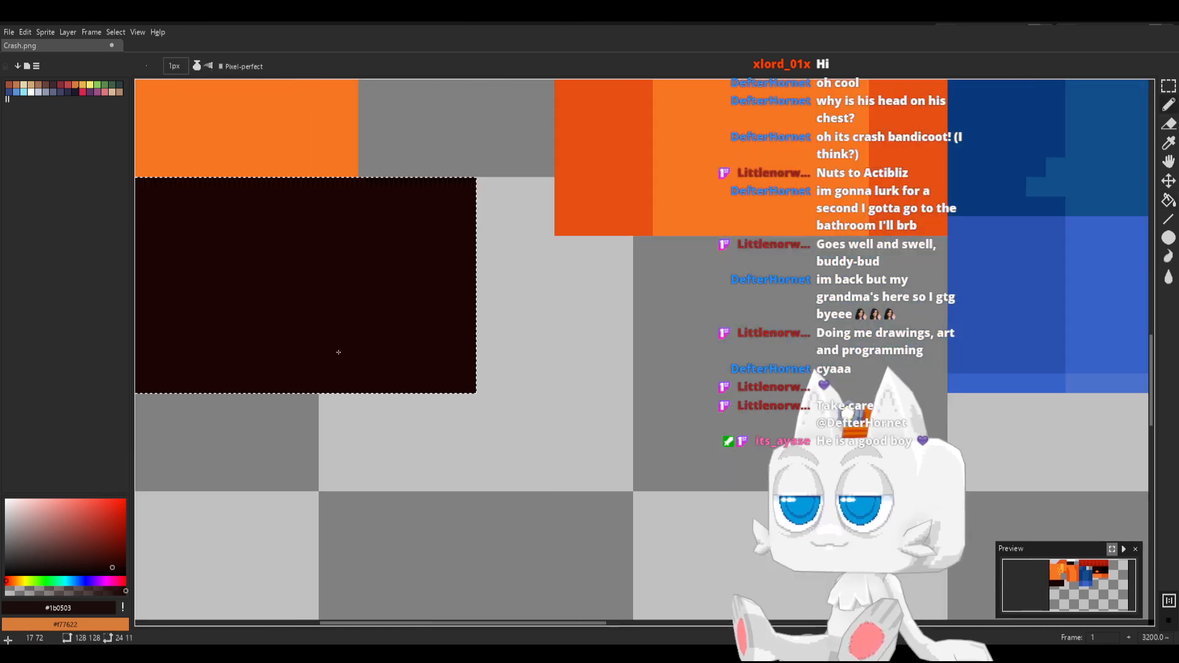
scroll(339, 307, down, 2)
Try a one-pixel vertical line in the eye's light grey #c0cbdc across the new dark block
middle_drag(342, 263, 377, 344)
alt+click(344, 138)
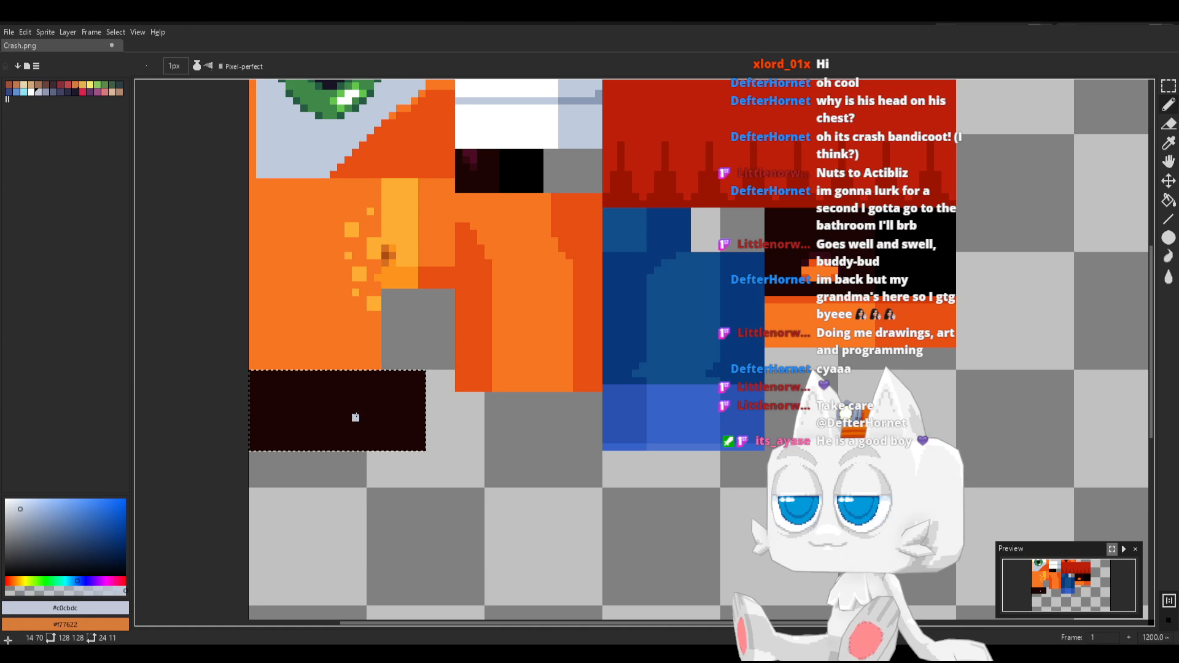
drag(362, 367, 362, 451)
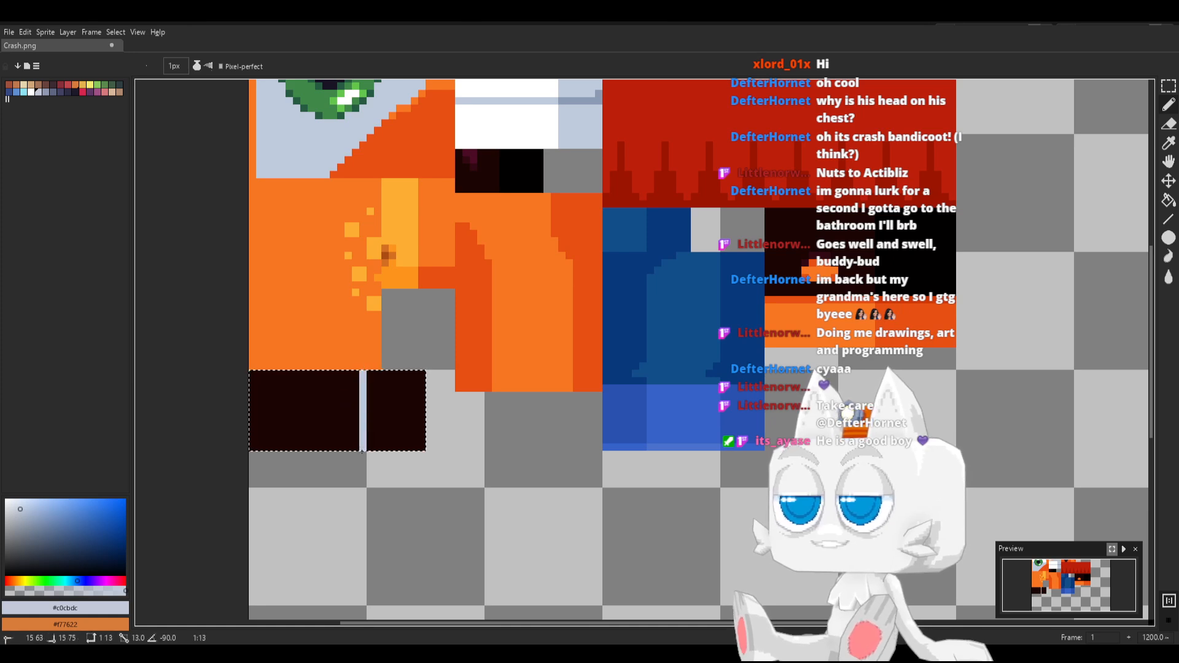
key(ctrl+z)
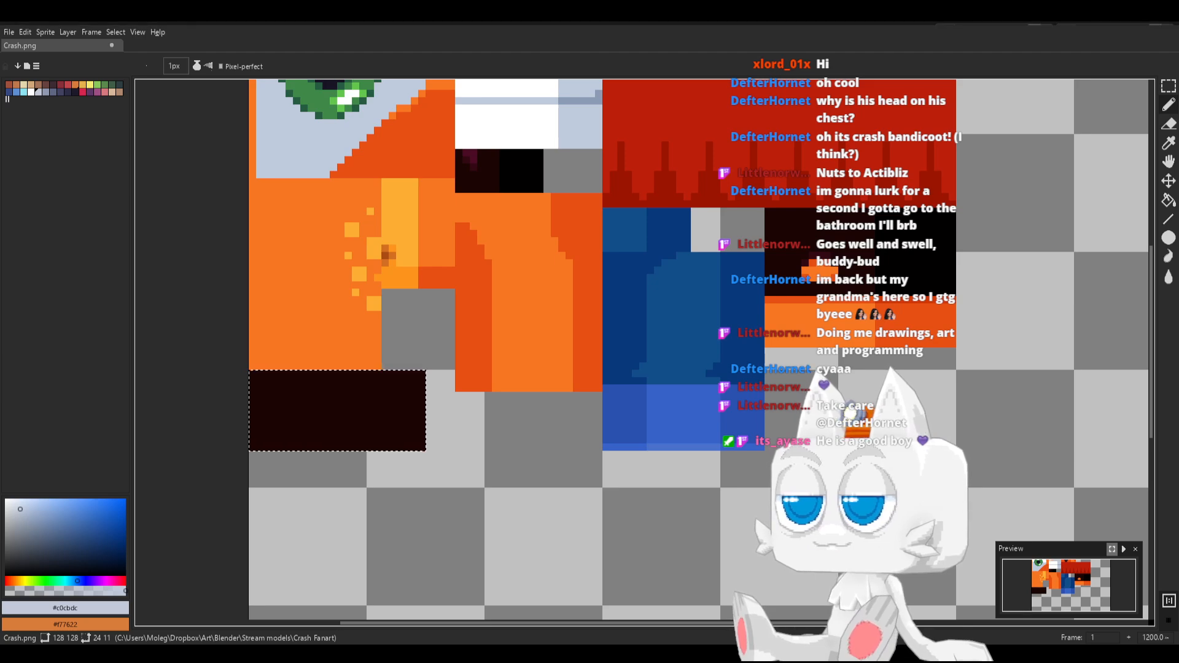
Draw three vertical stripes in #c0cbdc, each three pixels wide with two-pixel gaps, across the dark block, and clear the selection
drag(289, 372, 290, 447)
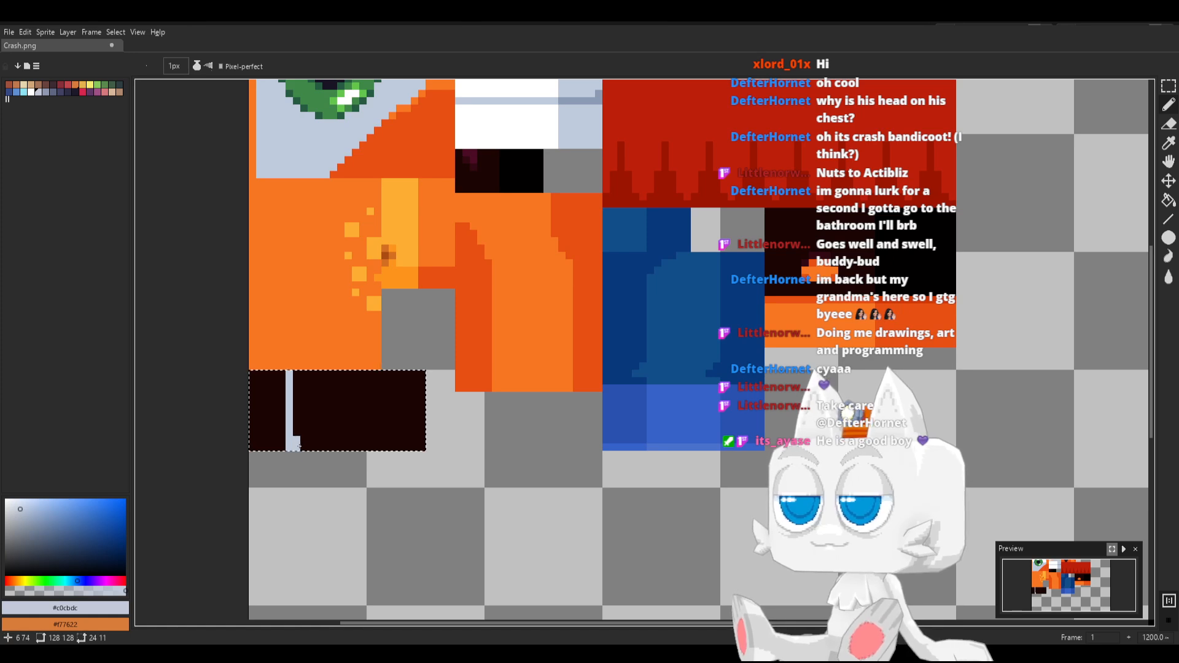
mouse_move(304, 372)
mouse_down()
mouse_move(305, 459)
mouse_move(327, 371)
mouse_move(334, 451)
mouse_move(342, 372)
mouse_up()
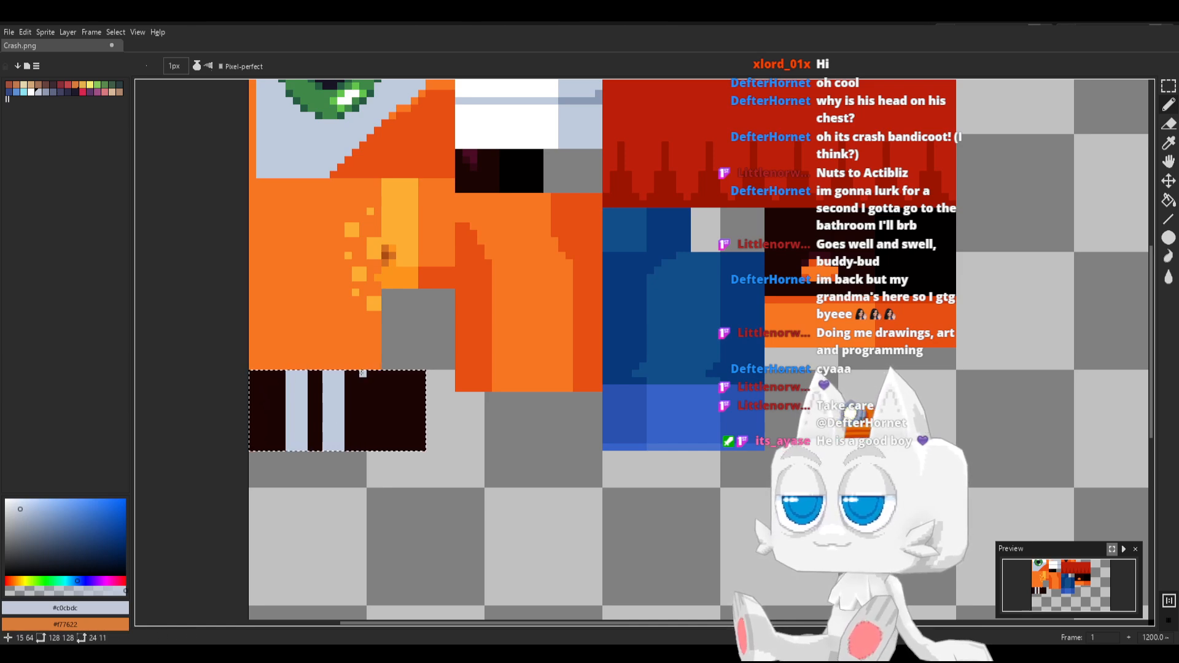
click(362, 372)
shift+click(361, 448)
key(ctrl+z)
click(362, 448)
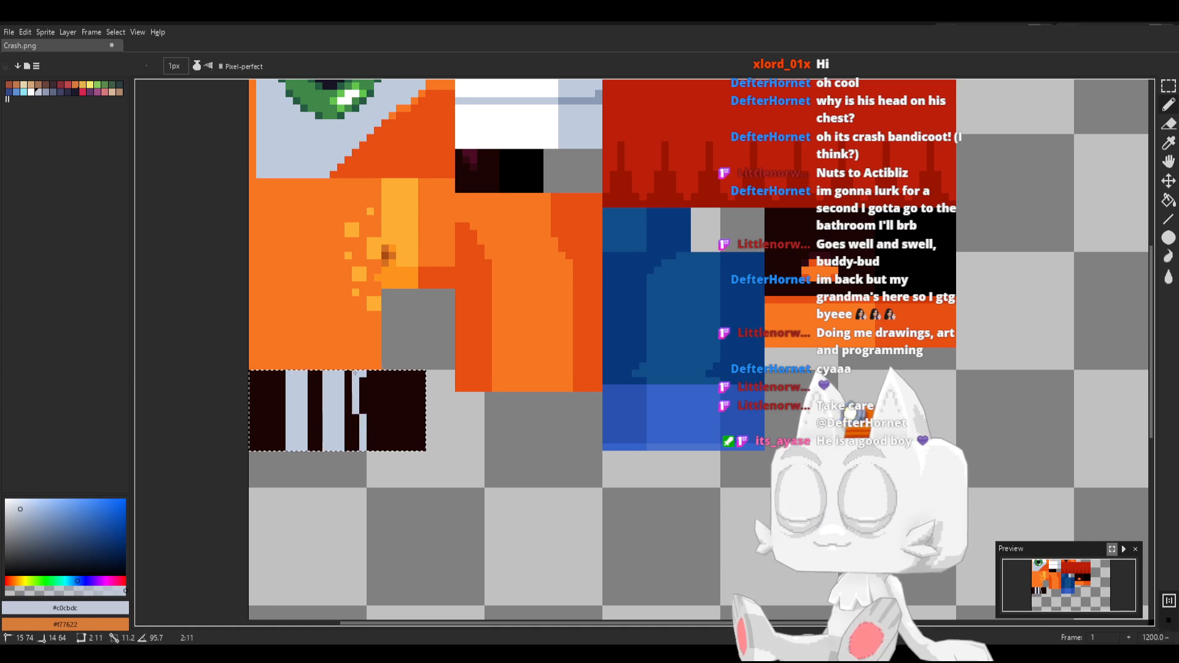
shift+click(362, 373)
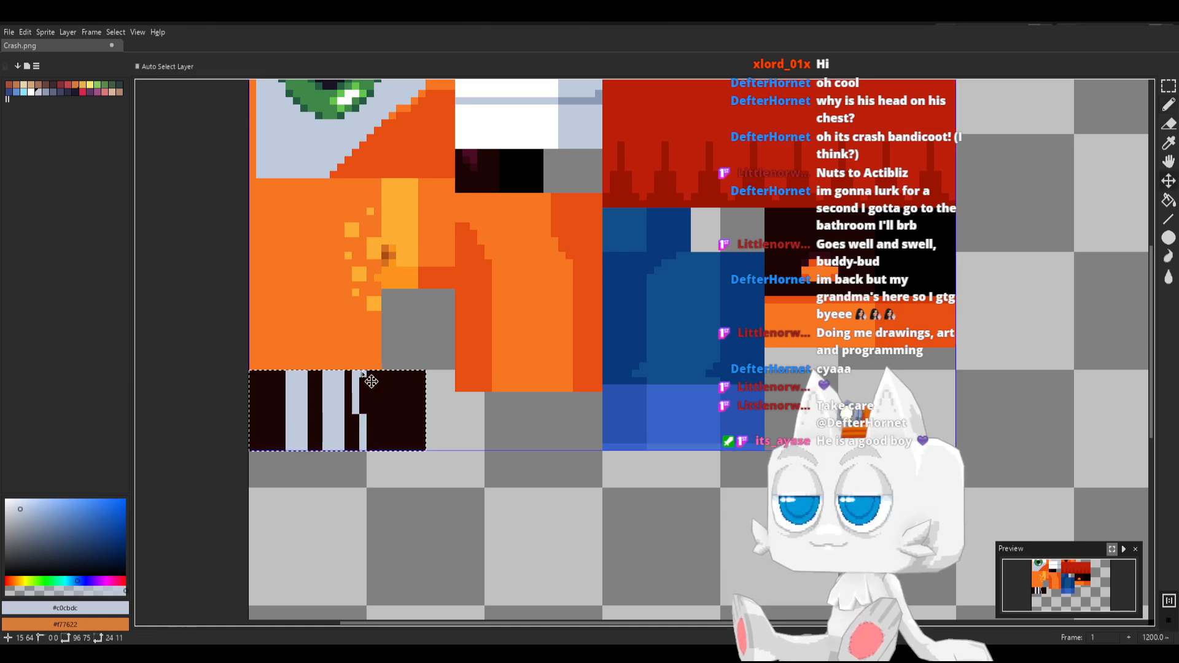
click(370, 448)
shift+click(370, 373)
click(377, 373)
shift+click(376, 447)
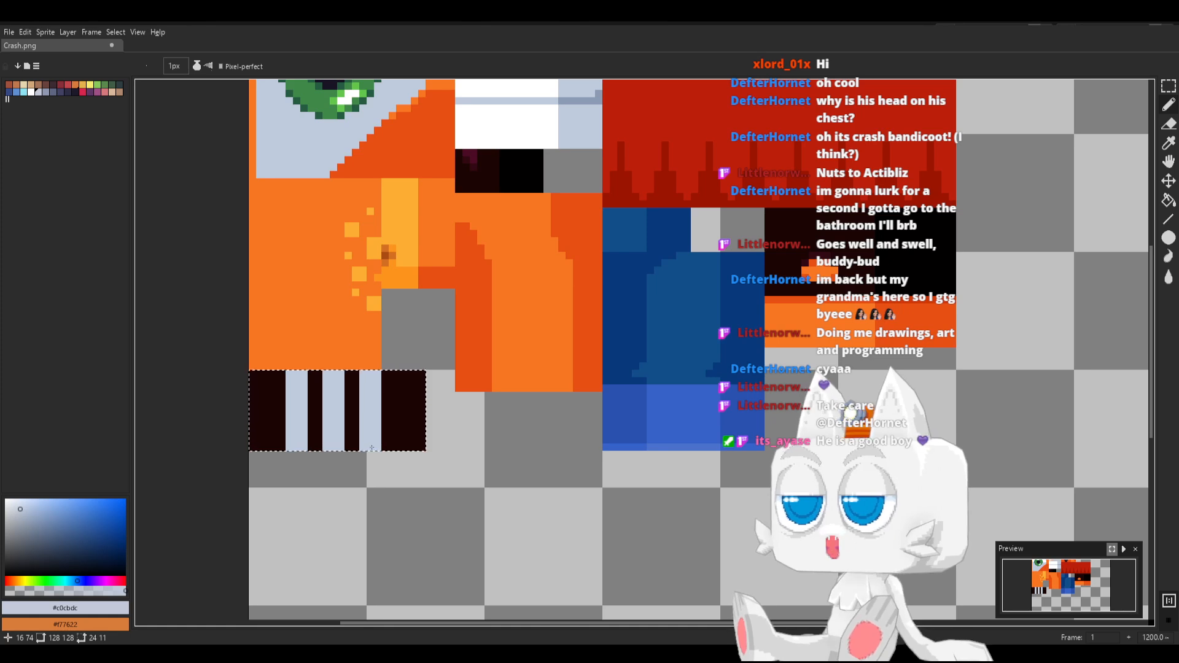
key(m)
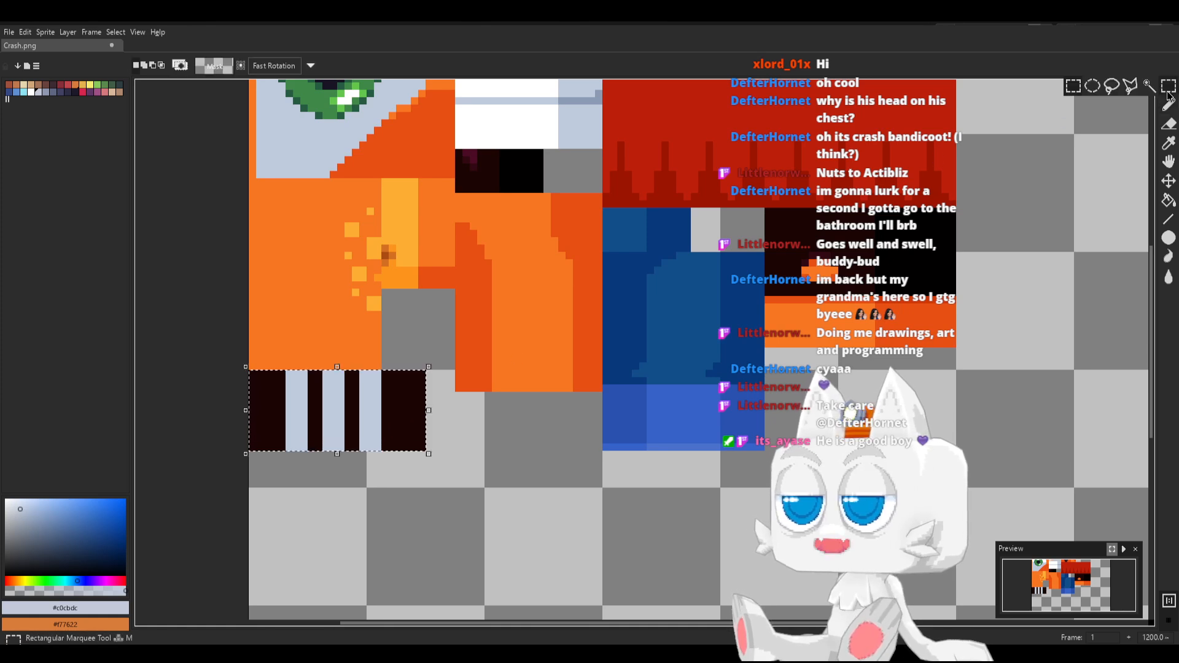
click(570, 433)
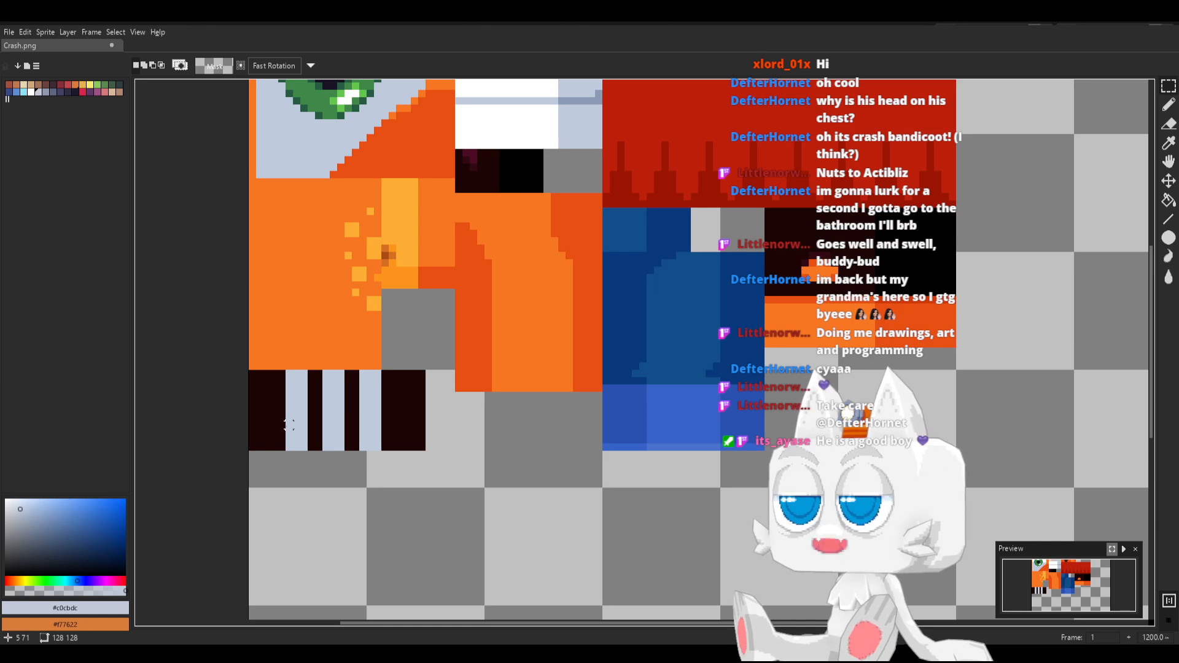
Add a two-pixel-wide #c0cbdc stripe along the left edge of the dark block, over its full height
key(b)
alt+click(416, 390)
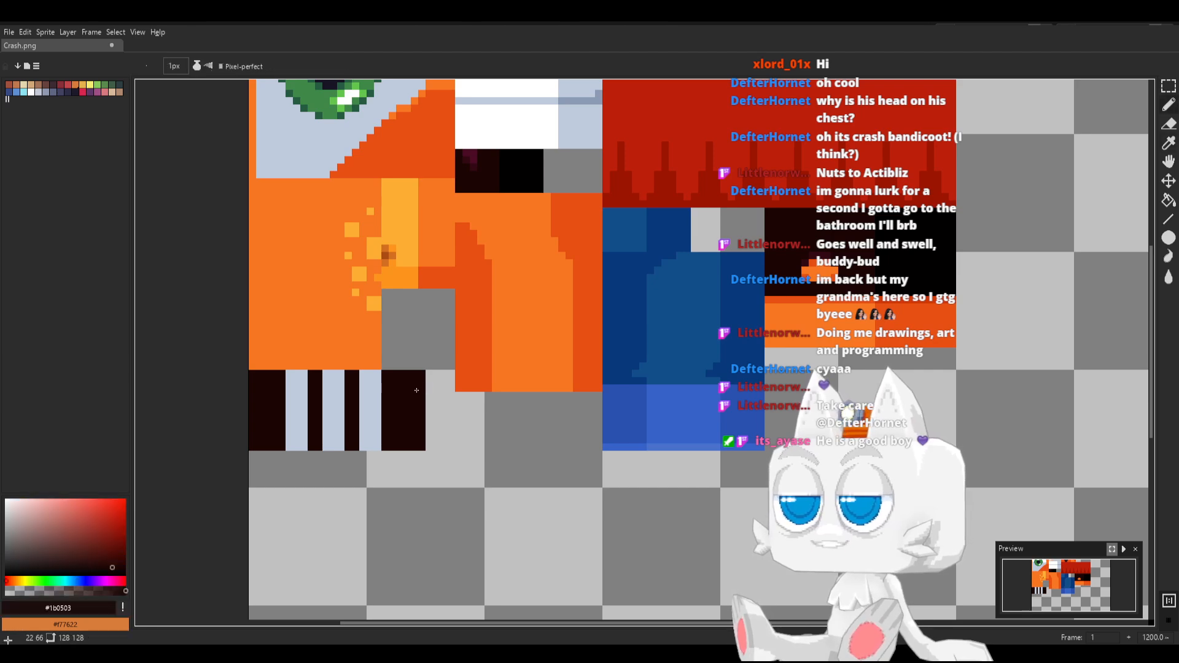
mouse_move(326, 418)
mouse_down()
mouse_move(327, 406)
mouse_move(326, 425)
mouse_up()
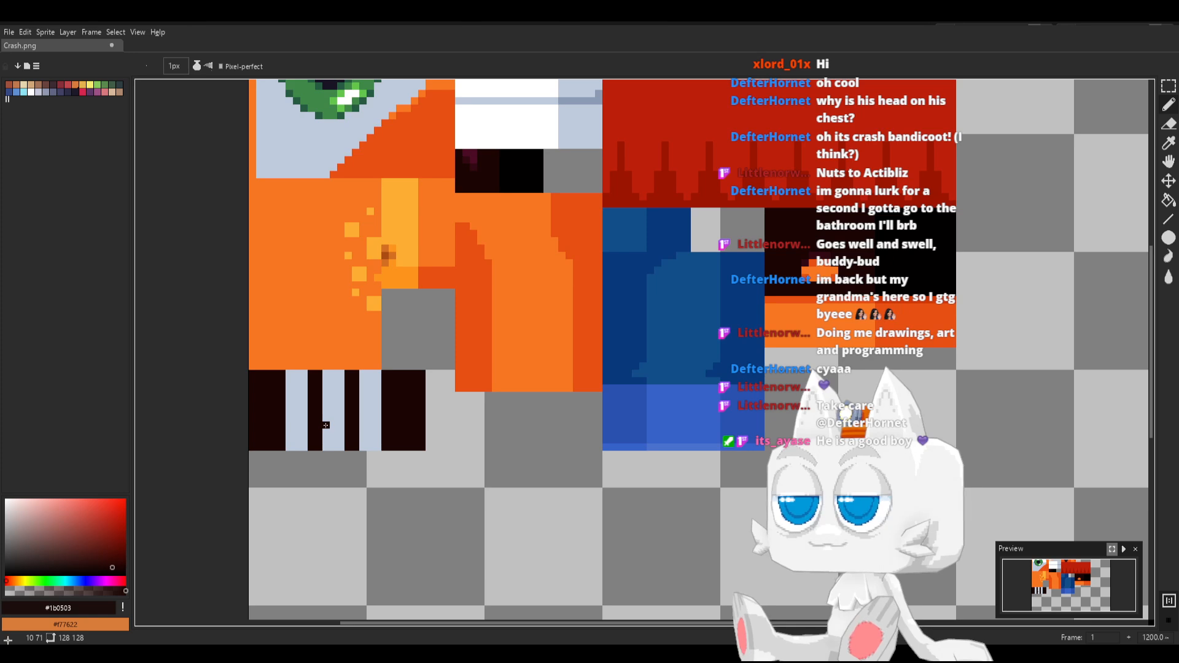
alt+click(301, 425)
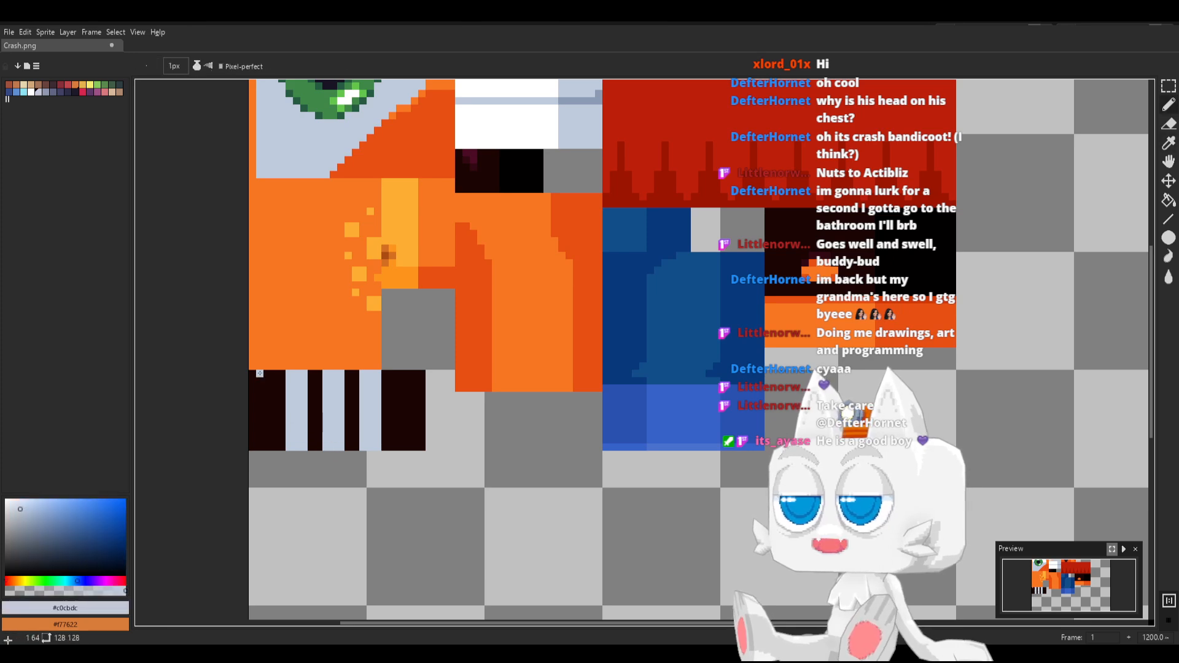
mouse_move(258, 373)
mouse_down()
mouse_move(260, 447)
mouse_move(251, 374)
mouse_up()
click(252, 447)
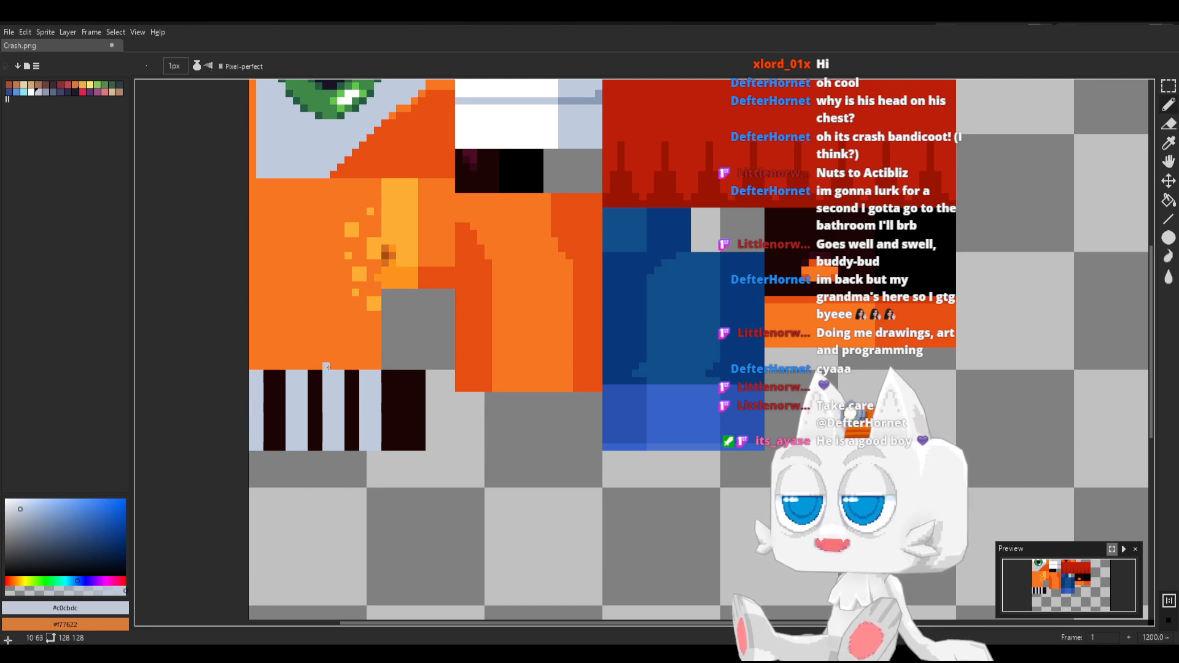
Shift the 19 by 11 pixel area right of the edge stripe three pixels to the right and deselect it
click(1168, 86)
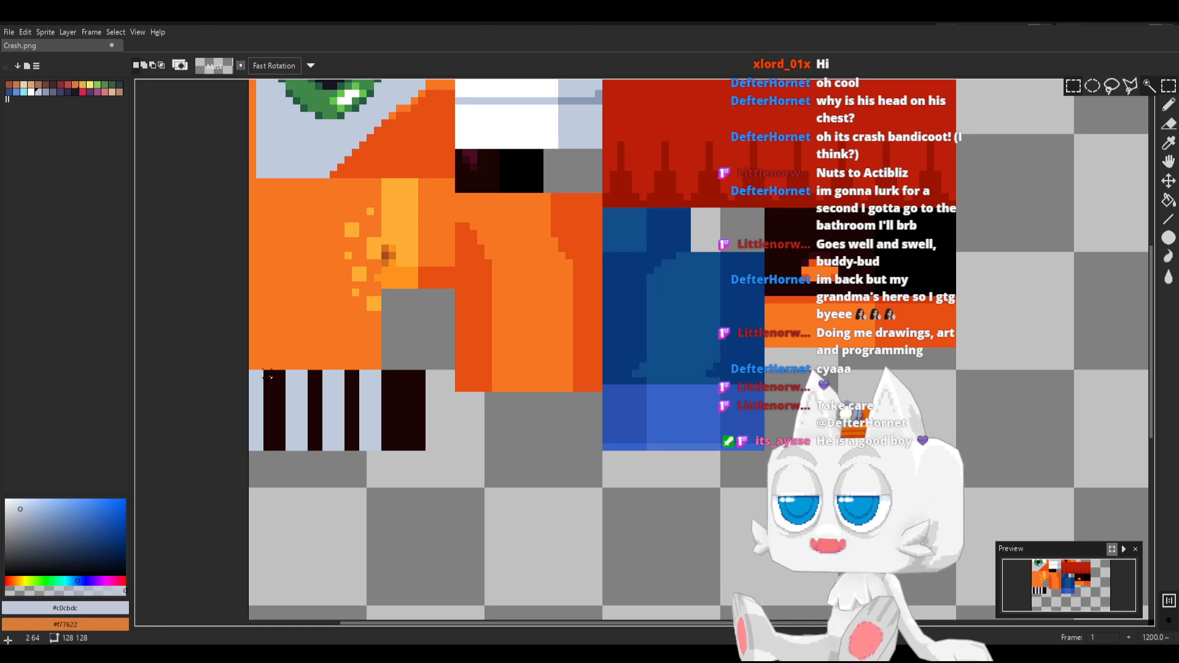
drag(268, 375, 404, 453)
click(347, 428)
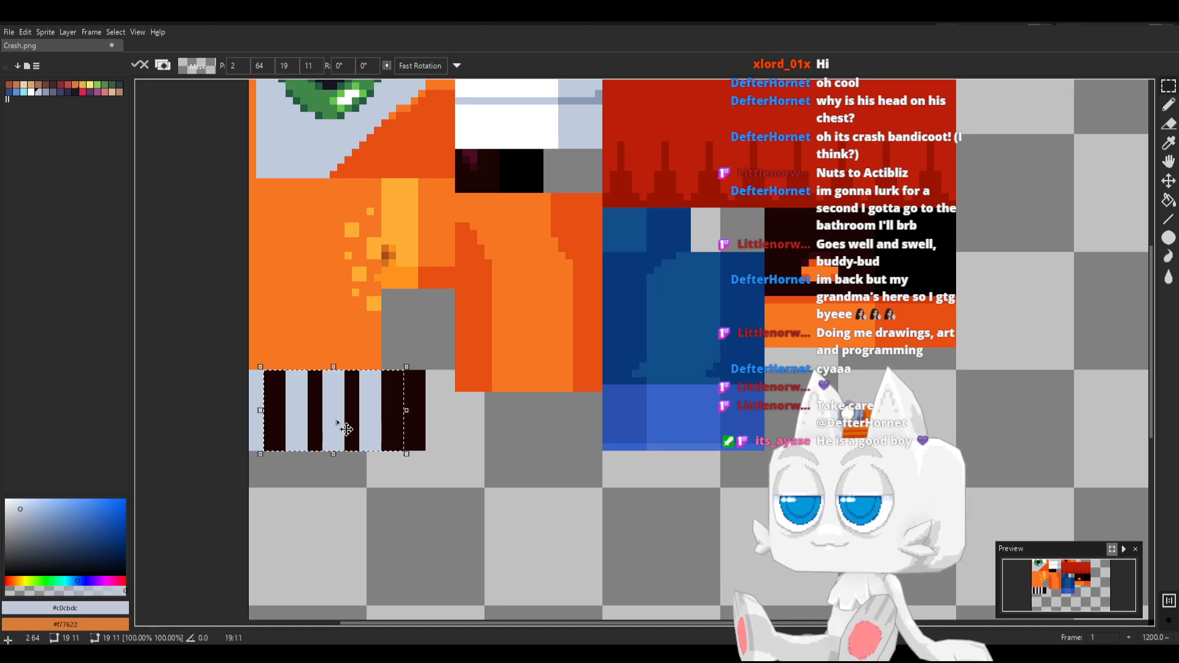
key(Right)
key(Right)
key(Right)
key(Down)
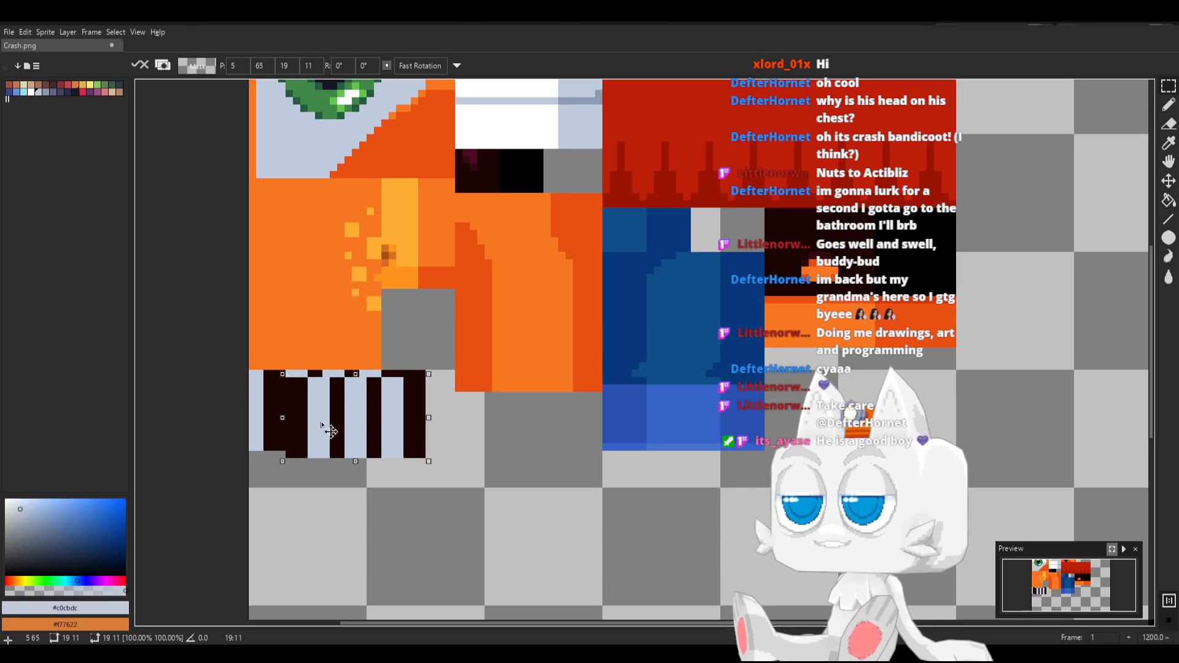
key(Up)
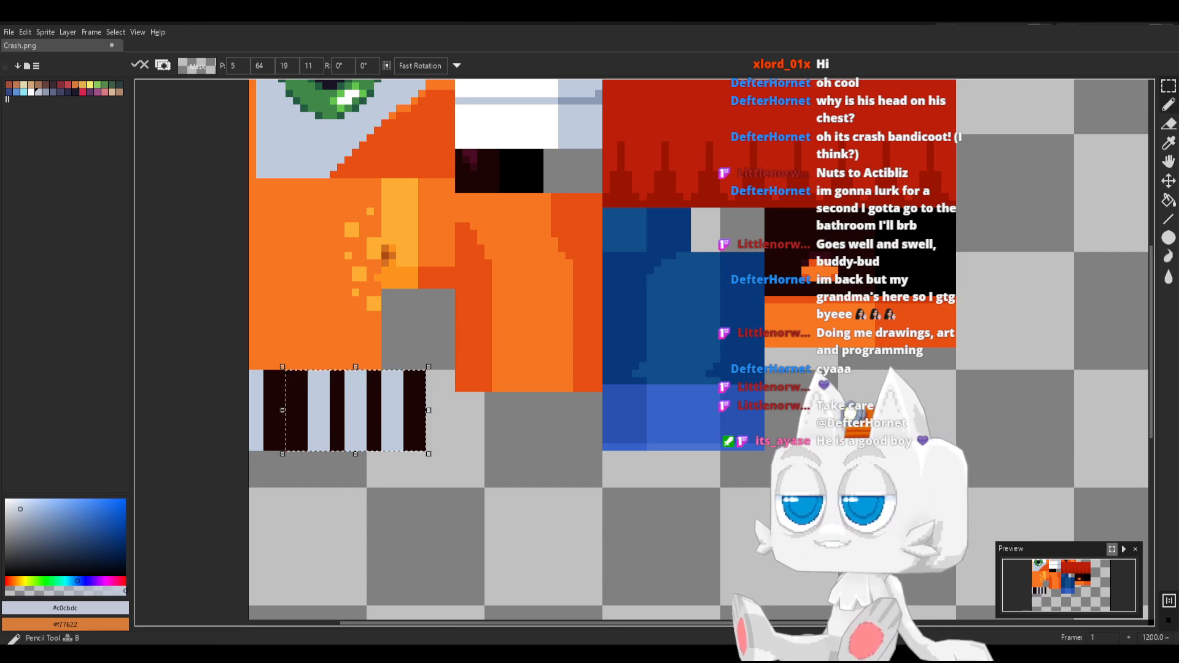
click(1168, 86)
click(717, 403)
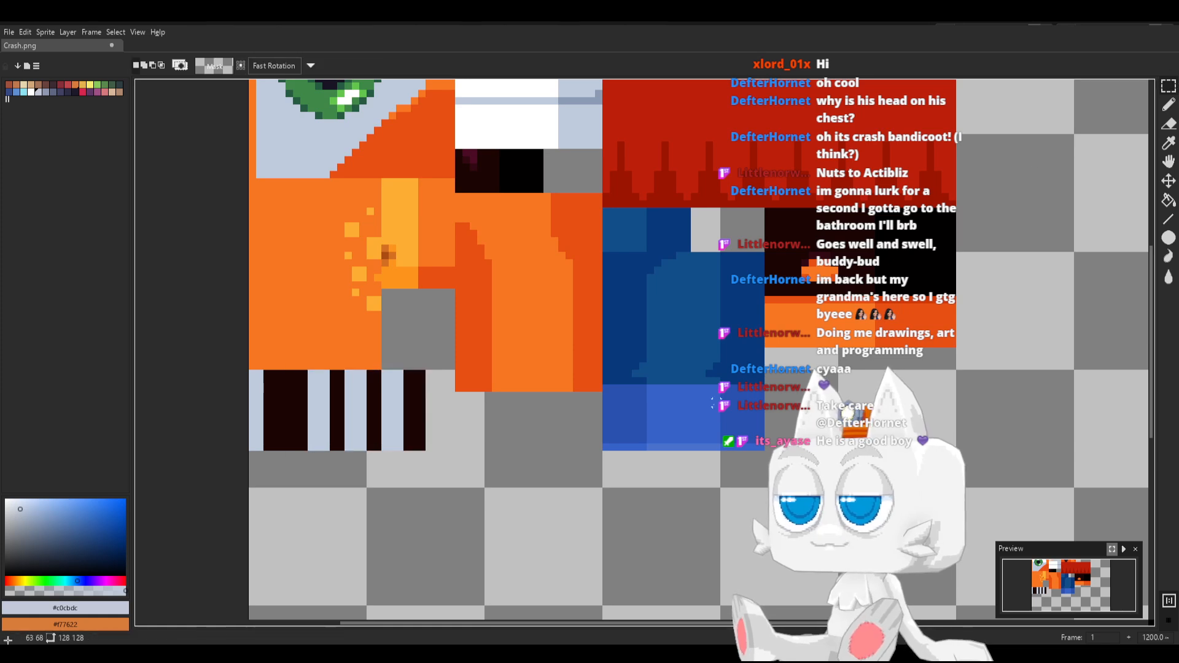
Extend the striped block four pixels to the right with a #1b0503 fill, save Crash.png, and clear the selection
drag(429, 374, 451, 447)
key(b)
key(alt)
alt+click(408, 400)
key(g)
click(434, 410)
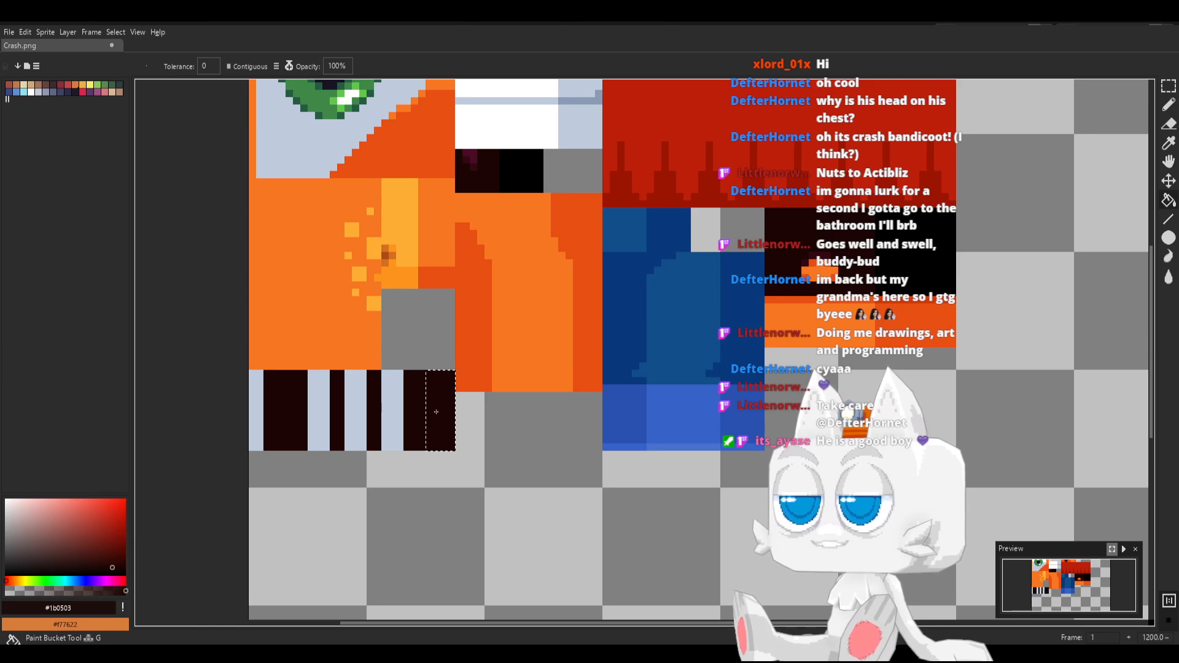
key(m)
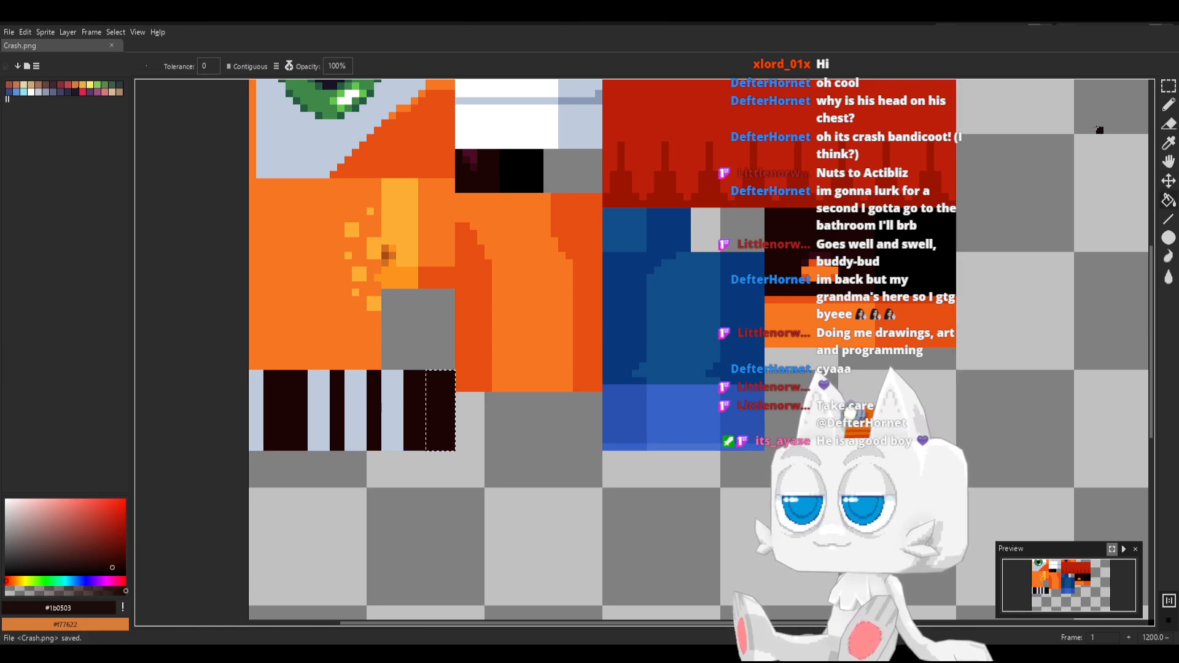
key(ctrl+d)
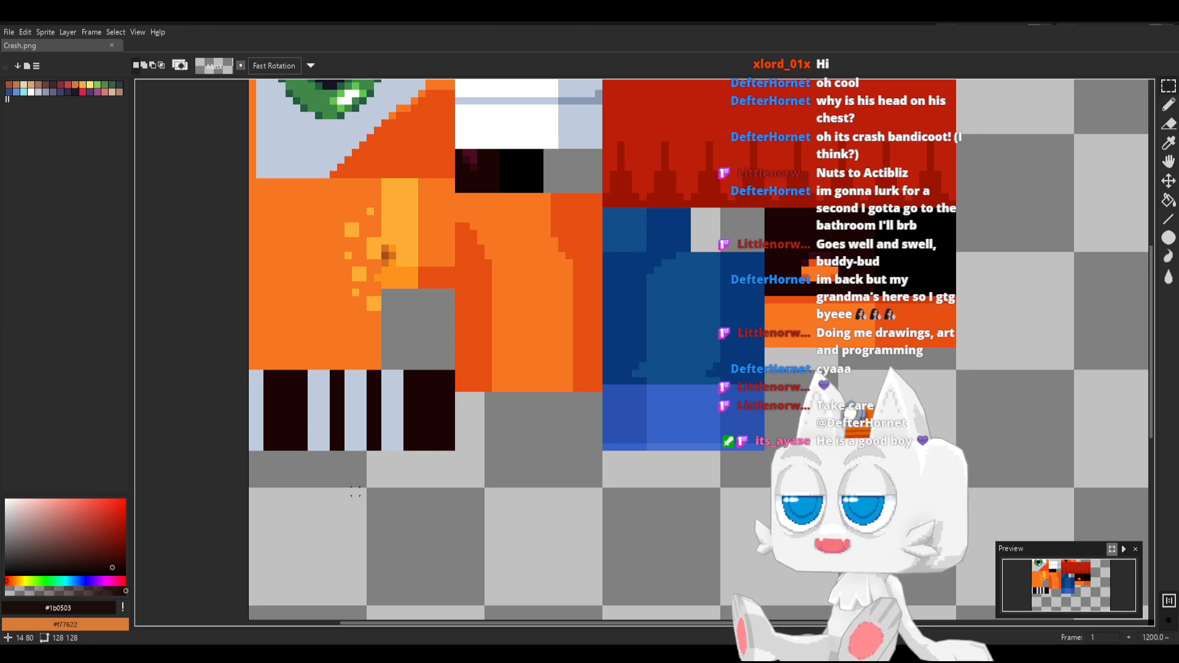
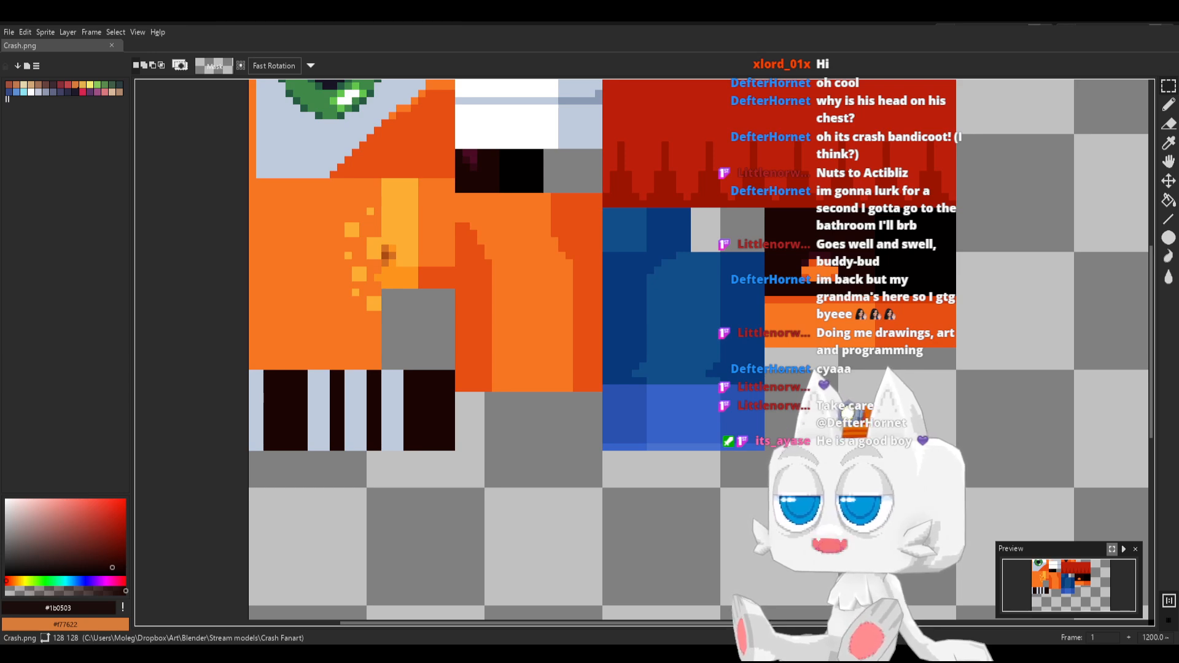
Switch to Blender, slide the striped UV strip's middle edge along X to about 14.67, and snap its outer end edge to pixels
key(alt+Tab)
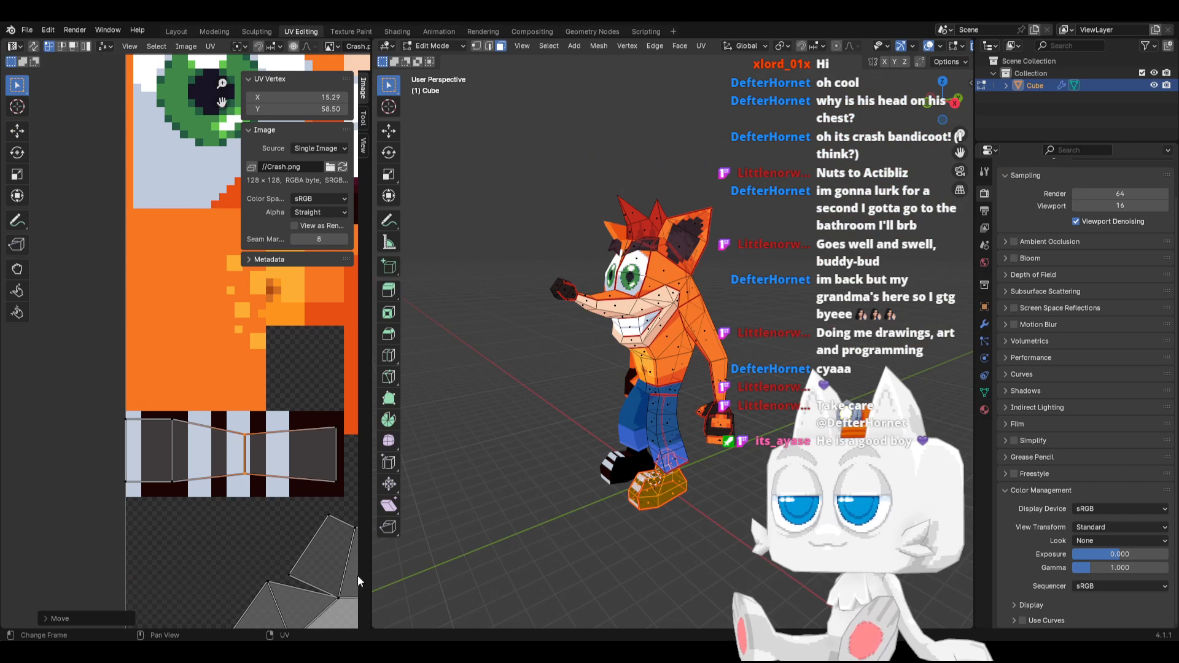
scroll(253, 470, up, 1)
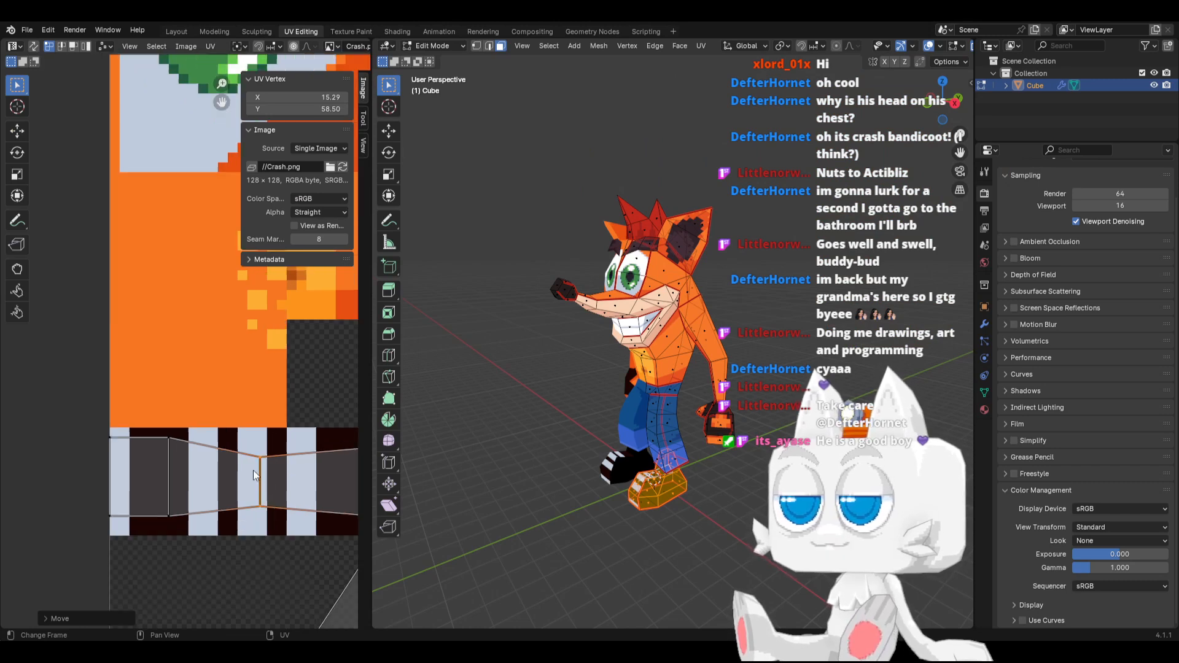
key(g)
key(x)
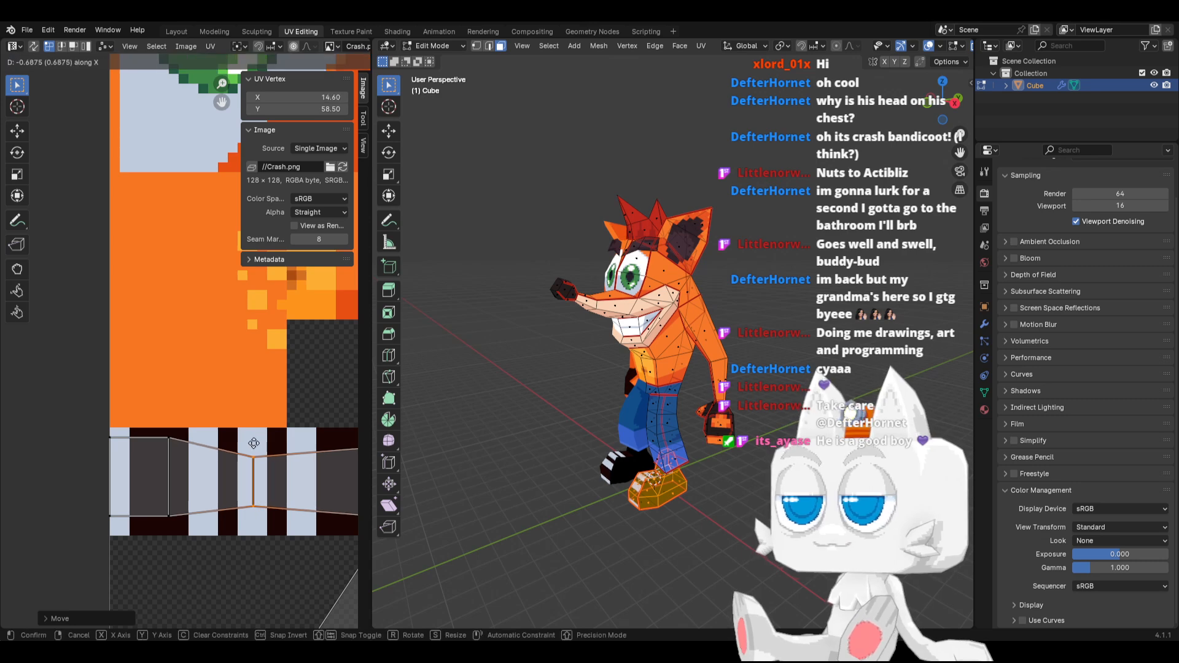
click(254, 443)
middle_drag(304, 475, 199, 457)
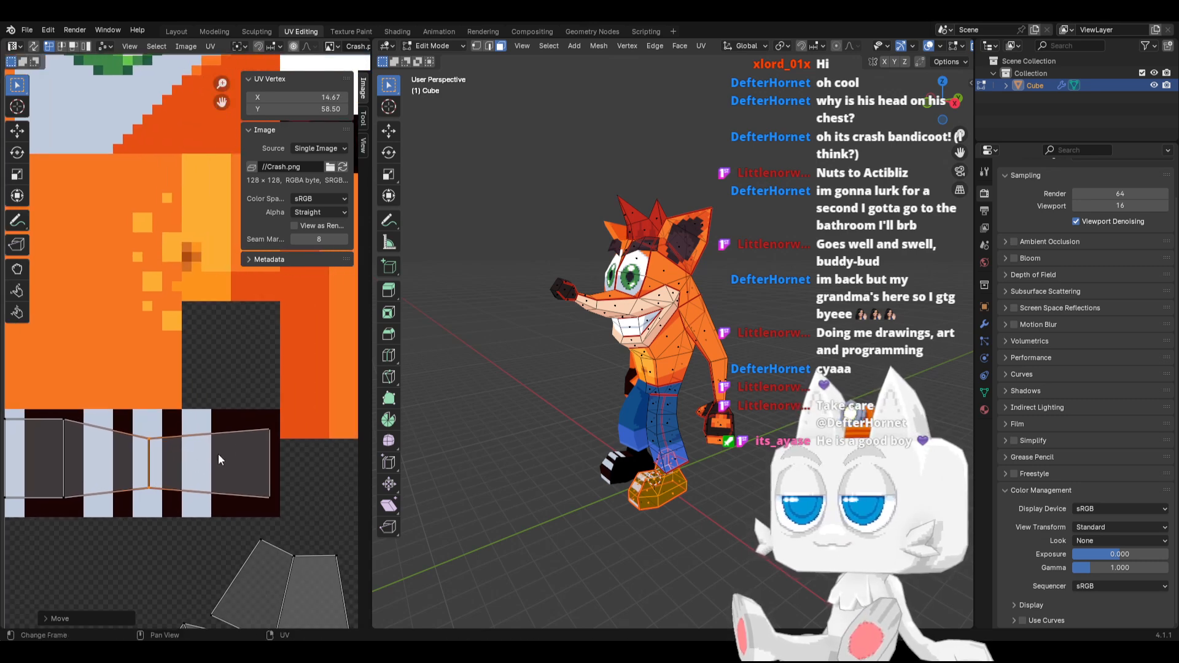
drag(249, 421, 278, 513)
key(shift+s)
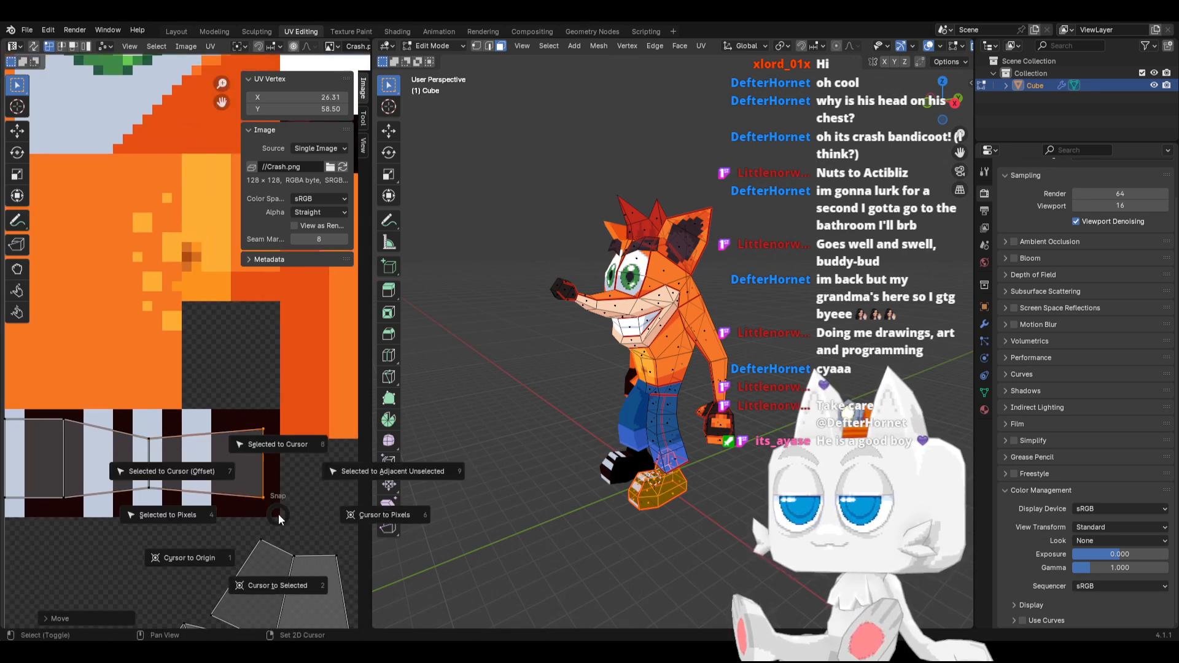
click(197, 513)
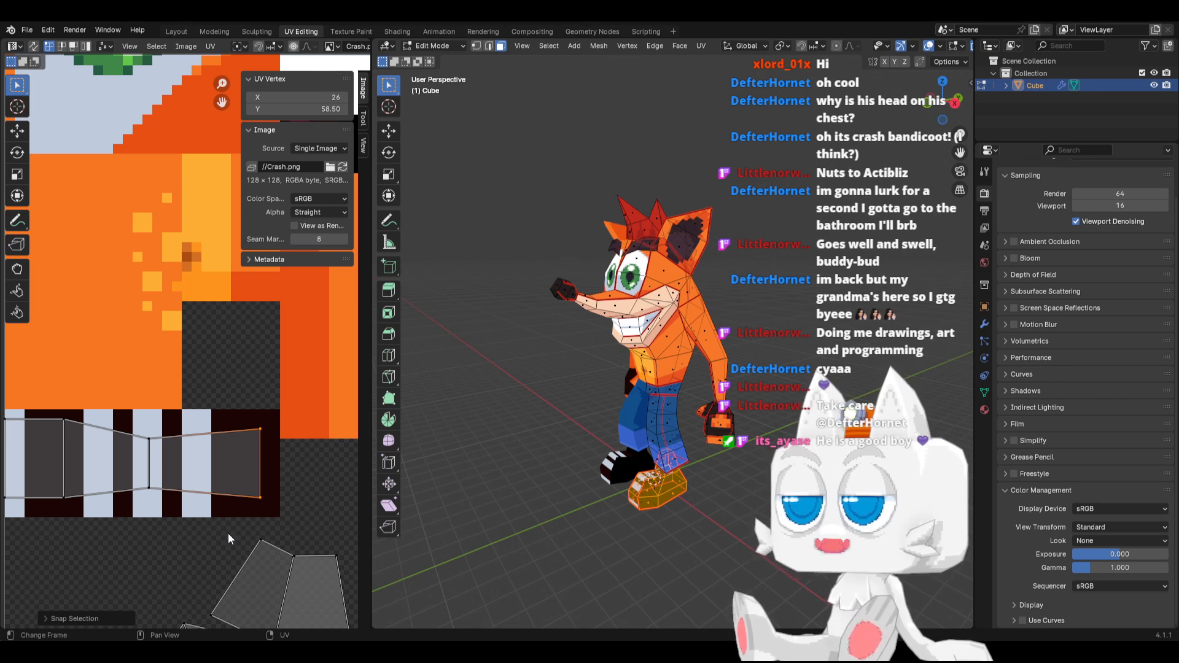
In Aseprite, move the 19 × 11 px block of stripes 2 px rightward to X 6, deselect it and save Crash.png
key(alt+Tab)
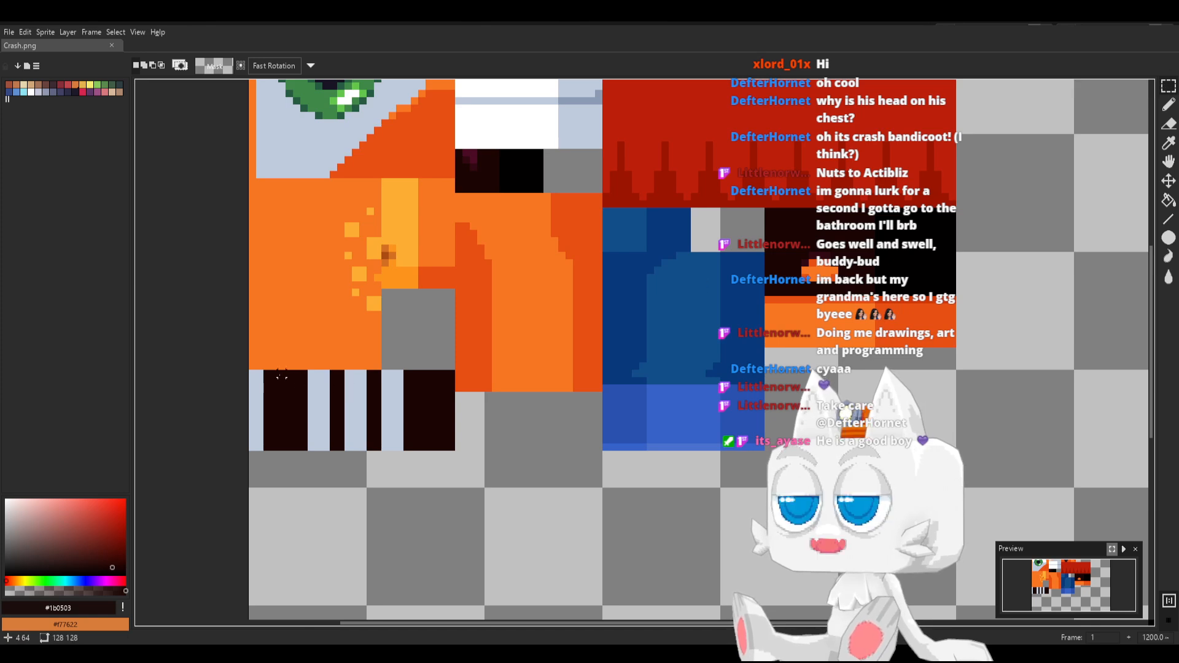
drag(279, 375, 371, 407)
key(ctrl+d)
key(v)
key(ctrl+z)
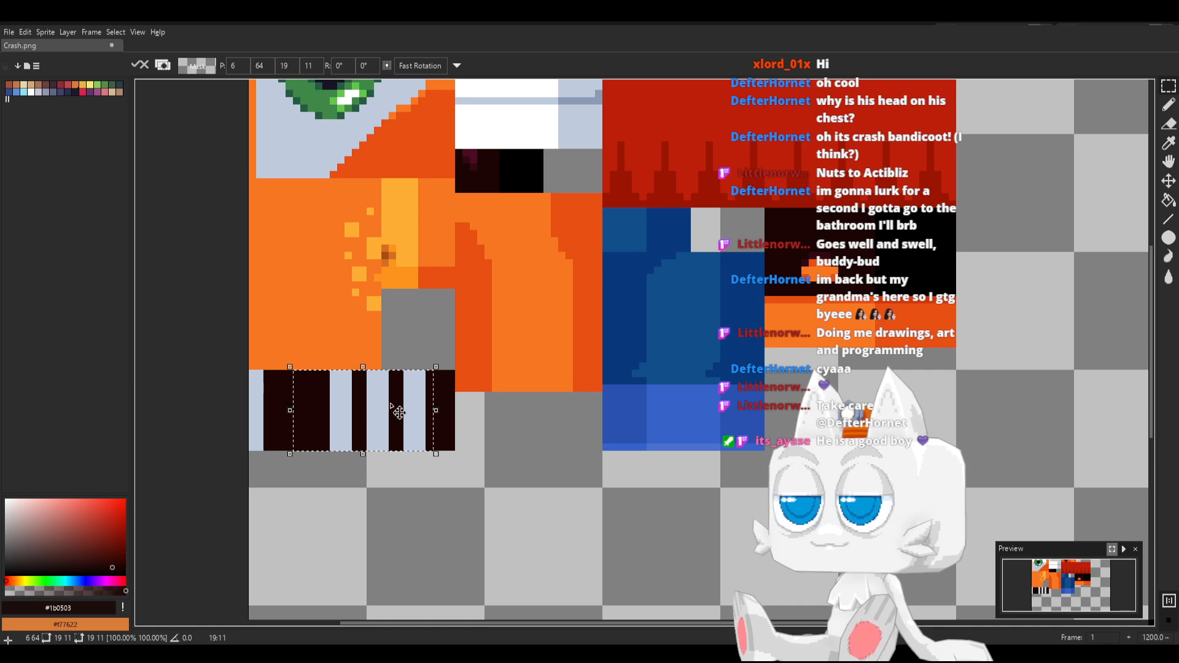
click(1169, 85)
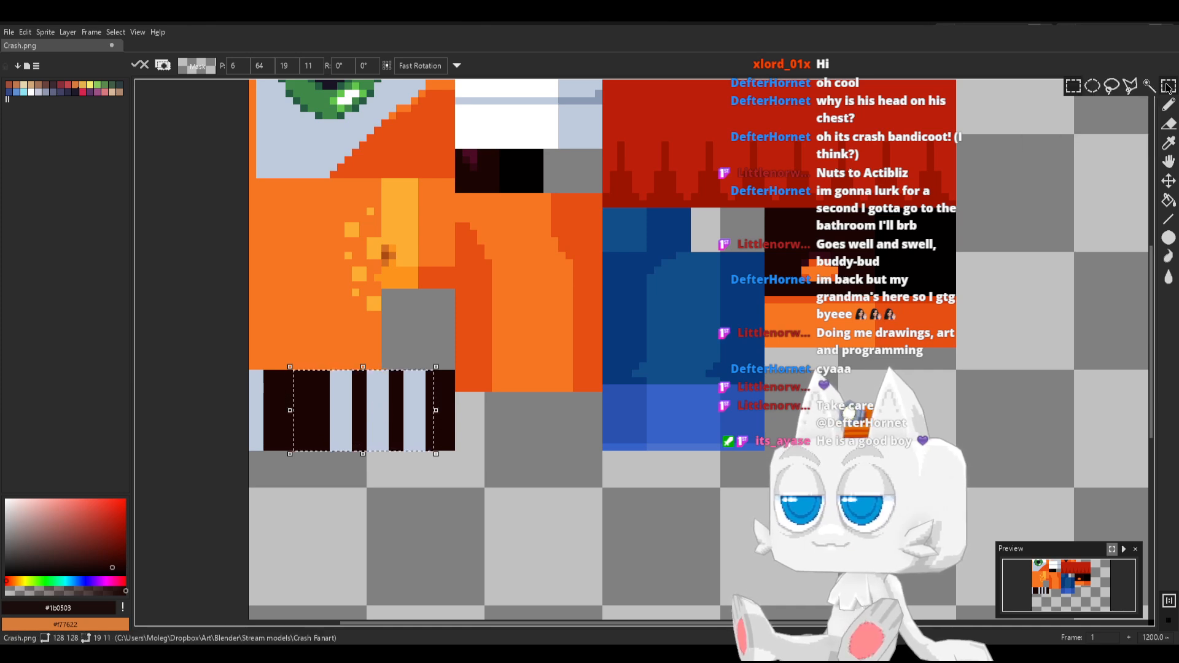
click(650, 388)
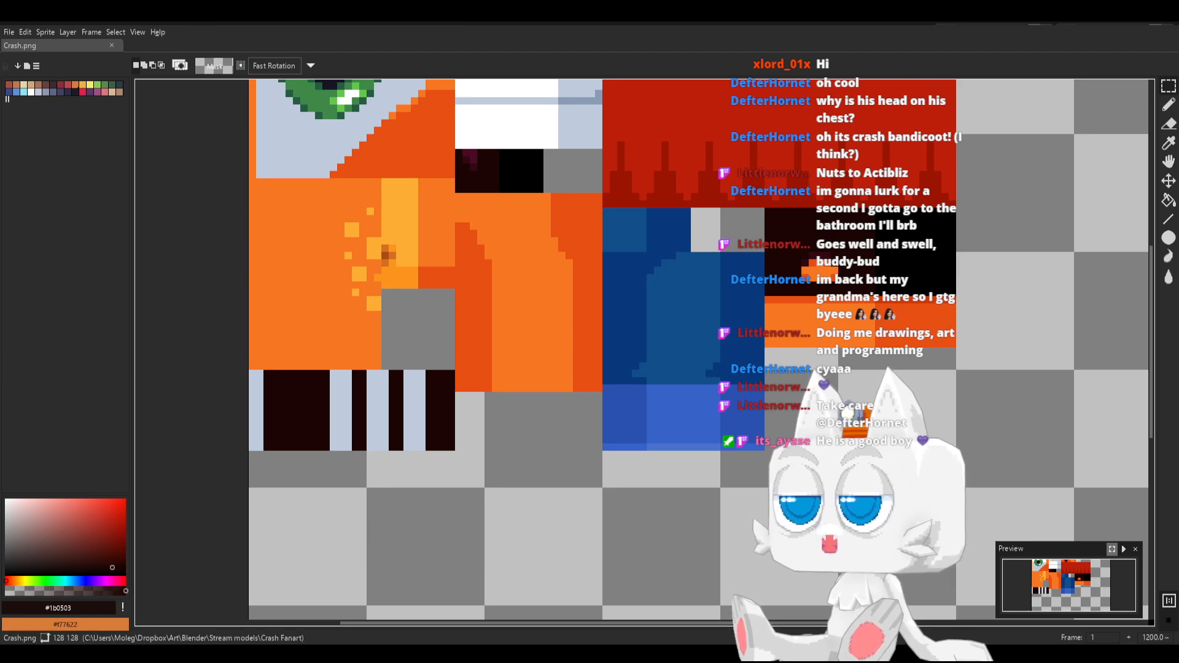
Switch back to Blender and reload the Crash.png texture on the model
key(alt+Tab)
click(348, 162)
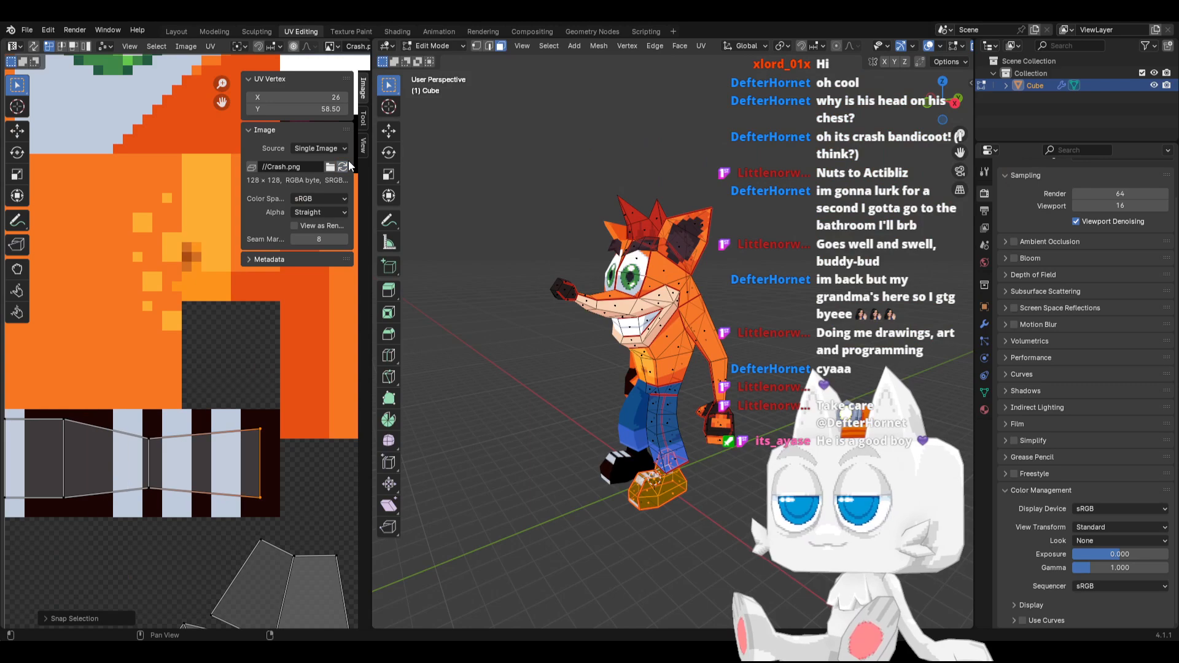
scroll(650, 479, up, 5)
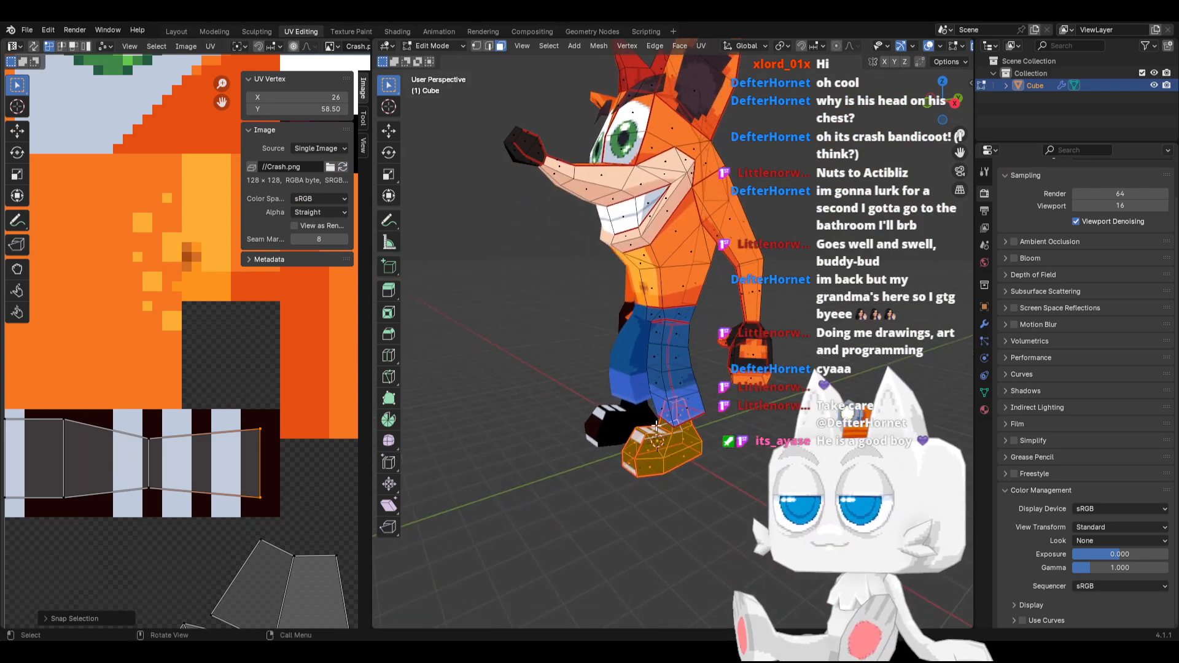
Move the striped strip's middle UV edge along X onto the central light stripe and snap it to pixels at X 17
click(140, 422)
key(g)
key(x)
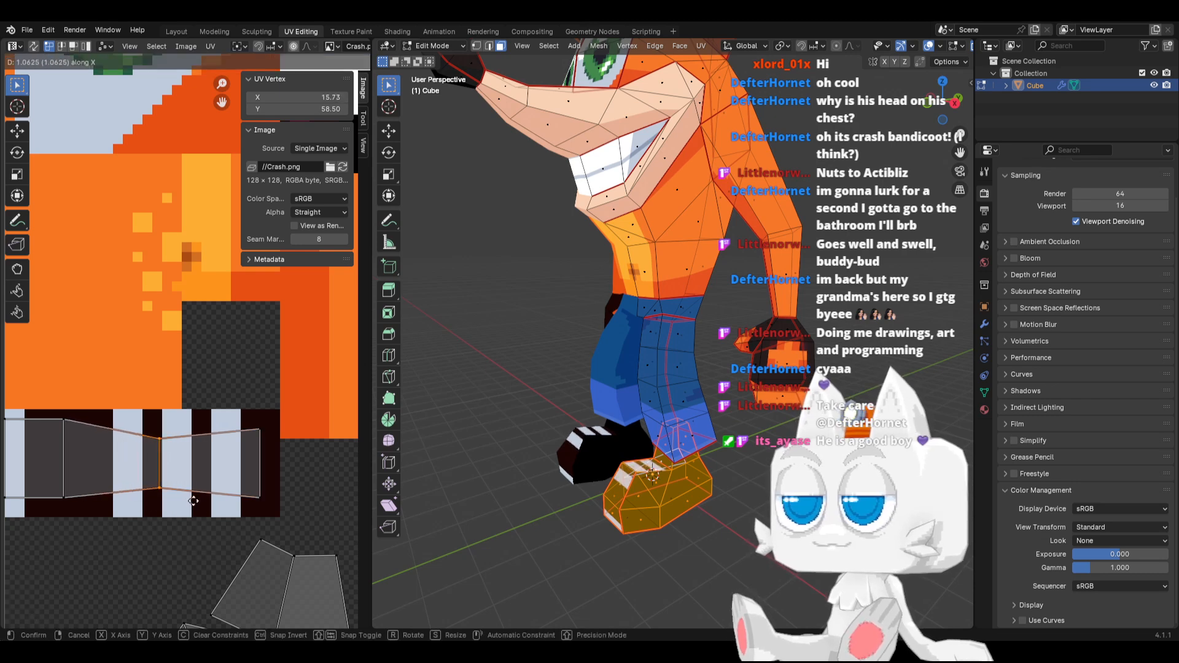
click(207, 498)
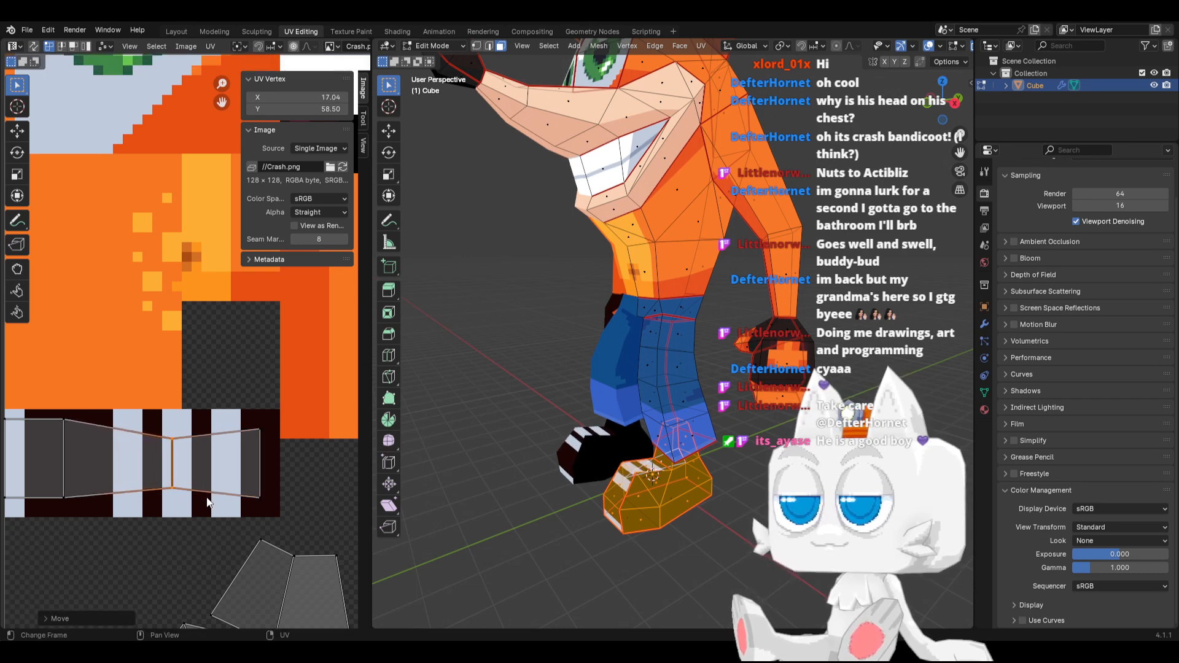
key(shift+s)
click(168, 467)
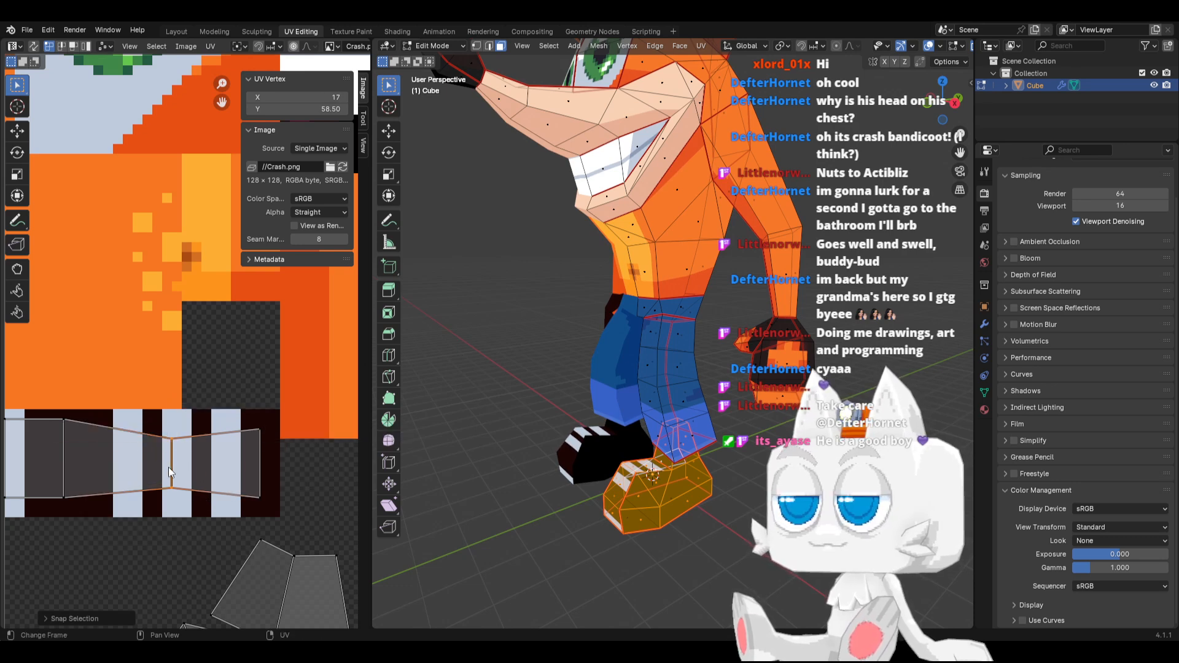
Select the striped strip's vertical UV edge at X 6 and snap it to pixels
drag(39, 406, 92, 513)
key(shift+s)
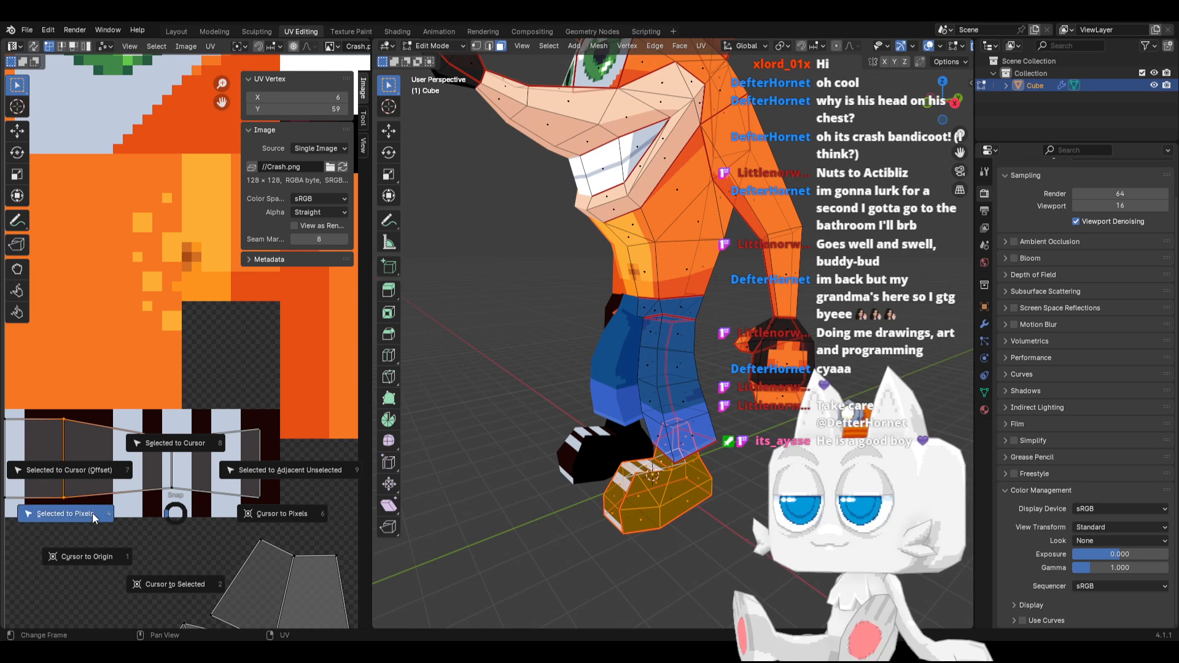
click(92, 513)
Select the shoe UV islands below the striped strip and reposition them along X to about 28.09
scroll(211, 487, down, 2)
scroll(211, 486, down, 3)
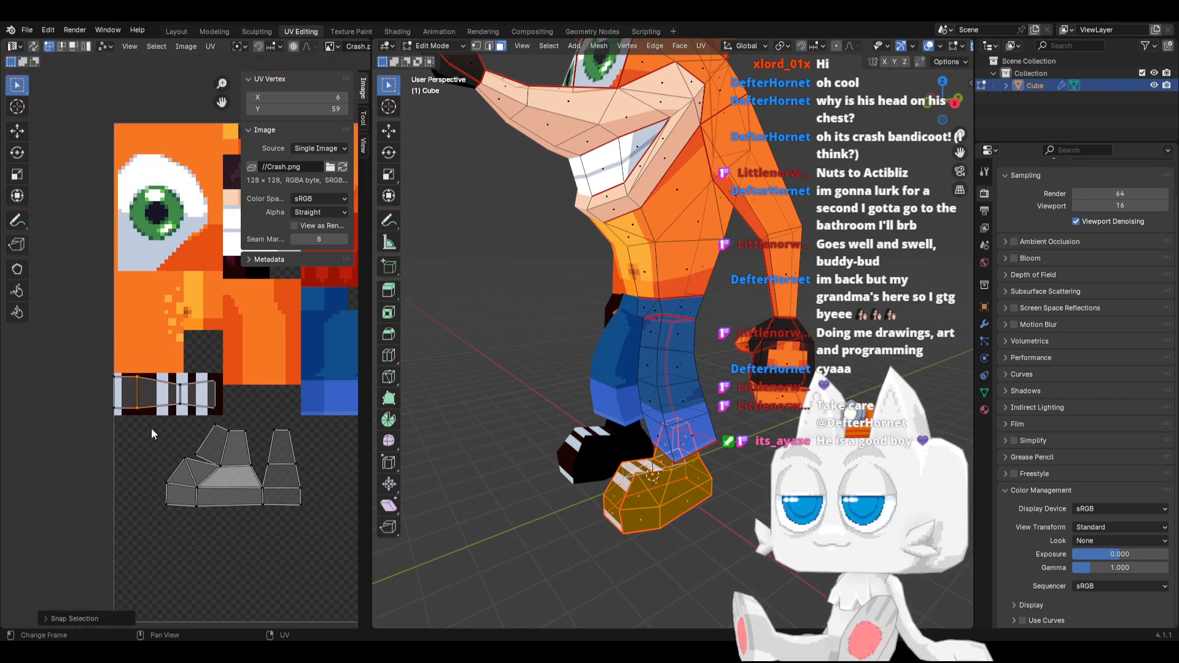
drag(151, 428, 308, 499)
key(g)
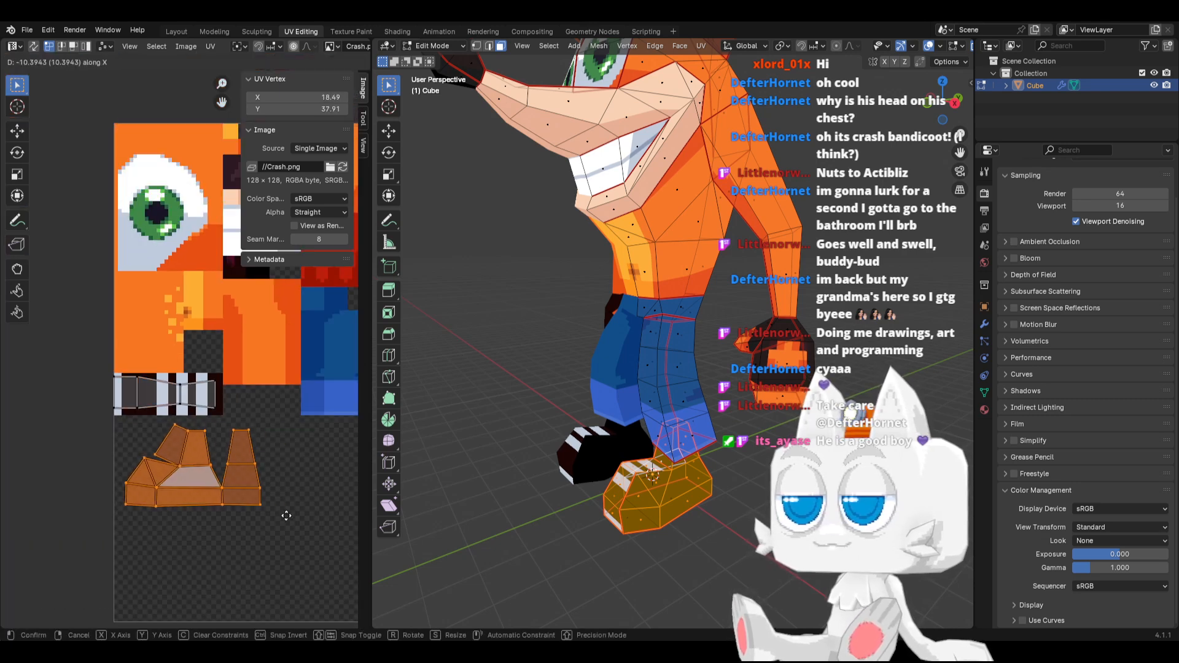
click(281, 517)
scroll(230, 482, up, 1)
scroll(231, 482, up, 1)
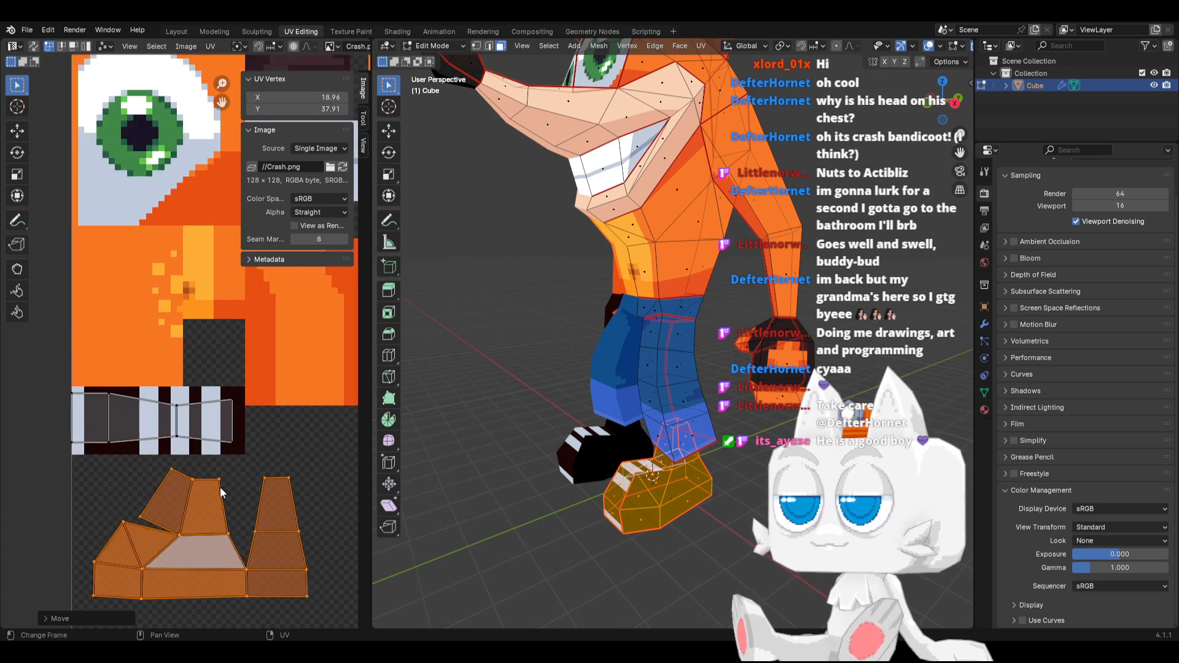
key(g)
key(x)
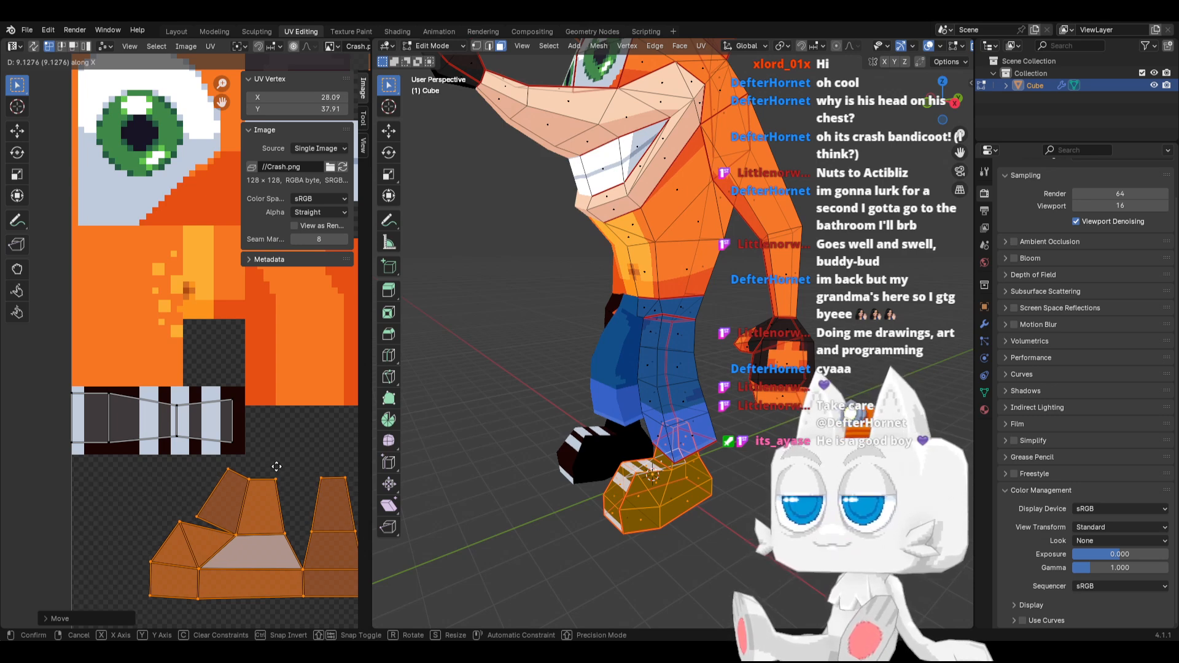
click(276, 466)
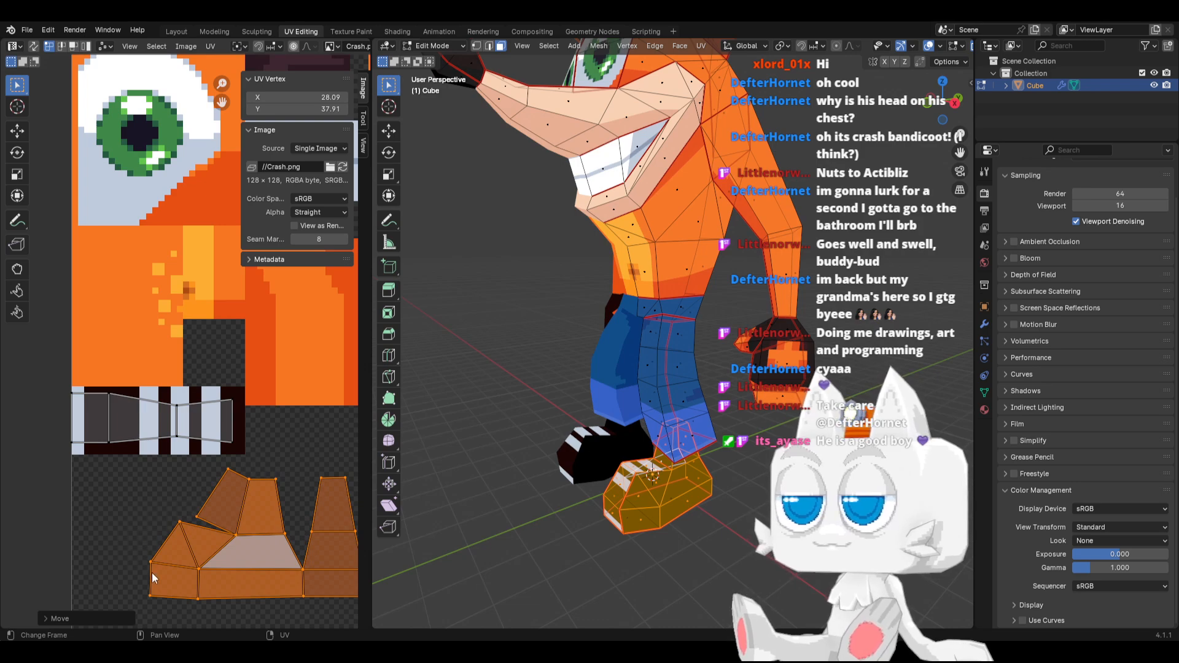
scroll(208, 566, down, 1)
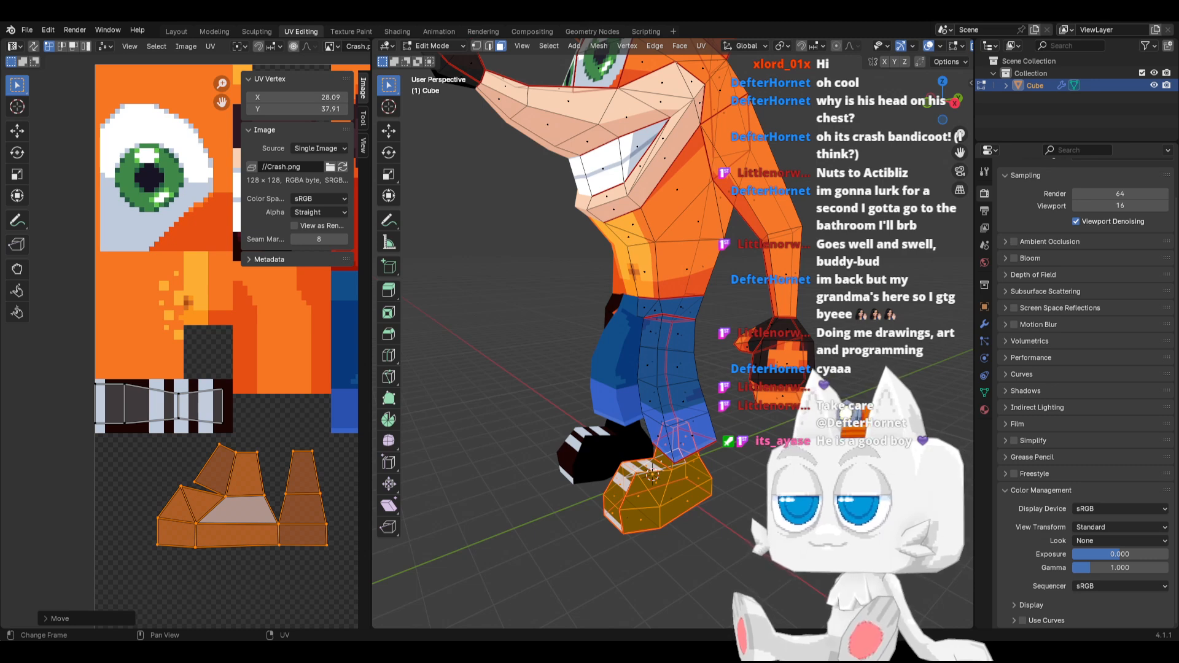
In Aseprite, select a 29 × 21 px area below the stripes and fill it with dark brown #1b0503
key(alt+Tab)
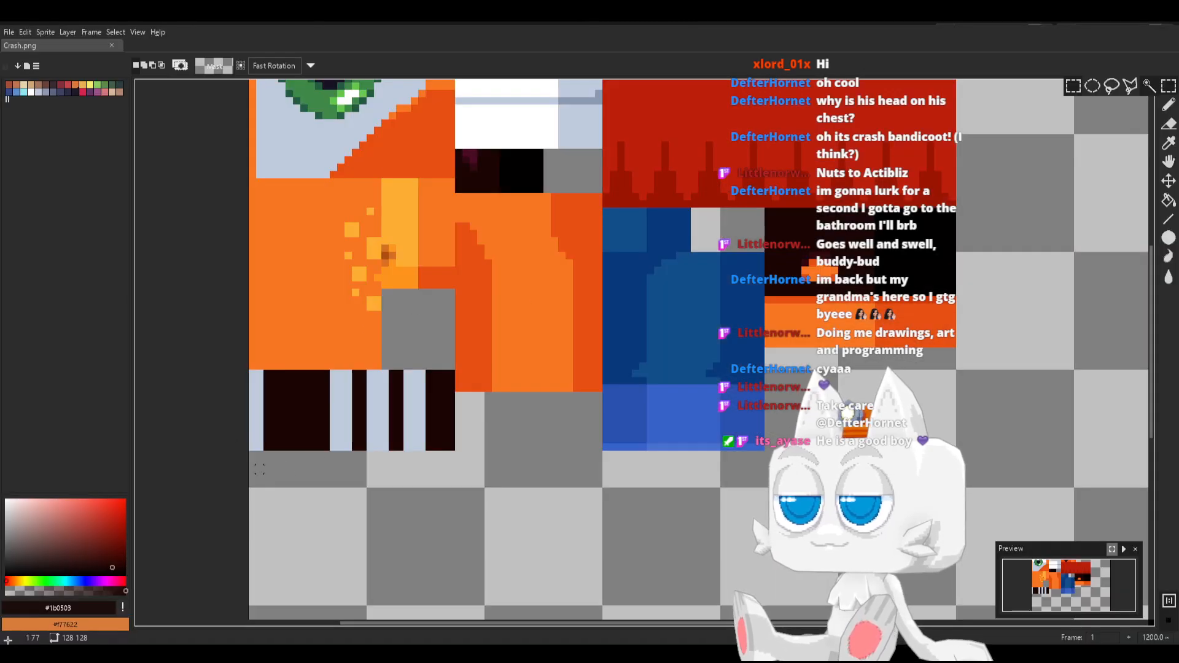
mouse_move(251, 468)
mouse_down()
mouse_move(430, 571)
mouse_move(448, 609)
mouse_move(458, 604)
mouse_up()
key(g)
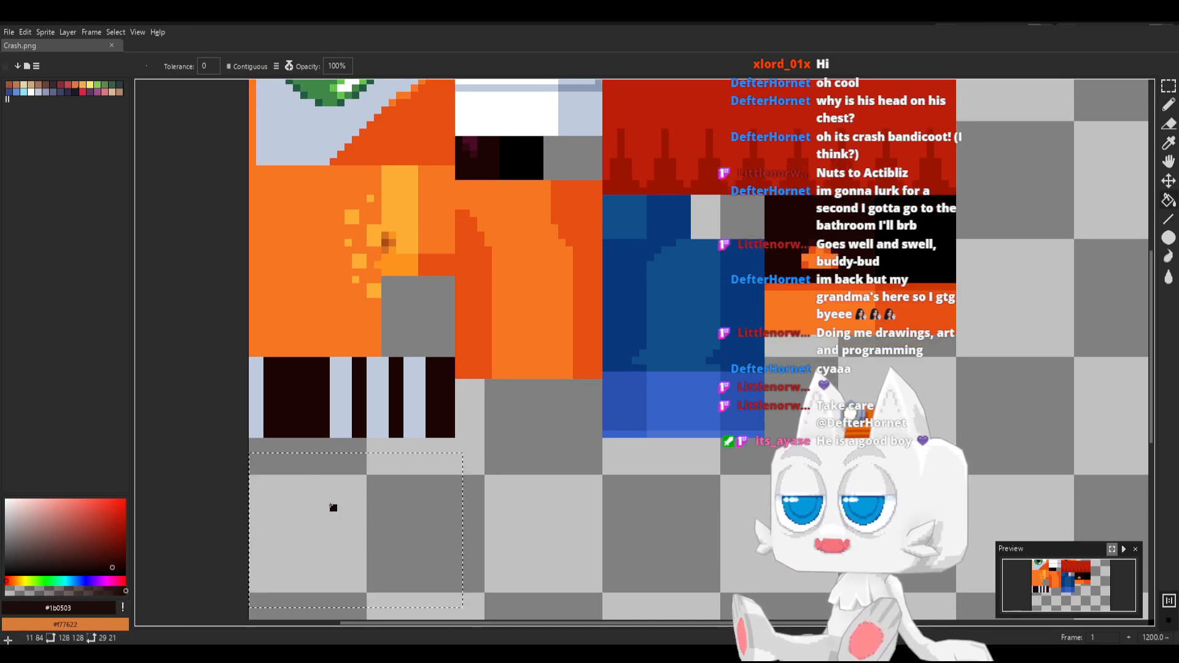
click(332, 505)
Pick the light stripe colour #c0cbdc and paint a 2 px high band along the bottom of the dark rectangle
key(b)
alt+click(251, 406)
scroll(242, 528, down, 2)
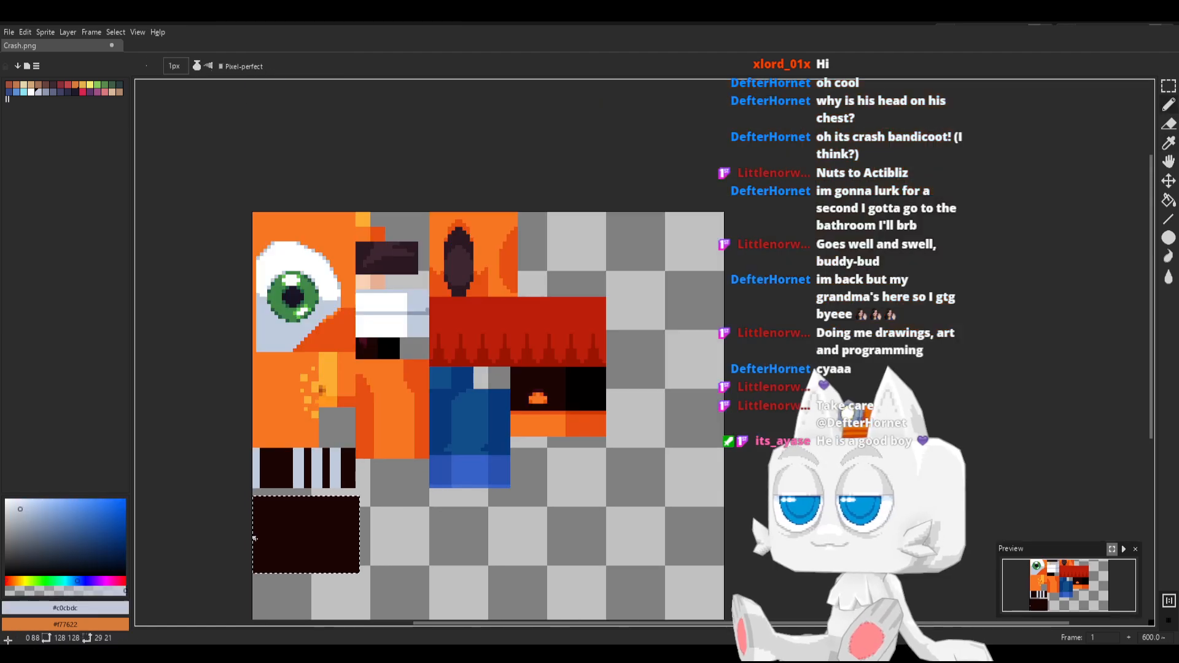
drag(253, 481, 277, 481)
key(ctrl+z)
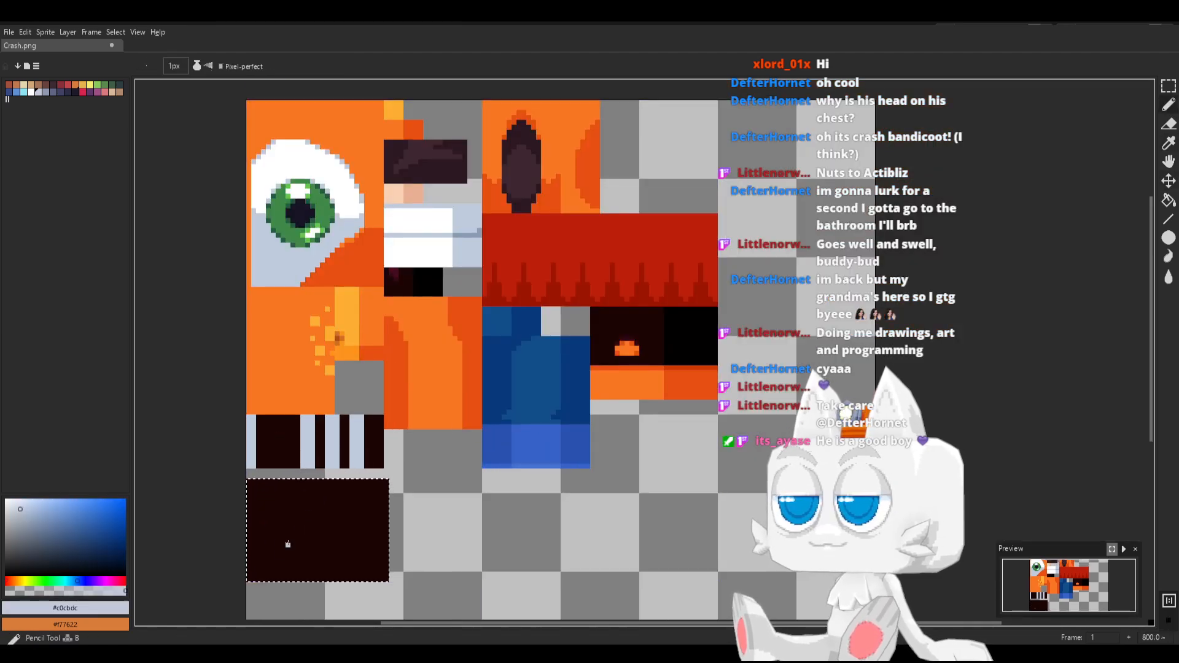
shift+drag(248, 574, 371, 564)
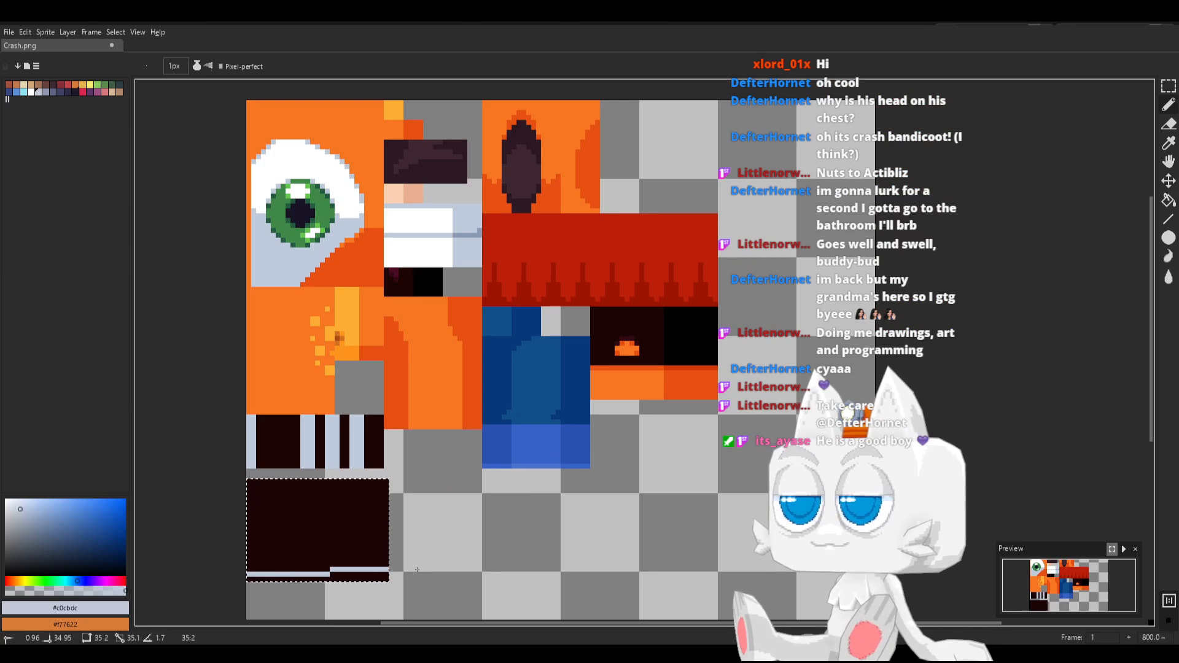
shift+click(387, 577)
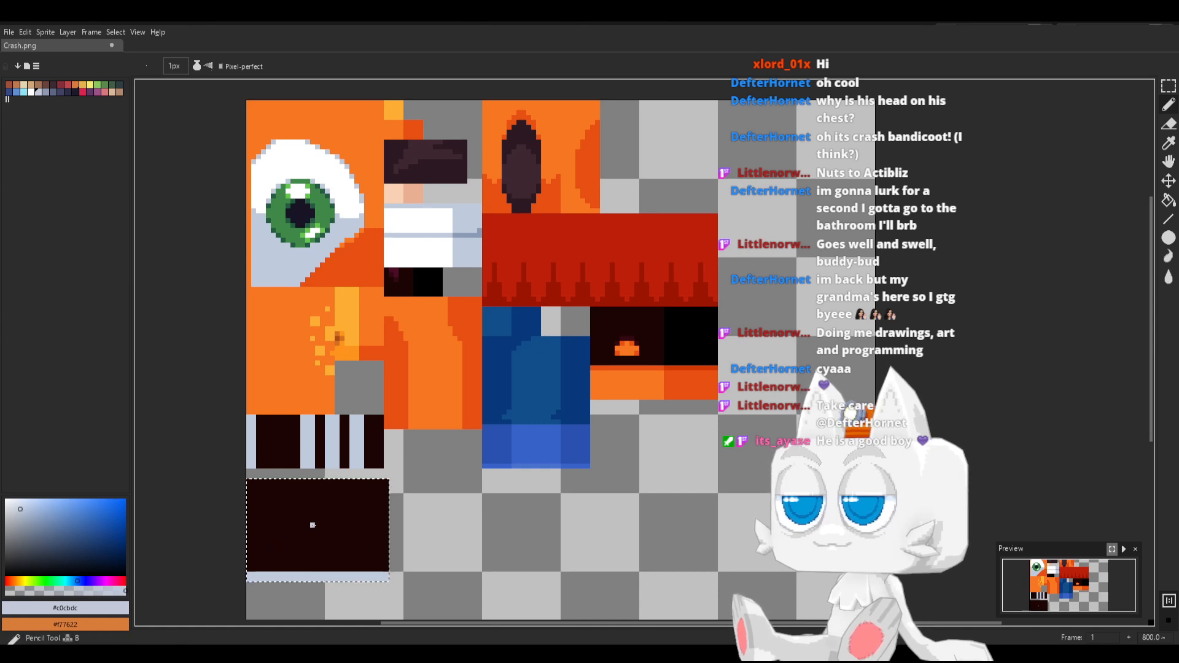
Pick burgundy #320812, draw a vertical line down the dark rectangle at X 8, and fill the section left of it
key(i)
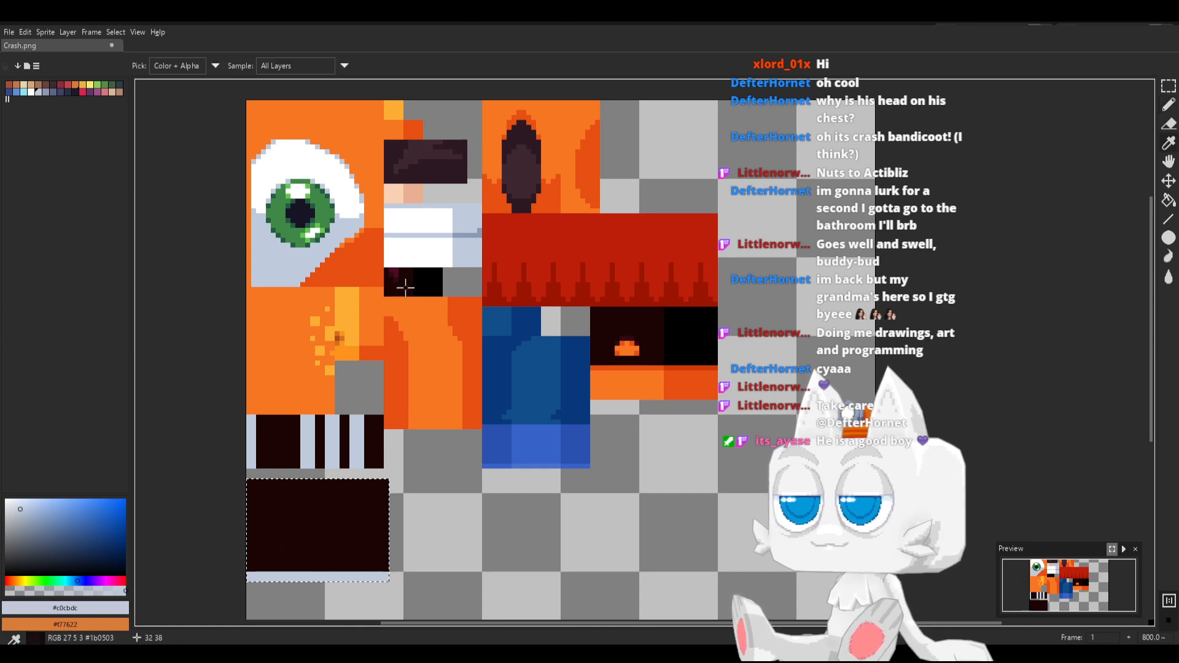
click(396, 279)
key(b)
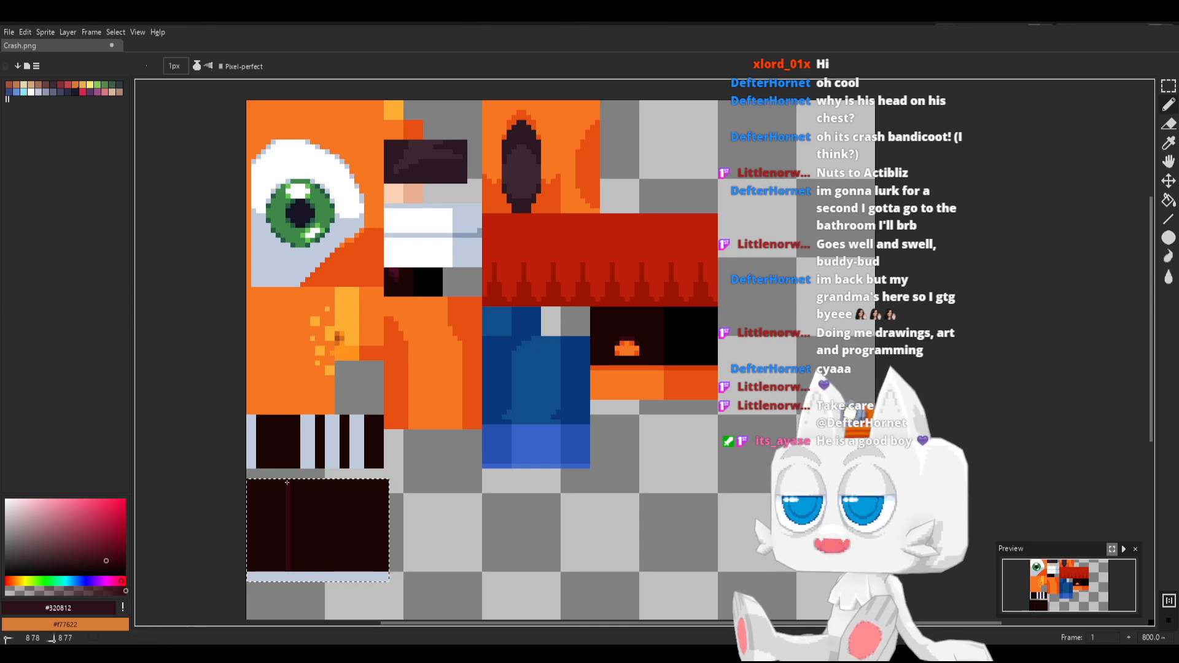
key(g)
scroll(266, 539, up, 3)
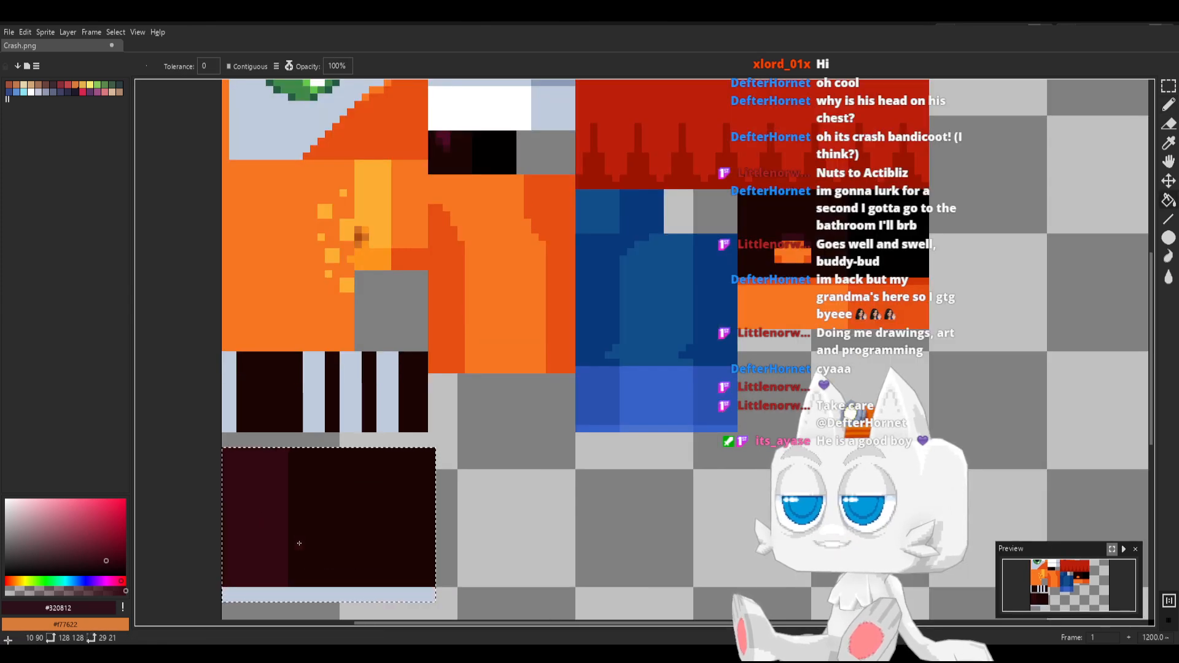
Widen the burgundy section to about 11 px with a stepped lower corner, and trim its bottom row with #1b0503
key(b)
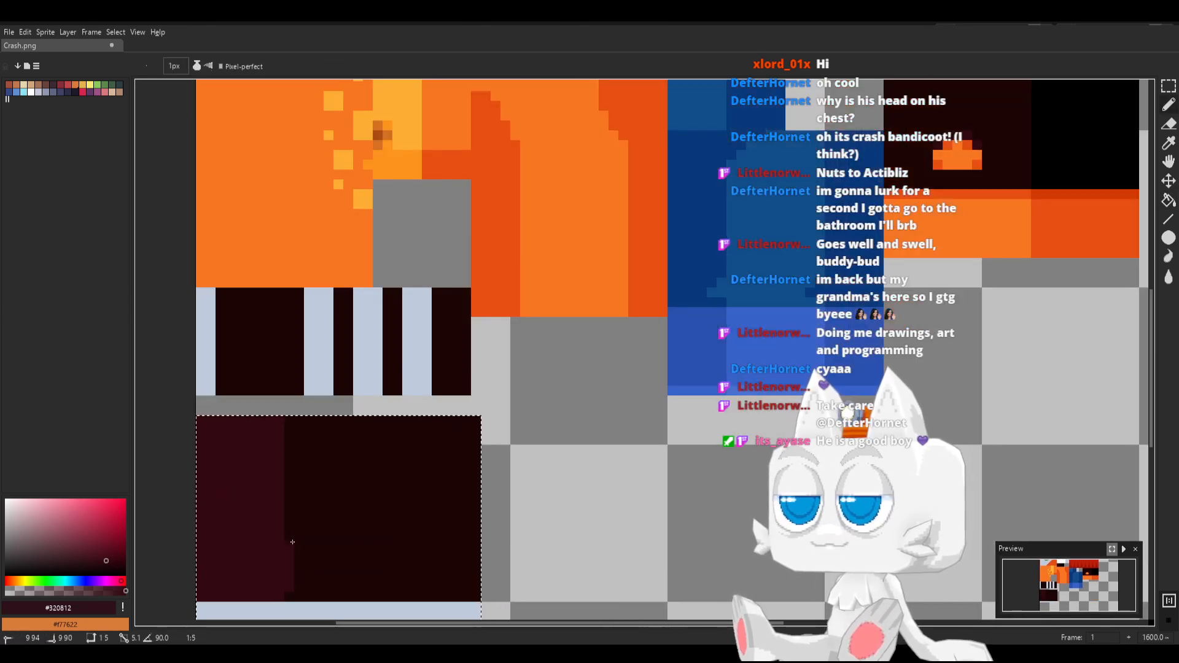
shift+click(288, 425)
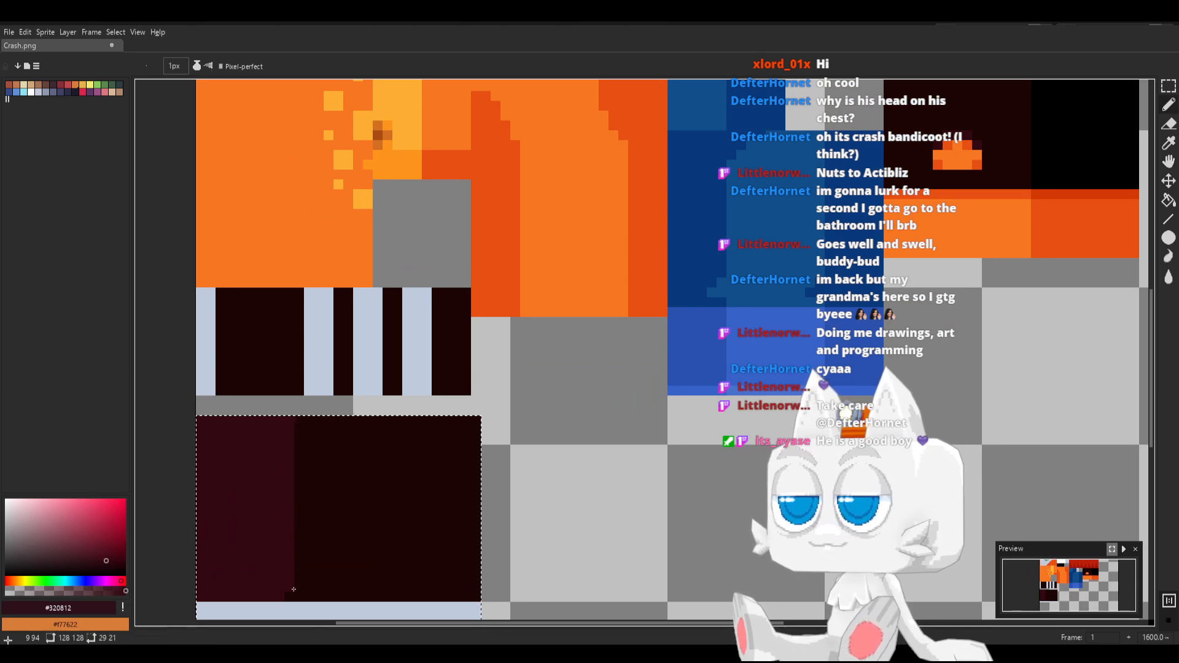
click(300, 568)
shift+click(300, 404)
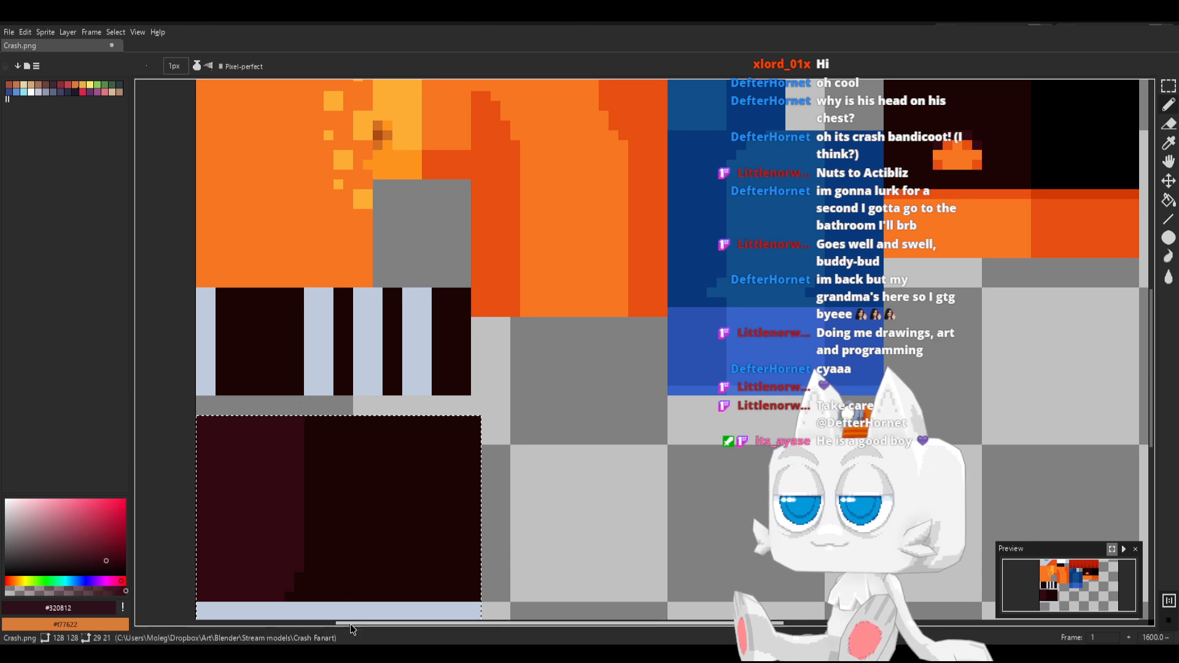
key(alt)
alt+click(322, 581)
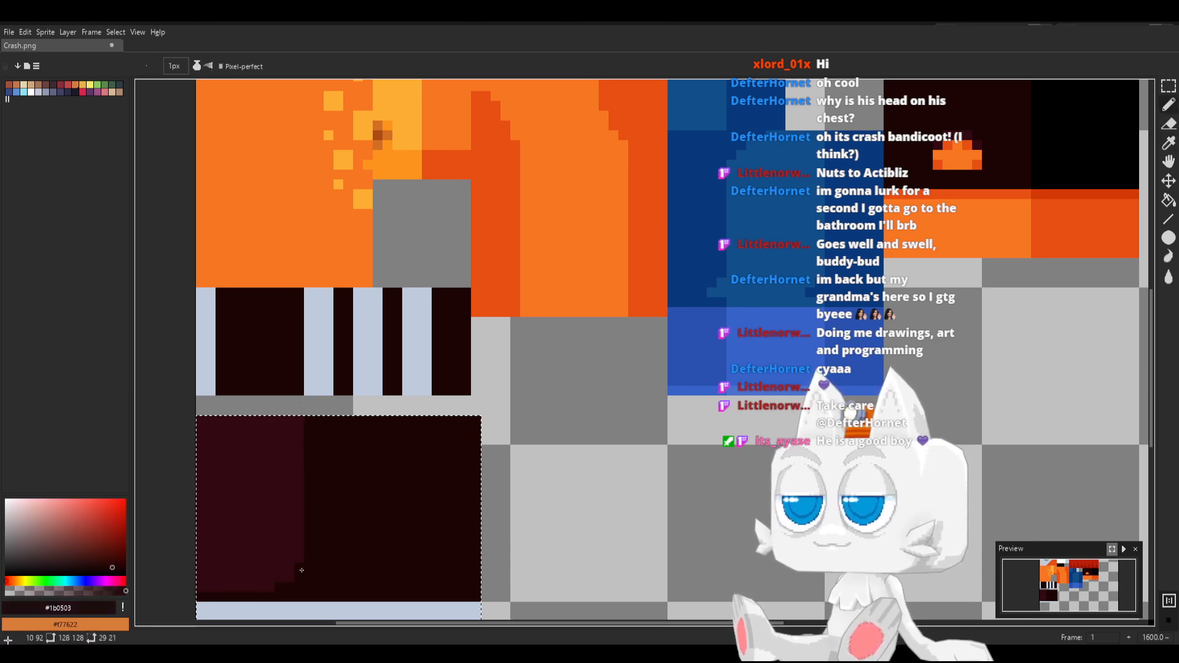
Pick grey-blue #8b9bb4, shade the bottom pixel row of the light sole band below the dark rectangle, and deselect
alt+click(293, 540)
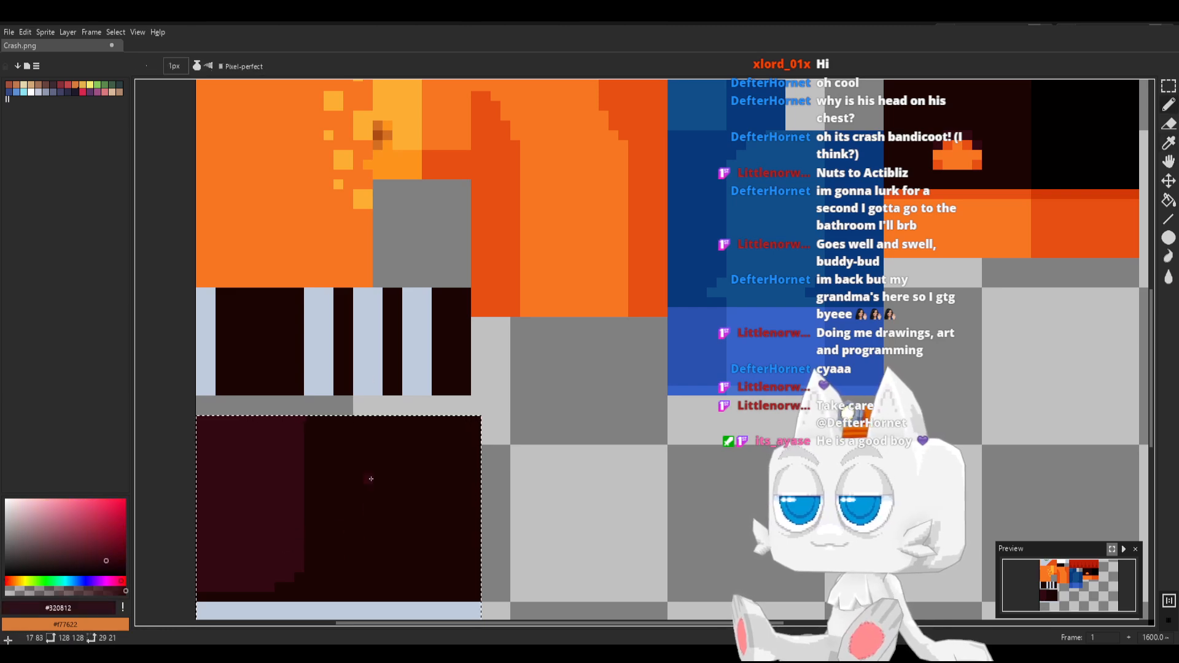
key(space)
drag(634, 251, 669, 390)
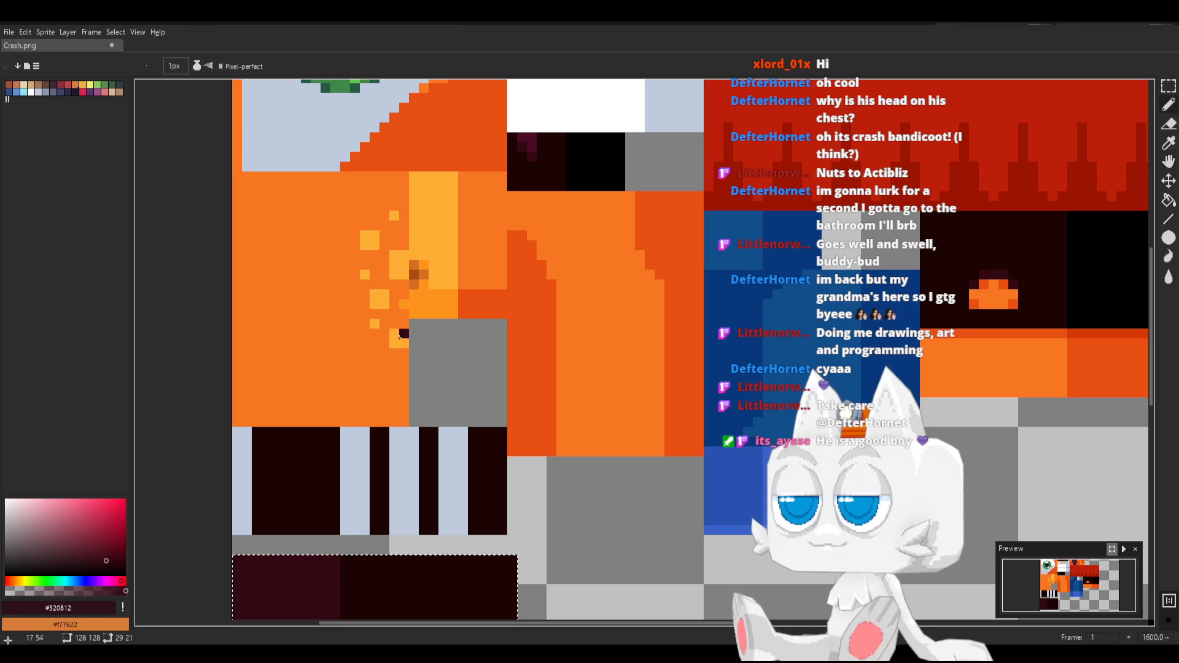
alt+click(303, 139)
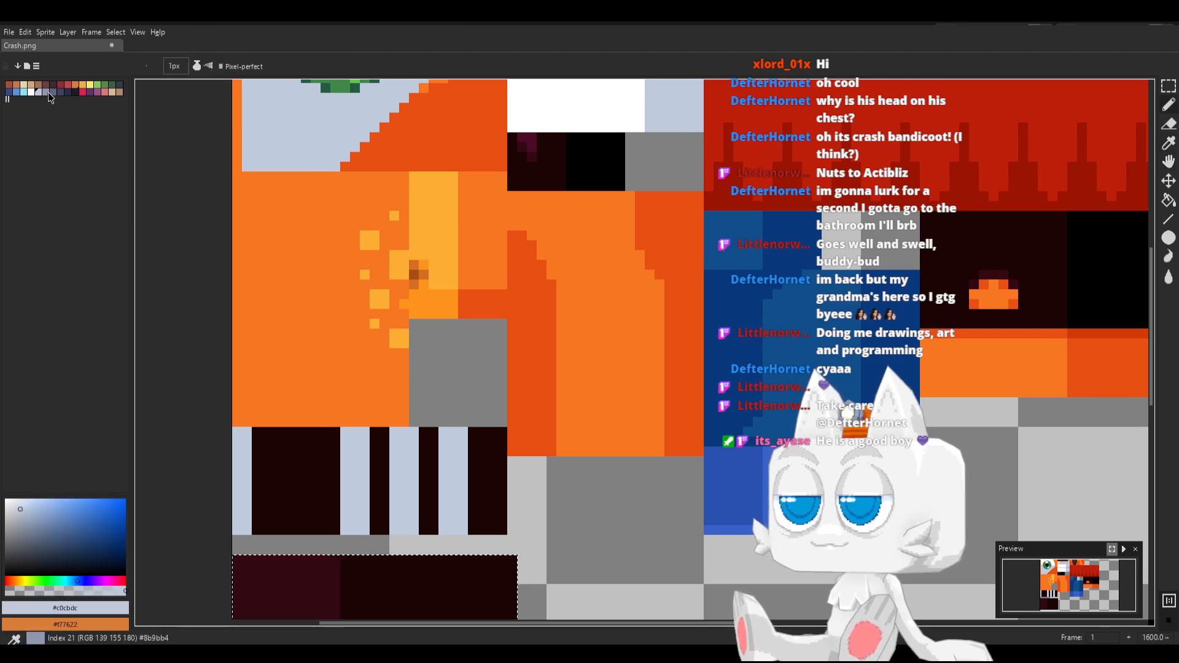
click(48, 92)
key(space)
drag(370, 398, 363, 240)
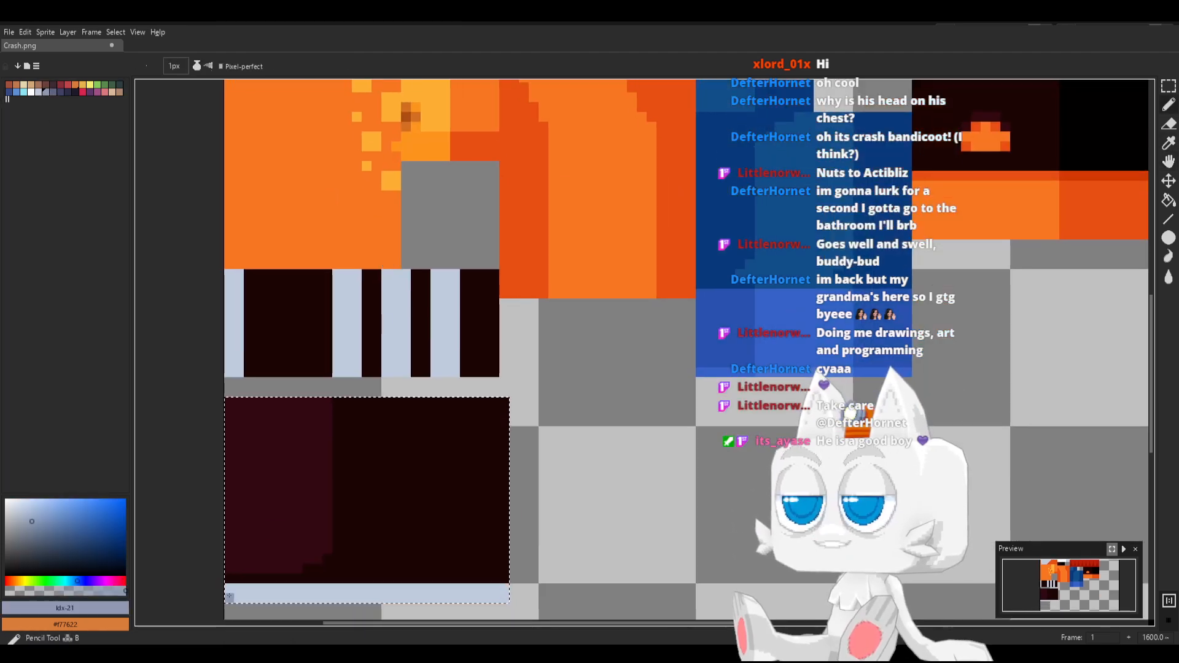
drag(229, 597, 508, 597)
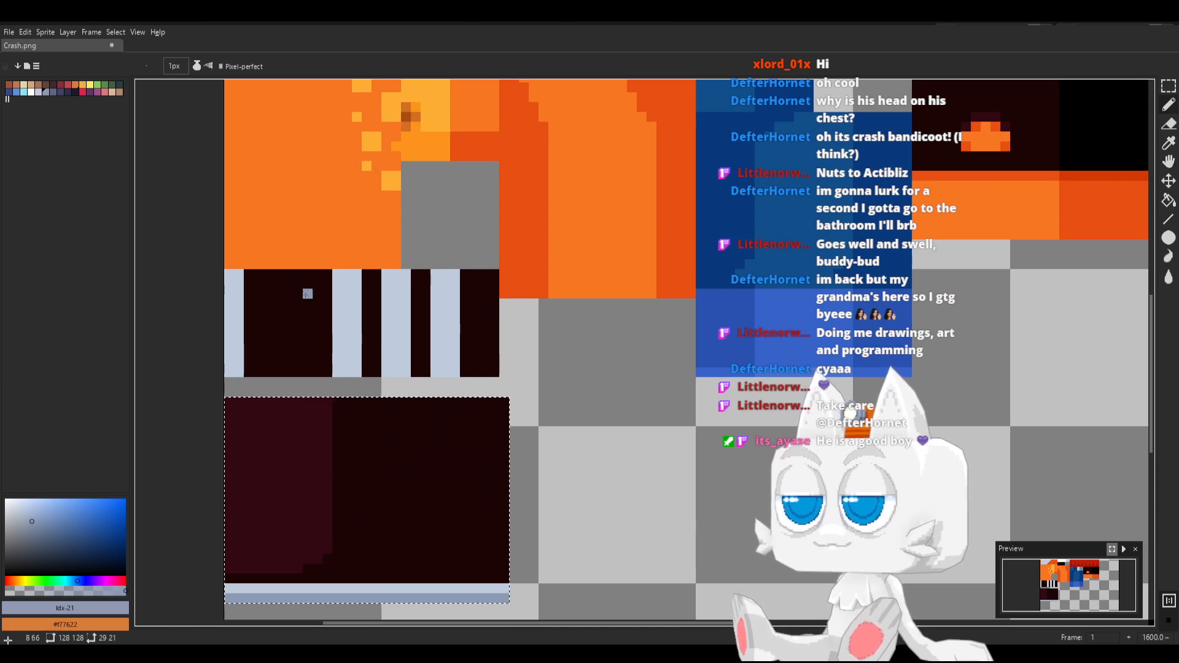
key(ctrl+d)
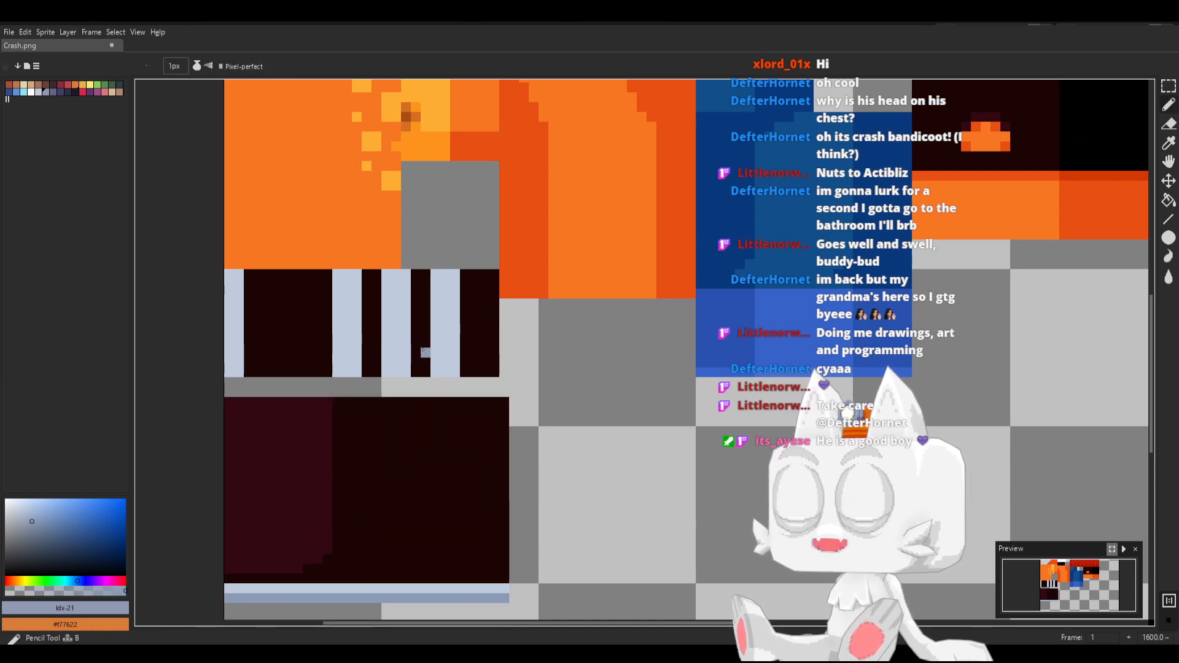
Shade a 1 px column down the left edge of each of the four light stripes with #8b9bb4 and save Crash.png
mouse_move(356, 370)
mouse_down()
mouse_move(347, 274)
mouse_move(337, 366)
mouse_up()
key(ctrl+z)
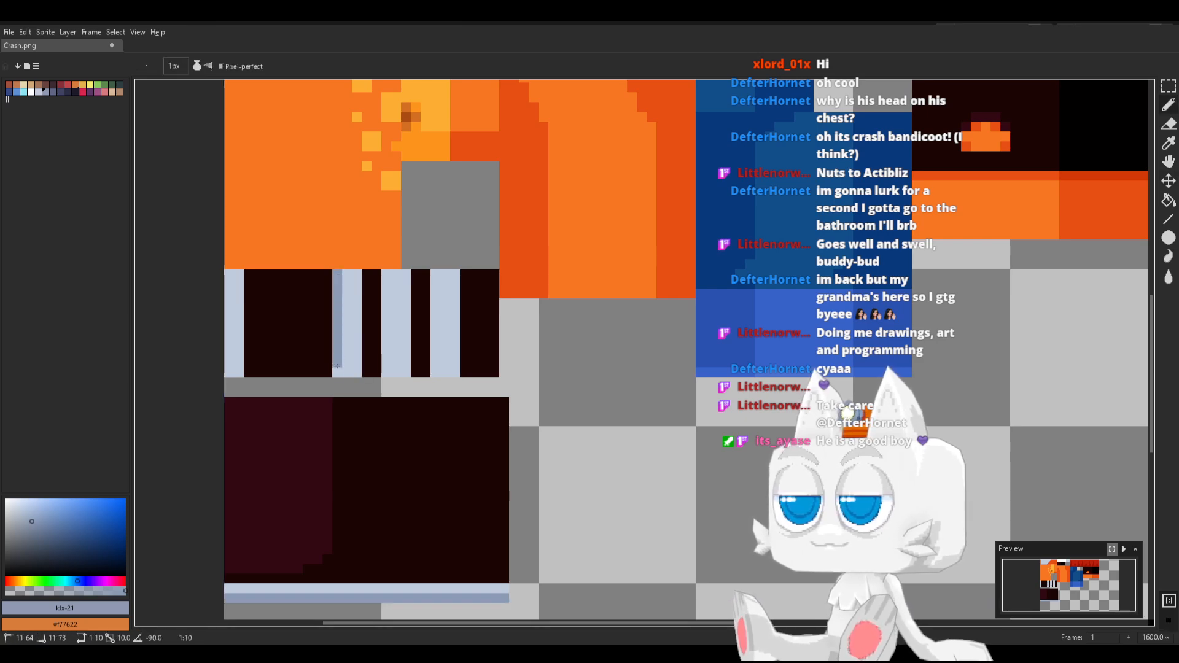
drag(228, 372, 230, 273)
shift+click(230, 274)
mouse_move(387, 274)
mouse_down()
mouse_move(388, 375)
mouse_move(439, 274)
mouse_up()
key(ctrl+s)
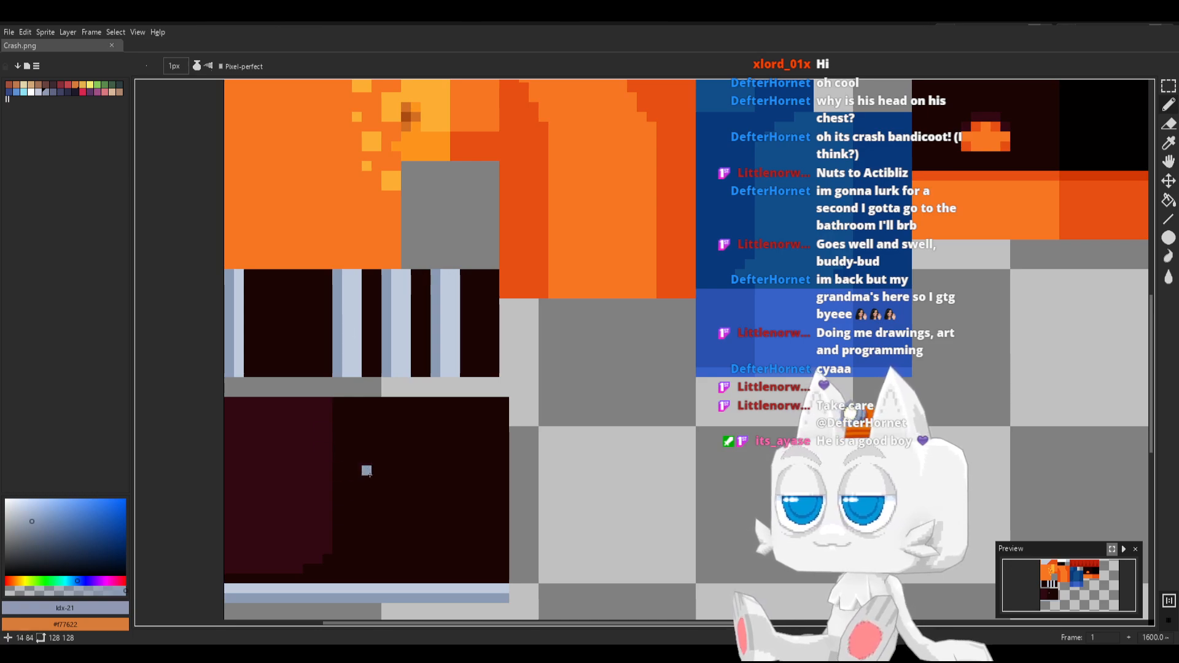
Switch to Blender, reload Crash.png, and move all the shoe side UVs along X to X 16.72 over the painted art
key(alt+Tab)
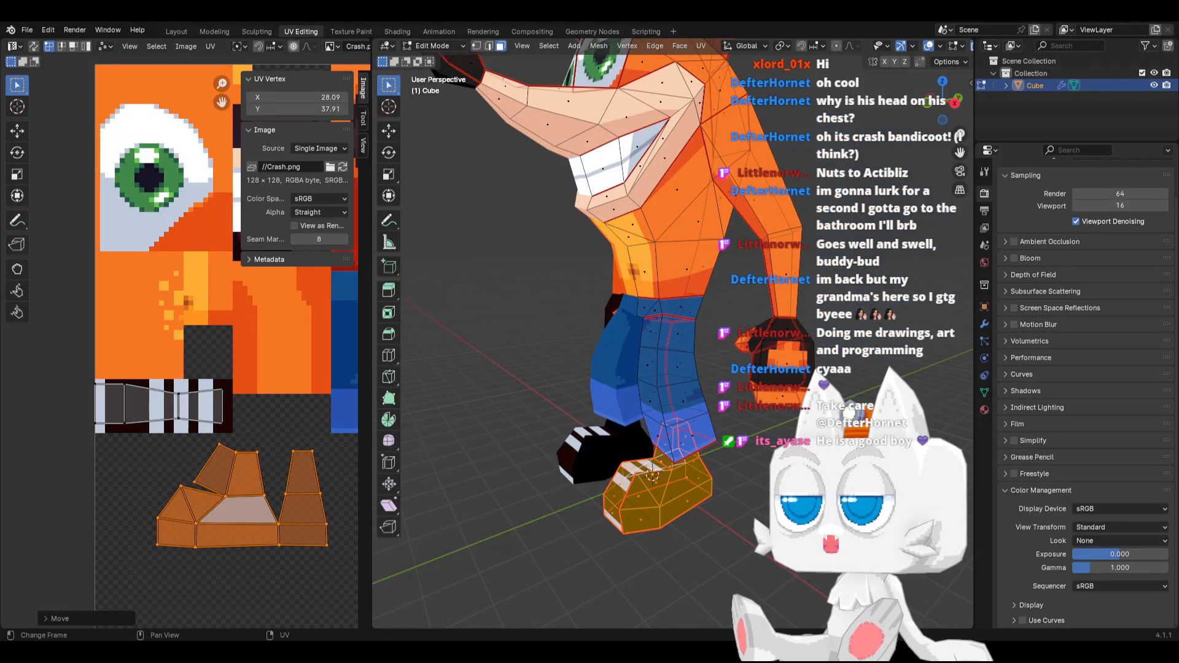
click(342, 167)
drag(153, 443, 323, 558)
key(g)
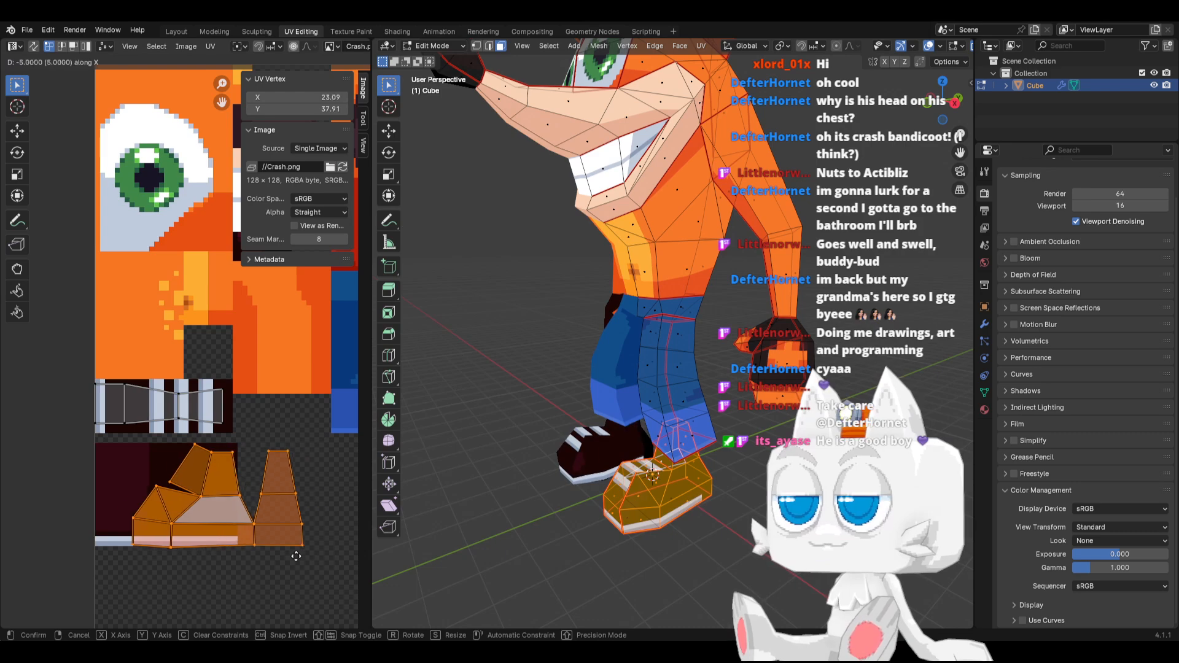
click(269, 557)
Flatten the bottom row of the shoe side UVs by scaling it to 0 along Y, and set its Y to 30
scroll(661, 490, up, 2)
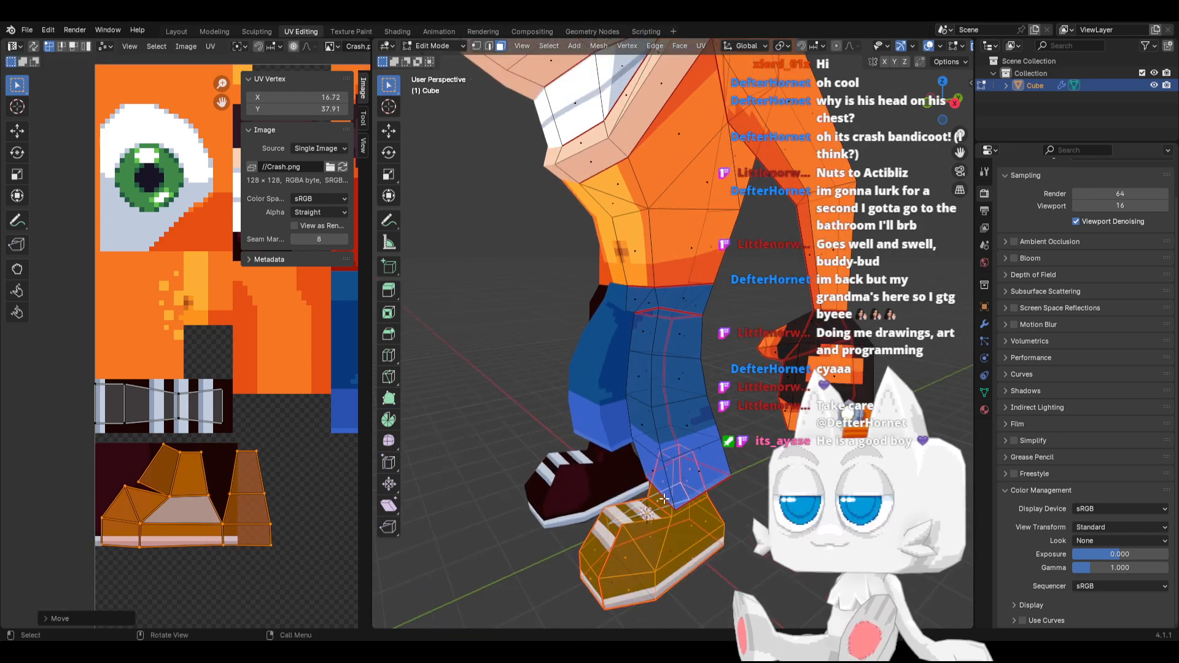
shift+middle_drag(673, 522, 670, 422)
scroll(698, 446, up, 1)
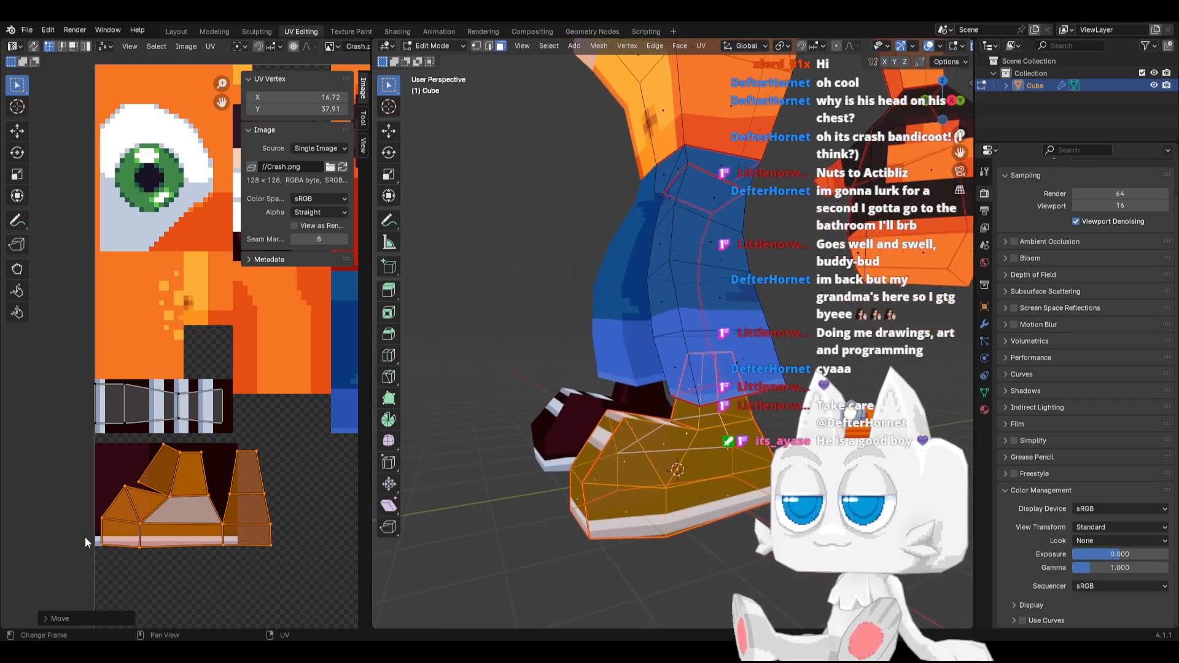
drag(86, 543, 300, 583)
key(s)
key(y)
key(0)
key(Return)
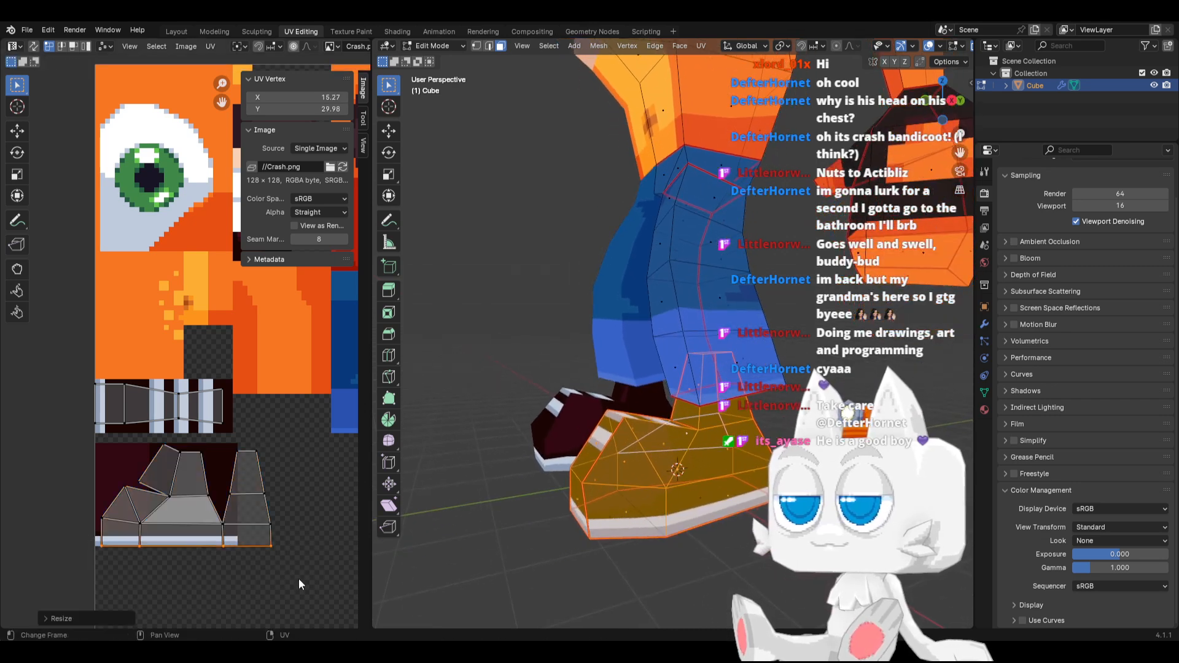
click(316, 110)
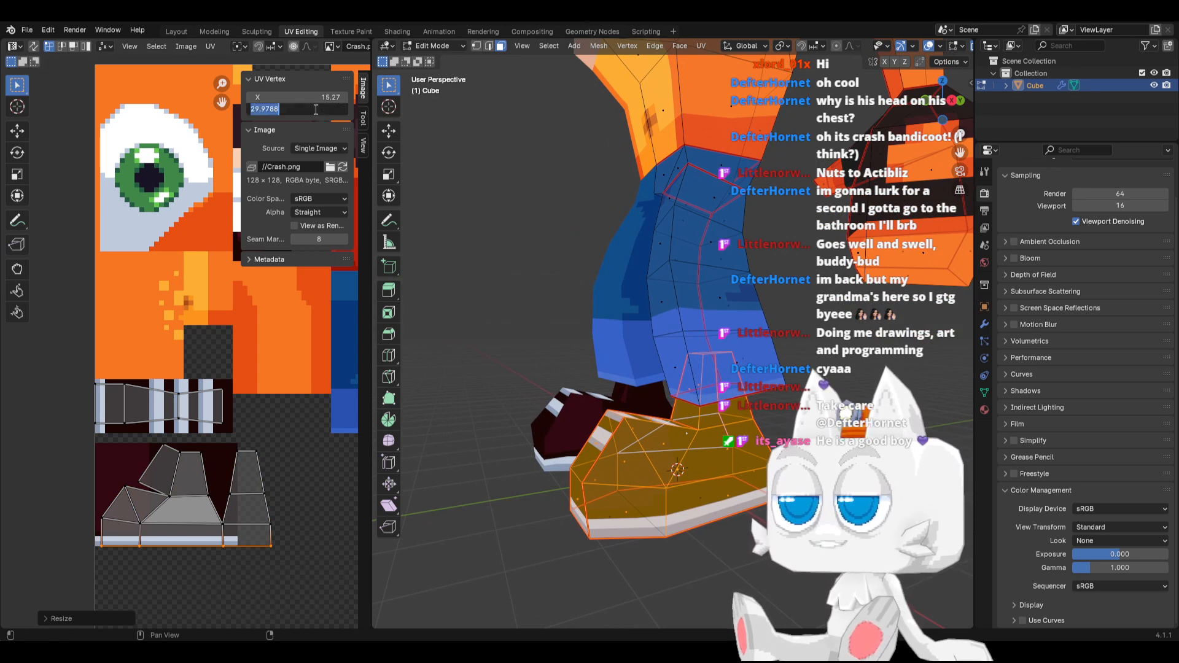
text(30)
key(Return)
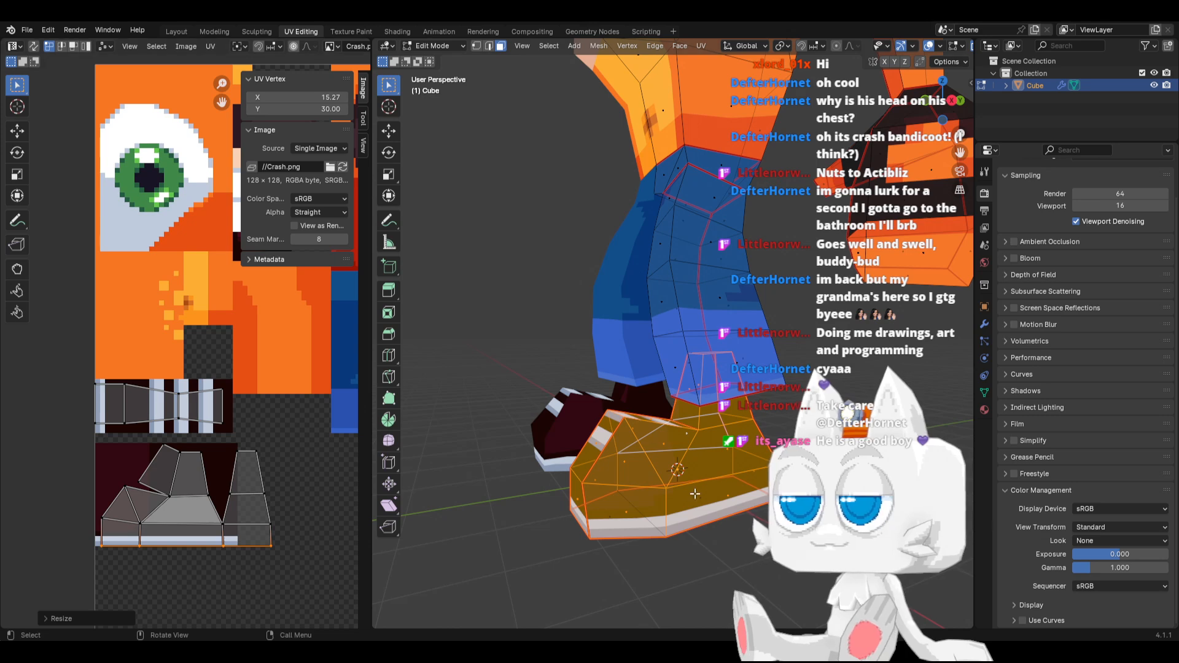
Lower the toe-side UV vertex above the sole along Y and snap it to pixels at X 1, Y 35
scroll(687, 495, up, 2)
shift+middle_drag(678, 435, 697, 356)
key(Tab)
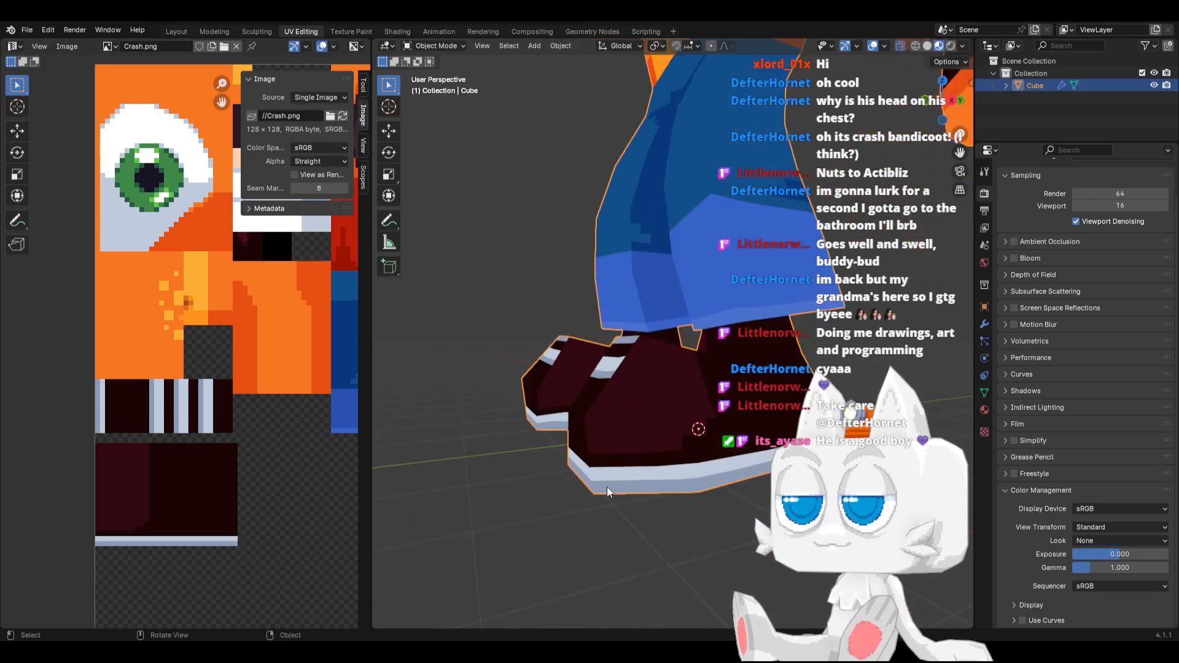
key(Tab)
click(102, 519)
key(g)
key(y)
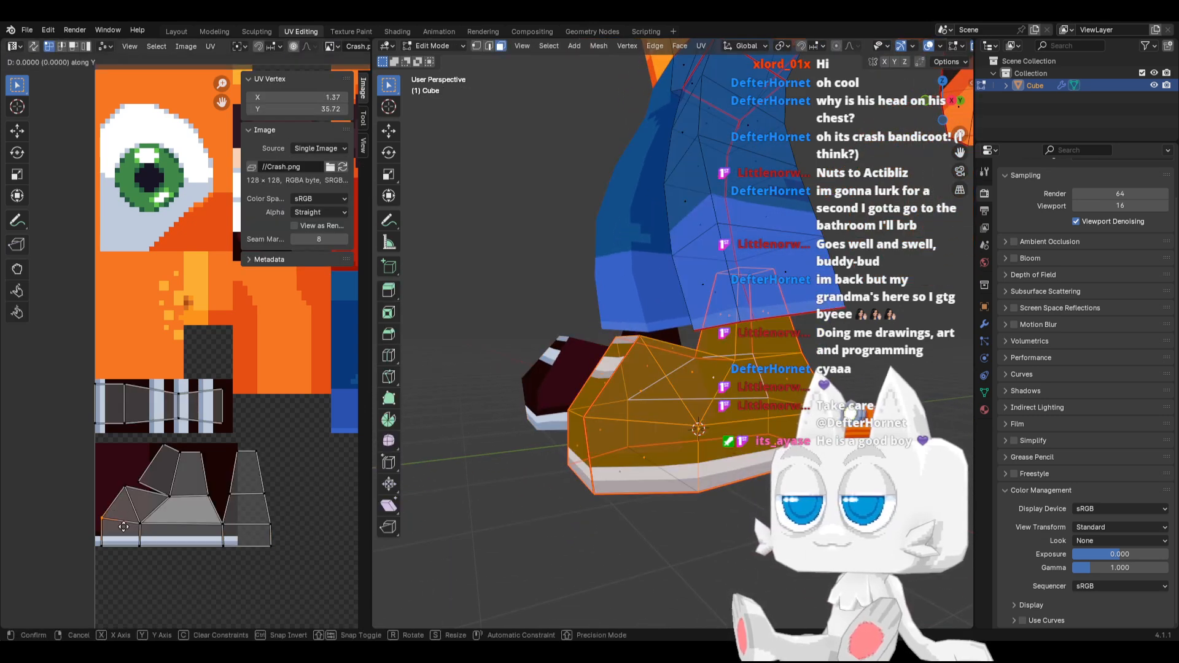
click(124, 531)
key(shift+s)
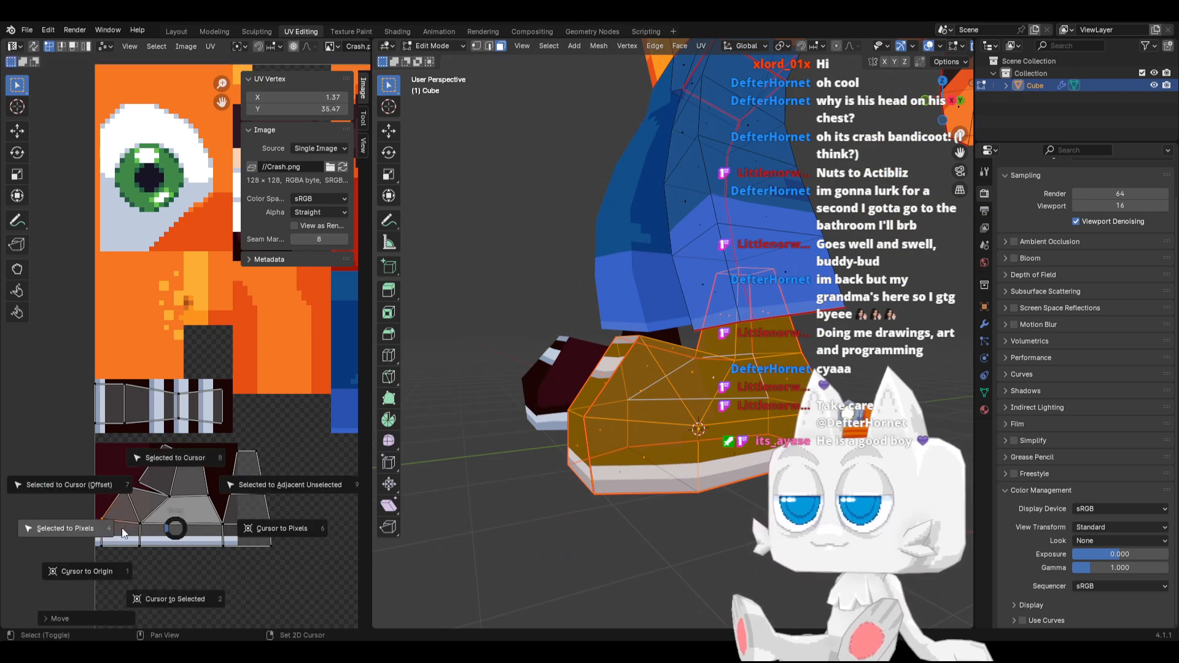
click(79, 526)
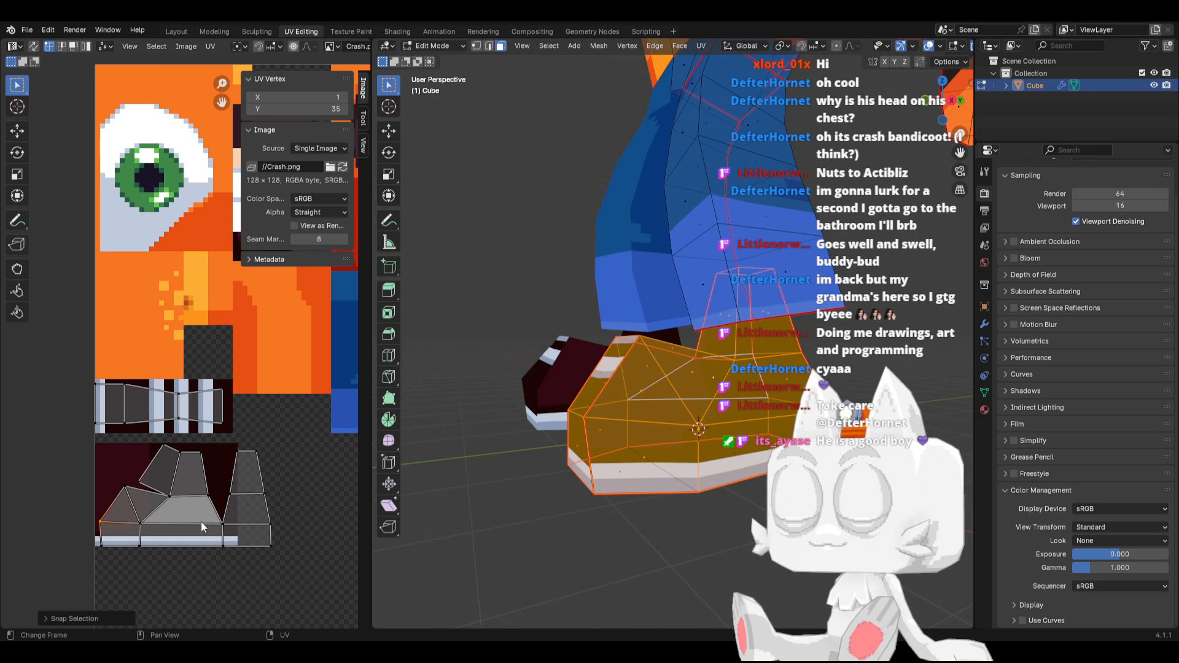
Snap the stripe island's UV edge at X 6 to pixels, and set the shoe's toe-side vertex to Y 36
drag(112, 378, 138, 442)
key(shift+s)
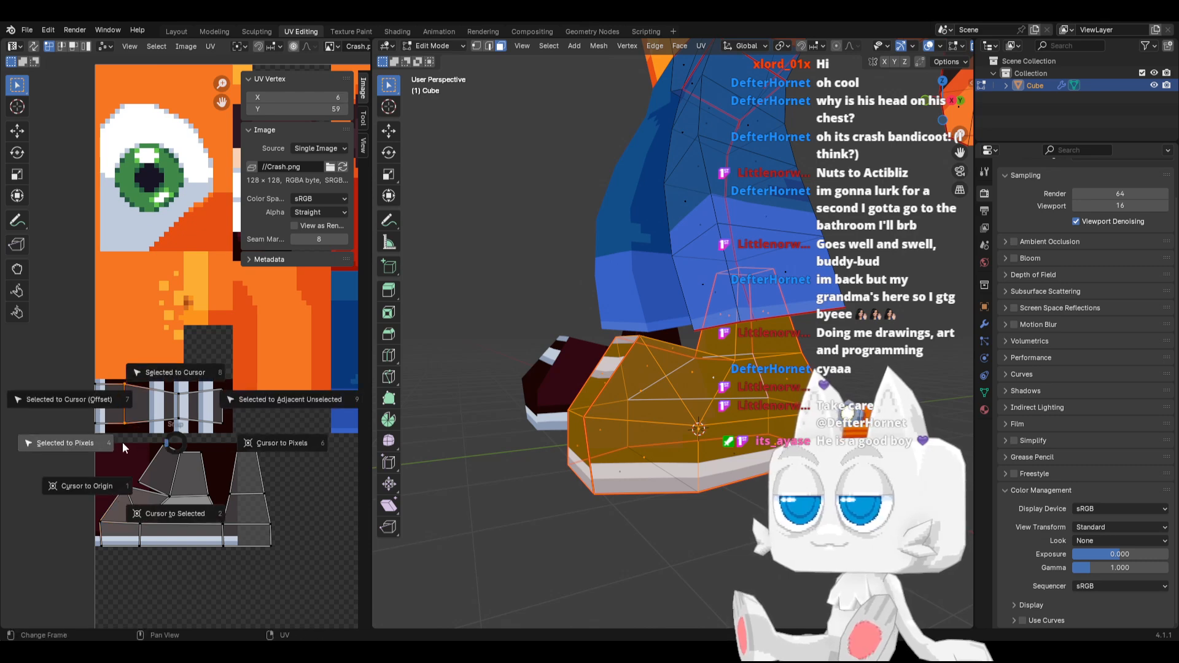
click(90, 441)
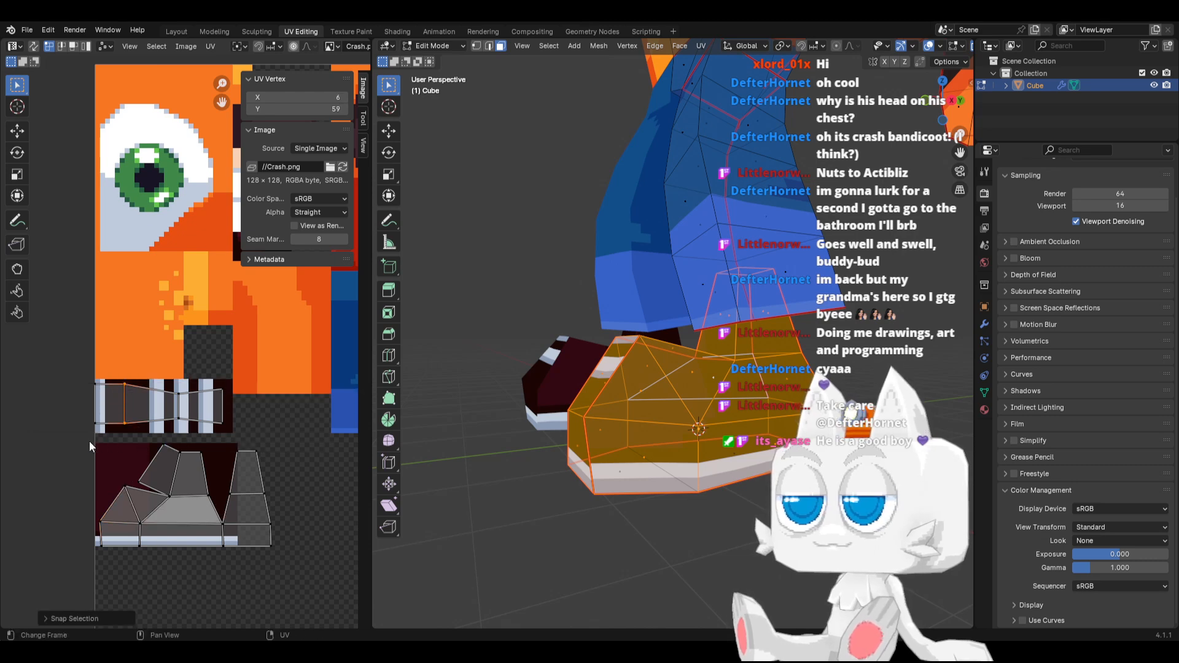
click(100, 522)
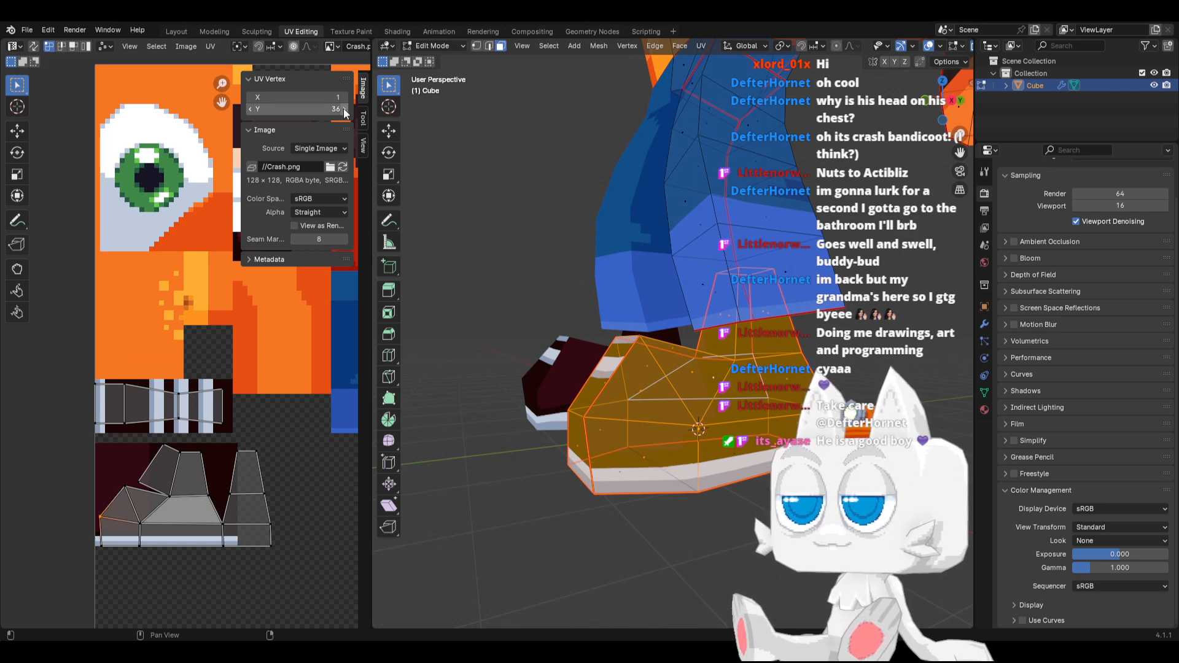
key(Tab)
key(Tab)
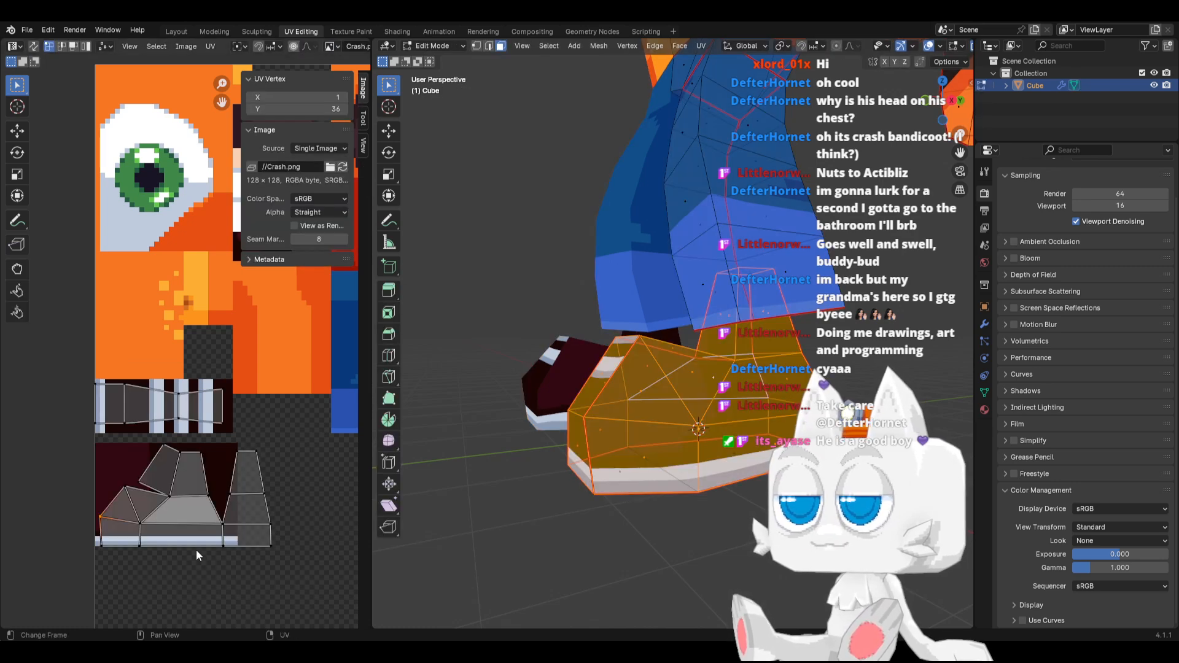
Move the other vertices along the shoe's upper sole line up along Y to an average of 35.89
drag(115, 518, 270, 536)
key(g)
key(y)
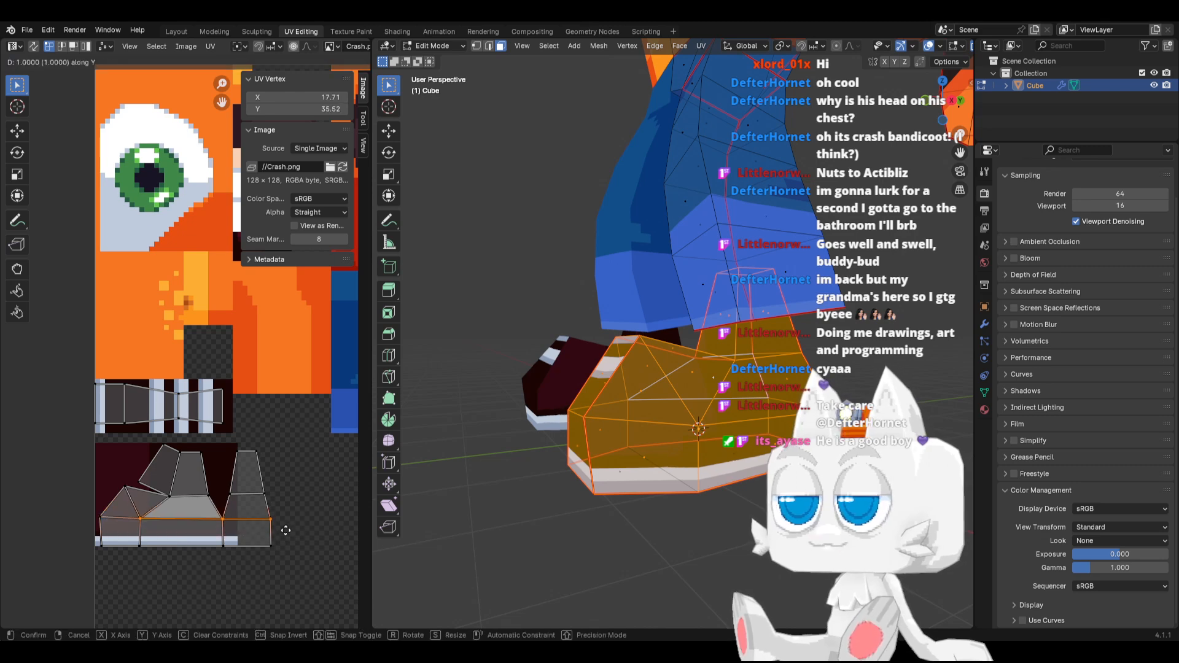
click(285, 528)
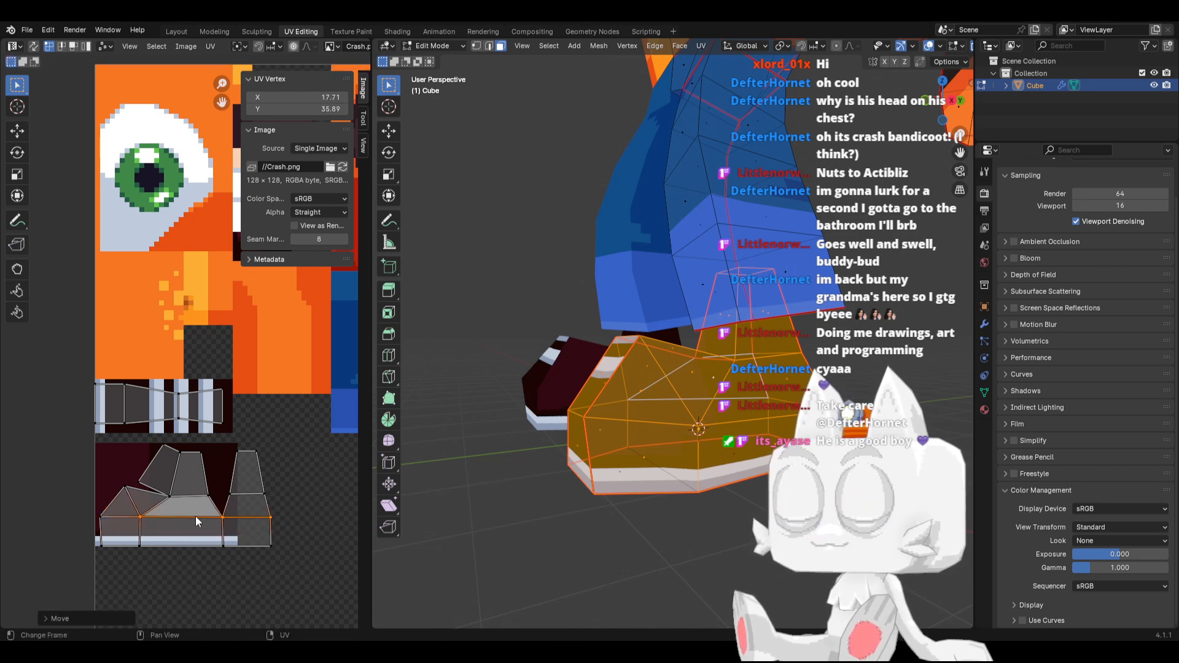
Lower the heel-side sole line vertices about 2 px along Y, and the vertex at X 9.16 to Y 34.94
drag(195, 514, 285, 528)
key(g)
key(y)
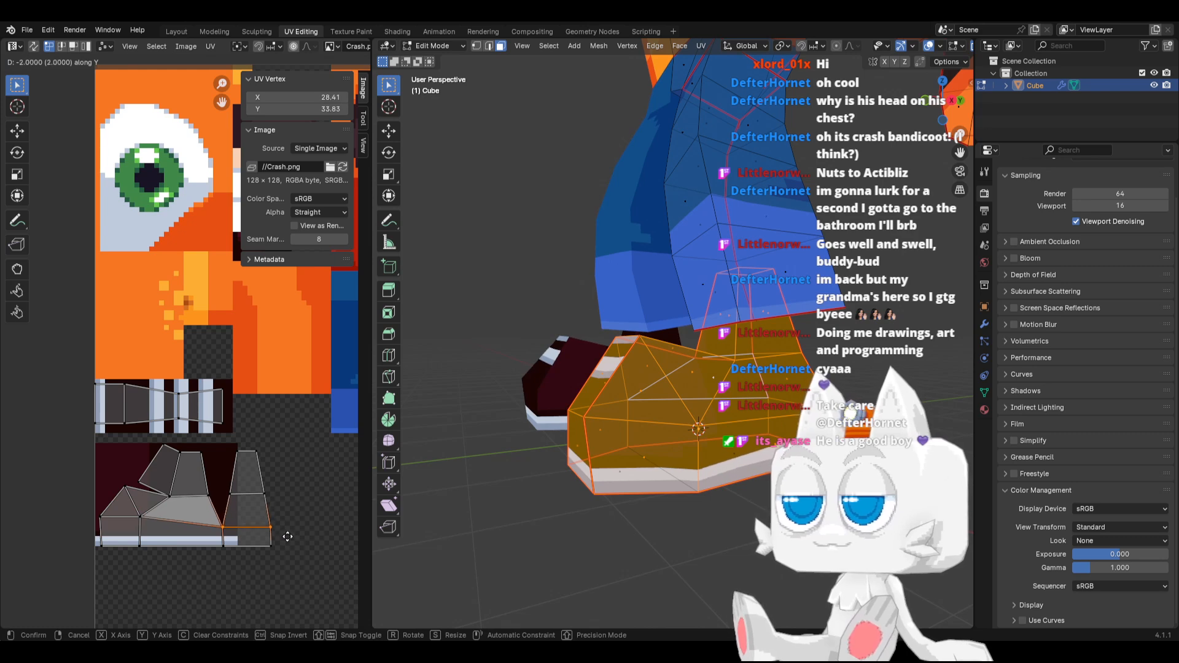
click(272, 535)
click(155, 528)
key(g)
key(y)
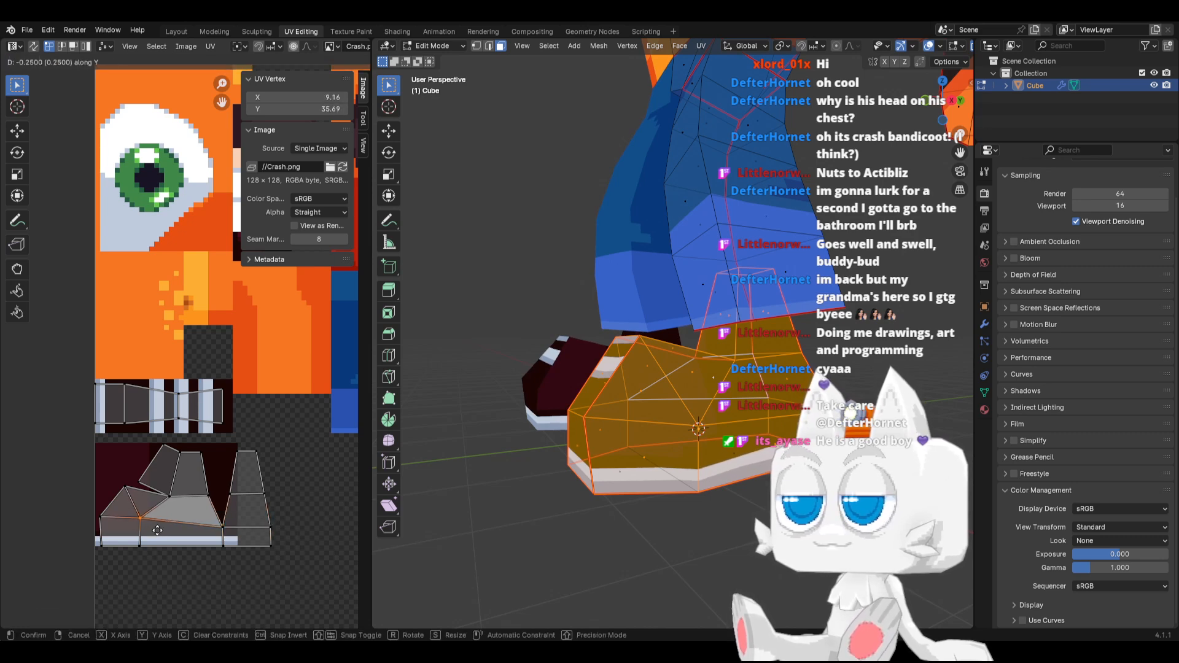
click(158, 533)
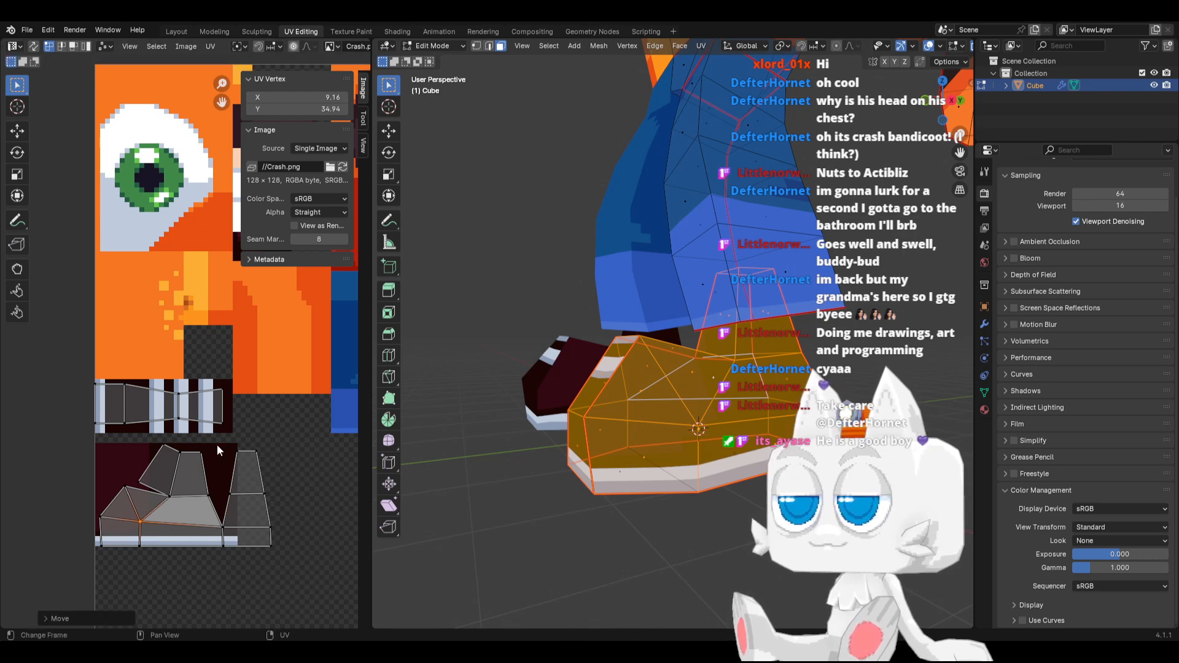
Narrow the heel UV island by scaling its faces along X, and move it along X to X 27.64 onto the dark texture
drag(216, 445, 287, 566)
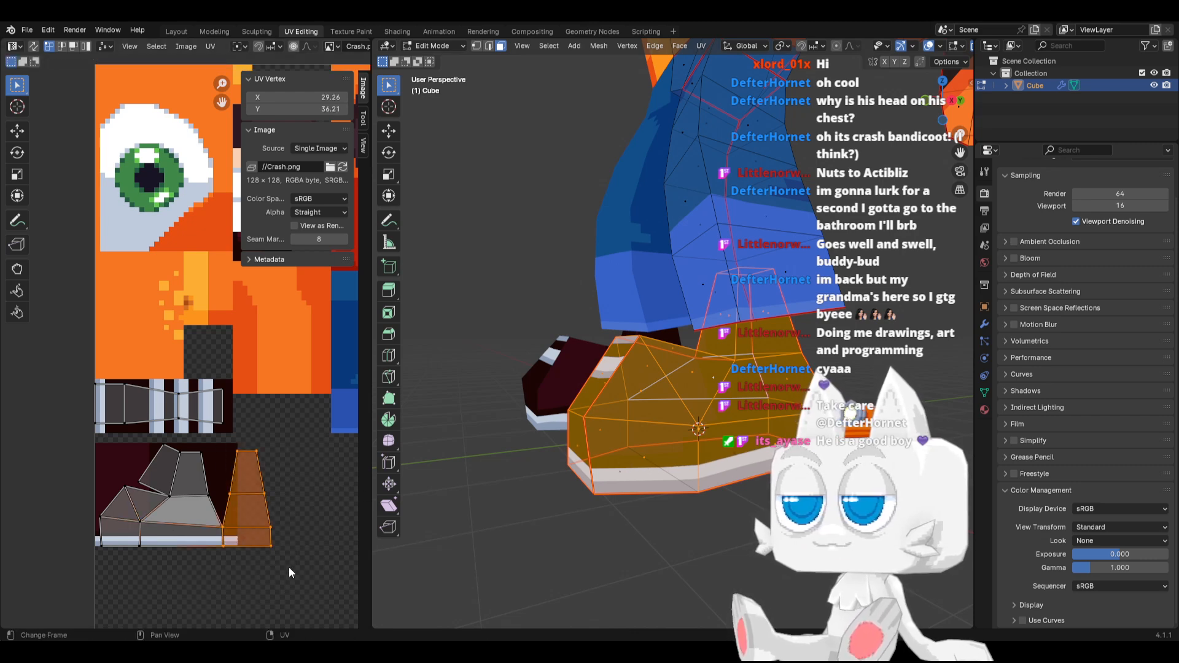
click(73, 46)
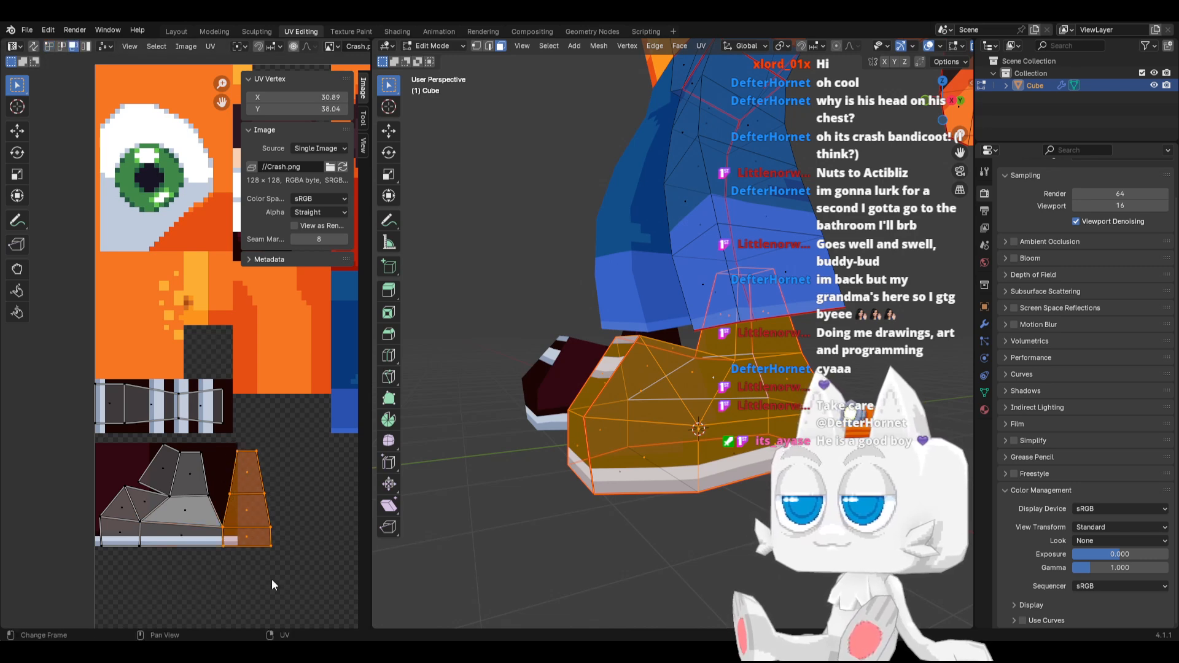
key(s)
key(x)
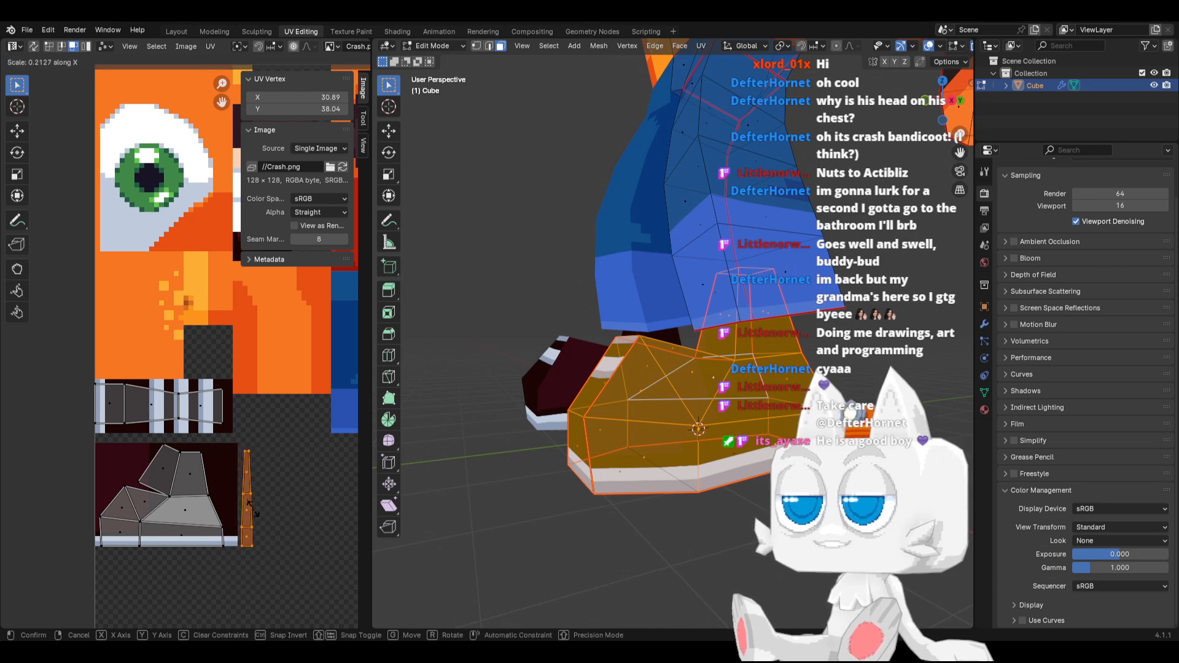
click(271, 535)
key(g)
key(x)
click(261, 510)
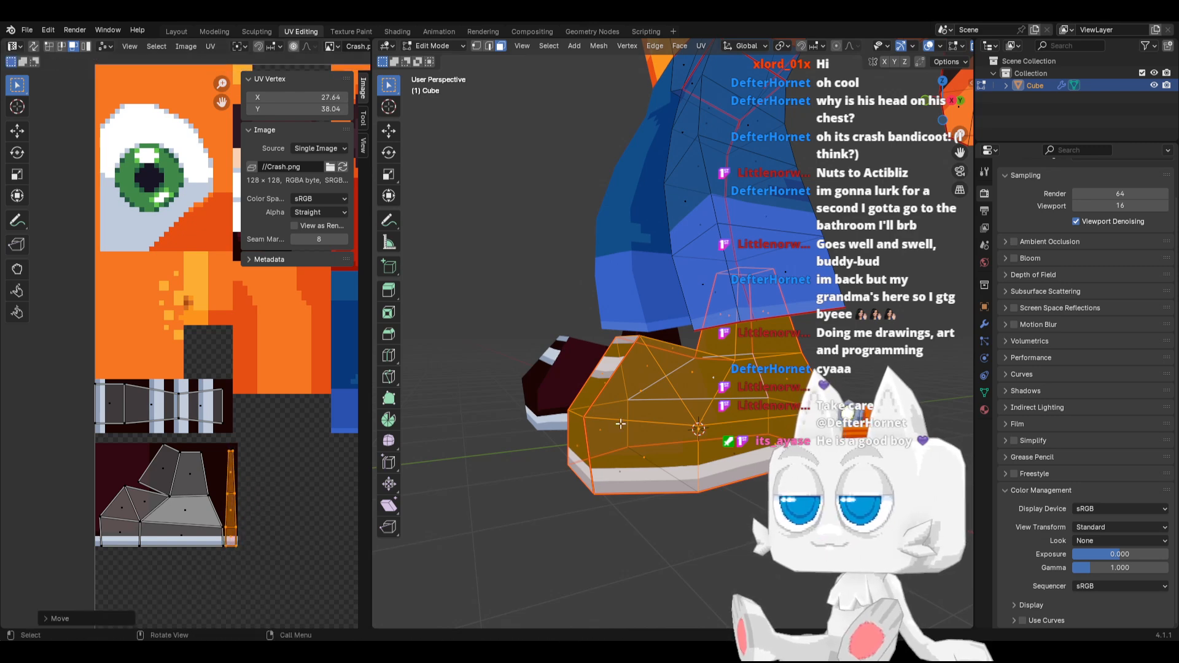
Check the shoe's side on the textured model in Object Mode, and switch back to Crash.png in Aseprite
key(Tab)
middle_drag(651, 424, 714, 441)
key(Tab)
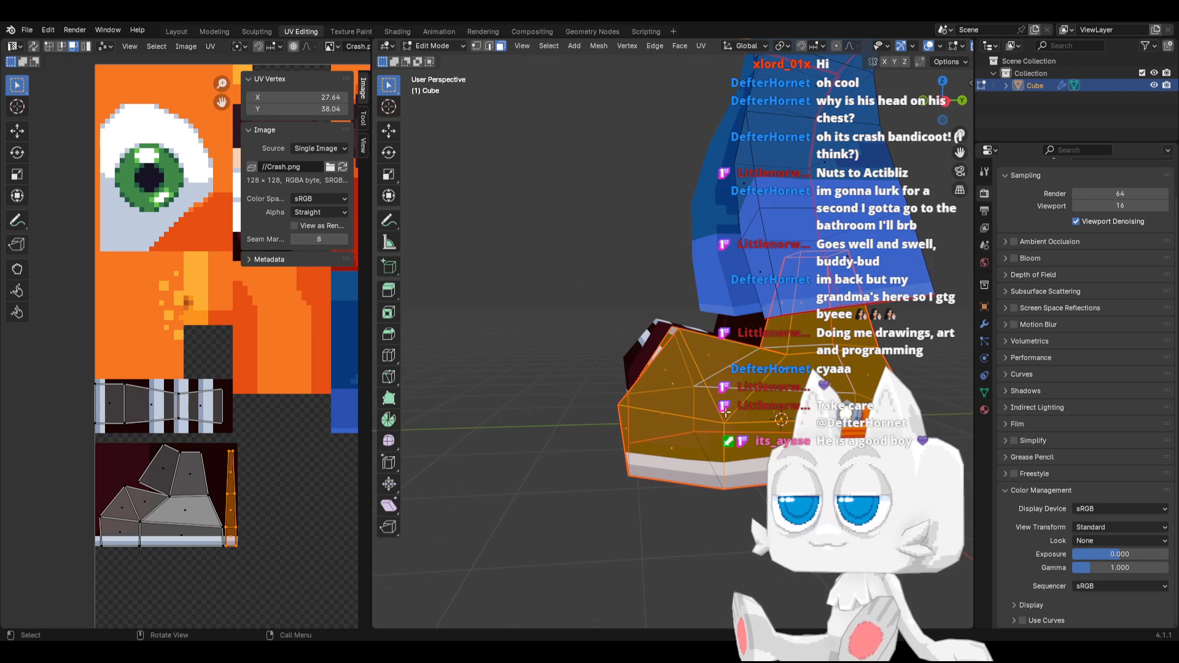
key(Tab)
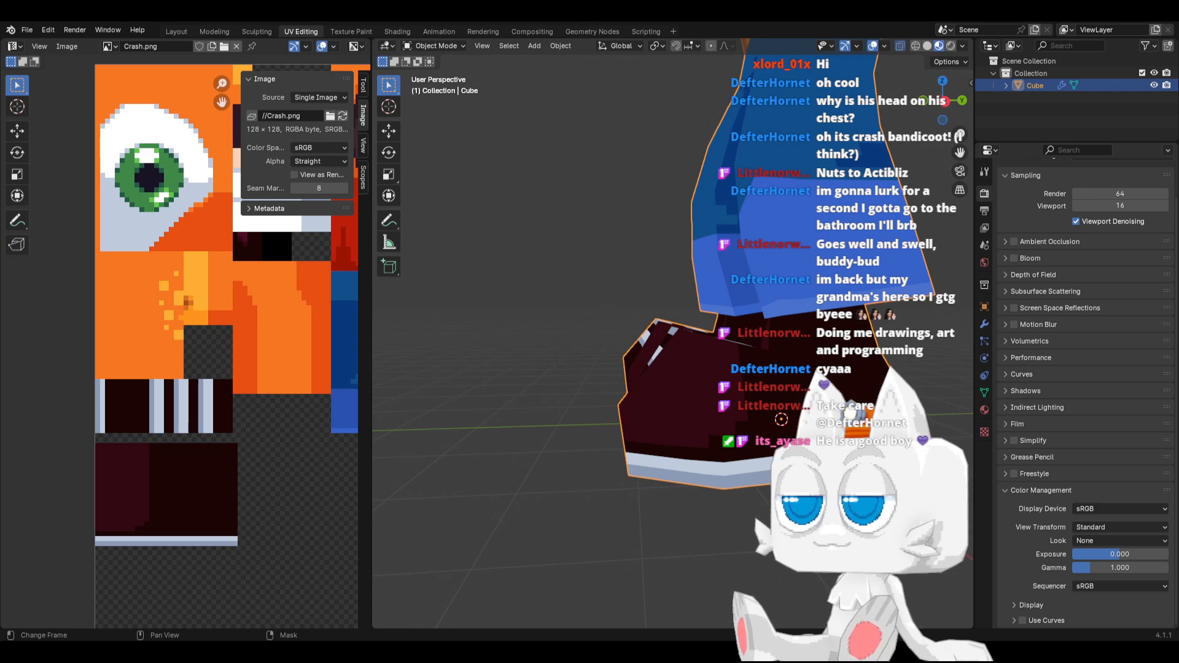
key(alt+Tab)
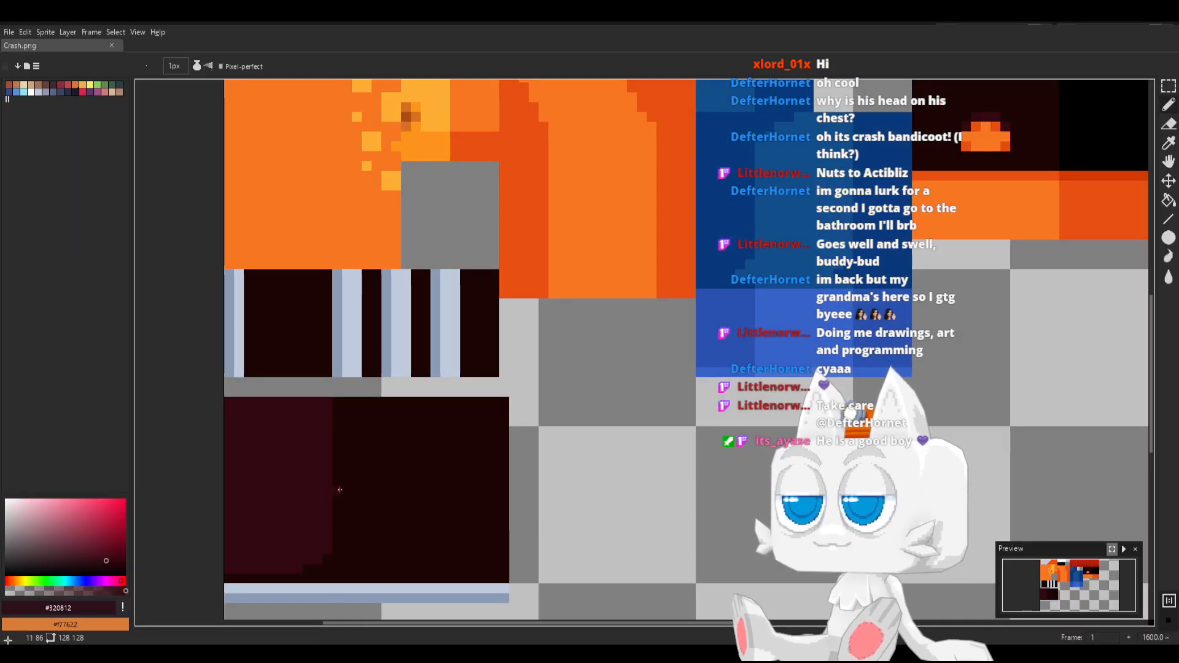
Extend the #320812 shading across the shoe's side block with a jagged lower edge, add a #1b0503 pixel inside it, and save Crash.png
click(340, 490)
shift+click(337, 403)
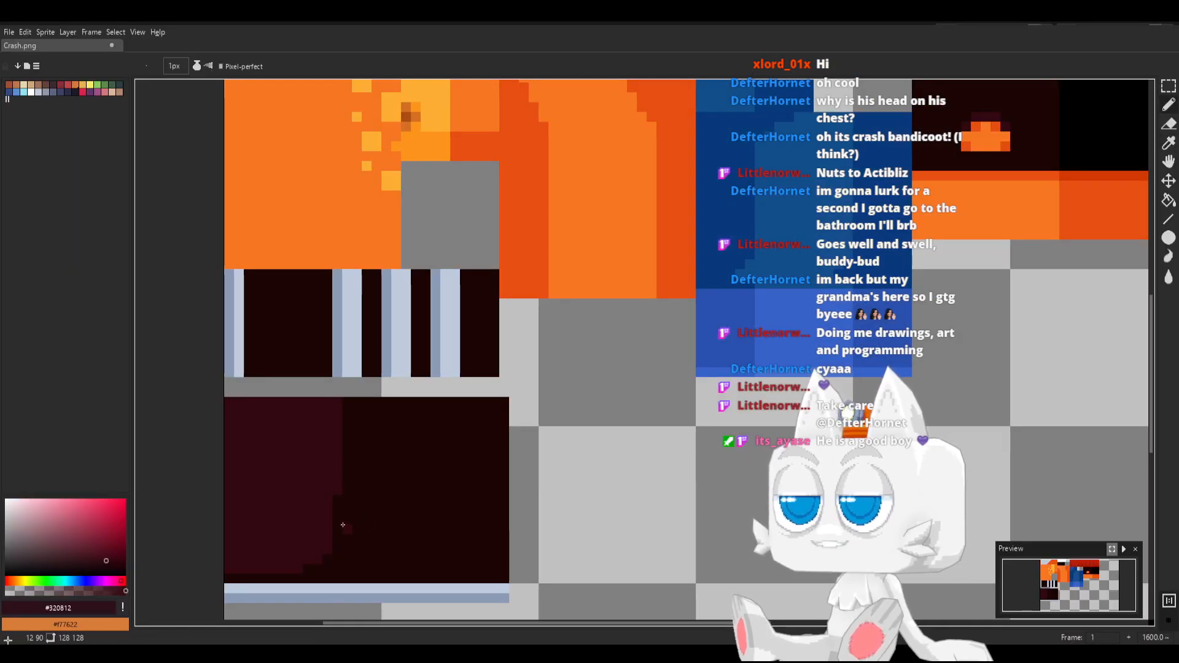
drag(342, 524, 348, 406)
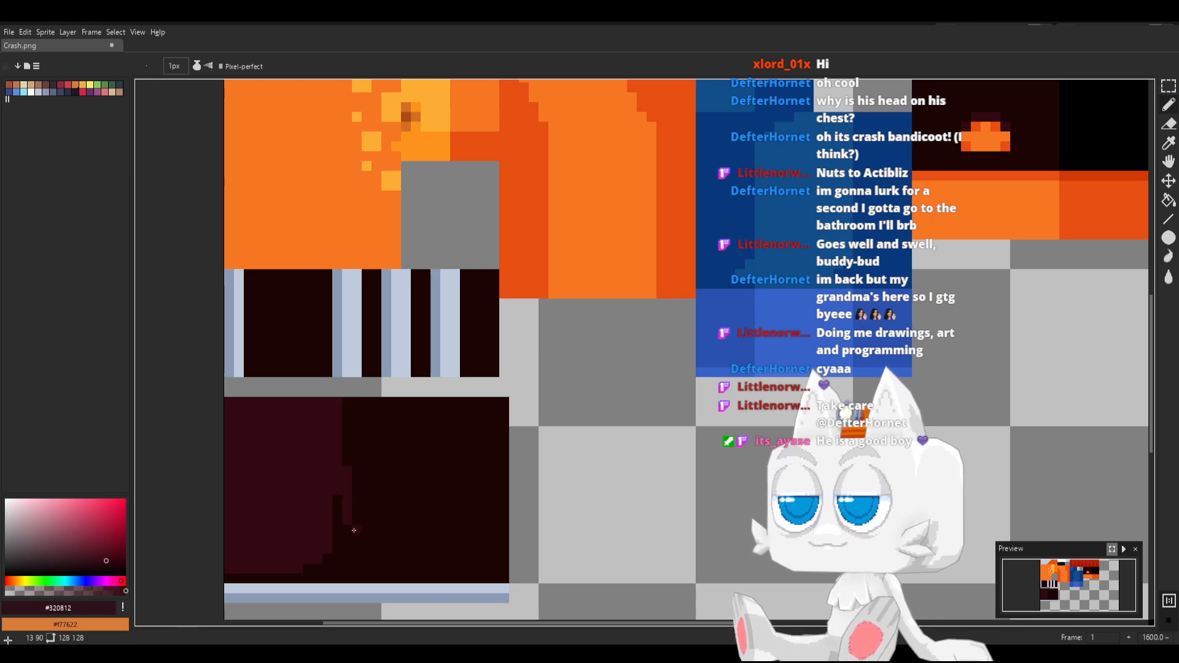
drag(373, 520, 383, 510)
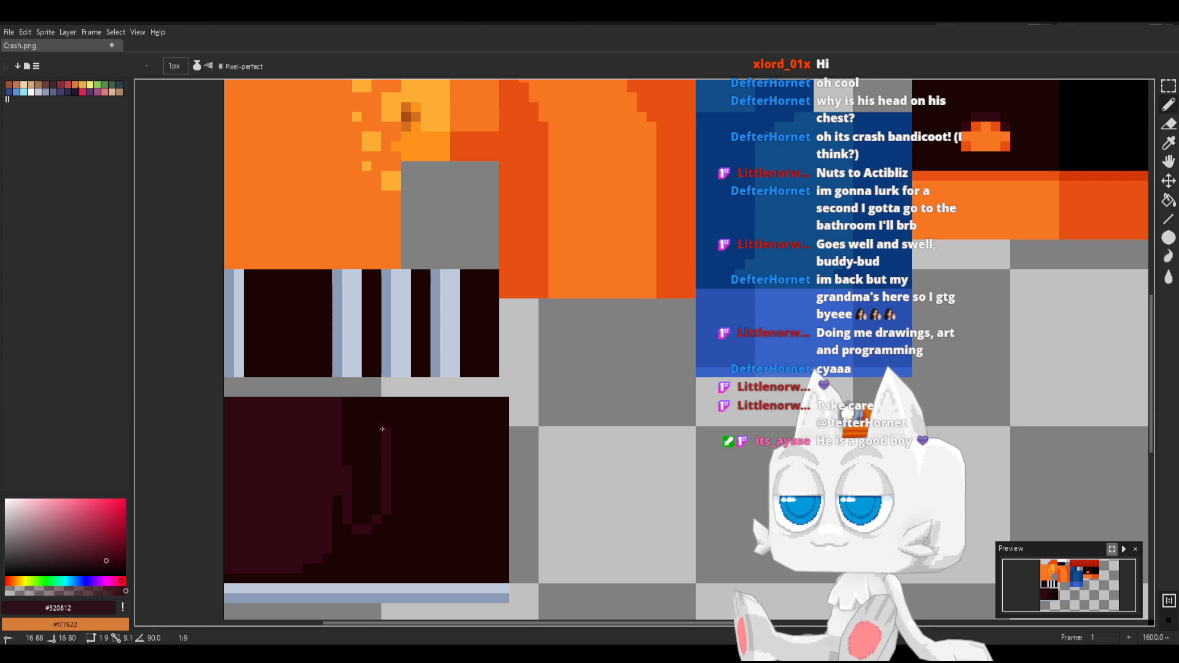
shift+click(382, 405)
key(g)
click(370, 422)
key(b)
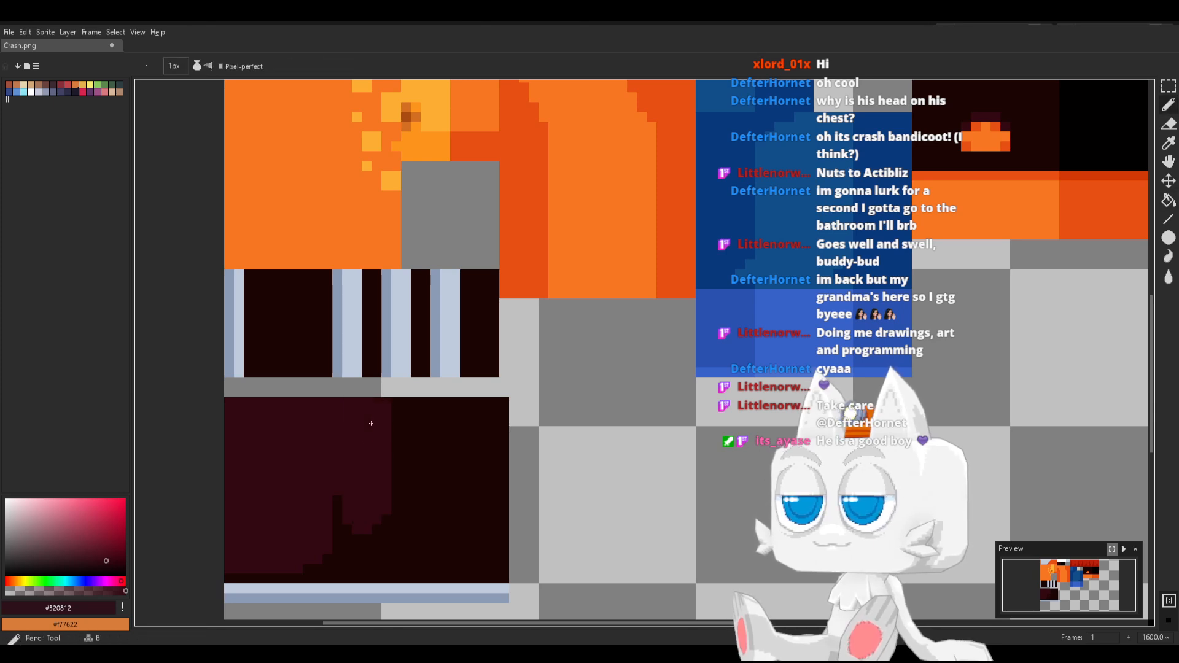
alt+click(338, 501)
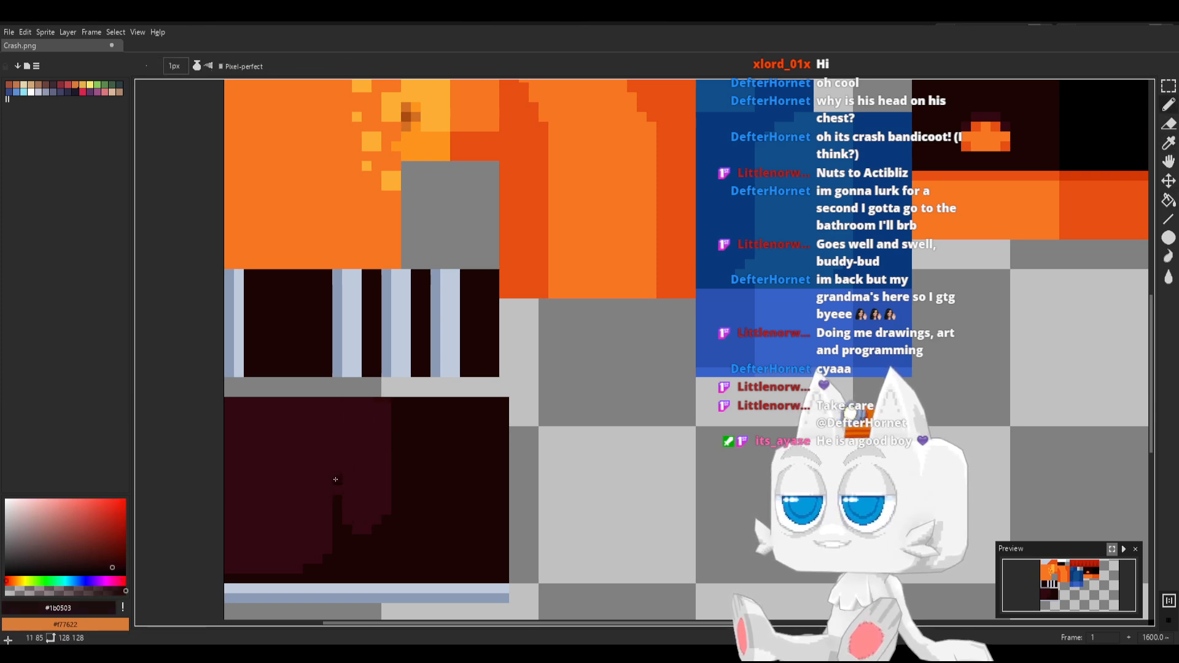
key(ctrl+s)
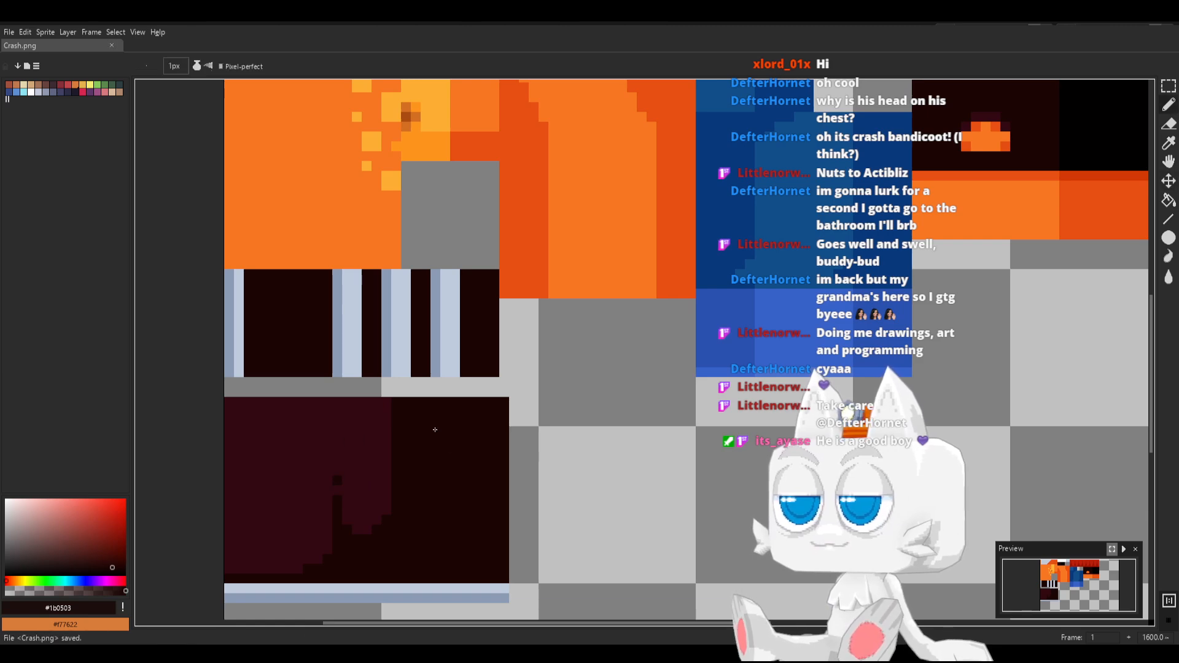
Fill the widest section and the first narrow gap of the lace strip with #320812, paint a #1b0503 column along the wide section's outer edge, and save
alt+click(374, 416)
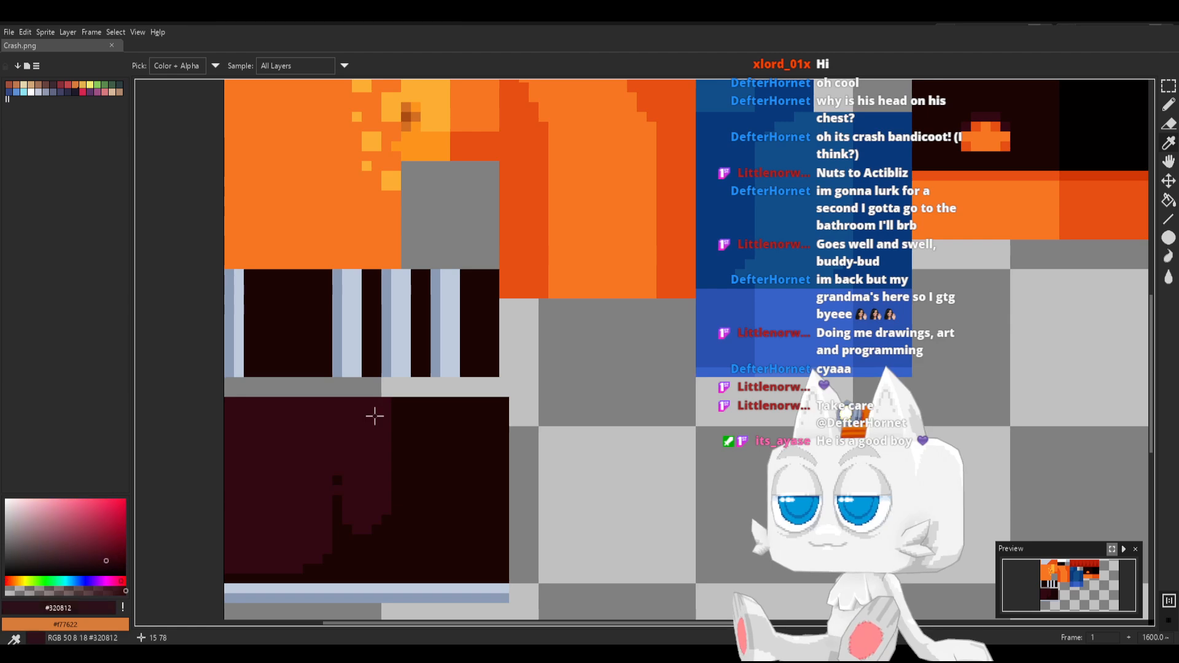
key(g)
click(371, 362)
key(b)
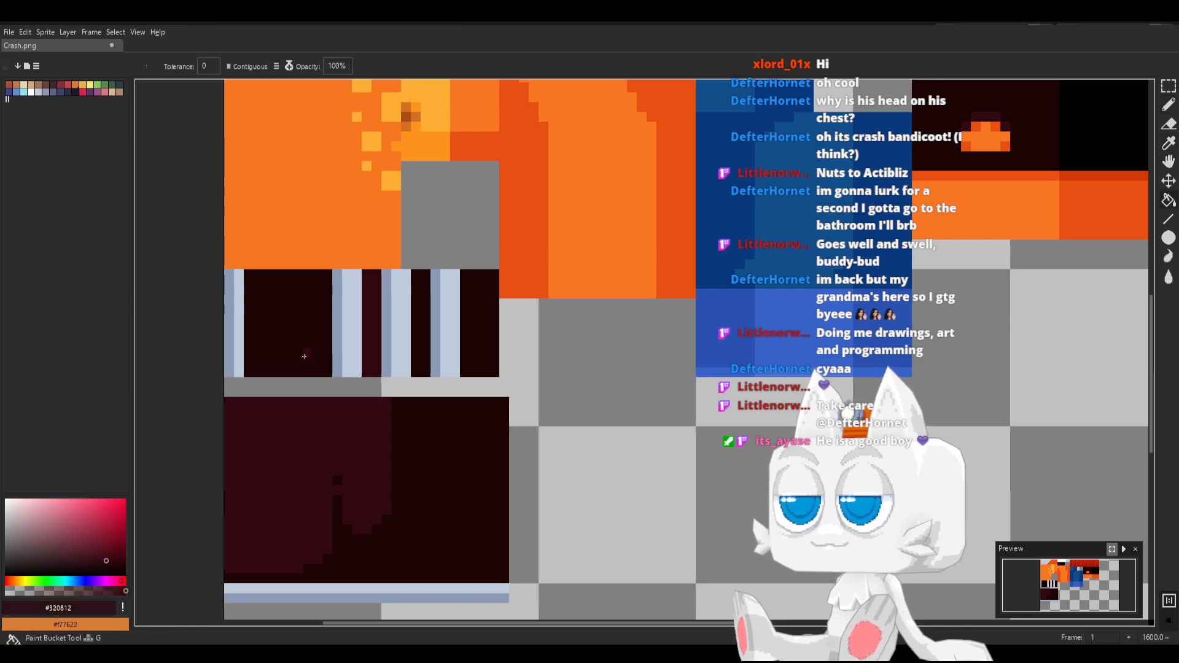
alt+click(411, 349)
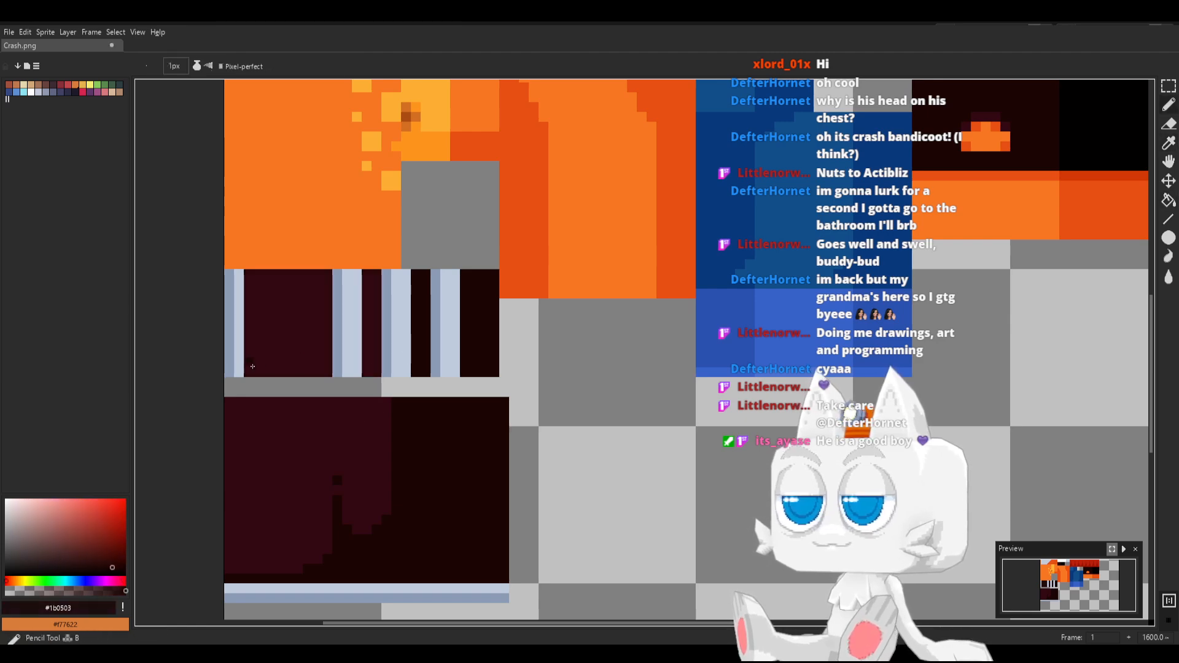
drag(253, 373, 250, 273)
key(v)
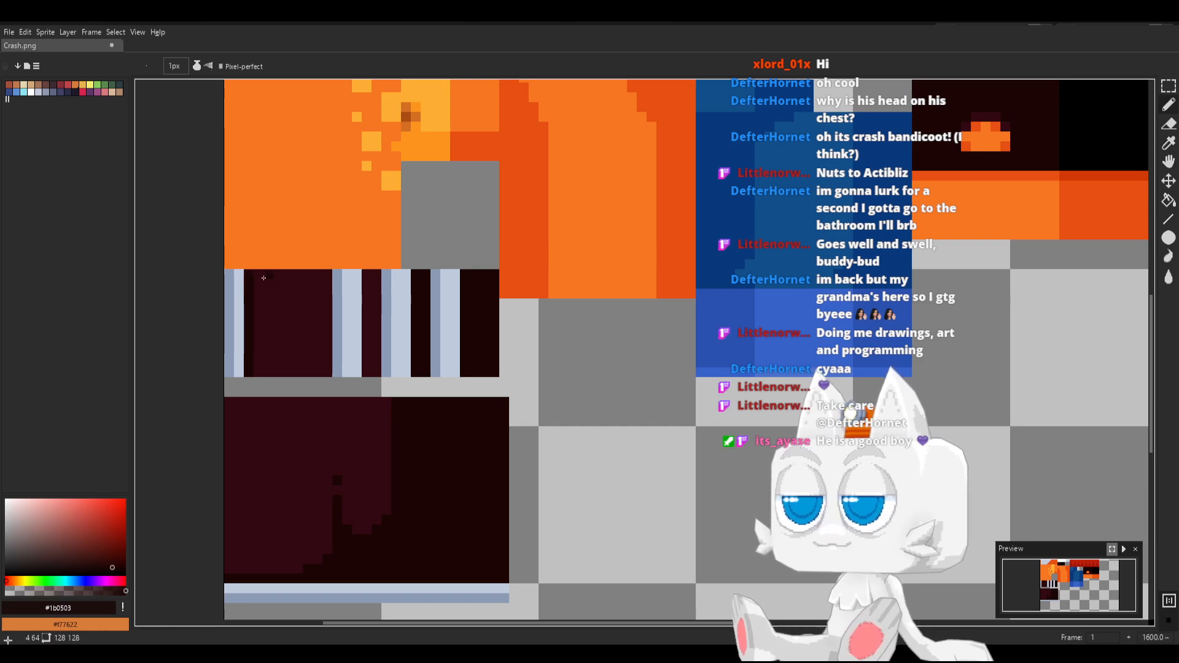
key(ctrl+s)
key(b)
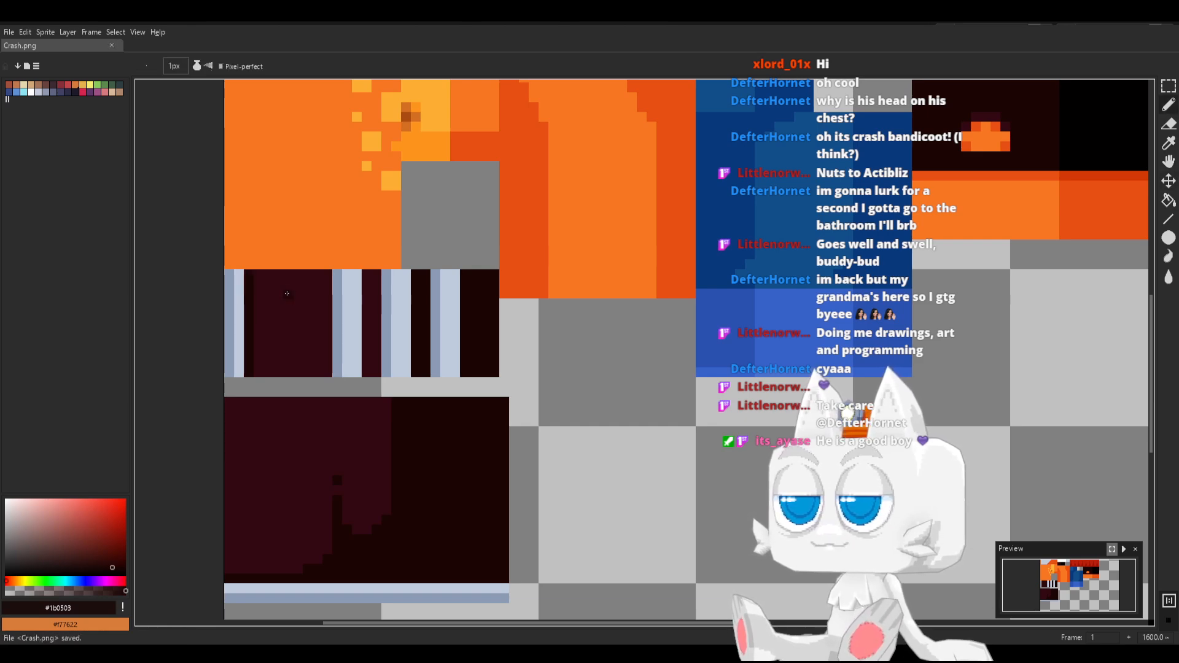
Switch to Blender, reload Crash.png, and turn the view towards the front of the shoes
key(alt+Tab)
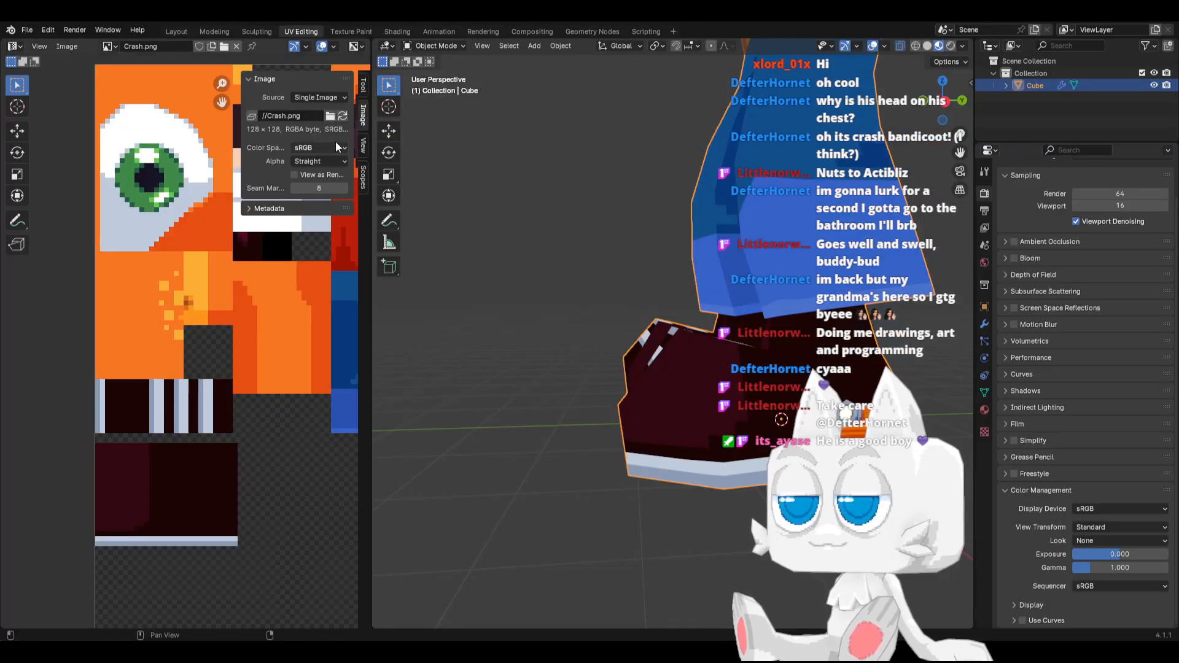
click(343, 115)
middle_drag(620, 285, 678, 309)
Shrink the UV face of the shoe's front ankle and move it to about X 15.64, Y 48.91 on the #320812 area
key(Tab)
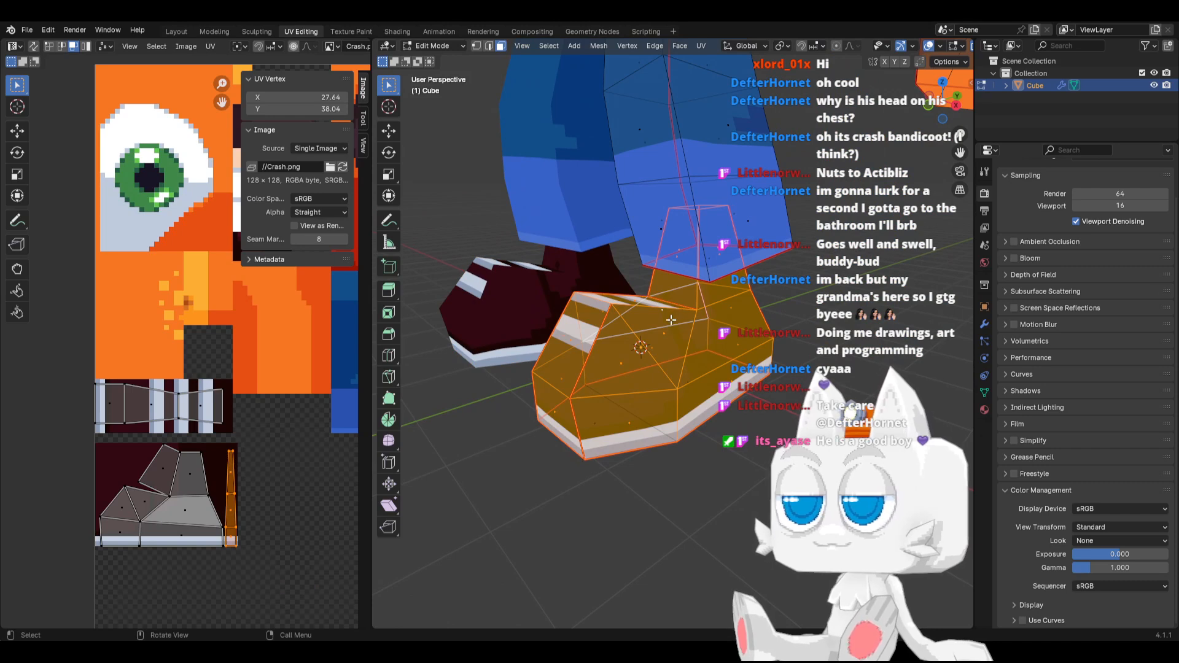
scroll(672, 333, up, 1)
click(679, 247)
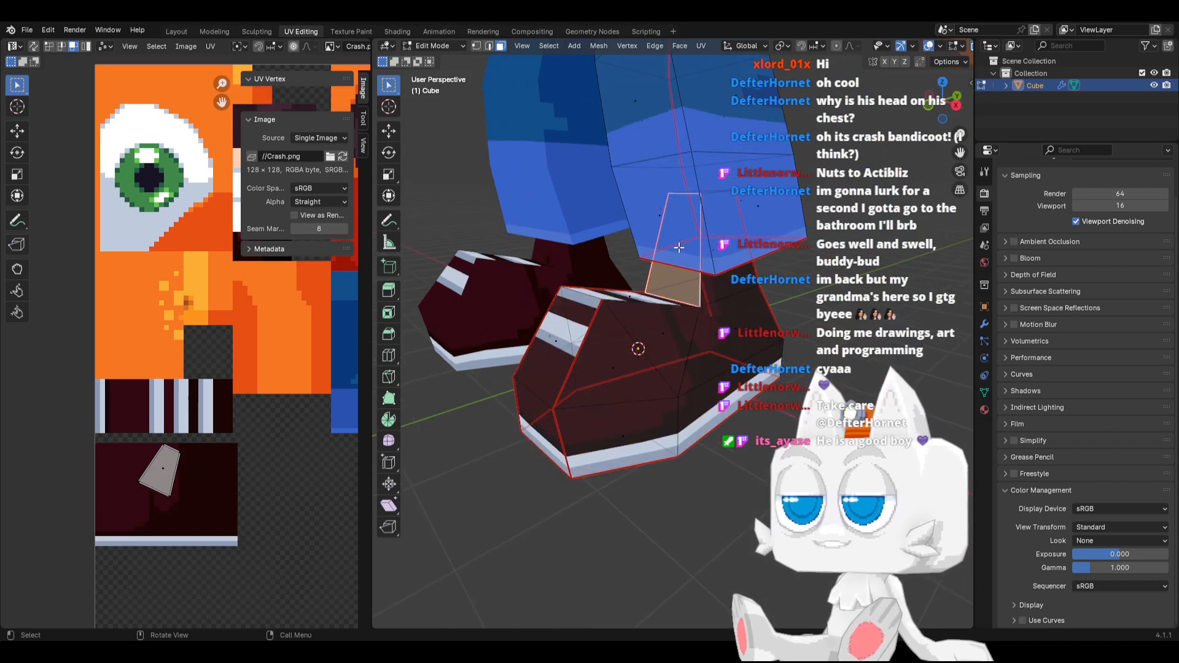
key(a)
scroll(206, 475, up, 2)
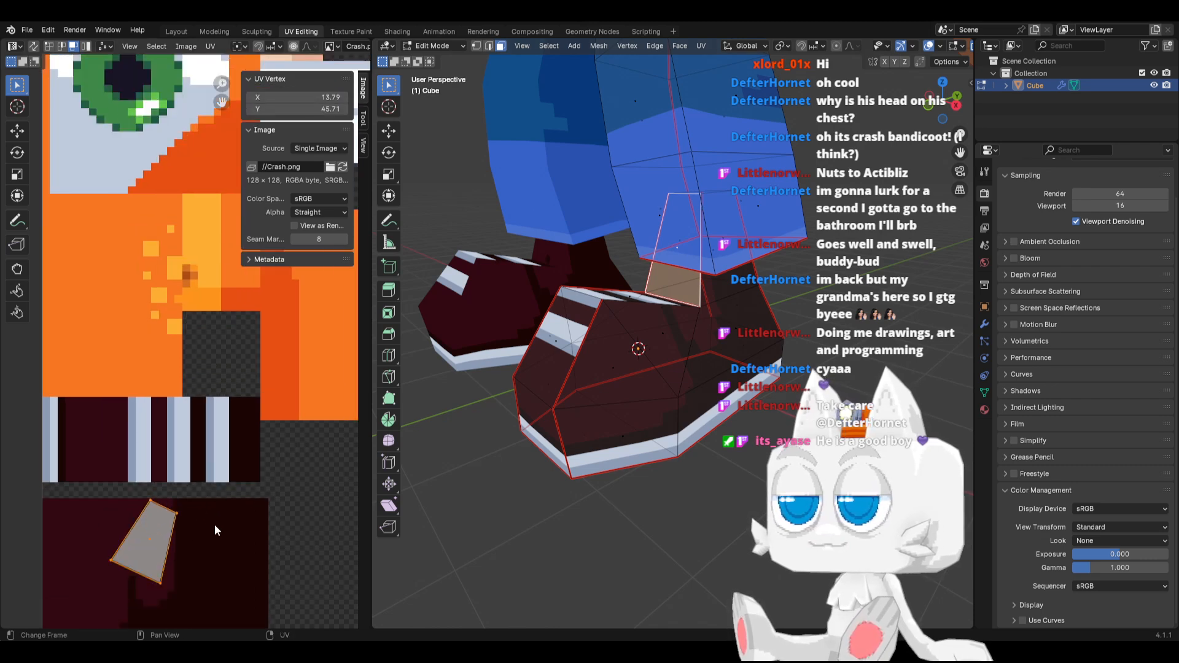
key(s)
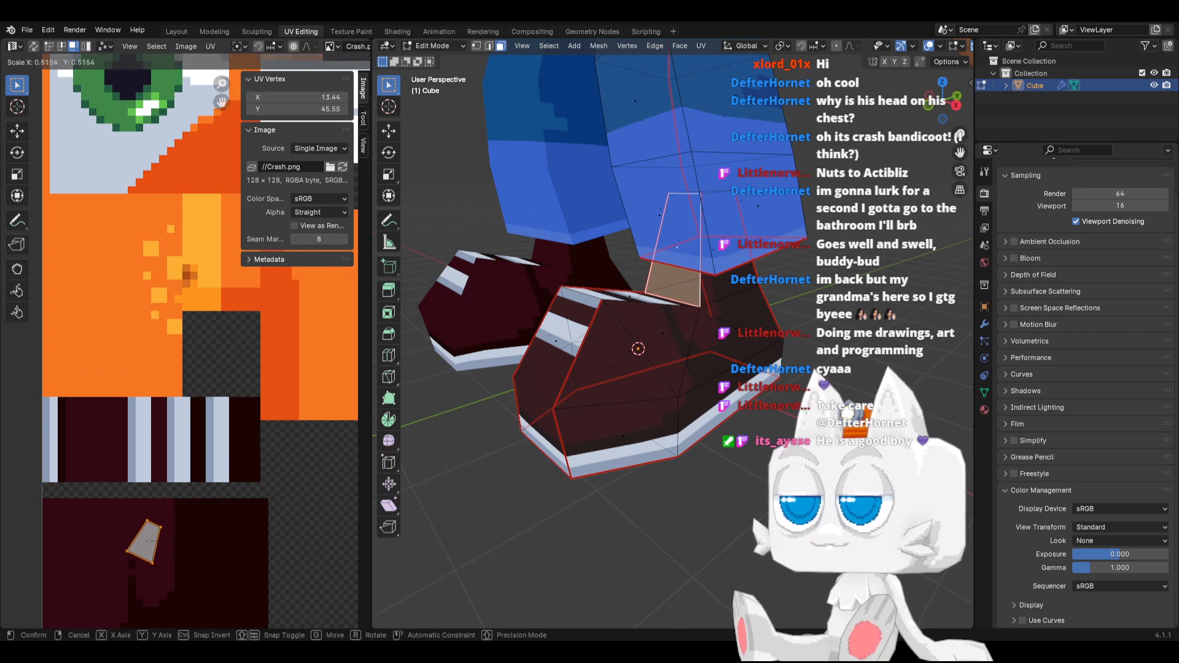
click(183, 529)
key(g)
click(188, 515)
Check the shoes' laces and ankles on the textured model in Object Mode, and switch back to Crash.png in Aseprite
key(Tab)
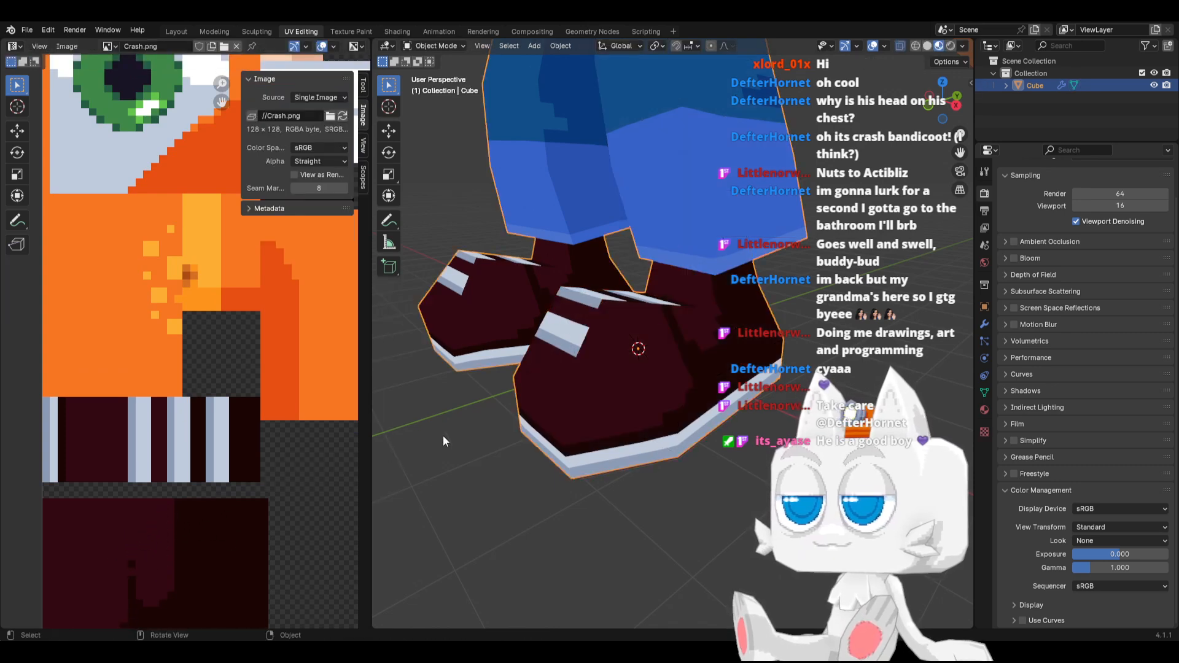
middle_drag(682, 338, 711, 360)
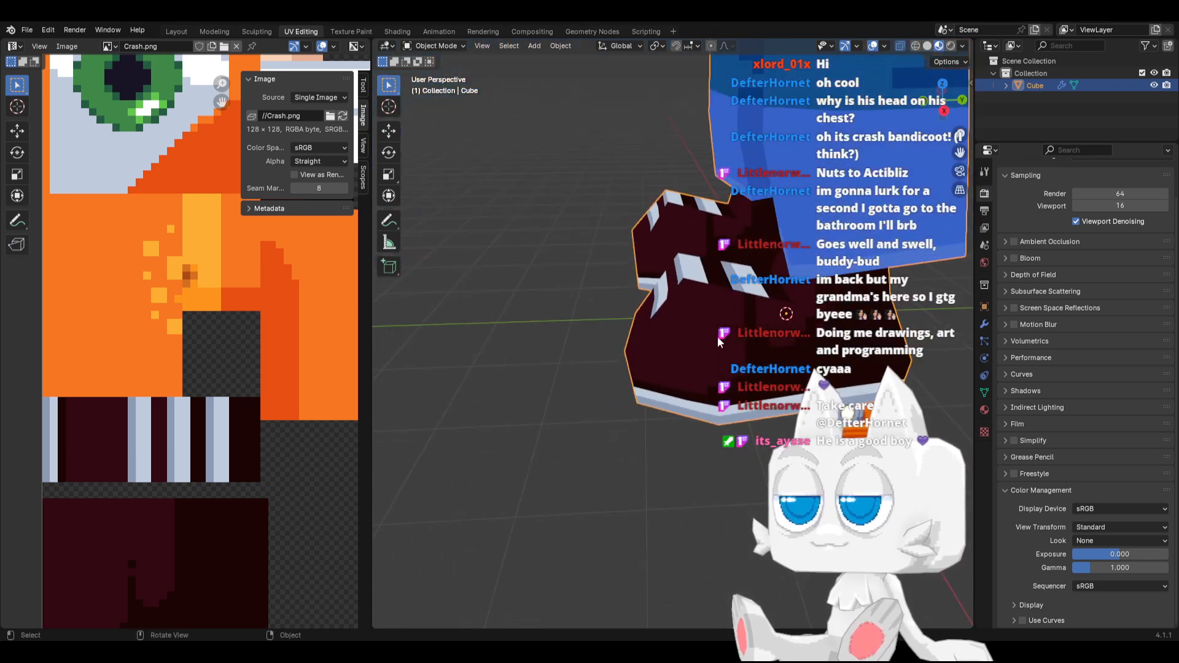
key(Tab)
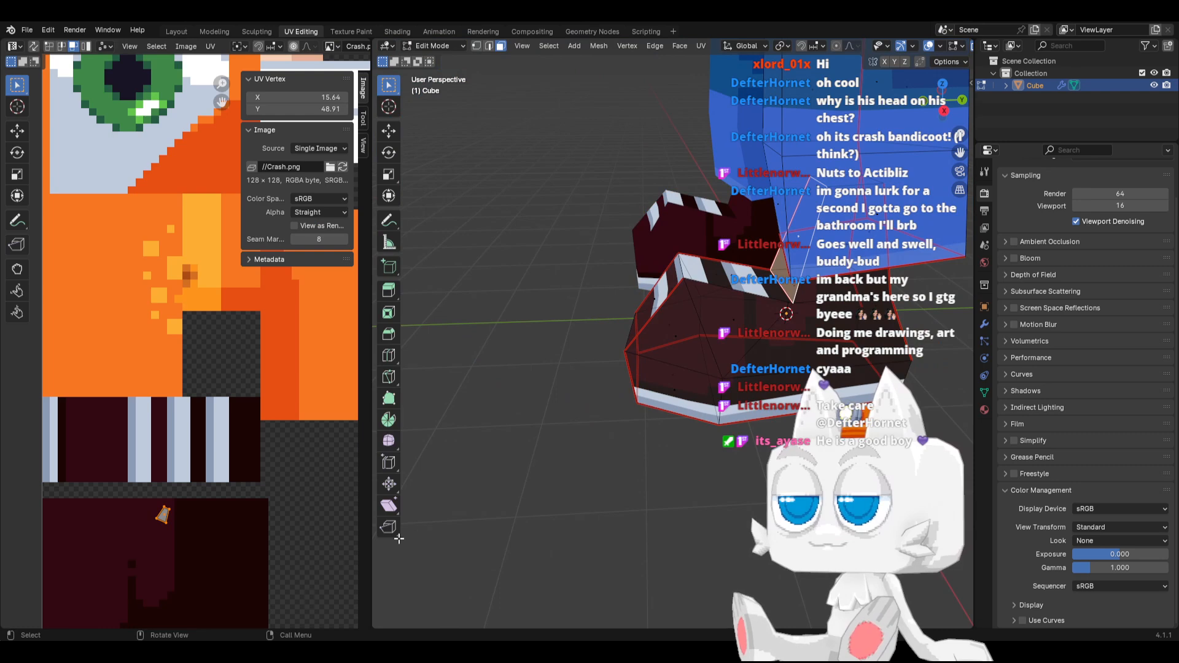
key(alt+Tab)
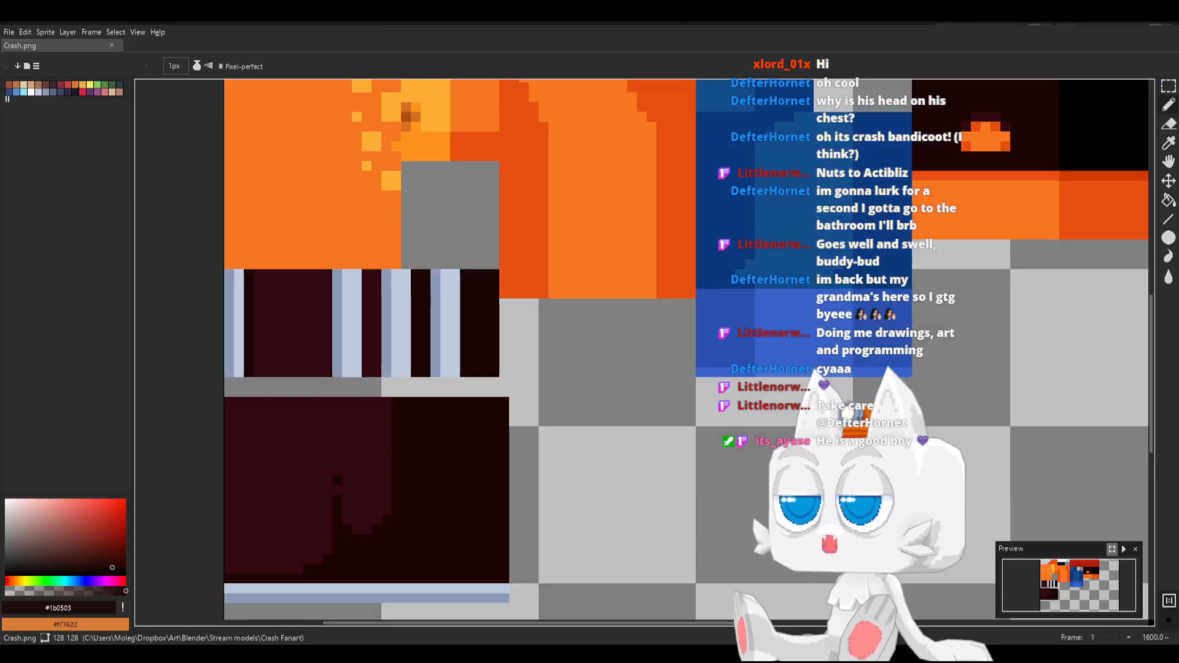
Fill the two remaining #1b0503 sections between and beside the lace stripes with #320812
alt+click(322, 324)
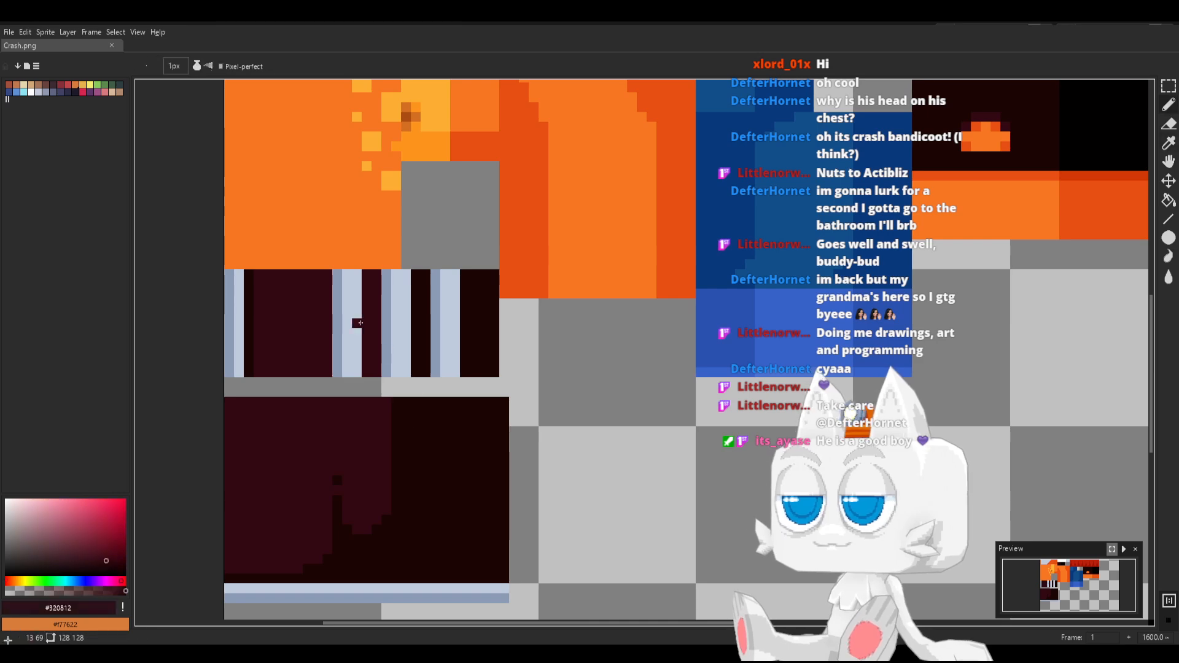
key(g)
click(467, 326)
click(420, 324)
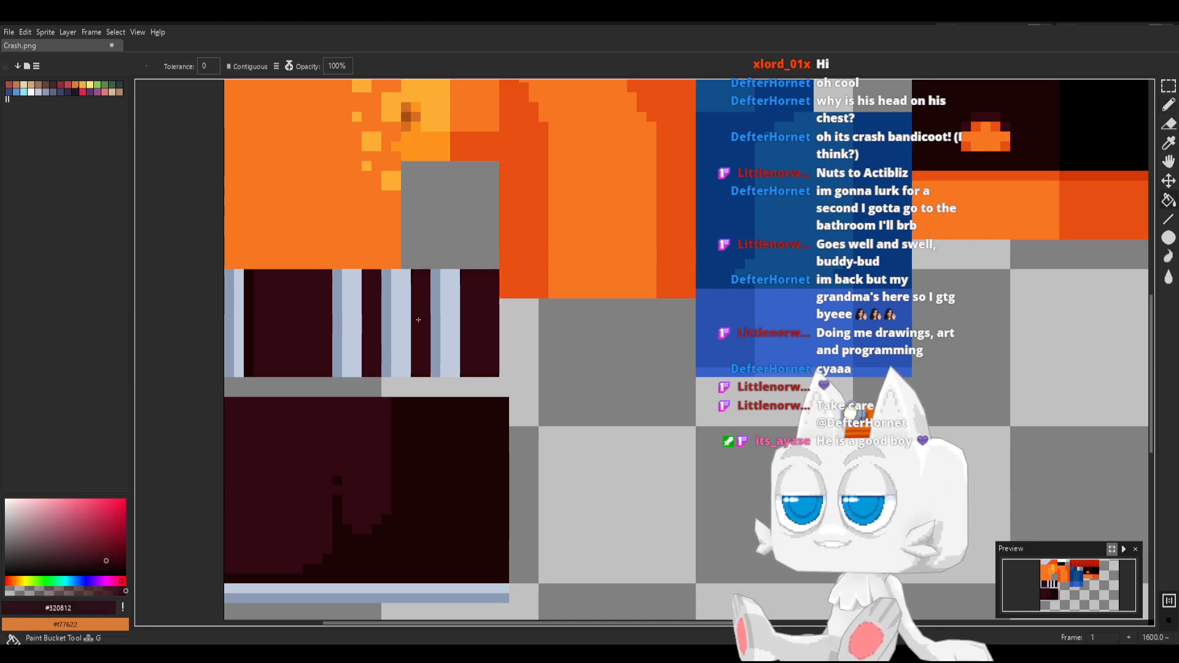
Paint one-pixel #1b0503 shadow columns in the dark sections just before each lace stripe, and save Crash.png
alt+click(251, 323)
key(b)
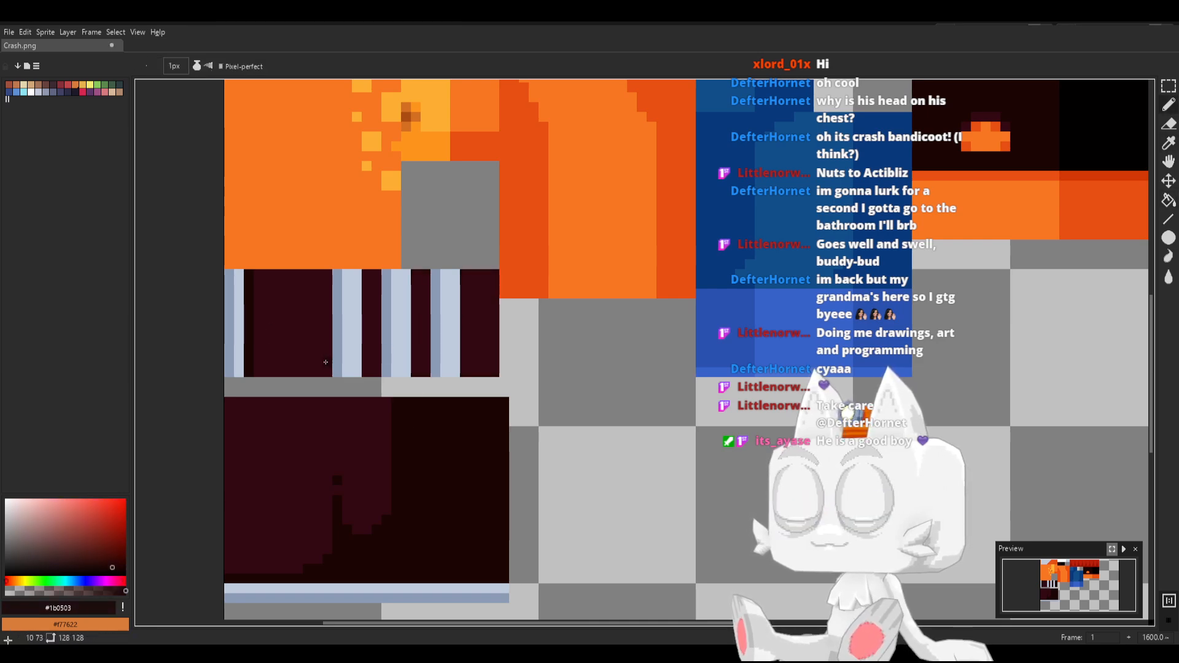
shift+drag(326, 361, 324, 321)
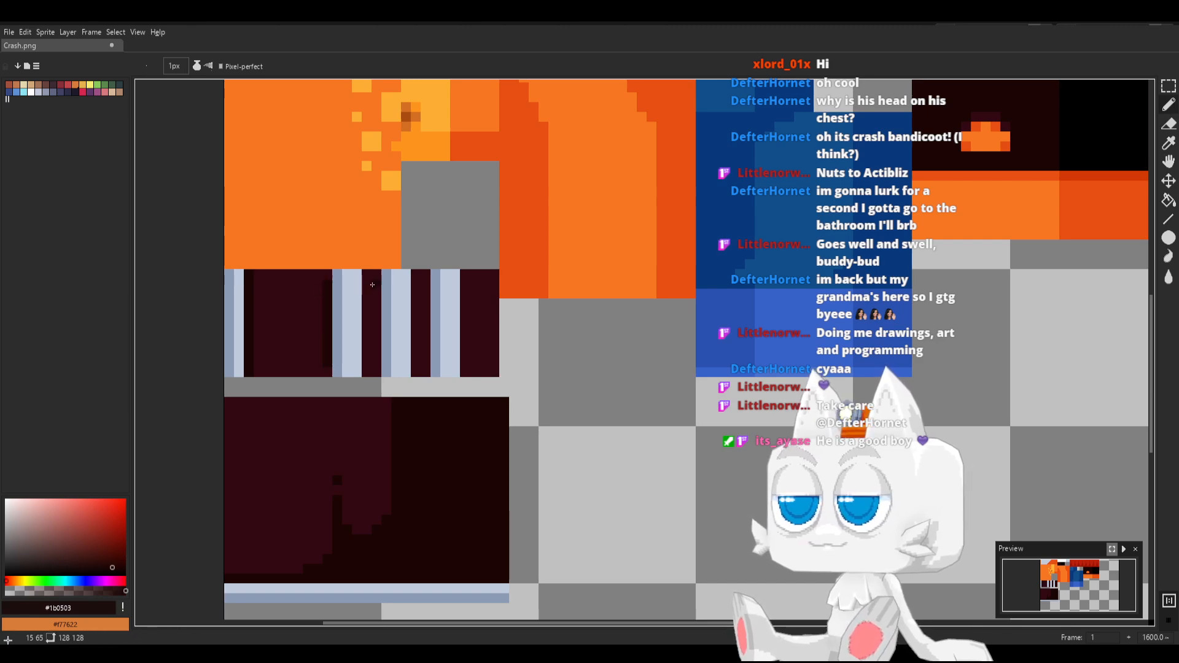
shift+drag(372, 285, 379, 329)
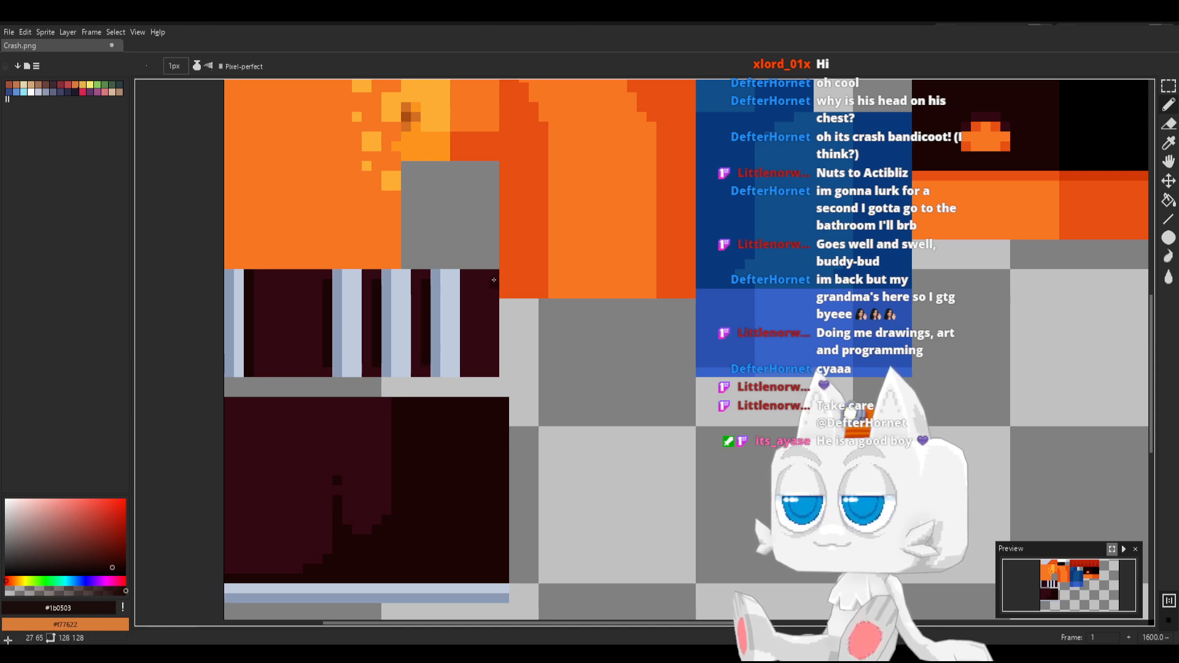
key(ctrl+s)
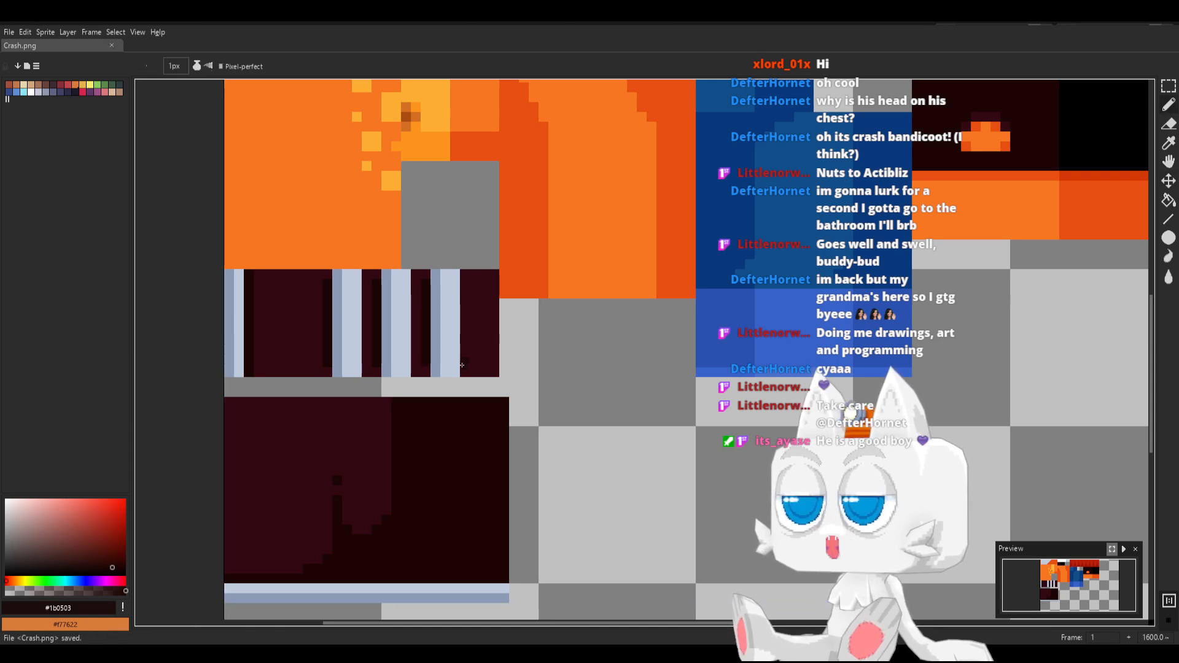
Switch to Blender, reload Crash.png, and check the shaded laces on both shoes in Object Mode
key(alt+Tab)
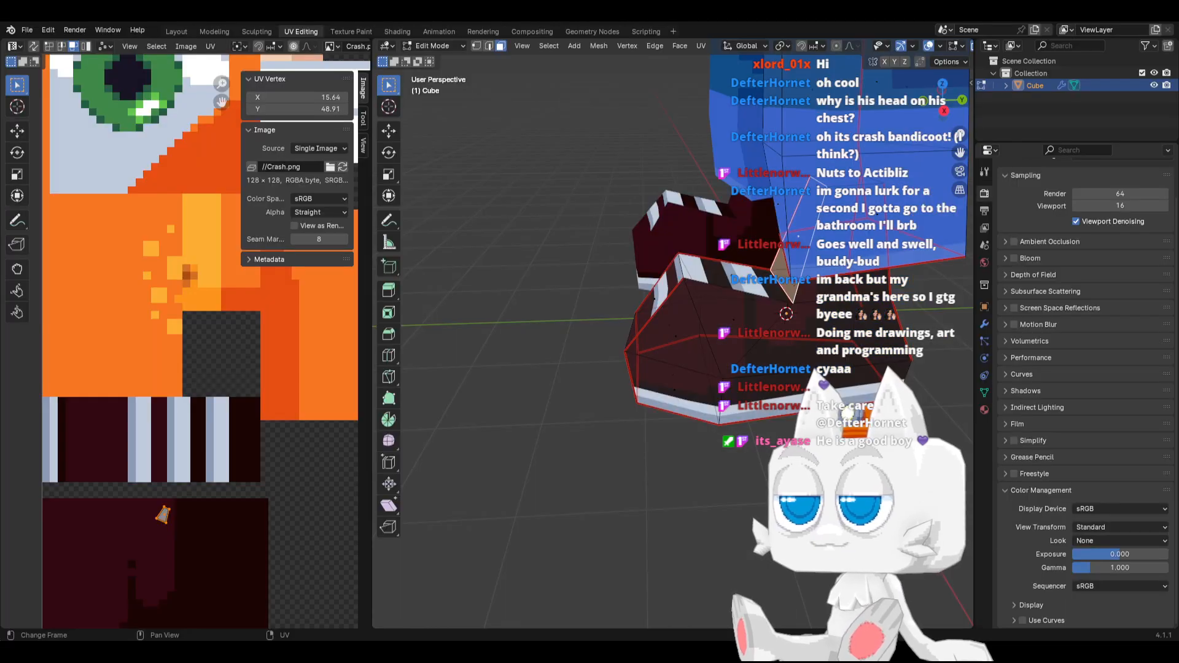
click(342, 166)
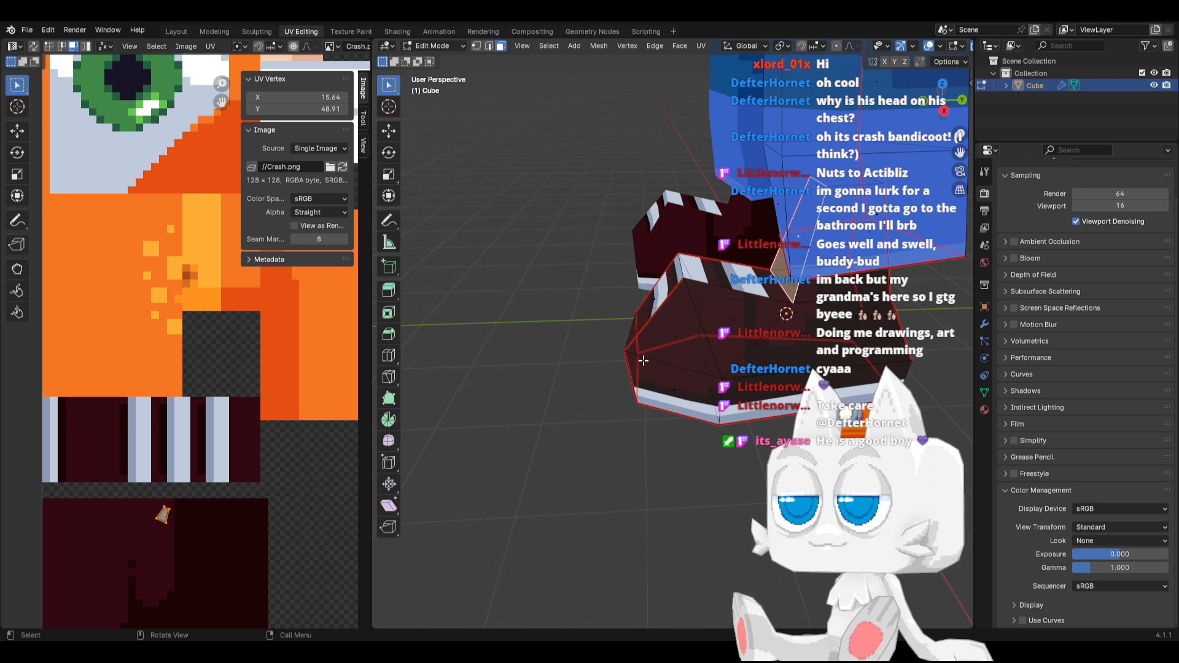
scroll(643, 361, down, 2)
key(Tab)
middle_drag(642, 360, 804, 353)
scroll(669, 343, down, 3)
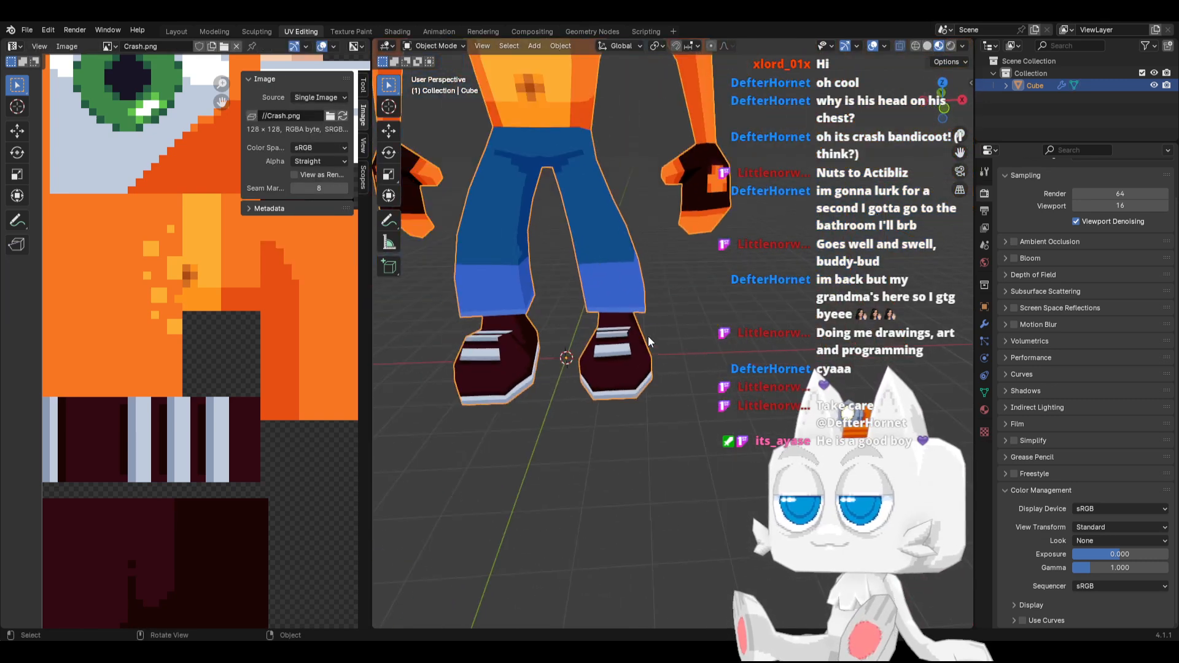
mouse_move(650, 341)
middle_down()
mouse_move(676, 399)
mouse_move(633, 330)
middle_up()
Use edge selection in Edit Mode to isolate the shoe's edges and scale them up by about 1.2
key(Tab)
key(a)
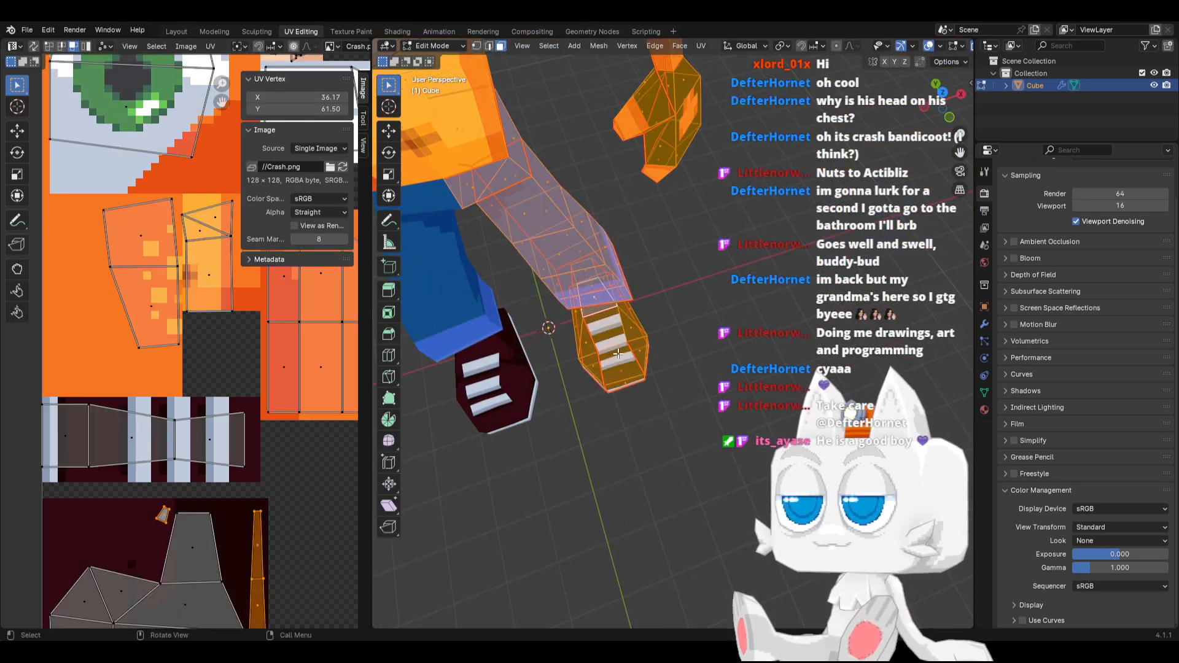
scroll(182, 435, down, 1)
scroll(158, 437, up, 1)
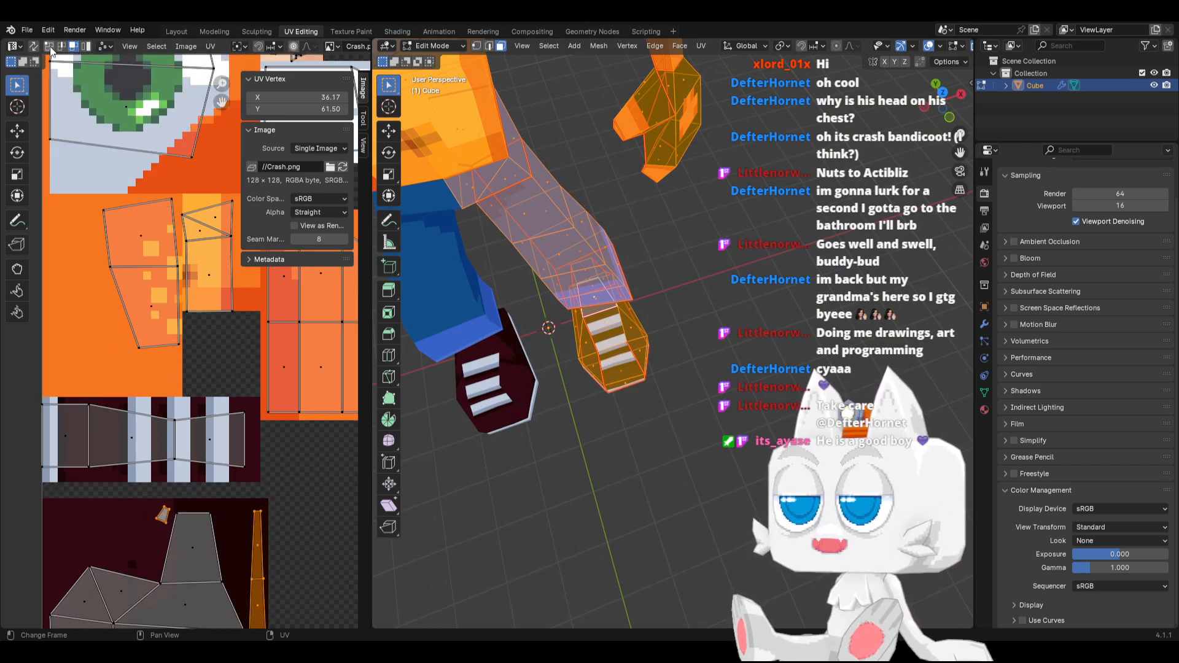
middle_drag(669, 393, 607, 346)
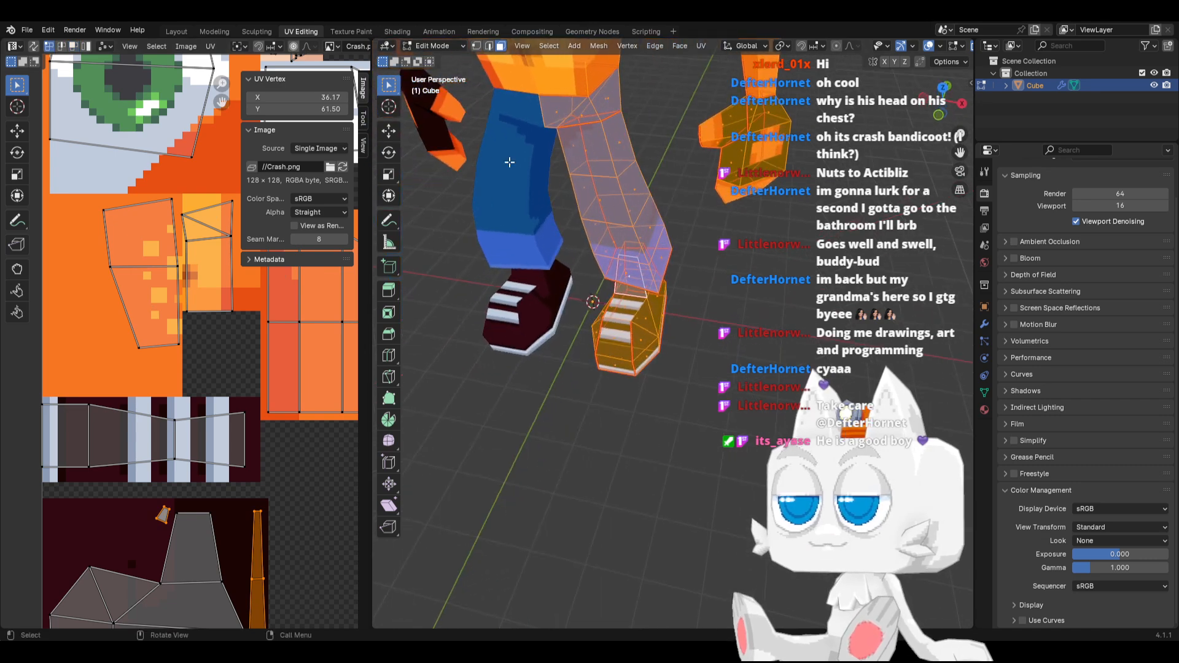
click(488, 47)
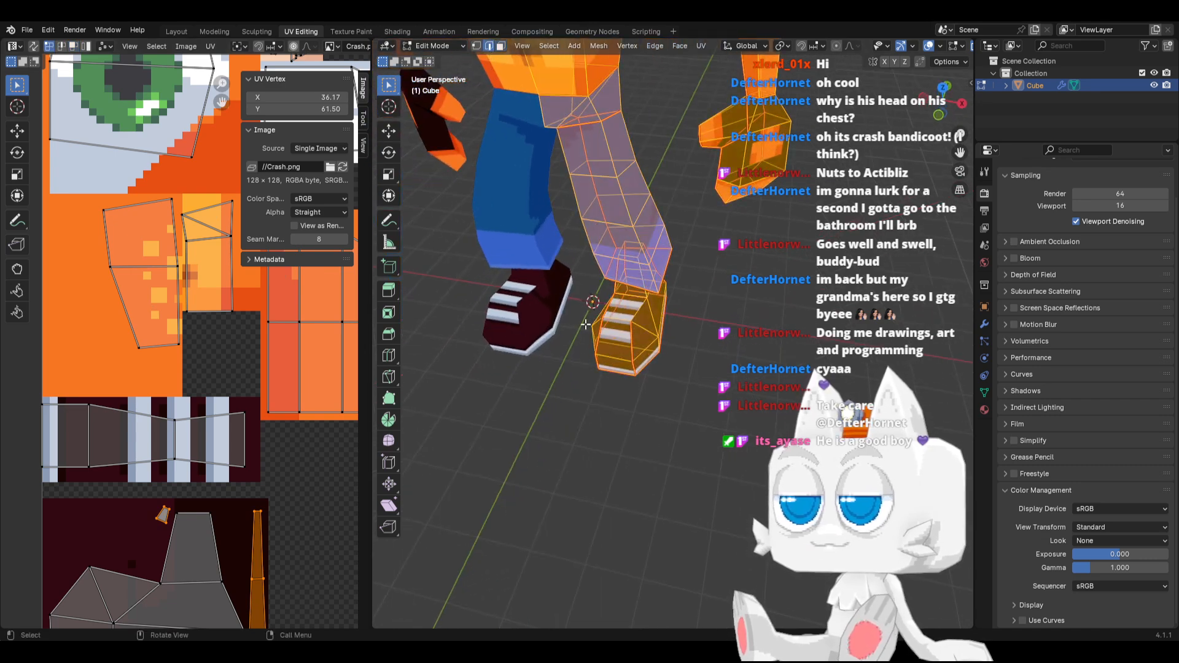
key(alt+a)
key(s)
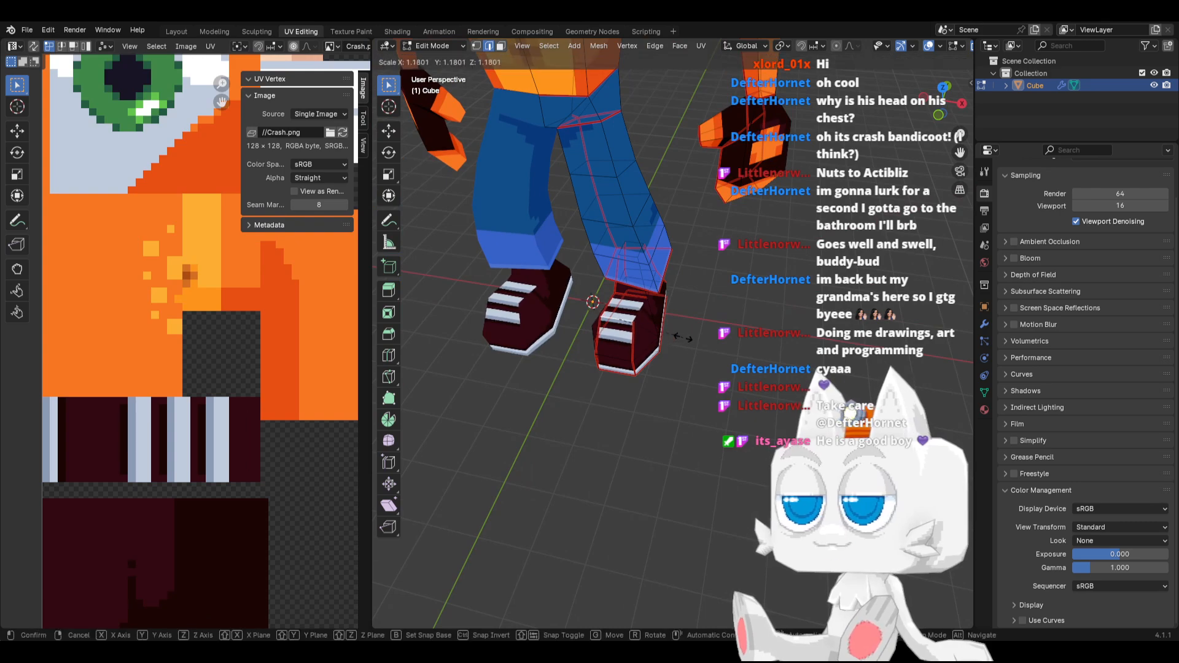
click(691, 336)
Scale the shoe's selected edges down uniformly to about 0.84
middle_drag(691, 336, 671, 365)
scroll(681, 336, up, 2)
key(s)
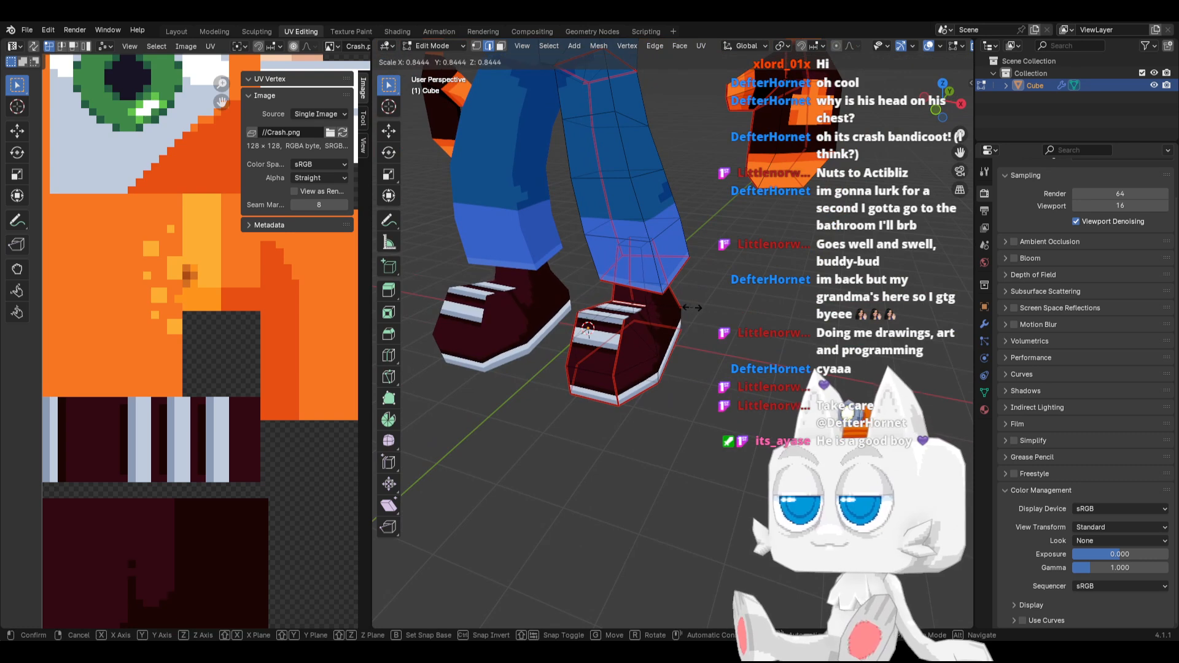
click(683, 306)
Scale the edge across the front of the shoe's toe along the X axis, and check it in Object Mode
key(ctrl+r)
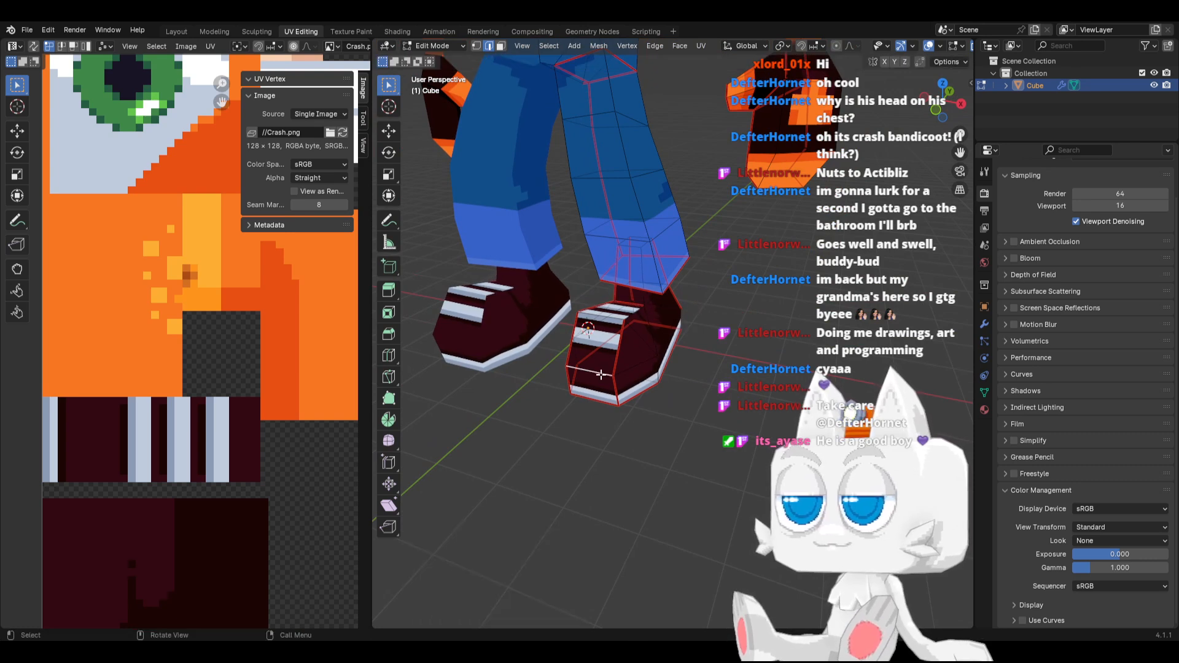
key(s)
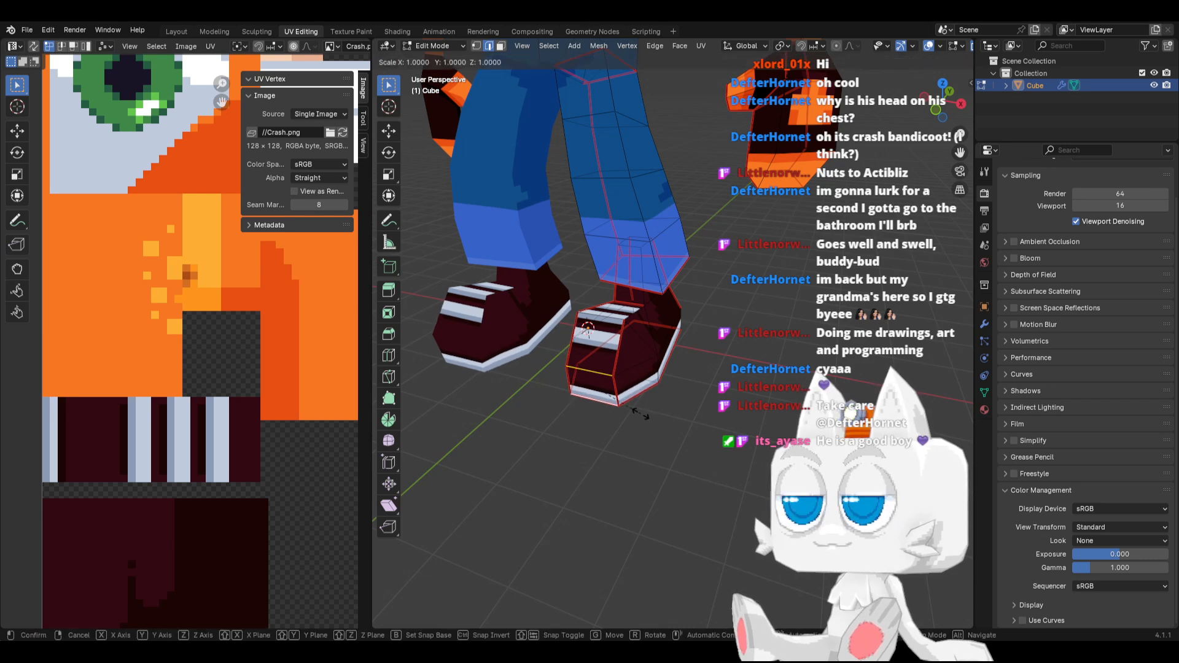
key(x)
click(630, 409)
mouse_move(630, 407)
middle_down()
mouse_move(669, 397)
mouse_move(646, 396)
middle_up()
key(Tab)
key(Tab)
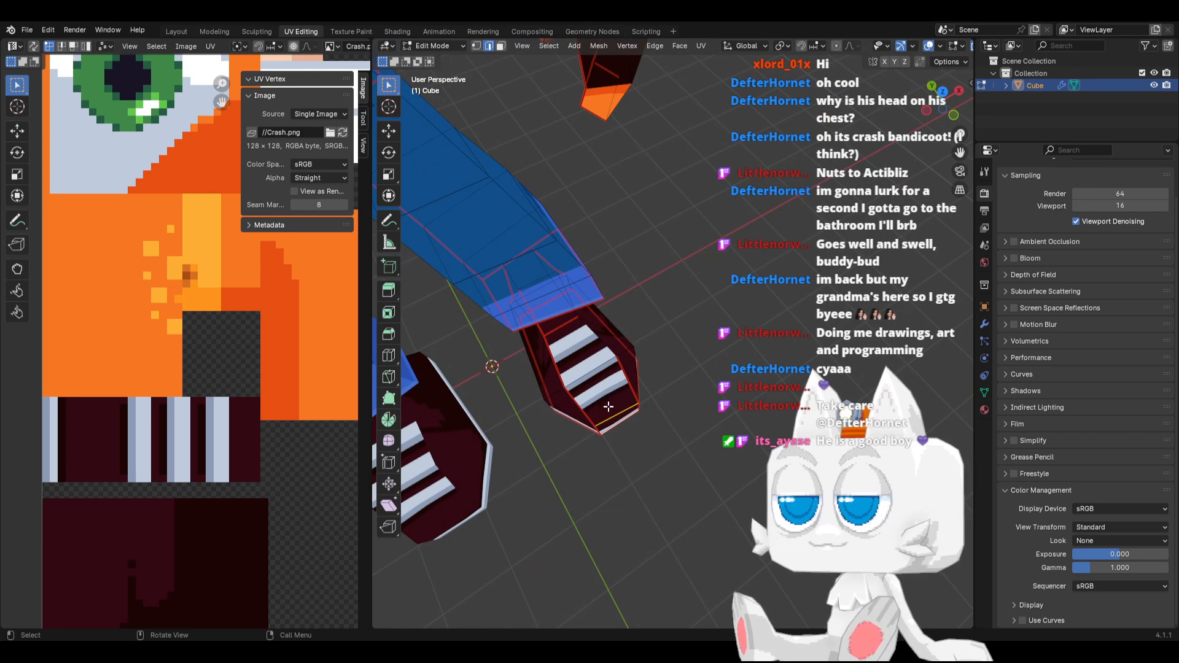
Flatten the toe's front edge along the Y axis by scaling it to 0
click(616, 413)
key(s)
key(y)
key(0)
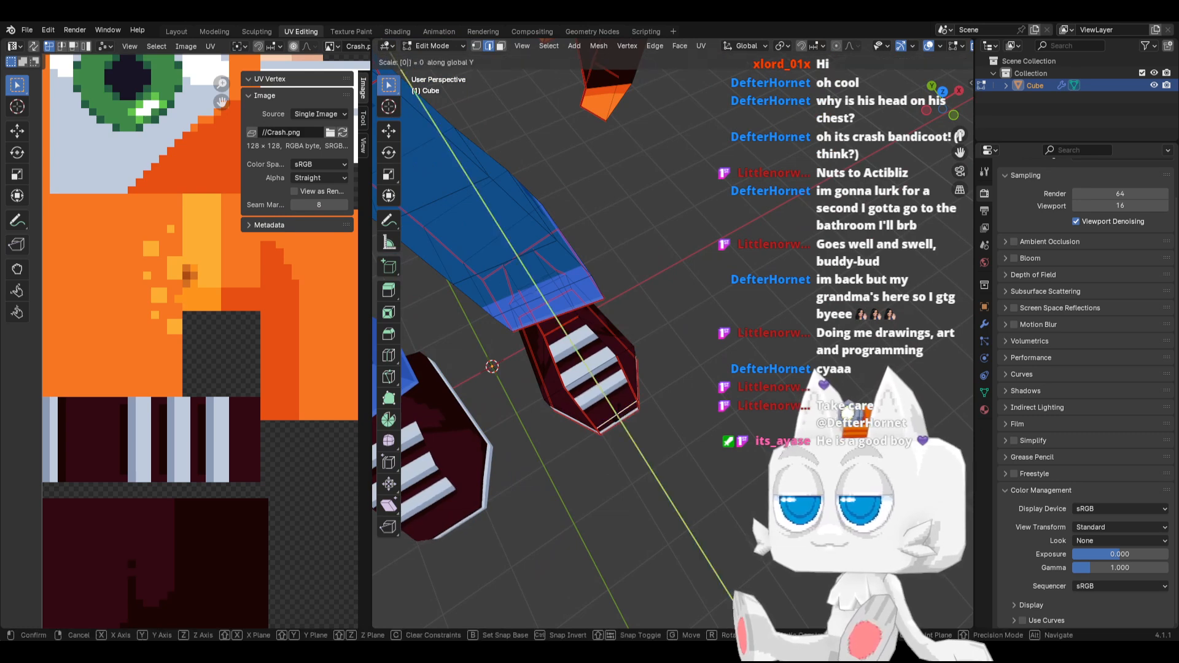
key(Return)
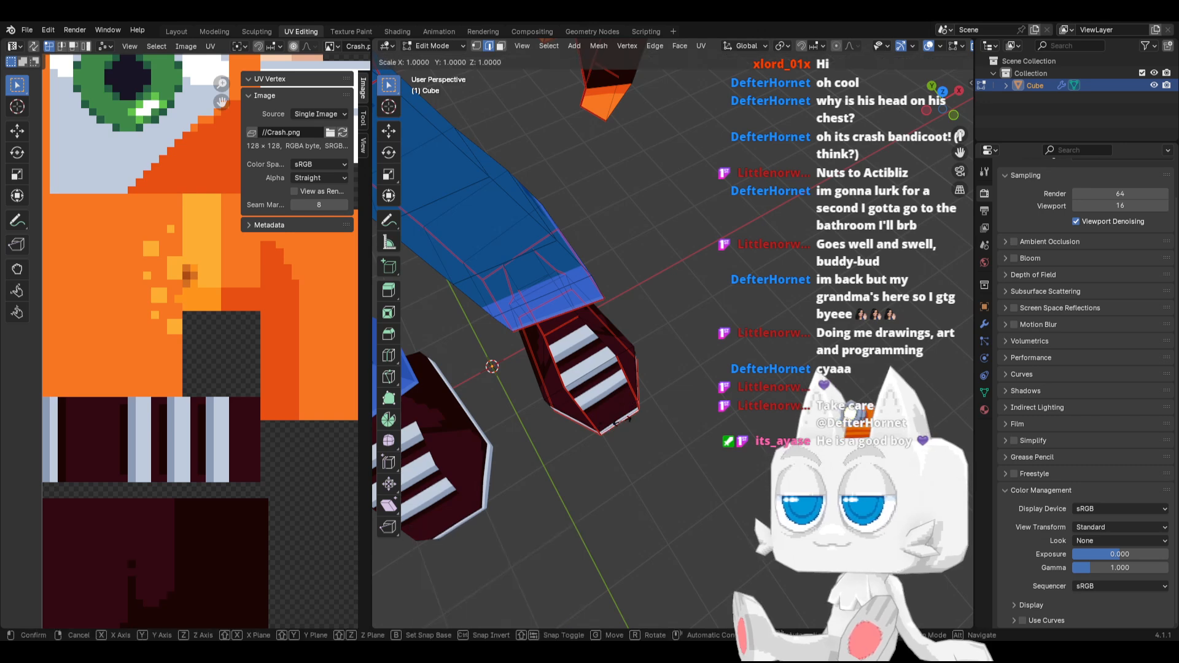
Level the shoe's front edge by scaling it to 0 along the Z axis
middle_drag(623, 421, 606, 360)
scroll(573, 368, down, 1)
scroll(605, 360, up, 2)
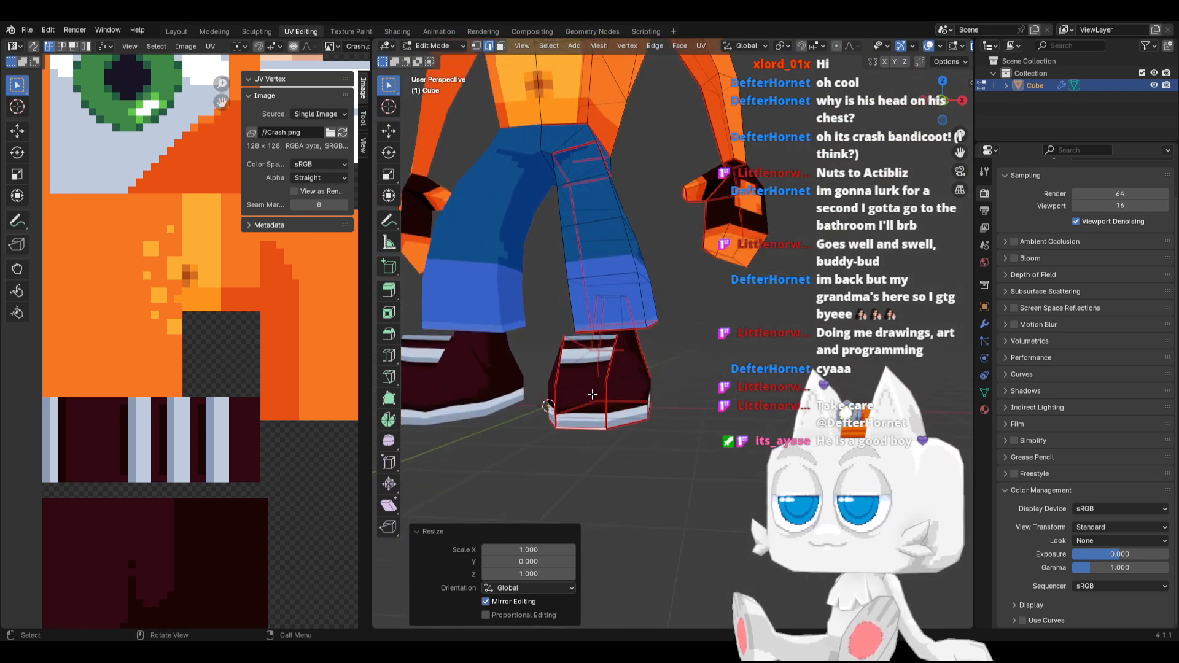
key(s)
key(z)
key(0)
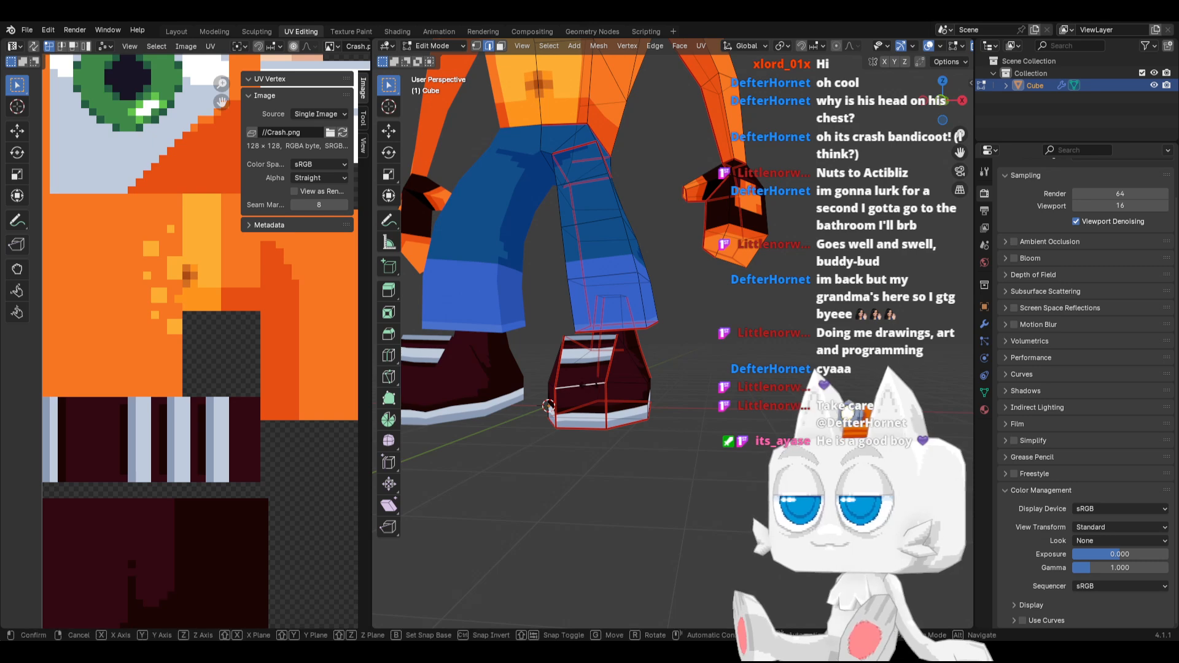
key(Return)
Inspect the reshaped shoes and the full character in Object Mode from the side and front
middle_drag(577, 375, 522, 361)
key(Tab)
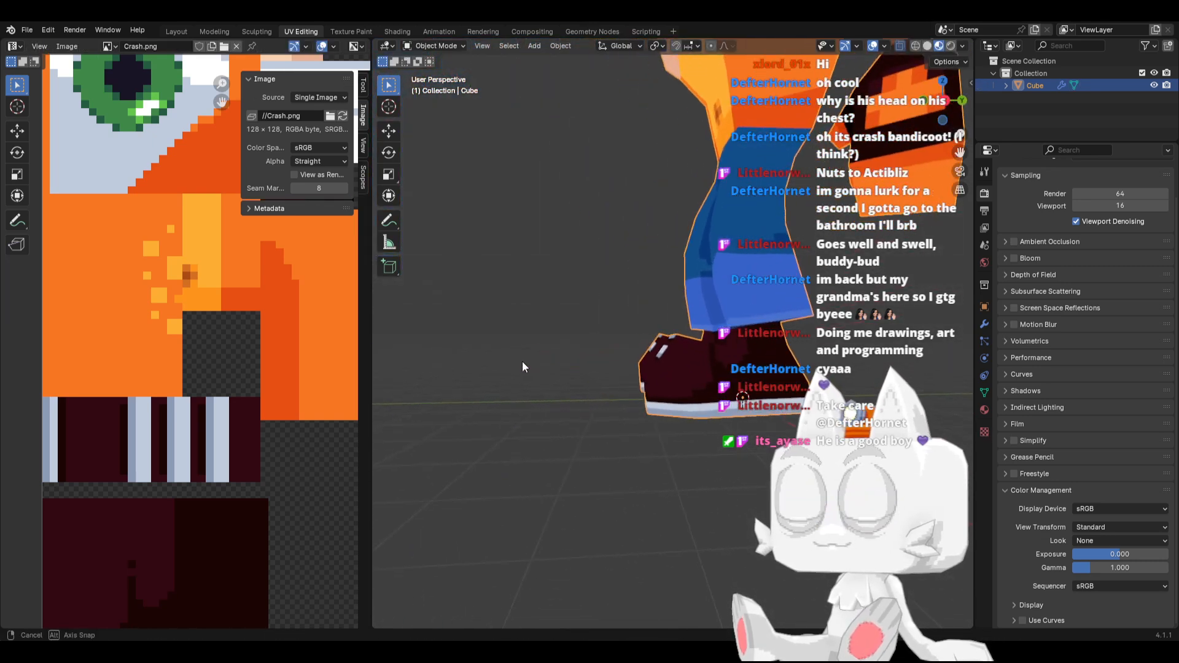
scroll(635, 374, down, 6)
middle_drag(668, 244, 613, 334)
scroll(614, 334, up, 5)
middle_drag(532, 377, 571, 359)
click(690, 421)
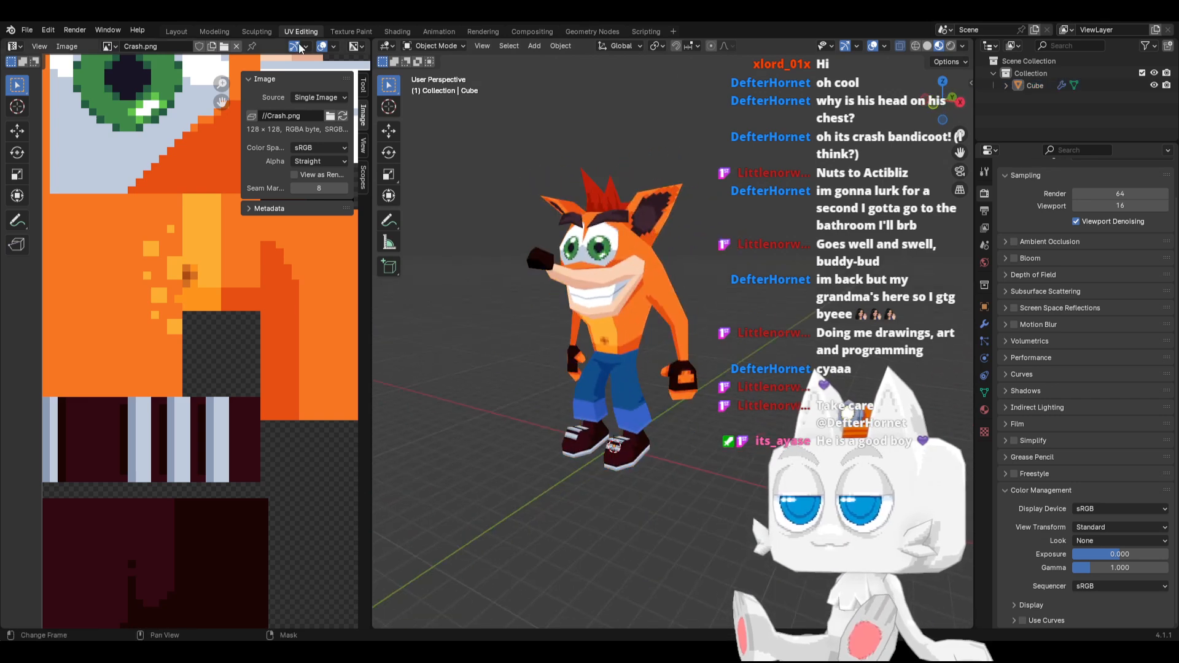
Show the model in the Layout workspace with Material Preview shading and examine it from several angles
click(175, 30)
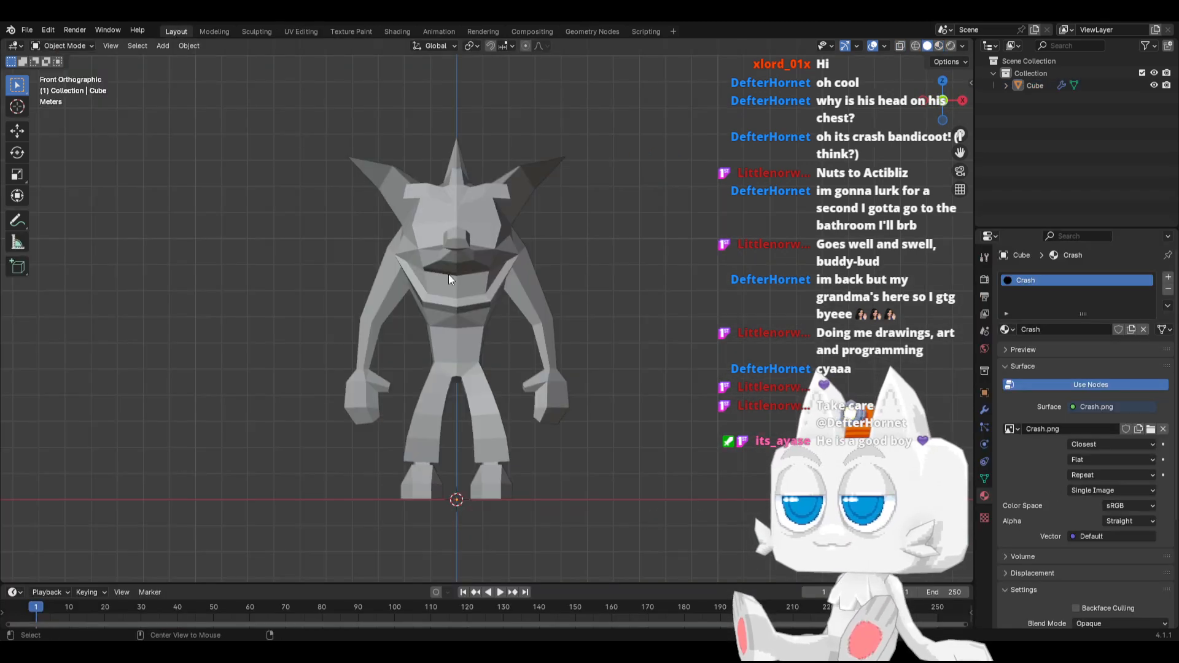
key(alt+z)
key(z)
click(536, 386)
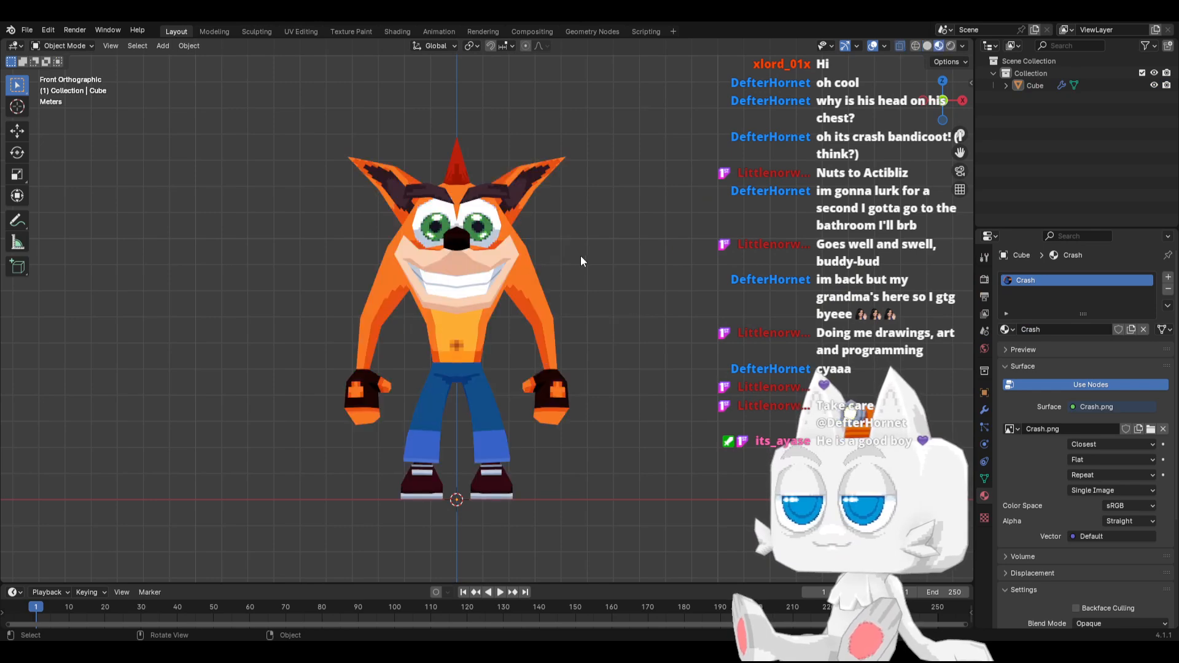
middle_drag(580, 256, 488, 337)
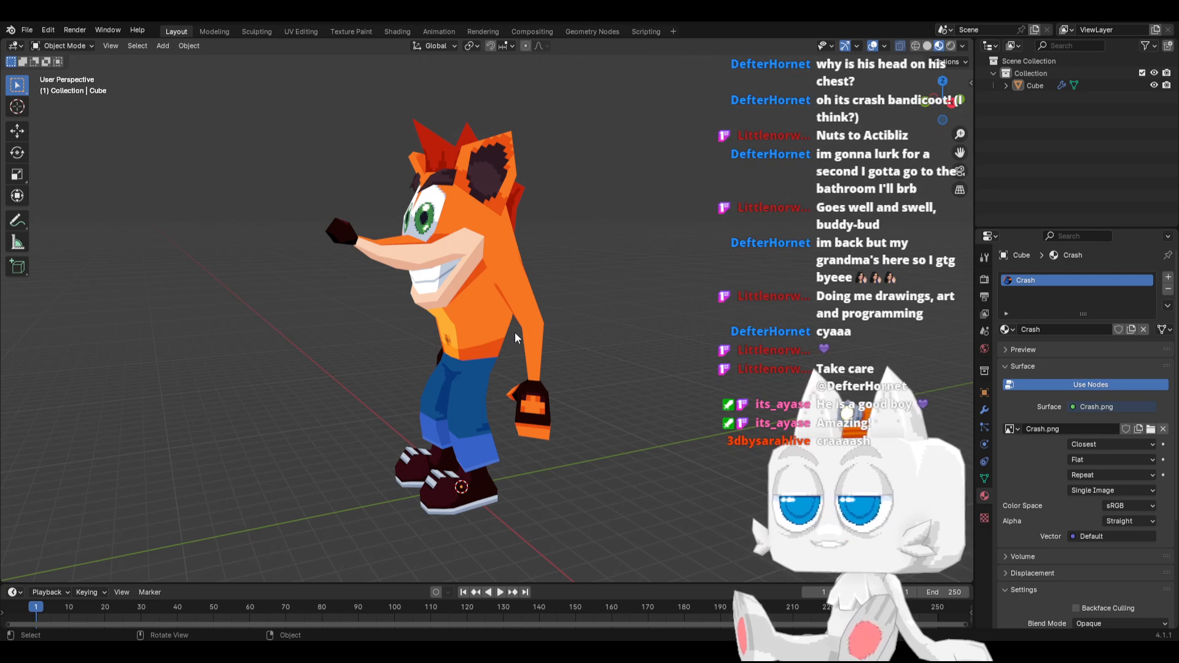
middle_drag(538, 348, 600, 378)
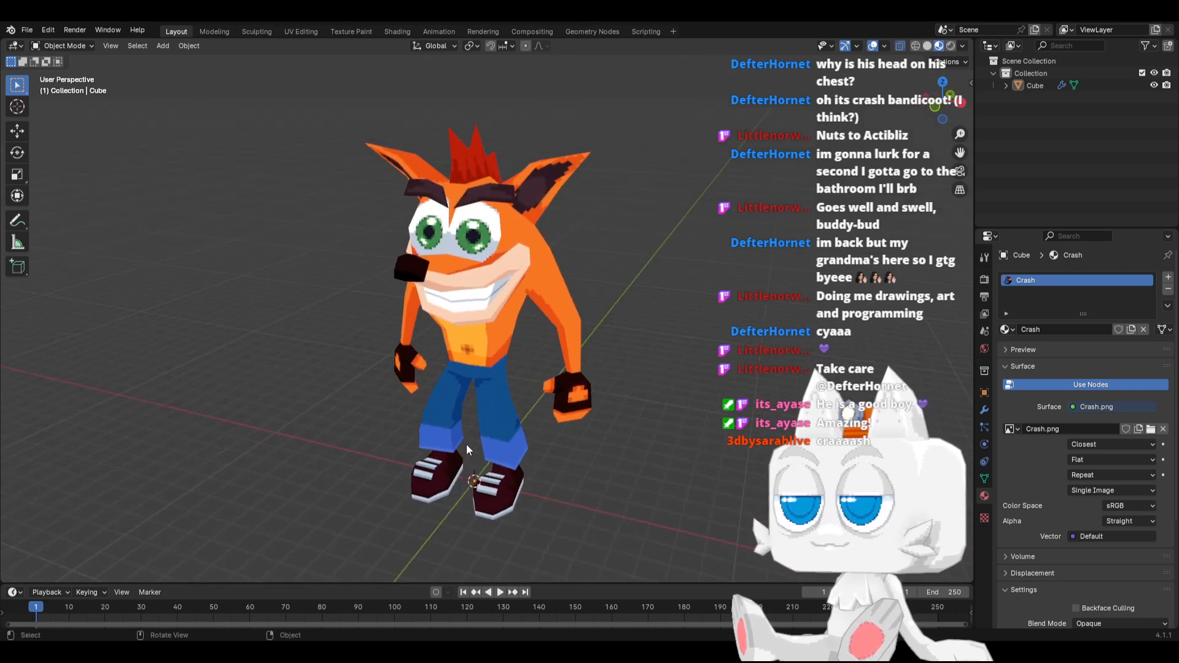
Switch to Aseprite, sample #fd941d below the navel, and shade single pixels of the light fur spot nearest the navel
key(alt+Tab)
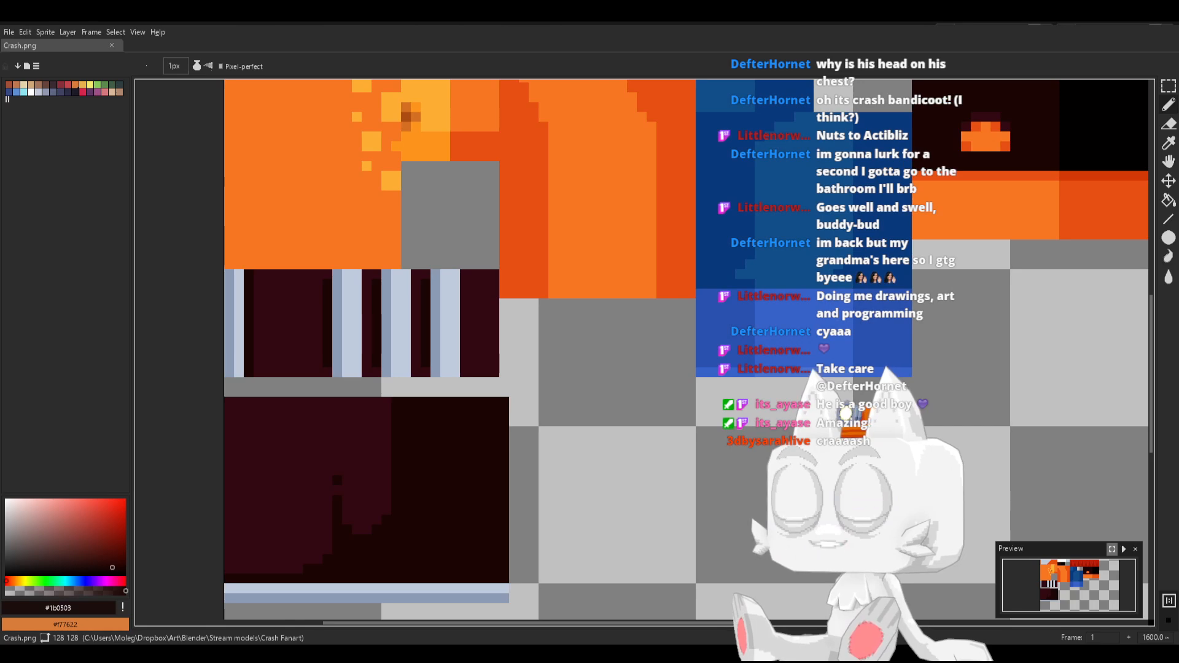
scroll(558, 401, down, 3)
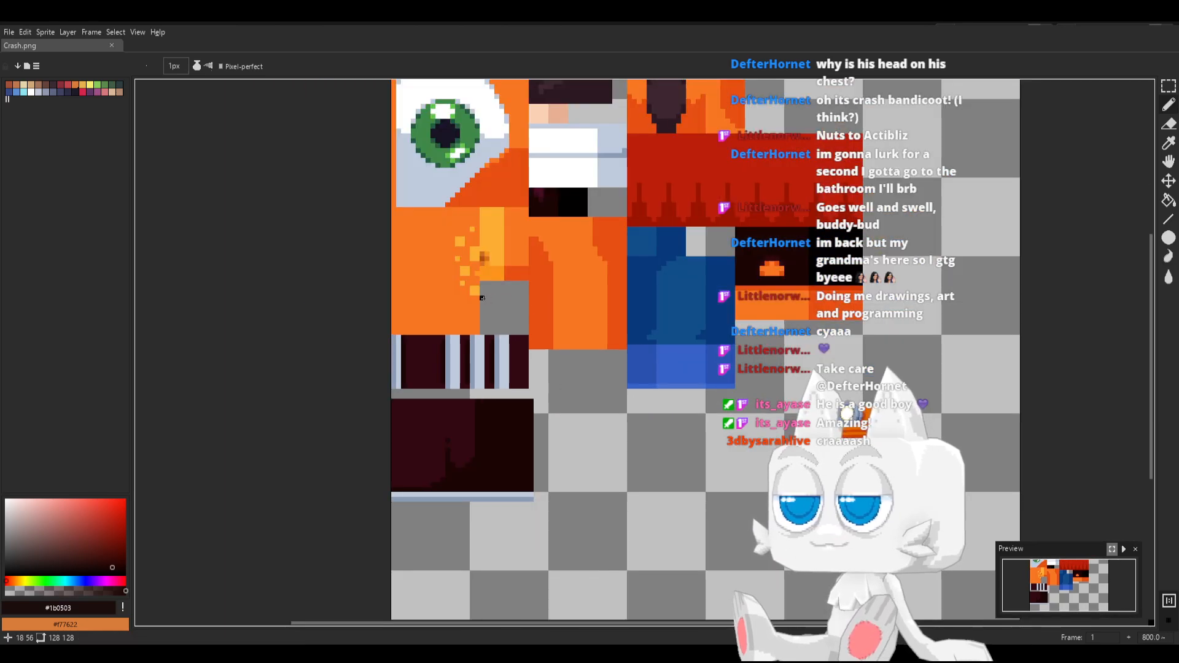
scroll(482, 298, up, 2)
middle_drag(482, 297, 476, 376)
alt+click(447, 322)
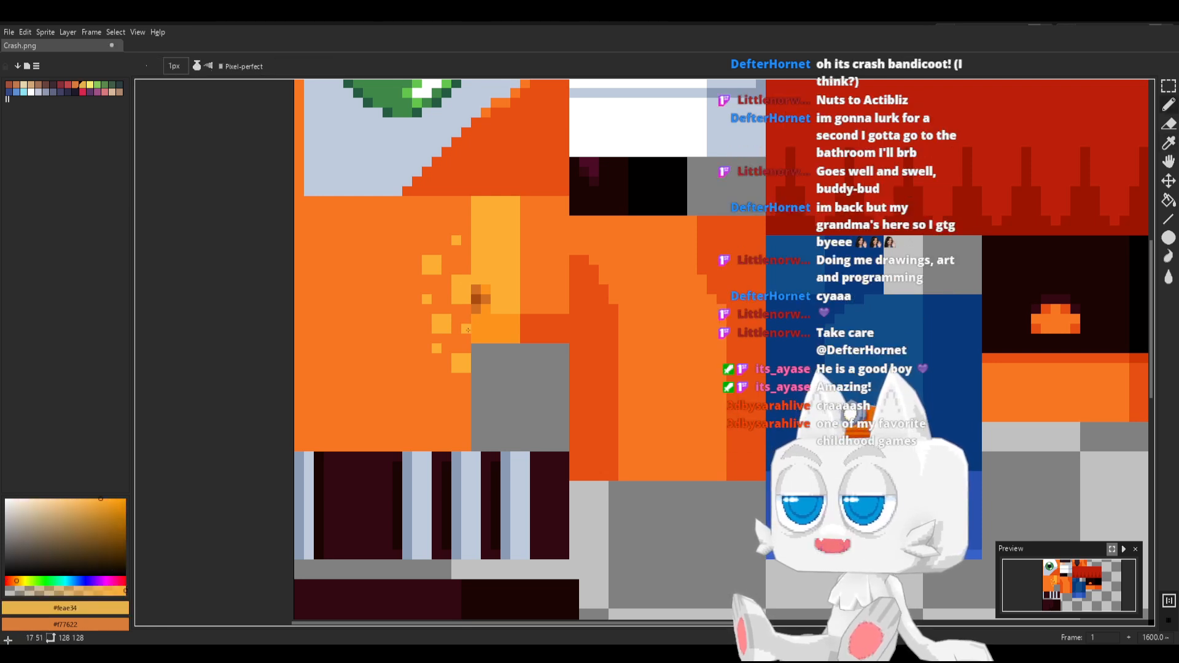
alt+click(501, 331)
scroll(501, 339, up, 2)
click(433, 283)
click(434, 249)
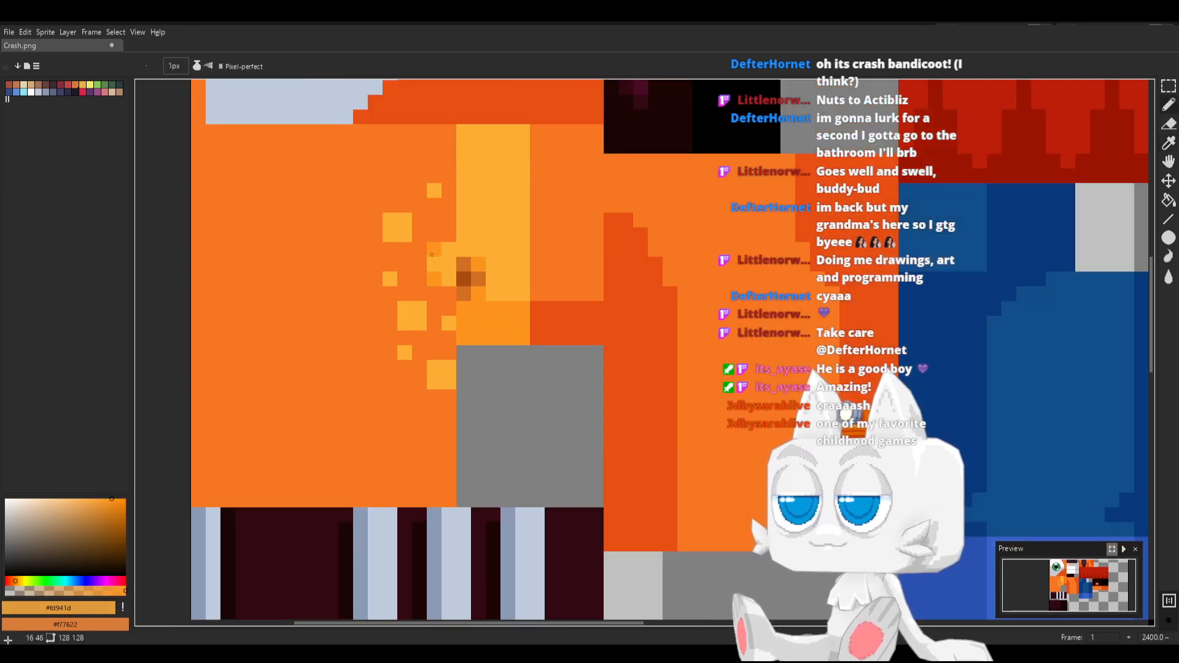
Recolor the upper fur spots and shade the lower-left corners of two larger lower spots with #fd941d, and save Crash.png
mouse_move(405, 235)
mouse_down()
mouse_move(386, 237)
mouse_move(404, 221)
mouse_up()
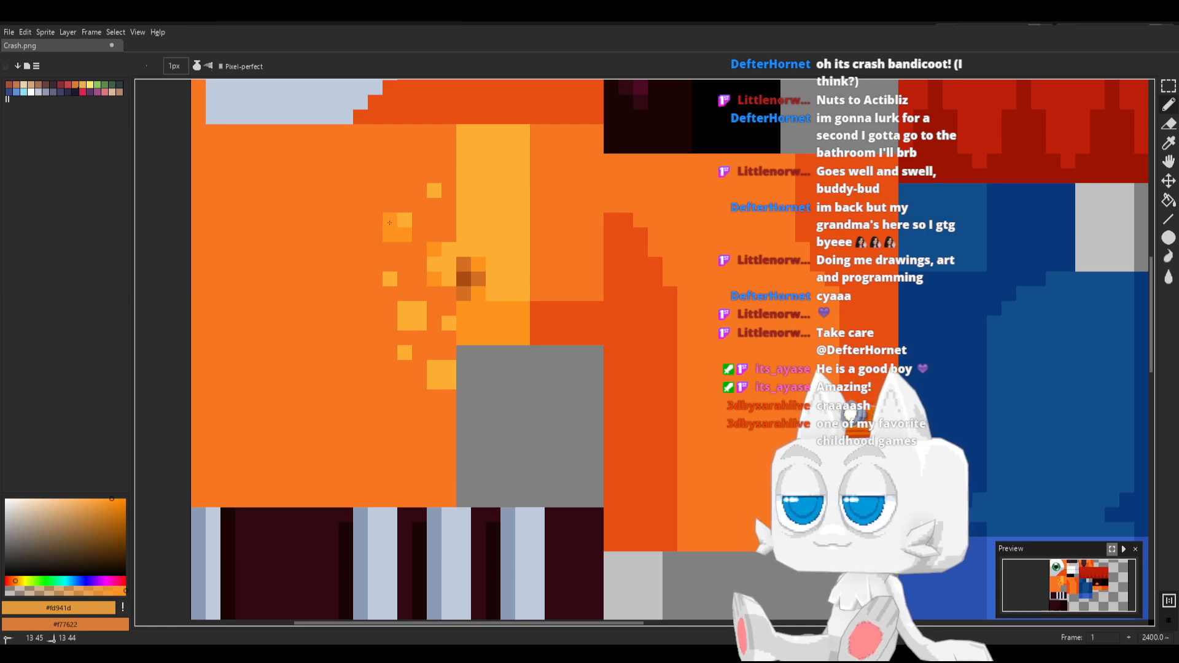
click(433, 191)
click(405, 318)
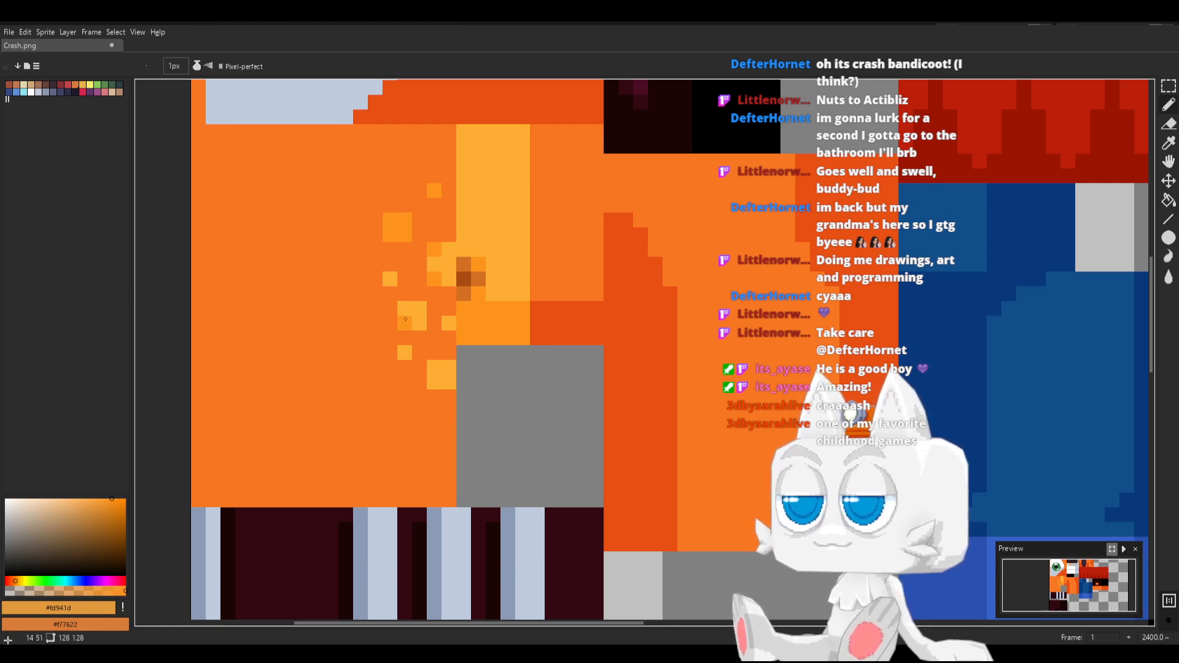
click(434, 381)
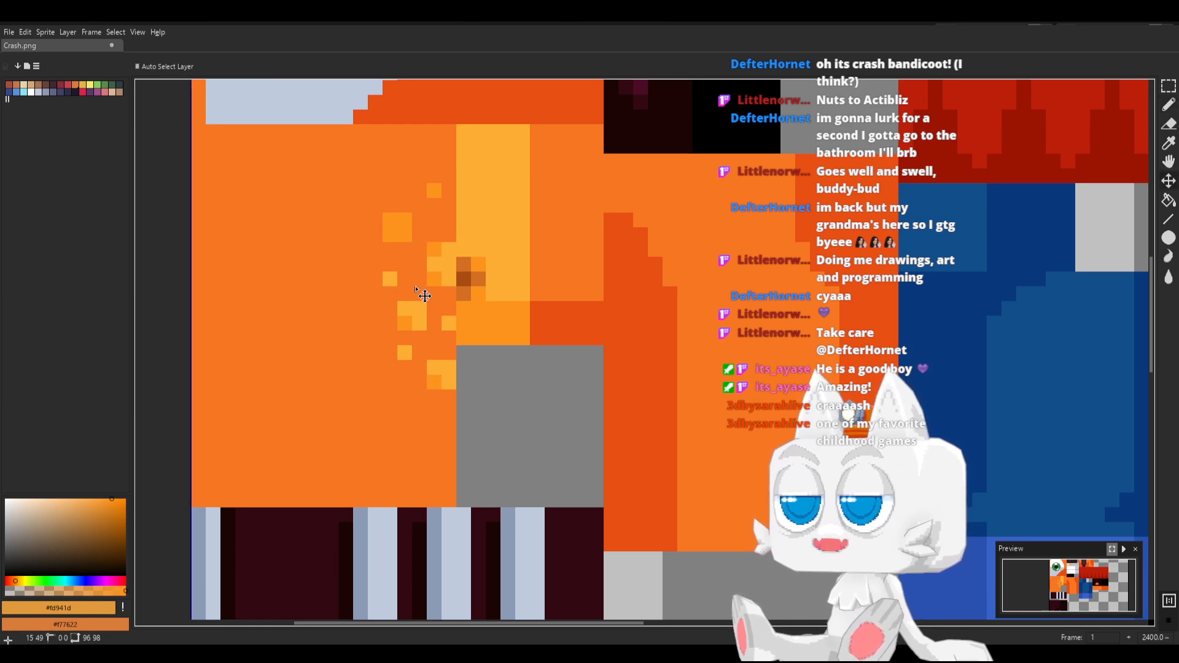
key(ctrl+s)
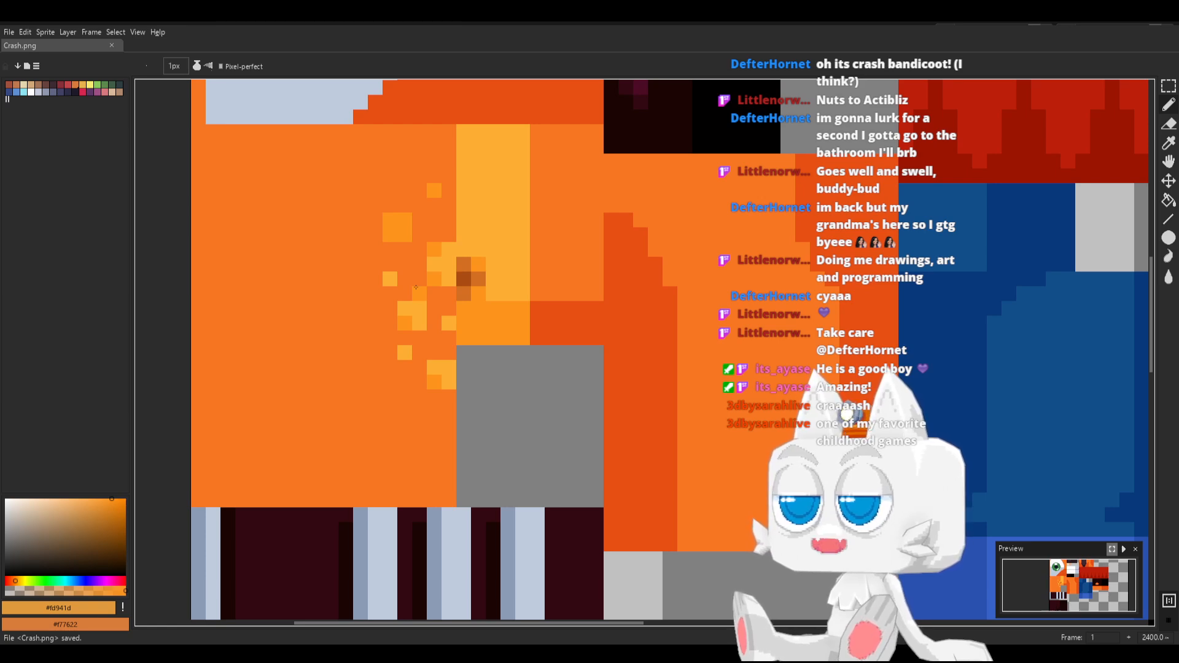
Switch to Blender's UV Editing workspace, reload Crash.png, check the spots on the model's back, and save Crash.blend
key(alt+Tab)
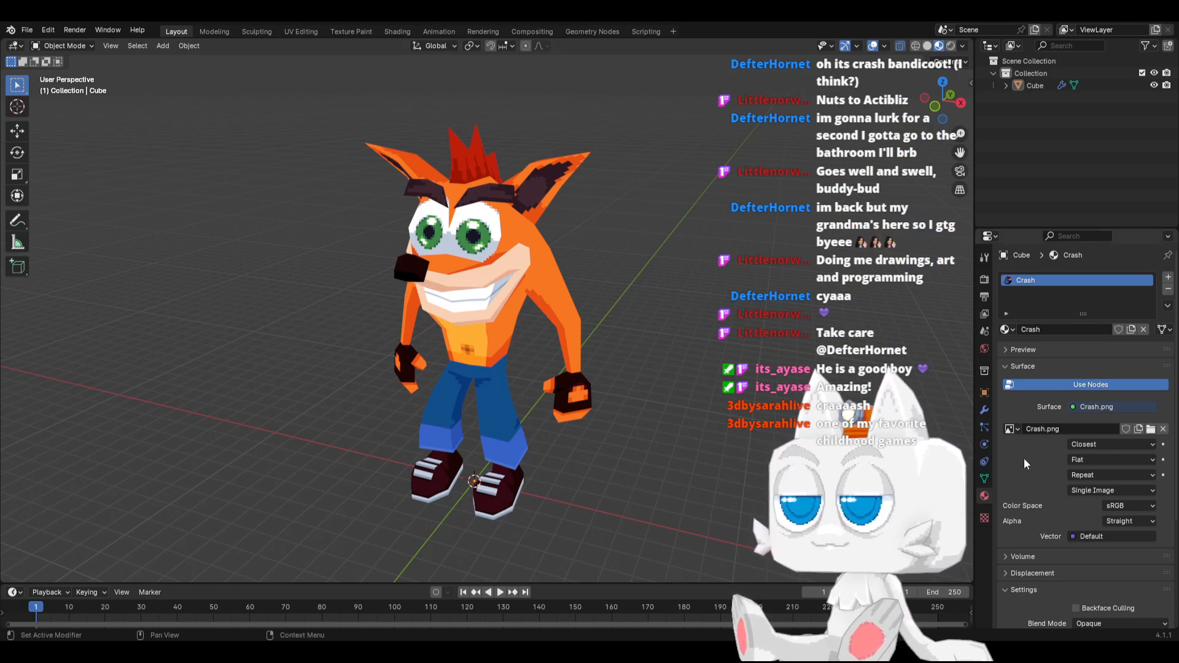
click(300, 31)
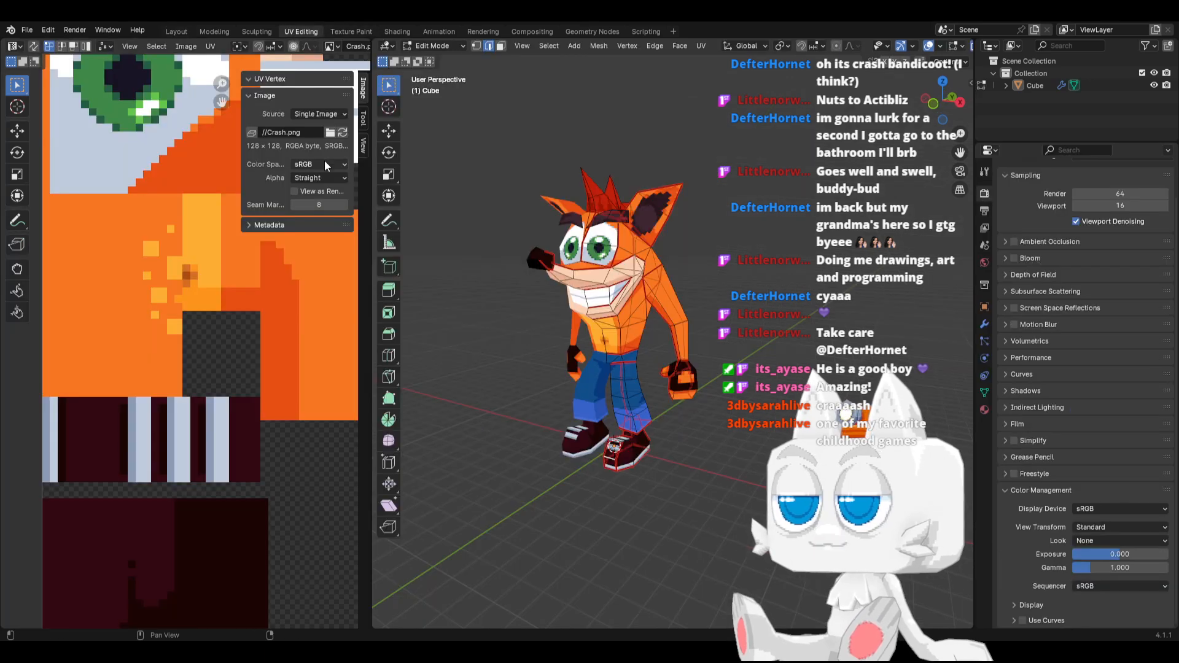
middle_drag(673, 308, 647, 302)
key(ctrl+s)
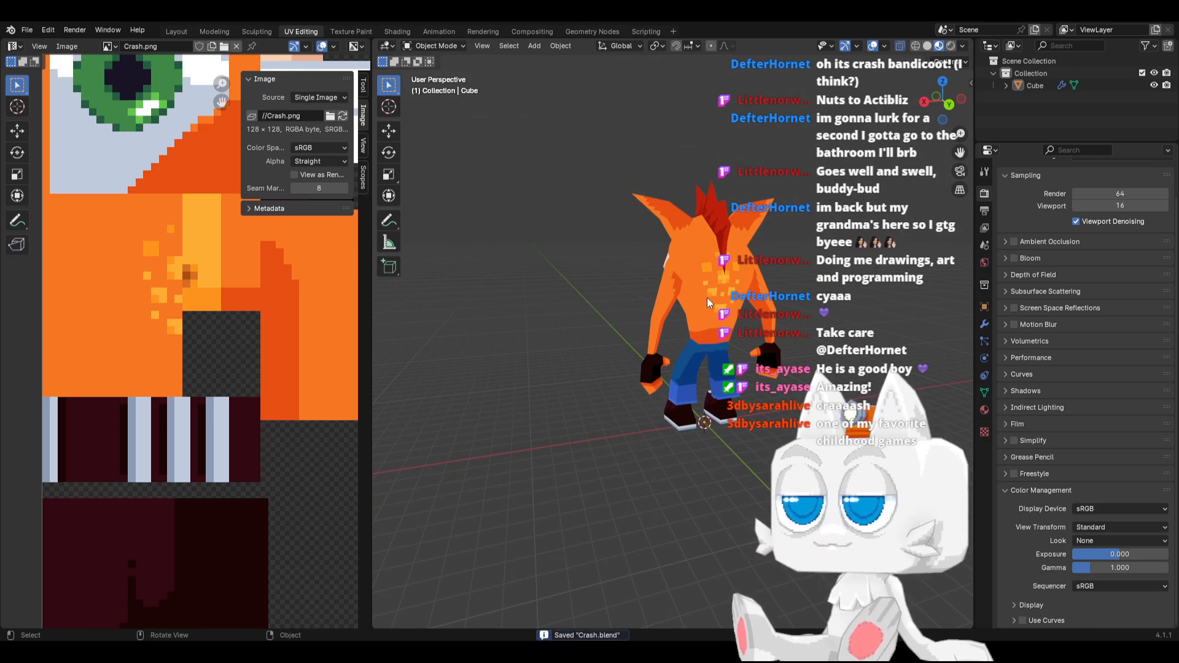
Check the textured model from the front and at an angle, and save the Blender file again from front view
key(KP_1)
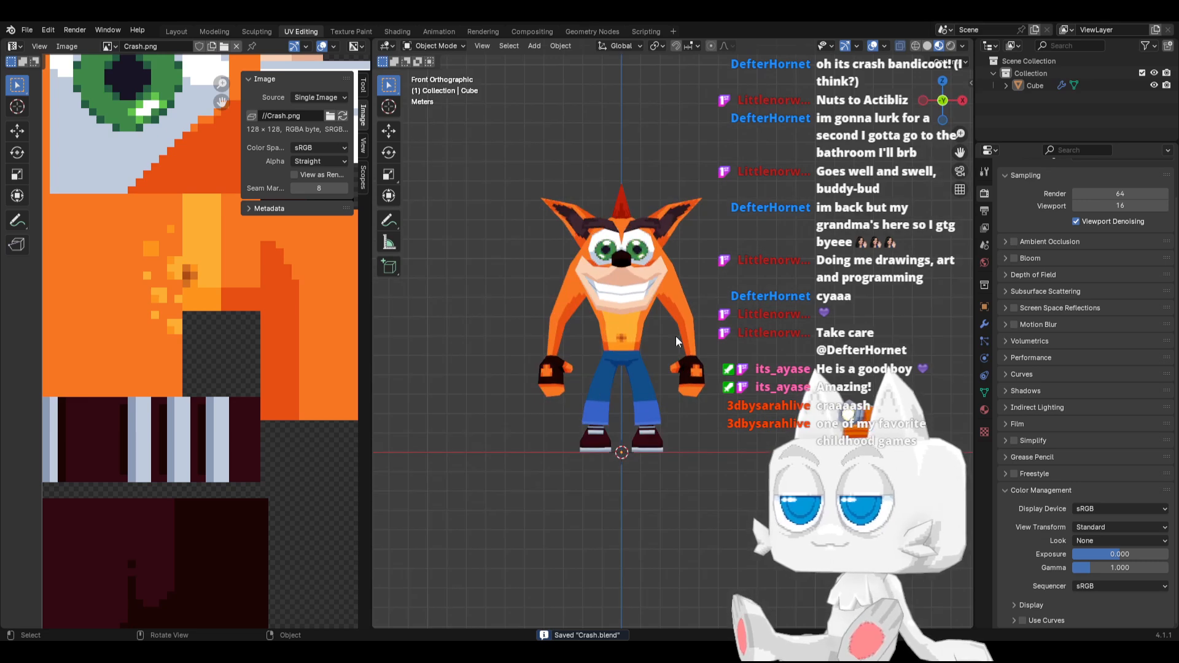
middle_drag(674, 331, 666, 358)
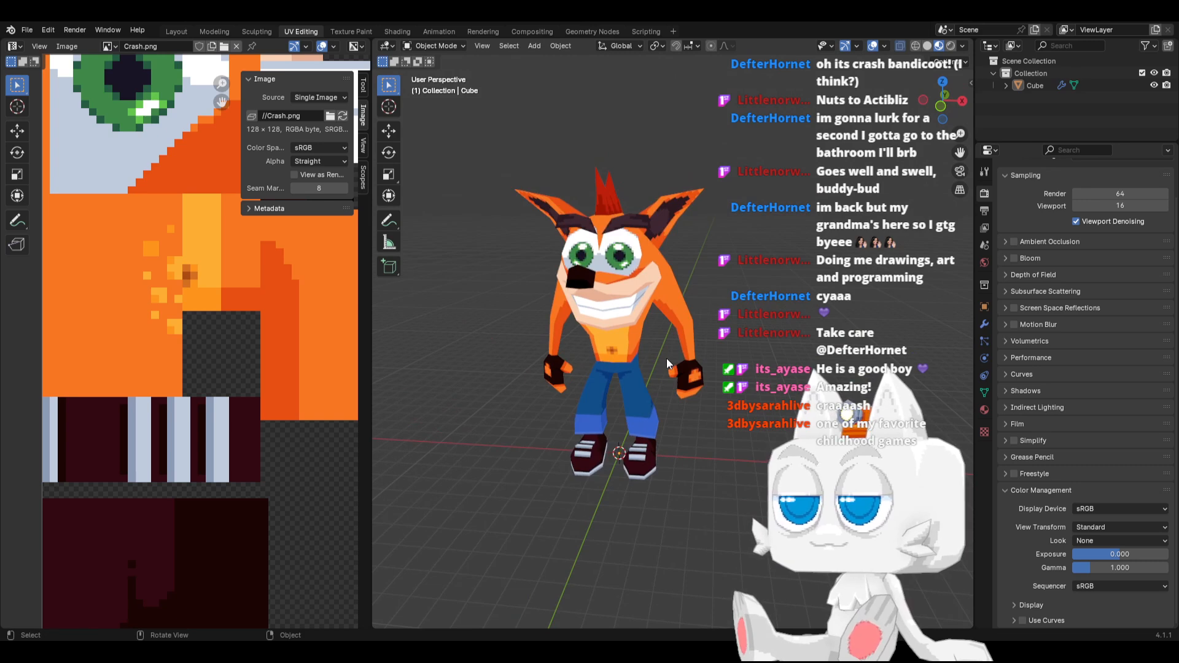
key(KP_1)
key(ctrl+s)
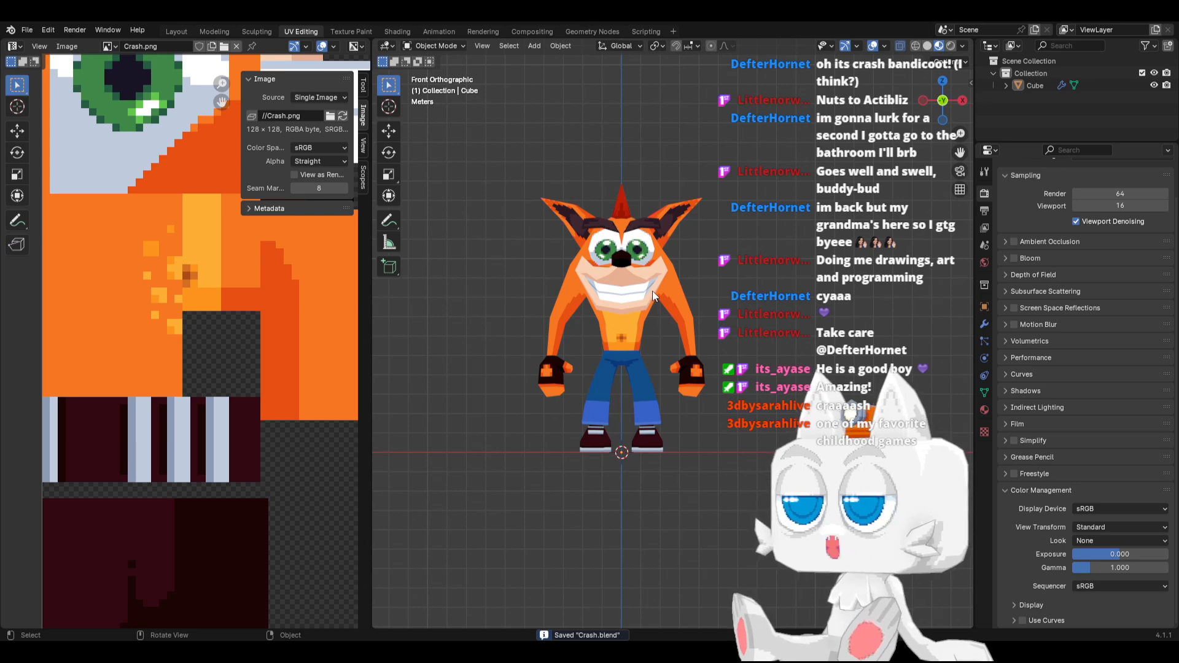
Return to the Layout workspace, set its viewport to front view, and save Crash.blend
middle_drag(653, 296, 589, 326)
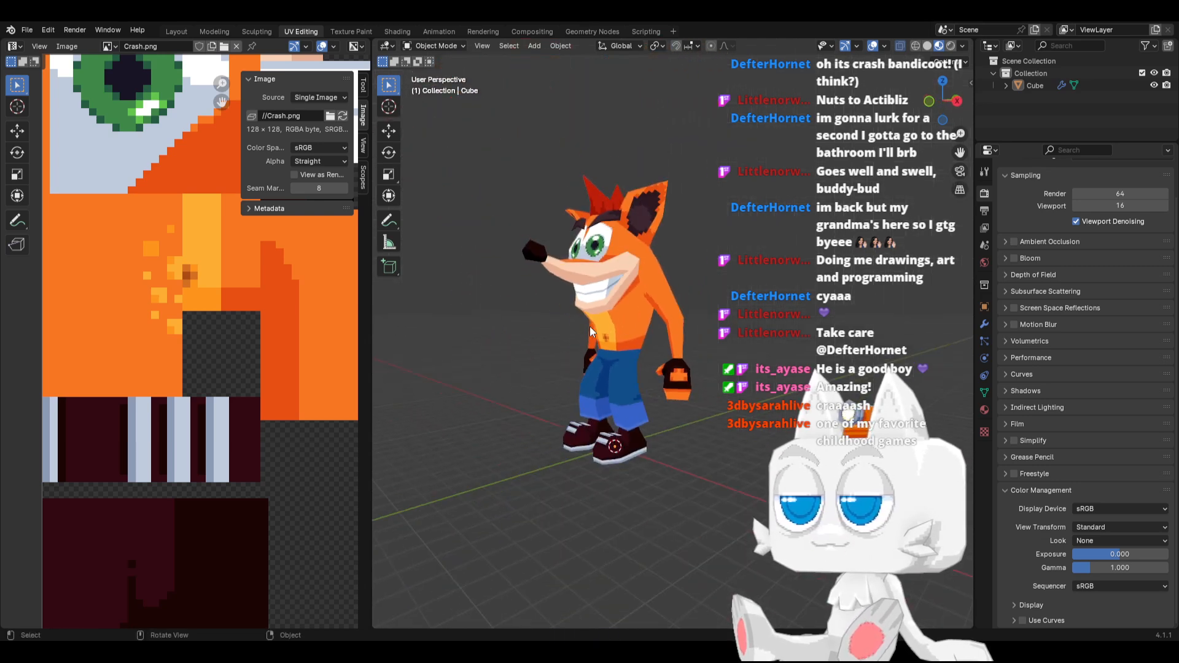
click(181, 32)
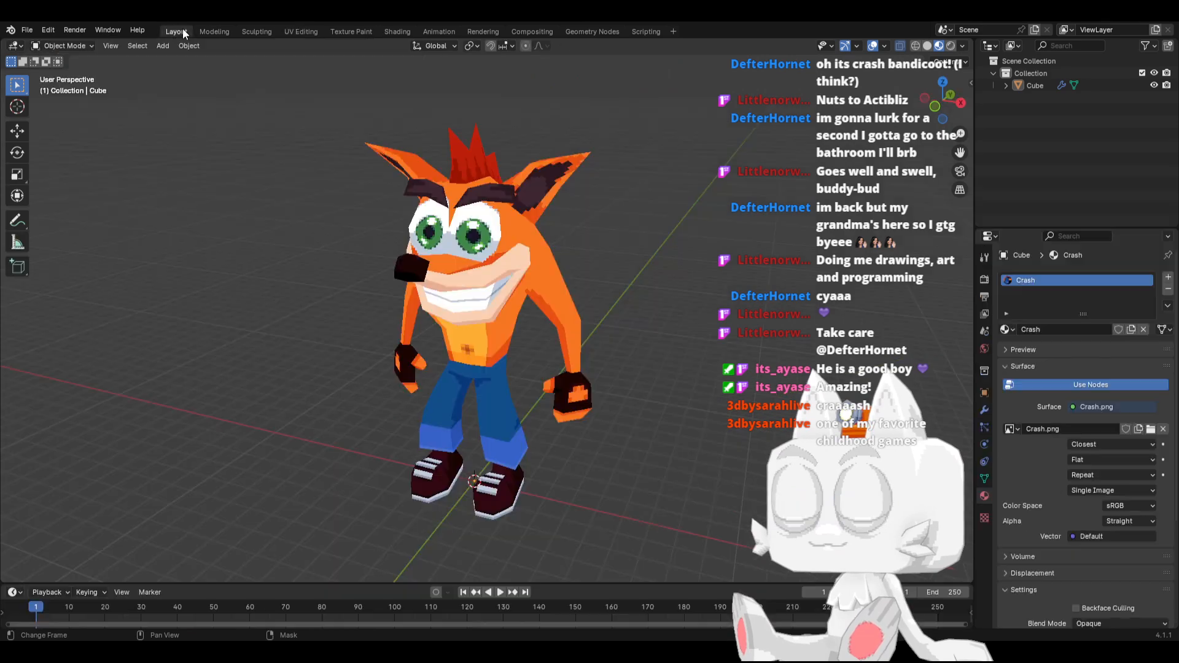
key(KP_1)
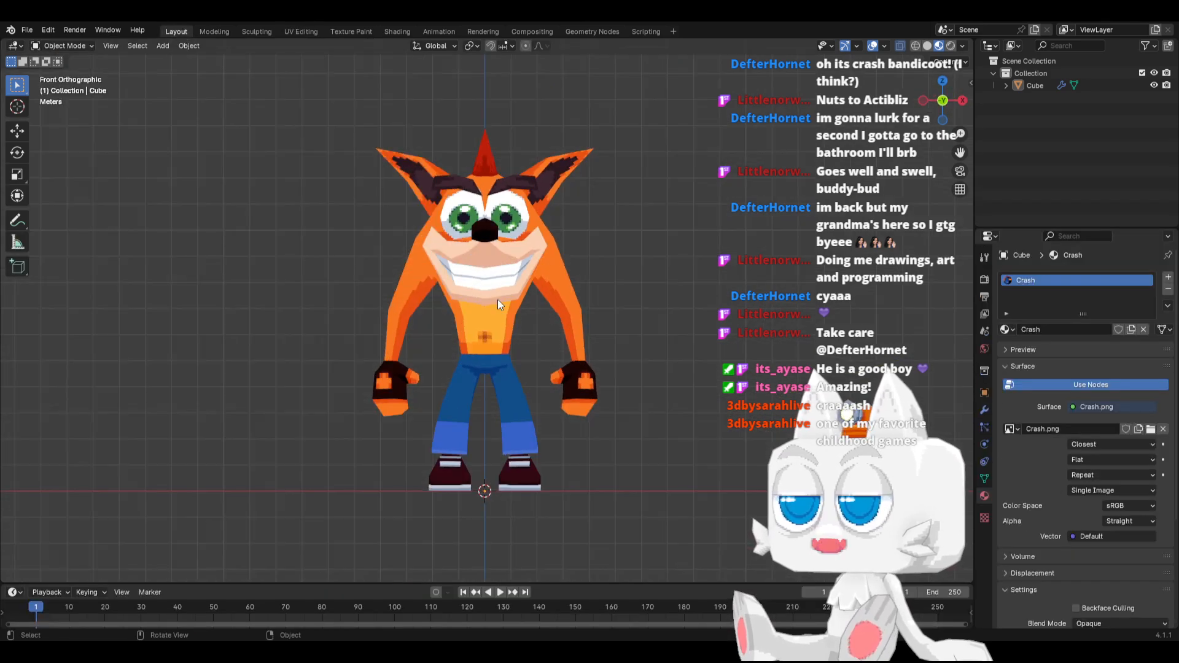
key(ctrl+s)
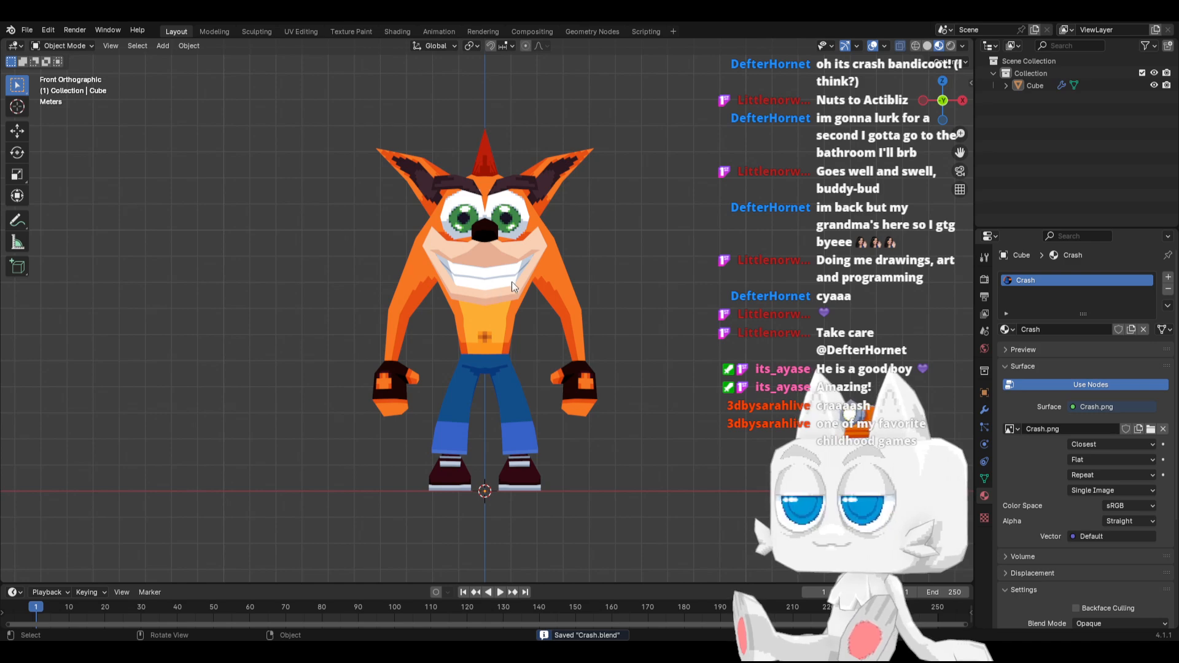
Rename the Cube object in the scene collection as Crash
middle_drag(510, 281, 406, 307)
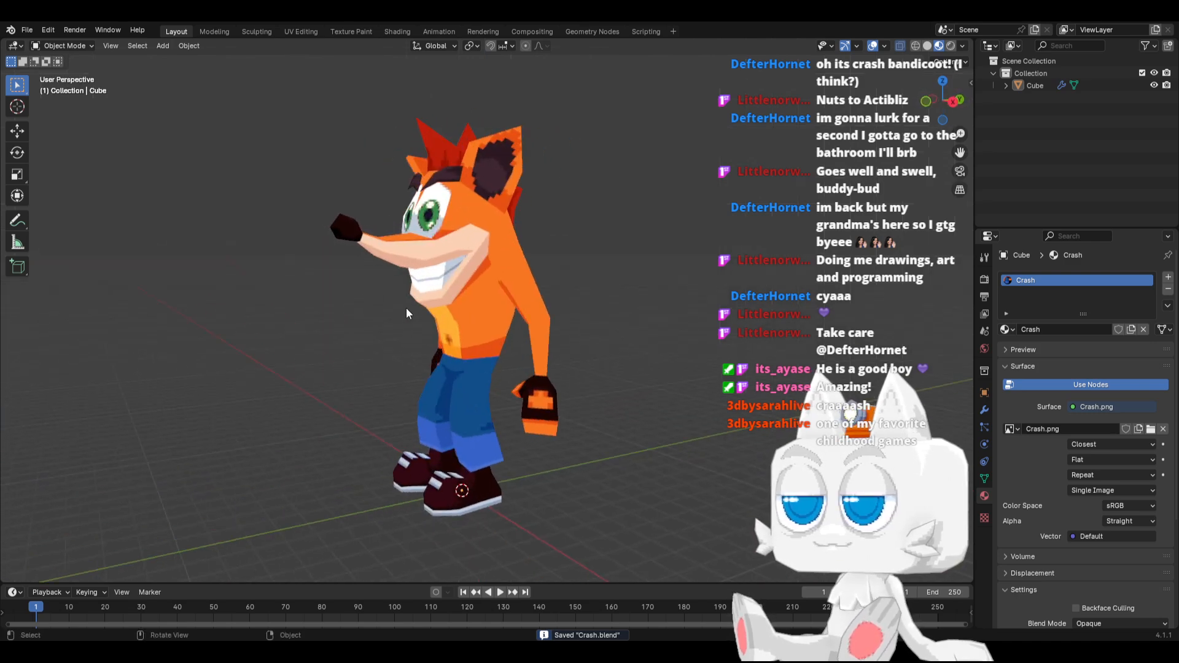
key(KP_1)
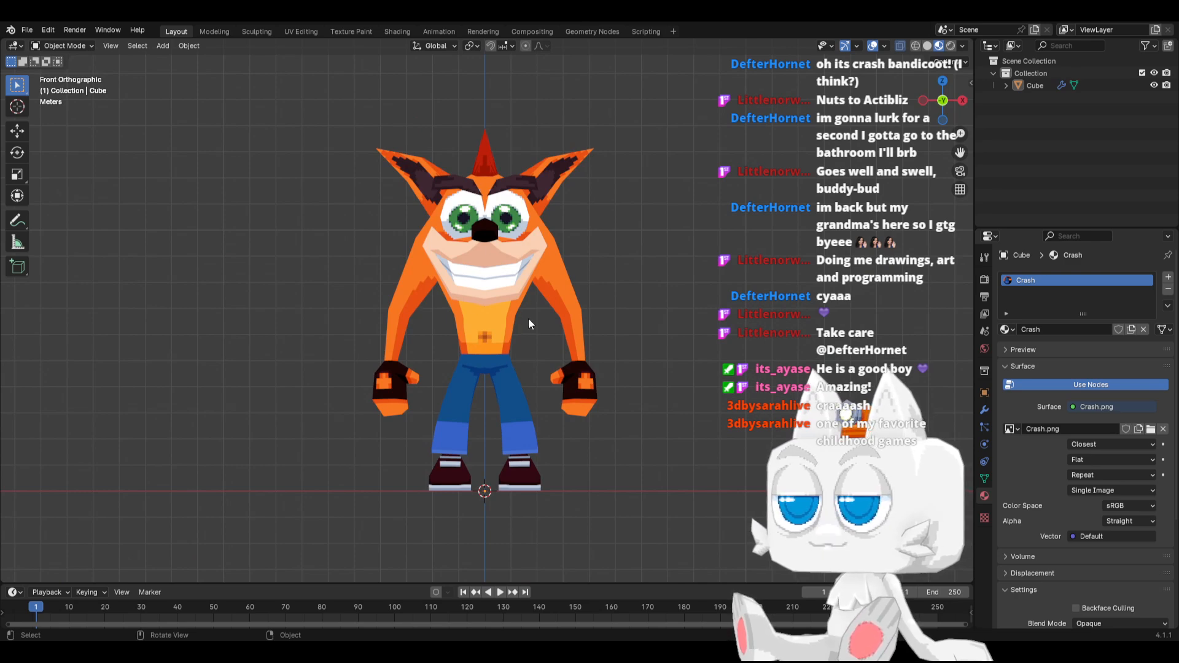
double_click(1036, 84)
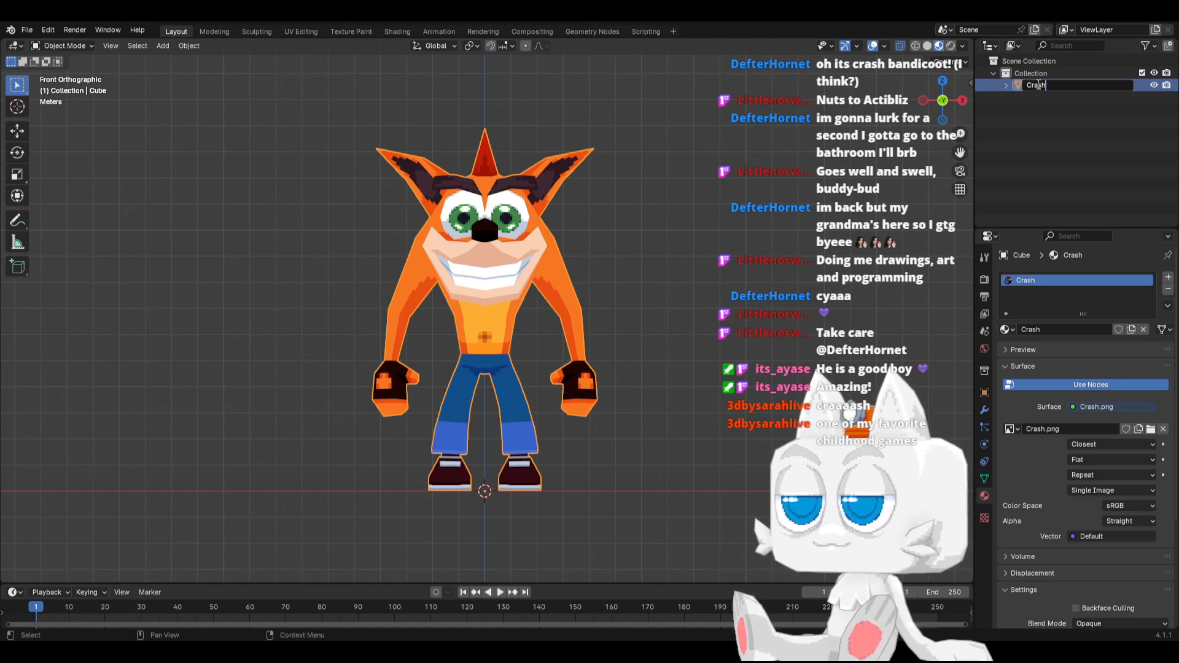
key(Return)
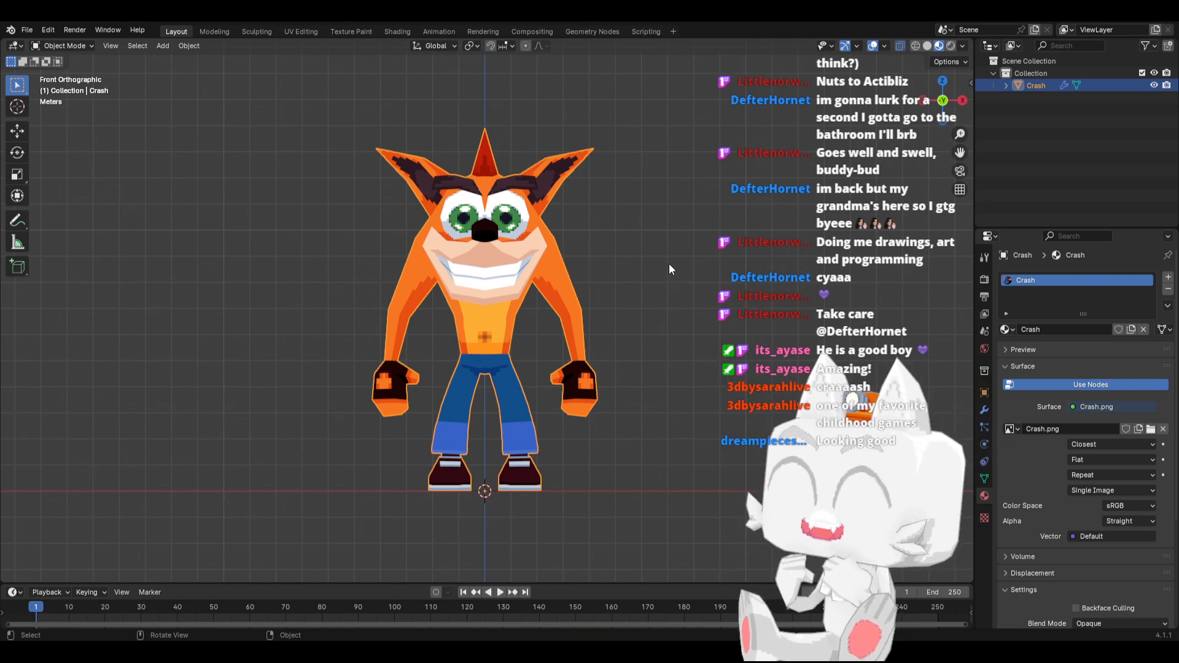
Check the model at an angle and from the side, and save the Blender file from front view
middle_drag(665, 266, 536, 308)
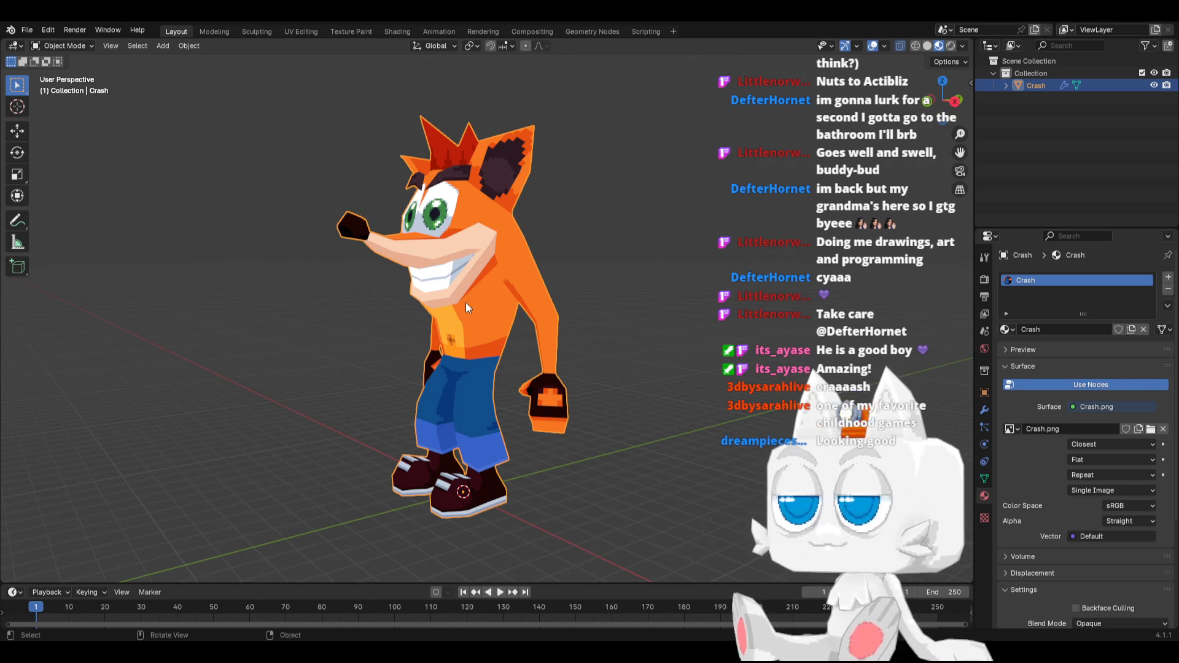
middle_drag(538, 269, 621, 279)
key(KP_1)
key(KP_3)
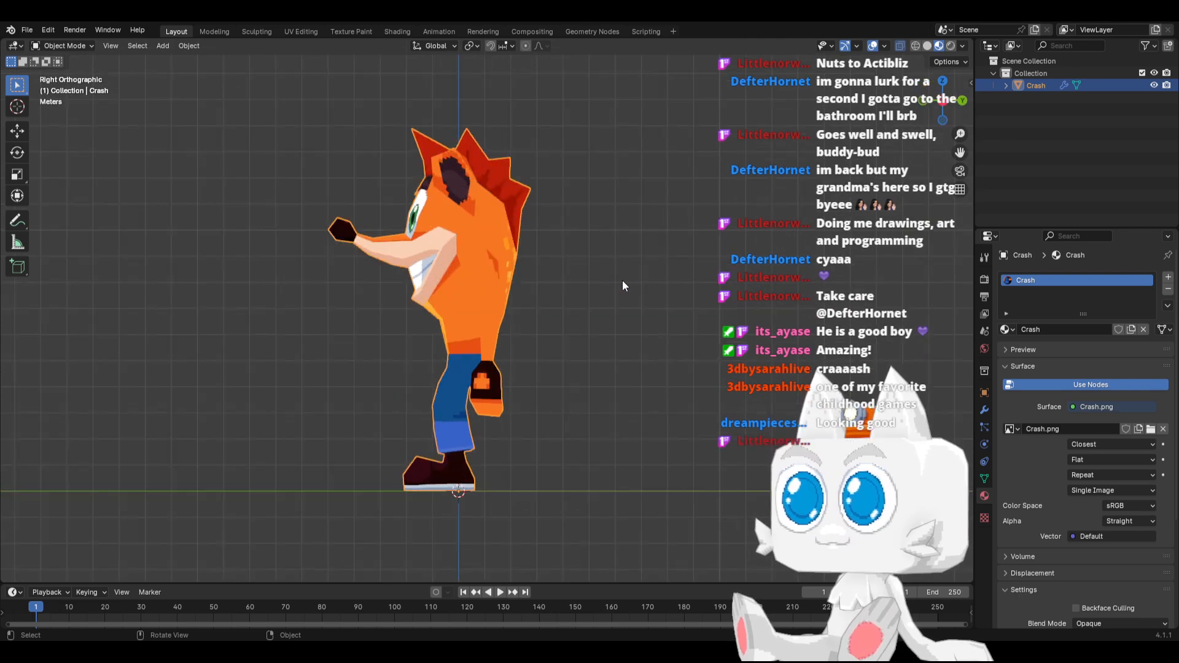
key(KP_1)
key(ctrl+s)
Add an armature with a single bone at the world origin between the feet
middle_drag(610, 287, 435, 393)
middle_drag(434, 389, 404, 379)
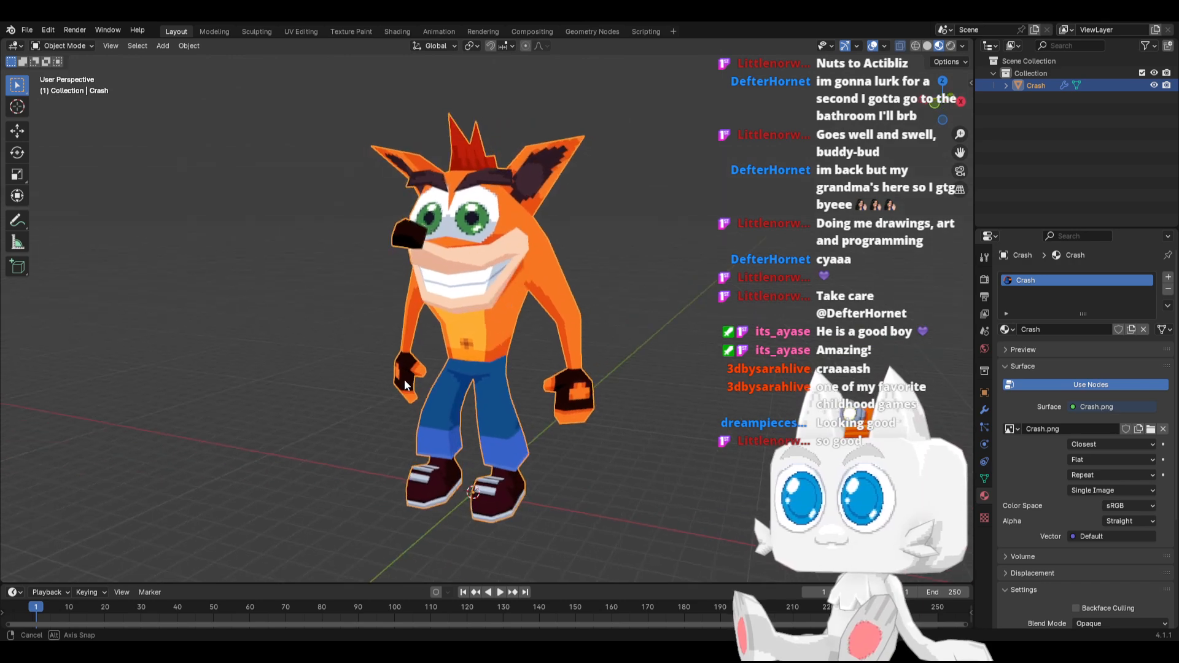
key(KP_1)
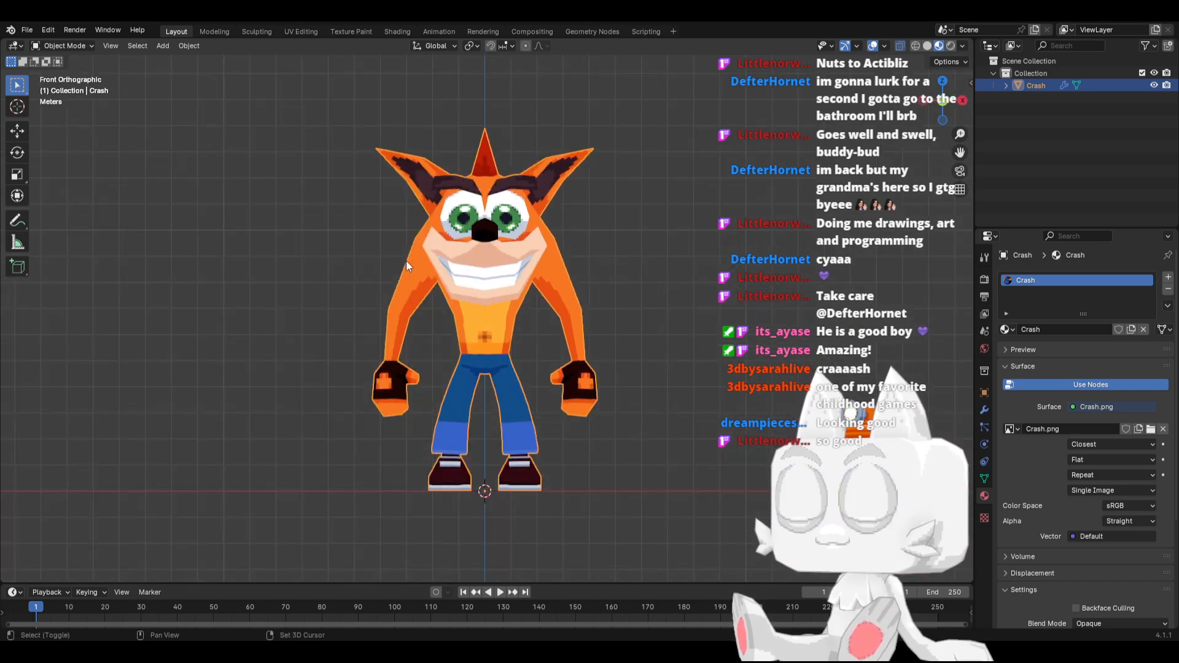
key(shift+a)
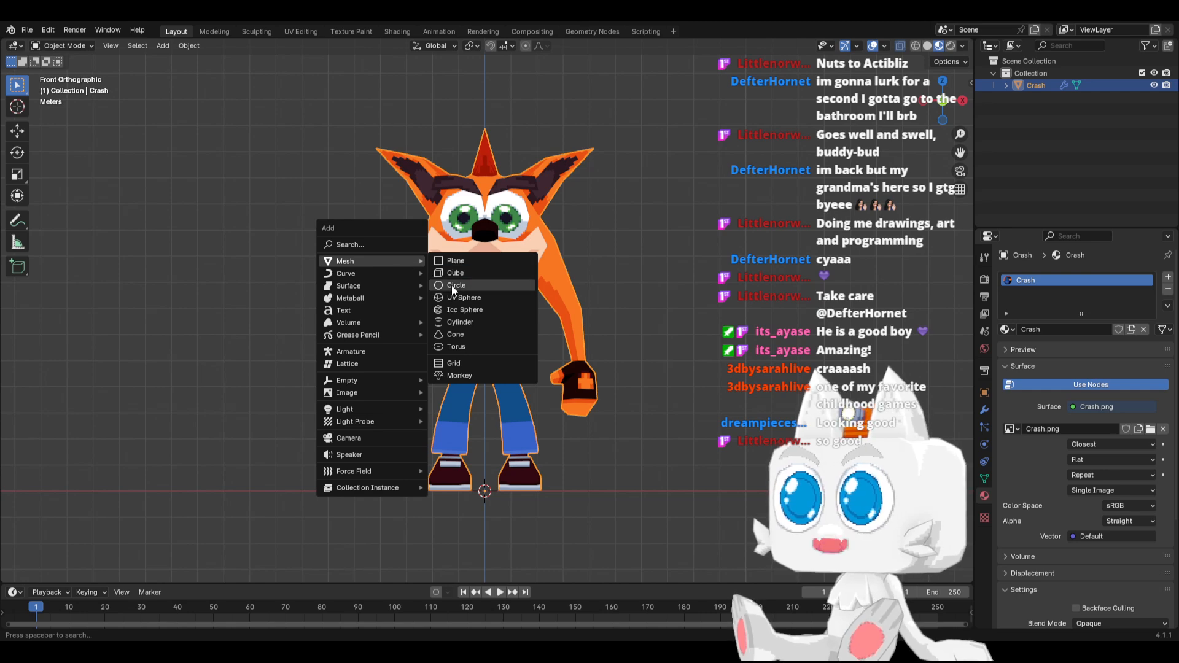
click(361, 349)
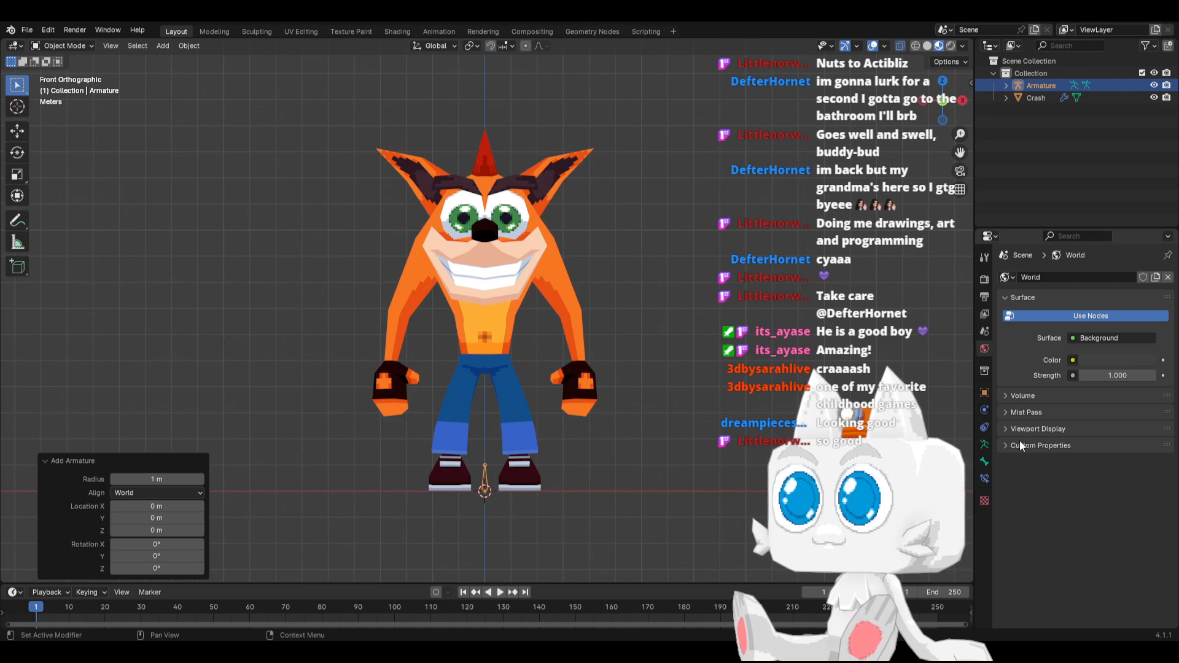
Set the armature's bones to display as B-Bone
click(982, 447)
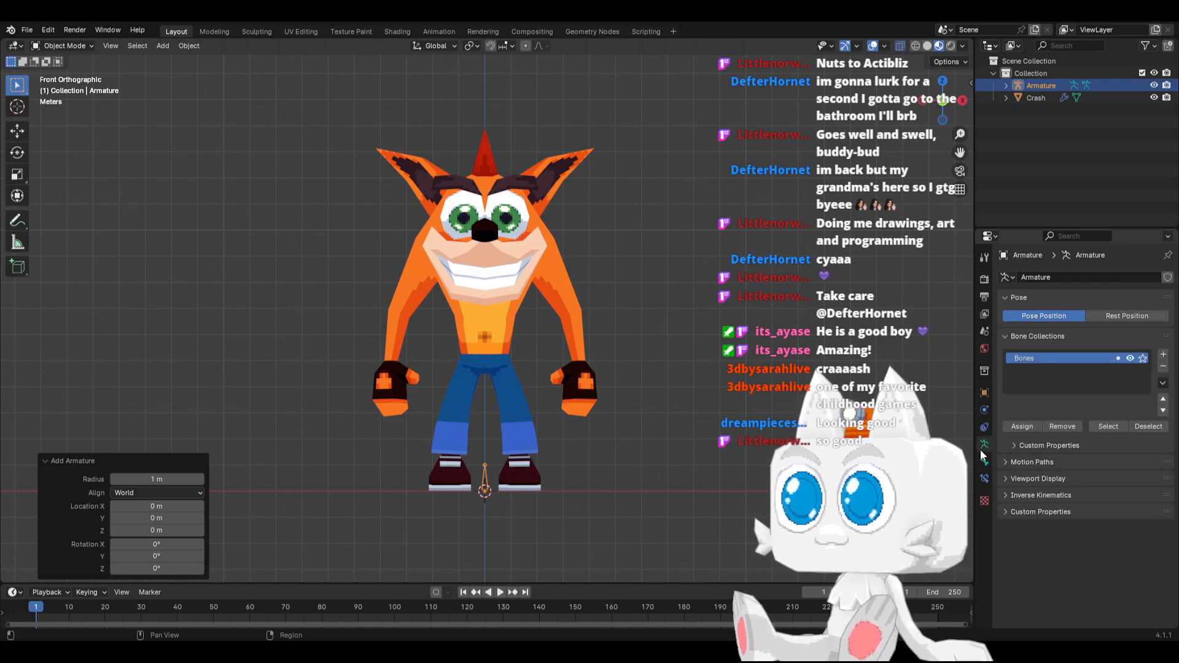
click(1004, 478)
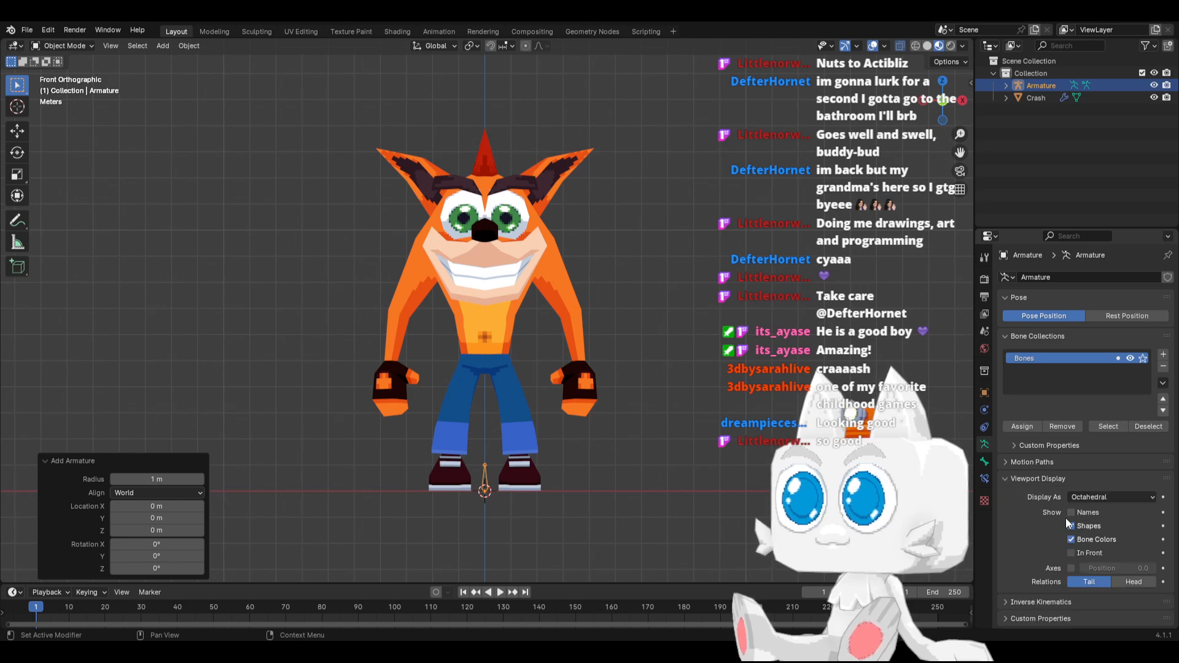
click(1088, 496)
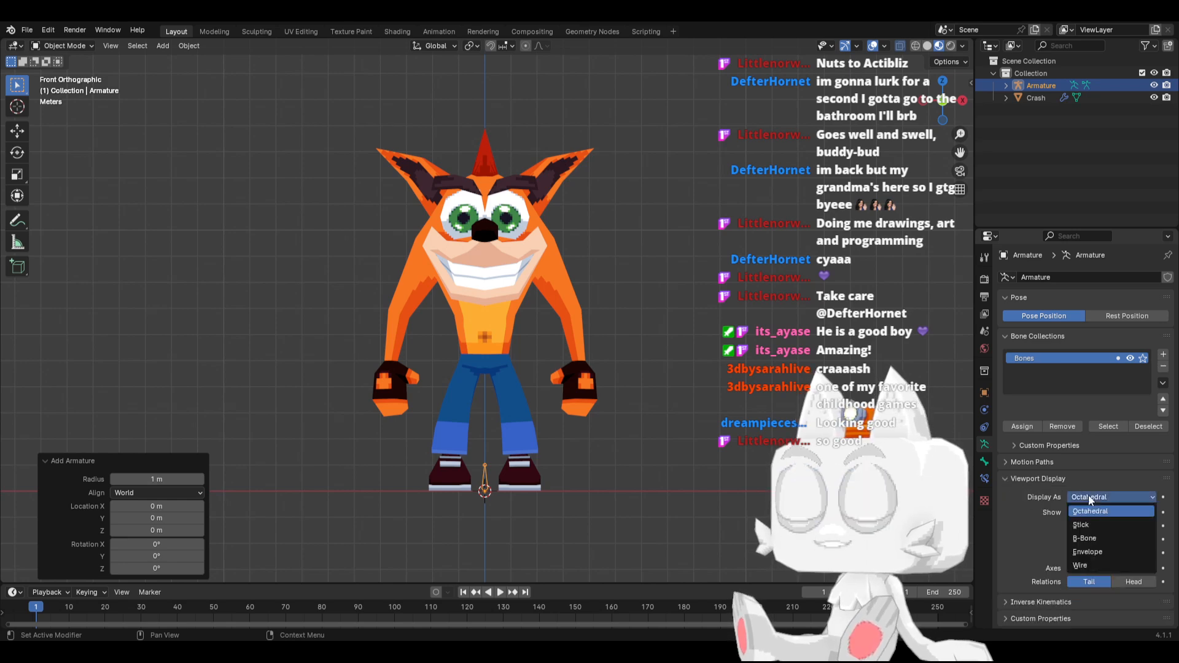
click(1088, 537)
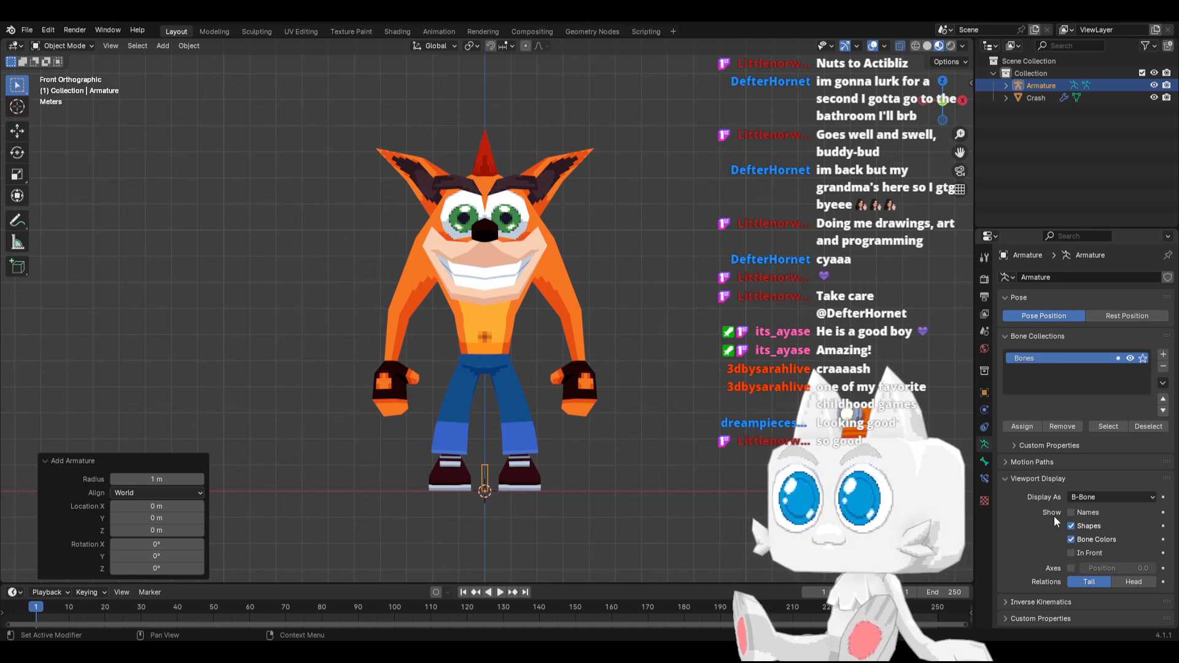
click(1037, 478)
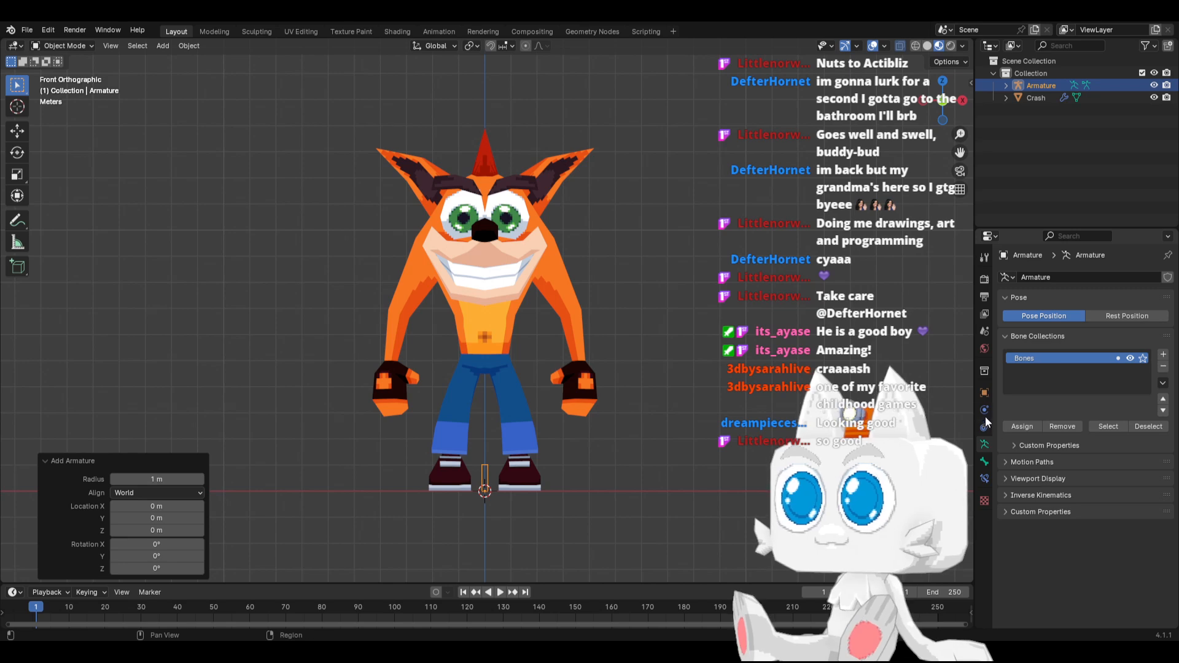
Make the armature object show in front of the model and display as Wire
click(985, 392)
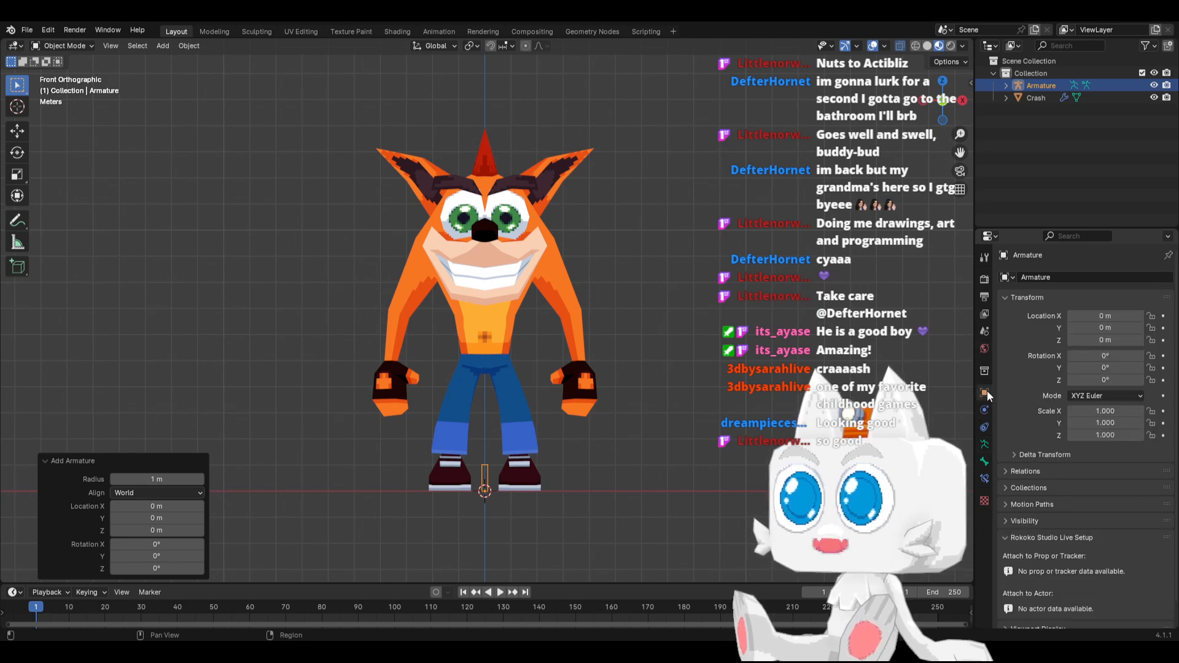
click(1022, 519)
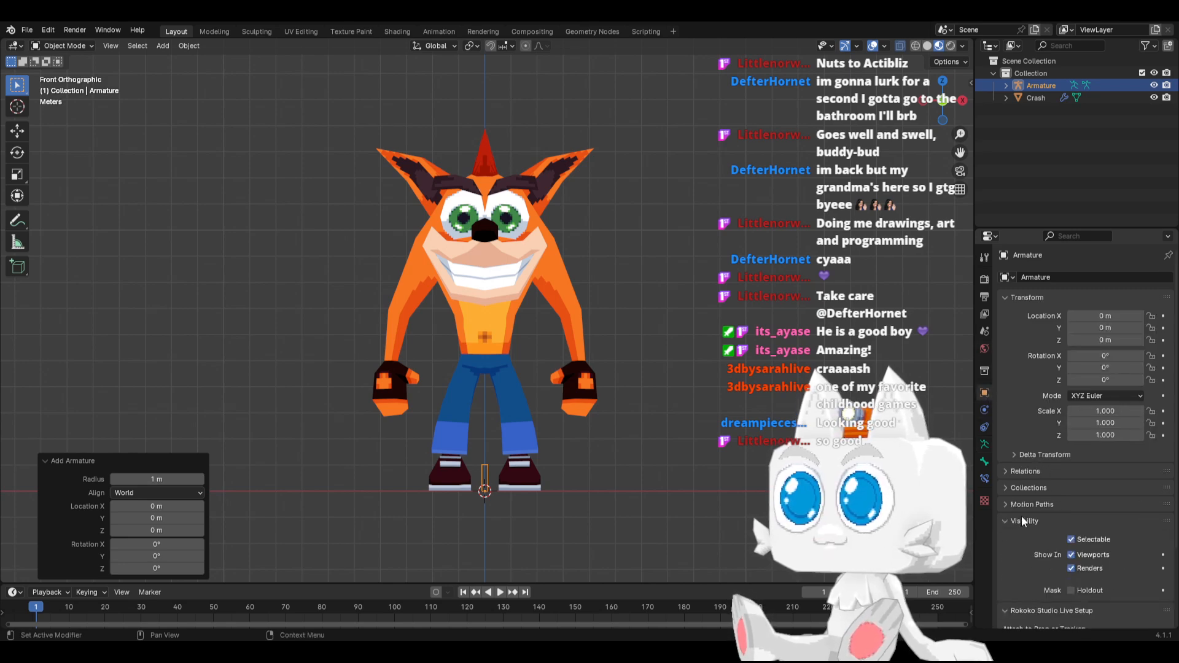
click(1022, 517)
scroll(1030, 516, down, 1)
click(1030, 514)
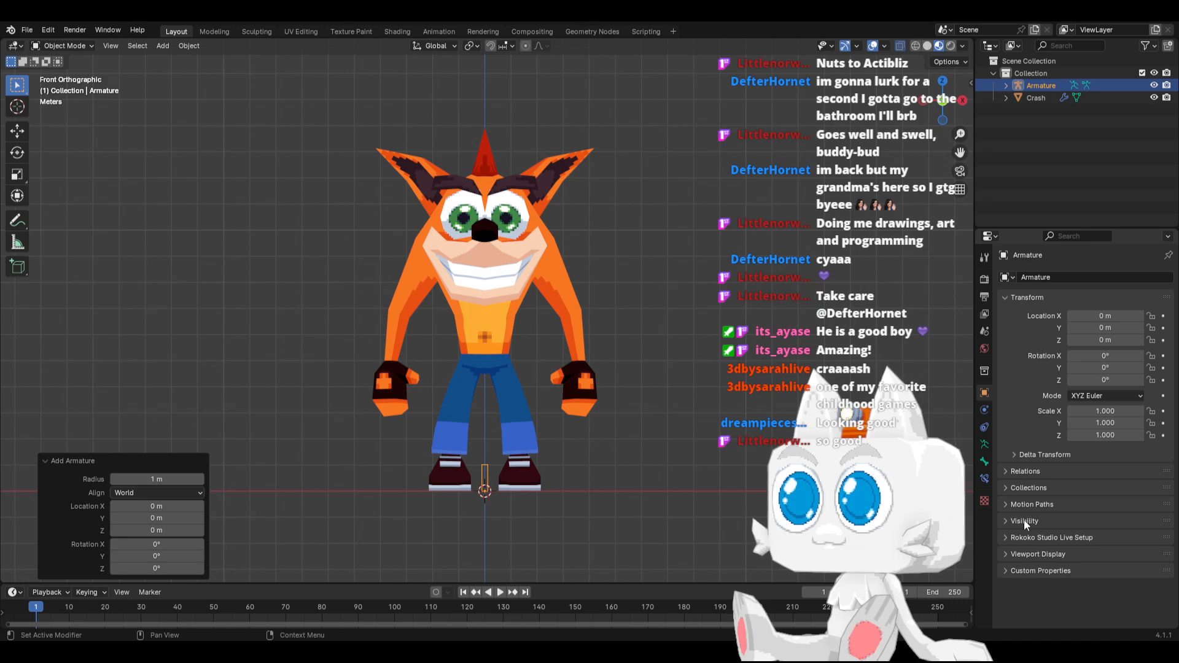
click(1038, 552)
scroll(1042, 551, down, 1)
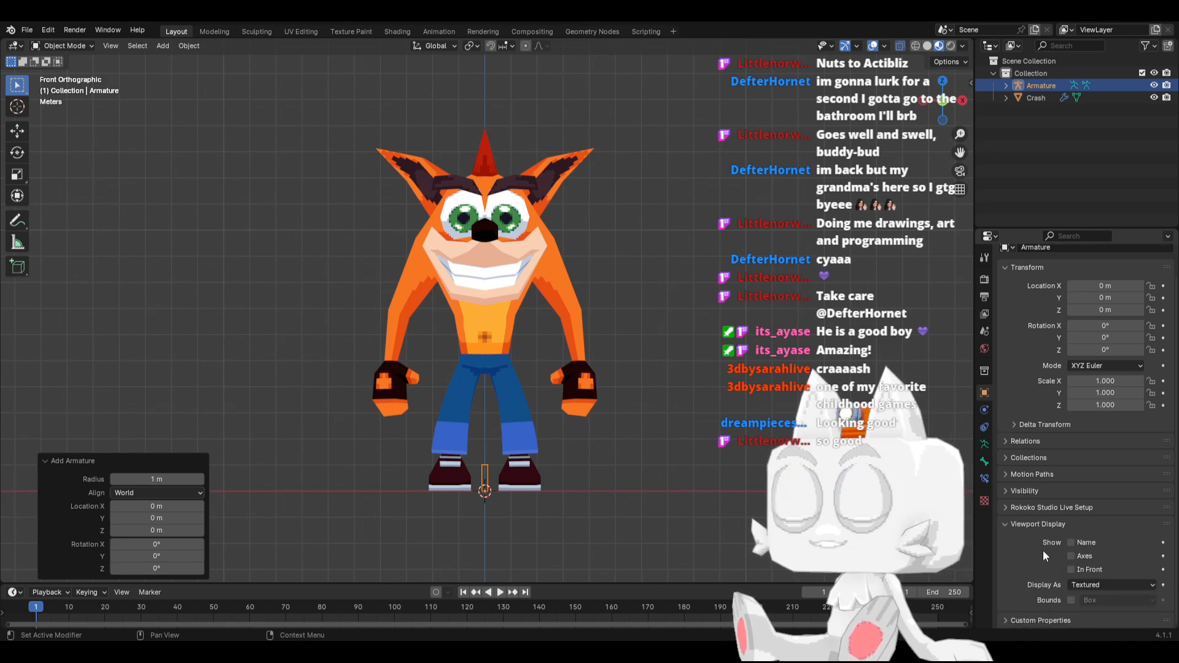
click(1072, 569)
click(1083, 583)
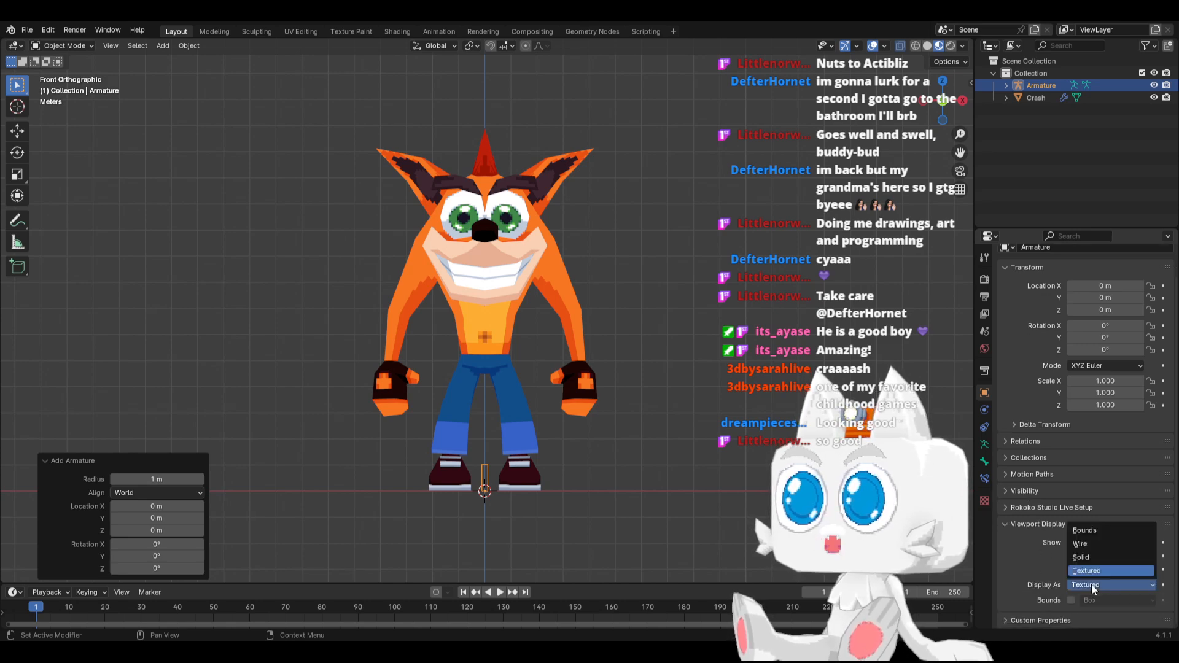
click(1098, 542)
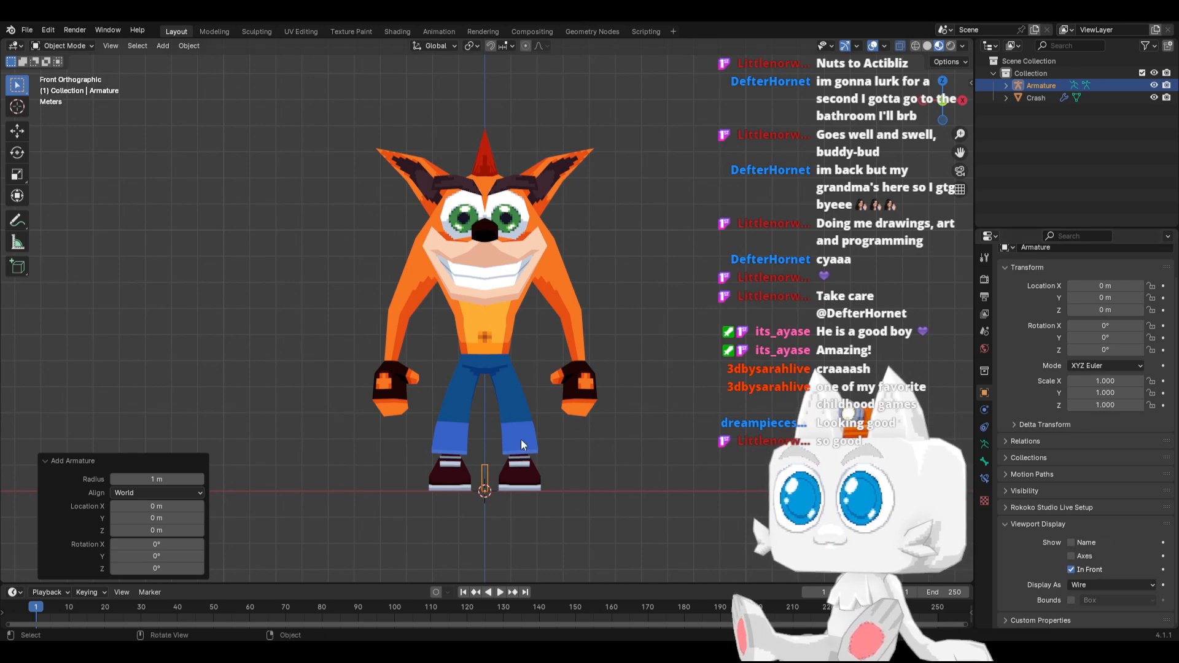
Save Crash1.blend in armature Edit Mode and scale the bone's B-Bone display size about 44.9 times, wider than the feet
key(Tab)
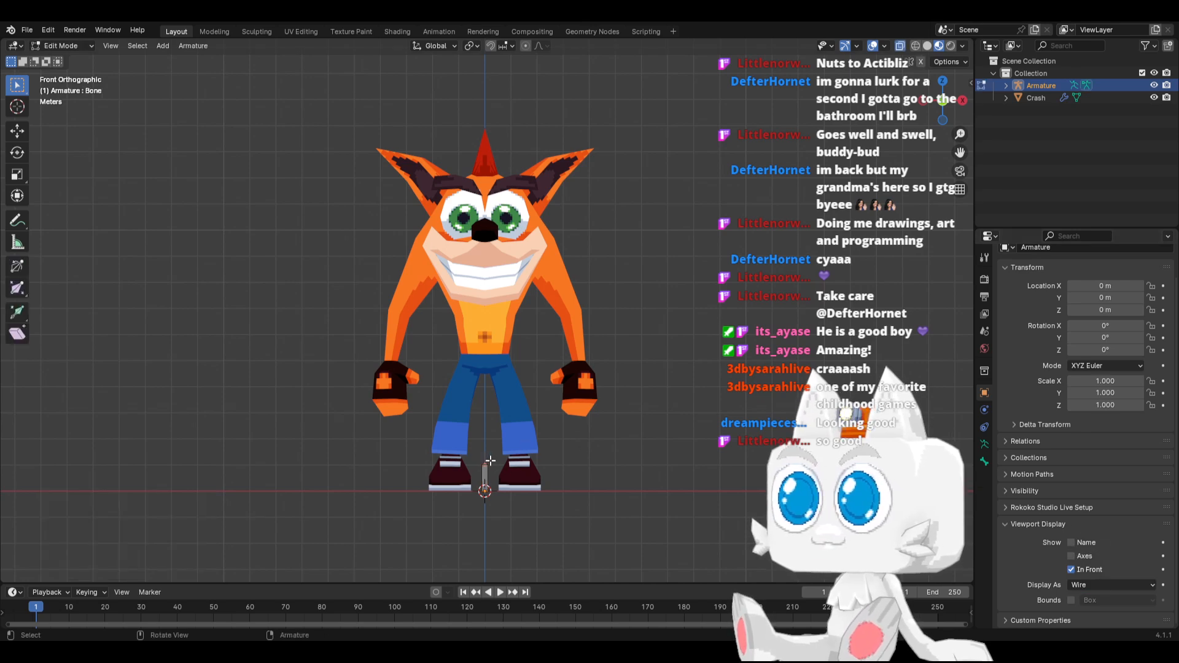
click(484, 465)
key(ctrl+s)
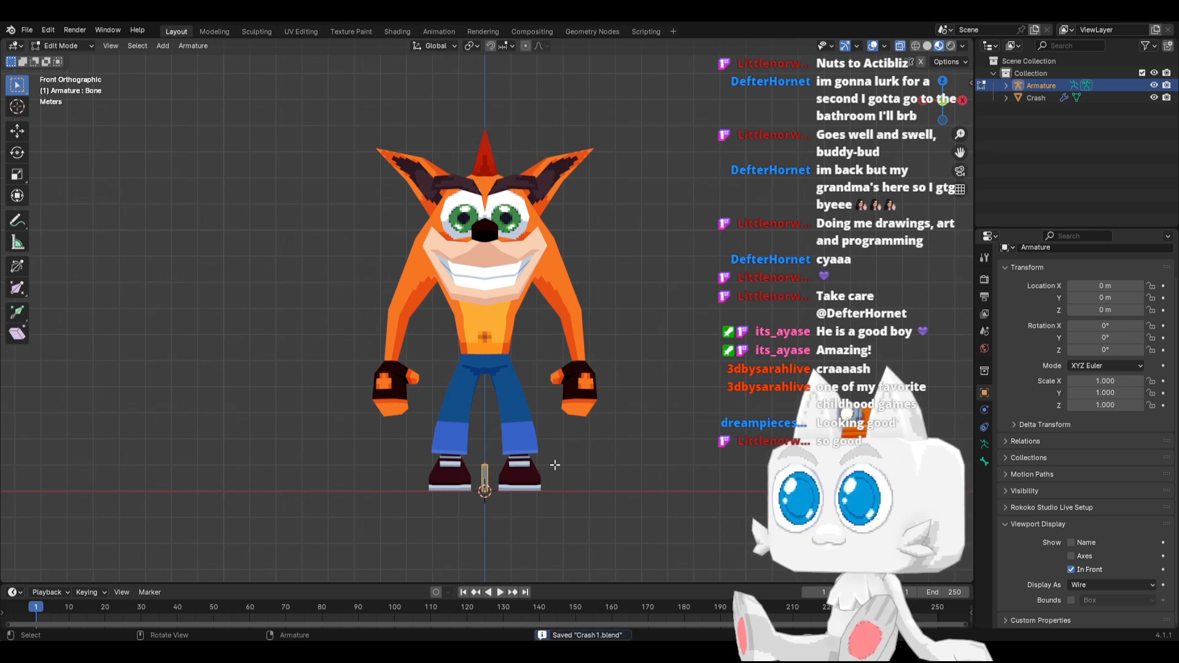
key(ctrl+alt+s)
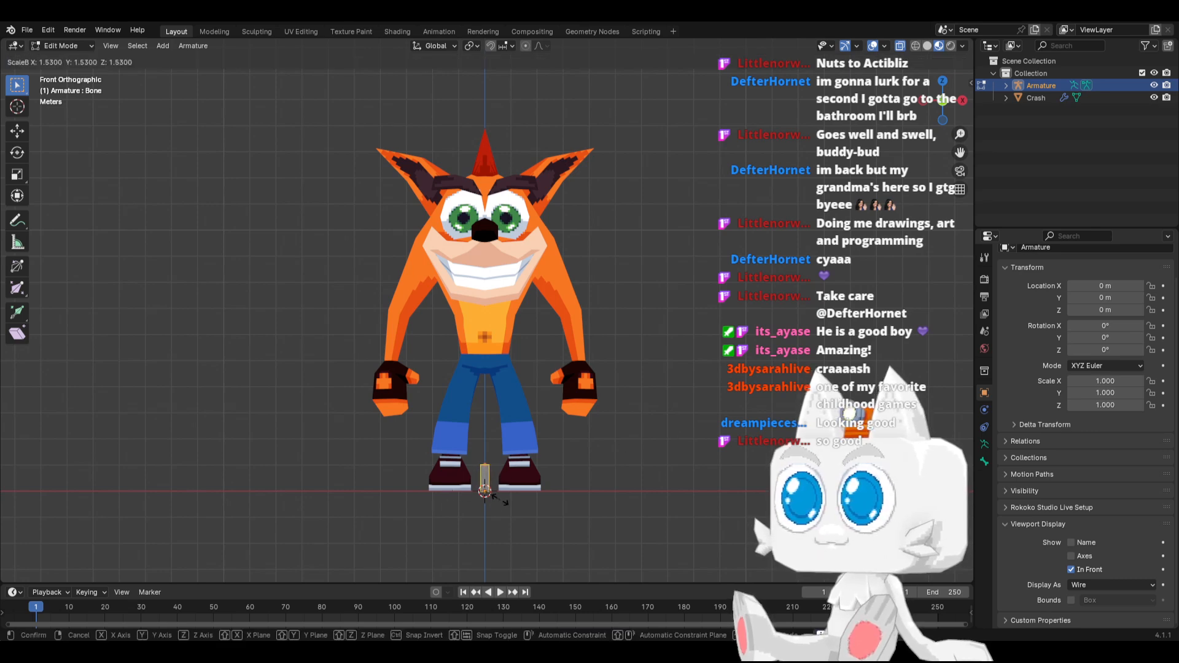
click(21, 417)
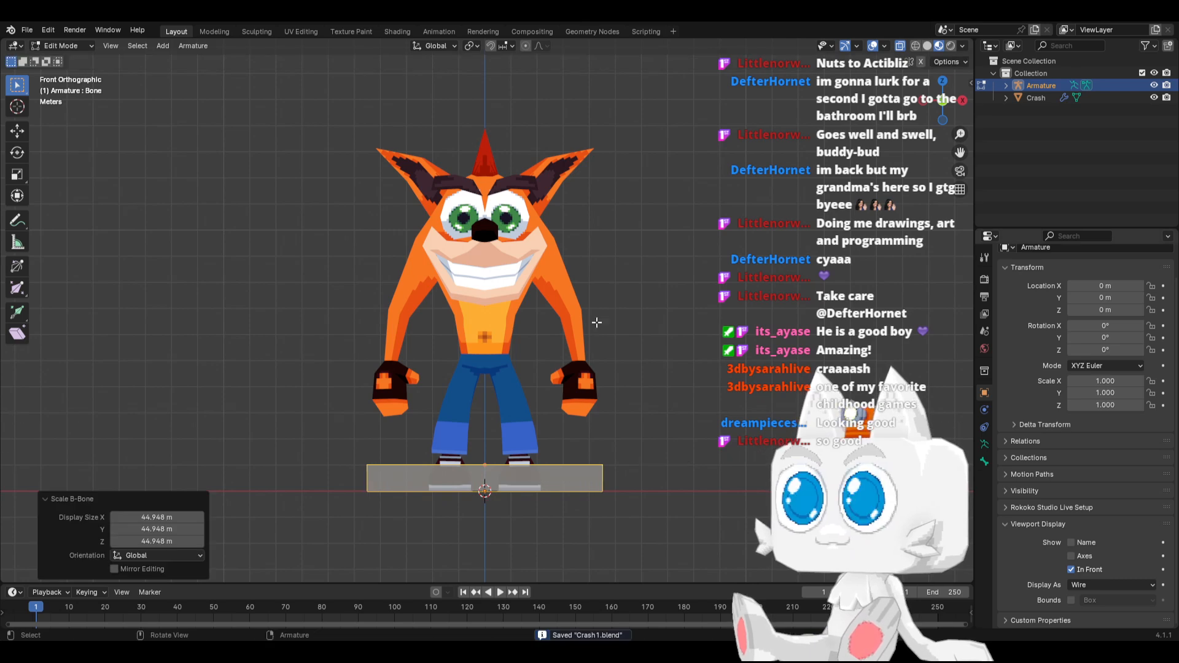
Flatten the wide floor bone by lowering its tip about 0.61 m along Z, and rename the bone as Base
key(g)
key(z)
click(485, 480)
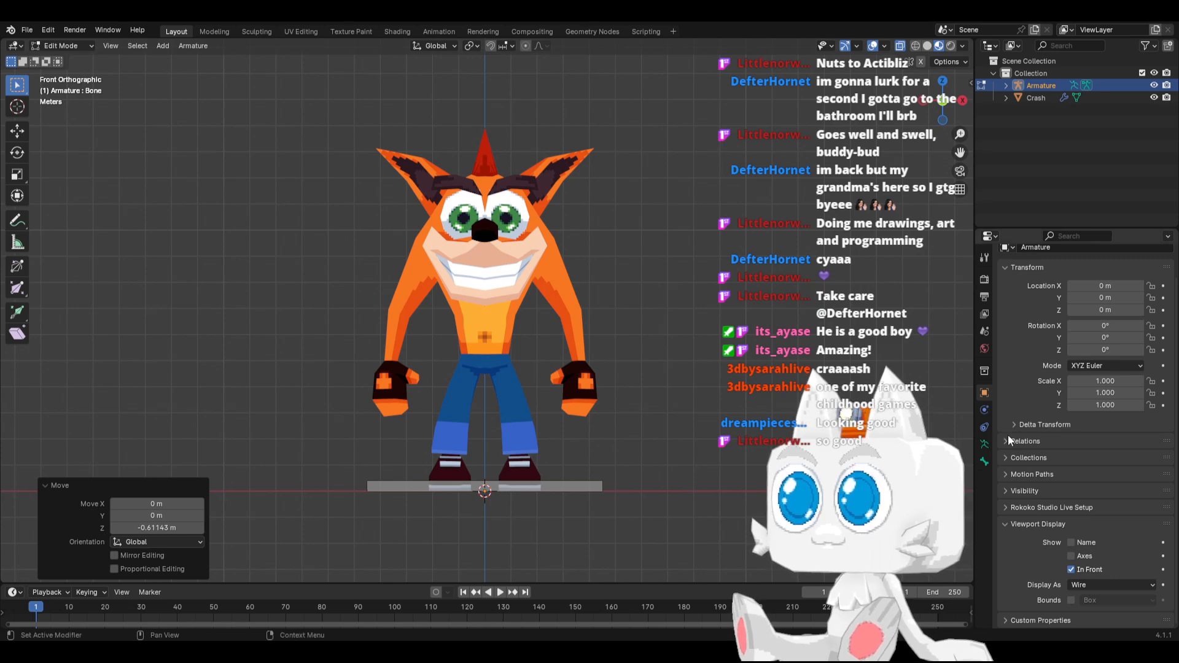
click(985, 459)
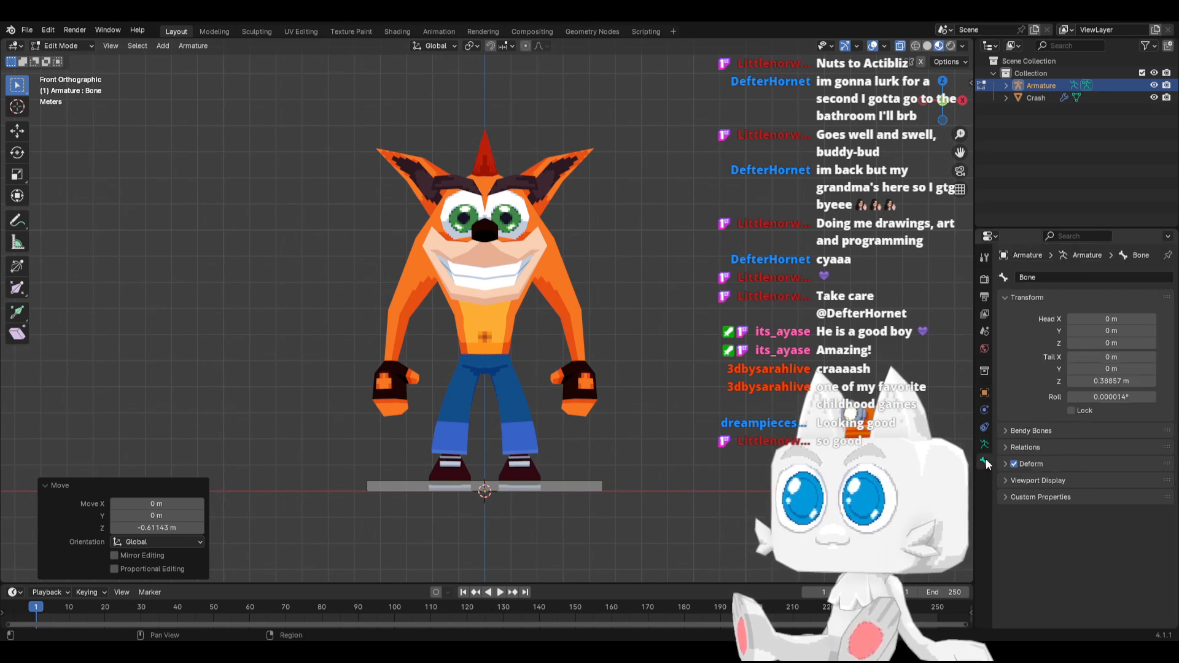
click(1059, 277)
text(Base)
key(Return)
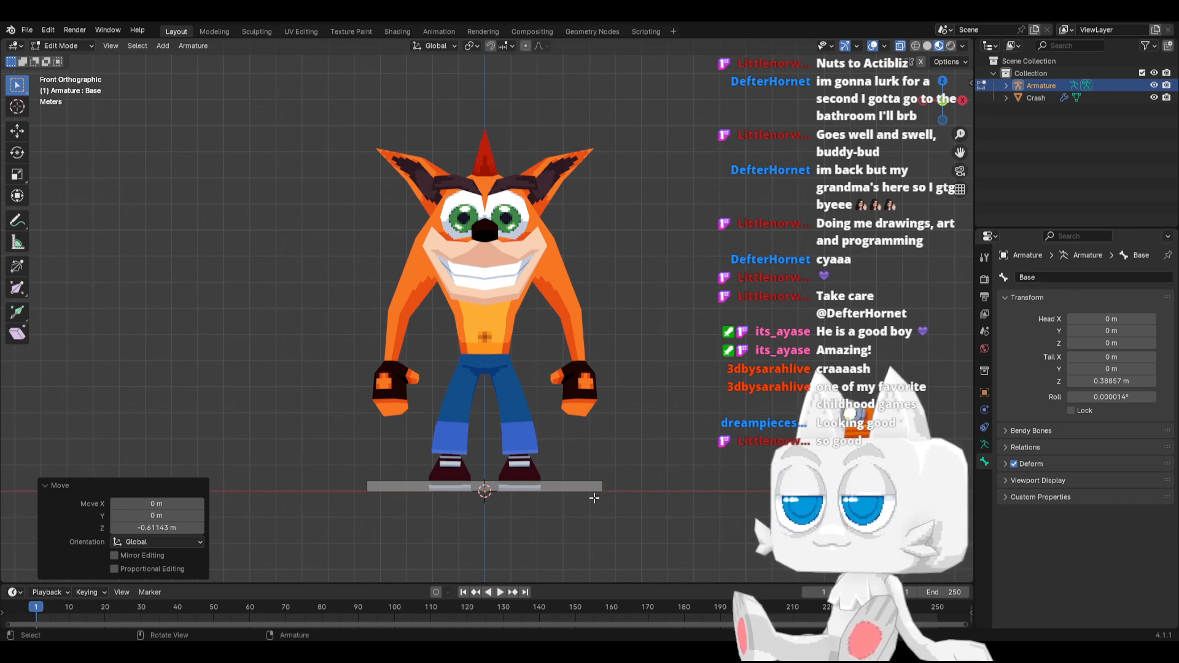
Add a second bone to the armature and raise it about 4.49 m along Z to the model's waist
key(shift+a)
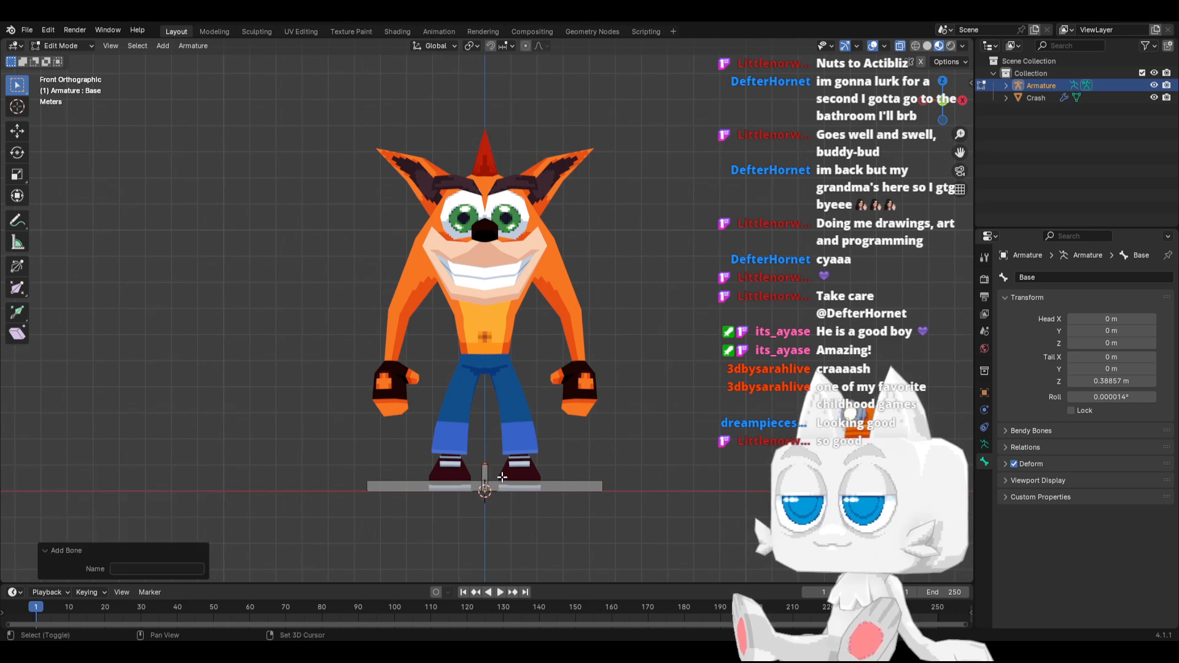
key(g)
key(z)
click(492, 357)
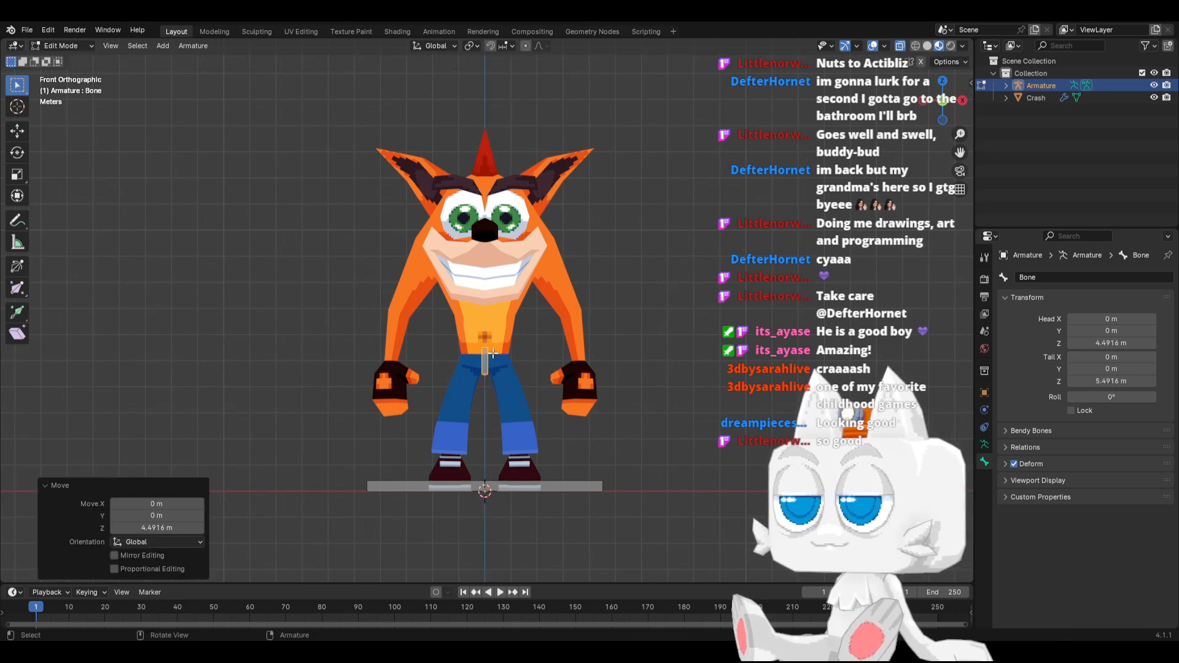
Scale the waist bone's B-Bone display size about 9.95 times and move the bone about 0.34 m along Y towards the back
key(ctrl+alt+s)
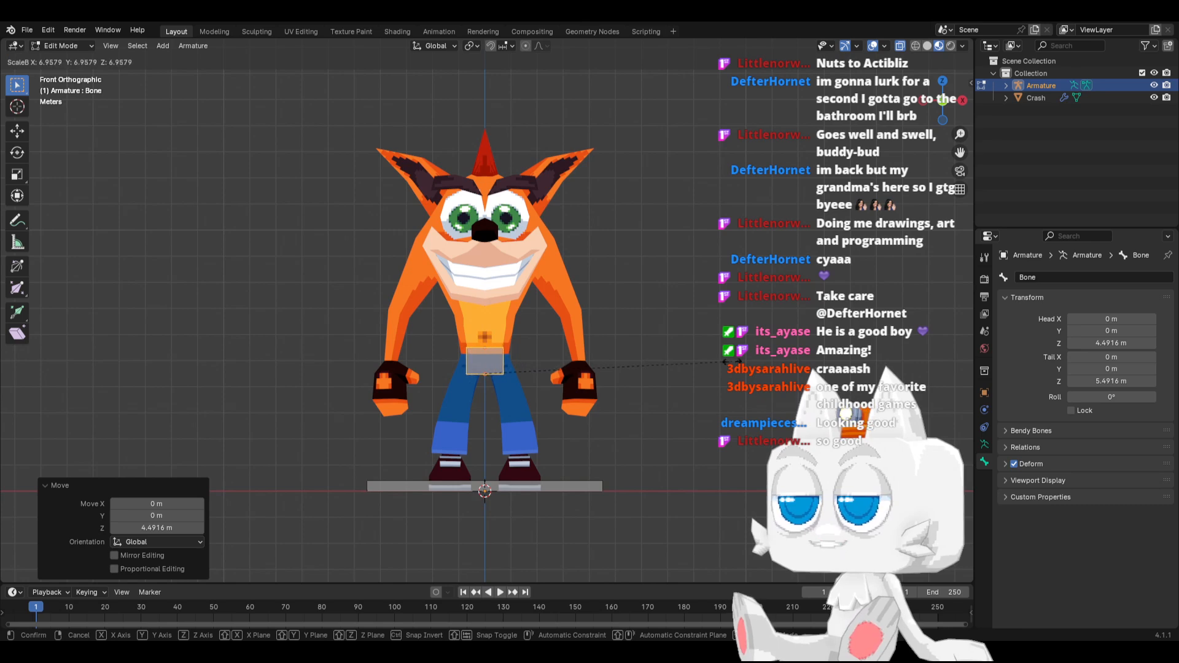
click(504, 358)
scroll(505, 358, up, 2)
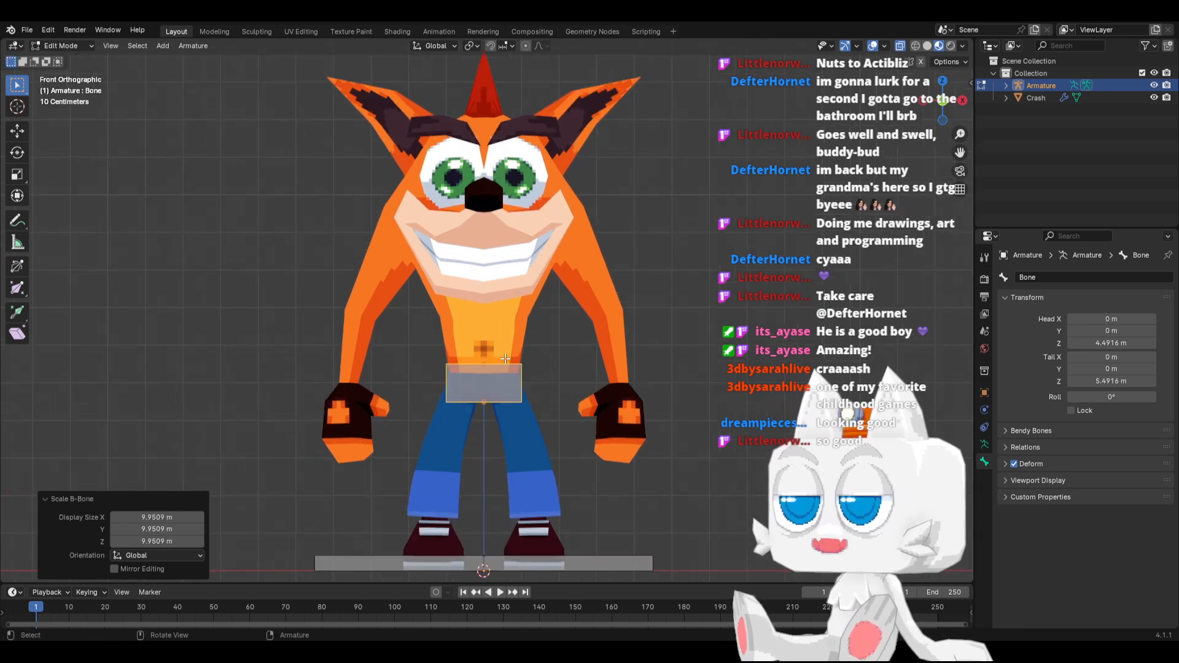
key(KP_3)
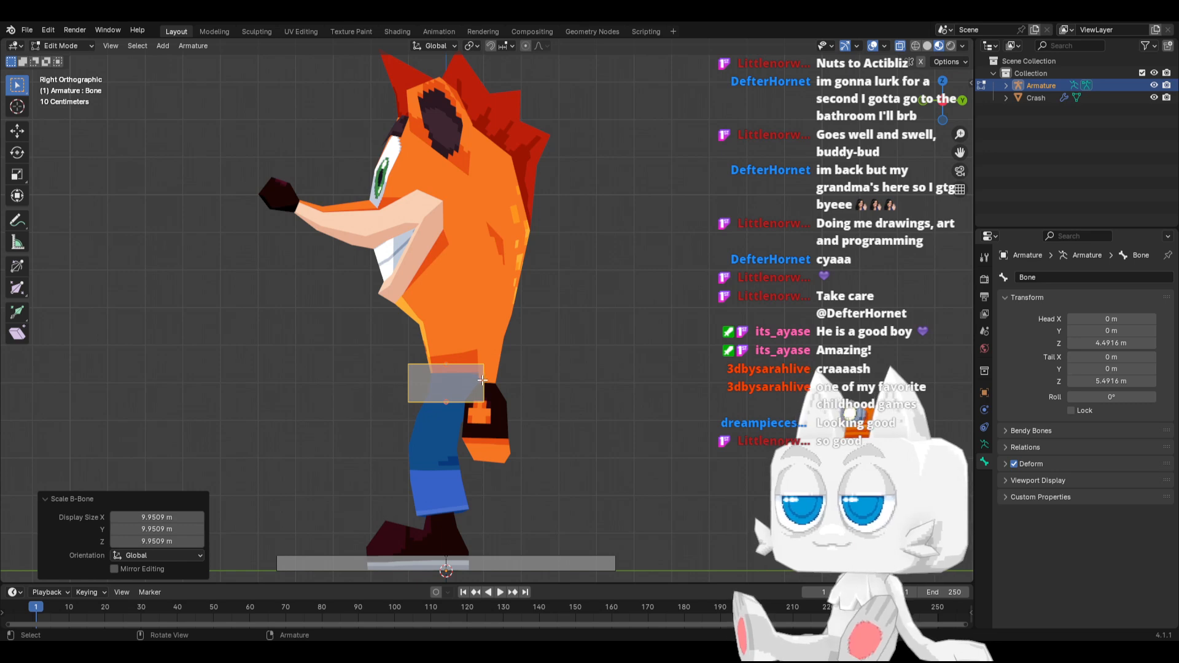
key(g)
key(y)
click(496, 375)
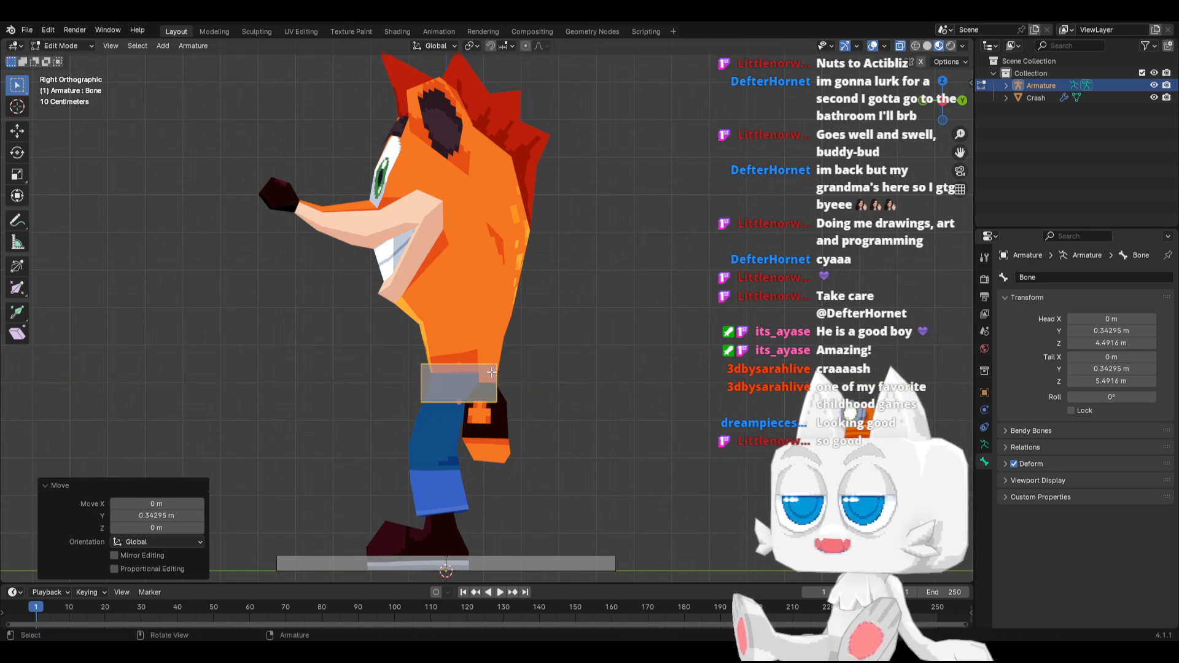
key(KP_1)
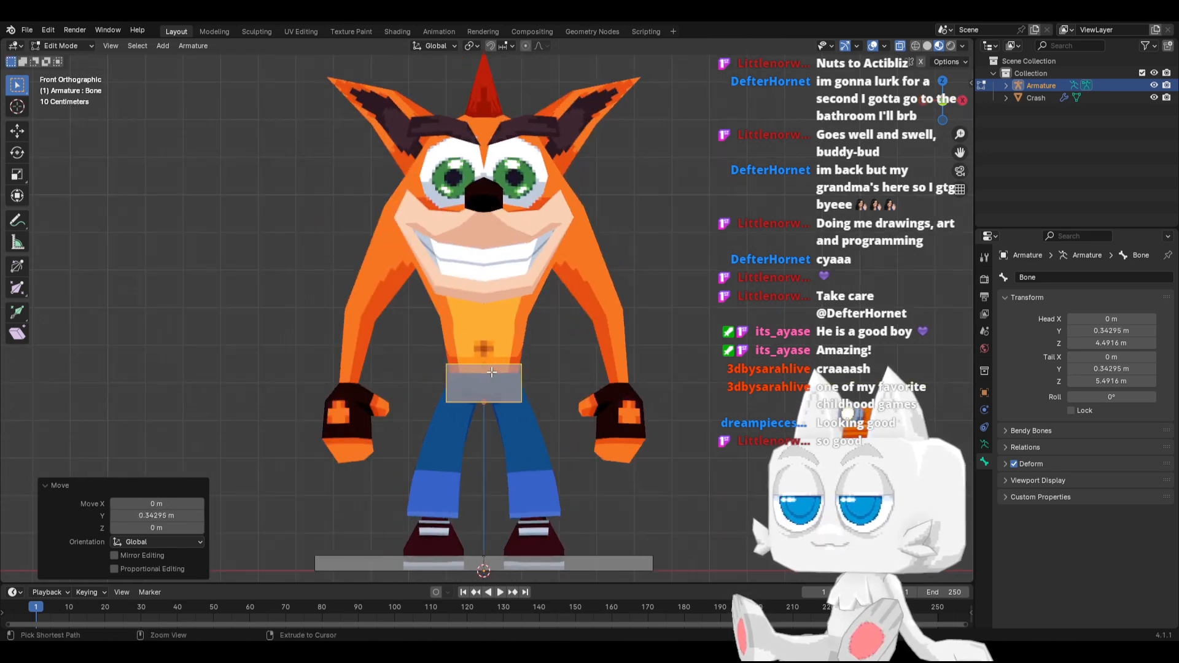
Slightly enlarge the waist bone's display size and extrude two bones upward from its tip, about 1.88 m to mid-torso and onward to the forehead
key(s)
click(497, 369)
click(484, 365)
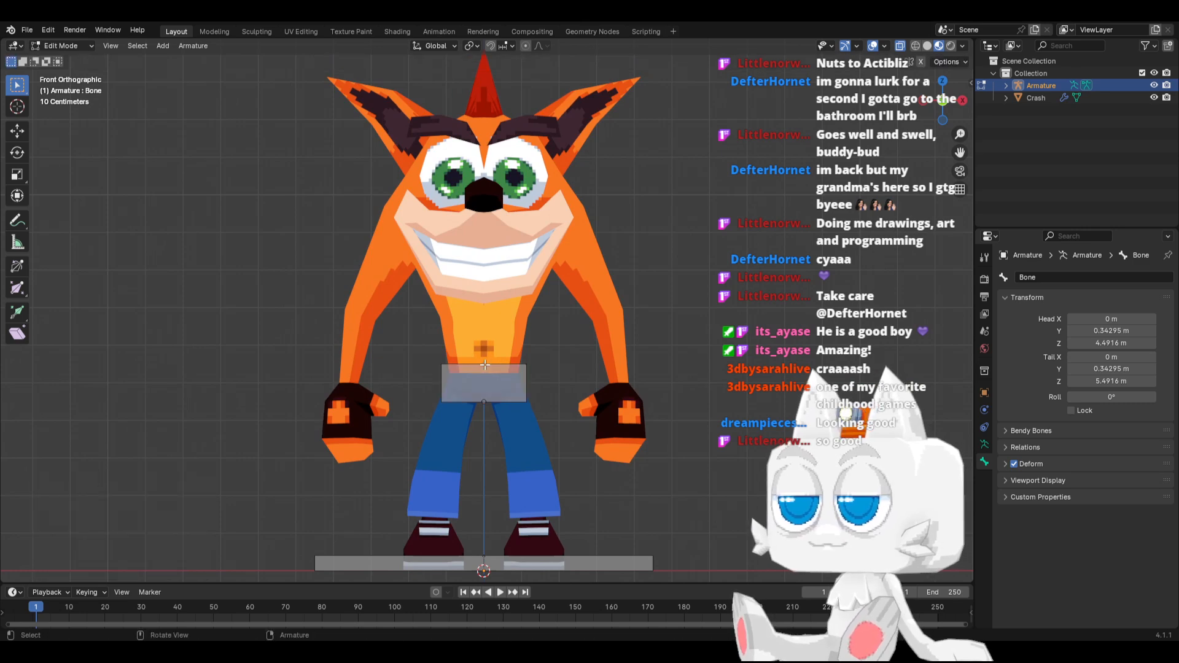
key(KP_3)
key(e)
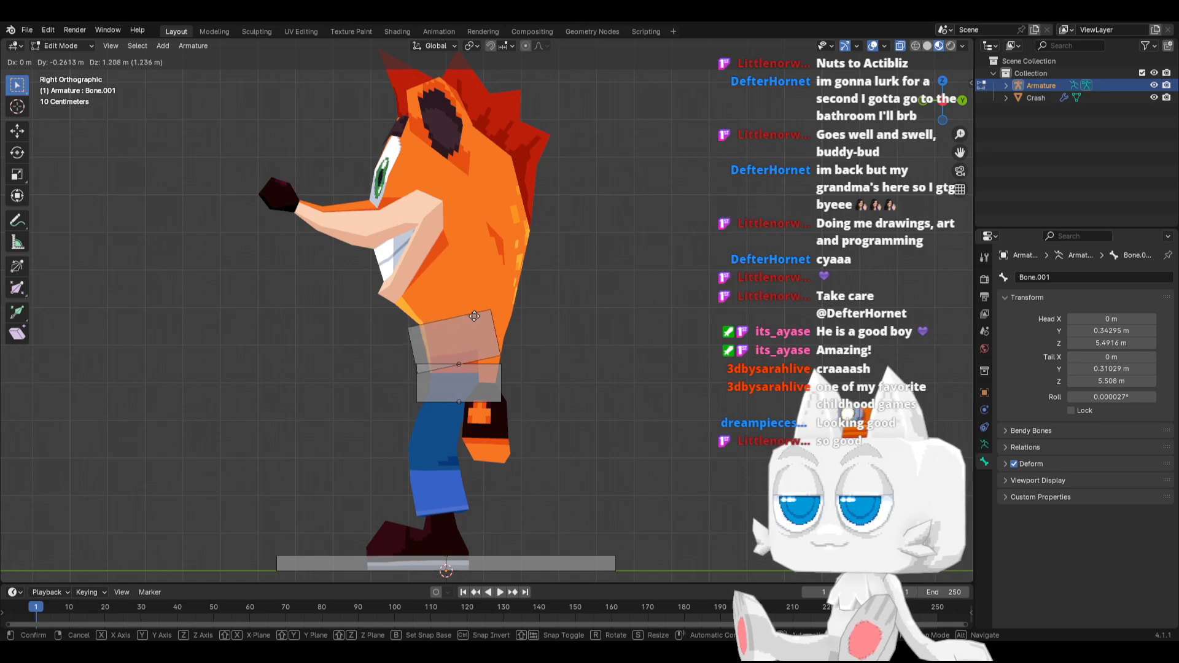
click(453, 293)
key(e)
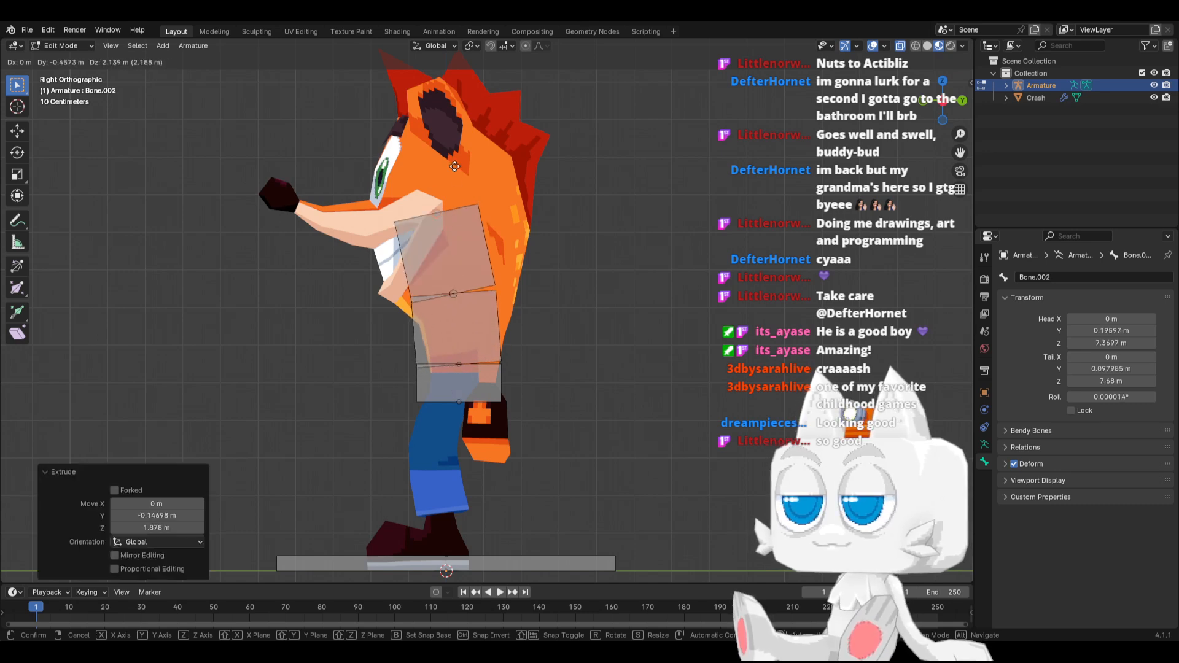
click(445, 94)
Scale the lower torso bone's B-Bone display by about 0.42 and move the upper bone's tip about 0.10 m along Y and 0.18 m along Z
click(491, 309)
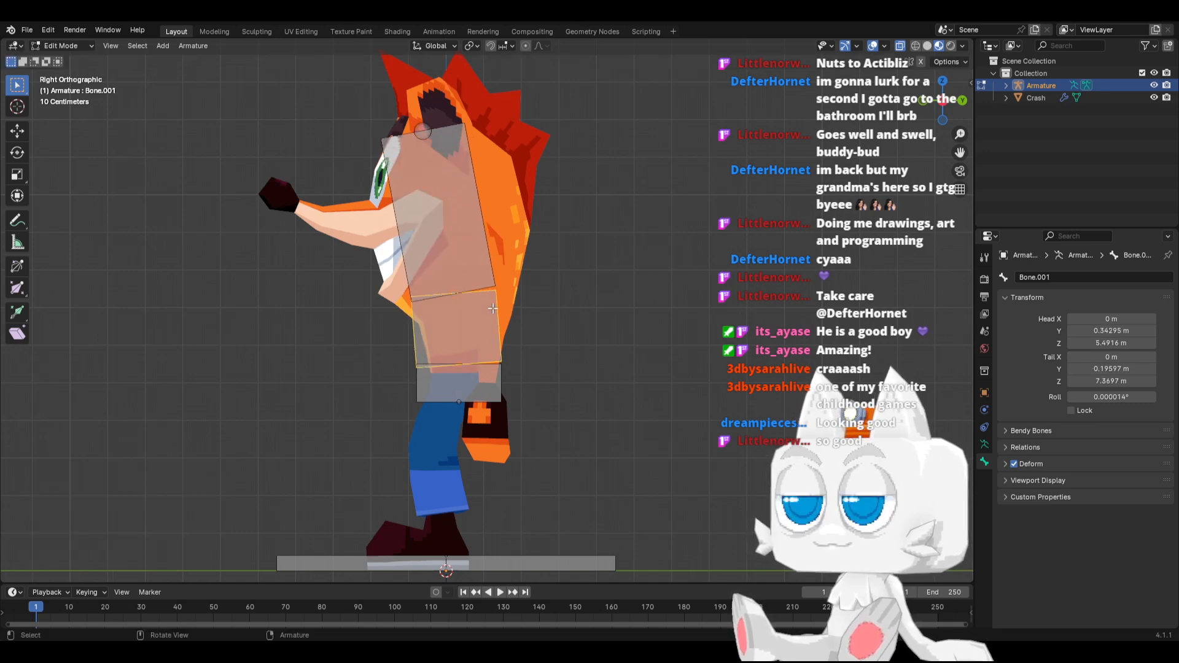
key(ctrl+alt+s)
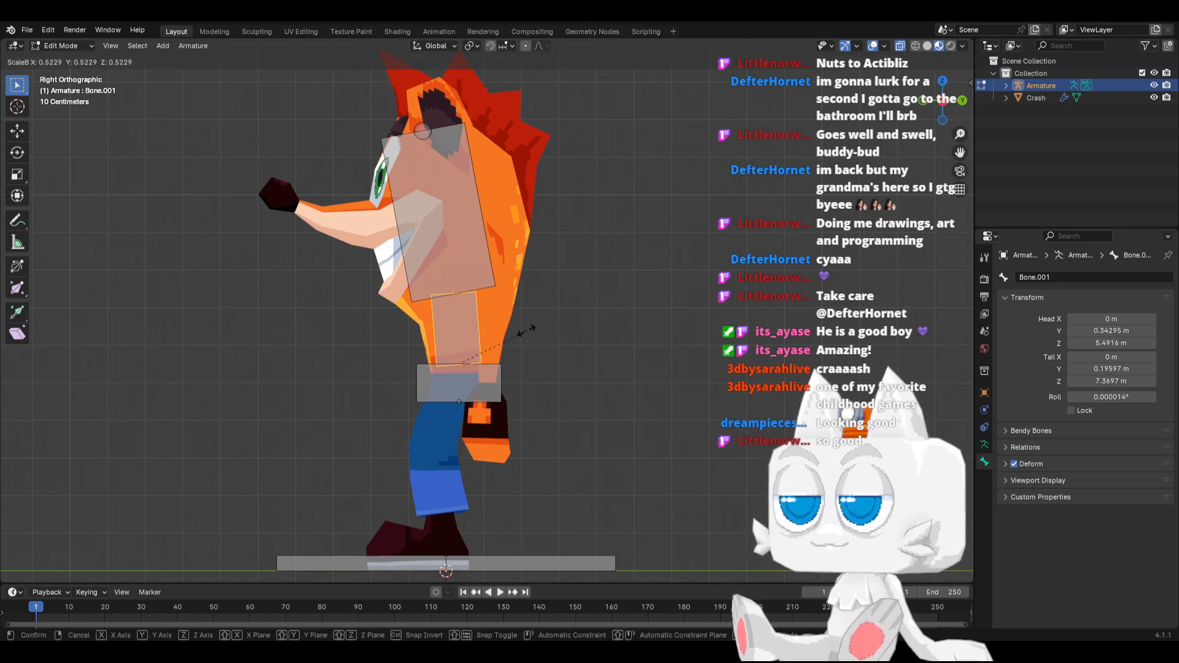
click(469, 291)
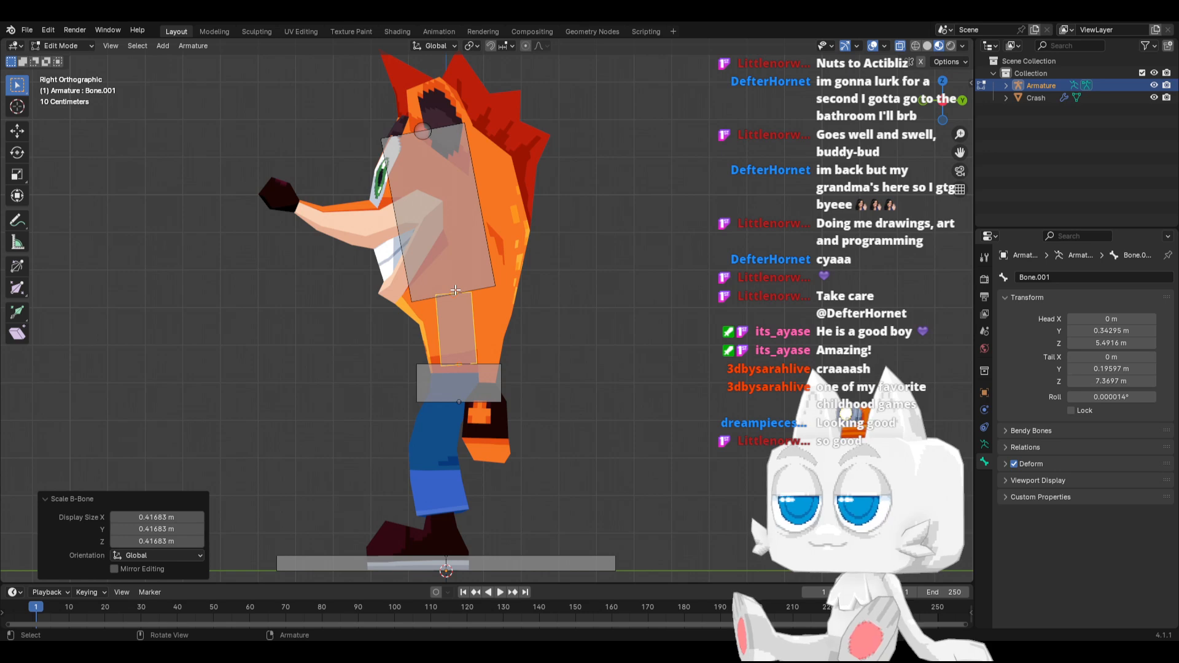
click(422, 131)
key(g)
click(432, 125)
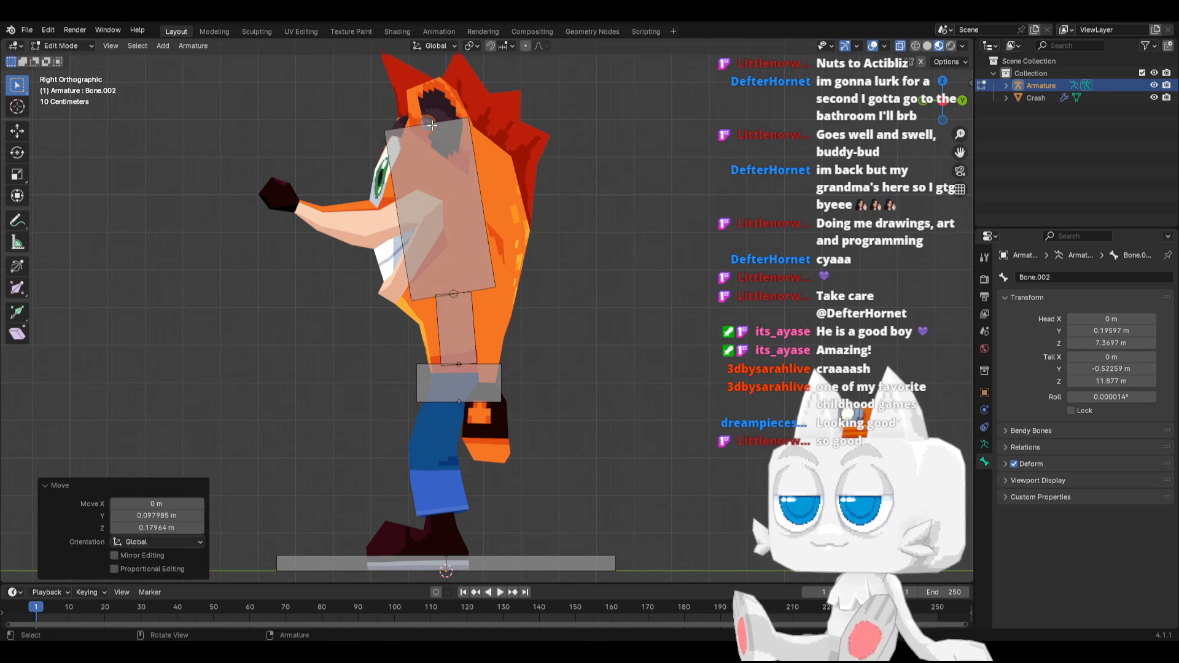
Rename the waist bone as Hips
click(469, 311)
click(501, 370)
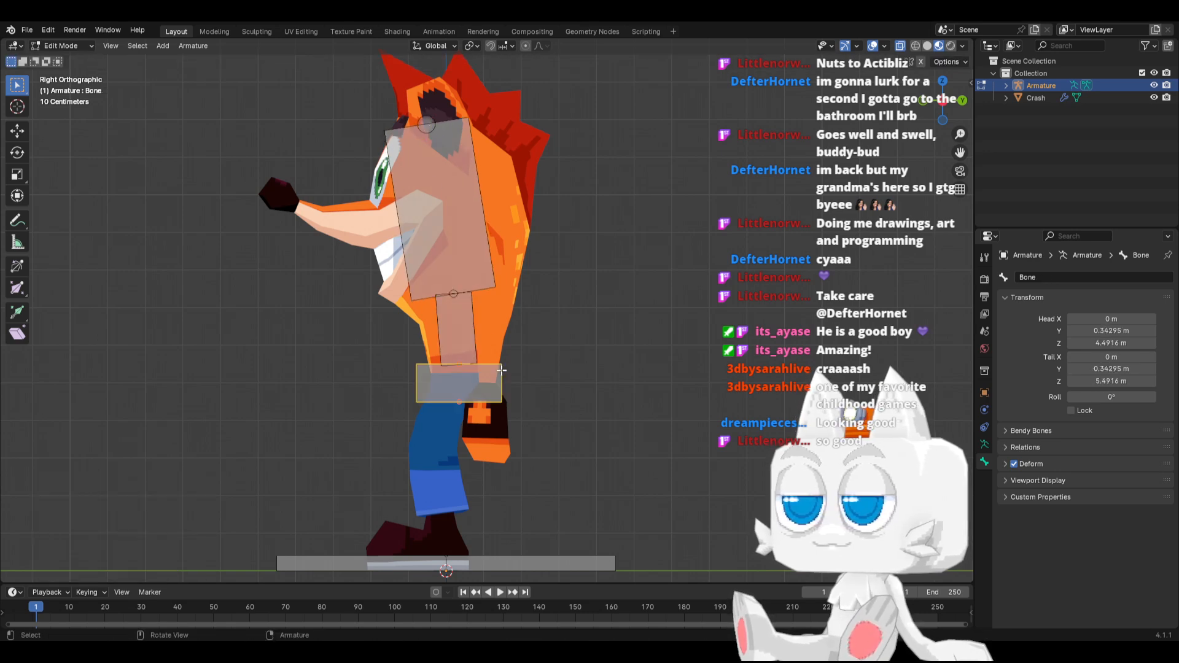
click(1067, 280)
text(H)
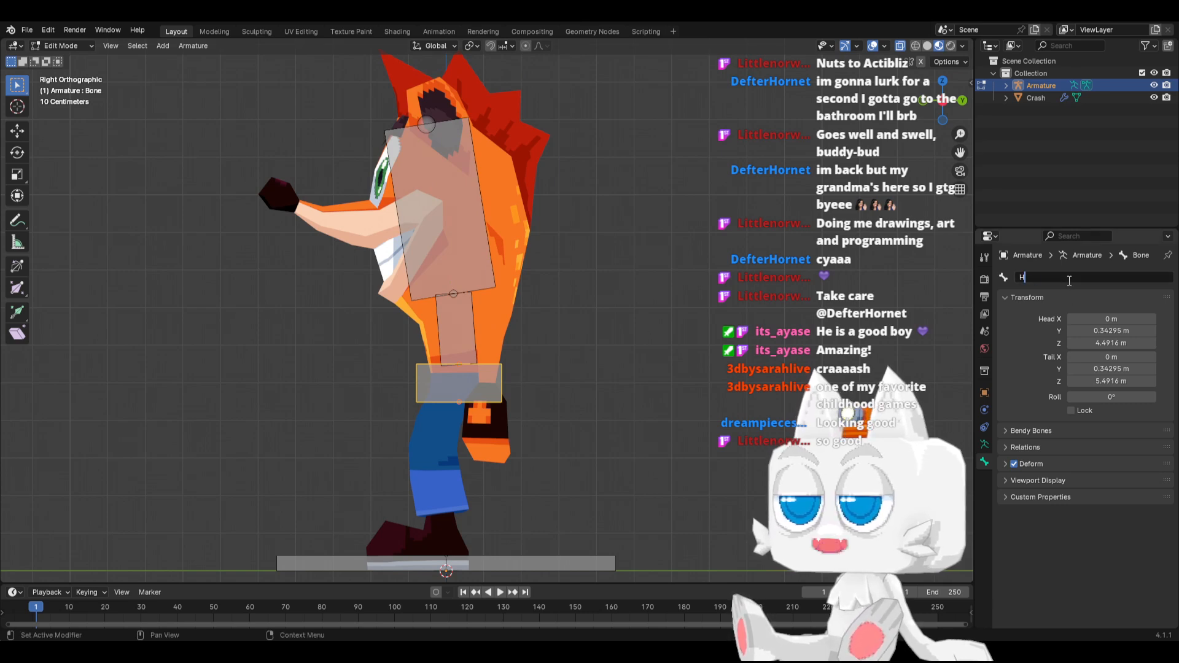
text(ips)
key(Return)
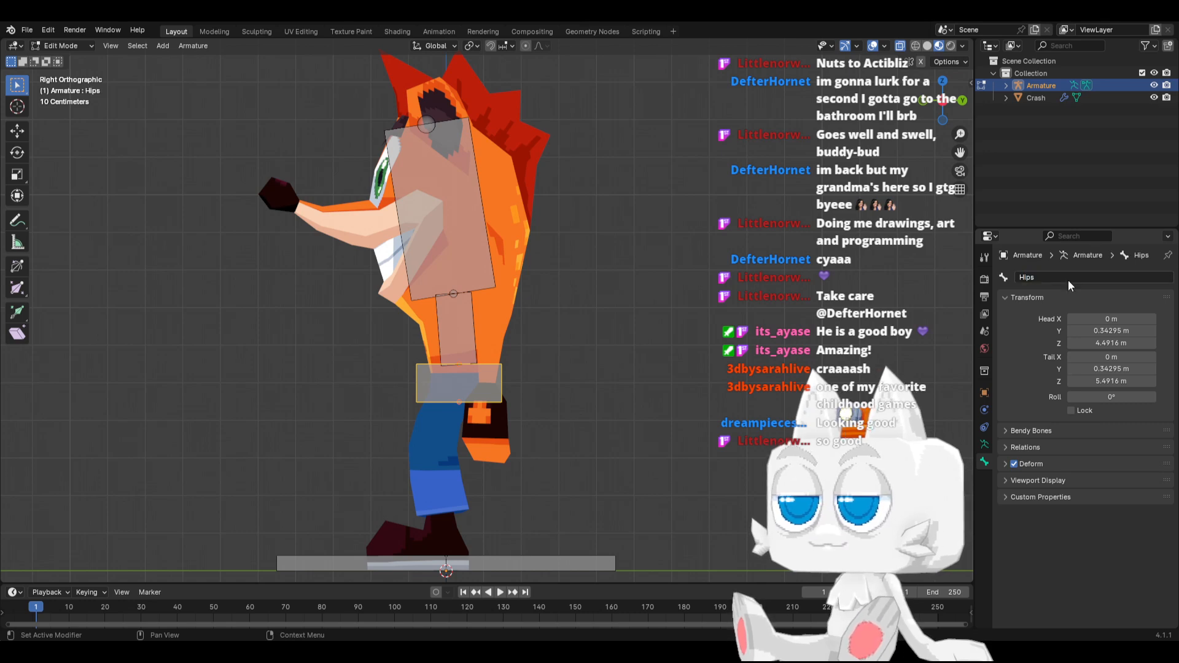
Rename the narrow bone above Hips as Spine and the large upper torso bone as Chest
click(477, 322)
click(1067, 277)
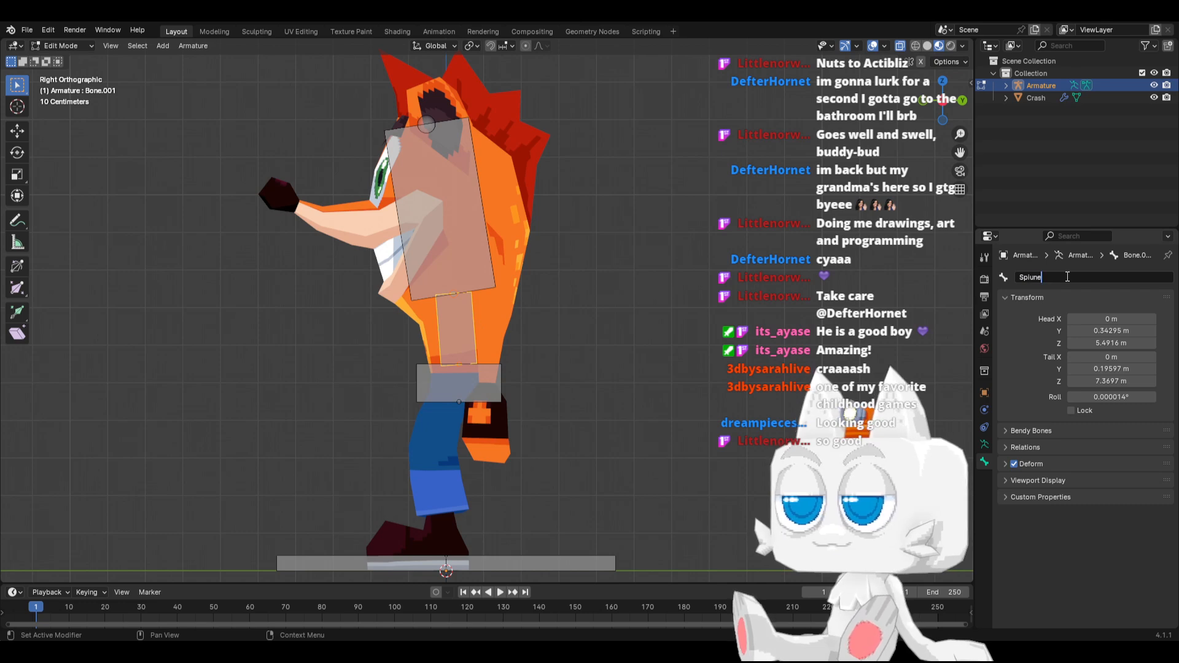
text(Spine)
key(Return)
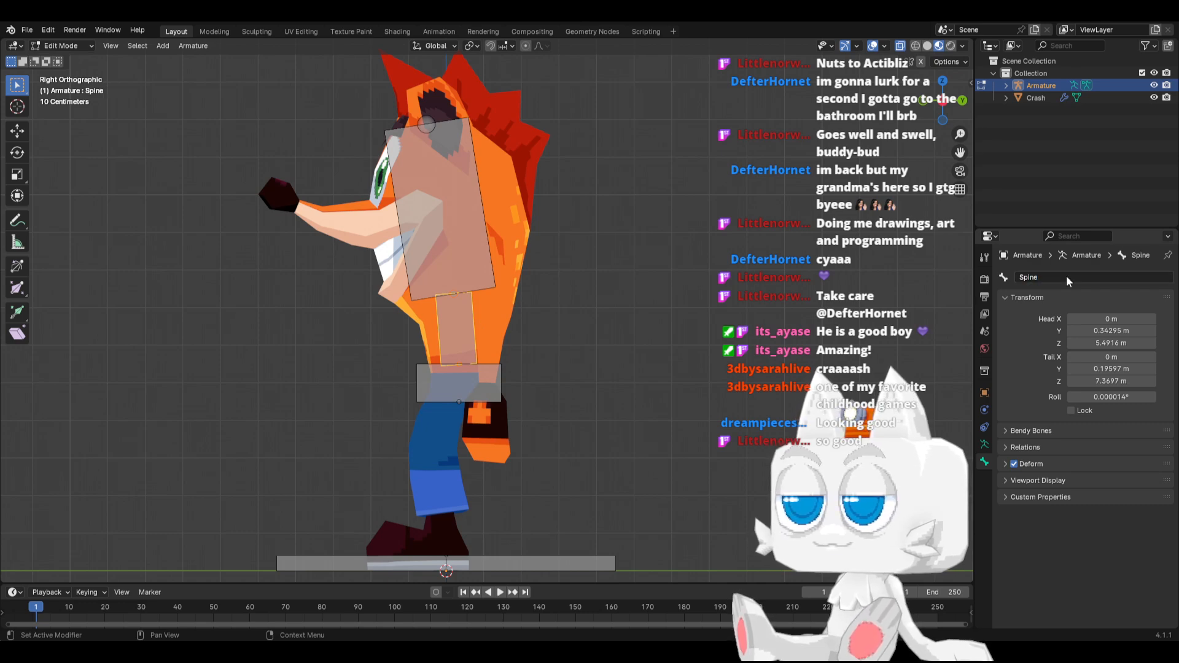
click(478, 230)
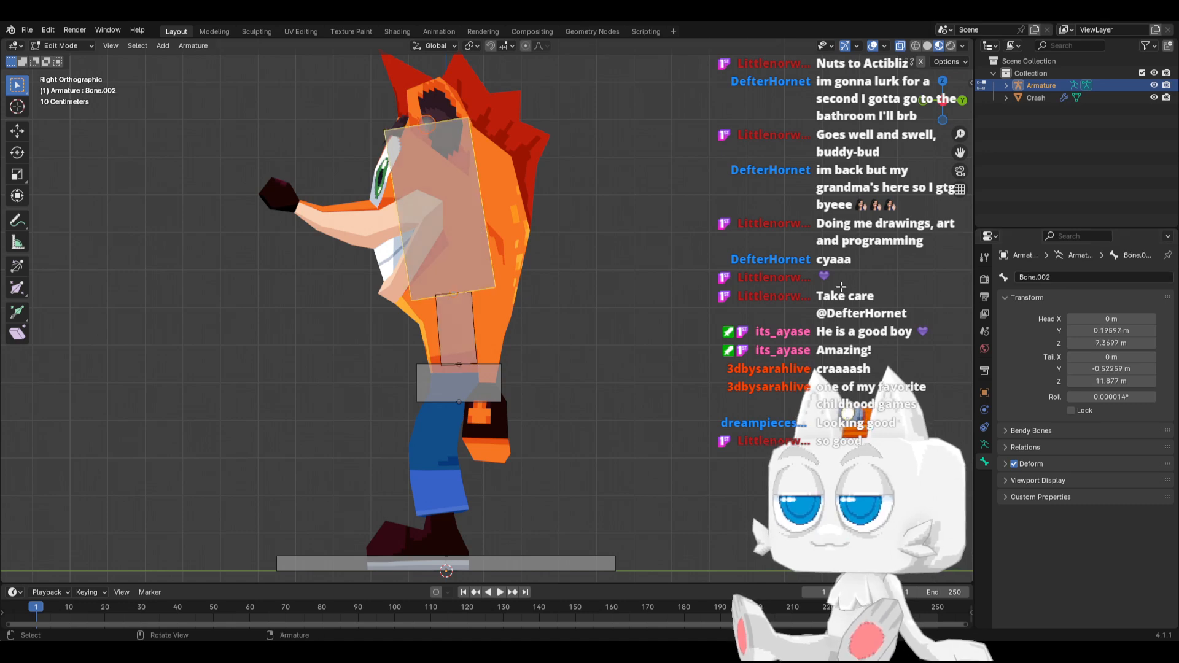
click(1061, 277)
text(Chest)
key(Return)
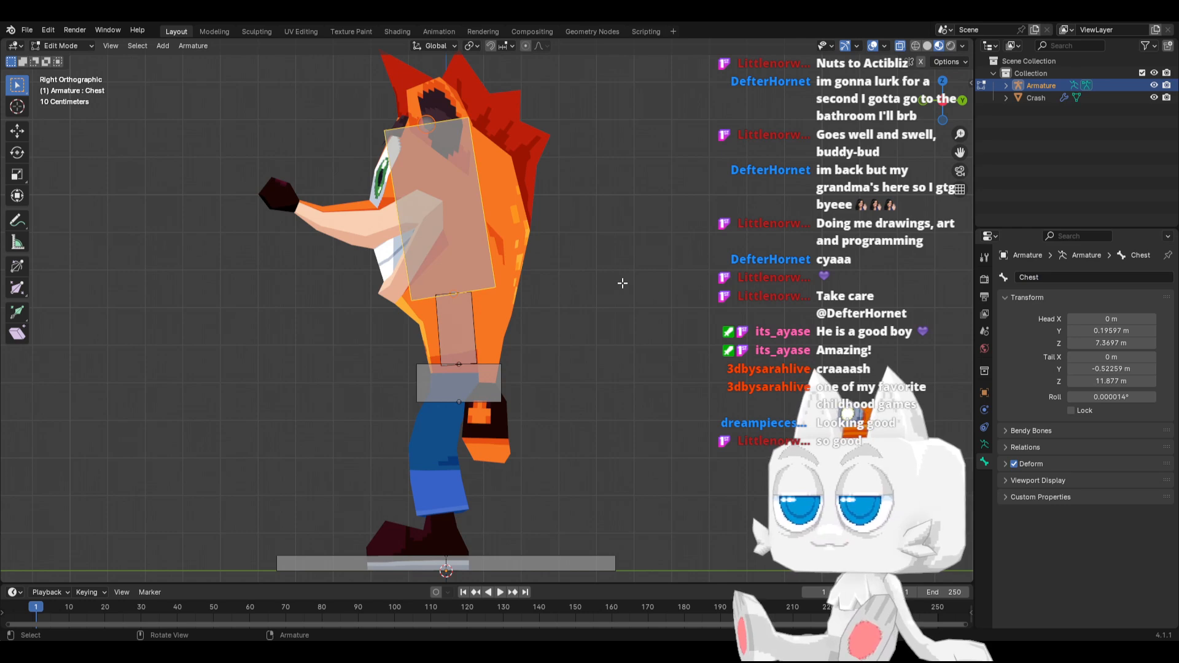
Add a bone at the base of the character's left ear and move its tip about 1.94 m along X and 0.93 m along Z
key(KP_1)
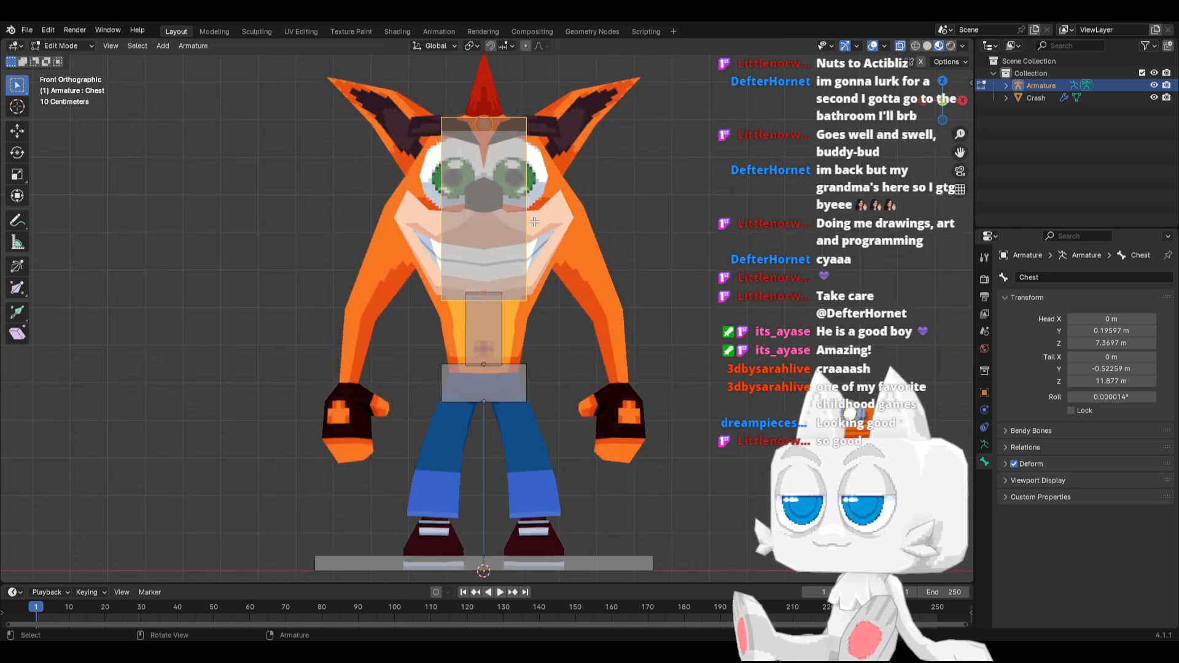
key(shift+a)
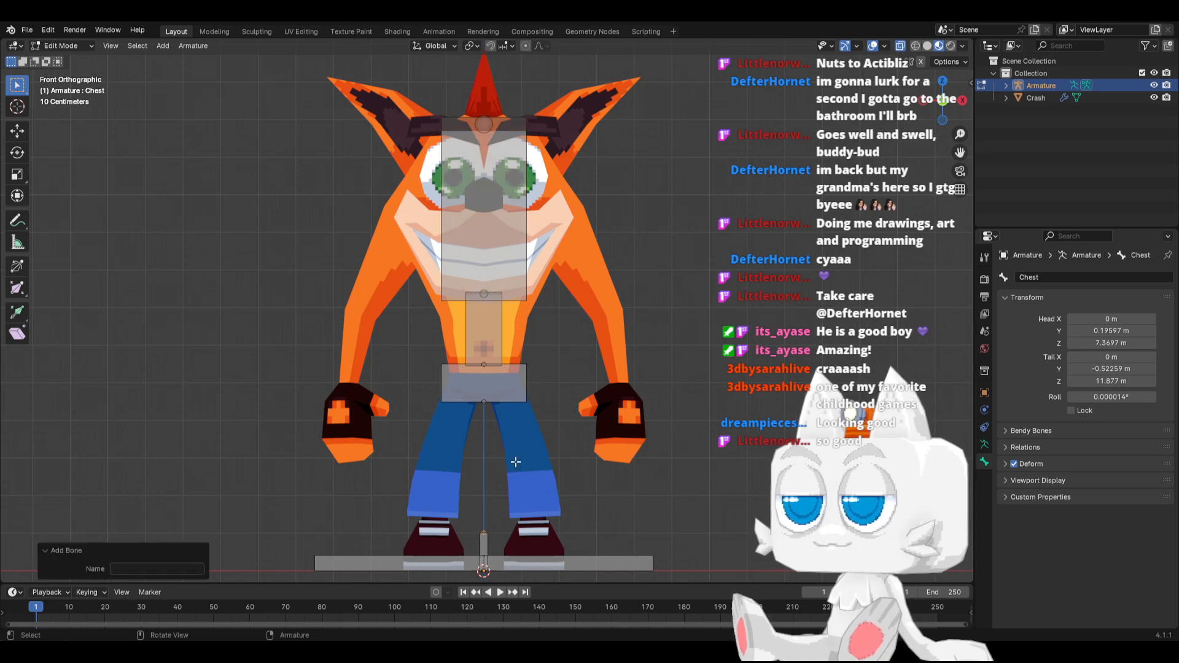
key(g)
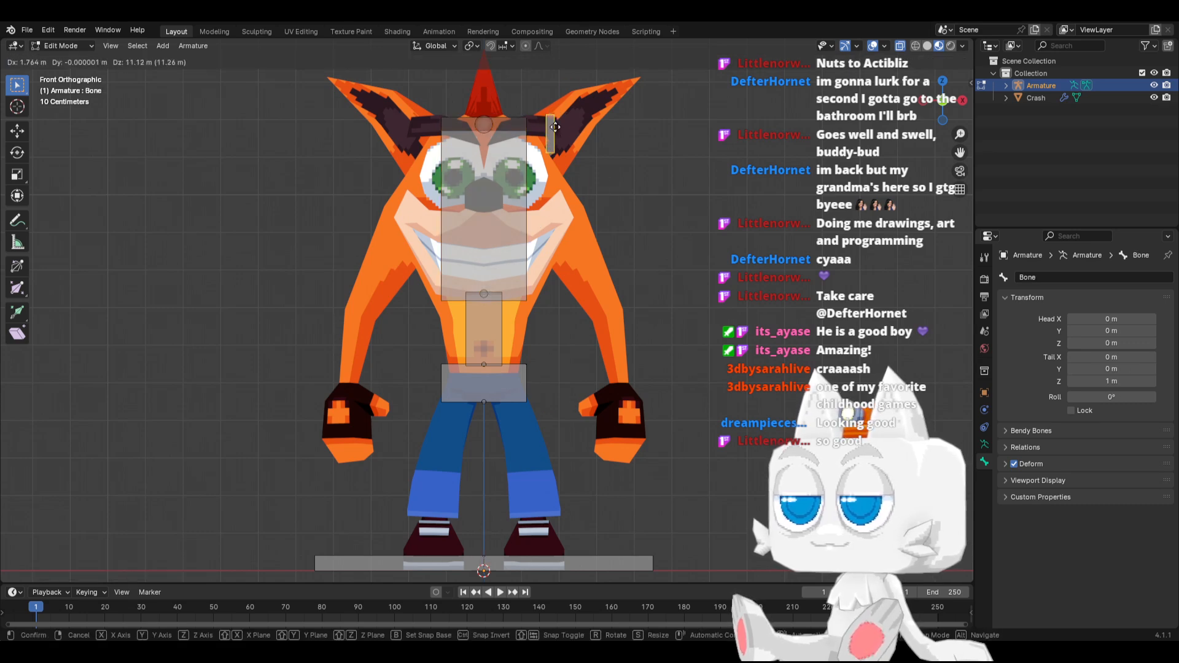
click(554, 131)
click(552, 121)
key(g)
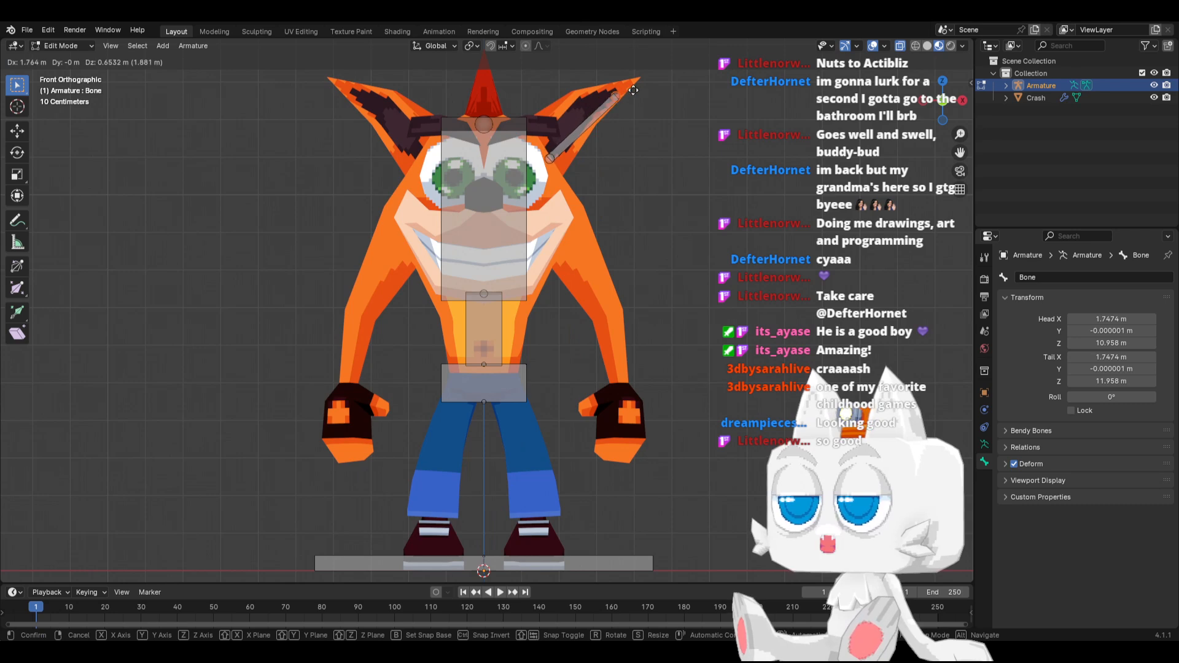
click(640, 80)
Shift the ear bone's base about 0.21 m inward along X and its tip about 0.24 m along X and -0.10 m along Y
key(KP_7)
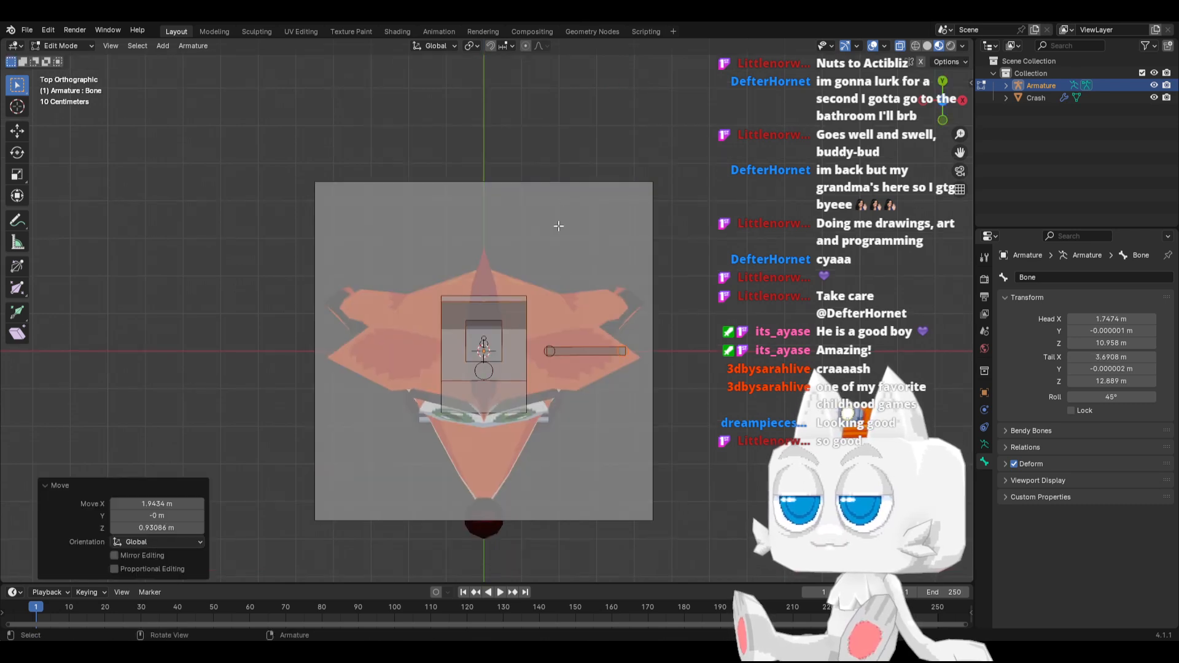
key(g)
key(x)
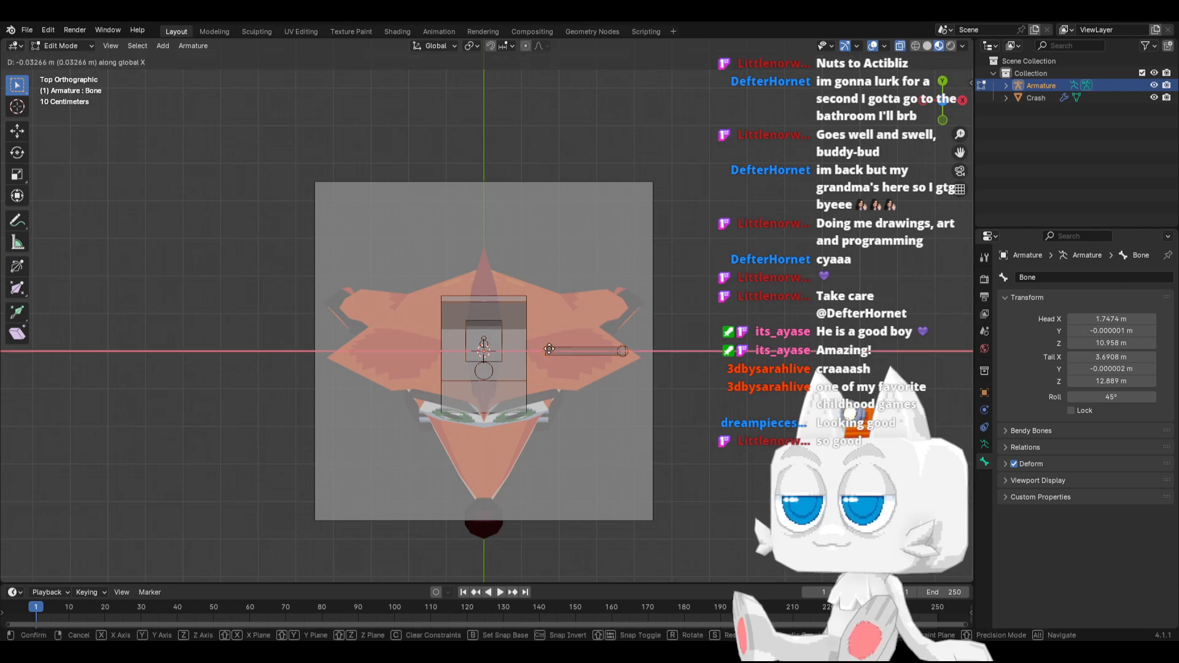
click(544, 348)
click(627, 348)
key(g)
click(638, 350)
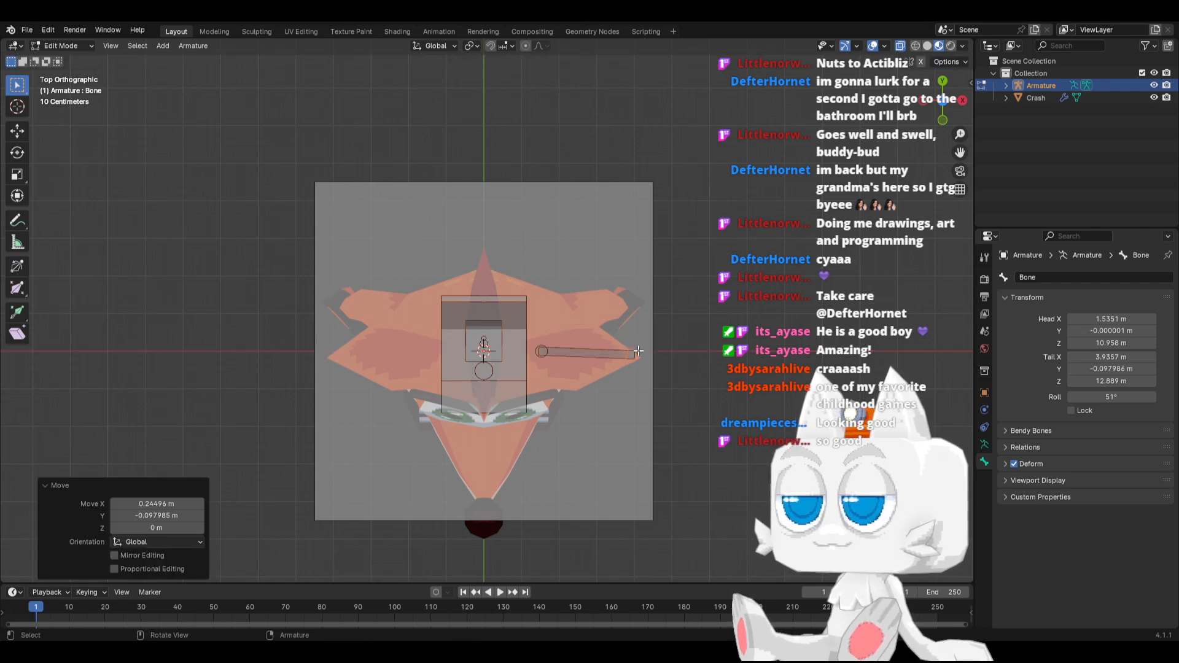
Parent the ear bone to the Chest bone with Keep Offset
key(KP_1)
click(586, 129)
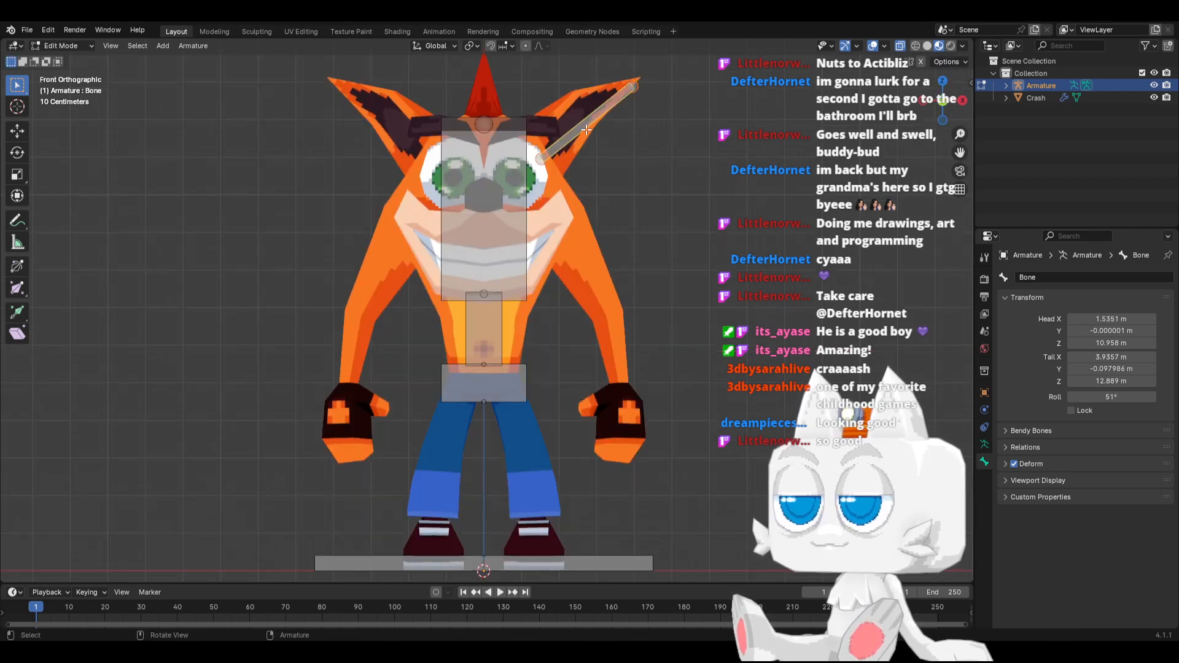
click(521, 229)
alt+click(522, 227)
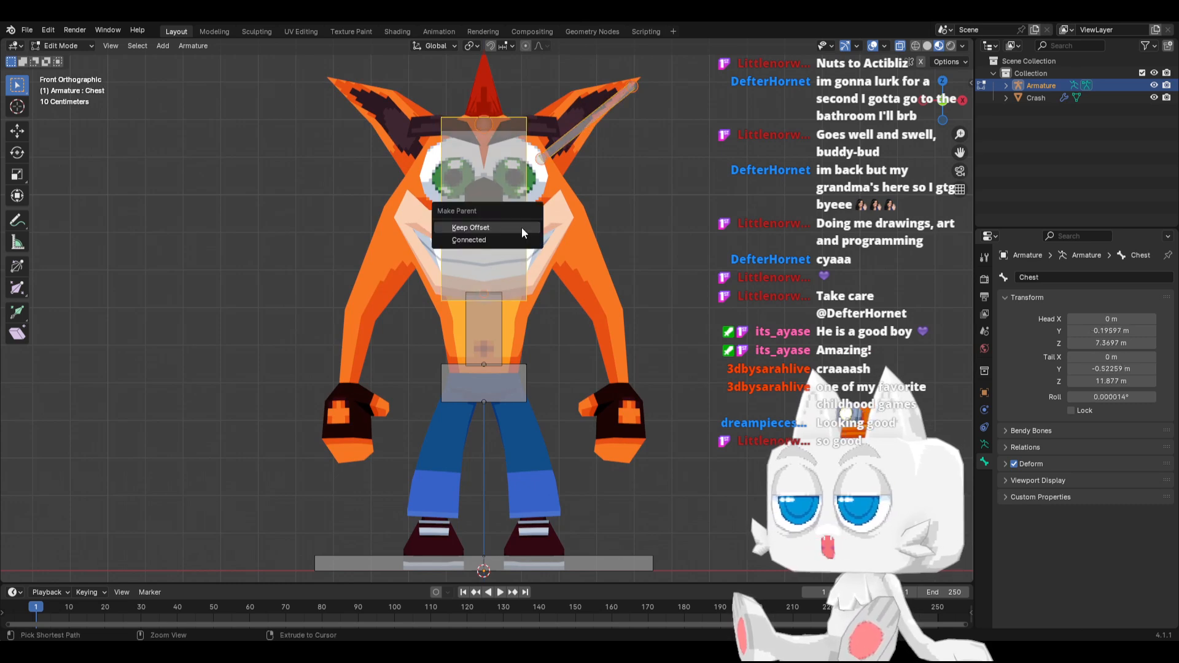
click(521, 227)
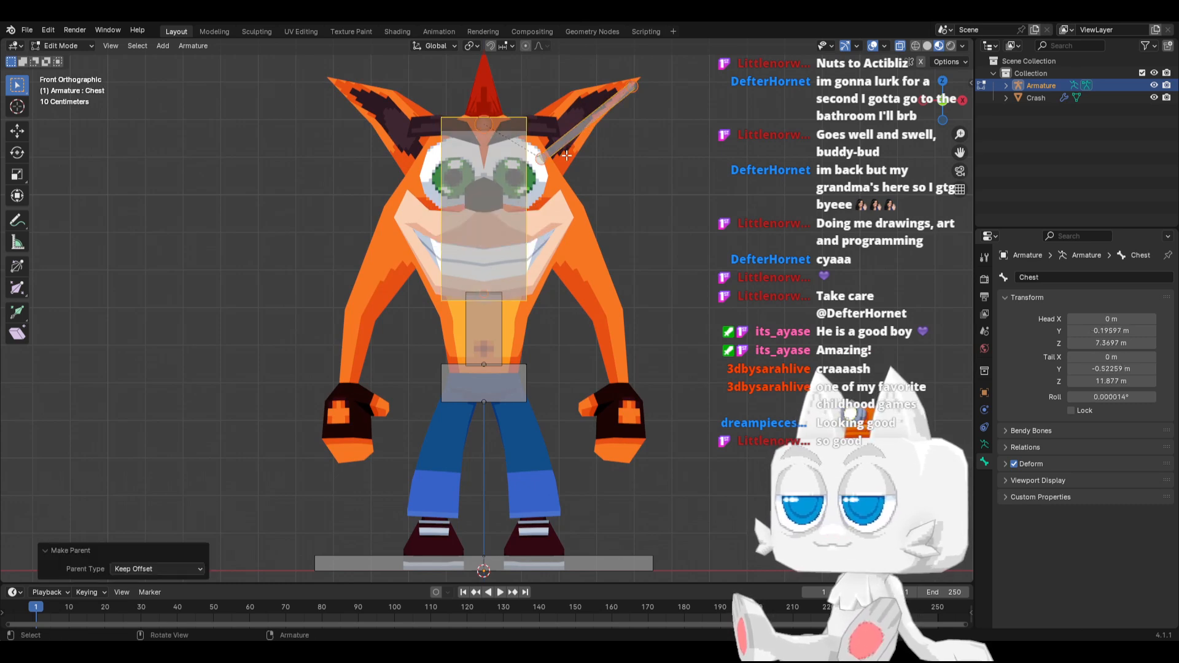
Rename the ear bone as Ear.L
click(1056, 280)
text(Ear.)
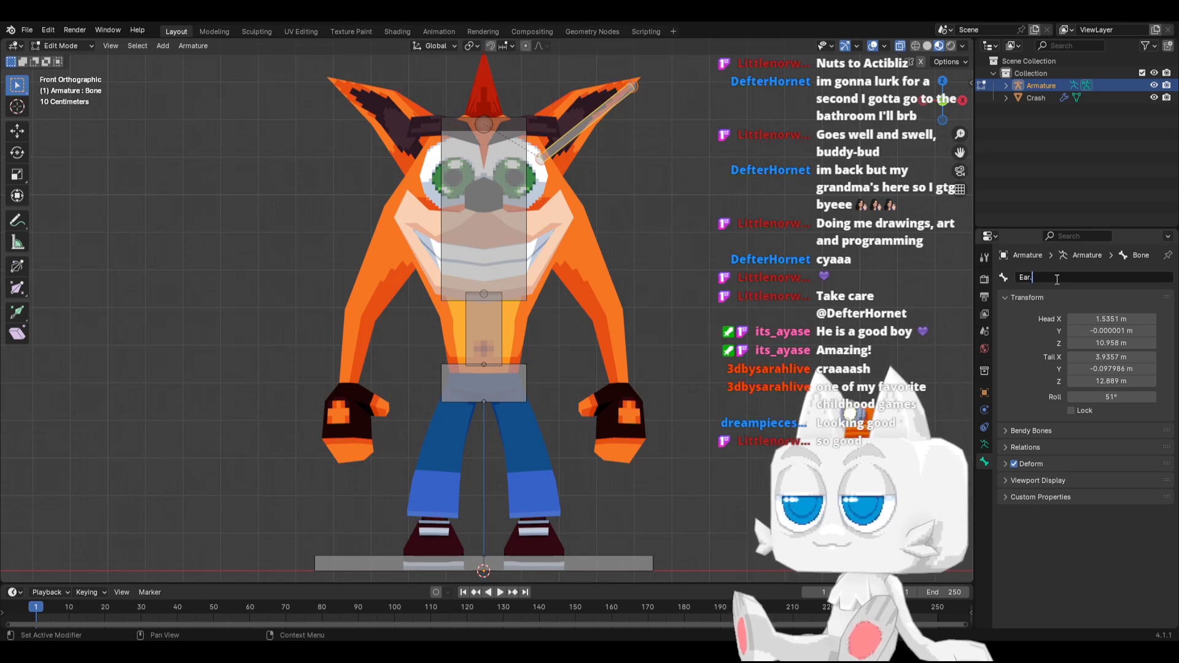
text(L)
key(Return)
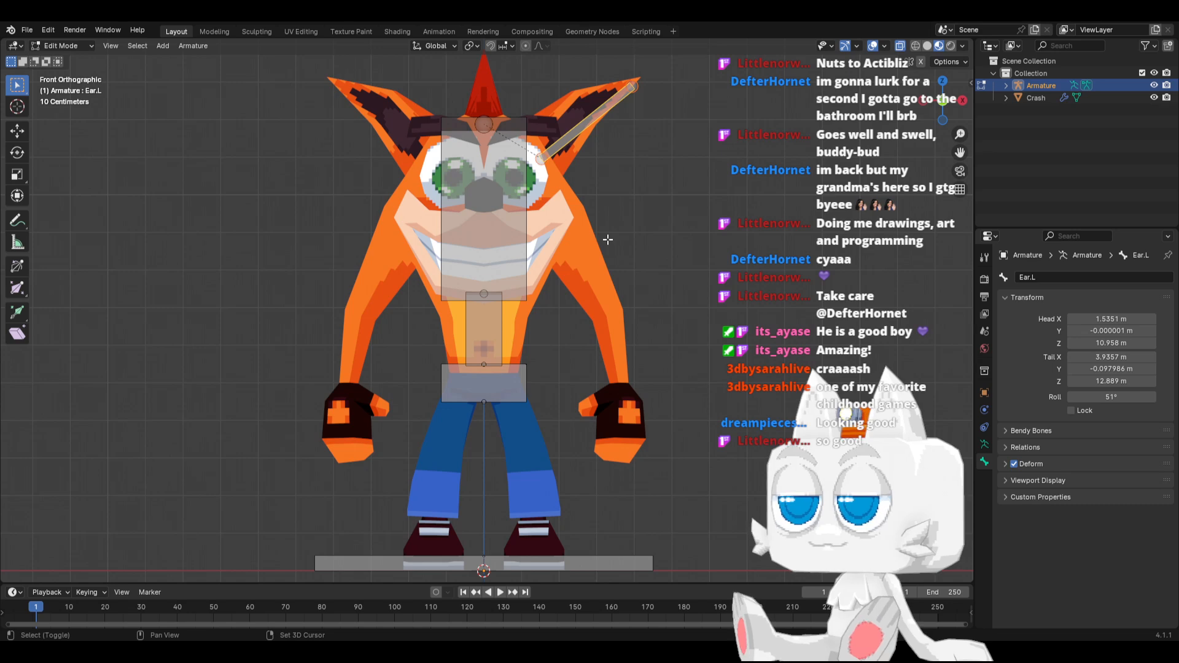
Add a bone at the character's left shoulder and move its tip to the elbow, about 1.08 m along X and -2.92 m along Z
key(shift+a)
key(g)
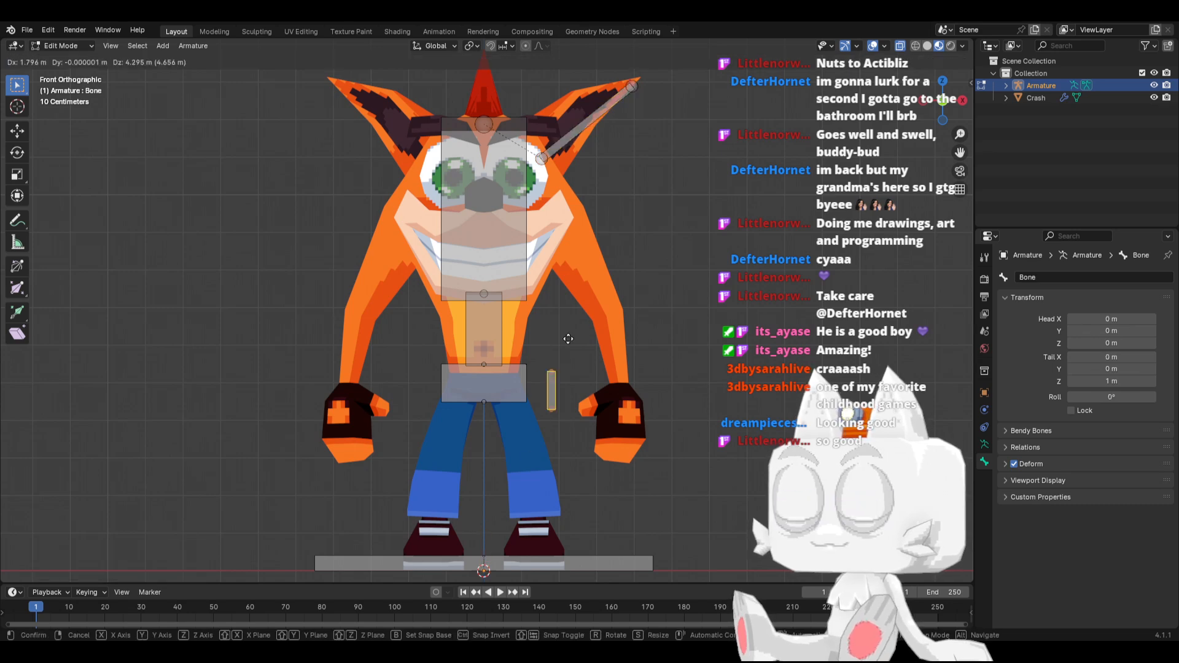
click(570, 211)
click(567, 195)
key(g)
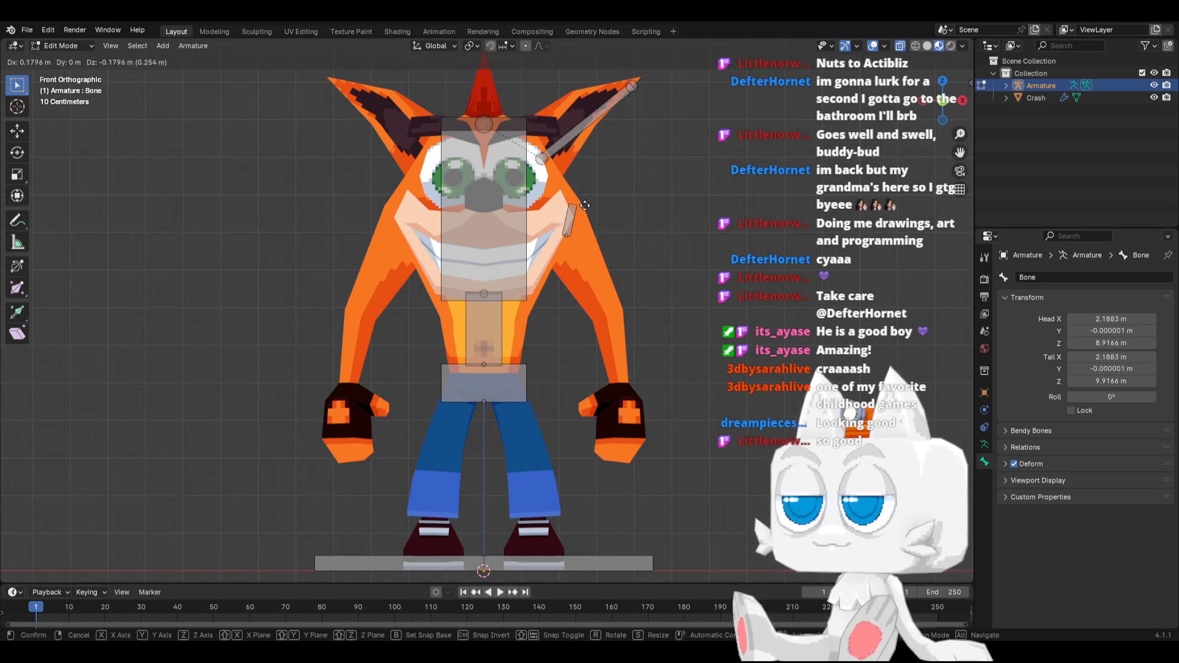
click(608, 305)
Extrude a forearm bone about 2.01 m down to the wrist and a hand bone about 1.93 m down to the fingers
key(e)
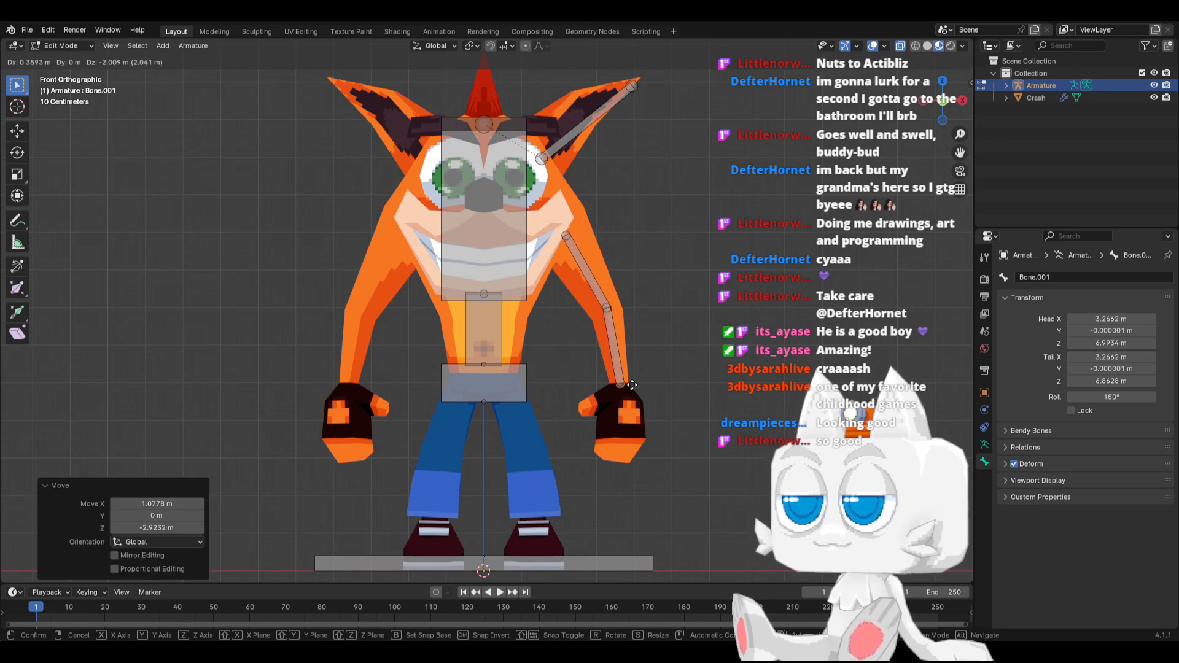
click(631, 385)
key(e)
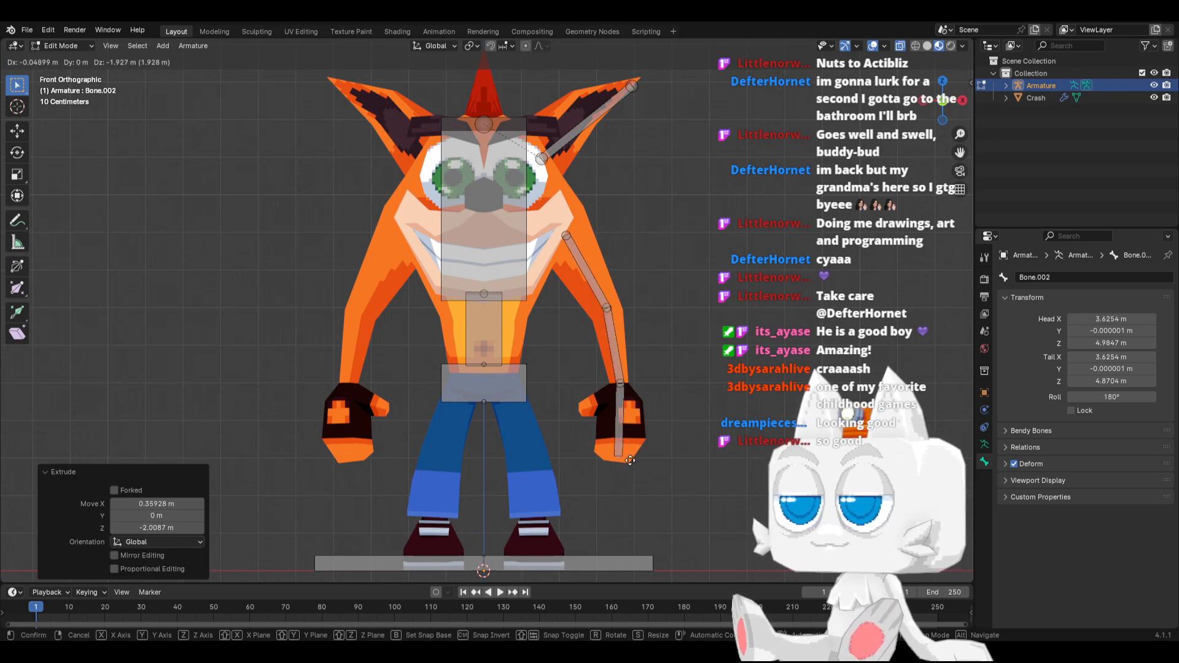
click(630, 460)
Switch the viewport to solid shading and toggle X-ray, with the arm bones shown from the right side
key(KP_3)
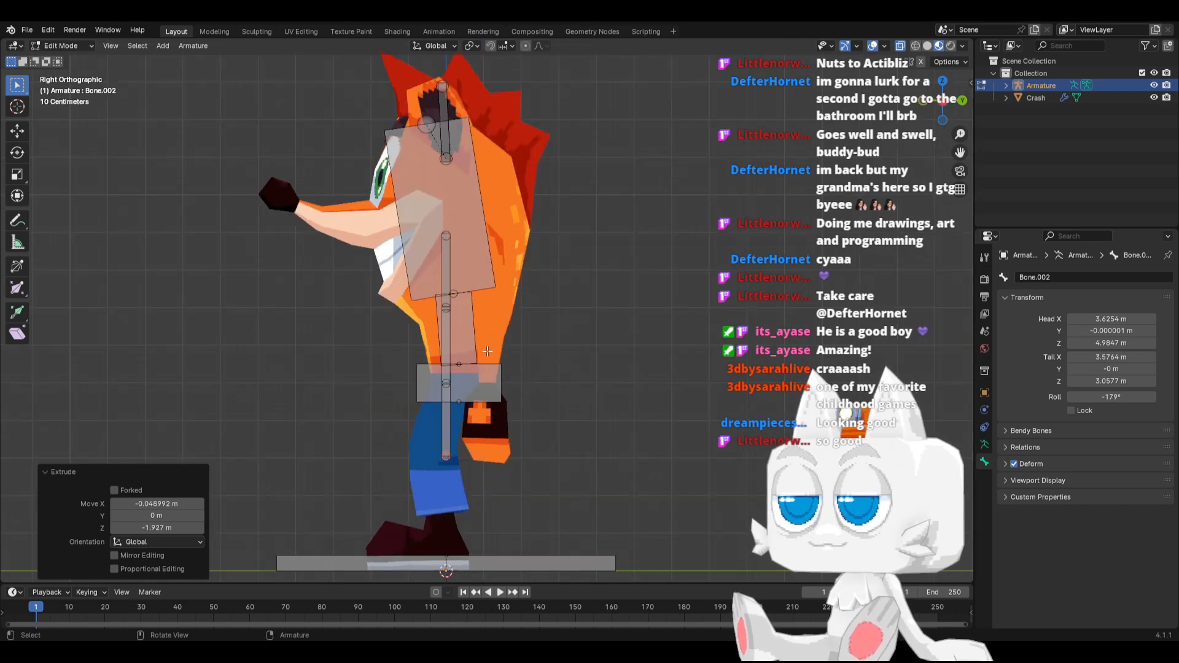
key(KP_7)
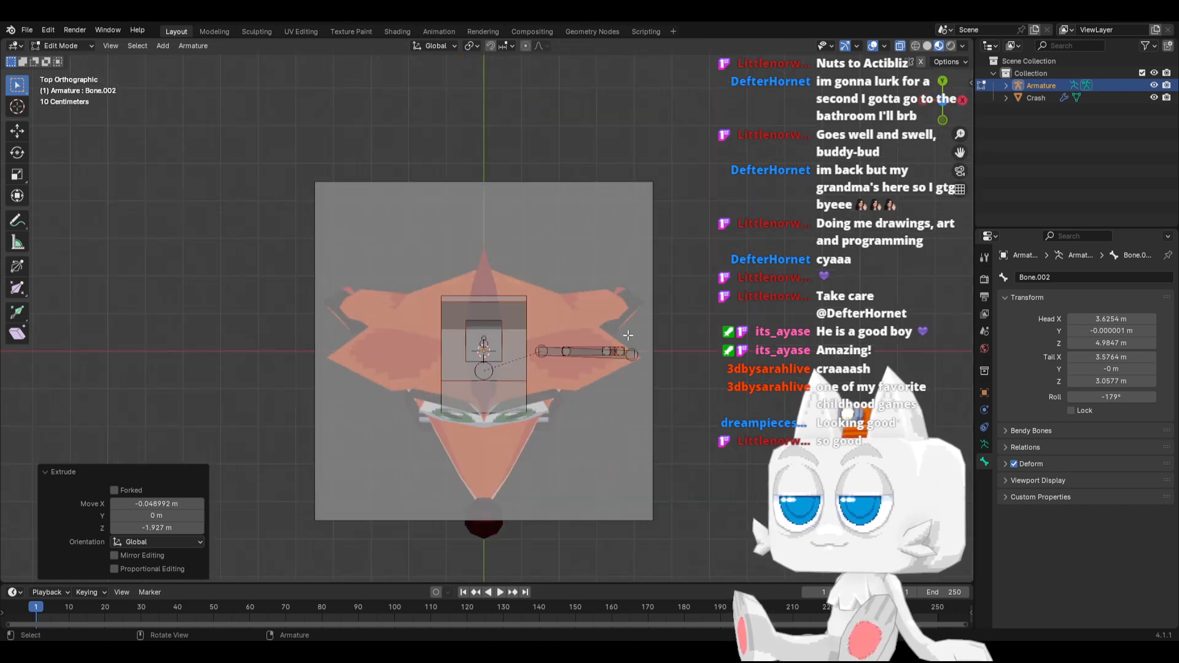
middle_drag(627, 335, 492, 255)
middle_drag(425, 354, 467, 349)
key(KP_3)
key(z)
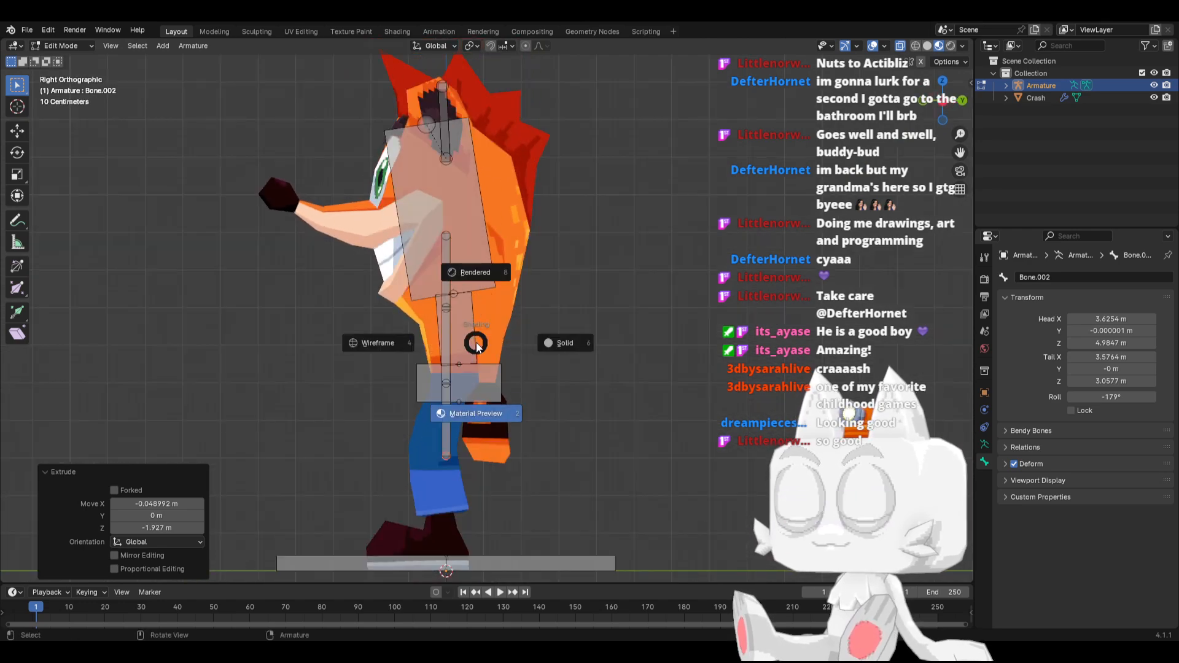
click(538, 336)
key(alt+z)
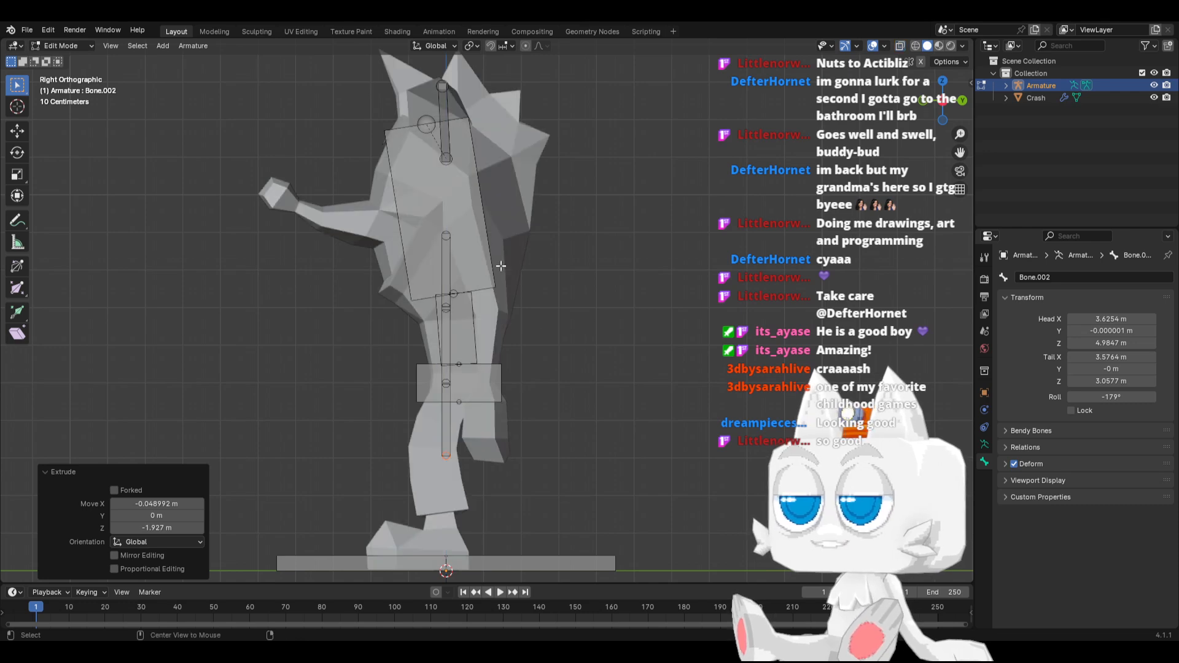
click(446, 307)
key(g)
key(y)
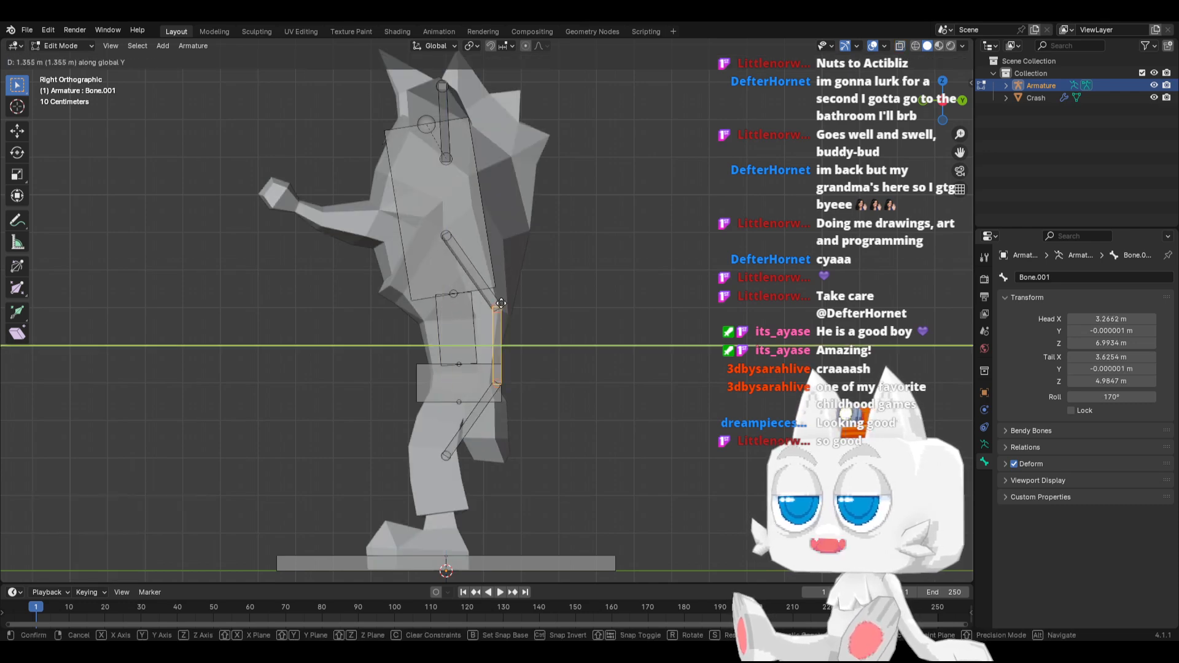
key(Escape)
Select the whole linked arm bone chain and move it about 0.8 m back along Y
click(448, 308)
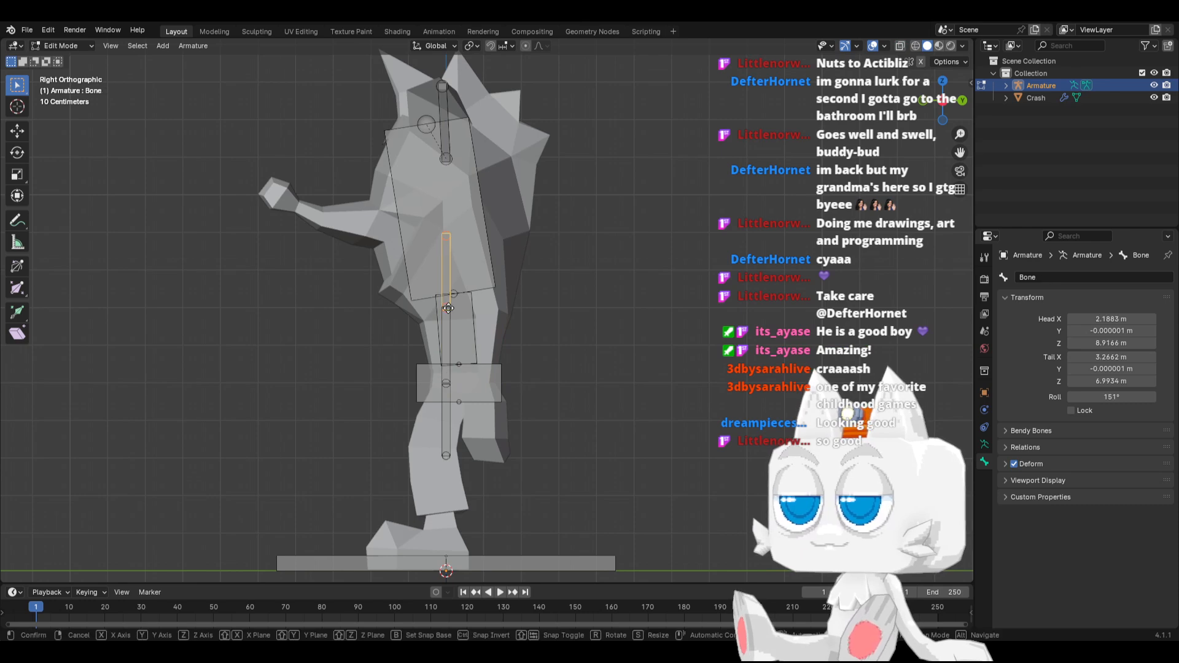
key(ctrl+l)
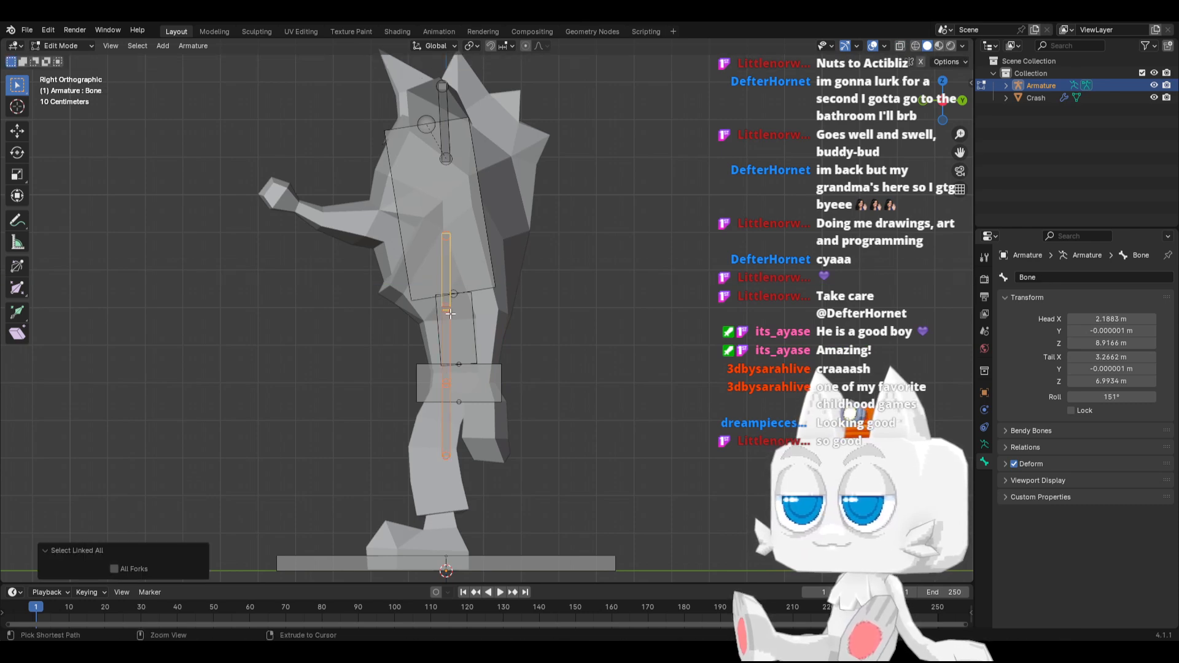
key(g)
key(y)
click(480, 315)
right_click(480, 310)
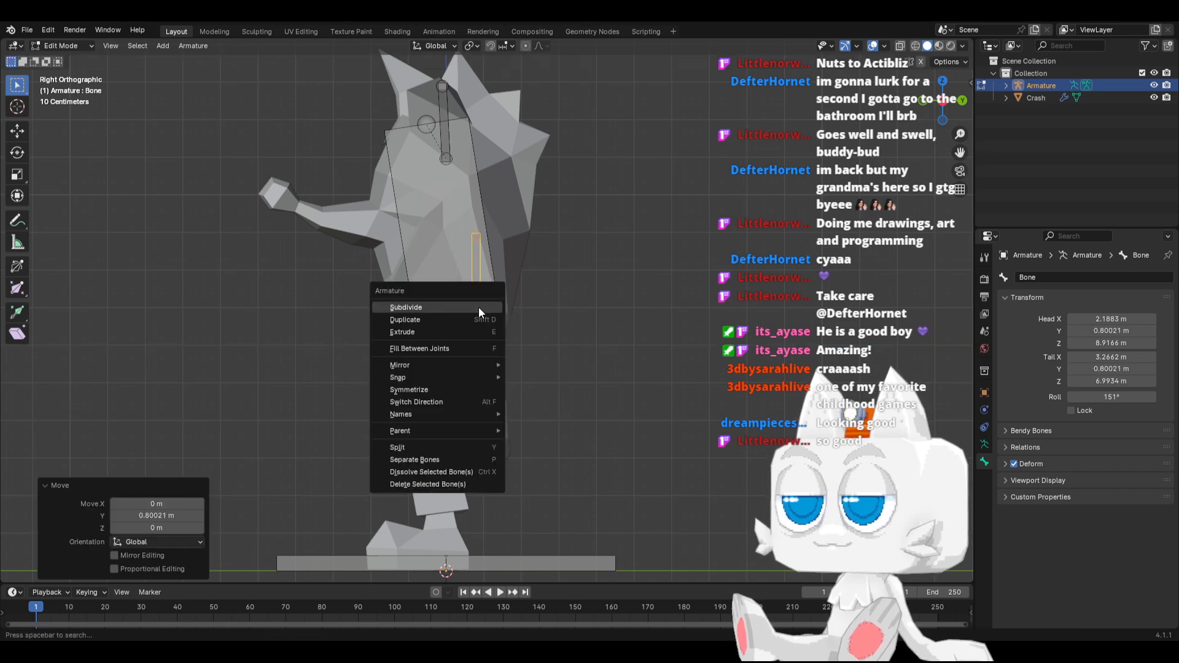
click(547, 272)
Move the forearm bone about 0.41 m back along Y to the elbow, and the hand bone about 0.26 m forward to the wrist
click(478, 305)
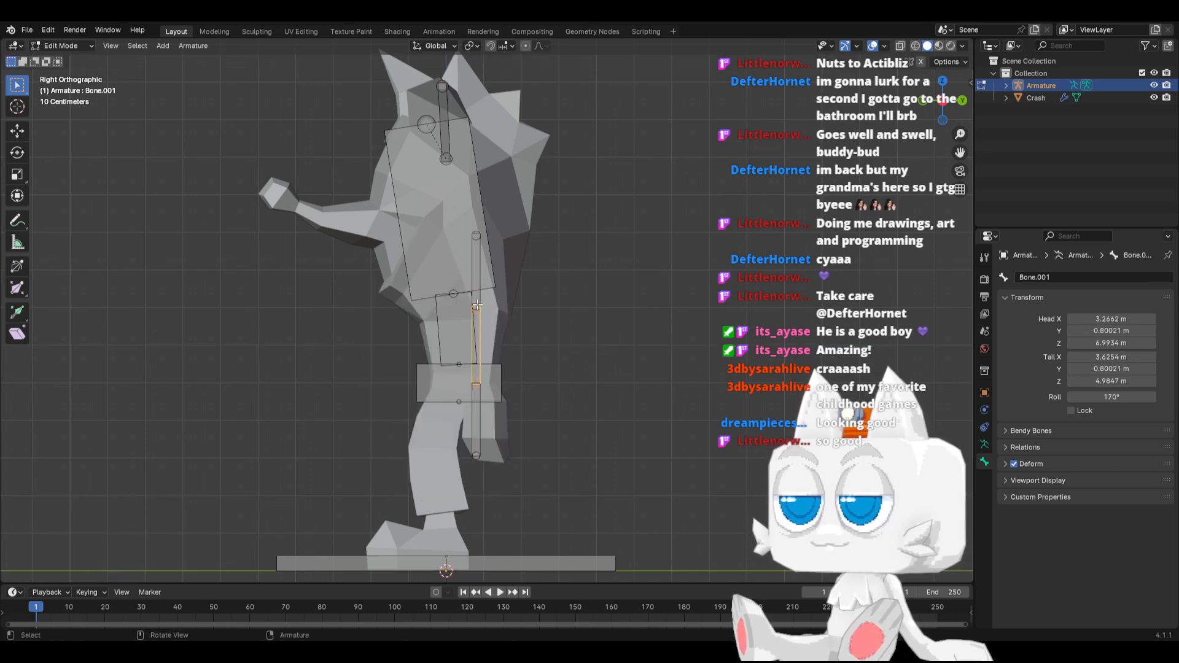
key(g)
click(482, 400)
click(479, 424)
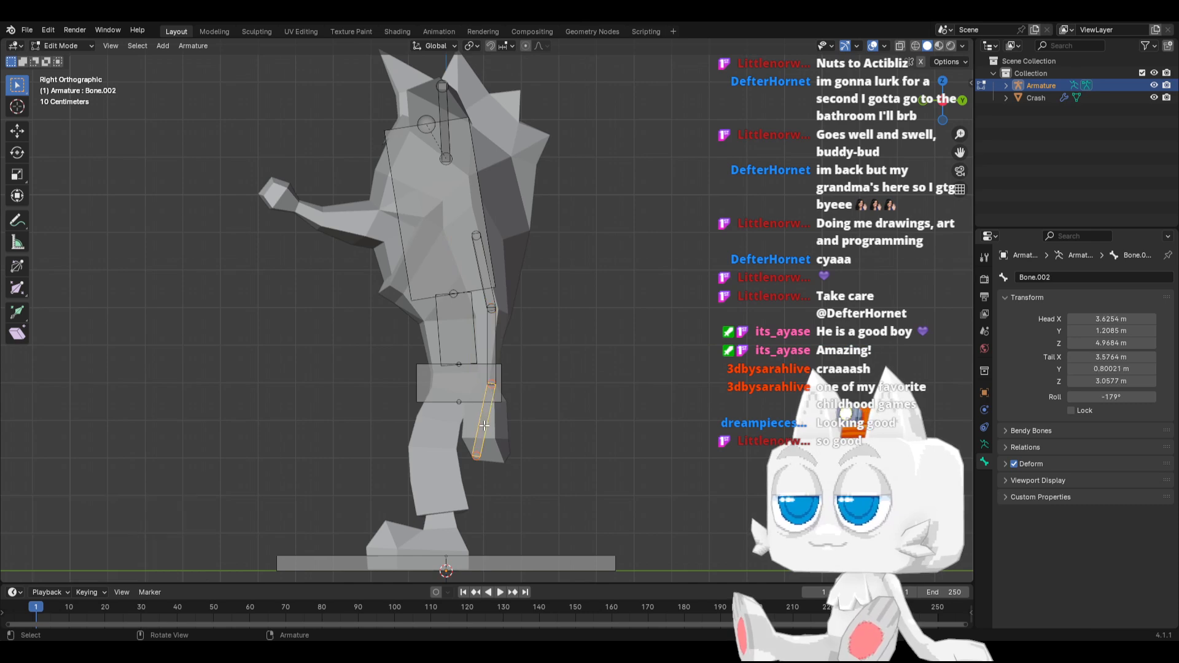
key(g)
click(474, 433)
Move the hand bone's tip about 0.64 m along Y and -0.13 m along Z, and in front view about -0.13 m along X
click(462, 468)
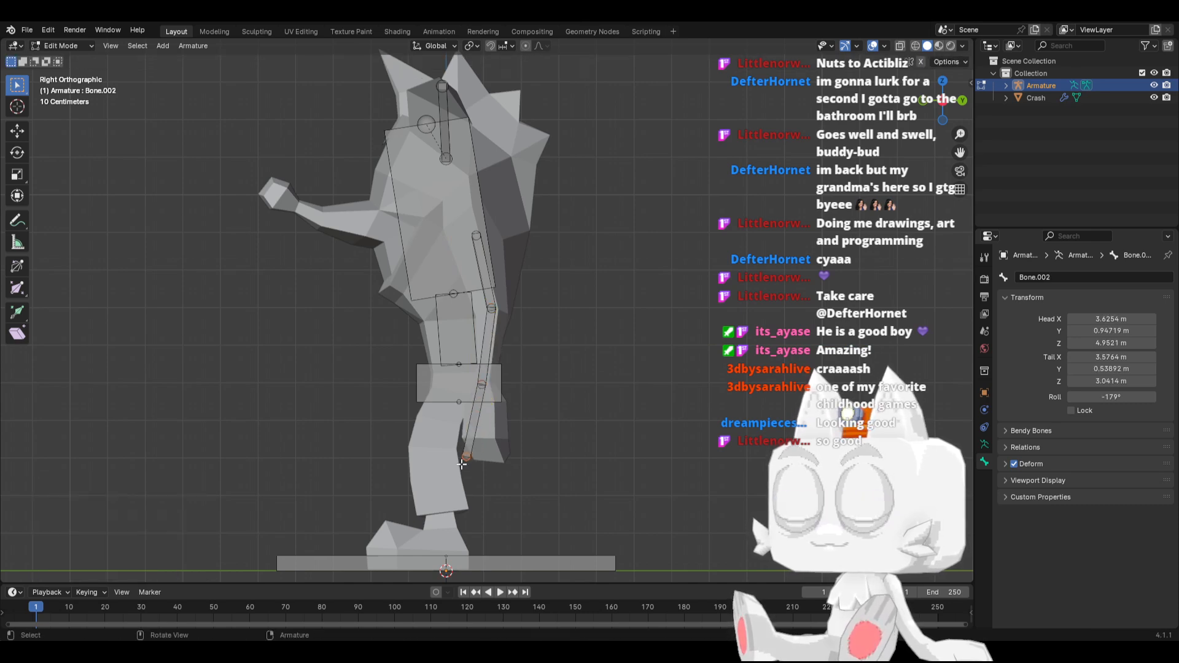
key(g)
click(486, 469)
key(KP_1)
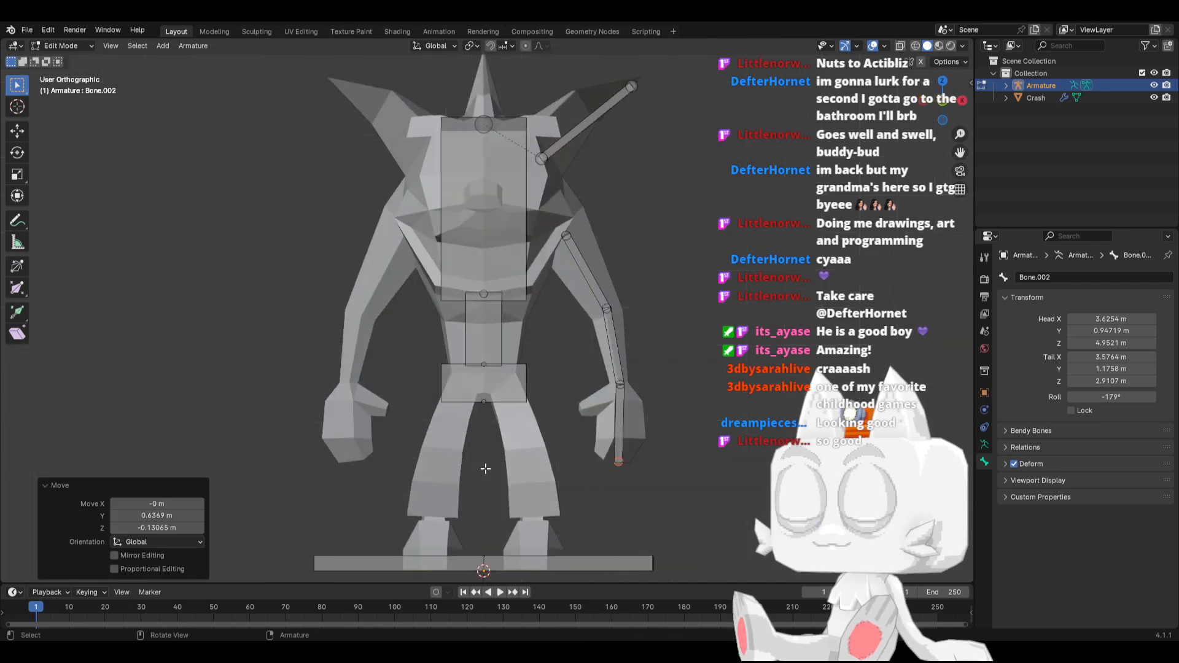
key(g)
click(627, 447)
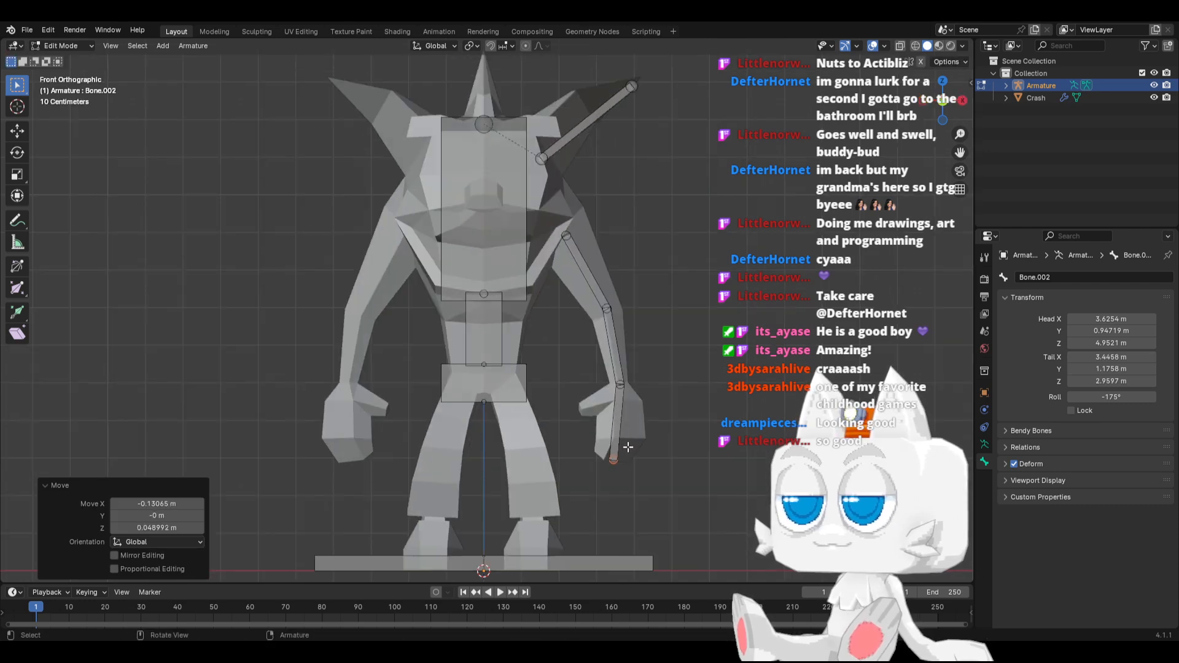
Parent the upper arm bone to the Chest bone with Keep Offset
click(583, 264)
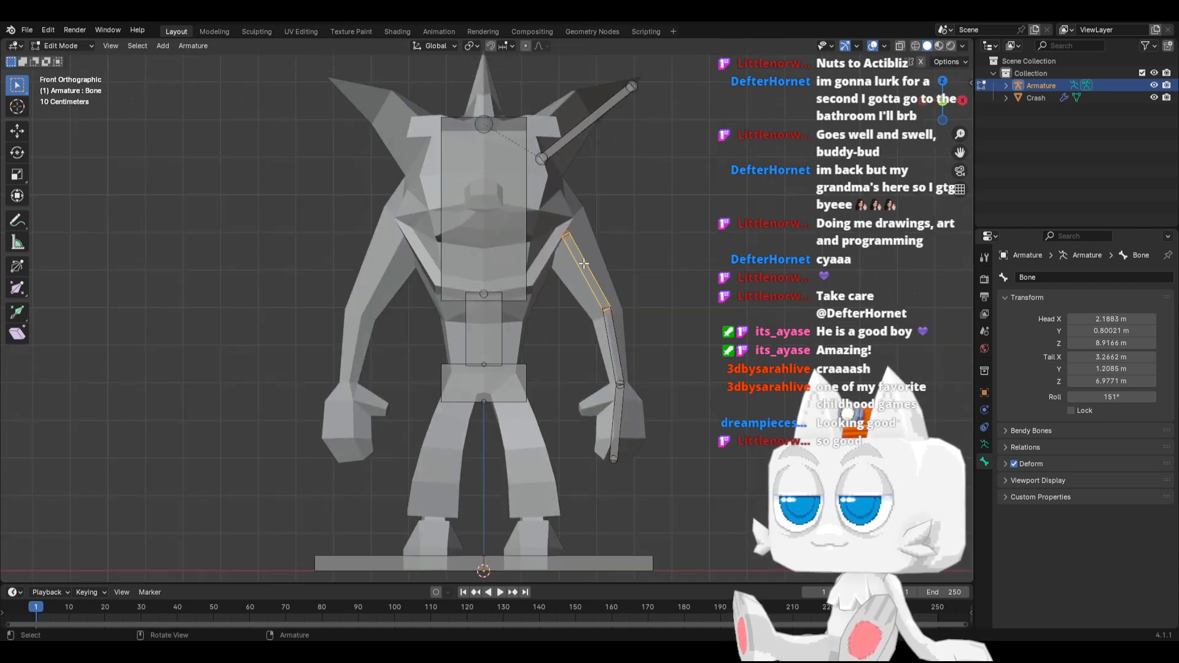
shift+click(526, 247)
key(ctrl+p)
click(525, 247)
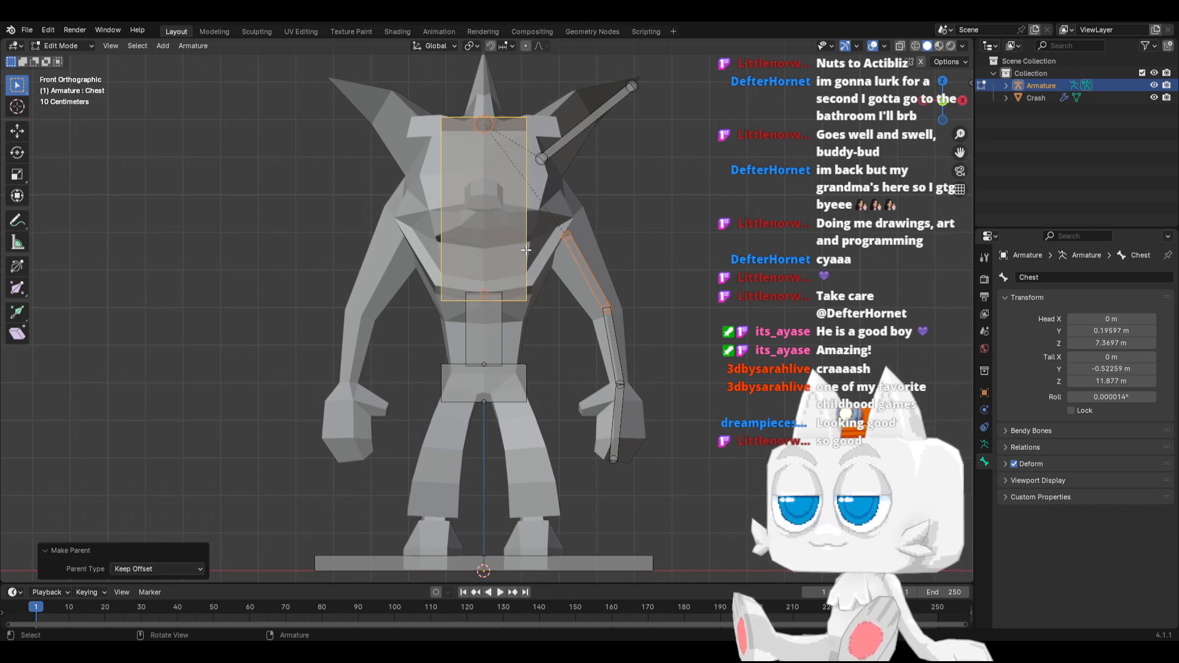
Rename the upper arm bone as Arm1.L
click(574, 296)
click(588, 278)
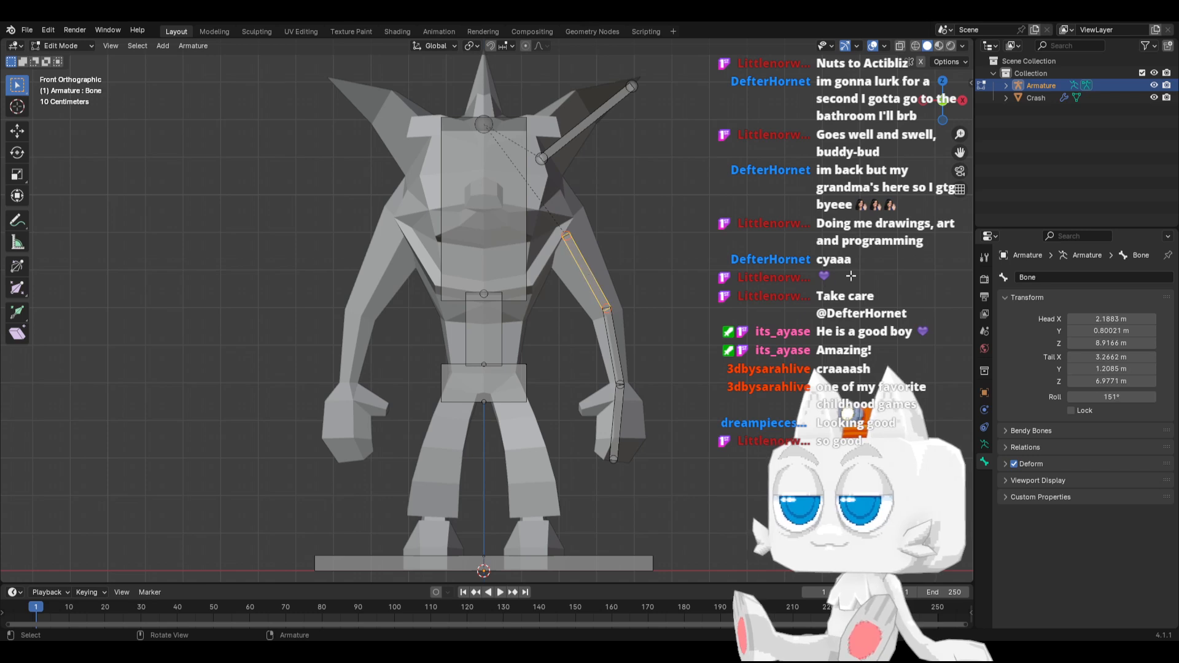
click(1052, 273)
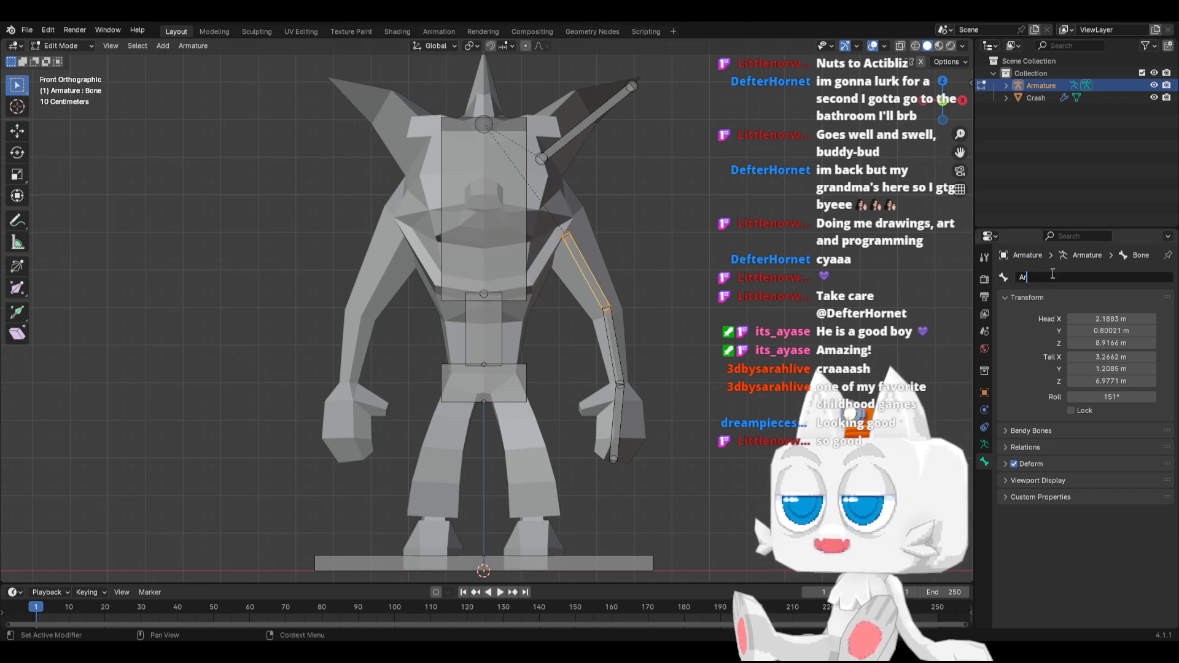
text(Arm1.L)
key(Return)
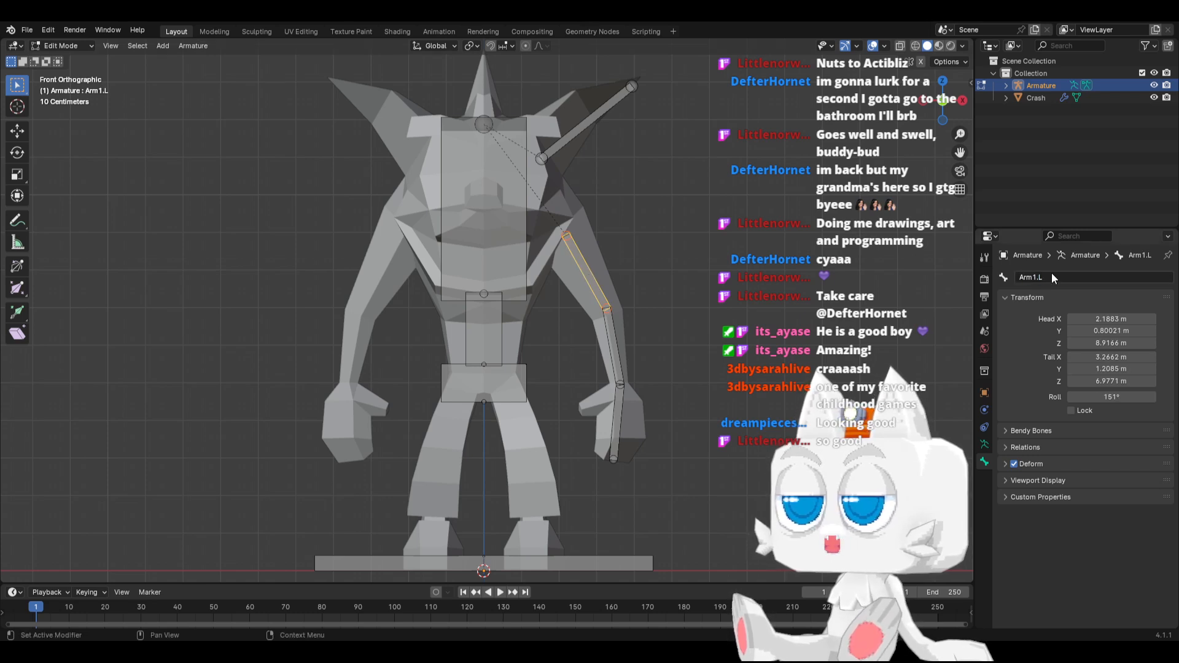
Rename the forearm bone as Arm2.L and the hand bone as Hand.L
click(626, 354)
click(1046, 278)
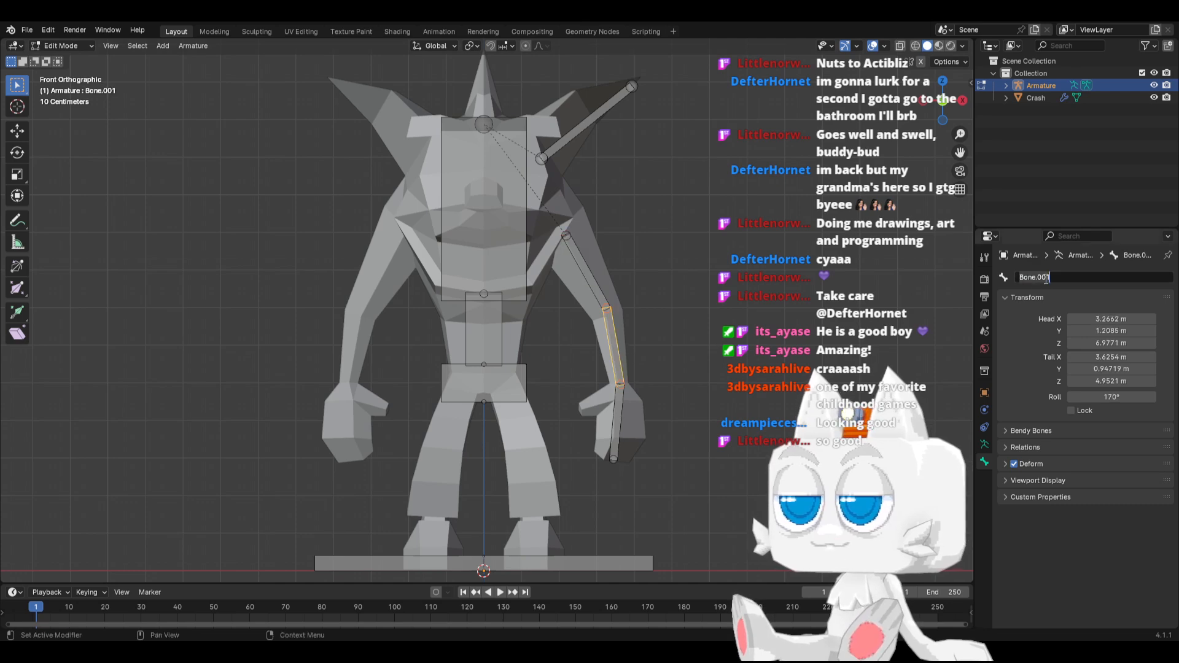
text(Arm2.L)
key(Return)
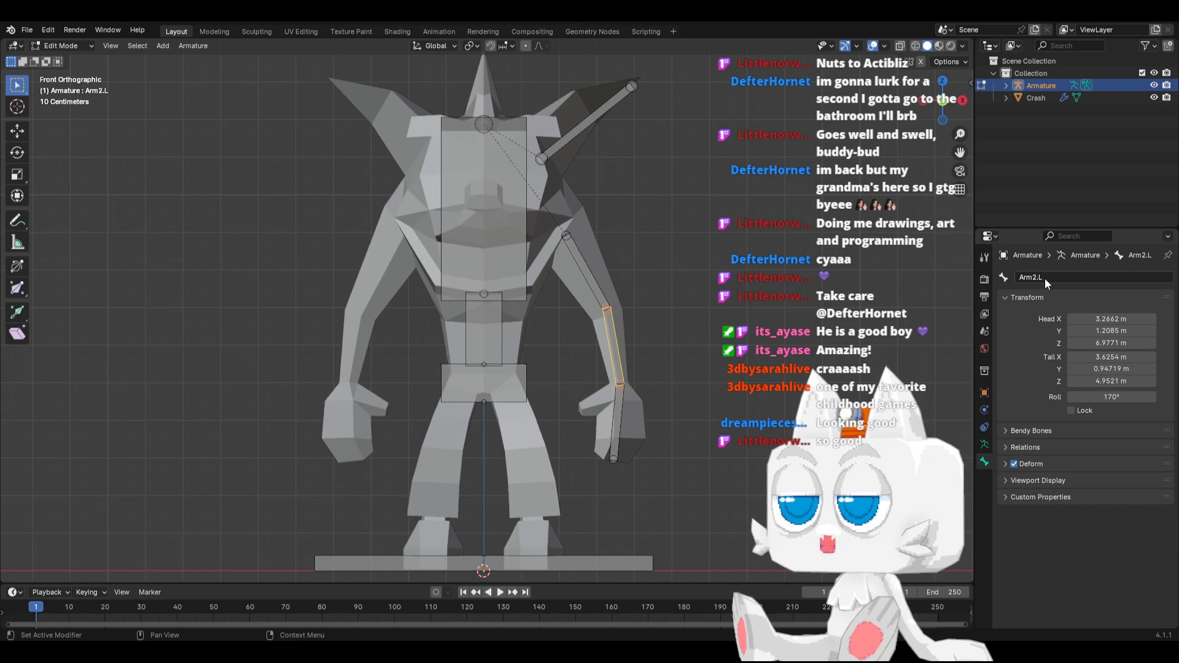
click(619, 429)
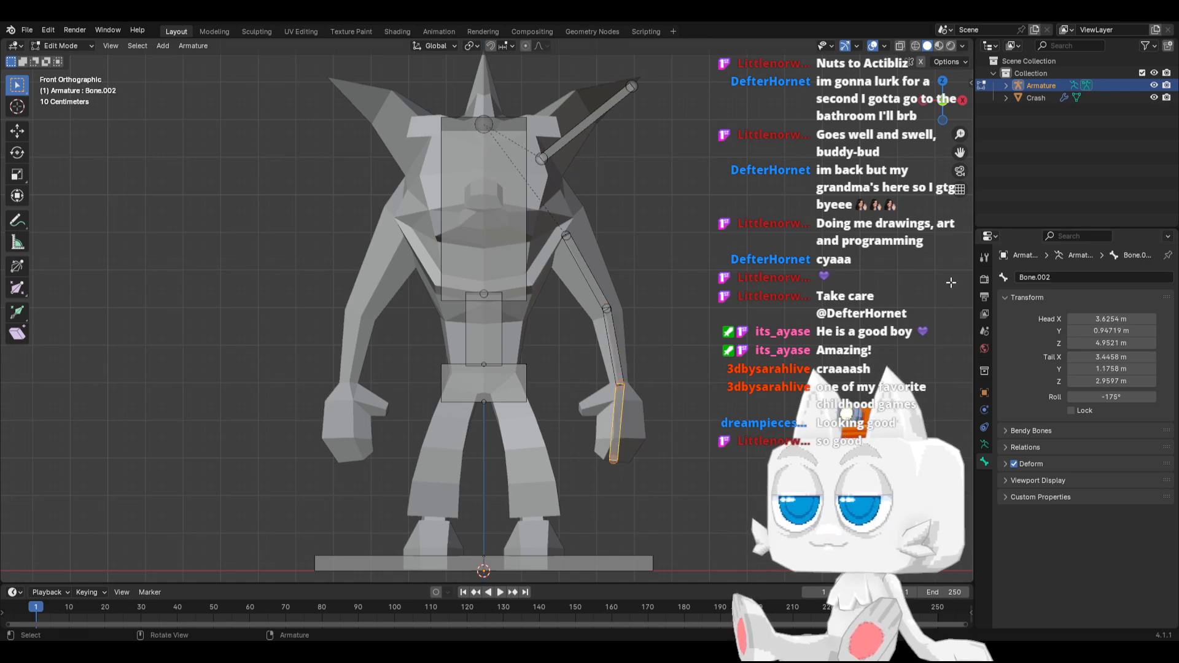
click(1044, 278)
text(Hand.L)
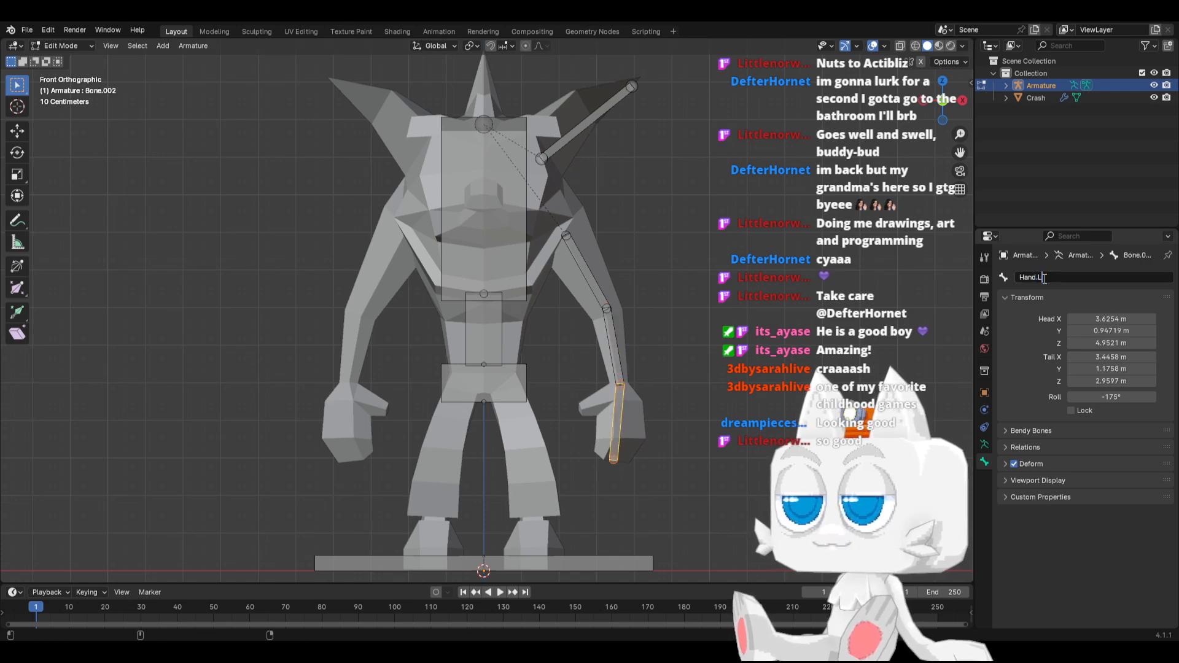
key(Return)
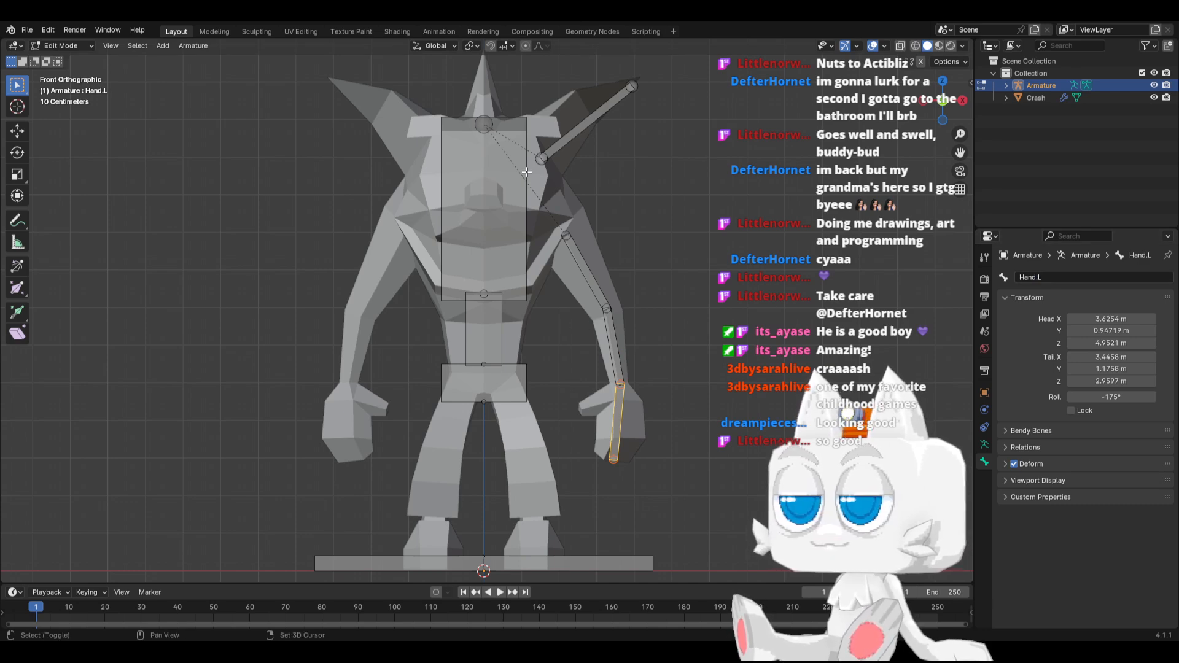
Add a bone, raise it about 12.23 m along Z, and place it behind the head at about Y 1.34 m, Z 13.15 m
key(shift+a)
key(g)
key(z)
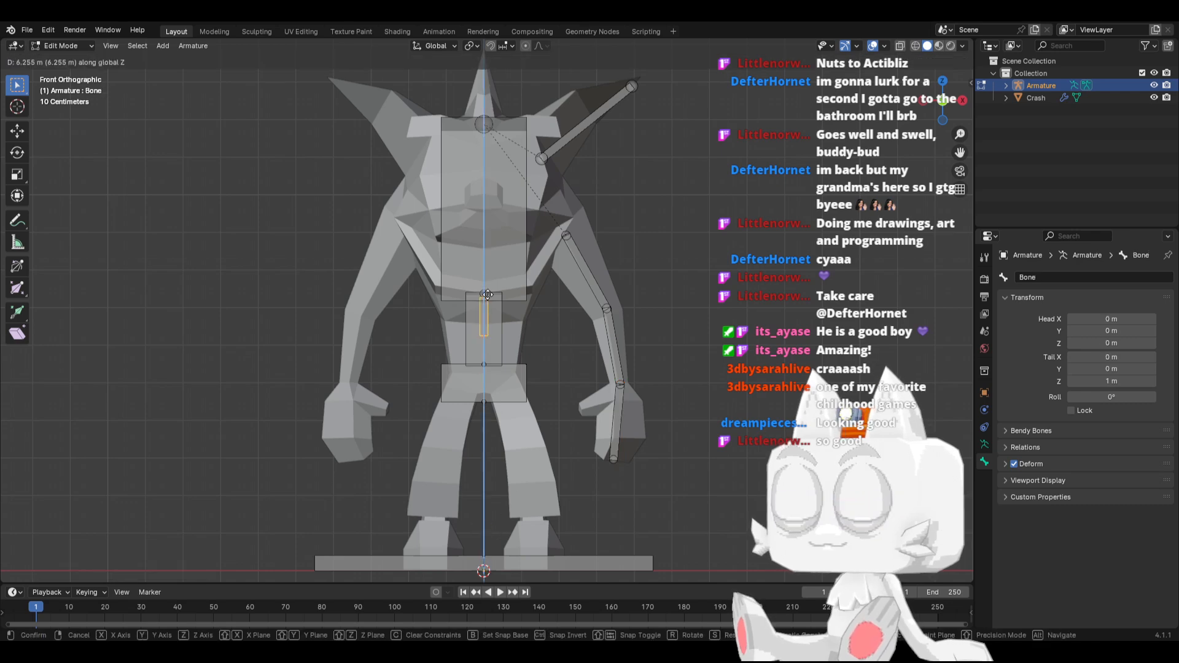
click(494, 81)
key(KP_3)
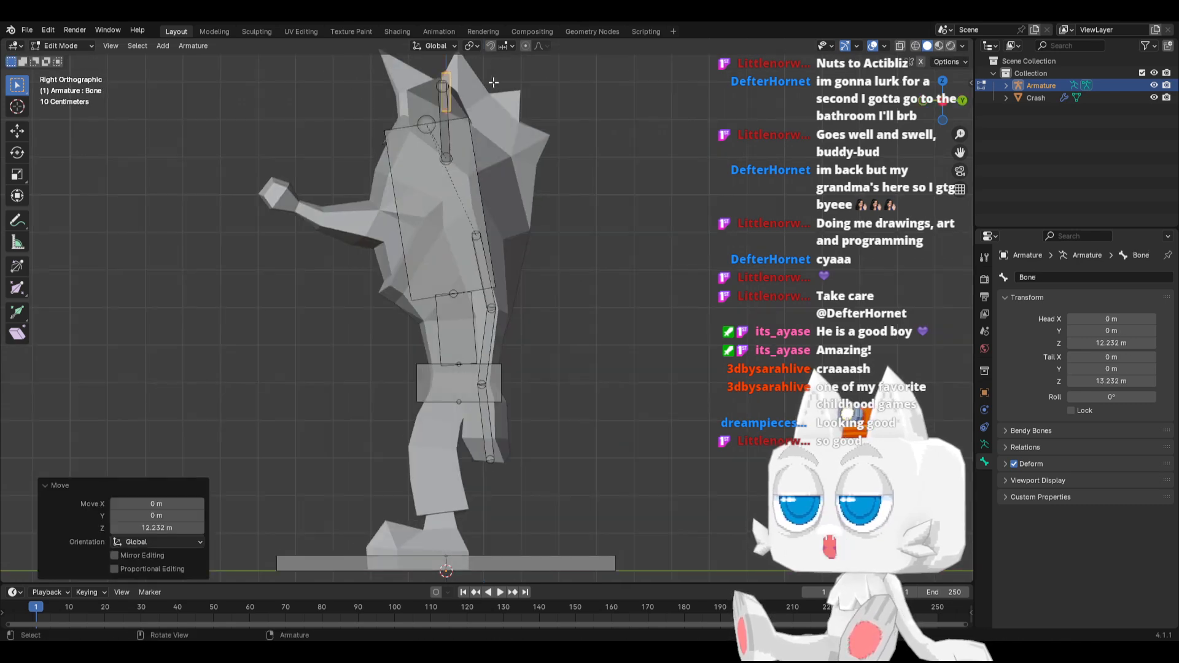
shift+middle_drag(492, 93, 396, 186)
key(g)
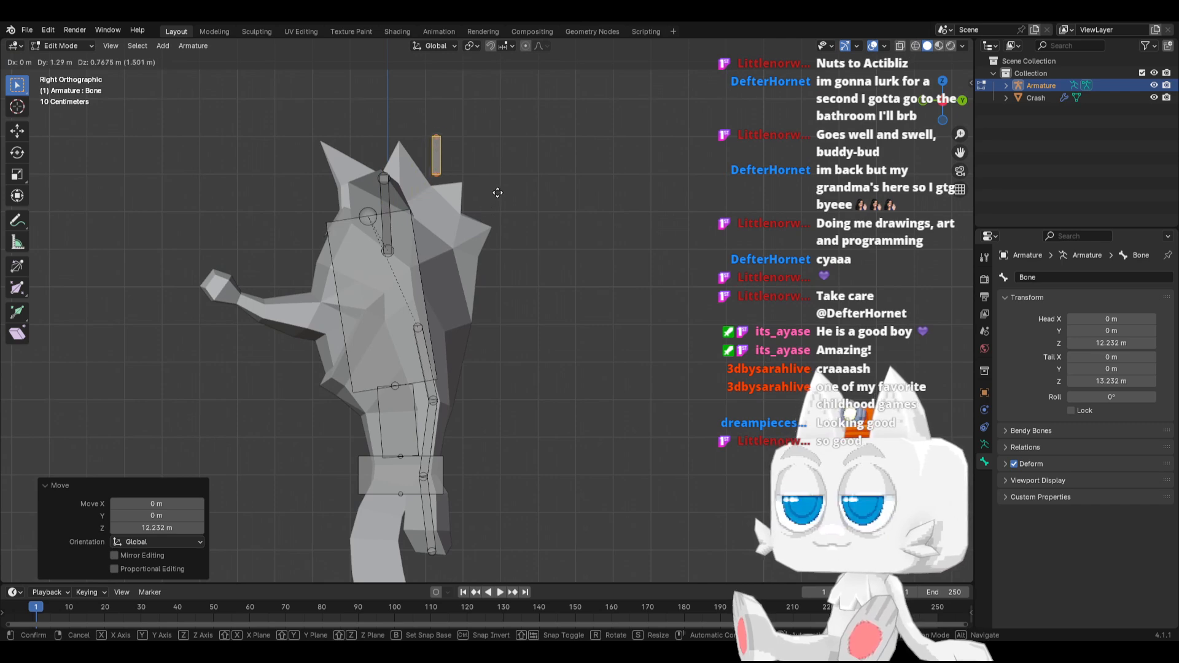
click(449, 220)
Parent the new bone above the head to the Chest bone with Keep Offset
click(417, 253)
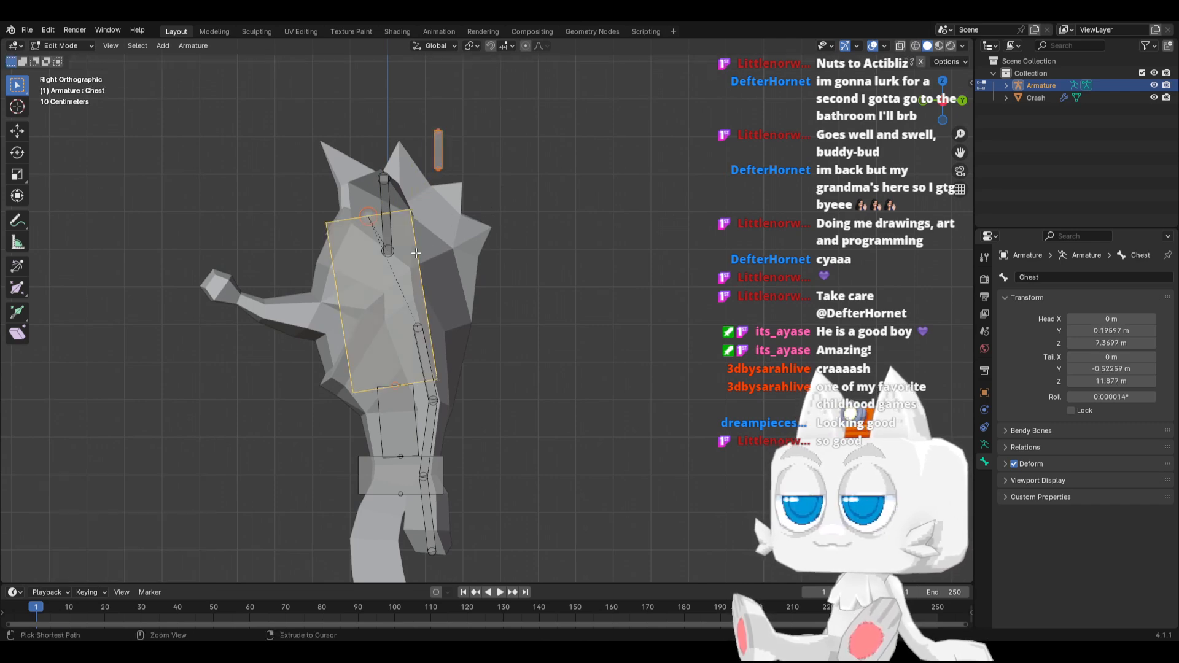
key(ctrl+p)
click(417, 252)
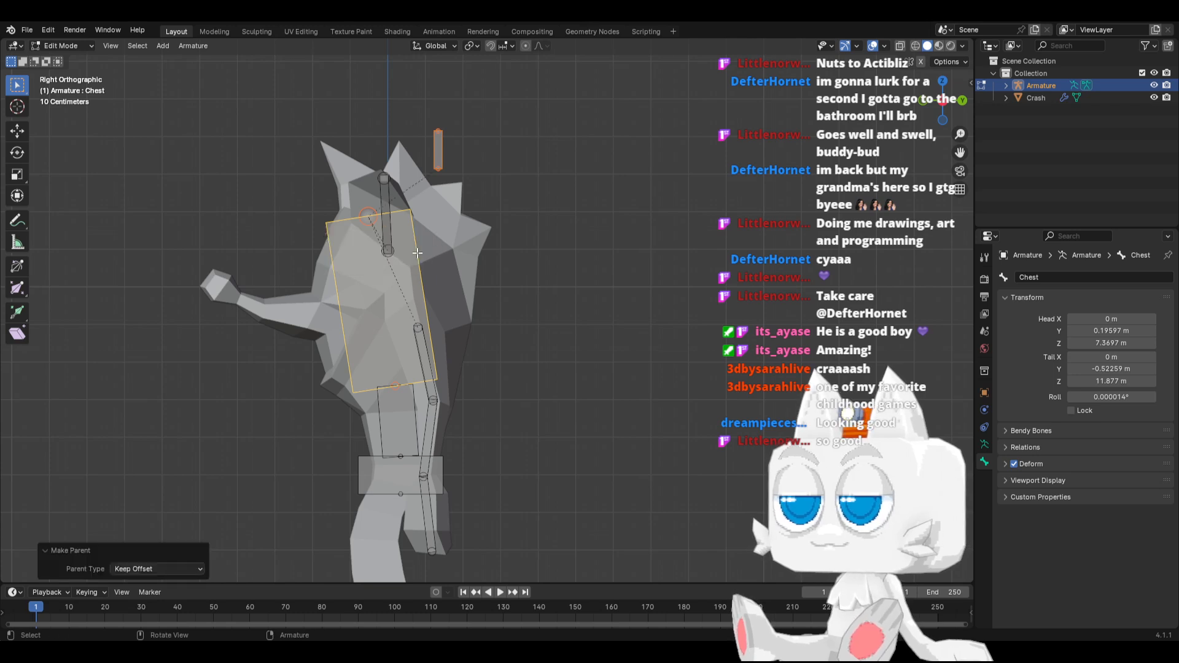
Fit the new bone to the hair spike, with its head at about Y 0.56, Z 12.1 m and tip at Y 1.65, Z 13.67 m
click(440, 168)
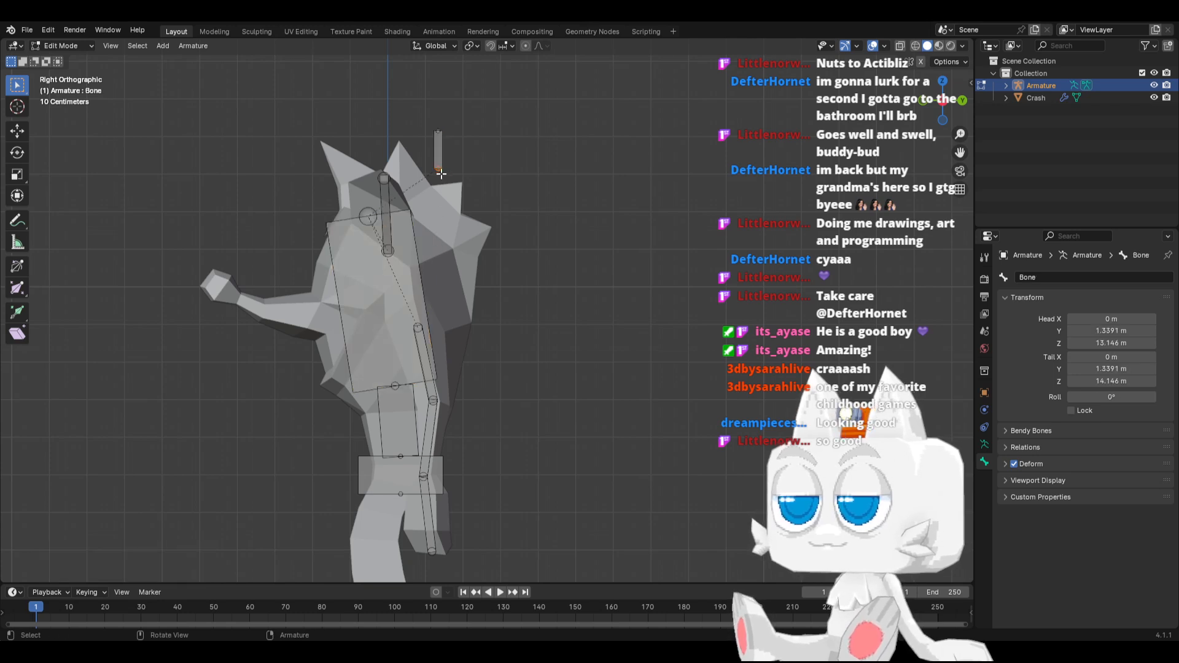
key(g)
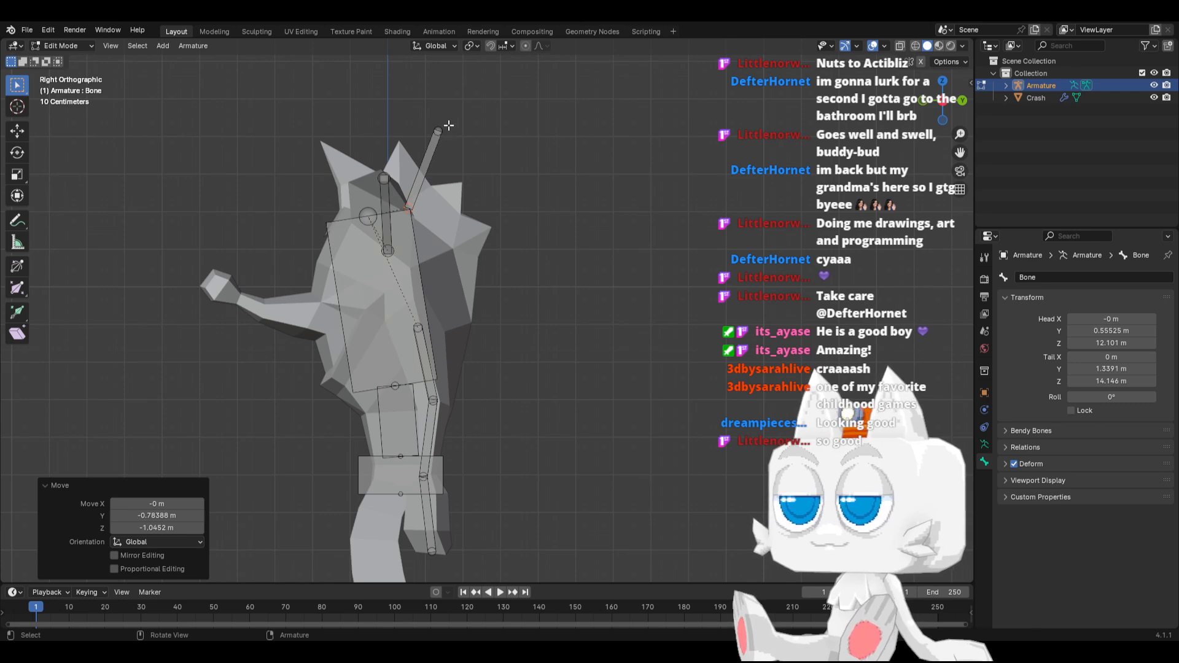
drag(449, 126, 460, 145)
click(436, 163)
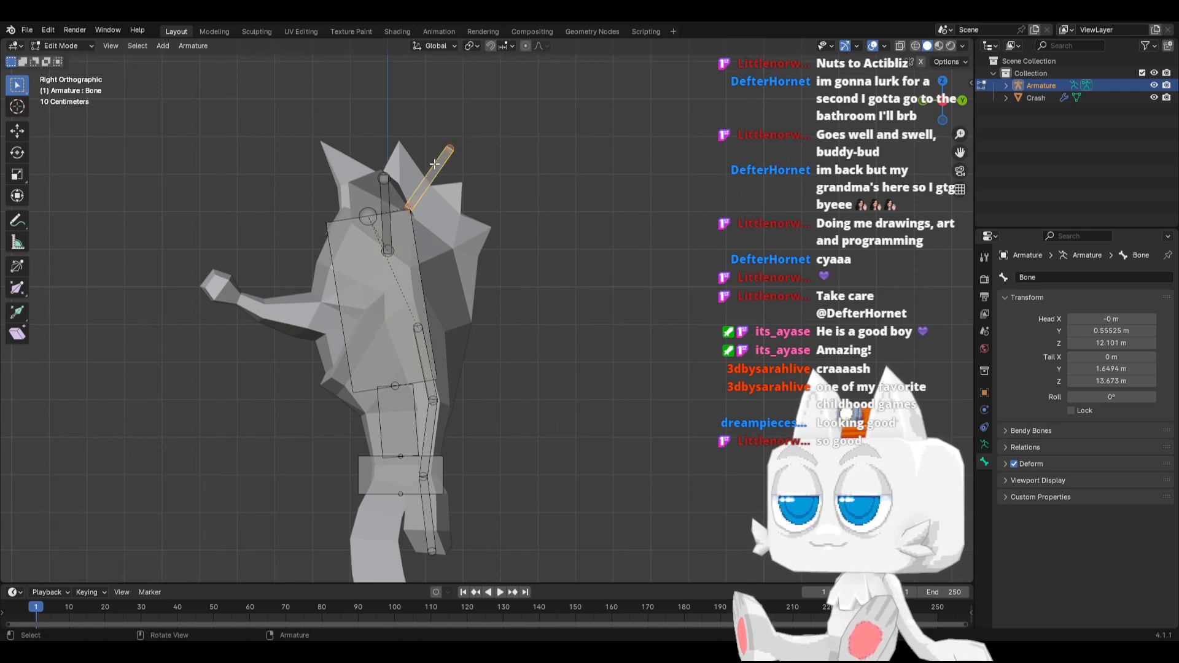
click(416, 262)
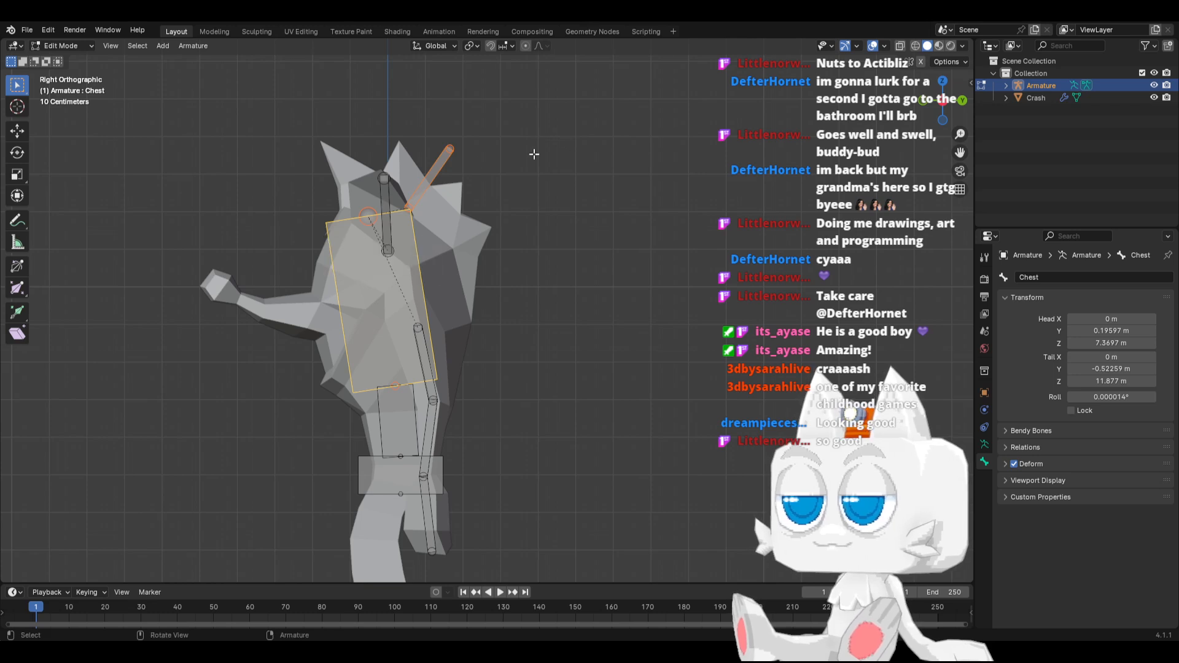
Rename the bone in the hair spike as Hair
click(446, 163)
click(1049, 278)
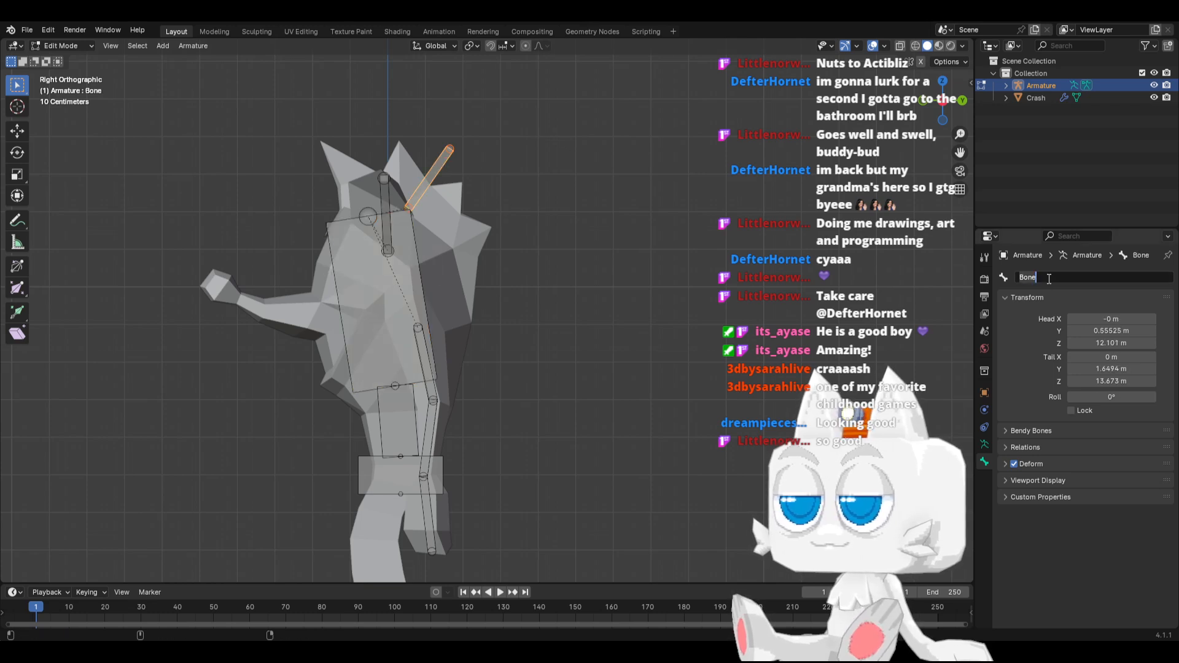
text(Hair)
key(Return)
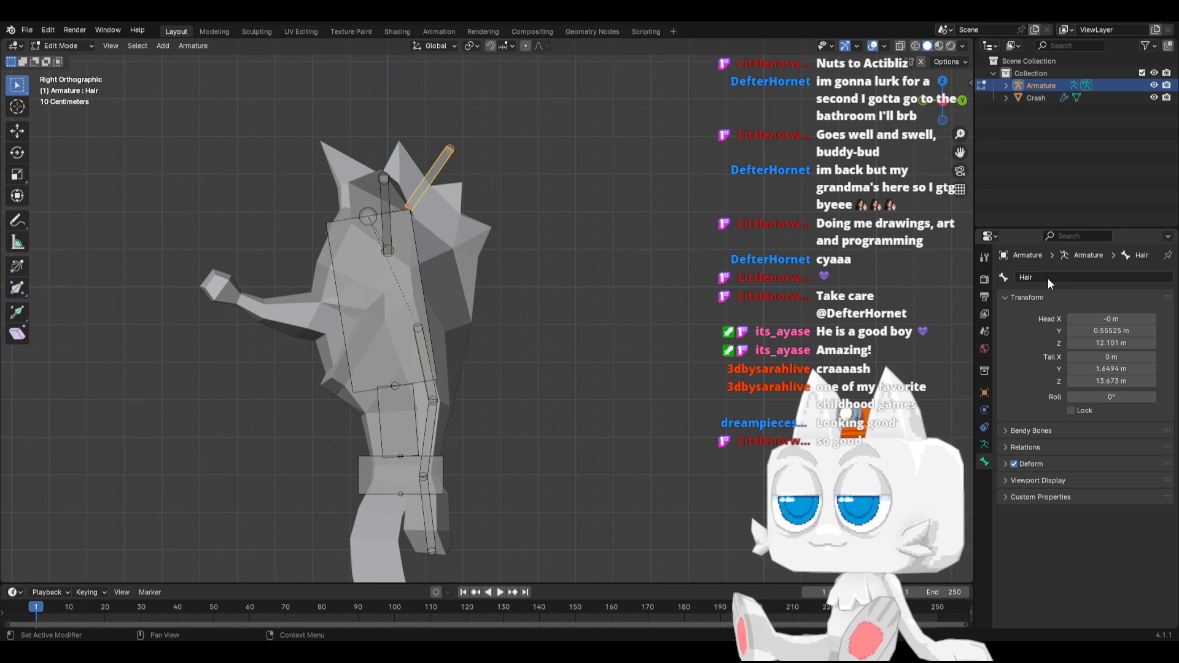
Duplicate the upper arm bone into the thigh on the same side, with its head at about X 0.66, Z 4.9 m and tip at X 1.03, Z 3.25 m
key(KP_1)
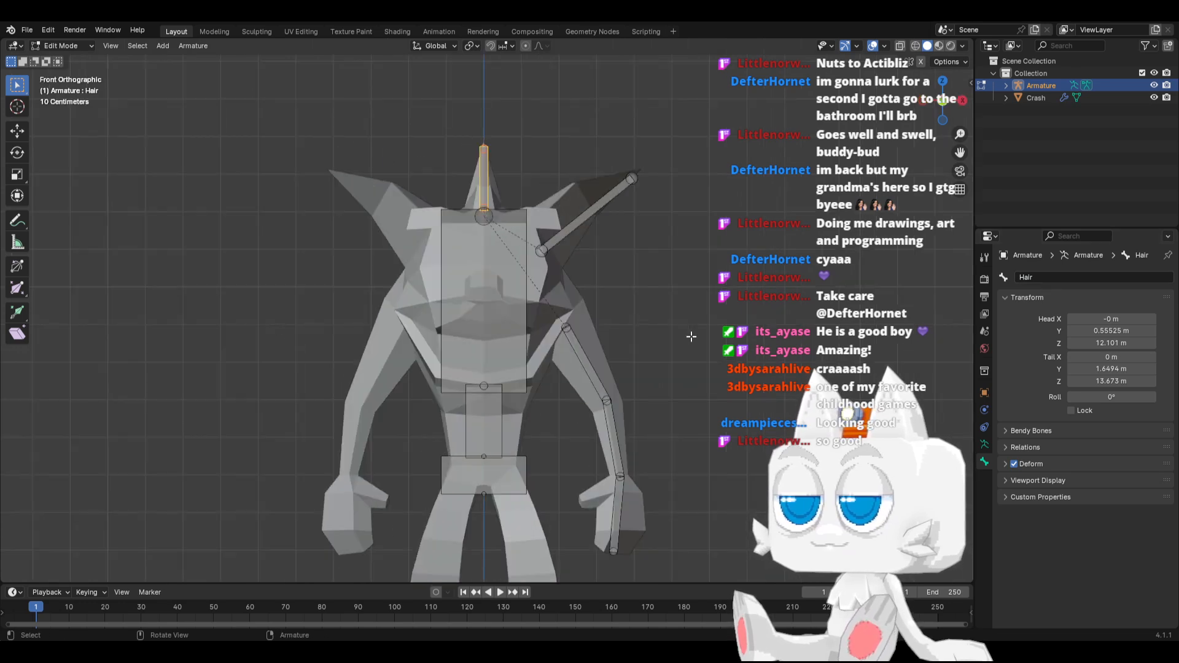
scroll(588, 321, down, 1)
shift+middle_drag(588, 407, 551, 290)
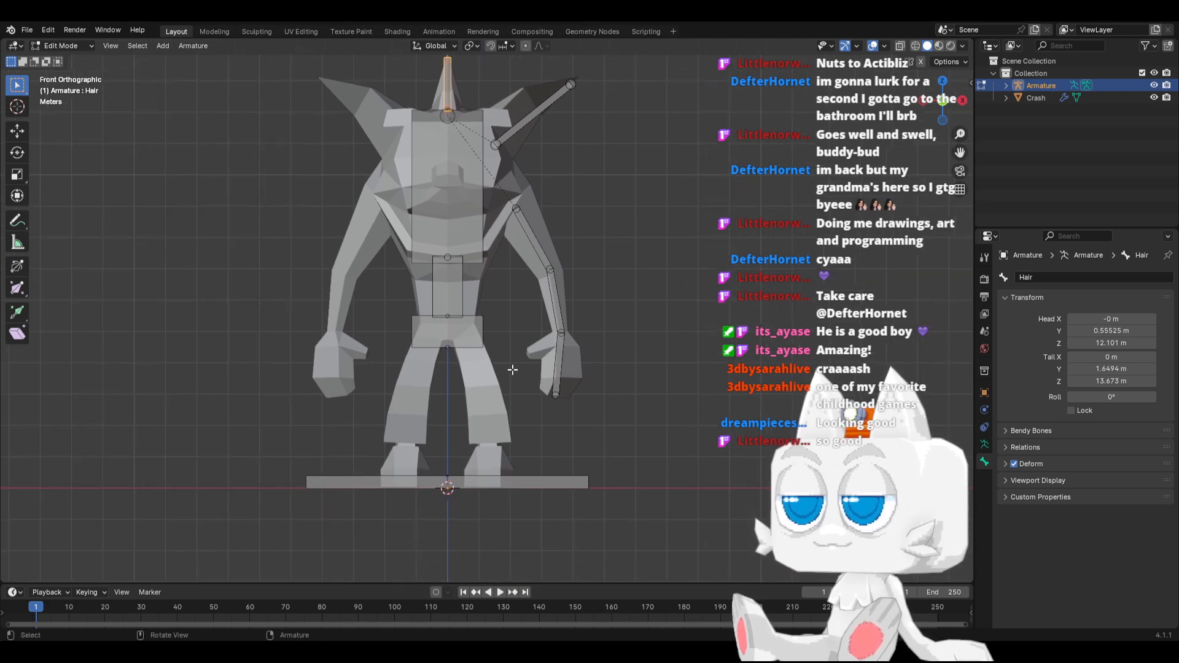
click(527, 237)
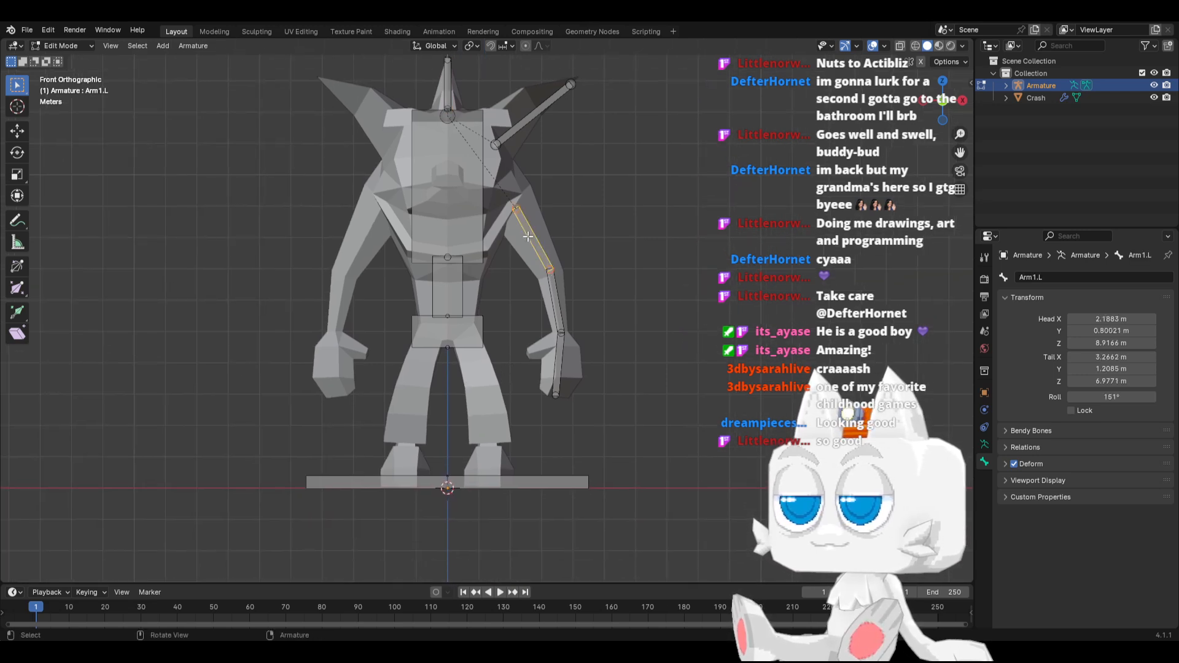
key(g)
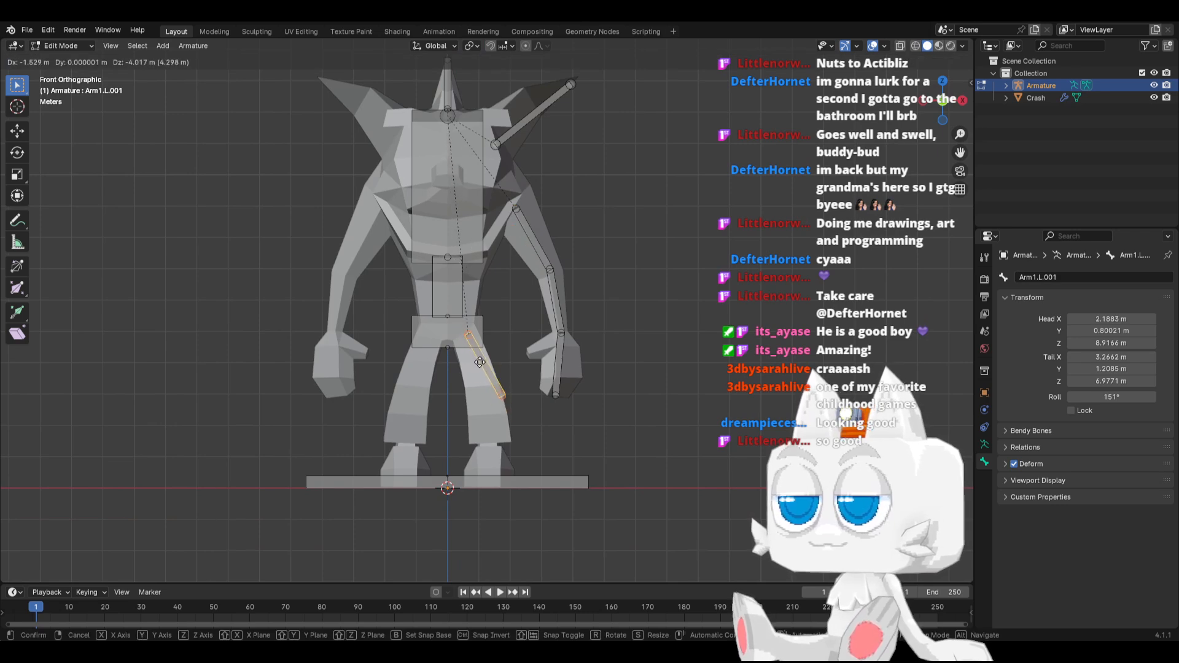
click(496, 393)
key(g)
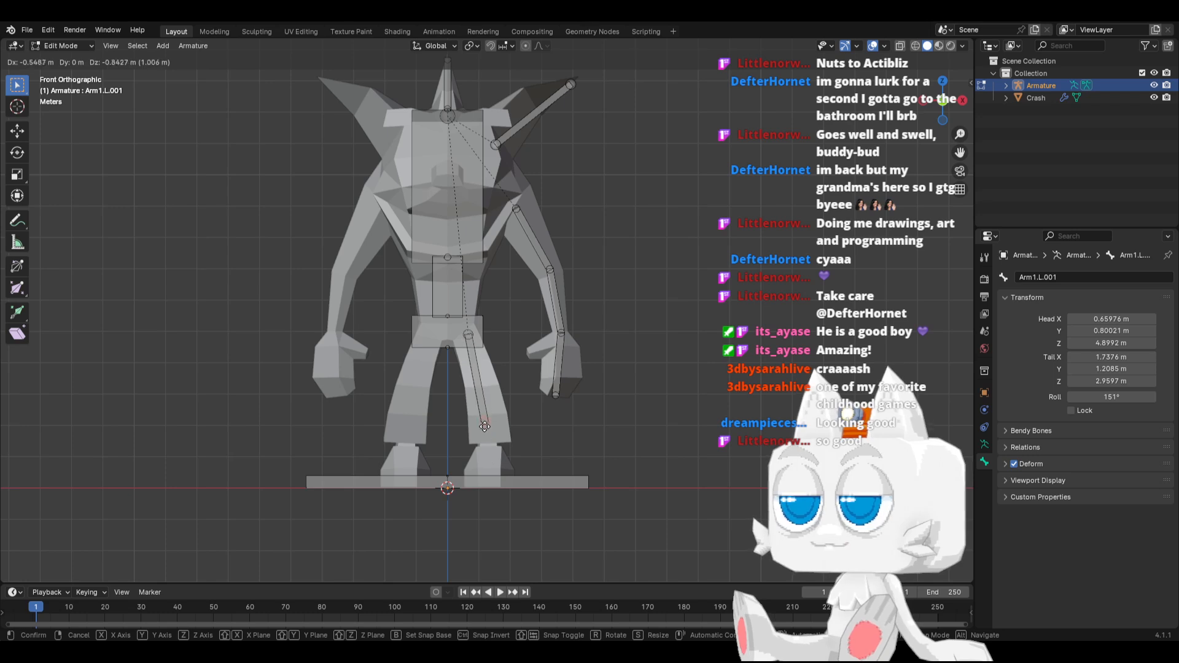
click(481, 393)
middle_drag(481, 394, 480, 393)
Align the thigh bone with the leg in depth, with its head at about Y 0.09 m and its knee end at about Y -0.36 m
key(KP_3)
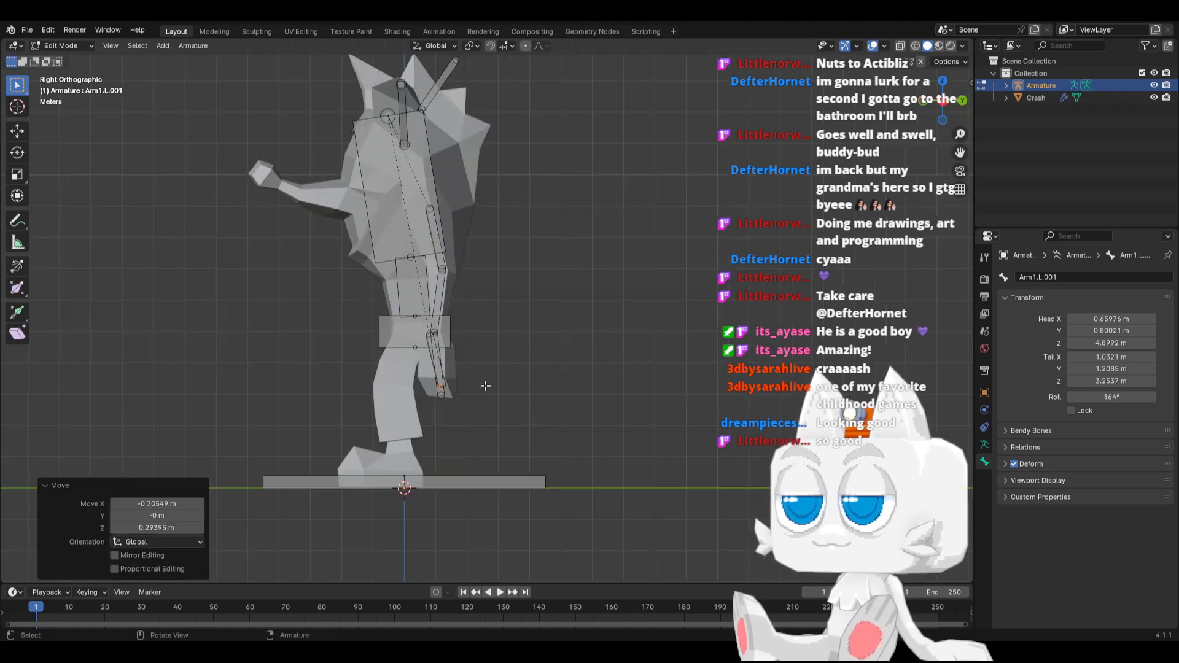
key(g)
key(y)
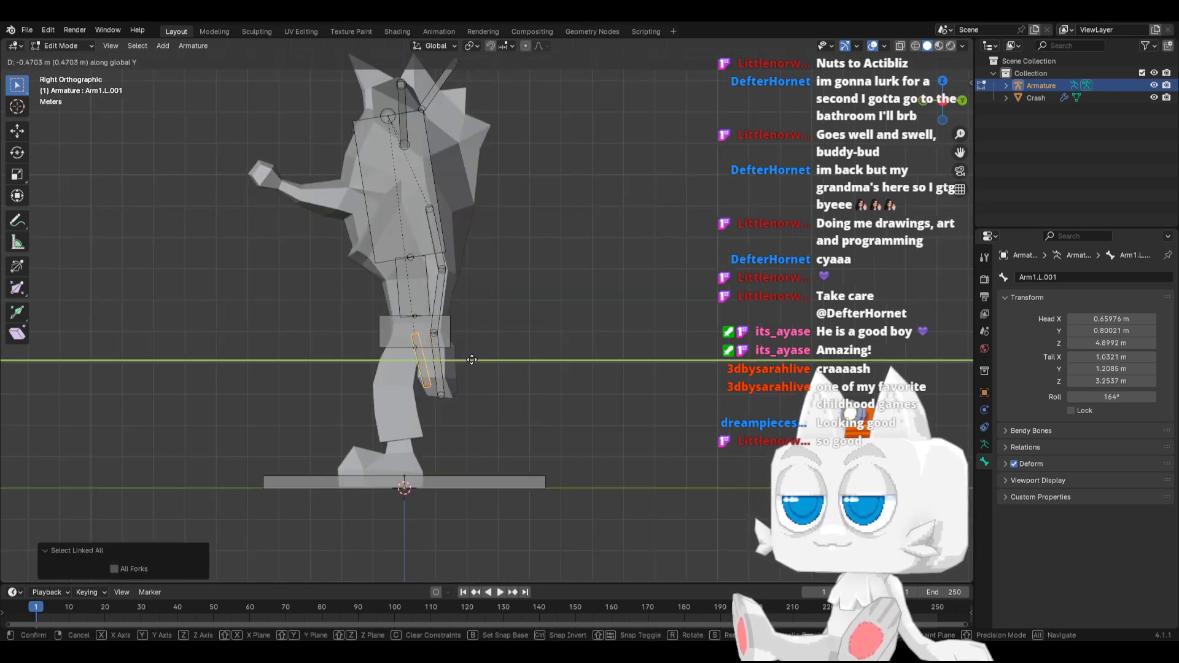
click(462, 359)
click(412, 391)
key(g)
key(y)
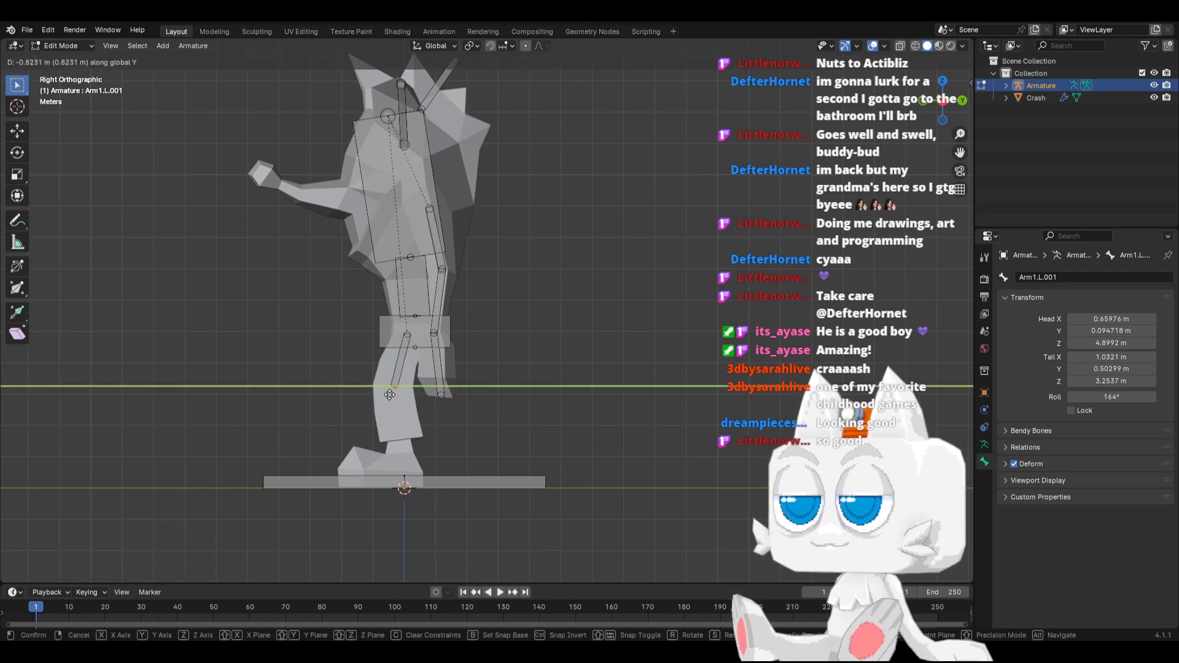
click(388, 418)
Extrude a shin bone from the knee to about Y 0.05, Z 0.55 m, and a foot bone about 1.98 m forward along Y
key(e)
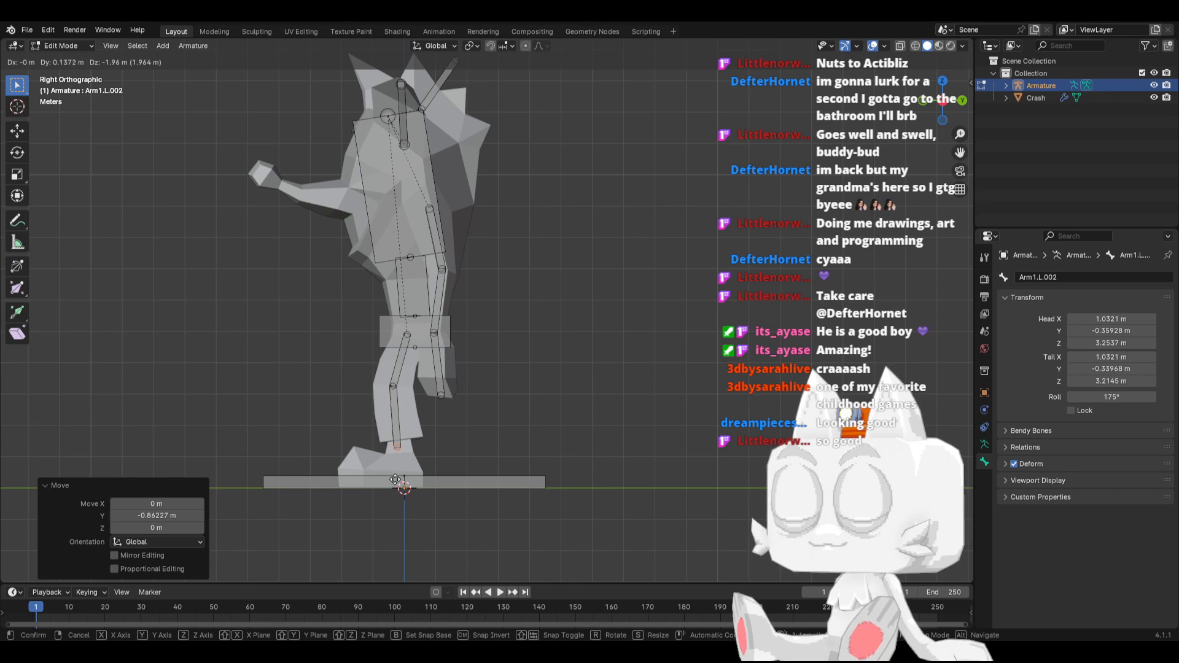
click(402, 502)
key(e)
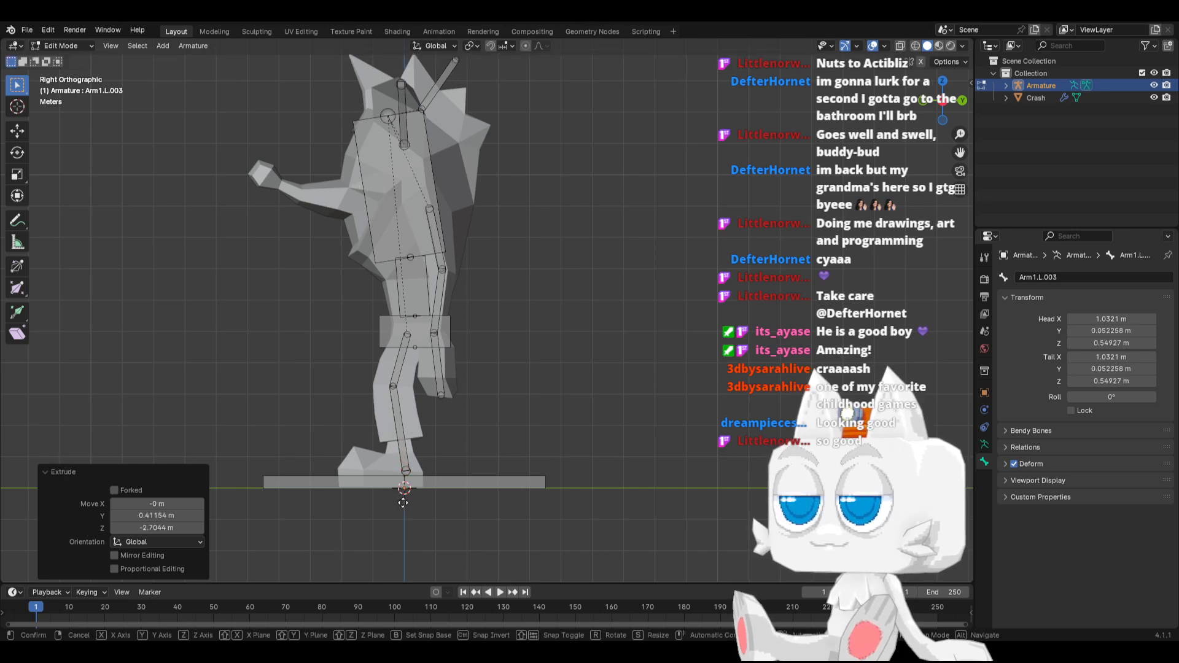
key(y)
click(342, 505)
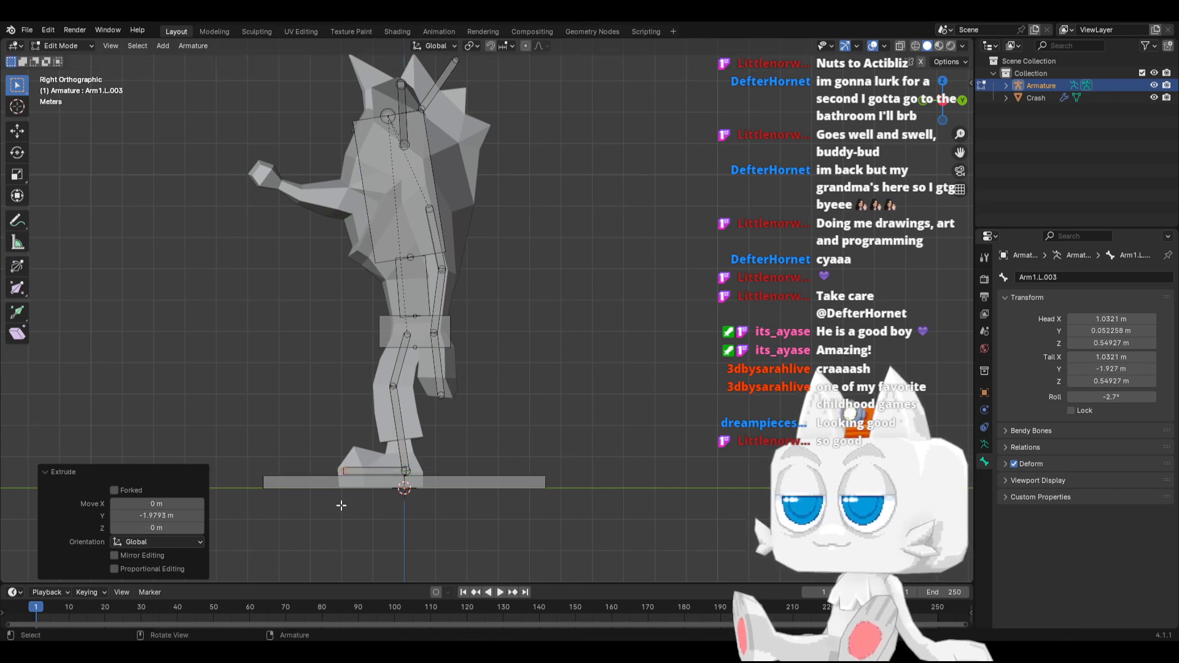
Shift the foot bone about 0.35 m outward along X to centre it in the foot
key(KP_1)
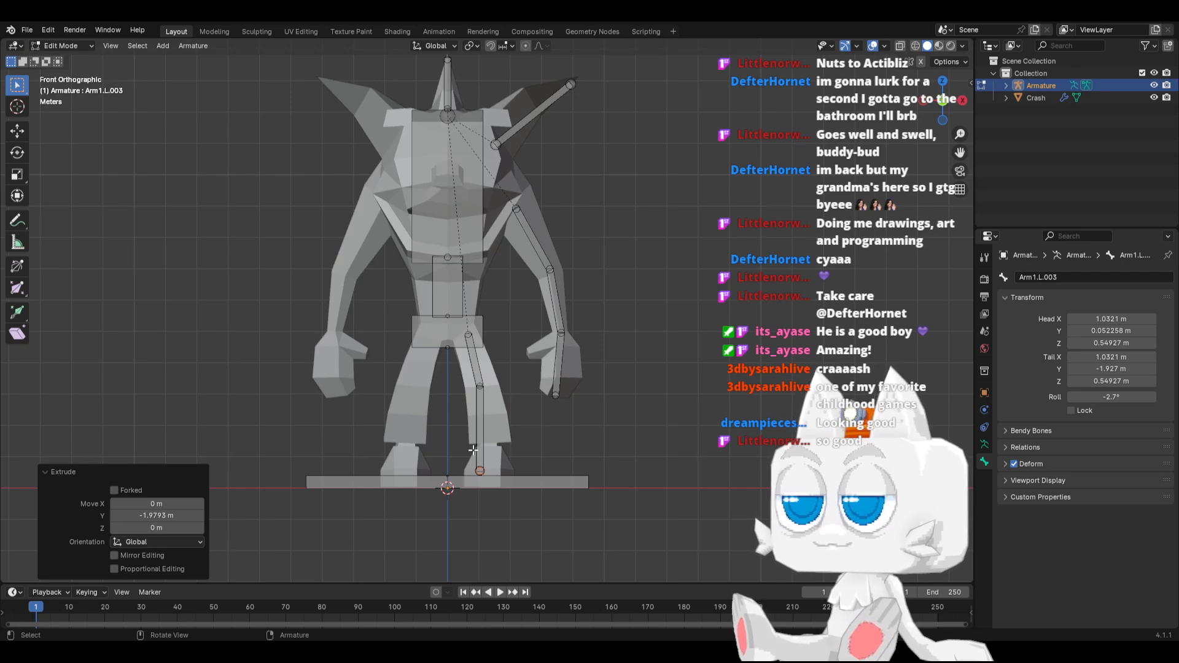
middle_drag(485, 456, 417, 496)
click(410, 500)
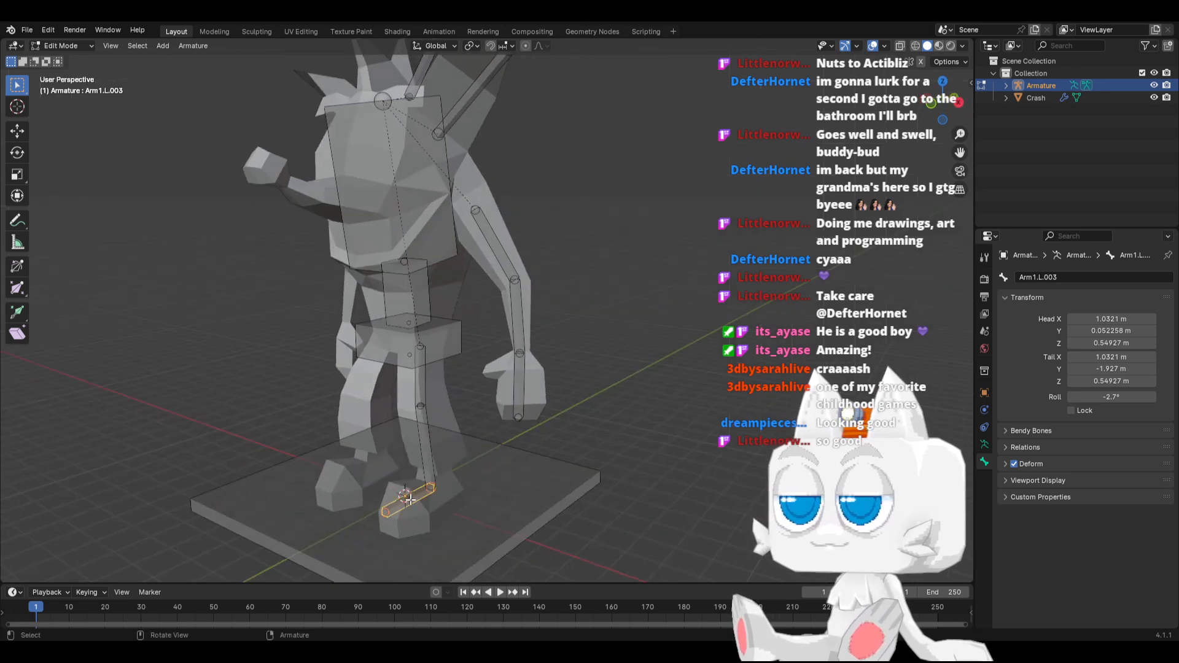
key(KP_1)
key(g)
key(x)
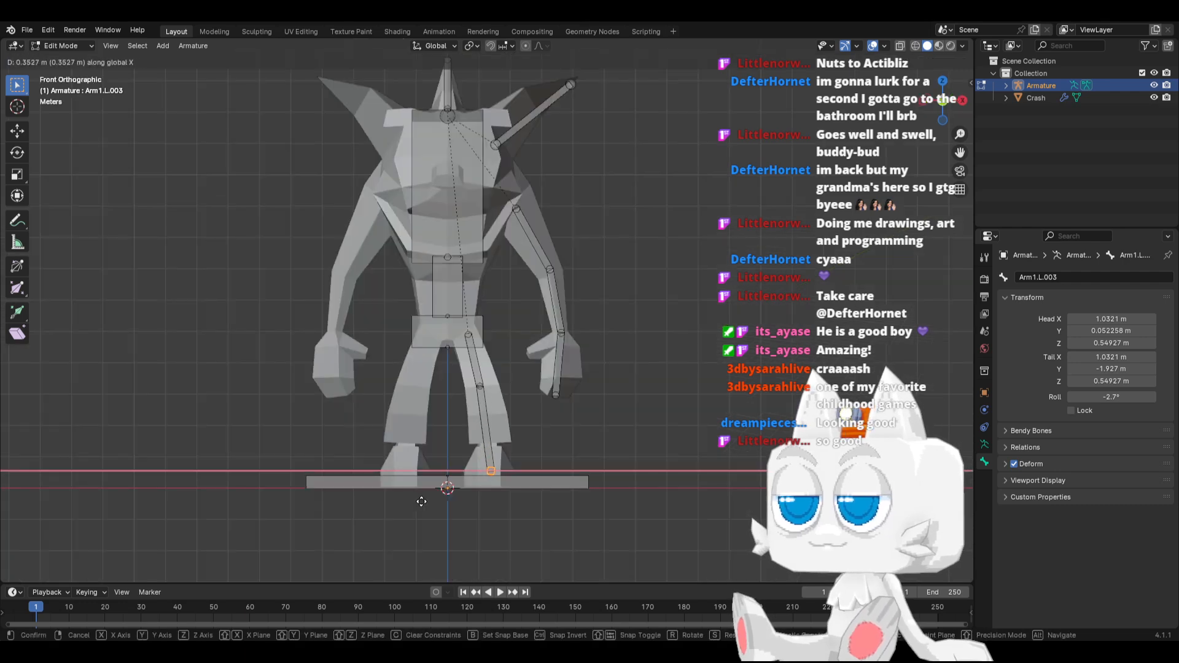
click(422, 502)
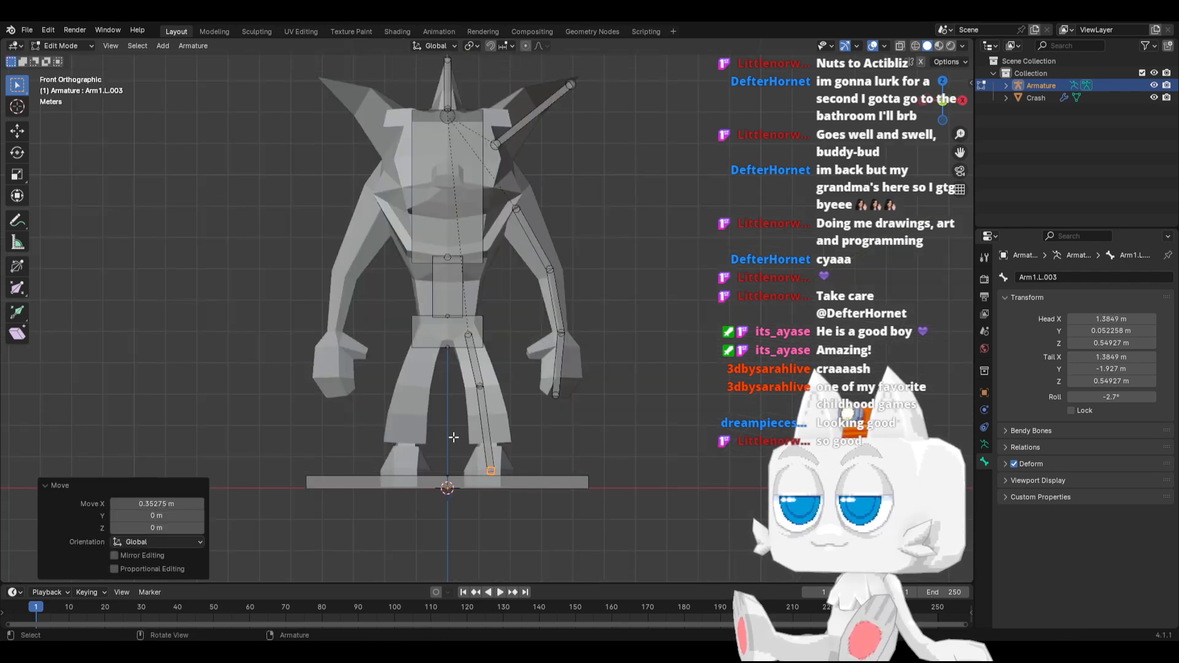
Parent the thigh bone to the Hips bone with Keep Offset
click(473, 362)
shift+click(481, 325)
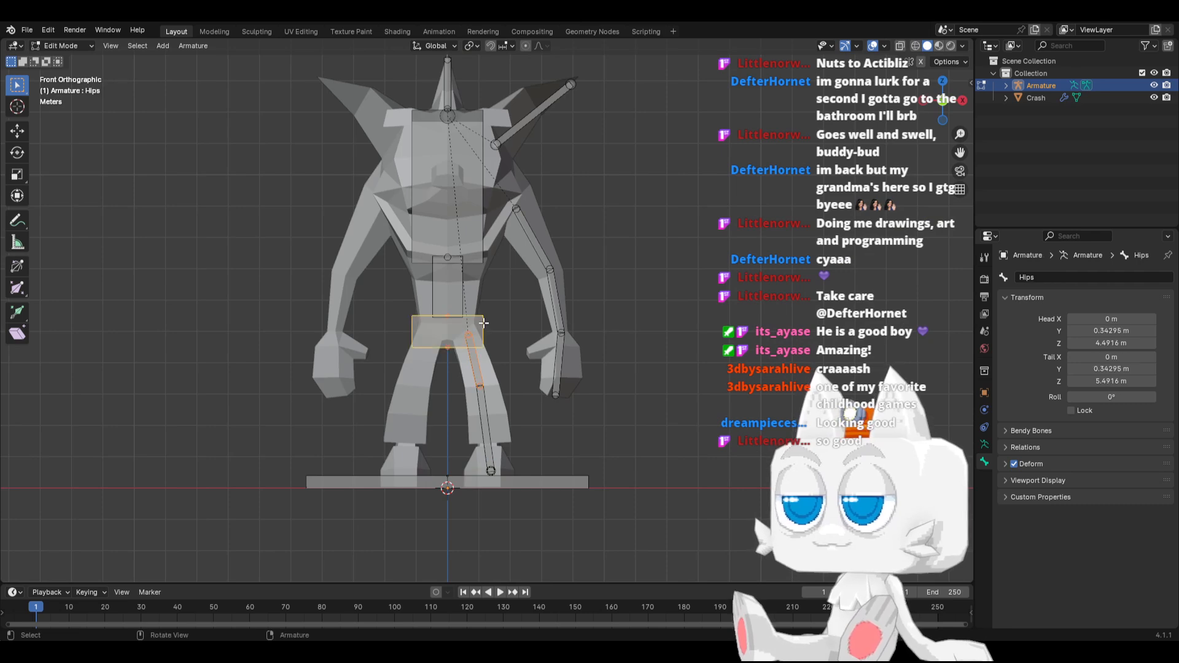
key(ctrl+p)
click(484, 322)
Rename the thigh bone as Leg1.L and the shin bone as Leg2.L
click(473, 362)
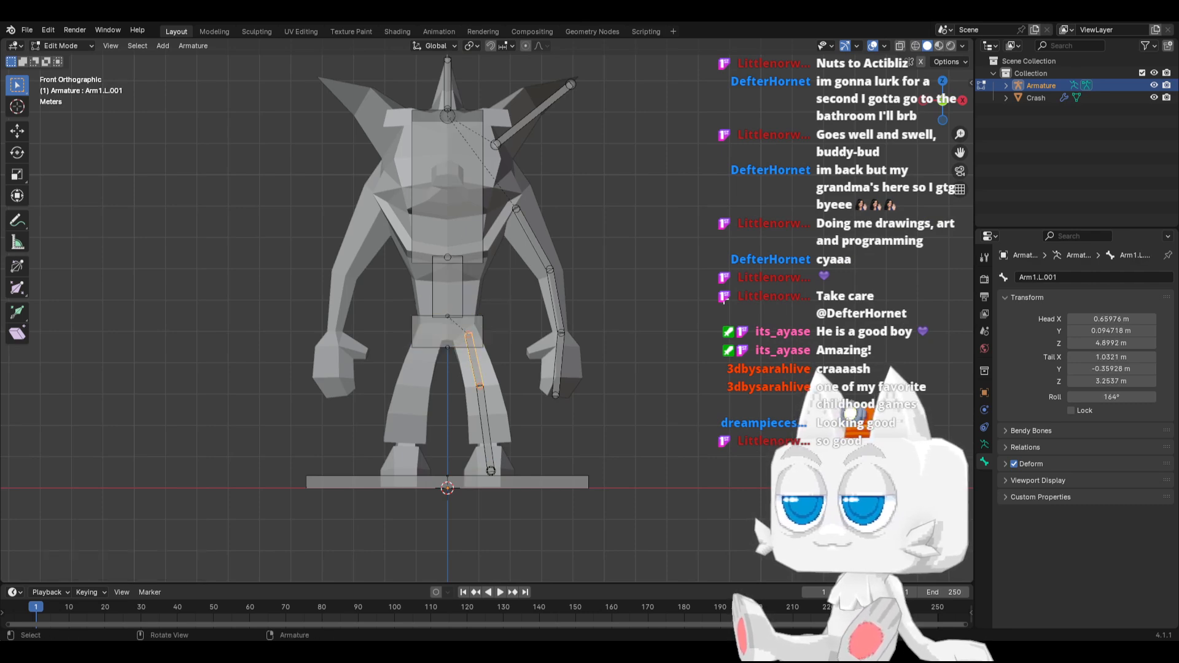
click(1047, 278)
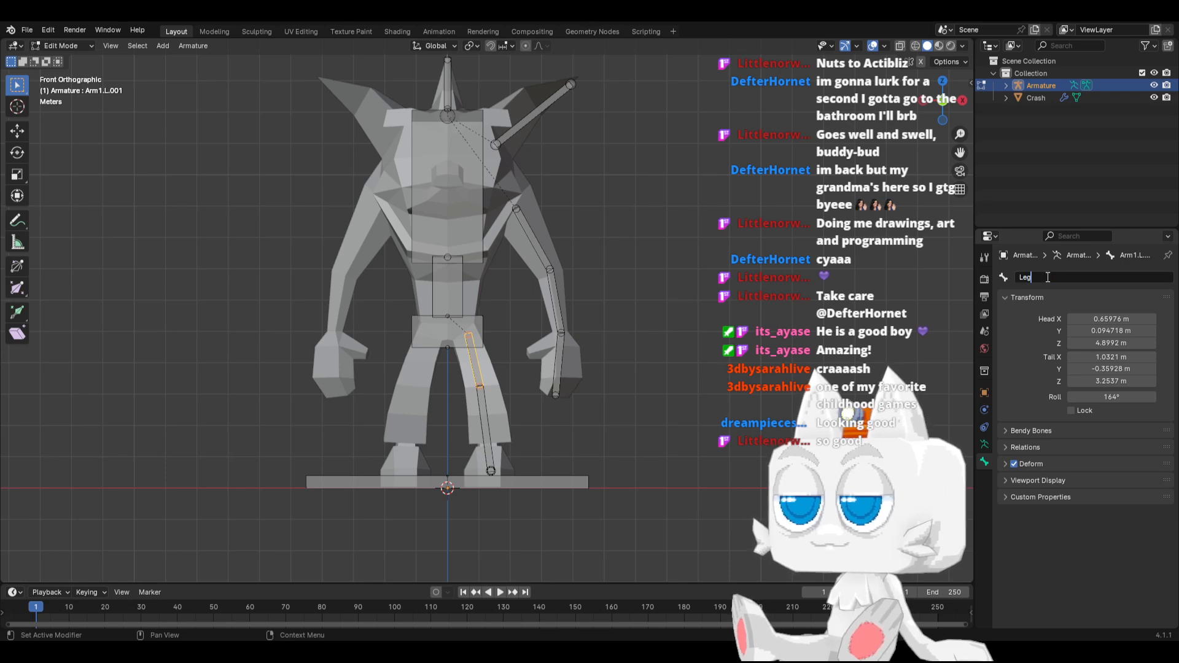
text(Leg1.L)
key(Return)
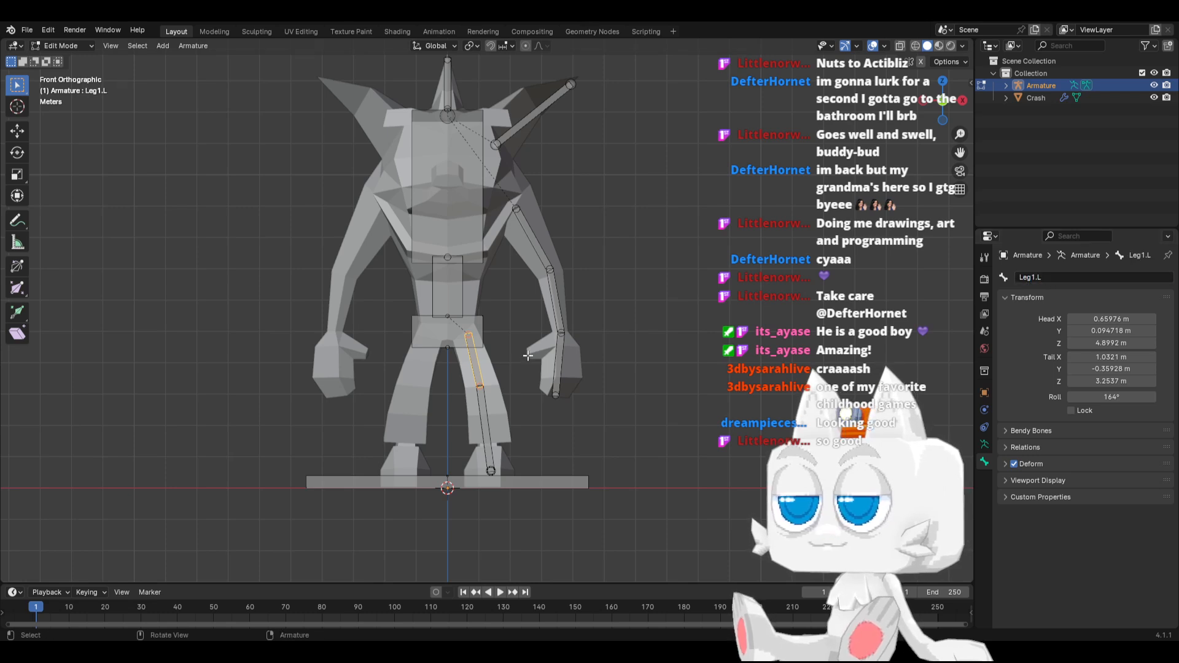
click(485, 410)
click(1039, 277)
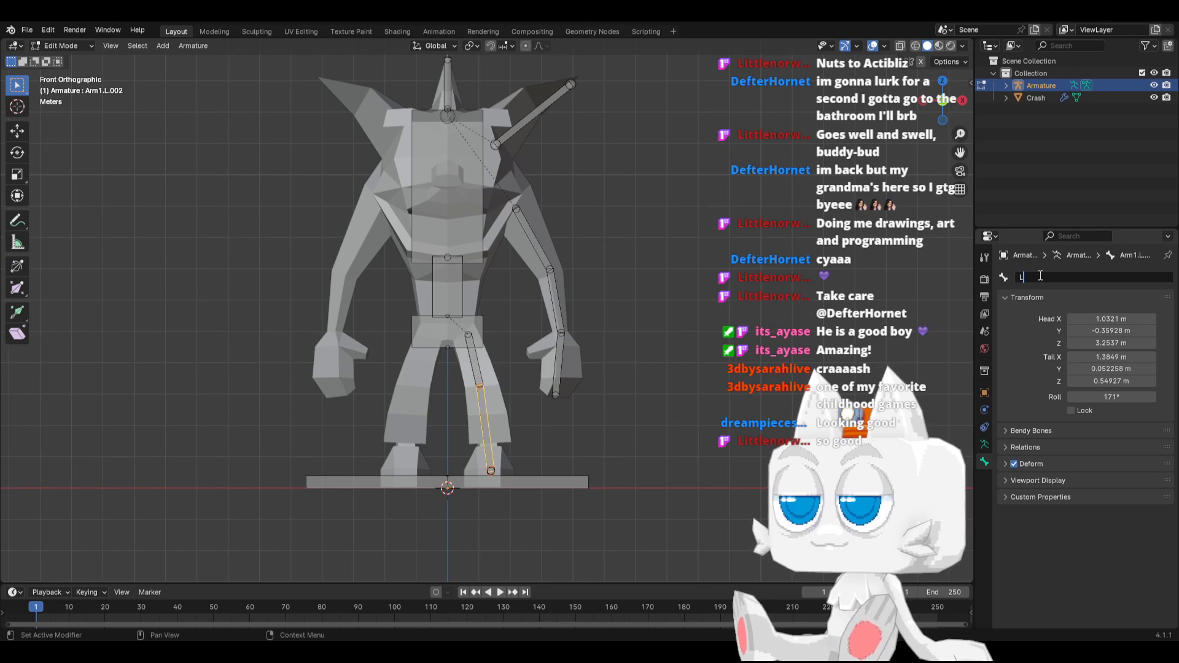
text(Leg2.L)
key(Return)
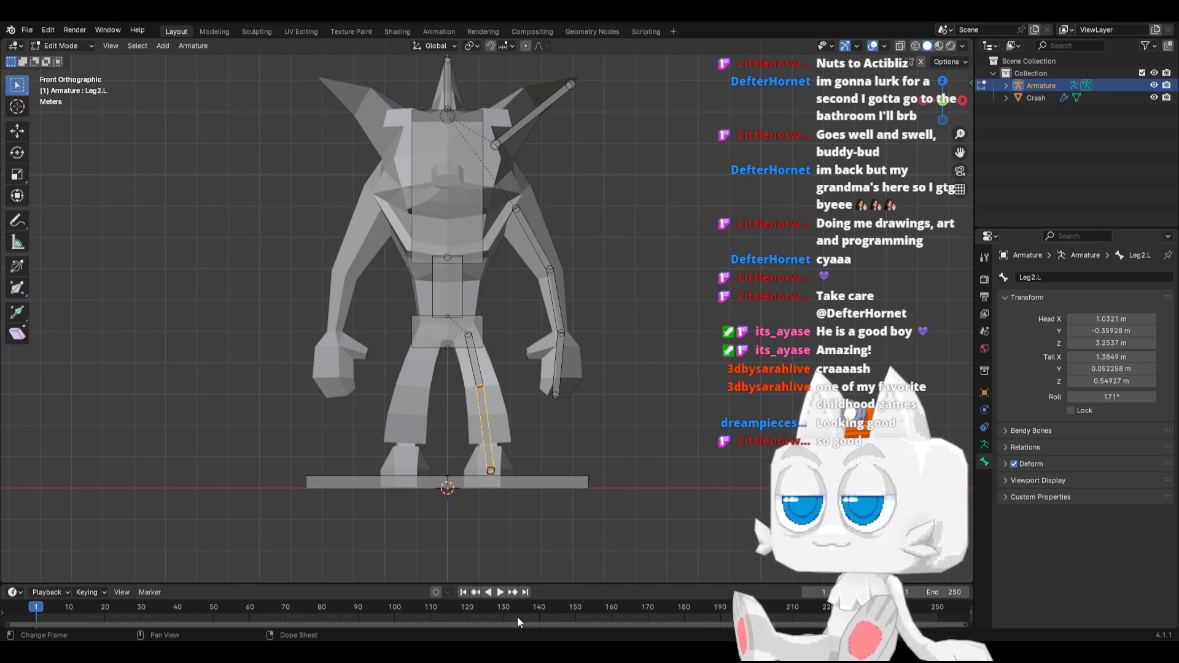
Rename the bone in the foot as Foot.L
middle_drag(536, 441, 473, 482)
click(452, 508)
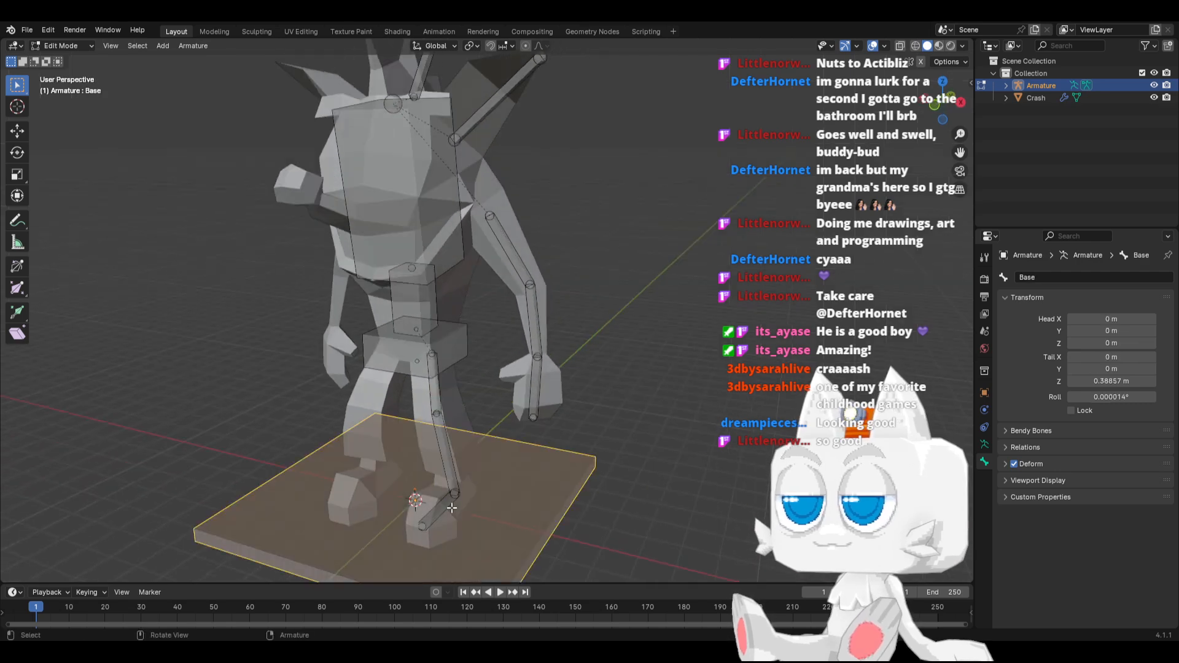
click(441, 513)
click(1034, 276)
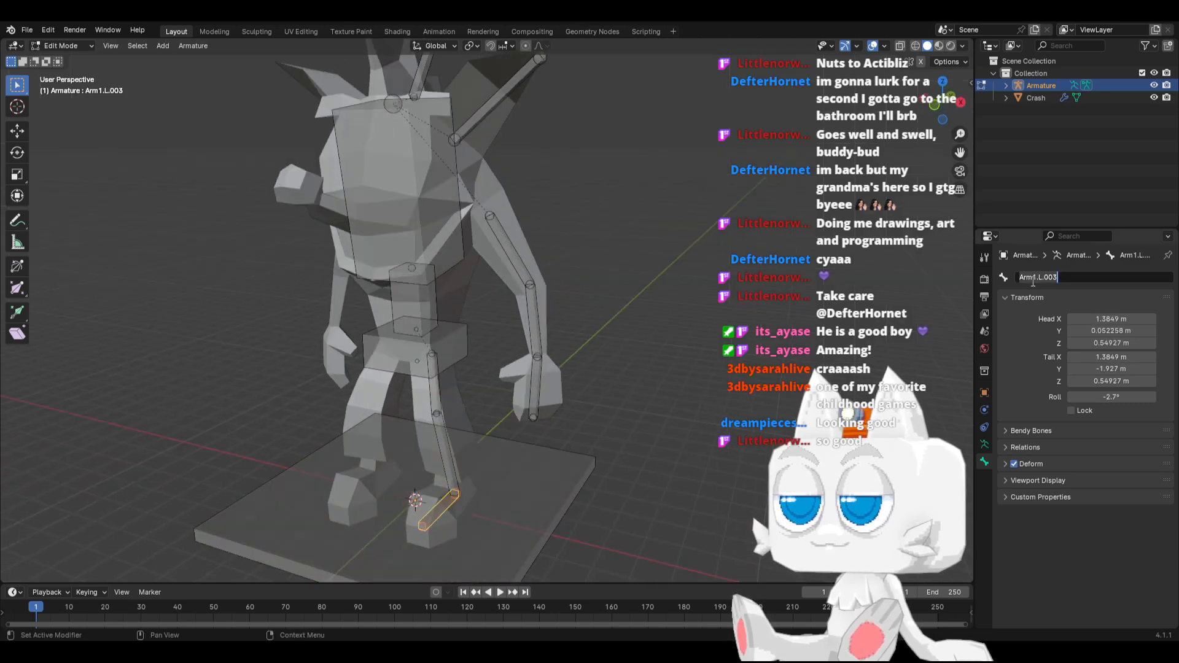
text(Foot.L)
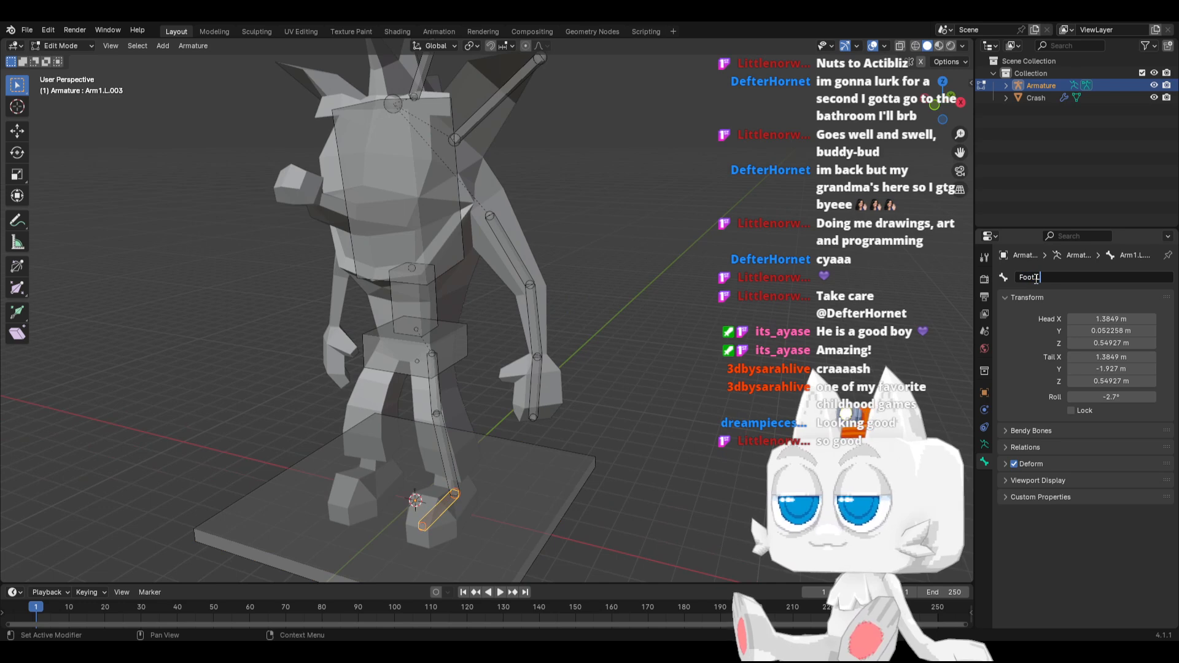
key(Return)
Add a bone and fit it along the nose, with its head at about Y -1.82, Z 9.37 m and tip at Y -4.66, Z 9.9 m
key(KP_1)
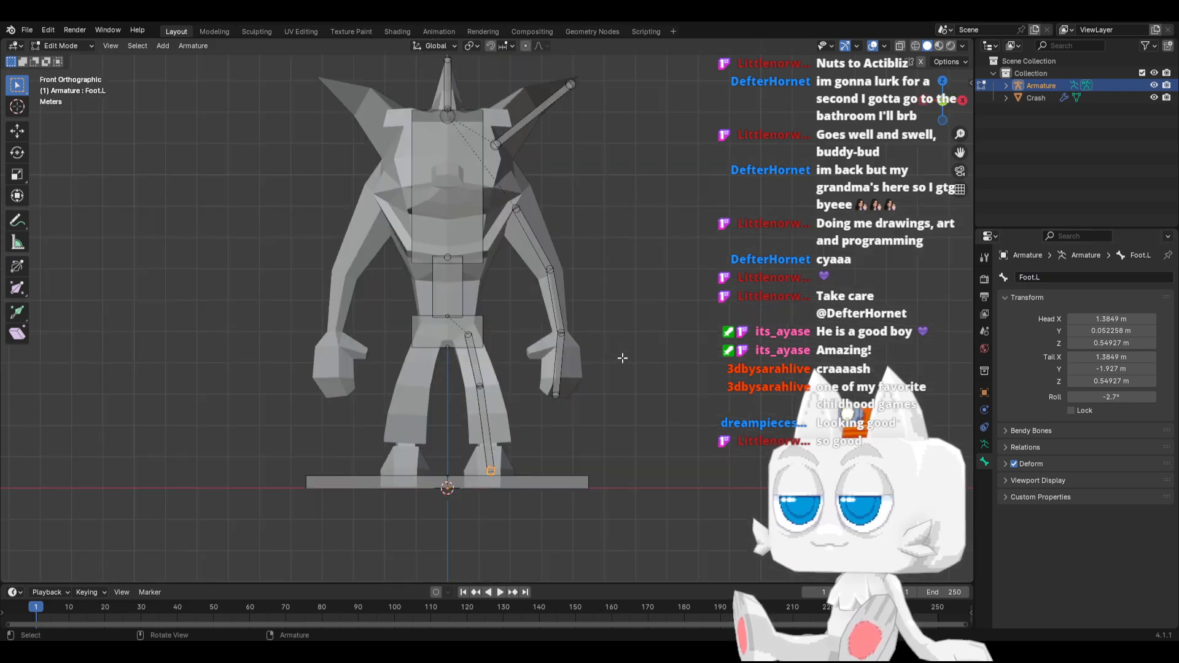
middle_drag(507, 252, 382, 262)
key(KP_3)
key(shift+a)
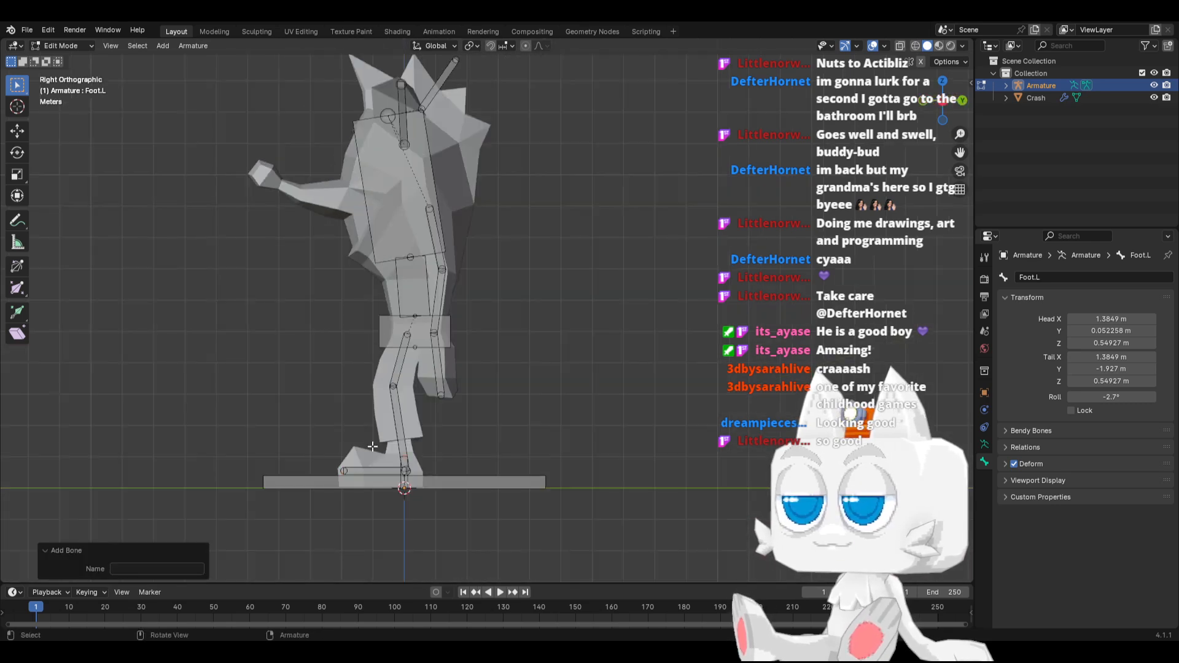
click(403, 485)
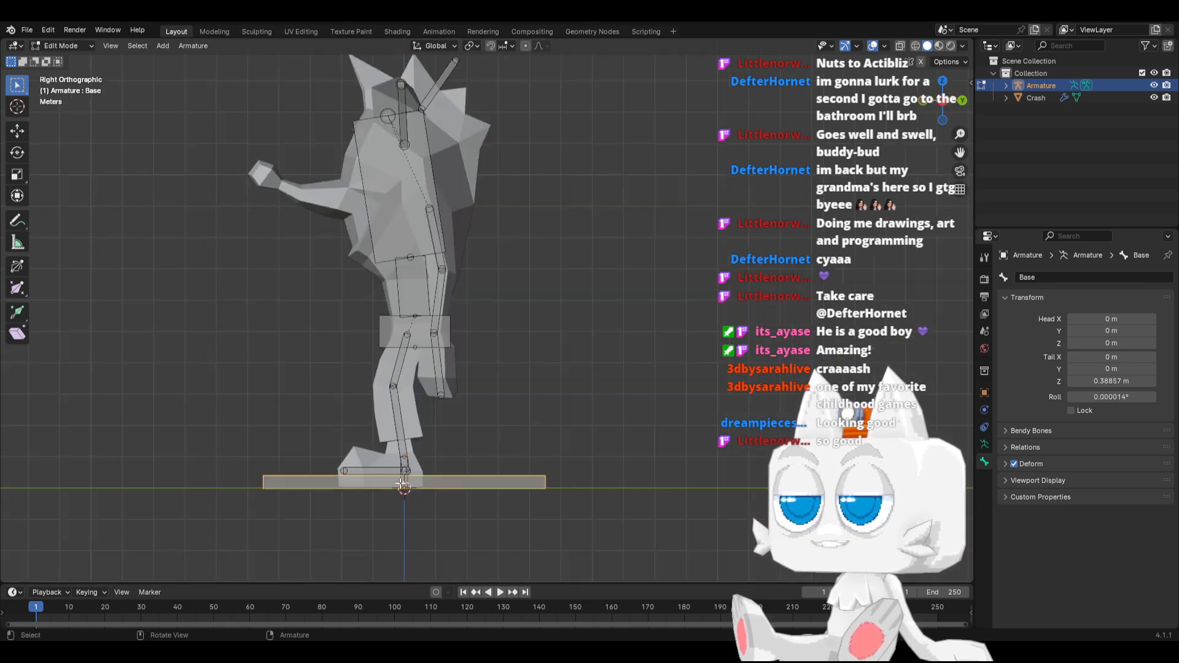
click(400, 479)
key(g)
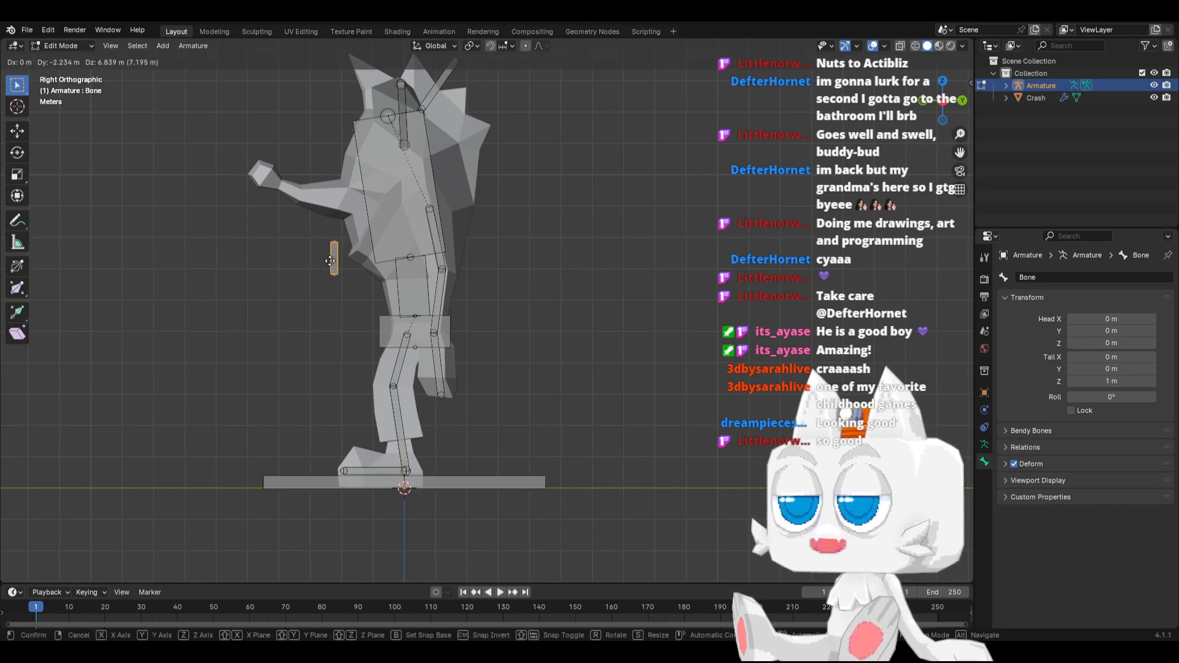
click(344, 186)
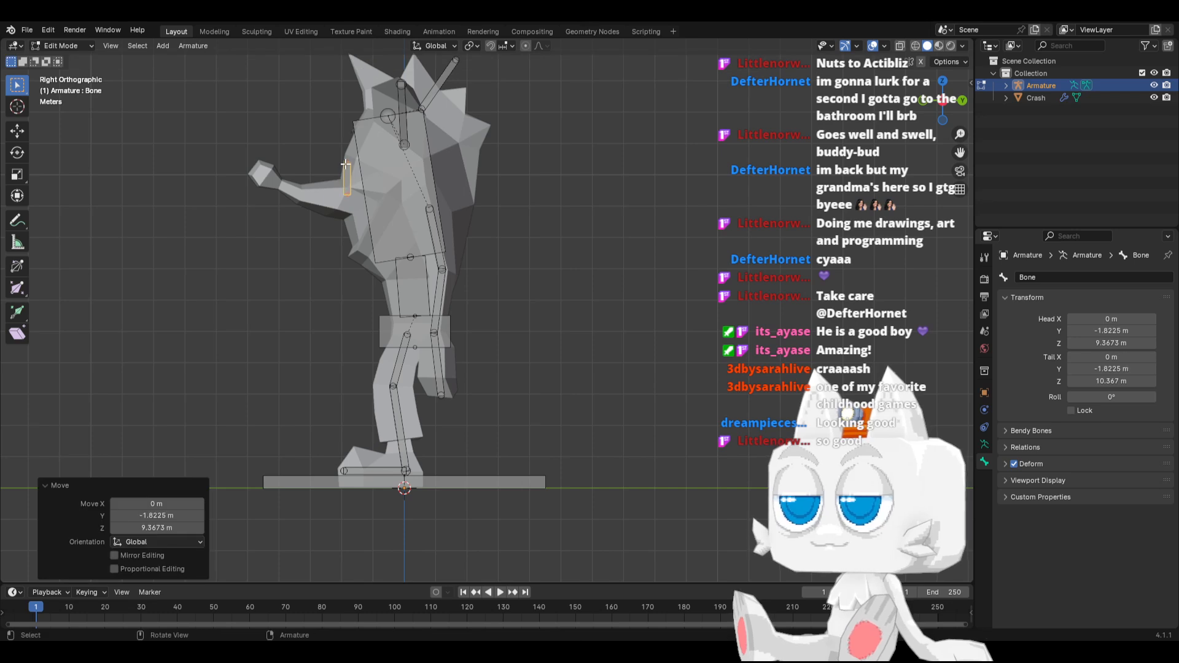
key(g)
click(258, 174)
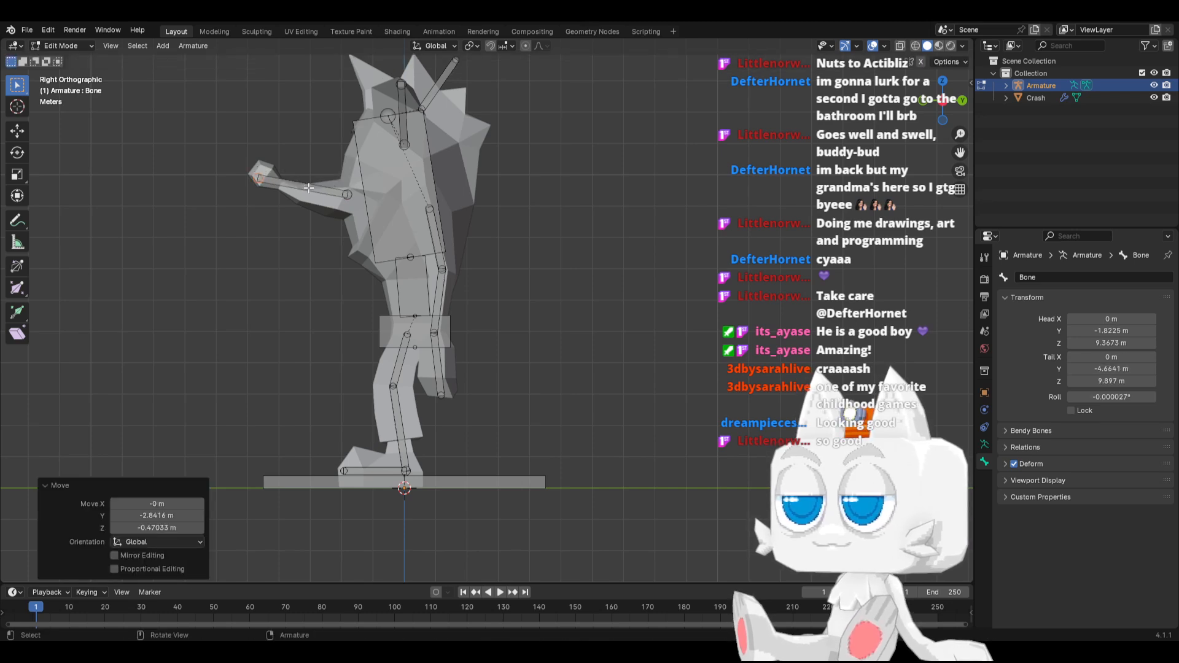
Parent the new bone in the nose to the Chest bone with Keep Offset
click(327, 190)
shift+click(357, 182)
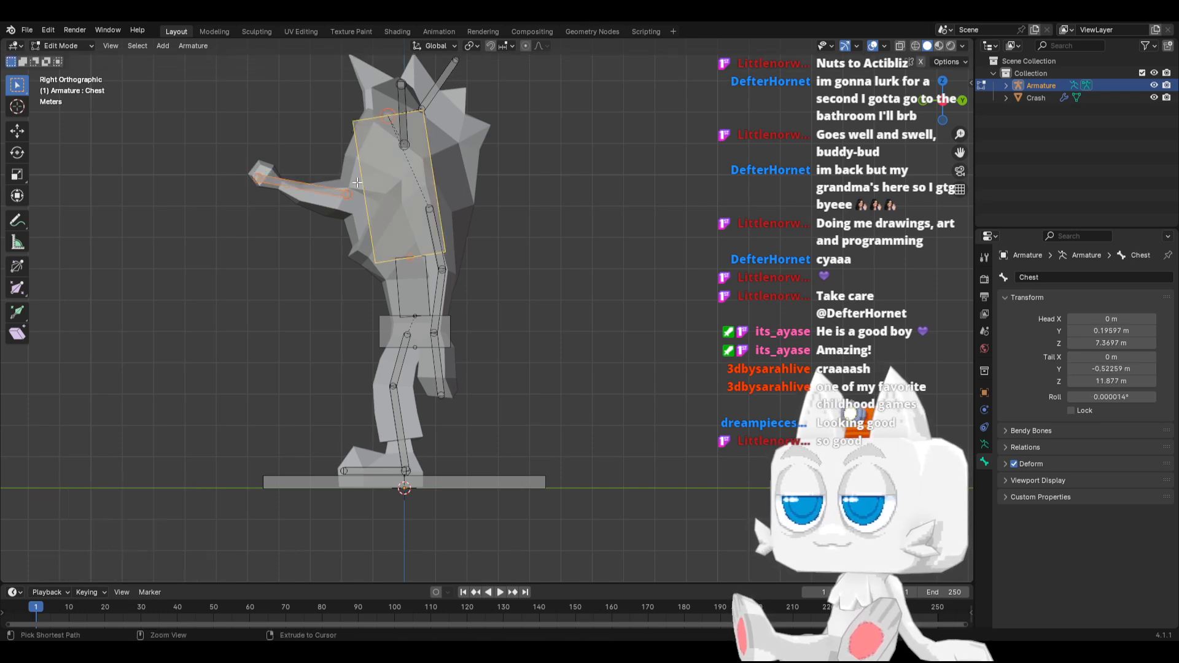
key(ctrl+p)
click(359, 187)
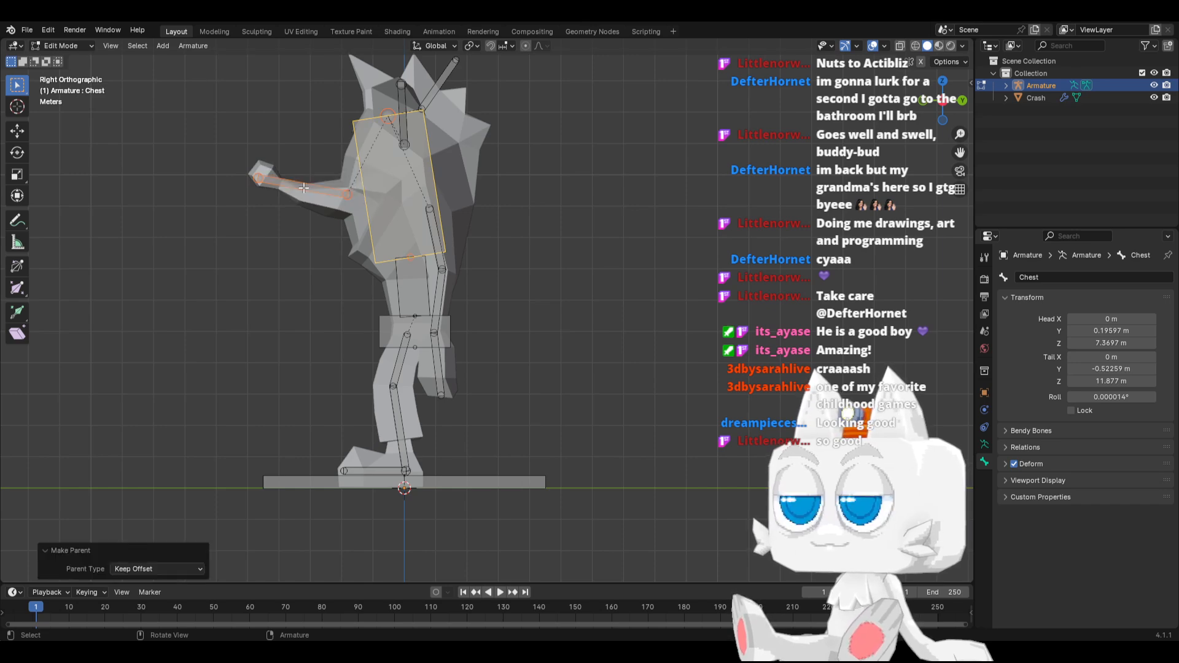
Rename the bone along the nose as Nose
click(343, 189)
click(1060, 276)
text(N)
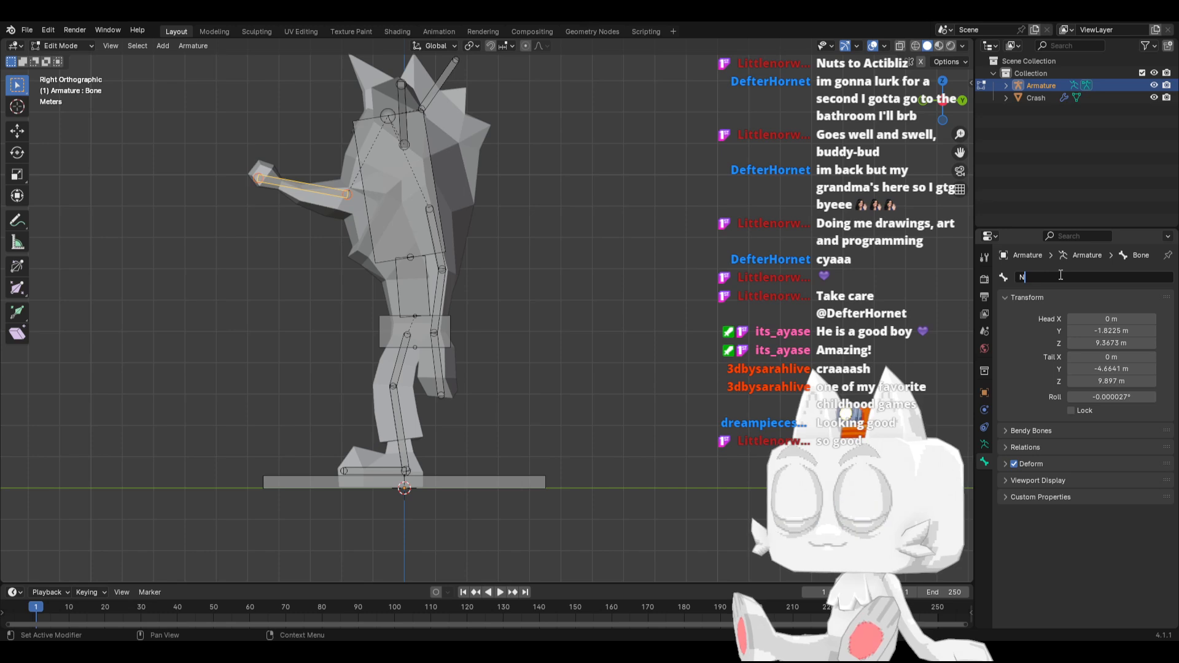
text(ose)
key(Return)
key(KP_1)
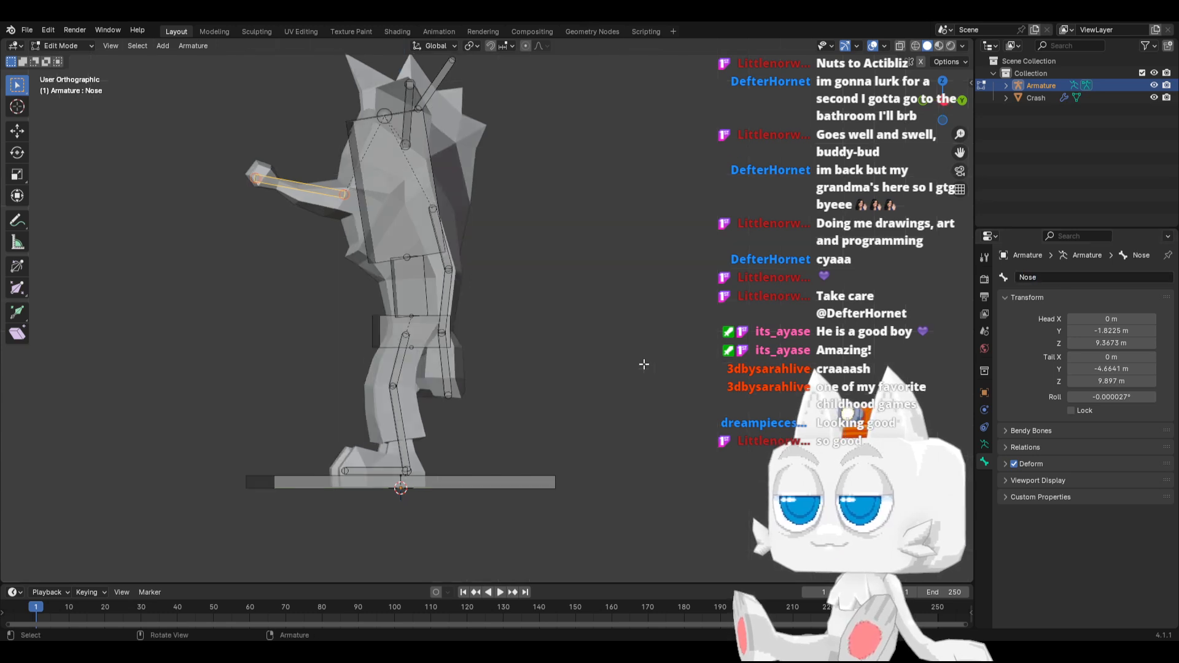
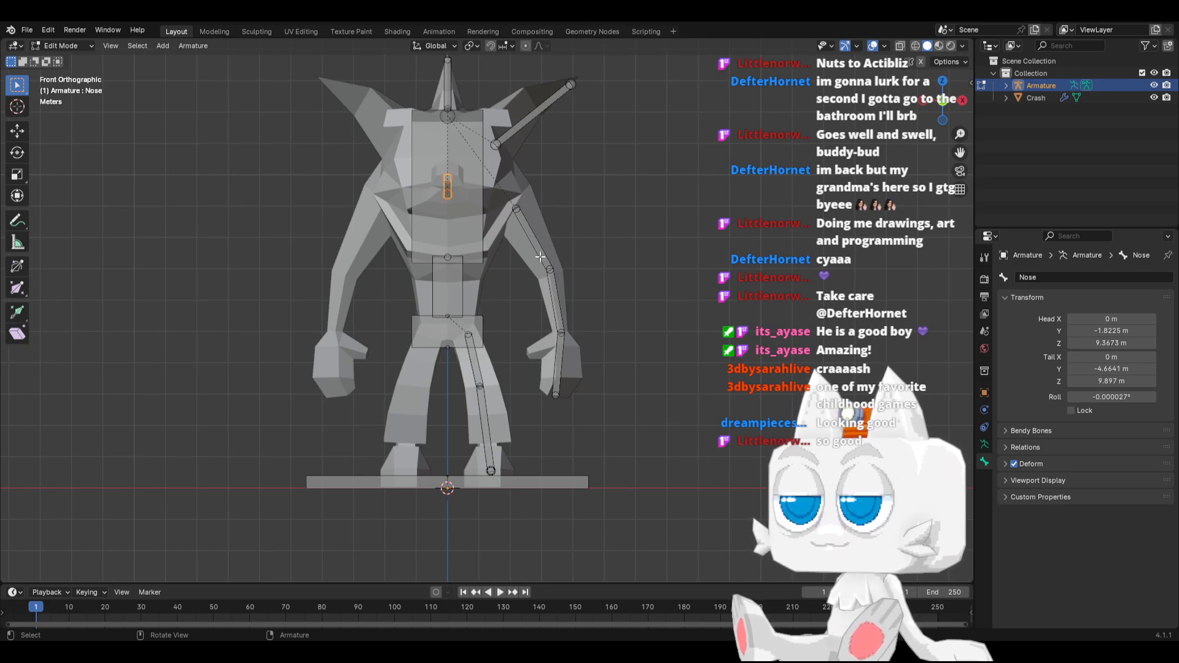
Duplicate the Foot.L bone in place and enlarge the copy's B-Bone display size by a factor of about 3.9
middle_drag(482, 351, 453, 395)
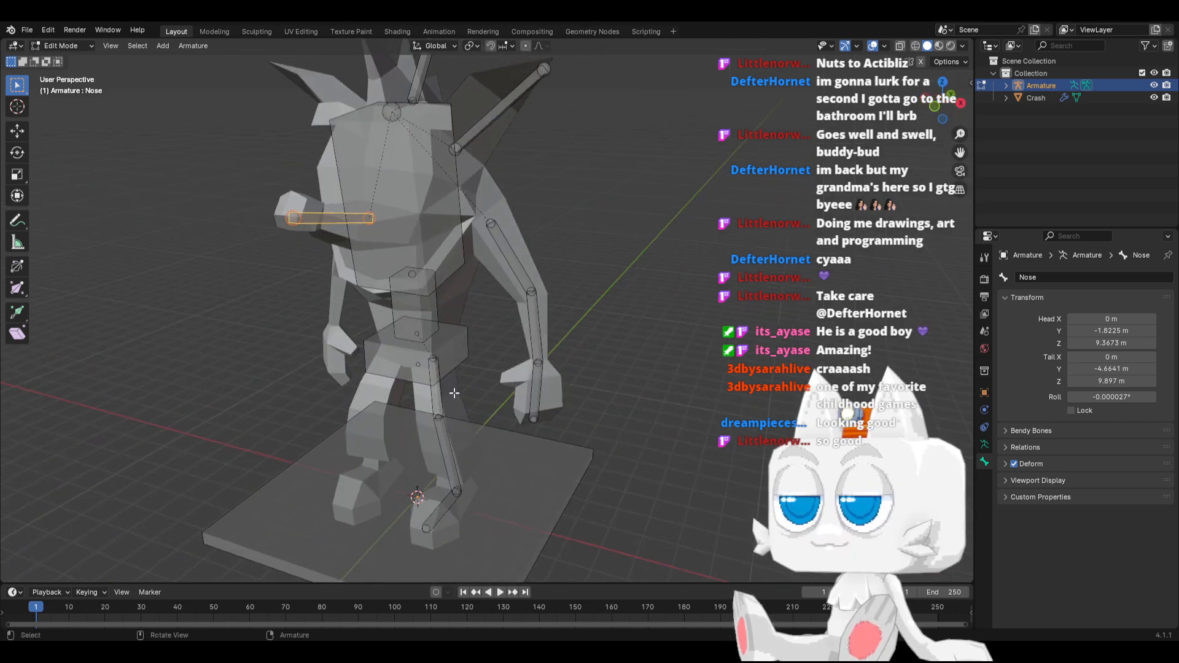
key(KP_1)
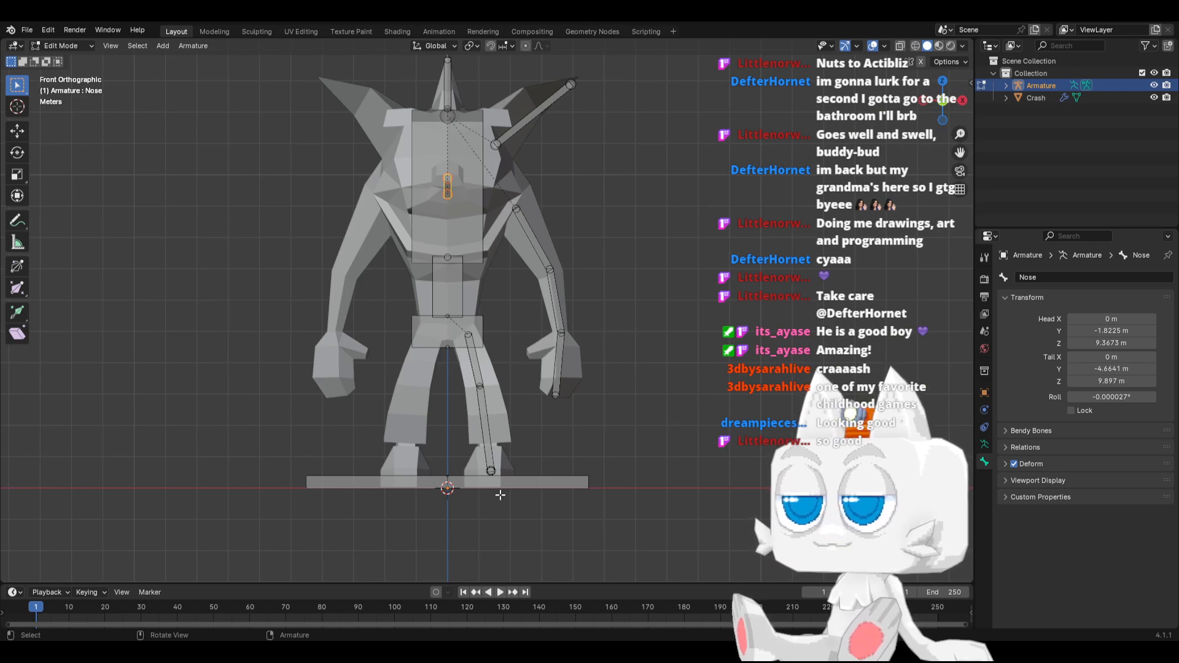
middle_drag(581, 412, 467, 442)
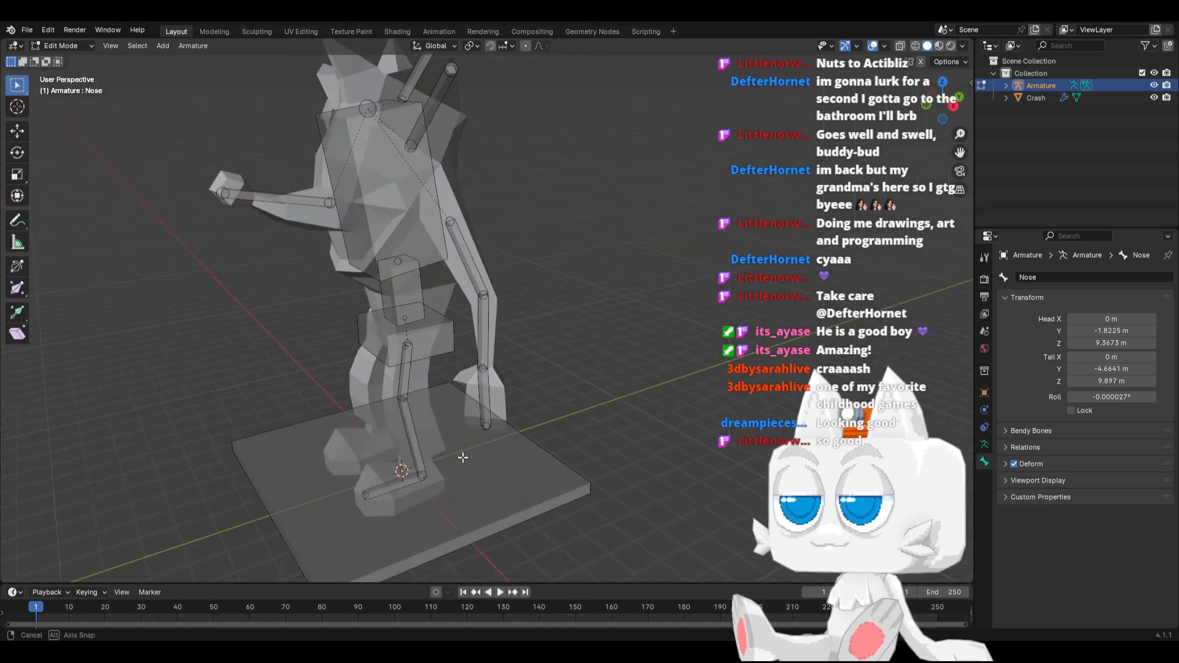
click(396, 484)
key(g)
right_click(452, 467)
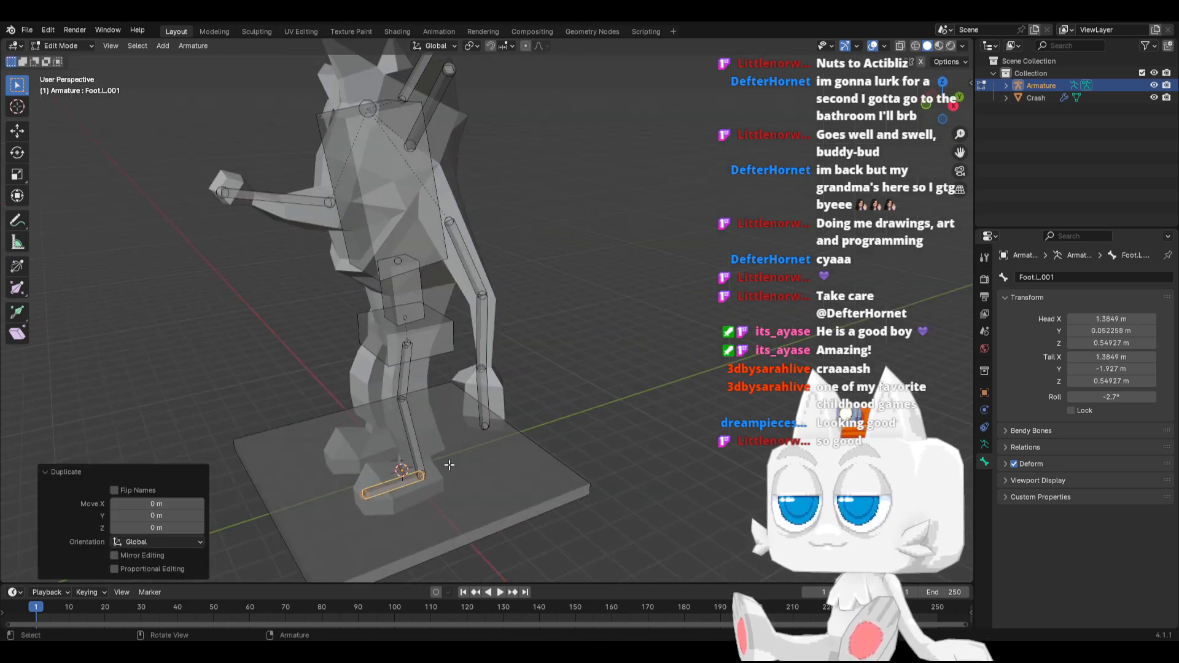
key(ctrl+alt+s)
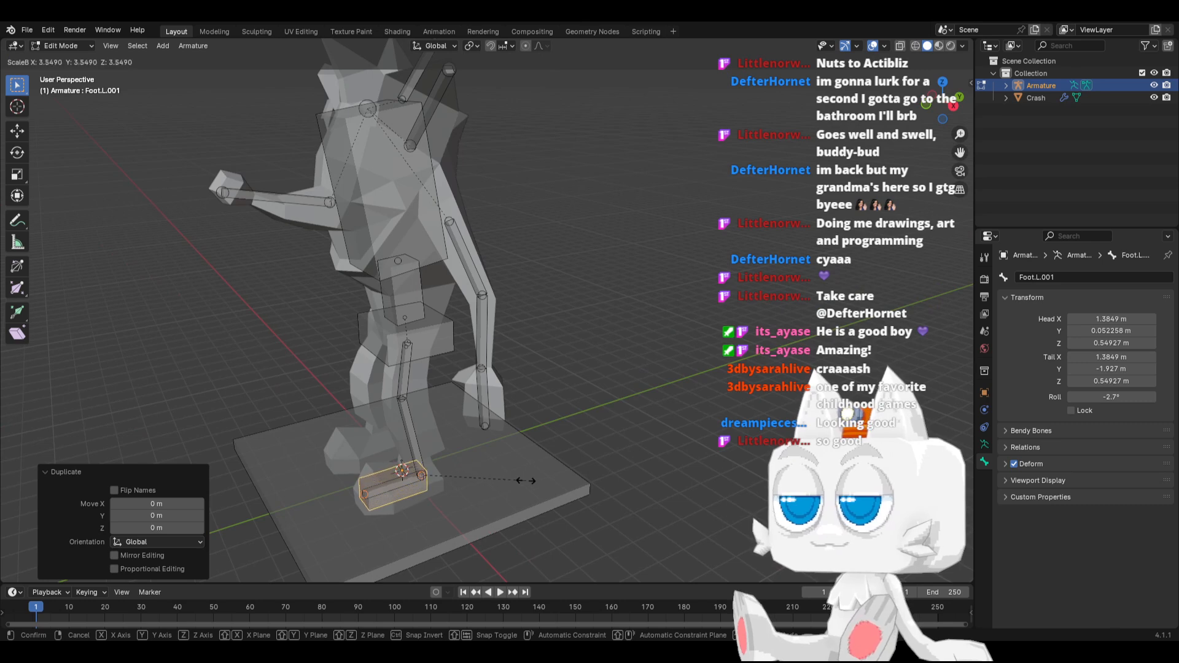
click(535, 485)
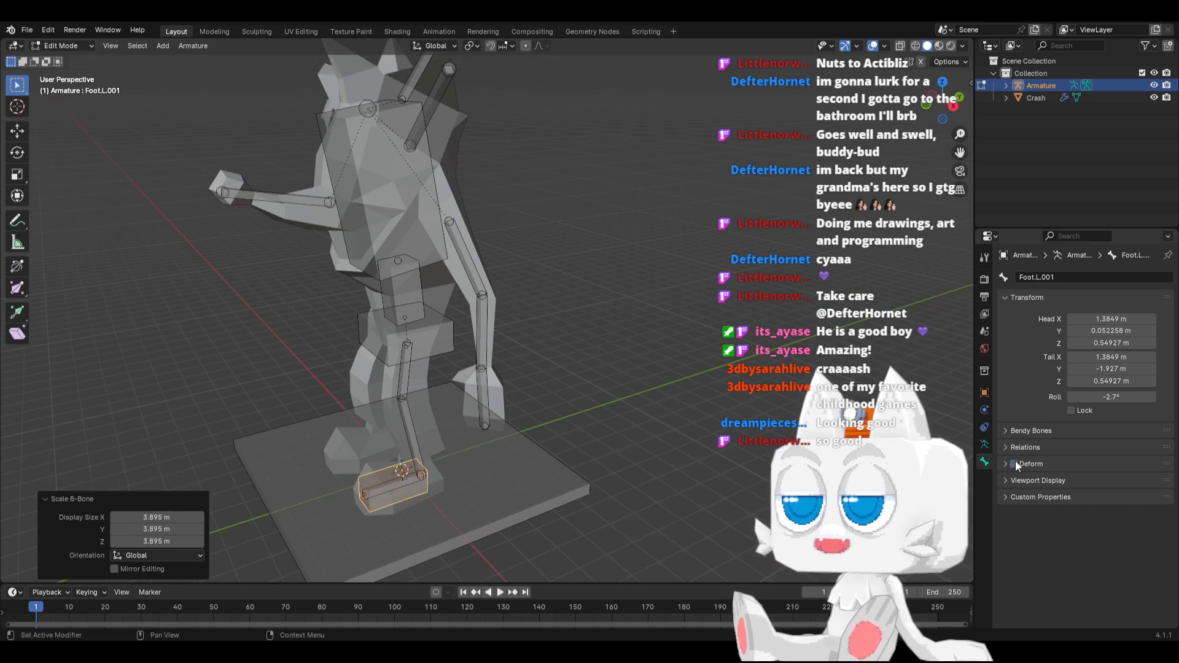
Turn off Deform for the duplicated foot bone and rename it IK_Foot.L
click(1058, 280)
text(IK)
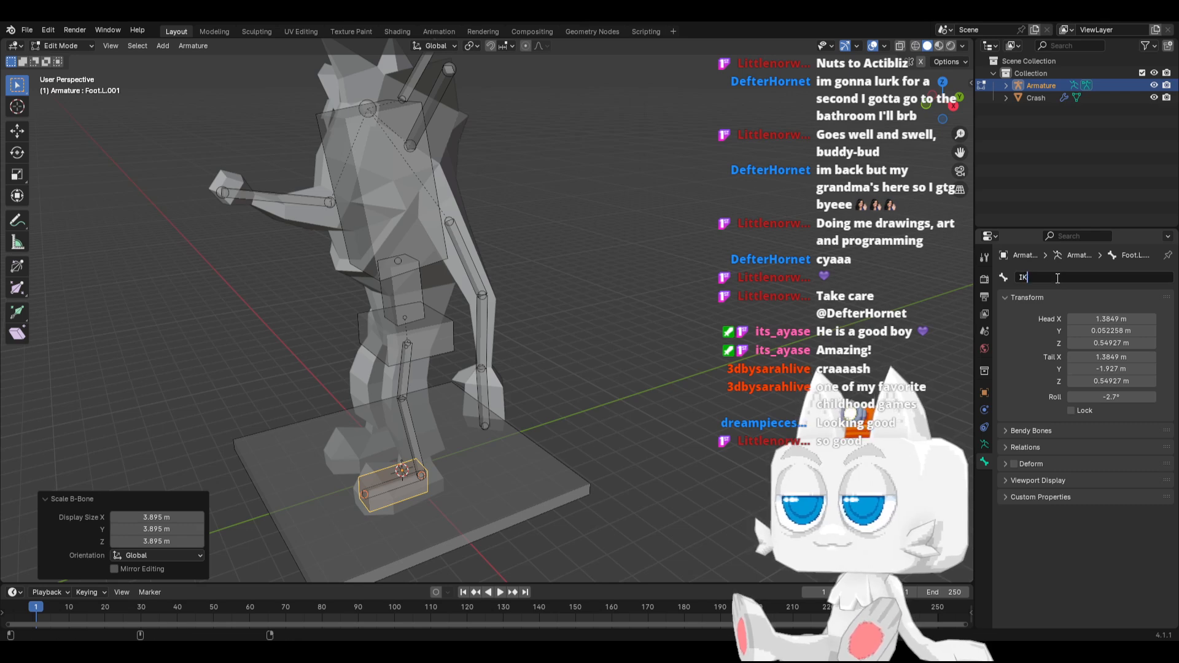
text(.Foot.L)
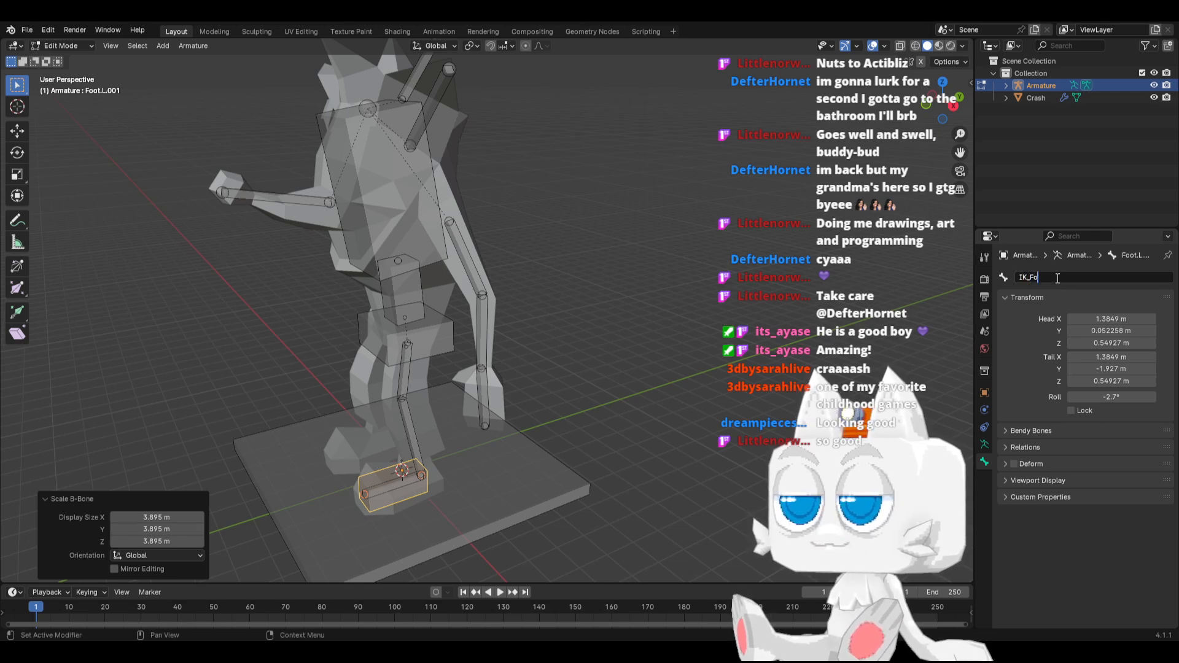
key(Return)
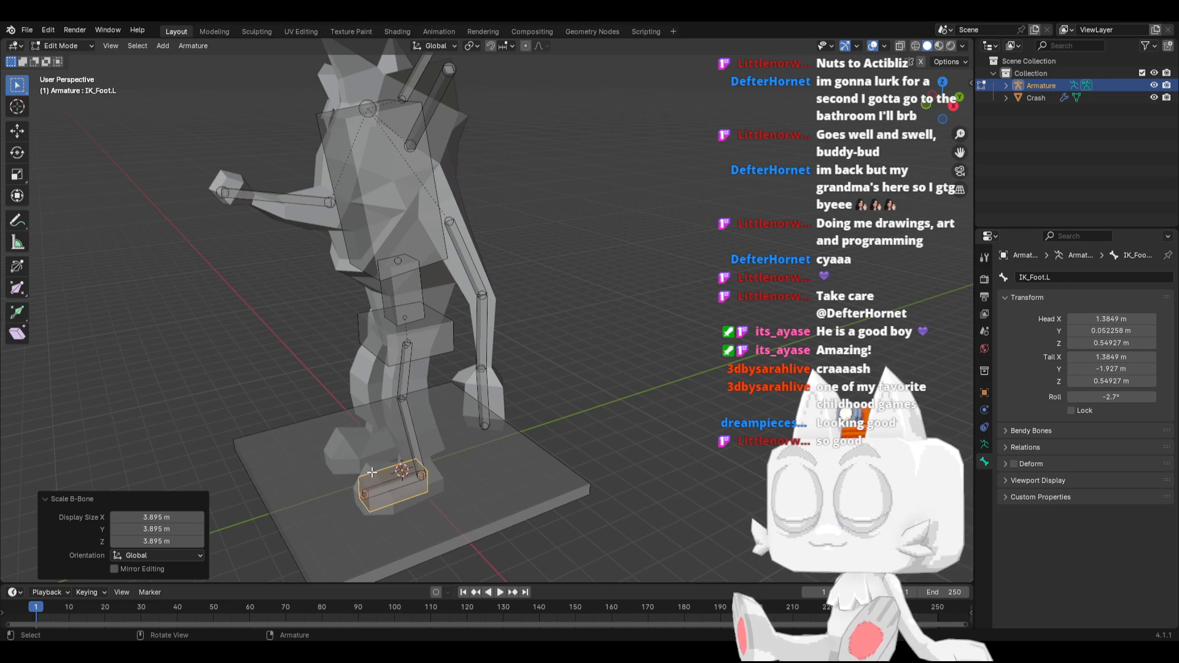
Duplicate IK_Foot.L to in front of the knee, offset about Y -1 m and Z 2.74 m, and thin the copy's B-Bone display size
key(KP_3)
key(shift+d)
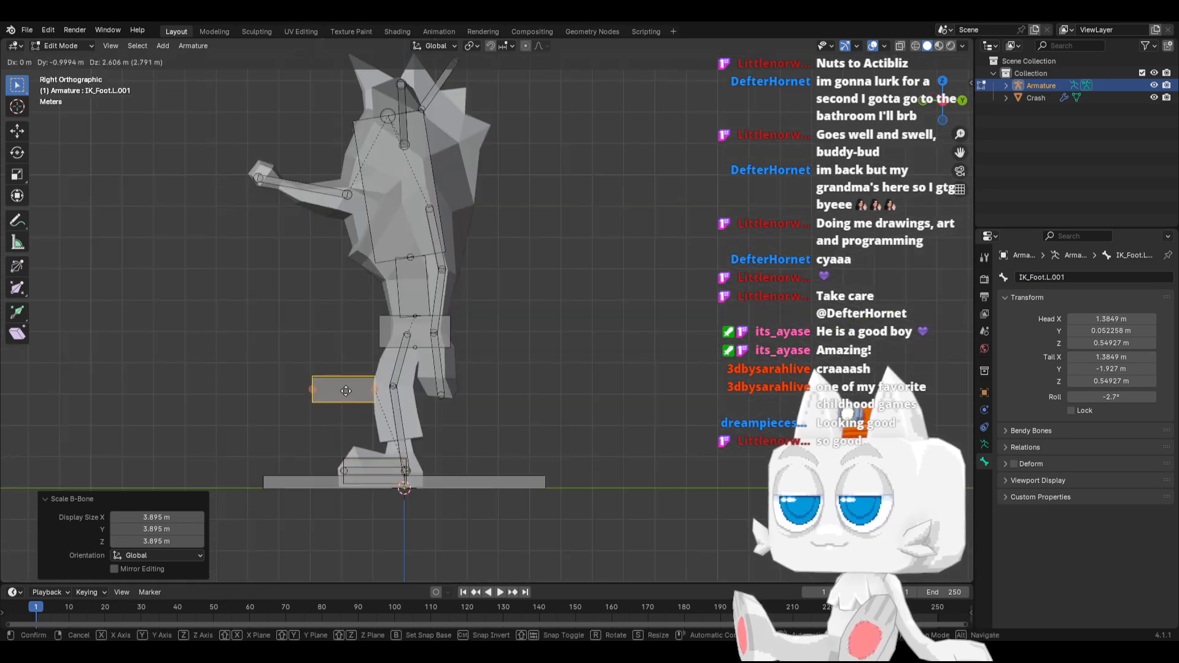
click(347, 386)
key(ctrl+alt+s)
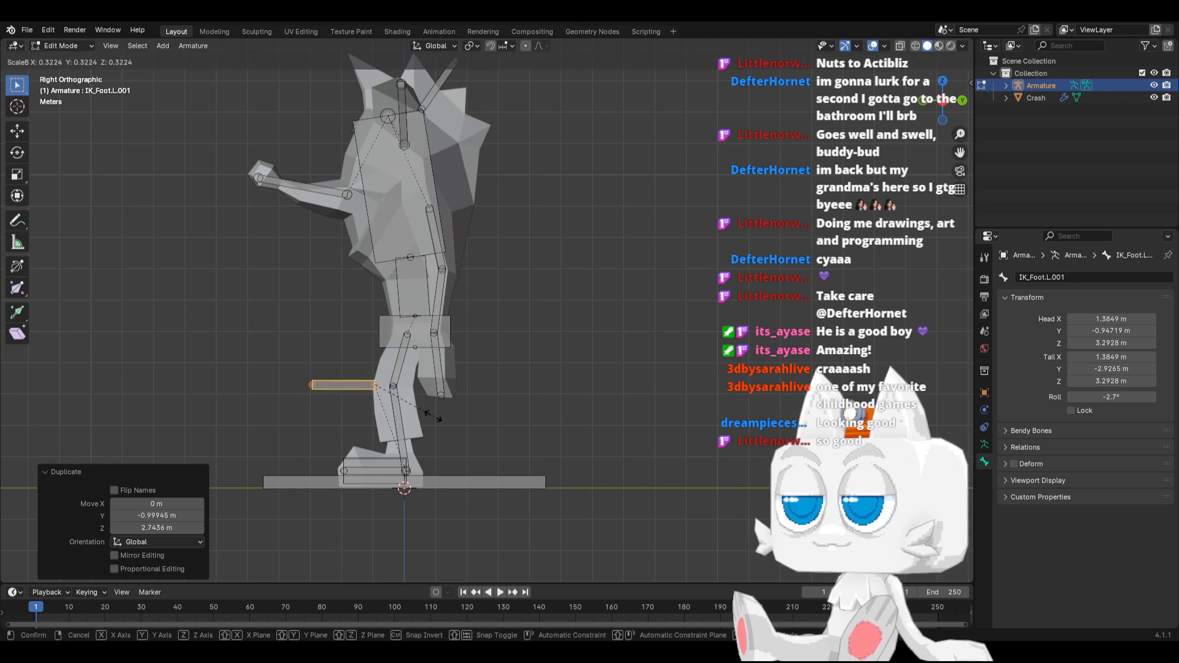
click(423, 416)
Shorten the bone in front of the knee to about 0.65 m and shift it along Y until its head is at about -1.59 m
click(305, 388)
key(g)
key(y)
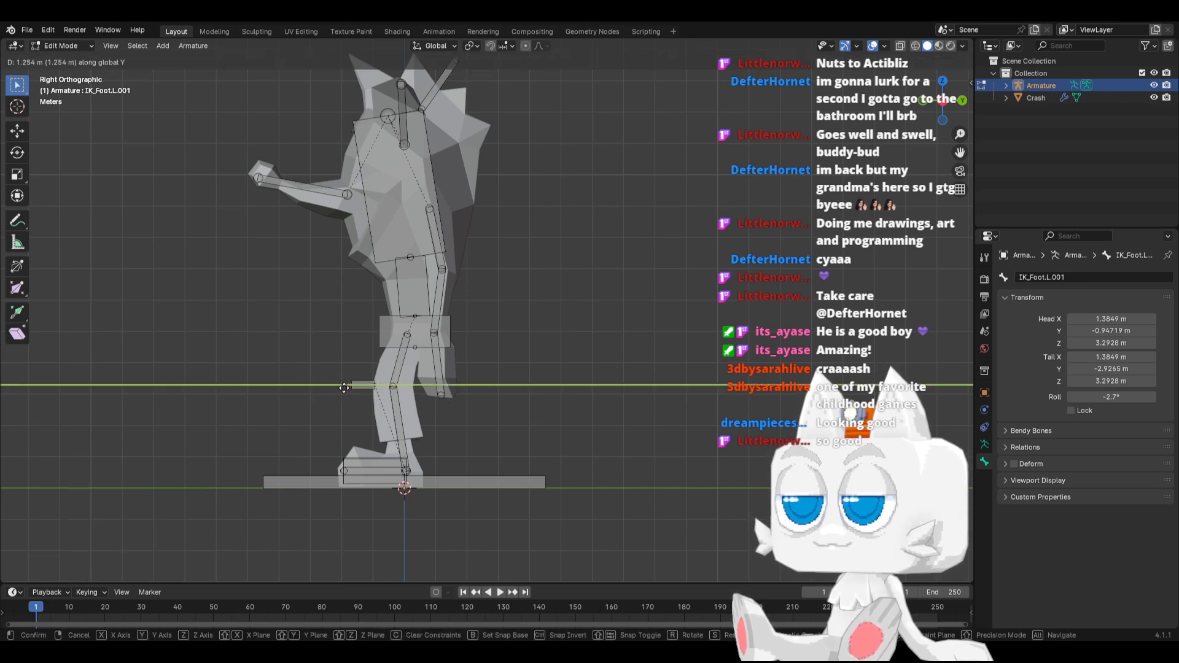
click(363, 388)
key(g)
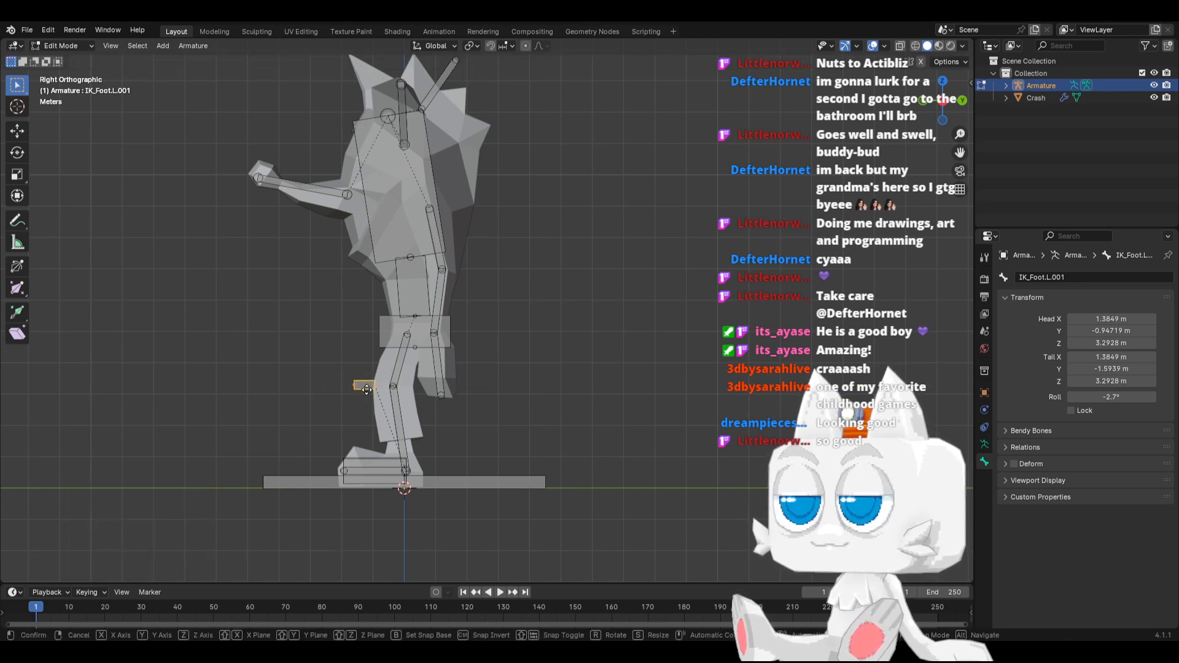
key(y)
click(337, 387)
Parent the small bone in front of the knee to IK_Foot.L, keeping its offset
middle_drag(337, 387, 352, 466)
shift+click(353, 466)
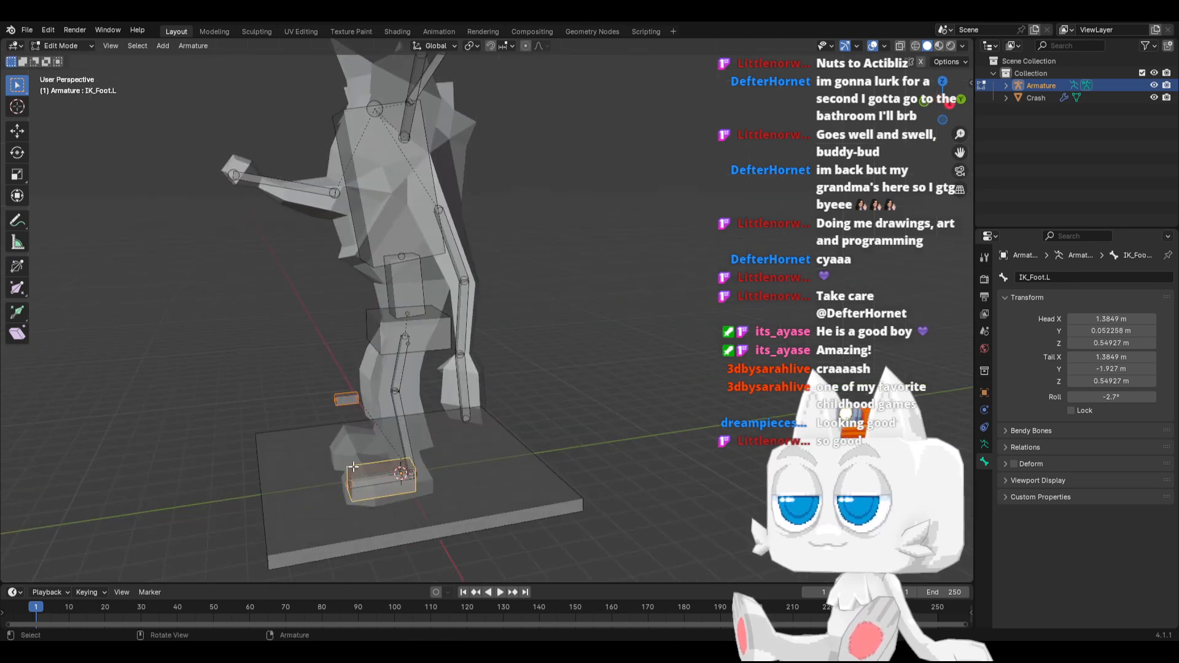
key(ctrl+p)
click(352, 466)
Parent the IK_Foot.L bone to the Base bone, keeping its offset
click(372, 489)
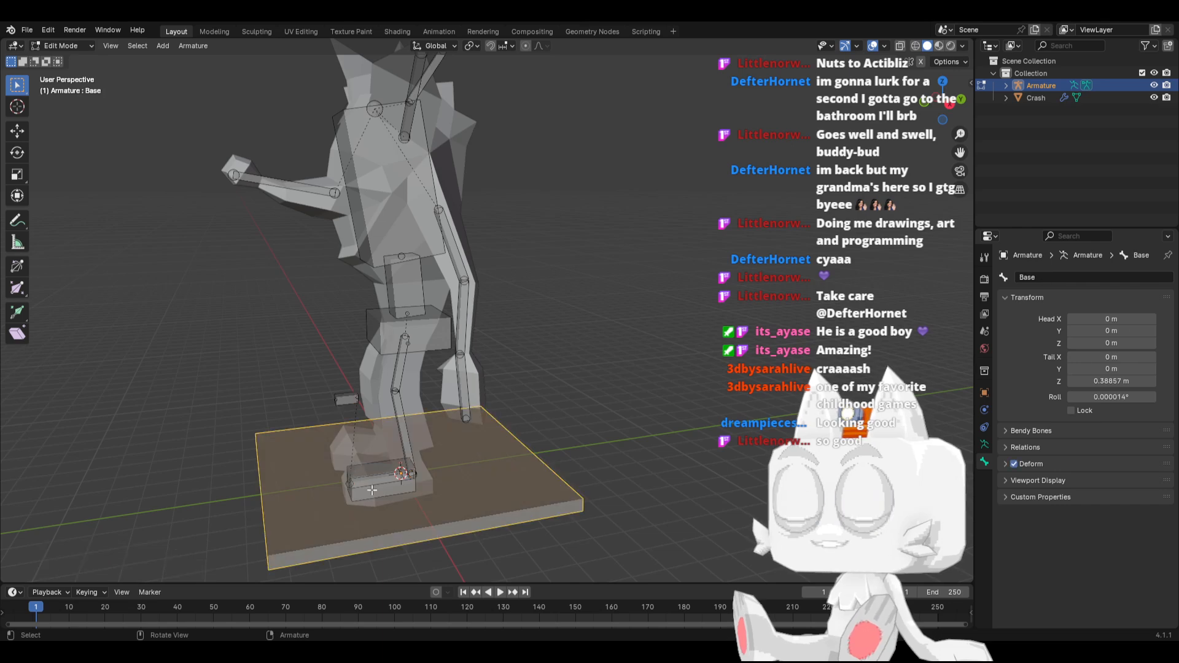
click(367, 466)
shift+click(414, 540)
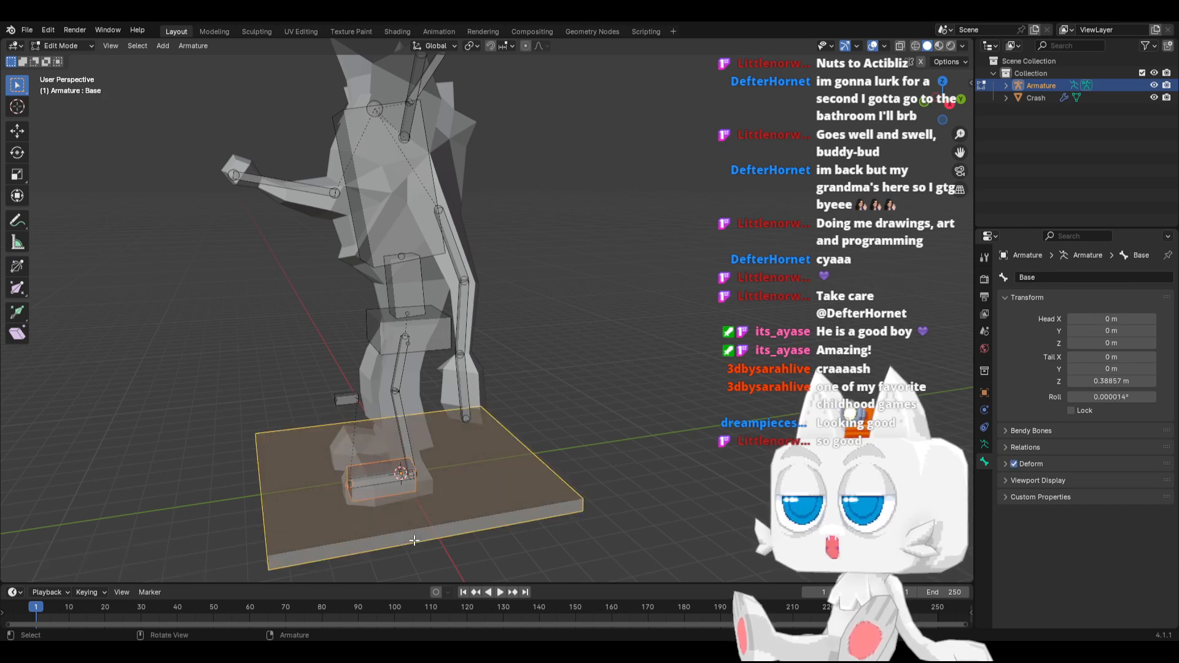
key(ctrl+p)
click(415, 542)
Rename the small bone in front of the knee as IK_Knee.L
click(345, 398)
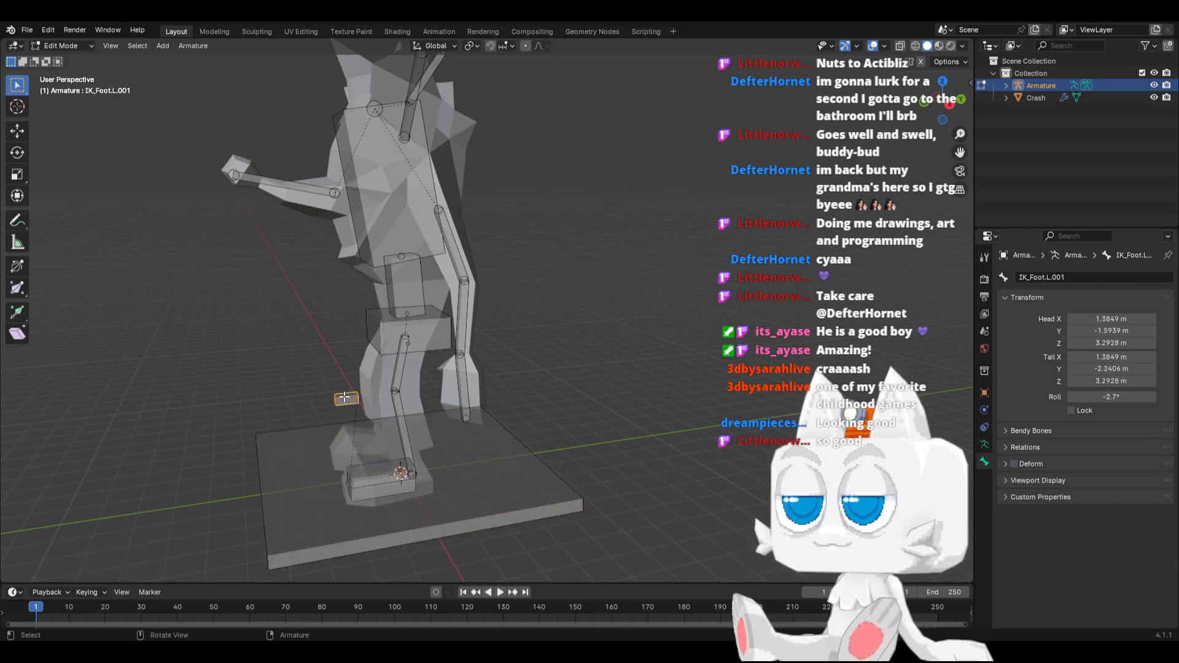
click(1066, 277)
text(I)
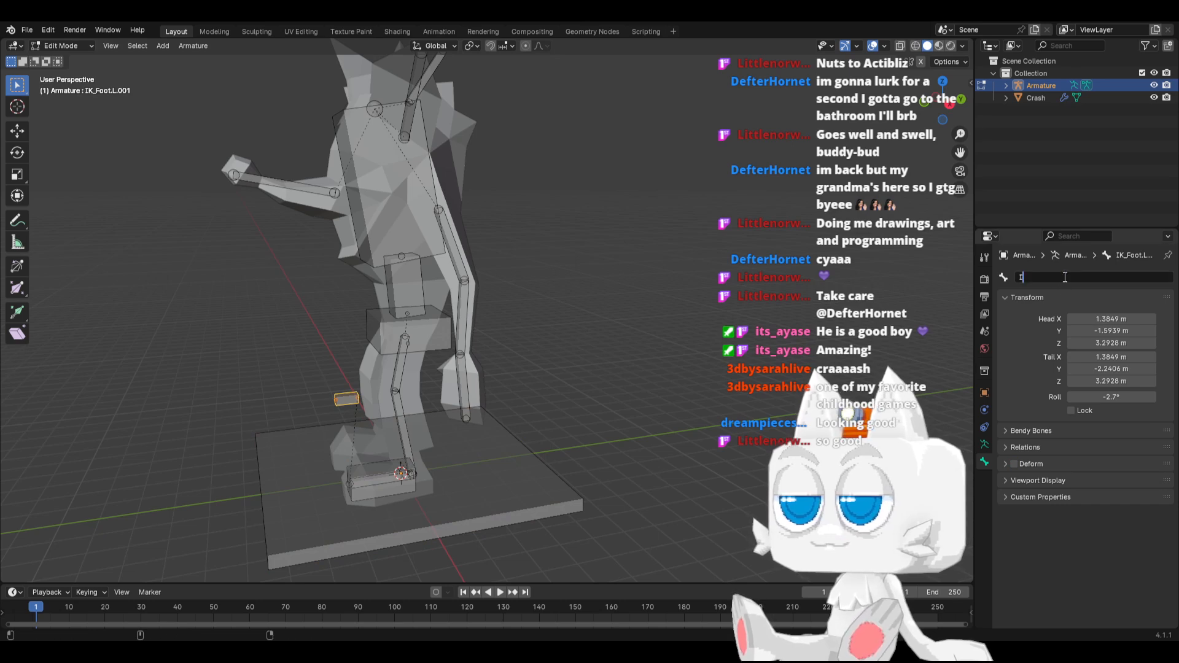
text(K_Knee.L)
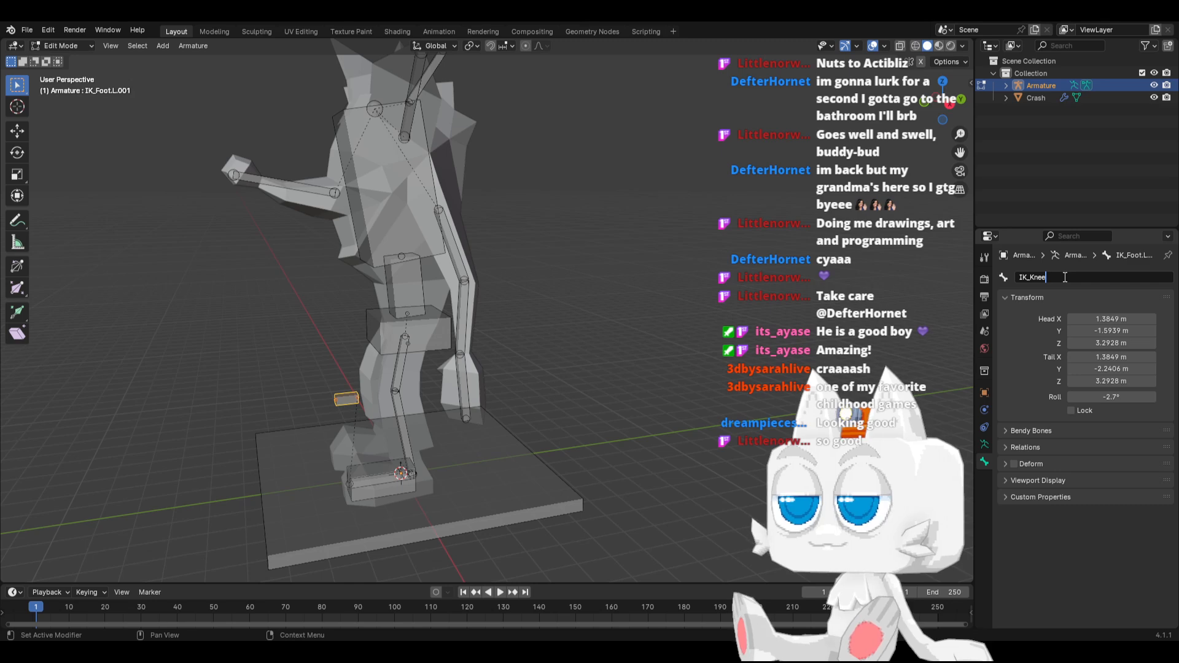
key(Return)
Switch the armature from Edit Mode to Pose Mode
scroll(348, 485, up, 1)
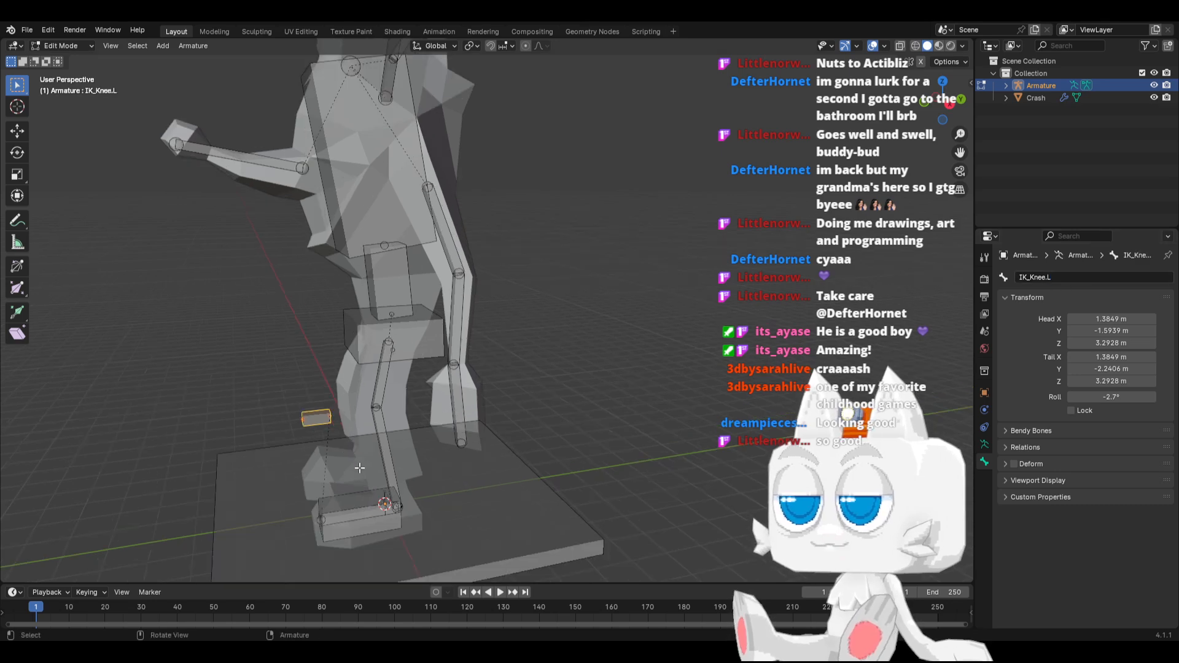
click(348, 497)
scroll(350, 541, up, 1)
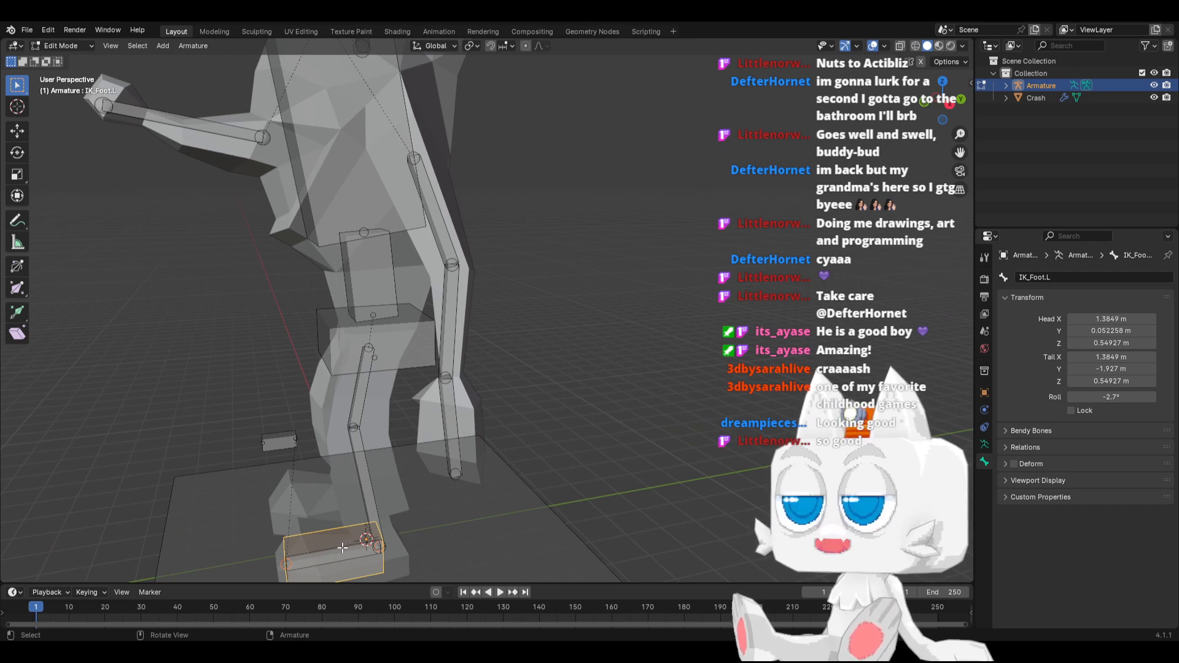
shift+middle_drag(348, 549, 397, 451)
key(Tab)
key(Tab)
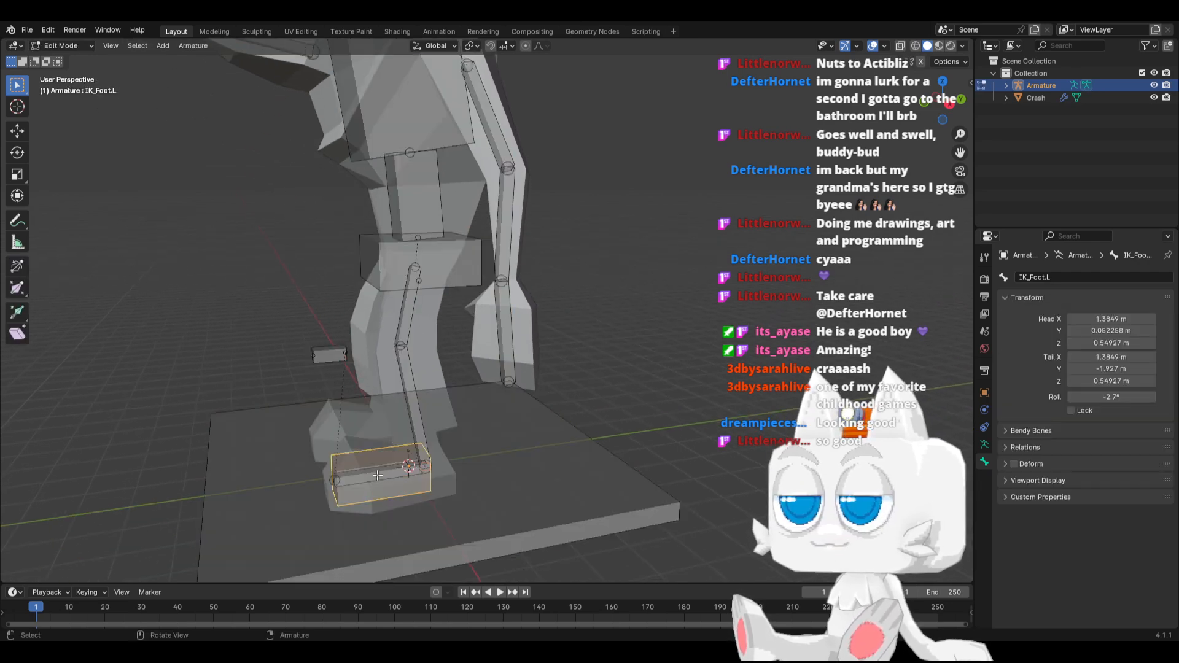
click(62, 45)
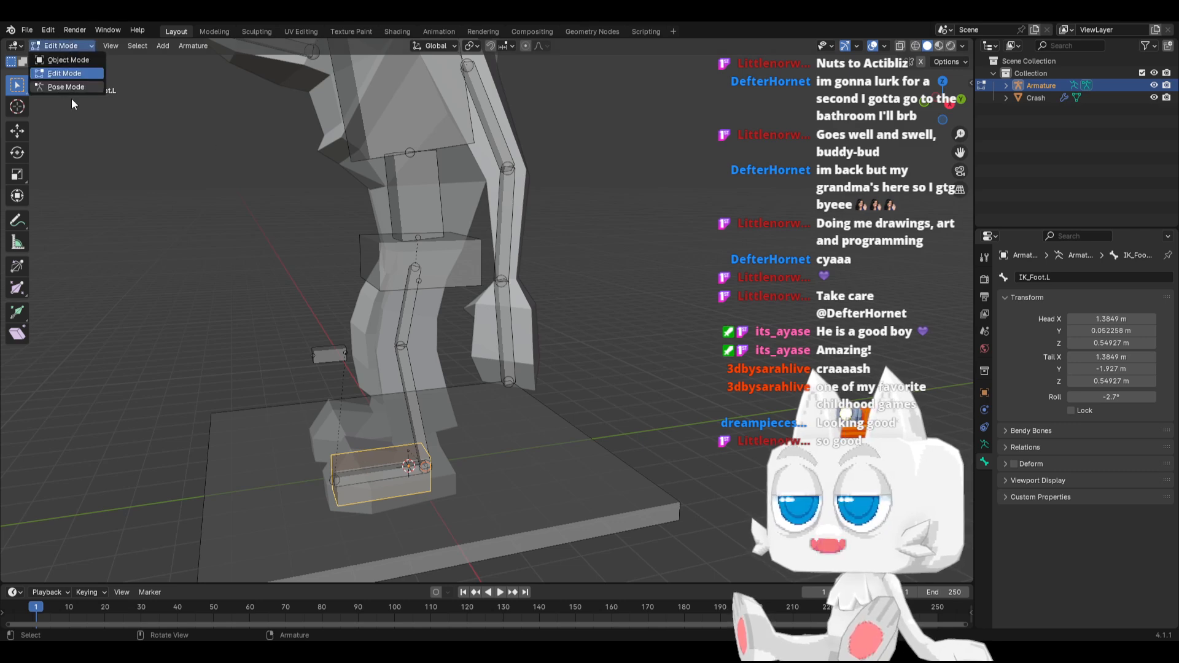
click(62, 87)
Add a Copy Rotation bone constraint to the Foot.L bone
click(403, 469)
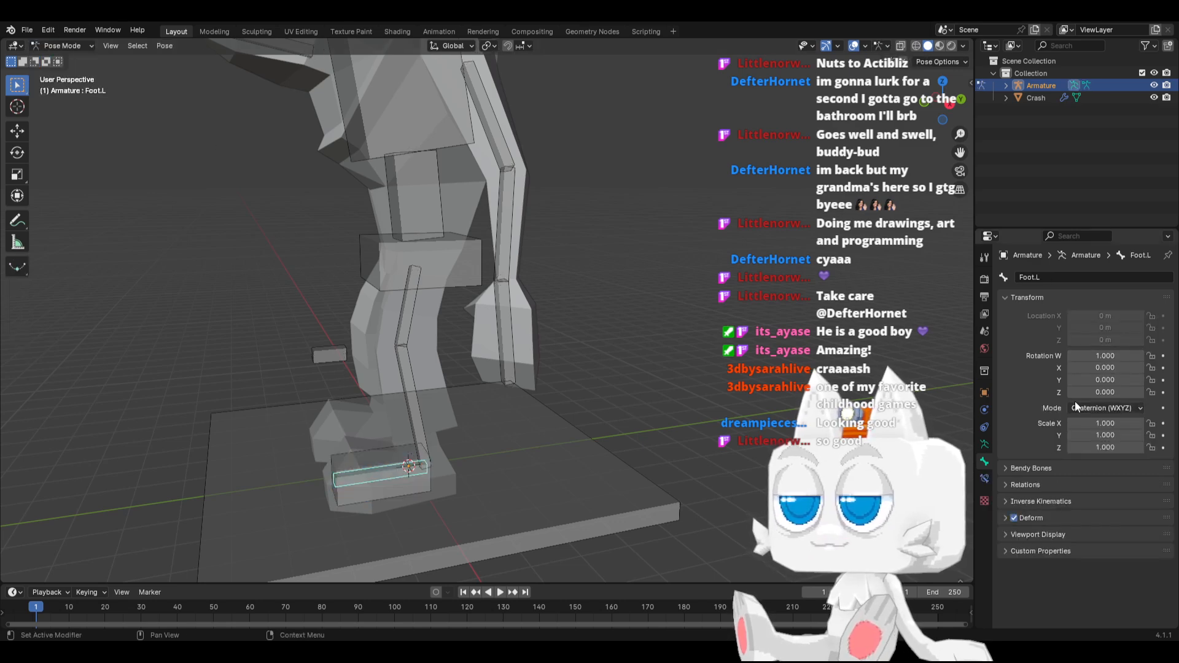
click(985, 477)
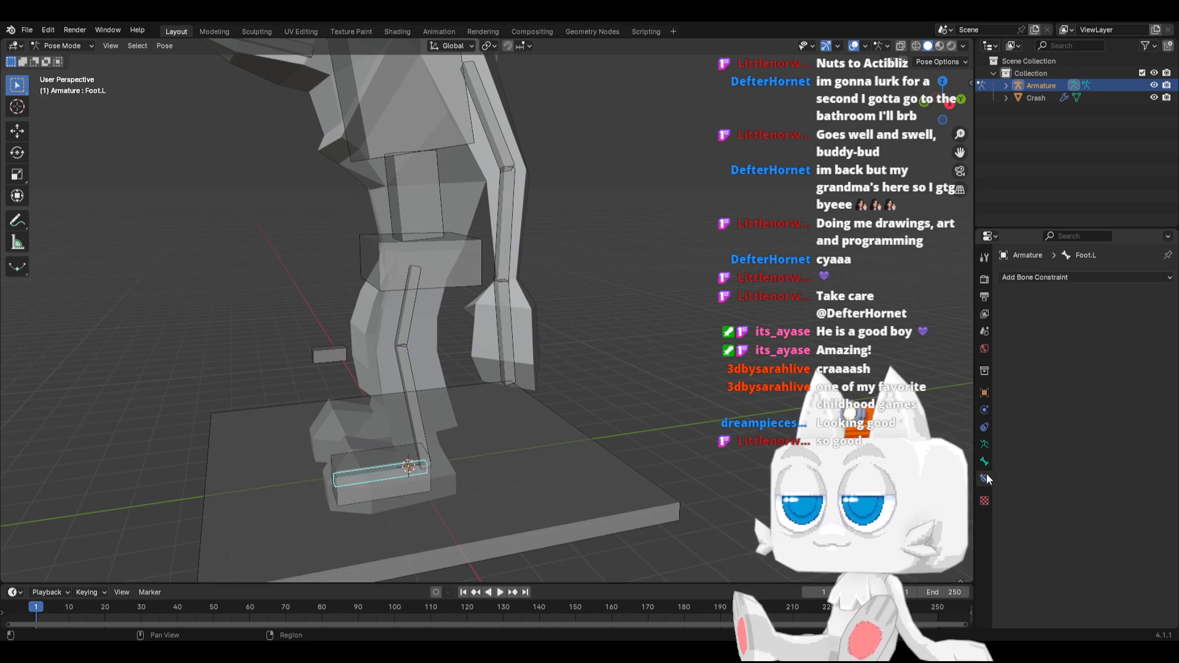
click(1025, 276)
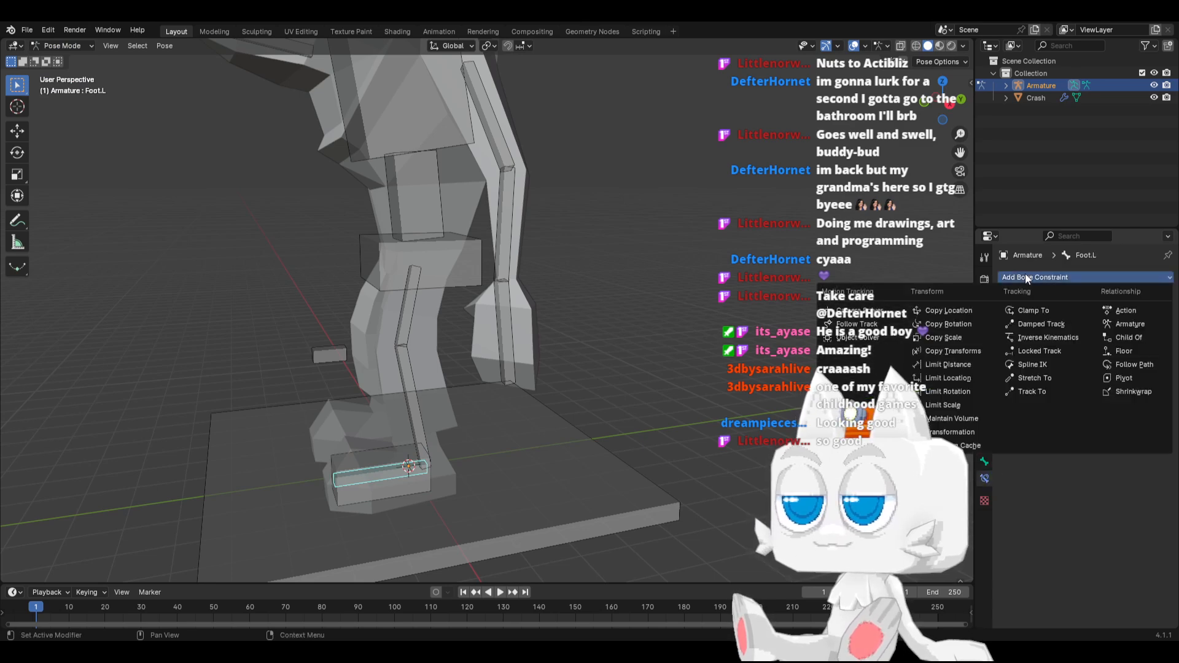
click(1060, 275)
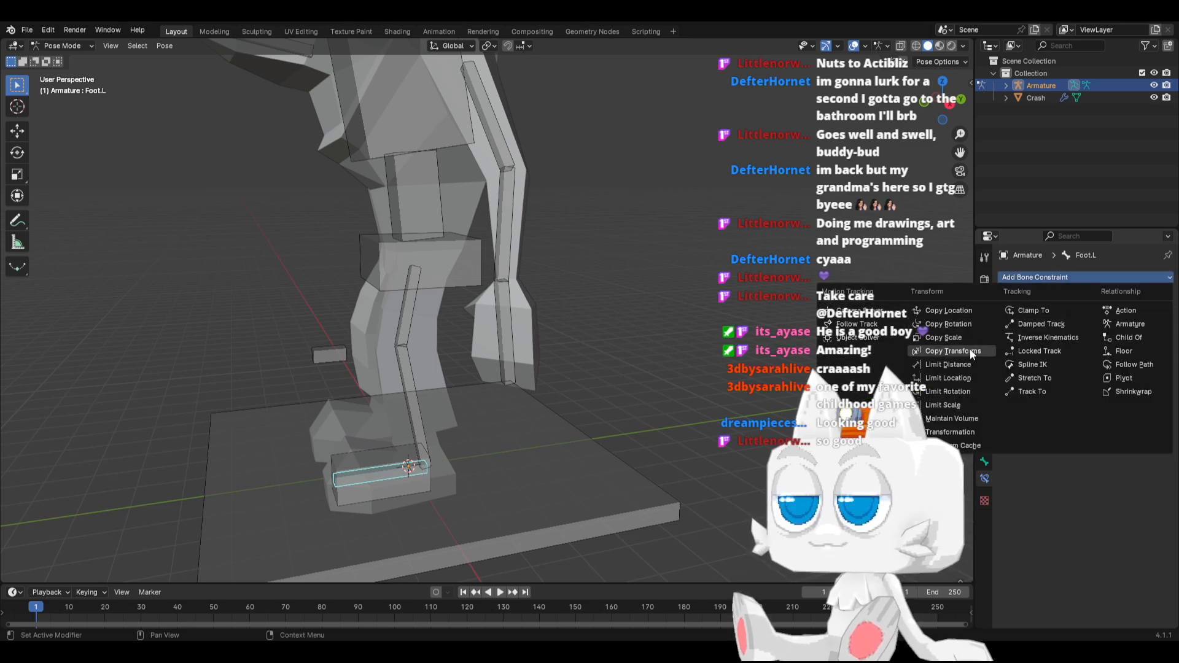
click(960, 326)
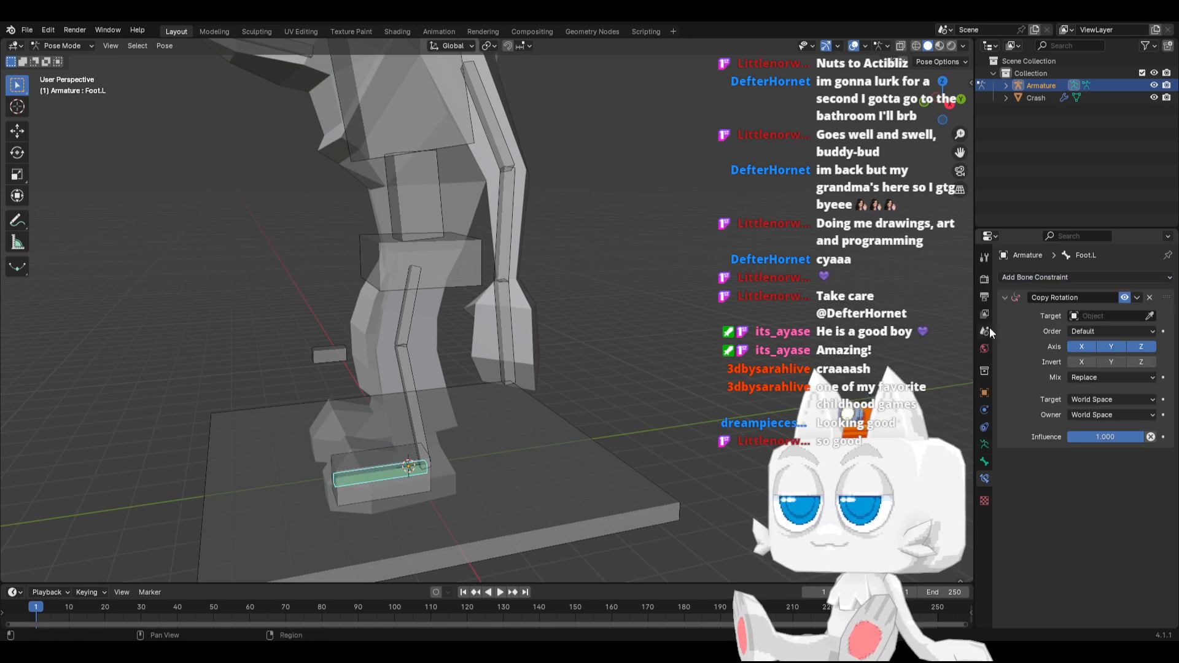
Set the Copy Rotation target to the Armature object with IK_Foot.L as its bone
click(1105, 316)
click(1089, 334)
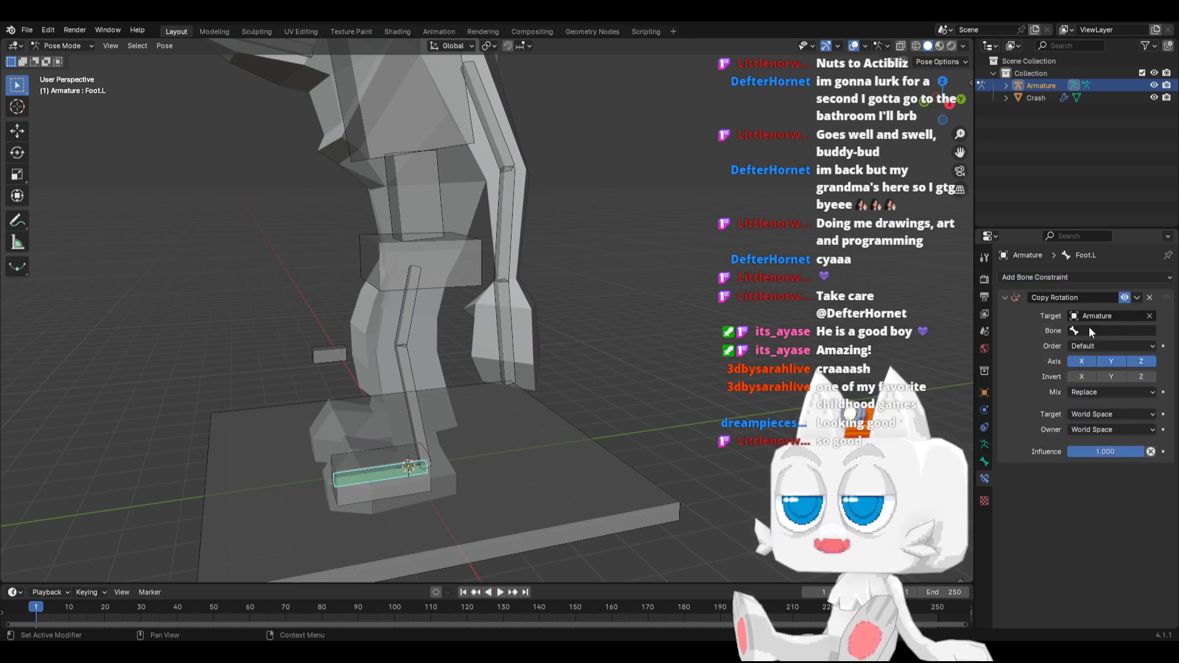
click(1090, 330)
text(IK)
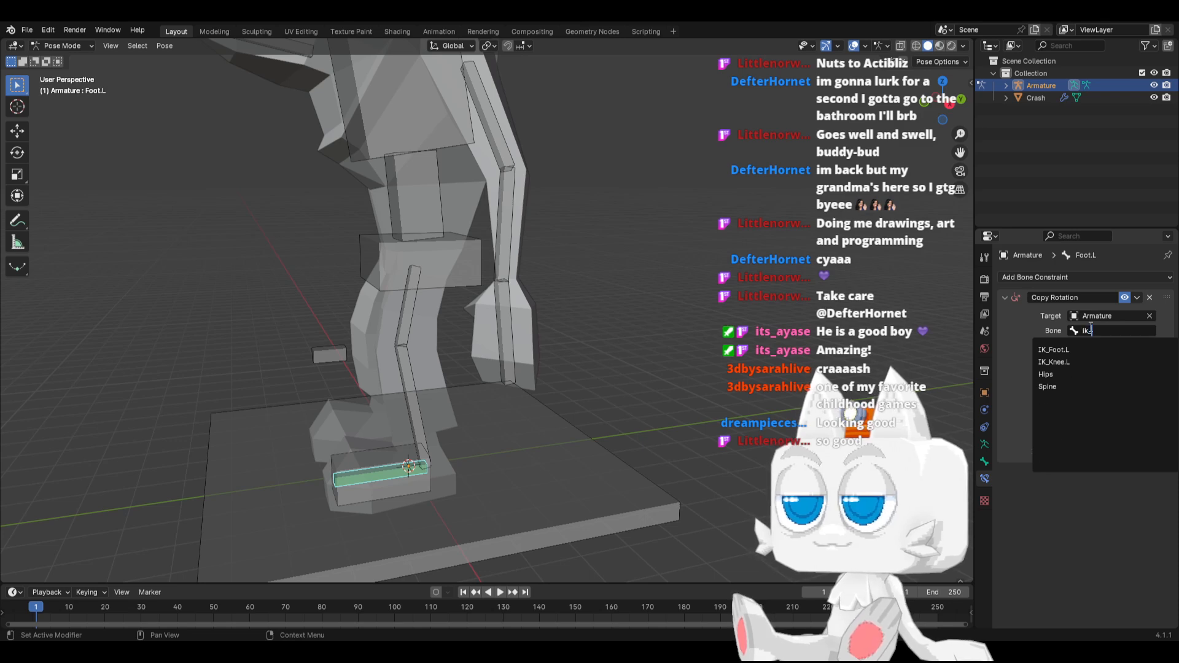
key(Return)
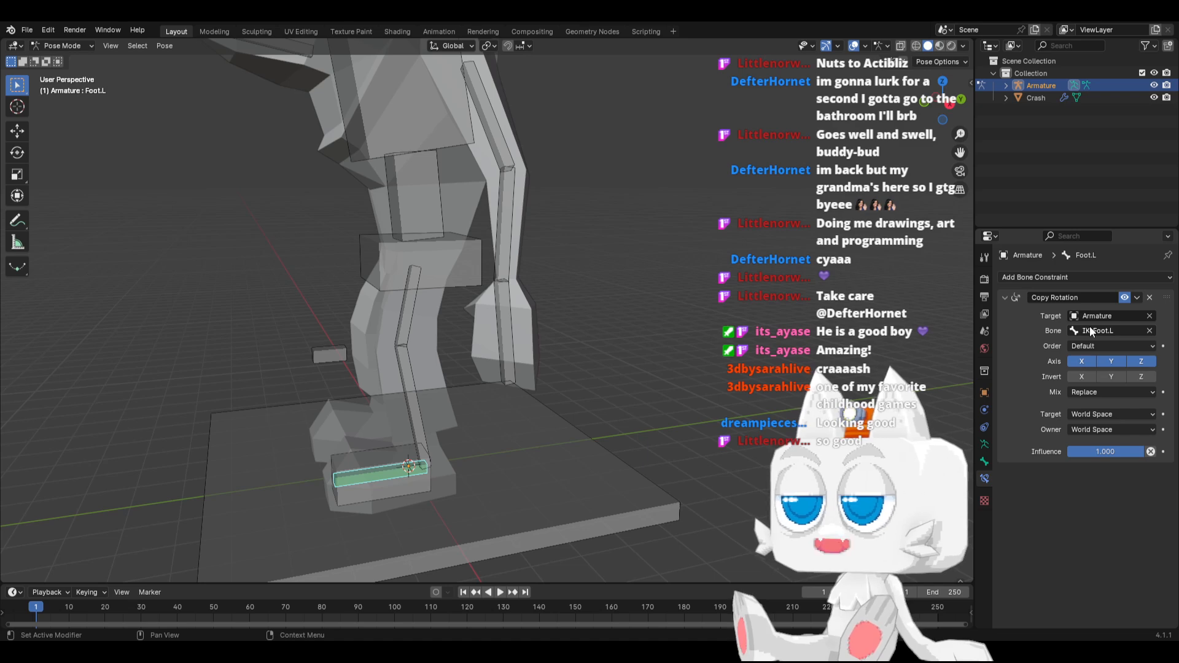
Try rotating the IK_Foot.L bone to test the Copy Rotation on Foot.L, and cancel the rotation
click(384, 494)
click(384, 494)
key(r)
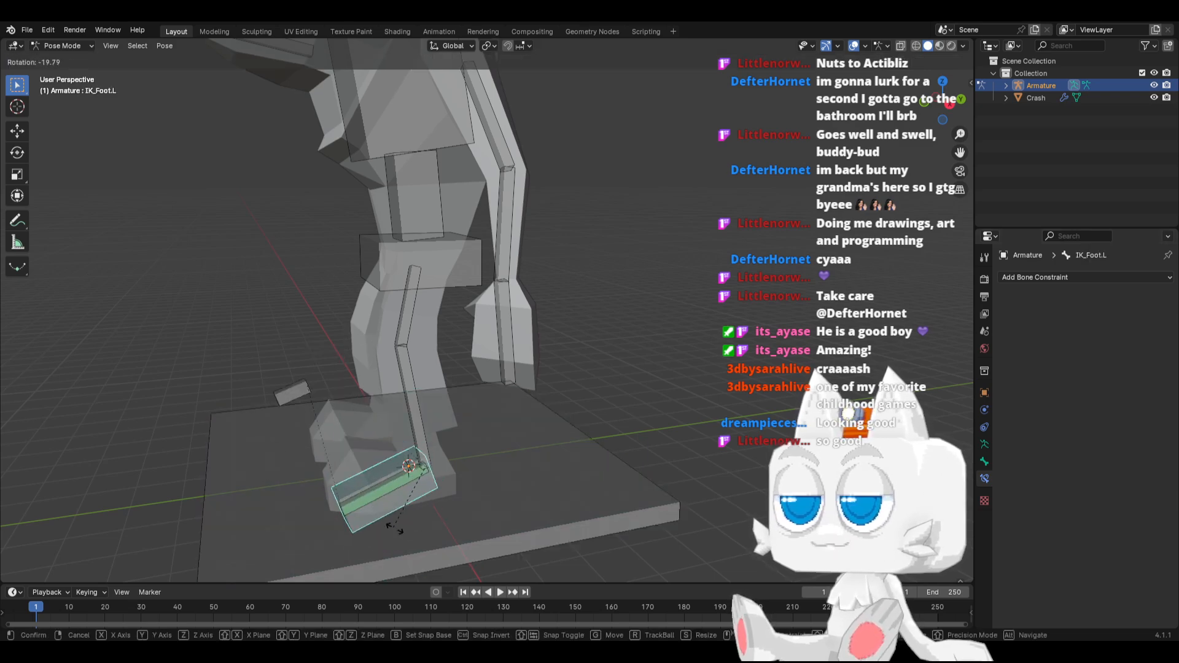
right_click(403, 530)
Add an Inverse Kinematics constraint to the lower leg bone Leg2.L
click(399, 473)
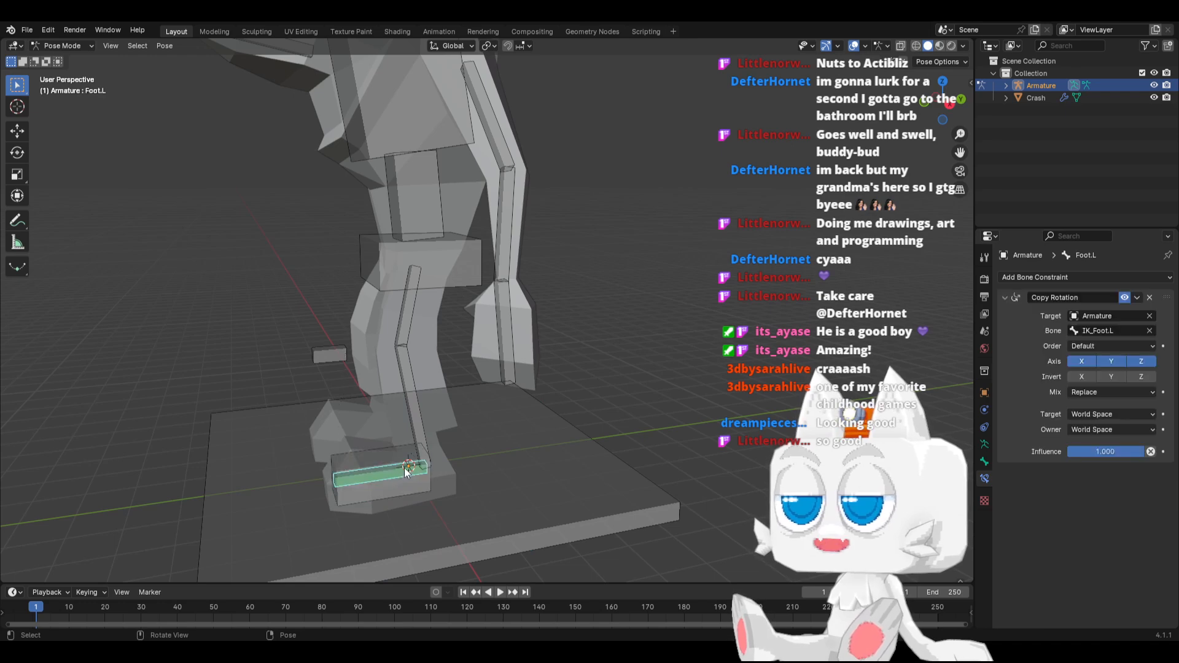
click(411, 402)
click(1040, 278)
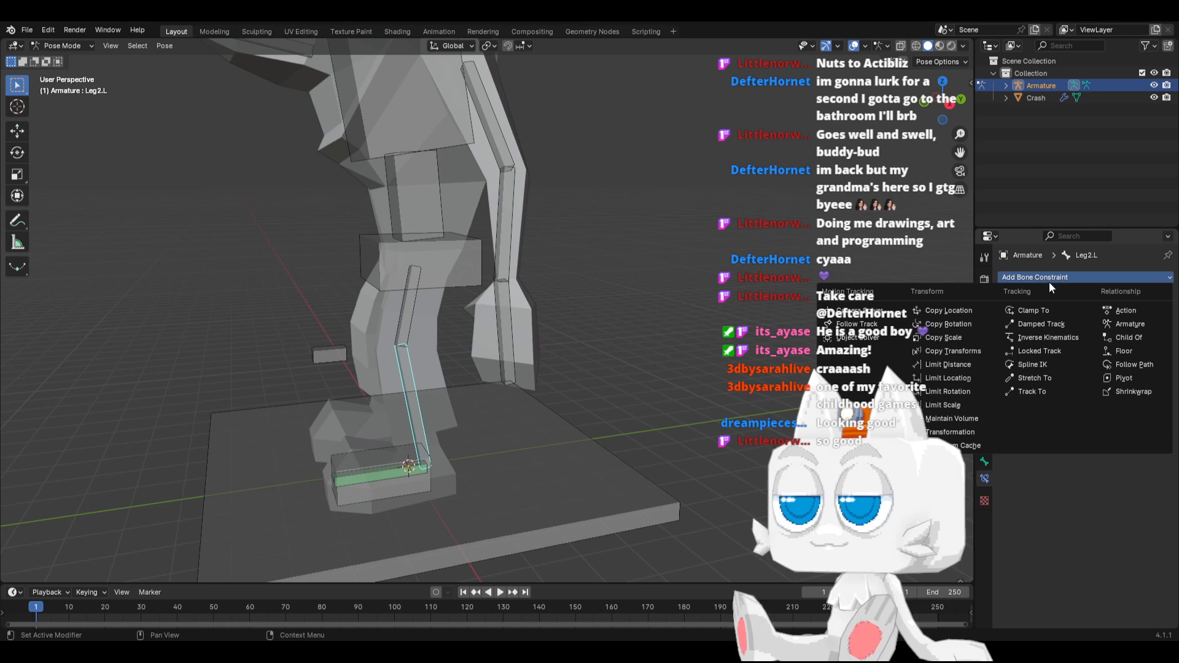
click(1041, 337)
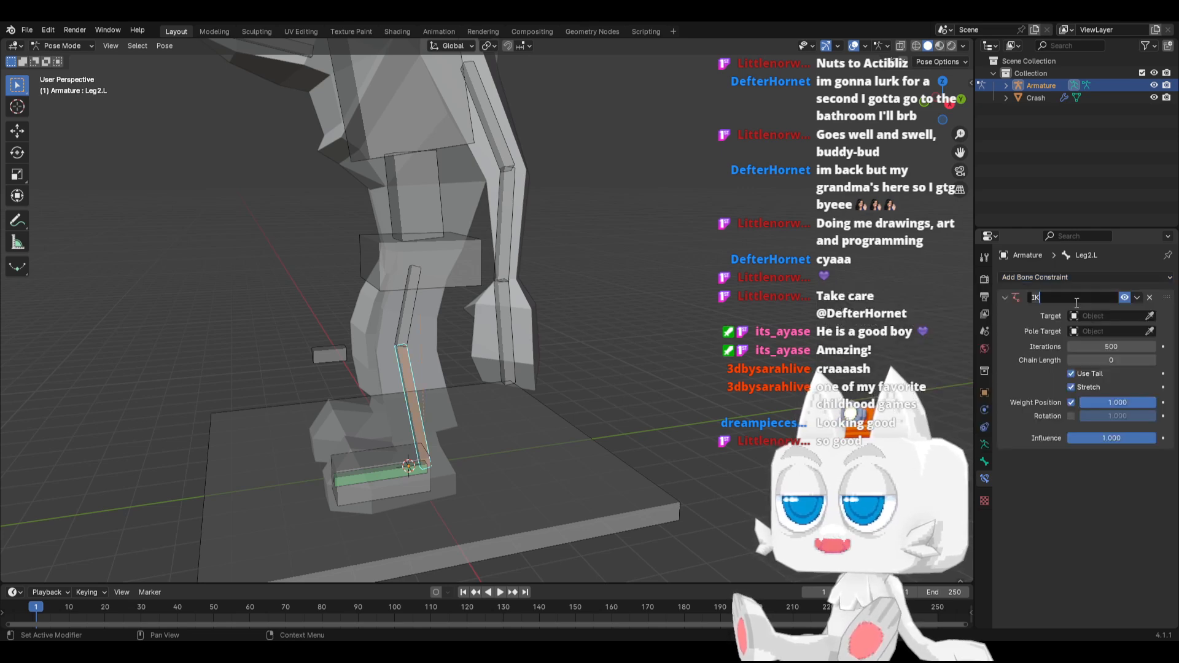
Target the Leg2.L Inverse Kinematics constraint at the Armature's IK_Foot.L bone and raise its chain length by two
click(1107, 315)
click(1087, 334)
click(1090, 332)
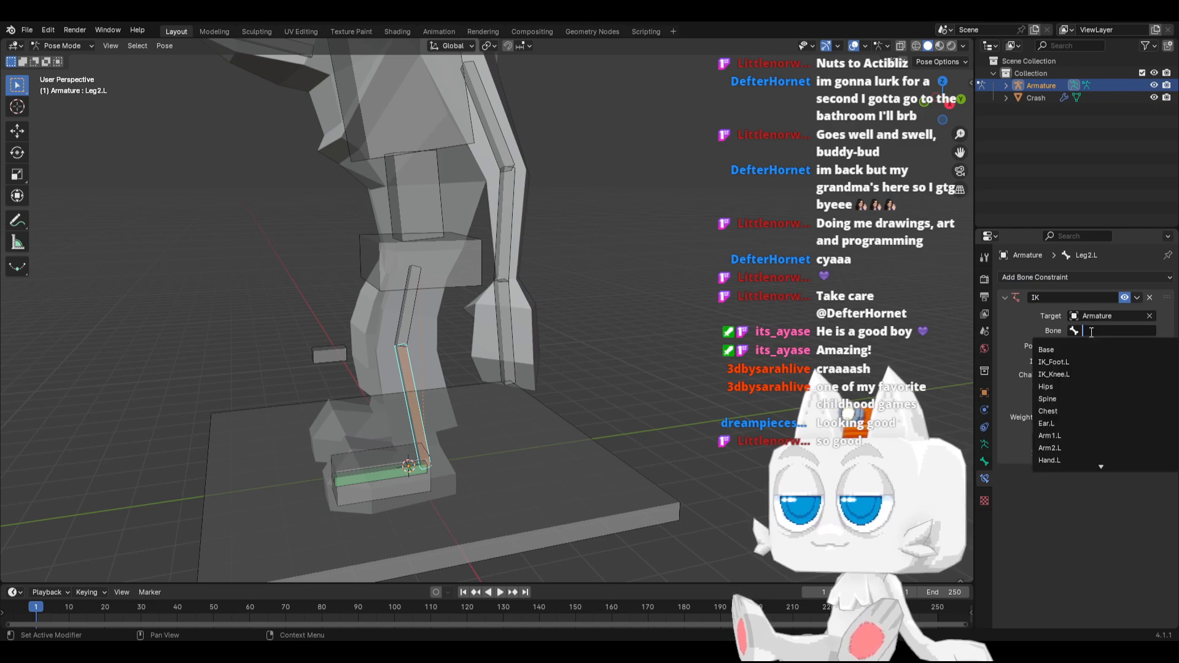
text(IK_Foot.L)
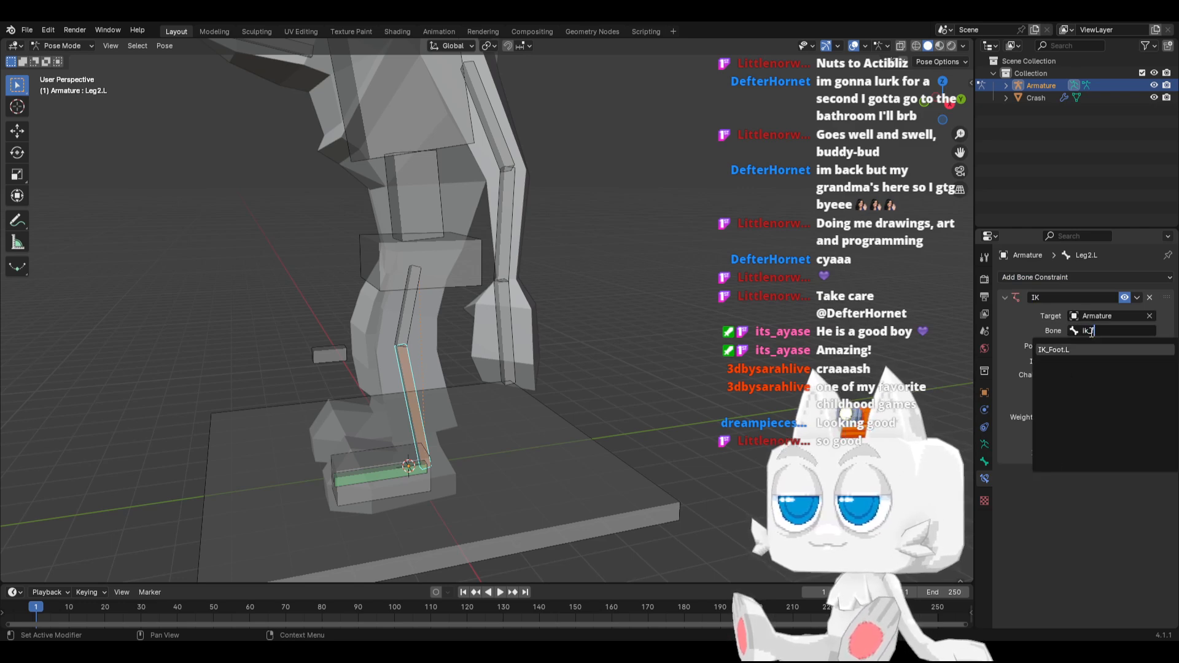
key(Return)
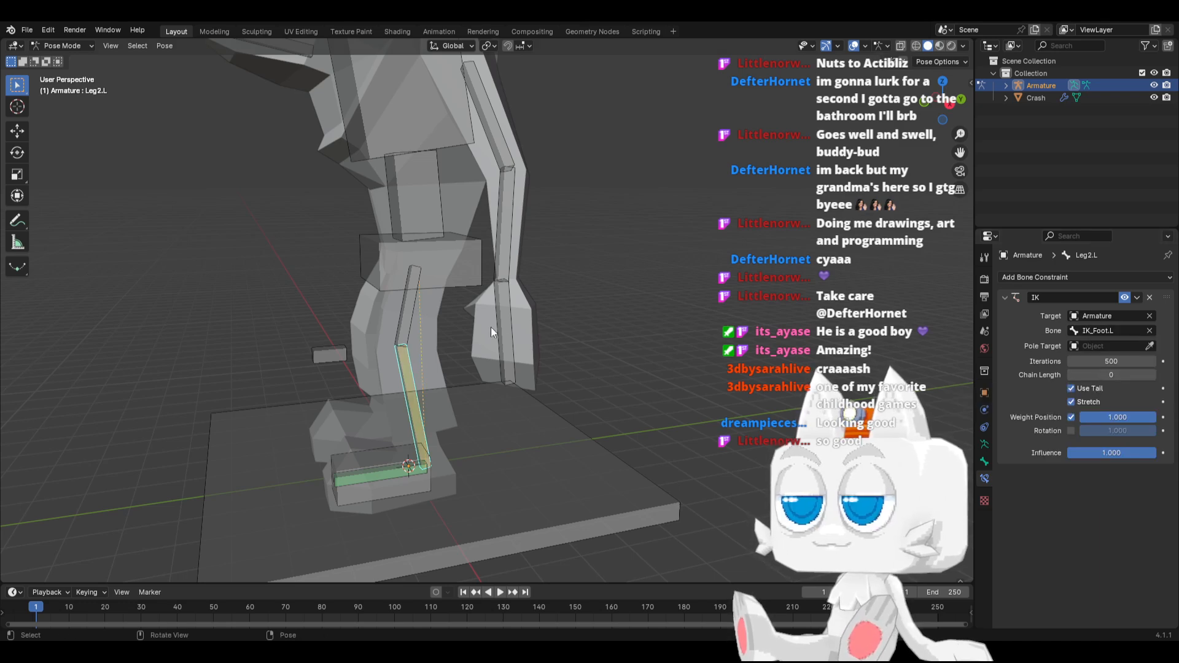
click(1152, 375)
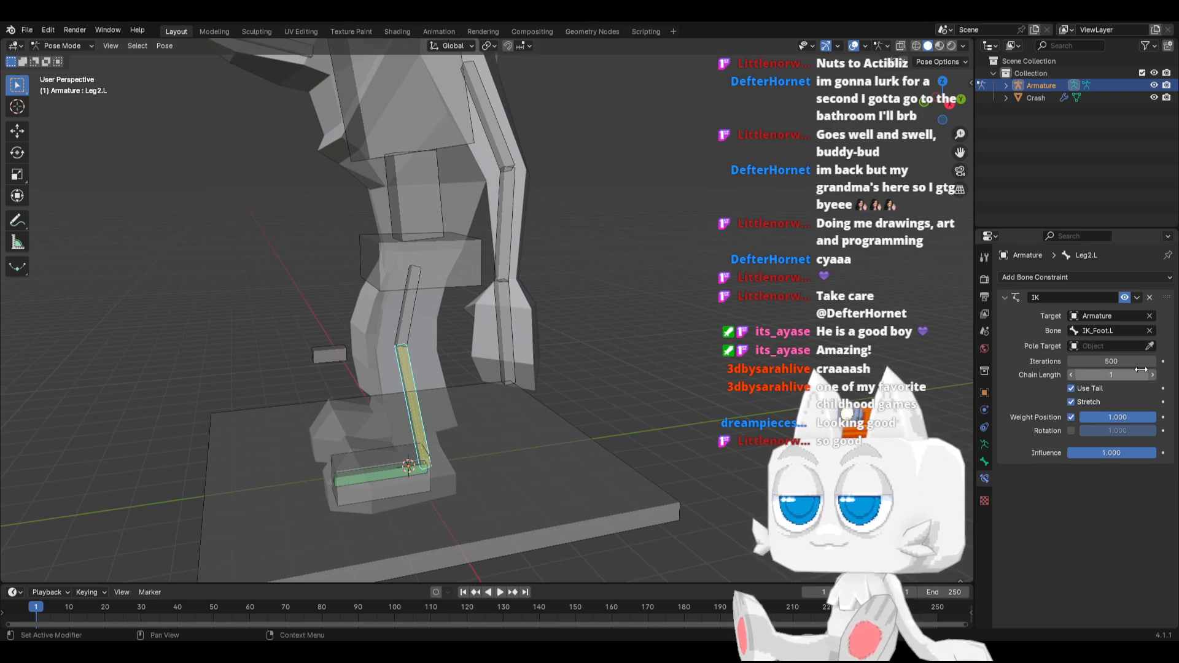
click(1153, 375)
Add an Inverse Kinematics constraint to the upper leg bone Leg1.L
click(414, 315)
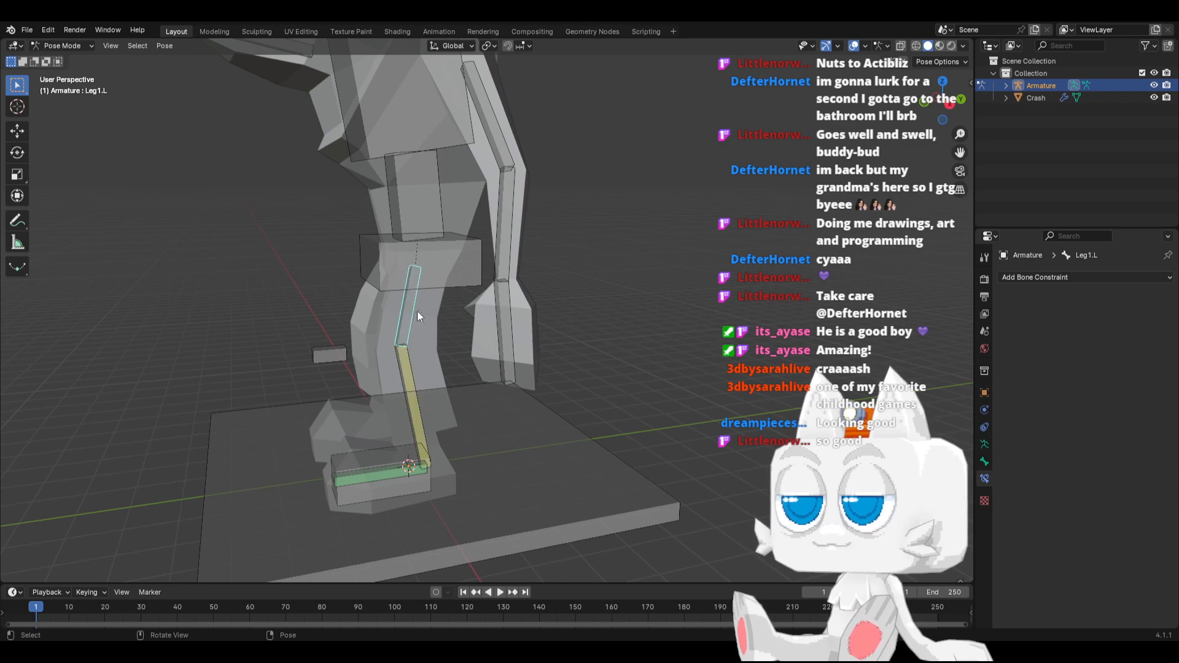
click(1056, 277)
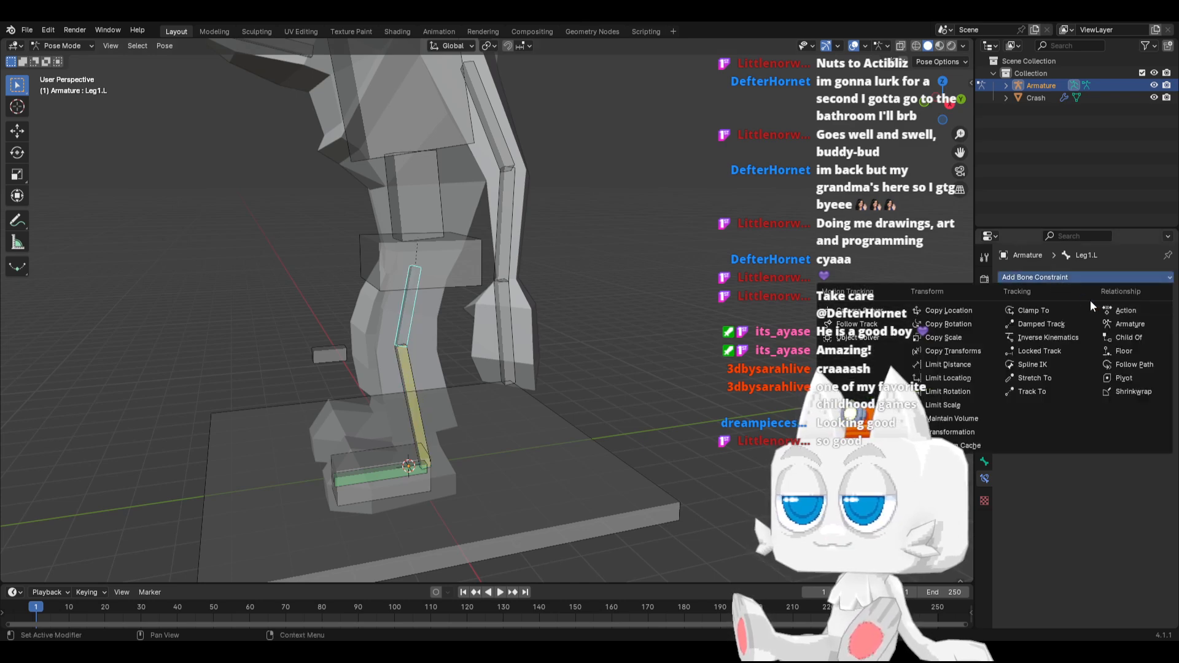
click(1034, 337)
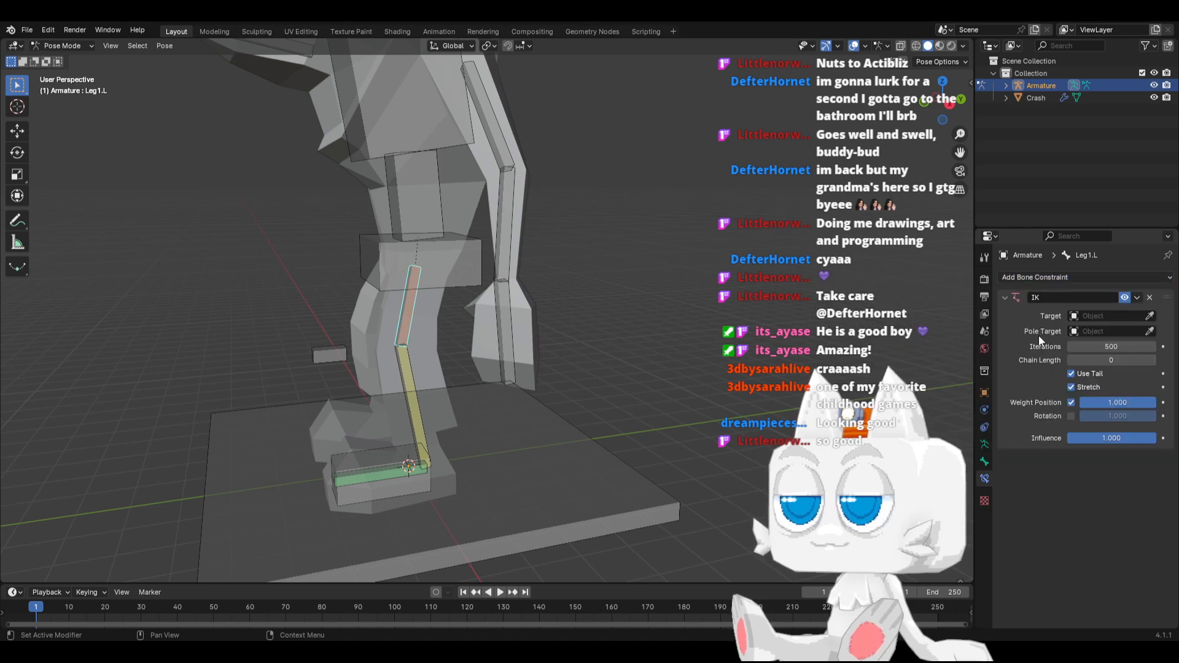
Target the Leg1.L IK constraint at the Armature's IK_Knee.L bone and set its chain length to 1
click(1100, 315)
click(1092, 333)
click(1089, 331)
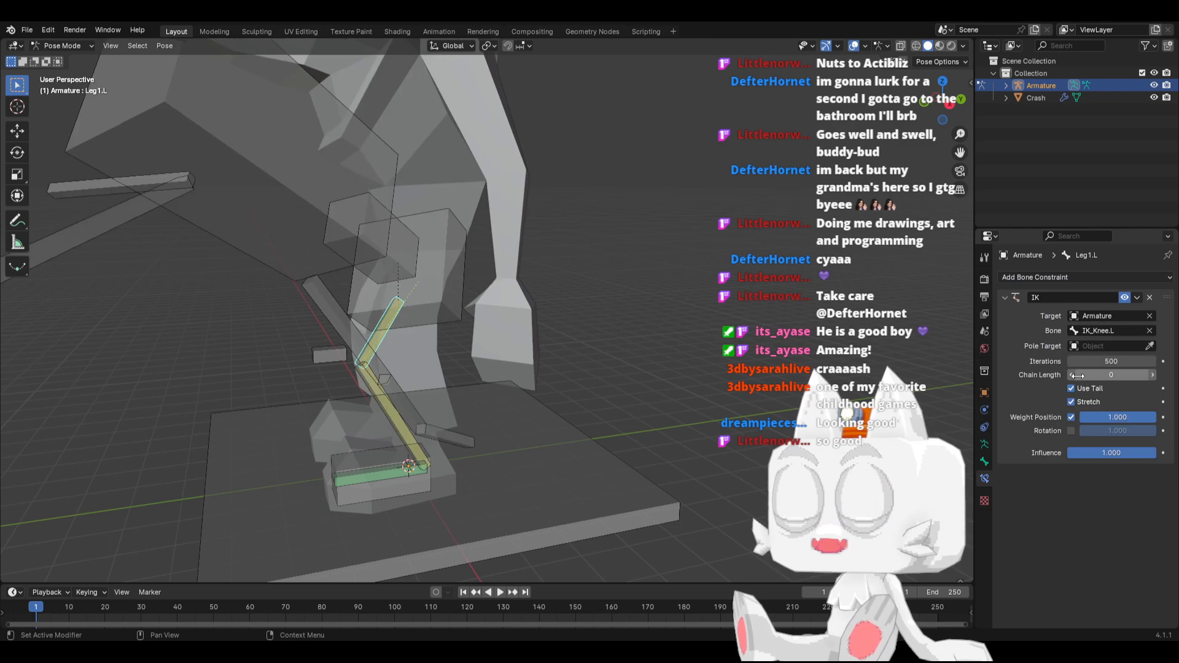
click(1081, 374)
click(1153, 374)
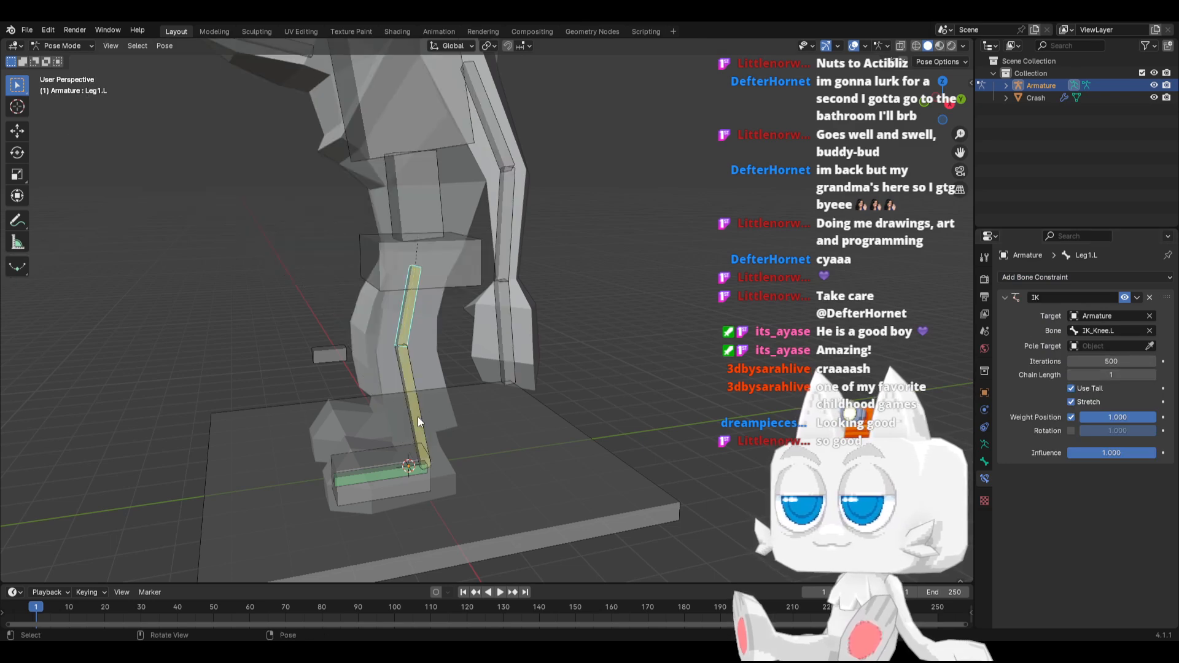
Try moving the Base and IK_Foot.L bones to test the leg rig, cancelling both moves
click(391, 498)
key(g)
right_click(432, 485)
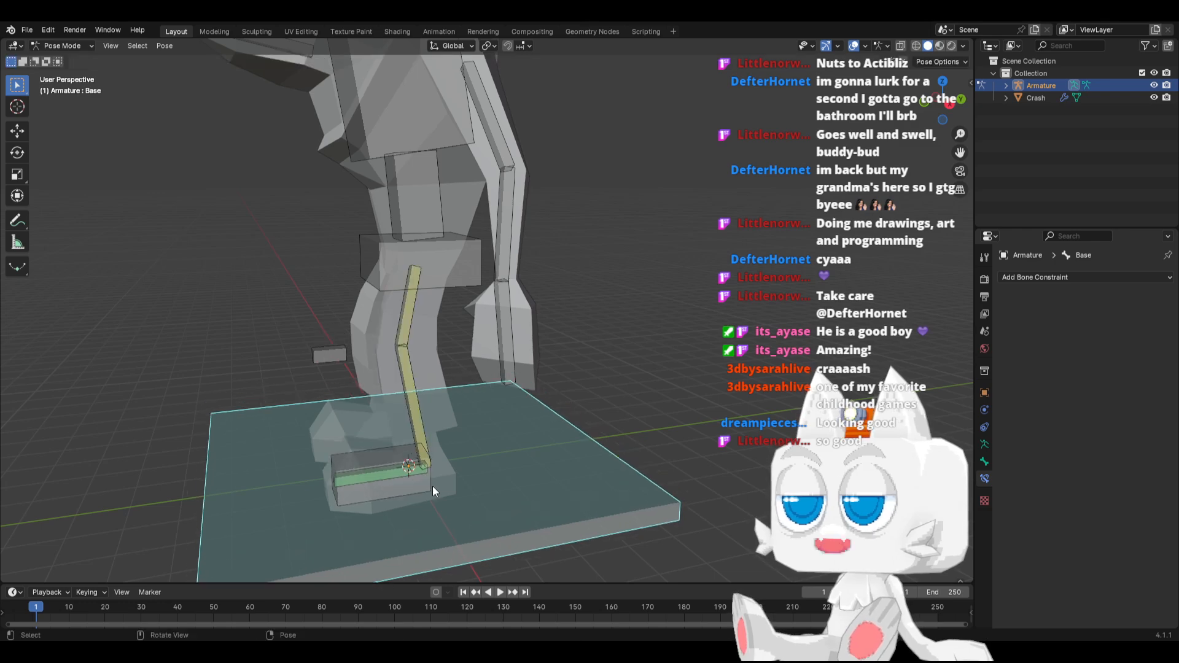
click(432, 485)
key(g)
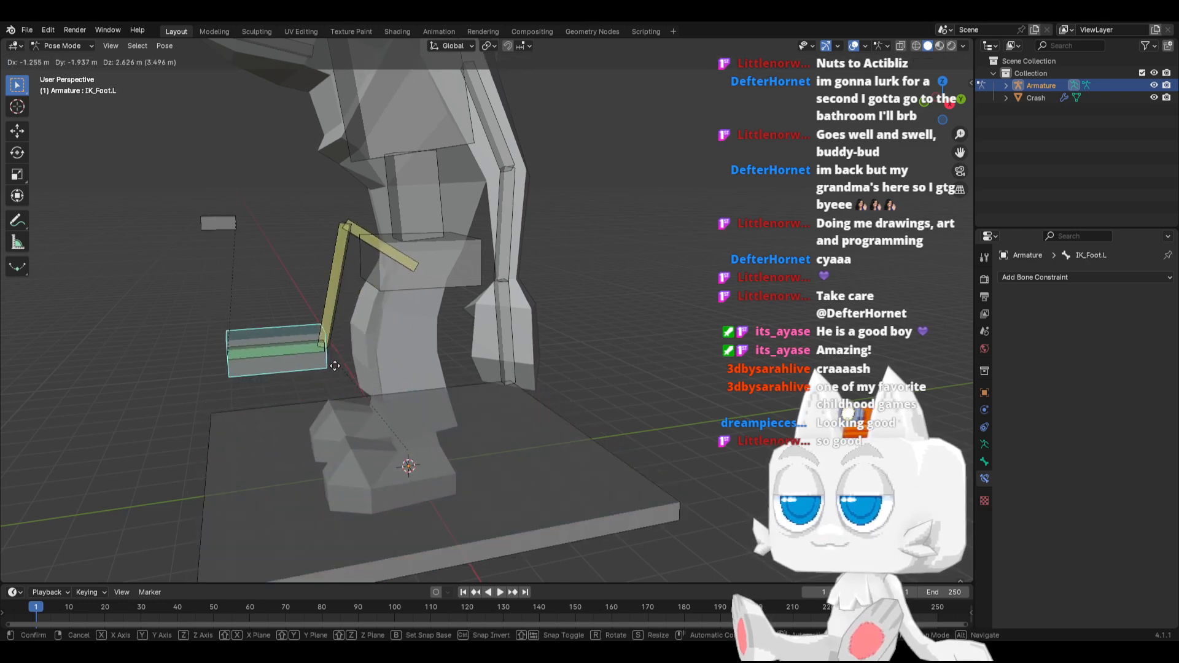
right_click(358, 405)
Try moving IK_Foot.L and IK_Knee.L to test the leg bend, and clear the location of all bones
middle_drag(359, 405, 500, 408)
key(g)
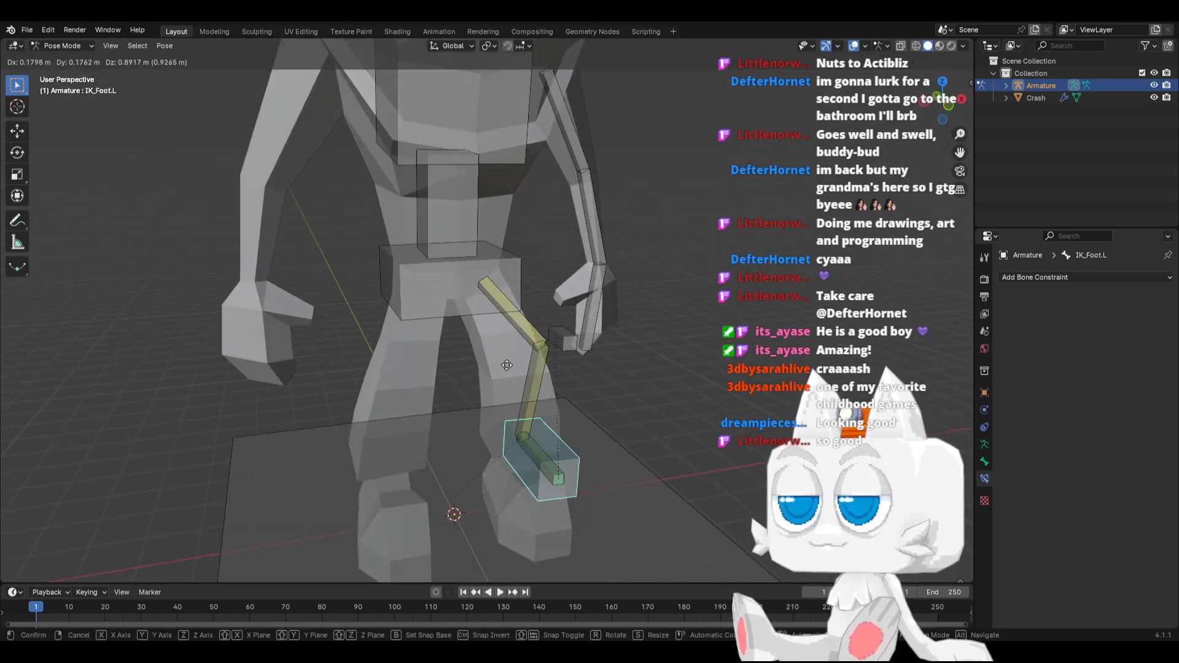
click(546, 325)
click(555, 331)
key(g)
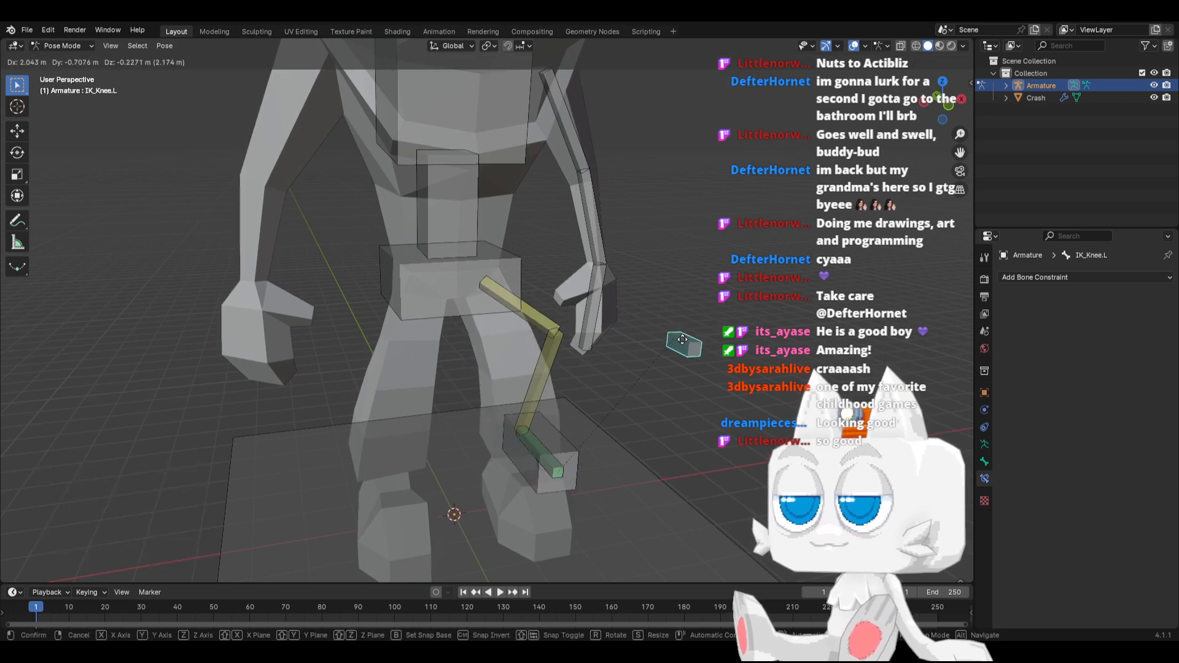
right_click(465, 404)
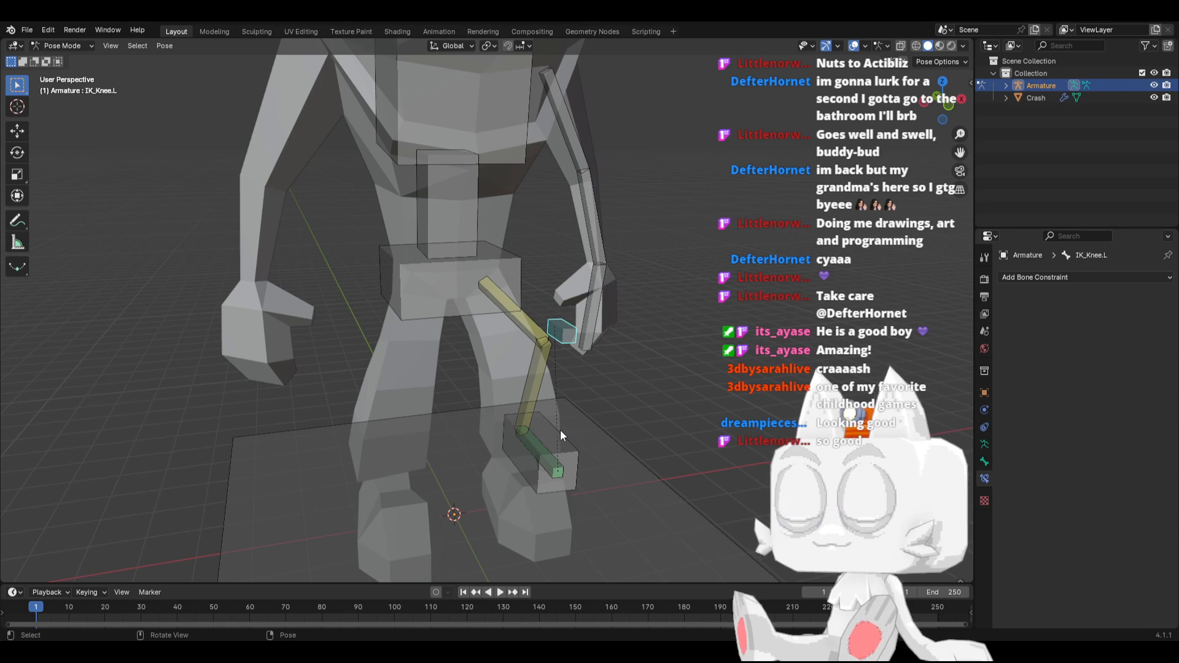
key(a)
key(alt+g)
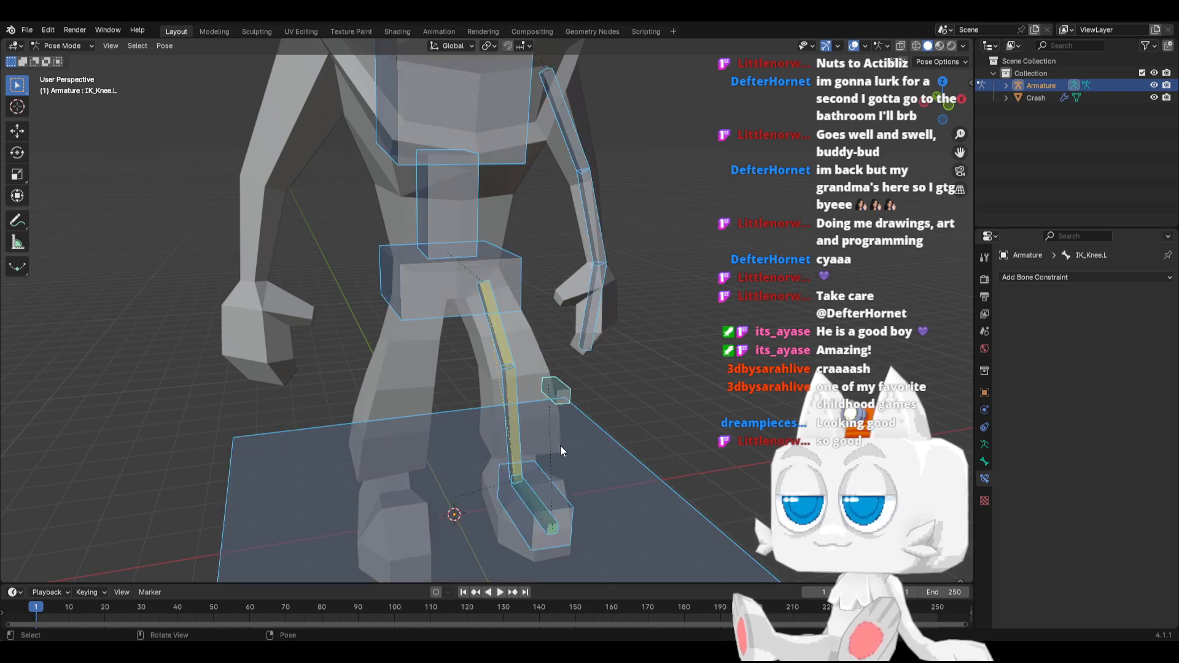
Parent the Hips bone to the Base bone with Keep Offset in Edit Mode, and test-move Base in Pose Mode, cancelling the move
click(521, 308)
key(Tab)
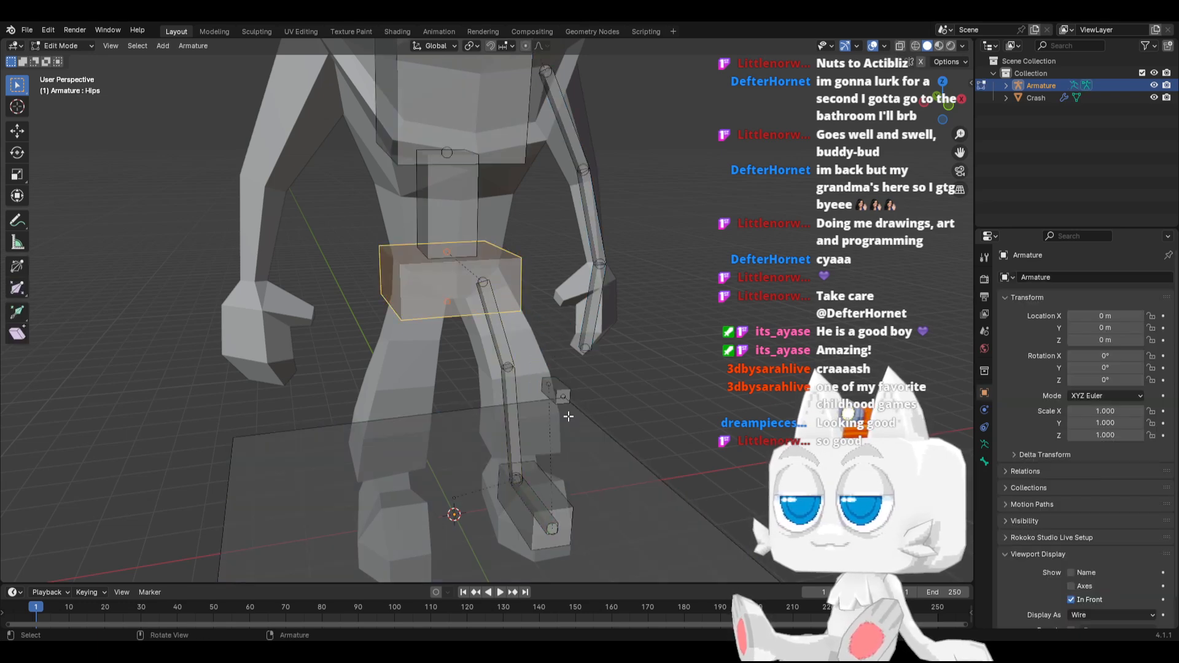
shift+click(609, 436)
key(ctrl+p)
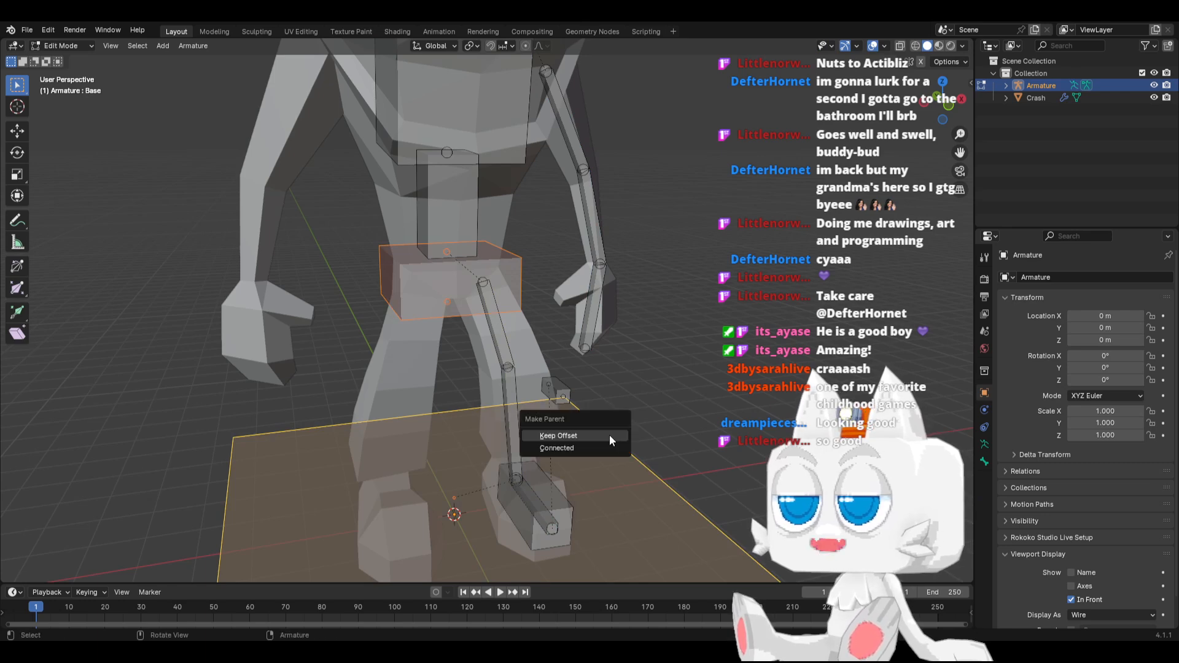
click(609, 435)
key(Tab)
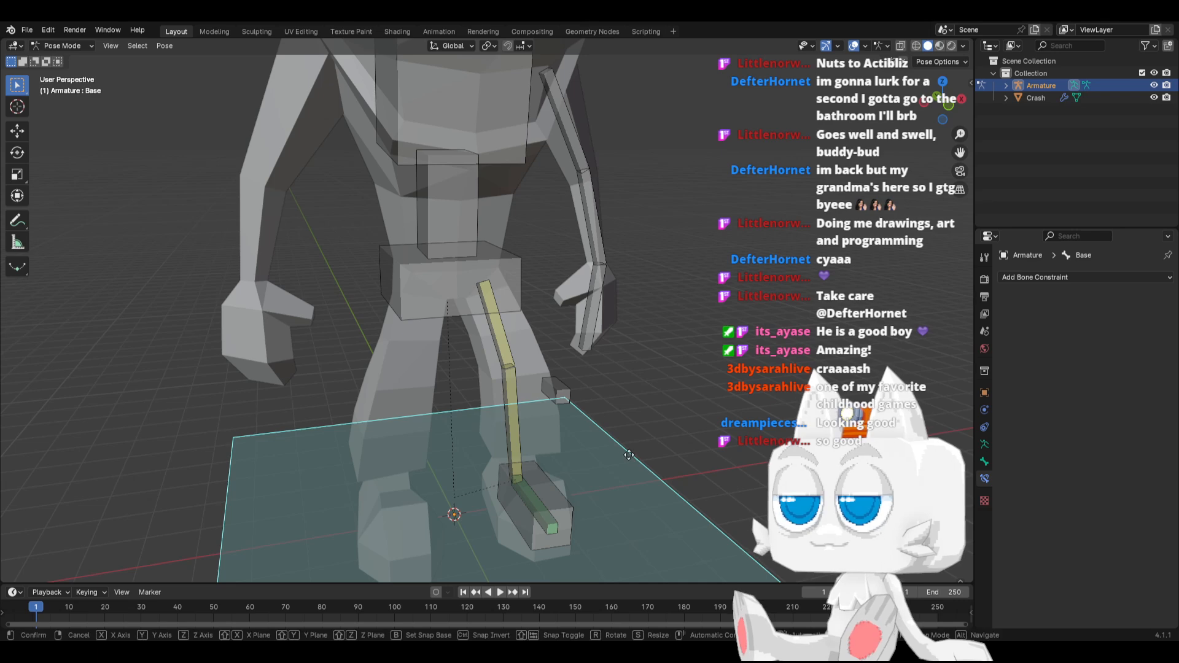
key(g)
right_click(683, 395)
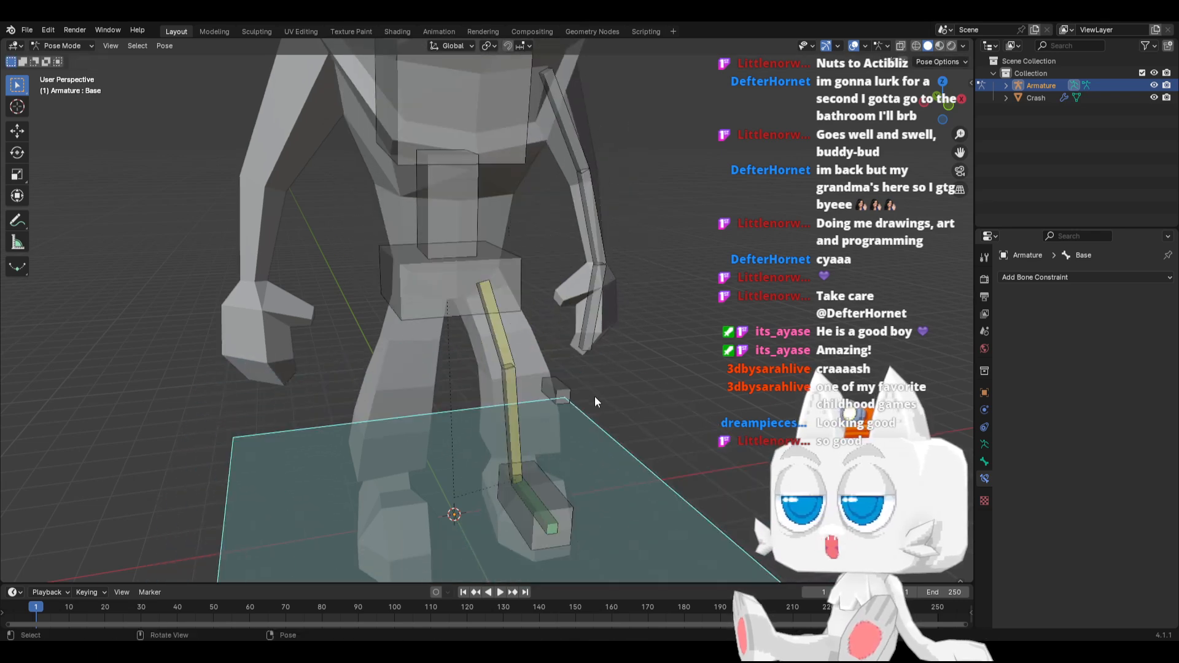
Select the left leg bones Foot.L, Leg2.L and Leg1.L, and add a bone collection named HiddenBones to the armature
middle_drag(594, 397, 443, 424)
click(426, 481)
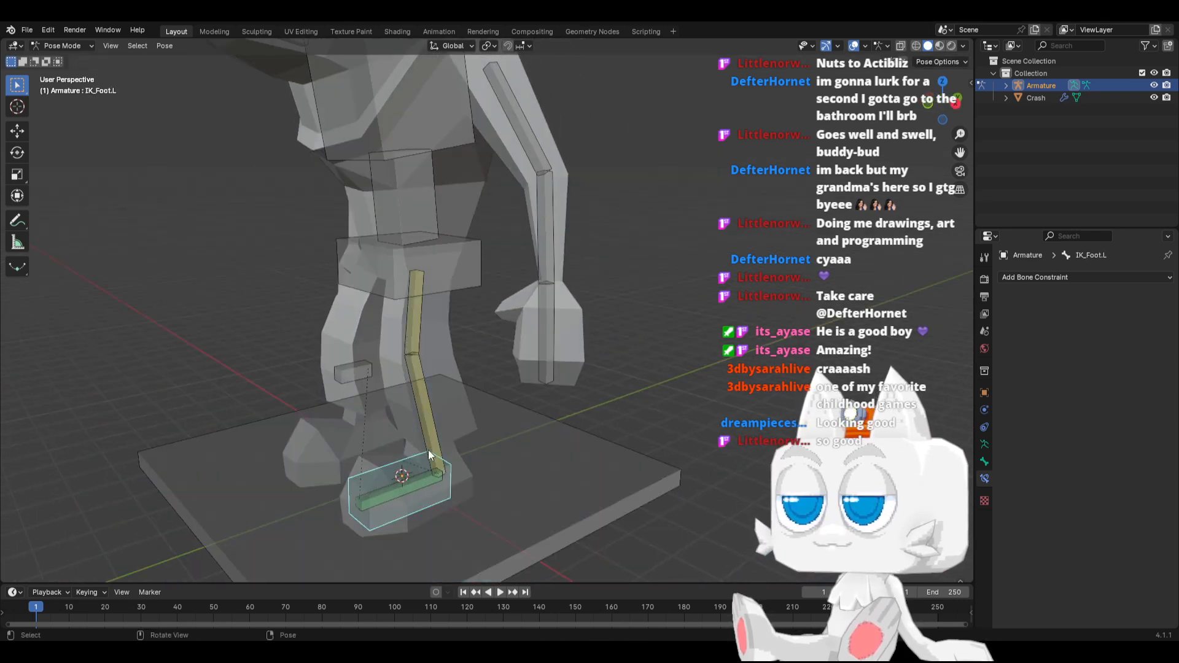
click(424, 482)
click(419, 425)
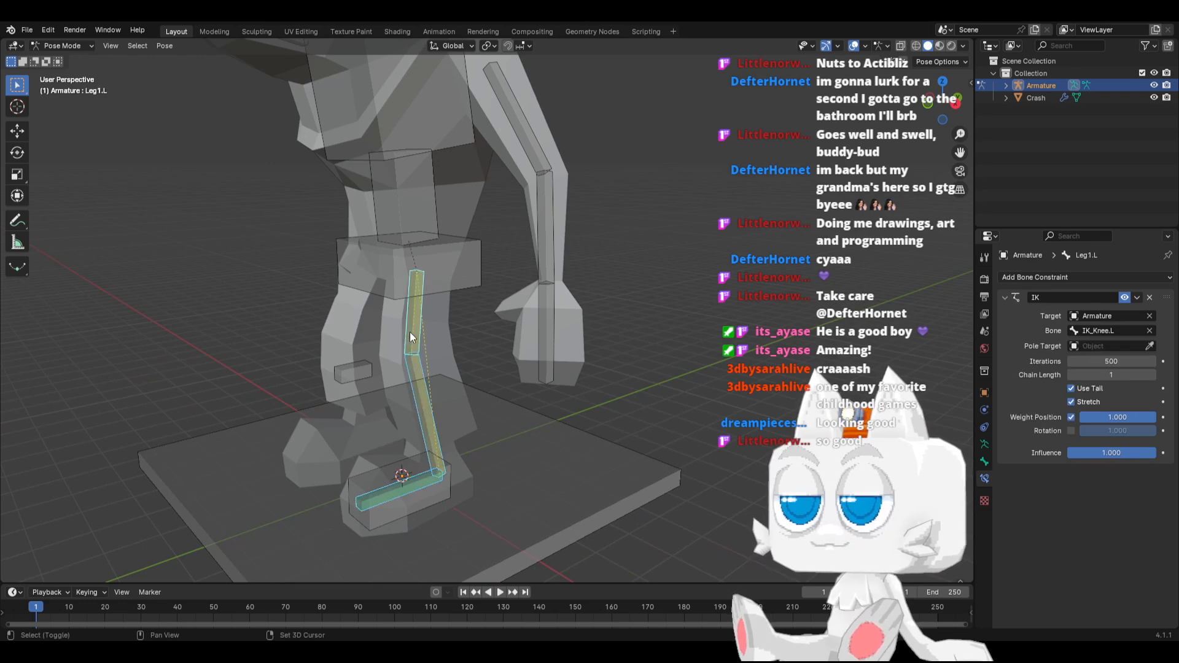
click(984, 459)
click(984, 444)
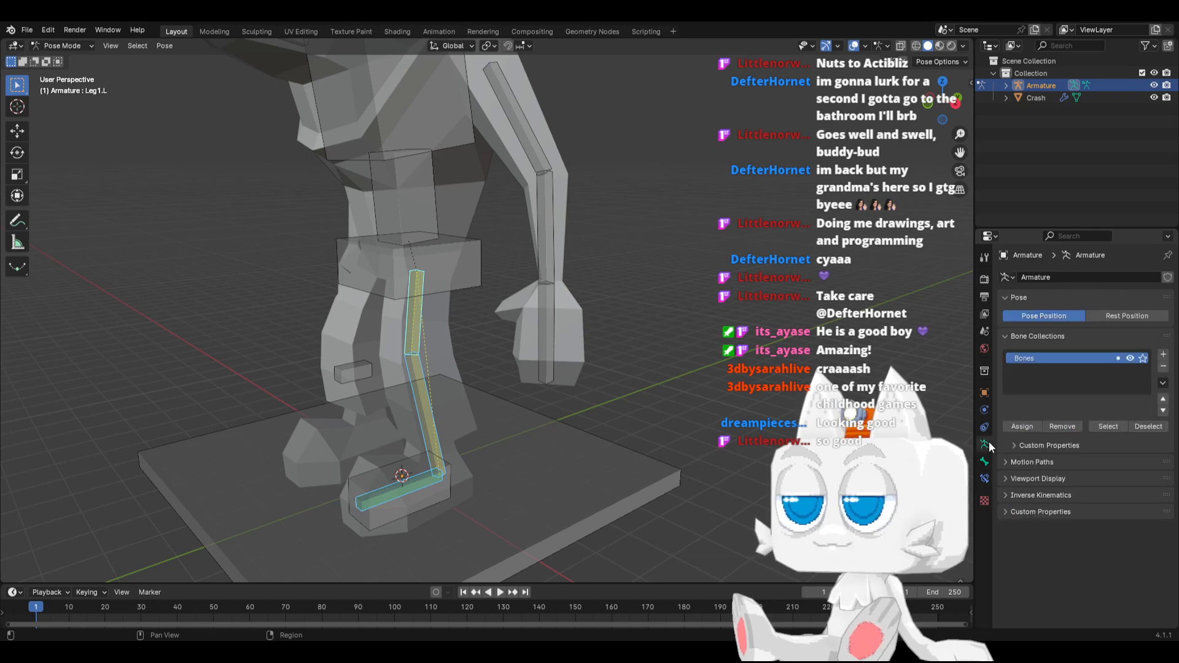
click(1161, 356)
double_click(1043, 370)
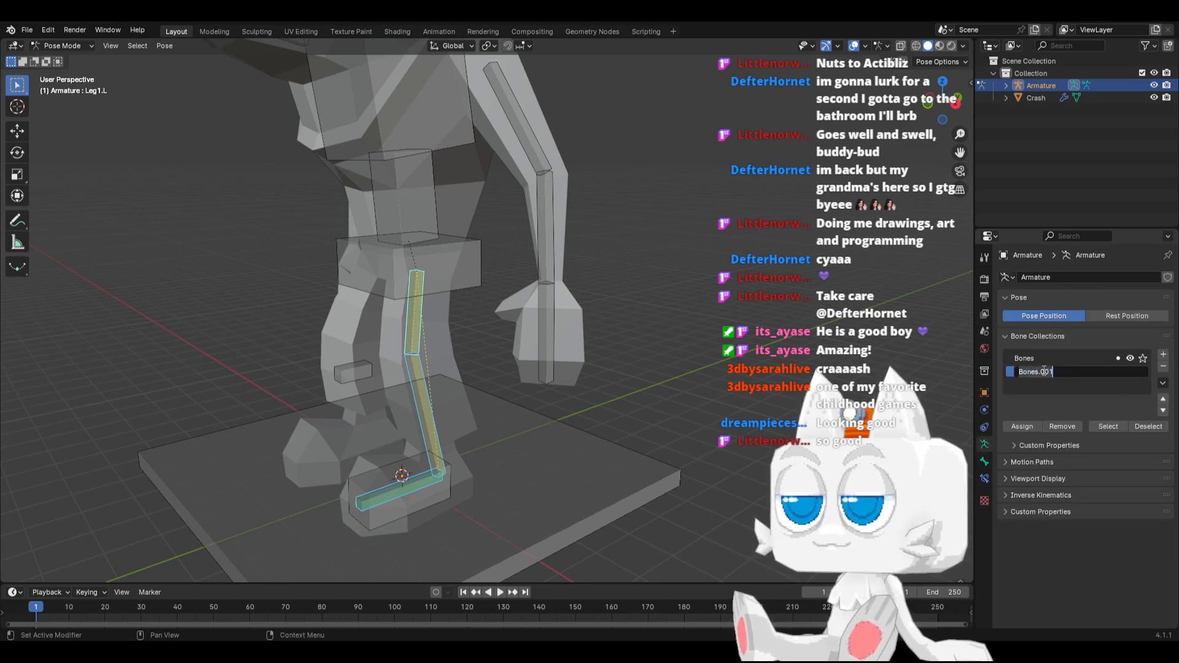
text(Hidden)
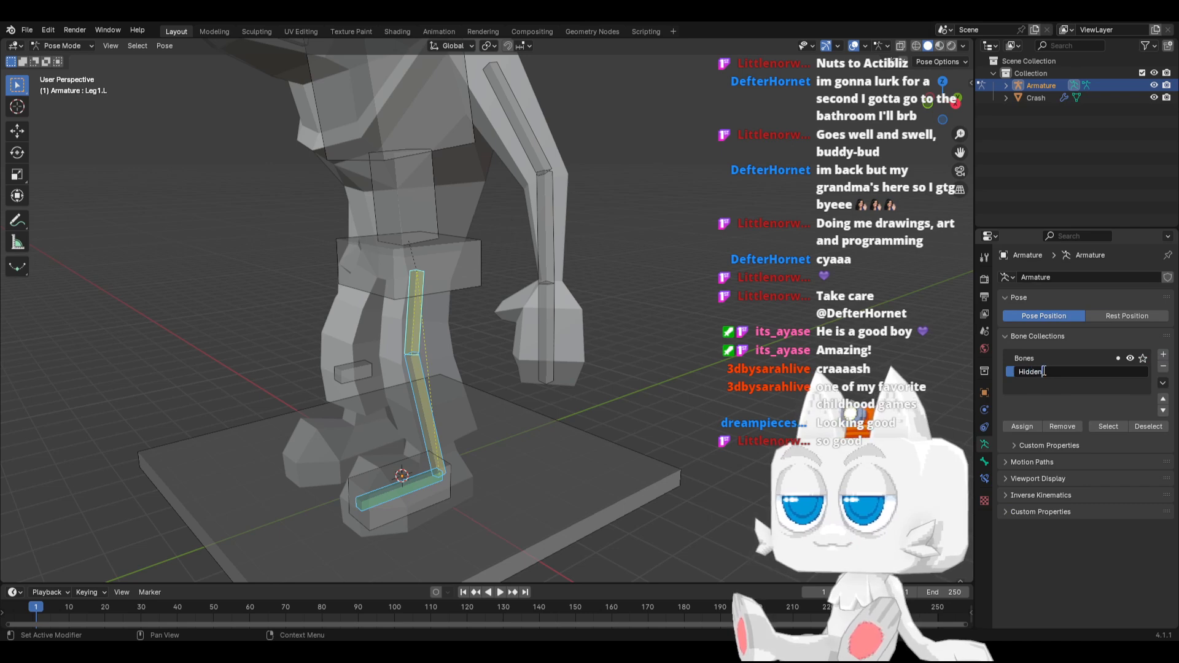
text(Bones)
key(Return)
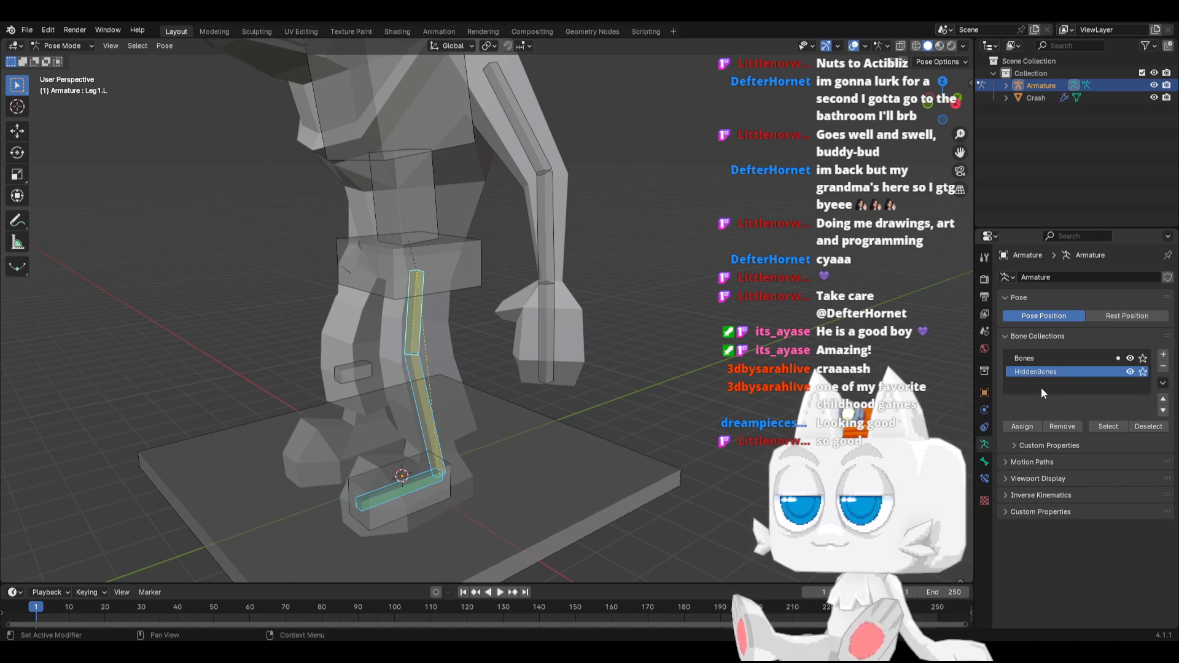
Assign the selected left leg bones to the HiddenBones collection and remove them from the Bones collection
click(1030, 424)
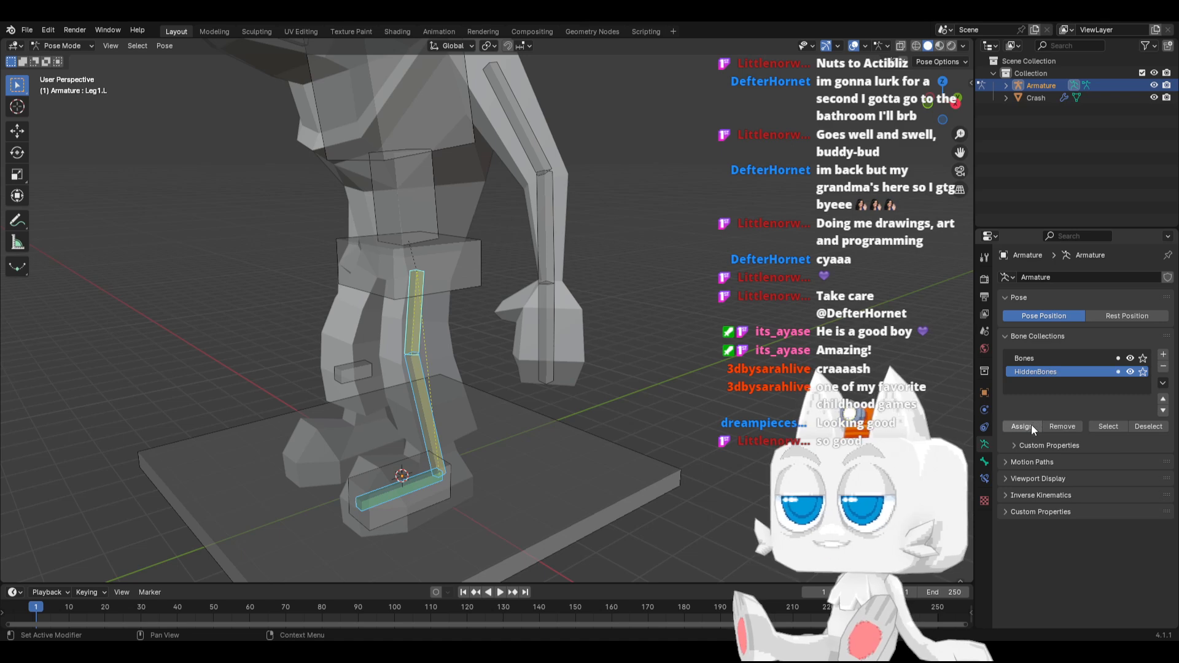
click(1054, 357)
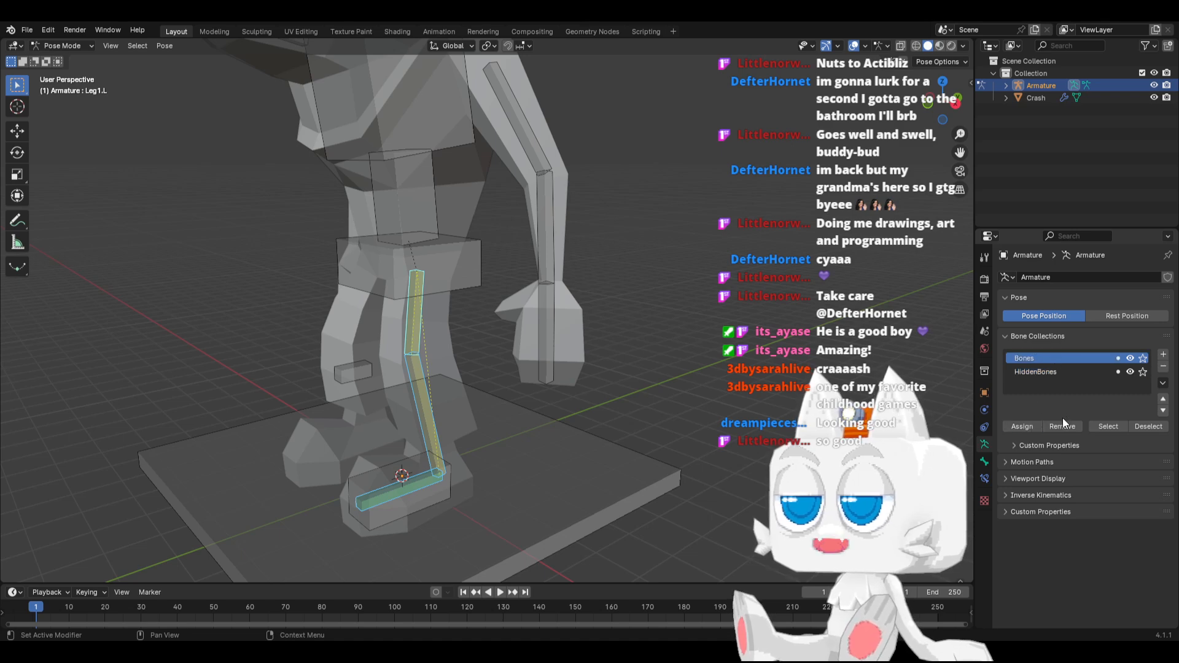
Rename the Bones collection to Control Bones
double_click(1032, 358)
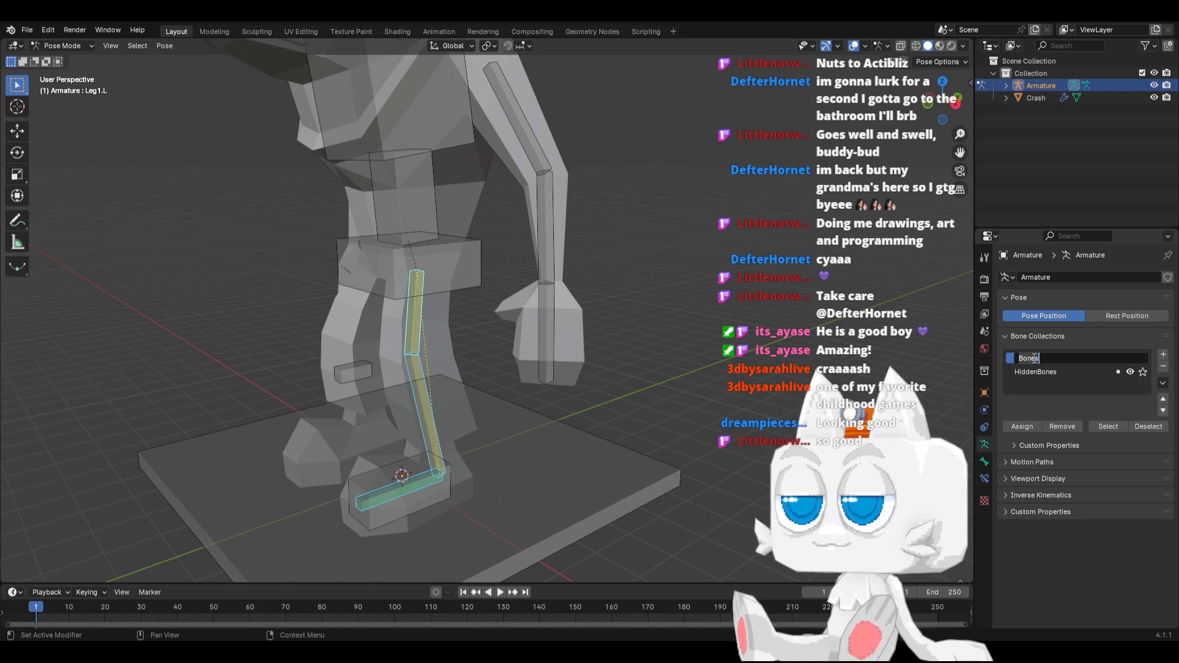
text(Control Bone)
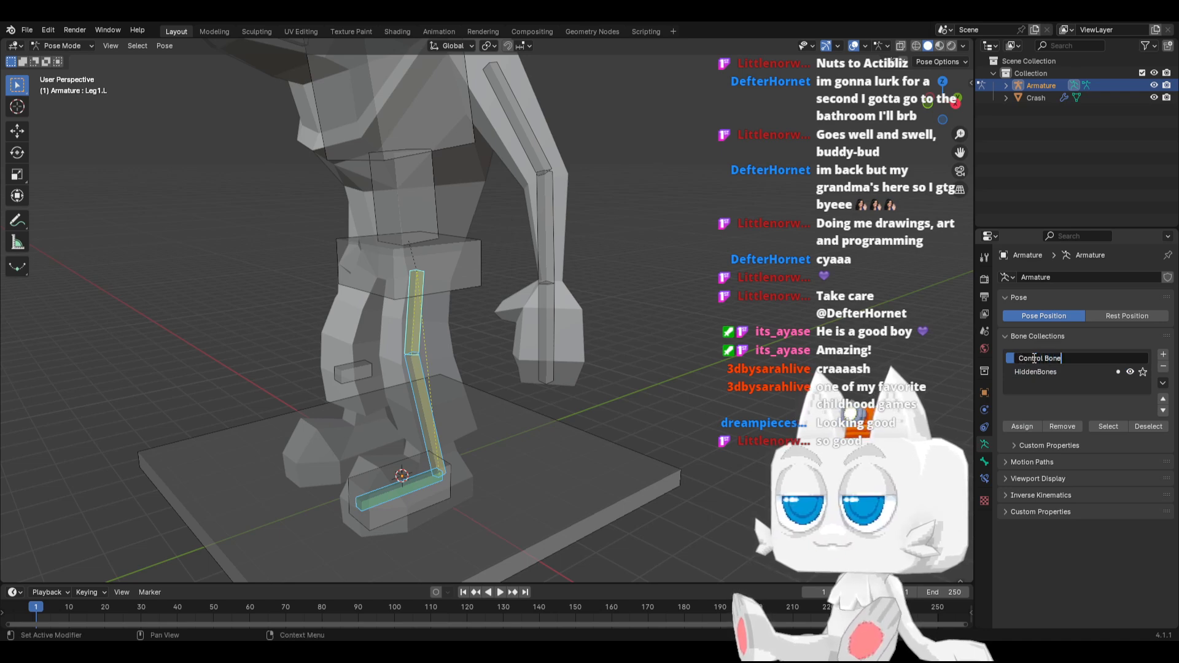
text(s)
key(Return)
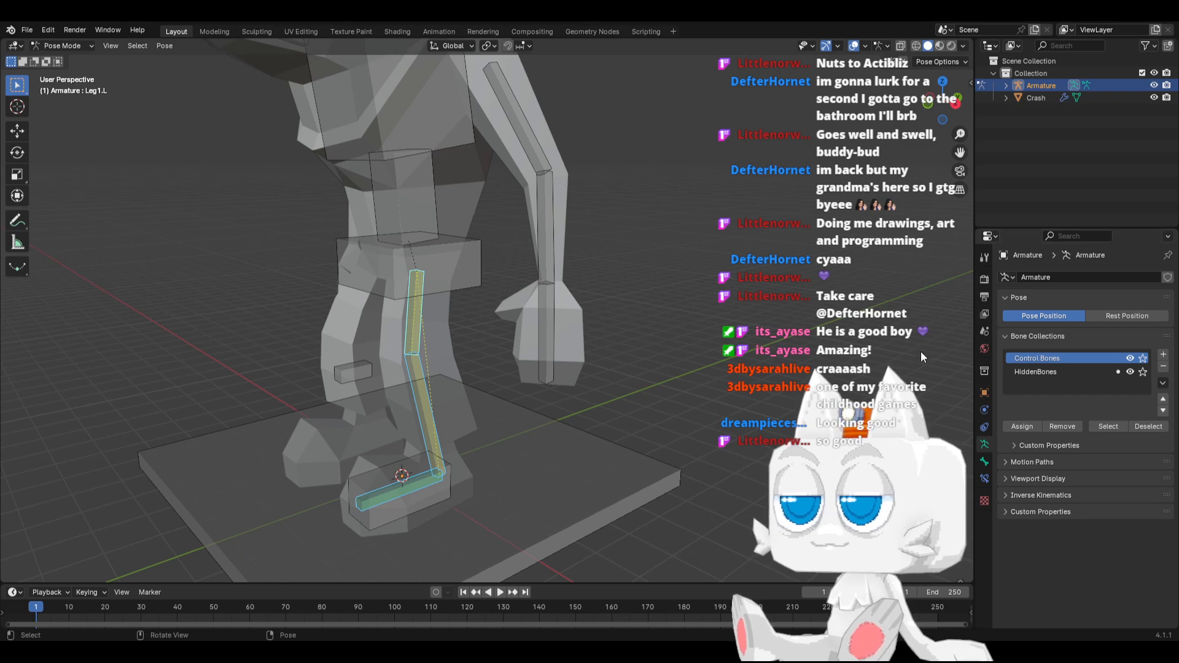
Hide the HiddenBones collection to inspect the remaining control bones from several angles, and show the collection again
click(1129, 369)
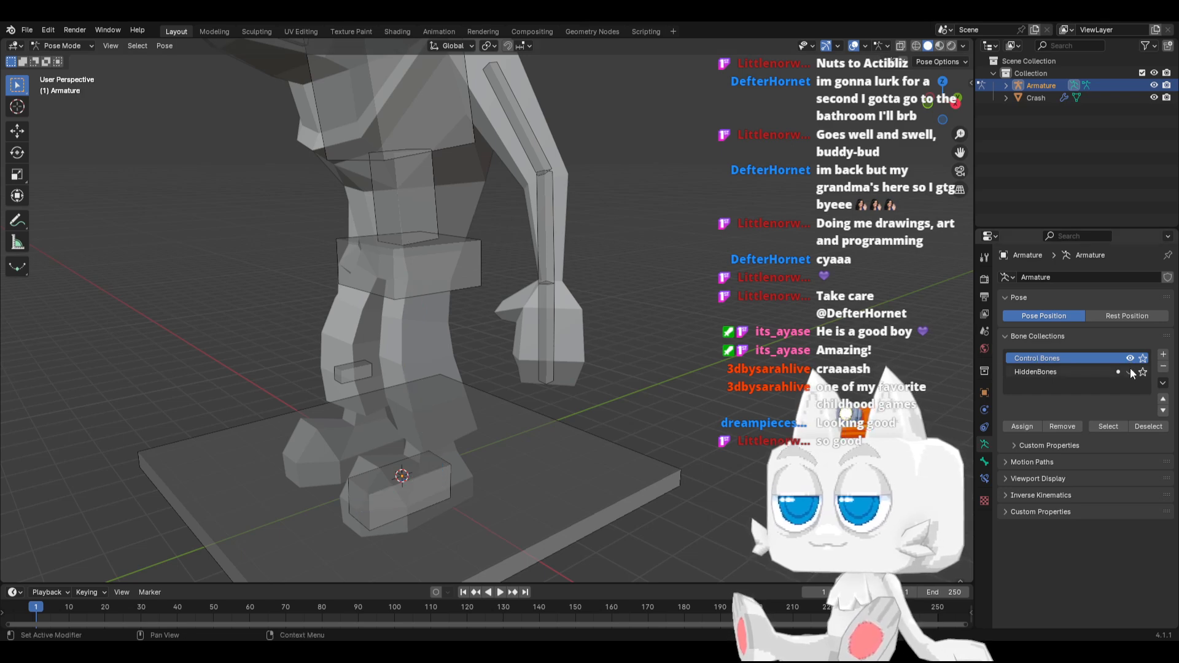
middle_drag(478, 398, 455, 439)
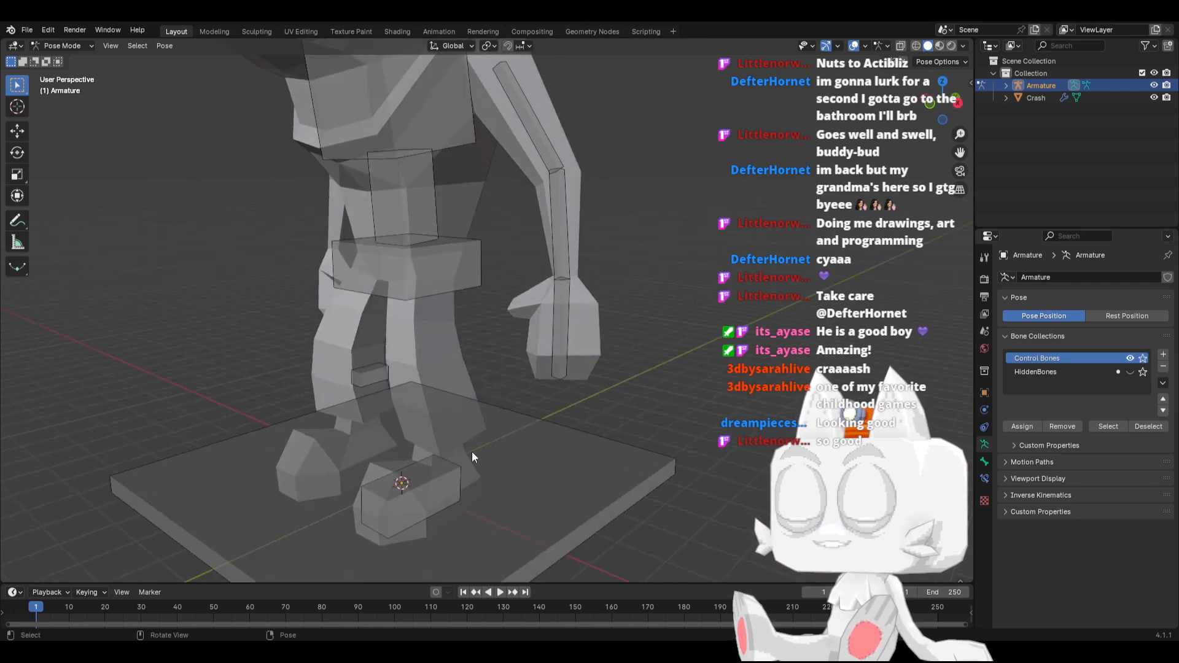
middle_drag(471, 451, 505, 318)
scroll(505, 318, up, 2)
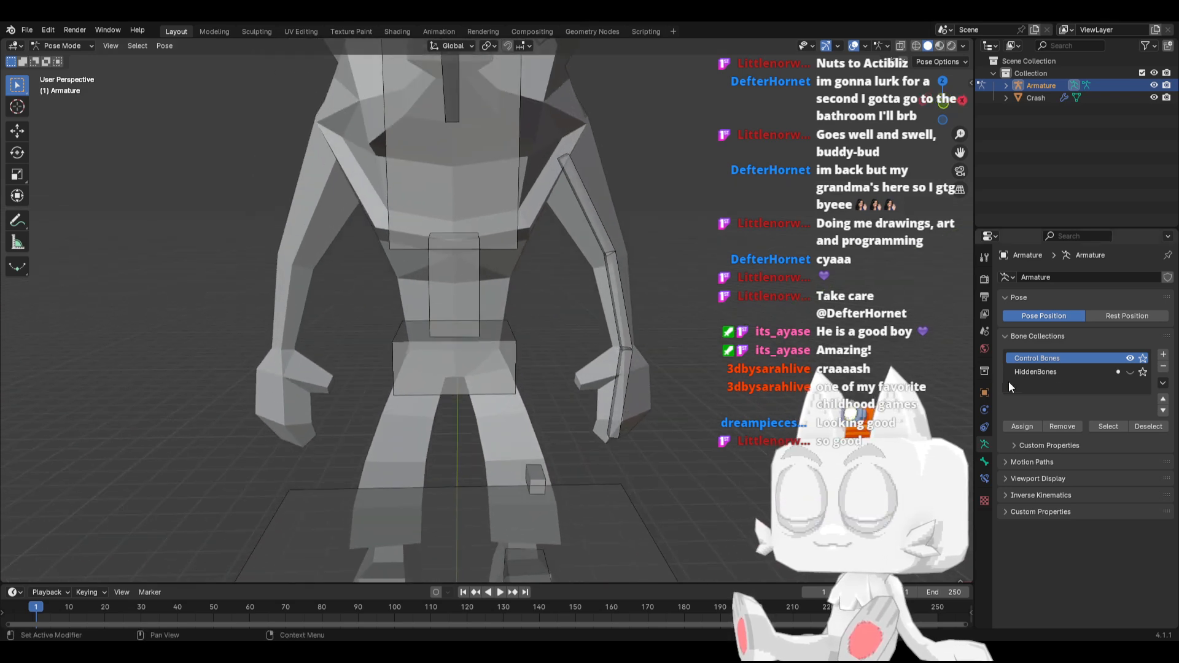
click(1130, 371)
Duplicate the Hand.L bone in place in Edit Mode and enlarge the copy's B-Bone display size by about 4.9
scroll(540, 429, down, 2)
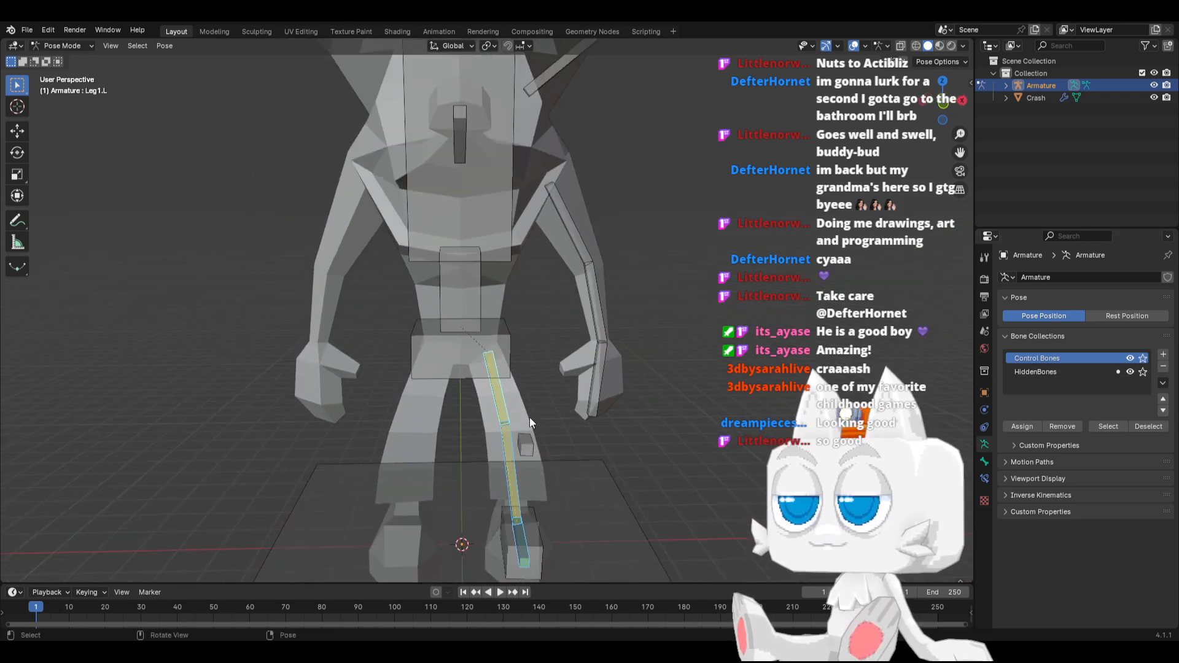
click(593, 383)
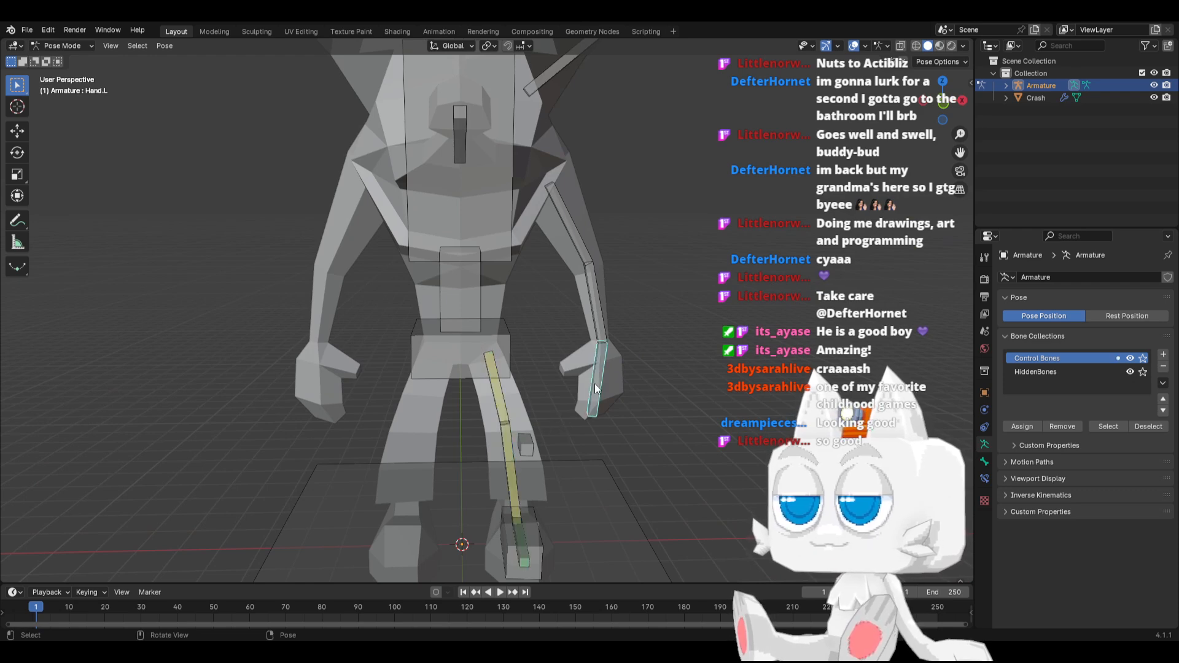
key(Tab)
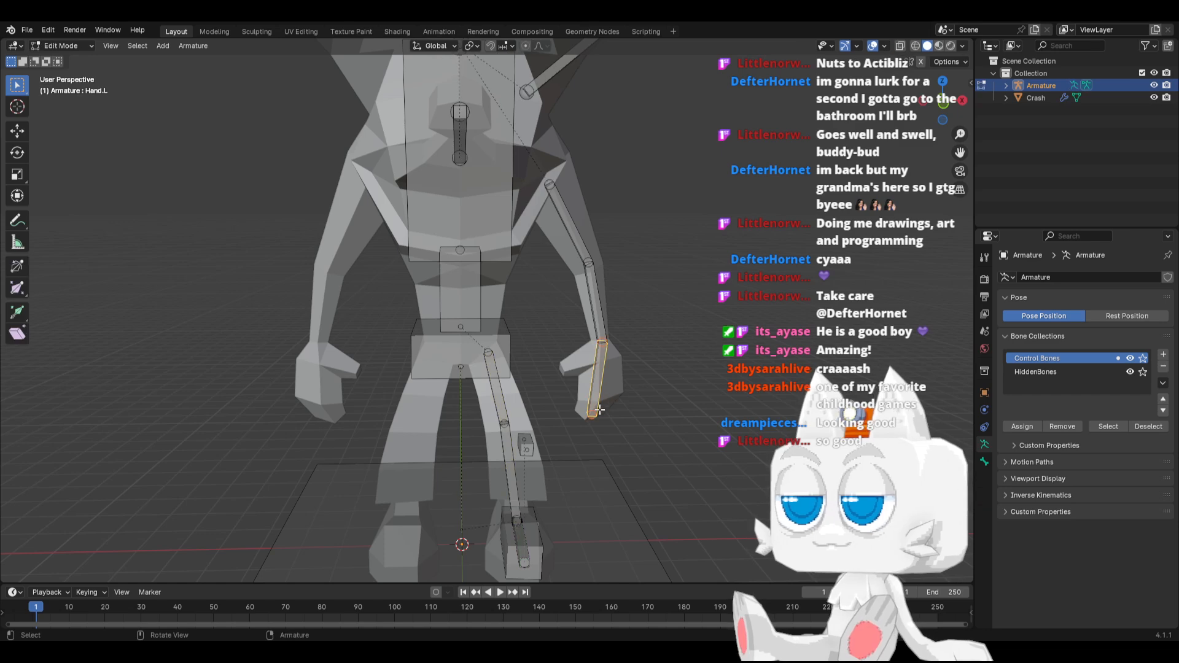
key(shift+d)
right_click(621, 423)
key(ctrl+alt+s)
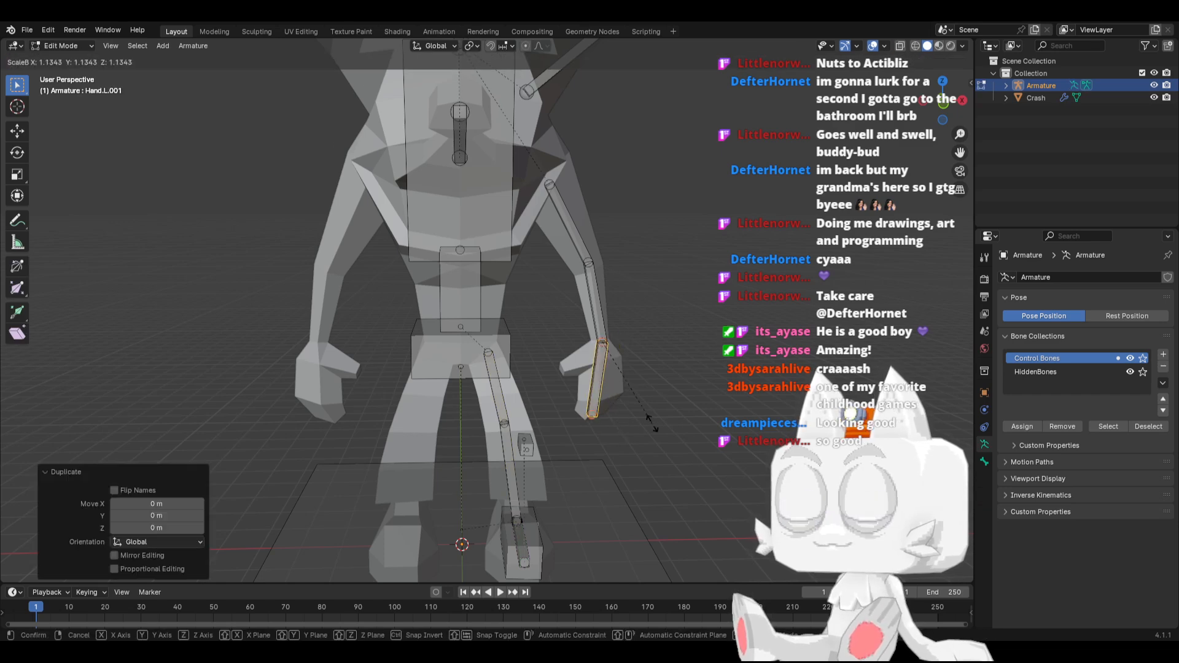
click(611, 411)
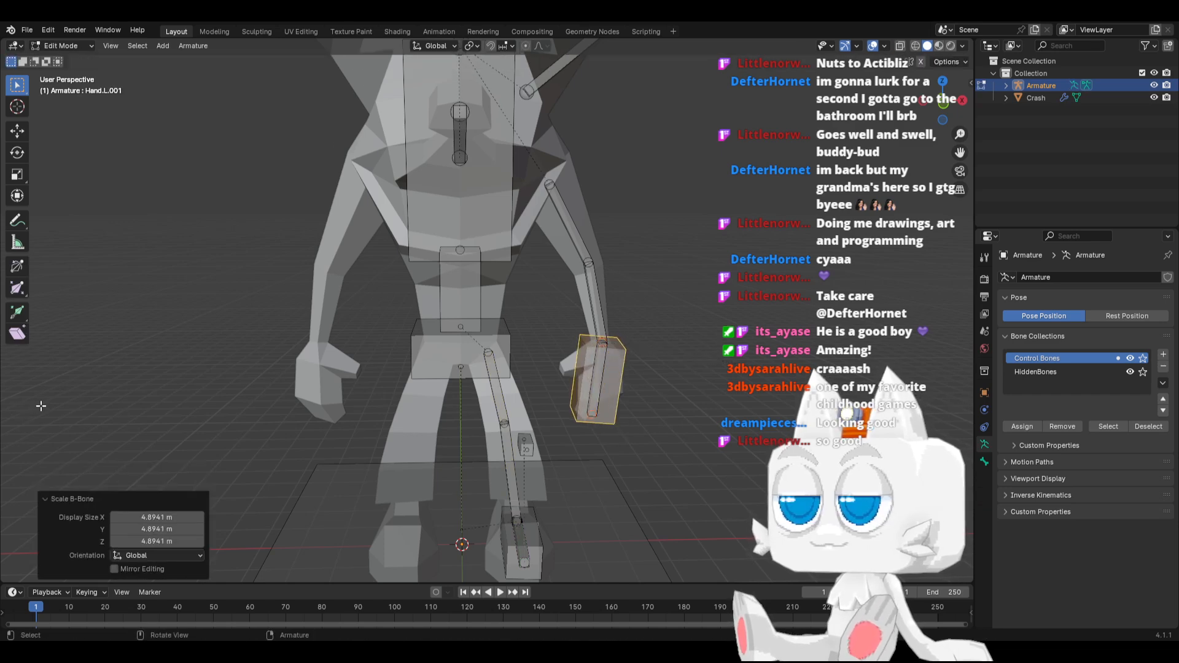
Parent the enlarged hand bone copy to the Base bone with Keep Offset
shift+click(607, 488)
key(ctrl+p)
click(607, 488)
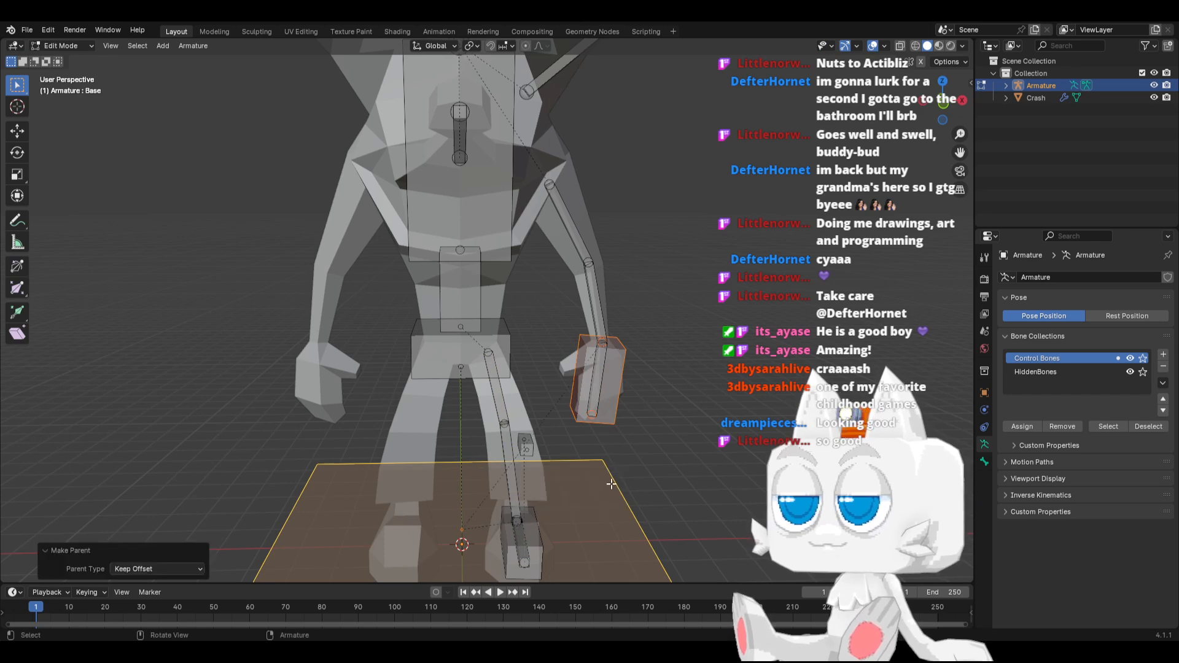
Rename the enlarged hand bone copy to IK_Hand.L
click(597, 381)
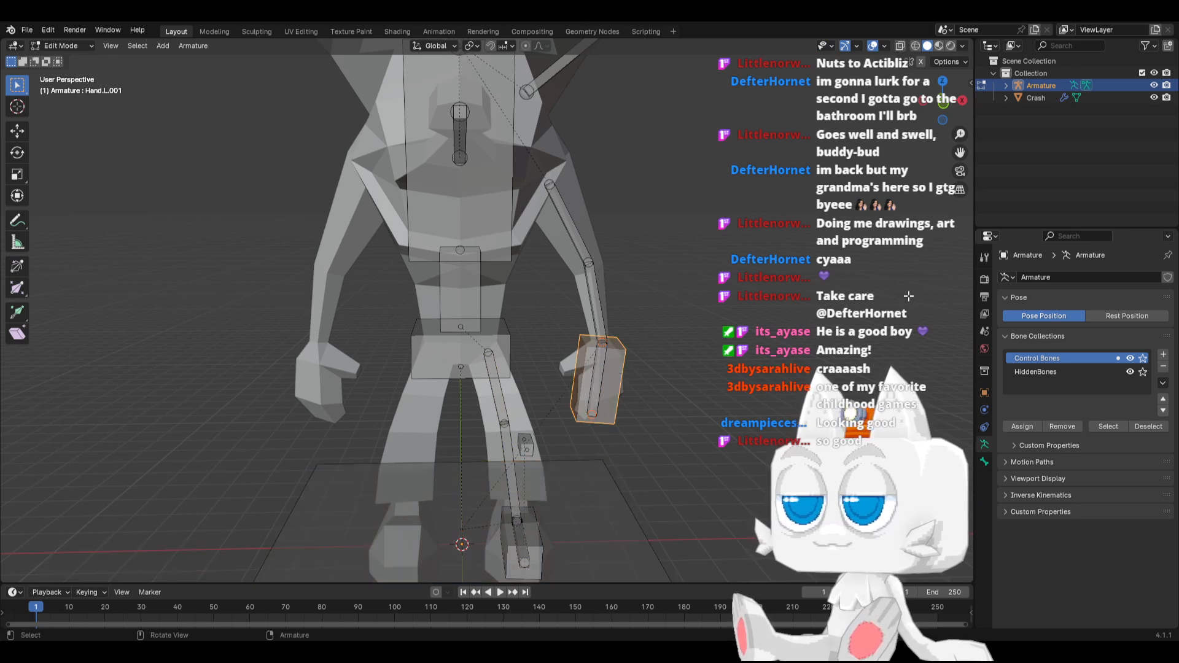
click(989, 457)
click(1078, 278)
text(I)
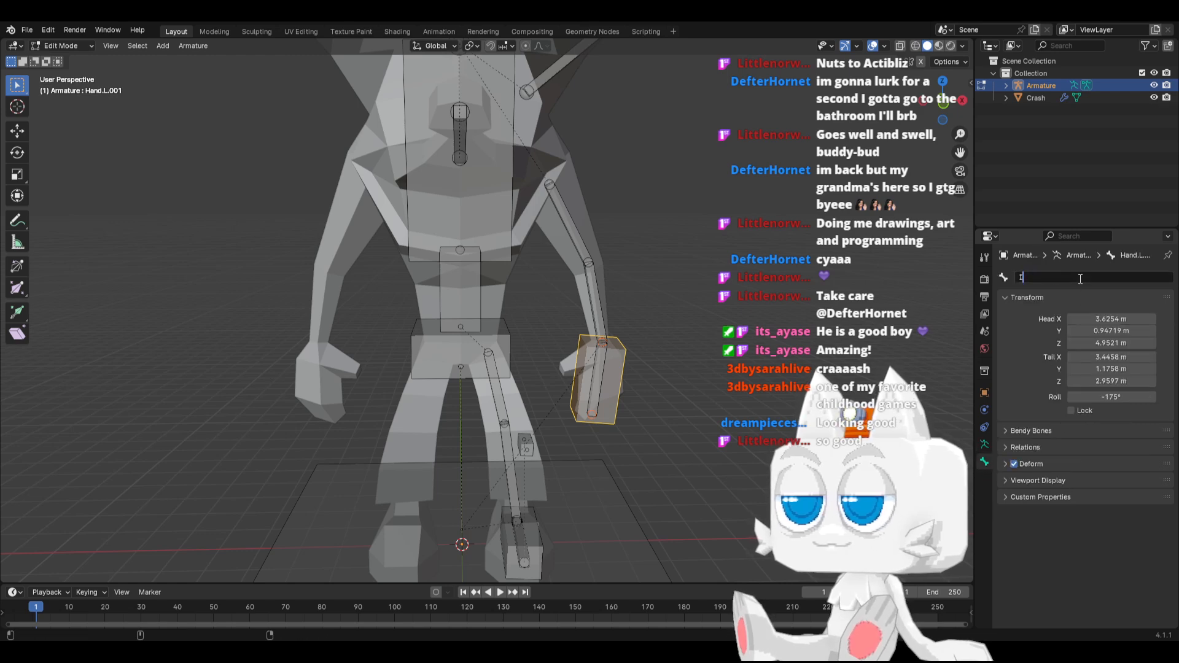
text(K_Hand.L)
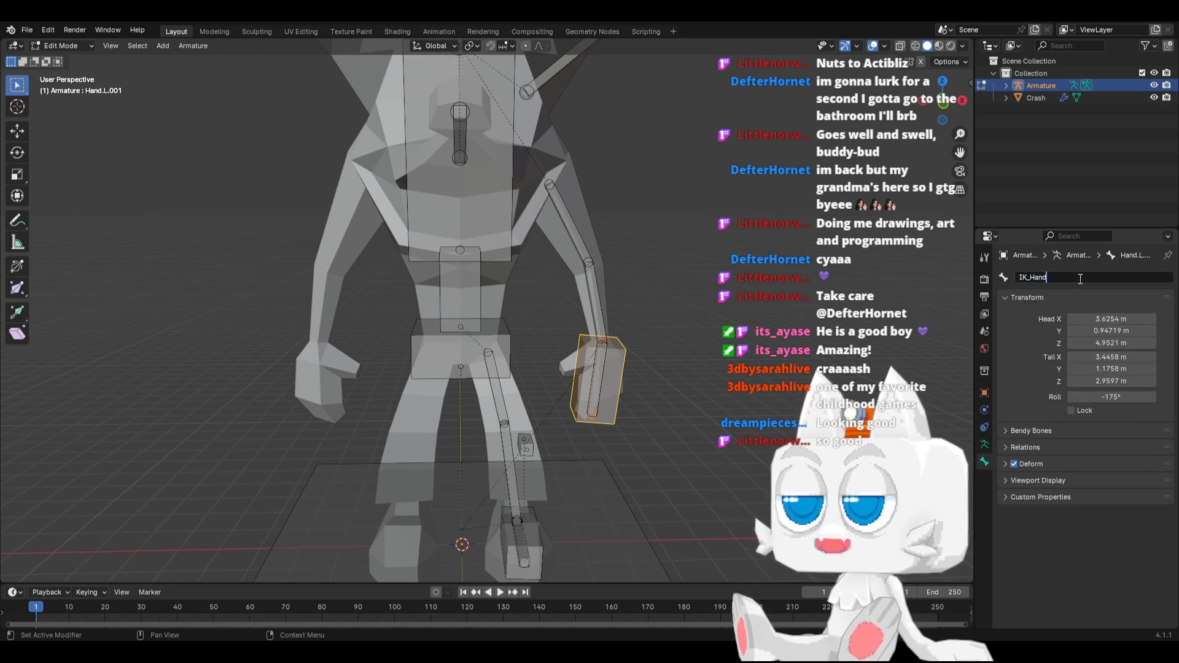
key(Return)
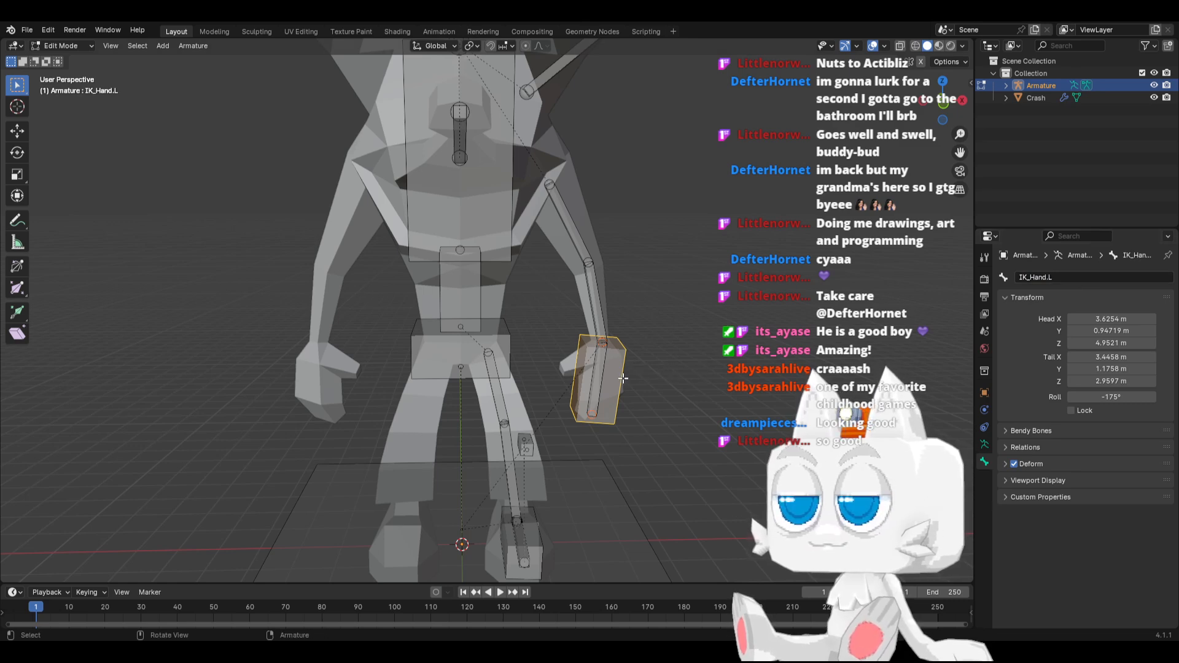
Duplicate the IK_Hand.L bone and place the copy about 1.3 m outward and 2 m higher, beside the left forearm
key(shift+d)
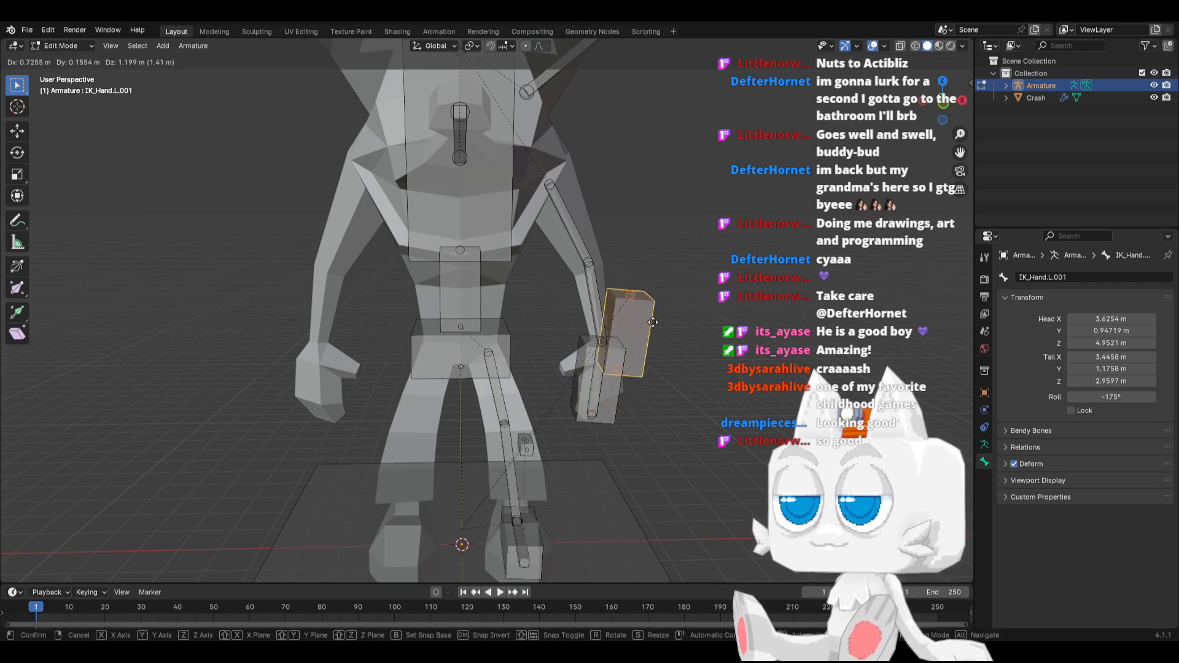
click(617, 343)
key(g)
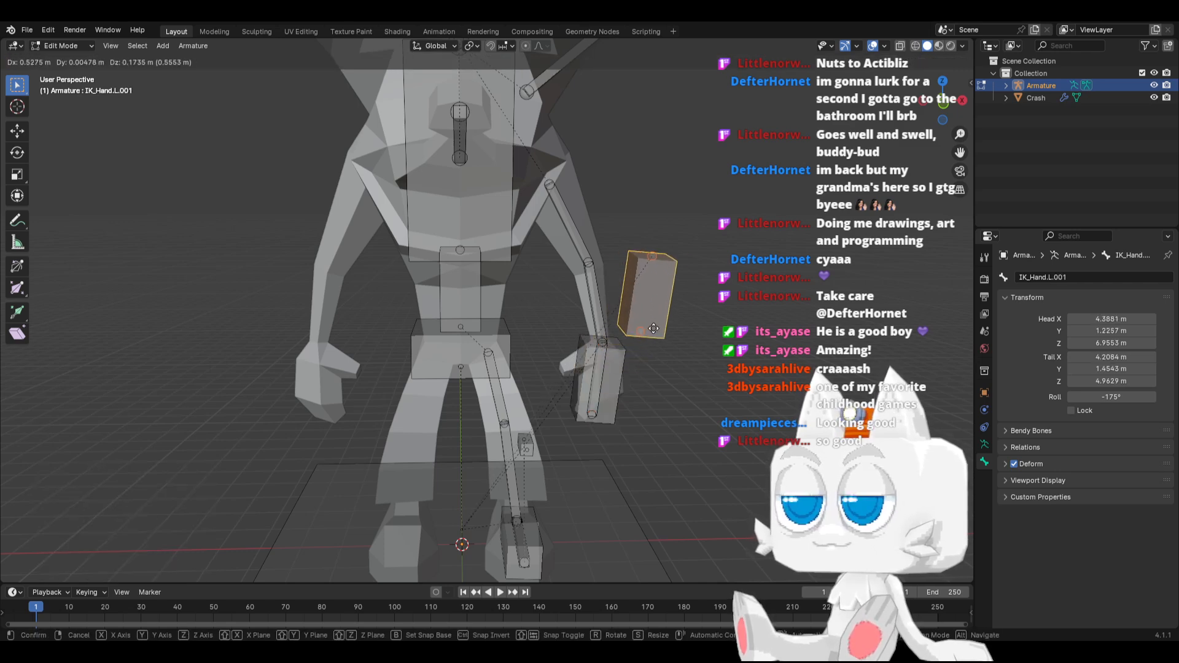
click(638, 336)
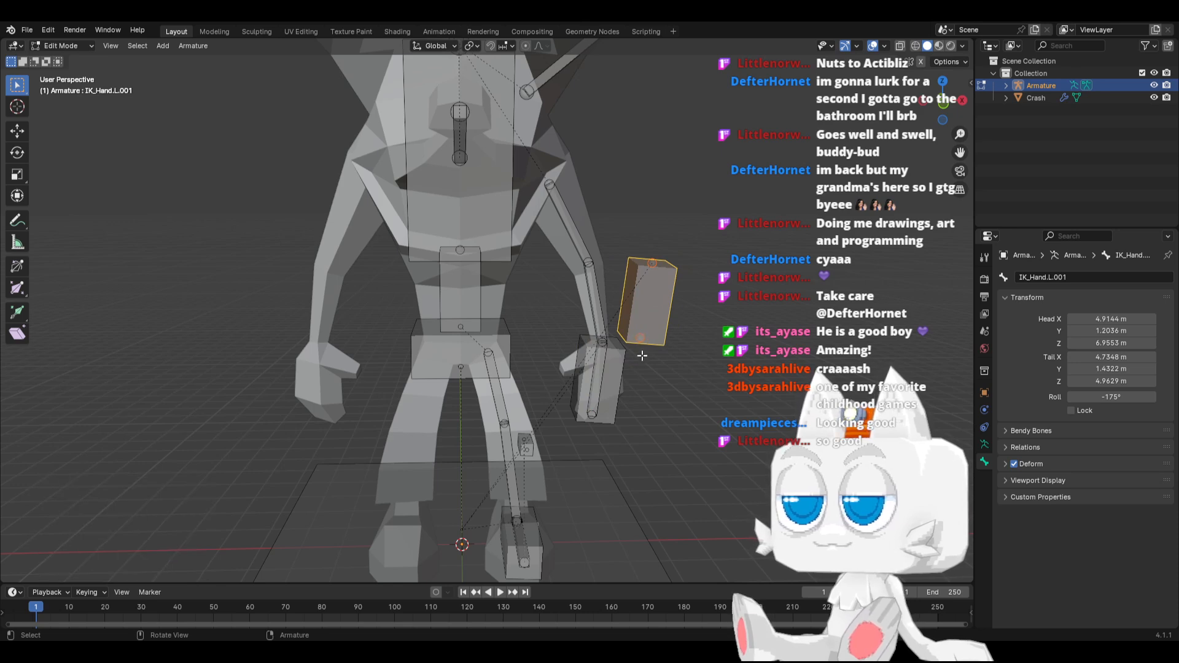
Move the new bone's tail up and outward so it points away from the arm, and reduce its B-Bone display size
click(642, 355)
middle_drag(641, 356, 666, 313)
click(638, 344)
key(g)
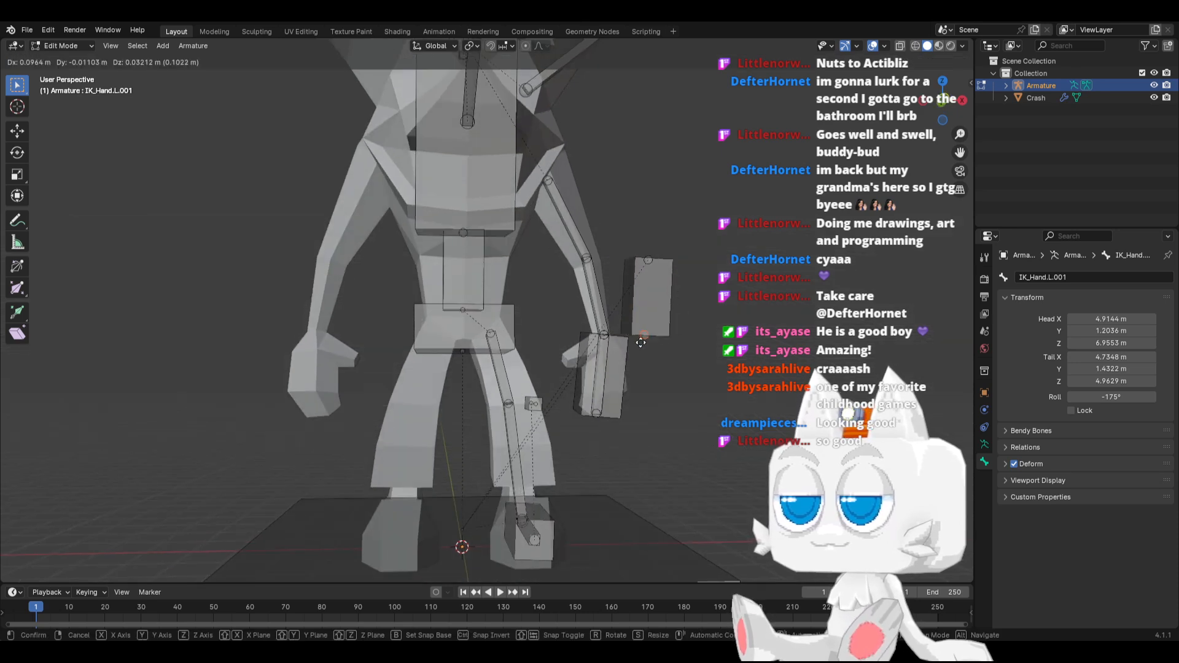
click(705, 254)
click(685, 273)
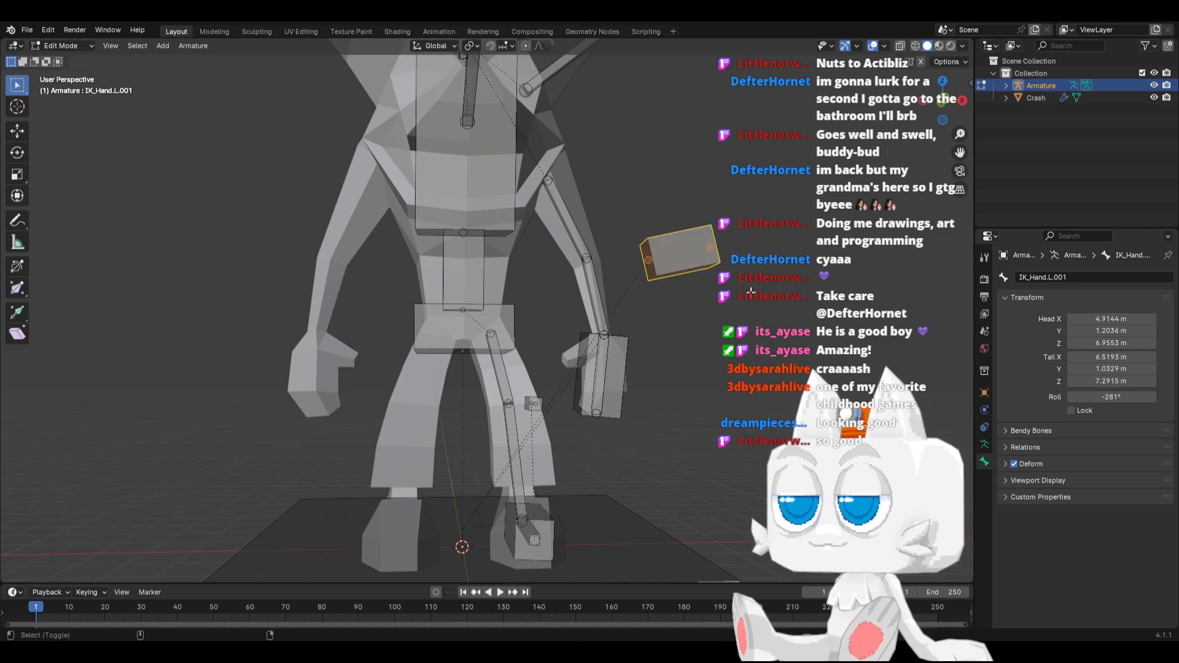
key(ctrl+alt+s)
click(674, 281)
Parent the slim outward-pointing bone to IK_Hand.L with Keep Offset
shift+click(628, 348)
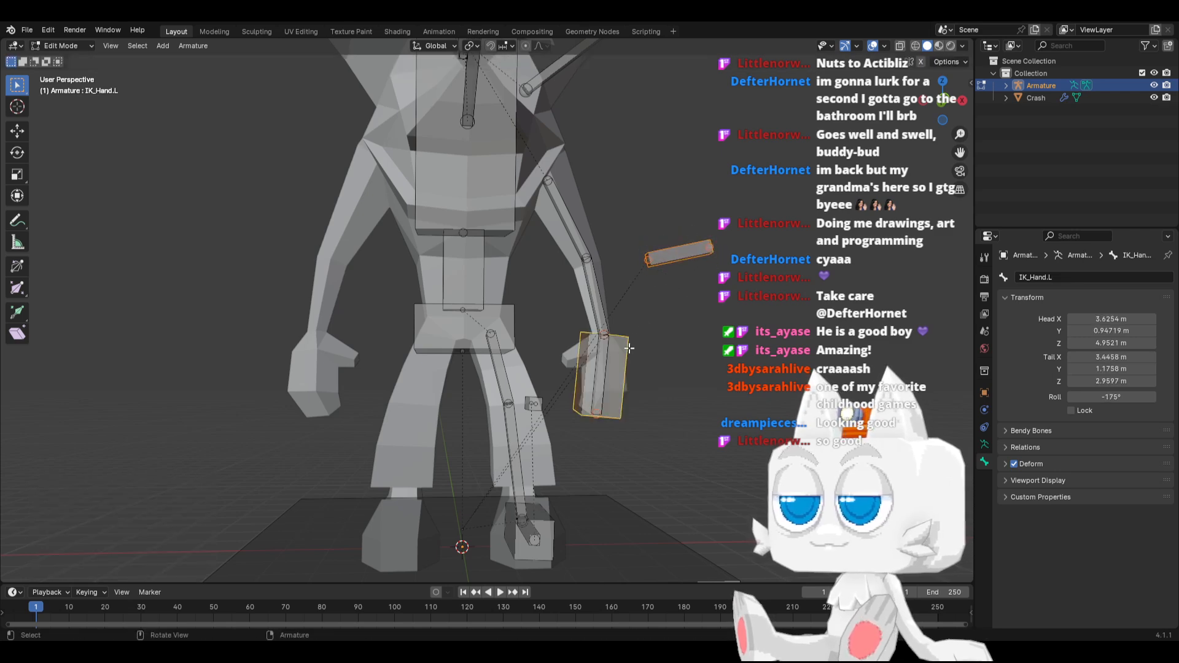
key(ctrl+p)
click(628, 348)
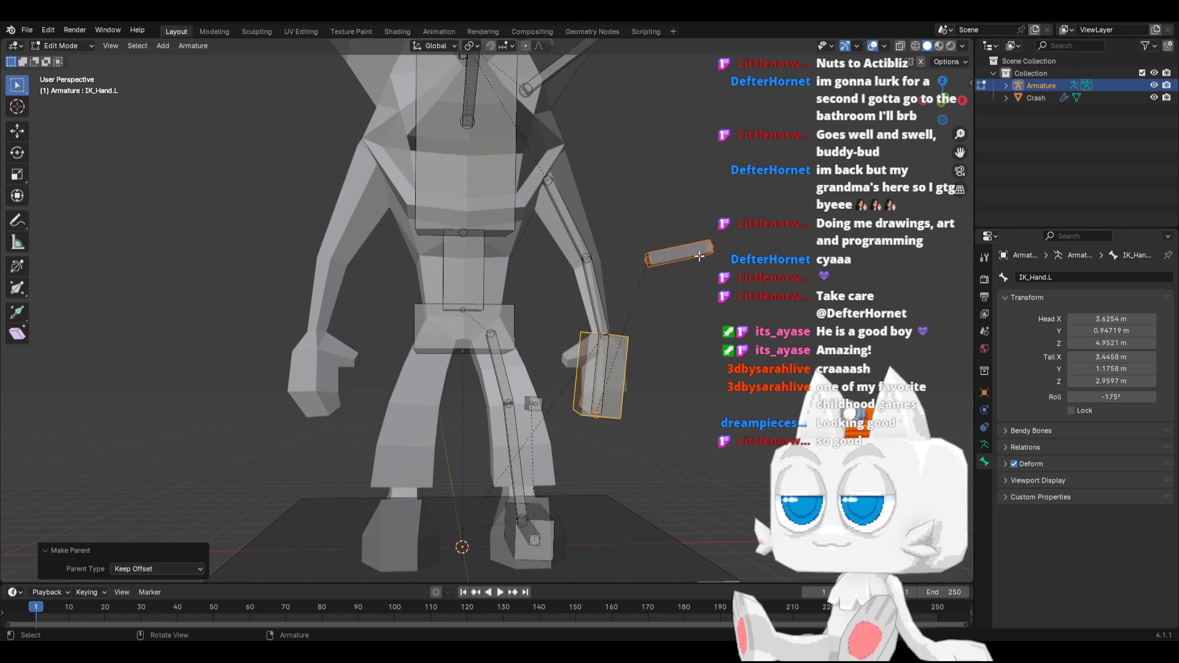
Shorten the slim bone by moving its tail inward about 0.85 m, and shift the whole bone about 0.35 m up and slightly toward the arm
click(722, 240)
click(714, 244)
key(g)
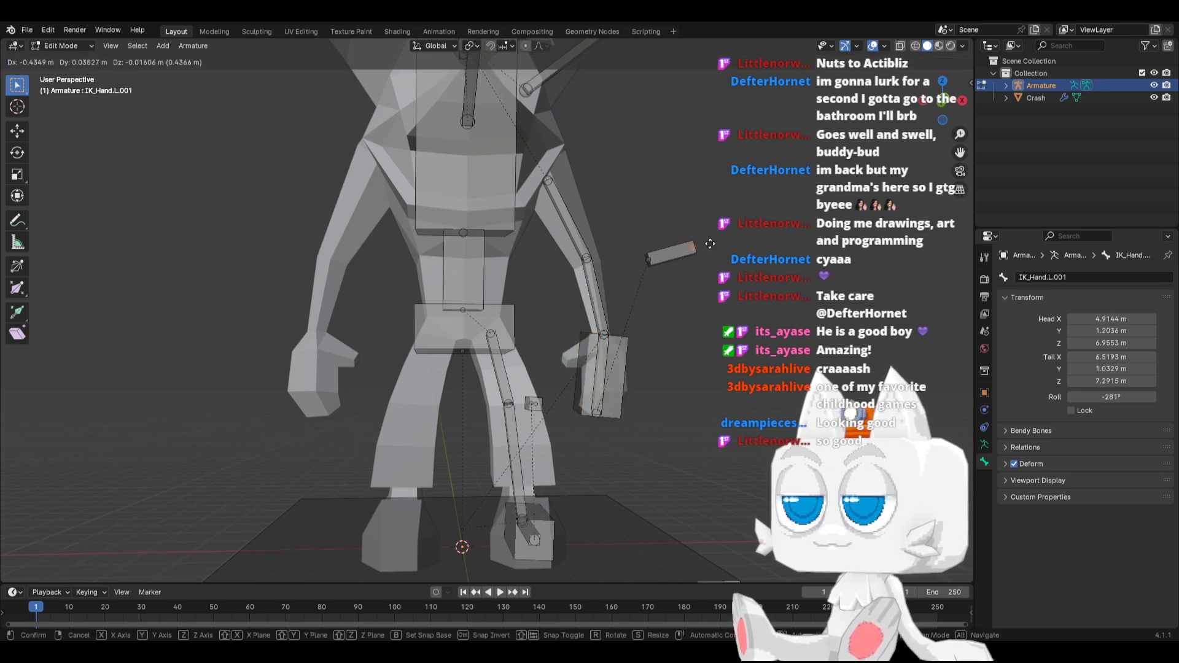
click(695, 249)
middle_drag(695, 249, 684, 281)
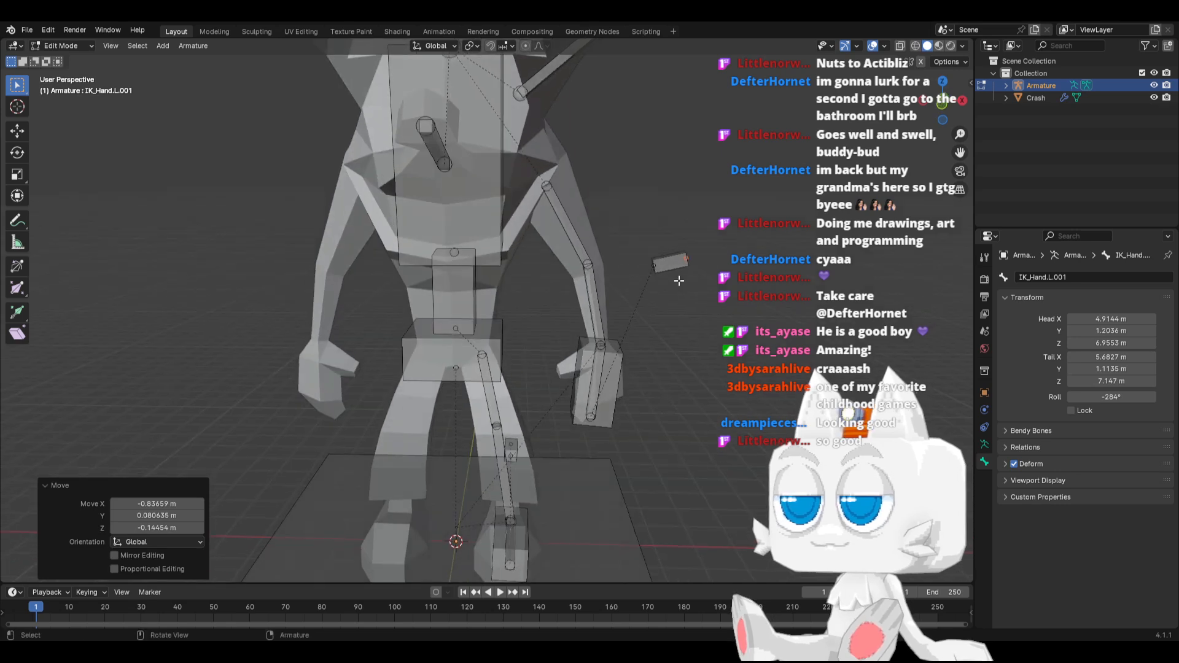
click(664, 272)
key(g)
click(656, 281)
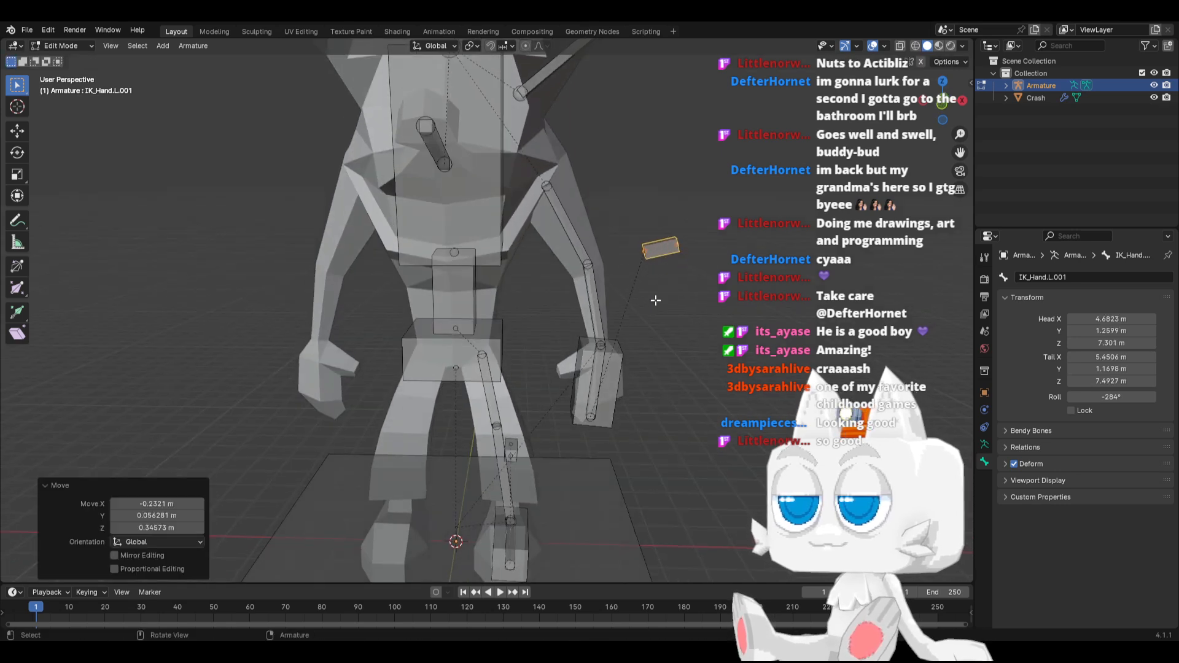
Rotate the slim bone in top view to point diagonally backward, and move it behind the left elbow
middle_drag(656, 281, 638, 354)
key(KP_7)
key(r)
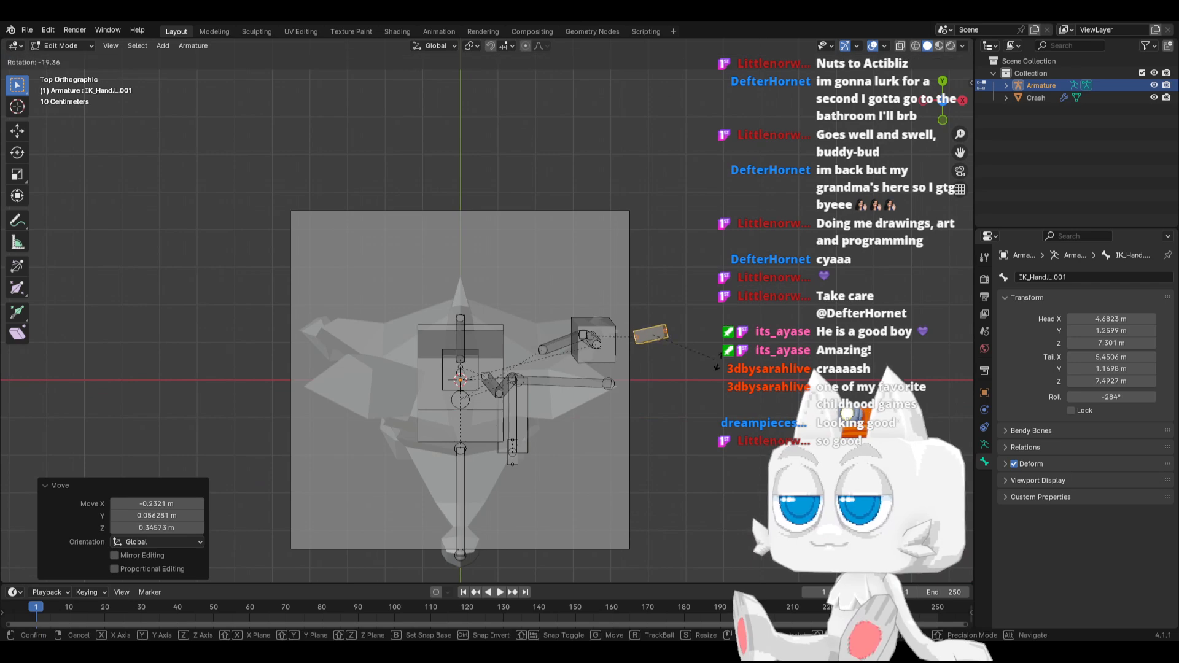
click(712, 338)
key(g)
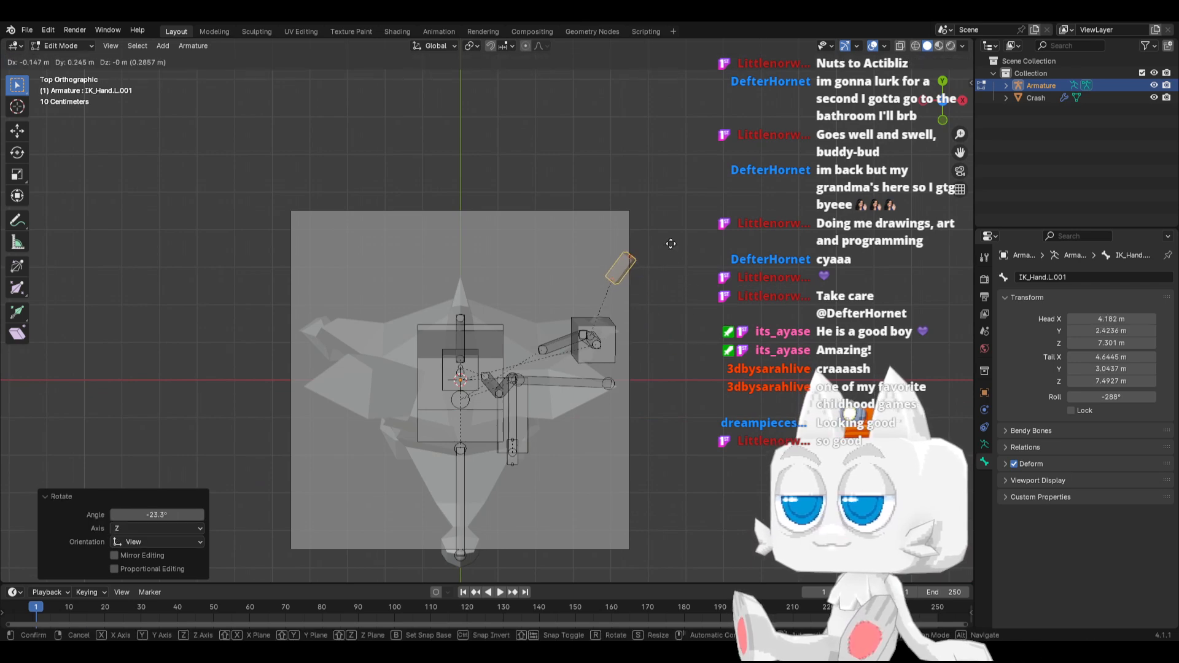
click(664, 239)
Rename the small bone behind the left elbow to IK_Elbow.L
middle_drag(664, 239, 622, 333)
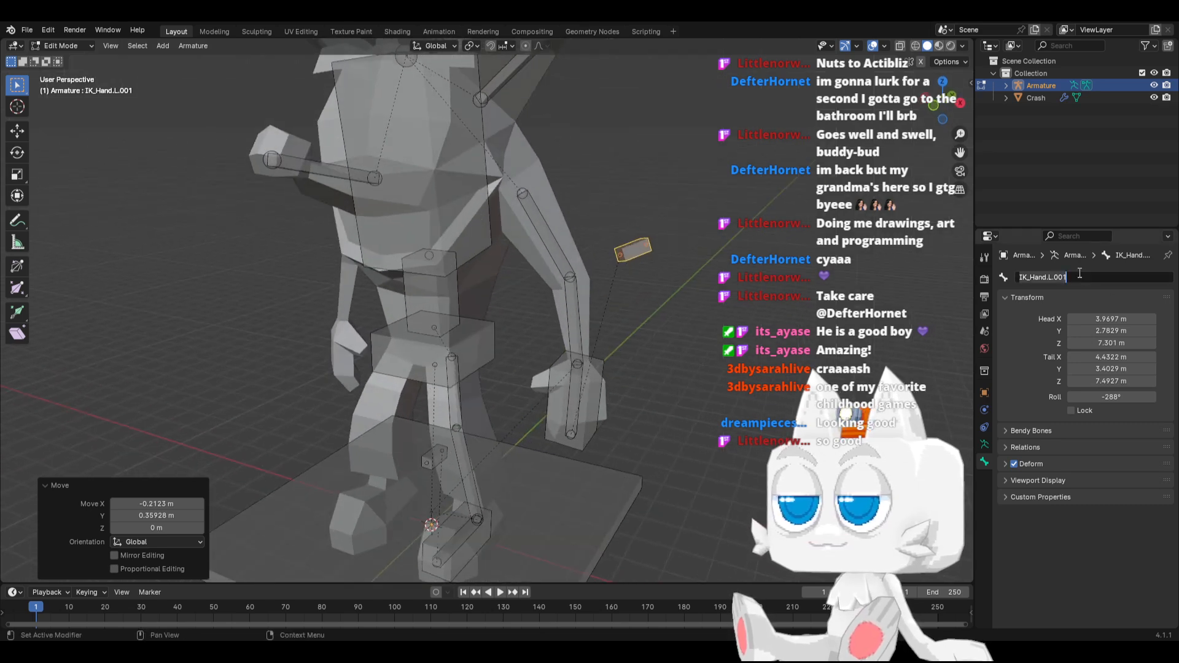
text(c)
key(BackSpace)
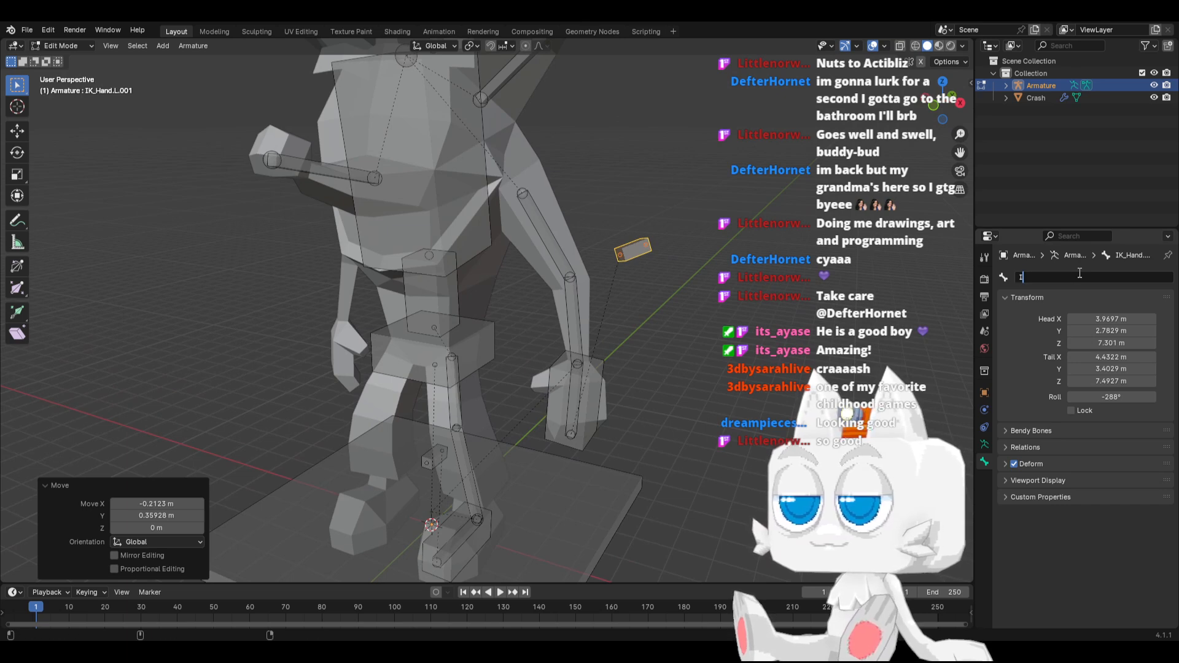
text(IK_Elbow.L)
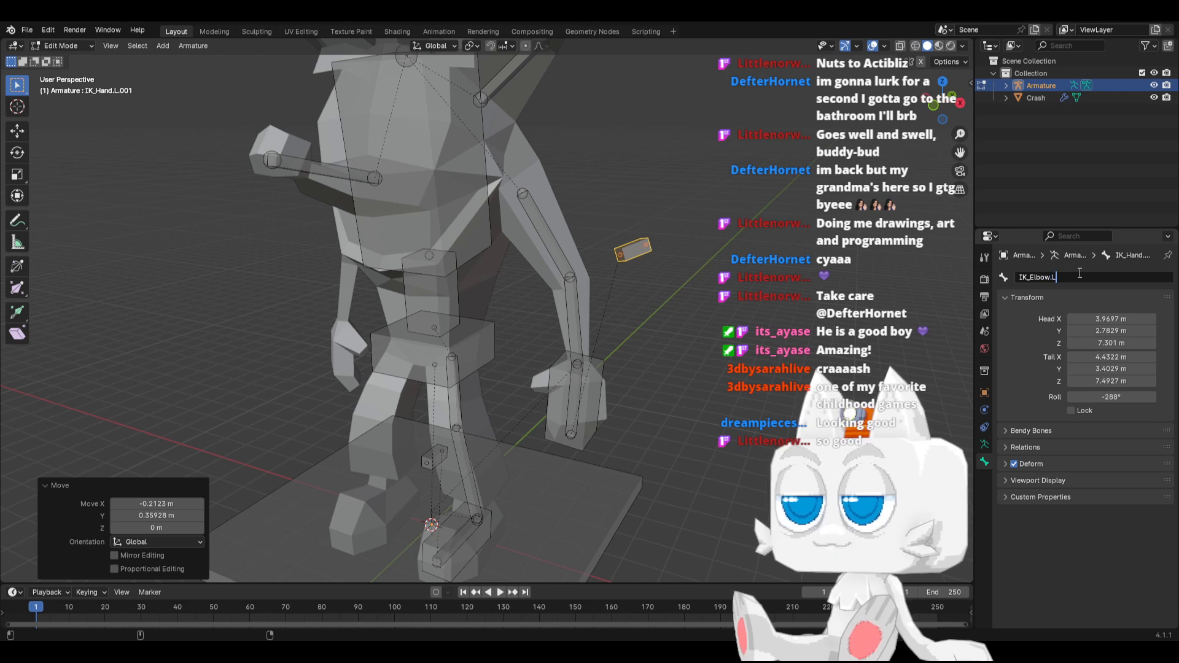
key(Return)
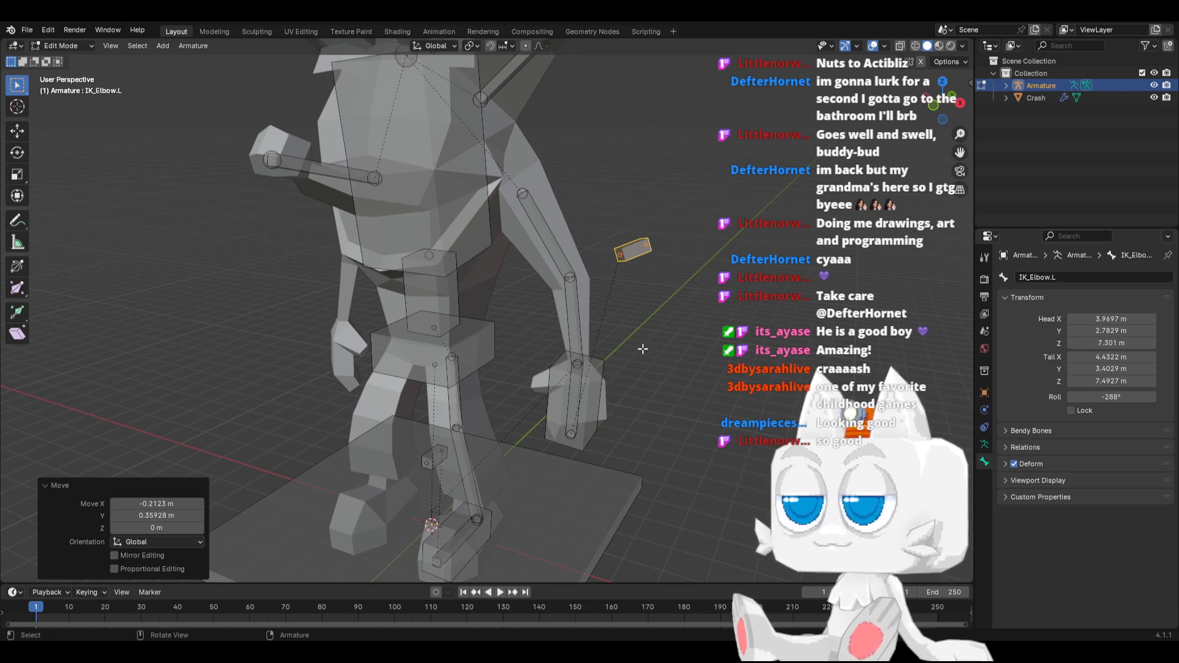
Disable Deform for the IK_Elbow.L and IK_Hand.L bones
click(1013, 464)
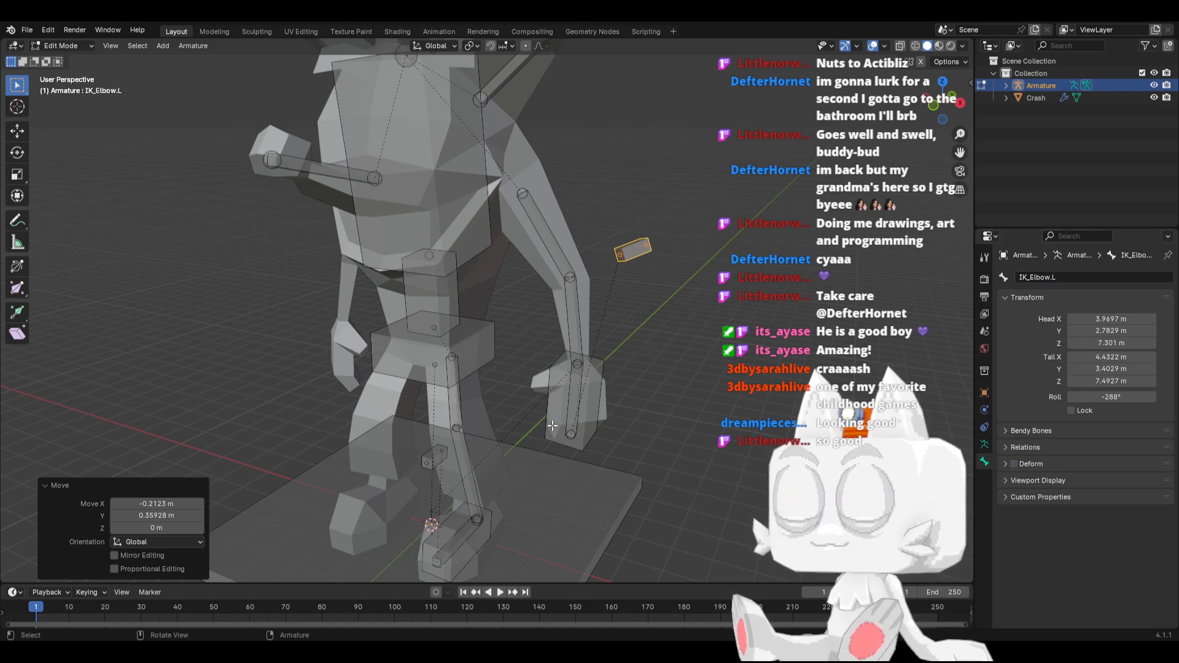
click(582, 402)
click(1014, 464)
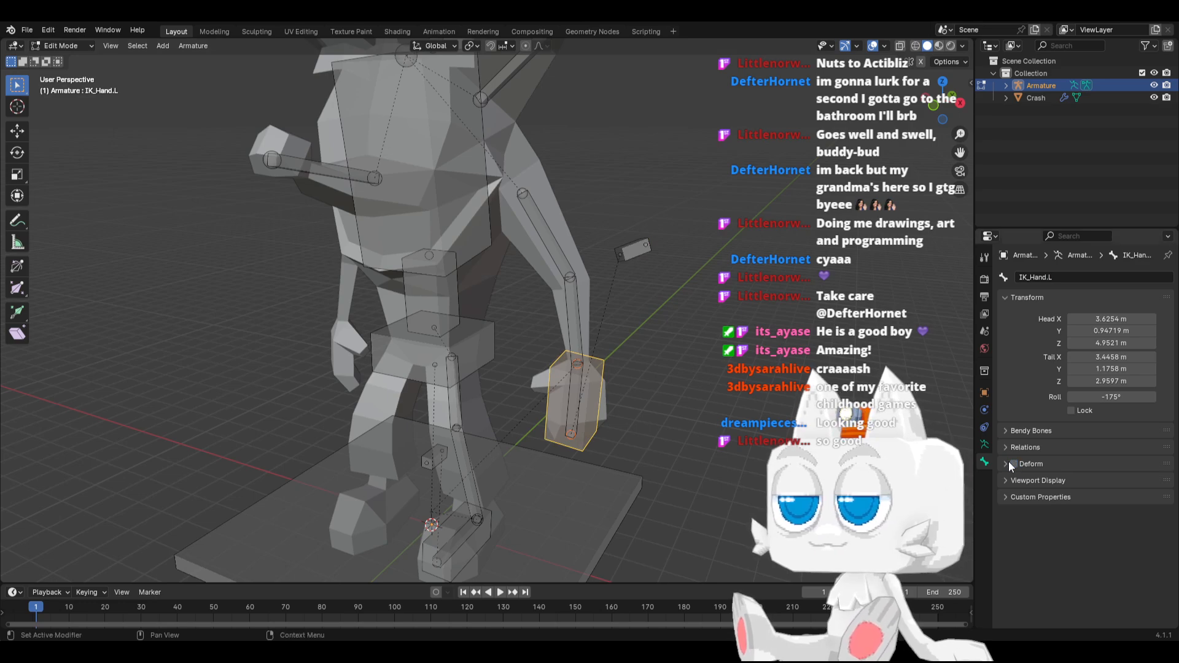
Switch the armature to Pose Mode and add a Copy Rotation constraint to the Hand.L bone
middle_drag(570, 457, 618, 458)
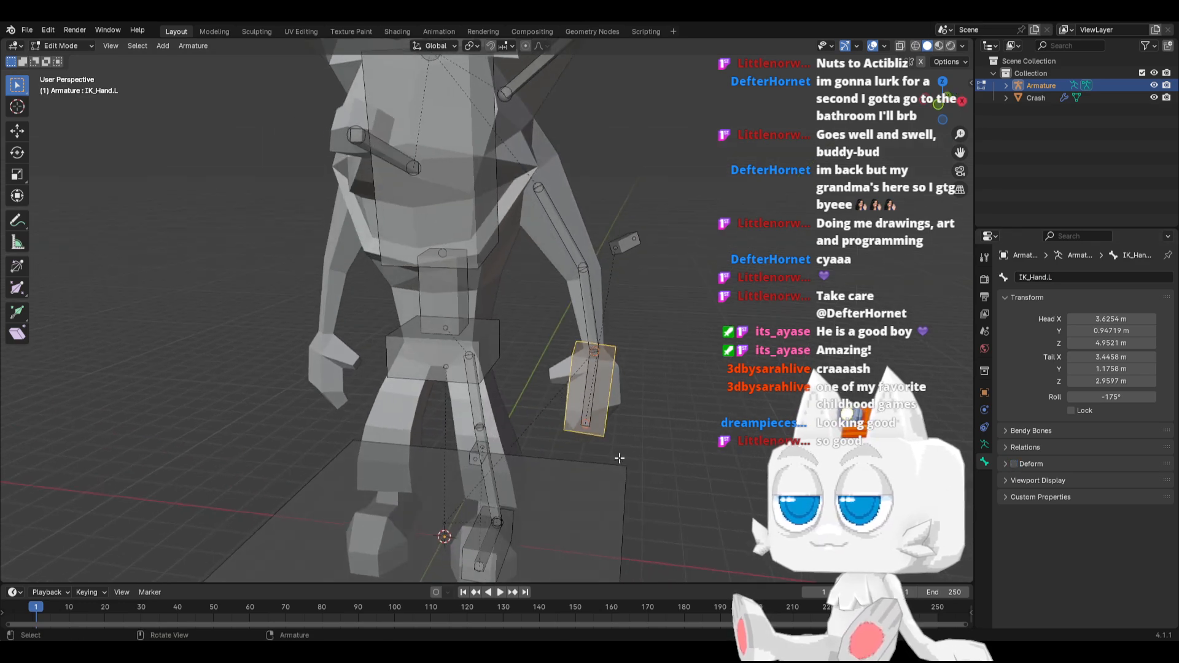
key(ctrl+Tab)
click(591, 384)
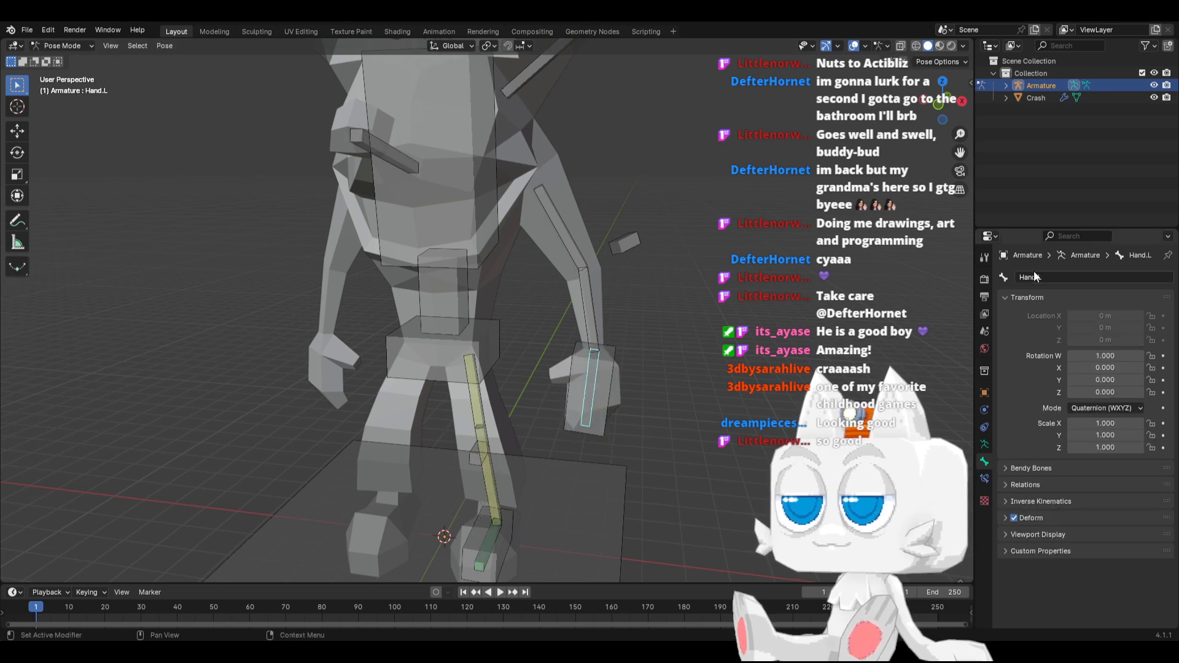
click(985, 444)
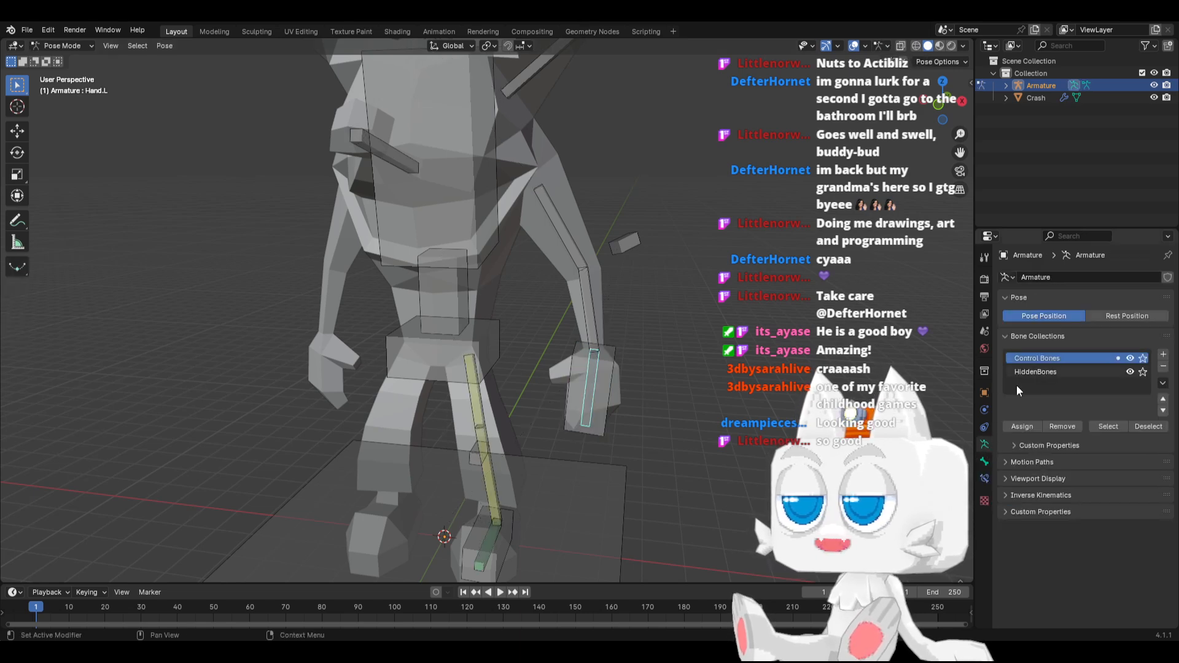
click(984, 478)
click(1052, 277)
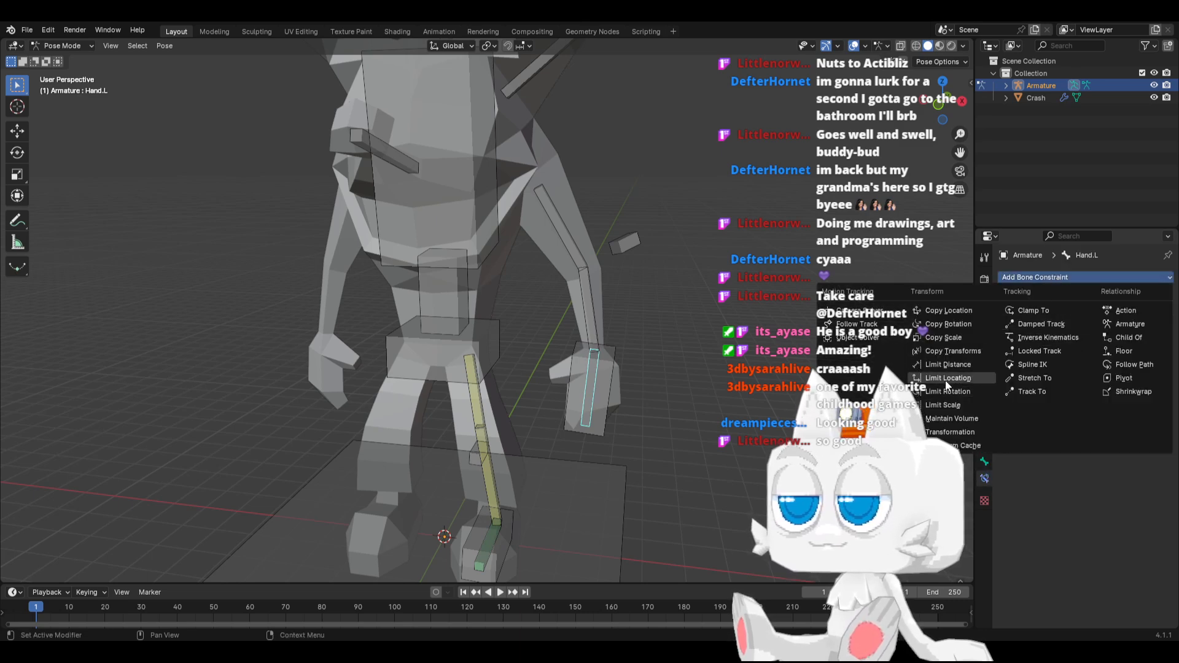
click(950, 324)
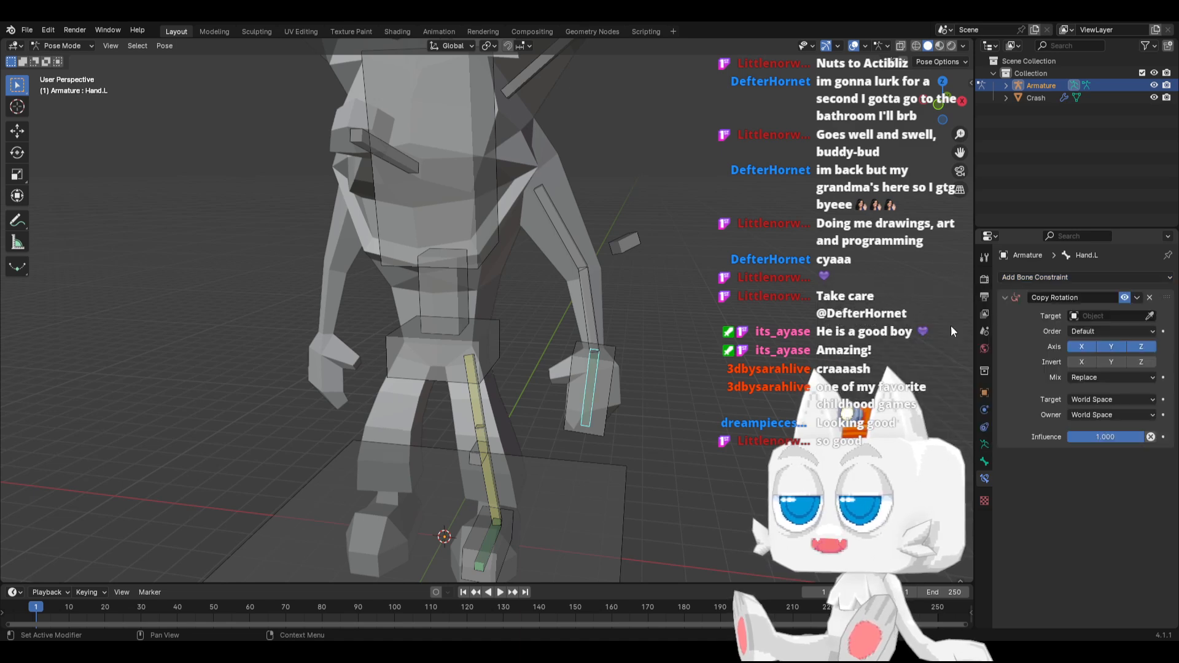
Point Hand.L's Copy Rotation constraint at the IK_Hand.L bone of the Armature
click(1105, 315)
click(1099, 337)
click(1103, 331)
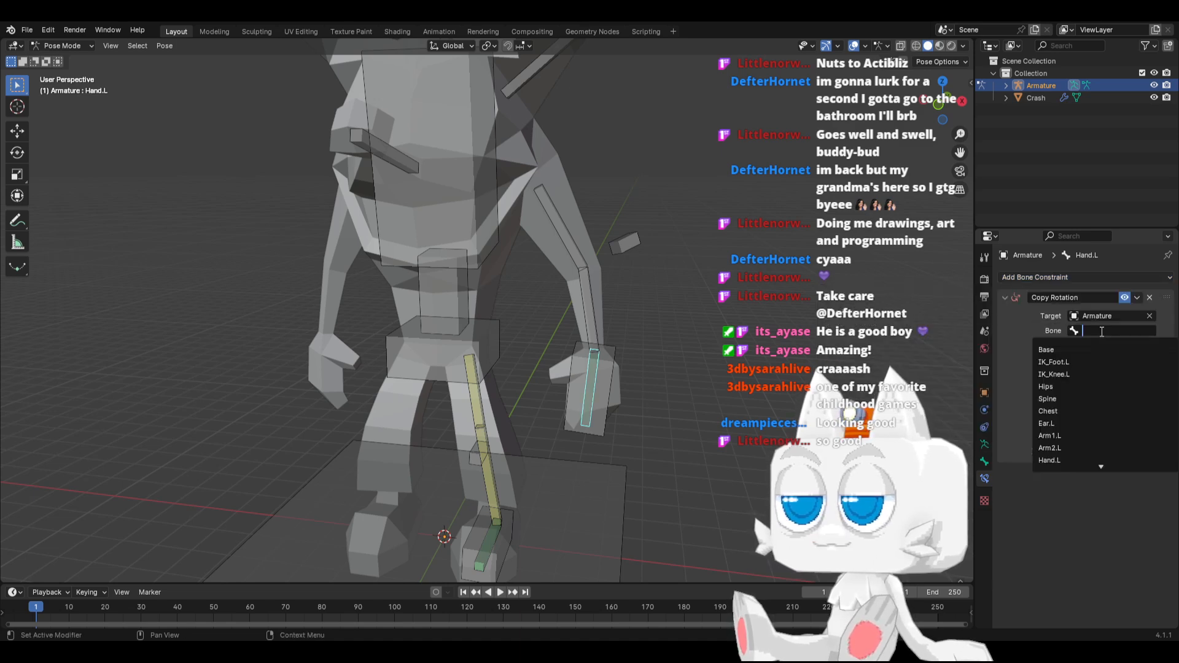
text(ik_h)
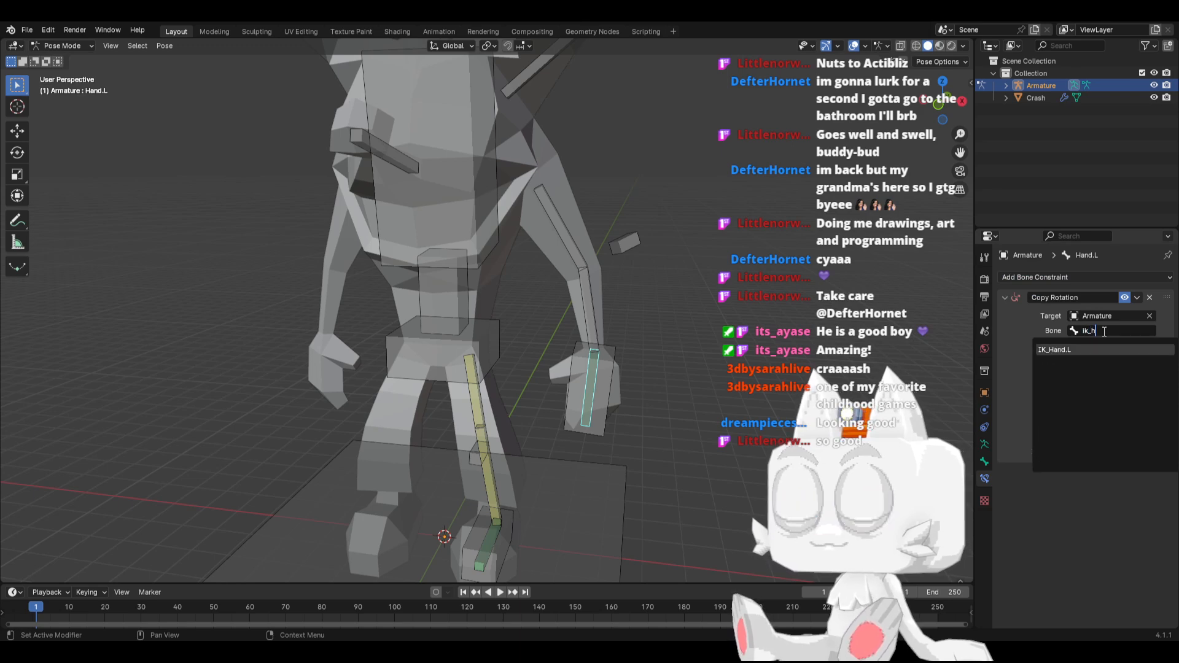
key(Return)
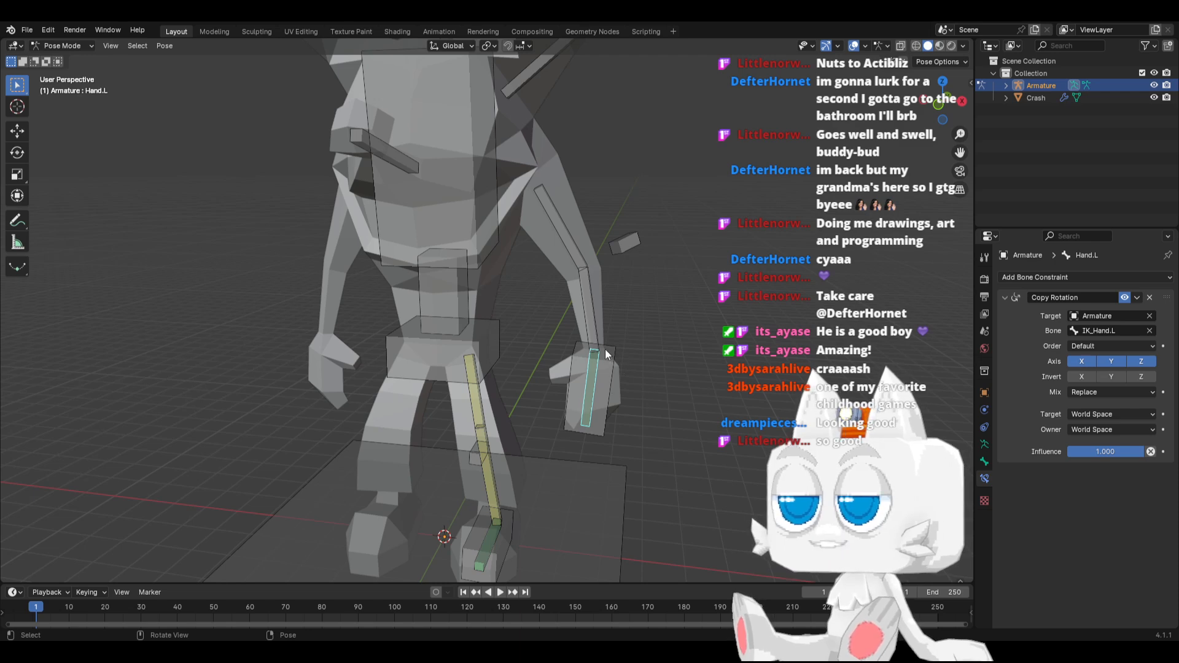
Add an Inverse Kinematics constraint to Arm2.L targeting the Armature's IK_Hand.L bone, with a chain length of 2
click(594, 314)
click(1040, 277)
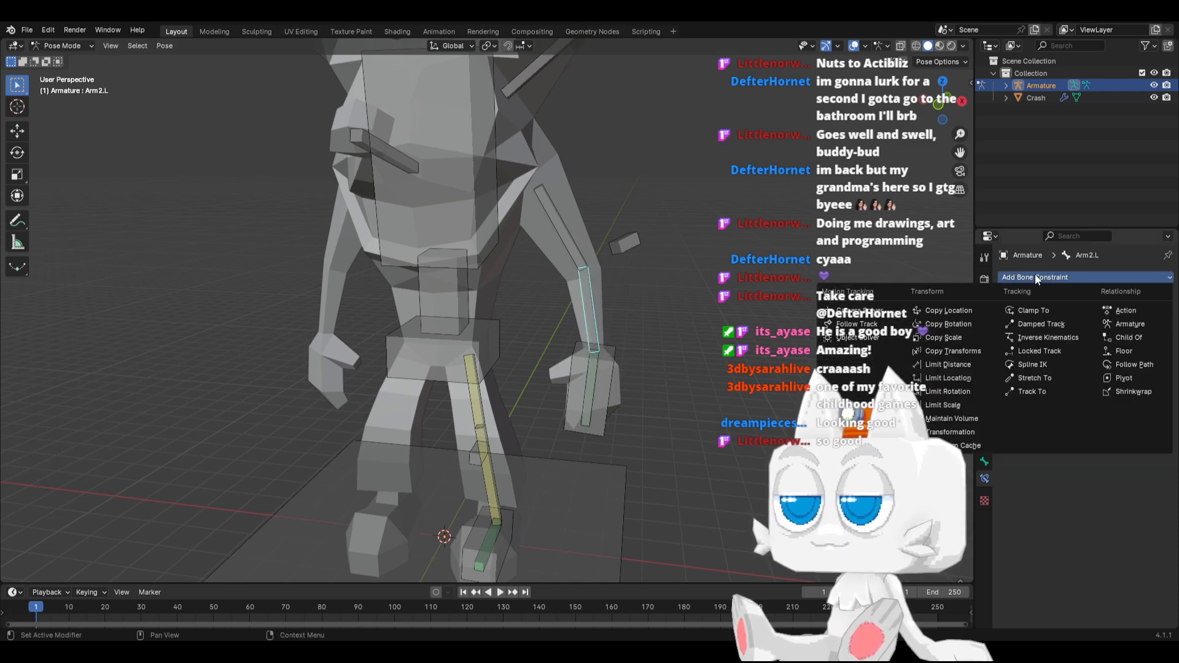
click(1031, 336)
click(1071, 315)
click(1080, 330)
click(1100, 331)
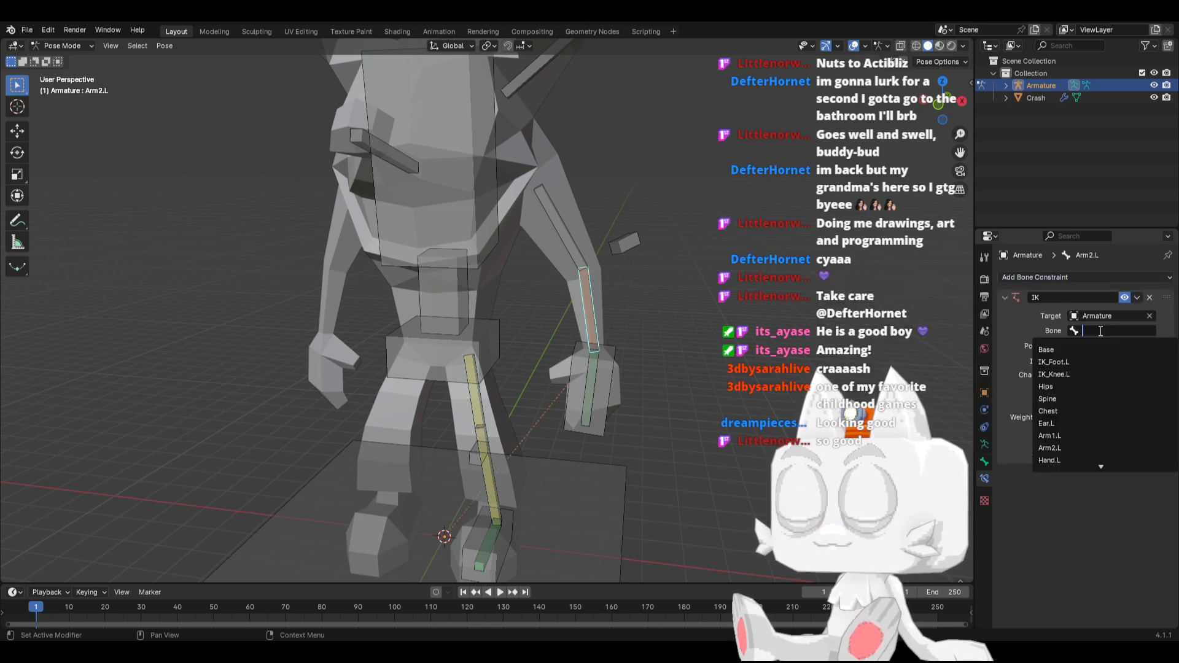
text(Ik_h)
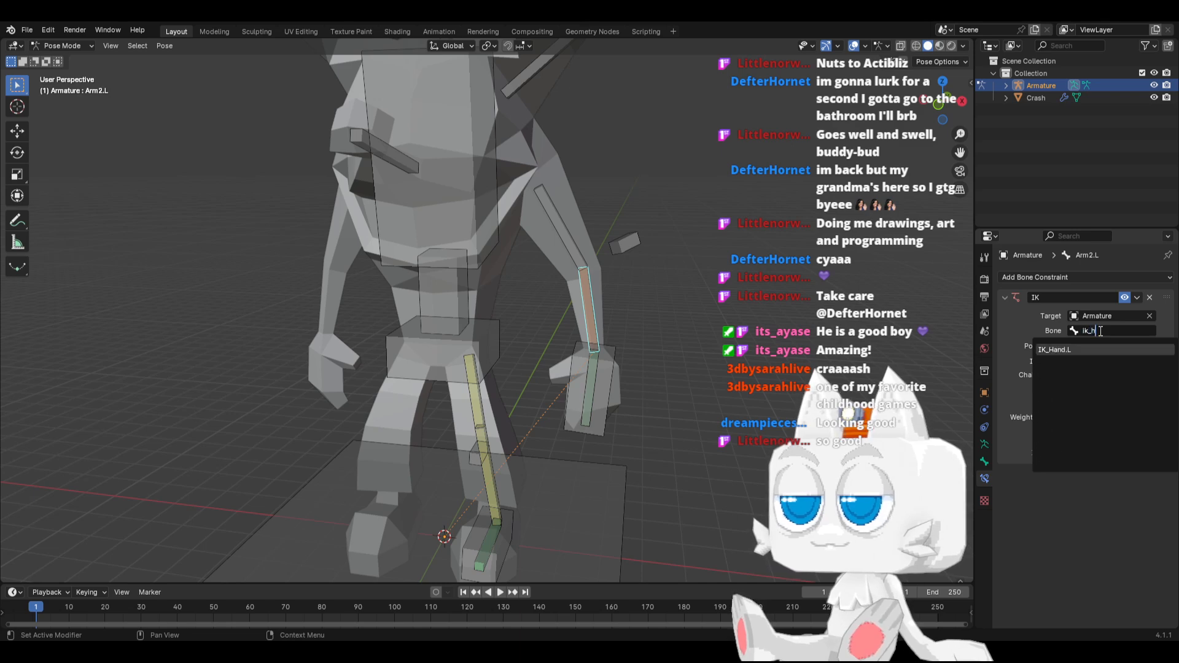
key(Return)
click(1151, 375)
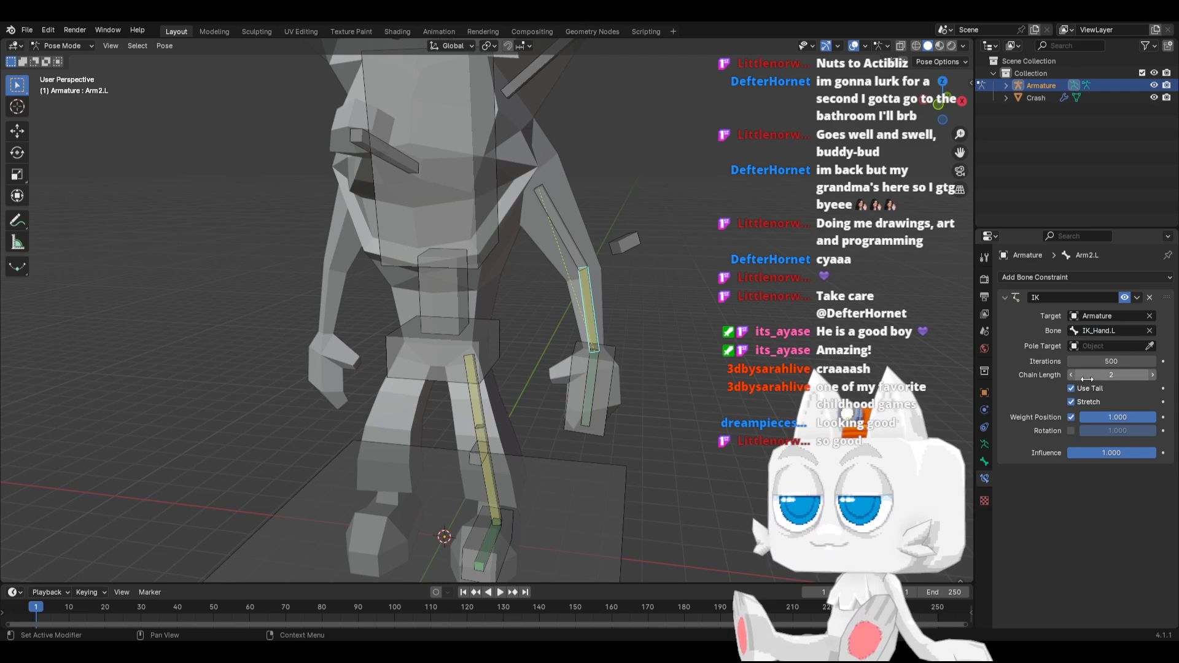
Add an Inverse Kinematics constraint to Arm1.L targeting the Armature's IK_Elbow.L bone, and increase its chain length
click(578, 245)
click(1049, 276)
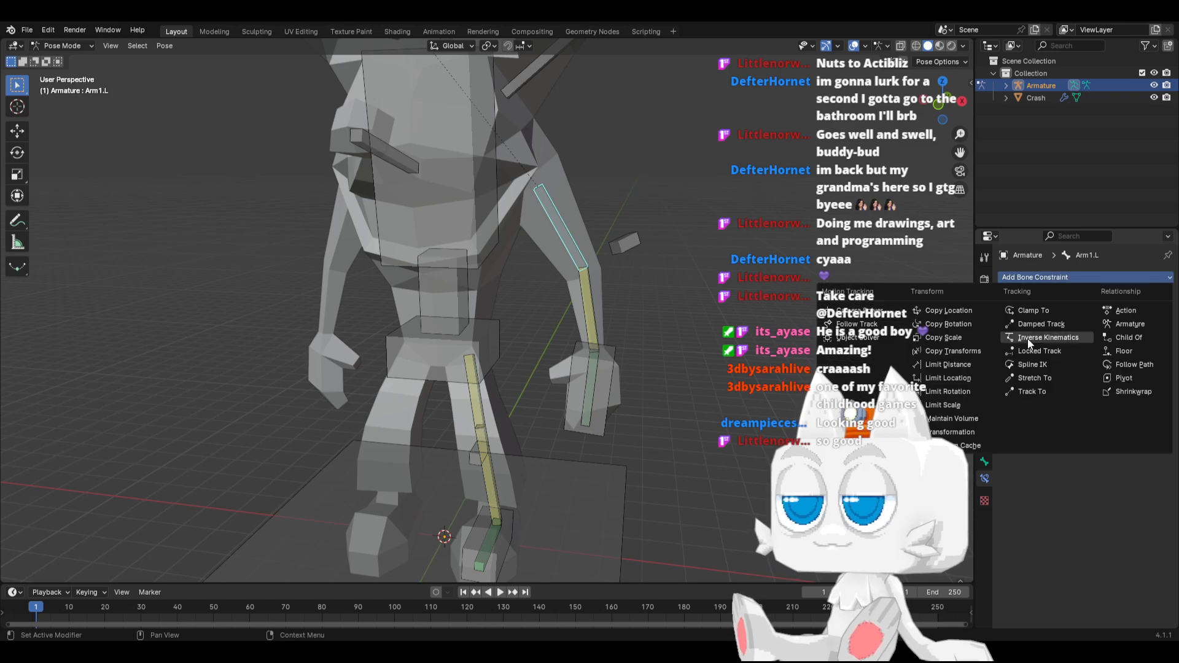
click(1044, 338)
click(1101, 313)
click(1100, 329)
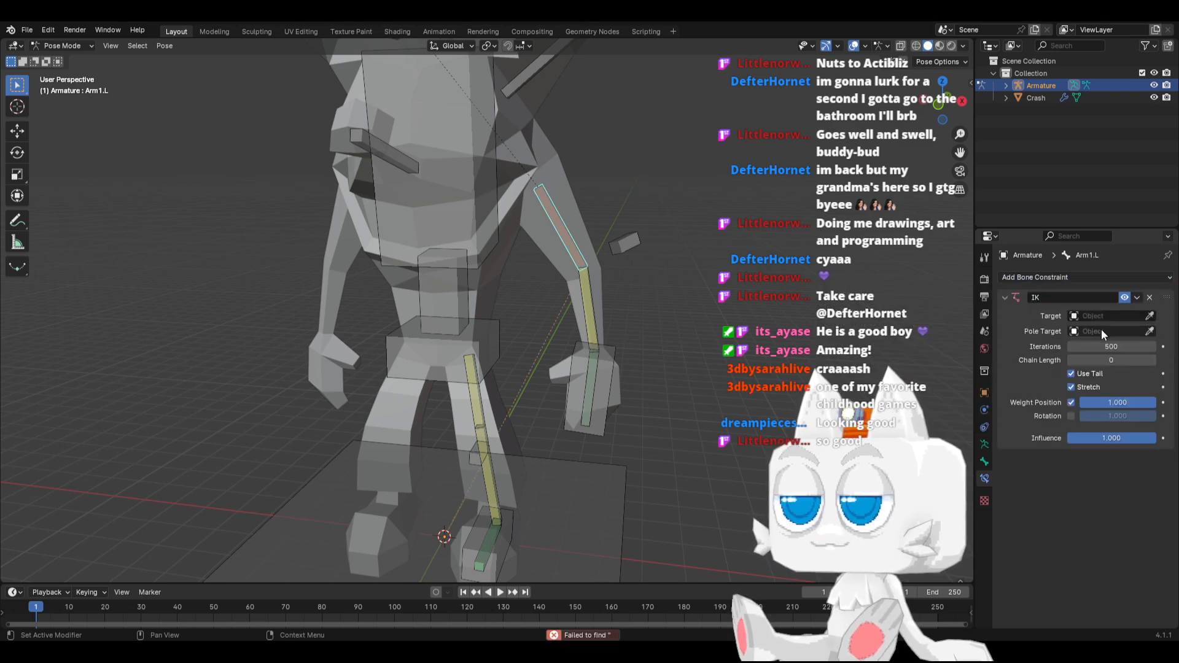
click(1103, 314)
click(1095, 331)
click(1099, 331)
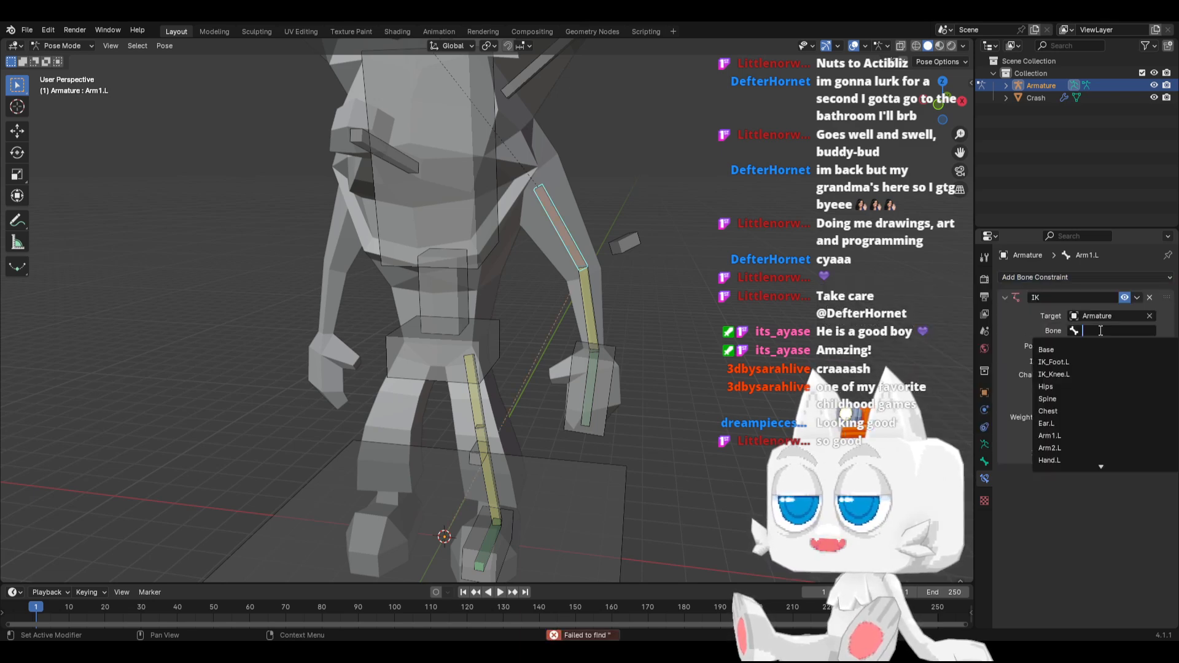
scroll(1075, 393, down, 15)
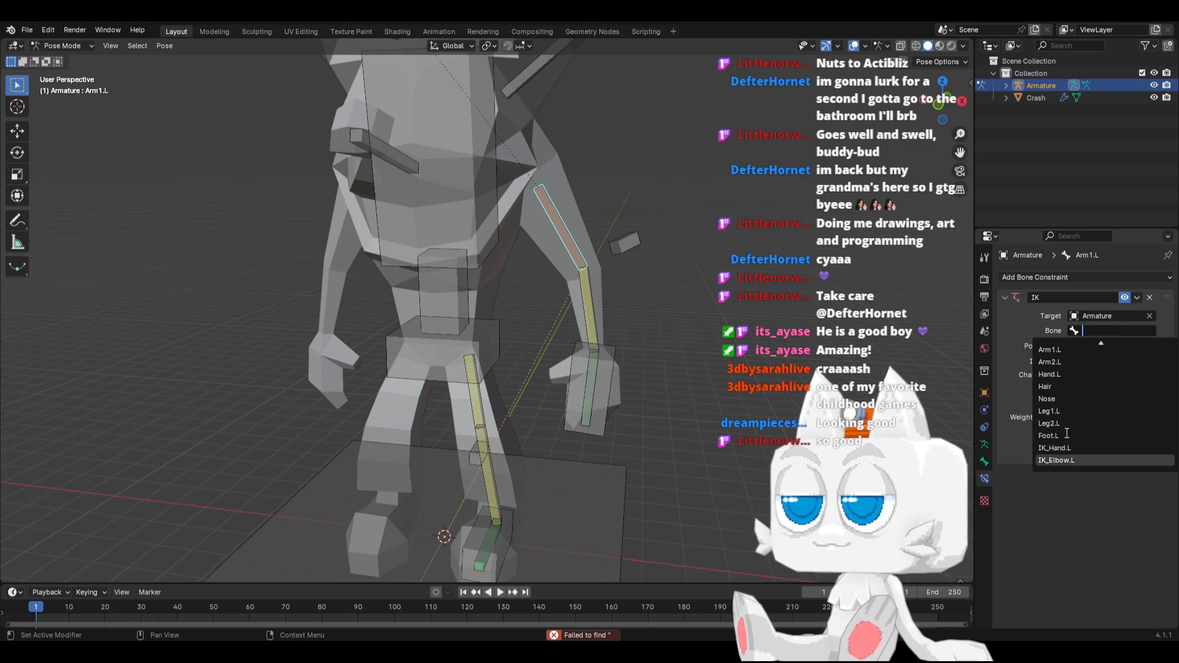
click(1070, 458)
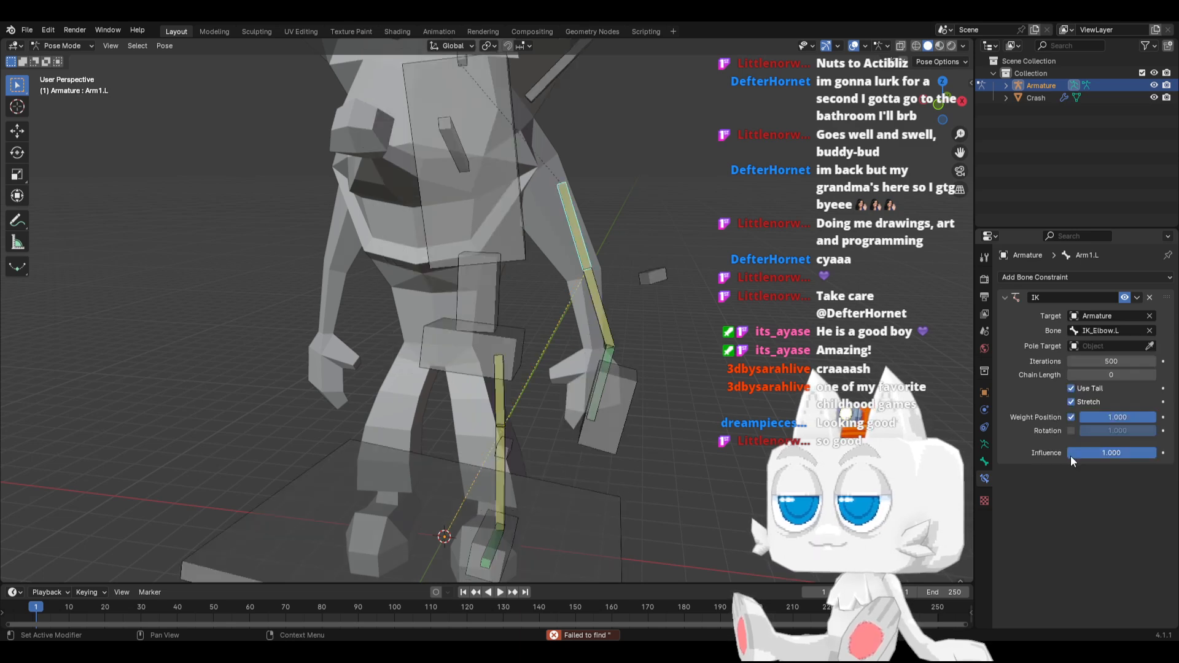
click(1150, 375)
Test the left arm rig by moving and rotating the IK_Hand.L control, cancelling each transform
click(608, 374)
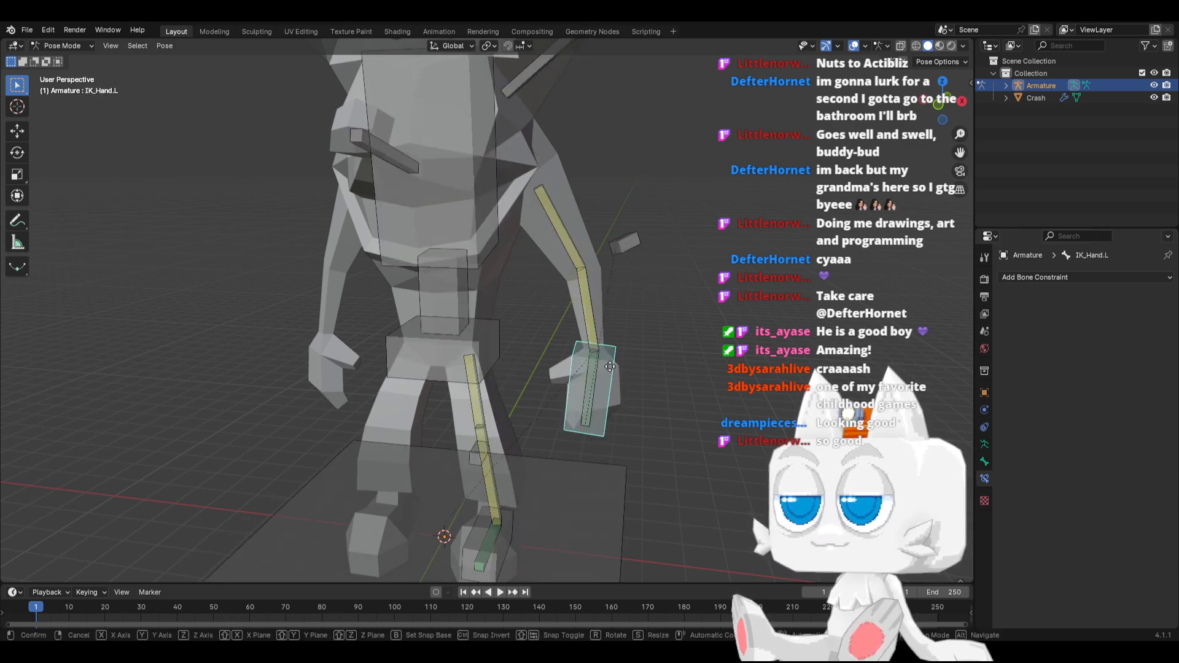
key(g)
right_click(630, 285)
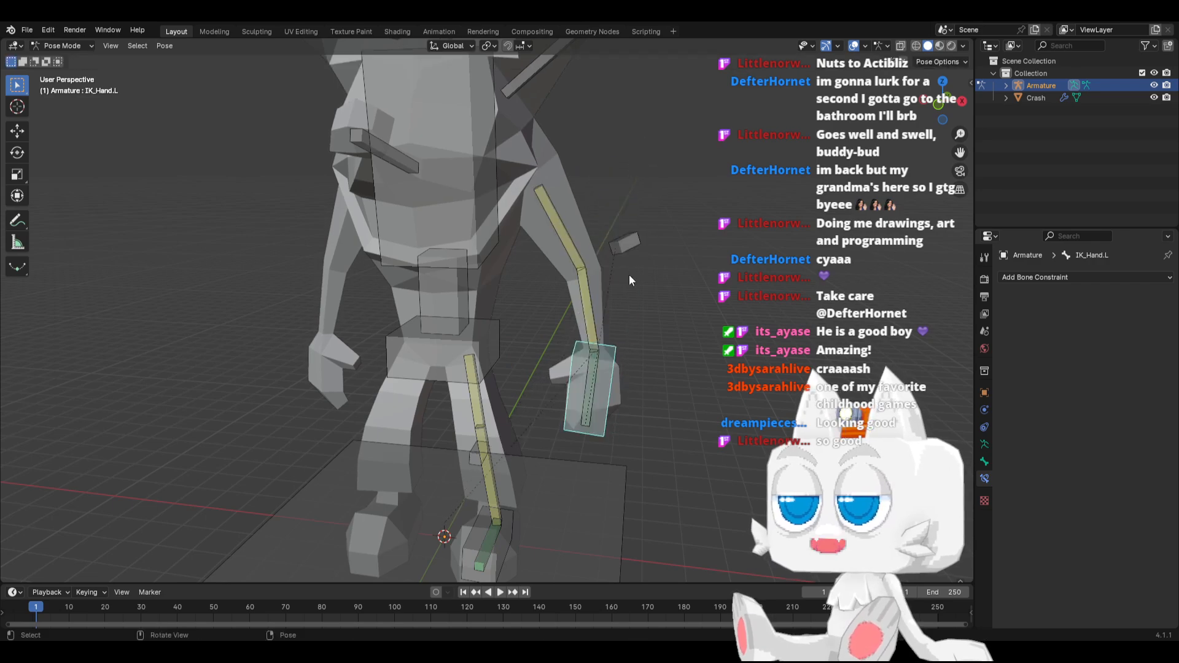
middle_drag(622, 346, 606, 399)
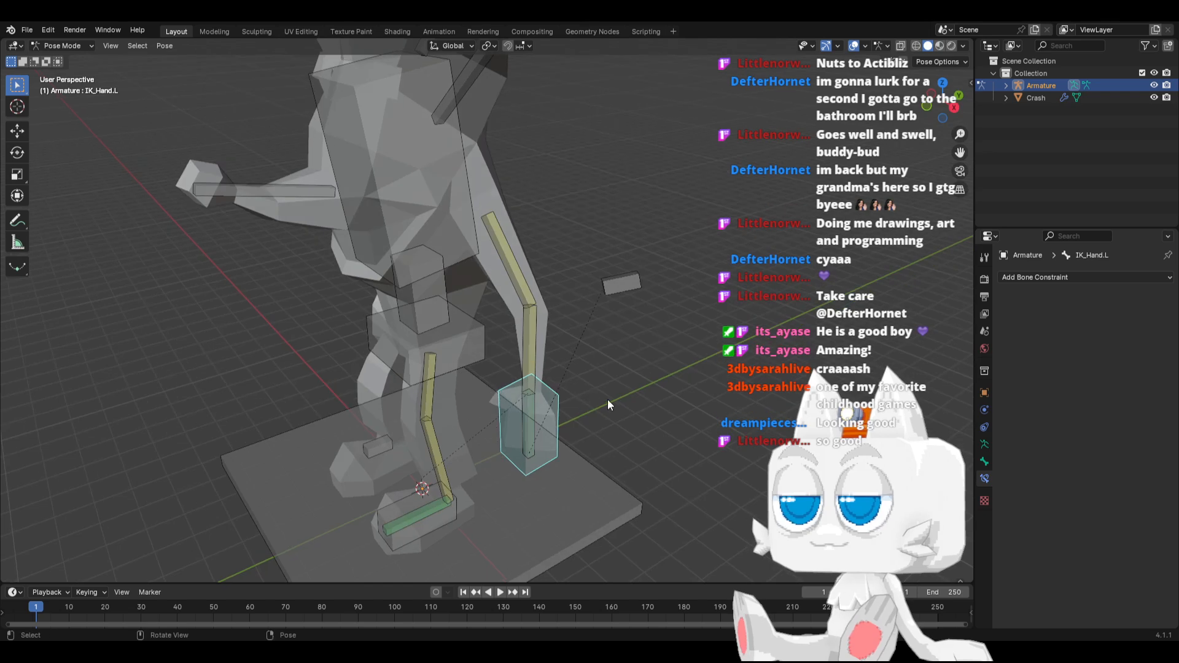
key(r)
right_click(528, 411)
middle_drag(500, 373, 558, 327)
click(558, 326)
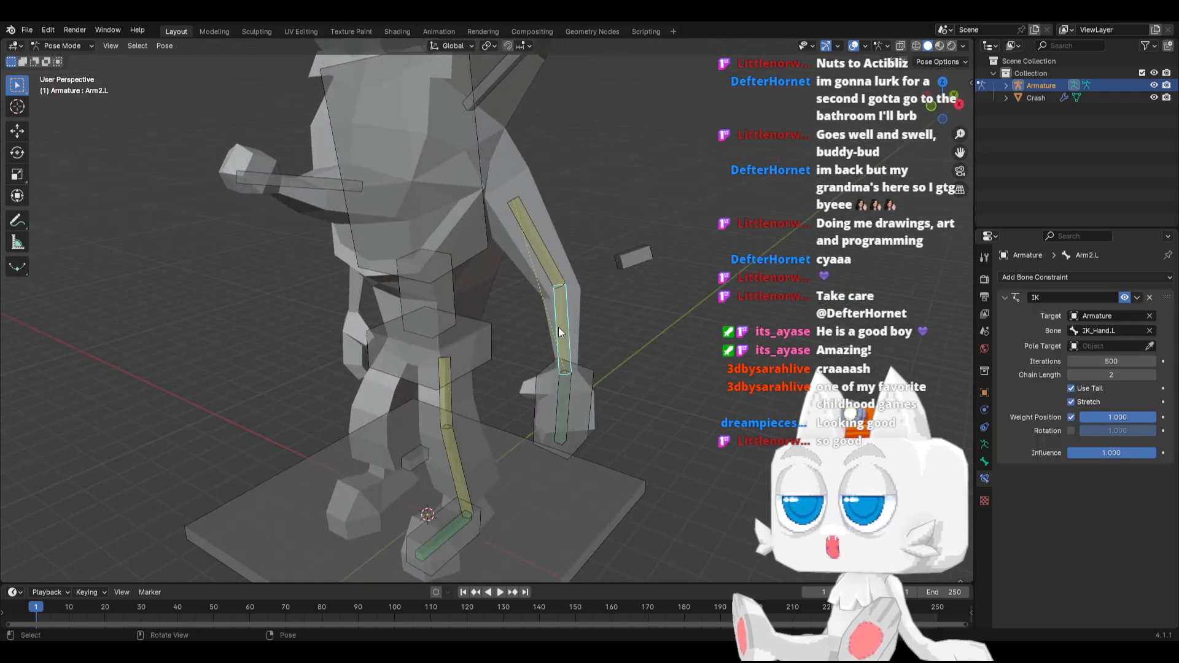
click(583, 389)
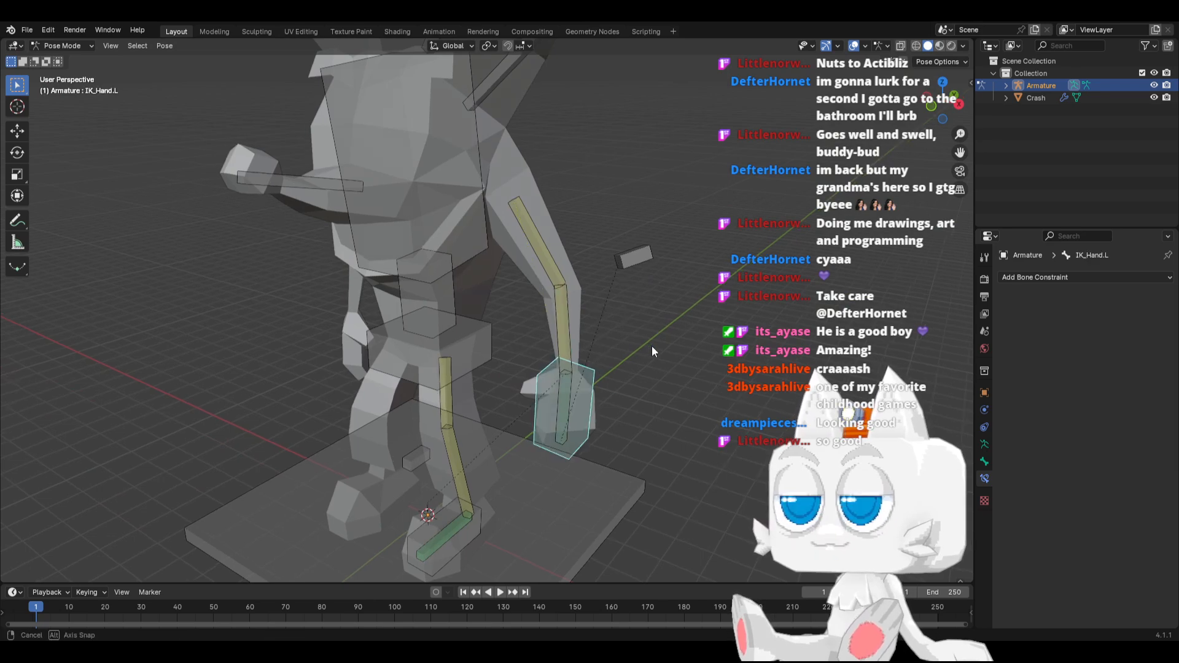
middle_drag(651, 345, 652, 400)
key(r)
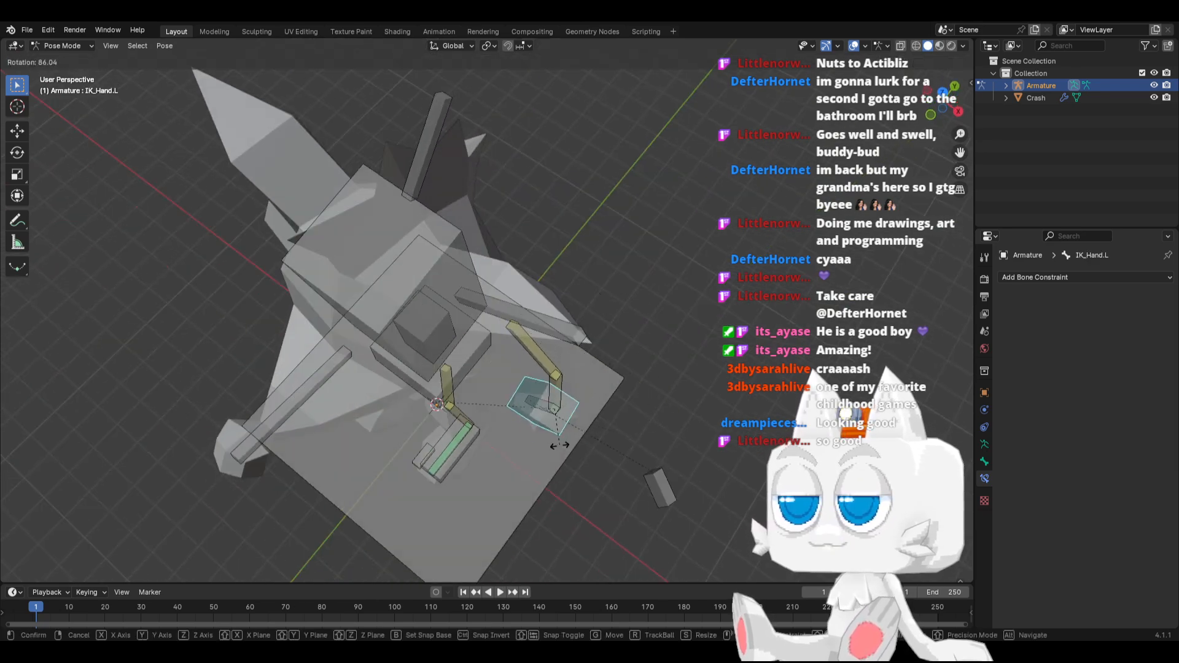
click(614, 314)
Add a Copy Rotation constraint to Arm2.L with the Armature as target and IK_Hand.L as bone
middle_drag(616, 396, 572, 334)
click(595, 326)
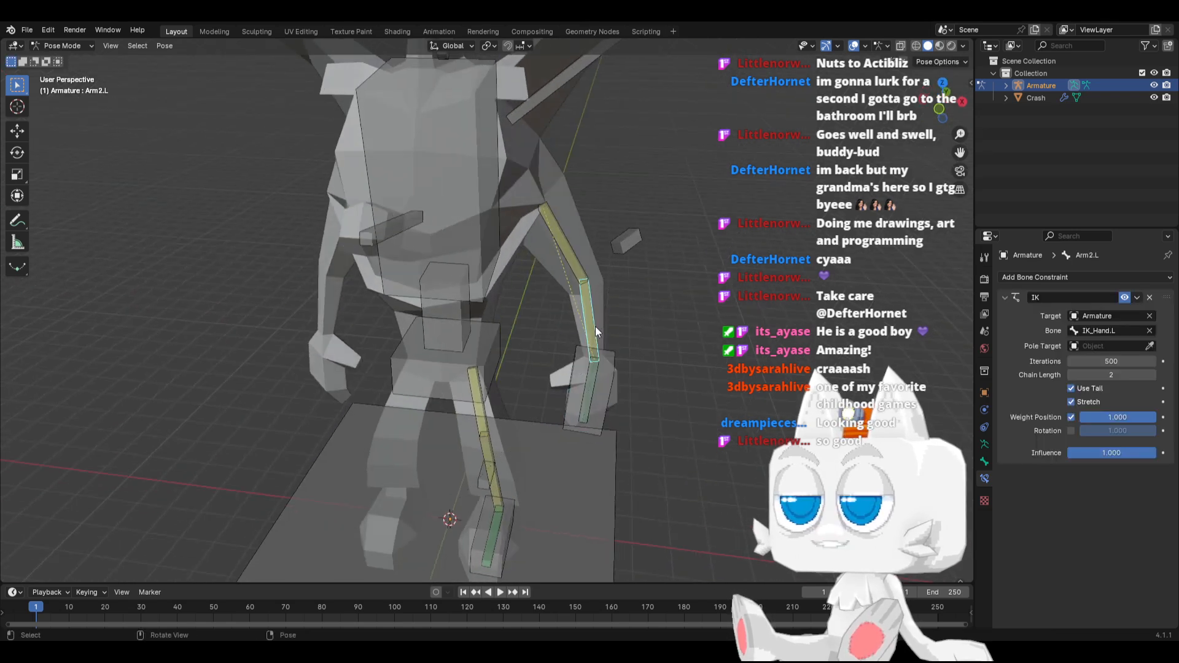
click(1045, 280)
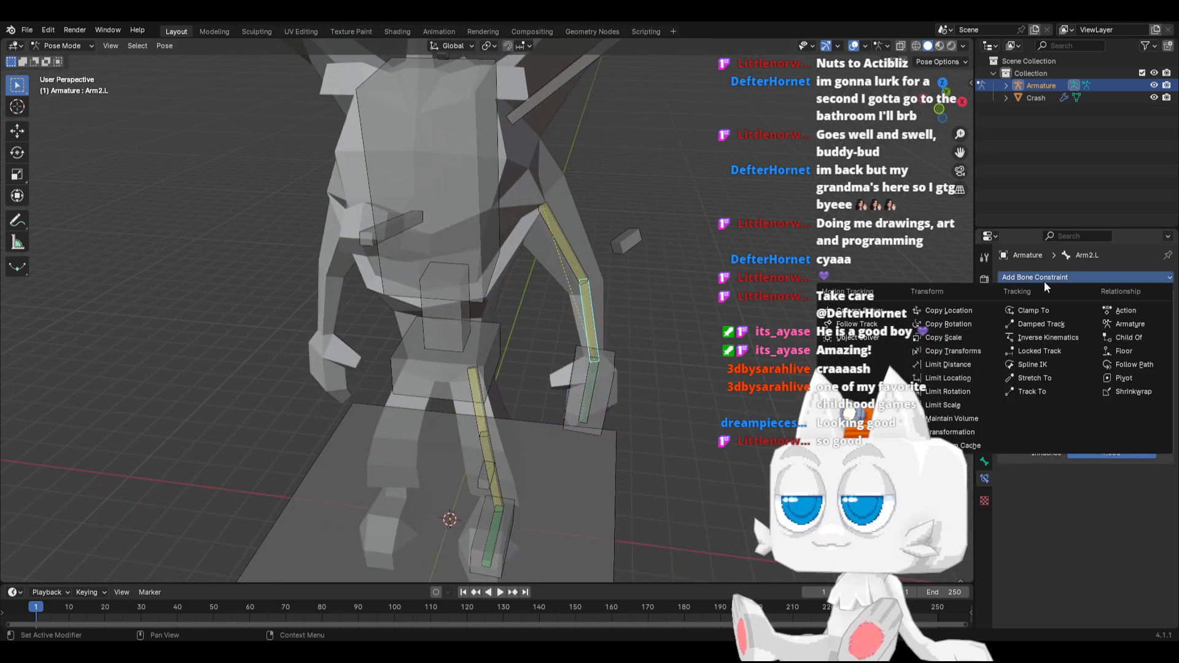
click(967, 324)
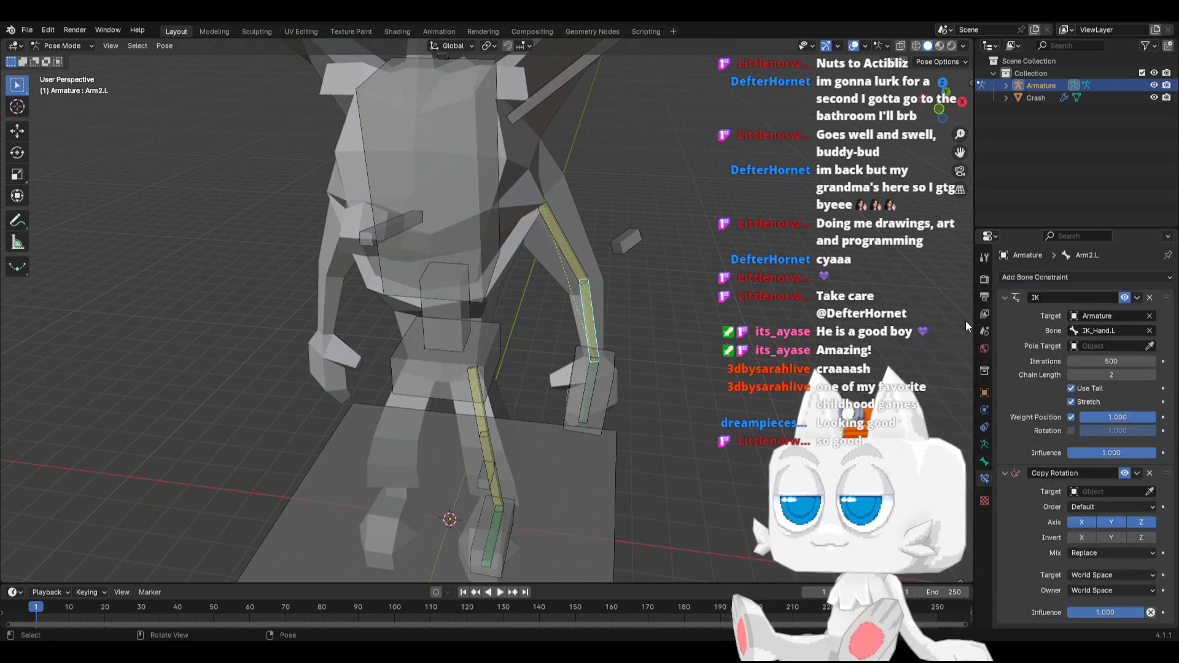
click(1109, 491)
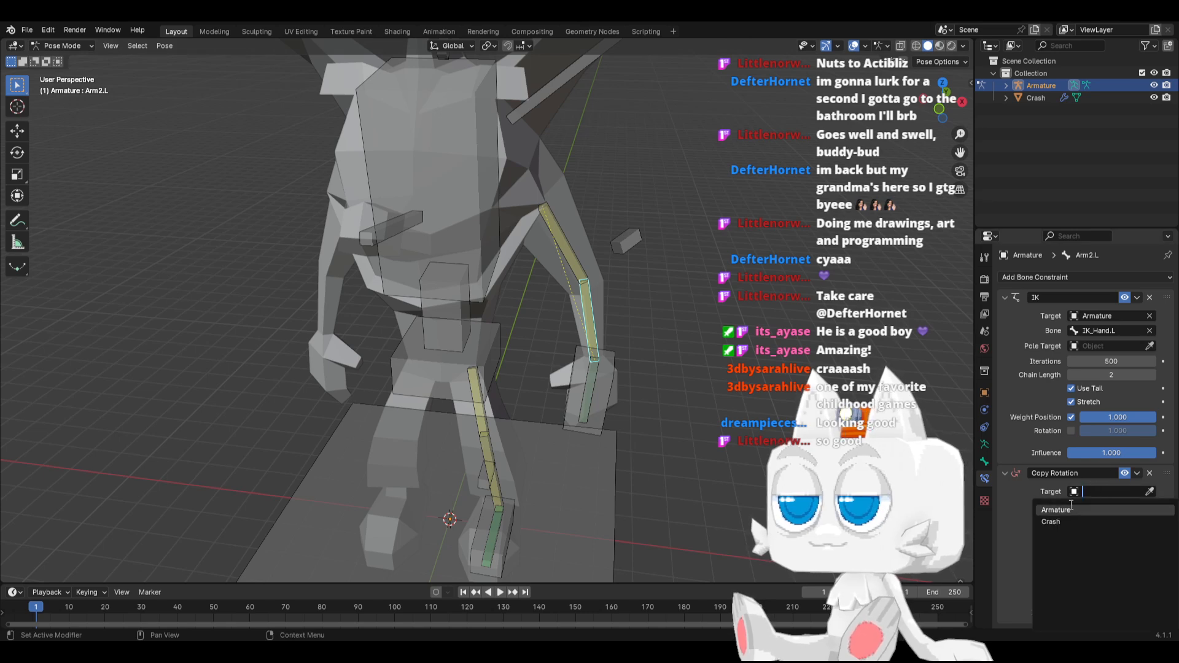
click(1071, 509)
click(1101, 506)
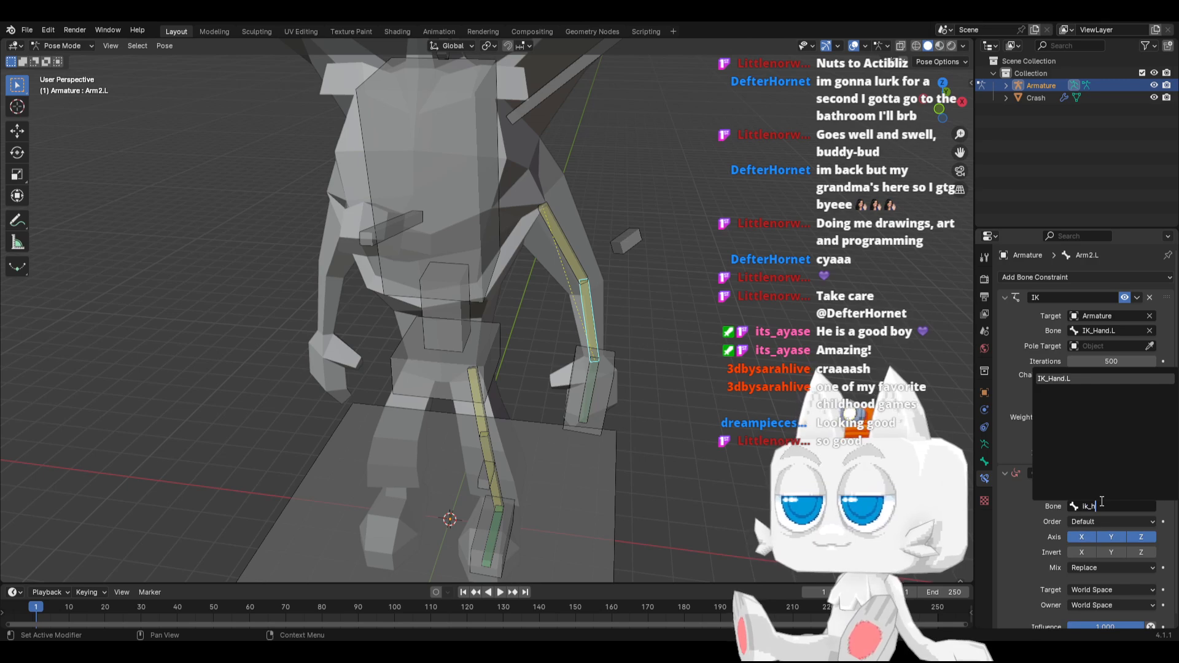
key(Return)
Set both the target and owner of Arm2.L's Copy Rotation constraint to Local Space
scroll(1050, 540, down, 1)
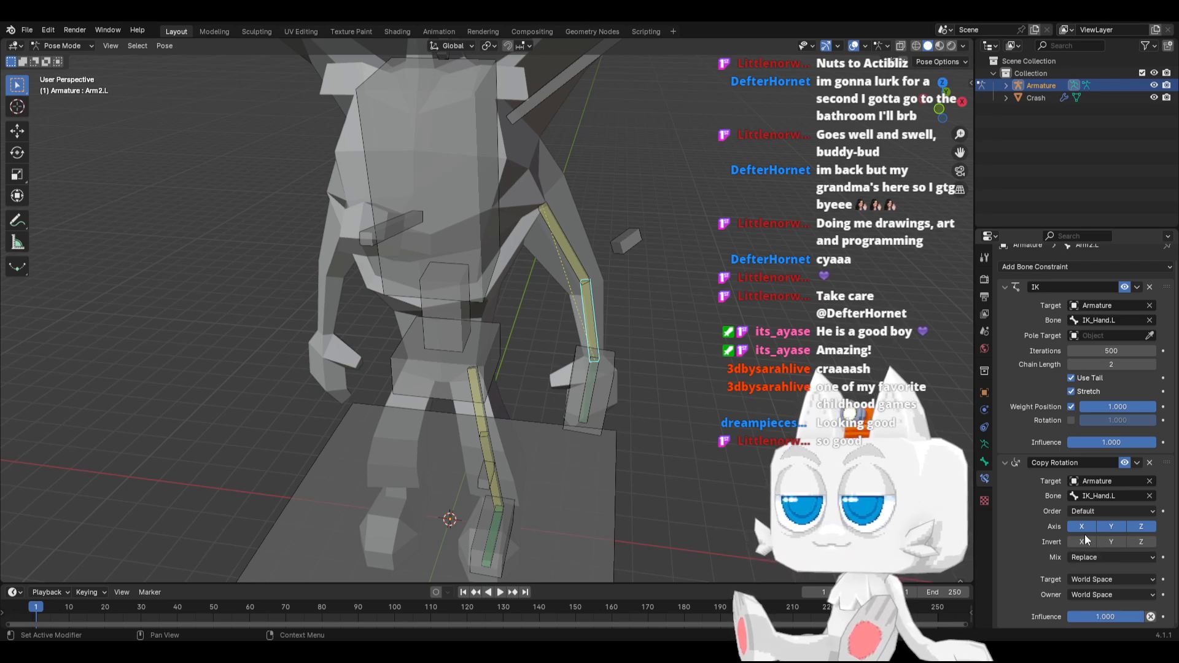
click(1108, 575)
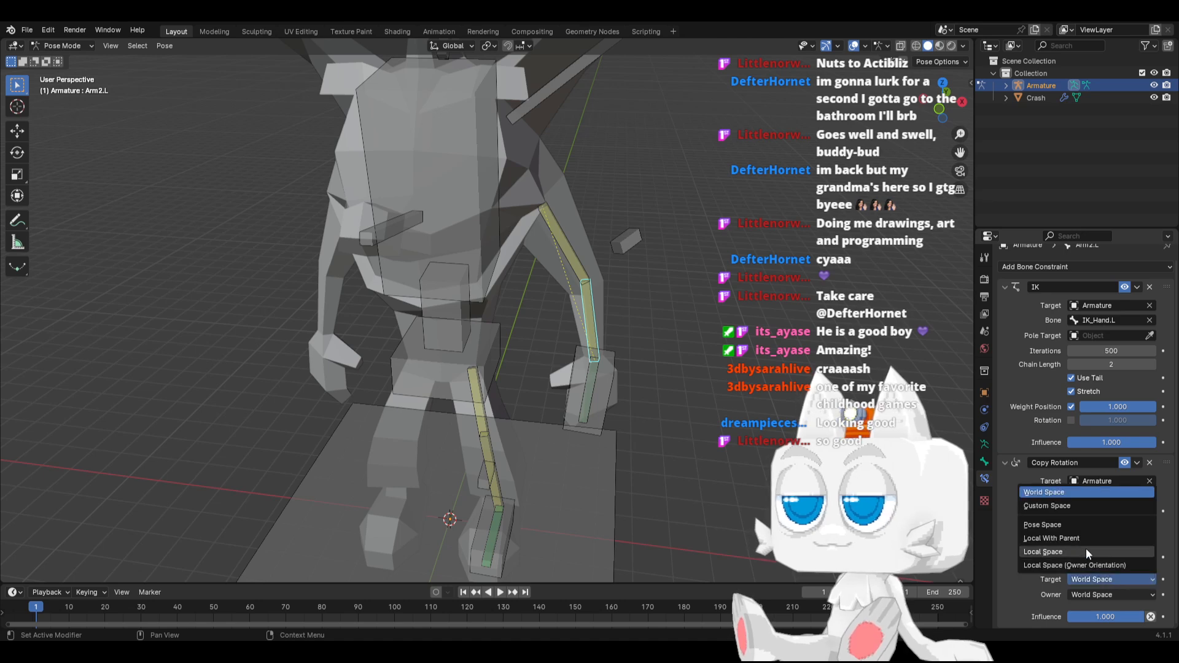
click(1055, 547)
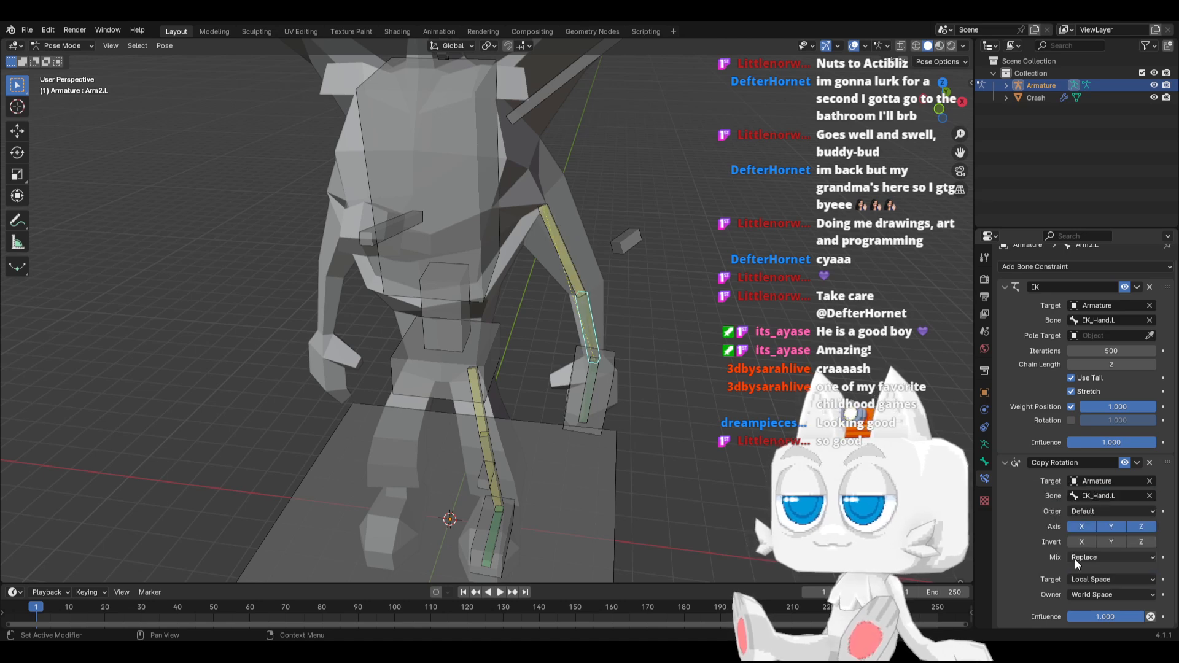
click(1105, 593)
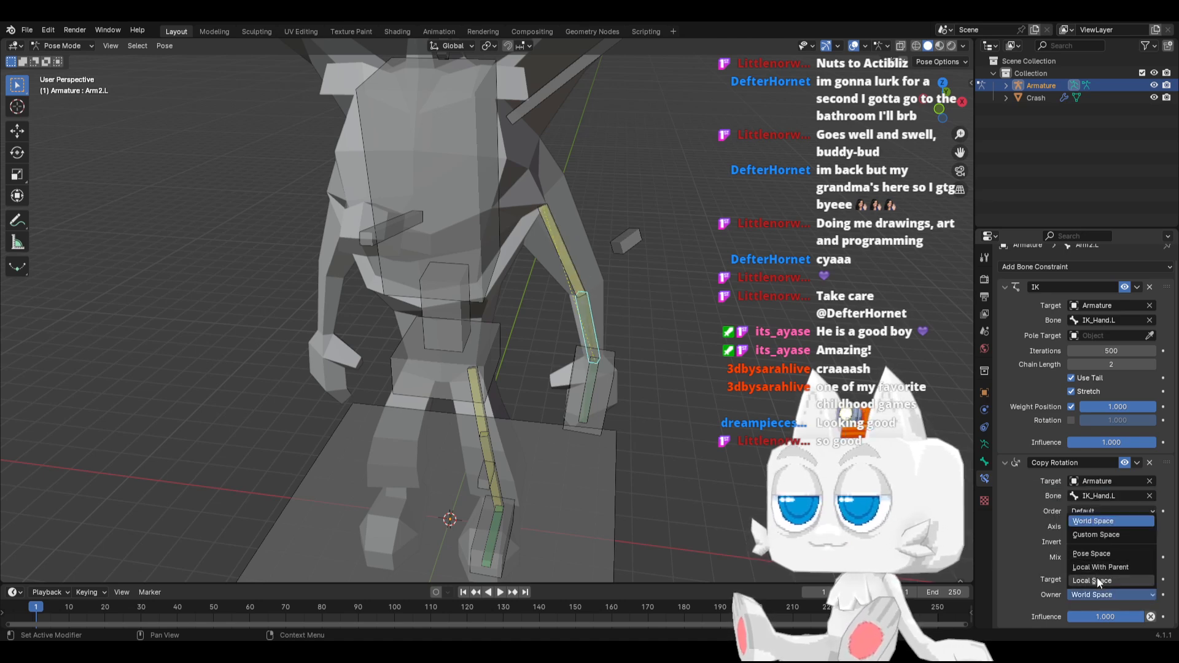
click(1097, 577)
Change the bone of Arm2.L's Copy Rotation constraint to Hand.L
click(1093, 496)
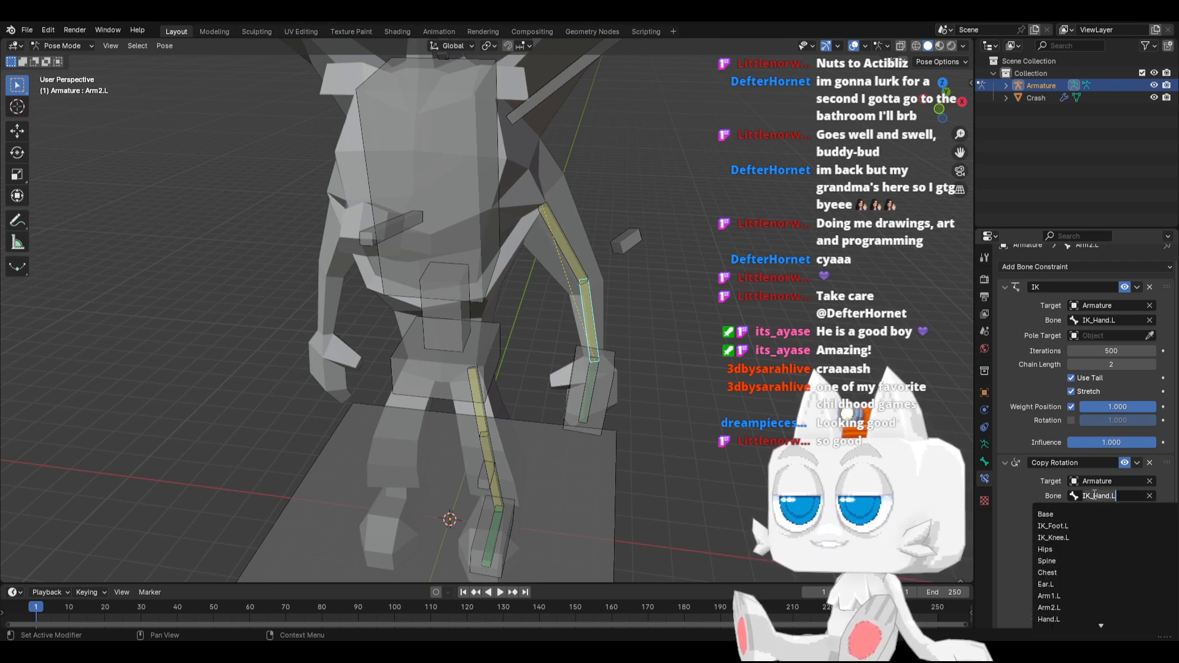
text(ha)
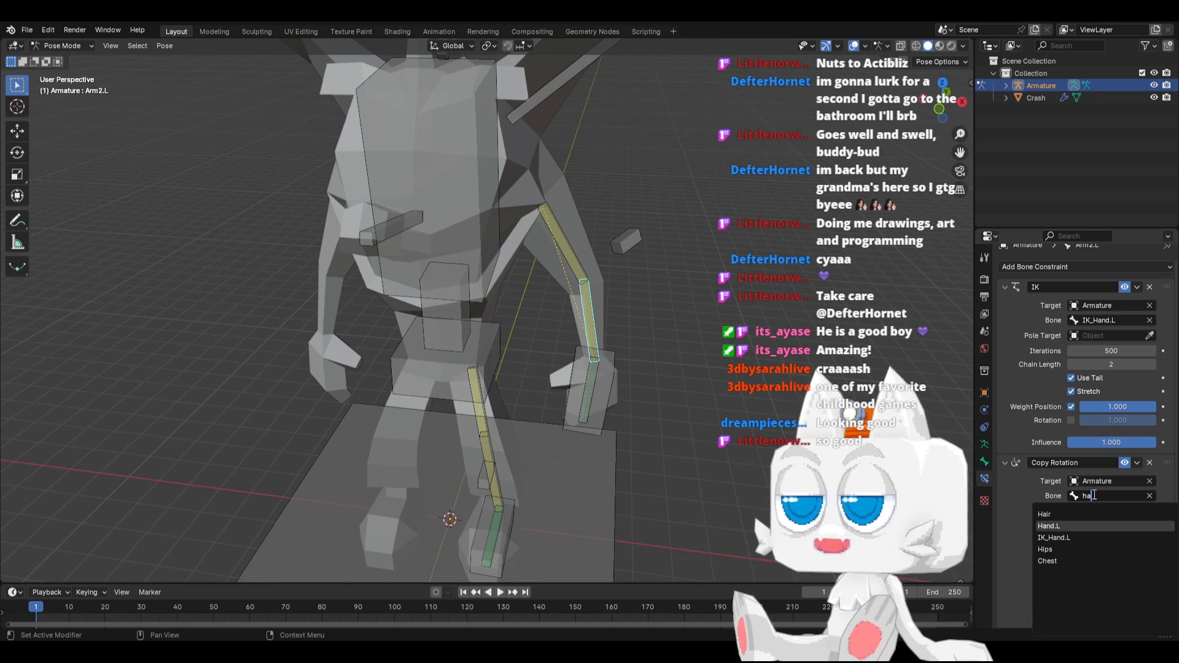
key(Return)
Rotate the IK_Hand.L control slightly from a raised view to test the forearm's Copy Rotation
click(612, 385)
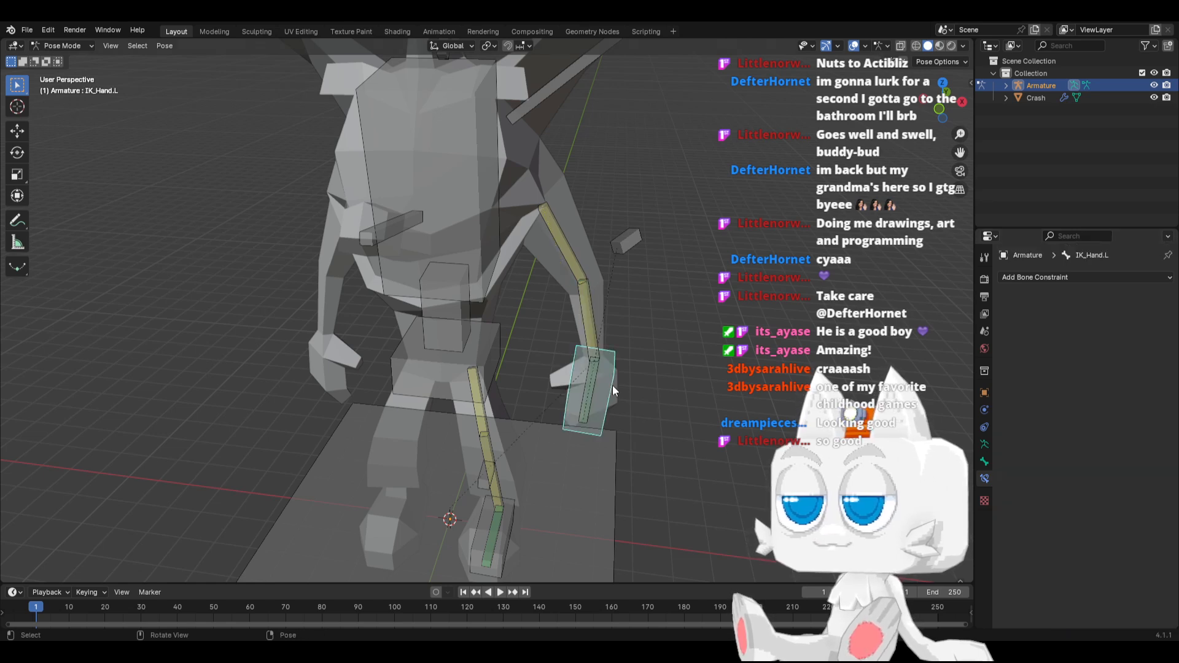
middle_drag(613, 385, 639, 429)
key(r)
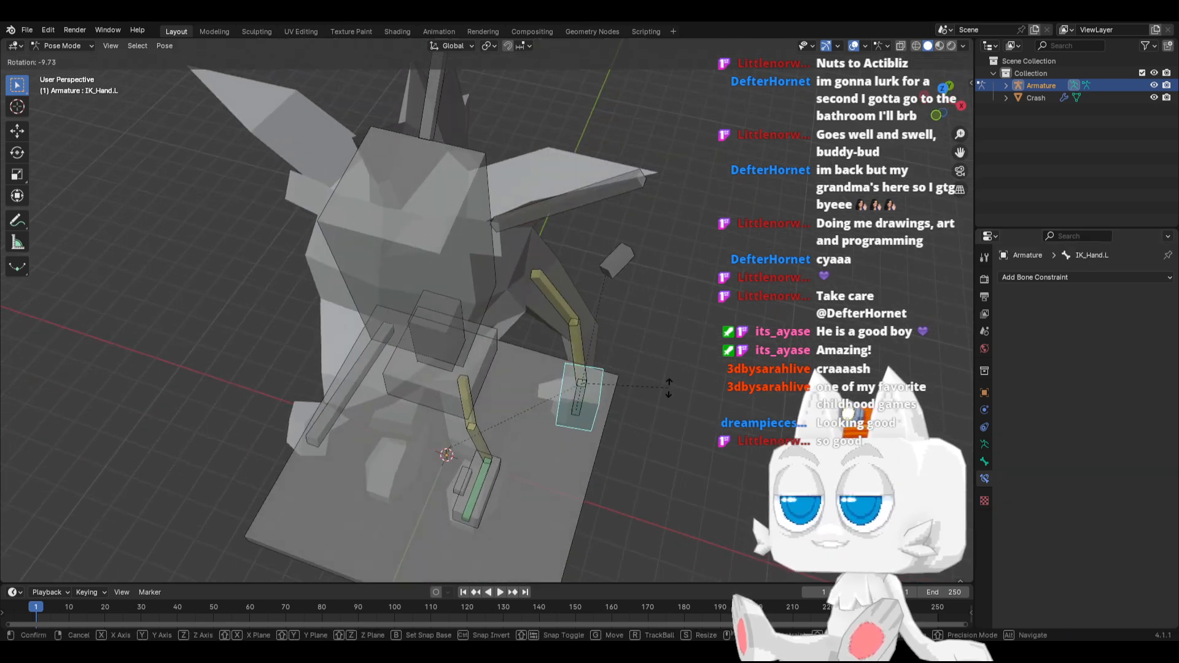
click(554, 346)
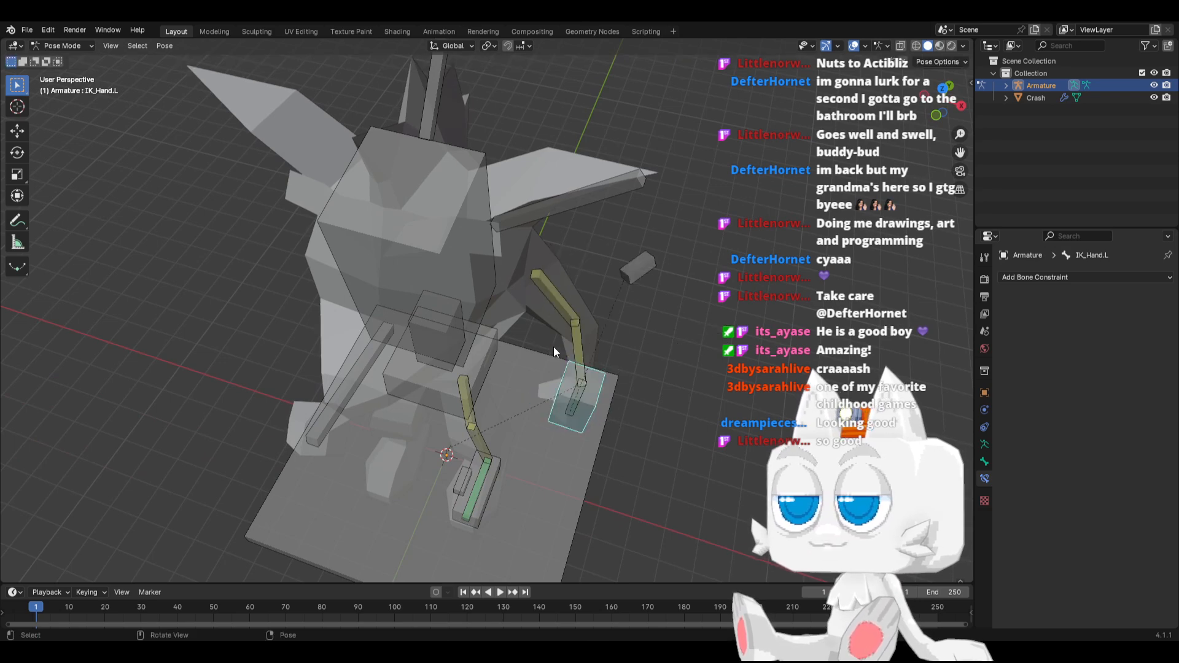
Limit Arm2.L's Copy Rotation constraint to the Y axis by disabling X and Z
click(594, 348)
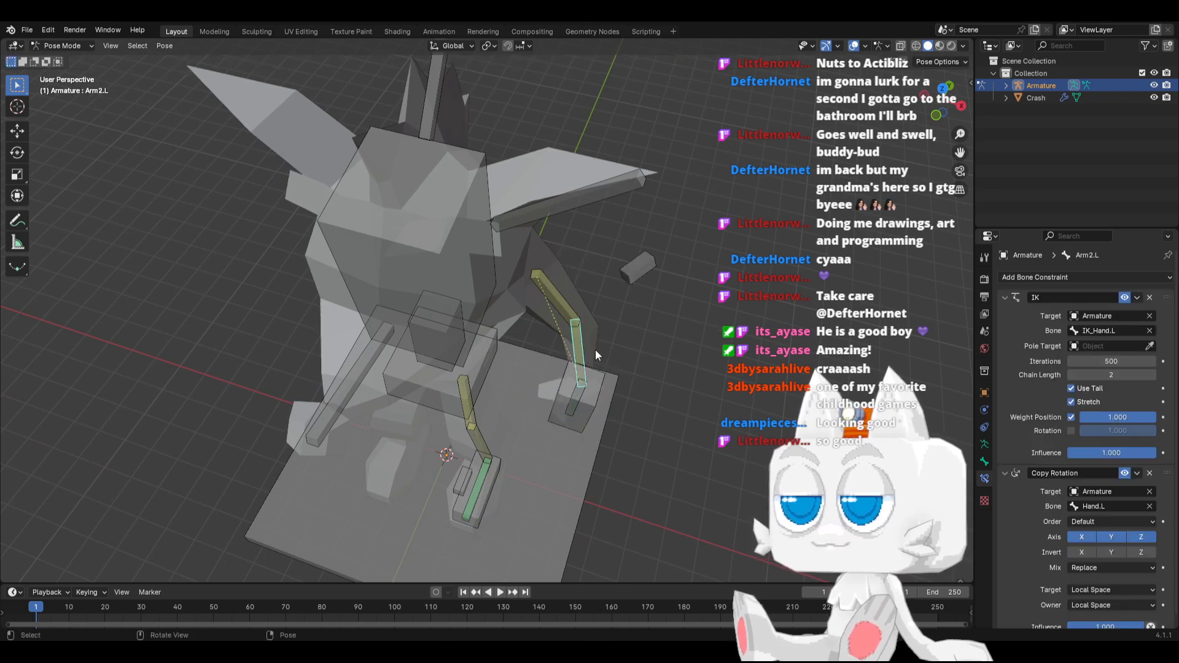
click(1088, 537)
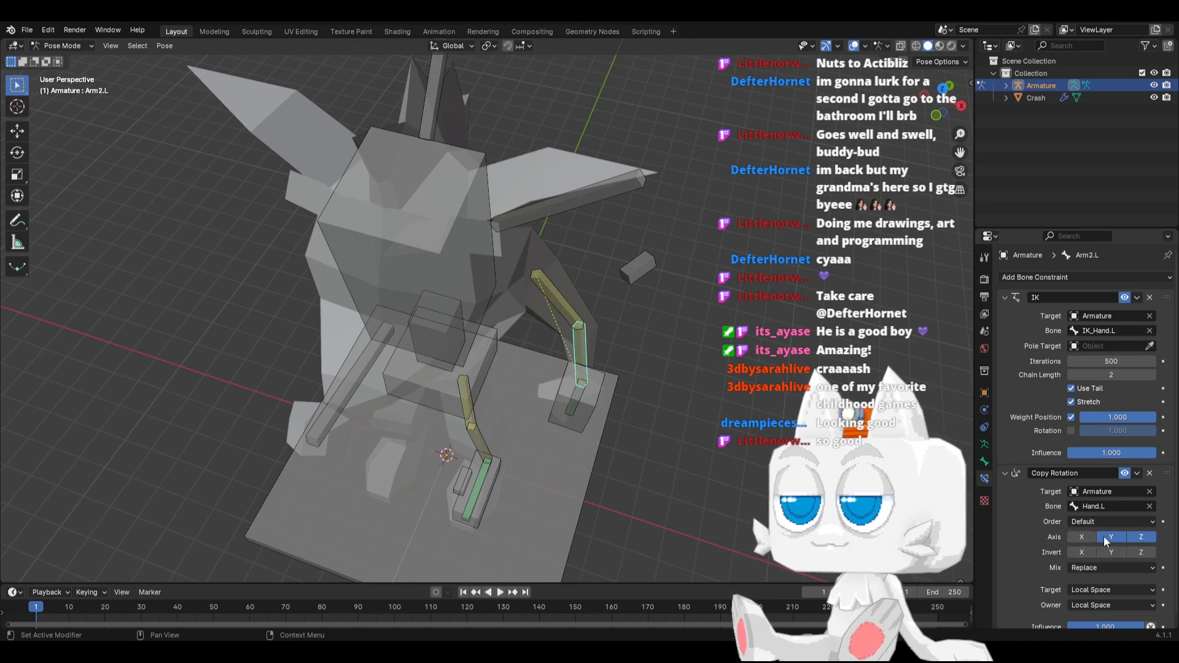
click(1142, 537)
Test-rotate the IK_Hand.L control from the raised and front views to check the forearm's Copy Rotation, cancelling each rotation
click(594, 405)
key(r)
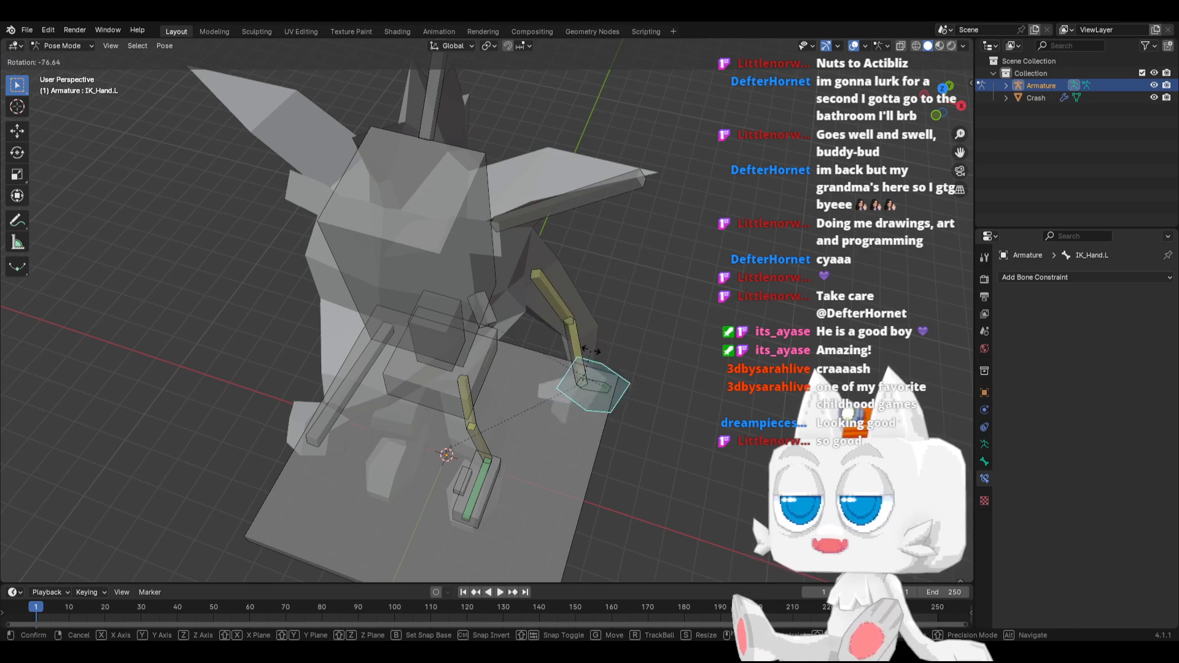
right_click(611, 415)
middle_drag(607, 414, 616, 356)
key(r)
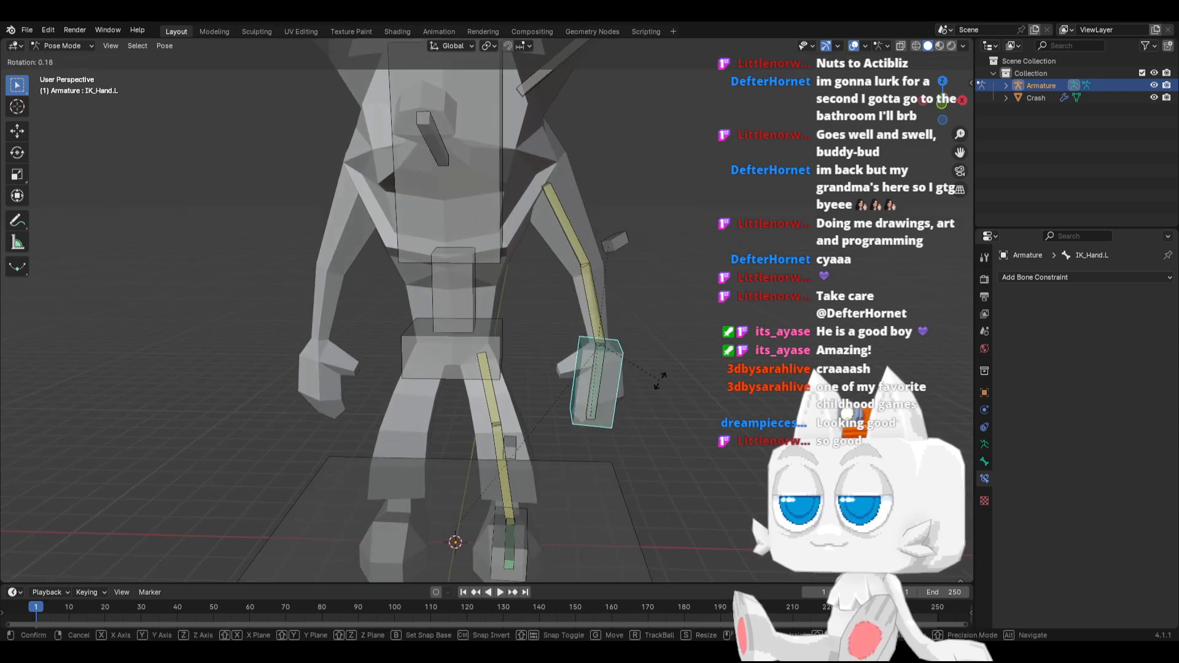
right_click(640, 393)
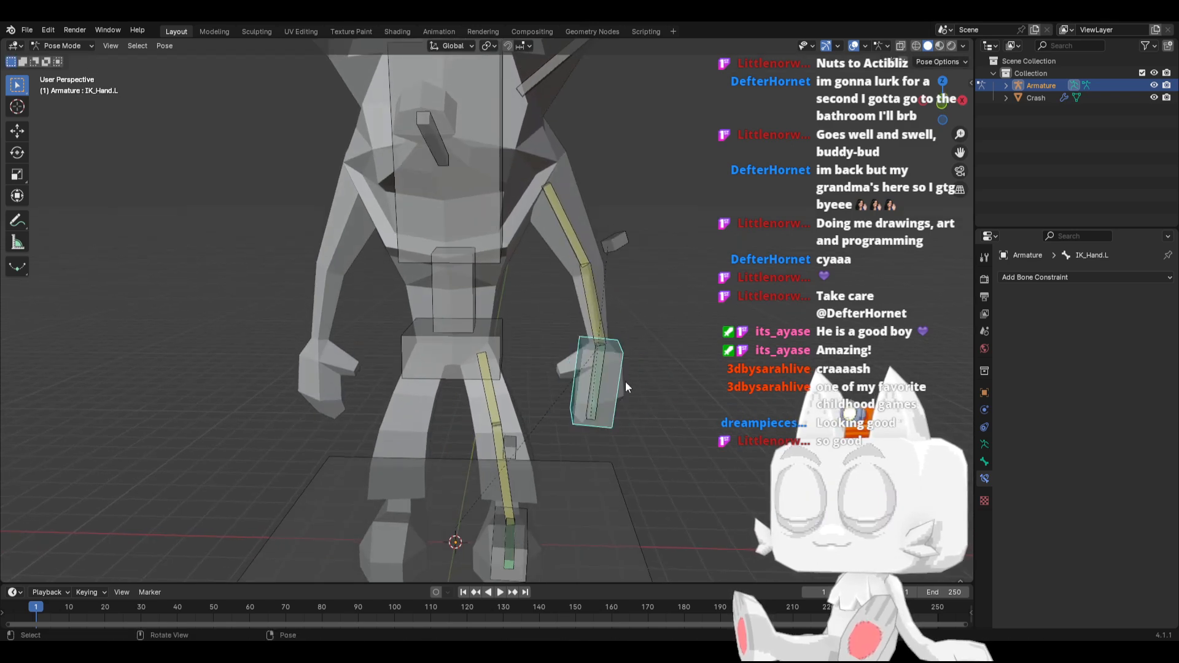
scroll(577, 289, down, 3)
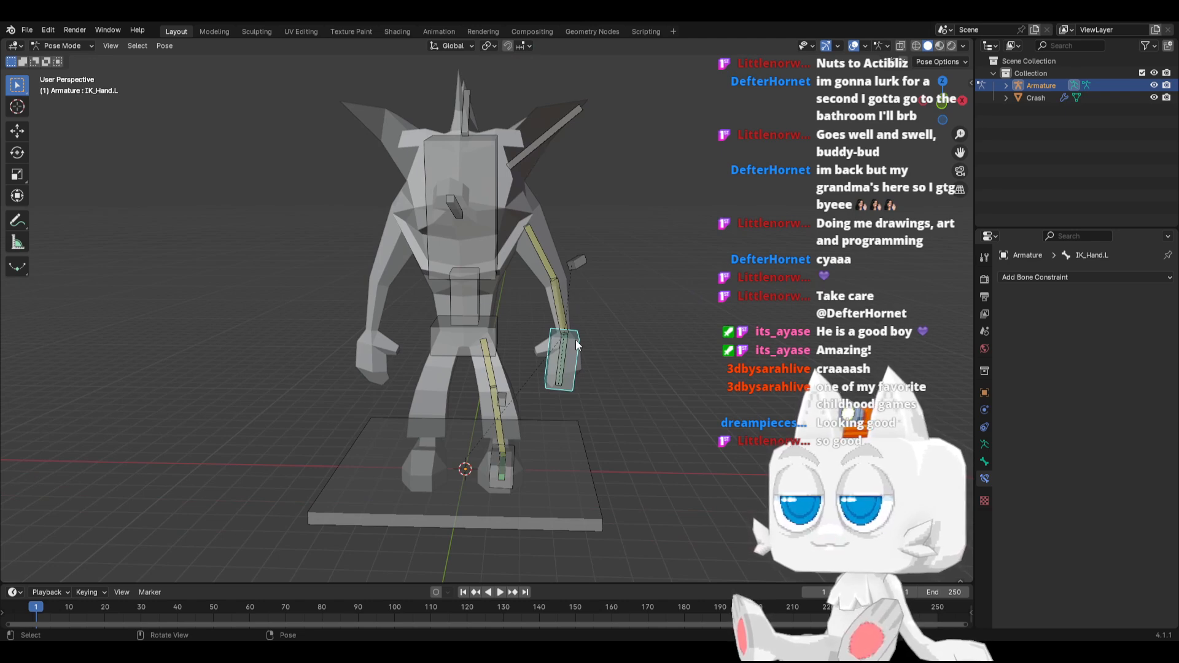
Symmetrize all armature bones in Edit Mode to create the opposite side's limbs and ear, and return to Pose Mode
key(a)
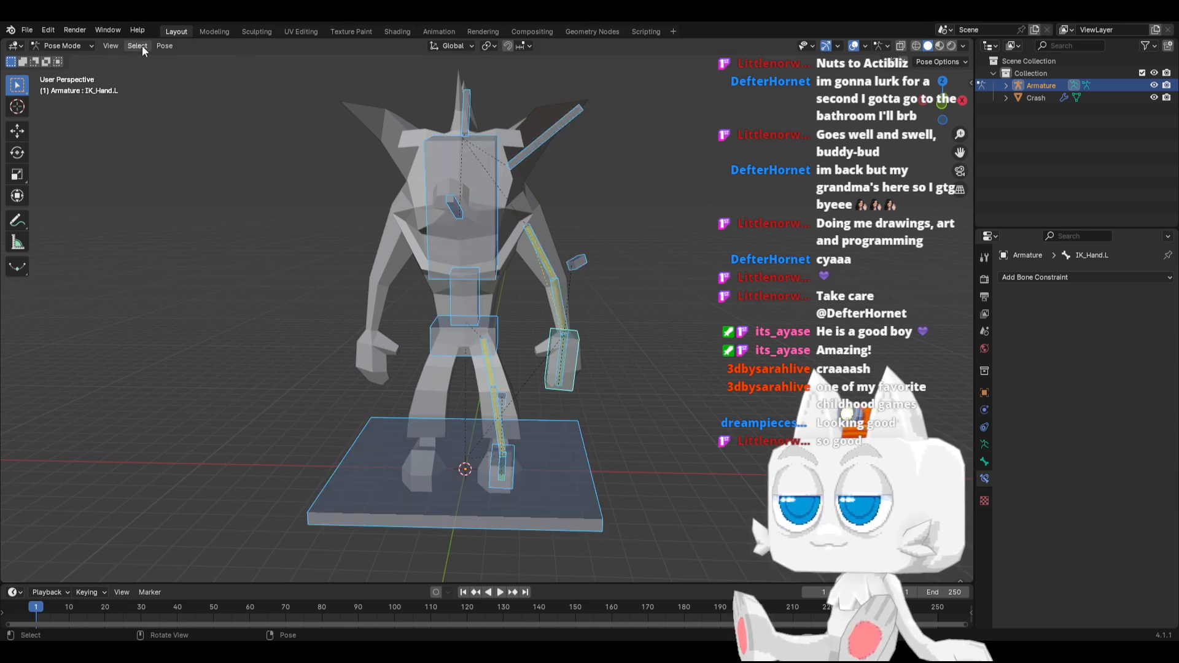
key(Tab)
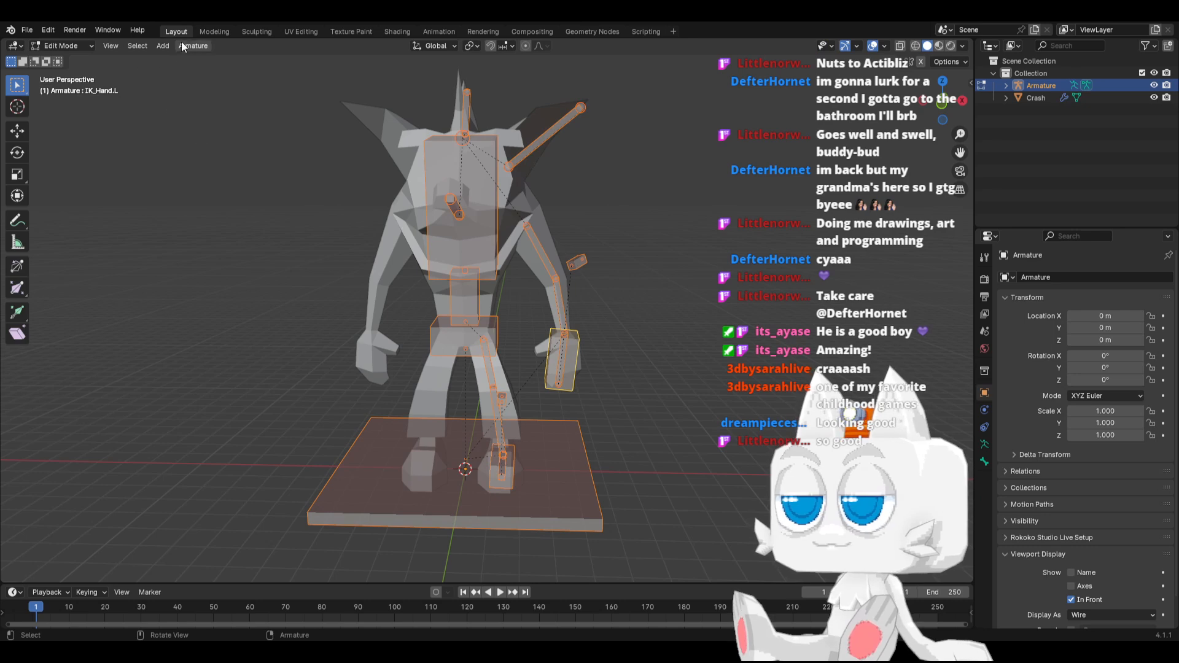
click(197, 46)
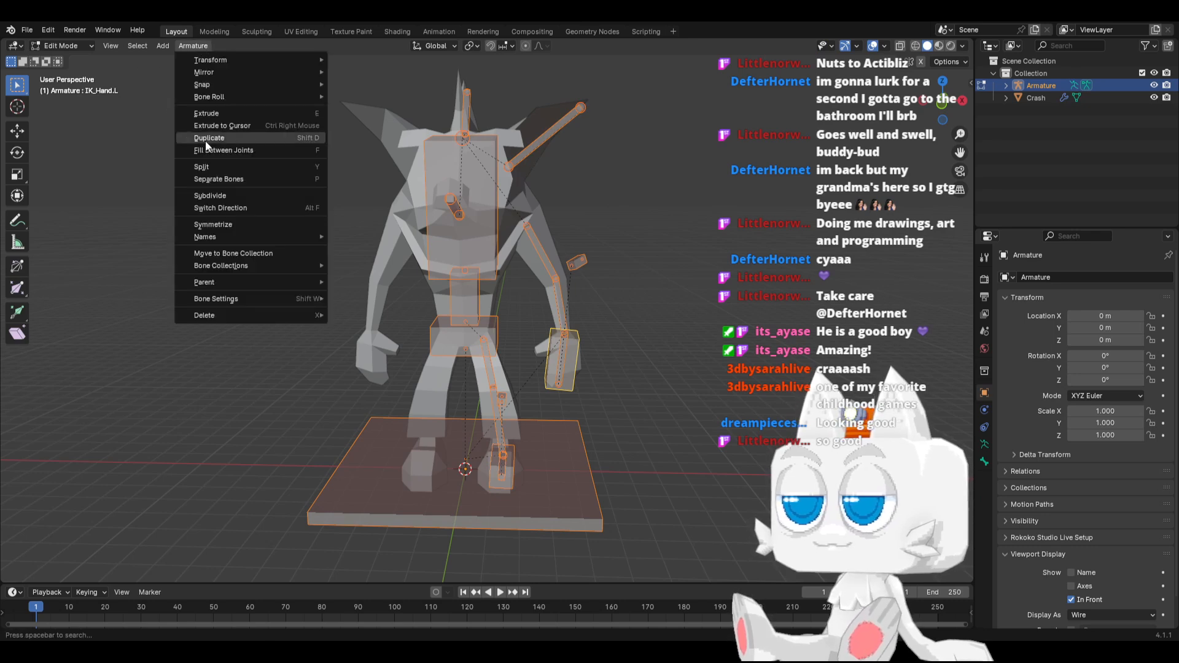
click(234, 224)
key(Tab)
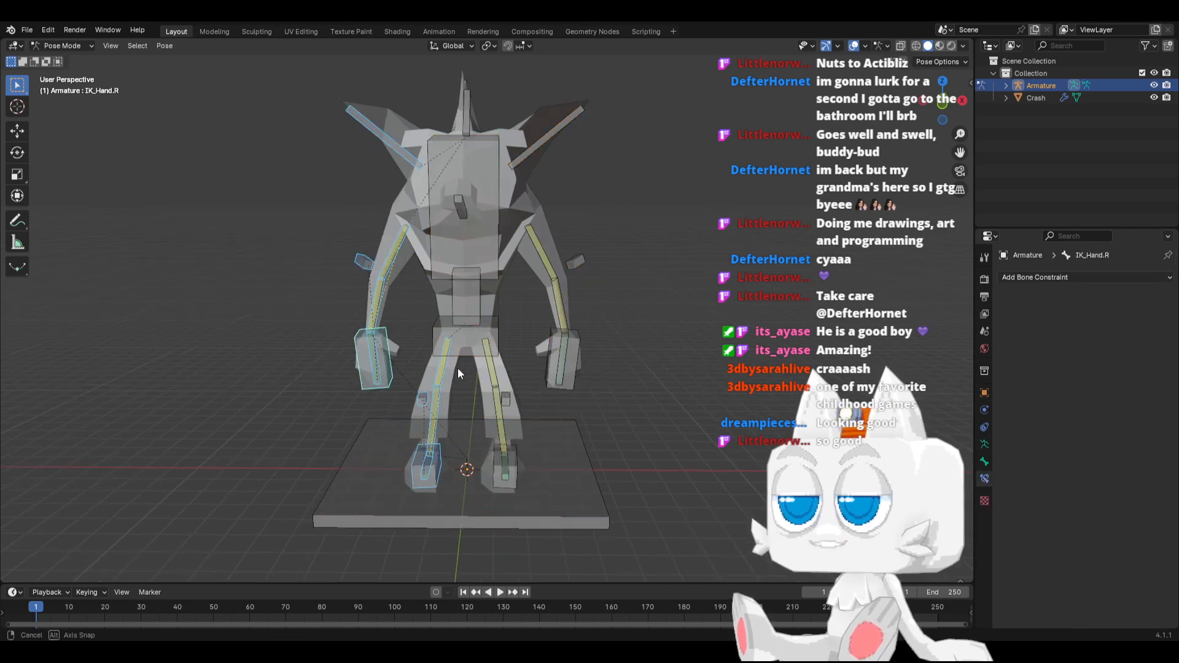
Move the Arm1, Arm2 and Hand bones of both sides from the Control Bones collection into HiddenBones, and clear the selection
click(563, 345)
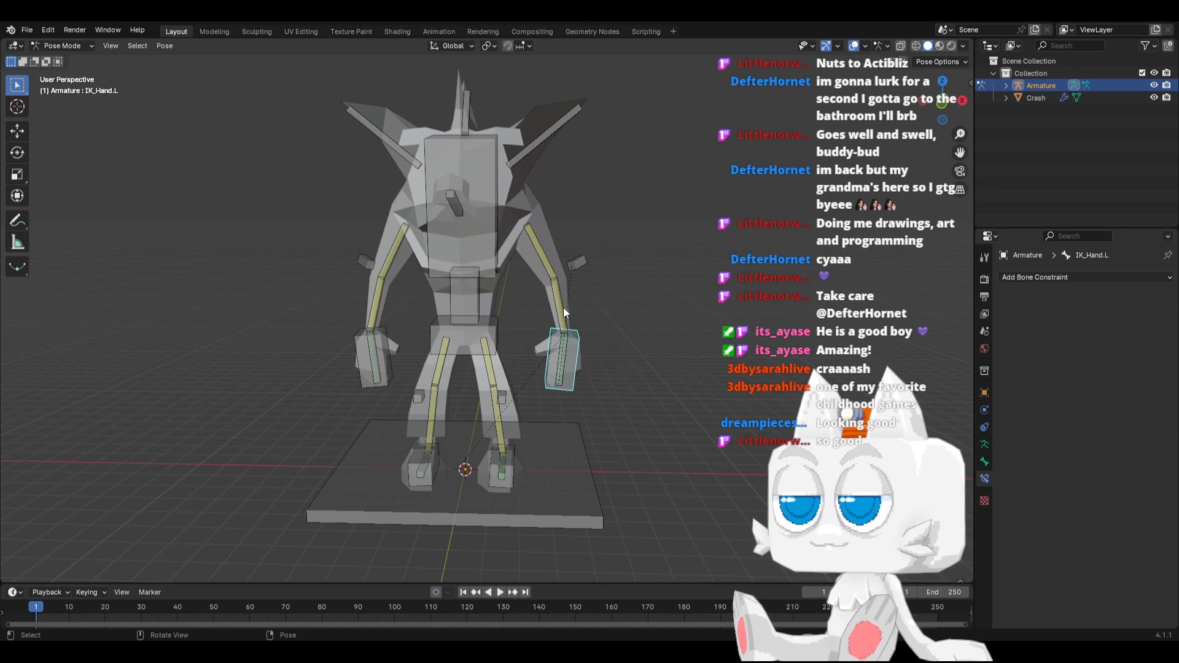
click(562, 351)
shift+click(558, 299)
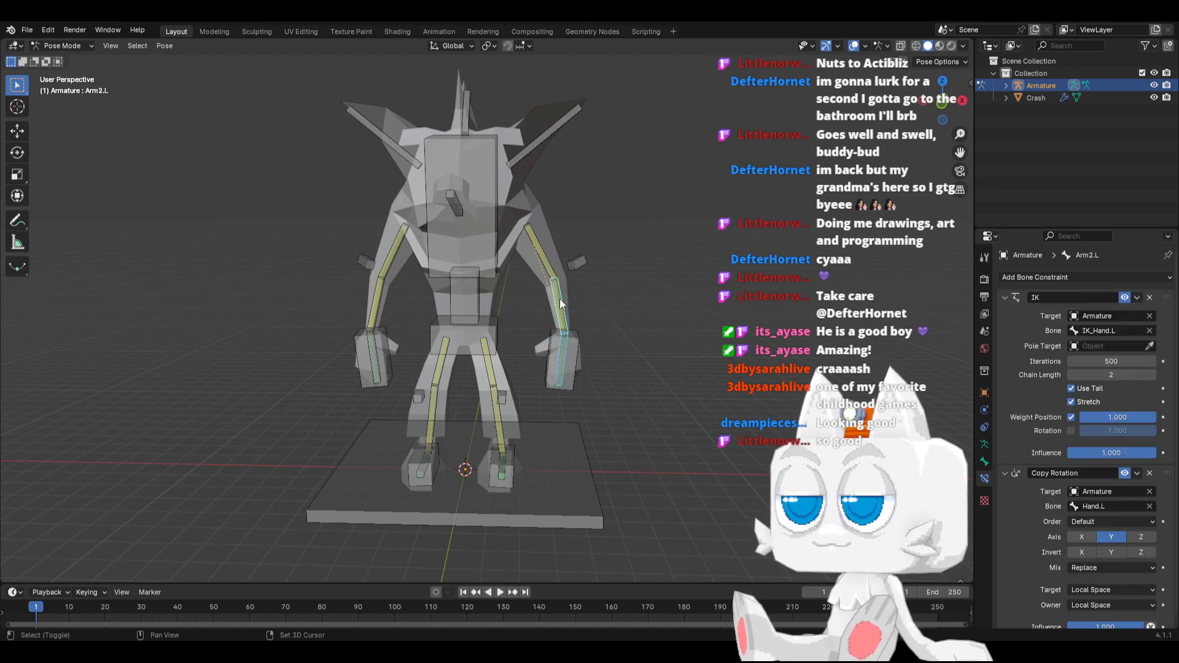
shift+click(541, 262)
shift+click(390, 254)
shift+click(376, 295)
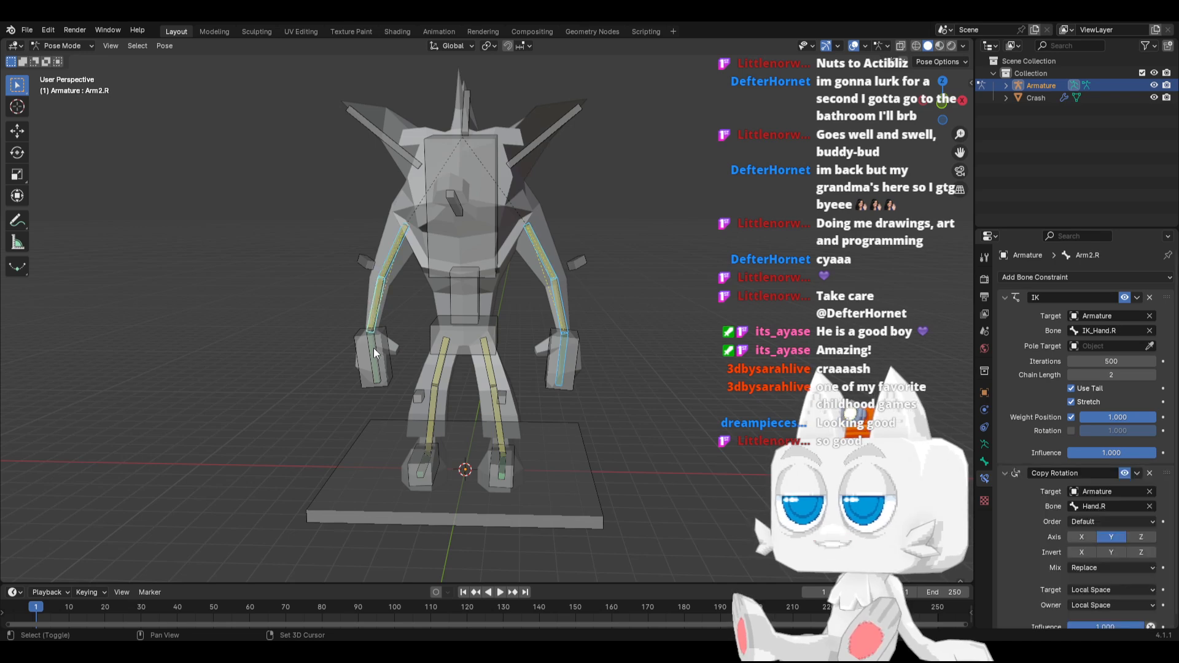
shift+click(376, 348)
shift+click(376, 348)
shift+click(390, 344)
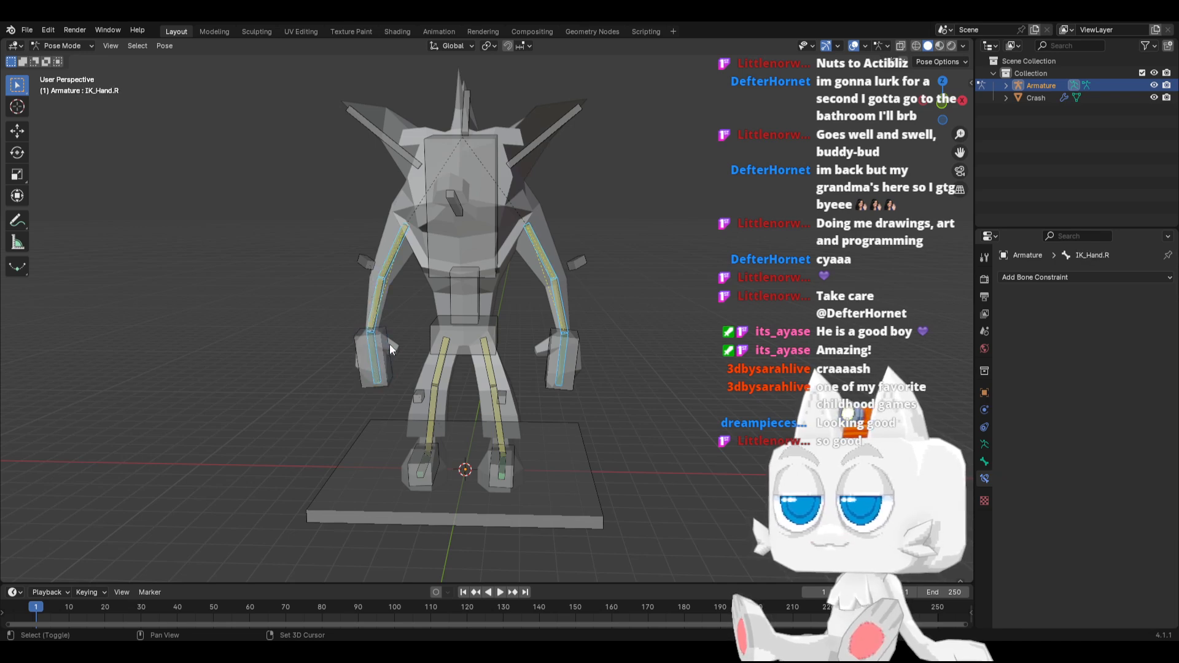
click(985, 460)
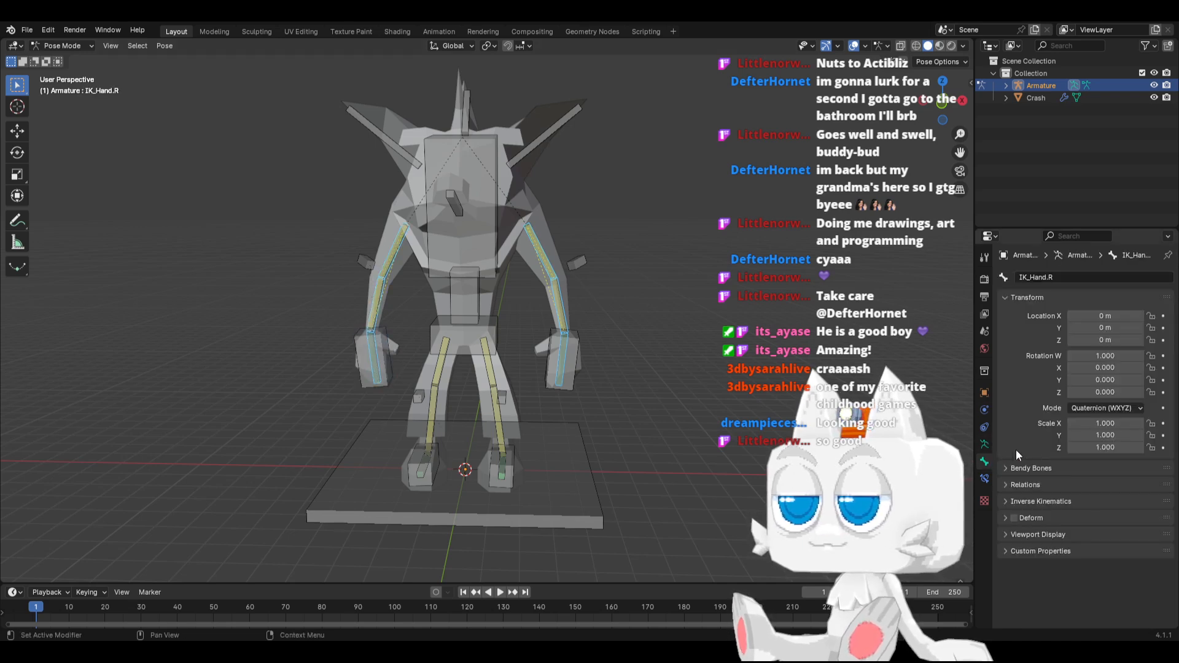
click(985, 443)
click(1055, 377)
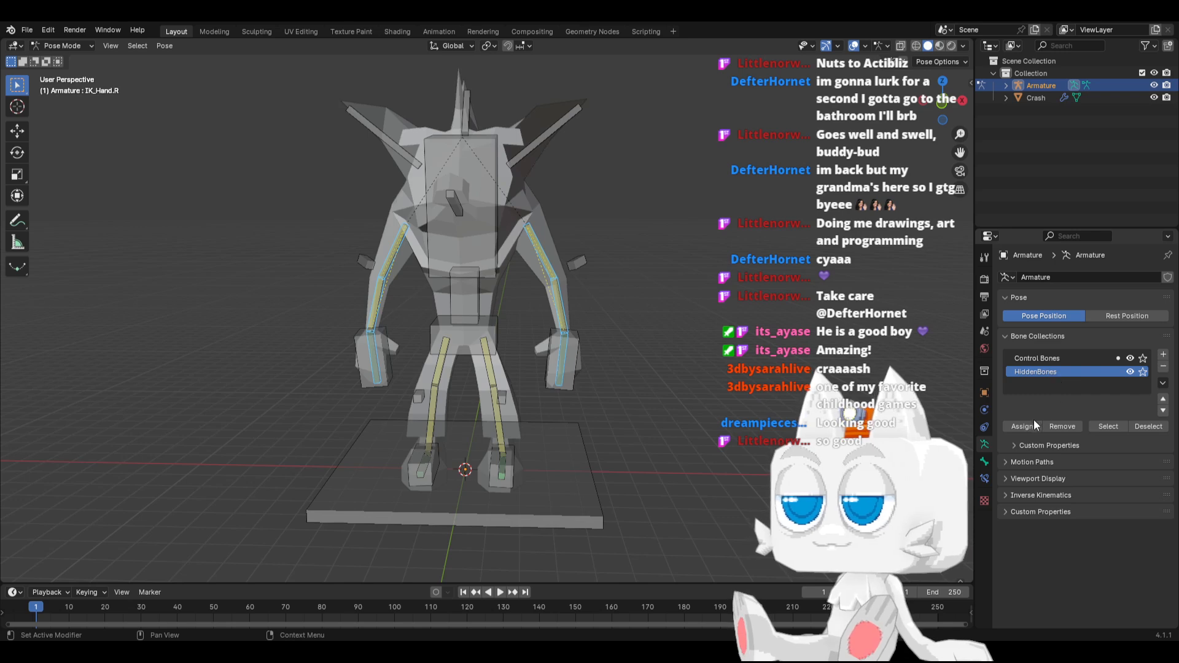
click(1032, 423)
click(1053, 358)
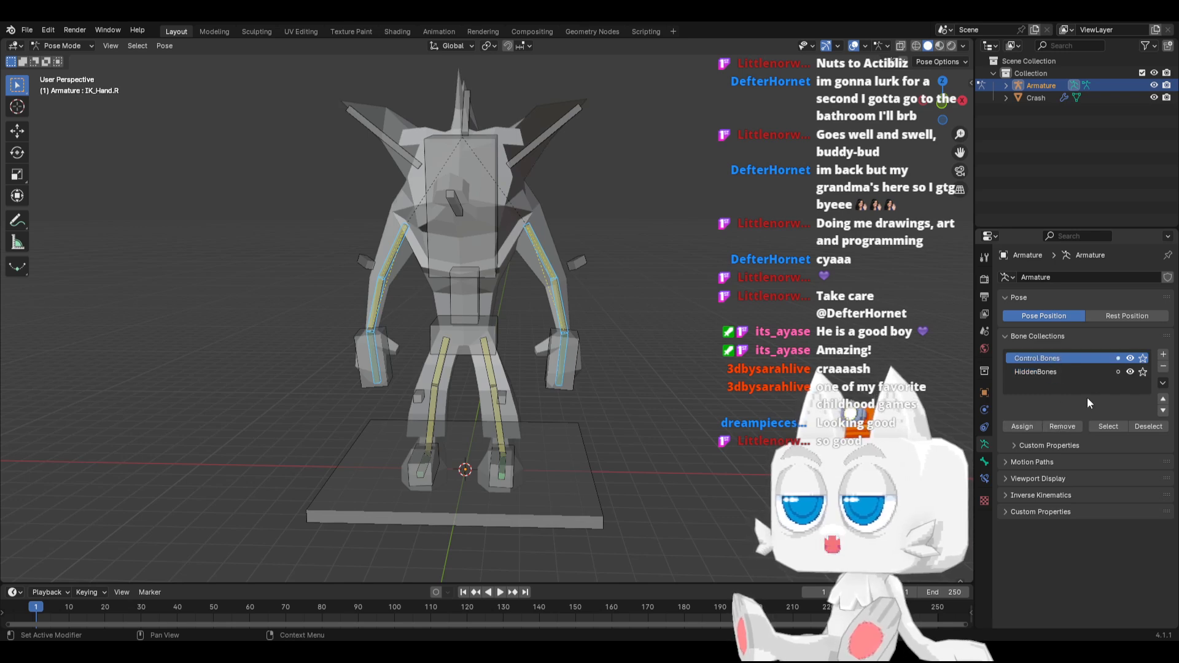
click(768, 369)
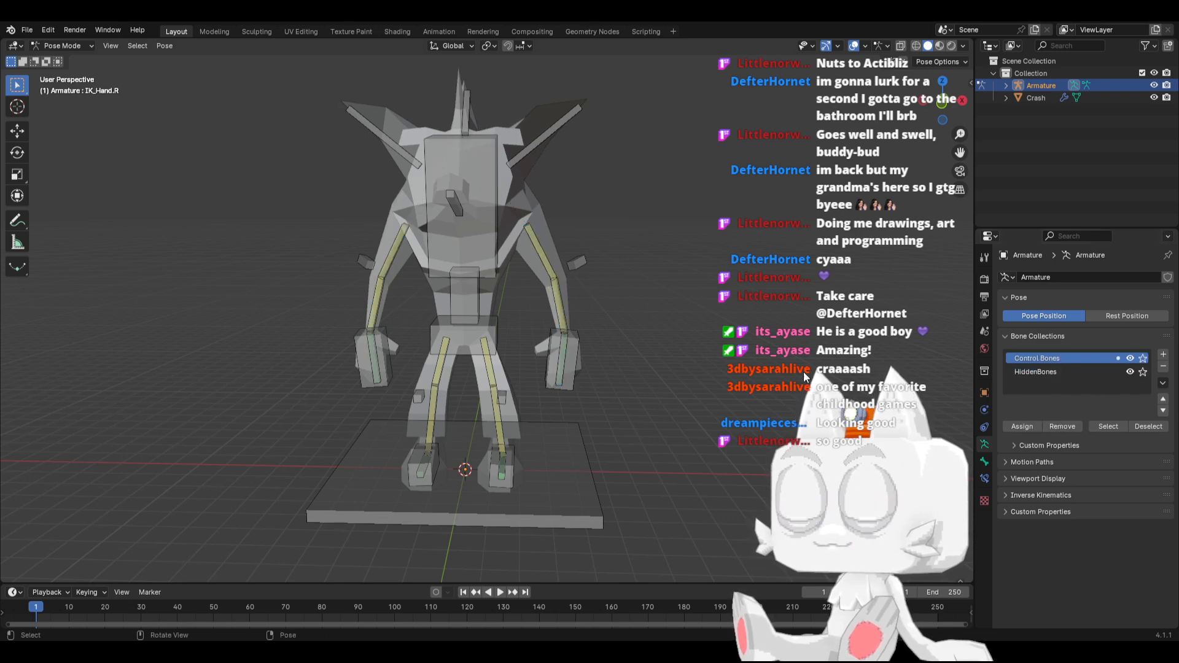
Hide the HiddenBones collection temporarily to inspect the control bones from the side, and show it again
click(1130, 369)
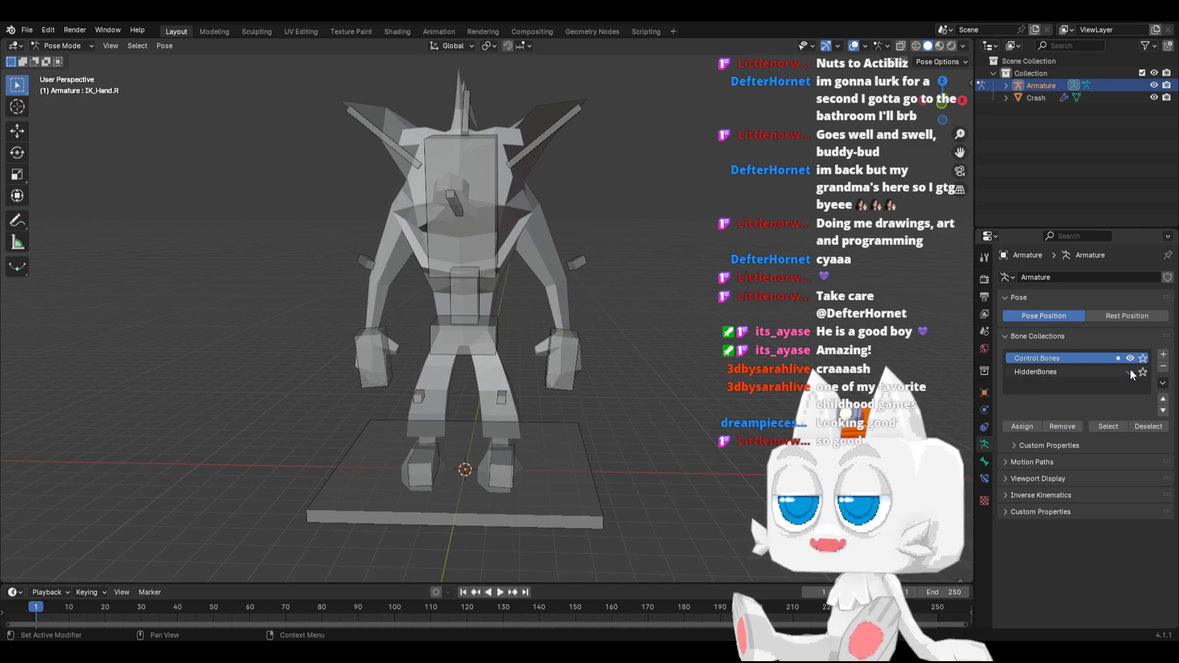
middle_drag(582, 397, 488, 412)
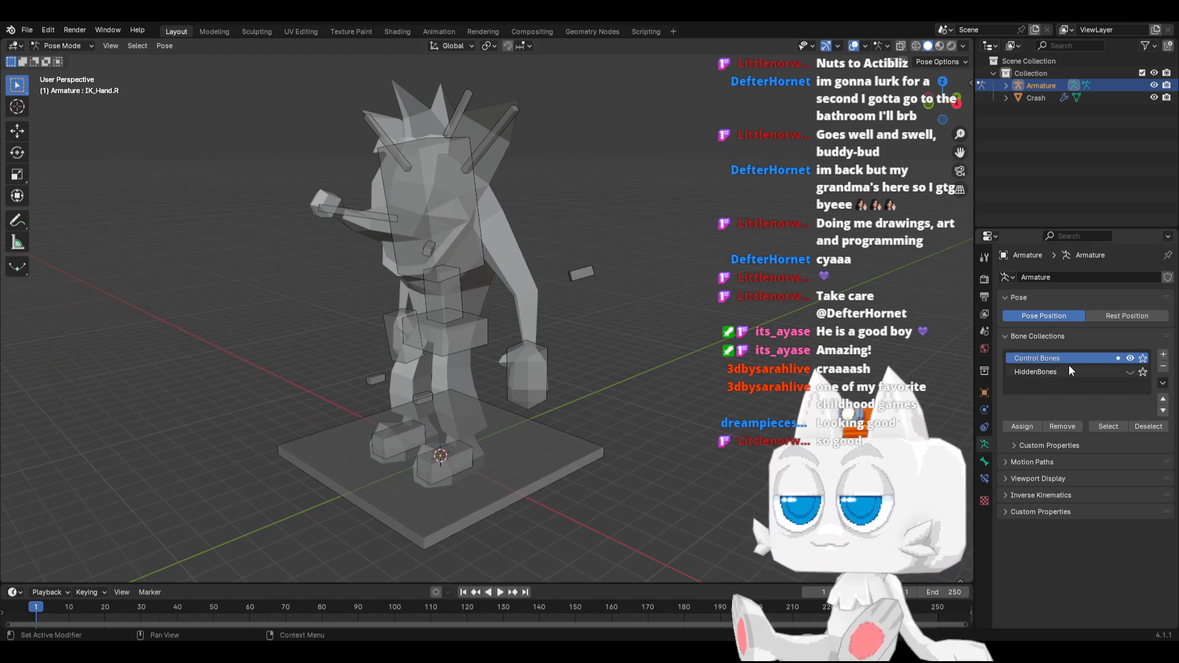
click(1130, 372)
scroll(457, 359, up, 1)
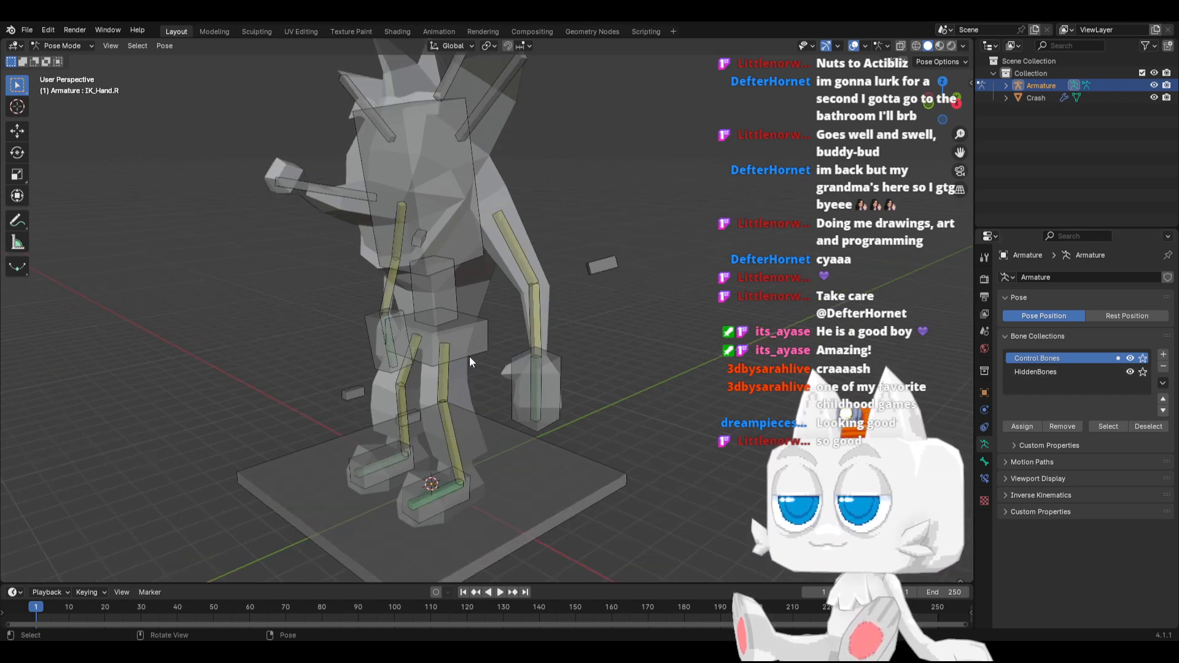
middle_drag(466, 352, 502, 349)
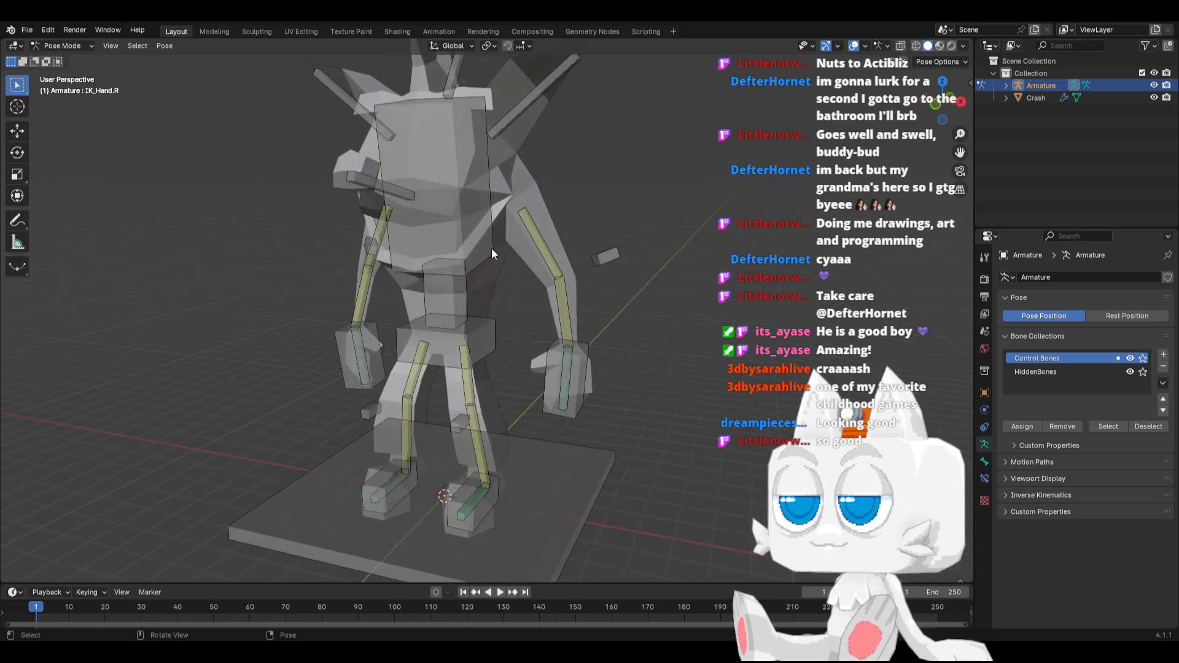
Return the armature to Object Mode and save the file
click(70, 47)
click(64, 58)
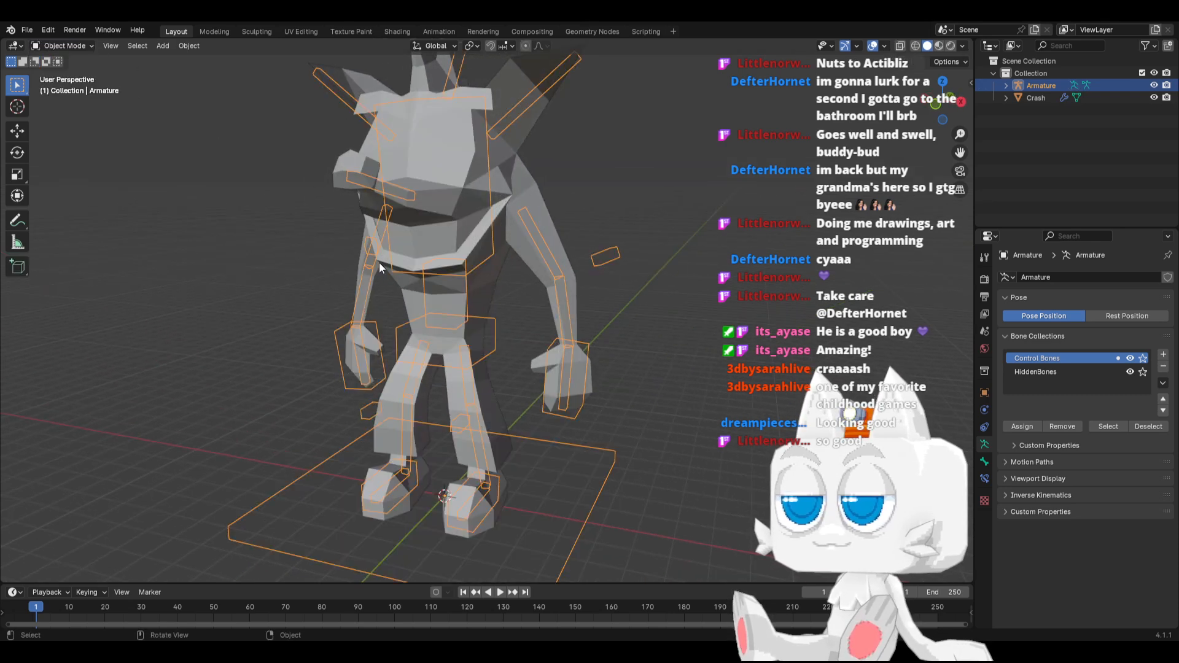
middle_drag(462, 301, 511, 306)
key(ctrl+s)
Select all vertices of the Crash mesh's modelled hand in Edit Mode, using vertex selection and X-ray in front view
click(533, 252)
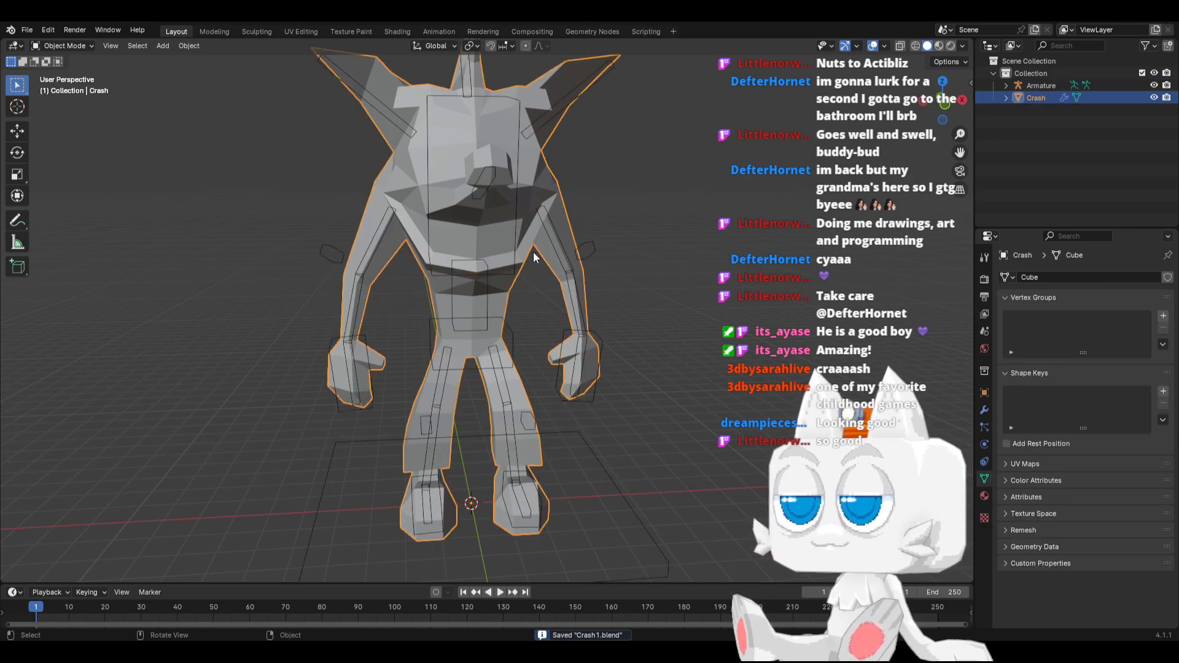
key(KP_3)
key(Tab)
middle_drag(505, 257, 430, 245)
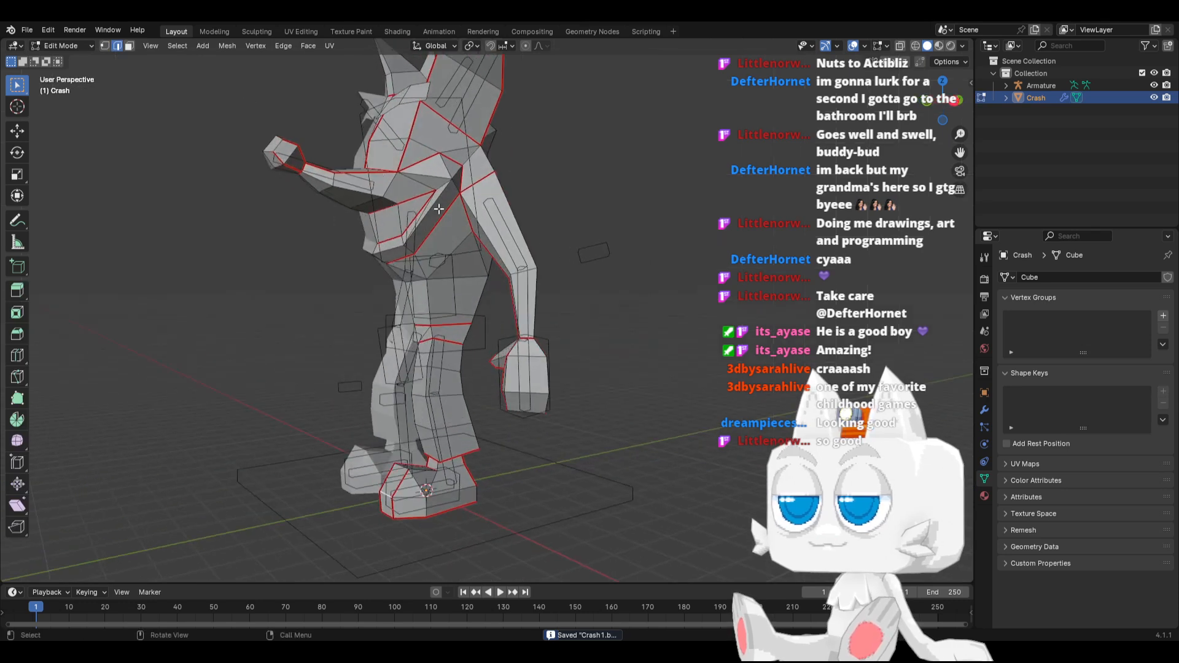
click(105, 46)
key(alt+z)
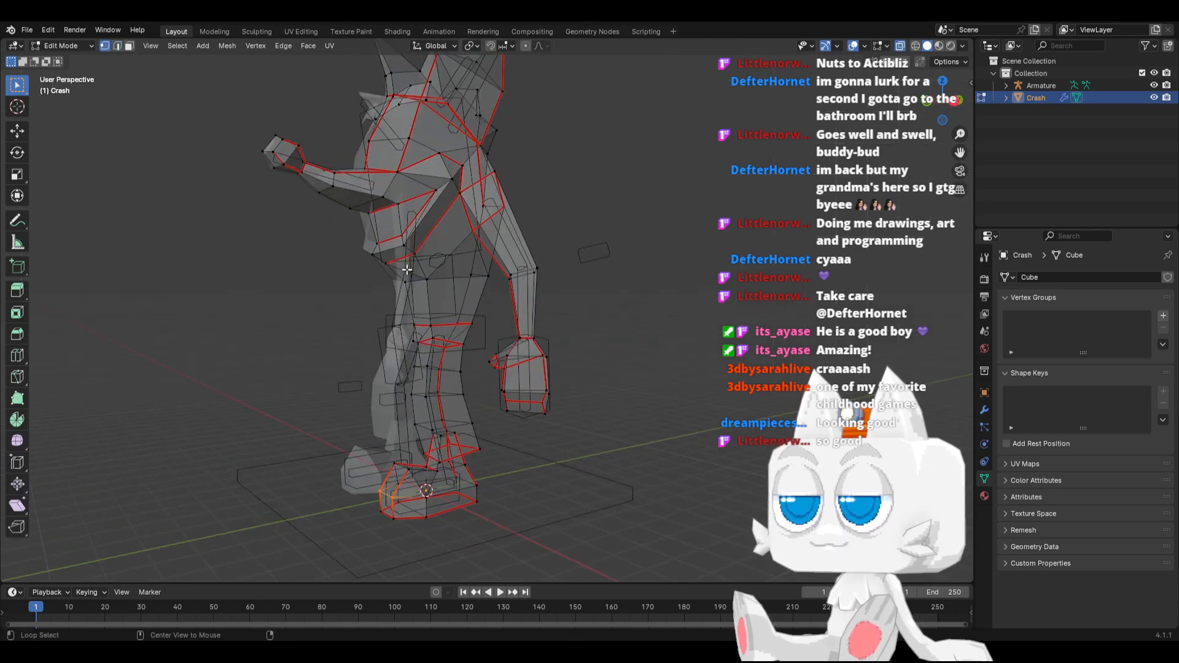
key(KP_1)
scroll(411, 271, up, 1)
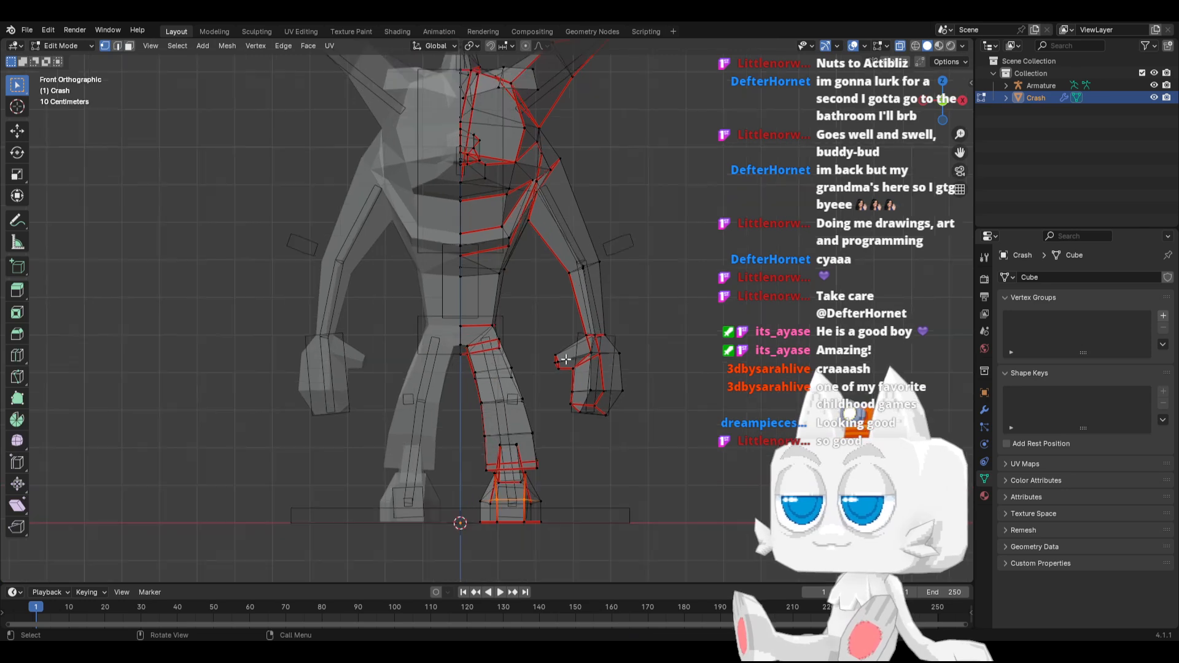
drag(545, 331, 639, 420)
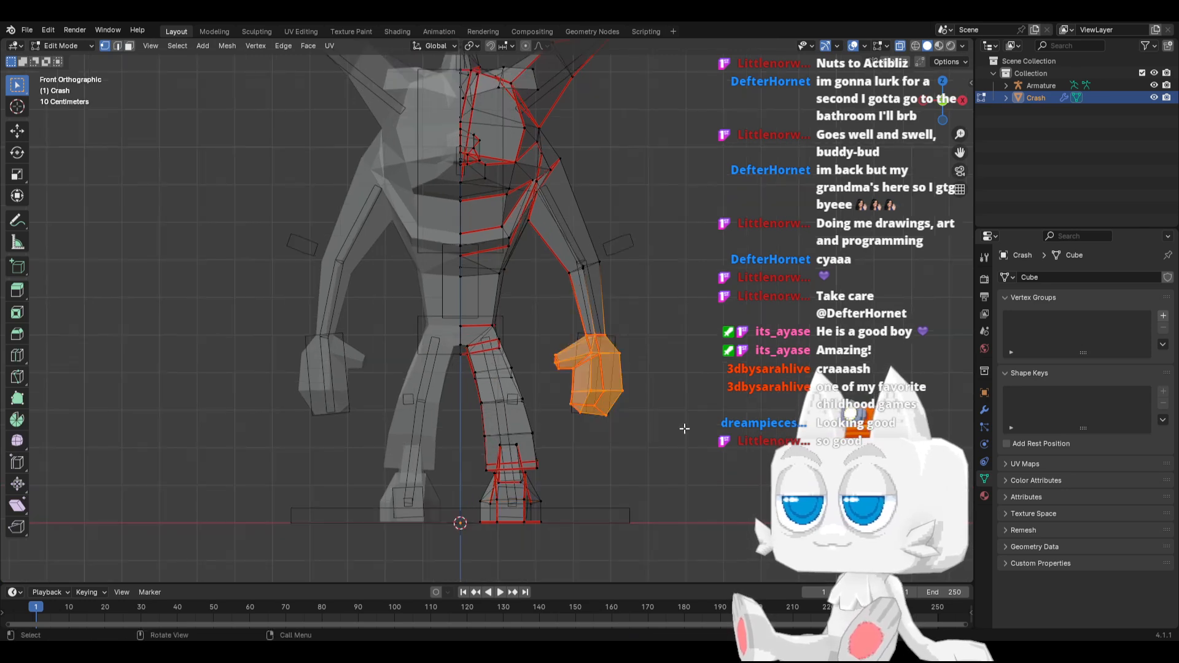
Parent the Crash mesh to the armature using Armature Deform With Empty Groups
key(Tab)
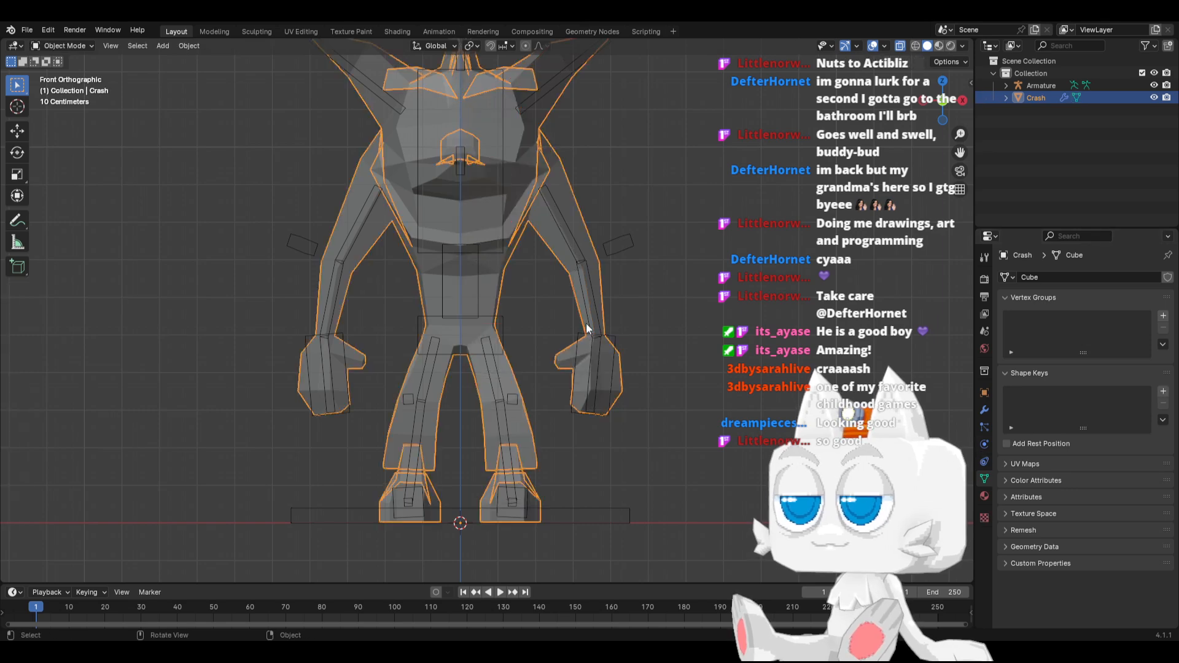
shift+click(590, 275)
key(ctrl+p)
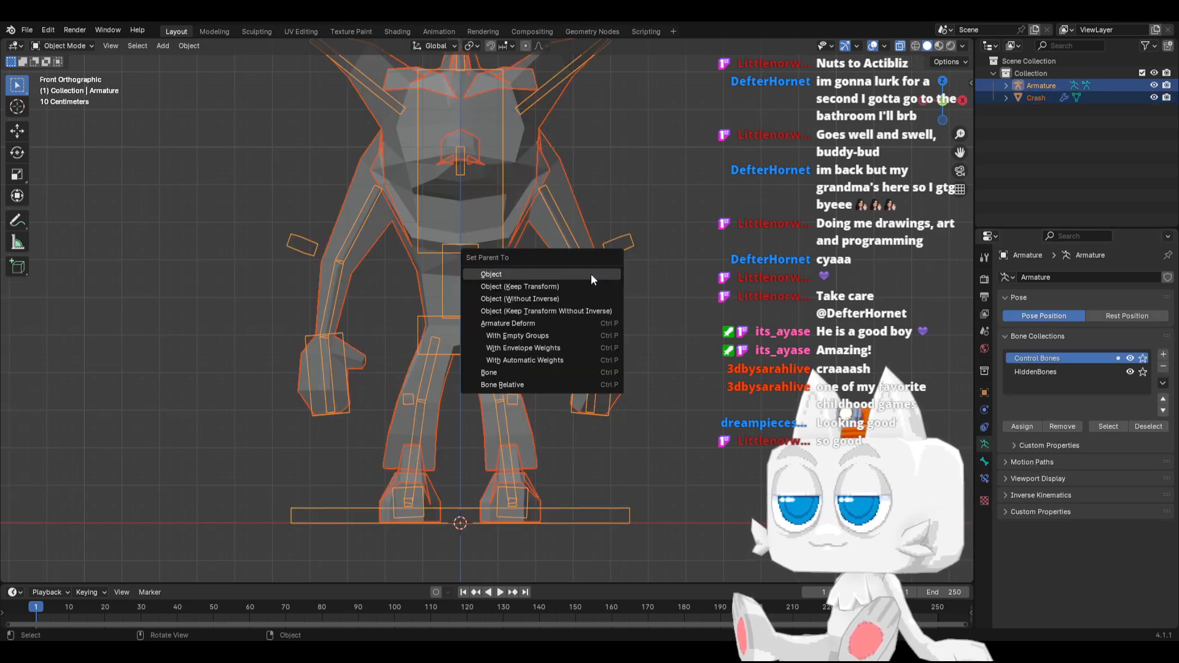
click(517, 338)
Return to editing the Crash mesh and assign the selected hand vertices to the Hand.L vertex group at weight 1.000
key(Tab)
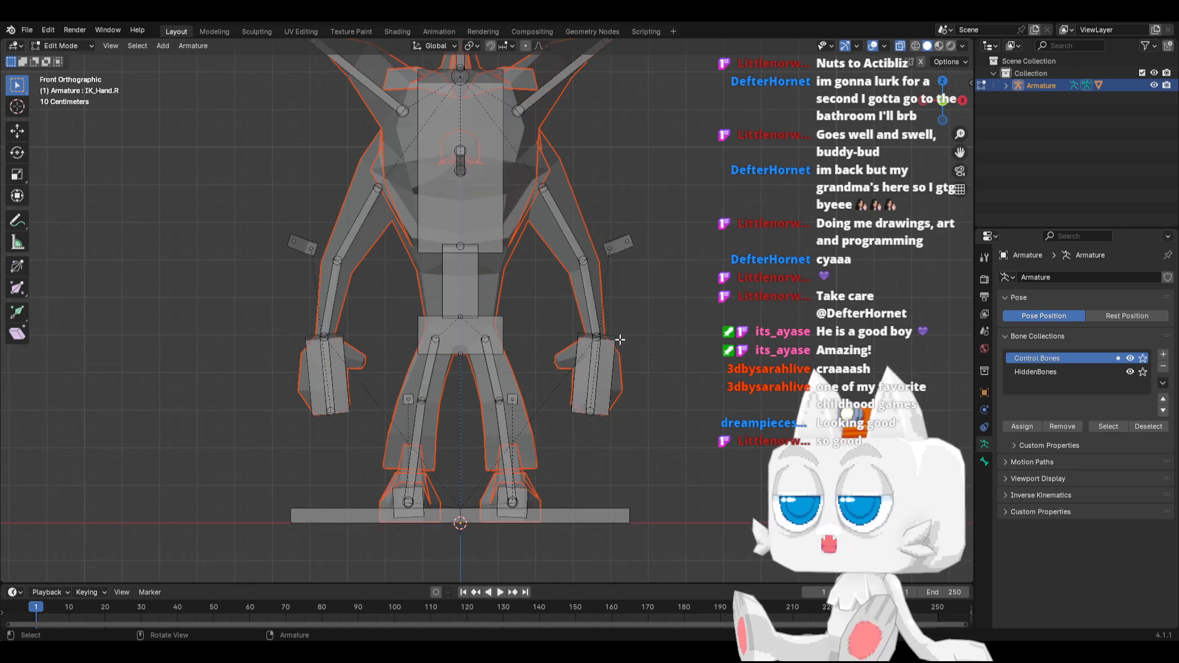
key(Tab)
click(570, 292)
key(Tab)
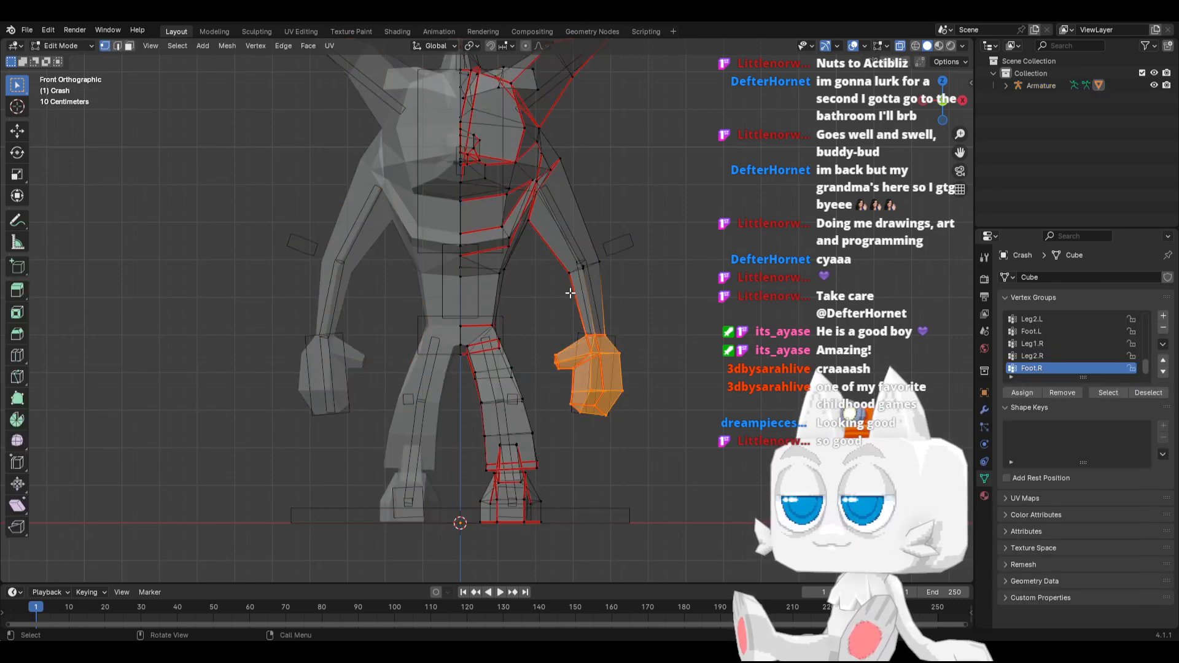
scroll(1073, 356, up, 10)
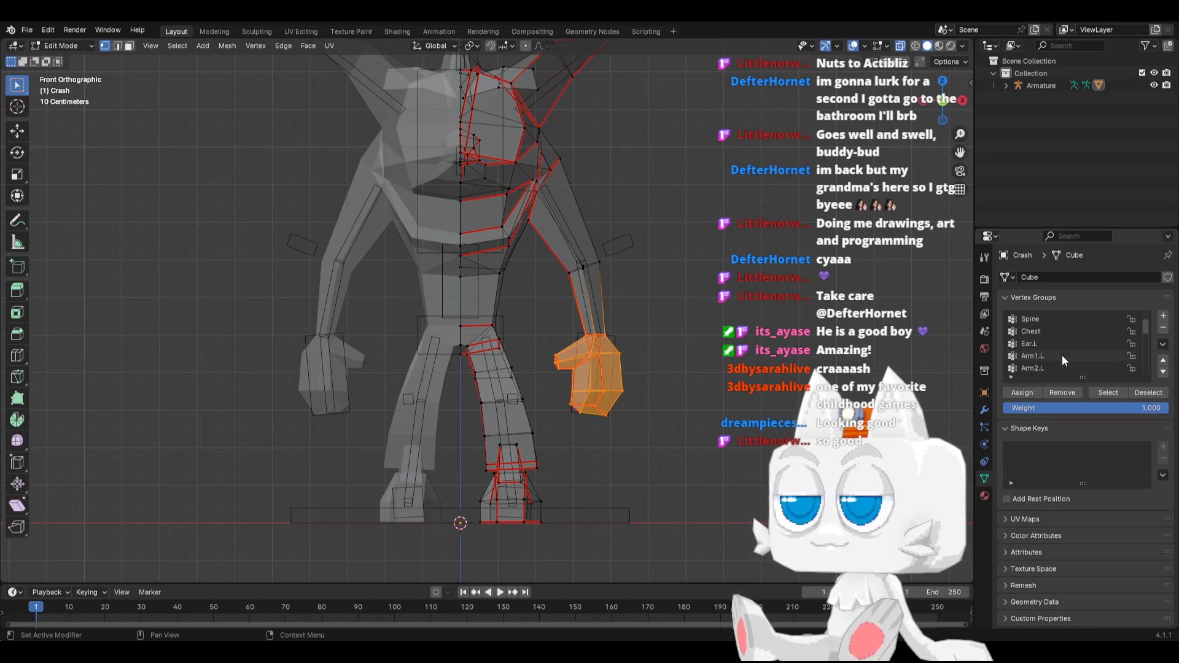
scroll(1062, 355, down, 4)
click(1054, 358)
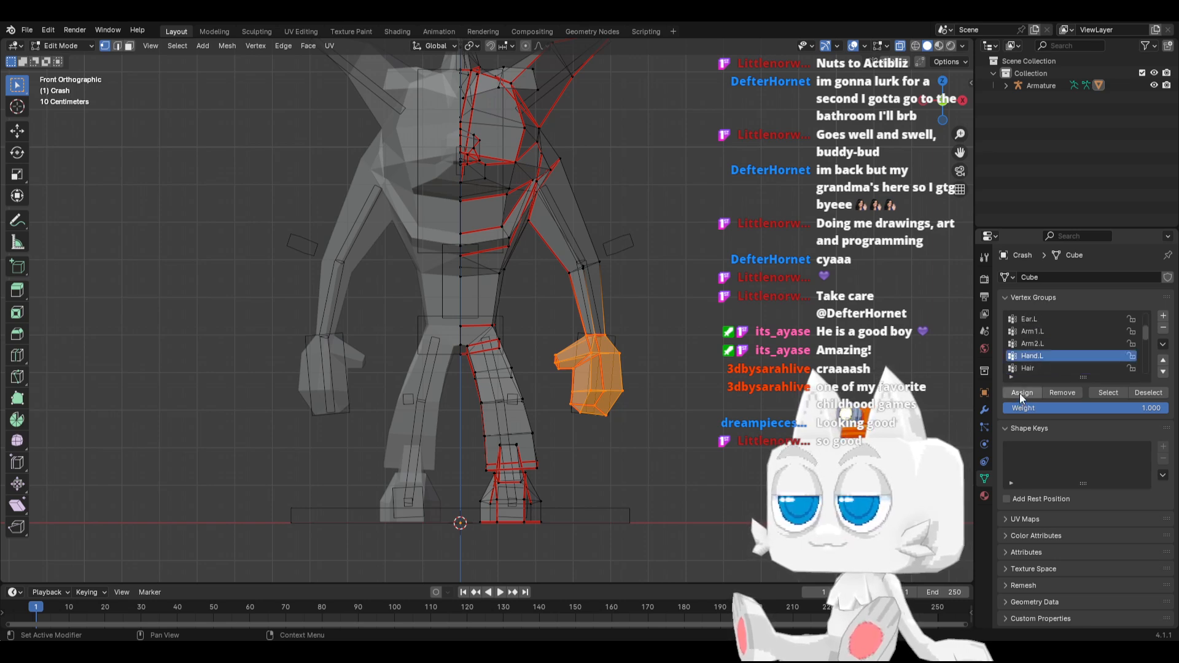
Select the elbow vertices of the same arm and assign them to the Arm2.L vertex group at weight 1.000
drag(548, 245, 627, 292)
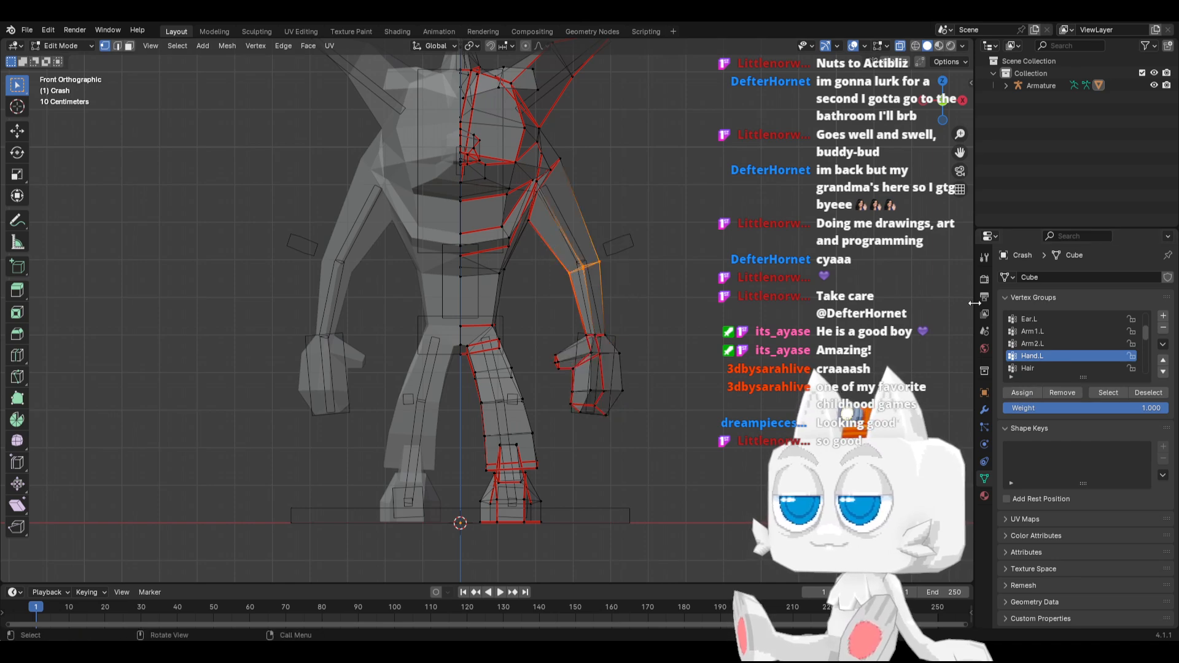
click(1040, 345)
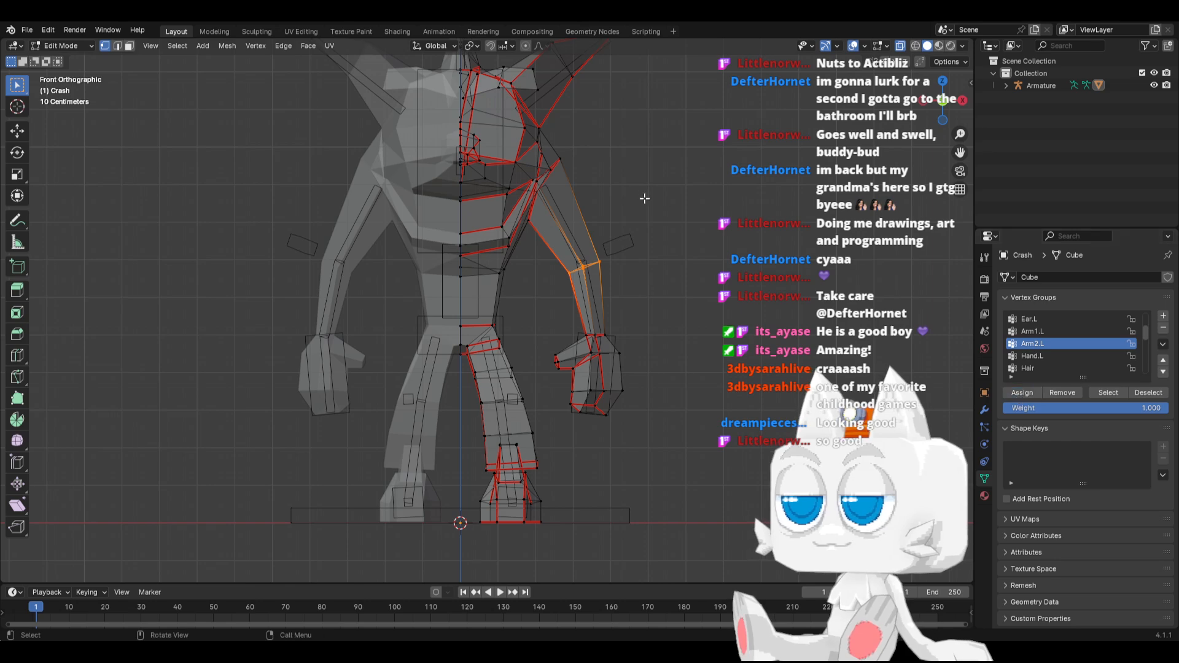
shift+middle_drag(577, 221, 547, 304)
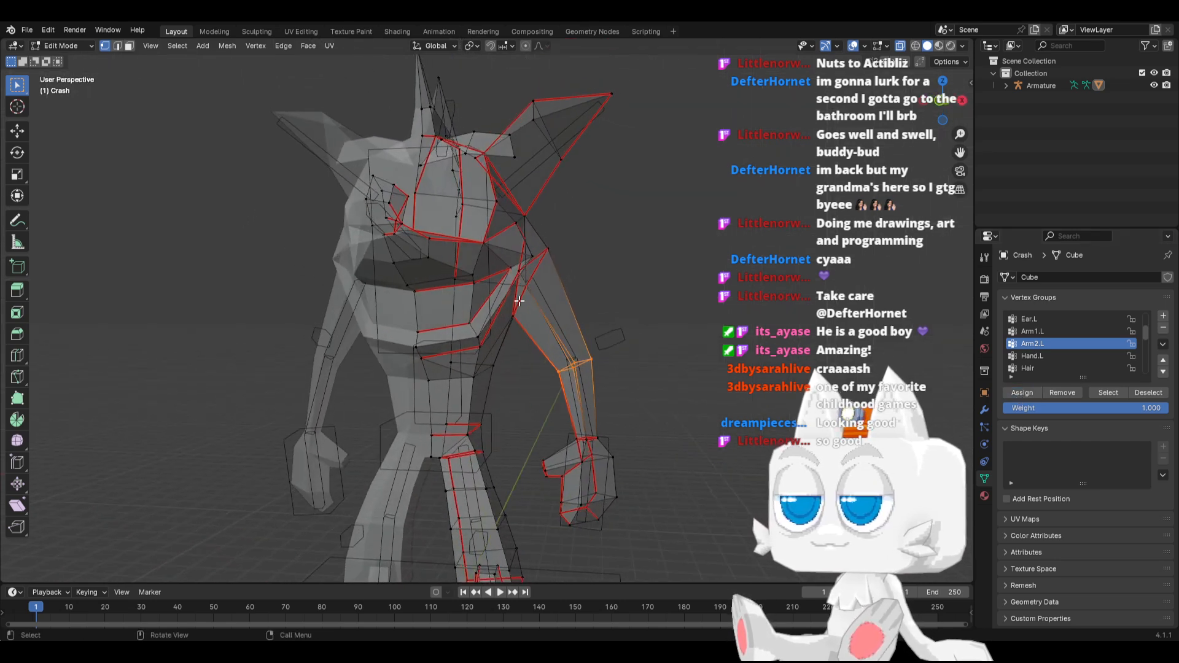
Select the outer ear vertices of the Crash mesh in front view and assign them to the Ear.L vertex group at weight 1.000
key(KP_1)
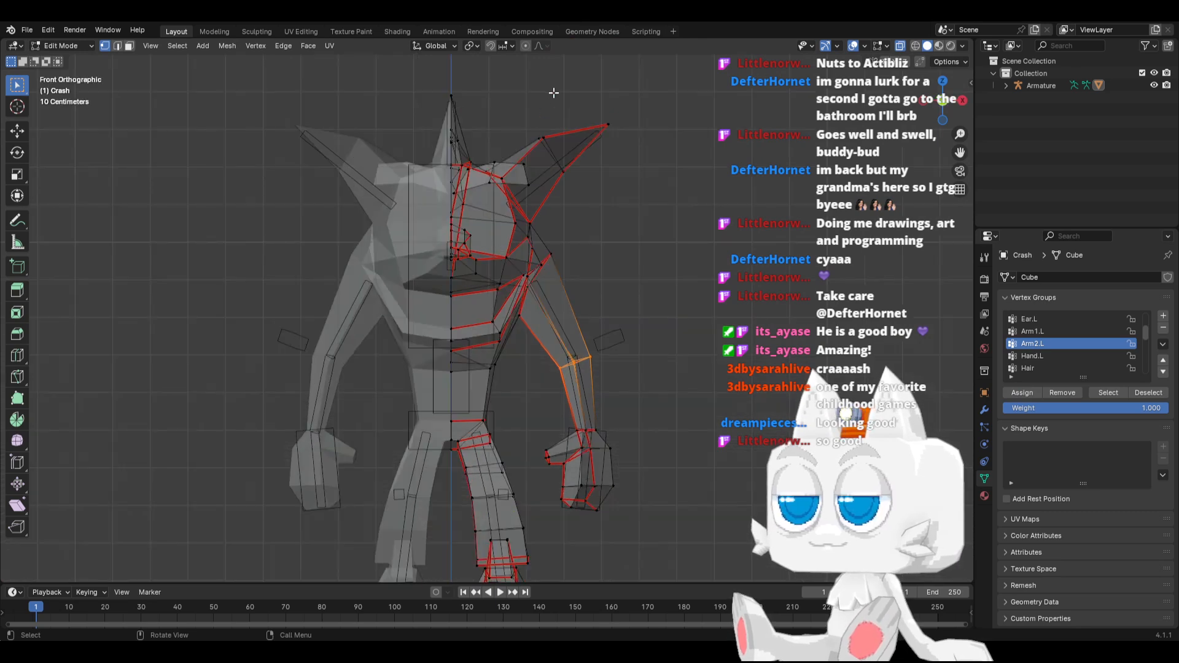
drag(539, 108, 647, 184)
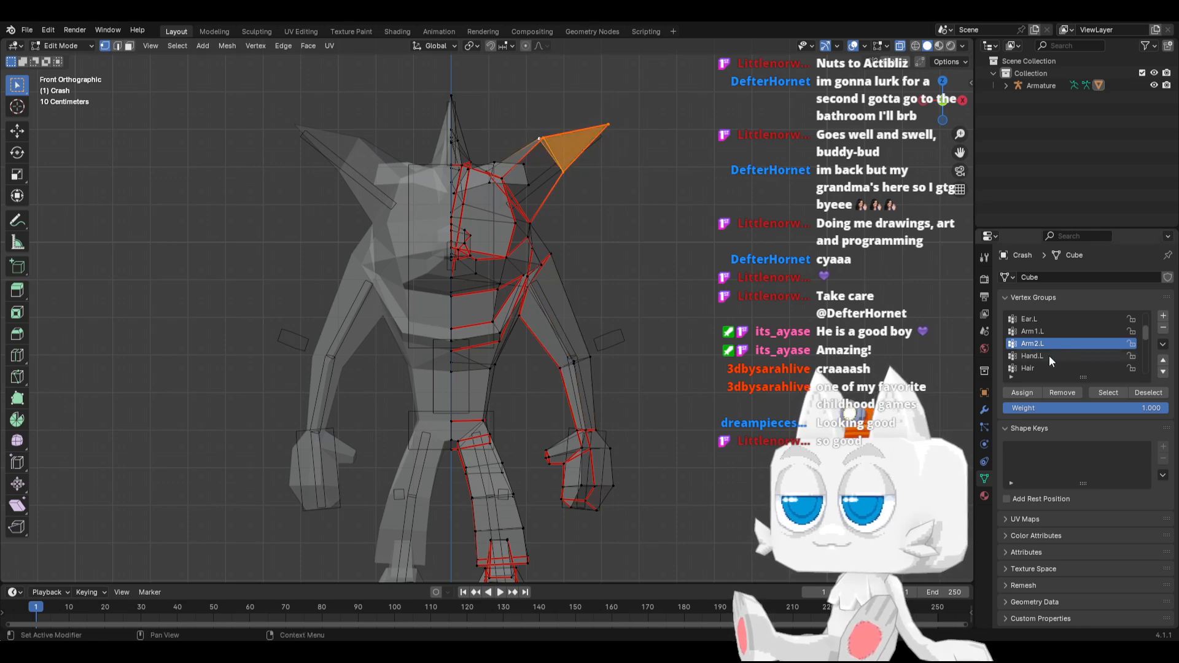
scroll(1055, 344, up, 1)
click(1049, 330)
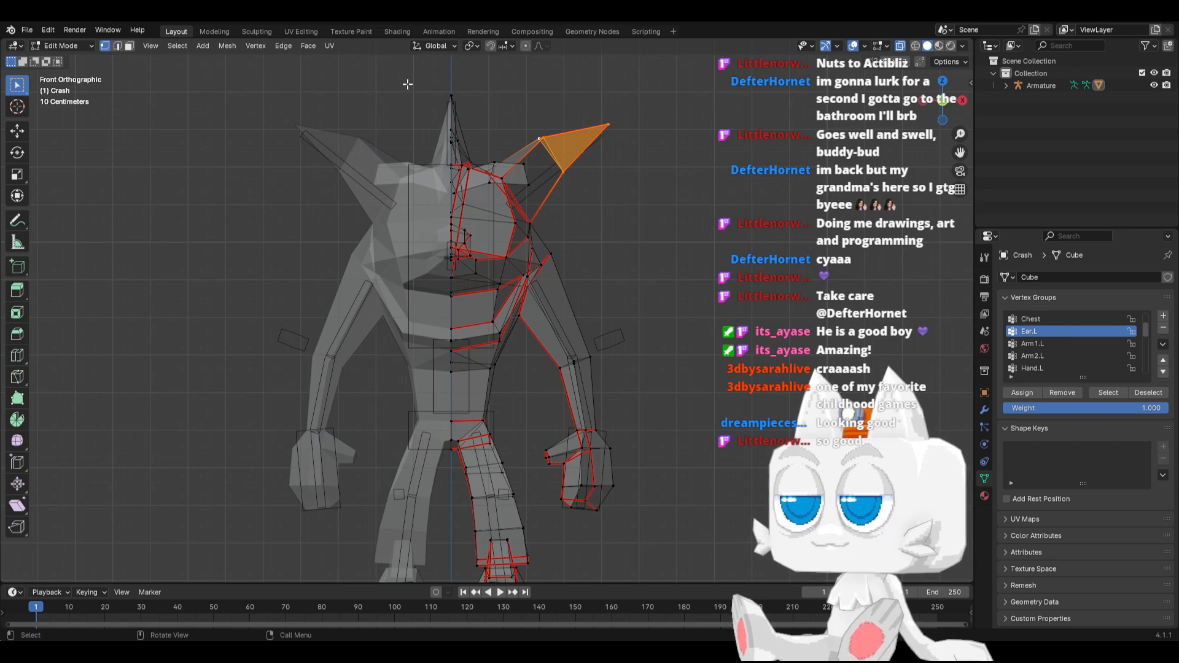
Select the hair spike vertices on the head in right view and assign them to the Hair vertex group at weight 1.000
key(KP_3)
click(369, 87)
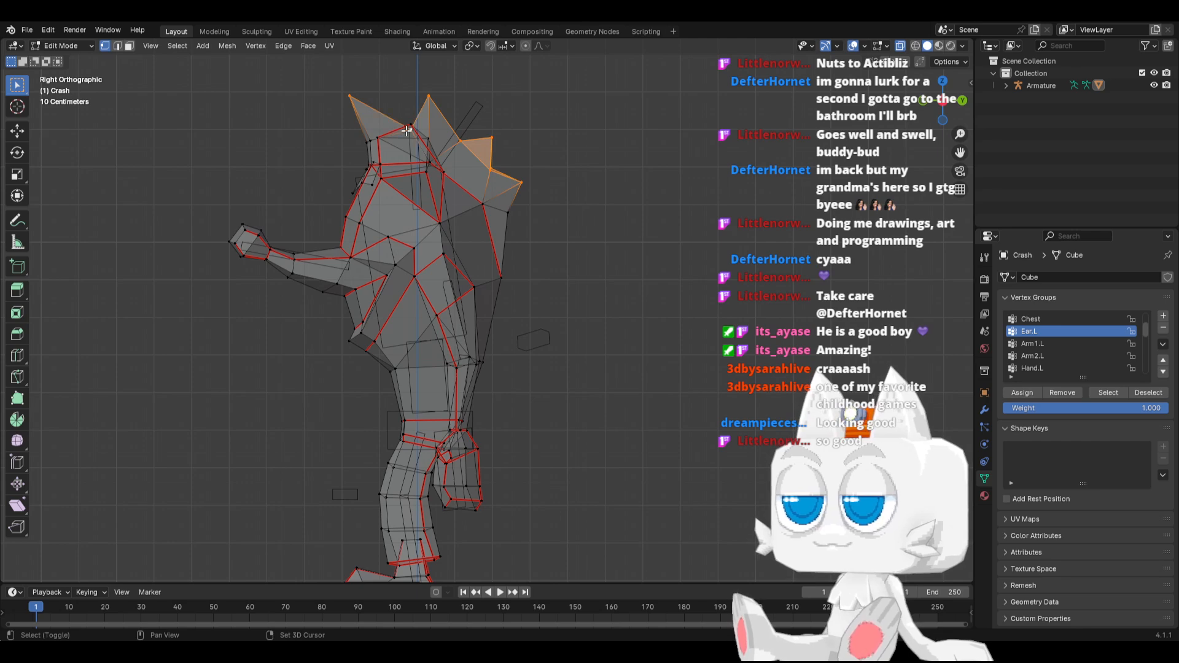
shift+click(369, 140)
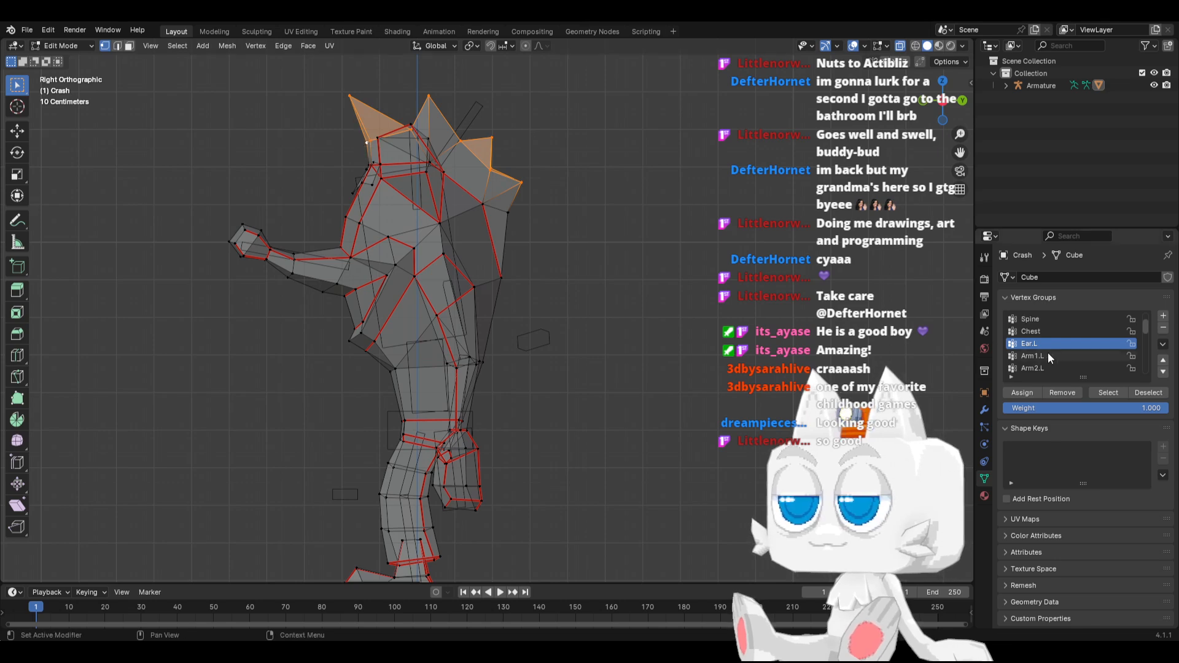
scroll(1047, 352, up, 3)
scroll(1061, 338, down, 5)
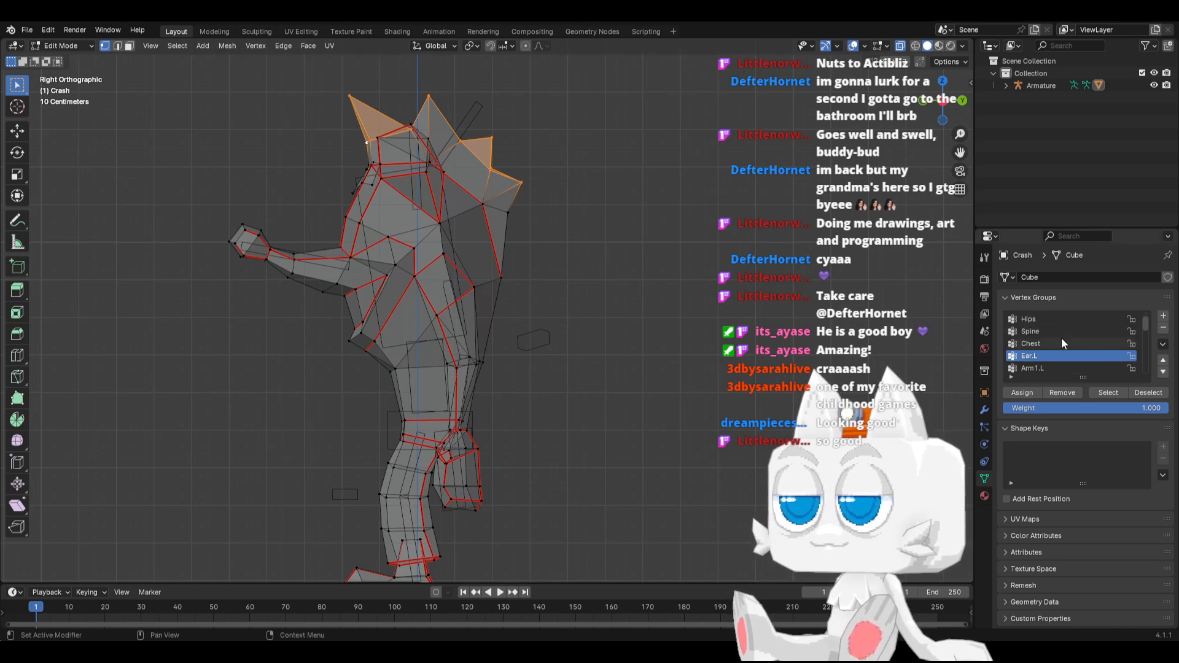
click(1052, 344)
click(1026, 389)
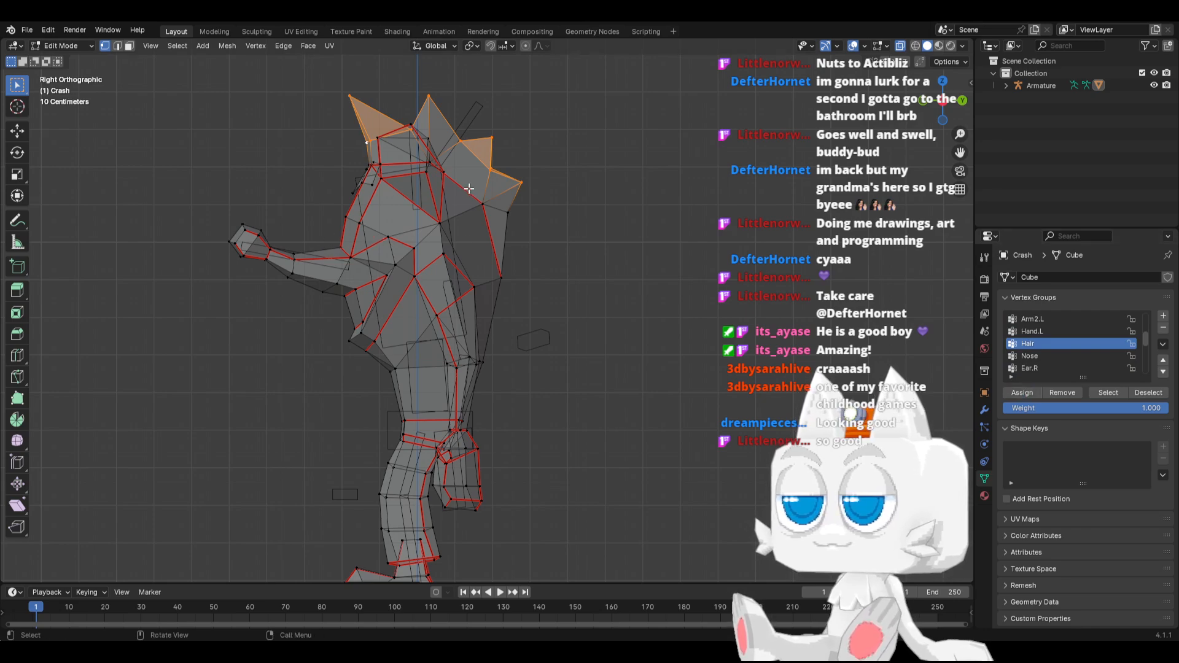
Replace the selection with the head and upper torso vertices of the modelled half, down to just below the jaw, in front view
middle_drag(470, 188, 523, 261)
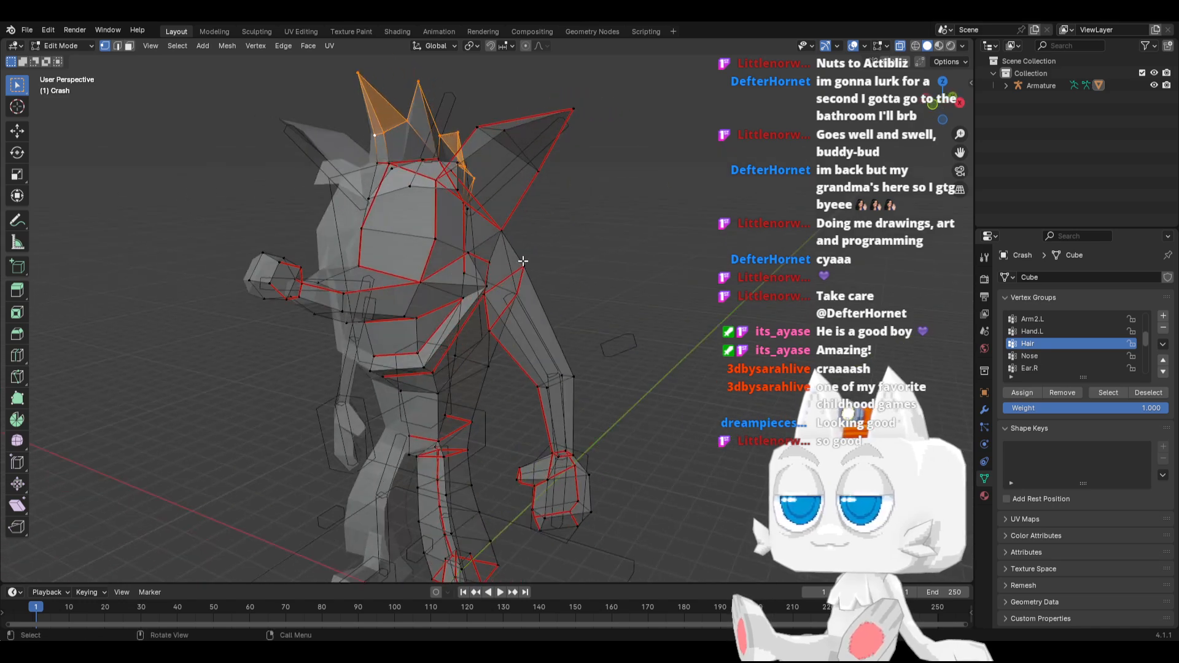
key(KP_1)
click(247, 288)
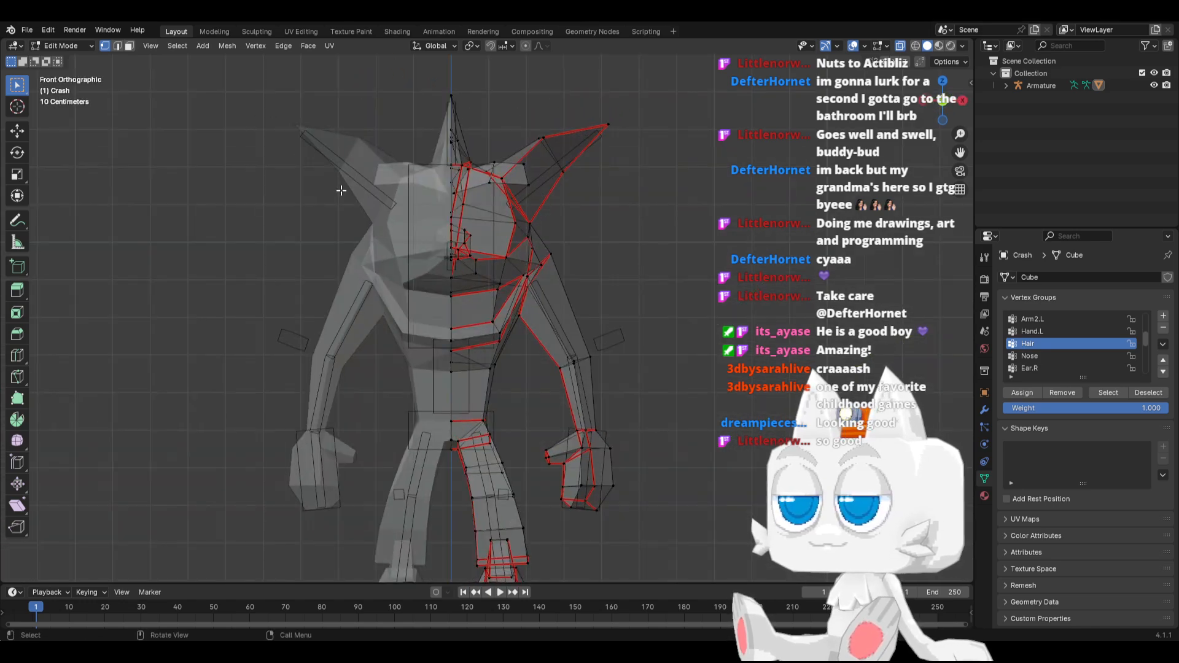
key(b)
drag(333, 160, 567, 344)
key(b)
drag(380, 338, 513, 351)
Refine the selection around the hair and ear with circle select, and assign the head and upper torso vertices to the Chest vertex group at weight 1.000
key(KP_3)
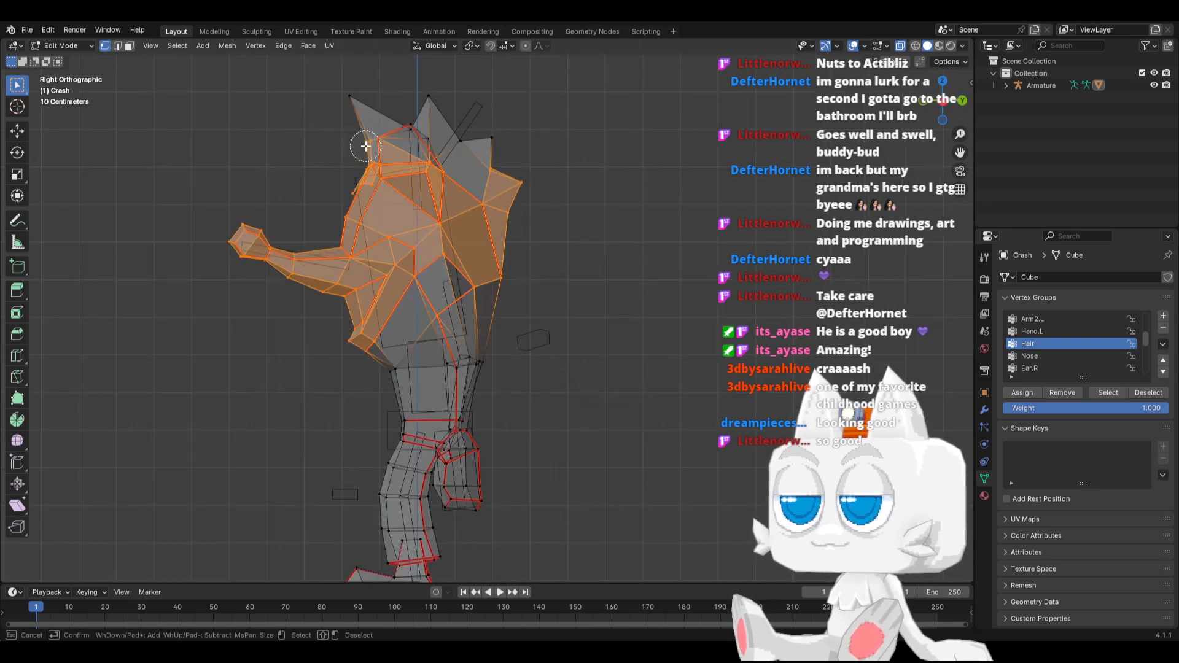
mouse_move(367, 148)
middle_down()
mouse_move(363, 212)
mouse_move(330, 205)
middle_up()
key(c)
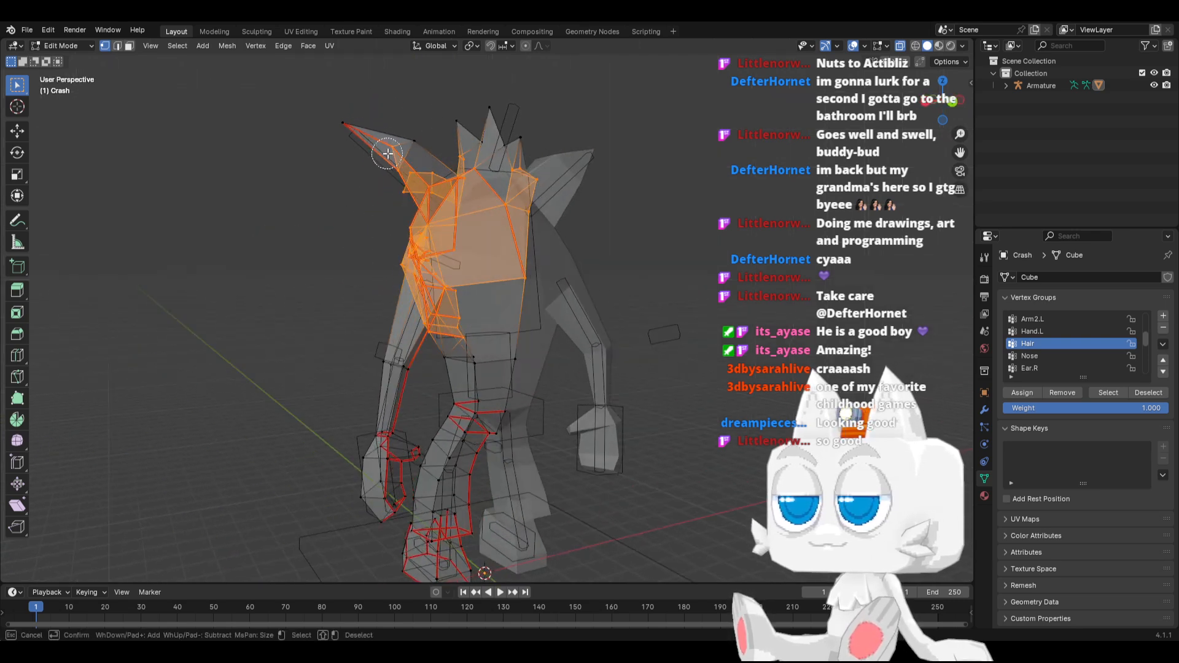
key(Escape)
mouse_move(355, 272)
middle_down()
mouse_move(461, 274)
mouse_move(447, 279)
middle_up()
key(KP_1)
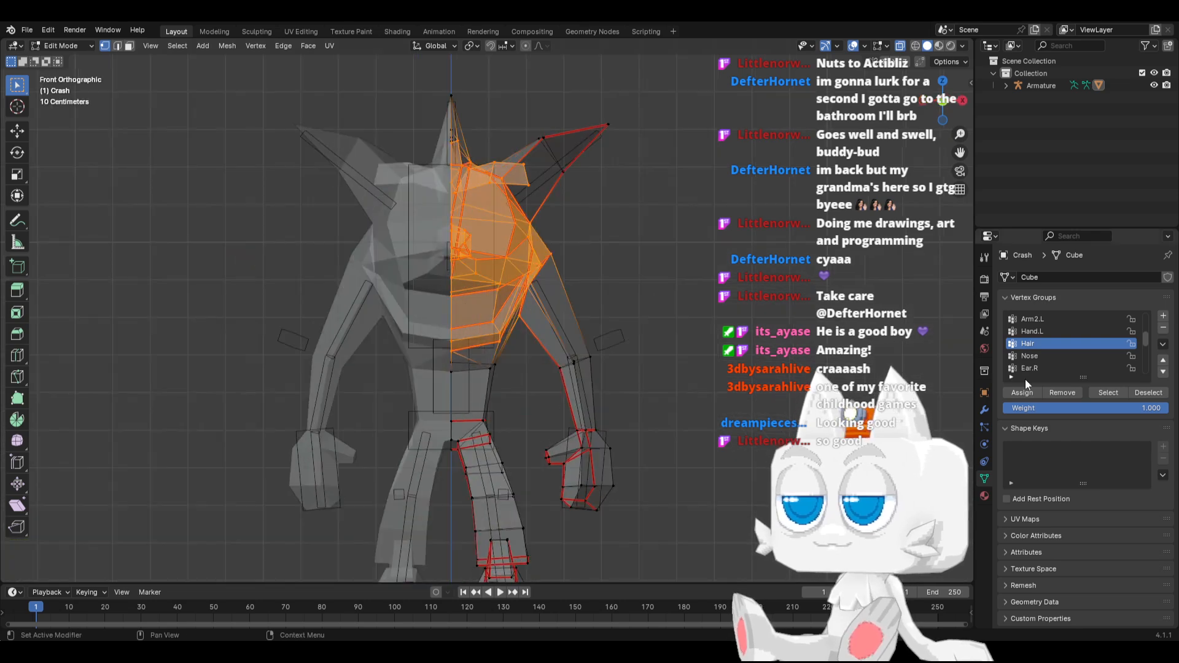
scroll(1056, 347, up, 5)
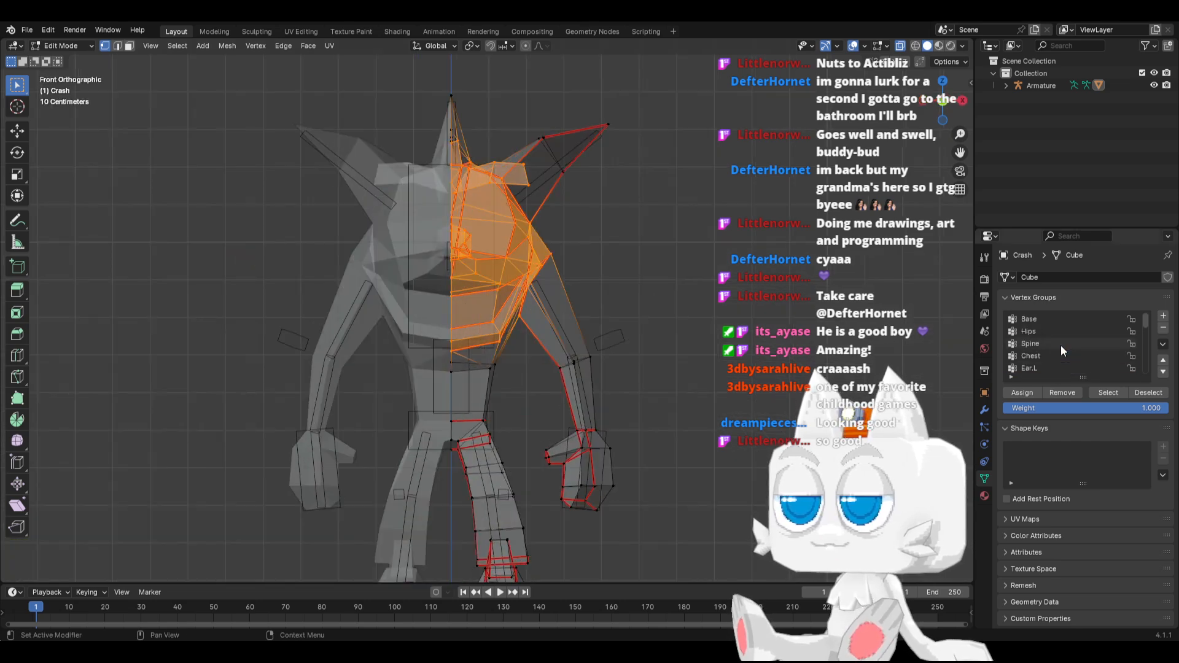
click(1058, 354)
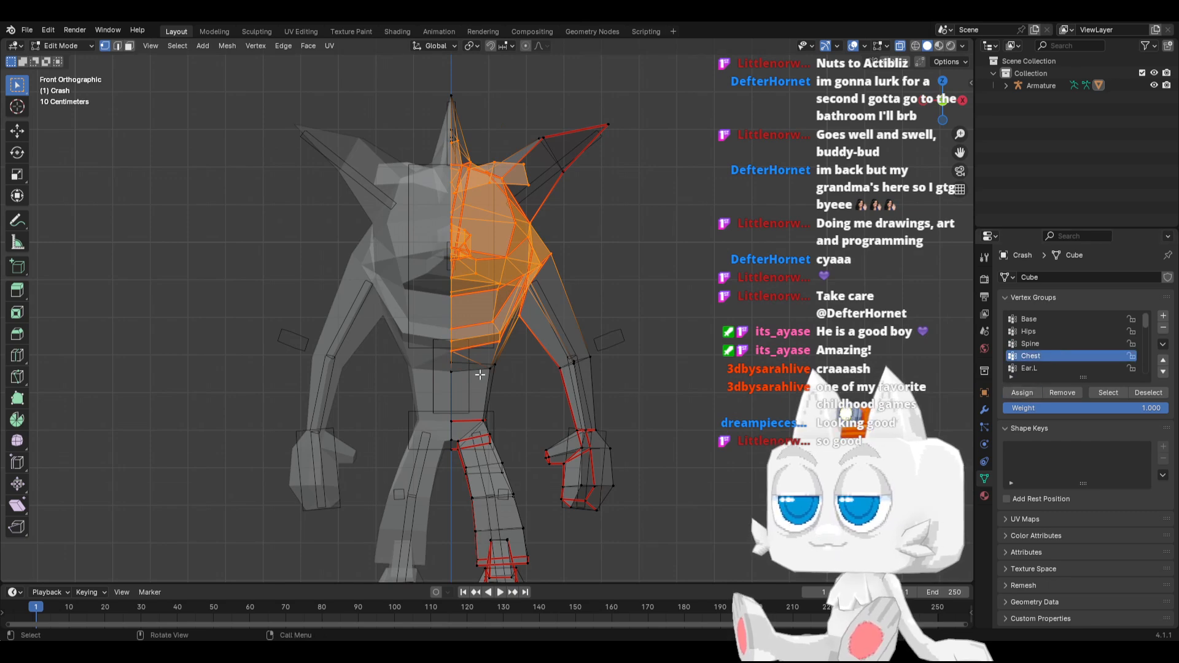
Select the protruding nose vertices in right view and assign them to the Nose vertex group at weight 1.000
key(KP_3)
drag(210, 198, 309, 306)
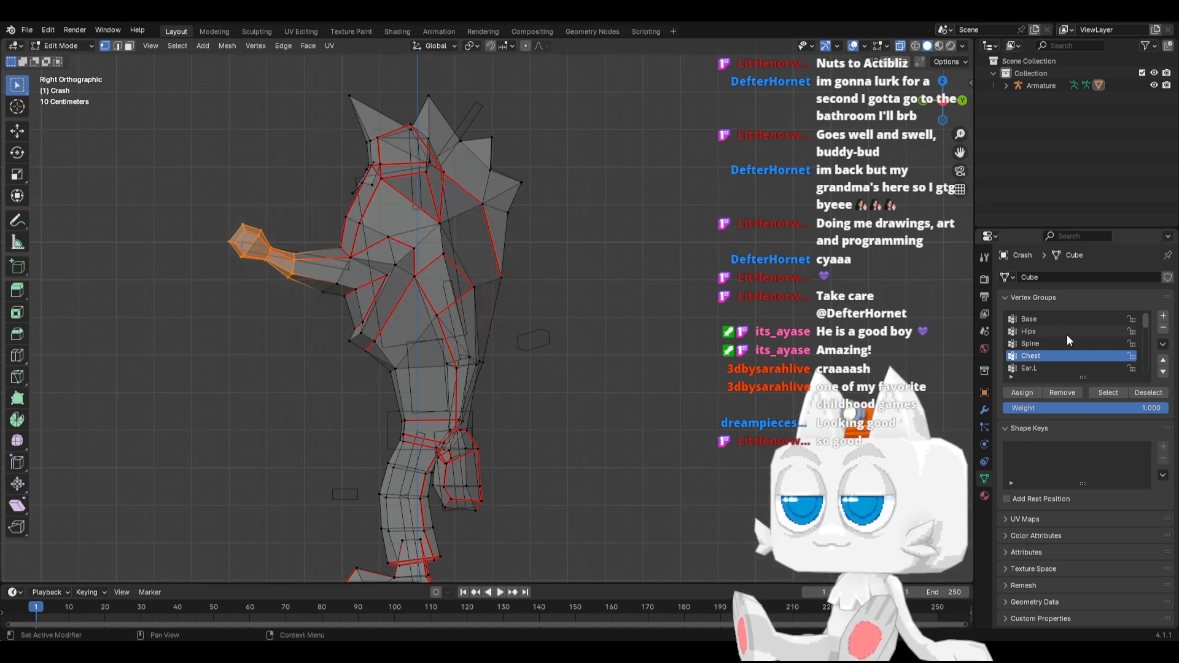
scroll(1056, 343, down, 4)
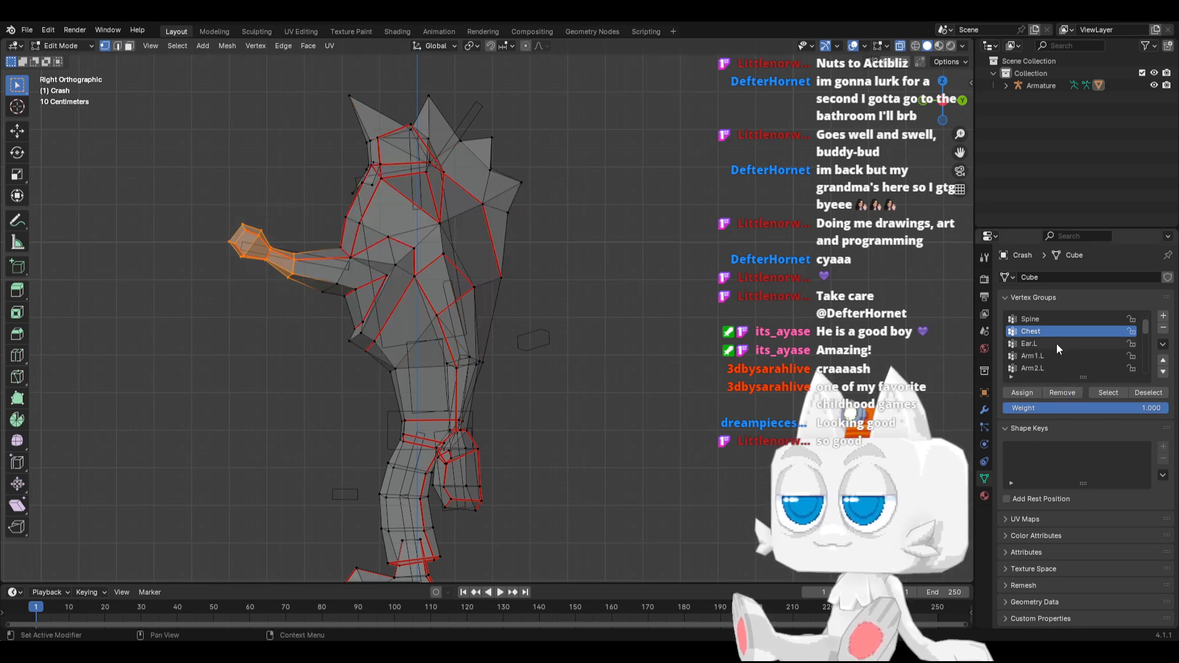
scroll(1055, 348, down, 2)
click(1040, 356)
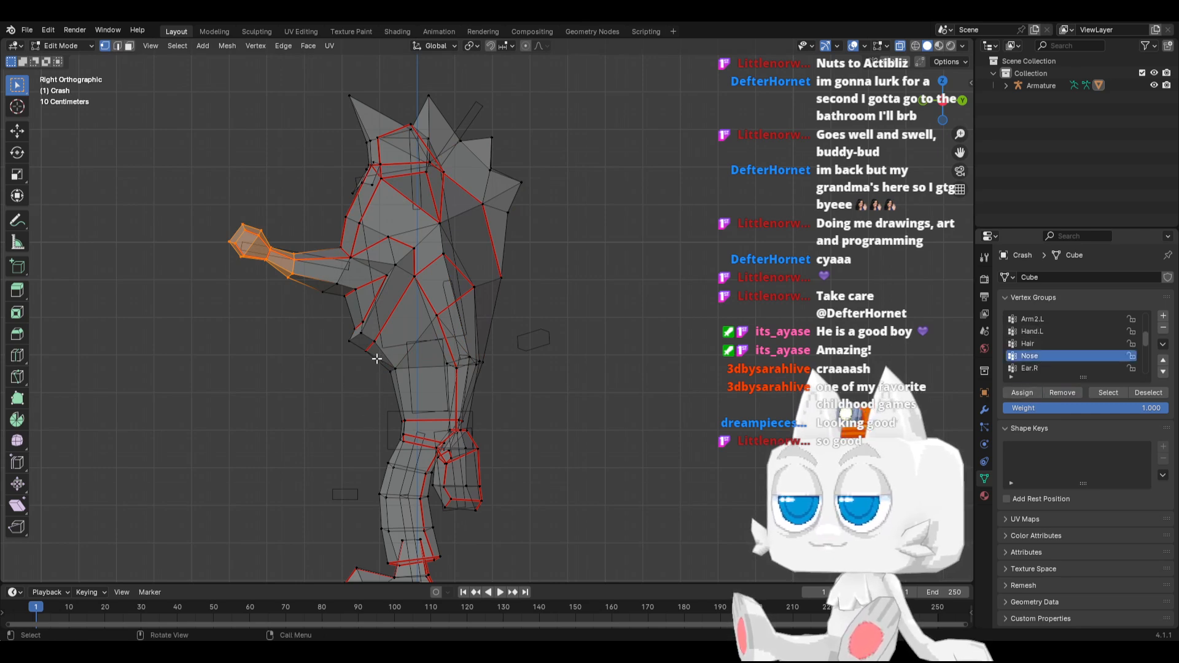
Select the waist vertices below the jaw and assign them to the Spine vertex group at weight 1.000
click(424, 388)
key(KP_1)
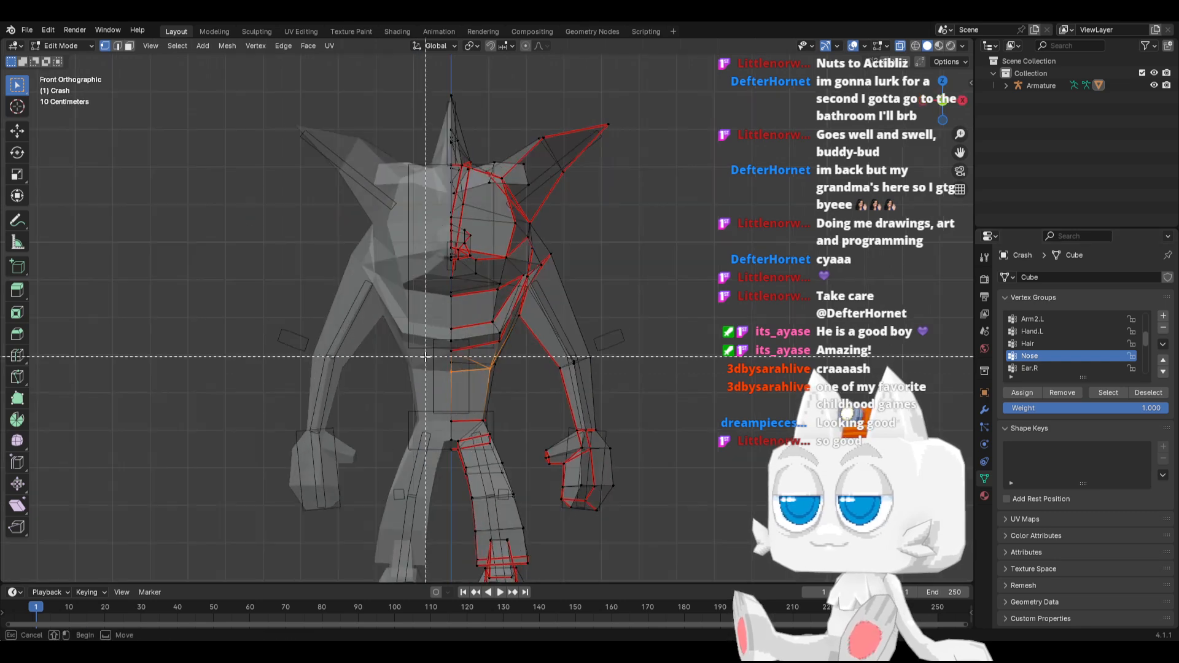
scroll(1055, 330, up, 5)
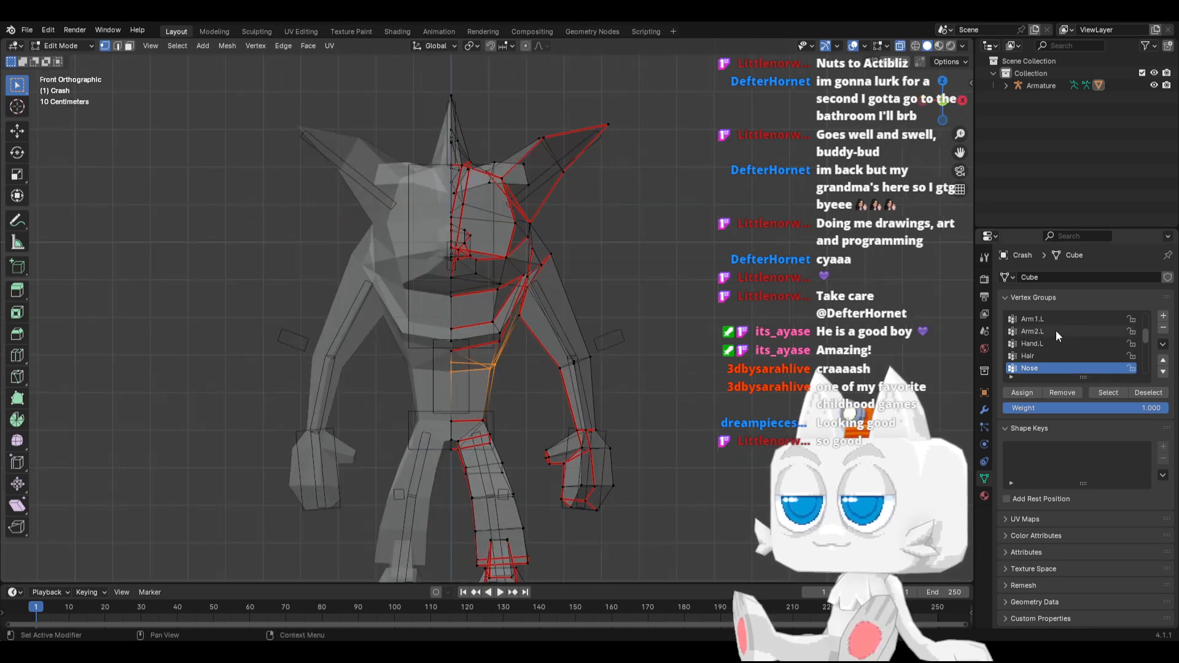
click(1063, 332)
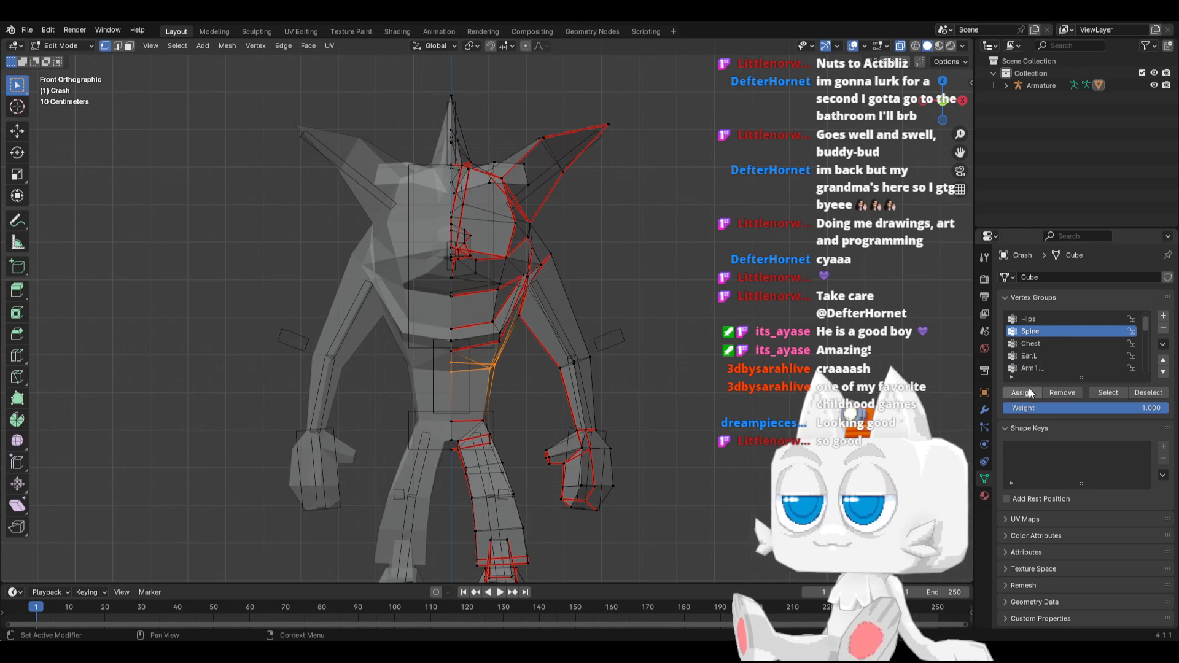
Select the pelvis vertices at the top of the leg in front view and assign them to the Hips vertex group at weight 1.000
key(b)
drag(424, 412, 514, 457)
scroll(1037, 347, up, 1)
click(1035, 334)
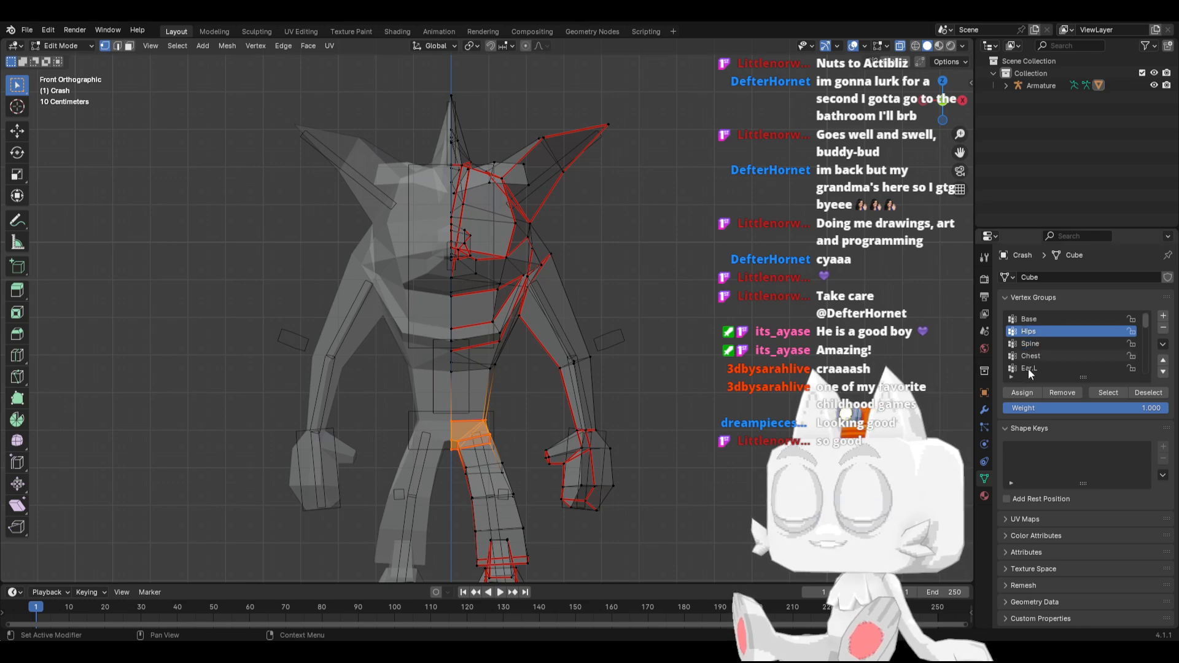
click(1019, 394)
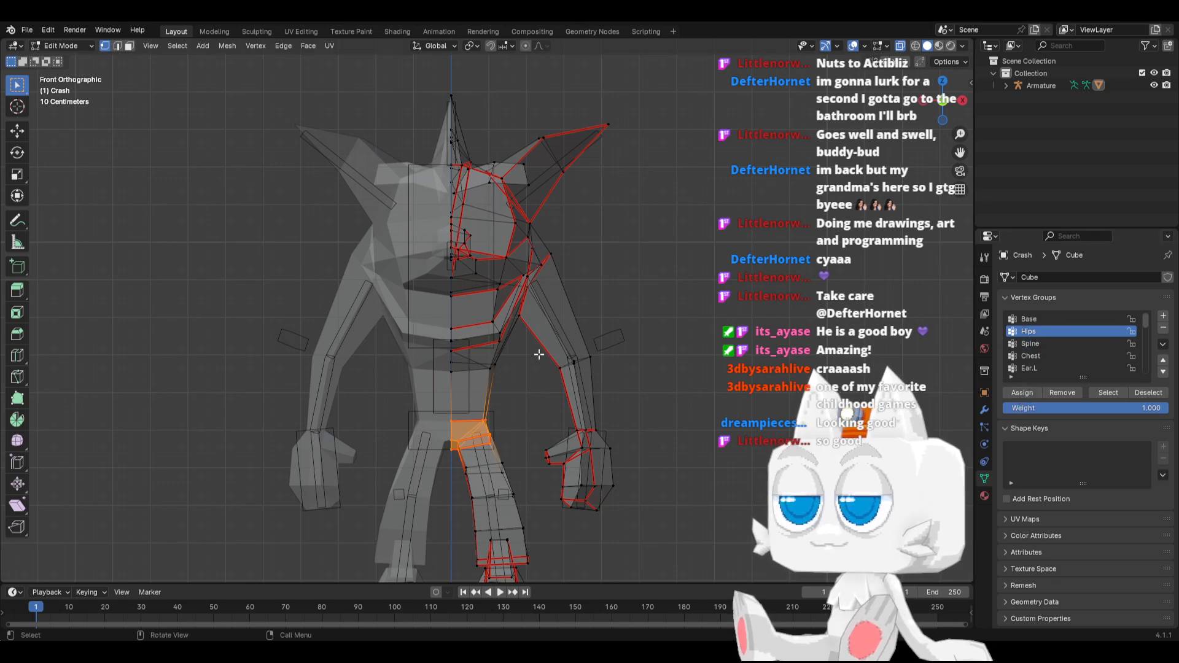
Select the thigh and knee vertices of the modelled leg and assign them to the Leg1.L vertex group at weight 1.000
middle_drag(494, 457, 522, 470)
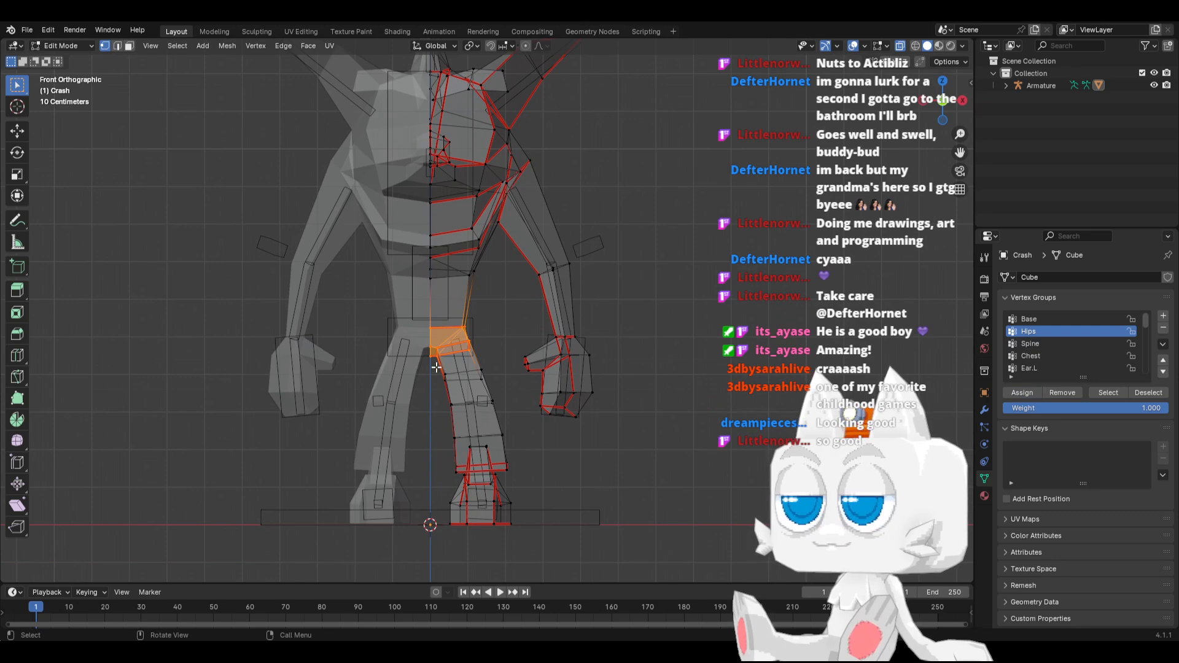
drag(436, 367, 507, 412)
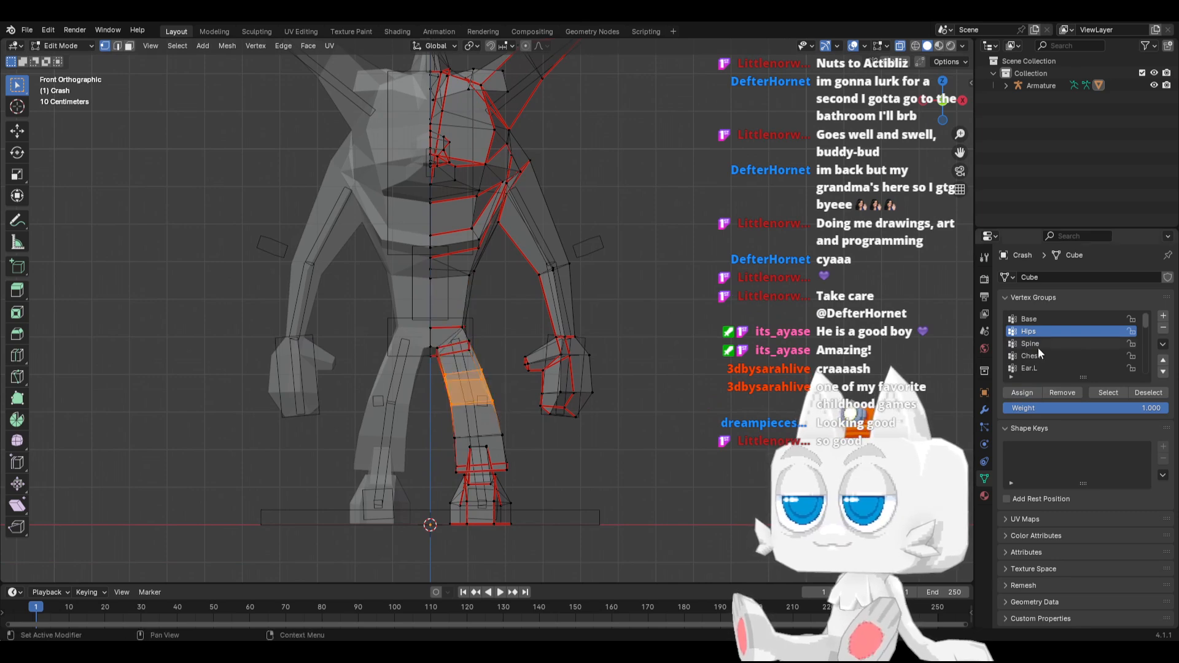
scroll(1074, 356, down, 5)
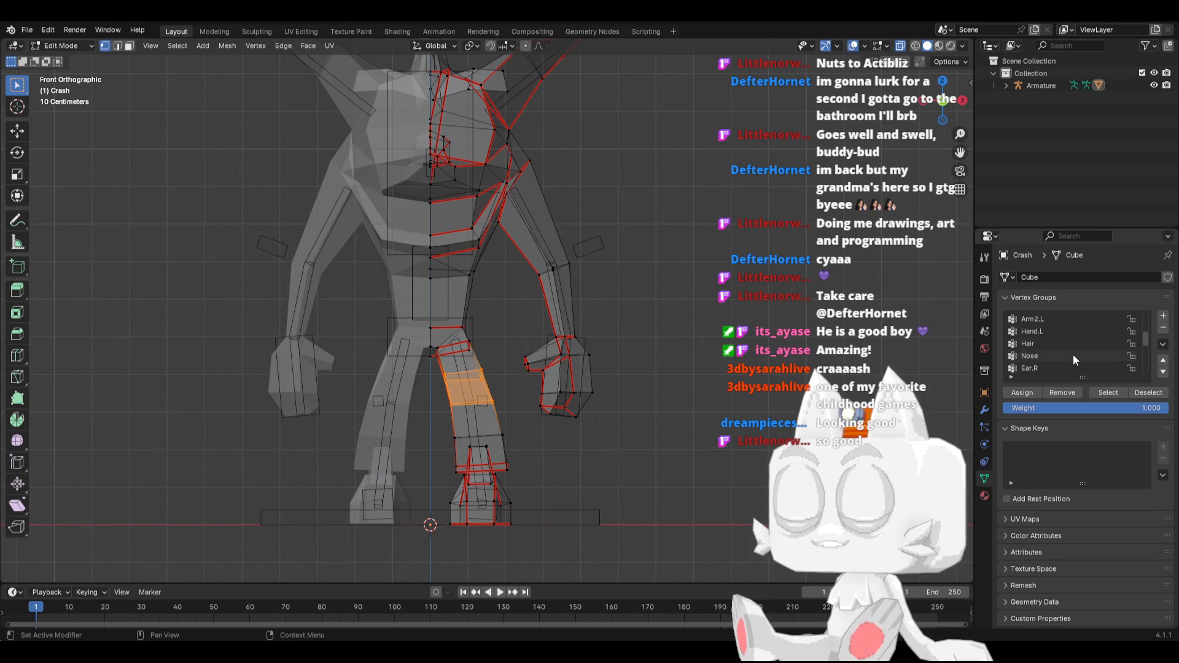
scroll(1073, 355, down, 5)
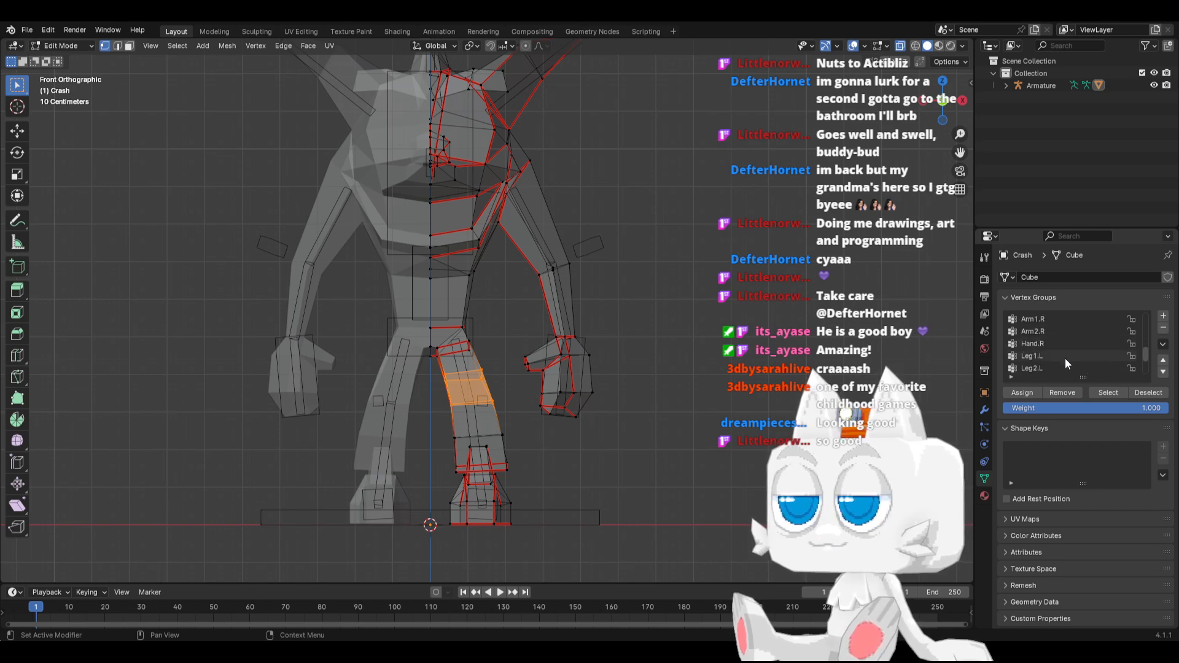
click(1044, 356)
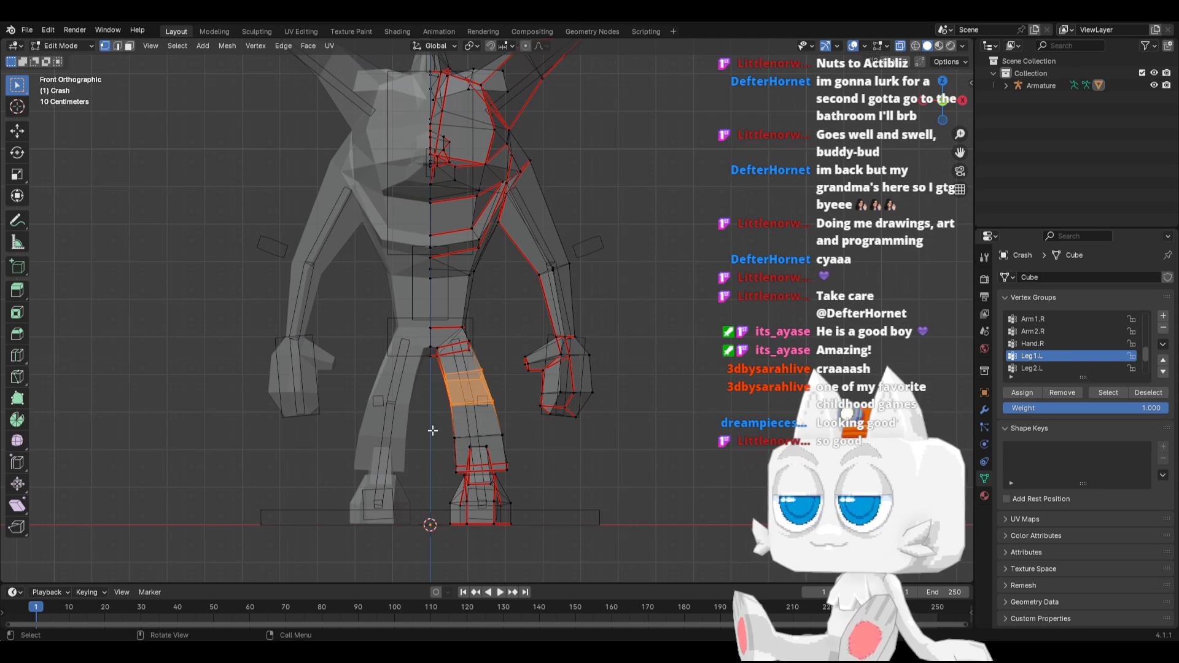
Select the trouser cuff and ankle vertices of the modelled leg and assign them to the Leg2.L vertex group at weight 1.000
drag(432, 430, 529, 473)
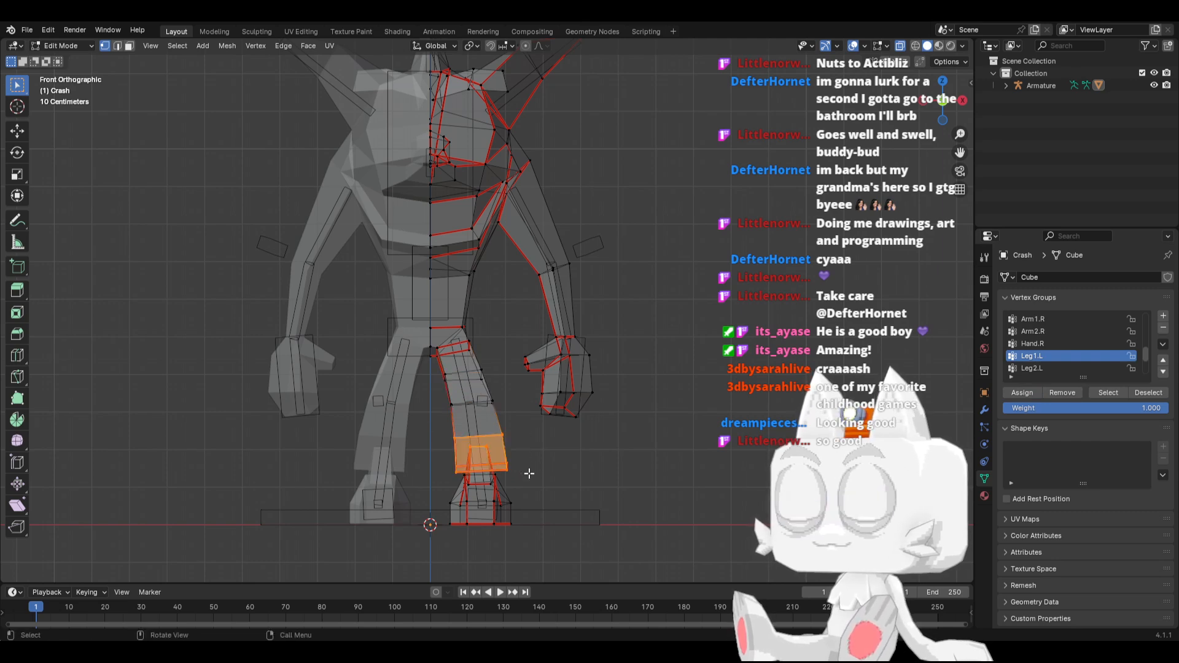
key(KP_3)
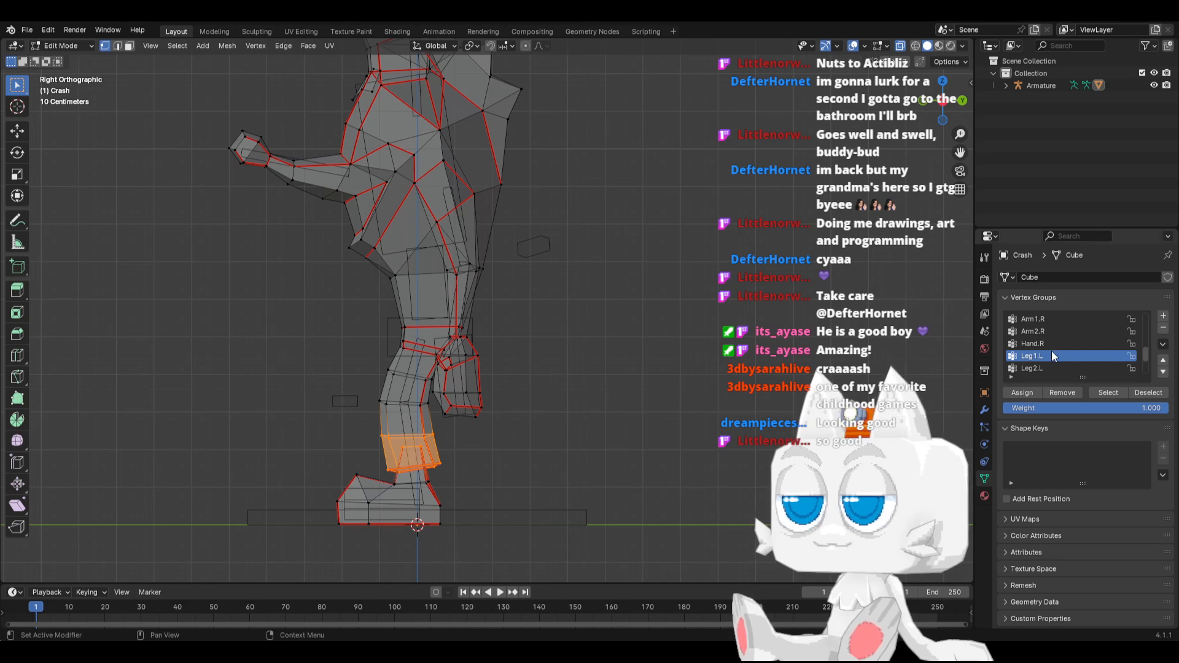
key(b)
drag(384, 477, 446, 495)
click(1035, 368)
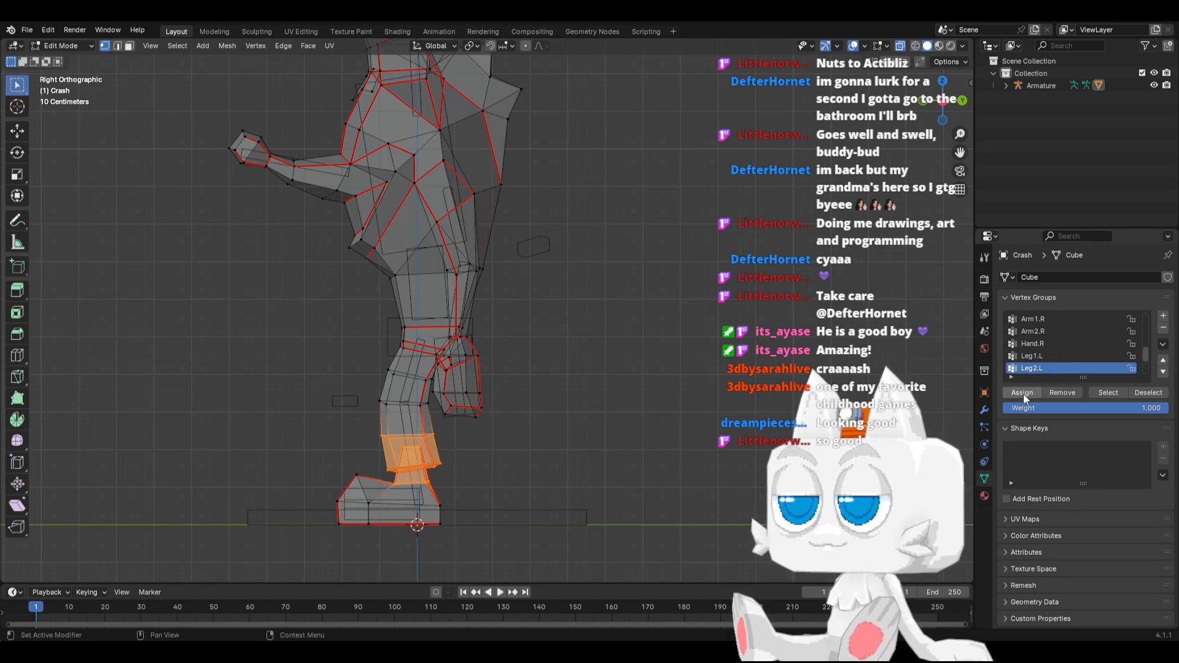
Select the shoe vertices in right view and assign them to the Foot.L vertex group at weight 1.000
drag(308, 470, 433, 533)
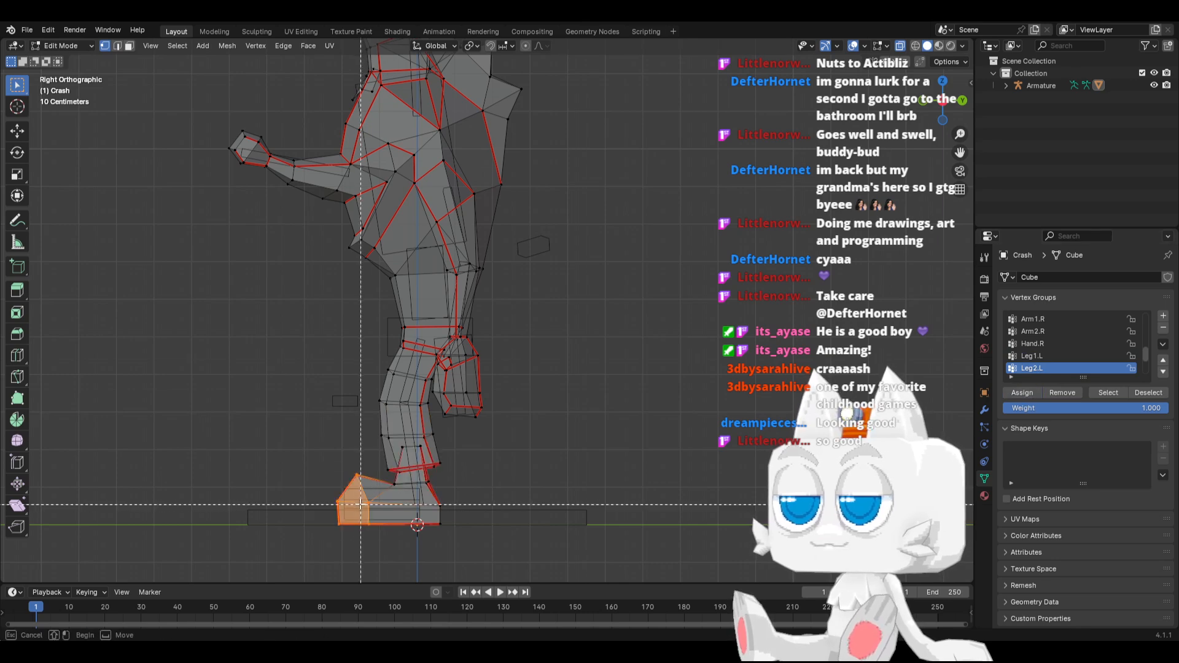
scroll(1063, 363, down, 2)
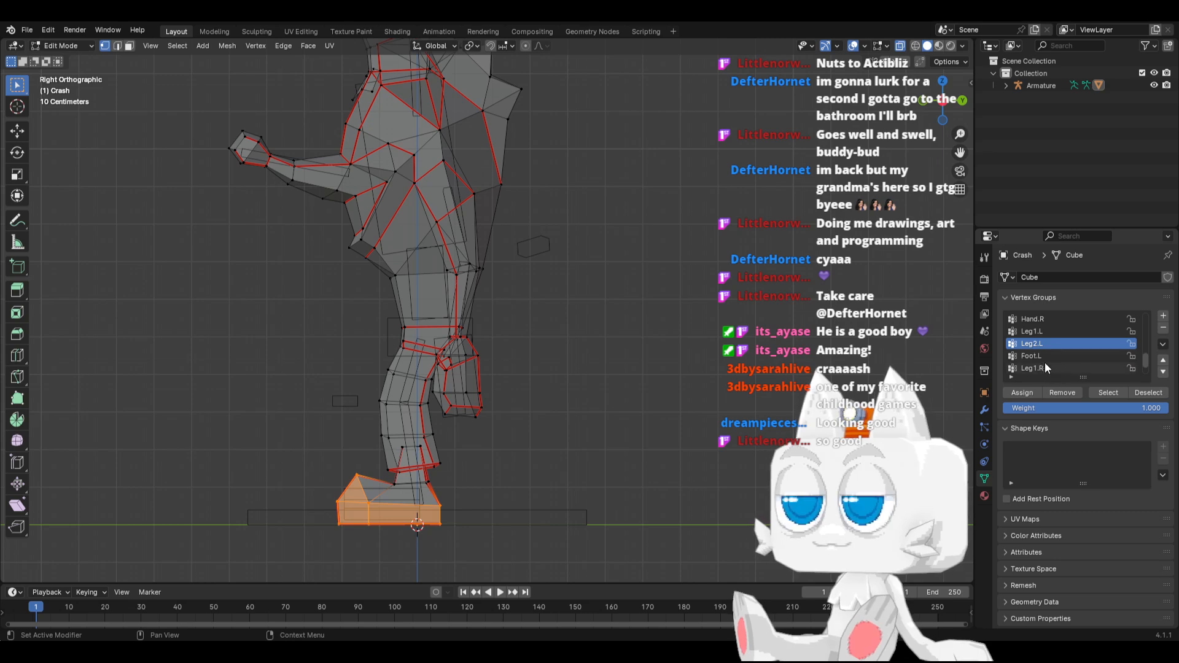
click(1038, 356)
click(1019, 393)
Return to Object Mode with Material Preview shading and select the armature
key(Tab)
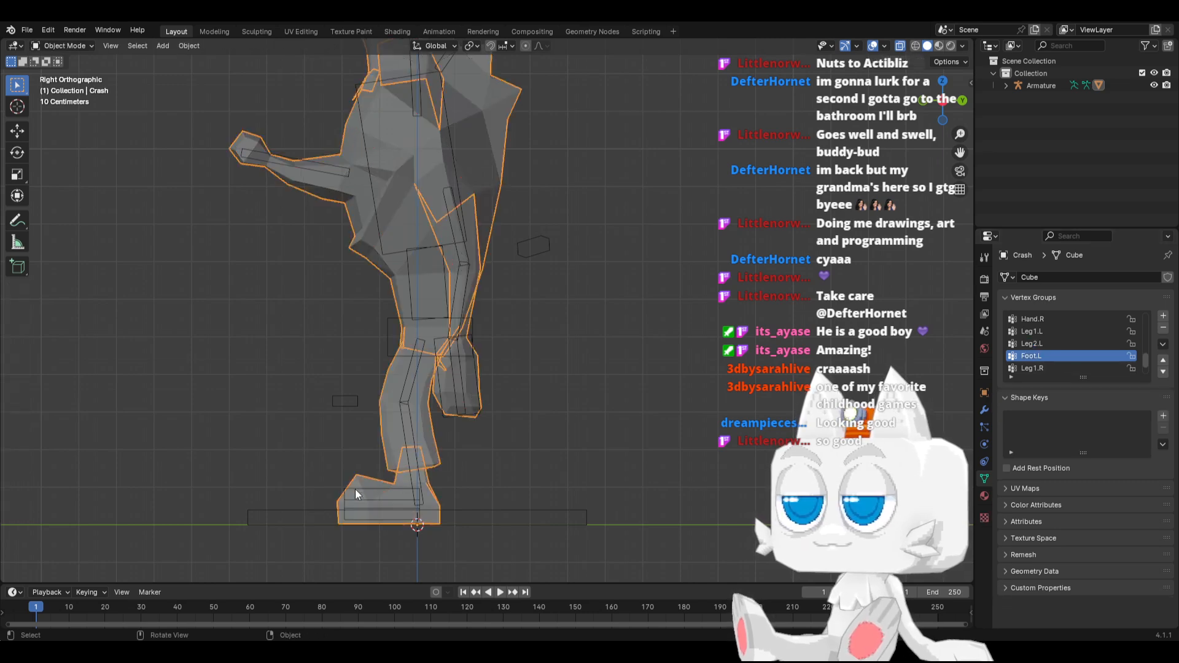
middle_drag(355, 488, 446, 504)
key(z)
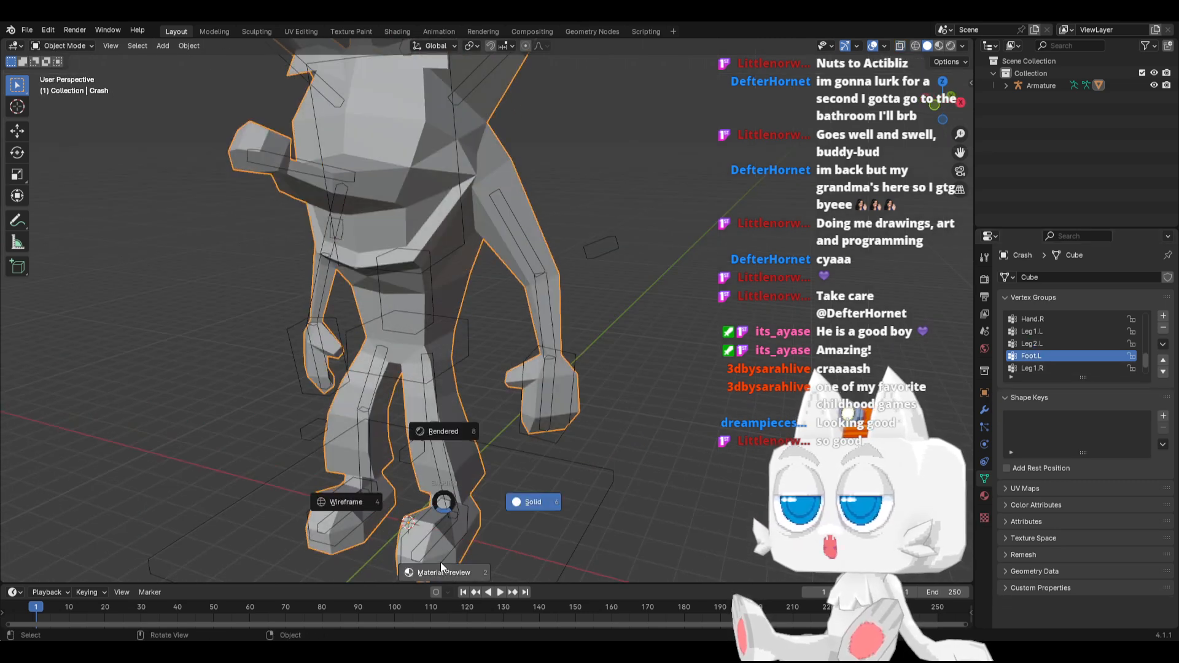
click(440, 562)
click(450, 526)
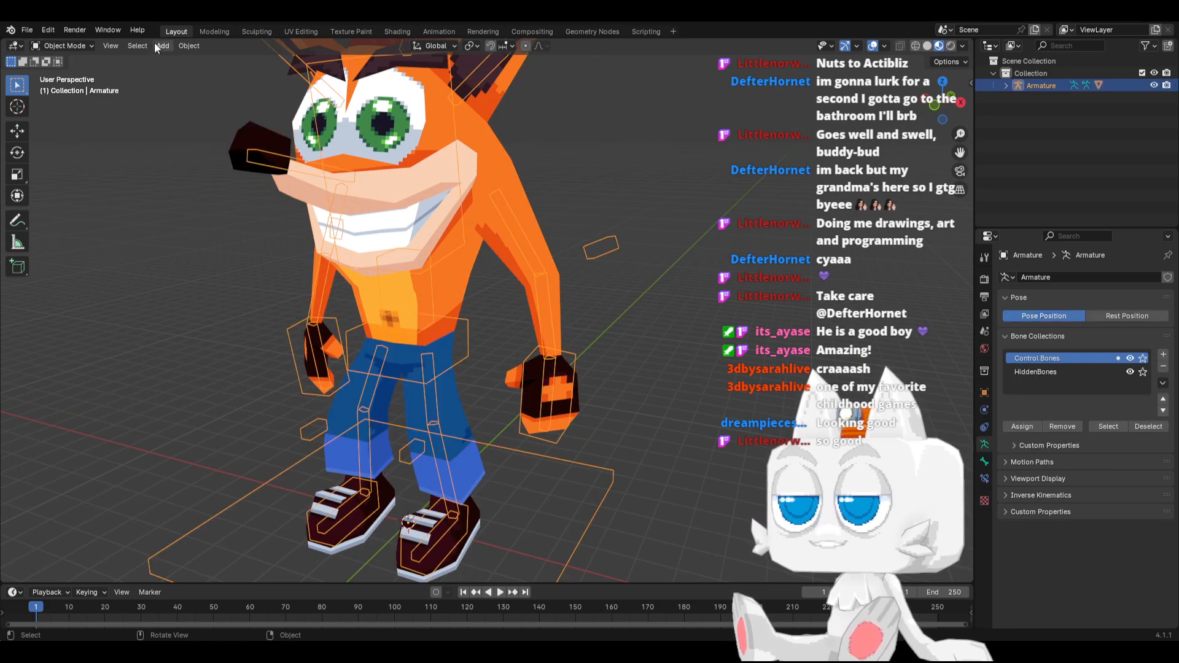
Enter Pose Mode and try moving the left foot IK control forward and up in right view, cancelling the move
click(81, 44)
click(65, 88)
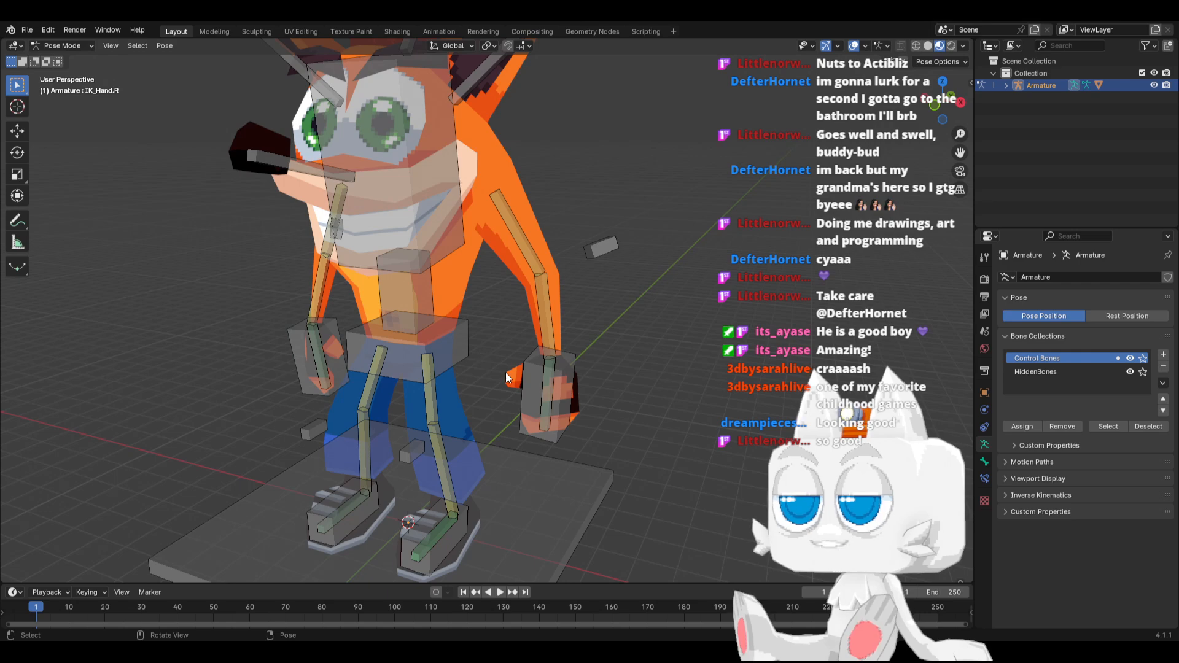
key(KP_1)
middle_drag(590, 447, 439, 521)
click(447, 533)
click(444, 533)
key(g)
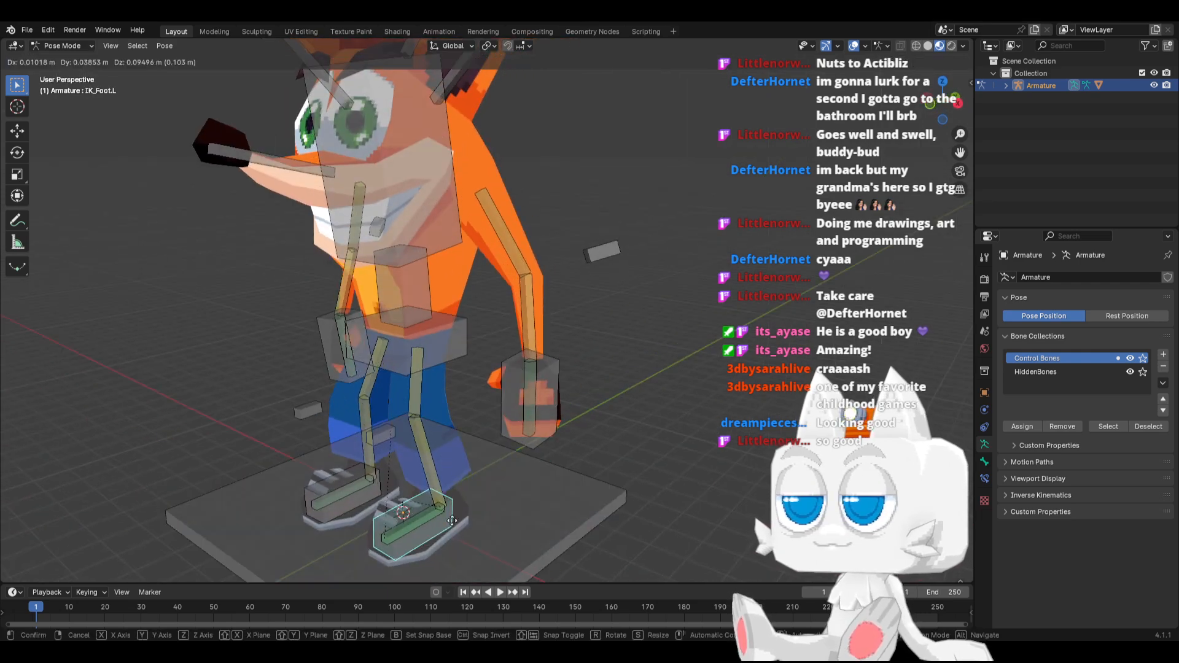
key(KP_3)
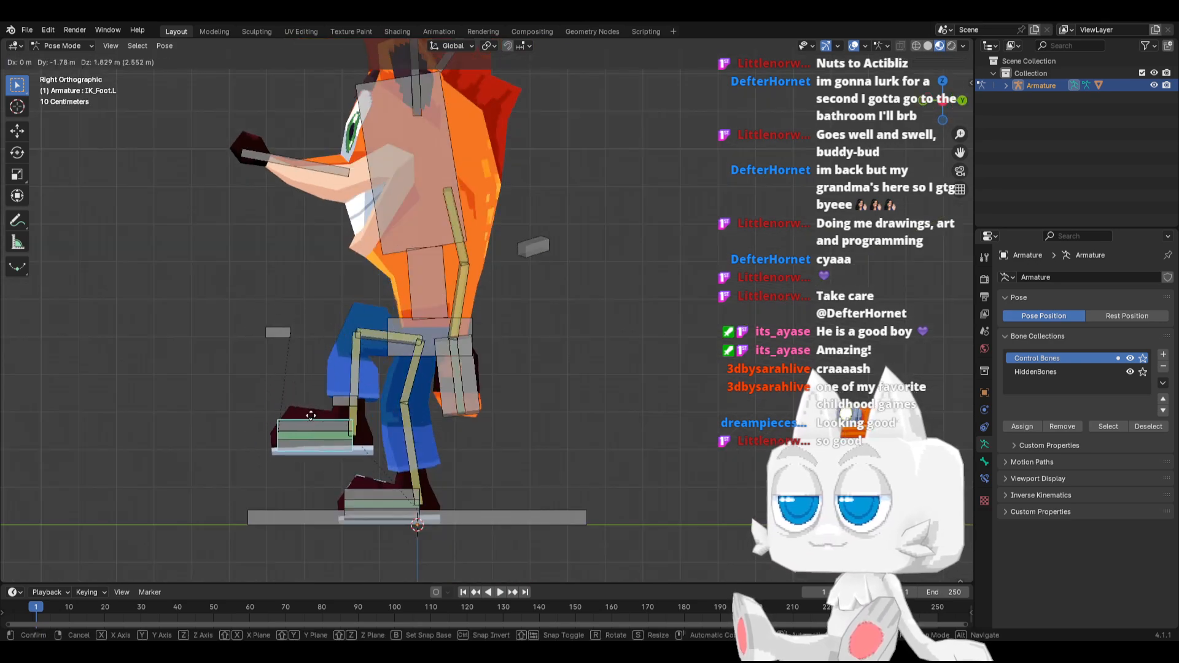
right_click(293, 430)
Try moving the left hand IK control, cancelling the move
middle_drag(293, 426, 558, 376)
click(560, 372)
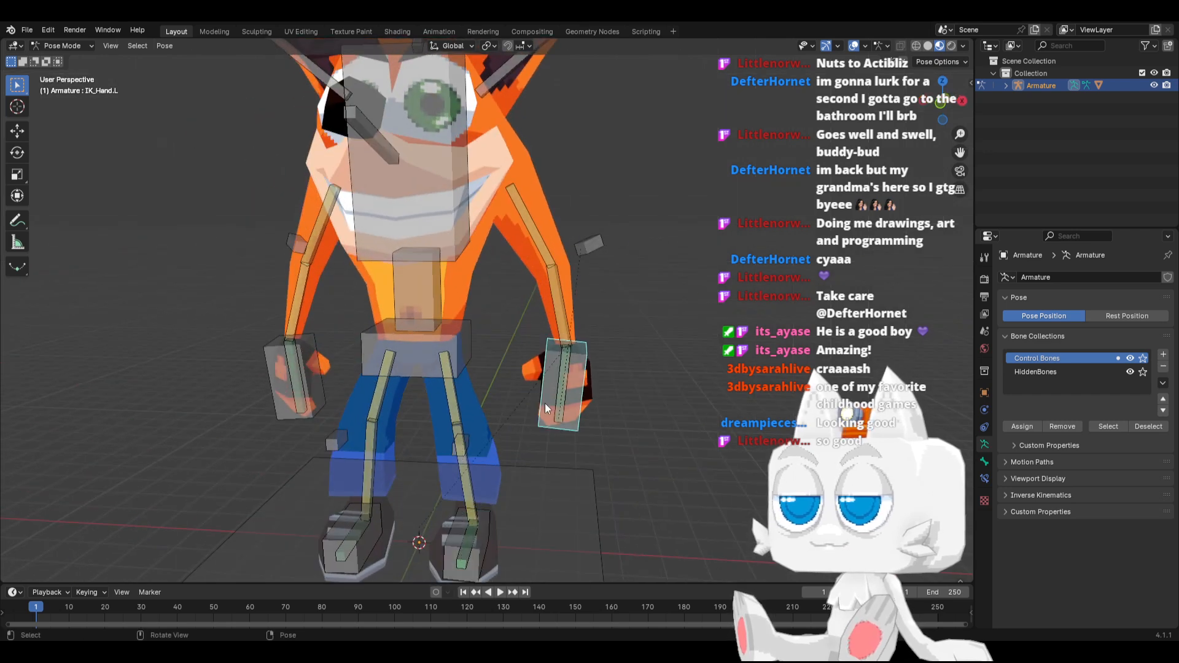
key(g)
key(KP_1)
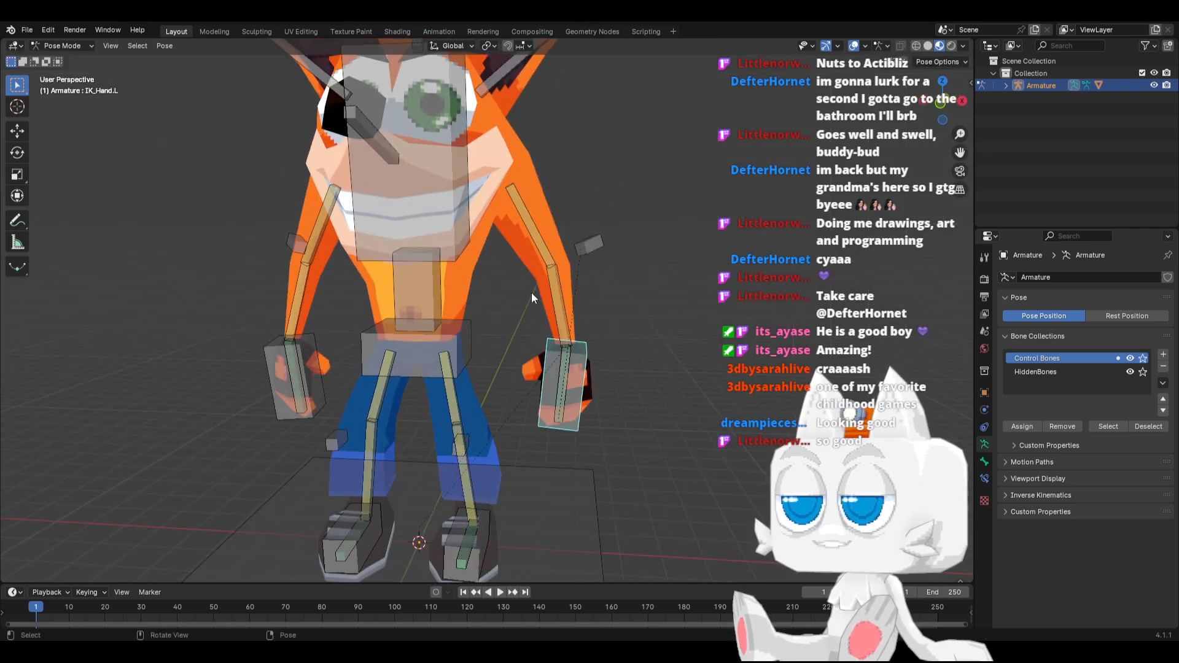
right_click(532, 292)
Hide the HiddenBones bone collection and return to Object Mode
shift+middle_drag(531, 292, 442, 403)
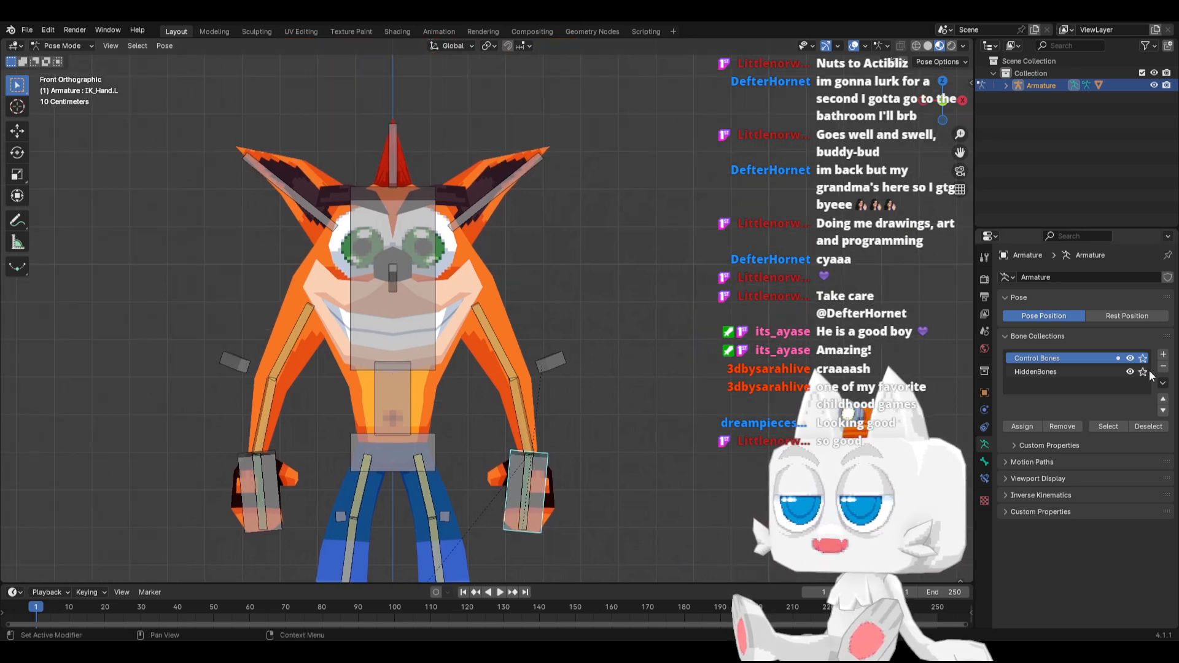
click(1130, 372)
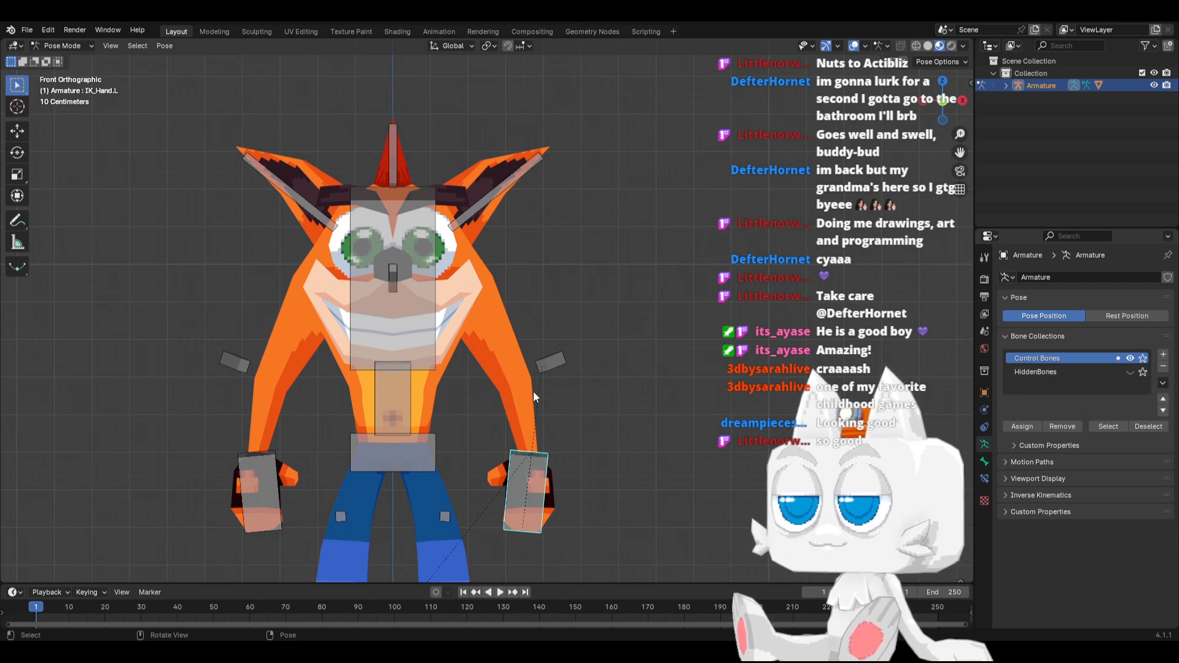
click(66, 42)
click(56, 60)
Select the Crash mesh and switch it to Weight Paint mode with wireframe shading in front view
click(275, 323)
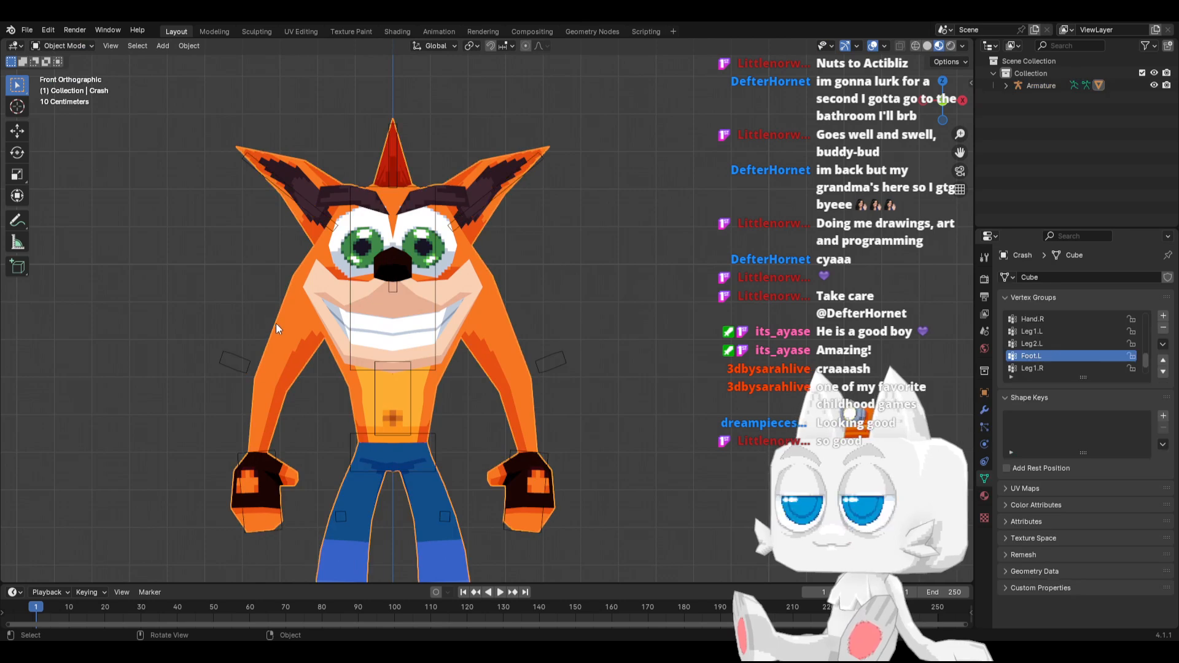
click(68, 46)
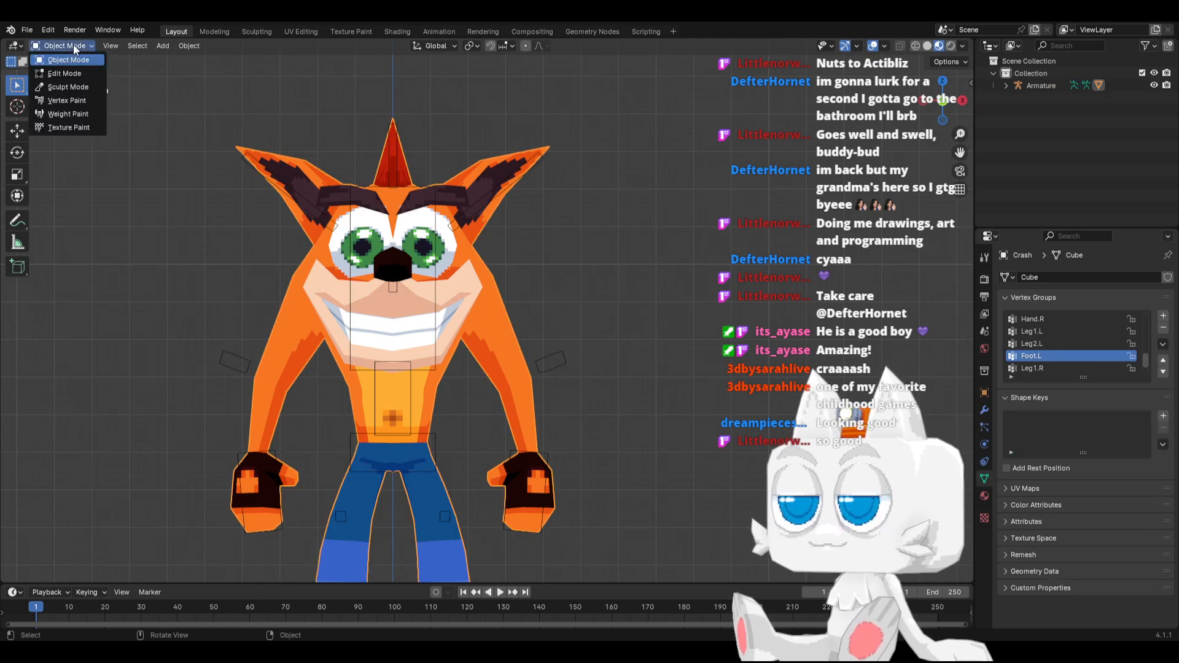
click(69, 113)
key(z)
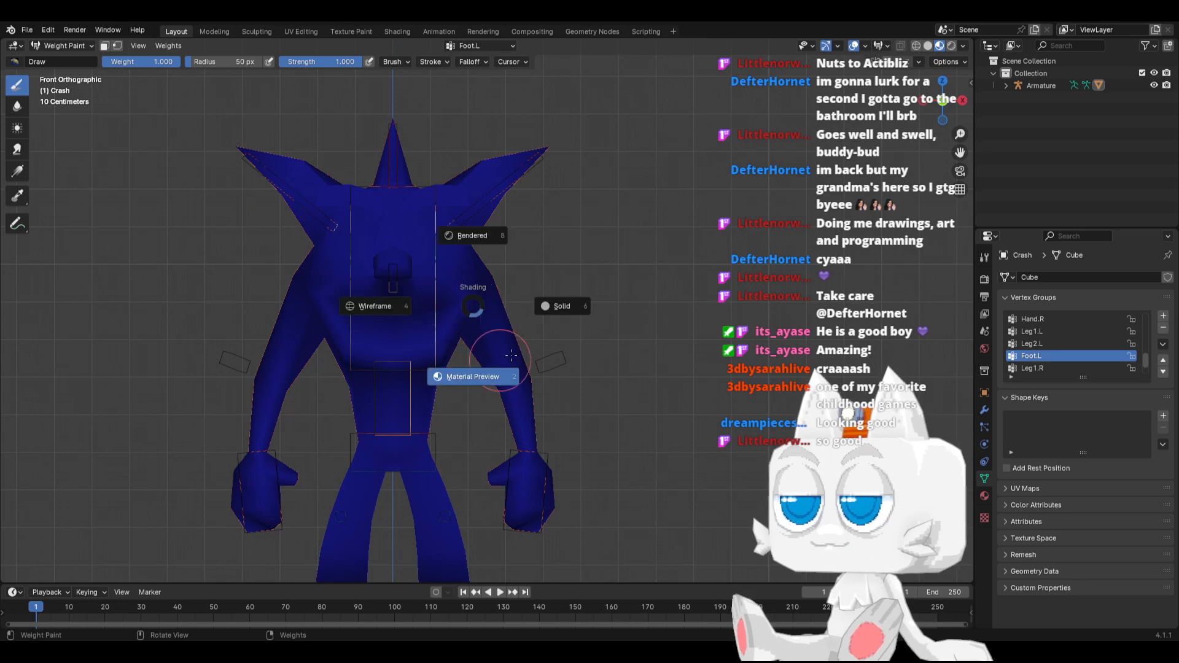
click(428, 296)
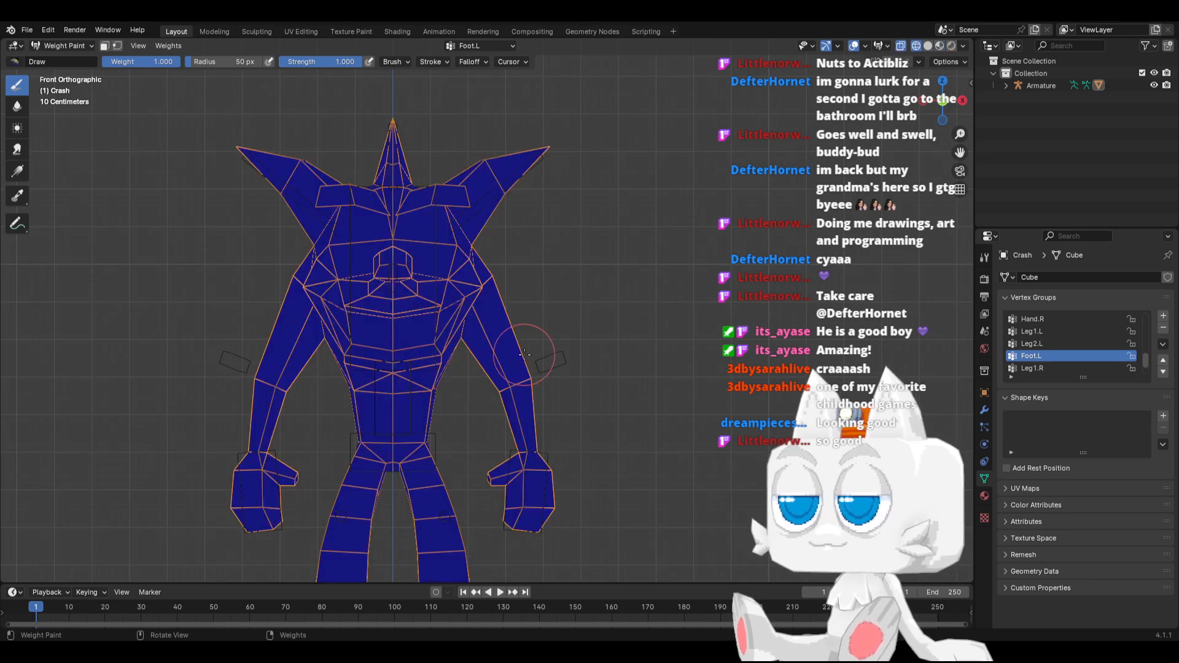
middle_drag(524, 354, 432, 384)
key(KP_1)
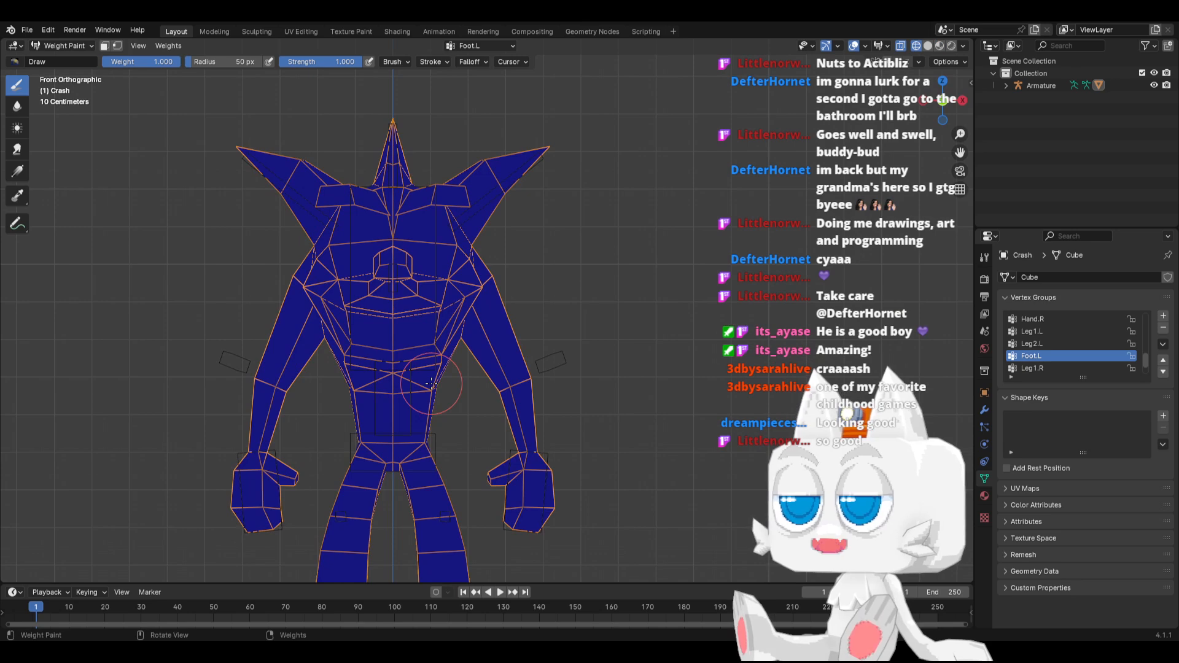
Display the Hips vertex group and examine its weights around the pelvis from the side and front
scroll(1063, 332, up, 3)
scroll(1064, 333, up, 5)
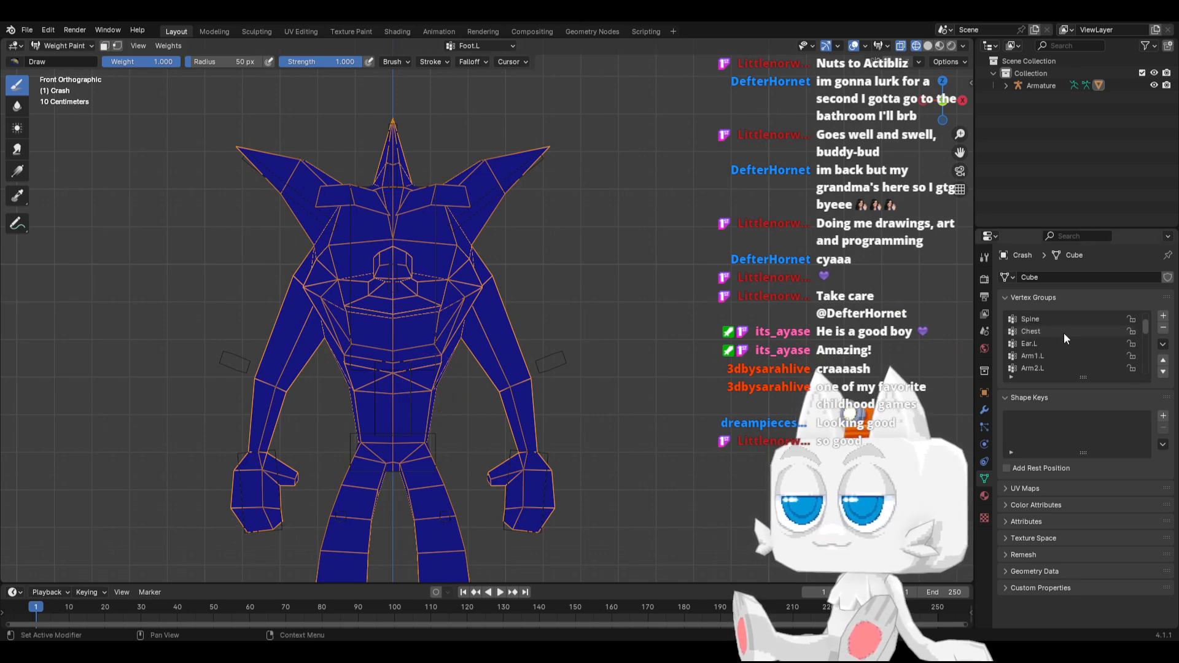
click(1055, 331)
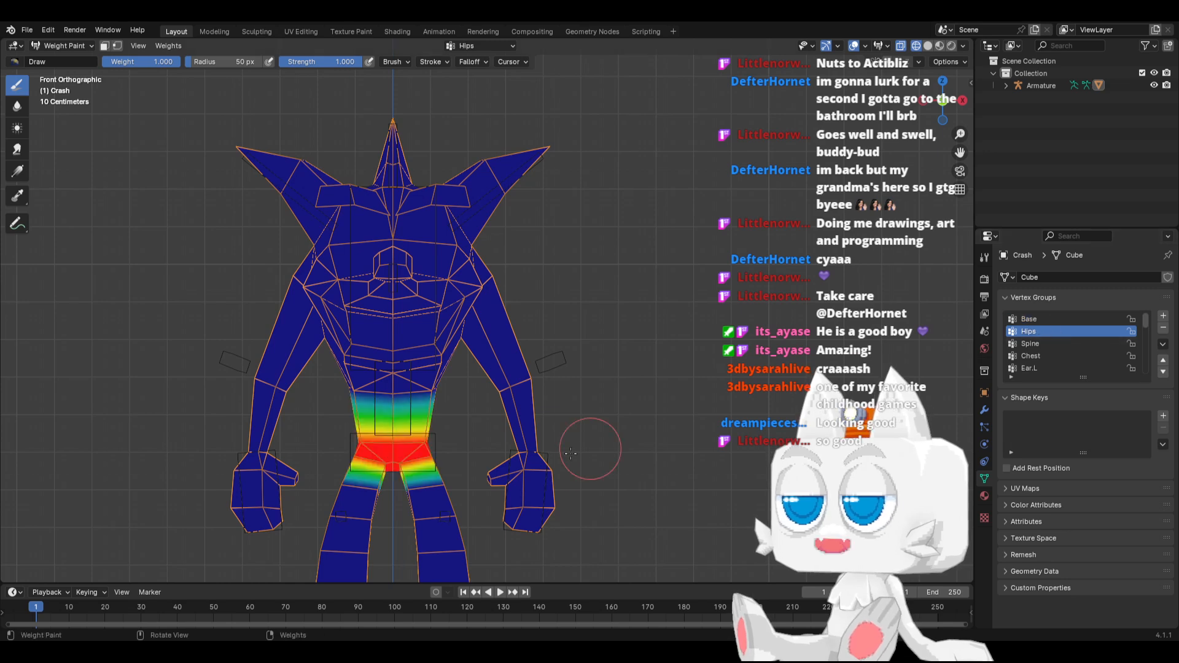
scroll(473, 447, up, 2)
middle_drag(442, 448, 351, 468)
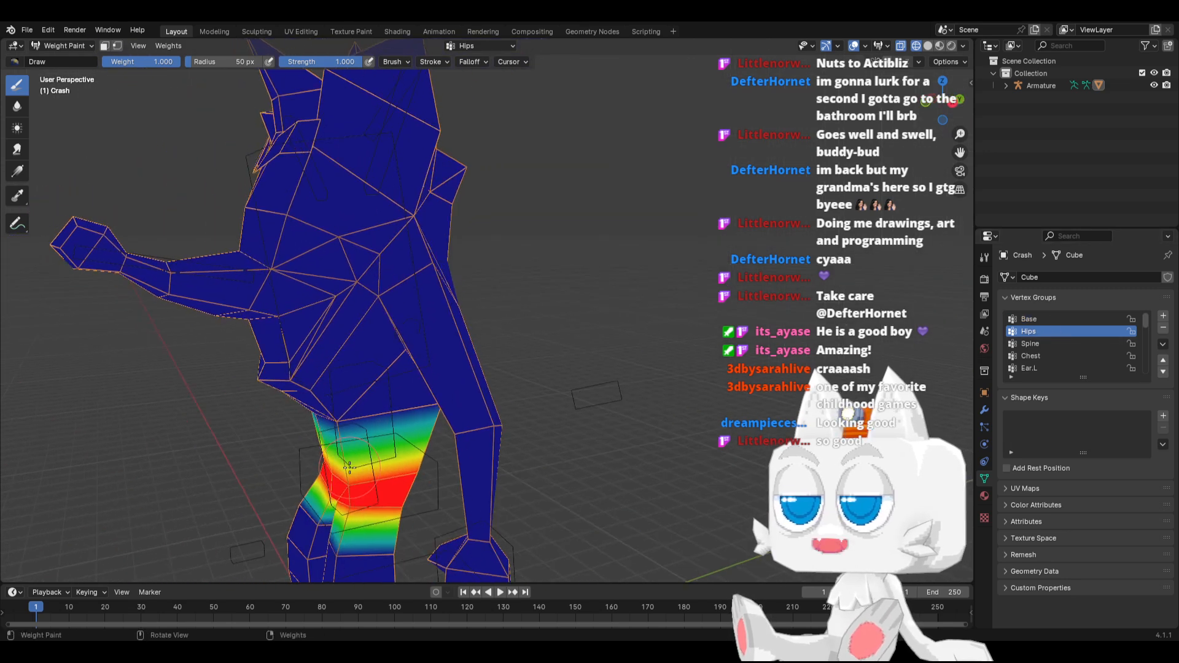
key(KP_1)
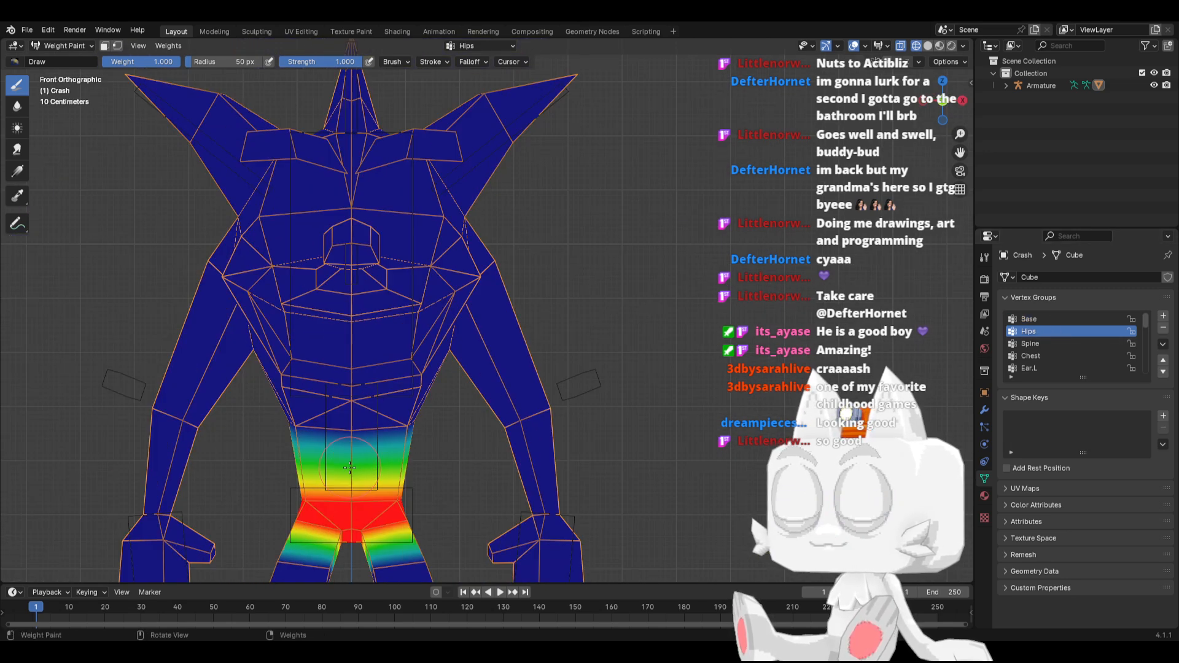
Display the Spine and Chest vertex groups in turn and examine their weights on the torso
click(1037, 342)
mouse_move(594, 357)
middle_down()
mouse_move(393, 364)
mouse_move(460, 364)
middle_up()
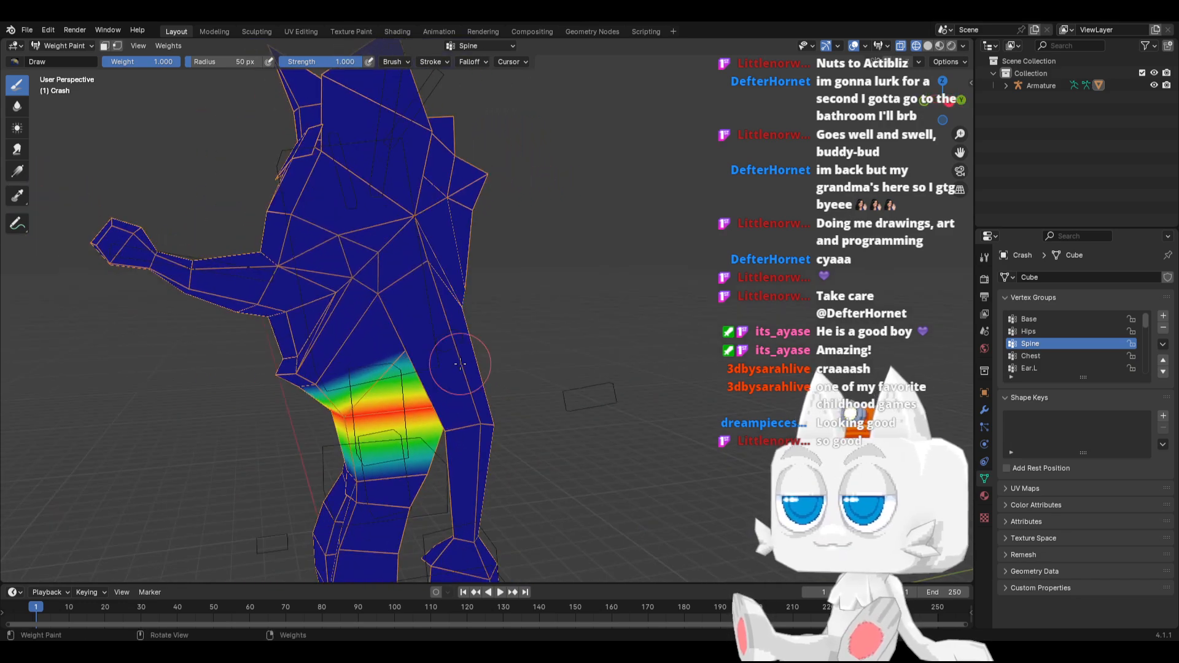
key(KP_1)
click(1058, 356)
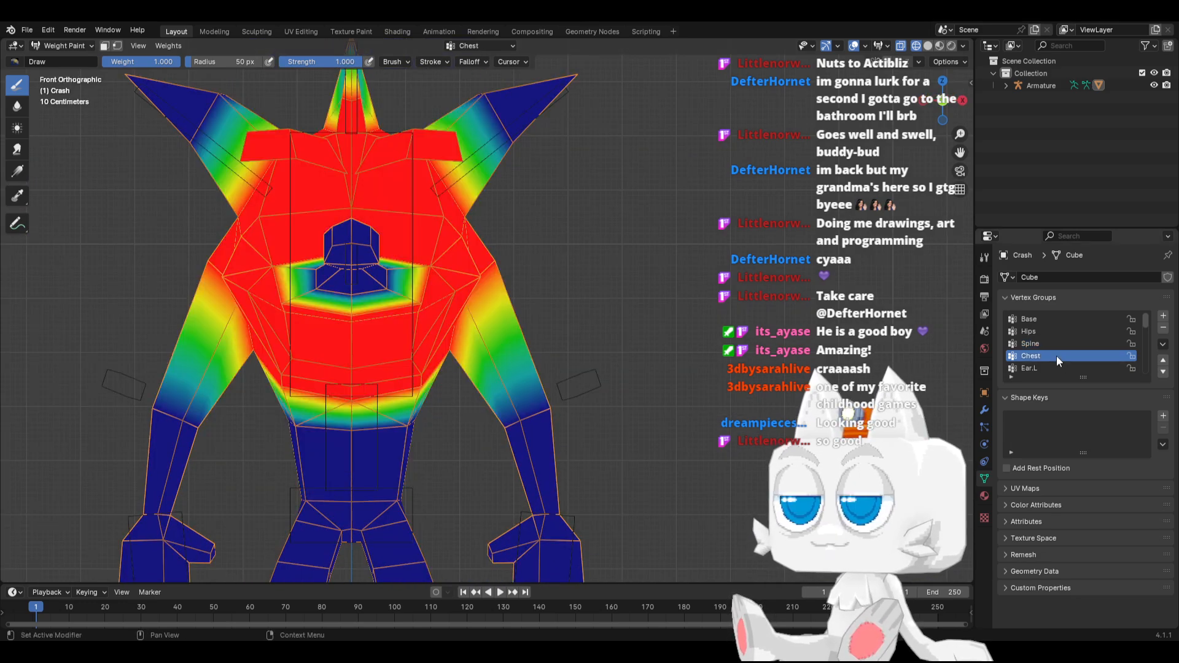
shift+middle_drag(488, 326, 540, 384)
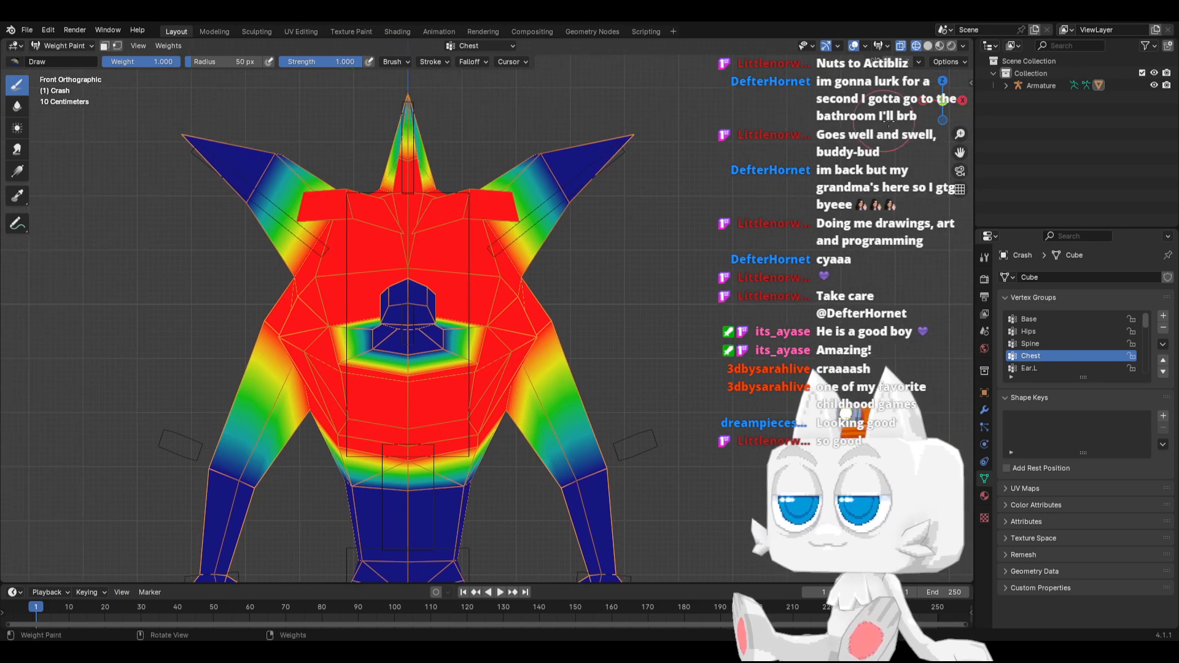
Open the weight painting options
click(957, 62)
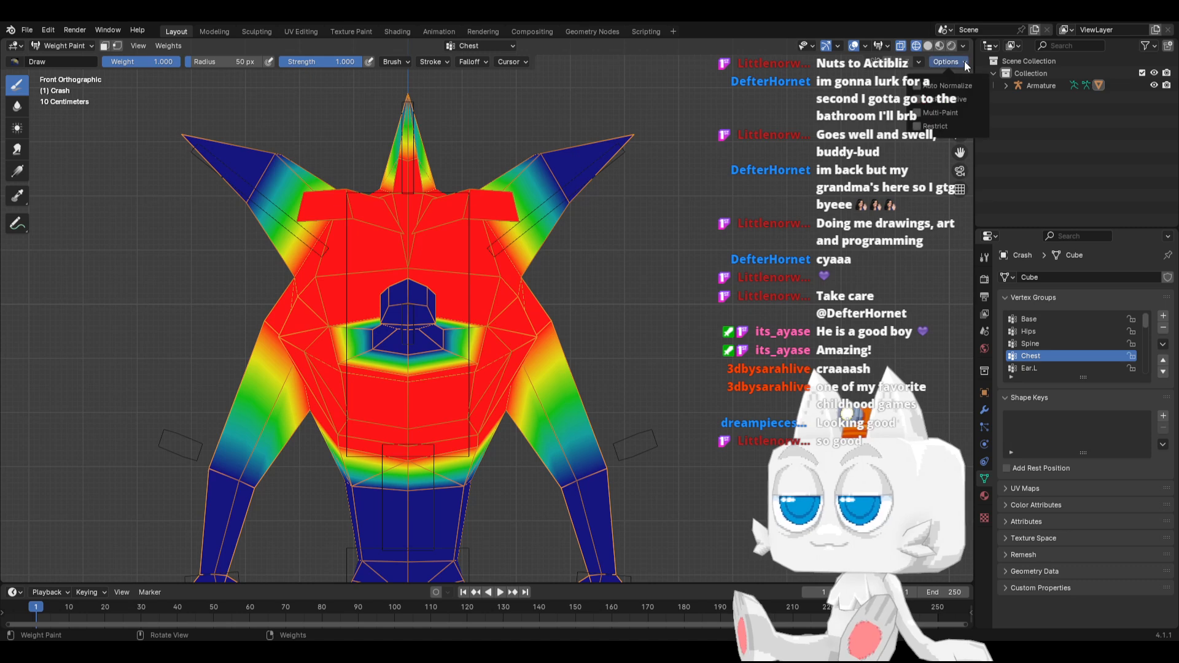
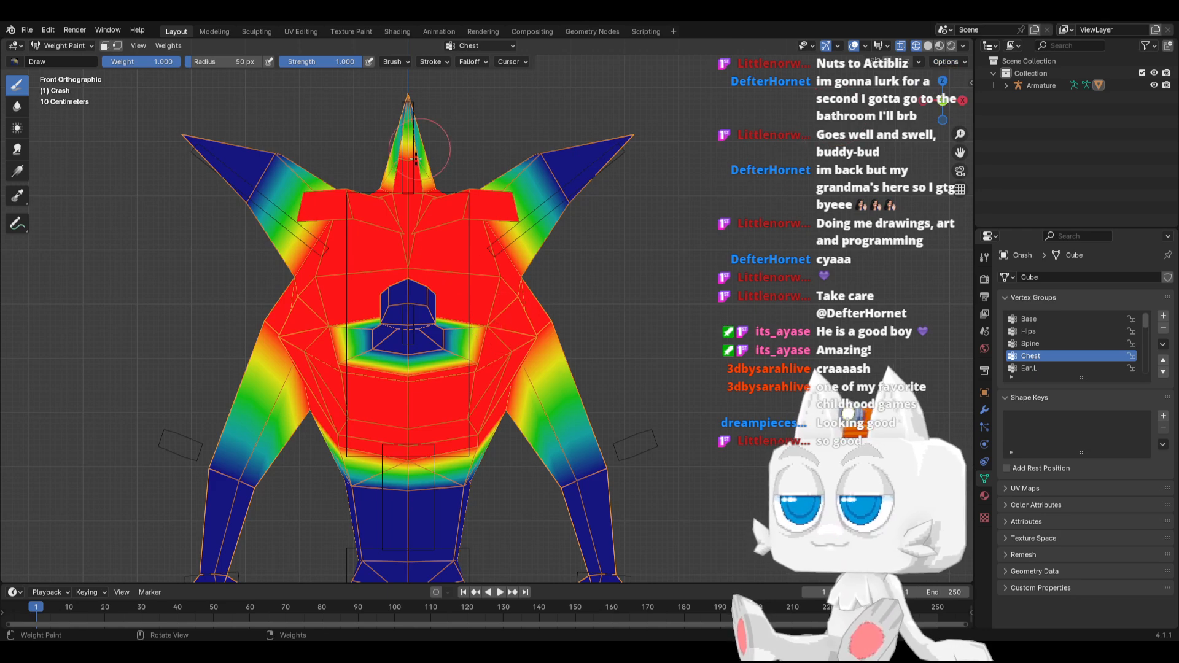
Paint the Chest vertex group's influence out over both ears using a brush weight of 0.369
click(1028, 368)
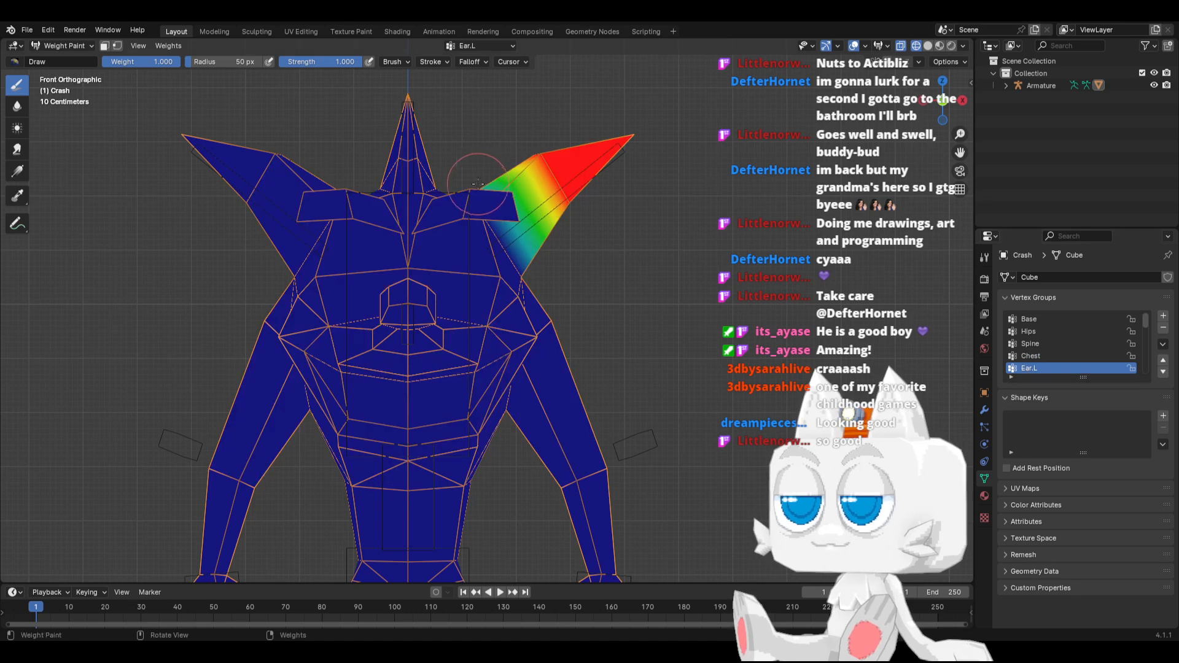
click(1033, 356)
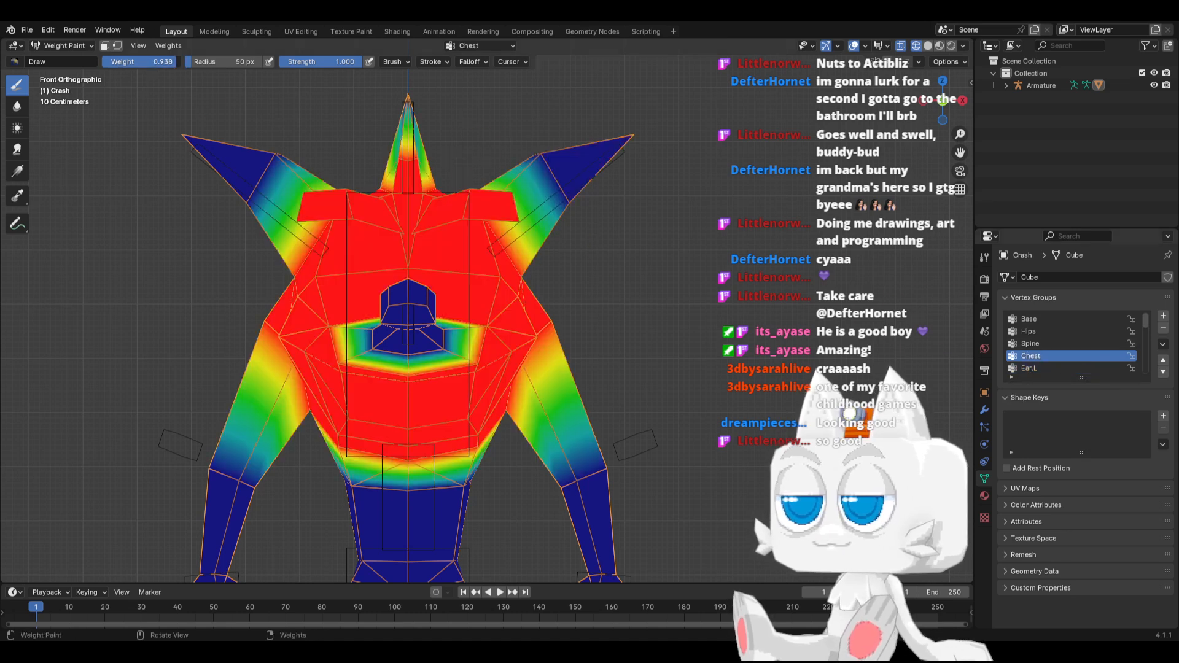
mouse_move(553, 197)
mouse_down()
mouse_move(602, 147)
mouse_move(510, 108)
mouse_up()
middle_drag(616, 217, 450, 143)
middle_drag(365, 239, 583, 255)
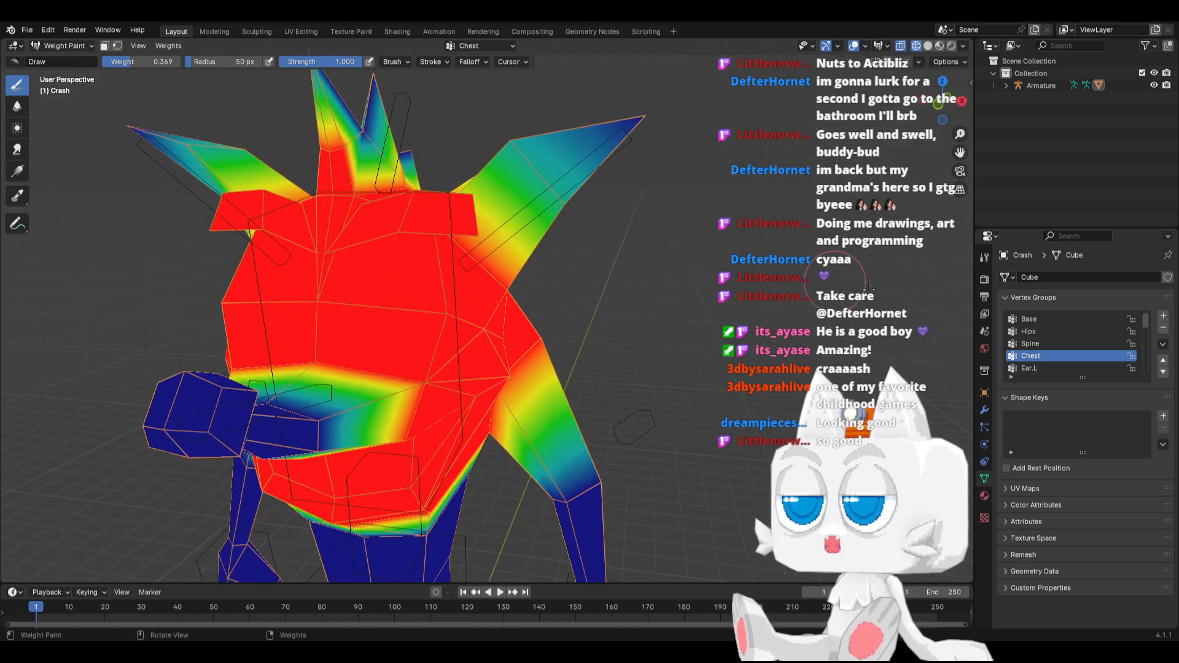
Display the Ear.L and Arm1.L vertex groups in turn and examine their weights
click(1040, 367)
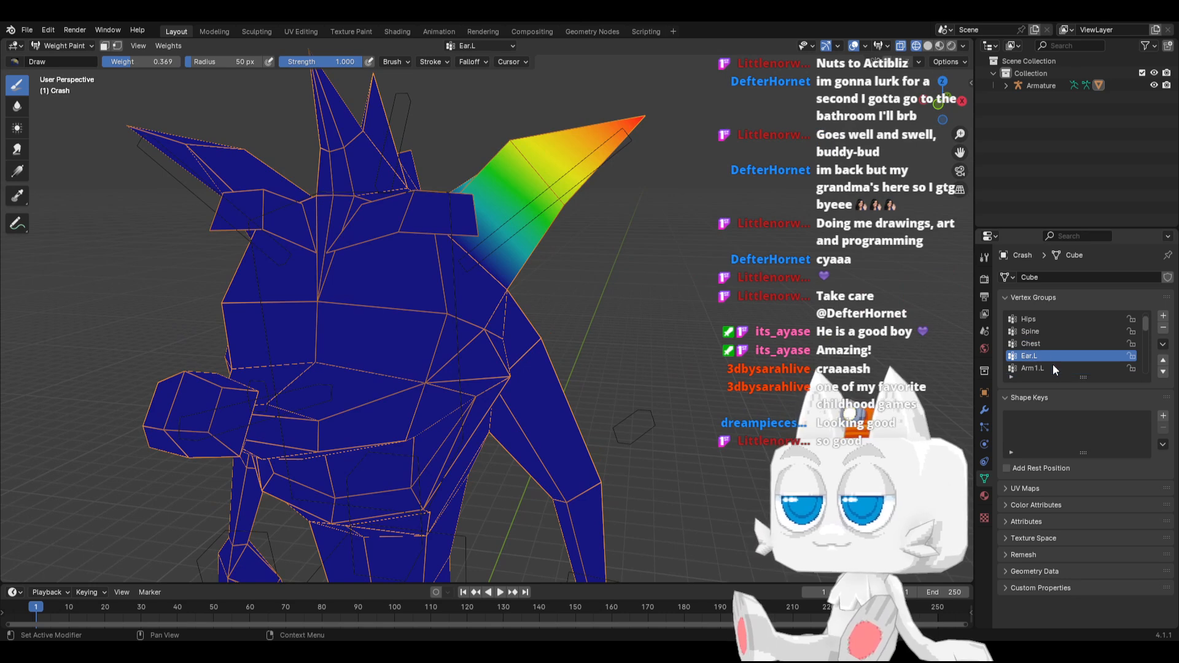
scroll(1052, 363, down, 2)
click(1037, 355)
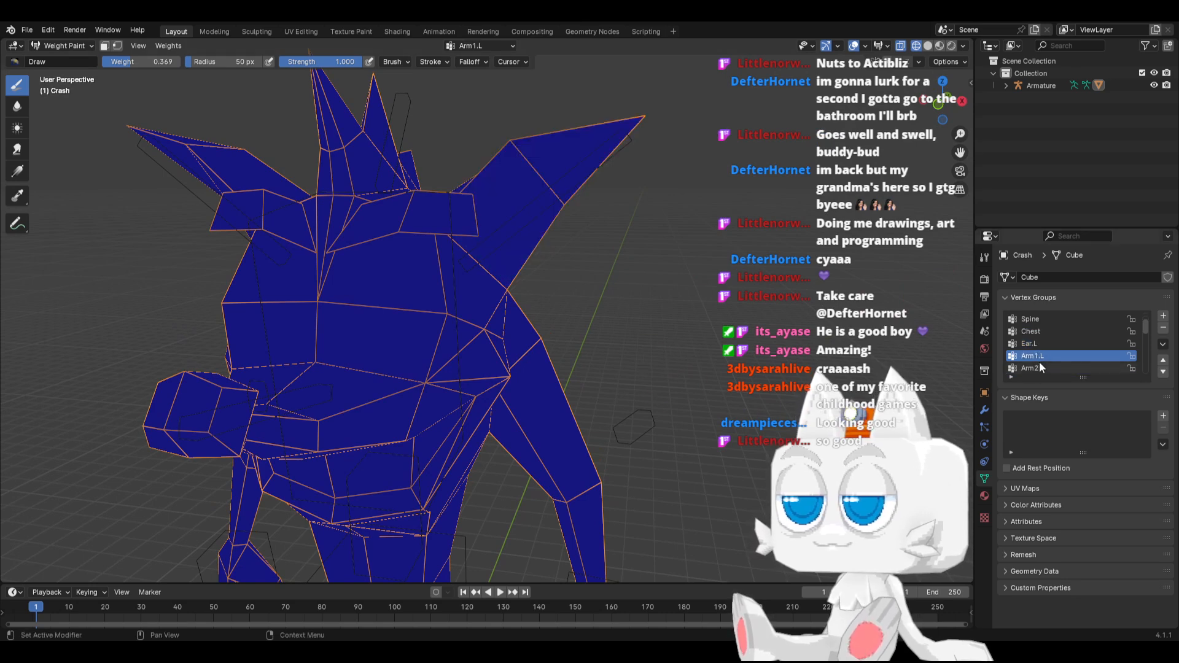
Paint the wrist vertices into the Arm2.L vertex group with the brush weight set to 0.5
click(1033, 368)
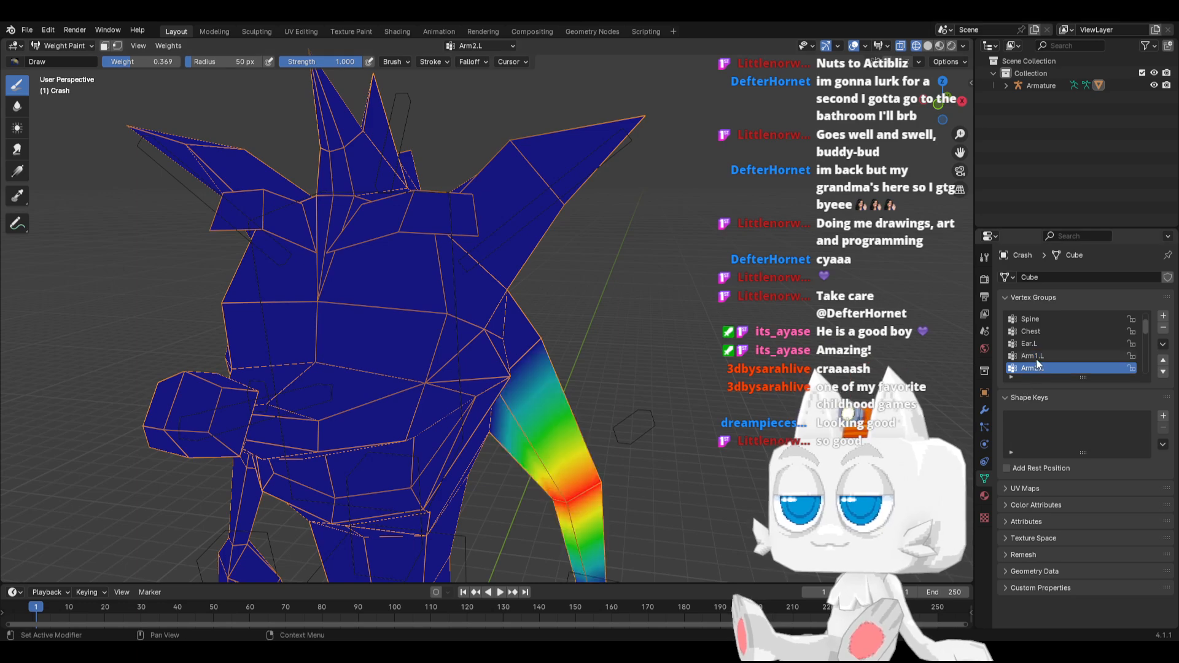
middle_drag(645, 494, 562, 384)
click(154, 62)
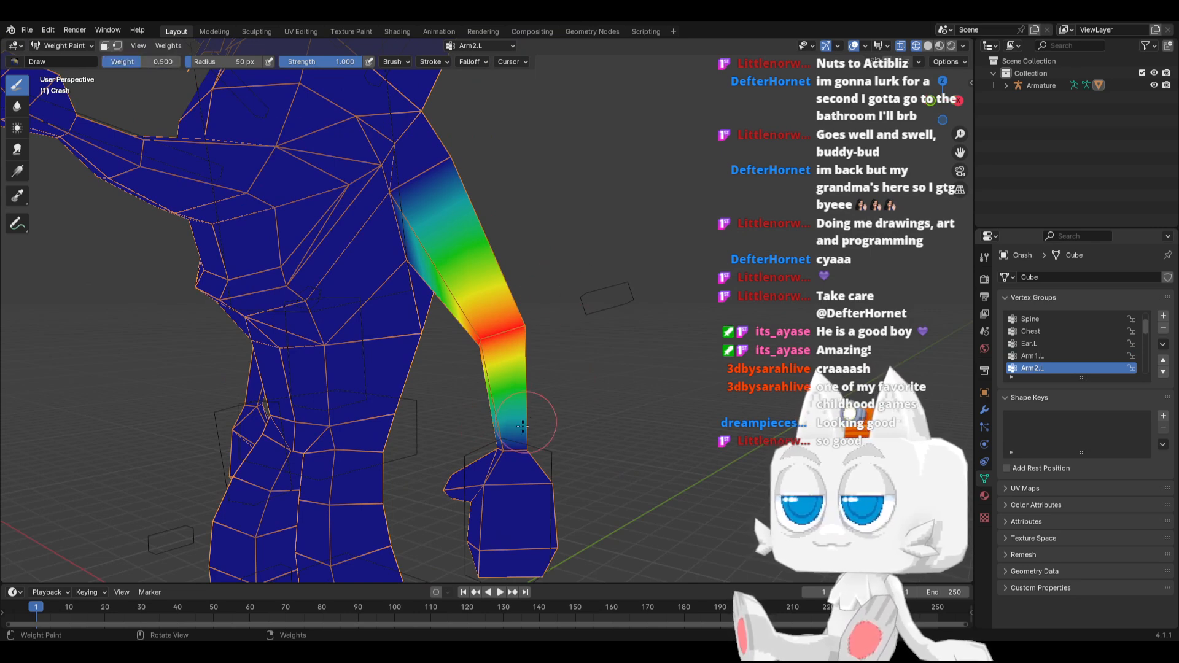
drag(497, 451, 500, 447)
mouse_move(500, 447)
middle_down()
mouse_move(408, 421)
mouse_move(460, 411)
mouse_move(650, 430)
middle_up()
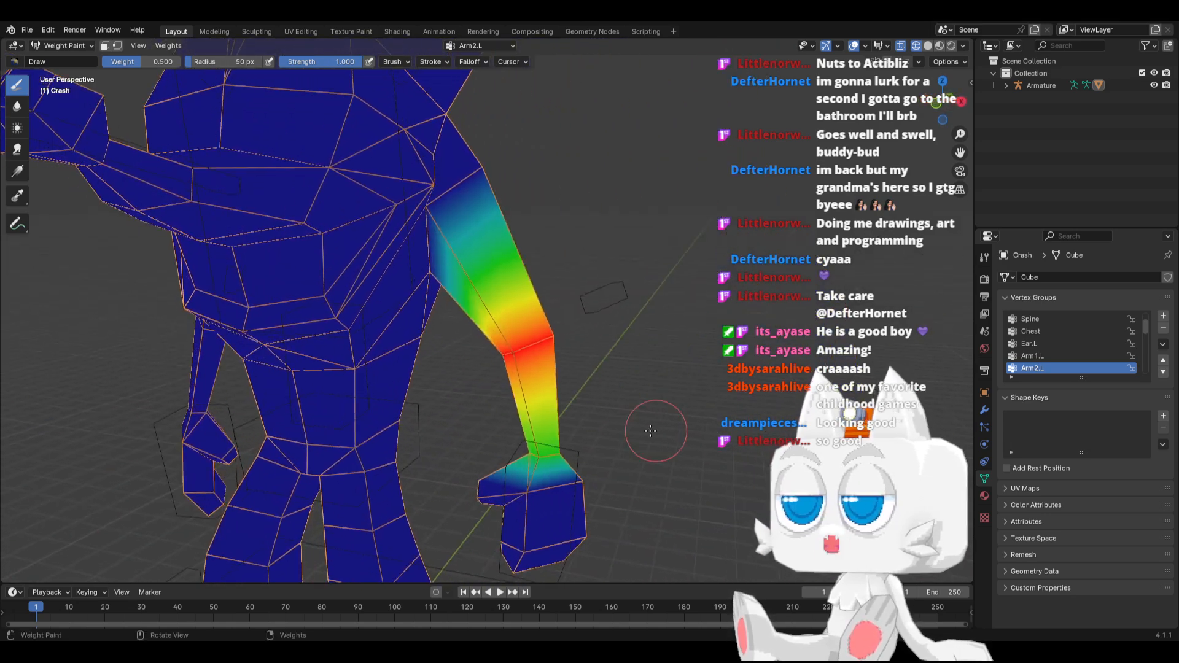
Paint the shoulder and upper arm into the Arm1.L vertex group at a brush weight of 0.5, covering front and back
click(1035, 354)
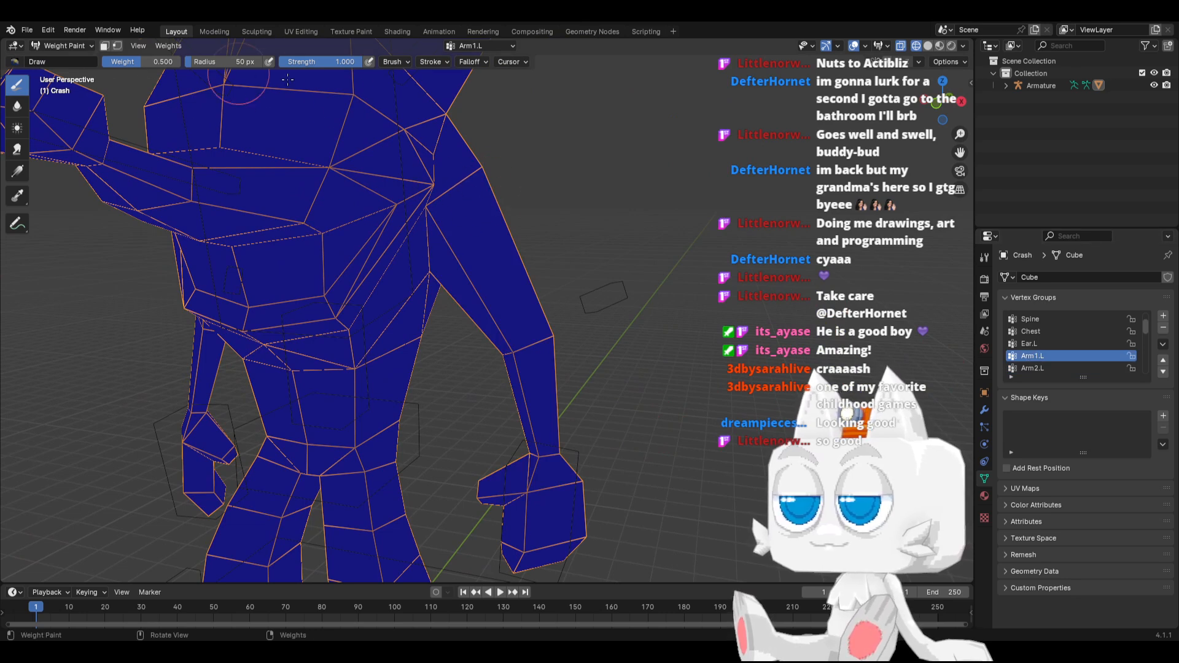
click(481, 177)
mouse_move(481, 177)
middle_down()
mouse_move(226, 270)
mouse_move(394, 232)
middle_up()
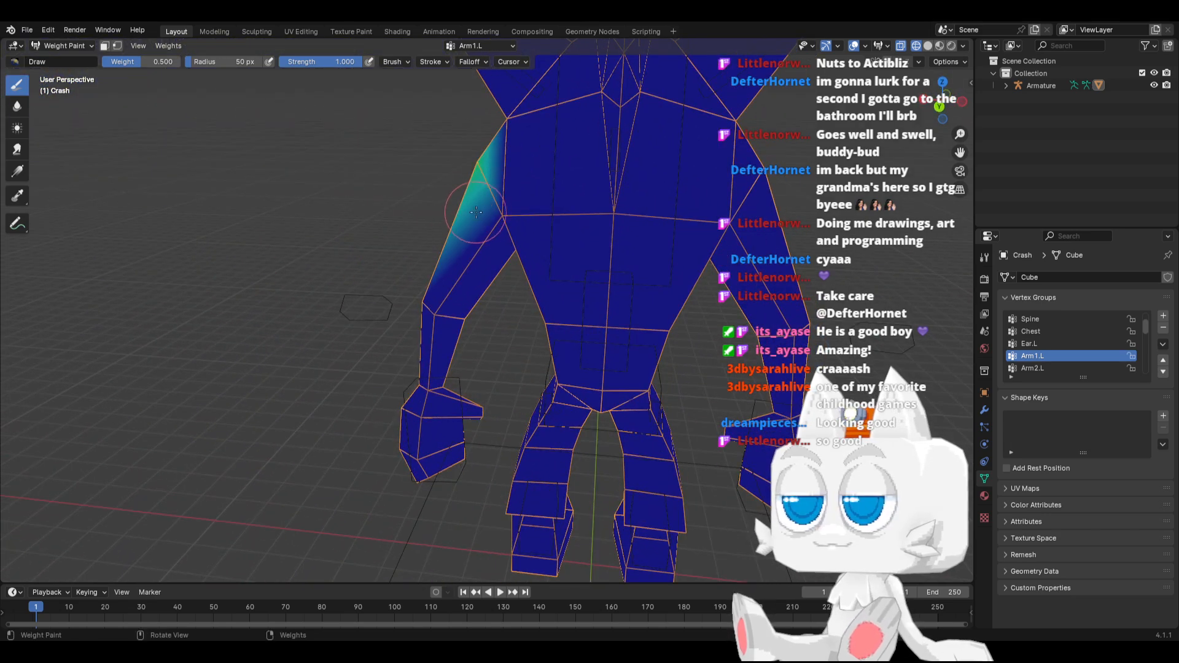
click(500, 218)
mouse_move(452, 284)
middle_down()
mouse_move(658, 256)
mouse_move(519, 182)
middle_up()
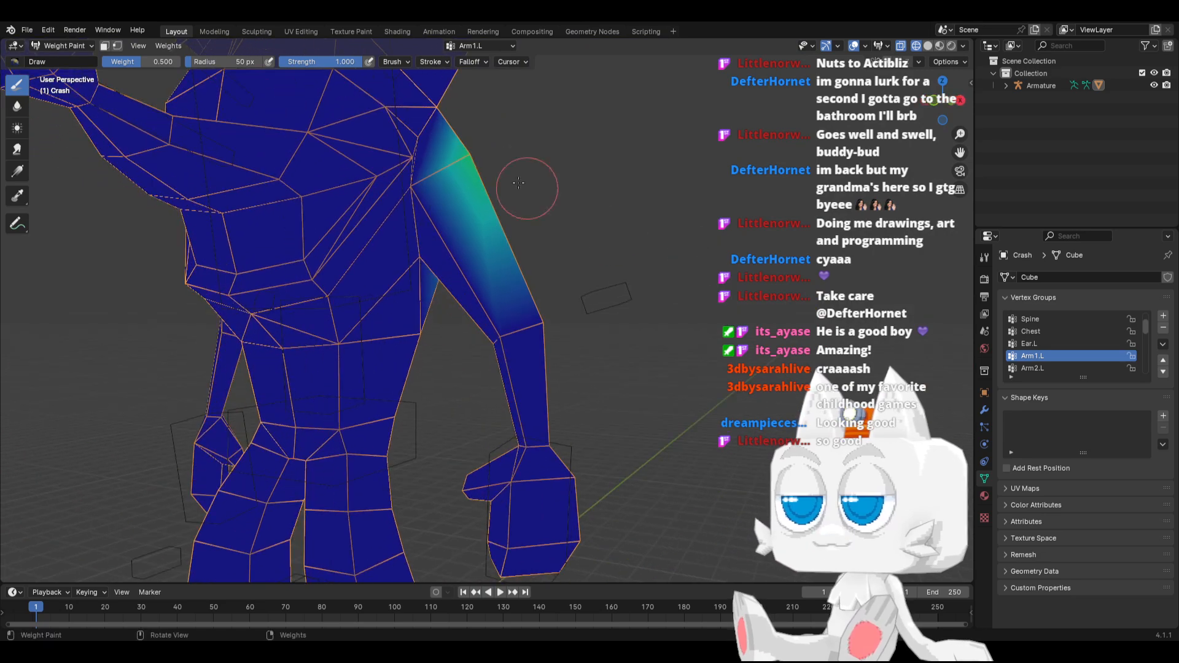
click(430, 193)
mouse_move(491, 289)
middle_down()
mouse_move(482, 292)
mouse_move(526, 298)
mouse_move(517, 302)
middle_up()
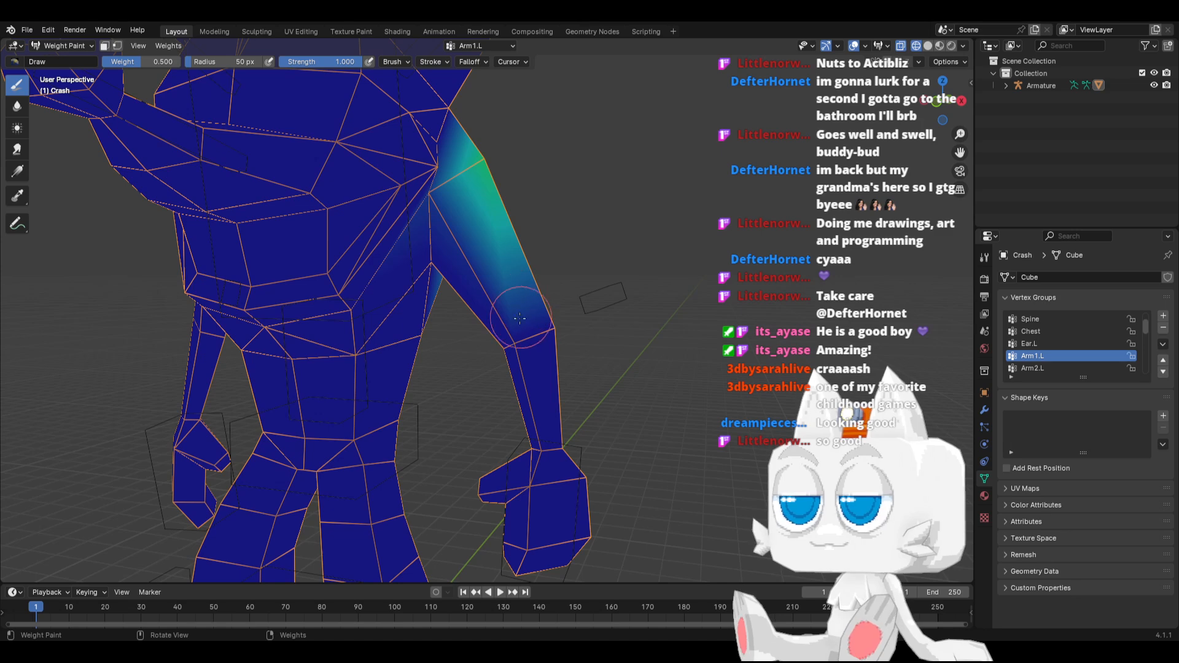
Undo the trial dab at the elbow and repaint the elbow in Arm1.L with the brush weight set to 0.2
click(498, 342)
key(ctrl+z)
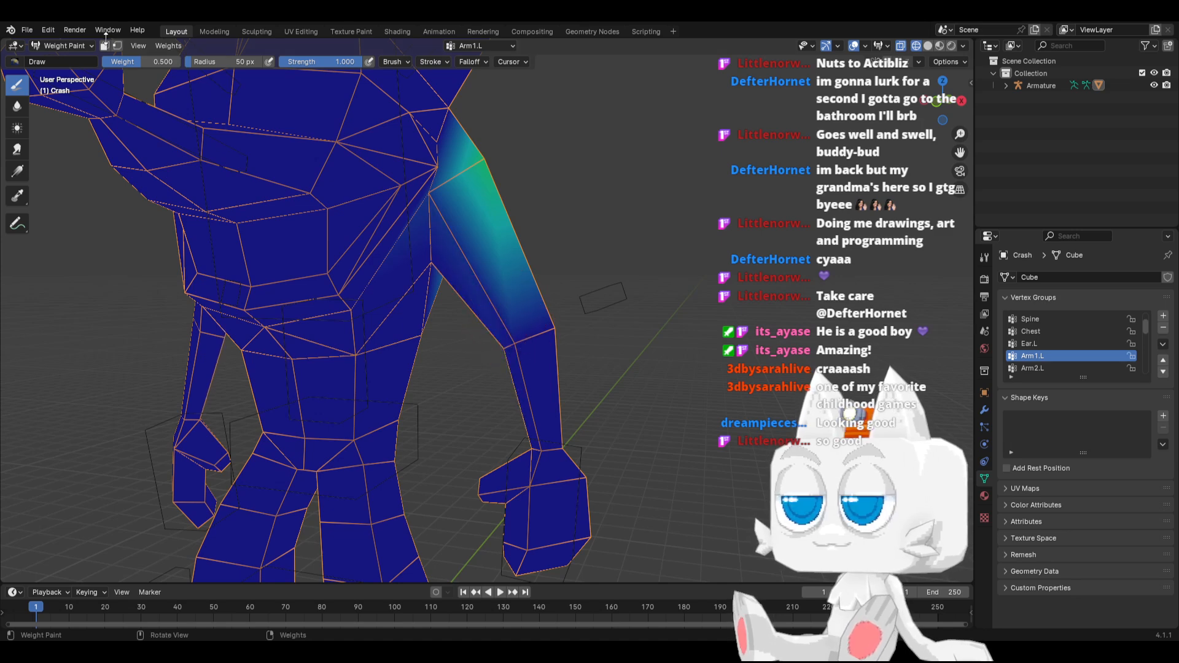
click(156, 64)
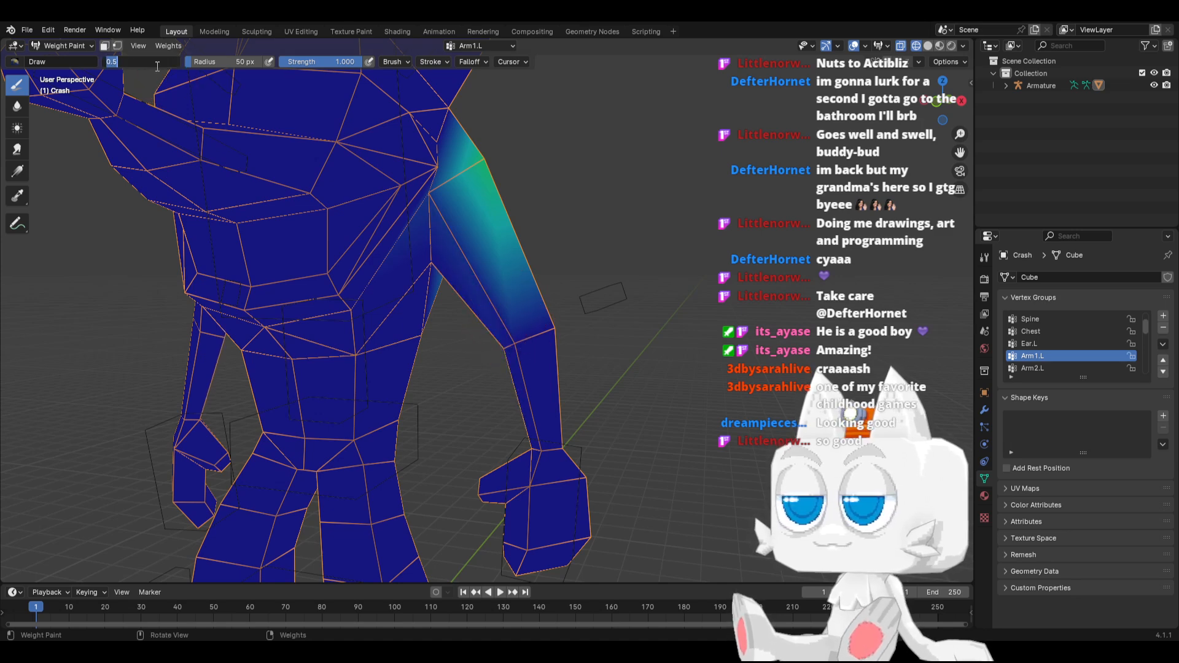
drag(545, 321, 567, 316)
mouse_move(588, 325)
middle_down()
mouse_move(399, 340)
mouse_move(504, 324)
mouse_move(685, 330)
mouse_move(666, 337)
middle_up()
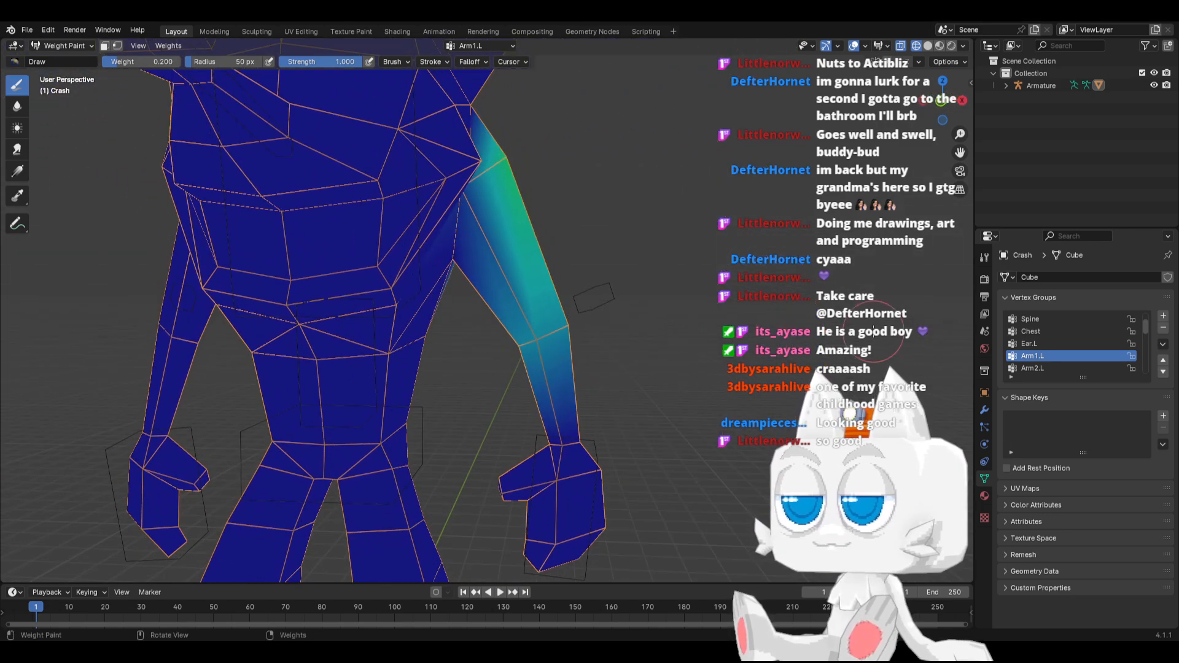
Display the Hand.L and Hair vertex groups in turn and examine their weights on the hand and hair spikes
scroll(1061, 346, down, 2)
click(1047, 355)
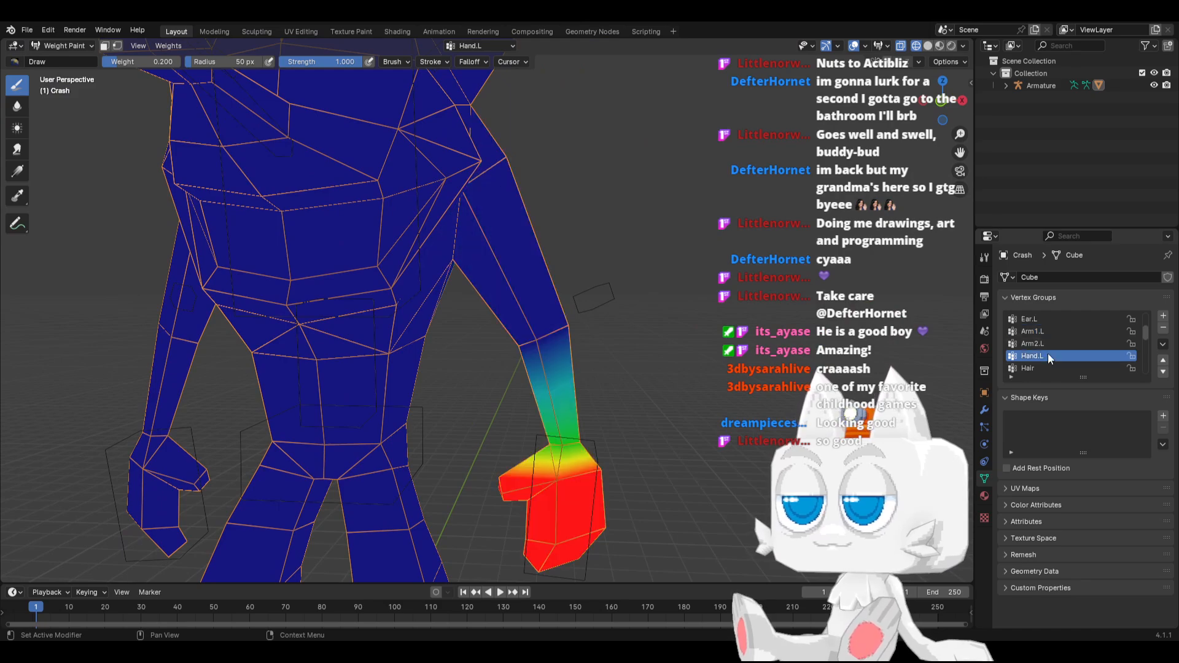
mouse_move(587, 483)
middle_down()
mouse_move(328, 452)
mouse_move(568, 450)
middle_up()
scroll(568, 447, down, 4)
click(1041, 368)
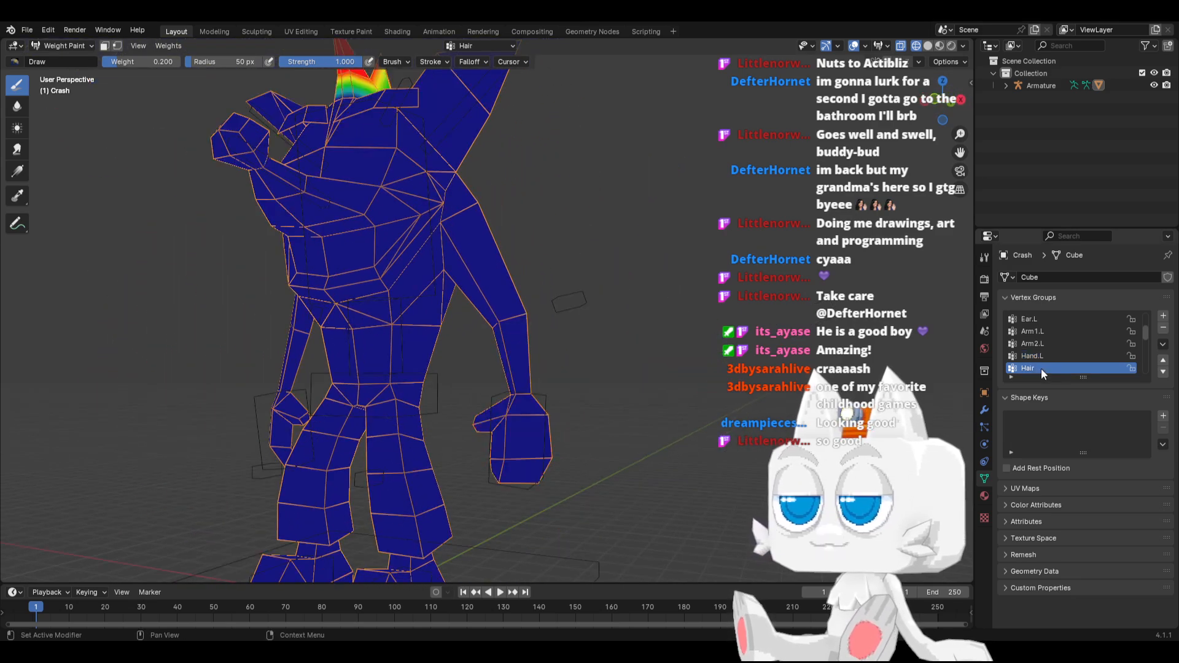
mouse_move(498, 215)
middle_down()
mouse_move(293, 171)
mouse_move(356, 408)
middle_up()
mouse_move(571, 285)
middle_down()
mouse_move(473, 303)
mouse_move(481, 280)
mouse_move(510, 299)
middle_up()
scroll(473, 303, up, 4)
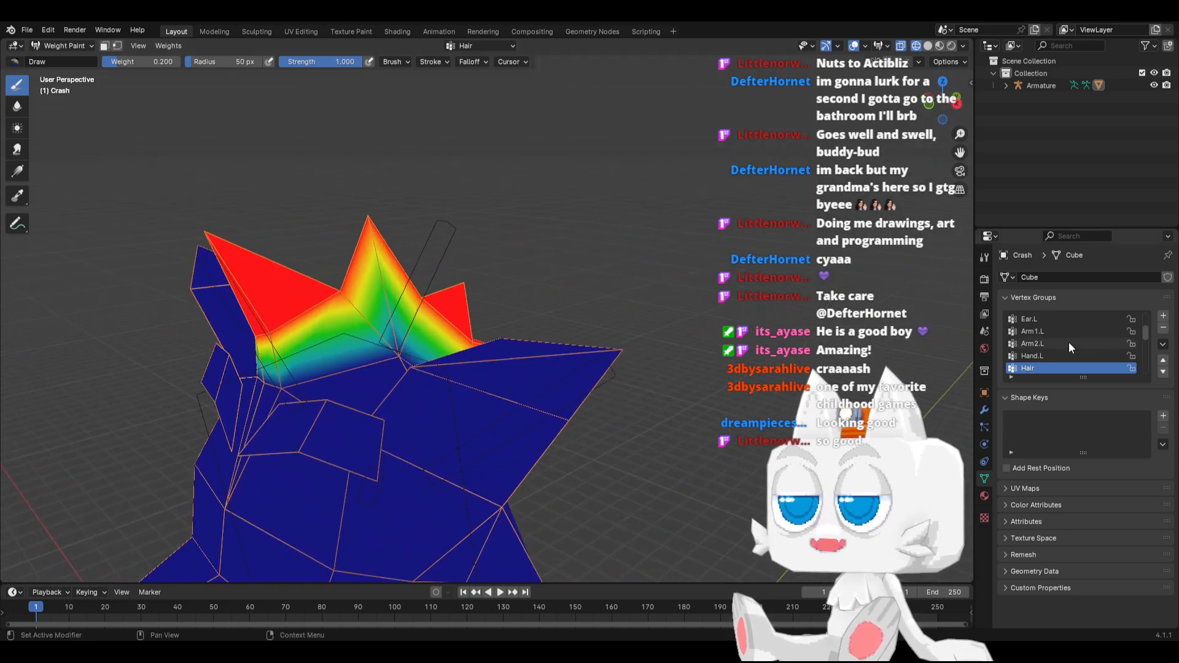
Select the Nose vertex group and paint the face around the snout's base at a brush weight of 0.2 in side view
scroll(1065, 341, down, 1)
scroll(1057, 353, down, 1)
click(1044, 356)
shift+middle_drag(311, 560, 371, 378)
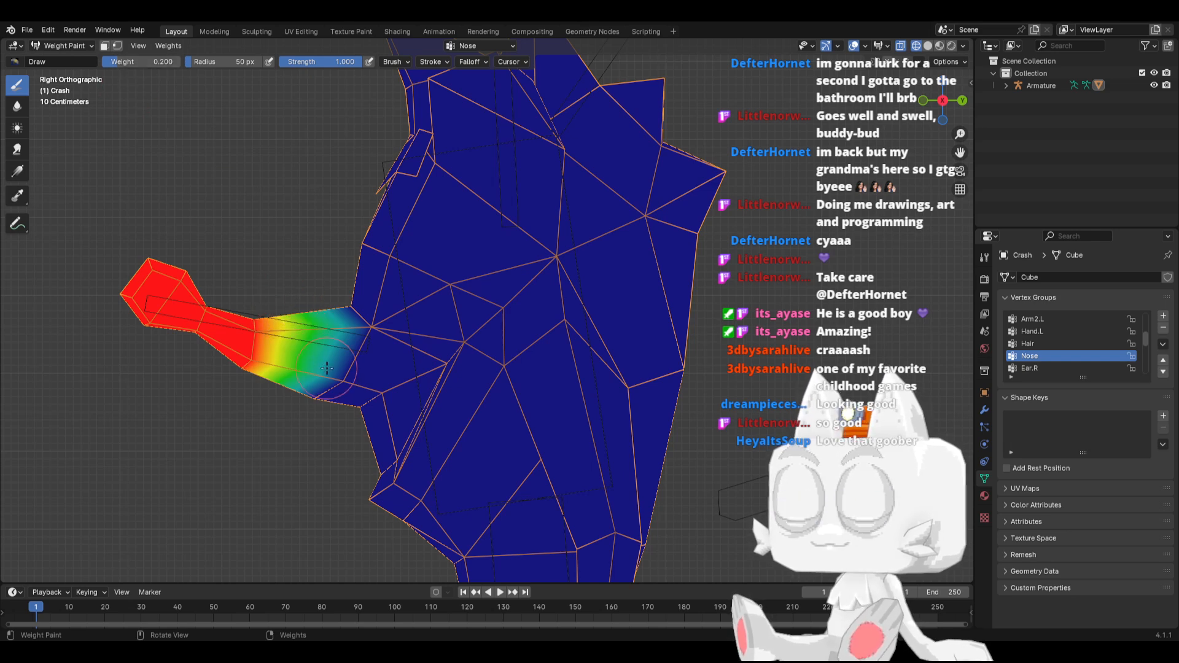
mouse_move(327, 367)
mouse_down()
mouse_move(292, 406)
mouse_move(329, 382)
mouse_up()
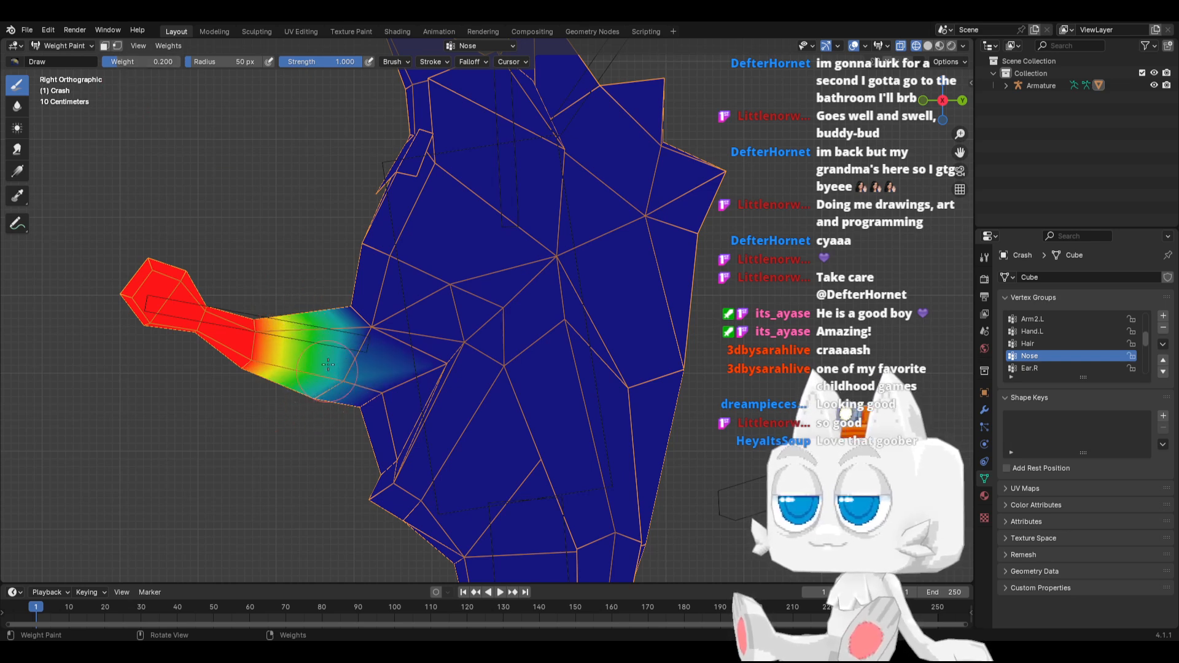
click(362, 338)
click(344, 309)
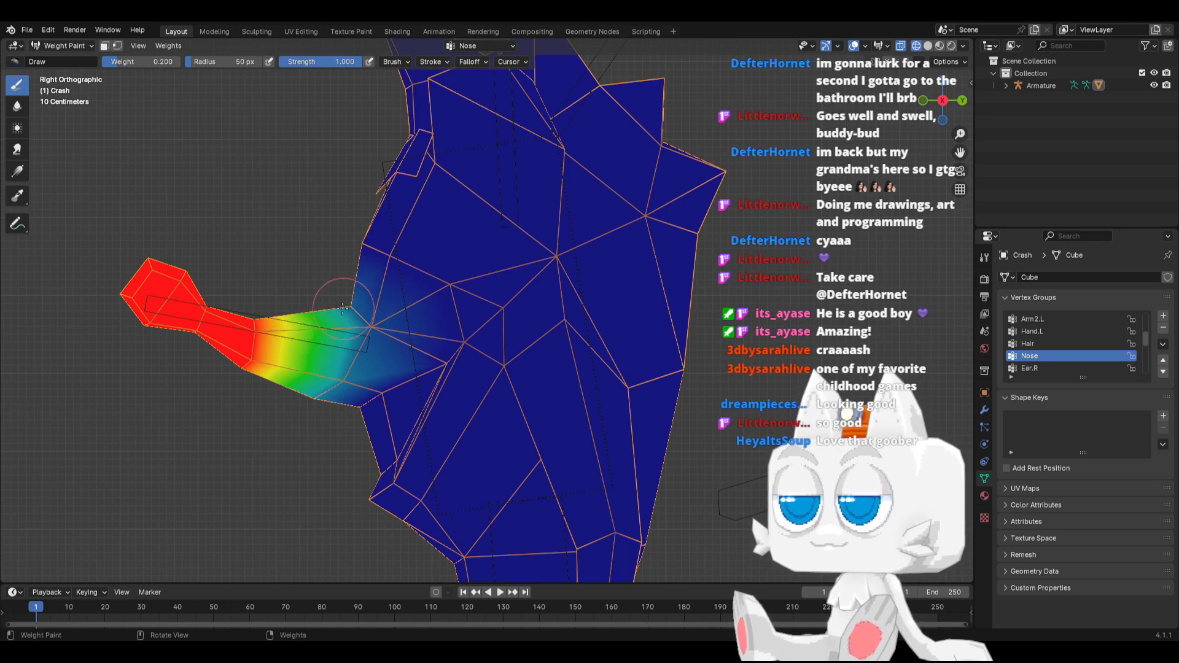
mouse_move(246, 401)
middle_down()
mouse_move(285, 402)
mouse_move(313, 346)
middle_up()
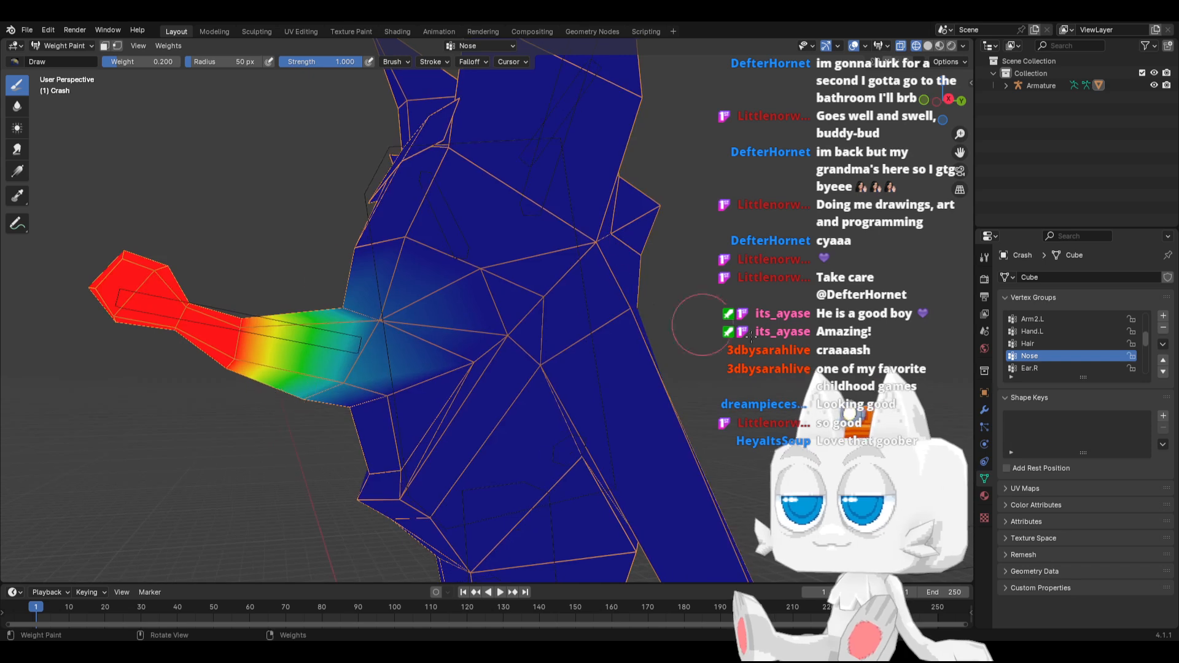
Select the Chest vertex group and paint the middle ring of the snout at a brush weight of 0.2
scroll(1059, 356, up, 4)
scroll(1060, 355, up, 1)
click(1047, 343)
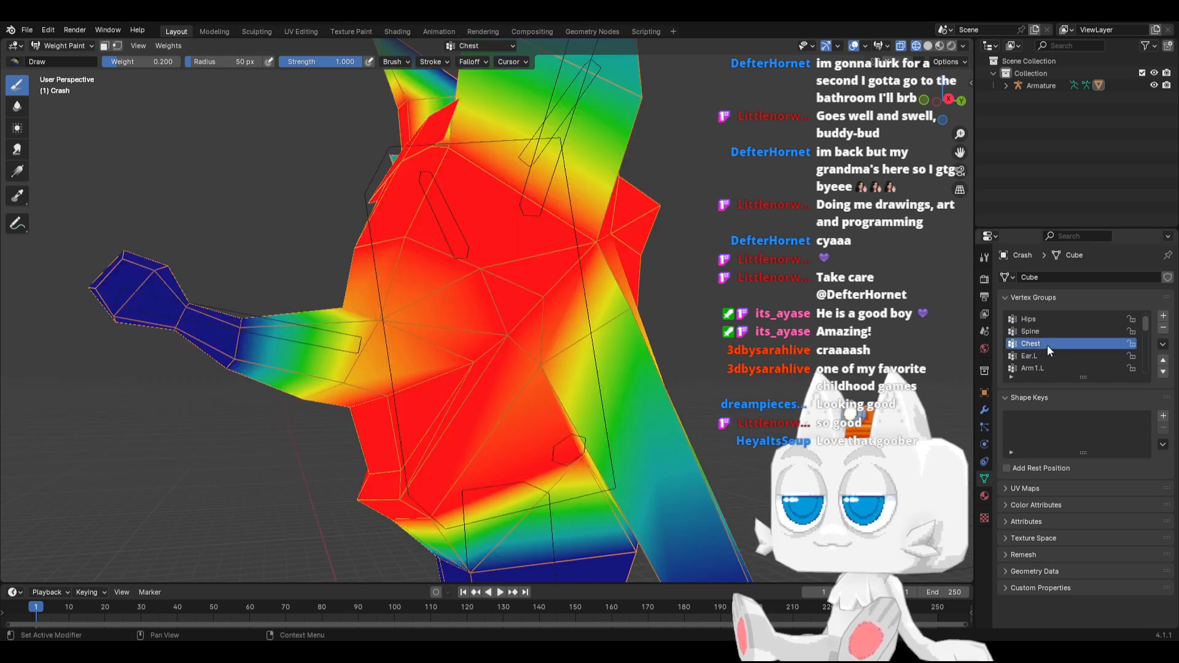
drag(248, 316, 243, 350)
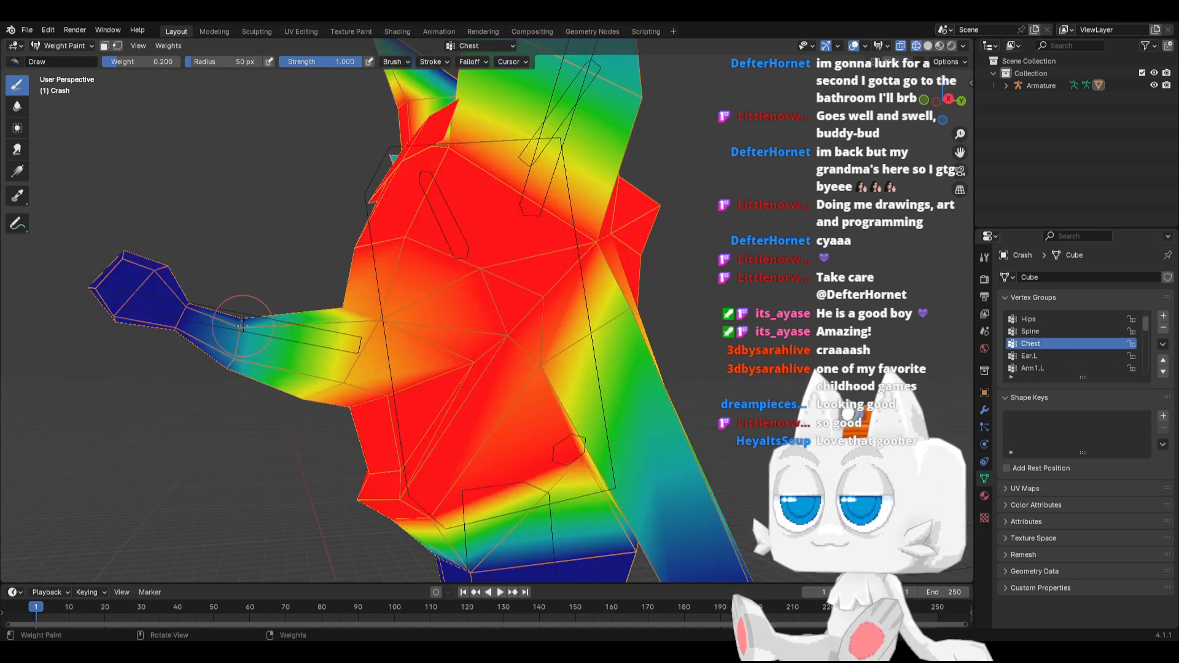
middle_drag(241, 313, 243, 337)
drag(244, 327, 240, 318)
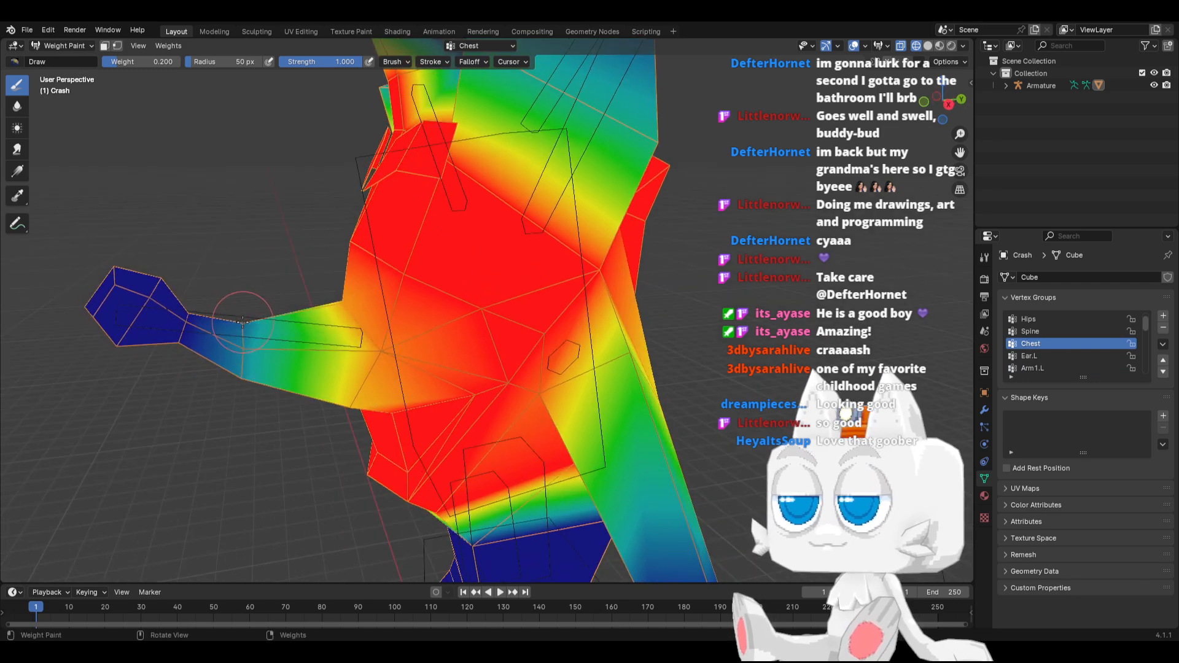
middle_drag(243, 320, 210, 330)
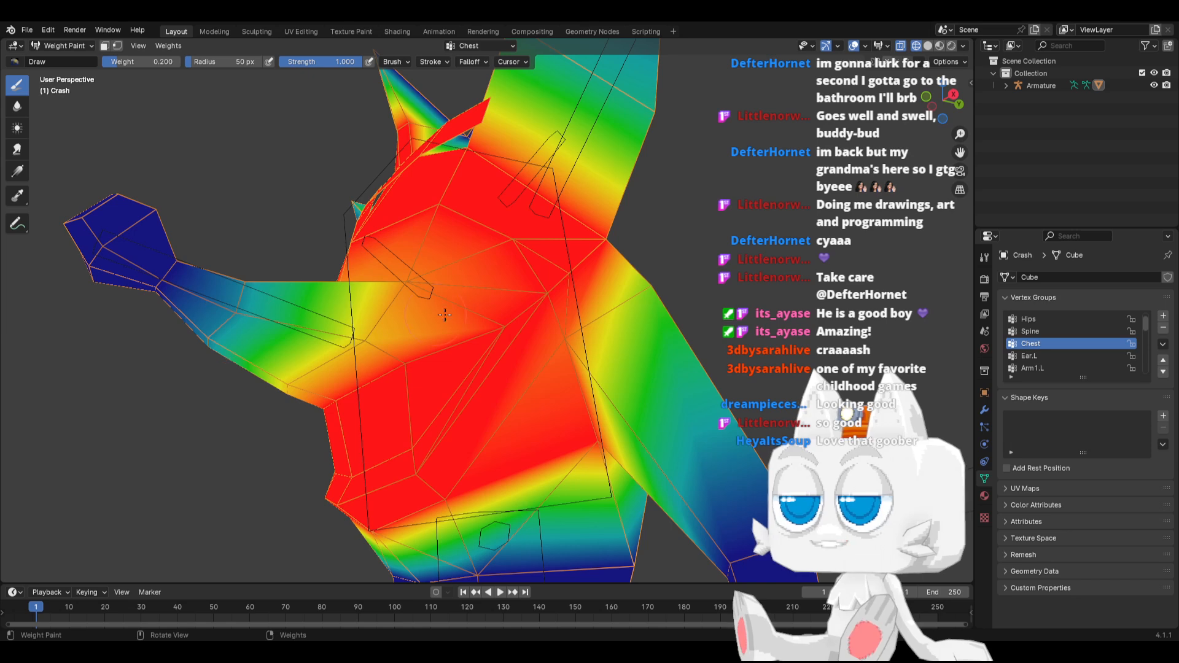
Display the Nose and Ear.R vertex groups in turn and examine their weights
scroll(1068, 365, down, 2)
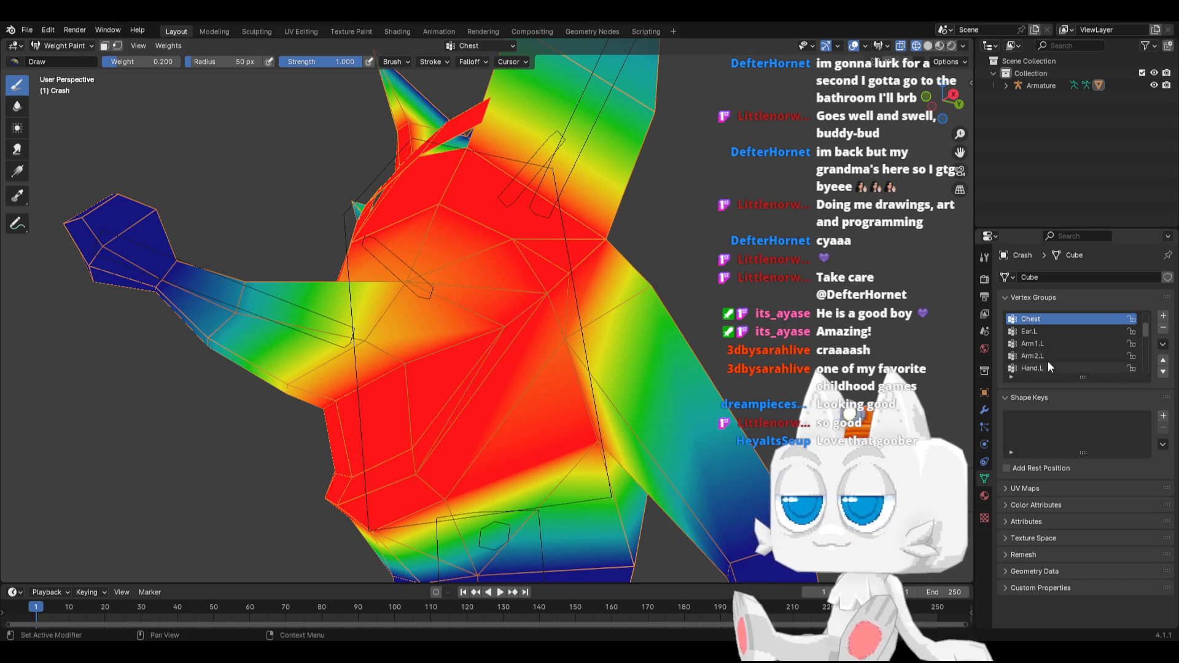
scroll(1048, 366, down, 2)
click(1048, 367)
scroll(1046, 367, down, 1)
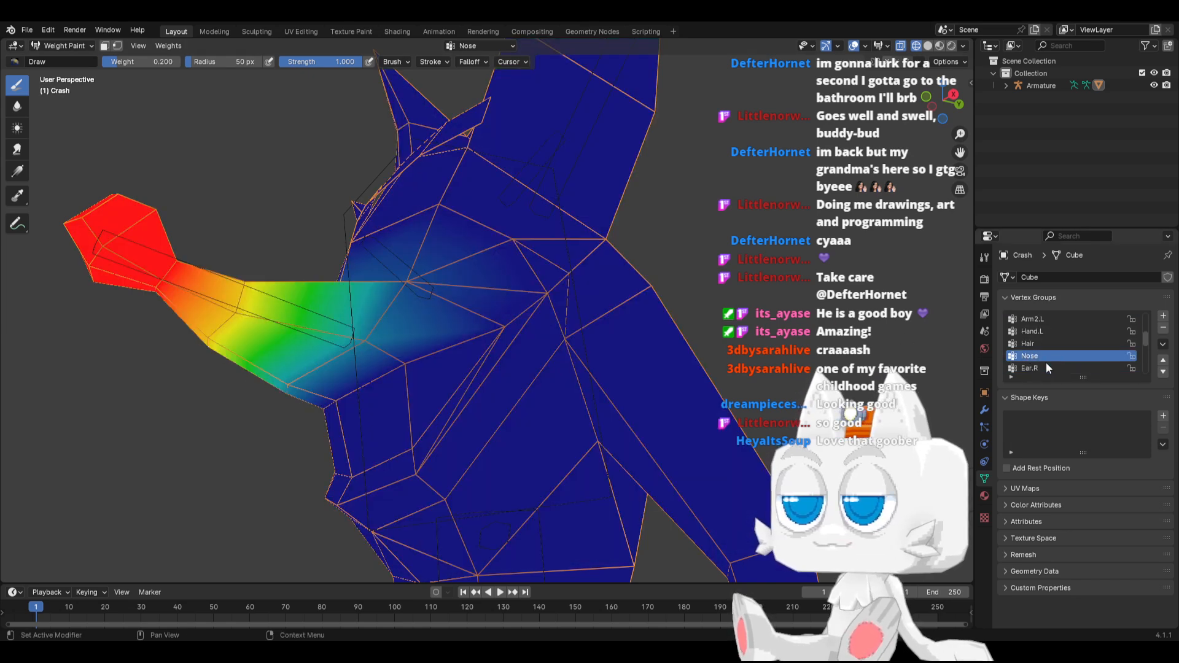
click(1042, 367)
middle_drag(334, 264, 516, 344)
Select the Leg1.L vertex group, set the brush weight to 0.25 and paint around the hip from behind
scroll(1063, 352, down, 5)
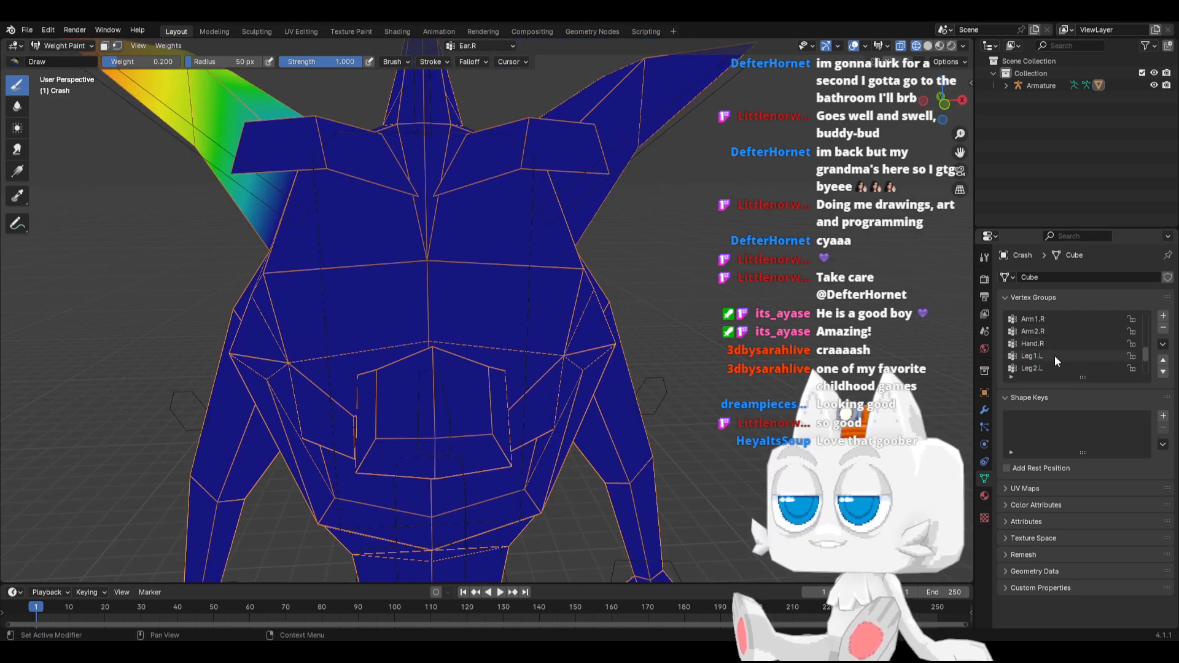
click(1051, 343)
mouse_move(605, 451)
middle_down()
mouse_move(553, 245)
mouse_move(550, 379)
mouse_move(419, 405)
middle_up()
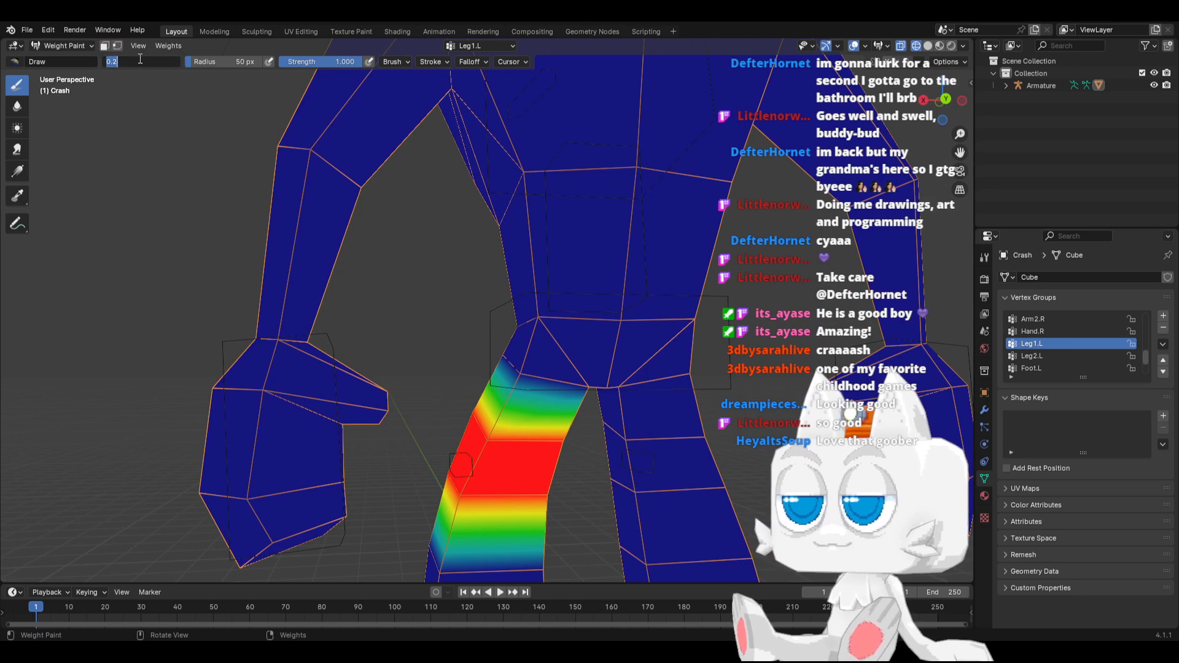
key(Return)
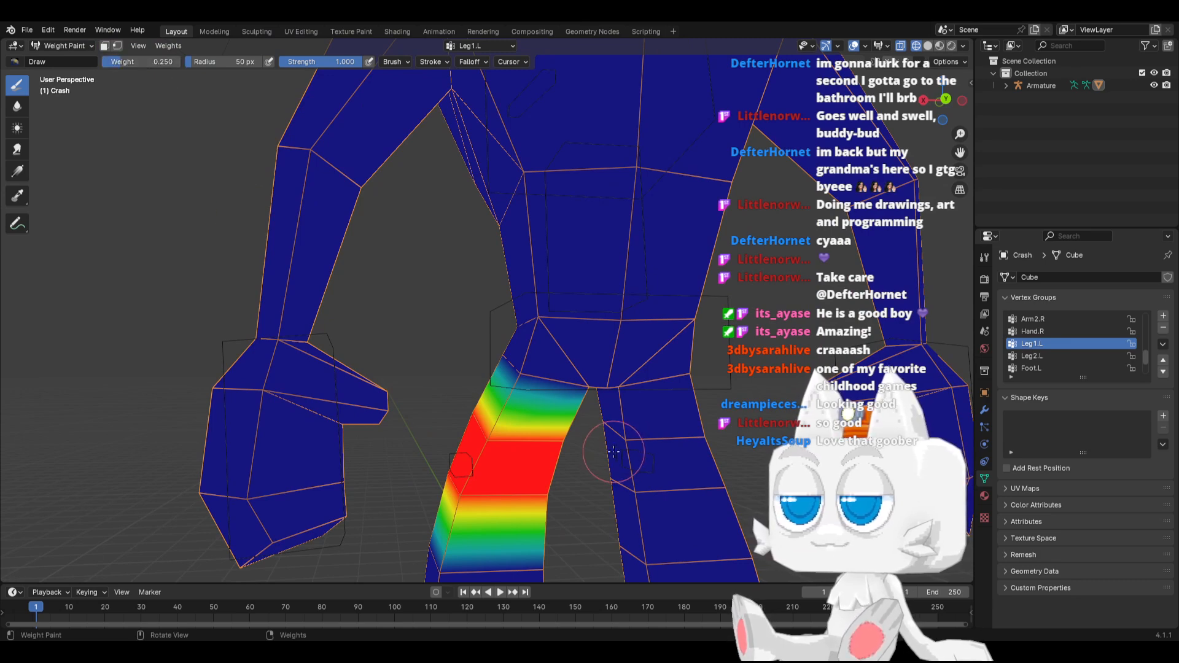
click(522, 374)
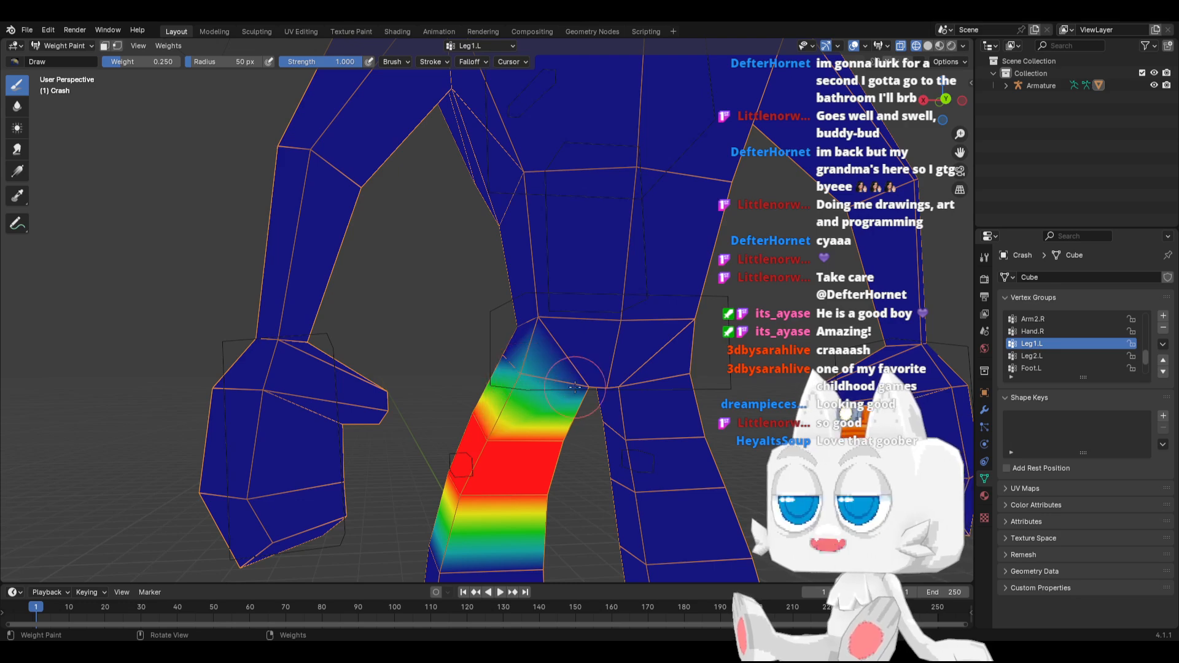
drag(574, 387, 504, 377)
middle_drag(504, 378, 547, 383)
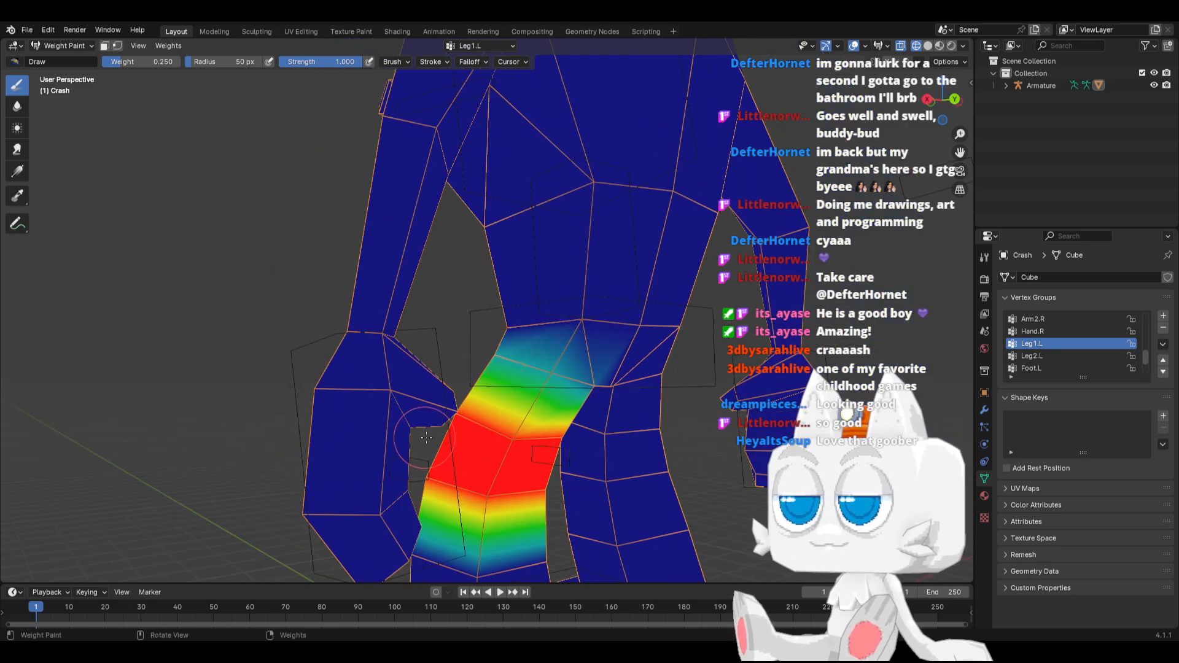
Paint the Leg1.L influence onto the front of the crotch at a brush weight of 0.25 and check it in front view
middle_drag(495, 355, 673, 437)
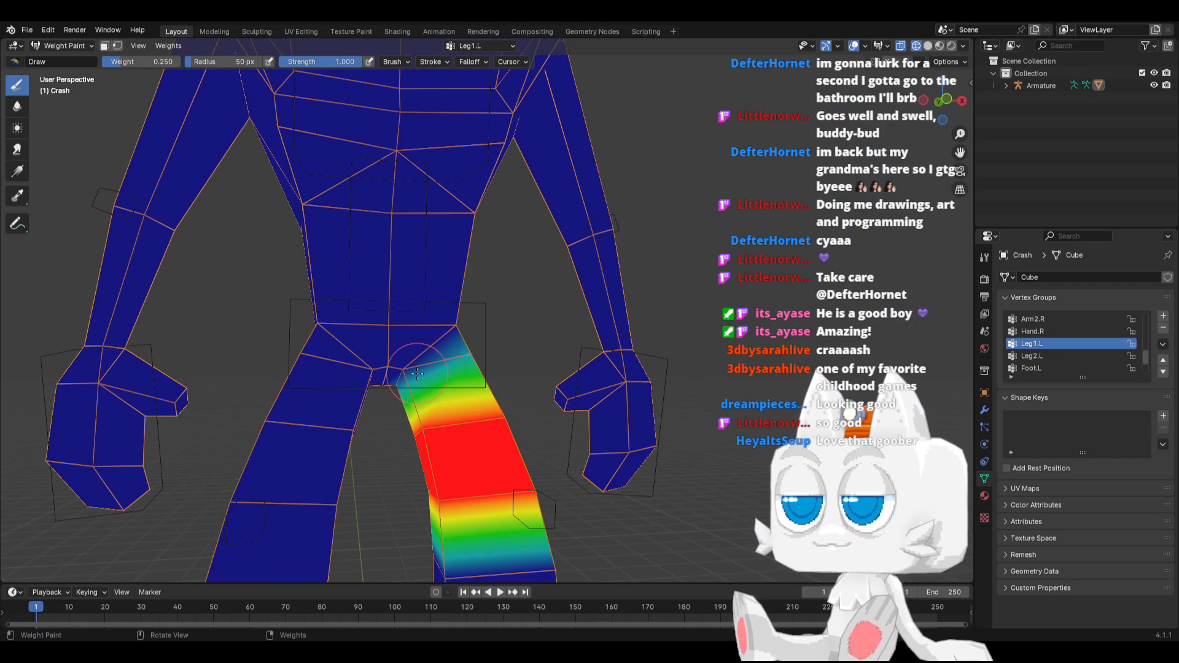
middle_drag(438, 377, 338, 437)
scroll(419, 457, down, 1)
key(KP_1)
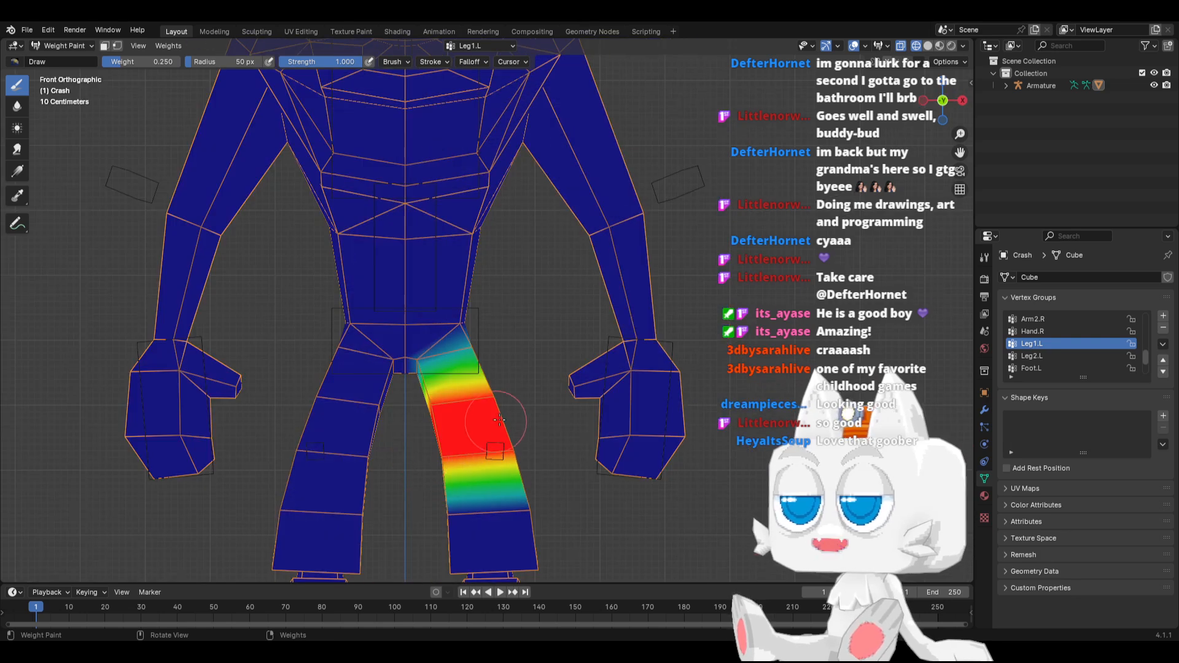
Select the Leg2.L vertex group, set the brush weight to 0.5 and paint the edge ring around the left knee
shift+middle_drag(499, 442, 453, 405)
click(1032, 356)
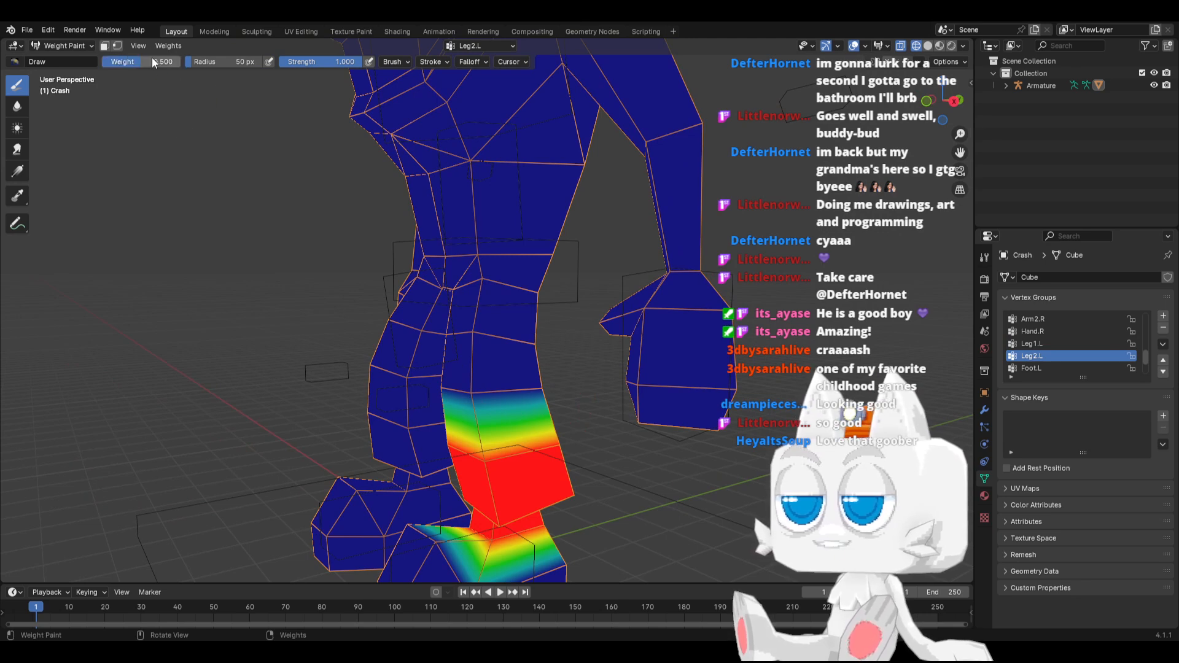
key(KP_1)
scroll(479, 415, up, 2)
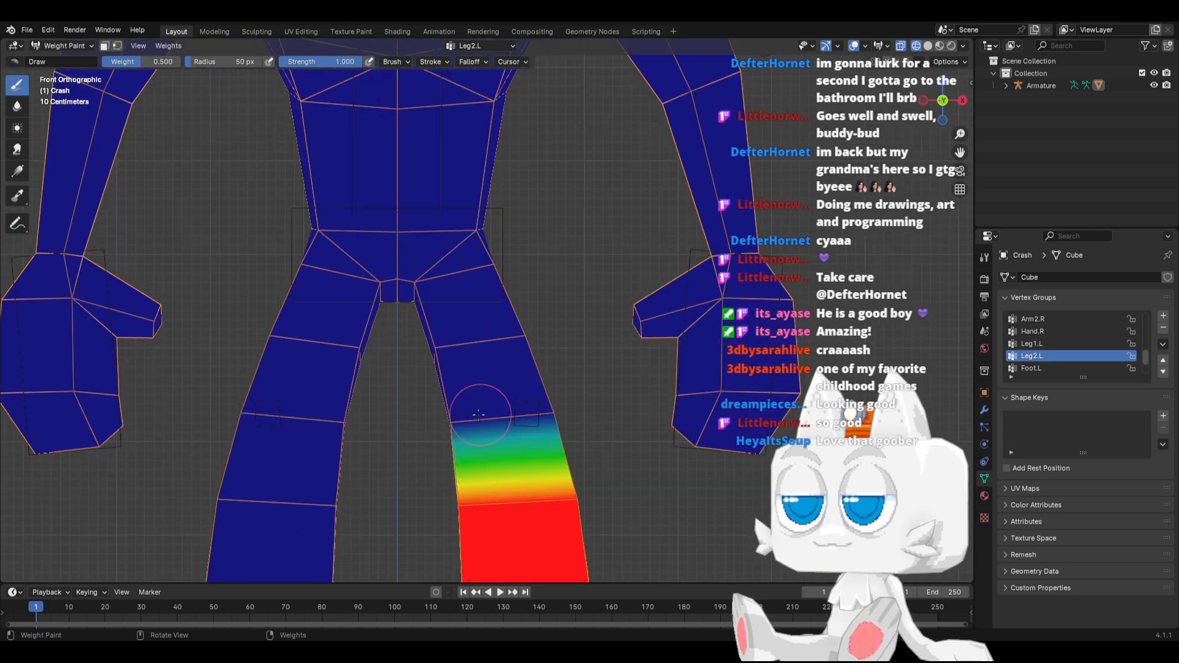
drag(449, 431, 554, 419)
middle_drag(620, 450, 332, 447)
drag(417, 423, 550, 421)
middle_drag(526, 426, 456, 436)
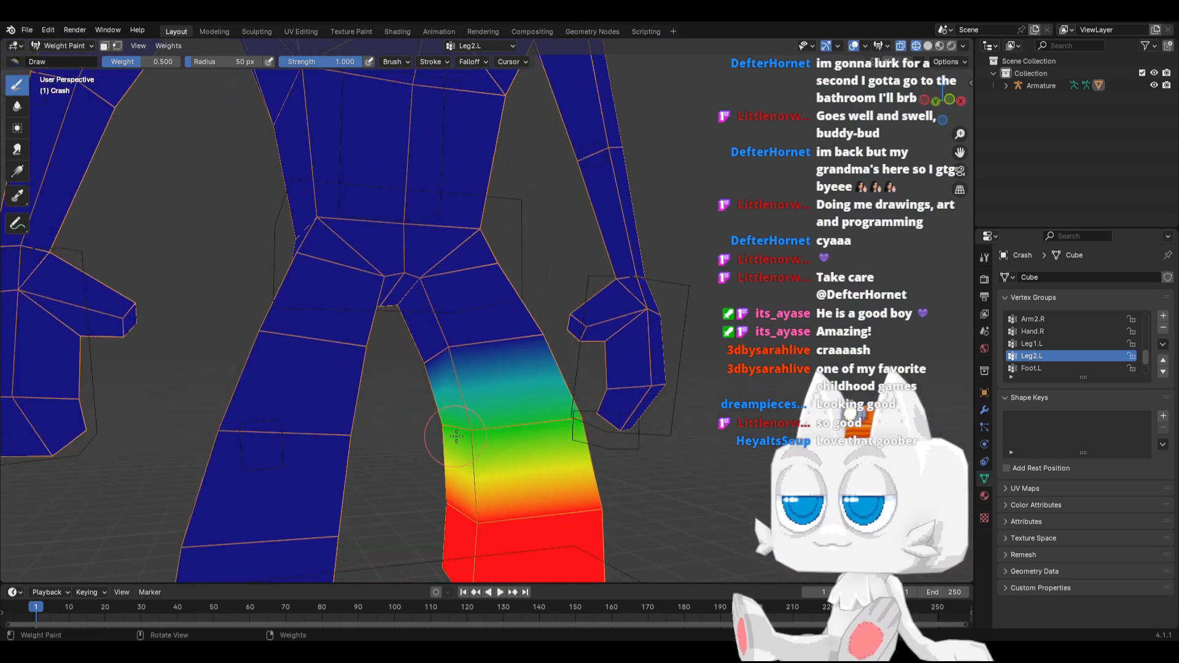
Set the brush weight to 0.2 and paint the Leg2.L influence around the left thigh ring above the knee, front and back
click(134, 62)
text(.2)
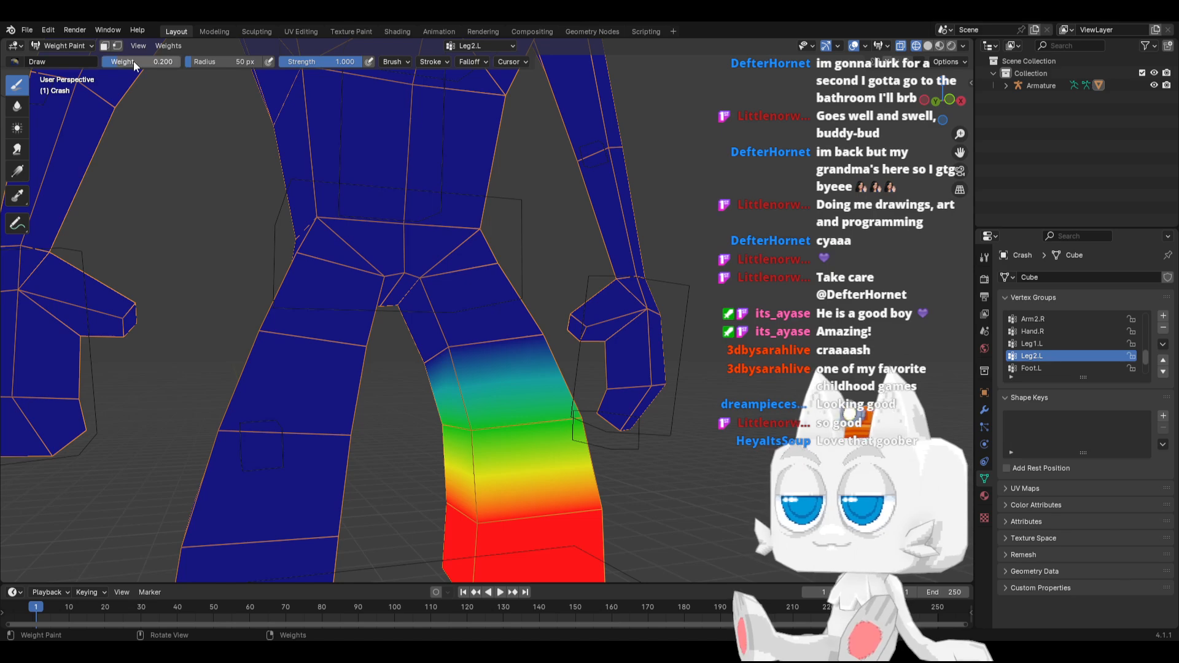
key(Return)
mouse_move(420, 379)
mouse_down()
mouse_move(457, 326)
mouse_move(550, 331)
mouse_up()
mouse_move(549, 331)
middle_down()
mouse_move(461, 348)
mouse_move(495, 381)
mouse_move(509, 358)
middle_up()
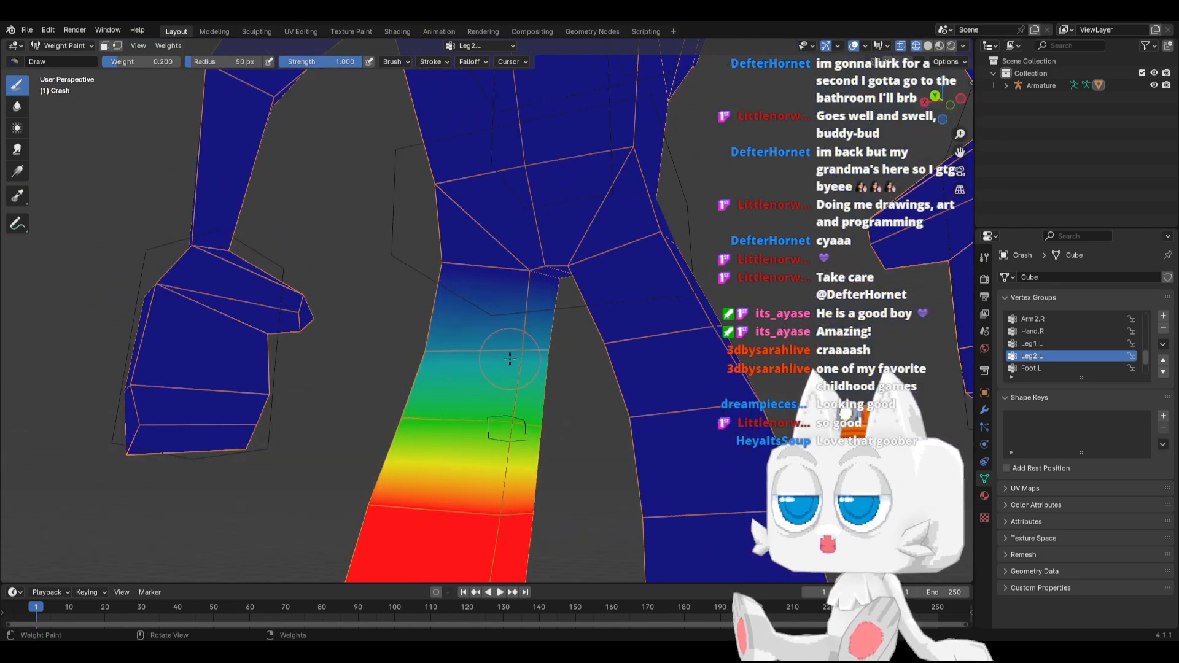
key(KP_1)
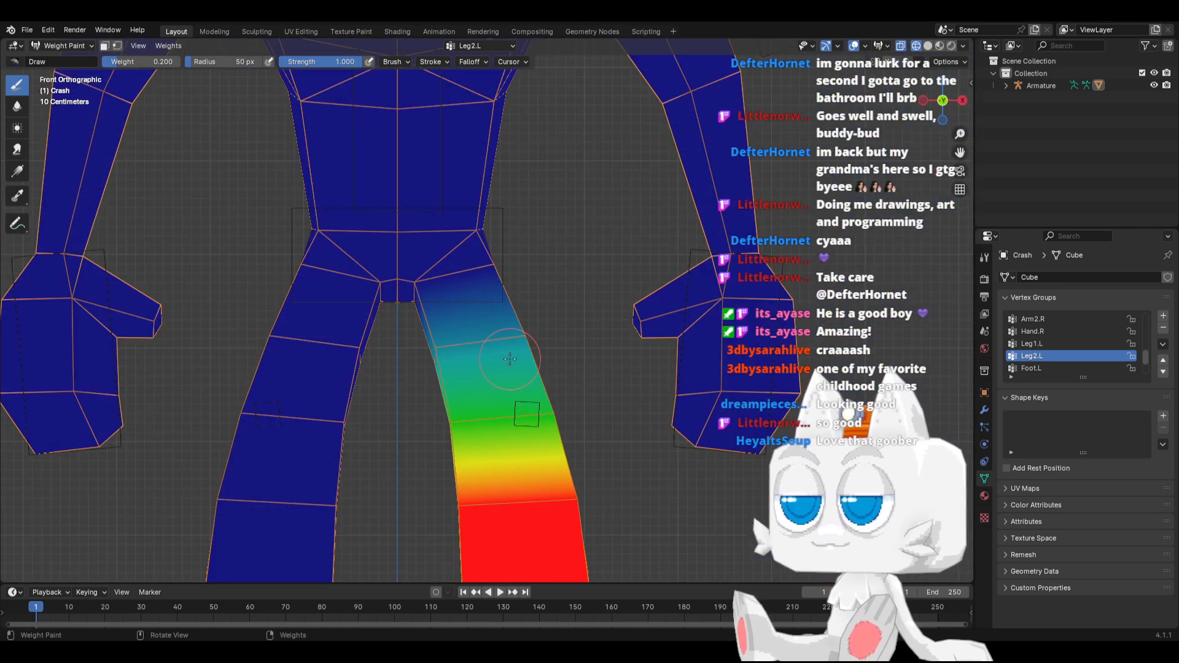
Paint the Leg1.L influence around the ring below the left knee at a brush weight of 0.2, and check the Leg2.L weights
click(1037, 344)
drag(439, 500, 596, 498)
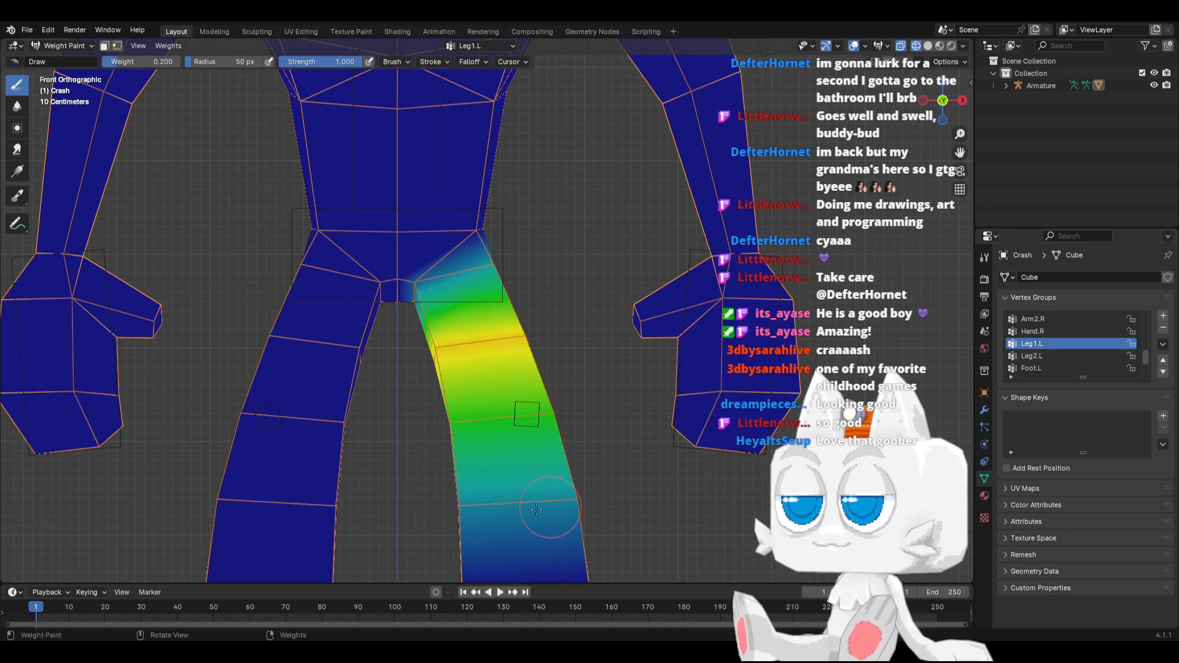
middle_drag(500, 513, 361, 495)
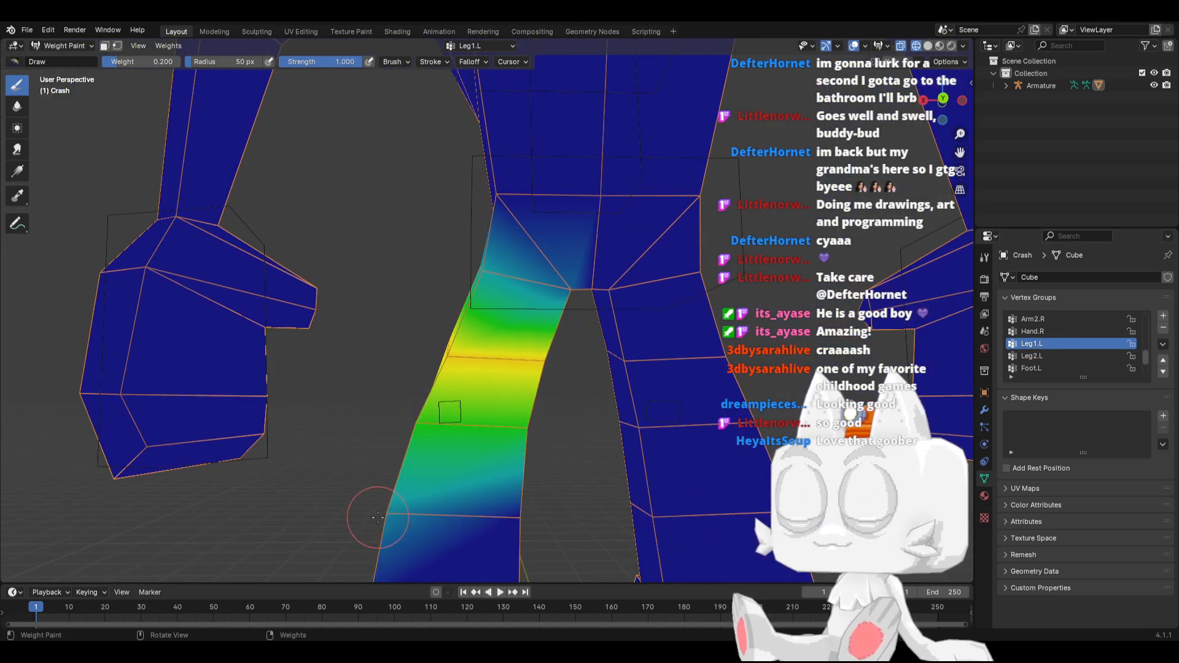
drag(477, 522, 537, 511)
mouse_move(511, 514)
middle_down()
mouse_move(702, 478)
mouse_move(635, 436)
middle_up()
click(1027, 356)
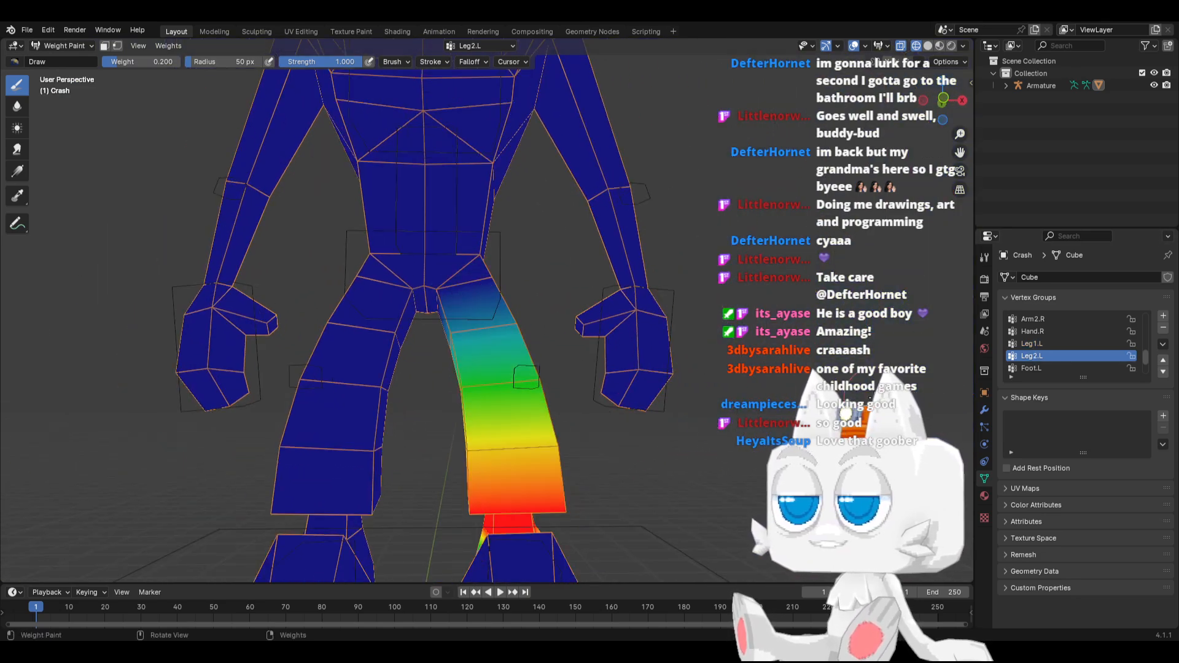
middle_drag(614, 485, 491, 498)
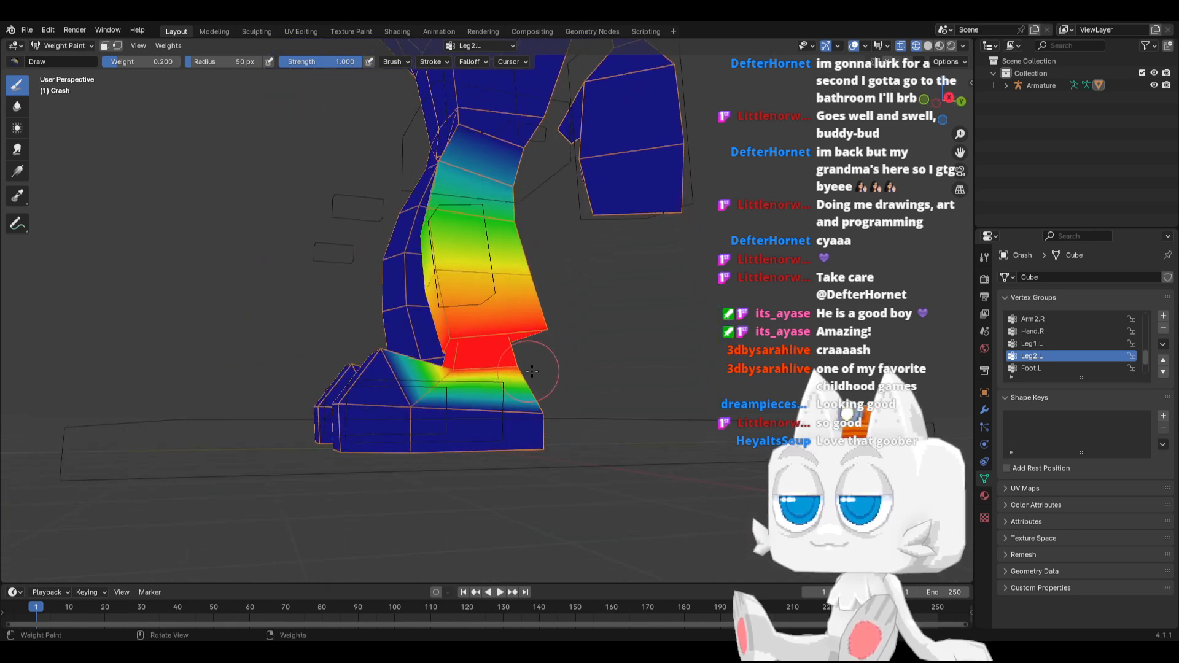
Select the Foot.L vertex group, set the brush weight to 0.5 and paint the ring around the left ankle from all sides
click(1044, 367)
scroll(417, 368, up, 2)
middle_drag(399, 363, 372, 367)
click(150, 61)
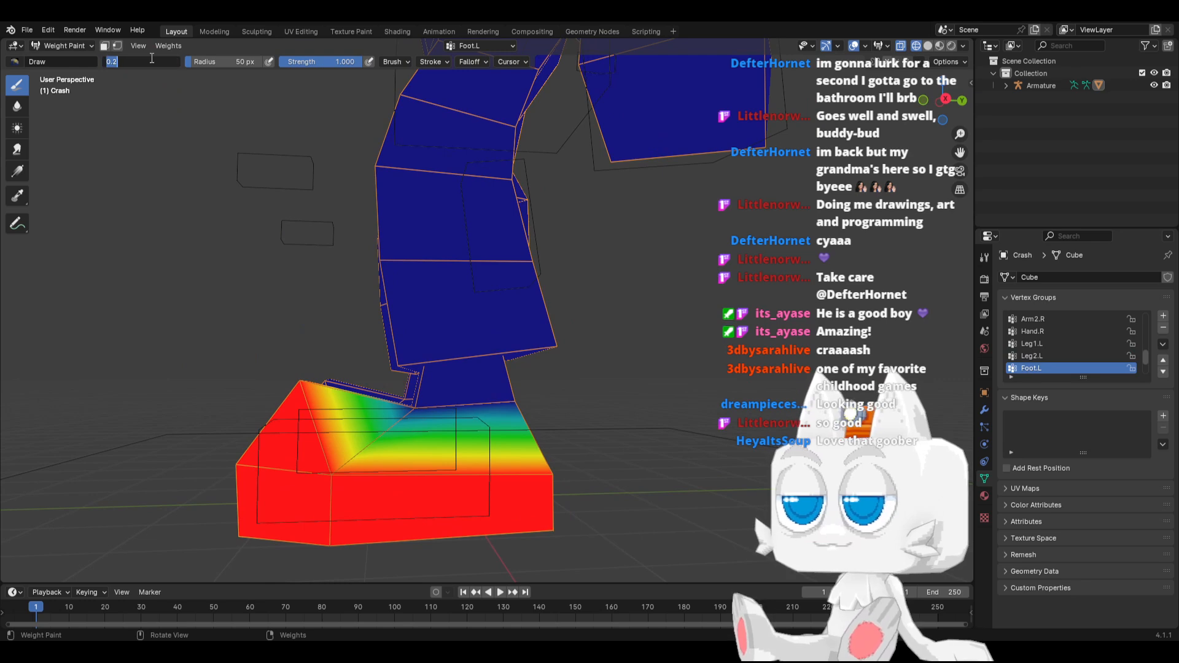
text(0.5)
key(Return)
scroll(405, 368, up, 1)
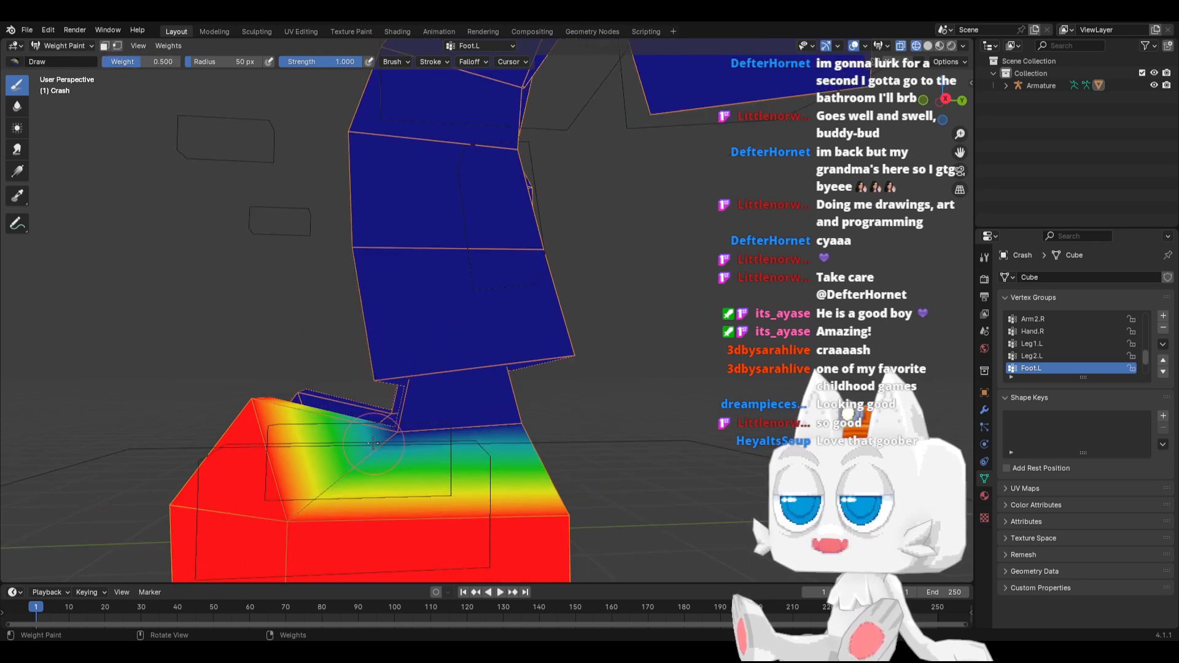
middle_drag(386, 443, 493, 497)
drag(566, 427, 522, 424)
click(486, 416)
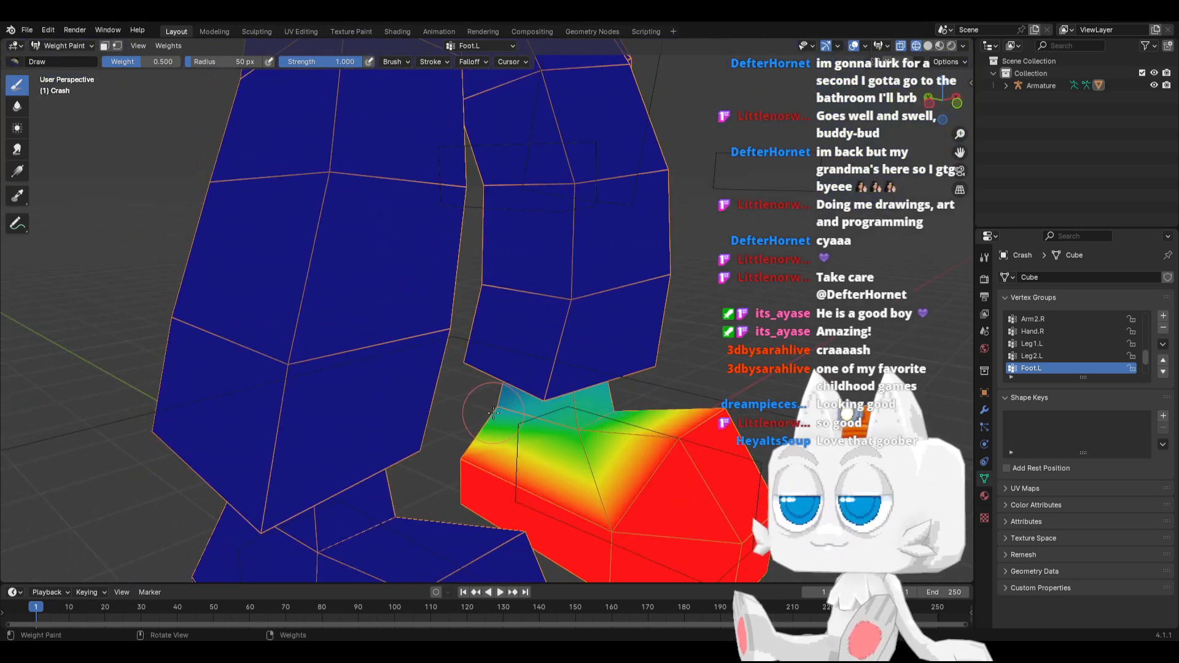
click(493, 412)
mouse_move(587, 437)
middle_down()
mouse_move(396, 426)
mouse_move(468, 447)
mouse_move(485, 433)
mouse_move(522, 466)
mouse_move(571, 485)
middle_up()
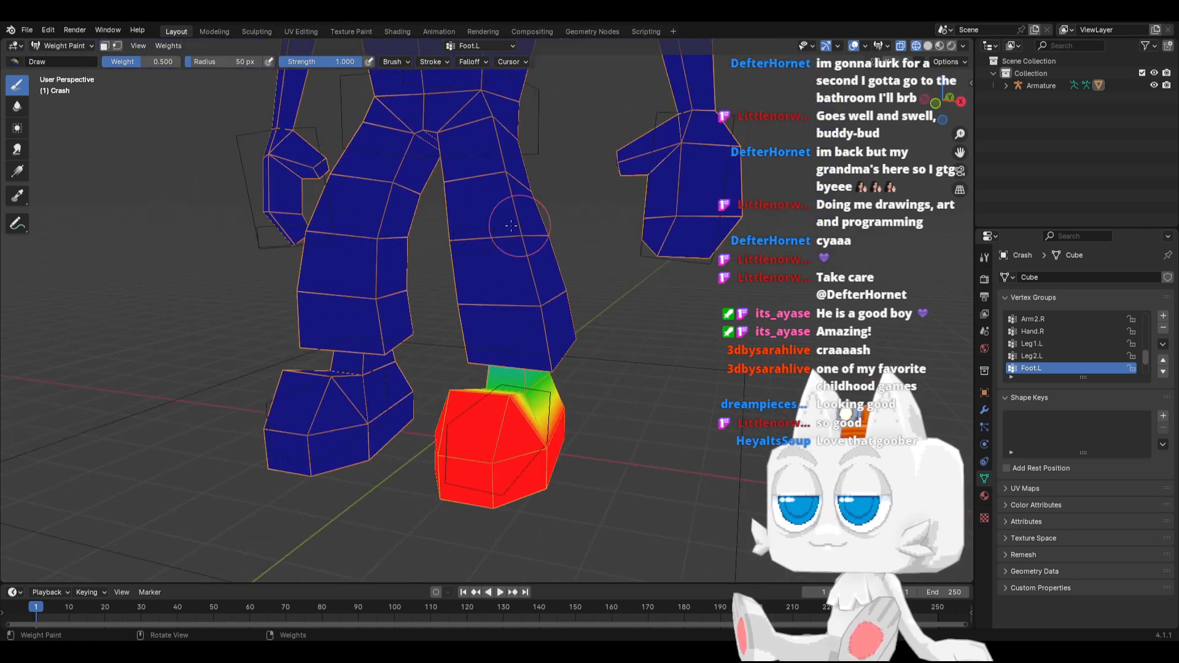
Leave weight painting, display the model in Material Preview, and put the armature into Pose Mode
click(61, 49)
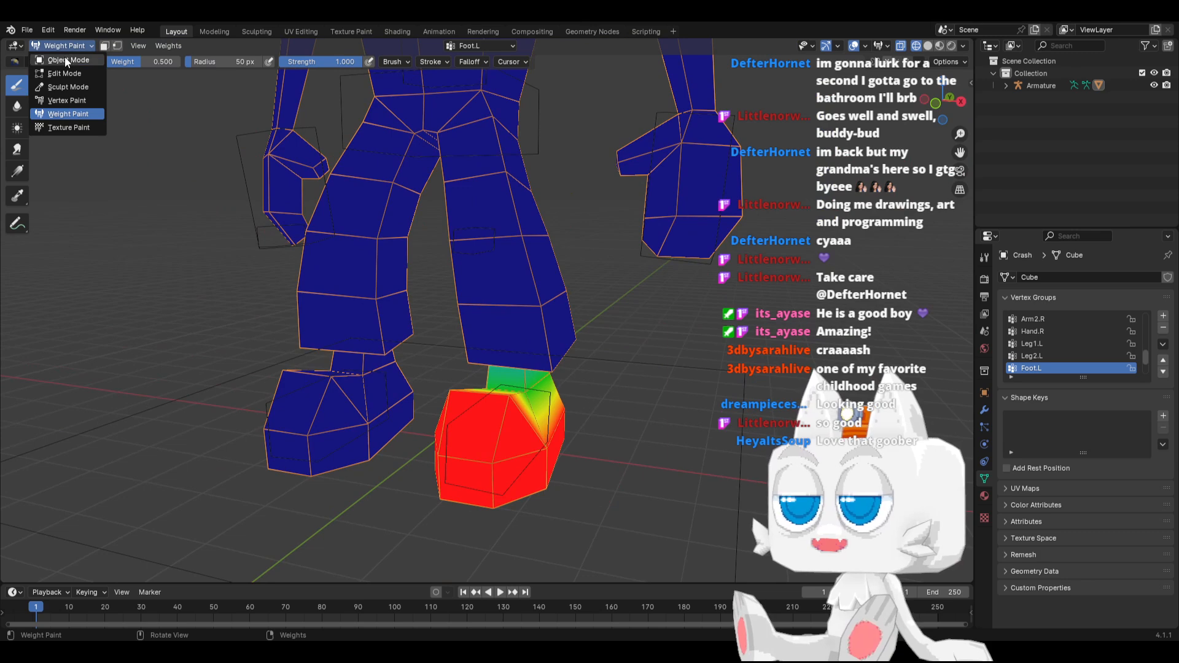
click(64, 69)
key(z)
click(484, 341)
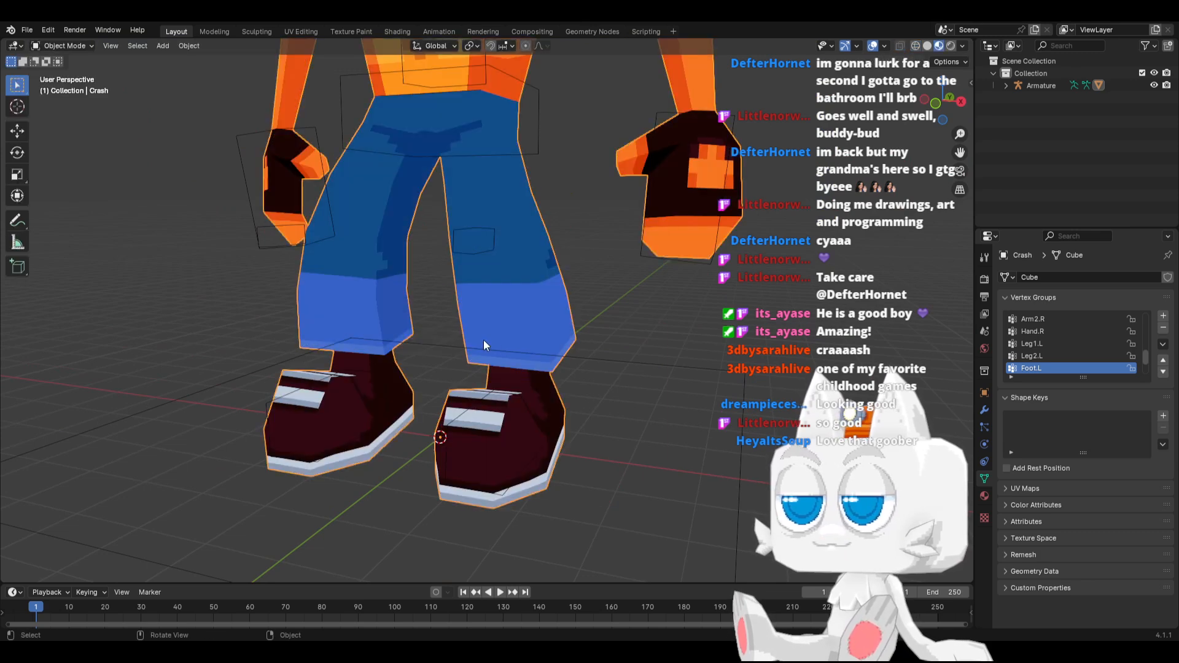
click(680, 259)
click(63, 46)
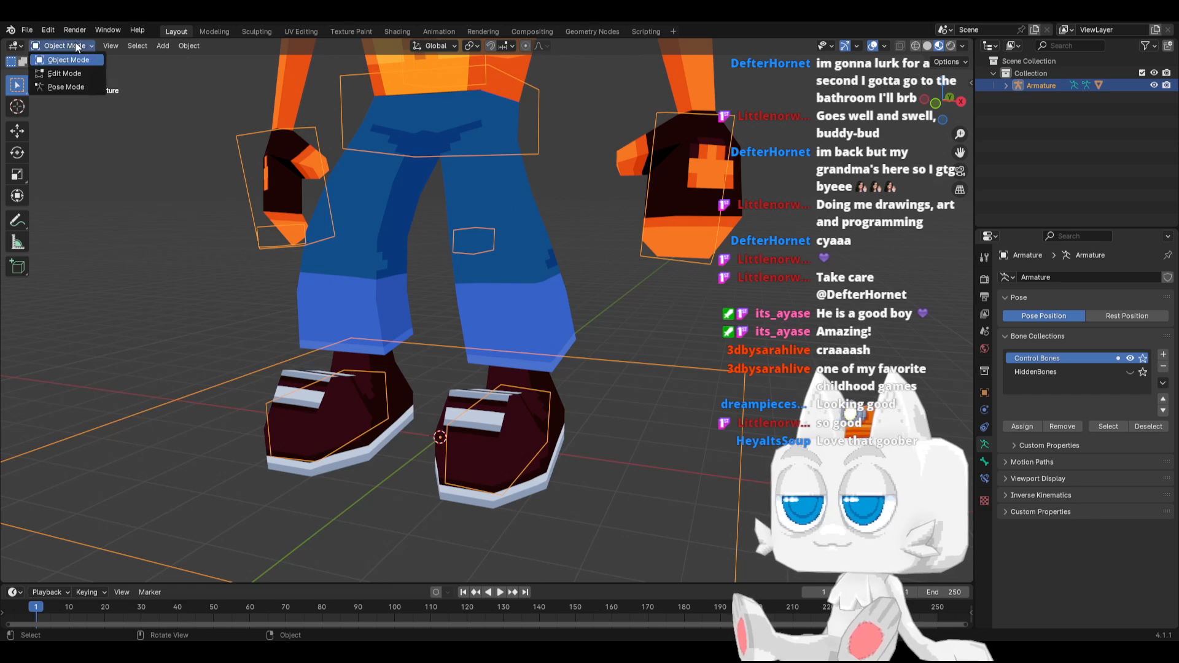
click(66, 86)
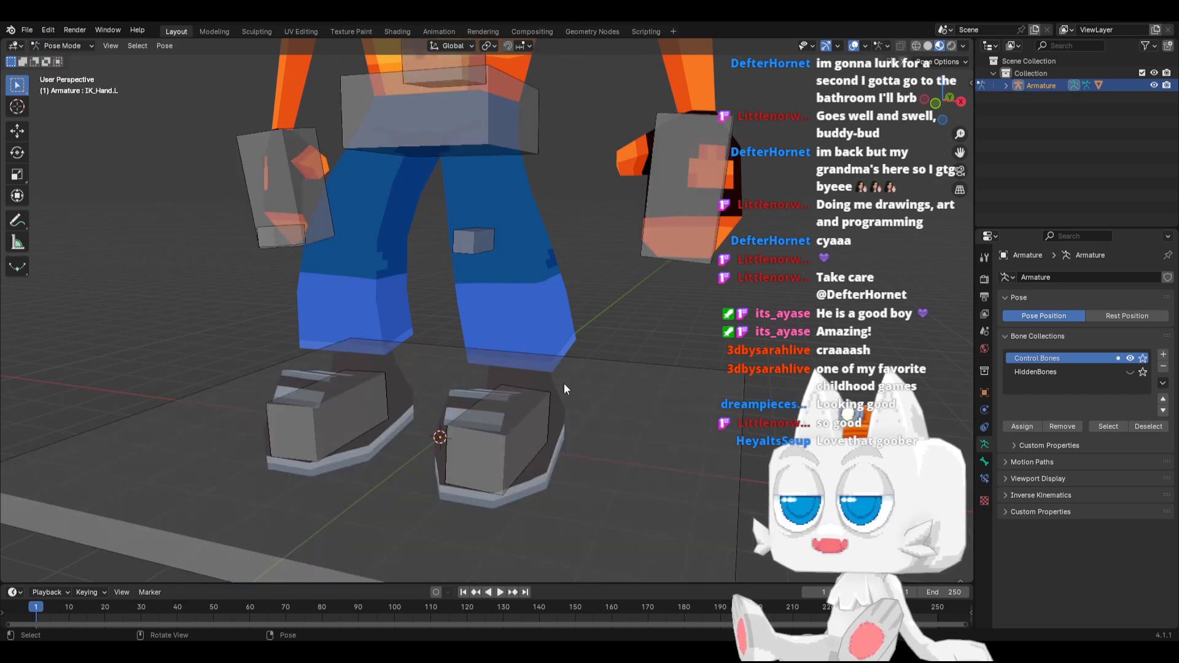
Test the leg weights by moving the IK_Foot.L control -1.9468 m in Y and 1.3042 m in Z, and try rotating it
key(KP_3)
click(450, 386)
key(g)
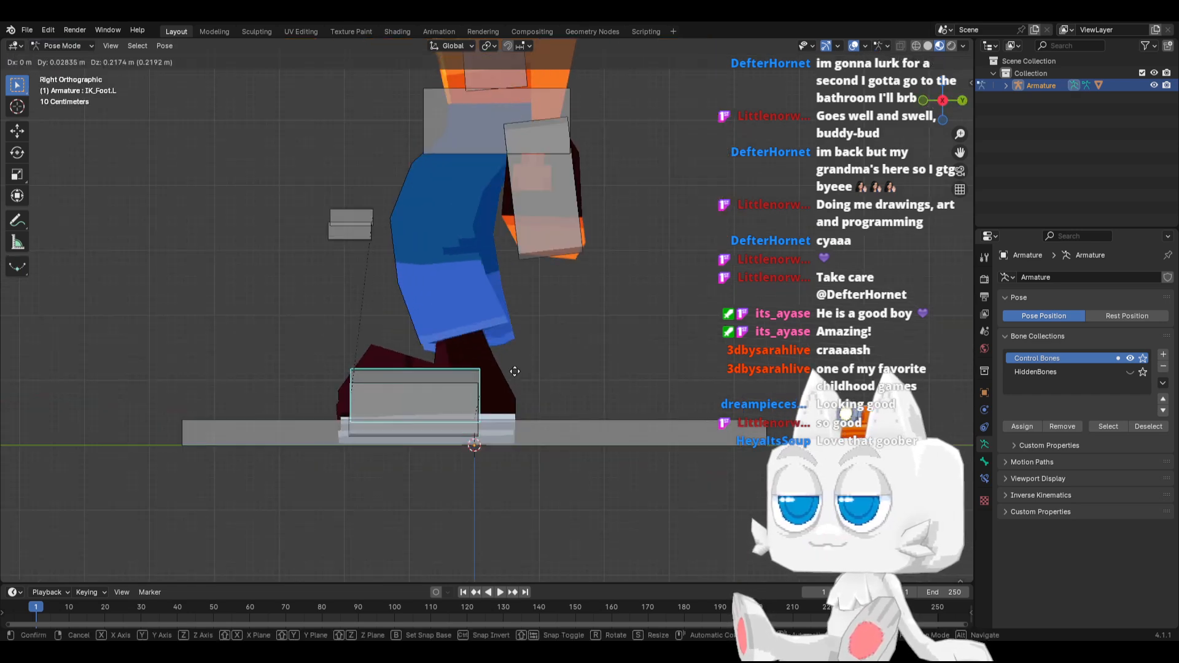
click(388, 309)
middle_drag(389, 309, 586, 442)
key(r)
click(556, 344)
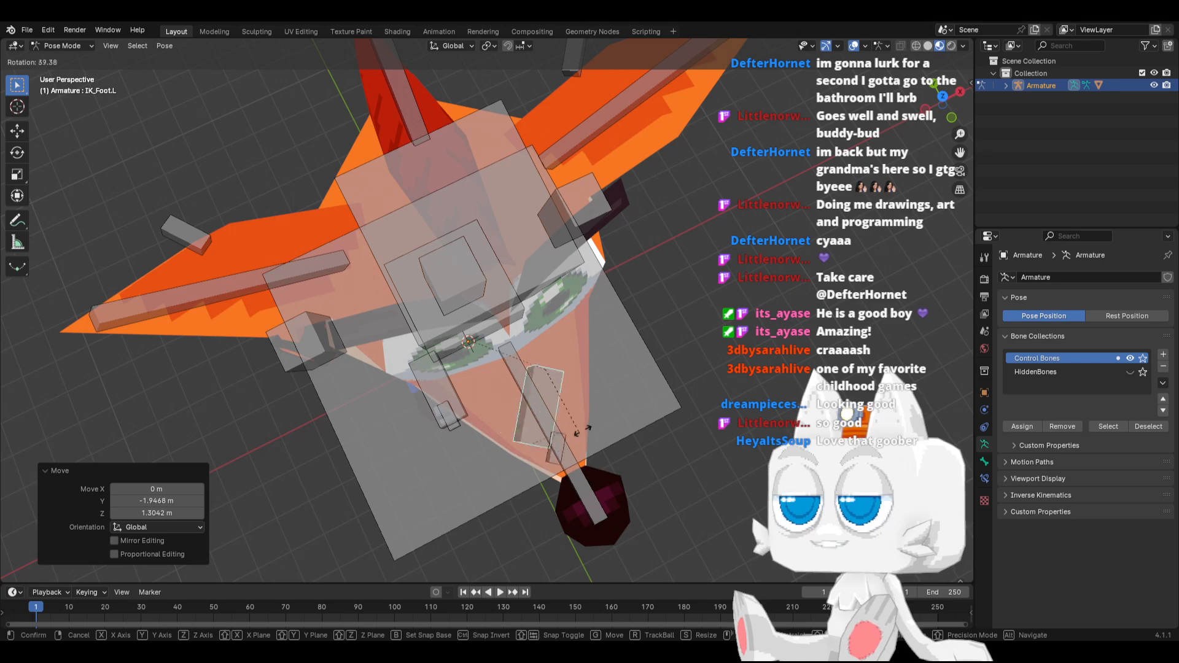
middle_drag(636, 361, 558, 337)
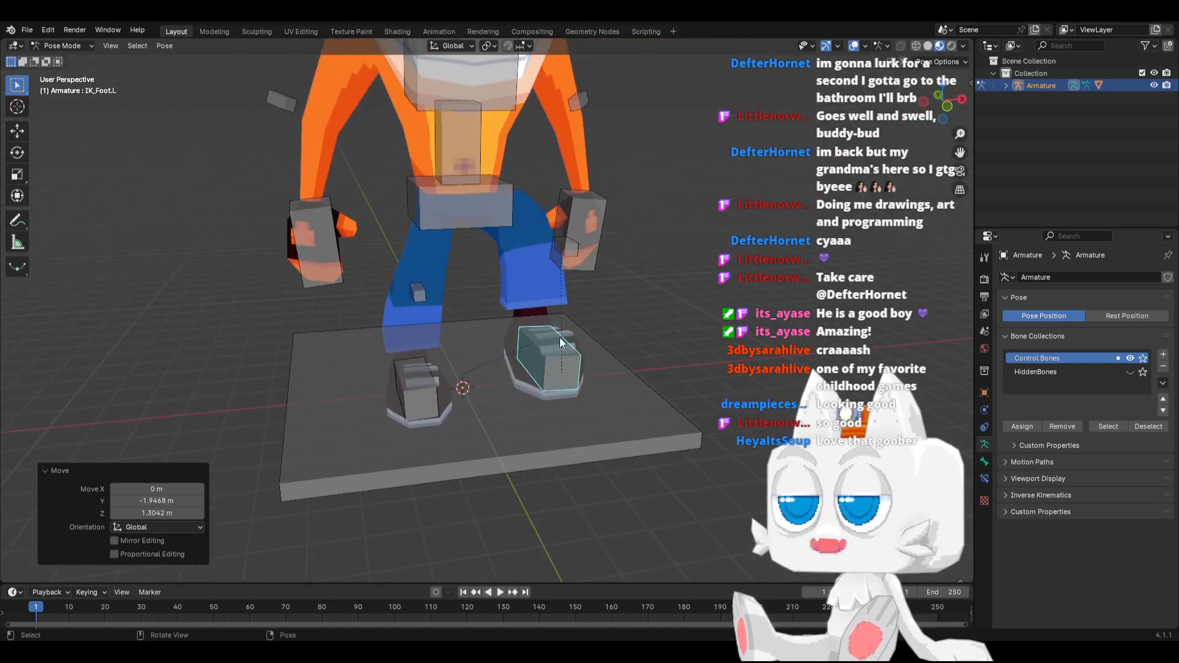
Try moving the IK_Knee.L control inward to test how the left knee bends
click(567, 254)
middle_drag(589, 262, 561, 271)
key(g)
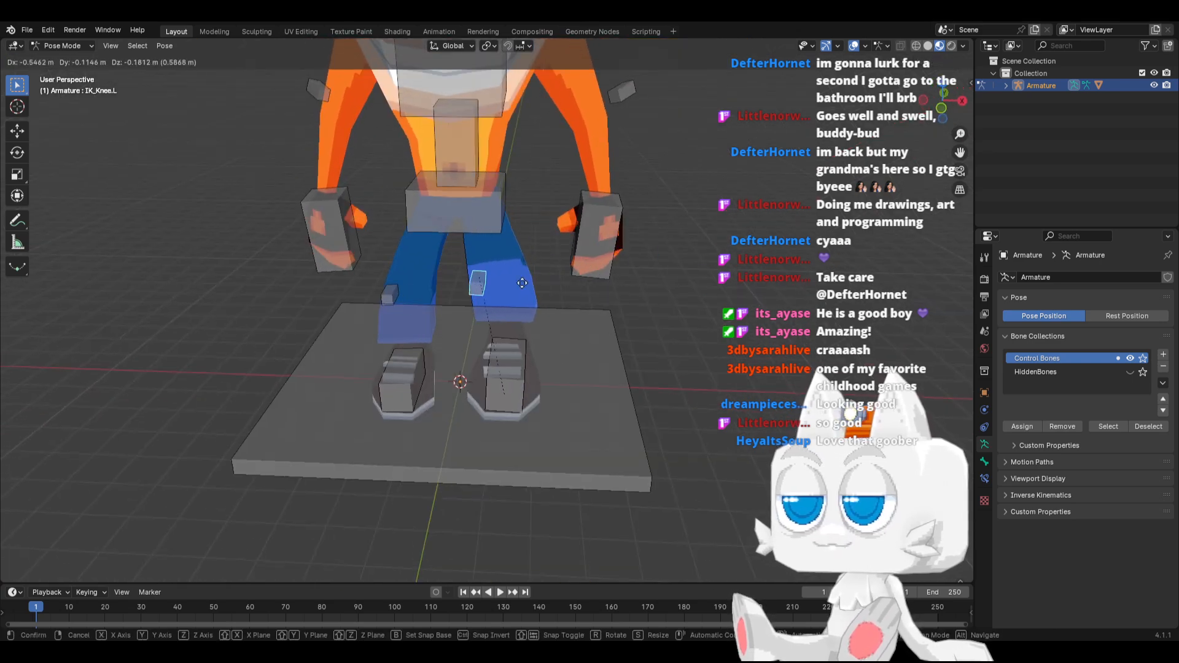
click(488, 297)
Try rotating the Hips and Spine bones in front view to test the waist deformation
click(478, 194)
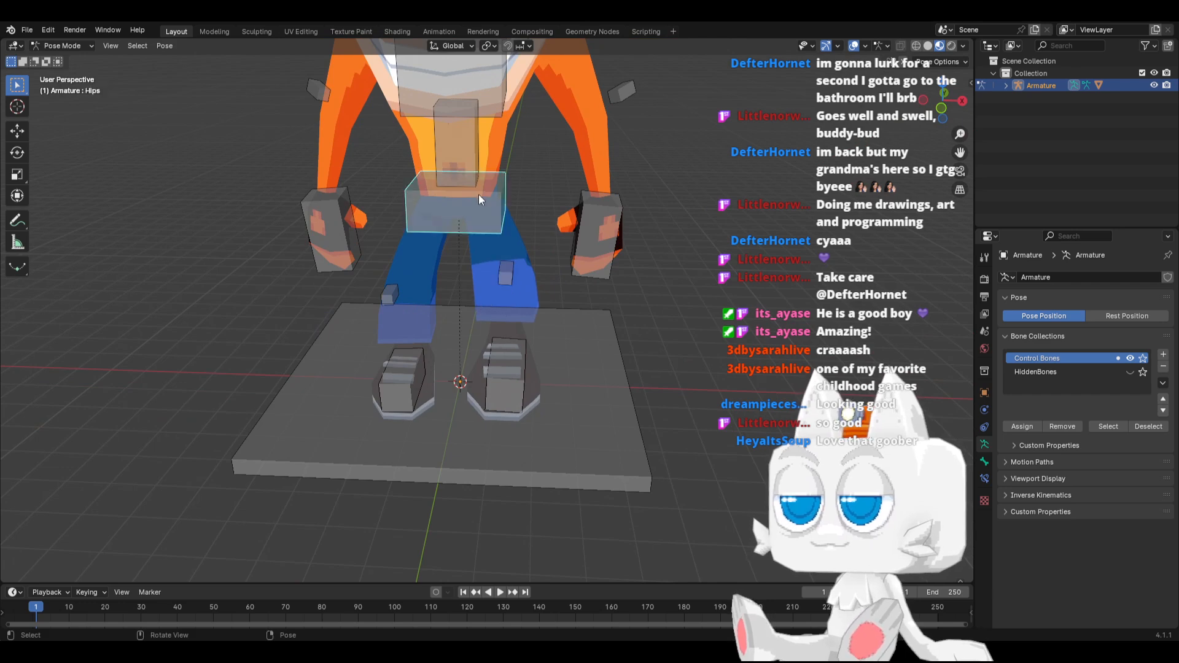
key(KP_1)
key(r)
key(Escape)
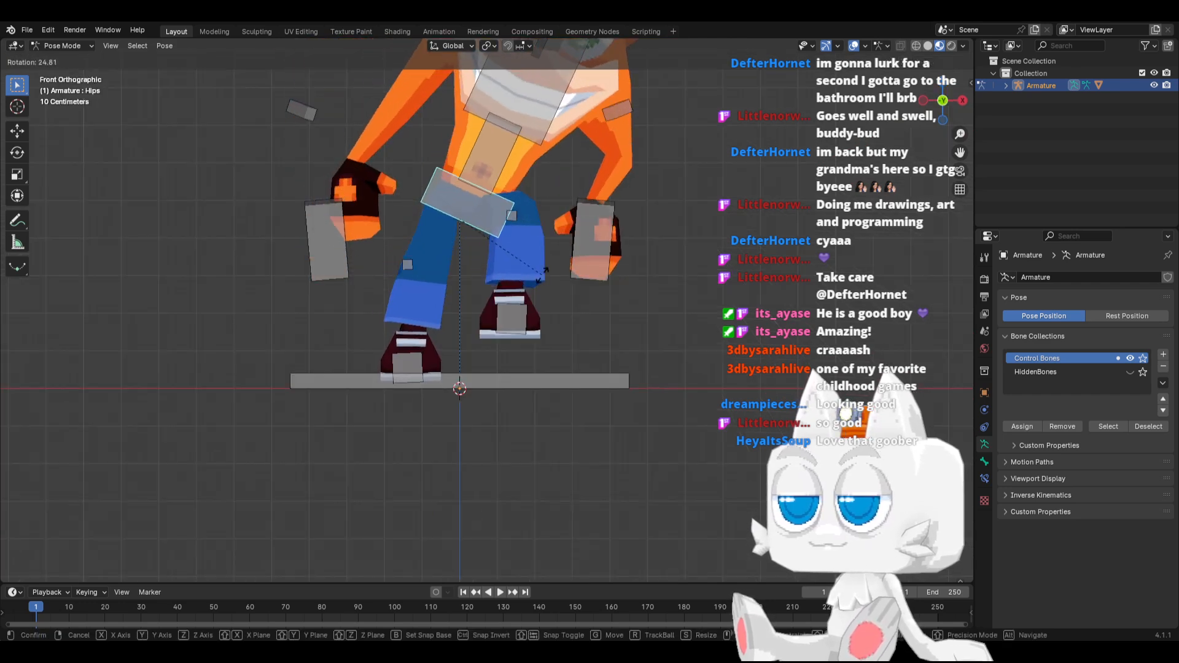
key(r)
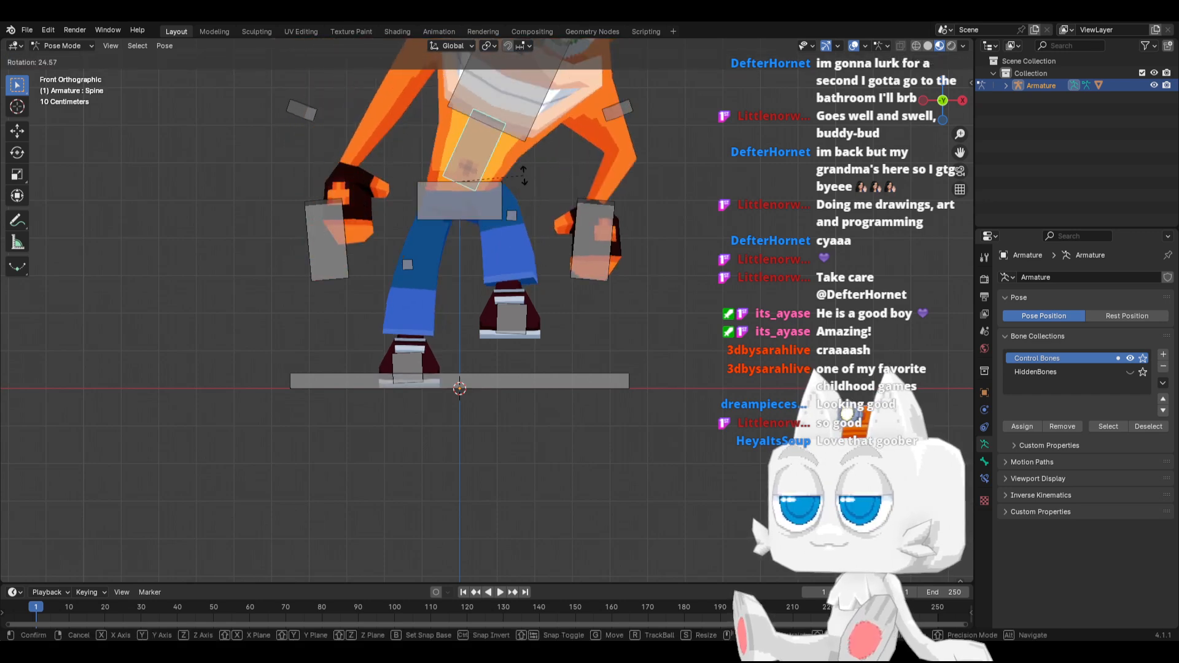
key(Escape)
Rotate the Chest bone by -29.6° in front view and inspect how the torso deforms
click(492, 109)
shift+middle_drag(514, 131, 528, 330)
key(r)
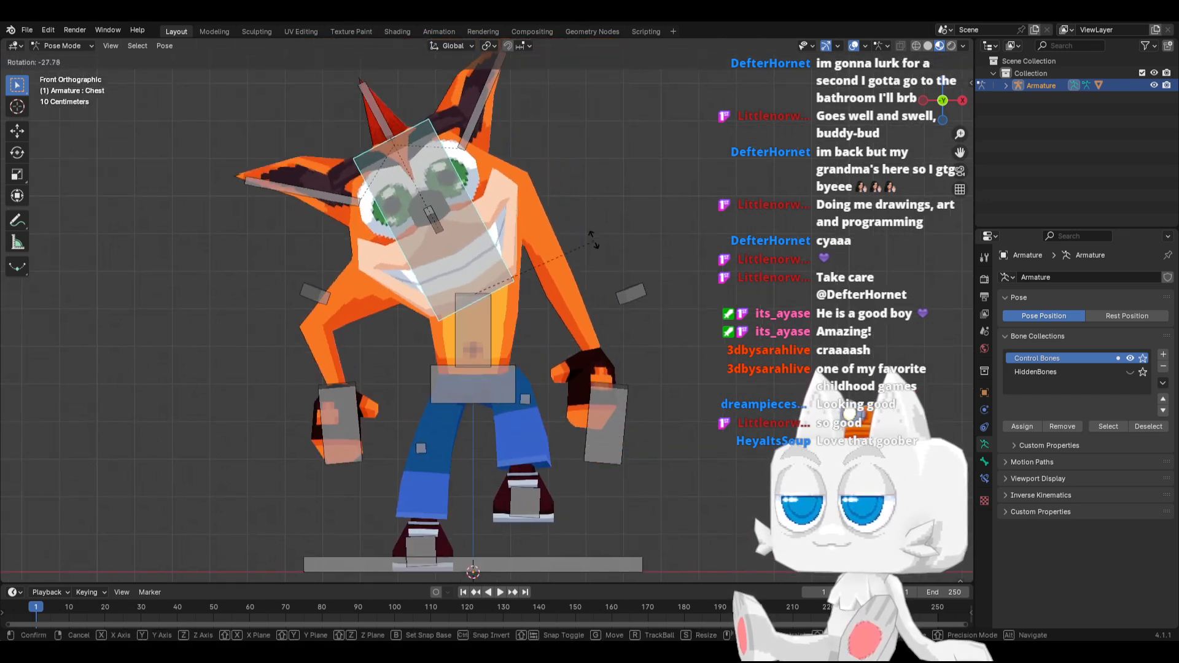
click(592, 238)
middle_drag(591, 255, 532, 312)
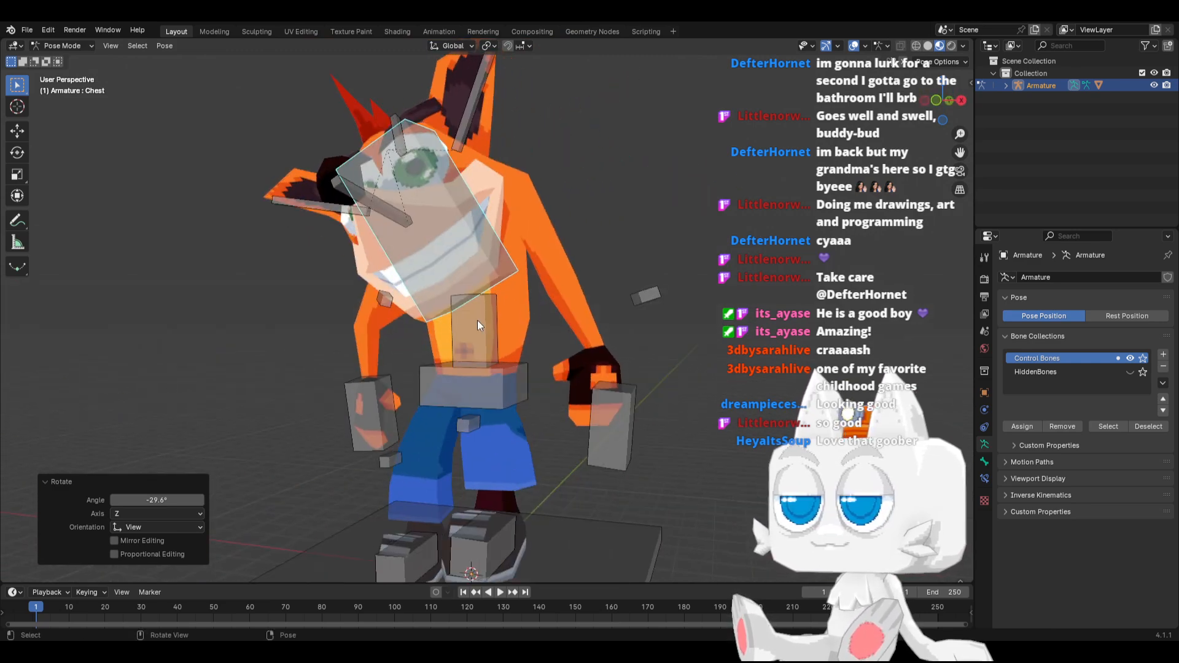
Clear the Chest bone's rotation and reset the location of all control bones
key(alt+r)
click(503, 390)
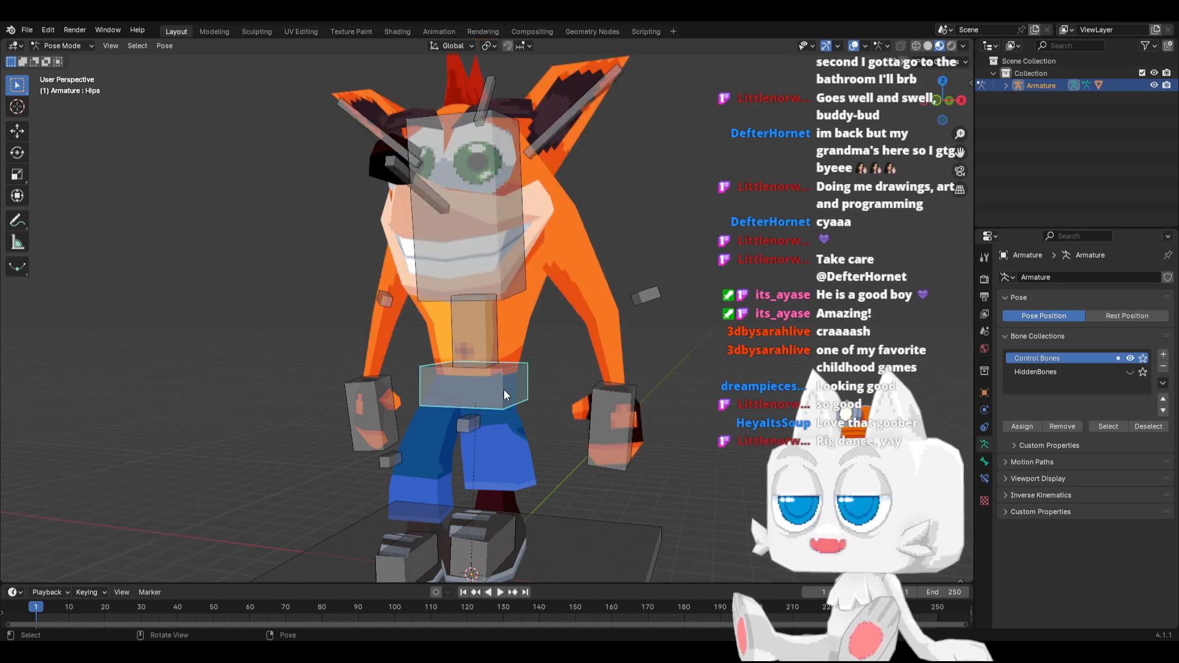
key(a)
key(alt+g)
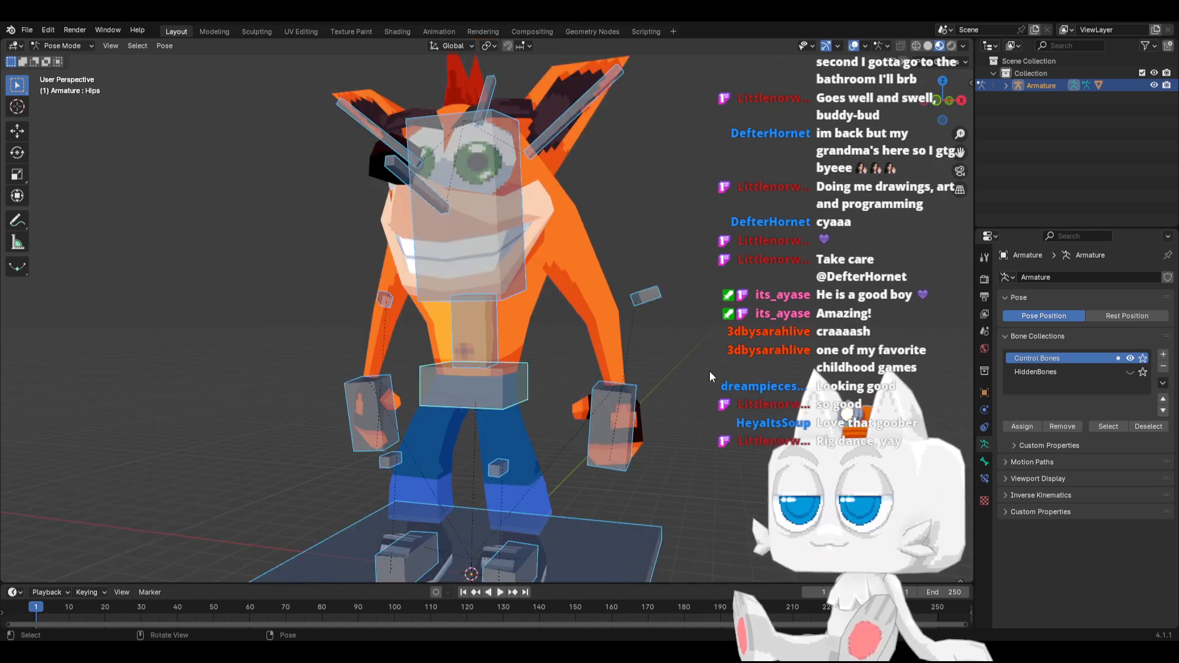
key(alt+a)
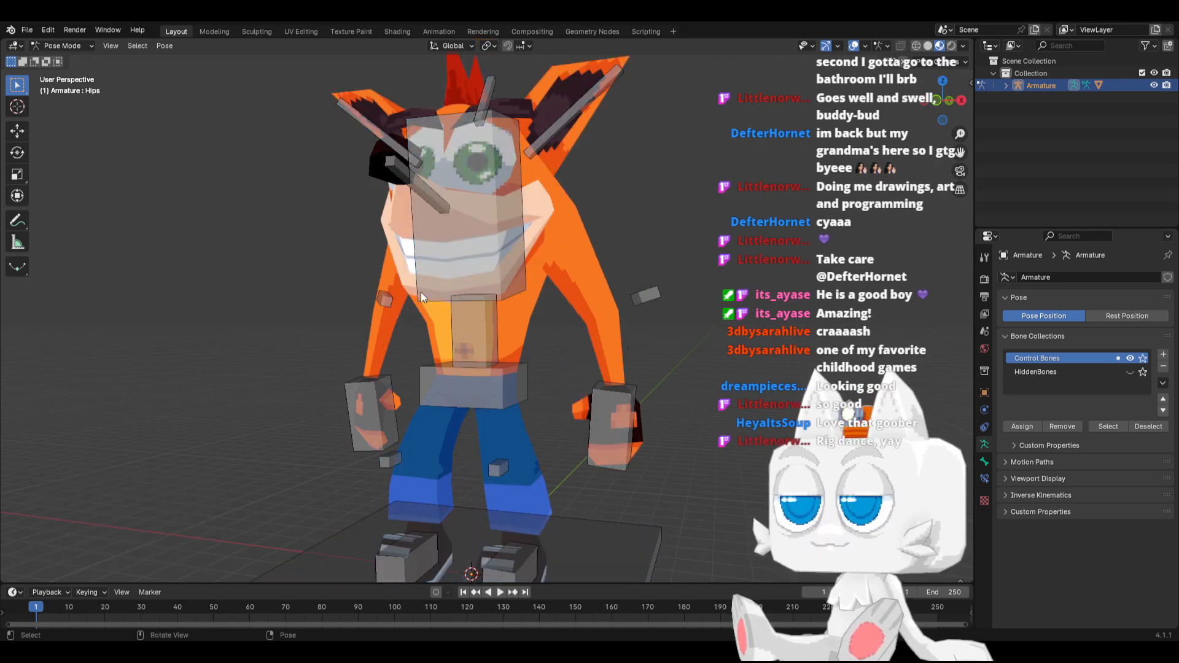
Return the Crash mesh to Weight Paint mode from Object Mode and display it in wireframe shading
click(63, 45)
click(61, 60)
click(444, 337)
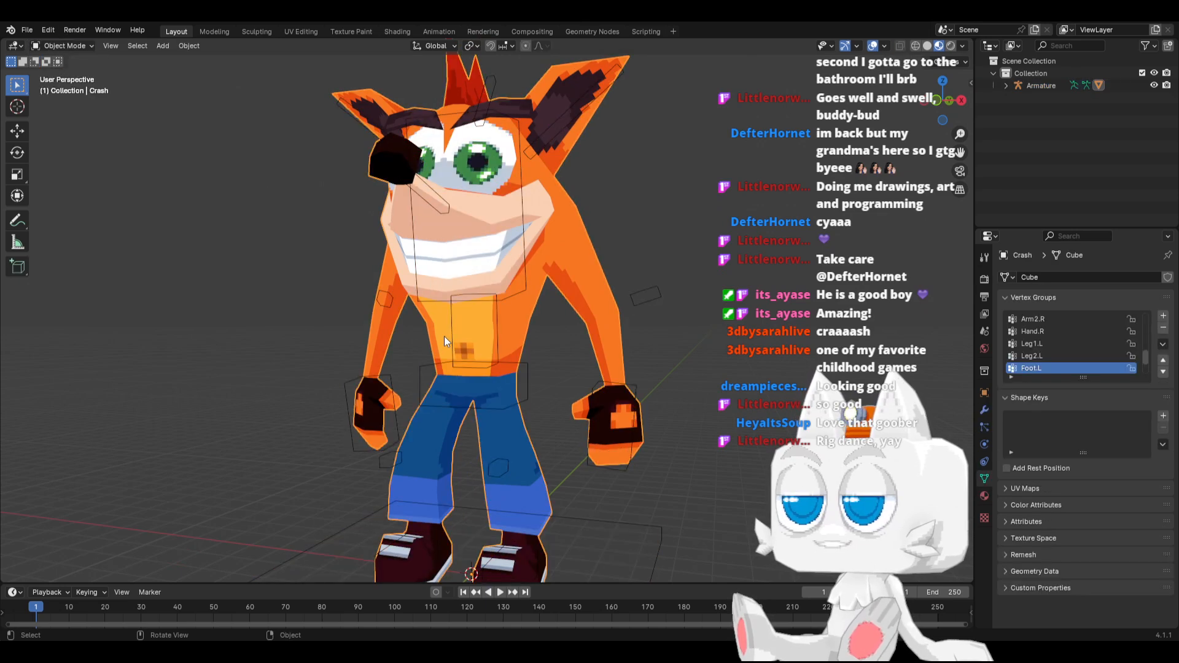
click(82, 46)
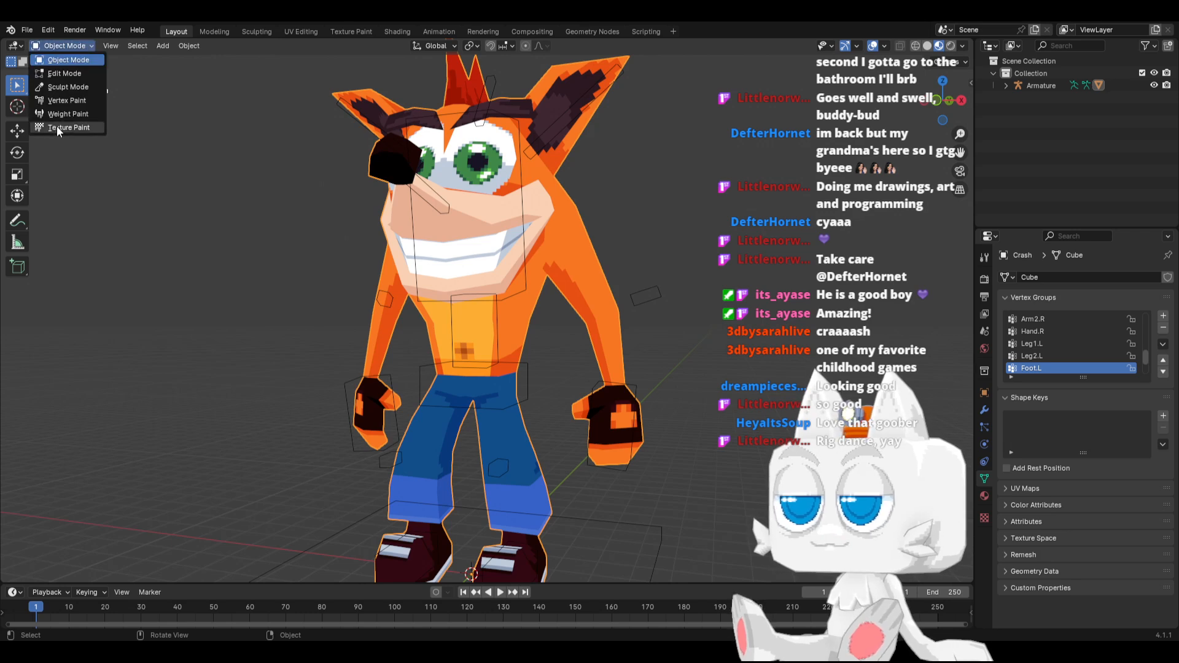
click(57, 118)
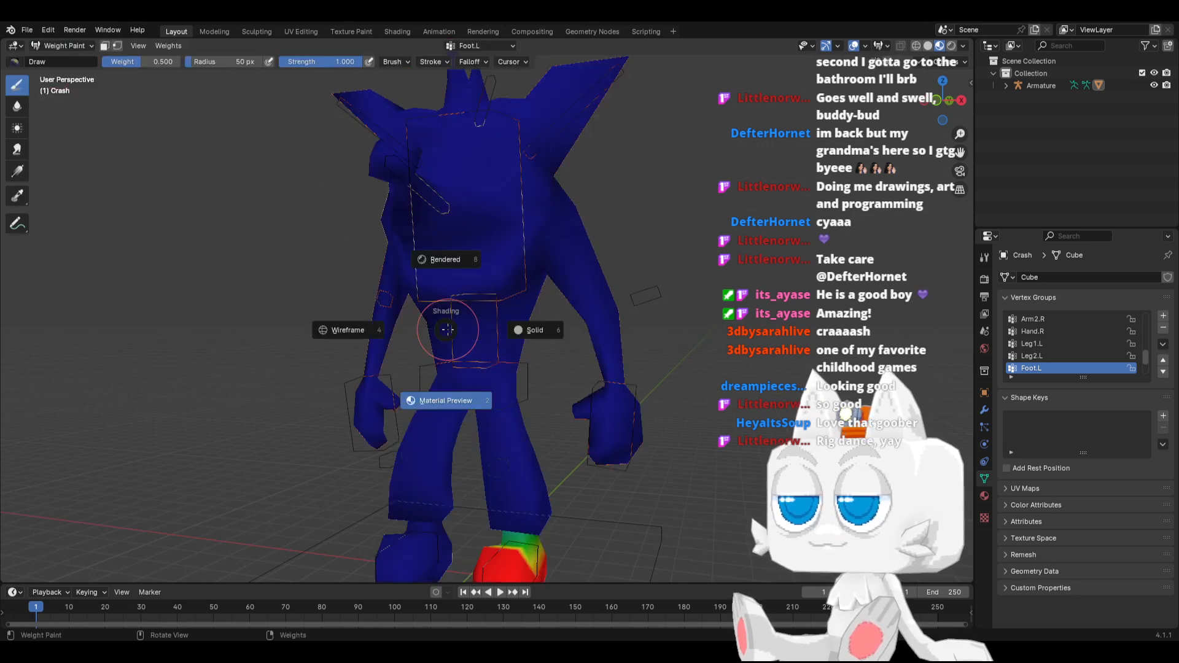
key(z)
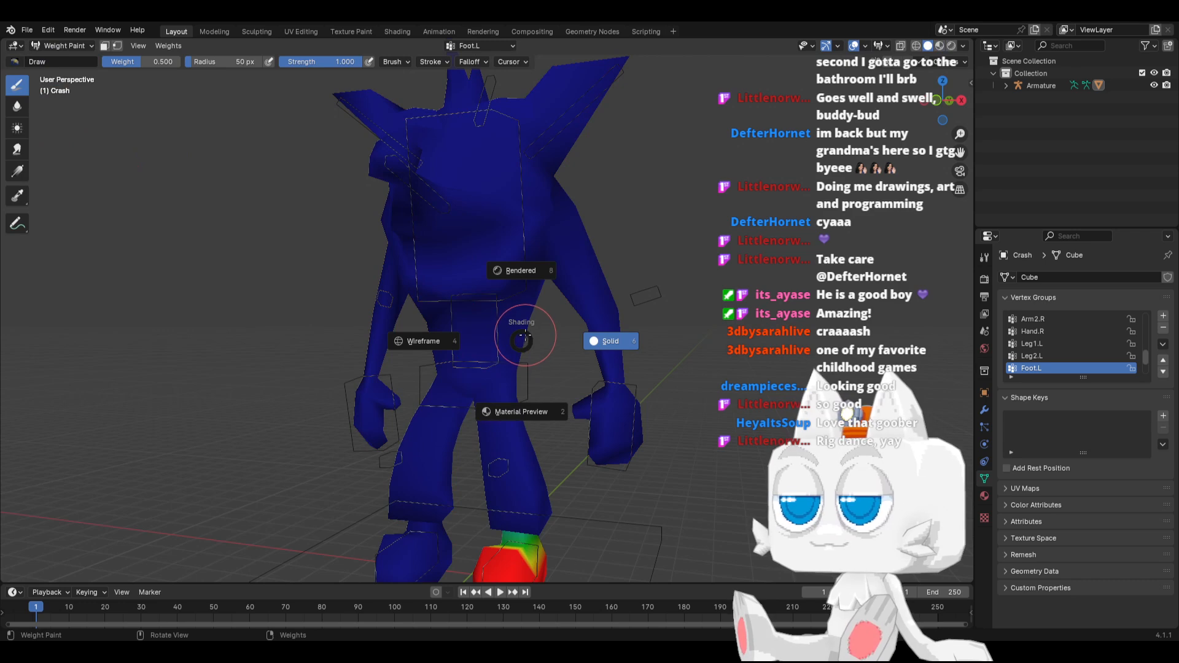
click(512, 338)
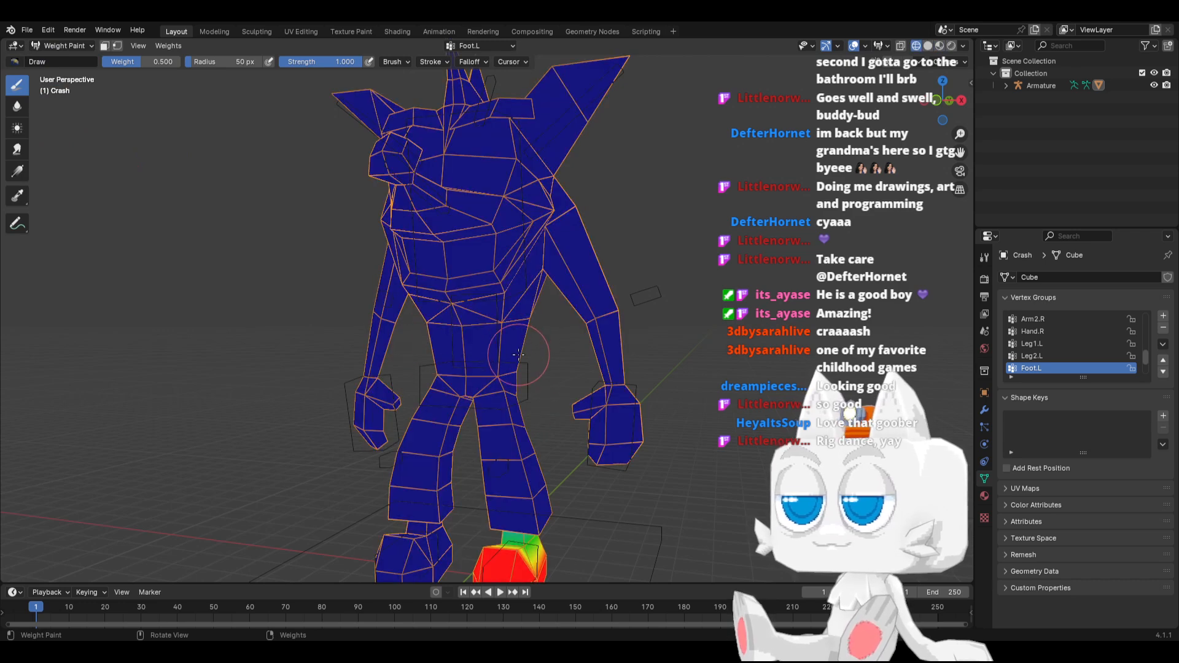
Set the brush weight to 0.250 and paint the Hips group around the upper waist, front, side and back
scroll(1071, 342, up, 5)
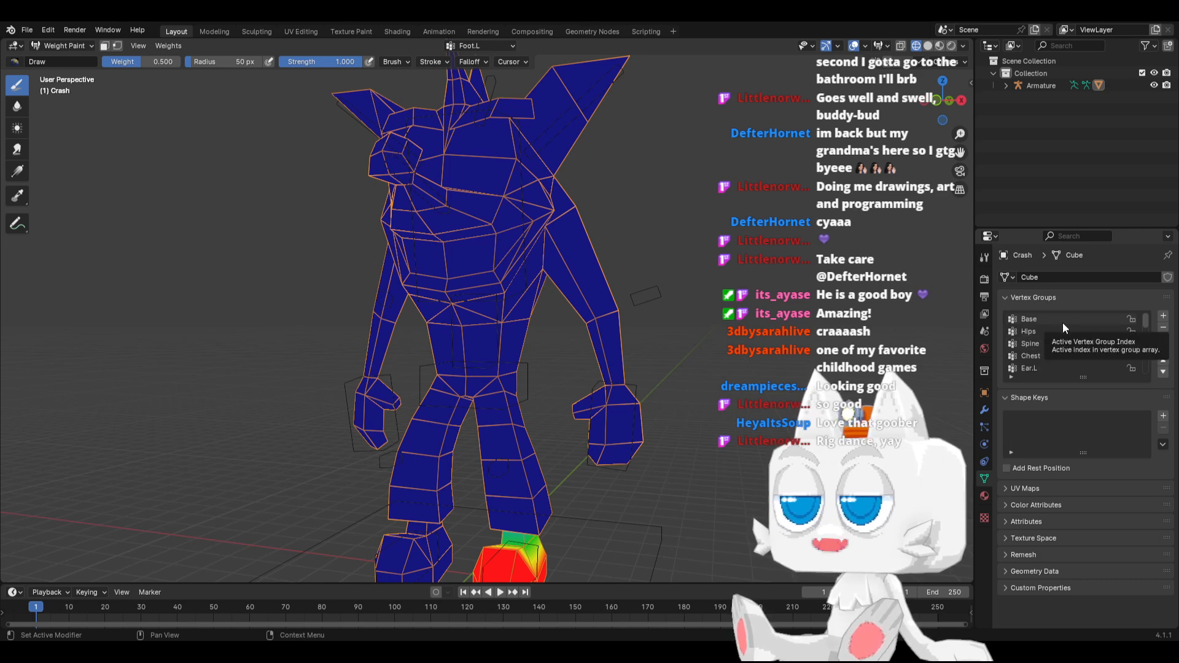
click(1048, 331)
scroll(485, 307, up, 3)
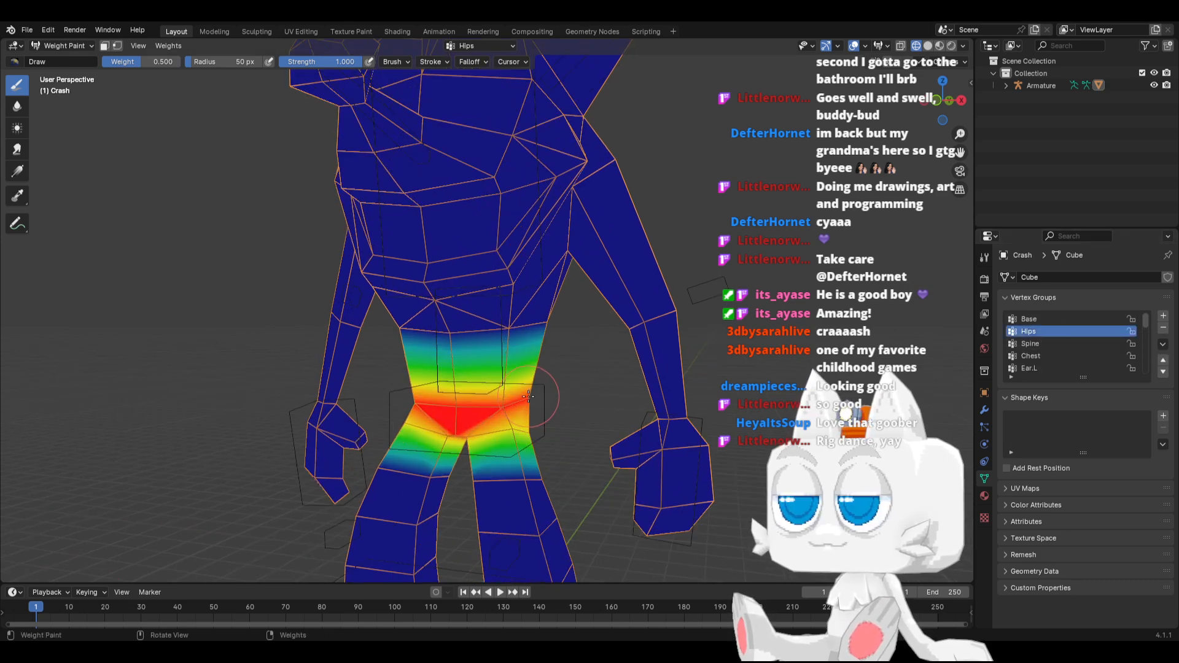
click(143, 62)
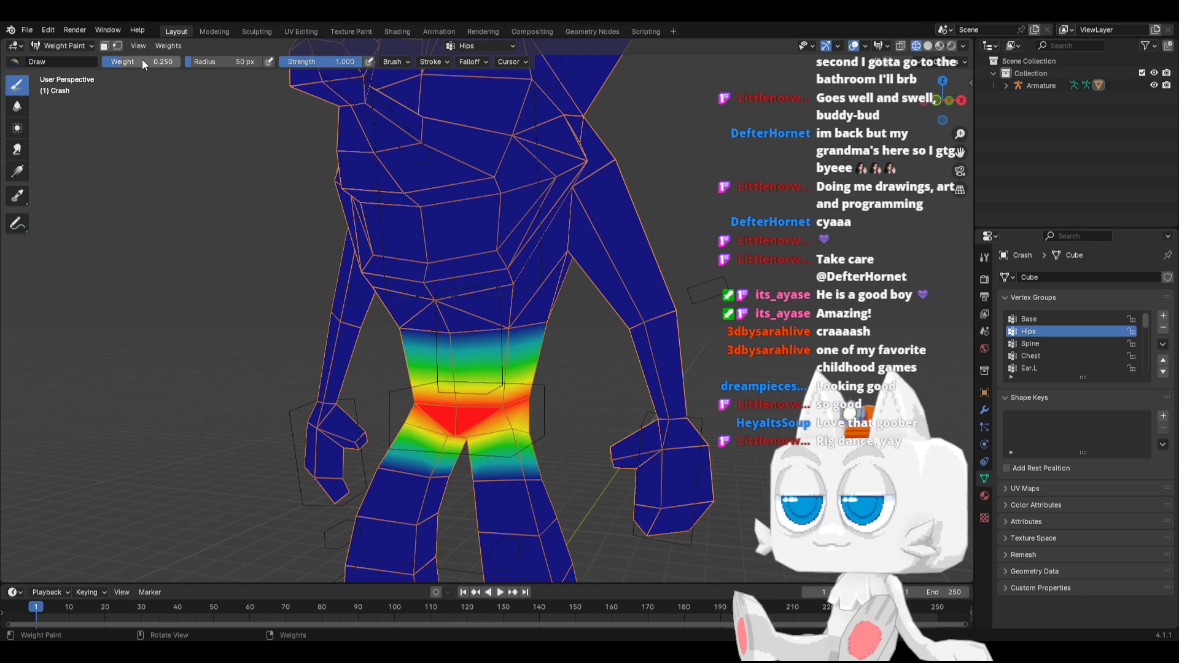
scroll(472, 334, up, 2)
drag(514, 335, 557, 325)
click(574, 325)
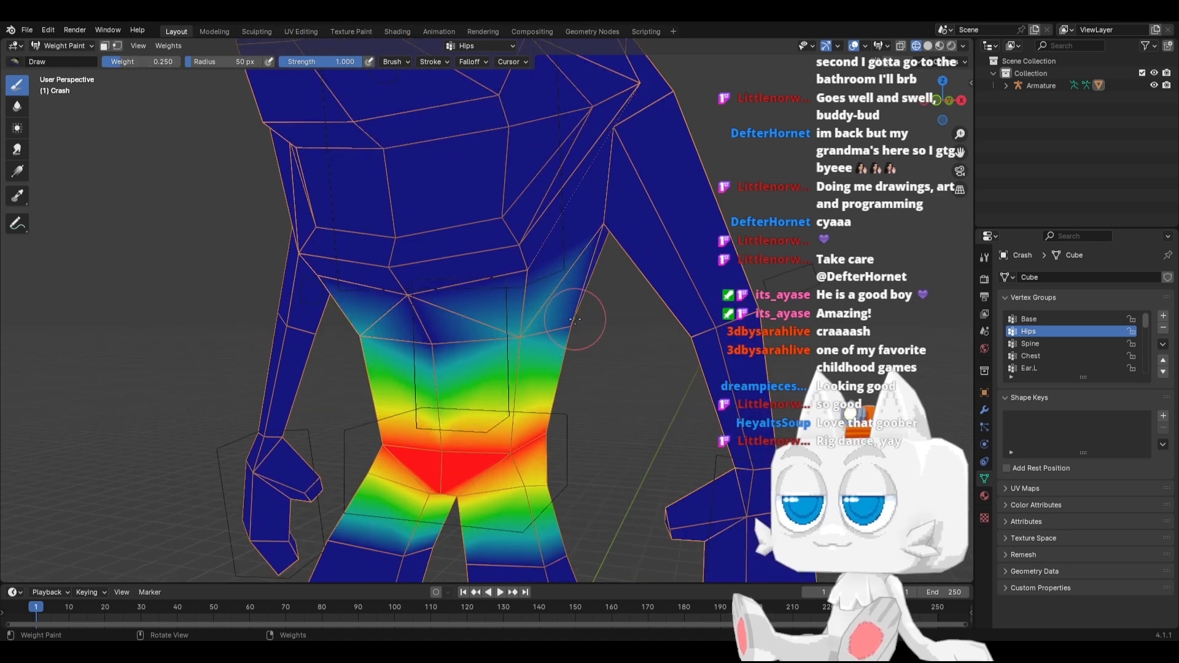
click(432, 346)
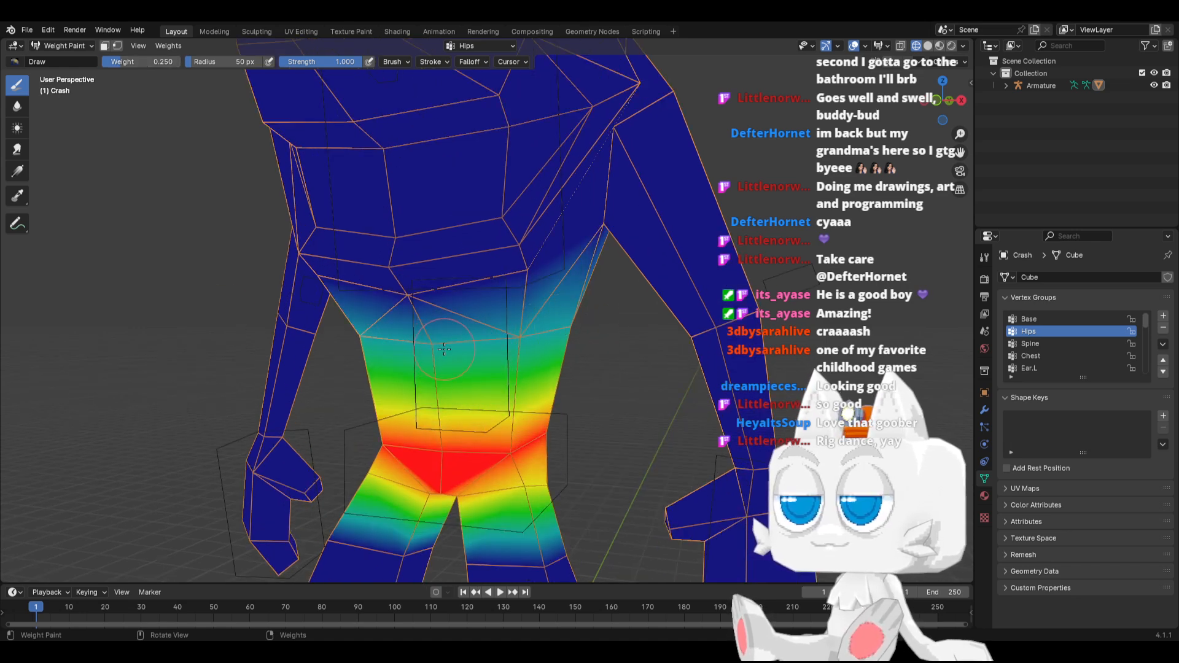
key(KP_3)
middle_drag(709, 356, 544, 344)
click(582, 330)
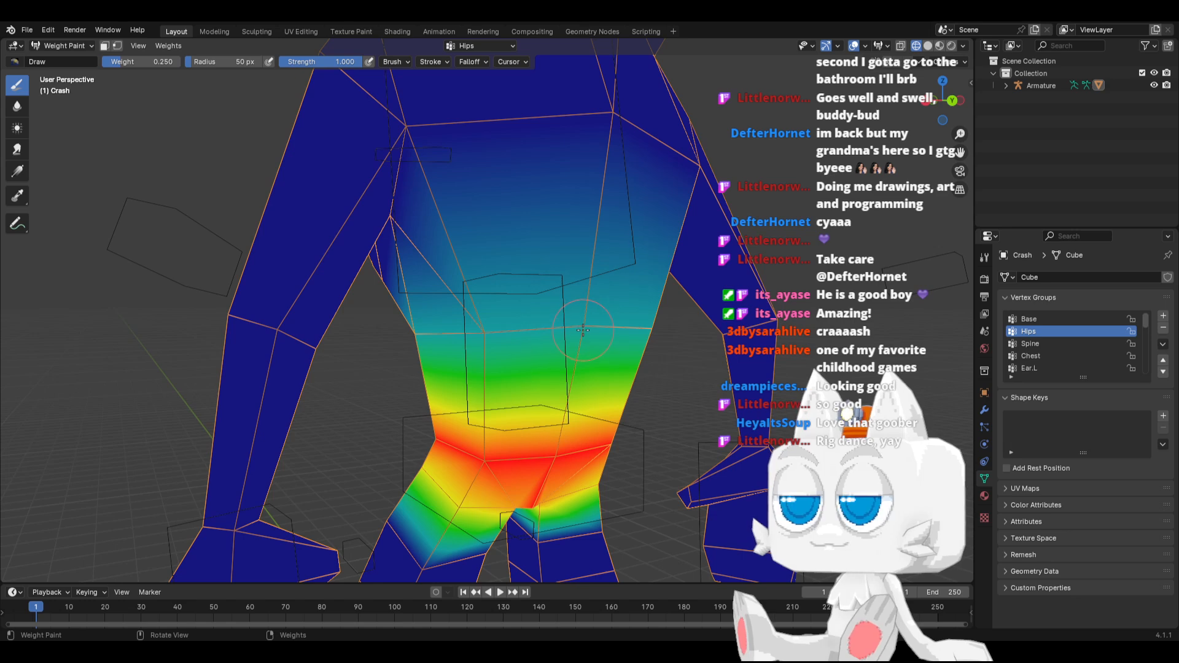
Select the Spine group, set the brush weight to 0.15 and paint the ring of vertices around the hip line
click(1030, 344)
middle_drag(469, 454, 153, 439)
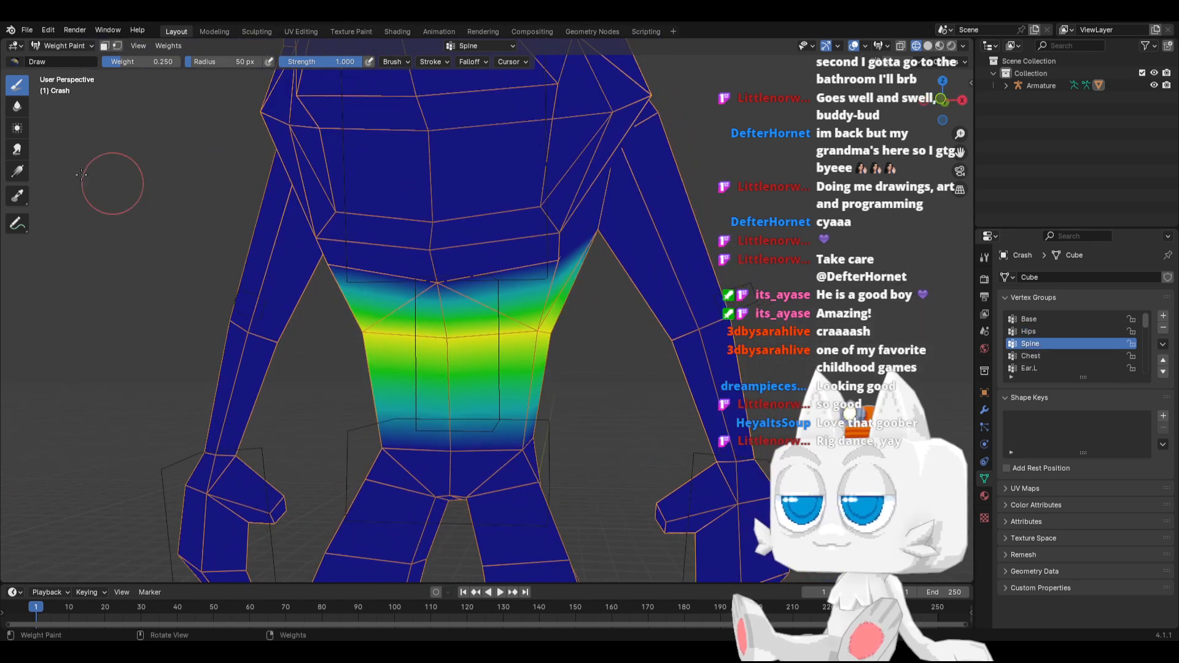
click(133, 60)
text(.15)
key(Return)
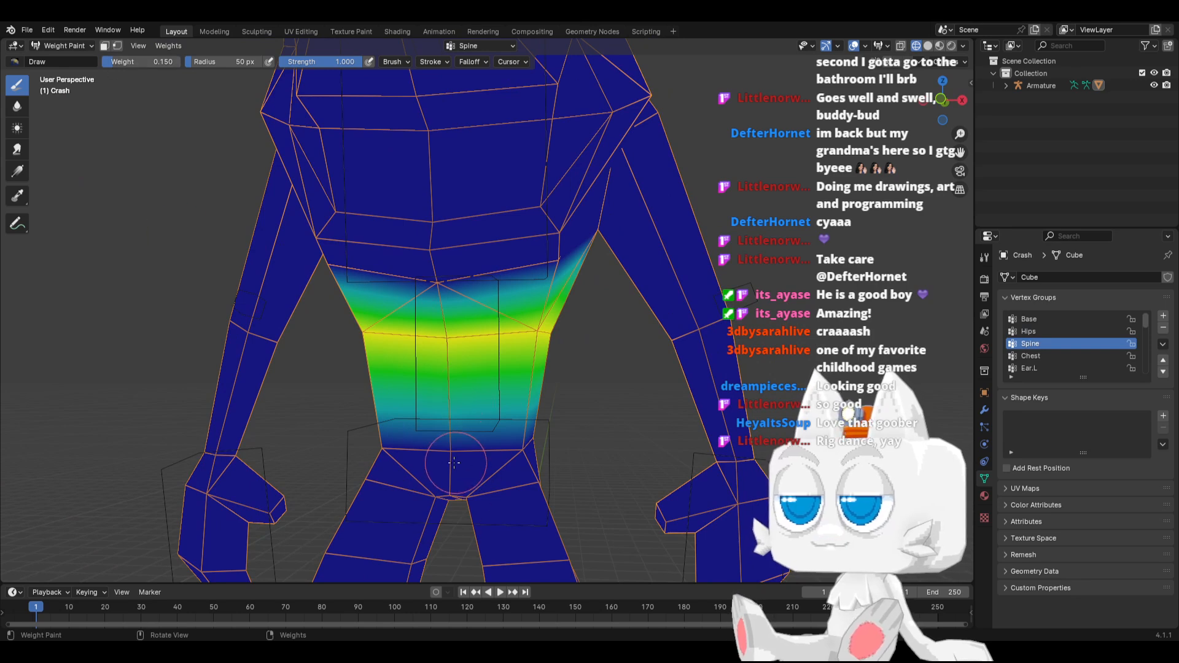
drag(515, 451, 529, 436)
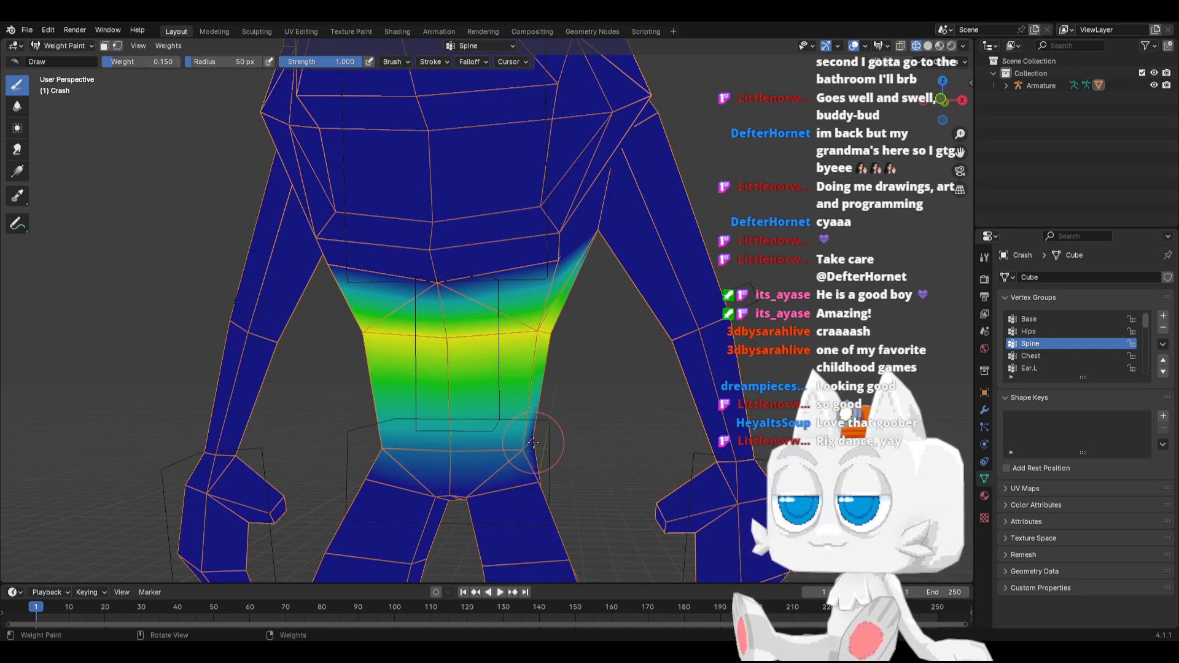
middle_drag(533, 442, 467, 432)
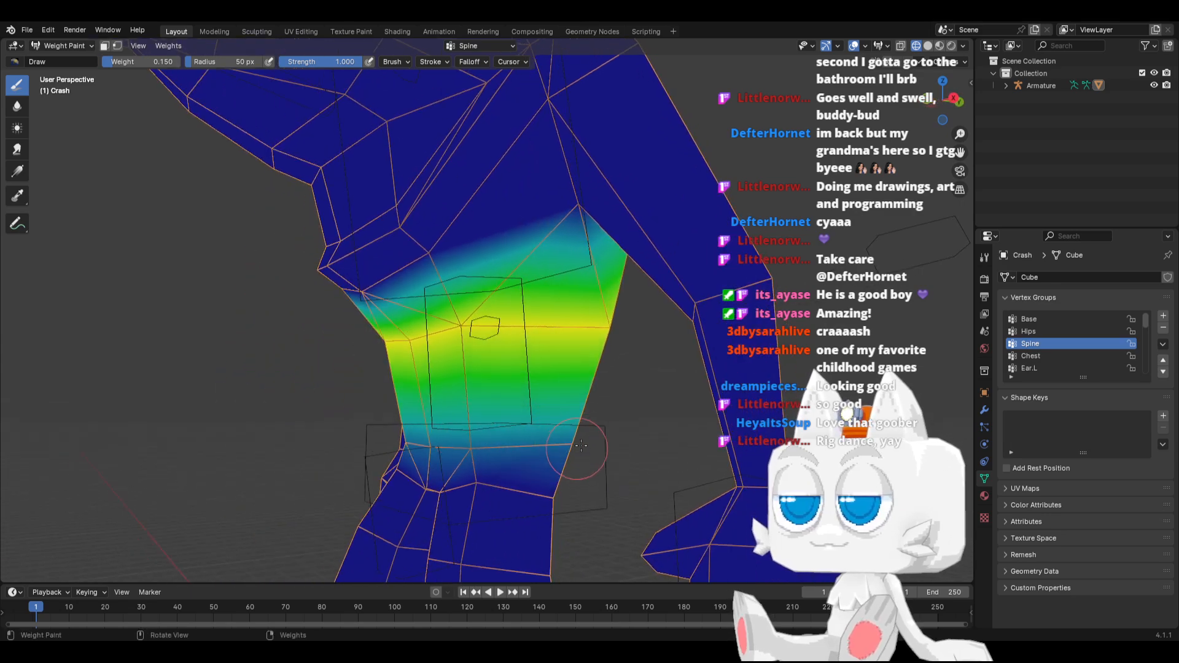
middle_drag(571, 431, 526, 461)
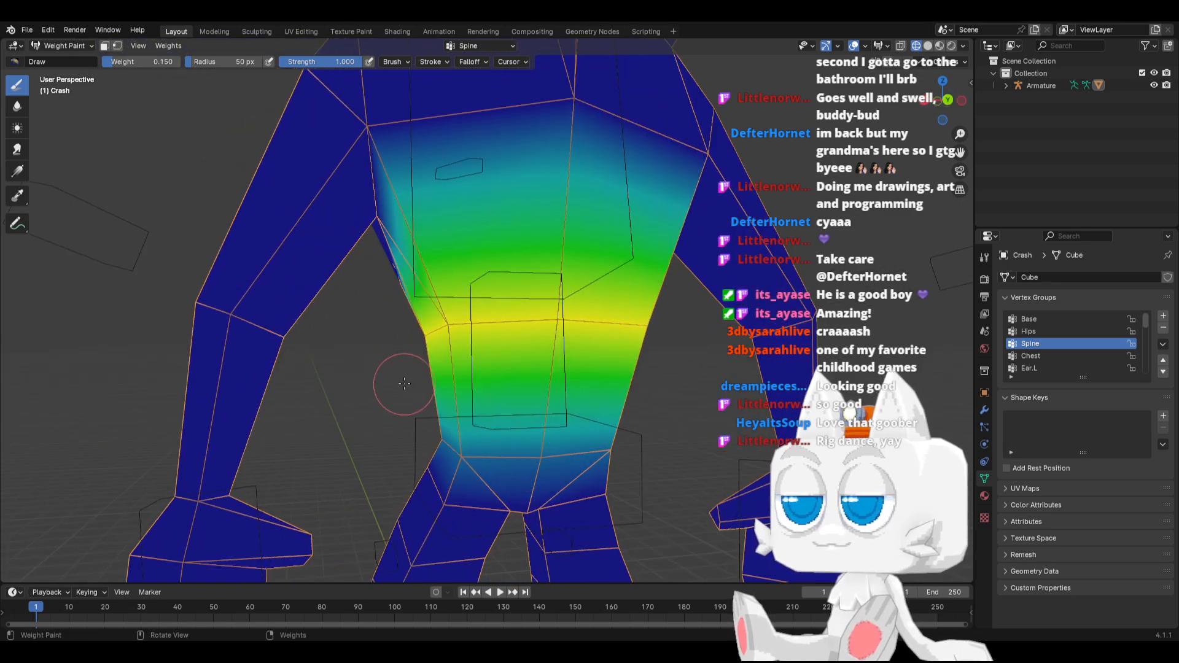
Extend the Spine group's 0.15 weight over the upper back and the sides of the torso below the armpits
middle_drag(429, 316, 403, 433)
click(550, 310)
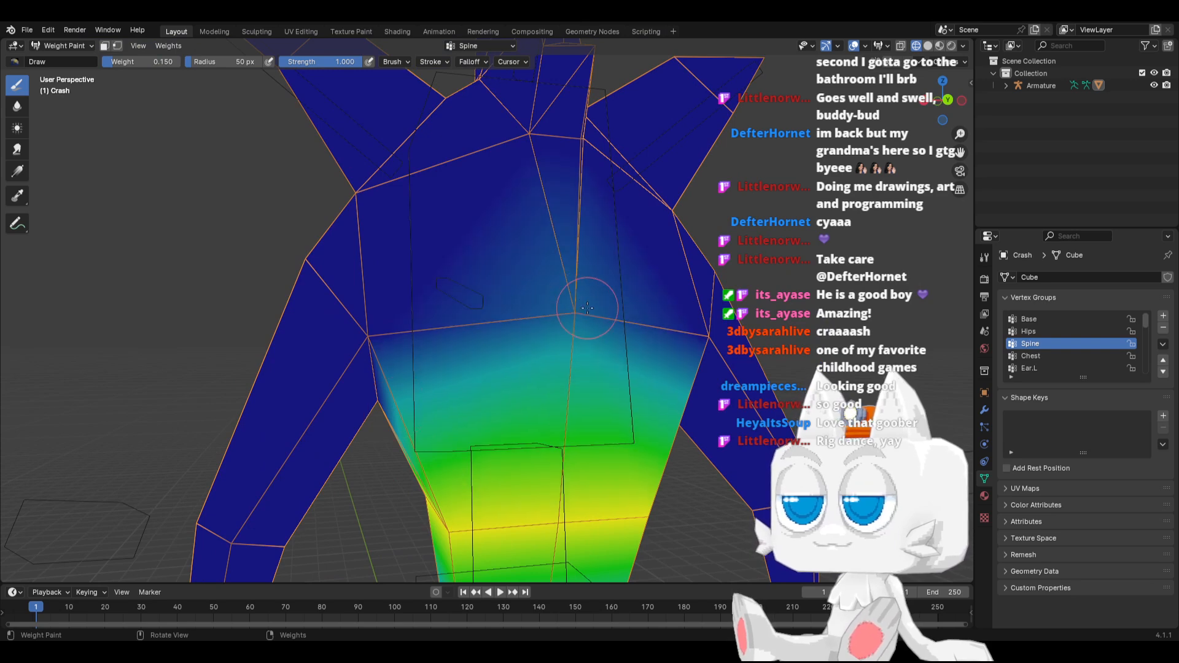
drag(400, 341, 379, 337)
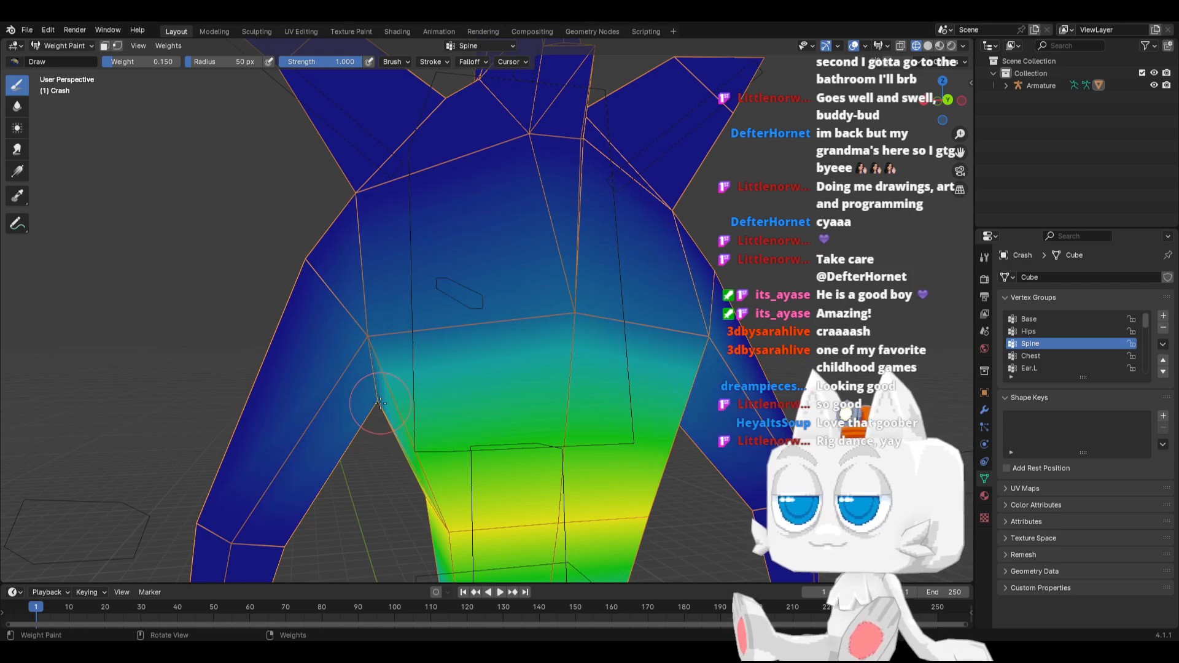
mouse_move(380, 402)
middle_down()
mouse_move(415, 382)
mouse_move(443, 433)
middle_up()
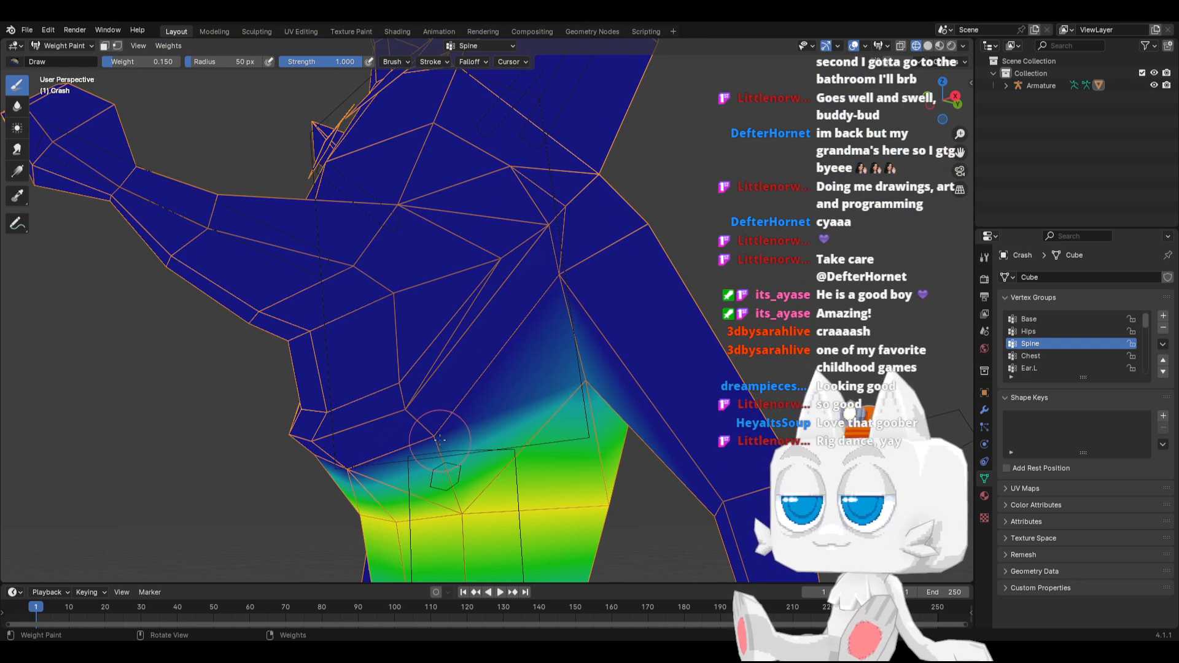
mouse_move(440, 438)
mouse_down()
mouse_move(362, 470)
mouse_move(359, 455)
mouse_move(553, 307)
mouse_move(554, 290)
mouse_up()
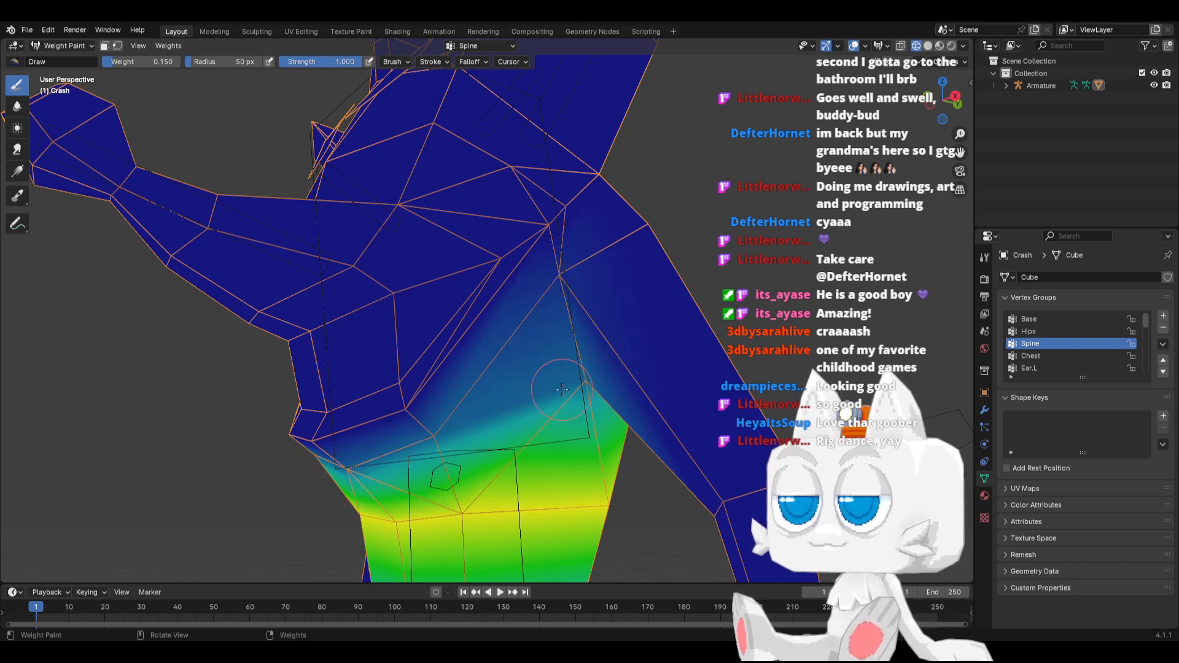
Select the Chest group and paint 0.15 weight on the upper waist vertices all around the torso
click(1037, 355)
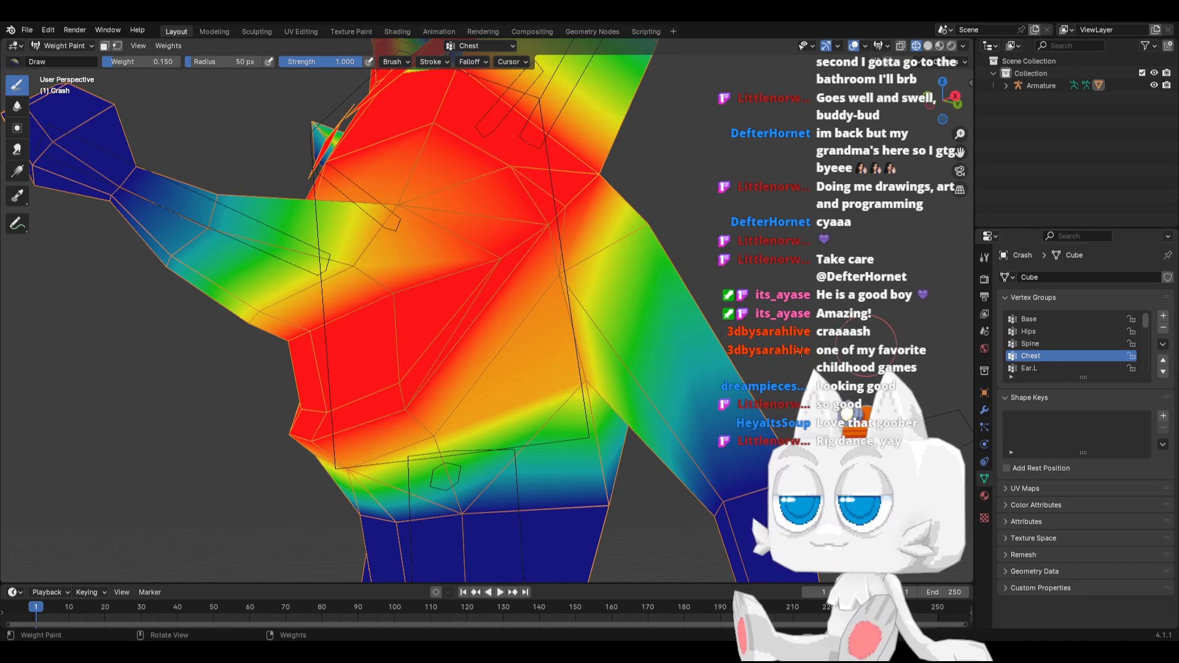
drag(357, 529, 564, 501)
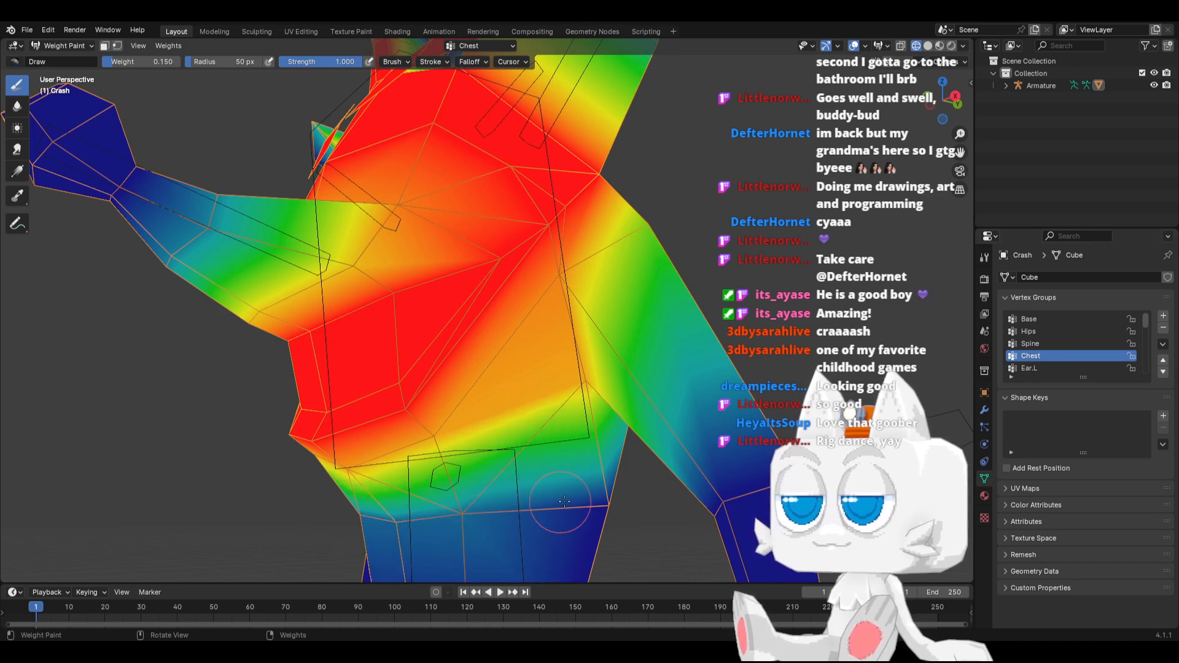
mouse_move(600, 496)
middle_down()
mouse_move(590, 500)
mouse_move(600, 505)
middle_up()
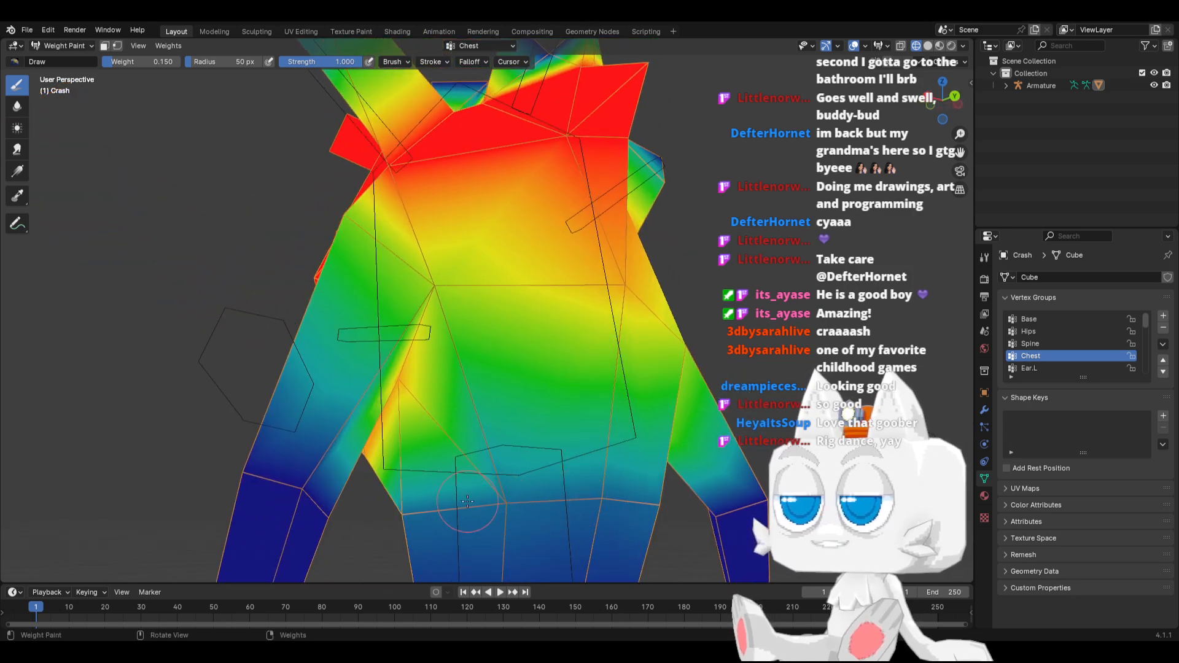
middle_drag(467, 500, 518, 520)
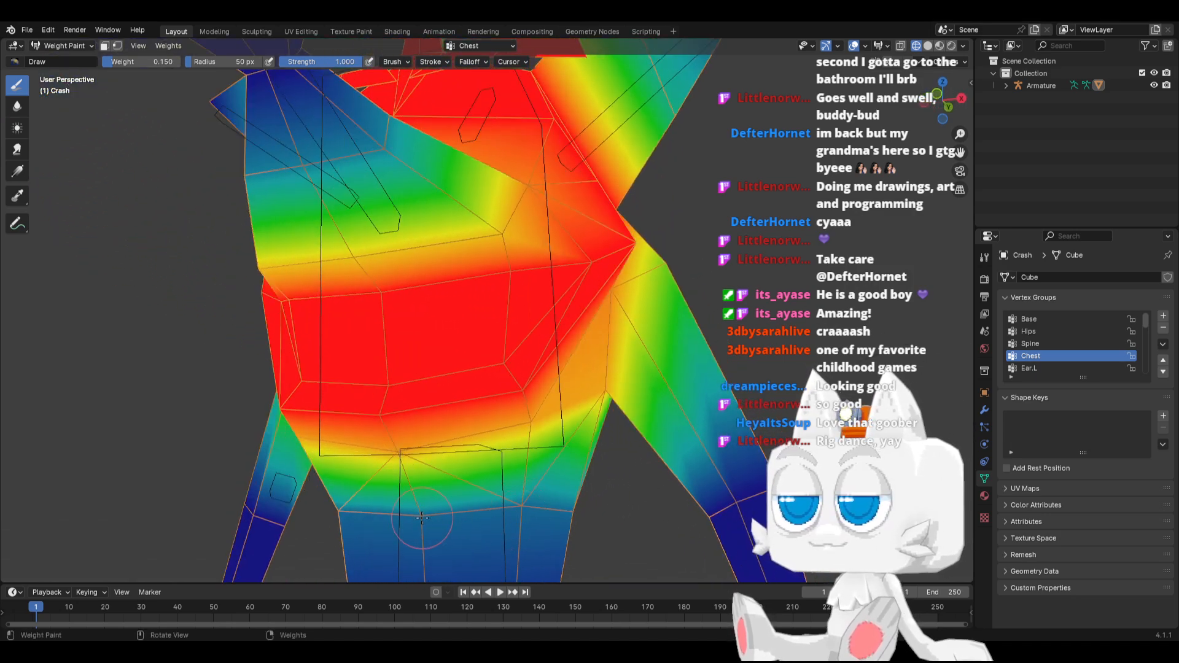
Return the mesh to Object Mode, show it in Material Preview, and put the Armature into Pose Mode
scroll(454, 496, down, 4)
middle_drag(456, 447, 523, 464)
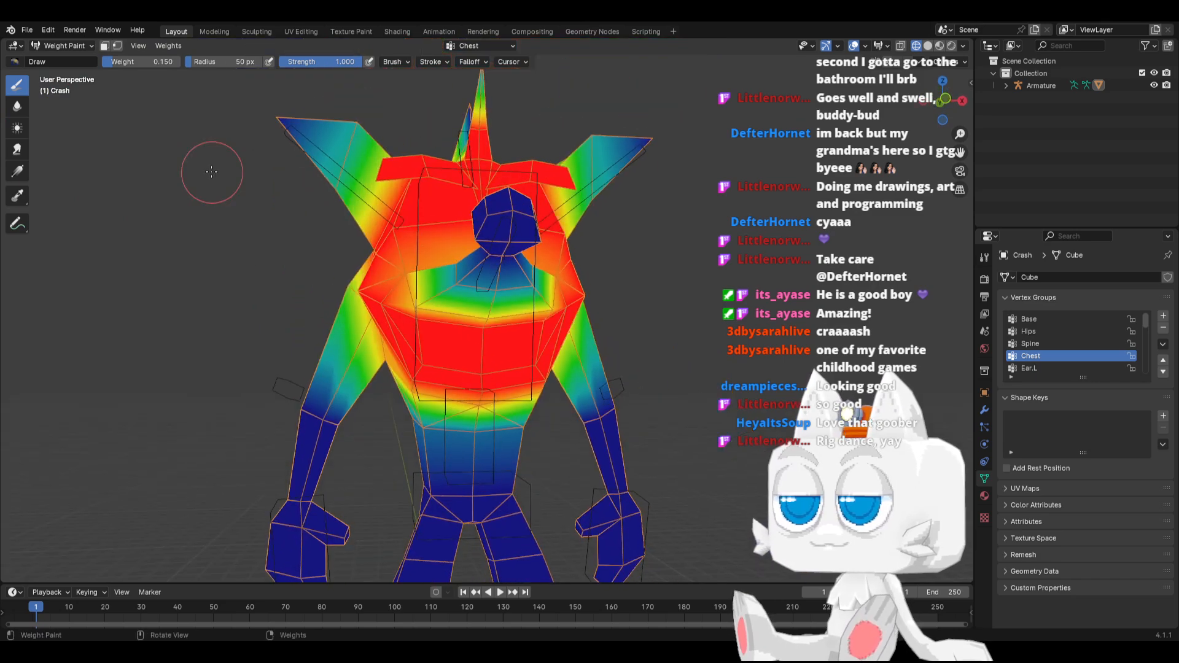
click(54, 48)
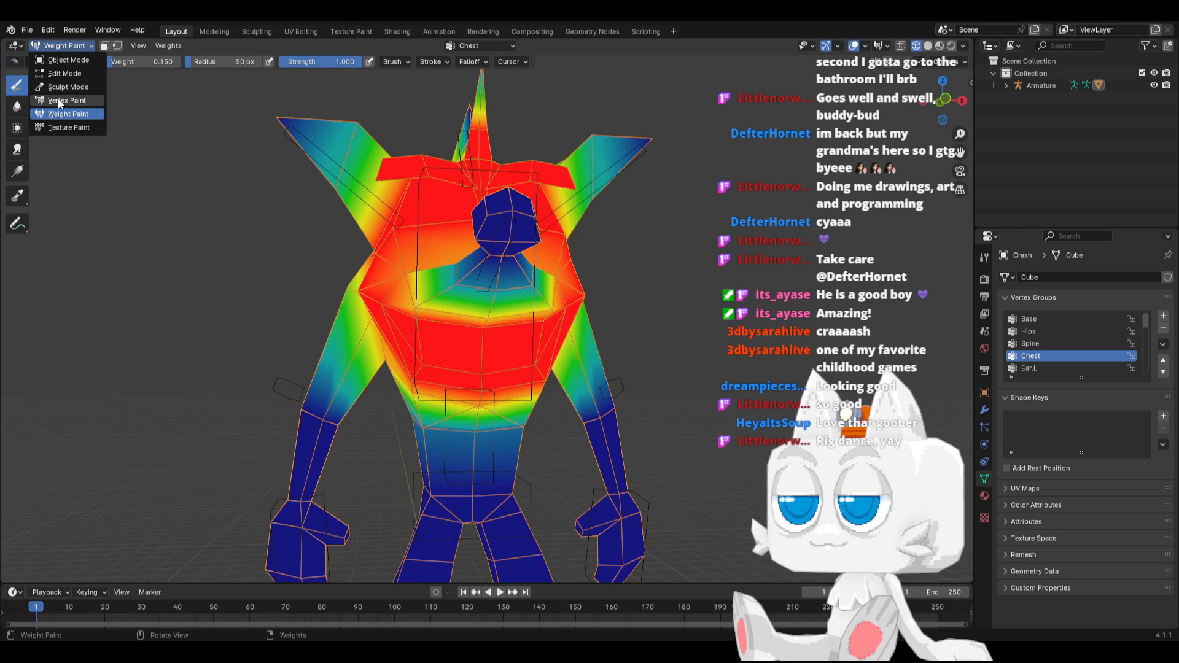
click(62, 60)
key(z)
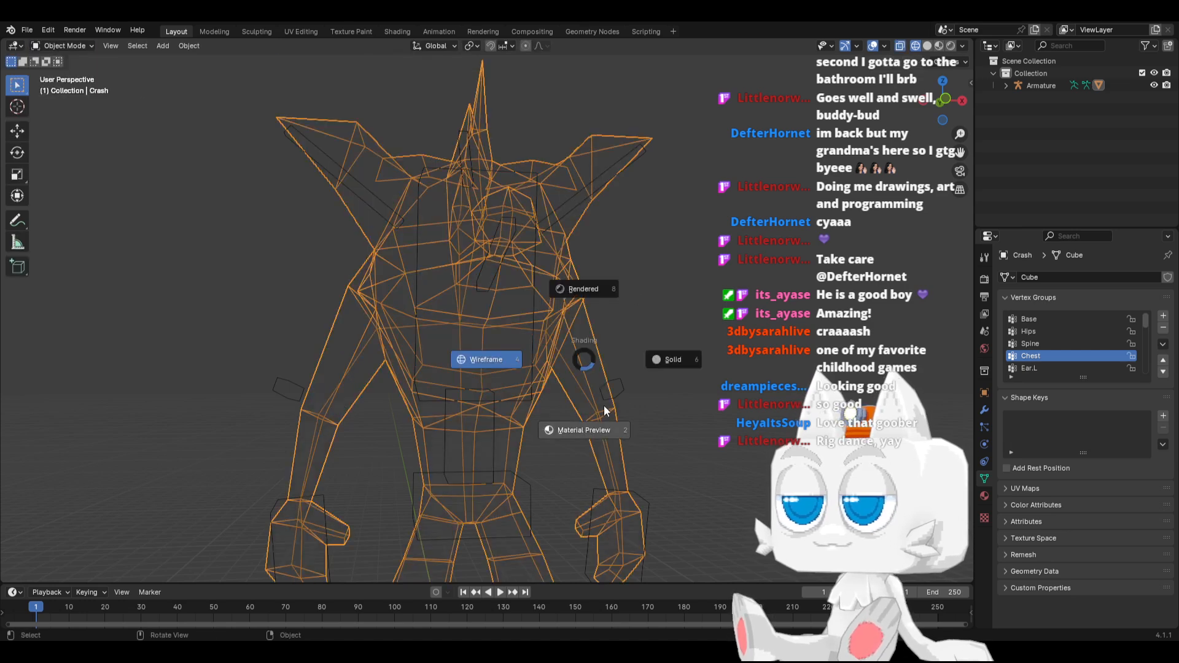
click(607, 422)
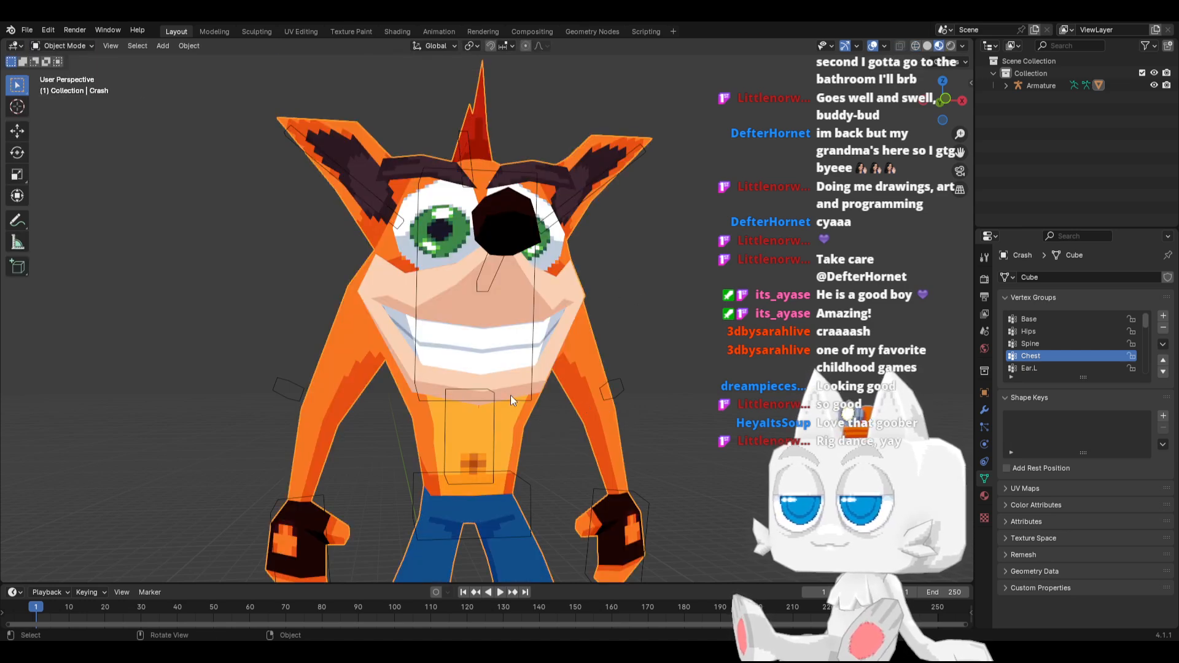
click(605, 390)
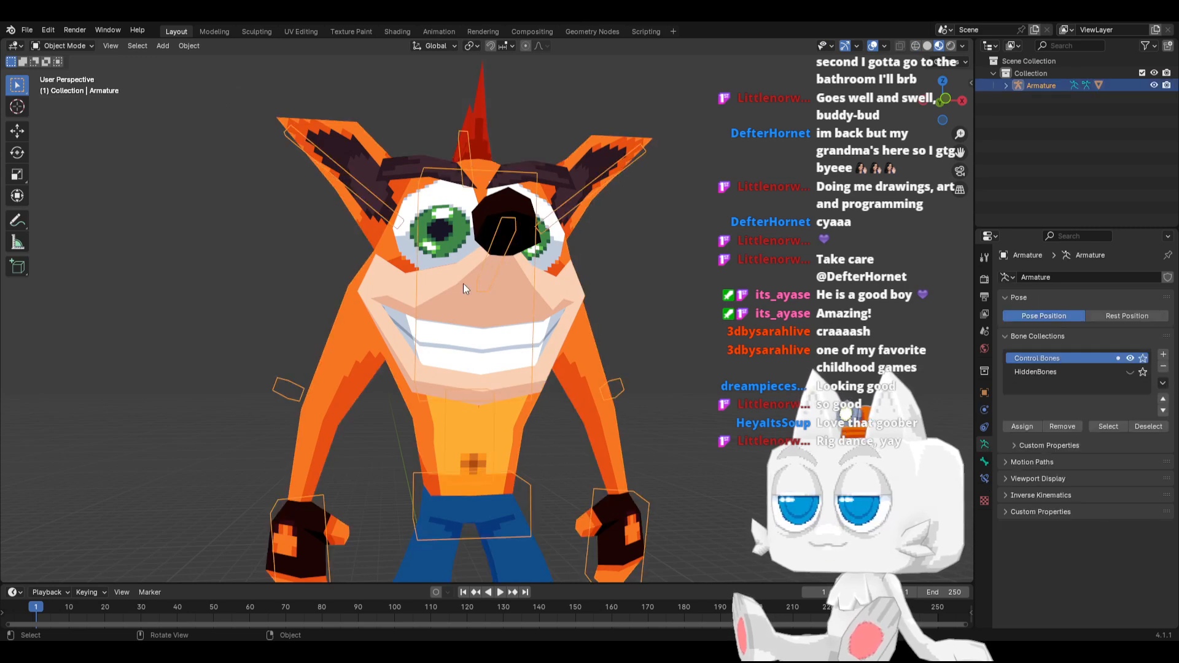
click(67, 46)
click(65, 86)
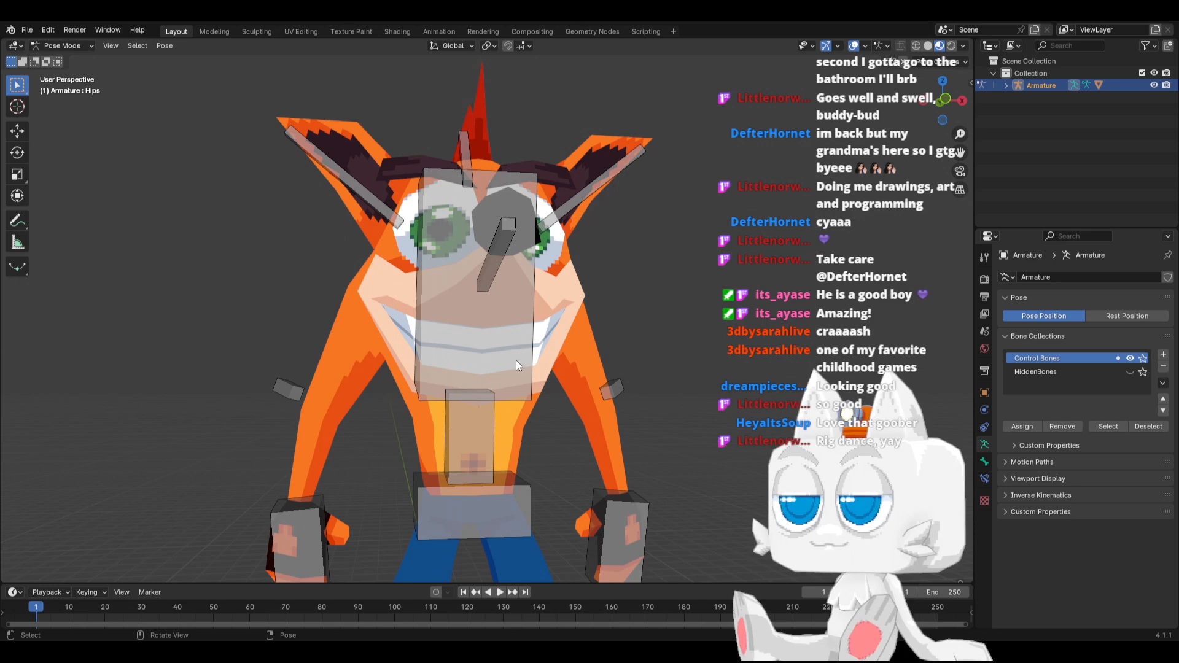
Test the waist deformation in front view by tilting the Spine bone sideways and rotating the Chest bone by 38.1° against it
key(KP_1)
click(510, 395)
click(483, 455)
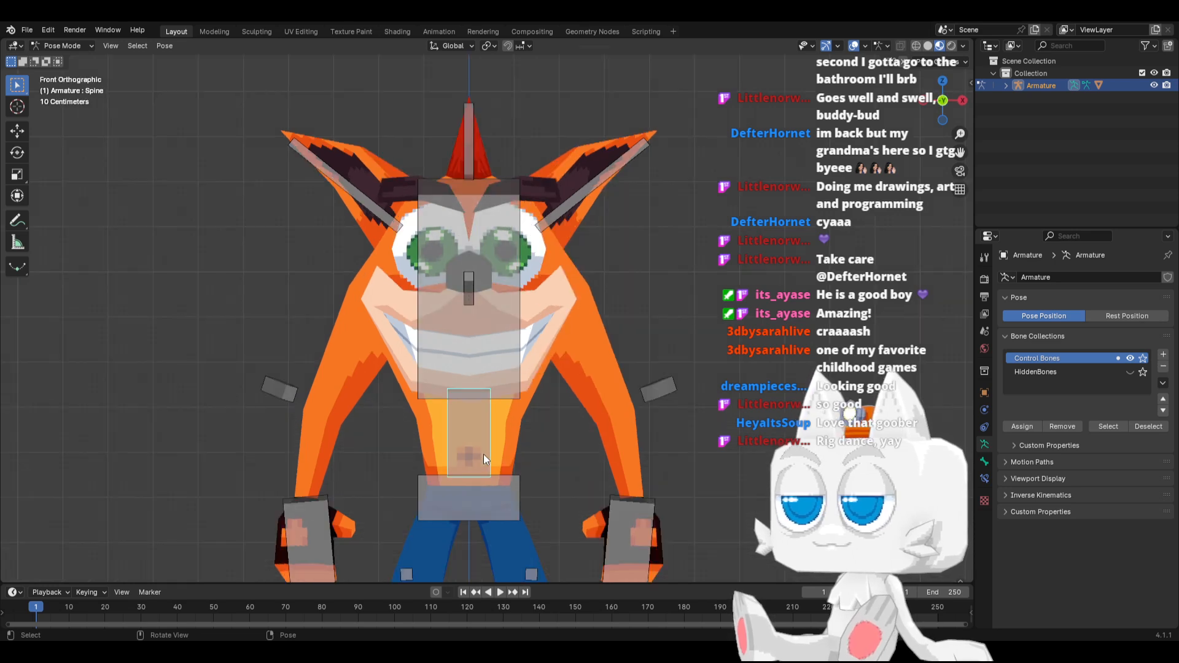
key(r)
click(499, 397)
click(469, 366)
key(r)
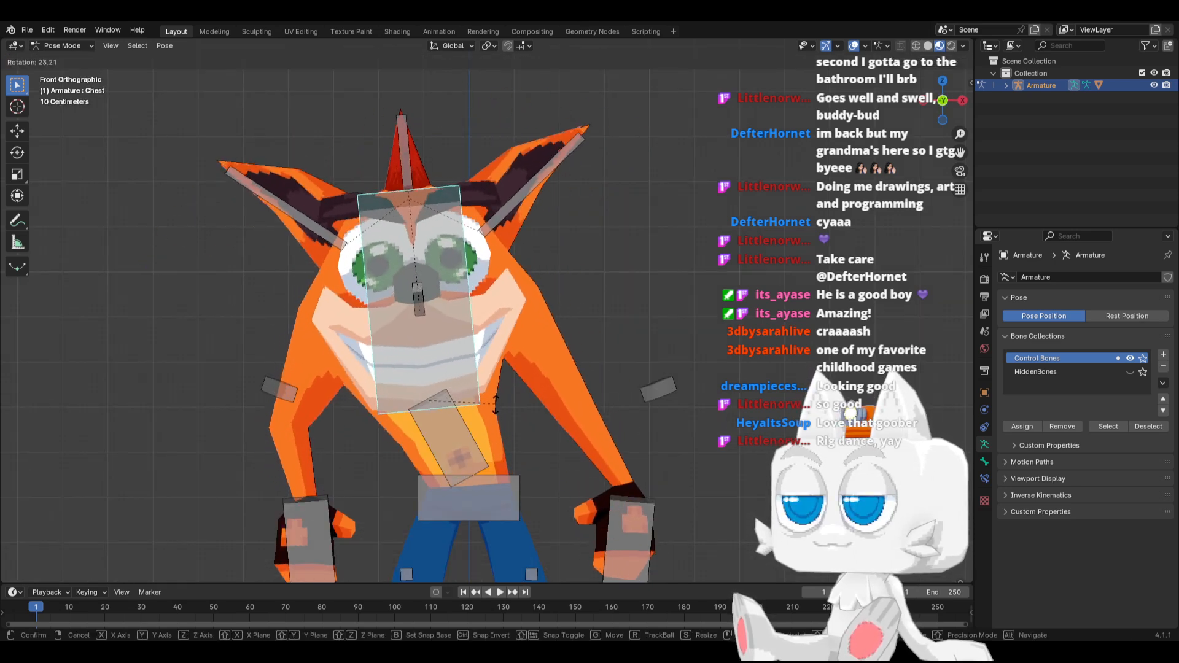
click(504, 398)
key(r)
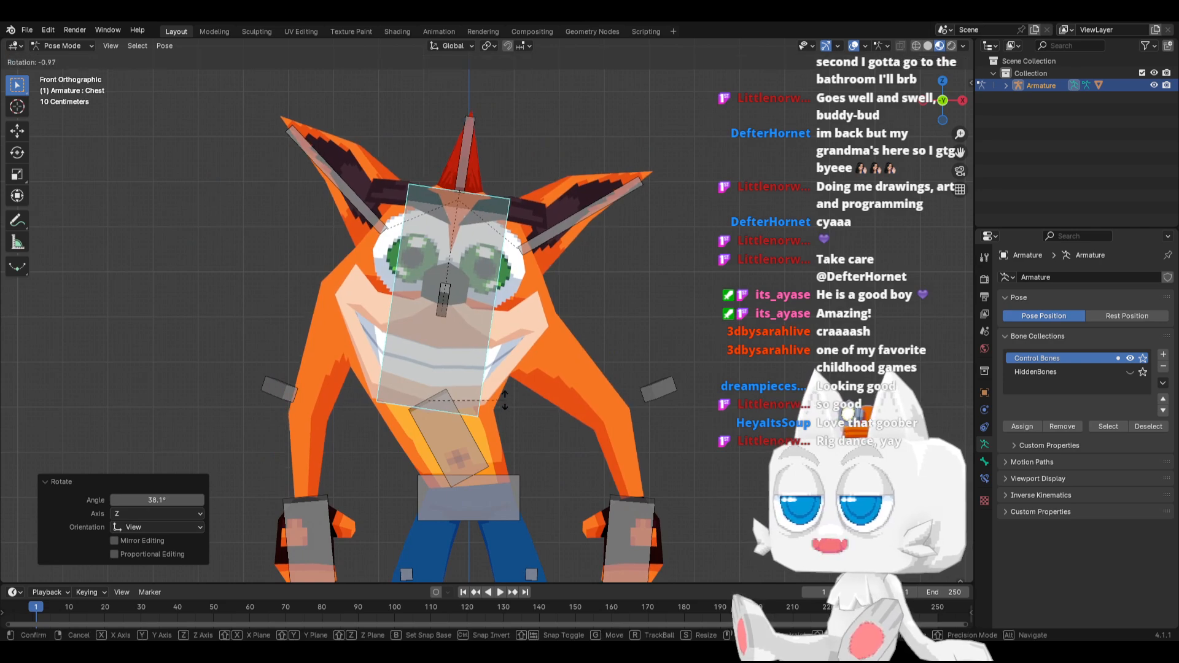
click(504, 400)
Rotate the Spine bone by 9.51° and the Chest bone by -13° to check the torso bend
click(480, 433)
key(r)
click(496, 411)
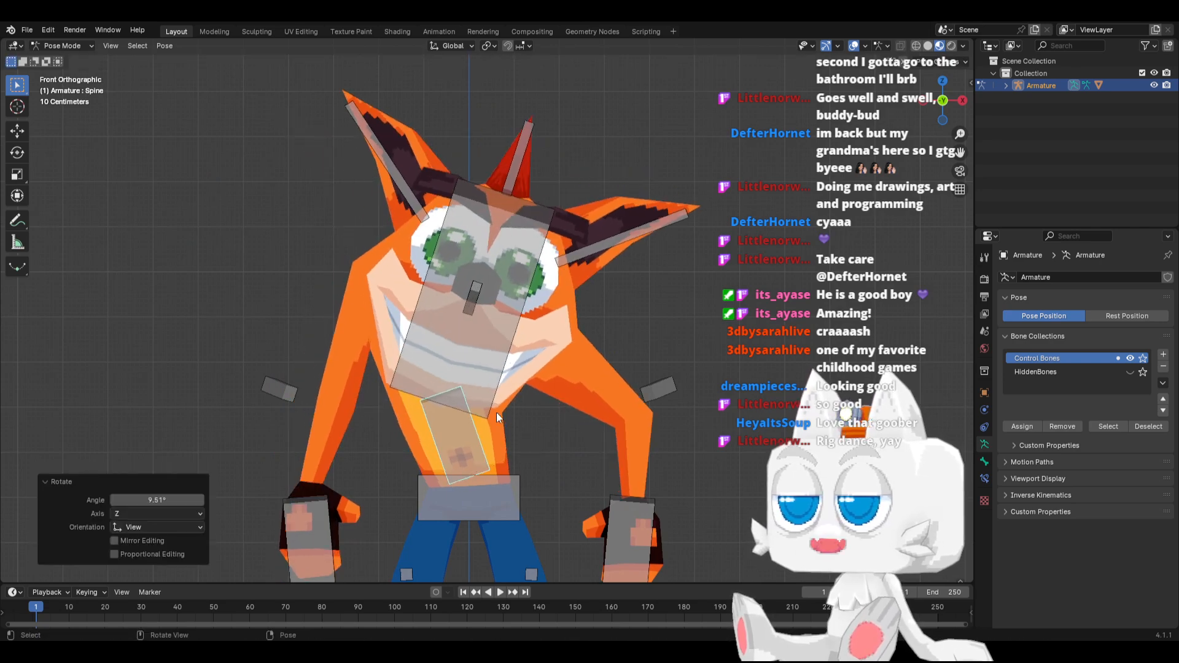
click(503, 409)
scroll(511, 407, down, 2)
key(r)
click(538, 396)
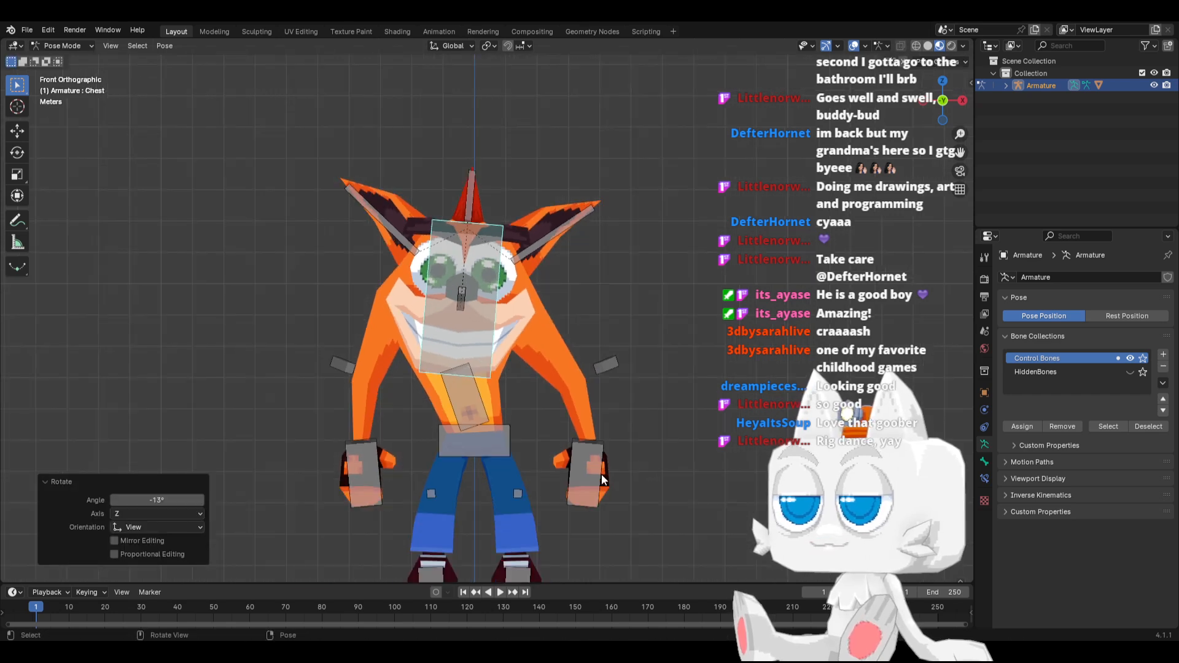
Clear the rotation of all control bones
click(488, 455)
key(g)
right_click(478, 408)
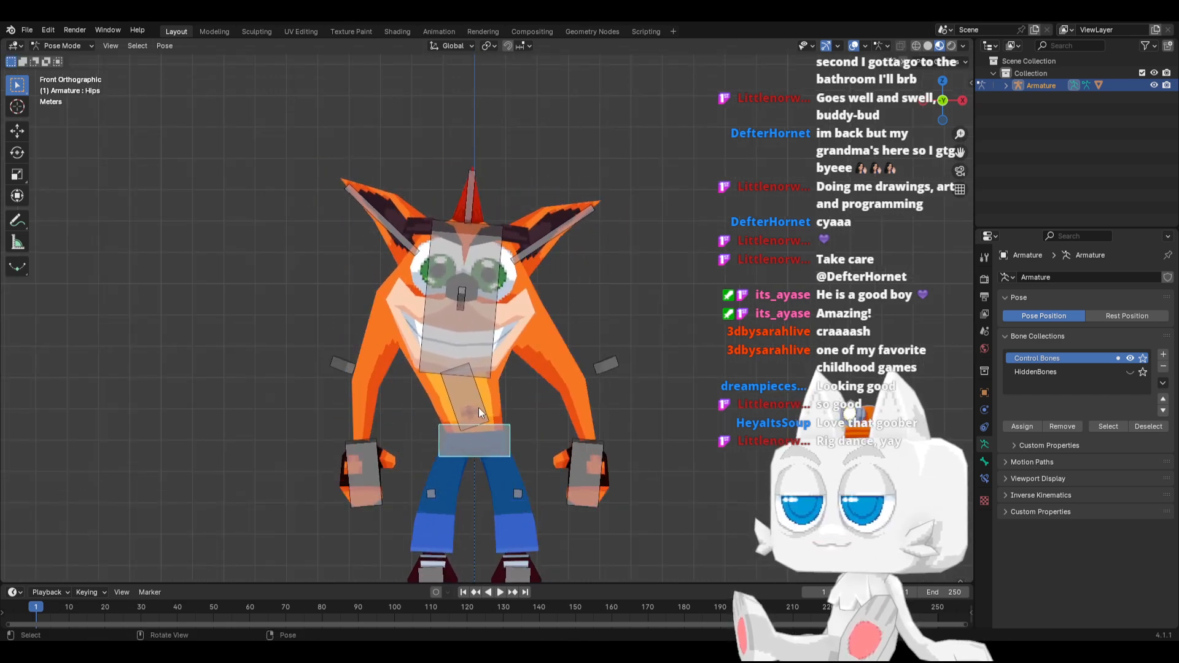
key(a)
key(alt+r)
Try moving the Hips bone sideways in front view to test how the legs and arms follow
click(513, 436)
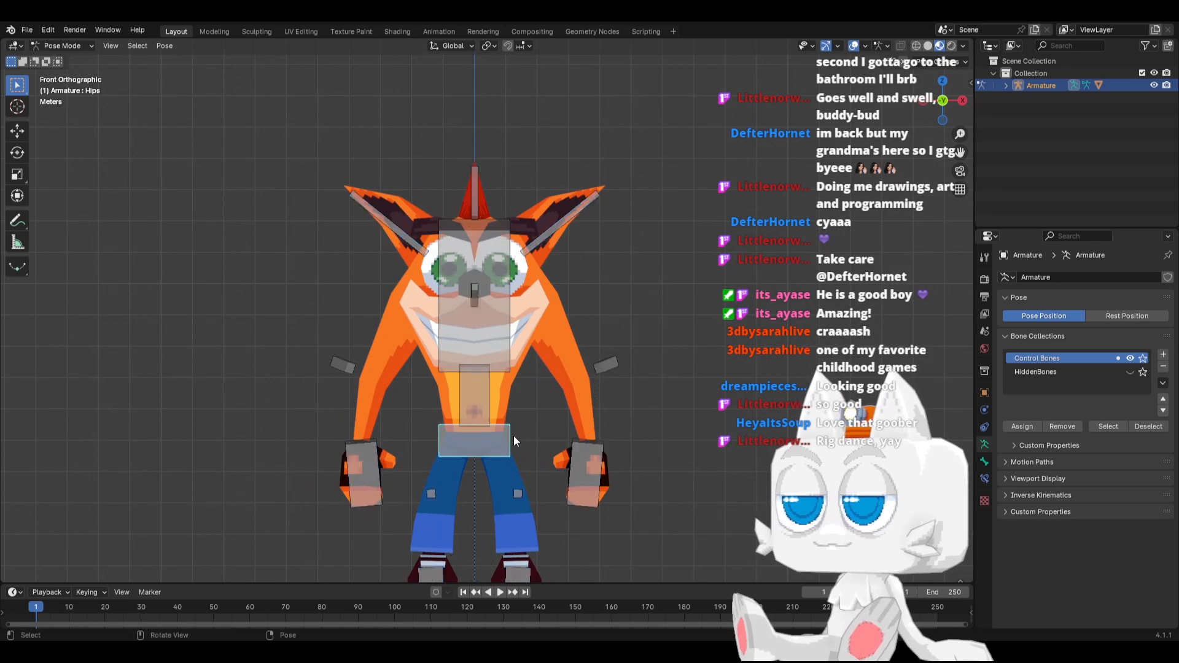
key(g)
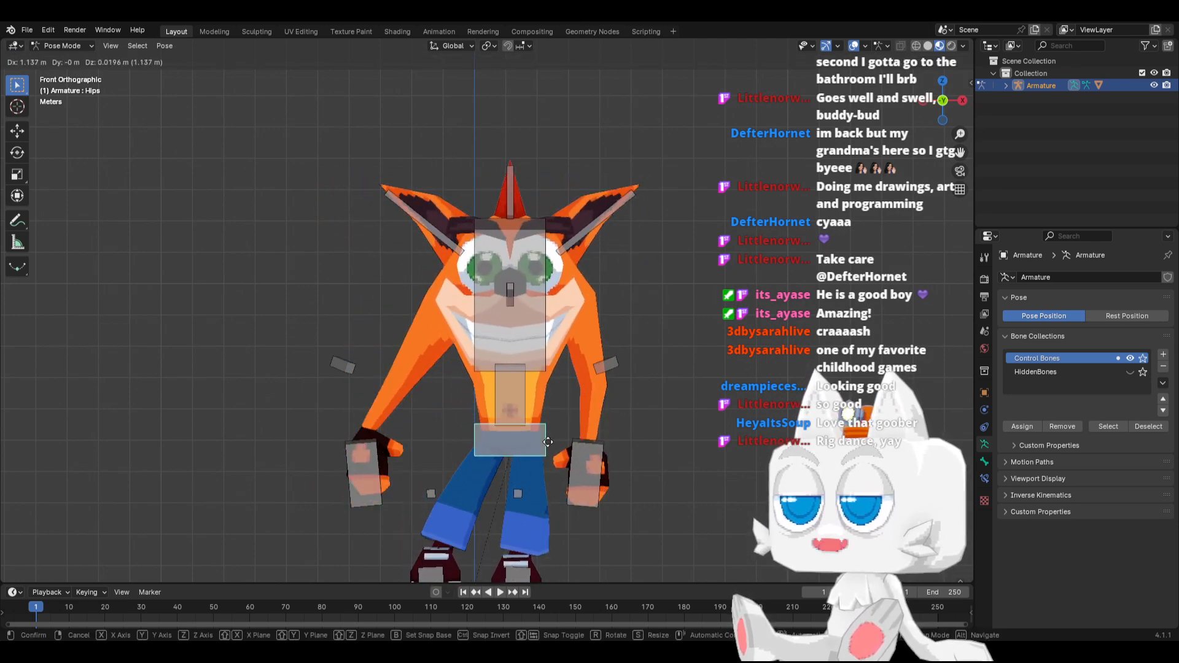
right_click(549, 439)
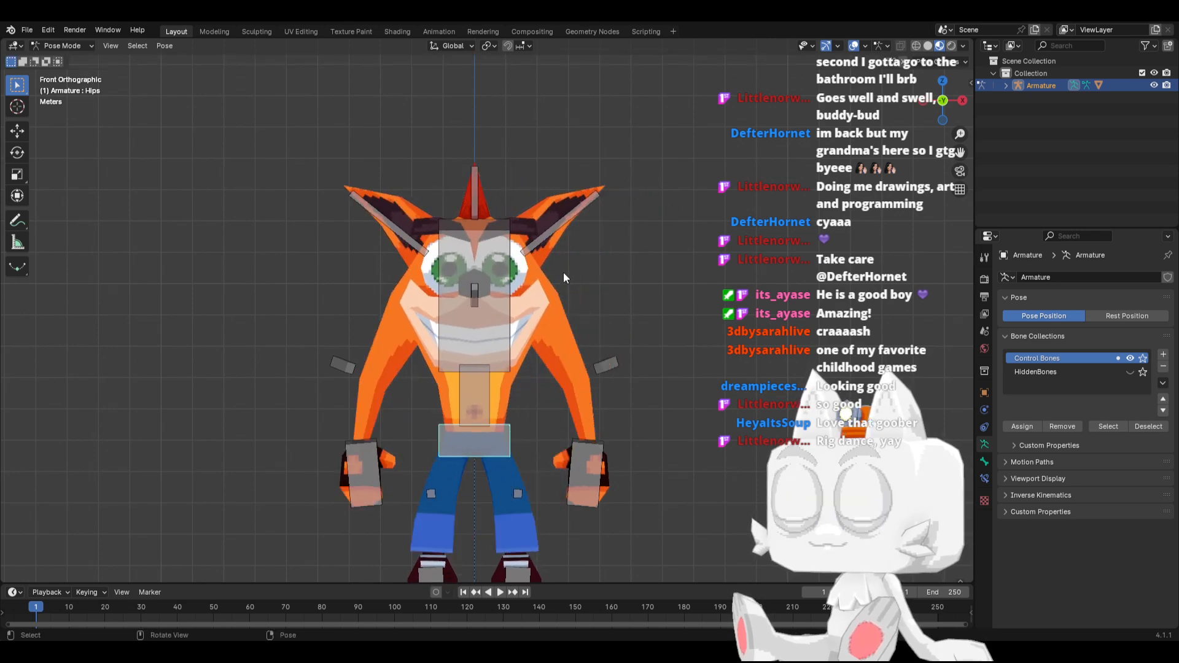
Try rotating the left ear bone and the Hair bone to test how the ear and hair follow
key(r)
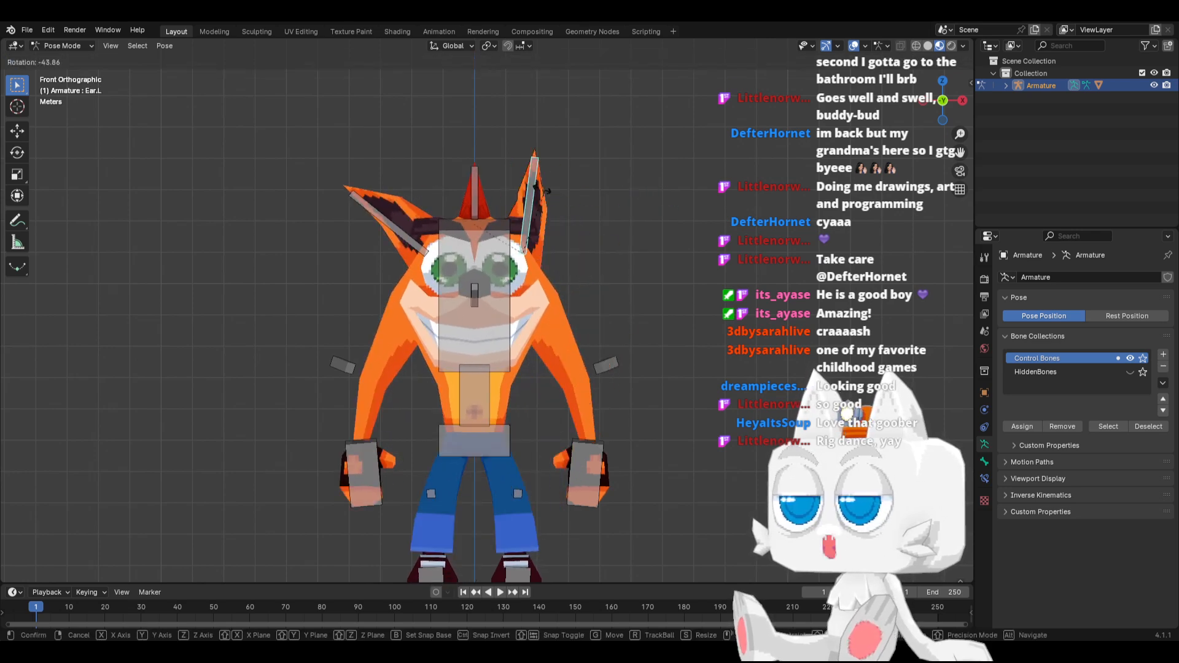
right_click(564, 212)
key(r)
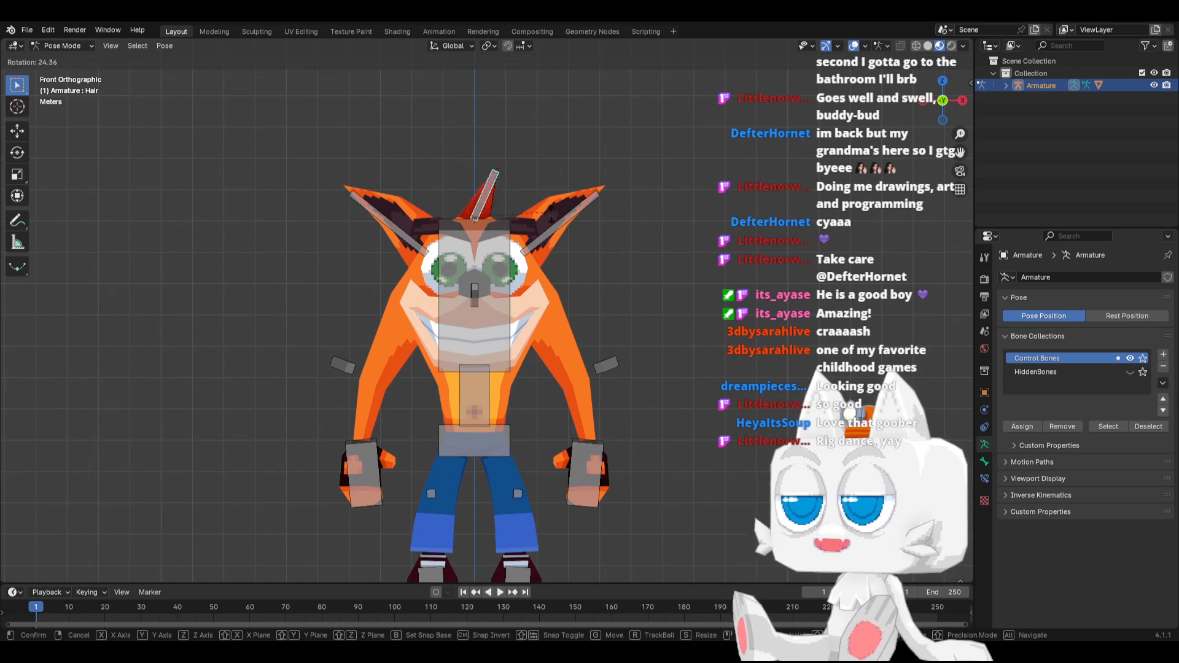
middle_drag(509, 206, 572, 230)
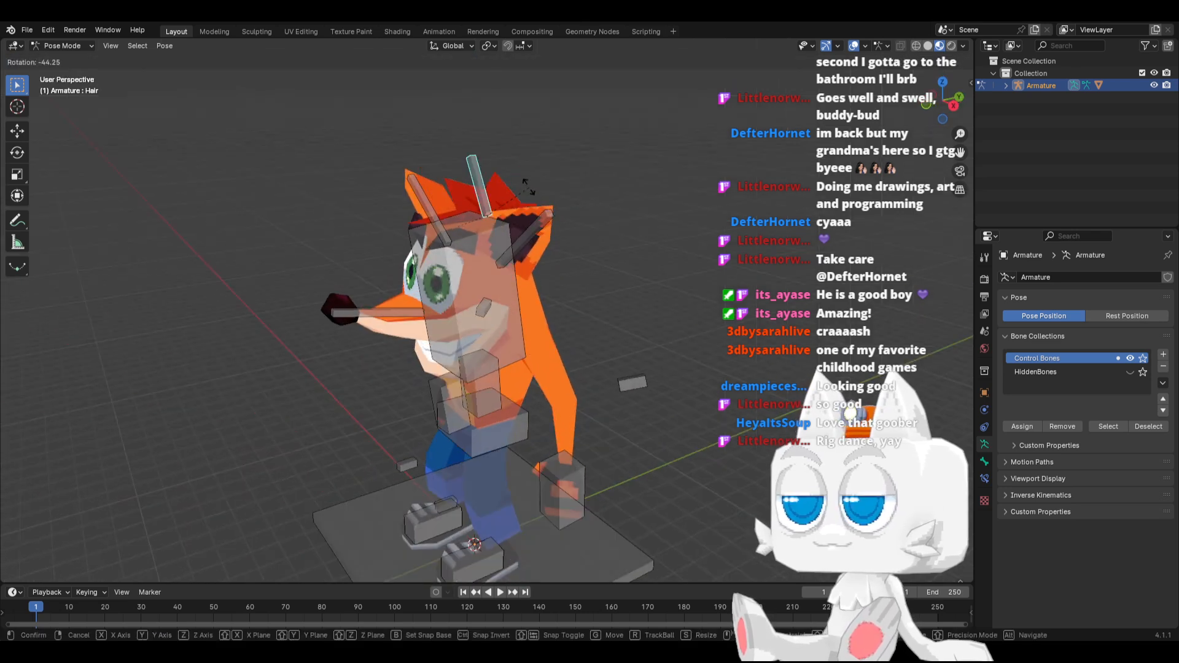
click(474, 249)
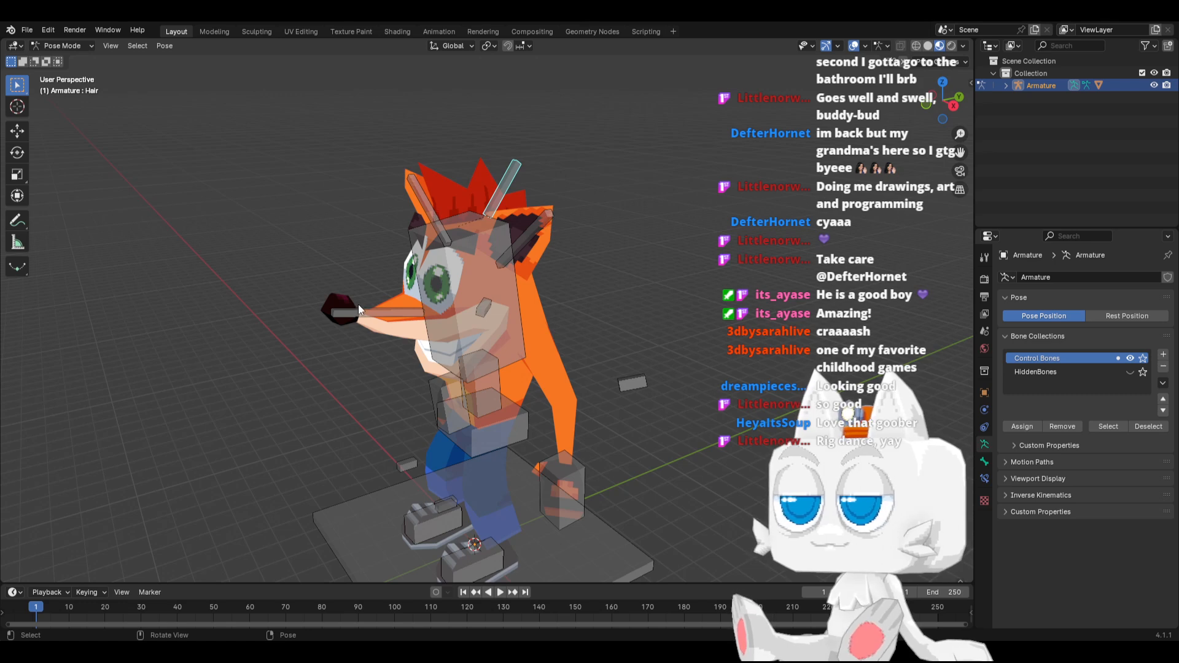
Try rotating the Nose bone in right side view to test how the snout deforms
click(376, 308)
key(KP_3)
scroll(301, 382, up, 2)
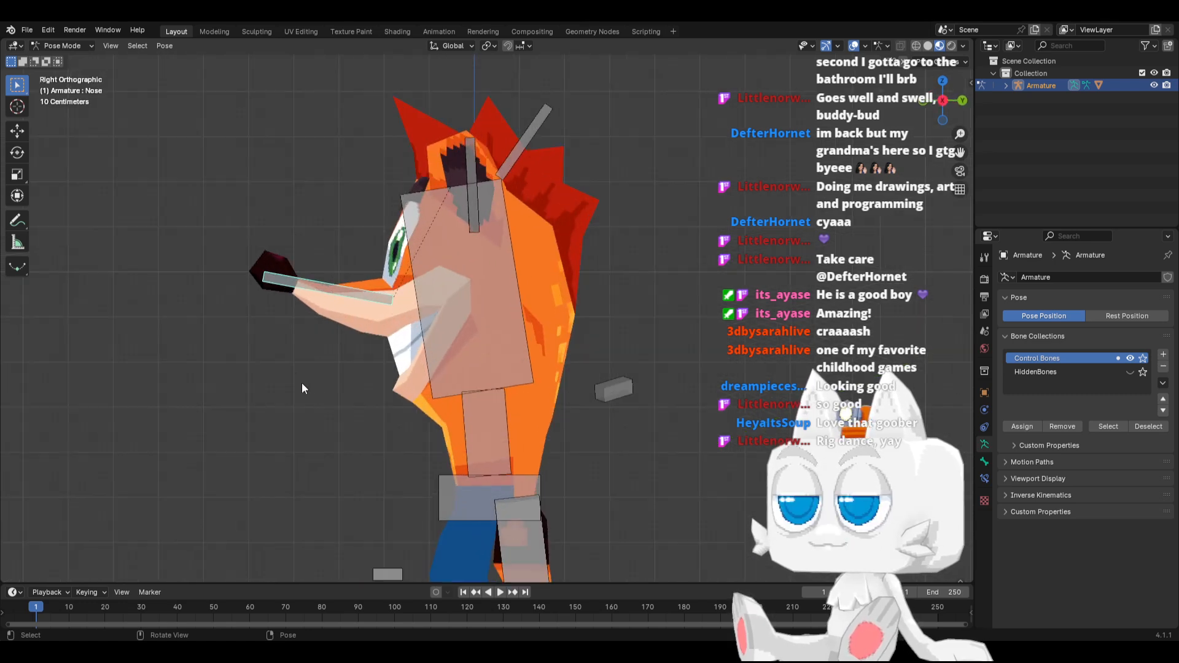
key(r)
right_click(314, 368)
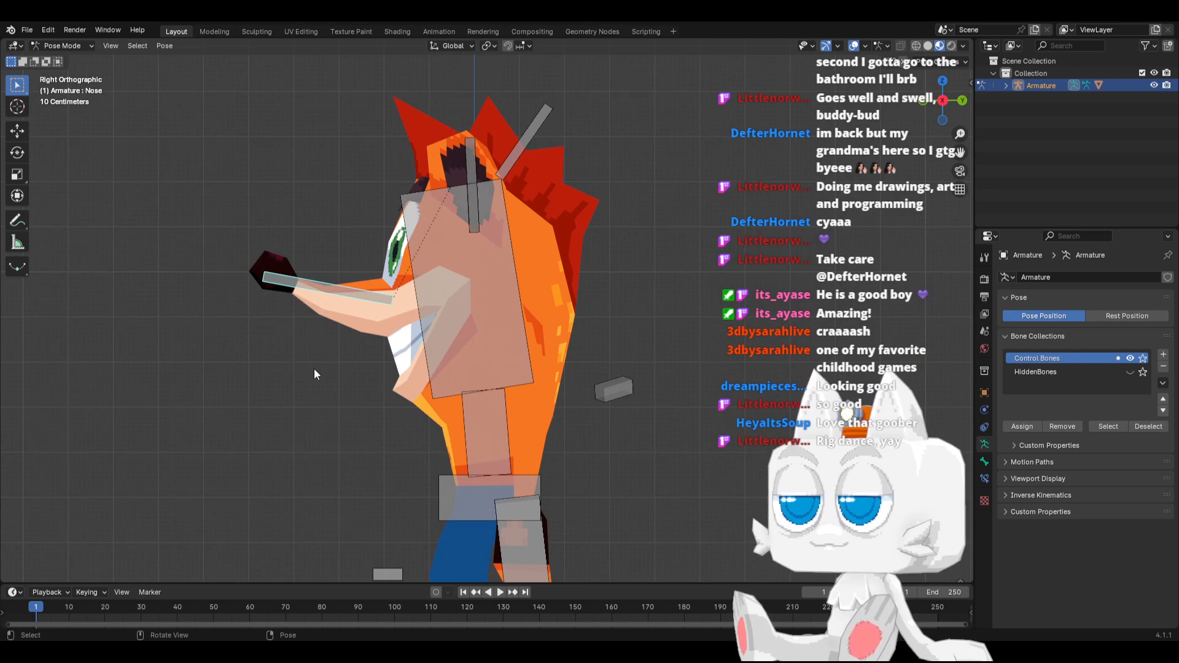
Deselect all bones and save the rigged character file
middle_drag(315, 368, 467, 402)
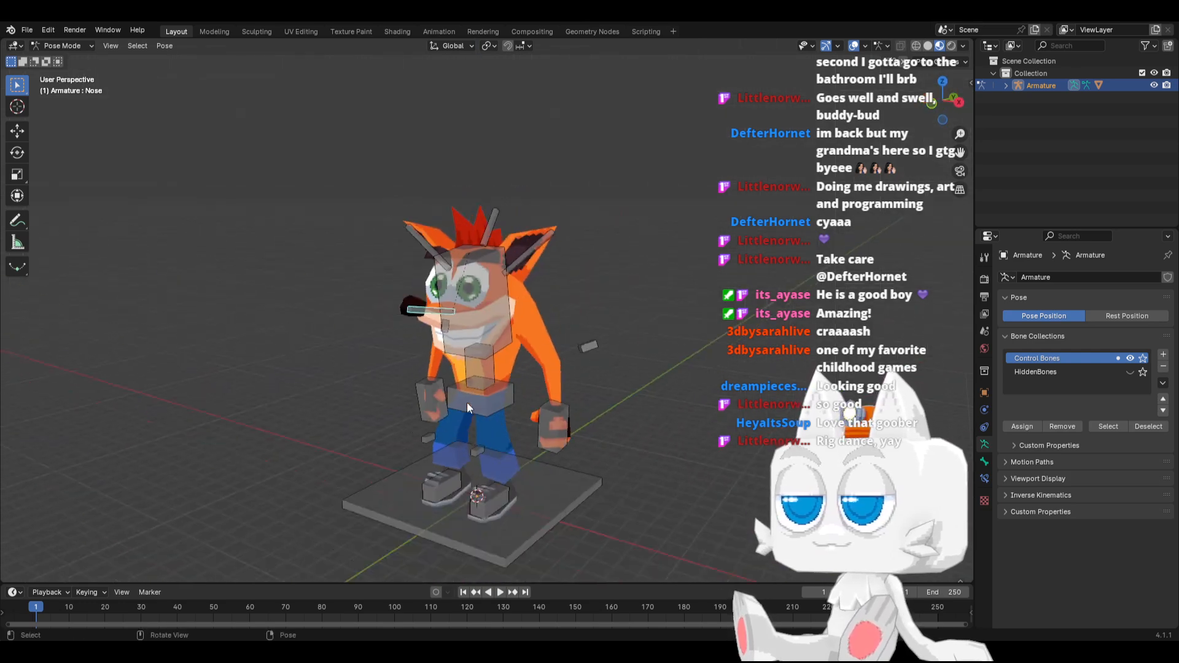
scroll(466, 403, down, 1)
click(635, 403)
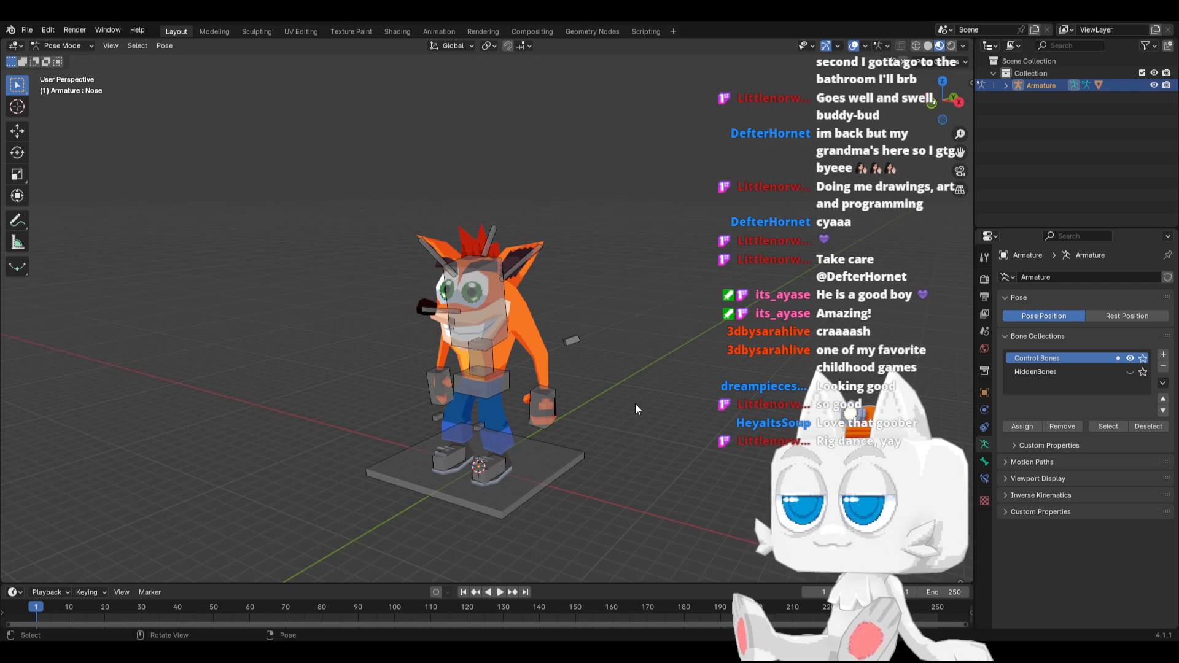
key(ctrl+s)
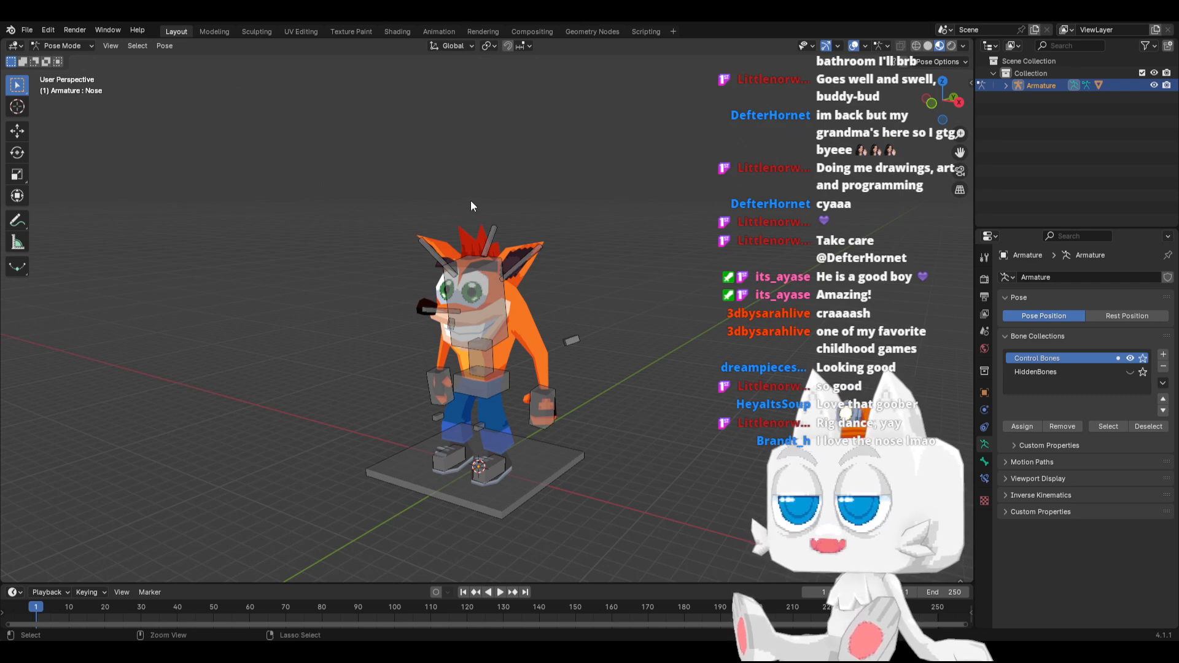
key(ctrl+s)
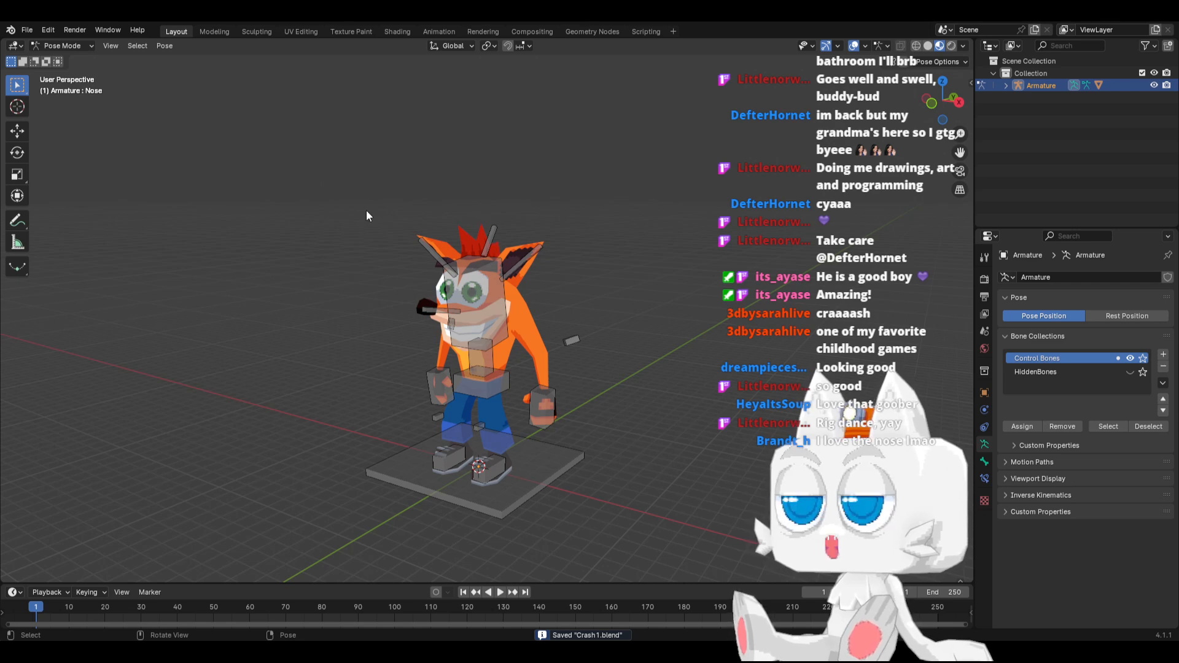
Switch to the Animation workspace and frame the whole character in the main viewport in orthographic projection
click(435, 32)
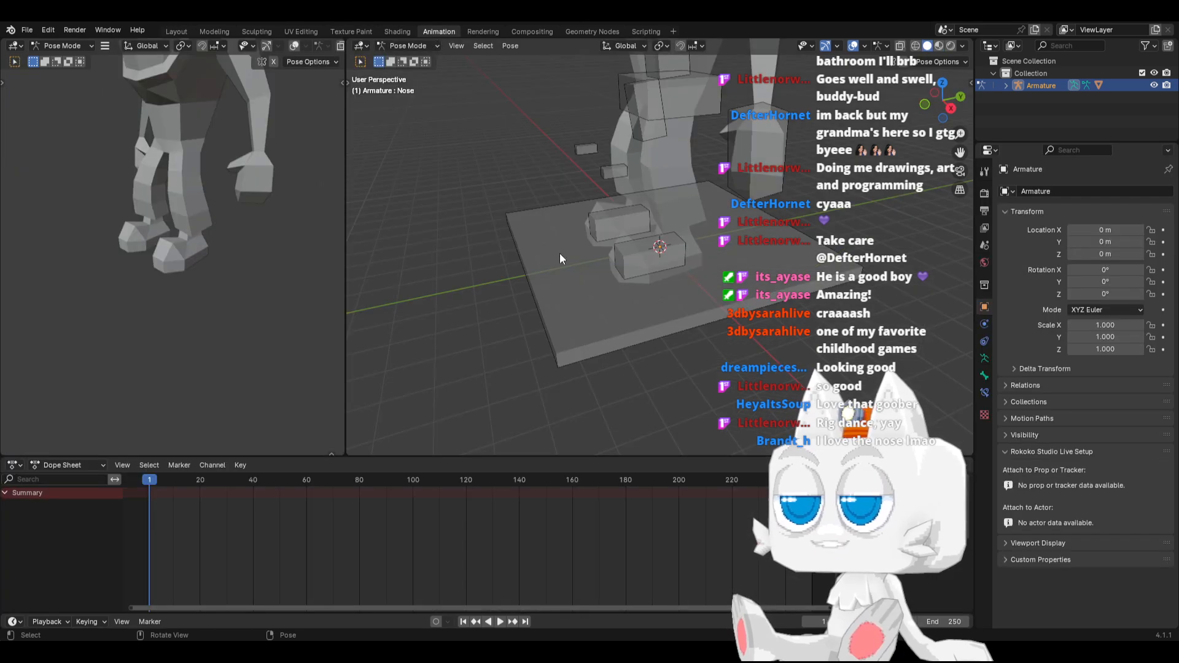
shift+middle_drag(639, 249, 569, 341)
scroll(546, 267, down, 4)
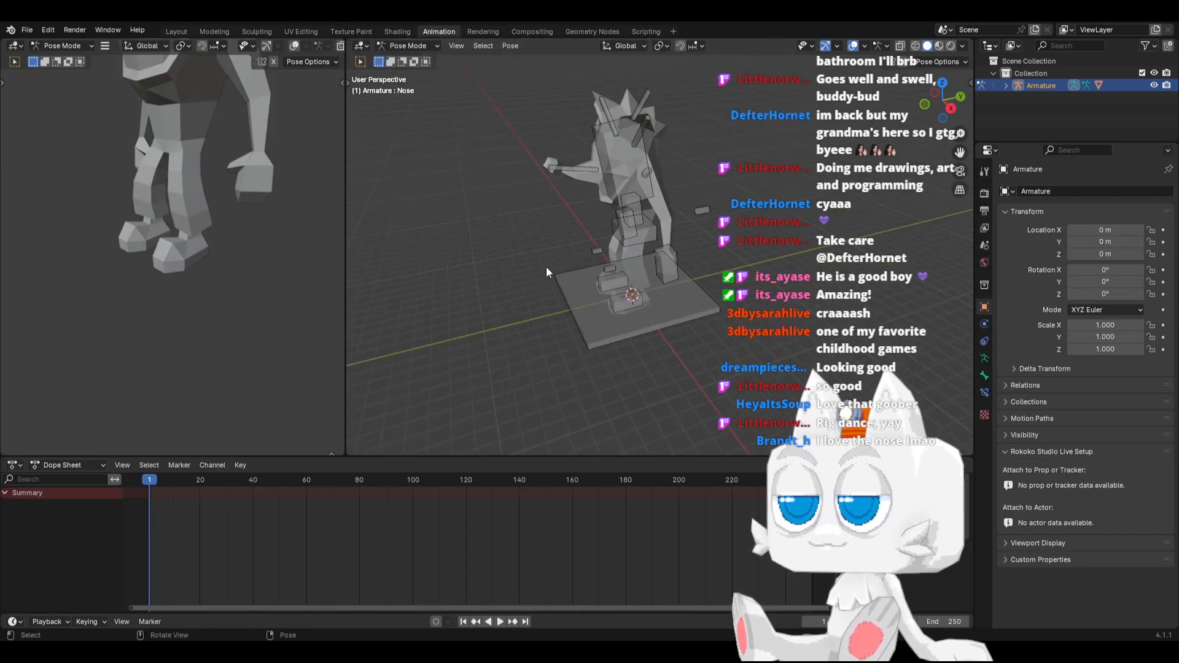
middle_drag(546, 266, 547, 363)
key(KP_5)
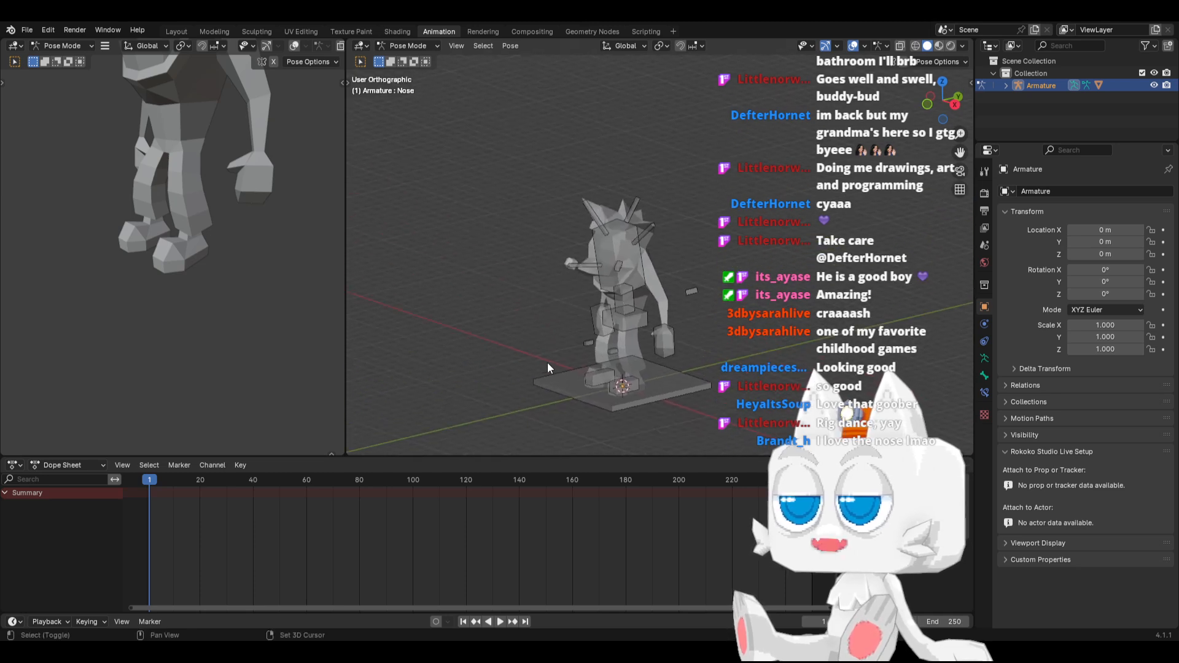
scroll(107, 230, down, 3)
Set the preview viewport to Material Preview shading and frame the full character in both viewports
shift+middle_drag(191, 179, 200, 283)
key(z)
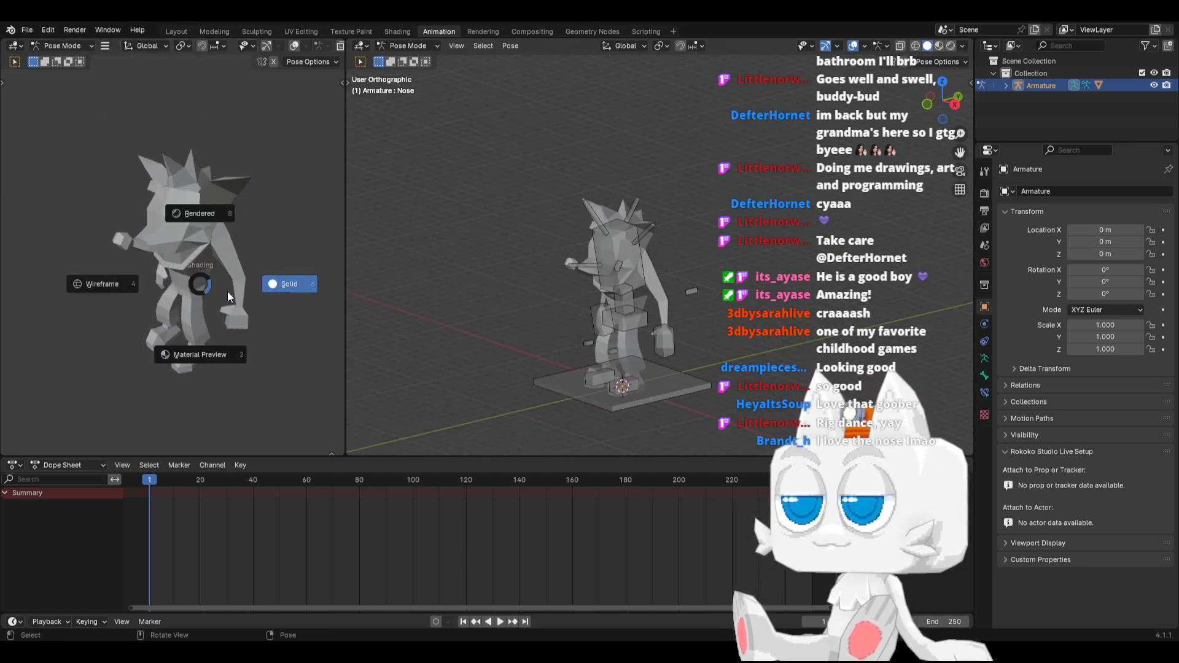
click(198, 355)
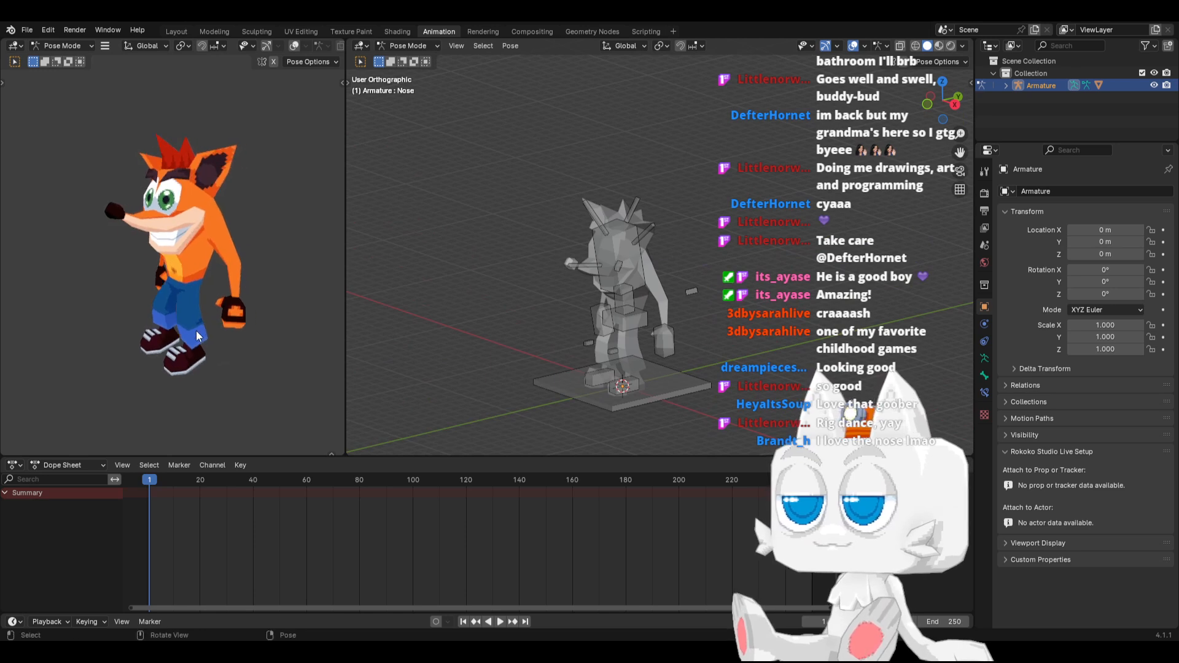
scroll(196, 330, down, 2)
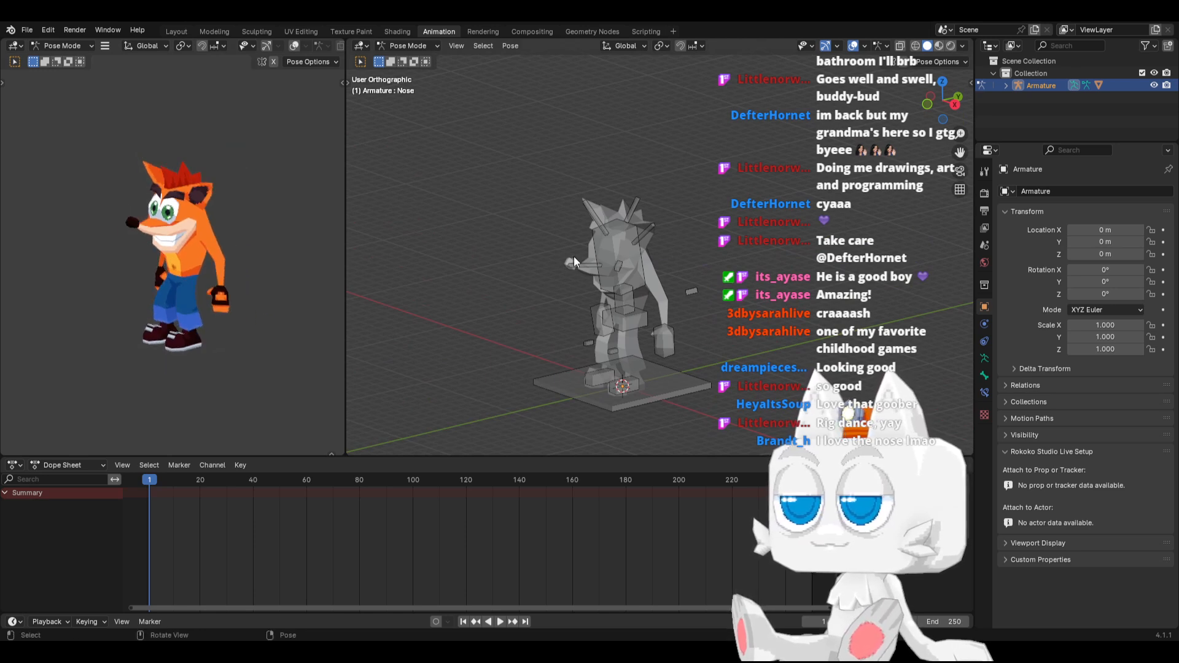
middle_drag(662, 332, 641, 285)
scroll(251, 311, up, 3)
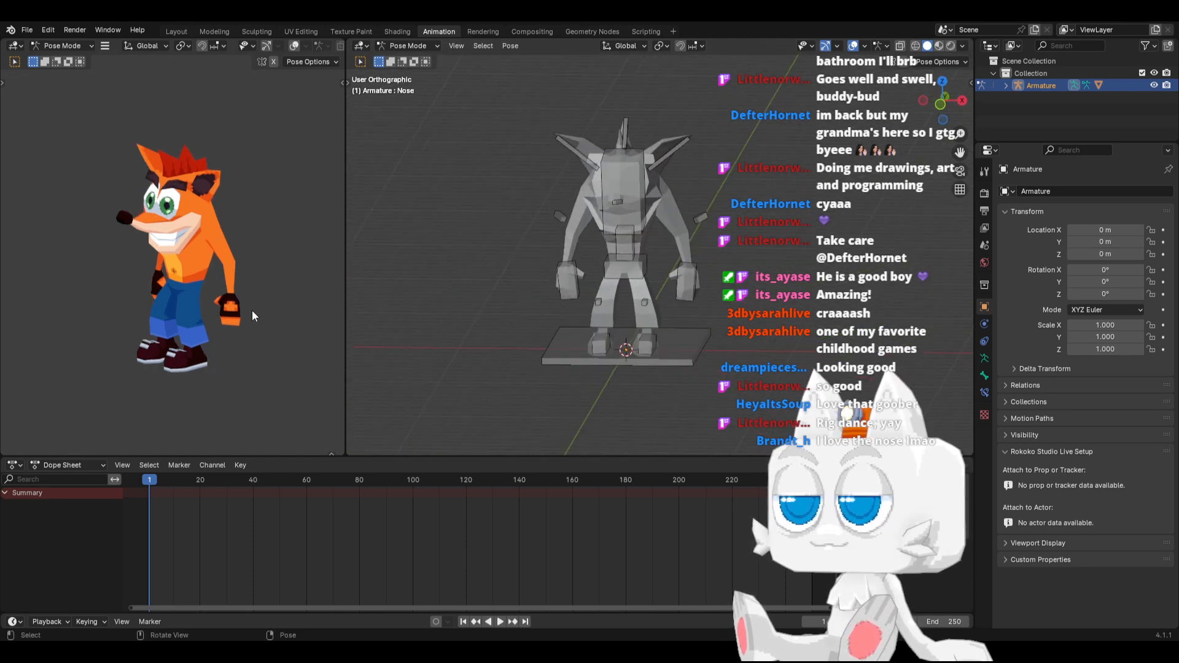
Select all control bones and create an action named T-Pose in the Action Editor, protected with a fake user
click(672, 352)
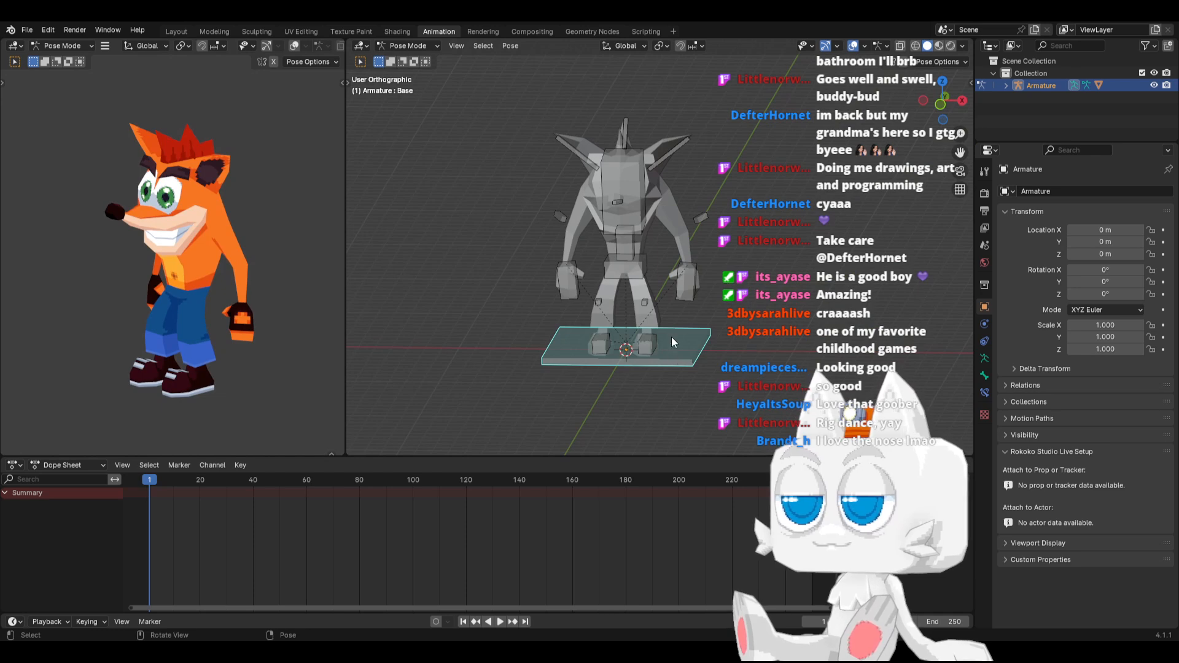
key(a)
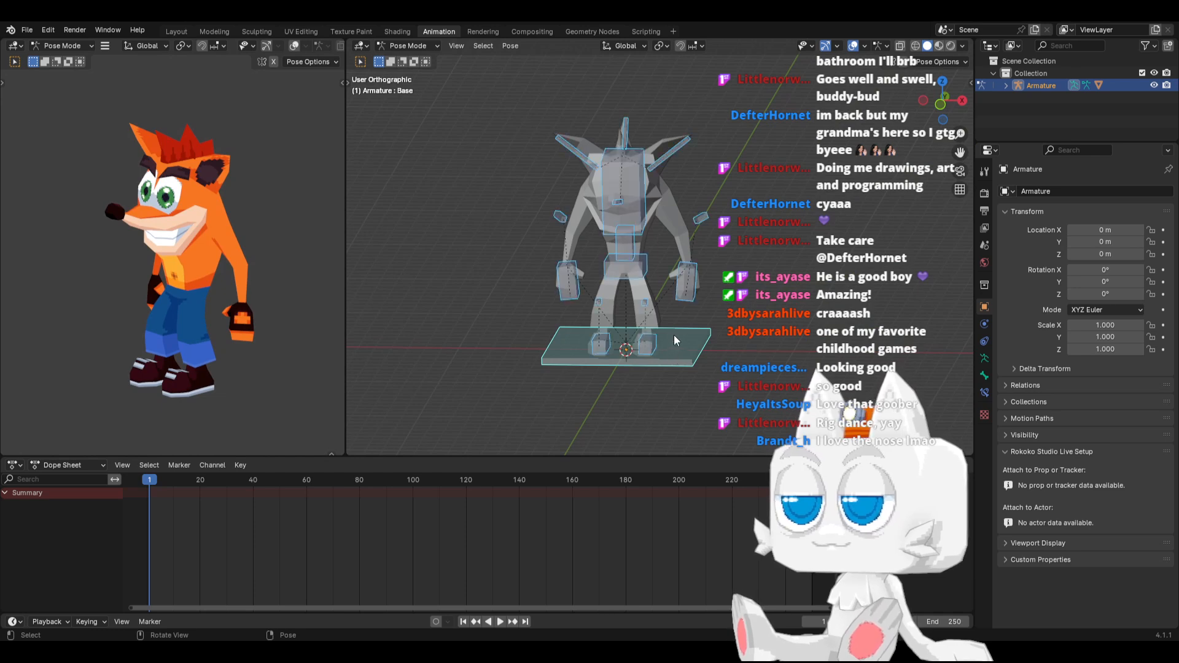
click(92, 466)
click(67, 509)
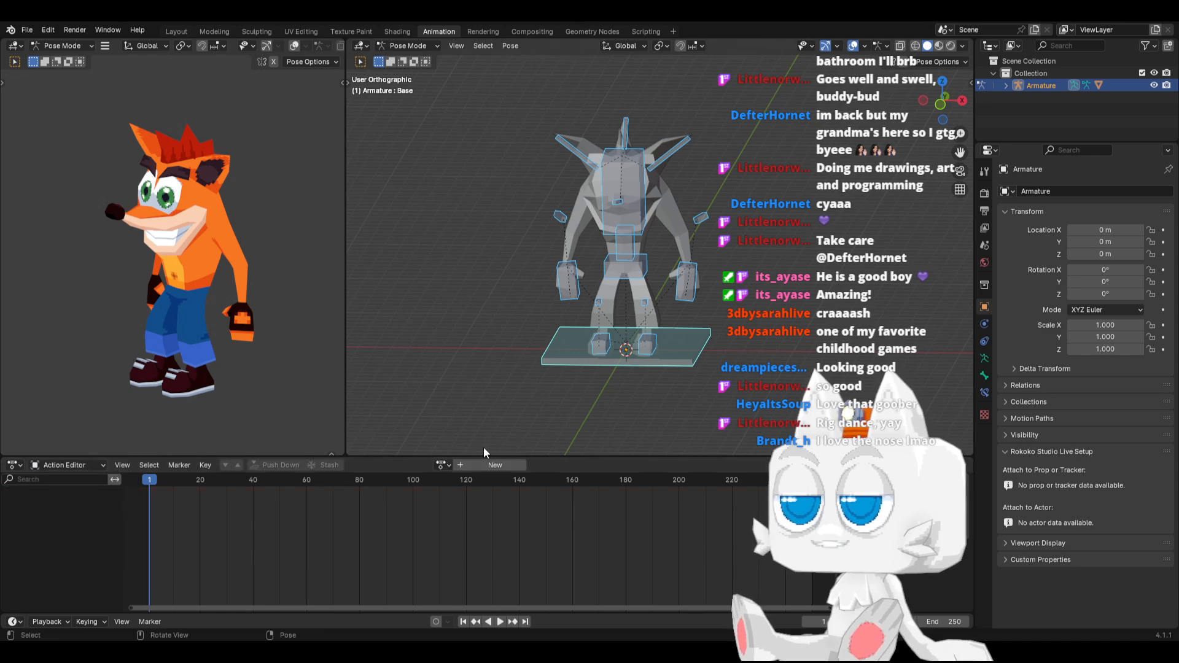
click(440, 465)
click(482, 464)
double_click(477, 464)
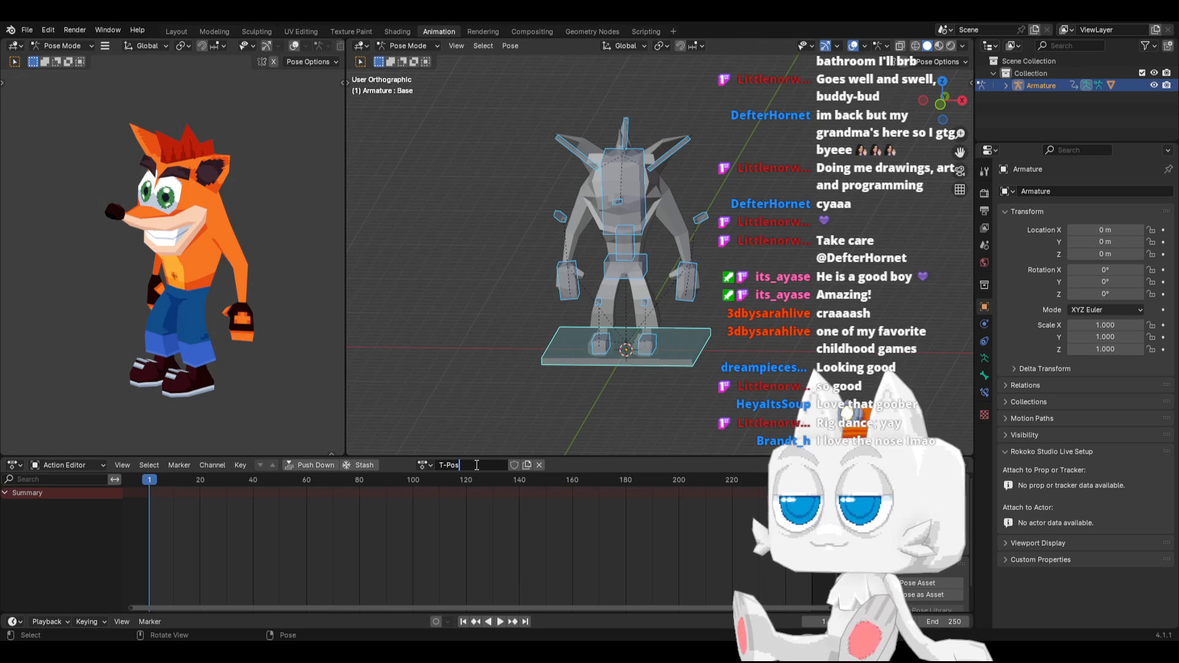
click(513, 465)
Enable auto keying and insert keyframes for all control bones at frame 1
click(436, 621)
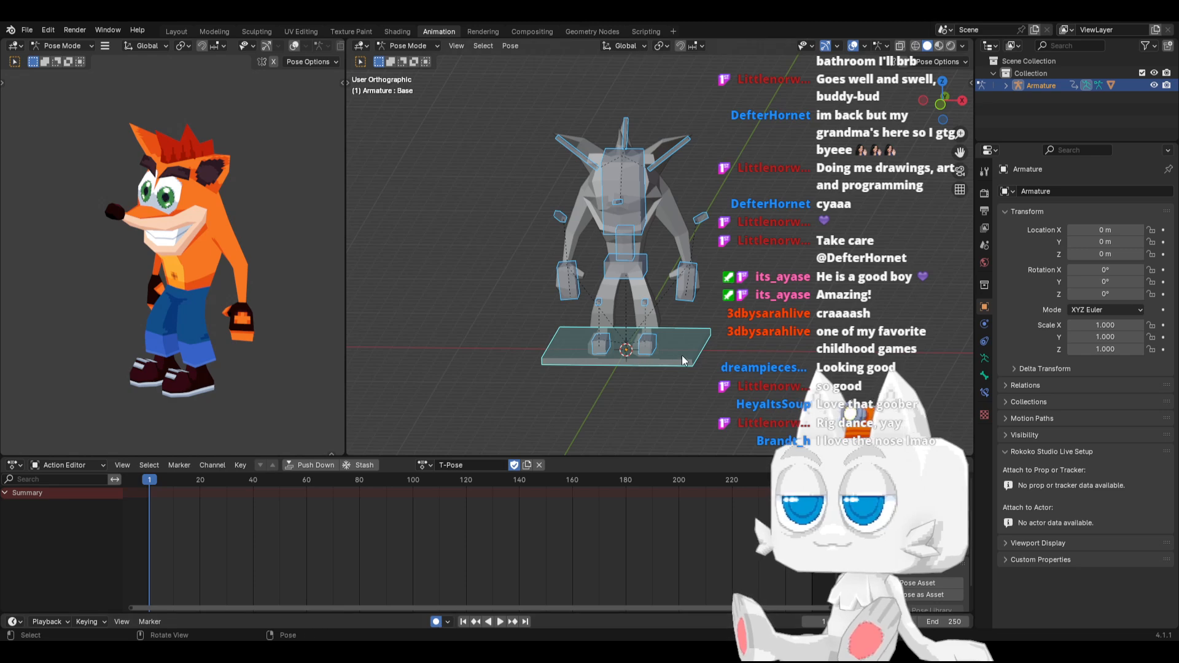
key(i)
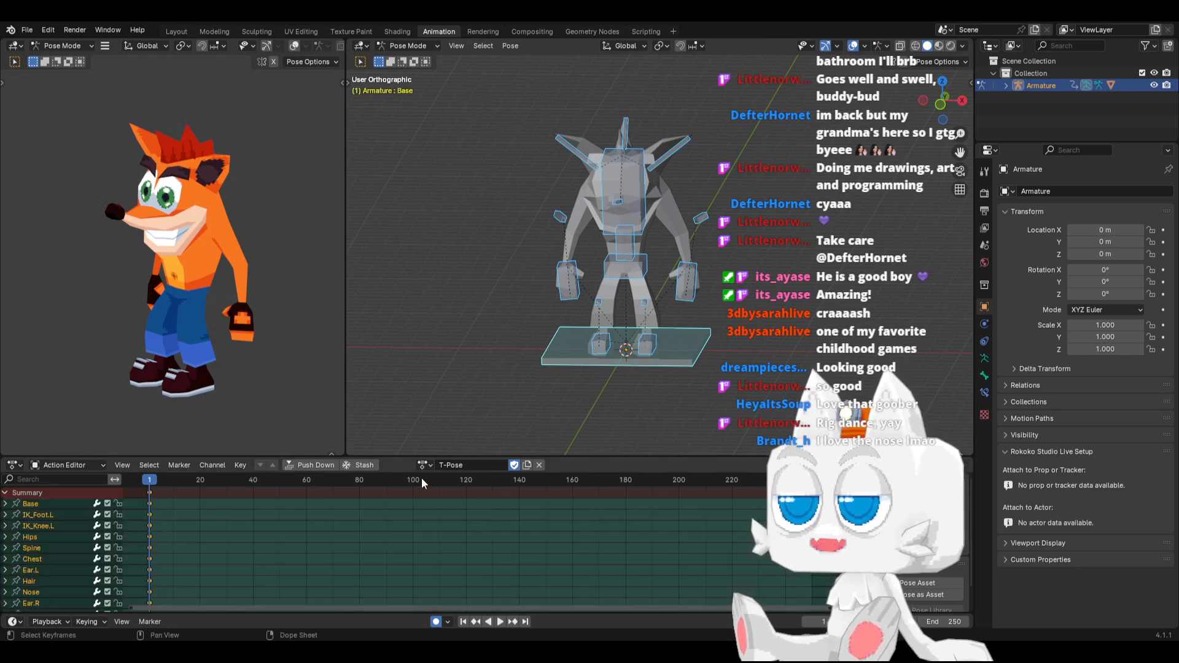
Duplicate the T-Pose action and name the copy Idle
click(526, 465)
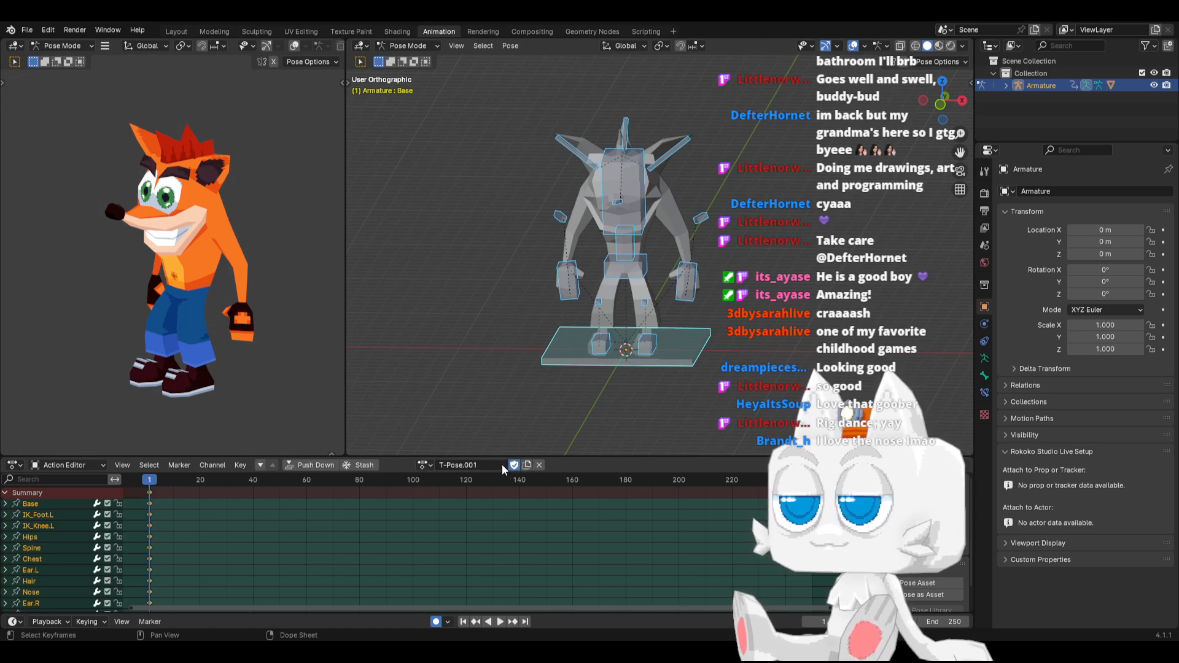
click(502, 467)
text(Idle)
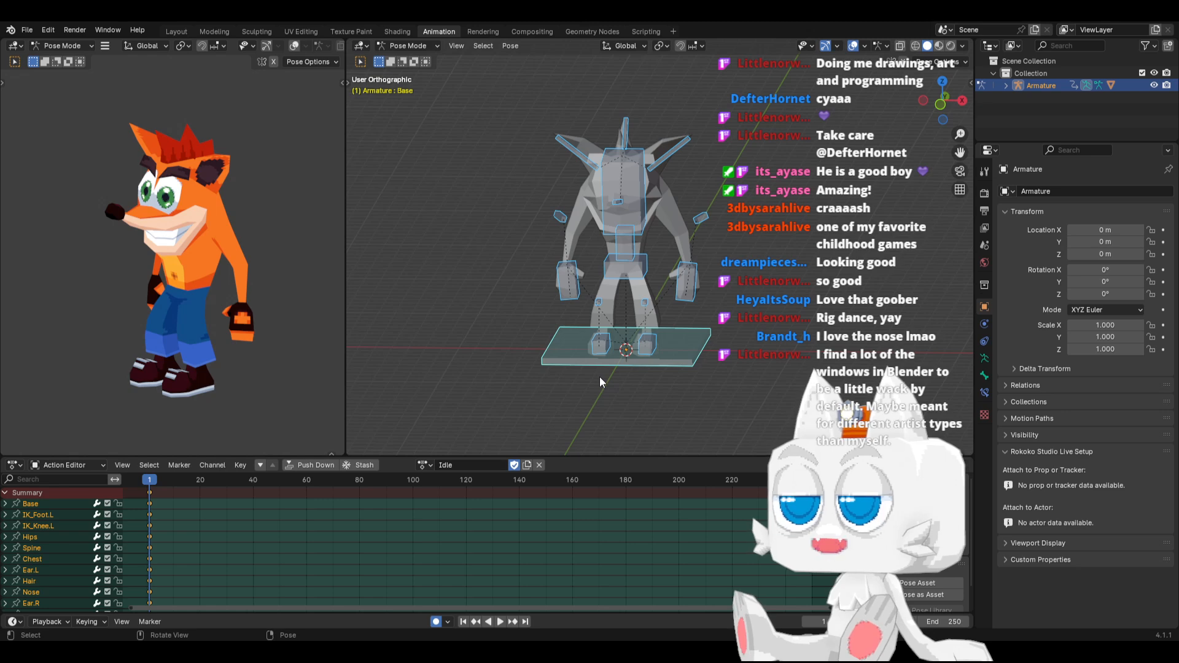
Move the IK_Hand.L bone forward in right side view to start the idle arm pose
key(KP_1)
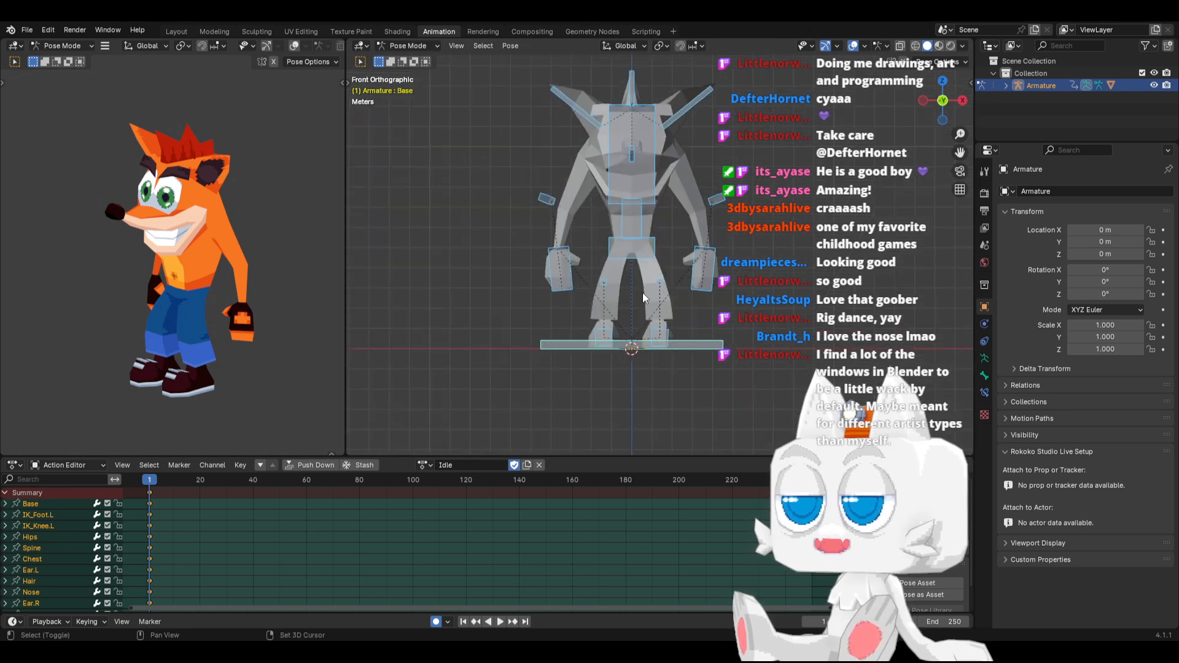
shift+middle_drag(617, 317, 573, 341)
click(606, 302)
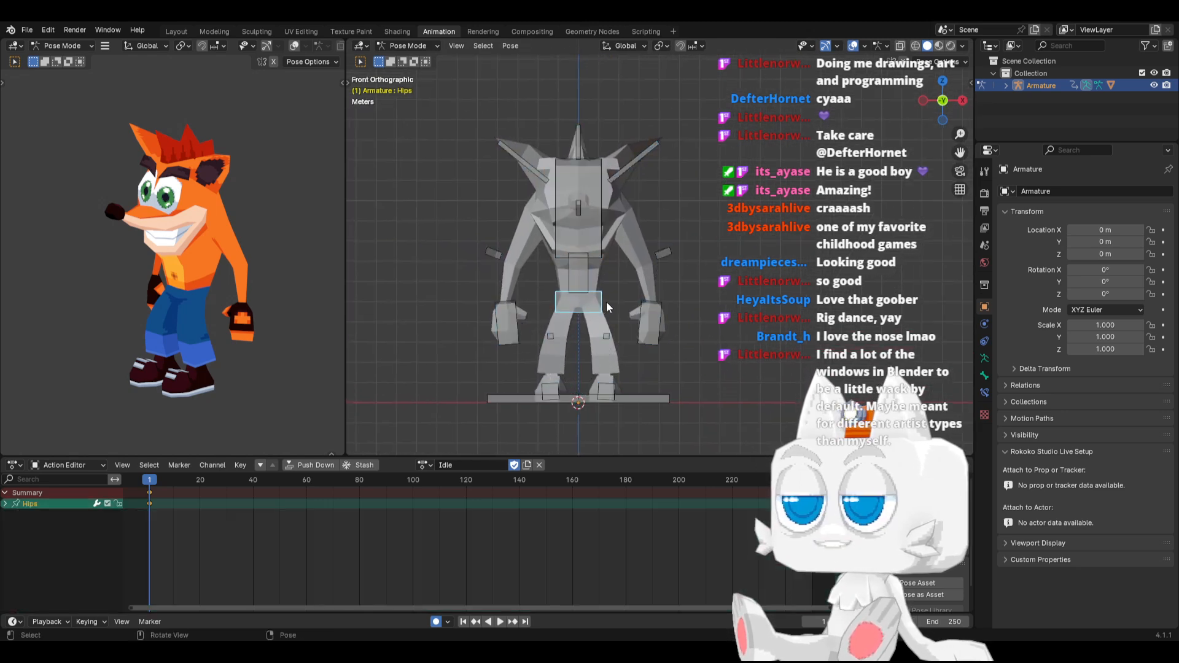
key(KP_3)
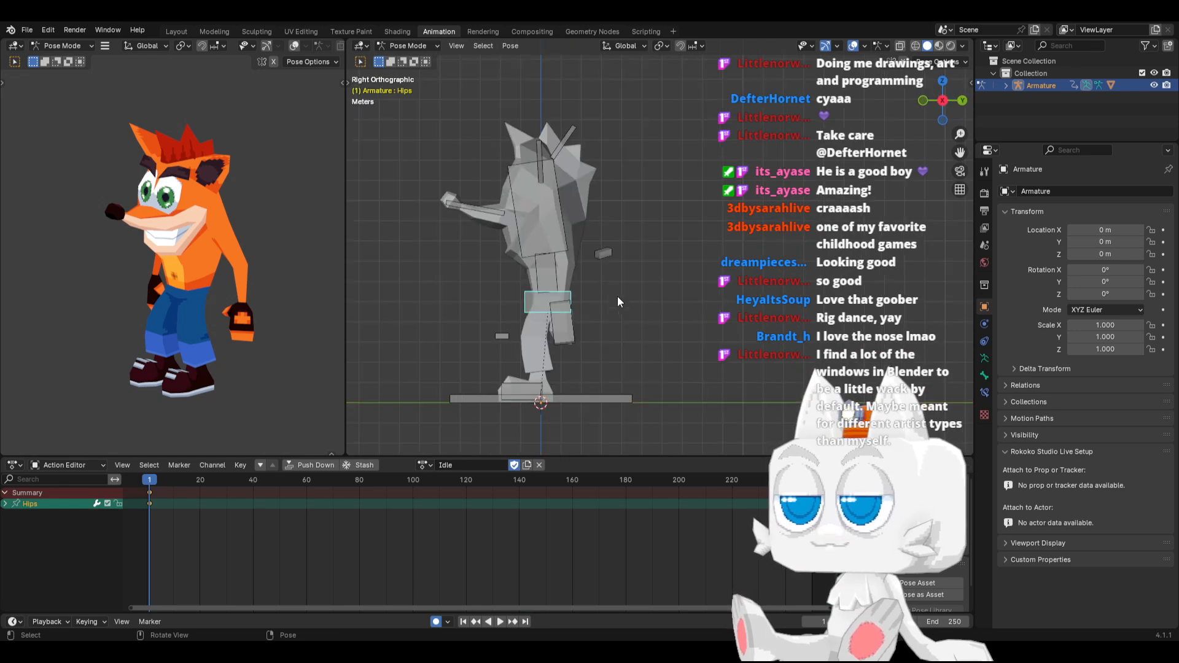
key(a)
scroll(575, 296, up, 1)
click(551, 365)
key(g)
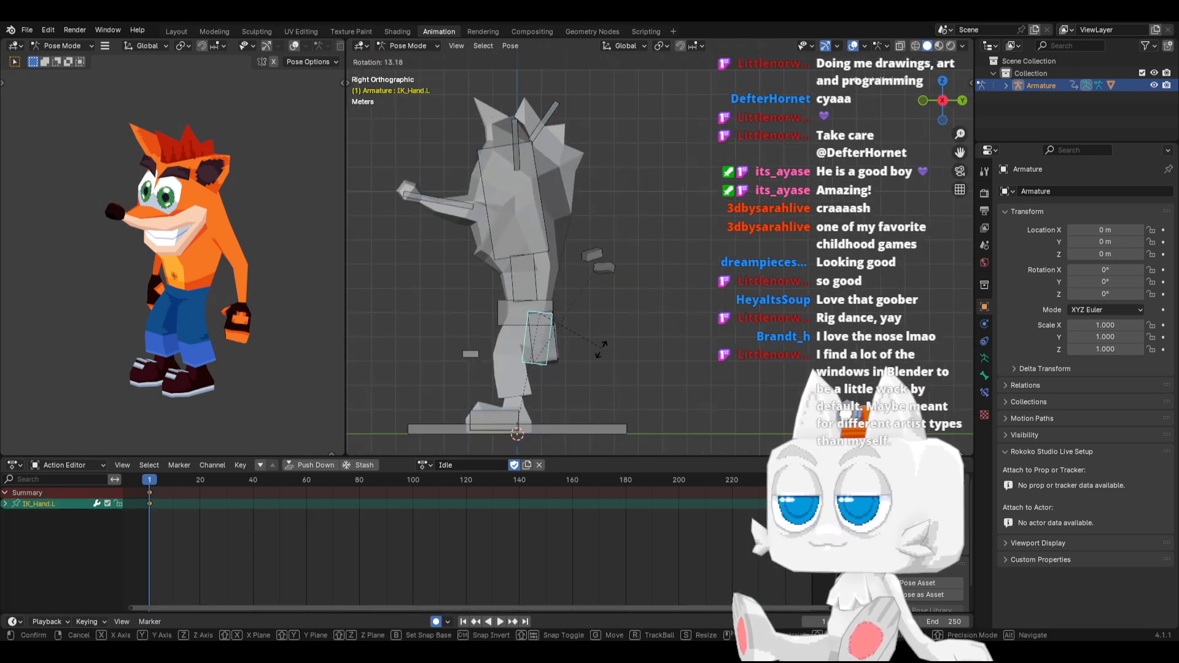
click(577, 344)
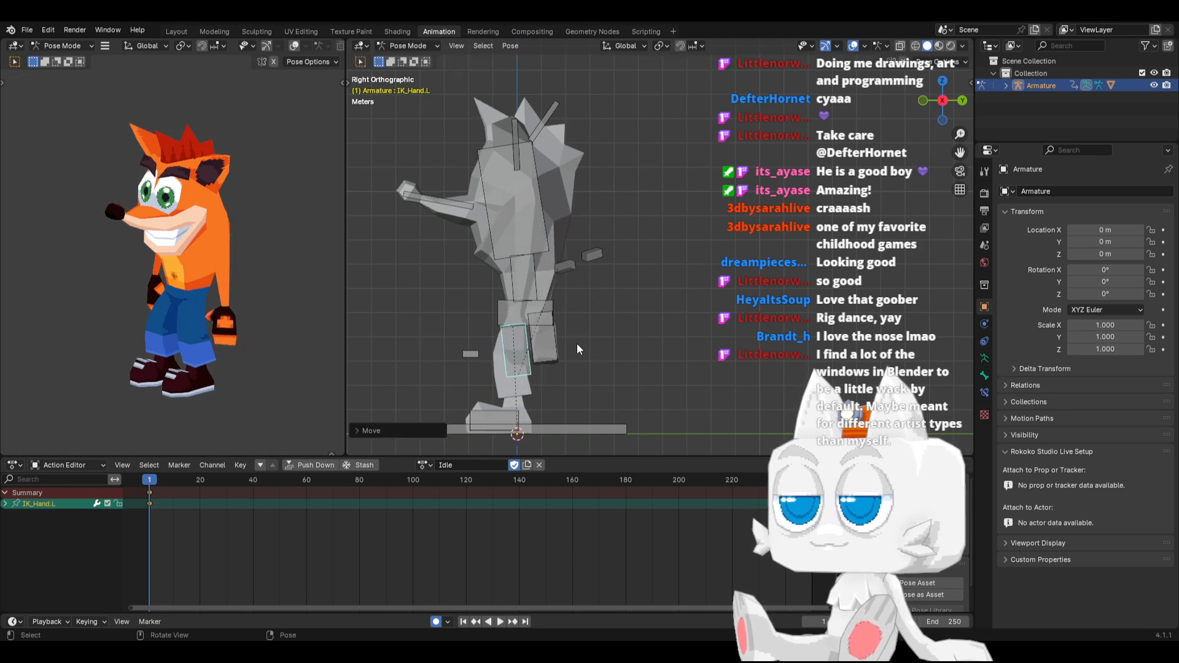
Move the IK_Hand.L bone about 0.7 m inward and 0.6 m up in front view
key(KP_1)
key(g)
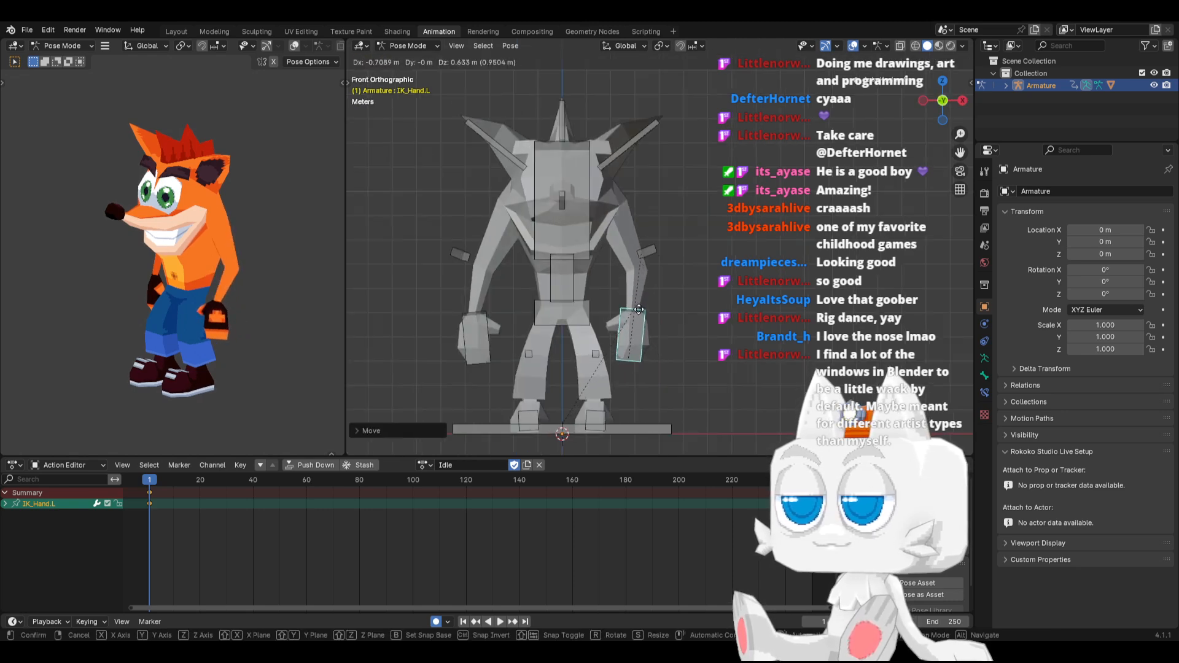
click(643, 307)
Rotate the IK_Hand.L bone about 27.6° in right side view and paste its pose flipped onto the right hand
key(KP_3)
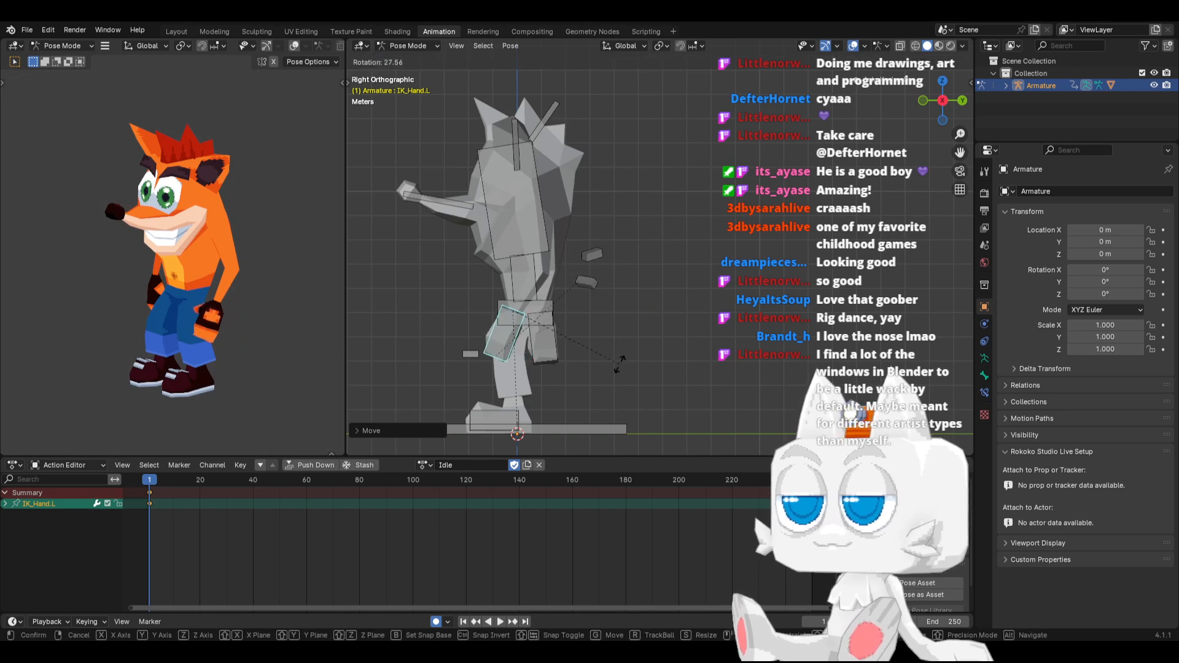
key(ctrl+c)
key(ctrl+shift+v)
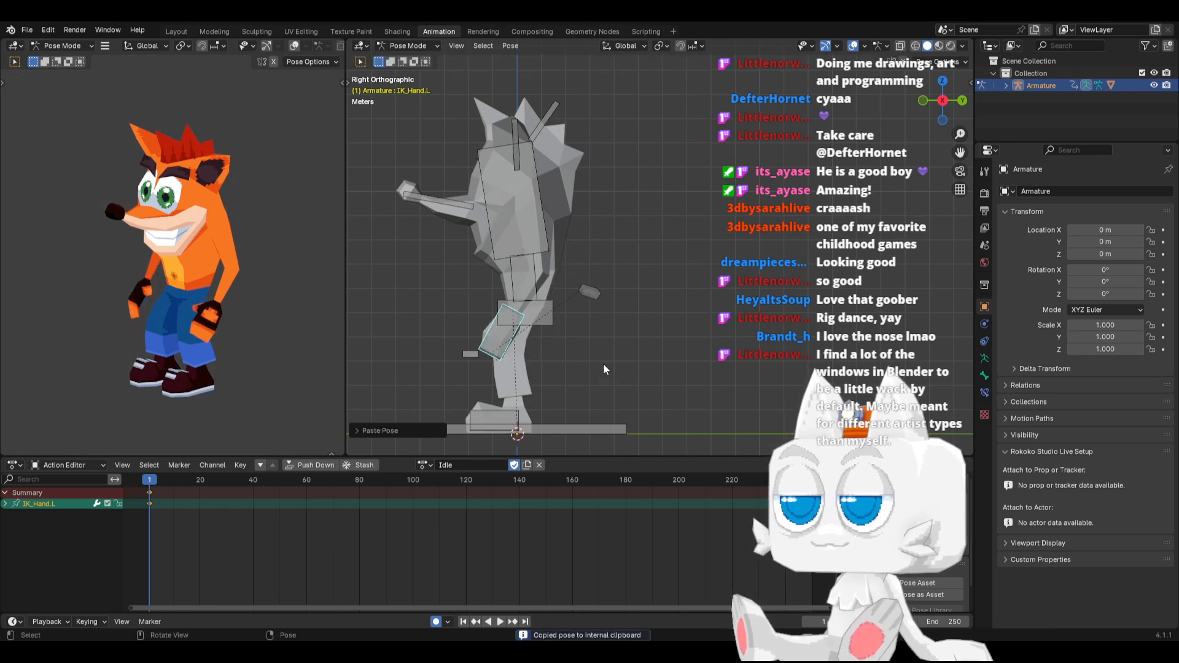
Rotate the IK_Hand.L bone about 14.8° in front view and mirror the updated pose onto the right hand
key(KP_1)
key(r)
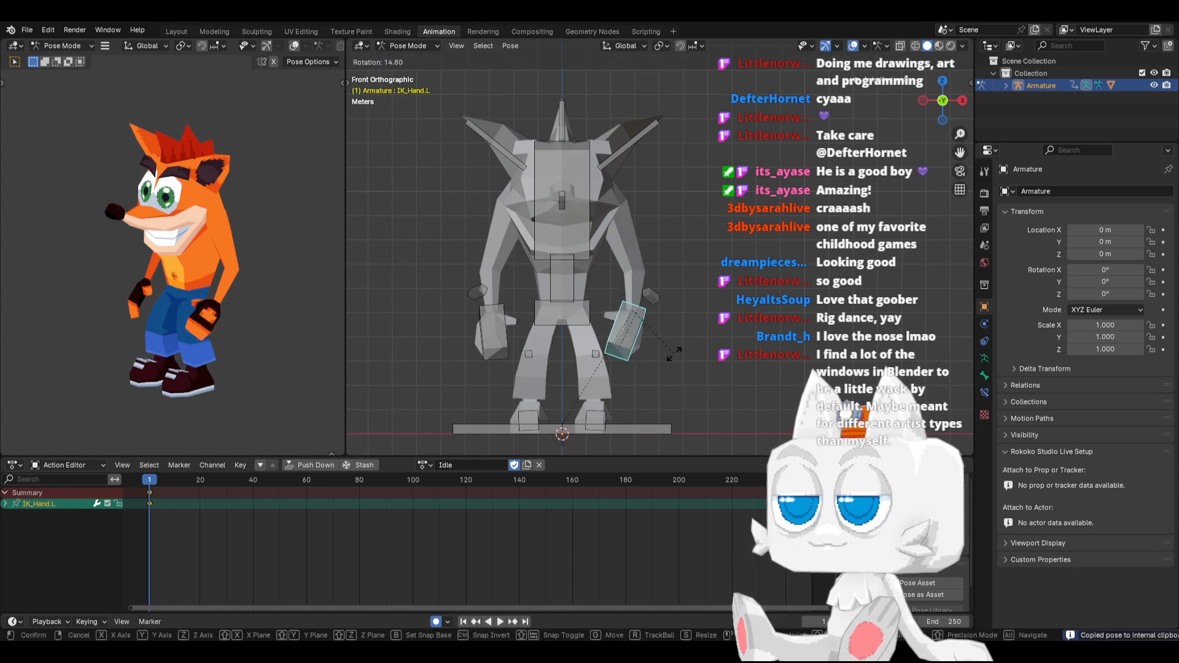
click(673, 353)
key(ctrl+c)
key(ctrl+shift+v)
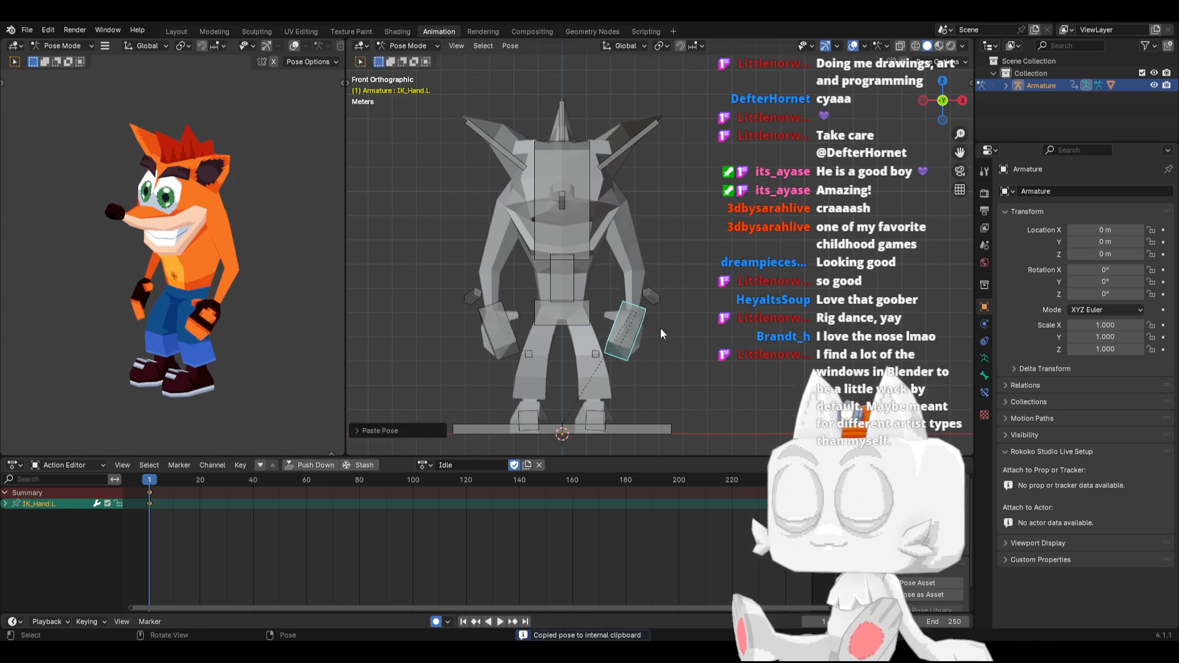
Copy the pose of all bones at frame 1 and paste it at frame 25 of the Idle action
click(593, 300)
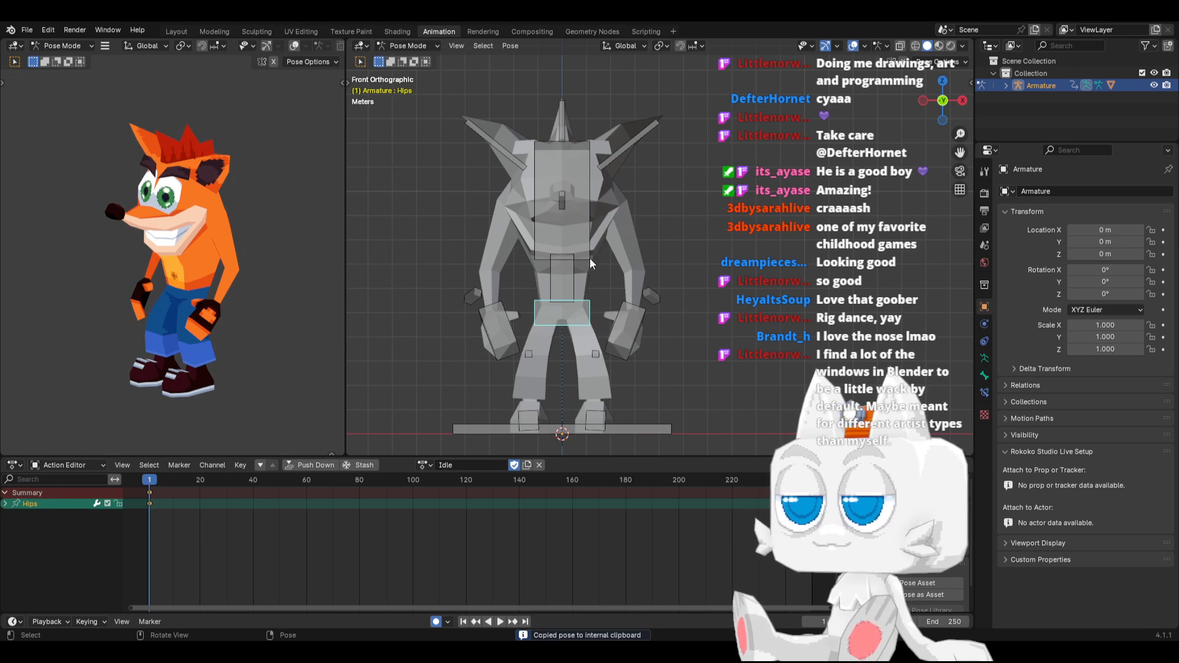
key(a)
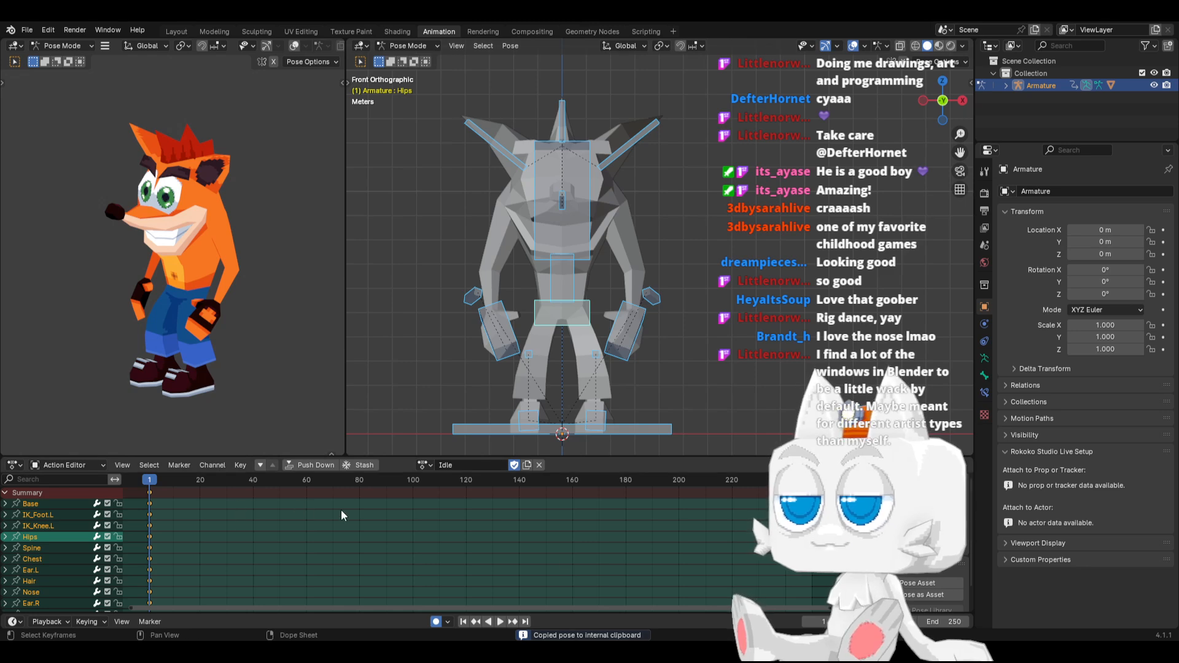
middle_drag(212, 516, 330, 522)
scroll(330, 522, up, 3)
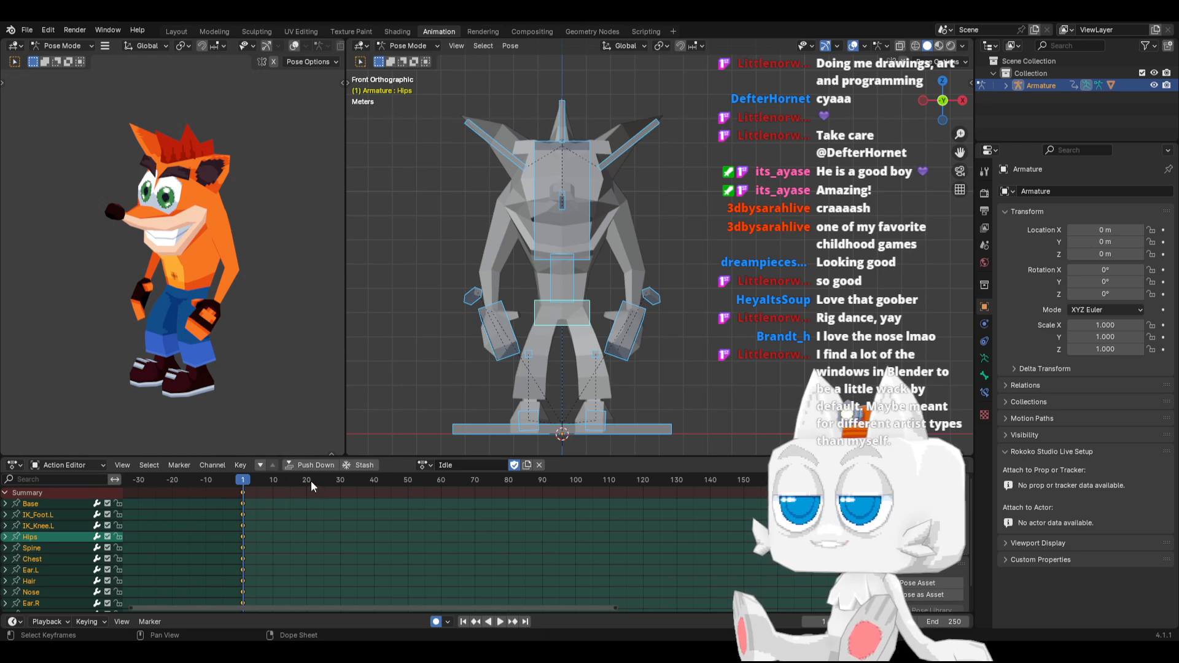
drag(310, 481, 325, 483)
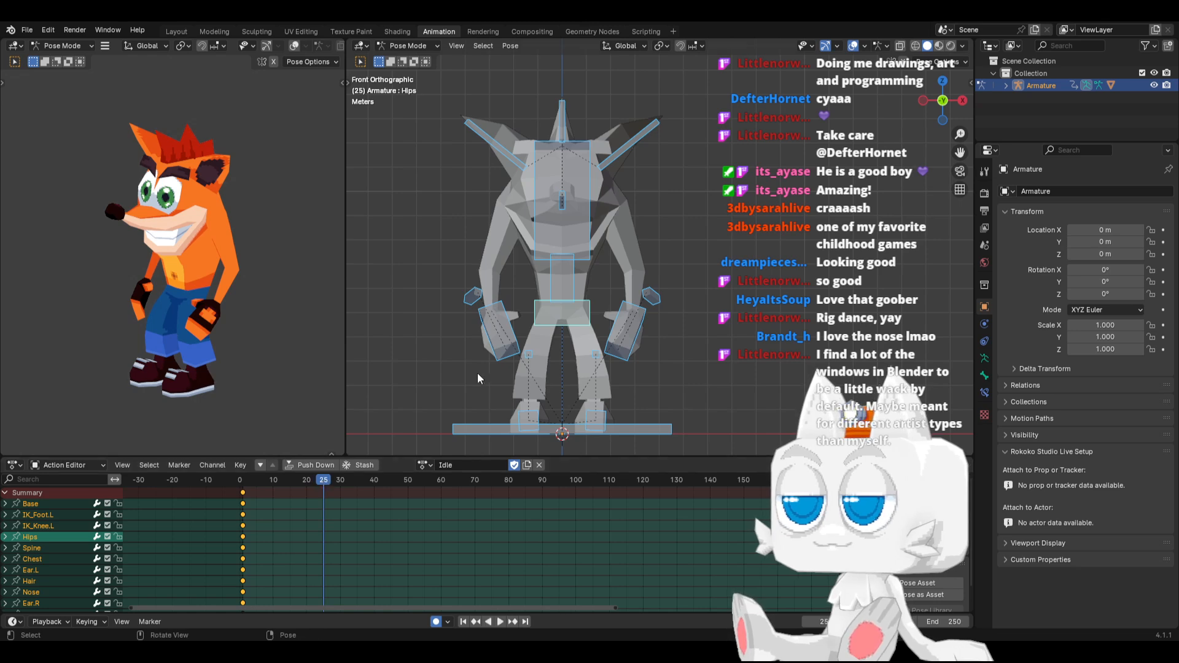
key(ctrl+v)
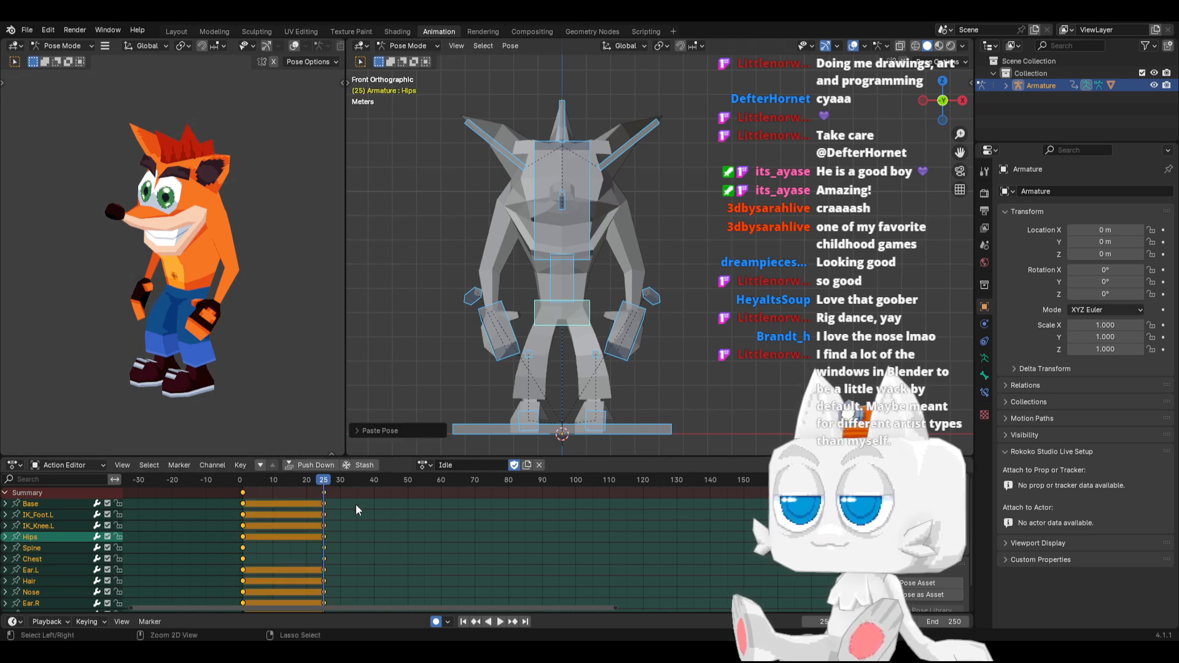
key(ctrl+z)
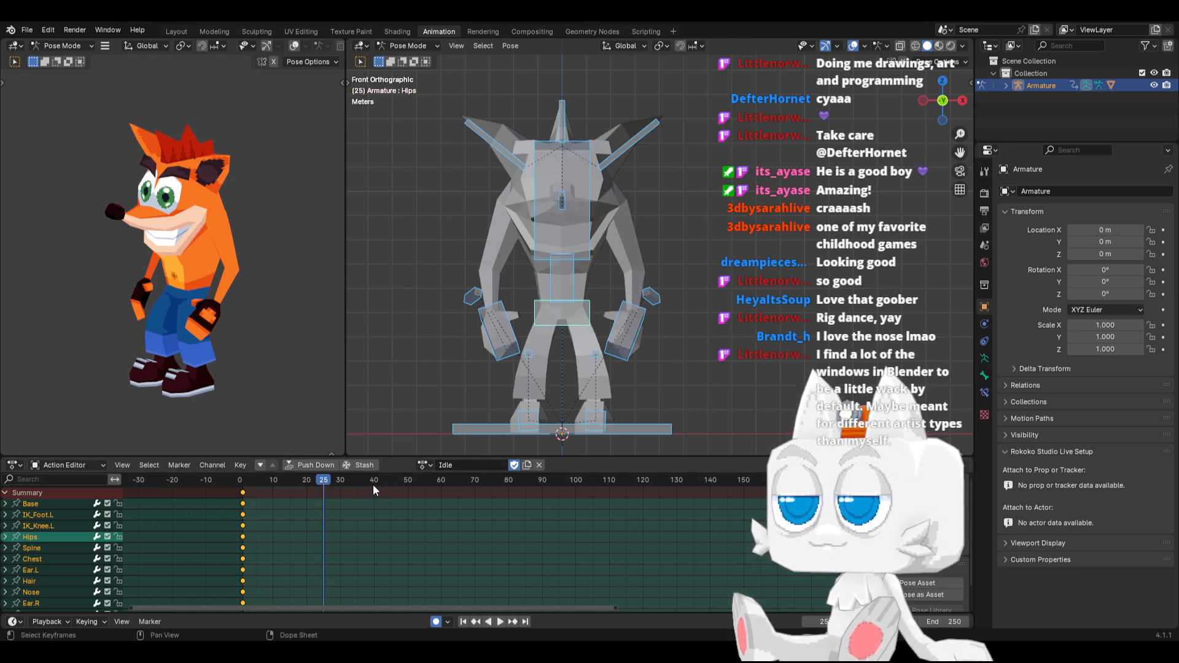
key(ctrl+v)
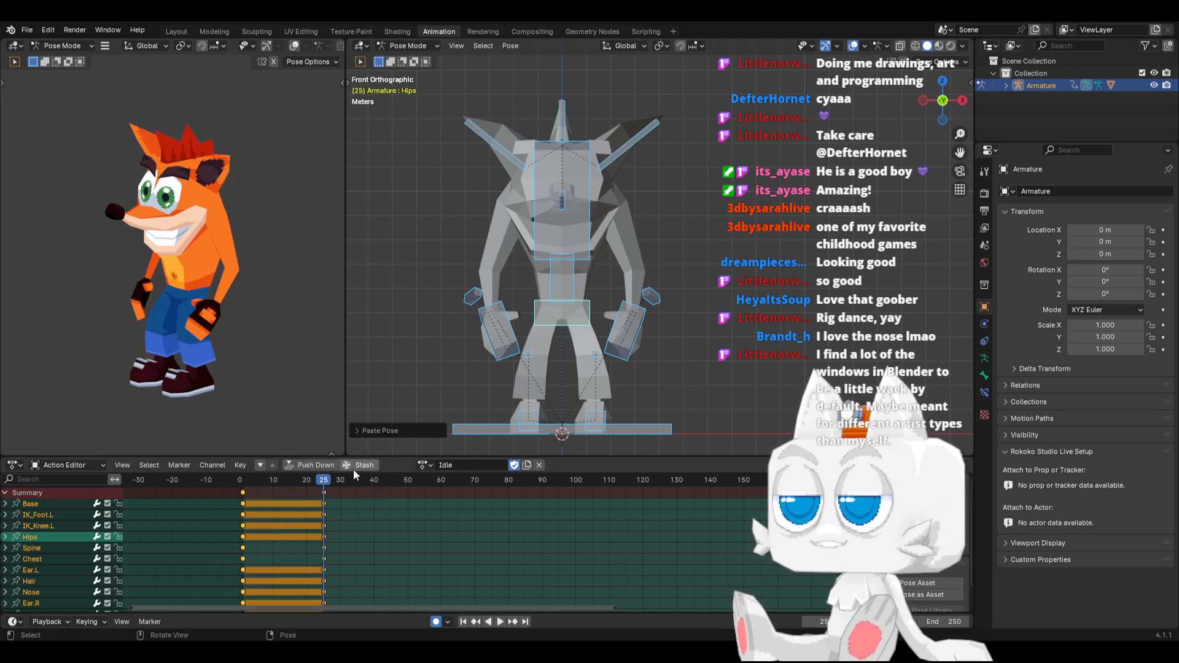
At frame 13, lower the Hips, IK_Hand.L and IK_Hand.R bones together about 0.15 m along Z
drag(289, 479, 280, 482)
click(536, 326)
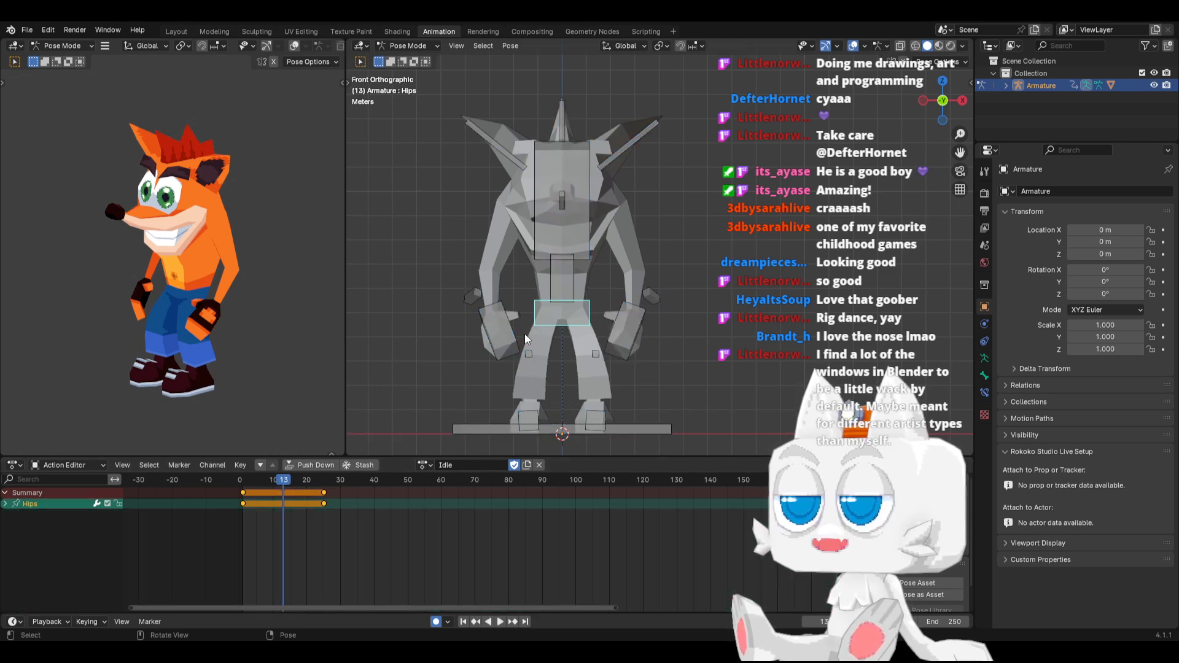
shift+click(509, 344)
shift+click(617, 354)
key(g)
key(z)
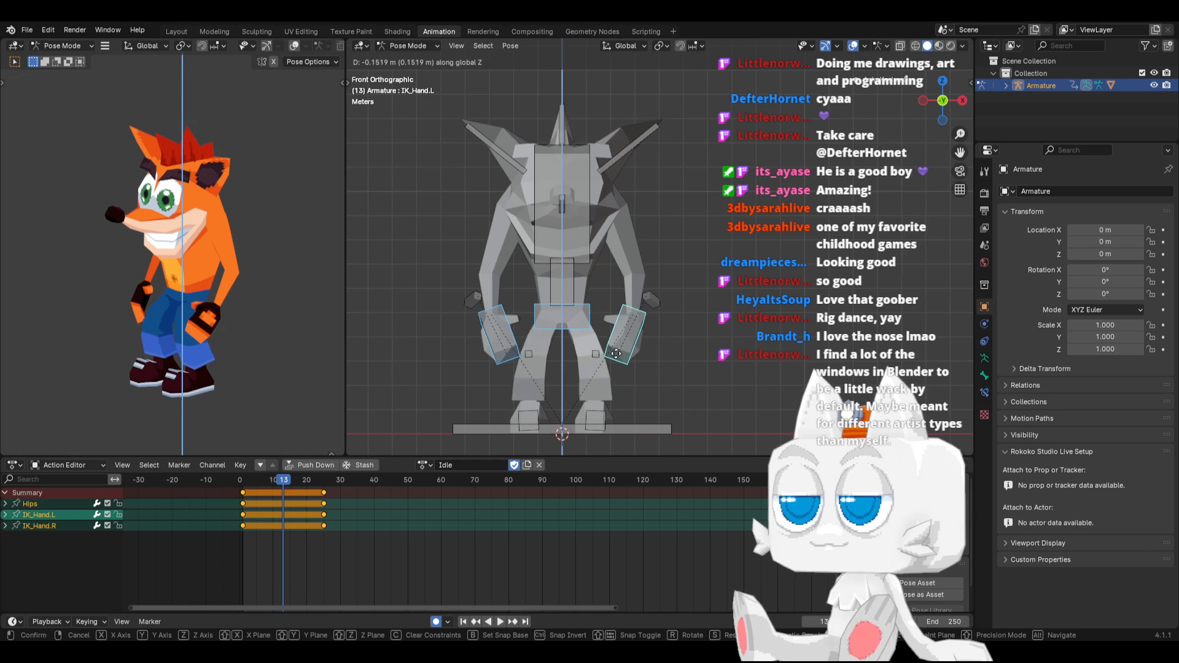
click(616, 355)
Shift the frame 13 keyframes of IK_Hand.L and IK_Hand.R to frame 15
click(624, 360)
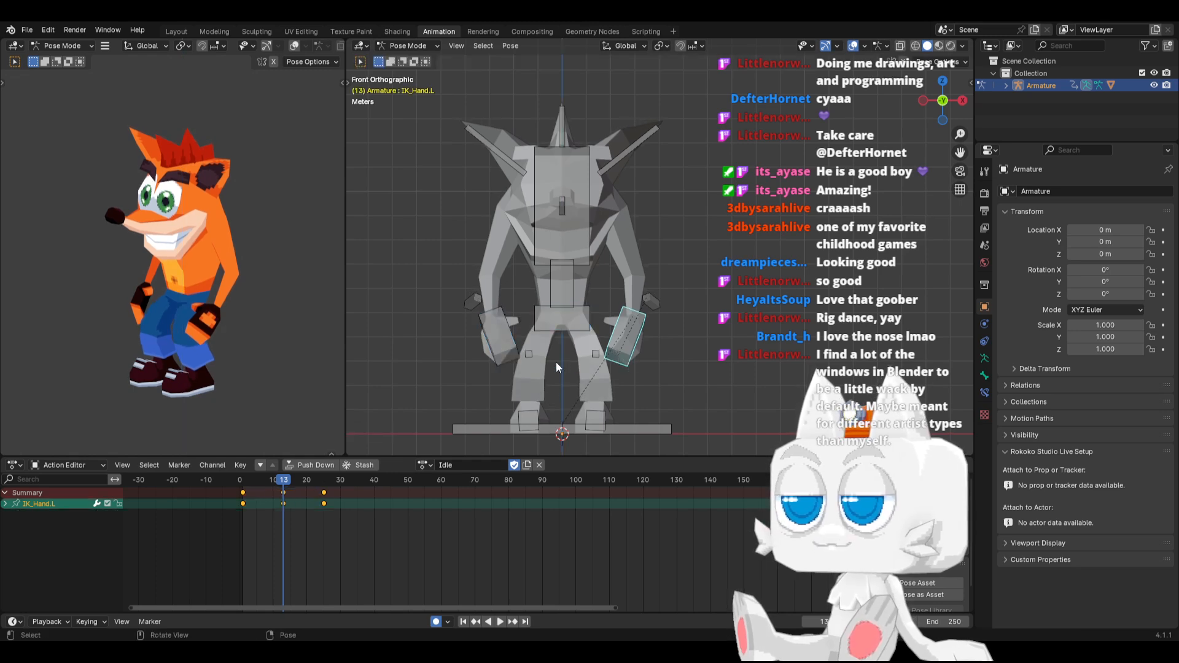
shift+click(501, 364)
click(288, 493)
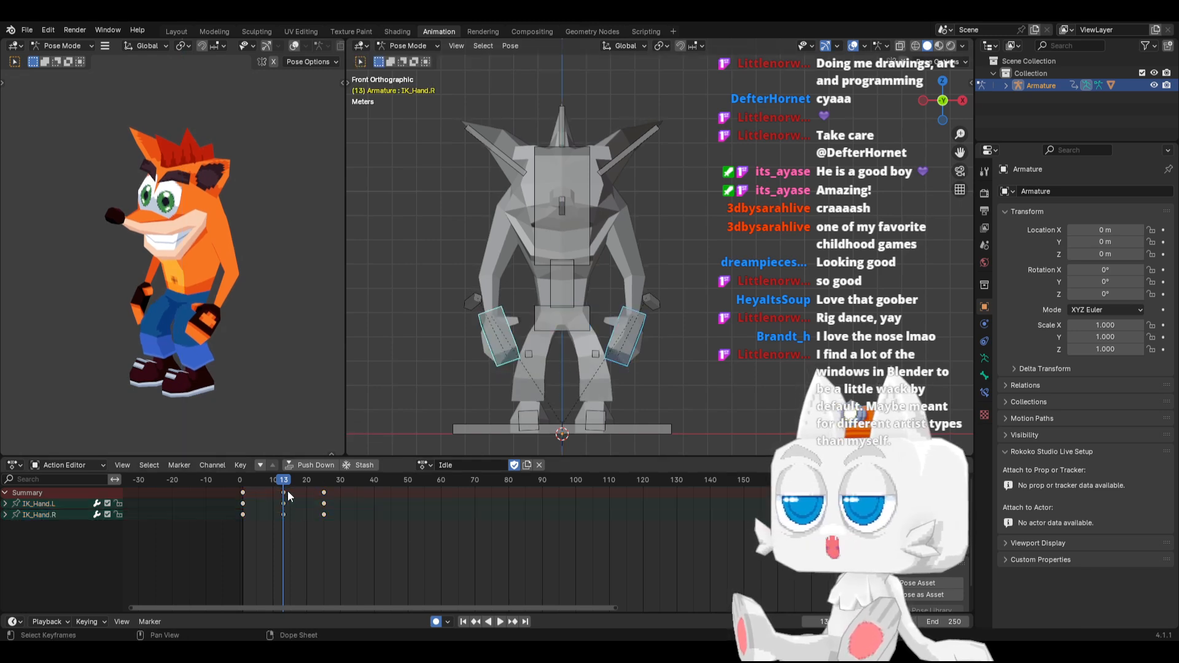
mouse_move(281, 492)
mouse_down()
mouse_move(257, 481)
mouse_move(340, 488)
mouse_move(290, 494)
mouse_up()
Apply Make Cyclic (F-Modifier) extrapolation to the animation channels of all bones
key(a)
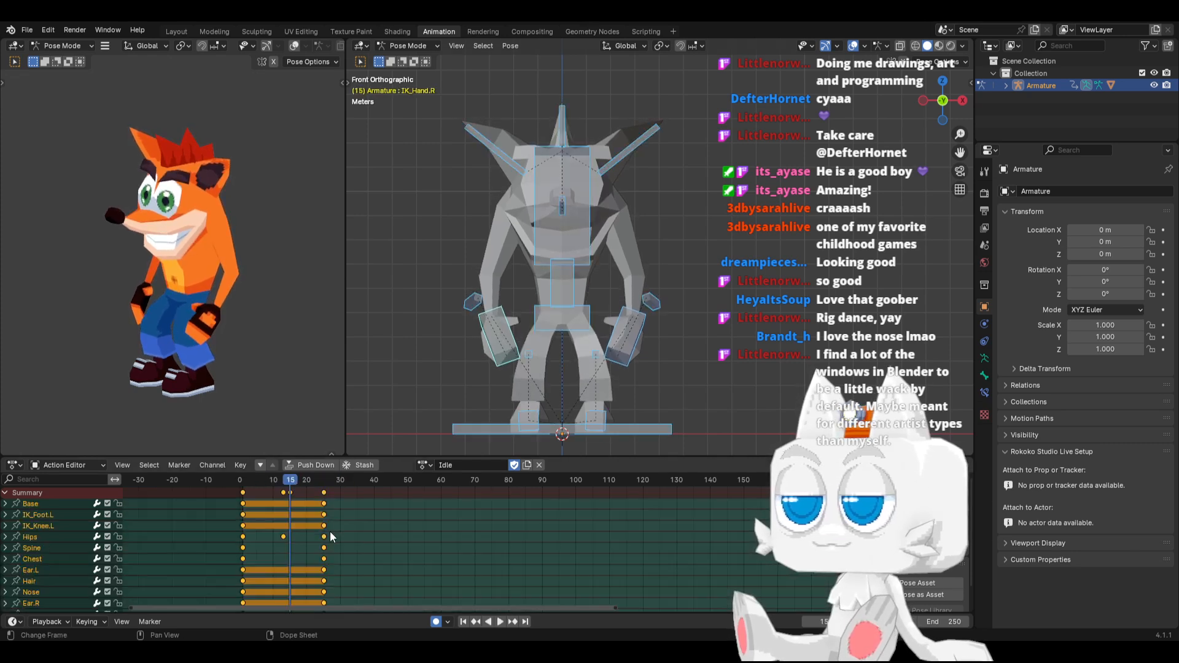
click(213, 468)
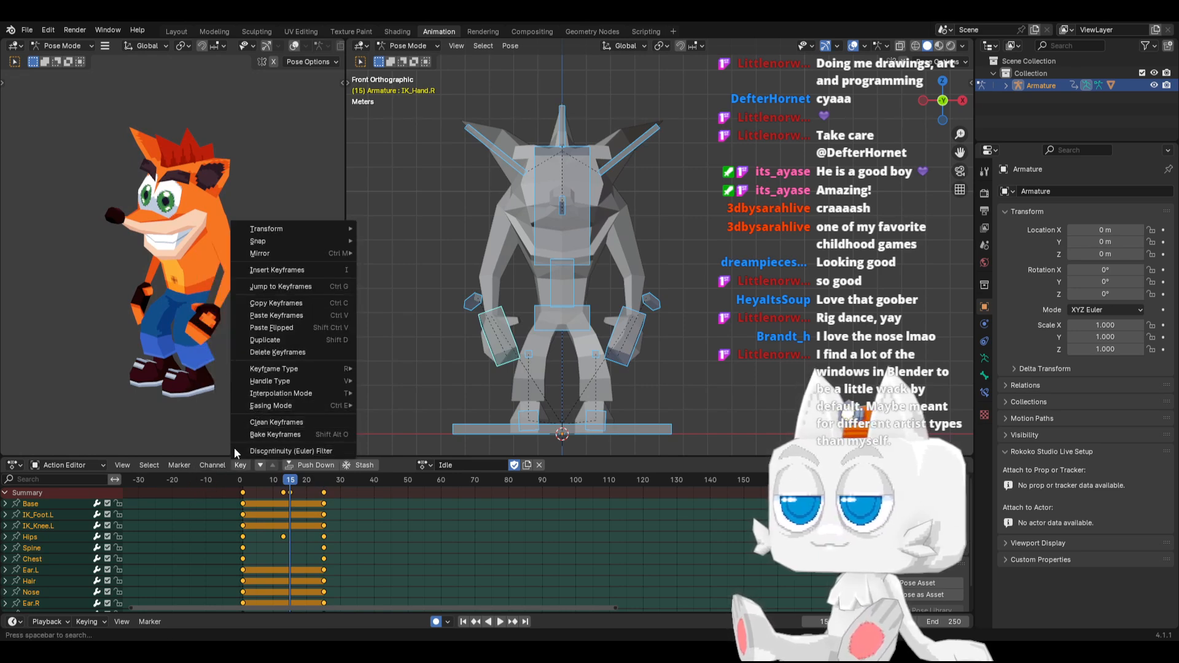
click(212, 467)
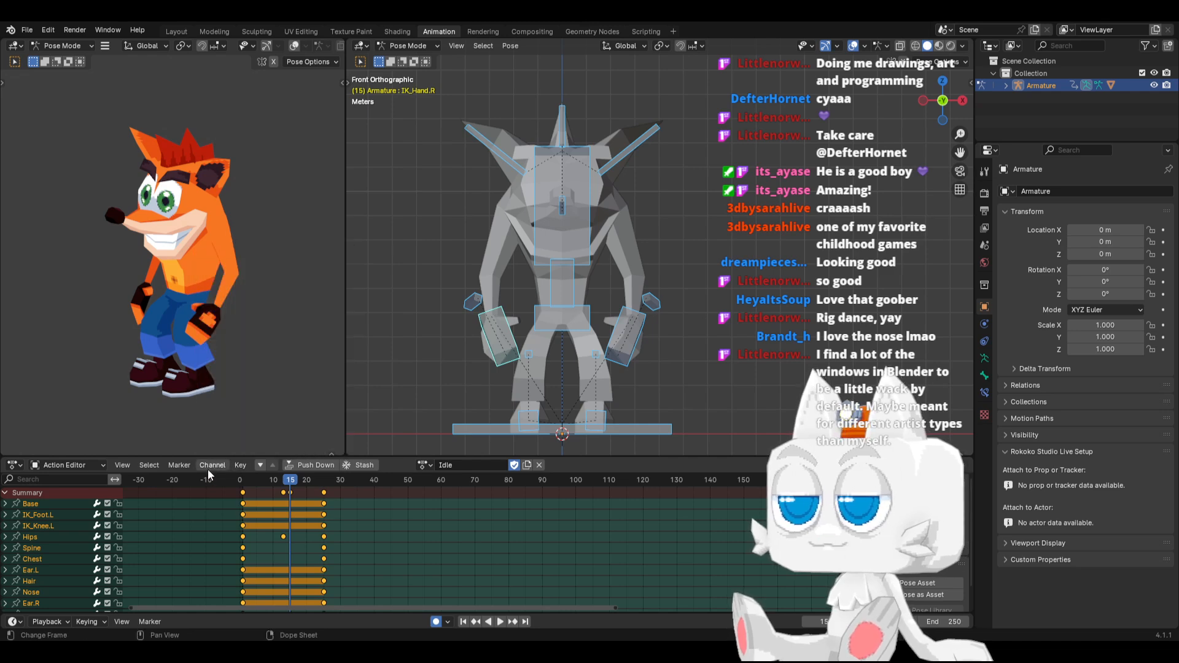
click(209, 467)
mouse_move(272, 370)
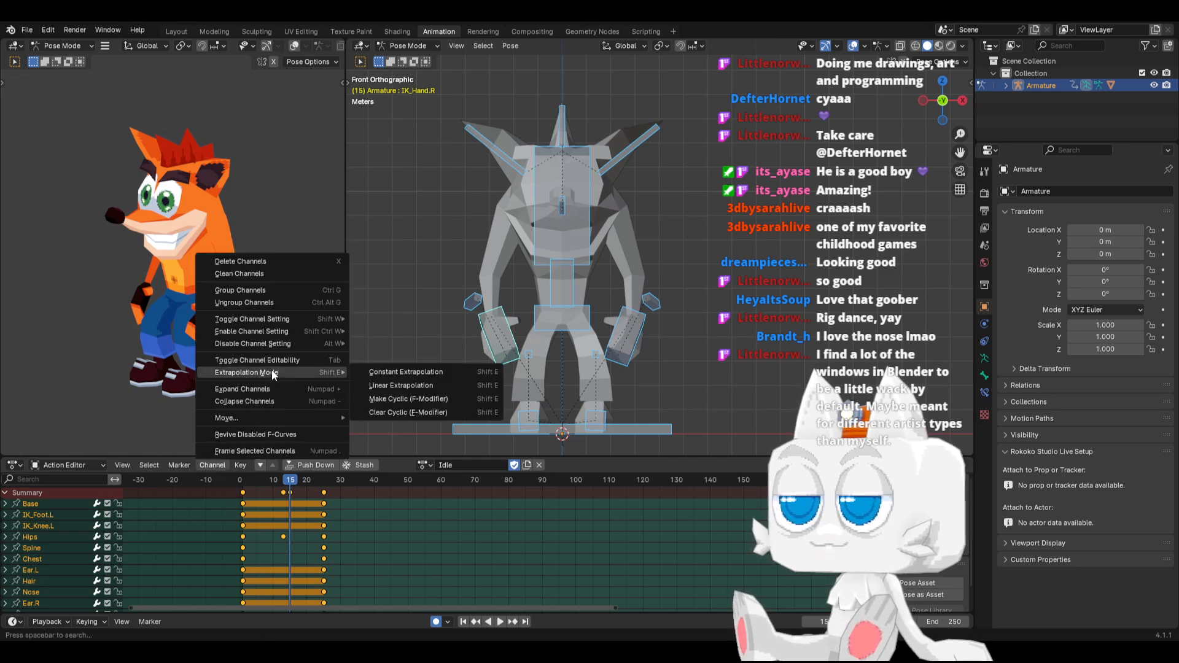
click(412, 398)
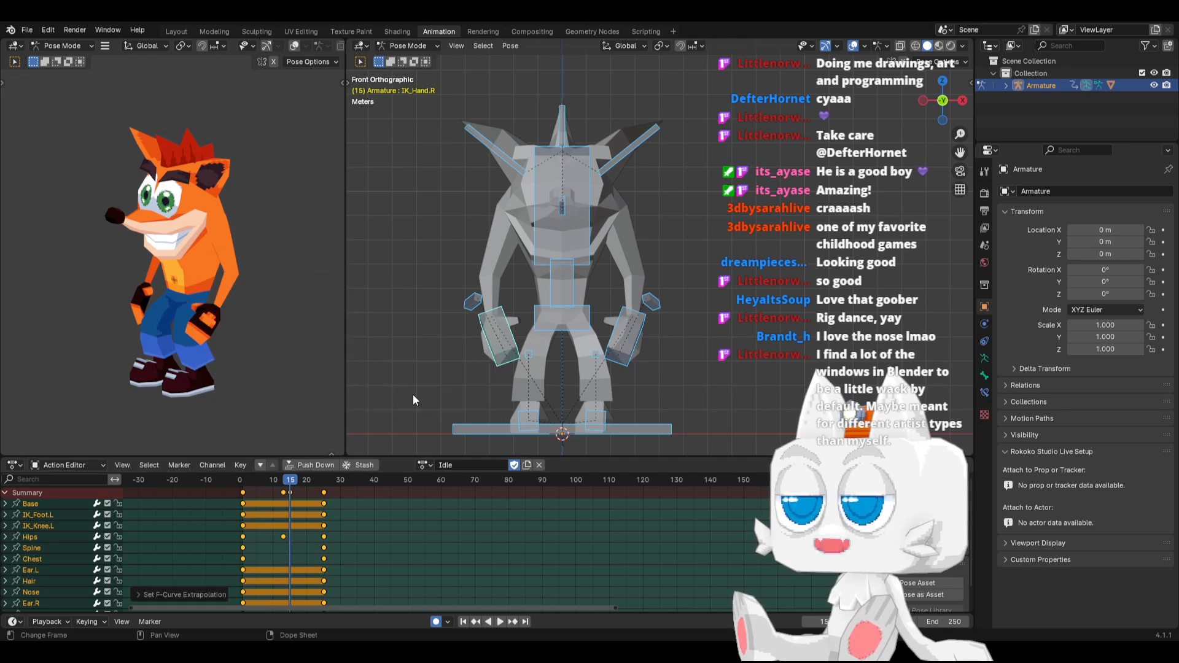
Play back and scrub the cyclic Idle animation to check the hip and hand motion
drag(259, 484, 364, 483)
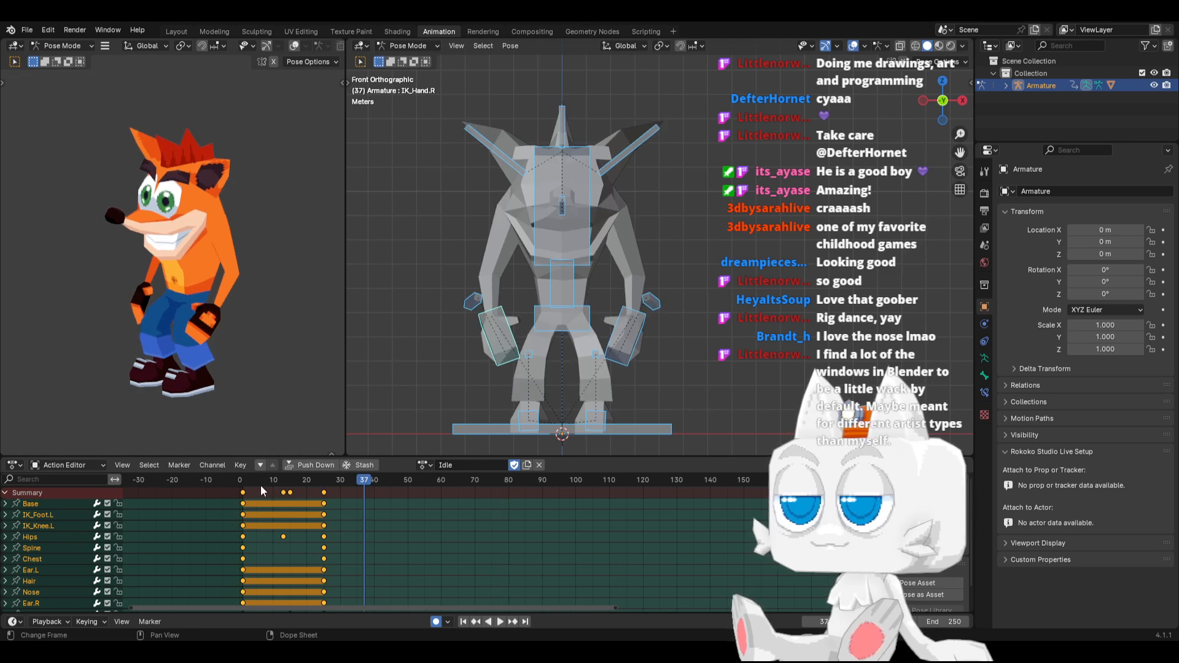
key(space)
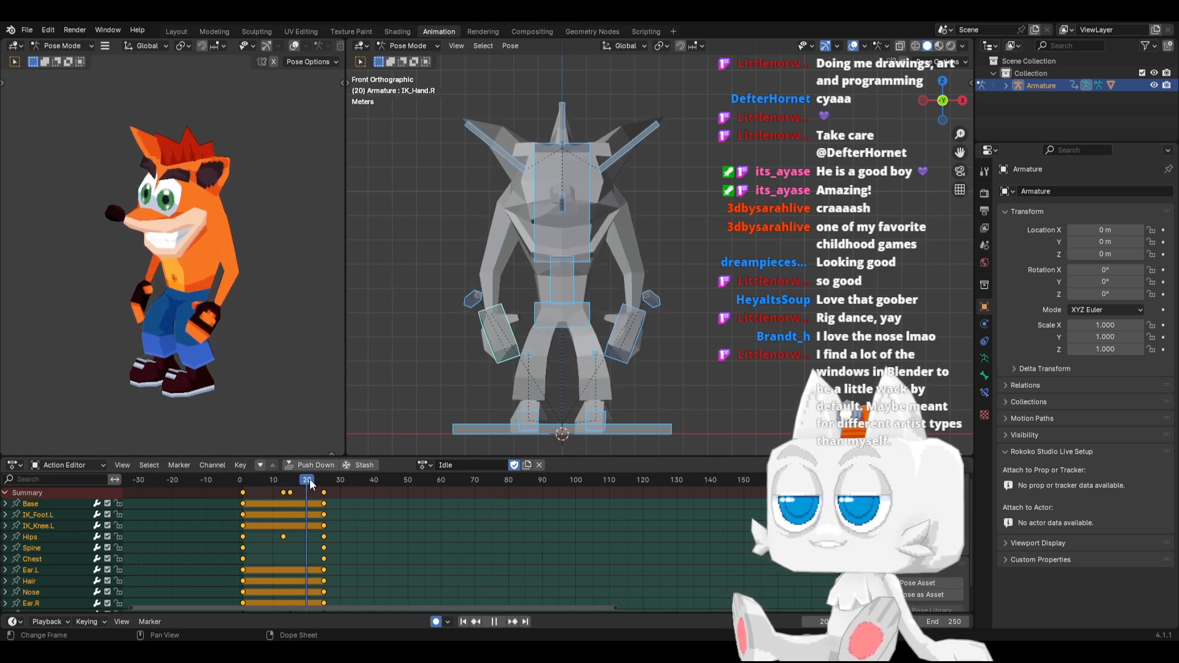
key(space)
click(259, 492)
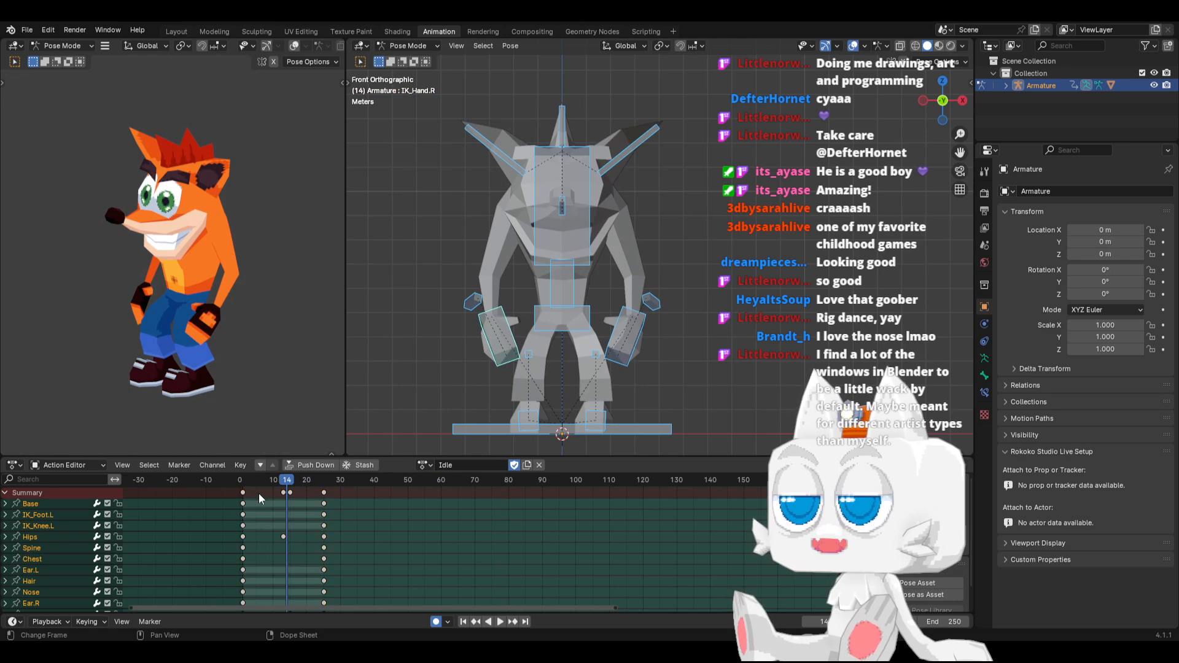
key(space)
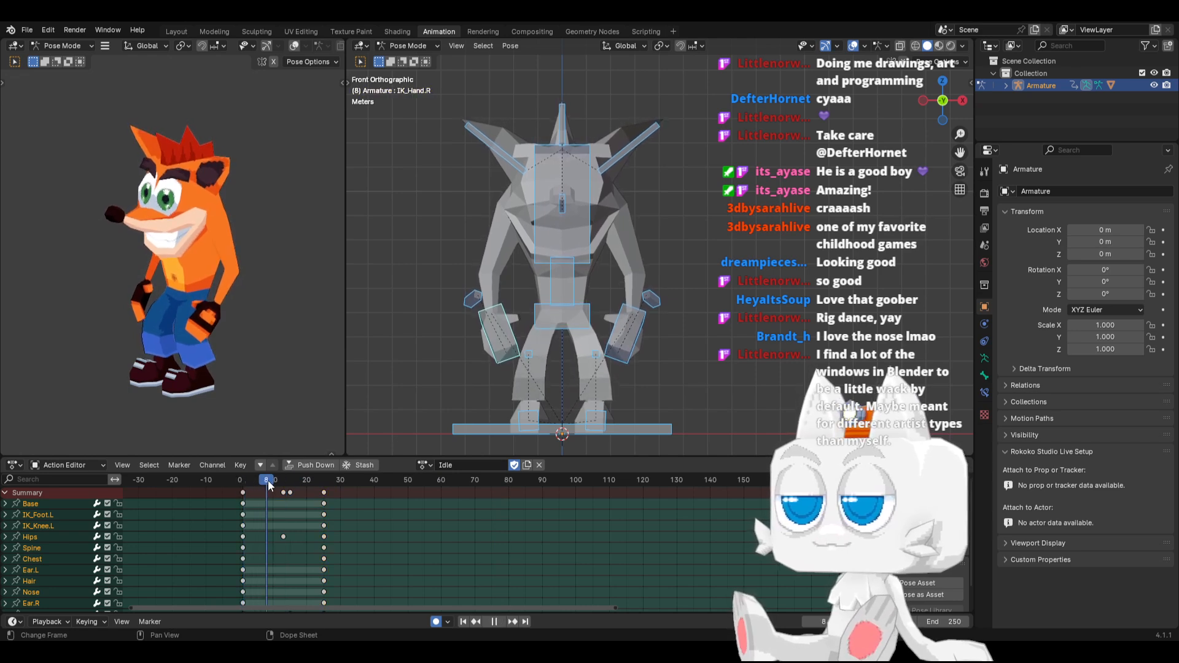
key(space)
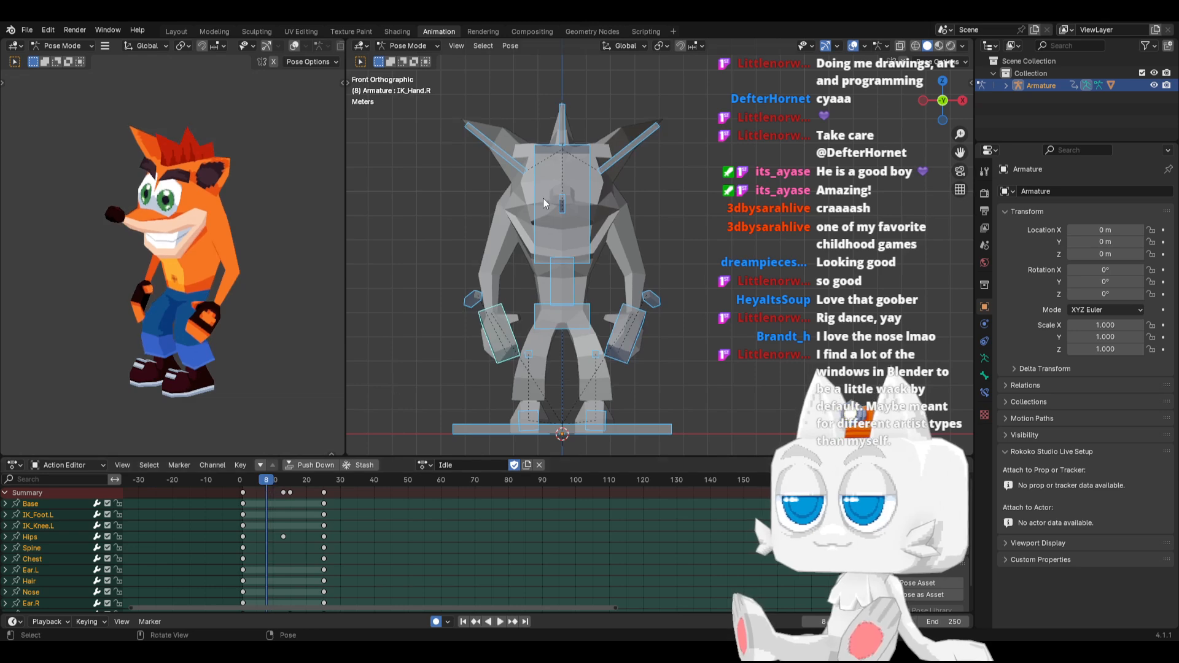
At frame 8, rotate the Ear.L bone slightly upward and paste its pose flipped onto the right ear
click(608, 165)
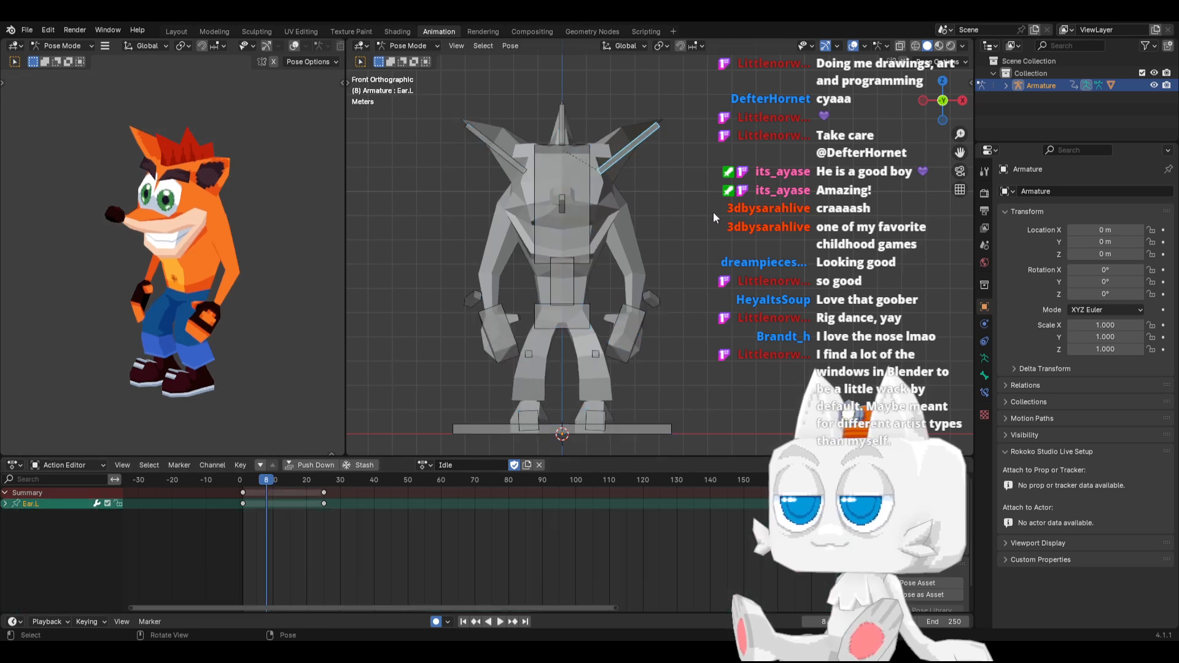
key(r)
click(702, 190)
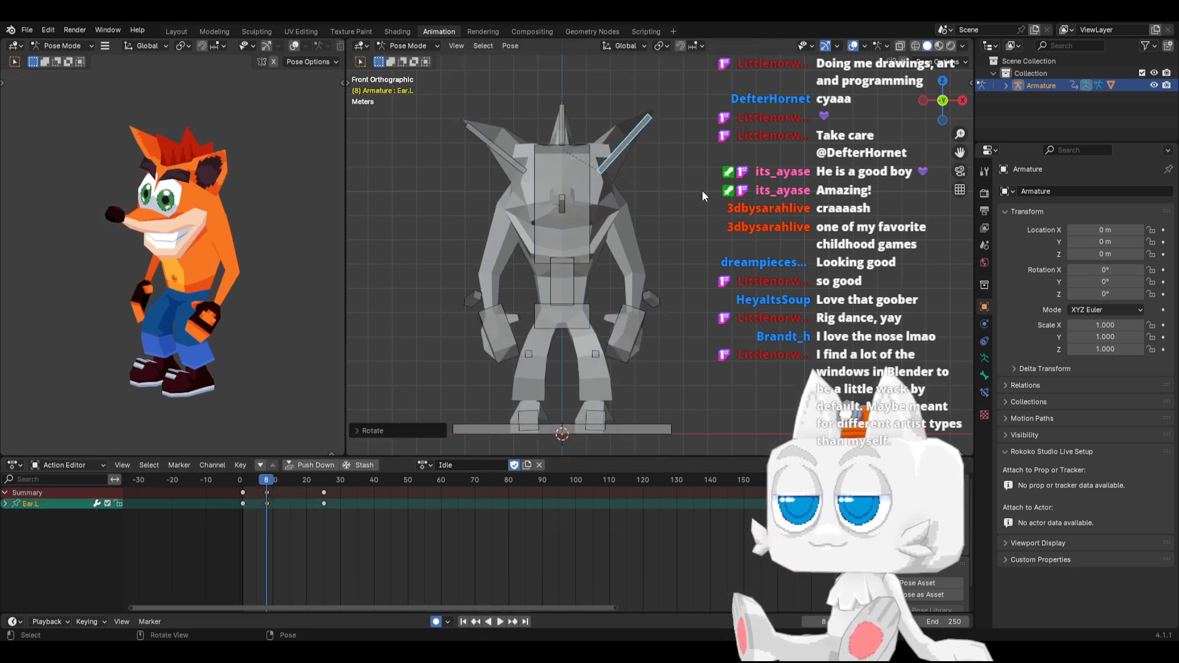
key(ctrl+c)
key(ctrl+shift+v)
At frame 20, rotate the Ear.L bone about 25° downward and mirror its pose onto the right ear
key(space)
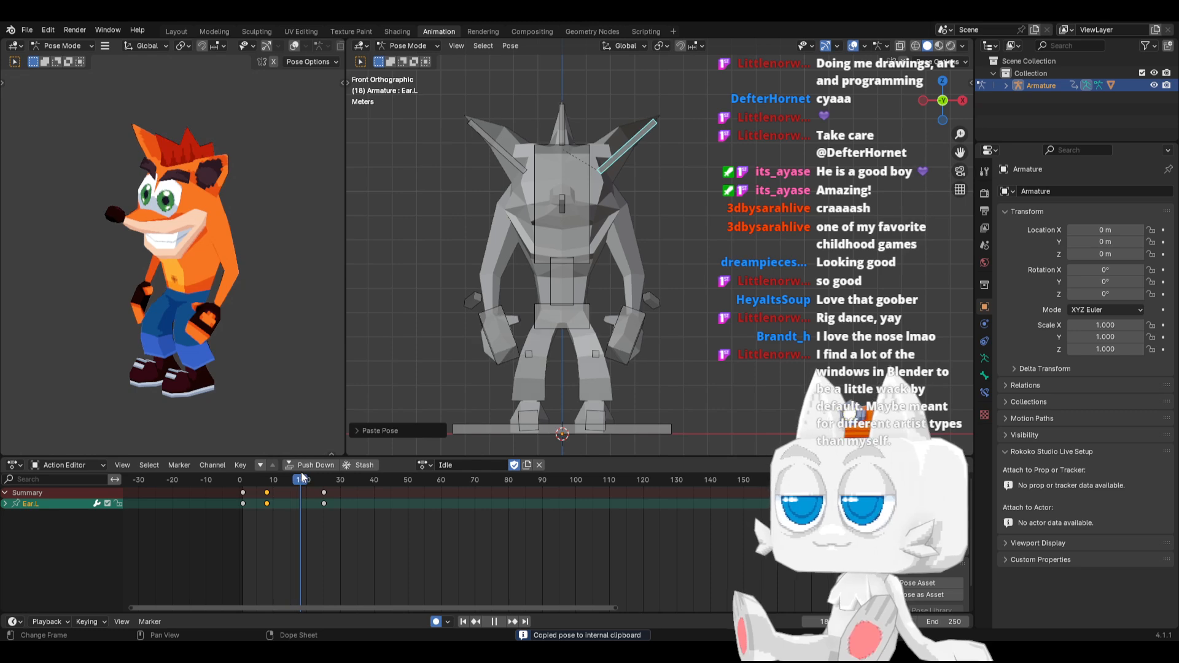
key(space)
key(r)
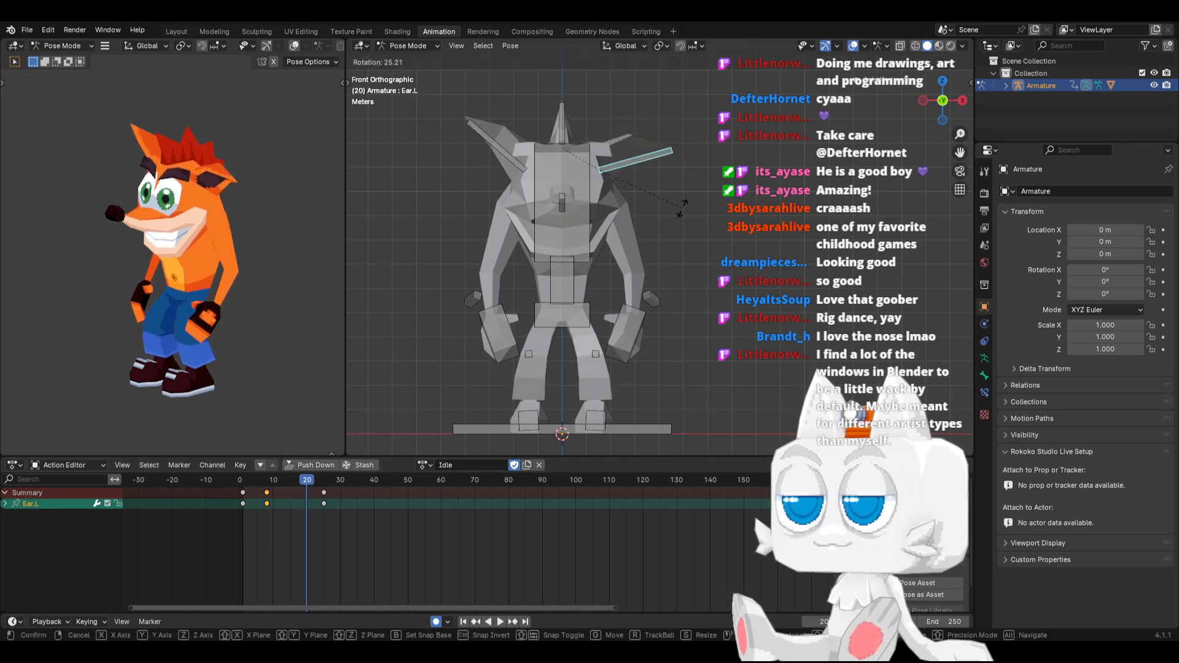
click(682, 202)
key(ctrl+c)
key(ctrl+shift+v)
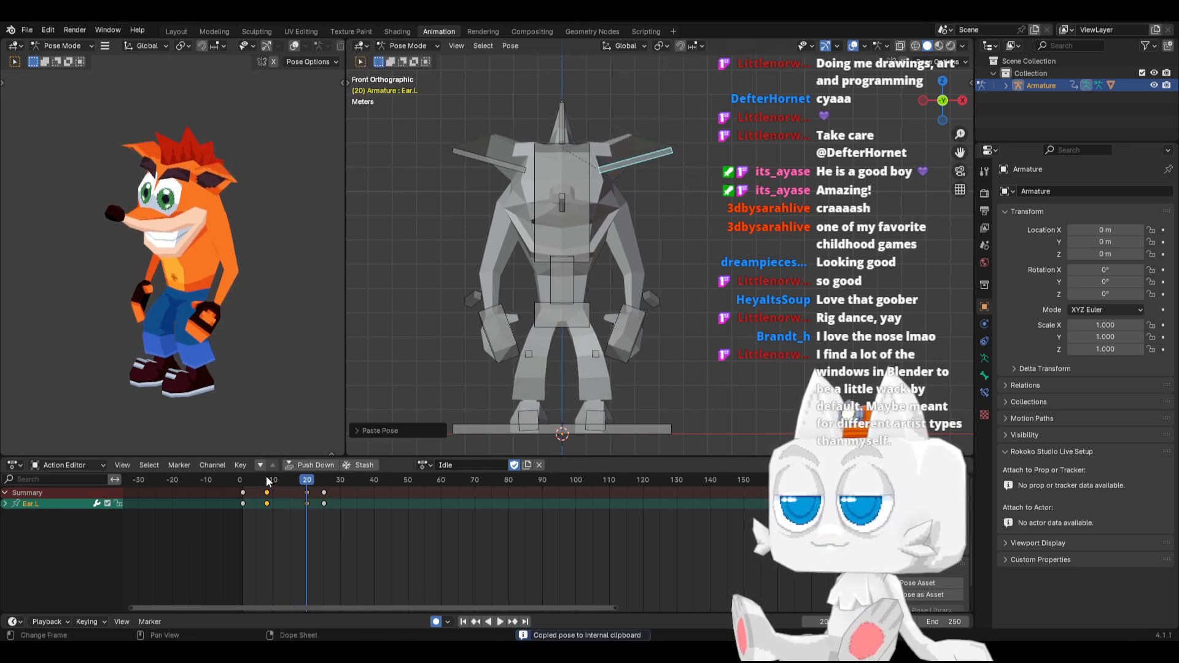
Review the ear motion and shift the frame 8 keyframes of Ear.L and Ear.R to frame 13
key(space)
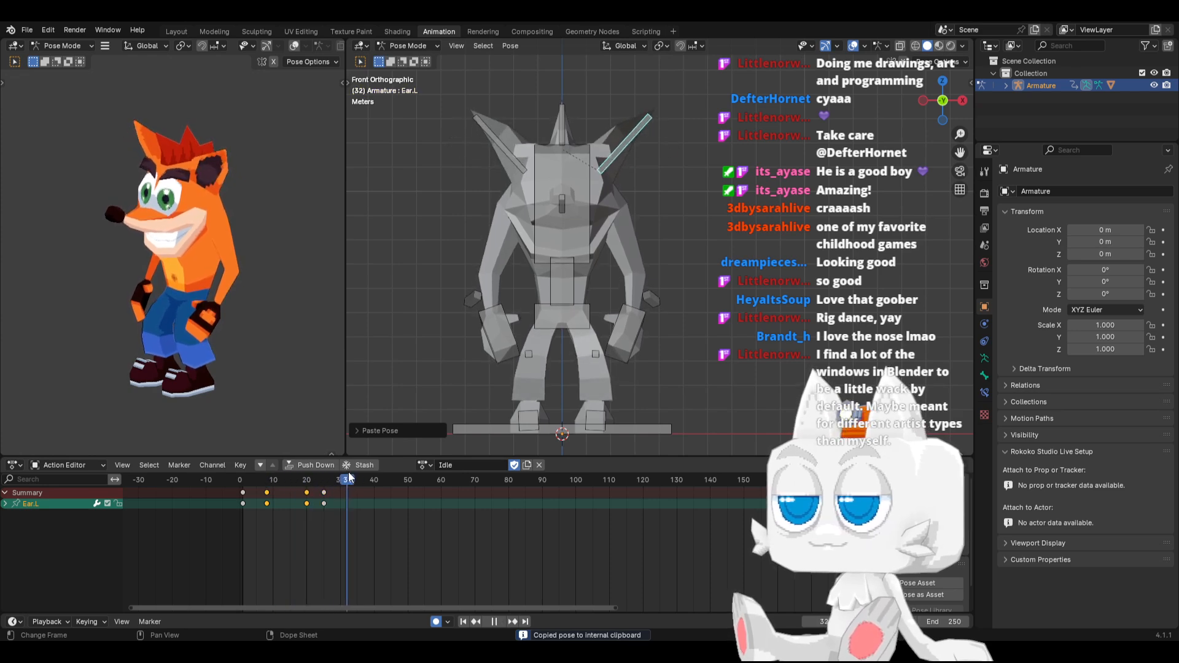
drag(349, 478, 287, 491)
key(ctrl+z)
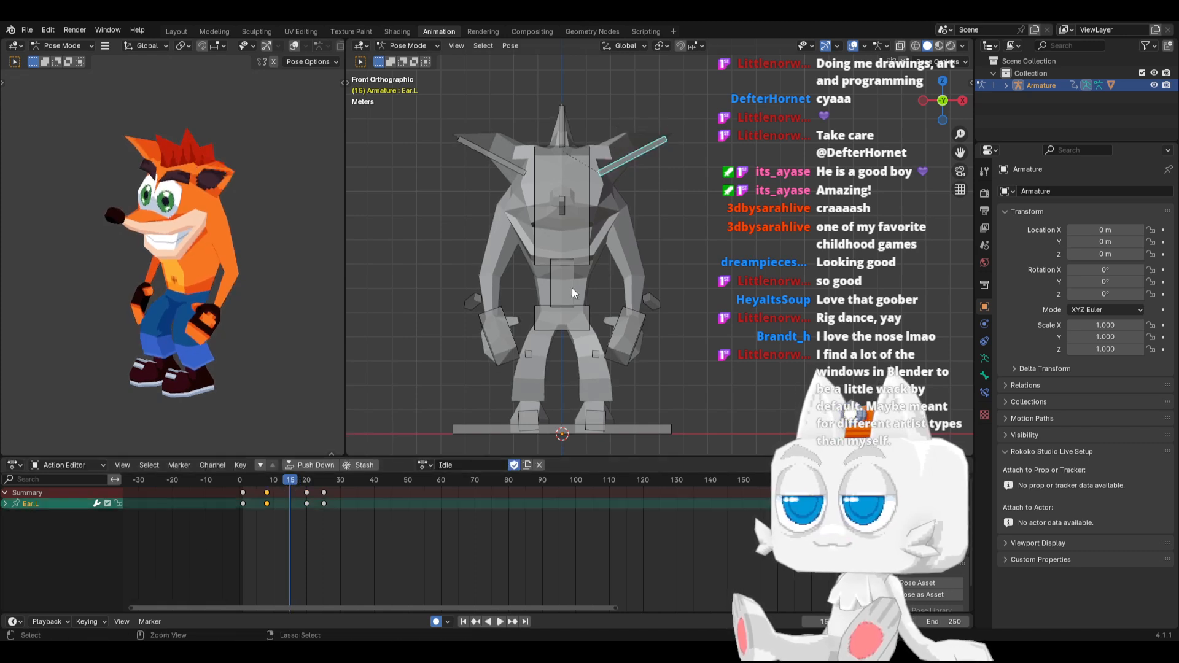
key(a)
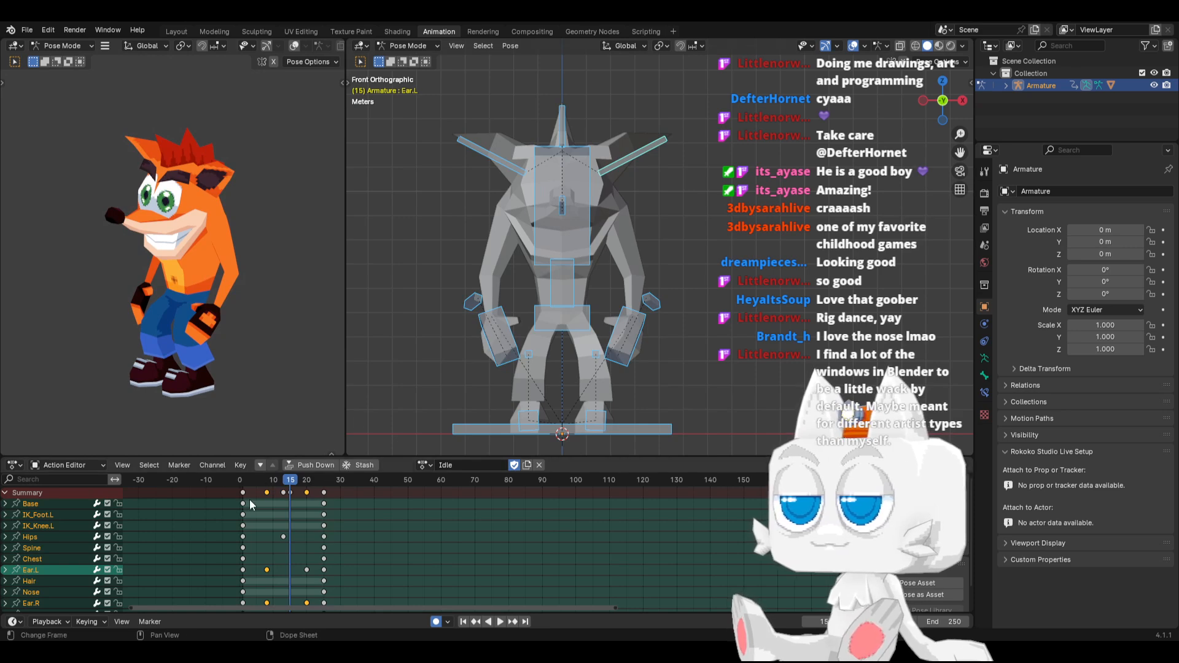
click(262, 482)
click(265, 492)
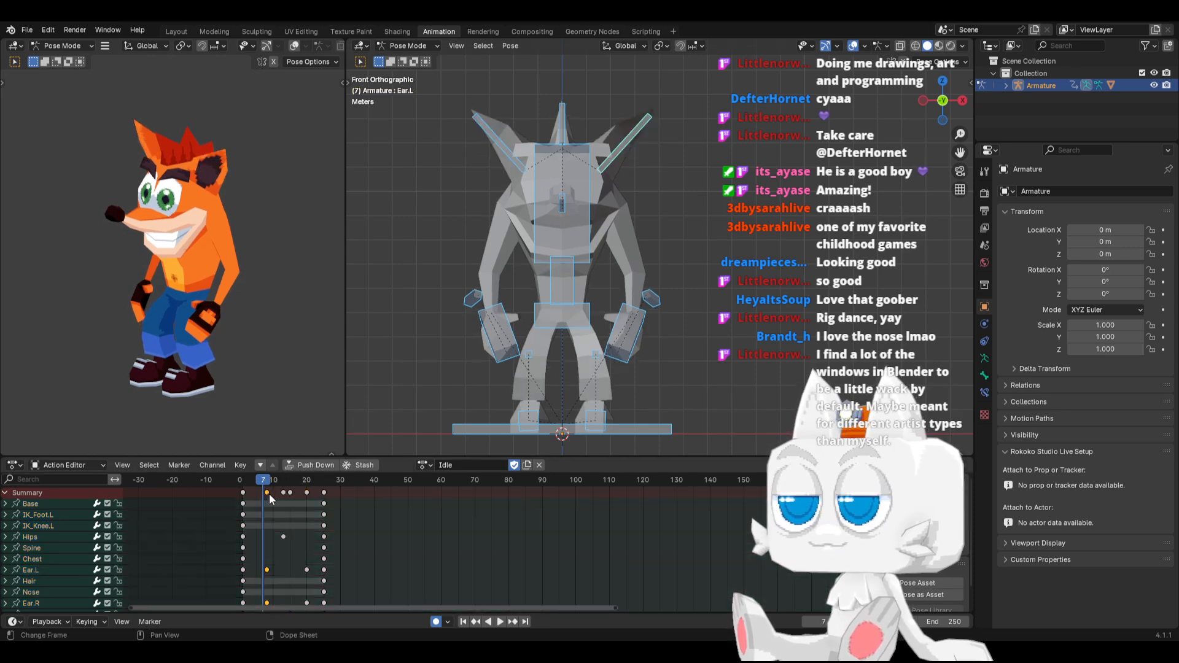
click(635, 135)
shift+click(498, 148)
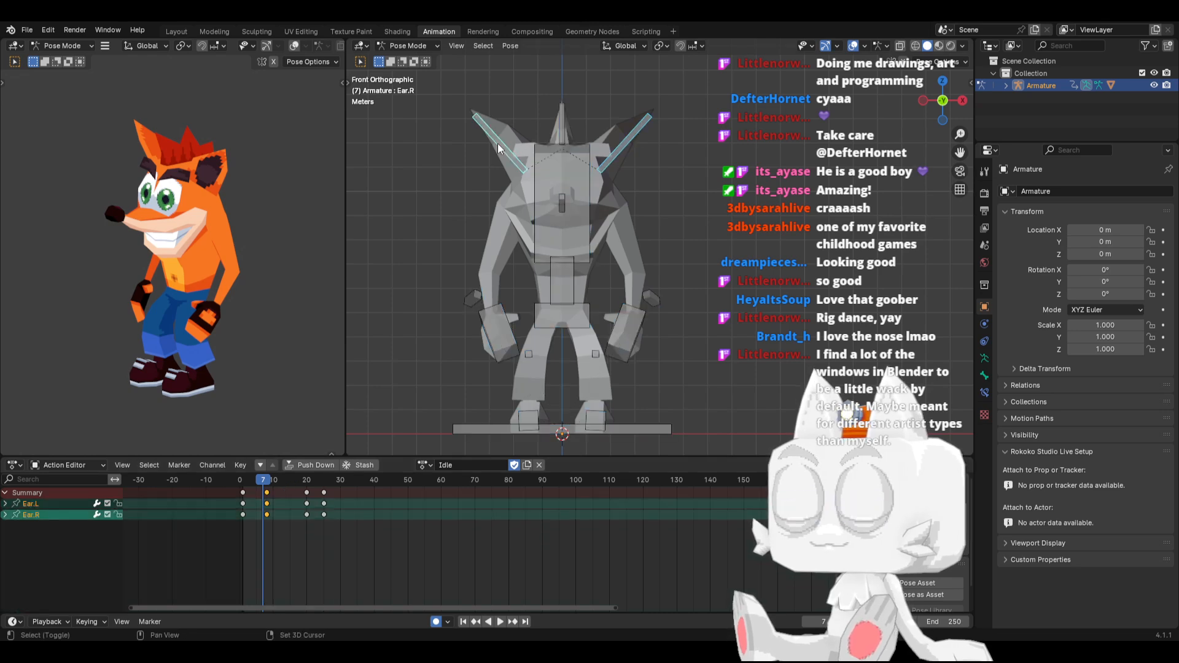
drag(267, 495, 306, 481)
At frame 20, raise the drooping Ear.L bone partway and paste the updated pose flipped onto the right ear
key(space)
click(658, 161)
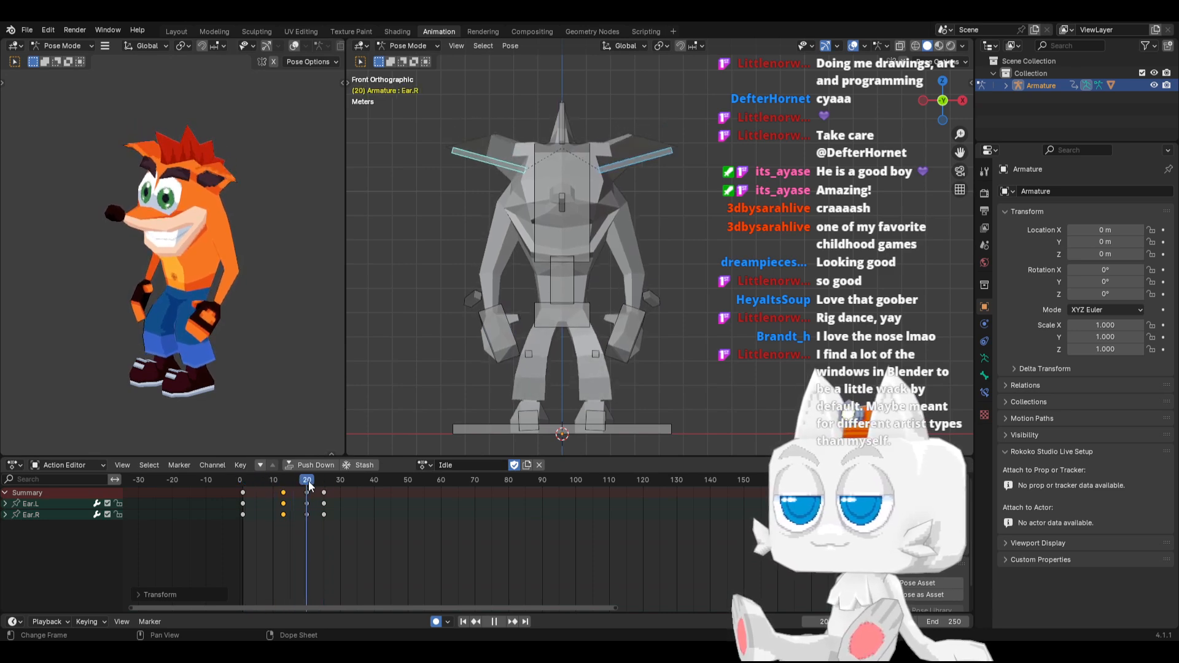
key(r)
click(672, 160)
key(ctrl+c)
key(ctrl+shift+v)
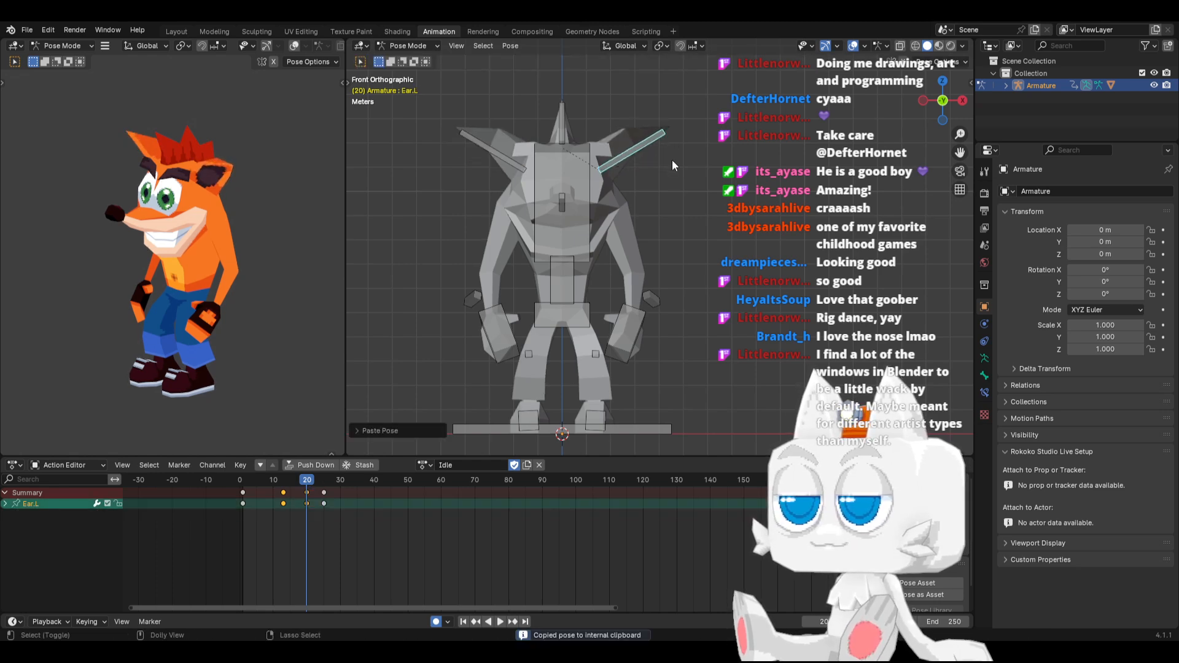
At frame 8, rotate the Ear.L bone about 8° upward and paste its pose flipped onto the right ear
drag(301, 488, 266, 486)
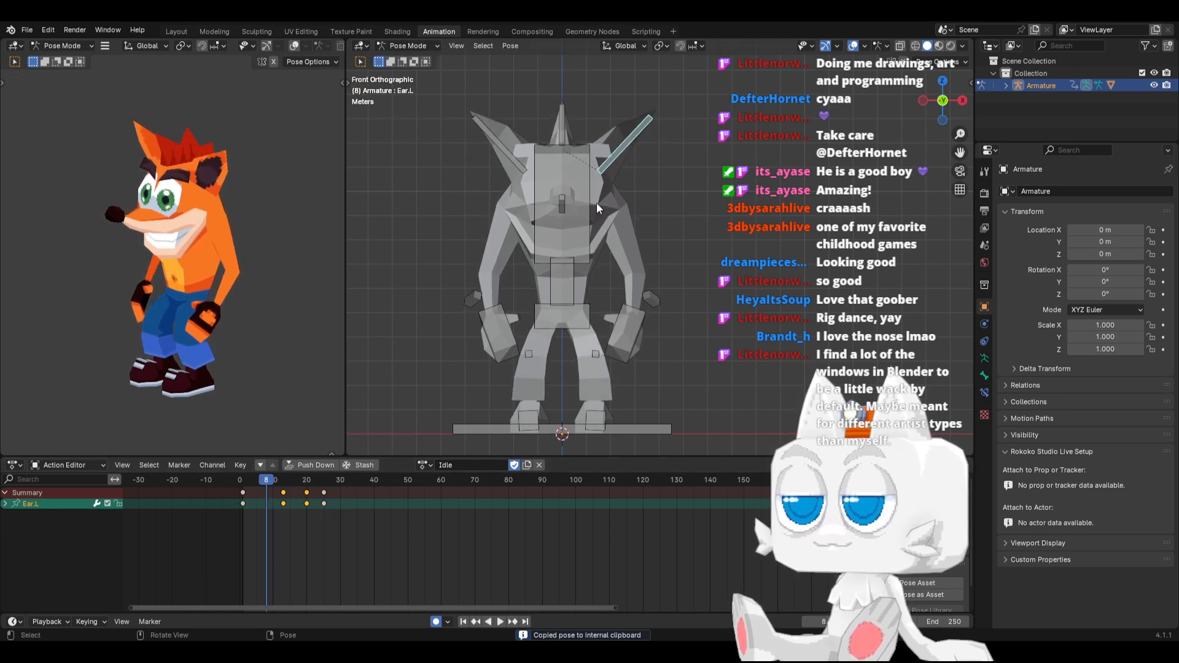
key(r)
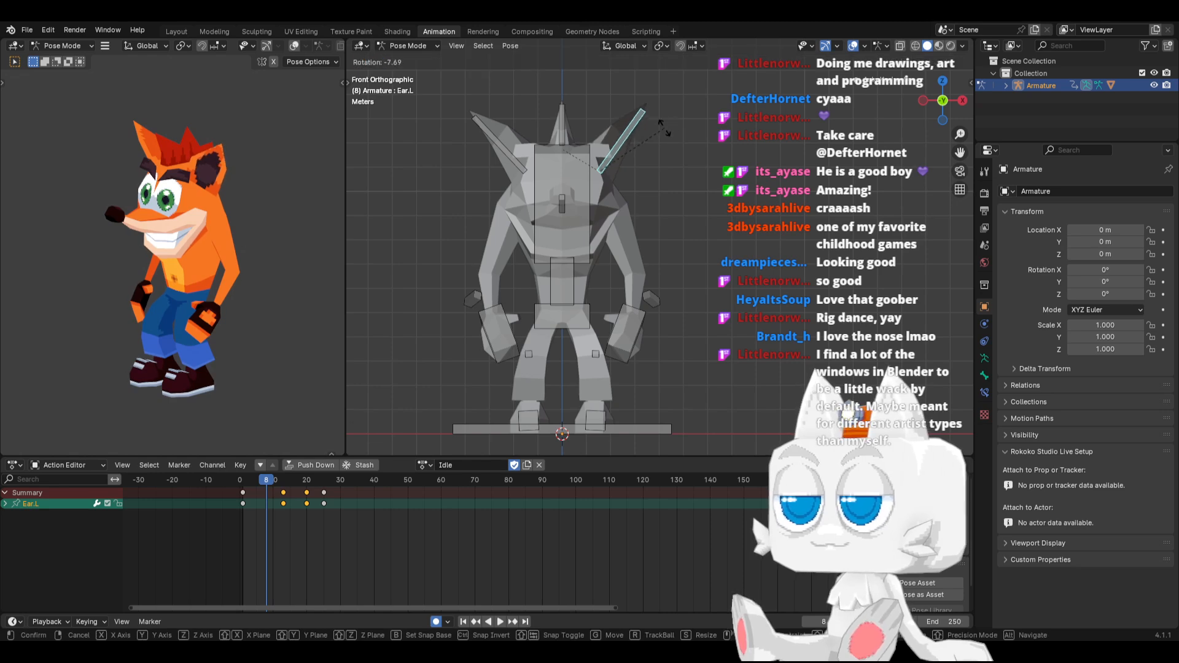
click(664, 127)
key(ctrl+c)
key(ctrl+shift+v)
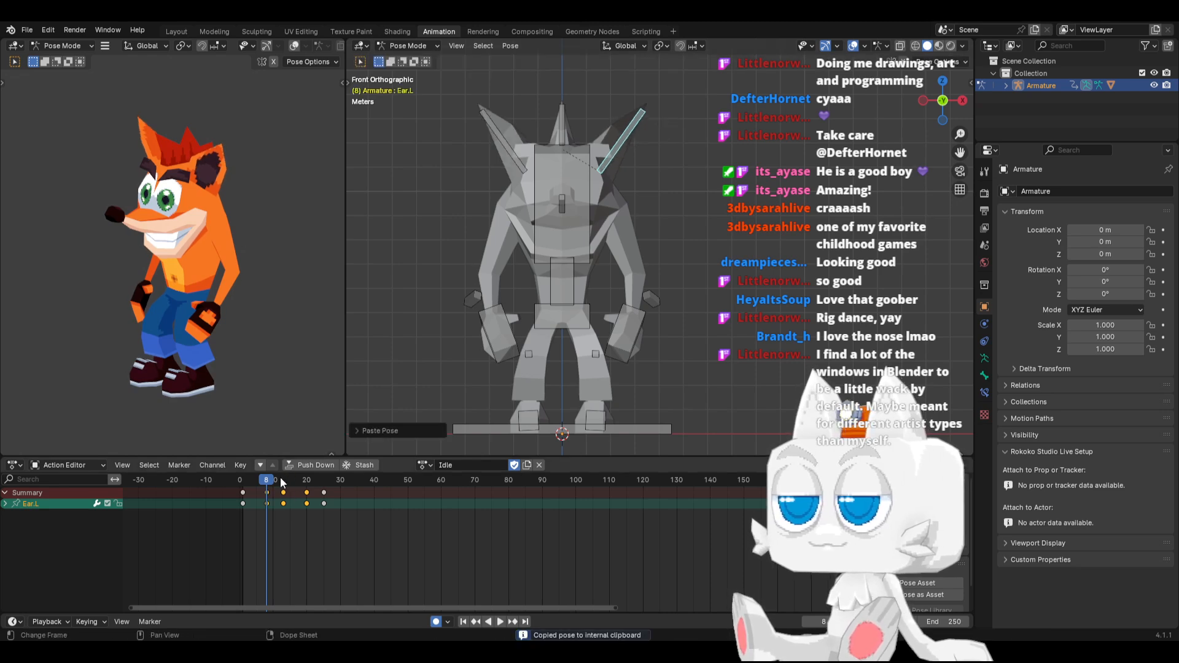
At frame 13, raise the Ear.L bone slightly and mirror its pose onto the right ear
click(281, 478)
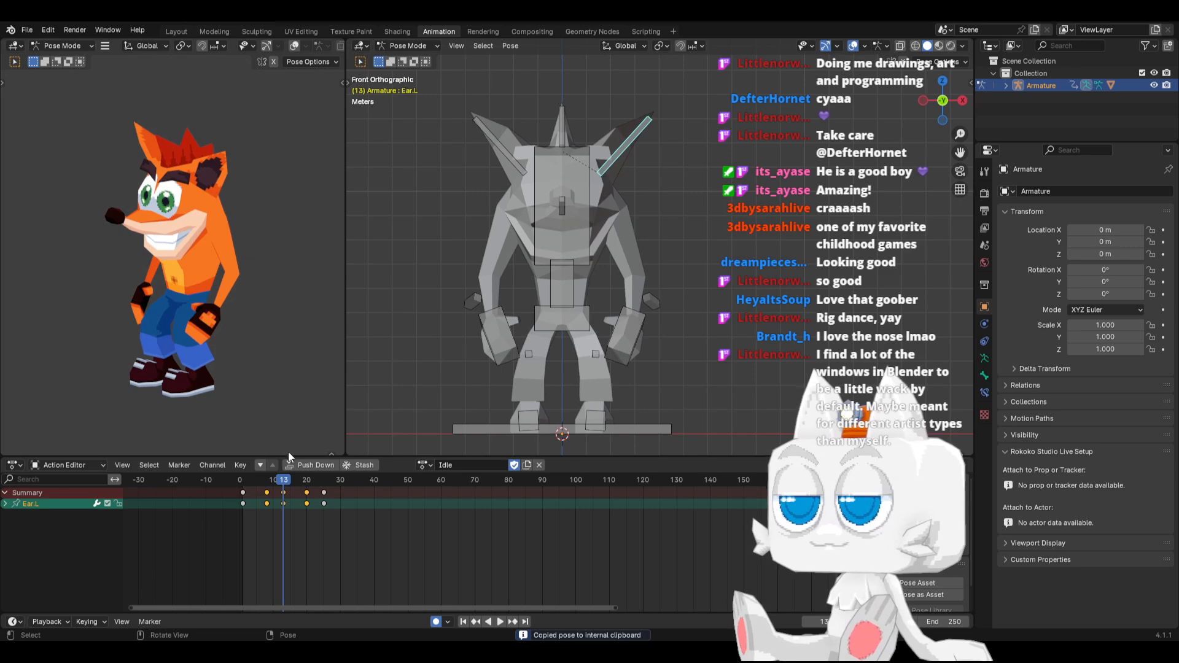
key(ctrl+c)
key(ctrl+shift+v)
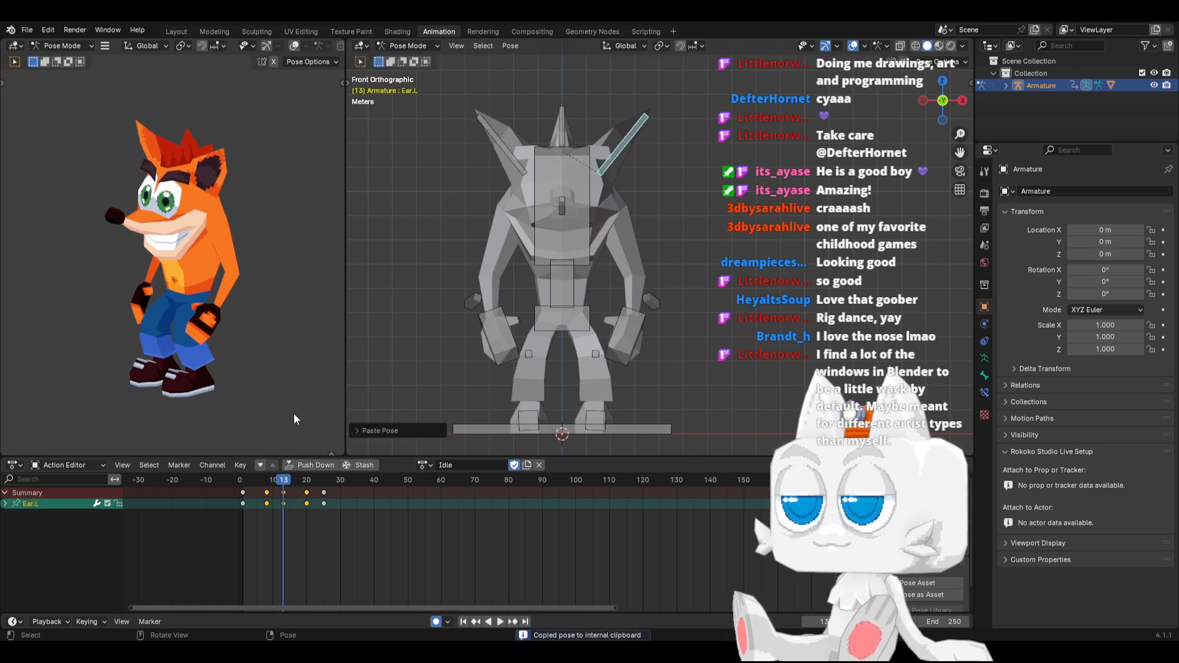
At frame 1, rotate the Ear.L bone downward and paste its pose flipped onto the right ear
click(245, 478)
key(space)
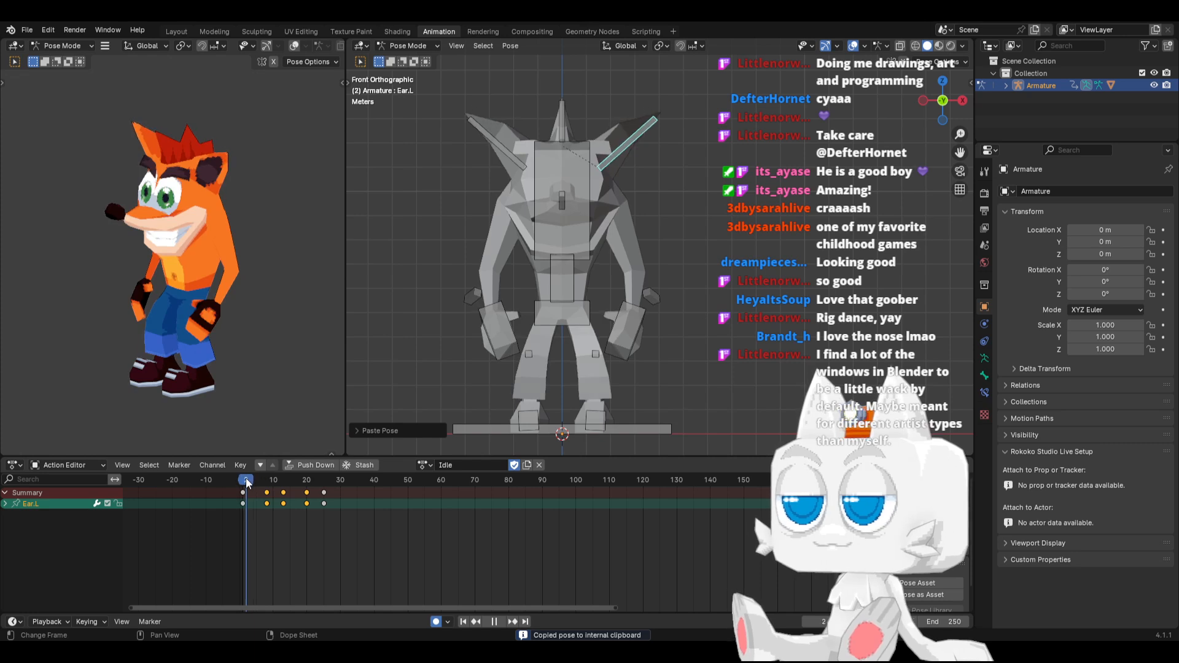
drag(246, 478, 243, 479)
key(r)
click(705, 129)
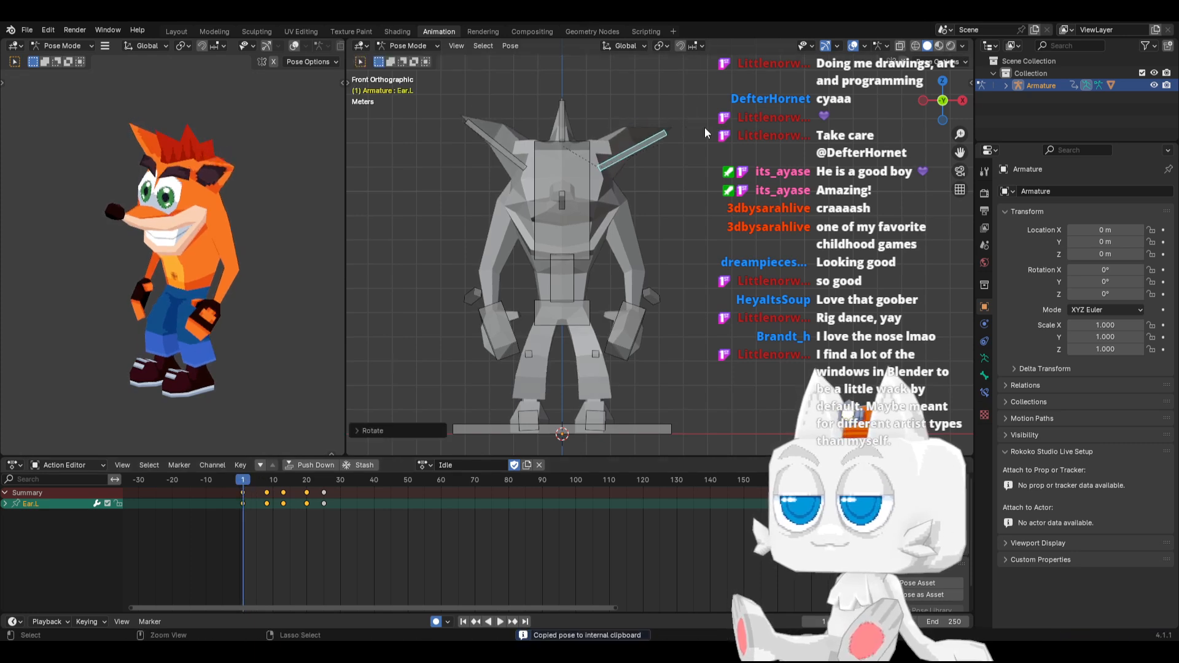
key(ctrl+c)
key(ctrl+shift+v)
Paste the copied frame 1 ear pose at frame 25, both normally and flipped, to match the loop's start
click(324, 482)
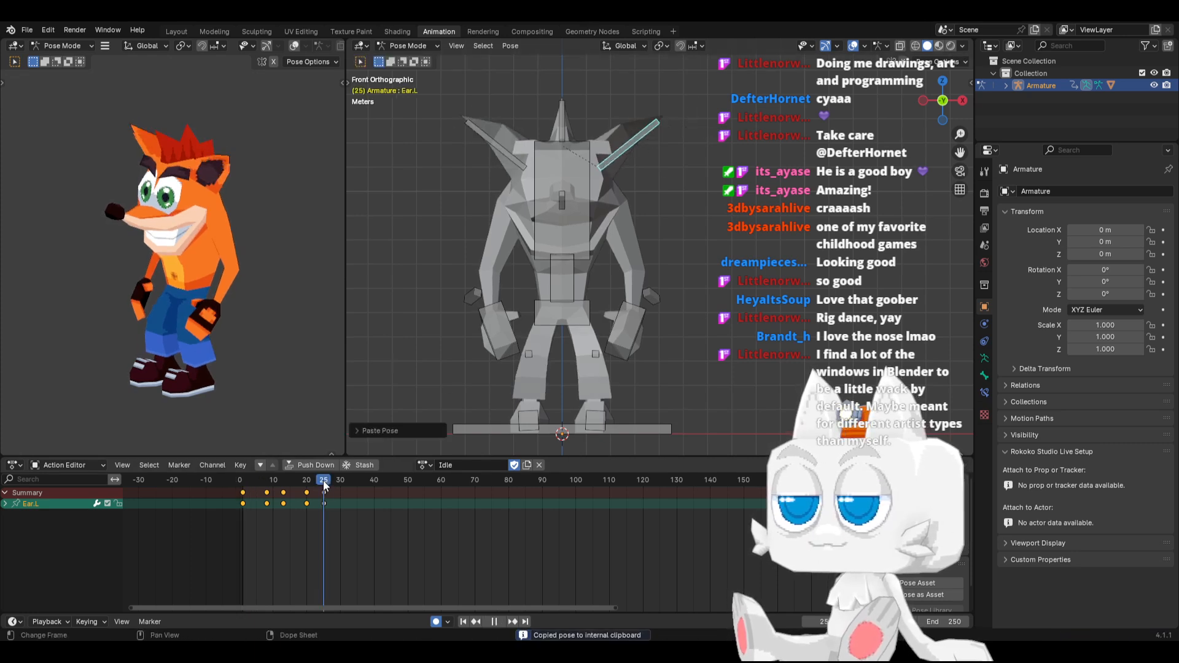
key(ctrl+v)
key(ctrl+shift+v)
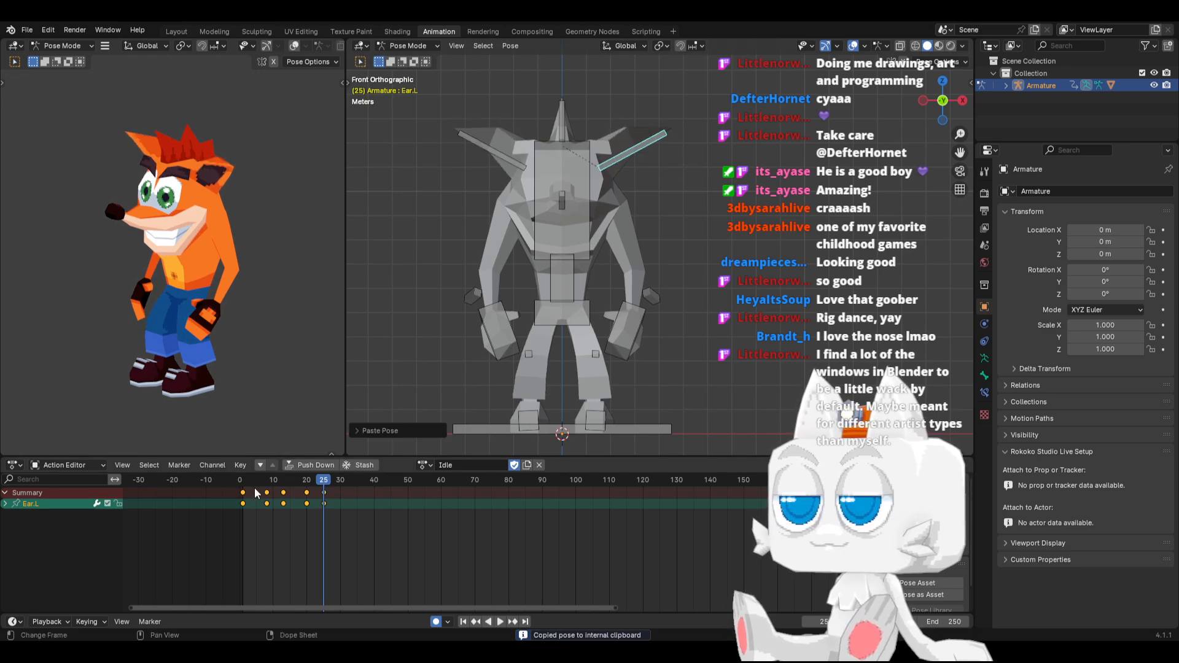
At frame 8, lower the Ear.L bone in two passes, pasting each pose flipped onto the right ear
drag(243, 480, 265, 481)
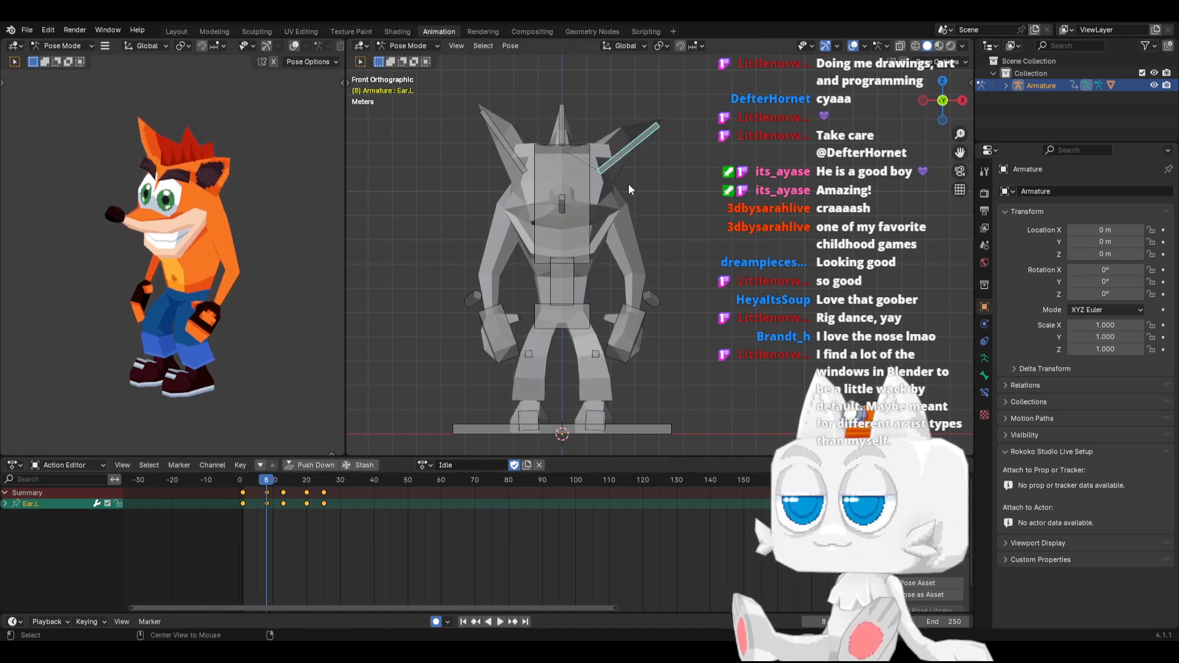
key(ctrl+c)
key(ctrl+shift+v)
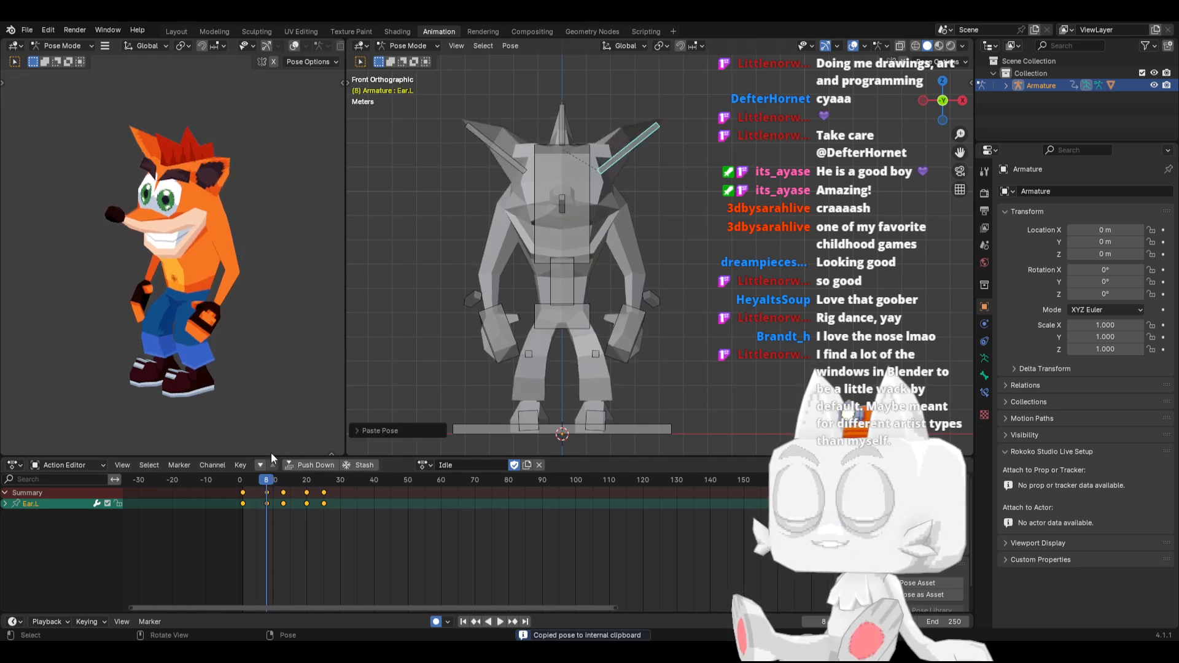
drag(238, 480, 267, 490)
key(r)
click(687, 158)
key(ctrl+c)
key(ctrl+shift+v)
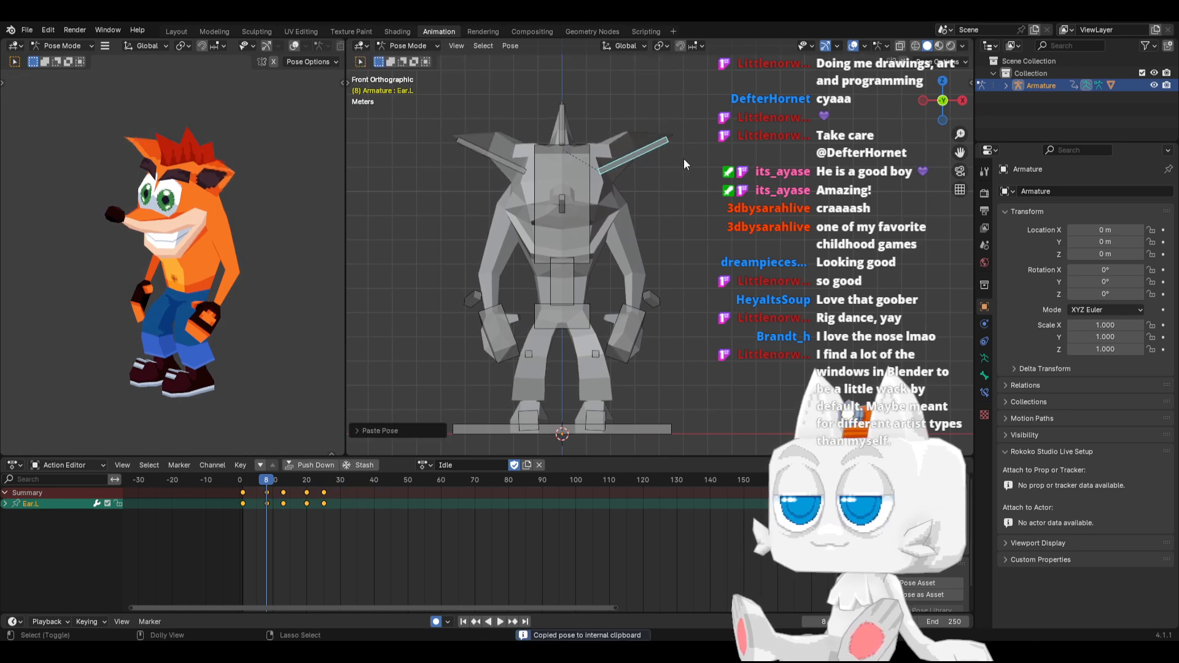
Review the ear motion and shift the frame 8 keyframes of both ears to frame 6
key(space)
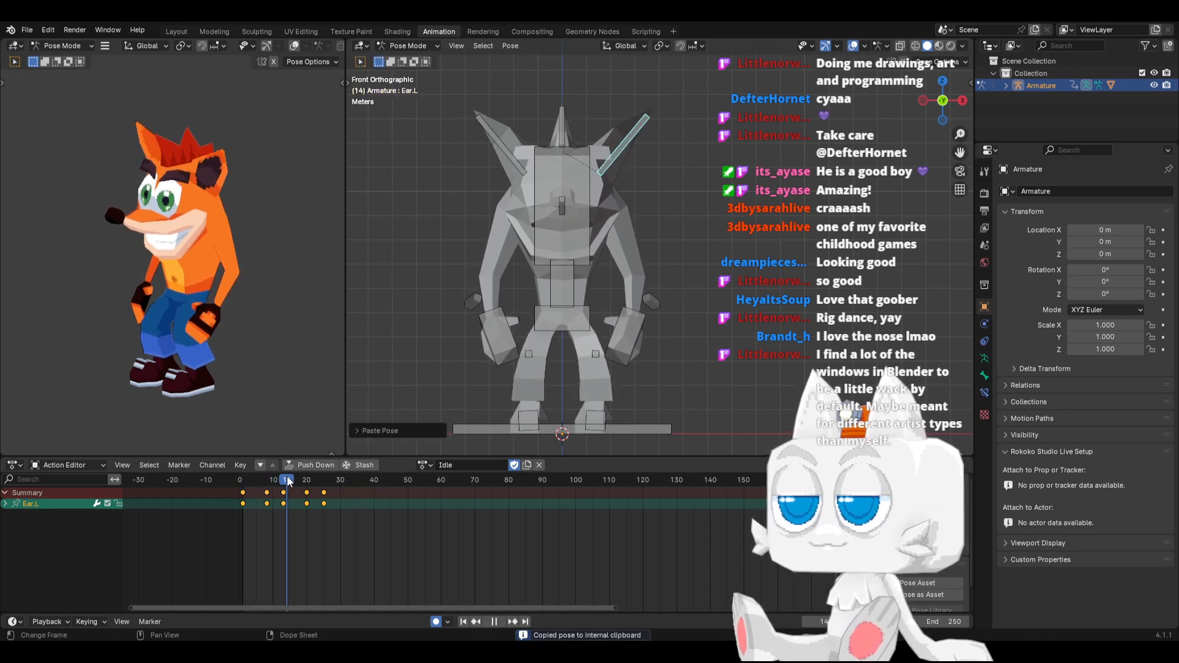
key(space)
mouse_move(286, 477)
mouse_down()
mouse_move(259, 489)
mouse_move(275, 474)
mouse_move(319, 477)
mouse_move(261, 491)
mouse_move(283, 482)
mouse_up()
shift+click(504, 159)
click(242, 478)
key(space)
At frame 13, move the Hips bone slightly down along the Z axis and check the resulting body motion
click(589, 307)
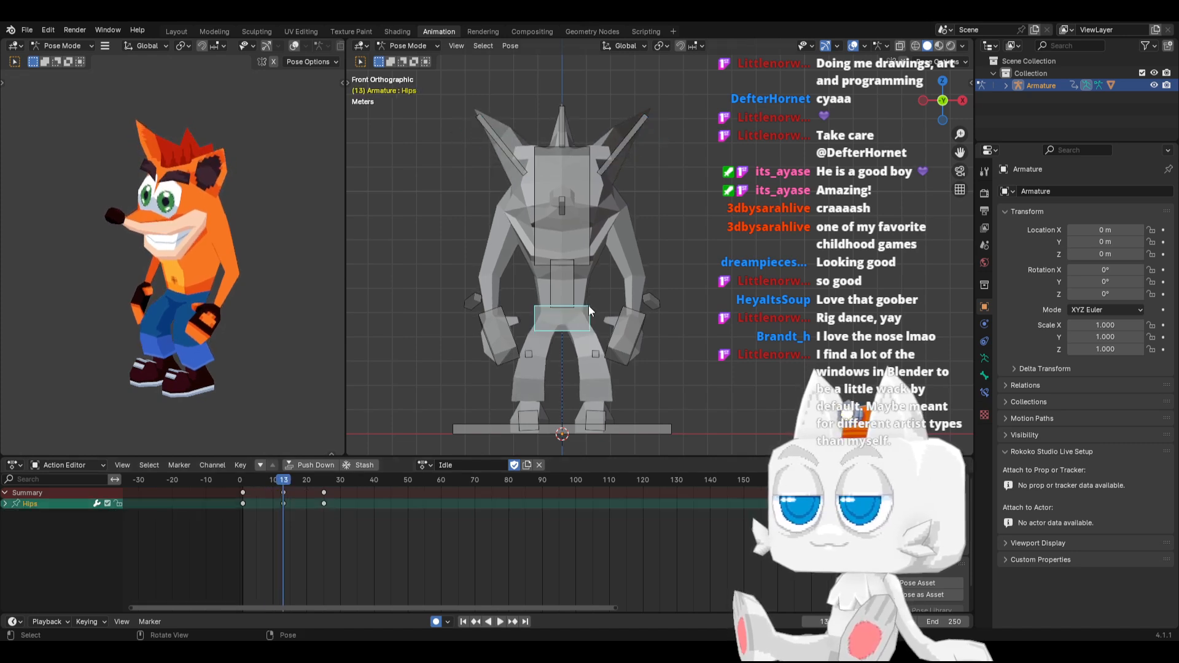
key(g)
key(z)
click(589, 311)
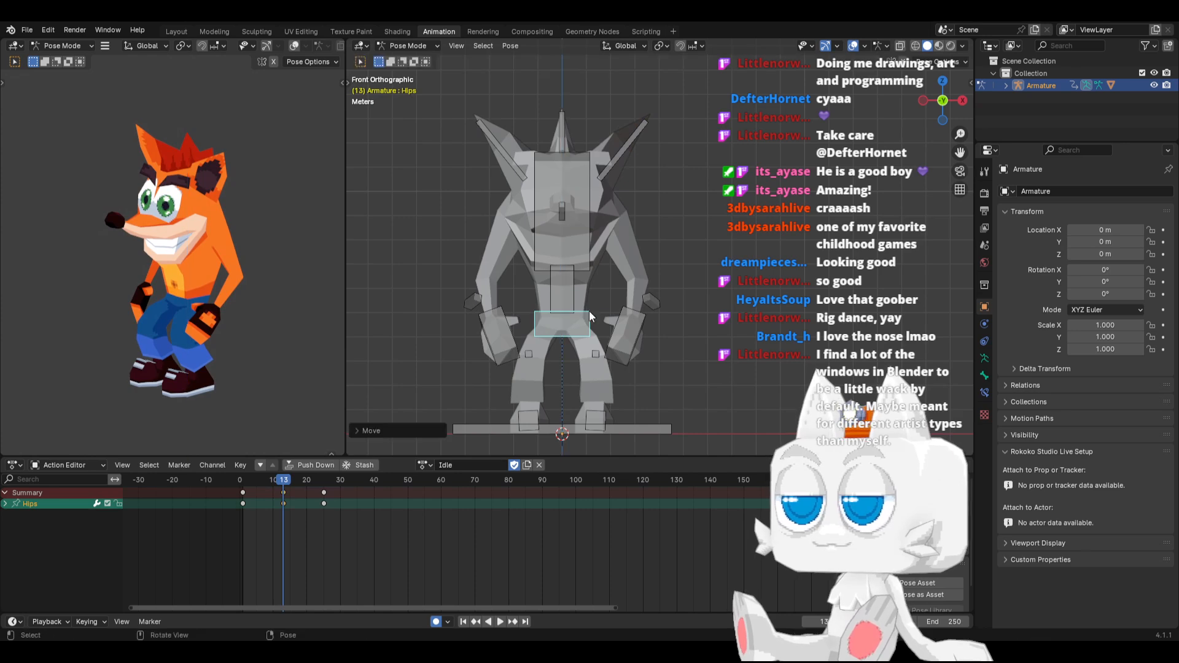
drag(245, 477, 380, 478)
key(n)
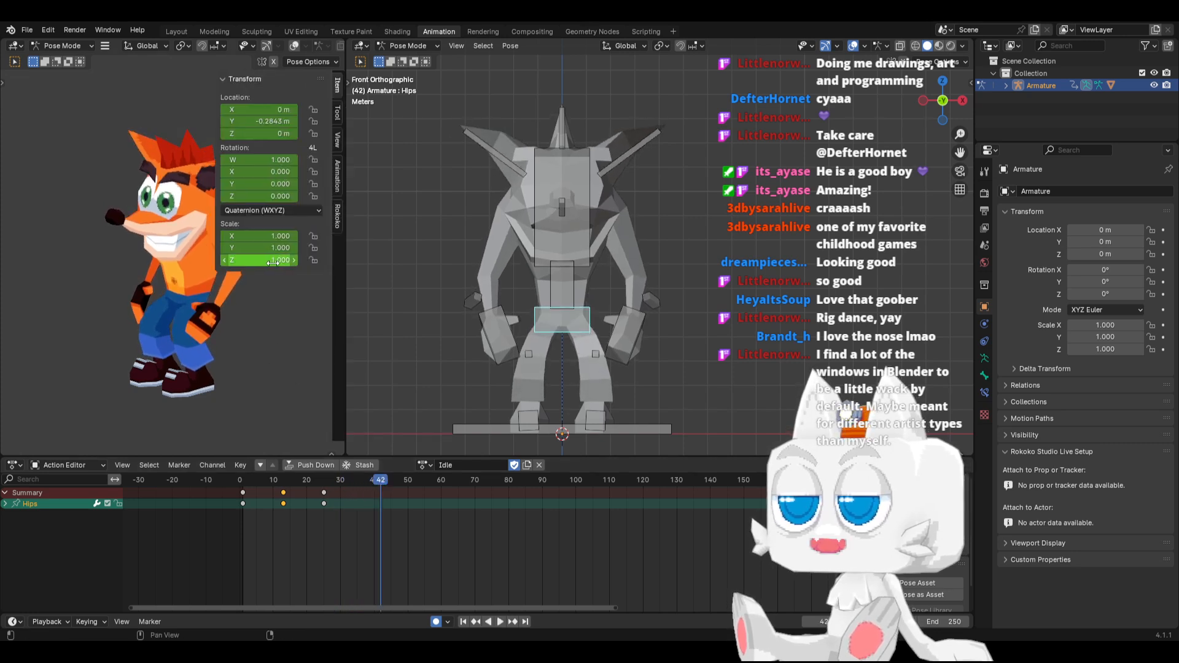
key(n)
key(n)
click(339, 135)
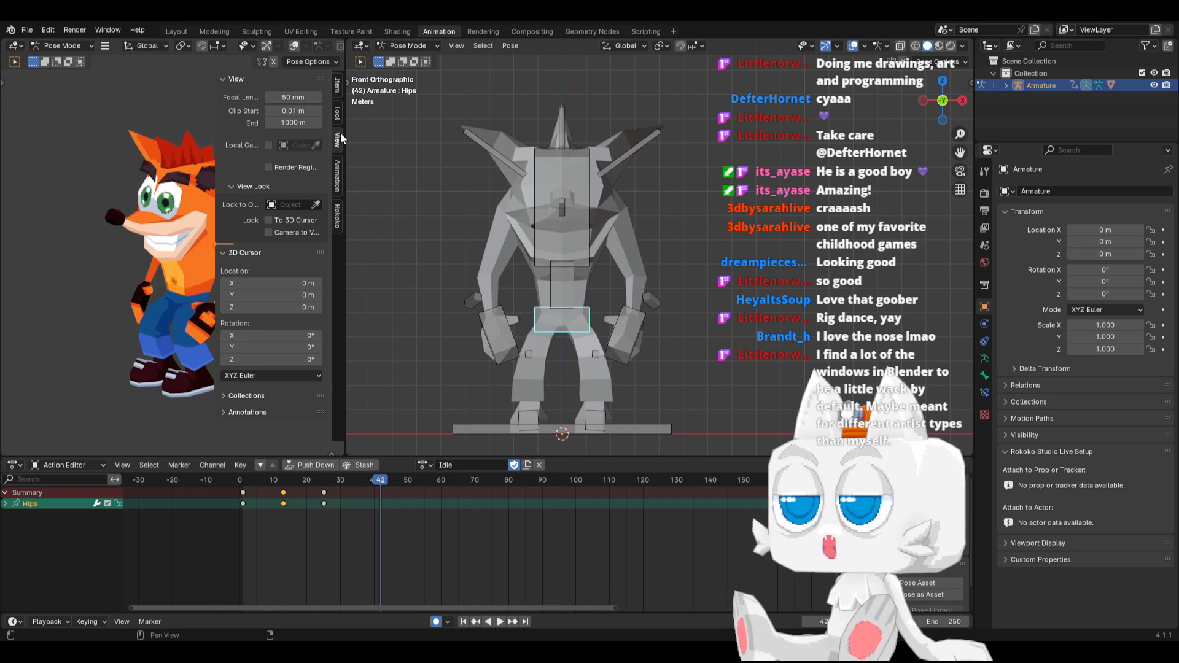
key(n)
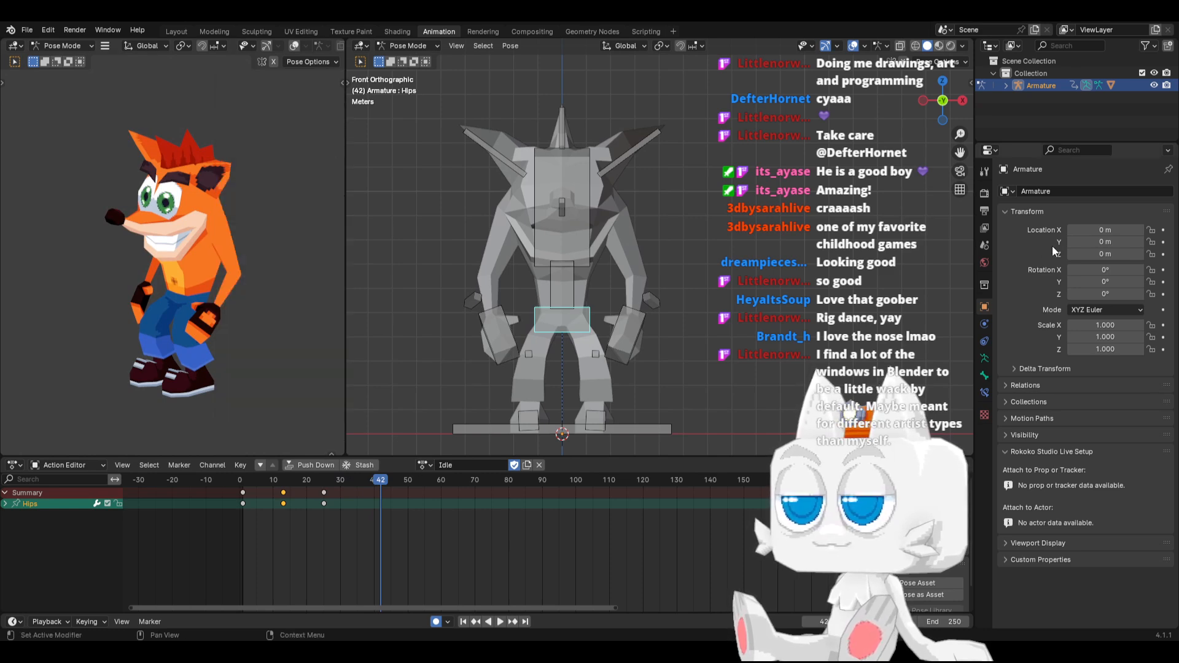
click(984, 195)
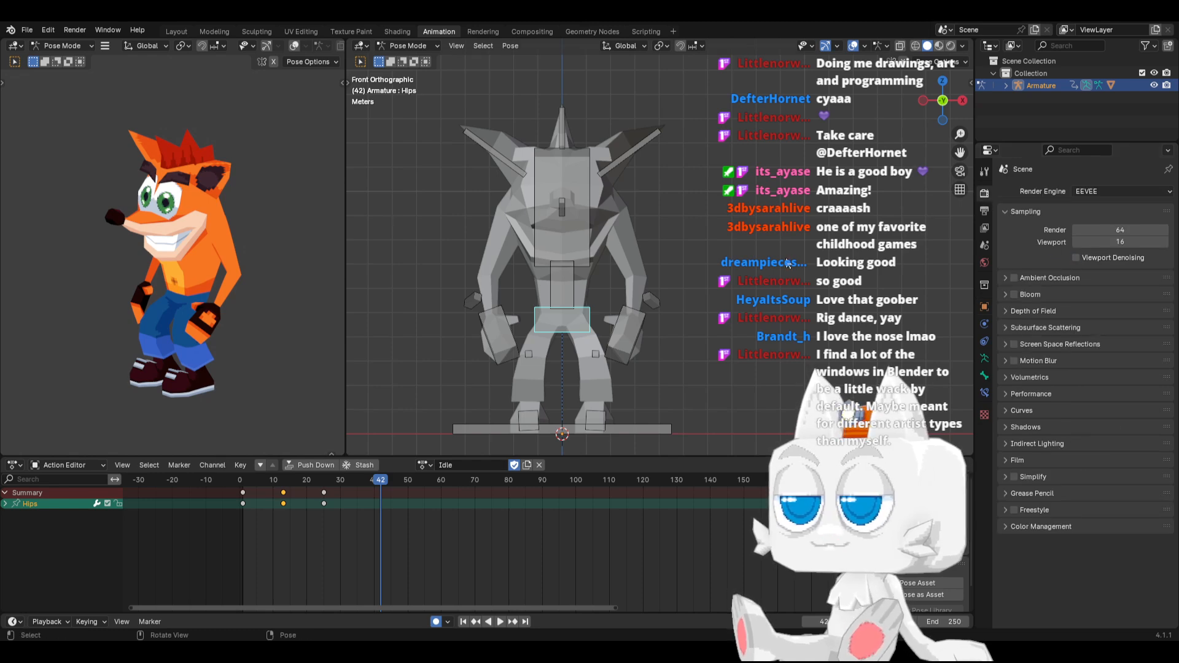
At frame 13, rotate the Ear.L bone slightly downward and paste its pose flipped onto the right ear
click(274, 480)
key(space)
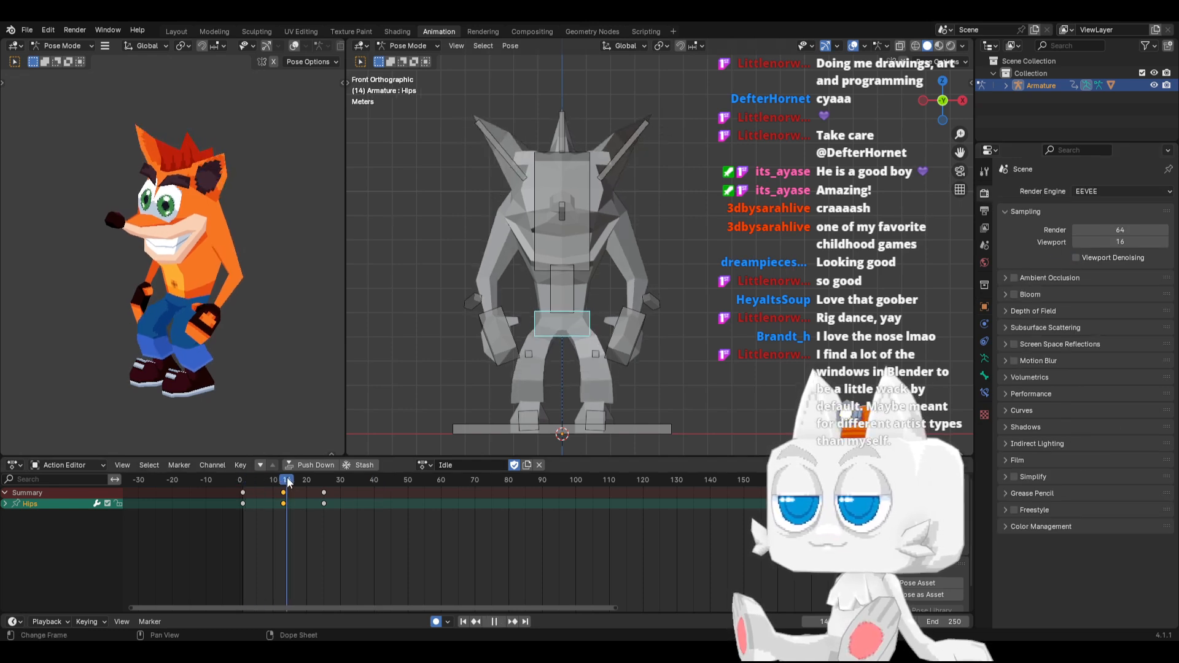
drag(303, 479, 284, 480)
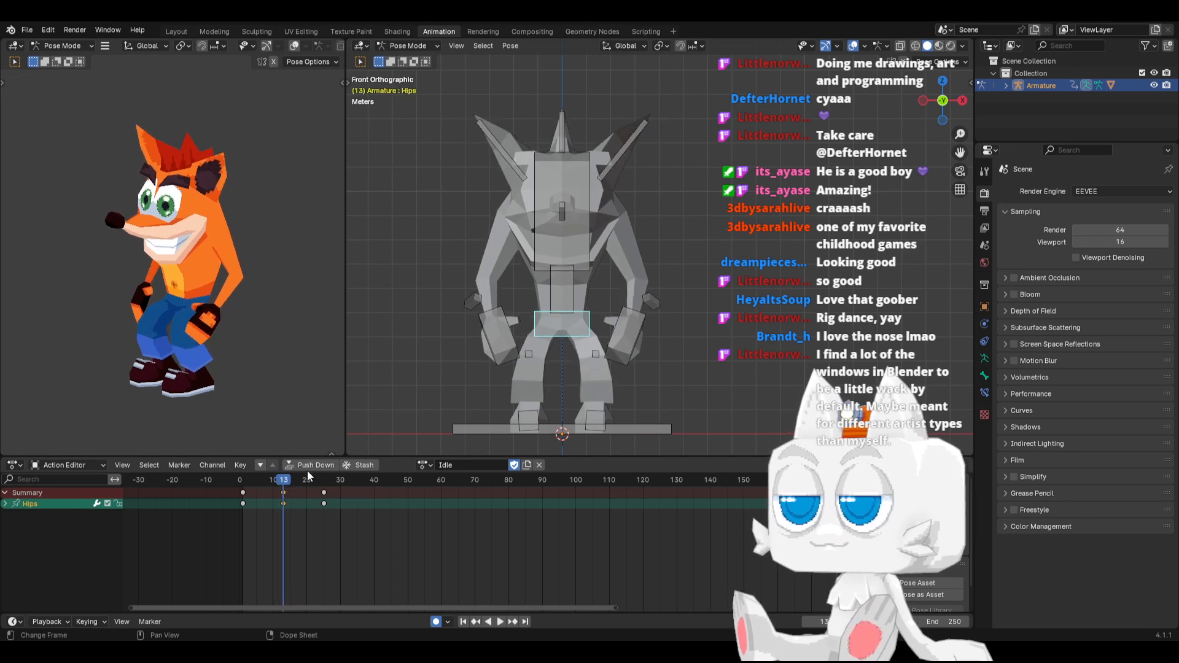
click(603, 164)
key(r)
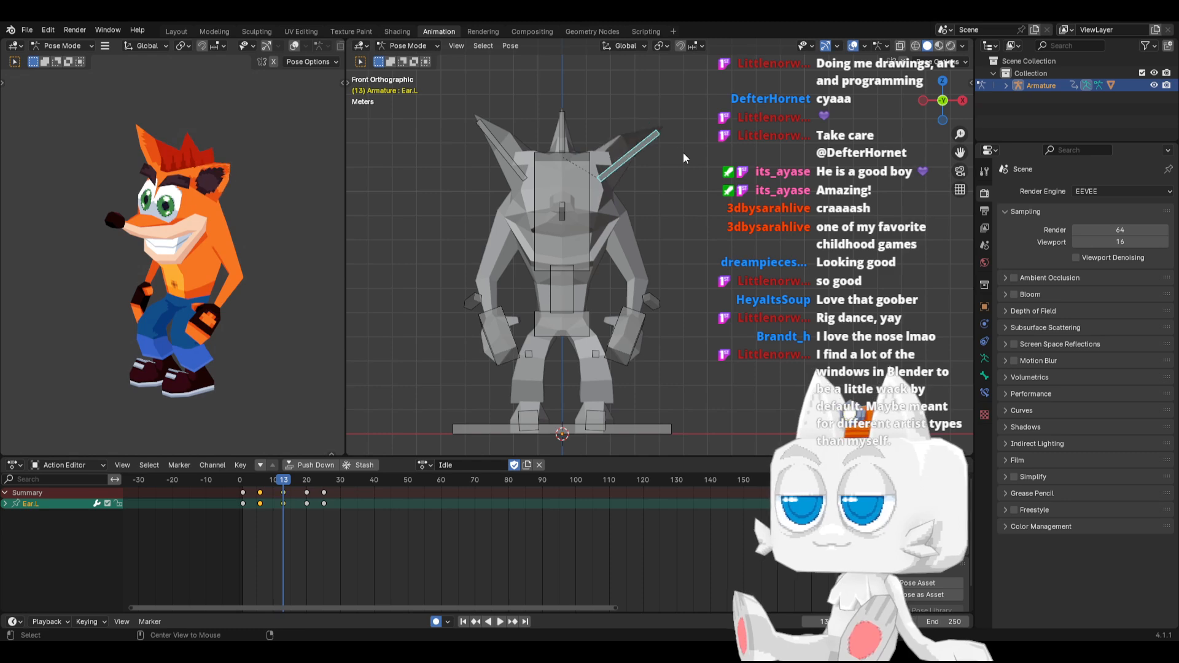
click(694, 149)
key(ctrl+c)
key(ctrl+shift+v)
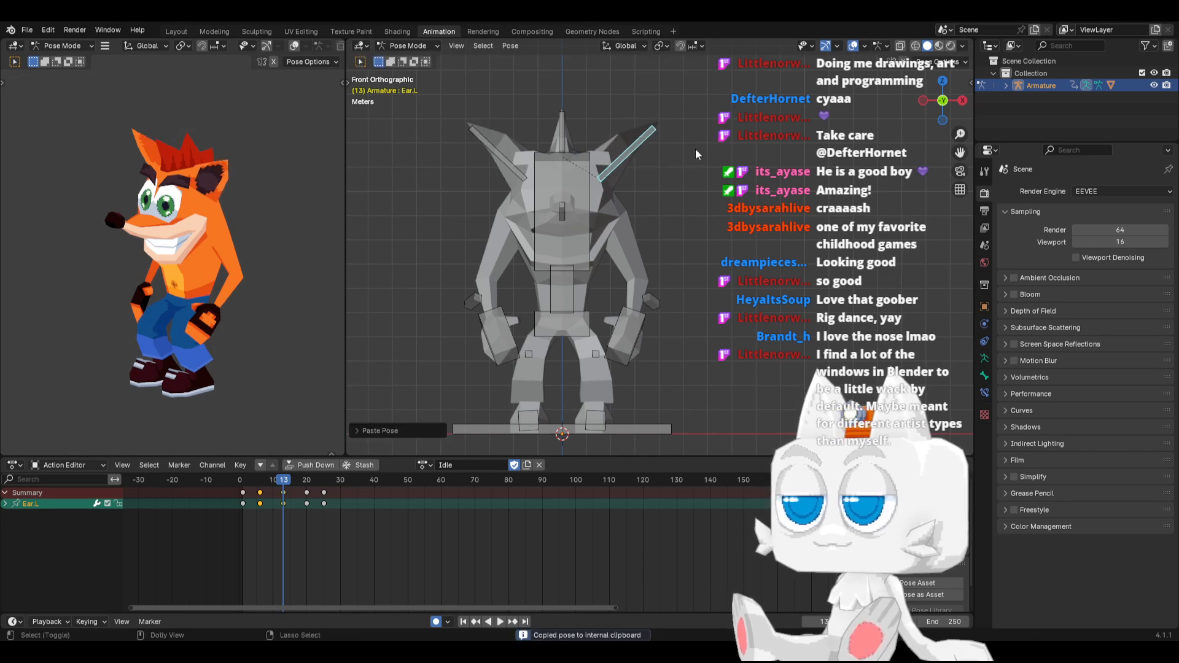
At frame 6, raise the drooping Ear.L bone partway and mirror the updated pose onto the right ear
mouse_move(249, 478)
mouse_down()
mouse_move(296, 478)
mouse_move(260, 478)
mouse_up()
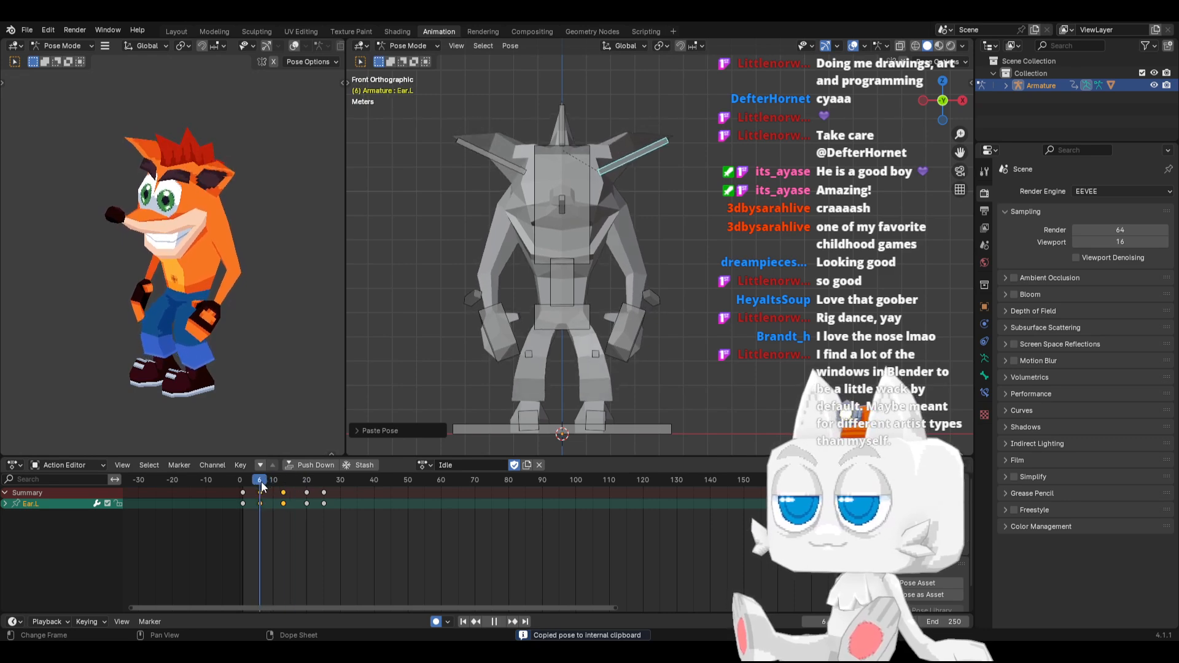
key(r)
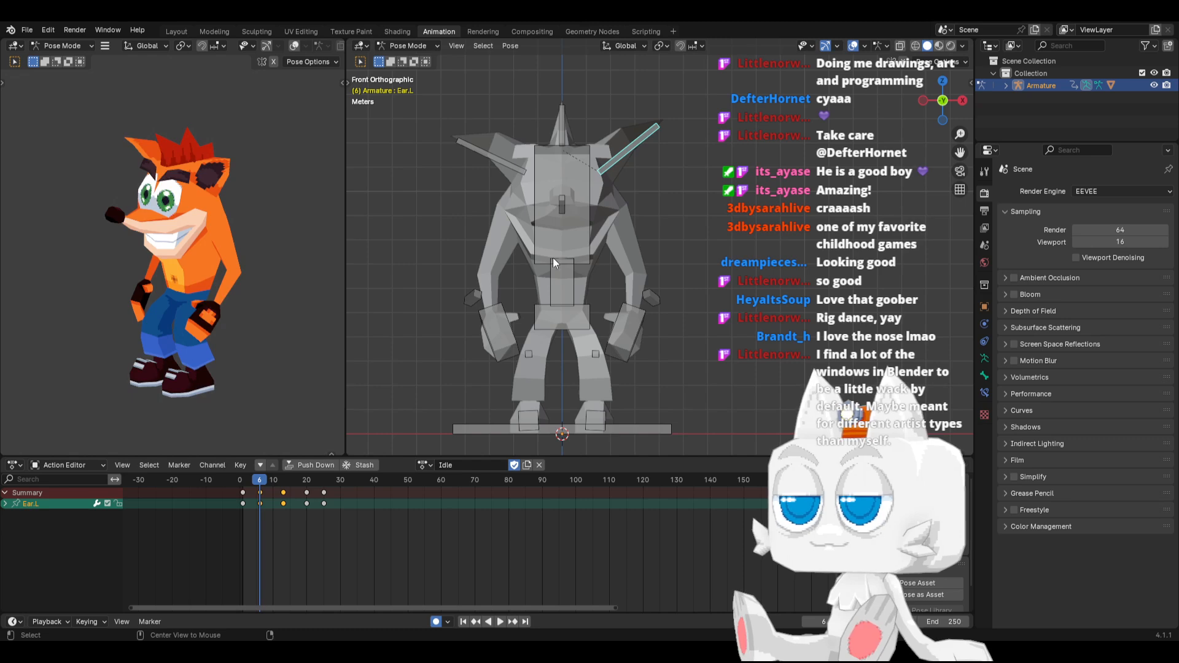
click(553, 257)
key(ctrl+c)
key(ctrl+shift+v)
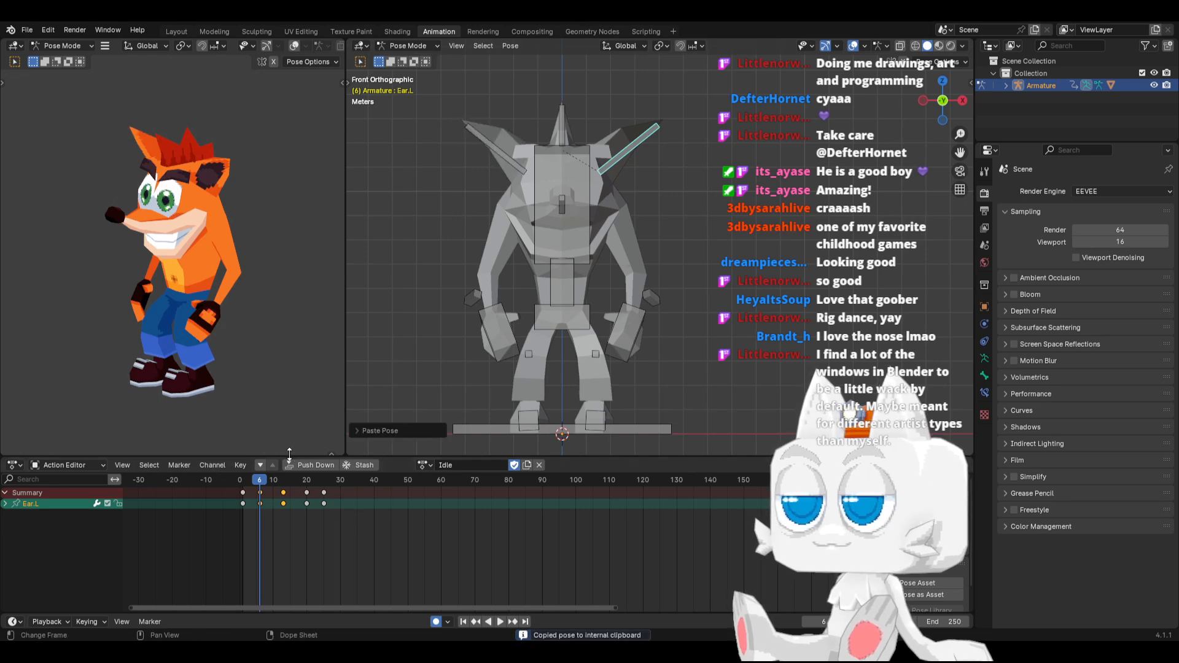
Try shifting only the Ear.L keyframes from frame 13 to 16 and from frame 20 to 22
drag(246, 484, 472, 480)
drag(242, 484, 306, 478)
click(284, 492)
key(g)
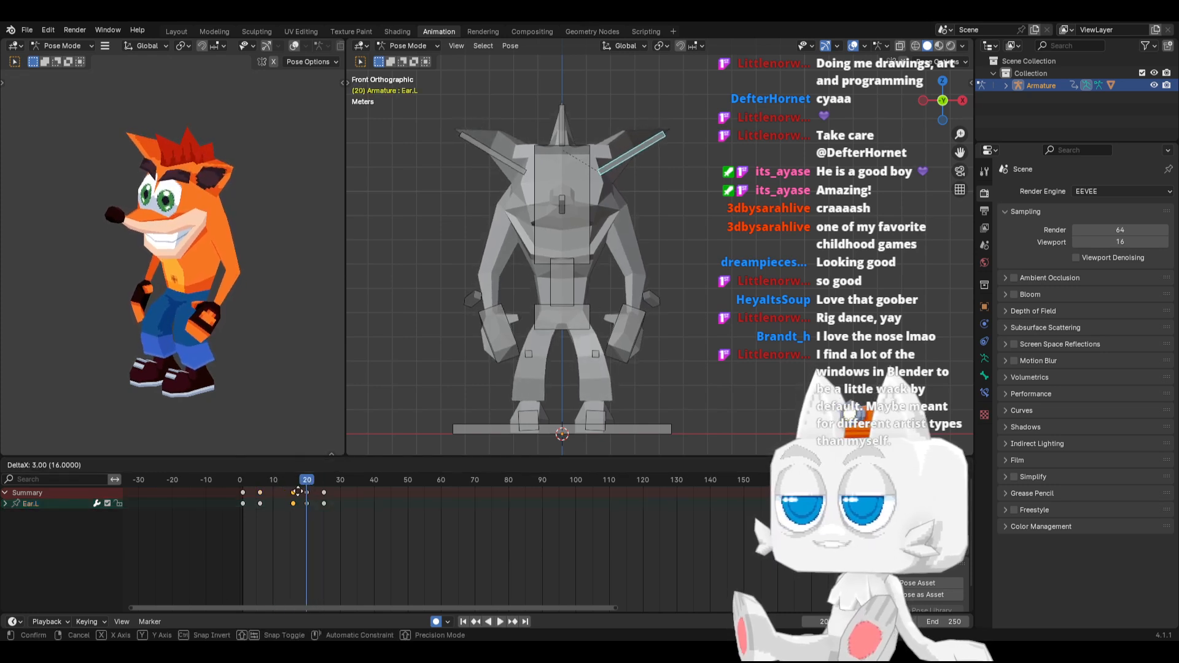
click(320, 489)
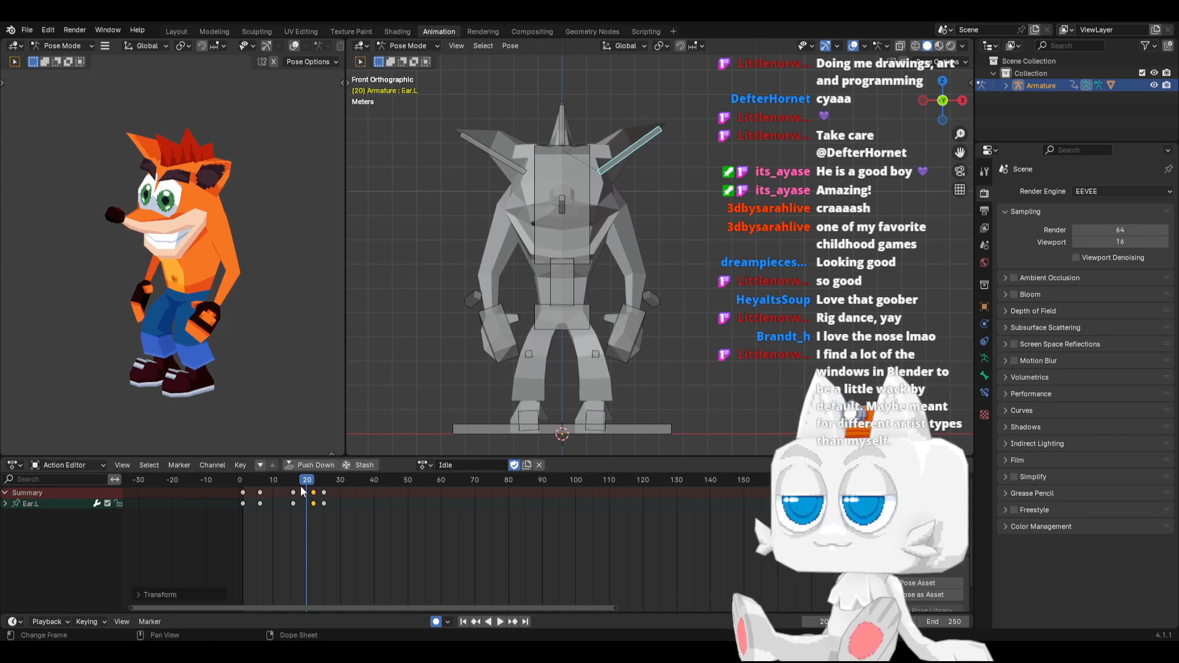
key(space)
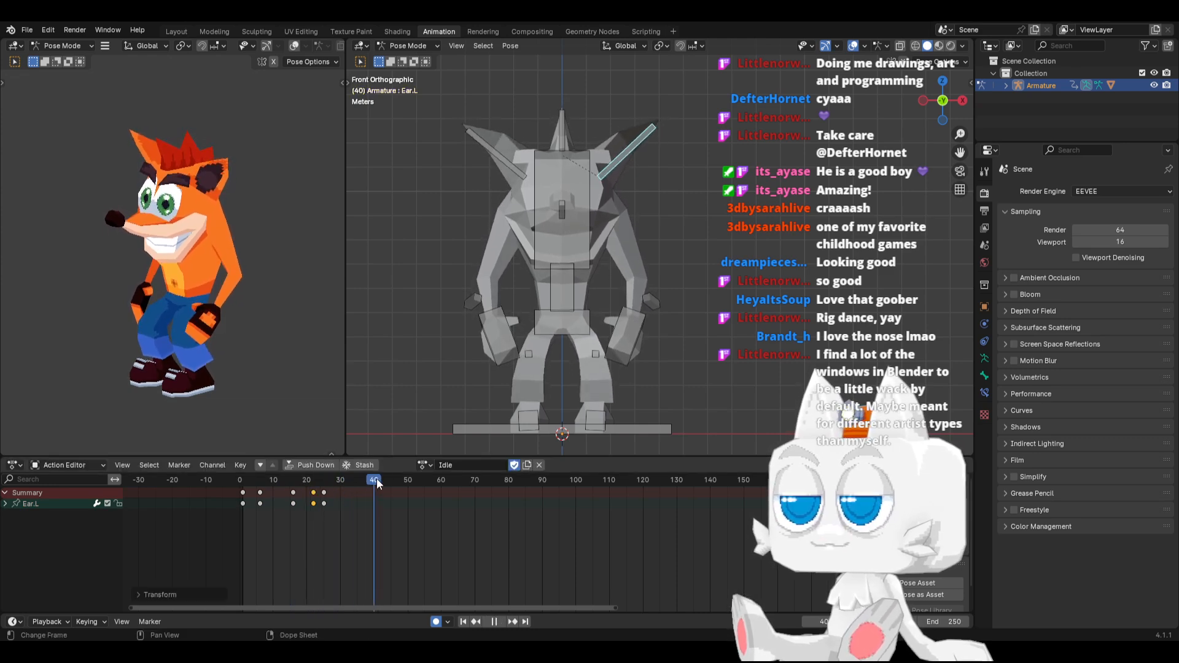
drag(483, 482, 320, 496)
key(ctrl+z)
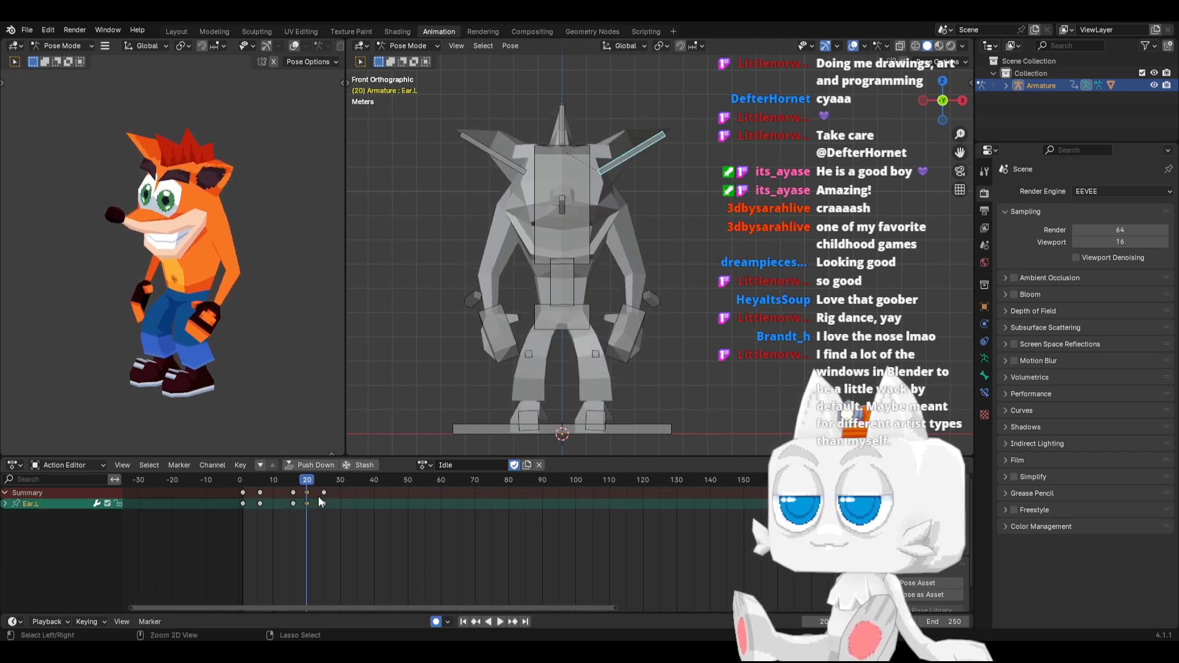
Shift the keyframes of both ears from frame 20 to 22 and from frame 13 to 16, and play back the animation
shift+click(503, 175)
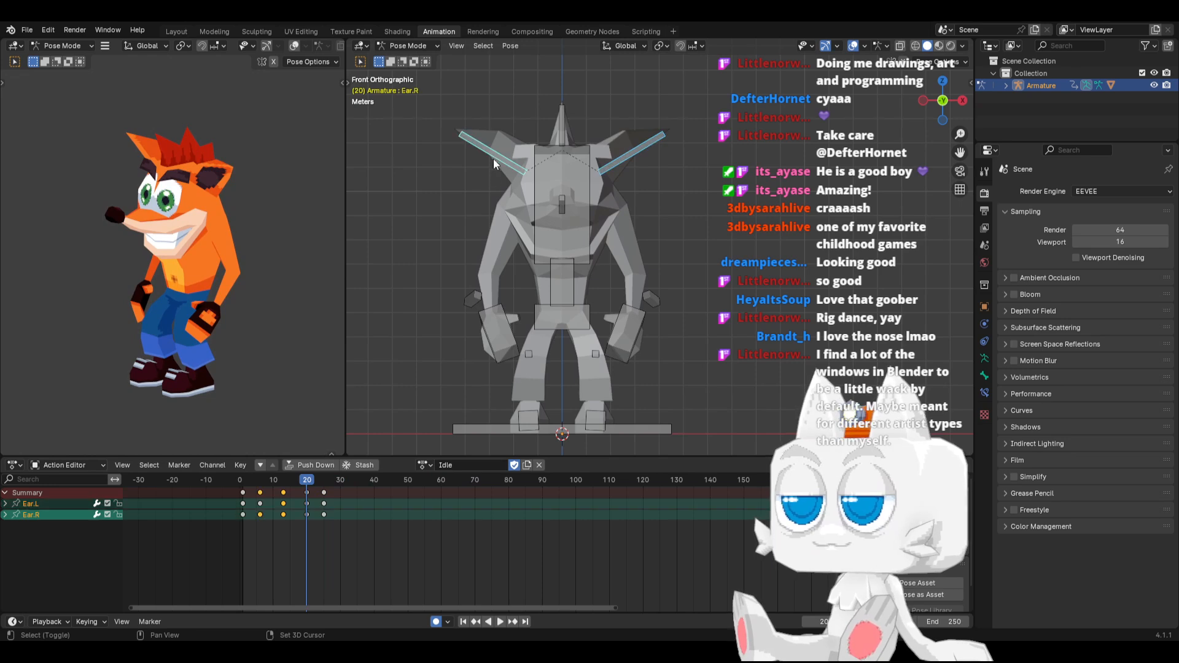
click(302, 492)
key(g)
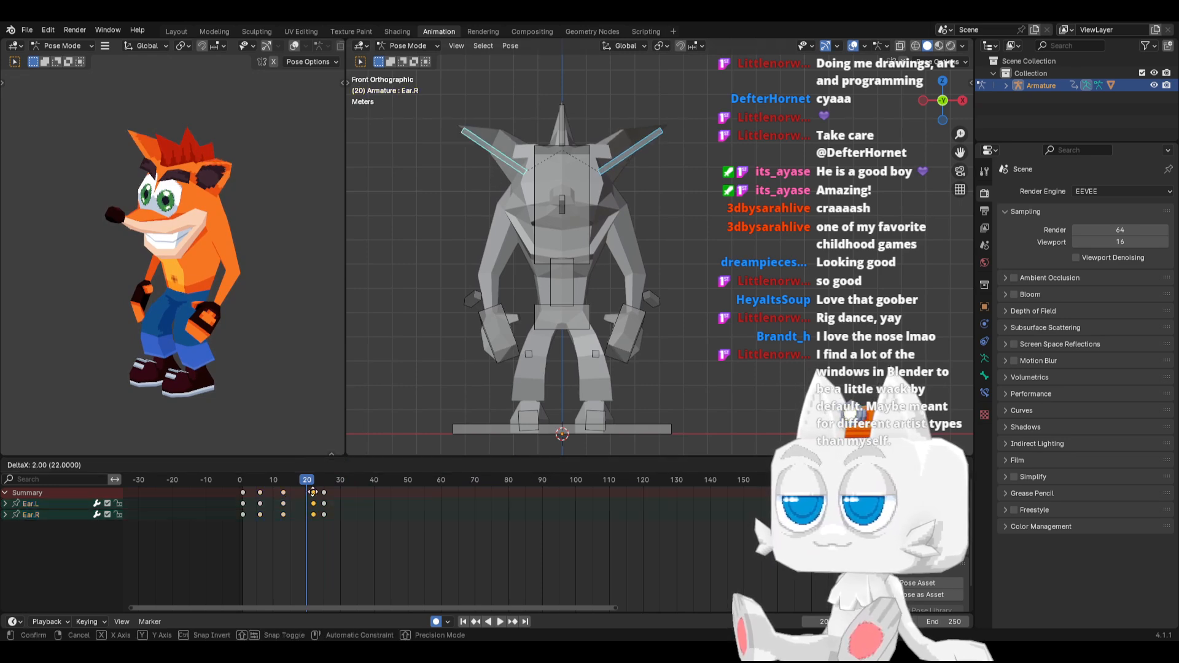
click(311, 490)
click(286, 490)
key(g)
click(294, 487)
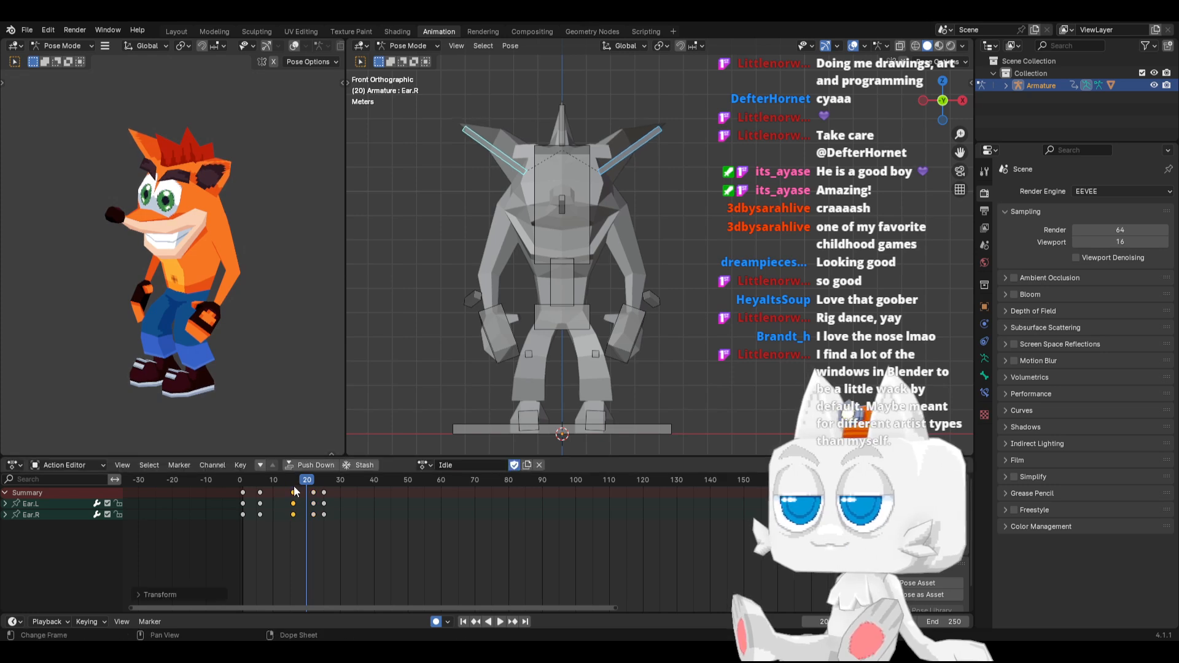
click(500, 622)
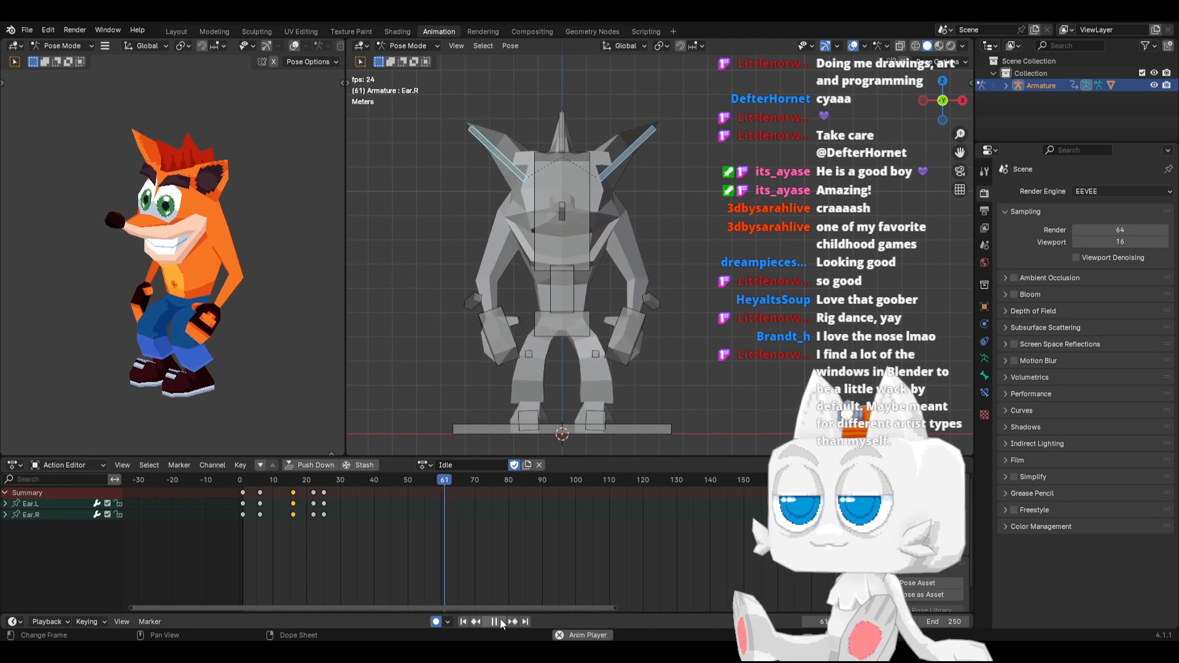
click(500, 623)
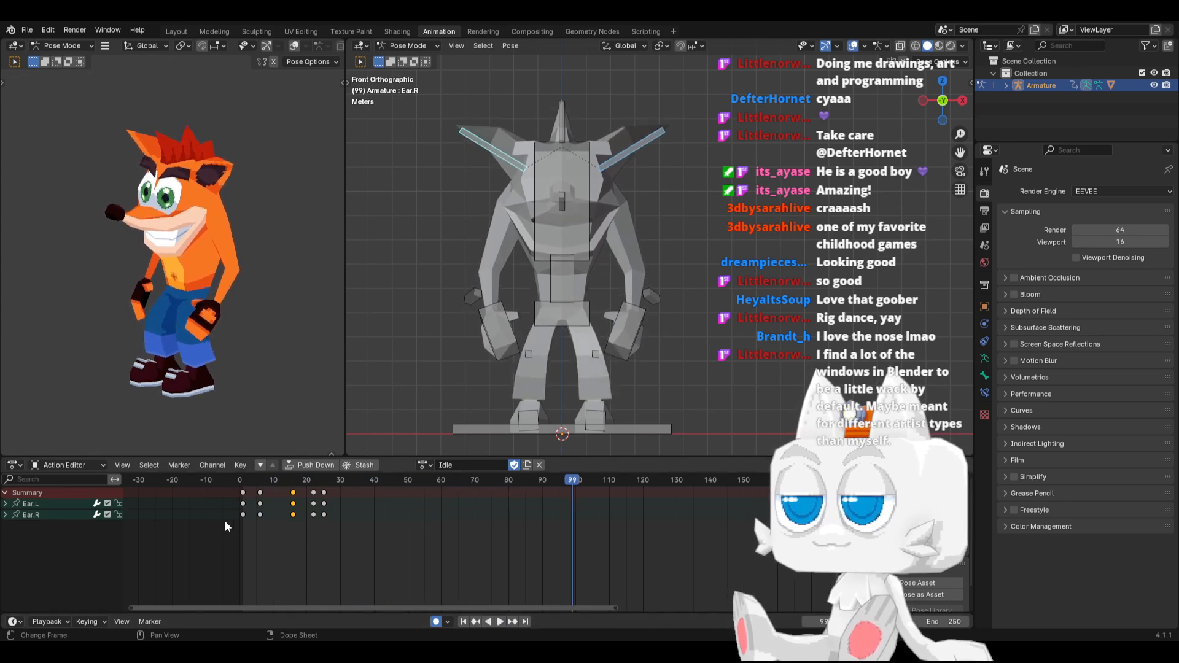
Shift the keyframes of both ears from frame 16 to 11 and delete their keyframes at frame 22
drag(244, 475, 291, 483)
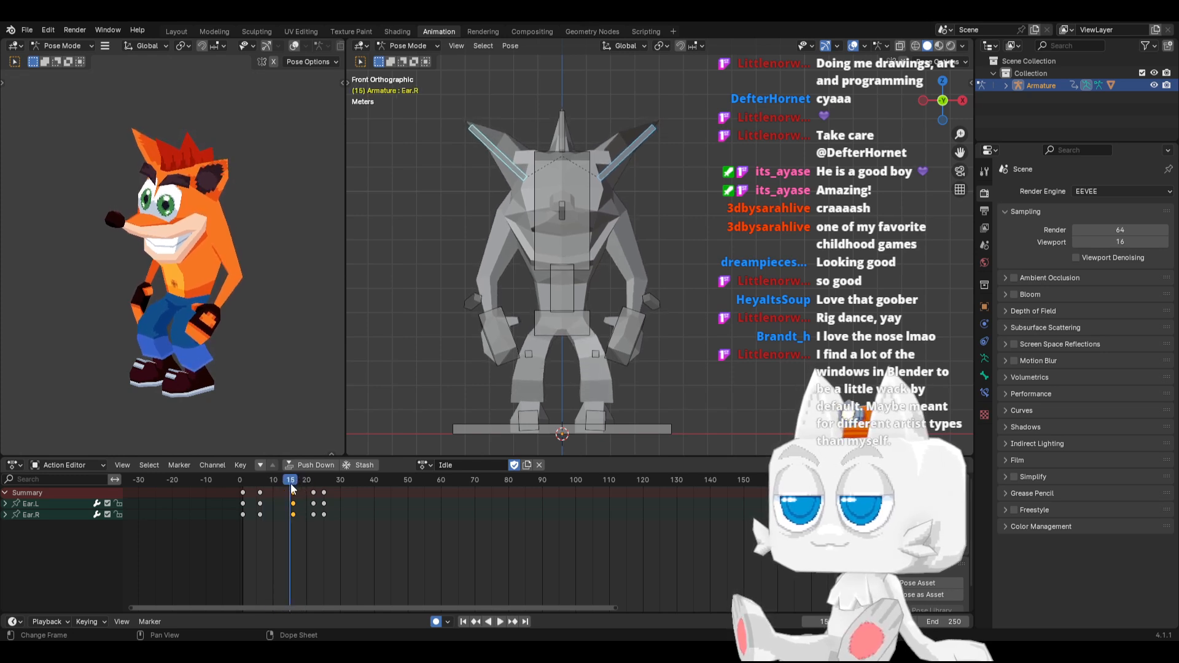
key(g)
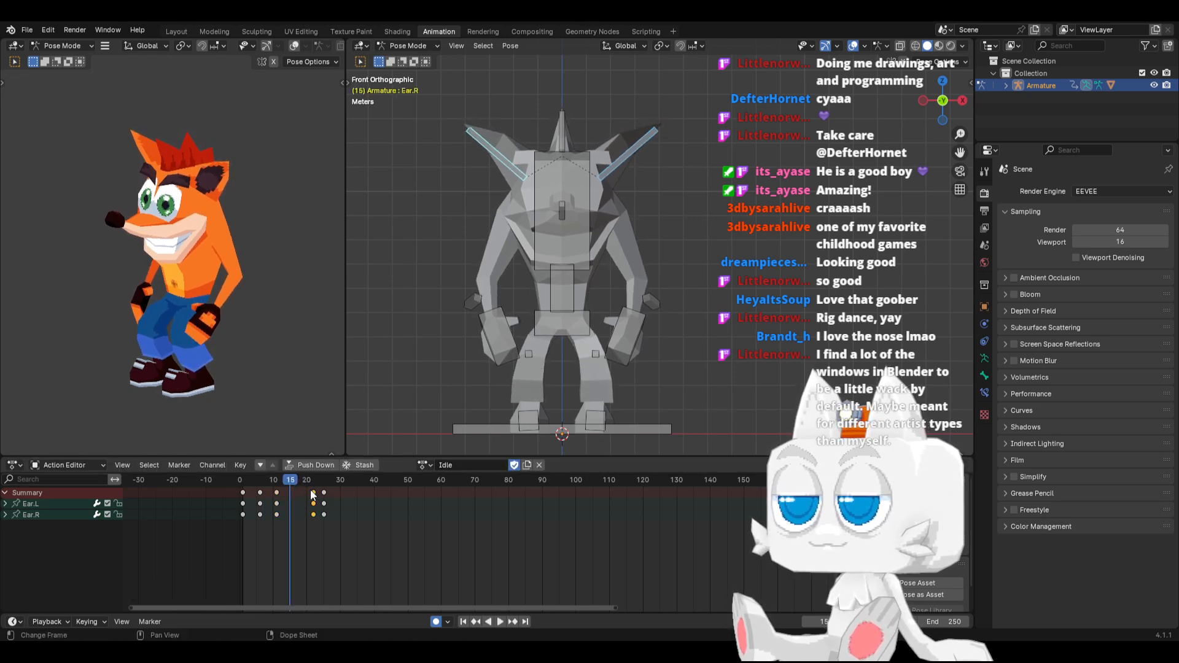
click(286, 494)
drag(250, 478, 307, 480)
key(x)
click(292, 491)
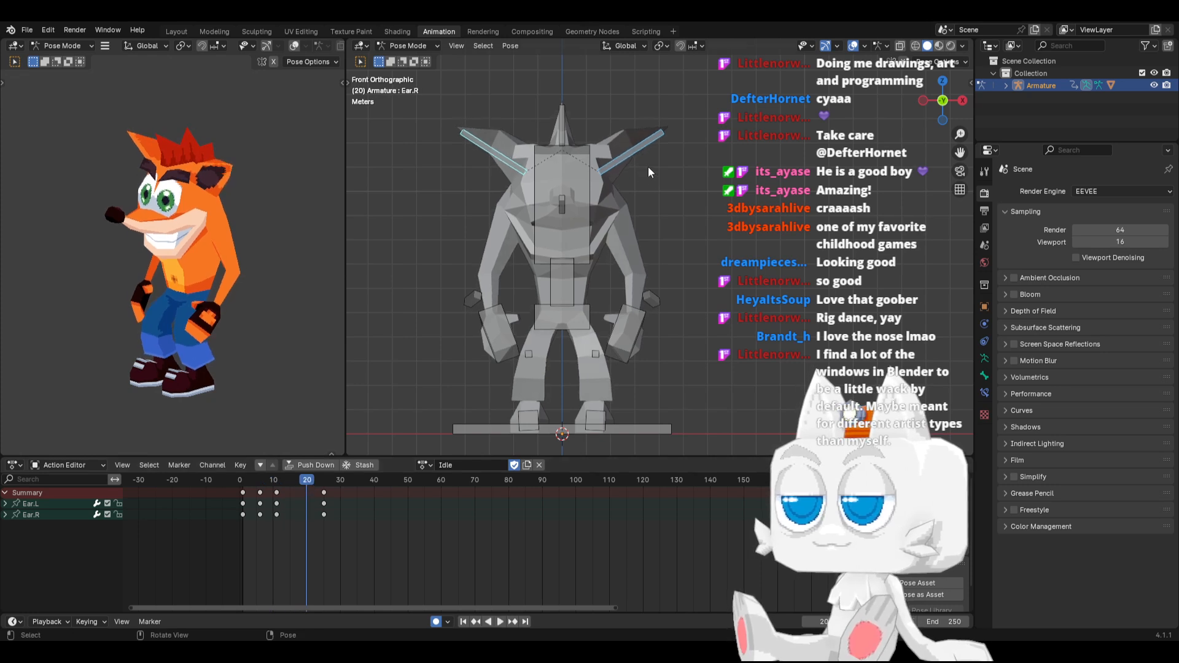
At frame 20, rotate the Ear.L bone further downward and paste its pose flipped onto the right ear
click(663, 162)
key(r)
click(666, 179)
key(ctrl+c)
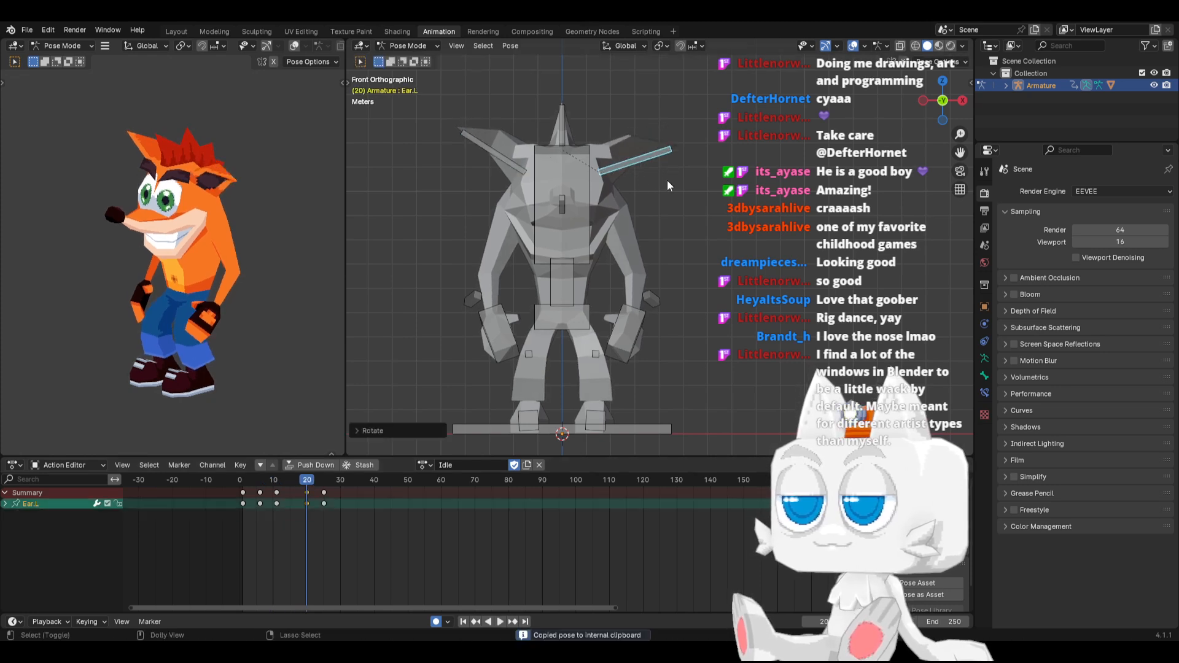
key(ctrl+v)
mouse_move(254, 481)
mouse_down()
mouse_move(625, 470)
mouse_move(435, 483)
mouse_move(245, 471)
mouse_up()
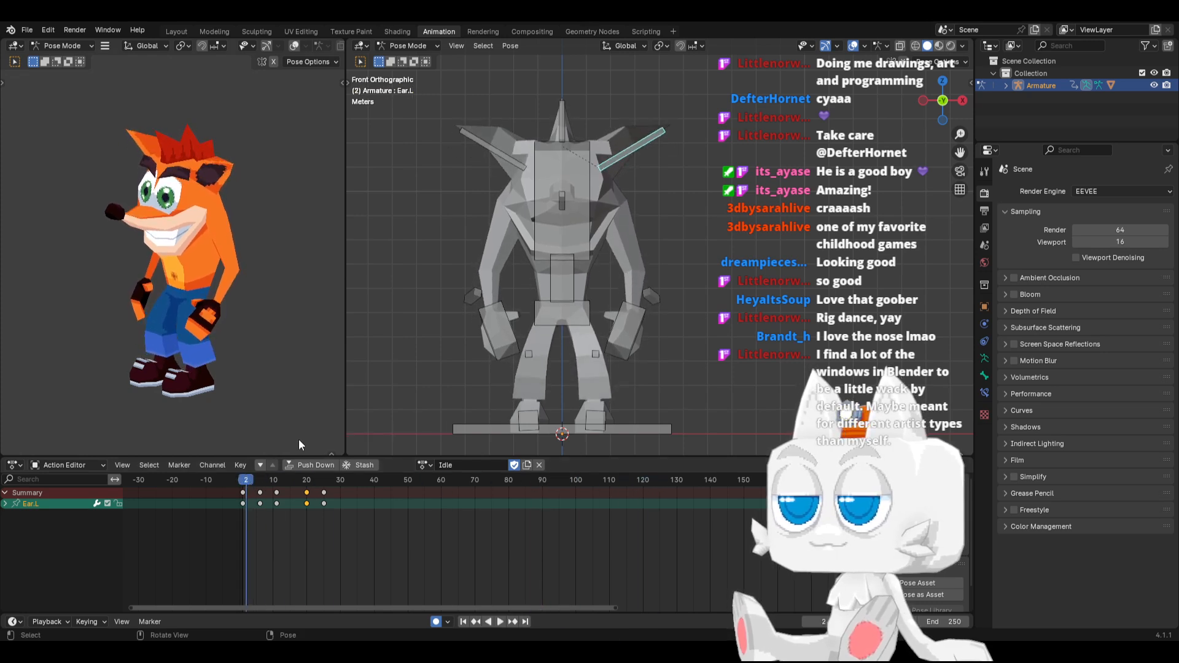
At frame 1, tilt the Hair bone slightly toward the character's left side and copy that pose to frame 25
click(563, 138)
click(243, 480)
key(space)
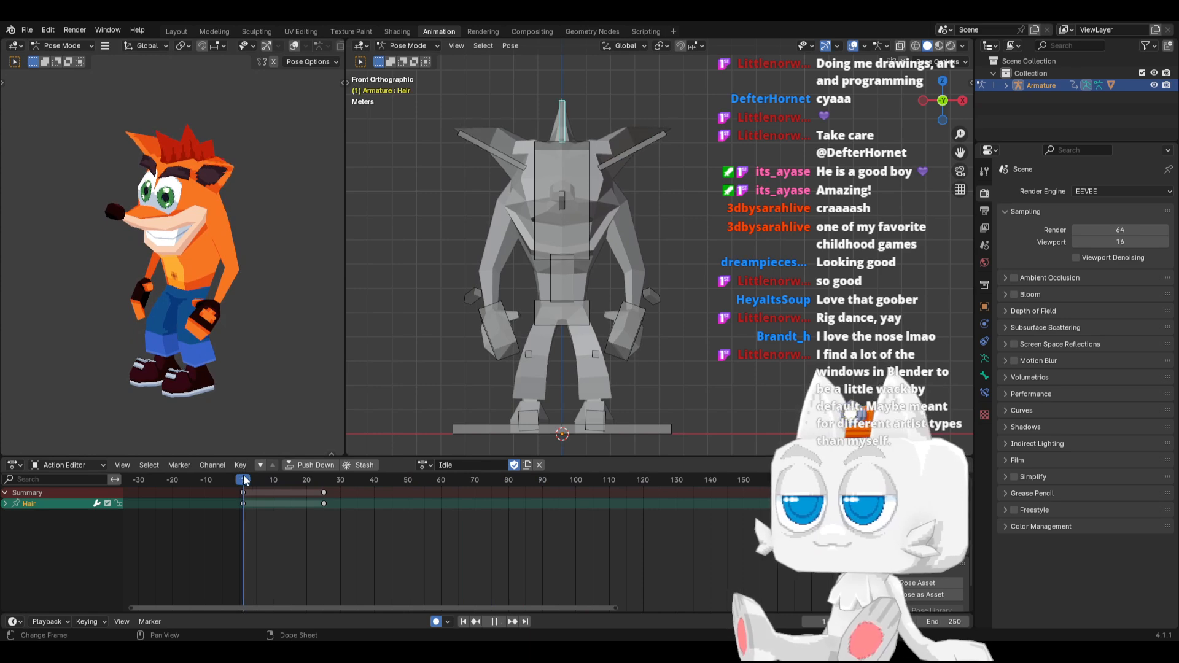
key(space)
key(r)
click(650, 128)
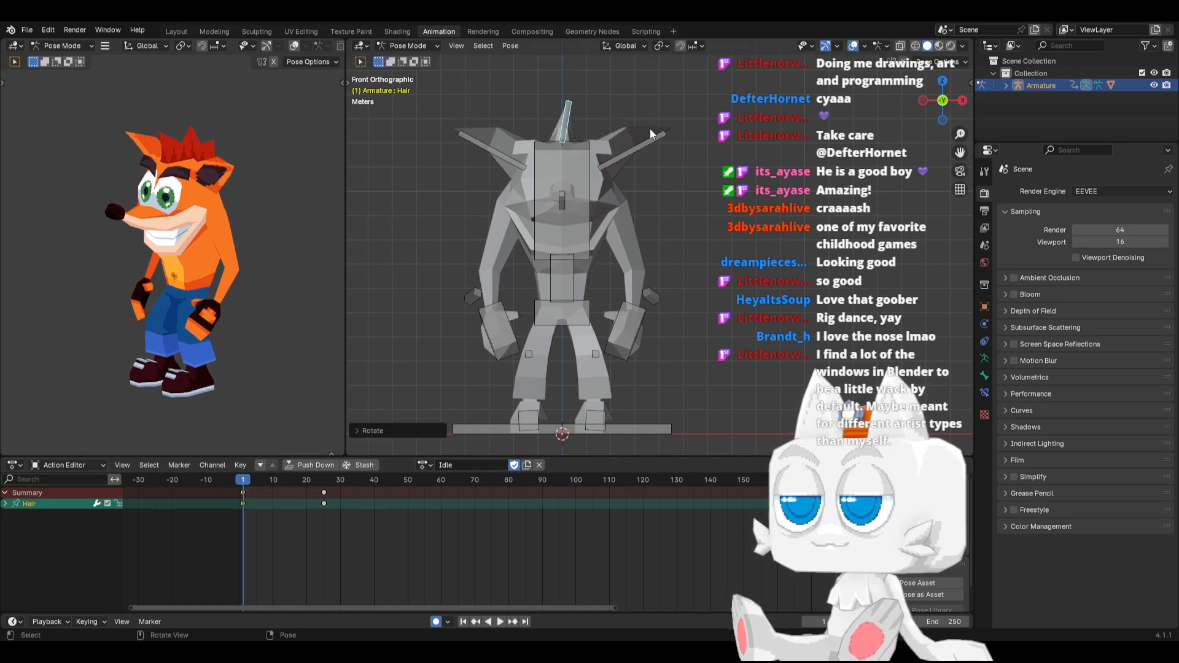
key(ctrl+c)
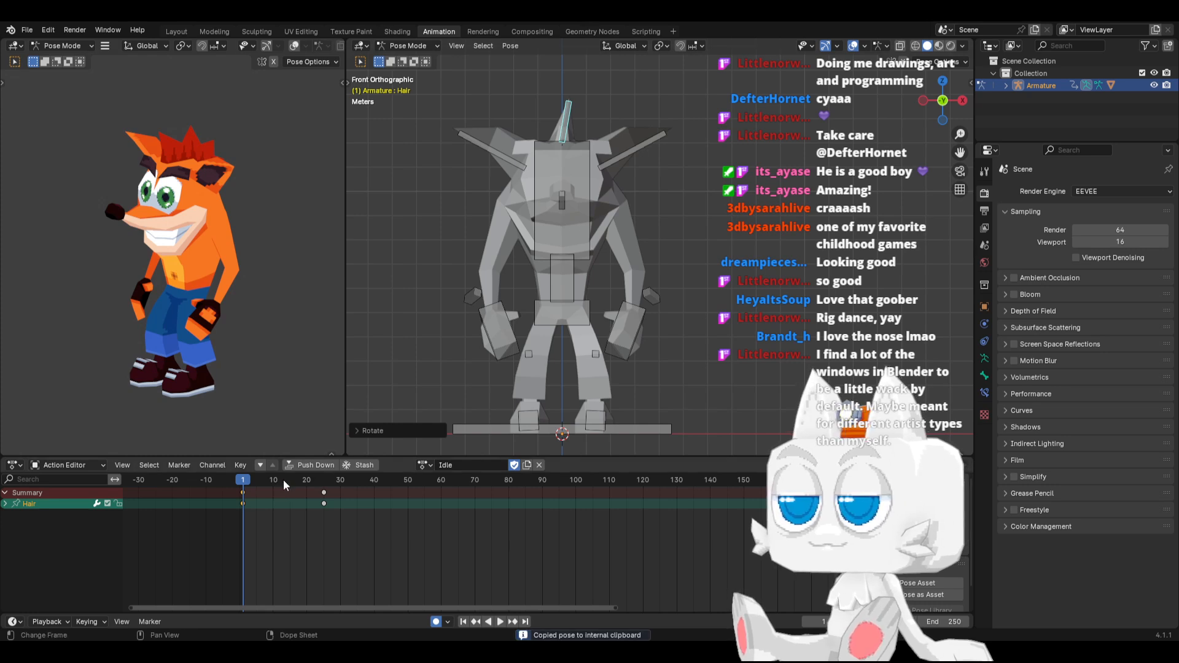
drag(283, 480, 323, 479)
key(ctrl+v)
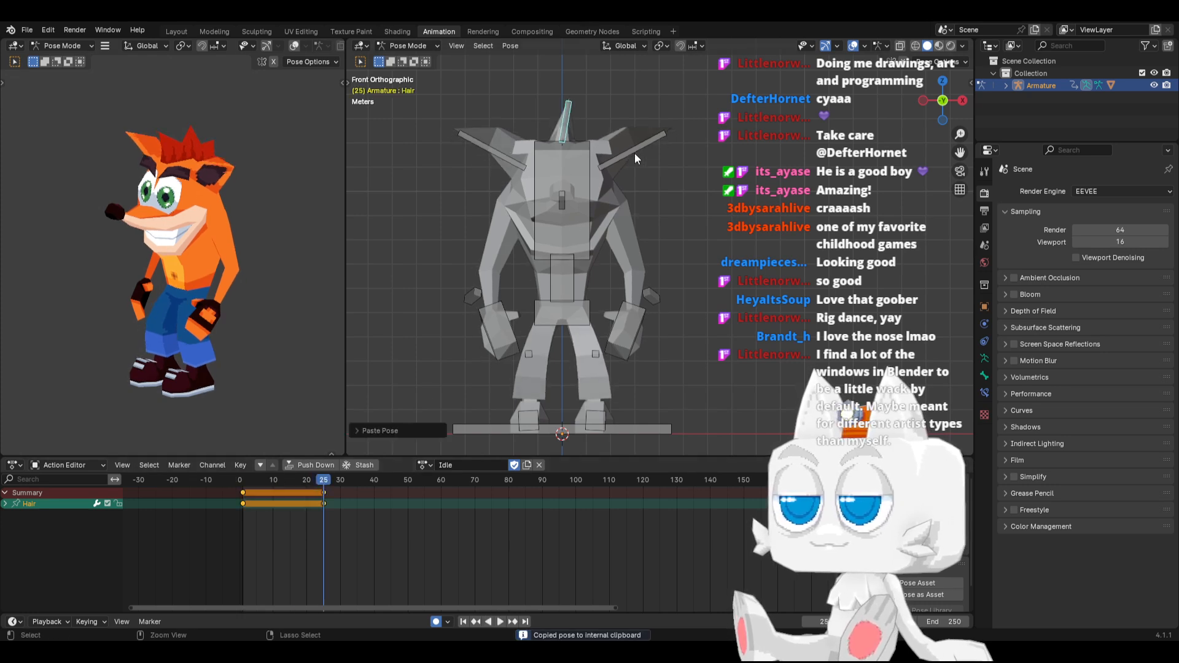
At frame 13, copy the Hair bone's pose and paste it flipped so the hair leans the opposite way
click(284, 480)
key(space)
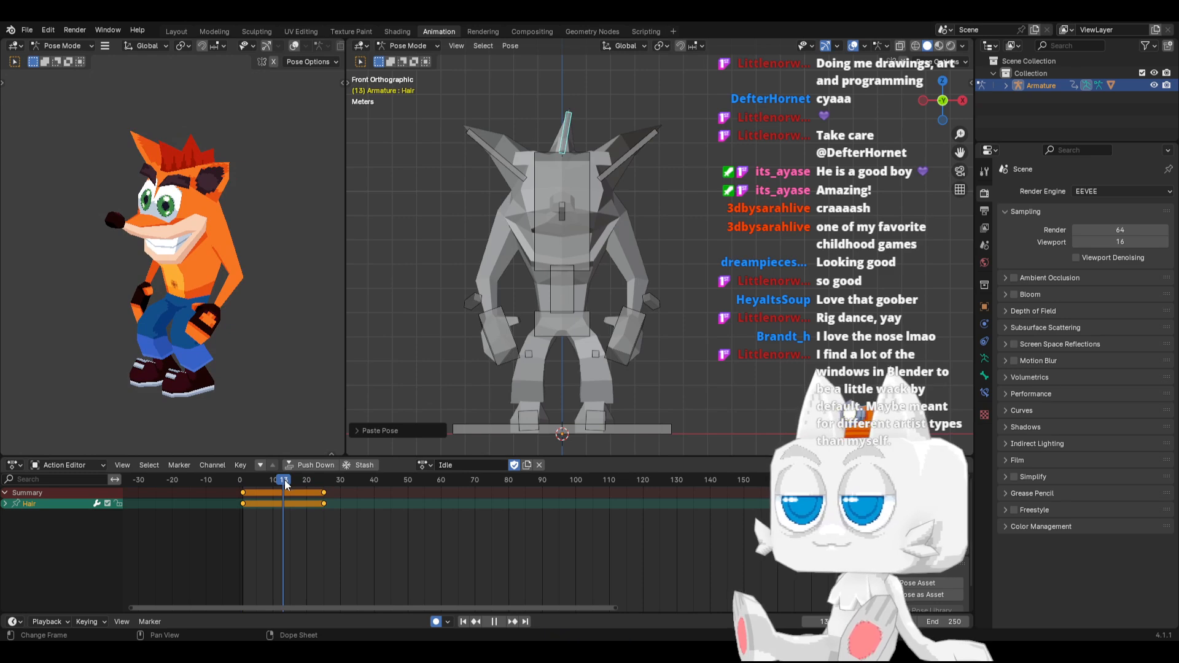
key(Escape)
key(ctrl+c)
key(ctrl+shift+v)
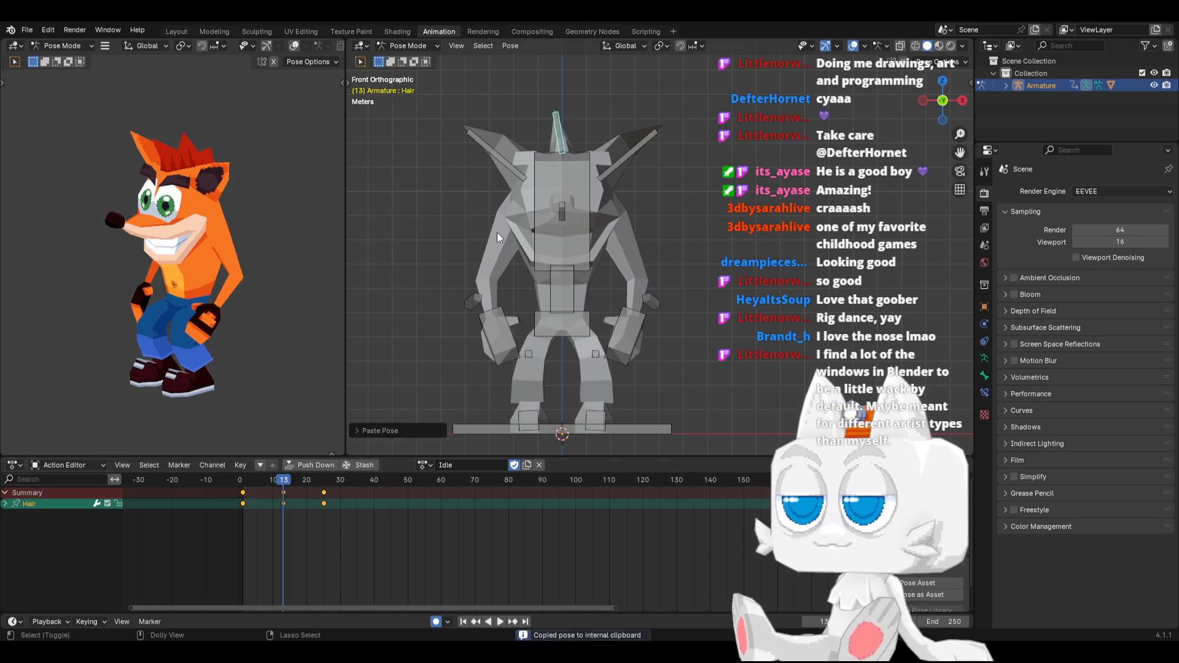
Raise the Hair bone about 0.3 m at frame 7, lower it slightly at frame 19, and play back the animation
key(space)
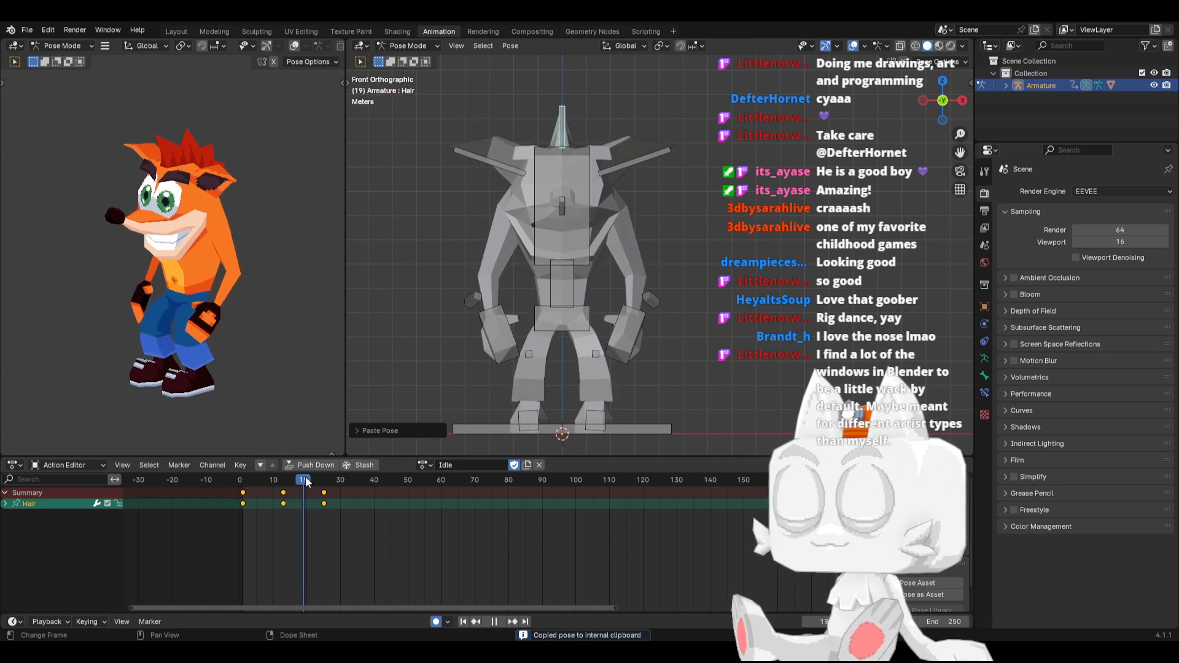
drag(352, 479, 261, 478)
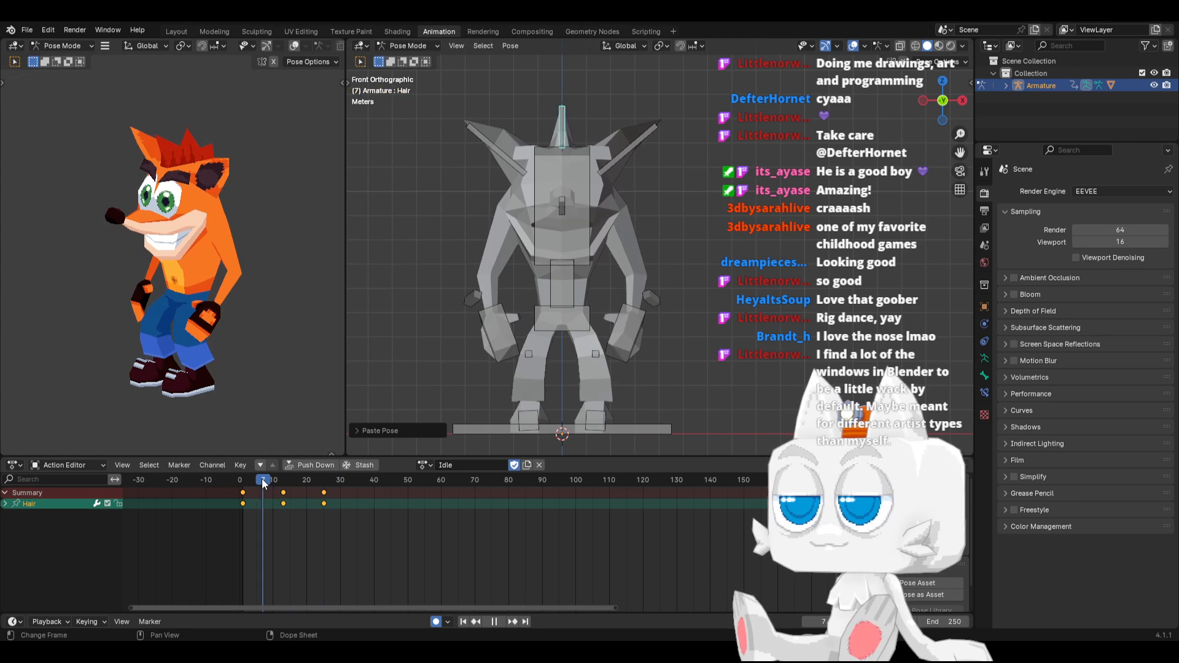
key(space)
key(g)
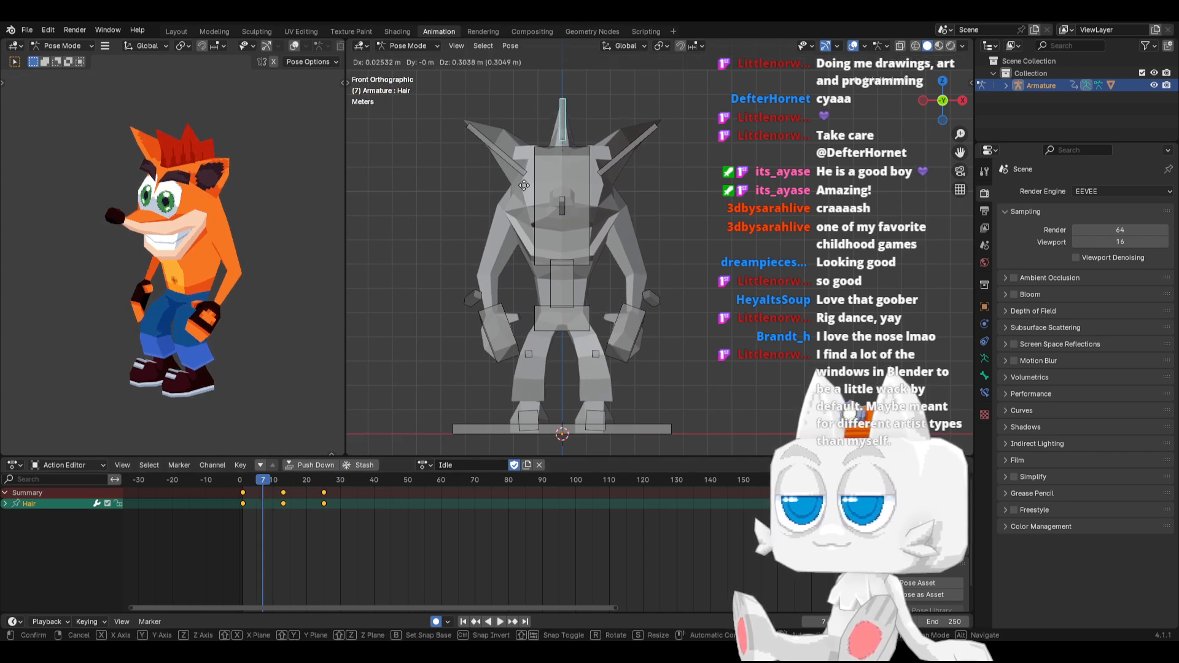
click(524, 185)
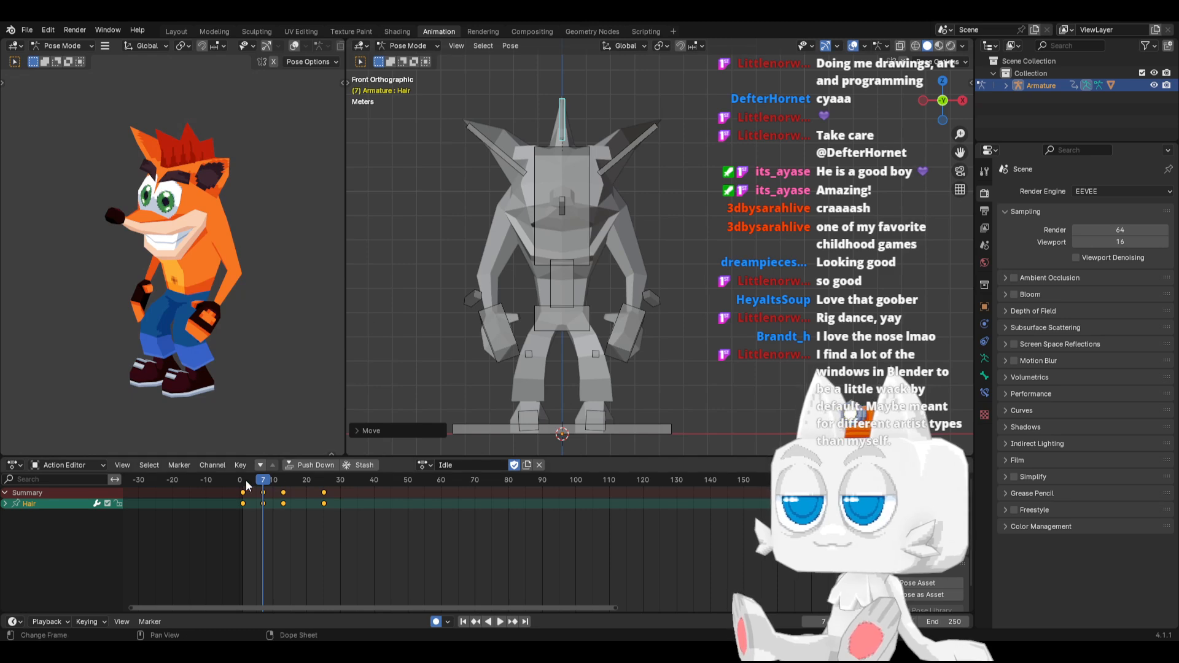
drag(245, 480, 303, 481)
key(i)
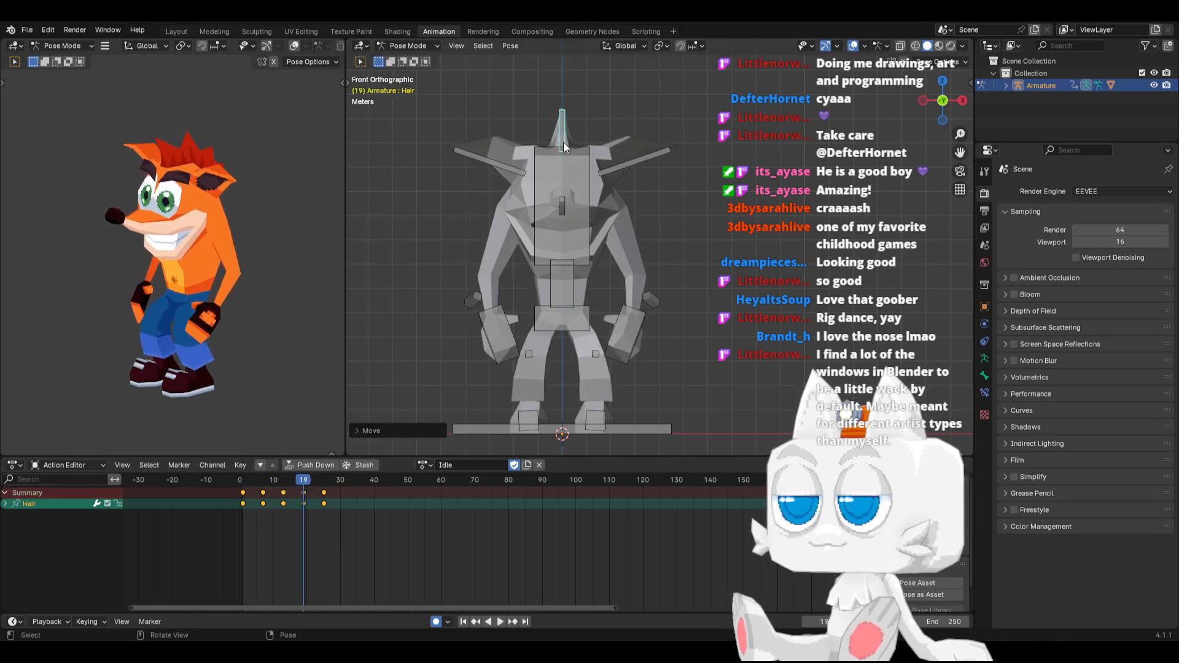
click(461, 621)
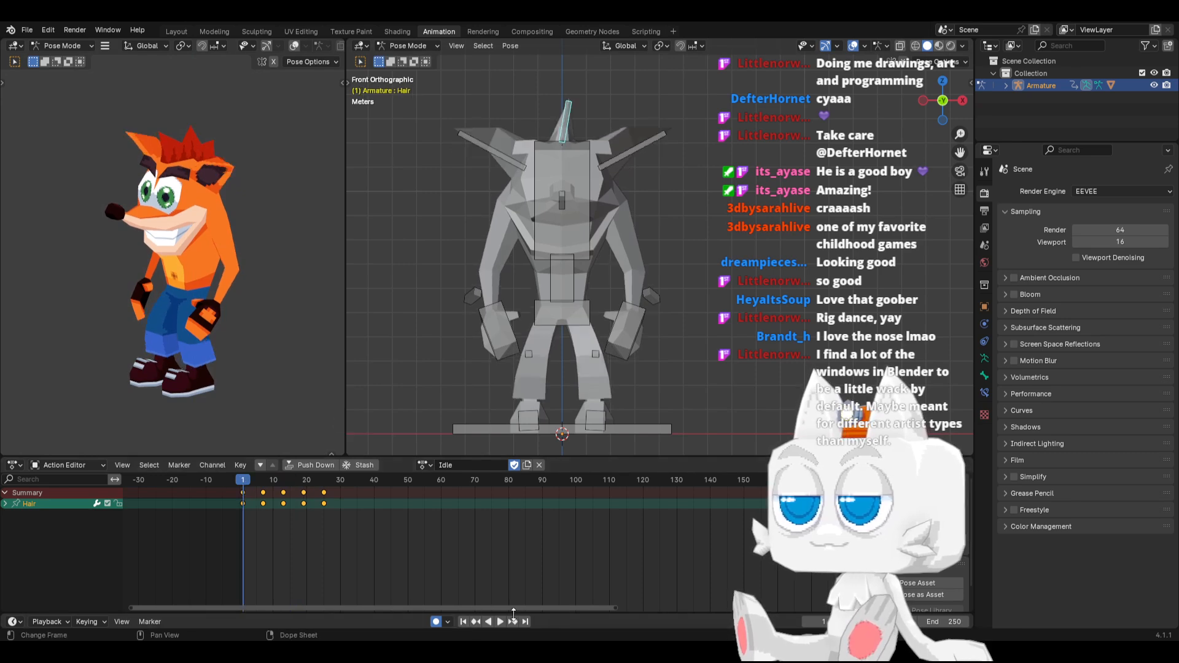
click(503, 620)
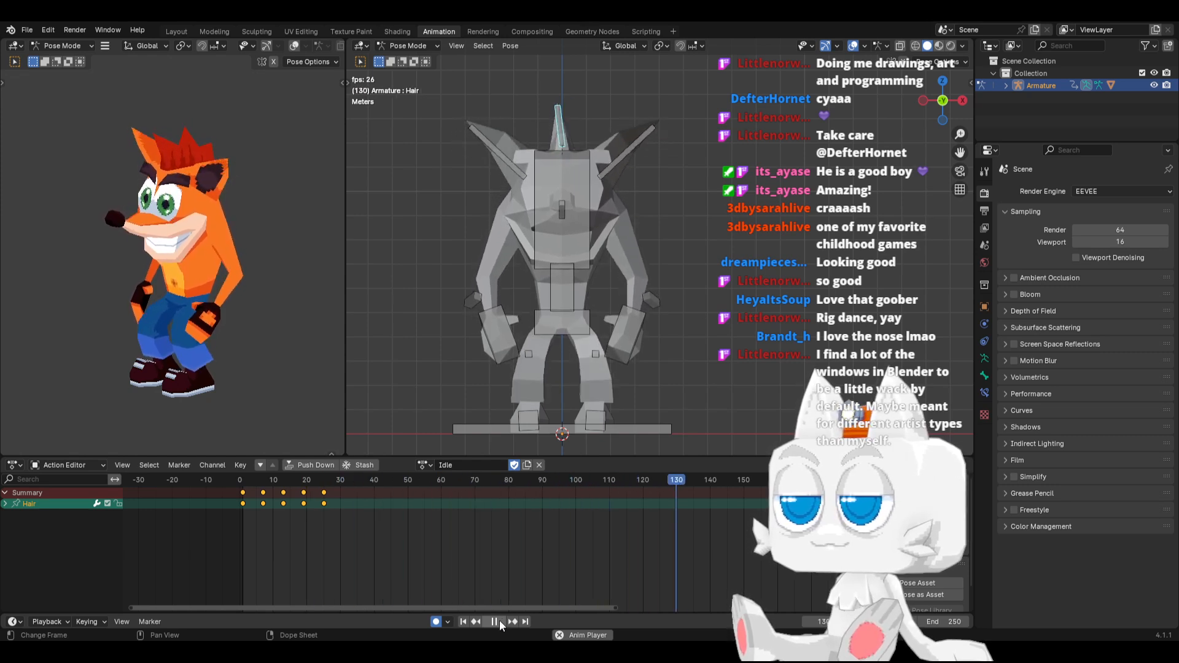
click(497, 621)
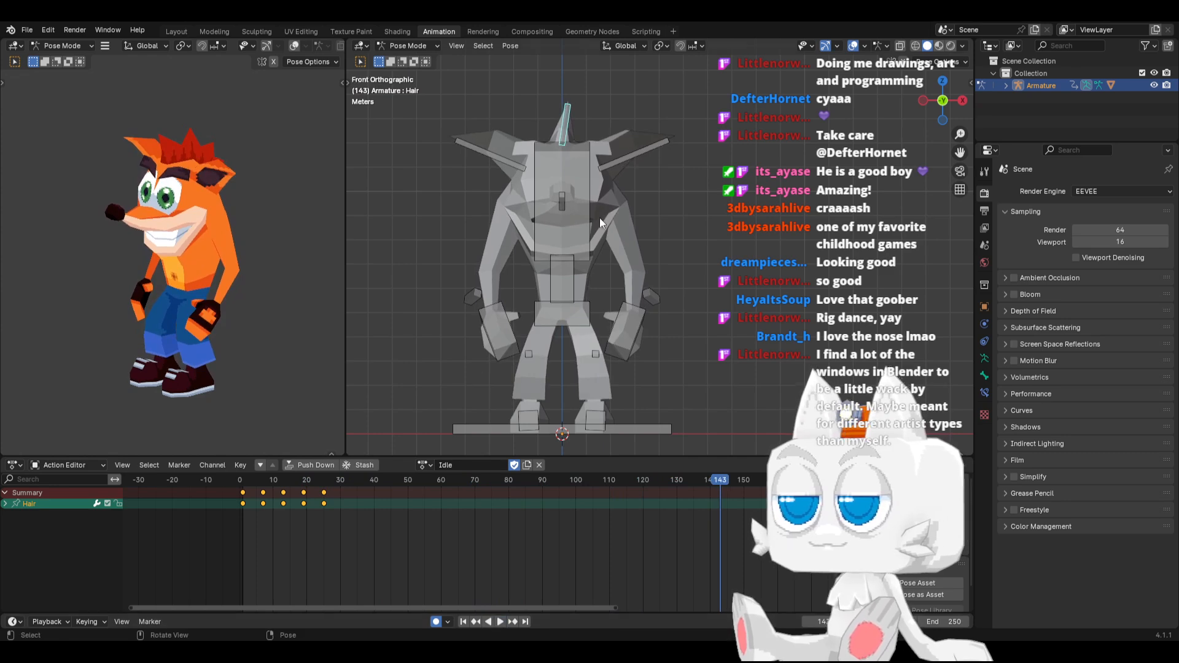
In side view, rotate the Nose bone upward at frame 9 and downward at frame 22, and play back the animation
key(KP_3)
click(431, 210)
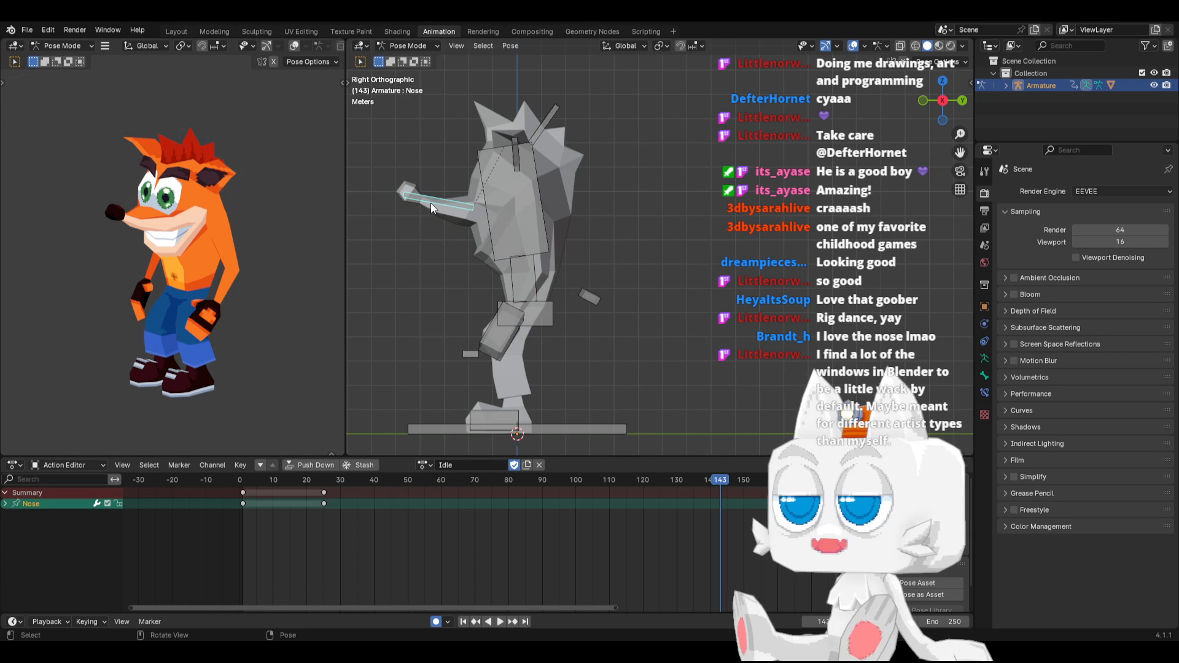
drag(257, 481, 313, 463)
key(r)
click(457, 139)
key(r)
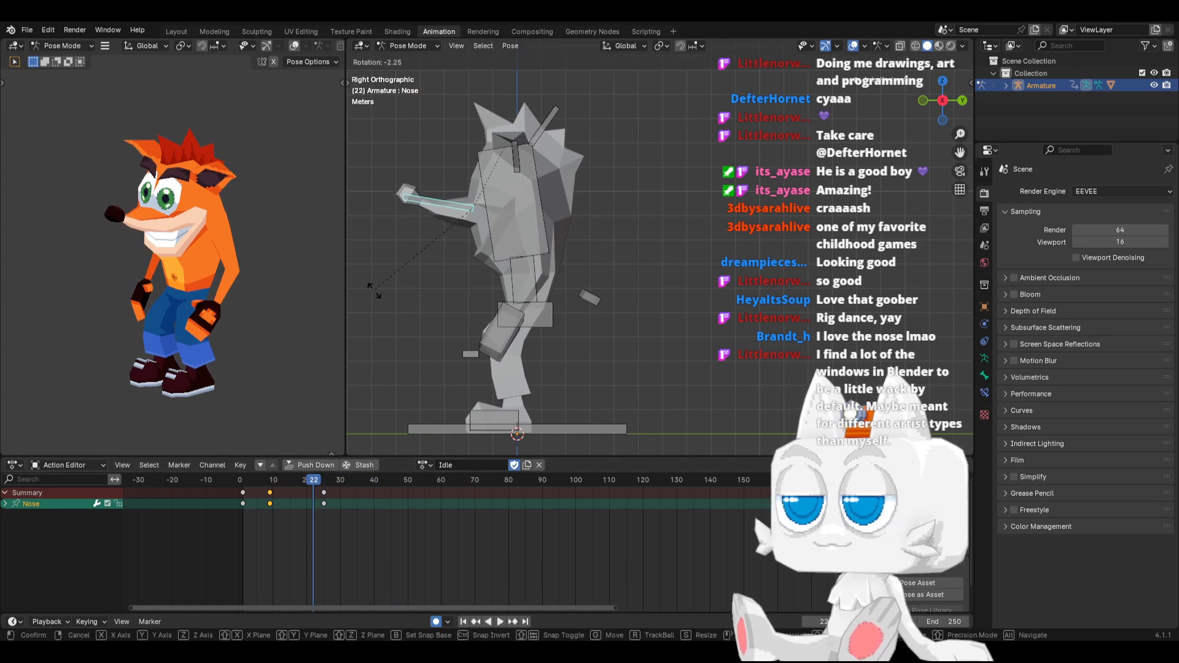
click(380, 303)
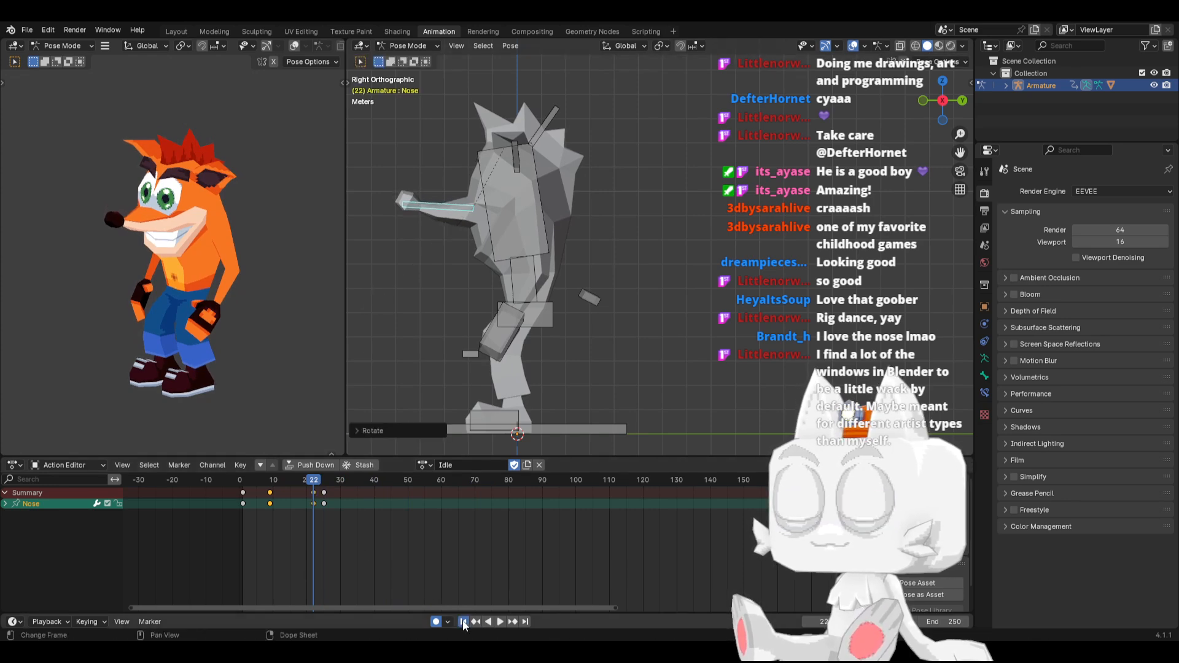
click(500, 622)
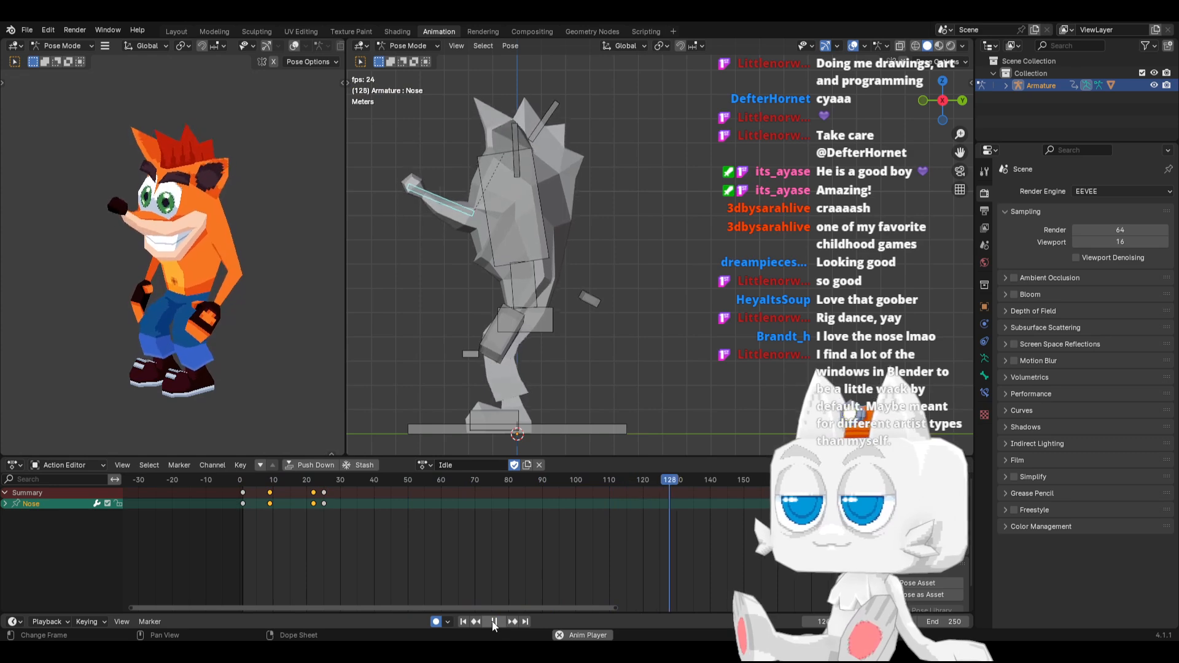
click(493, 621)
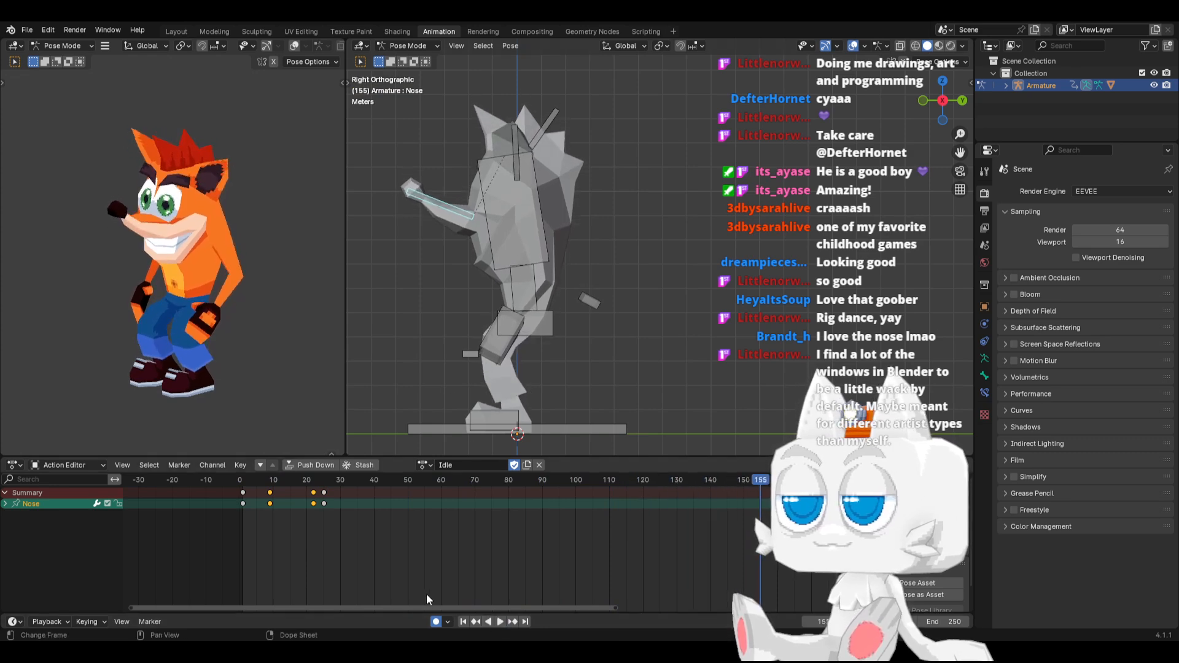
At frame 1, rotate IK_Foot.L outward about 19 degrees around the global Z axis and mirror the pose onto the right foot
click(464, 622)
middle_drag(487, 423, 526, 432)
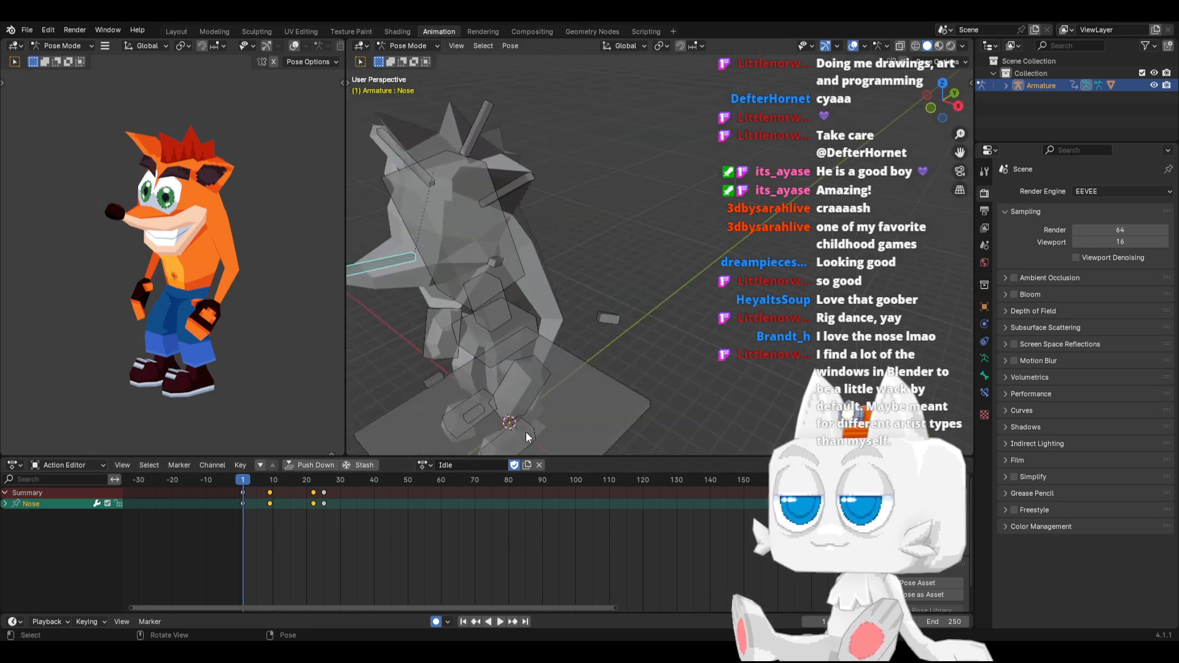
click(525, 435)
key(KP_1)
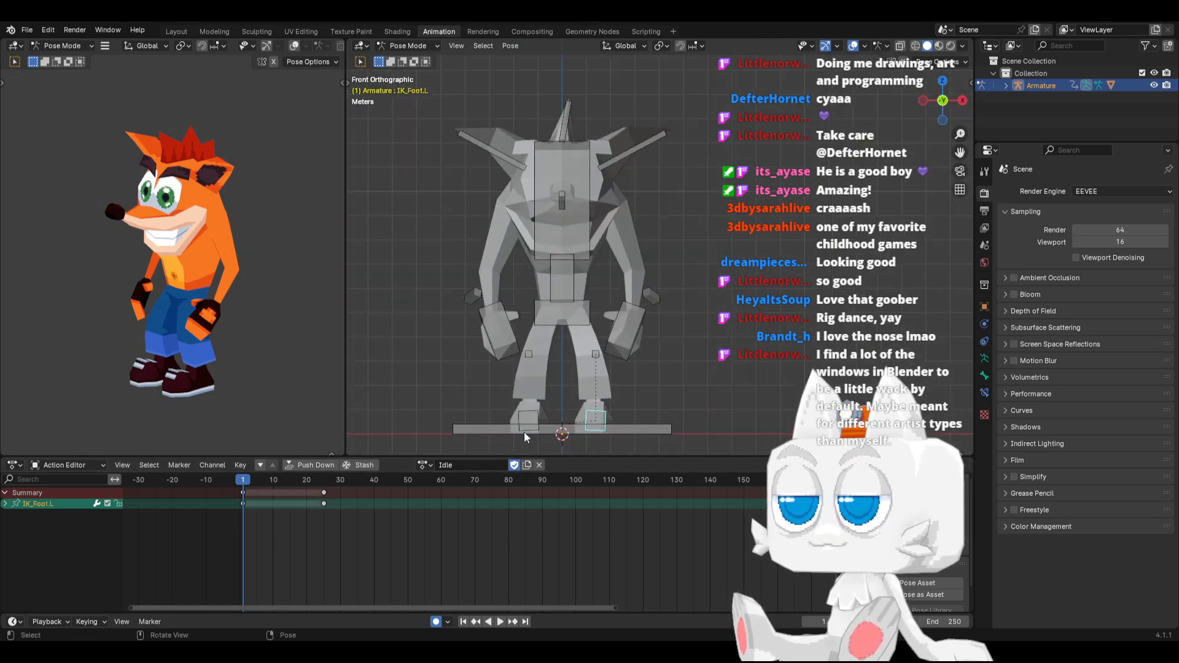
key(r)
key(z)
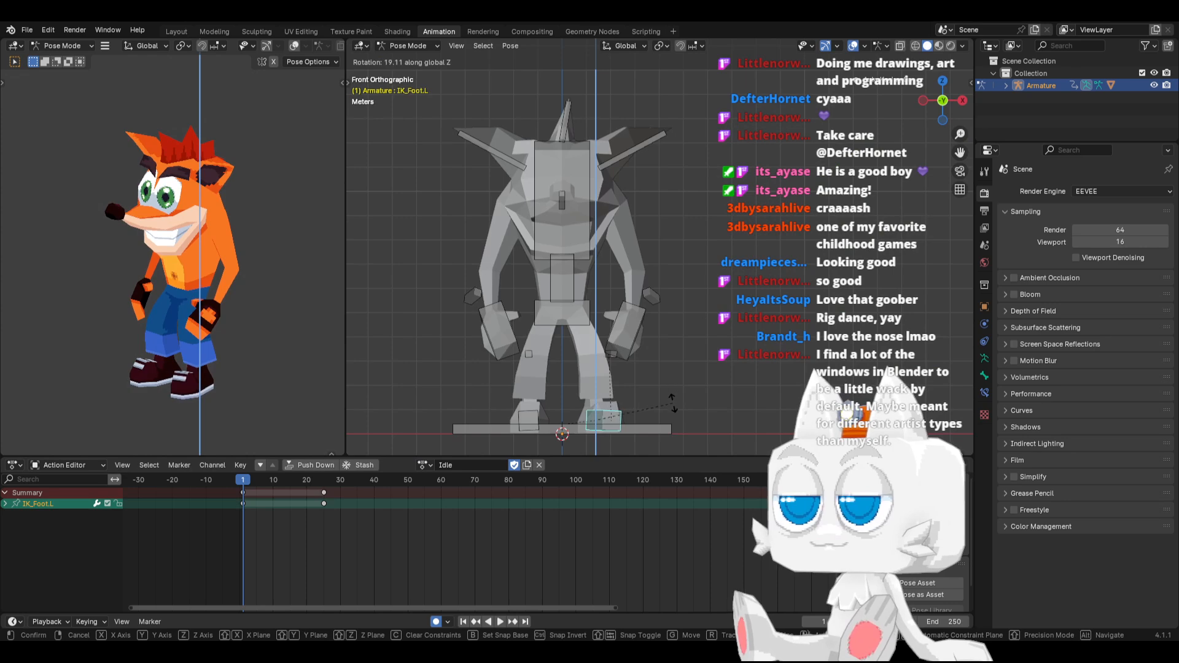
click(667, 407)
key(ctrl+c)
key(ctrl+shift+v)
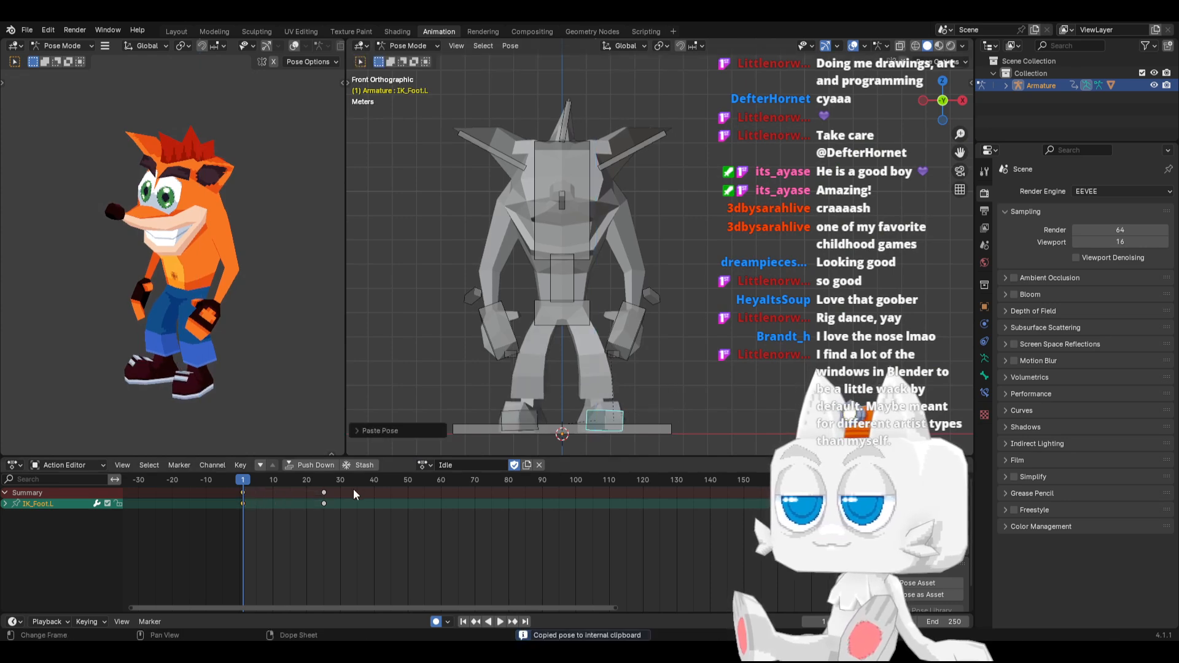
Paste the outward-turned pose of both feet at frame 25 and check the foot motion across the timeline
click(324, 483)
key(ctrl+v)
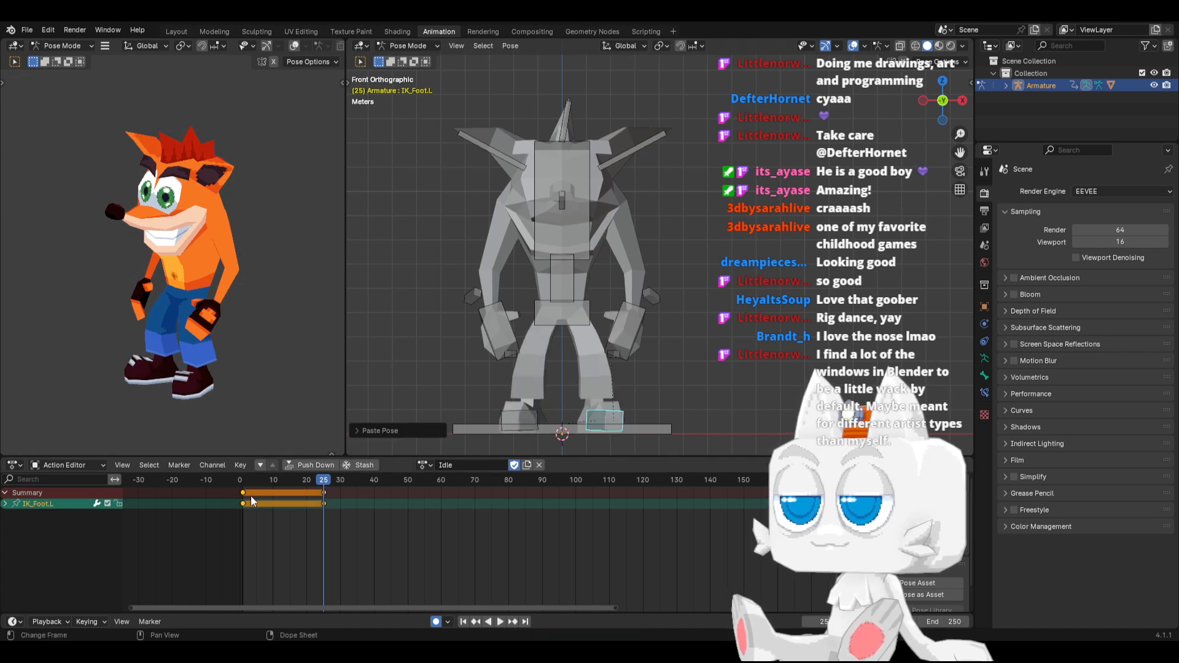
key(space)
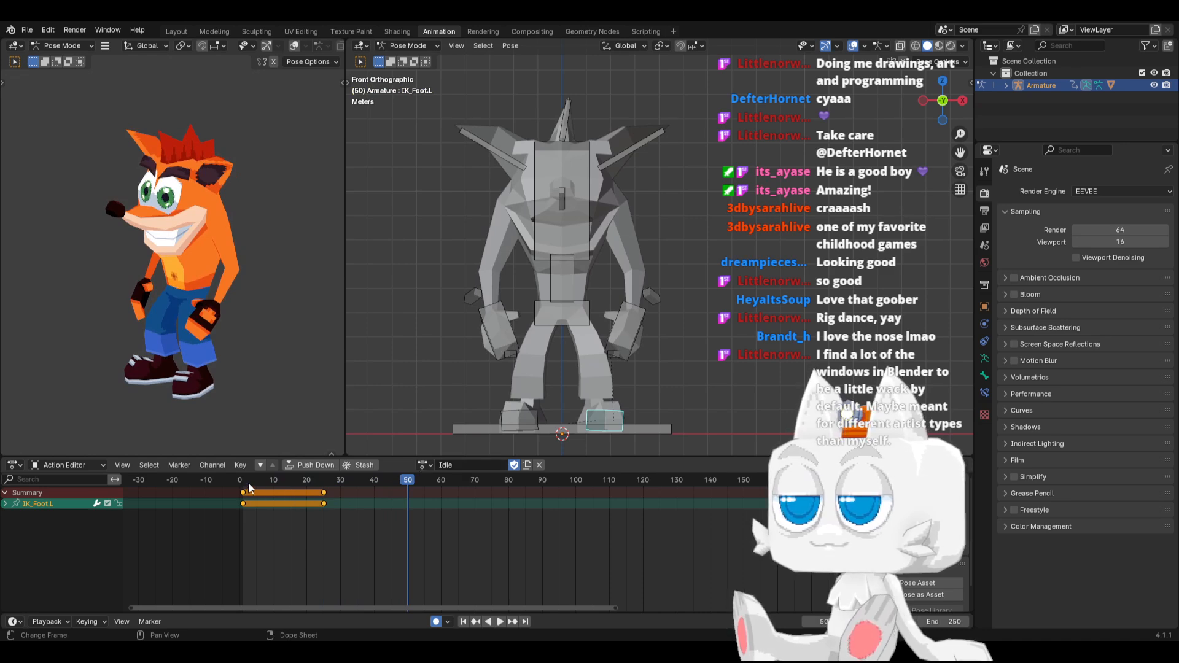
key(space)
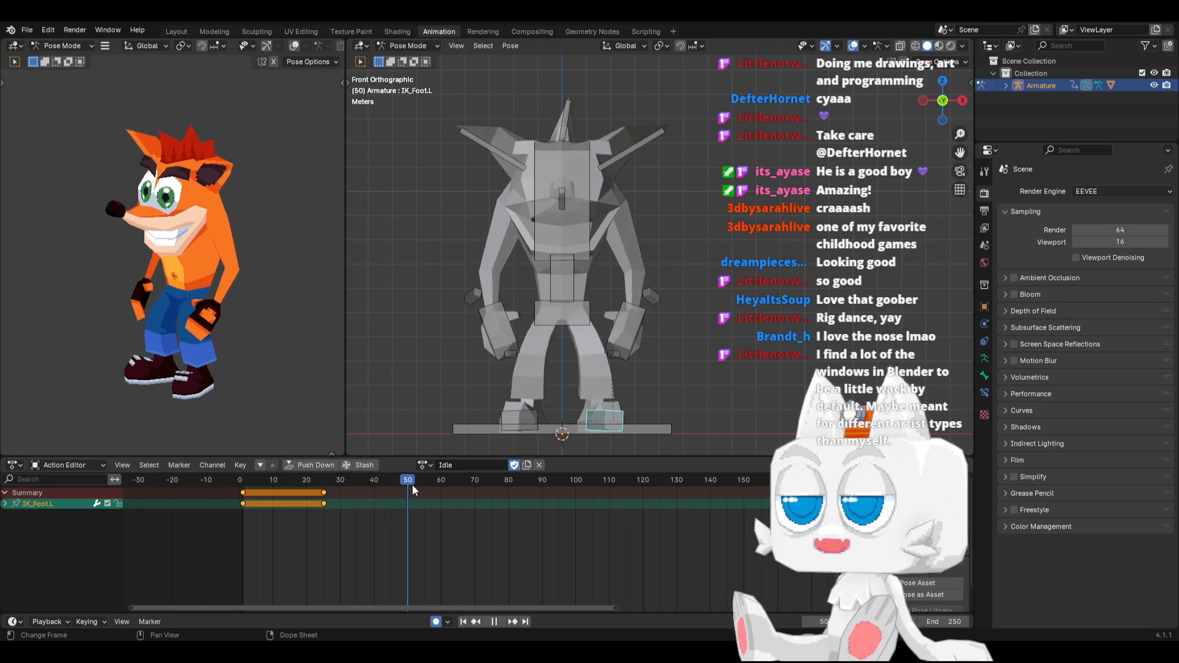
drag(412, 485, 244, 500)
Save the file, widen the textured character view, and play back the Idle animation from frame 1
middle_drag(539, 332, 483, 322)
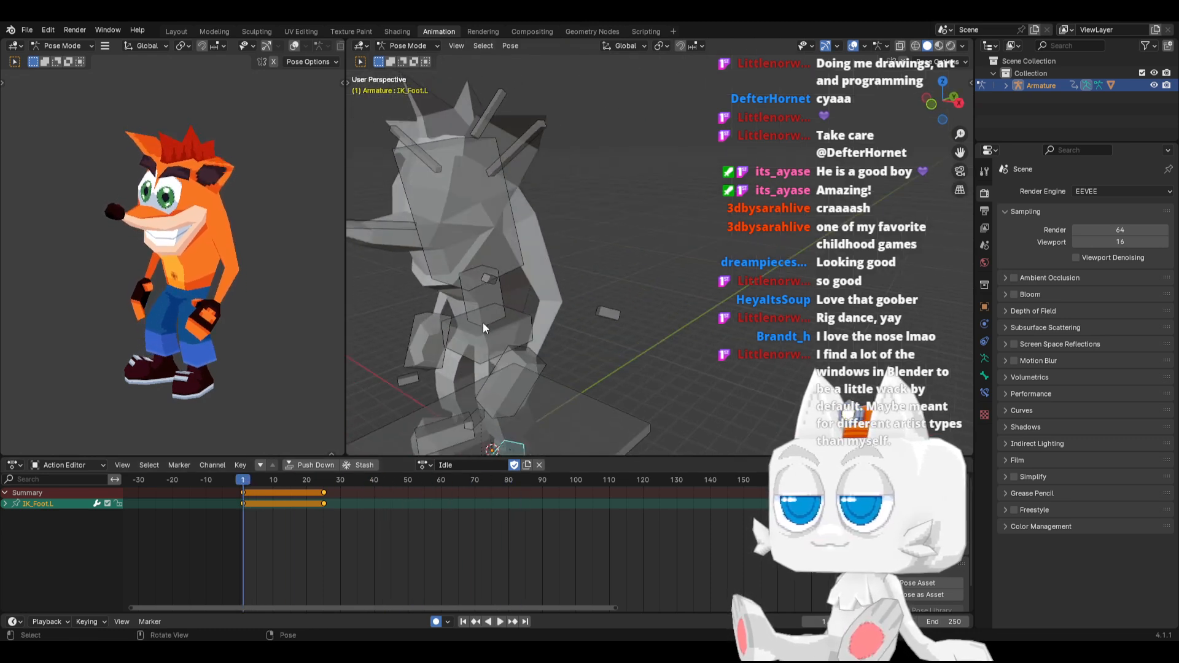
scroll(482, 322, down, 4)
key(ctrl+s)
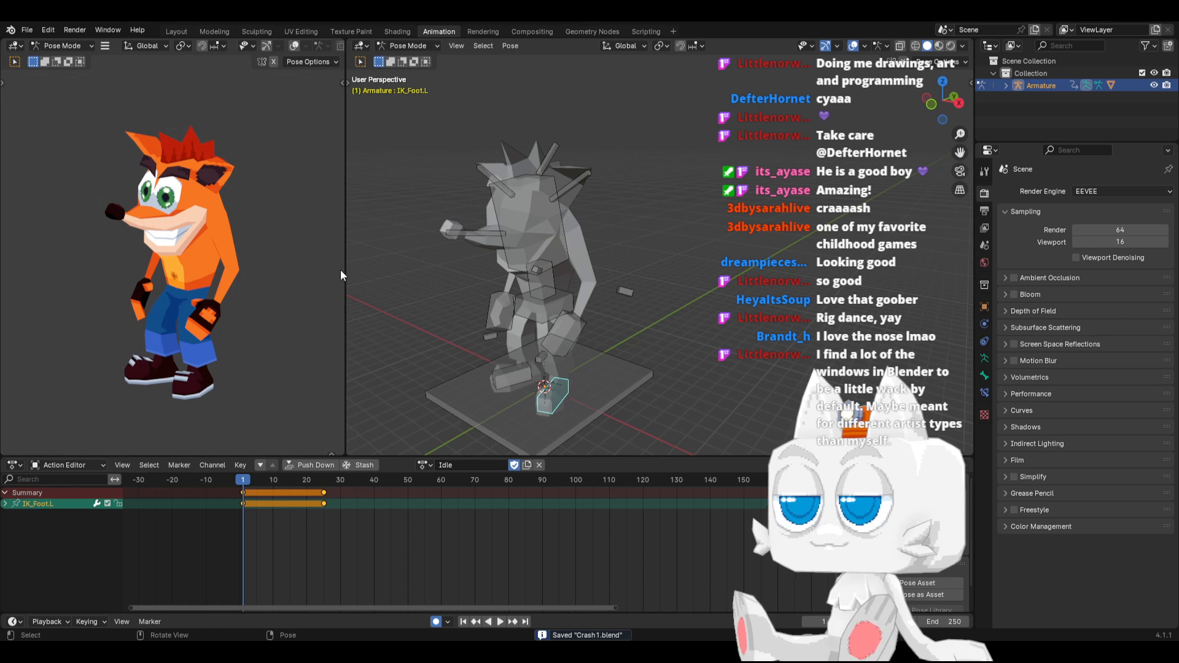
drag(341, 274, 445, 274)
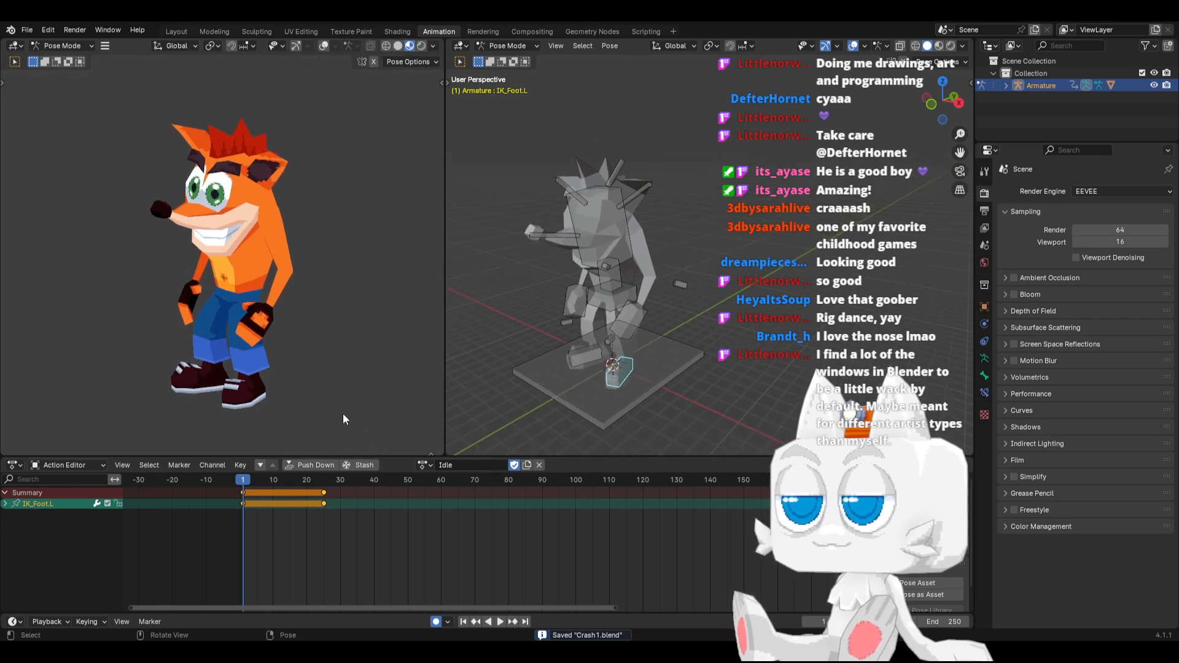
click(500, 621)
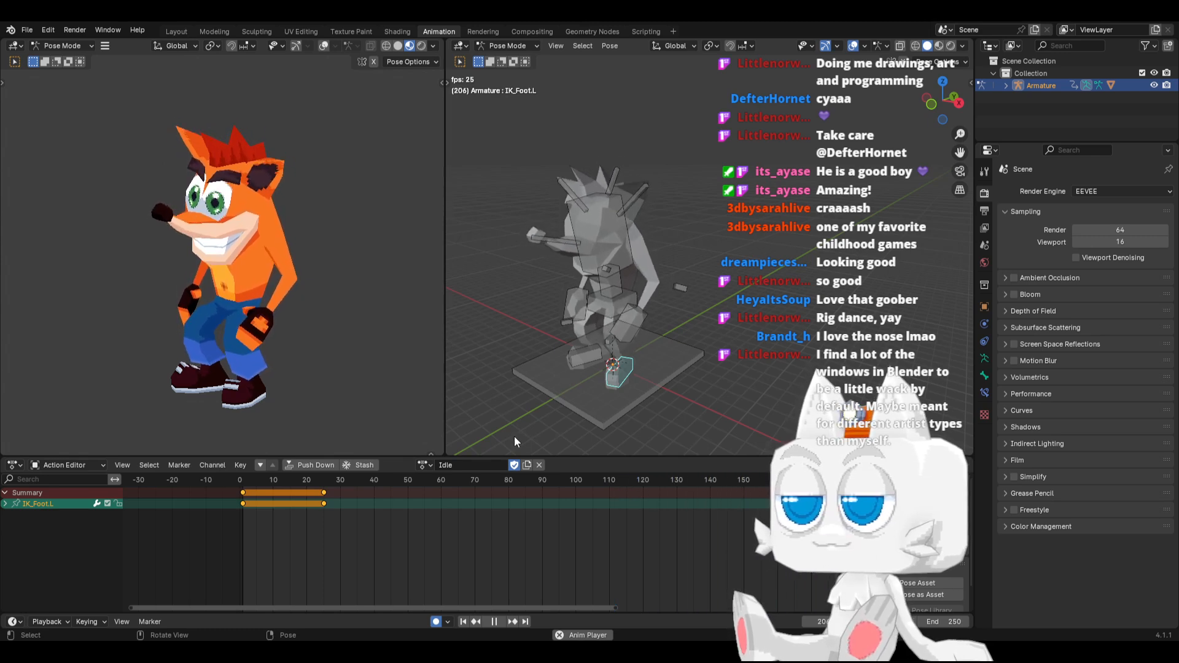
Stop the playback, jump to frame 24 and set the scene's end frame to 24
click(494, 621)
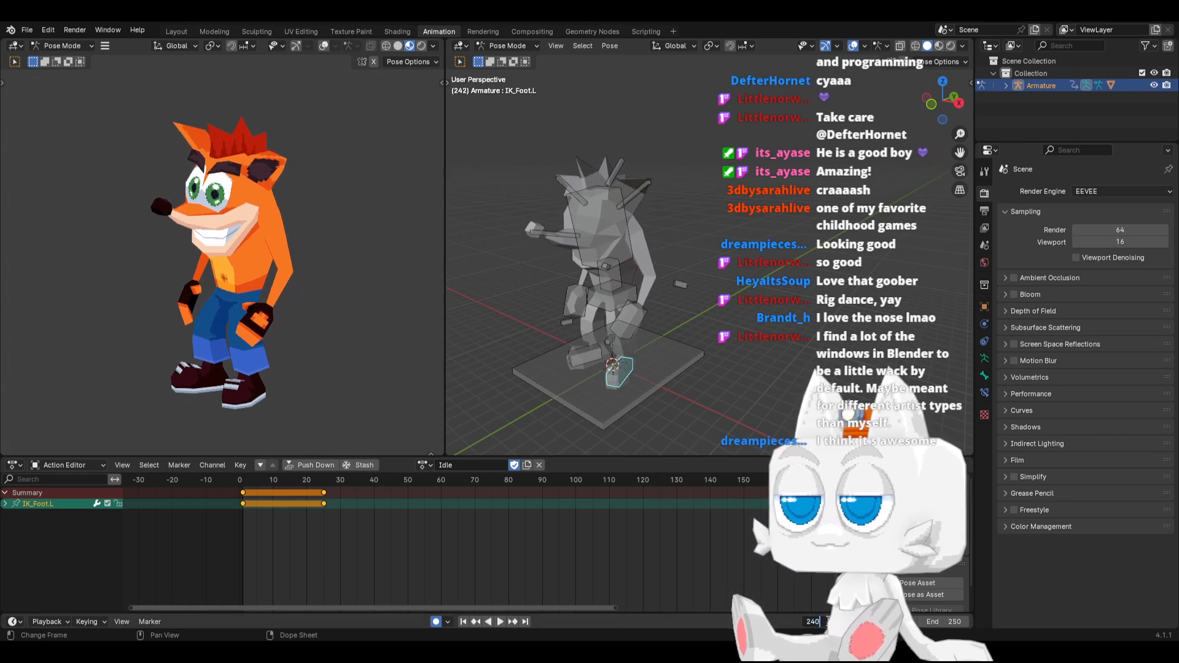
click(827, 622)
text(24)
key(Return)
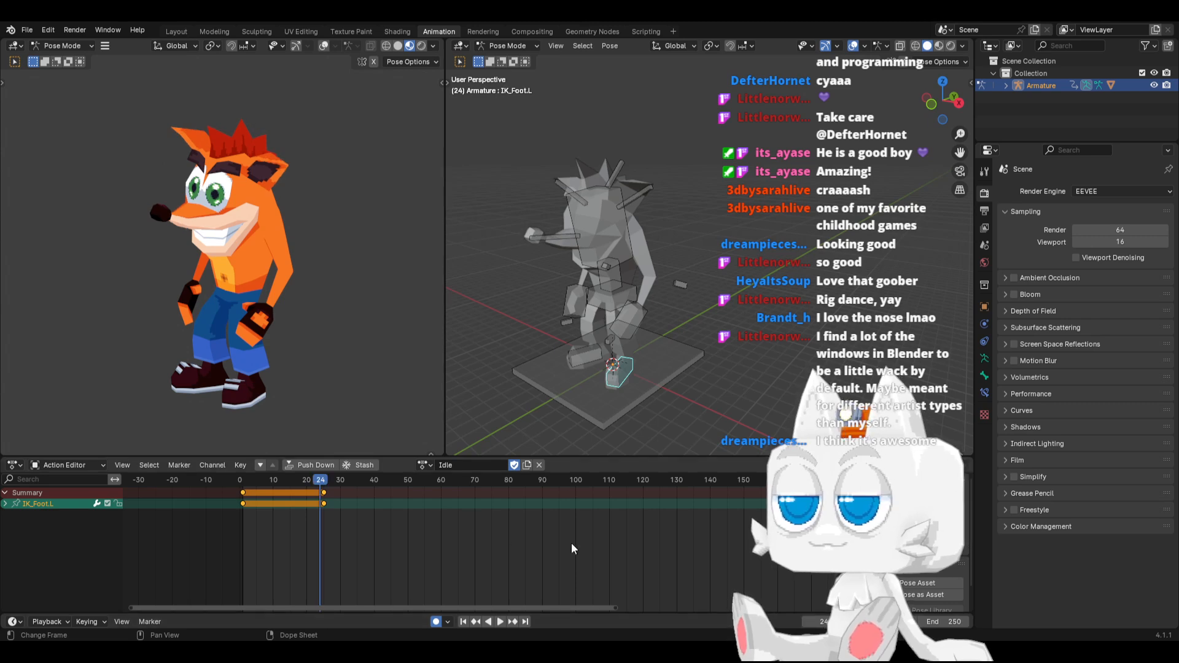
click(949, 623)
text(24)
key(Return)
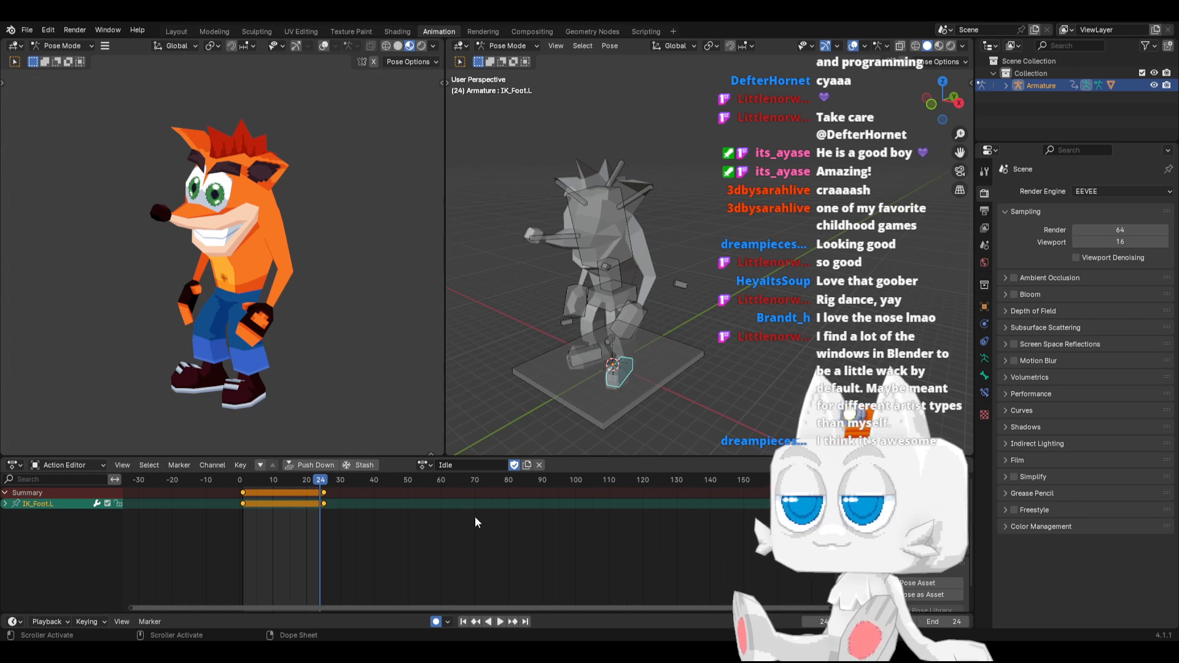
At frame 7 in right side view, rotate IK_Hand.L slightly forward and paste its pose mirrored onto the right hand
scroll(376, 535, up, 6)
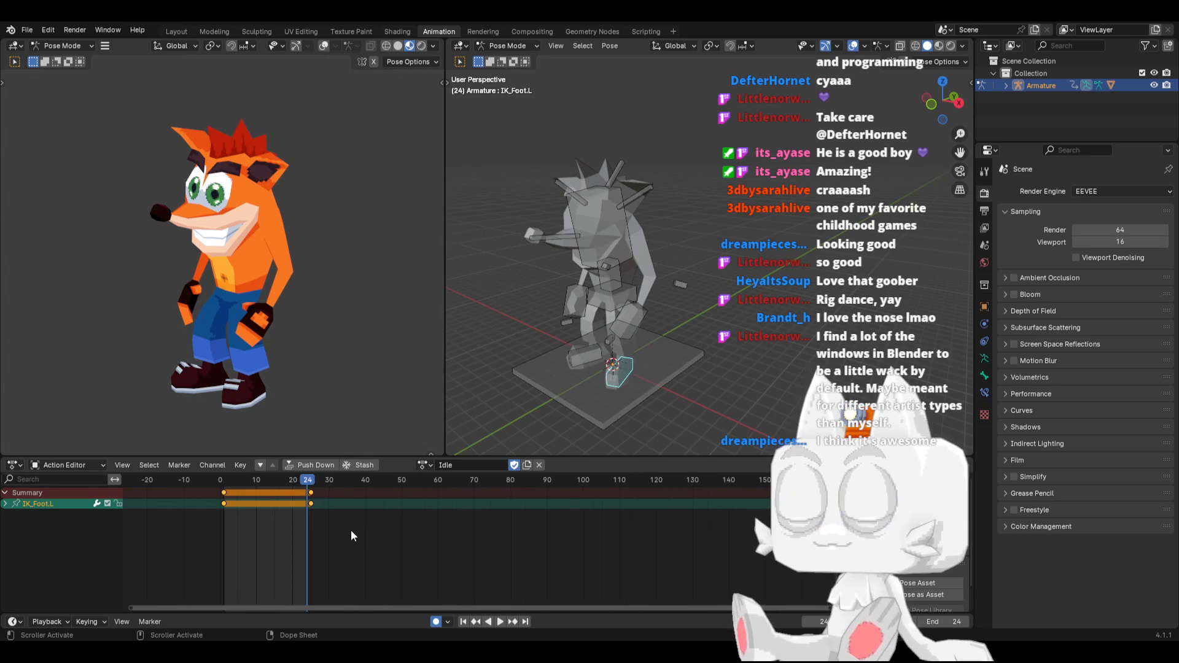
middle_drag(239, 528, 417, 527)
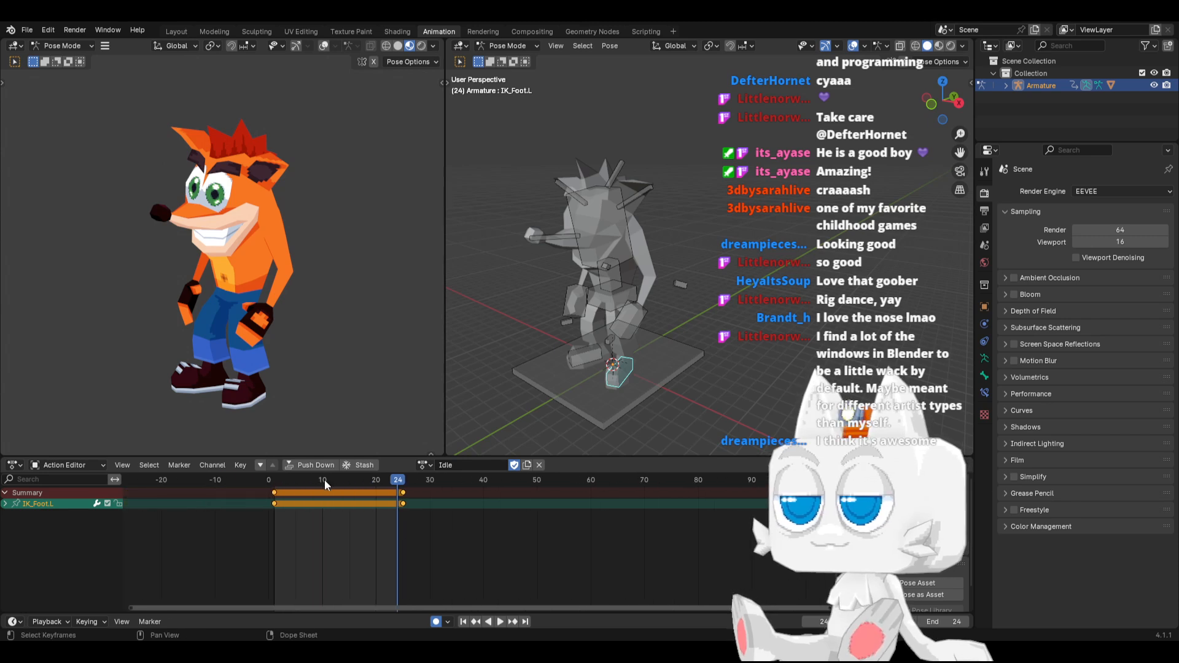
click(633, 319)
key(space)
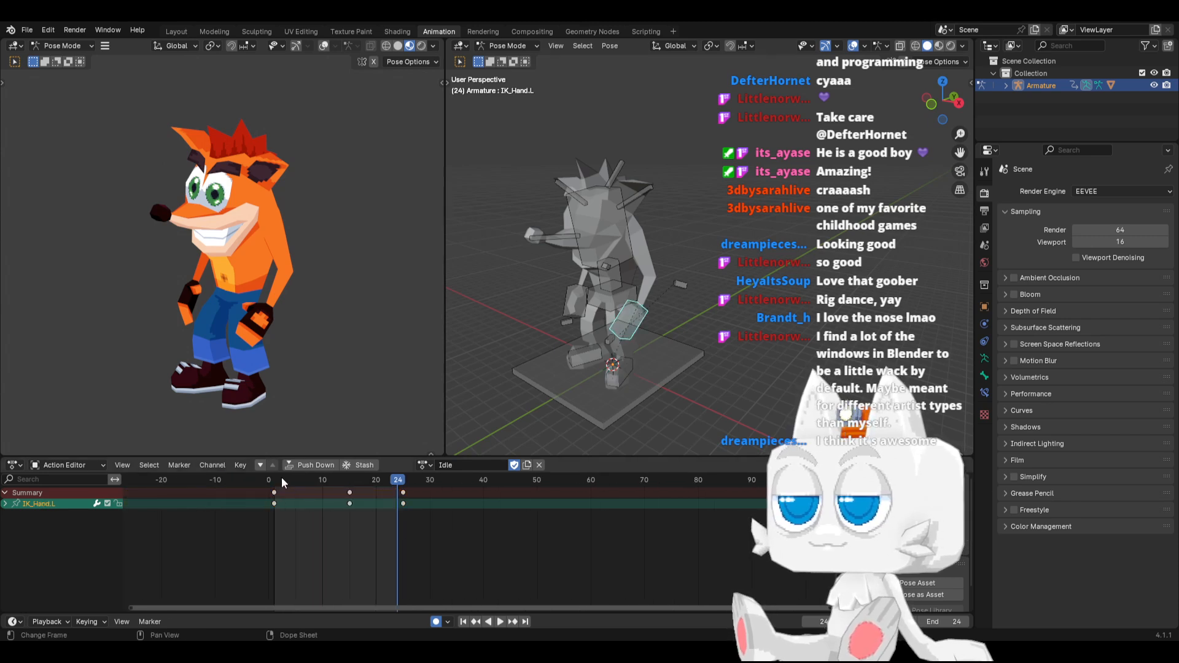
key(space)
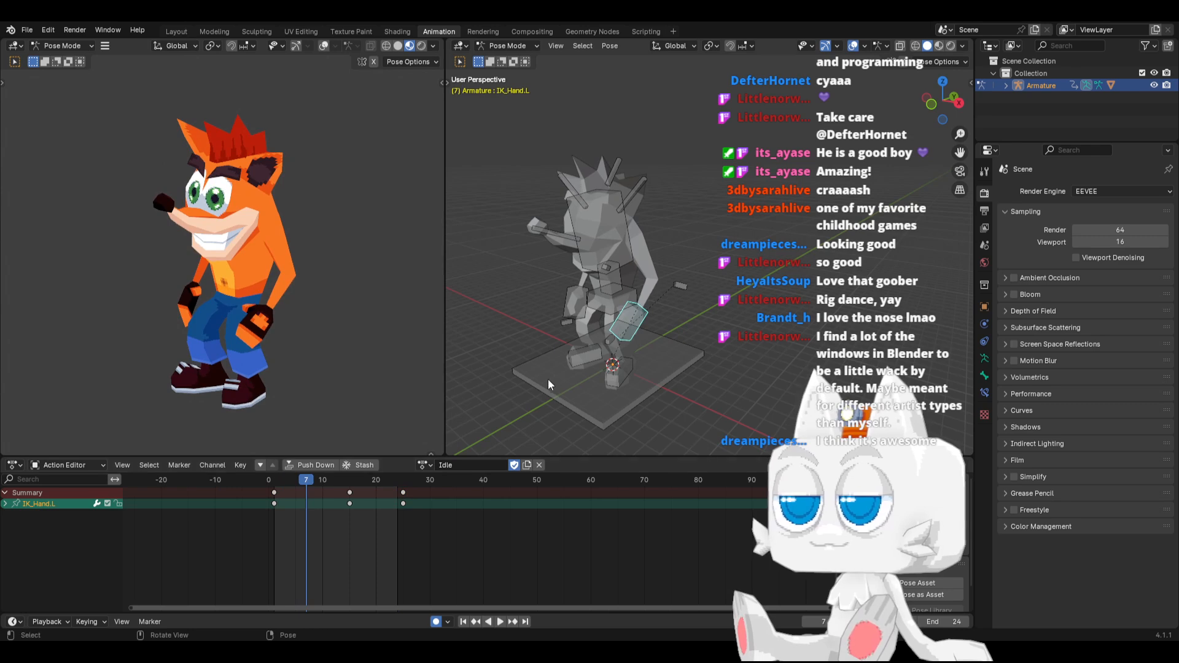
key(KP_3)
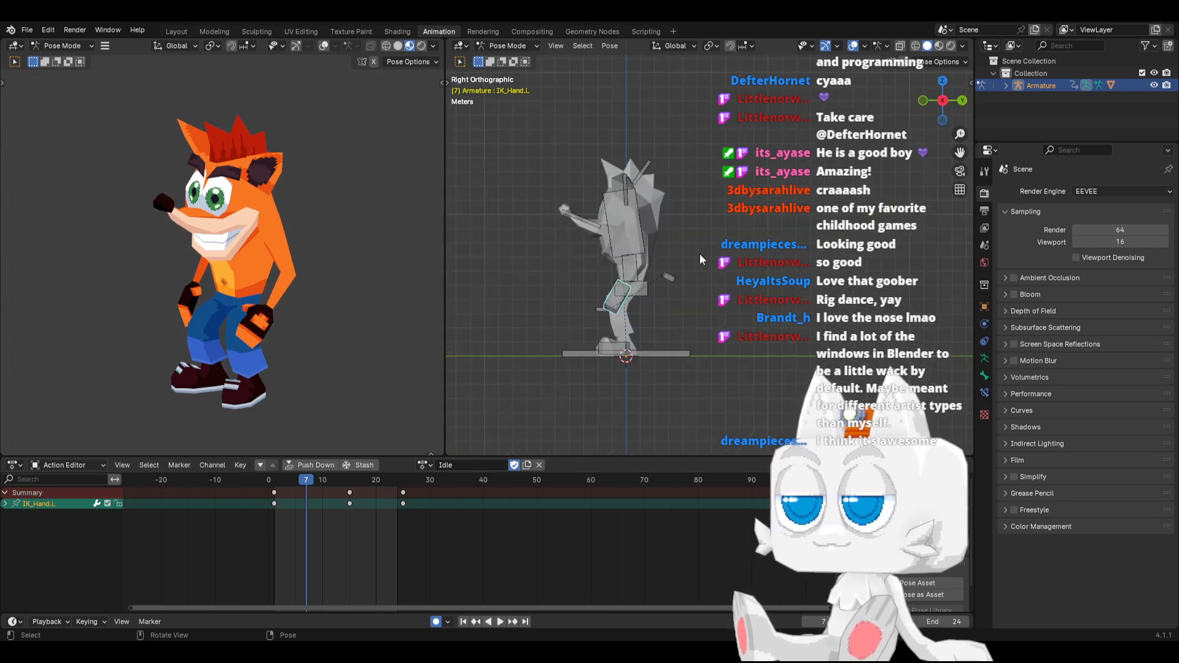
key(r)
click(702, 264)
key(ctrl+c)
key(ctrl+shift+v)
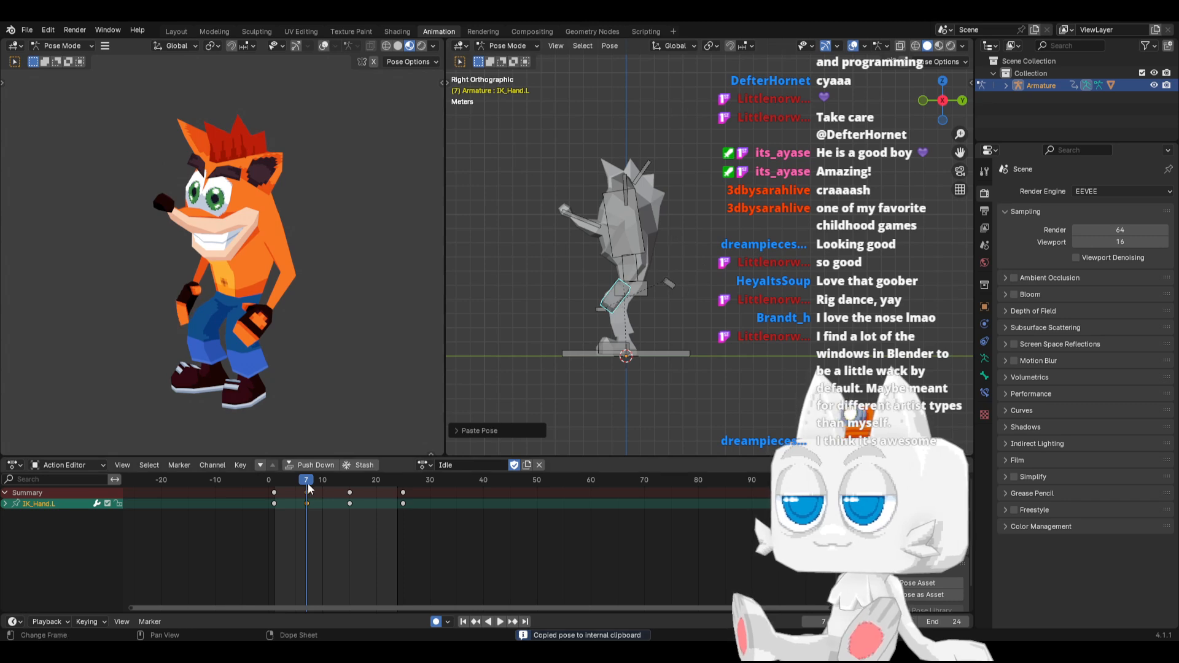
At frame 19, rotate IK_Hand.L backward about 9 degrees, mirror the pose onto the right hand, and play the animation from the start
key(space)
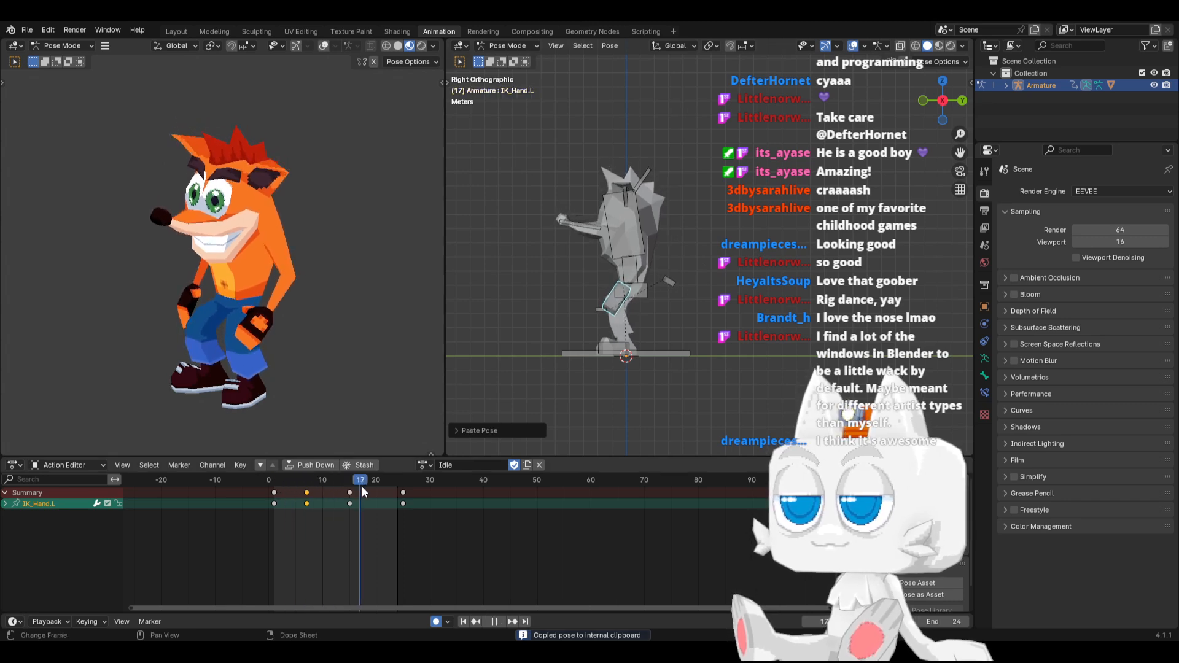
key(space)
key(r)
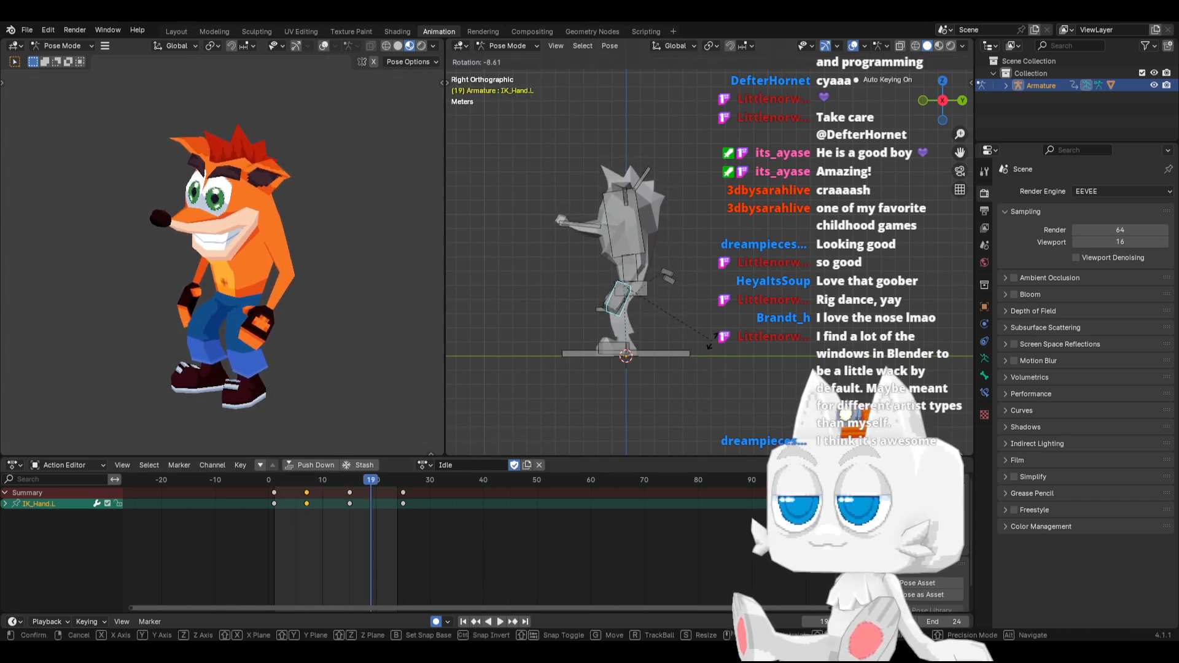
click(712, 338)
key(ctrl+c)
key(ctrl+shift+v)
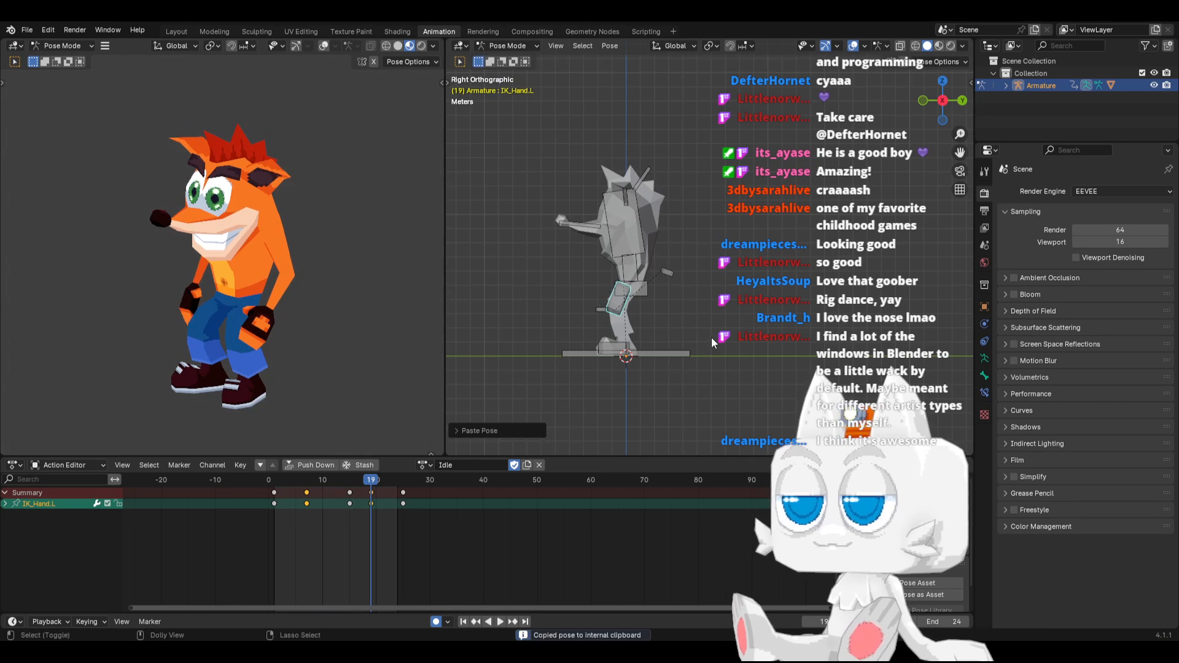
click(464, 622)
click(499, 622)
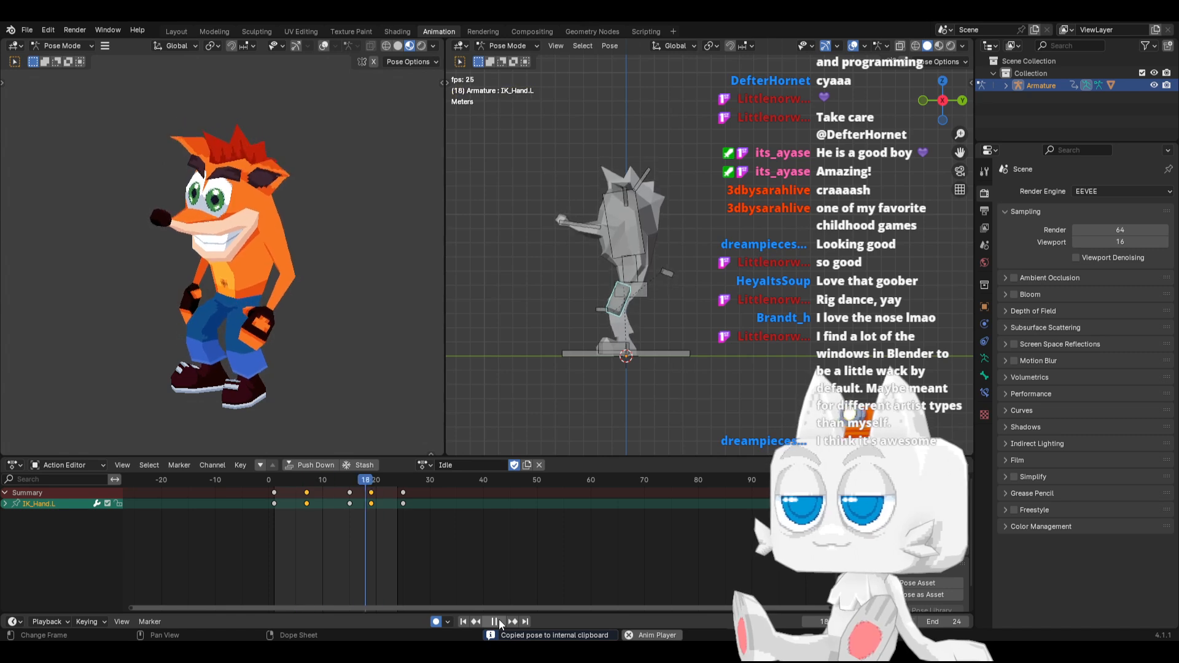
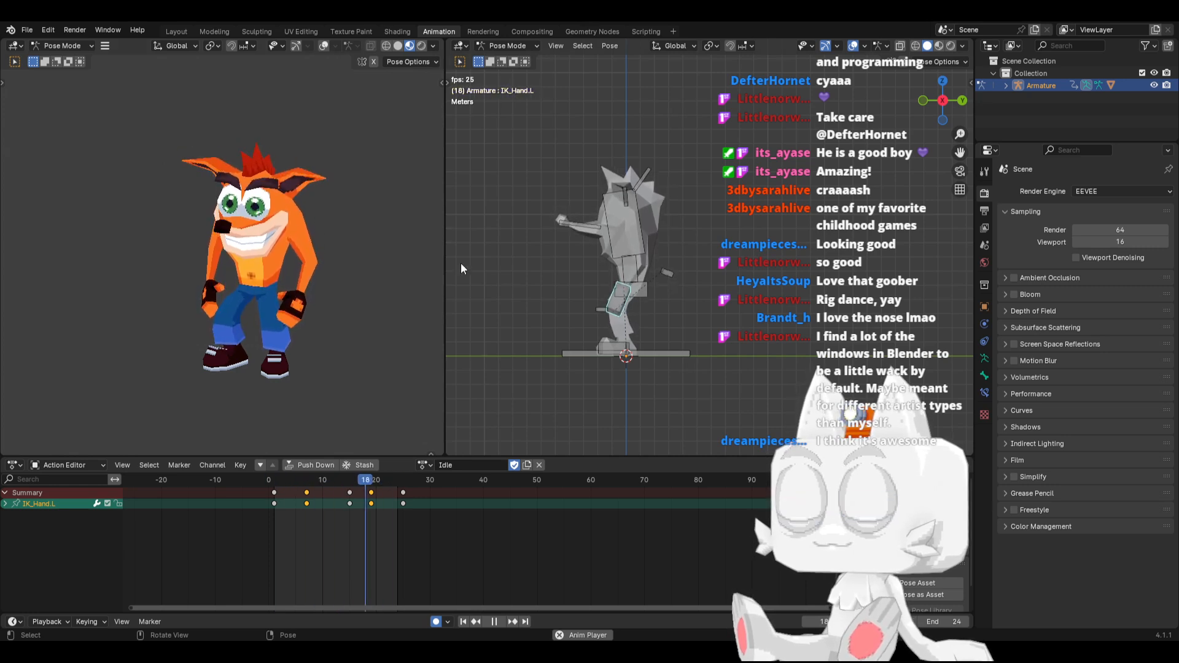
Stop the Idle playback and return to frame 1
scroll(610, 304, up, 3)
middle_drag(589, 313, 667, 336)
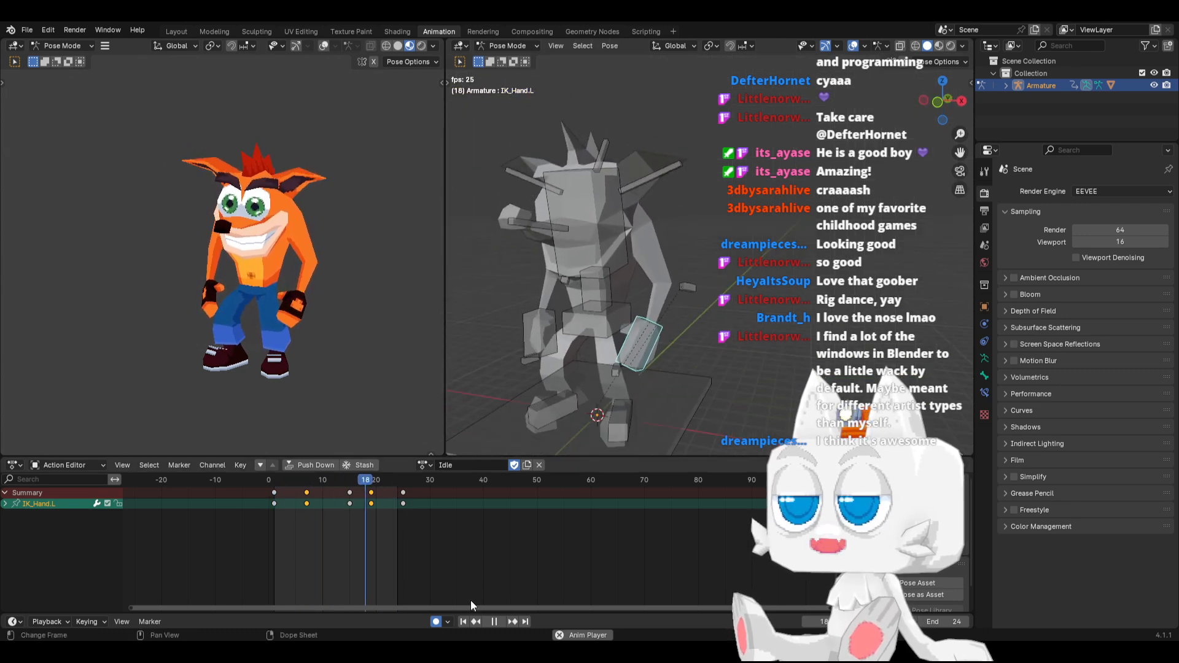
click(499, 621)
click(464, 620)
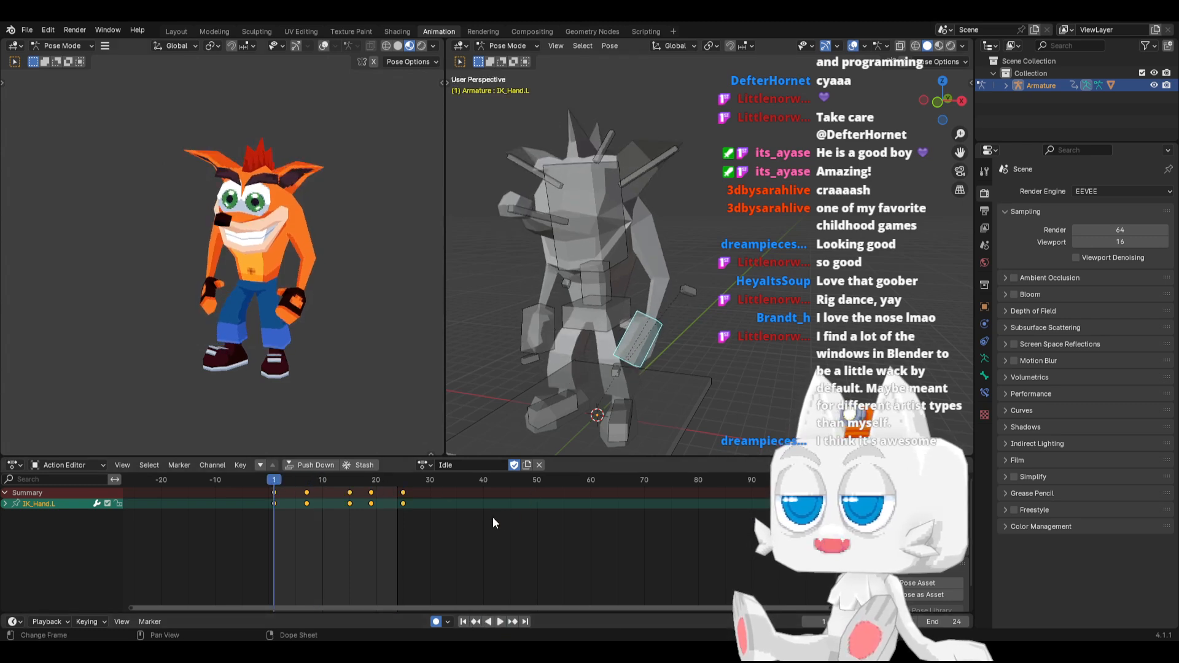
Duplicate the Idle action and name the copy Run
click(435, 530)
click(423, 465)
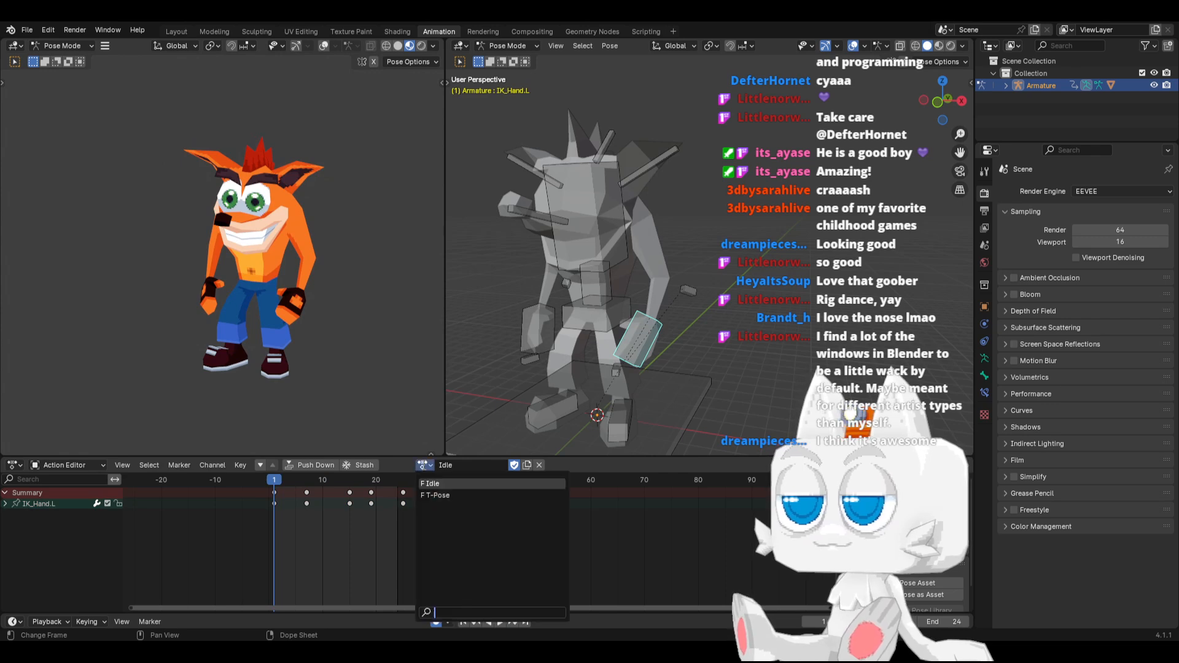
click(527, 465)
click(448, 466)
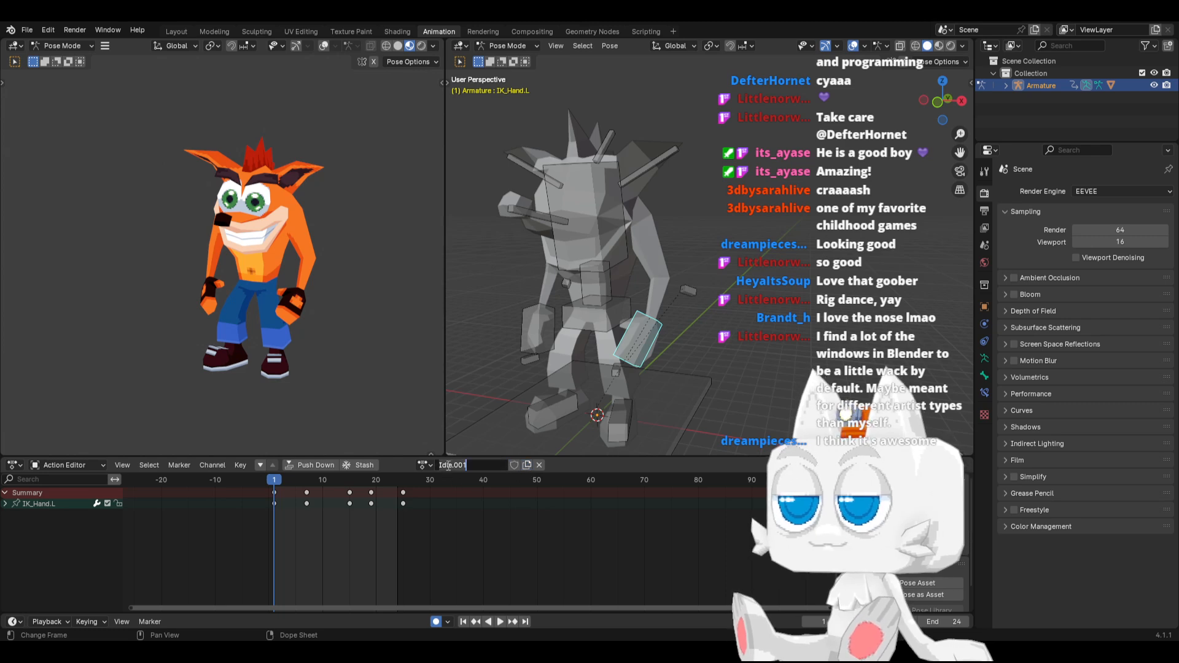
text(Run)
key(Return)
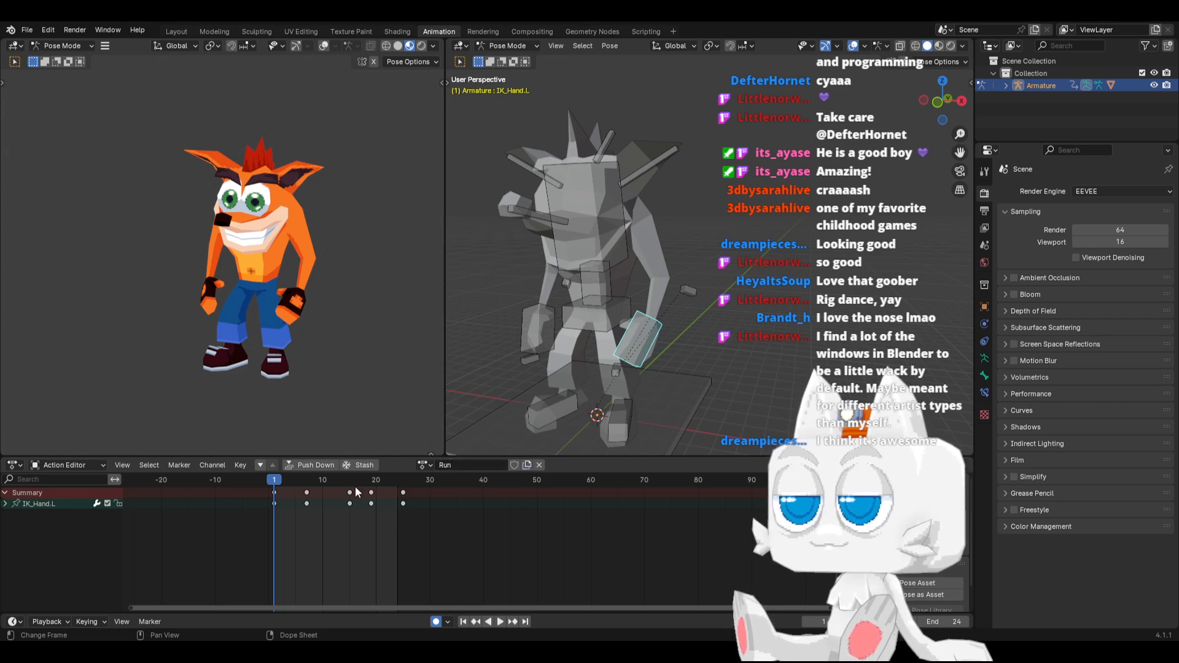
Delete the in-between keyframes of all bones in the Run action, keeping only the first and last ones
key(a)
drag(294, 488, 389, 510)
key(Delete)
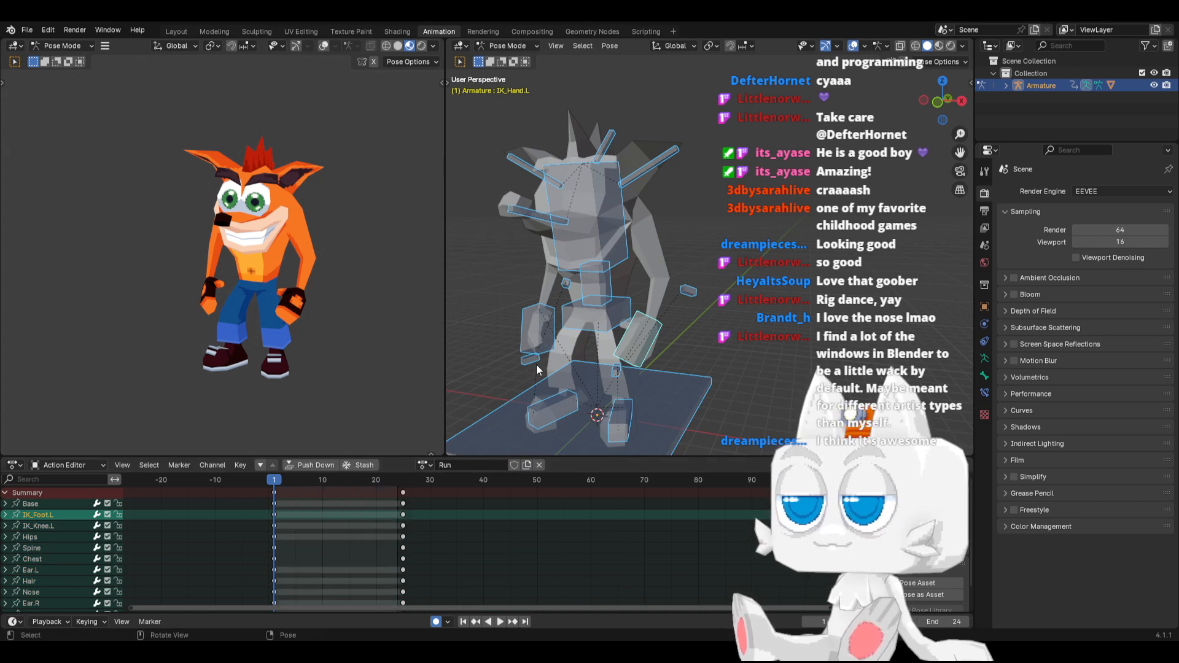
Clear the rotations of all bones at frame 1 of the Run action, working in right side view
key(KP_3)
click(594, 364)
key(a)
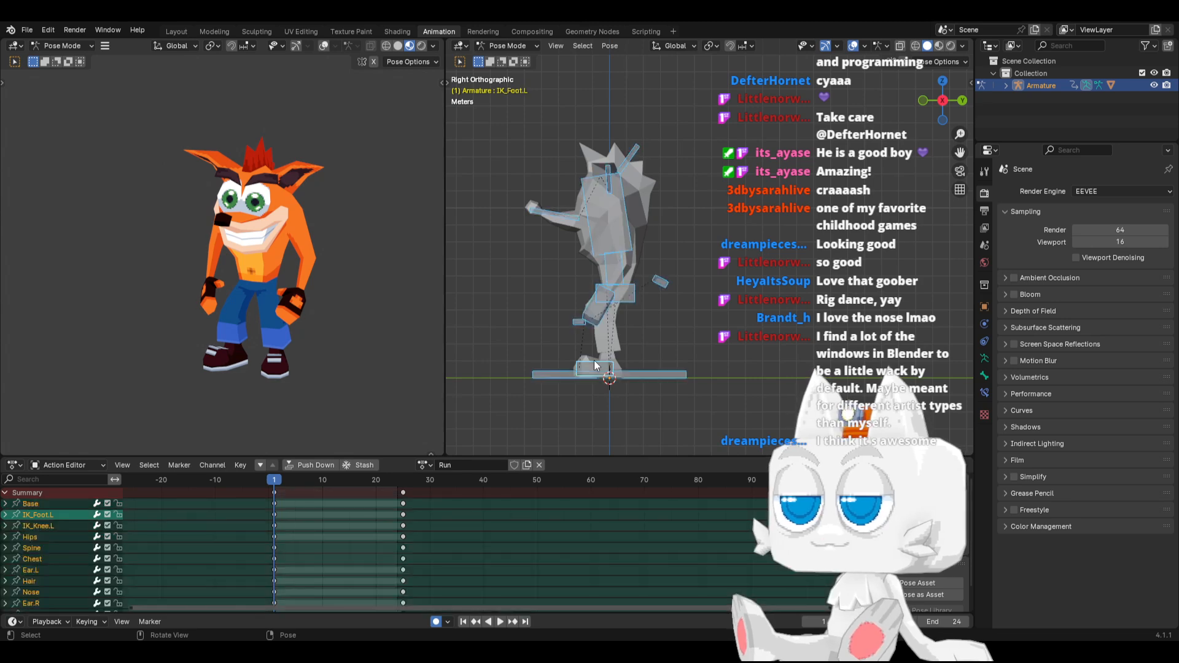
key(ctrl+v)
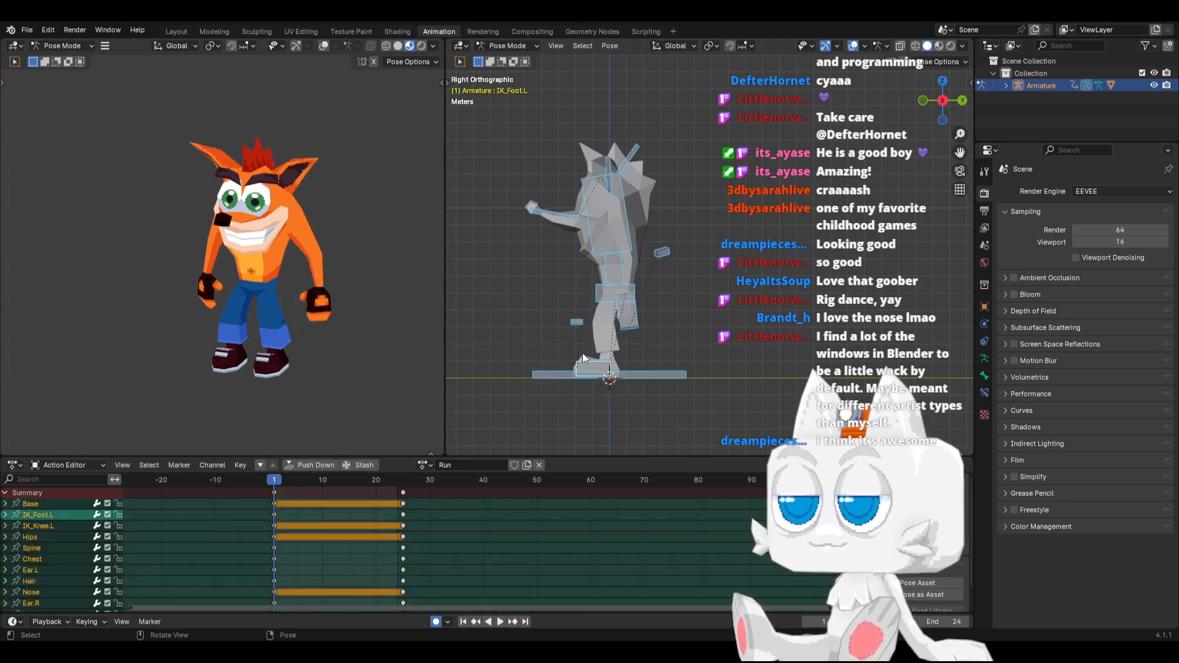
Move IK_Foot.L back about 2.7 m along Y and lower the Hips about 0.65 m at frame 1
scroll(597, 374, up, 2)
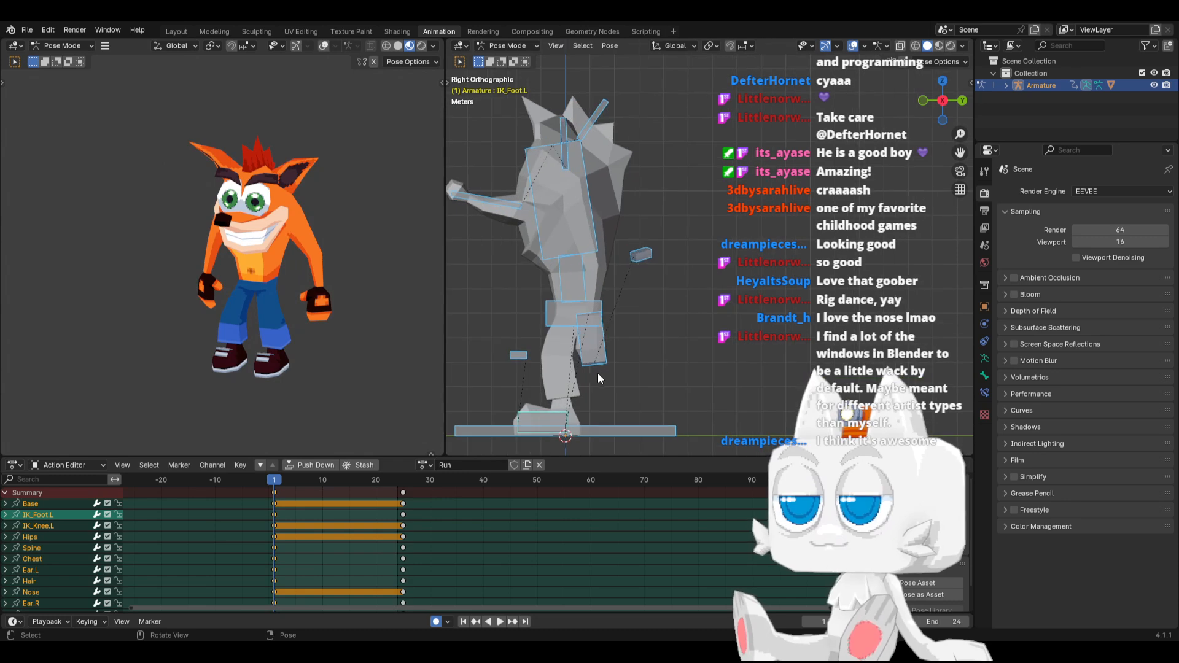
click(547, 412)
key(g)
key(y)
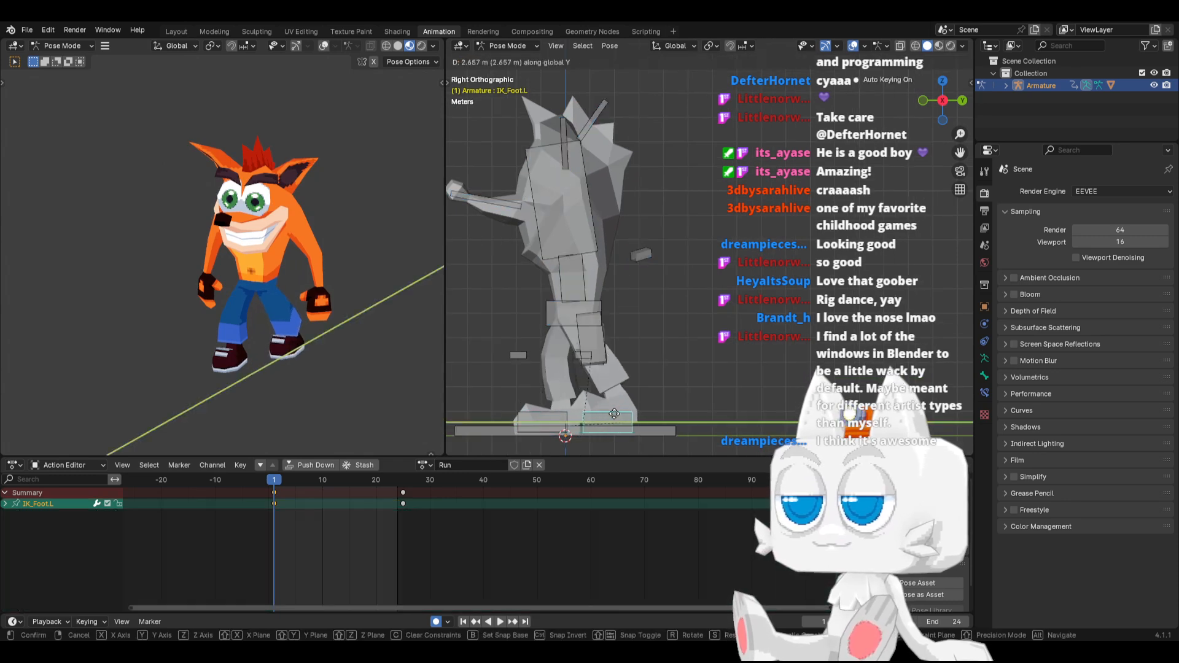
click(567, 321)
click(567, 326)
key(g)
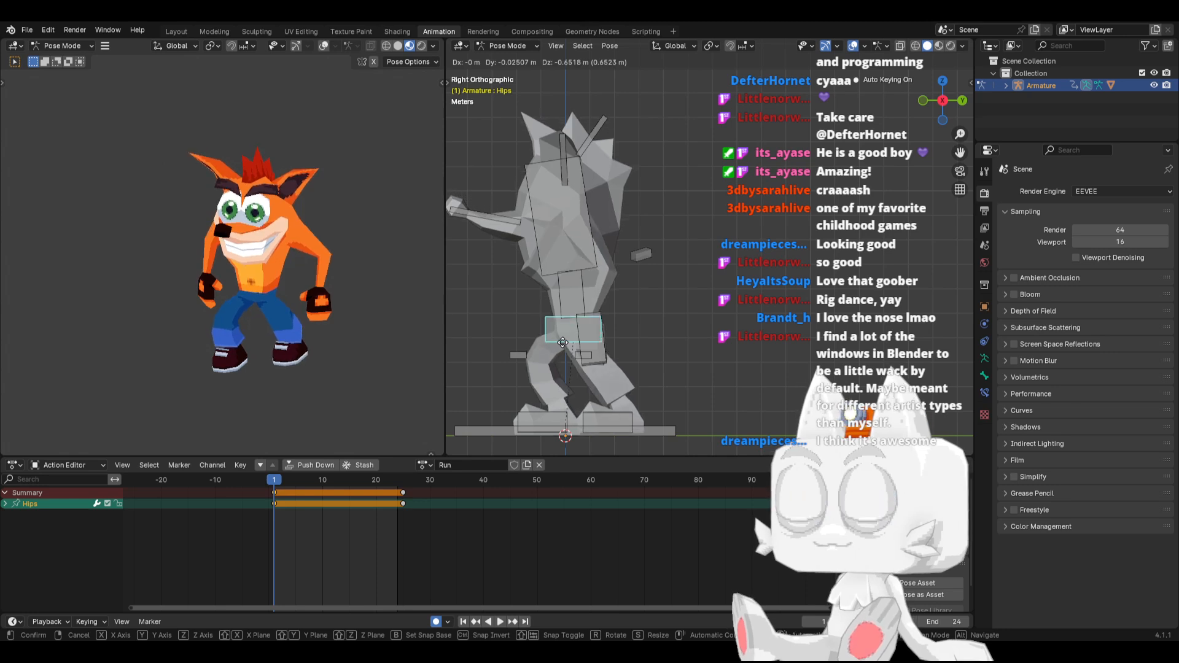
click(566, 345)
Rotate IK_Foot.R toes-up and raise it well forward of the body as the leading leg of the stride
click(552, 419)
key(r)
click(636, 402)
key(g)
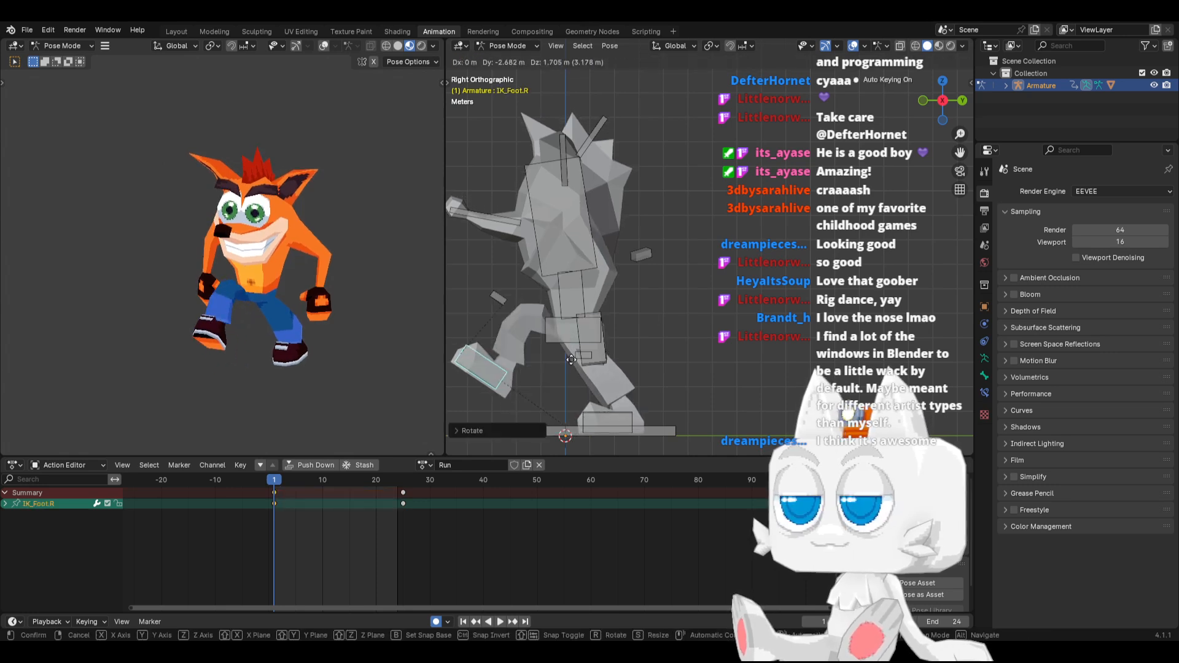
click(549, 363)
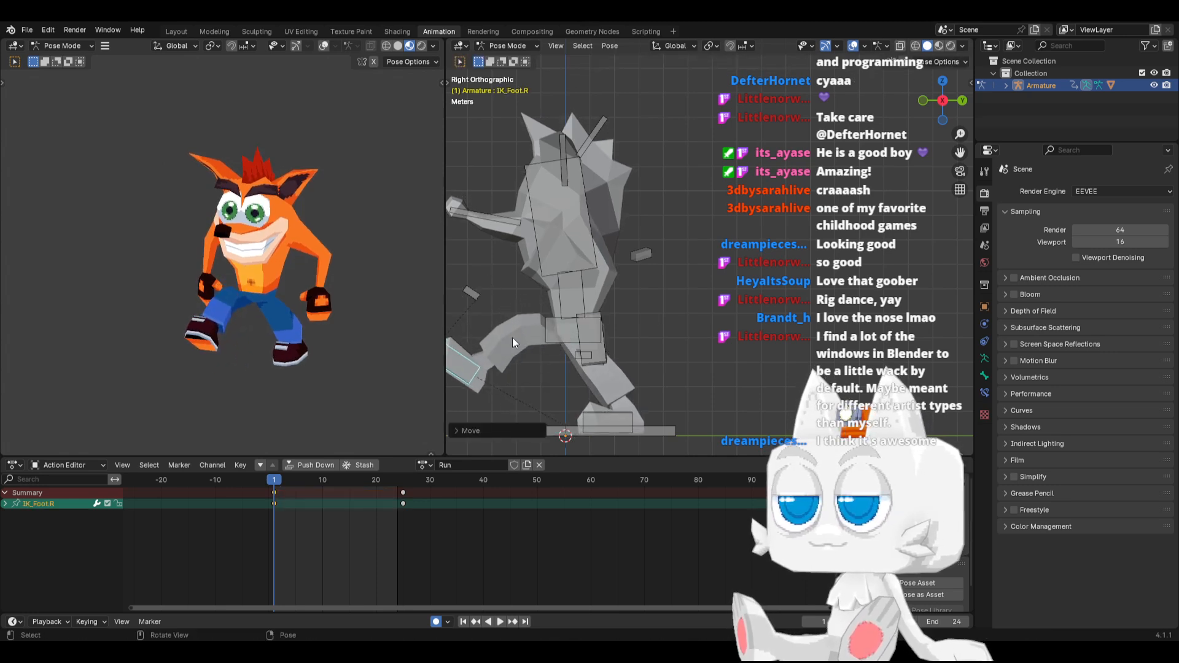
middle_drag(334, 331, 311, 308)
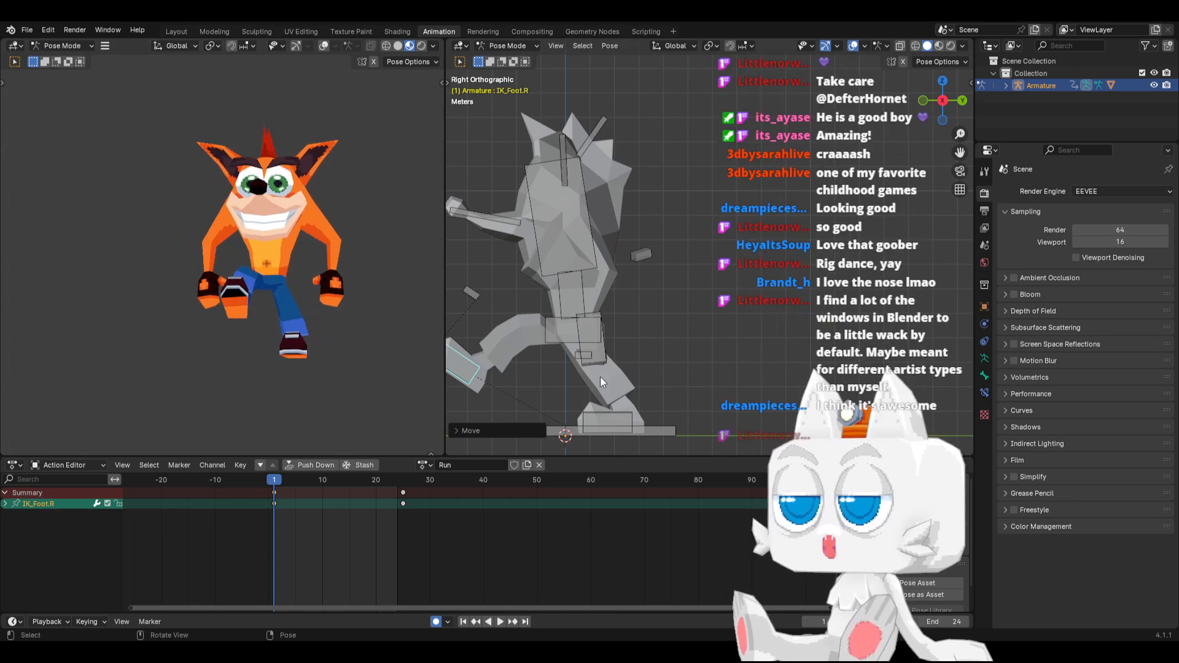
middle_drag(599, 377, 625, 384)
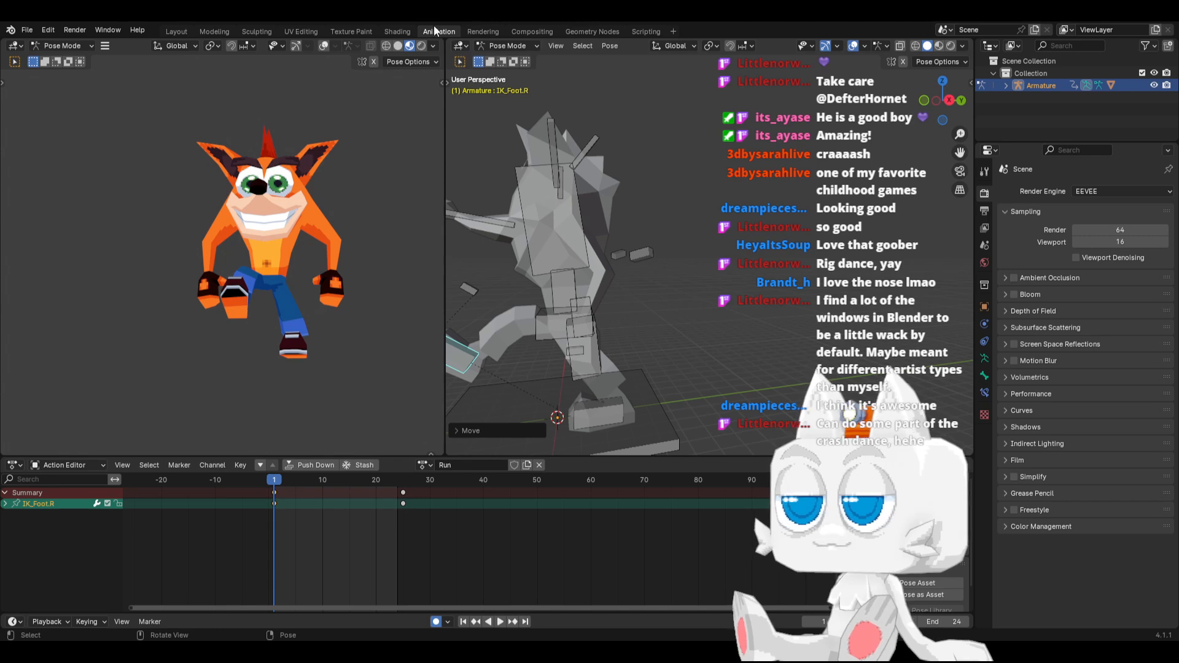
Switch to the UV Editing workspace and put the Crash mesh into Edit Mode
click(396, 32)
click(301, 30)
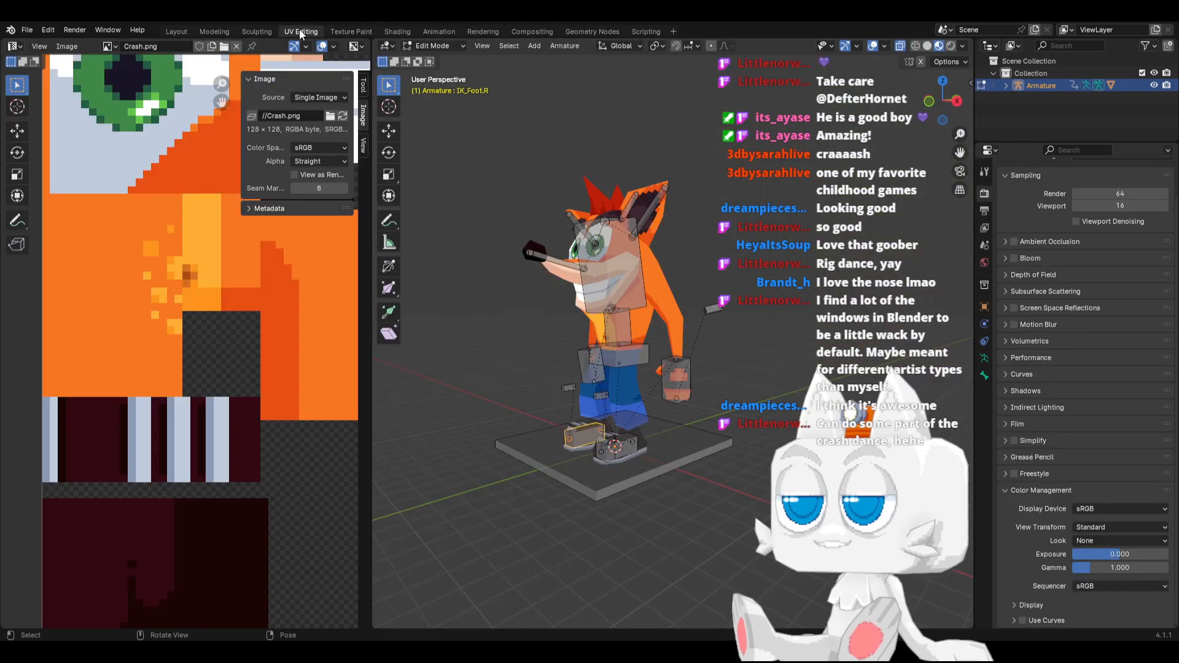
key(Tab)
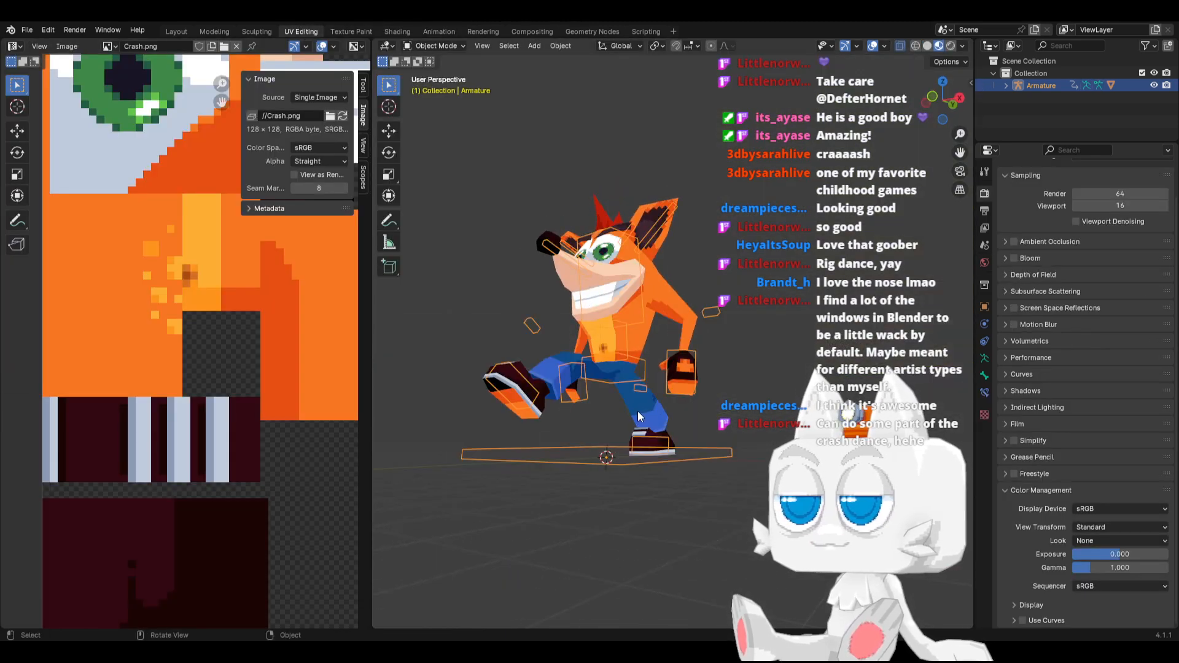
click(636, 413)
key(Tab)
scroll(226, 436, down, 10)
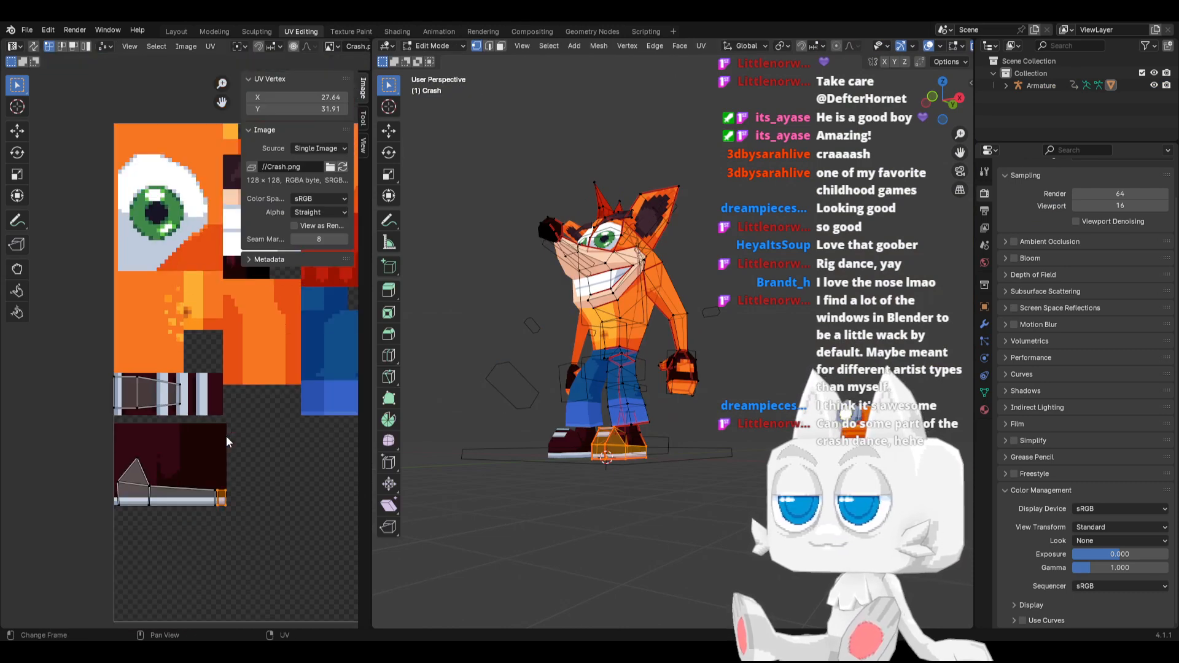
Select the shoe sole's UVs outside the texture, shrink them and place them on the dark shoe area of Crash.png
key(b)
drag(282, 330, 317, 366)
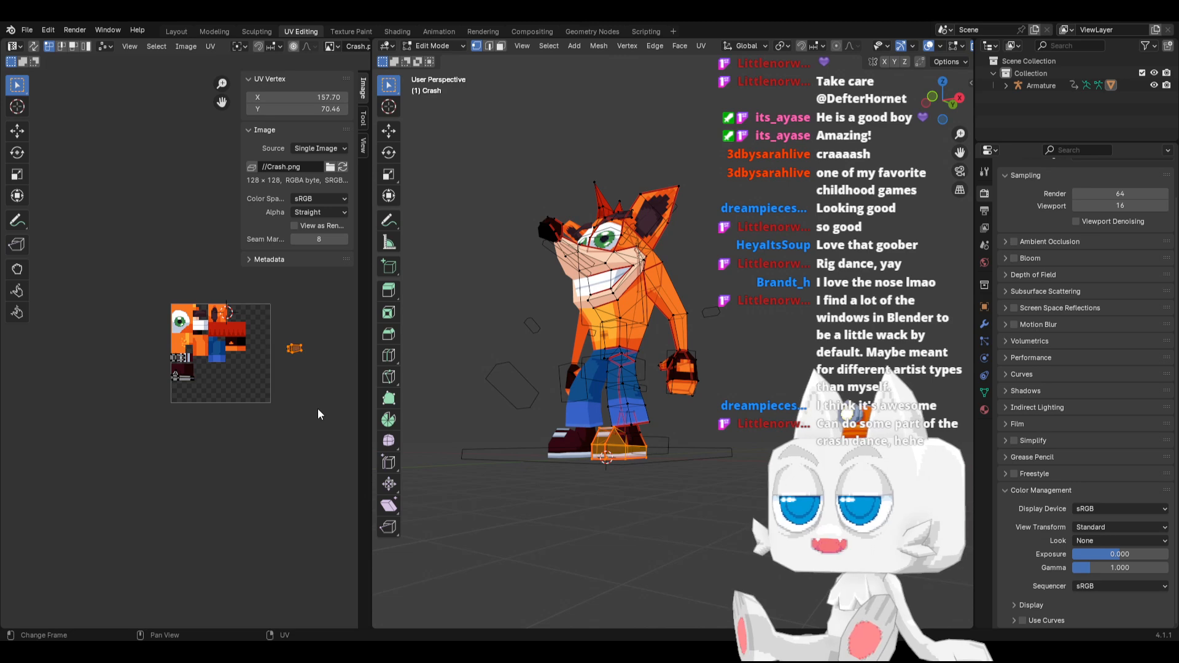
scroll(319, 410, up, 3)
key(s)
click(340, 375)
key(g)
click(142, 424)
scroll(185, 350, up, 4)
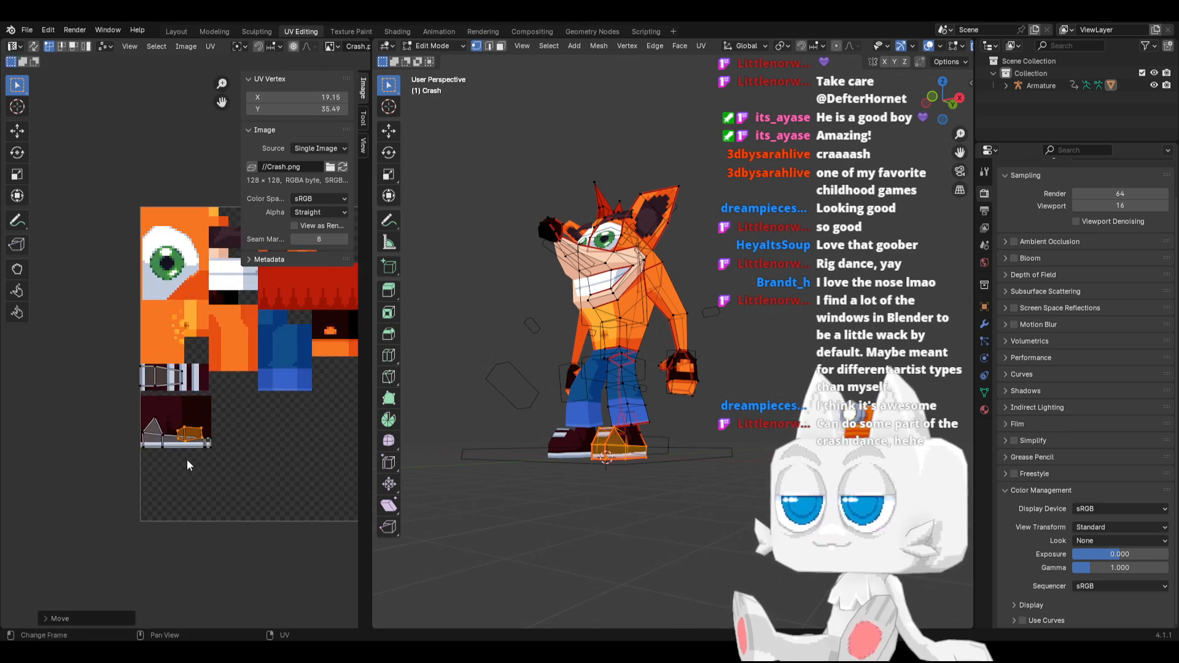
key(s)
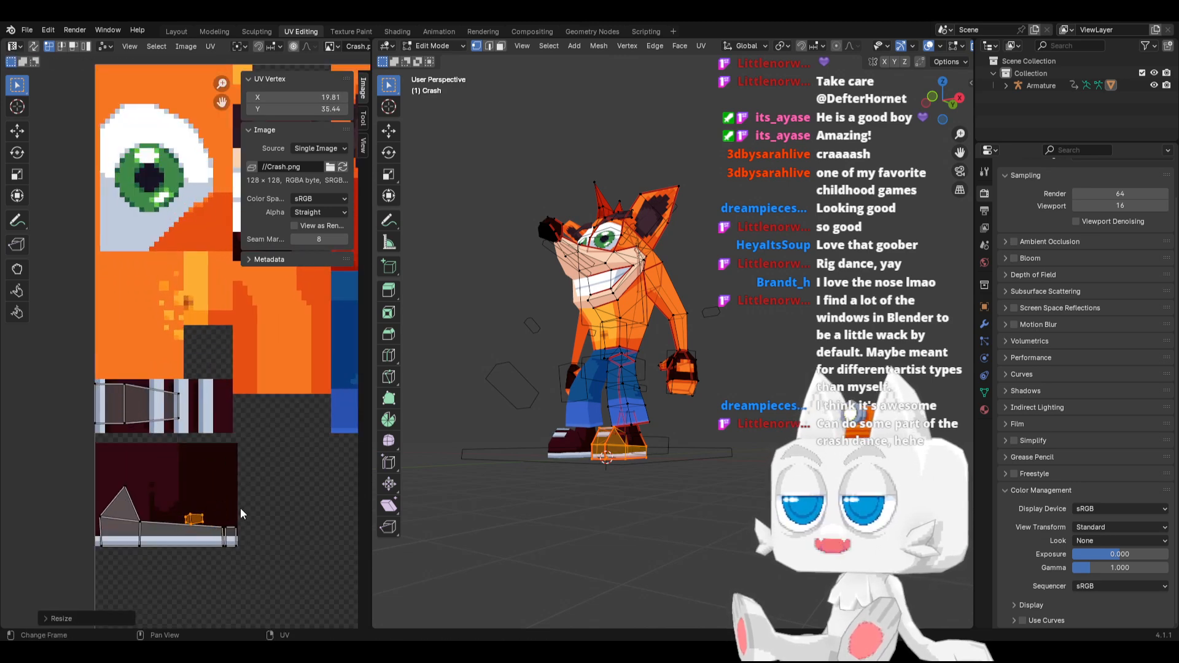
click(214, 511)
scroll(241, 442, down, 3)
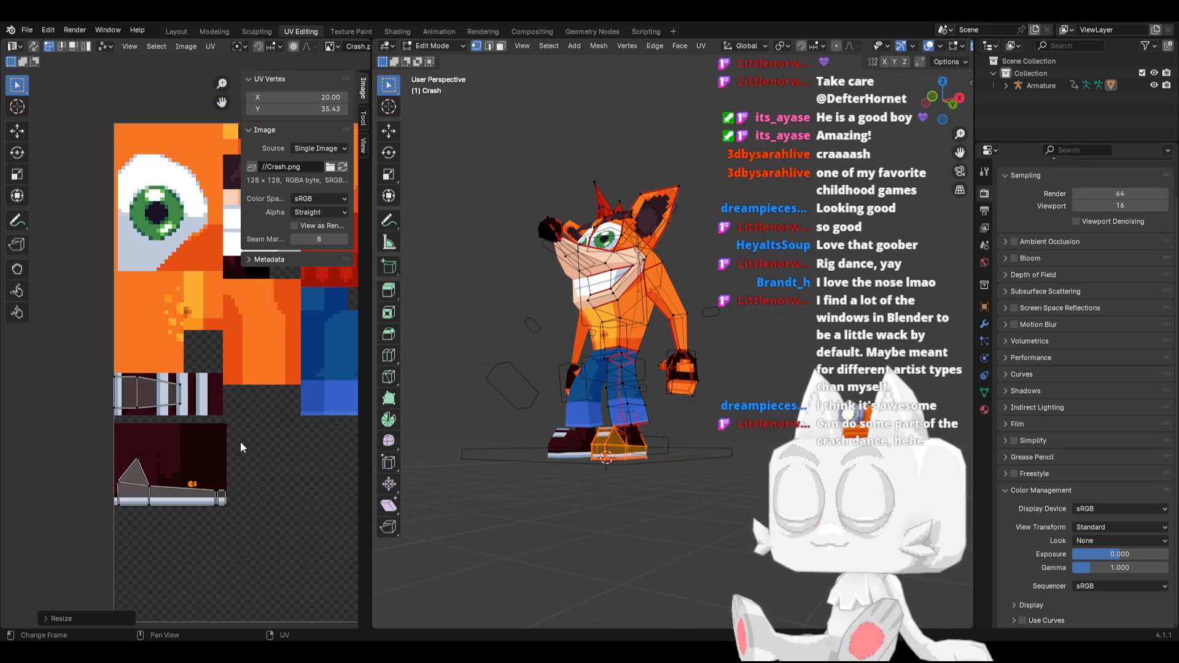
Move the shoe sole's UVs onto a light grey stripe of the texture, rotate them and check the sole in Object Mode
scroll(235, 461, up, 3)
middle_drag(229, 498, 243, 437)
key(g)
click(239, 377)
scroll(239, 377, up, 4)
key(r)
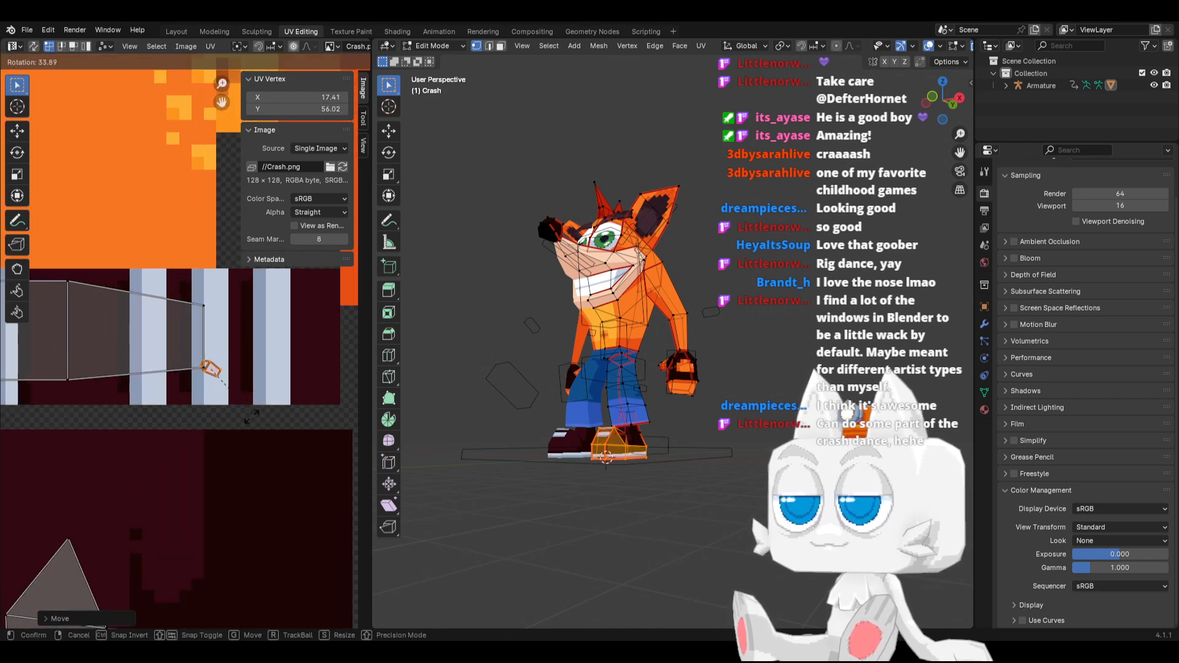
click(205, 444)
key(g)
click(210, 439)
key(Tab)
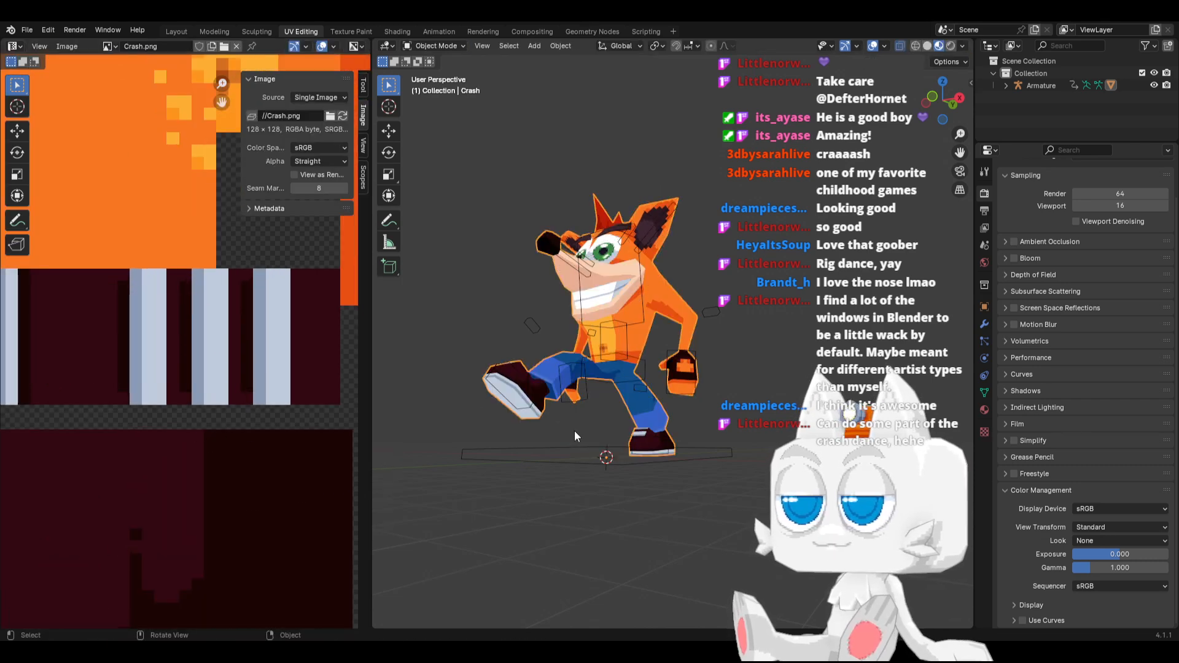
Shrink the sole's UVs further so they fit inside the light grey stripe, and inspect the sole on the posed model
key(Tab)
key(g)
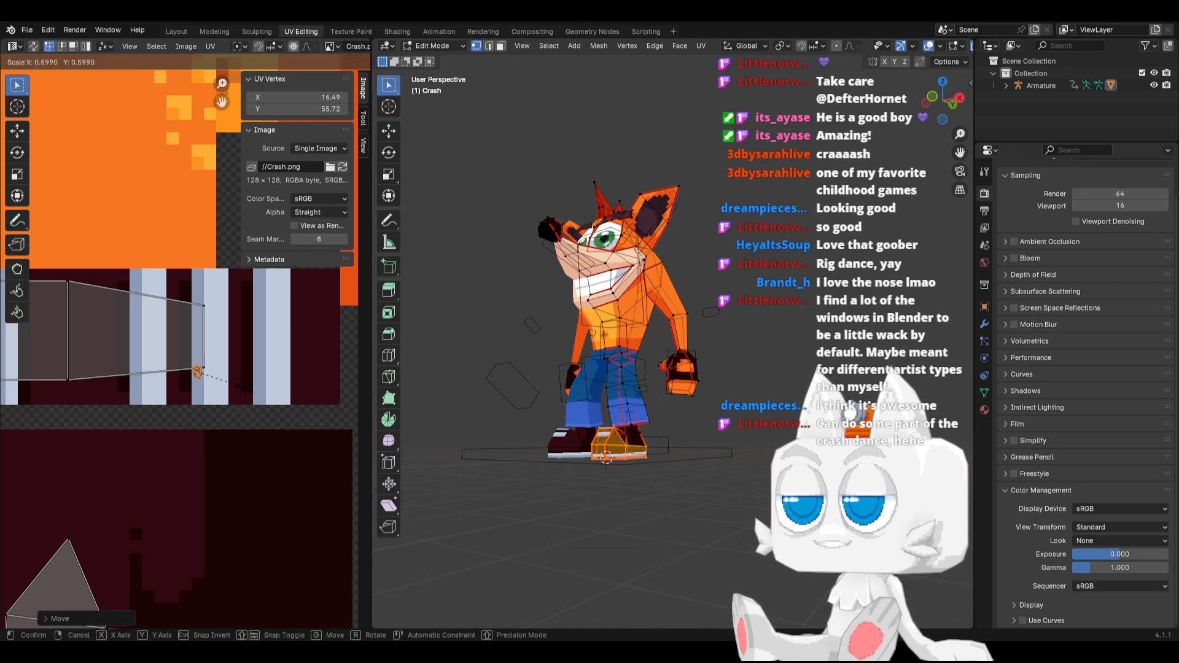
click(224, 385)
key(Tab)
middle_drag(604, 418, 608, 433)
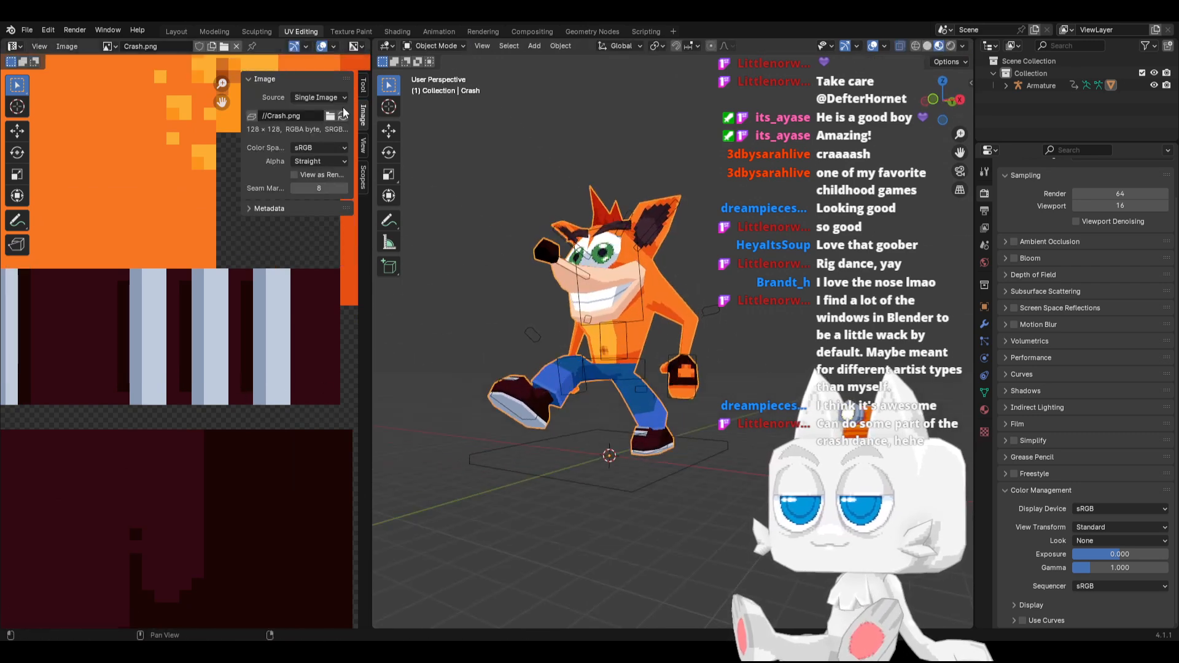
Return to the Animation workspace and put the armature back into Pose Mode in right side view
click(447, 33)
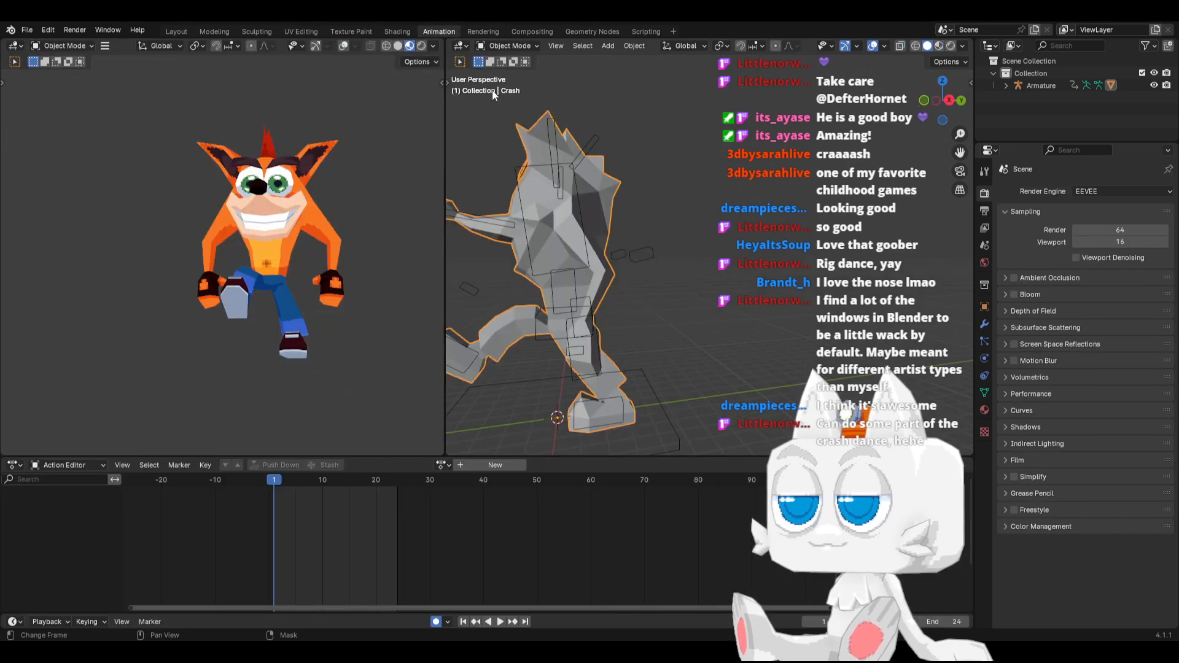
click(615, 393)
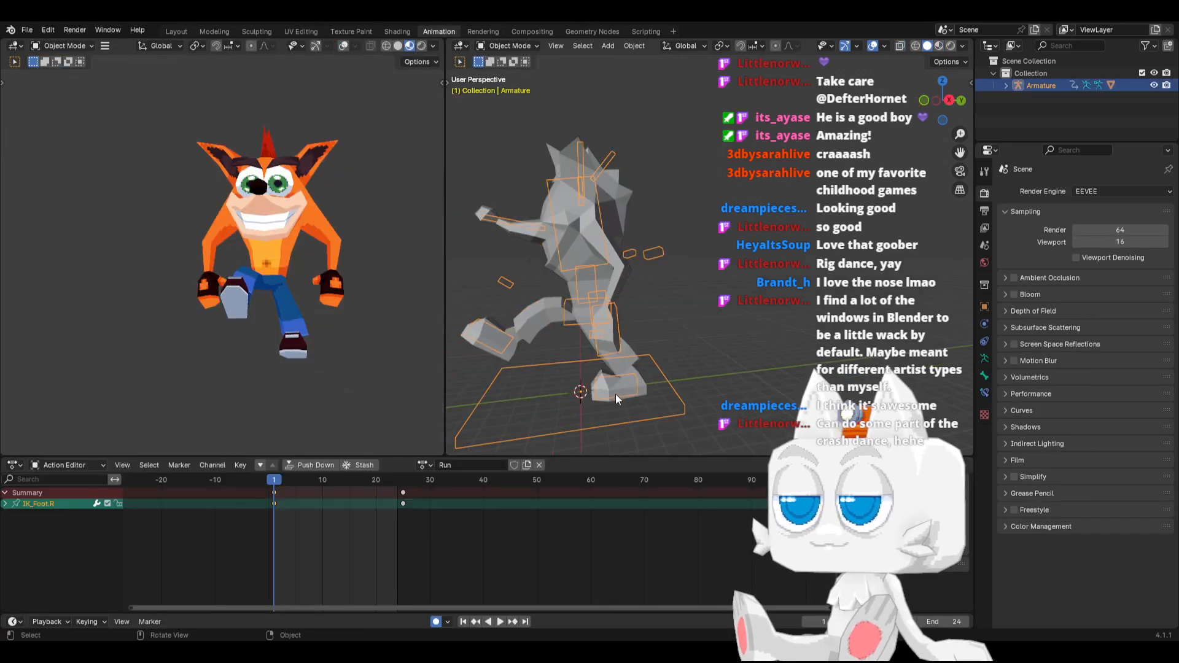
key(KP_3)
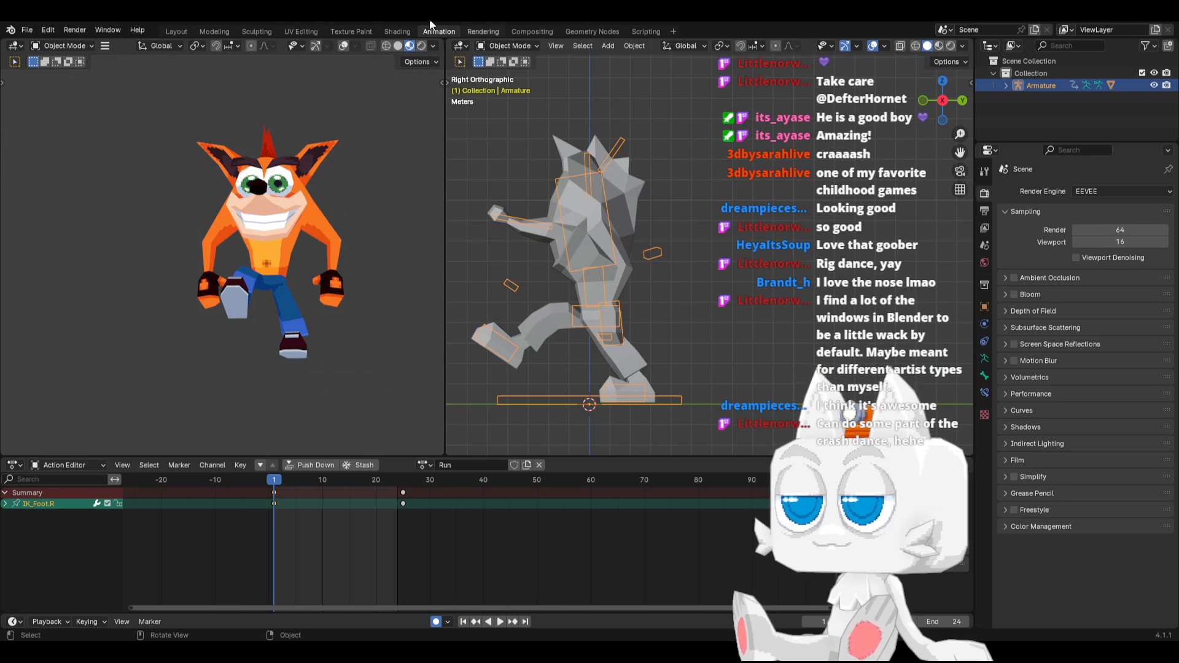
click(501, 47)
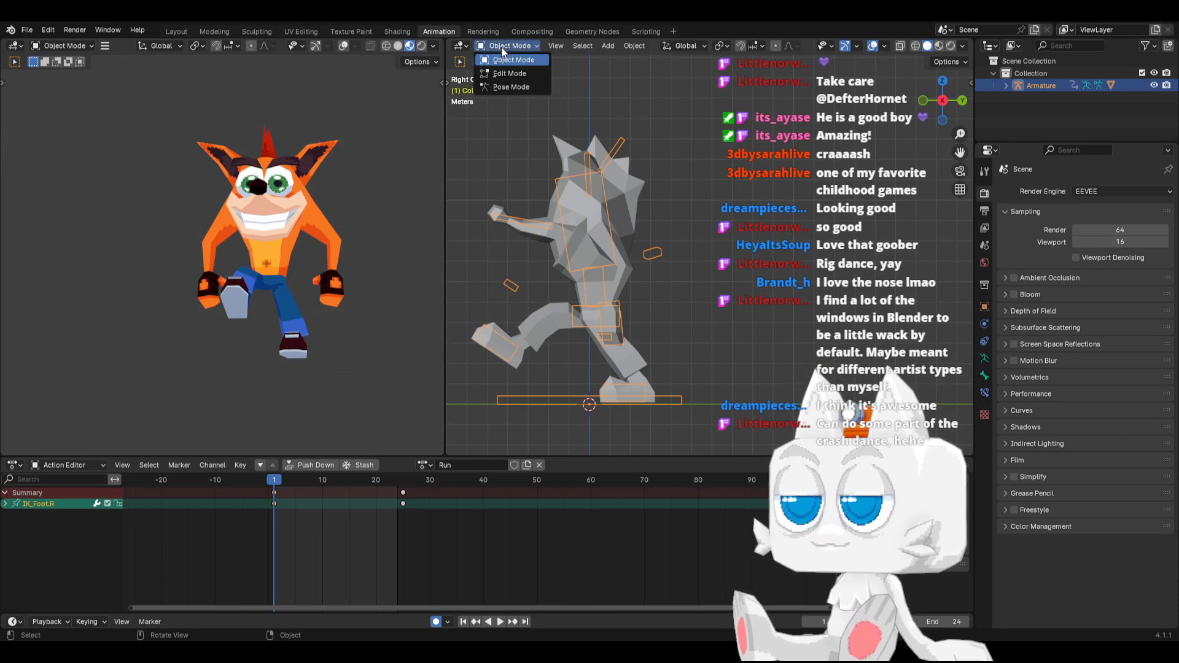
click(506, 86)
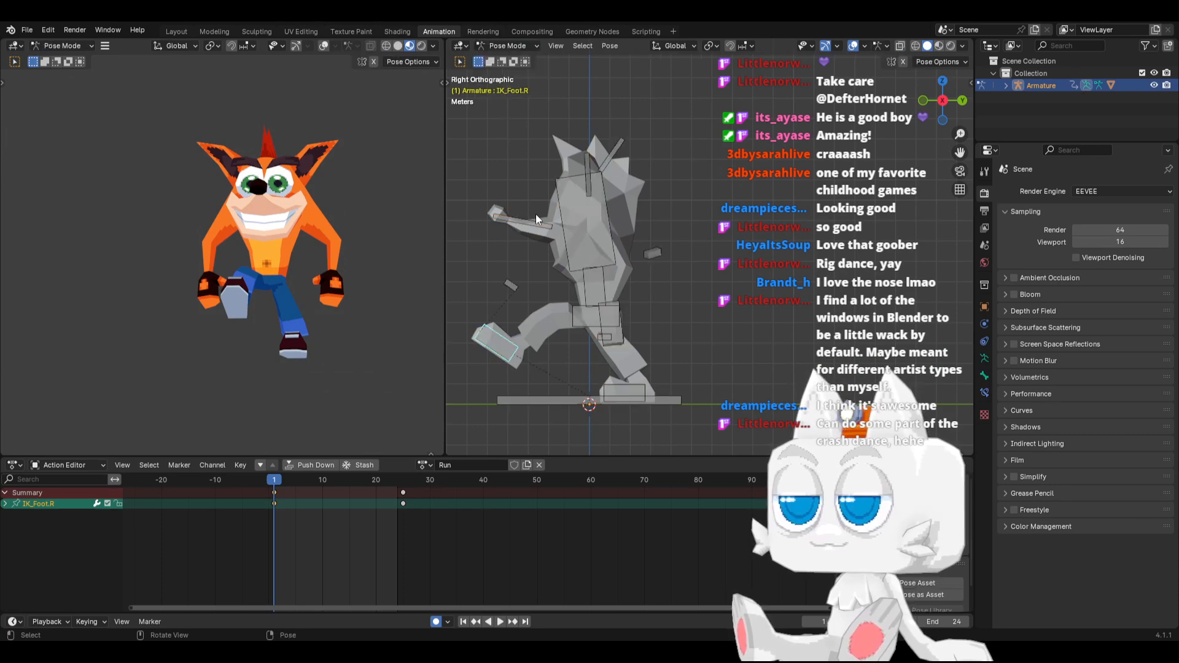
Move IK_Foot.L slightly farther back along Y and lower the Hips a little more at frame 1
click(635, 387)
key(g)
key(y)
click(643, 384)
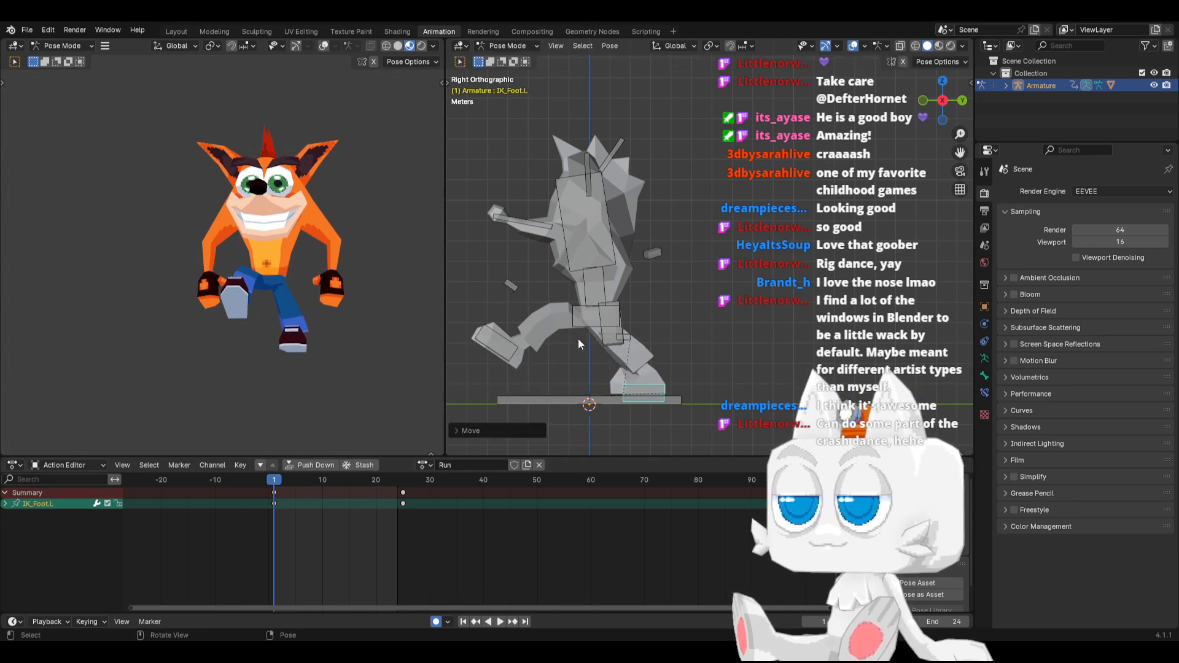
click(581, 322)
key(g)
click(586, 344)
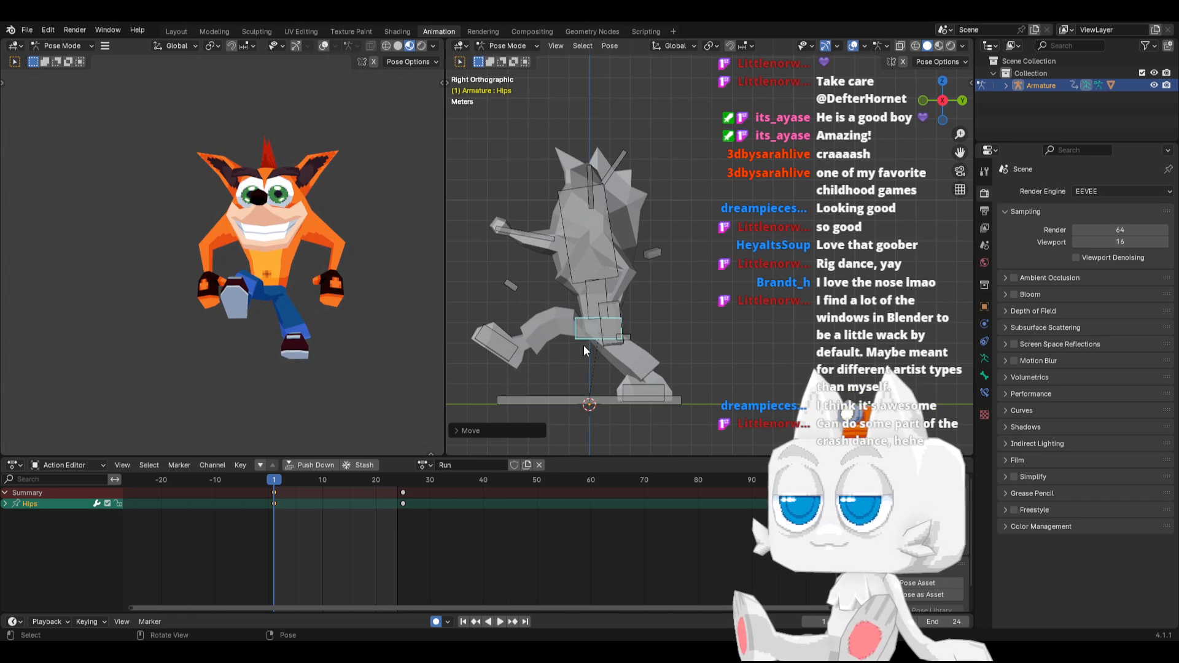
In front view, tilt the Hips sideways about 8 degrees and slightly rotate the Spine
key(KP_1)
key(r)
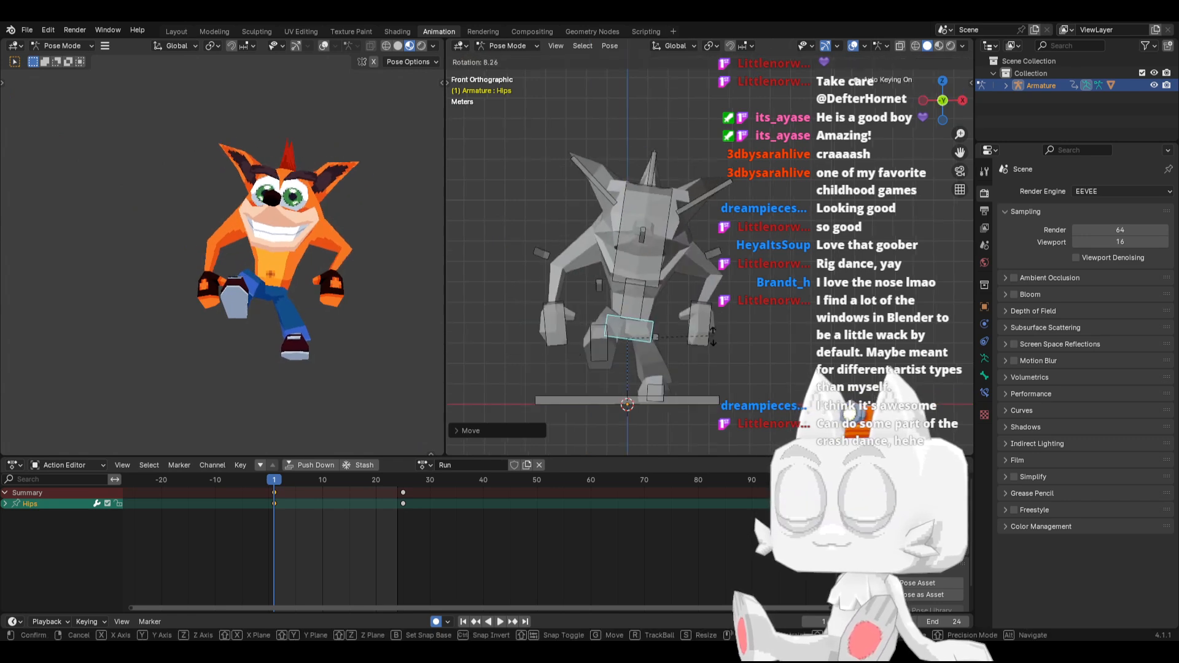
click(702, 348)
click(649, 299)
key(r)
click(680, 285)
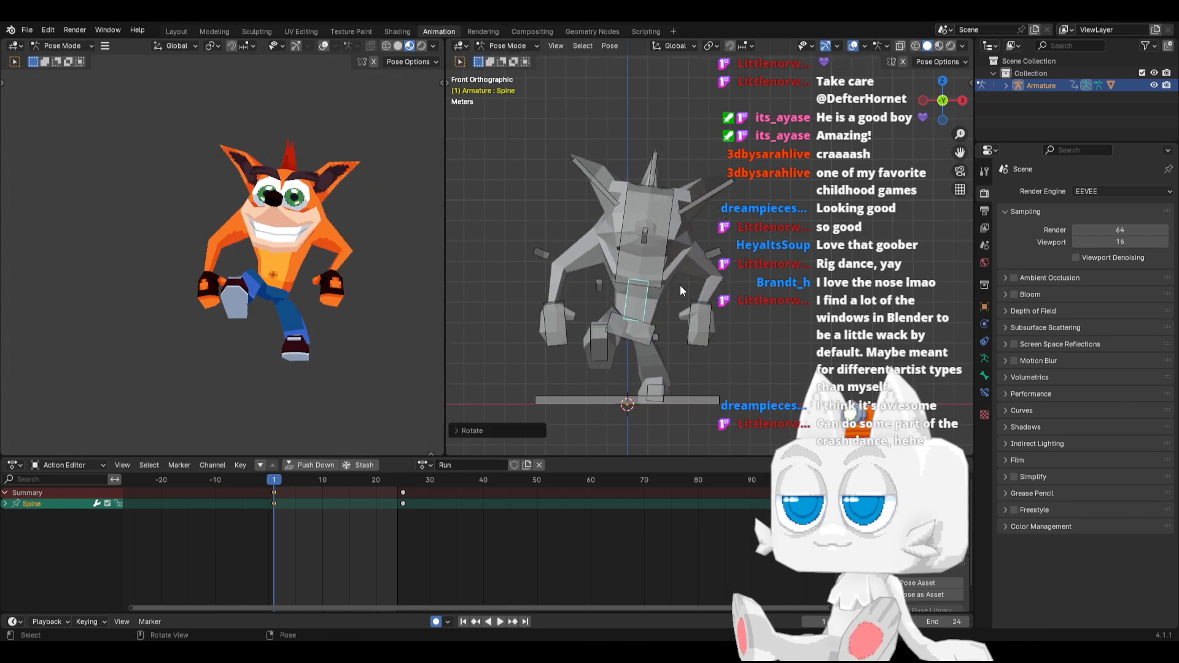
In front view, rotate the Chest slightly sideways to lean the upper body at frame 1
click(662, 279)
key(r)
click(664, 264)
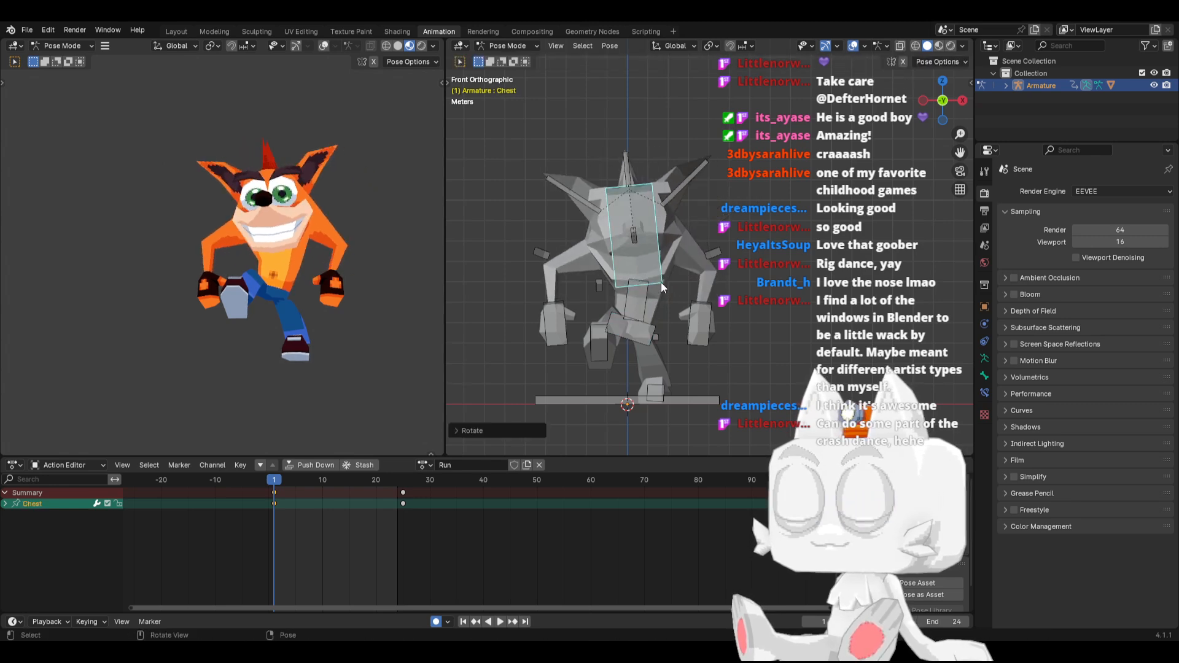
Rotate IK_Foot.R a little in front view and shift it slightly inward toward the body's centre
click(617, 352)
key(g)
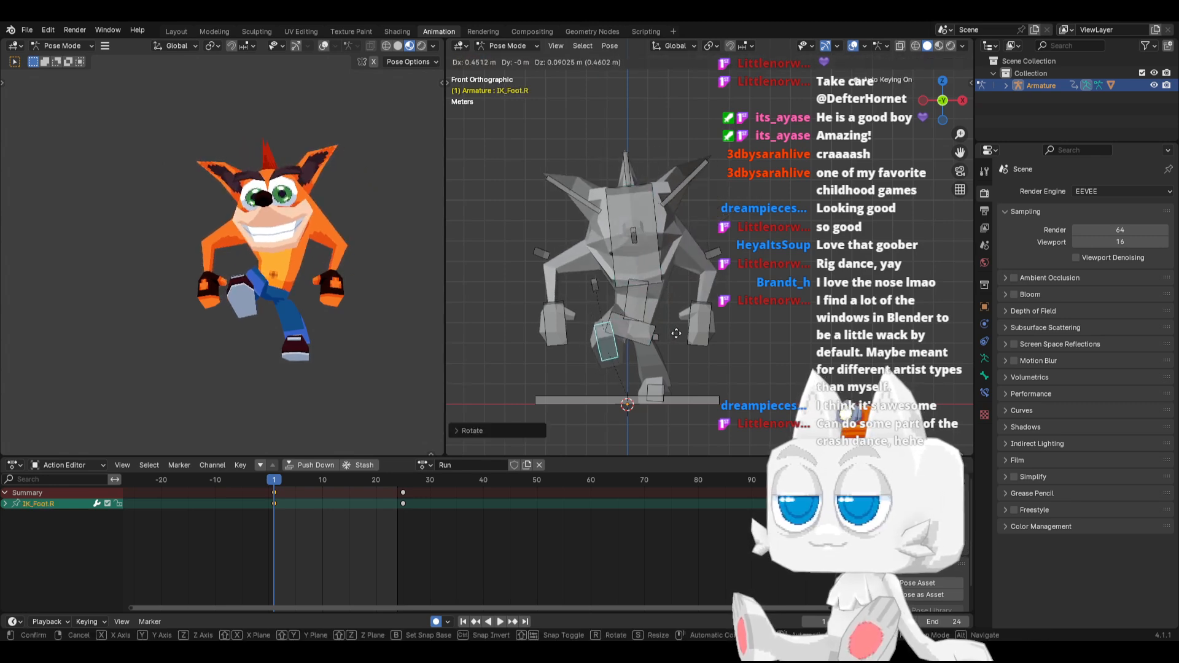
click(653, 379)
In top view, rotate IK_Foot.L slightly and move it inward about 0.39 m along global X
click(674, 379)
key(KP_7)
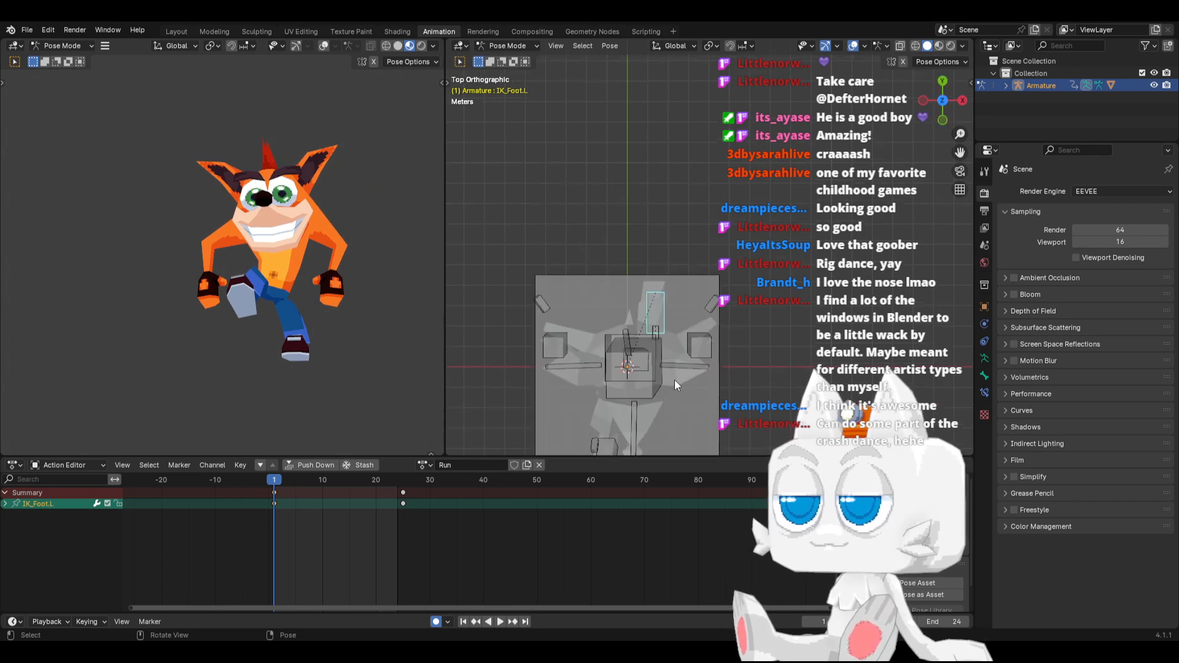
key(r)
click(724, 363)
key(g)
key(x)
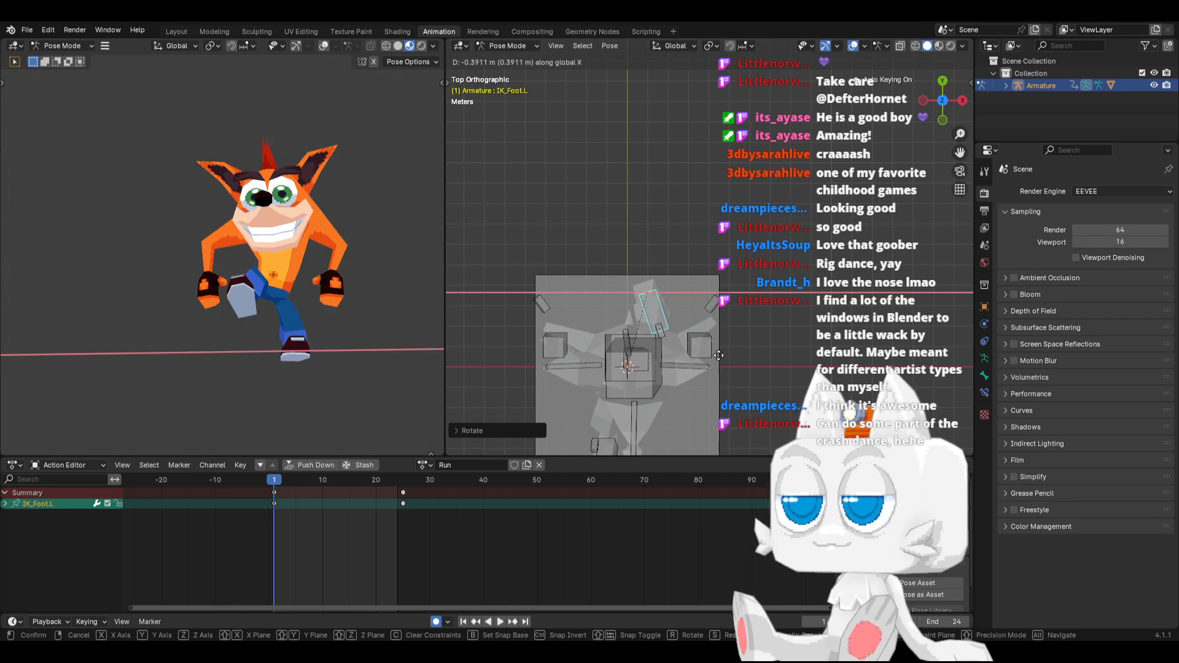
click(718, 355)
In right side view, move IK_Foot.L forward along Y and place IK_Knee.L lower and farther forward
key(KP_3)
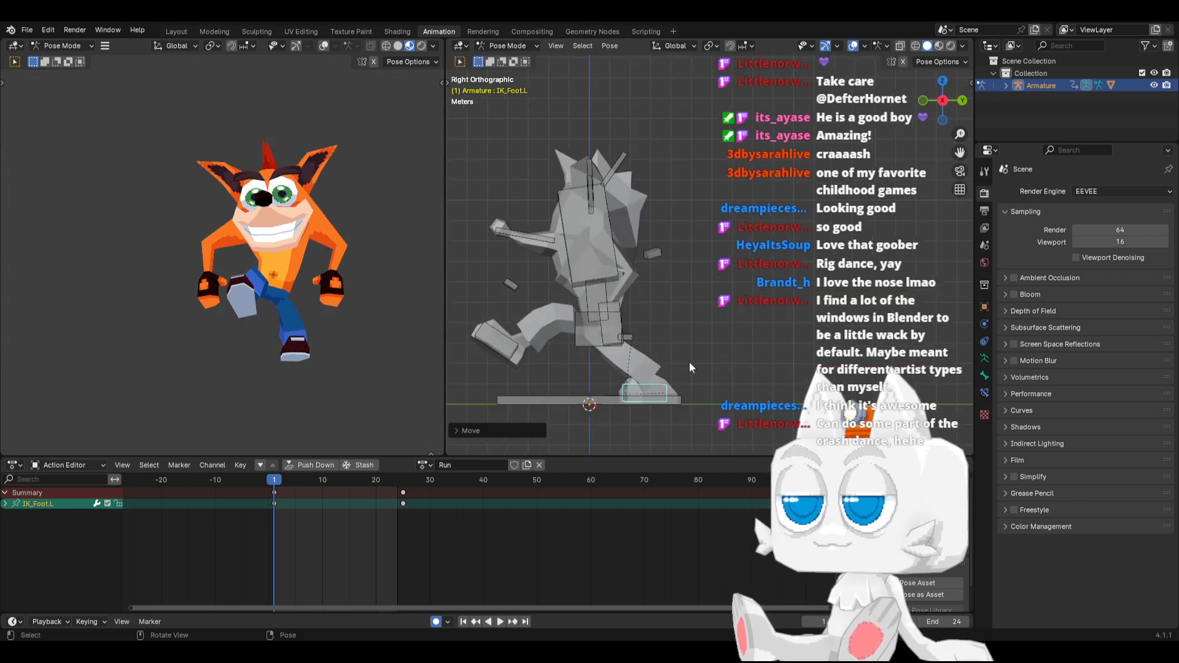
key(g)
key(y)
click(651, 367)
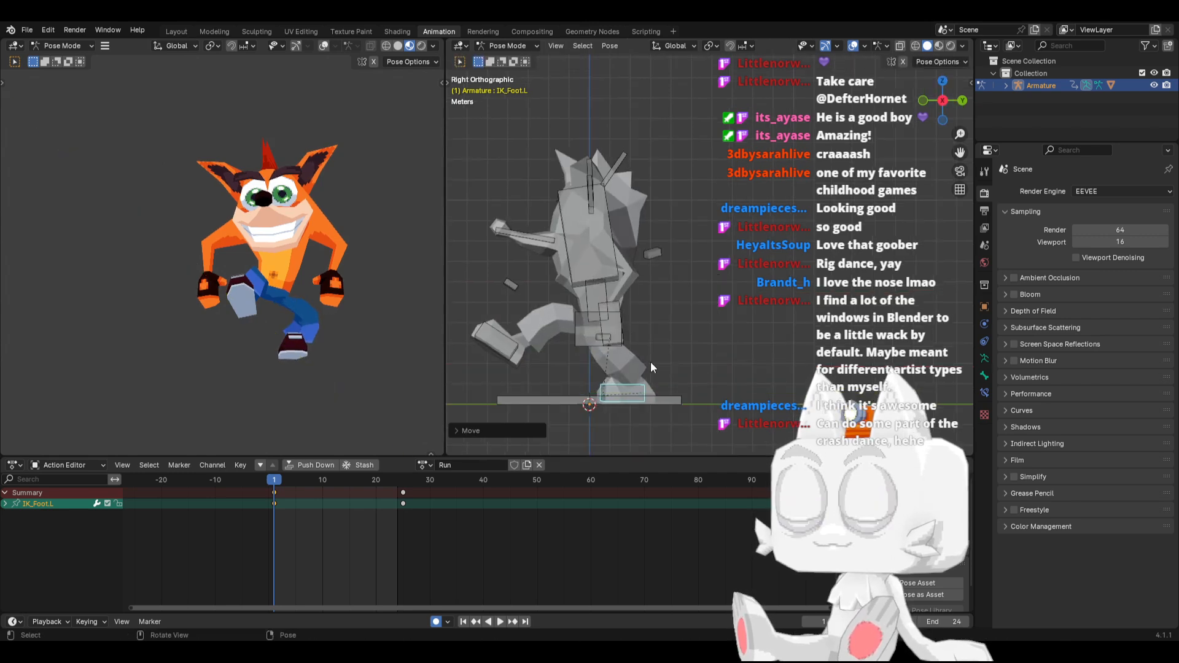
click(597, 337)
key(g)
click(549, 358)
Move IK_Foot.L slightly backward along Y in right side view
click(629, 384)
key(g)
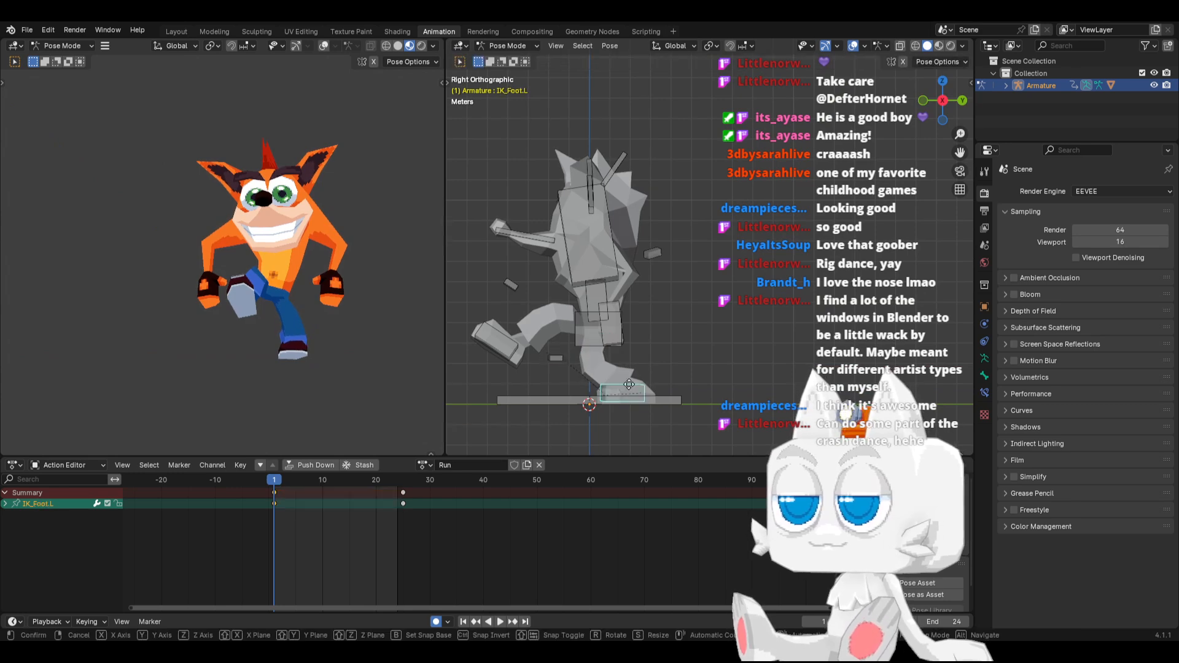
key(y)
click(644, 387)
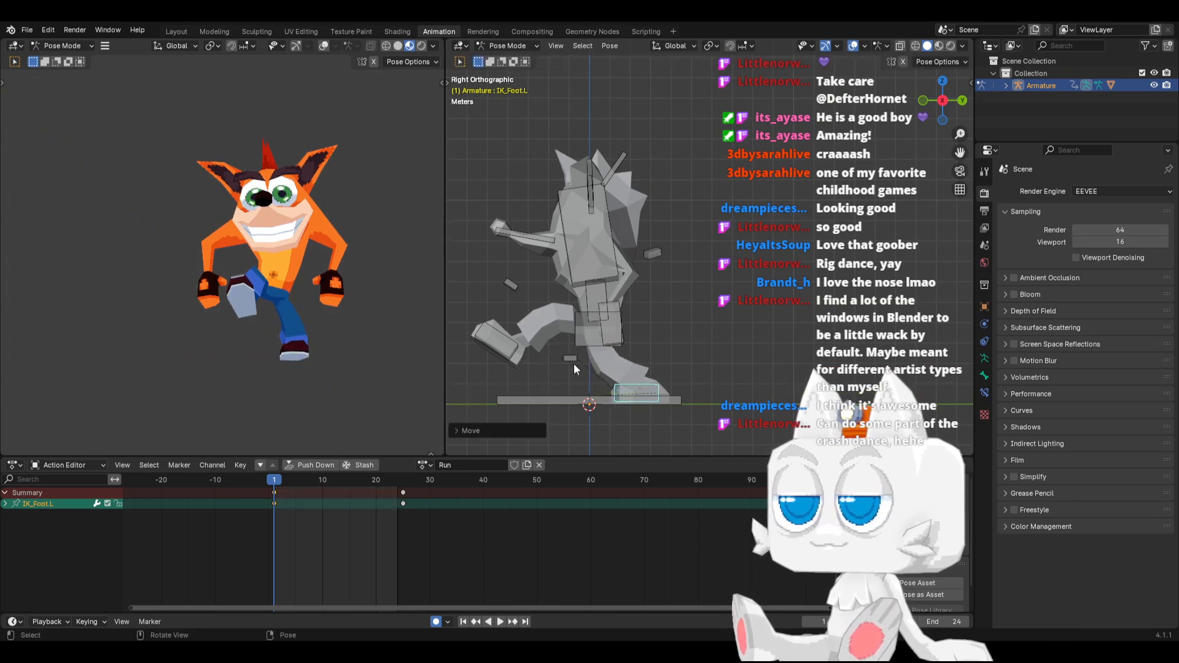
Select the Hips and raise them slightly along Z in right side view
click(509, 287)
middle_drag(510, 287, 625, 336)
click(651, 327)
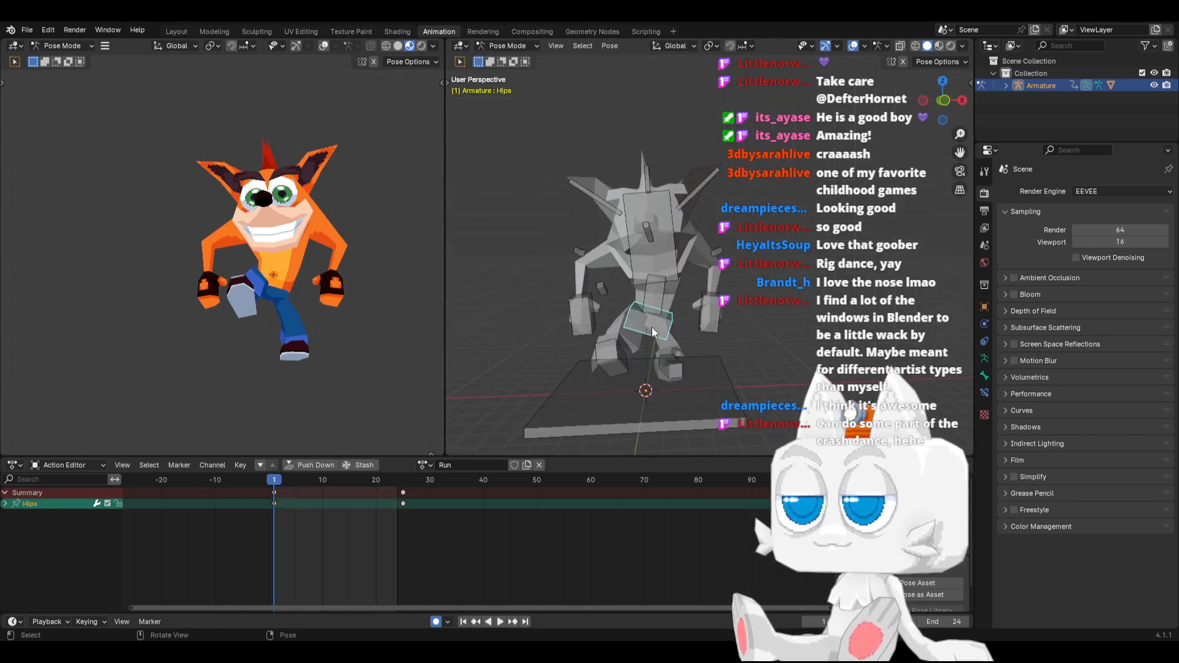
key(KP_3)
key(g)
key(z)
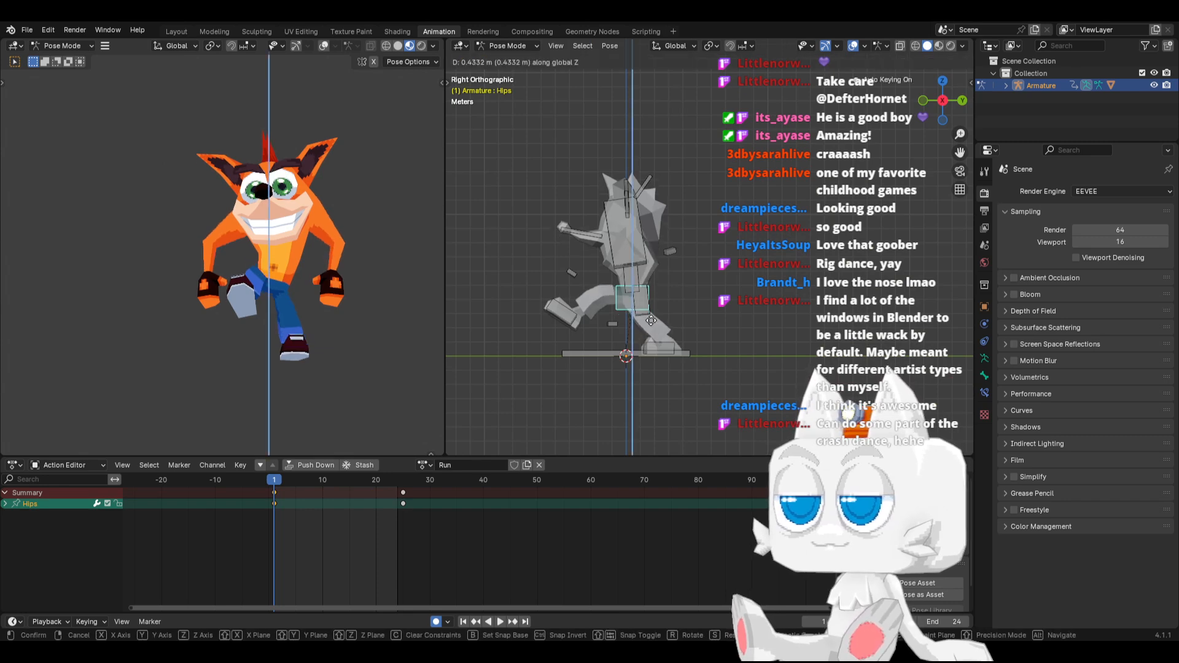
click(650, 321)
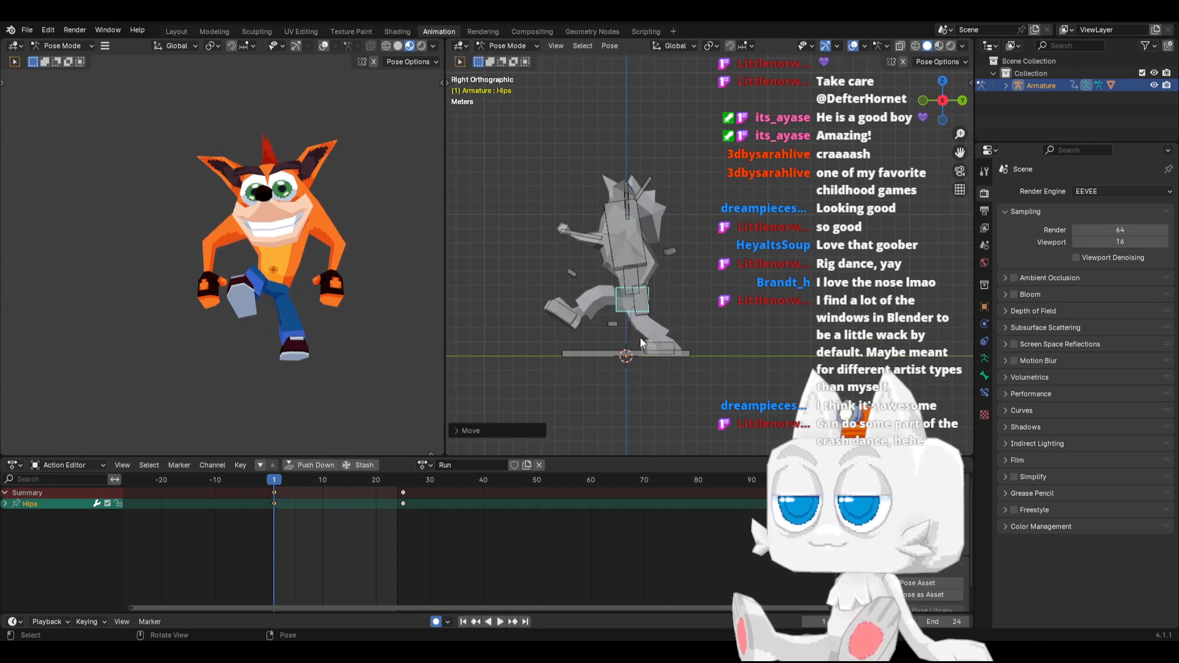
In top view, twist the Spine and the Chest so the character's left shoulder turns forward
middle_drag(644, 323, 650, 325)
middle_drag(374, 307, 272, 344)
middle_drag(608, 308, 705, 307)
click(640, 283)
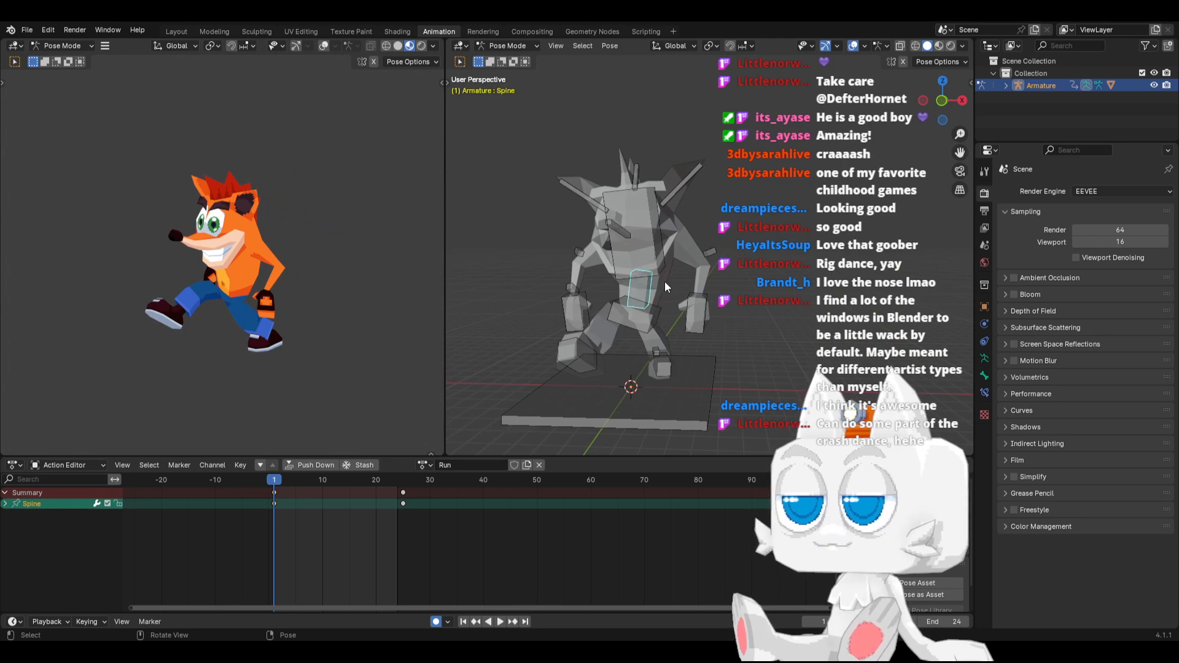
key(KP_7)
key(r)
click(701, 281)
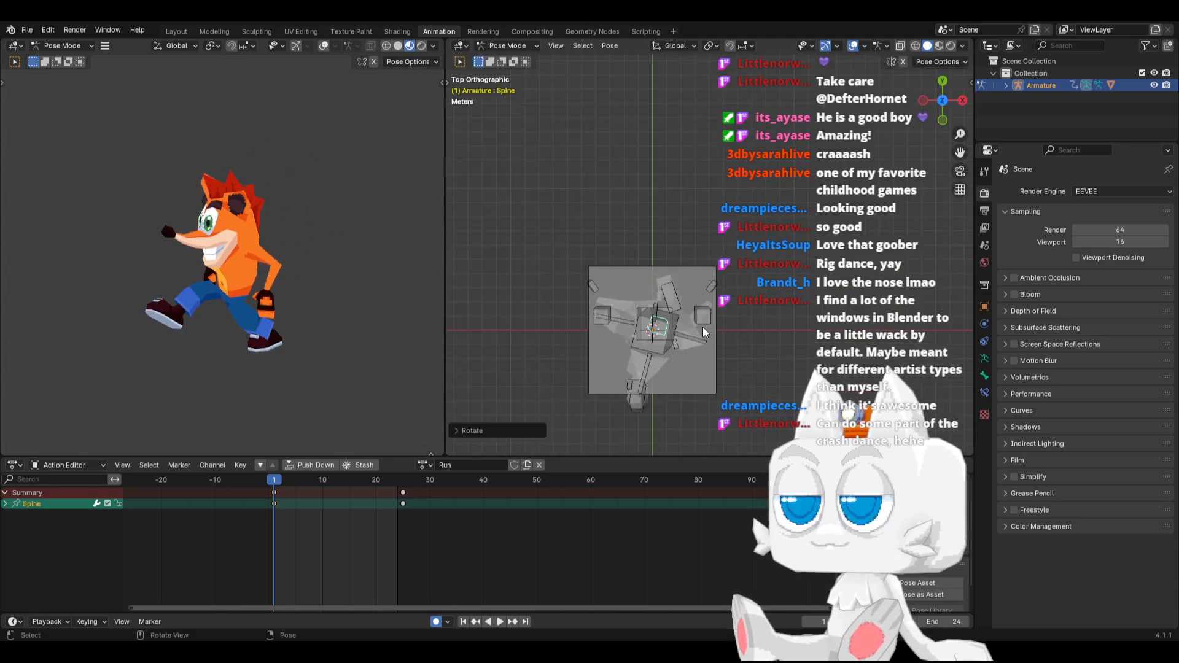
click(668, 352)
key(r)
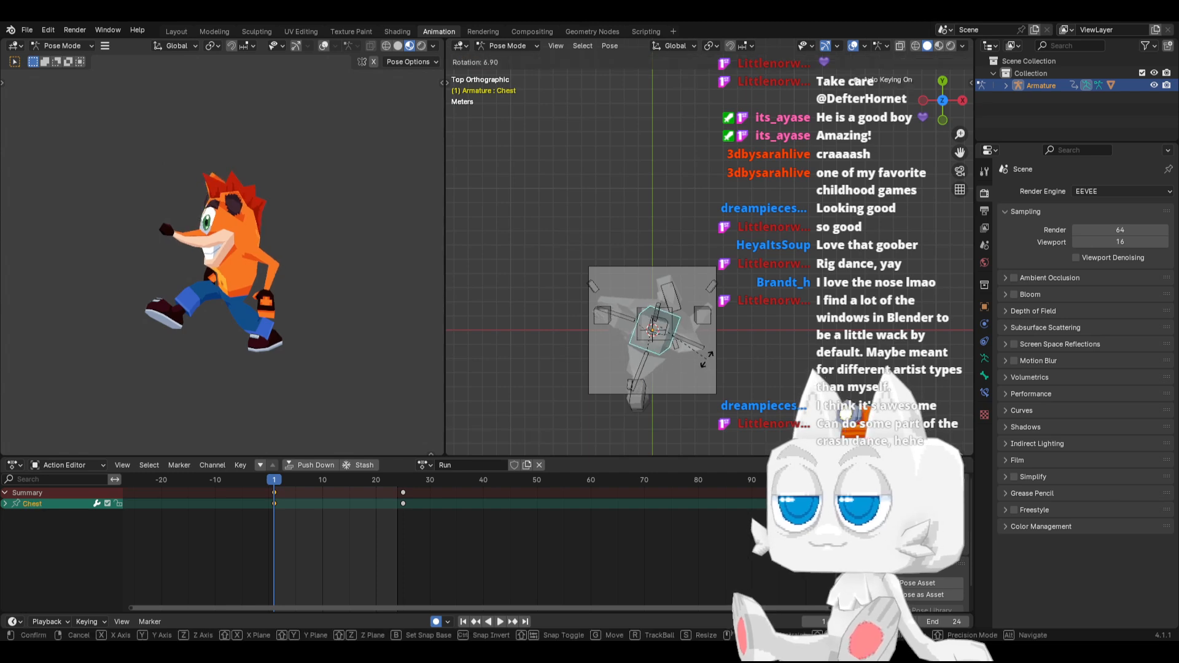
click(706, 363)
In right side view, bring IK_Hand.L forward in front of the body and rotate it to horizontal
click(704, 318)
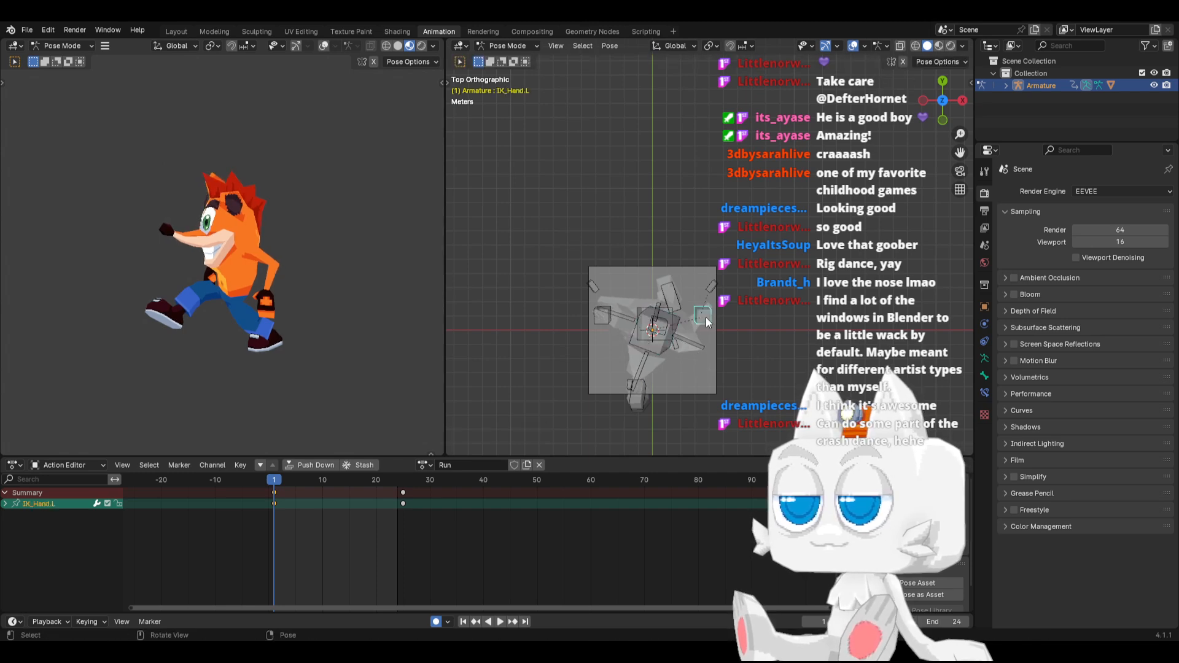
key(KP_3)
click(602, 317)
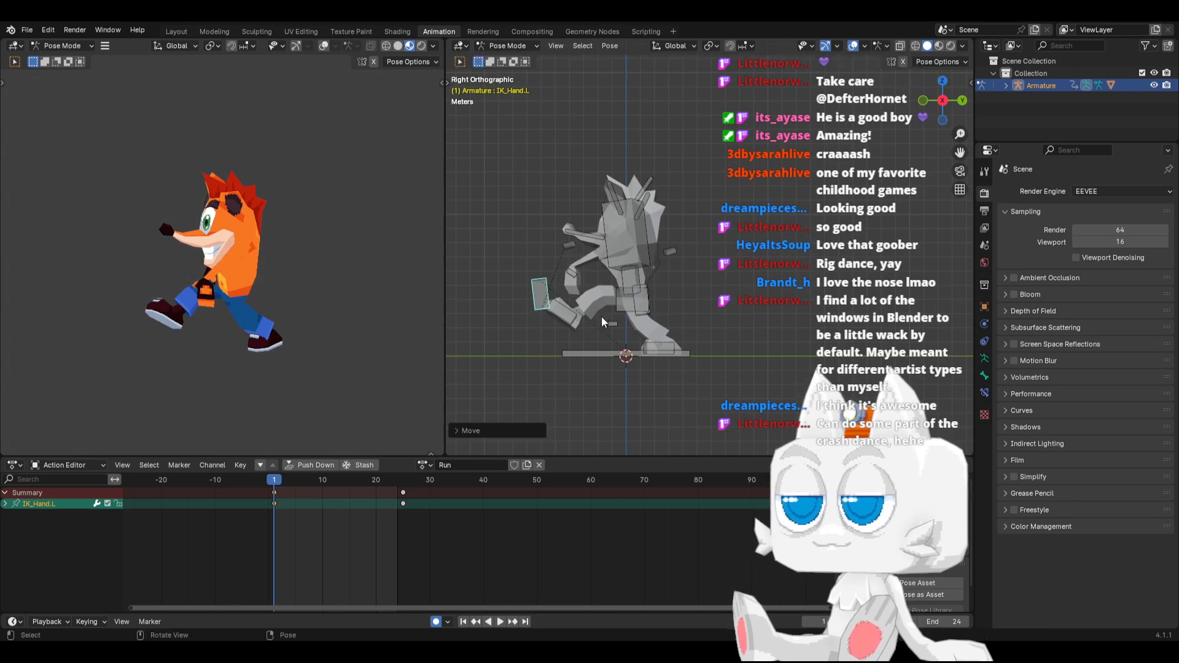
key(r)
click(531, 352)
Reposition IK_Hand.L inward in top view and pull it back closer to the torso in right side view
key(KP_7)
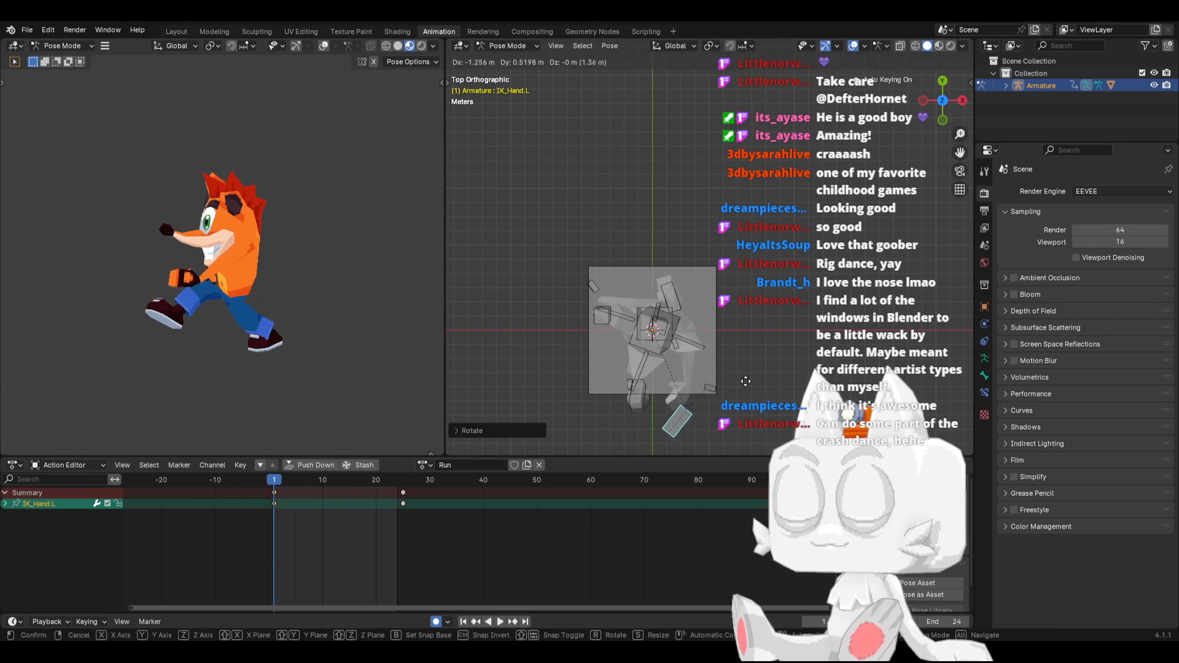
key(KP_3)
key(g)
click(580, 311)
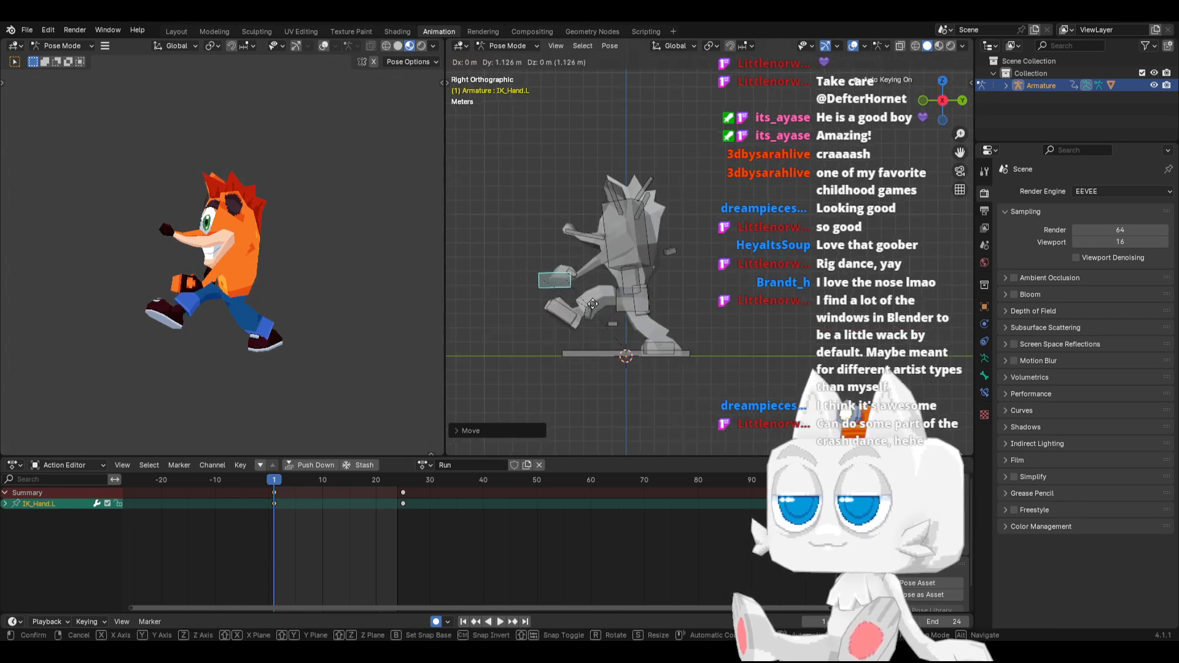
Check the left arm from another angle and rotate IK_Hand.L about 15 degrees in right side view
middle_drag(580, 310, 696, 327)
key(KP_3)
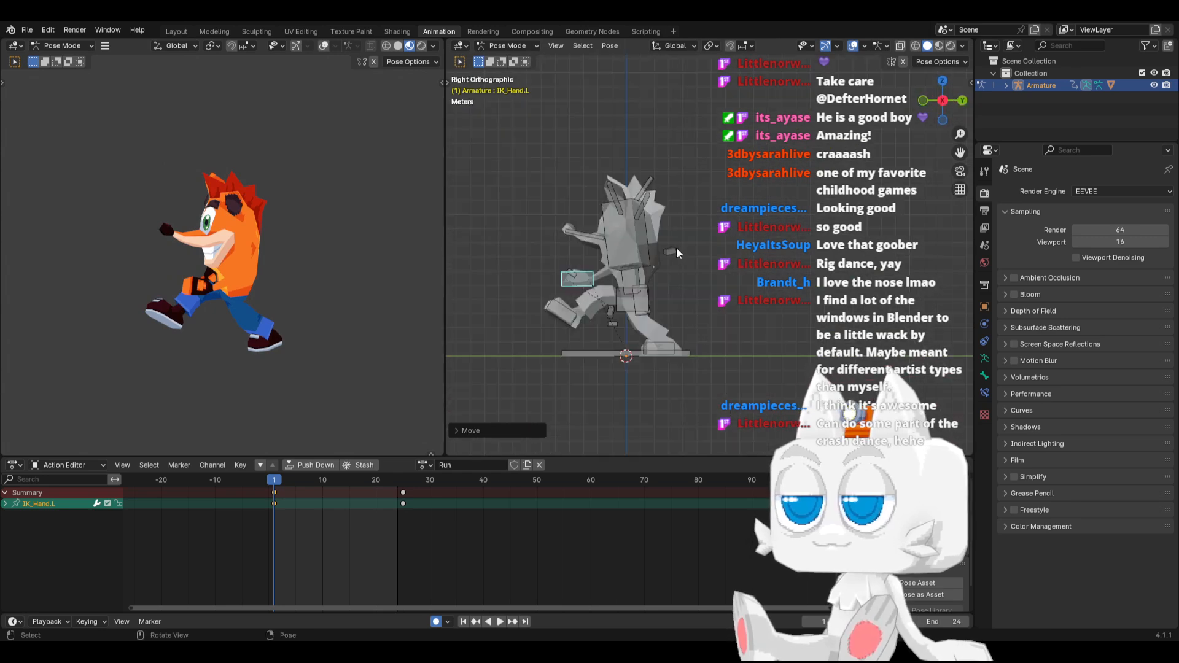
key(r)
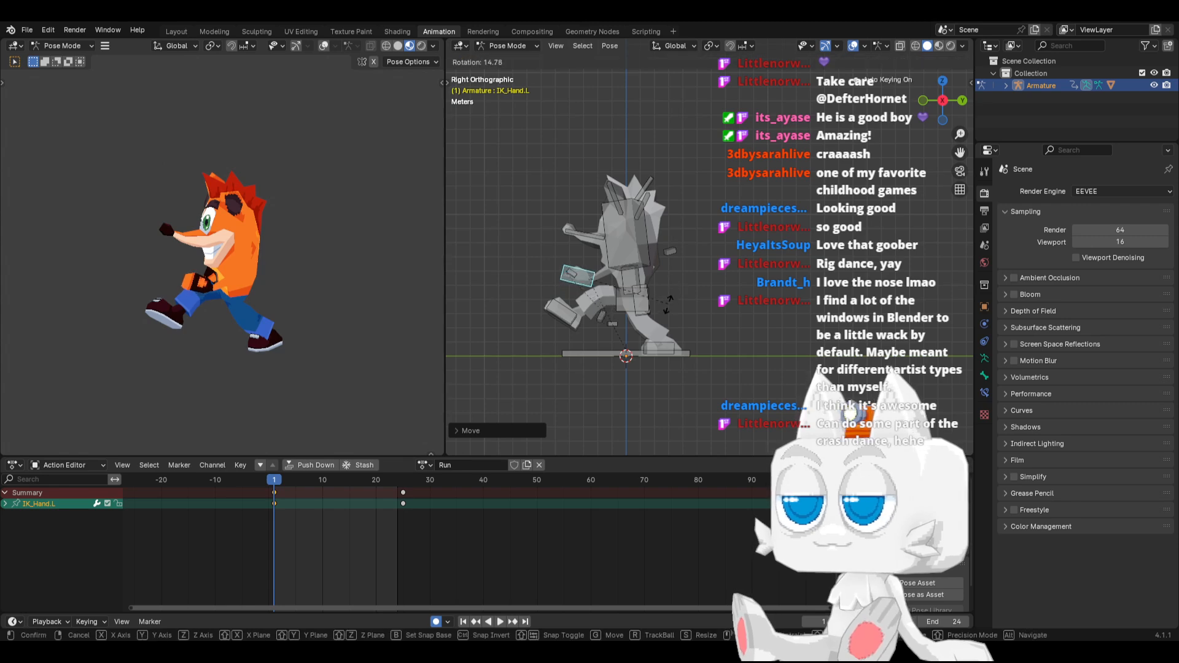
click(664, 308)
In left side view, rotate IK_Hand.R and move it up and back behind the body
middle_drag(571, 290, 730, 311)
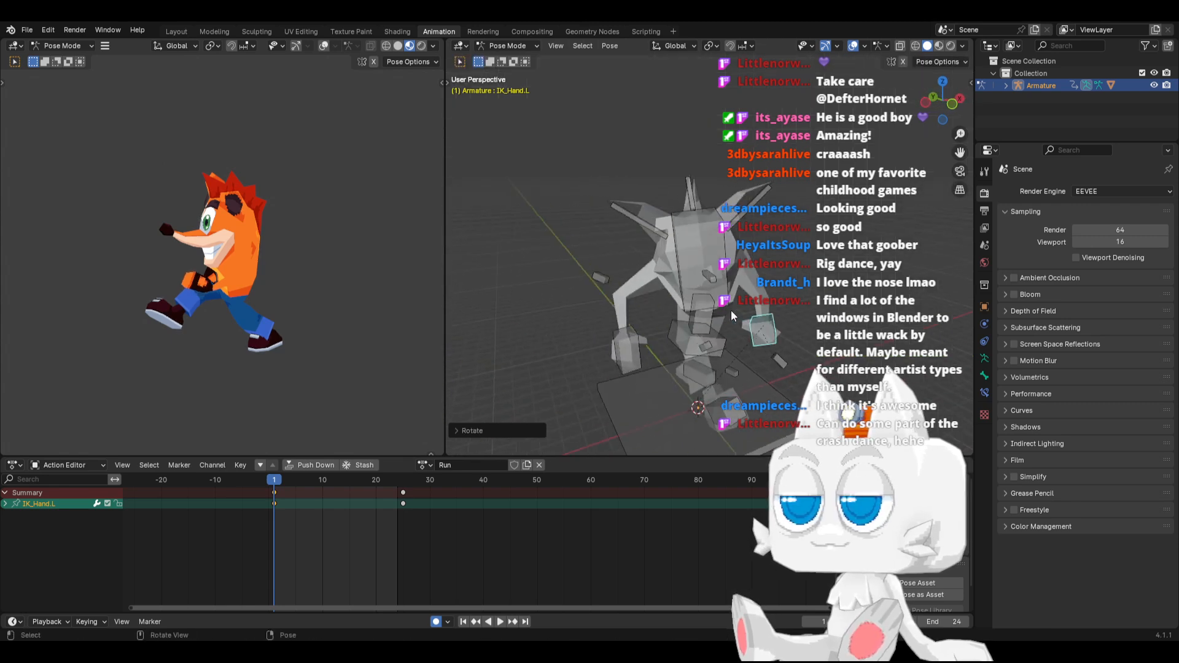
click(628, 341)
key(ctrl+KP_3)
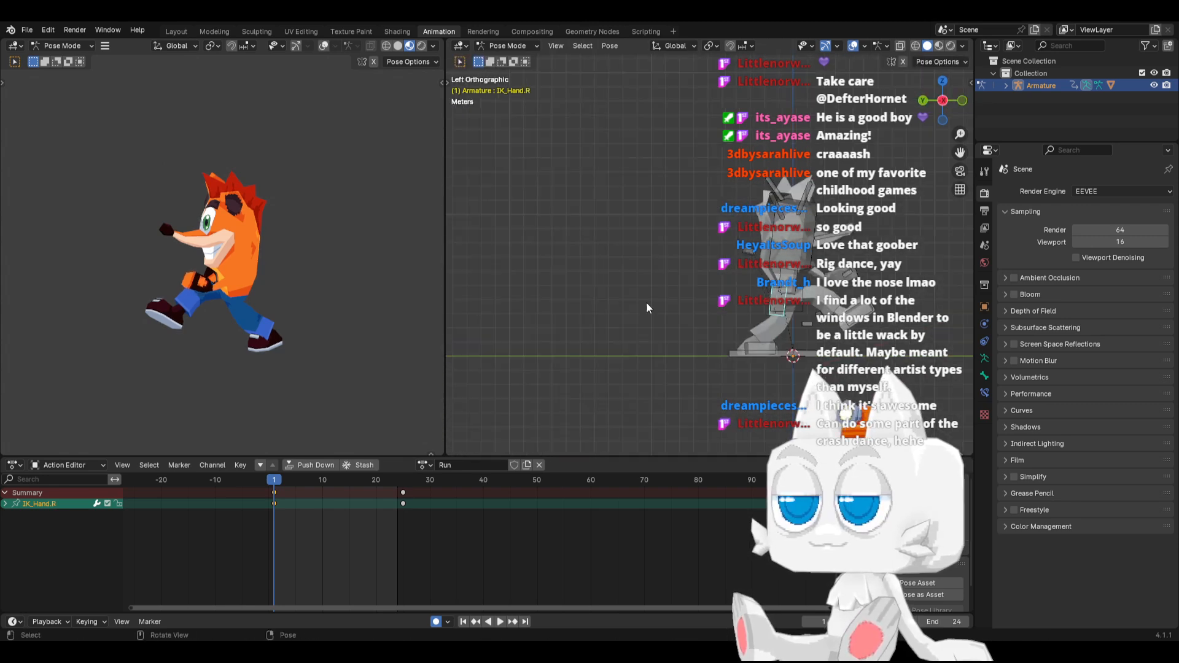
key(r)
click(845, 303)
key(g)
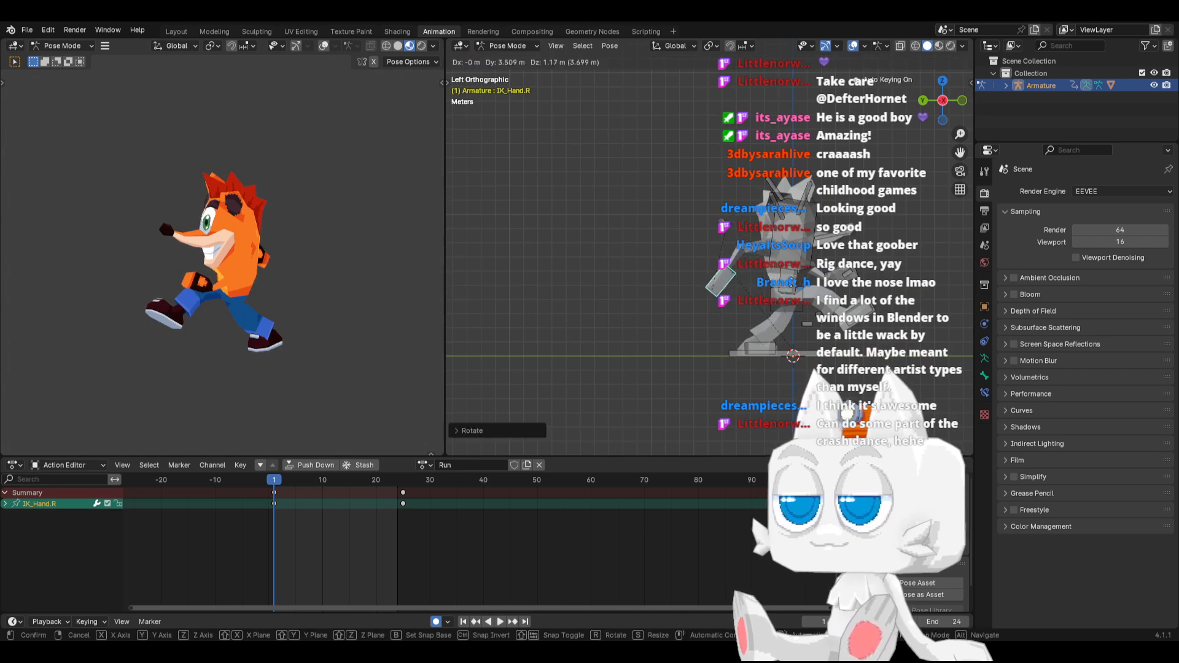
click(756, 282)
In top view, move IK_Hand.R inward and slightly closer behind the body
middle_drag(755, 282, 767, 350)
key(KP_7)
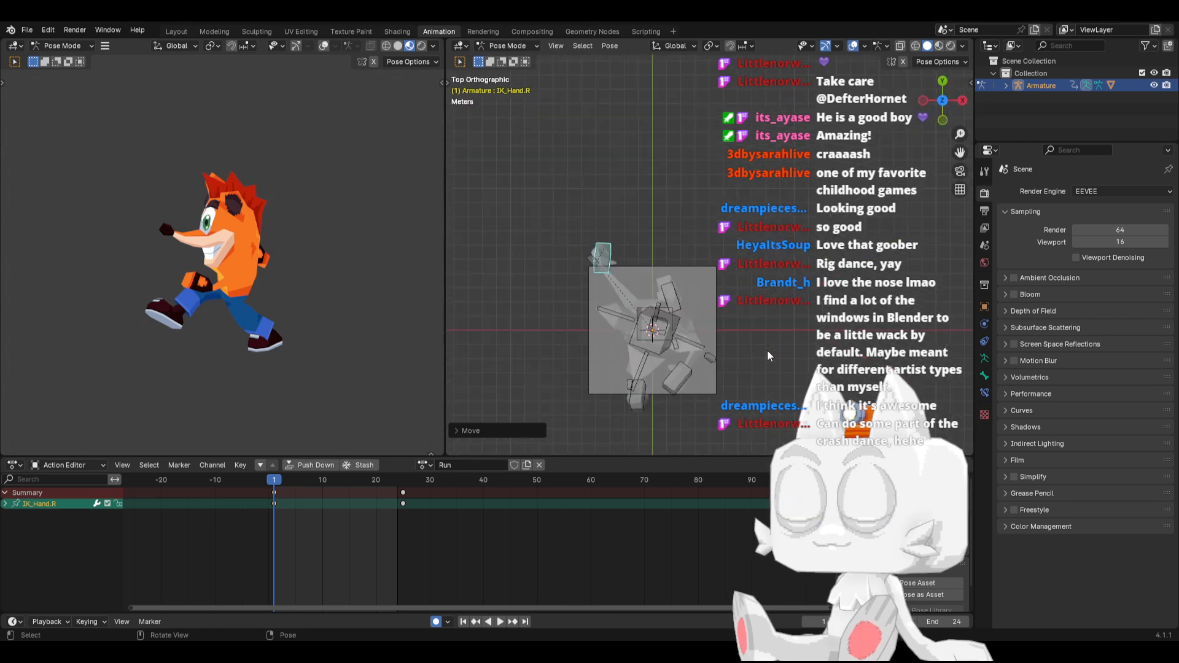
key(g)
click(678, 266)
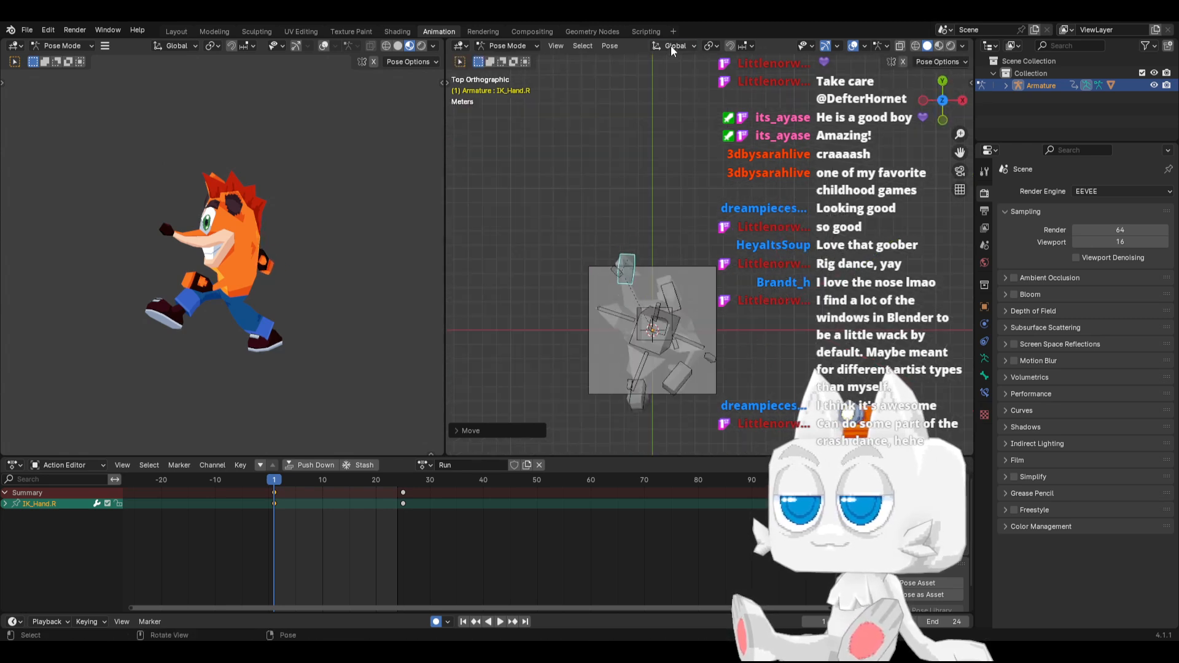
With the Rotate gizmo enabled and the transform orientation set to Local, rotate IK_Hand.R around its own axis
click(836, 46)
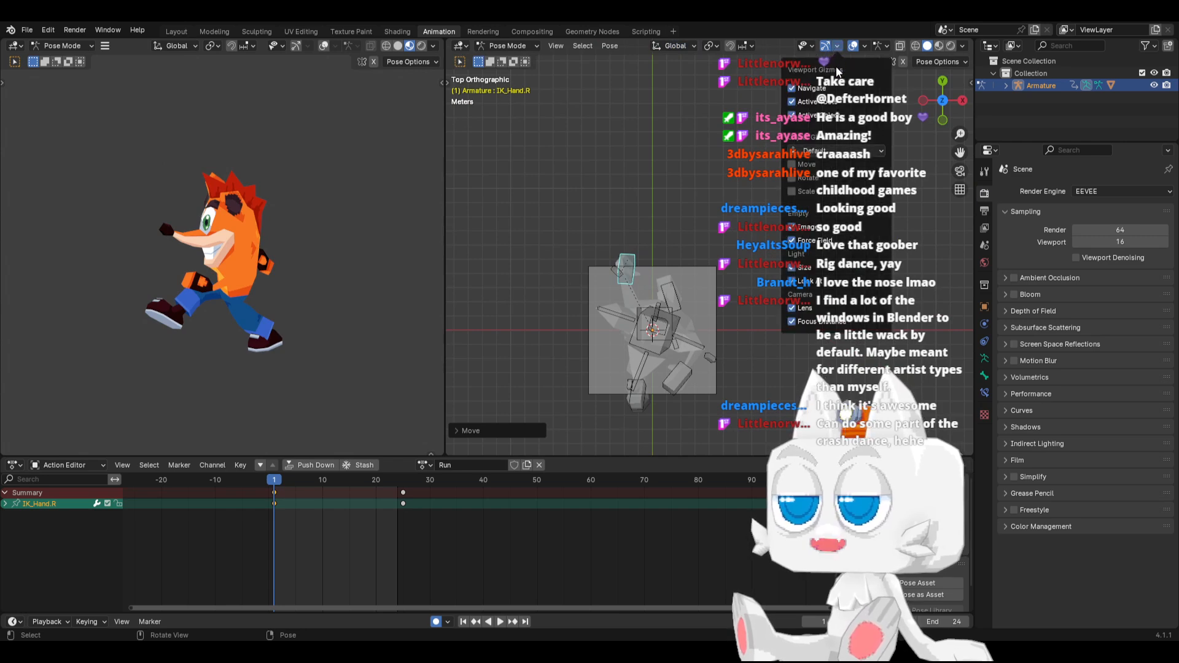
click(805, 178)
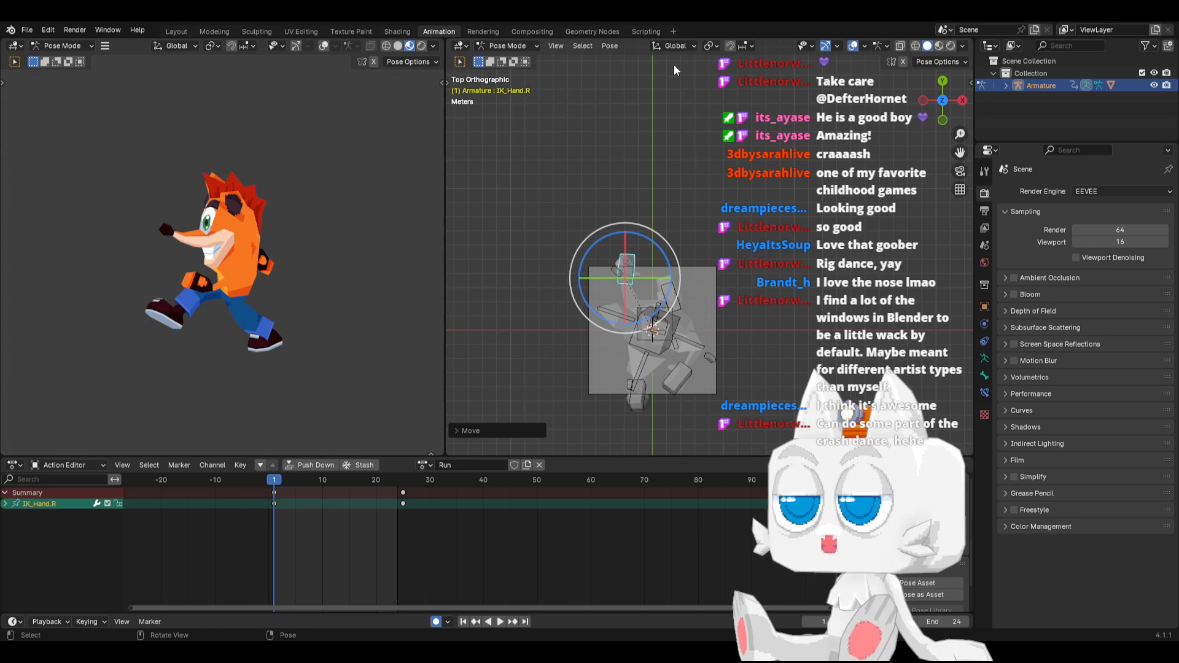
click(662, 48)
click(661, 97)
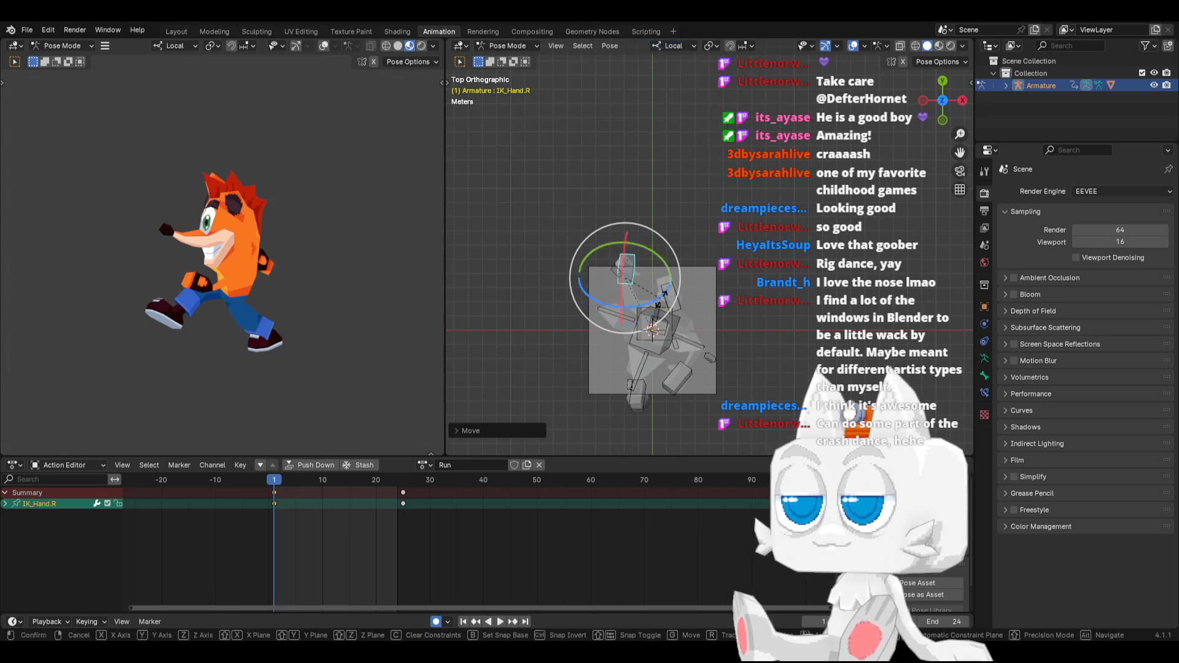
drag(653, 285, 670, 297)
In left side view, move IK_Hand.R farther back and rotate it about 32 degrees so the hand points down
key(KP_1)
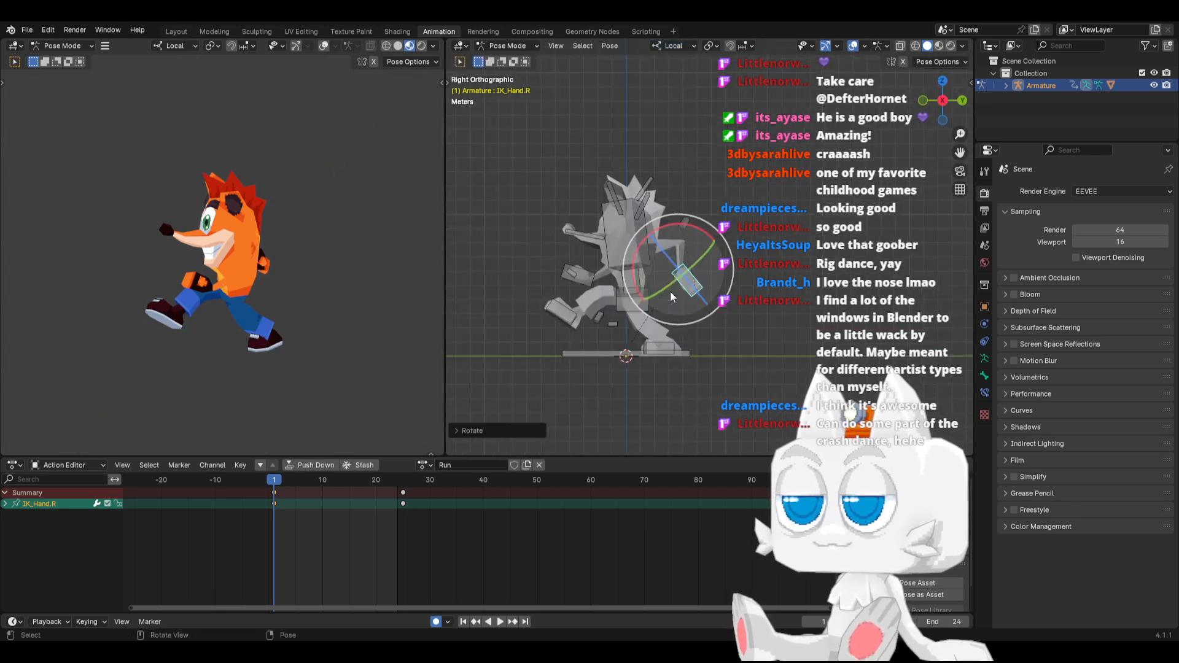
key(ctrl+KP_3)
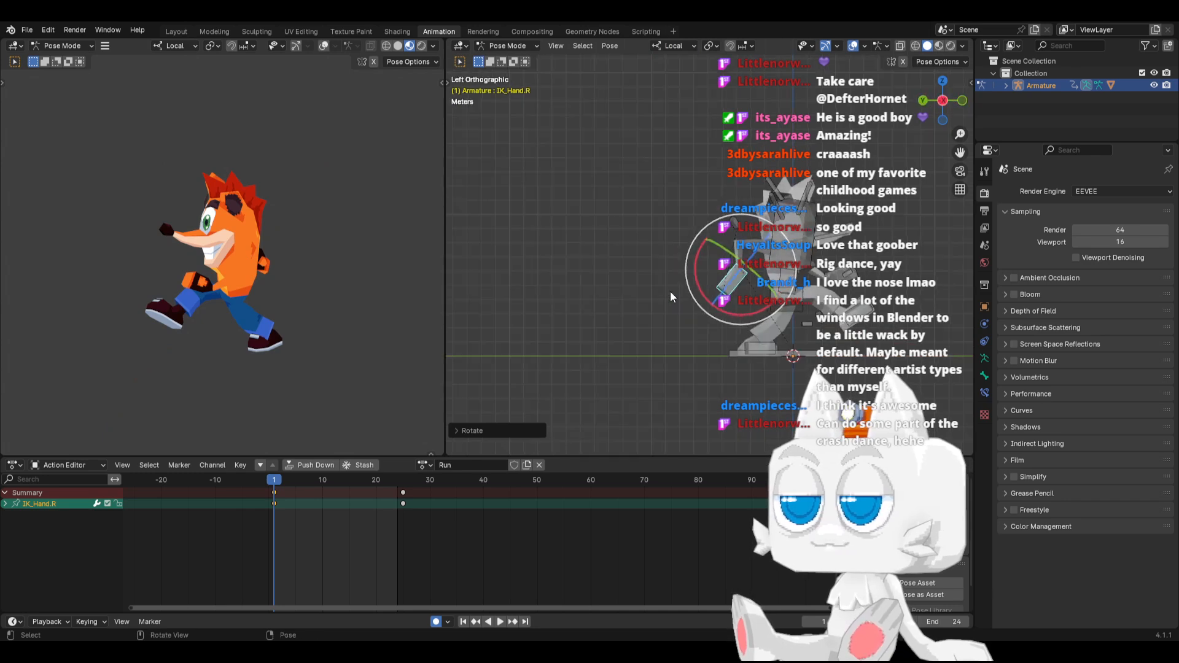
key(g)
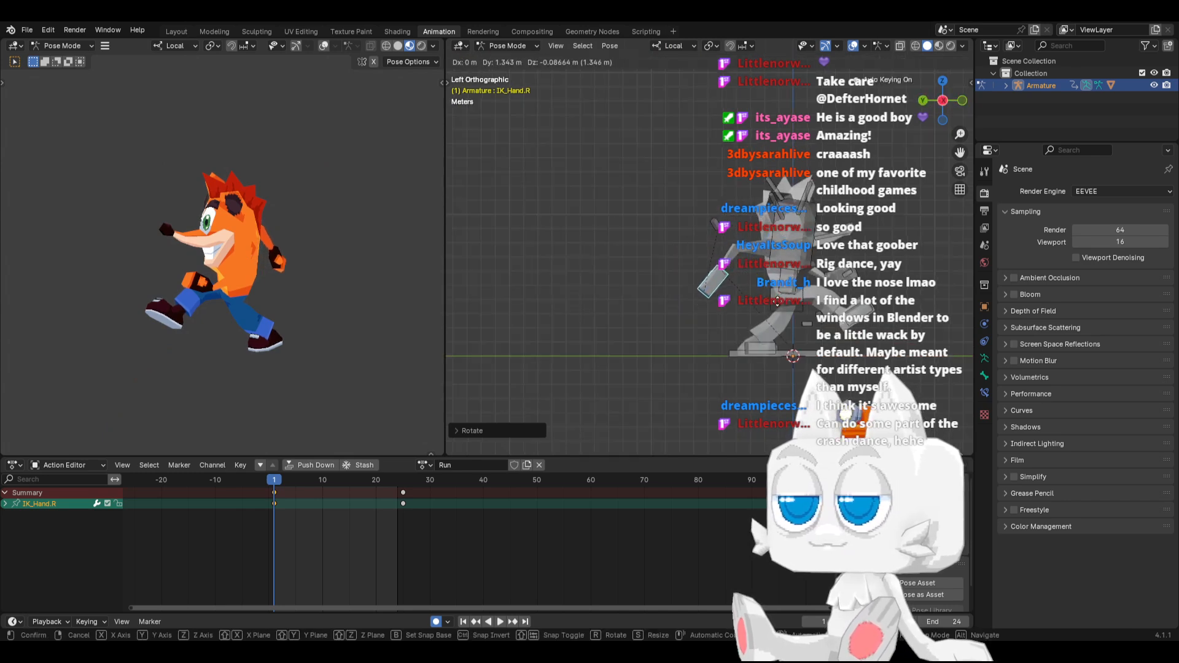
click(779, 305)
key(r)
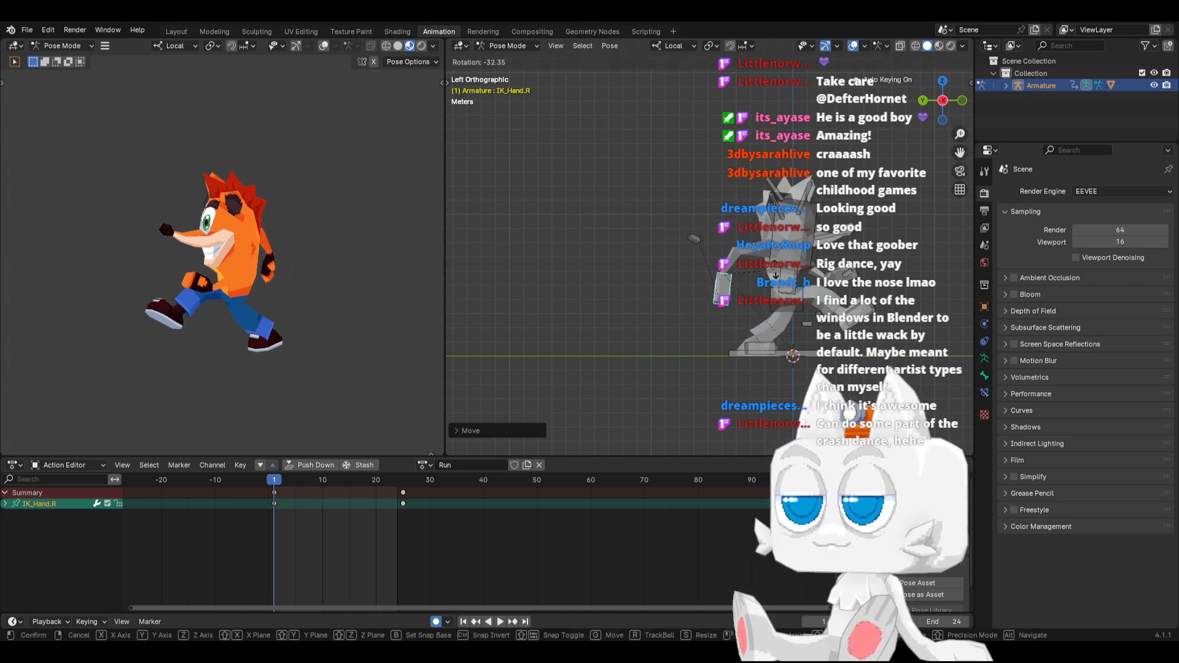
click(818, 315)
Copy the pose of all bones at frame 1 and paste it at frame 25
key(a)
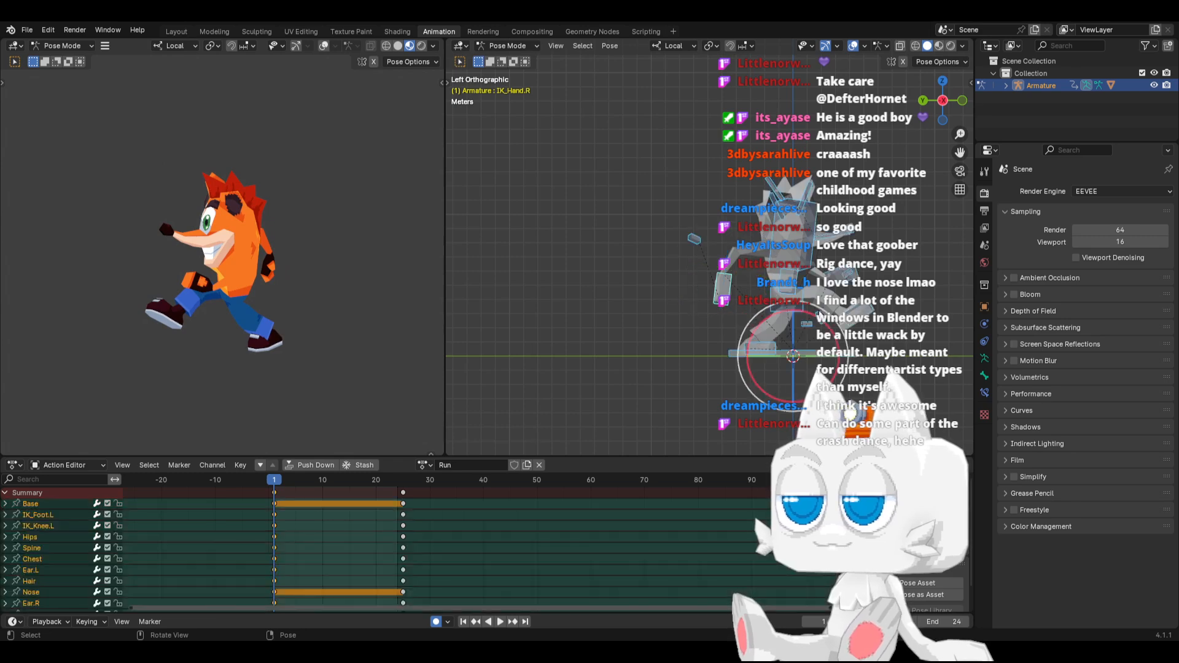
key(ctrl+c)
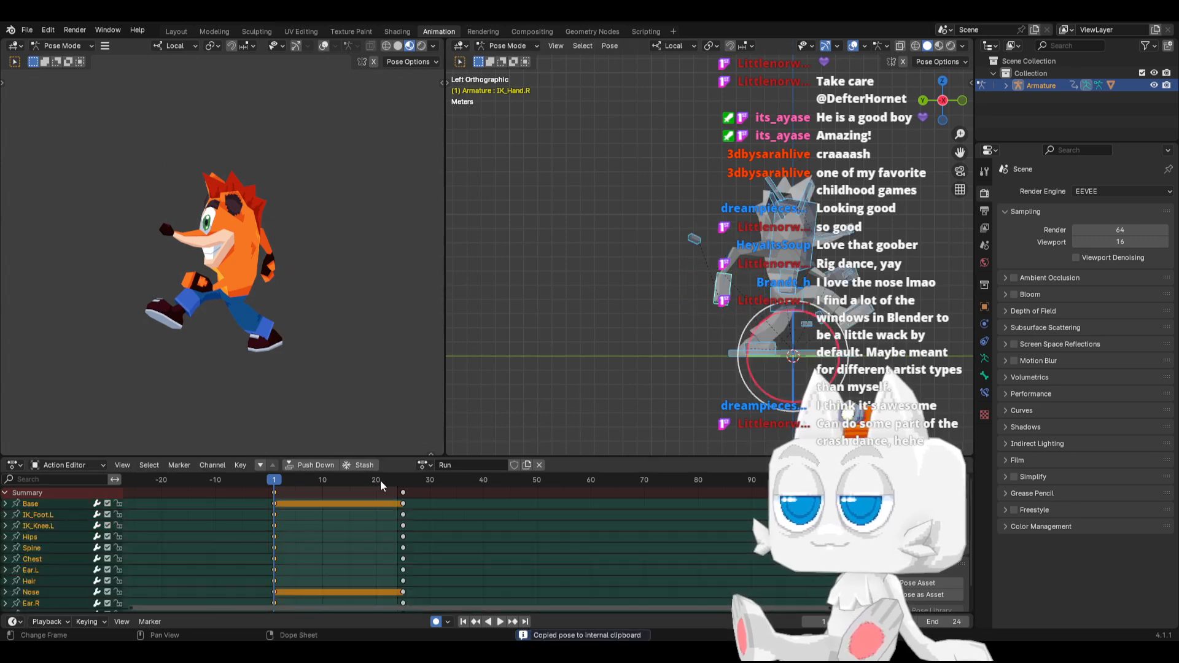
click(403, 479)
key(ctrl+v)
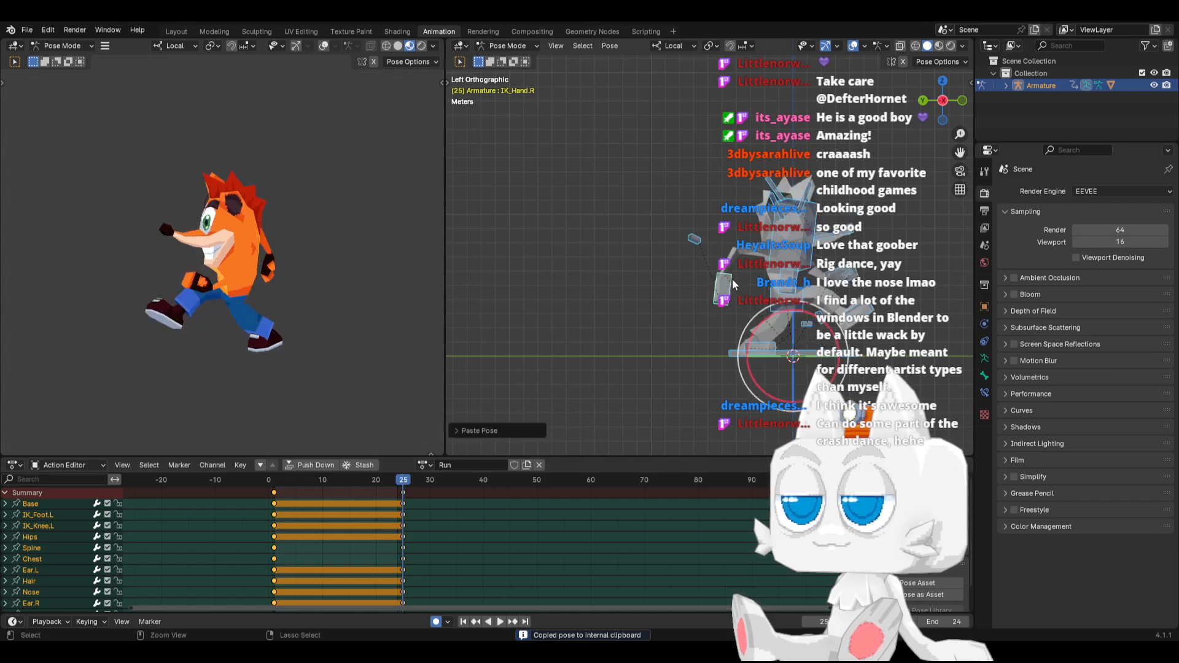
Paste the copied pose mirrored onto all bones at frame 13 of the Run action
click(339, 480)
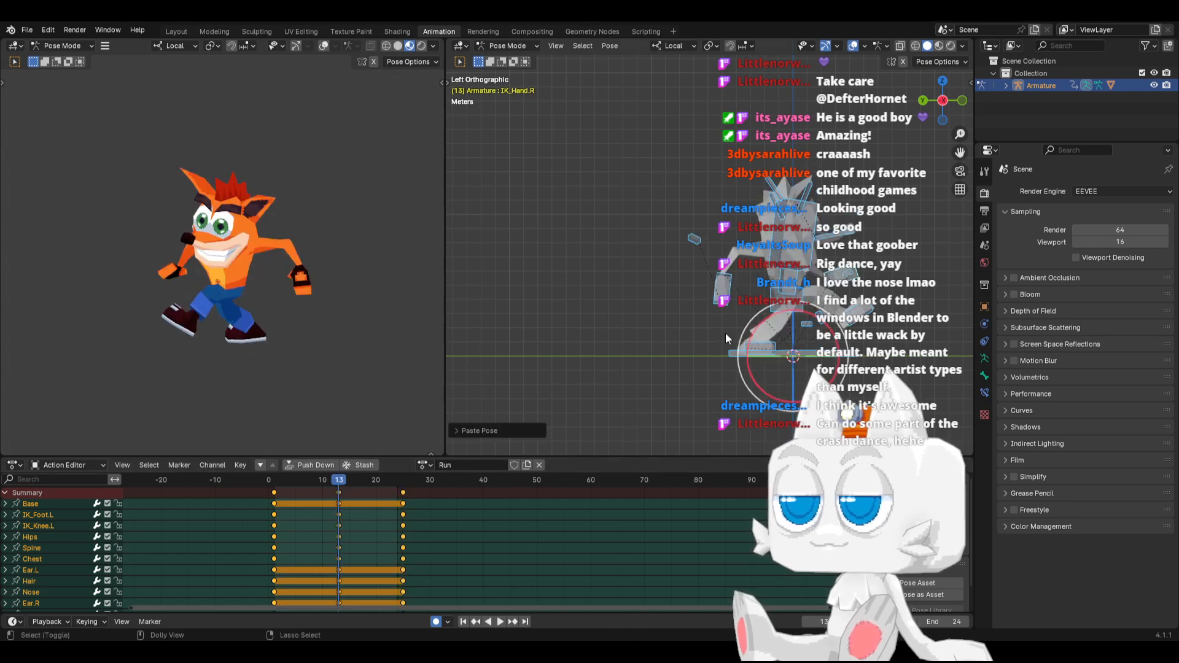
key(KP_1)
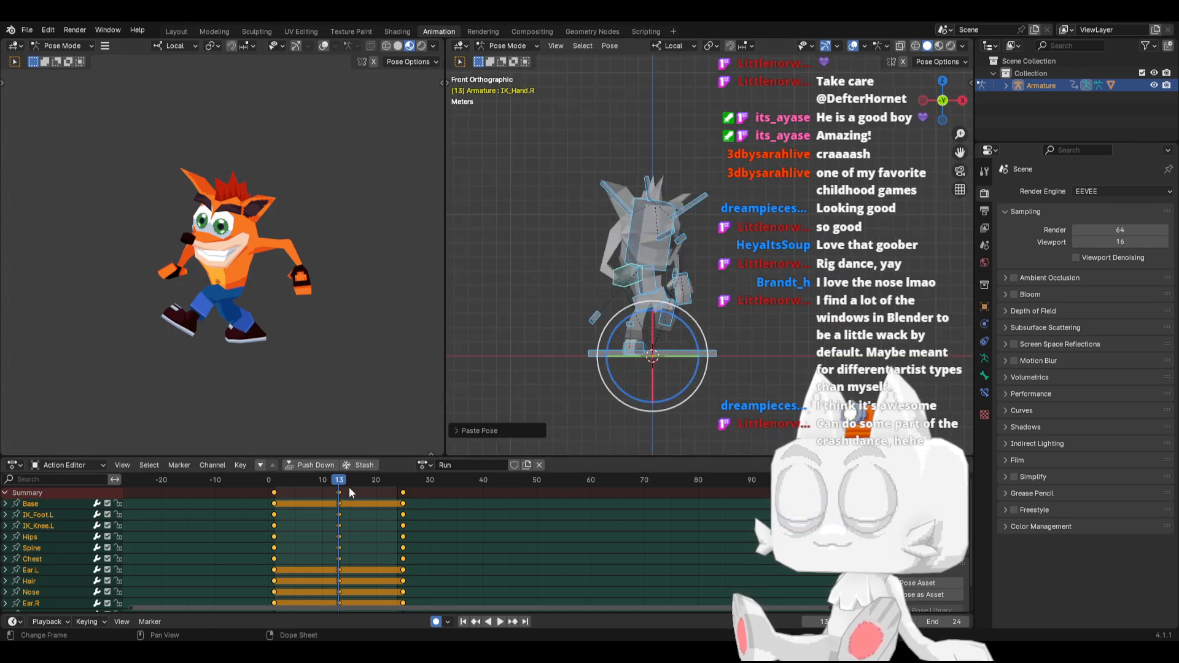
At frame 1, rotate the Nose bone sideways in top view so the nose swings with the turned head
drag(280, 480, 275, 480)
key(KP_7)
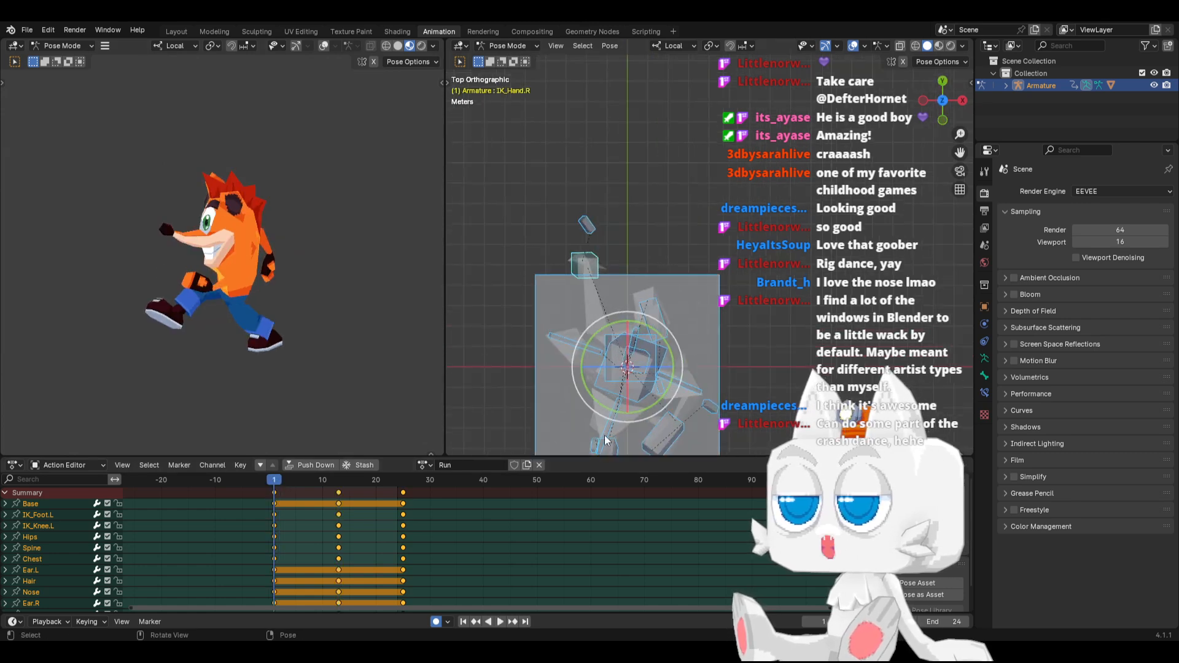
click(605, 433)
drag(666, 428, 707, 402)
Copy the Nose pose from frame 1, paste it flipped at frame 13 and unflipped at frame 25
key(ctrl+c)
click(337, 478)
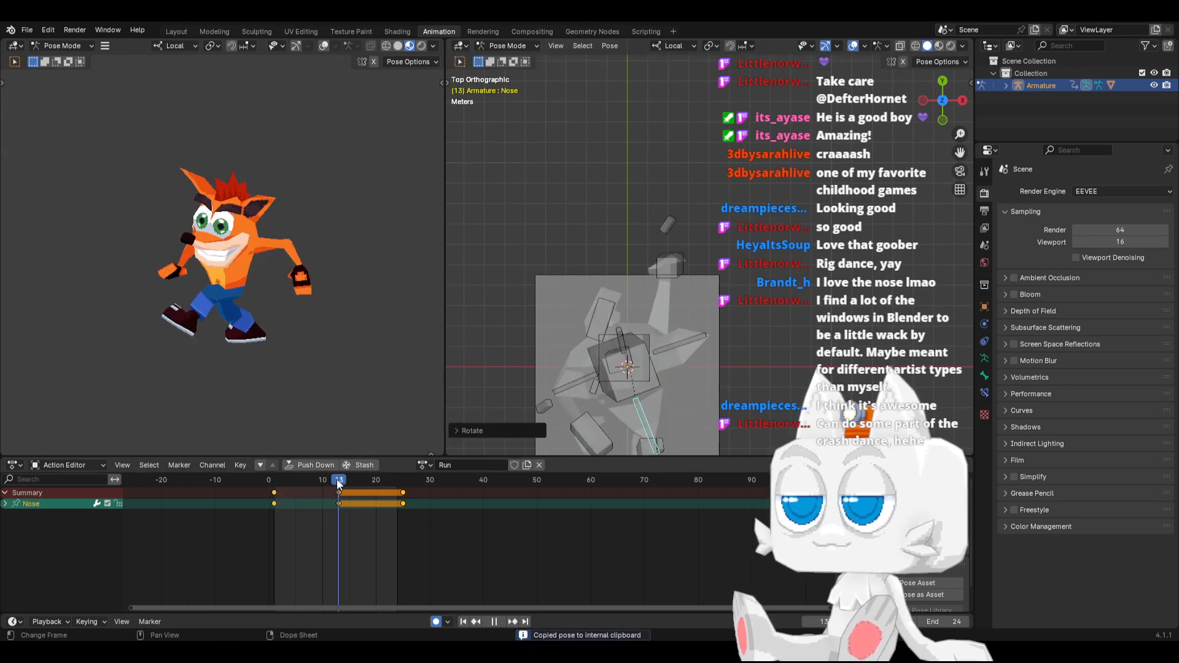
key(ctrl+shift+v)
click(402, 480)
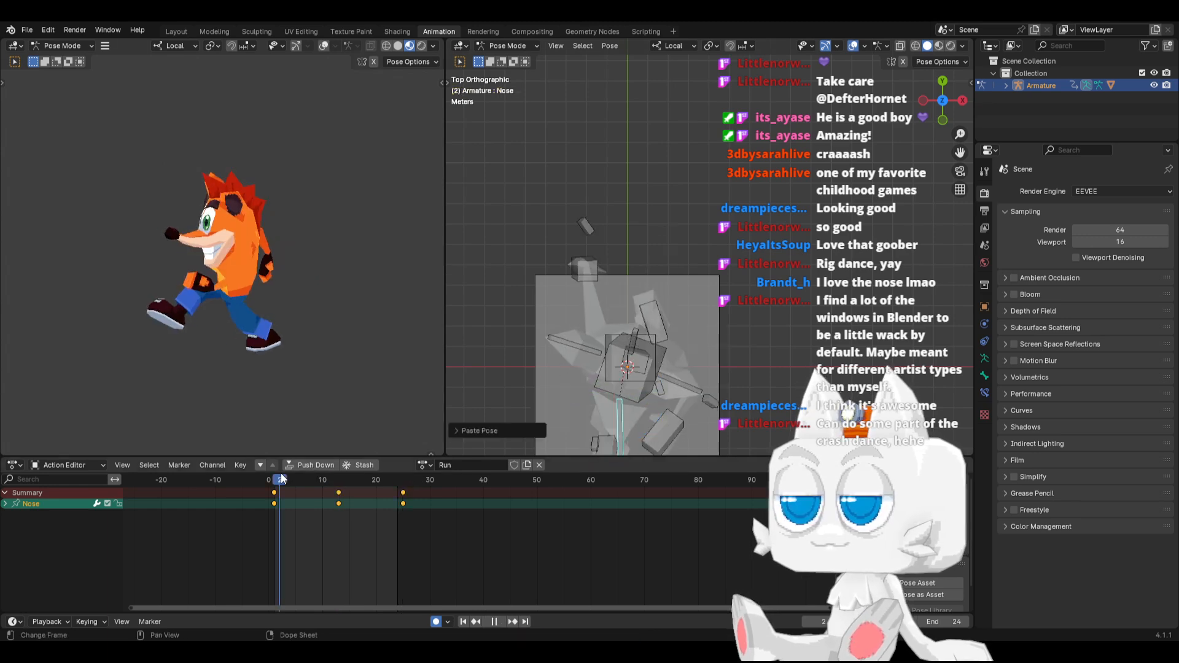
At frame 7 in right side view, move IK_Foot.L forward and rotate it so the foot slants steeply
click(301, 479)
key(KP_3)
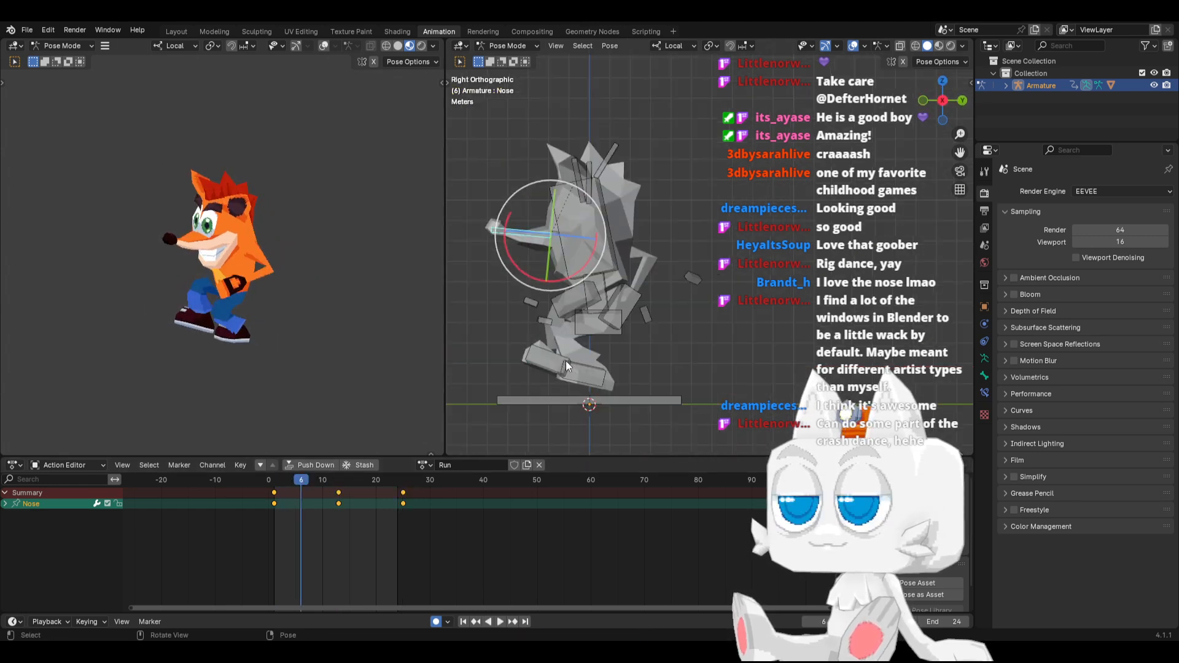
click(616, 356)
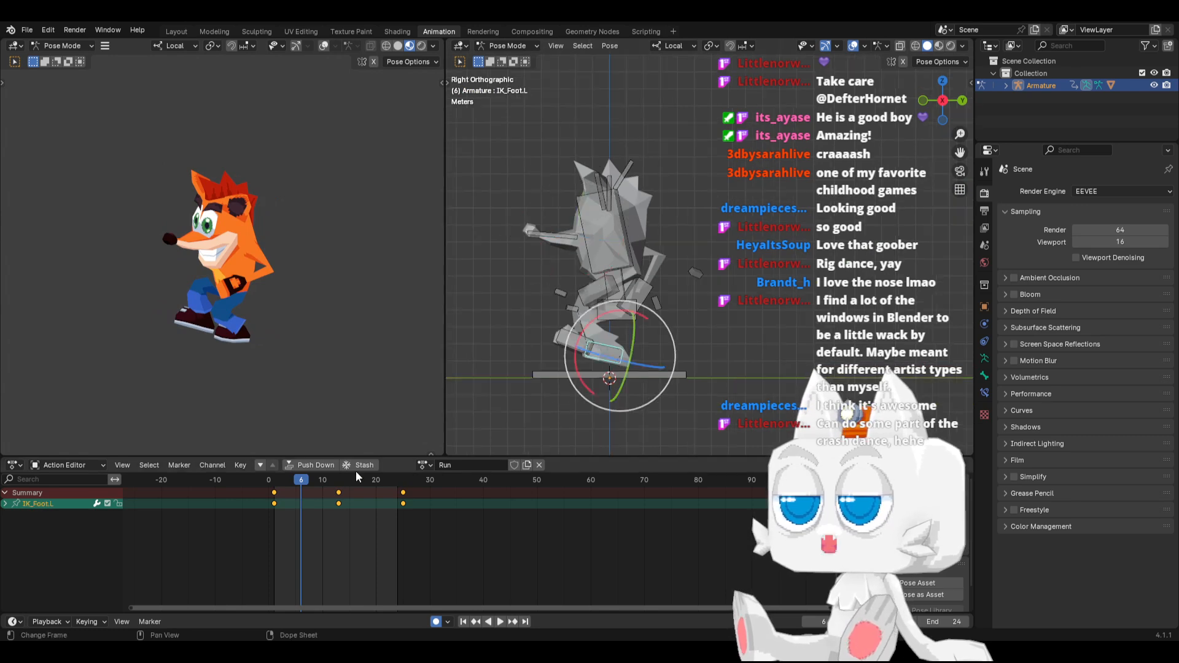
key(space)
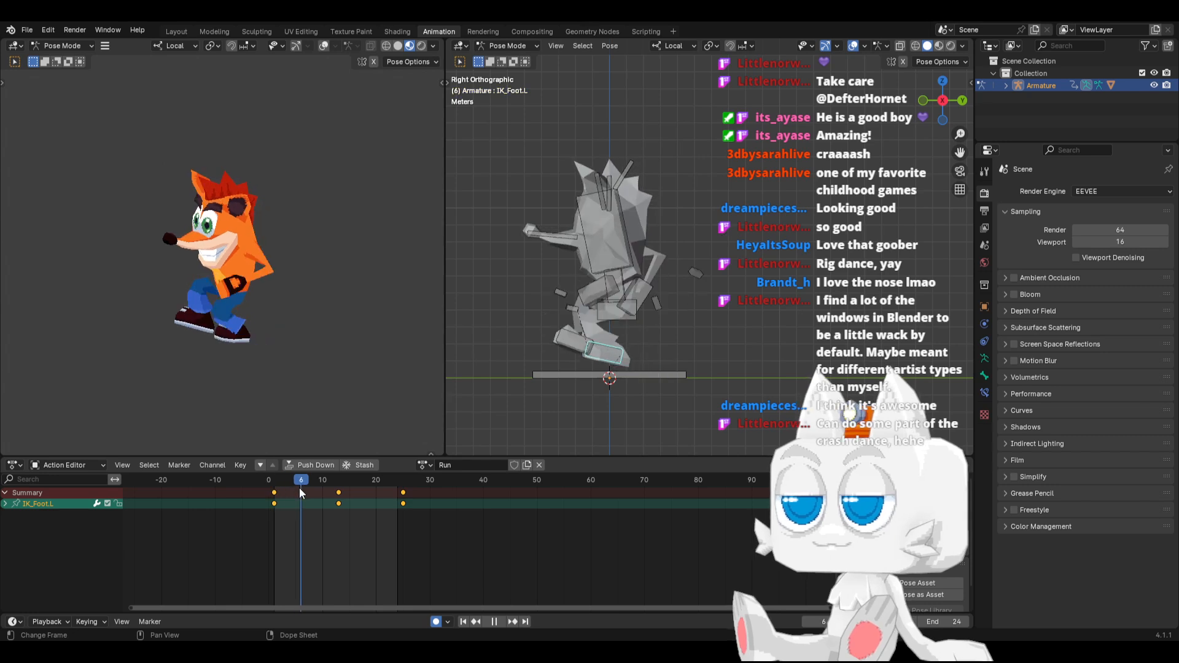
key(space)
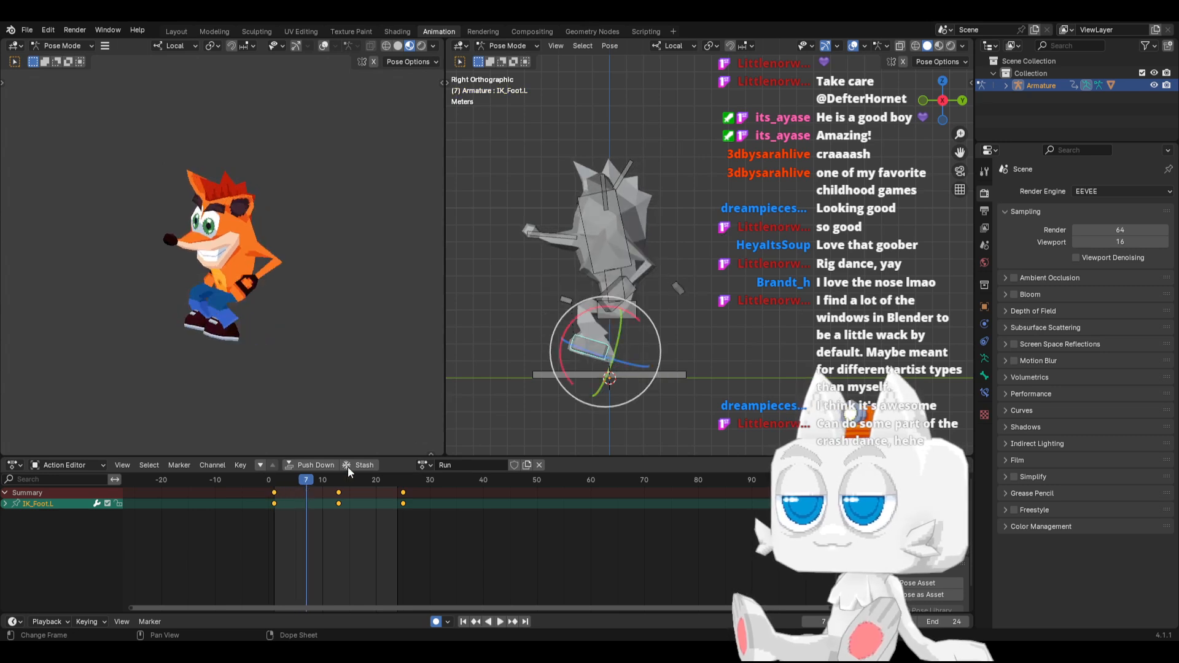
drag(612, 364, 638, 341)
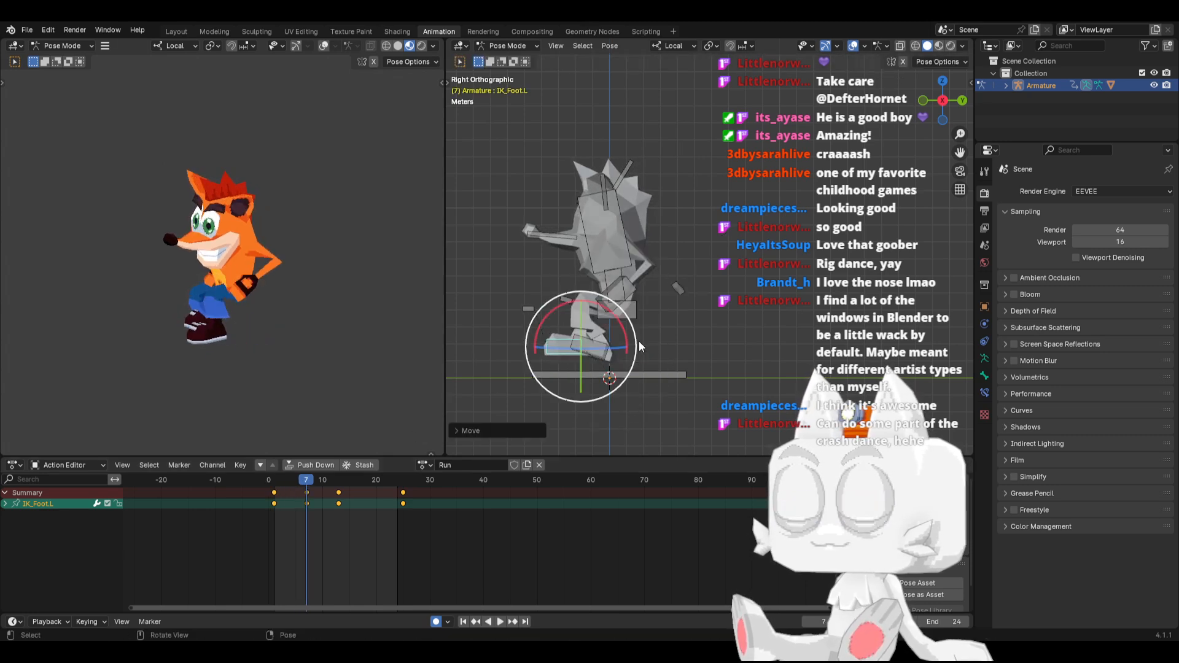
key(g)
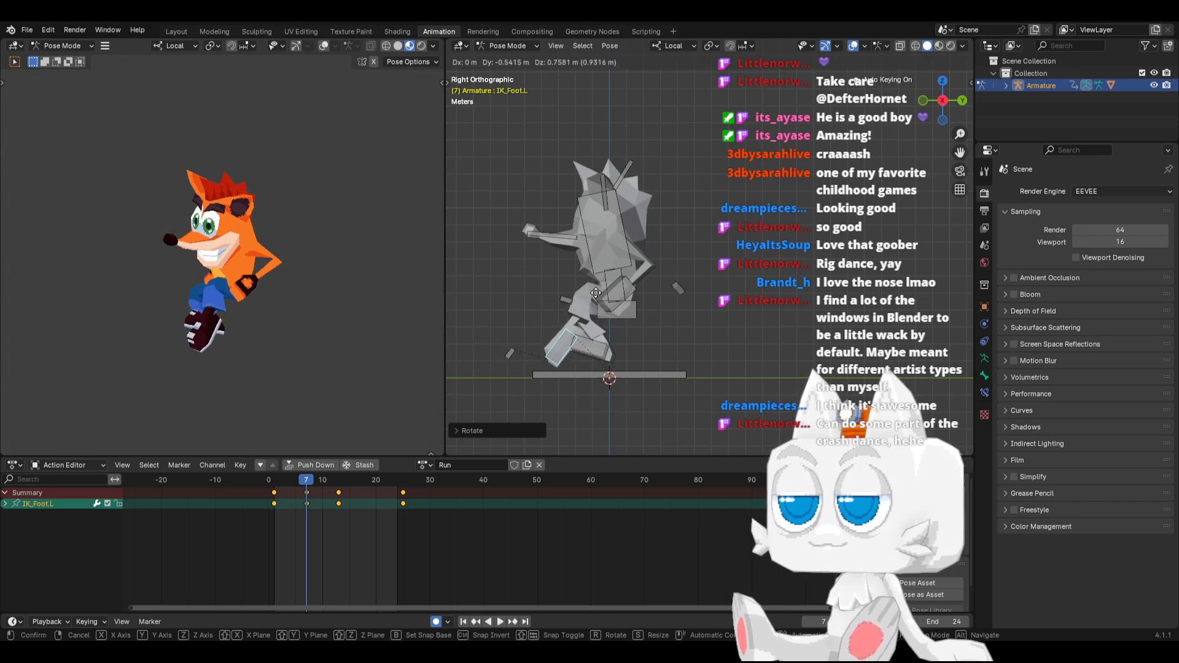
click(595, 297)
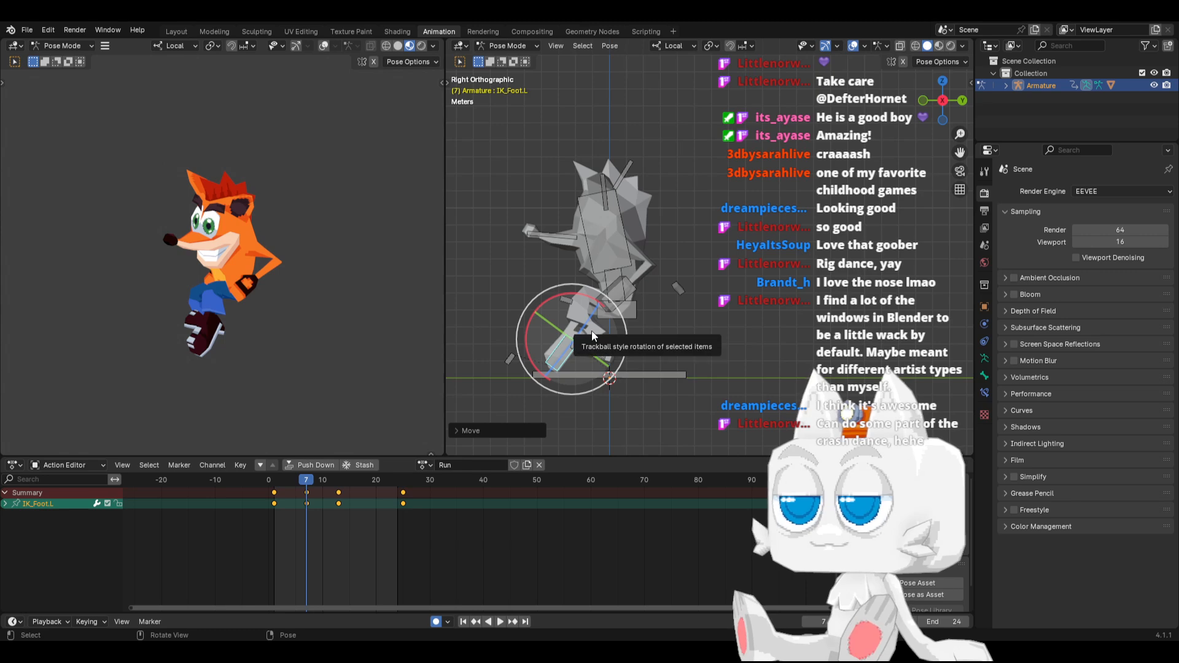
Move IK_Foot.R along its local Y axis and set it on the ground beneath the hips at frame 7
click(589, 356)
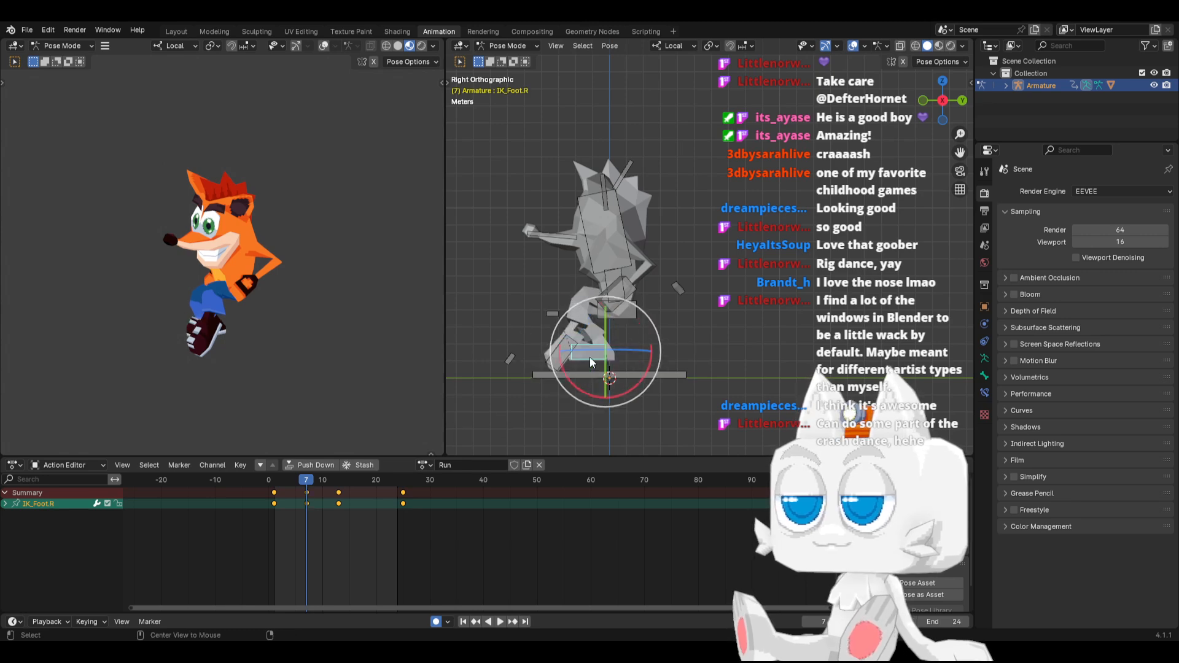
key(g)
key(y)
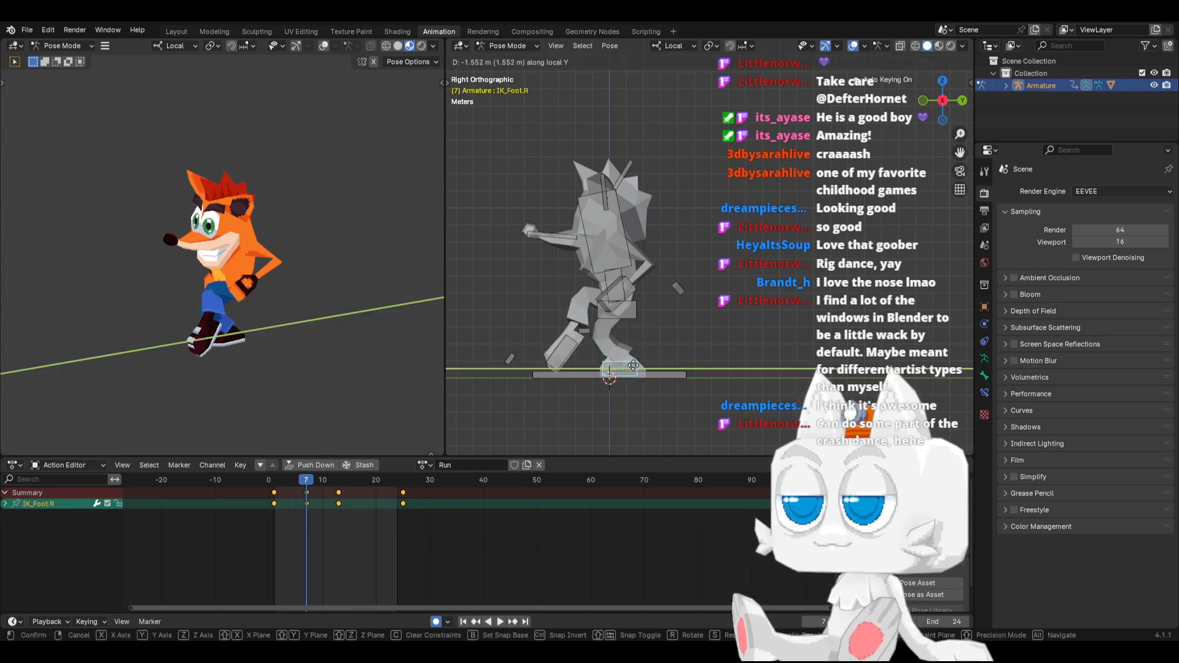
click(632, 360)
Raise the Hips bone slightly at frame 7 to straighten the standing leg
click(628, 319)
key(g)
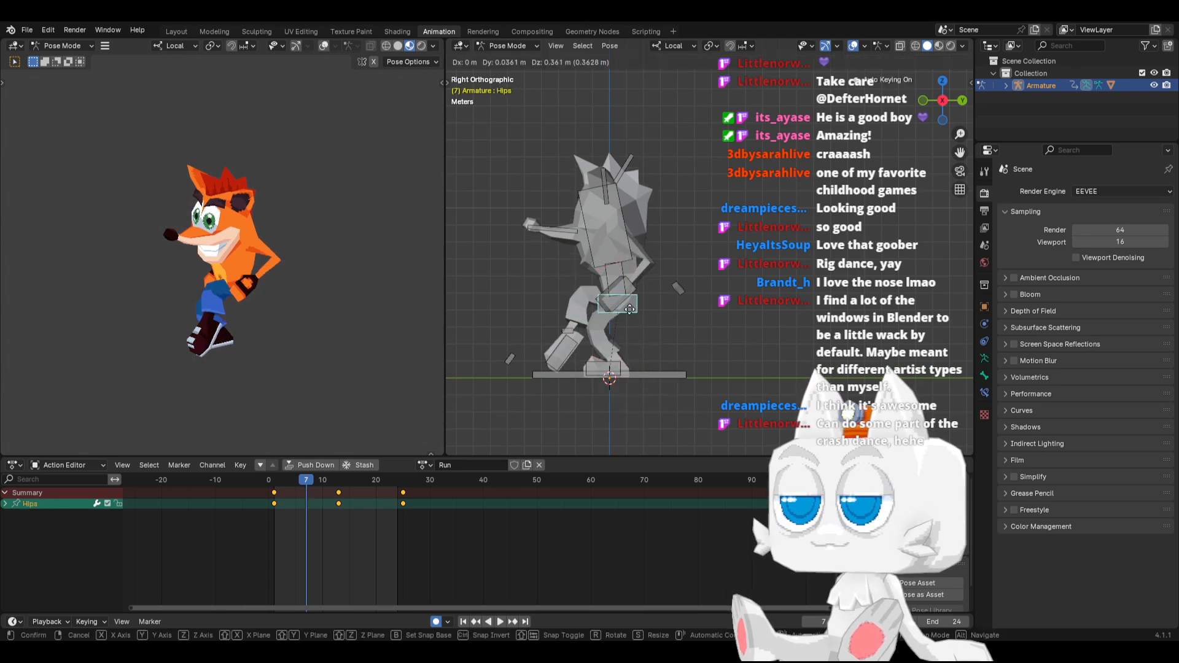
click(629, 305)
Raise IK_Foot.L in front of the body and rotate it so the toes point up at frame 7
click(578, 345)
key(g)
click(611, 323)
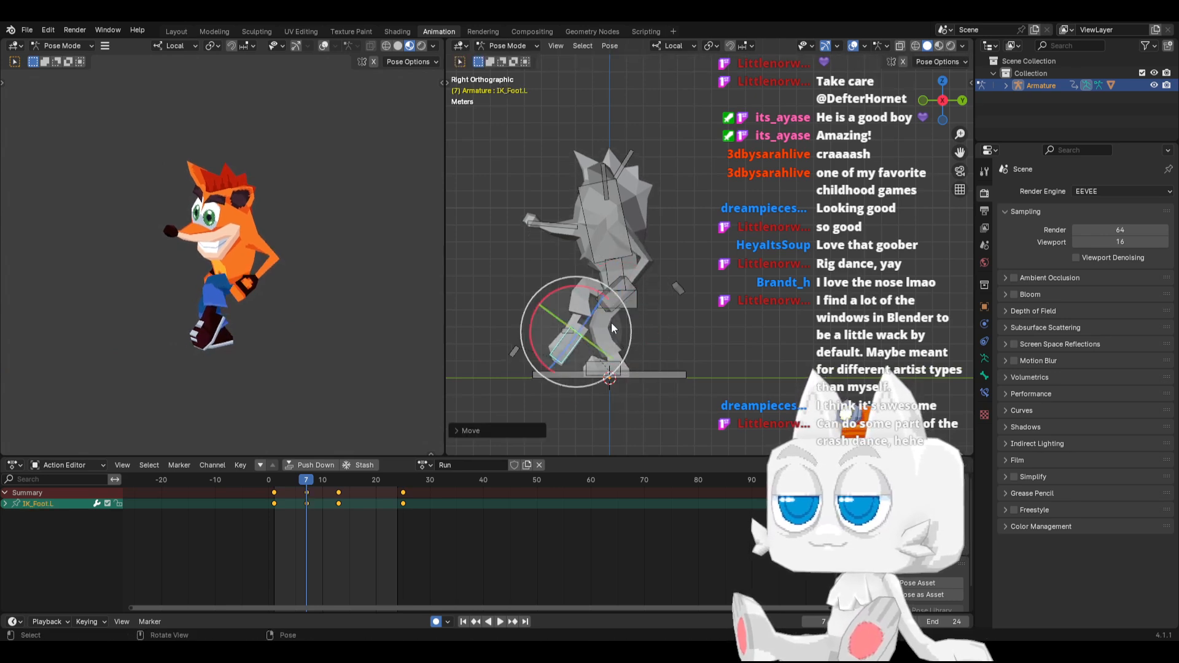
key(r)
click(586, 367)
key(g)
click(577, 359)
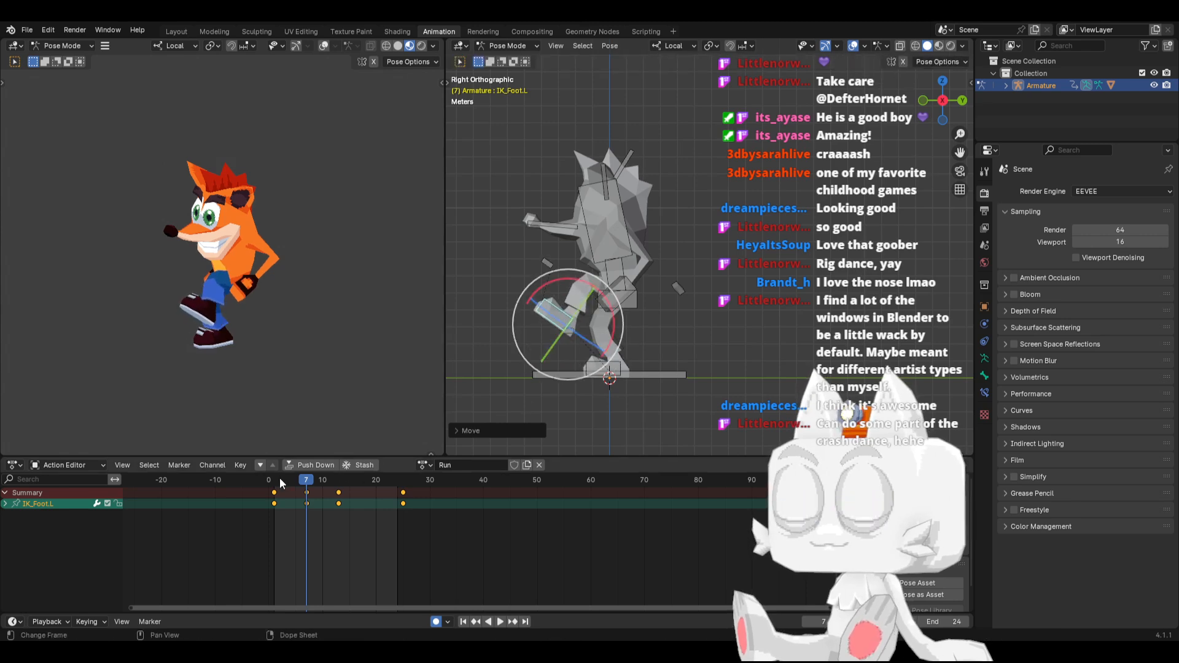
Review the stride, then at frame 7 rotate IK_Foot.L toes-down and move it back beside the standing leg
key(space)
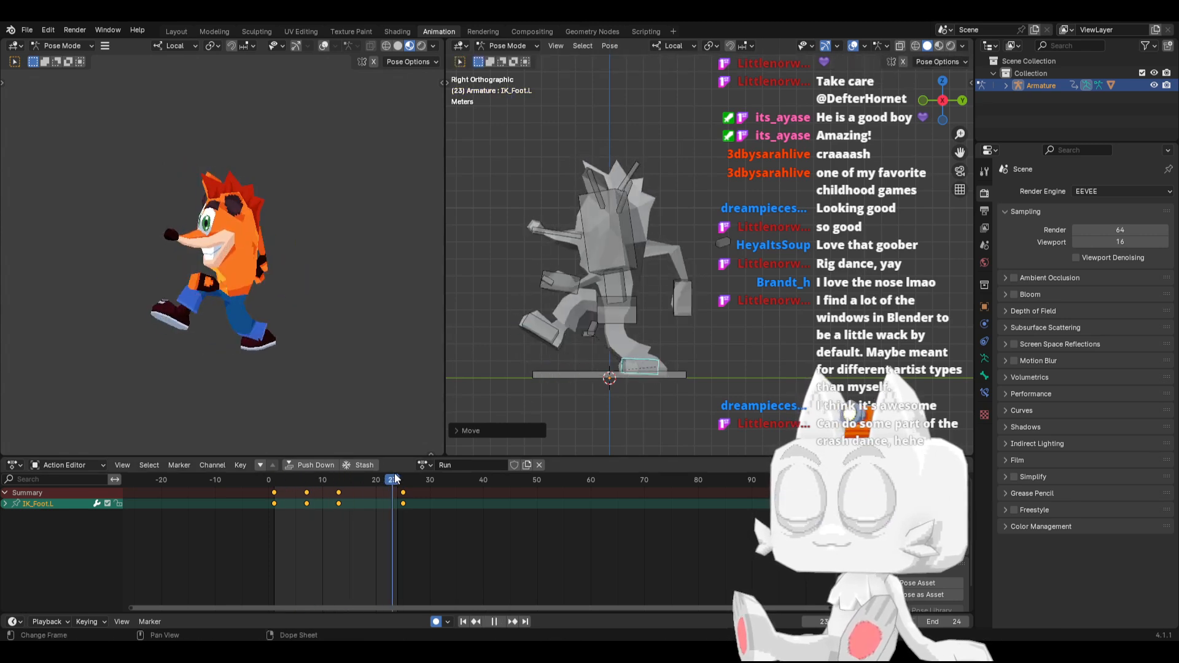
drag(396, 478, 308, 492)
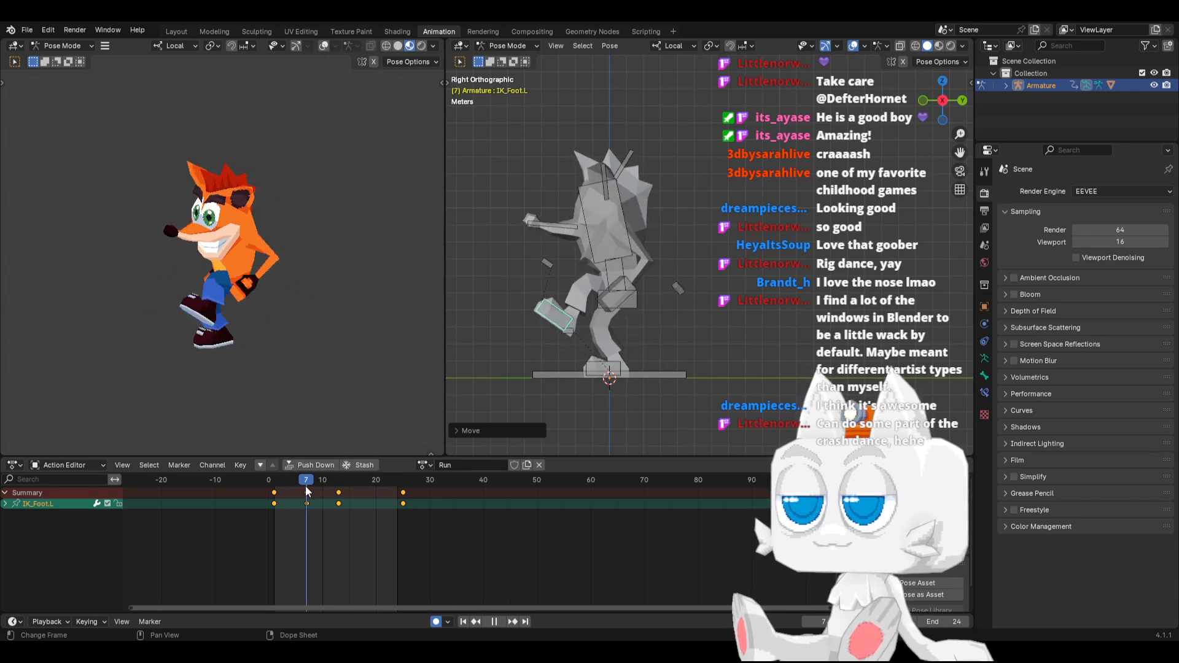
key(space)
key(r)
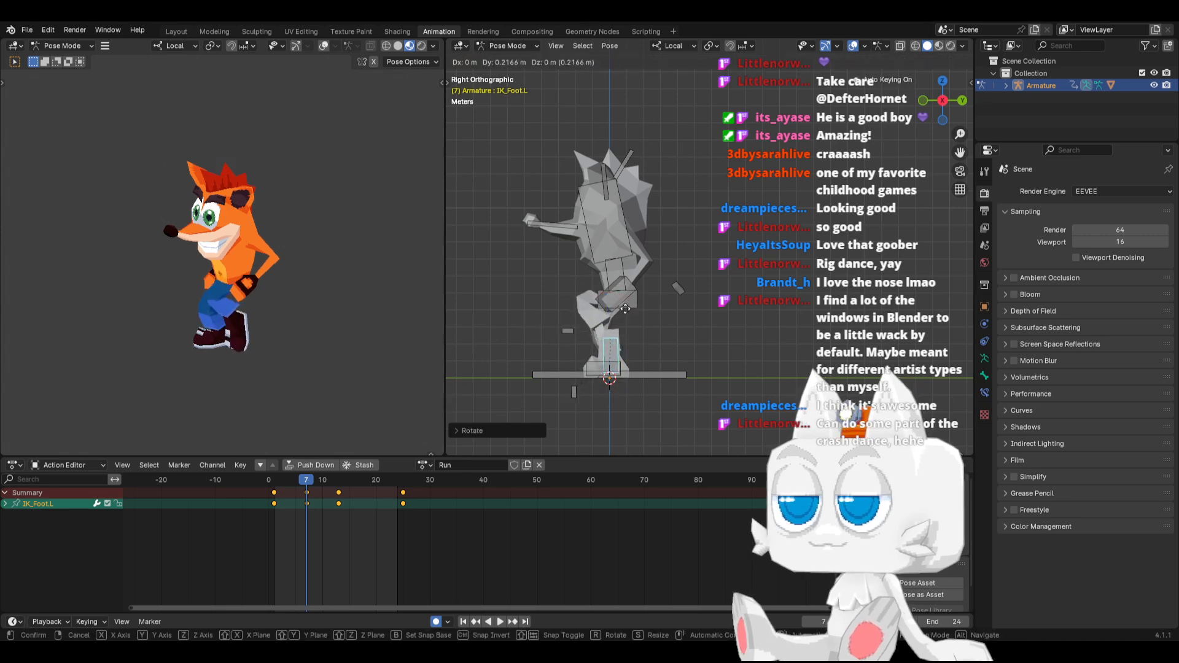
click(650, 325)
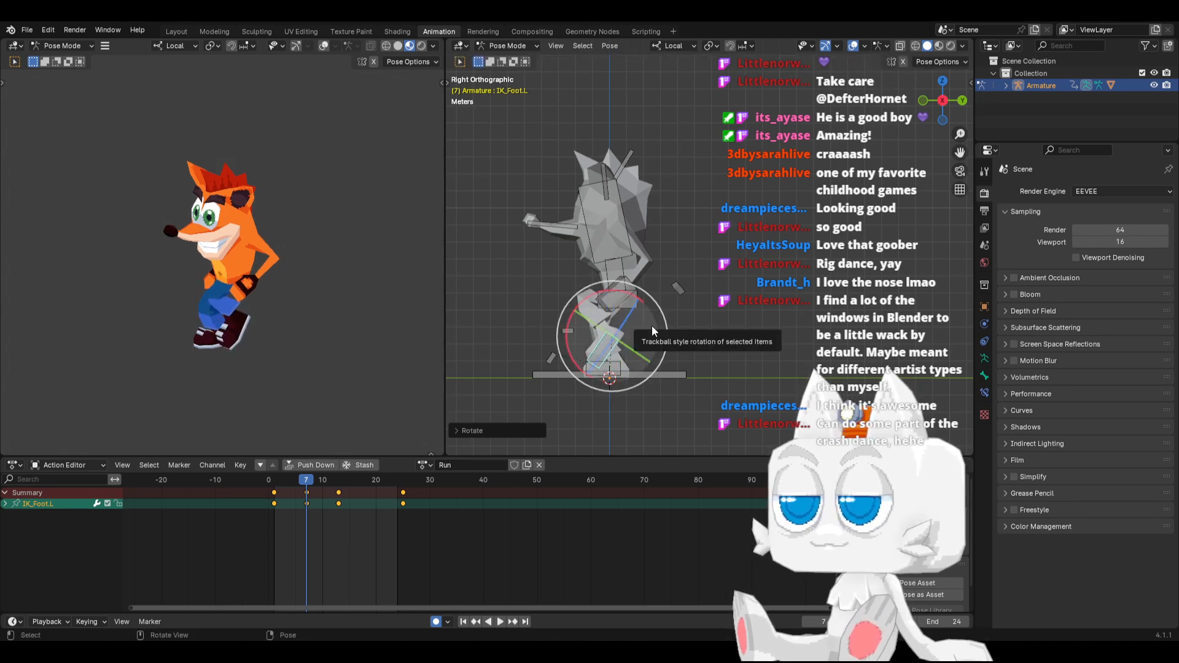
In front view, move IK_Foot.L and IK_Foot.R inward along their local X axes at frame 7
key(KP_1)
key(g)
key(x)
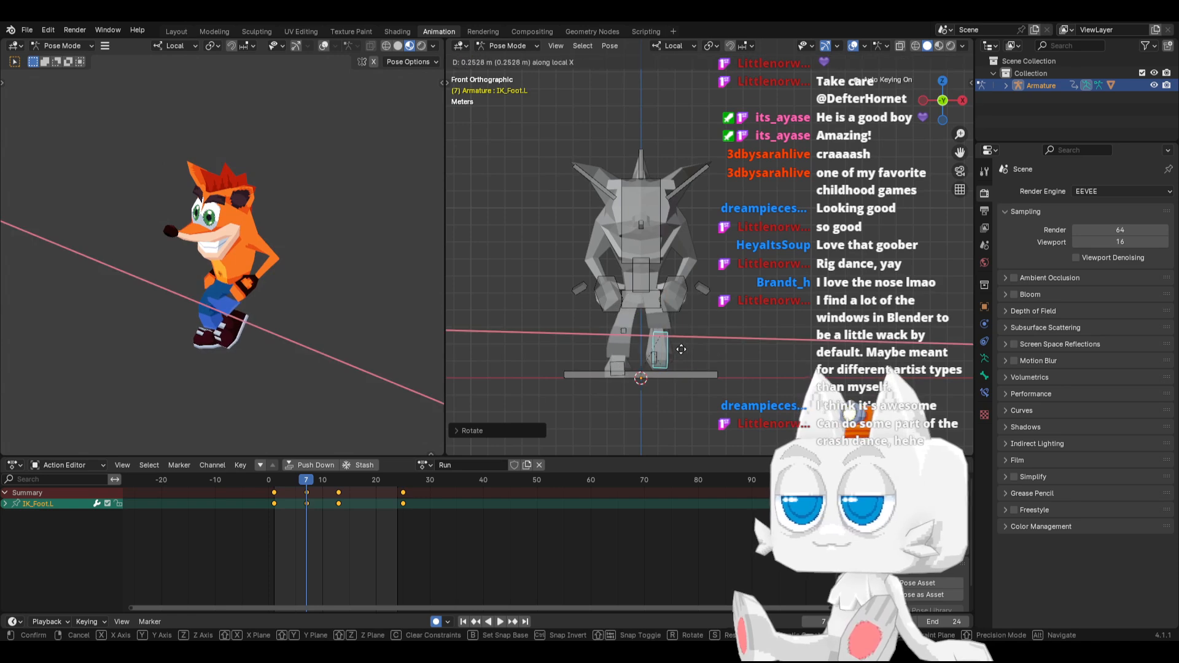
click(678, 348)
click(626, 368)
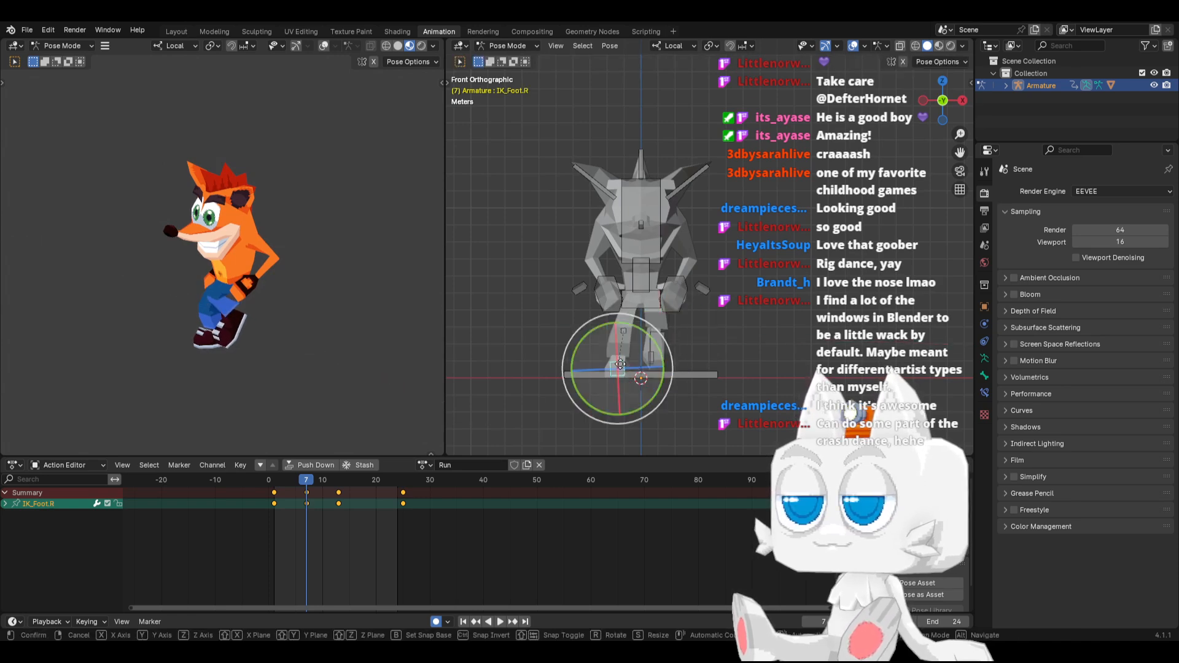
key(g)
key(x)
click(632, 368)
Move IK_Knee.R slightly outward along its local X axis at frame 7
click(636, 327)
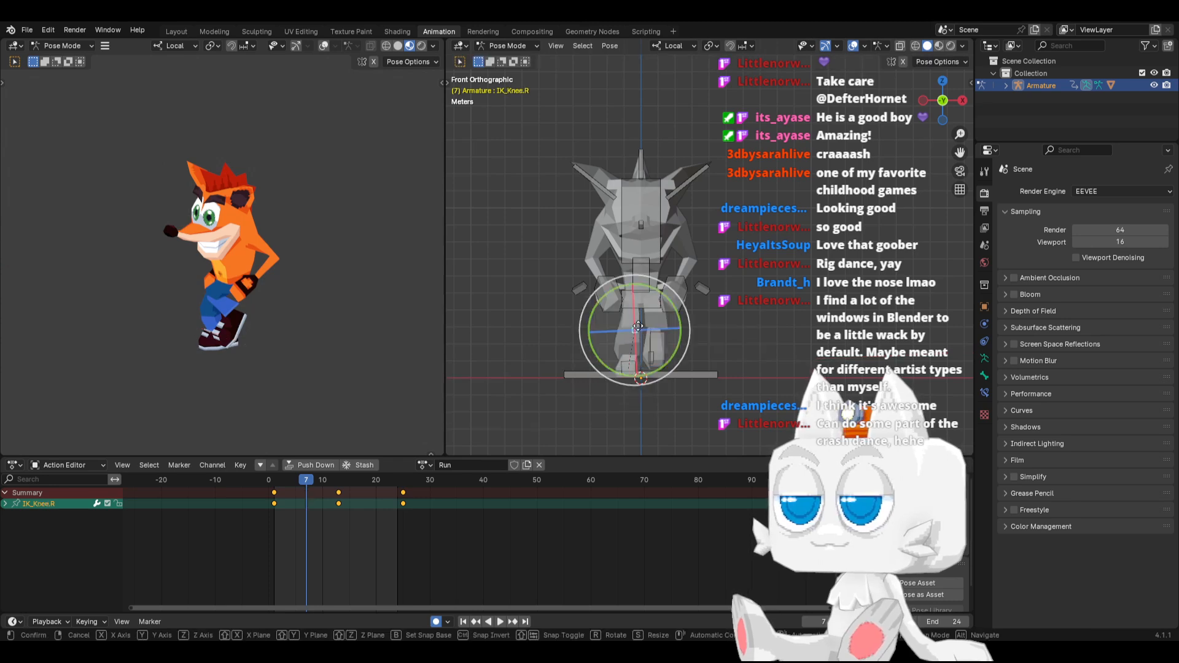
key(g)
key(x)
click(627, 327)
In right side view, raise the Hips bone about 0.43 m at frame 7
click(637, 307)
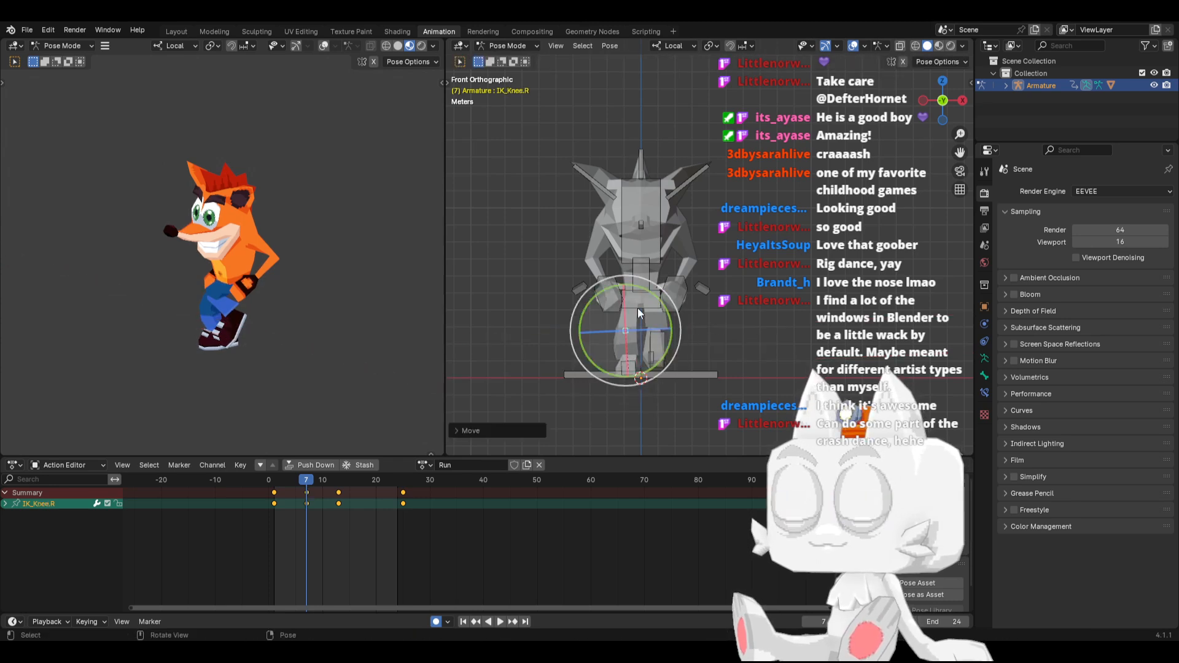
key(KP_3)
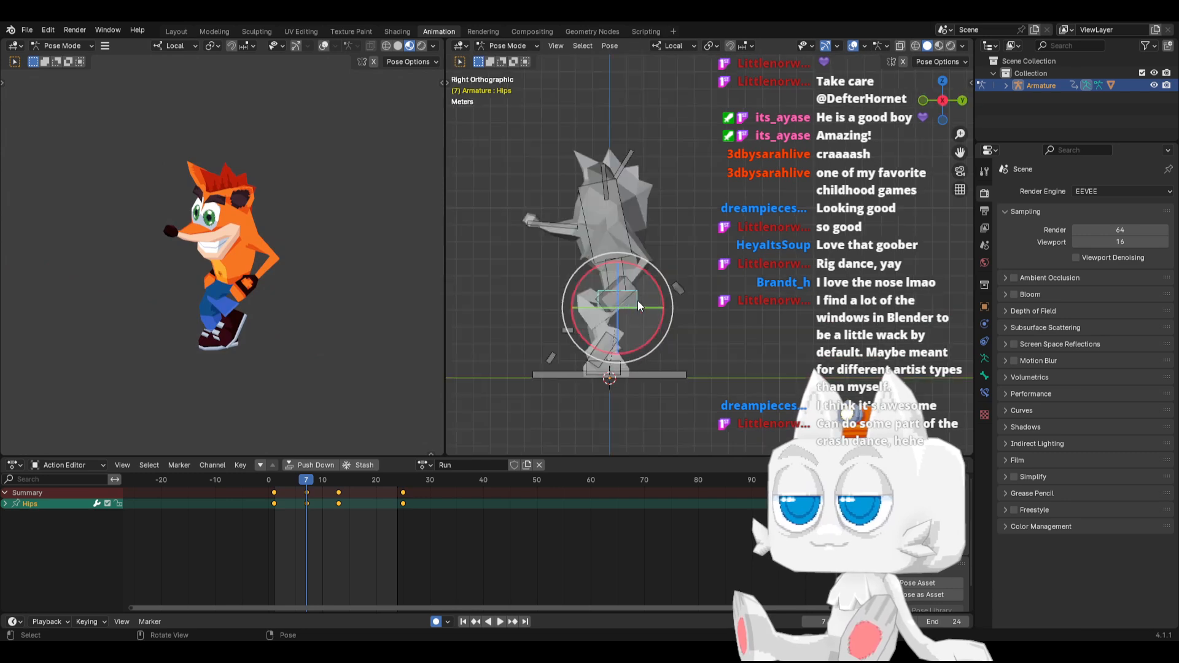
key(g)
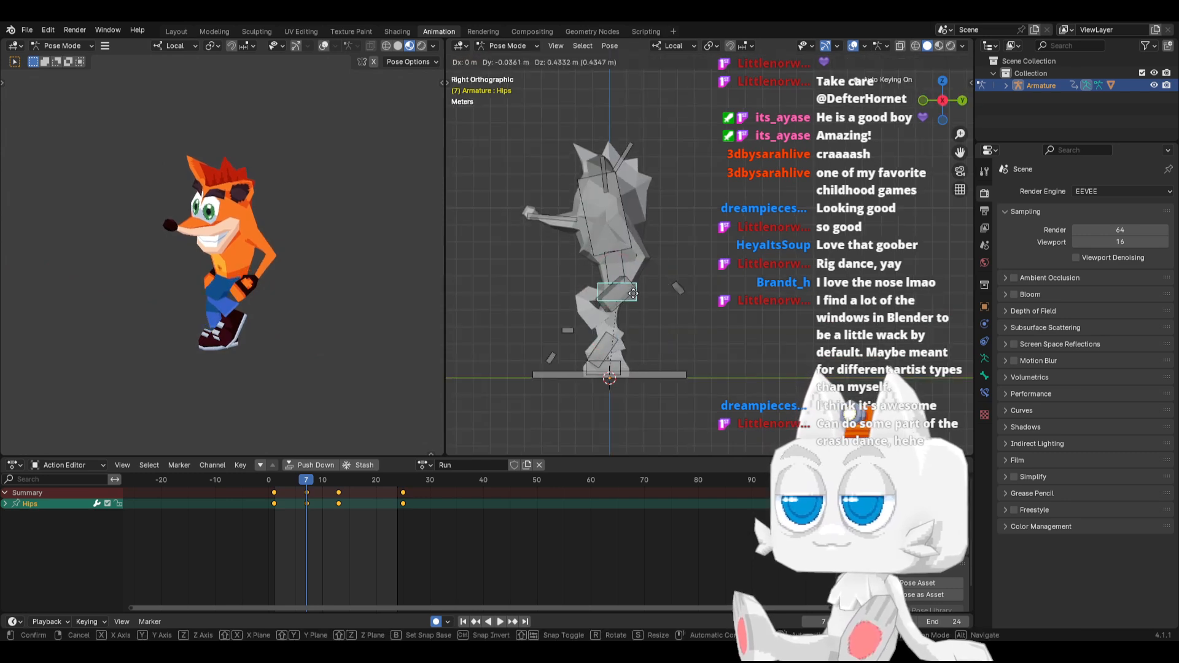
click(633, 293)
Twist the torso slightly at frame 7, checking the motion around it in perspective and top views
mouse_move(292, 479)
mouse_down()
mouse_move(340, 482)
mouse_move(282, 482)
mouse_move(304, 487)
mouse_up()
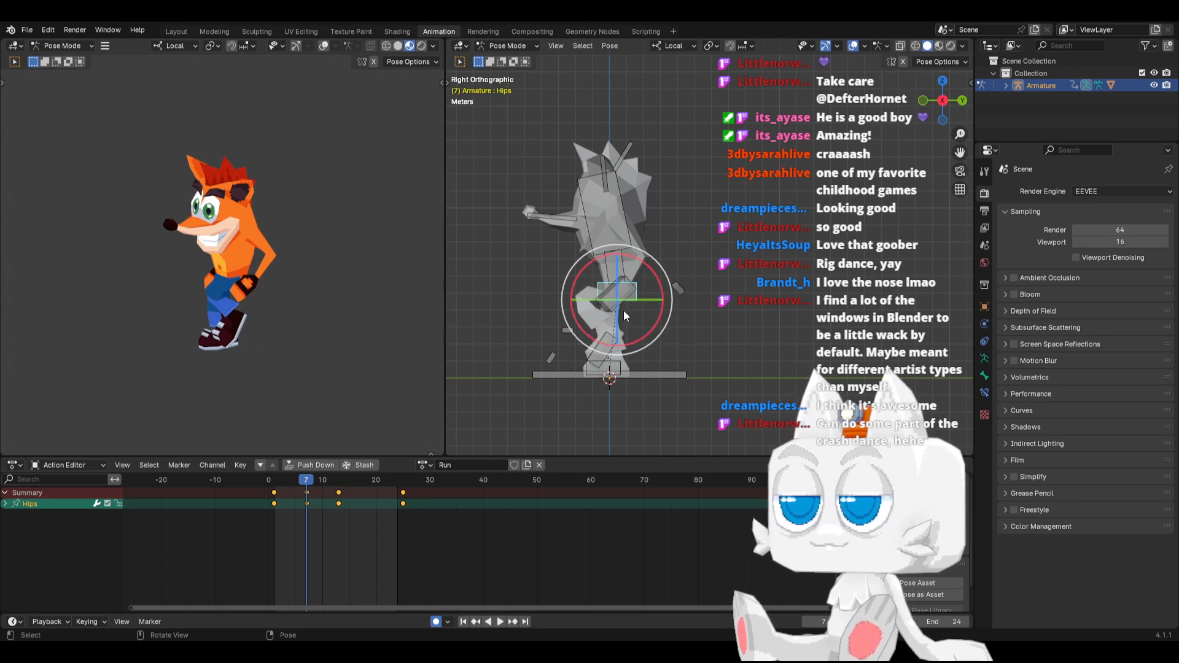
middle_drag(624, 311, 617, 341)
drag(603, 341, 599, 296)
click(566, 275)
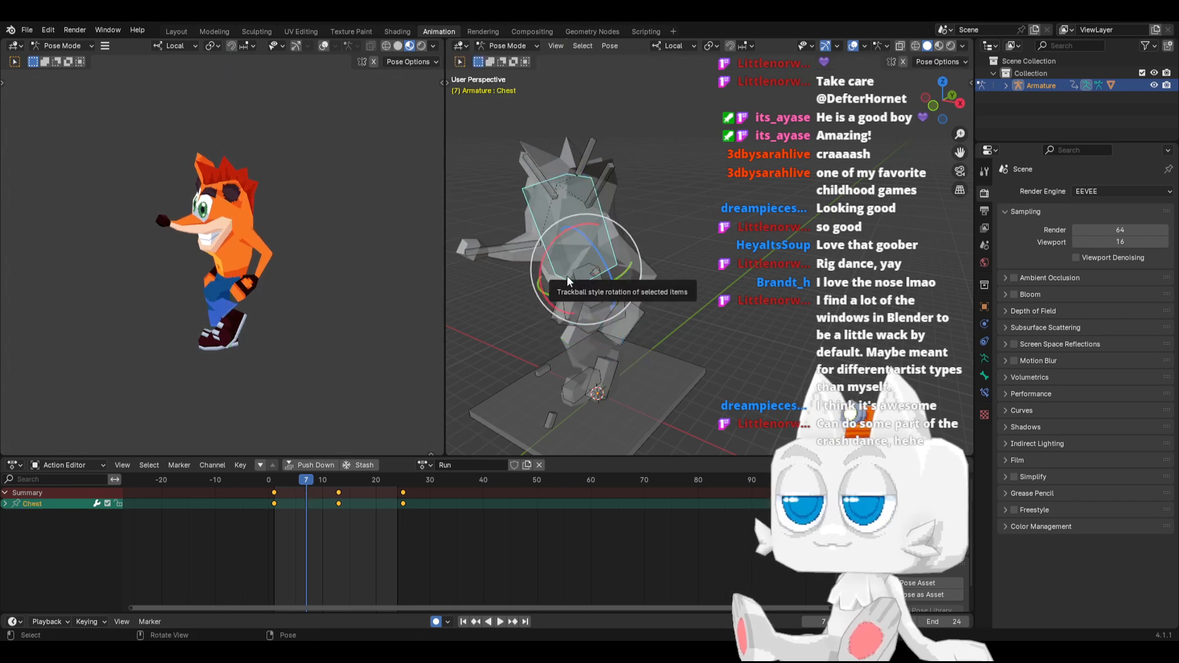
key(KP_7)
drag(663, 375, 654, 362)
drag(285, 481, 305, 480)
In top view at frame 7, rotate the Nose bone farther toward the character's right side
click(620, 429)
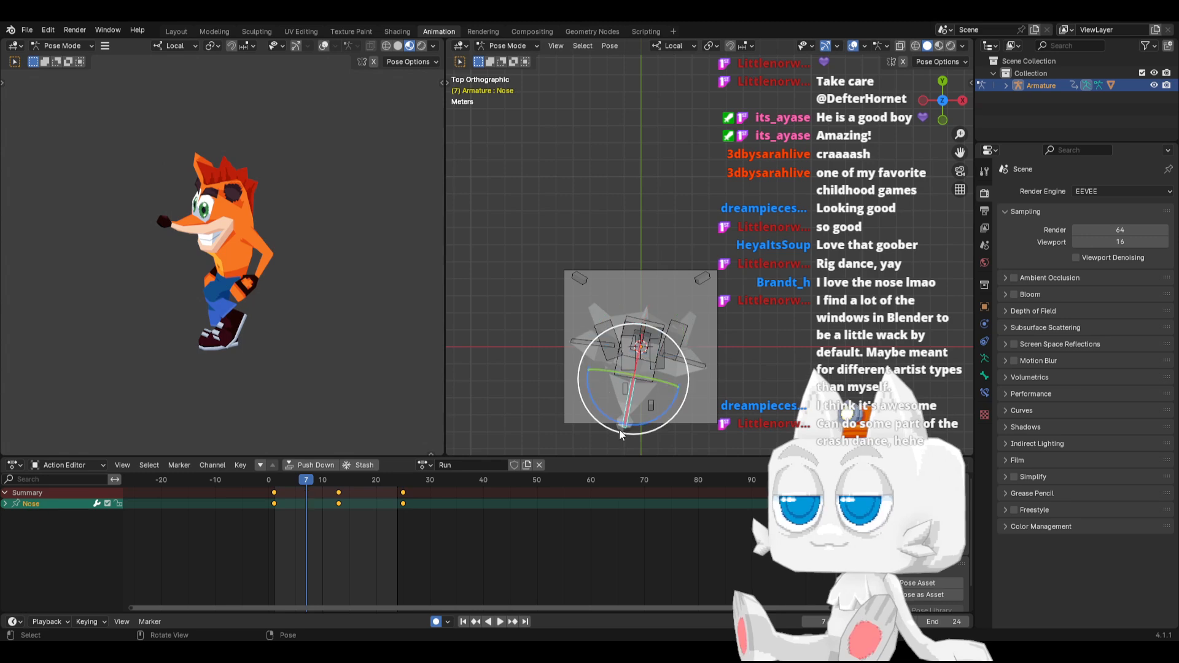
key(r)
click(603, 430)
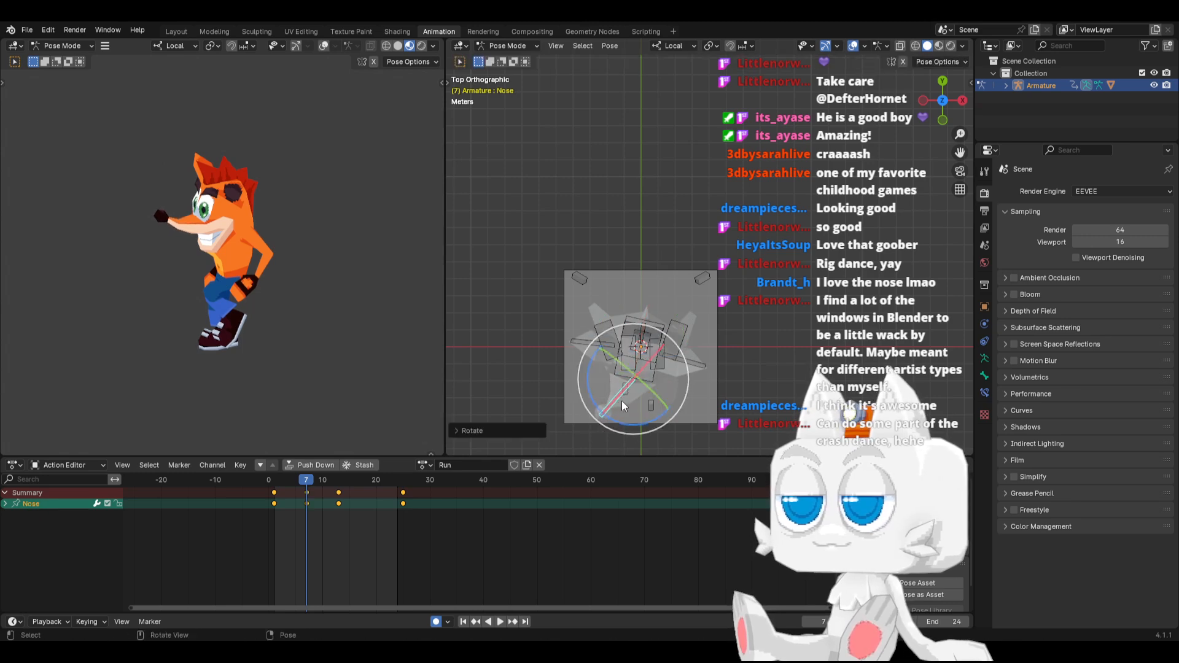
Rotate the Chest bone in top view at frame 7 so the upper body faces more forward
click(650, 387)
key(r)
right_click(674, 378)
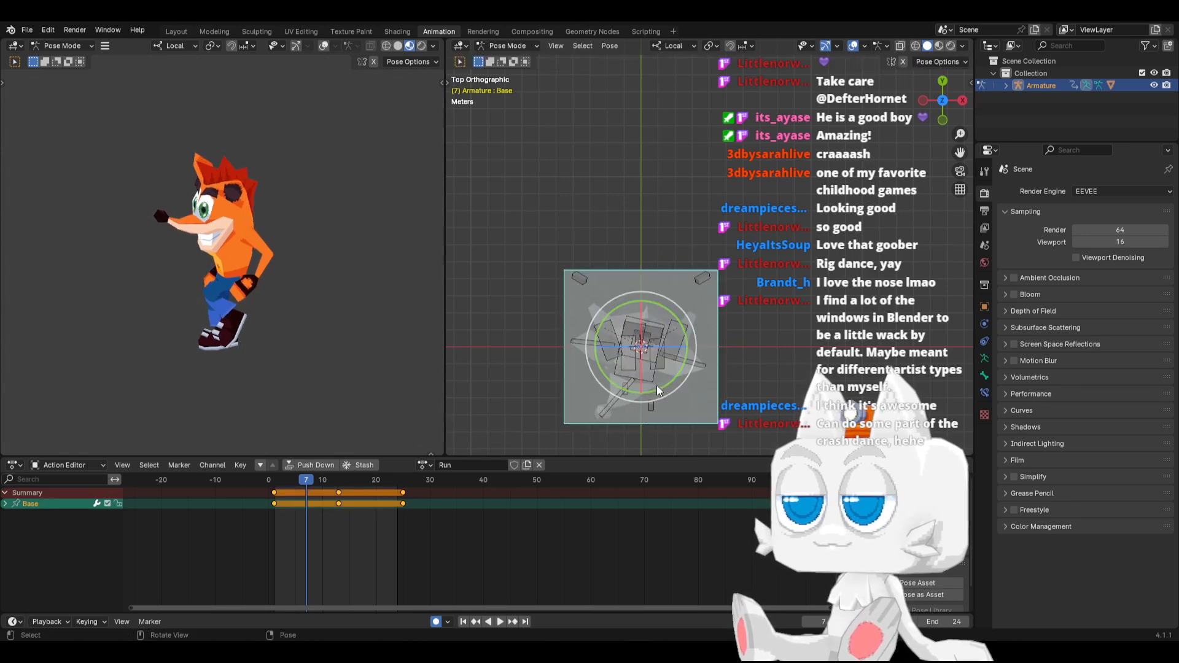
click(654, 382)
drag(655, 381, 680, 381)
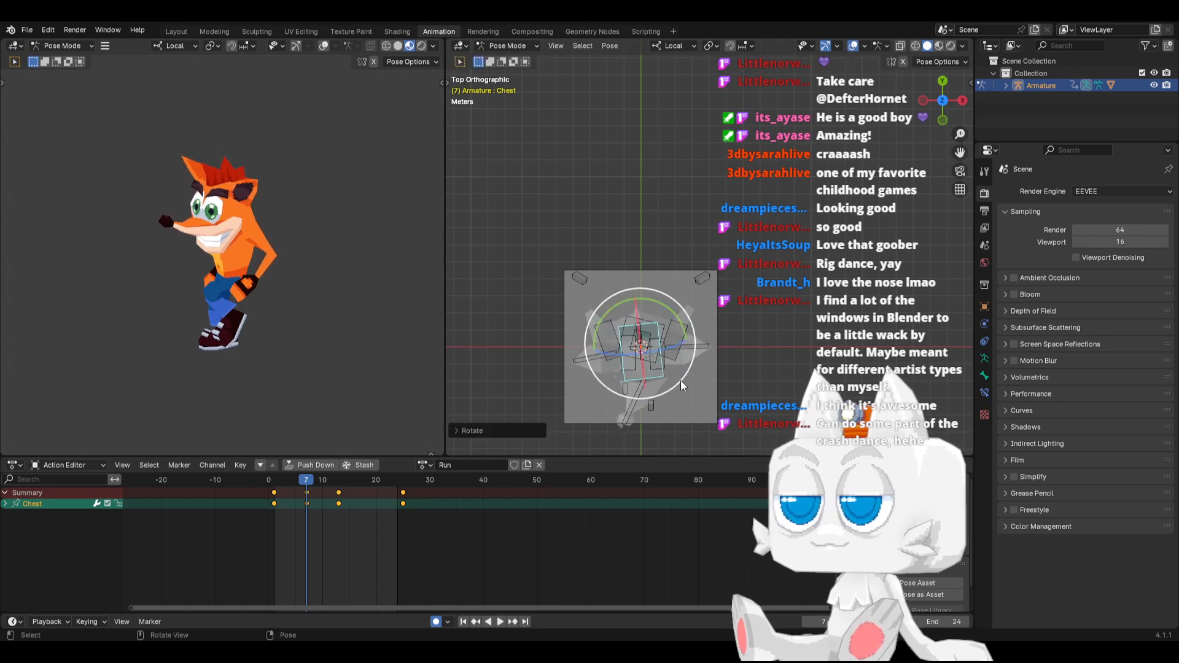
At frame 10 in right side view, tilt the IK_Foot.L bone toe-up and move it about 0.99 m forward and up
key(KP_3)
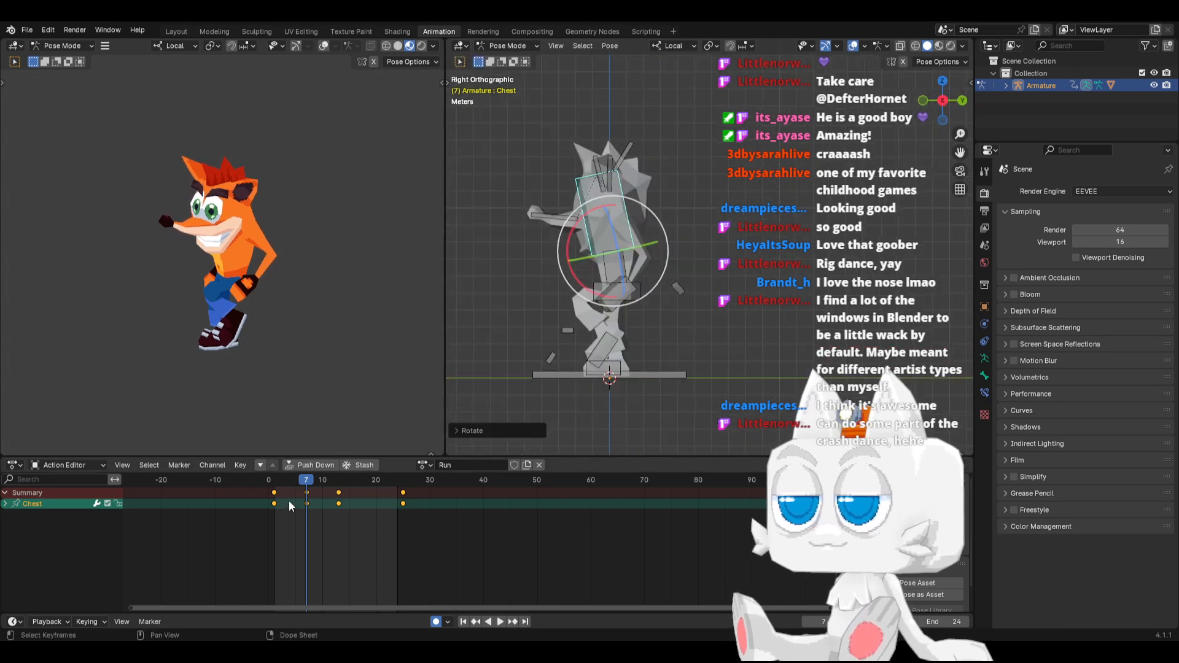
drag(281, 481, 323, 480)
click(545, 338)
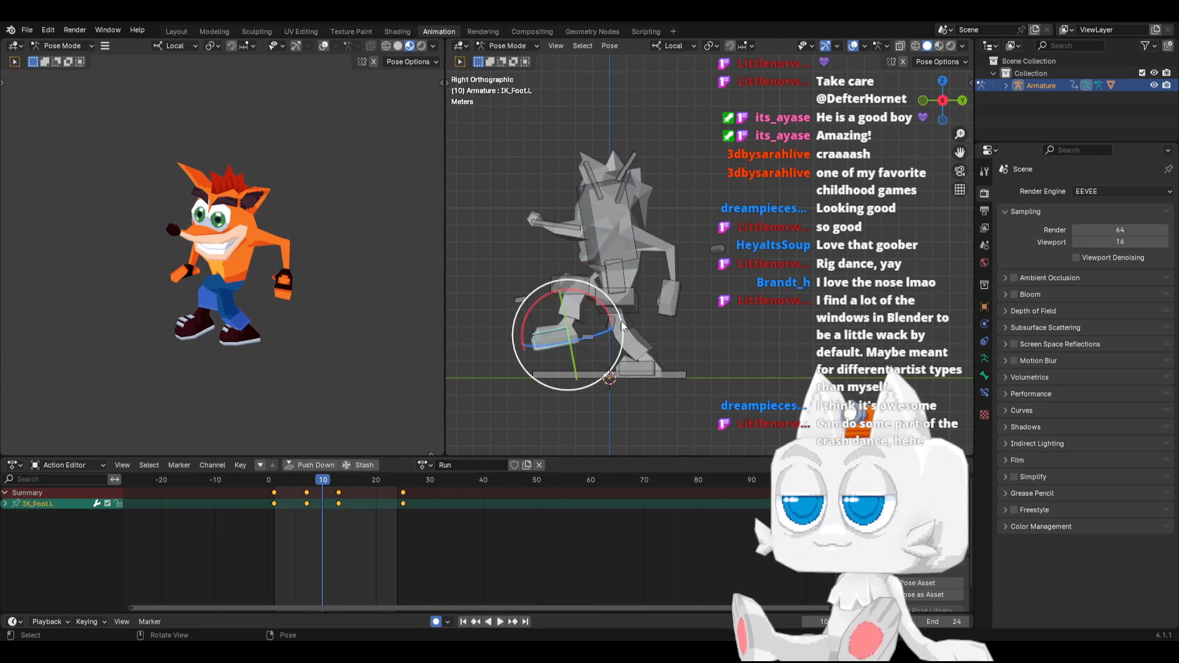
key(r)
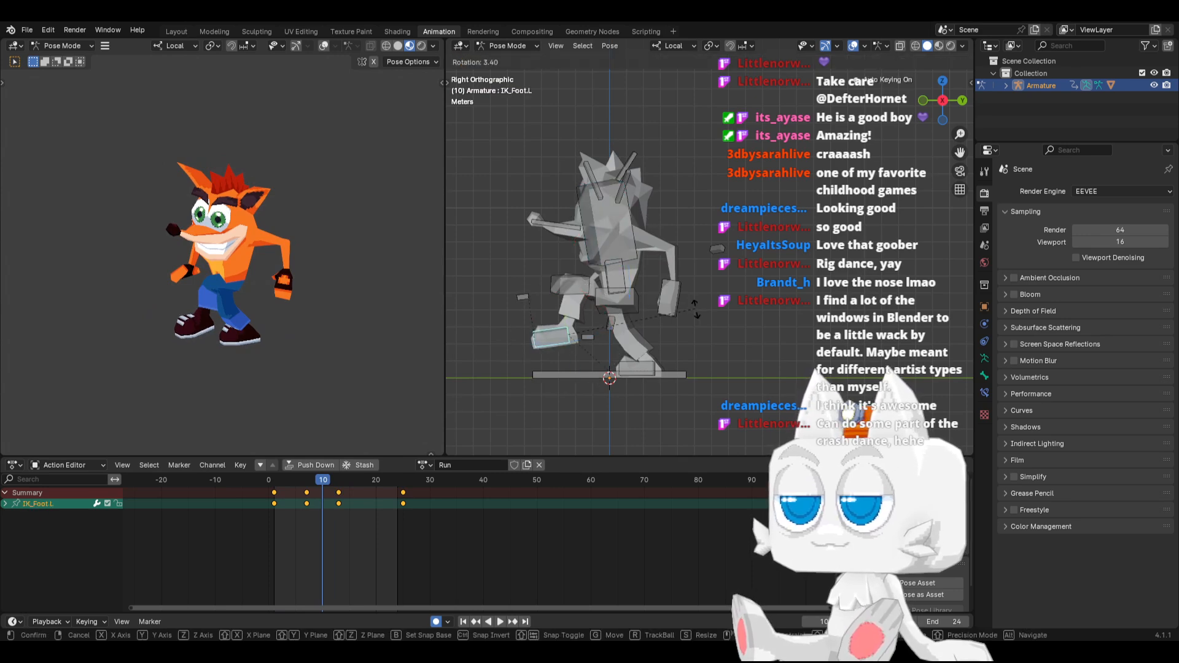
click(688, 342)
key(g)
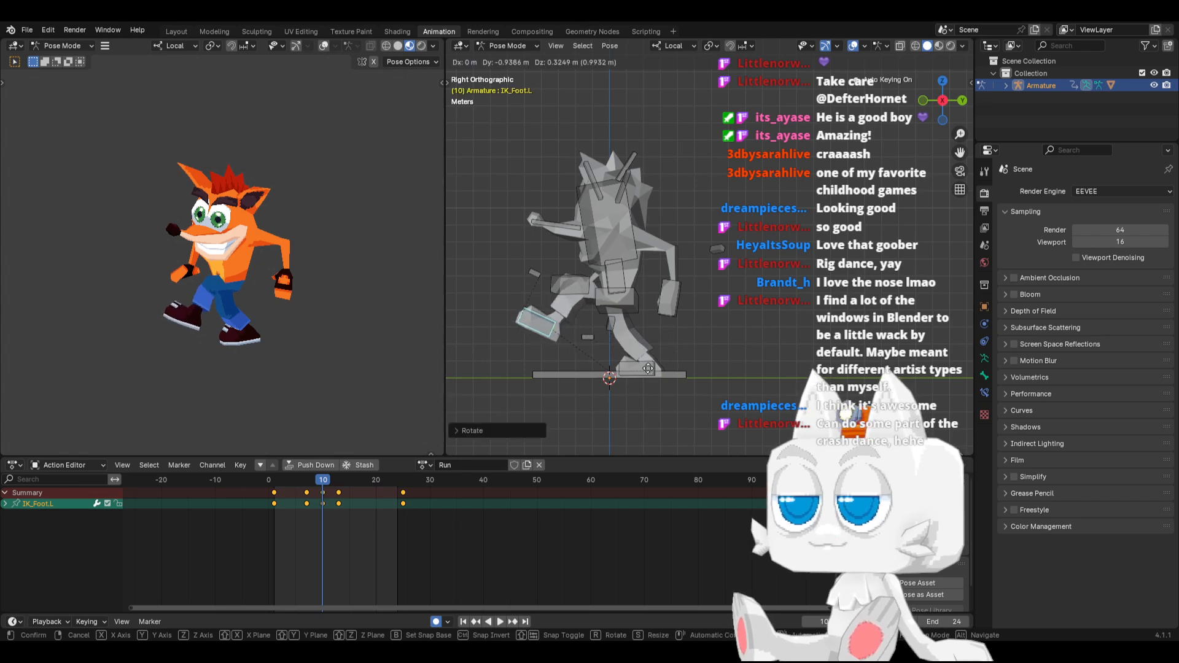
key(Escape)
At frame 10, lift the IK_Foot.R bone behind the body and rotate it so the toes point downward
click(647, 368)
key(r)
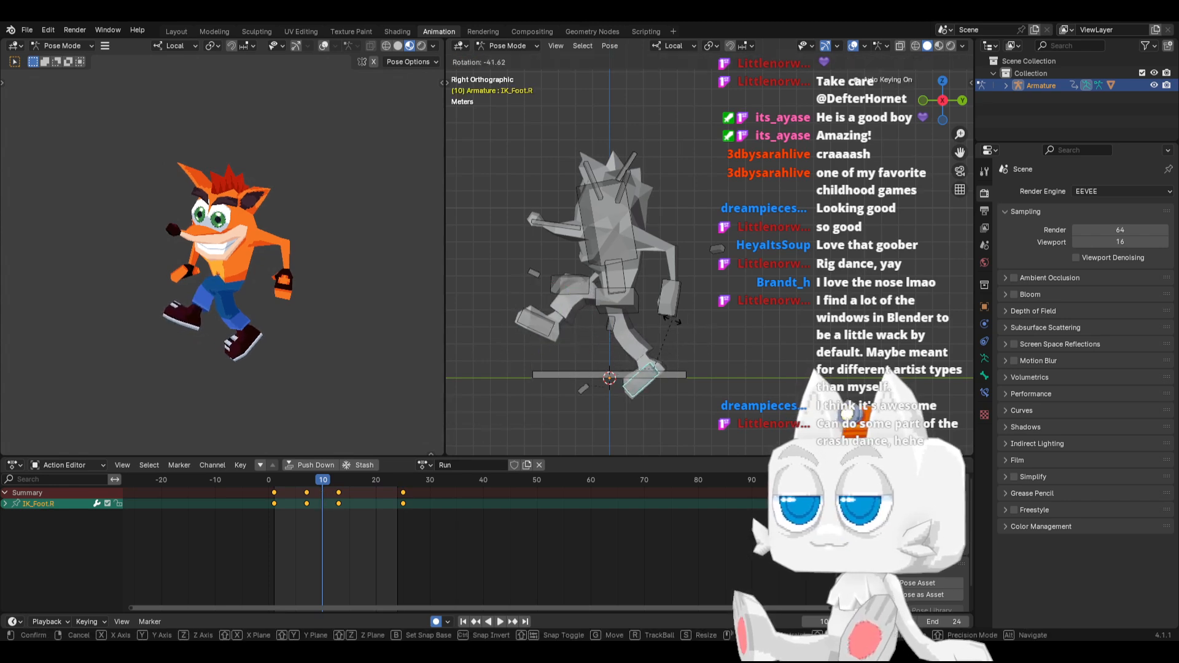
click(672, 320)
key(alt+r)
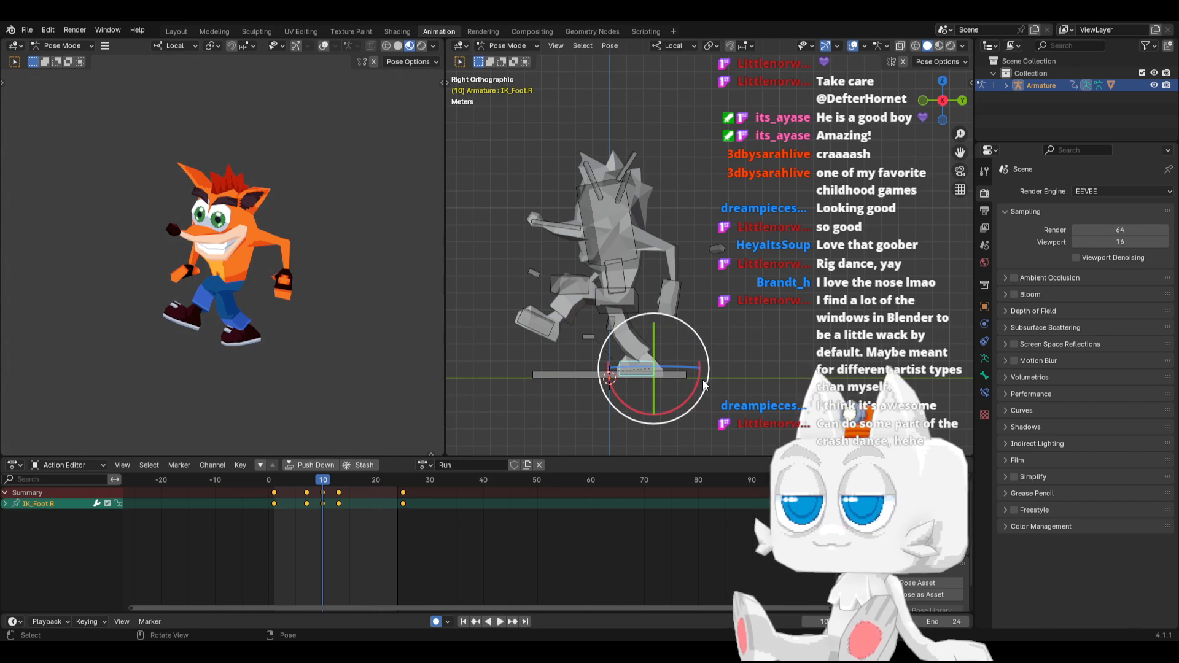
key(r)
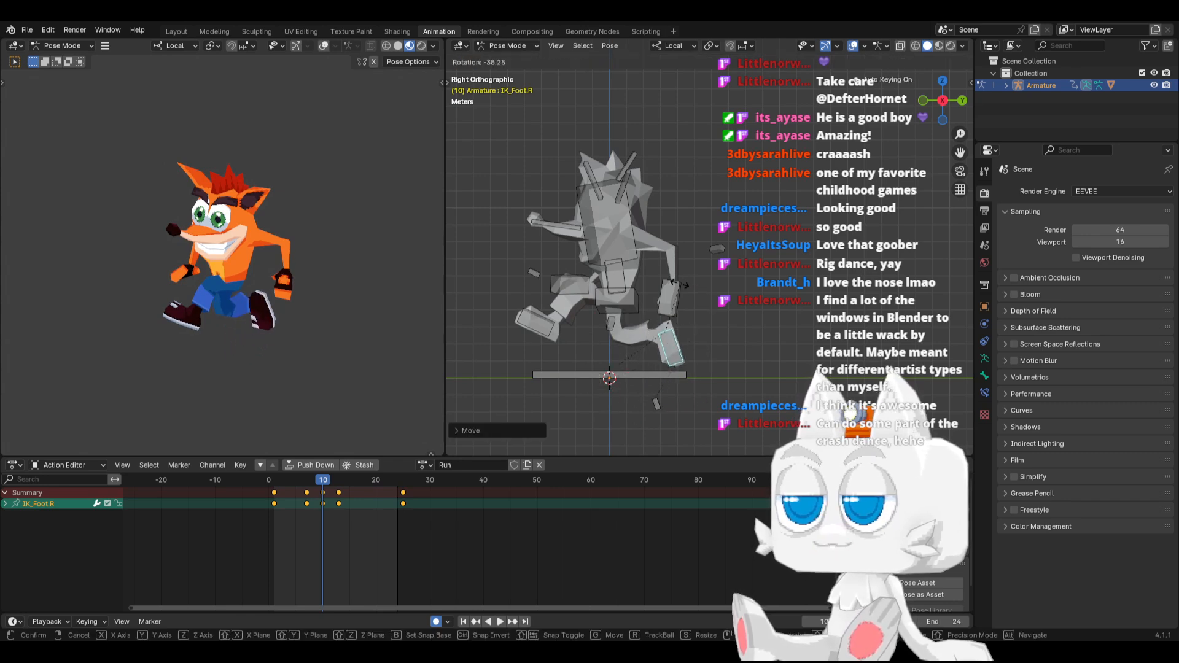
click(665, 281)
Raise the Hips bone slightly and shift it a little forward at frame 10
click(630, 309)
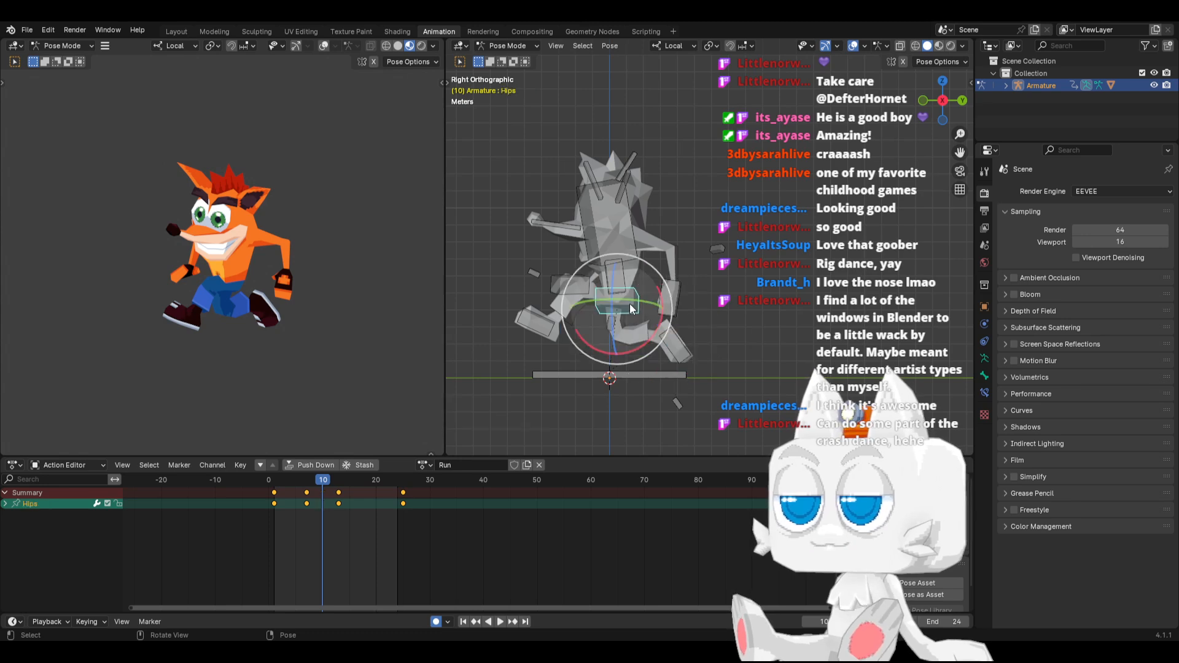
key(g)
click(627, 291)
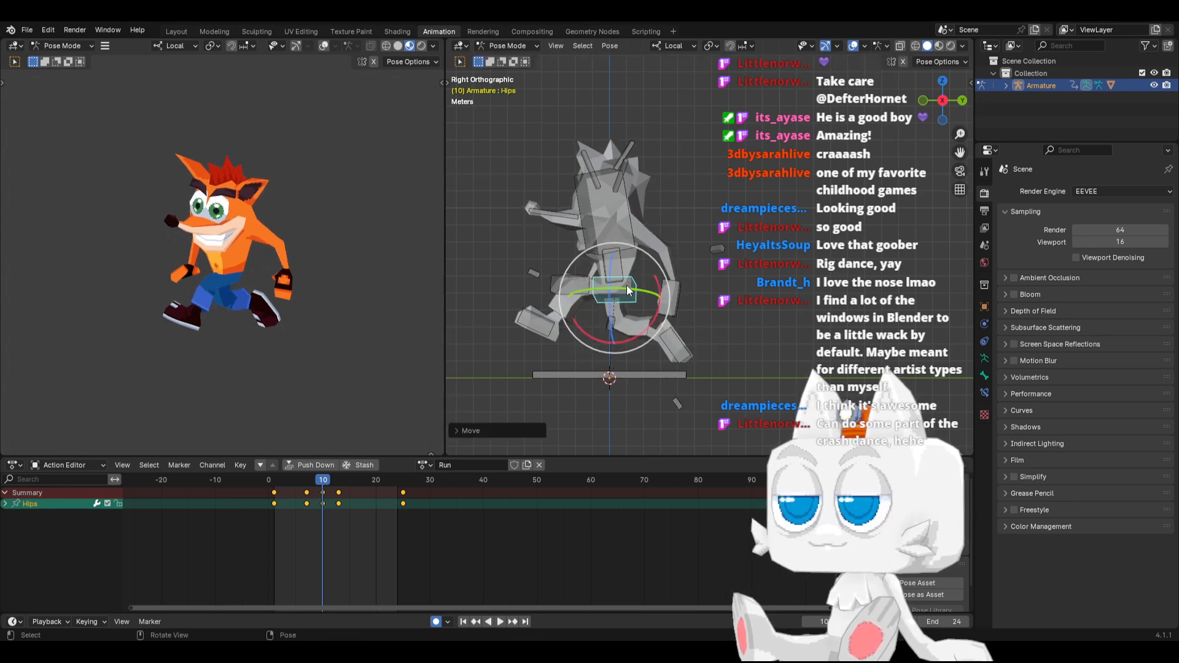
Raise the IK_Foot.L bone further at frame 10 and rotate its toes steeply upward
click(548, 334)
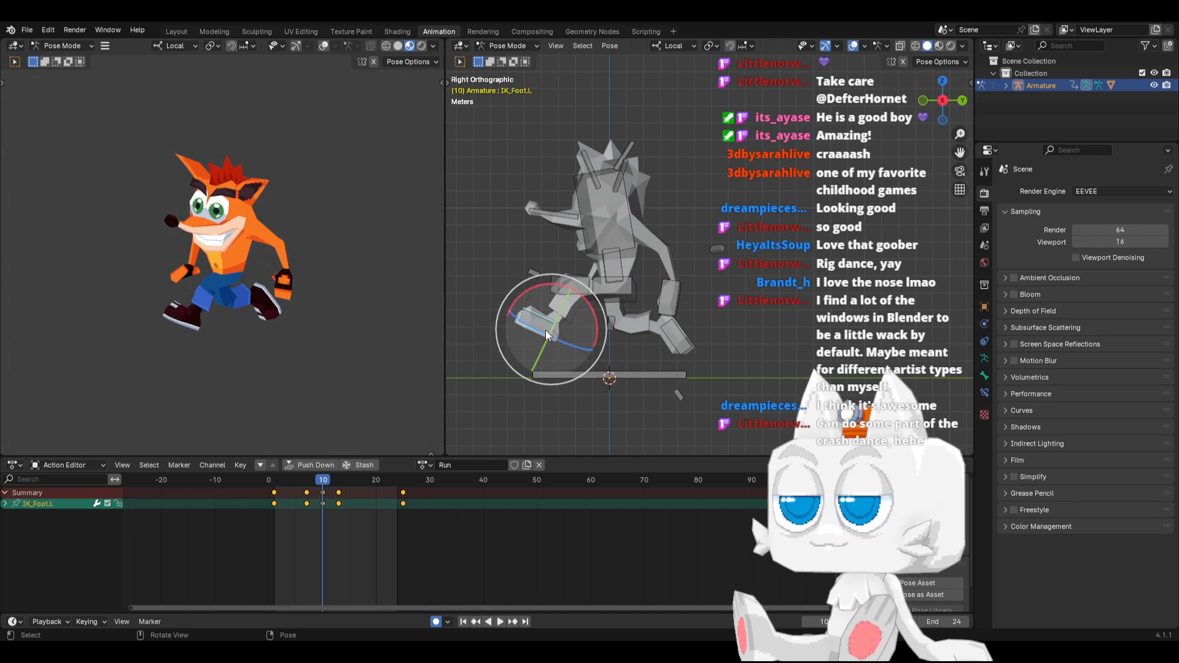
key(g)
click(532, 319)
key(r)
click(605, 322)
key(g)
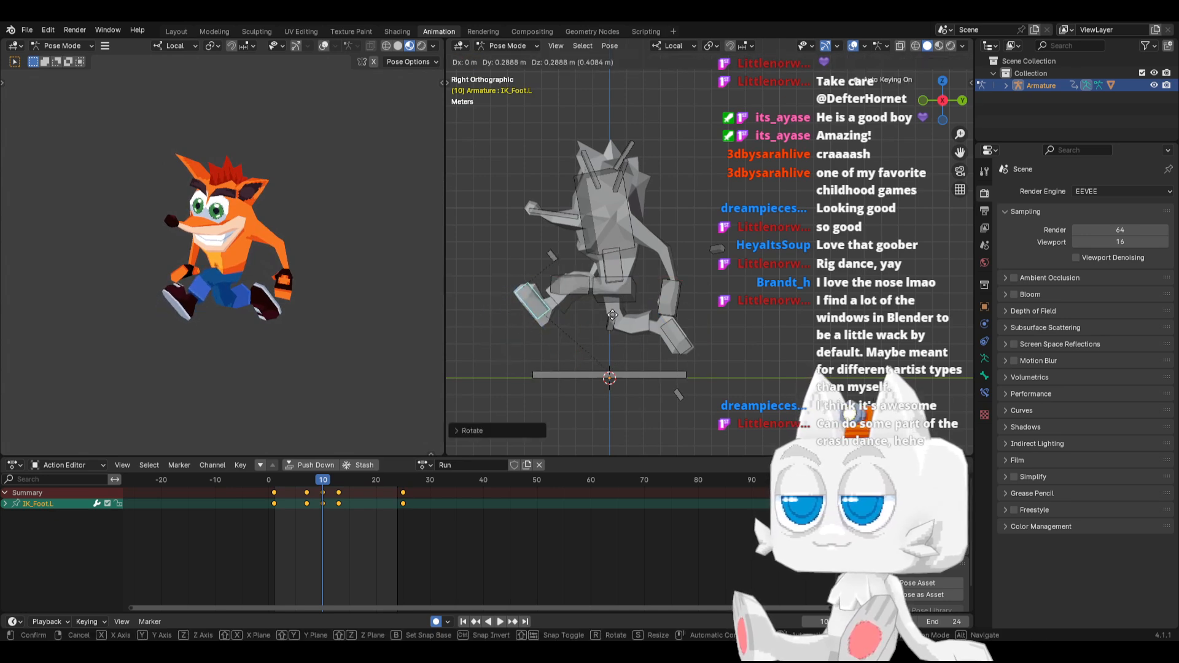
click(612, 315)
Rotate the Hips bone around its local Y axis and local Z axis at frame 10
click(621, 281)
key(r)
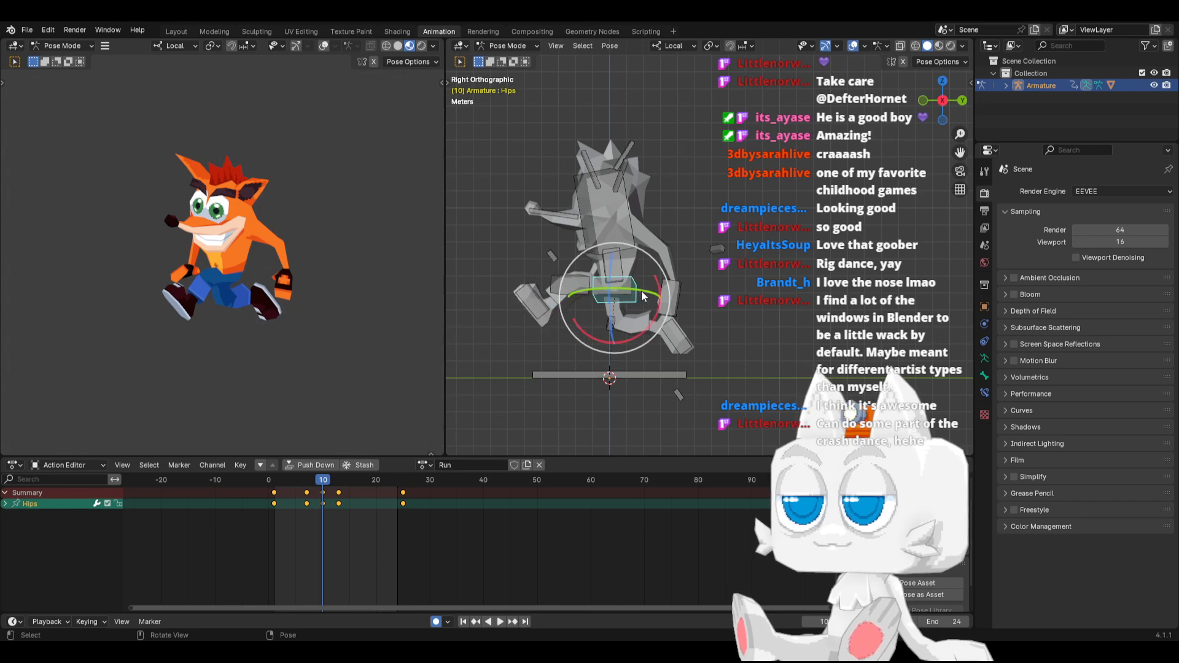
key(y)
click(636, 287)
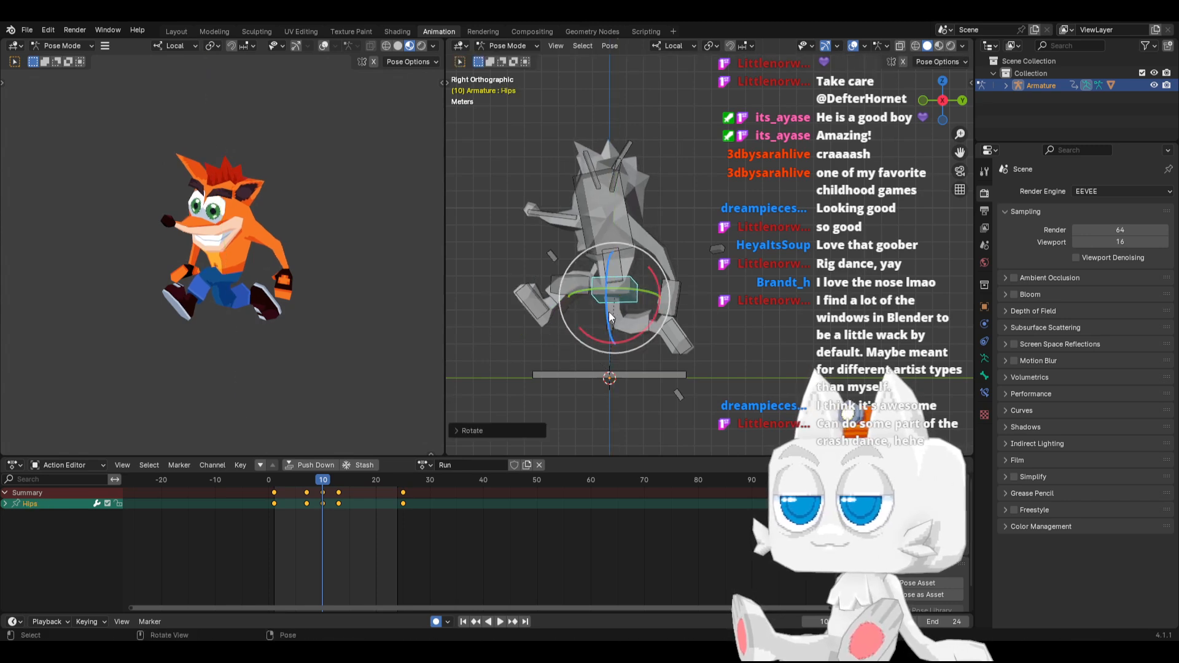
key(r)
key(z)
click(612, 305)
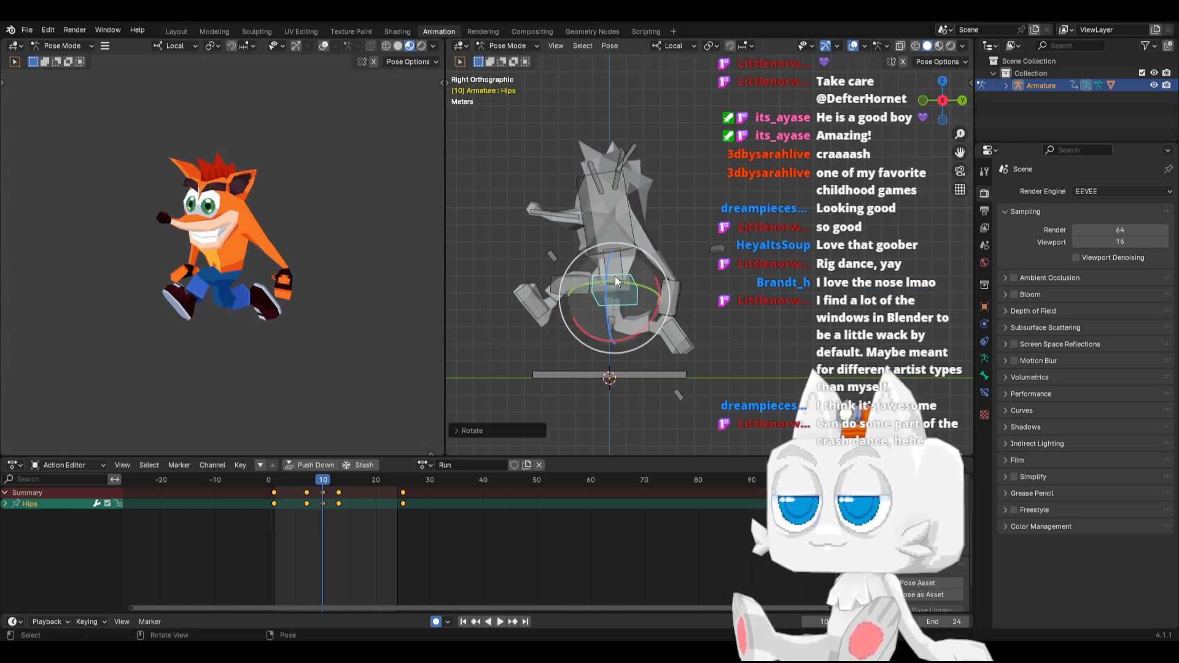
In front view at frame 10, rotate the Spine bone to make the torso more upright and play back the motion
key(KP_1)
click(614, 275)
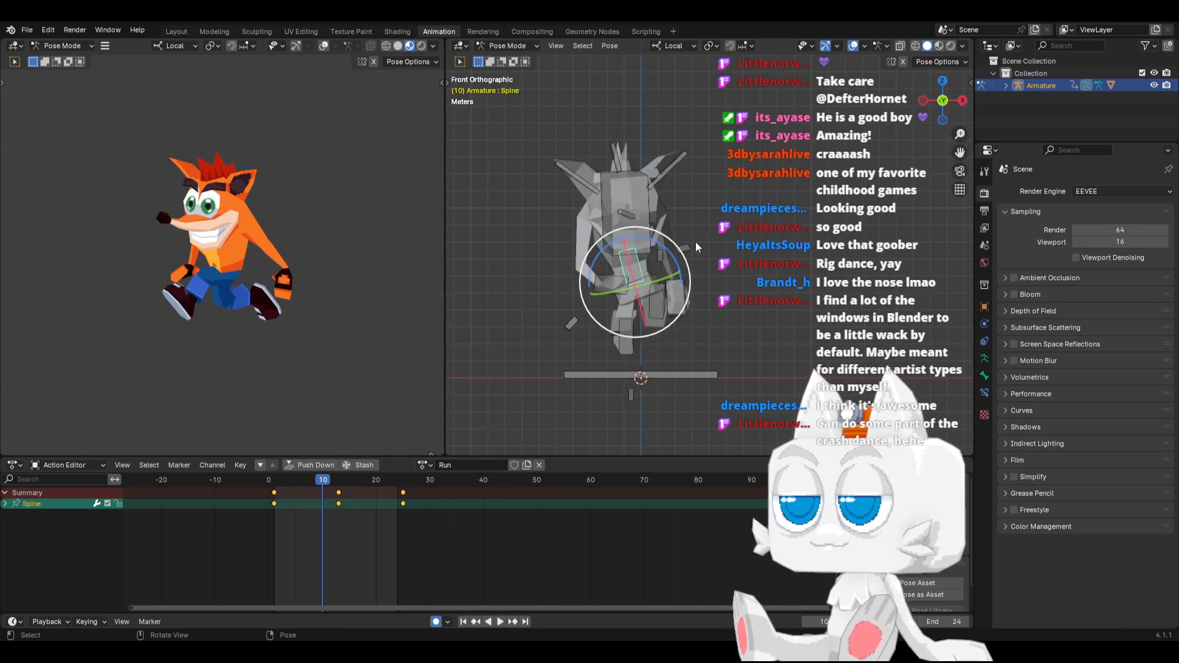
key(r)
click(712, 245)
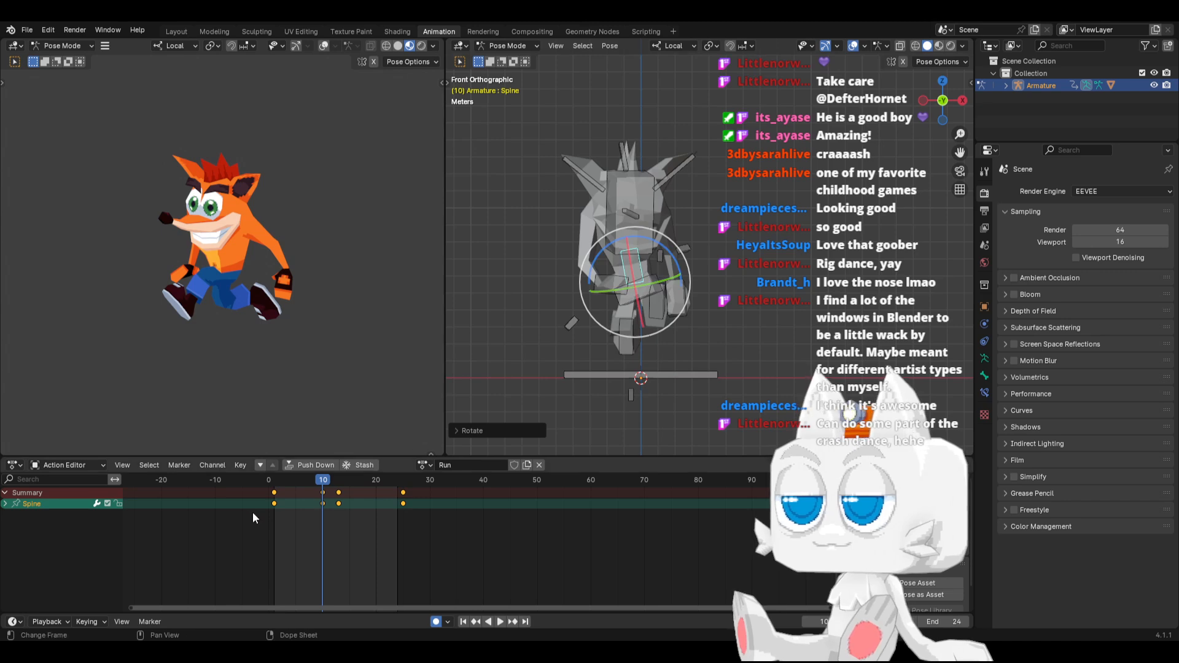
key(space)
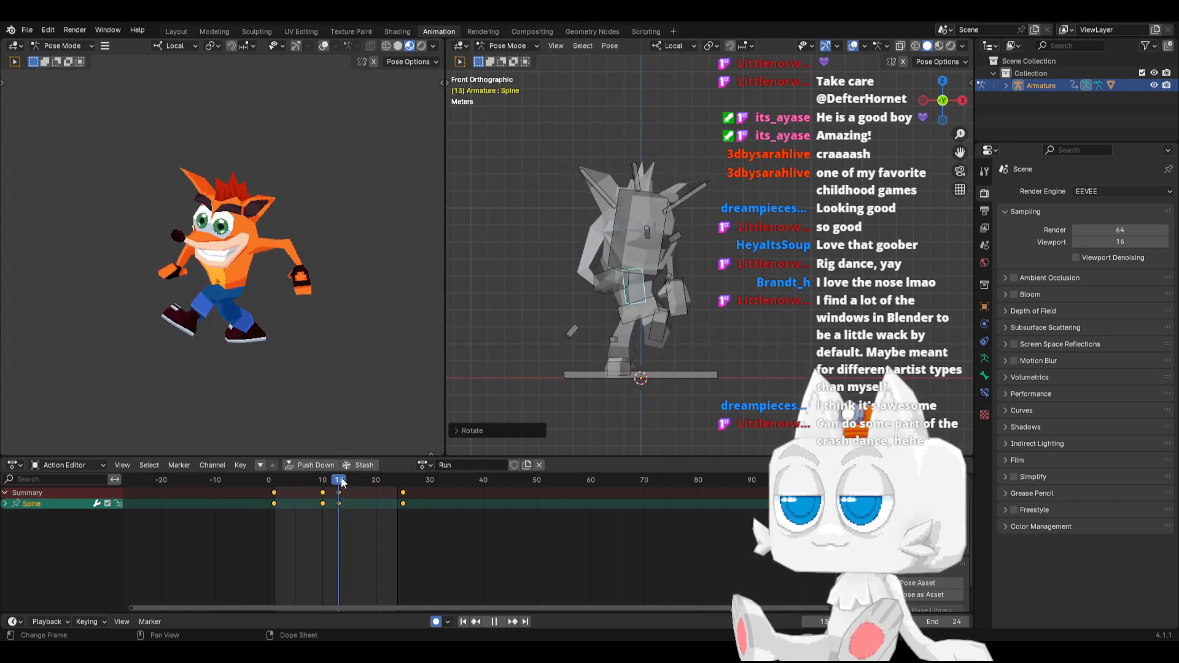
key(Escape)
At frame 7, select both IK foot and knee bones, Hips, Spine and Nose, and copy and paste their pose in place to key them
key(a)
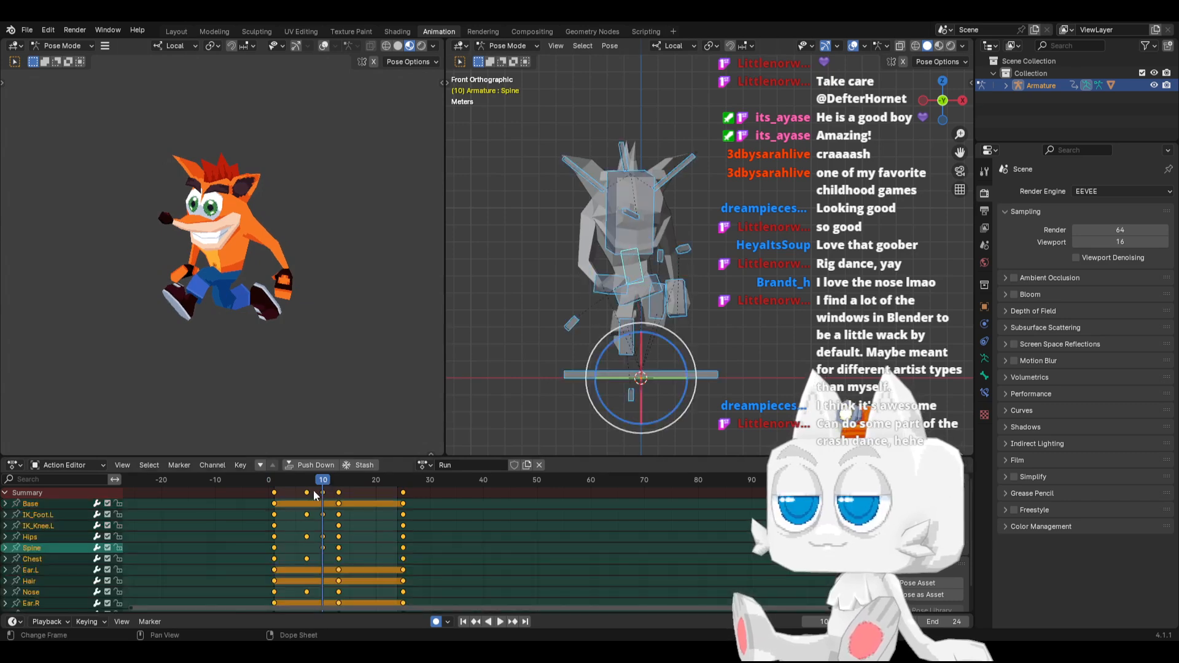
click(308, 491)
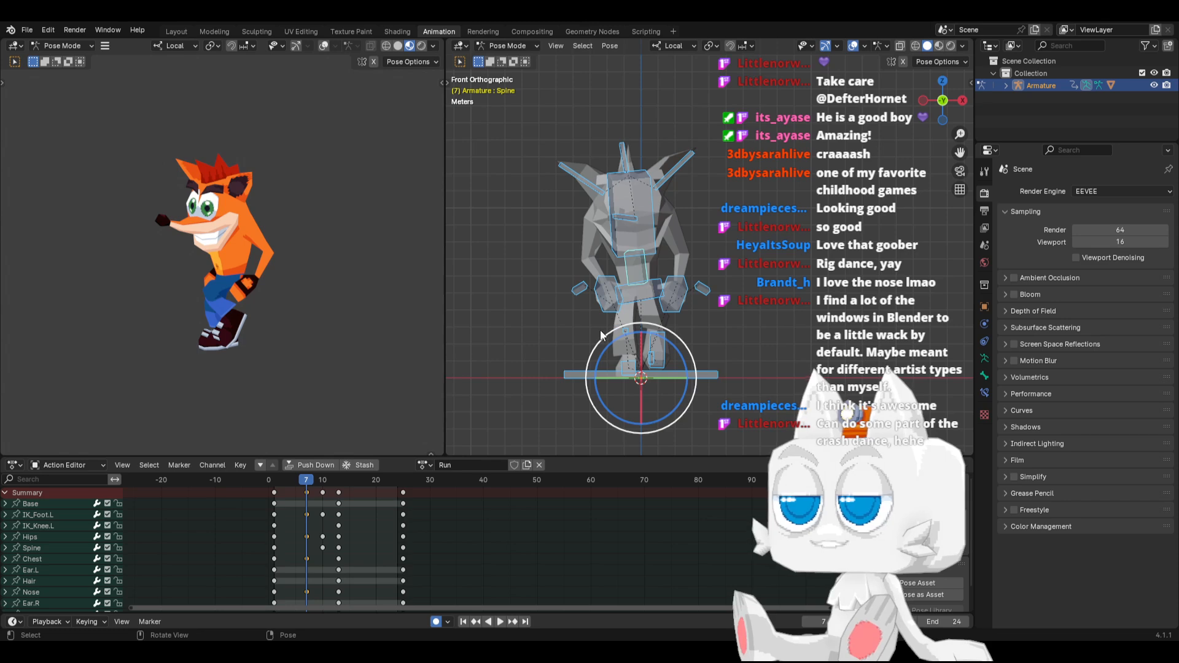
middle_drag(626, 326, 571, 330)
click(526, 346)
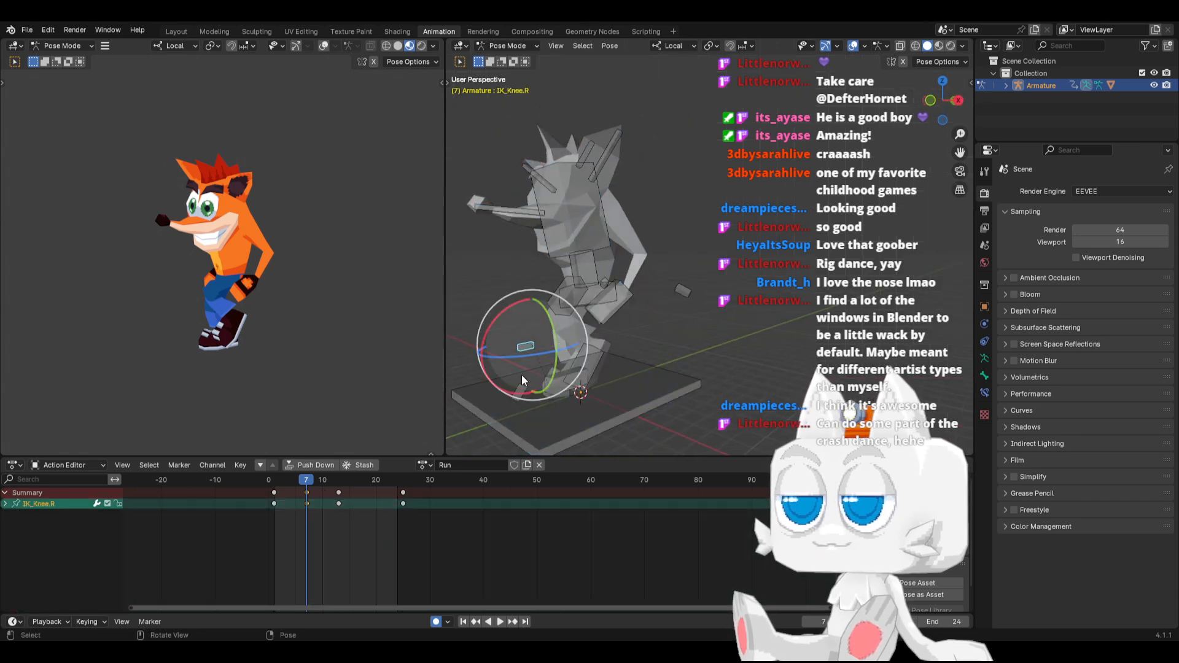
shift+click(522, 394)
shift+click(558, 378)
shift+click(586, 351)
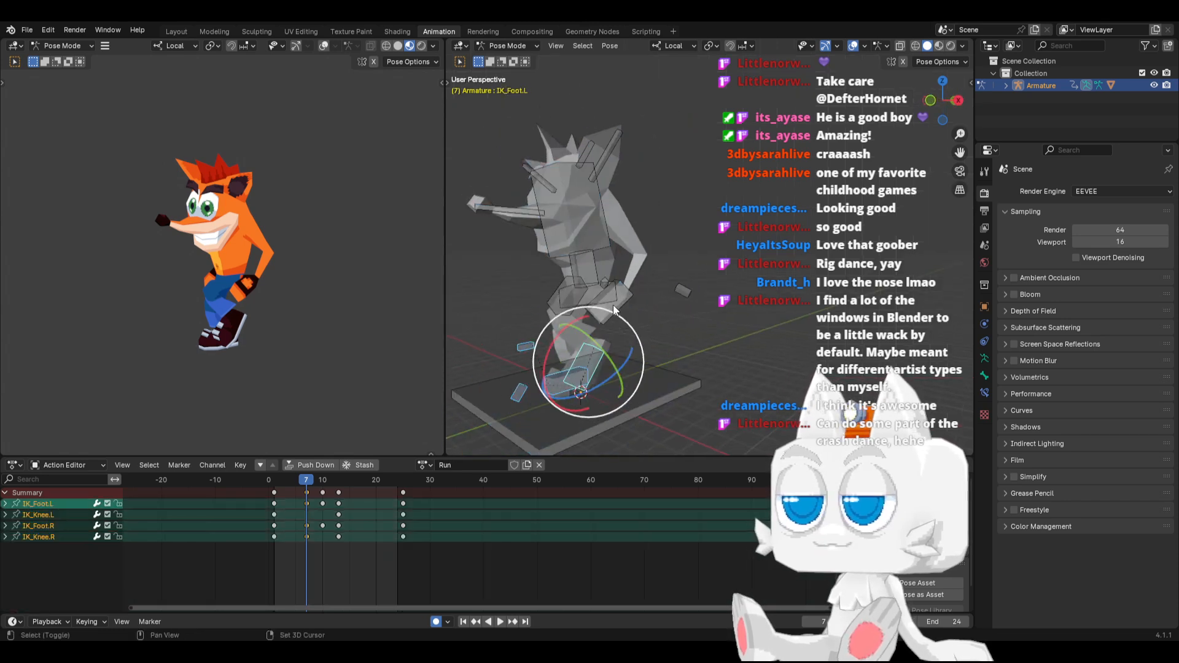
key(KP_1)
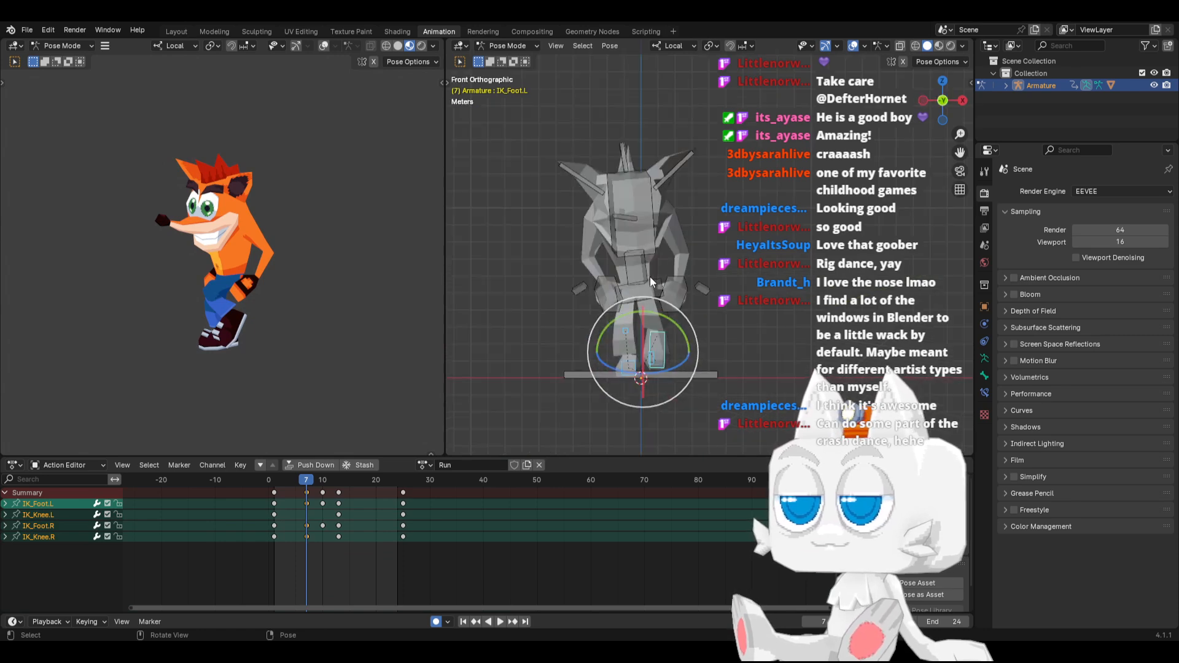
shift+click(634, 294)
shift+click(637, 273)
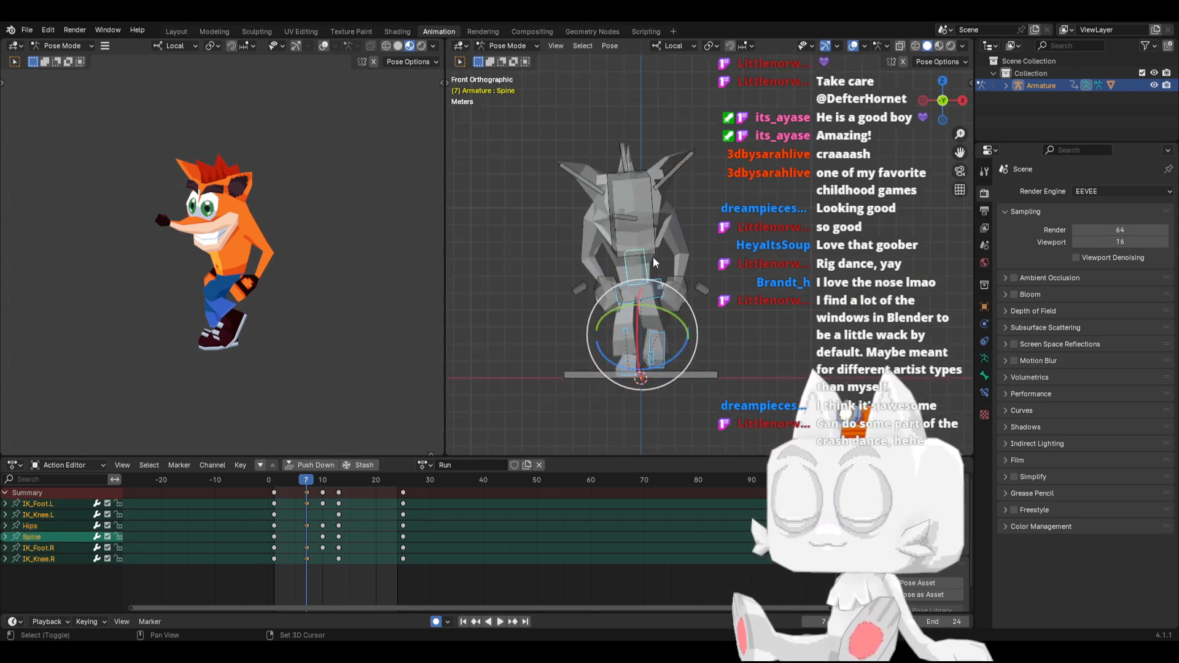
middle_drag(654, 233, 583, 284)
shift+click(533, 295)
key(ctrl+c)
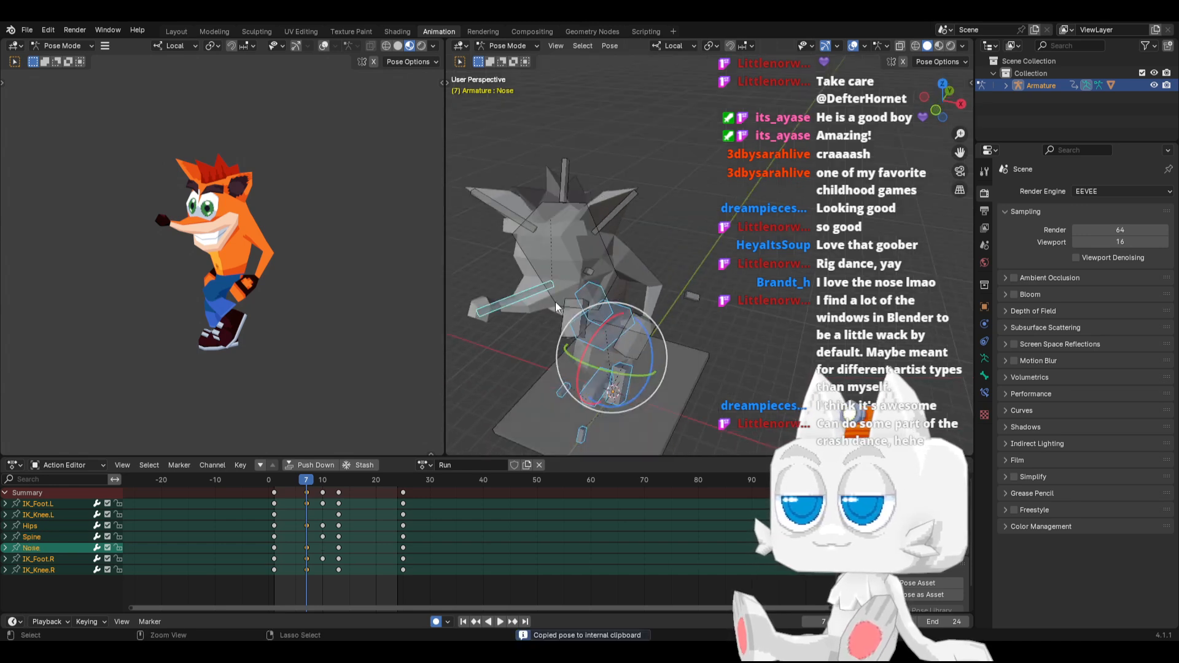
key(ctrl+v)
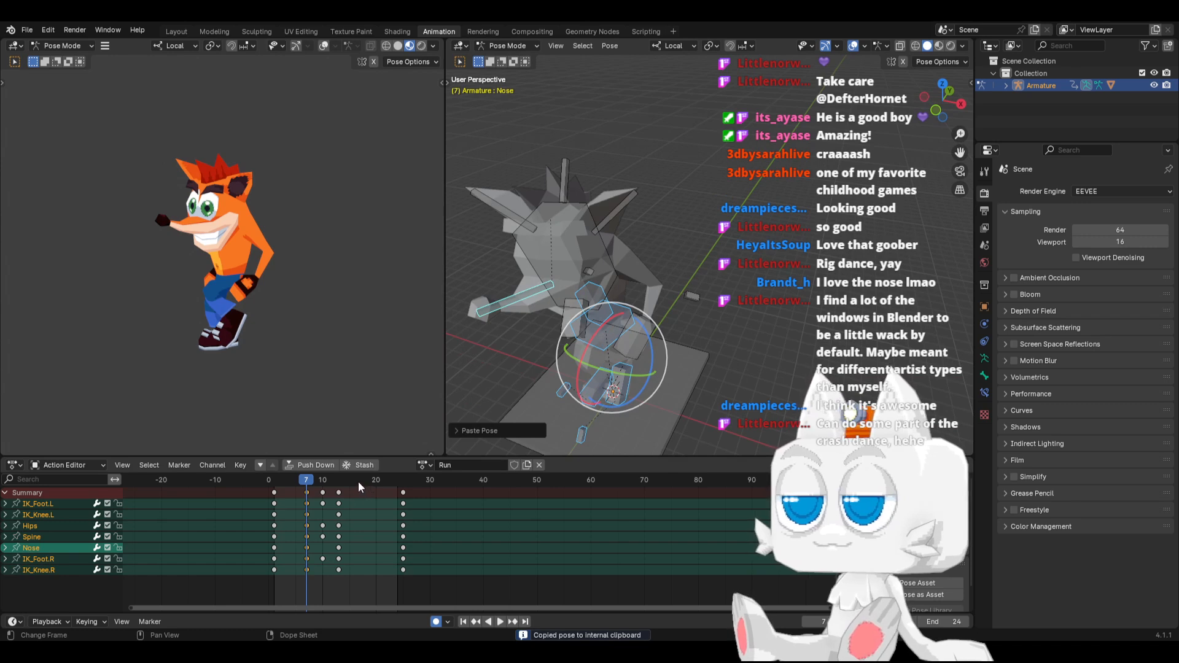
Paste the copied passing pose mirrored at frame 19
key(space)
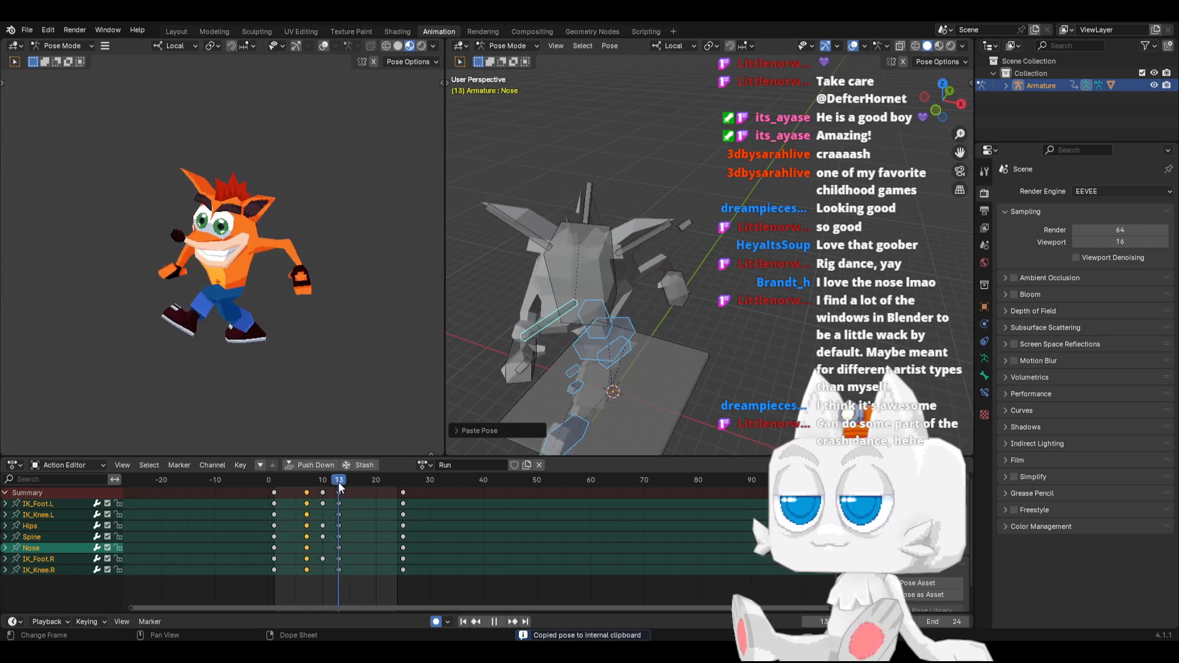
drag(340, 483, 373, 488)
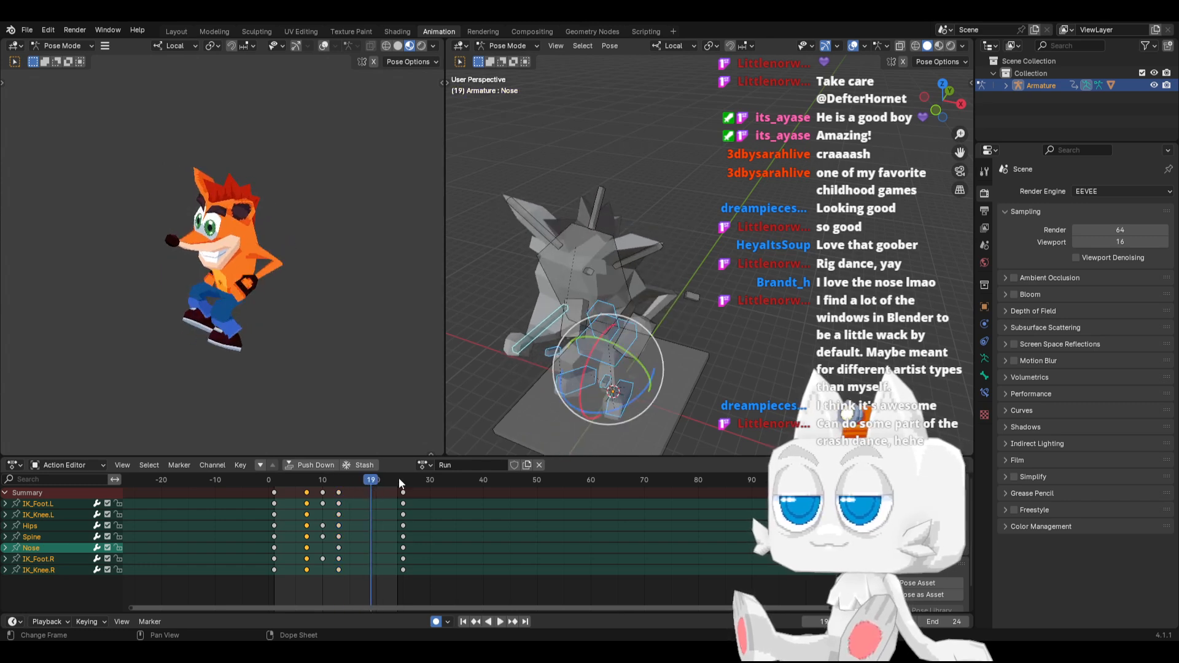
key(ctrl+shift+v)
At frame 10, select the IK_Foot.L, IK_Foot.R, Hips and Spine bones and copy their pose
click(325, 482)
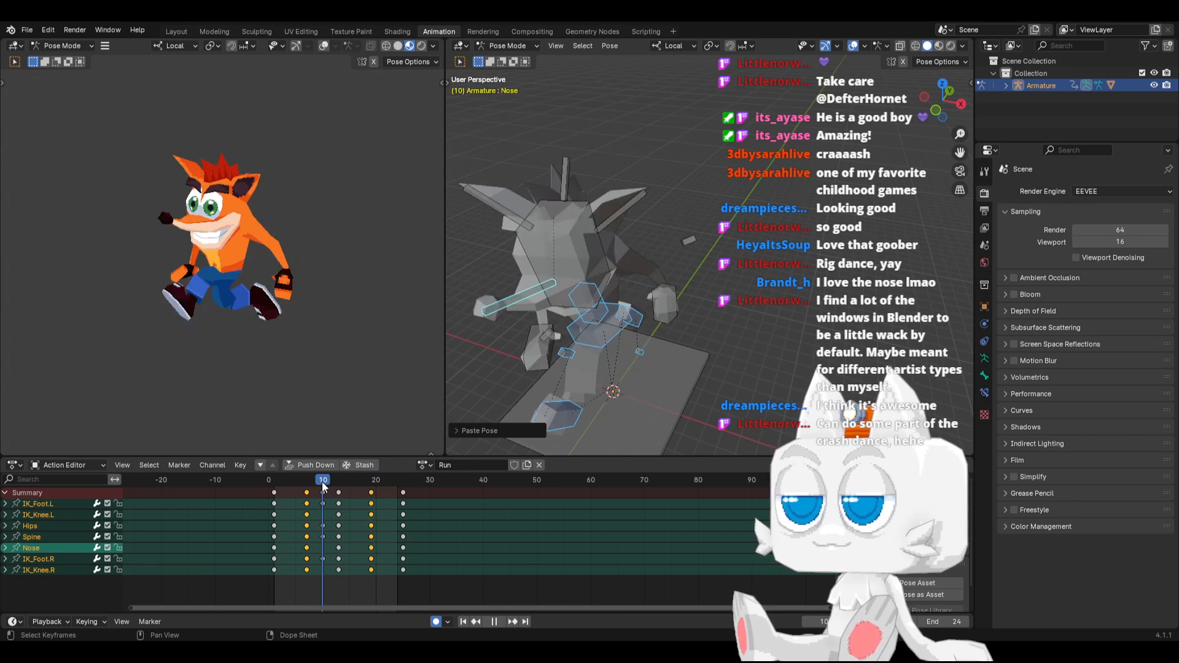
click(630, 350)
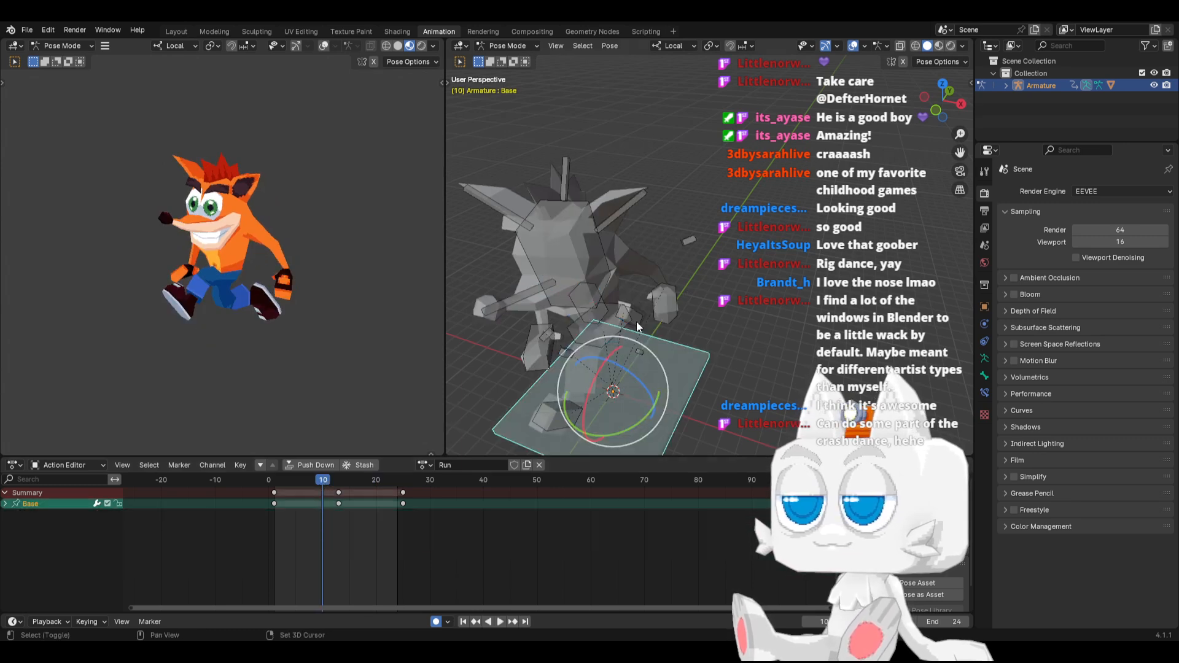
shift+click(636, 324)
shift+click(618, 319)
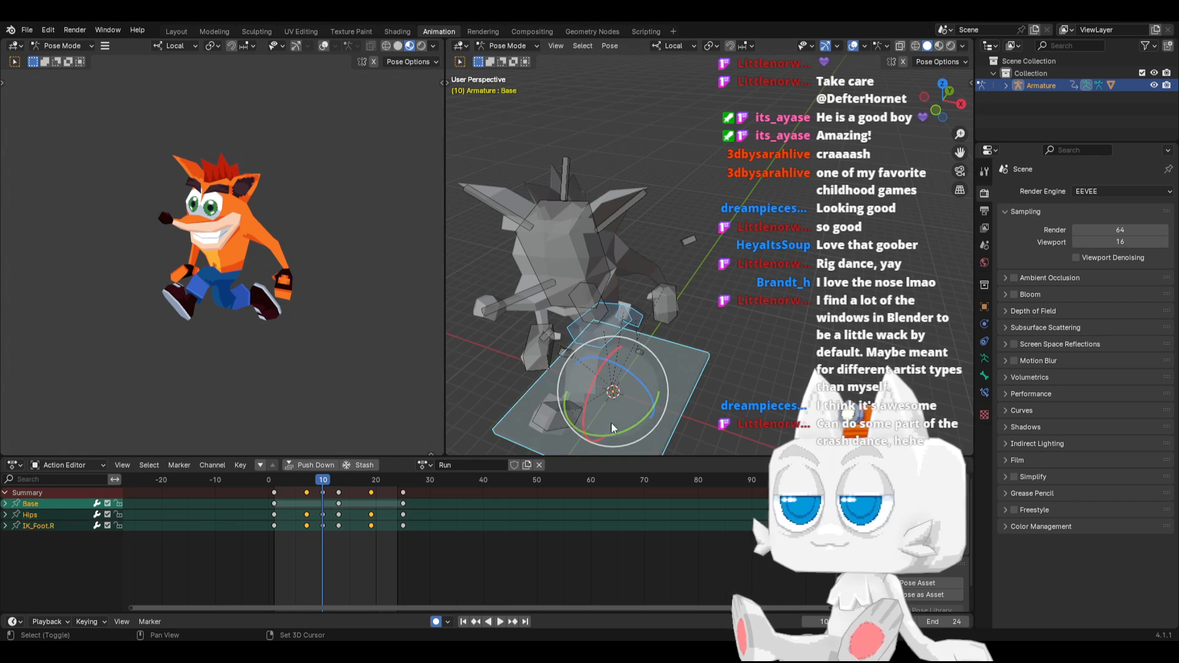
shift+click(696, 381)
shift+click(553, 420)
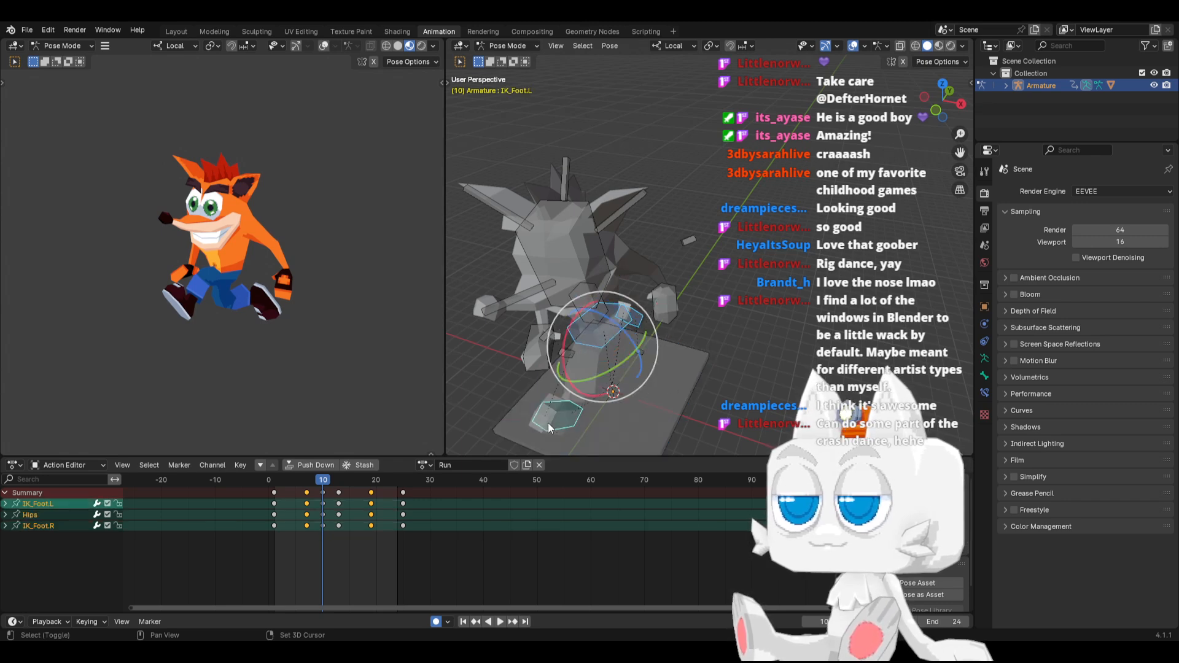
middle_drag(539, 369, 550, 249)
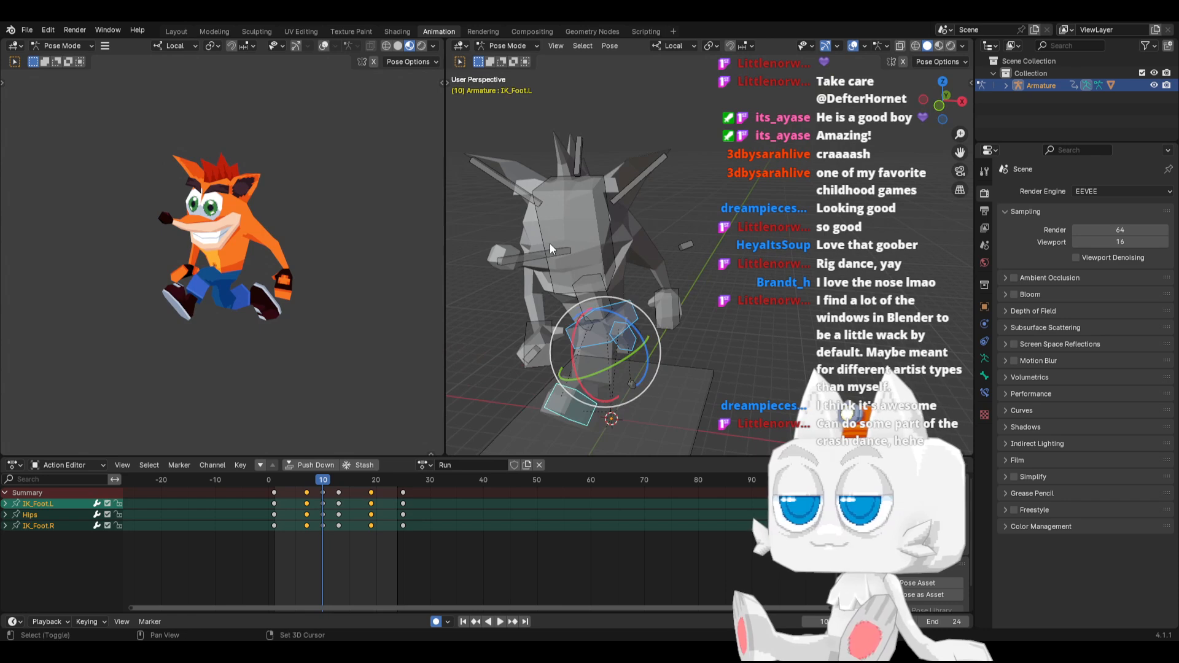
shift+click(538, 259)
shift+click(598, 312)
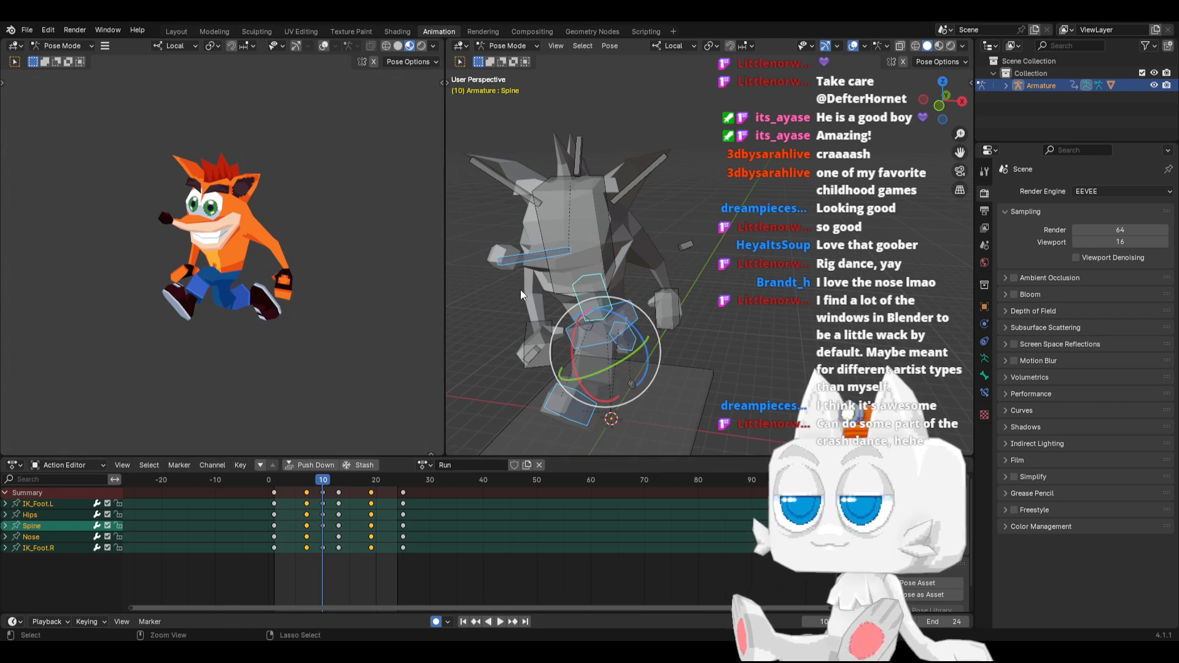
shift+click(525, 263)
shift+click(525, 264)
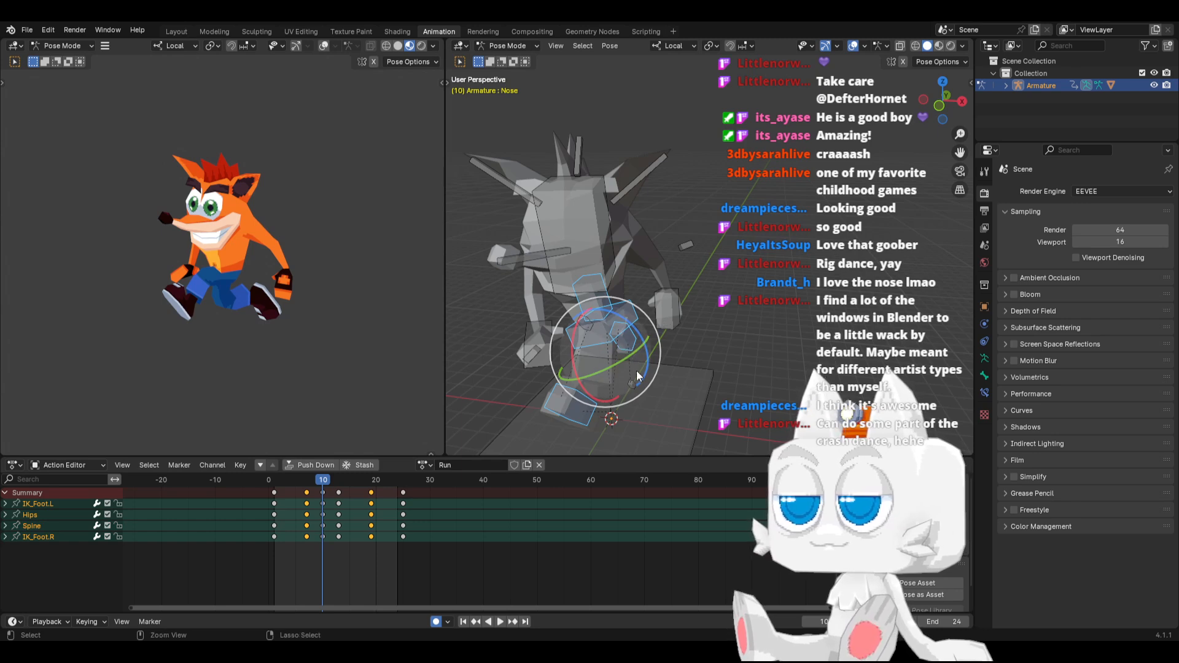
key(ctrl+c)
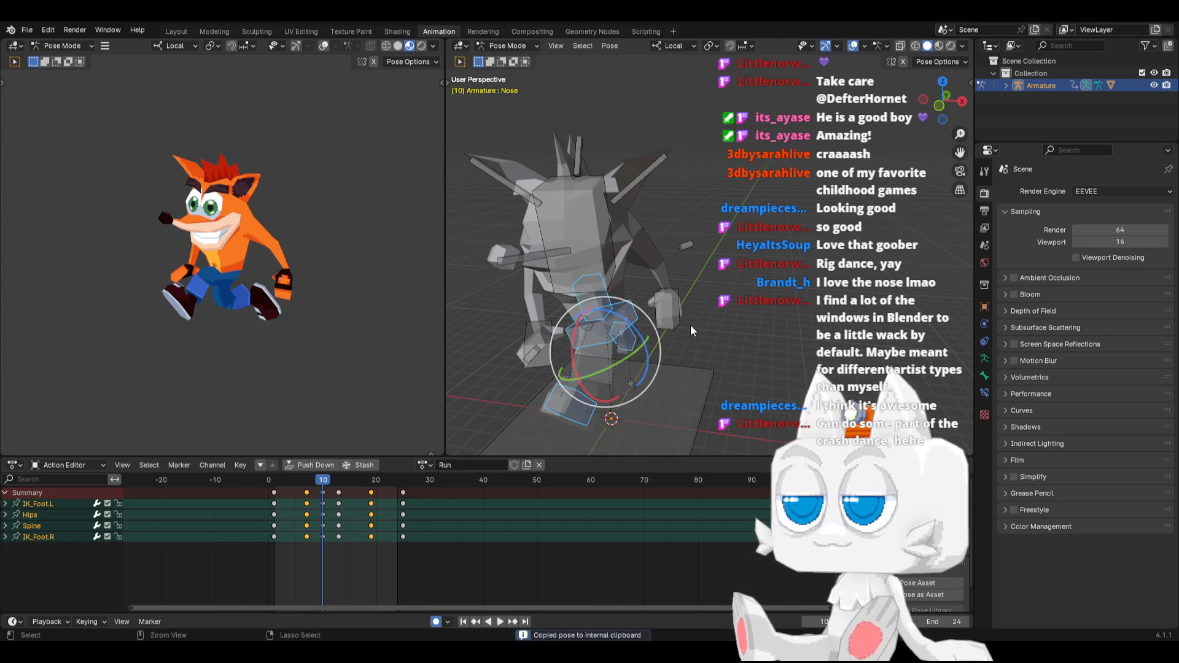
Paste the copied airborne pose mirrored at frame 22, and play back the run from the right view
click(388, 479)
key(ctrl+shift+v)
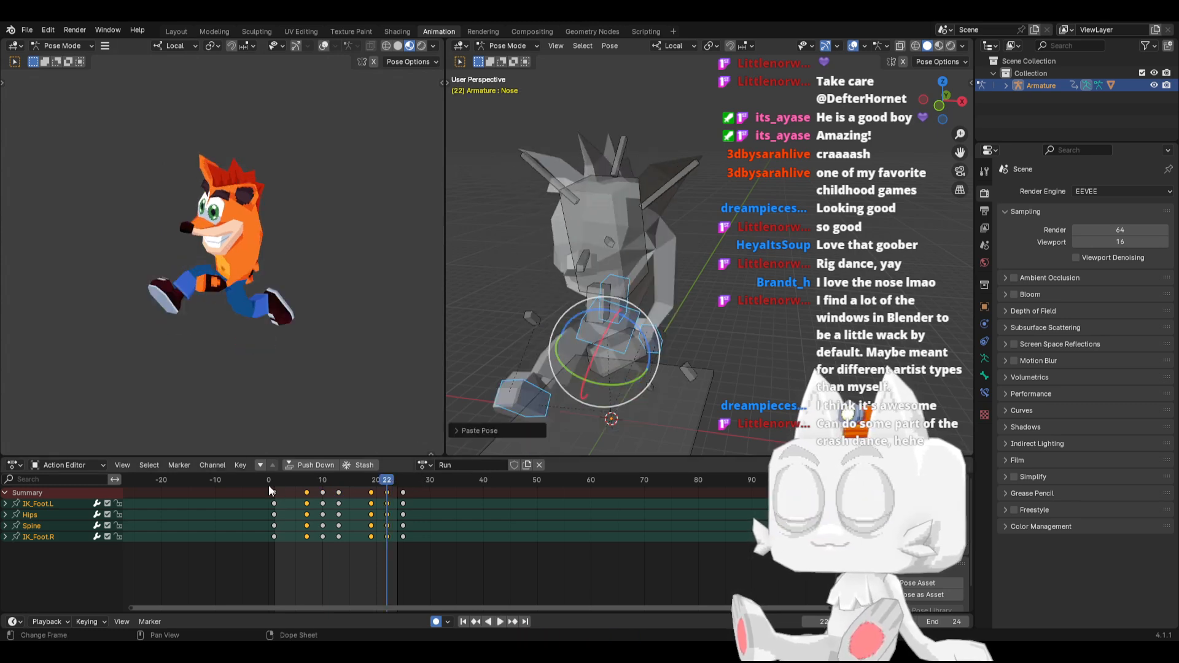
drag(268, 485, 333, 504)
key(KP_3)
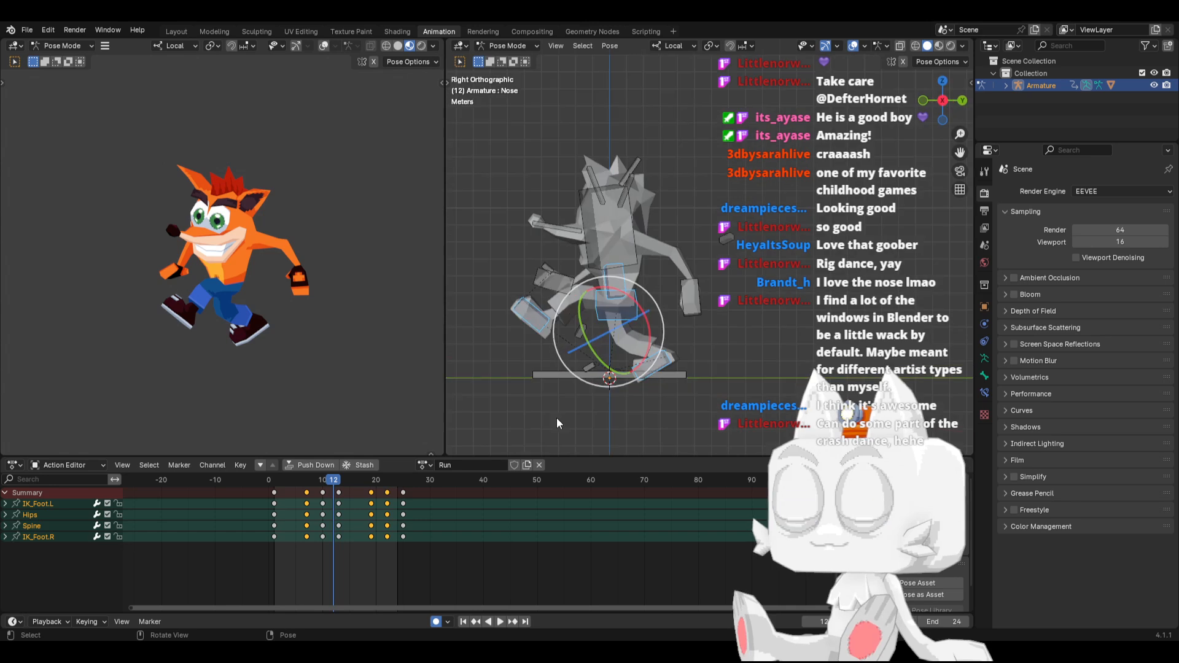
click(499, 621)
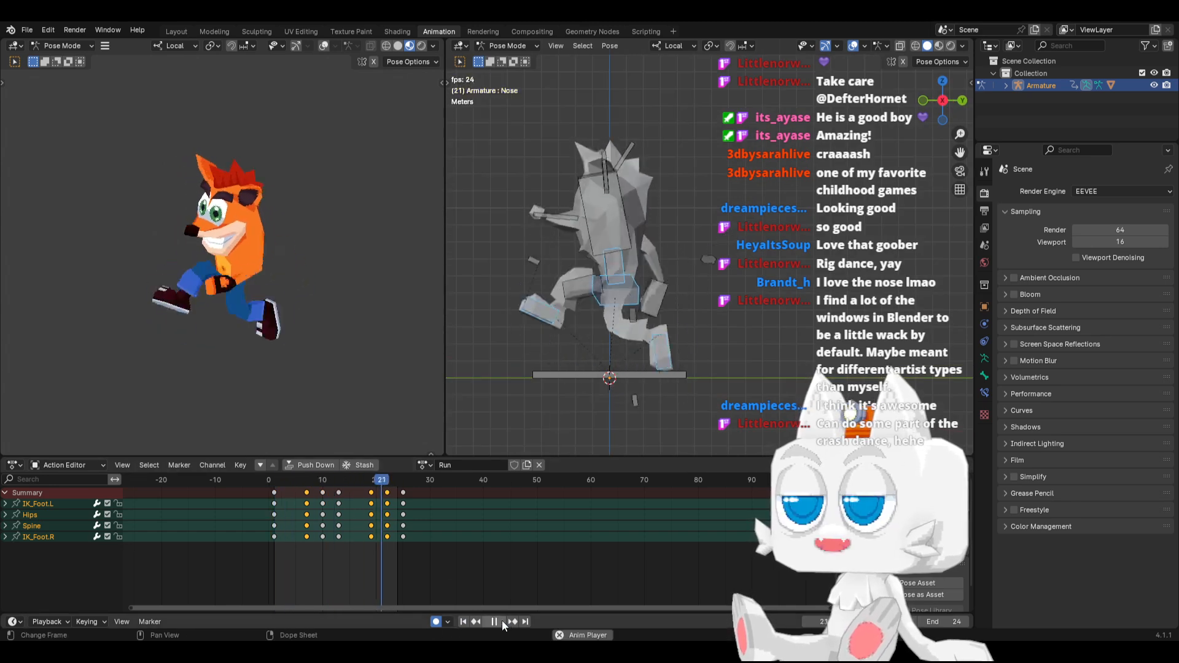
click(502, 621)
Shift IK_Foot.R's keyframes at frames 7 and 19 two frames earlier to frames 5 and 17, and play back the motion
drag(274, 481, 323, 479)
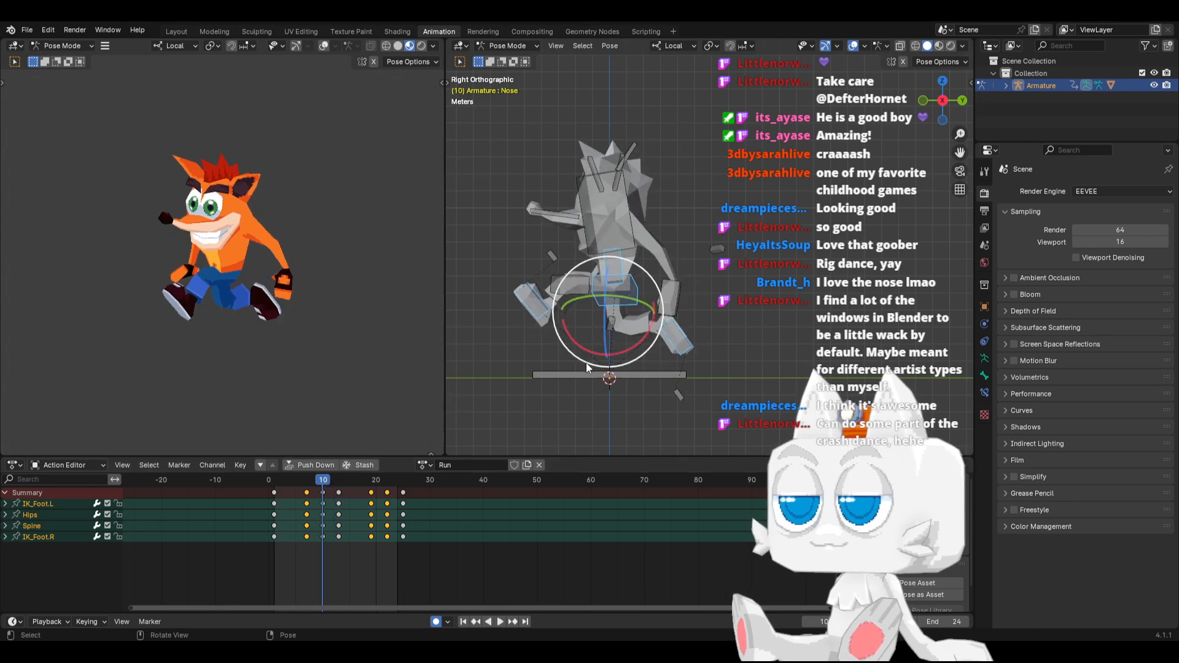
click(670, 350)
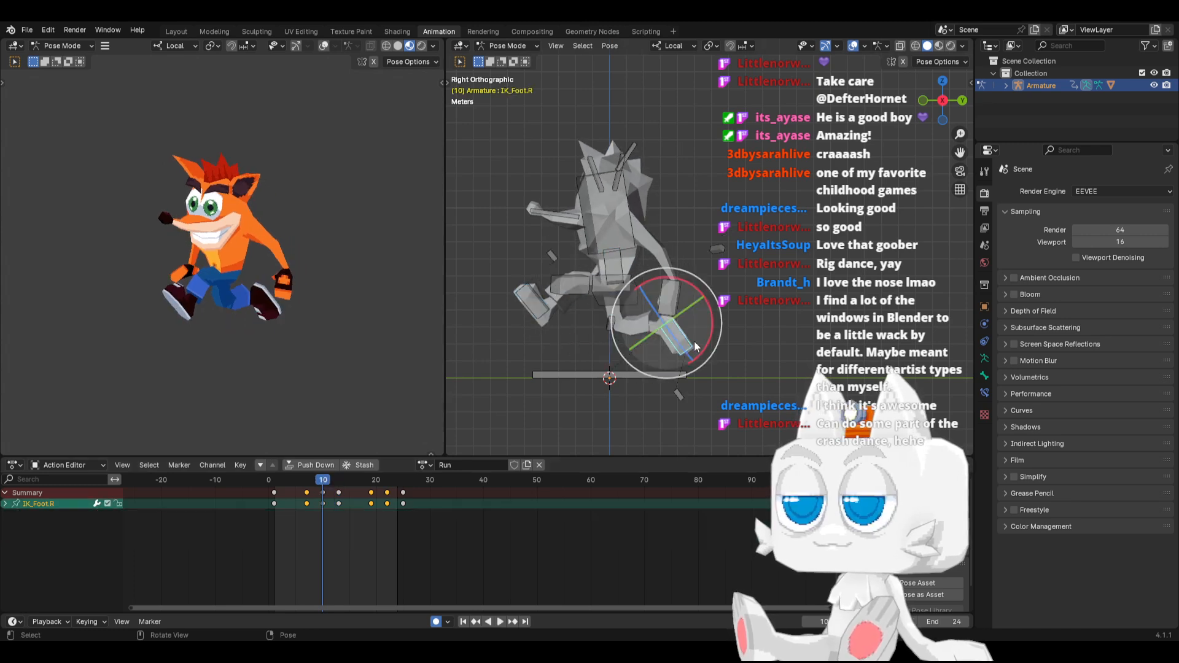
click(307, 503)
drag(372, 497, 359, 499)
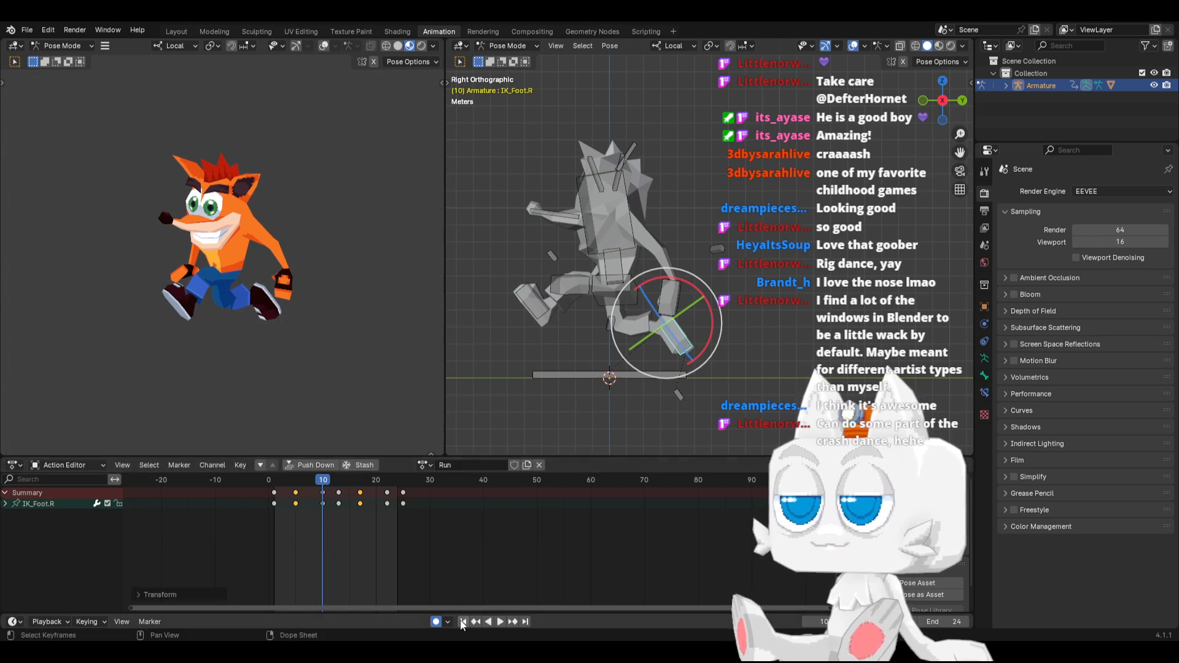
click(463, 621)
click(496, 621)
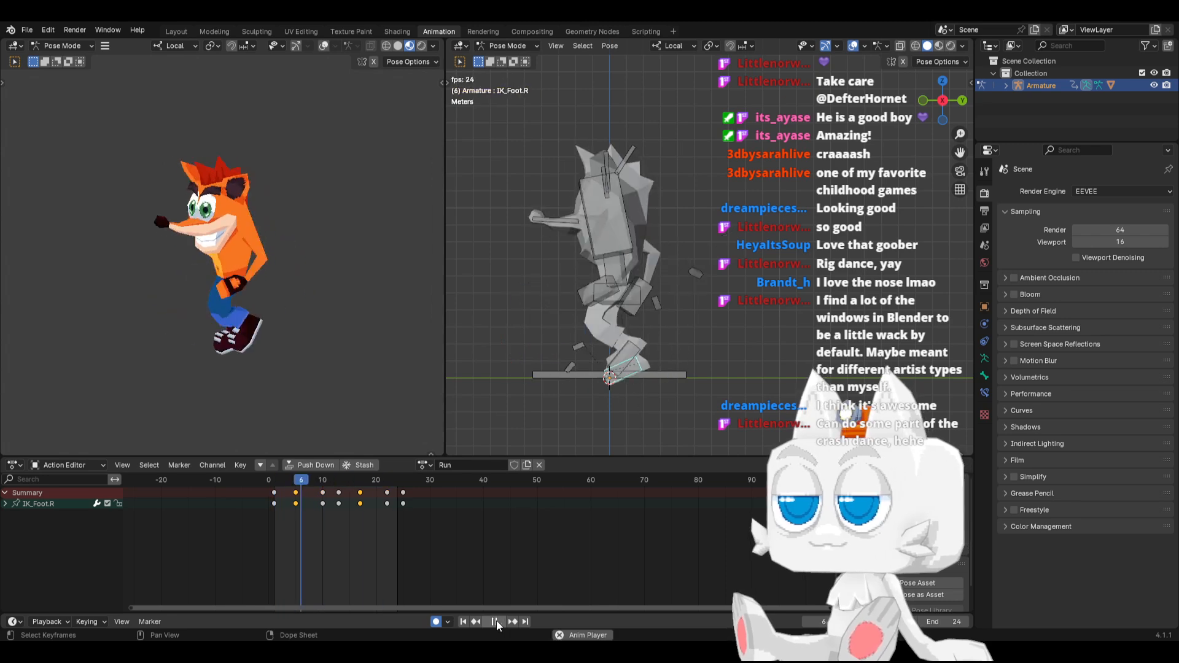
click(496, 621)
mouse_move(293, 477)
mouse_down()
mouse_move(338, 479)
mouse_move(295, 478)
mouse_up()
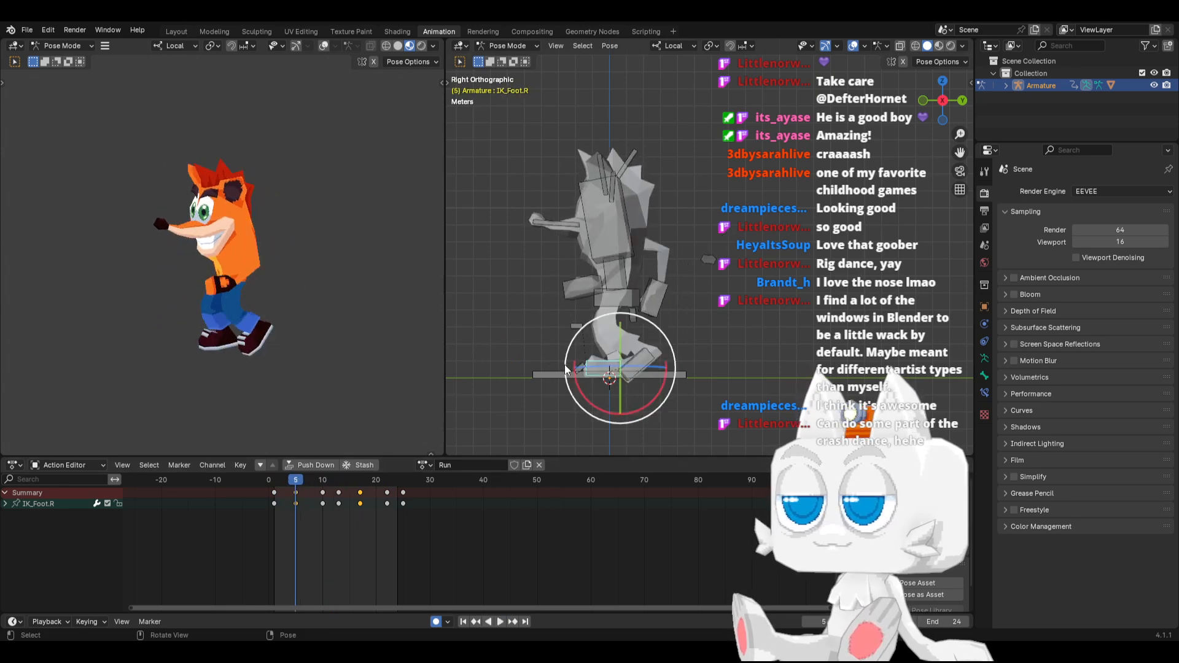
At frame 10, raise the trailing IK_Foot.R bone and rotate it to a flatter angle
click(323, 481)
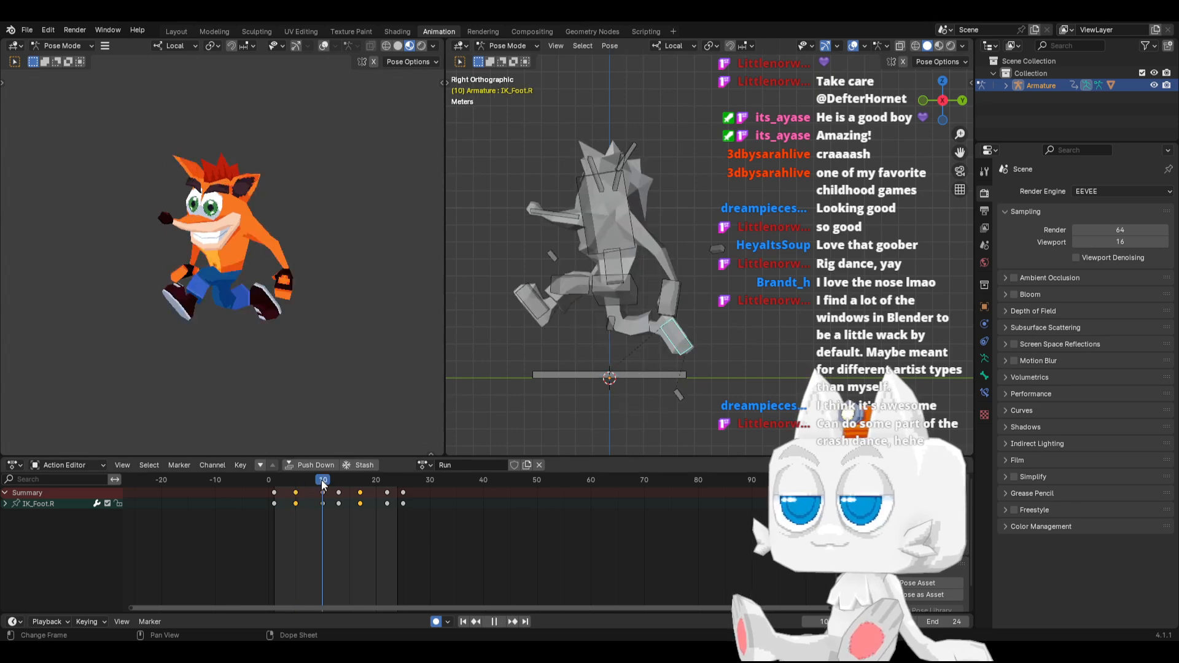
click(677, 344)
key(g)
click(673, 325)
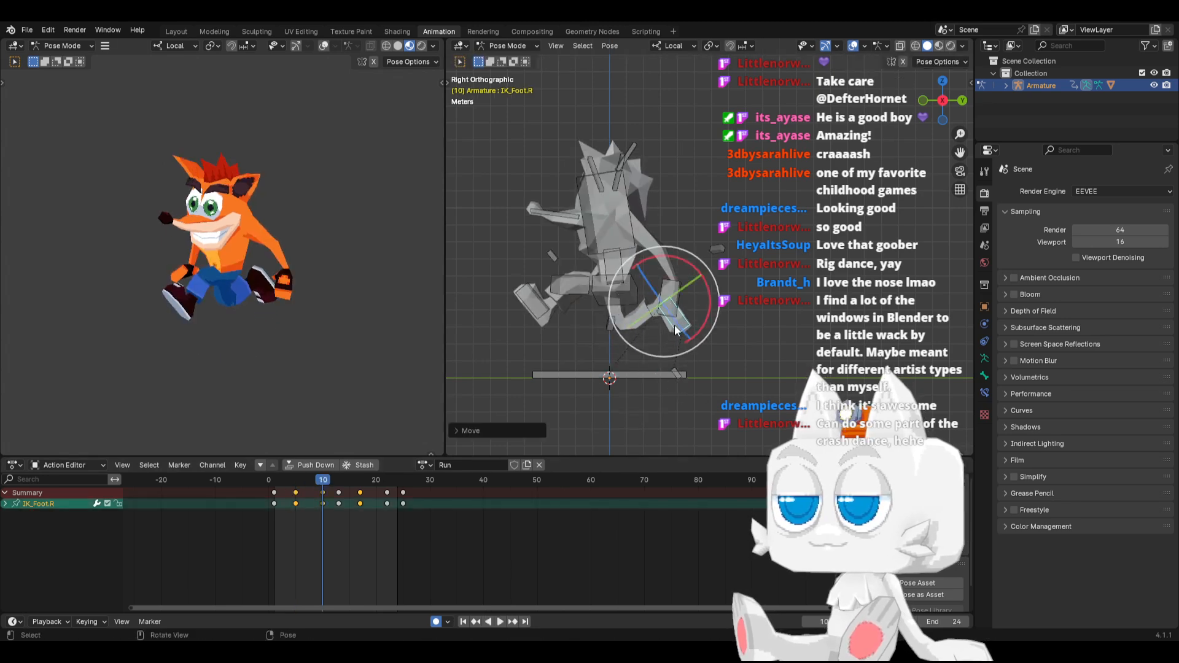
key(r)
click(719, 306)
Copy the IK_Foot.R pose, paste it mirrored at frame 22, and scrub the motion to frame 13
key(ctrl+c)
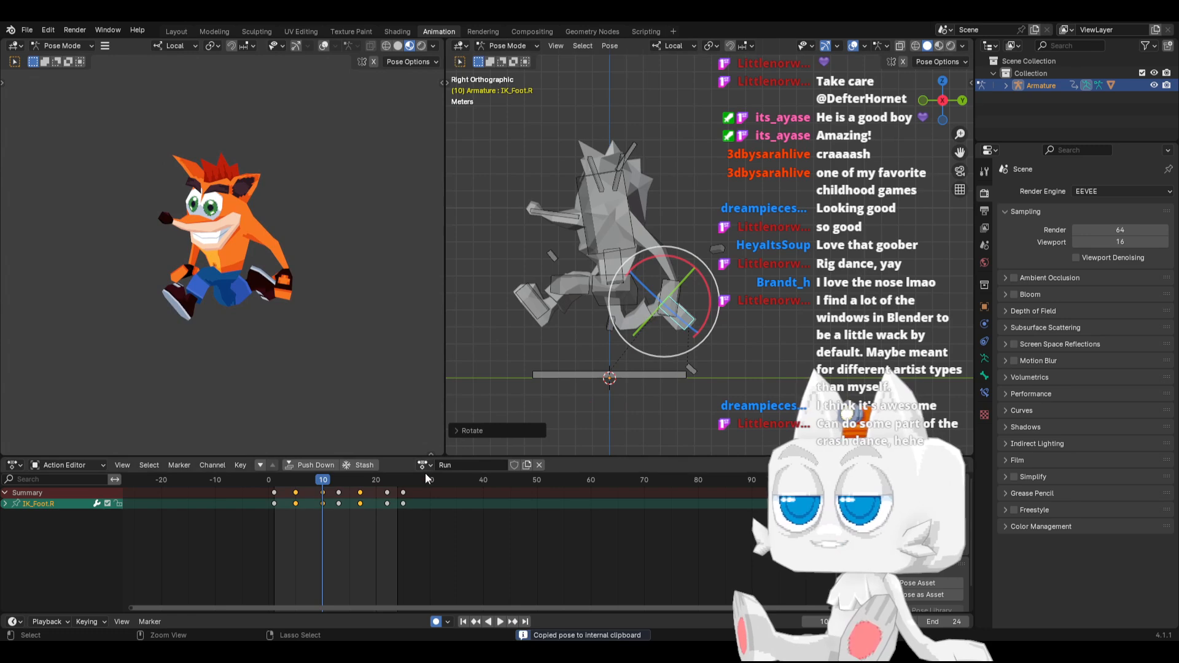
click(388, 481)
key(ctrl+v)
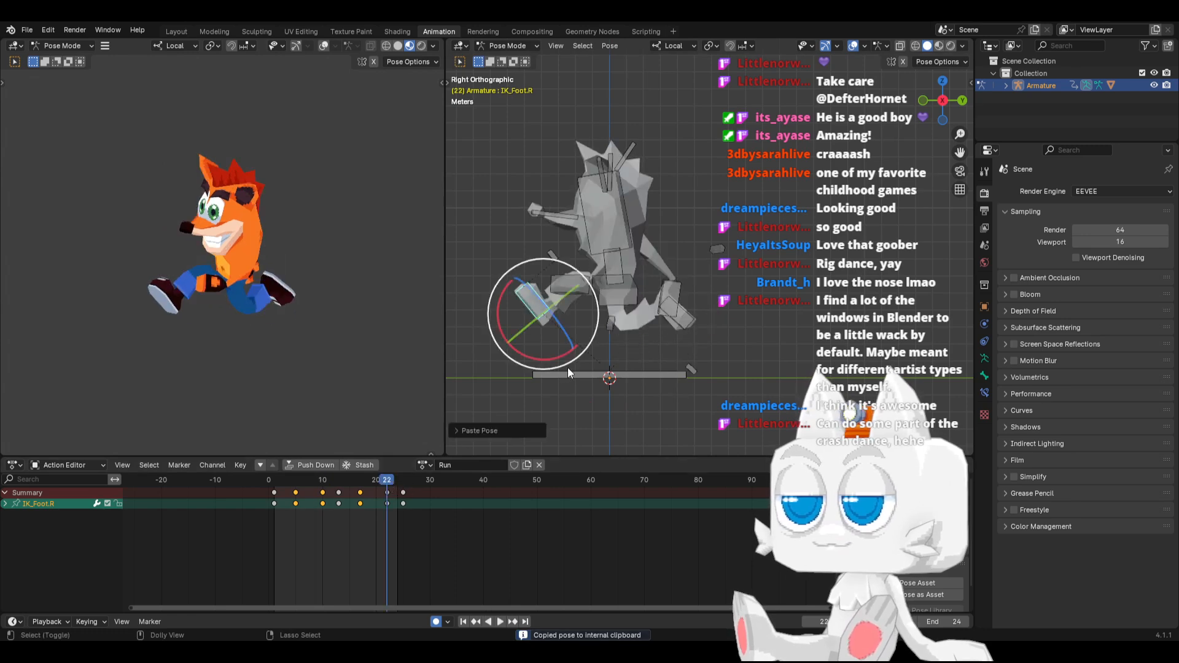
drag(273, 480, 341, 478)
Try to slide the IK_Foot.R bone along its local Y axis at frame 13
key(g)
key(y)
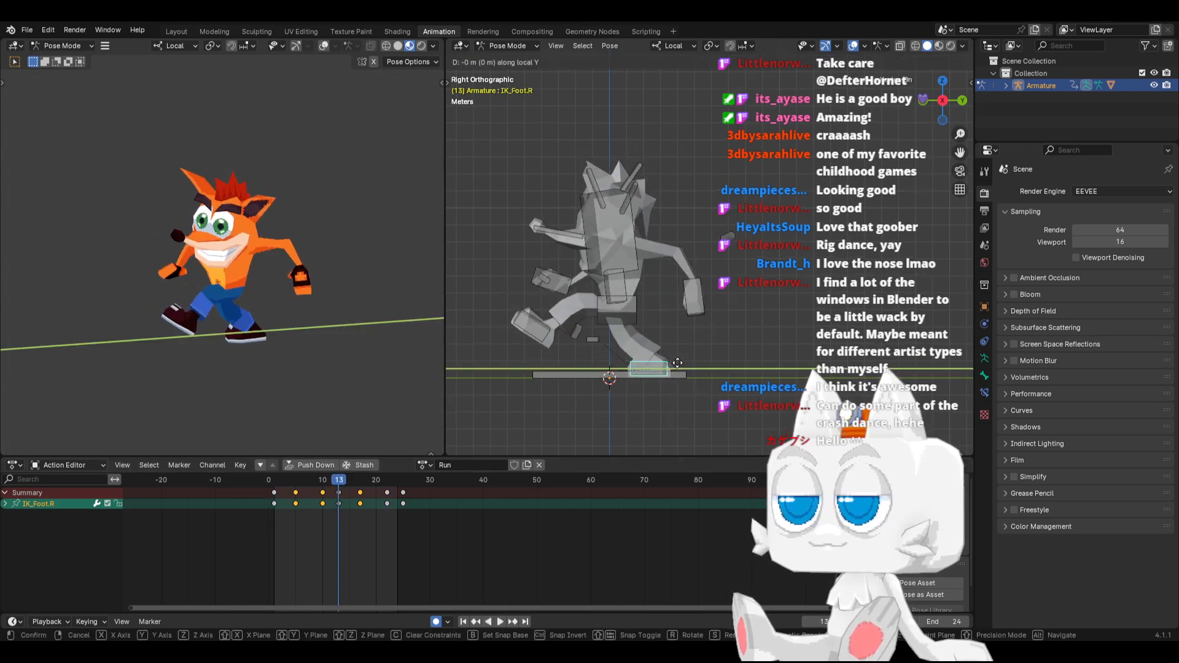
right_click(678, 364)
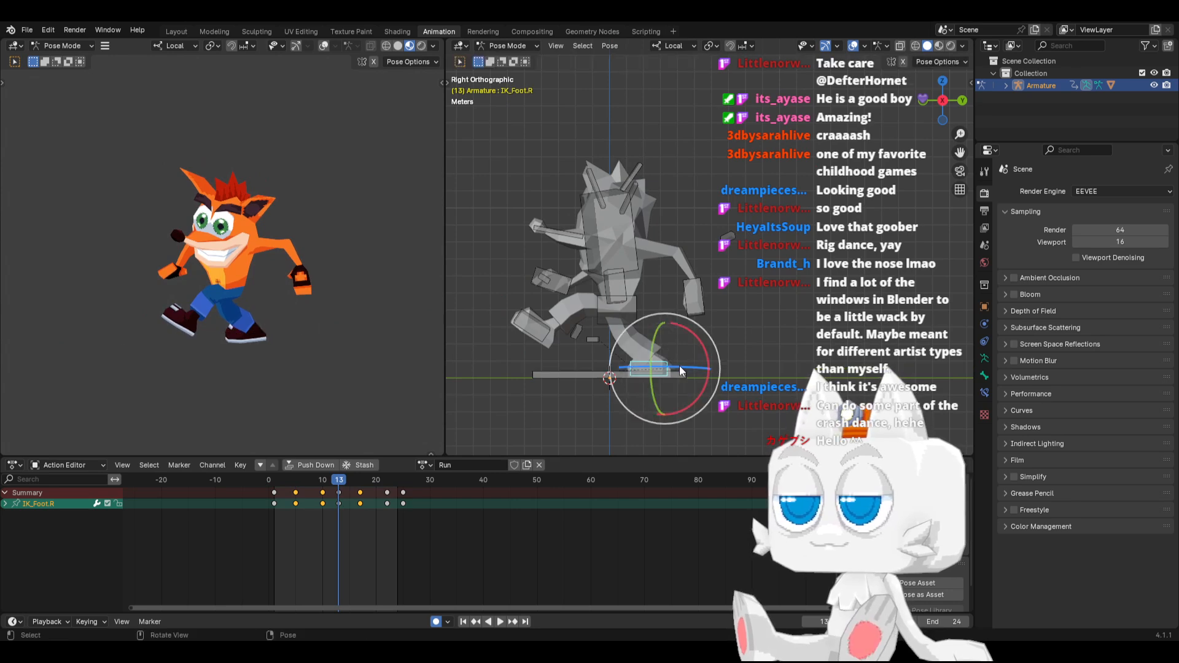
key(g)
key(y)
click(686, 364)
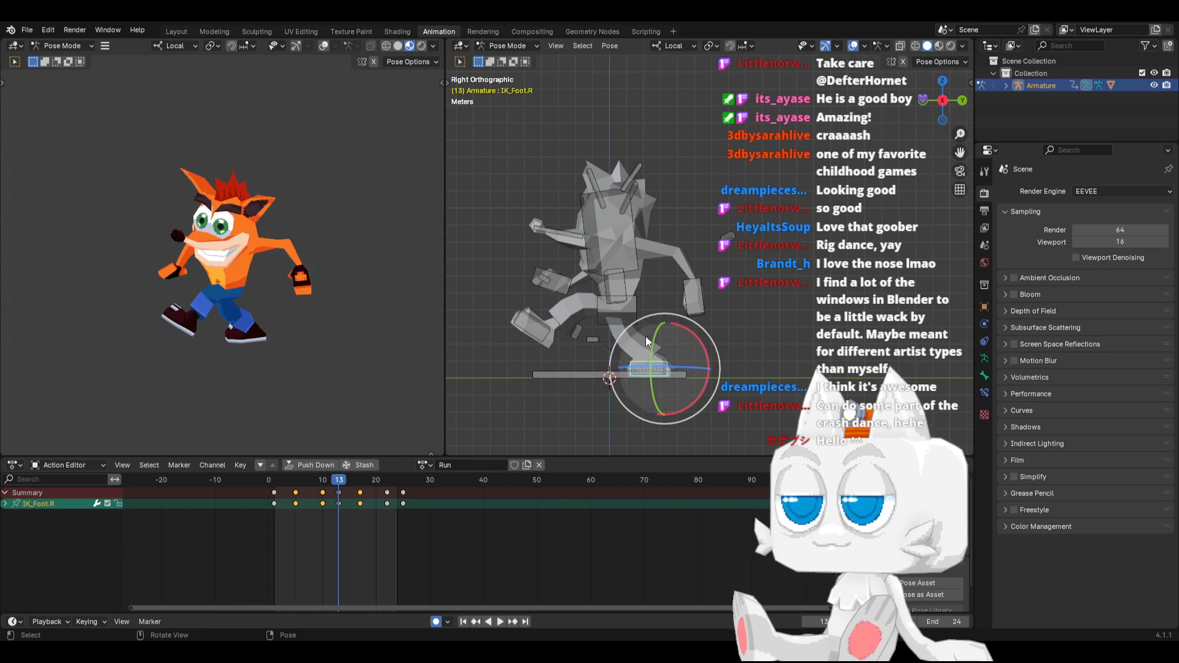
In front view at frame 13, rotate the Hips bone to reduce its tilt and counter-rotate the Chest bone
click(621, 309)
key(KP_1)
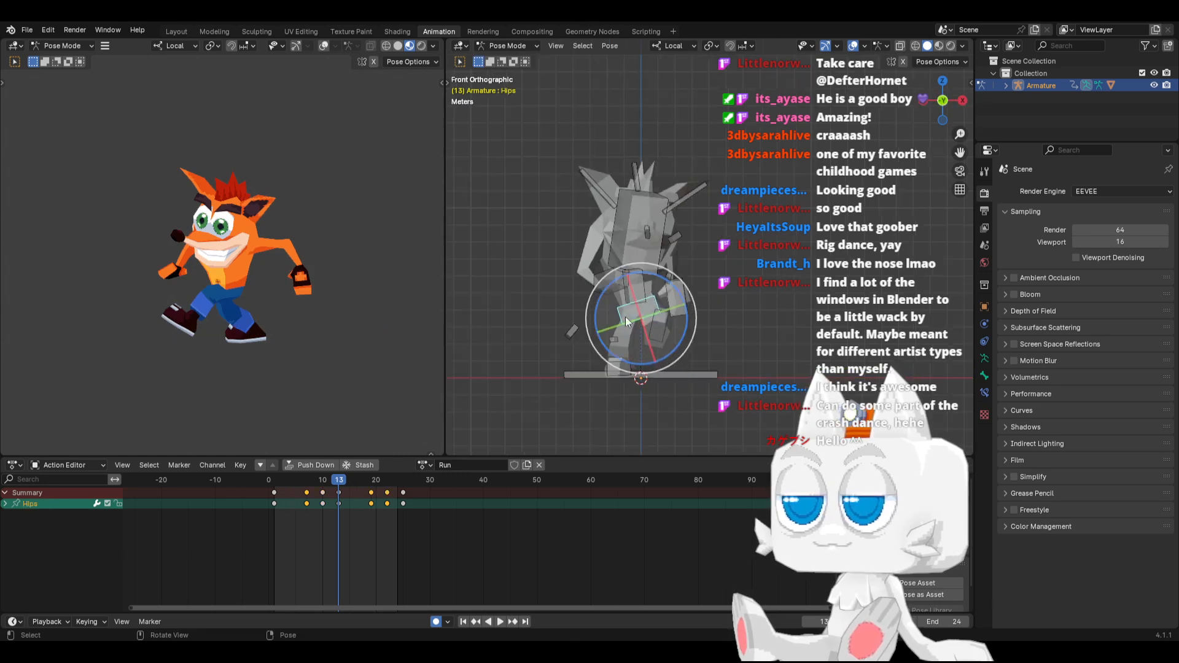
key(r)
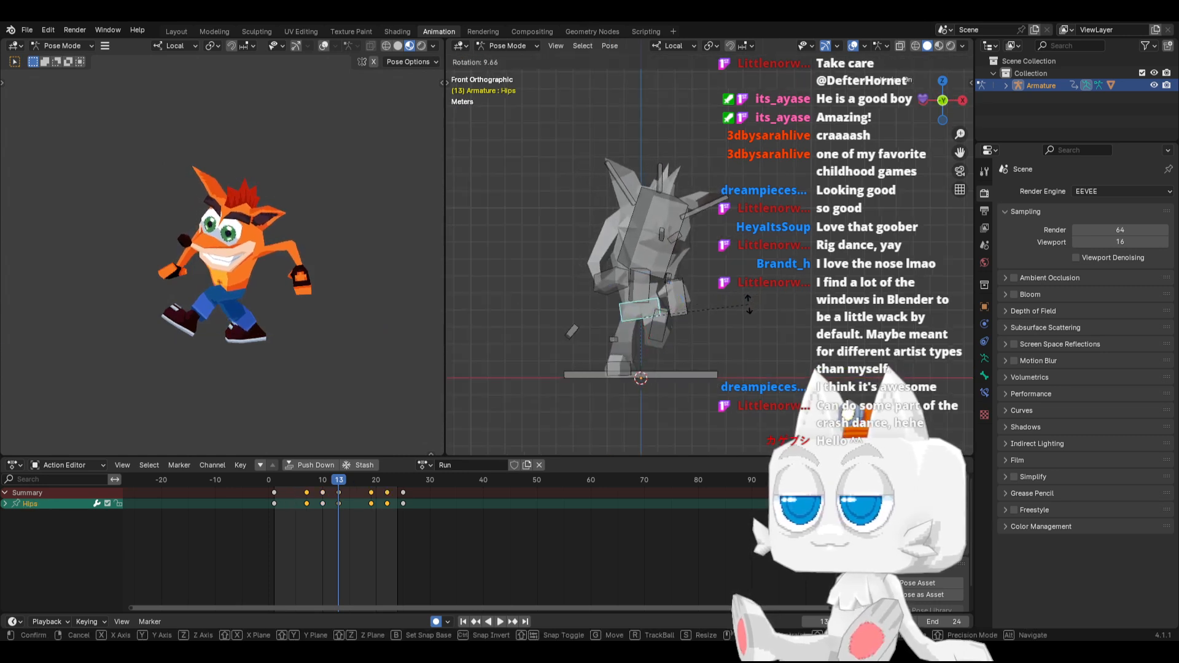
click(736, 298)
click(642, 260)
key(r)
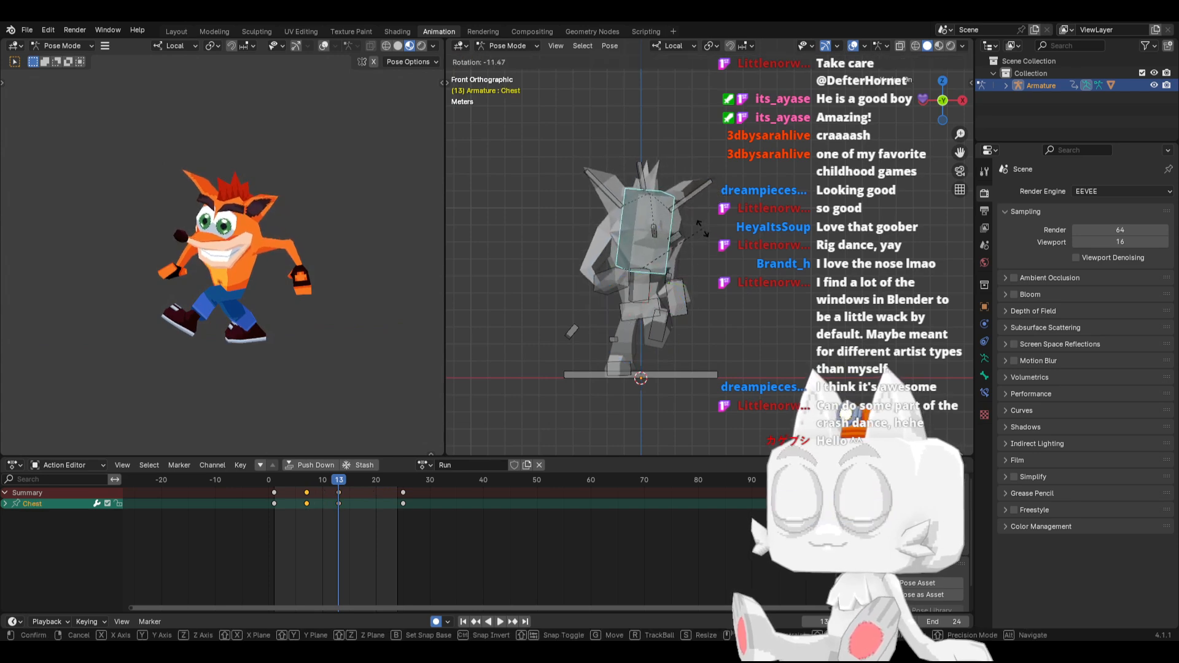
click(683, 256)
key(a)
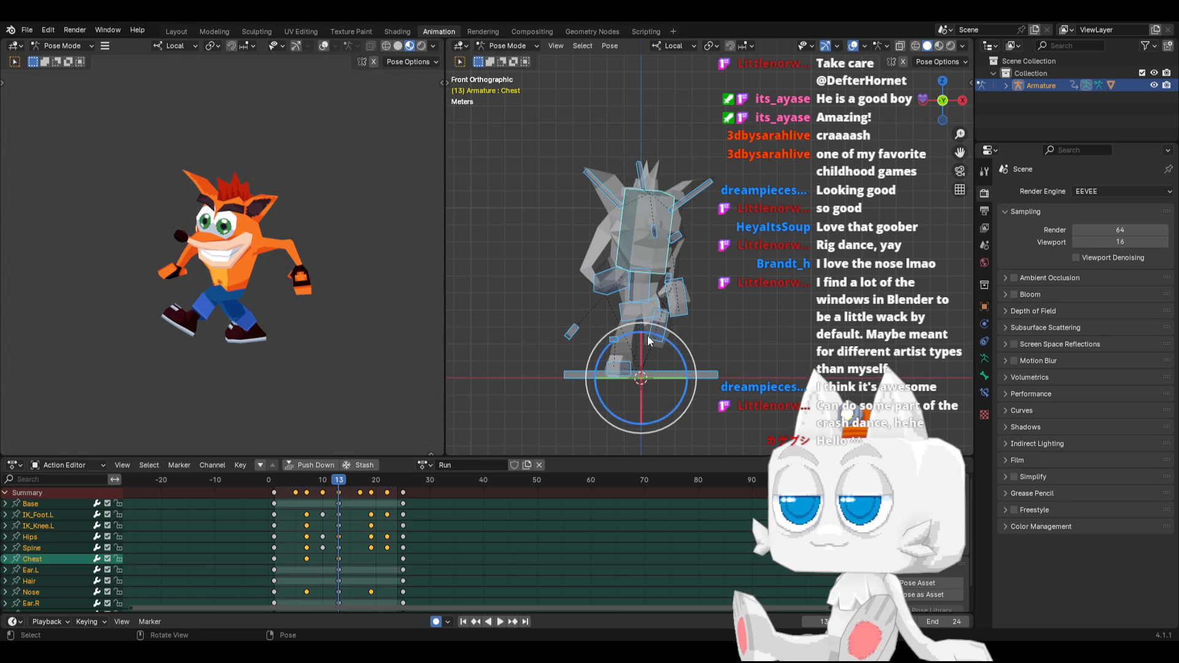
In right view at frame 13, nudge IK_Foot.R along its local Y axis and adjust the Hips bone's position
key(KP_3)
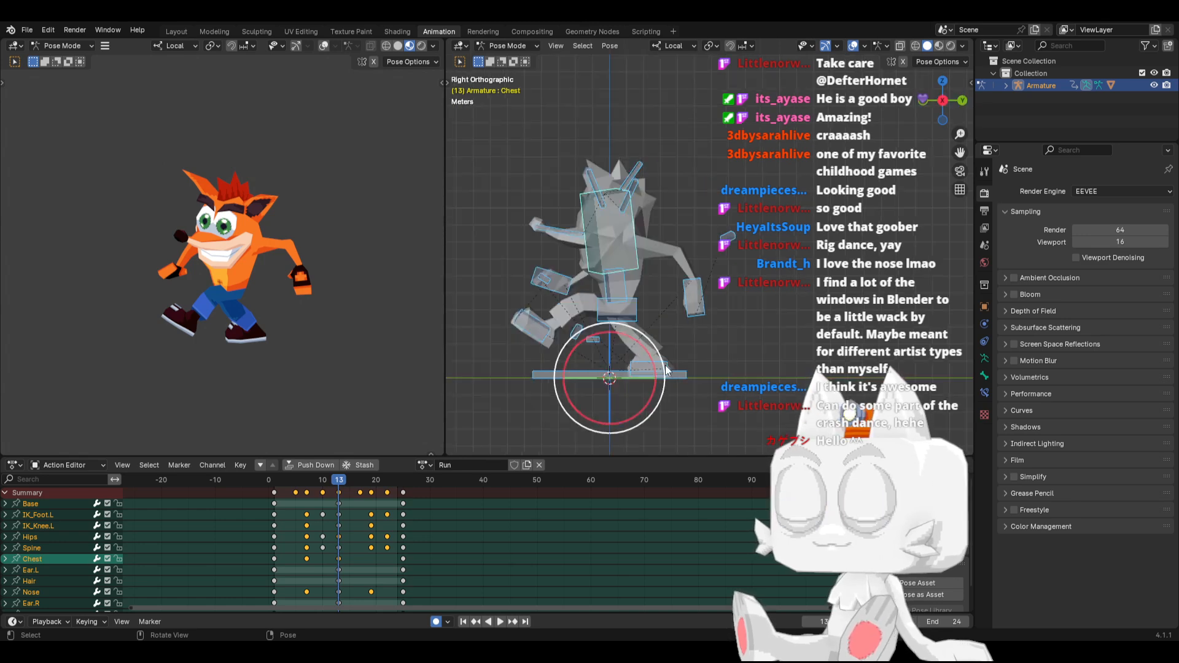
click(665, 363)
key(g)
key(y)
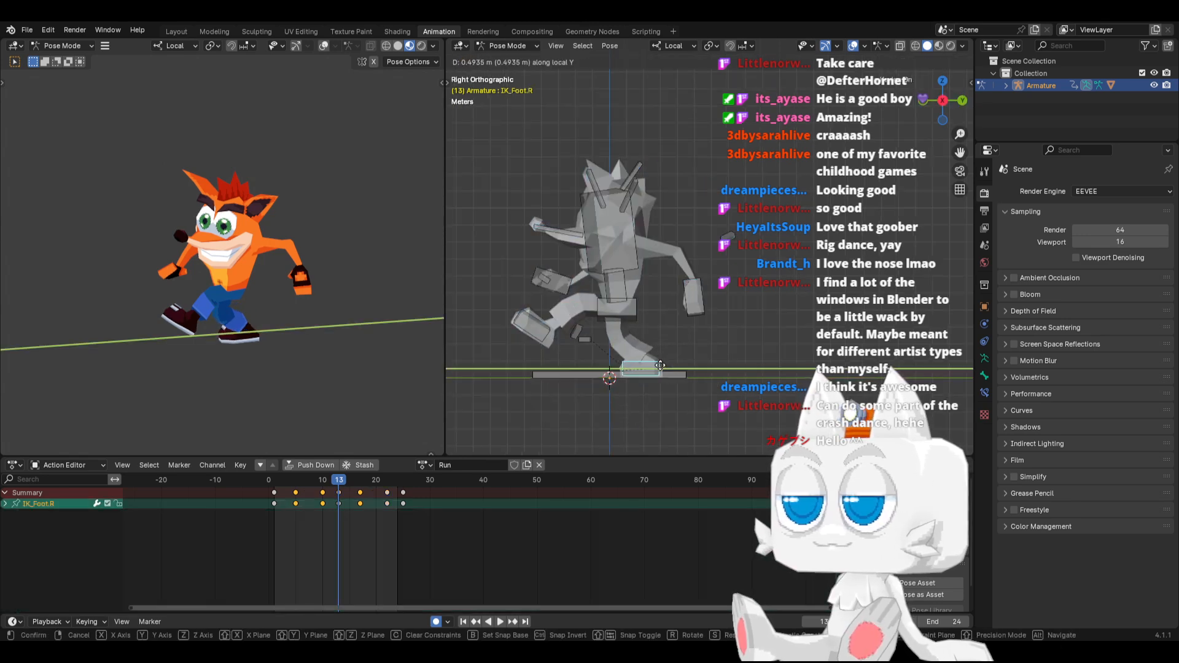
click(662, 368)
click(619, 307)
key(g)
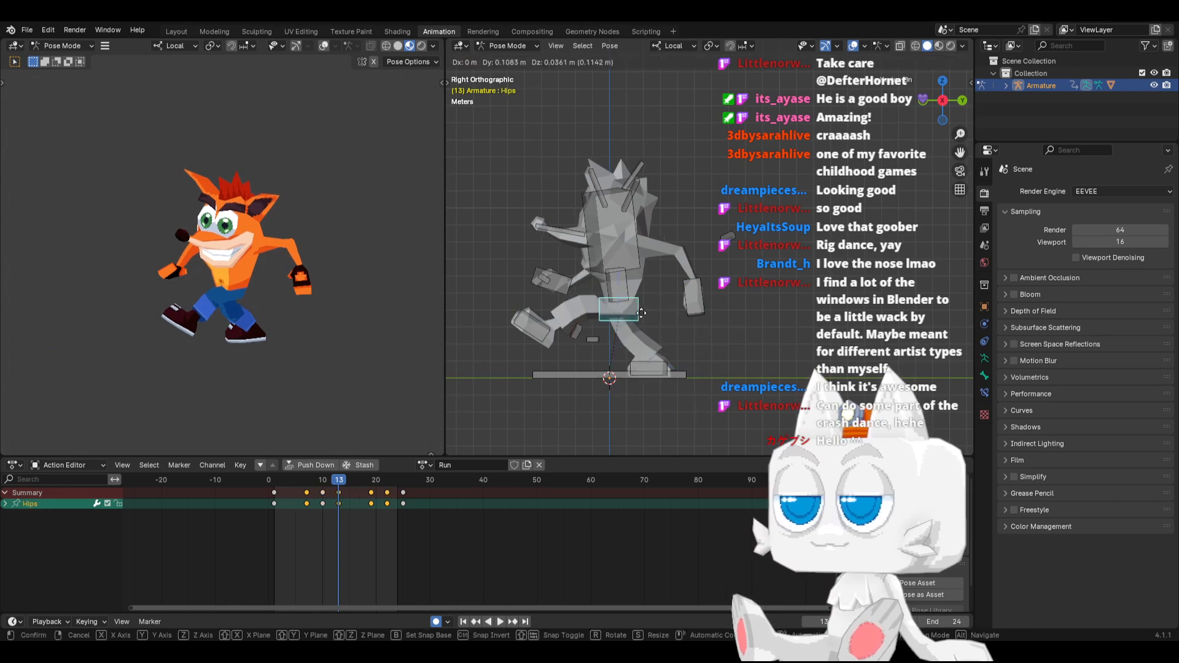
click(645, 310)
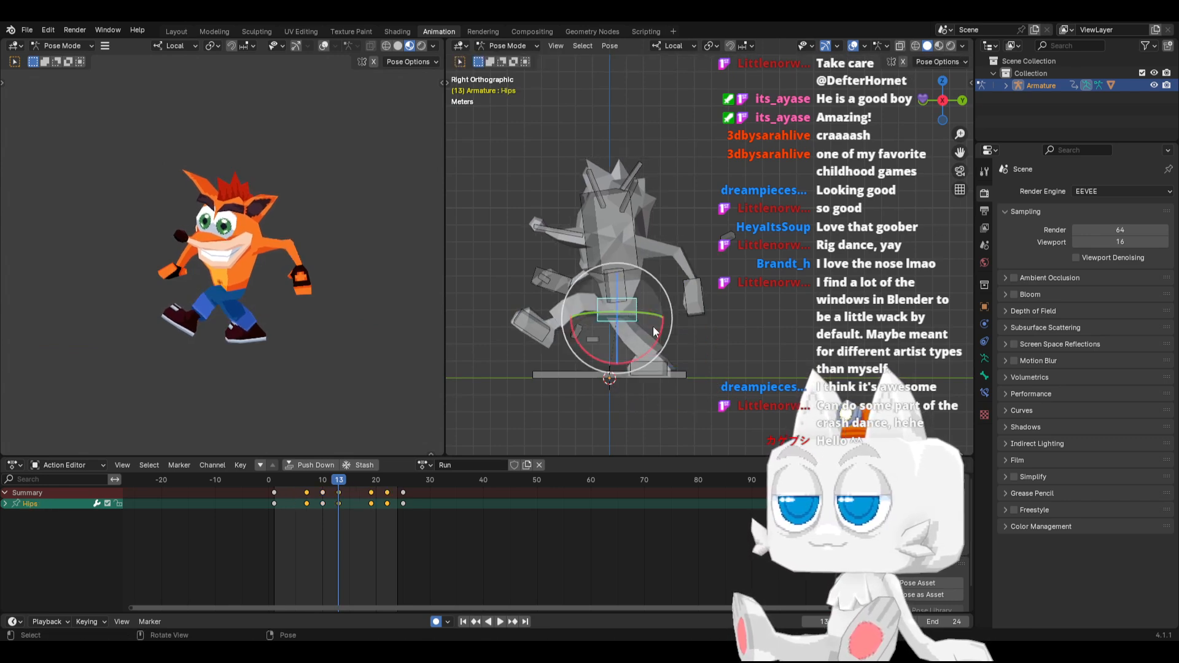
Copy the pose of all bones at frame 13, paste it mirrored at frames 1 and 25, and review the loop
key(a)
key(ctrl+c)
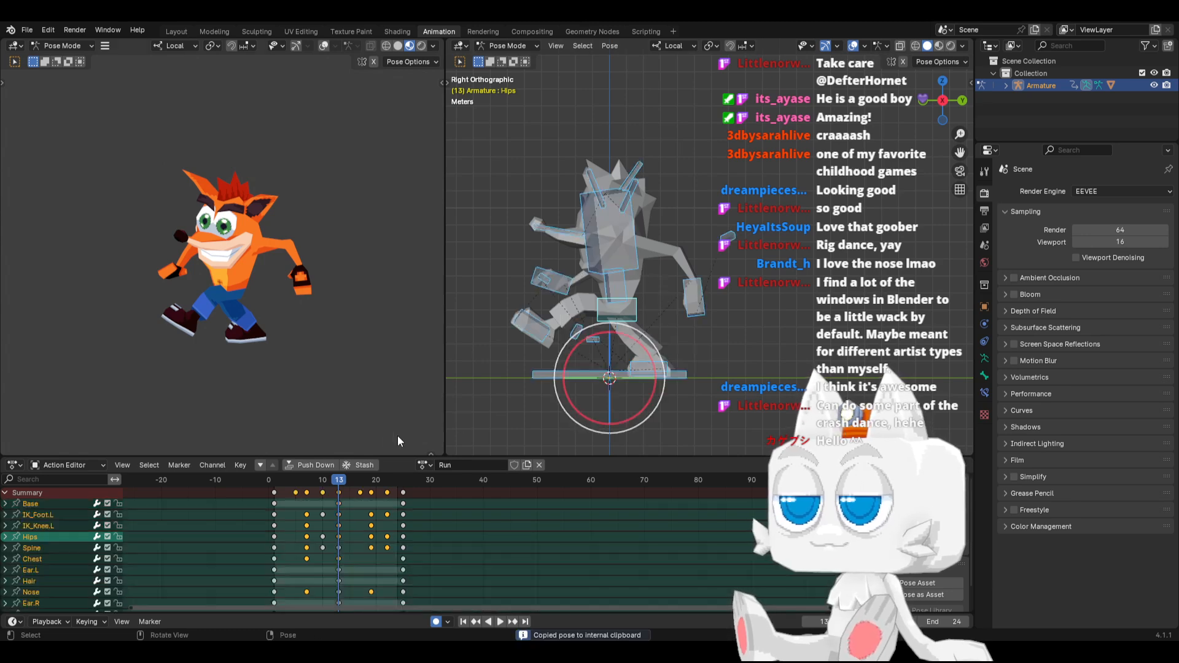
click(274, 485)
key(ctrl+v)
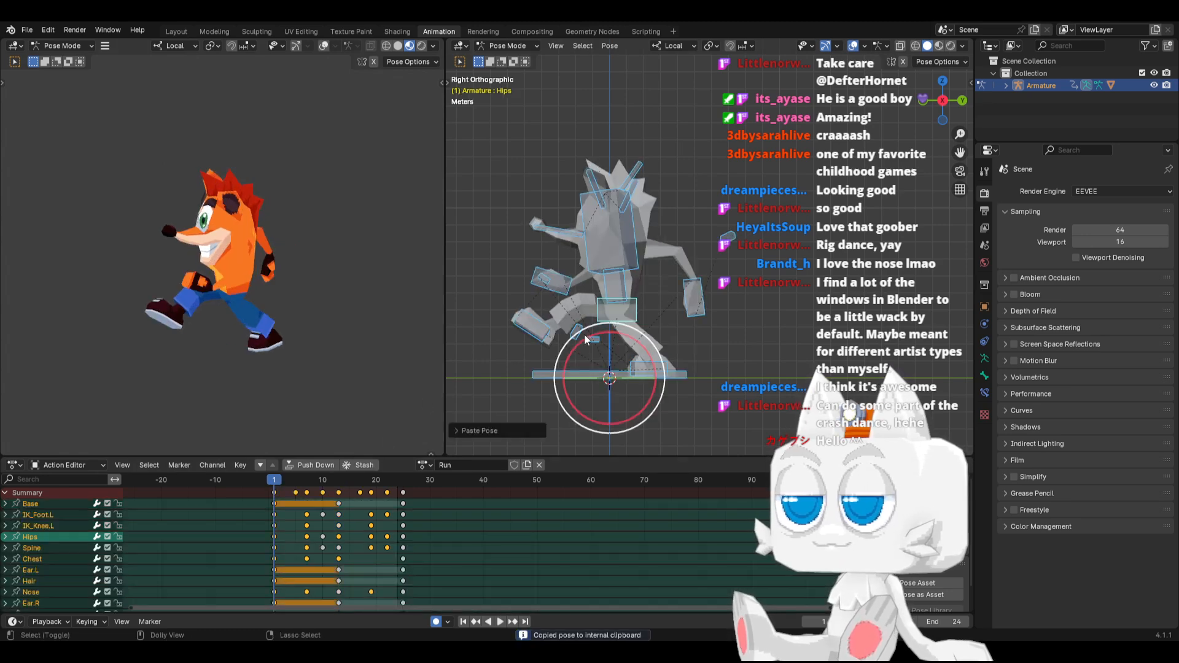
click(403, 481)
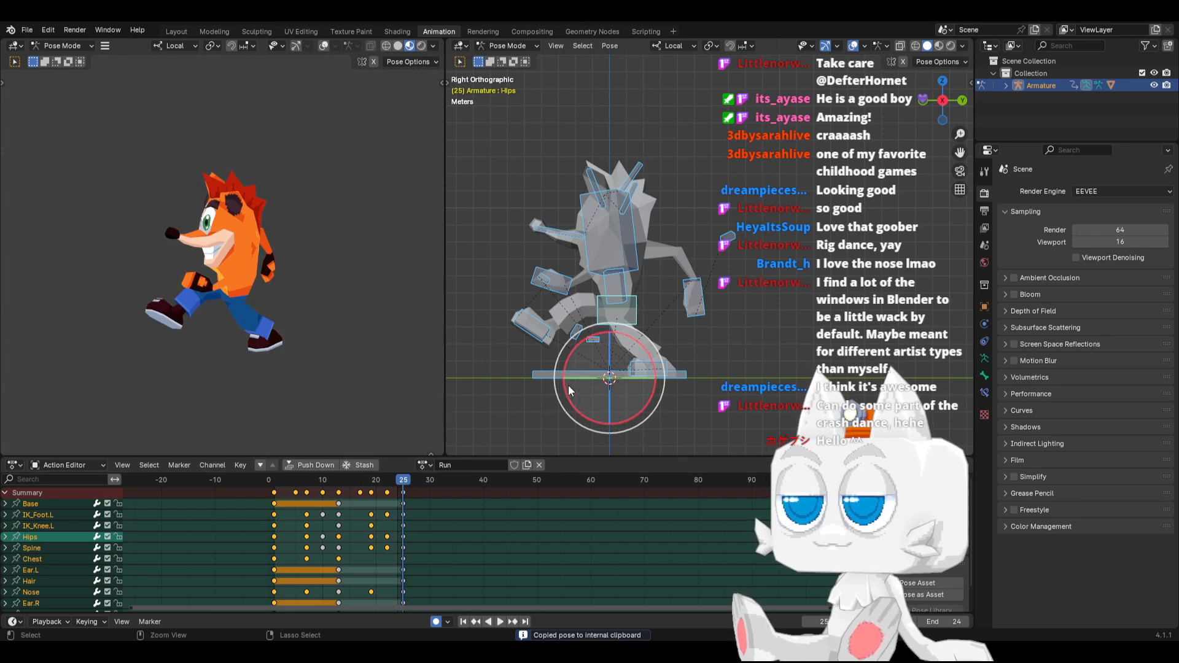
key(ctrl+v)
key(space)
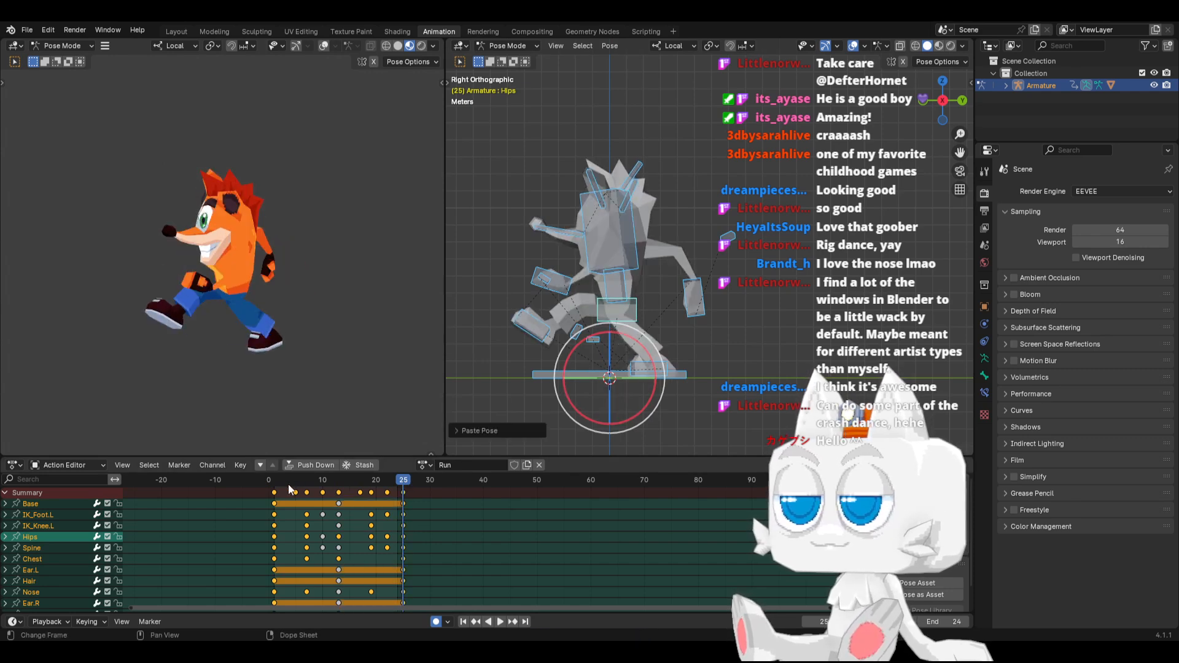
drag(275, 478, 337, 492)
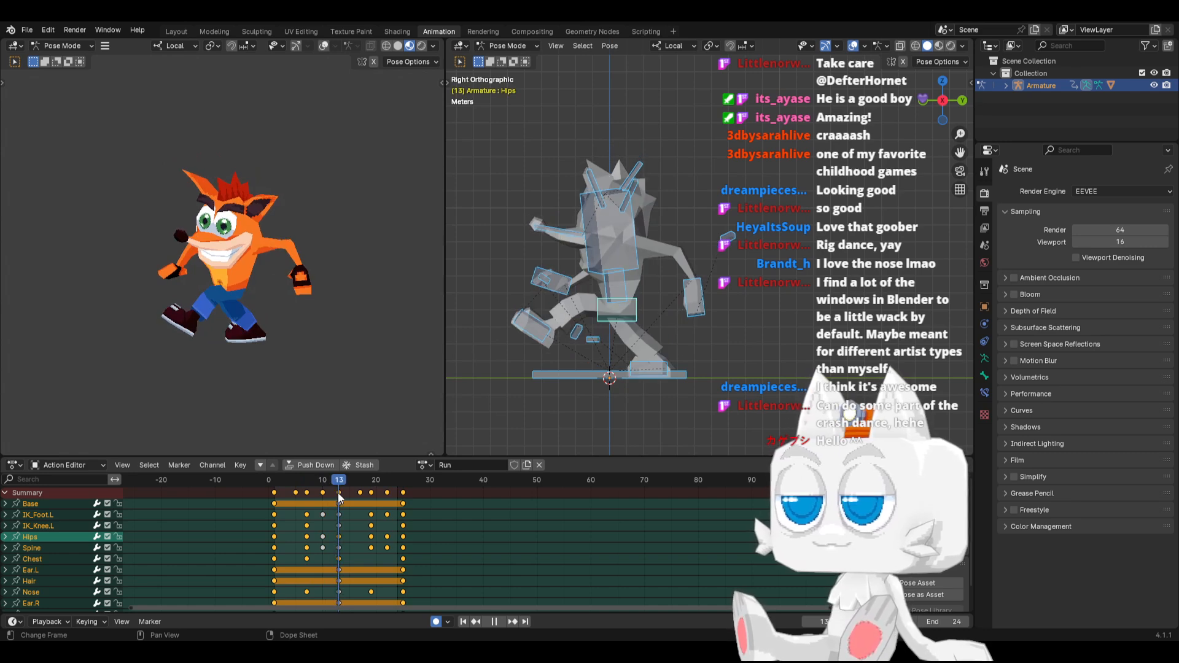
At frame 1, tilt the leading IK_Foot.R bone's toes further up, move it slightly back and down, and play back
click(273, 476)
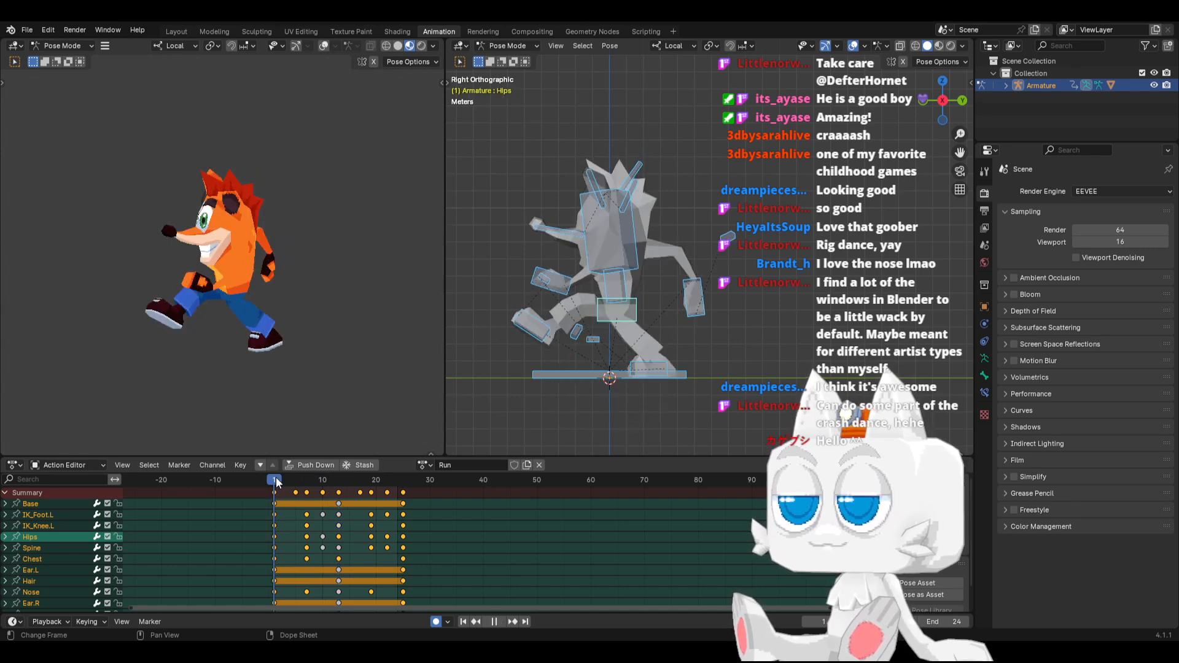
click(527, 335)
key(r)
click(619, 349)
key(g)
click(633, 354)
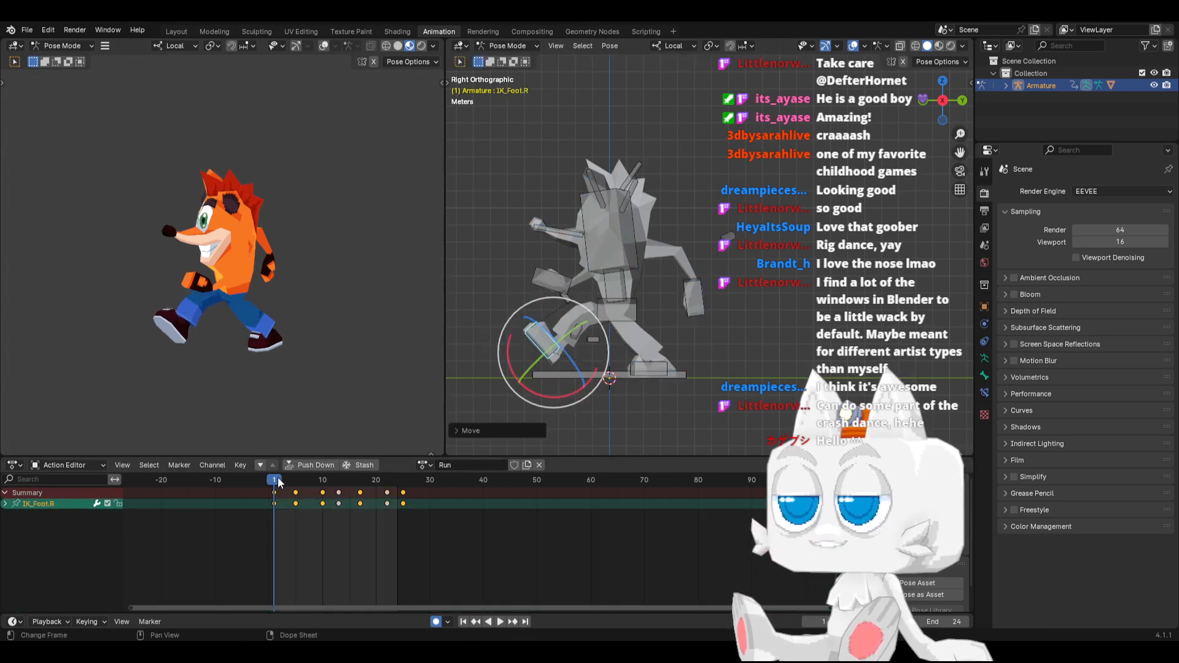
key(space)
Copy the IK_Foot.R pose at frame 1, paste it mirrored at frame 13 and unmirrored at frame 25
drag(300, 480, 275, 483)
key(ctrl+c)
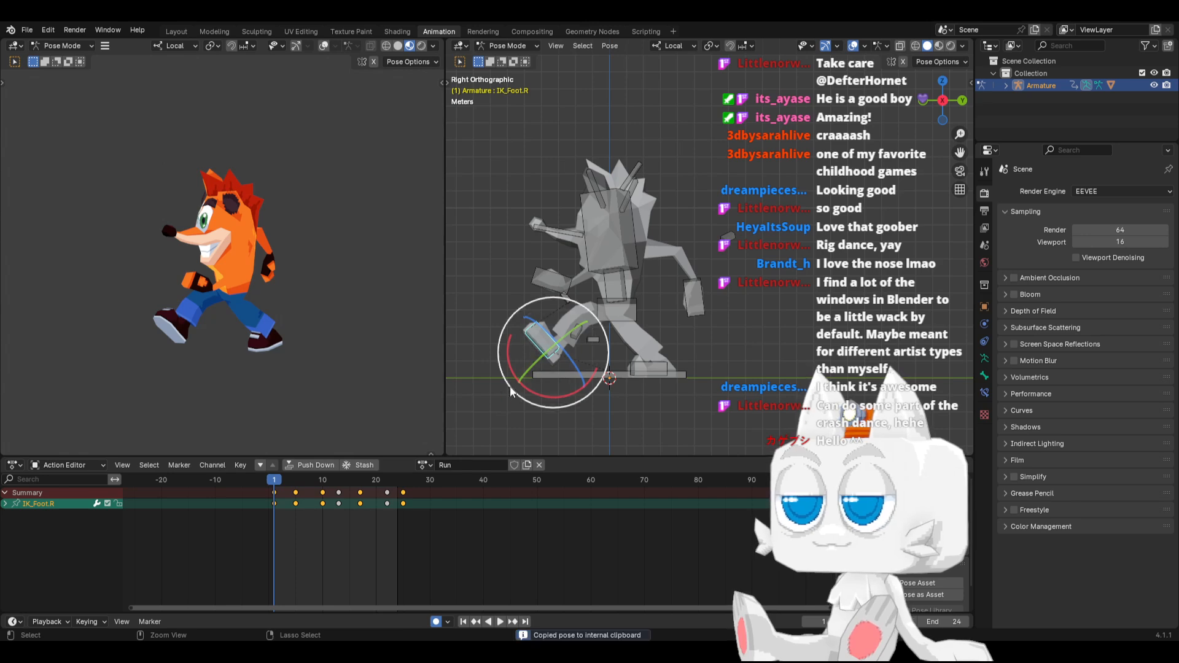
key(space)
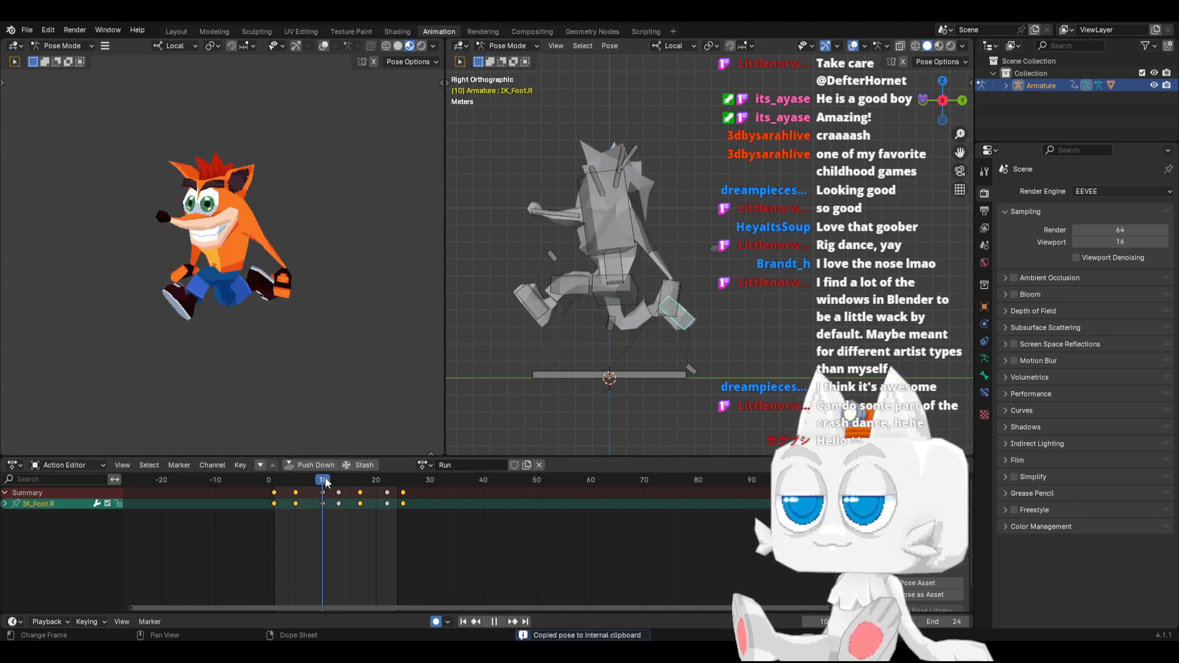
key(space)
key(ctrl+v)
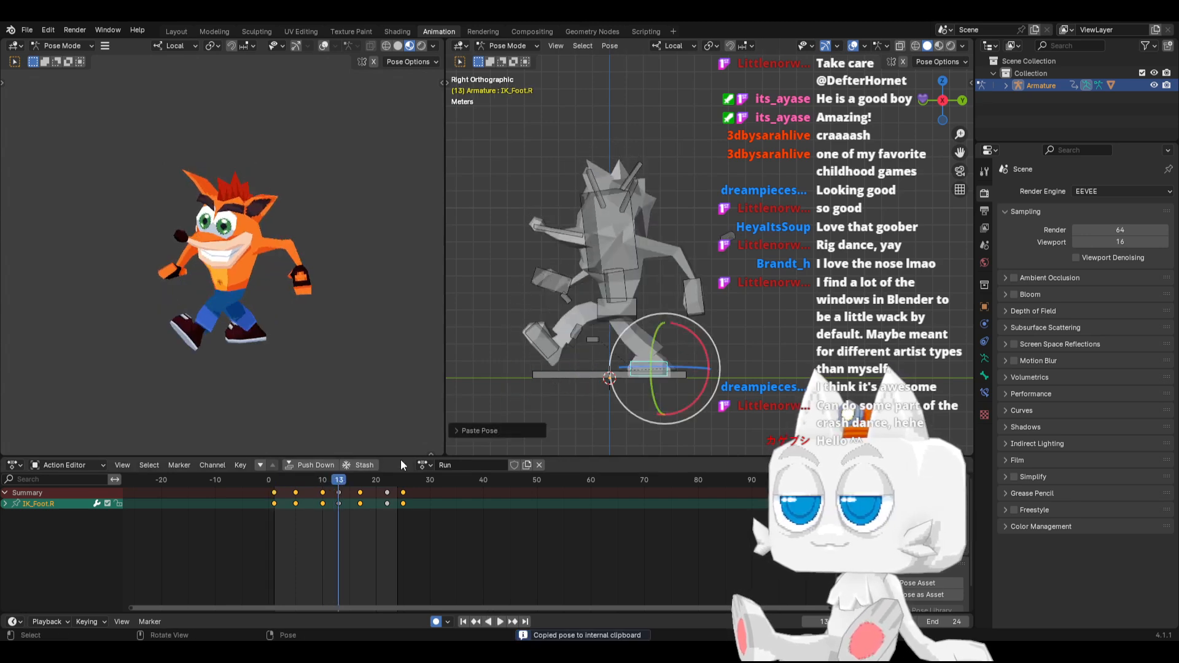
click(402, 482)
key(ctrl+v)
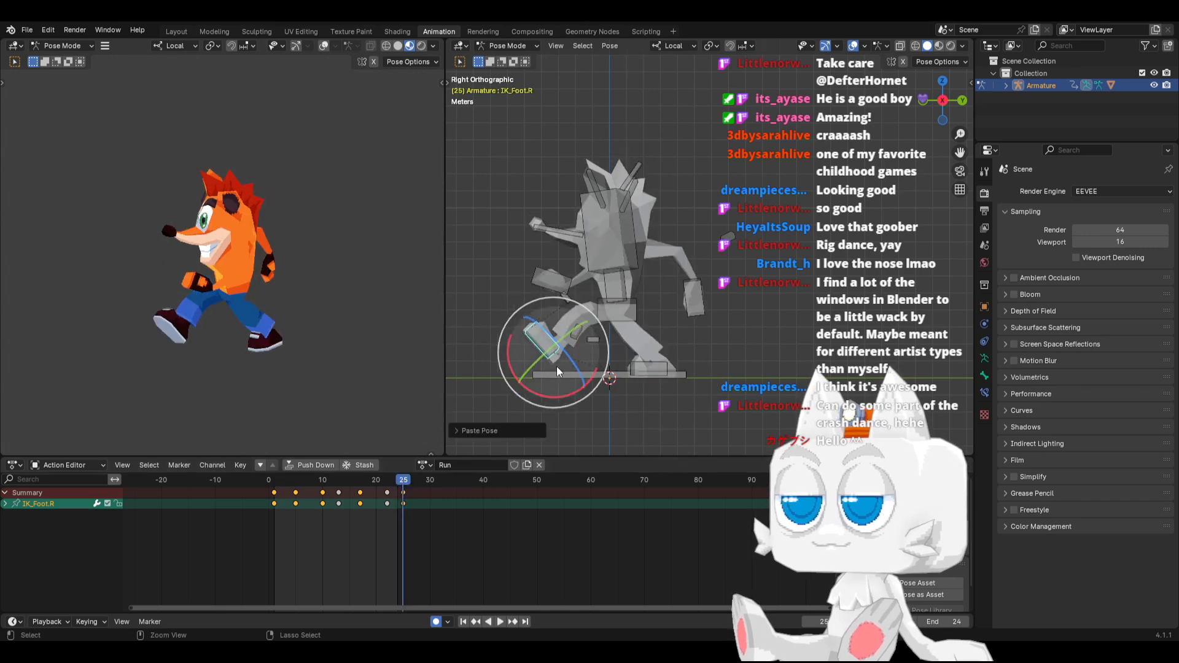
Play back the run from frame 1 and scrub to frame 17 to check the foot motion
click(275, 480)
key(space)
drag(295, 484, 361, 479)
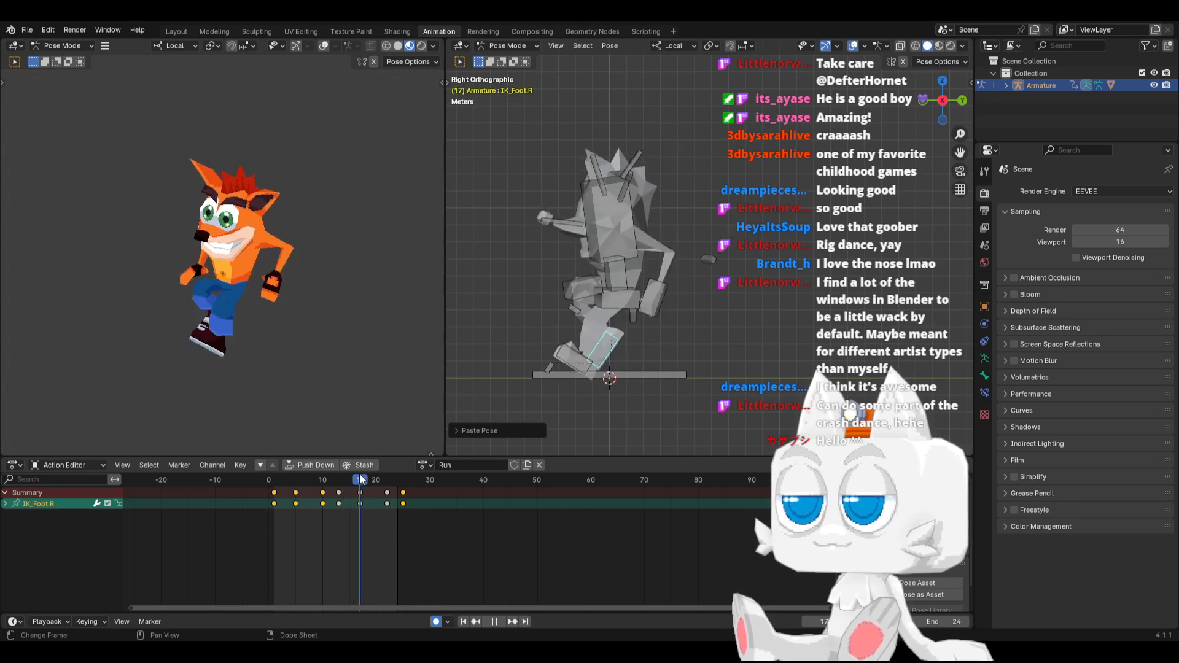
At frame 16, clear the IK_Foot.L bone's rotation and slide it along its local Y axis to plant it flat
click(571, 356)
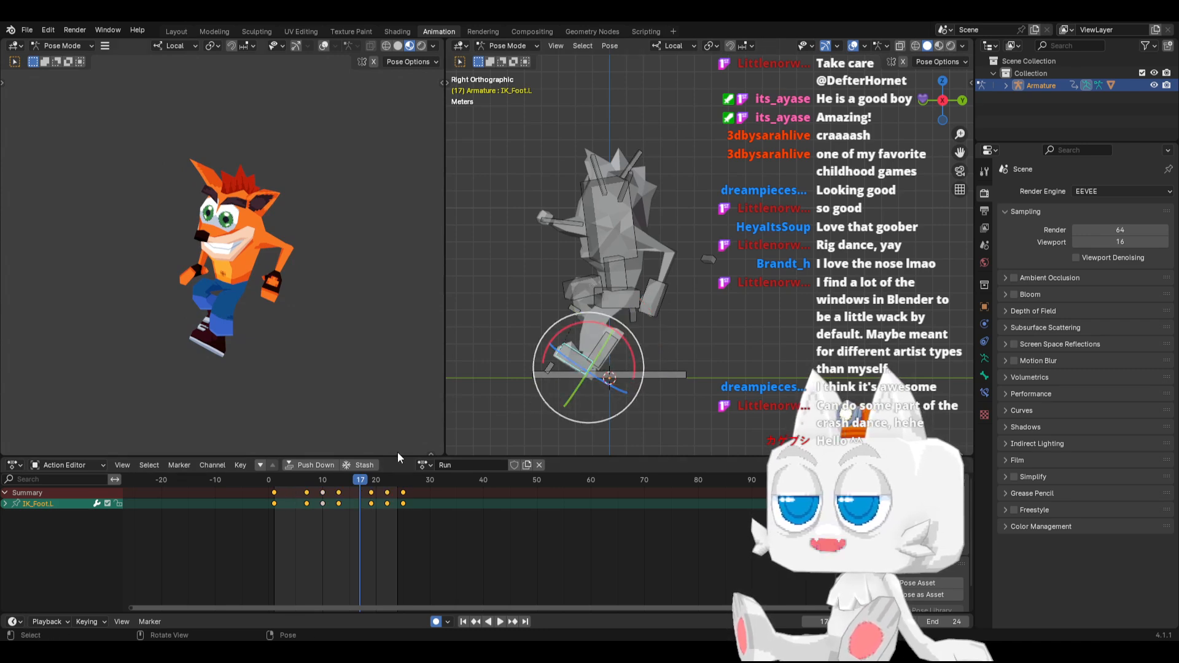
key(space)
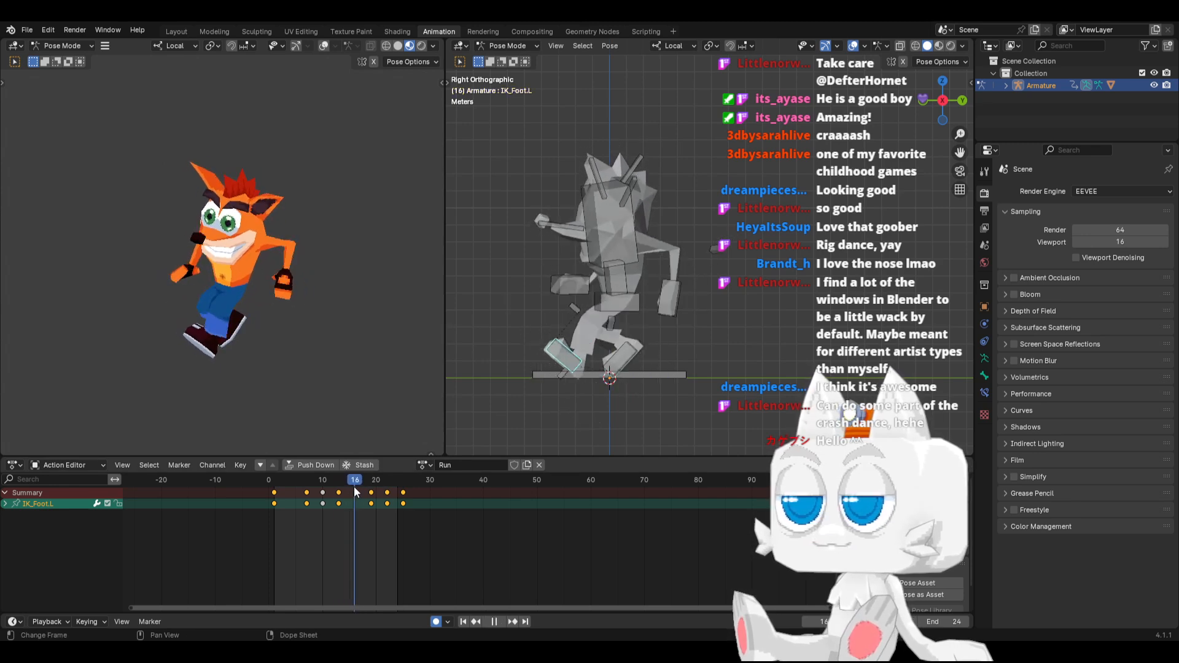
drag(355, 489, 355, 489)
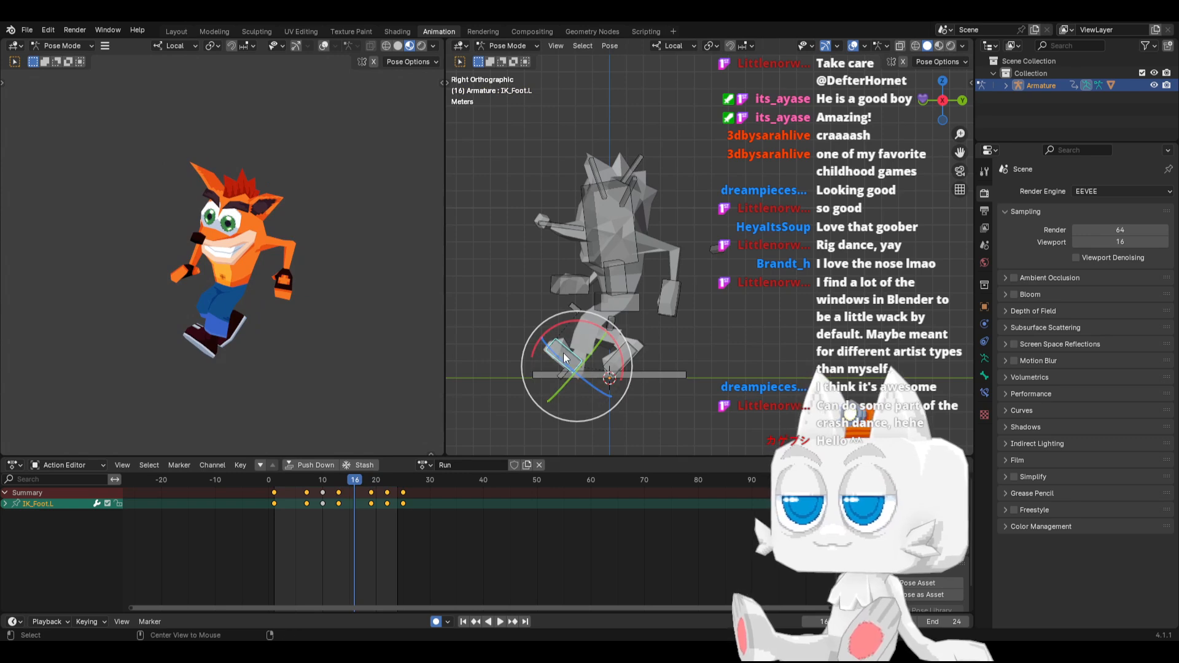
key(alt+r)
key(g)
key(y)
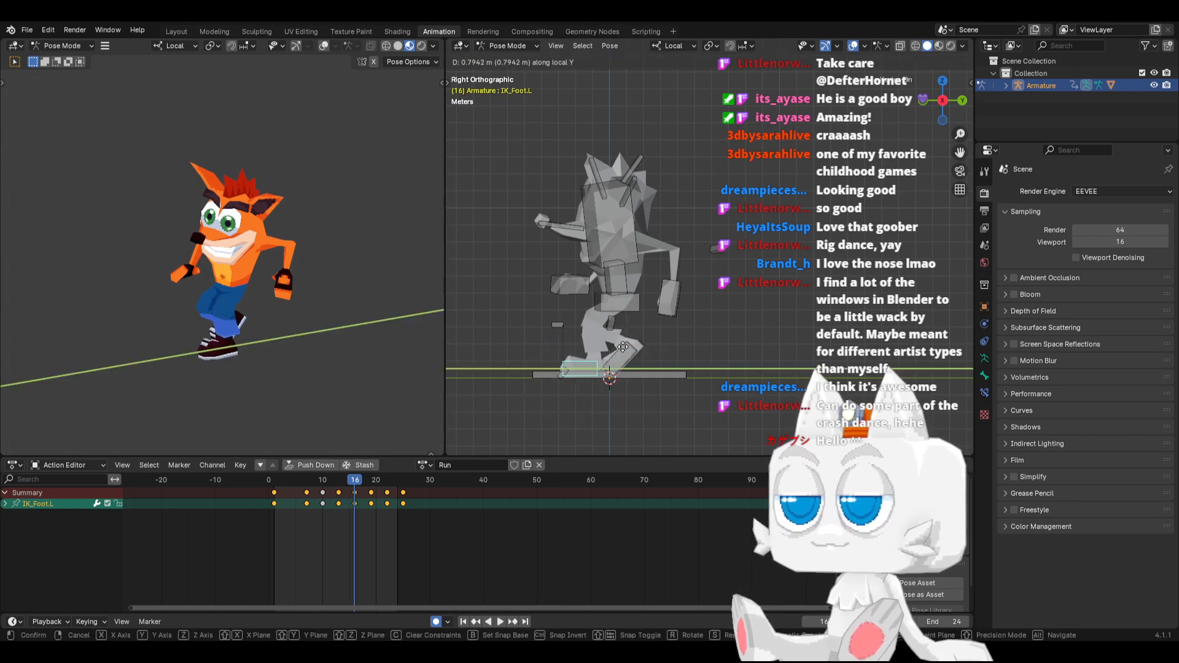
click(612, 348)
Copy the IK_Foot.L pose at frame 16 and paste it mirrored at frame 4
key(ctrl+c)
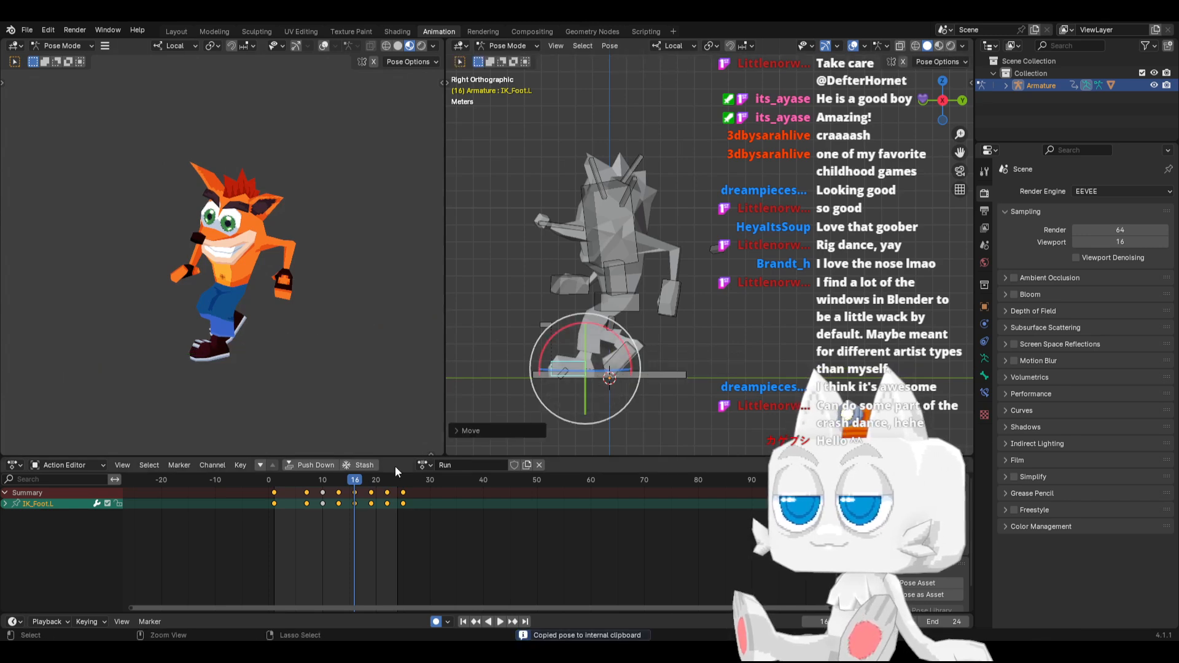
click(290, 478)
key(ctrl+v)
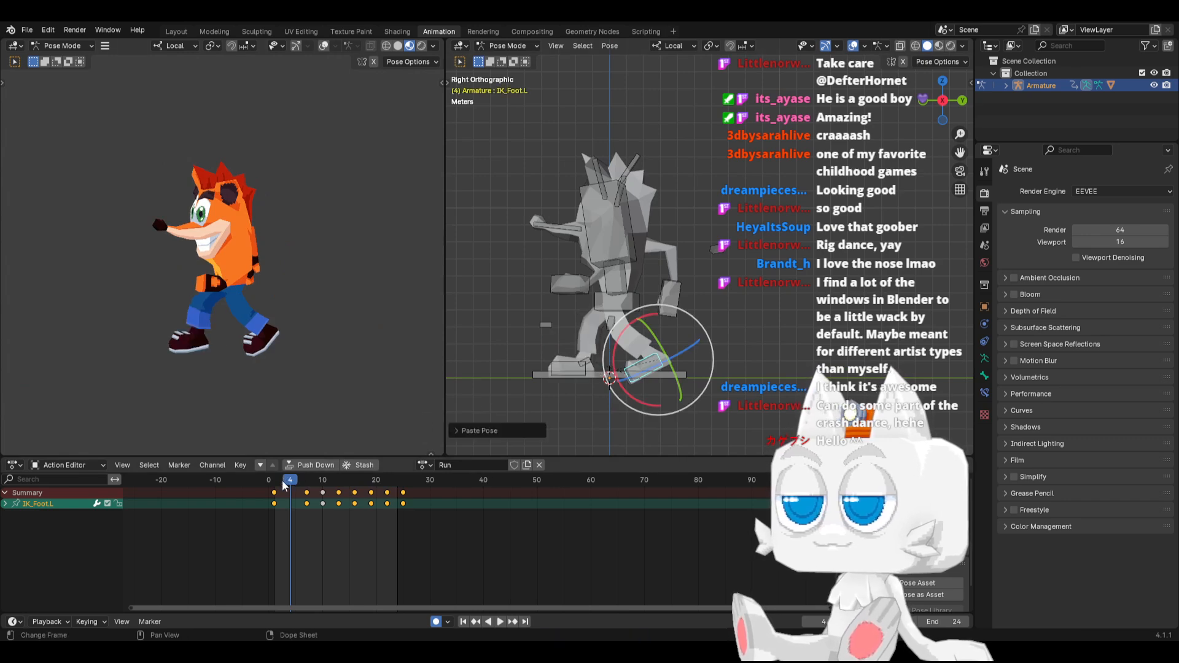
At frame 22, move the trailing IK_Foot.L bone down and slightly forward, and rotate its toes further down
key(space)
drag(350, 479, 390, 481)
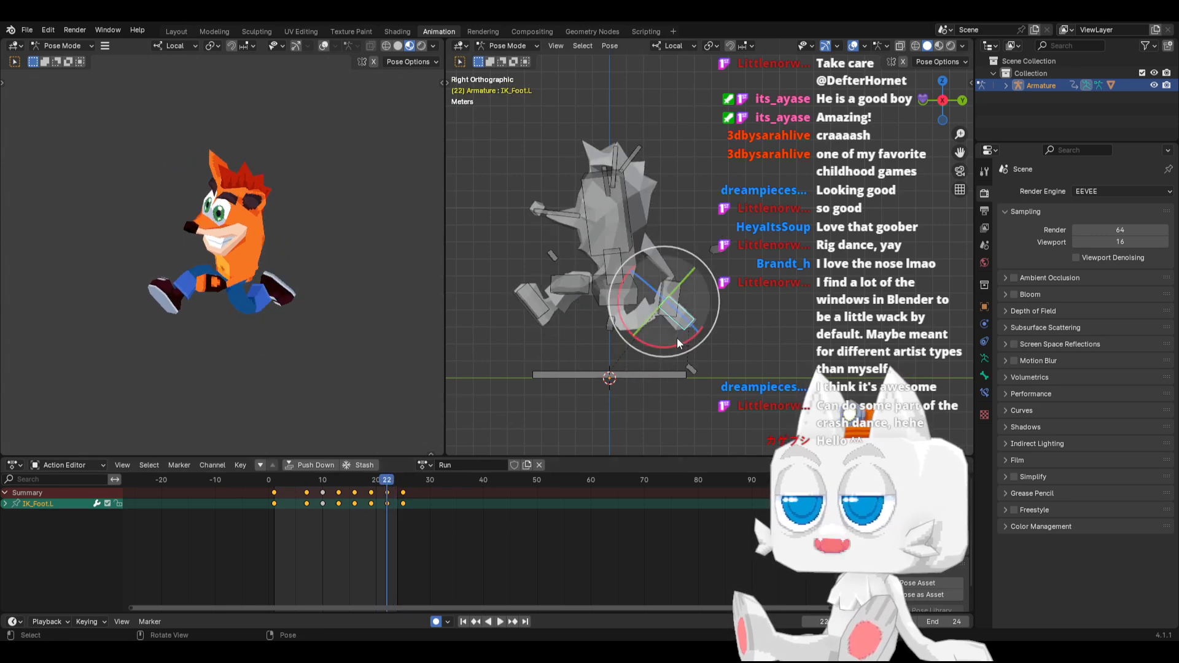
key(g)
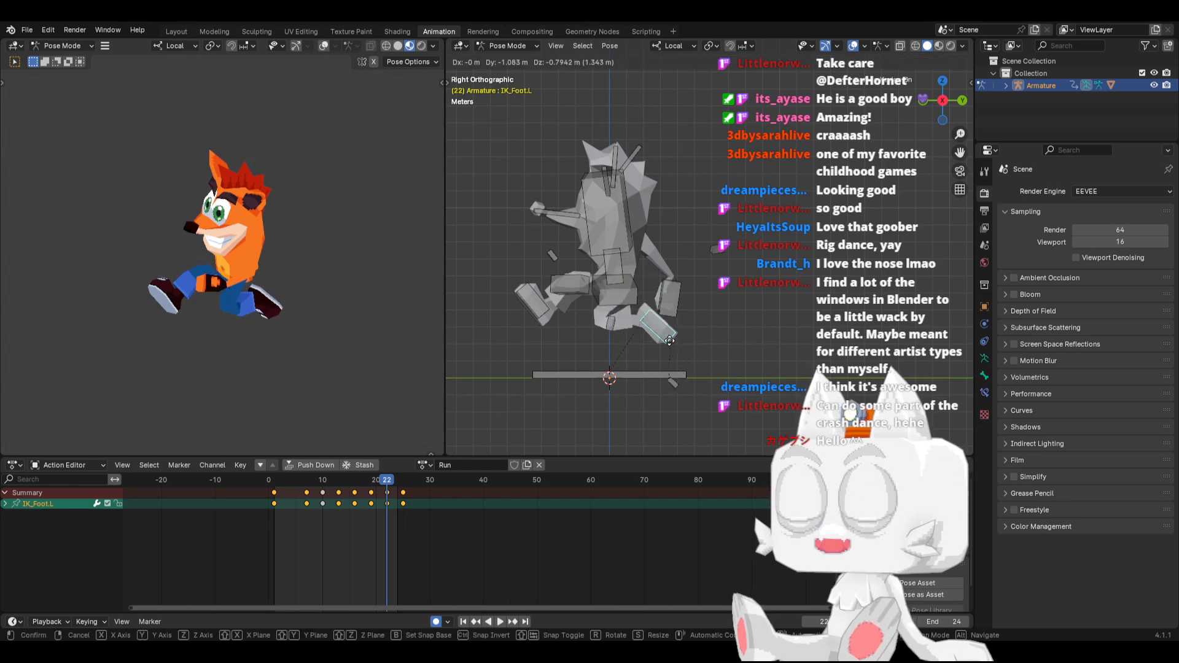
click(672, 359)
key(r)
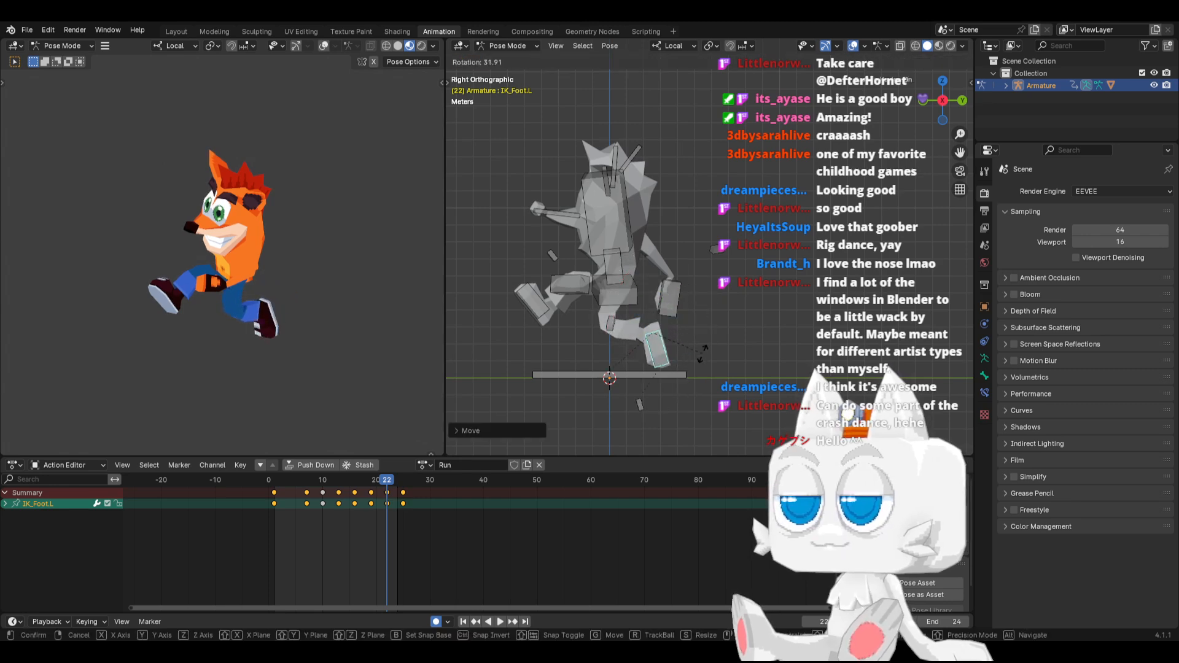
click(693, 356)
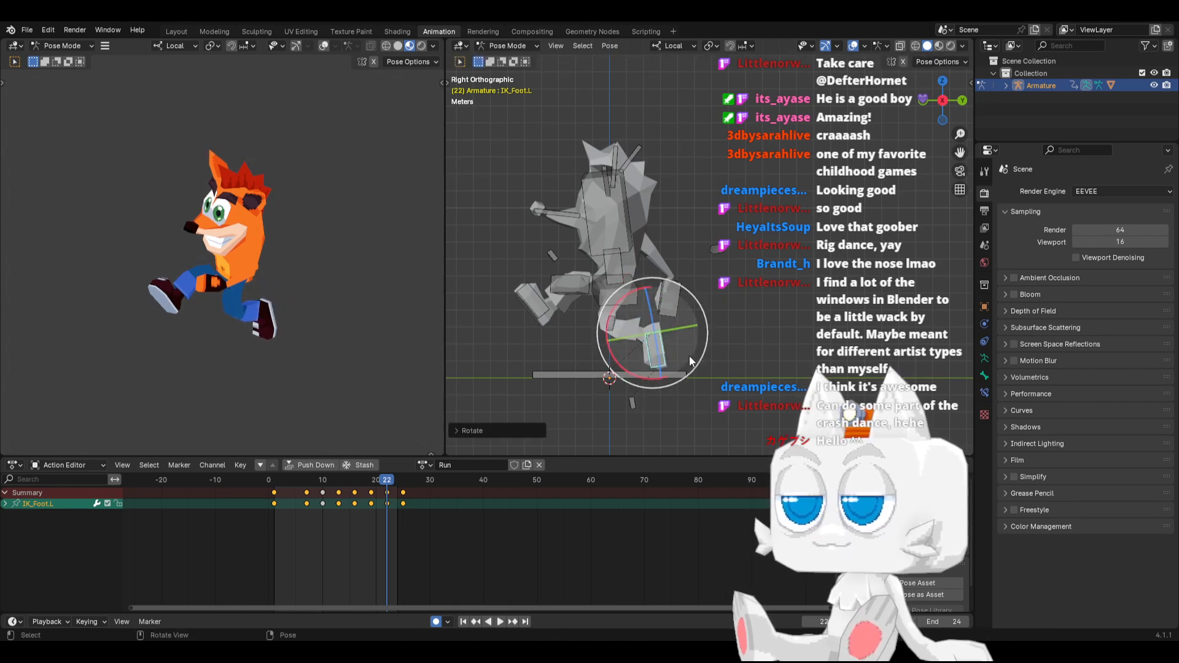
At frame 22, shift the Hips bone slightly forward
click(627, 300)
key(r)
right_click(668, 297)
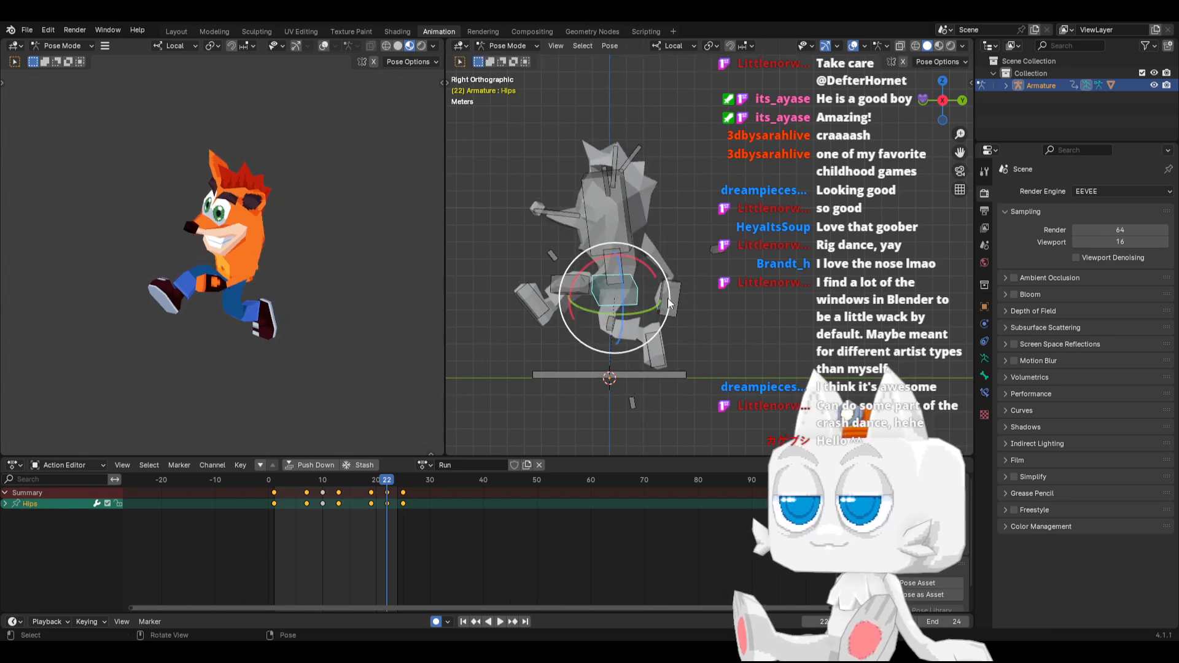
key(g)
click(648, 338)
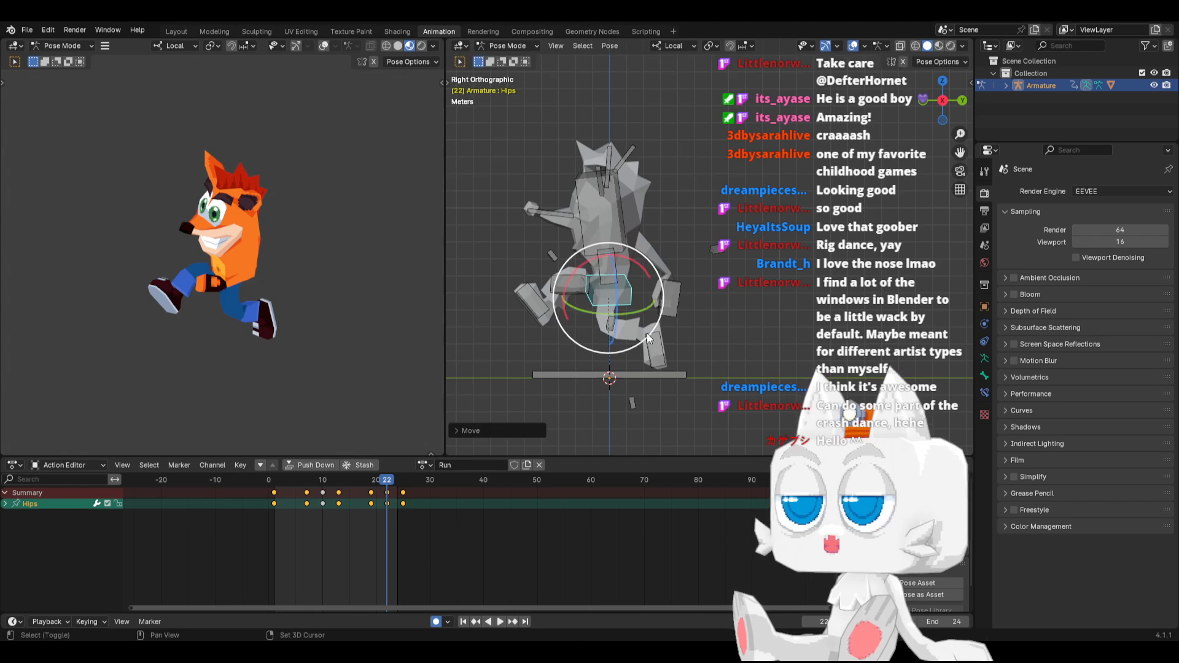
Copy the combined Hips and IK_Foot.L pose at frame 22 and paste it mirrored at frame 10
click(652, 346)
key(ctrl+c)
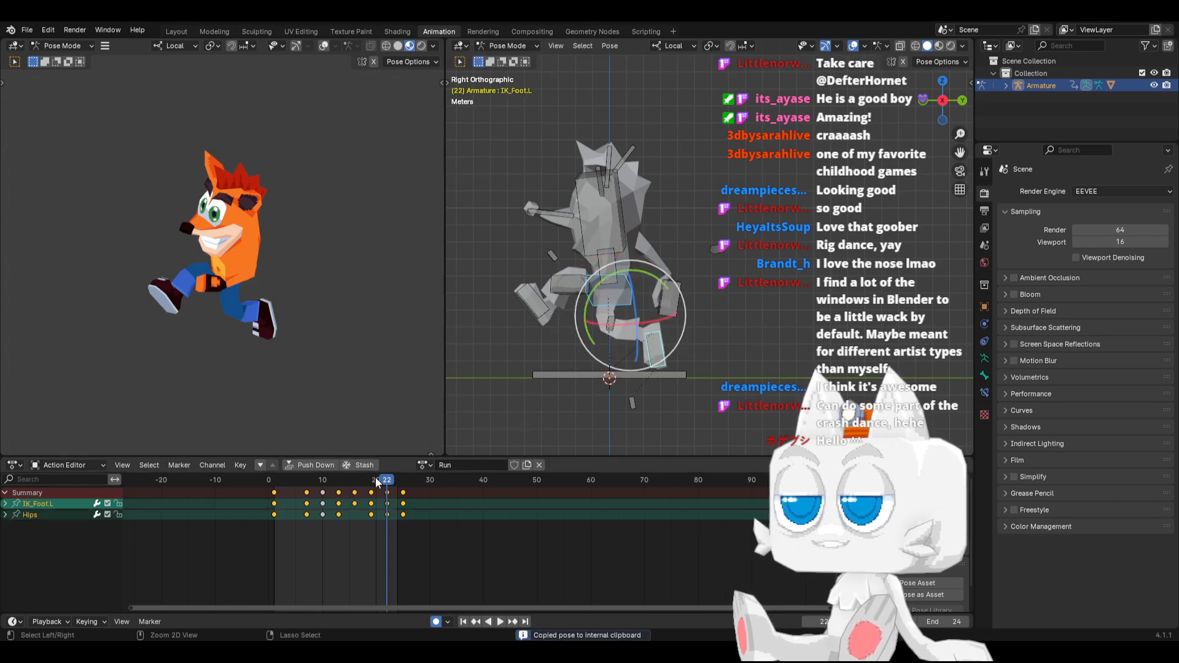
click(323, 480)
key(ctrl+v)
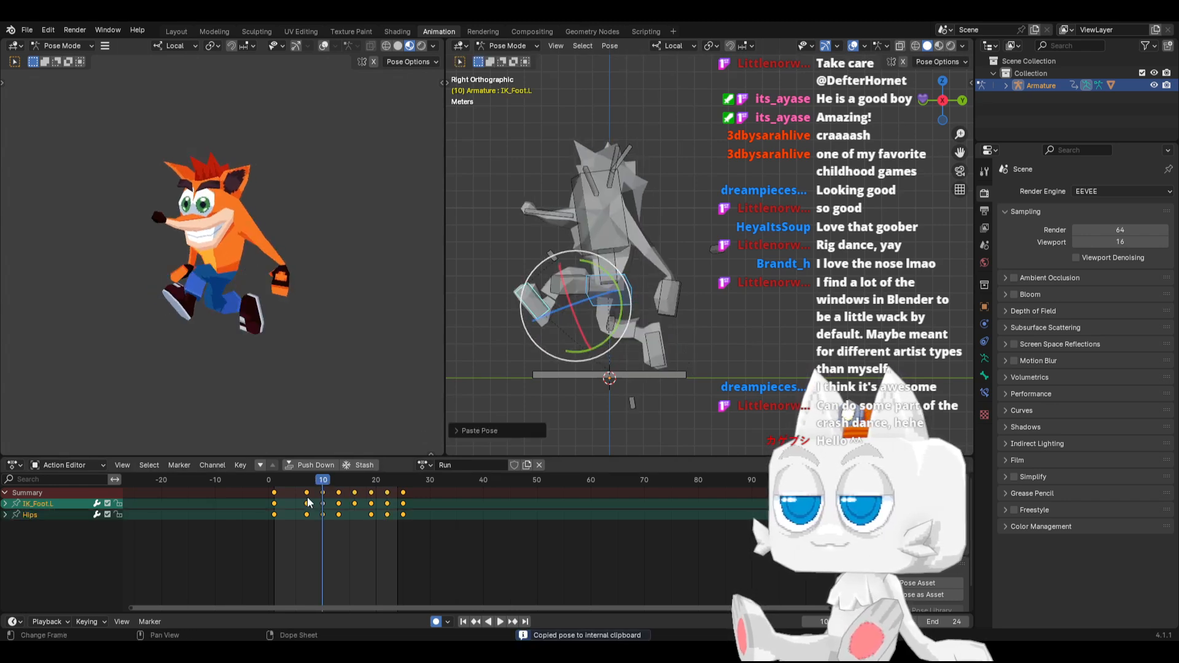
At frame 13, slide the trailing IK_Foot.R bone forward along its local Y axis, closer under the body
drag(295, 476, 341, 478)
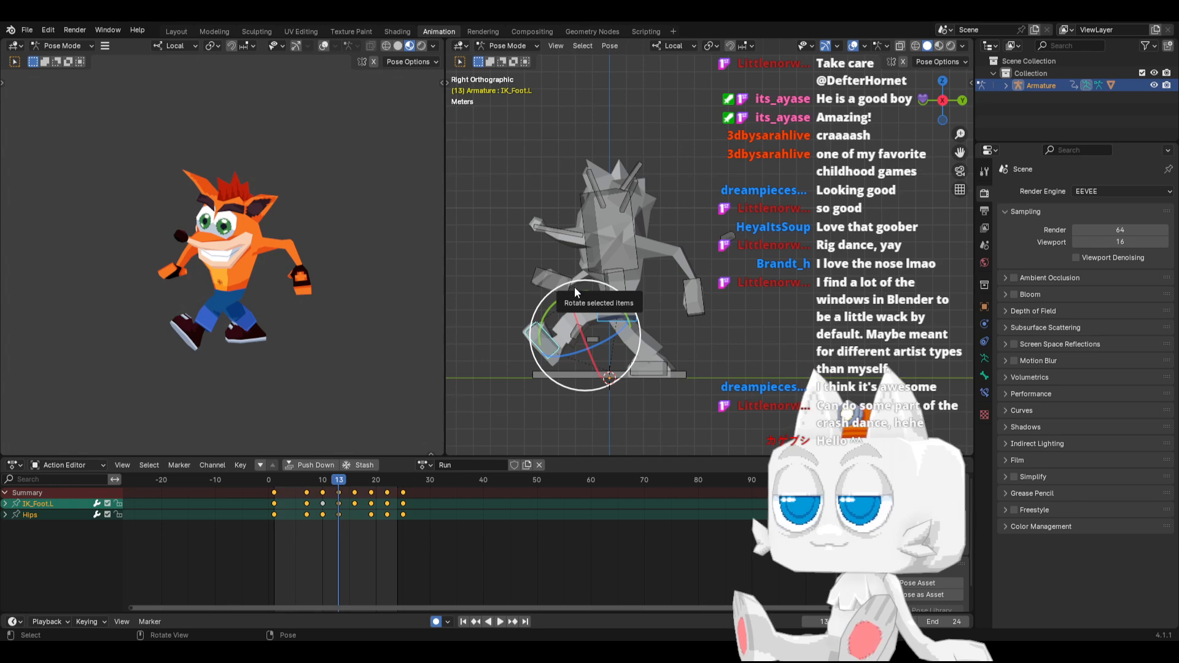
click(654, 368)
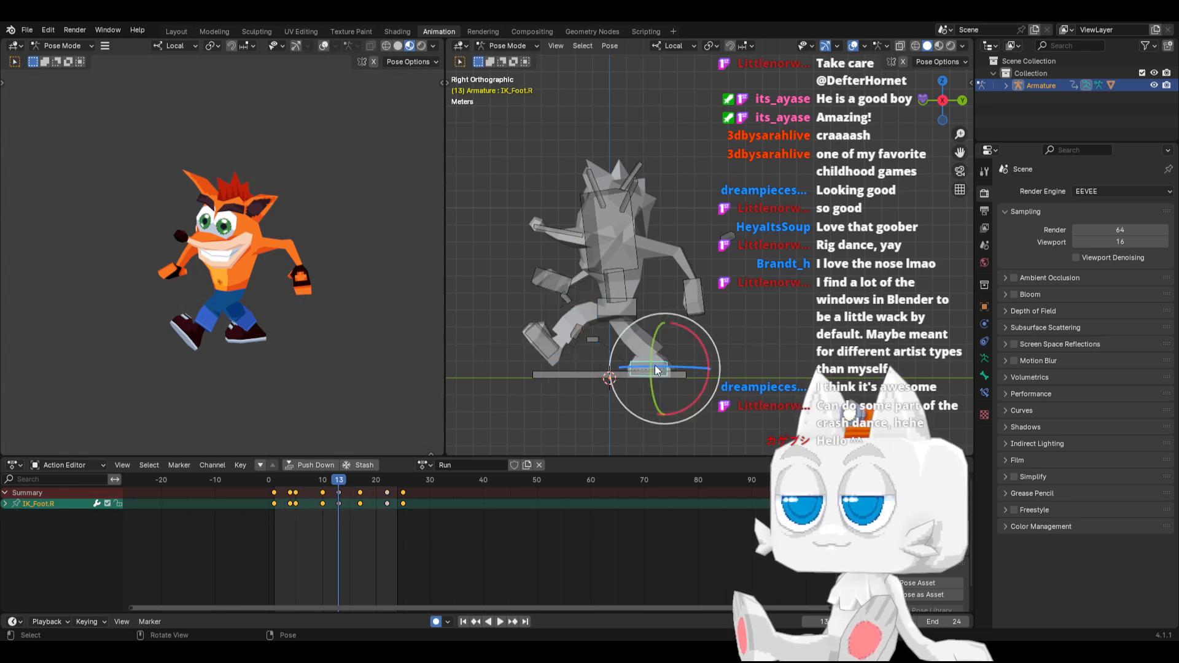
key(g)
key(y)
click(651, 366)
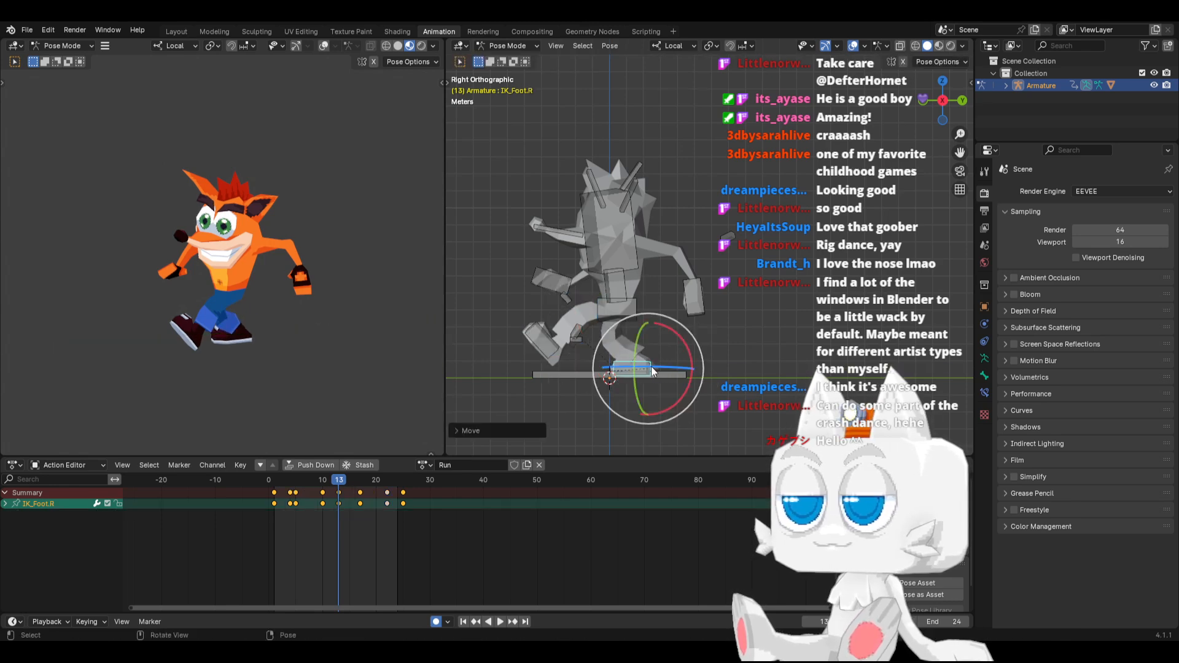
Copy the IK_Foot.R pose at frame 13 and paste it mirrored at frames 1 and 25
key(KP_1)
key(ctrl+c)
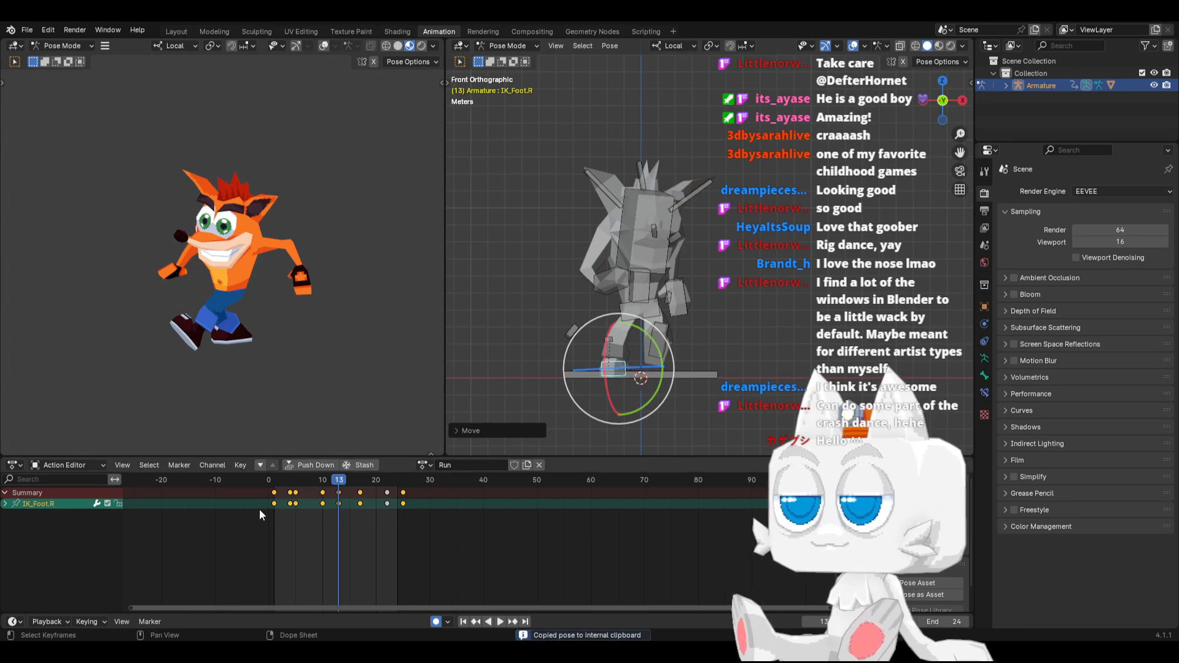
click(275, 480)
key(ctrl+shift+v)
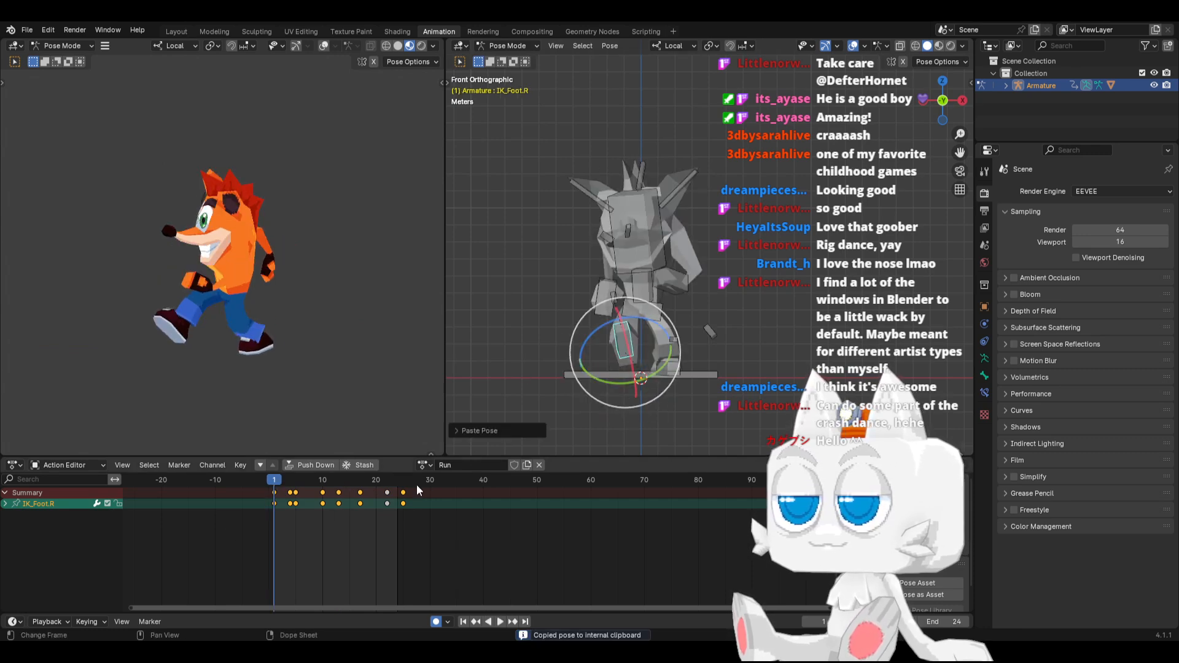
click(404, 480)
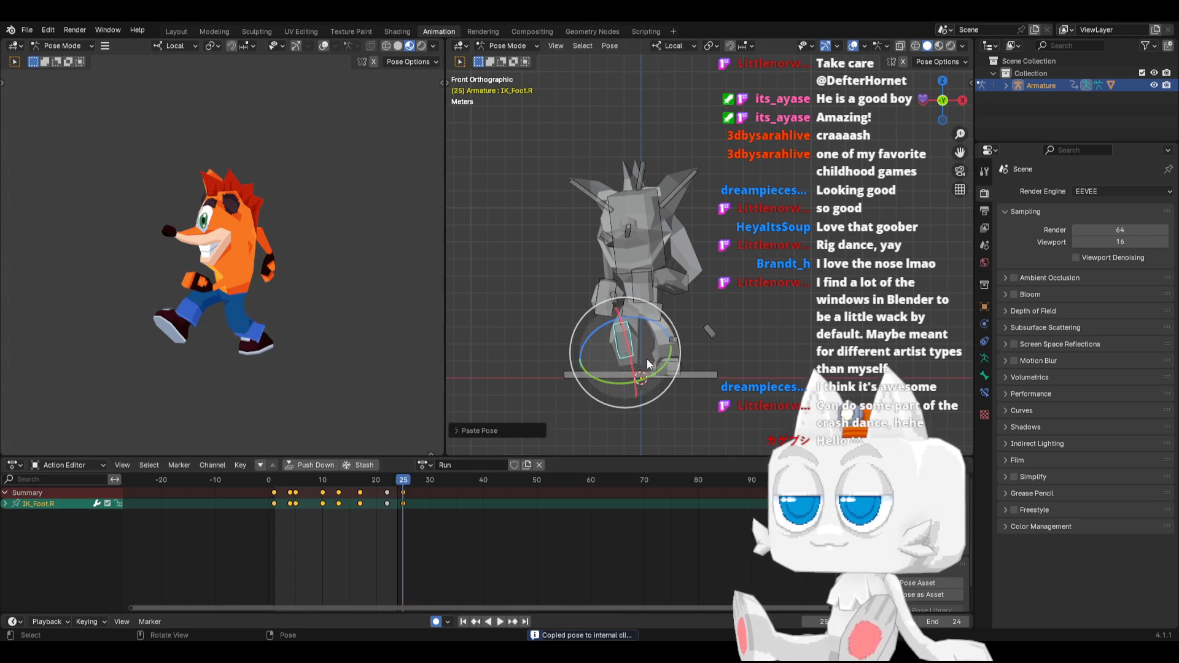
At frame 25, raise the Hips bone by about 0.4 m
click(646, 316)
key(g)
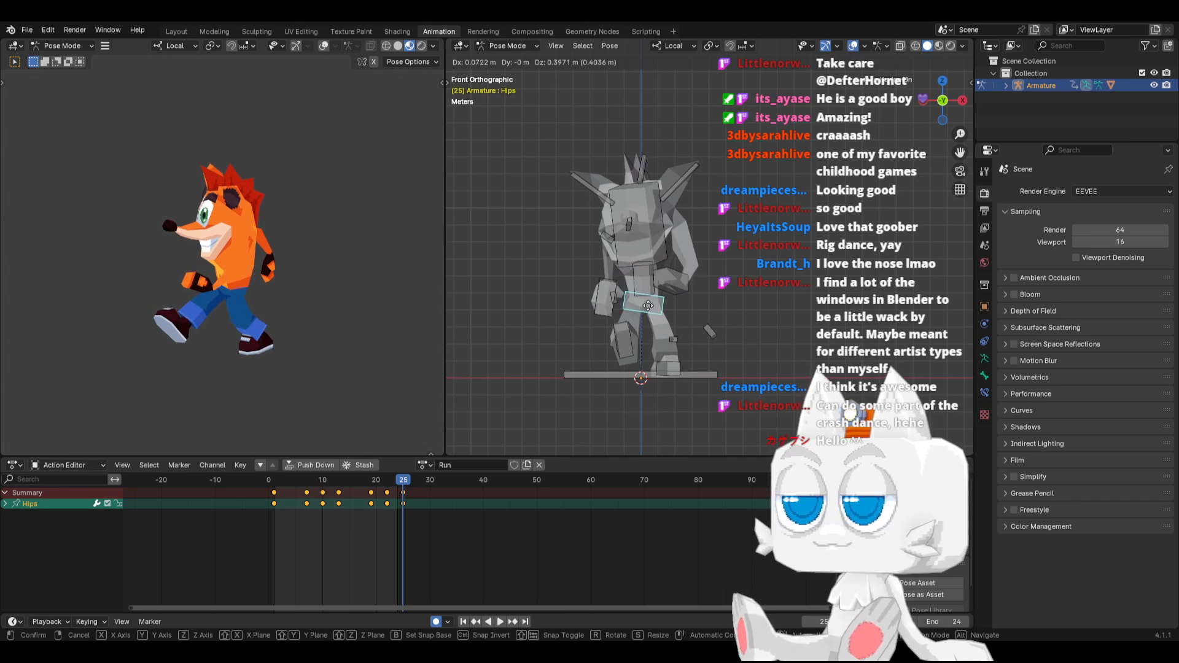
click(647, 305)
key(KP_3)
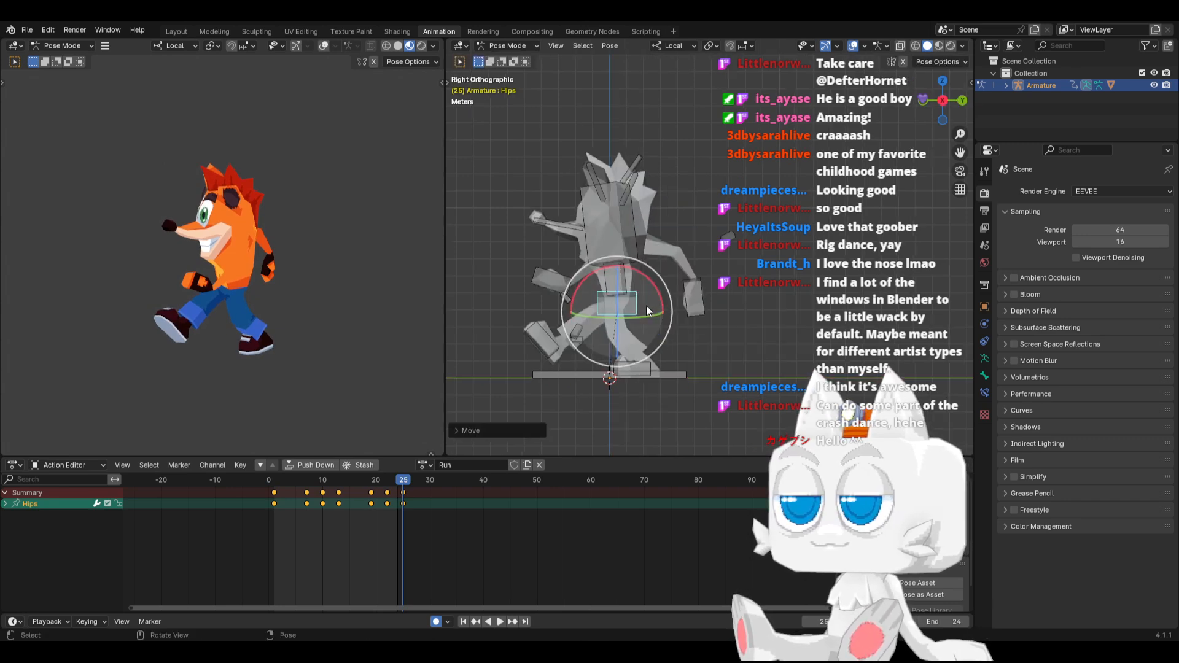
Paste the raised Hips pose from frame 25 mirrored at frame 13 and unmirrored at frame 1, and review the loop
click(337, 480)
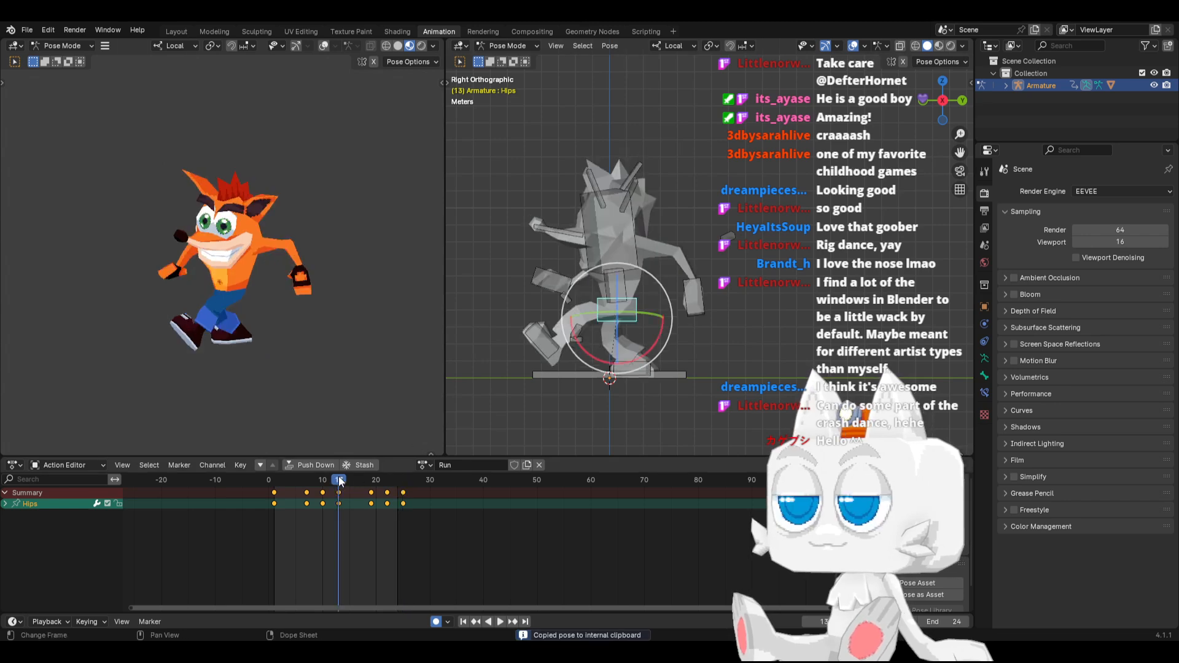
key(ctrl+shift+v)
click(276, 485)
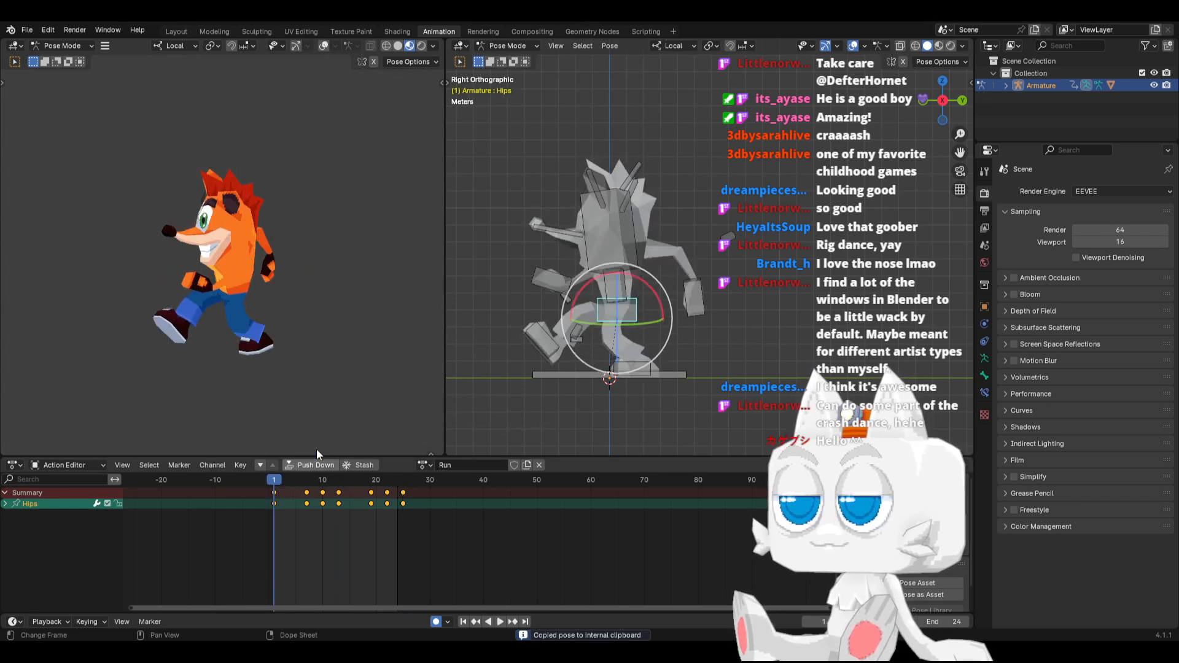
drag(285, 477, 381, 478)
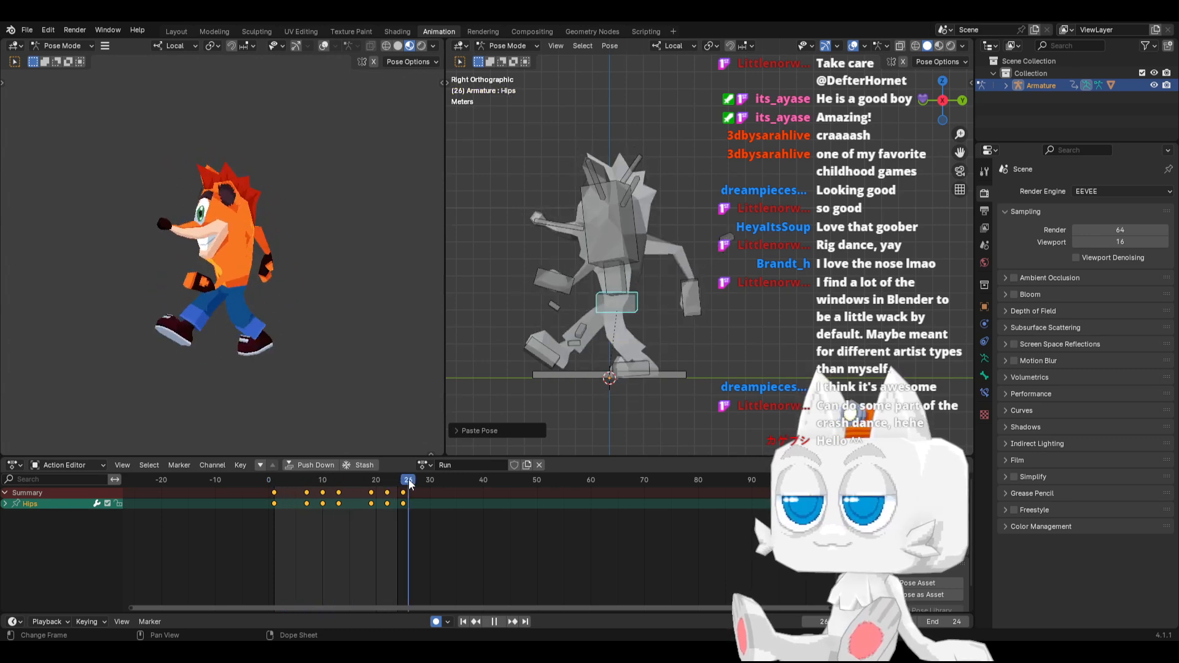
key(space)
key(g)
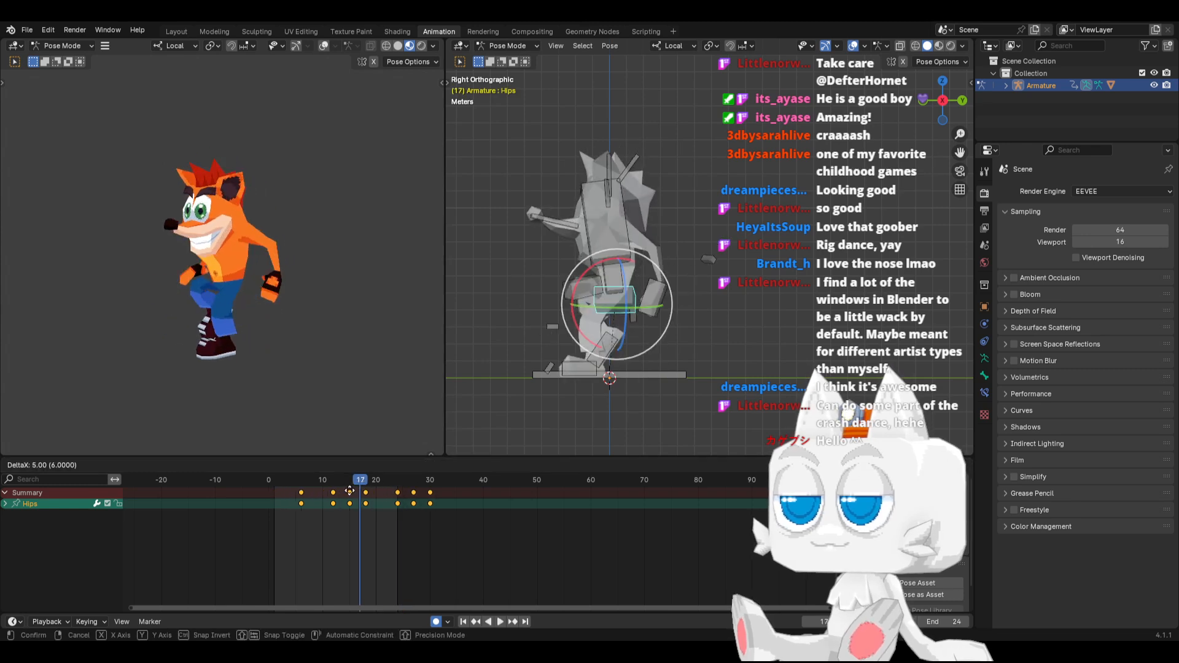
right_click(353, 492)
At frame 13, rotate the trailing IK_Foot.R bone toes-down and lift it up and back off the floor
click(282, 481)
drag(282, 481, 339, 484)
click(626, 367)
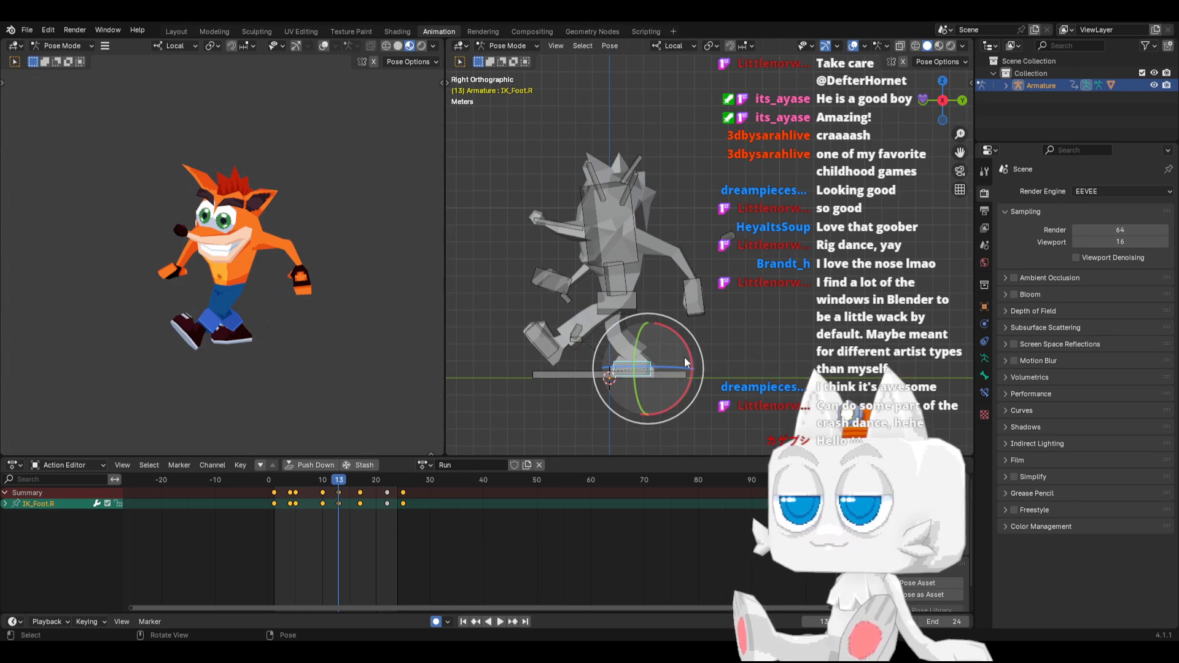
key(r)
click(622, 343)
key(g)
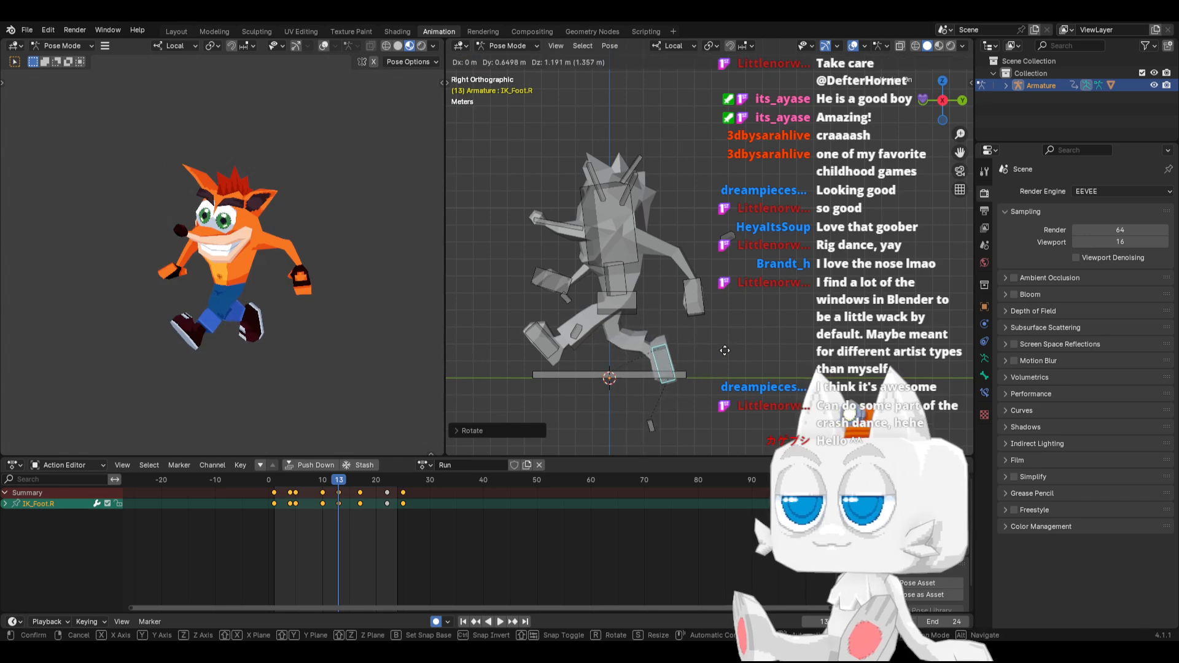
click(702, 304)
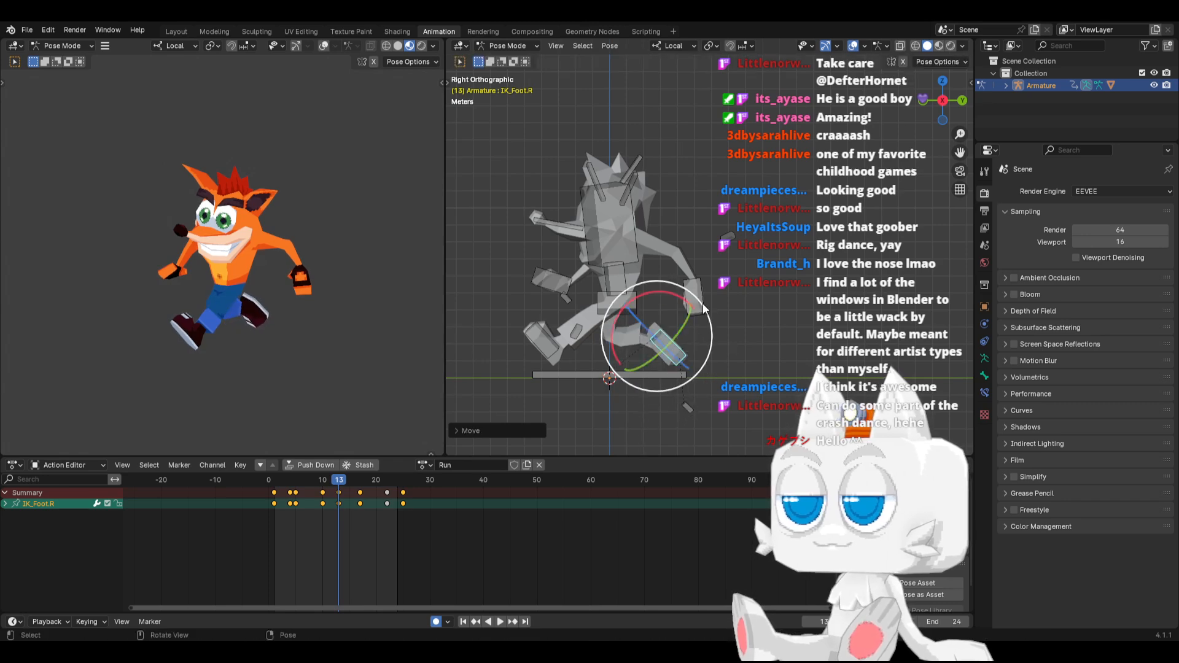
Copy the lifted IK_Foot.R pose at frame 13 and paste it mirrored onto the left foot at frames 1 and 25
key(ctrl+c)
click(275, 480)
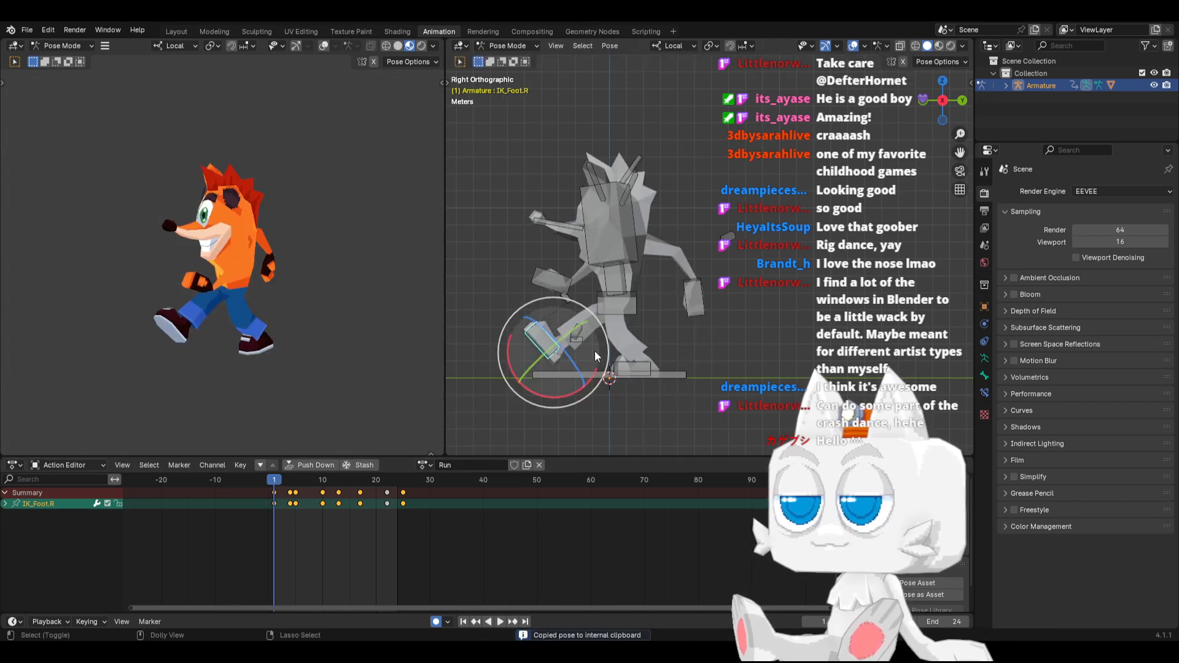
key(ctrl+shift+v)
click(401, 479)
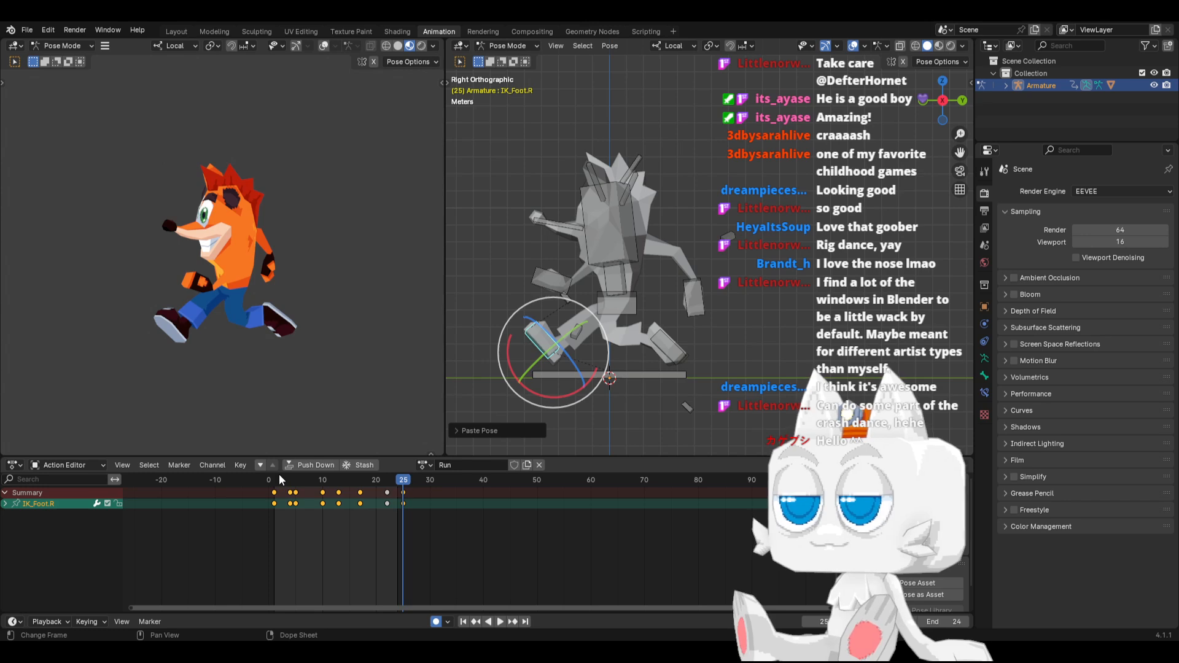
Play back the run and move the IK_Foot.R keyframe at frame 4 onto frame 5
key(space)
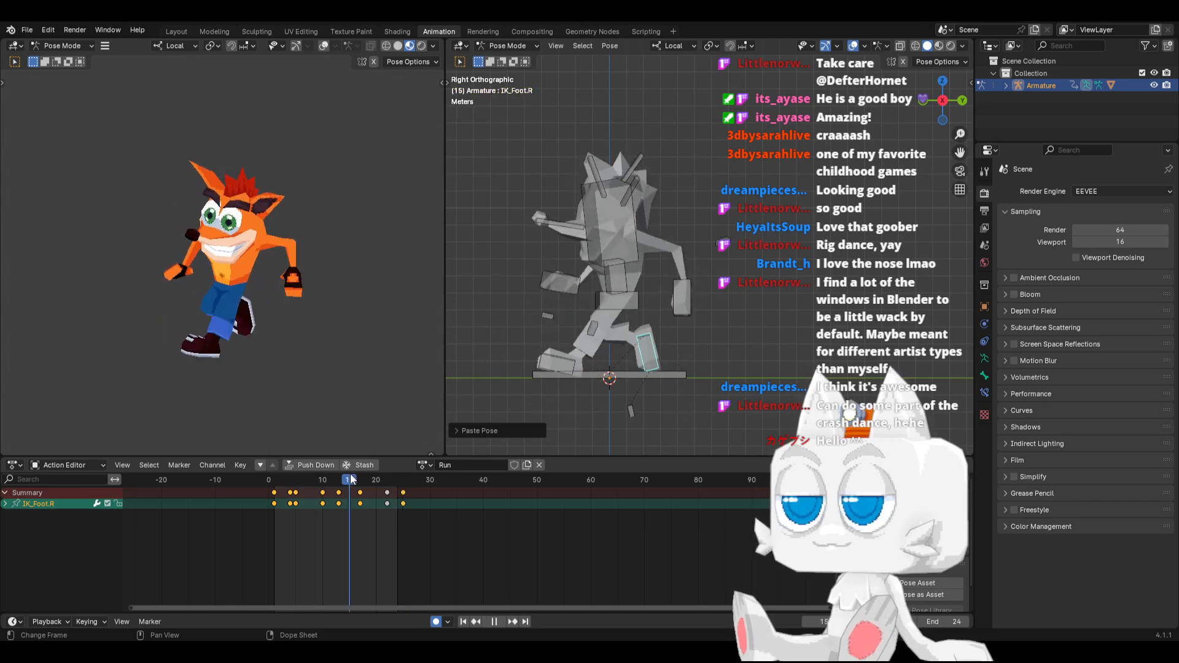
key(space)
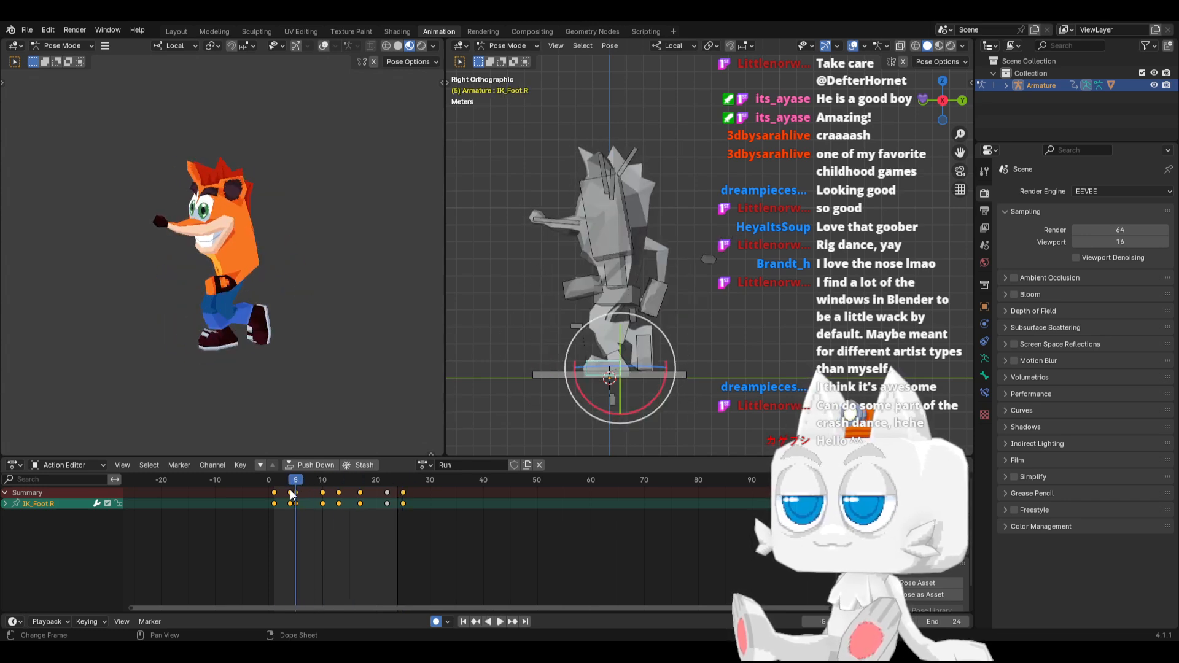
click(291, 492)
drag(293, 494, 320, 488)
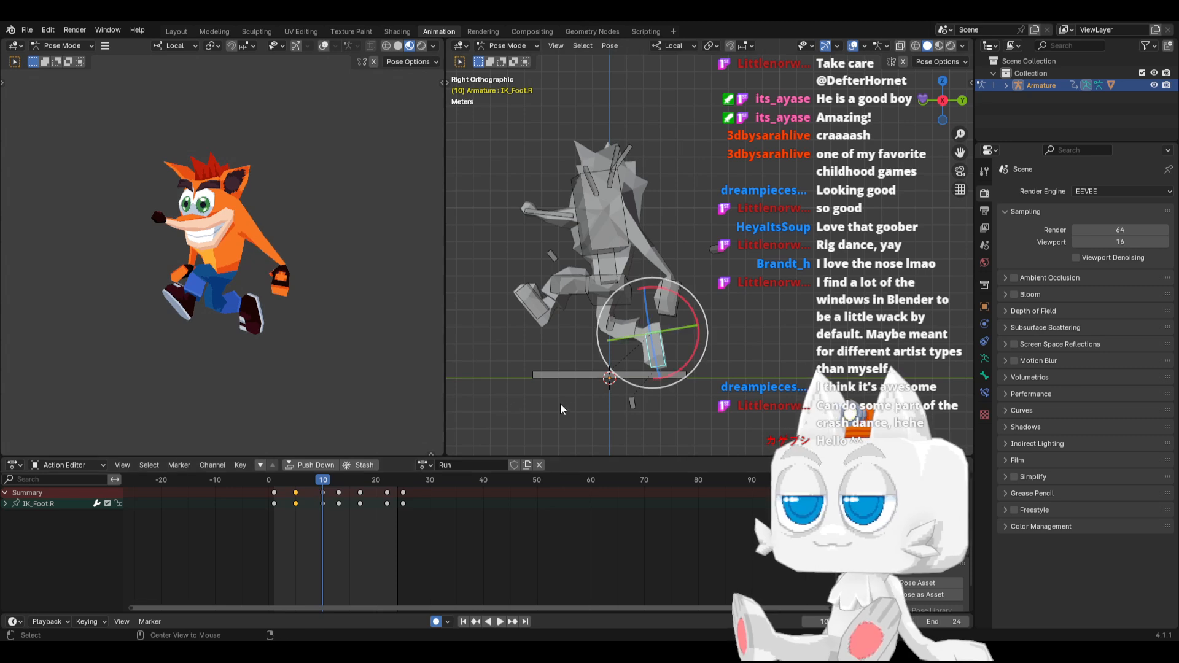
At frame 10, clear the IK_Foot.R transforms, plant the foot flat slightly back, and nudge the Hips back and down
key(alt+r)
key(alt+g)
drag(646, 372, 666, 376)
click(620, 291)
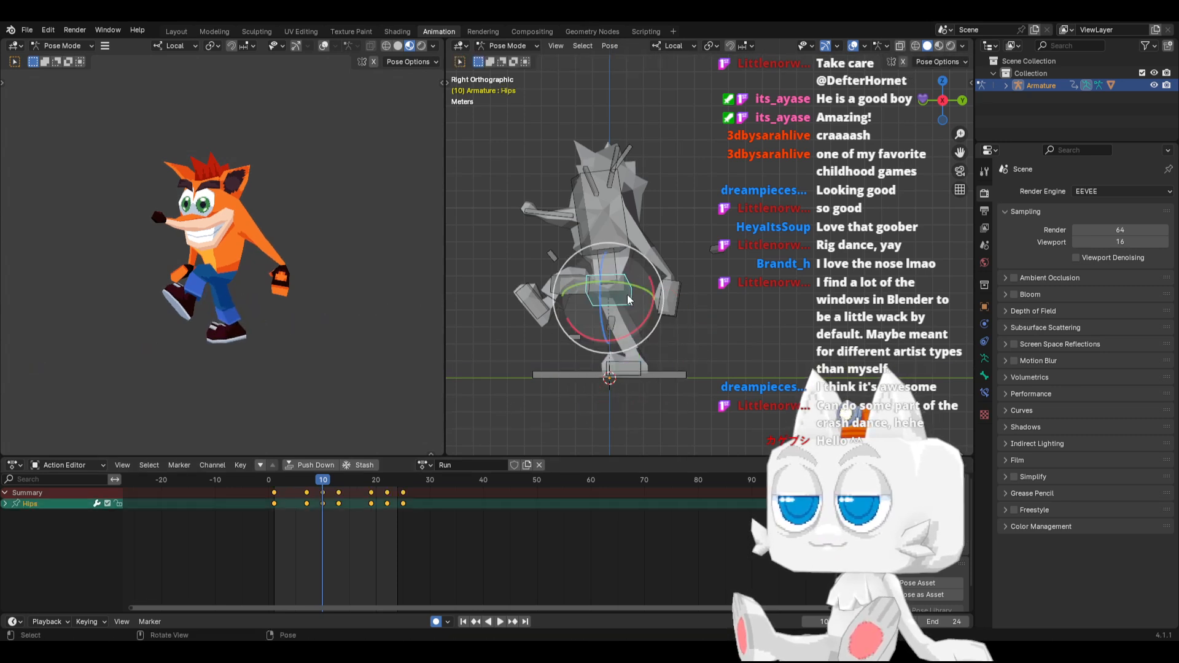
key(g)
click(630, 299)
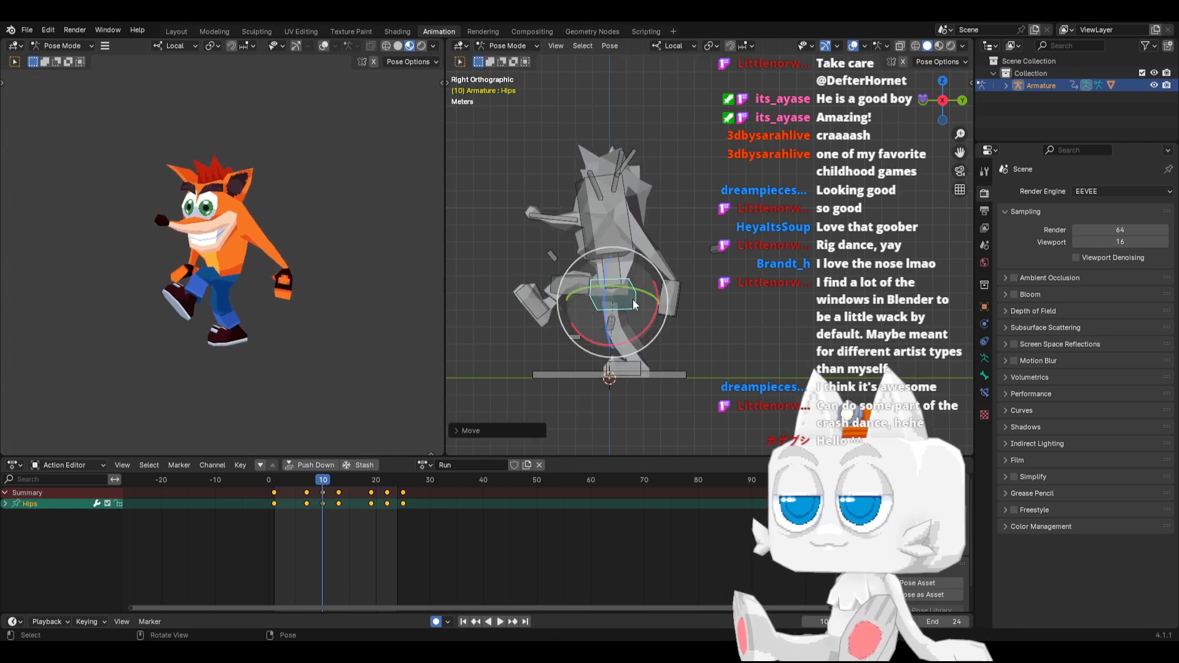
Copy the Hips and IK_Foot.R pose from frame 10, paste it mirrored at frame 22, and play back the run
click(635, 356)
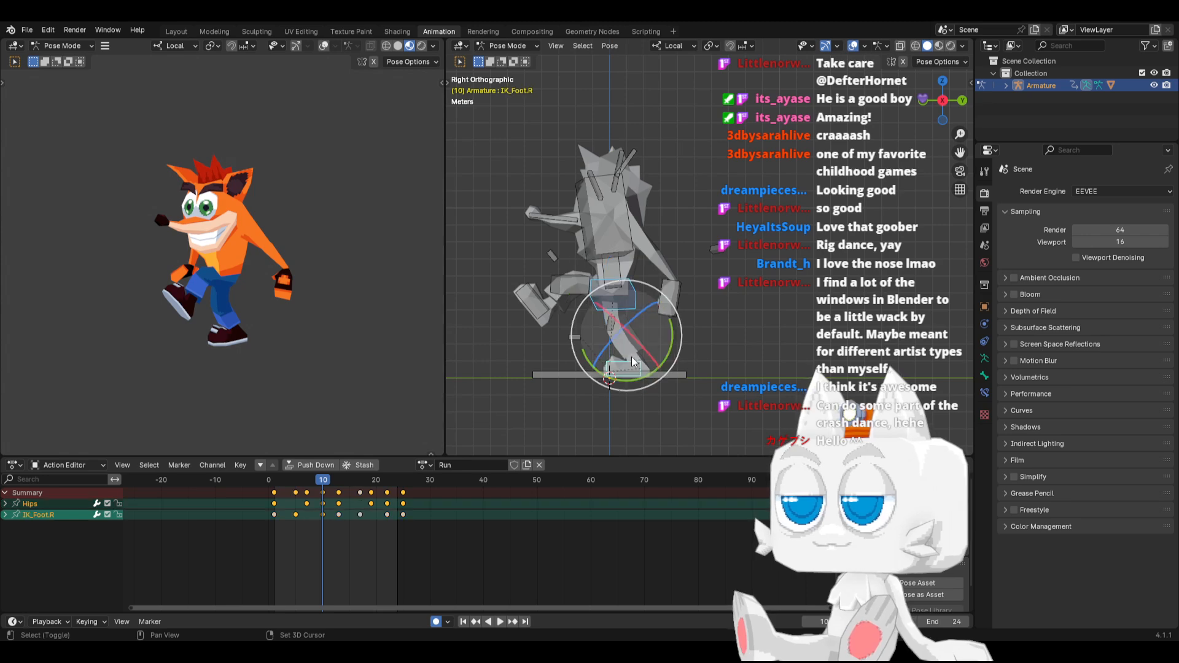
key(ctrl+c)
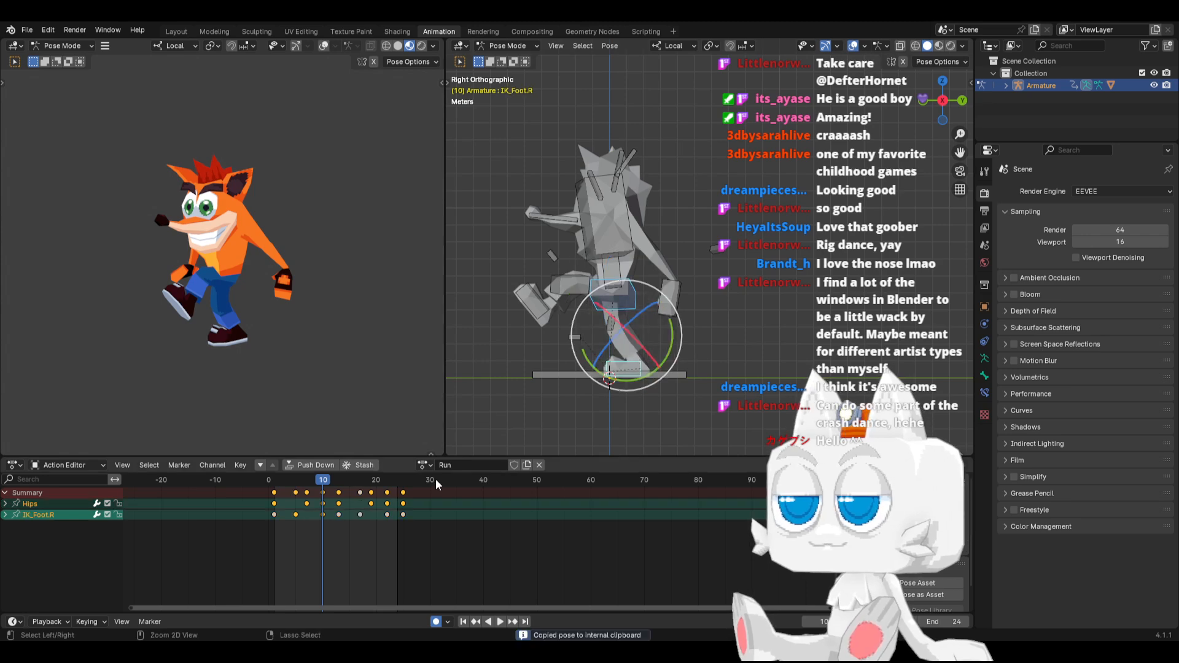
click(388, 479)
key(ctrl+v)
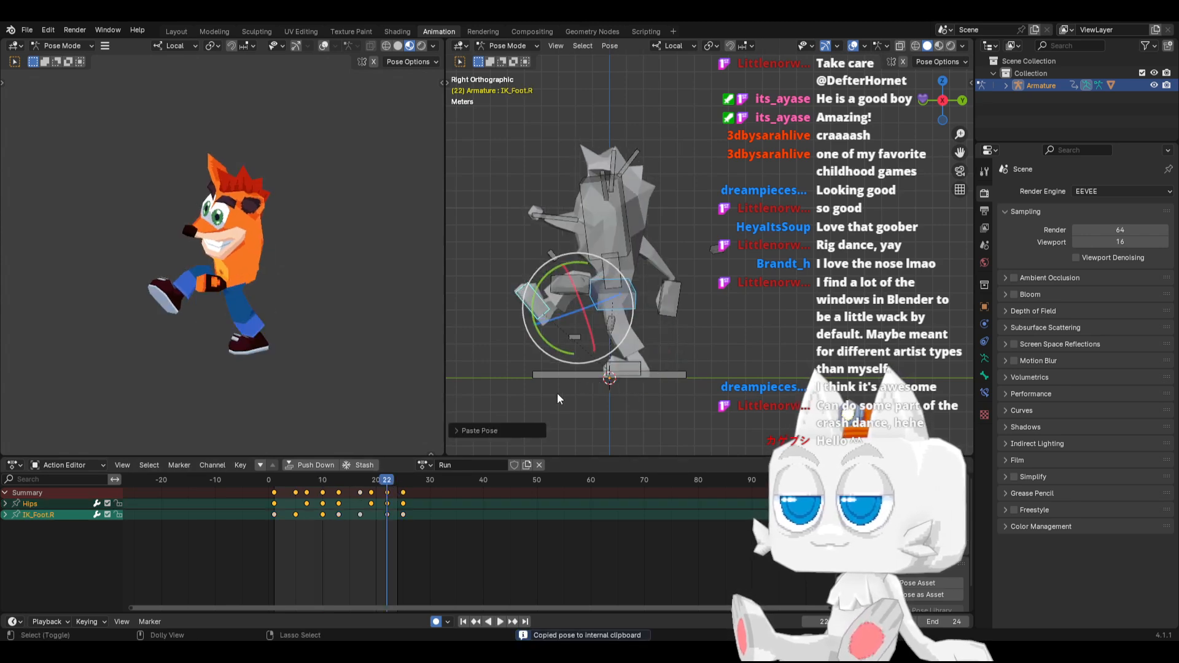
key(space)
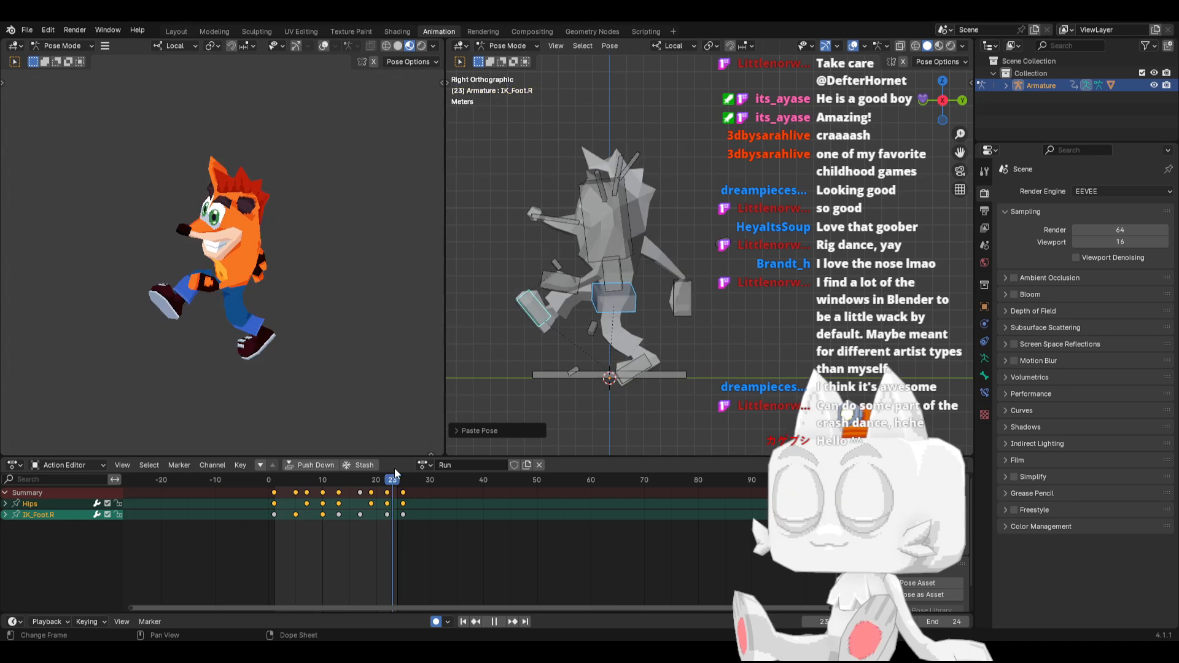
key(space)
key(space)
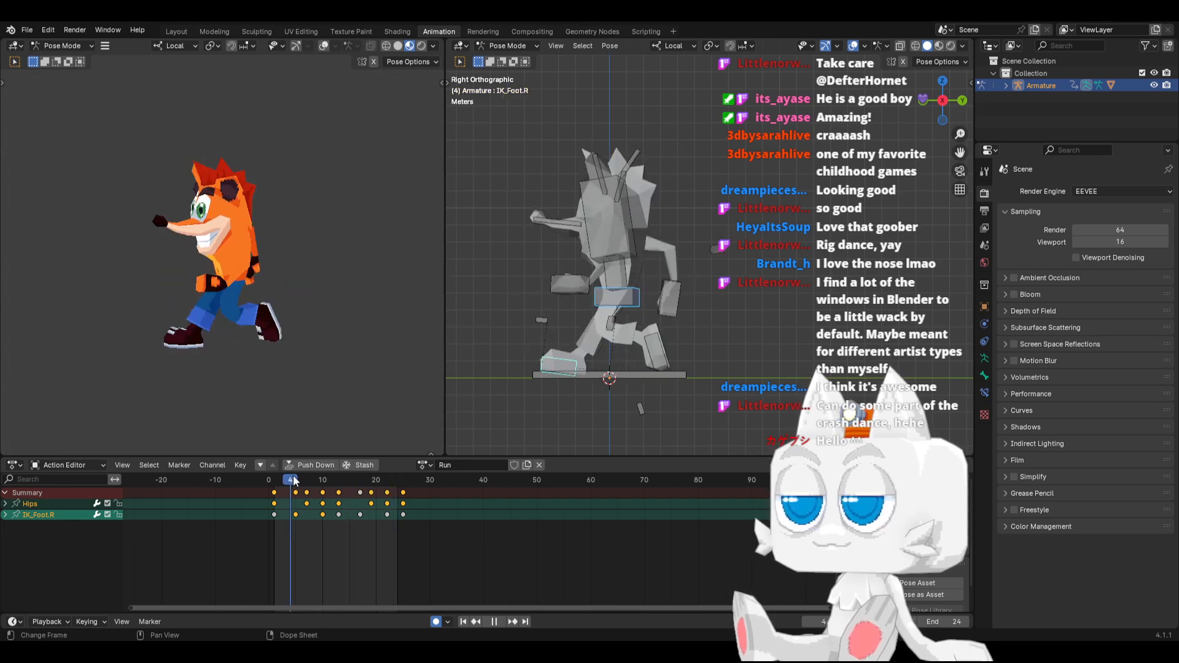
At frame 10, move IK_Foot.R about 0.94 m inward beneath the body in front view and paste its pose mirrored at frame 22
mouse_move(311, 475)
mouse_down()
mouse_move(345, 474)
mouse_move(298, 484)
mouse_move(323, 483)
mouse_up()
key(KP_1)
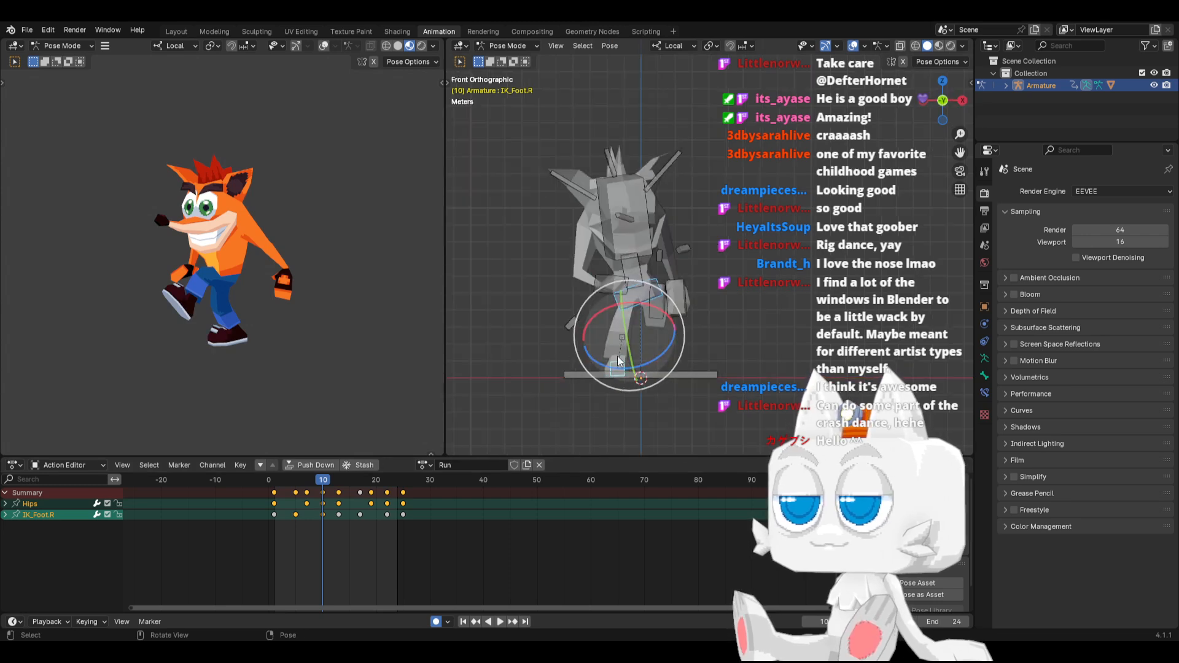
click(616, 361)
key(g)
key(x)
key(x)
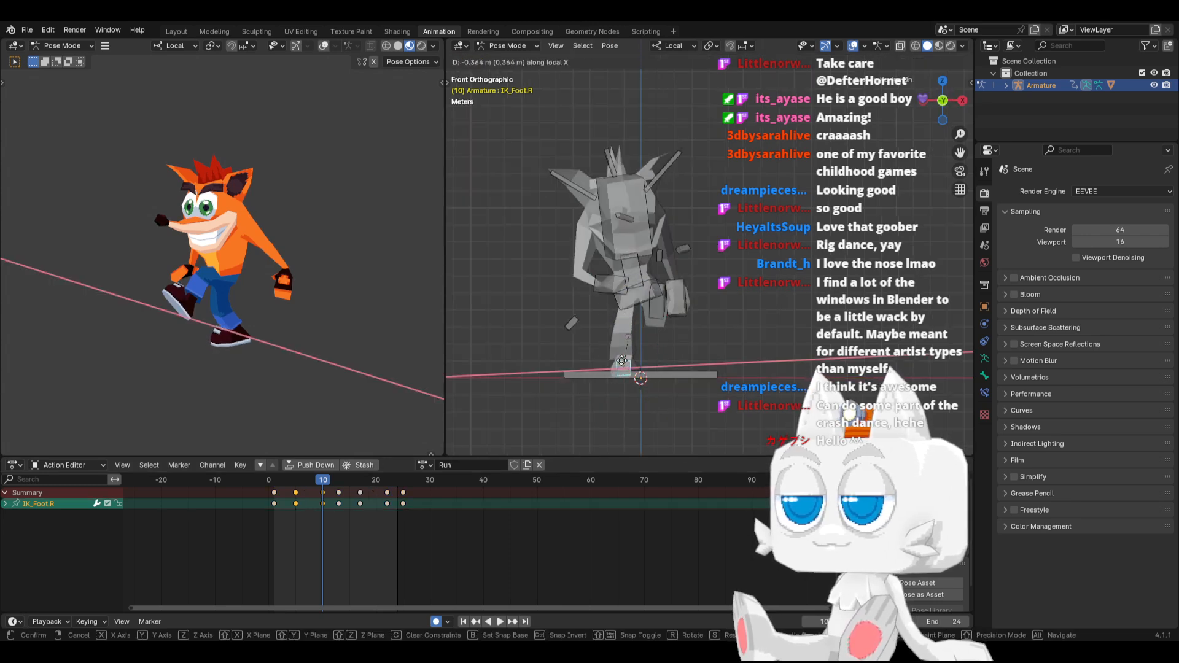
key(Escape)
key(g)
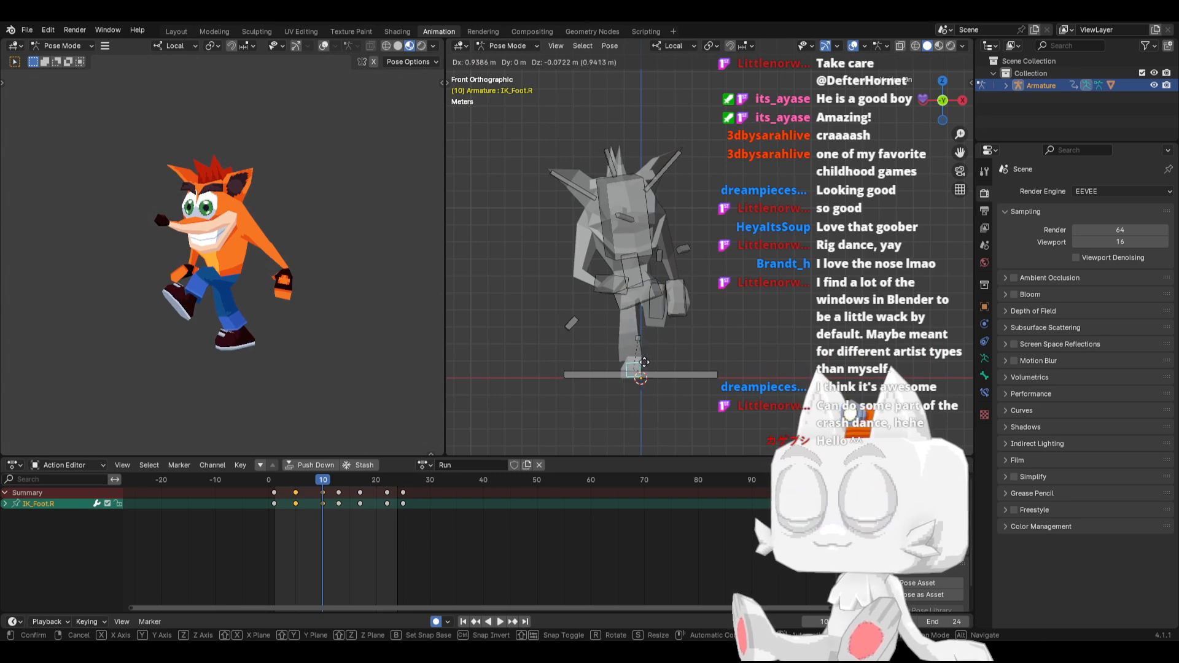
click(644, 362)
key(ctrl+c)
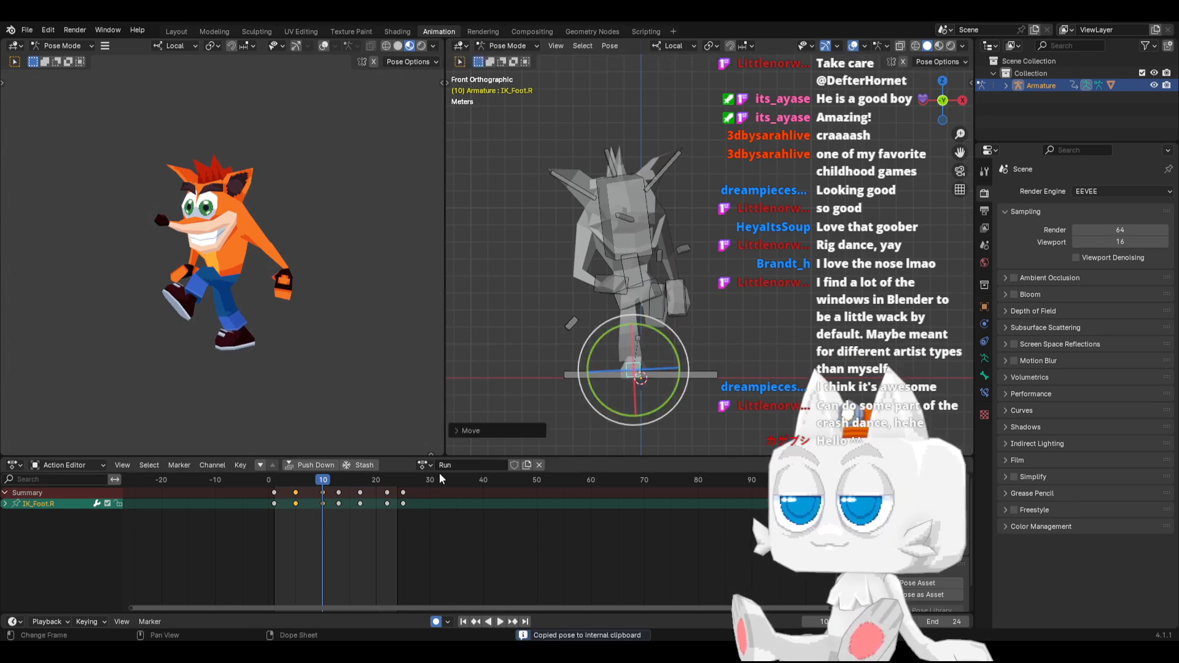
click(388, 480)
key(ctrl+shift+v)
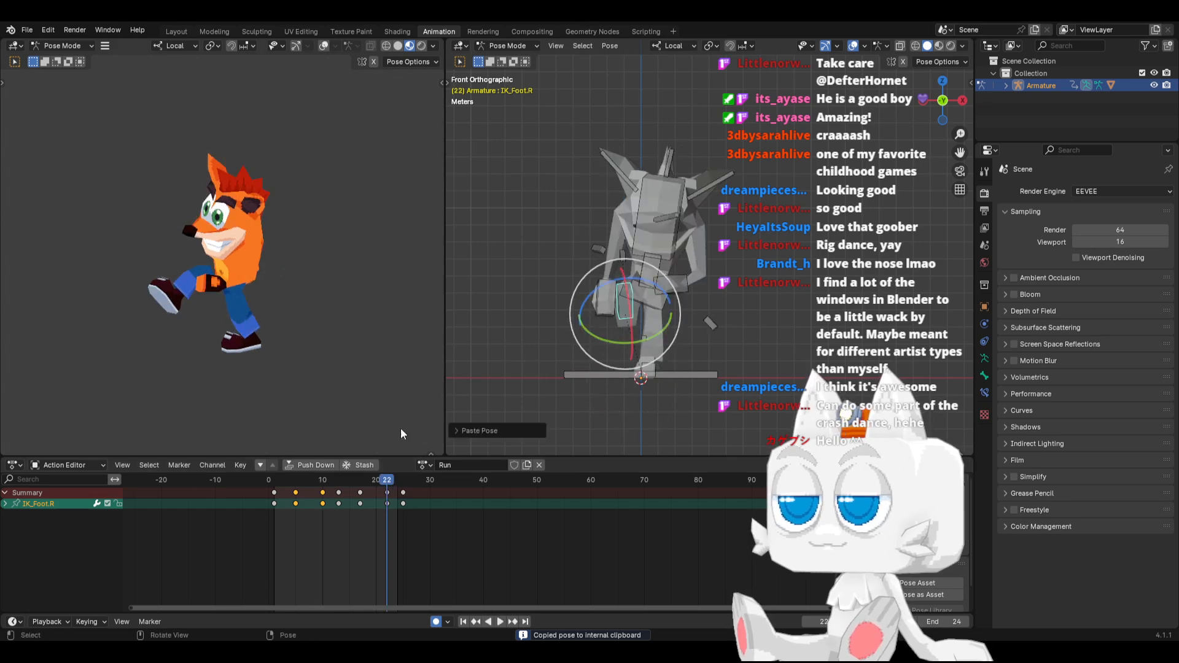
At frame 22, shift the Hips about 0.18 m towards negative X and paste their pose mirrored at frame 10
click(669, 310)
key(g)
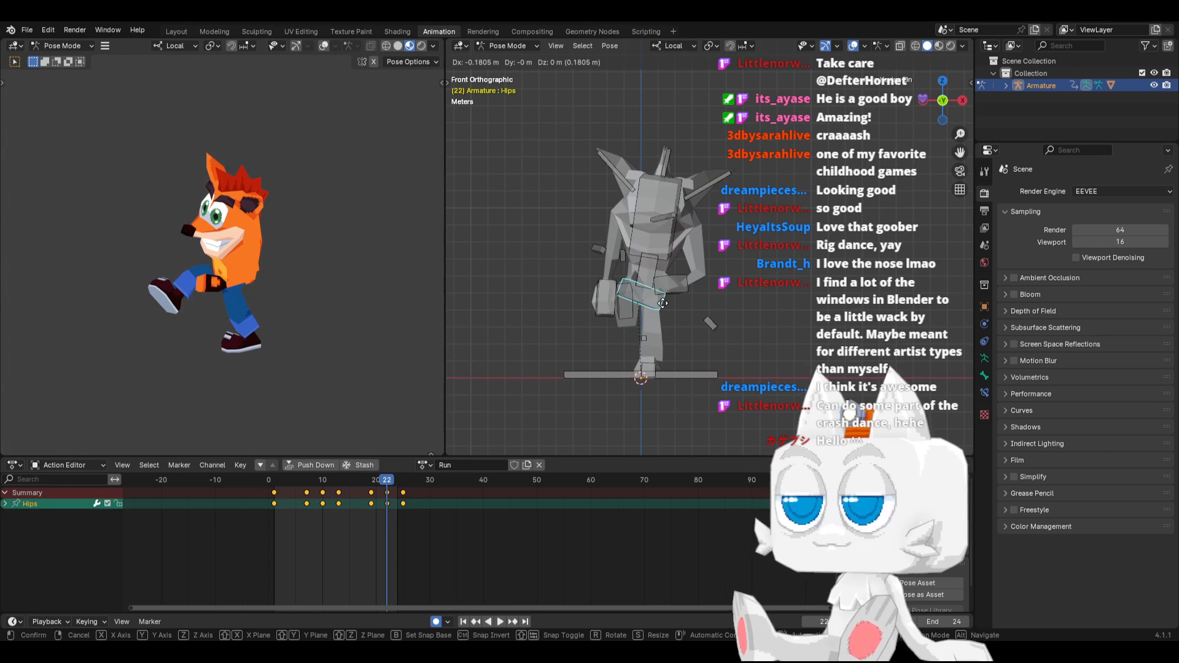
click(663, 303)
key(ctrl+c)
click(323, 480)
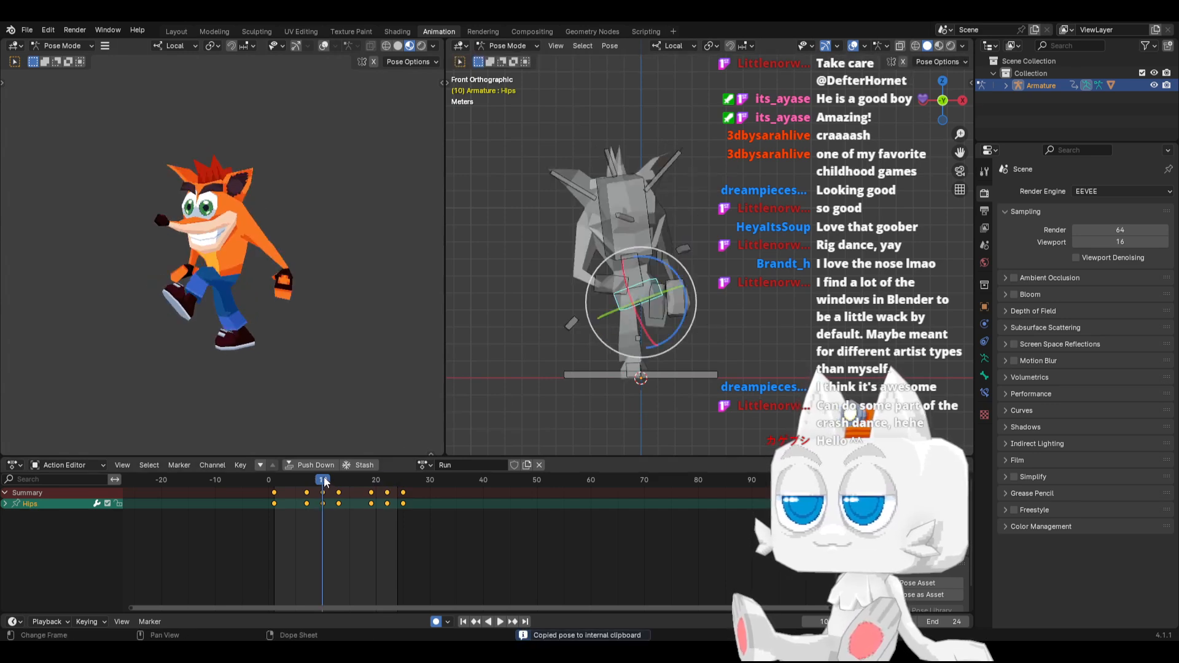
key(ctrl+v)
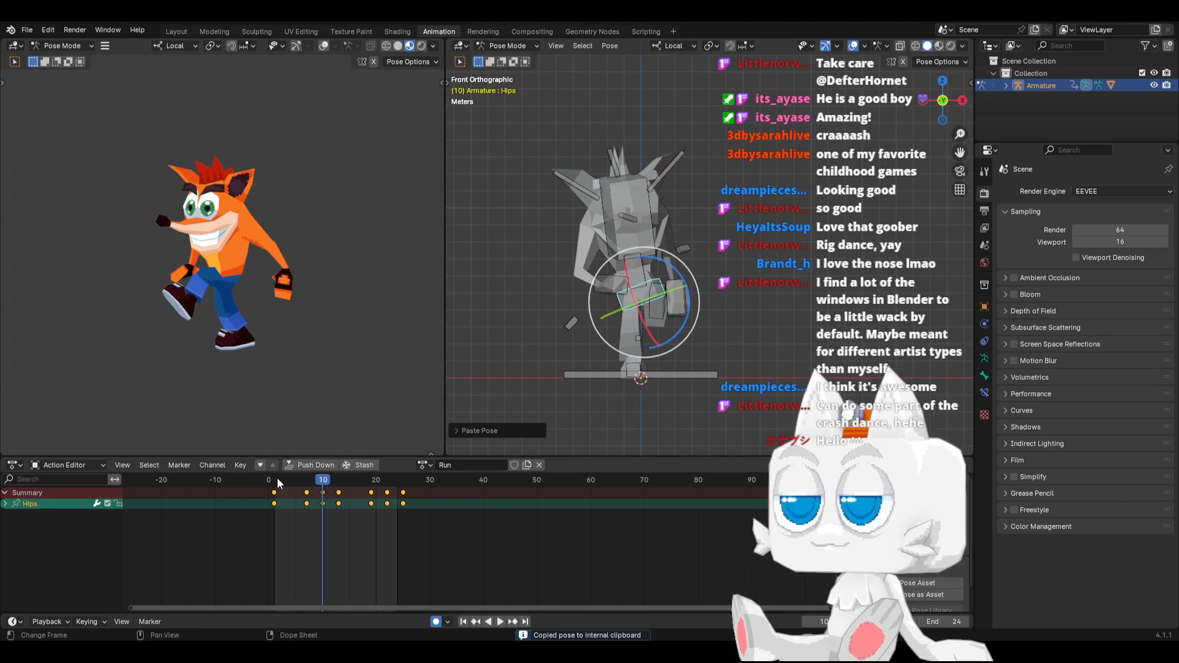
At frame 13, raise the Hips, both IK feet and both IK hands together to lift the airborne pose
key(space)
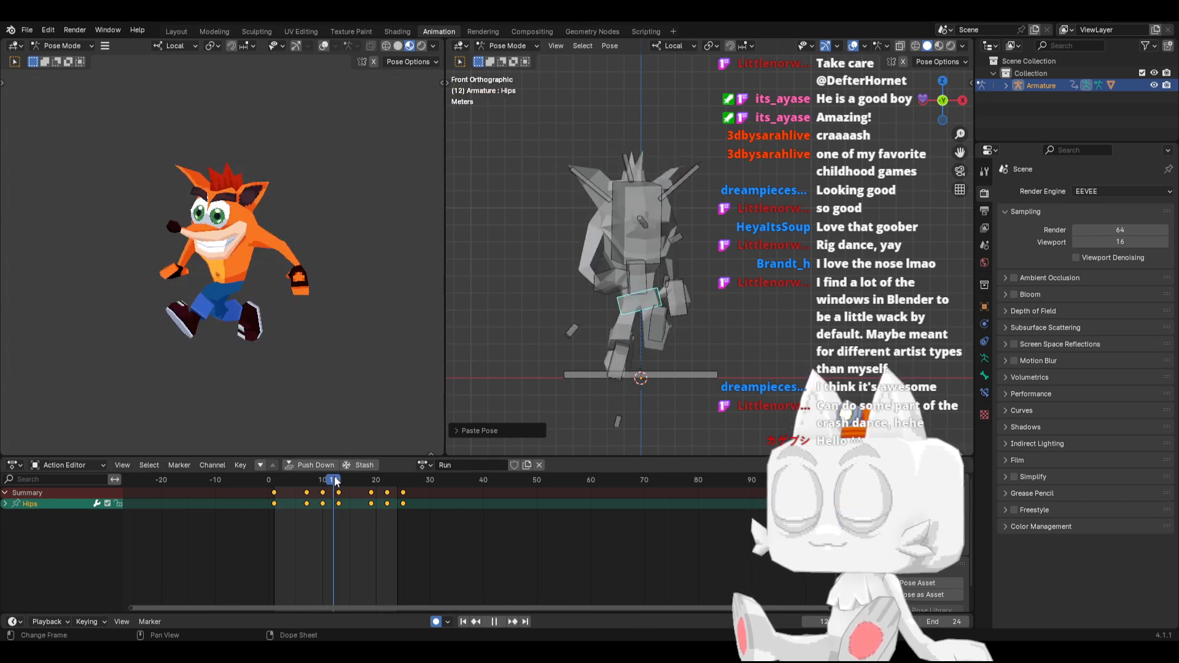
key(space)
key(KP_3)
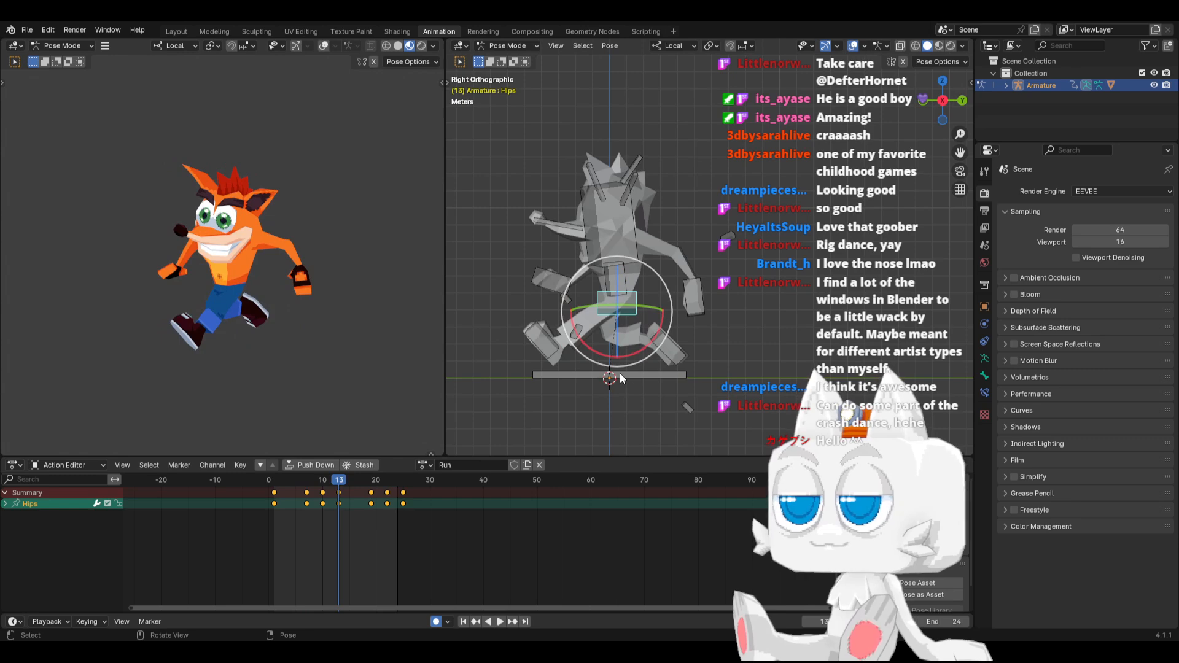
shift+click(554, 351)
shift+click(663, 356)
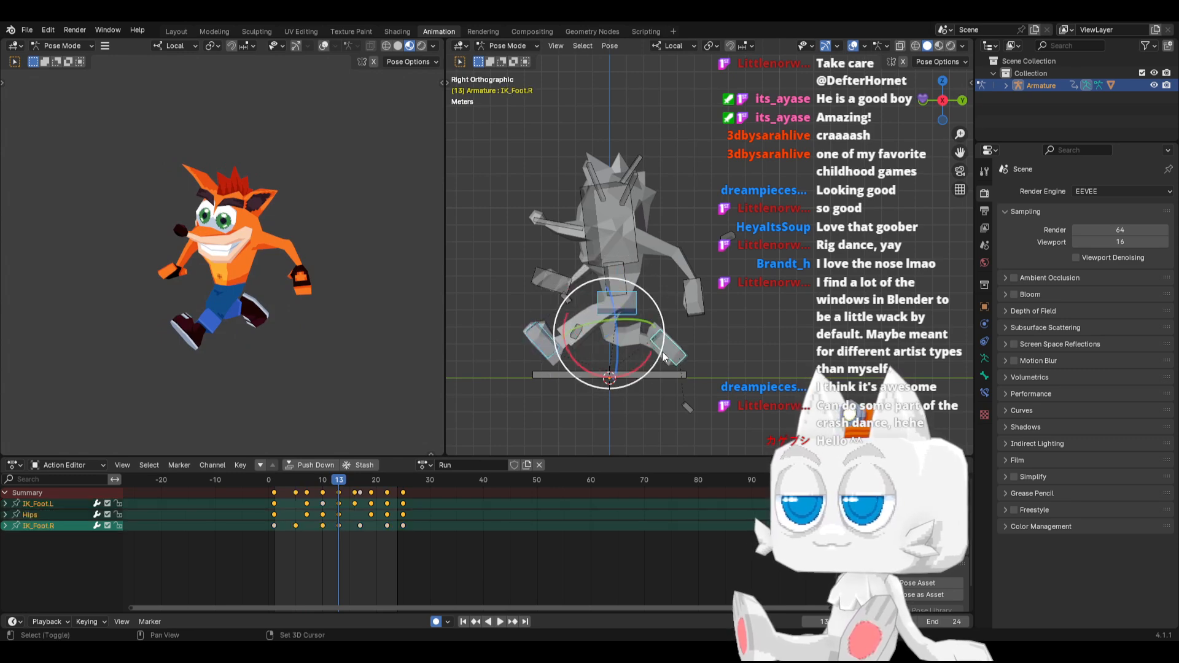
key(space)
key(Escape)
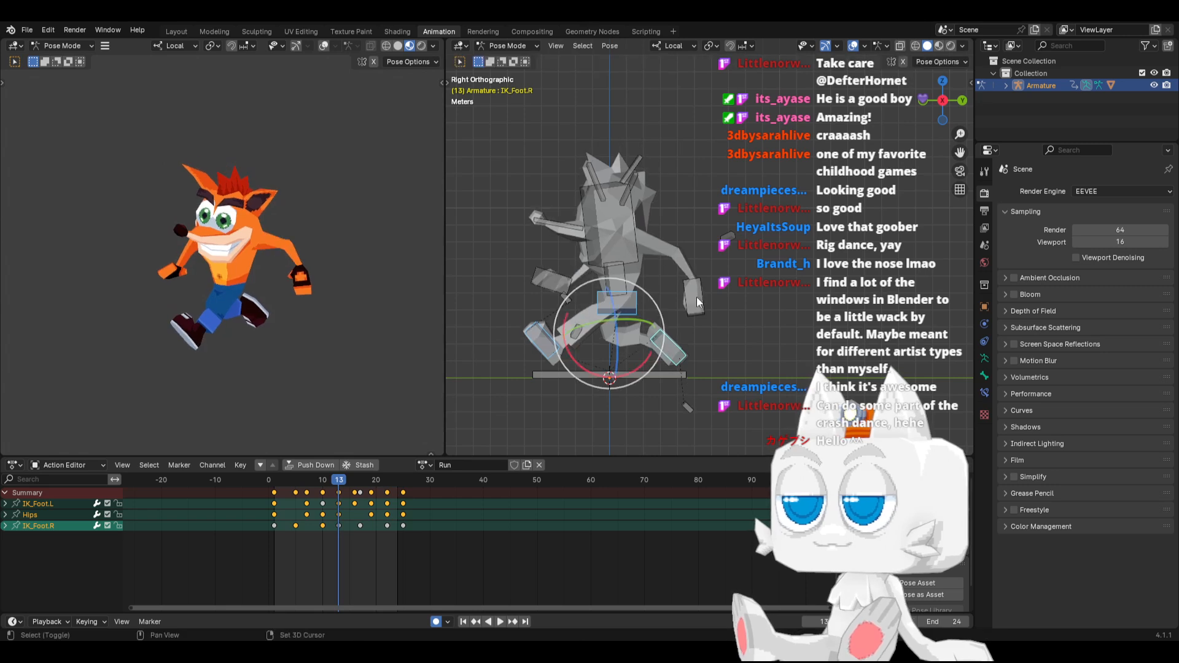
shift+click(687, 302)
shift+click(549, 292)
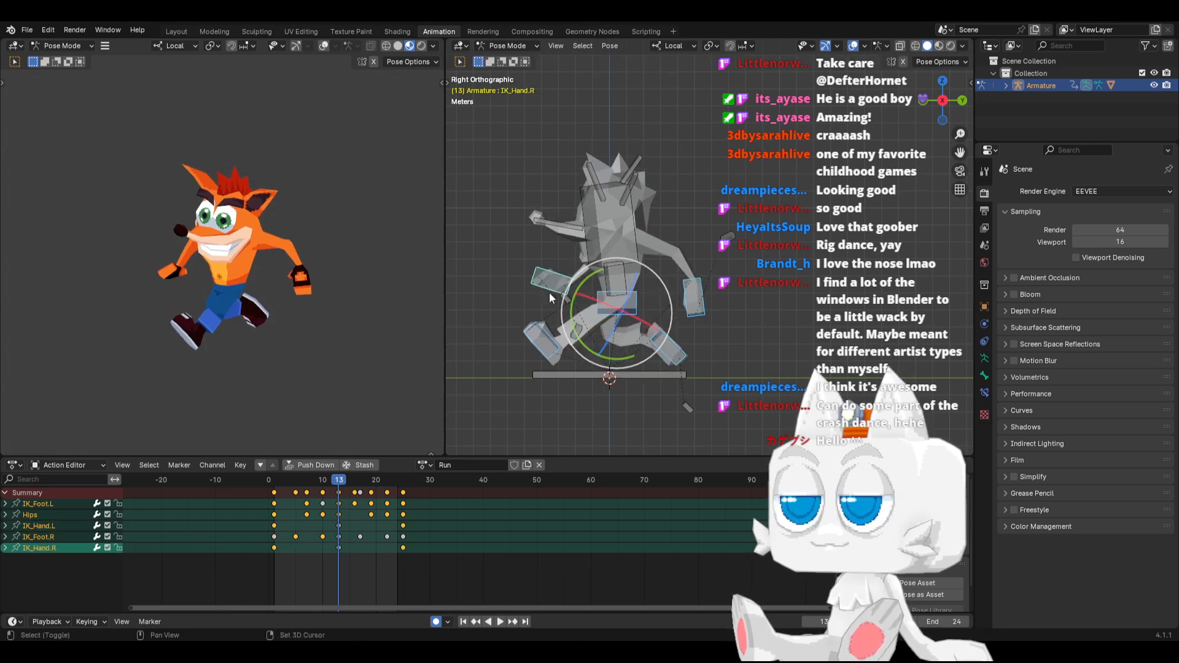
key(g)
click(551, 283)
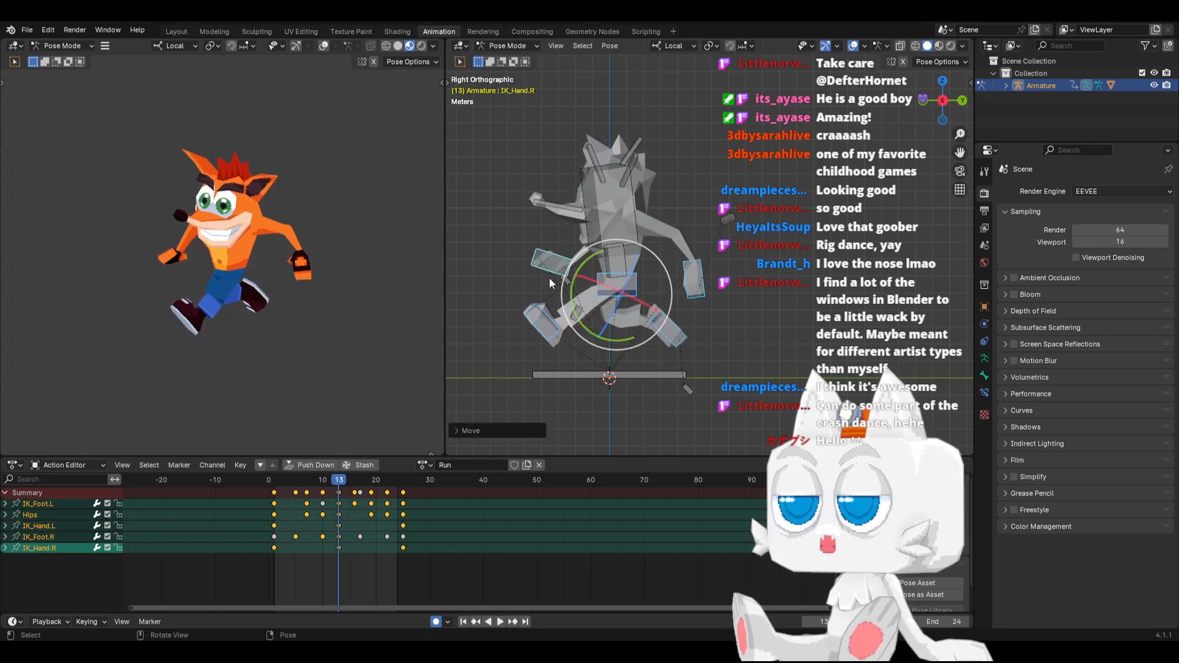
Copy the raised hips, feet and hands pose from frame 13 and paste it mirrored at frames 25 and 1
key(ctrl+c)
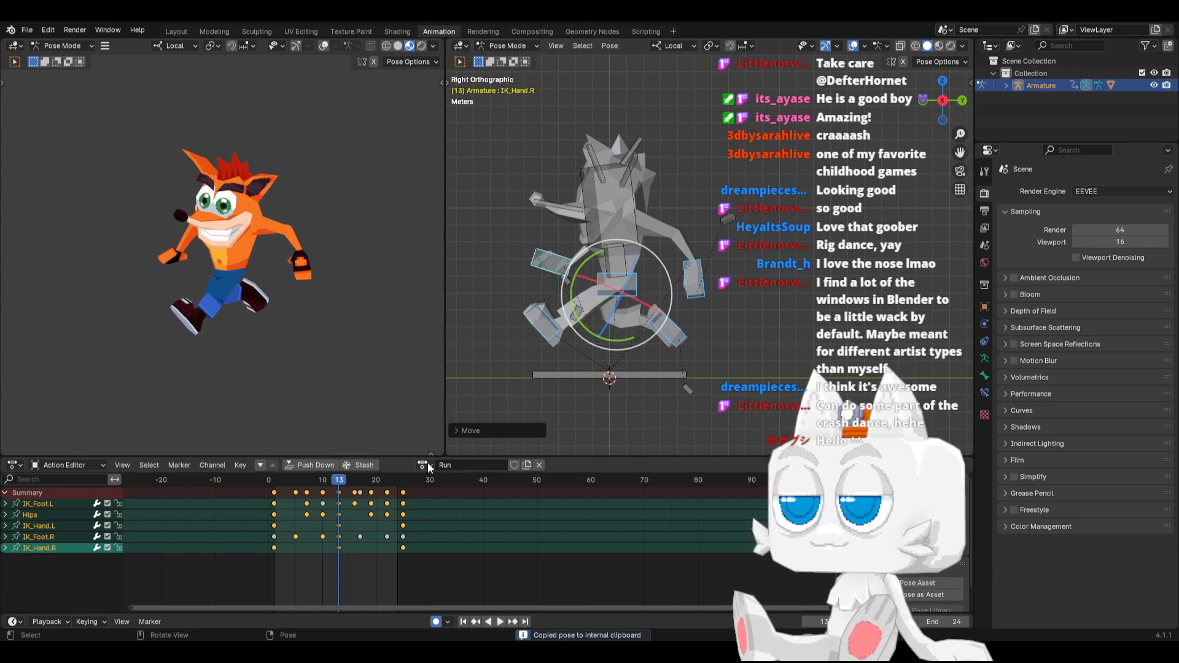
click(404, 480)
key(ctrl+shift+v)
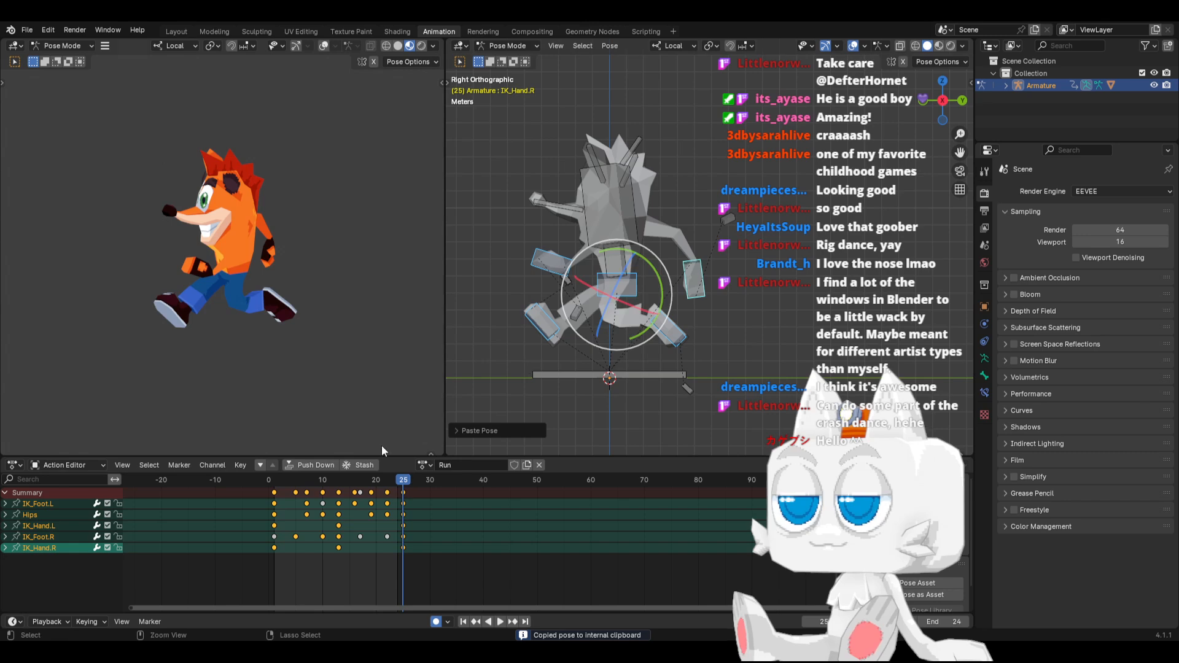
click(274, 476)
key(ctrl+shift+v)
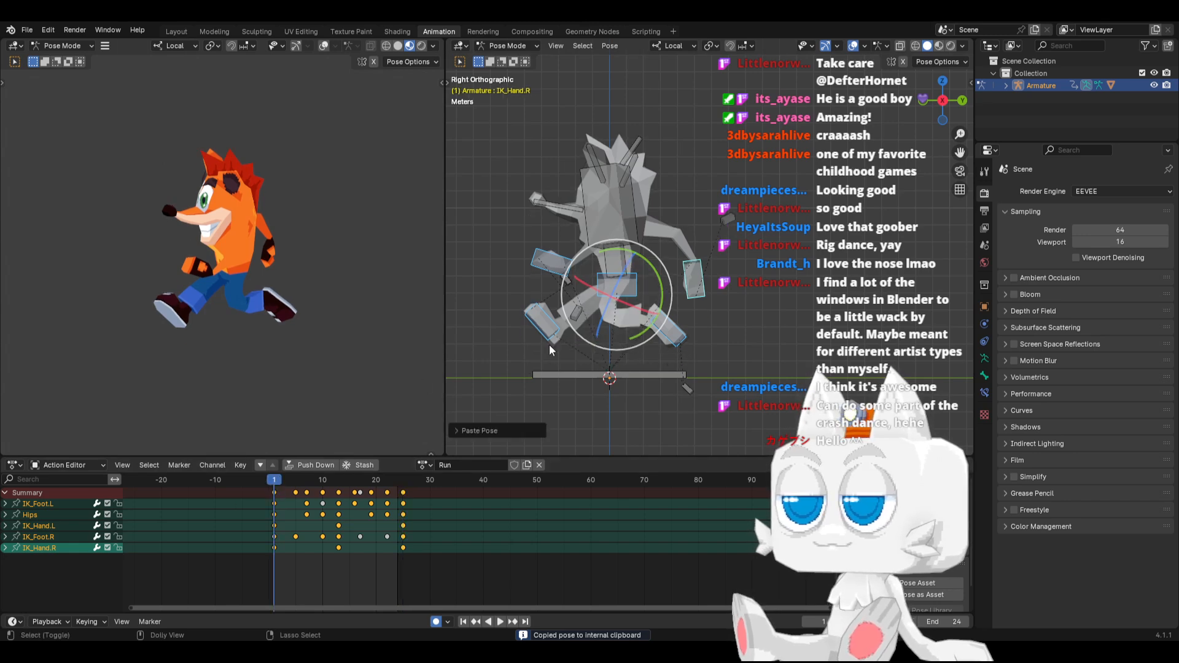
At frame 5, lower the Hips and move them slightly forward, and paste their copied pose at frame 16
mouse_move(286, 477)
mouse_down()
mouse_move(334, 478)
mouse_move(281, 487)
mouse_move(295, 485)
mouse_up()
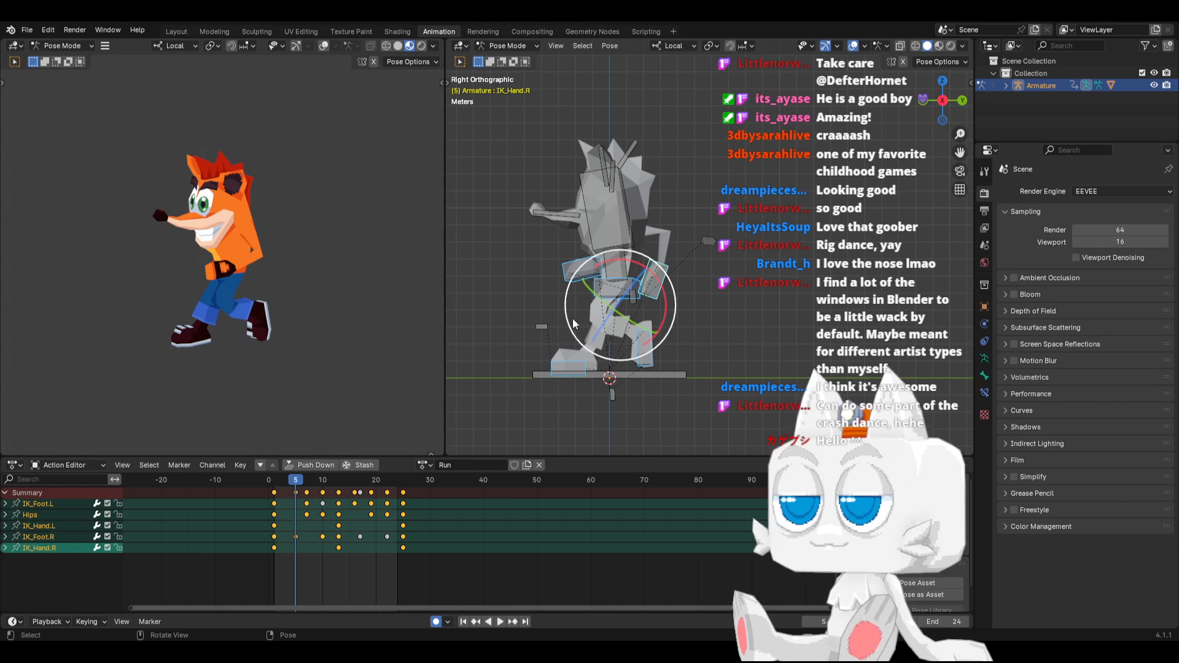
click(611, 293)
key(g)
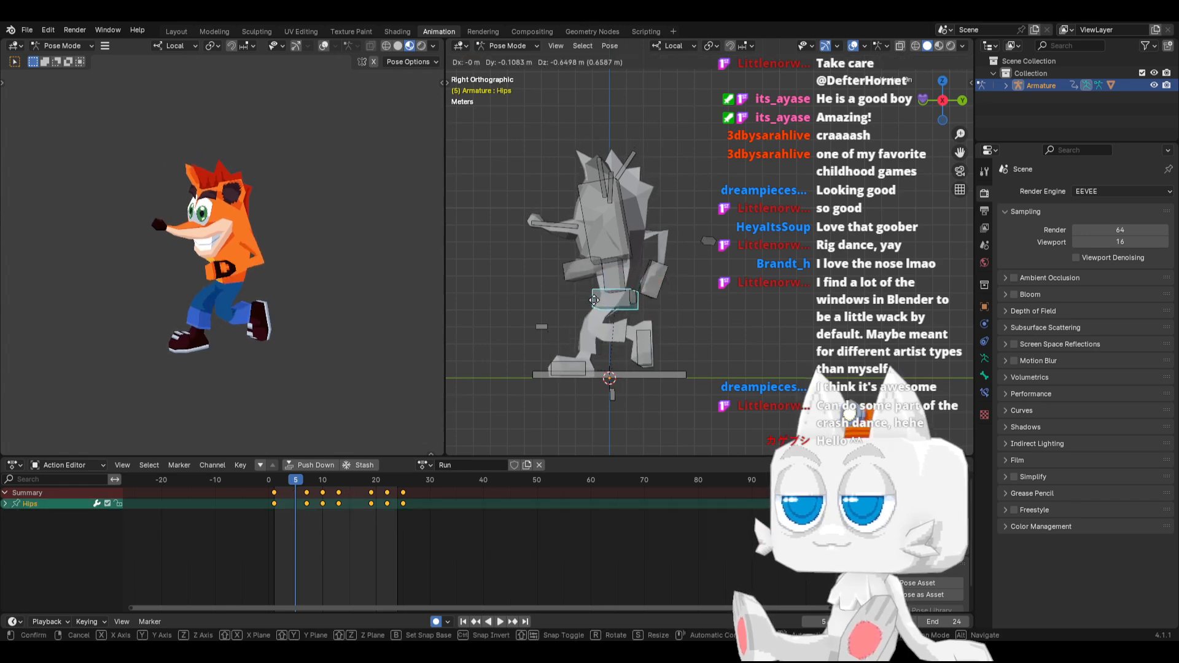
click(593, 305)
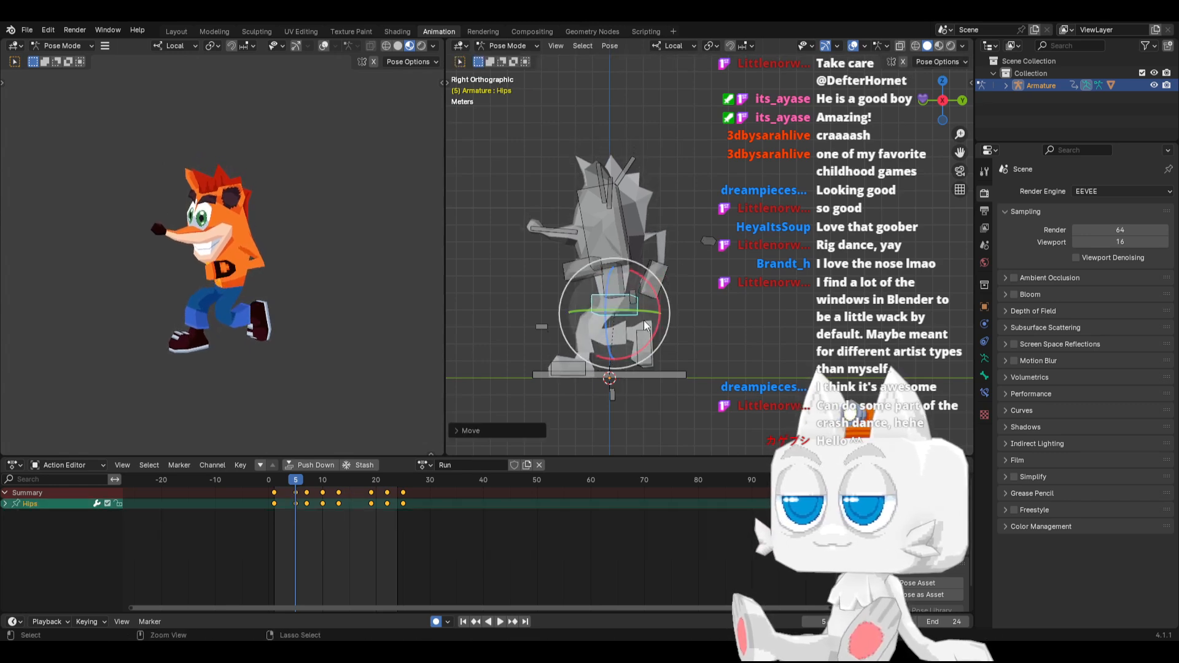
key(ctrl+c)
click(338, 479)
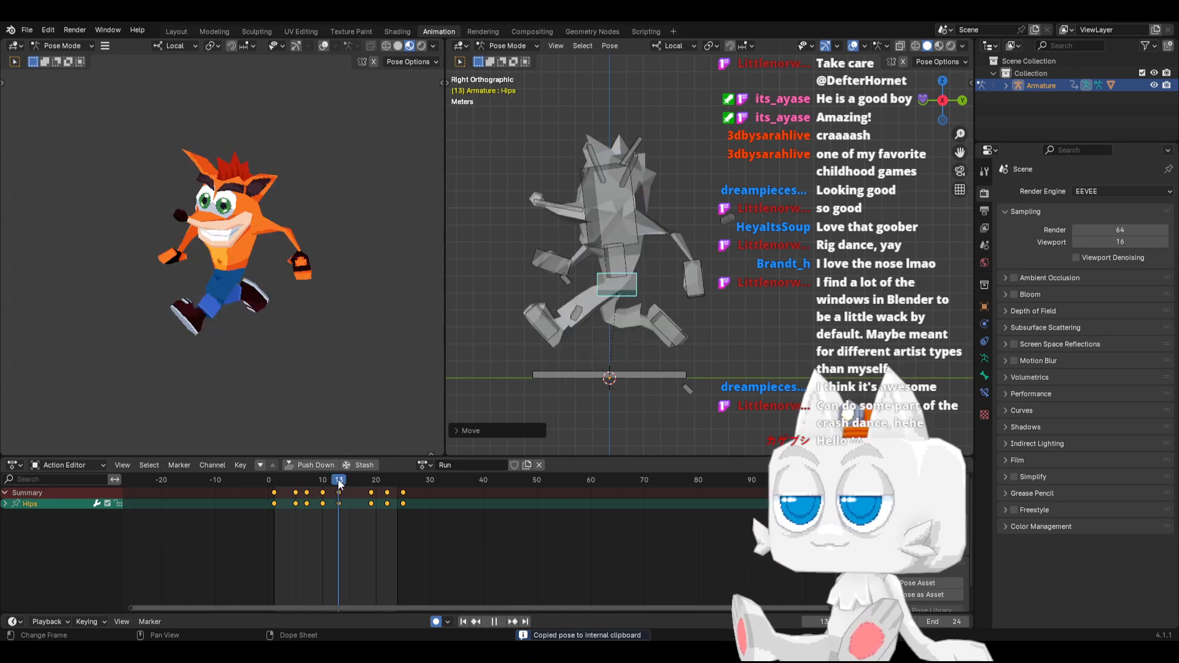
click(355, 474)
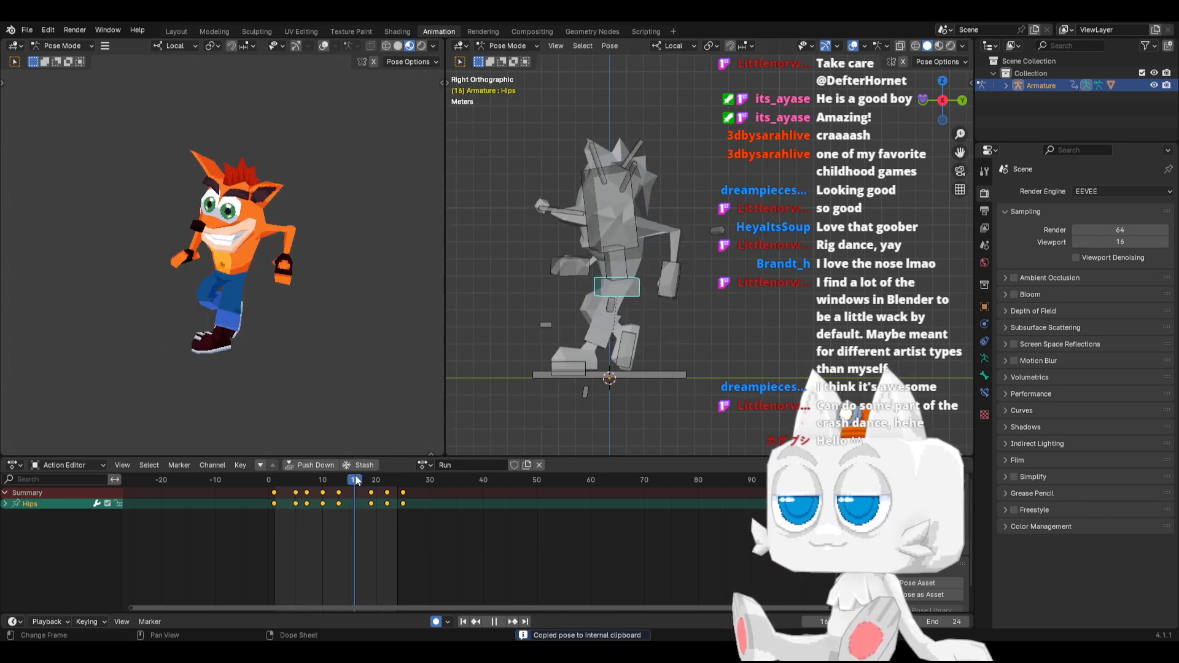
key(ctrl+v)
Scrub through the run loop and delete the Hips keyframes at frames 10 and 22
click(286, 479)
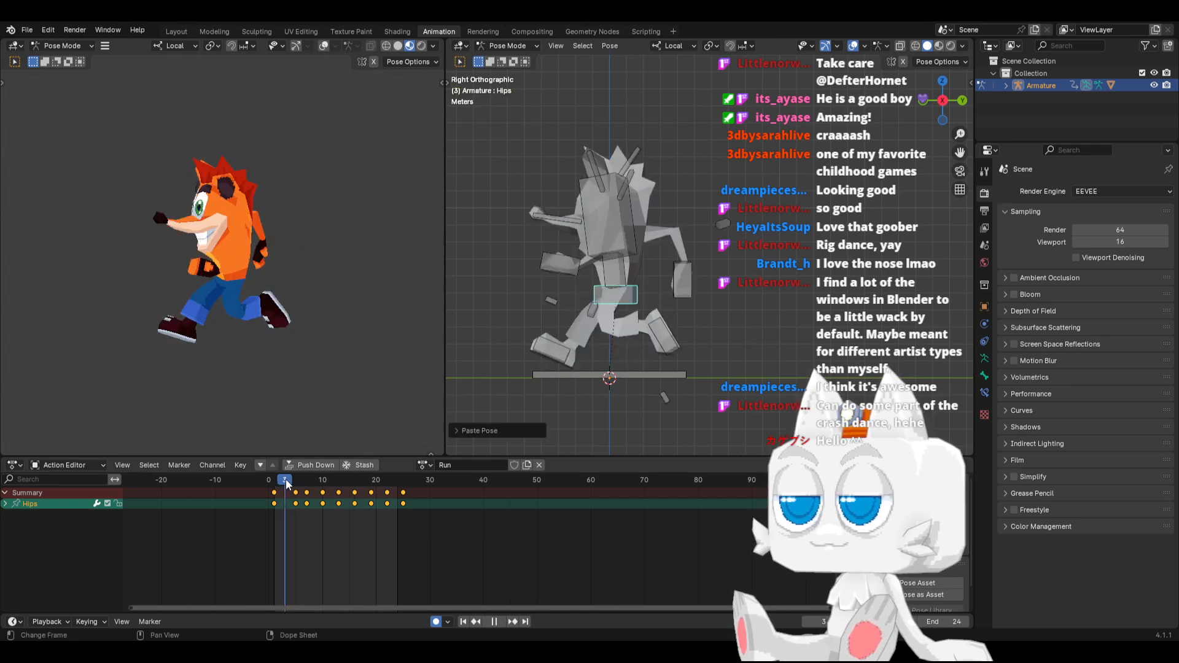
drag(285, 479, 397, 474)
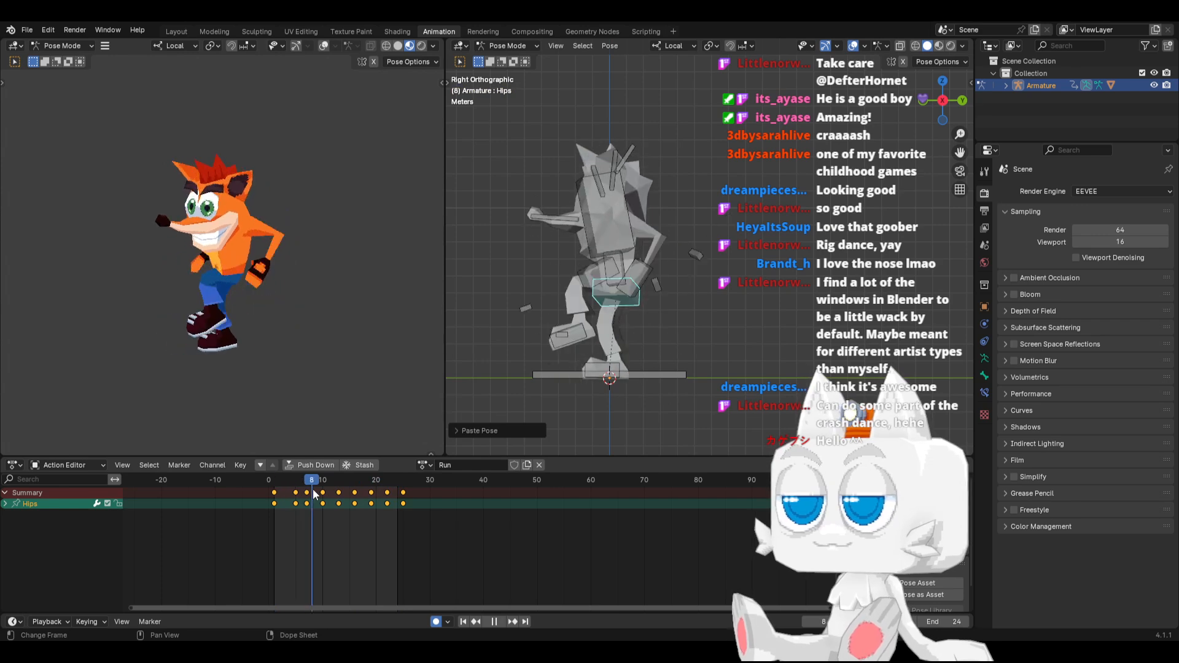
mouse_move(328, 484)
mouse_down()
mouse_move(337, 480)
mouse_move(323, 488)
mouse_up()
key(space)
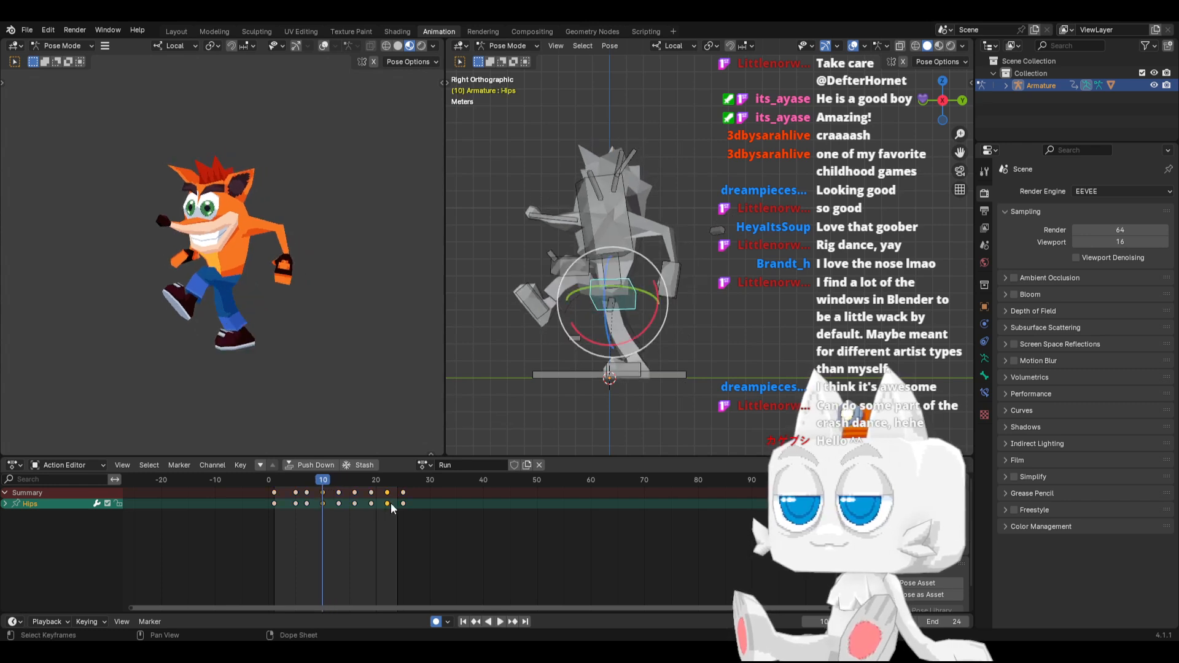
key(ctrl+z)
drag(280, 480, 322, 471)
click(294, 481)
Move the Hips keyframes at frames 7 and 19 two frames later, onto 9 and 21, and play back the run
click(307, 492)
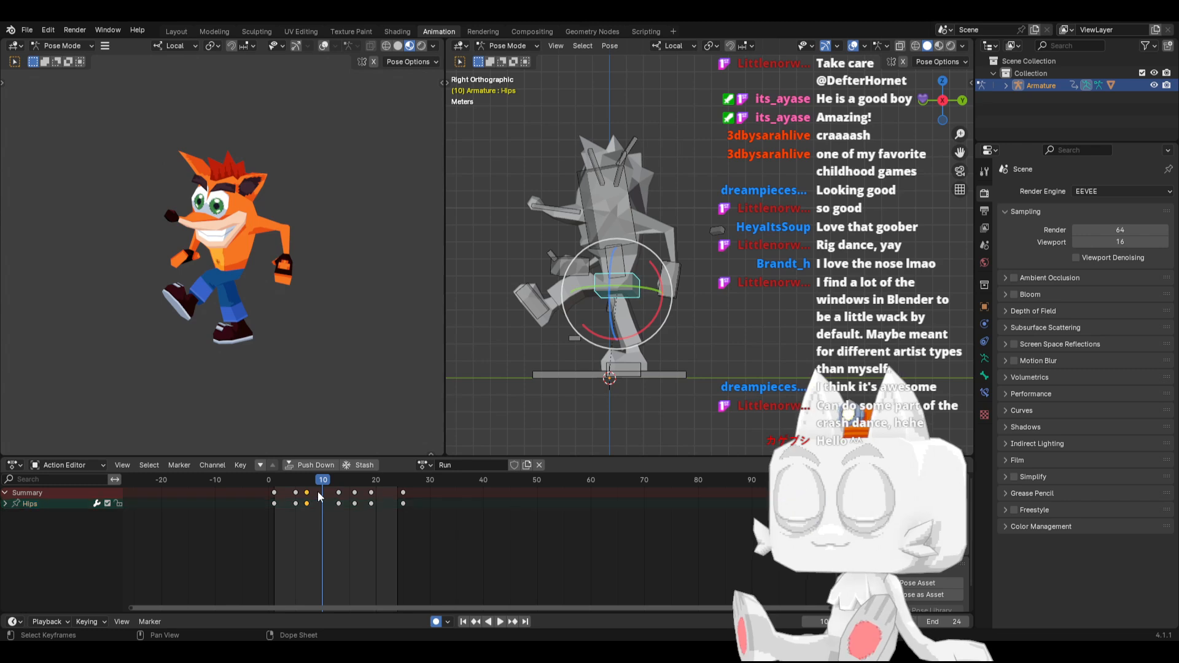
shift+click(371, 493)
key(g)
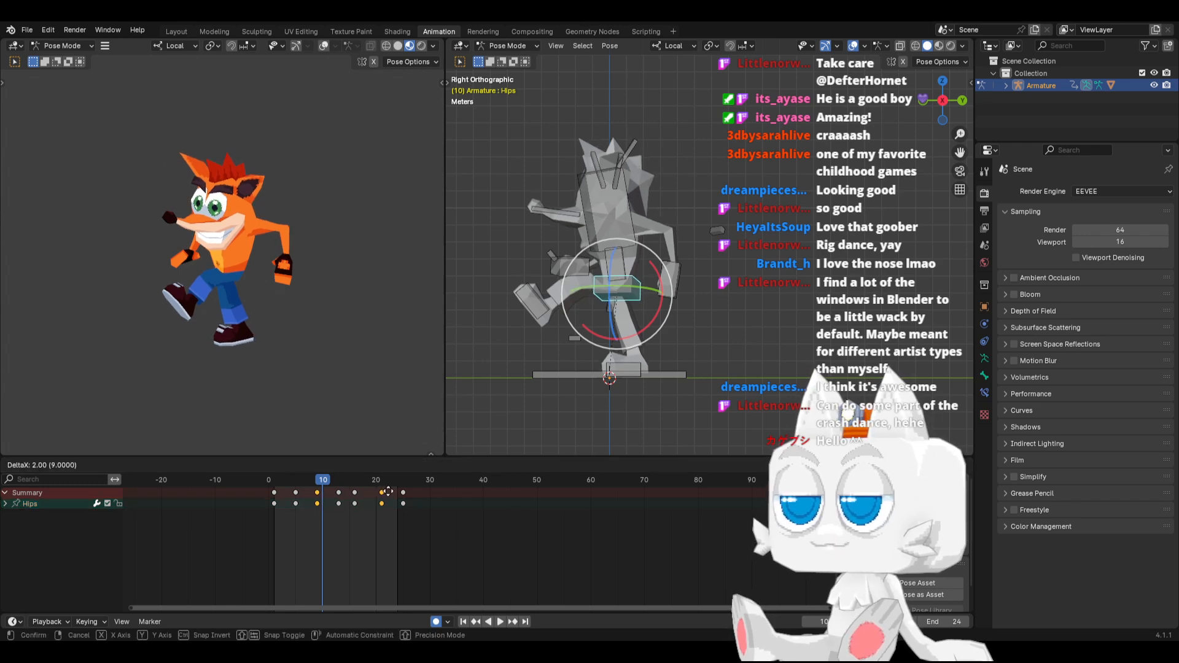
click(388, 493)
key(space)
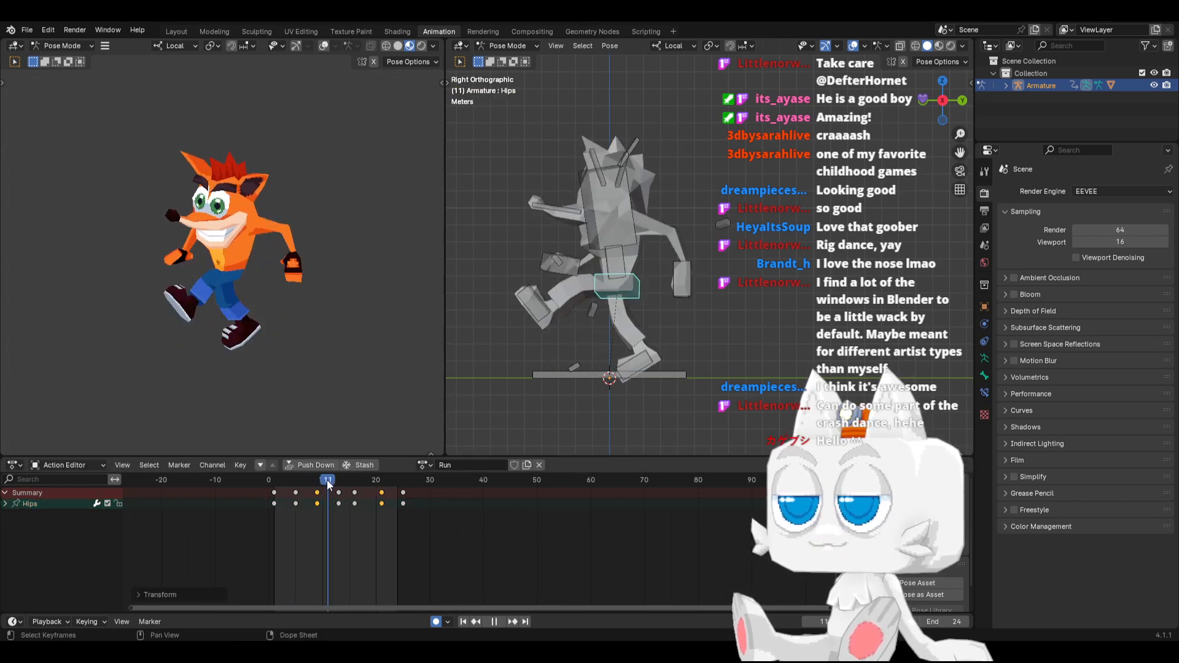
Lower both hand IK controls along their local Z axes at frame 7, then check the arm swing from frame 1
drag(356, 485, 478, 491)
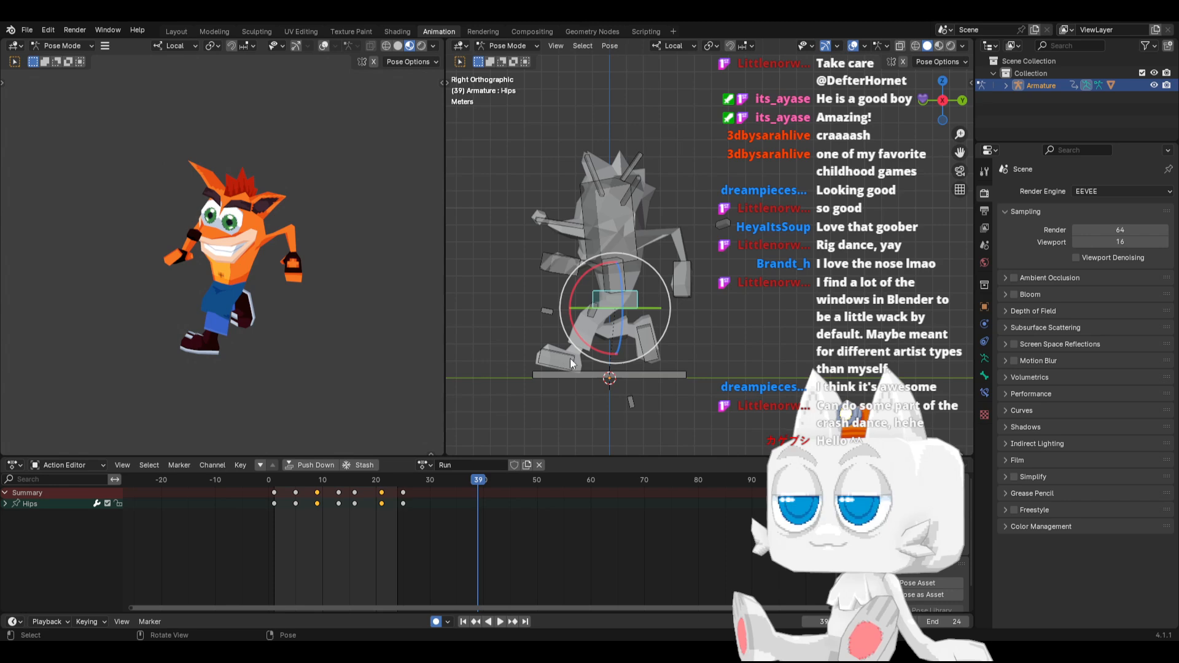
click(683, 280)
shift+click(559, 263)
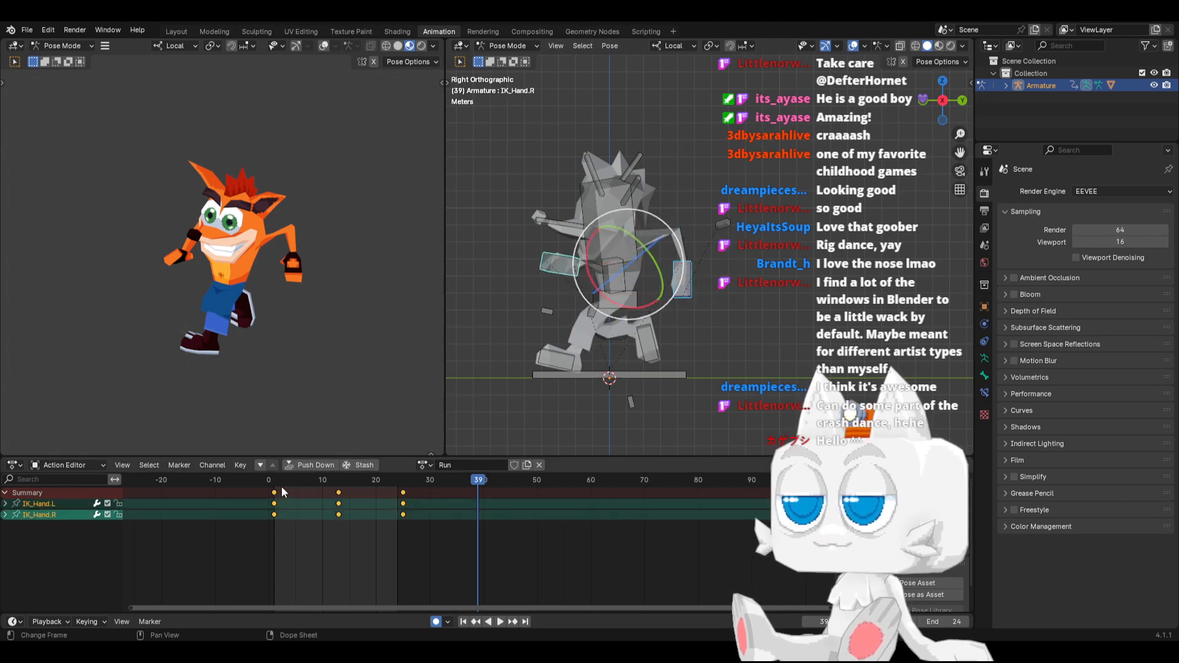
drag(284, 481, 305, 478)
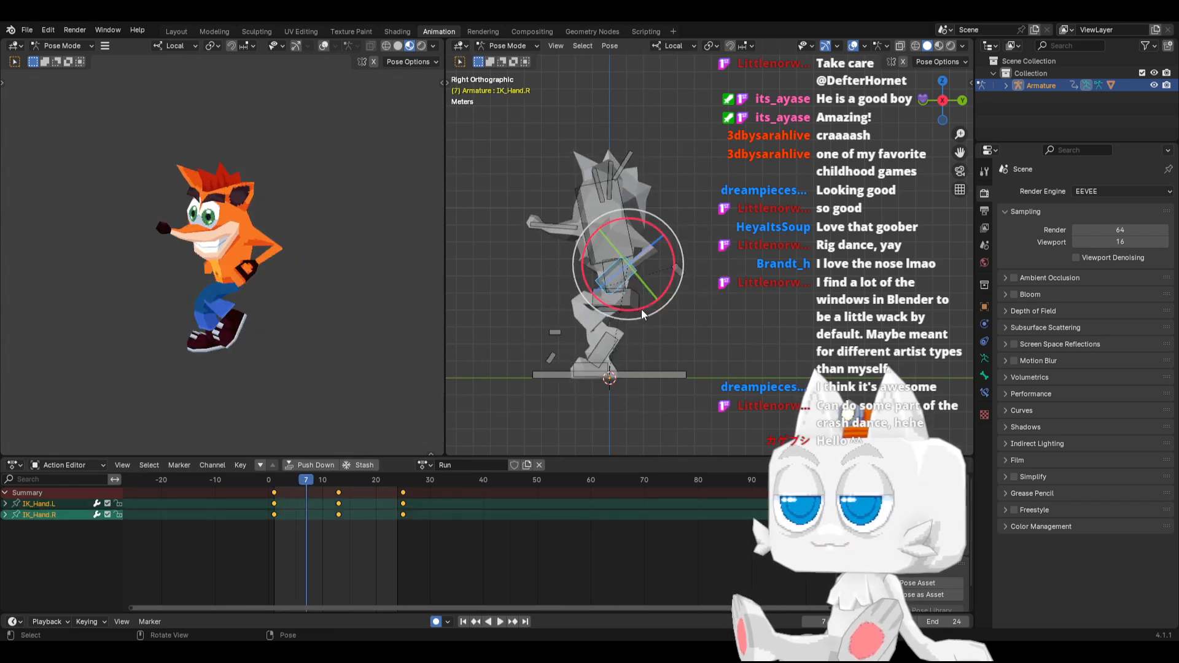
key(KP_1)
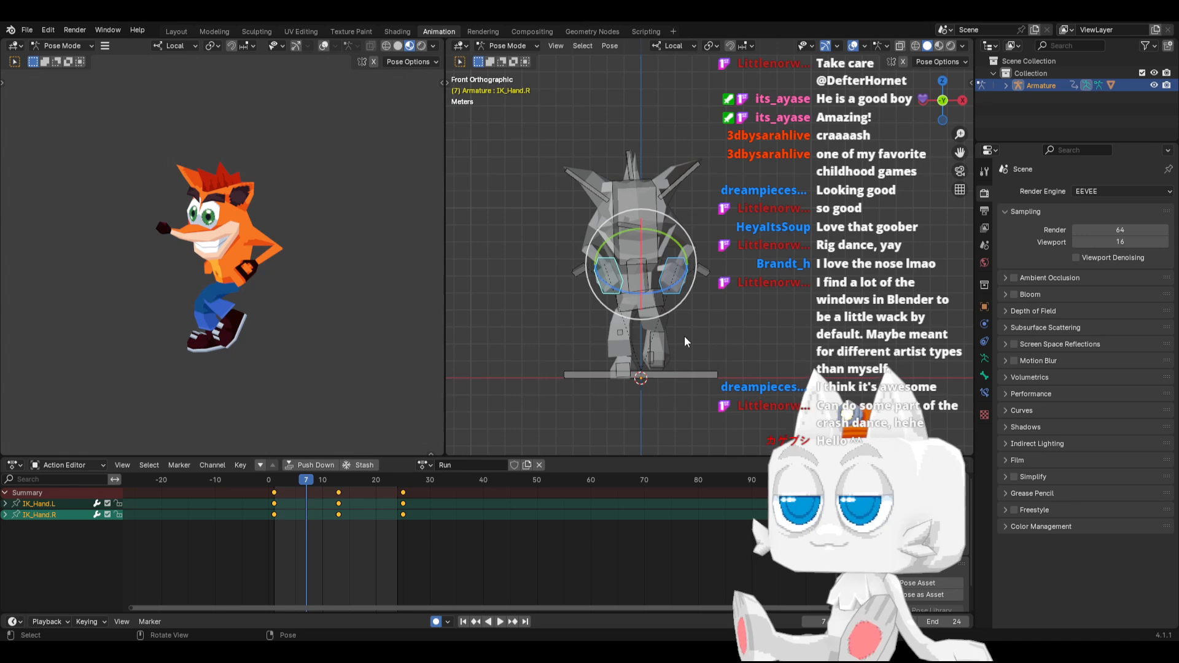
key(g)
key(z)
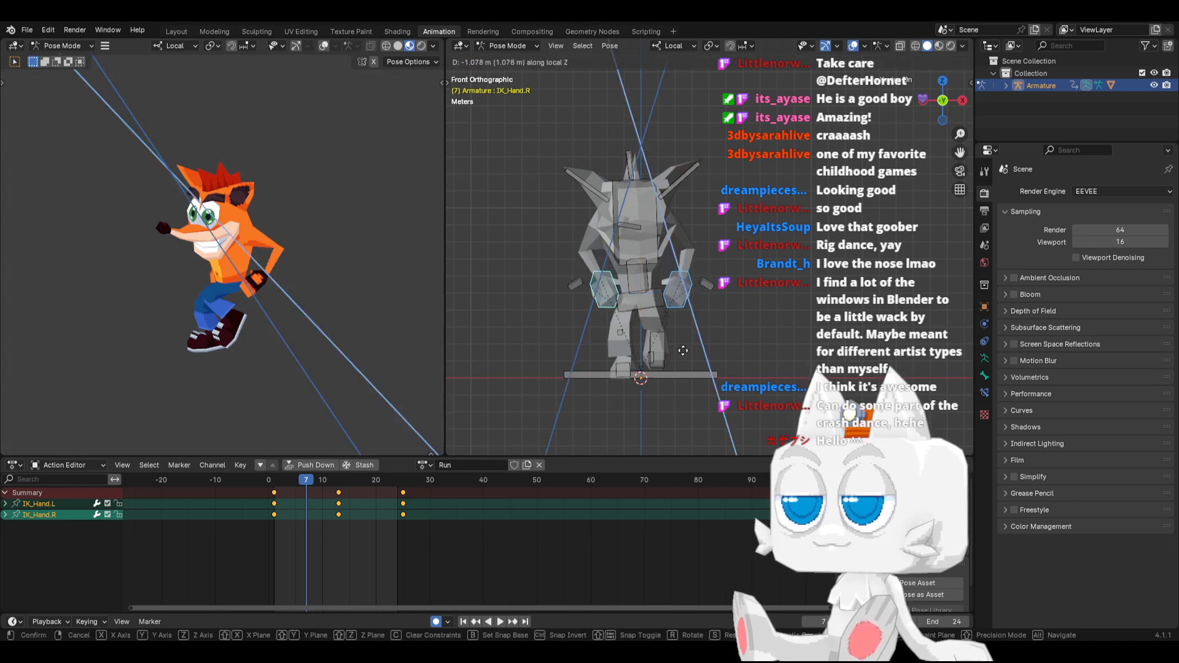
click(686, 361)
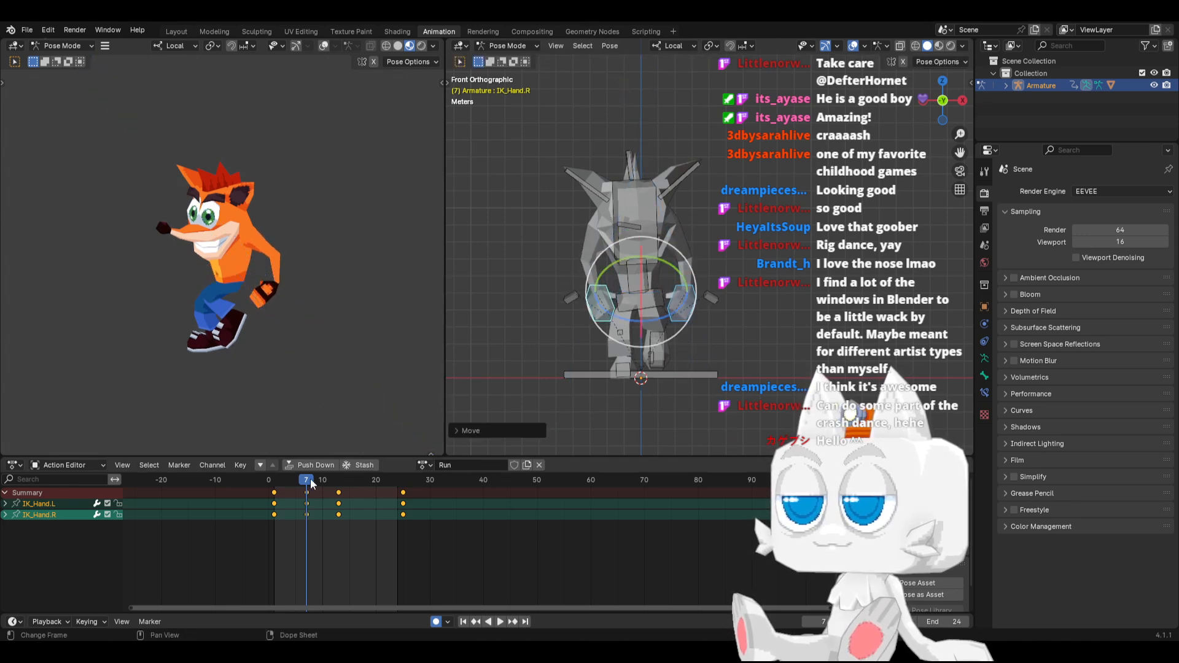
click(281, 483)
drag(281, 483, 307, 488)
Raise IK_Hand.L slightly behind the body at frame 7 and adjust its rotation to suit the arm swing
click(694, 298)
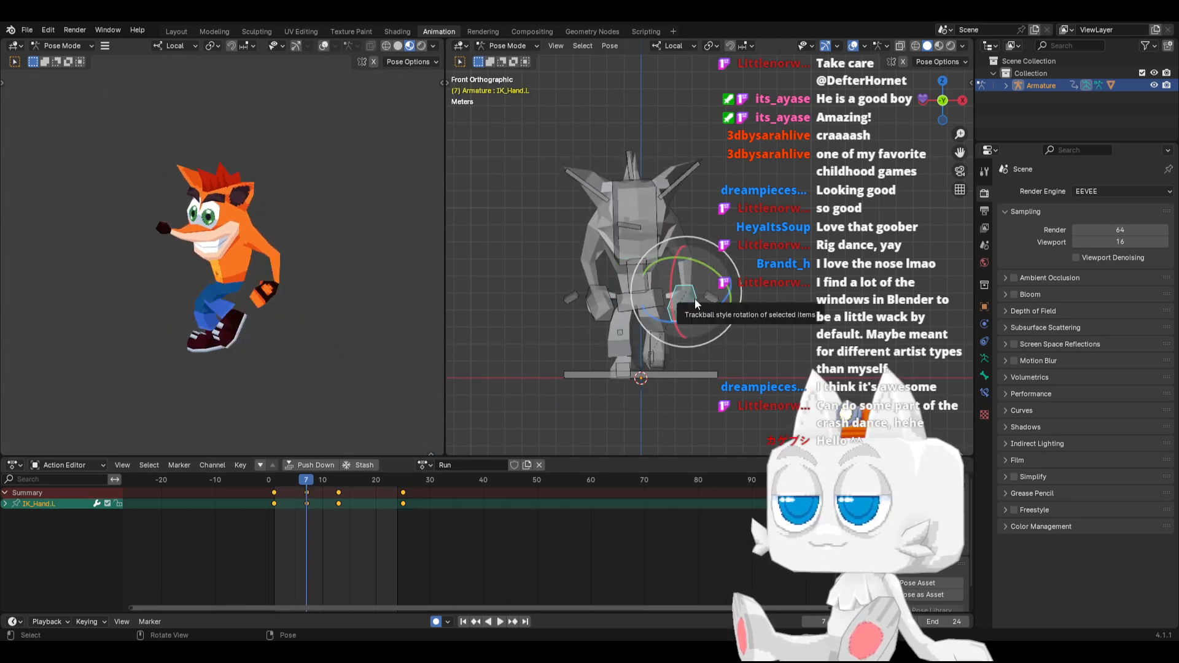
key(KP_3)
click(275, 481)
key(space)
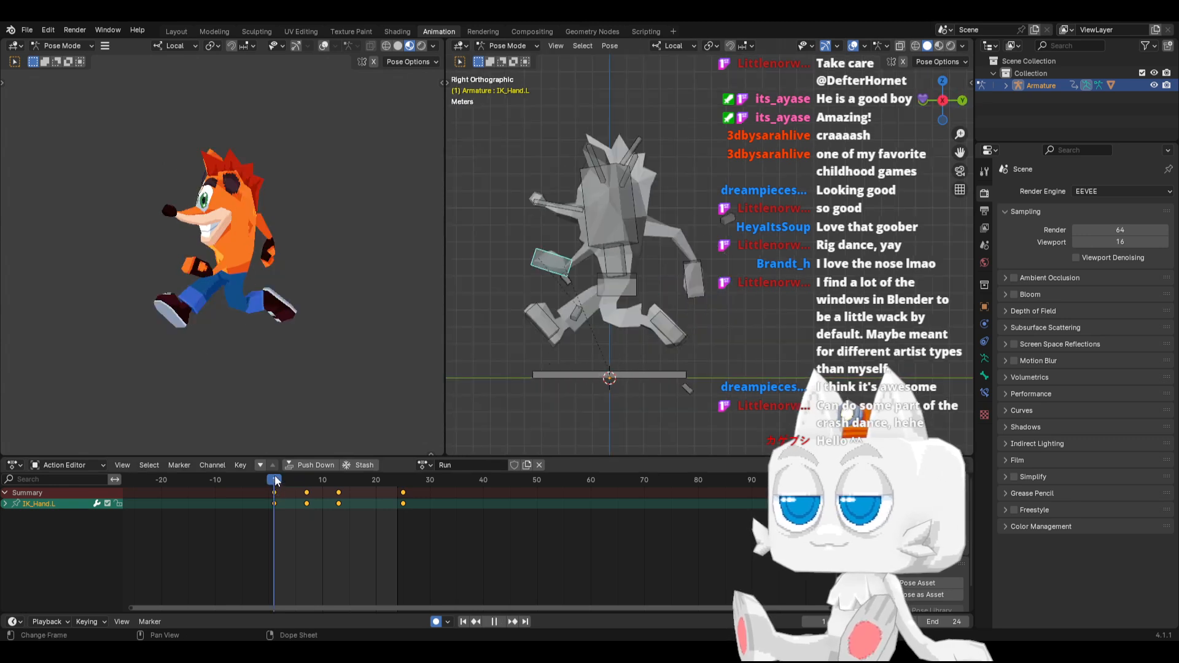
key(space)
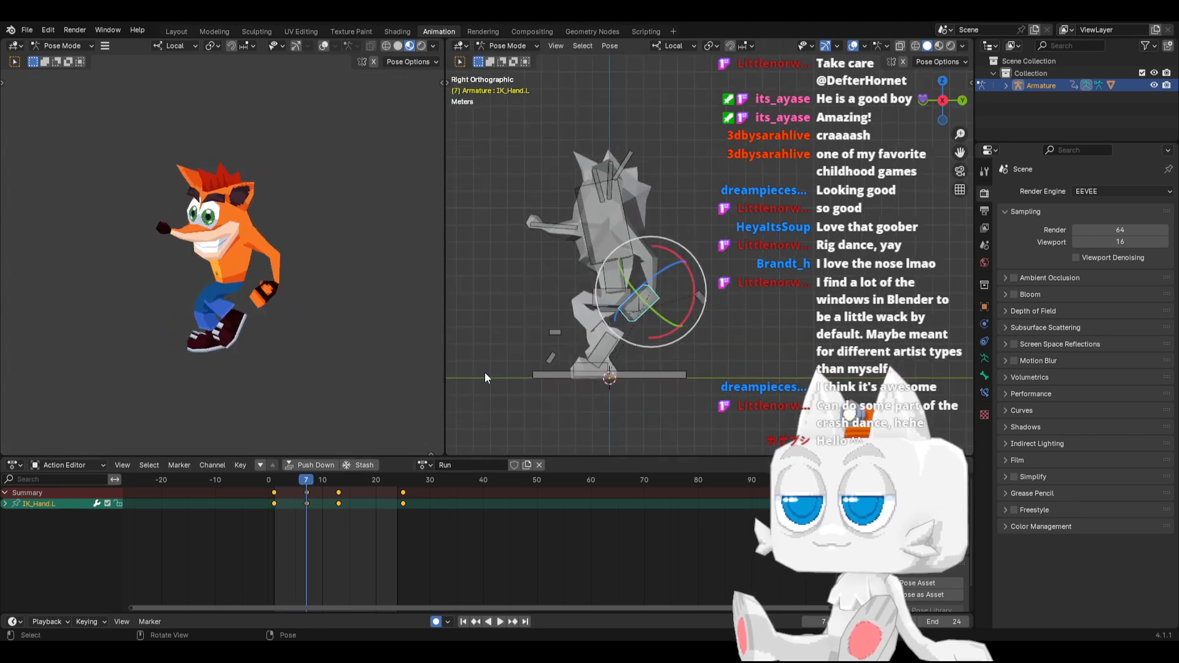
key(g)
click(656, 281)
key(r)
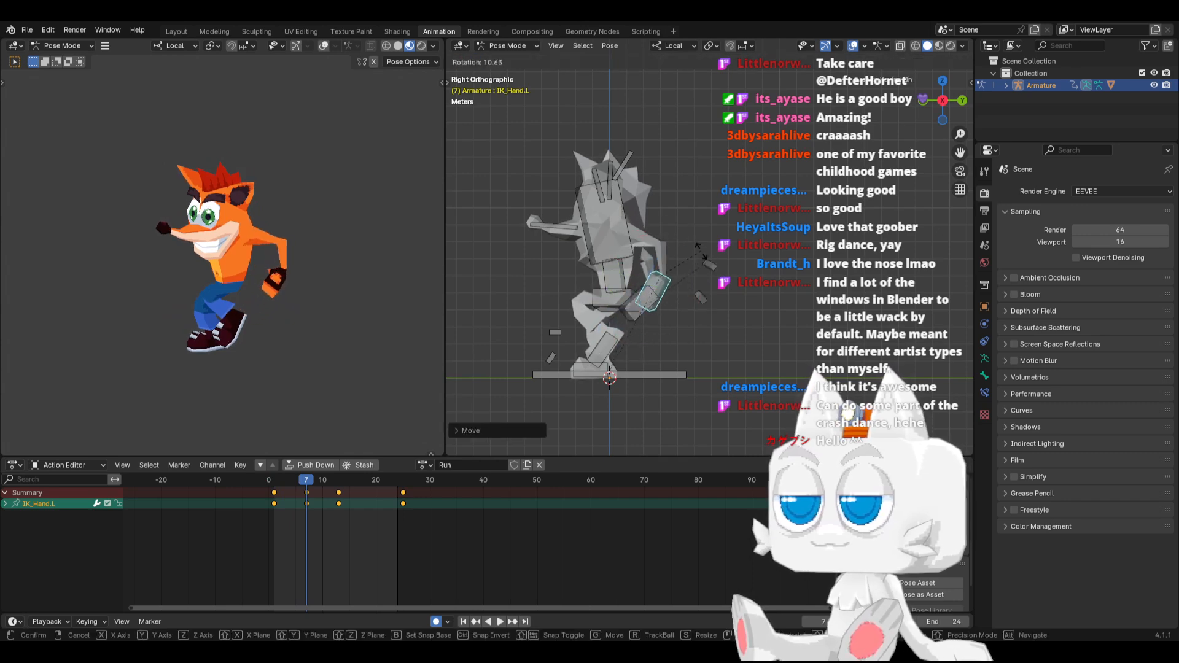
click(680, 276)
key(g)
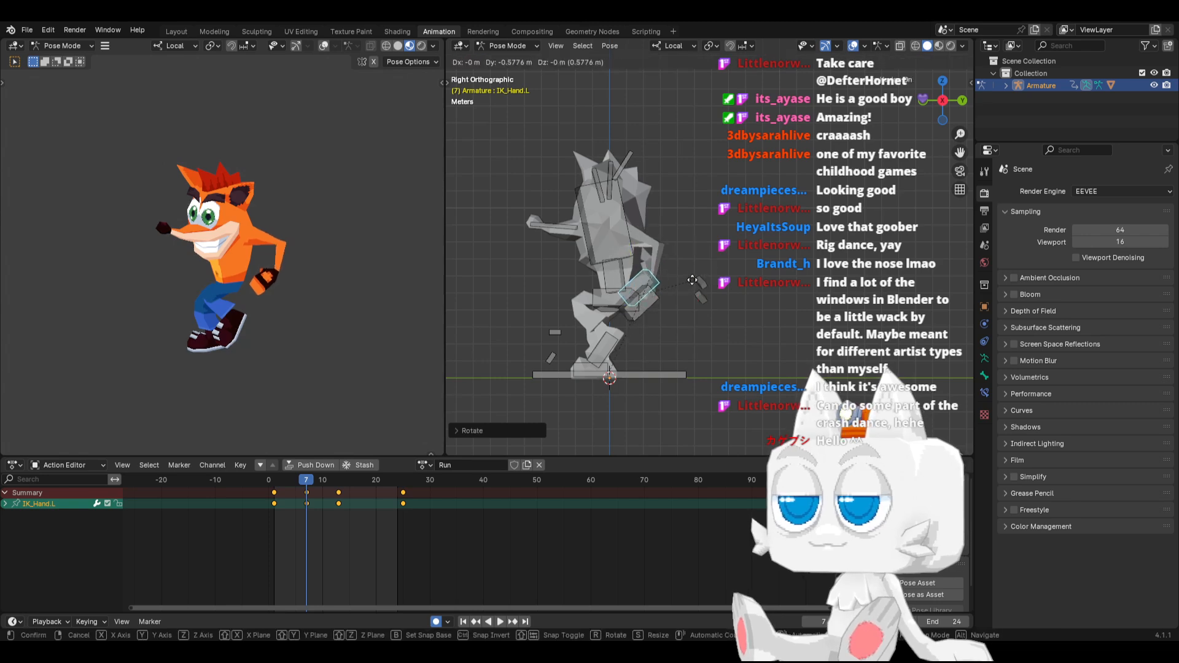
click(682, 287)
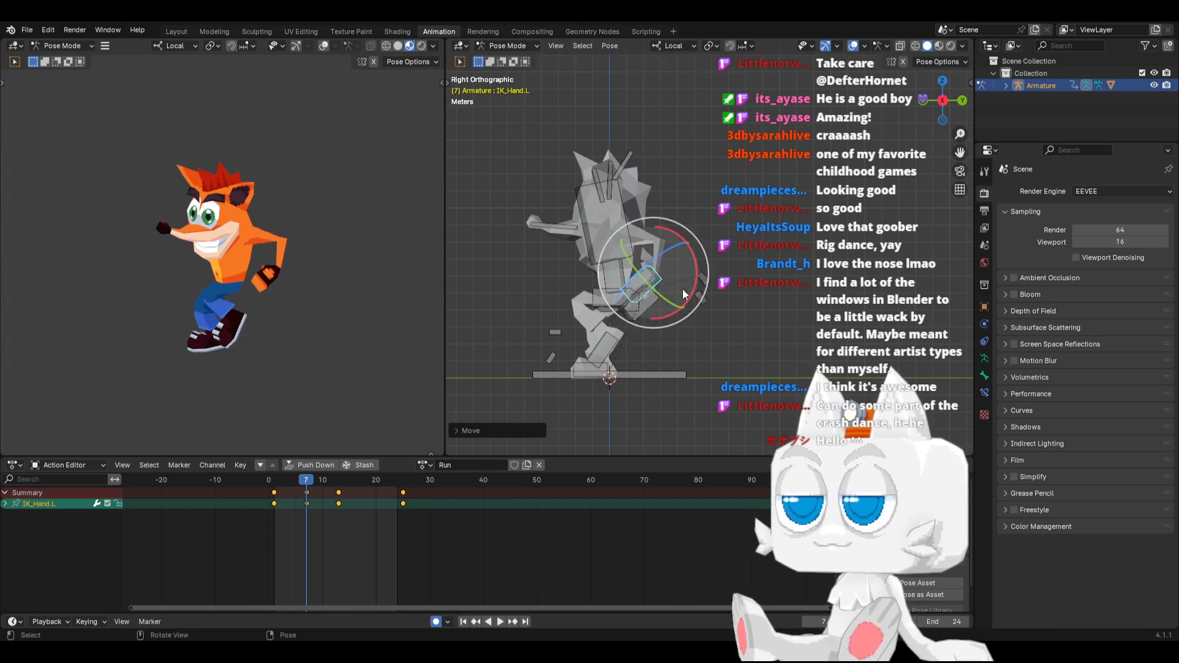
Move IK_Hand.R forward to the front of the thigh at frame 7 and rotate it nearly upright
click(642, 307)
drag(306, 482, 324, 481)
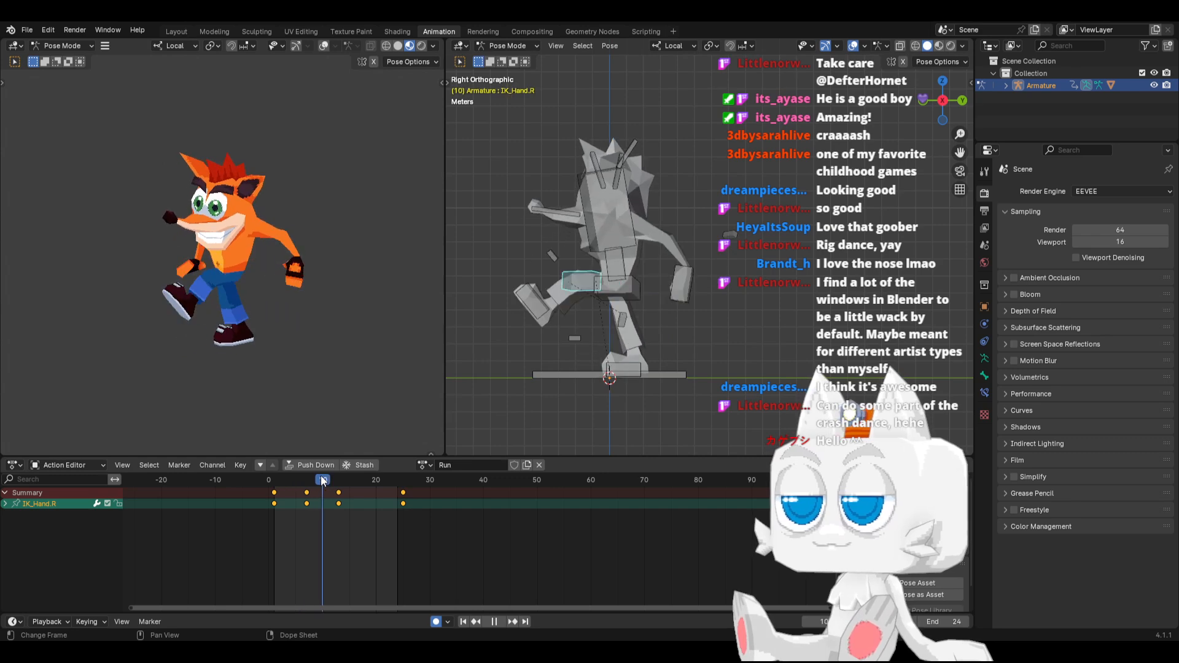
key(space)
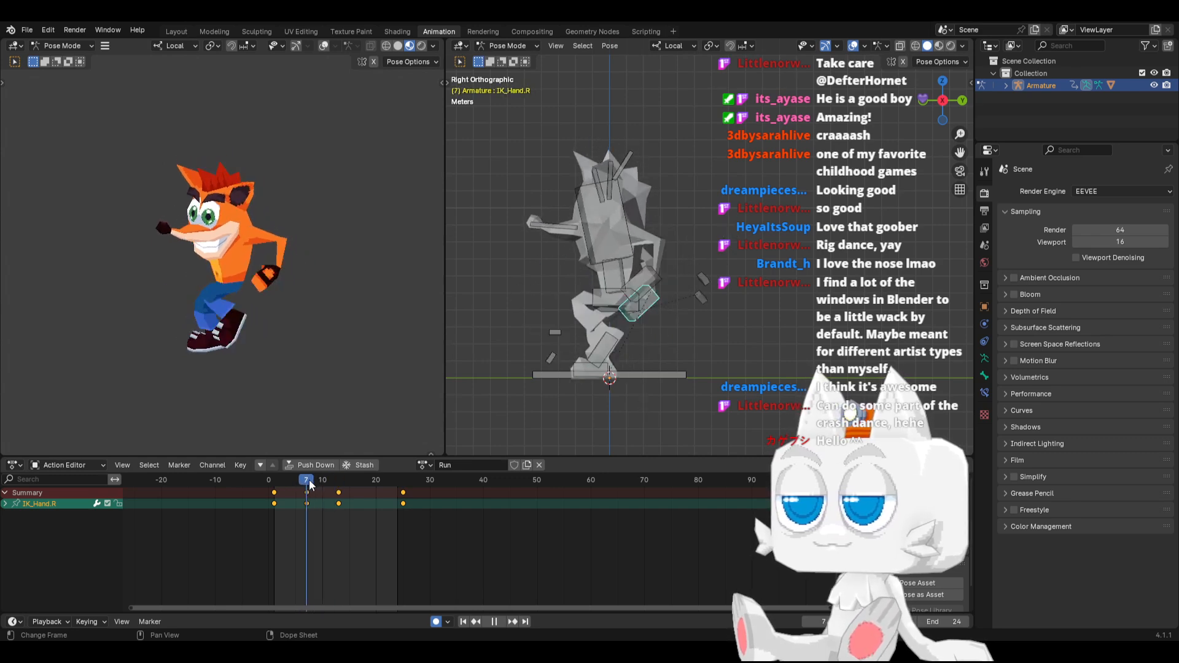
key(r)
click(676, 269)
key(g)
click(604, 283)
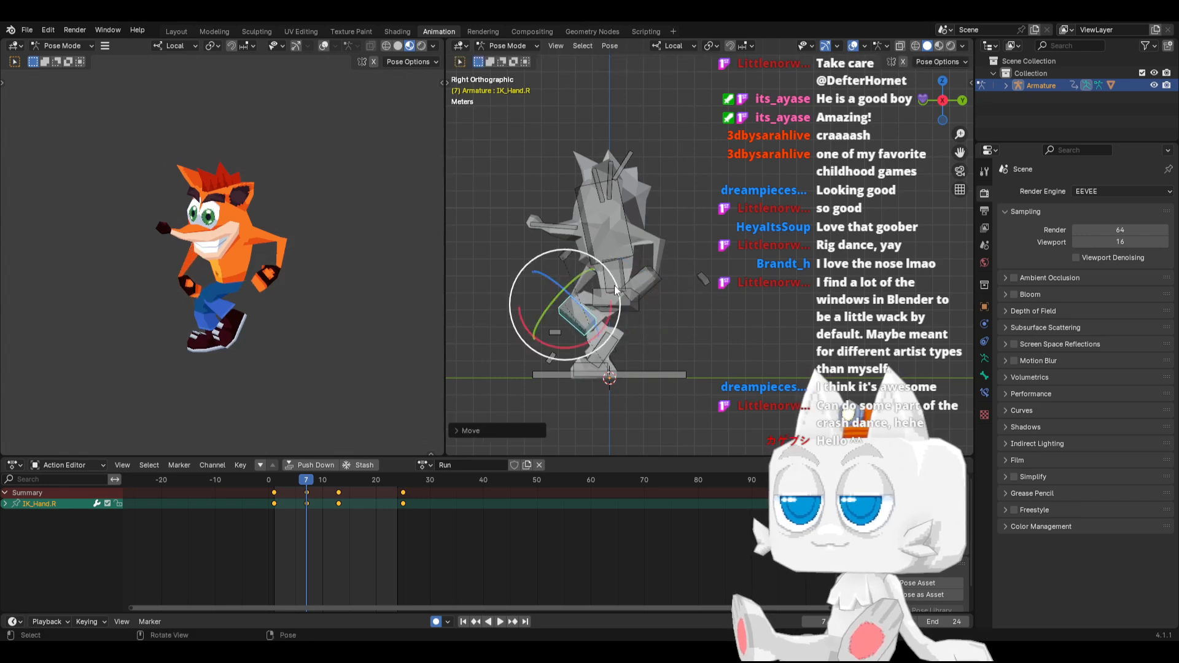
key(r)
click(628, 340)
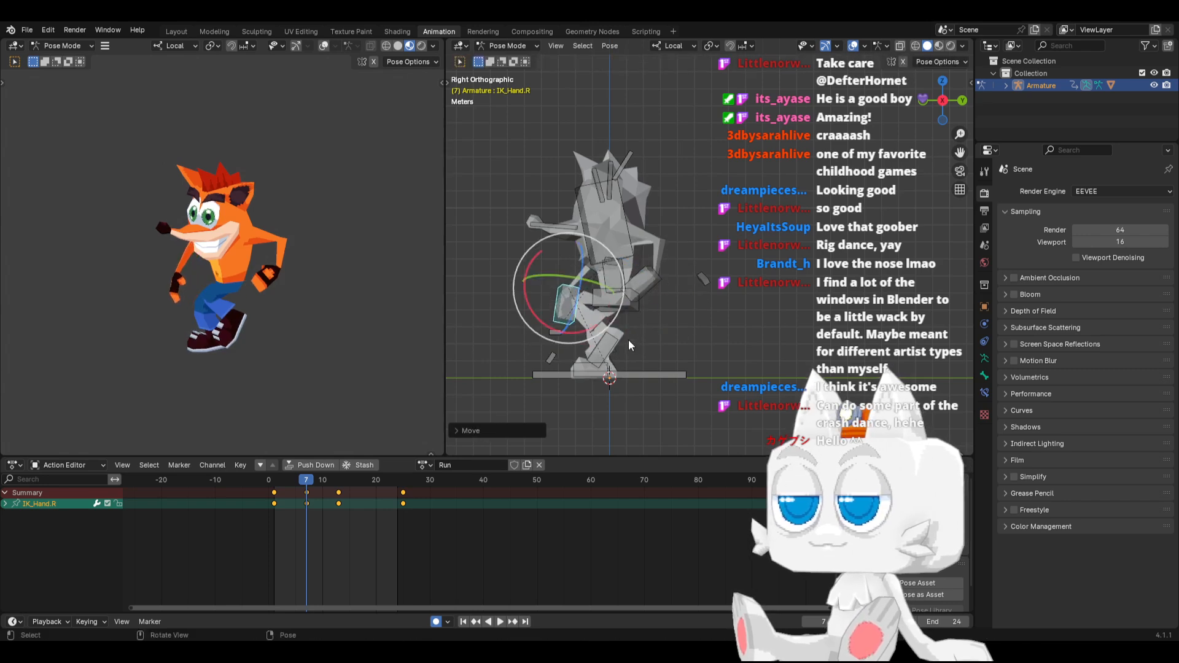
Twist IK_Hand.R at frame 7 to refine the wrist angle and scrub through the arm swing
mouse_move(628, 340)
middle_down()
mouse_move(605, 336)
mouse_move(696, 357)
mouse_move(636, 356)
middle_up()
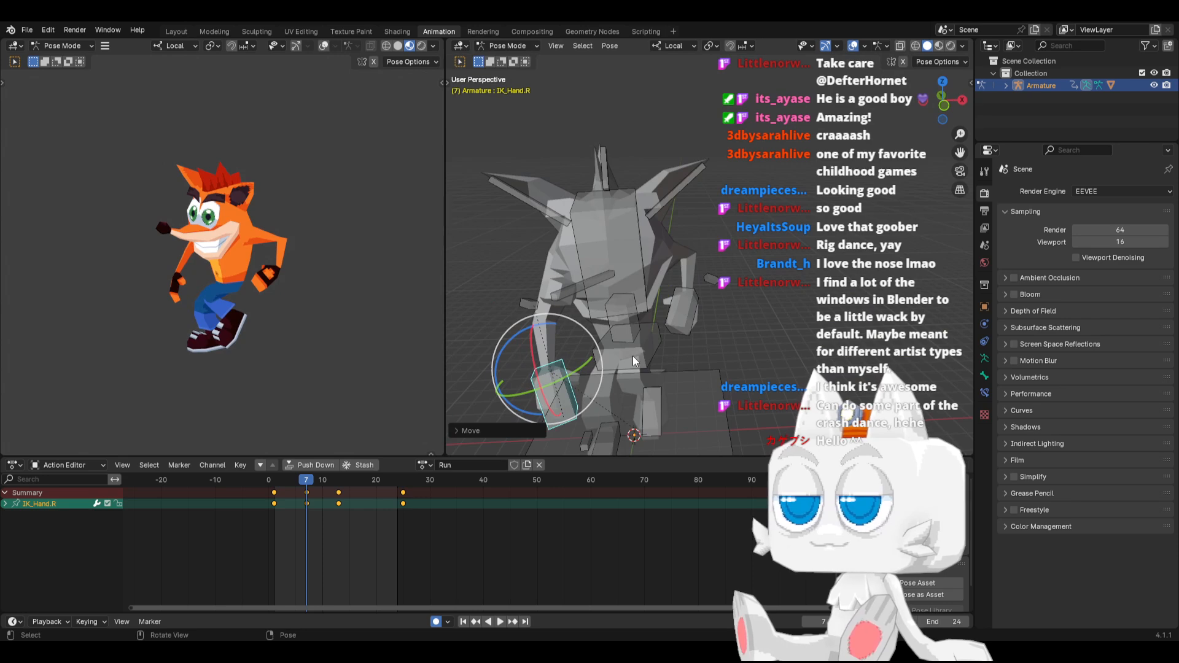
drag(572, 371, 579, 384)
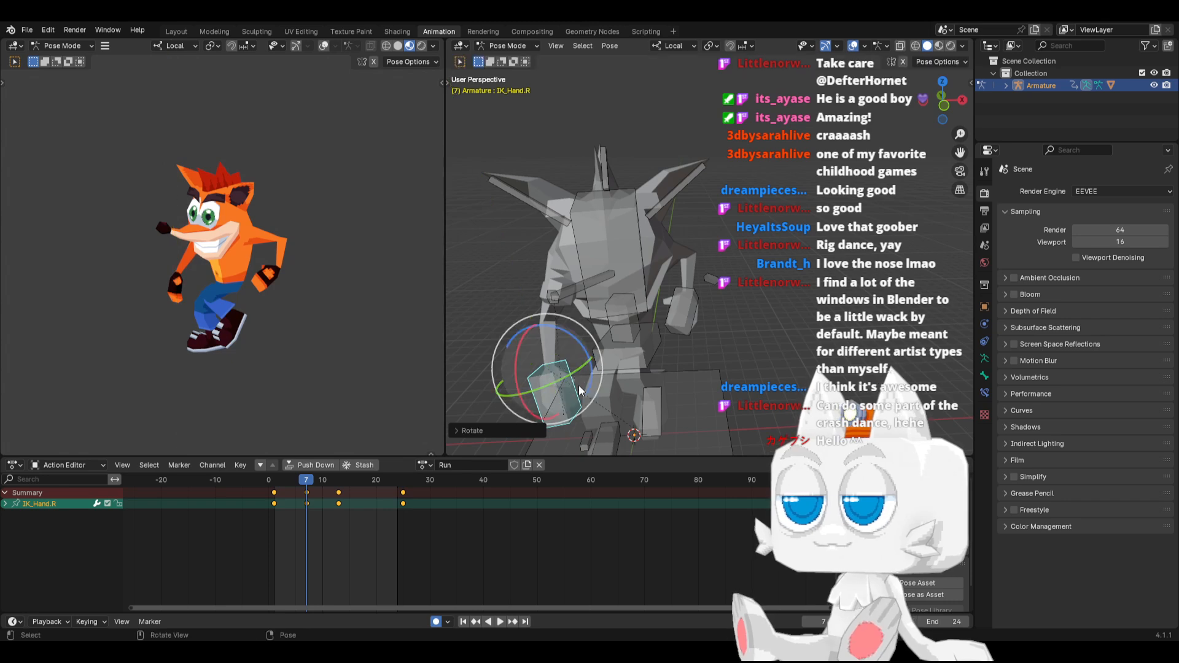
key(KP_3)
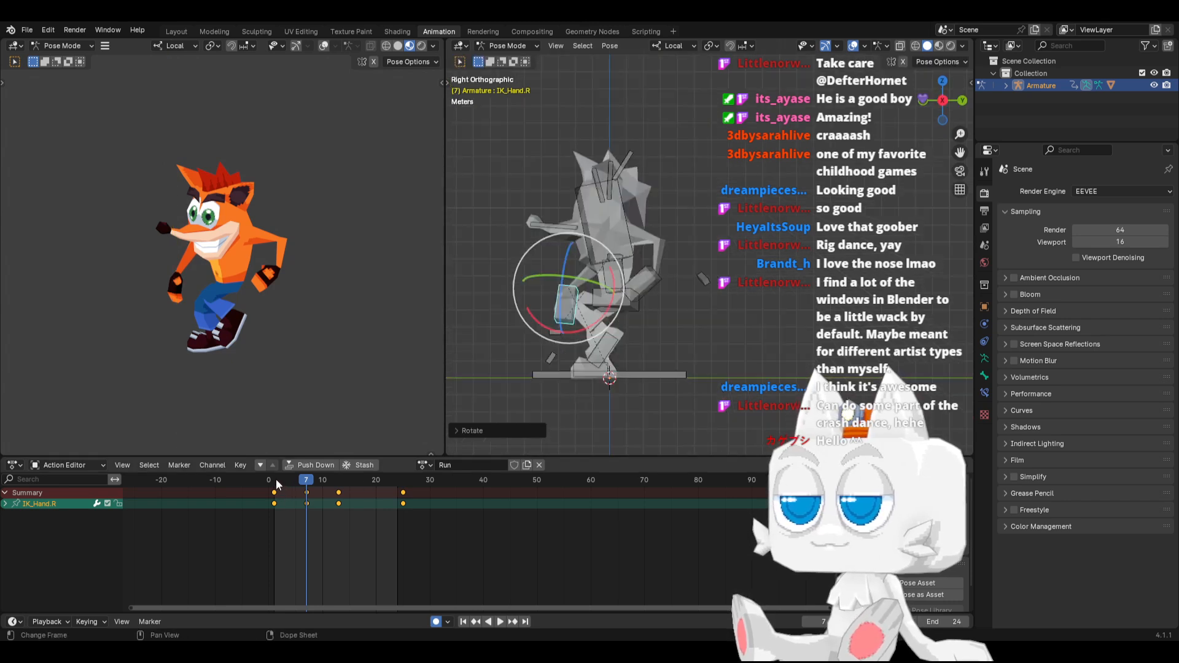
key(space)
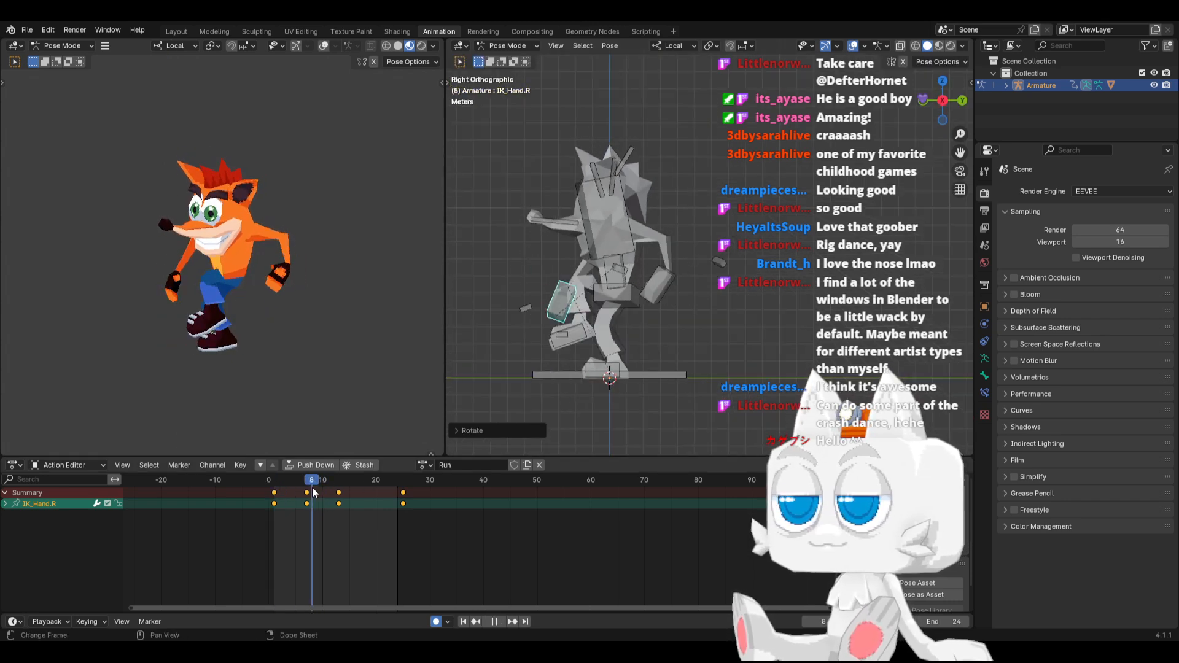
key(space)
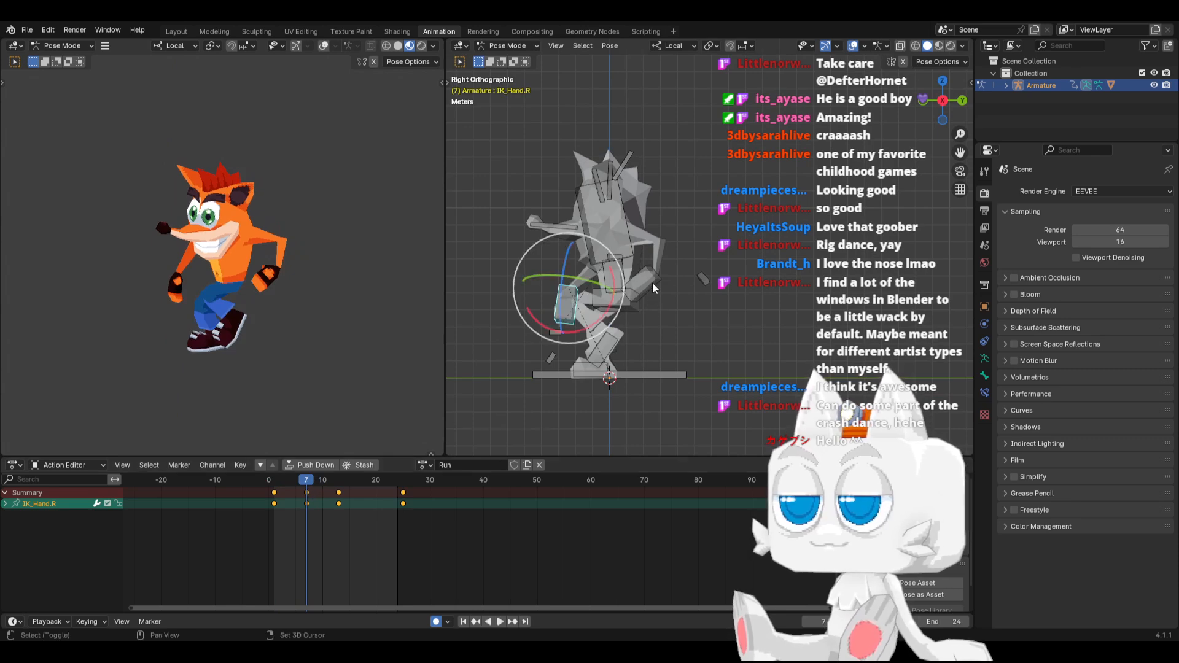
Copy both hands' pose from frame 7, paste it mirrored at frame 19, and play back the run
shift+click(654, 282)
key(ctrl+c)
click(371, 482)
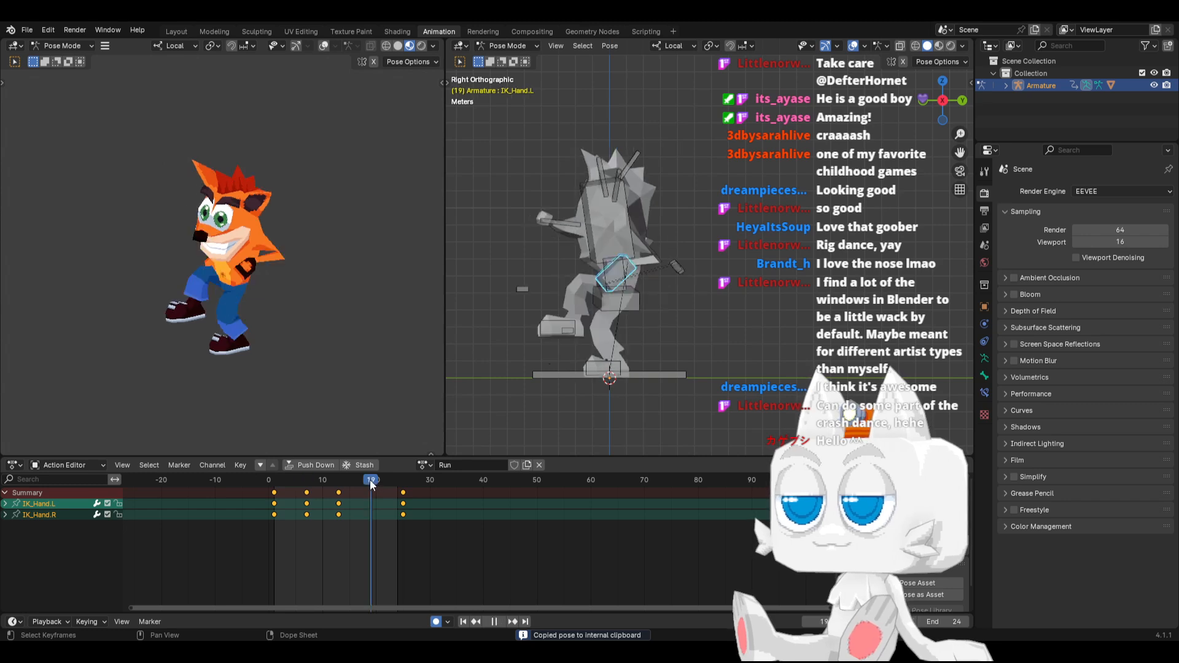
key(ctrl+v)
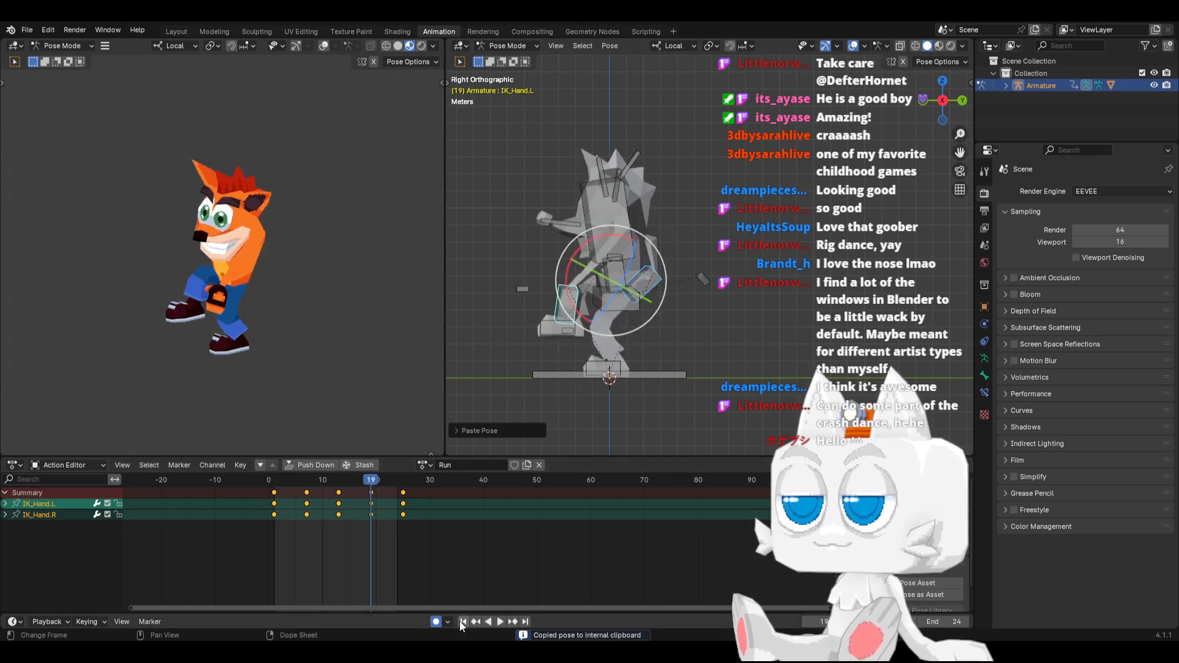
click(497, 621)
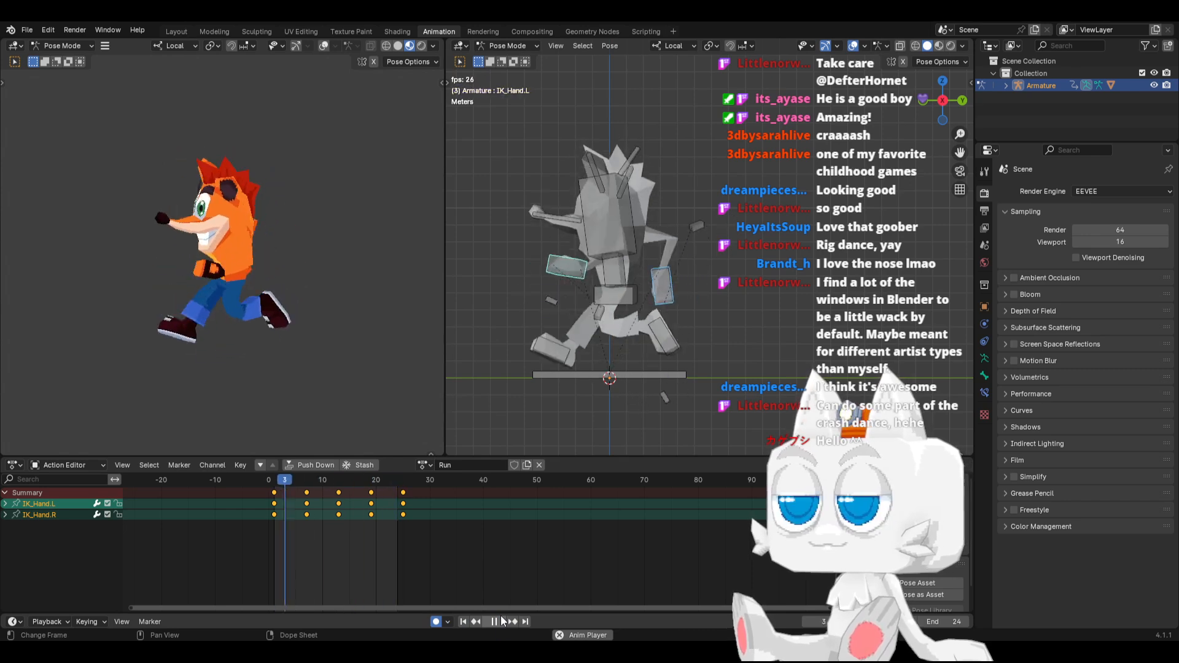
click(503, 621)
Move IK_Hand.L lower and closer to the body at frame 7, and paste its pose mirrored at frame 19
drag(274, 483, 308, 484)
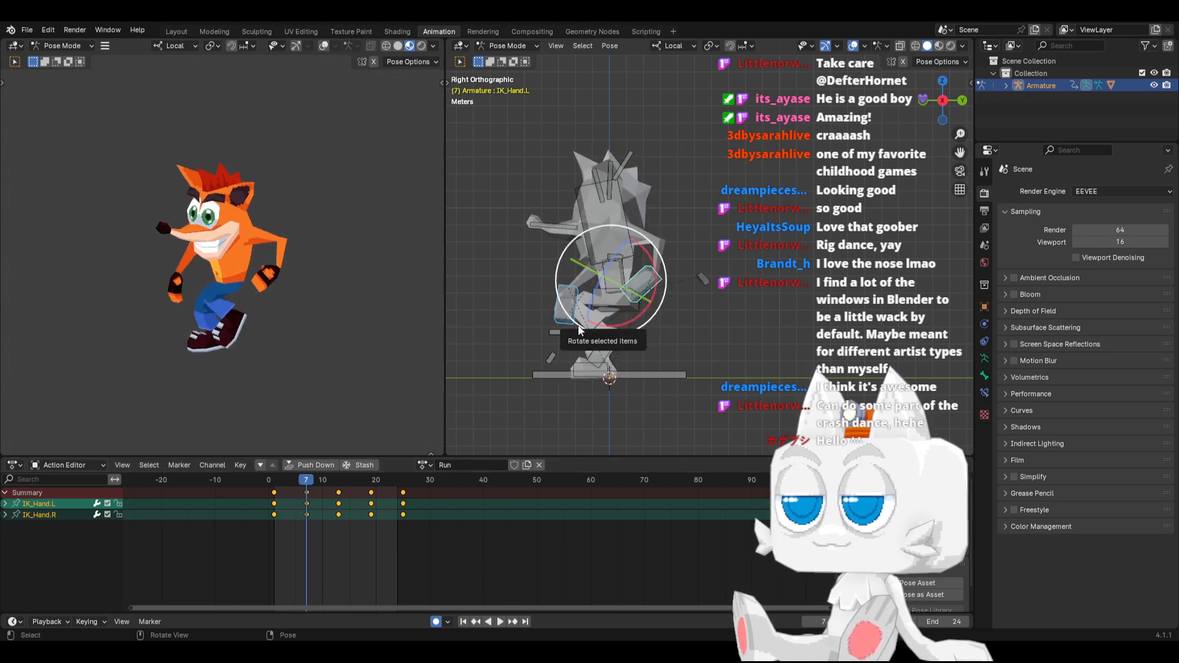
click(638, 278)
key(g)
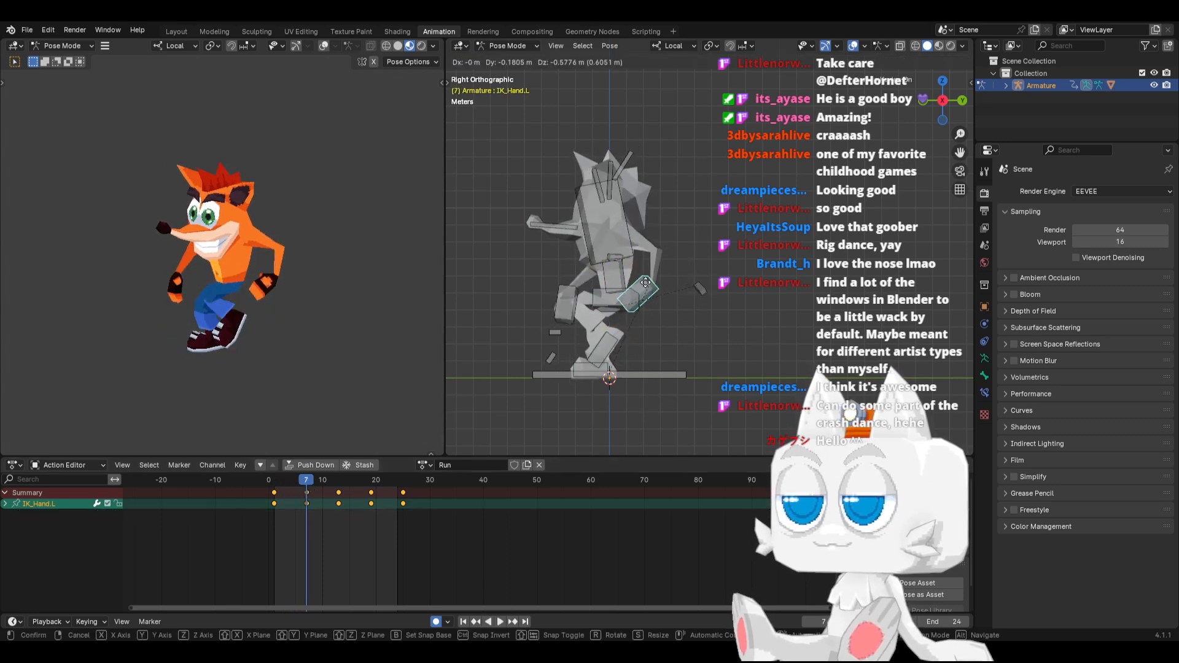
click(632, 297)
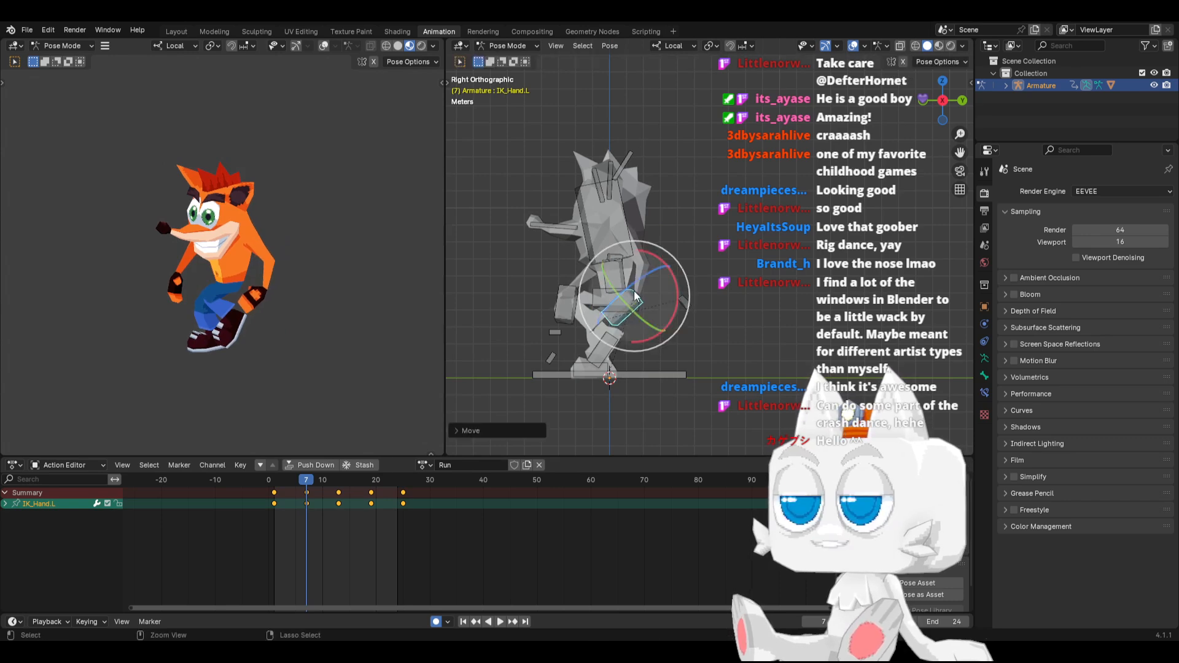
key(ctrl+c)
click(373, 479)
key(ctrl+v)
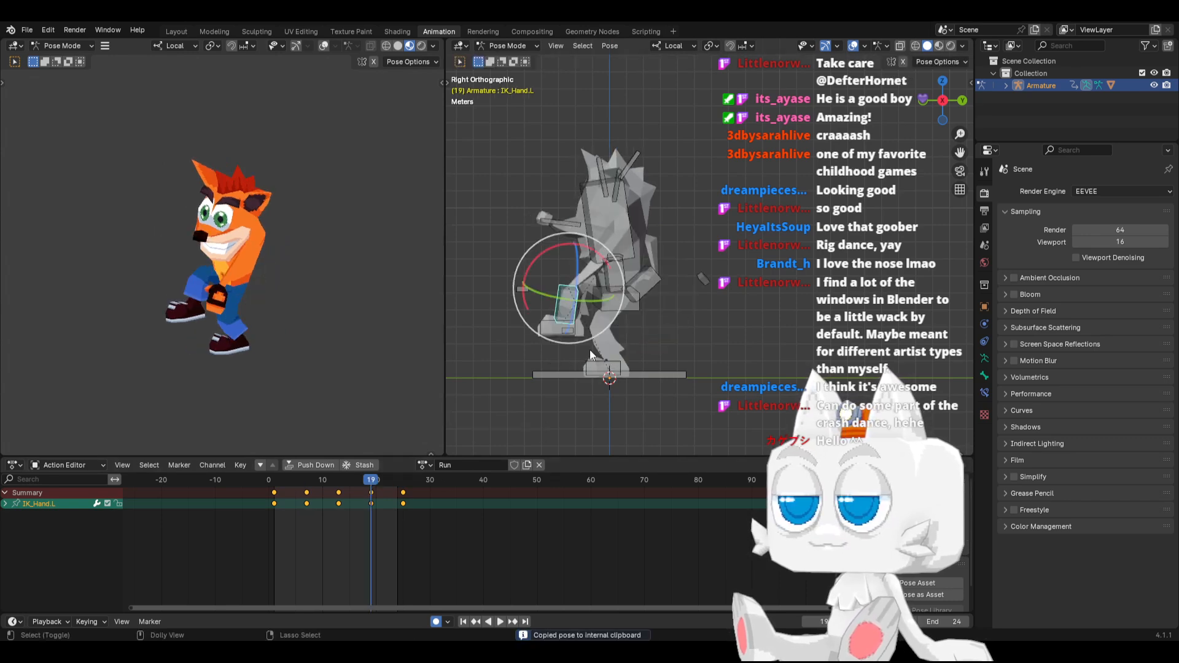
key(space)
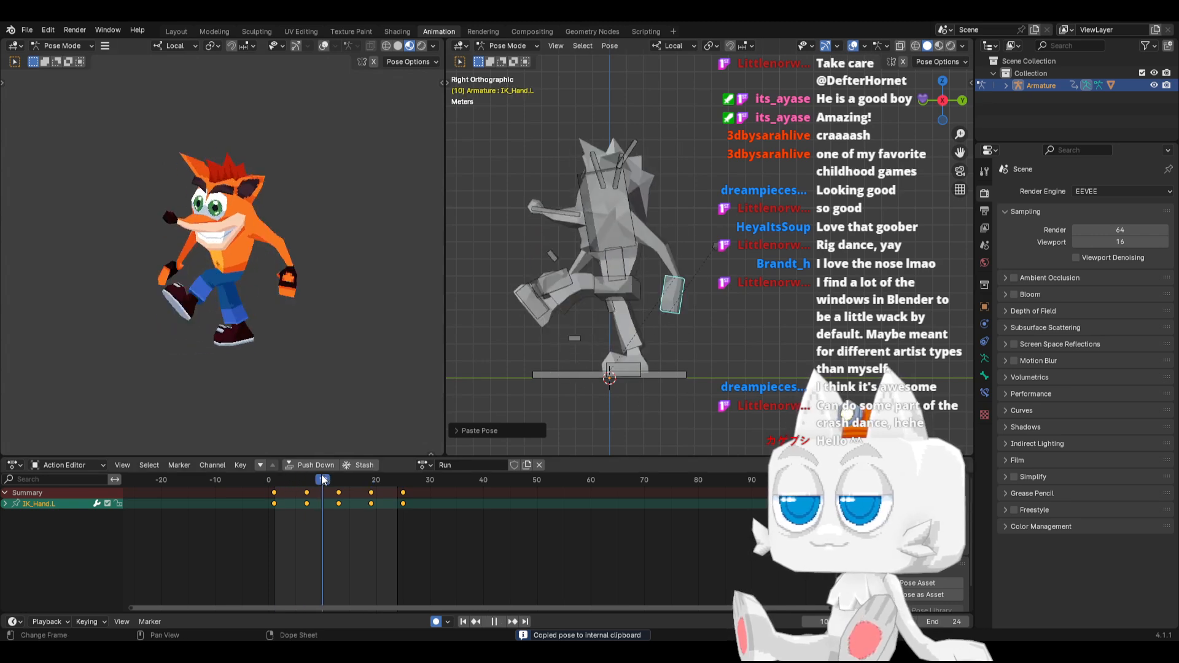
mouse_move(380, 474)
mouse_down()
mouse_move(344, 474)
mouse_move(372, 473)
mouse_up()
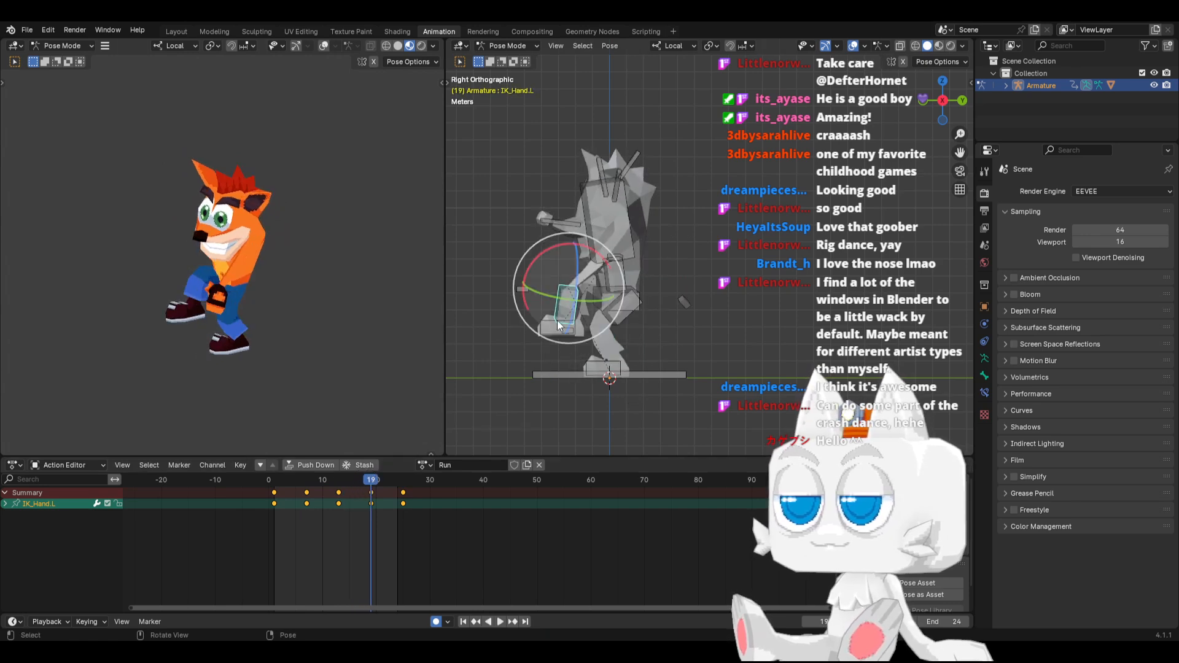
drag(566, 299, 631, 311)
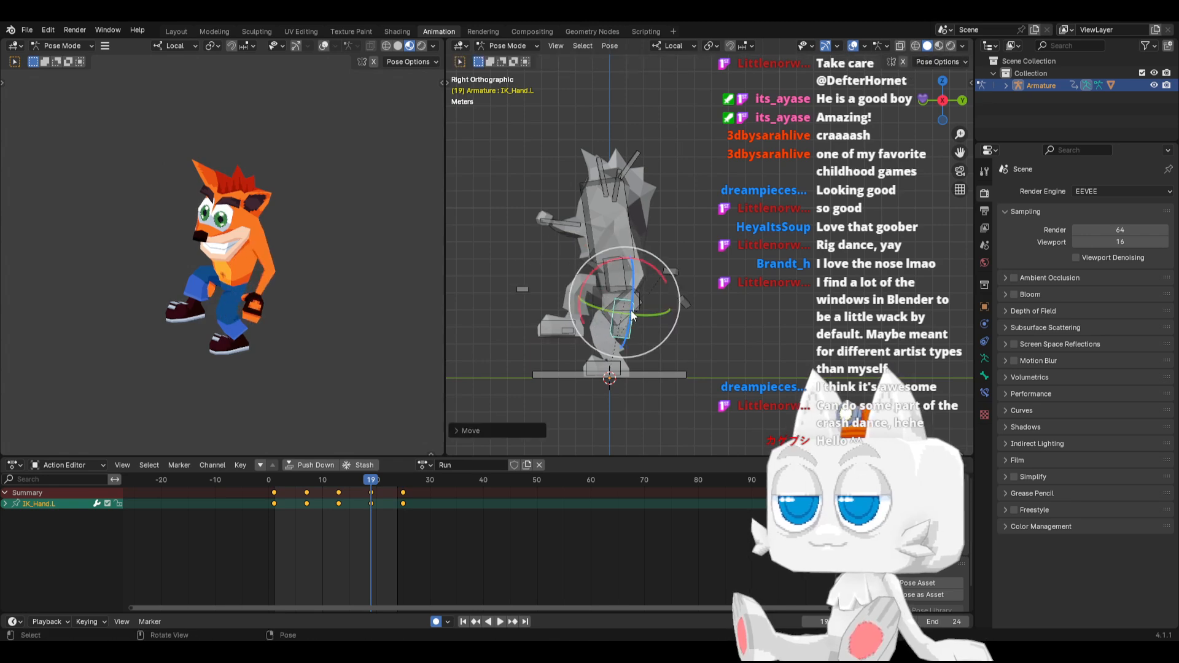
key(ctrl+z)
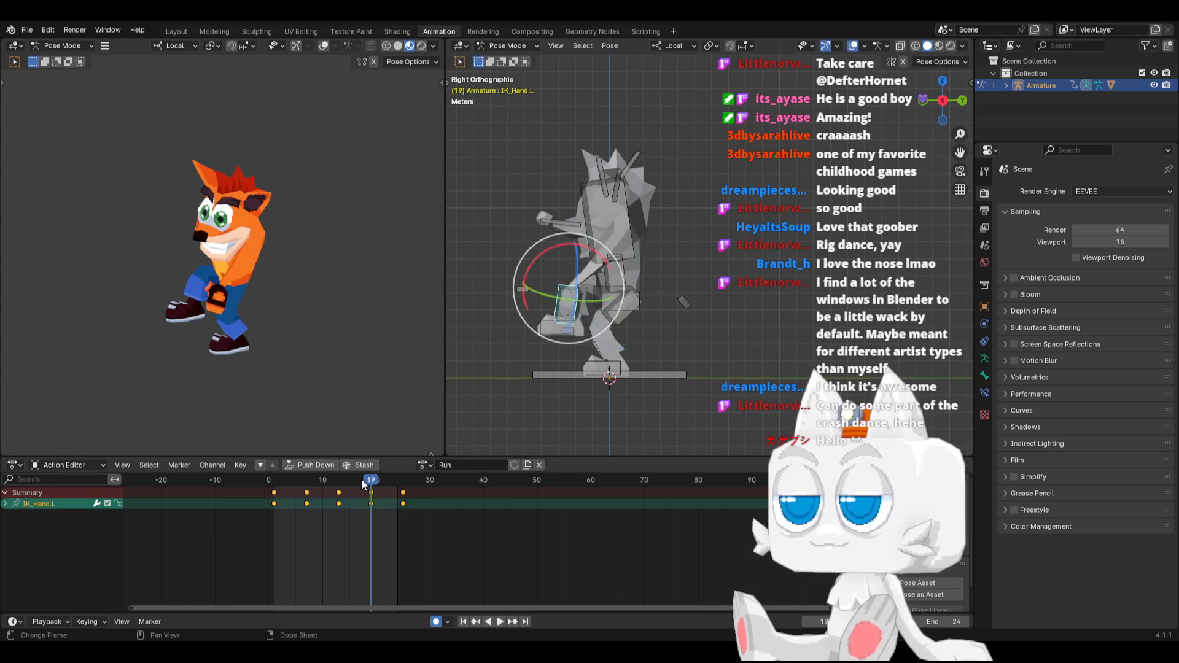
Move IK_Hand.L forward beside the hip at frame 16 and tilt it diagonally
drag(363, 484, 355, 483)
key(g)
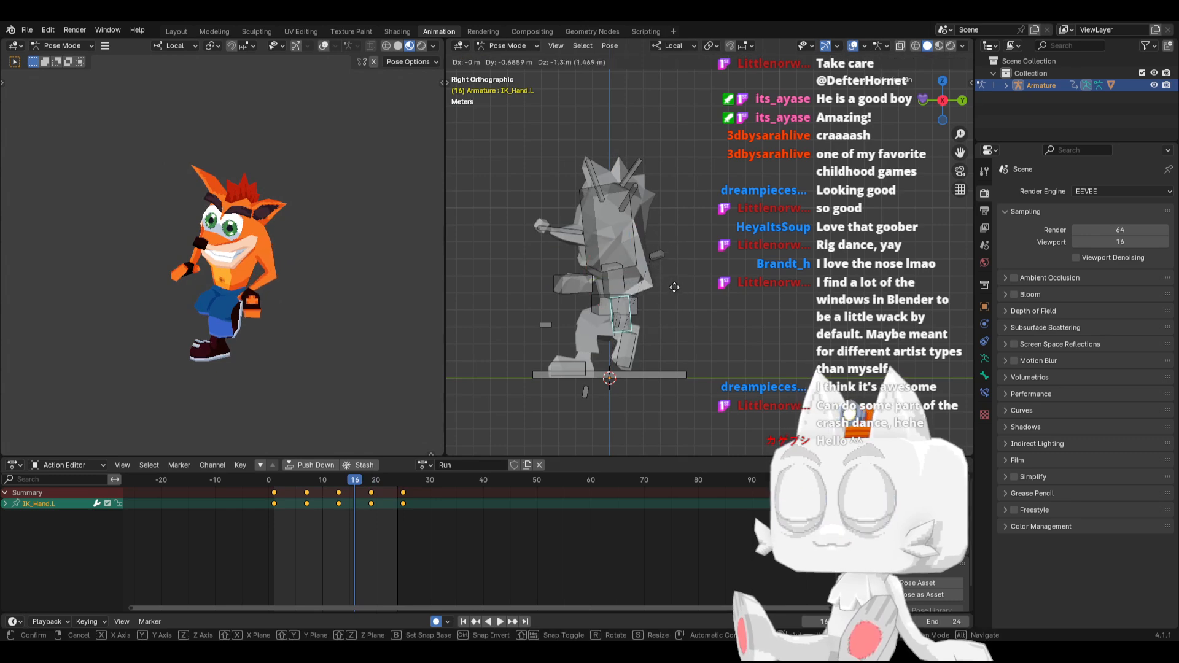
click(661, 292)
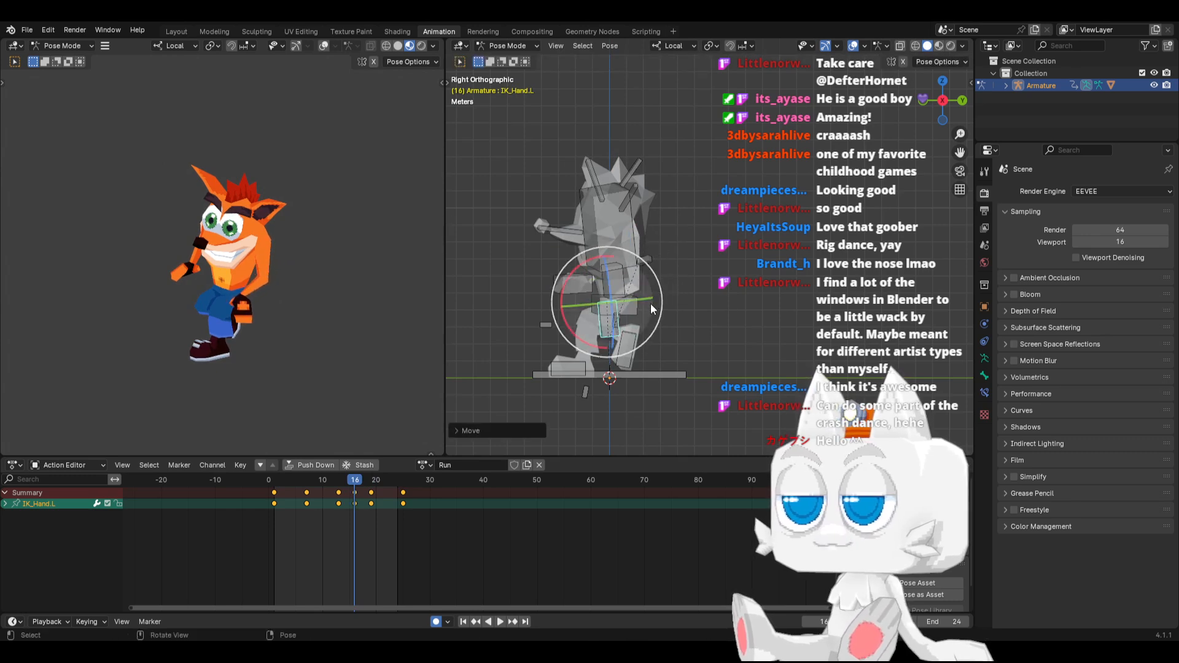
key(r)
click(635, 343)
Copy IK_Hand.L's pose from frame 16, paste it mirrored at frame 4, and review the arm swing
key(ctrl+c)
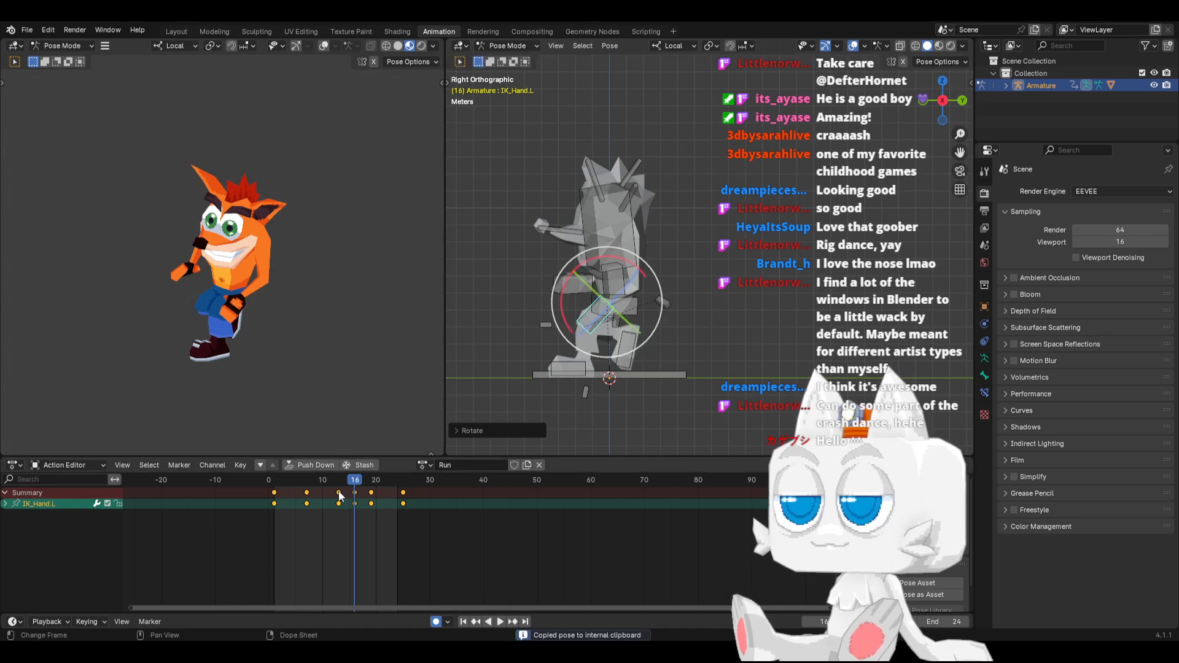
click(291, 481)
key(ctrl+v)
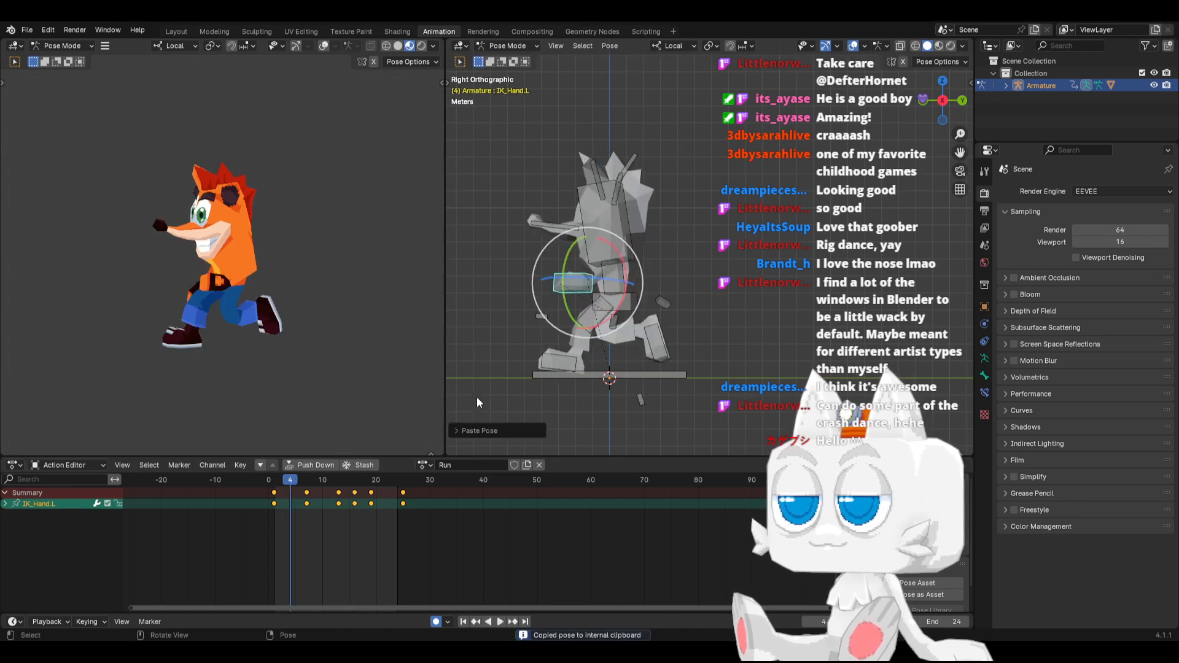
key(space)
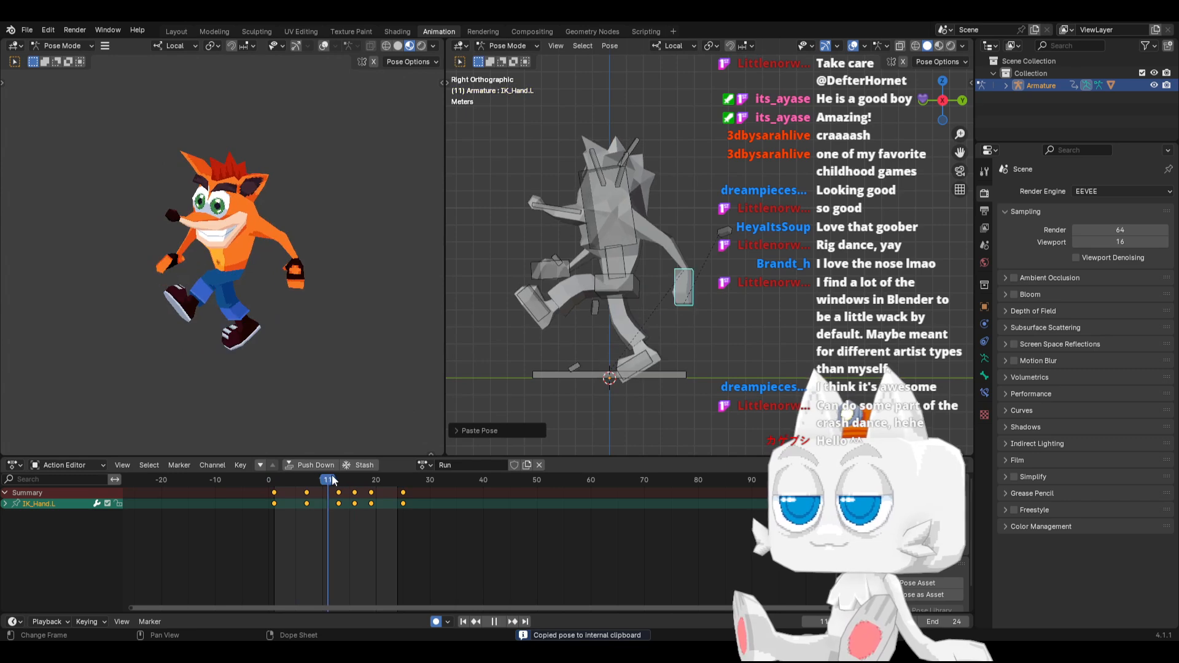
drag(362, 477, 274, 485)
key(space)
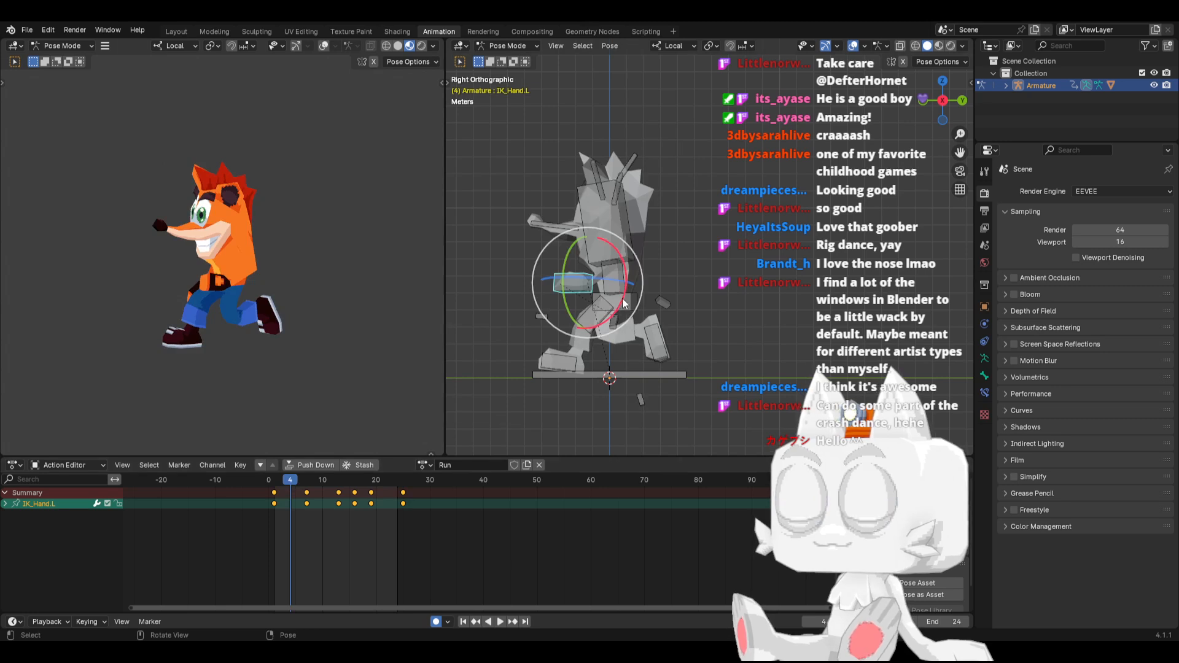
Move IK_Hand.R back behind the hip at frame 4 and rotate it nearly upright
click(275, 483)
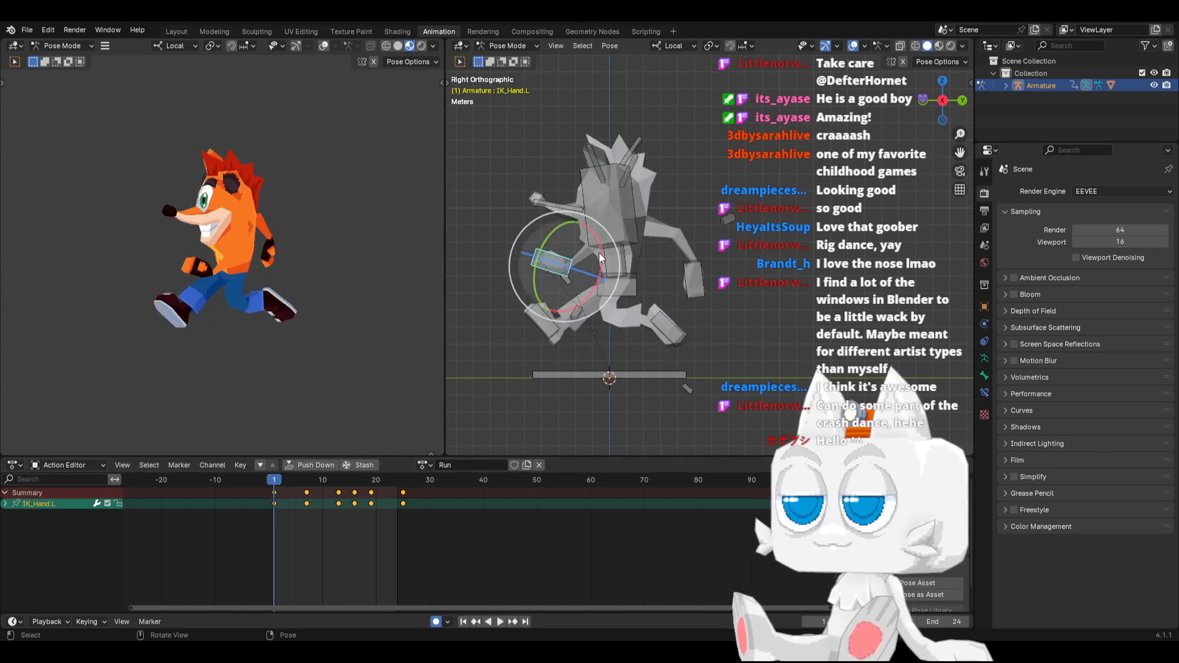
click(692, 279)
key(space)
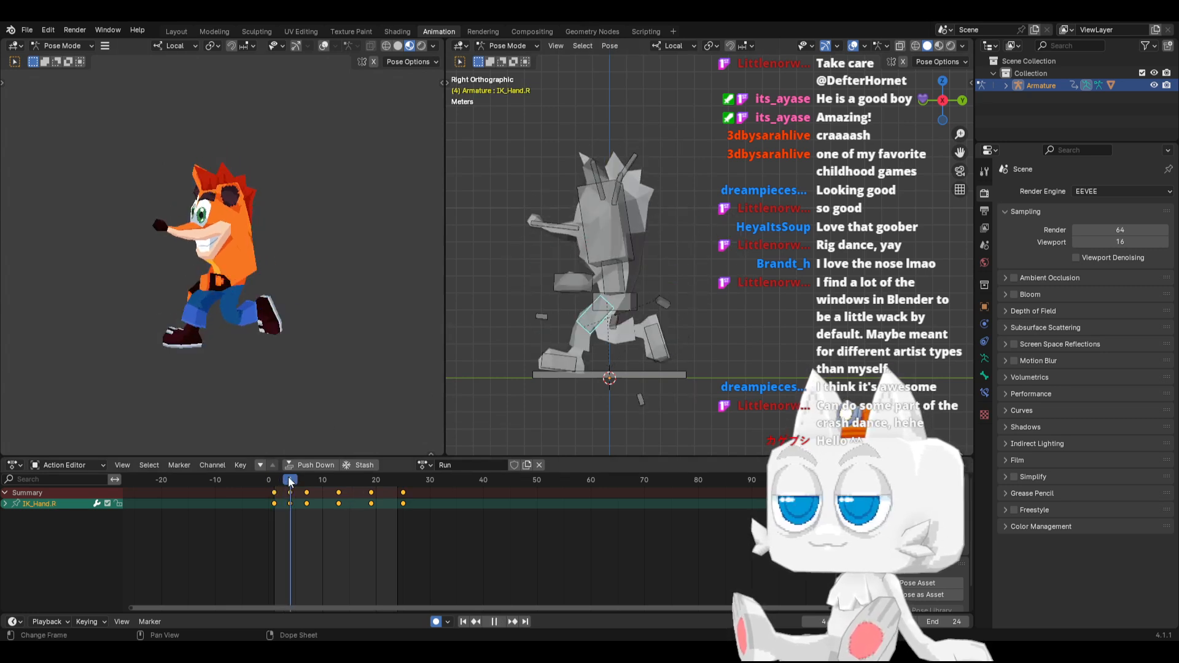
key(r)
click(683, 266)
key(g)
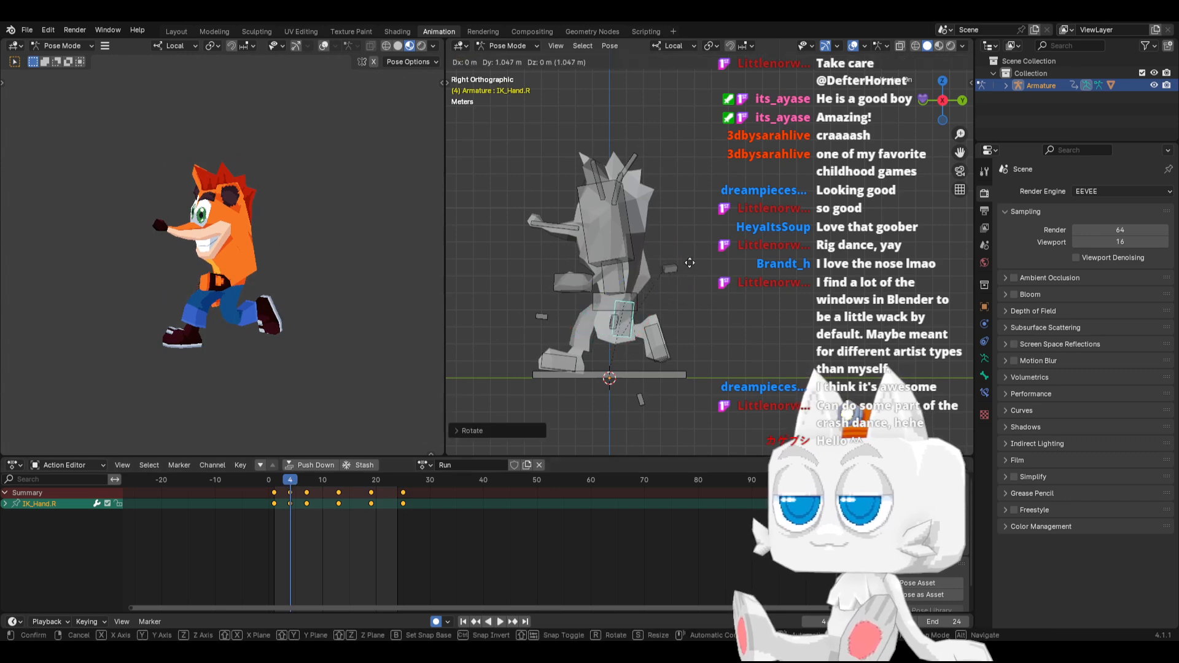
click(703, 268)
key(r)
click(699, 257)
Copy IK_Hand.R's pose from frame 4 and paste it mirrored onto IK_Hand.L at frame 16
key(ctrl+c)
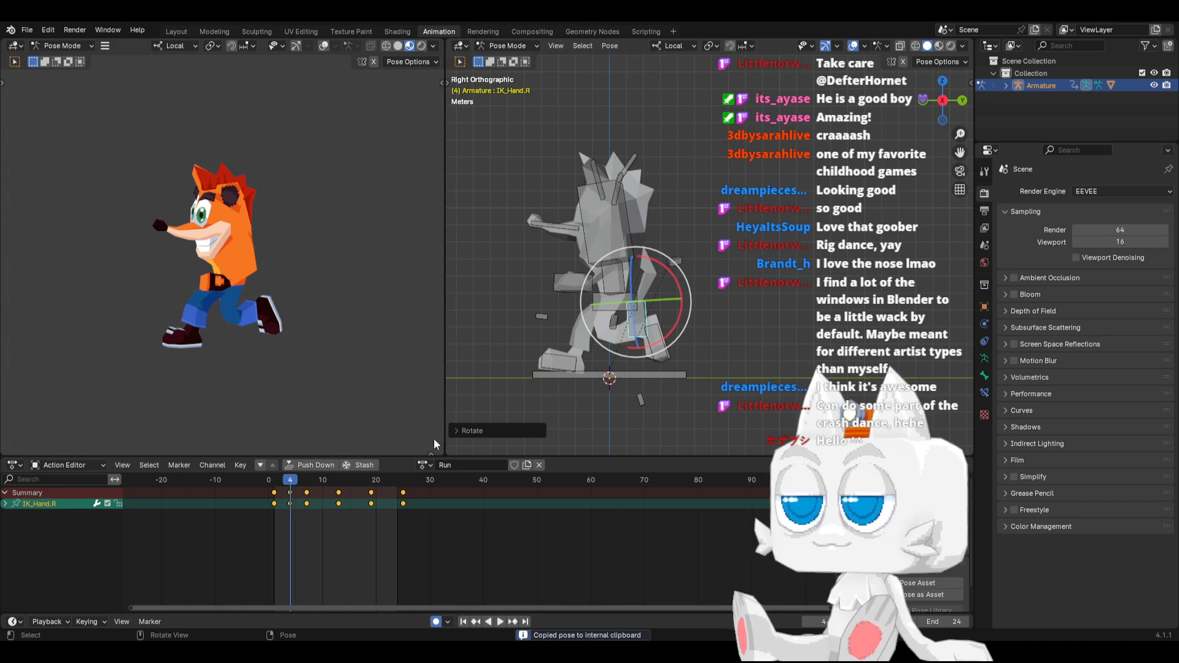
key(a)
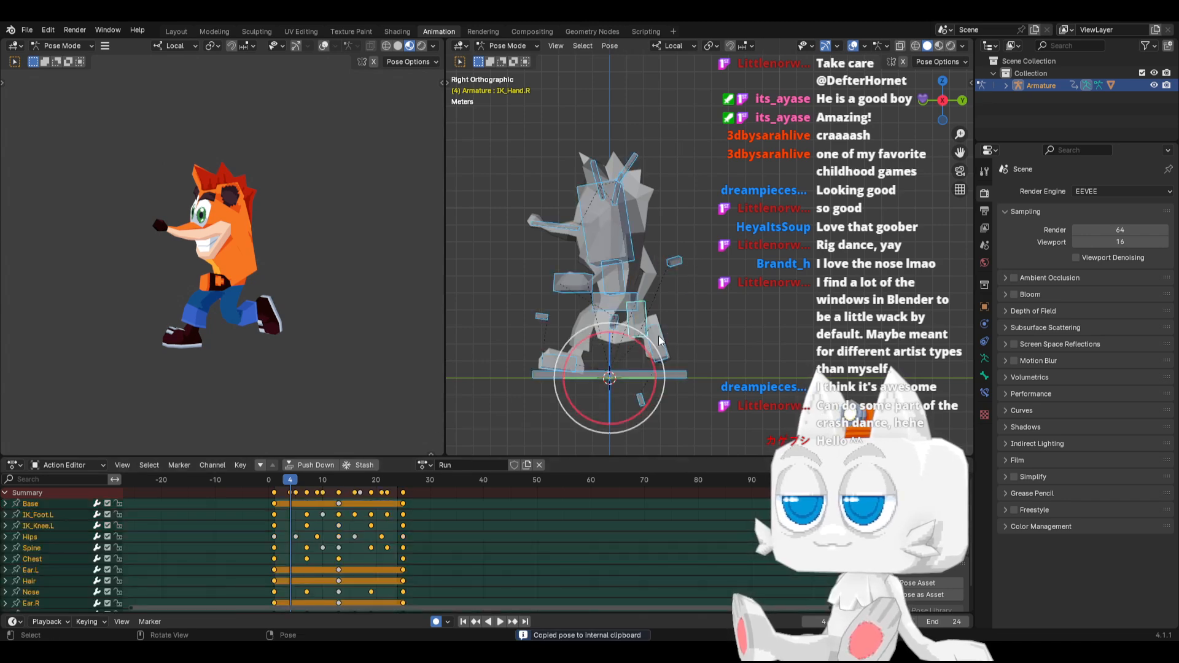
click(645, 317)
shift+click(569, 284)
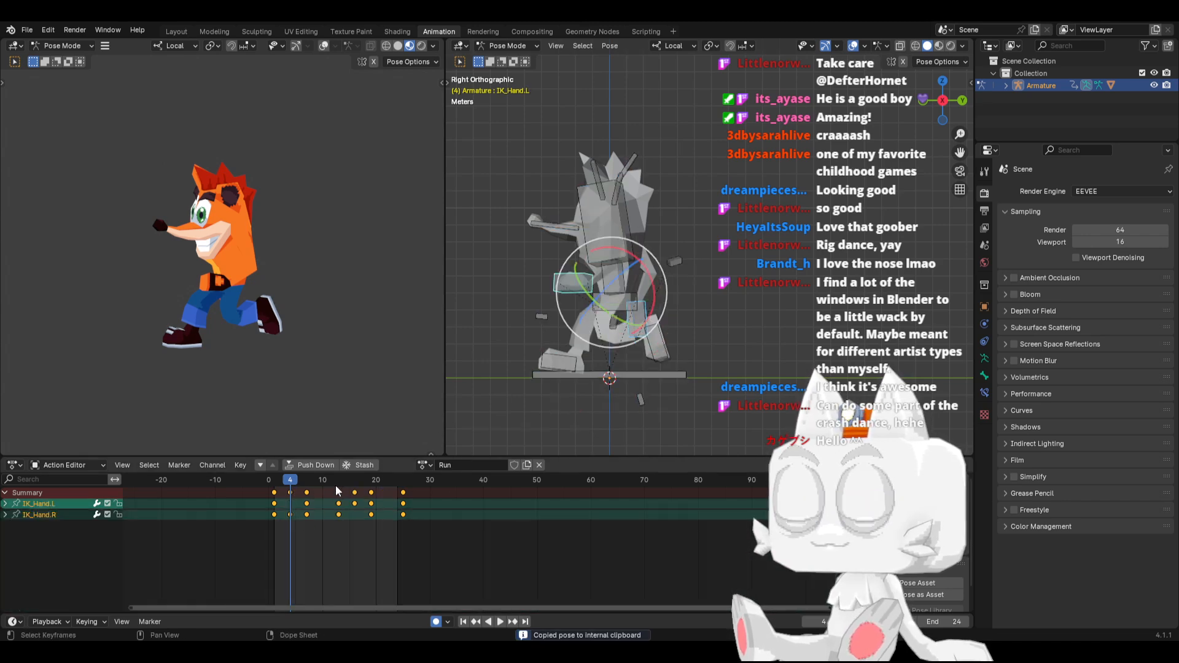
click(354, 478)
key(ctrl+shift+v)
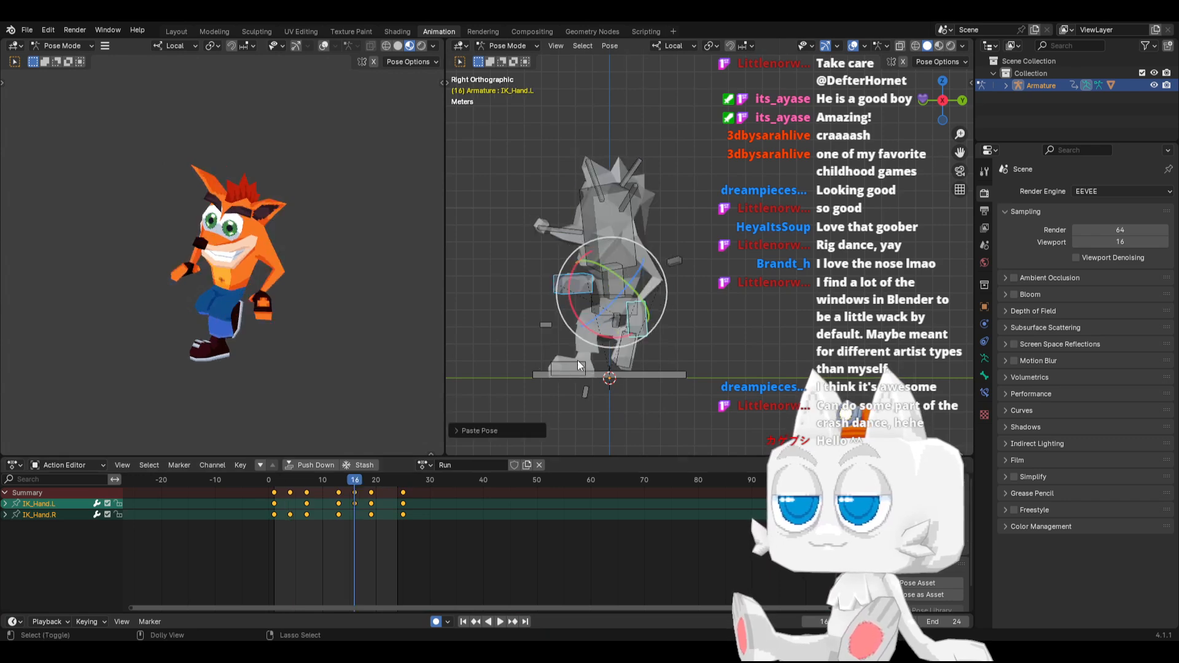
Scrub through the revised arm swing and play back the run from frame 1
drag(276, 481, 472, 480)
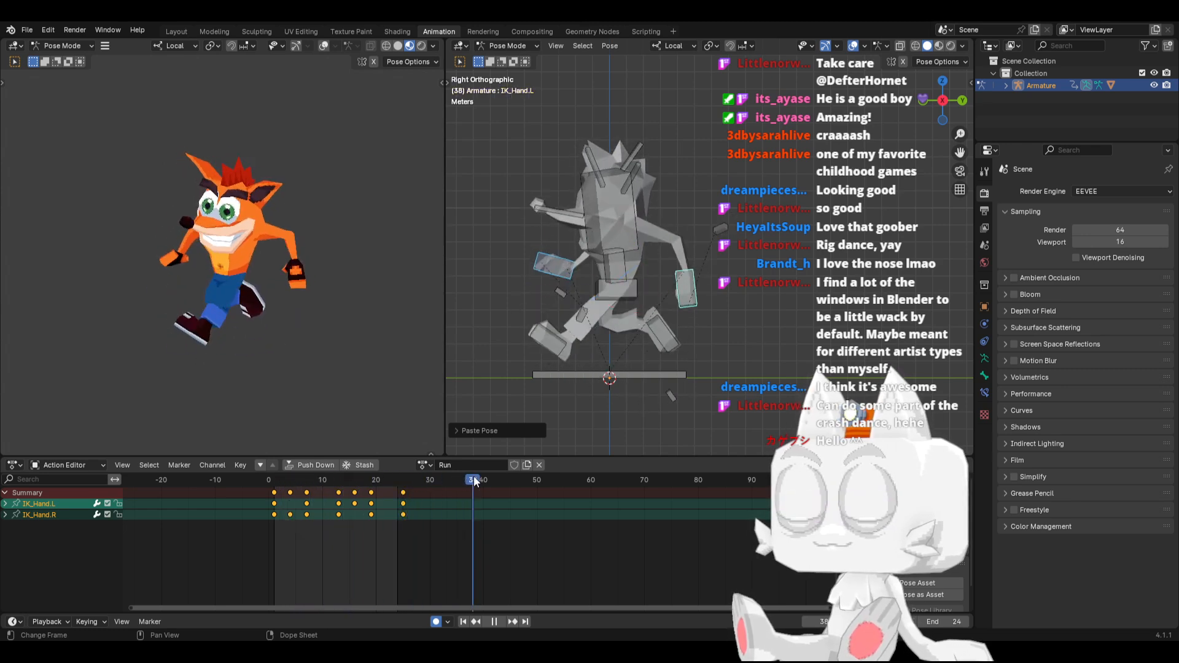
click(463, 621)
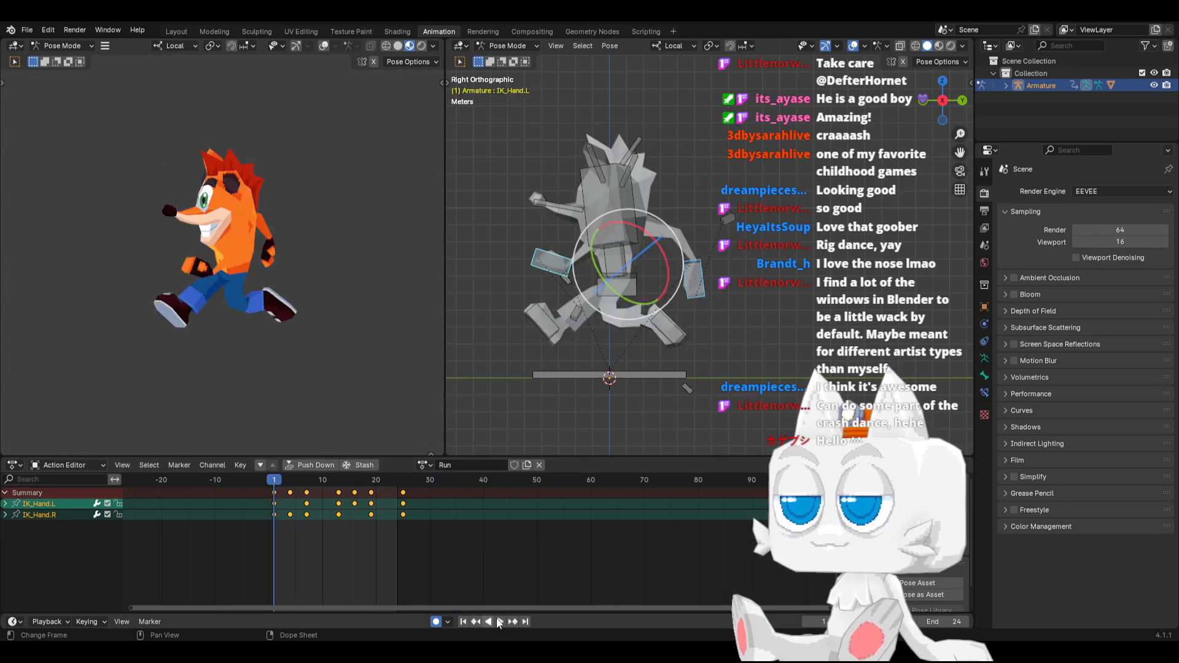
click(499, 621)
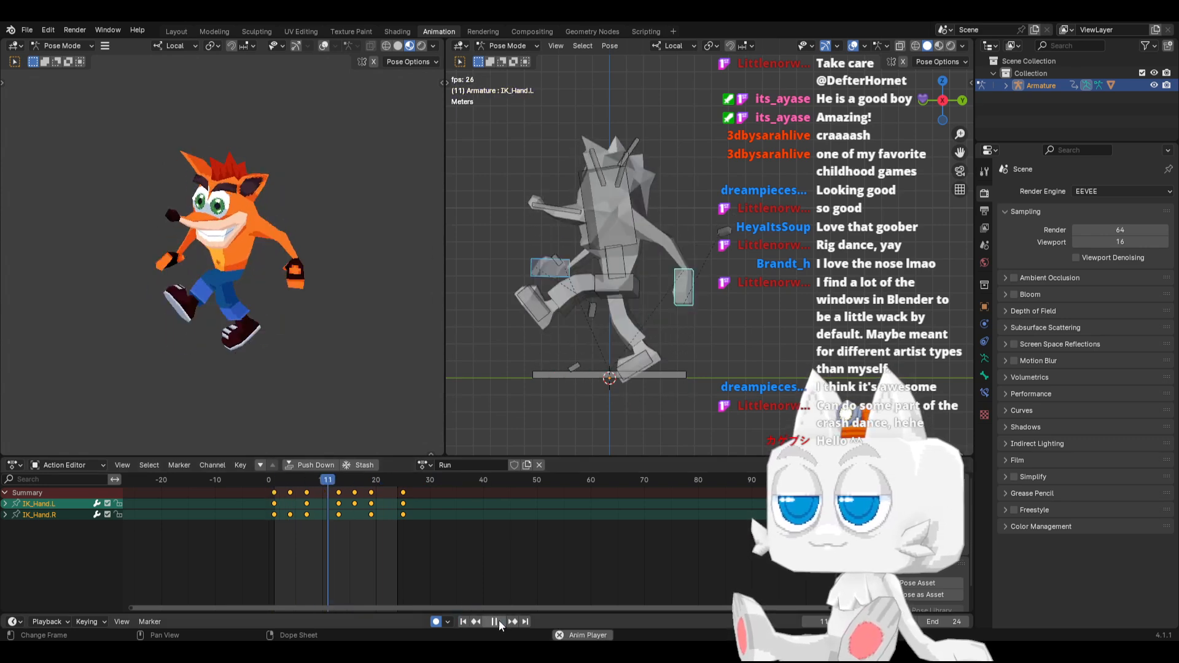
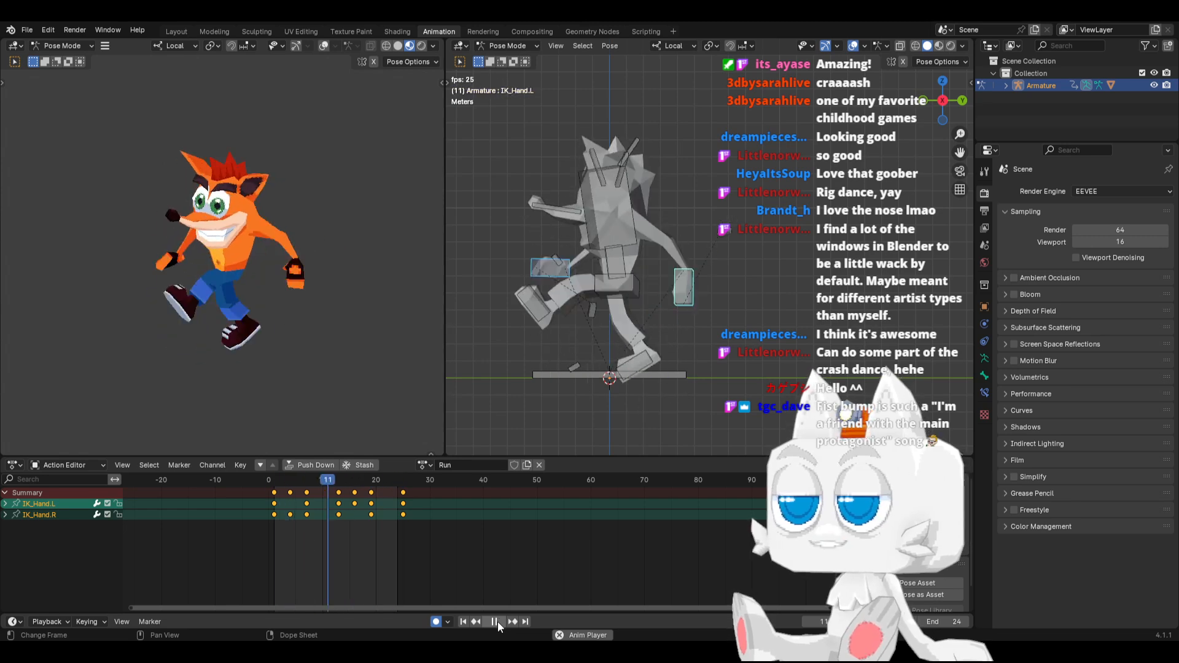
Examine the Run cycle's left and right hand poses at frames 1, 13 and 4 from the side and front
click(497, 621)
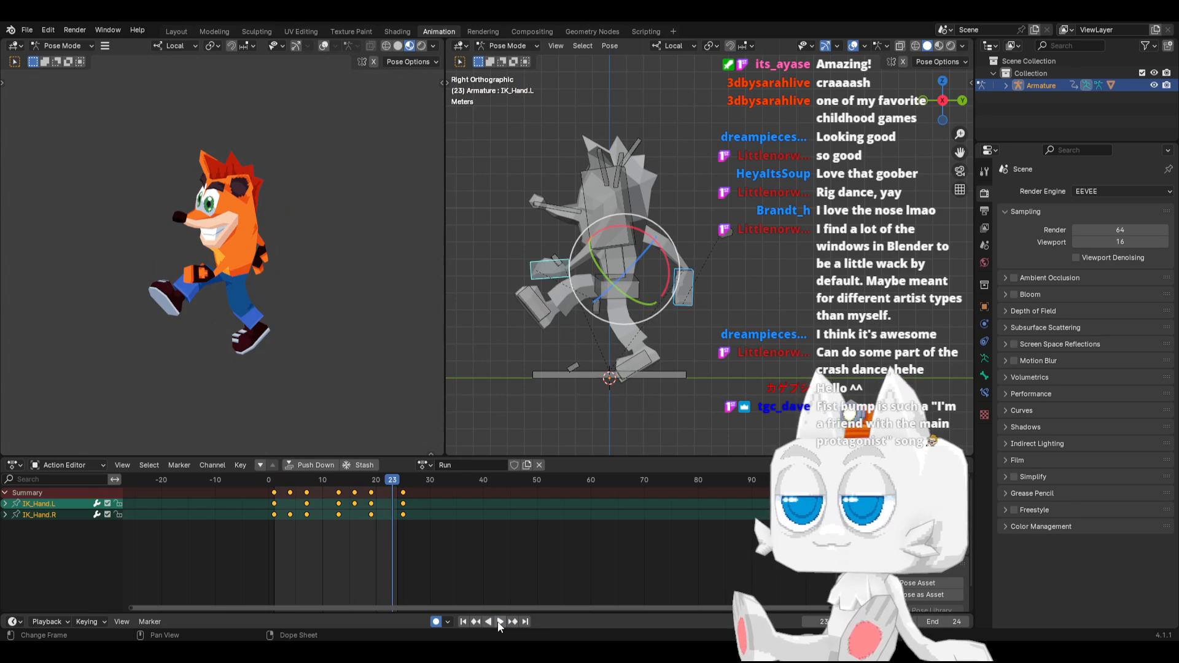
click(465, 621)
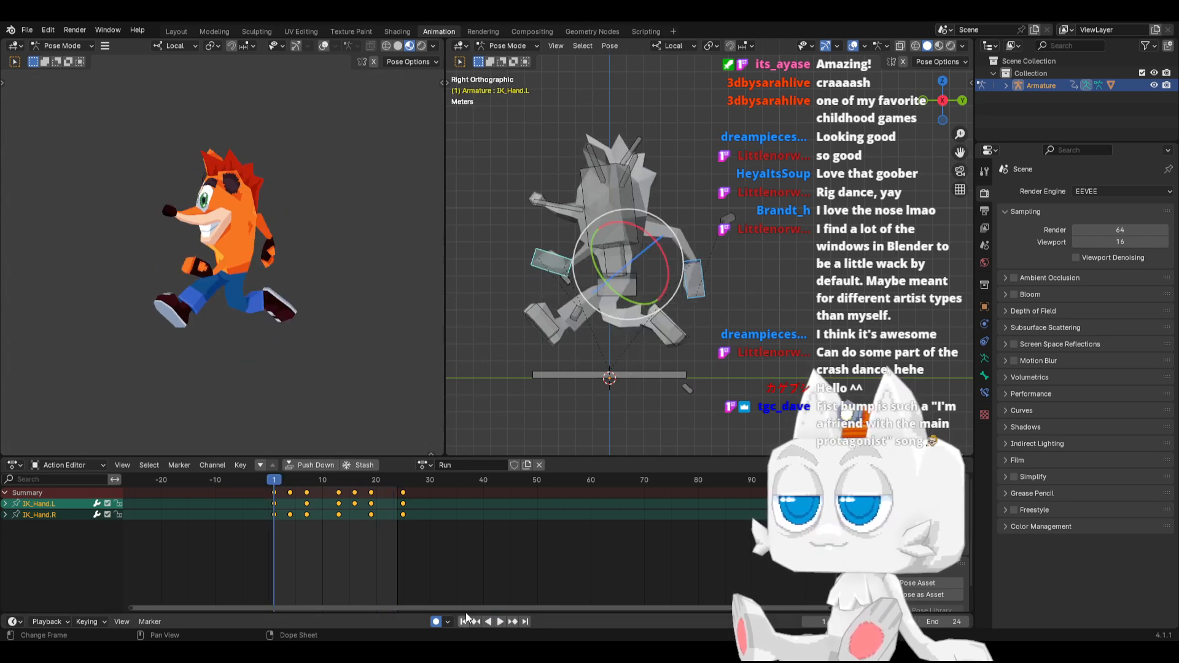
click(535, 272)
key(space)
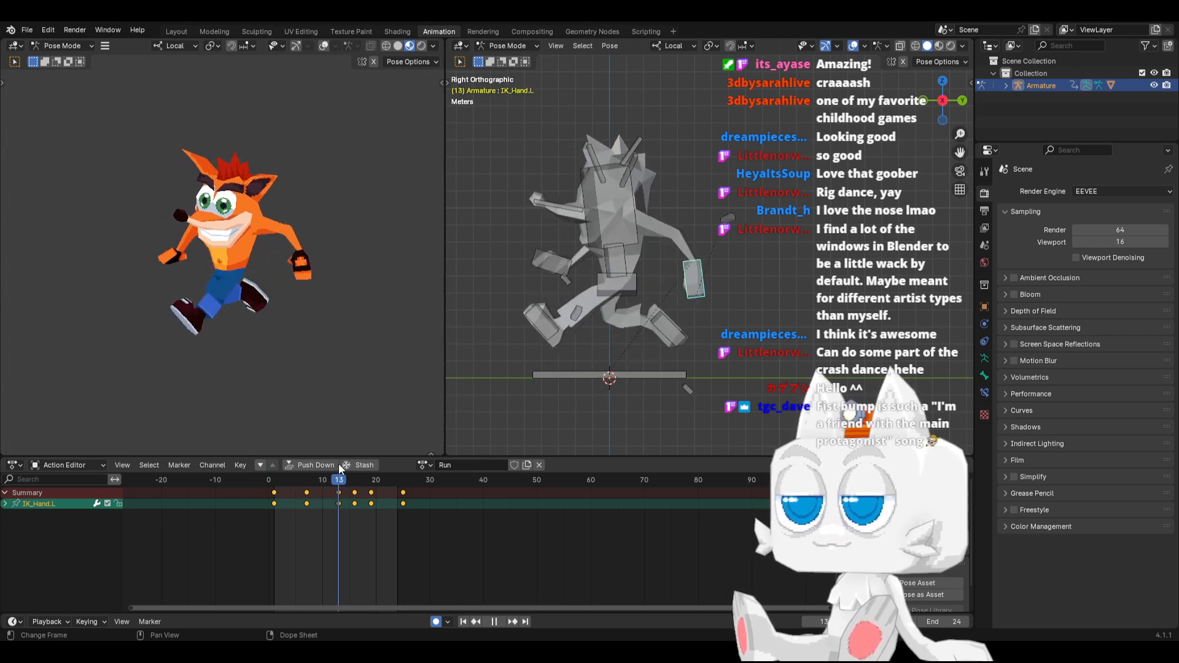
key(space)
key(KP_1)
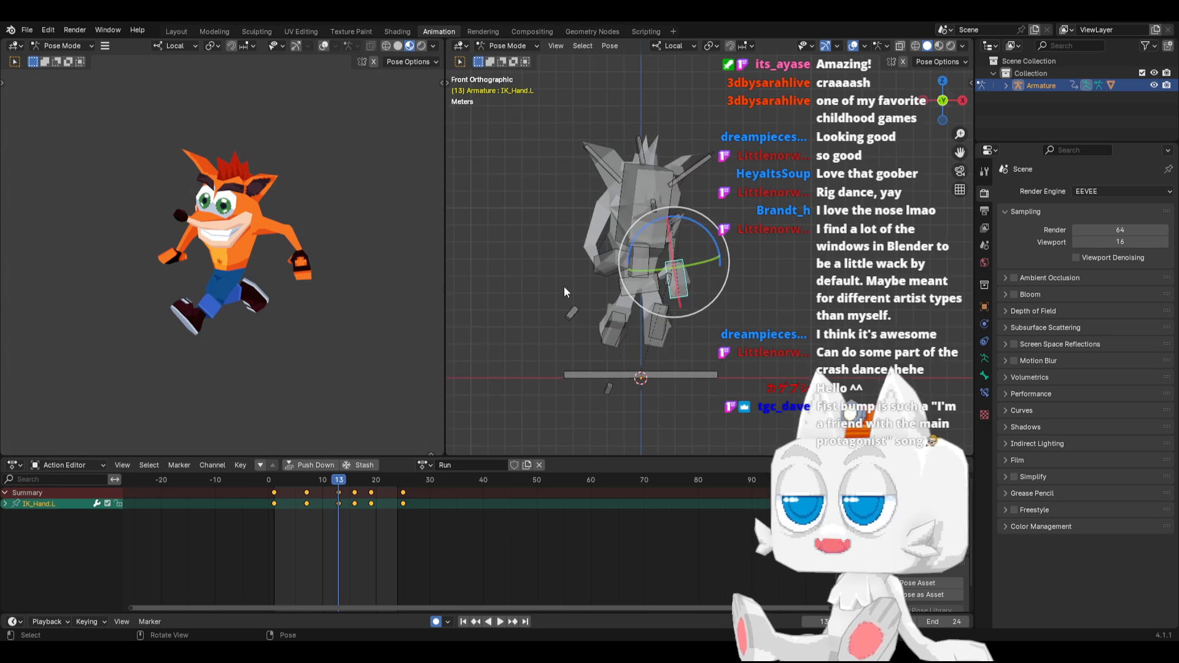
click(603, 264)
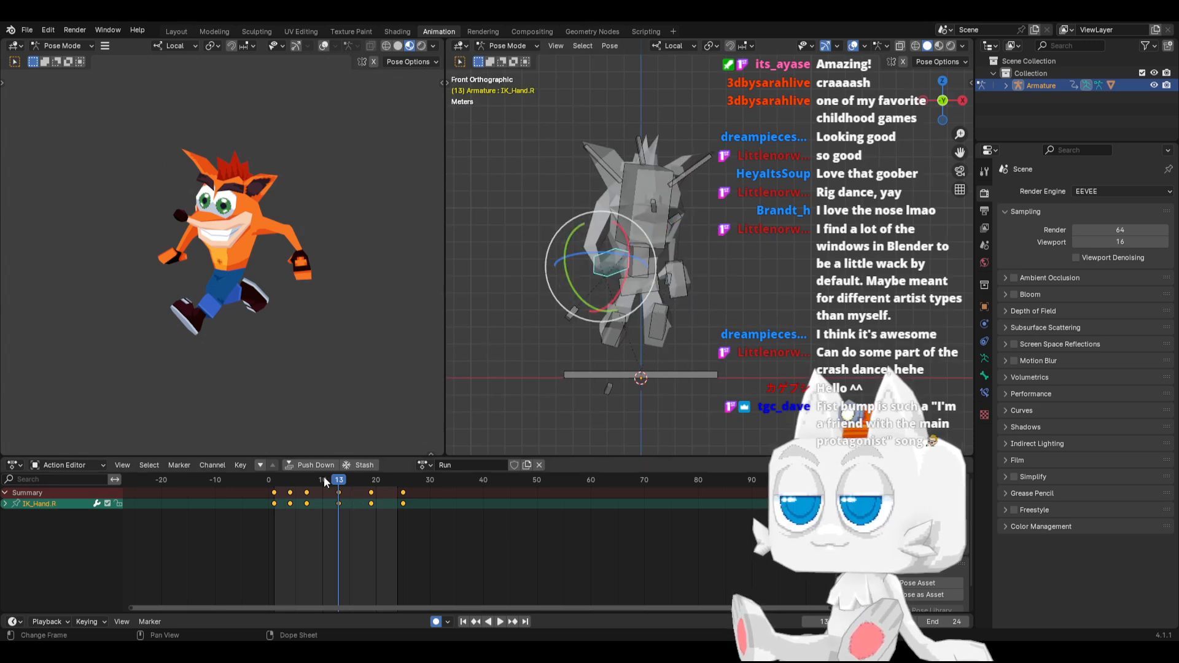
drag(282, 480, 292, 477)
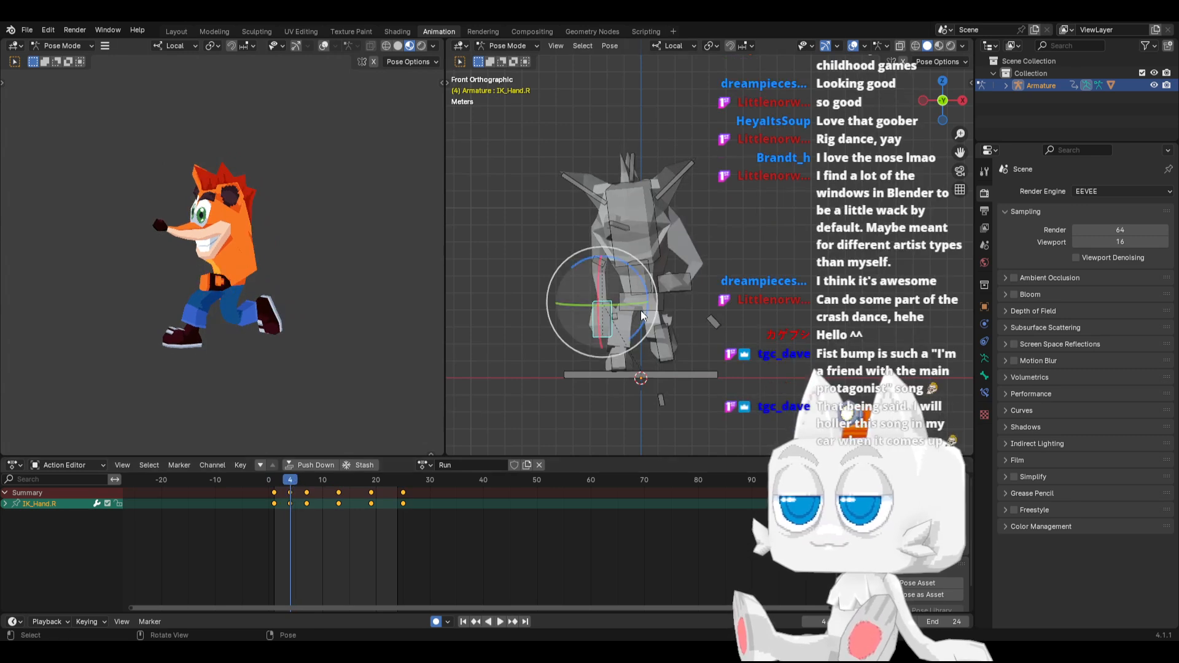
click(669, 290)
key(KP_3)
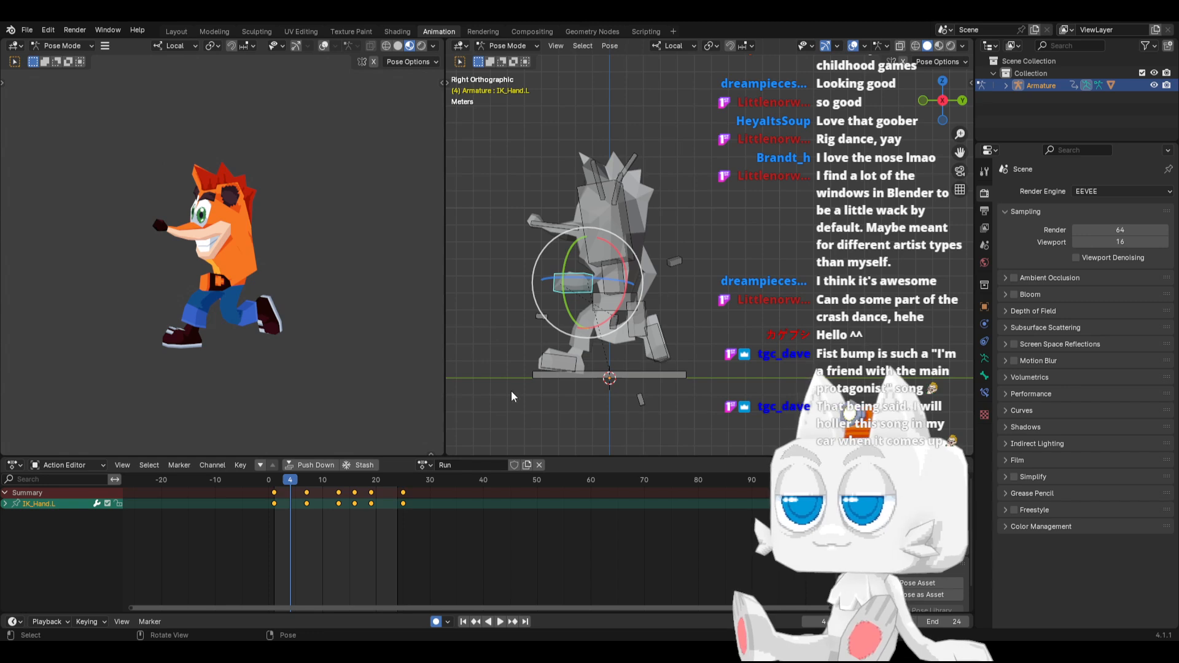
At frame 16, lower the IK_Hand.L bone about 0.8 m and rotate it to tilt the hand in side view
drag(281, 481, 356, 501)
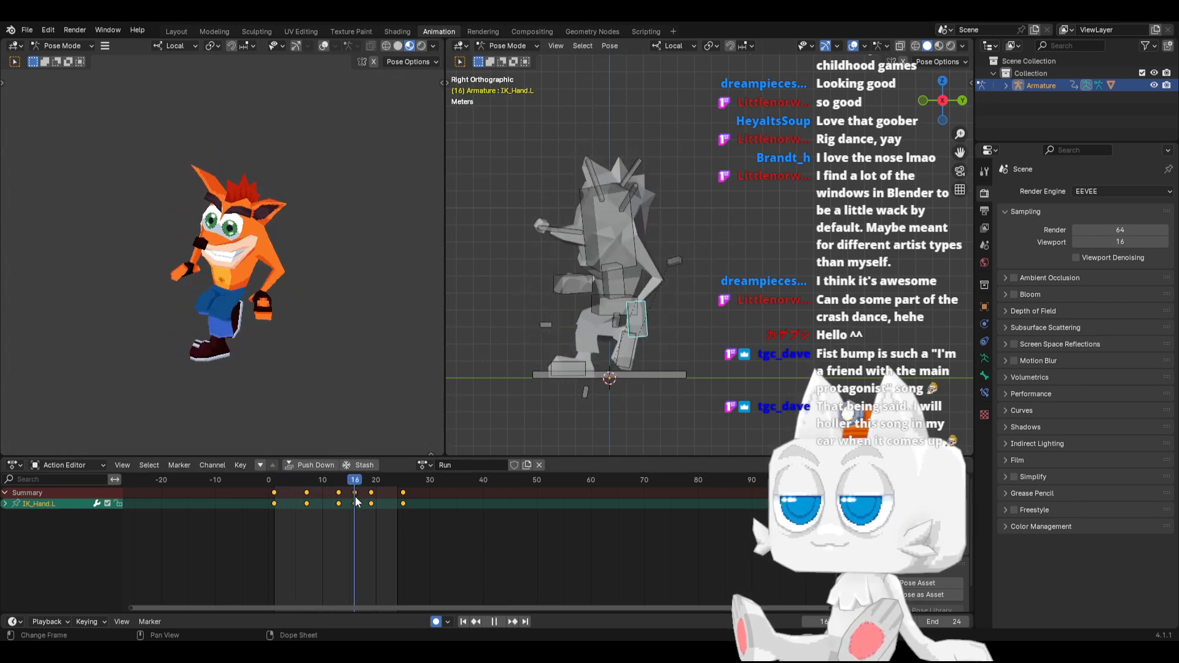
key(g)
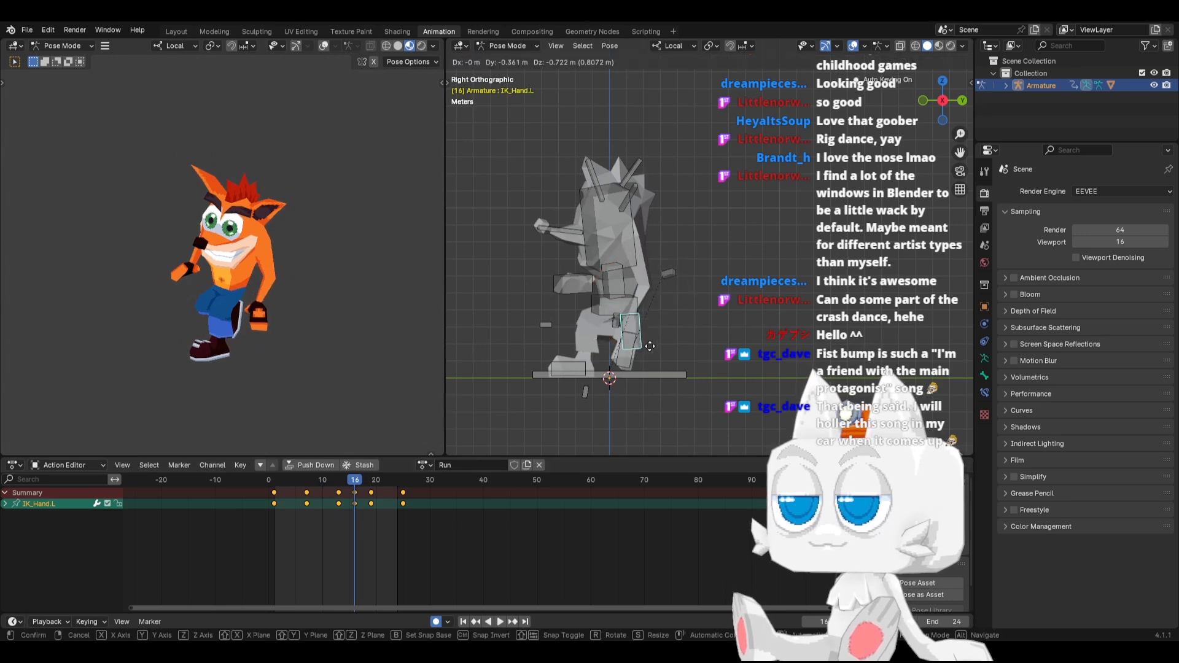
click(649, 347)
drag(650, 348, 672, 343)
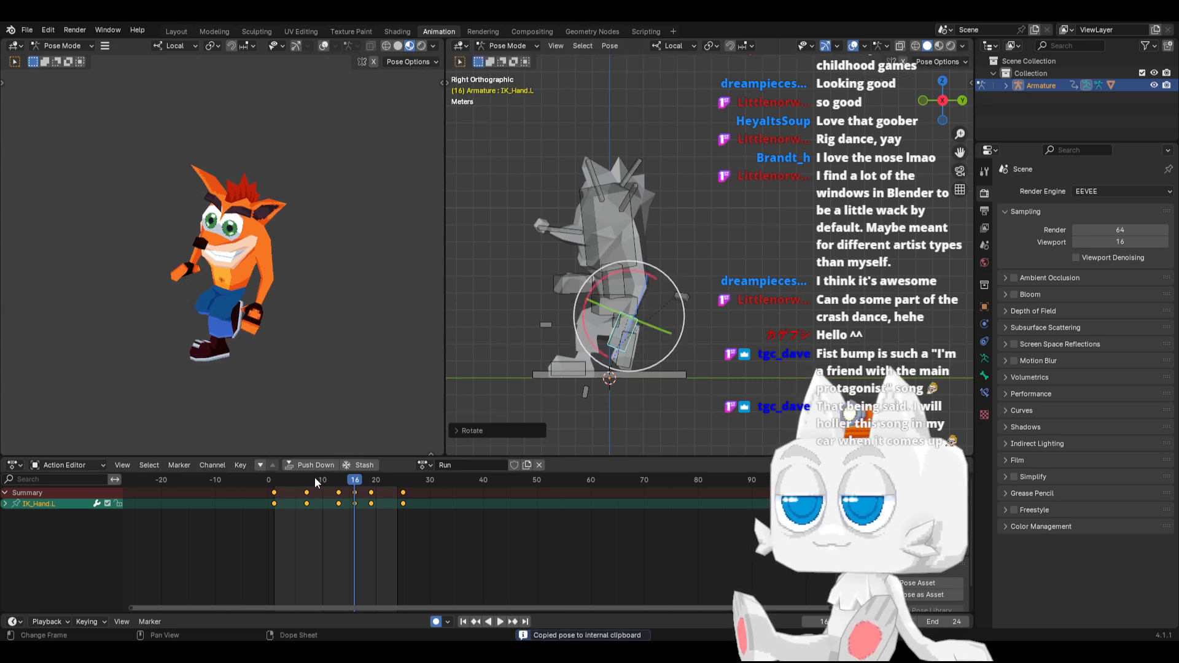
Select both hand IK bones and paste the copied left-hand pose mirrored at frame 4
shift+click(573, 290)
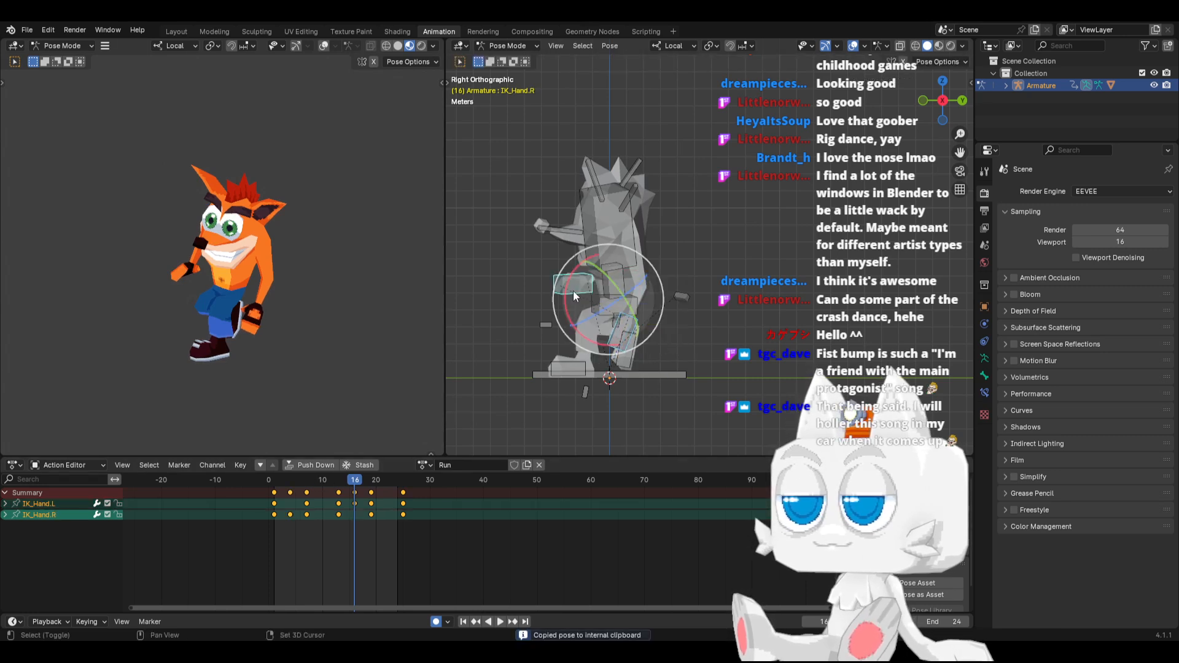
click(289, 480)
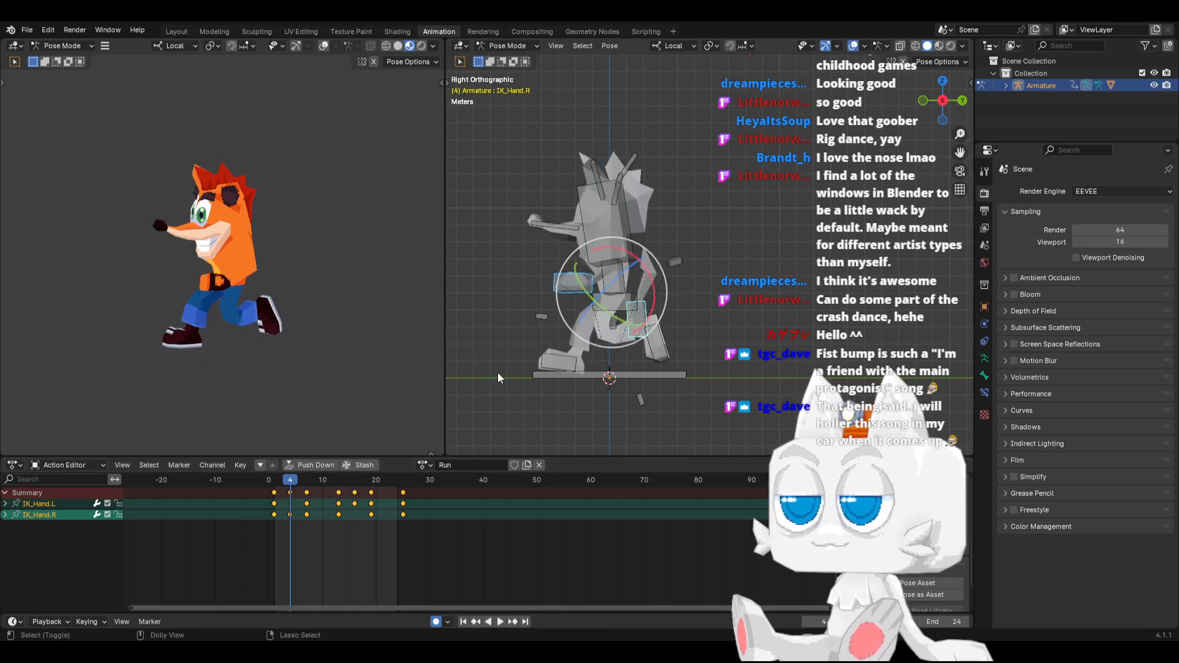
key(ctrl+shift+v)
At frame 19, rotate the IK_Hand.L bone up toward horizontal and adjust its position in front of the body
key(space)
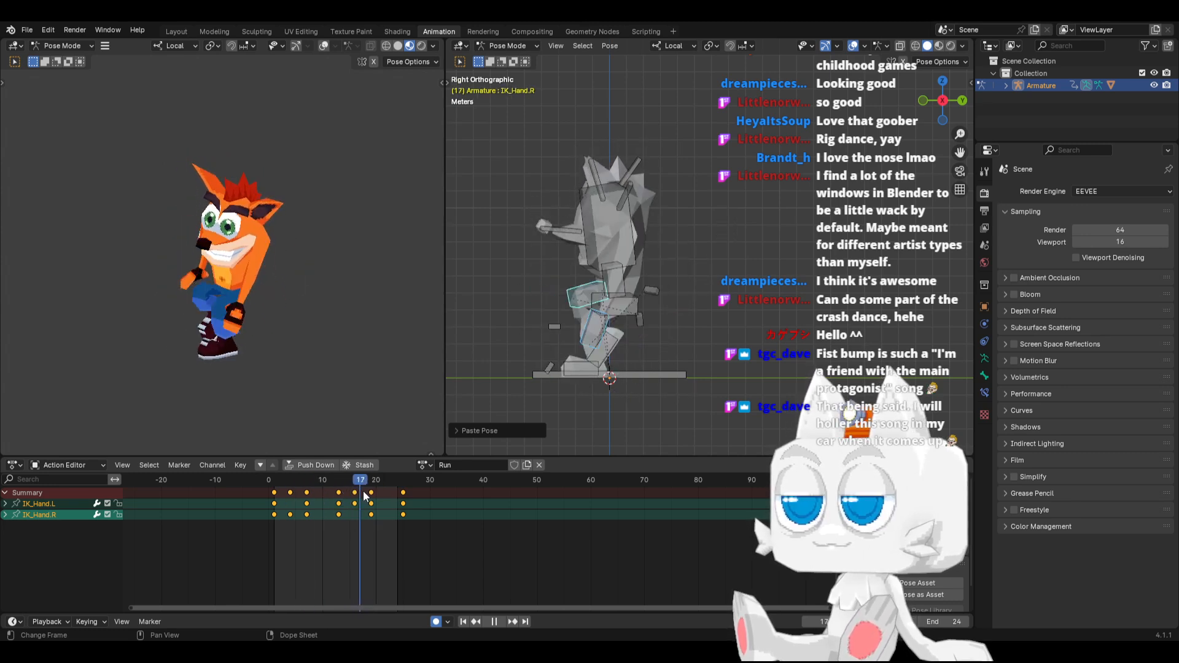
key(space)
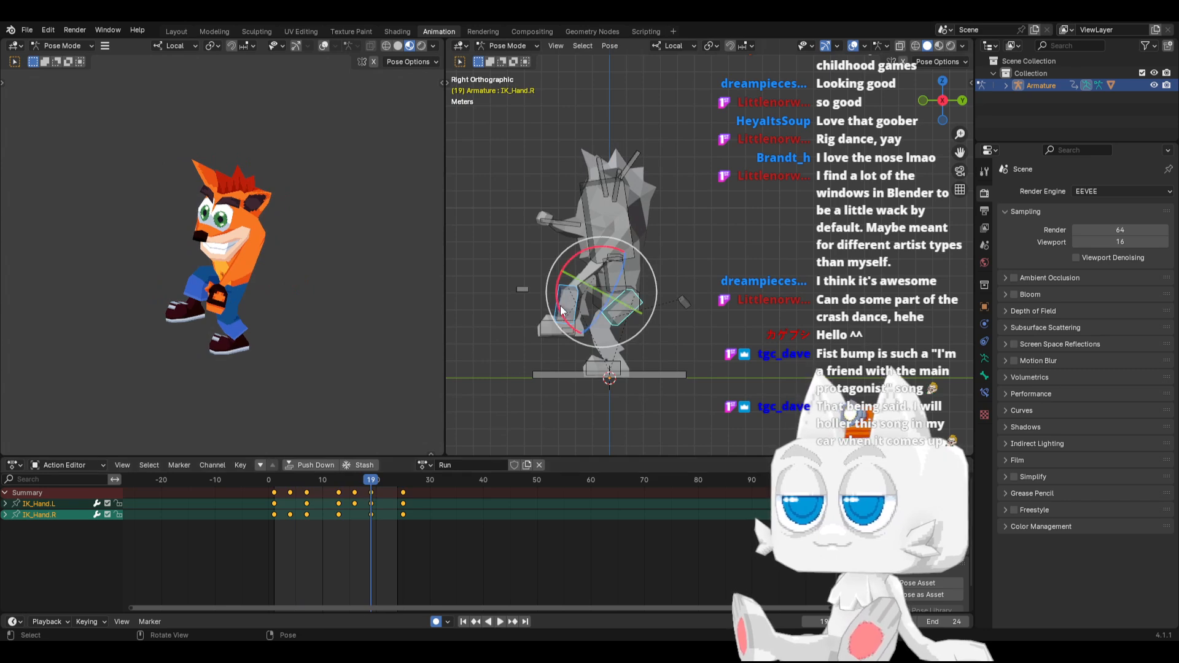
click(559, 294)
key(r)
click(586, 354)
key(g)
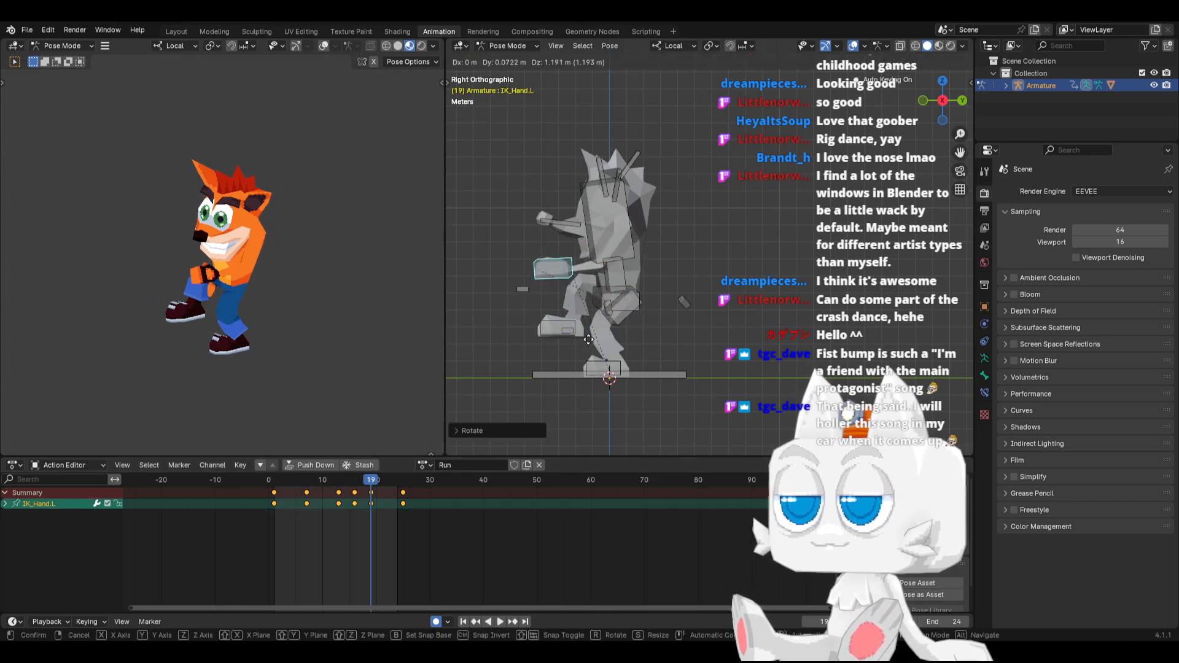
click(645, 328)
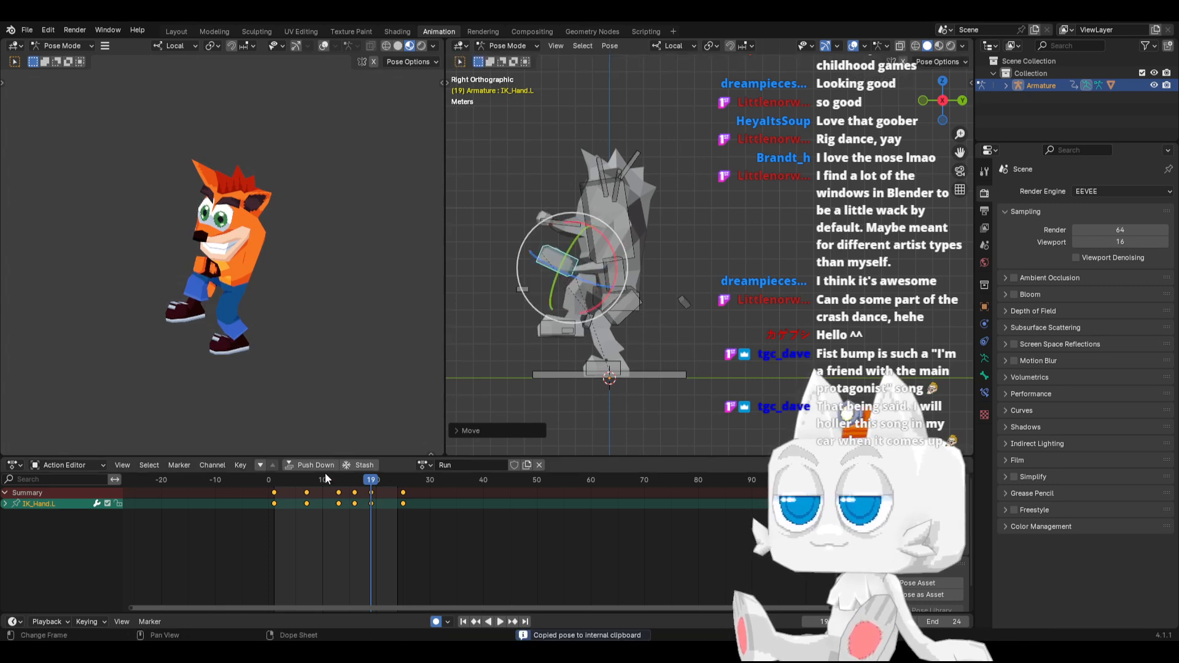
Paste the copied left-hand pose mirrored onto the right hand at frame 7 and scrub through the cycle
click(622, 319)
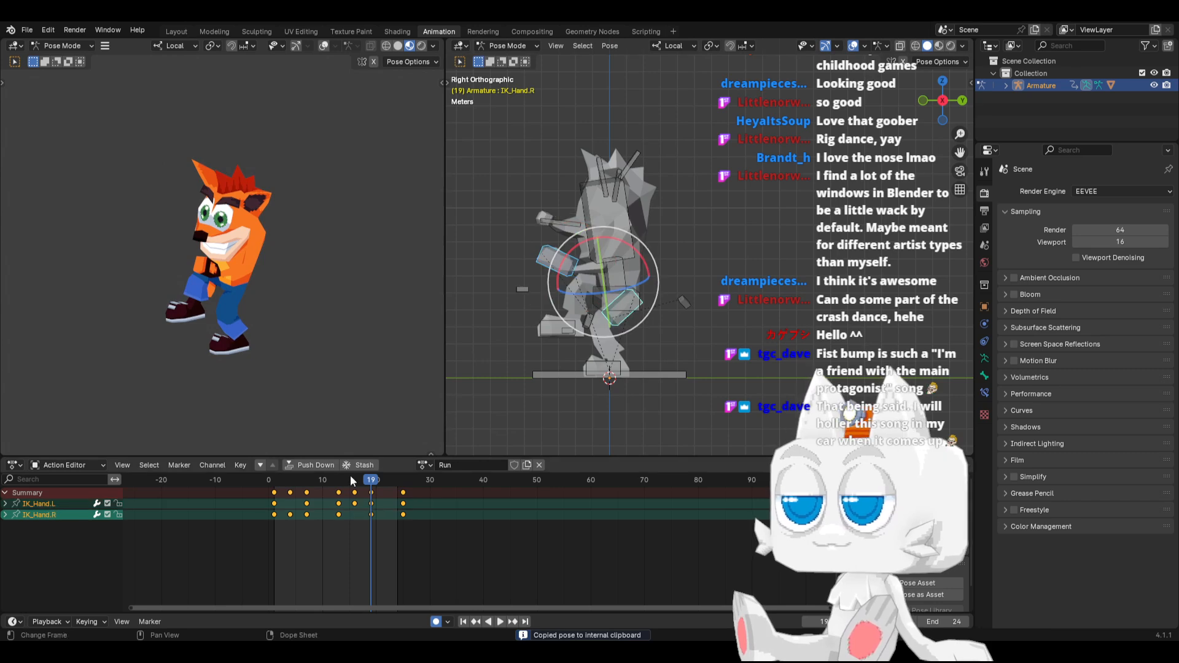
click(307, 481)
key(ctrl+v)
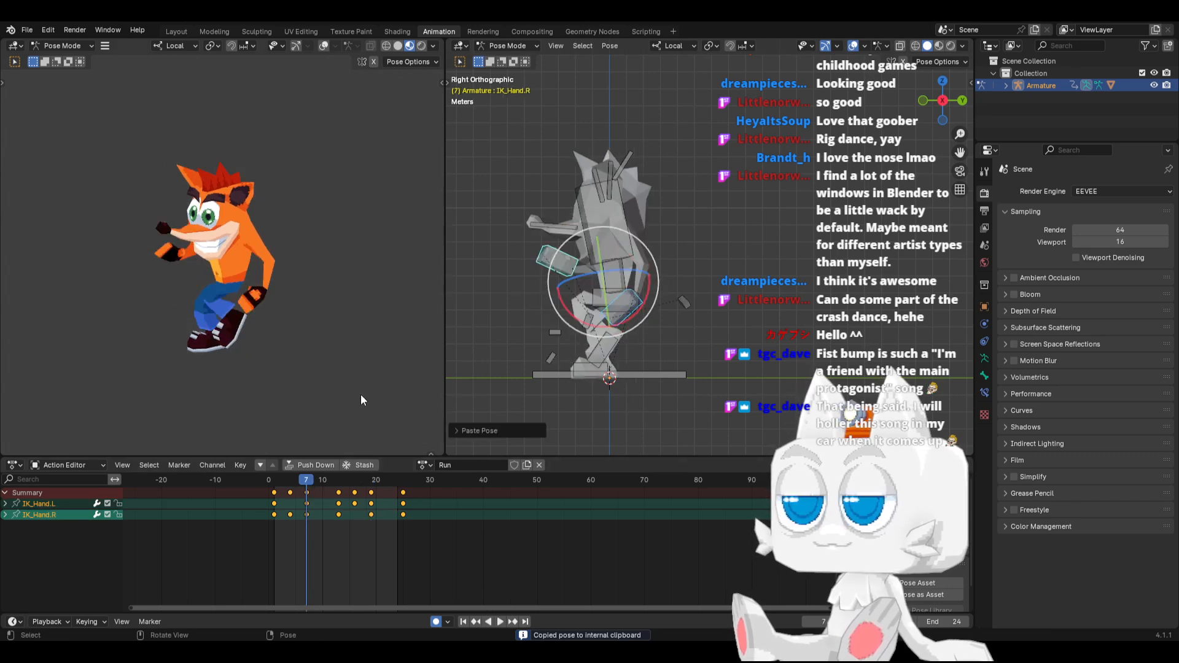
drag(275, 480, 389, 486)
key(space)
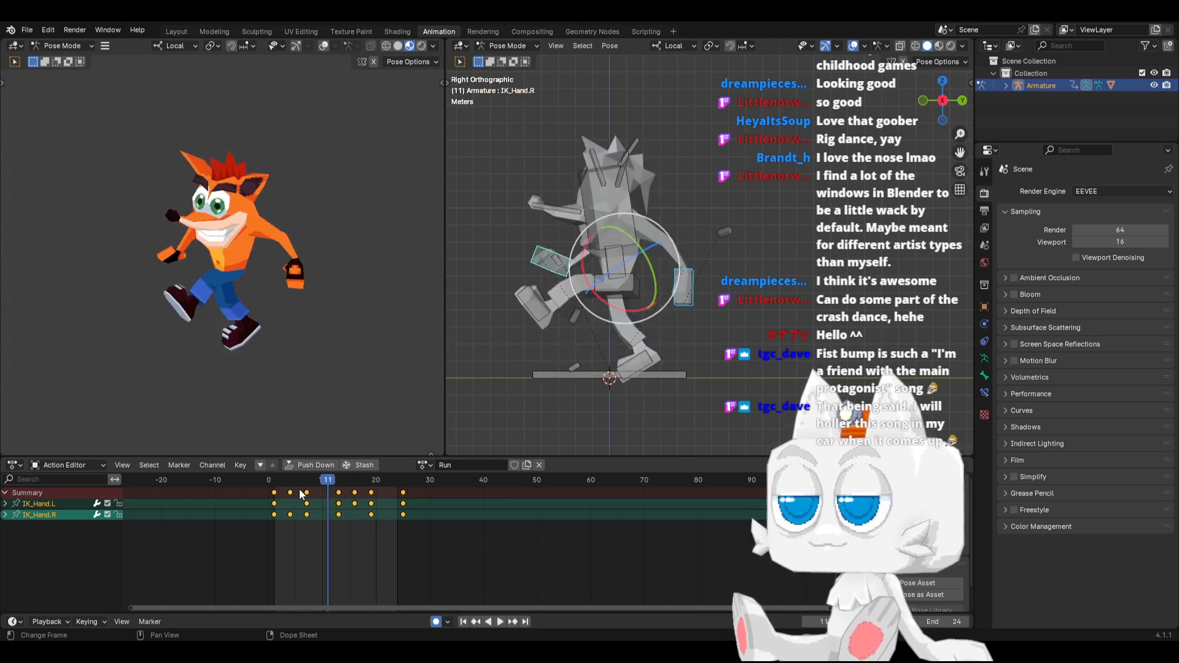
Return to frame 19, rotate the IK_Hand.L bone so the hand points downward, and lower it slightly
click(291, 489)
click(679, 296)
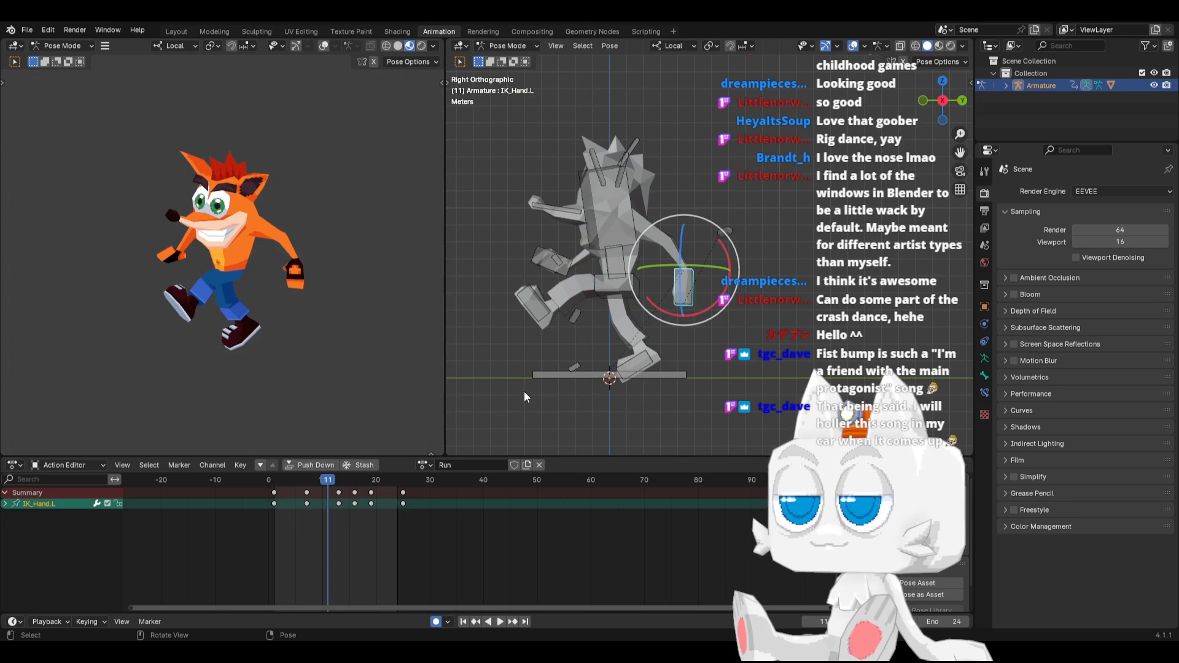
key(space)
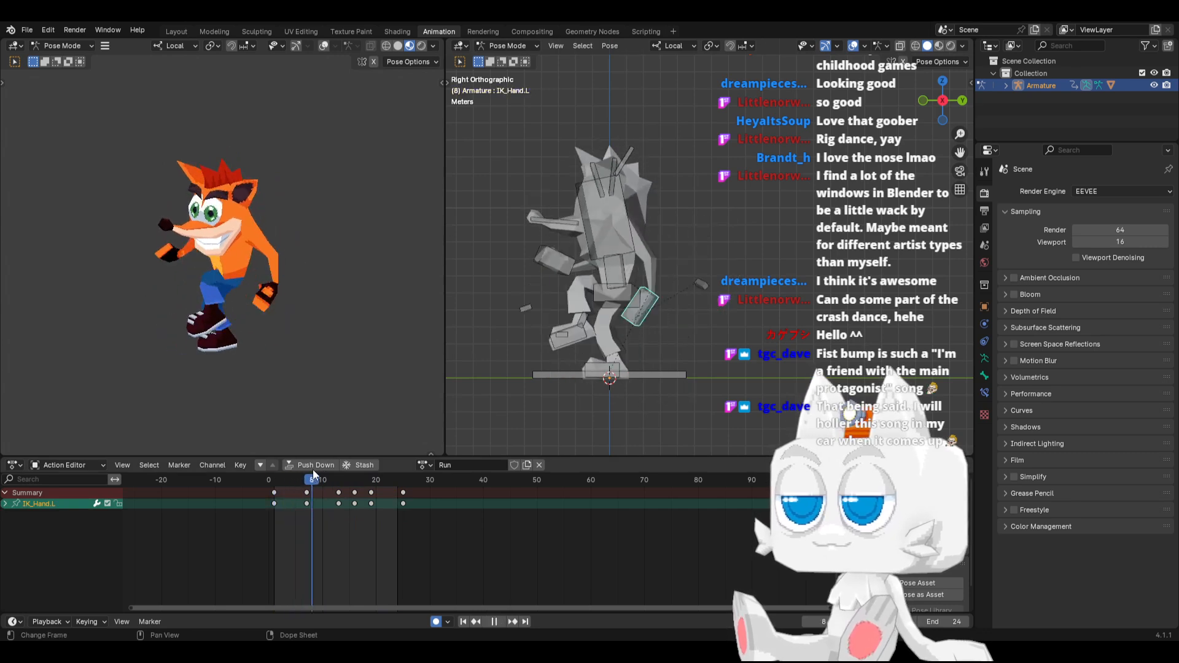
drag(330, 474, 372, 483)
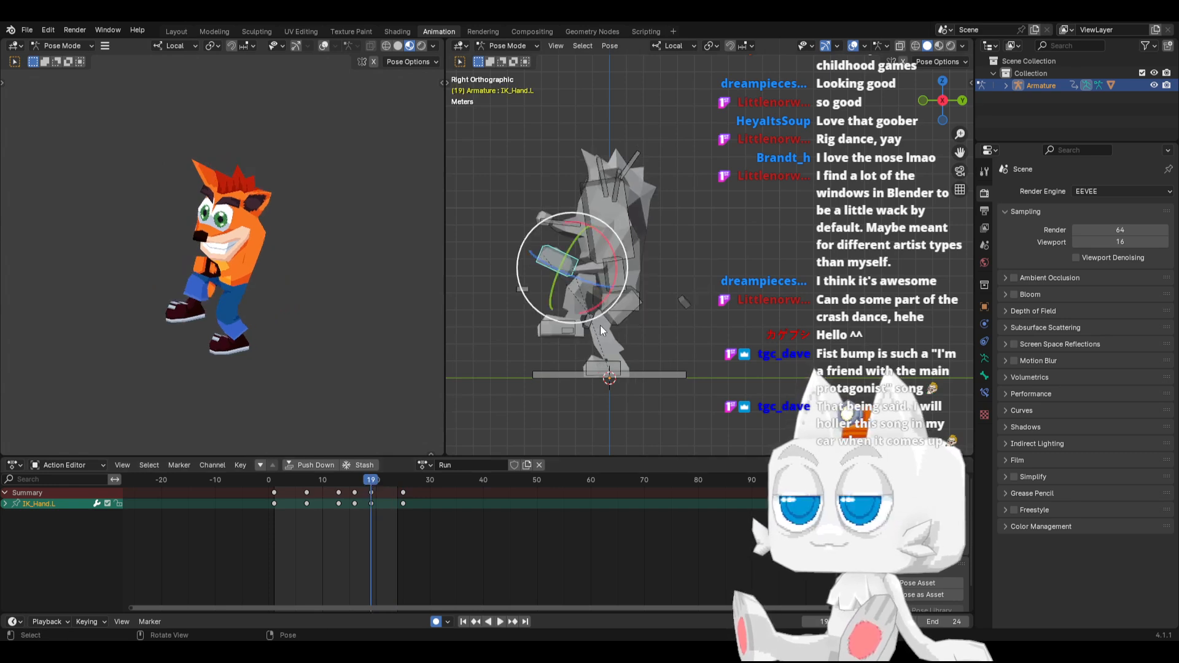
key(r)
click(595, 269)
key(g)
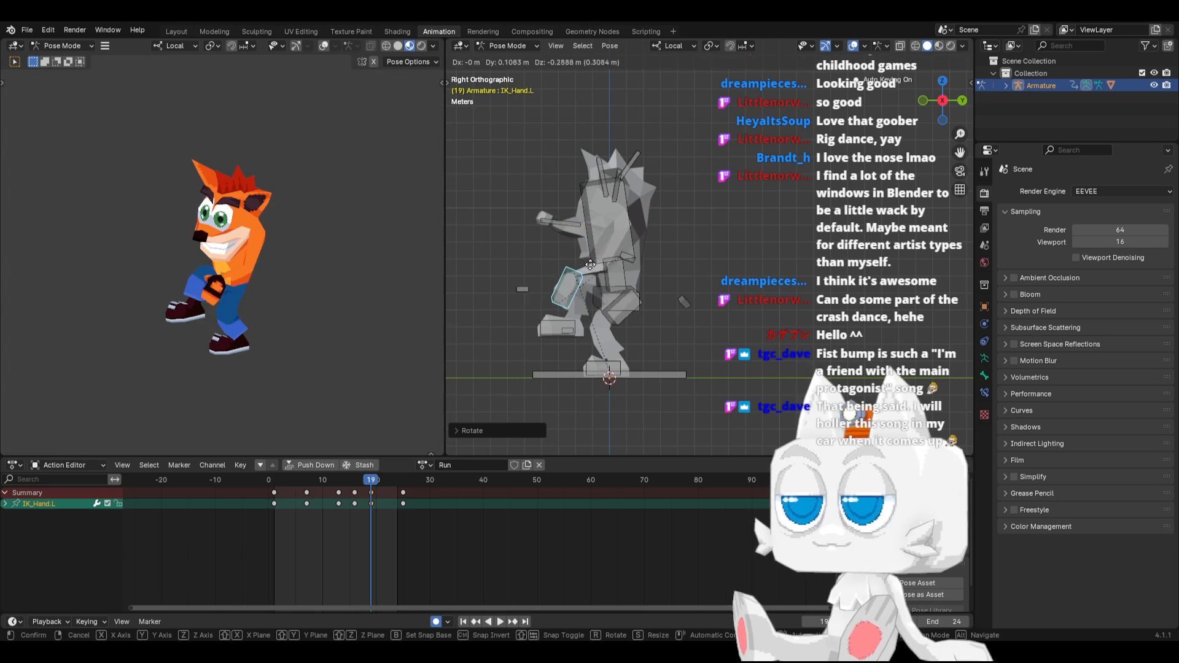
click(591, 270)
Copy the left-hand pose from frame 19, paste it mirrored onto the right hand at frame 7, and play back the run
key(ctrl+c)
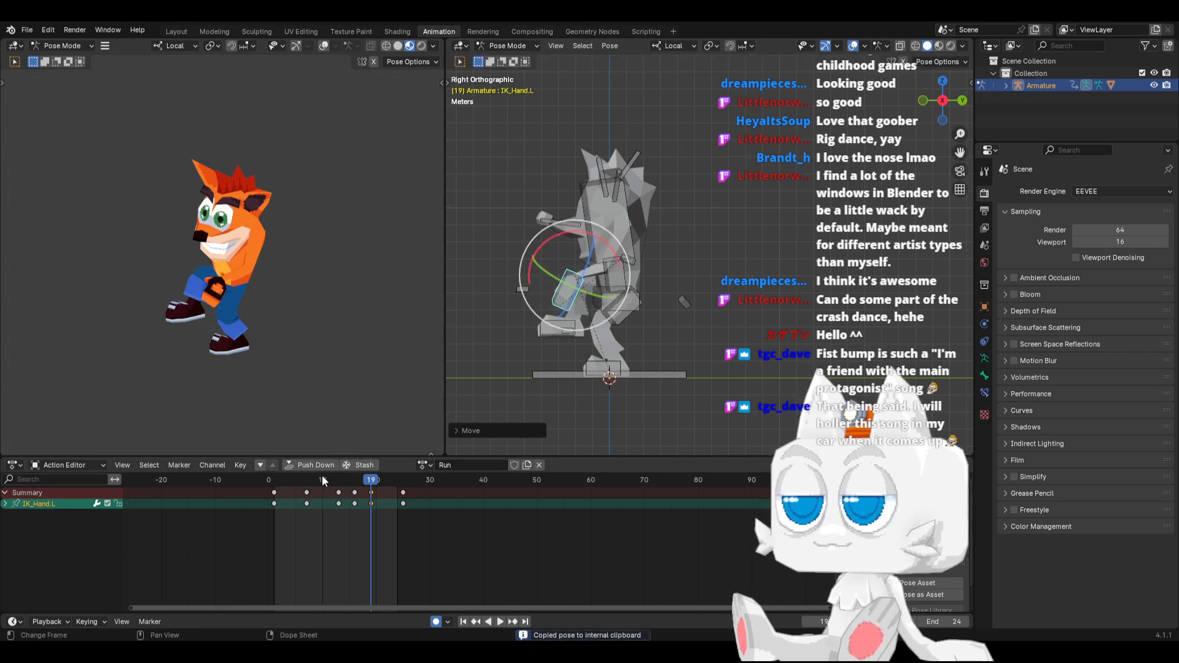
shift+click(625, 315)
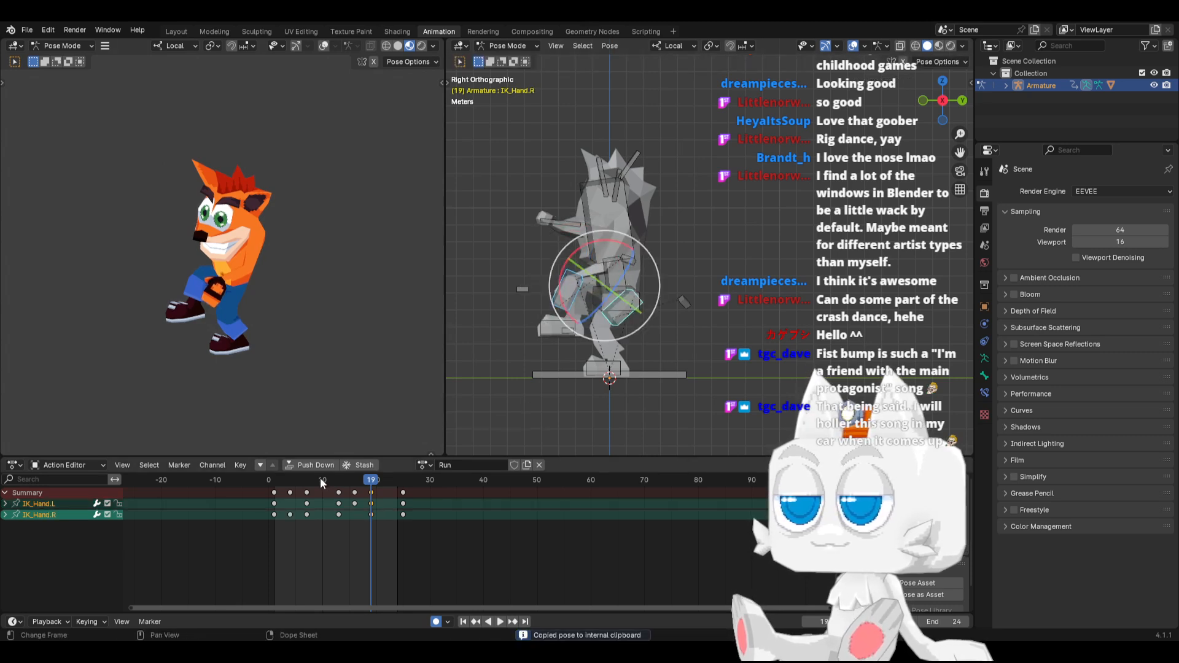
click(309, 480)
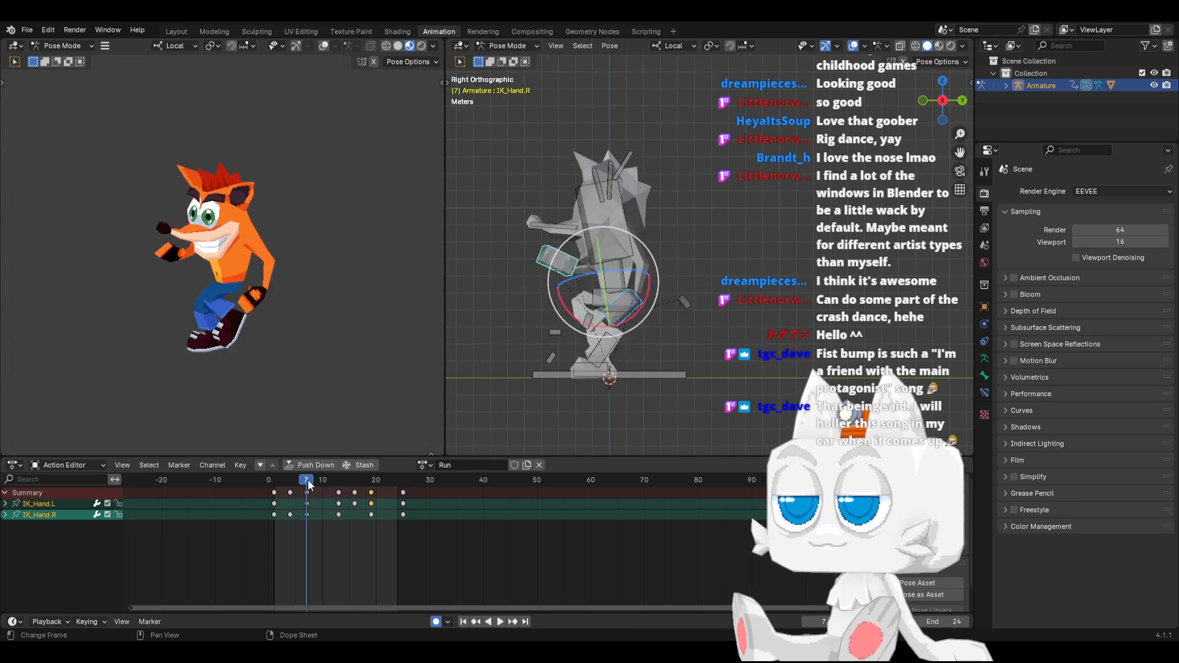
key(ctrl+v)
key(space)
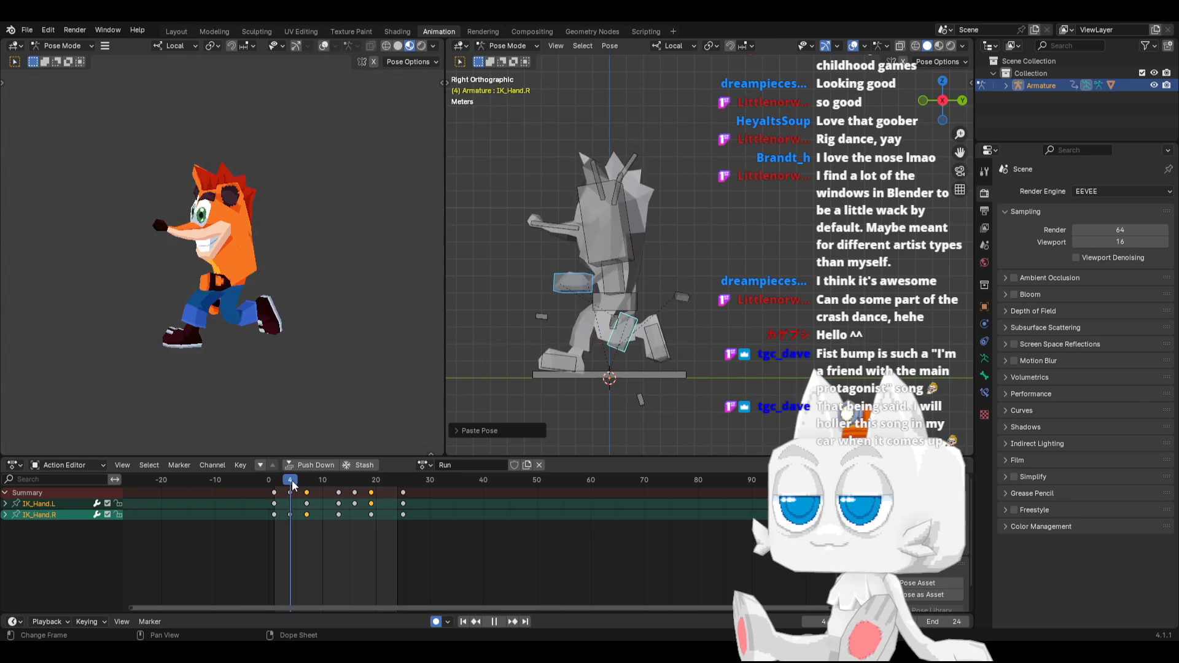
drag(401, 481, 558, 485)
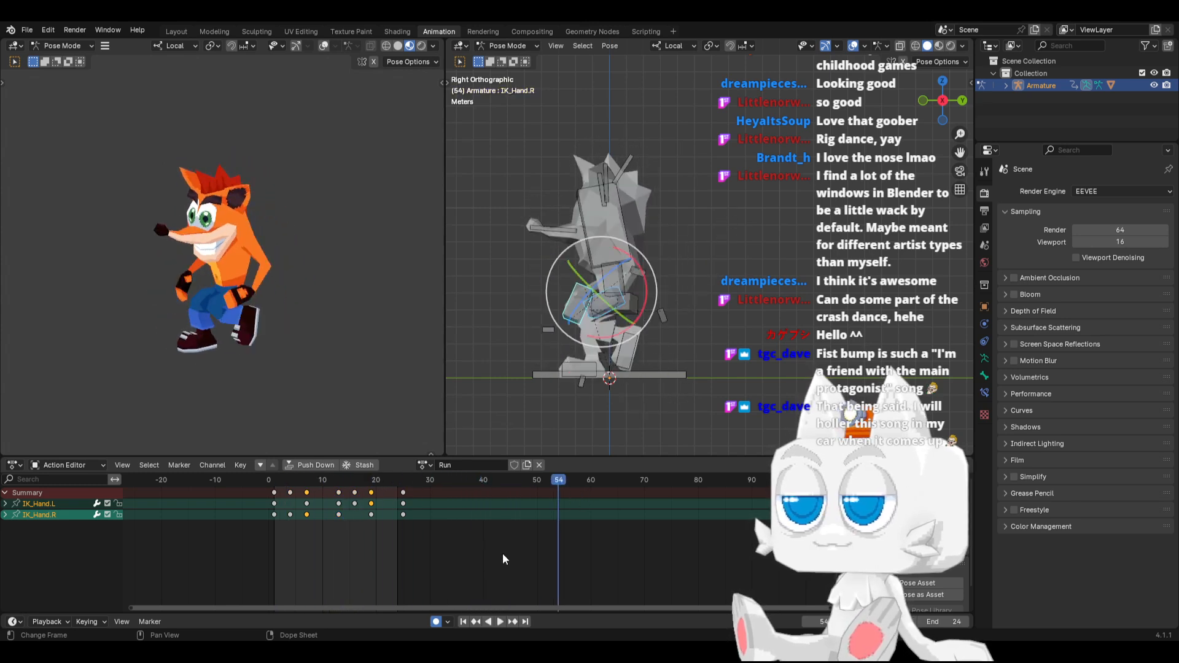
click(499, 621)
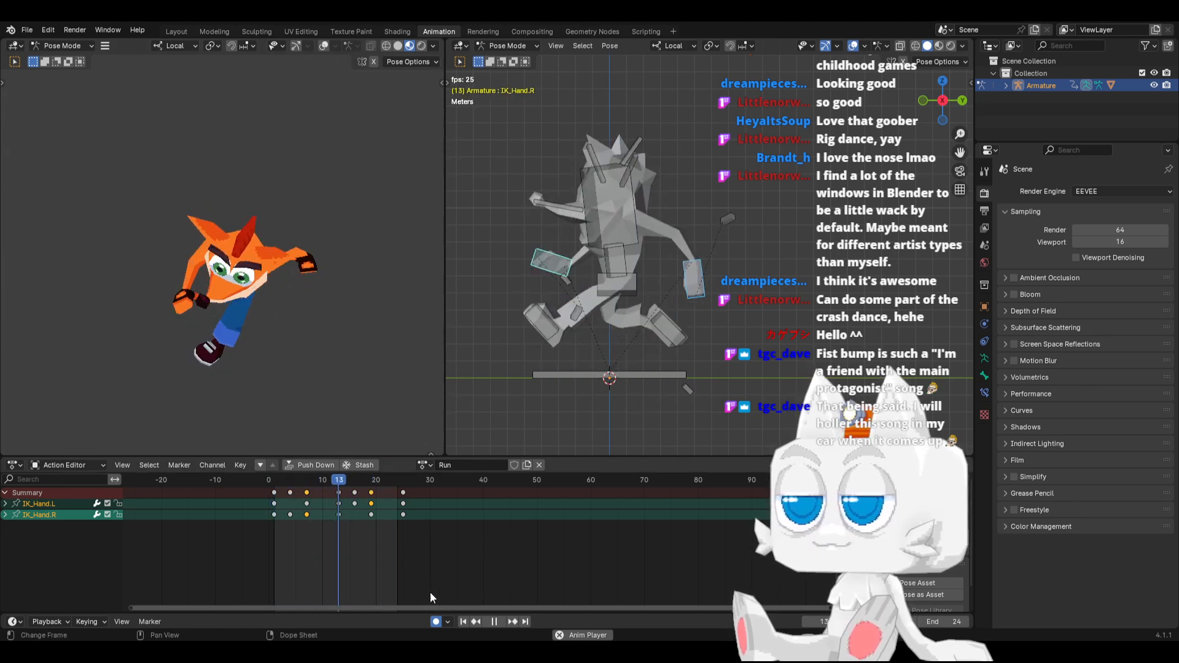
click(496, 622)
Select the Nose bone and rotate it upward at frame 4
click(550, 208)
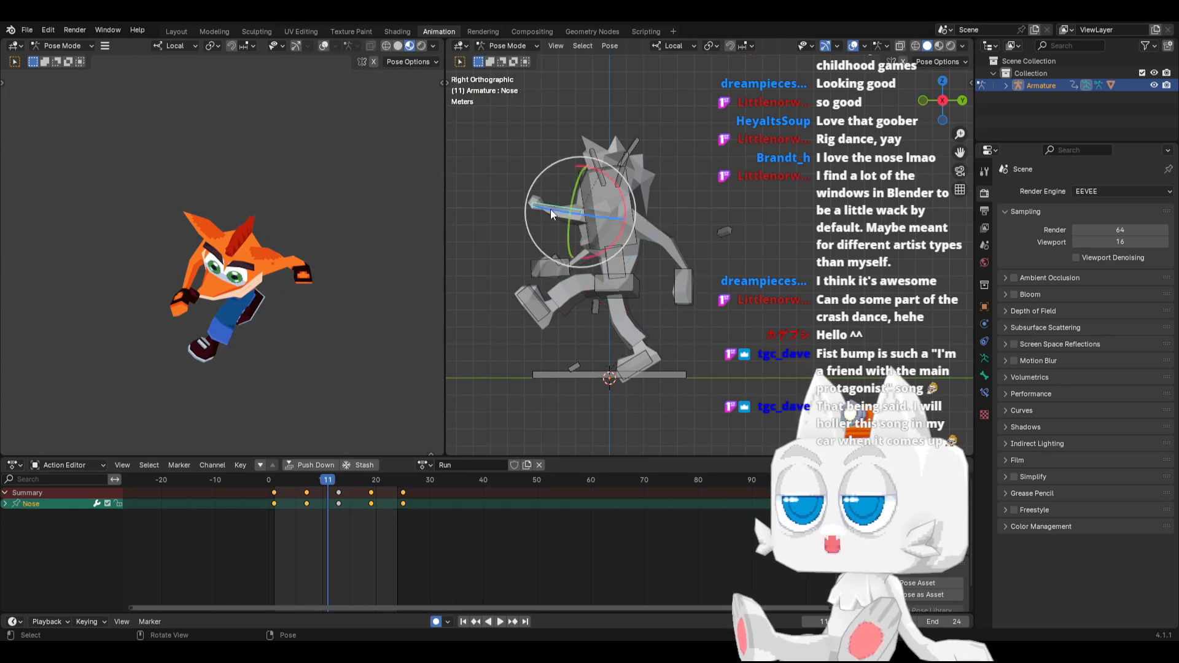
key(shift+Left)
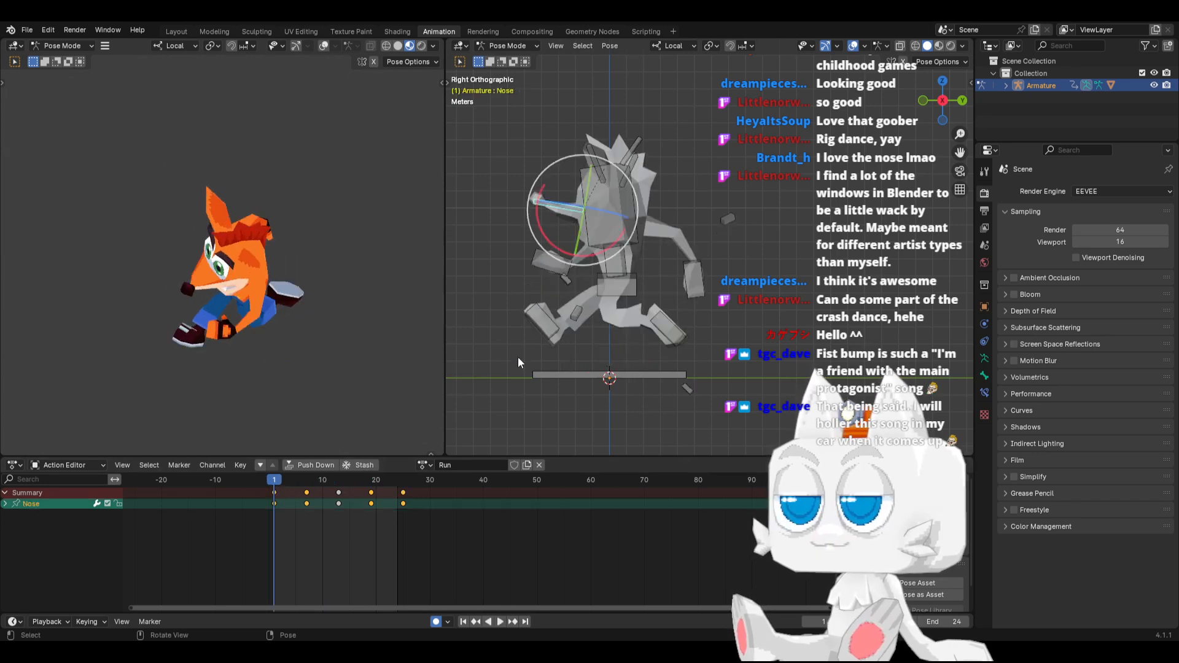
key(space)
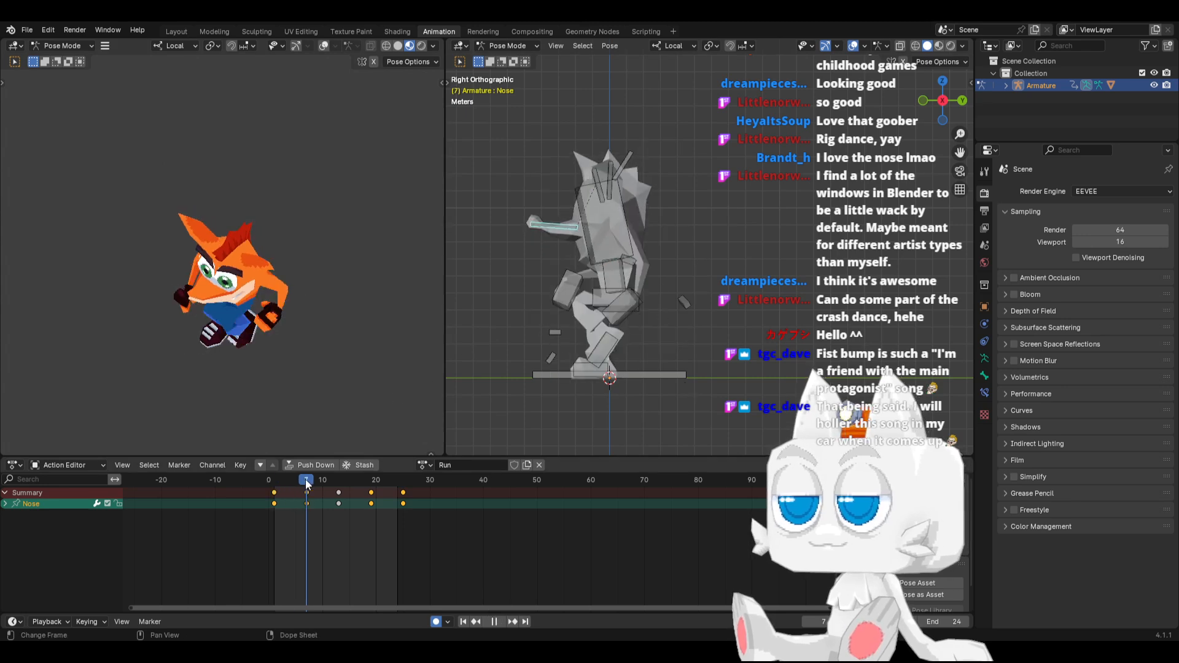
key(space)
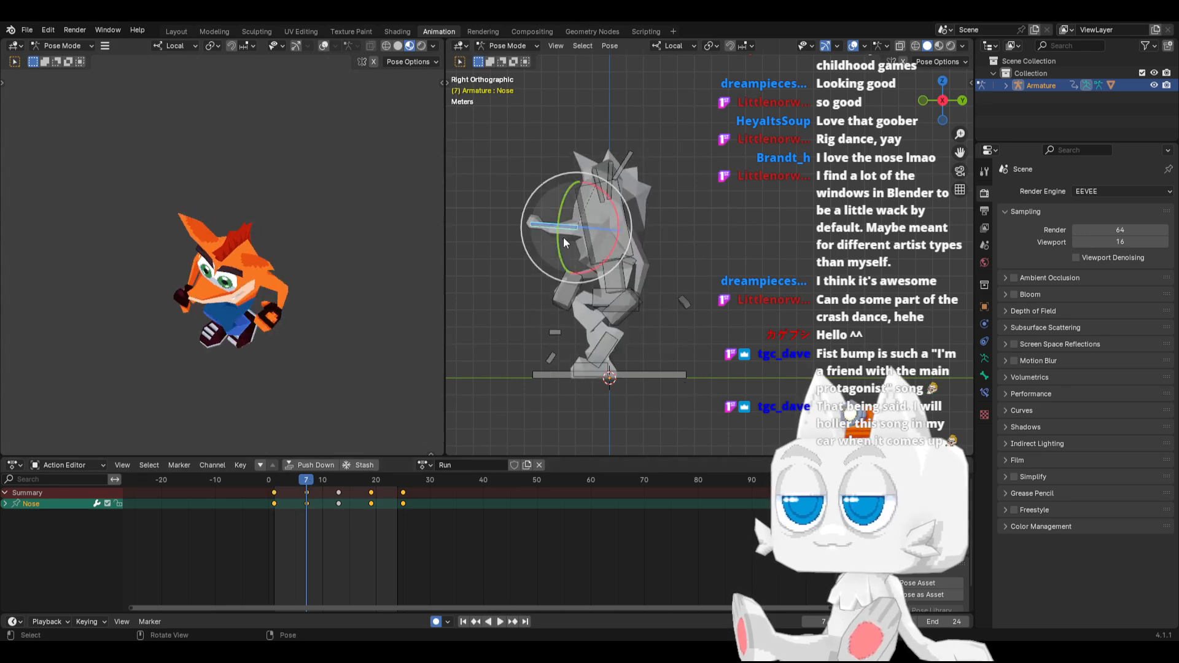
click(275, 483)
key(space)
mouse_move(281, 487)
mouse_down()
mouse_move(304, 482)
mouse_move(281, 479)
mouse_move(292, 477)
mouse_up()
drag(541, 178, 592, 154)
Copy the Nose bone's pose from frame 4 and paste it at frame 16
key(ctrl+c)
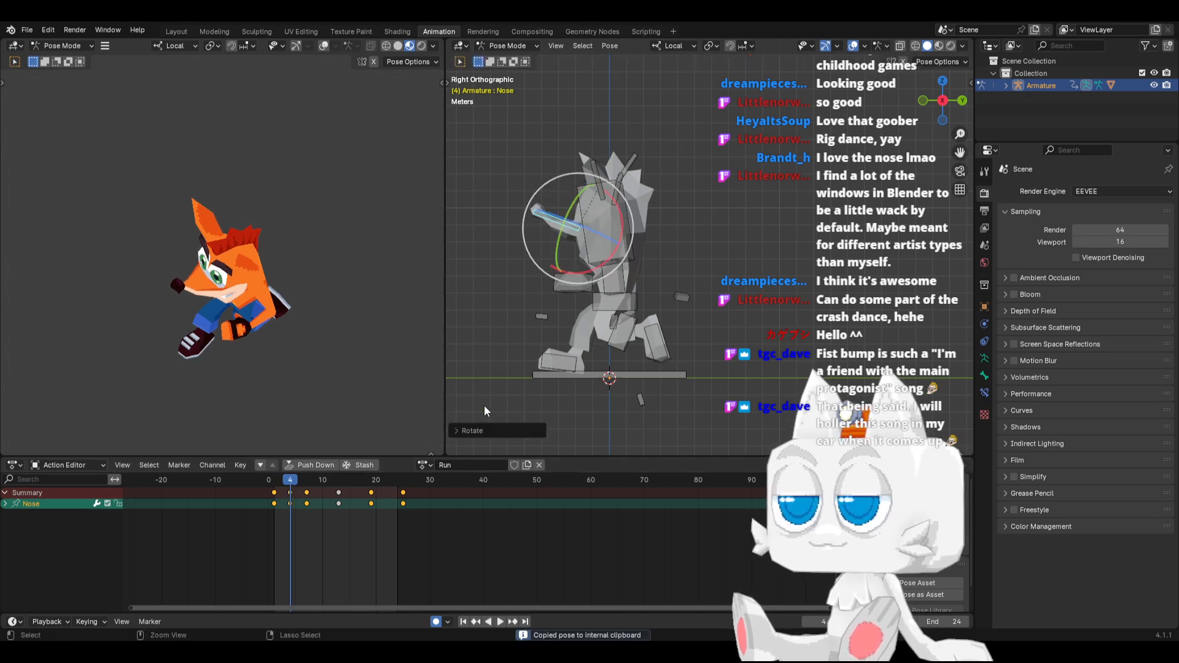
drag(348, 474, 355, 474)
key(ctrl+v)
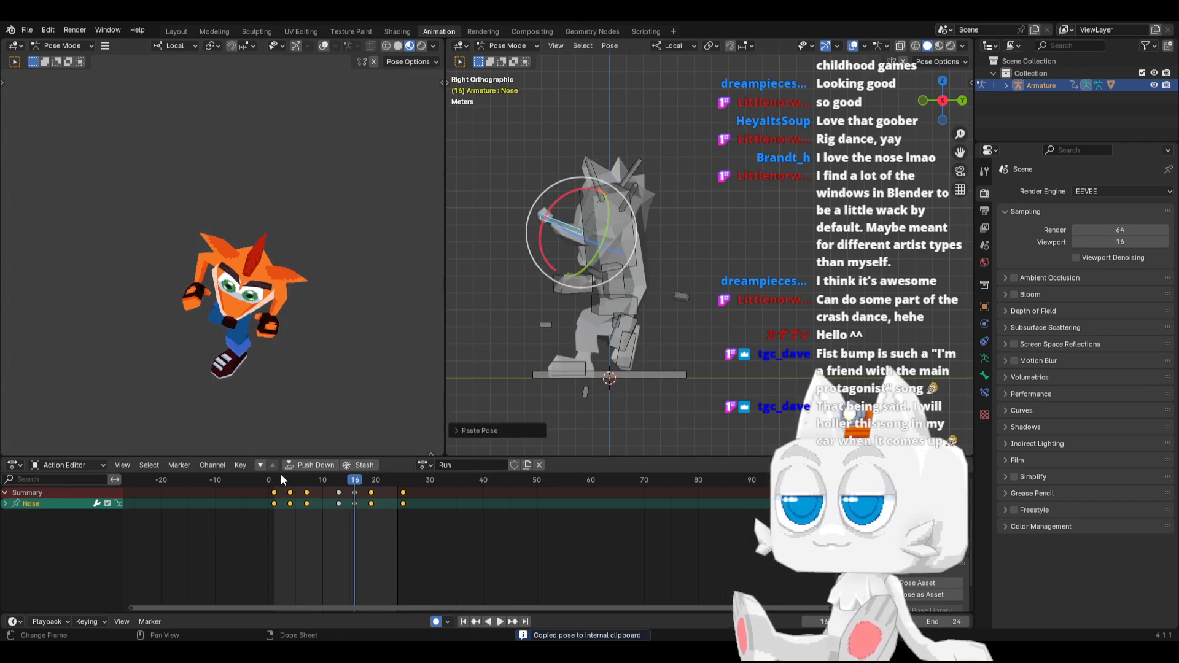
Rotate the Nose bone slightly downward at frame 11
key(space)
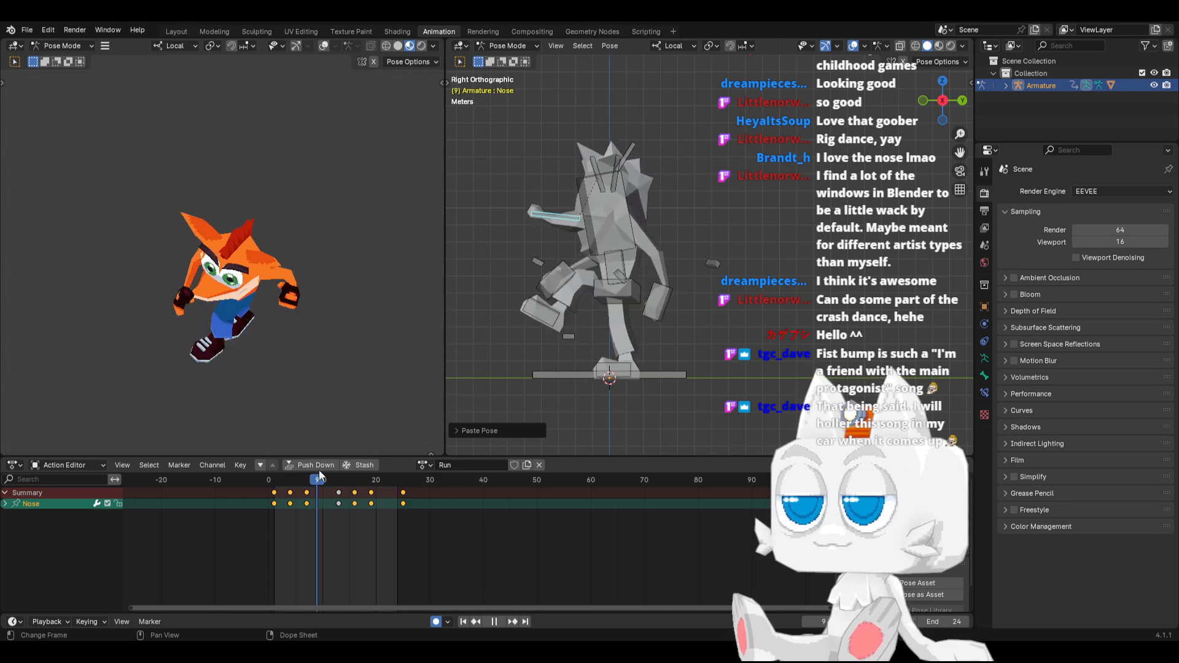
drag(319, 470, 328, 469)
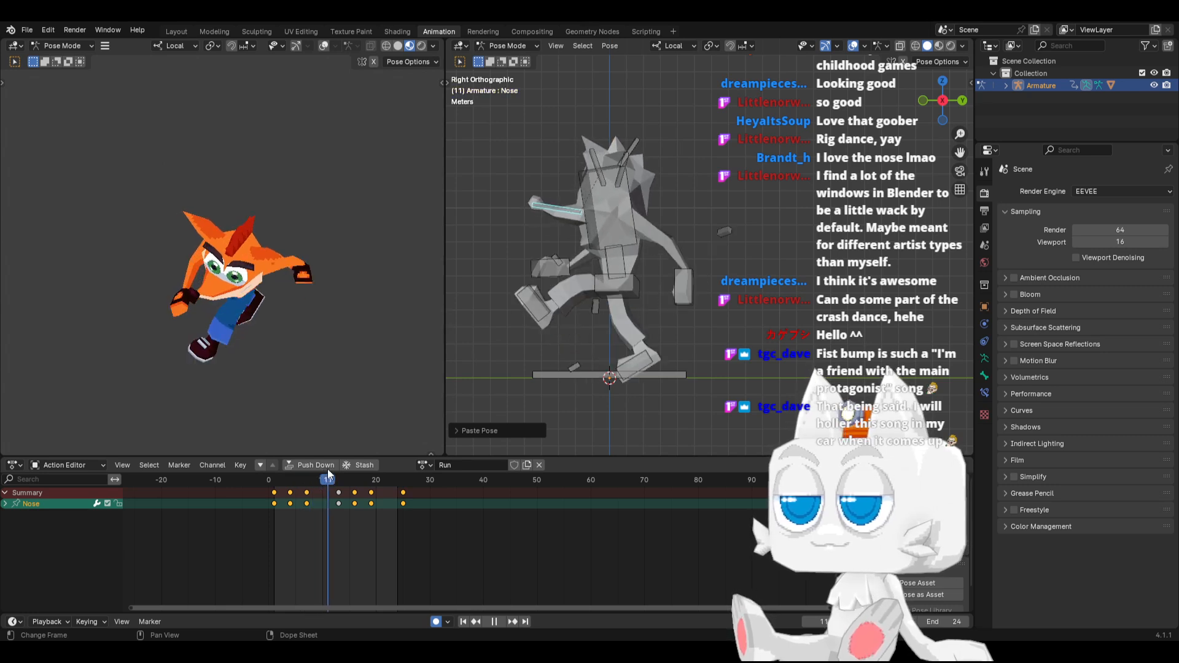
key(space)
key(r)
click(523, 287)
Copy the Nose bone's pose from frame 11 and paste it at frame 22, undoing the stray keyframe paste
key(ctrl+c)
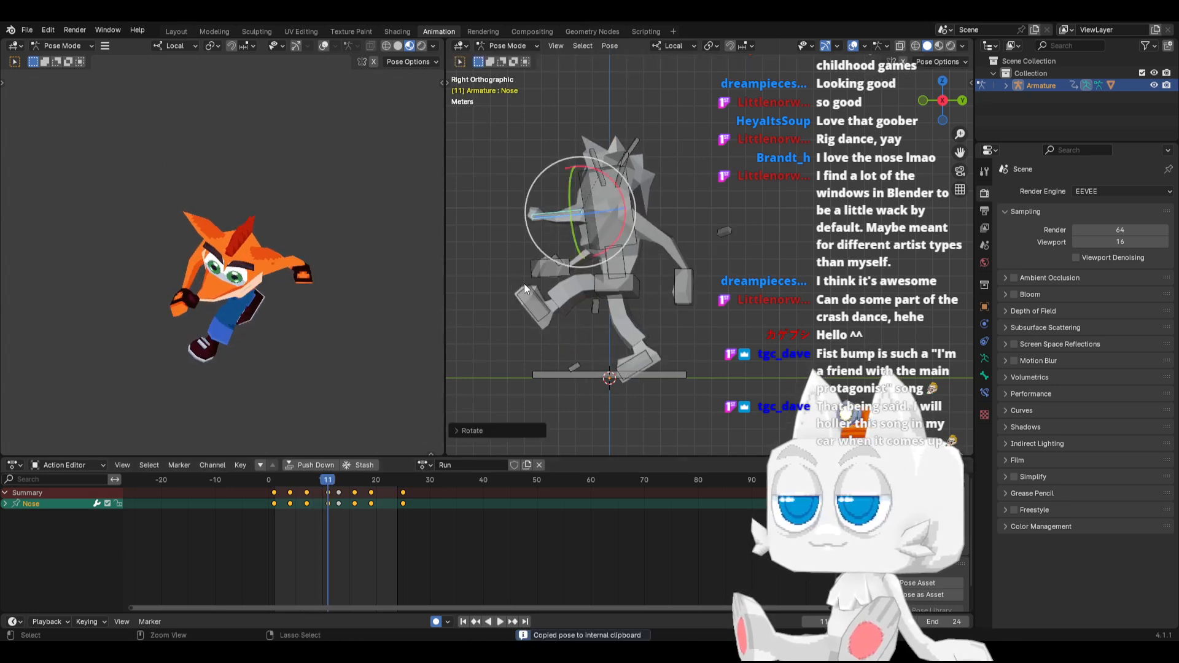
click(390, 481)
key(ctrl+v)
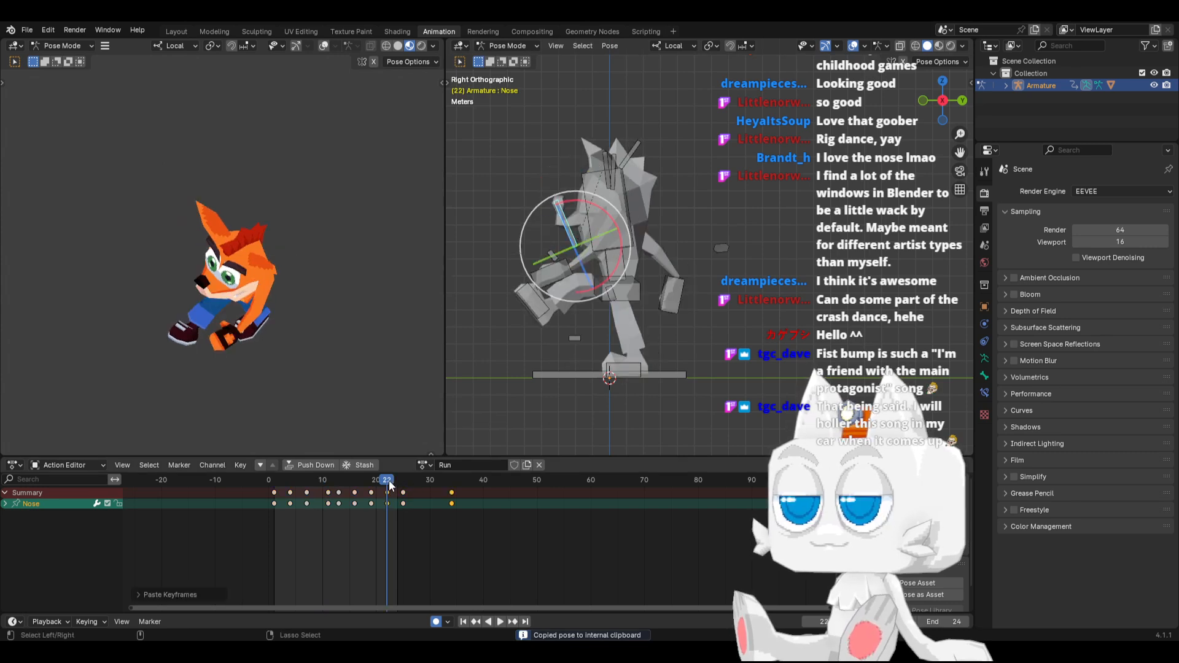
key(ctrl+z)
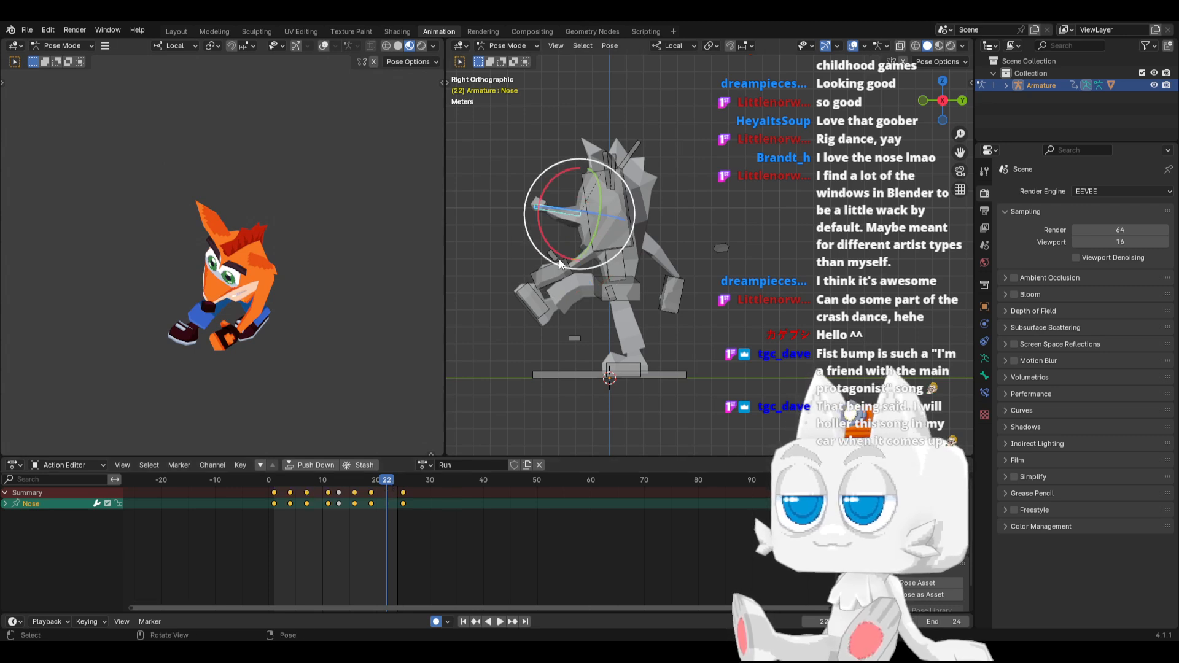
key(ctrl+v)
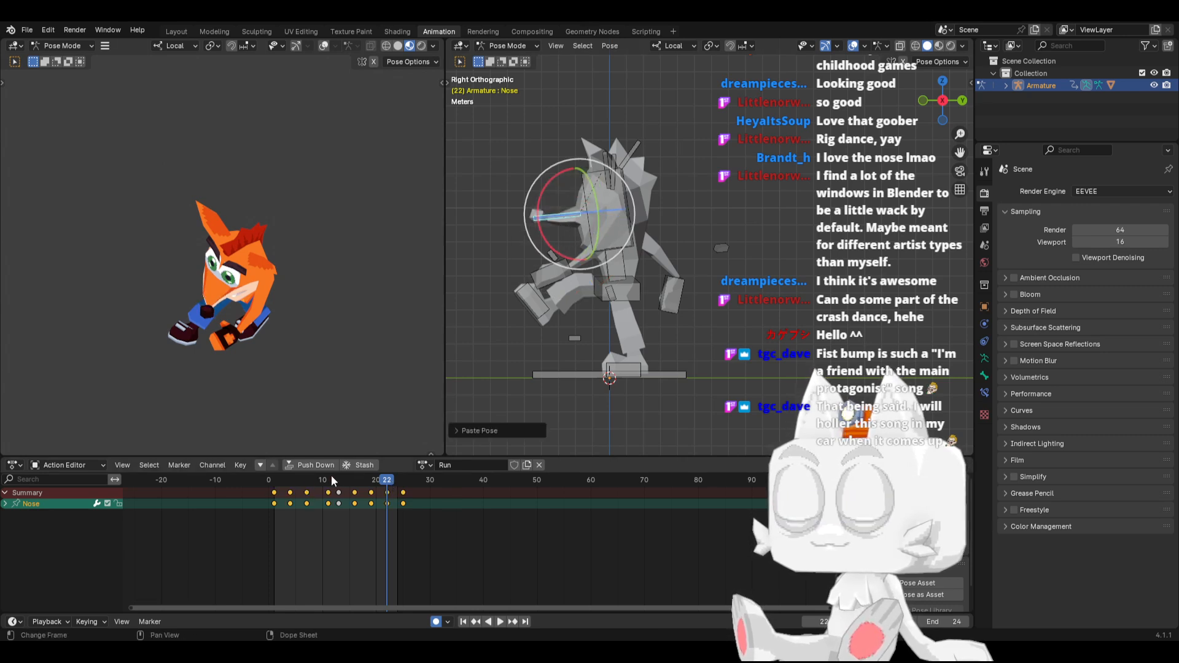
Scrub through and play back the run to check the nose motion
drag(281, 478, 382, 464)
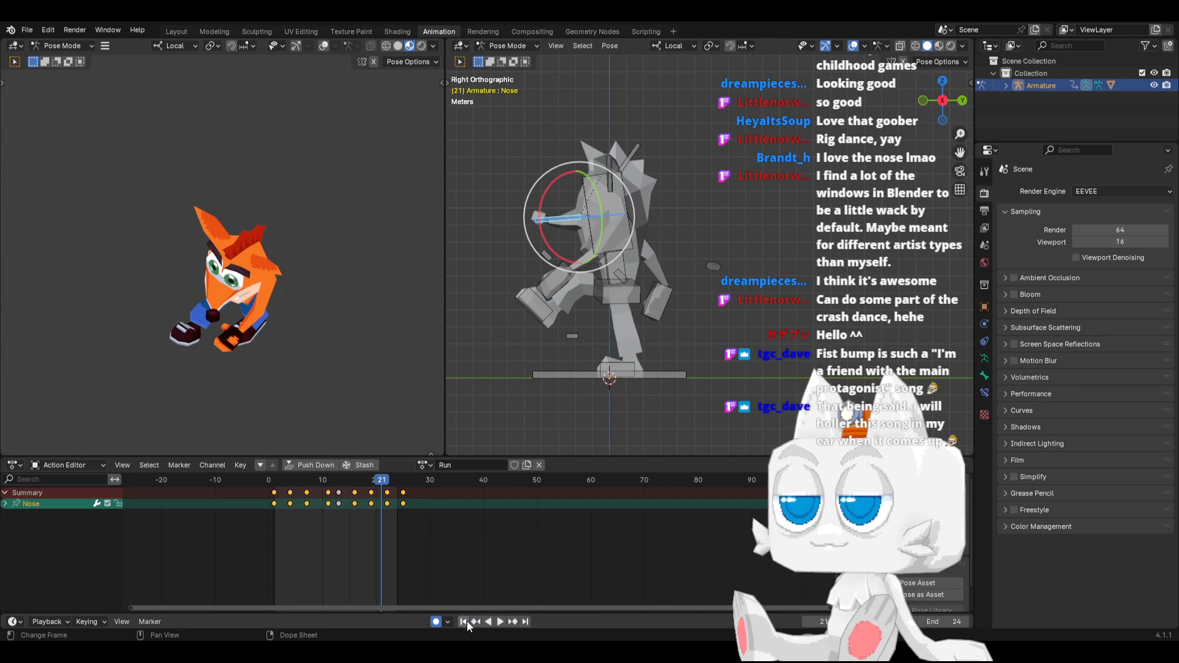
click(502, 620)
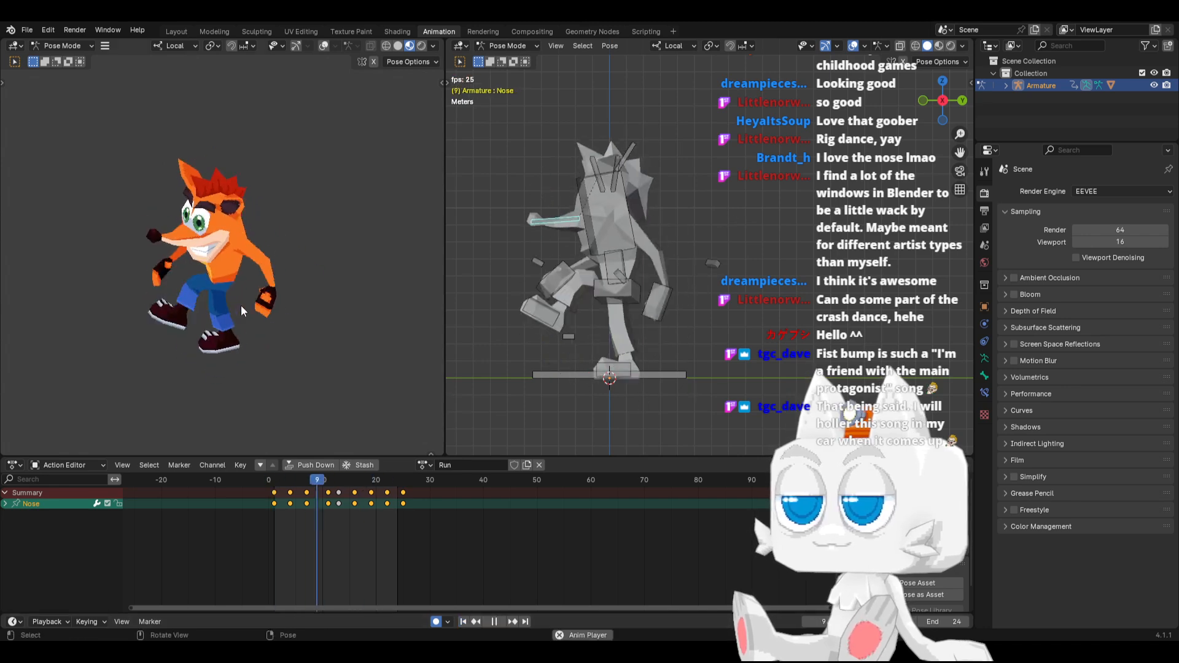
middle_drag(241, 304, 270, 287)
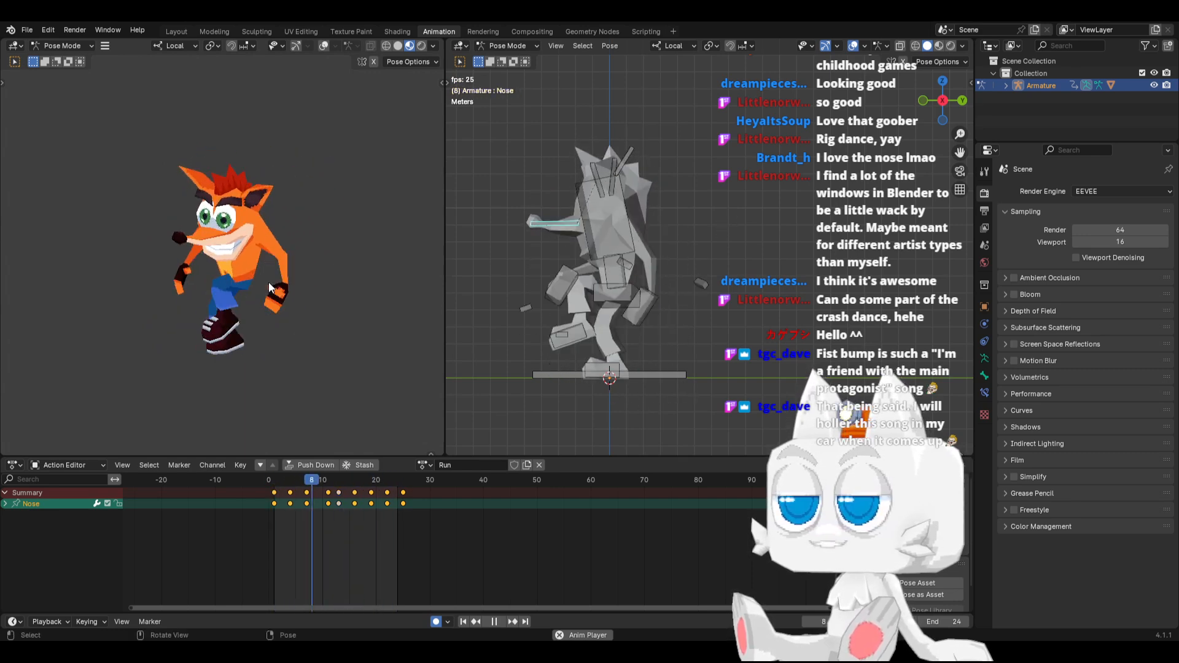
click(492, 621)
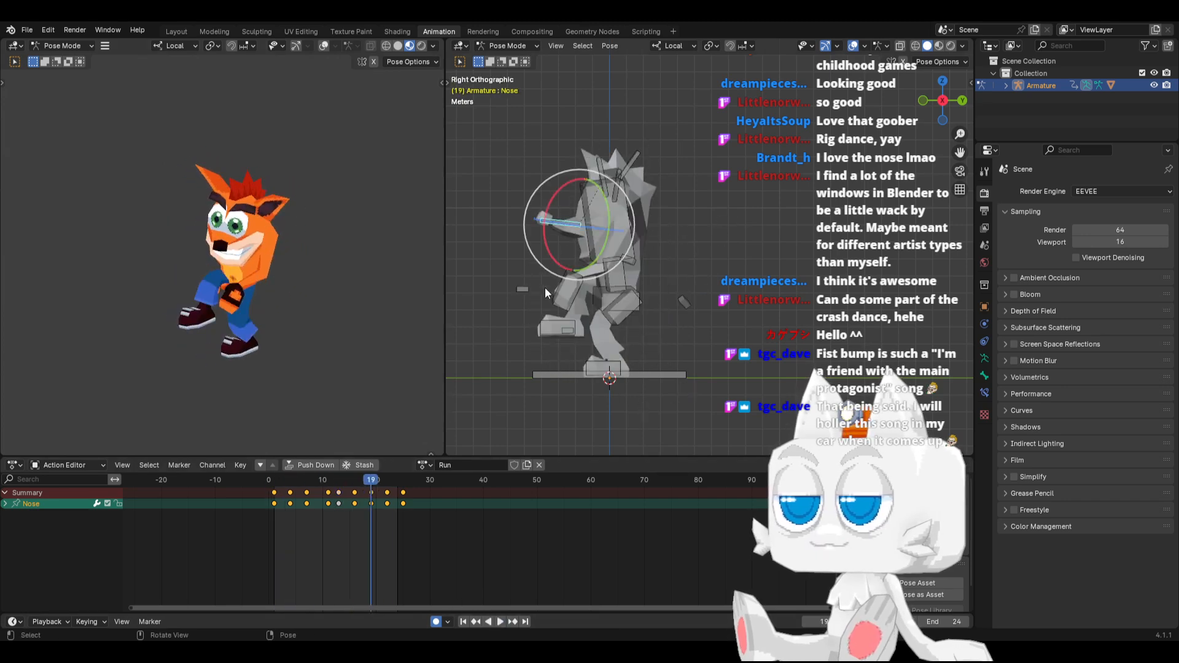
Select the Ear.L bone and rotate it to point more upward at frame 13
middle_drag(630, 149, 649, 164)
click(652, 152)
key(KP_1)
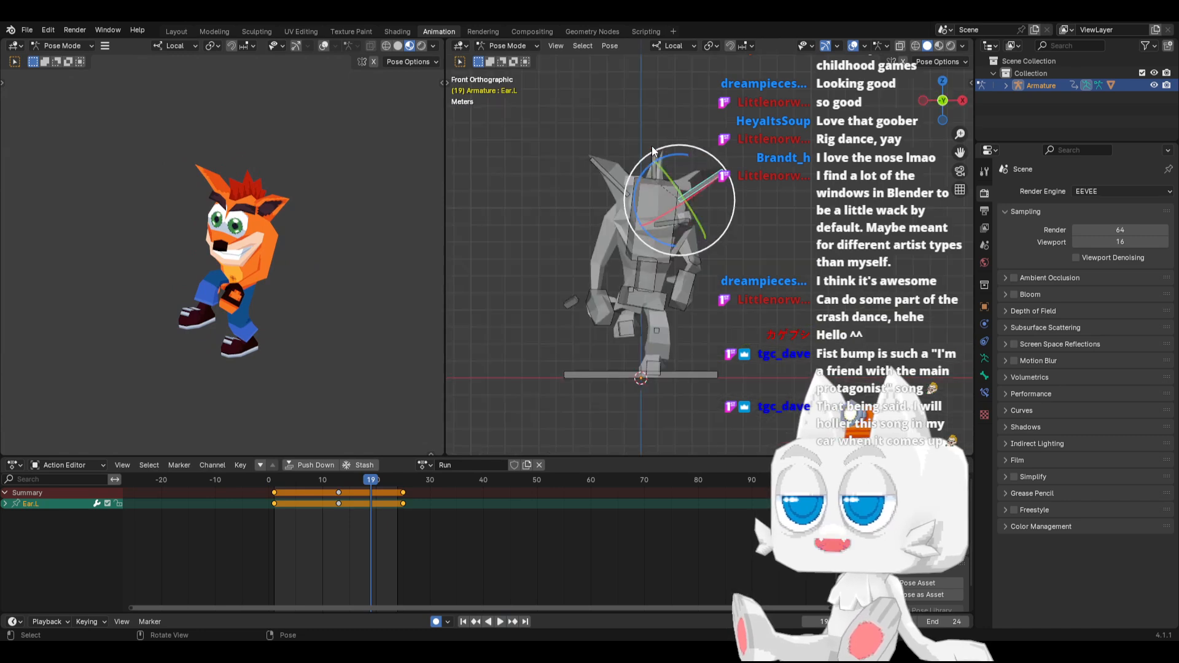
click(283, 481)
key(space)
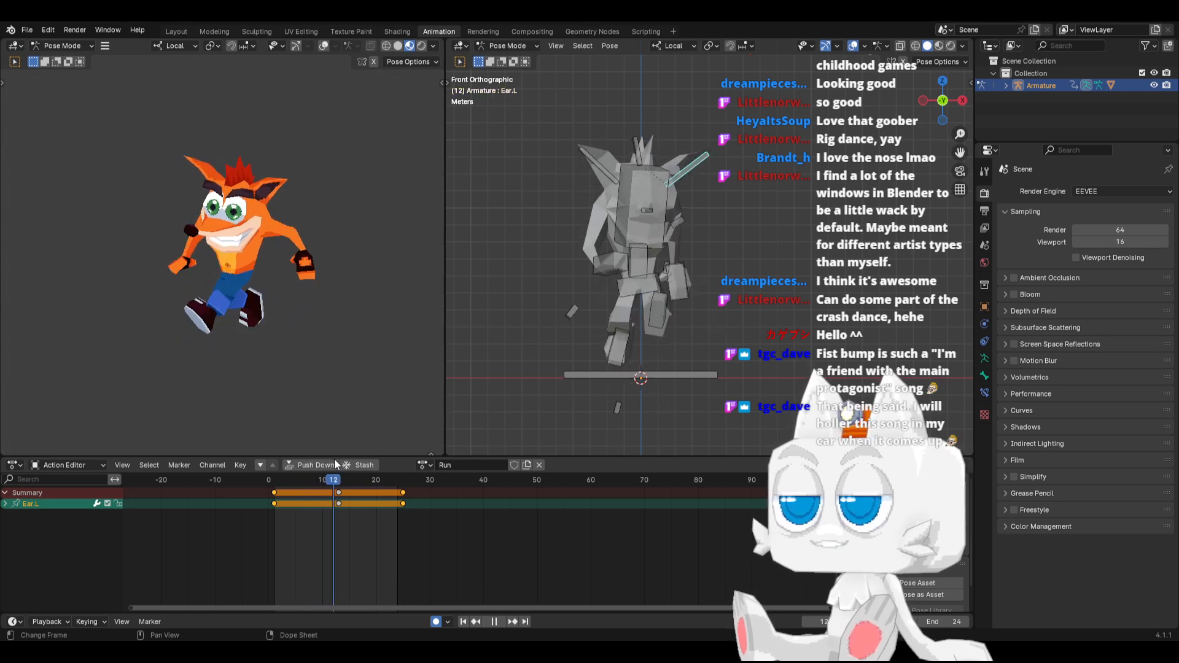
key(space)
key(r)
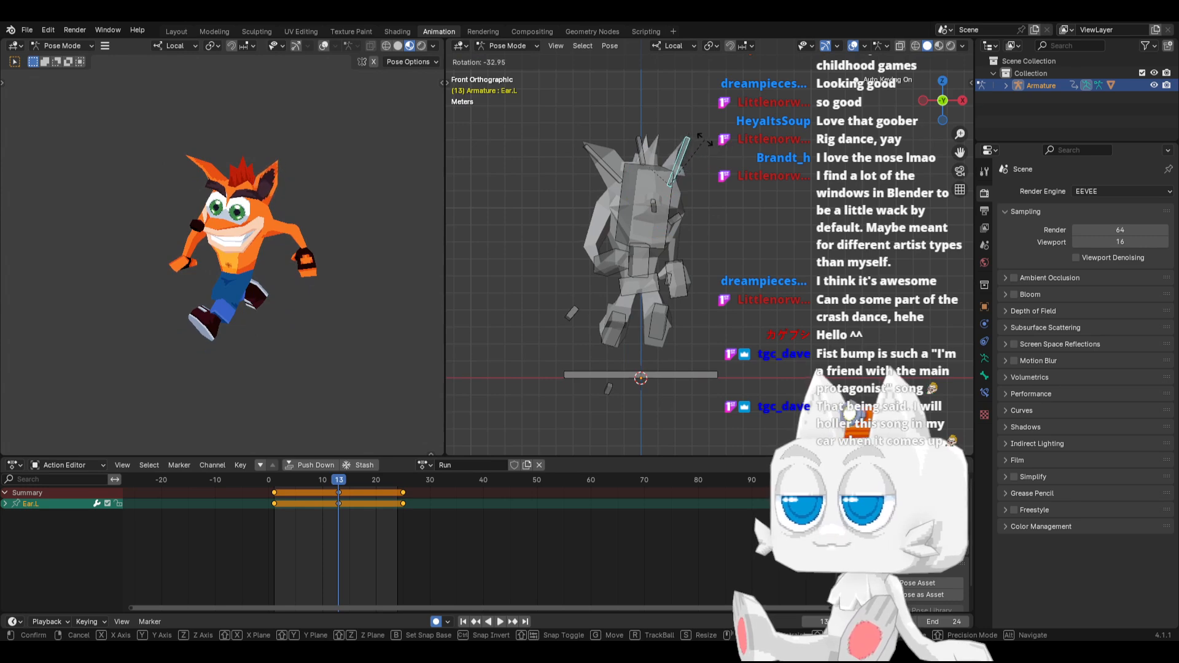
click(712, 133)
Rotate the Ear.R bone outward and down at frame 13
click(594, 153)
key(r)
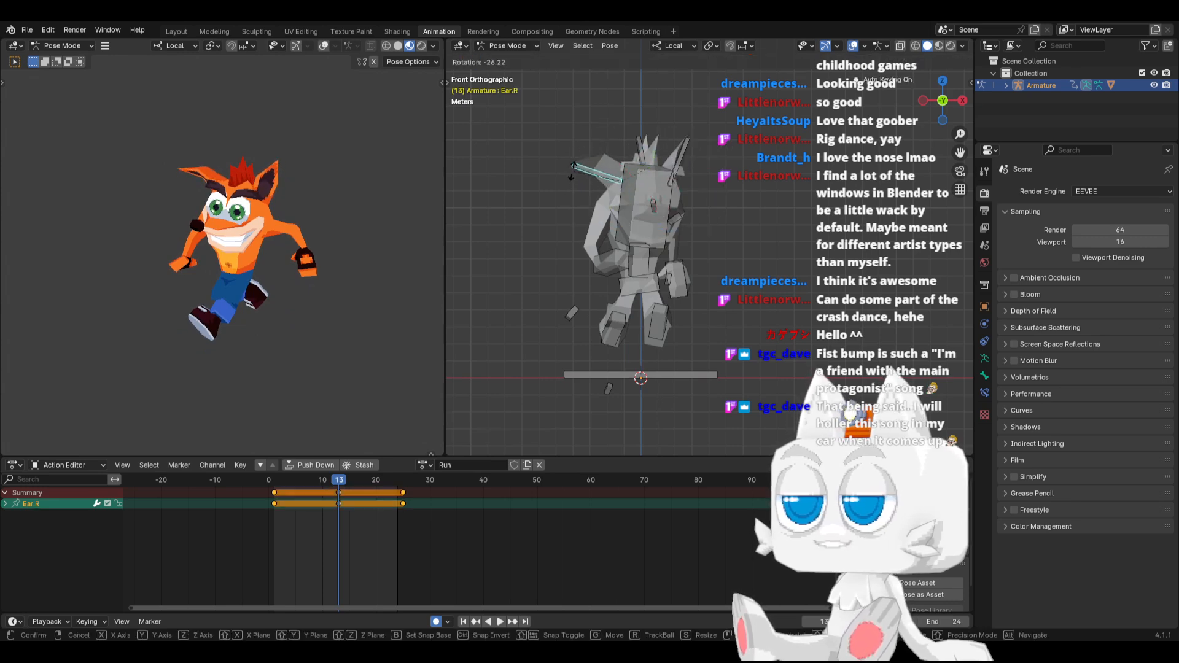
click(576, 165)
Copy the pose of both ears from frame 13 and paste it mirrored at frames 1 and 25
click(688, 142)
key(ctrl+c)
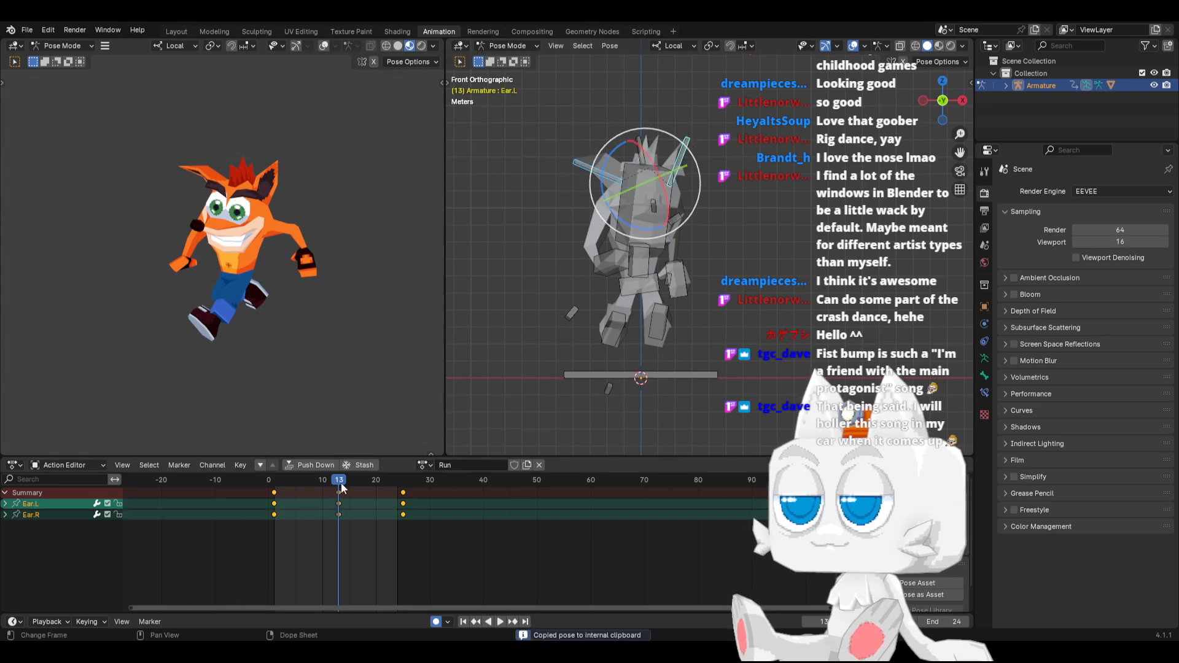
click(276, 478)
key(ctrl+v)
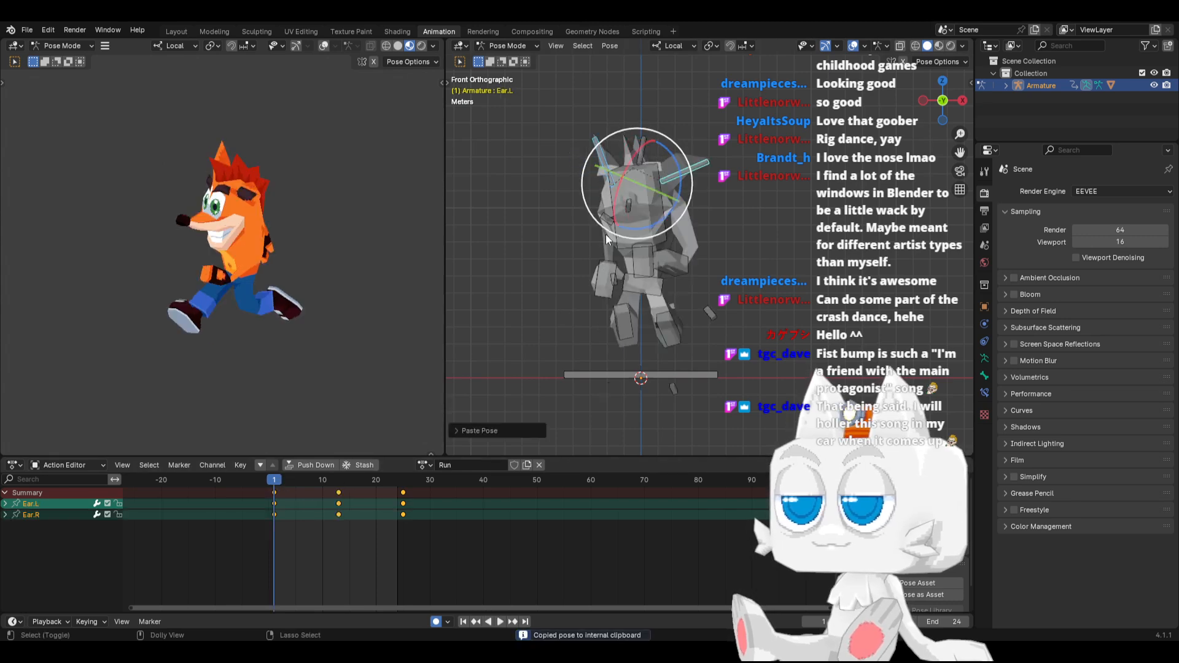
click(403, 480)
key(ctrl+v)
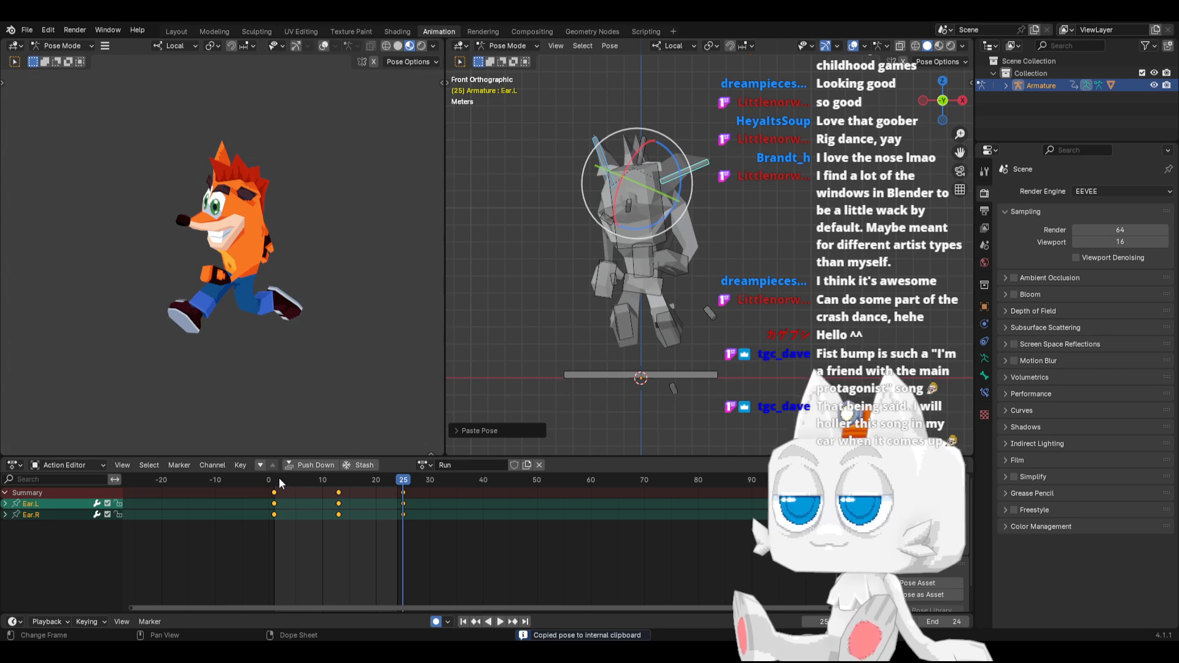
At frame 4, rotate the Ear.L bone upward and turn the Ear.R bone slightly inward
key(space)
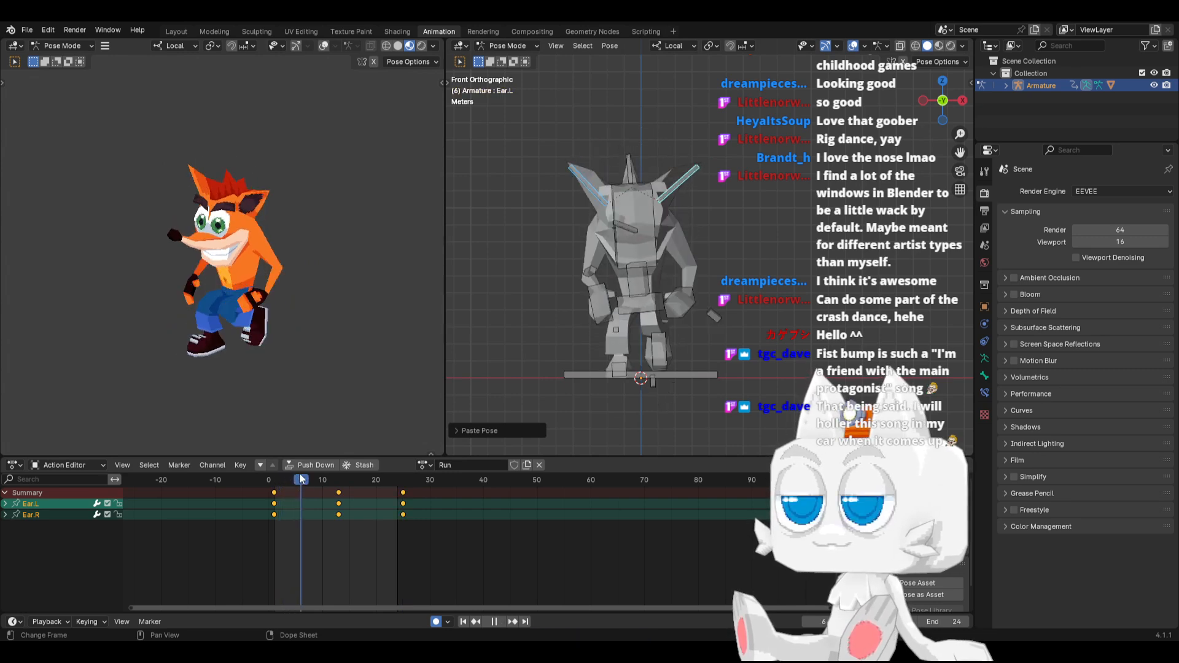
drag(301, 478, 289, 478)
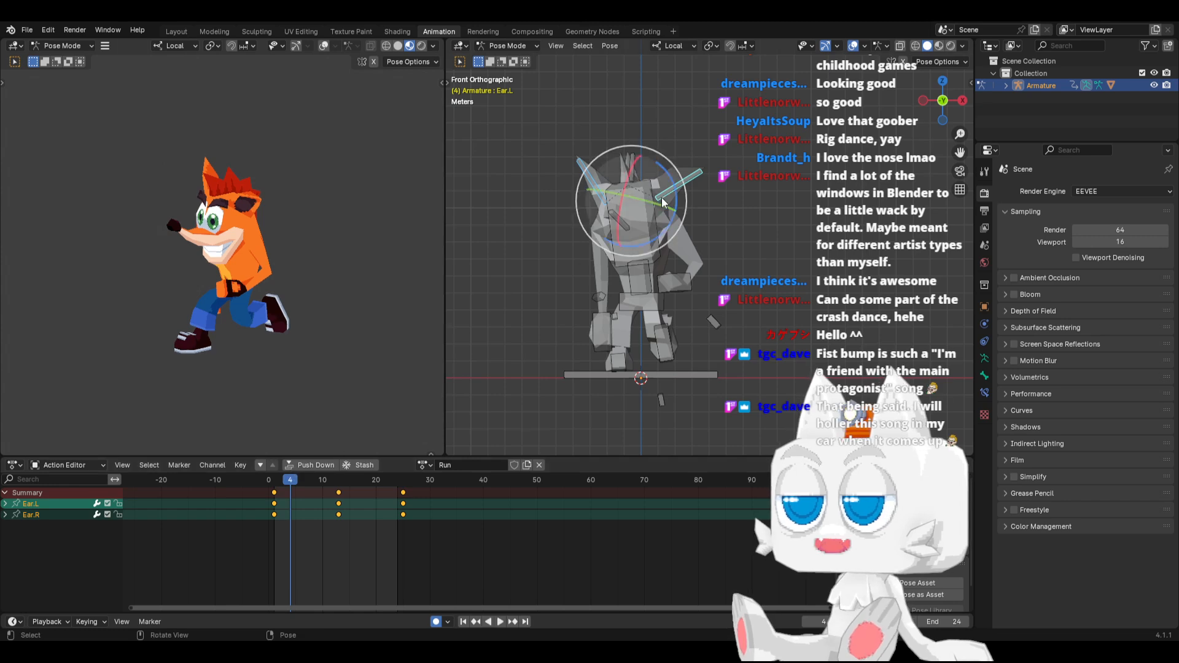
click(683, 176)
key(r)
click(674, 156)
click(588, 175)
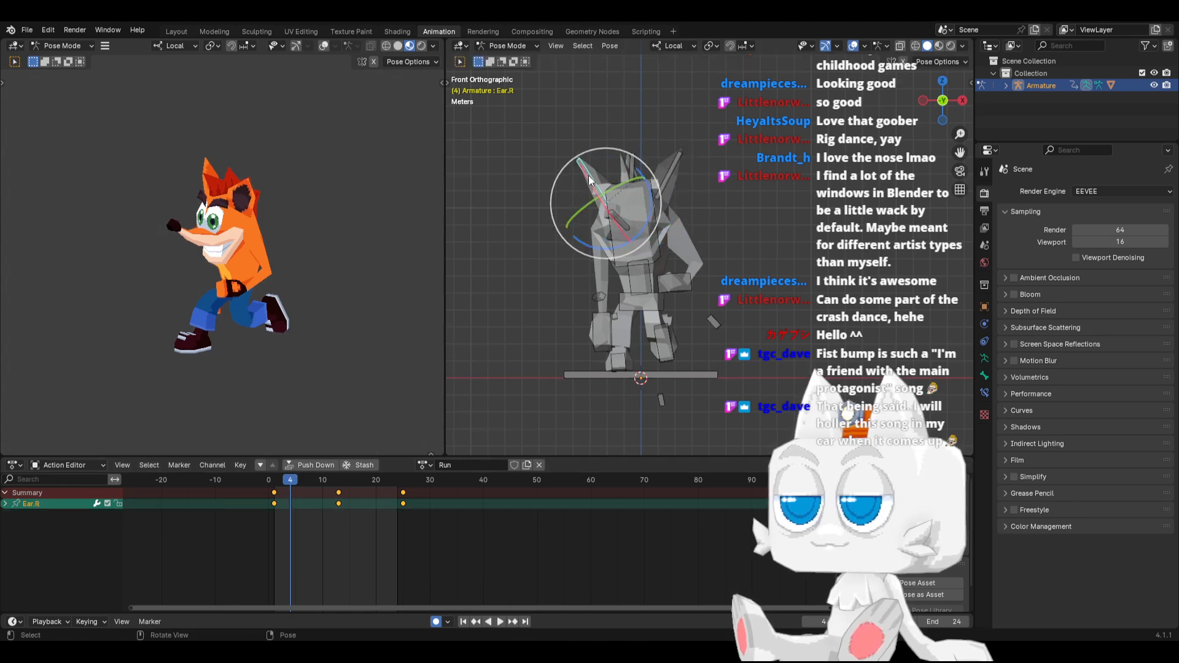
key(r)
click(594, 172)
Copy the pose of both ears from frame 4 and paste it mirrored at frame 16
shift+click(671, 167)
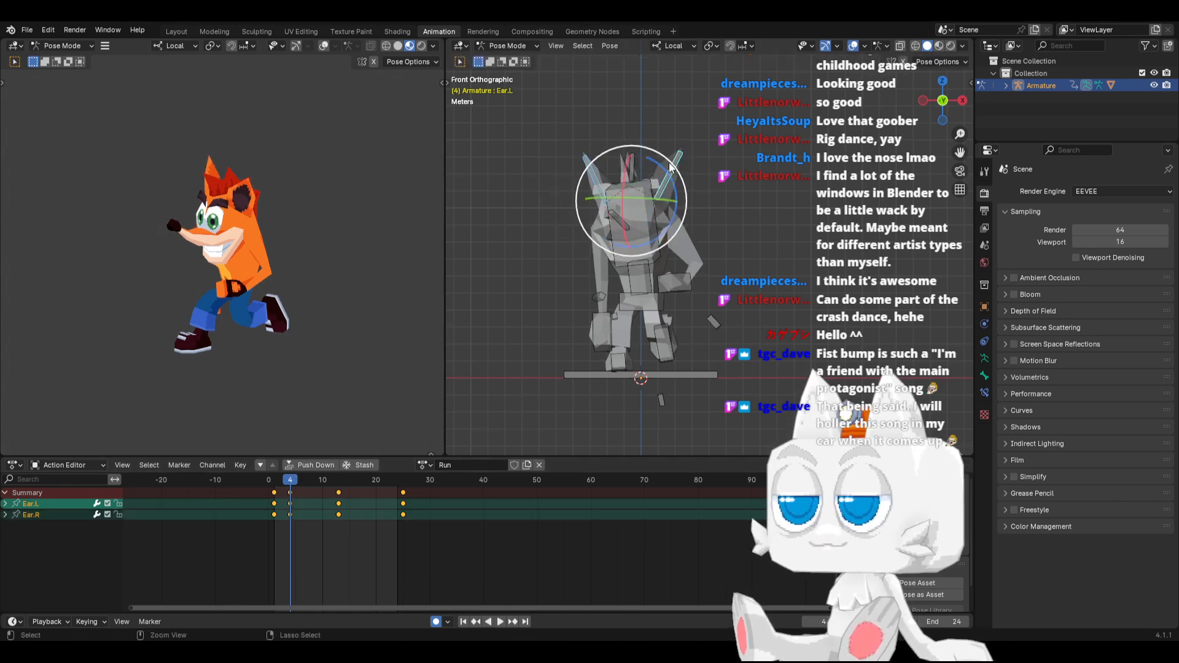
key(ctrl+c)
drag(348, 479, 355, 481)
key(ctrl+shift+v)
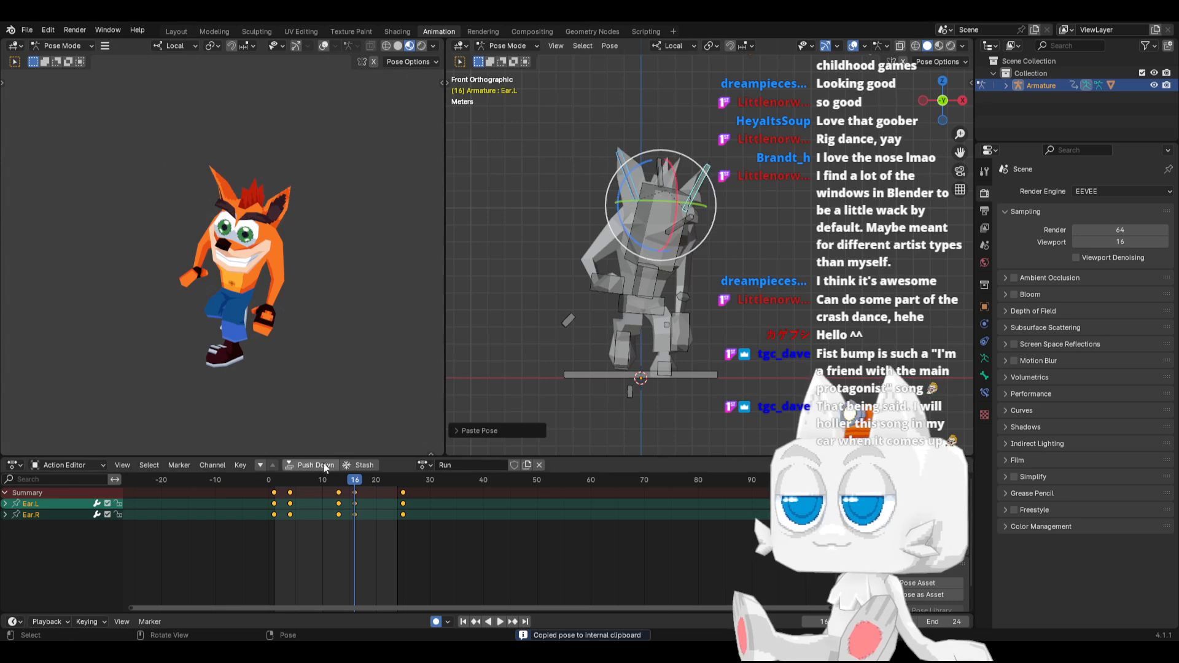
Move both ear bones slightly downward at frame 10
drag(275, 478, 323, 473)
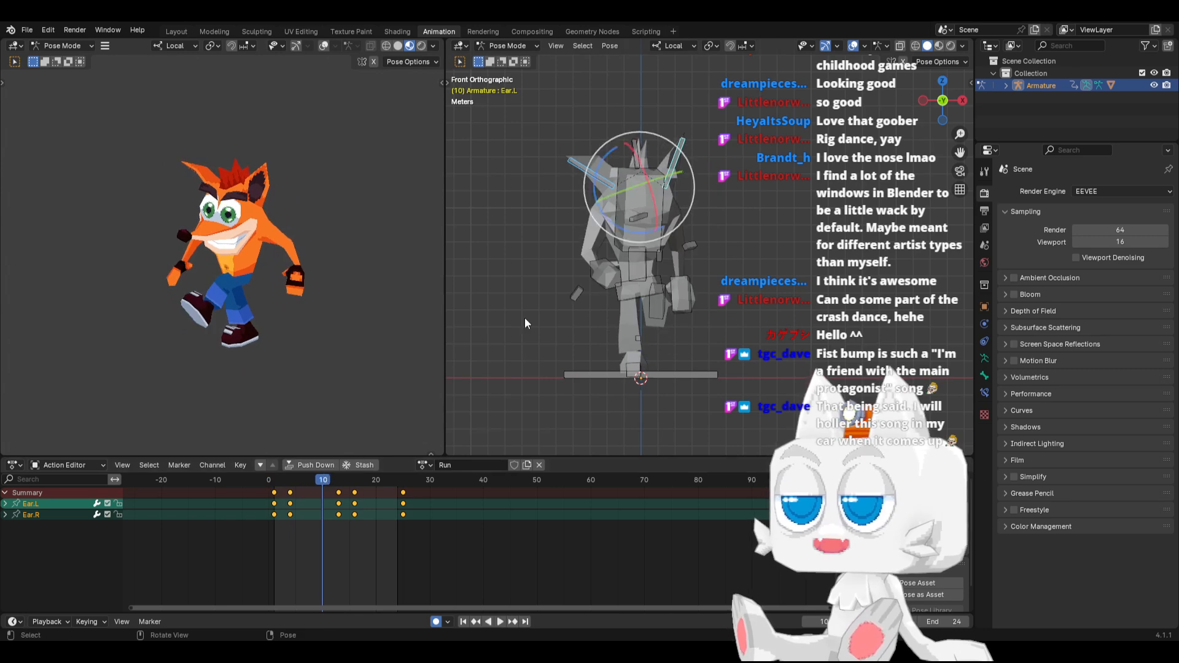
key(g)
click(718, 168)
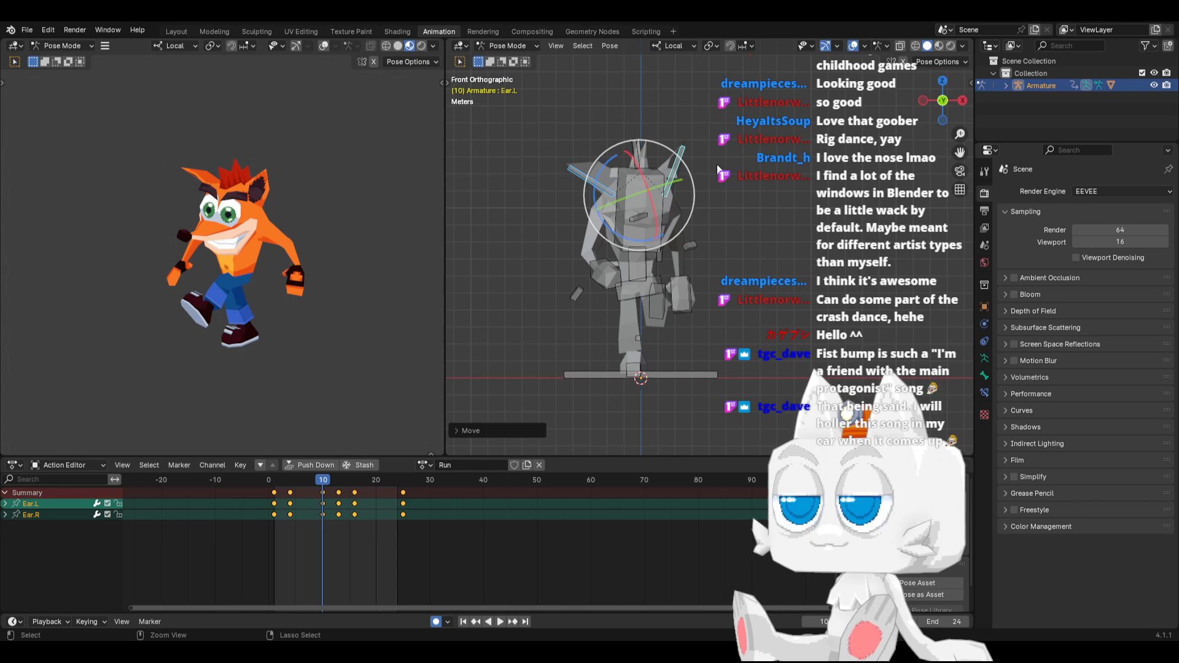
Copy the pose of both ears from frame 10, paste it mirrored at frame 22, and play back the run
key(ctrl+c)
drag(380, 481, 385, 478)
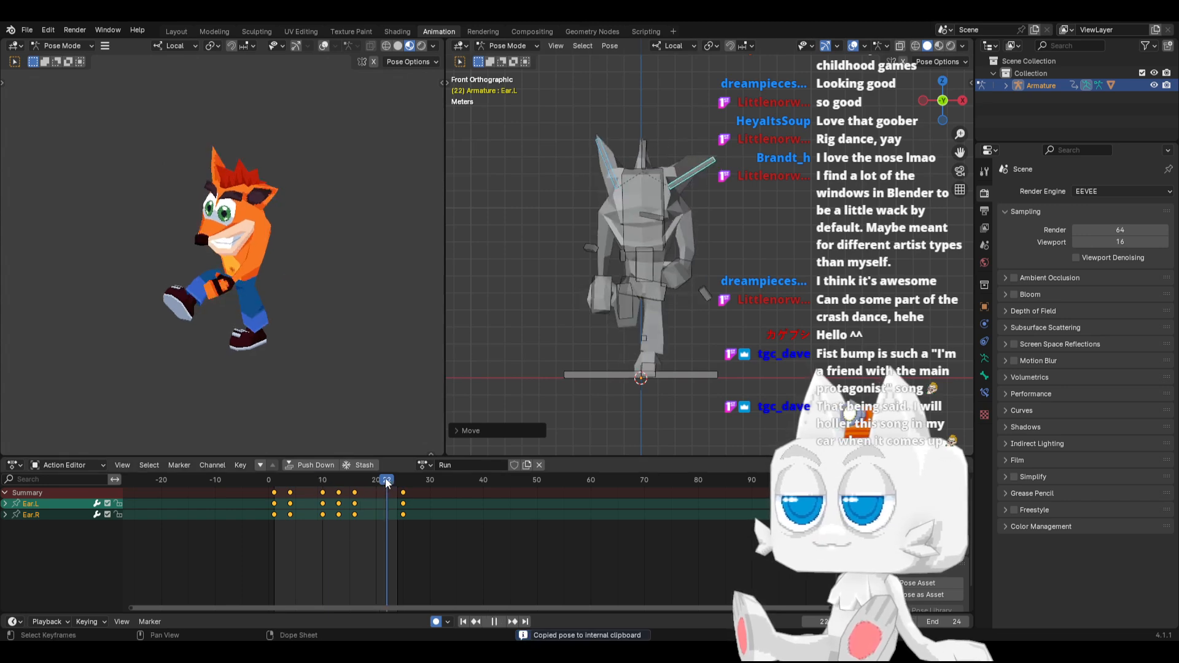
key(ctrl+v)
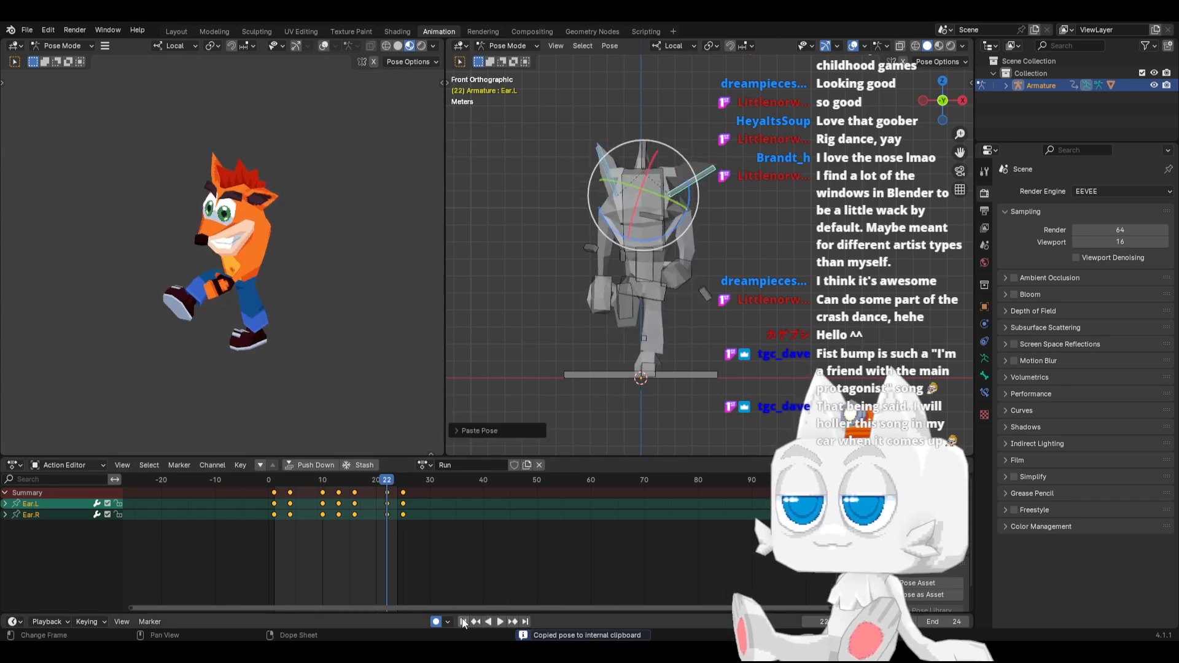
click(463, 621)
click(500, 622)
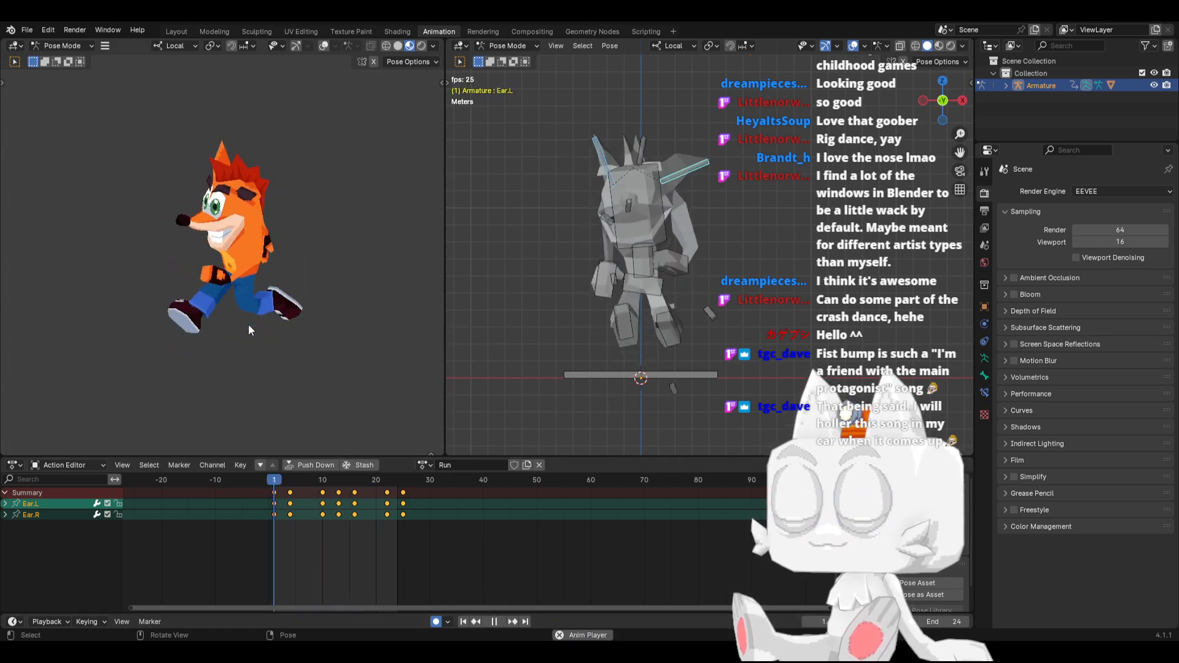
key(space)
Select the Hair bone and tilt it toward the left ear at frame 1
key(KP_1)
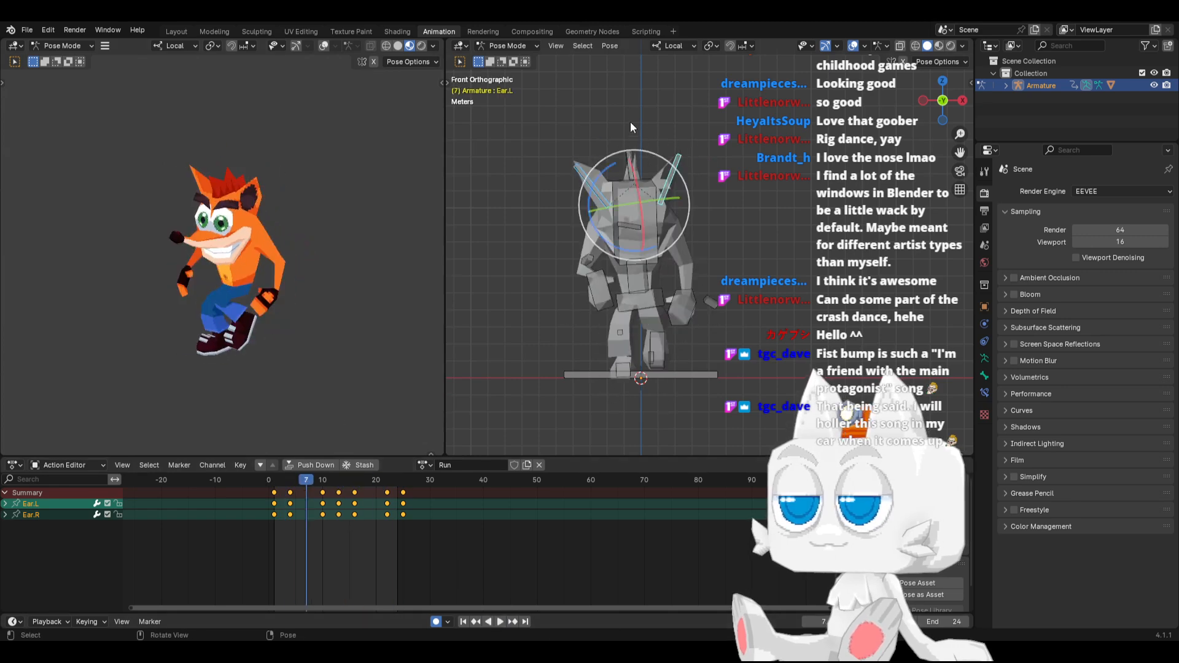
click(634, 158)
click(279, 488)
key(space)
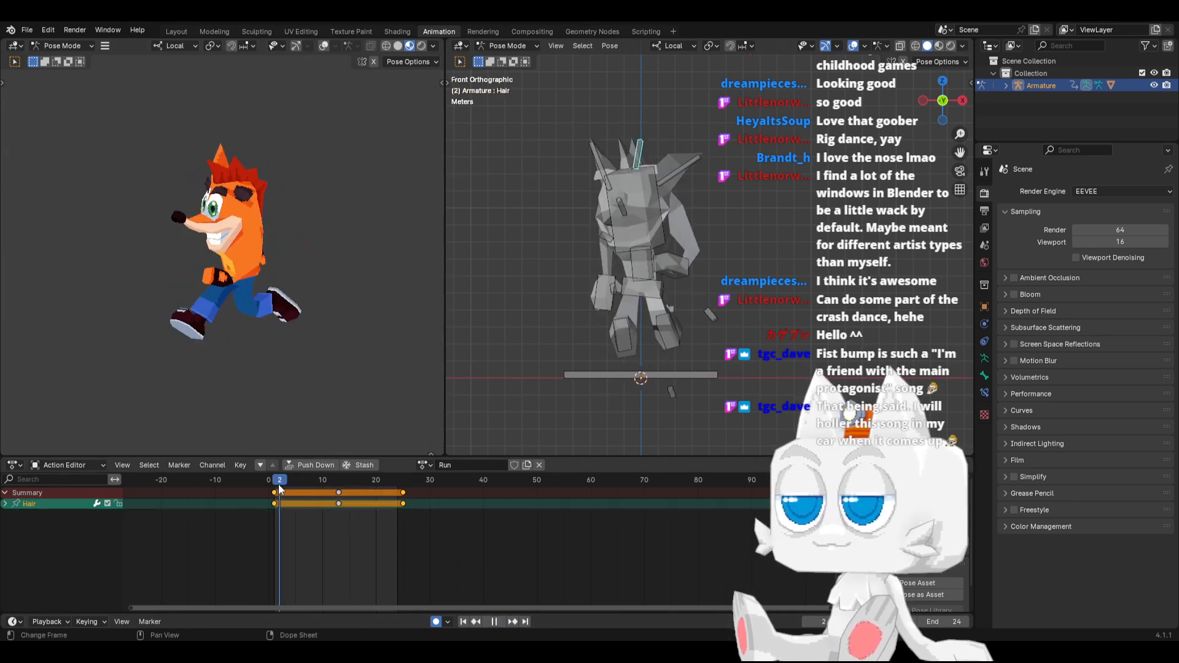
drag(279, 488, 275, 489)
key(space)
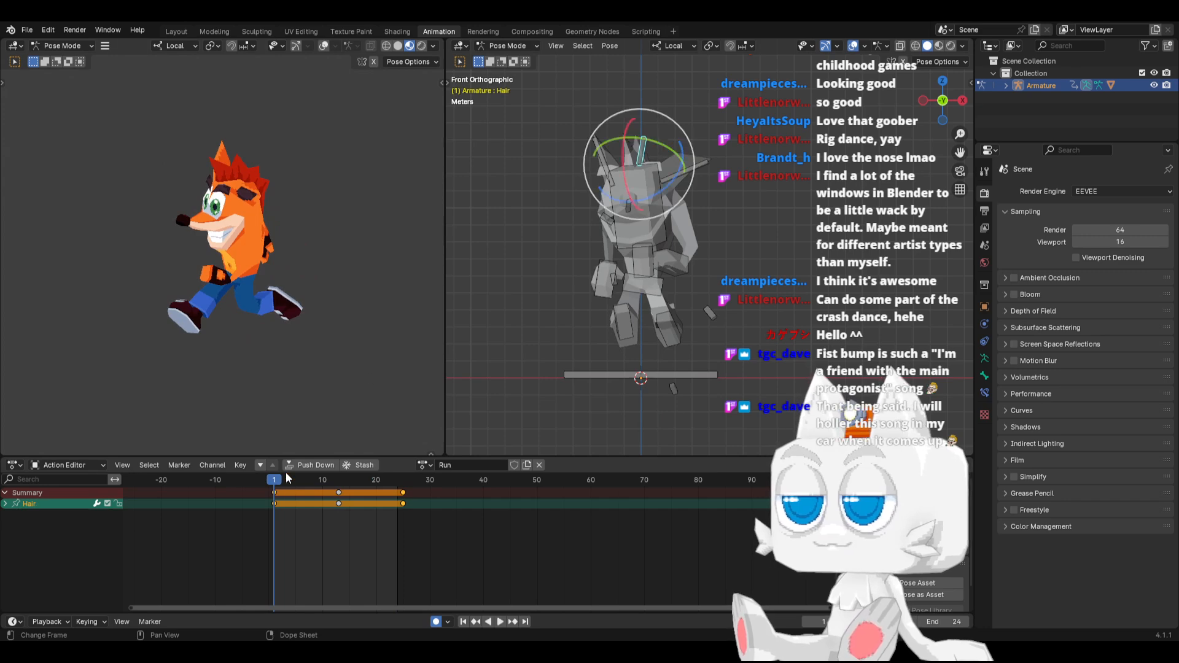
drag(669, 183, 661, 191)
Copy the Hair bone's pose from frame 1, paste it mirrored at frame 13 and unmirrored at frame 25
key(ctrl+c)
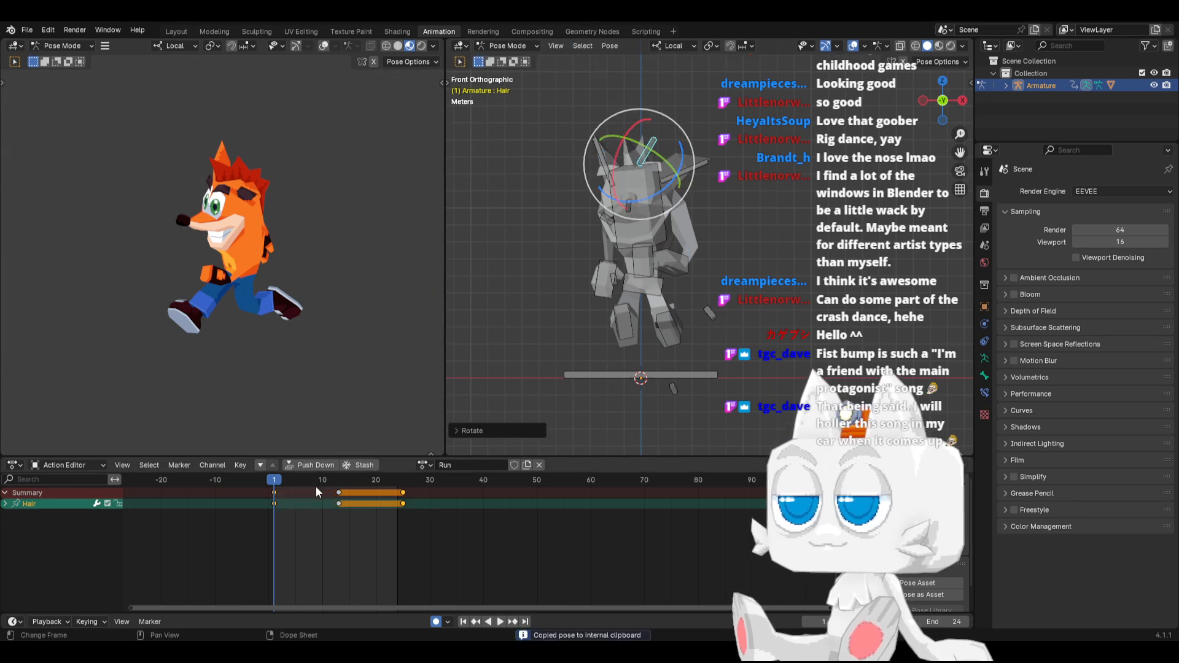
click(337, 481)
key(ctrl+shift+v)
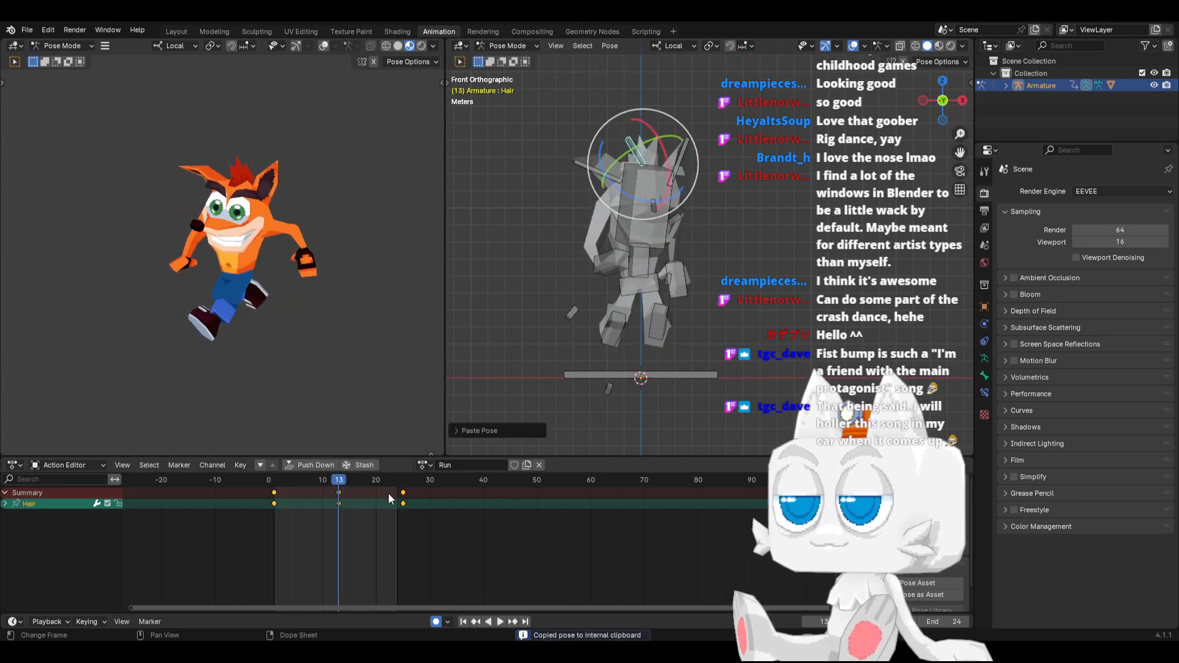
click(403, 481)
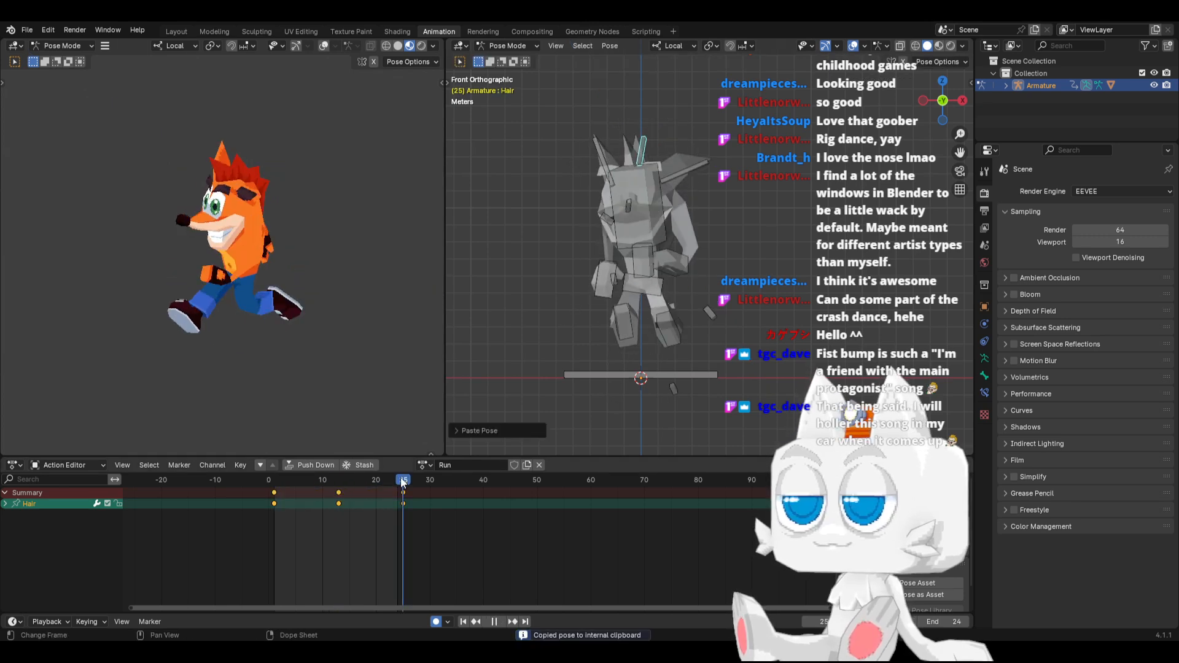
Play back the run from the start and scrub through it to check the hair motion
click(464, 622)
click(500, 621)
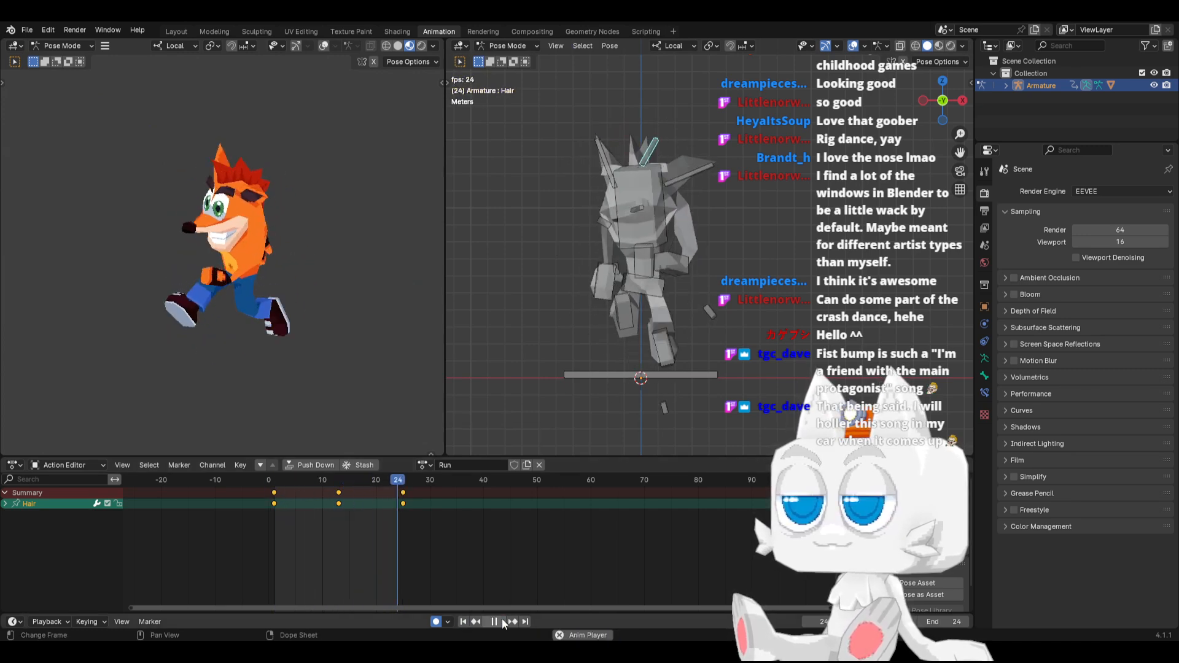
click(502, 620)
drag(296, 478, 303, 477)
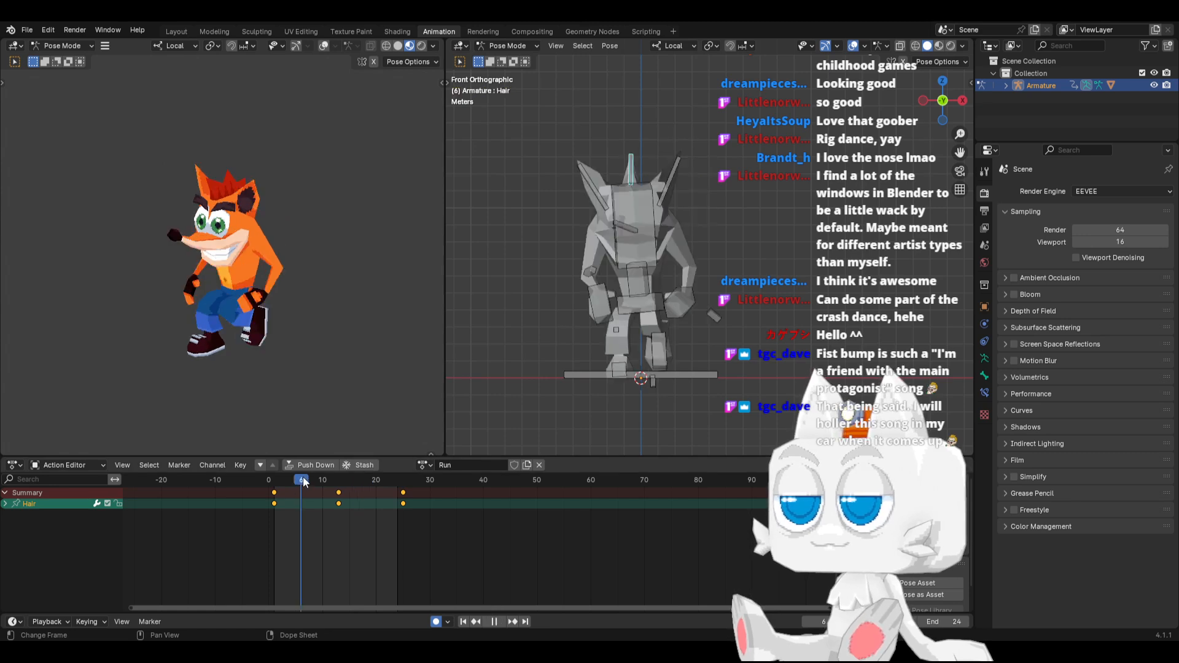
Rotate the Hair bone sideways and move it slightly lower at frame 7 of the run
drag(653, 214, 683, 193)
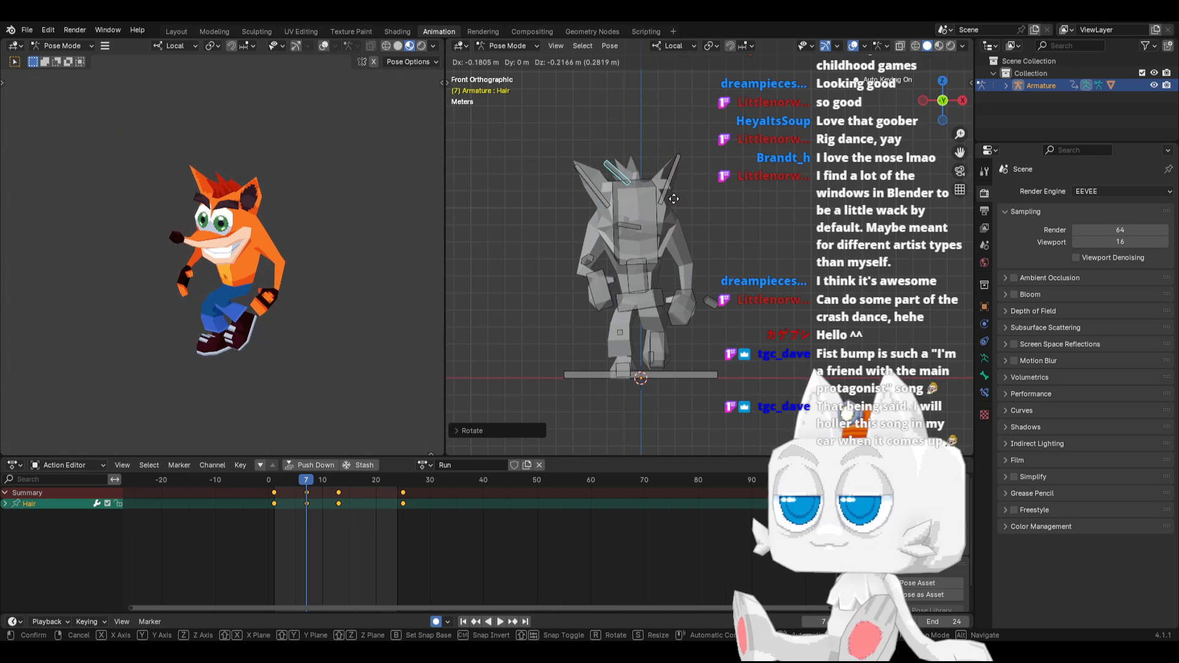
key(ctrl+c)
click(367, 478)
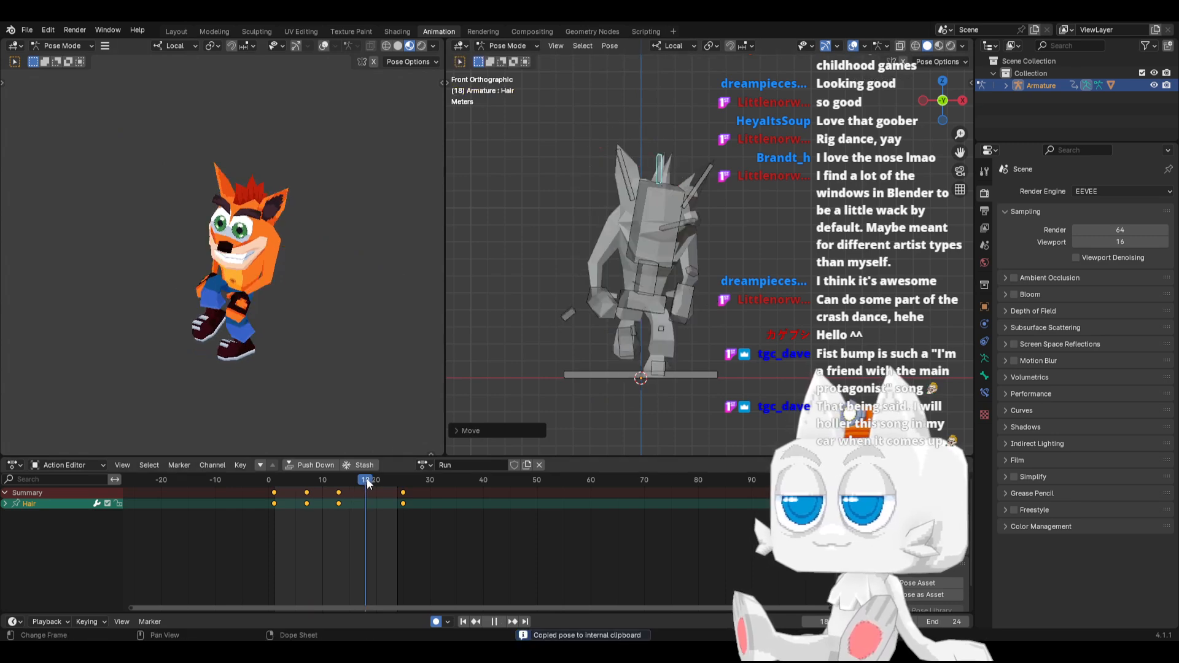
key(ctrl+v)
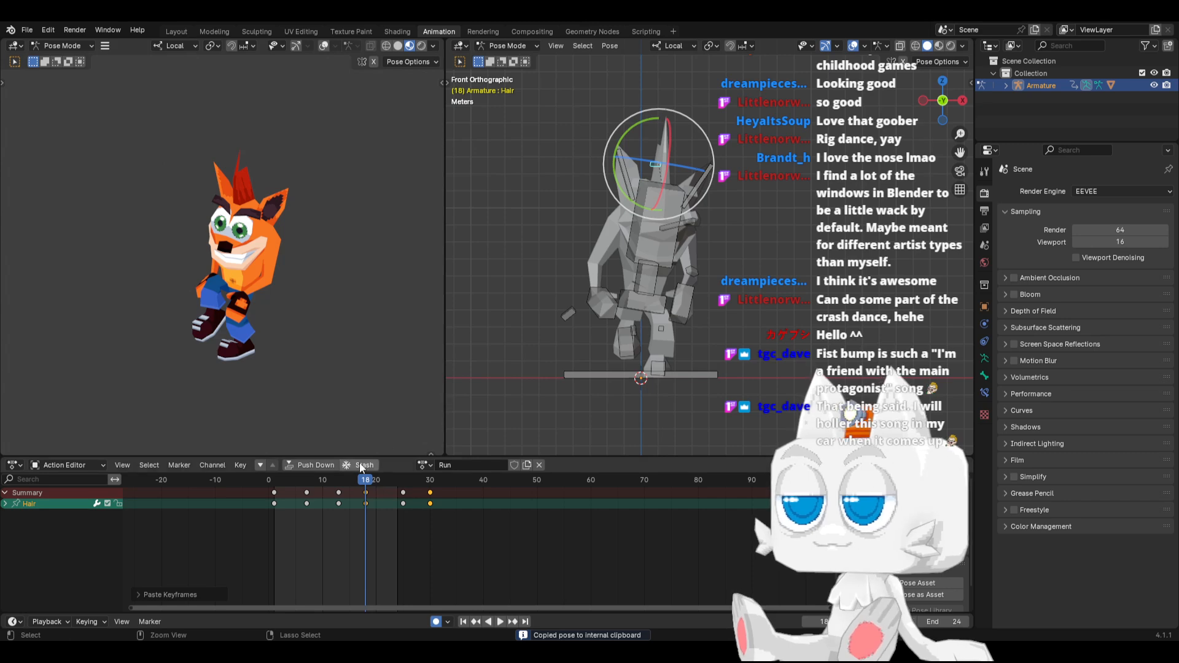
key(ctrl+z)
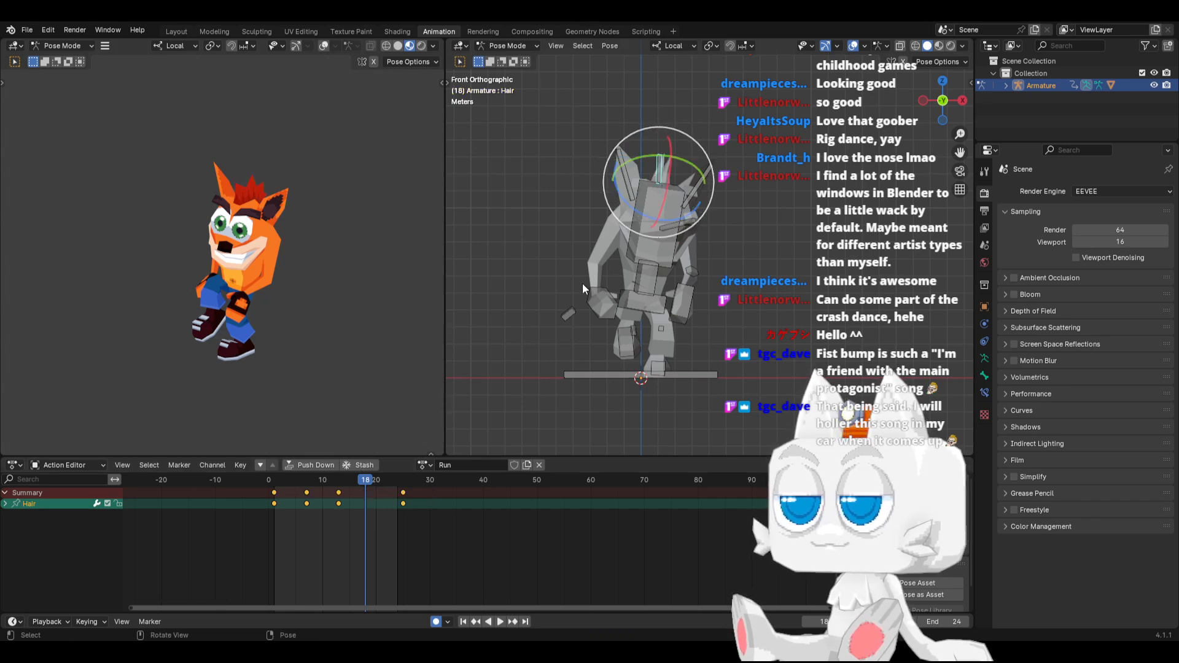
Copy the Hair bone's pose from frame 7 and paste it mirrored at frame 19
click(306, 479)
key(ctrl+c)
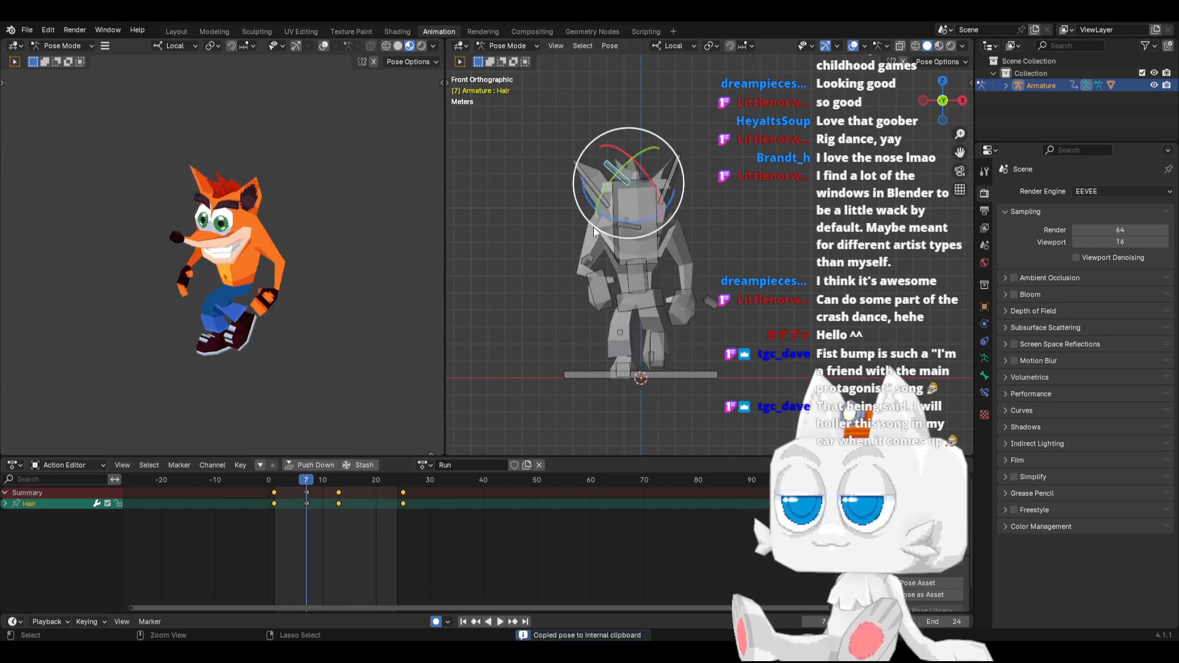
click(370, 485)
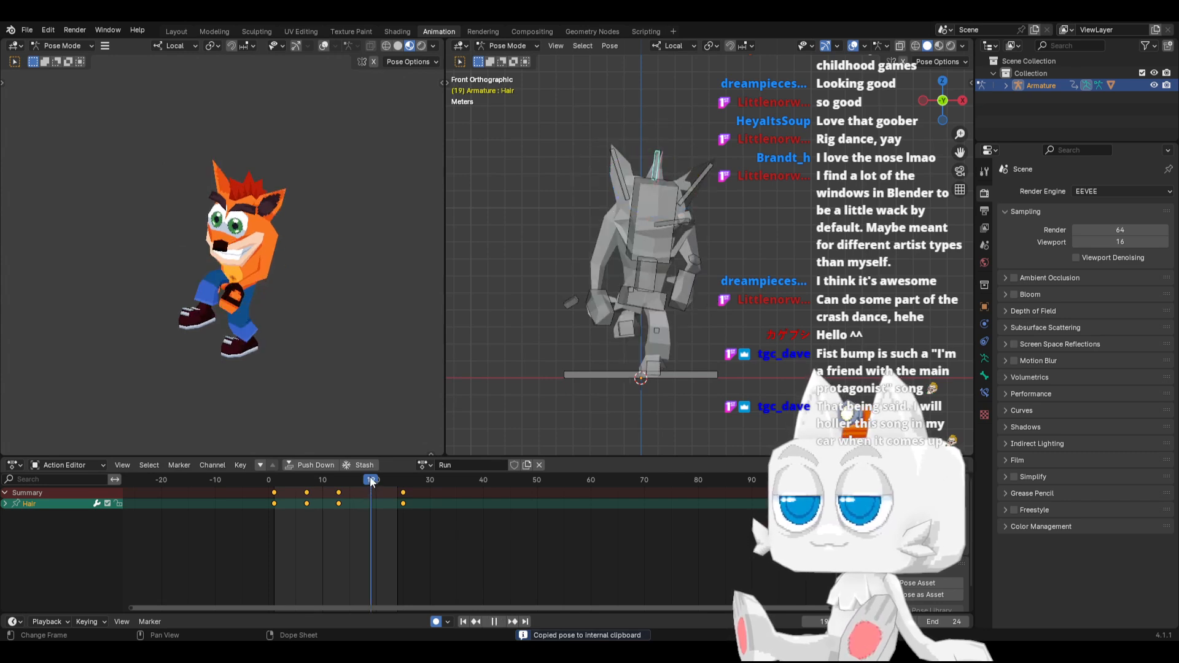
key(ctrl+v)
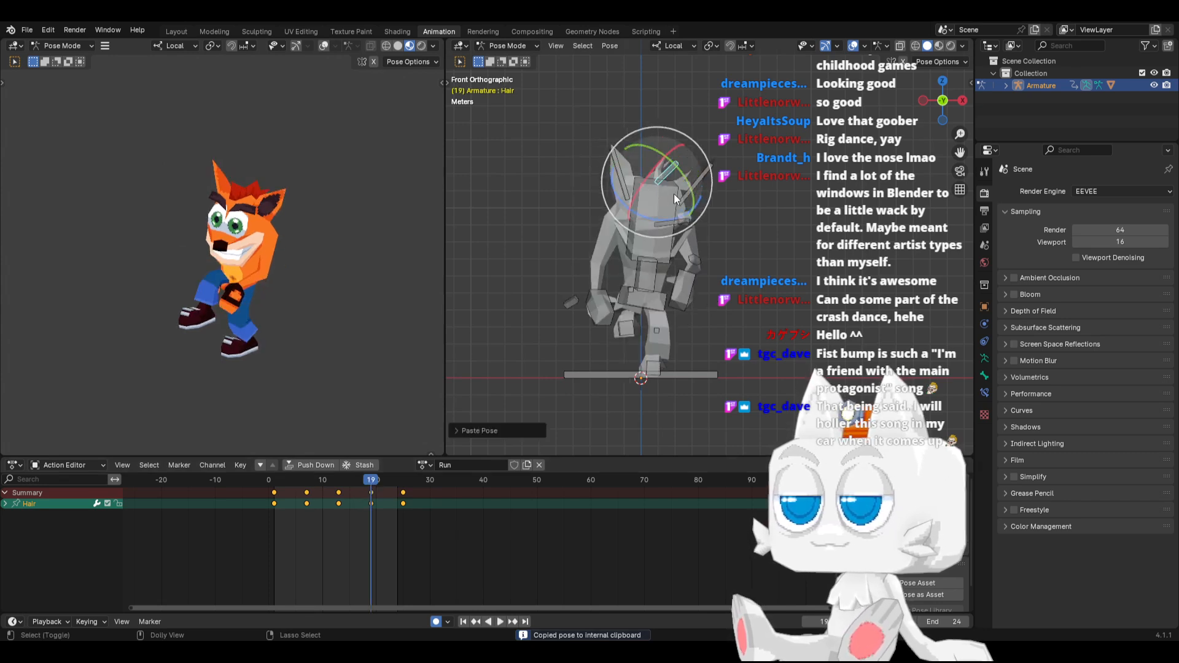
Play back the run from the start, examine the hair motion from several angles, and return to frame 1
click(463, 622)
click(499, 621)
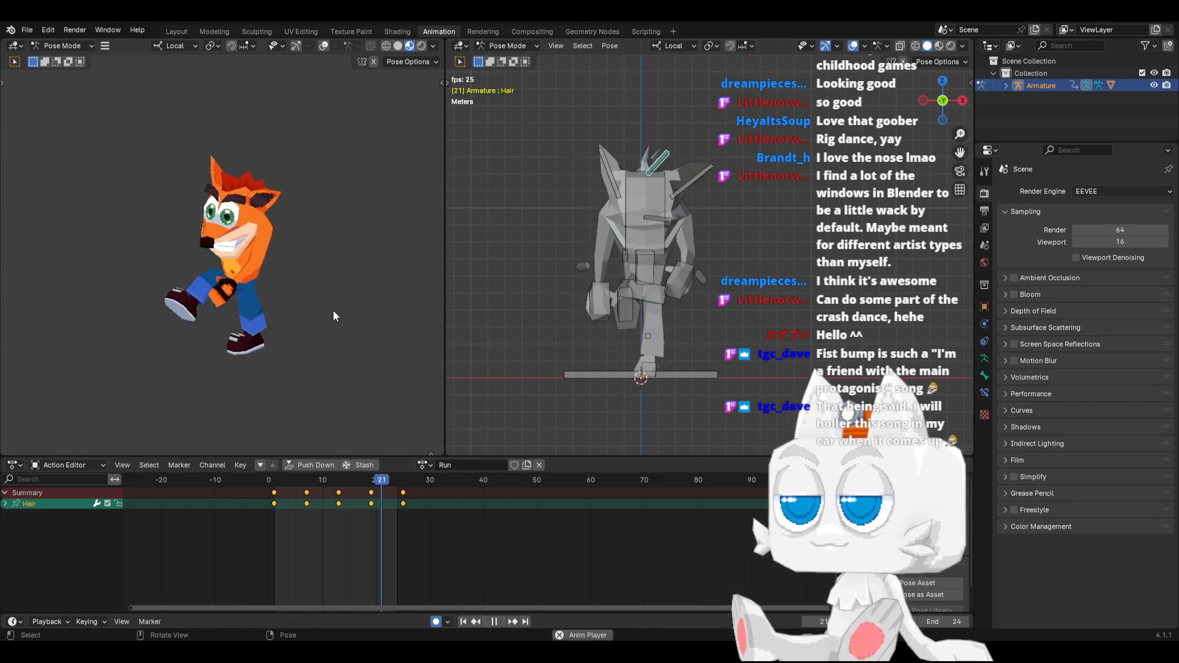
mouse_move(589, 296)
middle_down()
mouse_move(643, 297)
mouse_move(591, 300)
middle_up()
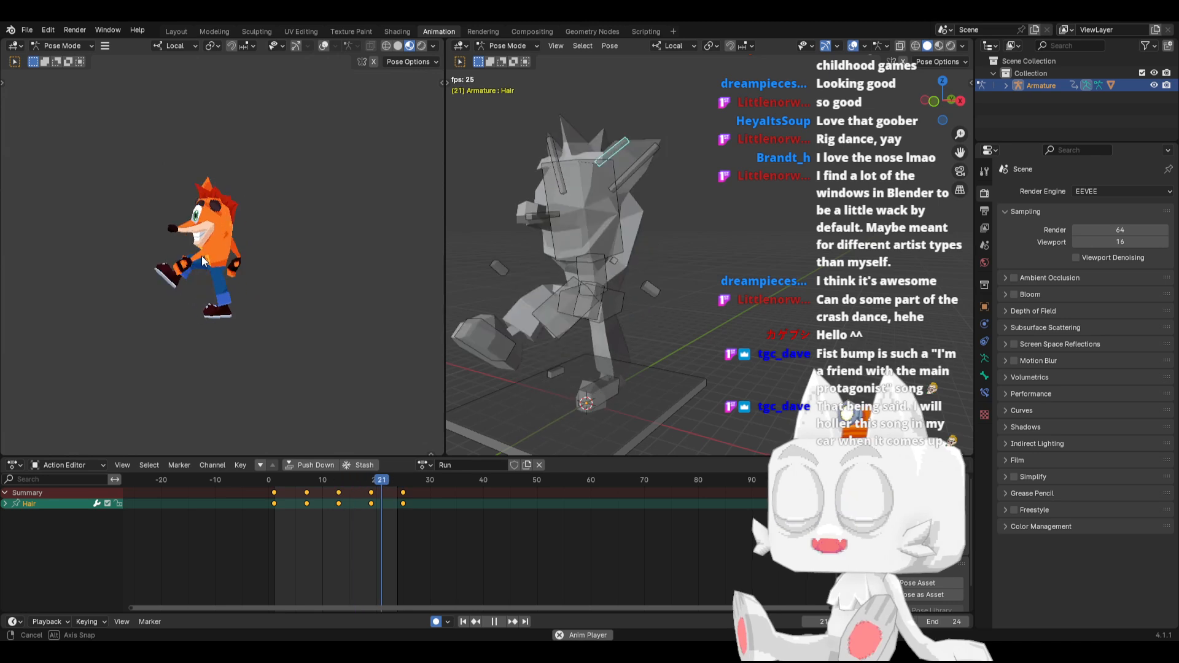
middle_drag(200, 255, 342, 267)
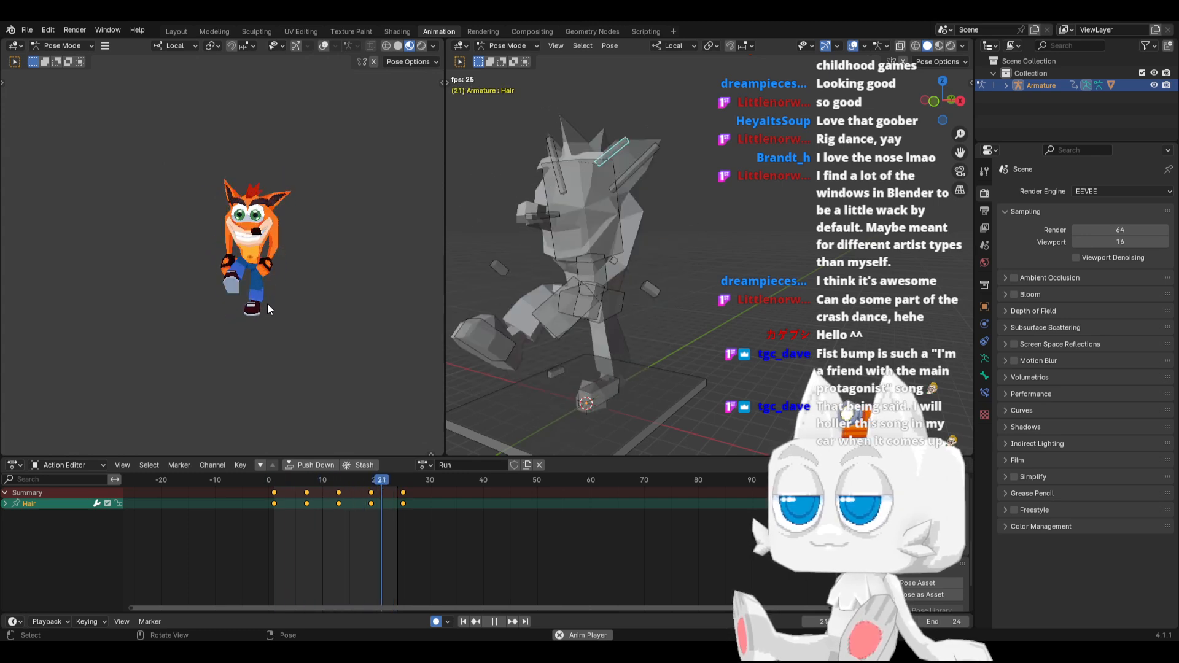
scroll(267, 304, up, 4)
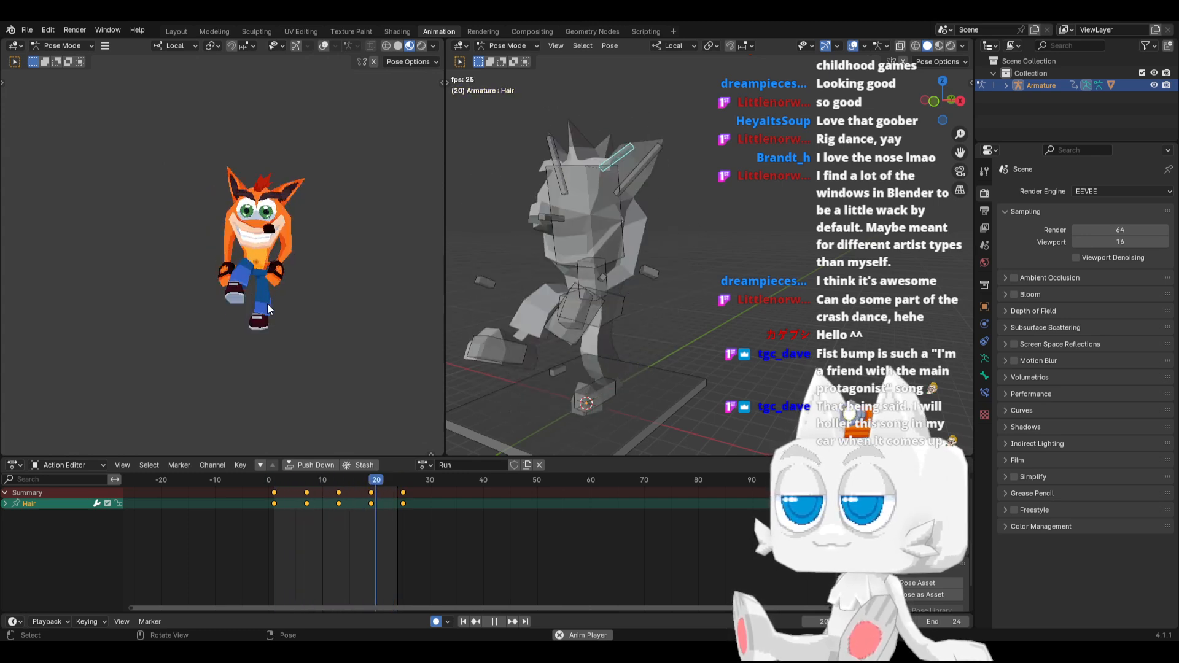
mouse_move(267, 303)
middle_down()
mouse_move(275, 296)
mouse_move(197, 264)
mouse_move(248, 276)
mouse_move(211, 269)
mouse_move(137, 292)
mouse_move(270, 283)
middle_up()
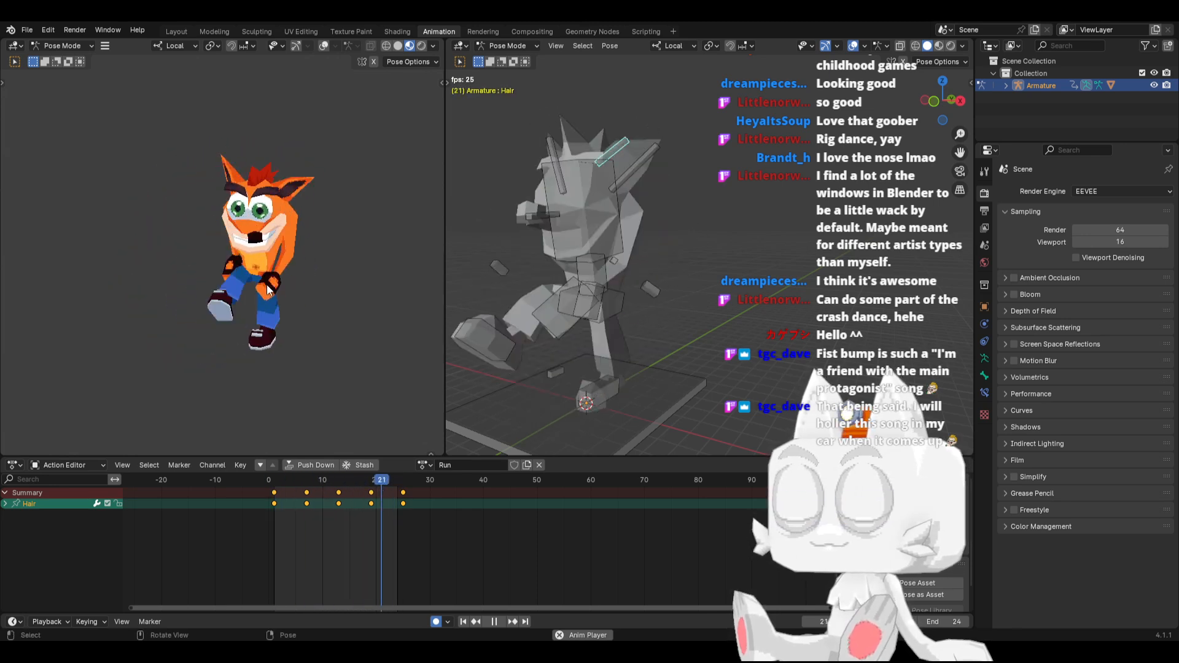
click(502, 622)
click(463, 622)
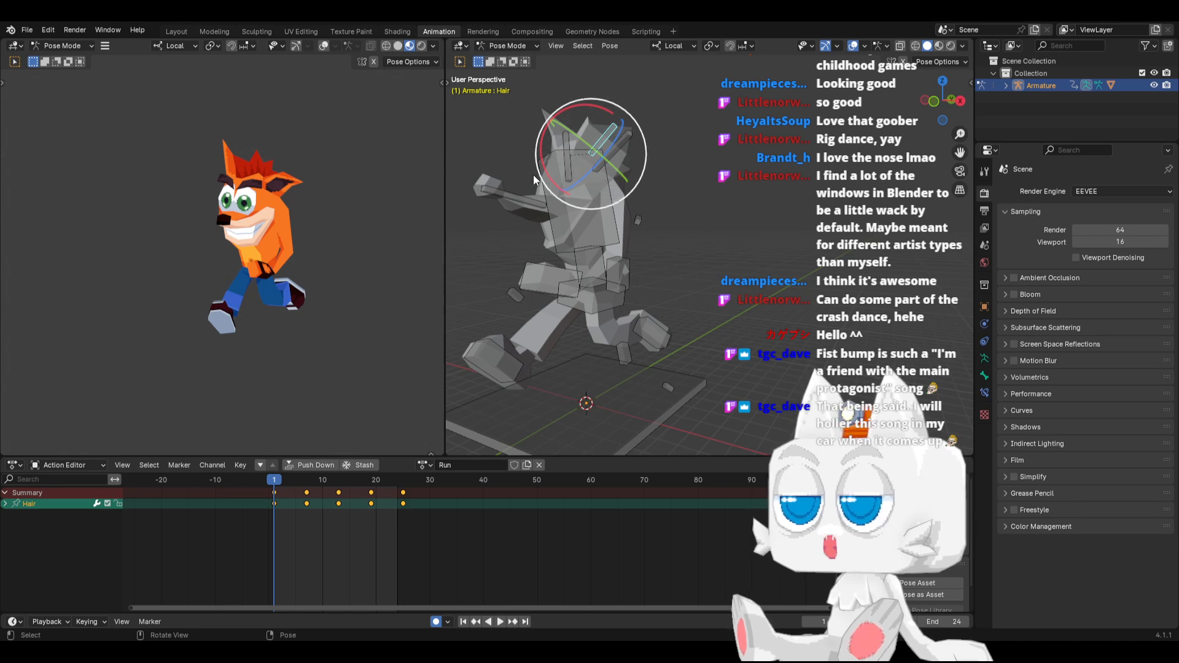
Select the Crash mesh in the Layout workspace and add a second material slot holding a separate copy of the Crash material
click(397, 32)
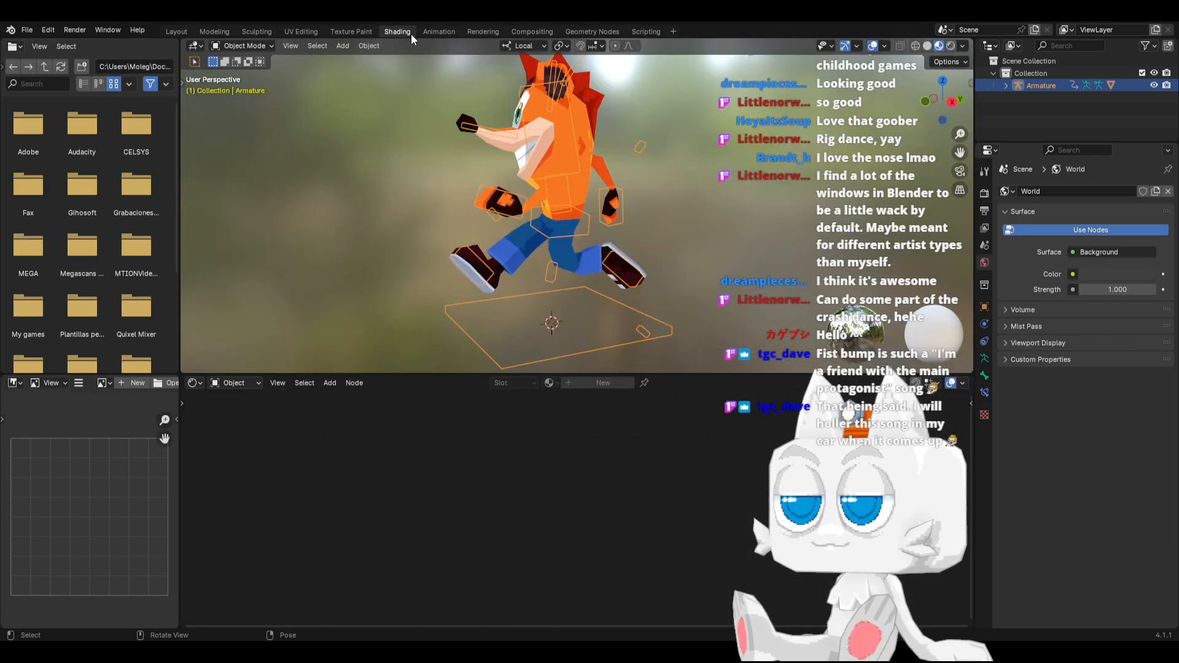
click(176, 32)
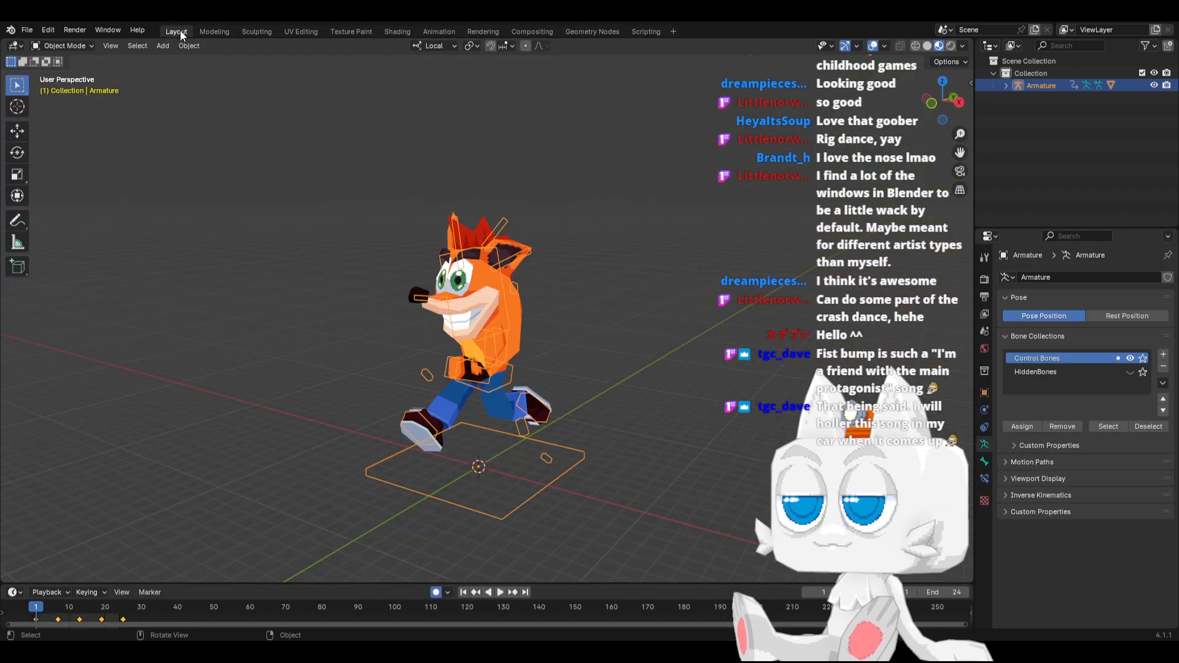
click(617, 325)
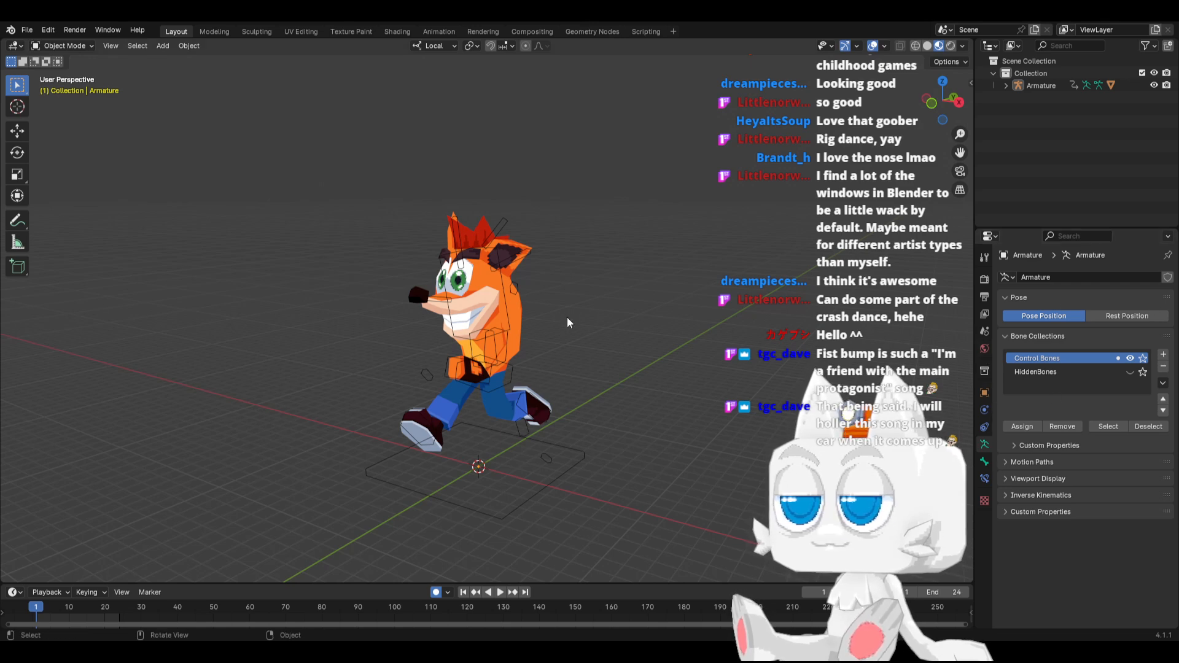
click(528, 316)
click(984, 497)
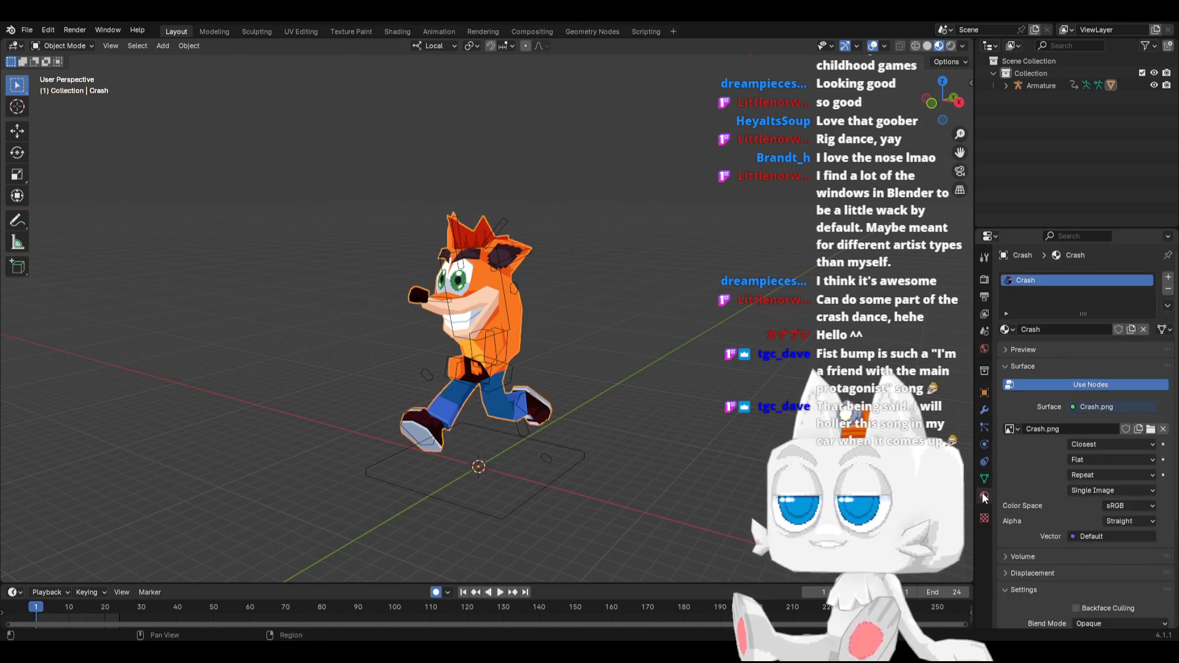
click(1168, 277)
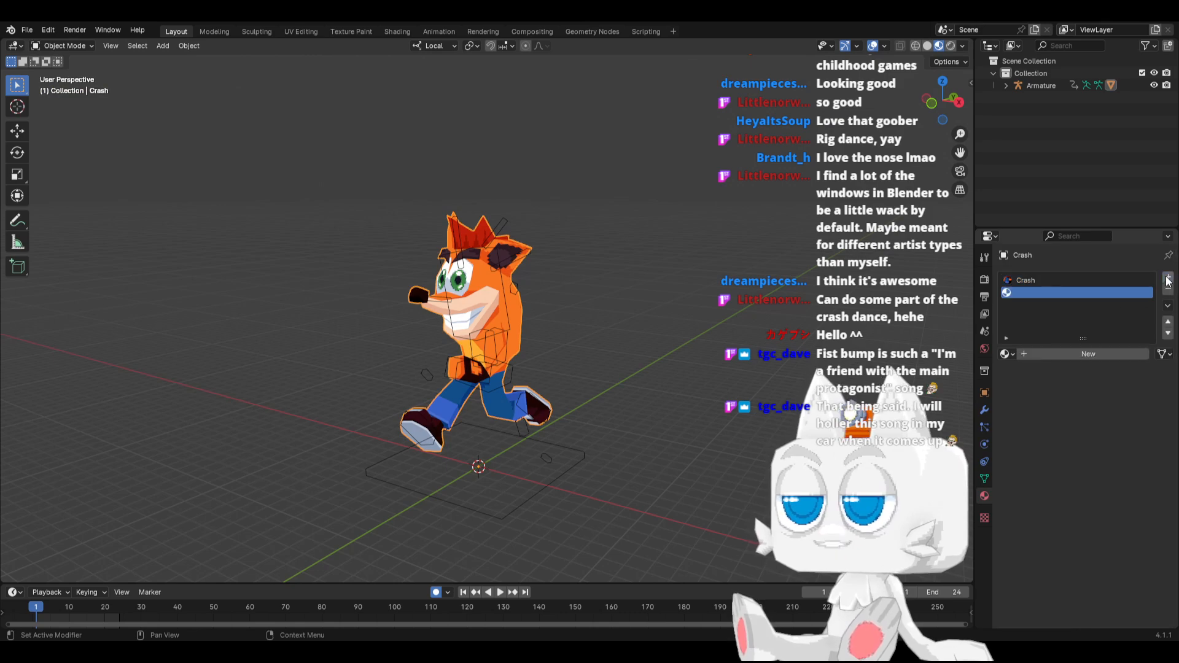
click(1005, 356)
click(1022, 370)
click(1131, 355)
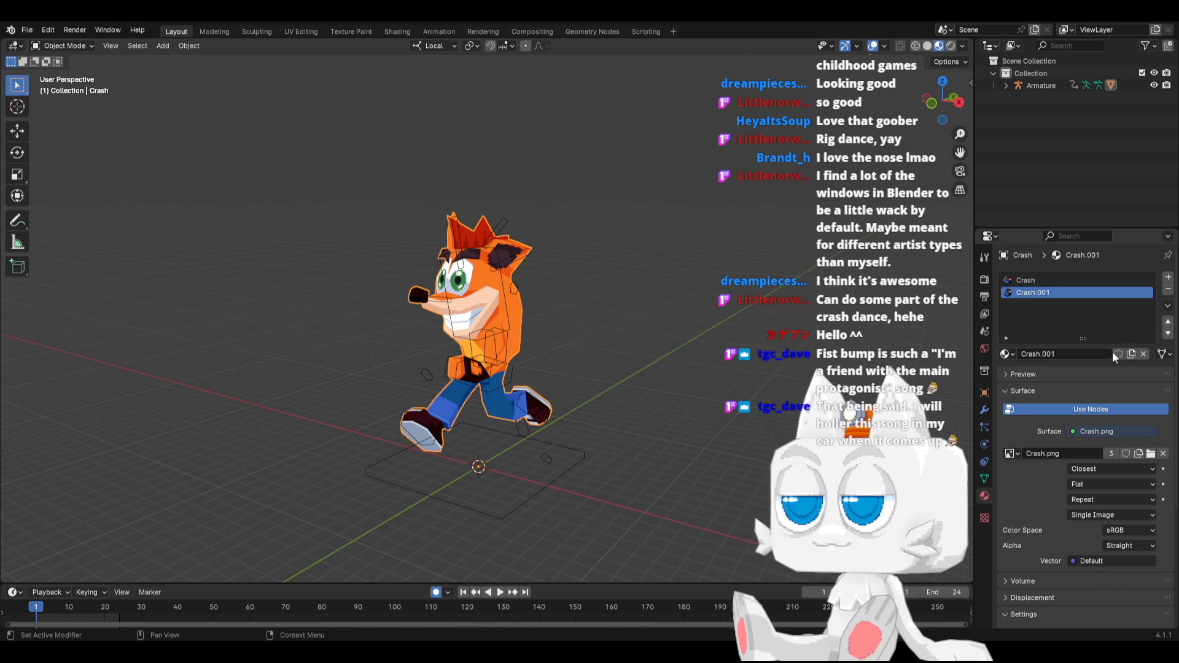
Rename the copied material to Crash_Outline and open its shader nodes for editing with nothing selected
click(1074, 353)
click(1041, 353)
drag(1040, 353, 1112, 353)
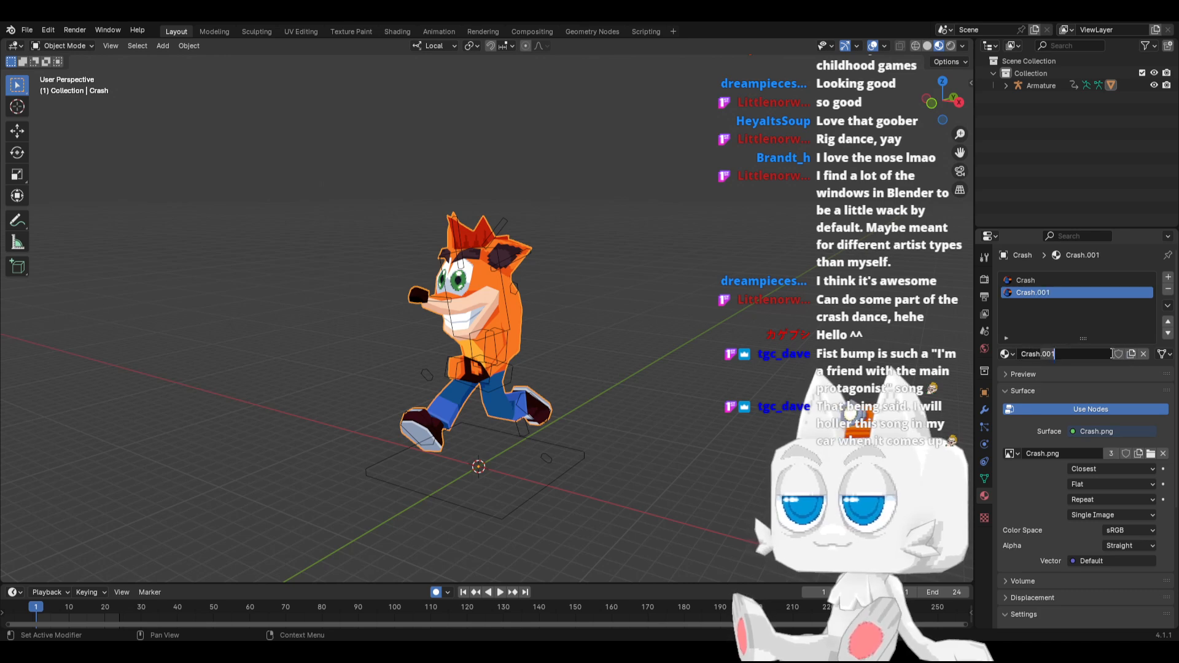
text(_Outline)
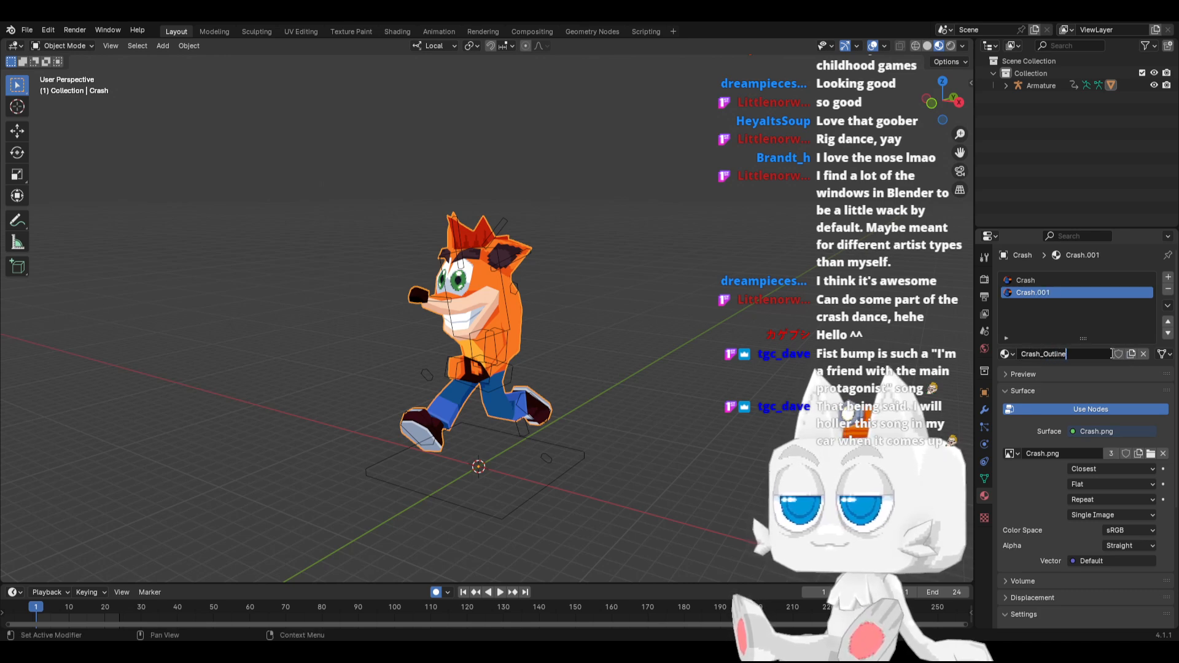
key(Return)
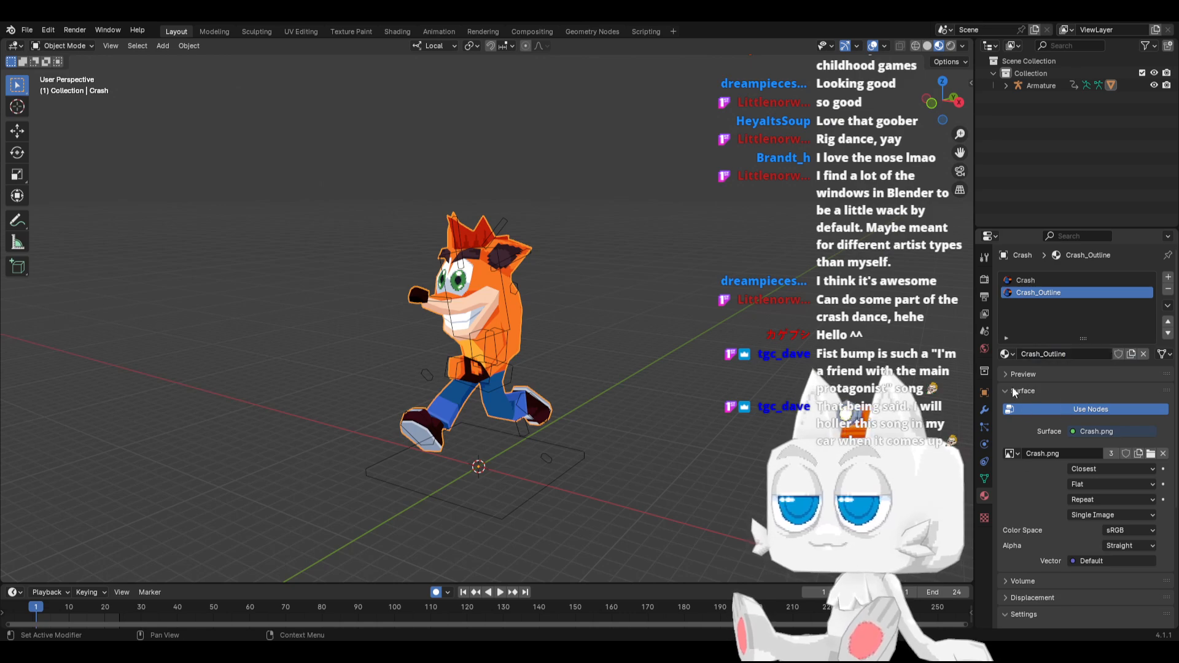
click(393, 32)
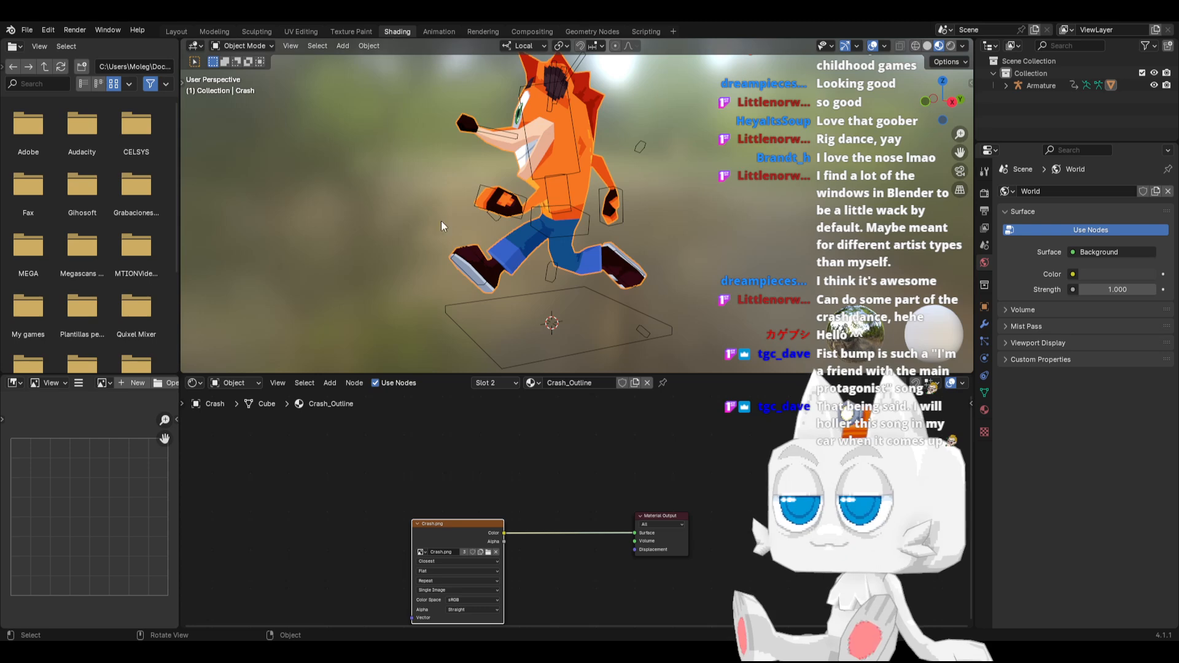
click(550, 441)
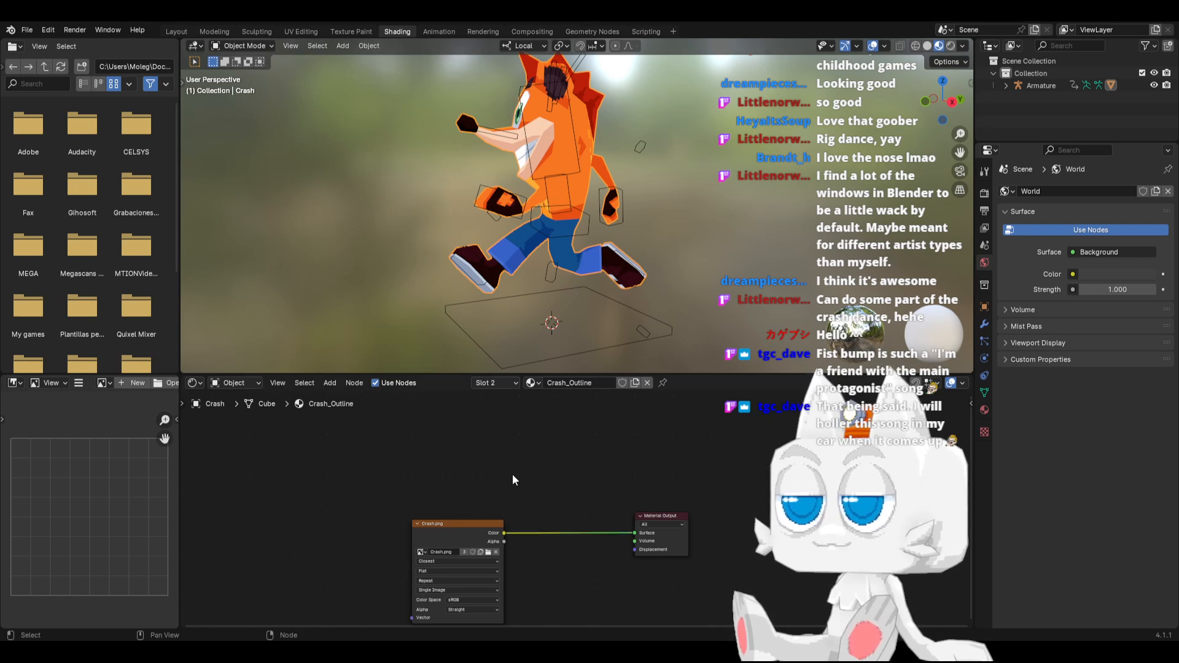
key(shift+a)
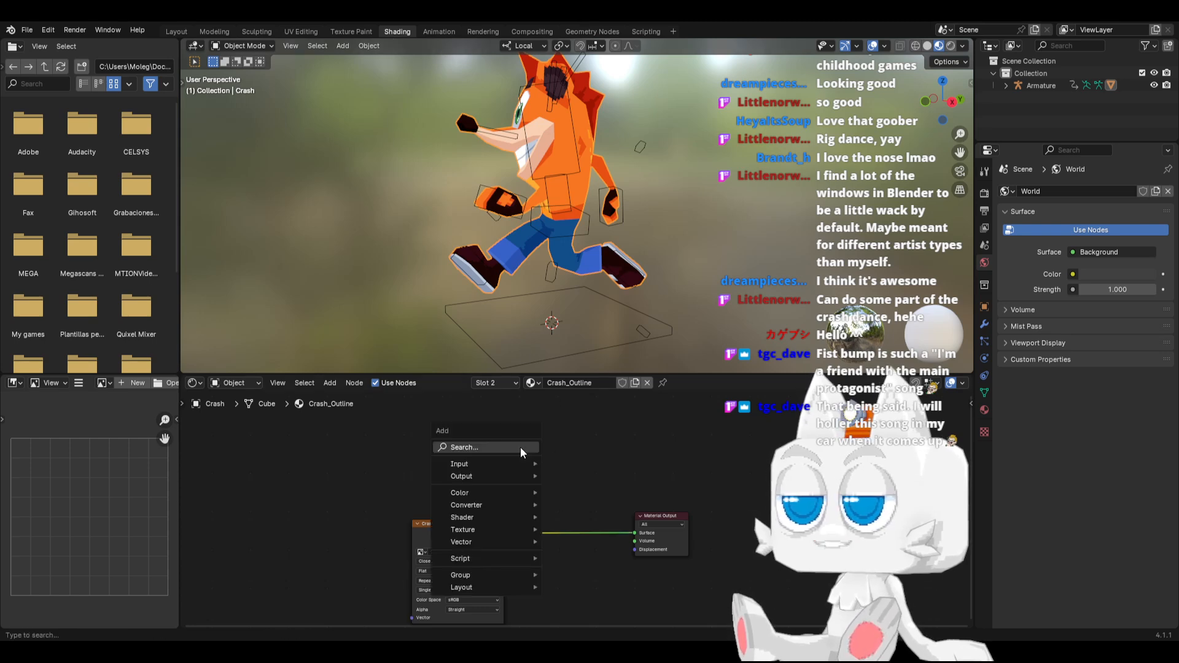
click(480, 445)
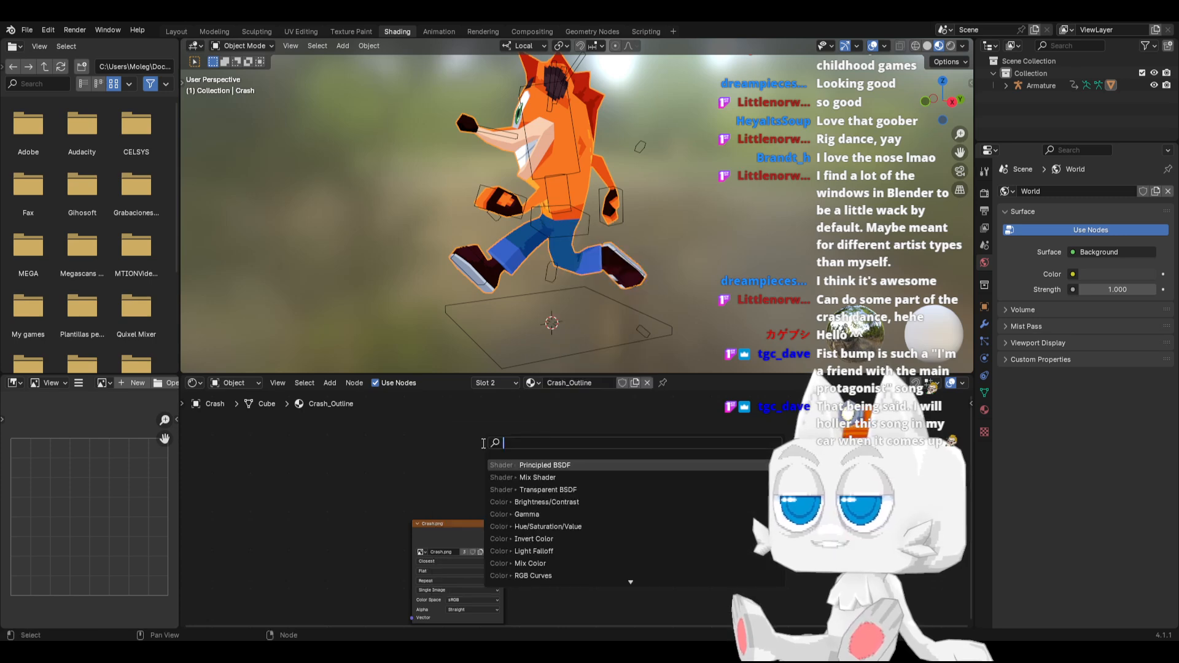
text(mul)
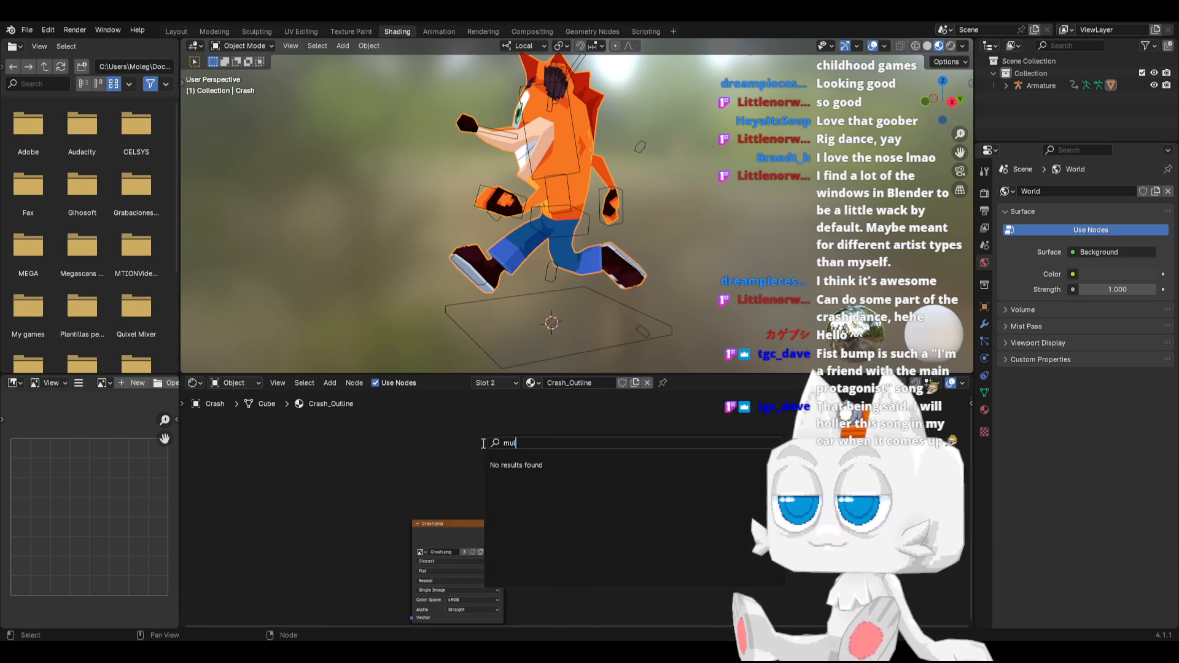
key(BackSpace)
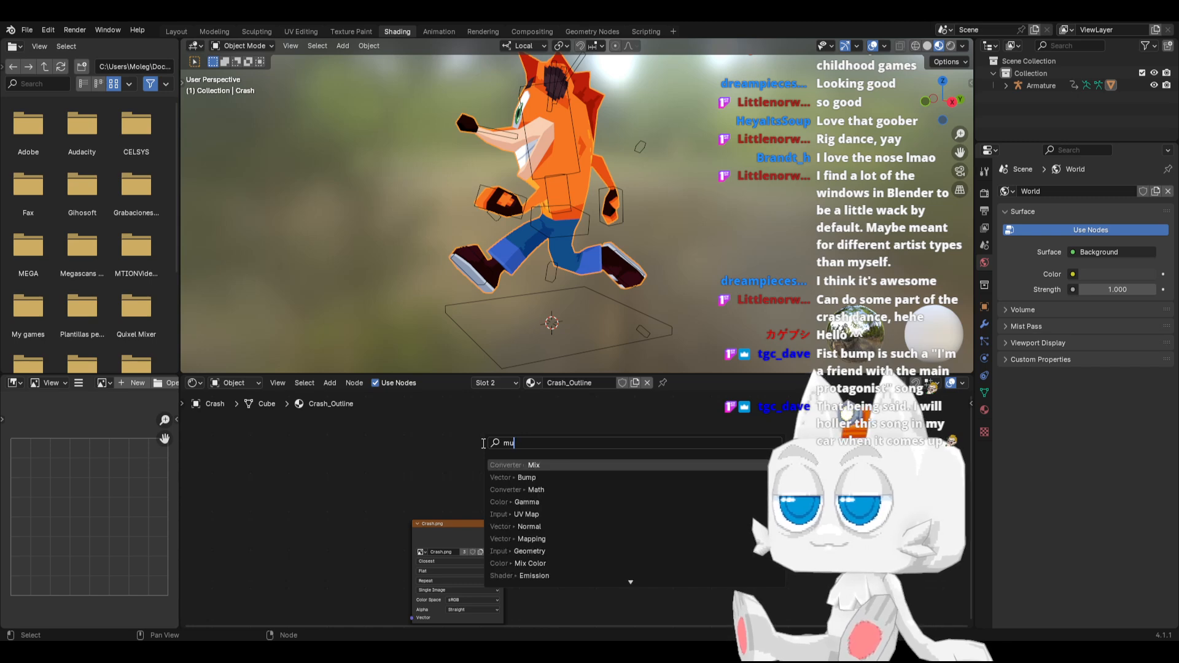
key(Return)
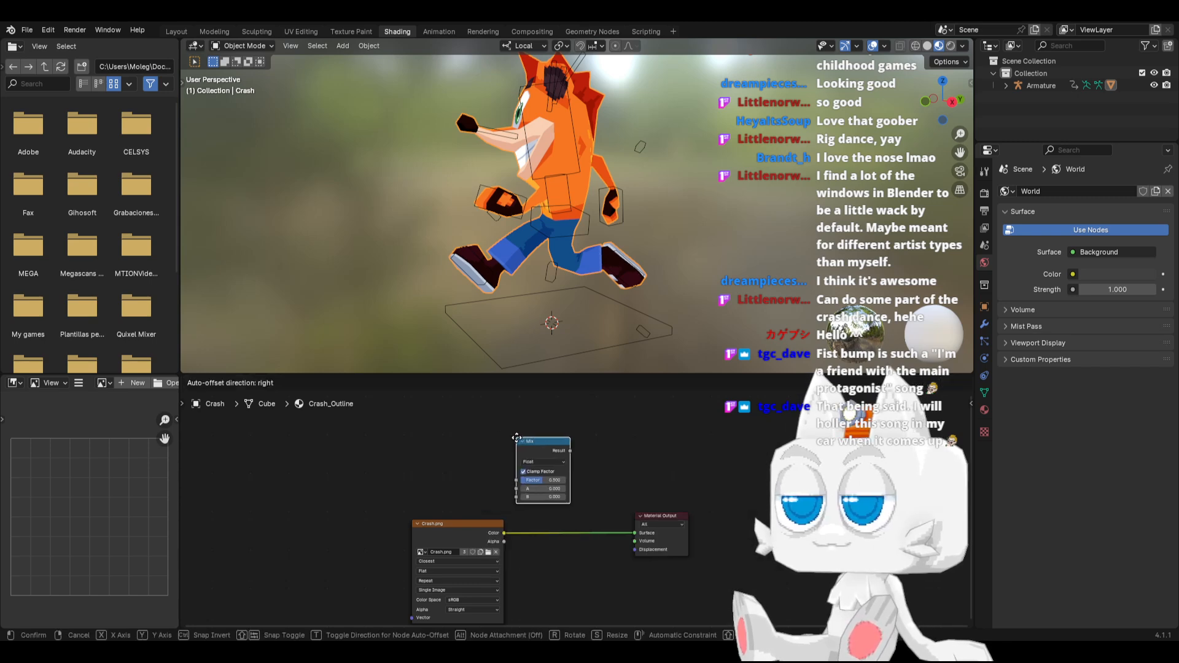
click(517, 437)
click(558, 463)
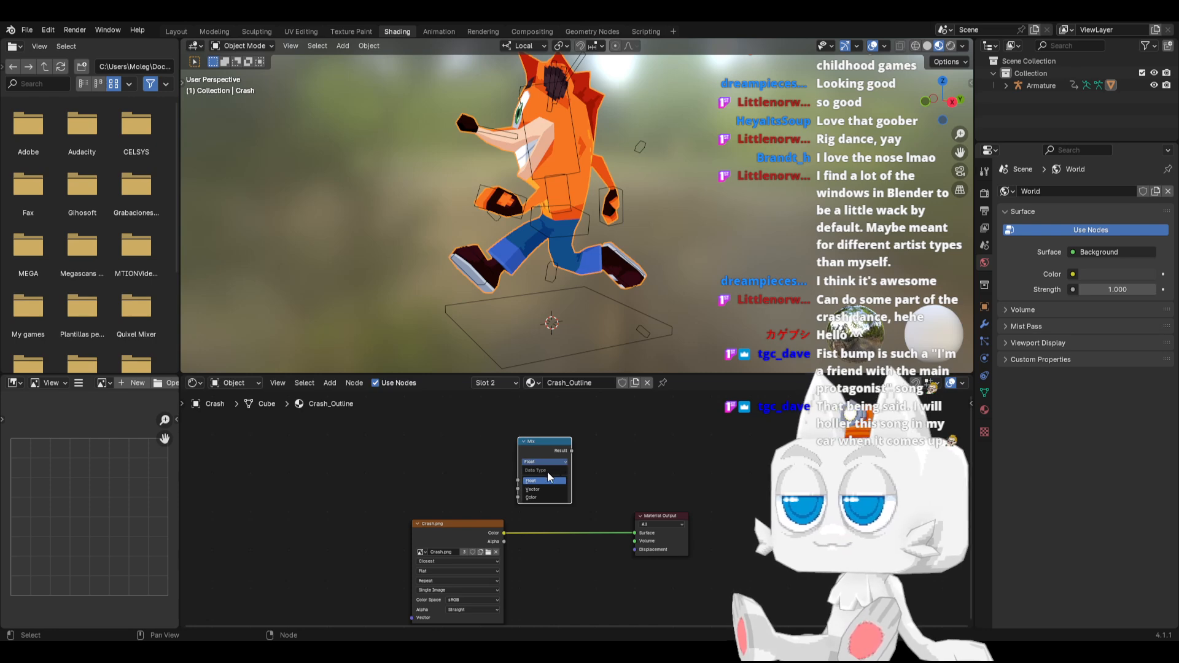
click(543, 460)
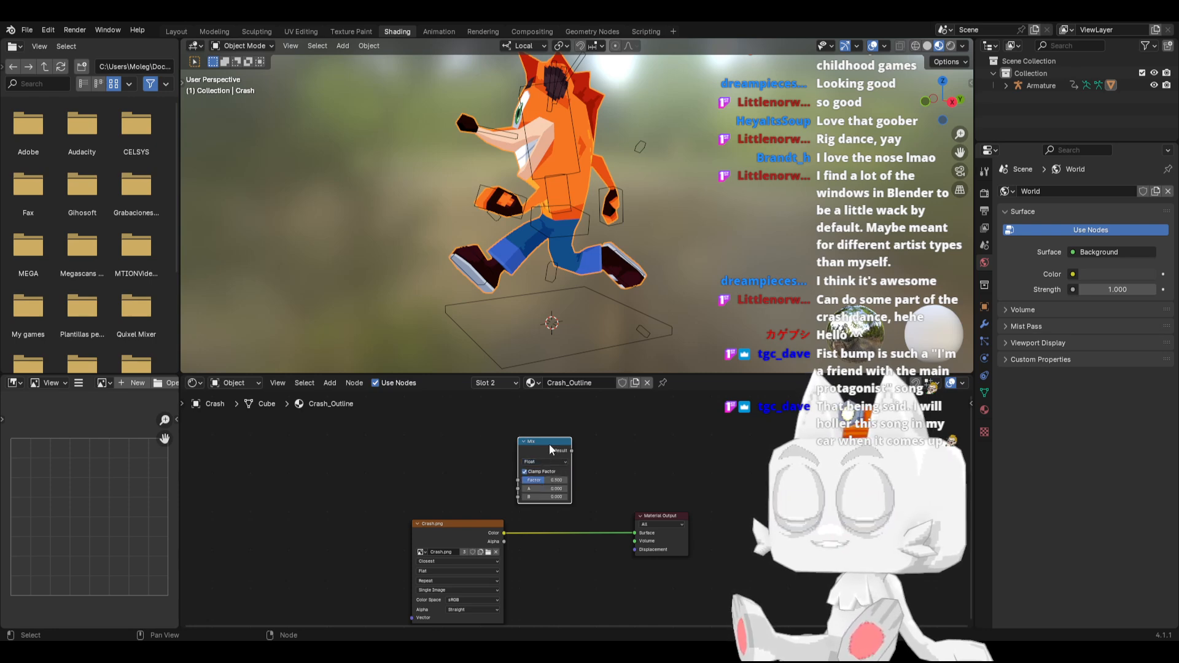
key(x)
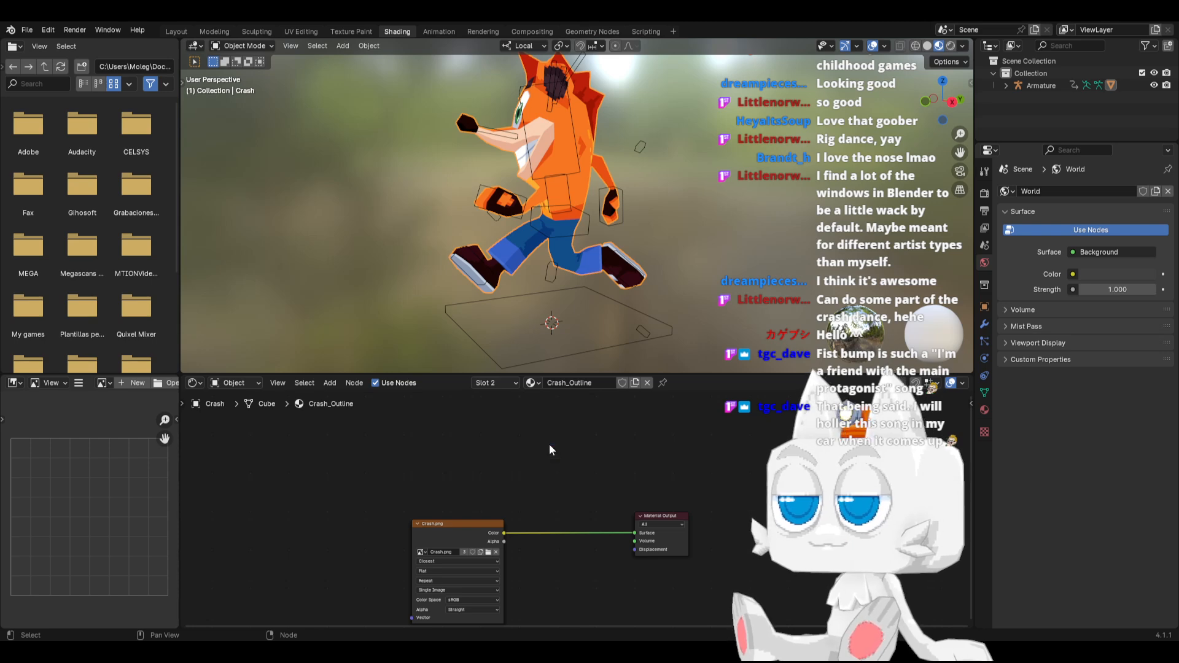
key(shift+a)
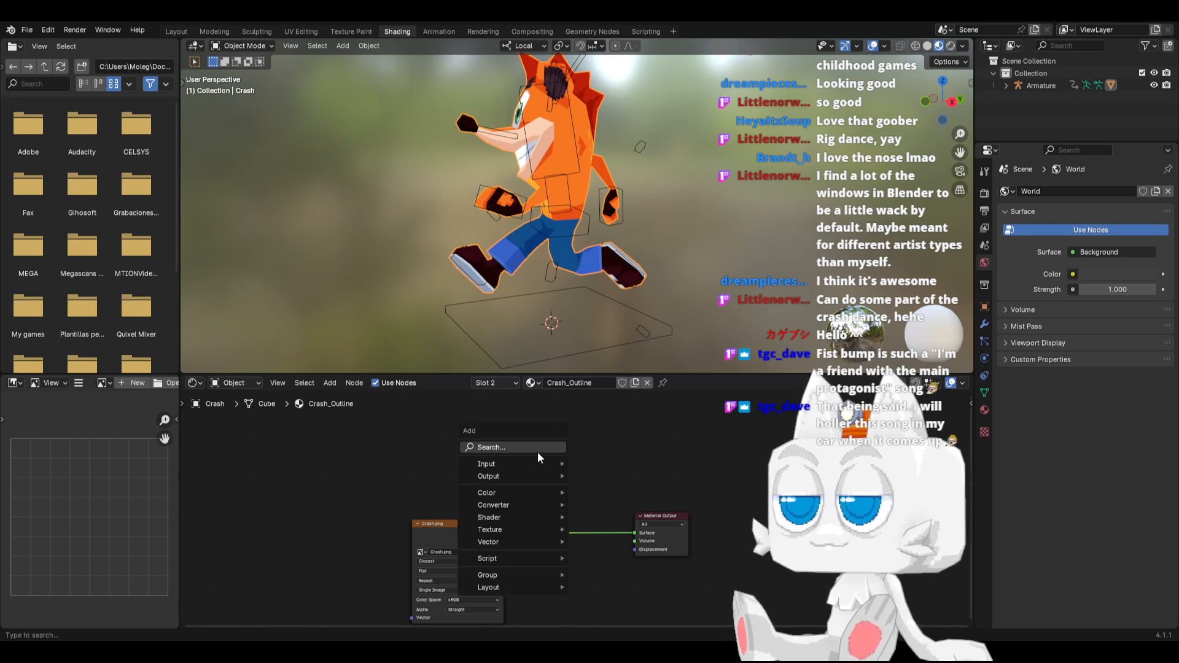
mouse_move(528, 492)
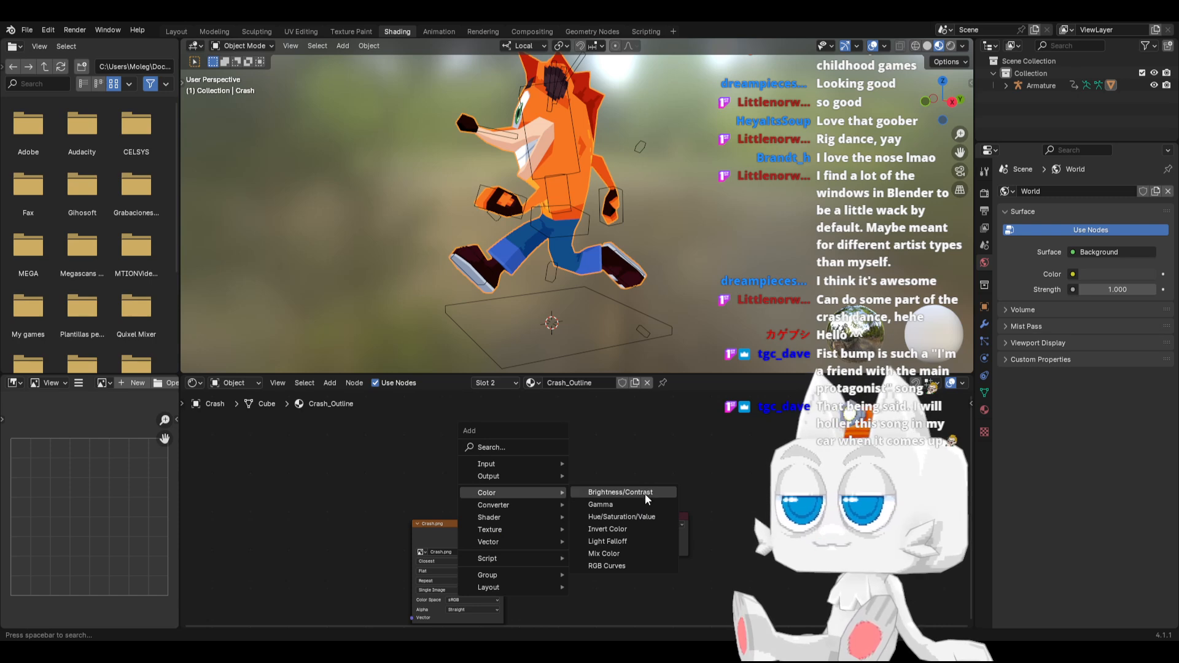
click(624, 542)
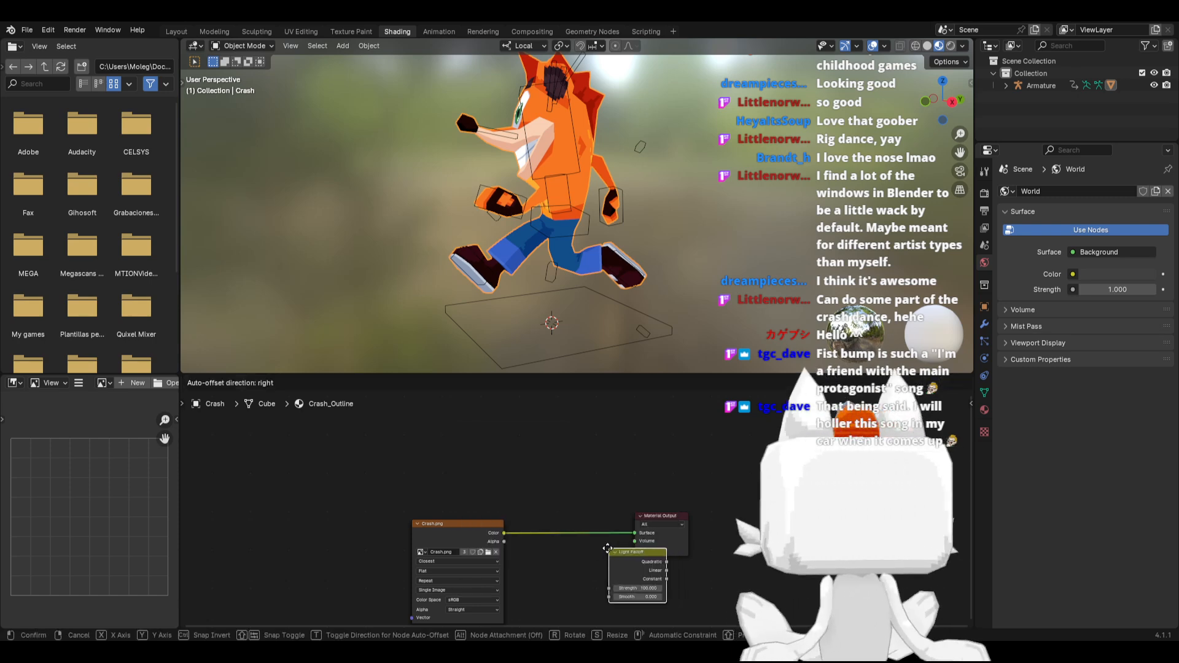
click(543, 474)
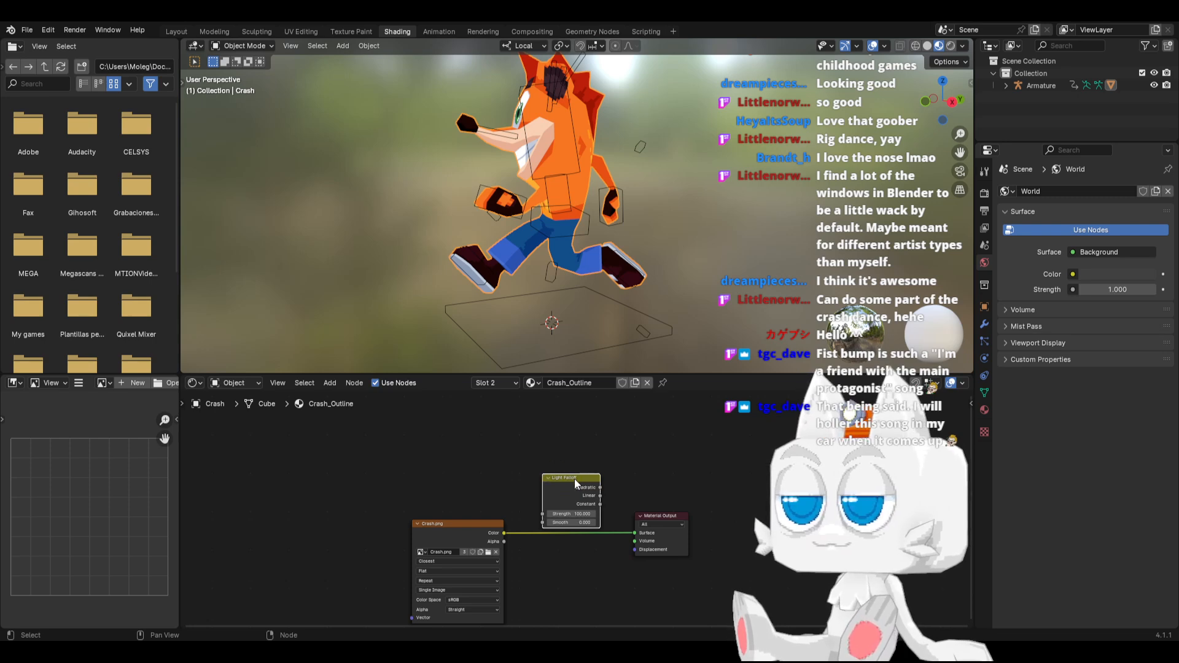
Add a Mix Color node to the Crash_Outline material and connect the Crash.png texture's Color output to its B input
right_click(544, 458)
mouse_move(544, 458)
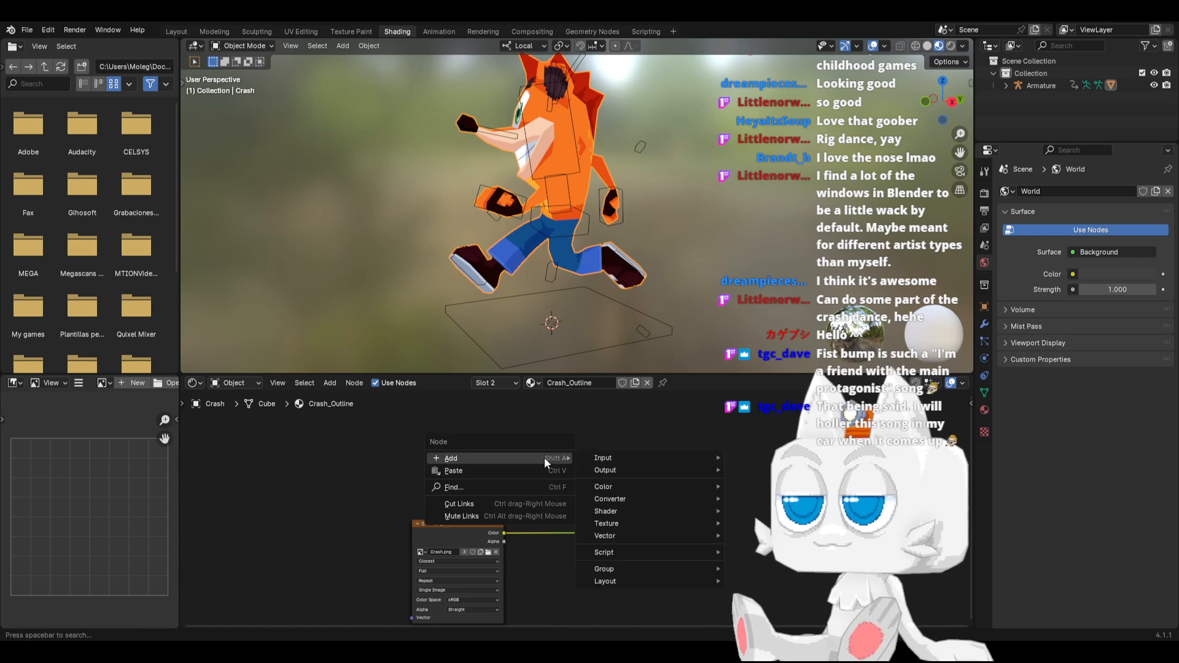
mouse_move(617, 488)
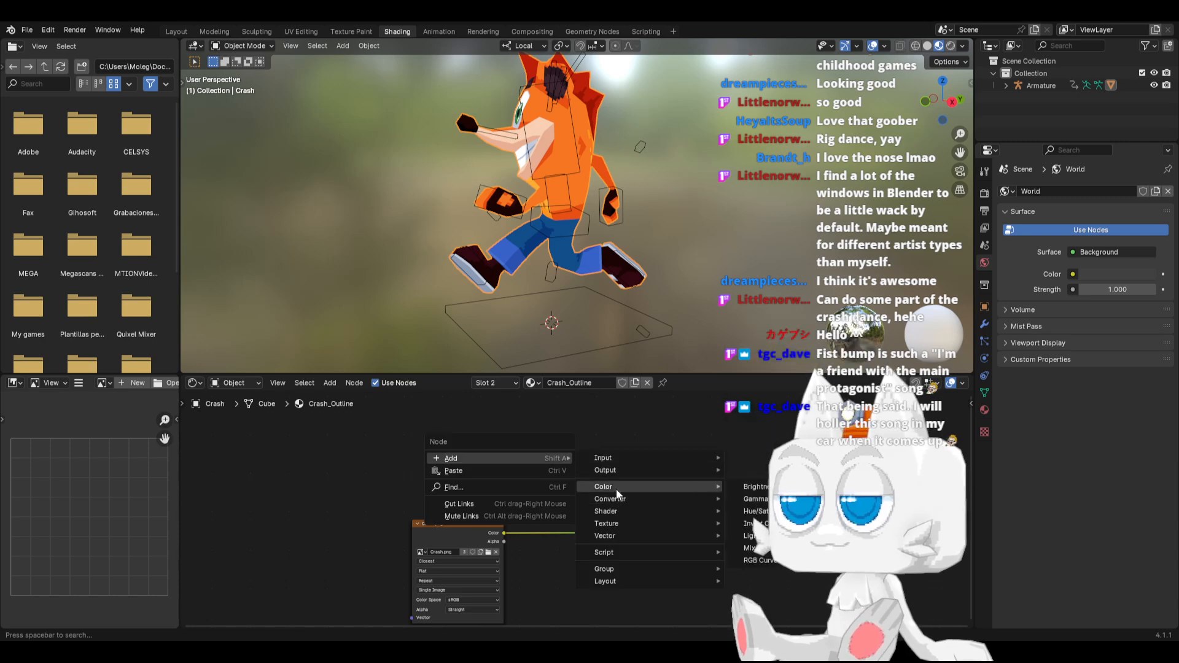
click(762, 547)
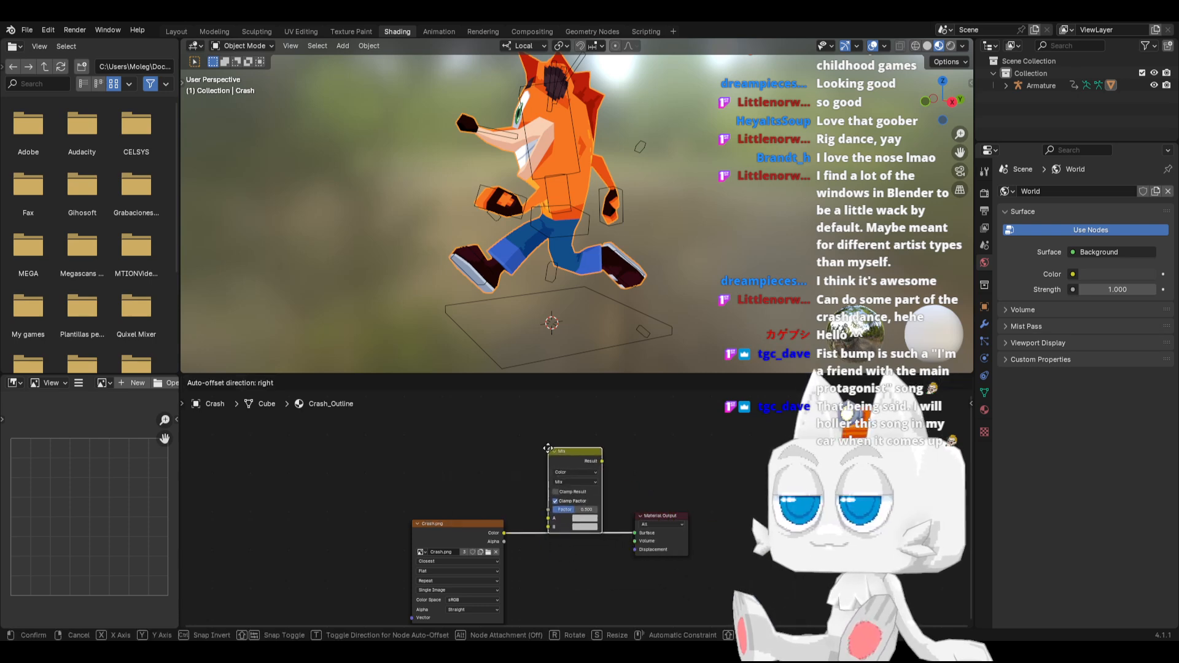
click(550, 450)
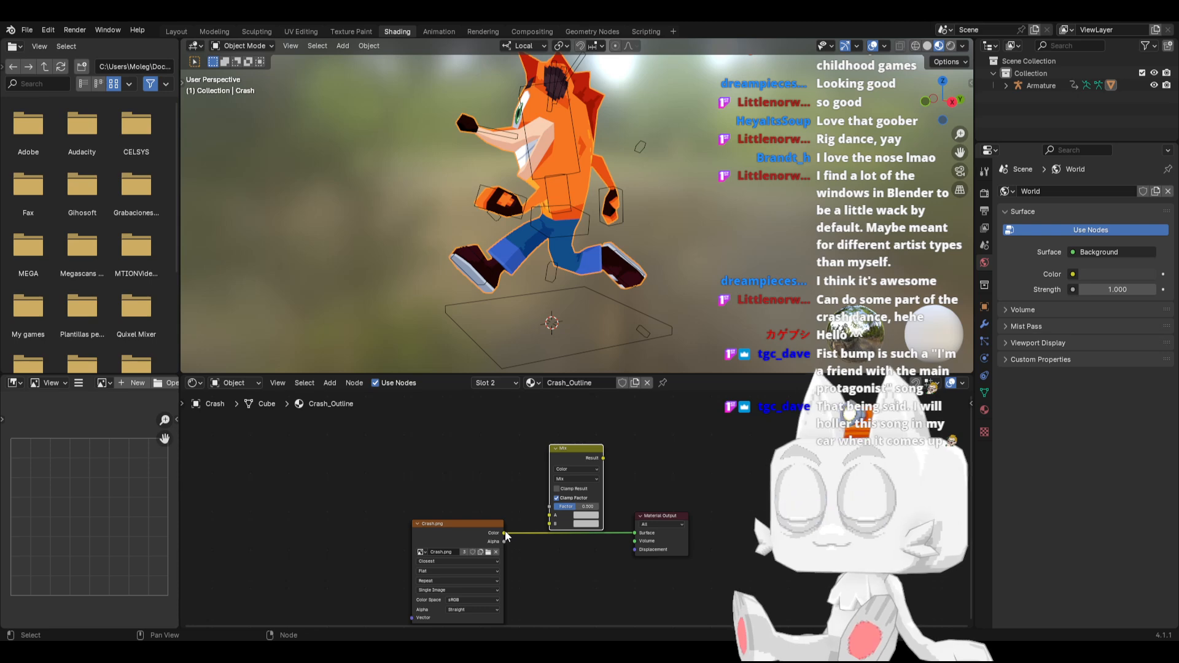
drag(504, 532, 550, 522)
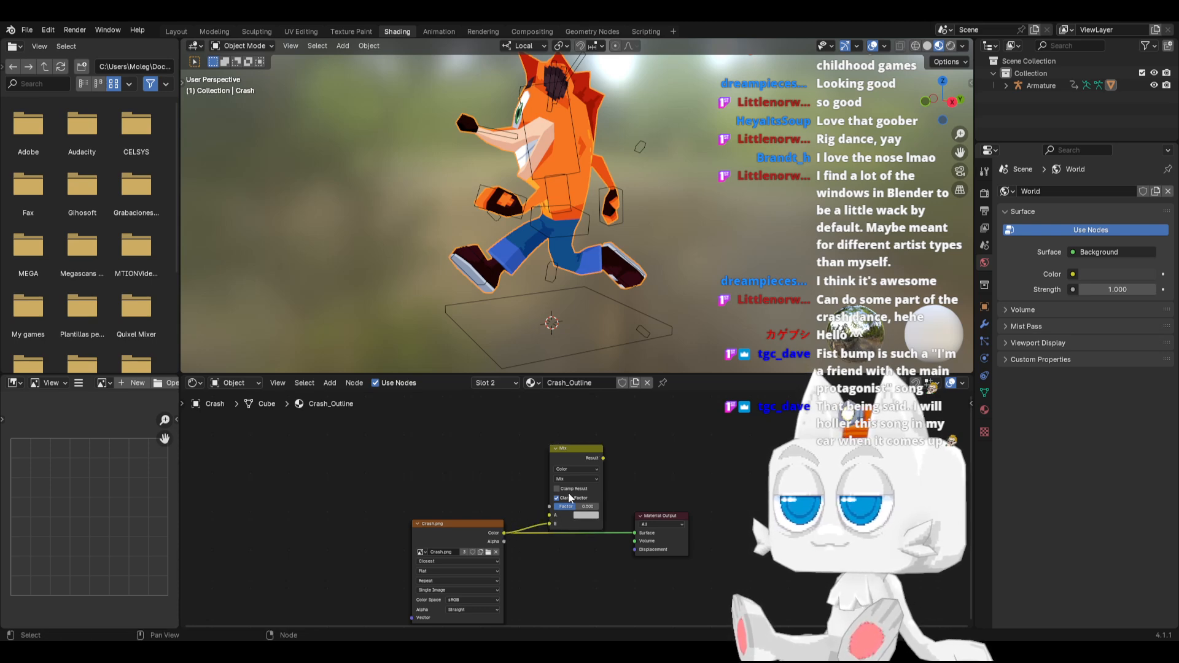
Set the mix node to Multiply with a muted pink A color and route its result into the Material Output's Surface
click(566, 479)
click(573, 519)
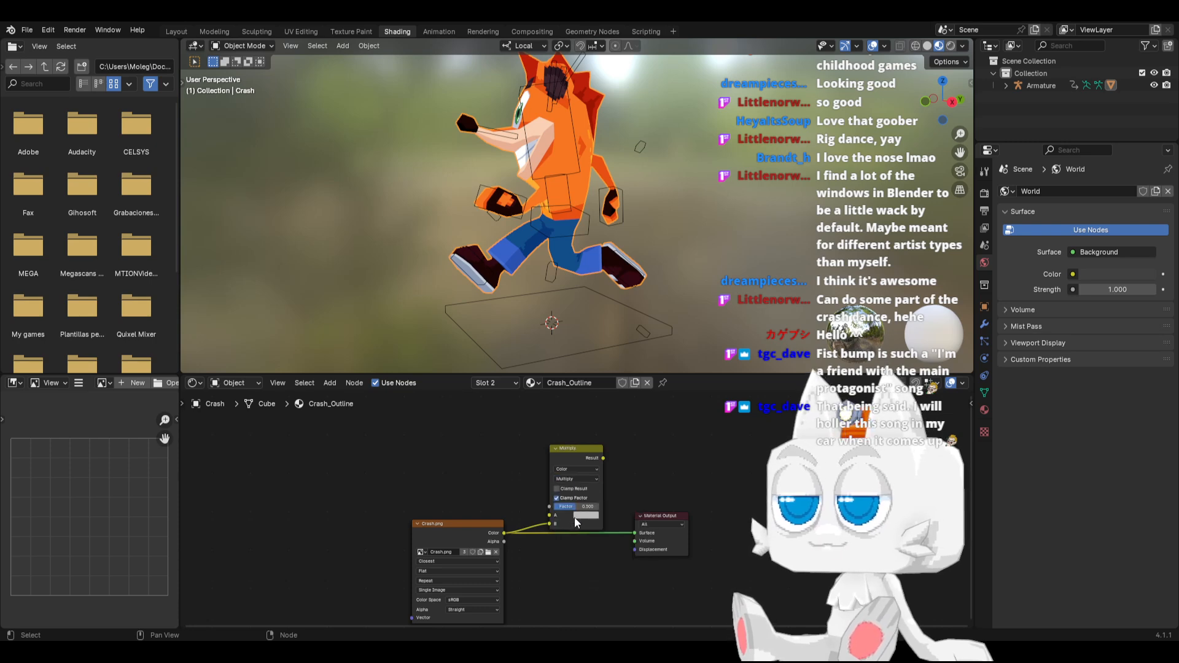
drag(603, 458, 627, 532)
scroll(561, 513, up, 2)
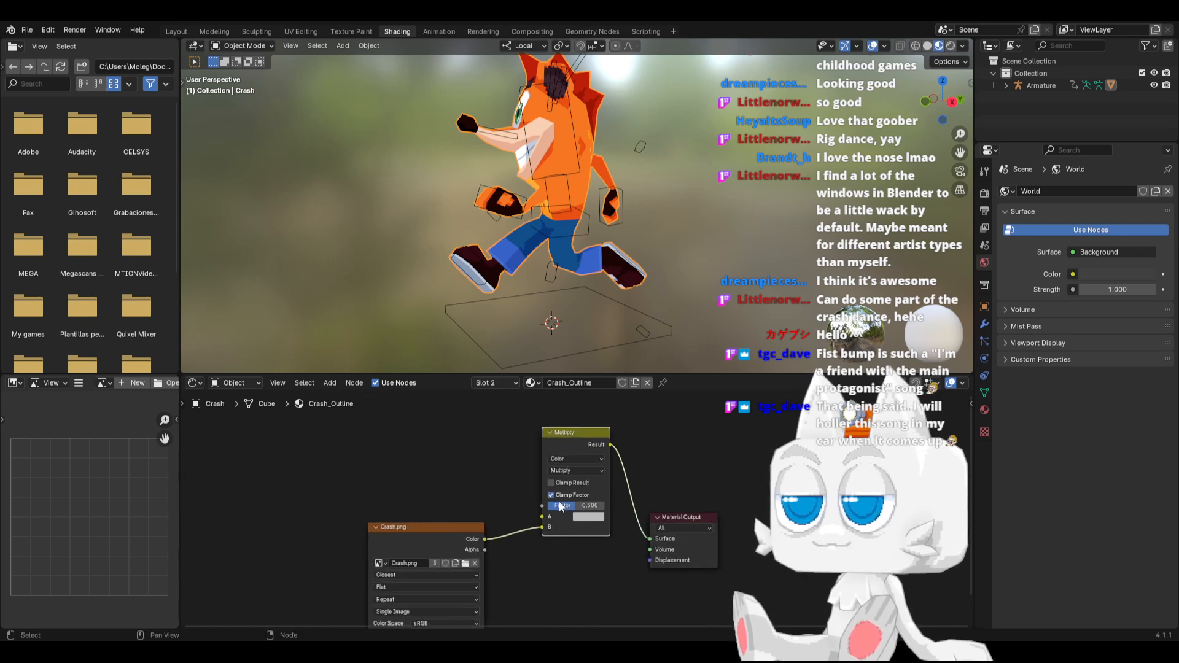
click(590, 518)
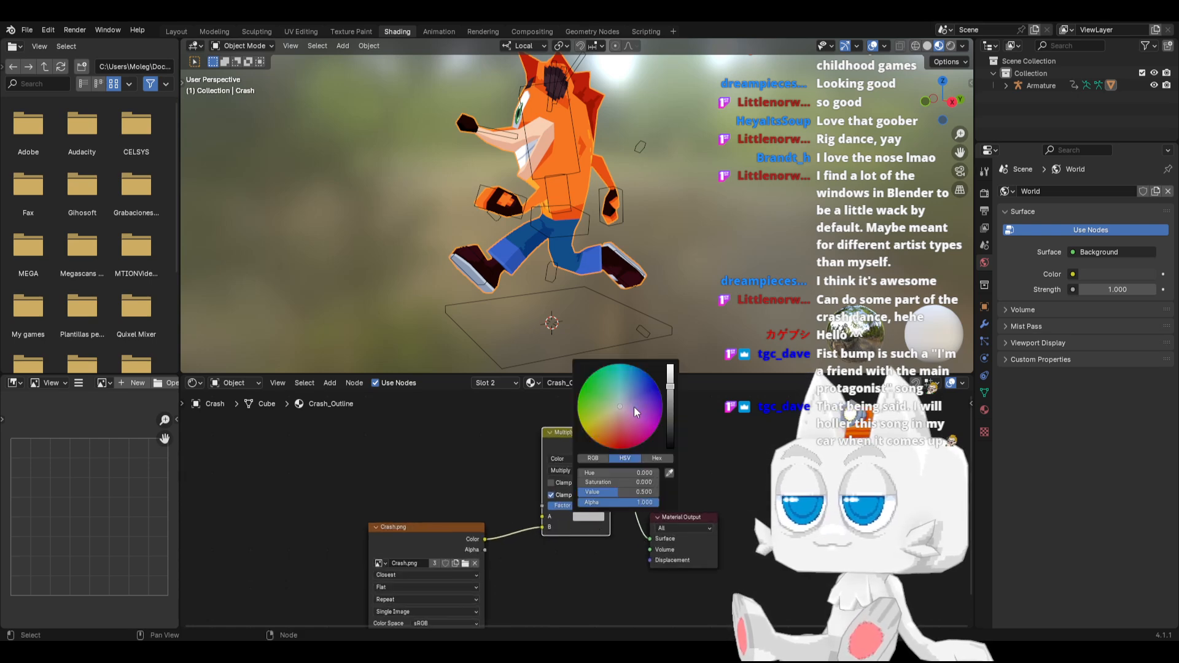
drag(636, 407, 637, 412)
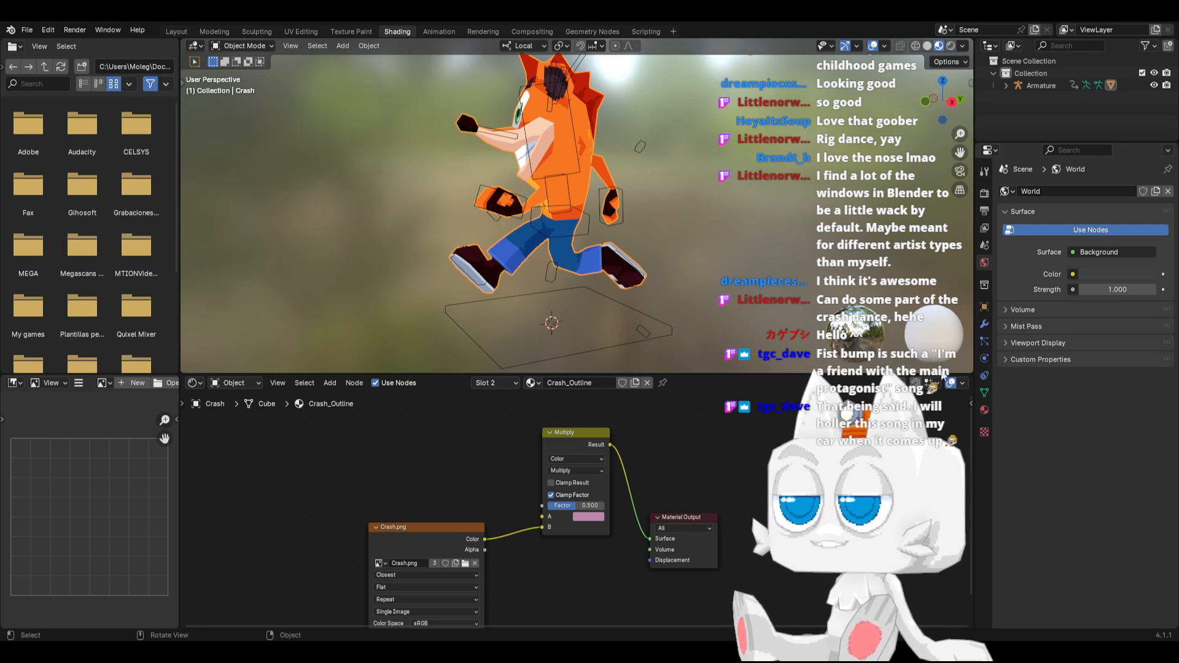
Add a Solidify modifier to the Crash mesh between Mirror and Armature, with a thickness of 0.26 m
click(983, 325)
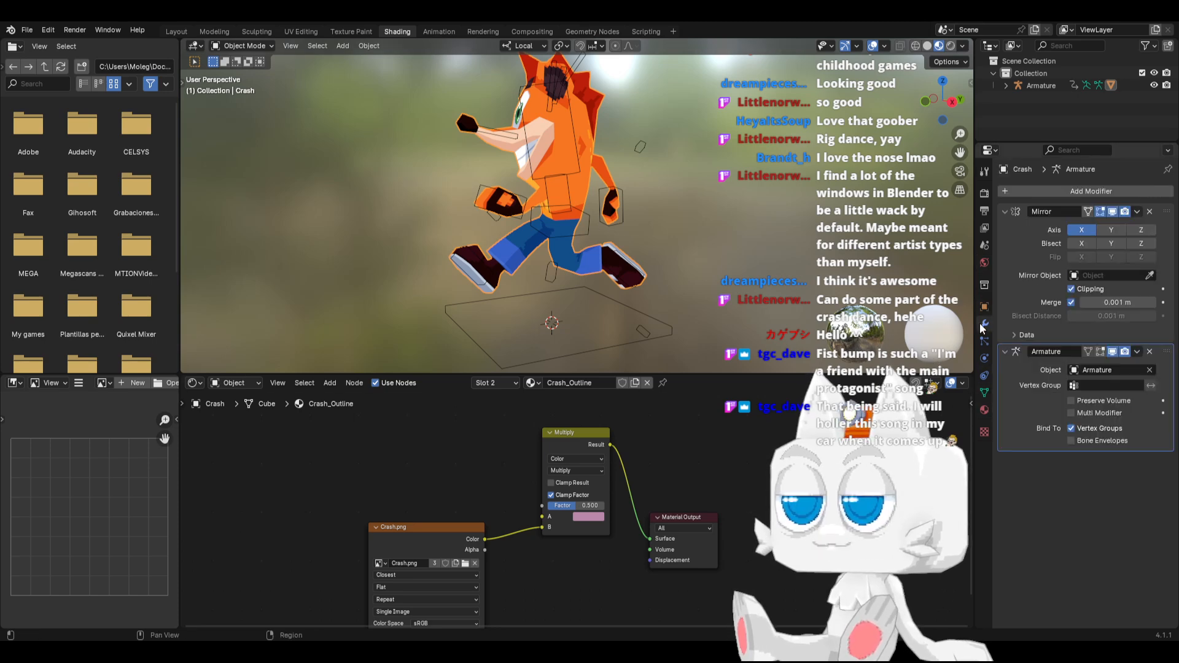
click(1075, 192)
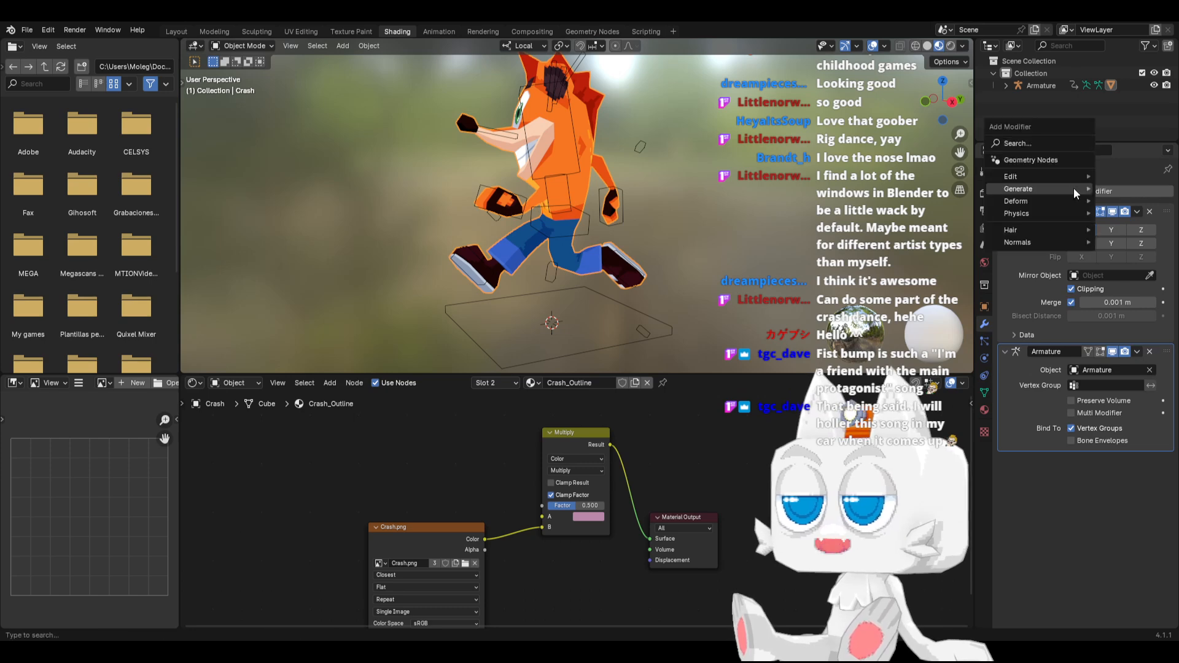
mouse_move(1073, 188)
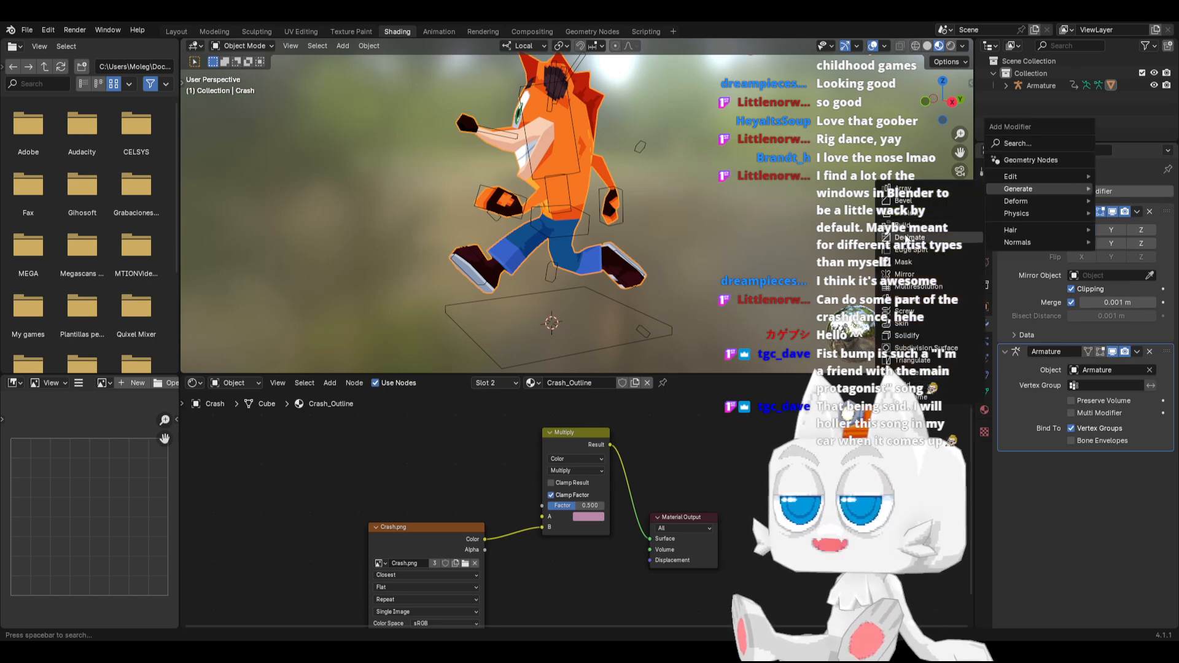
click(912, 335)
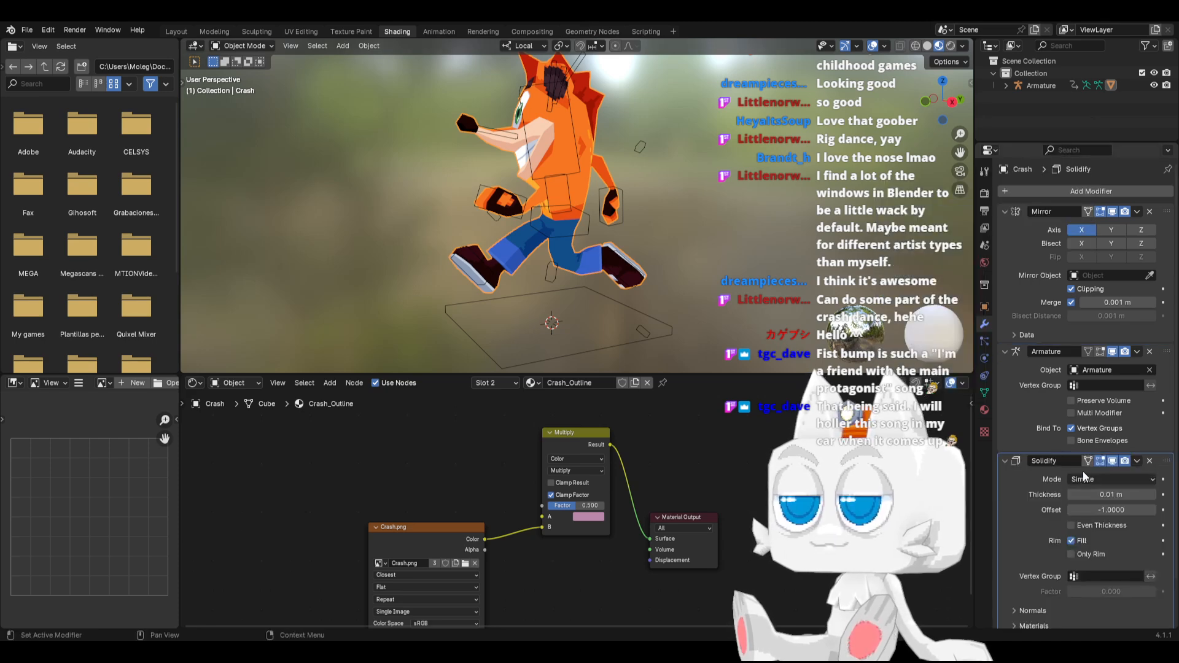
drag(1168, 464, 1168, 347)
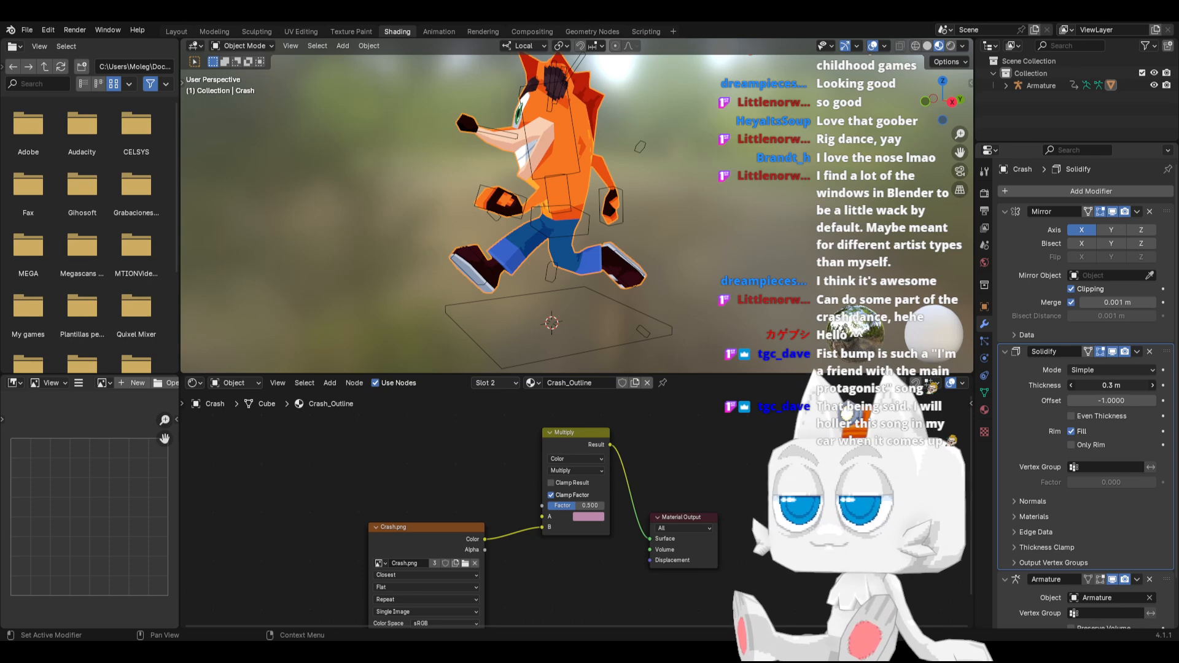
drag(1111, 385, 1123, 385)
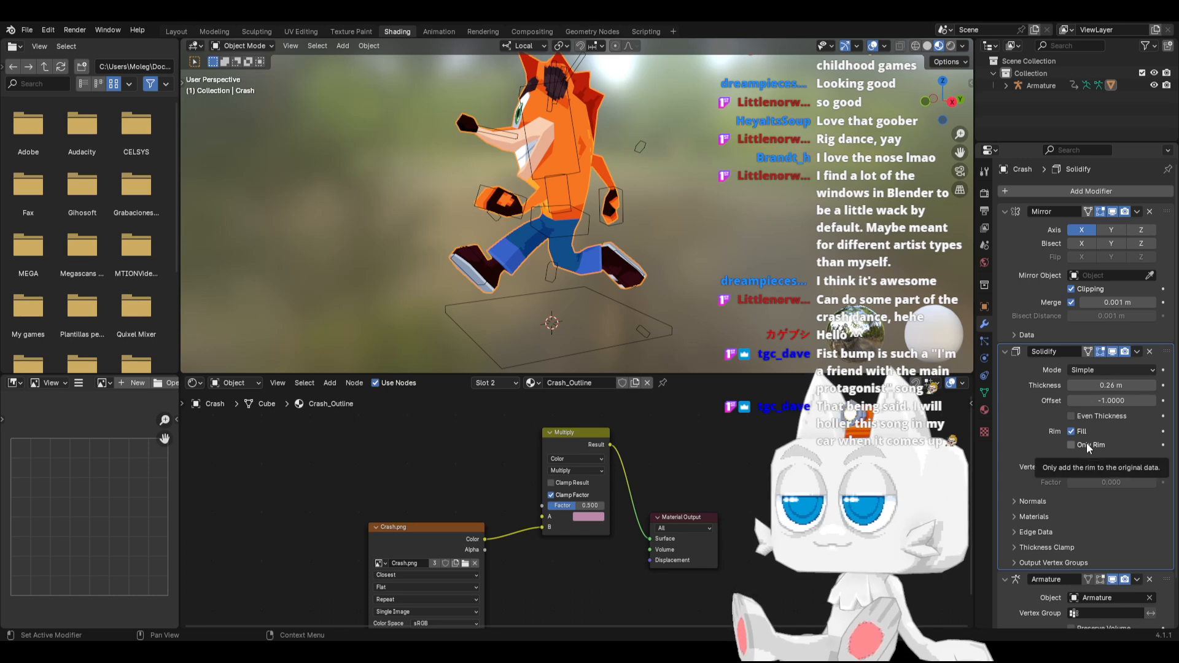
Flip the normals in the Solidify modifier and set its Material Offset to 1
click(1040, 501)
click(1039, 502)
click(1039, 502)
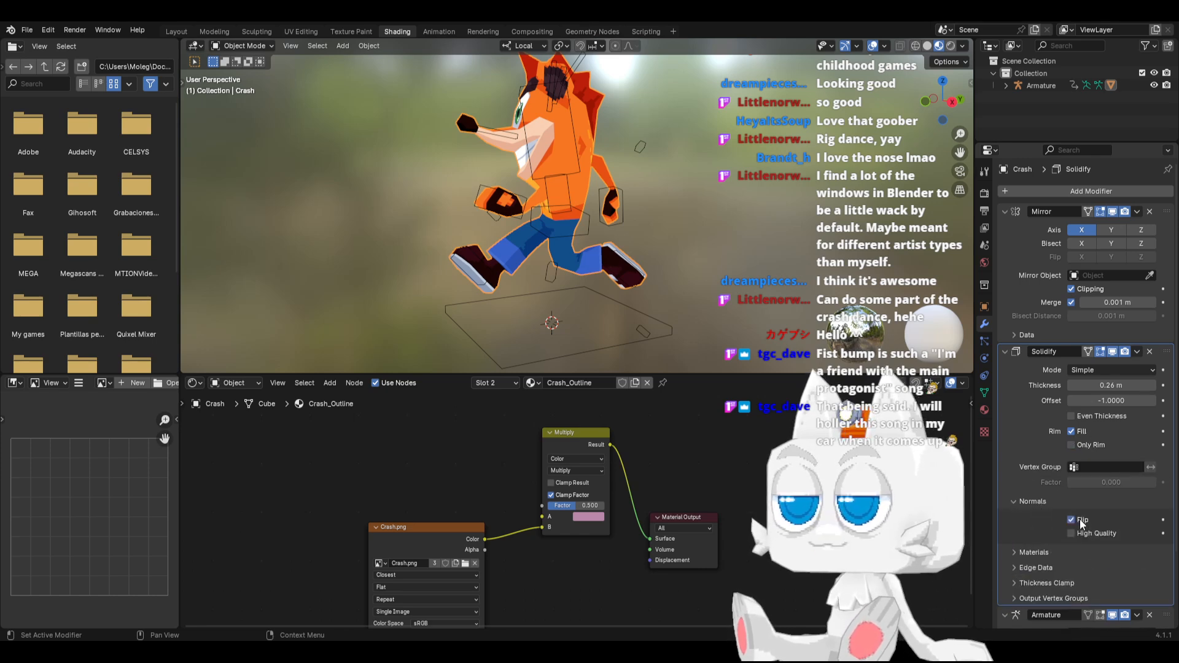
click(1039, 502)
click(1040, 515)
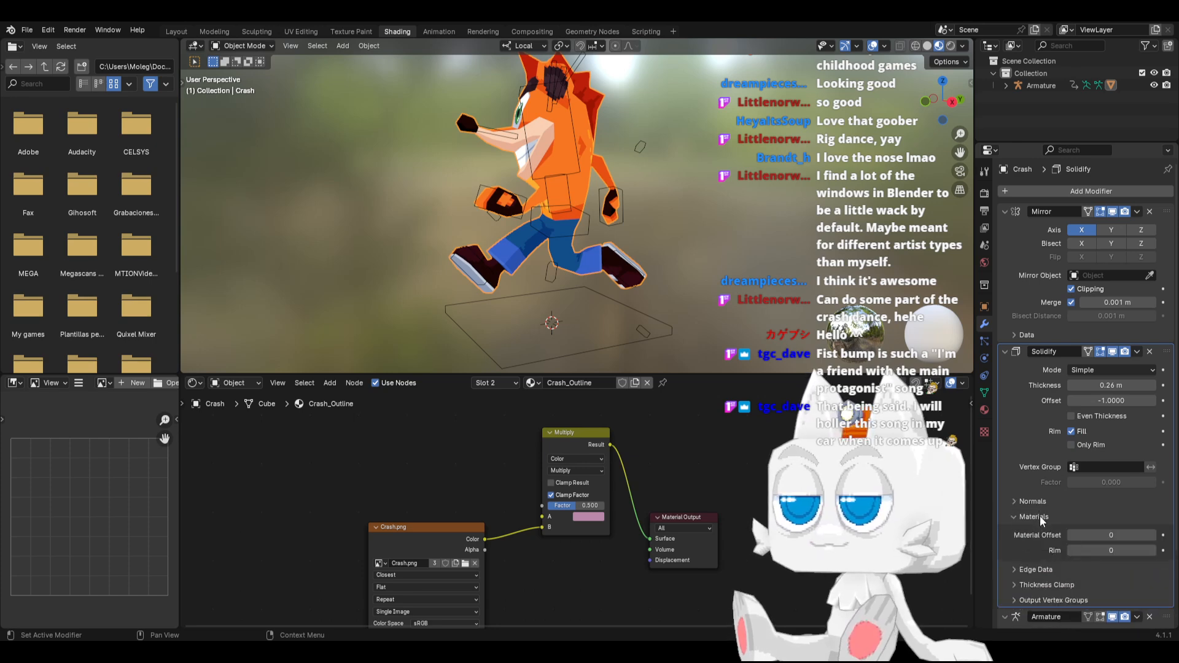
click(1151, 536)
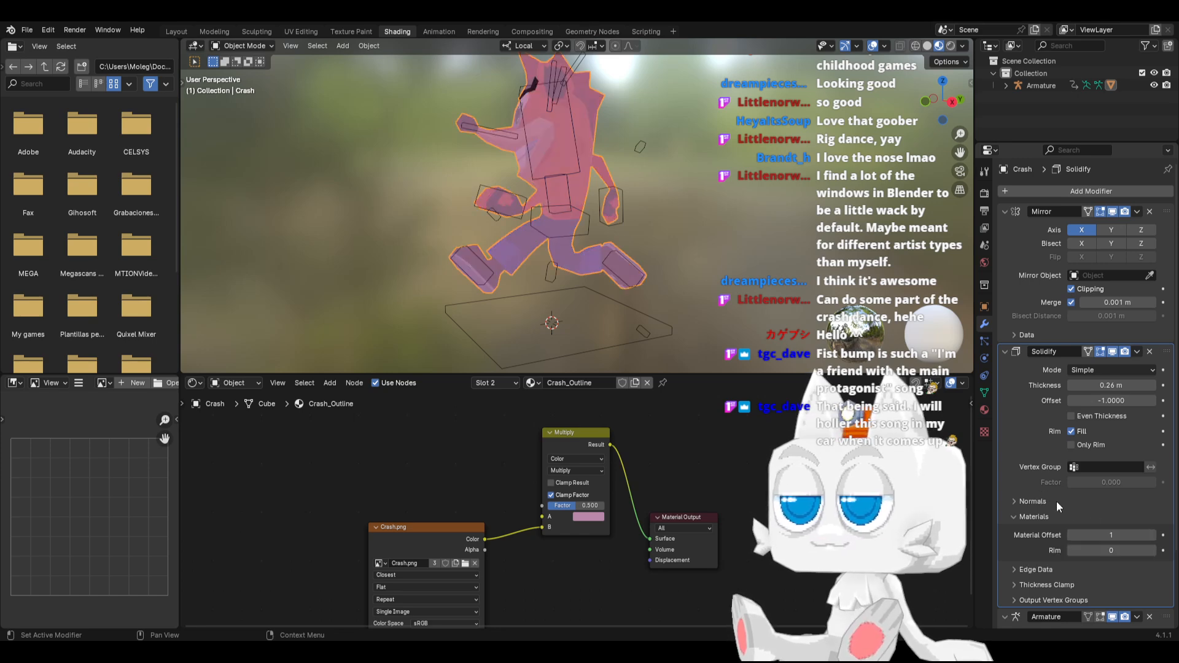
Set the Solidify modifier's Offset to 0
click(1094, 400)
text(0)
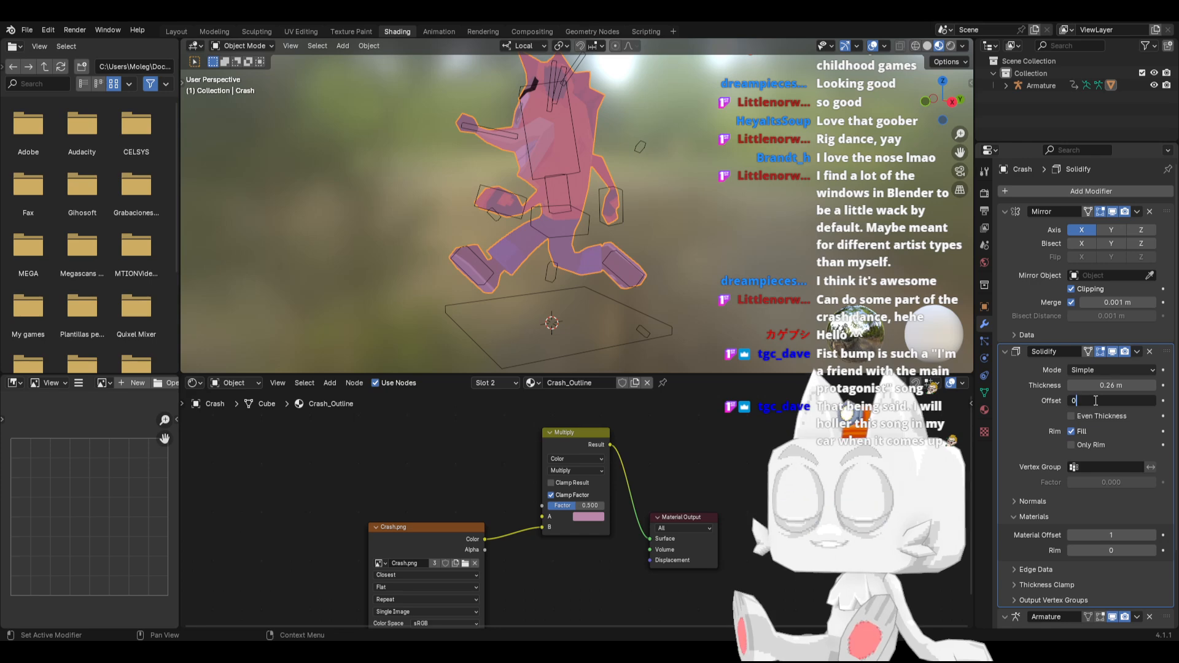
key(Return)
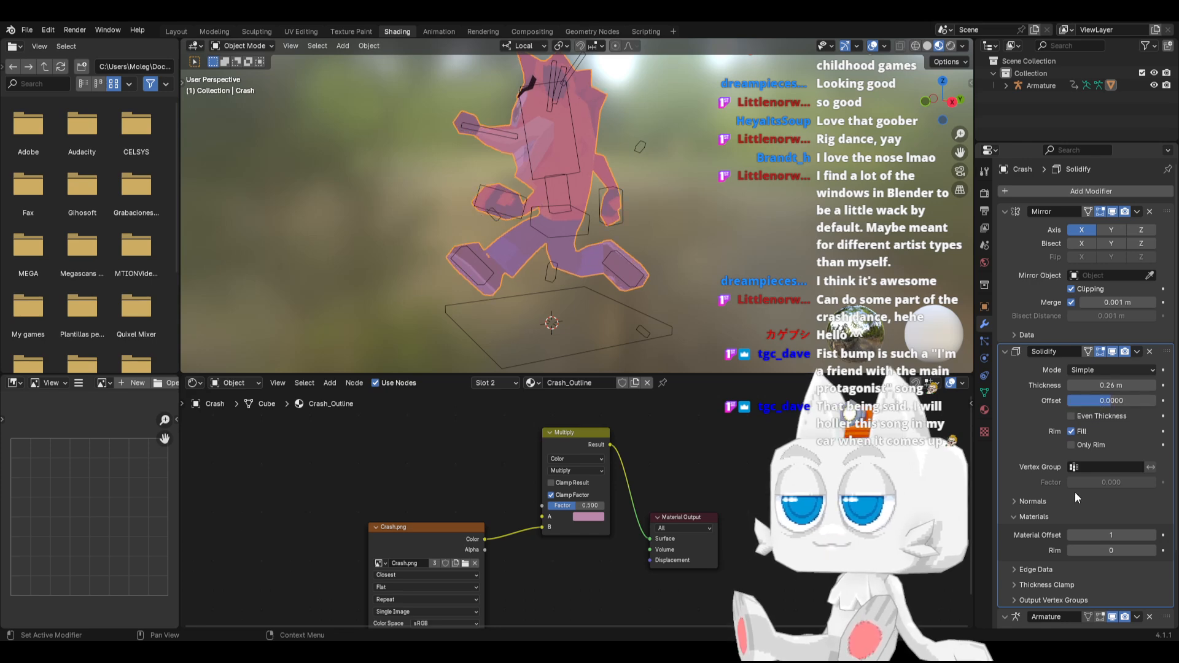
Enable Backface Culling on the Crash_Outline material and reduce the Solidify thickness to 0.11 m
click(984, 409)
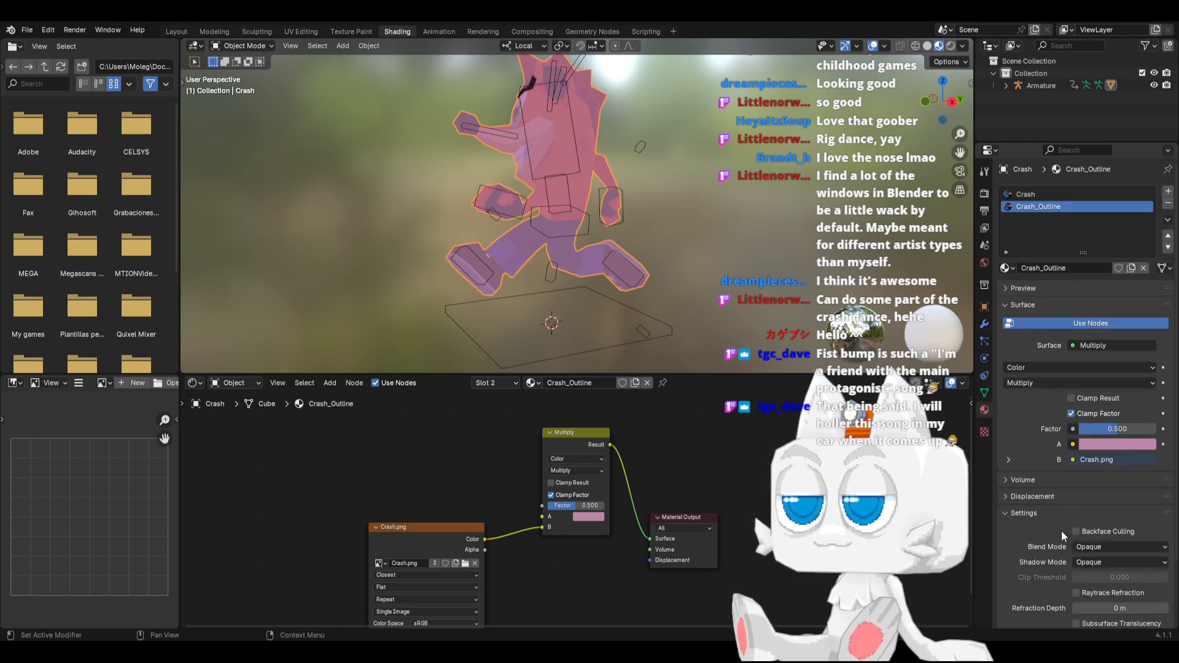
scroll(1037, 528, down, 1)
click(1085, 506)
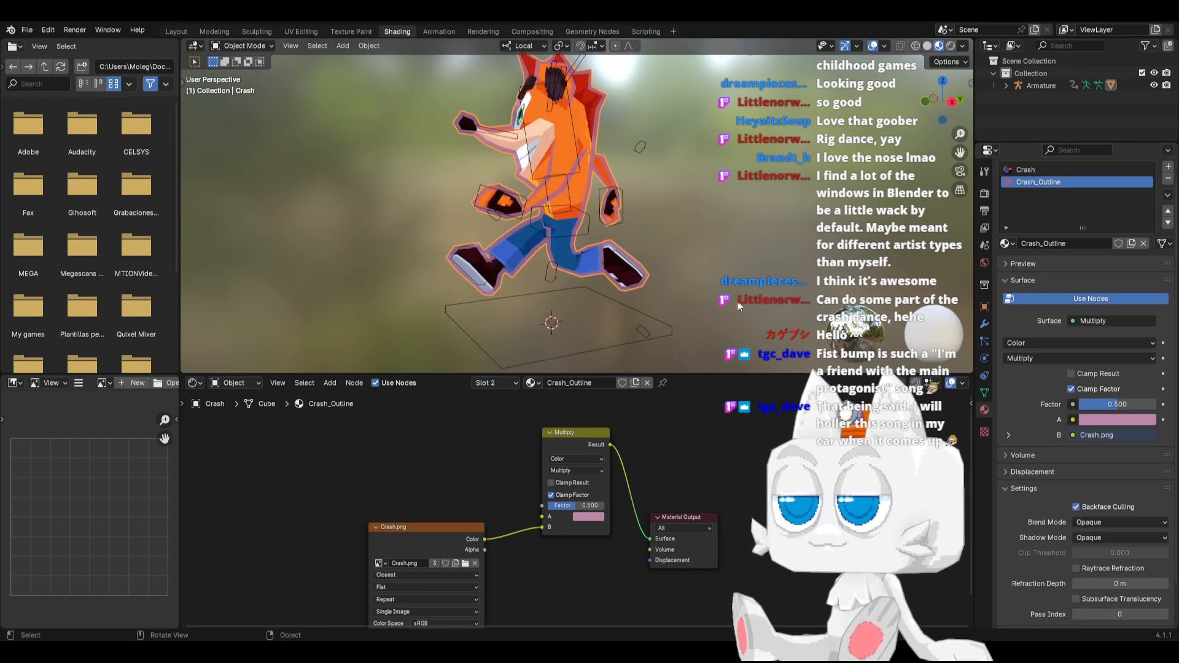
click(984, 326)
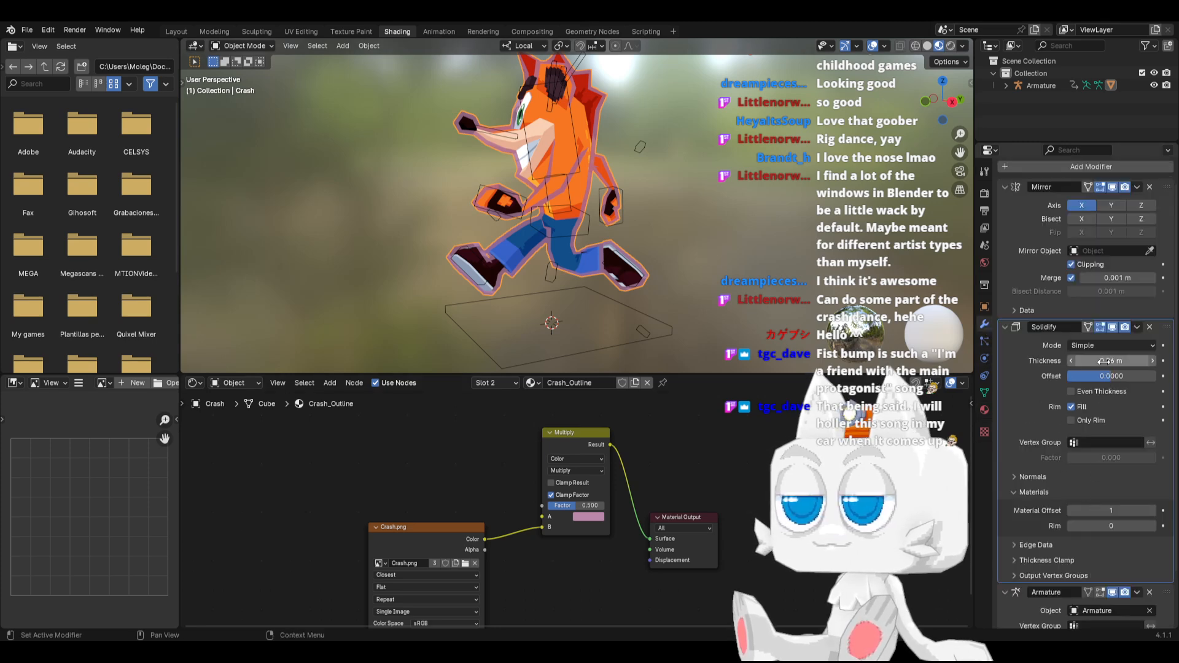
drag(1103, 361, 1076, 361)
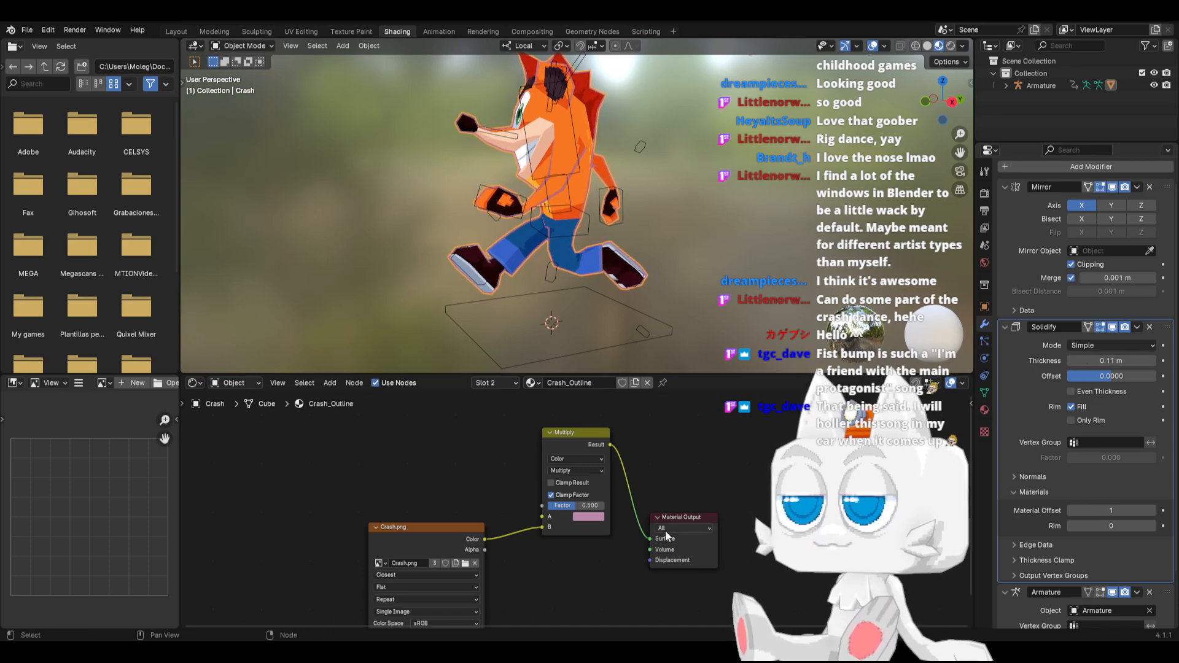
Change the Multiply node's A color to a saturated magenta with hue 0.865, saturation 0.907 and value about 0.445
click(568, 471)
click(569, 471)
click(588, 516)
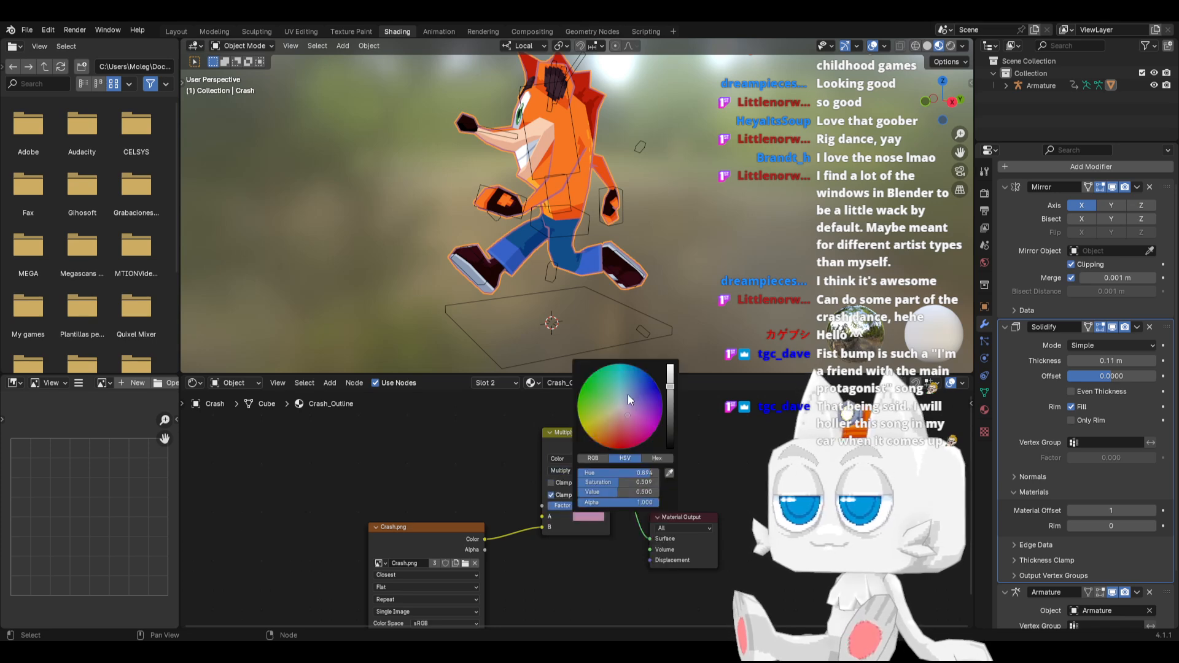
click(664, 407)
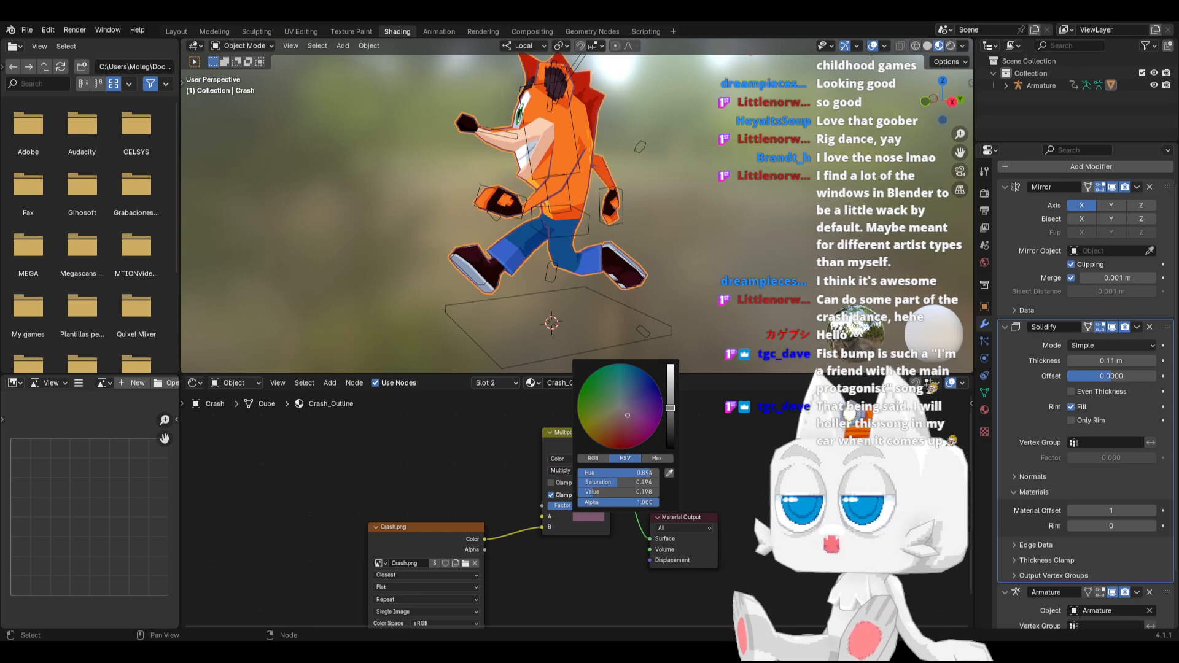
click(643, 423)
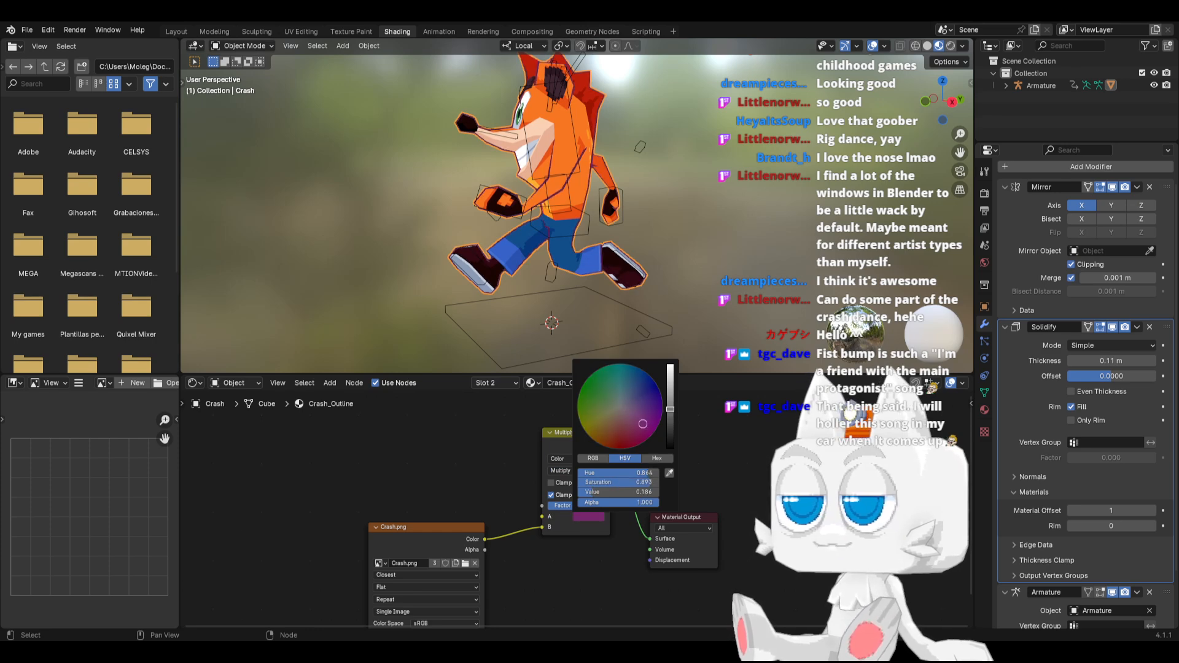
drag(672, 401, 670, 396)
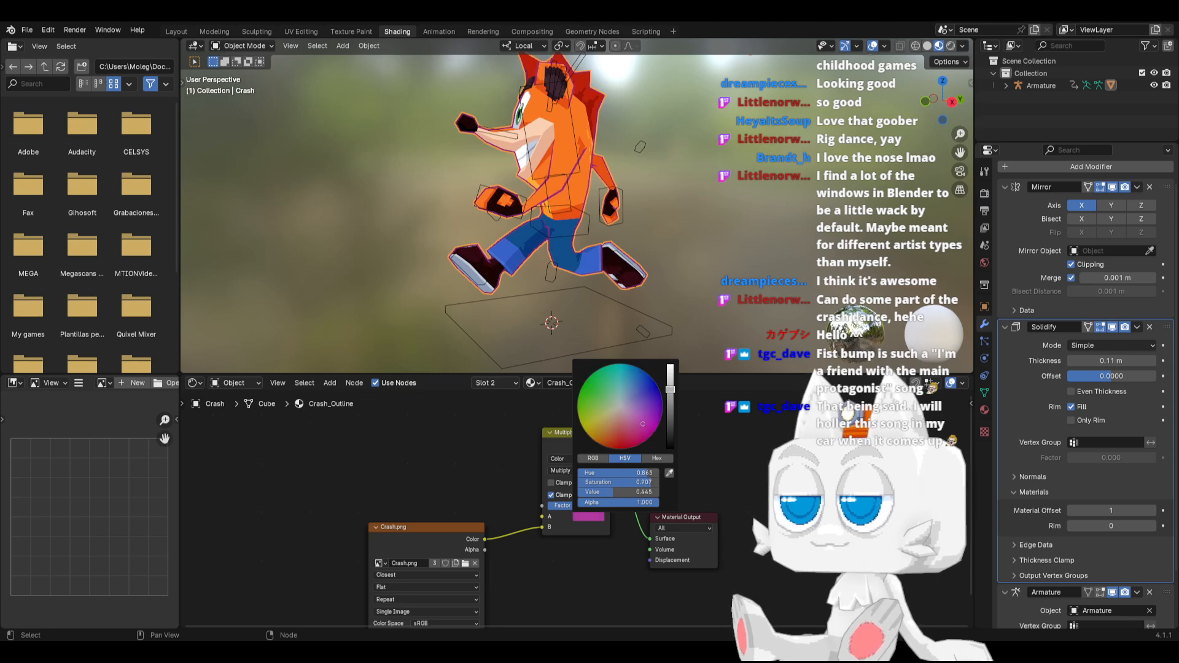
click(566, 494)
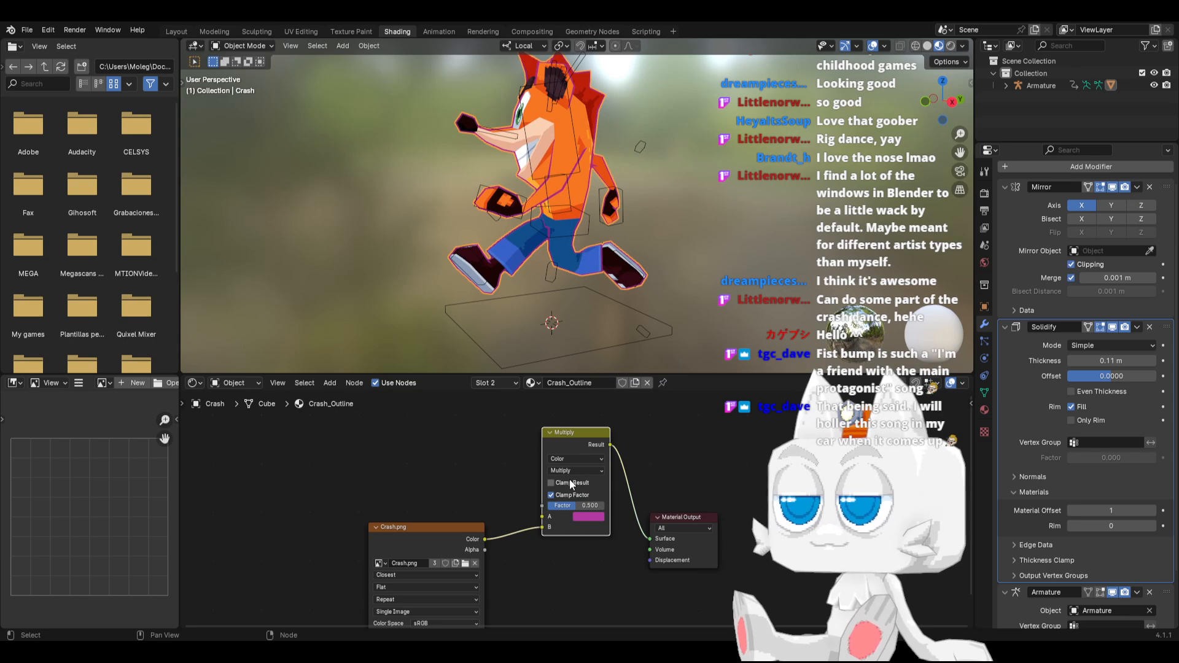
click(569, 480)
click(572, 480)
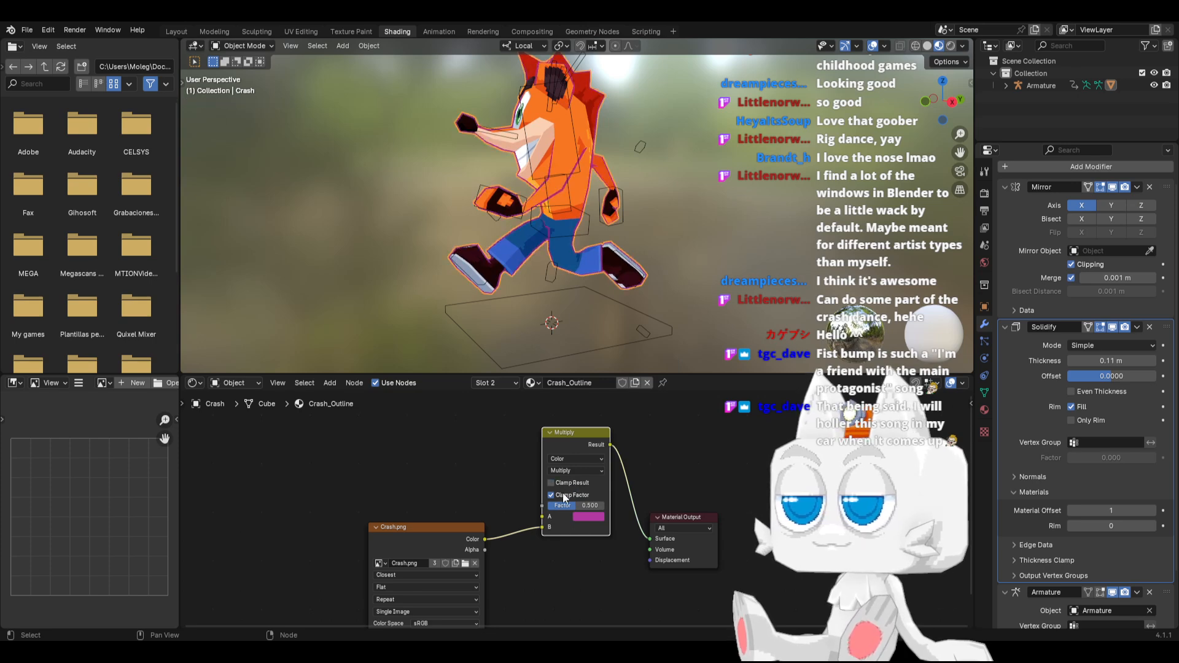
click(573, 470)
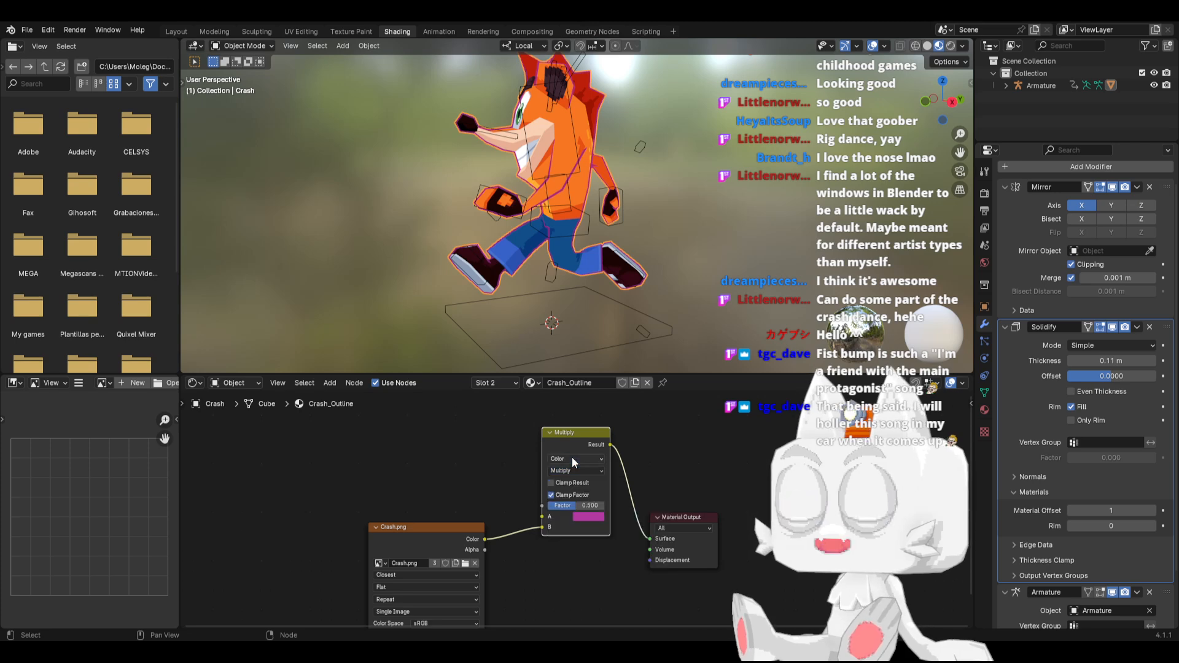
Change the blending mode of the Multiply node in the Crash_Outline material to Darken
click(572, 457)
click(569, 460)
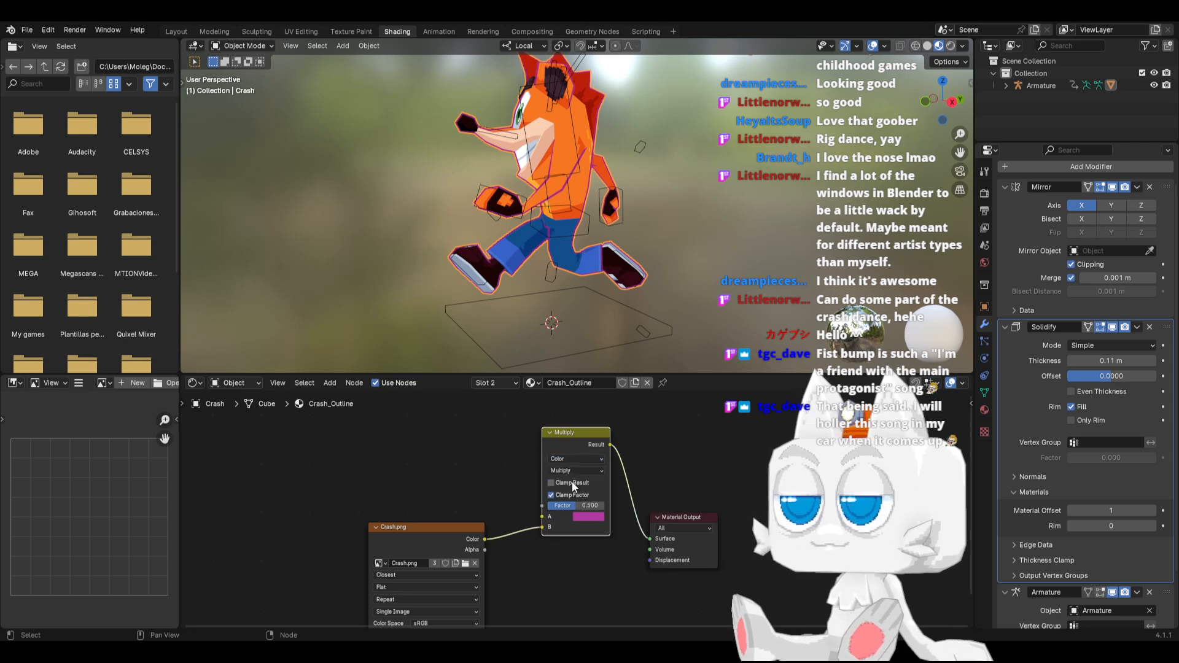
click(574, 470)
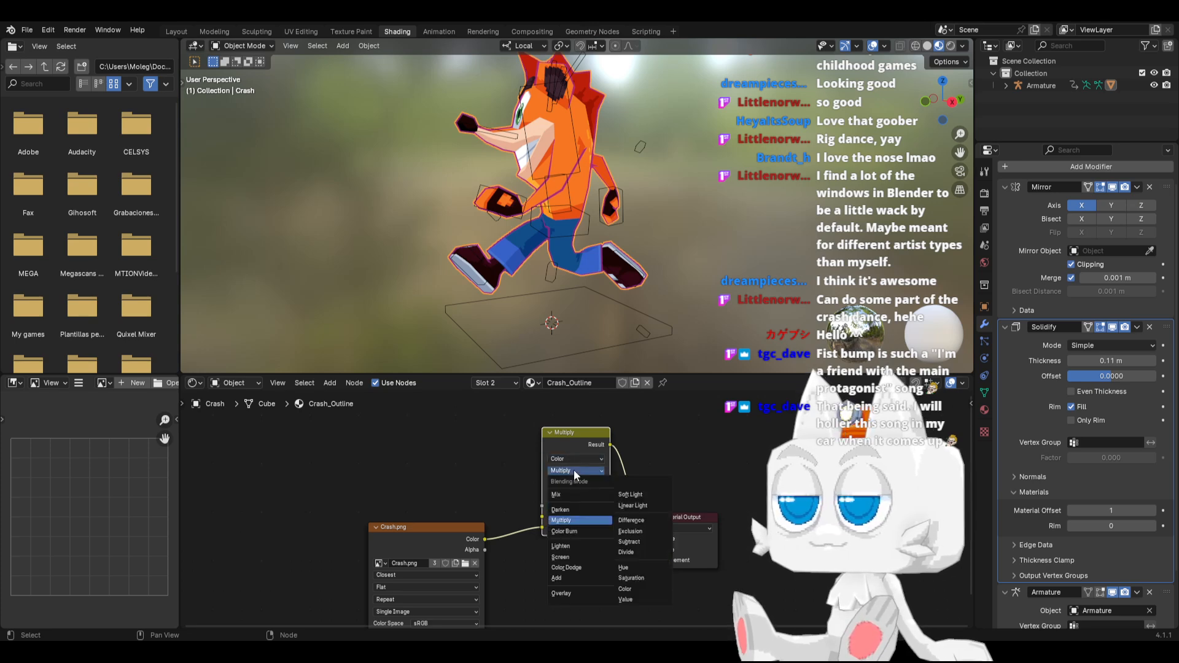
click(571, 508)
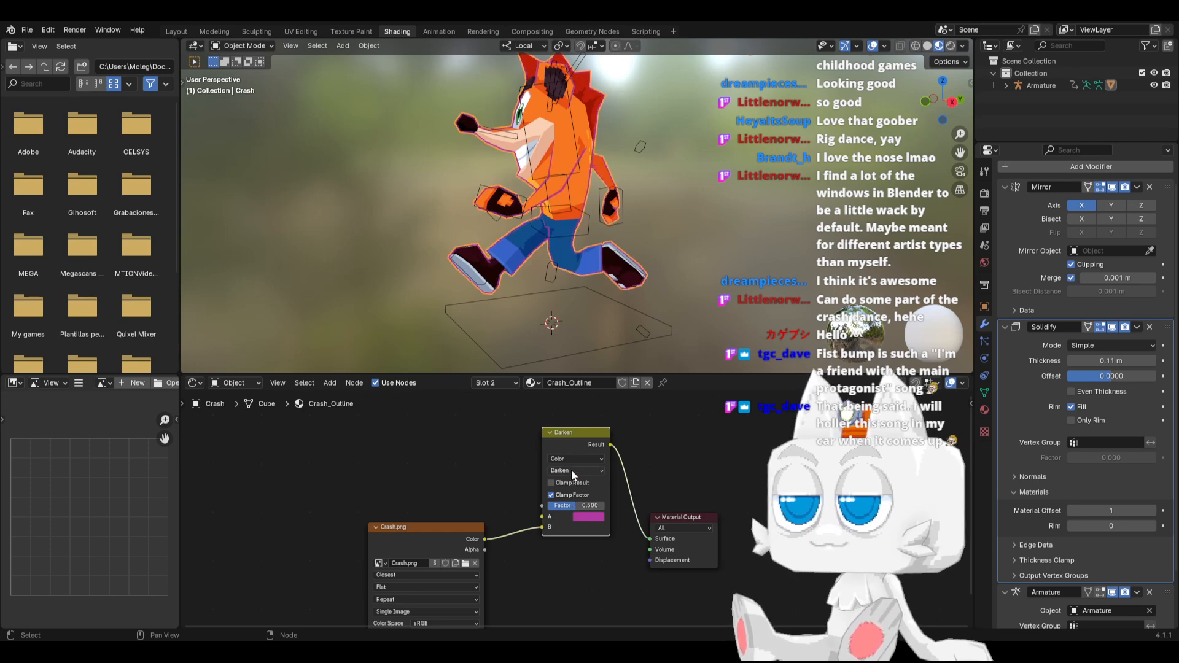
Change the Darken node's A color to a saturated red with hue 0.998 and saturation about 0.97
click(587, 517)
click(613, 432)
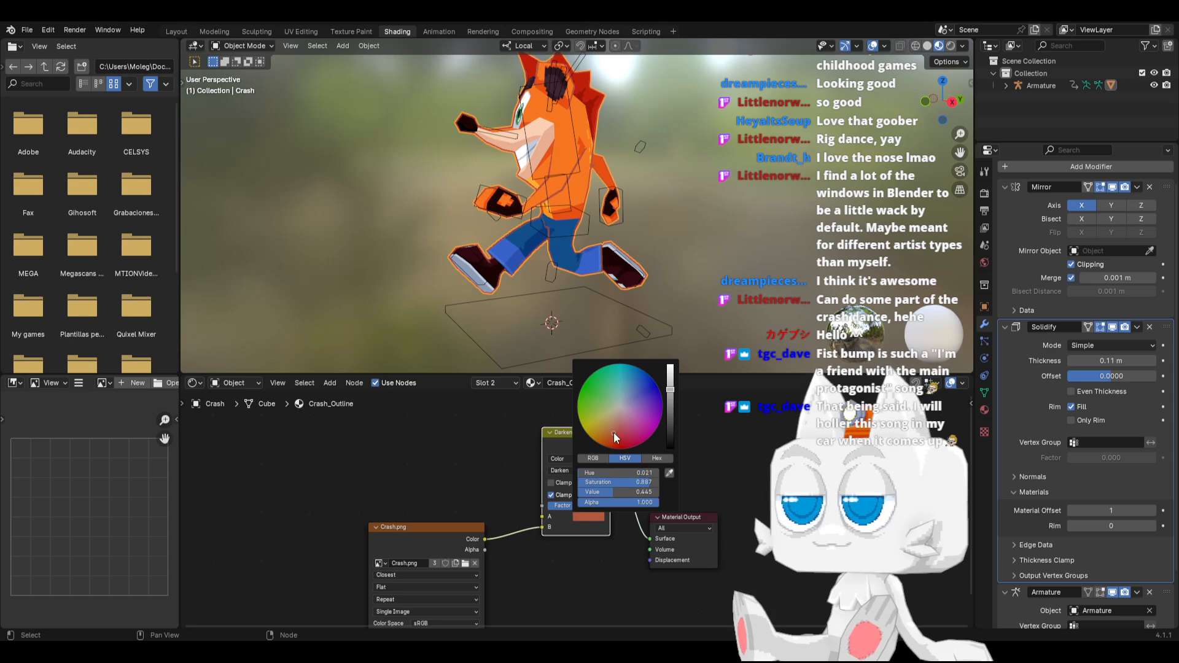
click(671, 405)
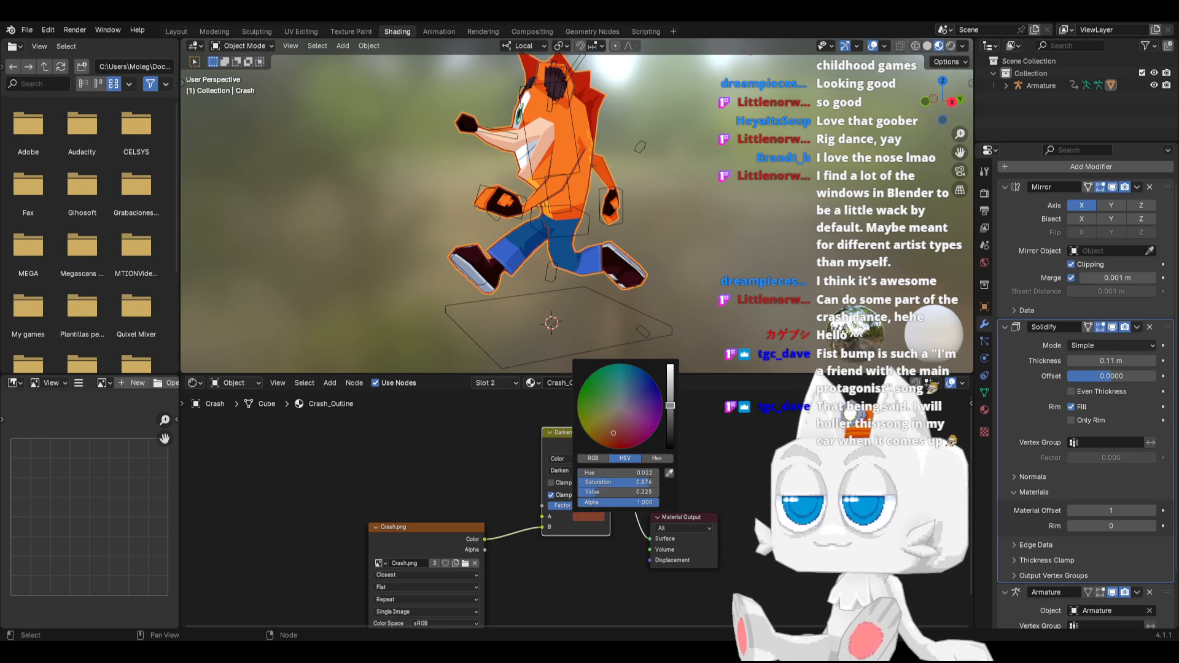
click(621, 442)
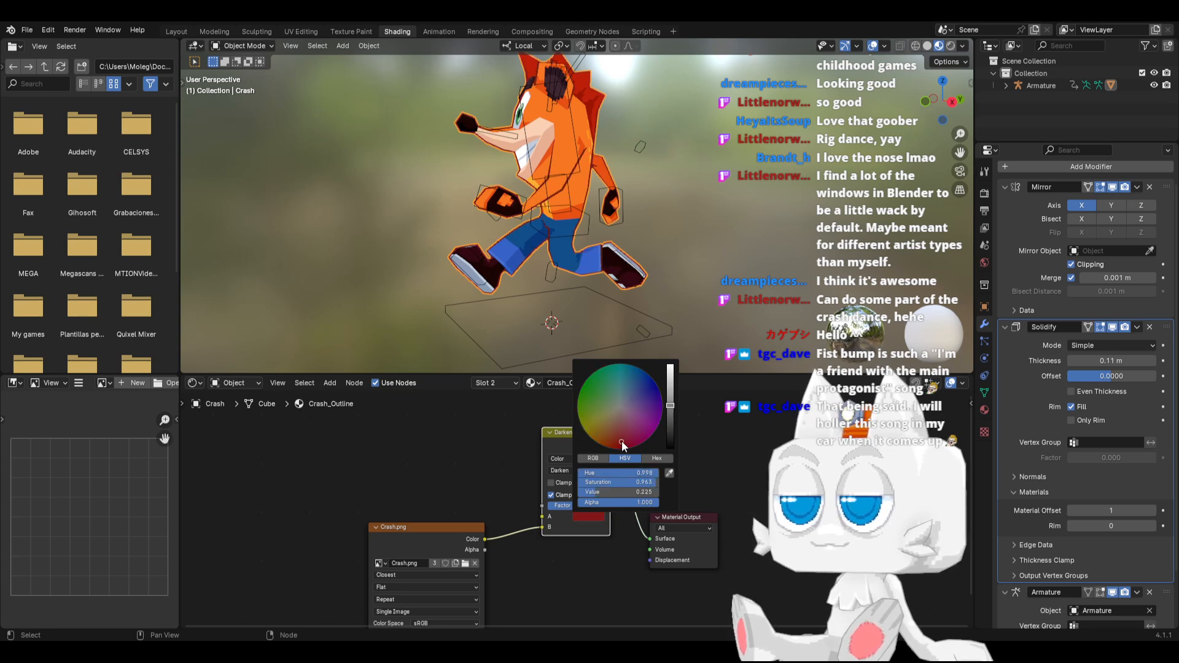
click(672, 391)
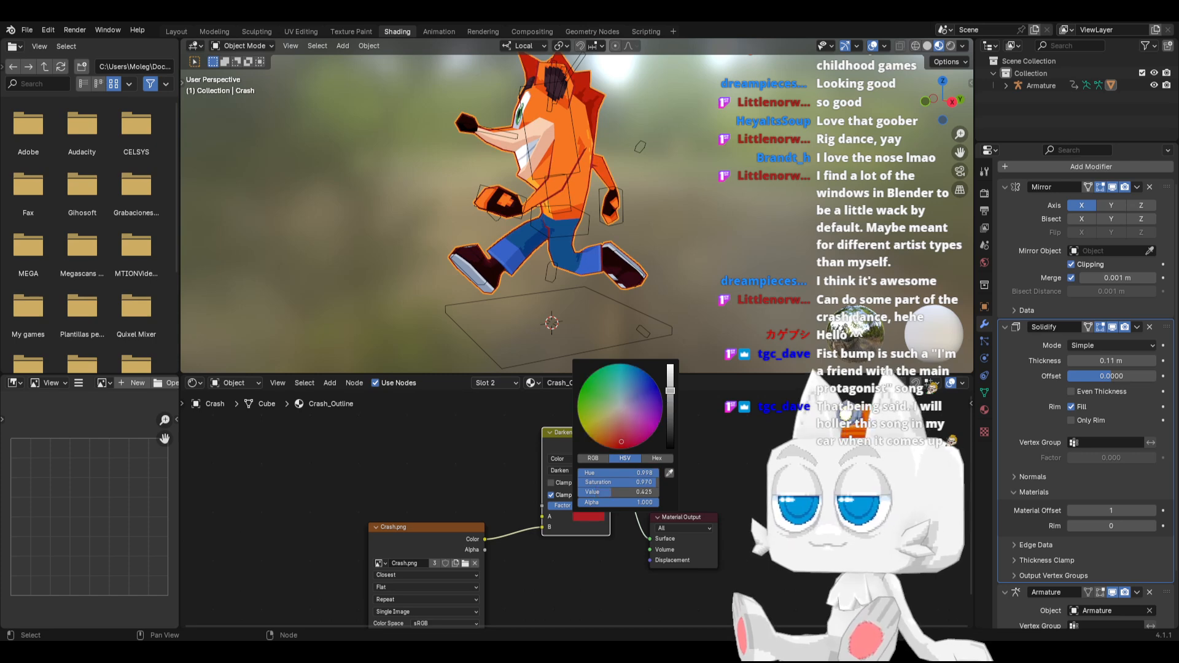
click(670, 384)
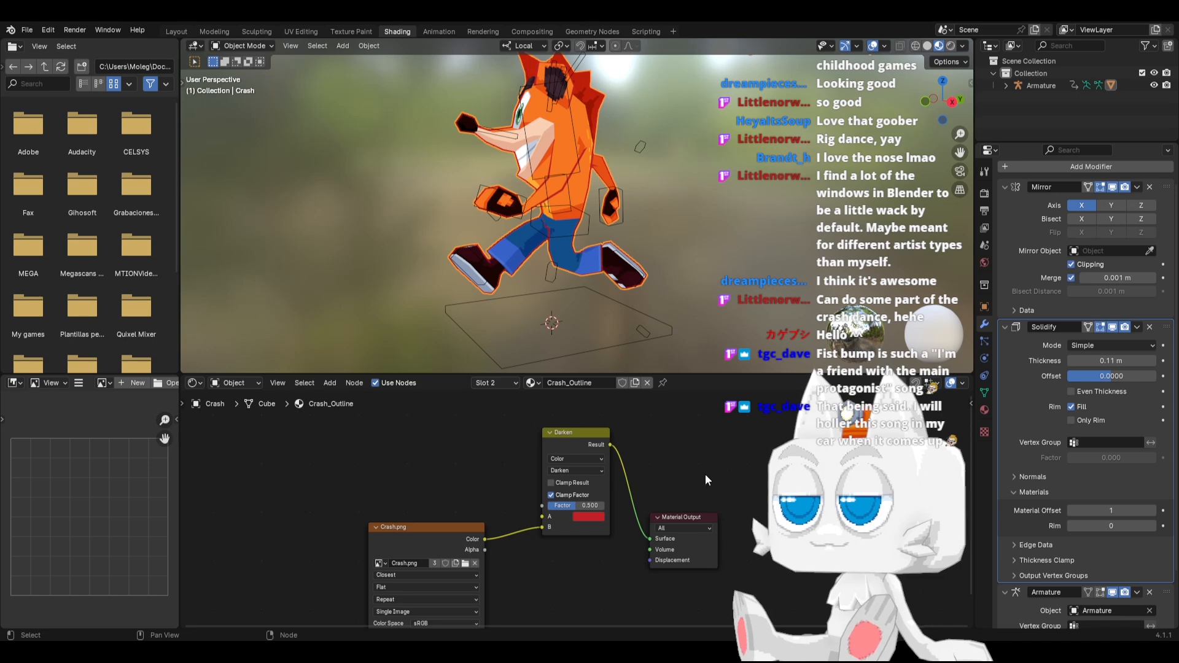
Switch the viewport to Rendered shading for a close view of the outline around the character's torso and head
scroll(541, 257, up, 5)
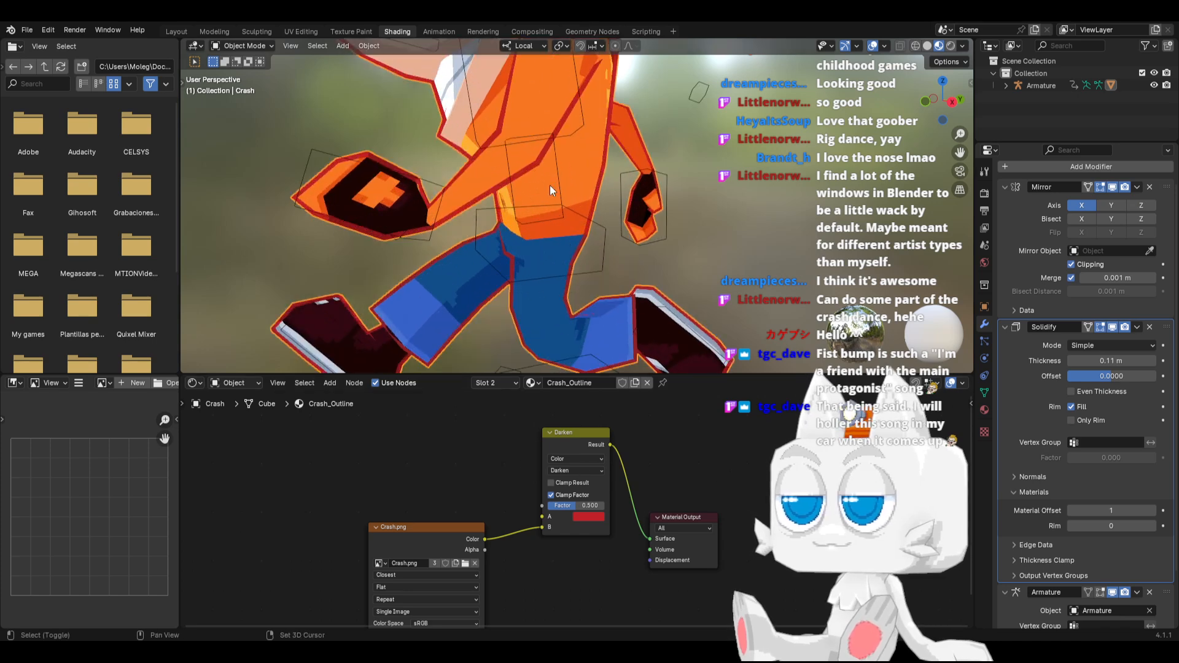
middle_drag(550, 185, 561, 271)
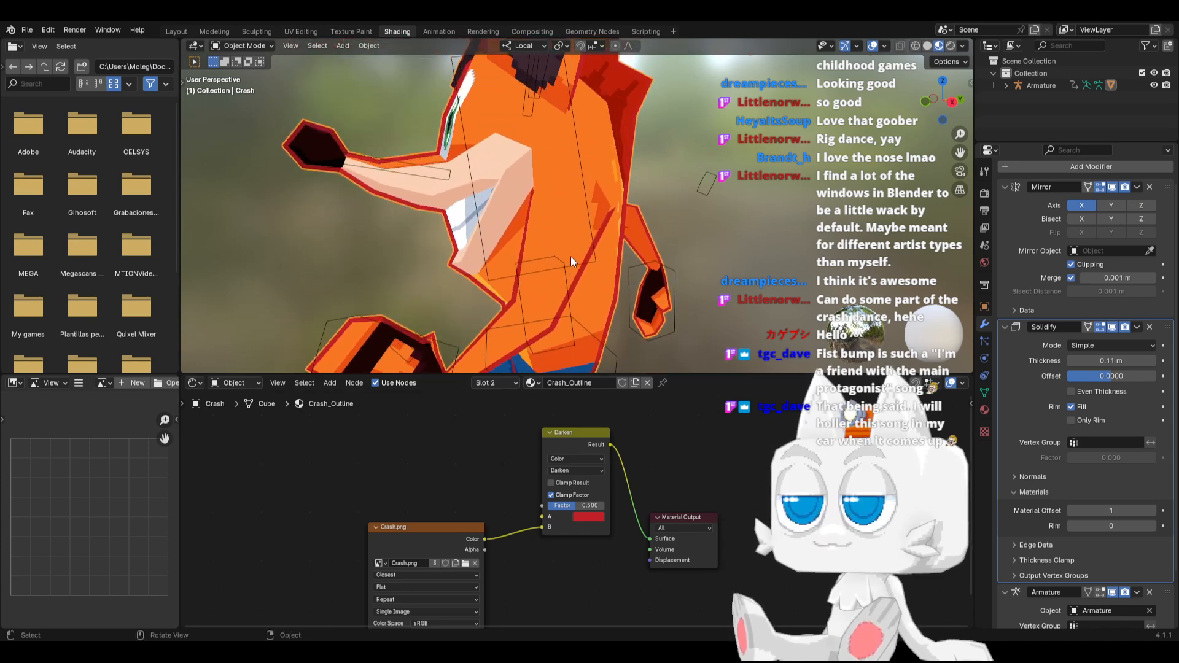
key(z)
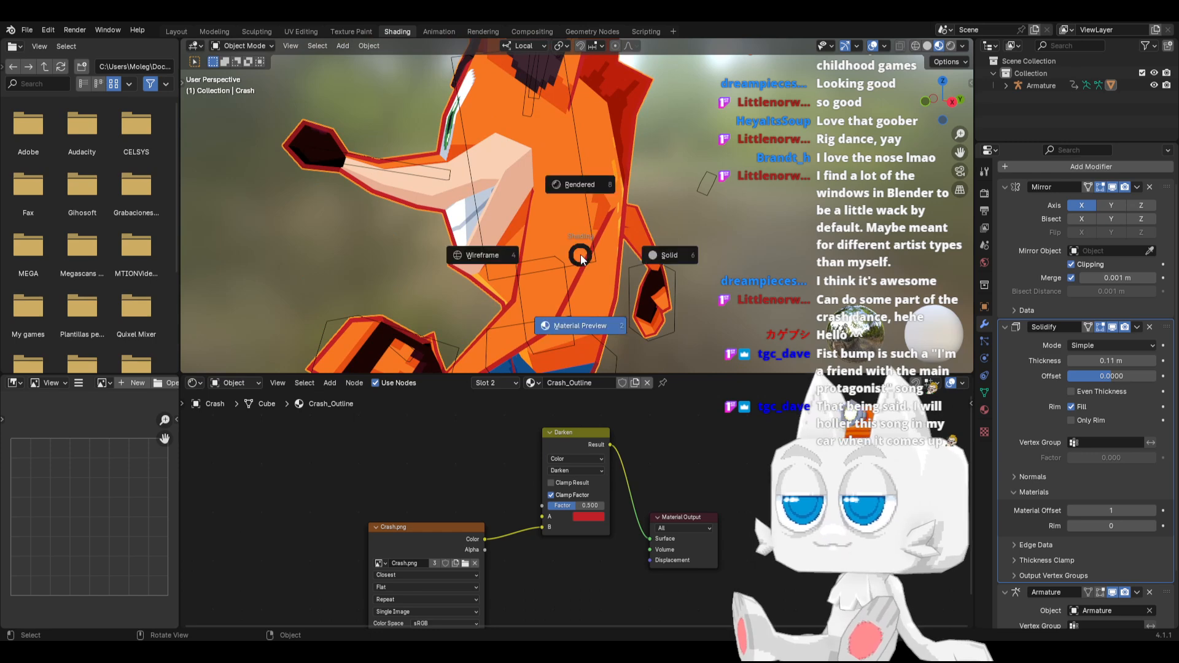
click(580, 182)
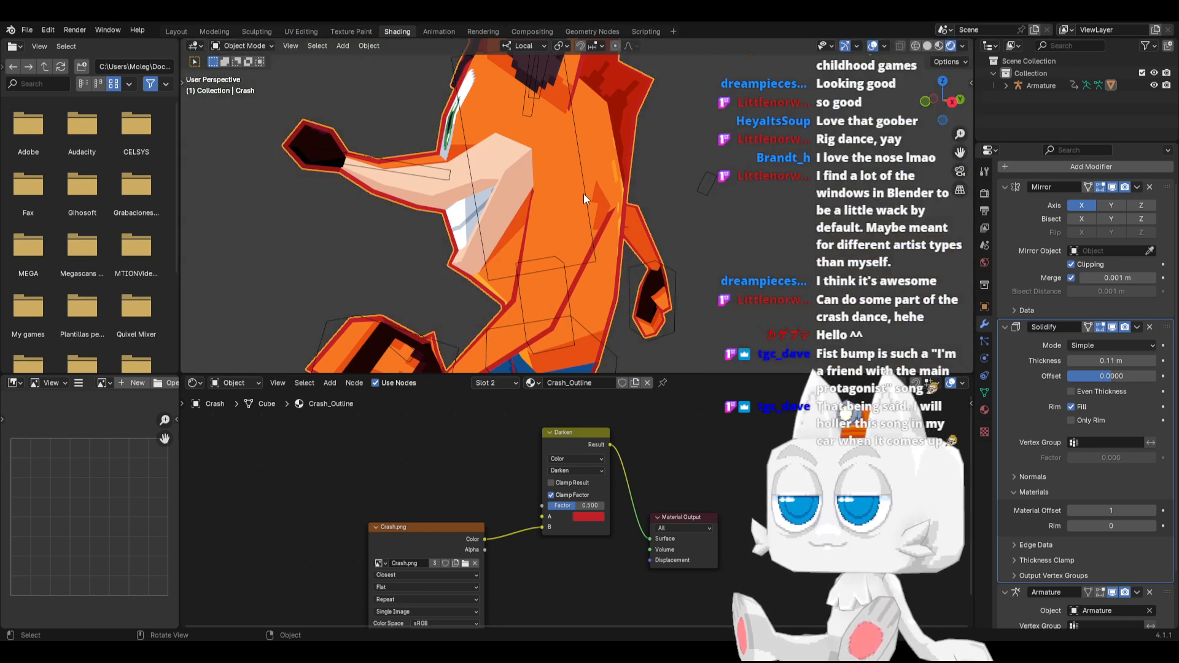
Set the mix node's blending mode back to Multiply and soften its A color to a pale red with saturation about 0.54
click(559, 471)
click(566, 523)
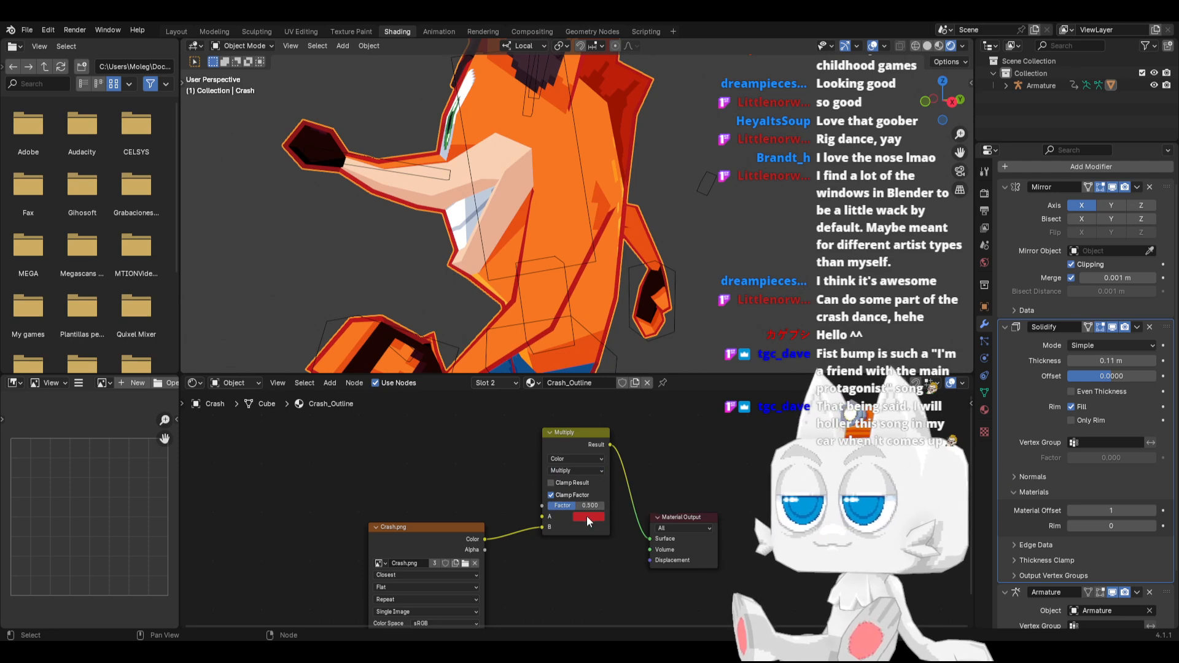
click(588, 516)
click(618, 416)
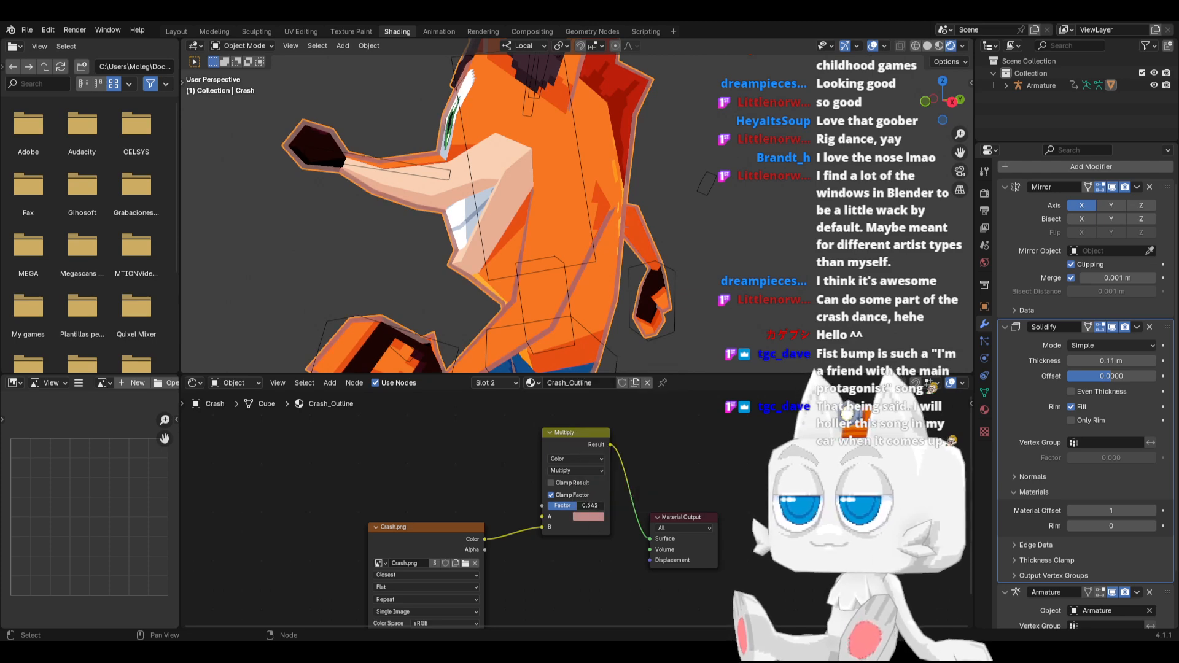
Raise the Multiply node's Factor to 1.000 and change its A color to a nearly neutral light gray with value about 0.435
drag(577, 505, 604, 505)
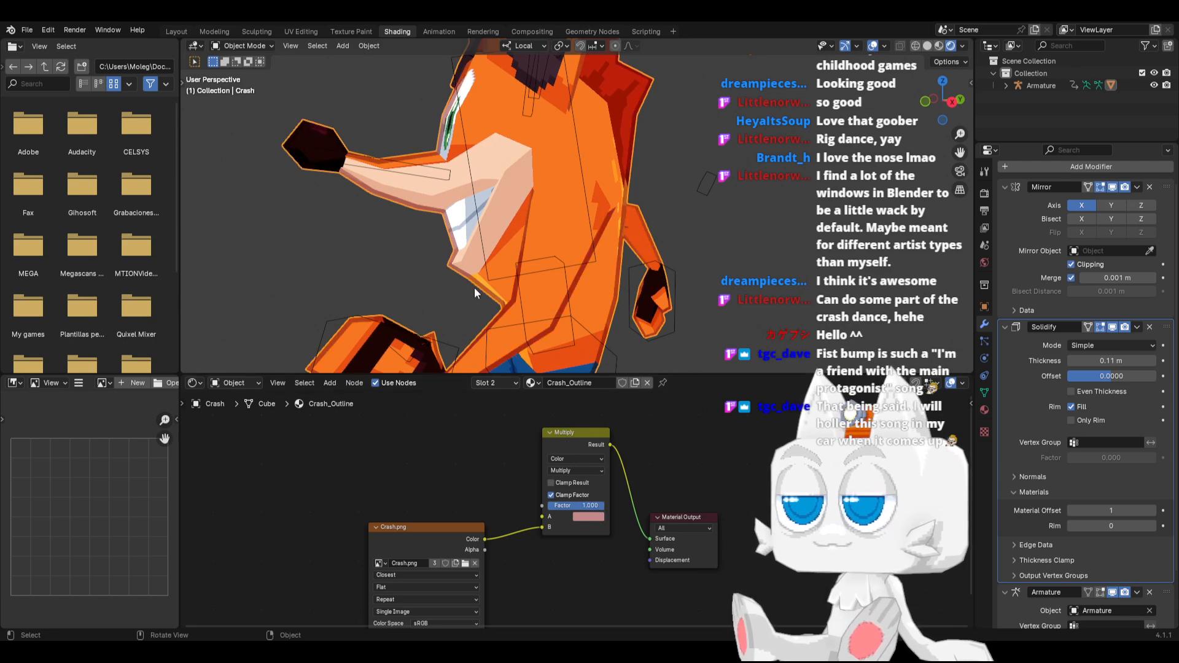
click(593, 516)
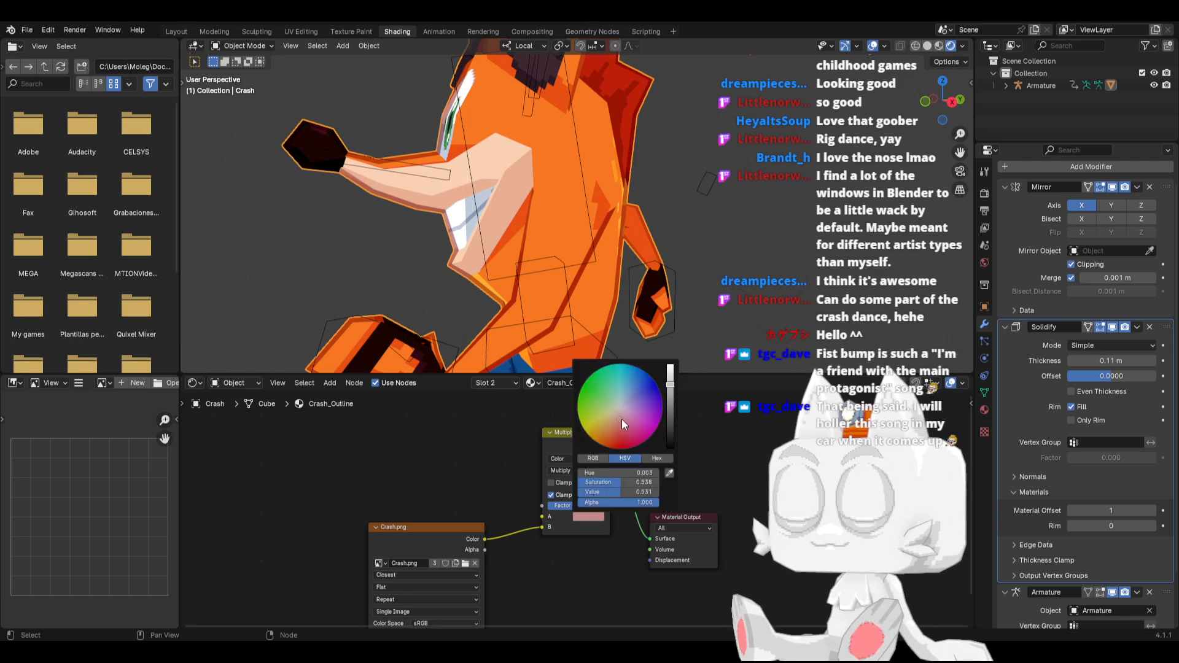
drag(619, 415, 619, 412)
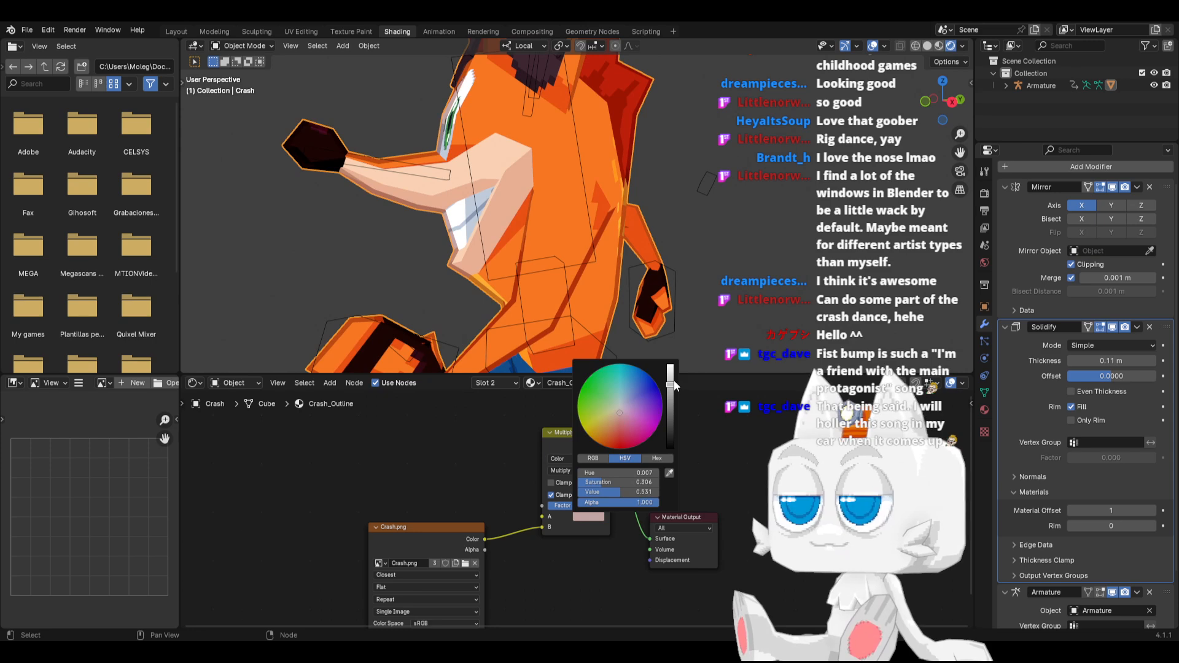
drag(669, 385, 670, 390)
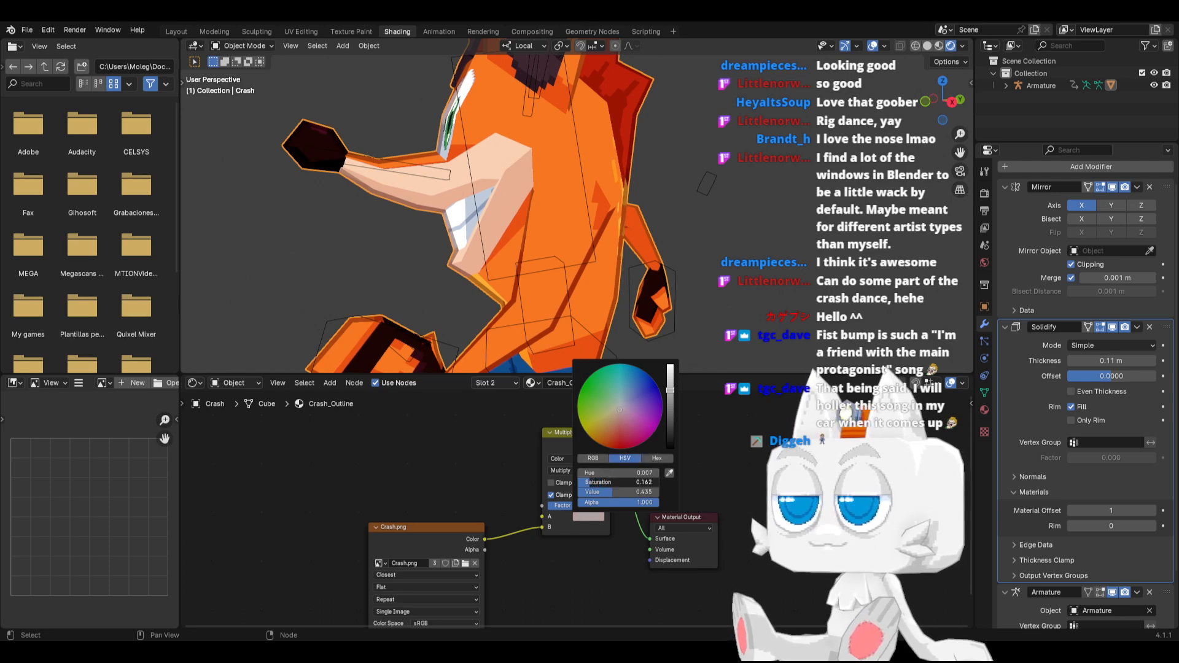
drag(583, 482, 580, 482)
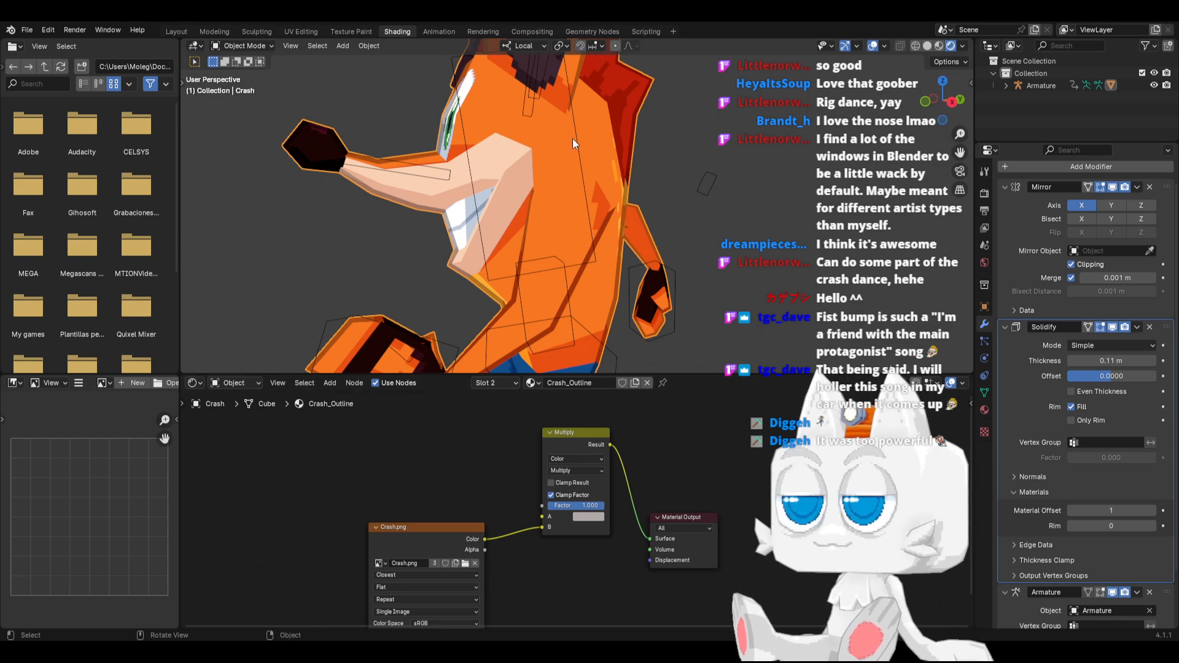
View the whole character from the front three-quarter side and collapse the Solidify modifier's Materials settings
scroll(553, 203, down, 5)
middle_drag(559, 249, 602, 262)
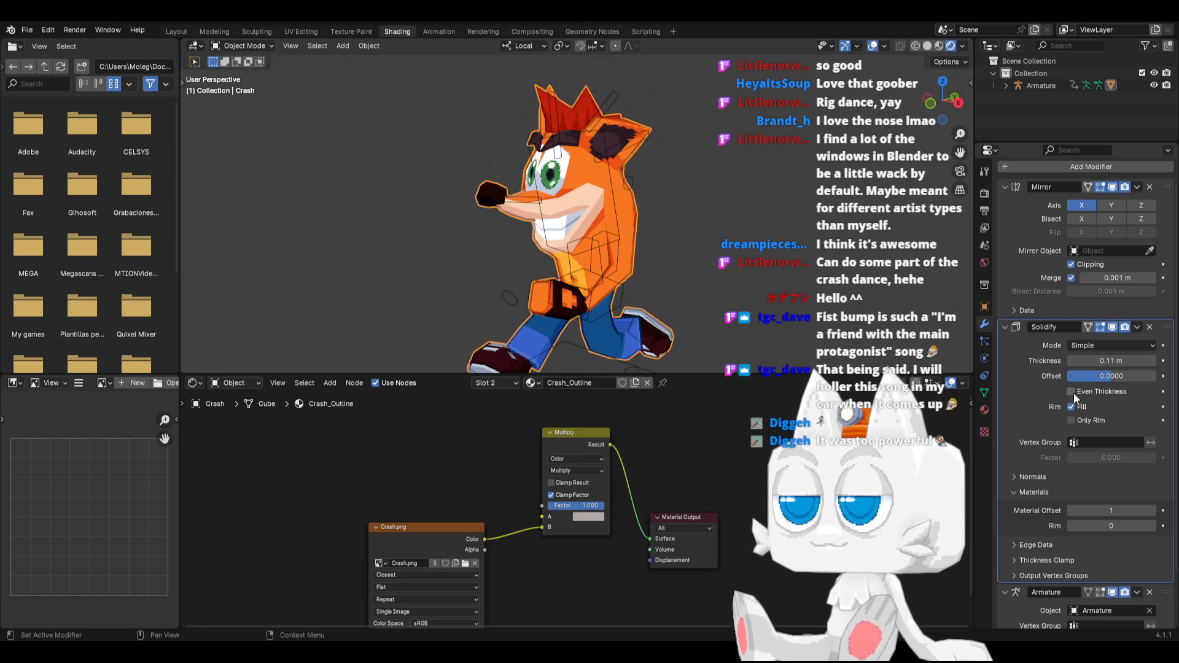
scroll(1070, 488, down, 1)
click(1034, 467)
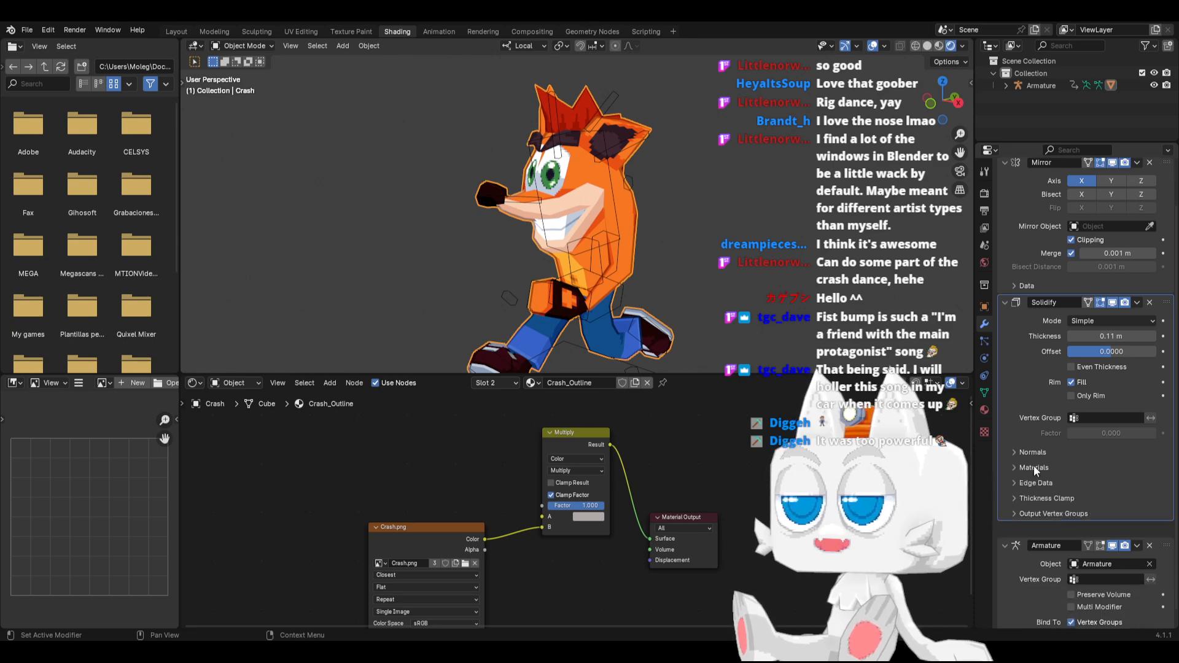
click(1027, 451)
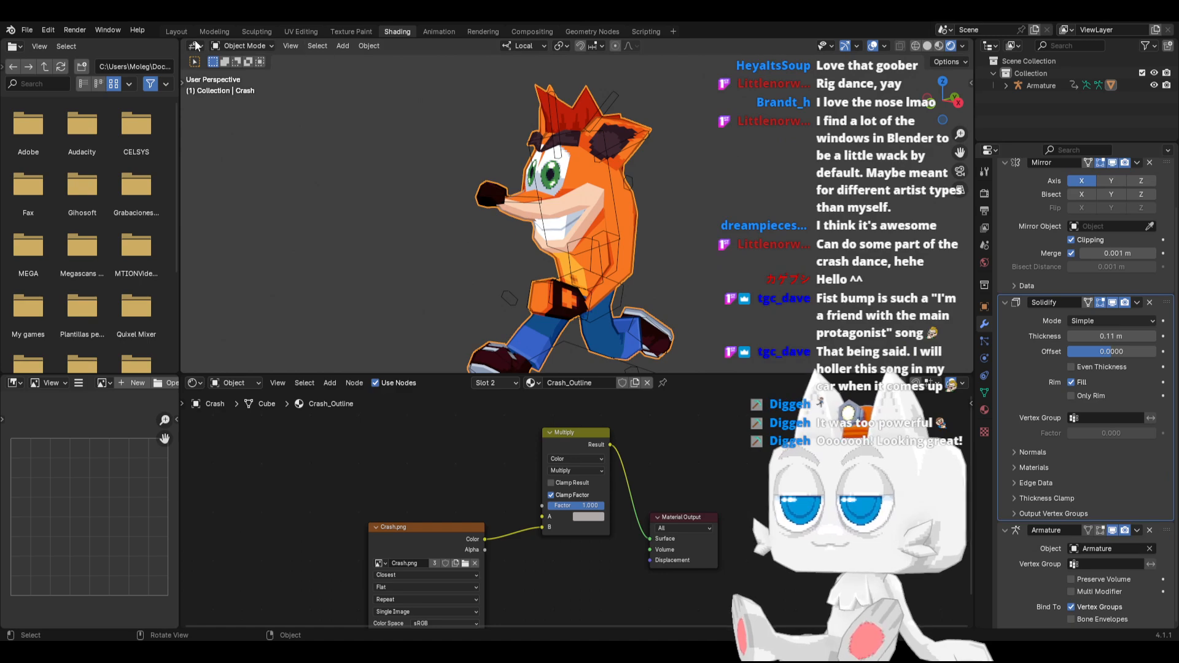
Play the run animation in the Layout workspace, examine the outlined character from the front and side, and return to the first frame
click(174, 32)
mouse_move(422, 242)
middle_down()
mouse_move(562, 321)
mouse_move(721, 303)
mouse_move(536, 322)
mouse_move(644, 385)
middle_up()
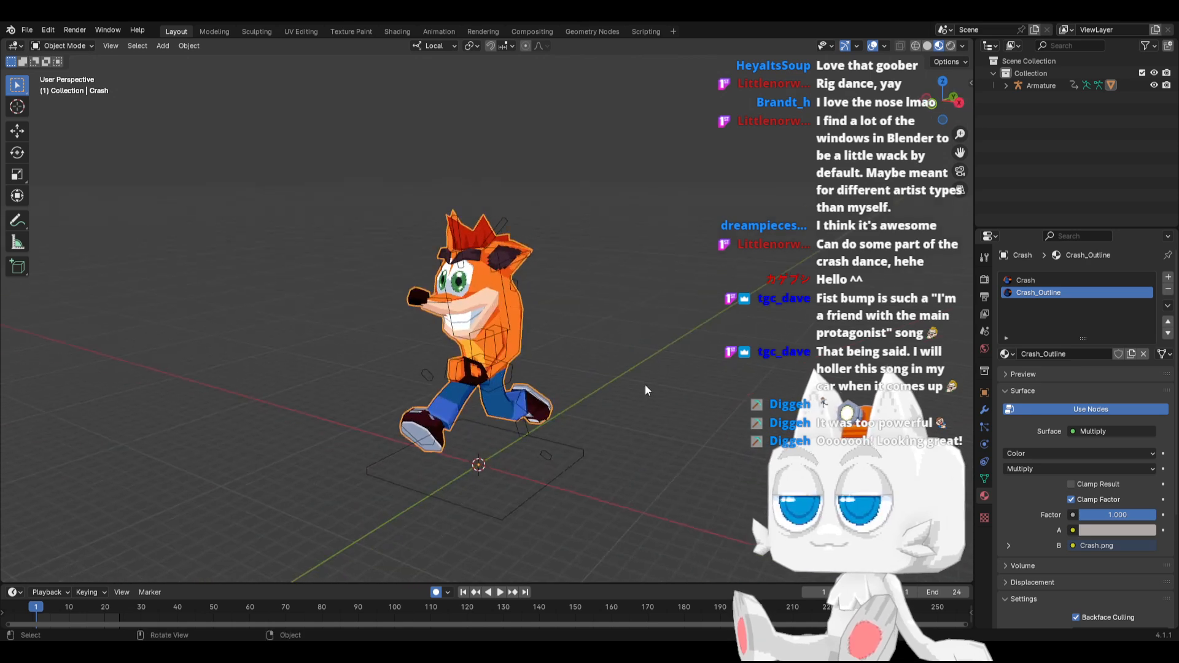
click(498, 592)
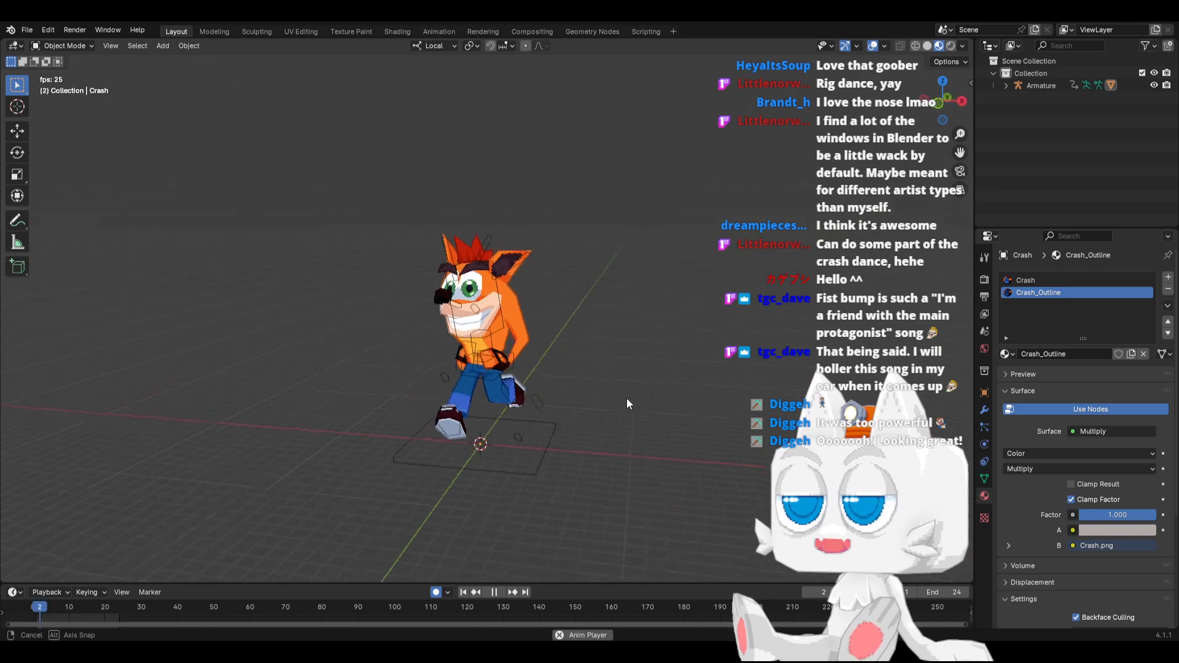
middle_drag(621, 422, 535, 396)
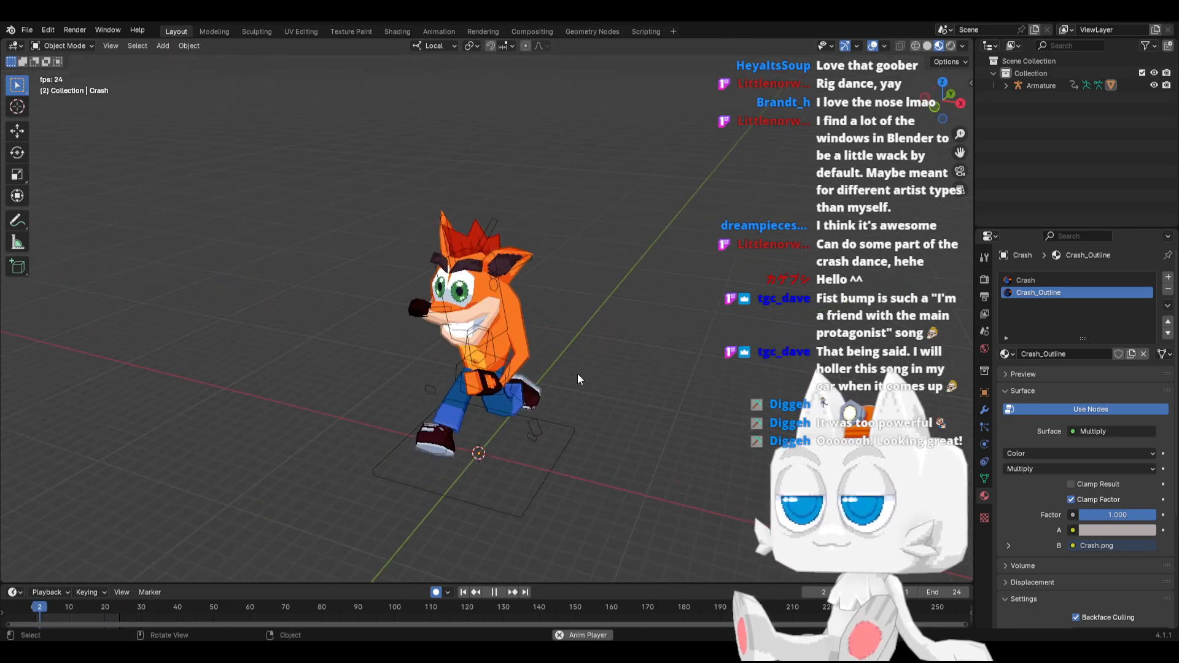
key(KP_1)
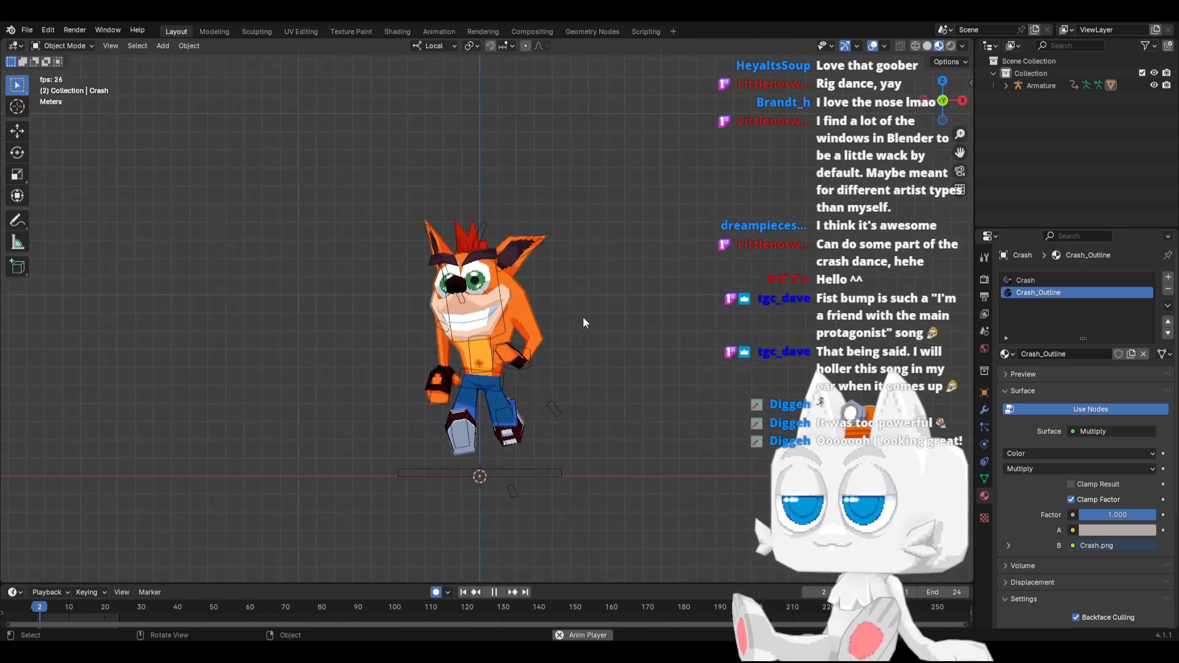
middle_drag(577, 319, 481, 374)
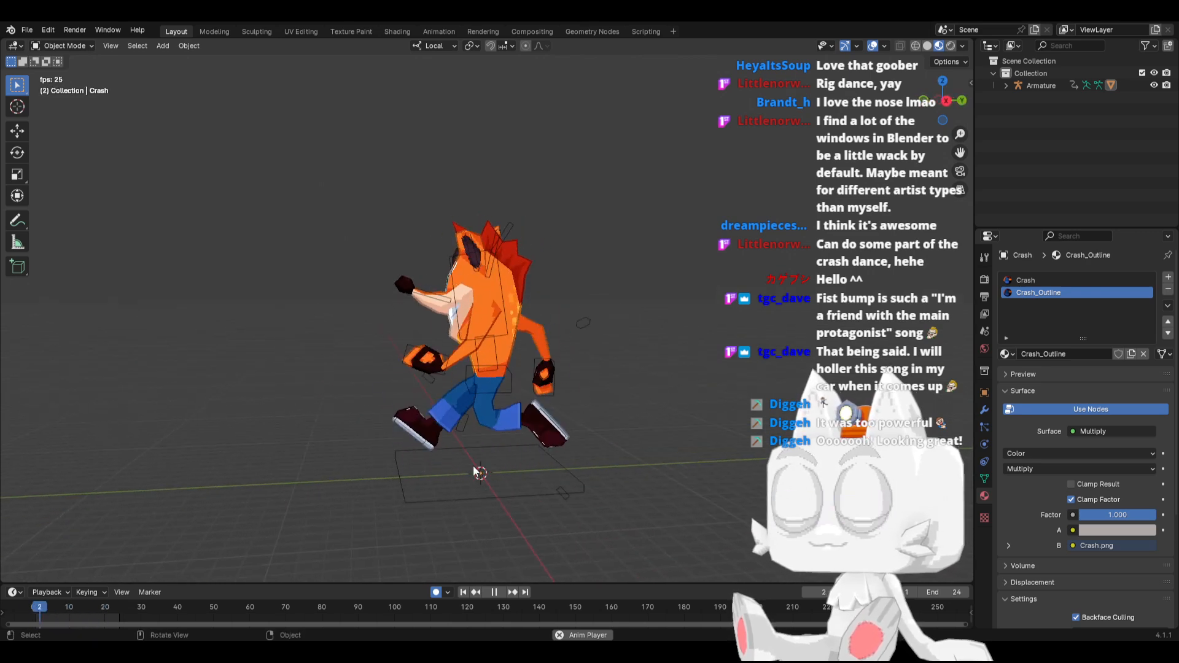
click(492, 591)
click(464, 592)
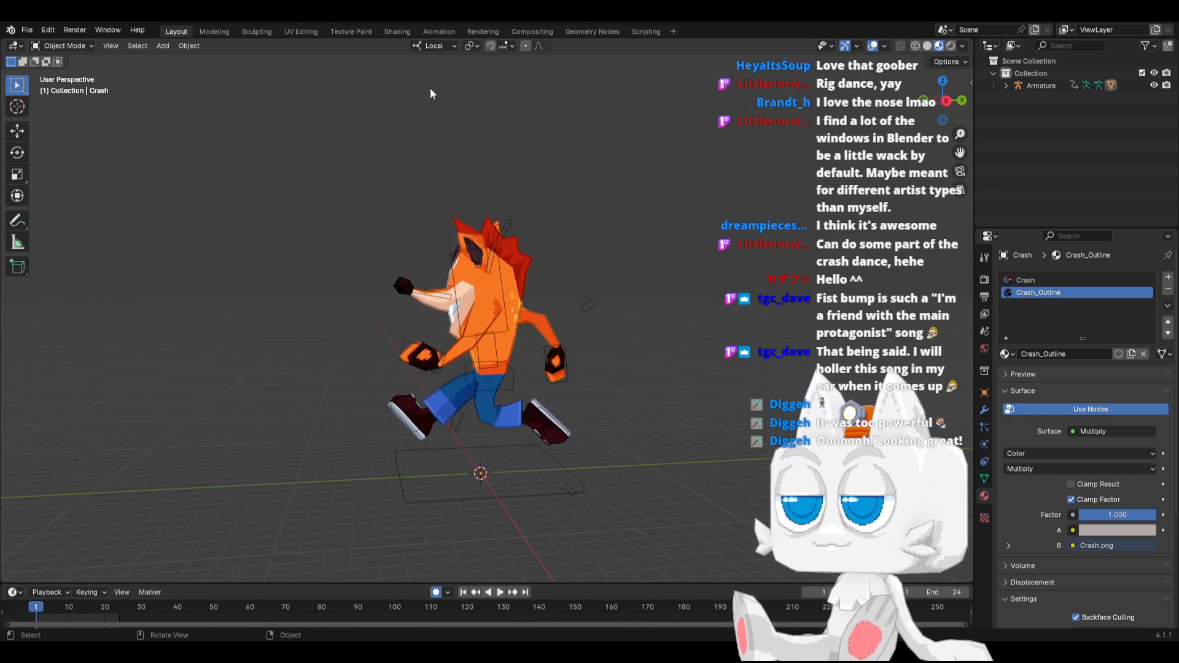
Open the Animation workspace and put the armature into Pose Mode in the right orthographic view
click(438, 32)
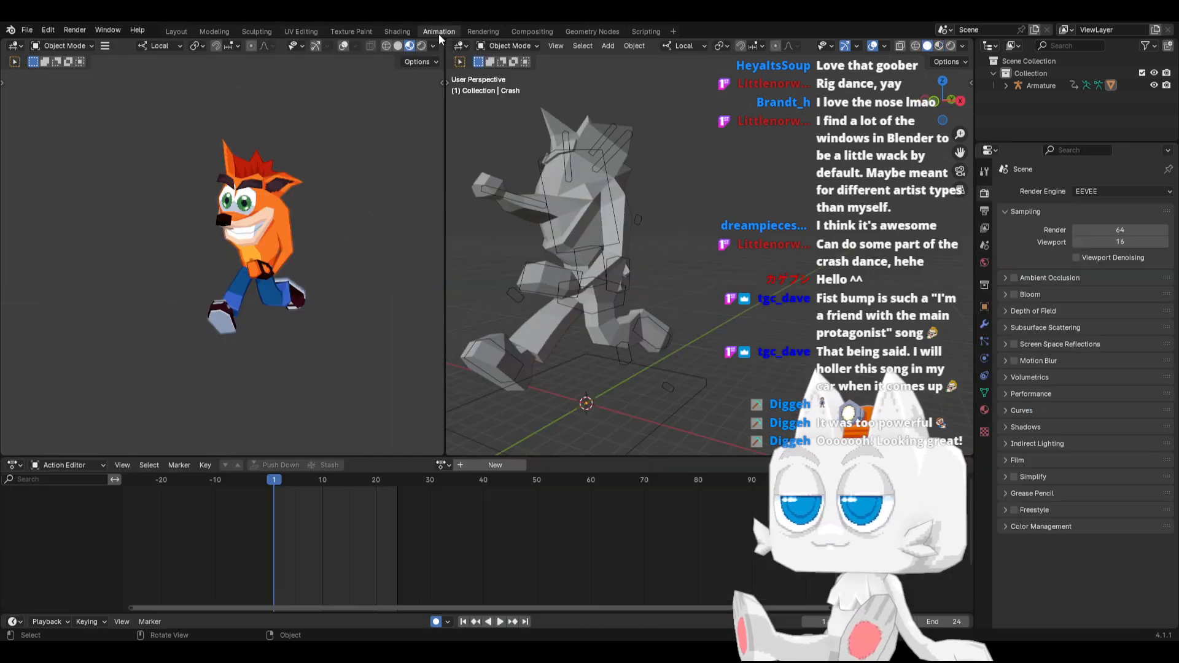
click(638, 342)
key(KP_3)
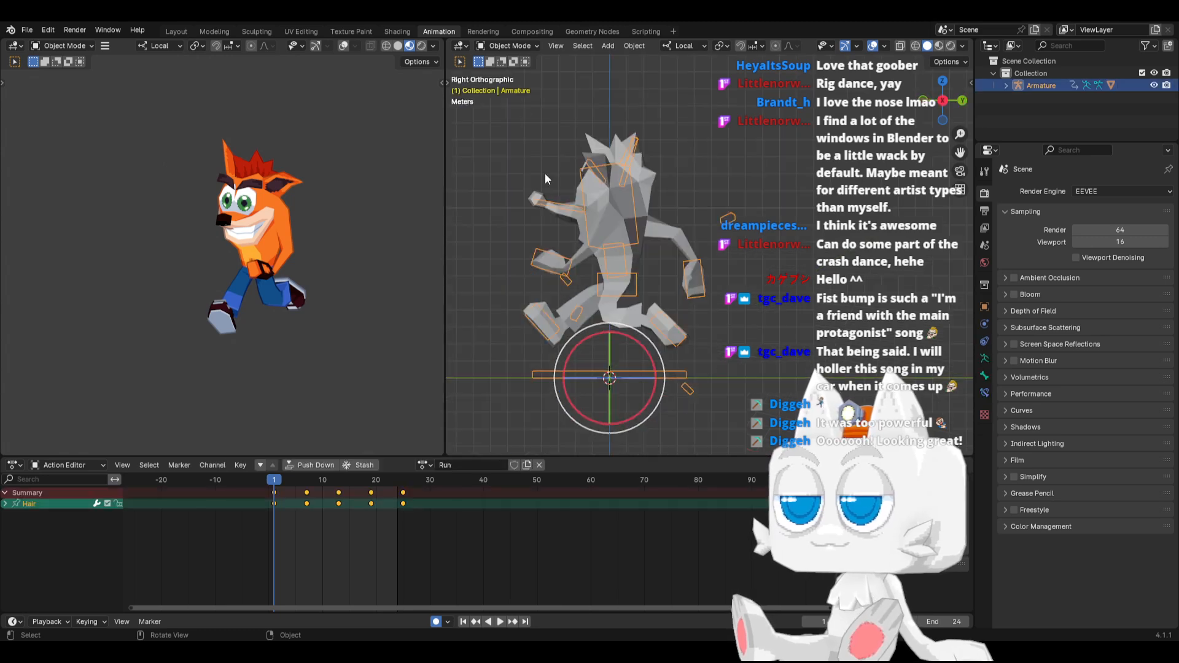
click(502, 46)
click(510, 87)
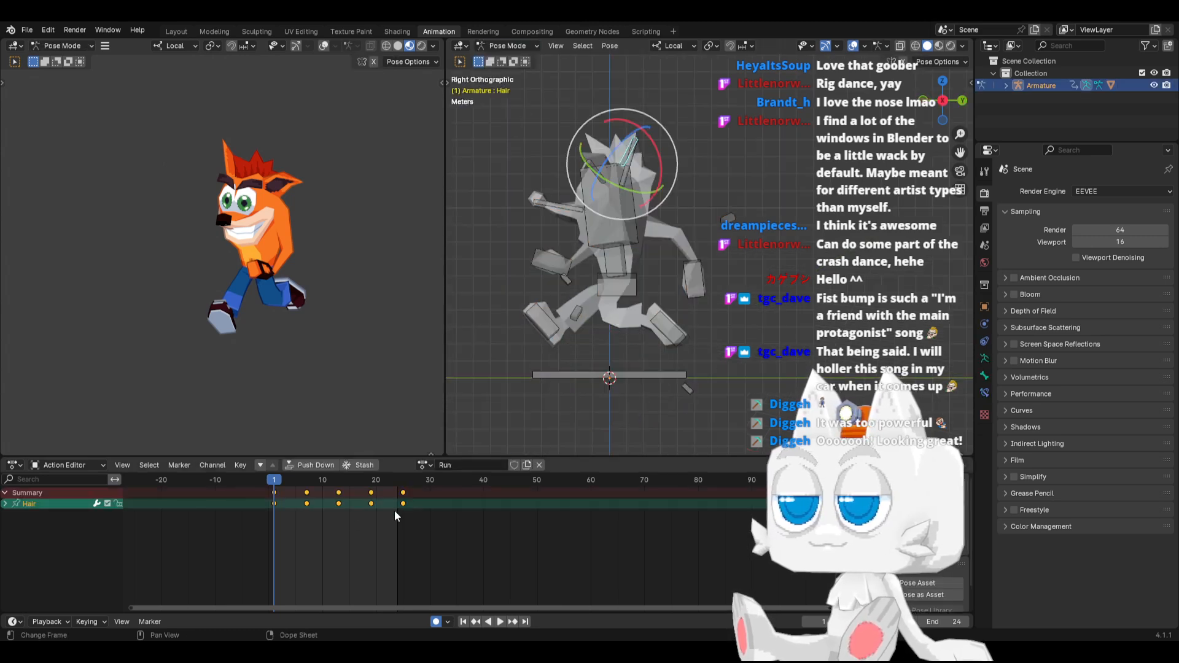
Select the IK_Foot.L bone and examine its motion across the first frames of the Run action
click(681, 344)
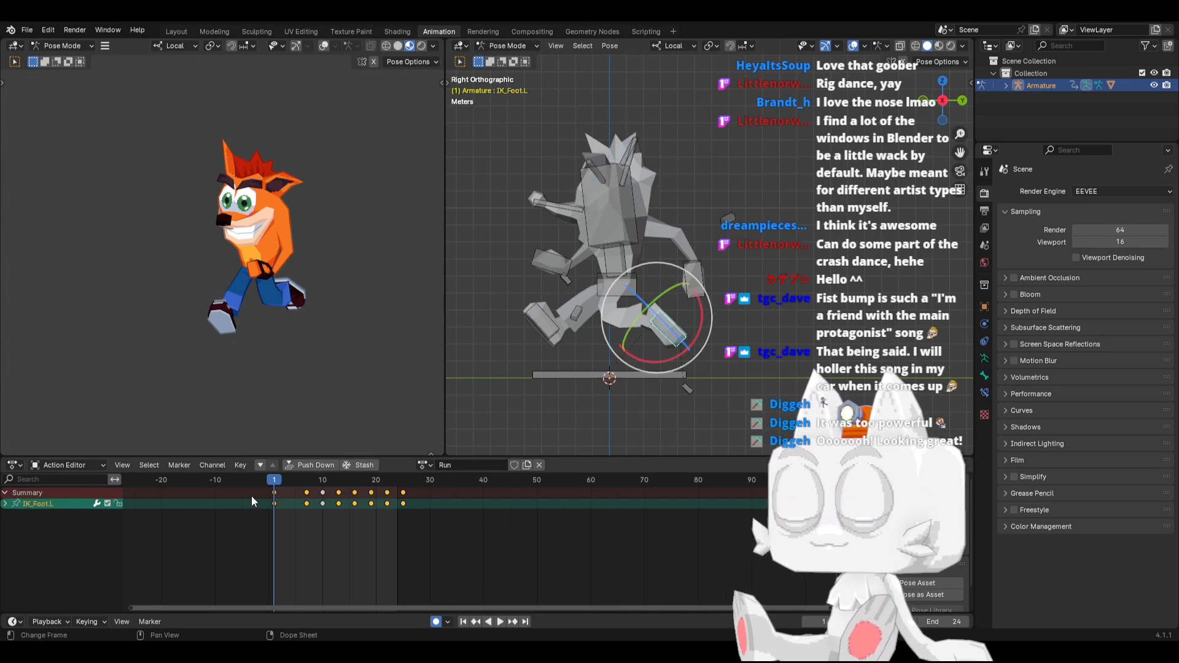
key(space)
drag(285, 481, 299, 507)
Move the IK_Foot.R bone's keyframe at frame 22 to frame 19 and review the resulting foot motion
click(584, 361)
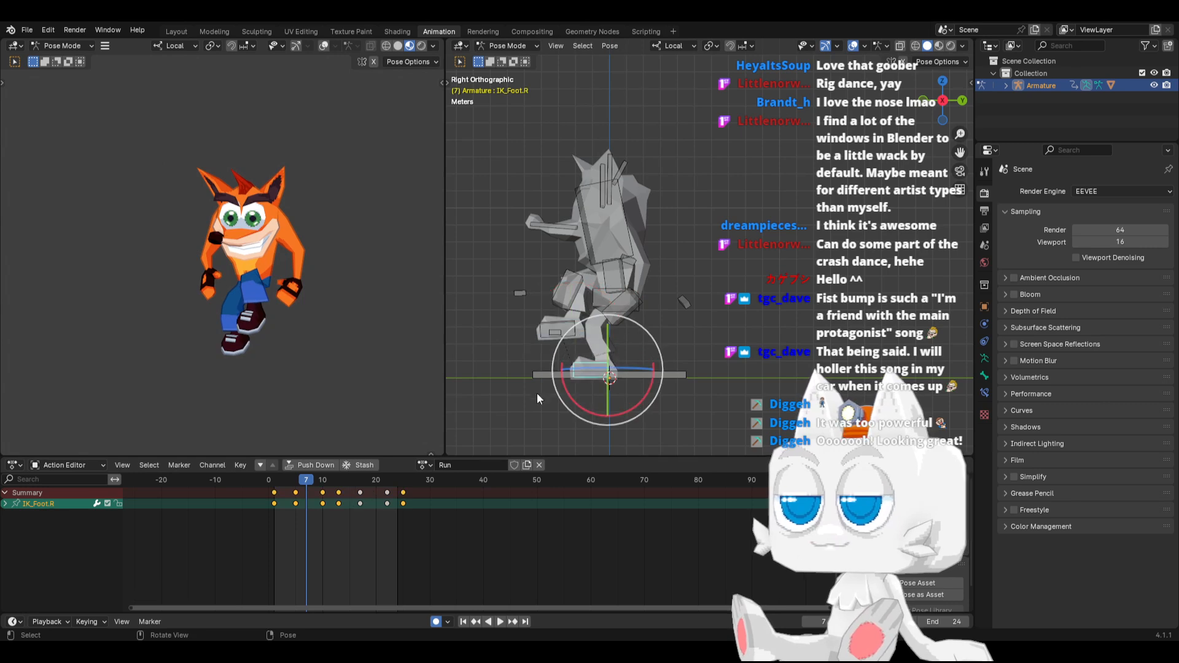
drag(354, 476, 375, 509)
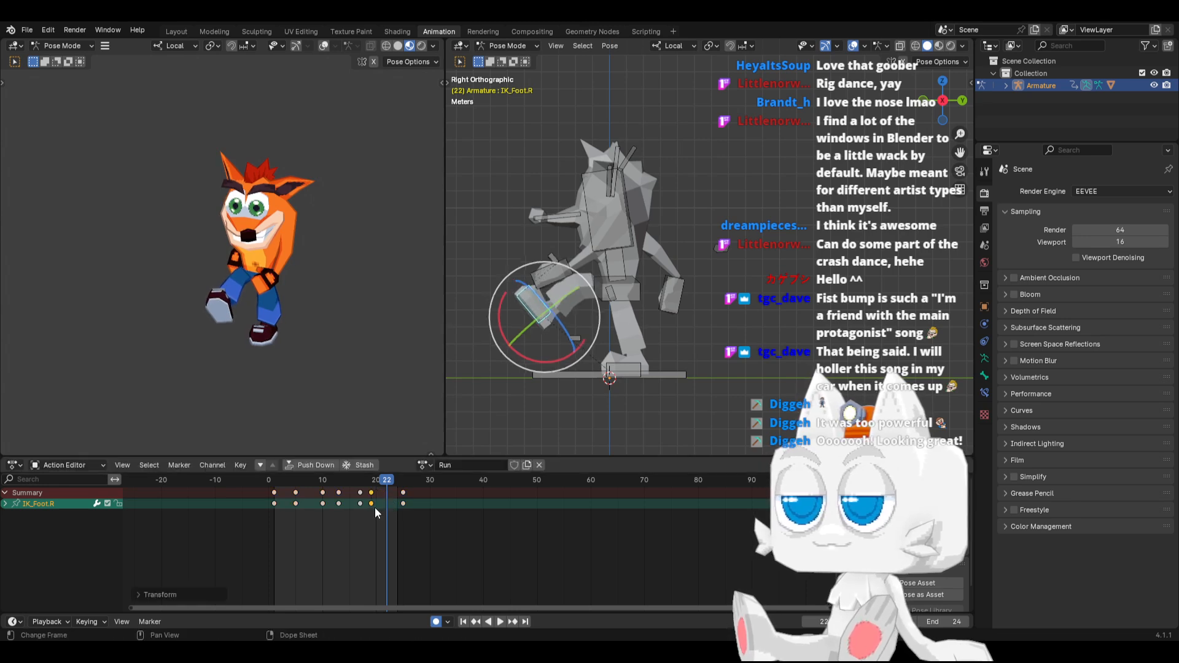
drag(275, 480, 370, 485)
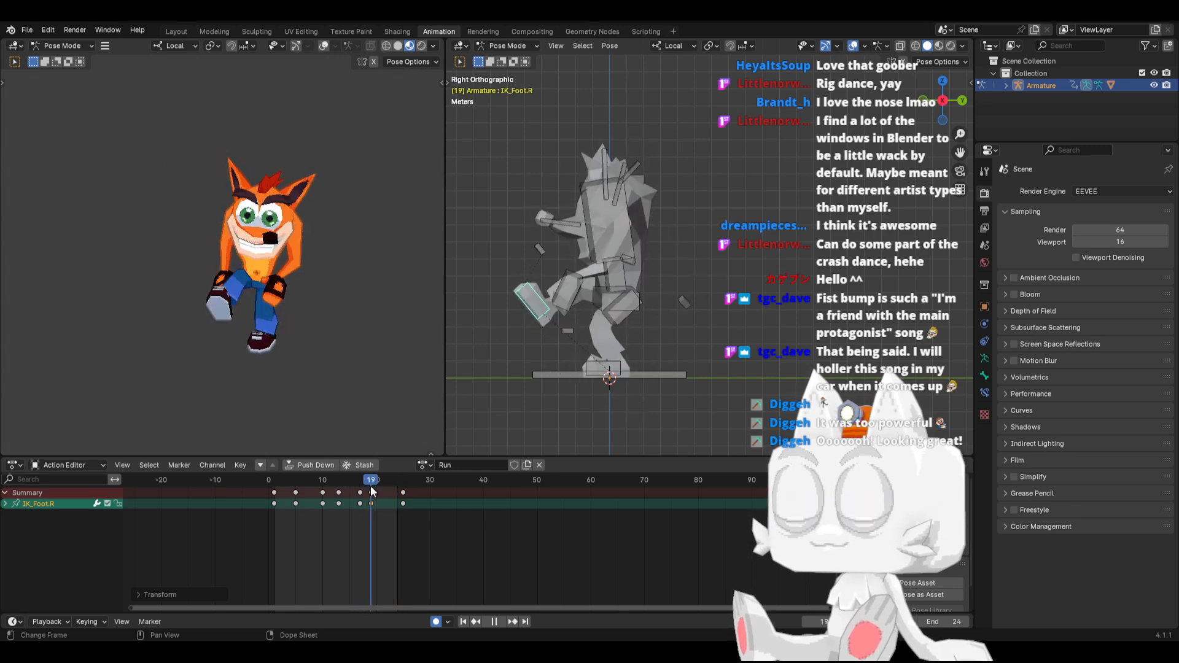
Move the IK_Foot.R bone's frame 19 keyframe to frame 20 and review the IK_Foot.L bone's motion through frame 10
key(g)
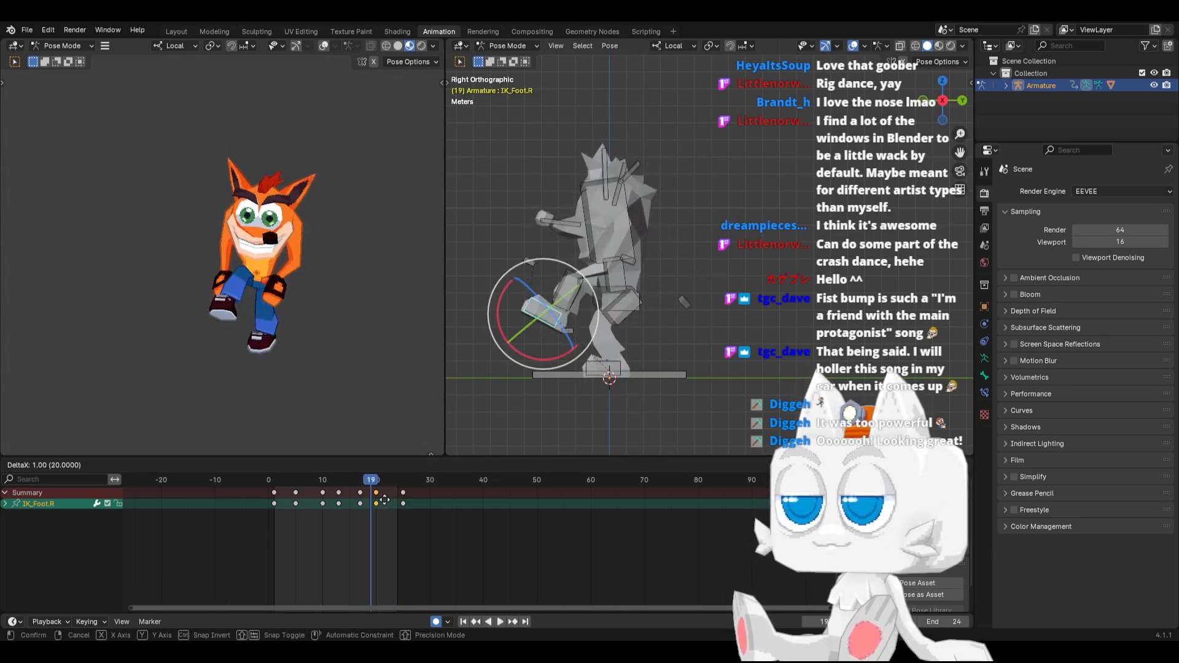
click(386, 504)
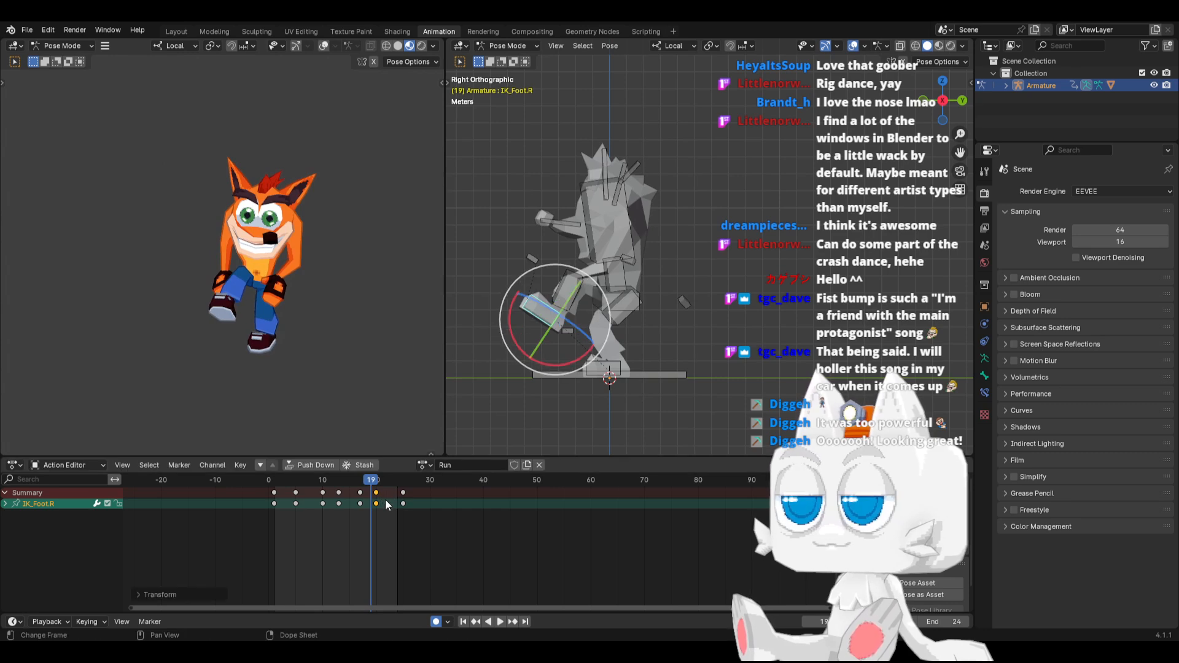
click(587, 361)
click(295, 493)
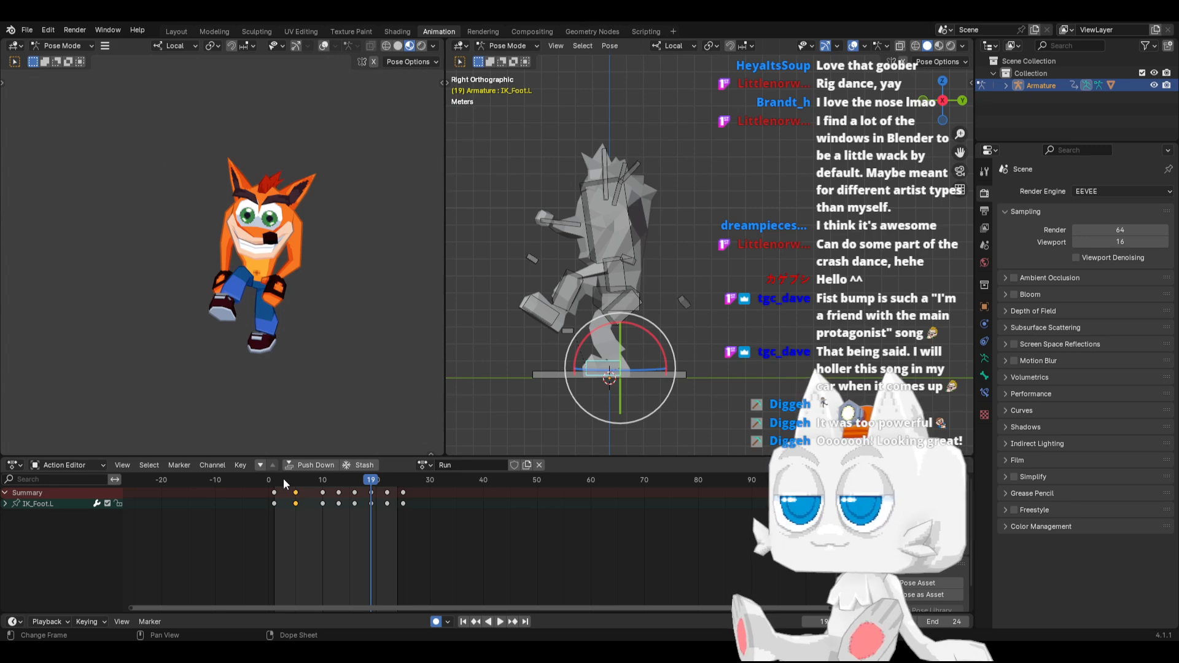
key(space)
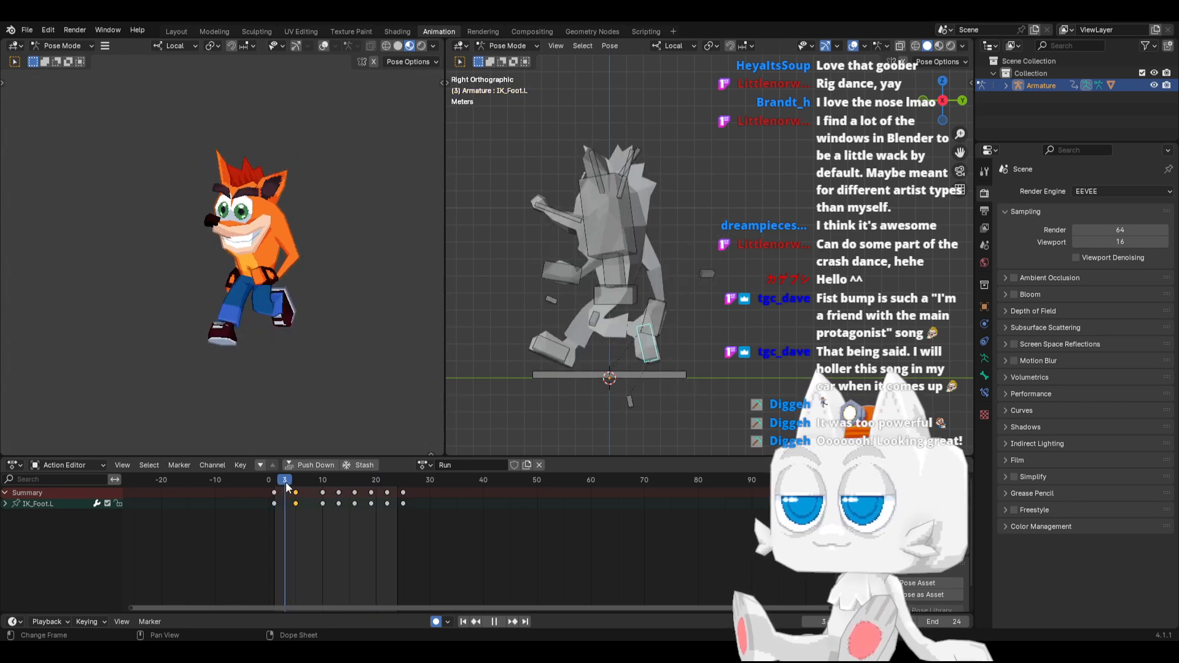
drag(286, 481, 323, 488)
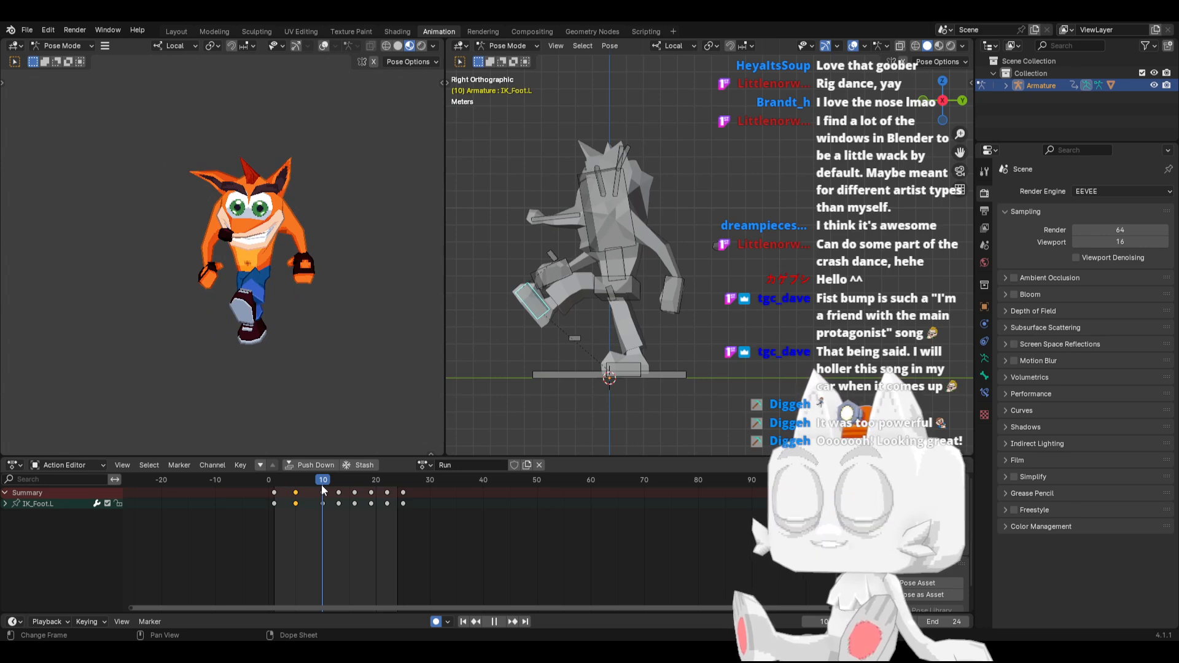
At frame 8, rotate the IK_Foot.L bone so its toes point down and shift it slightly
mouse_move(322, 485)
mouse_down()
mouse_move(296, 486)
mouse_move(338, 482)
mouse_move(311, 484)
mouse_up()
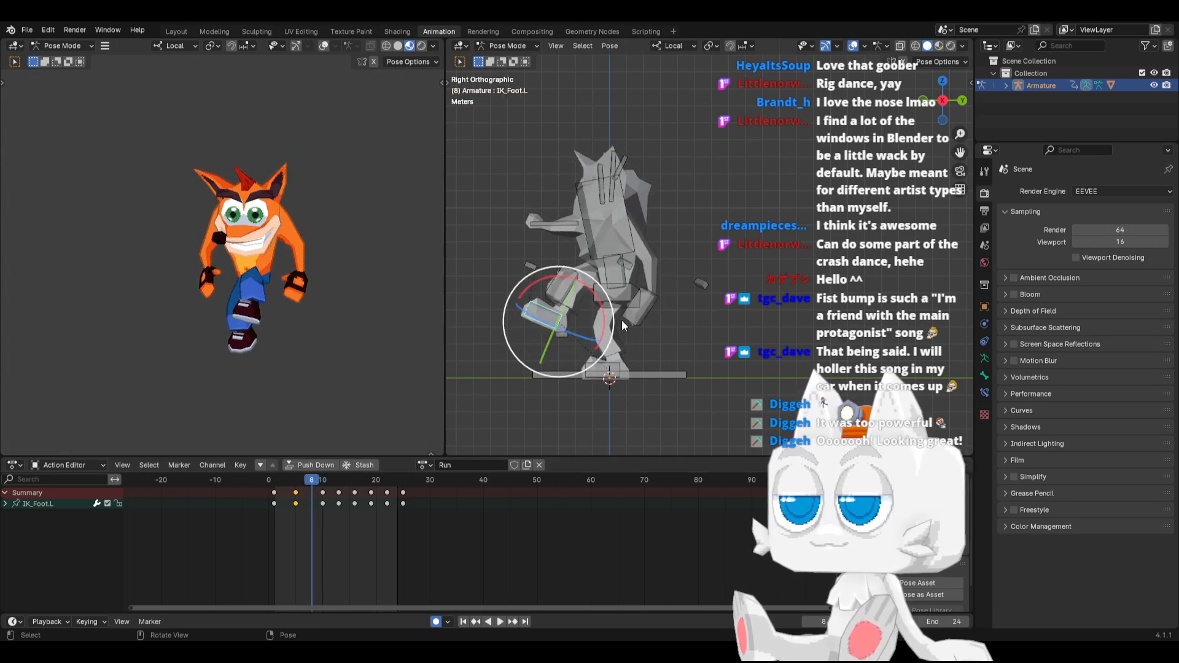
key(r)
click(598, 266)
key(g)
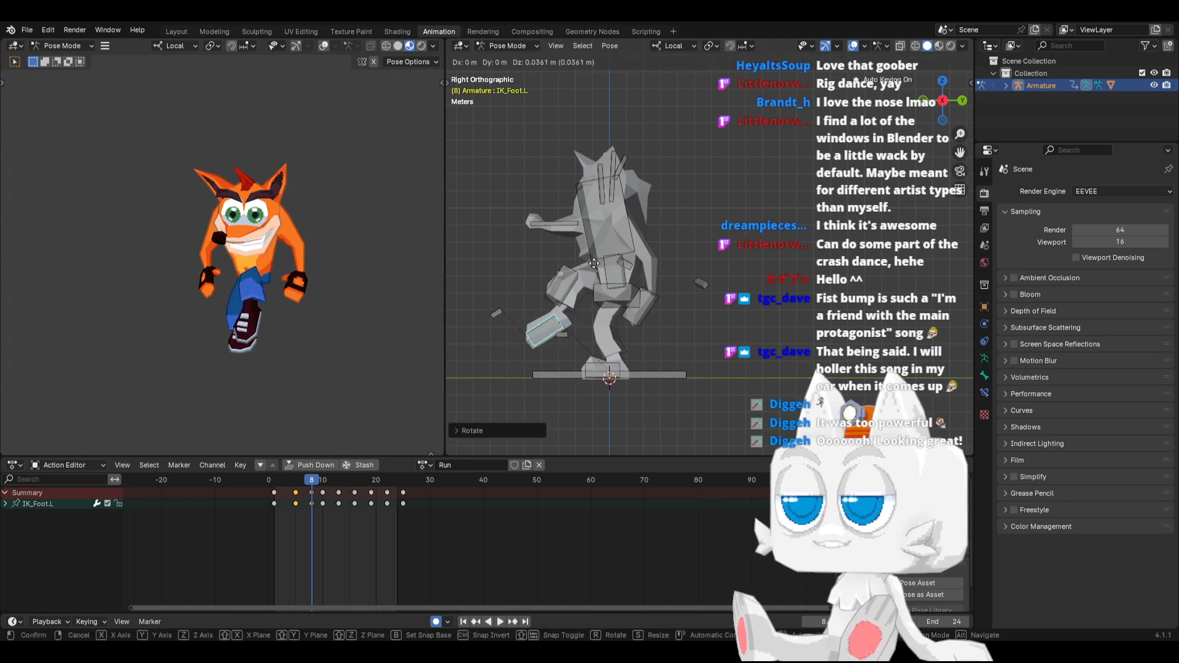
click(583, 270)
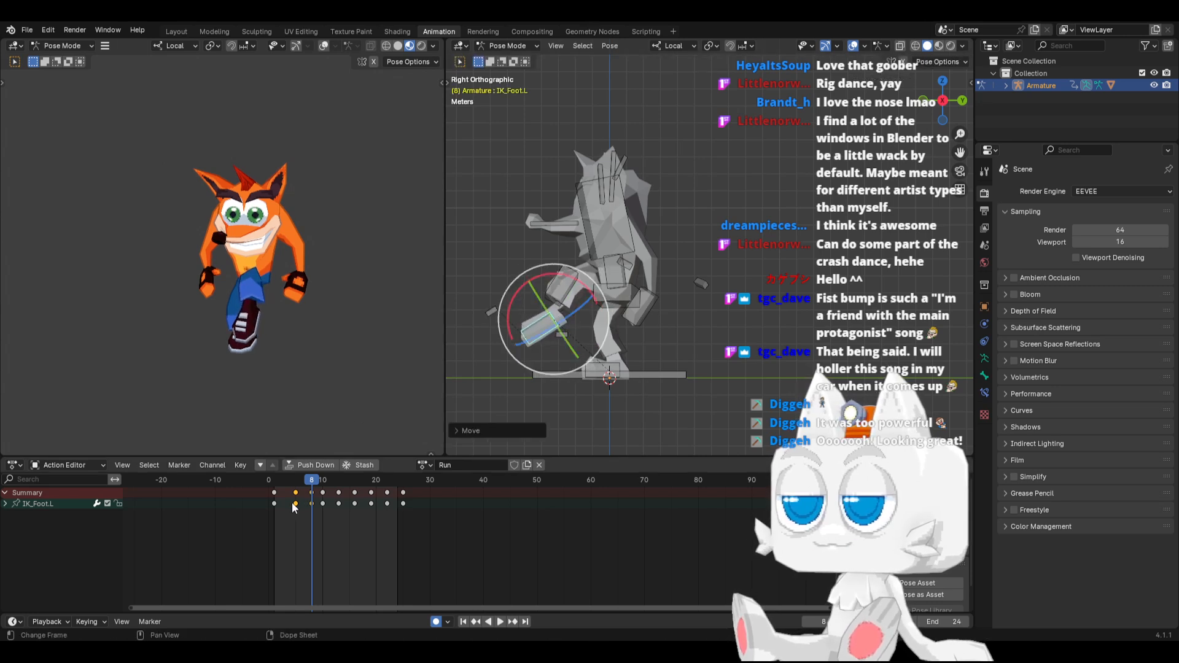
Select the IK_Foot.R bone and move its keyframe at frame 17 to frame 16
click(607, 370)
drag(326, 480, 356, 493)
click(360, 503)
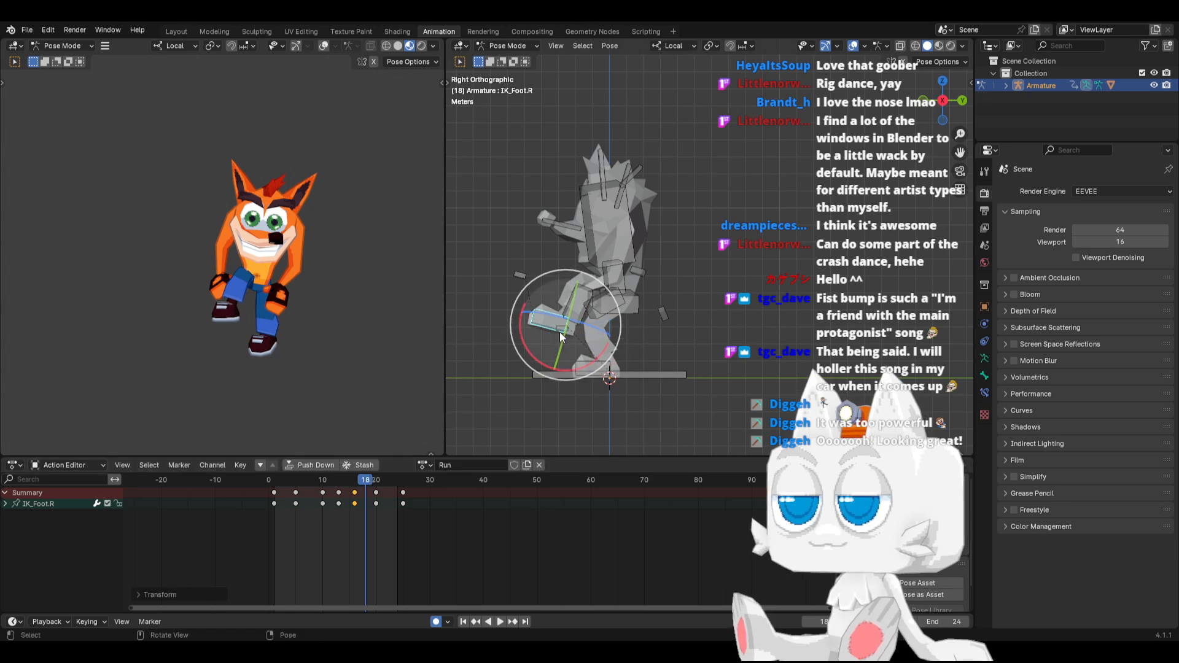
At frame 18, rotate the IK_Foot.R bone so its toes point down and adjust the raised foot's position
key(space)
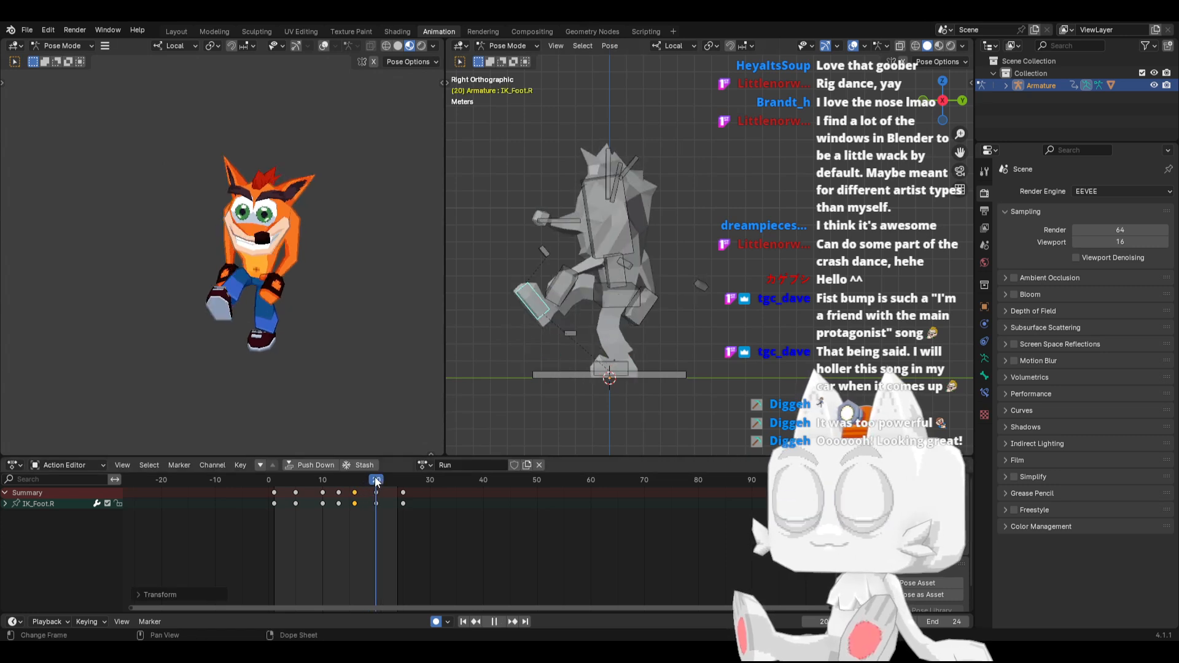
drag(371, 478, 367, 477)
key(r)
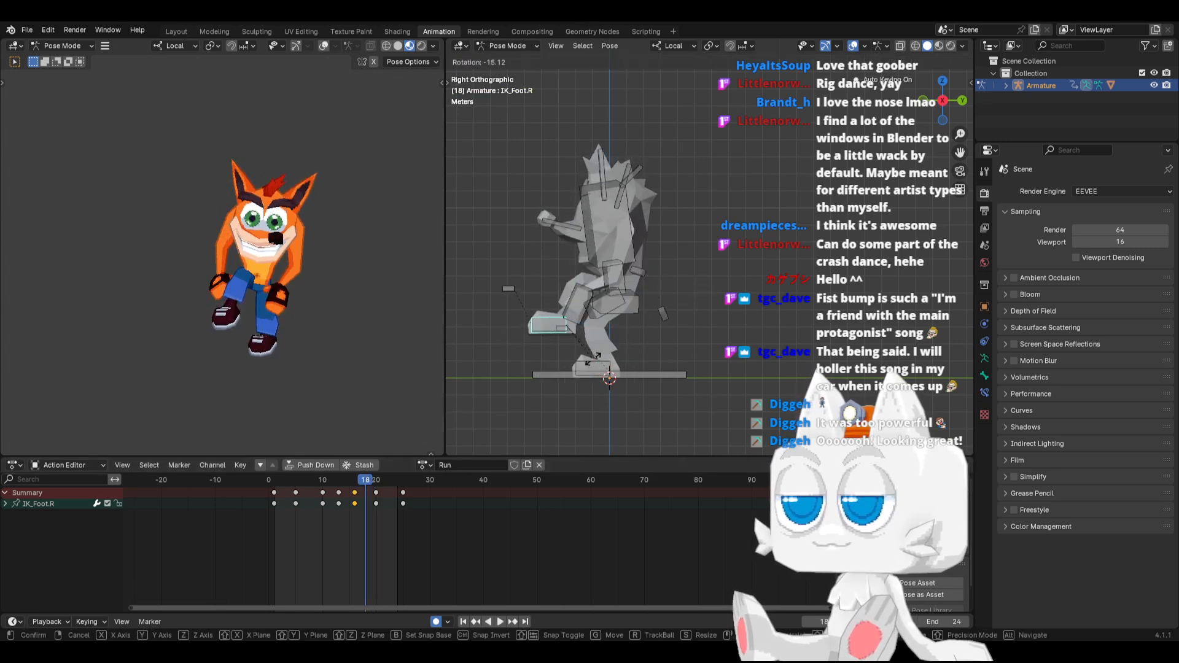
click(657, 350)
key(g)
click(566, 378)
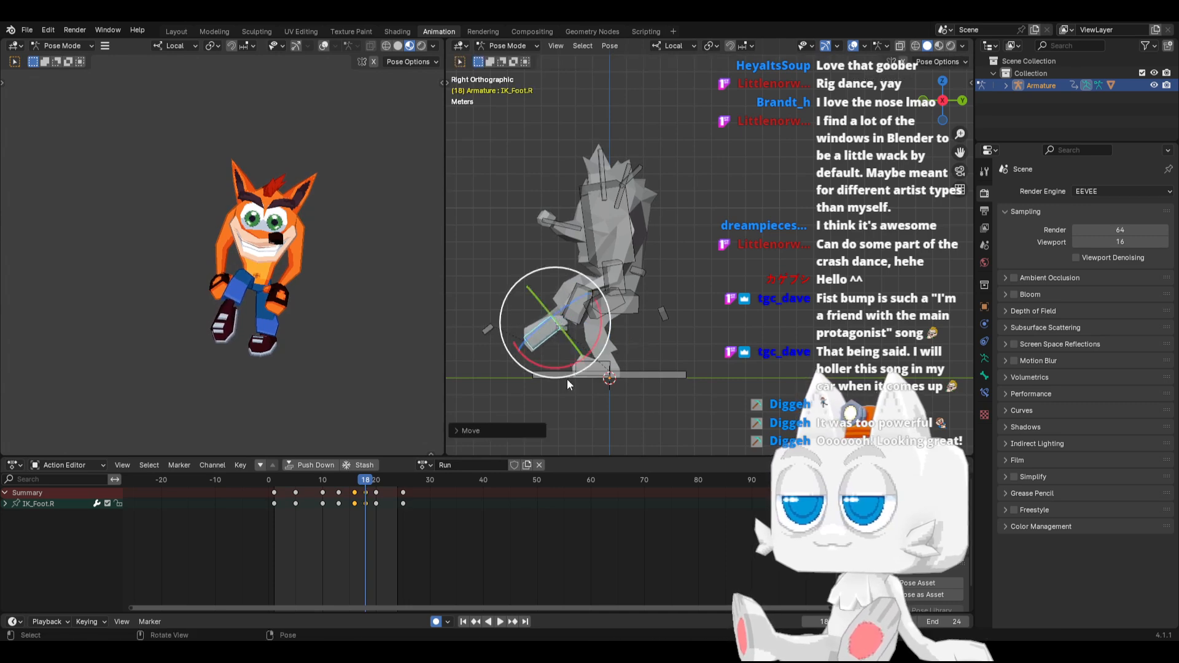
Copy the IK_Foot.R pose from frame 18, paste it mirrored onto IK_Foot.L at frame 8, and play the animation
key(ctrl+c)
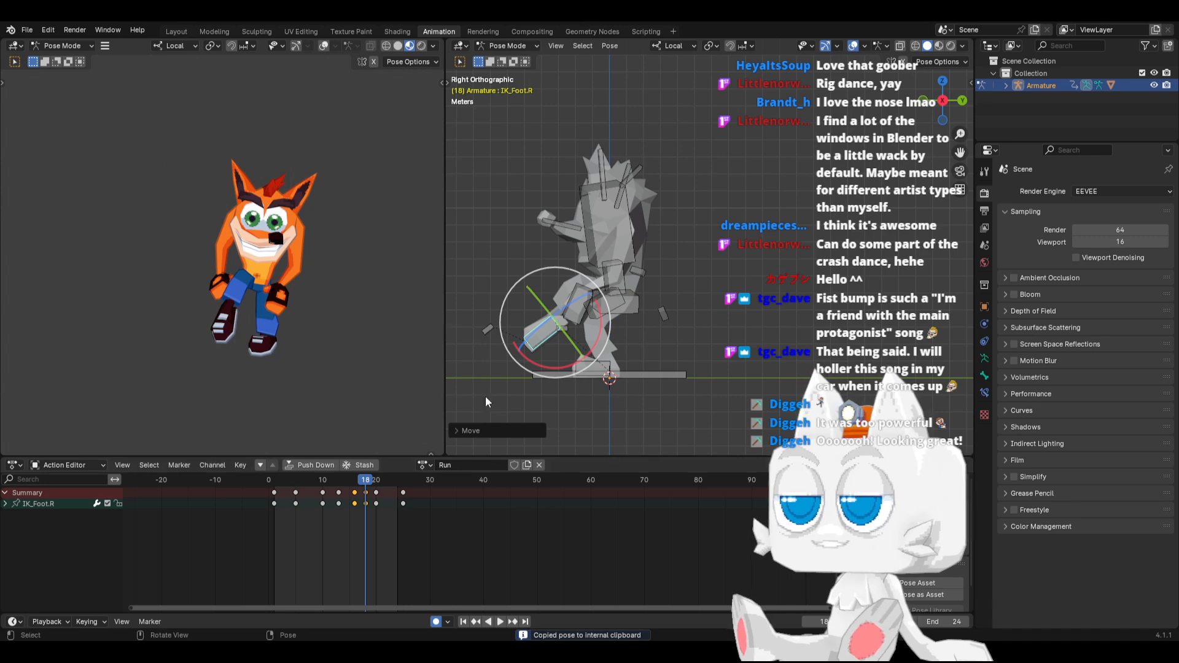
shift+click(608, 366)
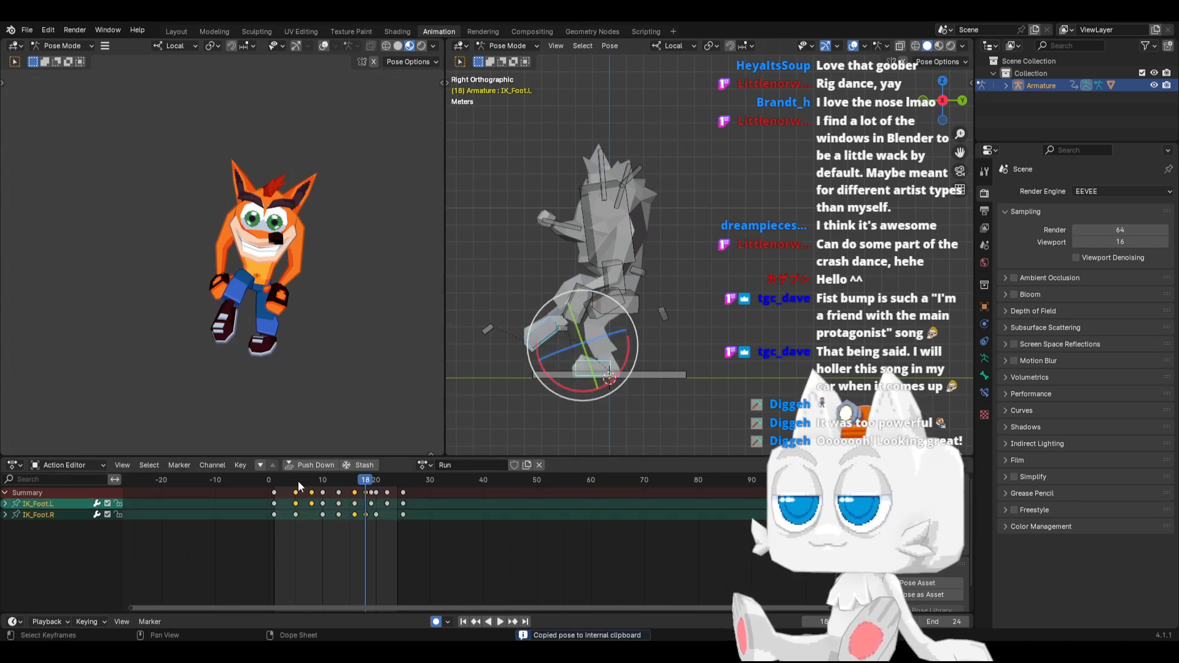
drag(297, 480, 312, 481)
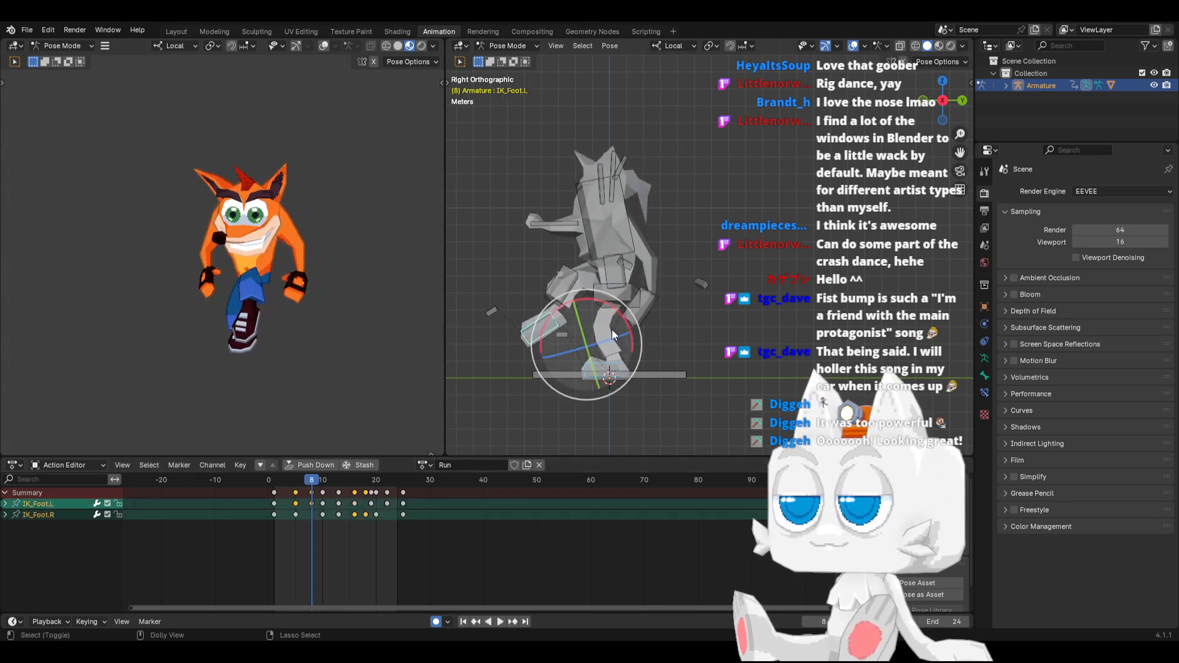
key(ctrl+v)
click(500, 621)
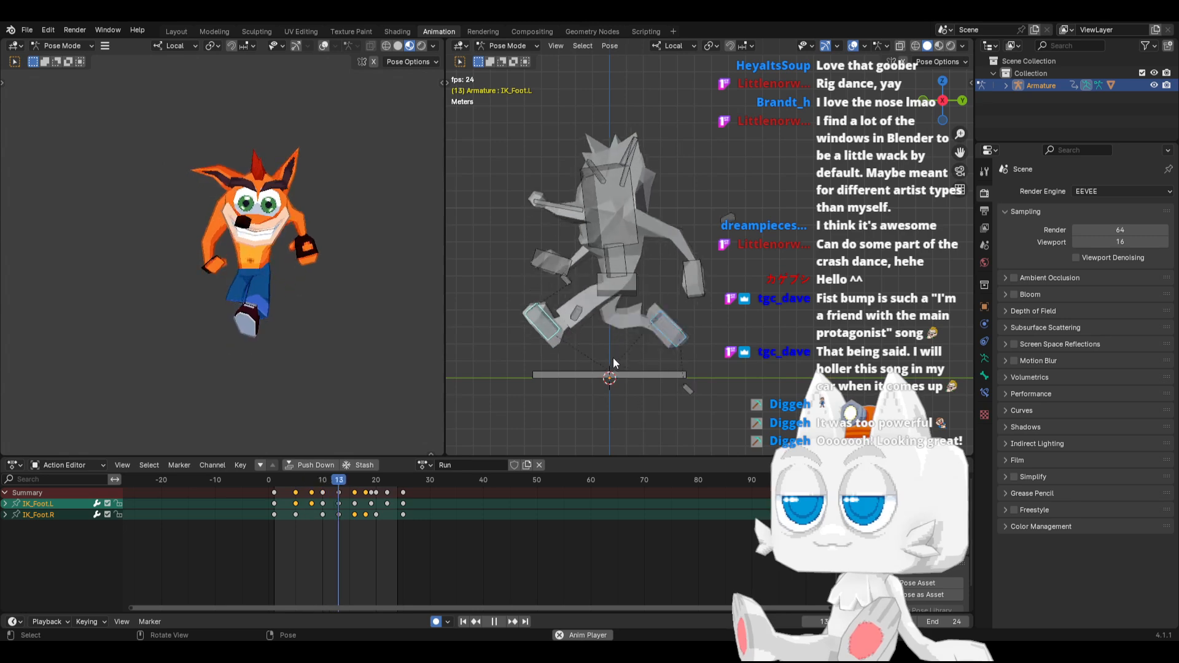
click(494, 621)
key(space)
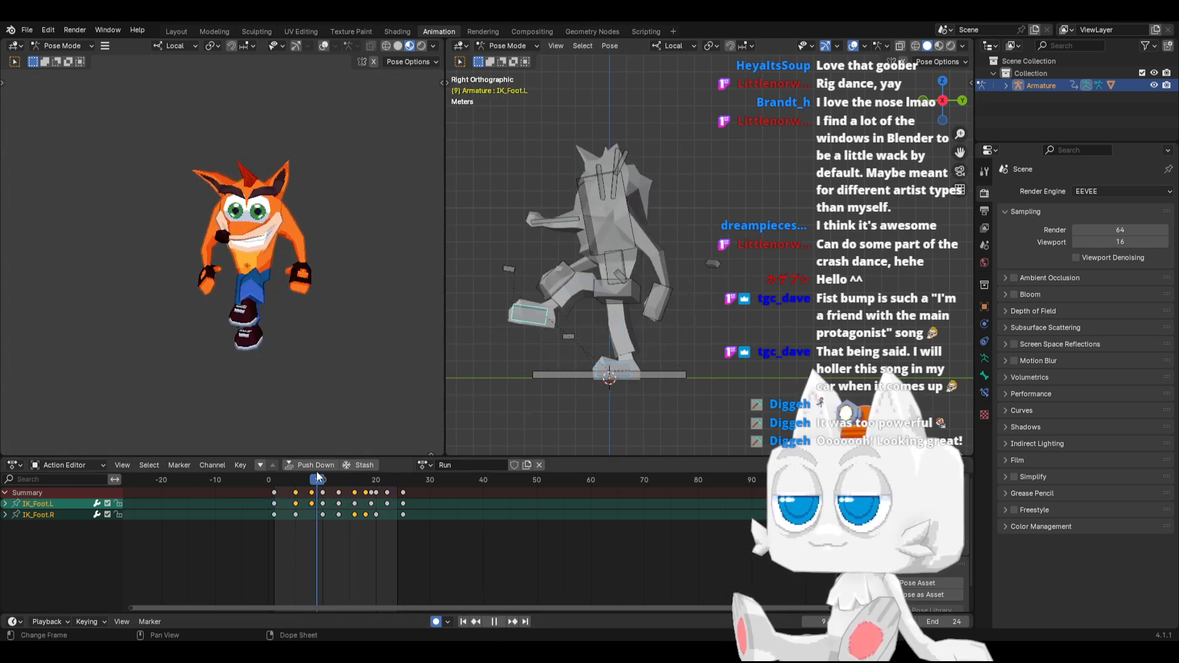
At frame 16, move the IK_Foot.L bone forward along the Y axis and rotate it so its toes point up
drag(340, 468, 358, 480)
click(576, 363)
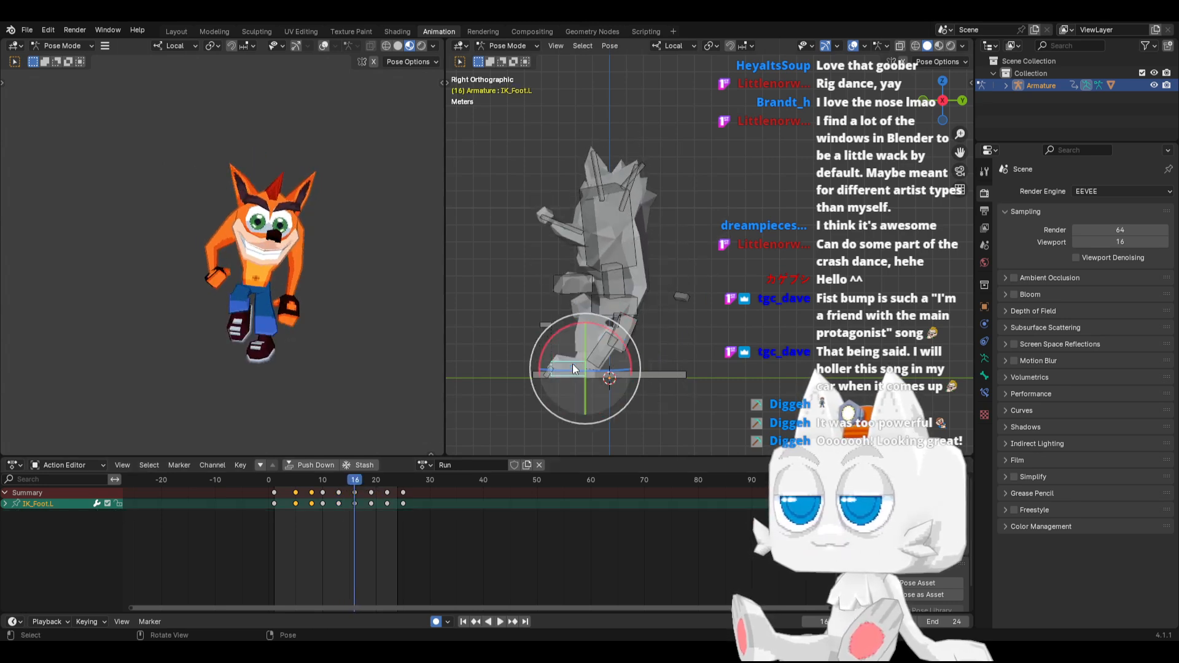
key(g)
key(y)
key(y)
click(558, 366)
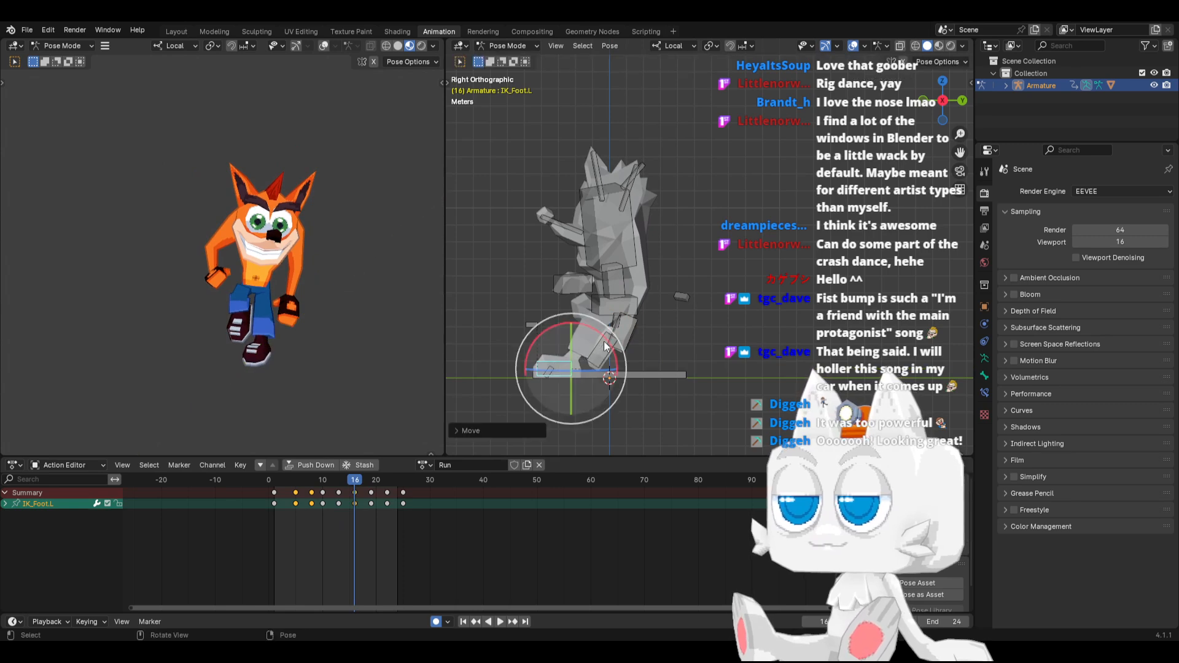
key(r)
click(624, 370)
key(g)
key(y)
key(y)
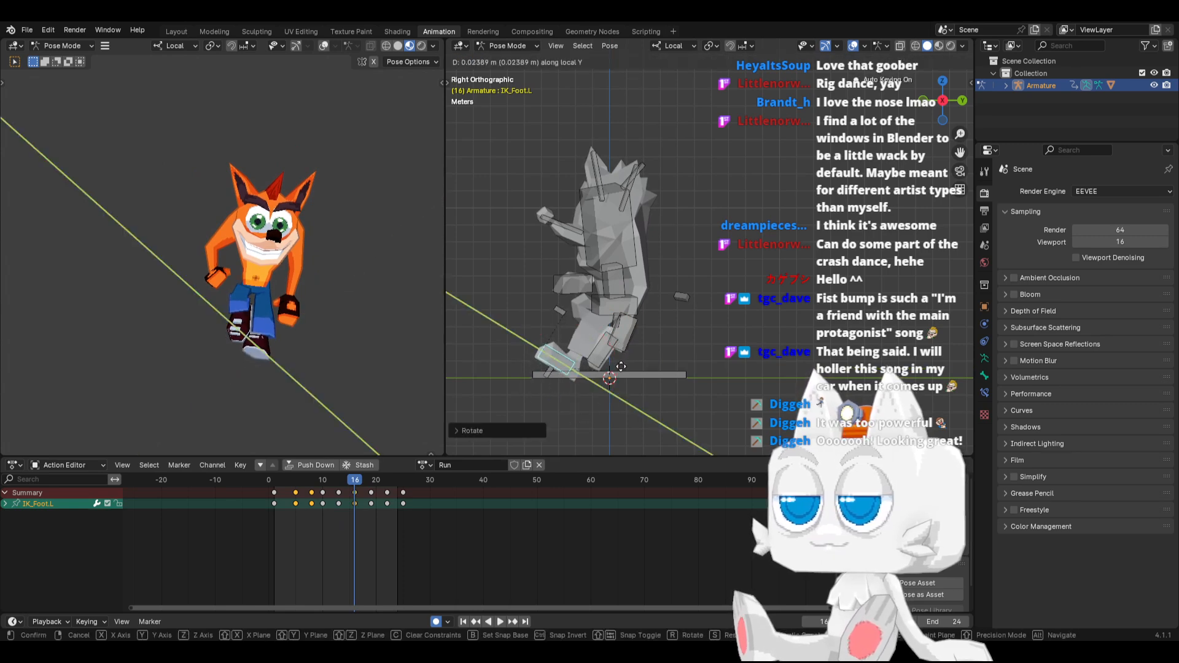
click(616, 353)
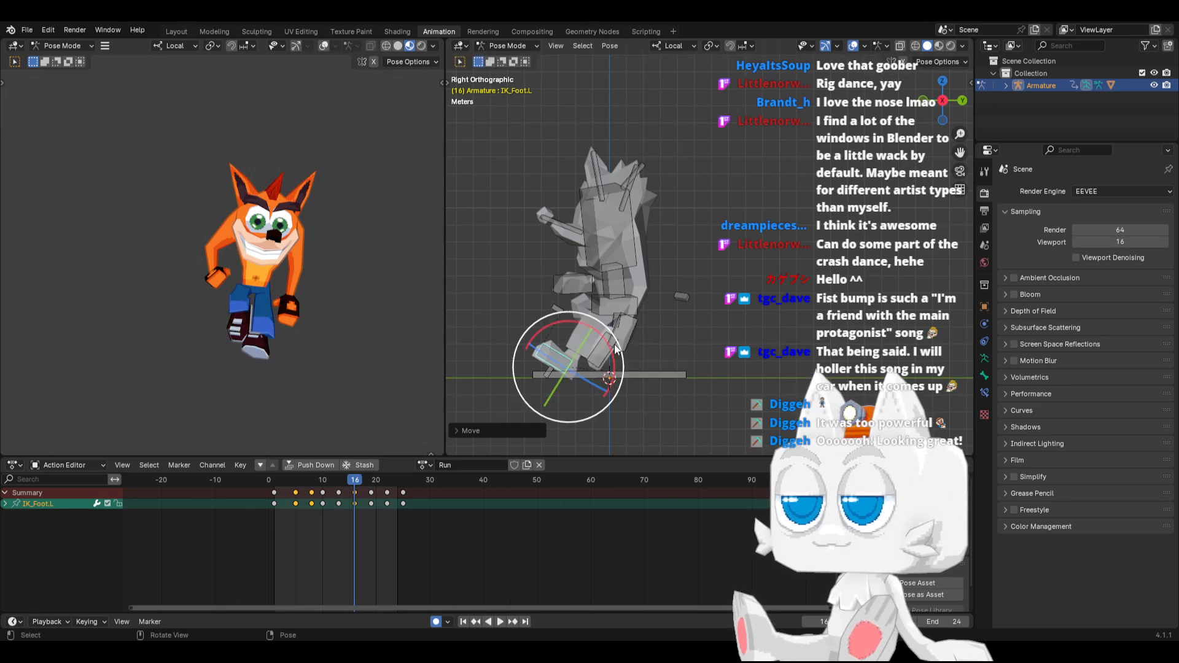
key(ctrl+z)
Copy the IK_Foot.L pose from frame 16 and paste it mirrored onto IK_Foot.R at frame 5
key(ctrl+c)
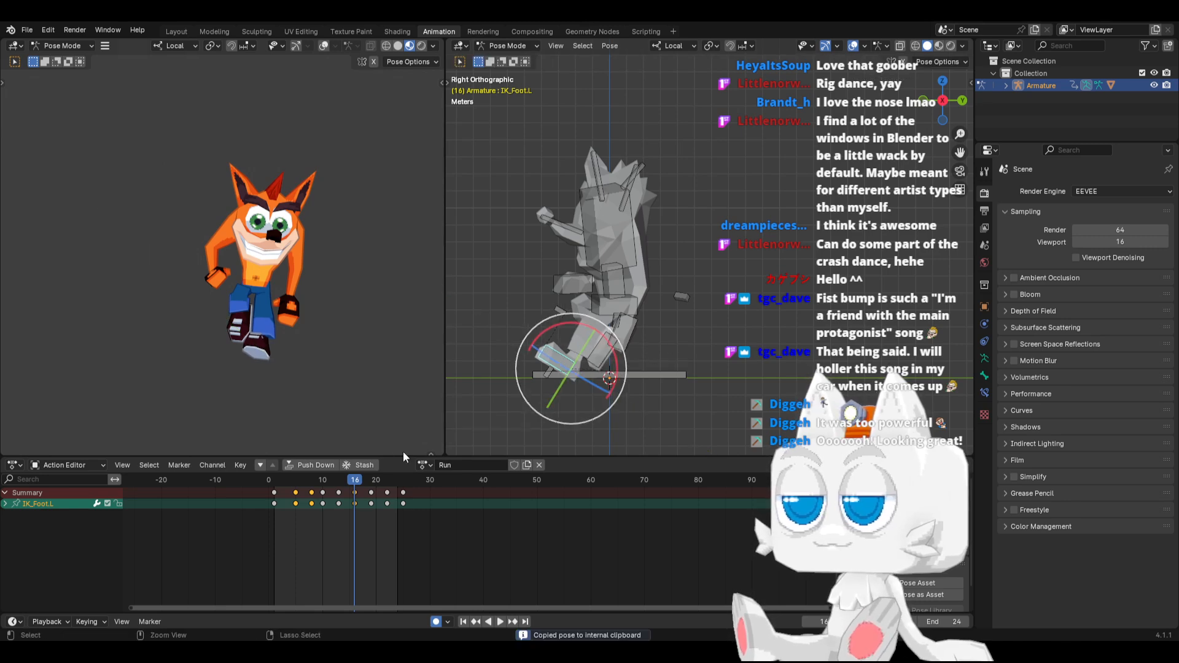
click(606, 370)
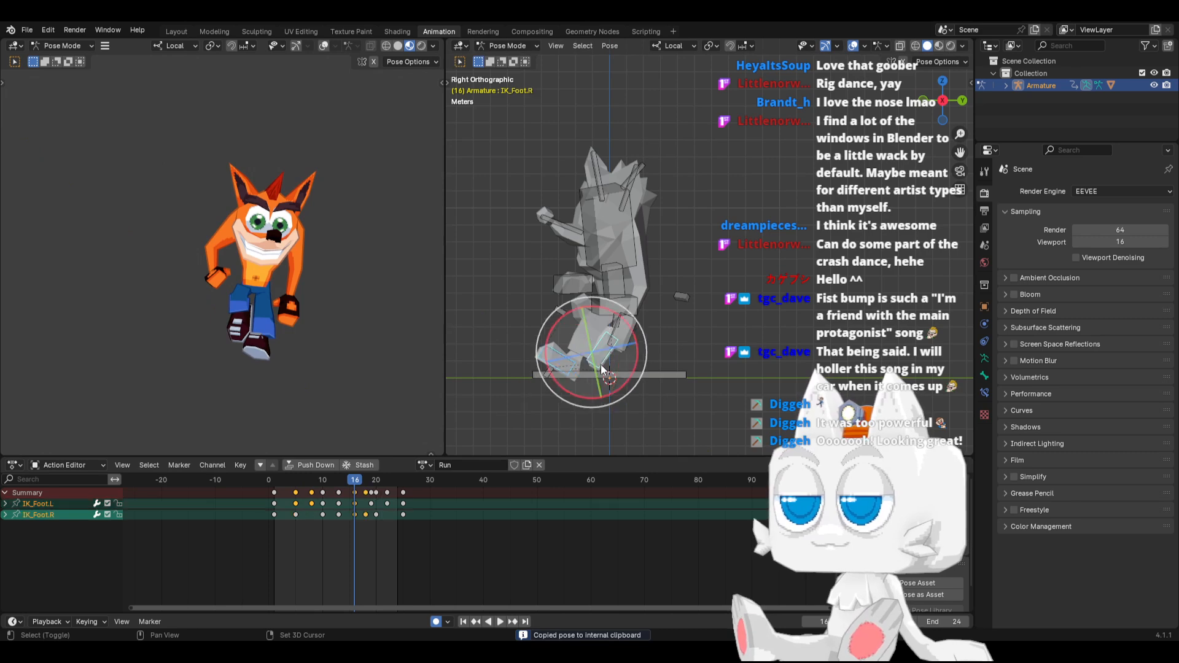
click(296, 481)
key(ctrl+v)
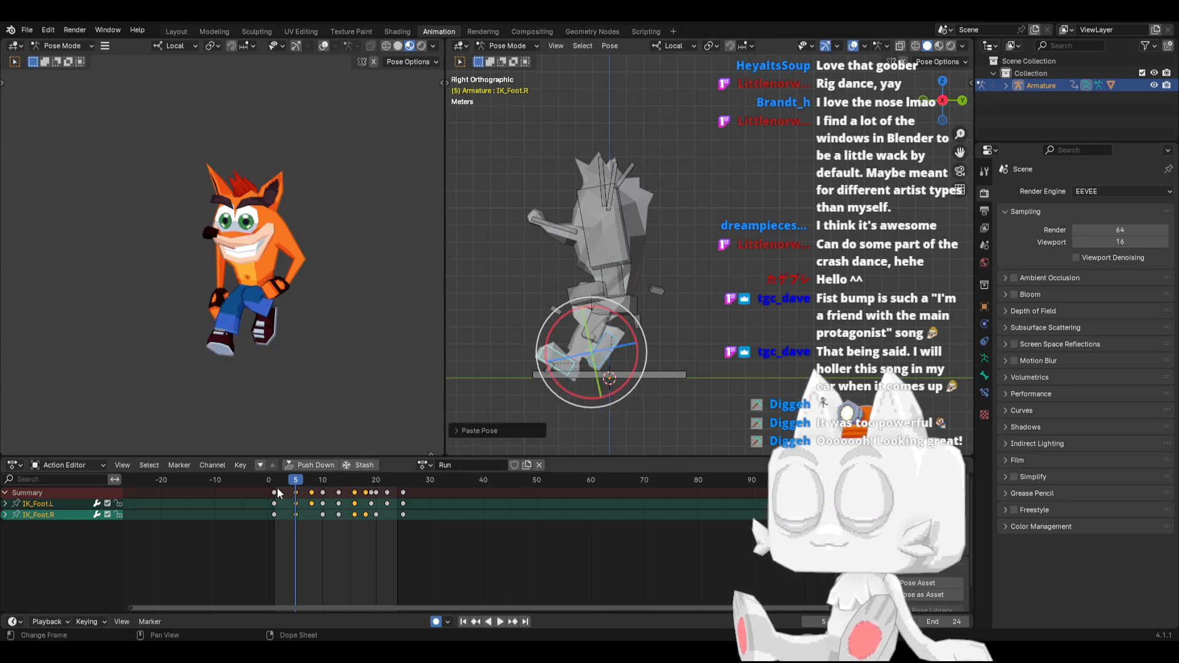
At frame 6, clear the IK_Foot.R bone's rotation so the foot lies flat
key(space)
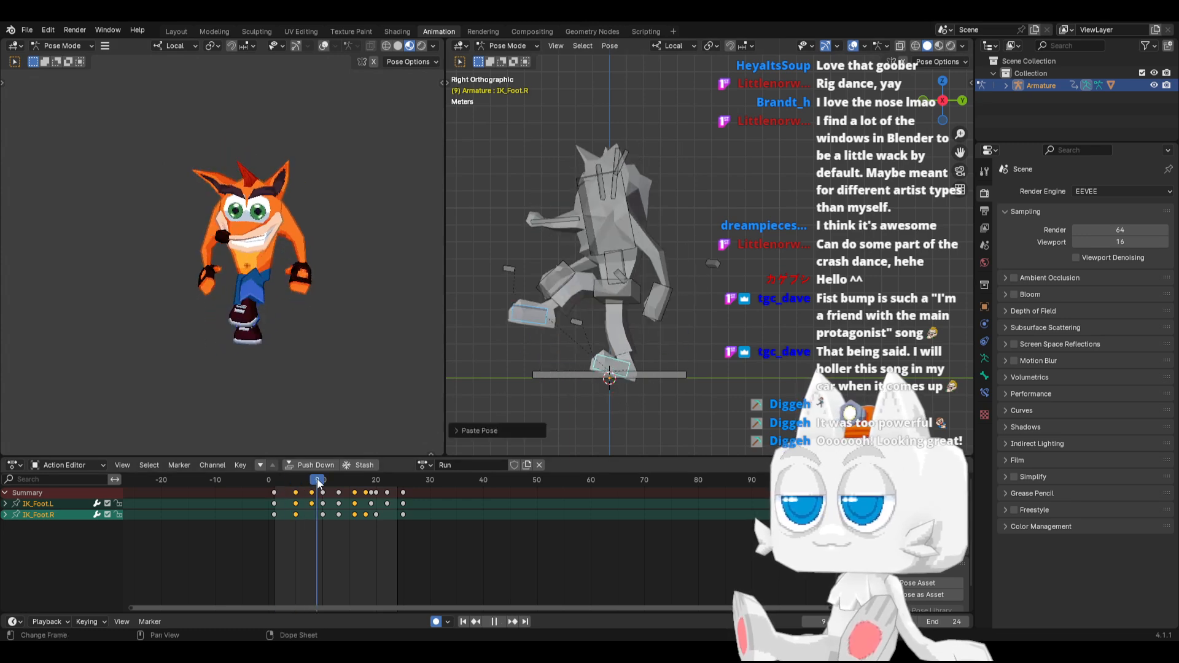
drag(318, 482, 301, 481)
key(space)
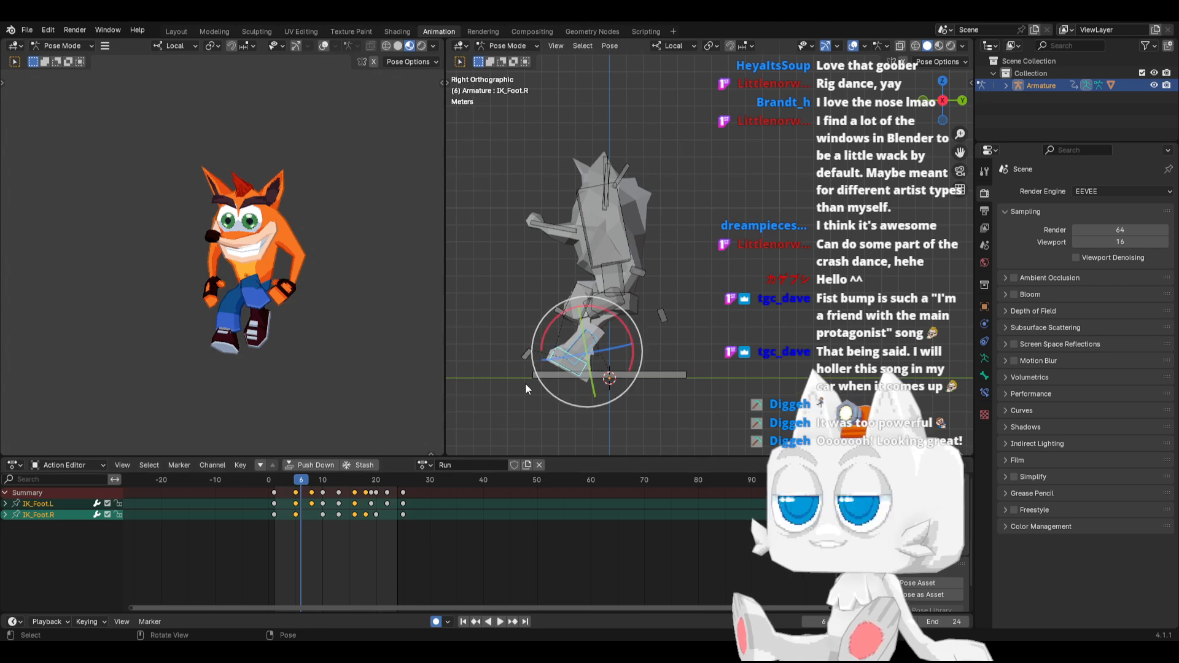
click(564, 366)
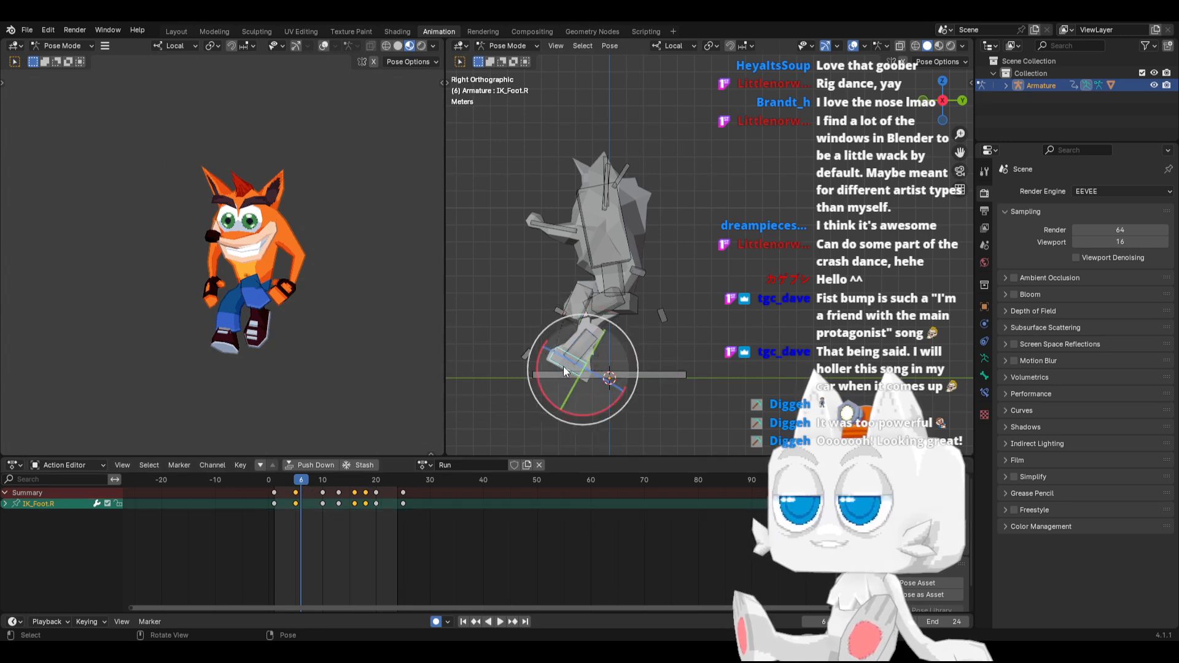
key(alt+r)
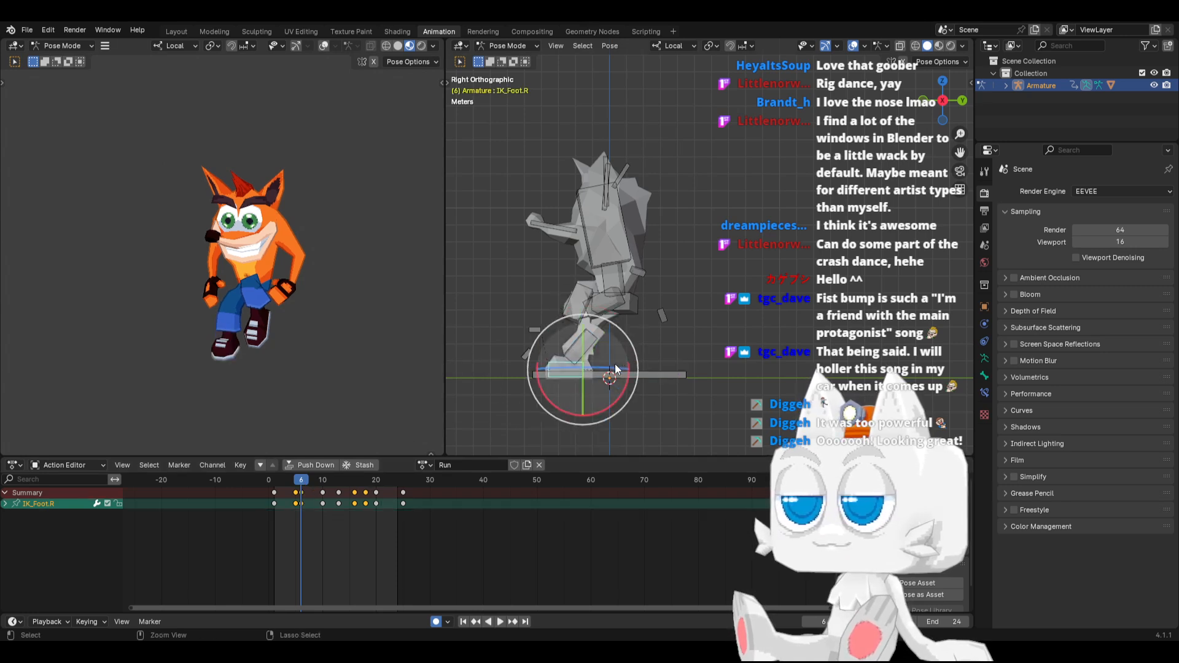
Copy the flat IK_Foot.R pose from frame 6 and paste it mirrored onto IK_Foot.L at frame 17
key(ctrl+c)
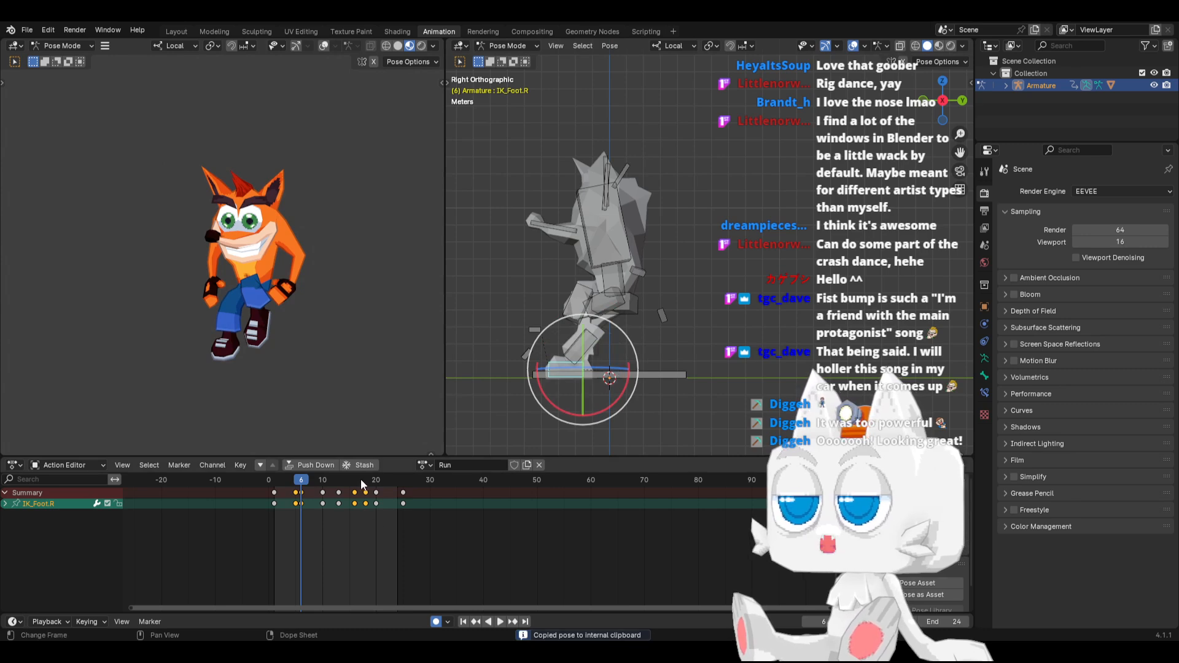
shift+click(579, 348)
drag(355, 477, 359, 468)
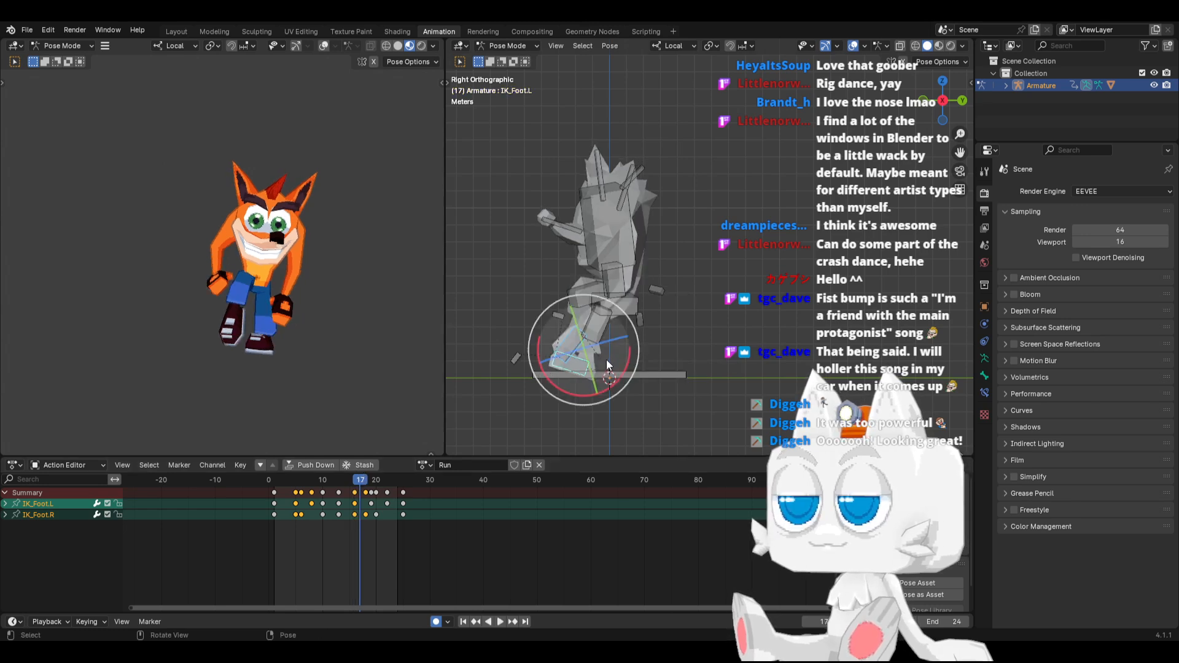
click(586, 364)
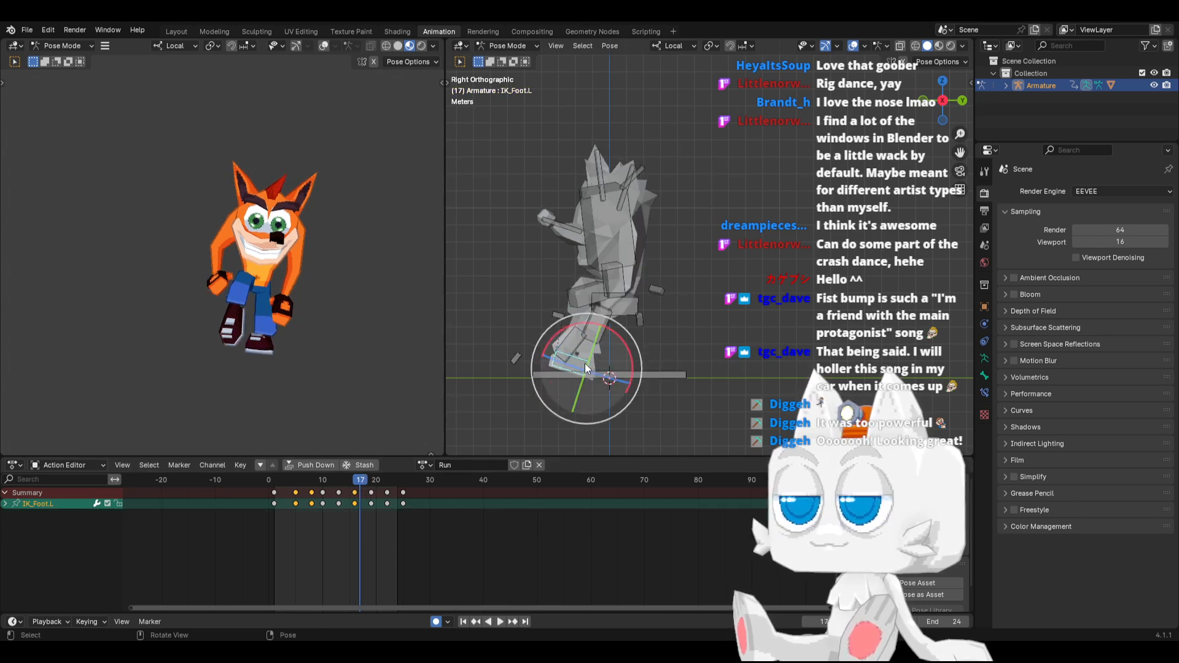
click(656, 352)
key(ctrl+v)
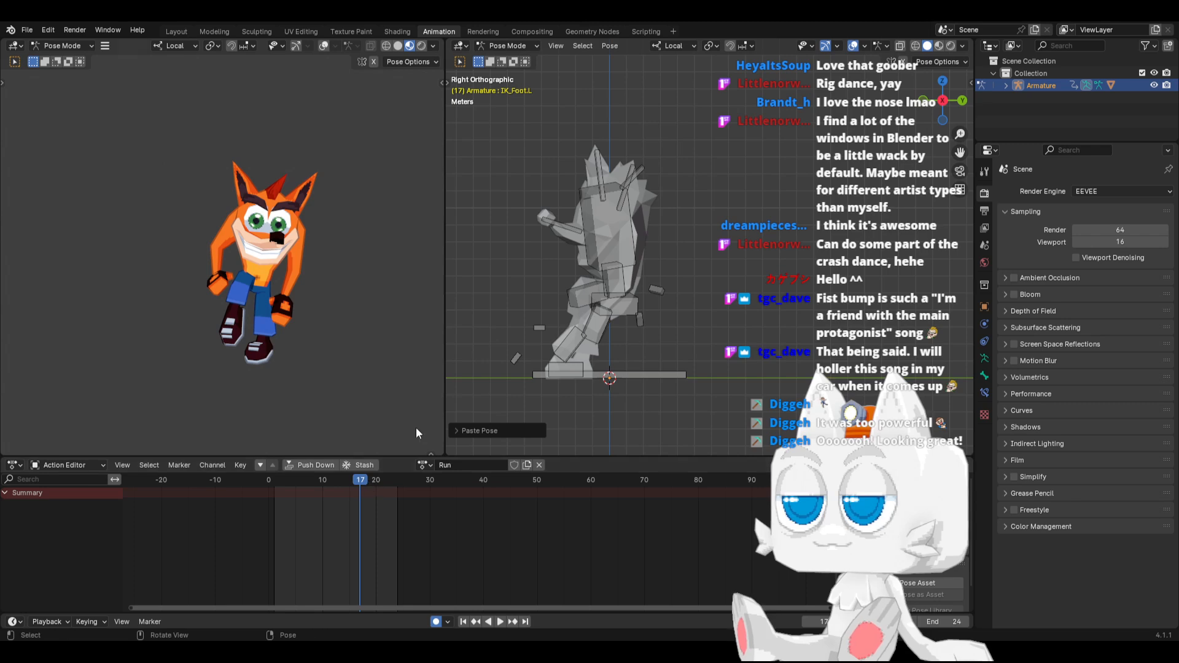
Examine the IK_Foot.R bone's motion over the opening frames of the Run action, stopping at frame 5
key(a)
mouse_move(282, 481)
mouse_down()
mouse_move(528, 481)
mouse_move(285, 487)
mouse_up()
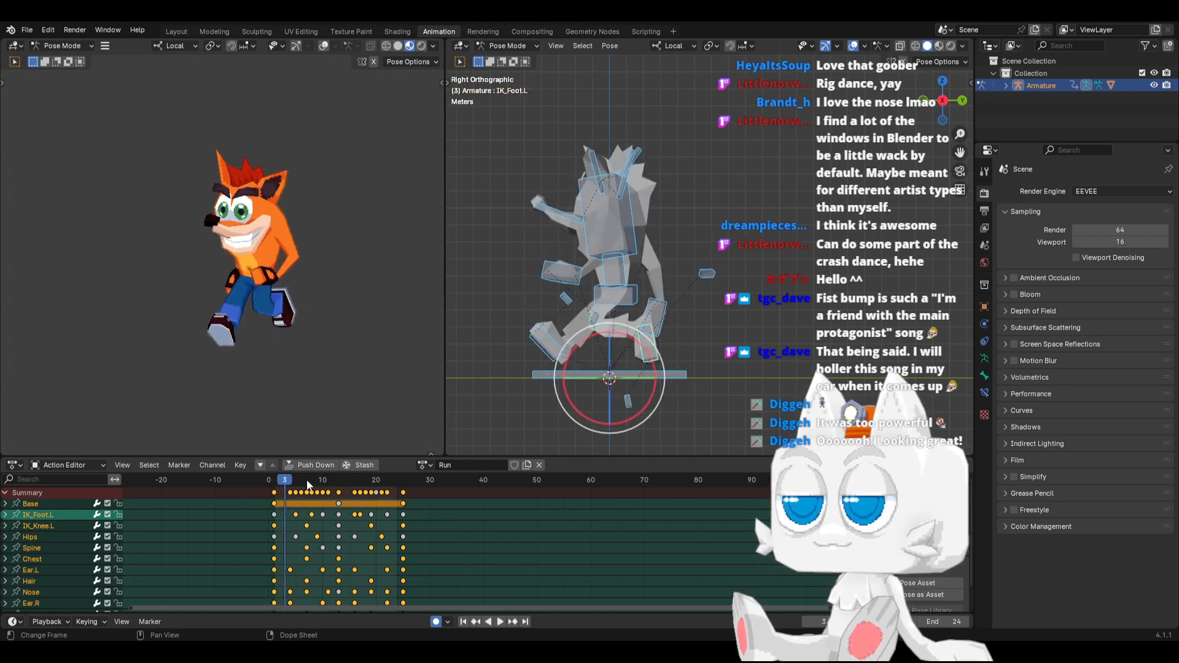
click(543, 336)
click(275, 485)
key(space)
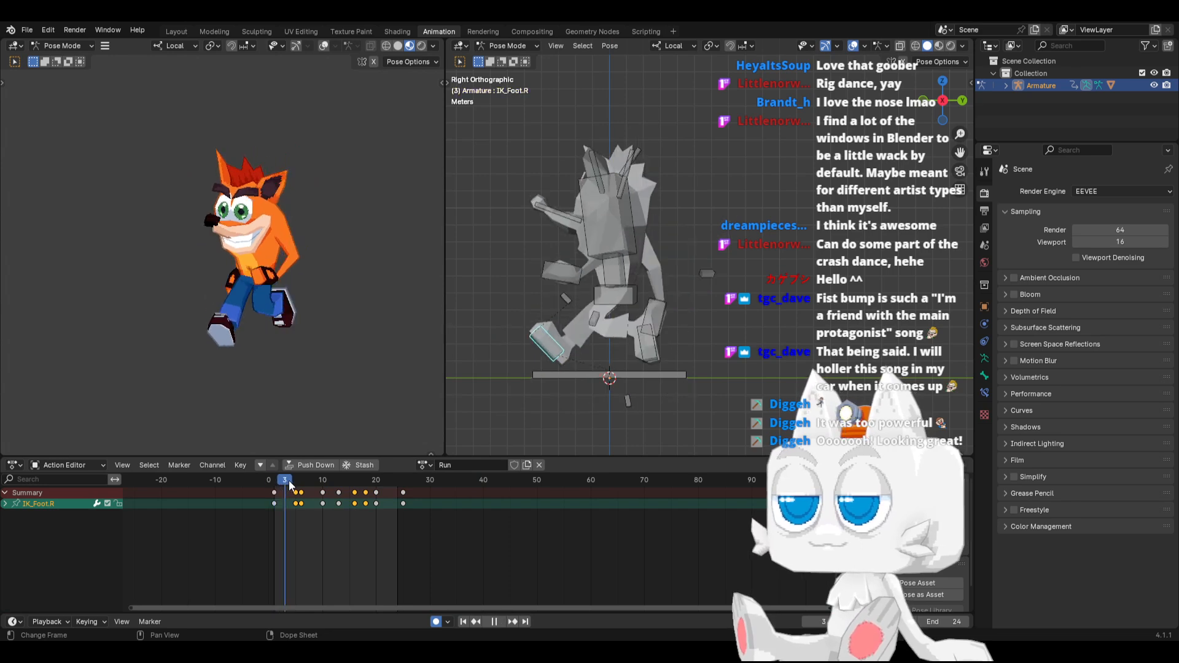
key(space)
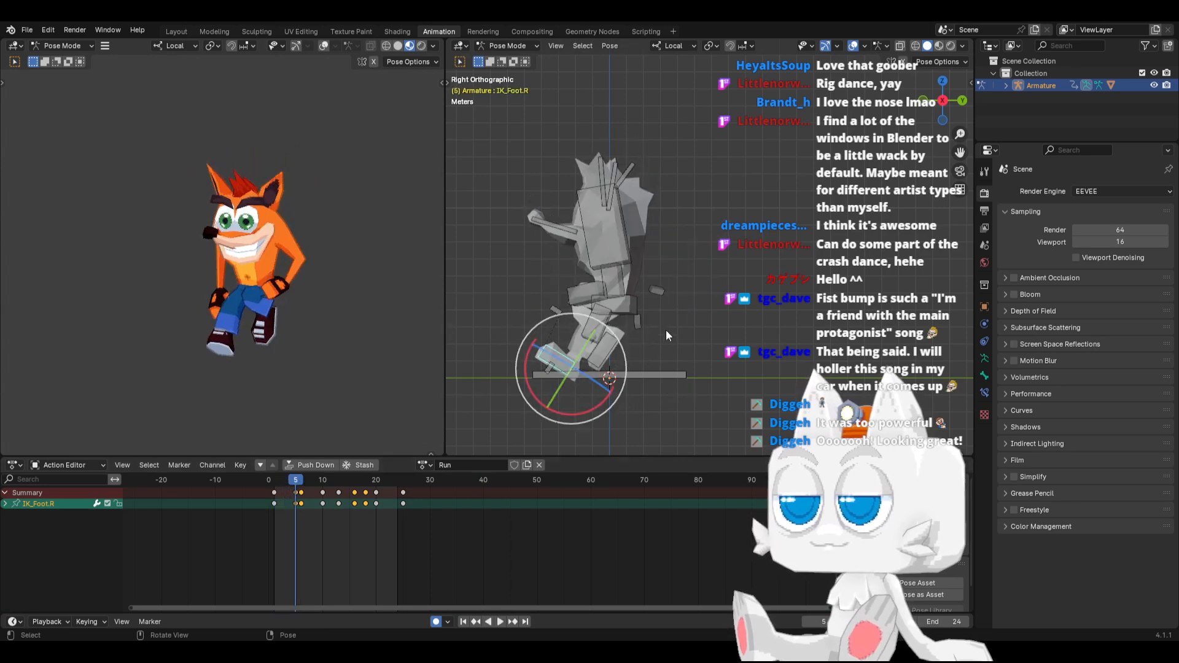
At frame 5, rotate the IK_Foot.R bone about 19 degrees and shift it about 0.9 m forward and up
key(space)
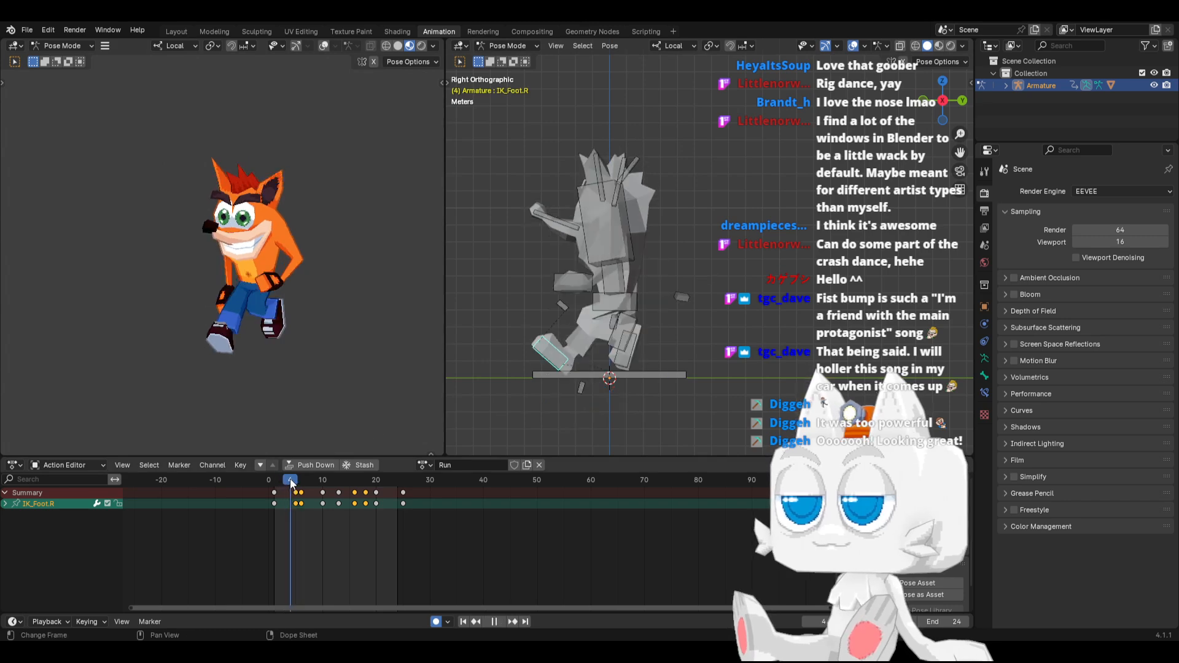
key(r)
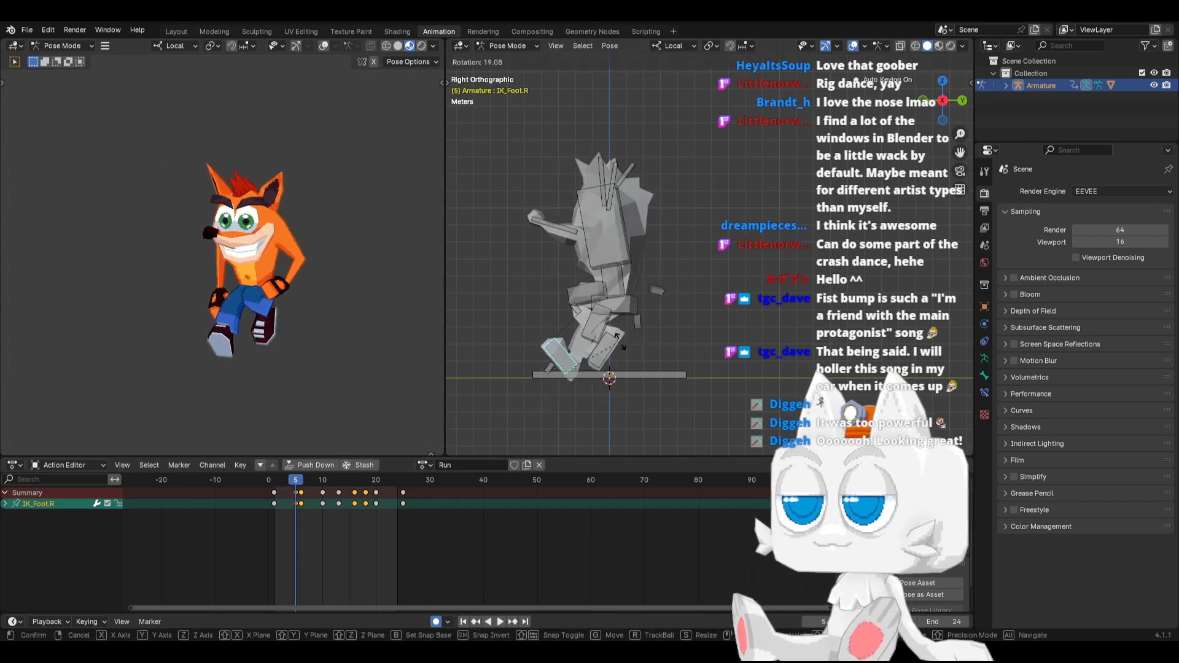
click(619, 343)
key(g)
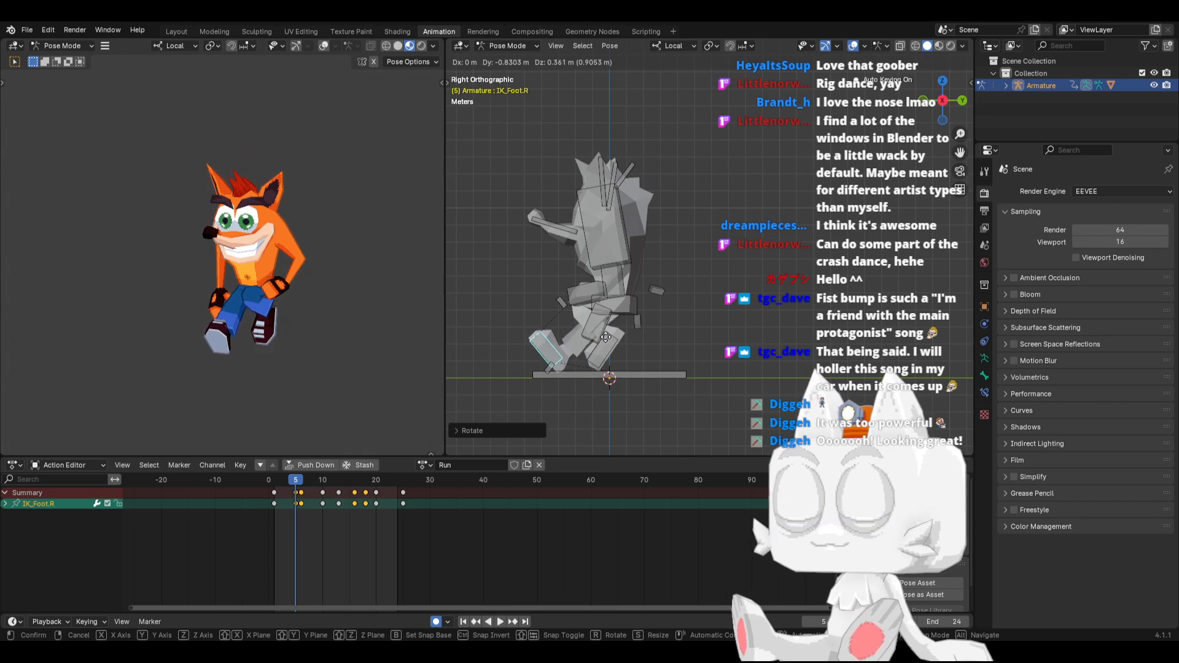
click(605, 337)
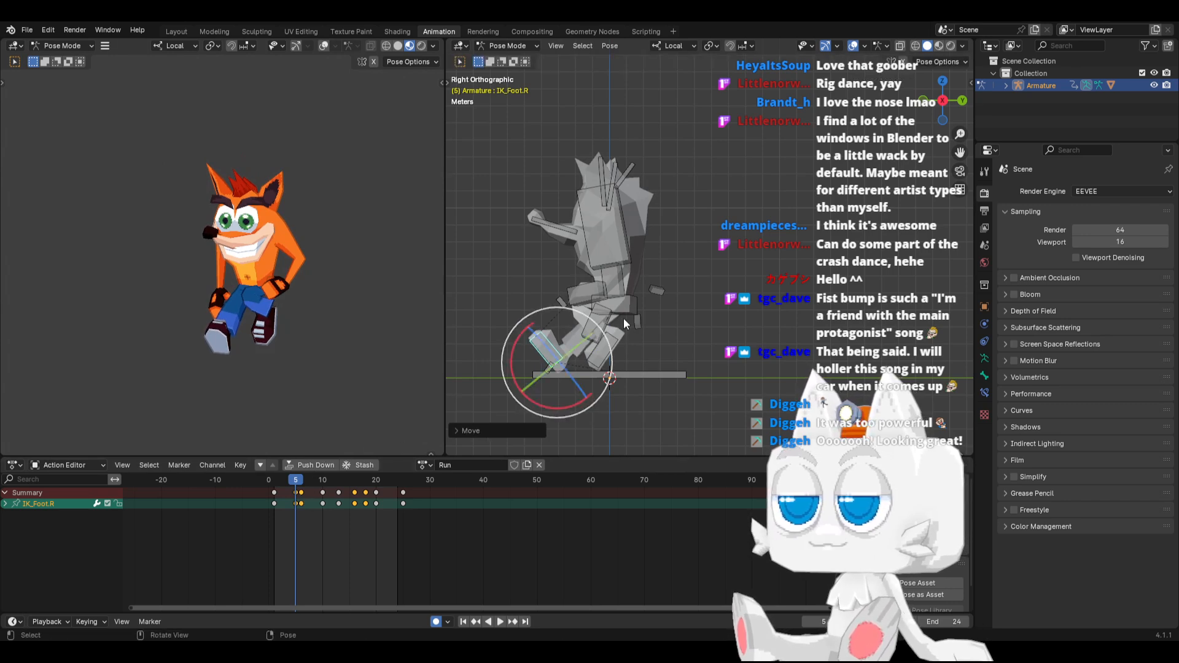
Copy the foot pose from frame 5 and paste it mirrored at frame 16 with both IK_Foot bones selected
key(ctrl+c)
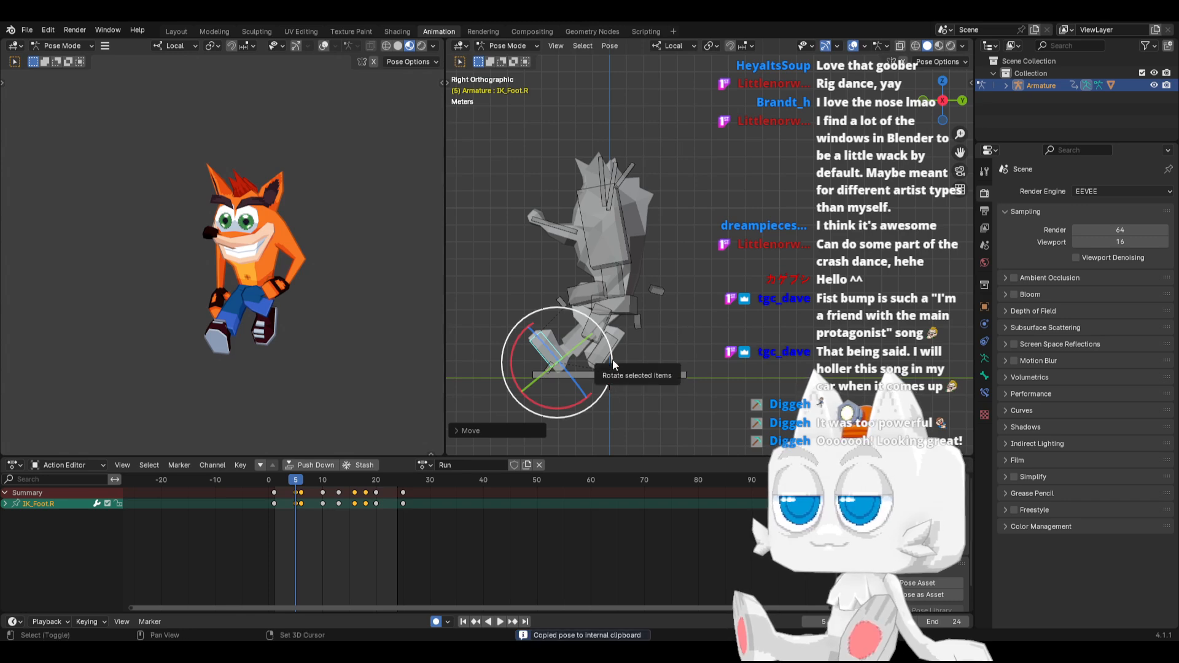
shift+click(605, 357)
drag(360, 477, 355, 480)
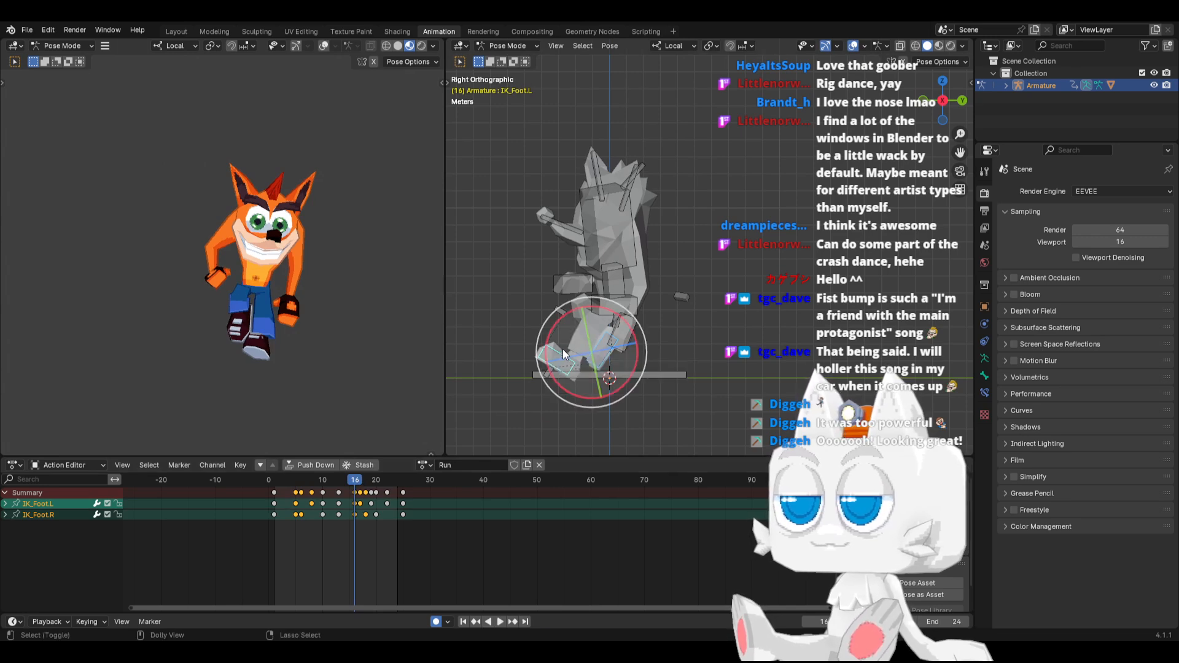
key(ctrl+v)
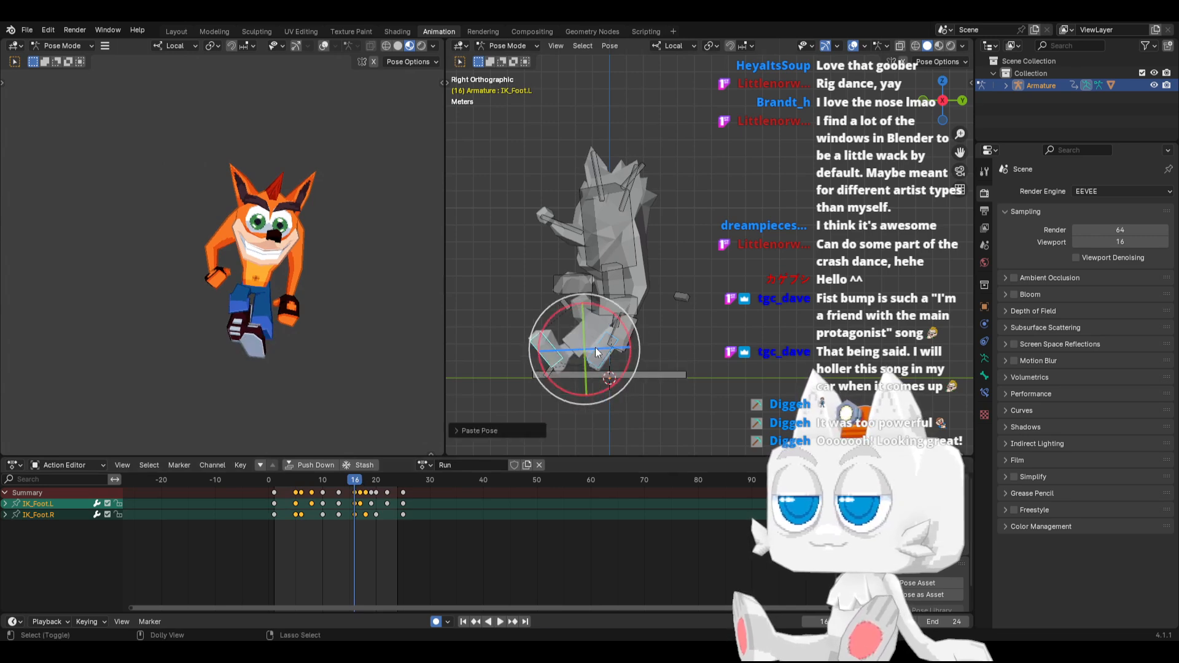
Examine the motion of both foot bones over the opening frames of the Run action, especially around frame 5
click(297, 476)
key(space)
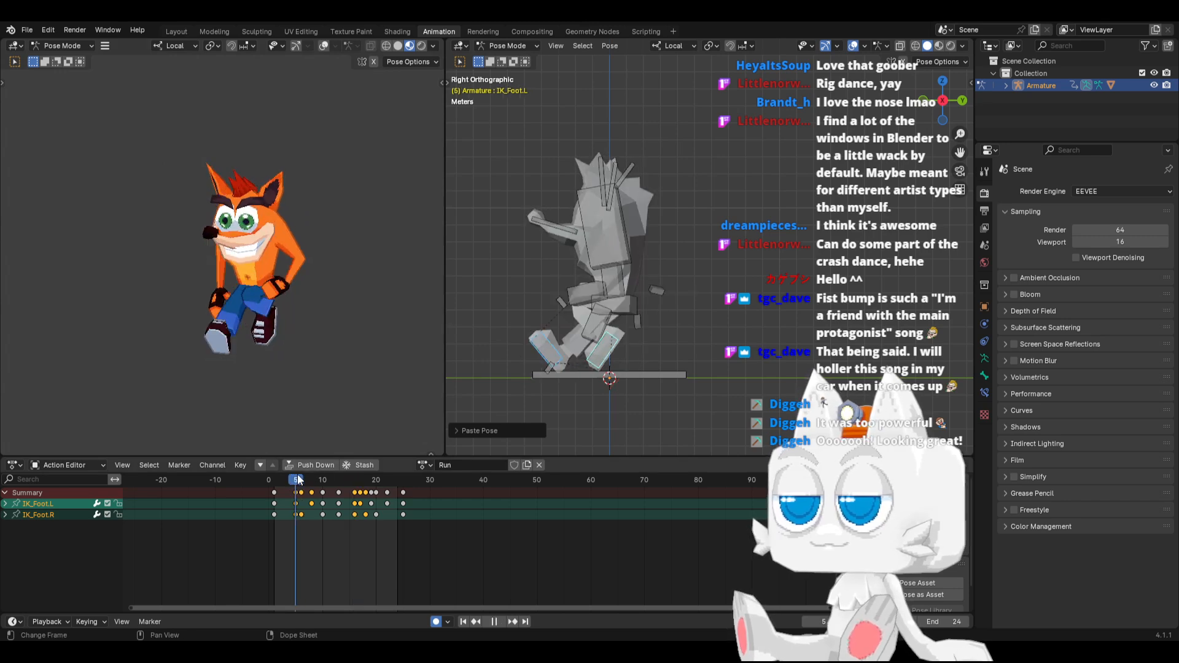
key(Escape)
key(ctrl+v)
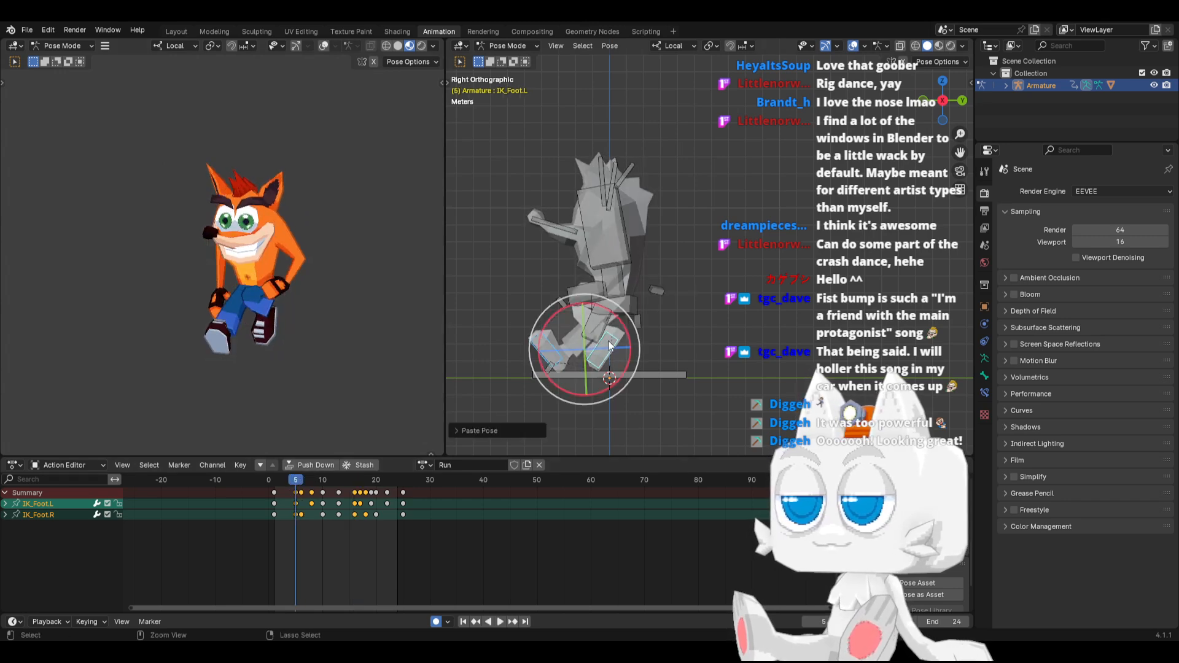
click(282, 480)
key(space)
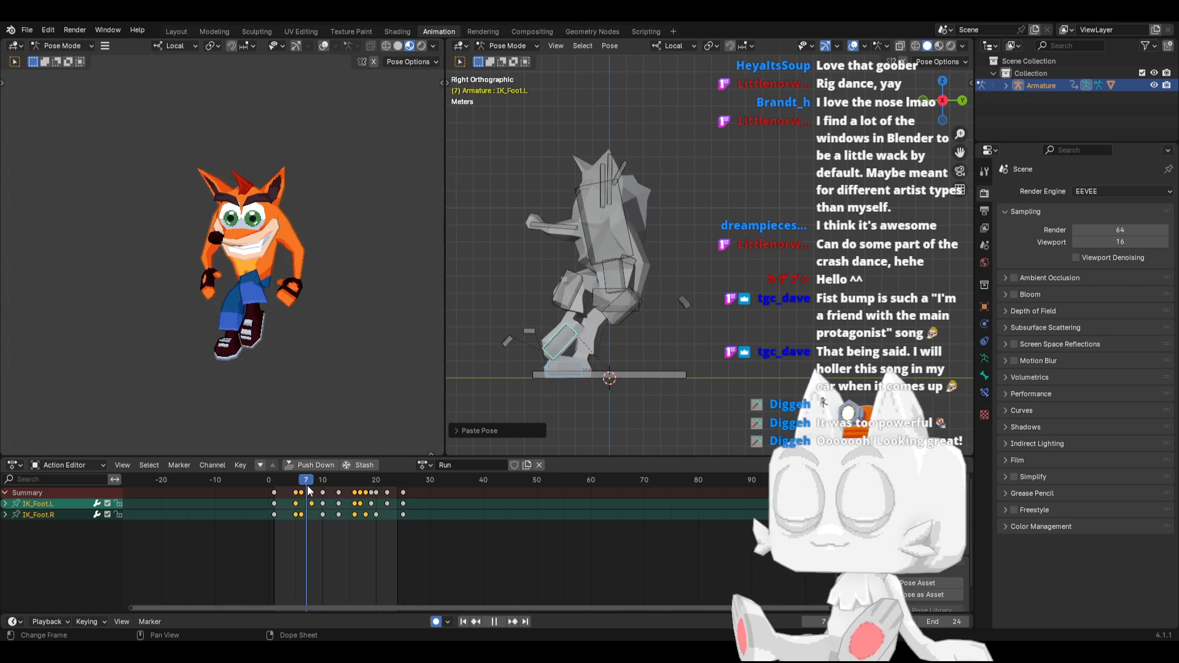
mouse_move(298, 488)
mouse_down()
mouse_move(299, 479)
mouse_move(730, 485)
mouse_move(279, 485)
mouse_up()
Try shifting the foot keyframes at frames 5 and 16 one frame earlier
click(297, 493)
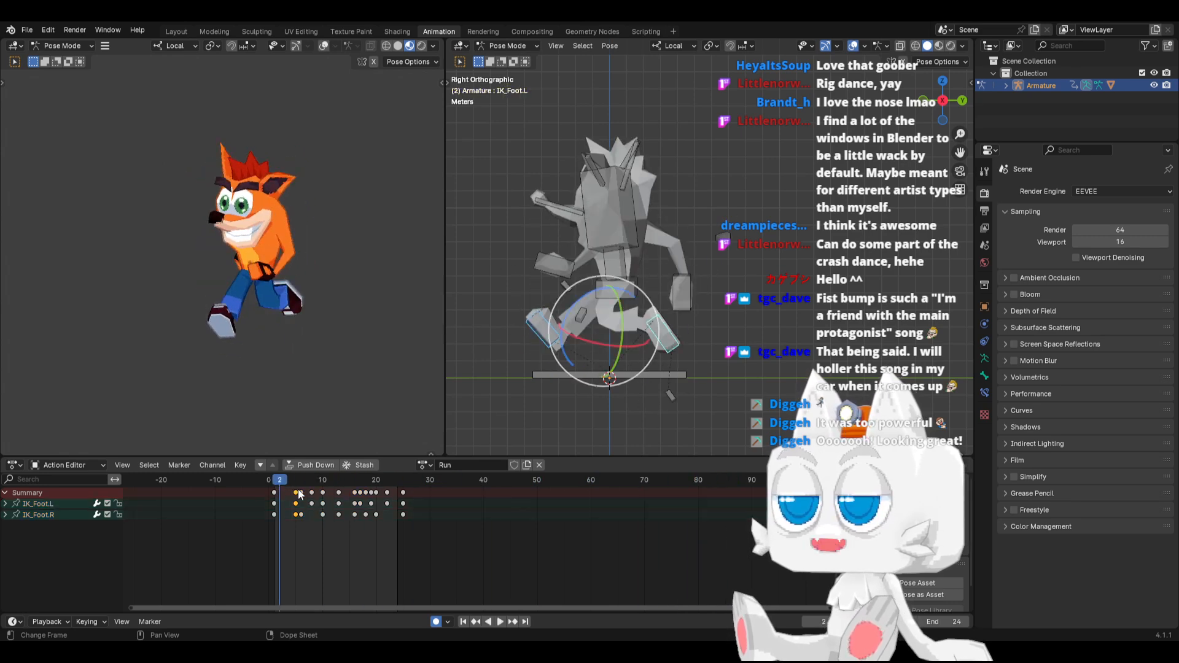
shift+click(353, 493)
key(g)
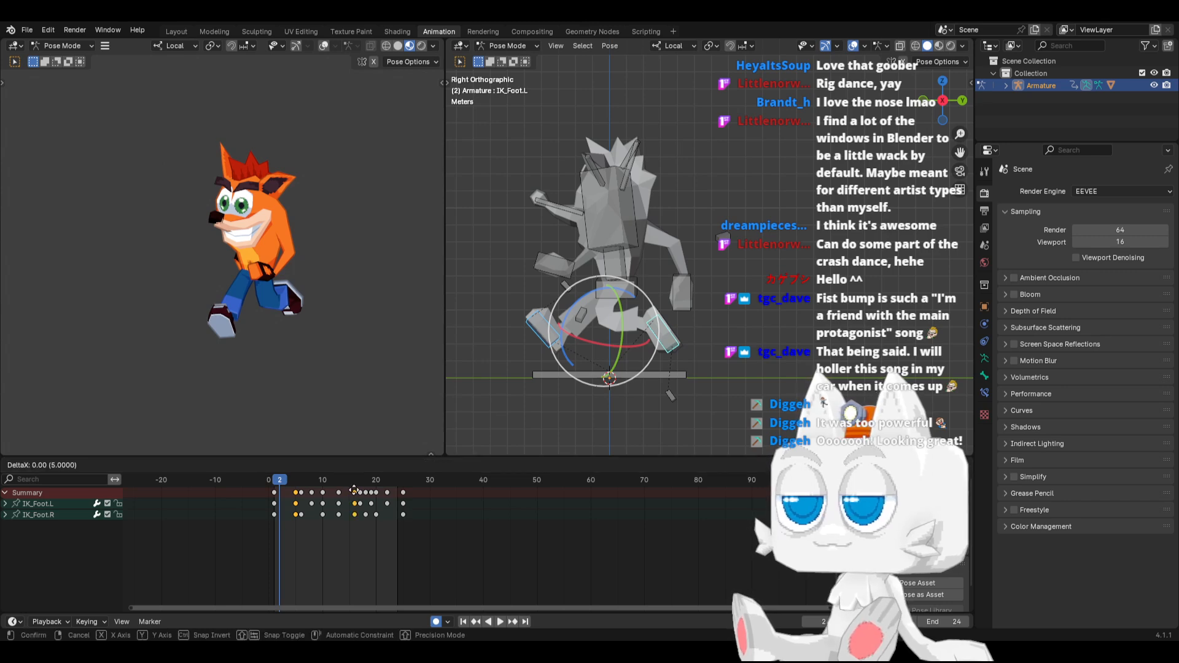
click(352, 491)
Play back the Run animation from its first frame and undo the keyframe shift
click(461, 620)
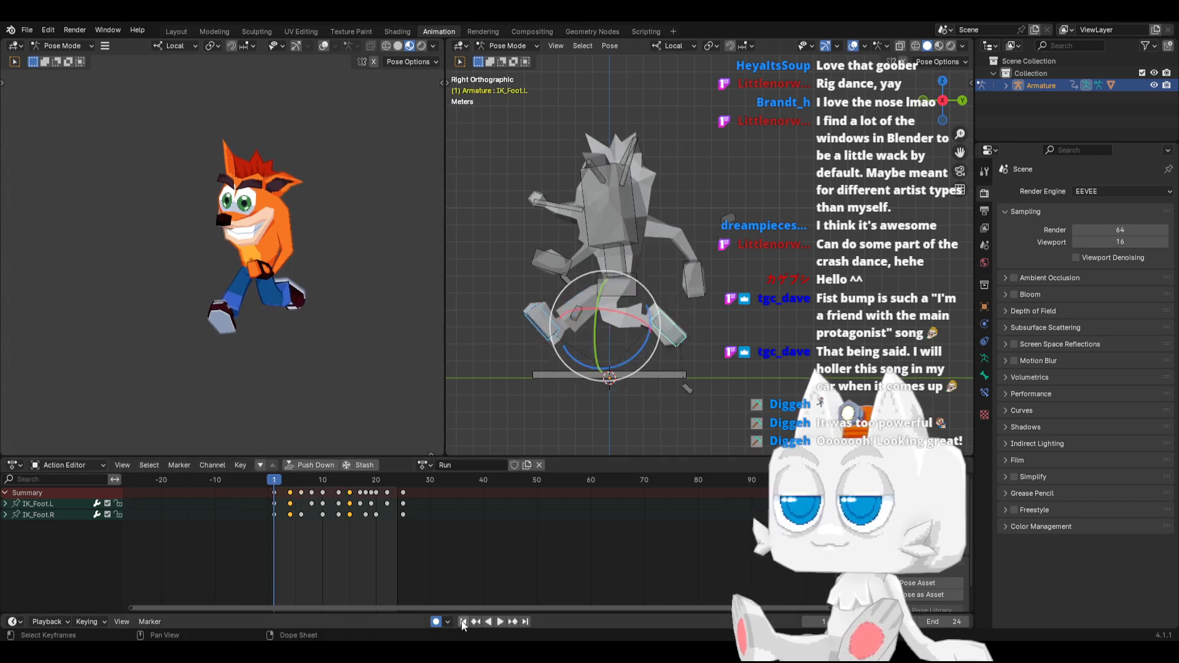
click(502, 622)
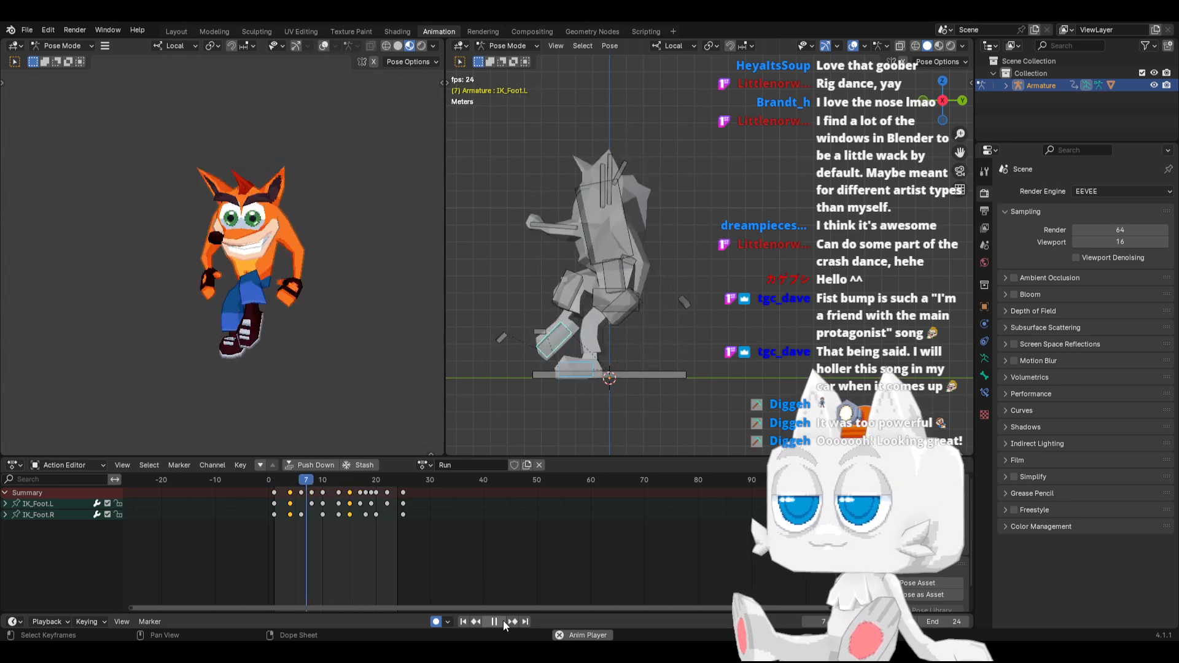
click(502, 620)
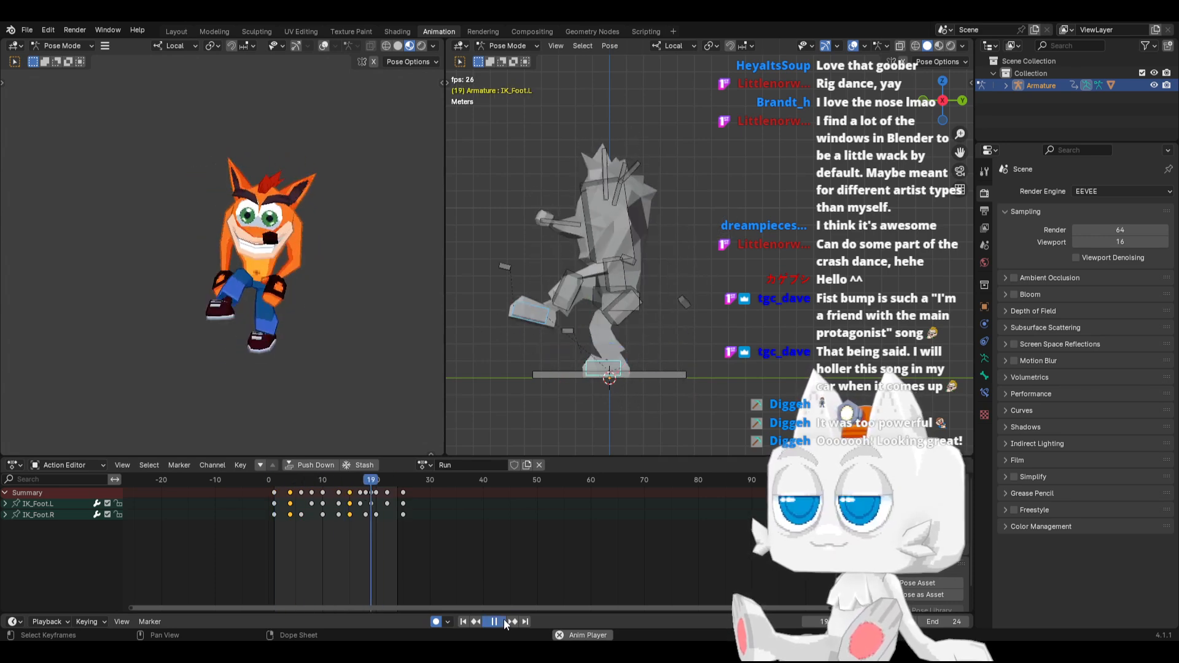
click(463, 620)
key(ctrl+z)
key(ctrl+z)
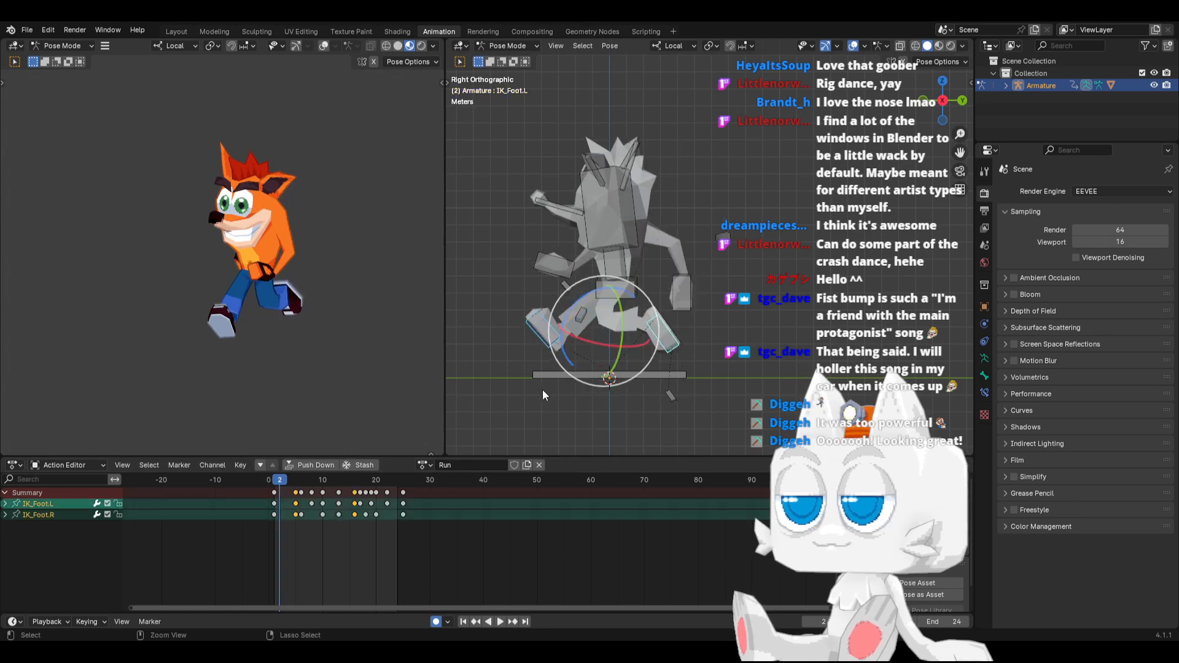
At frame 1, rotate both IK_Foot bones together by about 7.5 degrees
mouse_move(281, 481)
mouse_down()
mouse_move(297, 485)
mouse_move(273, 480)
mouse_up()
key(space)
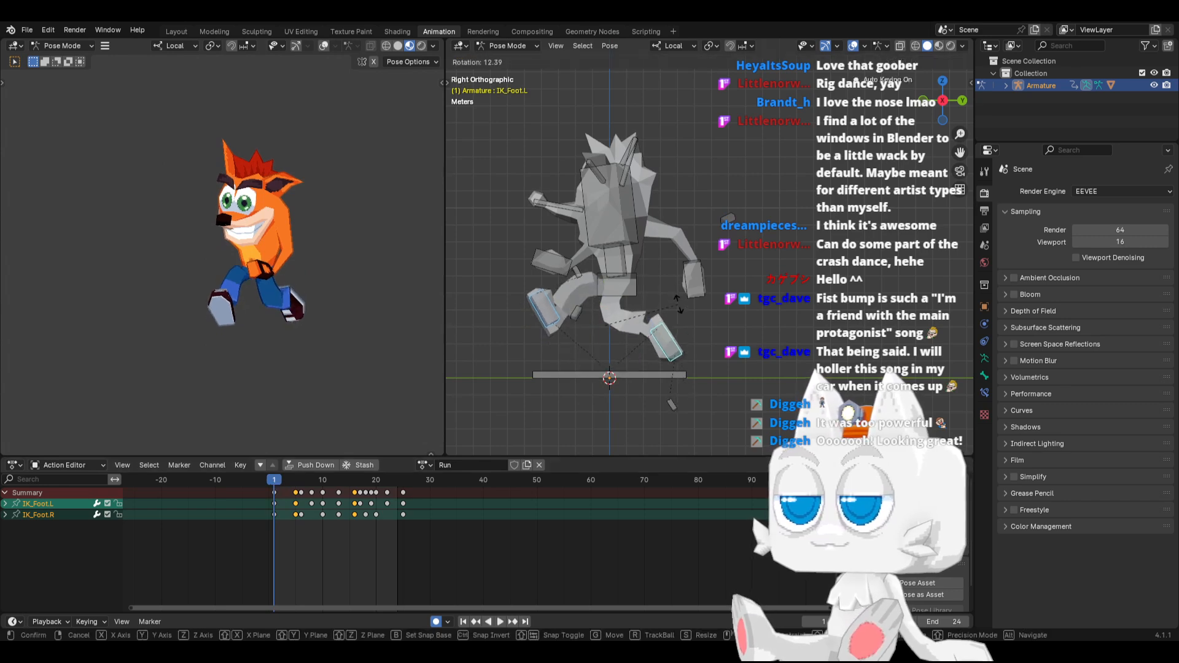
key(r)
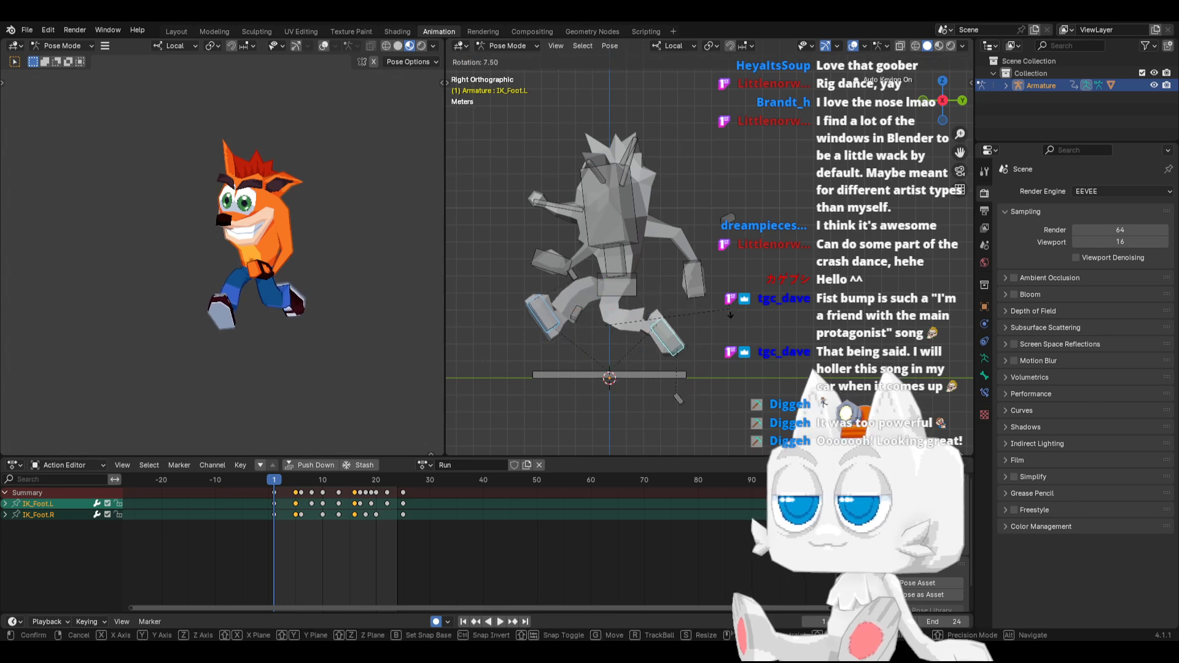
click(731, 314)
Paste the foot poses from frame 1 mirrored at frame 13 and matching at frame 25, checking the loop in playback
key(ctrl+c)
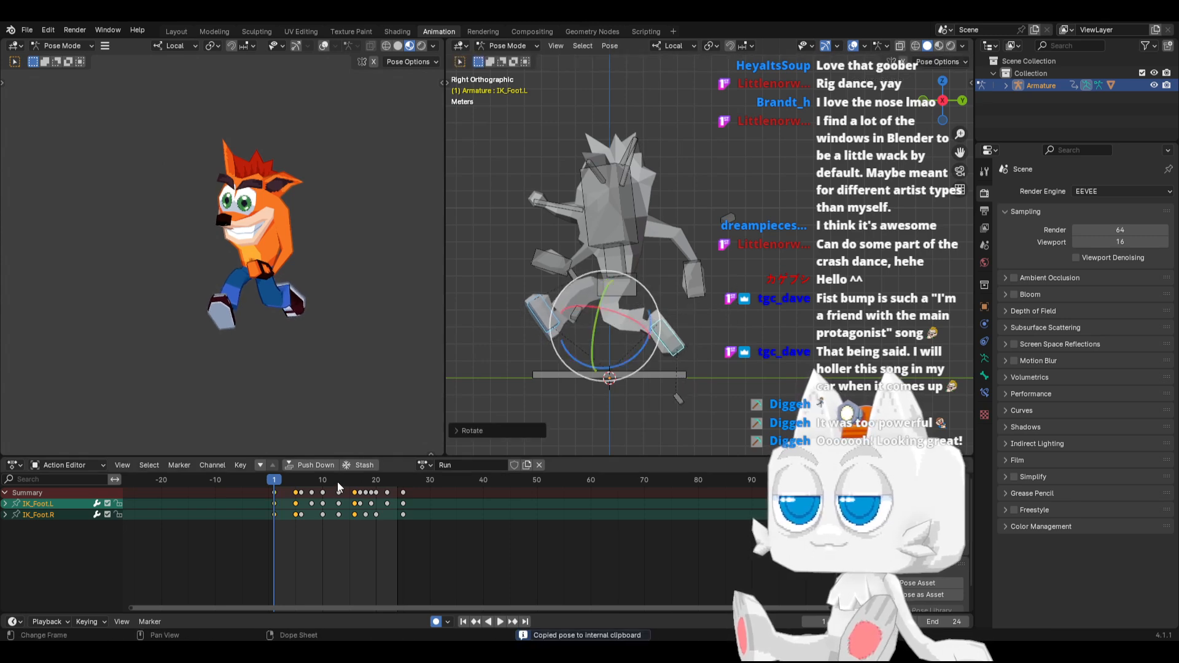
click(339, 486)
key(ctrl+v)
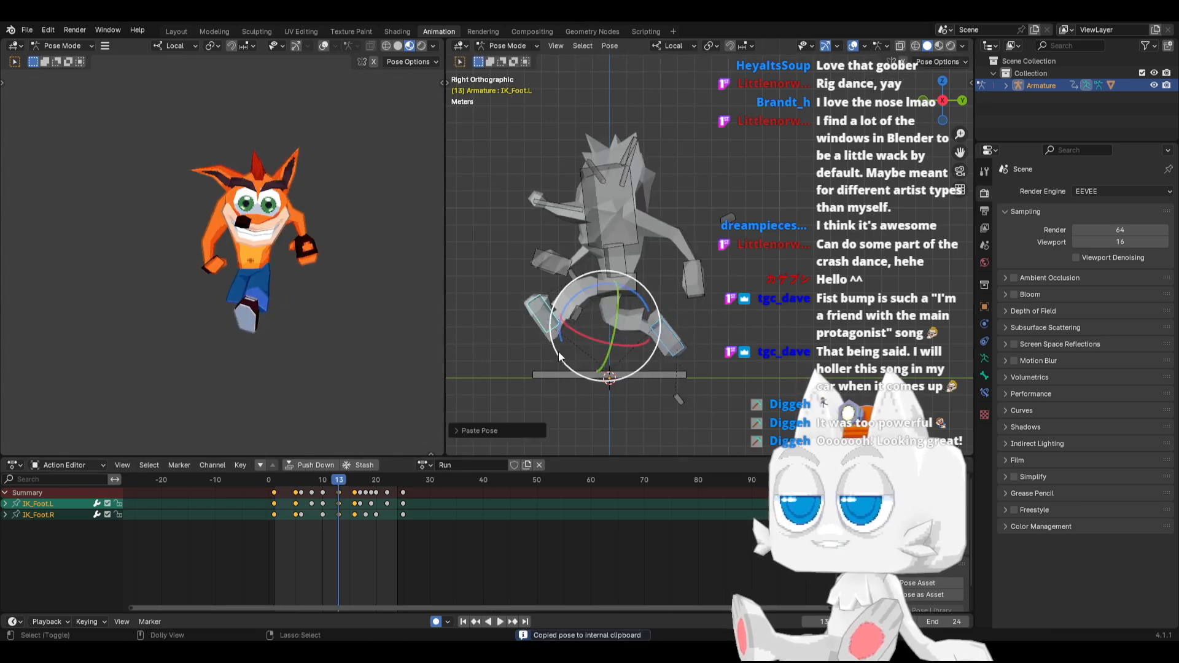
click(400, 482)
click(462, 622)
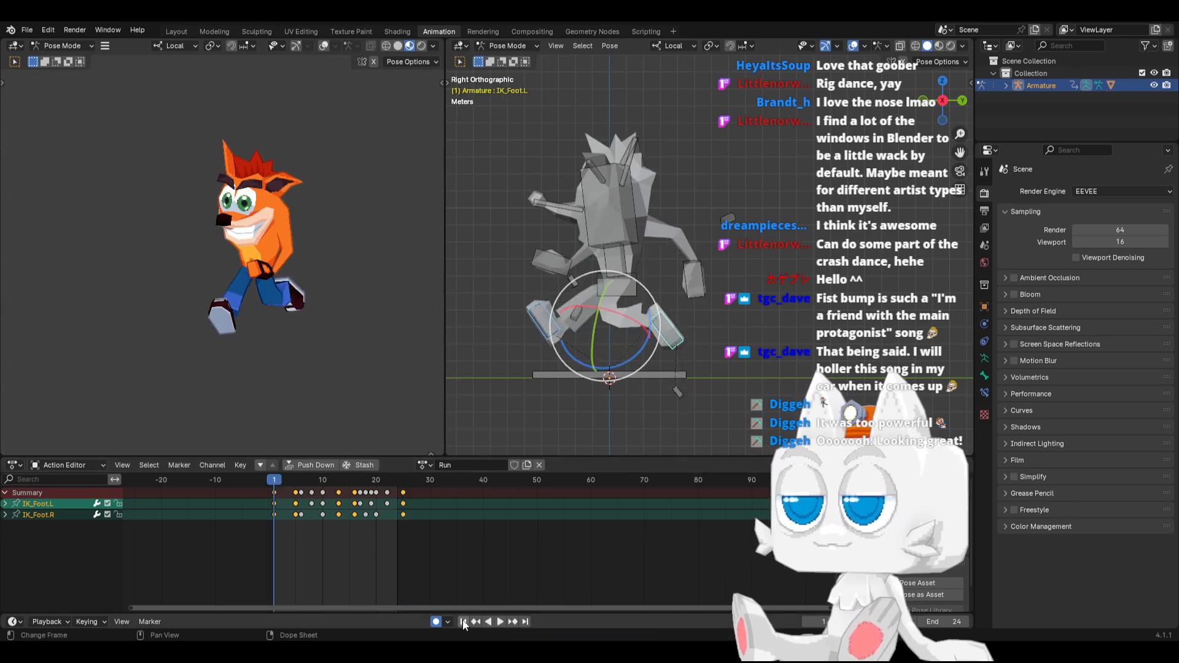
click(501, 621)
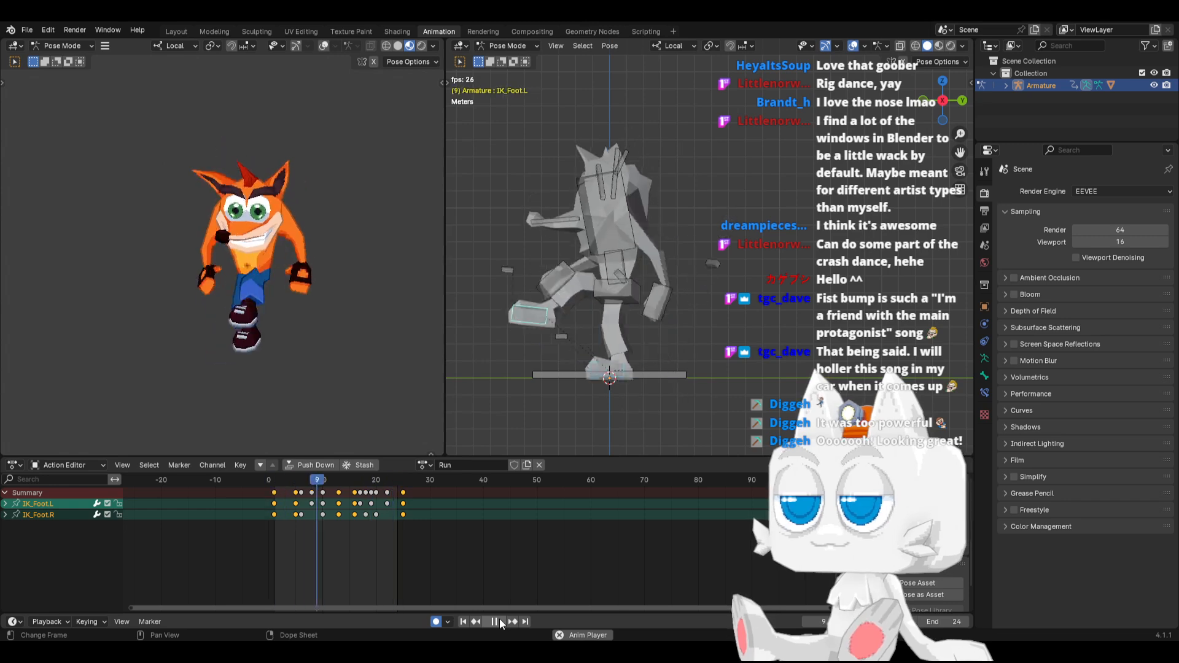
At frame 6, rotate the IK_Foot.L bone more upright and move it backward, behind the planted foot
drag(278, 479, 303, 476)
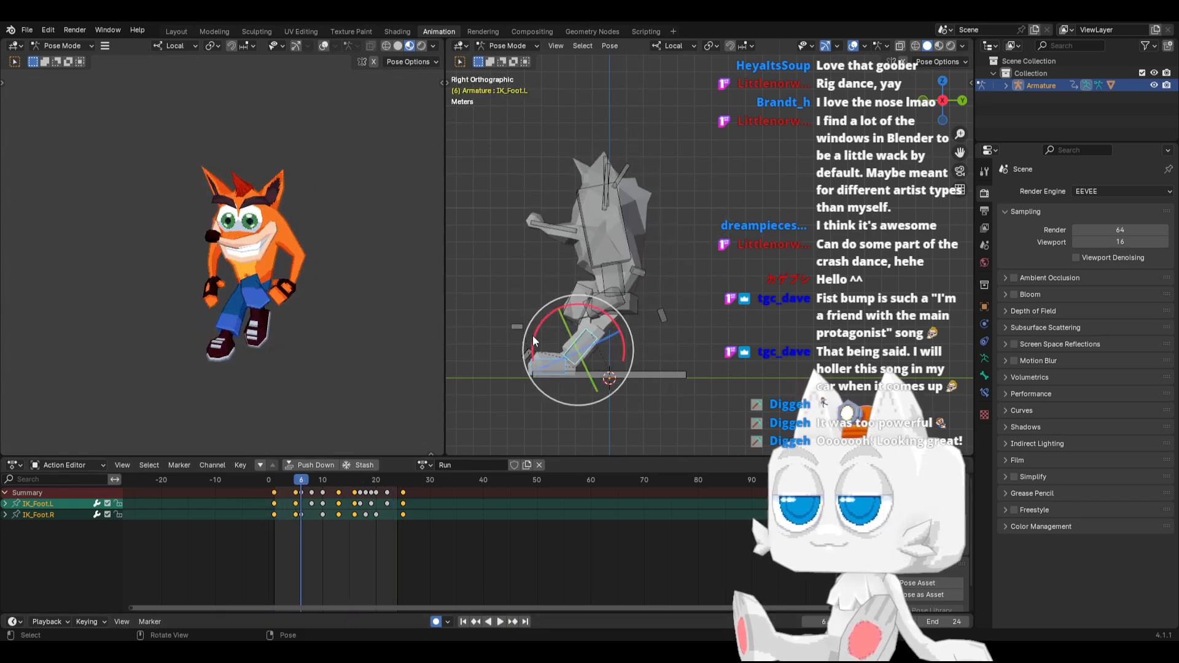
click(595, 344)
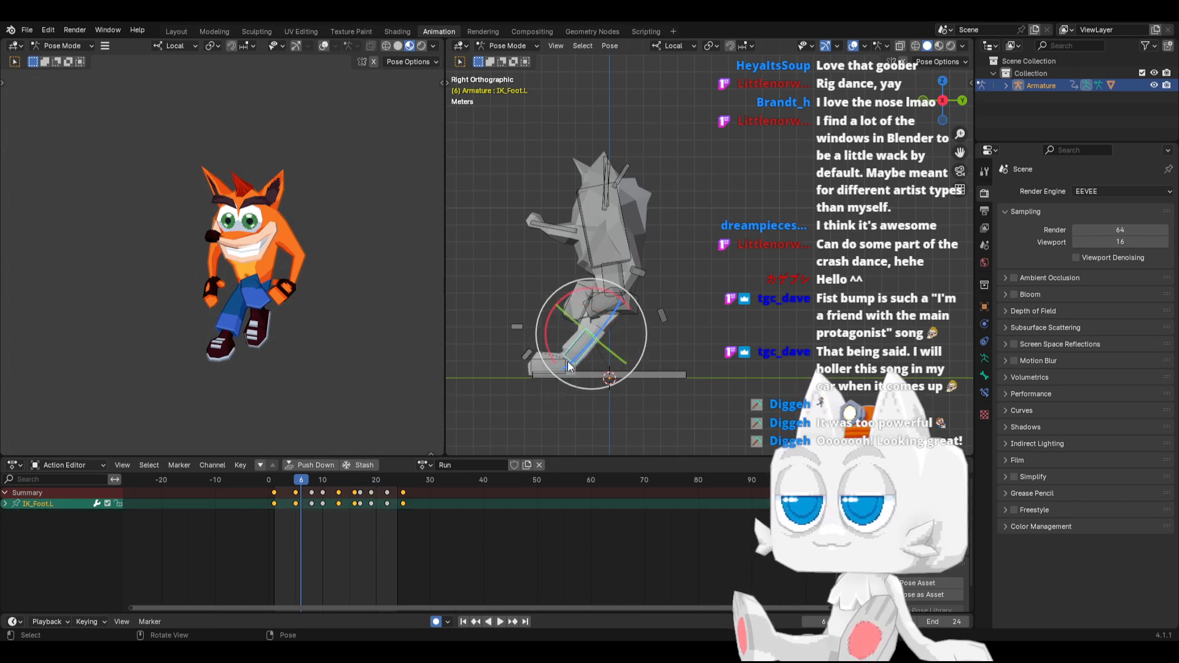
middle_drag(568, 361, 652, 374)
key(KP_3)
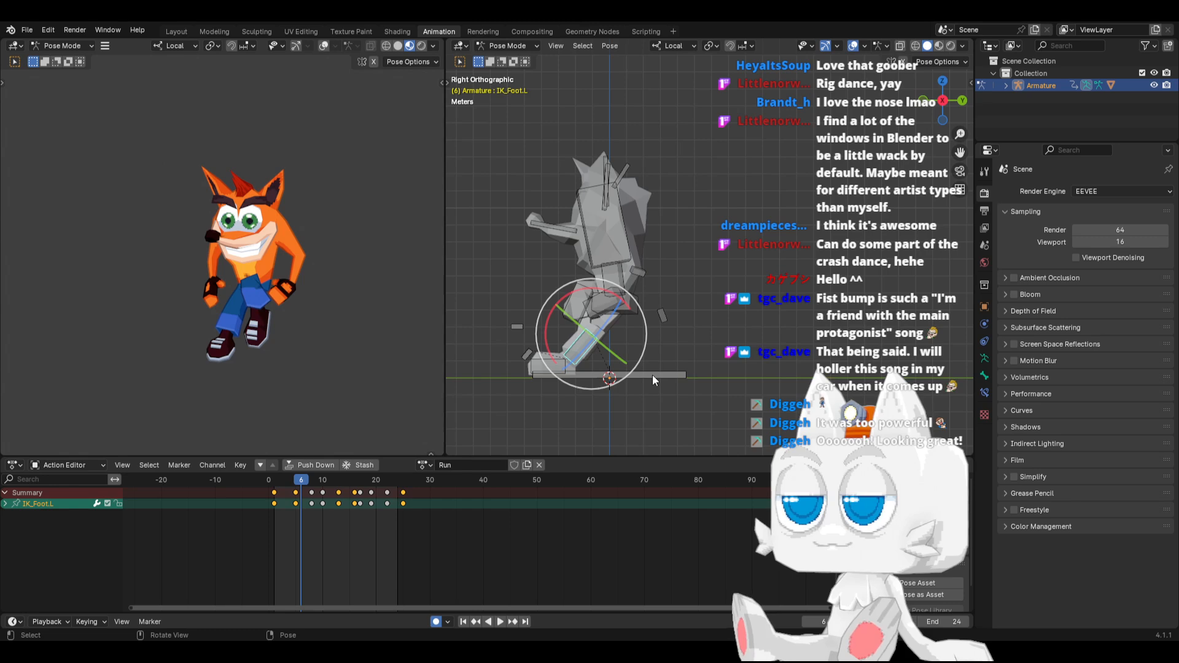
key(r)
click(676, 304)
key(g)
click(698, 309)
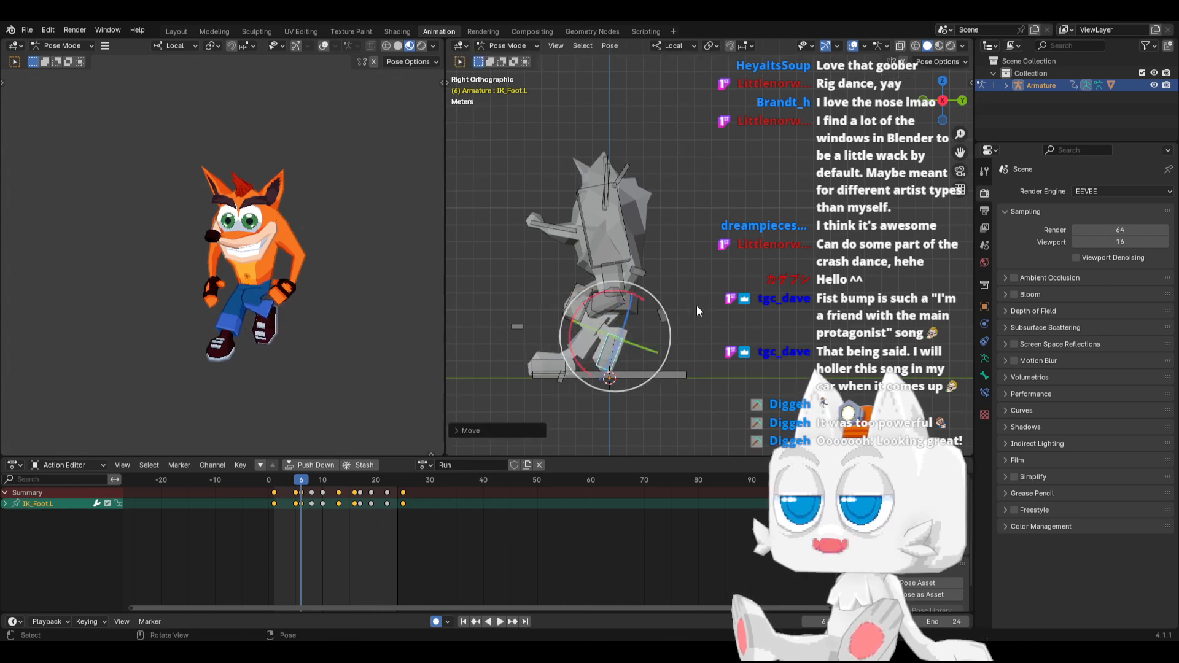
Copy the IK_Foot.L pose from frame 6 and paste it mirrored onto IK_Foot.R at frame 17
key(ctrl+c)
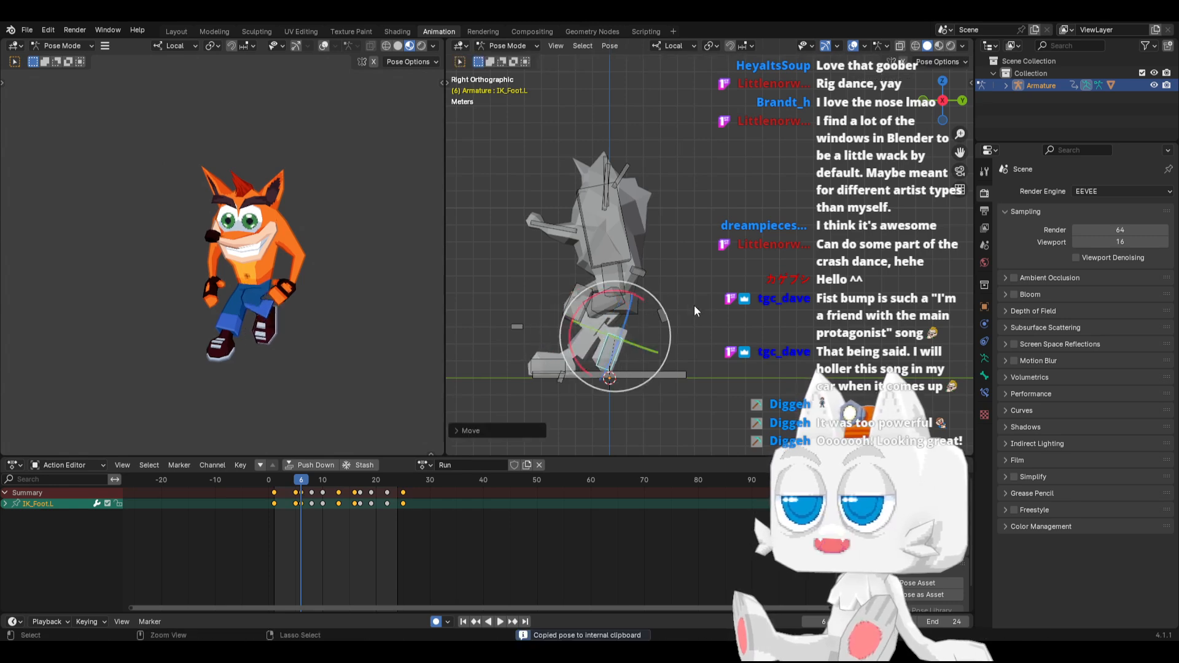
click(360, 480)
key(ctrl+v)
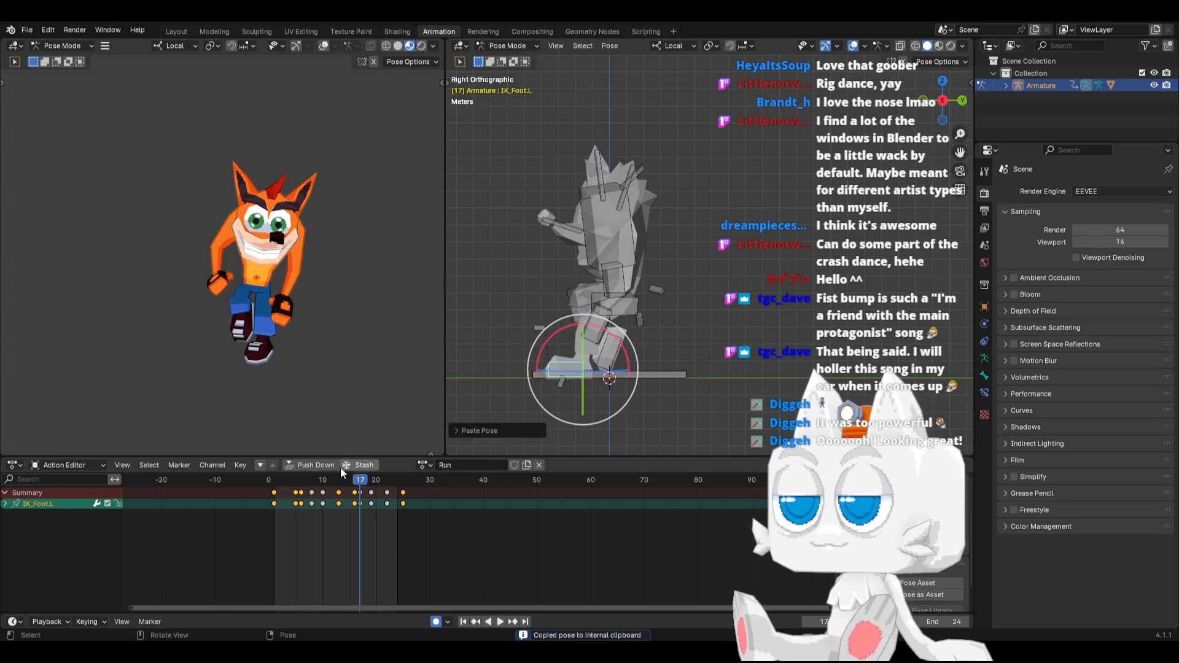
Check the IK_Foot.L motion over the opening frames and delete its keyframe at frame 5
key(space)
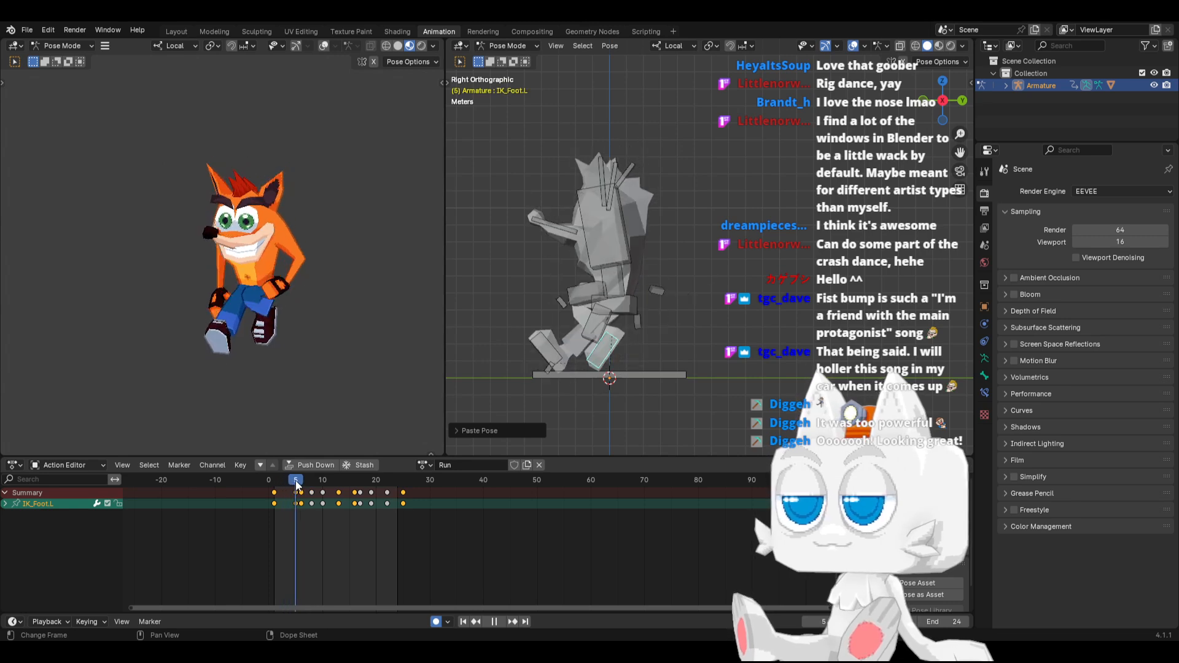
mouse_move(278, 488)
mouse_down()
mouse_move(306, 485)
mouse_move(295, 490)
mouse_up()
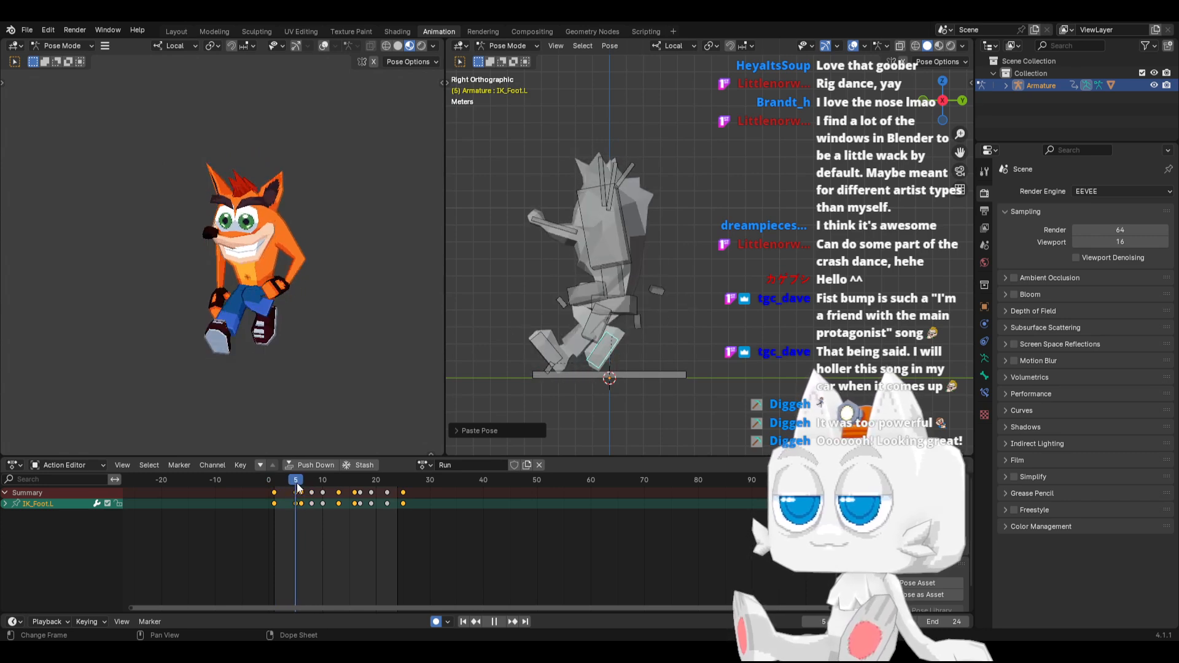
key(Escape)
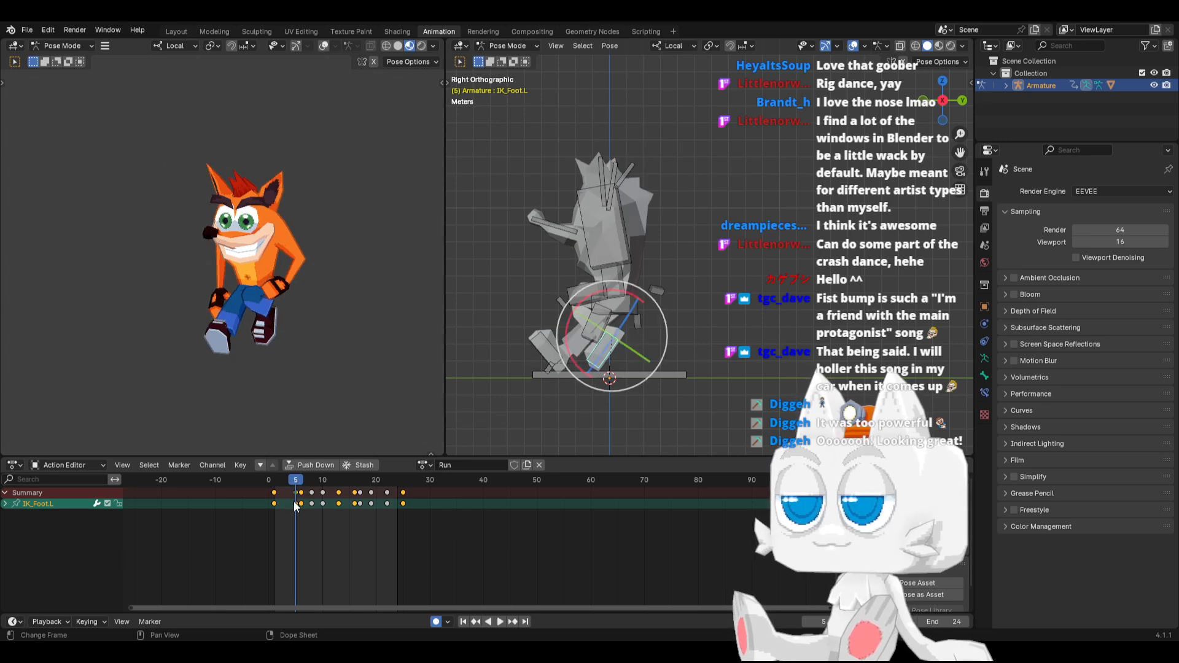
click(298, 503)
key(x)
click(298, 503)
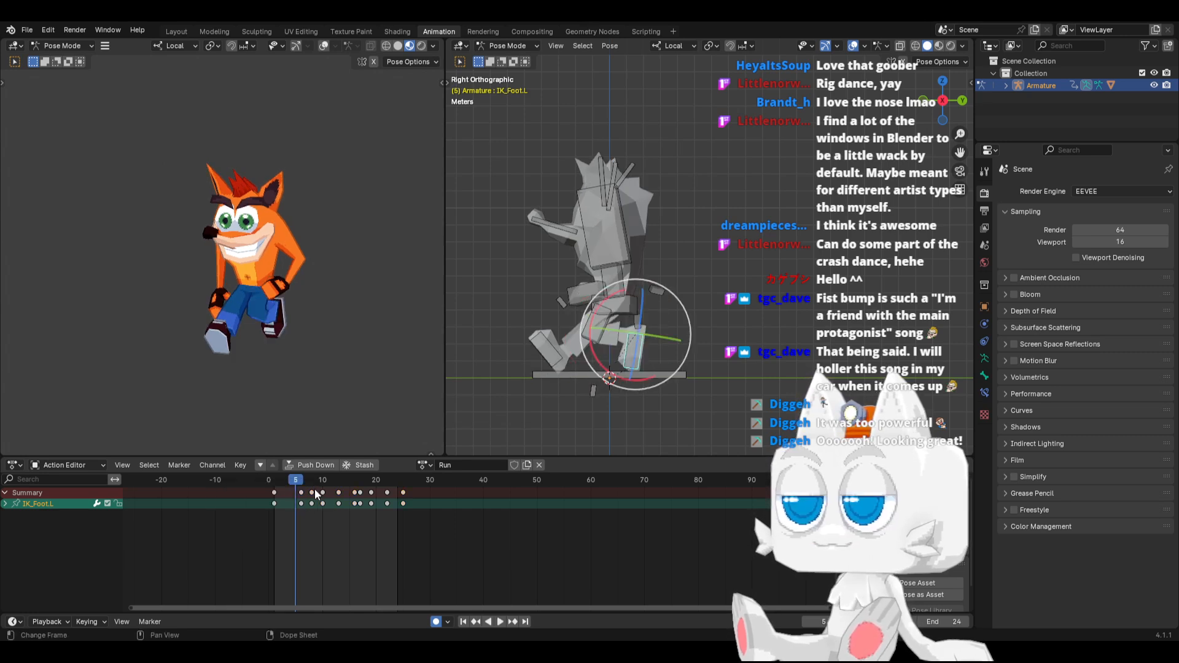
Delete the IK_Foot.R keyframe at frame 16 and check the foot's motion through the Run action
click(552, 349)
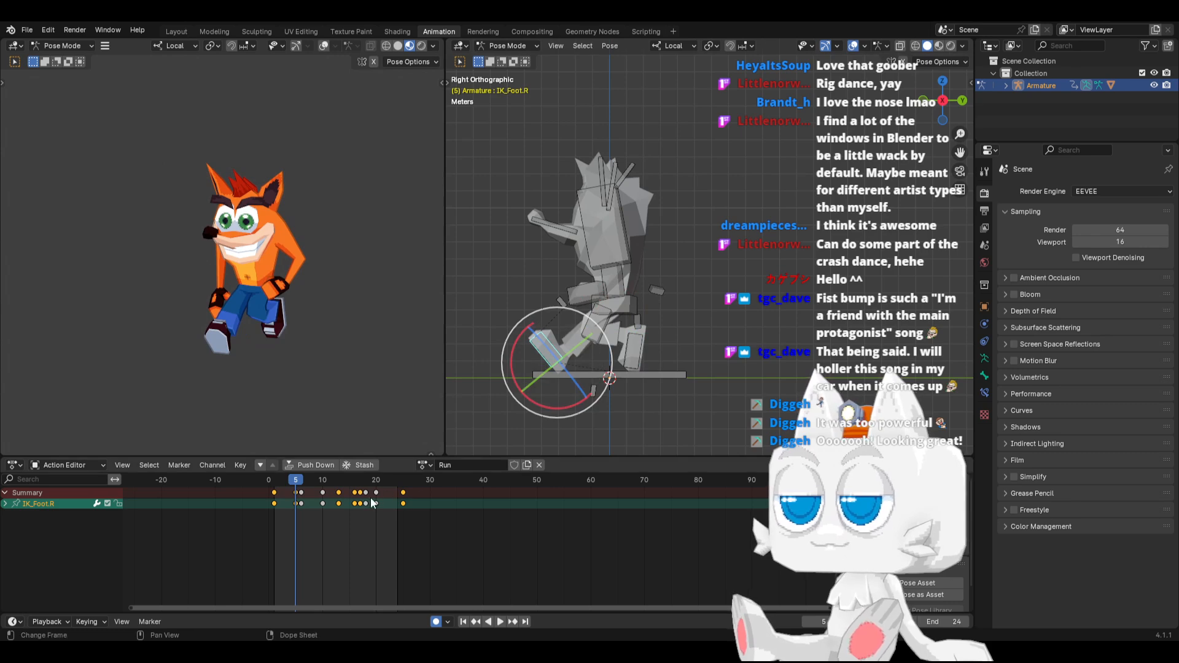
key(x)
click(354, 506)
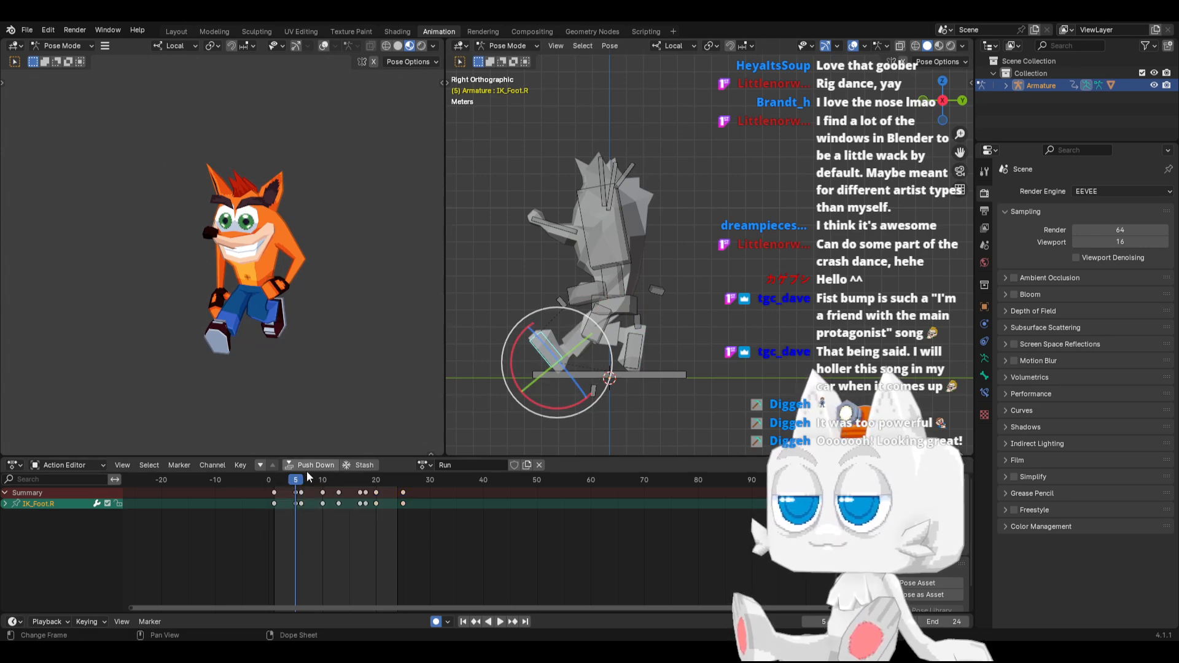
key(space)
drag(299, 484, 425, 474)
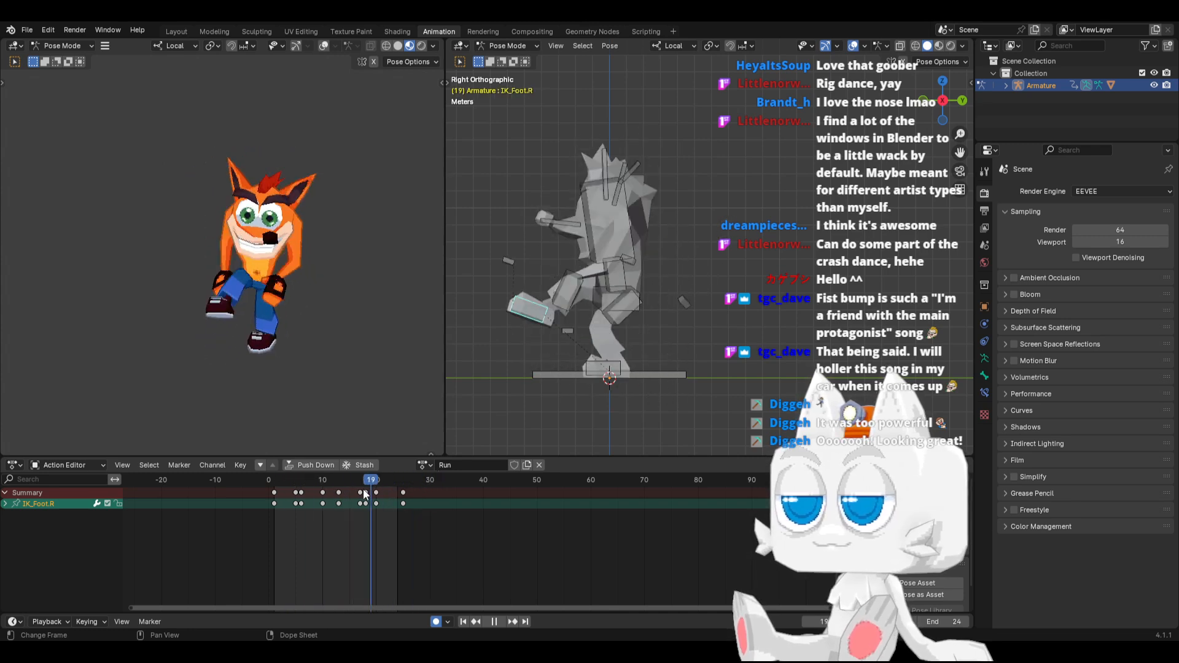
At frame 13, move the raised front IK_Foot.L bone slightly lower
drag(279, 490, 341, 496)
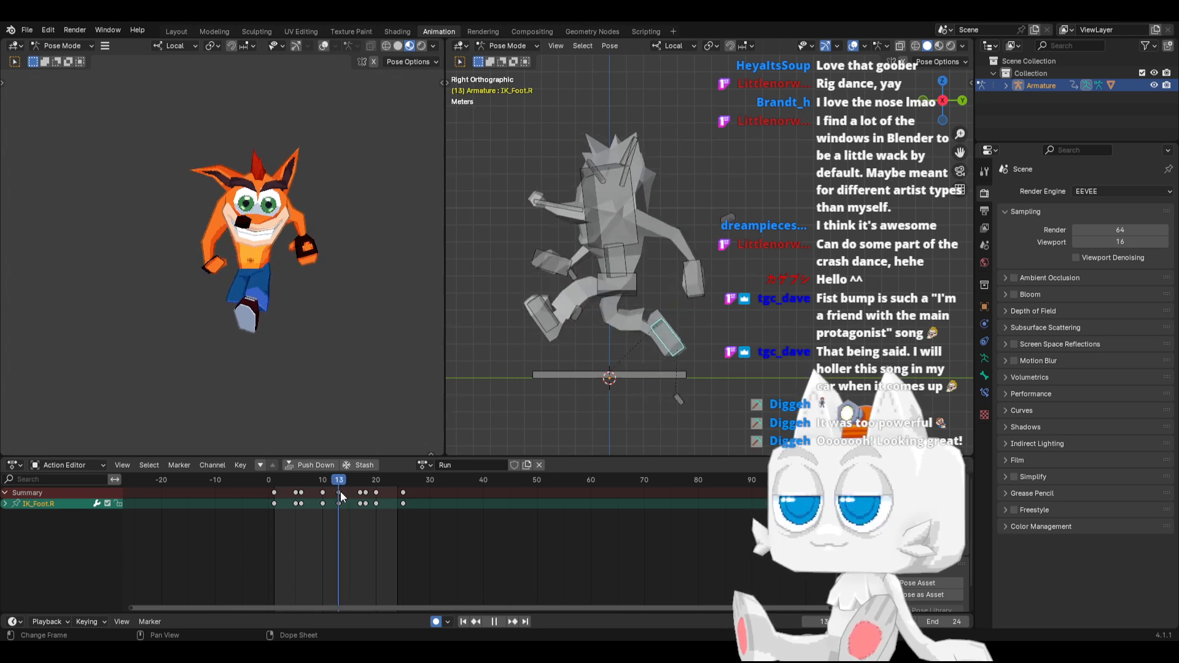
click(539, 319)
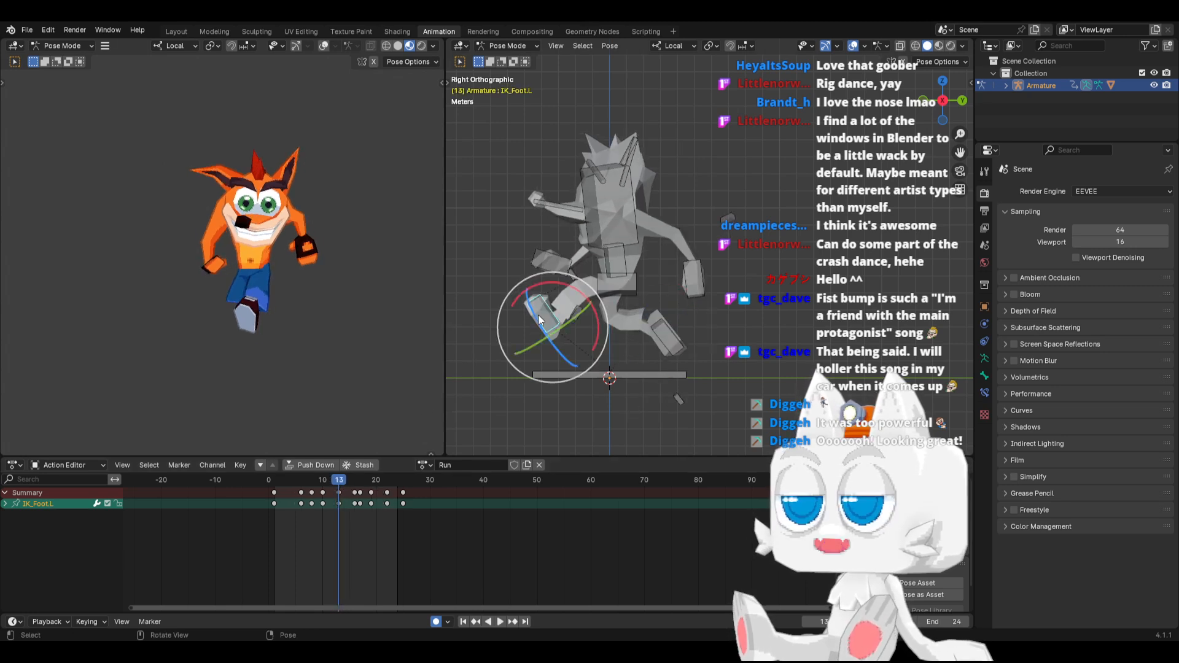
key(g)
click(531, 326)
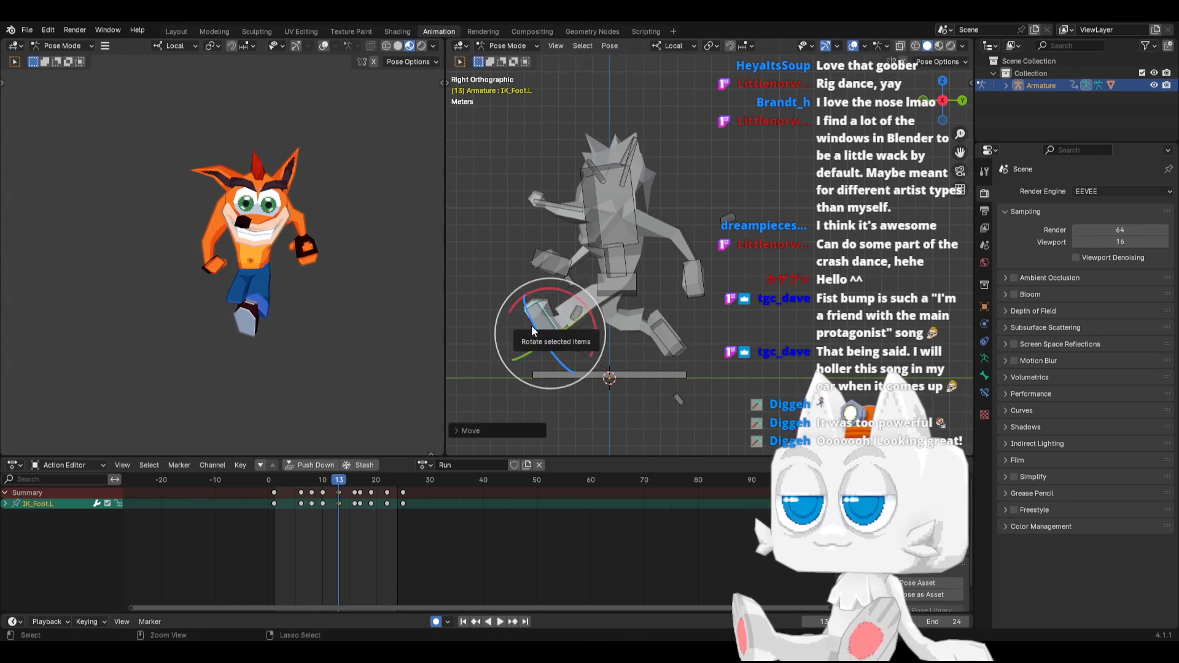
Copy the IK_Foot.L pose from frame 13 and paste it mirrored onto IK_Foot.R at frames 1 and 25
key(ctrl+c)
click(275, 485)
key(ctrl+v)
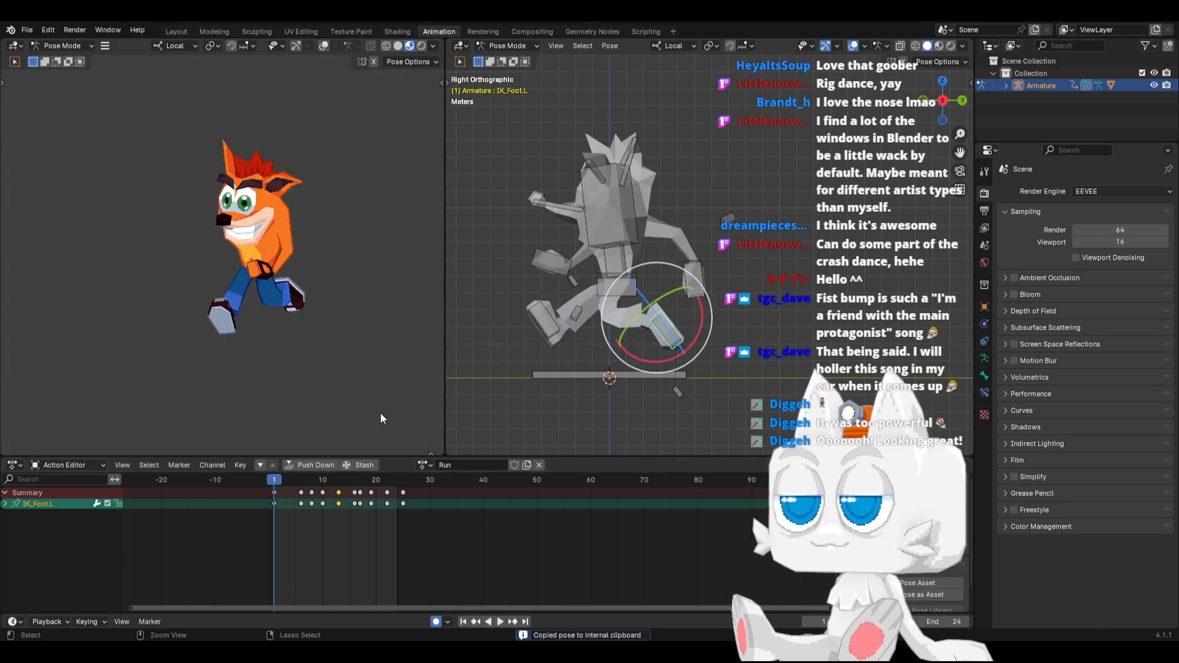
click(405, 483)
key(ctrl+v)
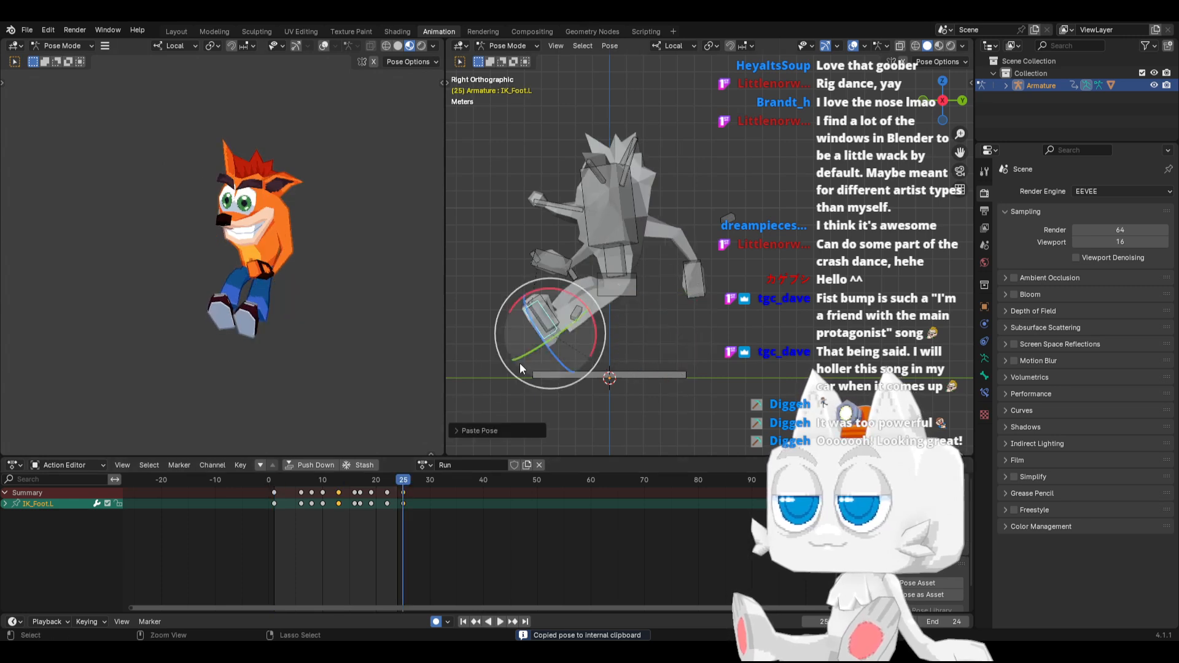
key(ctrl+z)
key(ctrl+shift+v)
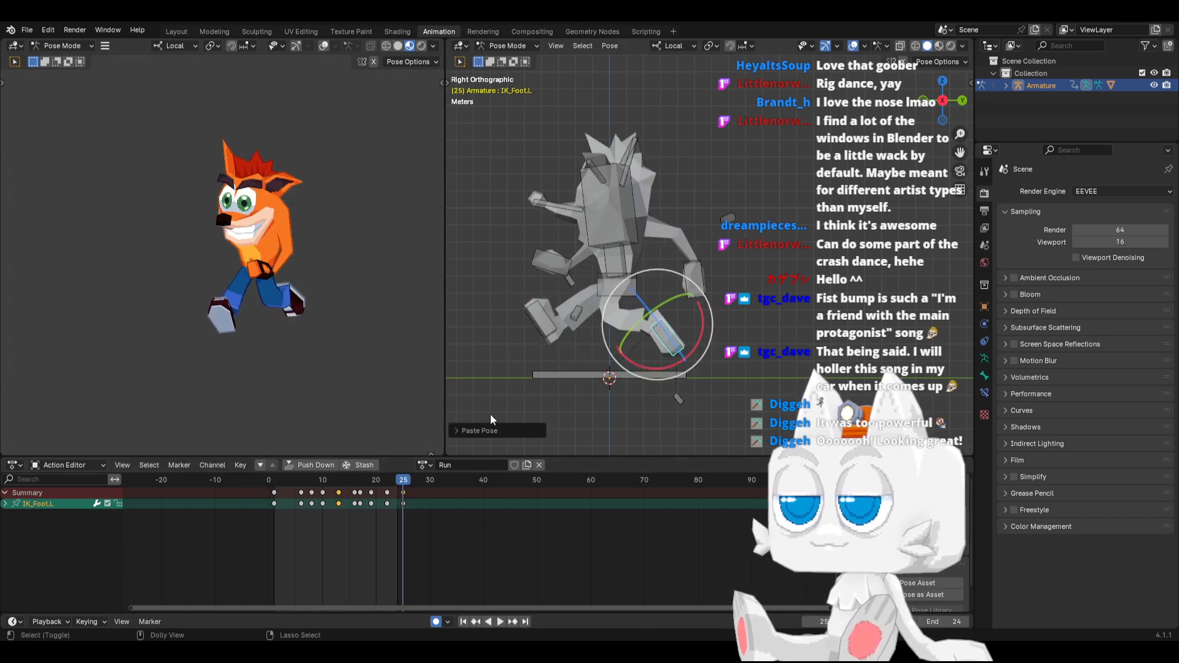
At frame 5, rotate the IK_Foot.R bone flatter toward the ground and move it about 0.4 m backward and 0.2 m down
key(space)
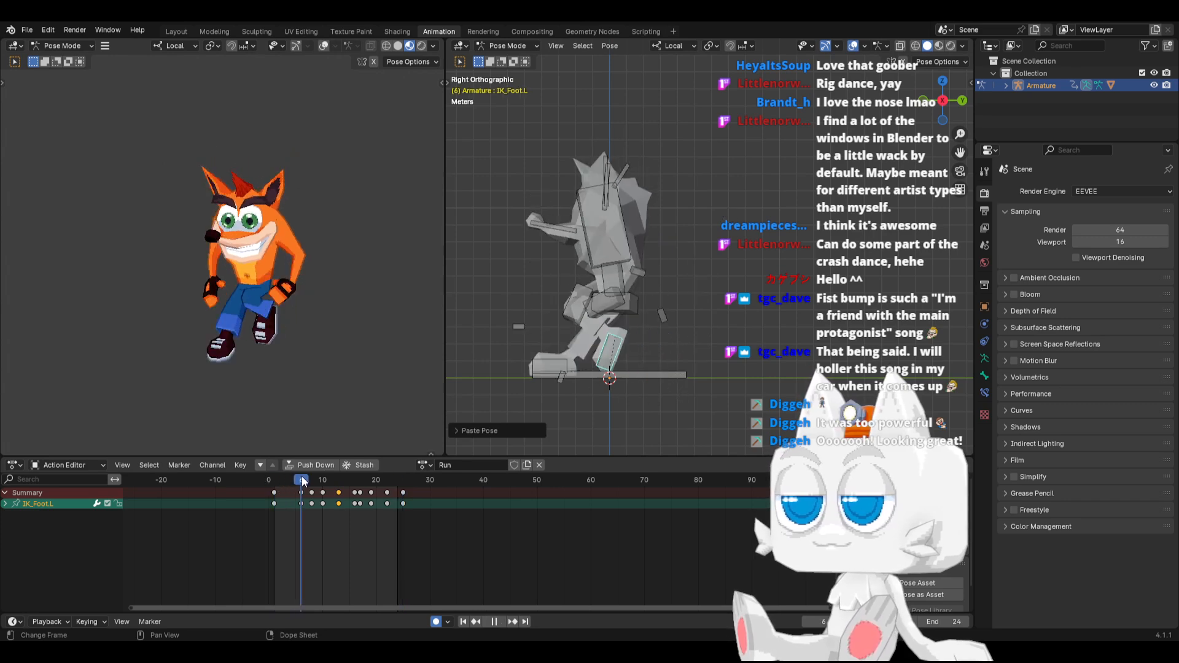
mouse_move(296, 478)
mouse_down()
mouse_move(278, 481)
mouse_move(298, 480)
mouse_up()
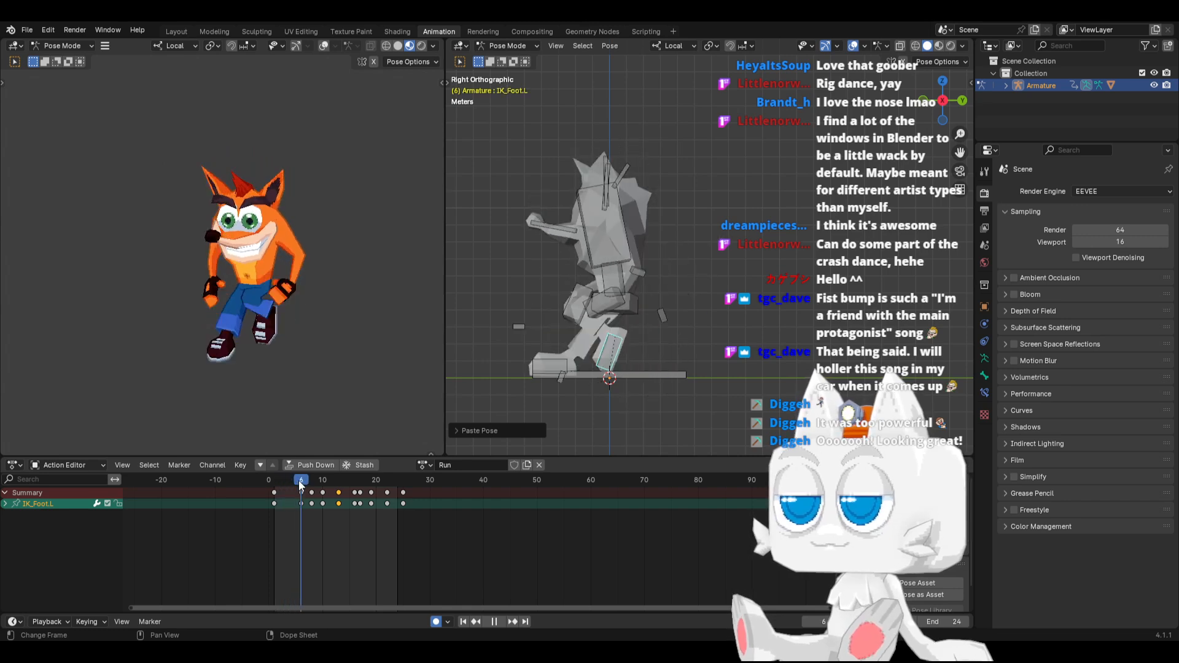
shift+click(543, 363)
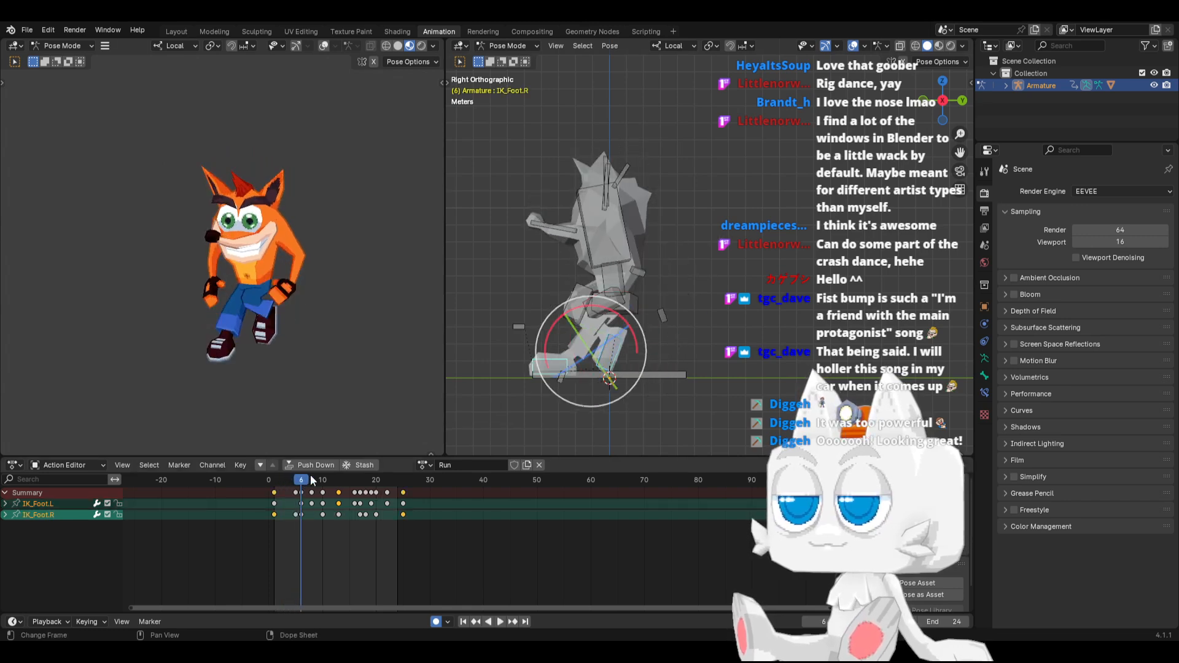
key(space)
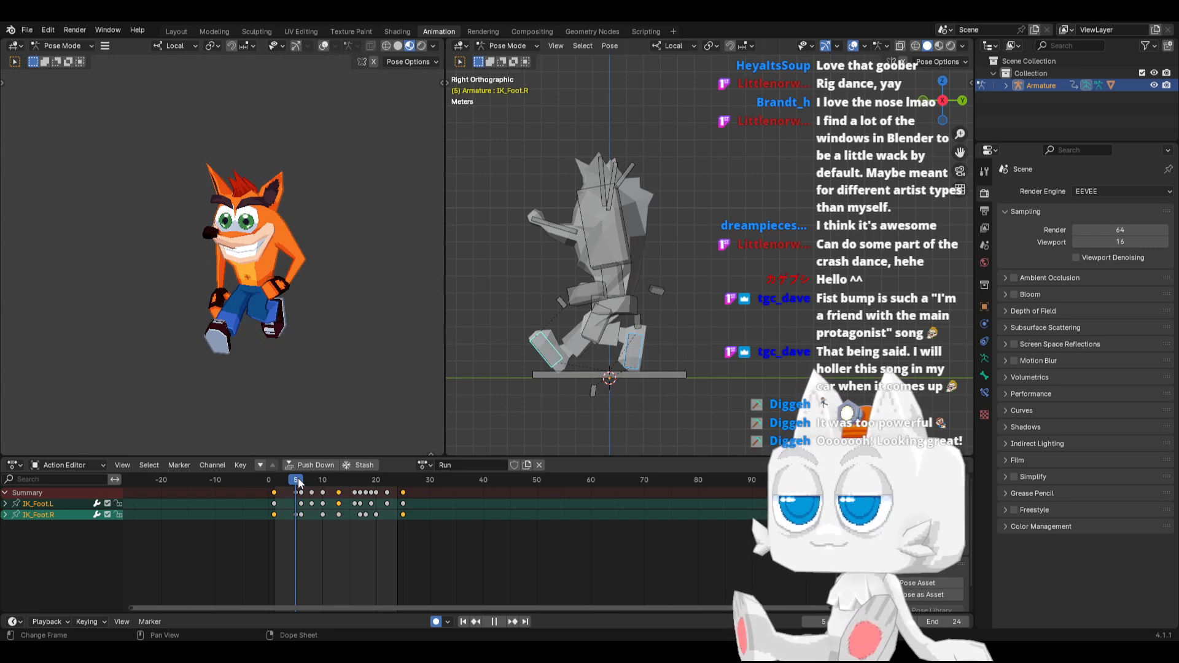
key(space)
click(542, 358)
key(r)
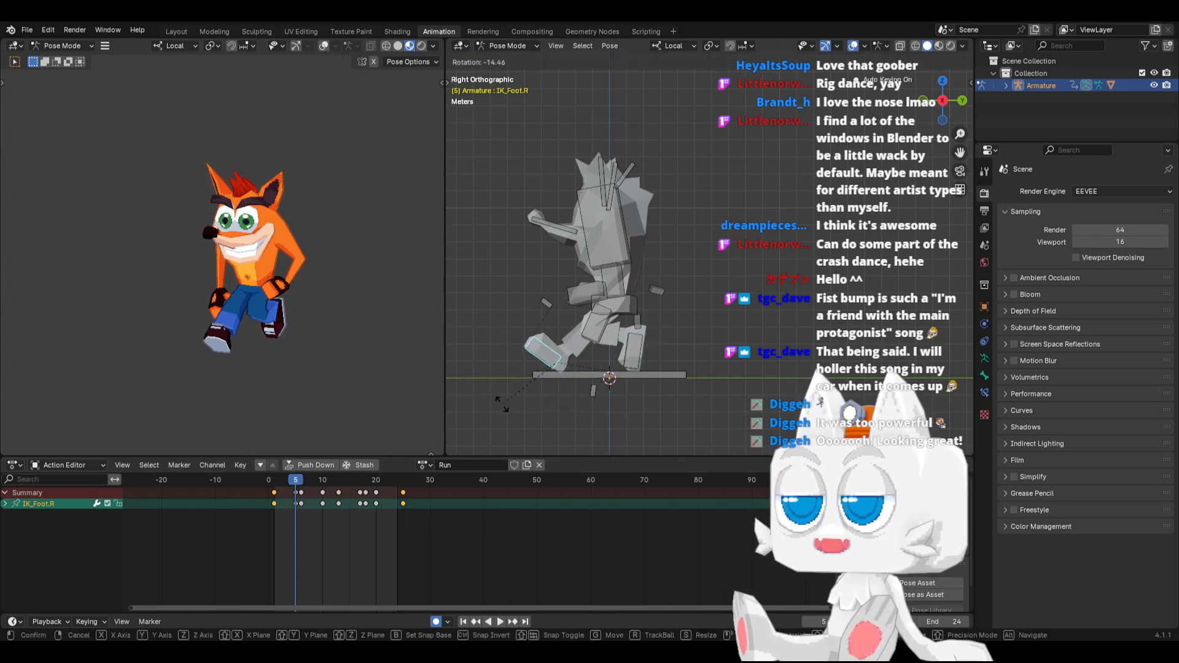
click(511, 410)
key(g)
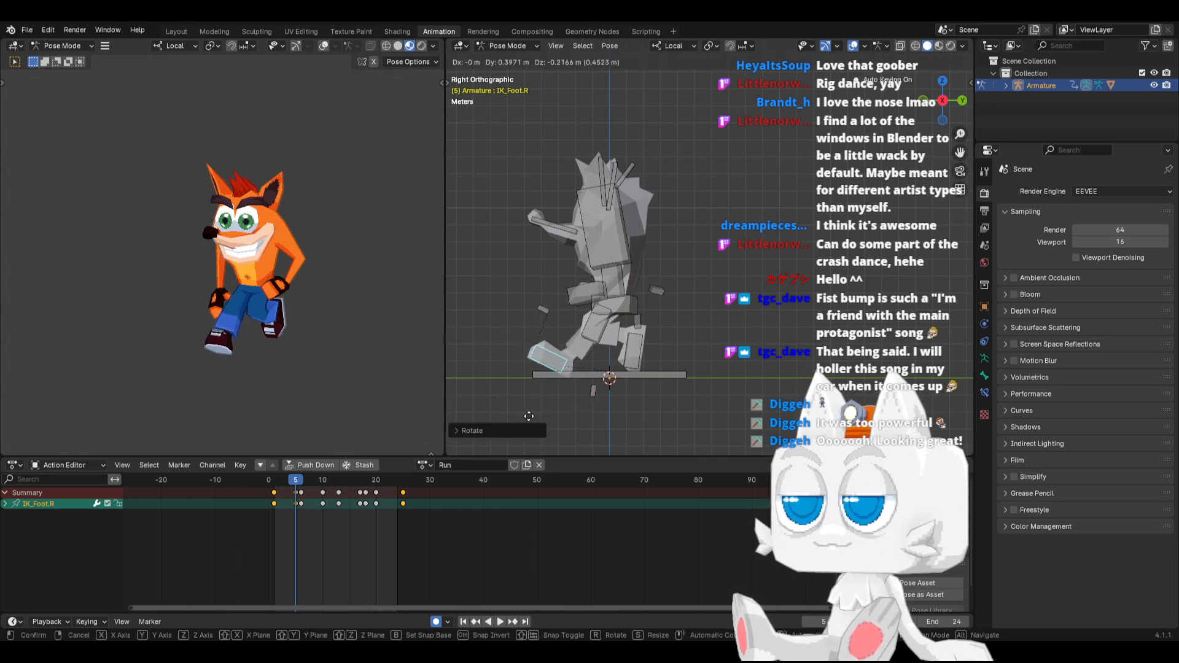
click(530, 415)
Copy the IK_Foot.R pose from frame 5 and paste it mirrored onto IK_Foot.L at frame 16
key(ctrl+c)
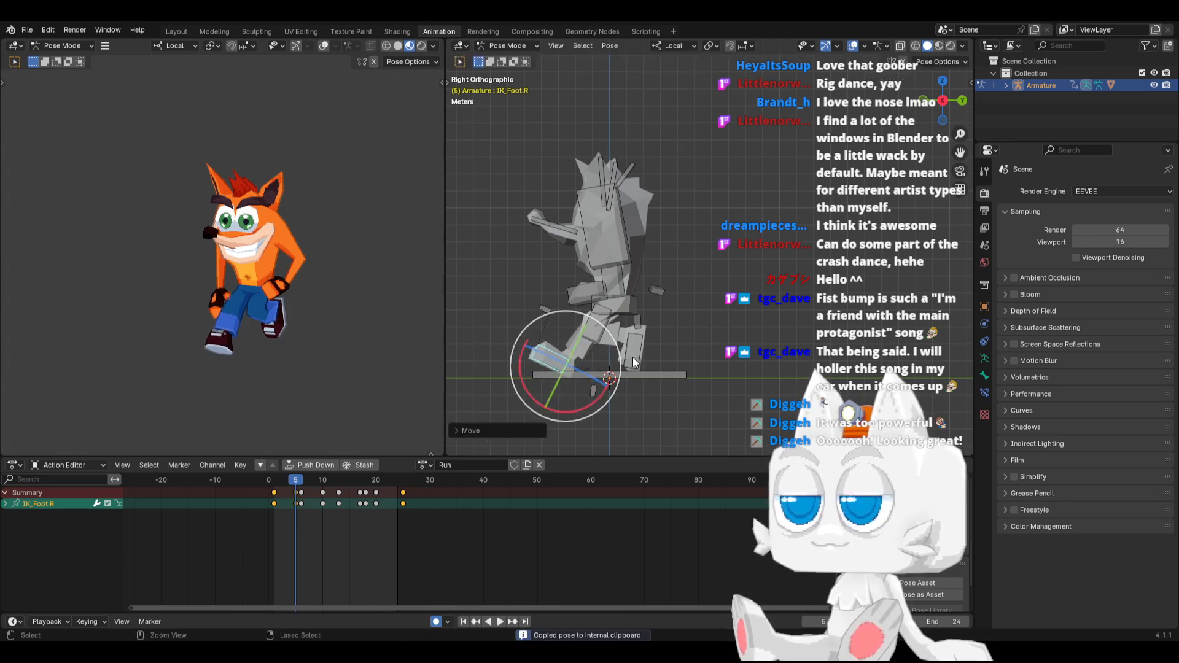
shift+click(627, 360)
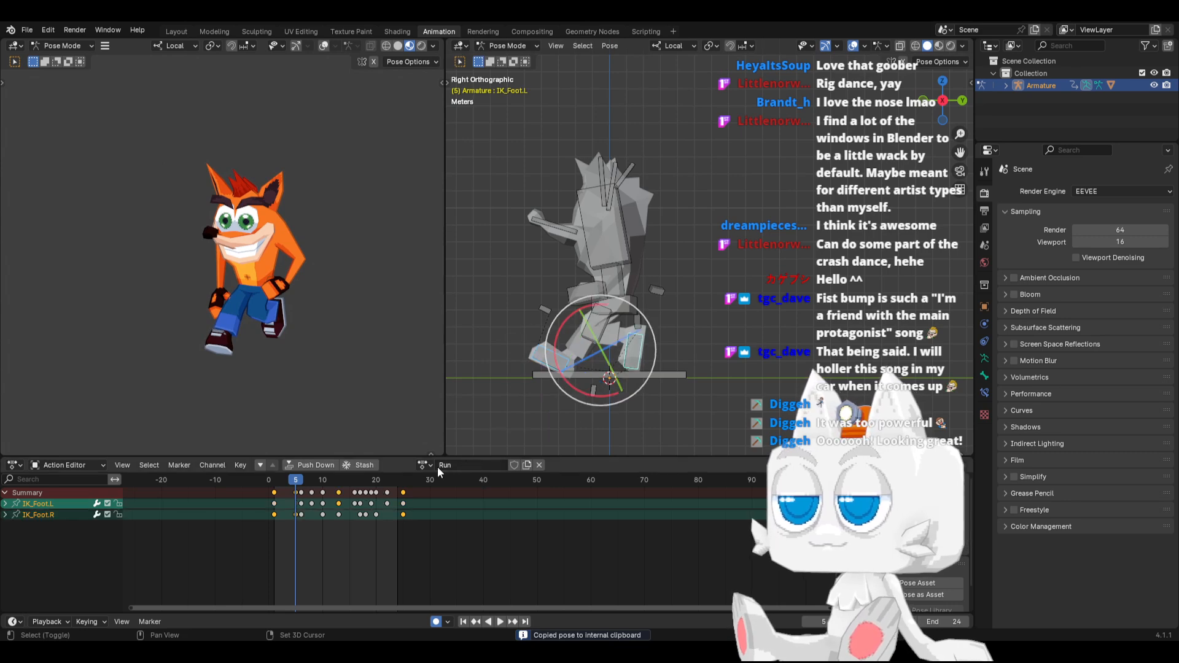
click(356, 480)
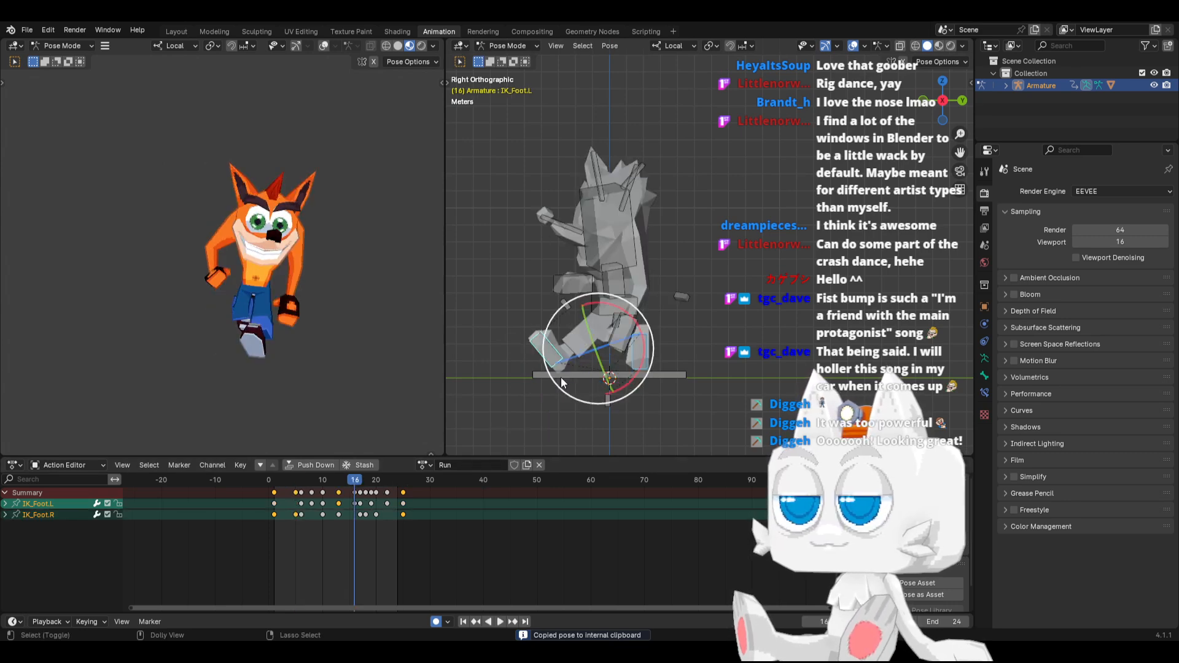
click(713, 348)
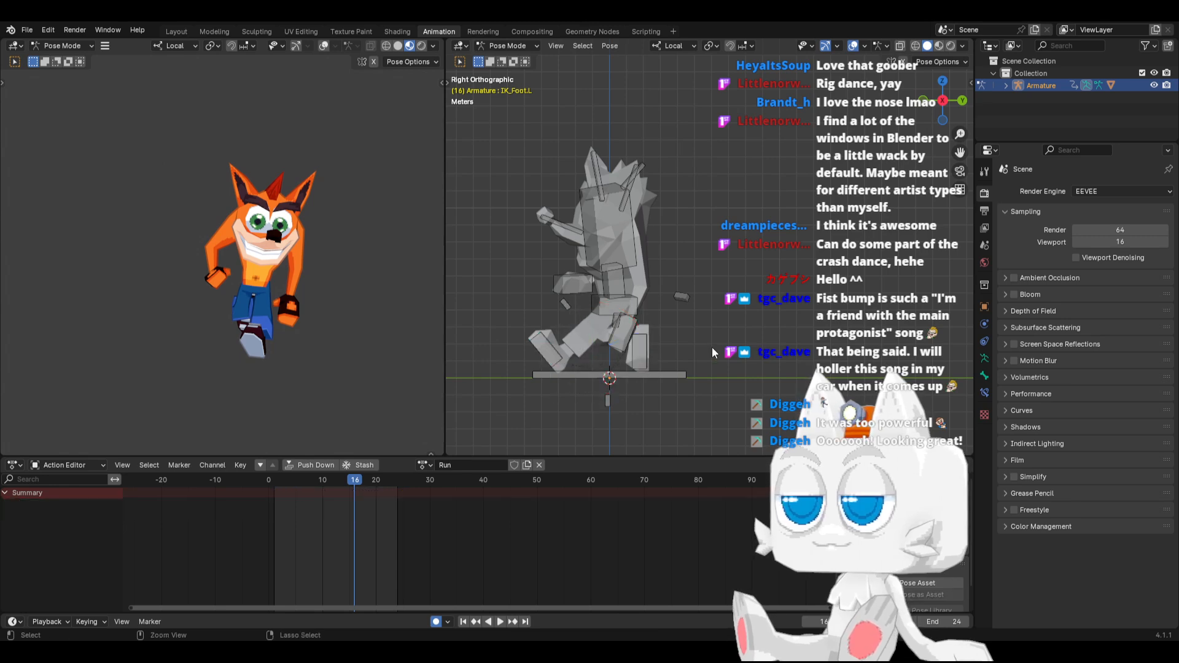
key(ctrl+v)
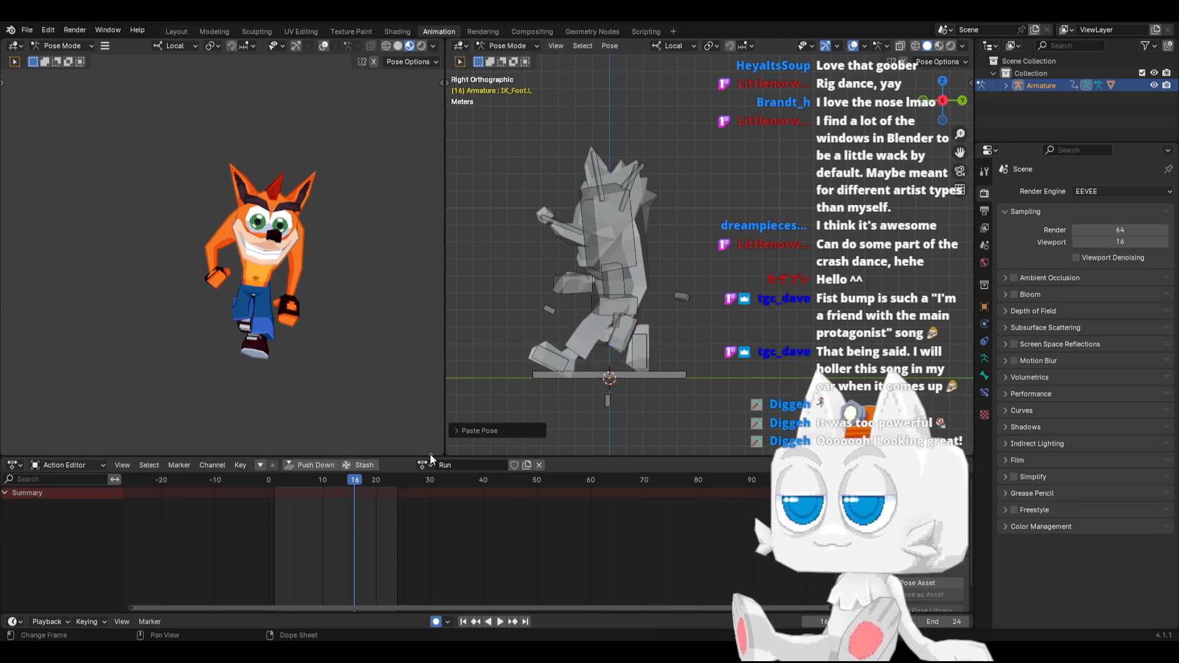
At frame 13, rotate the trailing IK_Foot.R bone flatter and raise it higher behind the body
key(a)
key(space)
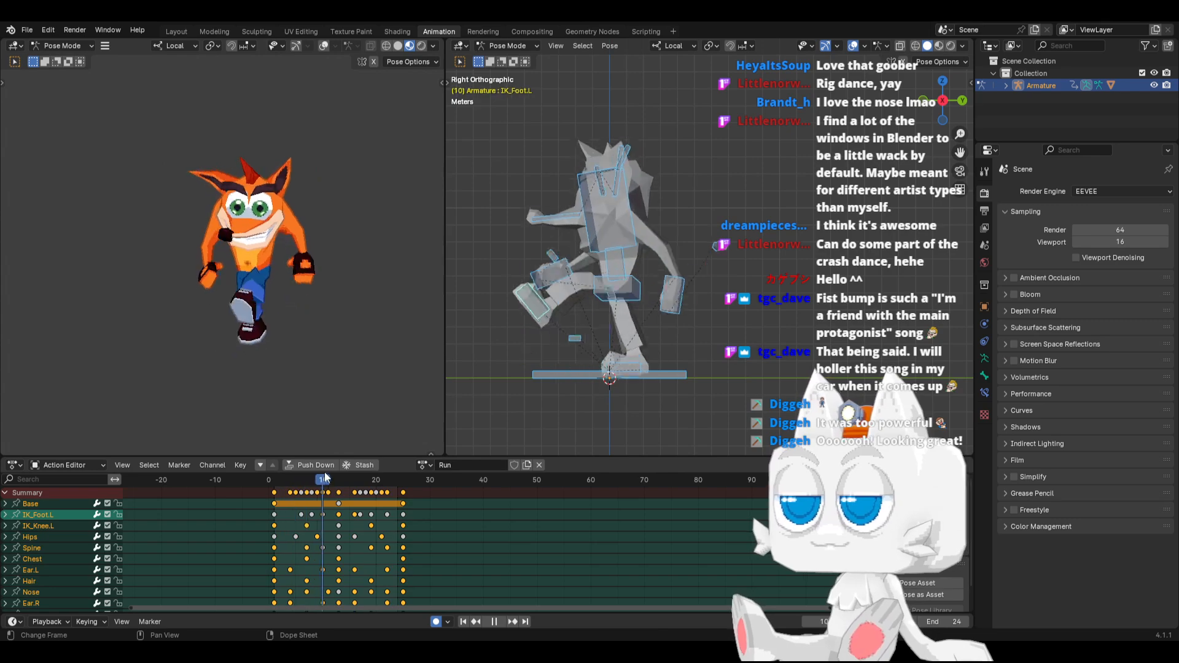
drag(401, 469, 339, 483)
click(666, 337)
key(r)
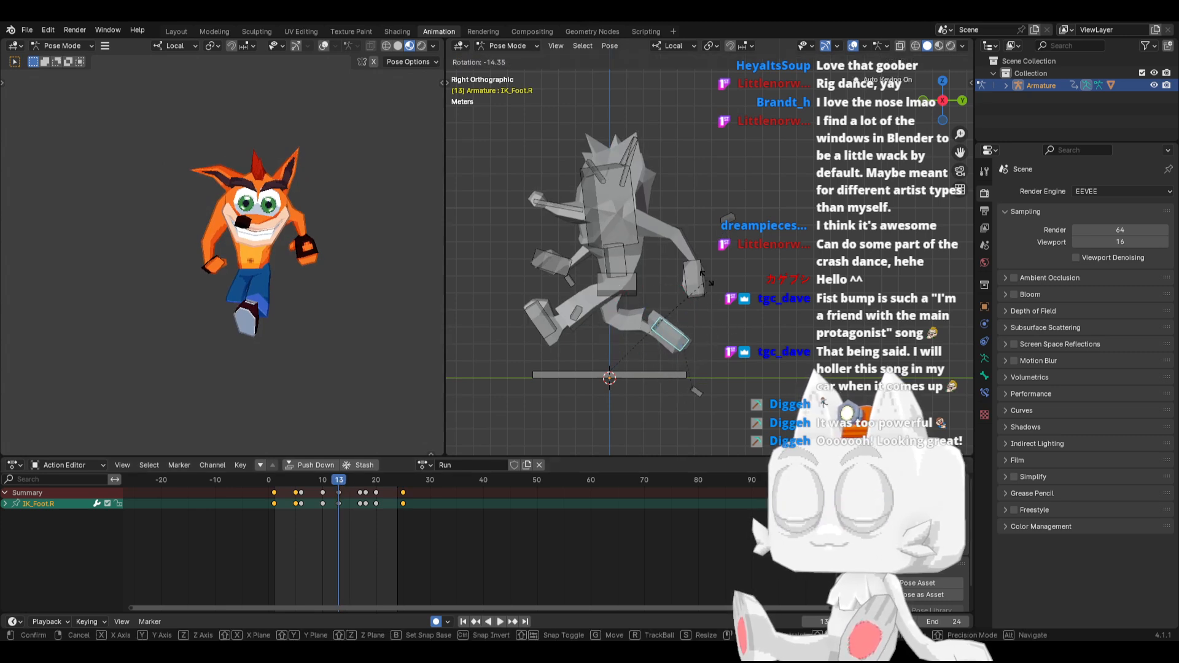
click(692, 272)
key(g)
click(699, 234)
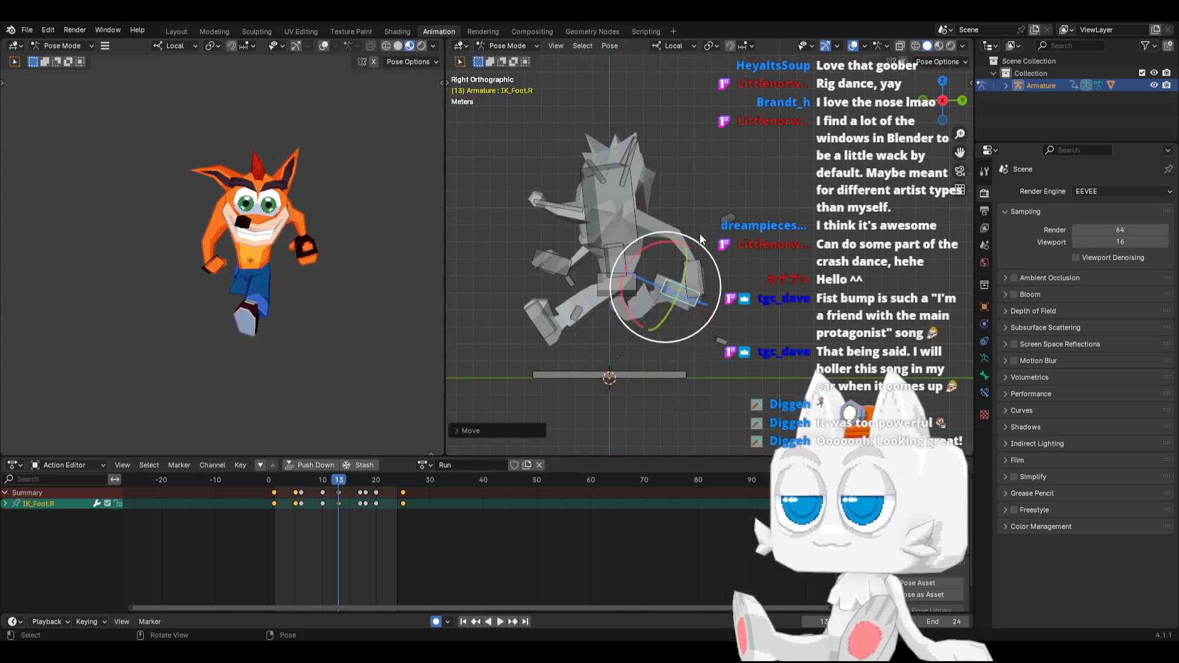
Copy the IK_Foot.R pose from frame 13 and paste it mirrored onto IK_Foot.L at frames 1 and 25
key(ctrl+c)
click(275, 479)
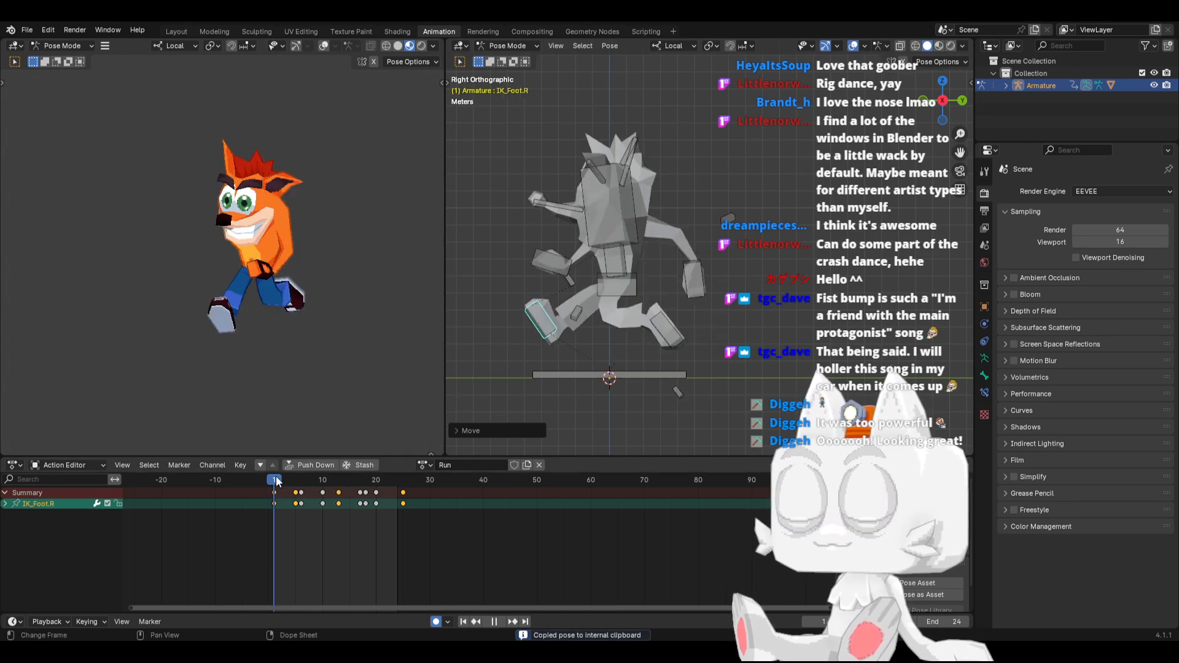
key(ctrl+v)
click(404, 485)
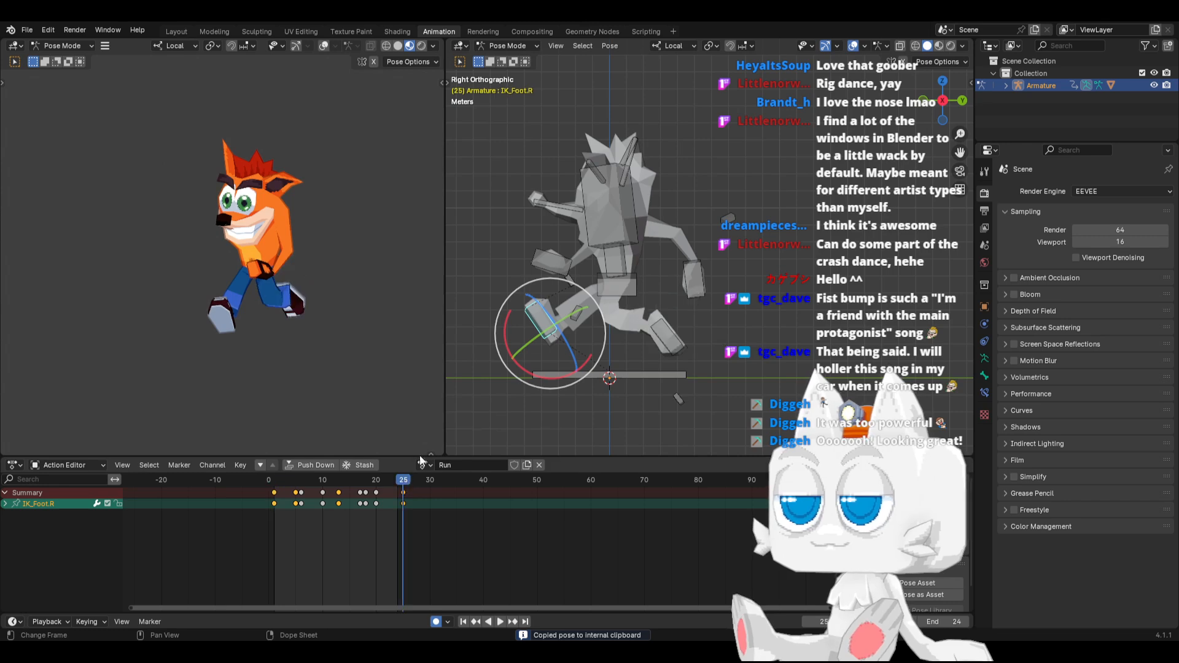
key(ctrl+v)
key(space)
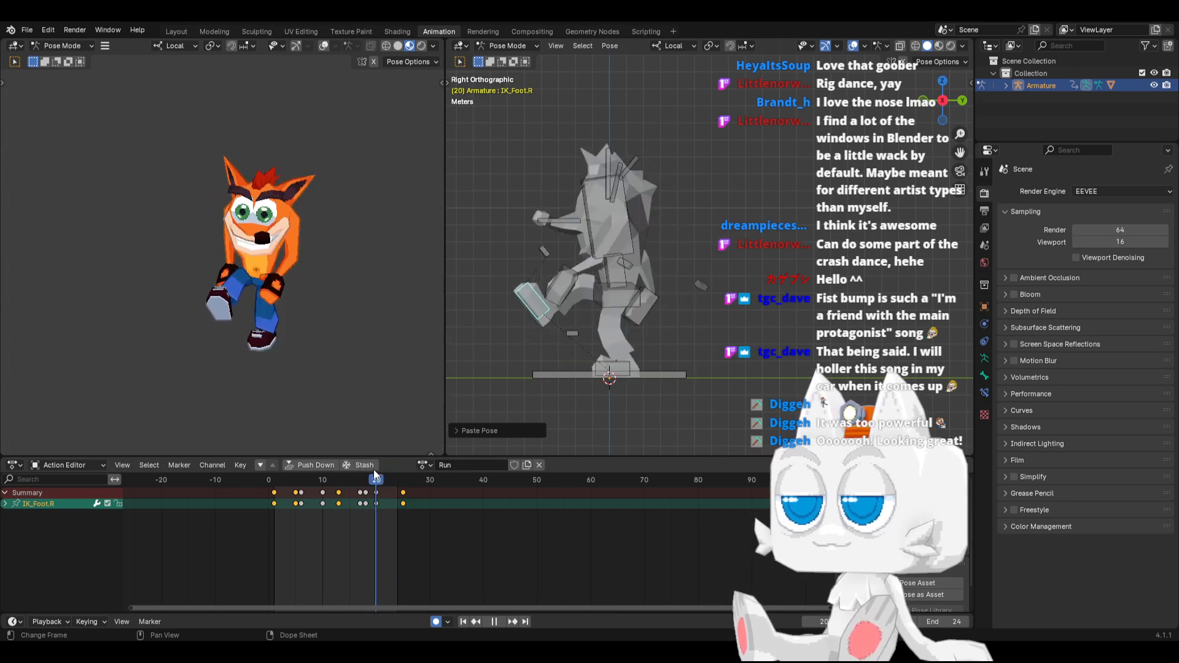
Set the F-curve extrapolation mode for all bone channels of the Run action and play it from the start
key(space)
key(a)
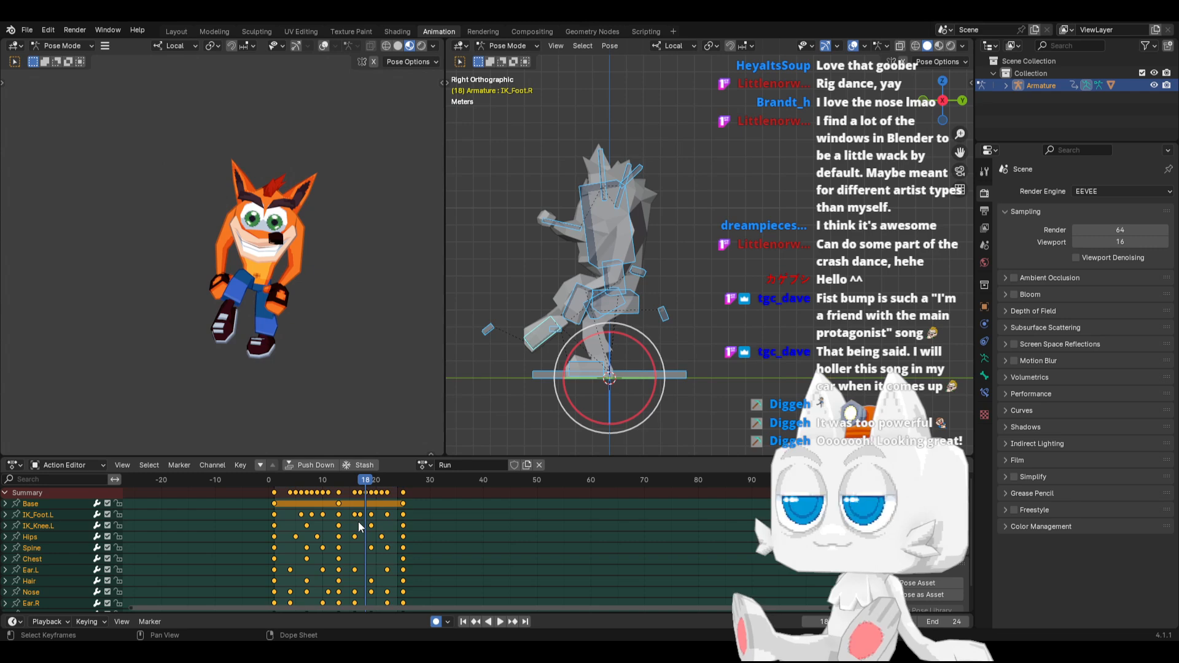
click(213, 466)
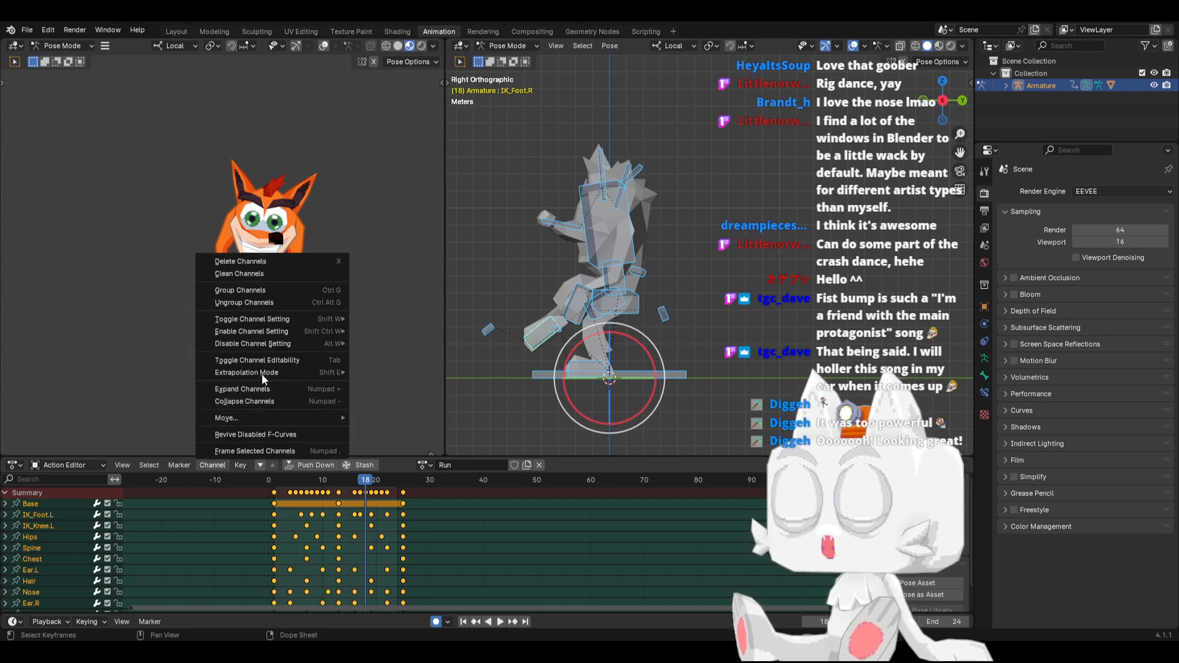
mouse_move(272, 368)
click(401, 397)
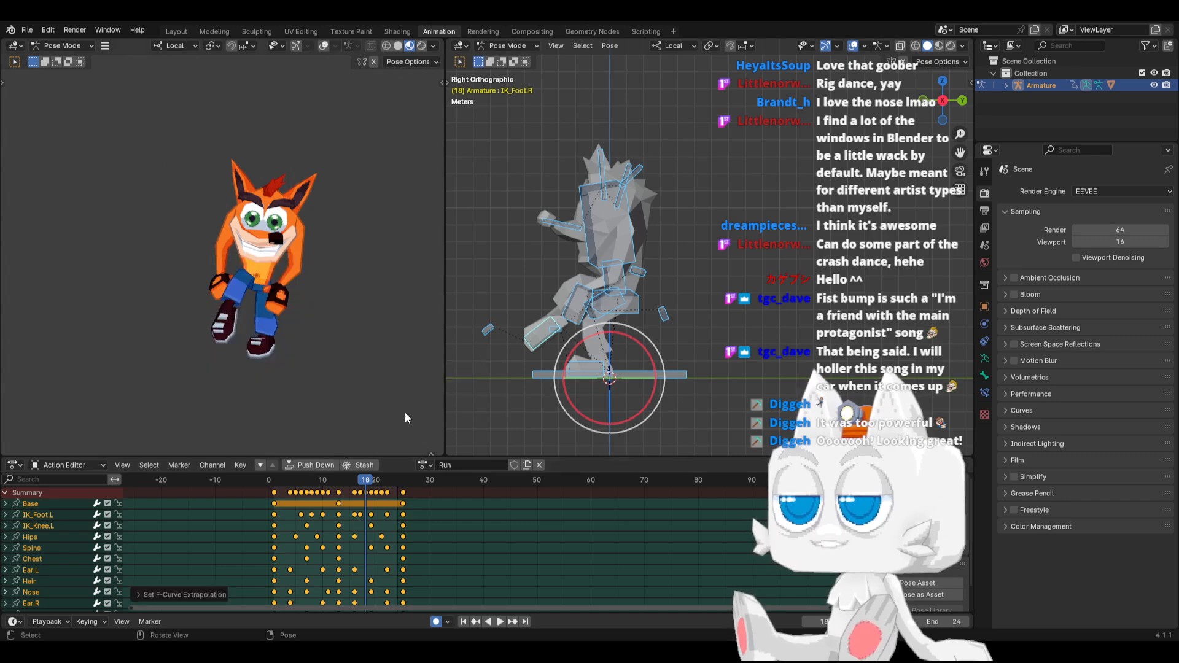
click(464, 621)
click(498, 622)
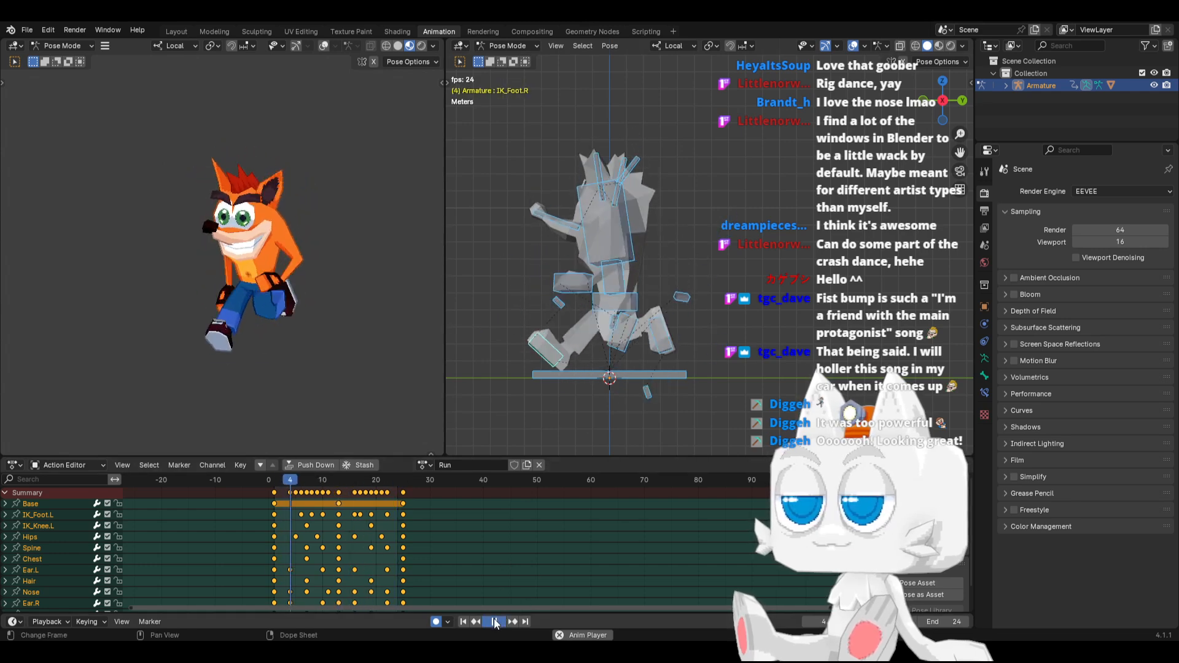
Check the foot motion up to frame 13 and move the IK_Foot.L keyframe at frame 8 to frame 10, replacing the key there
key(space)
drag(277, 480, 291, 474)
drag(292, 477, 338, 470)
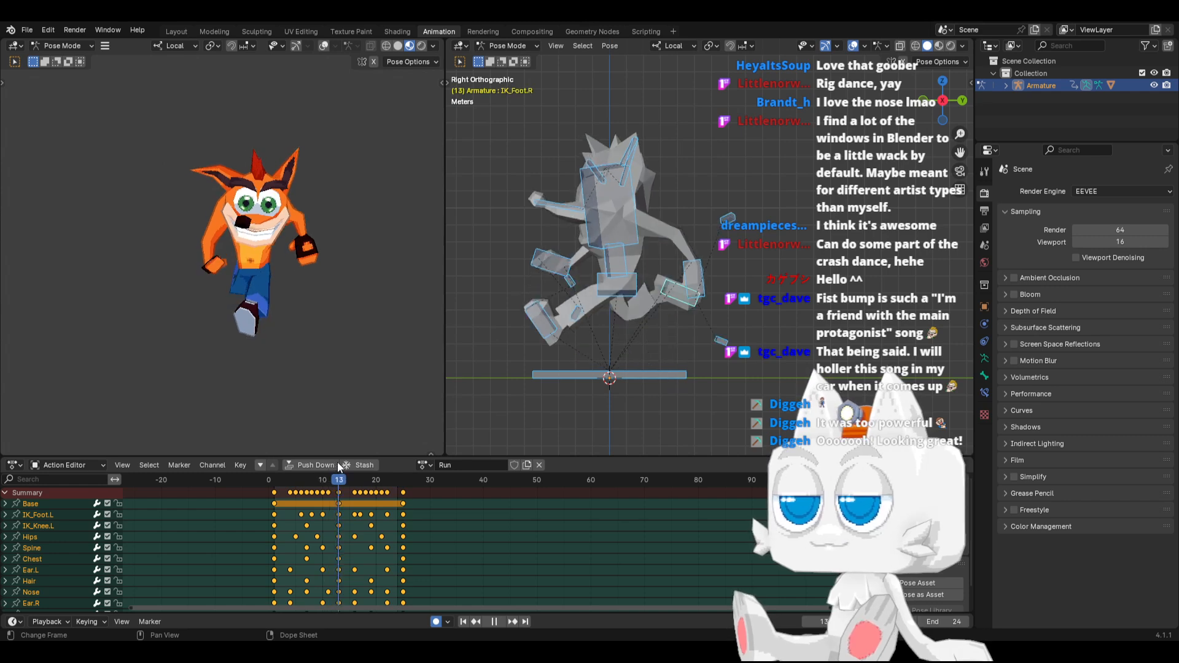
click(532, 324)
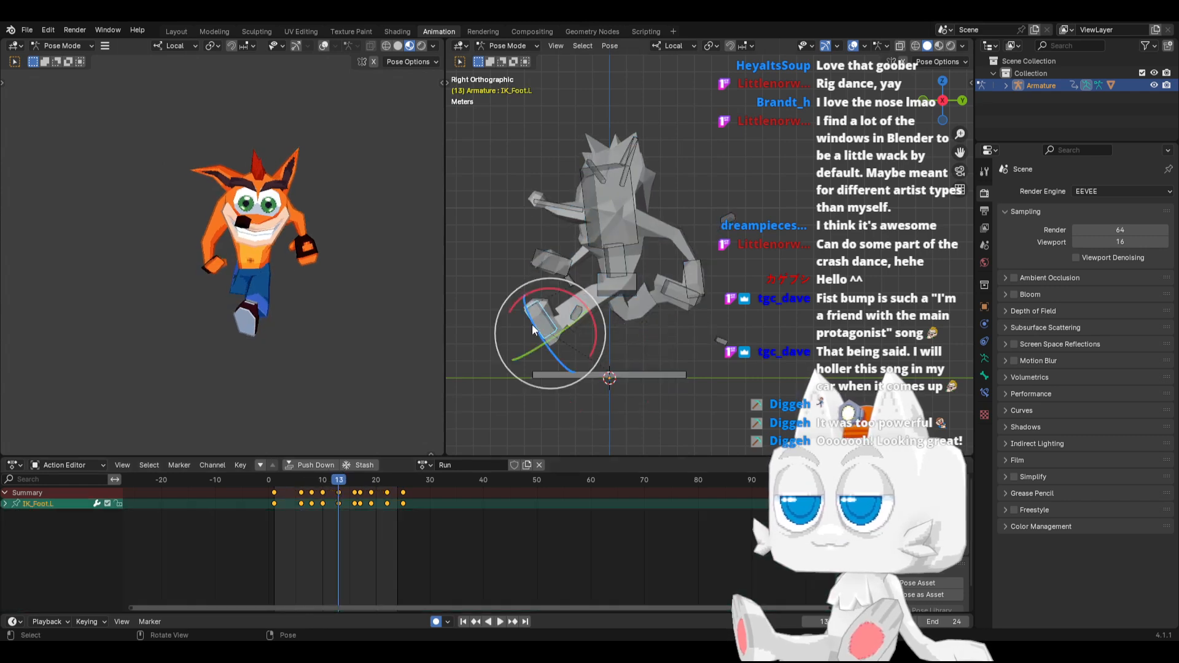
click(323, 480)
drag(325, 478, 326, 478)
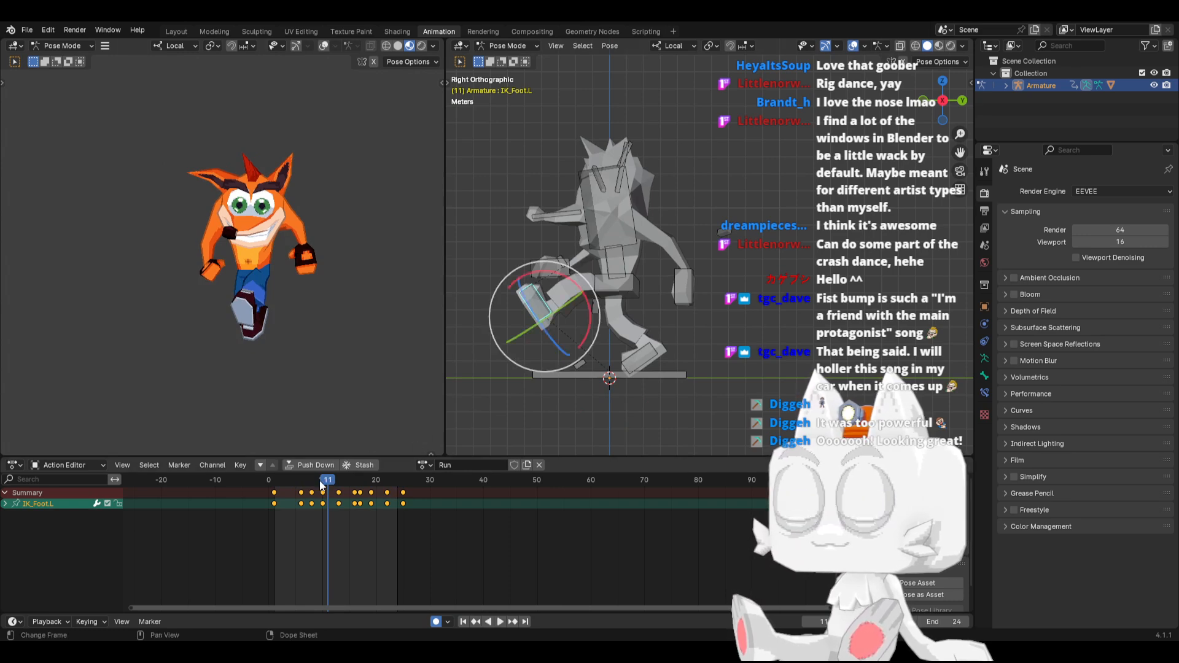
key(Left)
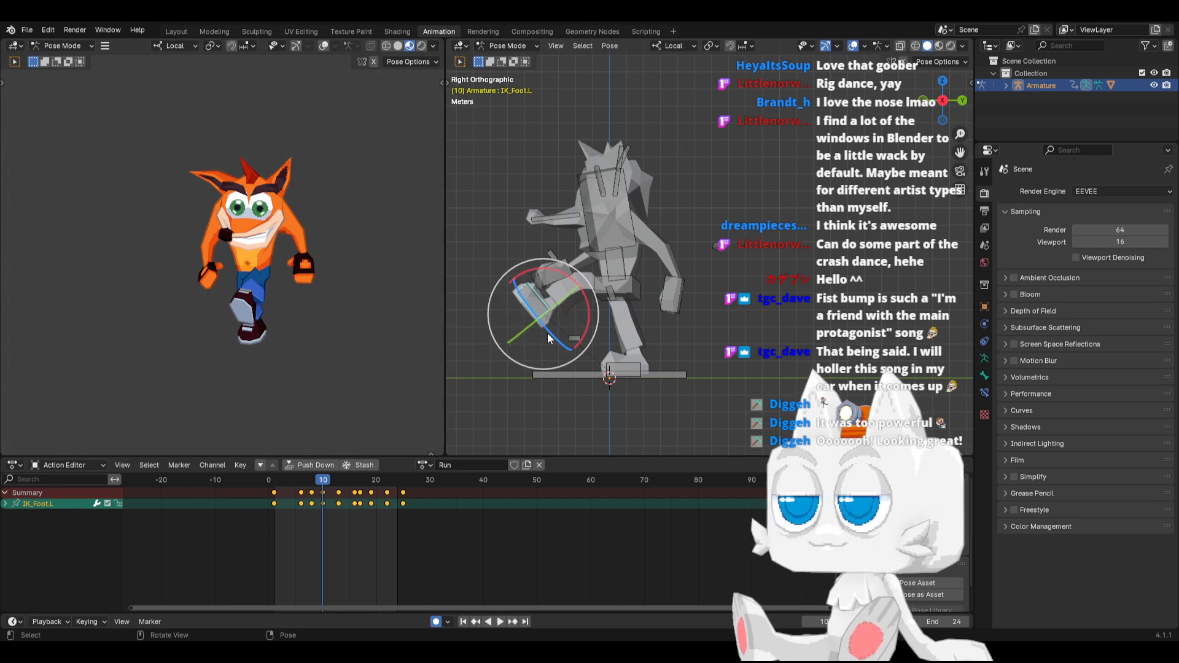
click(313, 483)
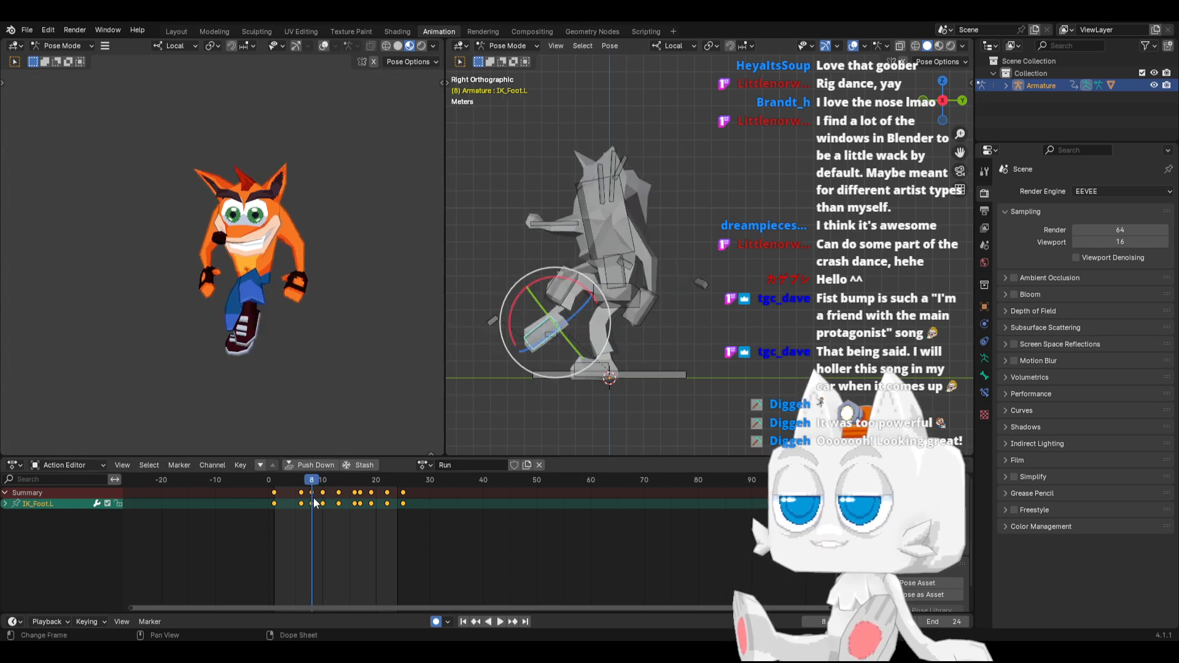
drag(311, 493, 335, 494)
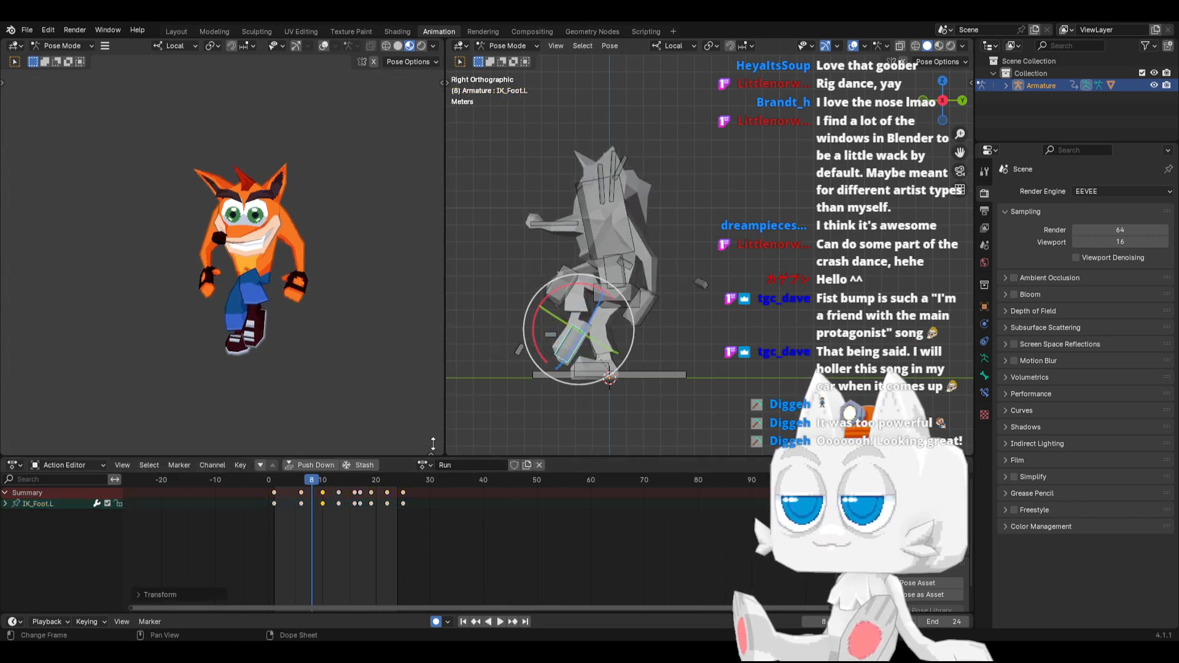
Move the IK_Foot.R keyframe at frame 18 to frame 20, replacing the key there, and play the Run action from the start
click(593, 363)
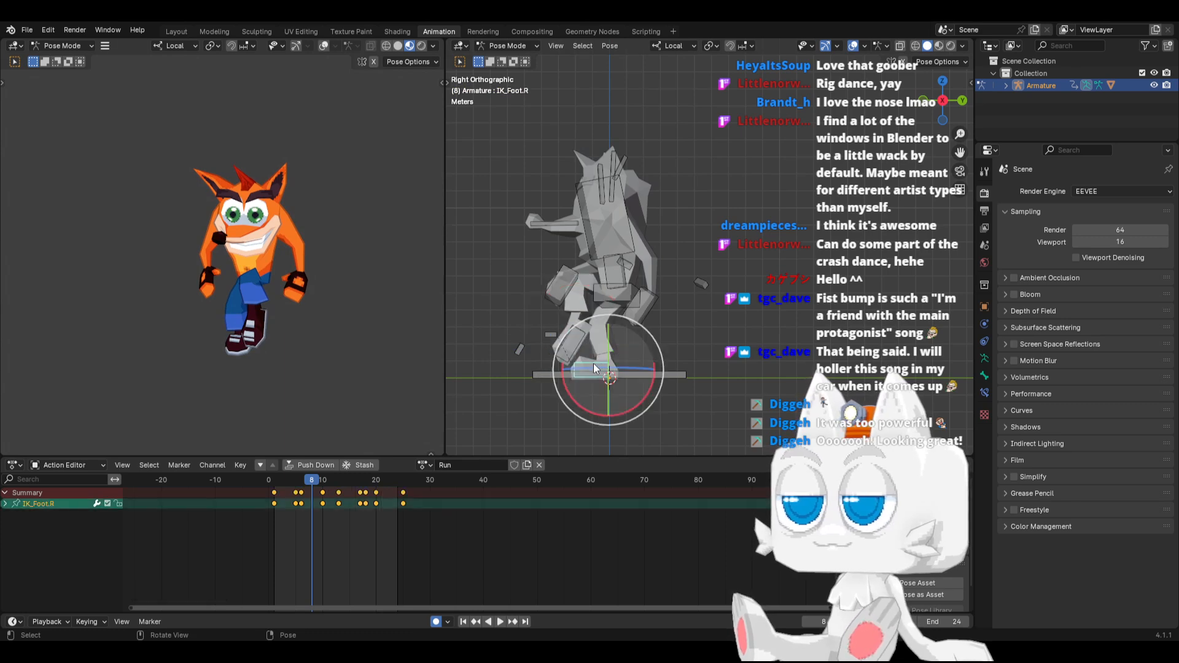
drag(354, 481, 533, 485)
click(367, 494)
click(463, 621)
click(495, 622)
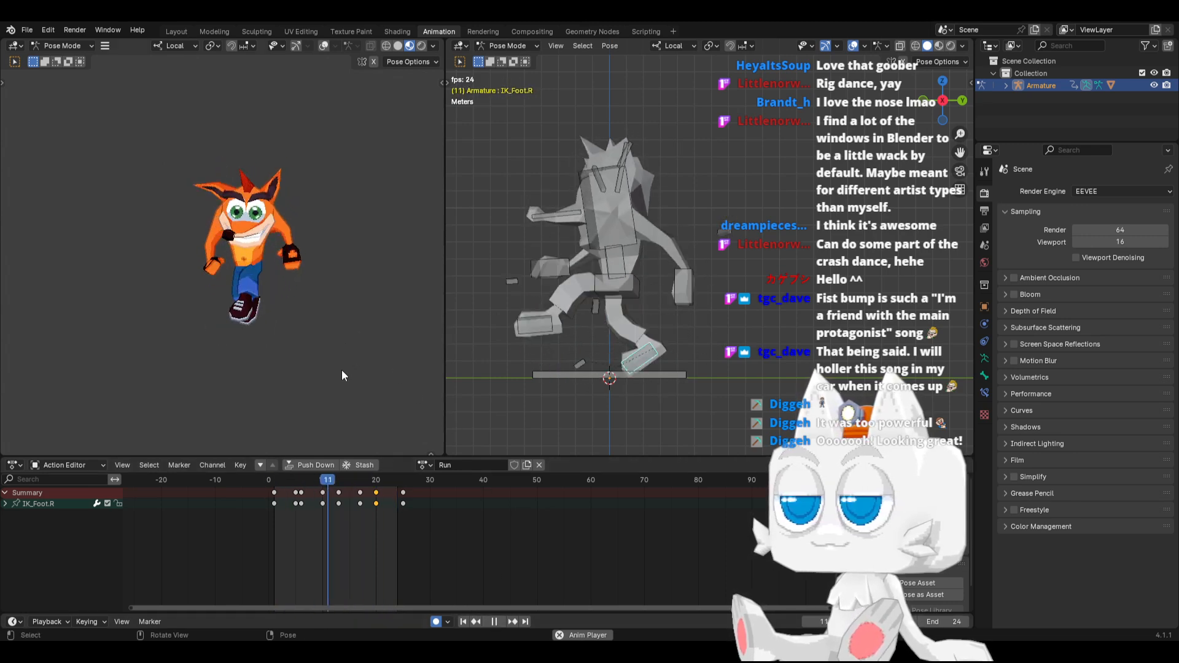
Stop the playback, return to frame 1 and show the Crash mesh's modifiers in the Layout workspace
click(498, 621)
click(462, 621)
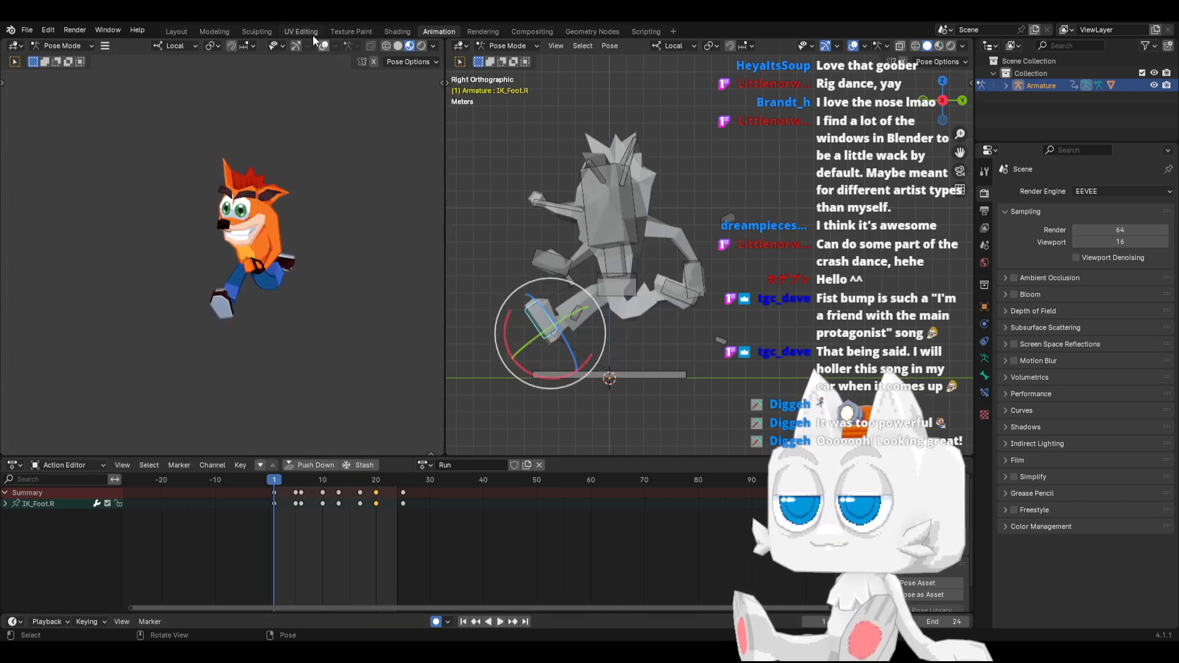
click(179, 29)
middle_drag(467, 325, 525, 289)
click(525, 289)
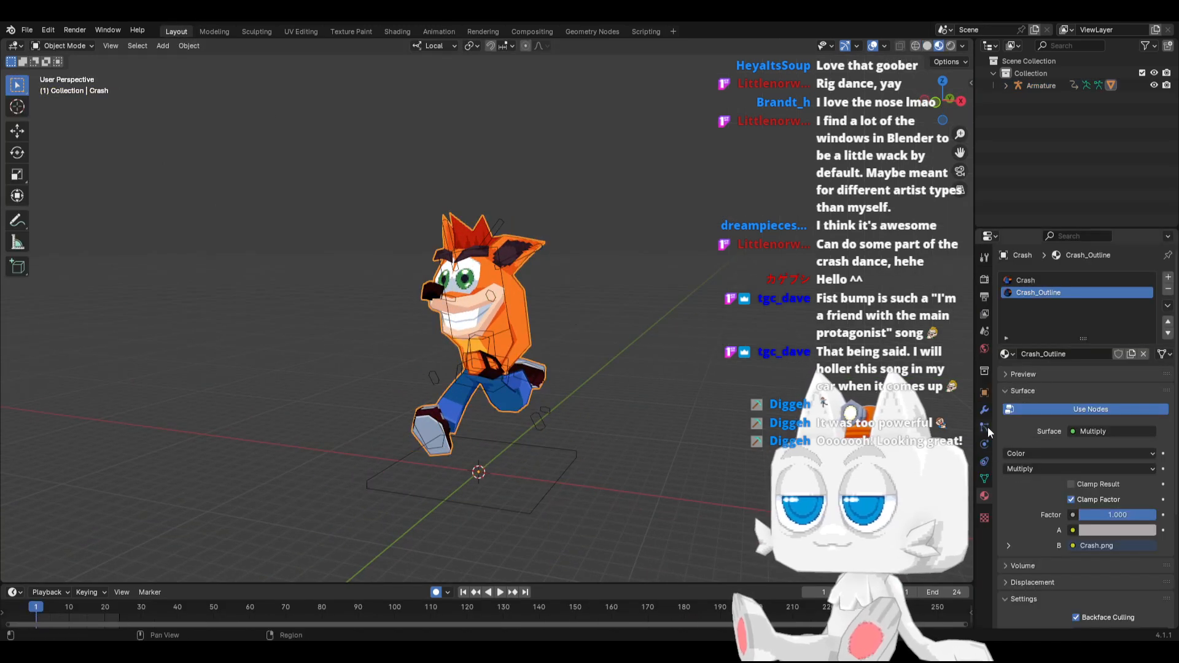
click(985, 409)
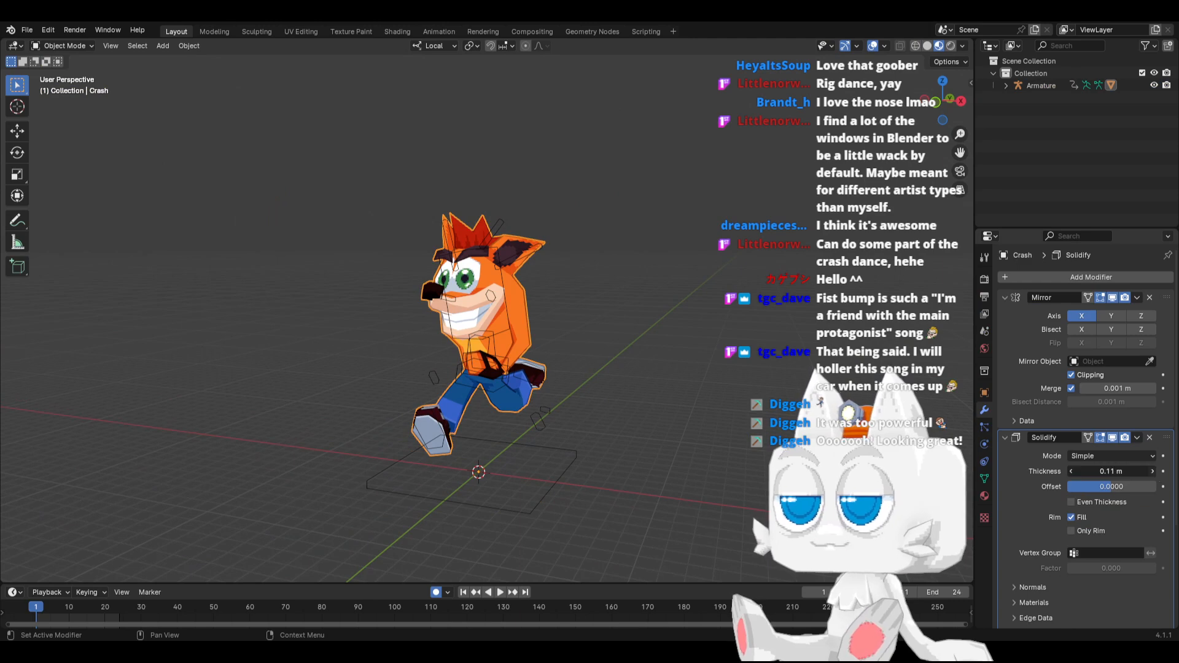
Set the Solidify modifier's thickness on the Crash mesh to 0.2 m and check the outline from another angle
drag(1111, 471, 1155, 471)
click(1156, 471)
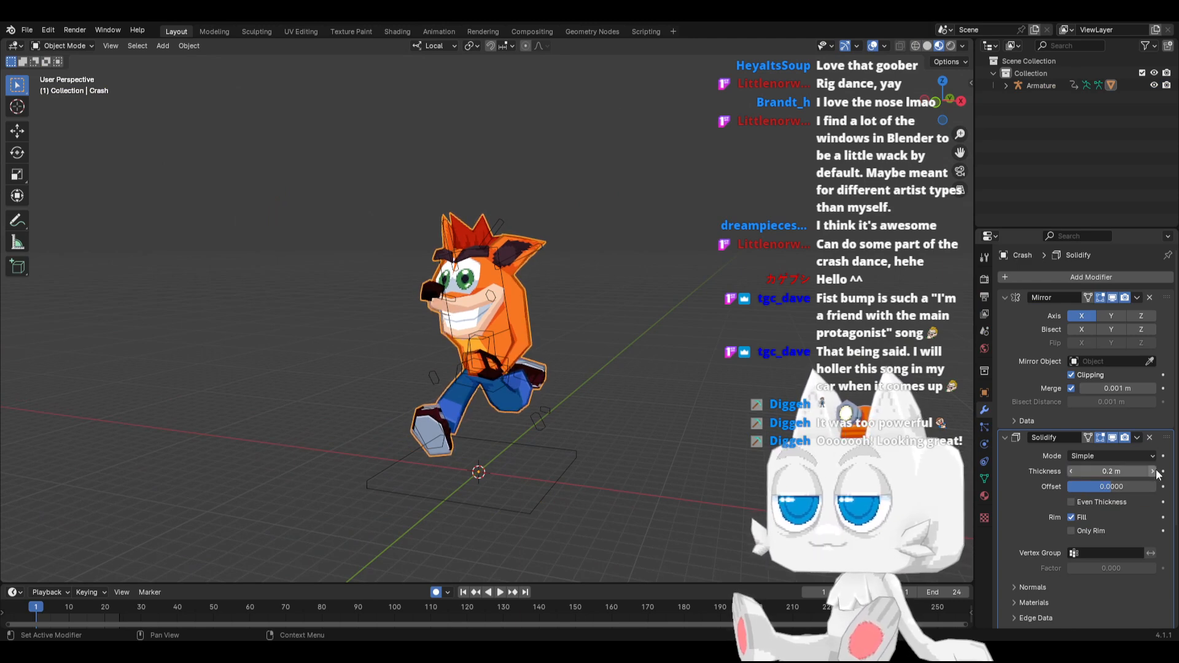
middle_drag(551, 333, 333, 353)
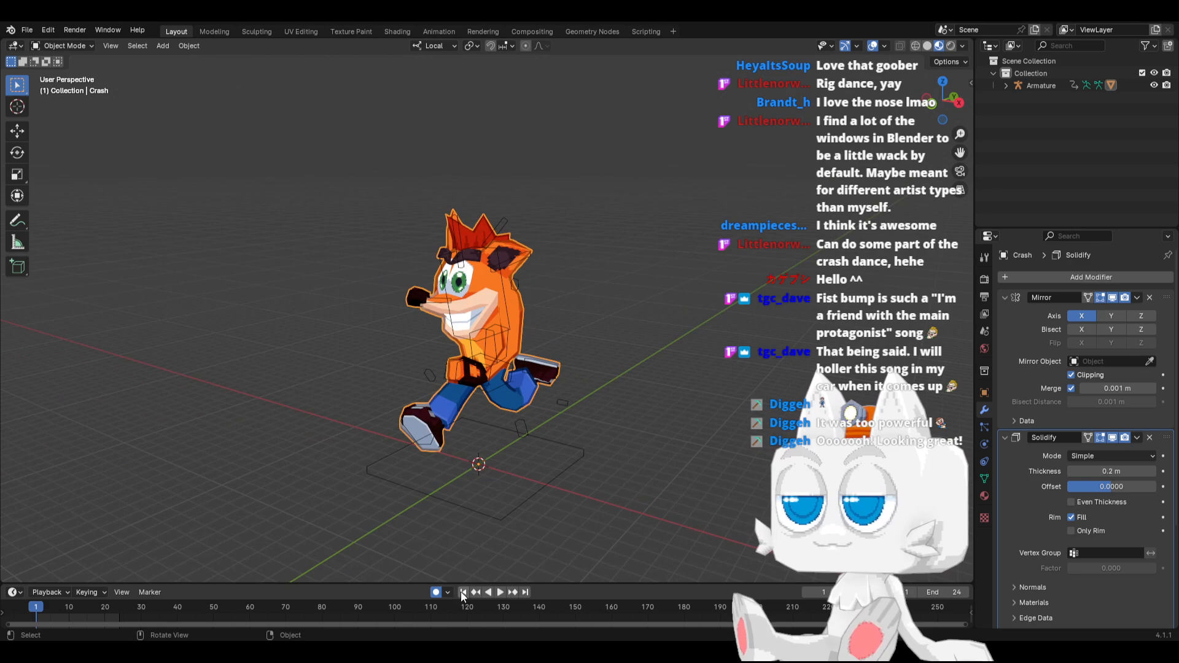
Play the Run animation while viewing the character from different angles, return to frame 1 and save the file
click(499, 592)
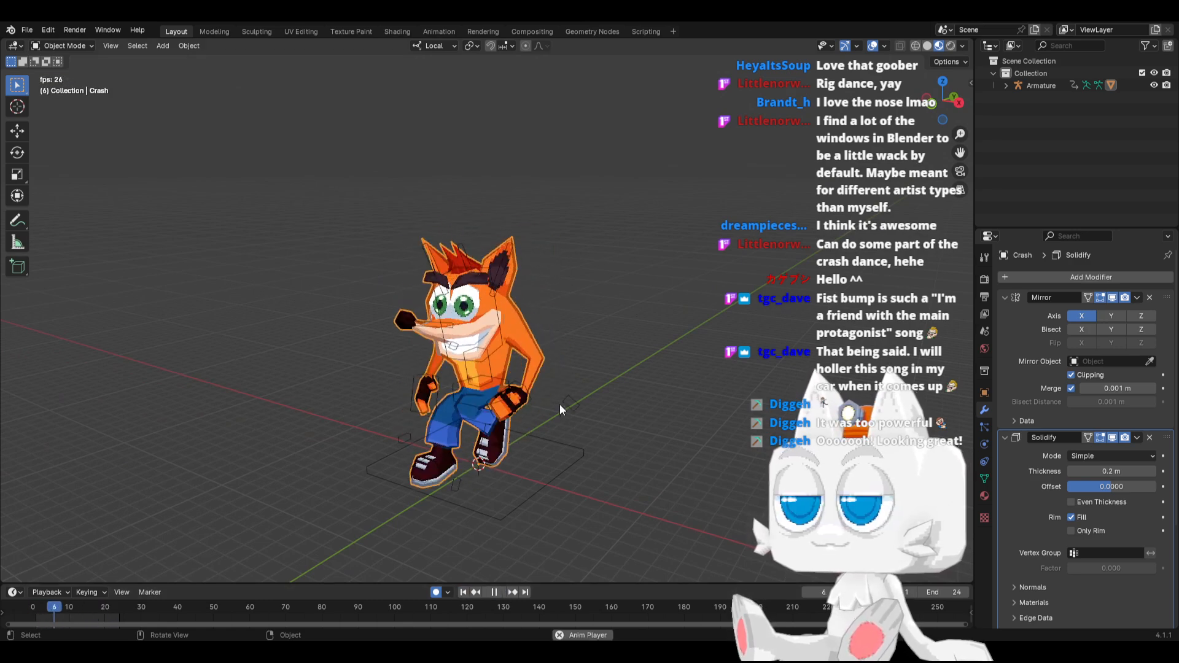
scroll(556, 404, up, 1)
shift+middle_drag(541, 401, 537, 356)
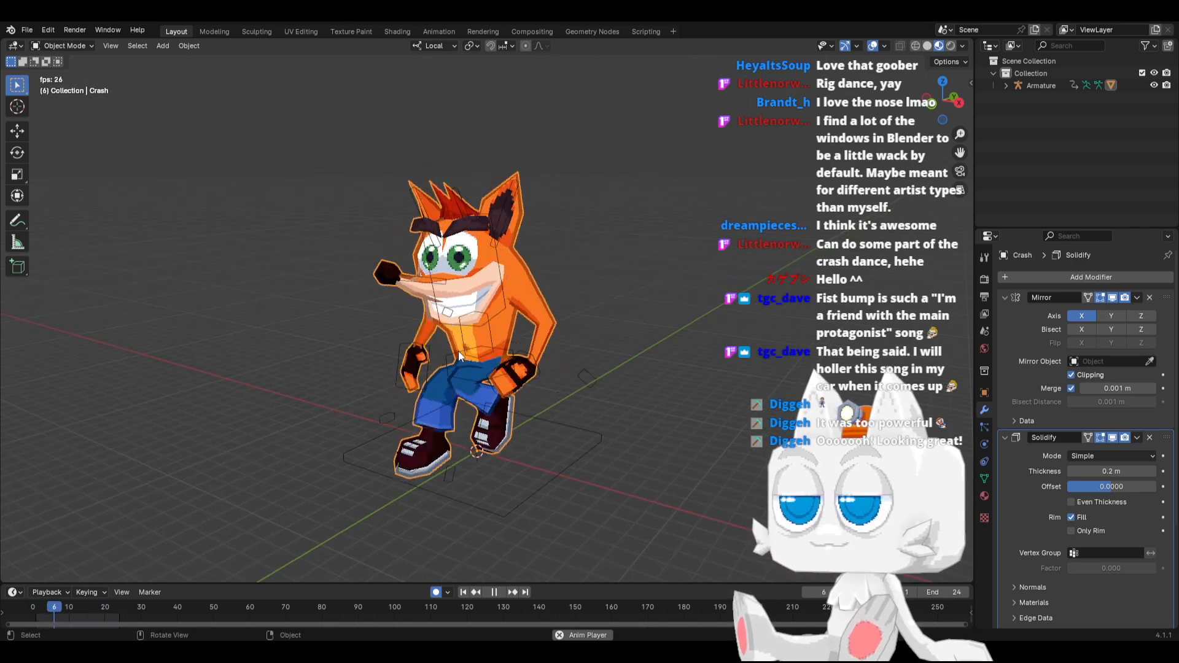
middle_drag(404, 336, 422, 361)
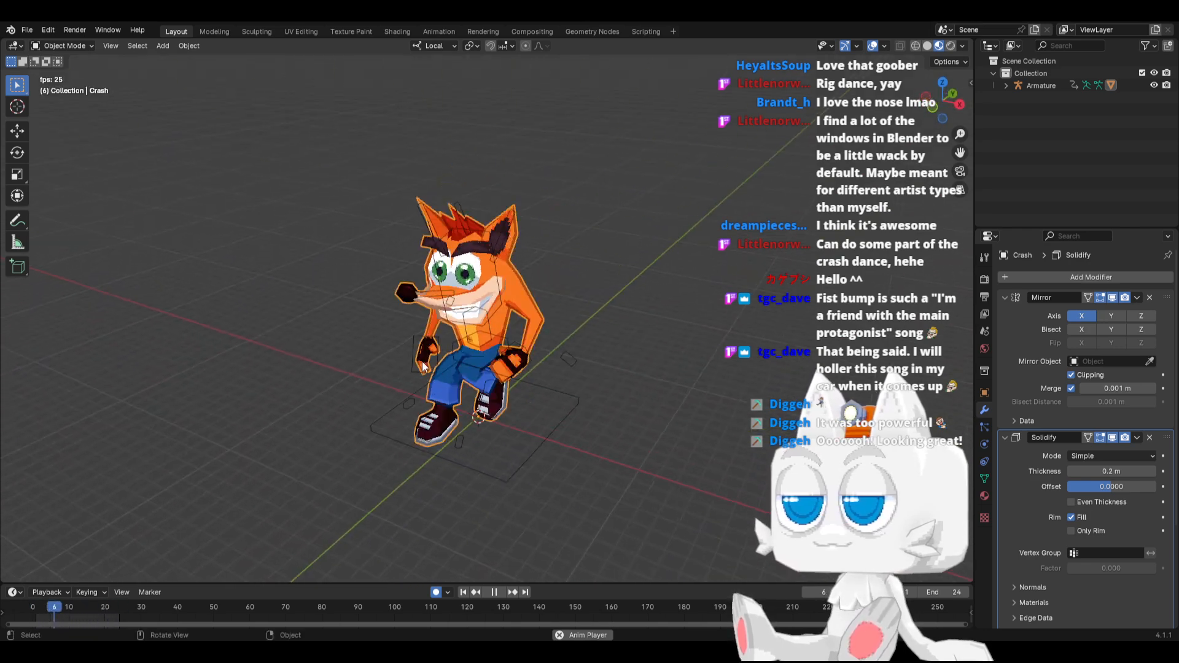
click(492, 592)
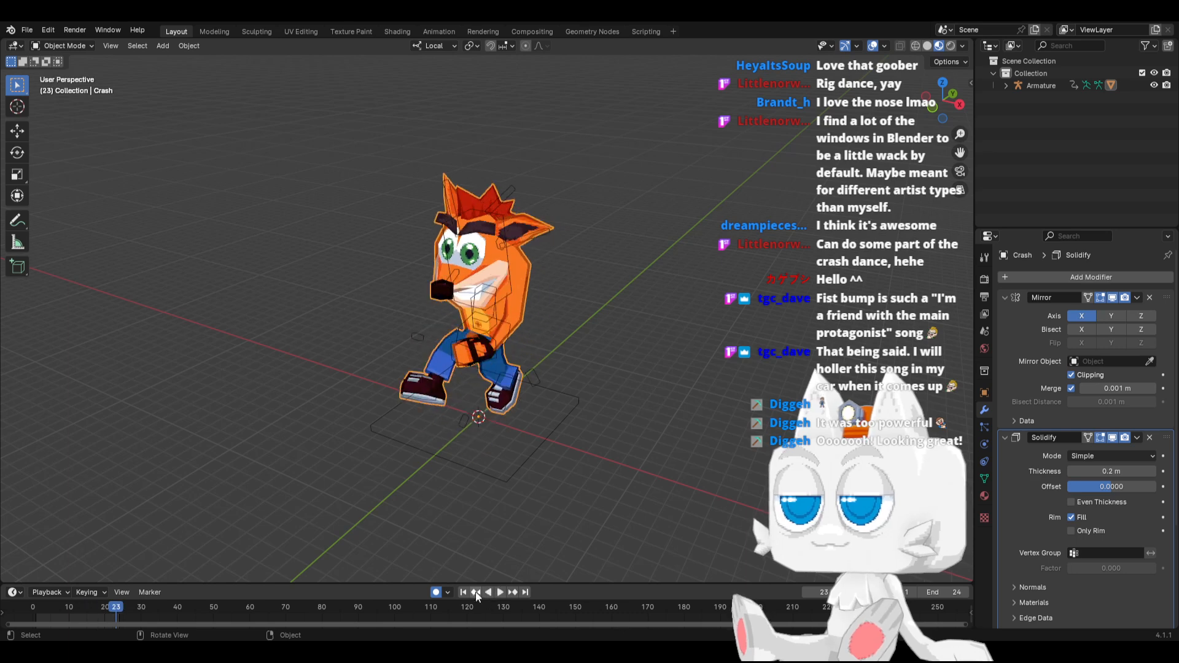
click(464, 593)
key(ctrl+s)
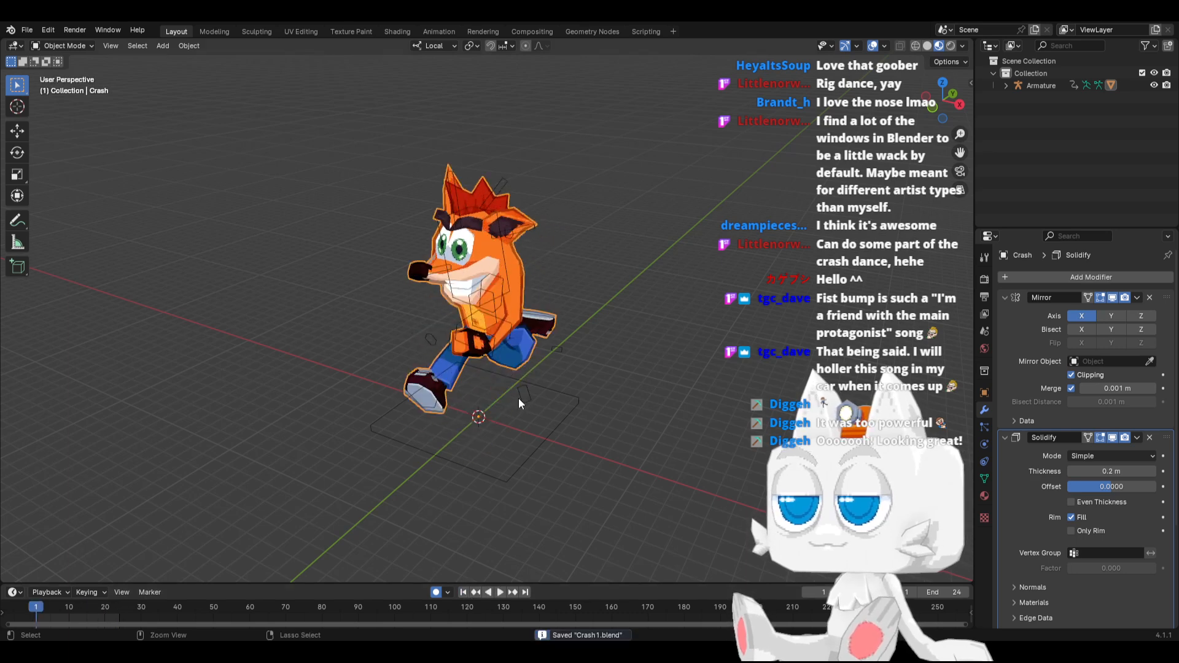
Reduce the Crash mesh's Solidify thickness to 0.12 m and save the file
click(438, 32)
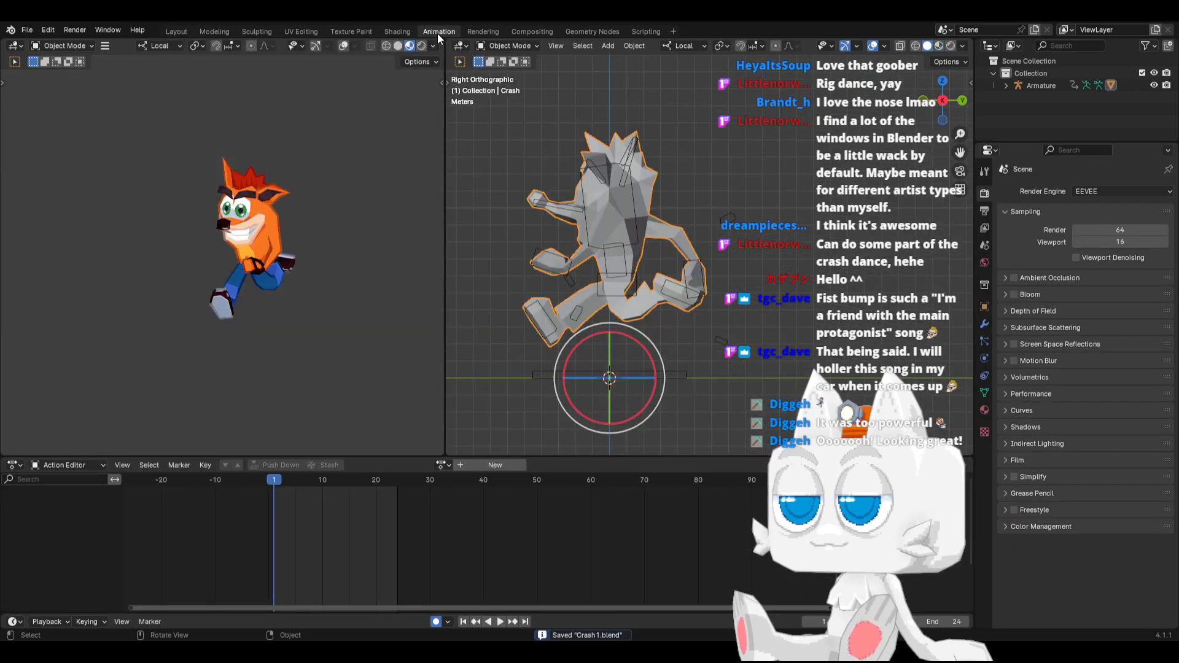
click(176, 32)
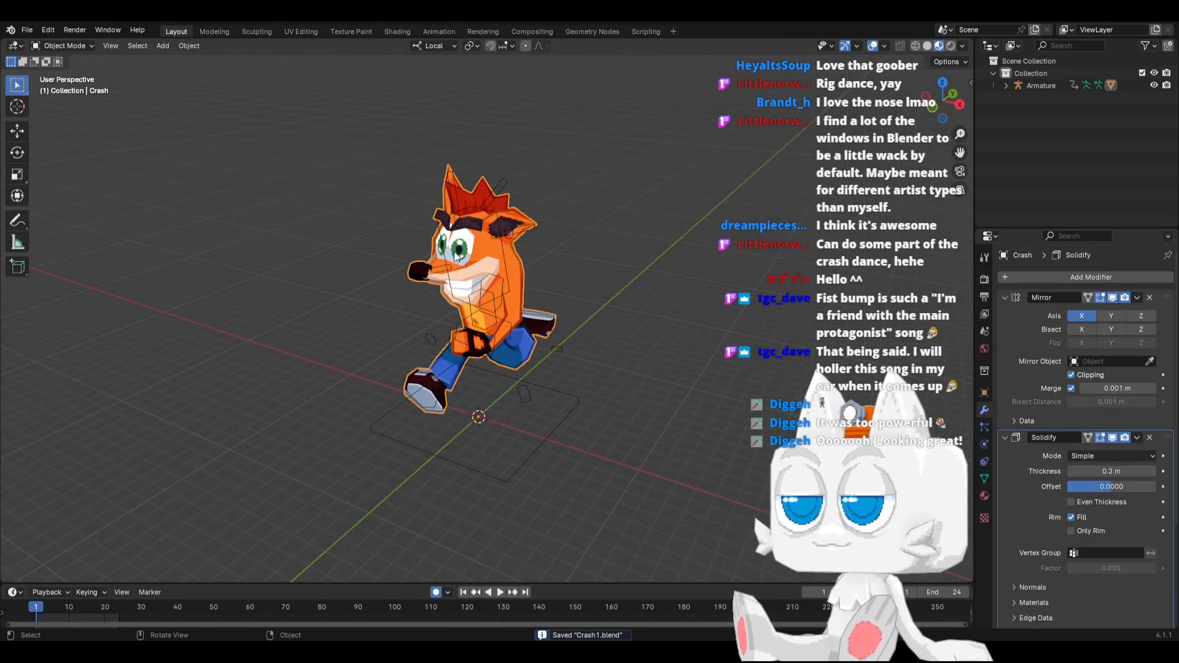
middle_drag(433, 327, 455, 313)
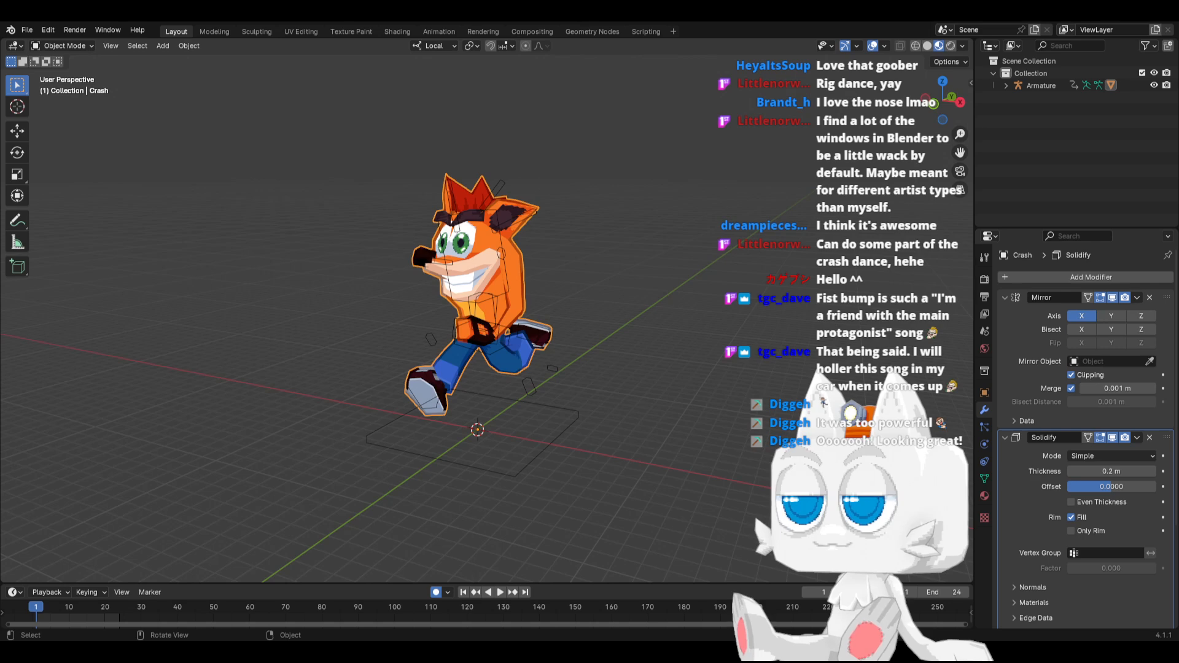
click(1071, 468)
click(1071, 468)
click(1071, 468)
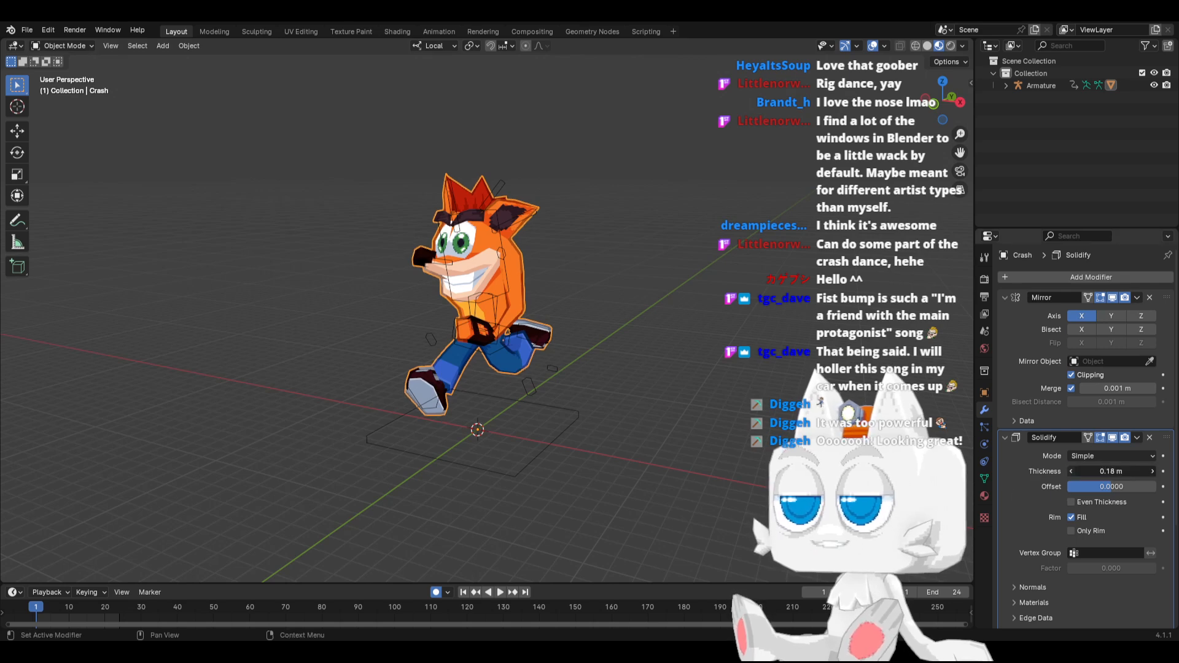
click(1071, 468)
click(1072, 469)
click(1071, 469)
click(1071, 470)
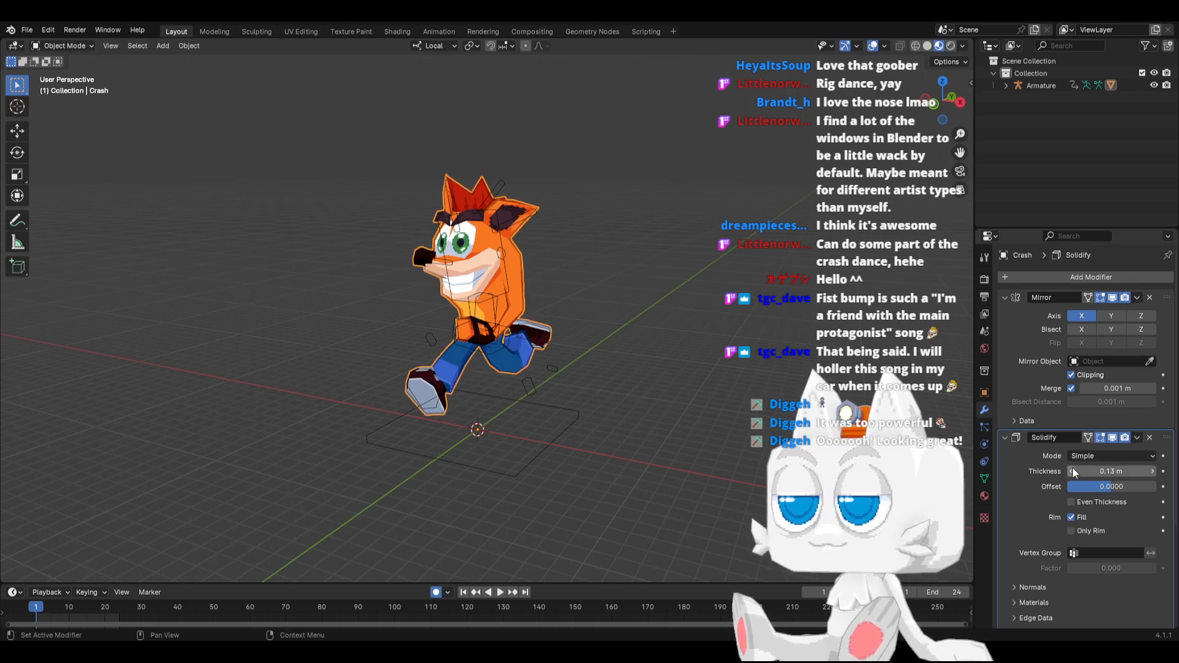
click(1071, 470)
key(ctrl+s)
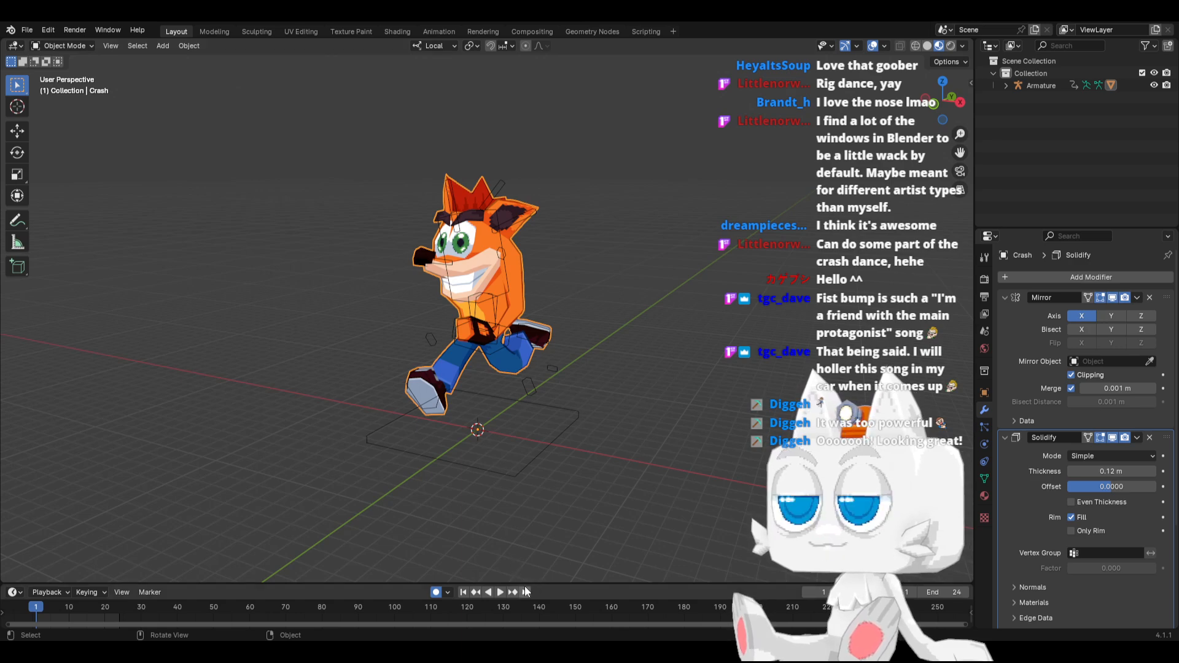
Hide the armature, play the Run animation to review it from another angle, and return to frame 1
click(500, 592)
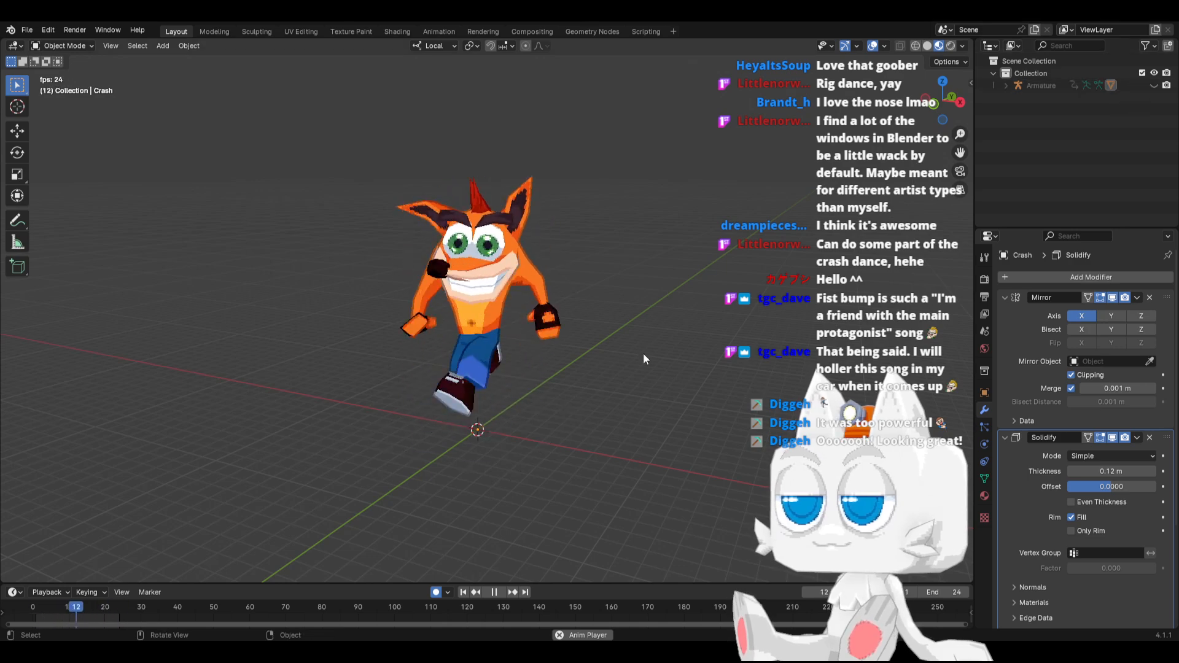
middle_drag(623, 367, 8, 404)
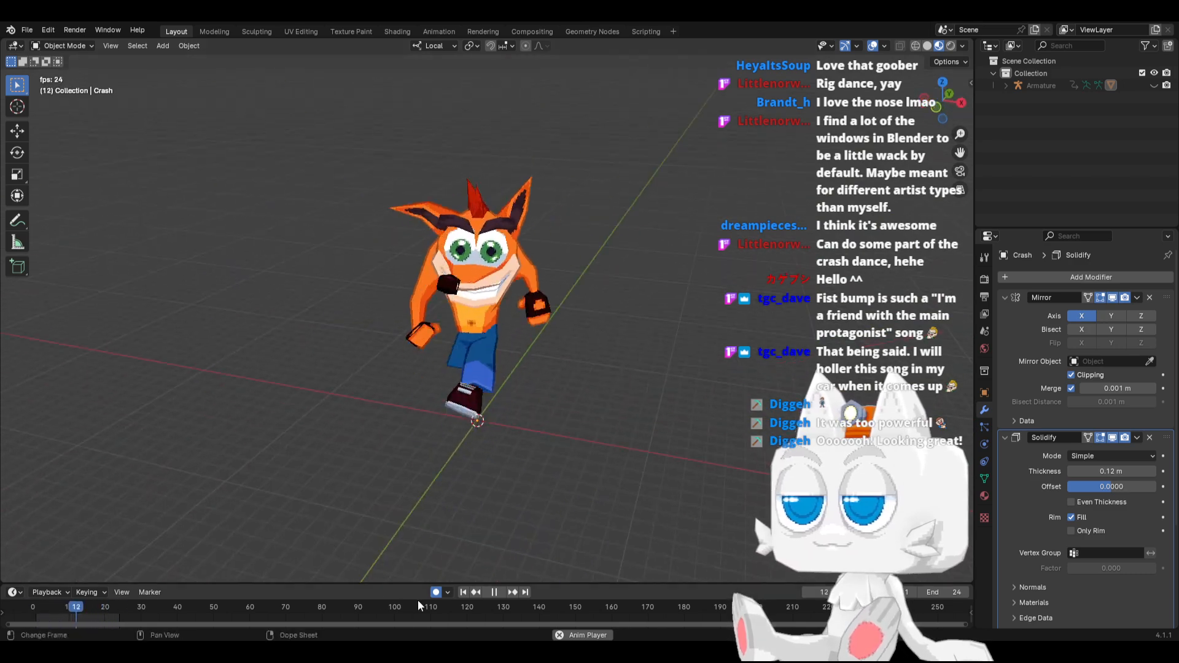
click(493, 592)
click(464, 592)
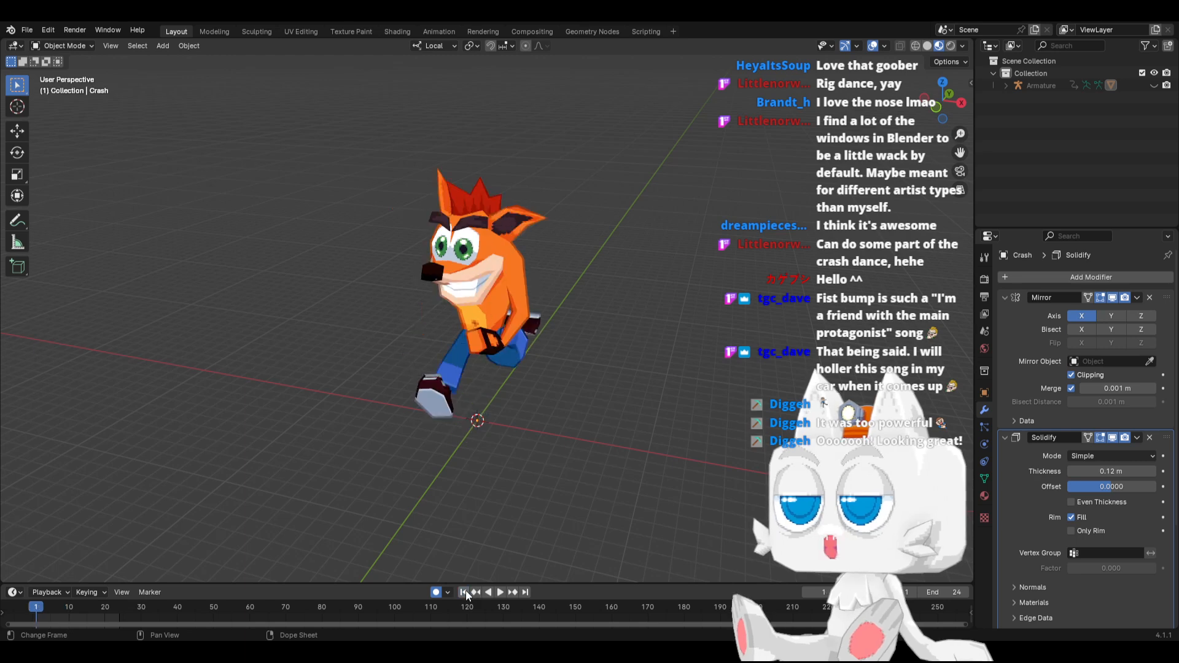